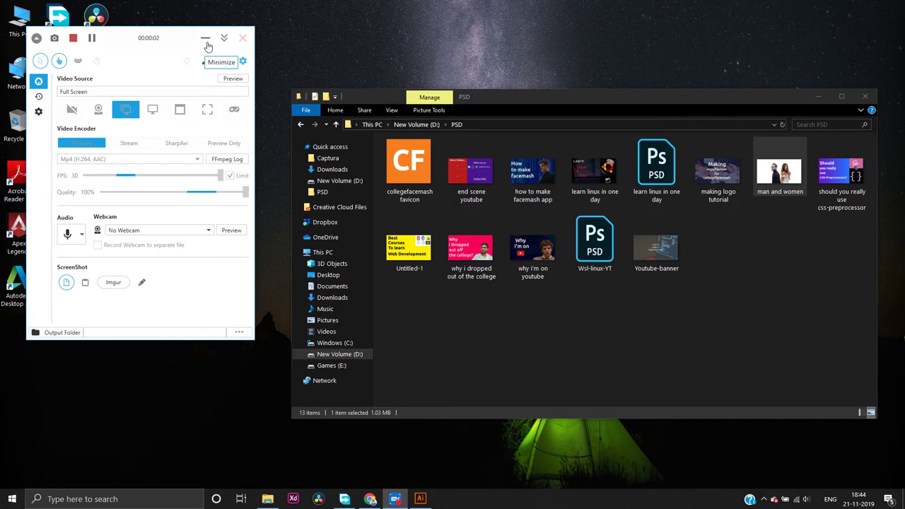
Place the "man and women" image from the PSD folder into the Illustrator document, positioned over the artboard
{"action": "left_click", "coordinate": [223, 37]}
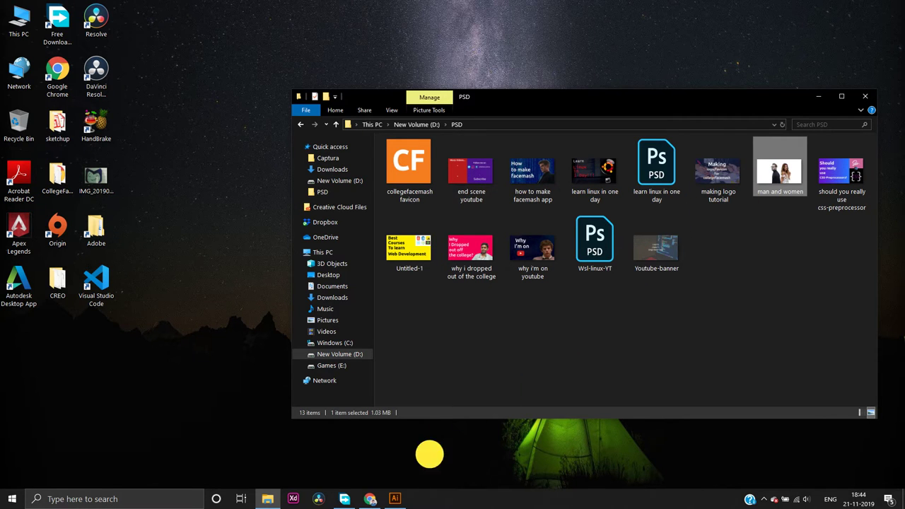
{"action": "left_click_drag", "start_coordinate": [430, 454], "coordinate": [404, 285]}
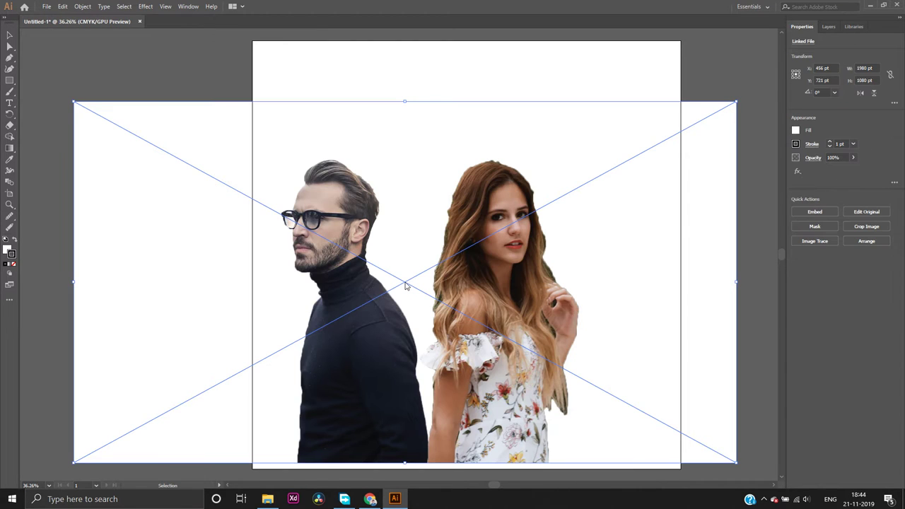
{"action": "left_click_drag", "start_coordinate": [405, 286], "coordinate": [466, 261]}
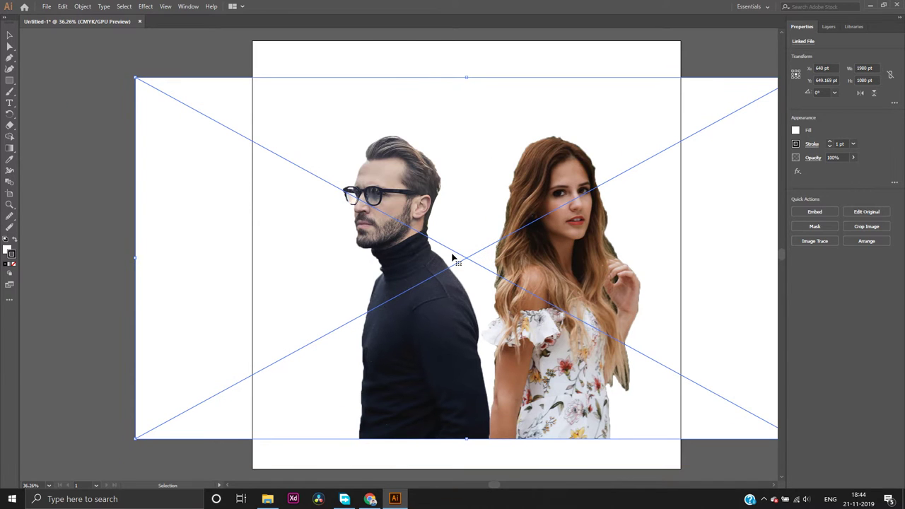
Lock the photo's layer and add a new empty layer above it
{"action": "left_click", "coordinate": [828, 26]}
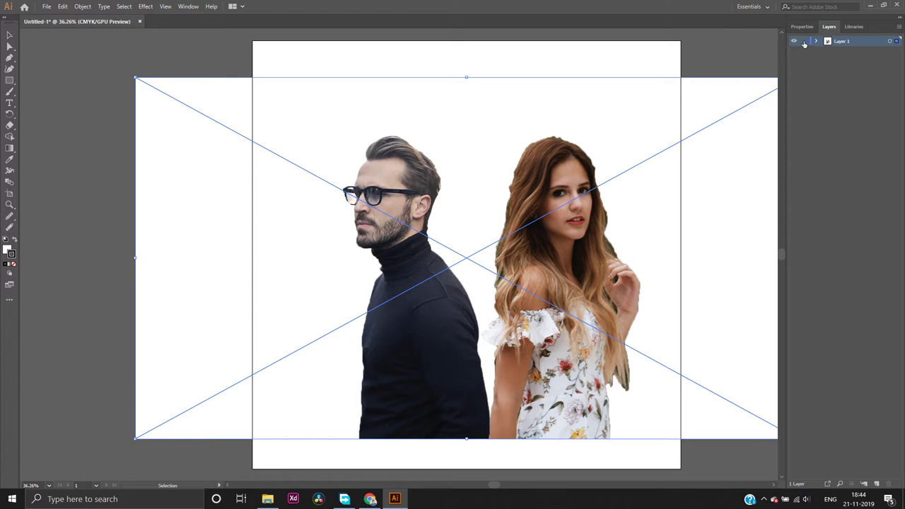
{"action": "left_click", "coordinate": [803, 42]}
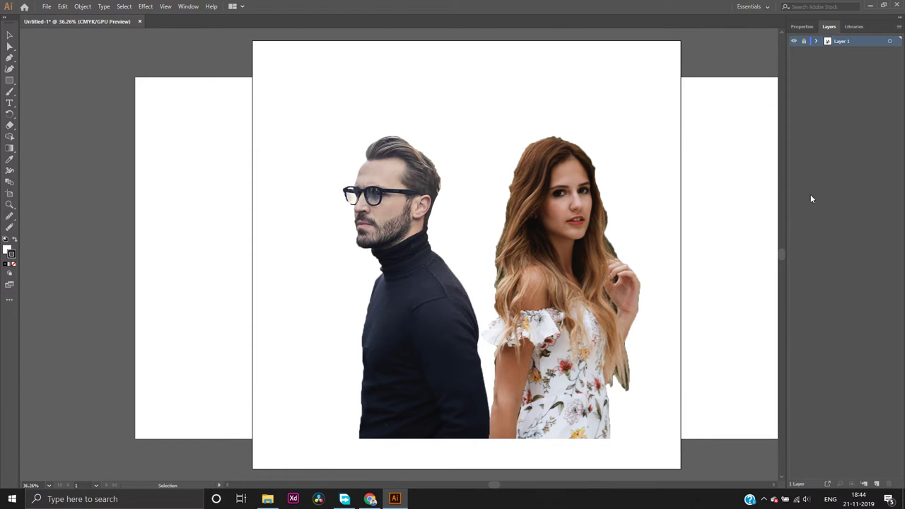
{"action": "left_click", "coordinate": [897, 27]}
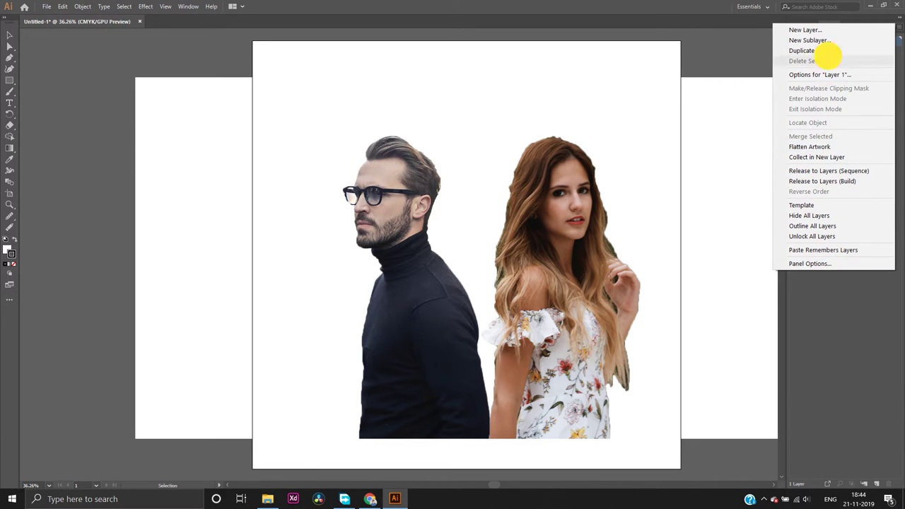
{"action": "left_click", "coordinate": [846, 322]}
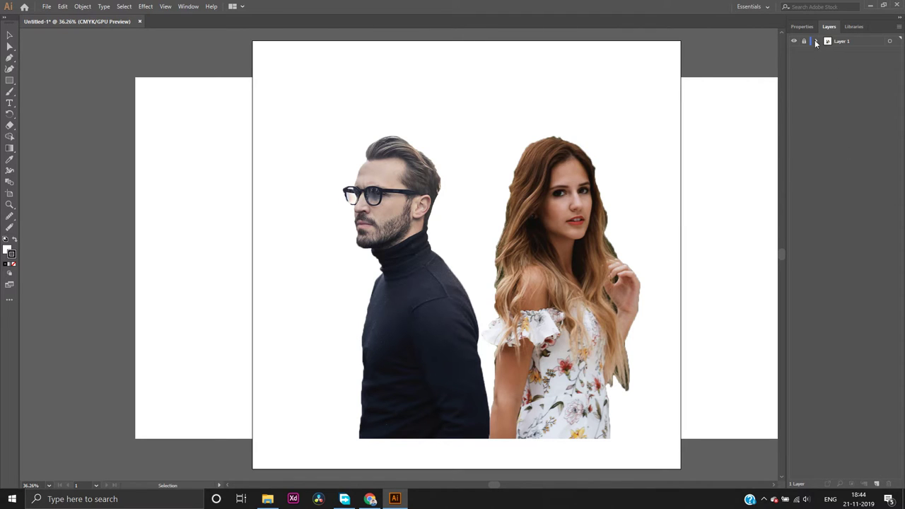
{"action": "key", "text": "ctrl+l"}
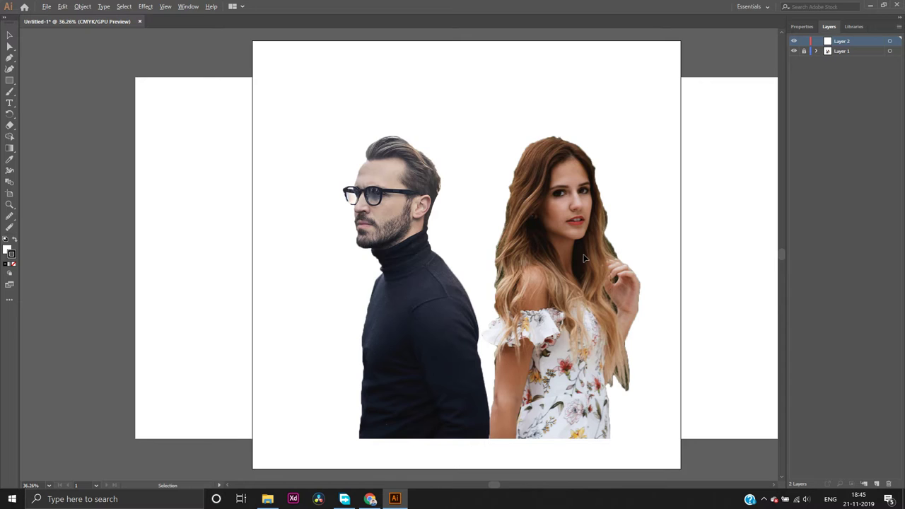
Unlock Layer 1 to shift the photo leftwards so both people sit within the artboard, and lock the layer again
{"action": "scroll", "coordinate": [584, 259], "scroll_direction": "up", "scroll_amount": 3}
{"action": "scroll", "coordinate": [580, 260], "scroll_direction": "down", "scroll_amount": 4}
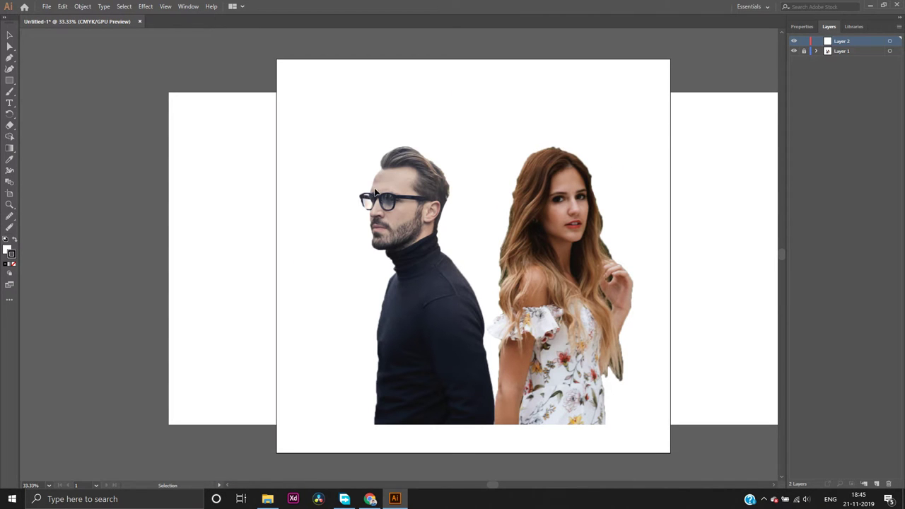
{"action": "left_click", "coordinate": [803, 50]}
{"action": "left_click", "coordinate": [722, 125]}
{"action": "left_click_drag", "start_coordinate": [479, 262], "coordinate": [460, 262]}
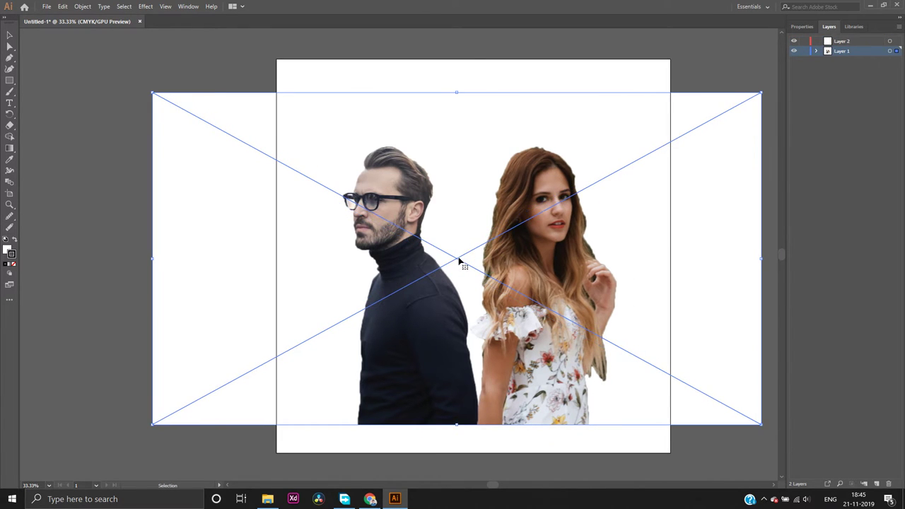
{"action": "mouse_move", "coordinate": [458, 261]}
{"action": "left_mouse_down"}
{"action": "mouse_move", "coordinate": [467, 258]}
{"action": "mouse_move", "coordinate": [447, 260]}
{"action": "left_mouse_up"}
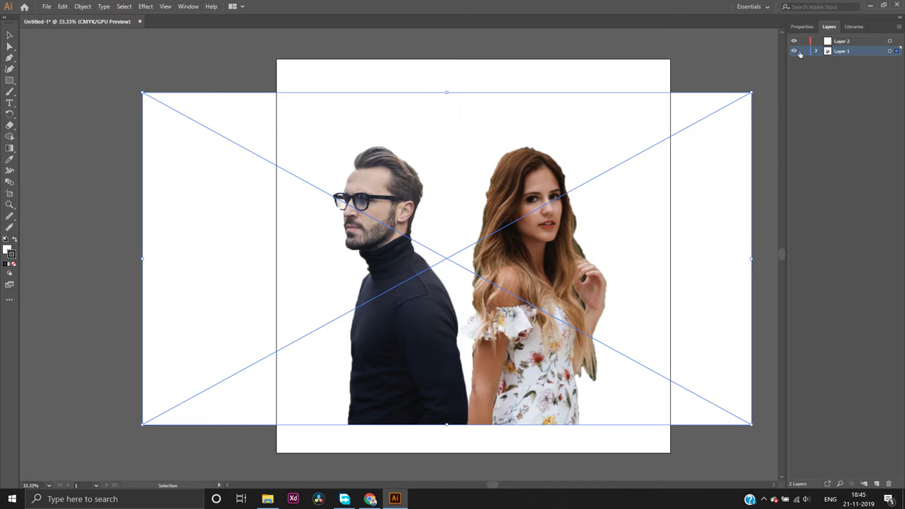
{"action": "left_click", "coordinate": [803, 51]}
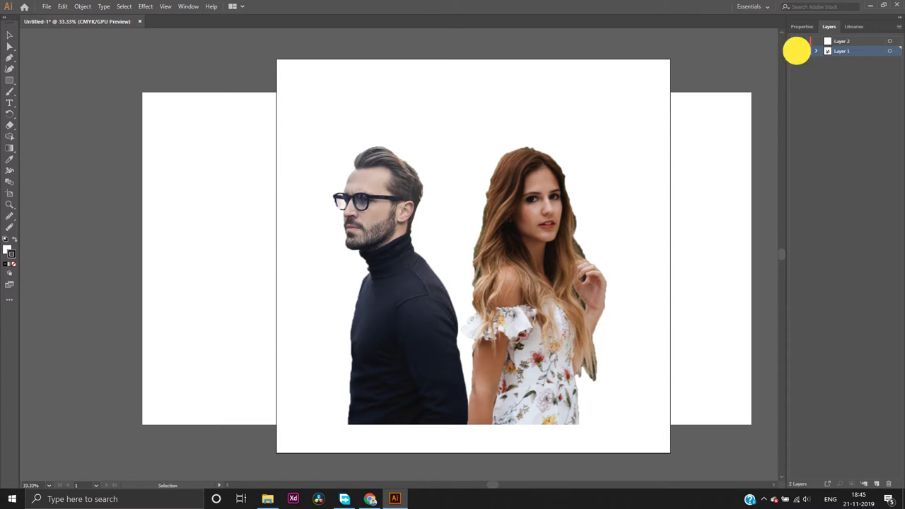
Toggle the visibility of Layer 1 off and back on
{"action": "left_click", "coordinate": [794, 51]}
{"action": "left_click", "coordinate": [793, 51]}
{"action": "left_click", "coordinate": [794, 50]}
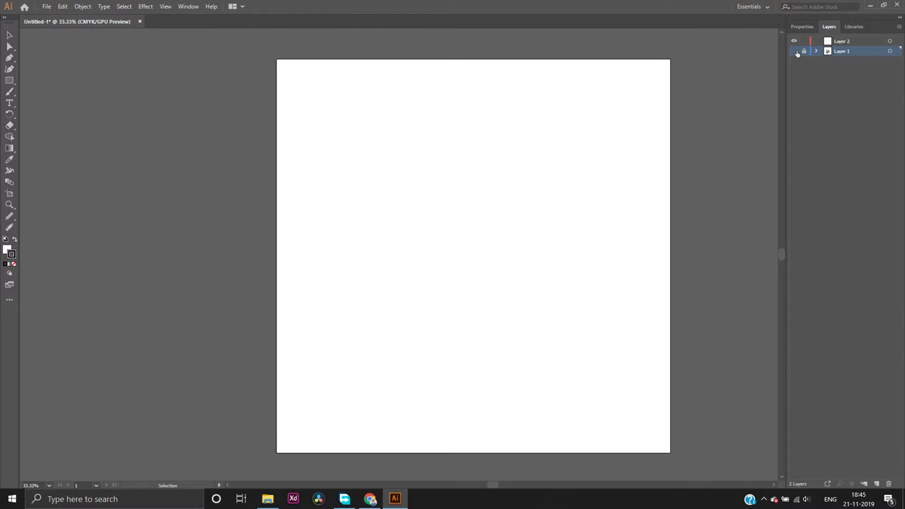
{"action": "left_click", "coordinate": [794, 51]}
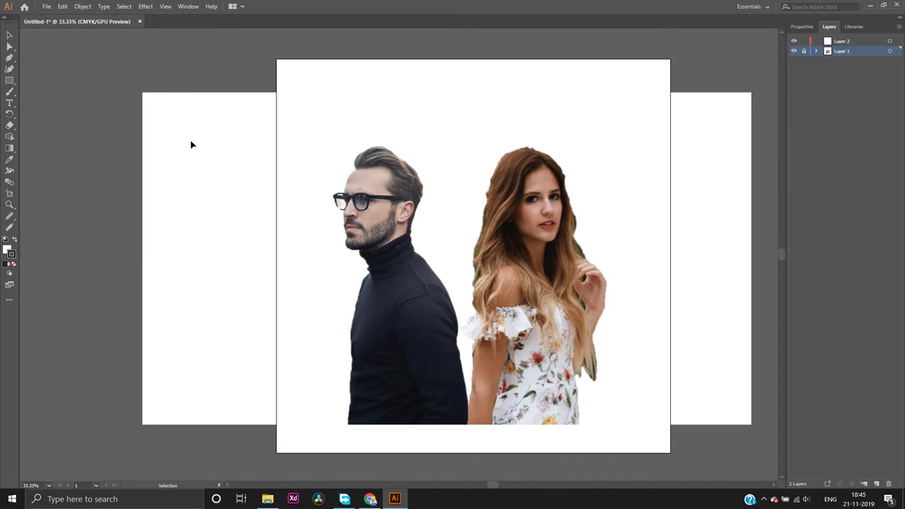
On Layer 2, start a Pen tool path with a curved segment along the crown of the woman's hair
{"action": "left_click", "coordinate": [9, 58]}
{"action": "scroll", "coordinate": [529, 313], "scroll_direction": "up", "scroll_amount": 1}
{"action": "scroll", "coordinate": [529, 313], "scroll_direction": "up", "scroll_amount": 1}
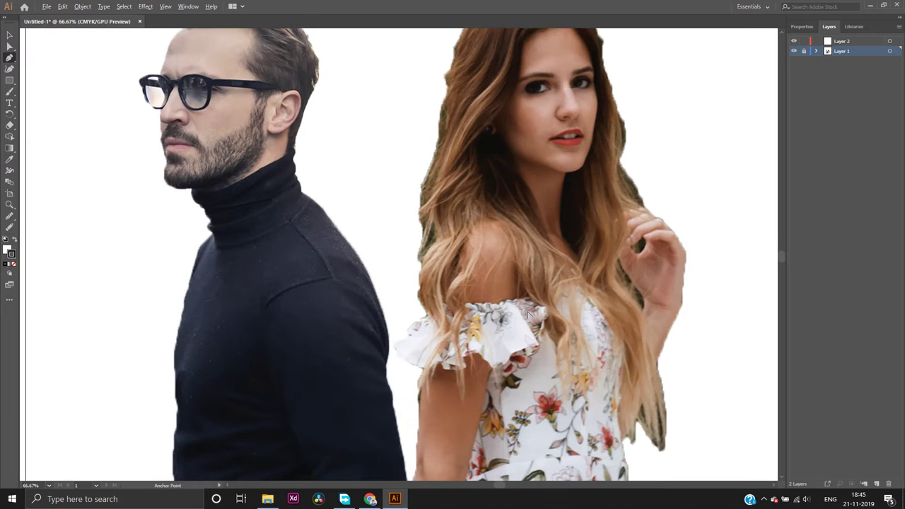
{"action": "scroll", "coordinate": [622, 219], "scroll_direction": "up", "scroll_amount": 3}
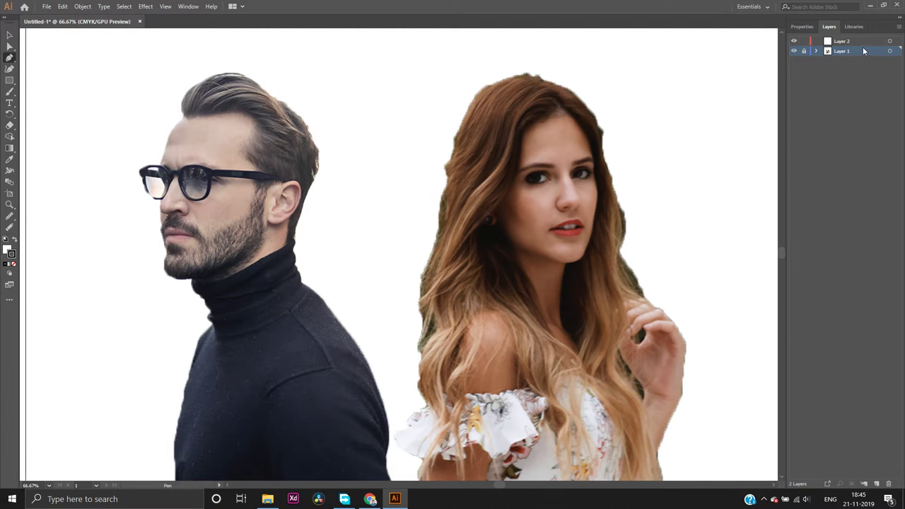
{"action": "left_click", "coordinate": [827, 43]}
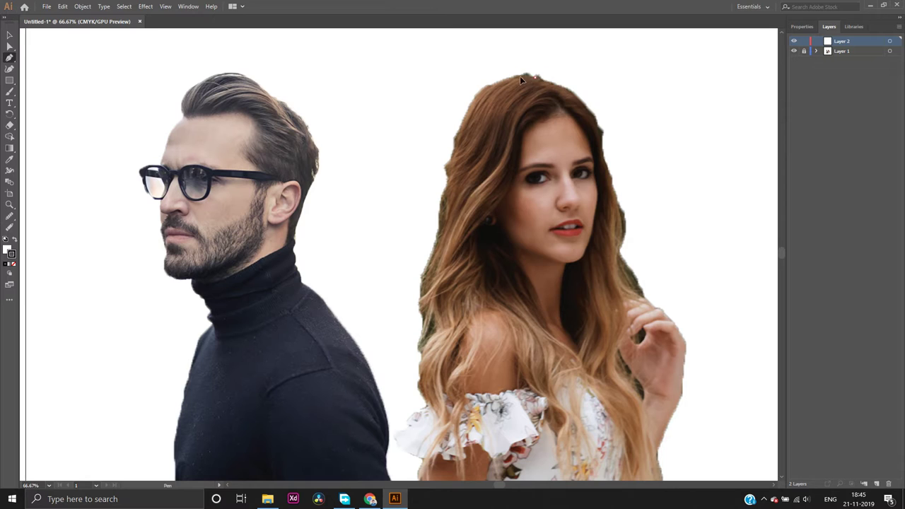
{"action": "left_click_drag", "start_coordinate": [519, 76], "coordinate": [483, 91]}
{"action": "mouse_move", "coordinate": [483, 90]}
{"action": "left_mouse_down"}
{"action": "mouse_move", "coordinate": [475, 110]}
{"action": "mouse_move", "coordinate": [391, 142]}
{"action": "mouse_move", "coordinate": [5, 251]}
{"action": "mouse_move", "coordinate": [8, 259]}
{"action": "left_mouse_up"}
Switch the colour sliders to RGB and set the hair path's fill to #1a237e
{"action": "left_click", "coordinate": [13, 263]}
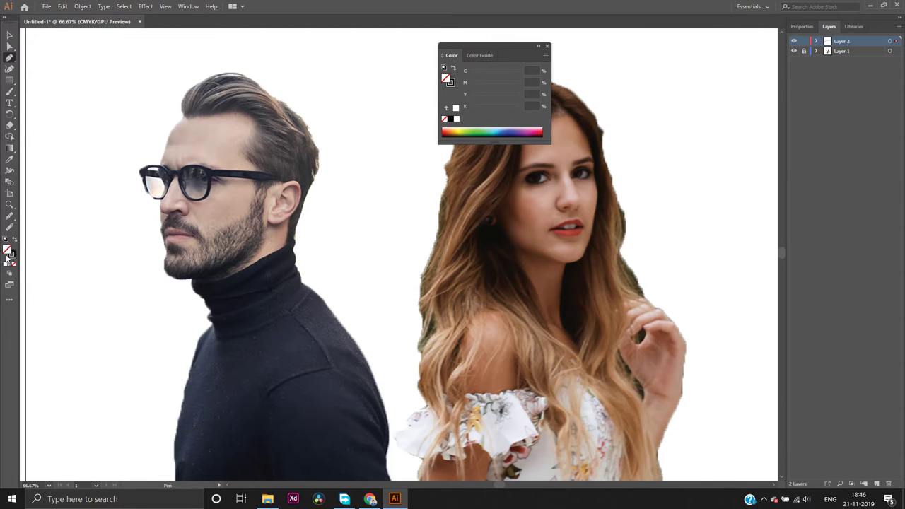
{"action": "left_click", "coordinate": [6, 264]}
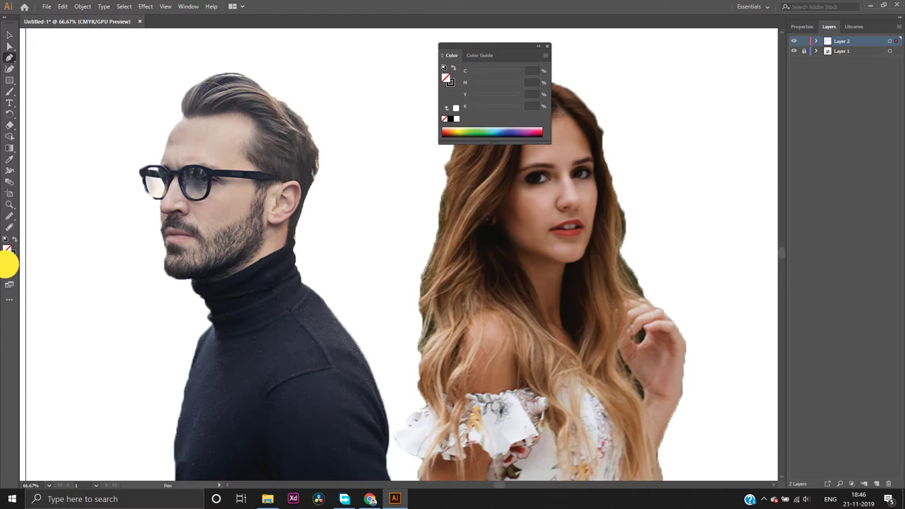
{"action": "left_click", "coordinate": [545, 56]}
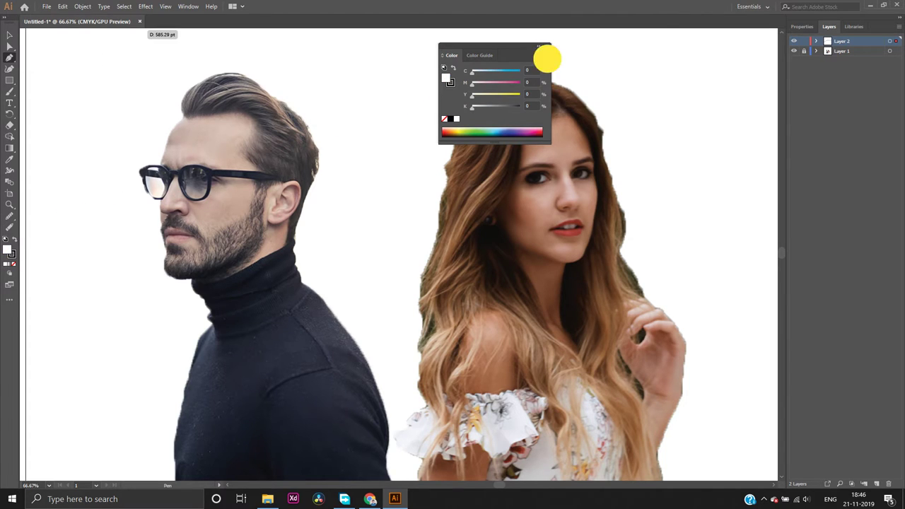
{"action": "left_click", "coordinate": [569, 83]}
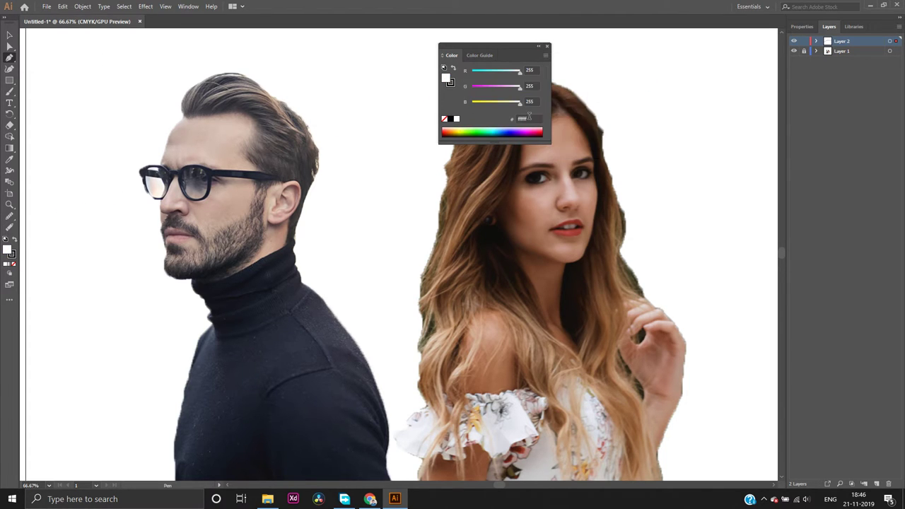
{"action": "left_click", "coordinate": [533, 120]}
{"action": "key", "text": "Return"}
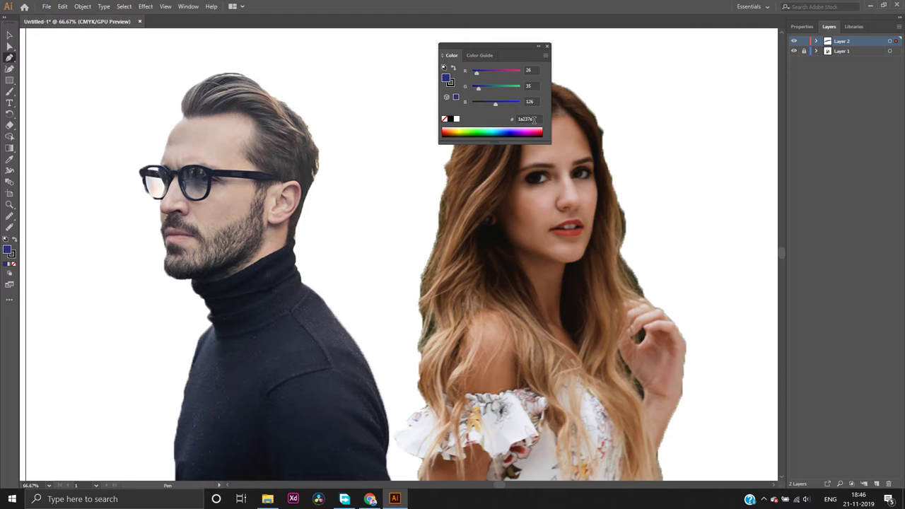
Remove the hair path's stroke and move the floating colour settings clear of the woman's head
{"action": "left_click", "coordinate": [13, 256]}
{"action": "left_click", "coordinate": [14, 264]}
{"action": "left_click", "coordinate": [8, 251]}
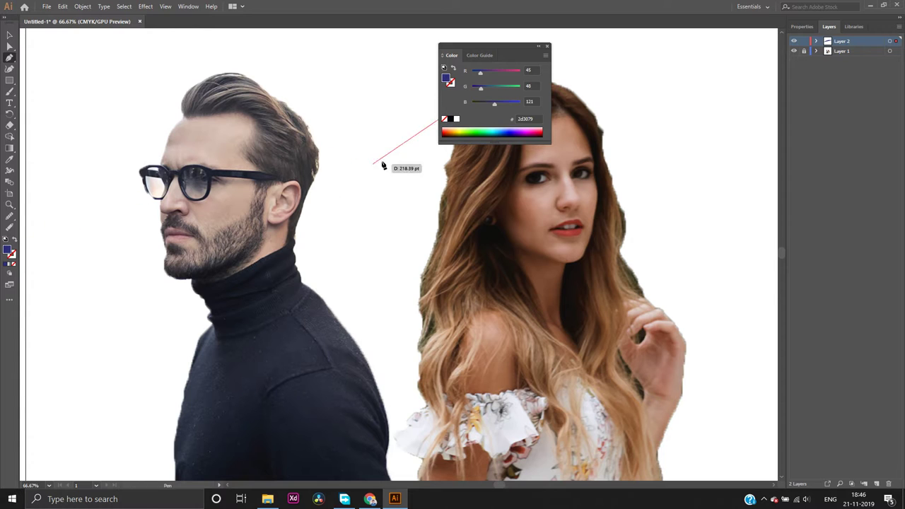
{"action": "left_click_drag", "start_coordinate": [496, 45], "coordinate": [715, 40]}
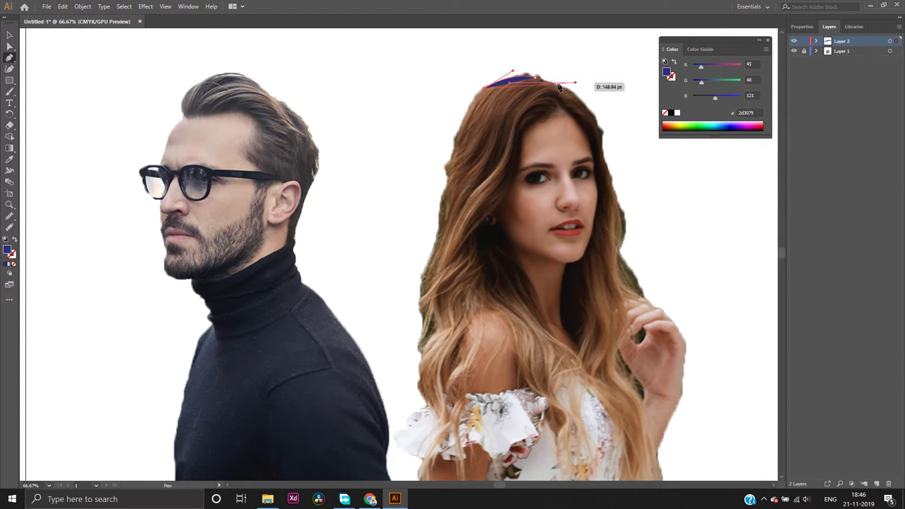
Continue the Pen path in curved segments down the outer left edge of the woman's hair to shoulder height
{"action": "left_click", "coordinate": [457, 128]}
{"action": "left_click_drag", "start_coordinate": [456, 131], "coordinate": [447, 153]}
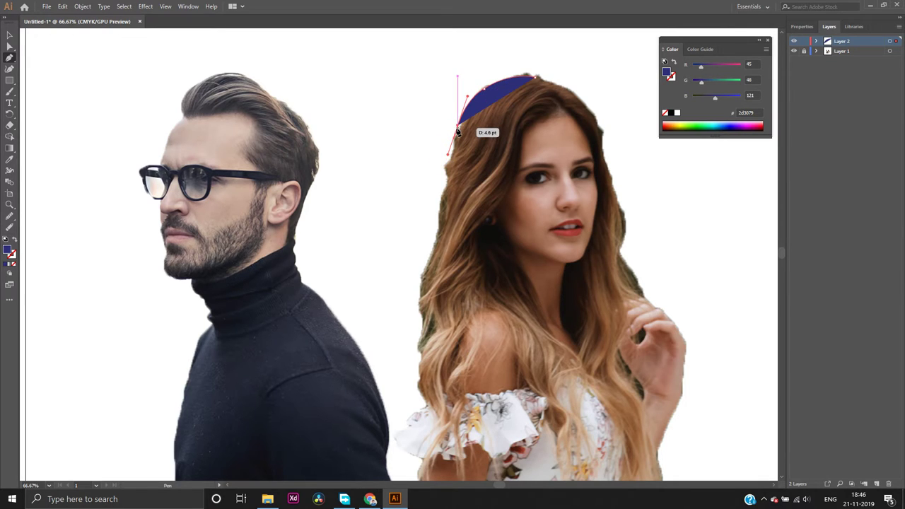
{"action": "left_click", "coordinate": [457, 127]}
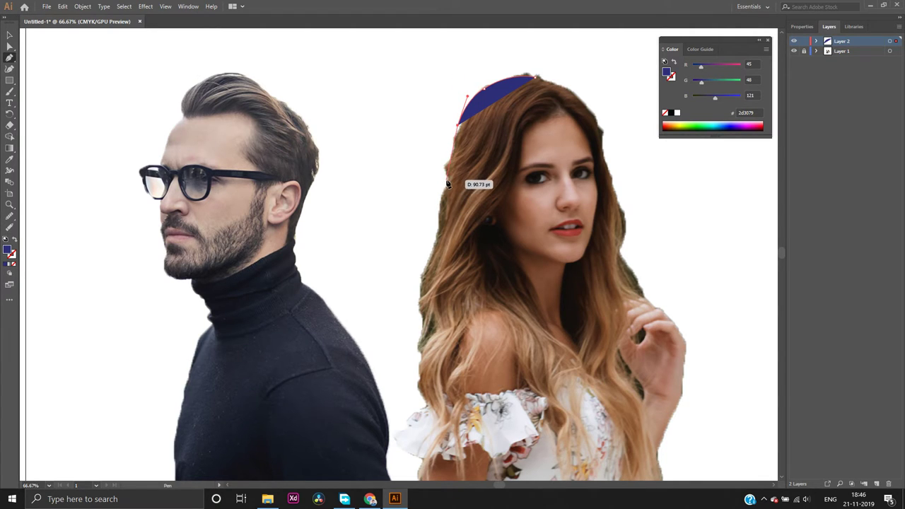
{"action": "left_click", "coordinate": [447, 184]}
{"action": "left_click_drag", "start_coordinate": [443, 189], "coordinate": [447, 182]}
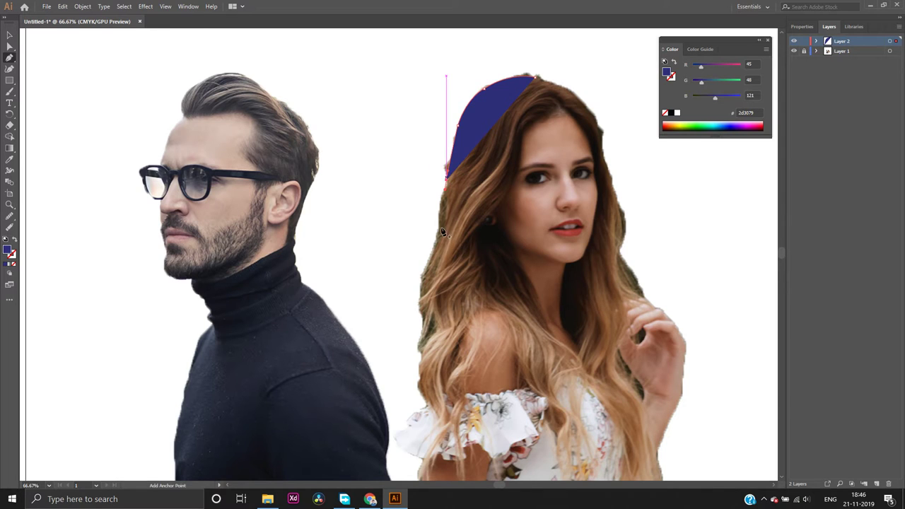
{"action": "left_click_drag", "start_coordinate": [437, 187], "coordinate": [442, 257]}
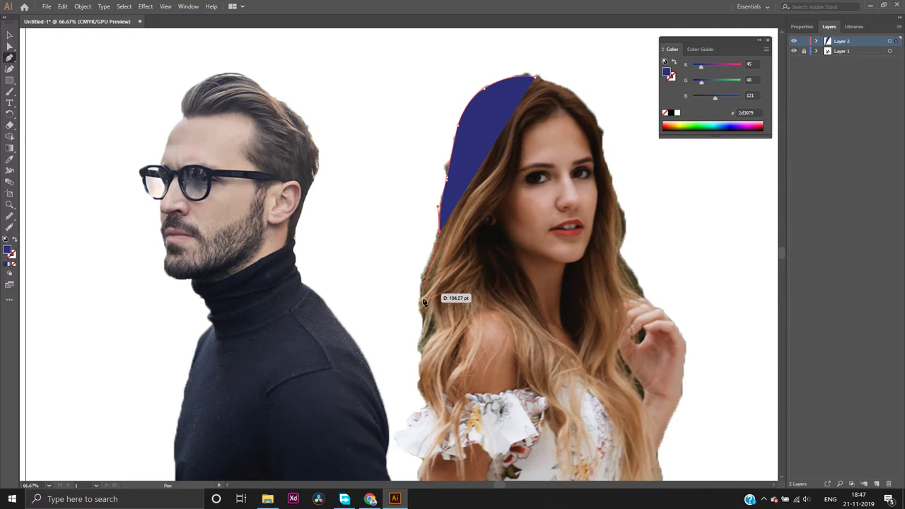
{"action": "left_click_drag", "start_coordinate": [418, 301], "coordinate": [423, 317]}
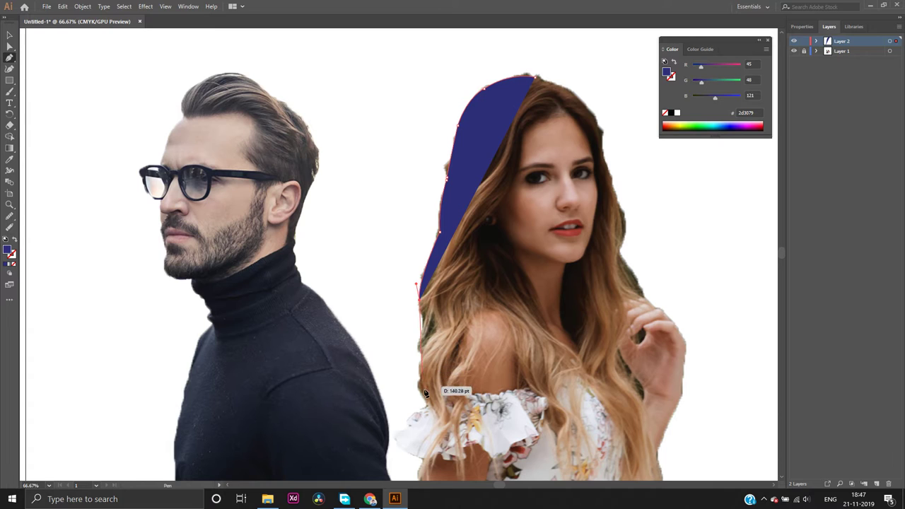
Extend the hair path down to the sleeve ruffle and shape the first pointed strand tip over it
{"action": "mouse_move", "coordinate": [440, 420]}
{"action": "left_mouse_down"}
{"action": "mouse_move", "coordinate": [450, 415]}
{"action": "mouse_move", "coordinate": [448, 447]}
{"action": "mouse_move", "coordinate": [460, 445]}
{"action": "mouse_move", "coordinate": [461, 455]}
{"action": "left_mouse_up"}
{"action": "mouse_move", "coordinate": [453, 440]}
{"action": "left_mouse_down"}
{"action": "mouse_move", "coordinate": [460, 417]}
{"action": "mouse_move", "coordinate": [445, 414]}
{"action": "mouse_move", "coordinate": [439, 418]}
{"action": "mouse_move", "coordinate": [469, 432]}
{"action": "mouse_move", "coordinate": [440, 430]}
{"action": "mouse_move", "coordinate": [455, 357]}
{"action": "left_mouse_up"}
{"action": "scroll", "coordinate": [444, 420], "scroll_direction": "down", "scroll_amount": 3}
{"action": "scroll", "coordinate": [454, 357], "scroll_direction": "down", "scroll_amount": 1}
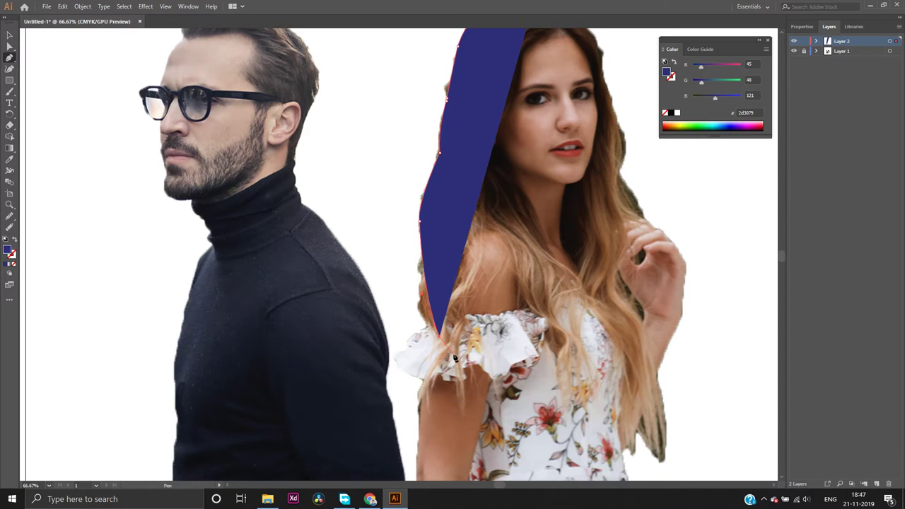
{"action": "left_click", "coordinate": [415, 376]}
{"action": "mouse_move", "coordinate": [416, 376]}
{"action": "left_mouse_down"}
{"action": "mouse_move", "coordinate": [416, 391]}
{"action": "mouse_move", "coordinate": [431, 378]}
{"action": "left_mouse_up"}
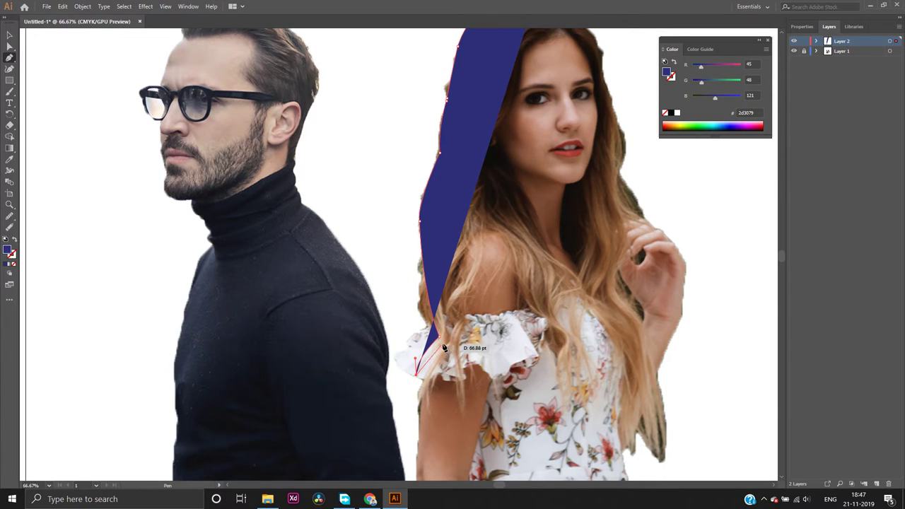
{"action": "left_click_drag", "start_coordinate": [444, 346], "coordinate": [453, 349]}
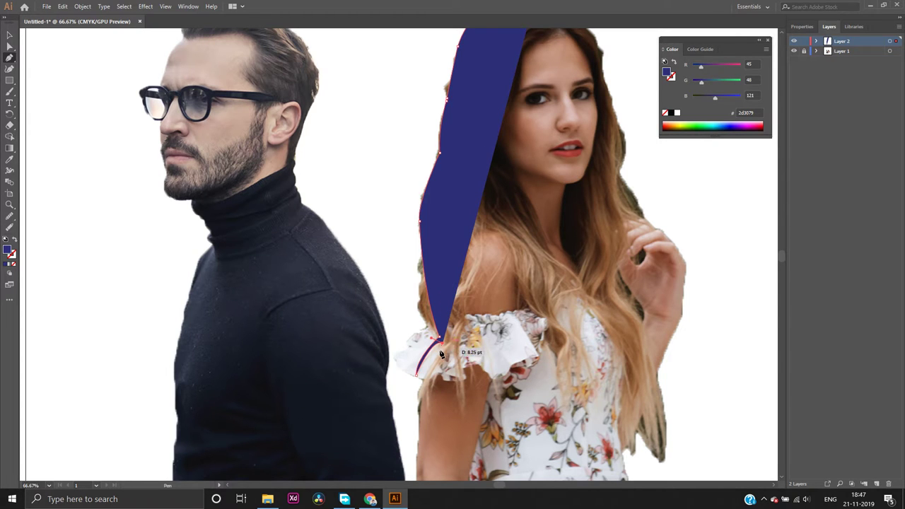
Add more pointed strand tips to the hair path, reaching down over the woman's upper arm below the sleeve
{"action": "mouse_move", "coordinate": [418, 400]}
{"action": "left_mouse_down"}
{"action": "mouse_move", "coordinate": [408, 404]}
{"action": "mouse_move", "coordinate": [424, 397]}
{"action": "mouse_move", "coordinate": [429, 415]}
{"action": "mouse_move", "coordinate": [430, 380]}
{"action": "mouse_move", "coordinate": [428, 415]}
{"action": "mouse_move", "coordinate": [433, 382]}
{"action": "mouse_move", "coordinate": [451, 367]}
{"action": "mouse_move", "coordinate": [433, 381]}
{"action": "mouse_move", "coordinate": [433, 420]}
{"action": "mouse_move", "coordinate": [437, 372]}
{"action": "mouse_move", "coordinate": [456, 348]}
{"action": "left_mouse_up"}
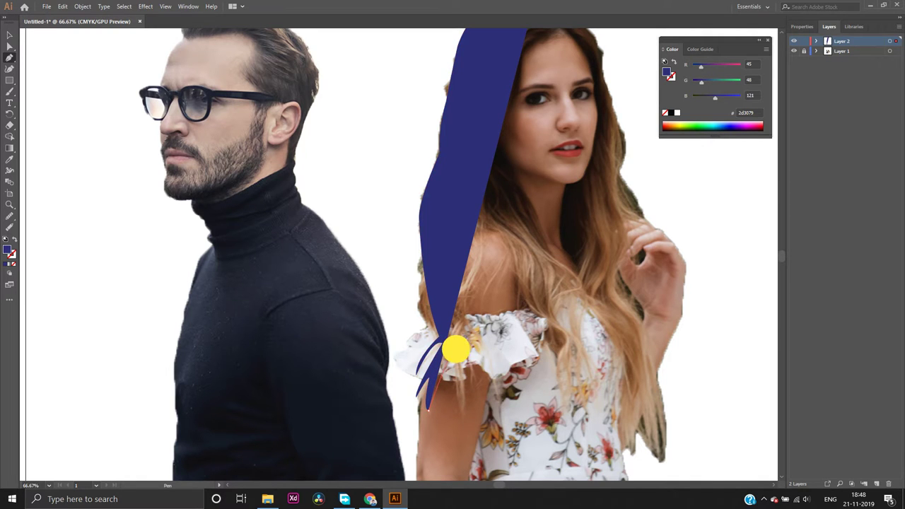
{"action": "left_click", "coordinate": [466, 356]}
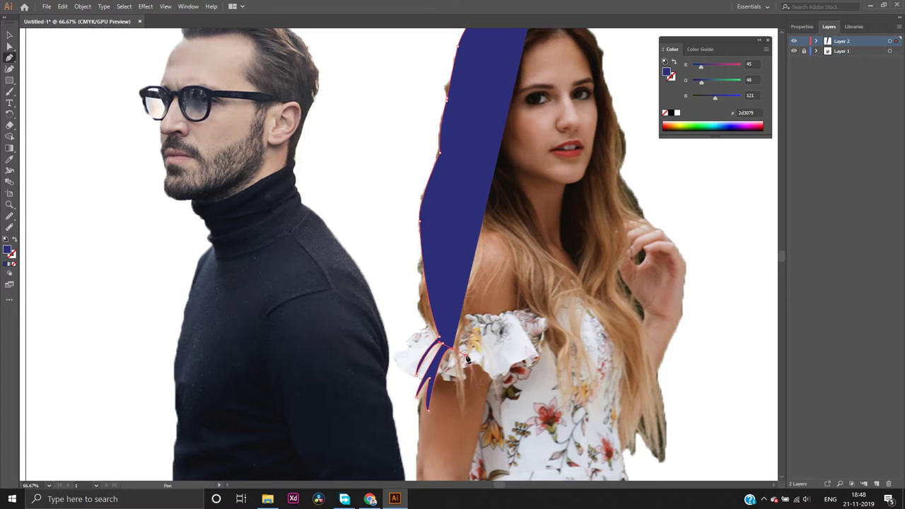
{"action": "left_click_drag", "start_coordinate": [456, 357], "coordinate": [460, 410]}
{"action": "left_click", "coordinate": [462, 410], "text": "ctrl"}
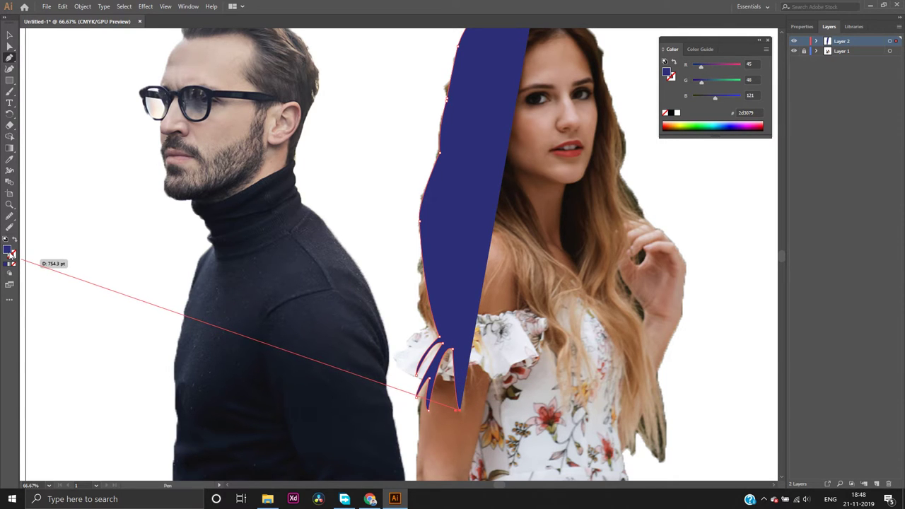
Remove the hair path's fill and continue it with one more short strand tip on the sleeve ruffle, returning up to the arm
{"action": "left_click", "coordinate": [14, 266]}
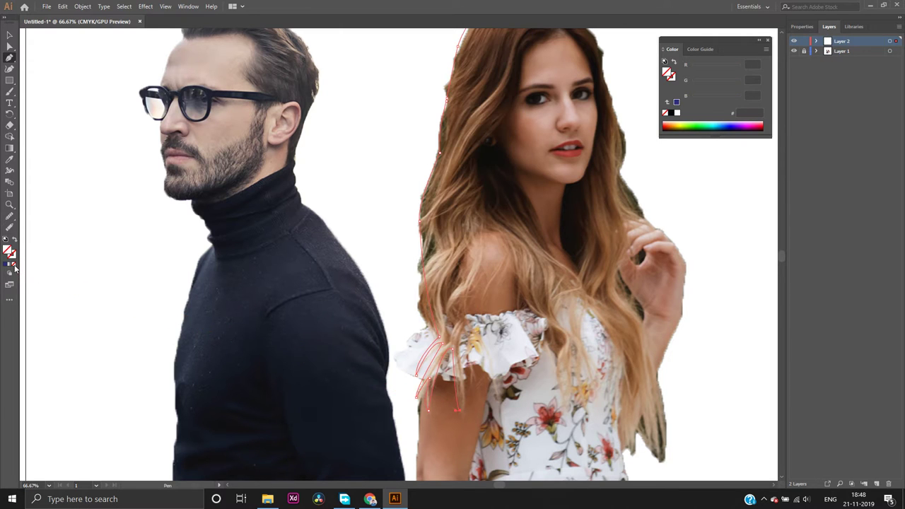
{"action": "left_click", "coordinate": [458, 337]}
{"action": "left_click", "coordinate": [472, 362]}
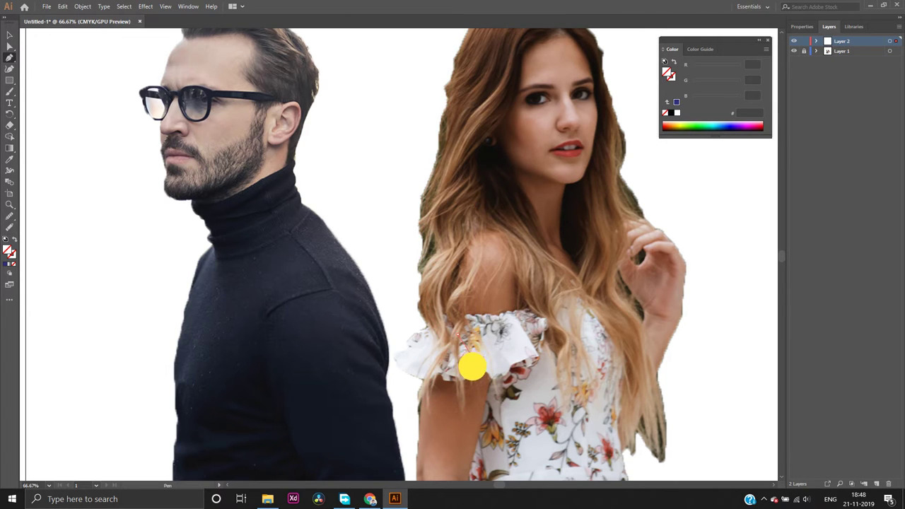
{"action": "left_click", "coordinate": [472, 372]}
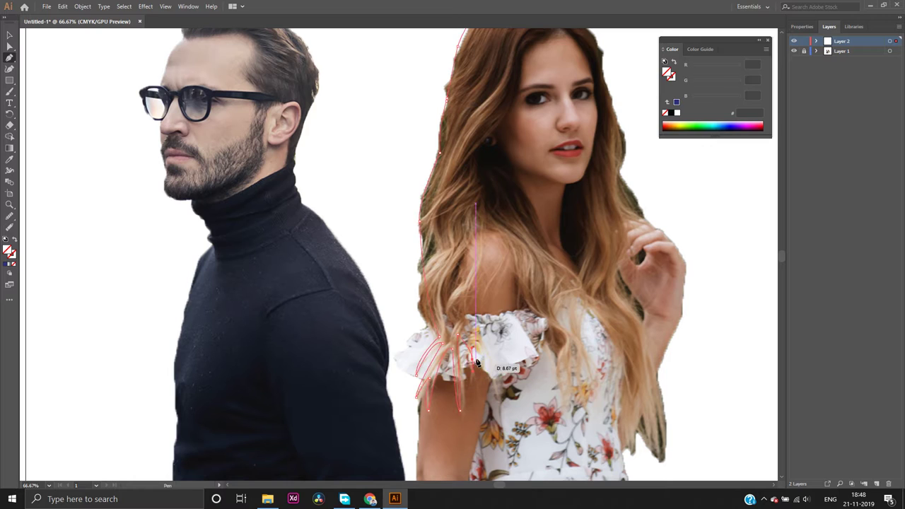
{"action": "left_click", "coordinate": [456, 301]}
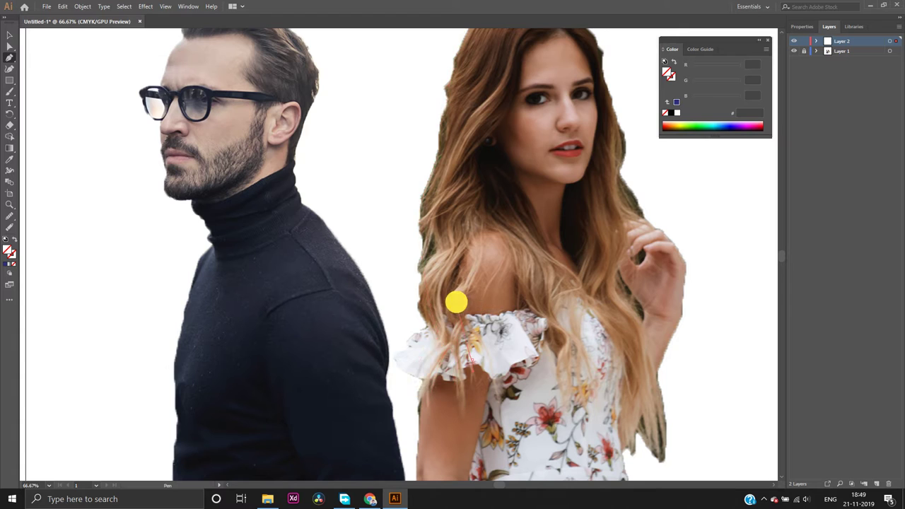
Continue the hair path up along the bare upper arm and curve it over the top of the woman's shoulder
{"action": "left_click", "coordinate": [469, 253]}
{"action": "left_click_drag", "start_coordinate": [473, 256], "coordinate": [478, 220]}
{"action": "left_click", "coordinate": [470, 256]}
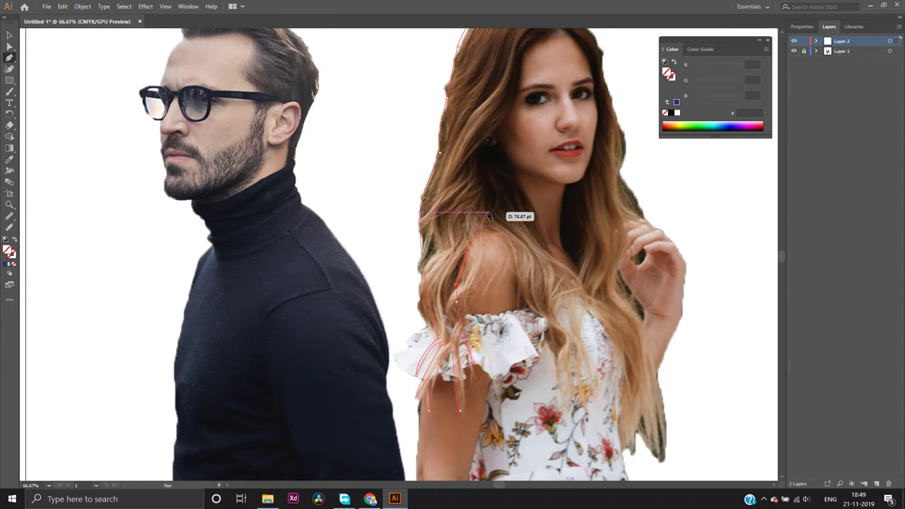
{"action": "scroll", "coordinate": [488, 215], "scroll_direction": "up", "scroll_amount": 2}
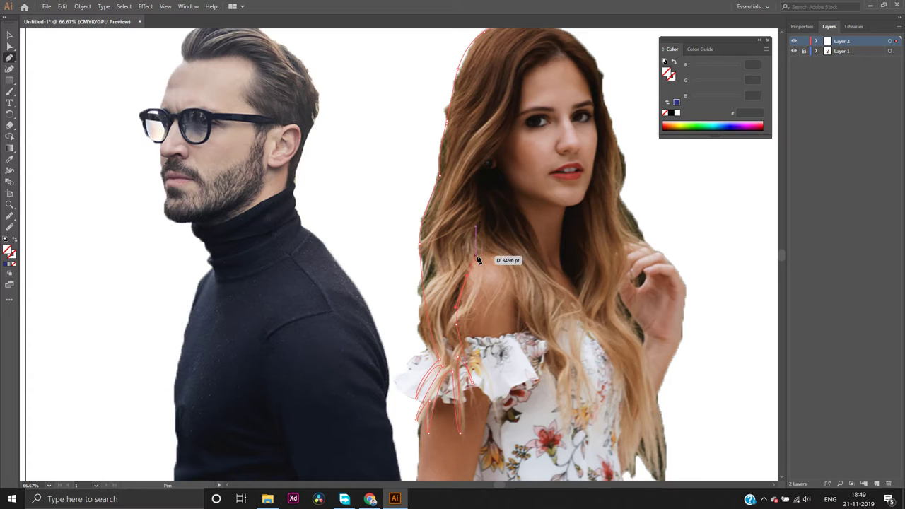
{"action": "left_click_drag", "start_coordinate": [487, 257], "coordinate": [507, 249]}
{"action": "left_click", "coordinate": [489, 256]}
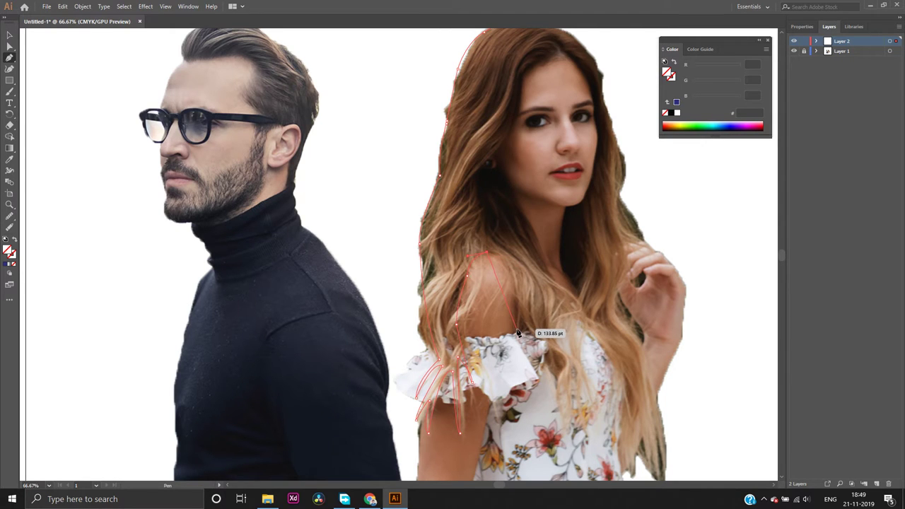
Extend the hair path down the inner side of the shoulder to the sleeve and shape a strand tip over the dress front
{"action": "left_click_drag", "start_coordinate": [517, 330], "coordinate": [508, 387]}
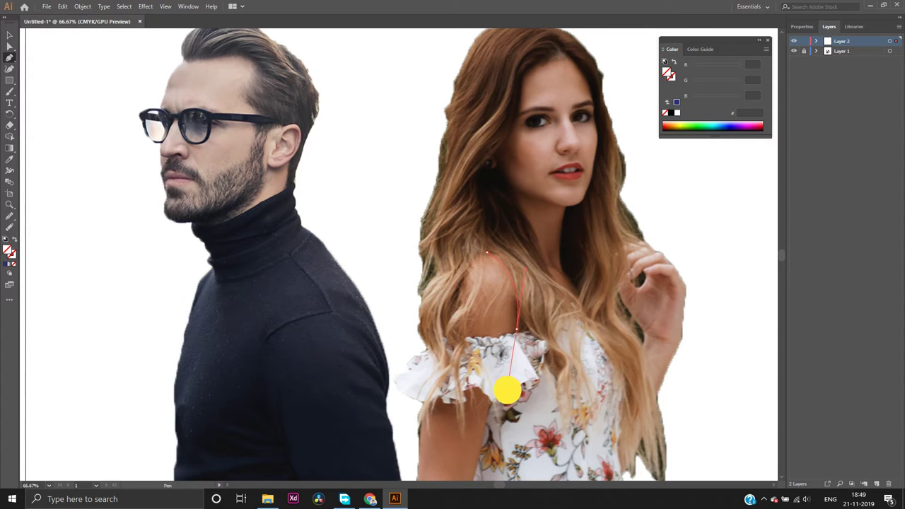
{"action": "left_click_drag", "start_coordinate": [507, 399], "coordinate": [508, 400]}
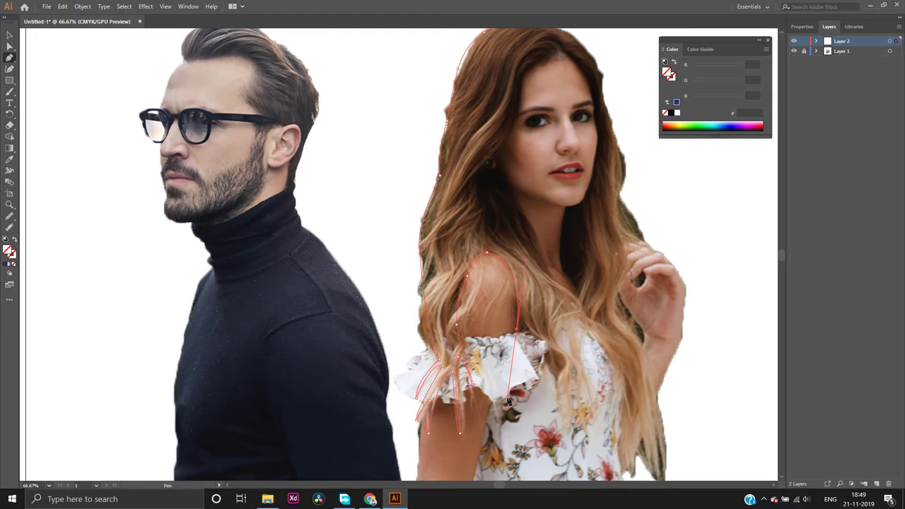
{"action": "left_click", "coordinate": [517, 330], "text": "alt"}
{"action": "left_click", "coordinate": [557, 382], "text": "ctrl"}
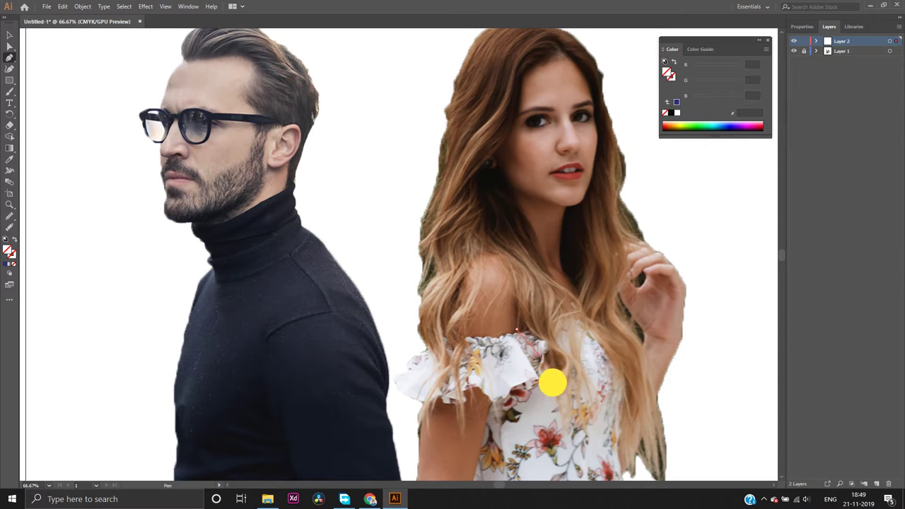
{"action": "mouse_move", "coordinate": [552, 382]}
{"action": "left_mouse_down"}
{"action": "mouse_move", "coordinate": [529, 388]}
{"action": "mouse_move", "coordinate": [535, 428]}
{"action": "mouse_move", "coordinate": [564, 431]}
{"action": "left_mouse_up"}
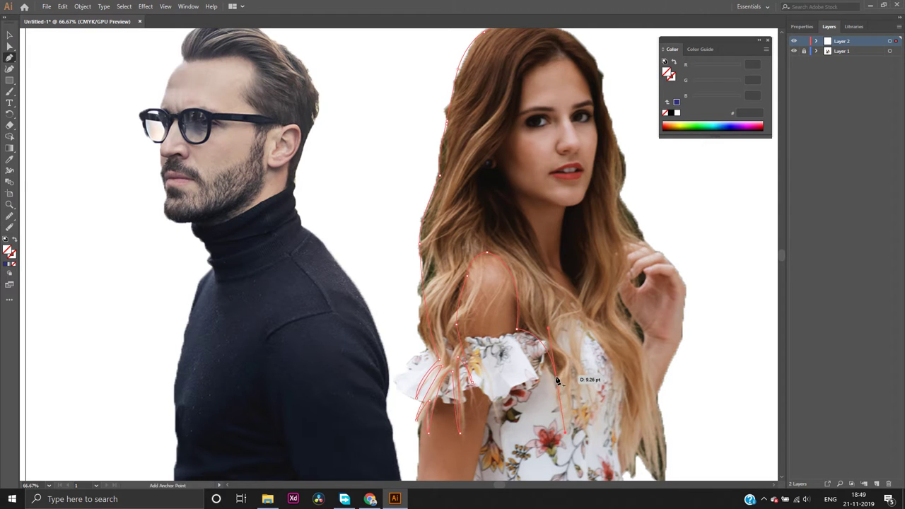
{"action": "mouse_move", "coordinate": [556, 383]}
{"action": "left_mouse_down"}
{"action": "mouse_move", "coordinate": [574, 424]}
{"action": "mouse_move", "coordinate": [577, 376]}
{"action": "mouse_move", "coordinate": [561, 344]}
{"action": "mouse_move", "coordinate": [545, 346]}
{"action": "mouse_move", "coordinate": [563, 348]}
{"action": "mouse_move", "coordinate": [557, 370]}
{"action": "left_mouse_up"}
Curve the hair path back up from the chest strand tip to the neckline of the dress
{"action": "left_click", "coordinate": [550, 345]}
{"action": "key", "text": "ctrl"}
{"action": "mouse_move", "coordinate": [566, 427]}
{"action": "left_mouse_down"}
{"action": "mouse_move", "coordinate": [576, 380]}
{"action": "mouse_move", "coordinate": [564, 366]}
{"action": "mouse_move", "coordinate": [567, 401]}
{"action": "mouse_move", "coordinate": [595, 417]}
{"action": "mouse_move", "coordinate": [561, 397]}
{"action": "mouse_move", "coordinate": [552, 372]}
{"action": "mouse_move", "coordinate": [558, 384]}
{"action": "mouse_move", "coordinate": [581, 385]}
{"action": "mouse_move", "coordinate": [576, 396]}
{"action": "mouse_move", "coordinate": [569, 355]}
{"action": "mouse_move", "coordinate": [574, 372]}
{"action": "mouse_move", "coordinate": [532, 311]}
{"action": "mouse_move", "coordinate": [529, 327]}
{"action": "mouse_move", "coordinate": [556, 343]}
{"action": "mouse_move", "coordinate": [563, 312]}
{"action": "mouse_move", "coordinate": [574, 317]}
{"action": "mouse_move", "coordinate": [576, 344]}
{"action": "mouse_move", "coordinate": [580, 324]}
{"action": "left_mouse_up"}
{"action": "key", "text": "ctrl"}
{"action": "left_click", "coordinate": [580, 323], "text": "ctrl"}
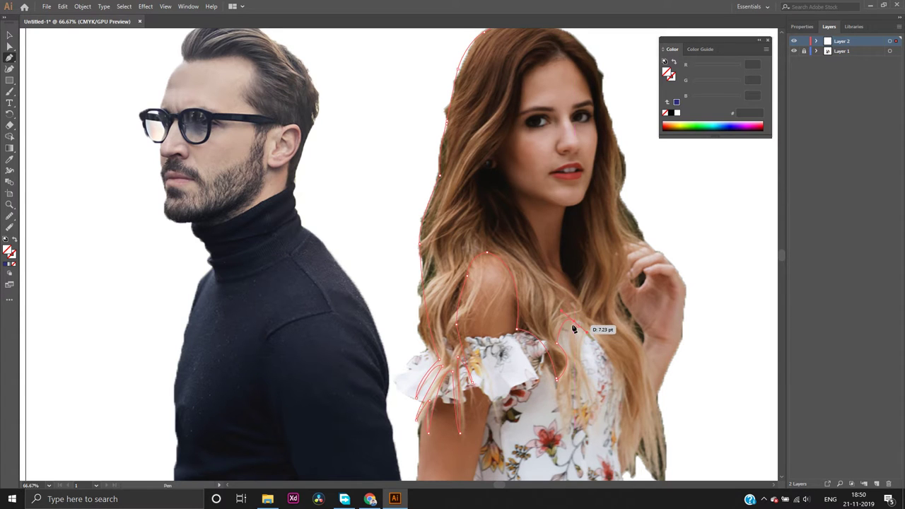
Trace the inner edge of the long front hair from the neckline down to a pointed tip near the waist
{"action": "mouse_move", "coordinate": [575, 319]}
{"action": "left_mouse_down"}
{"action": "mouse_move", "coordinate": [605, 338]}
{"action": "mouse_move", "coordinate": [622, 424]}
{"action": "mouse_move", "coordinate": [619, 445]}
{"action": "mouse_move", "coordinate": [579, 444]}
{"action": "mouse_move", "coordinate": [583, 501]}
{"action": "mouse_move", "coordinate": [597, 429]}
{"action": "mouse_move", "coordinate": [573, 428]}
{"action": "mouse_move", "coordinate": [579, 471]}
{"action": "mouse_move", "coordinate": [601, 487]}
{"action": "mouse_move", "coordinate": [622, 355]}
{"action": "mouse_move", "coordinate": [594, 360]}
{"action": "mouse_move", "coordinate": [587, 402]}
{"action": "mouse_move", "coordinate": [607, 415]}
{"action": "left_mouse_up"}
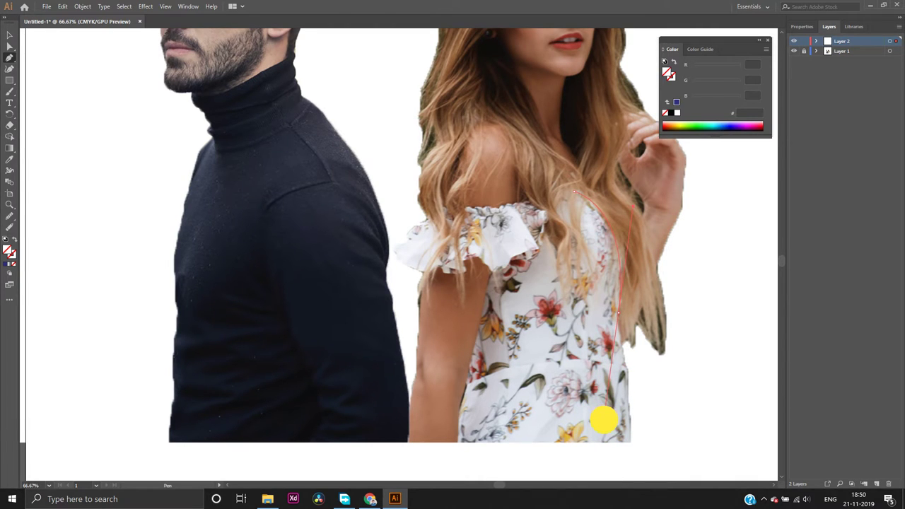
{"action": "left_click_drag", "start_coordinate": [602, 424], "coordinate": [594, 420]}
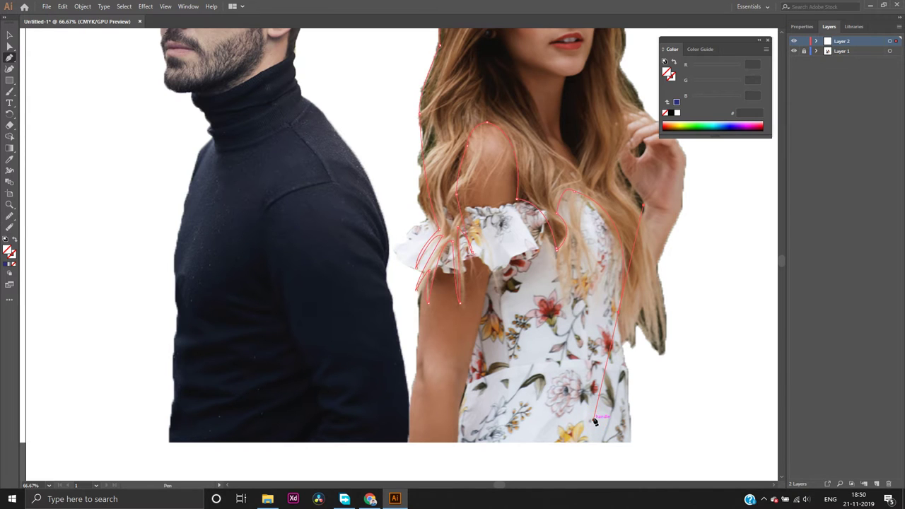
{"action": "left_click", "coordinate": [620, 314]}
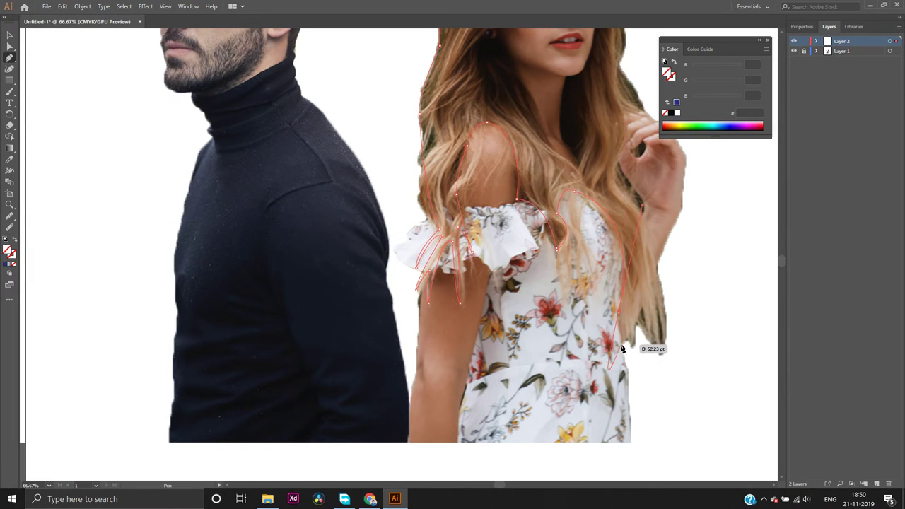
Add small pointed strand tips along the lower end of the woman's long front hair
{"action": "mouse_move", "coordinate": [631, 349]}
{"action": "left_mouse_down"}
{"action": "mouse_move", "coordinate": [628, 332]}
{"action": "mouse_move", "coordinate": [636, 354]}
{"action": "left_mouse_up"}
{"action": "left_click_drag", "start_coordinate": [633, 349], "coordinate": [631, 347]}
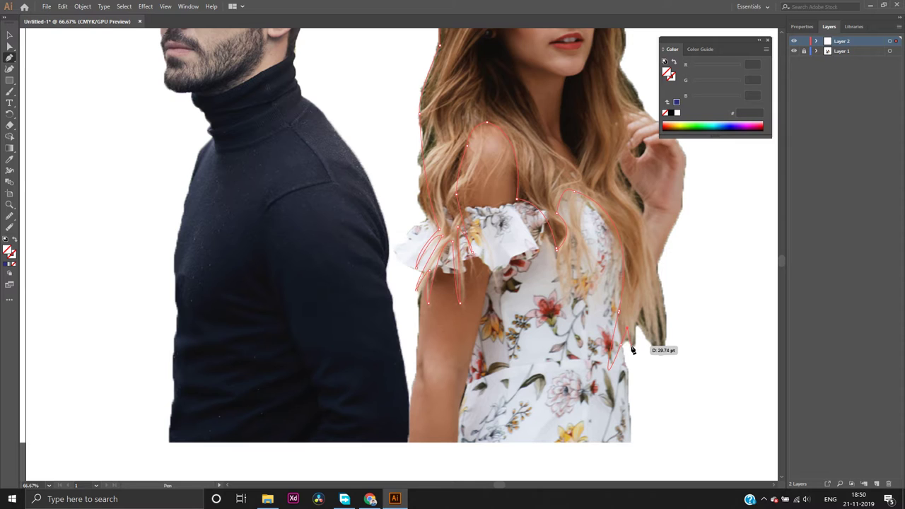
{"action": "left_click", "coordinate": [631, 349], "text": "ctrl"}
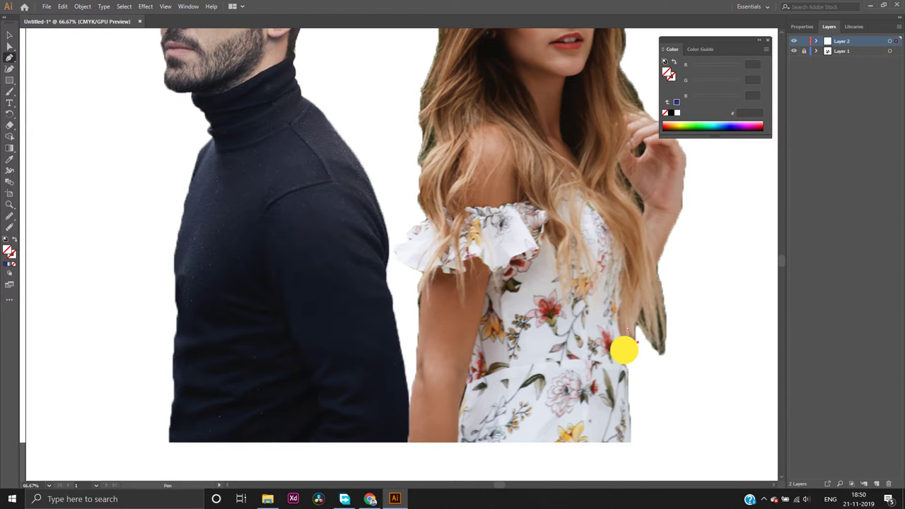
{"action": "left_click", "coordinate": [631, 349]}
{"action": "left_click_drag", "start_coordinate": [631, 348], "coordinate": [636, 320]}
{"action": "left_click", "coordinate": [636, 319], "text": "ctrl"}
{"action": "left_click", "coordinate": [635, 320], "text": "ctrl"}
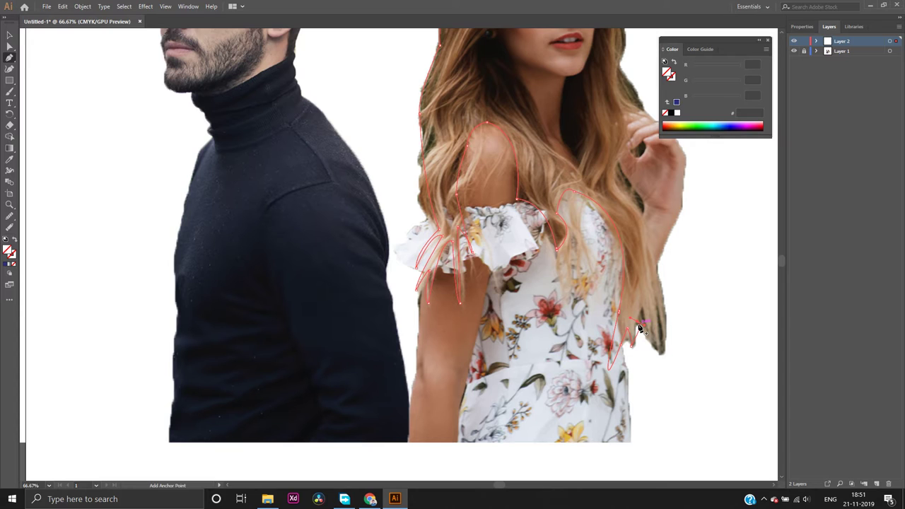
Shape the outermost strand tip and bring the hair path up its outer edge, past the forearm to the raised hand
{"action": "mouse_move", "coordinate": [636, 318]}
{"action": "left_mouse_down"}
{"action": "mouse_move", "coordinate": [662, 350]}
{"action": "mouse_move", "coordinate": [650, 361]}
{"action": "mouse_move", "coordinate": [660, 368]}
{"action": "mouse_move", "coordinate": [671, 290]}
{"action": "mouse_move", "coordinate": [662, 264]}
{"action": "mouse_move", "coordinate": [641, 258]}
{"action": "mouse_move", "coordinate": [634, 244]}
{"action": "mouse_move", "coordinate": [619, 177]}
{"action": "mouse_move", "coordinate": [636, 172]}
{"action": "left_mouse_up"}
{"action": "left_click", "coordinate": [657, 355], "text": "ctrl"}
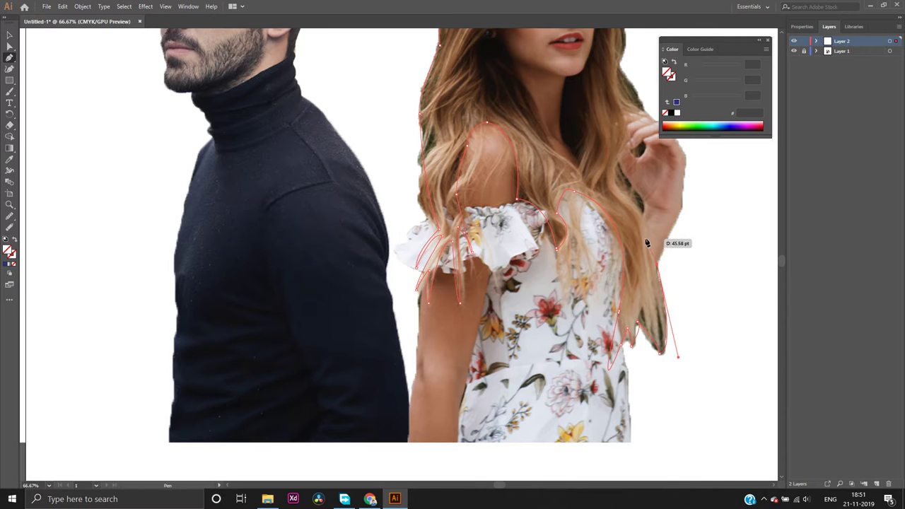
{"action": "scroll", "coordinate": [646, 247], "scroll_direction": "up", "scroll_amount": 5}
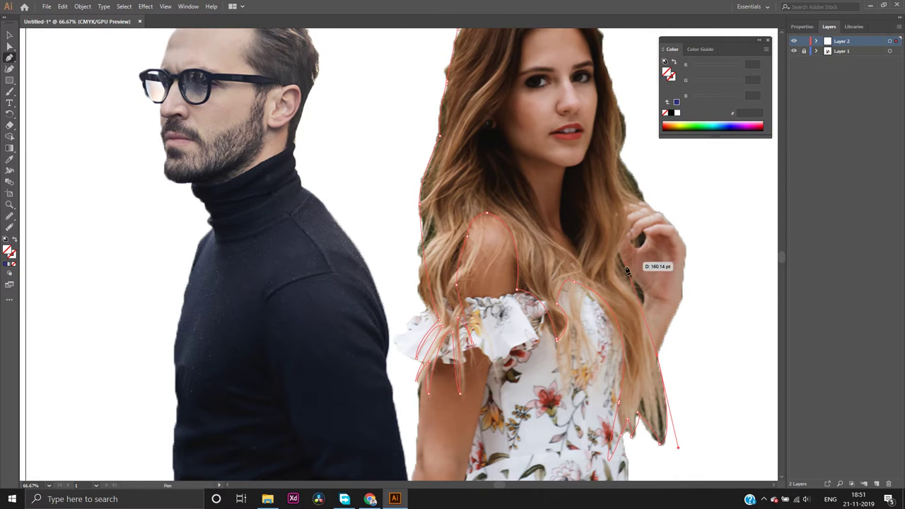
{"action": "mouse_move", "coordinate": [617, 274]}
{"action": "left_mouse_down"}
{"action": "mouse_move", "coordinate": [586, 250]}
{"action": "mouse_move", "coordinate": [582, 231]}
{"action": "left_mouse_up"}
{"action": "left_click", "coordinate": [617, 275]}
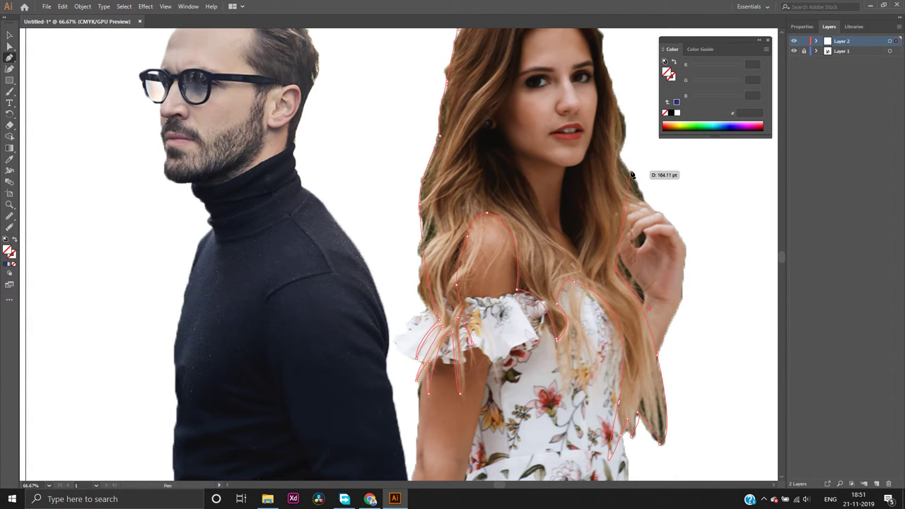
Trace the outer hair edge beside the face, close the path at the crown and restore its dark blue fill, 2c3179
{"action": "mouse_move", "coordinate": [618, 165]}
{"action": "left_mouse_down"}
{"action": "mouse_move", "coordinate": [589, 145]}
{"action": "mouse_move", "coordinate": [600, 140]}
{"action": "left_mouse_up"}
{"action": "scroll", "coordinate": [625, 159], "scroll_direction": "up", "scroll_amount": 5}
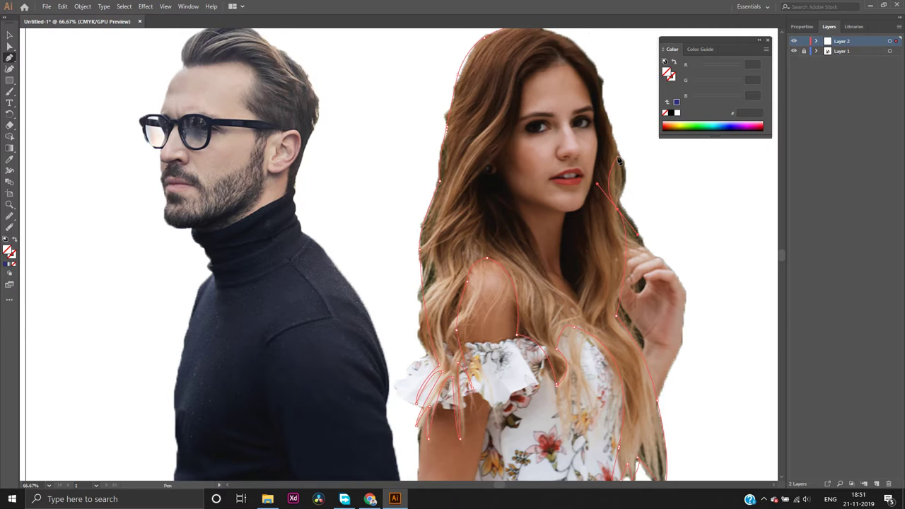
{"action": "left_click_drag", "start_coordinate": [618, 252], "coordinate": [626, 197]}
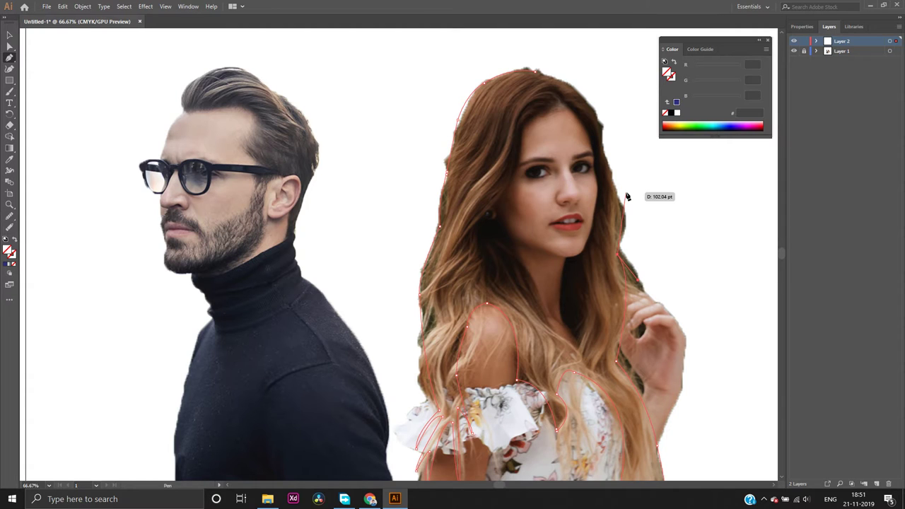
{"action": "left_click_drag", "start_coordinate": [627, 196], "coordinate": [442, 55]}
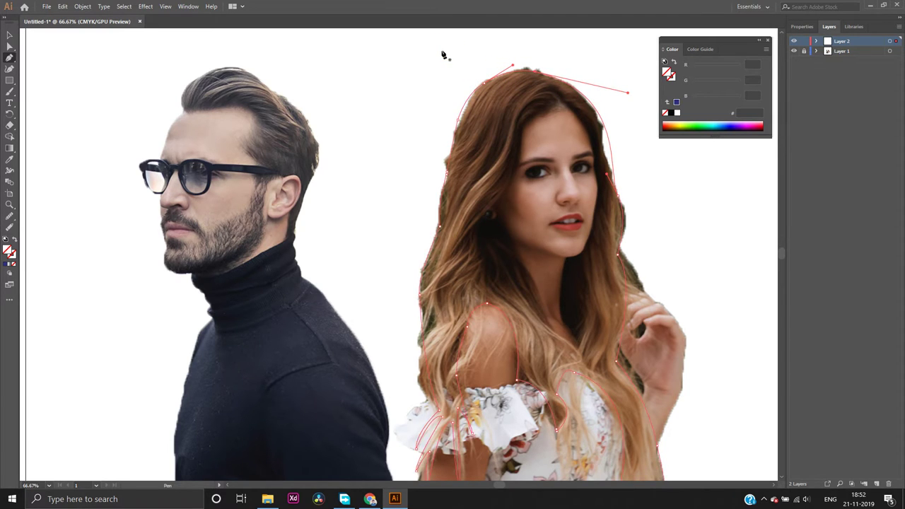
{"action": "left_click", "coordinate": [4, 264]}
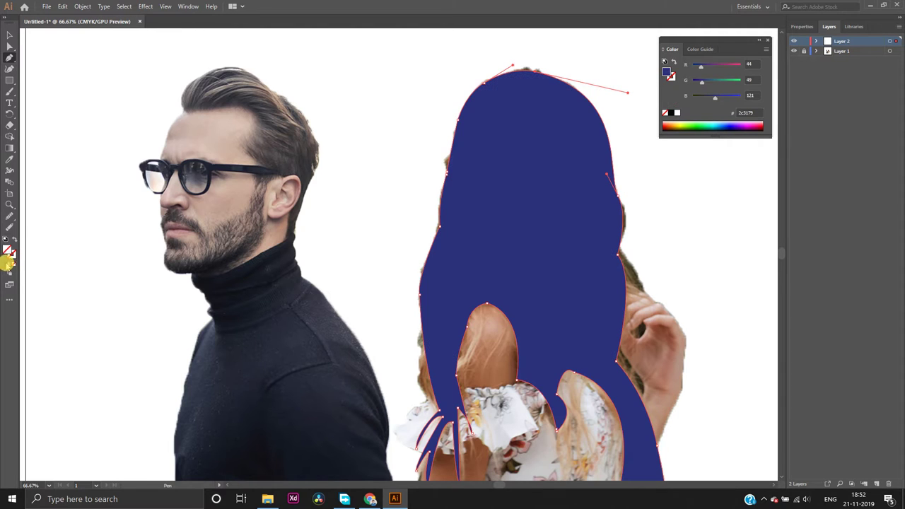
Expand Layer 2 and check the filled hair shape against the photo by toggling the path's visibility
{"action": "scroll", "coordinate": [615, 189], "scroll_direction": "down", "scroll_amount": 4}
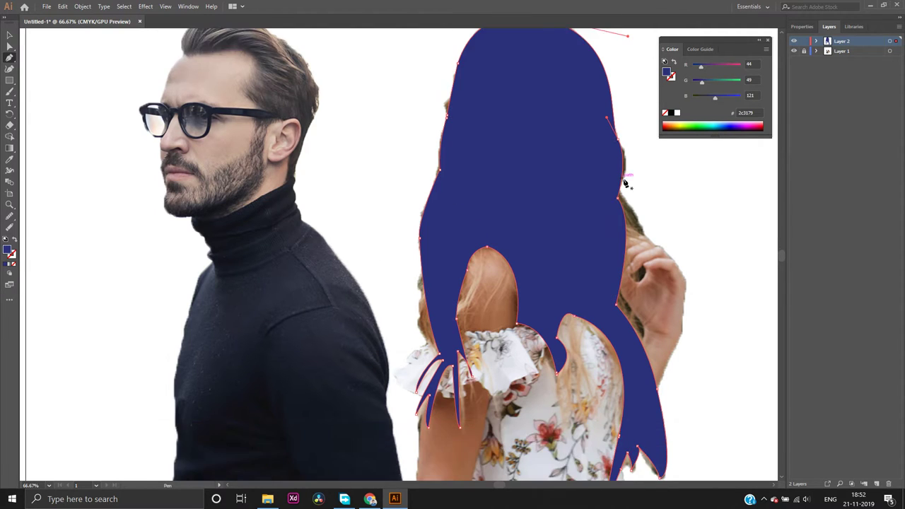
{"action": "scroll", "coordinate": [624, 184], "scroll_direction": "up", "scroll_amount": 3}
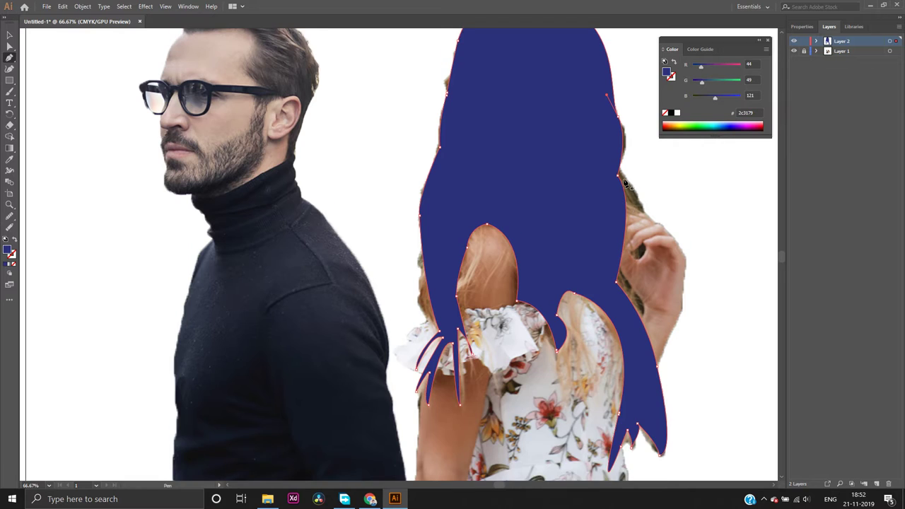
{"action": "left_click", "coordinate": [816, 41]}
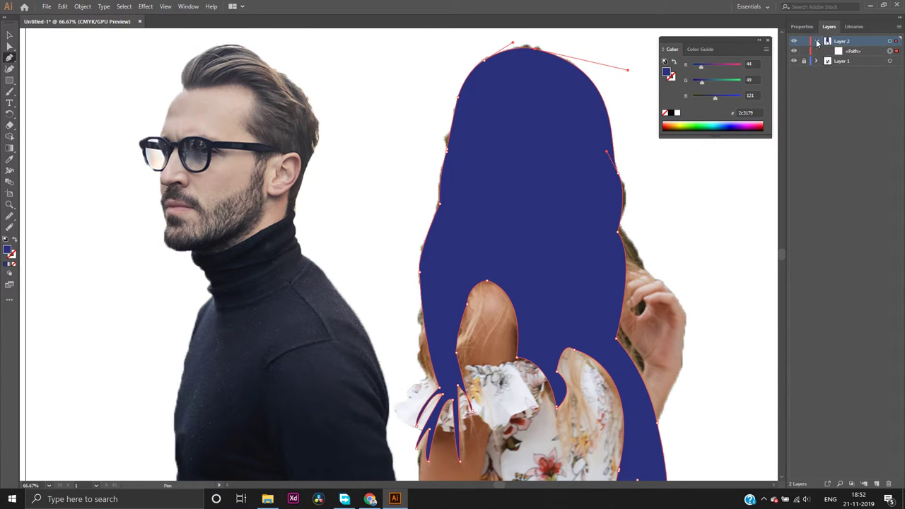
{"action": "left_click", "coordinate": [793, 51]}
{"action": "left_click", "coordinate": [793, 51]}
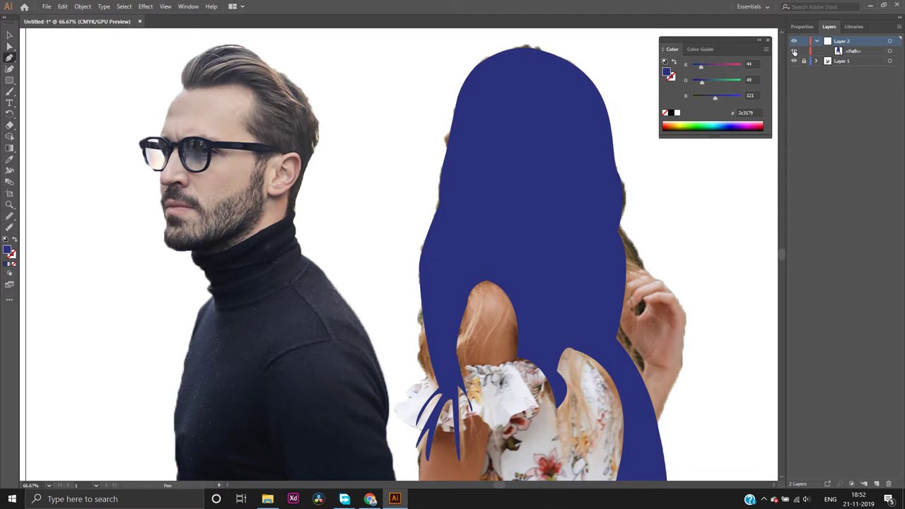
{"action": "left_click", "coordinate": [794, 51]}
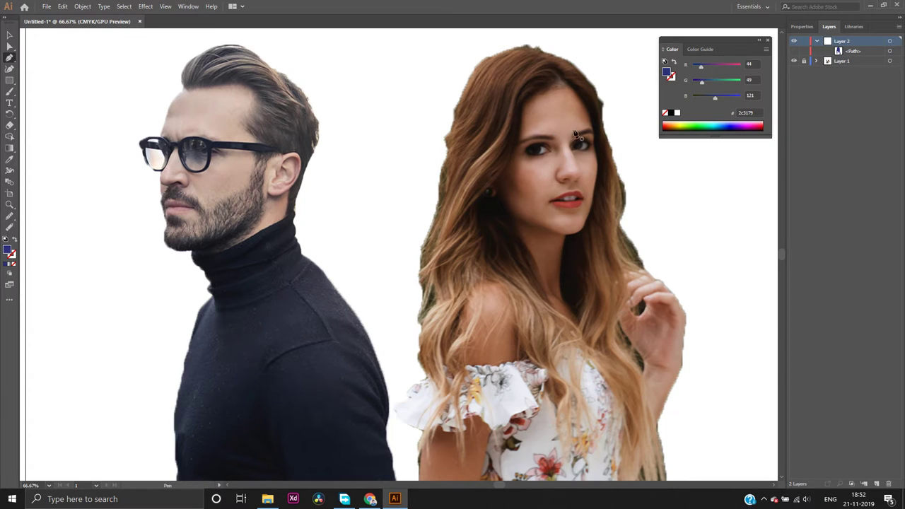
{"action": "left_click", "coordinate": [793, 52]}
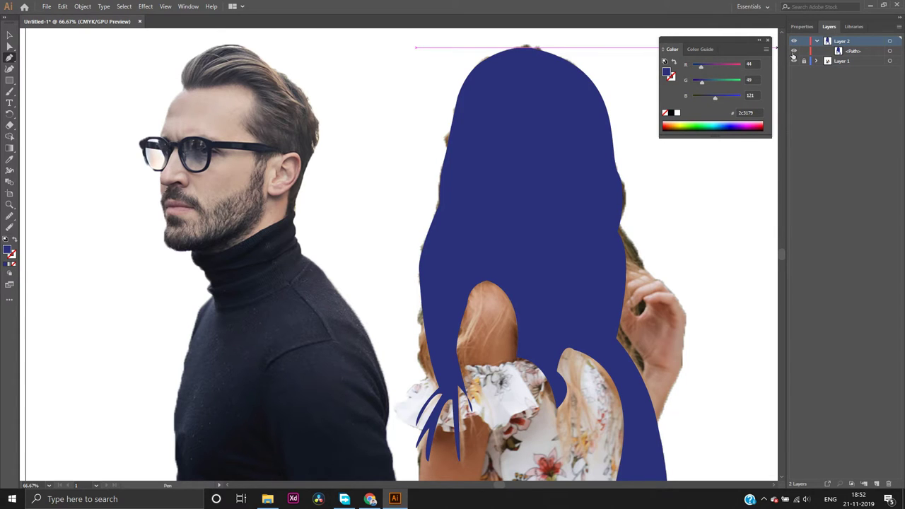
{"action": "scroll", "coordinate": [682, 226], "scroll_direction": "down", "scroll_amount": 2}
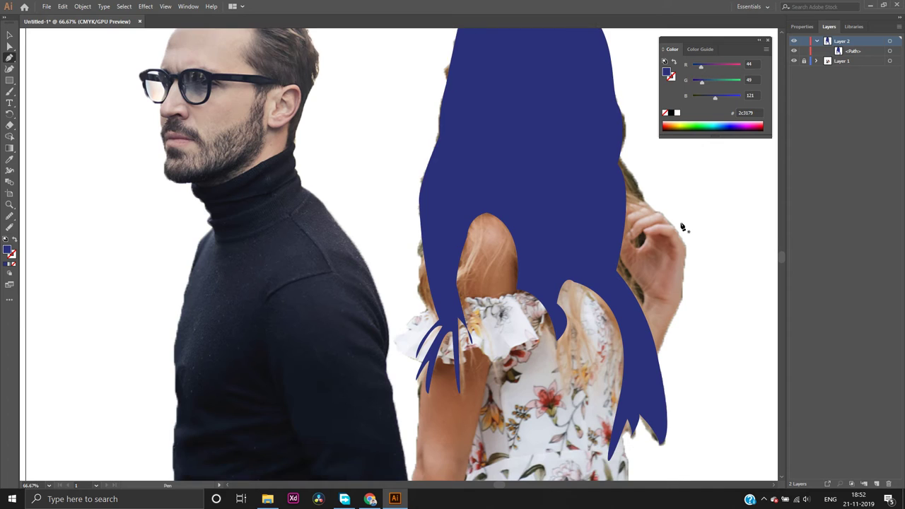
{"action": "scroll", "coordinate": [682, 226], "scroll_direction": "up", "scroll_amount": 2}
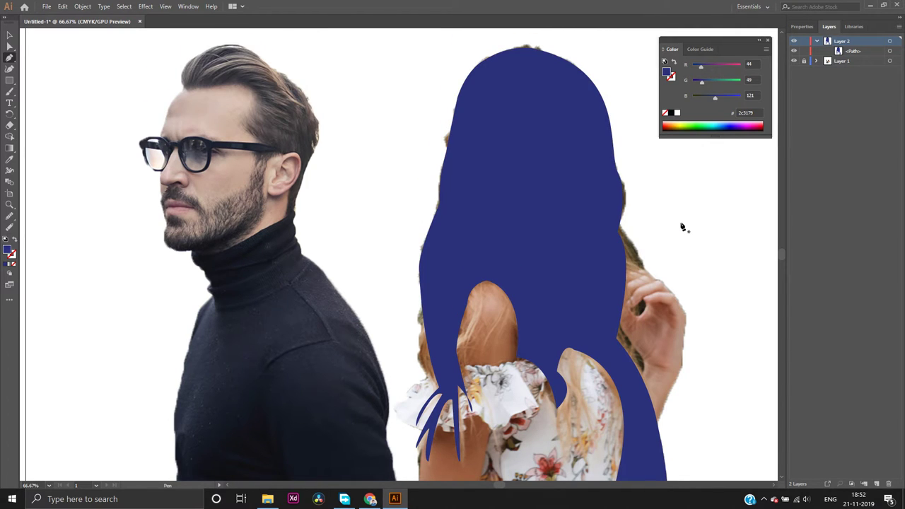
{"action": "scroll", "coordinate": [682, 226], "scroll_direction": "down", "scroll_amount": 1}
Hide the hair path, select the Pen tool and switch to the Material-UI color palette page in Chrome
{"action": "left_click", "coordinate": [792, 51]}
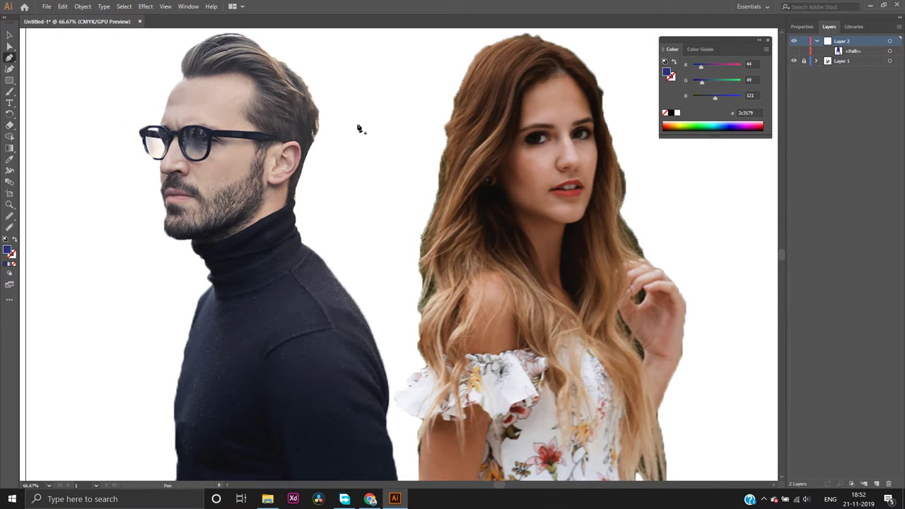
{"action": "left_click", "coordinate": [9, 57]}
{"action": "left_click", "coordinate": [370, 499]}
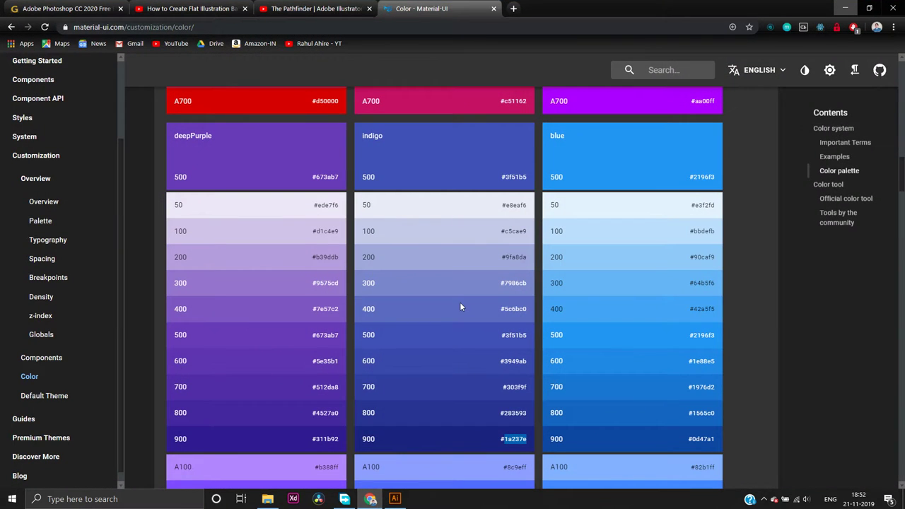
Copy the amber 700 code from the Material-UI palette and set Illustrator's fill color to ffa000
{"action": "scroll", "coordinate": [460, 306], "scroll_direction": "down", "scroll_amount": 10}
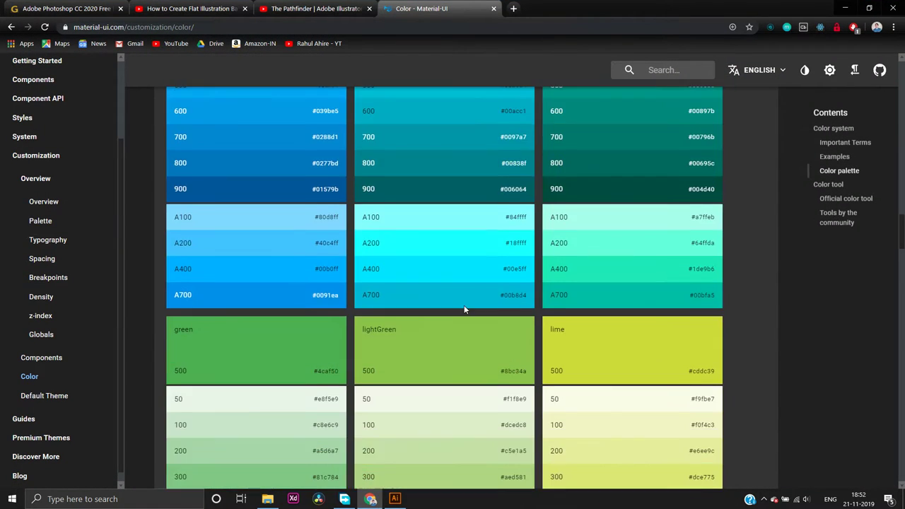
{"action": "scroll", "coordinate": [464, 309], "scroll_direction": "down", "scroll_amount": 10}
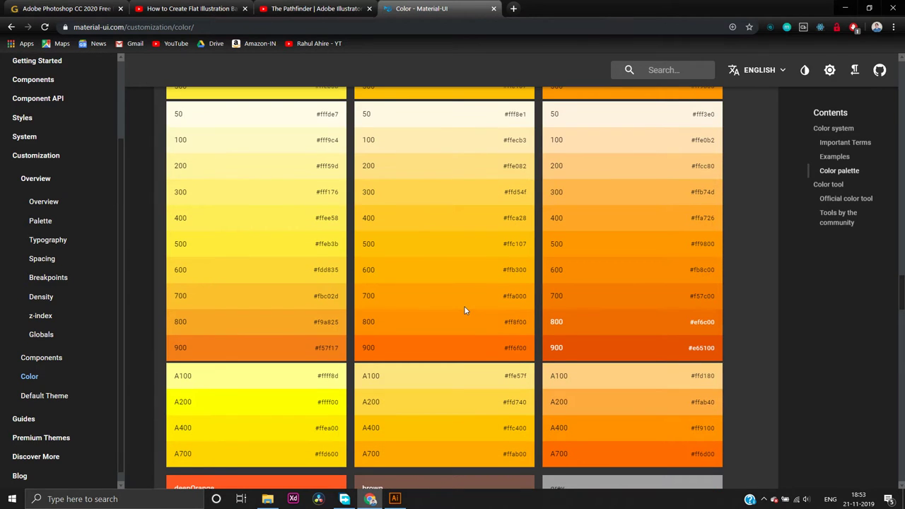
{"action": "double_click", "coordinate": [516, 295]}
{"action": "left_click", "coordinate": [395, 498]}
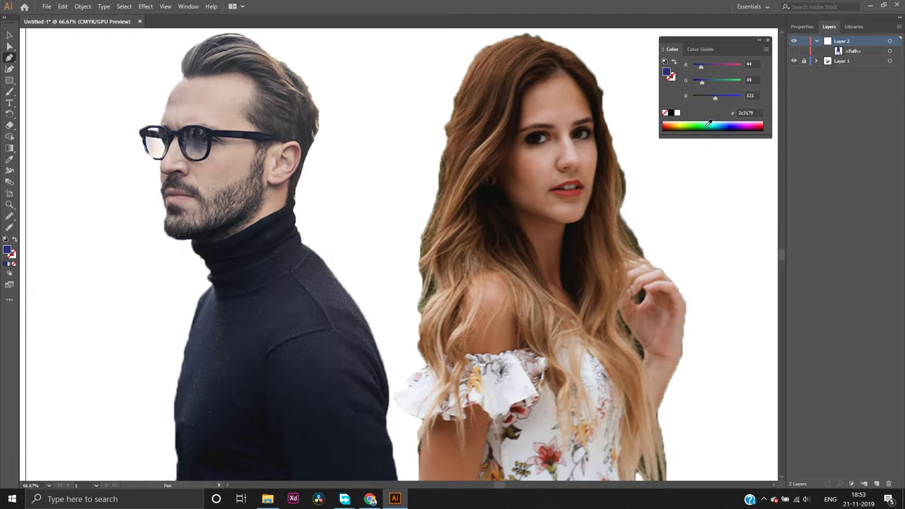
{"action": "left_click", "coordinate": [753, 113]}
{"action": "double_click", "coordinate": [763, 113]}
{"action": "type", "text": "ffa000"}
{"action": "key", "text": "Return"}
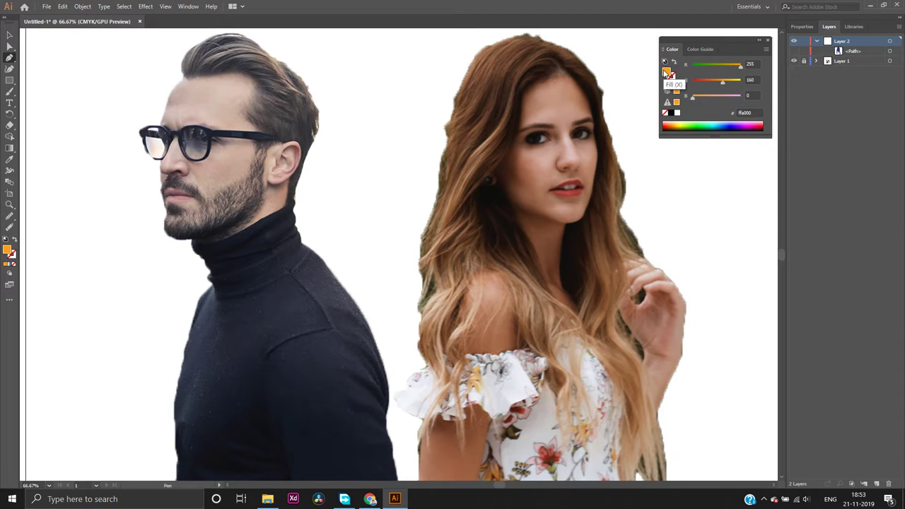
Browse the Color Guide's harmony rules, return to the color sliders and move the floating Color panel off the artwork, below the layers
{"action": "left_click", "coordinate": [698, 50]}
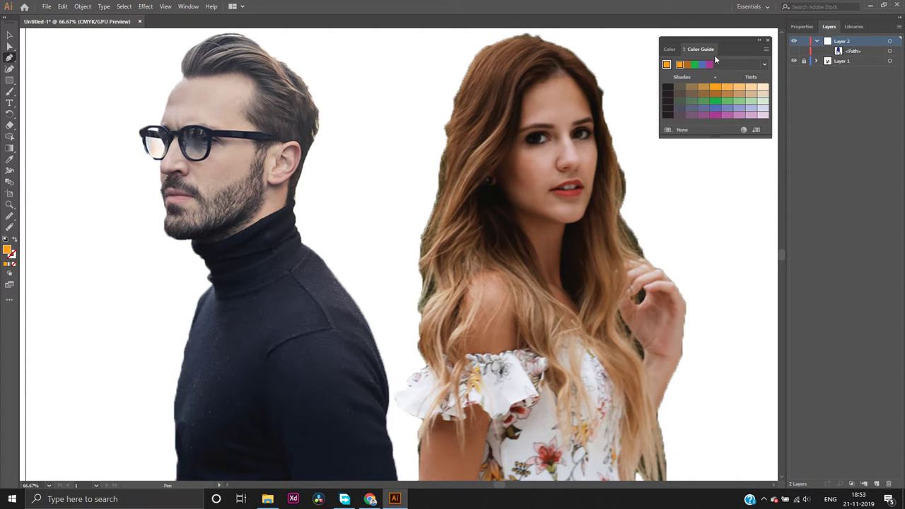
{"action": "left_click", "coordinate": [765, 49]}
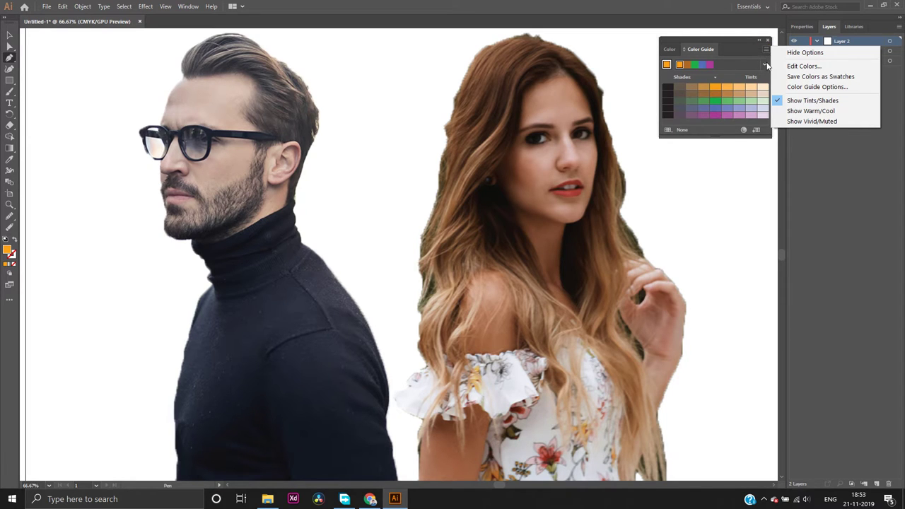
{"action": "left_click", "coordinate": [767, 66]}
{"action": "left_click", "coordinate": [767, 66]}
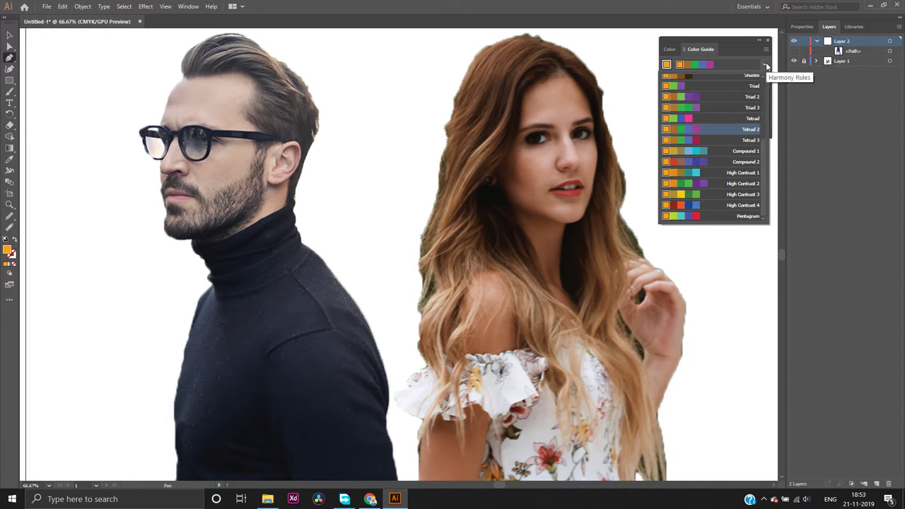
{"action": "scroll", "coordinate": [728, 114], "scroll_direction": "up", "scroll_amount": 2}
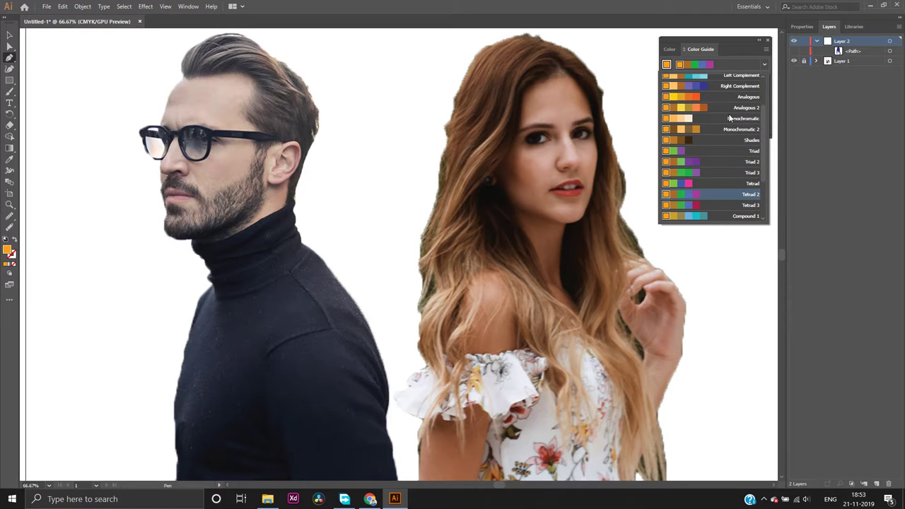
{"action": "scroll", "coordinate": [728, 118], "scroll_direction": "up", "scroll_amount": 2}
{"action": "scroll", "coordinate": [729, 118], "scroll_direction": "down", "scroll_amount": 3}
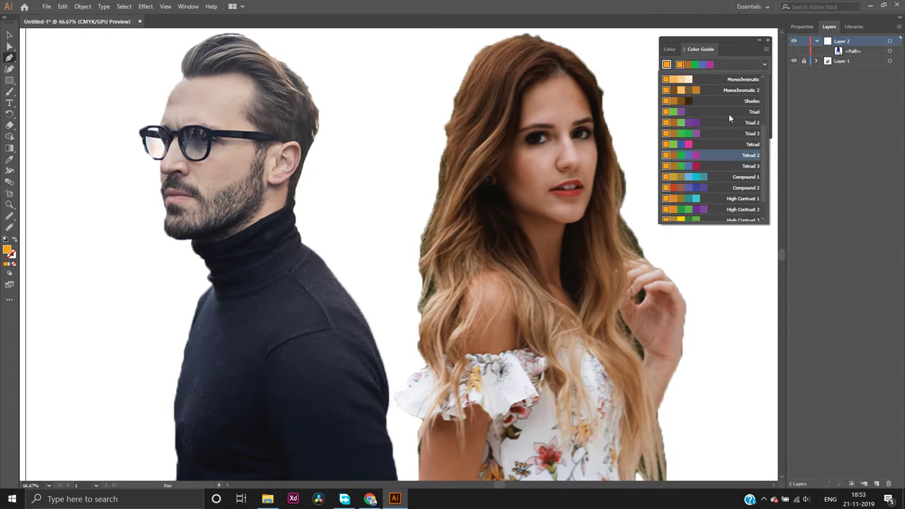
{"action": "left_click", "coordinate": [689, 46]}
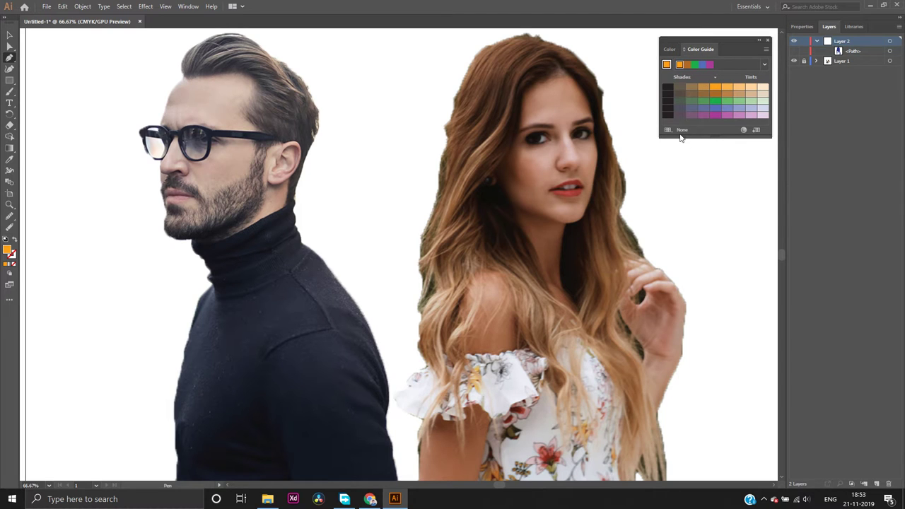
{"action": "left_click", "coordinate": [669, 49]}
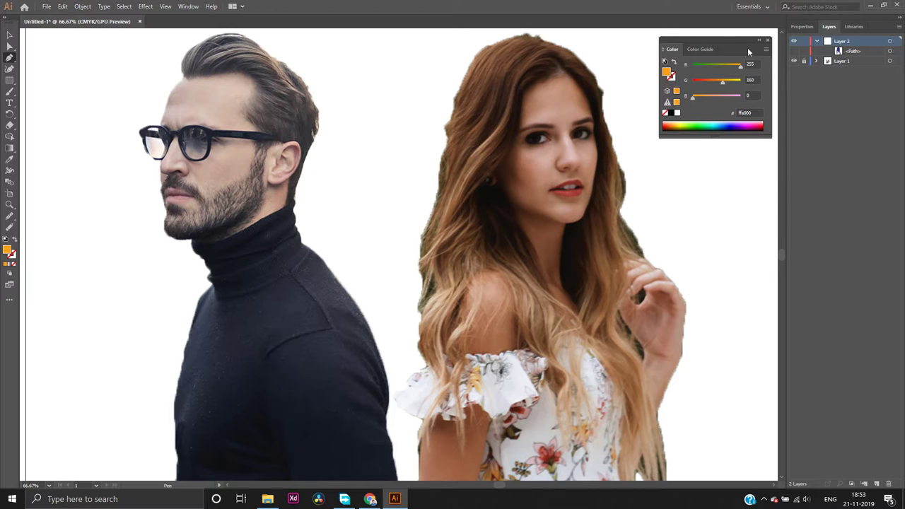
{"action": "left_click_drag", "start_coordinate": [731, 45], "coordinate": [853, 126]}
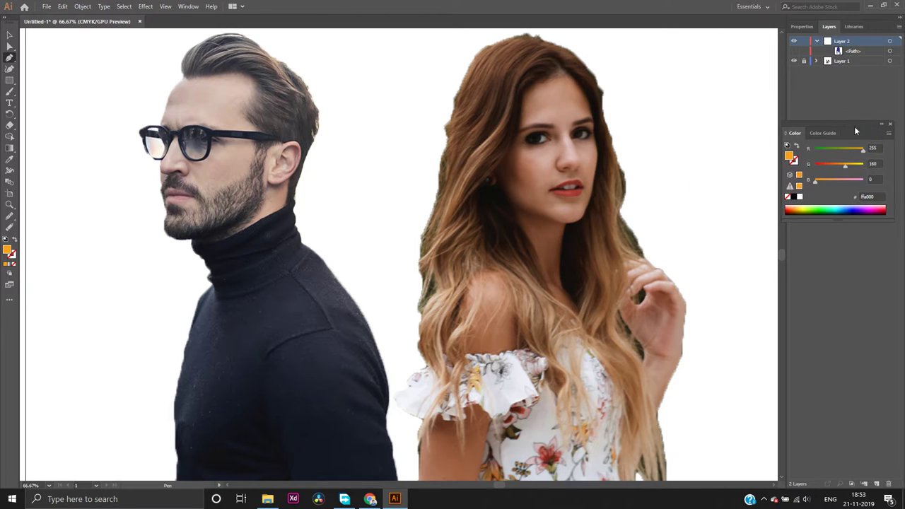
Start the woman's face path at the outer end of her brow, curve it up to the hair parting and undo the trial anchor beyond
{"action": "scroll", "coordinate": [571, 126], "scroll_direction": "up", "scroll_amount": 1}
{"action": "scroll", "coordinate": [571, 126], "scroll_direction": "up", "scroll_amount": 1}
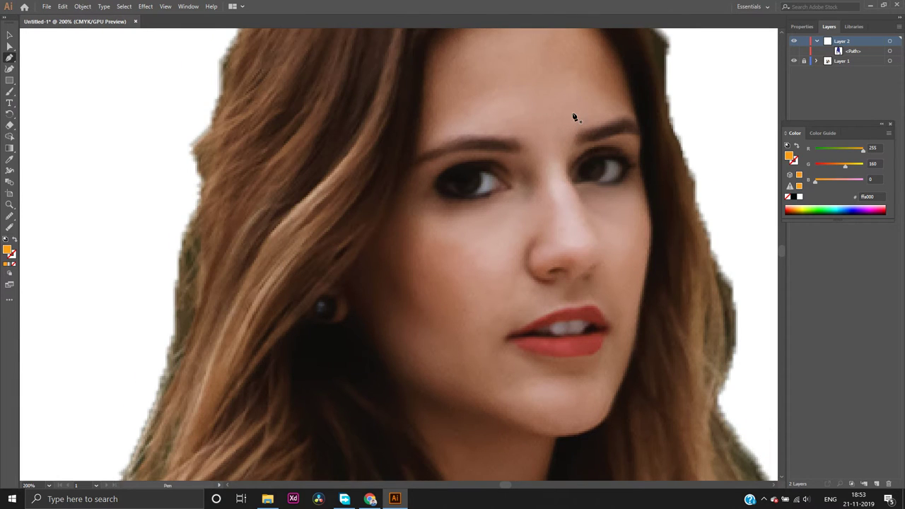
{"action": "scroll", "coordinate": [573, 115], "scroll_direction": "down", "scroll_amount": 1}
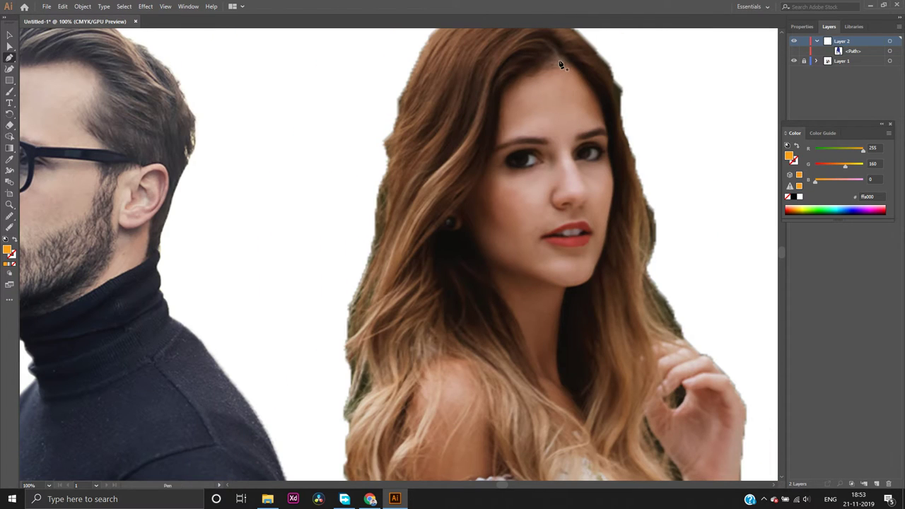
{"action": "left_click", "coordinate": [606, 133]}
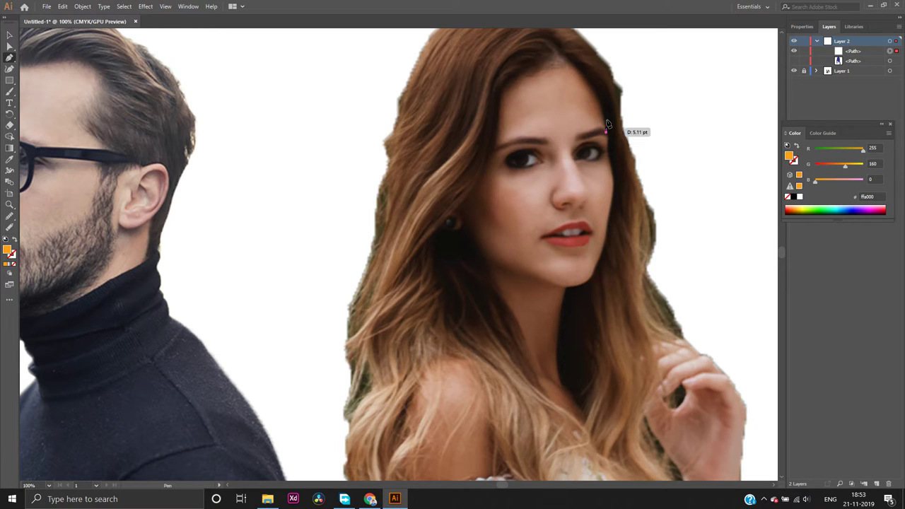
{"action": "mouse_move", "coordinate": [568, 63]}
{"action": "left_mouse_down"}
{"action": "mouse_move", "coordinate": [556, 66]}
{"action": "mouse_move", "coordinate": [534, 48]}
{"action": "mouse_move", "coordinate": [545, 63]}
{"action": "mouse_move", "coordinate": [534, 70]}
{"action": "mouse_move", "coordinate": [558, 61]}
{"action": "mouse_move", "coordinate": [525, 81]}
{"action": "mouse_move", "coordinate": [559, 59]}
{"action": "left_mouse_up"}
{"action": "left_click", "coordinate": [565, 61]}
{"action": "left_click_drag", "start_coordinate": [558, 59], "coordinate": [503, 94]}
{"action": "mouse_move", "coordinate": [501, 91]}
{"action": "left_mouse_down"}
{"action": "mouse_move", "coordinate": [509, 91]}
{"action": "mouse_move", "coordinate": [503, 106]}
{"action": "left_mouse_up"}
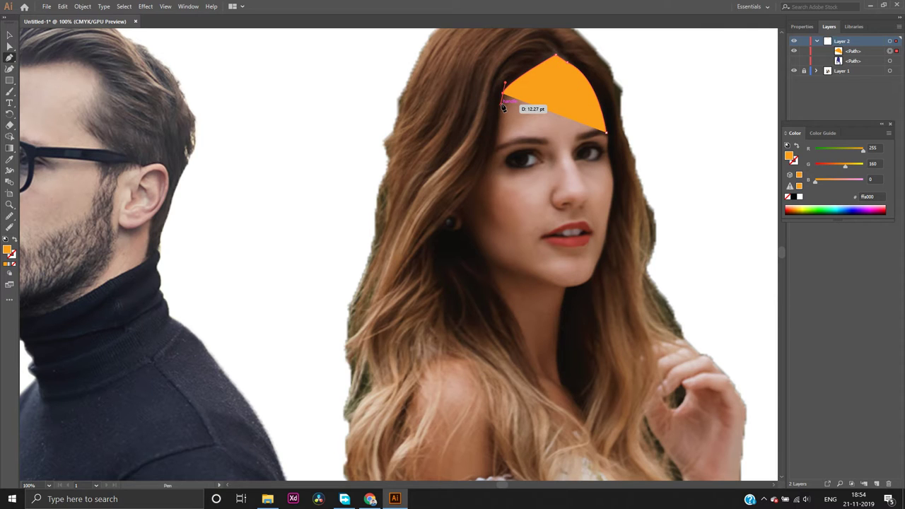
{"action": "key", "text": "ctrl+z"}
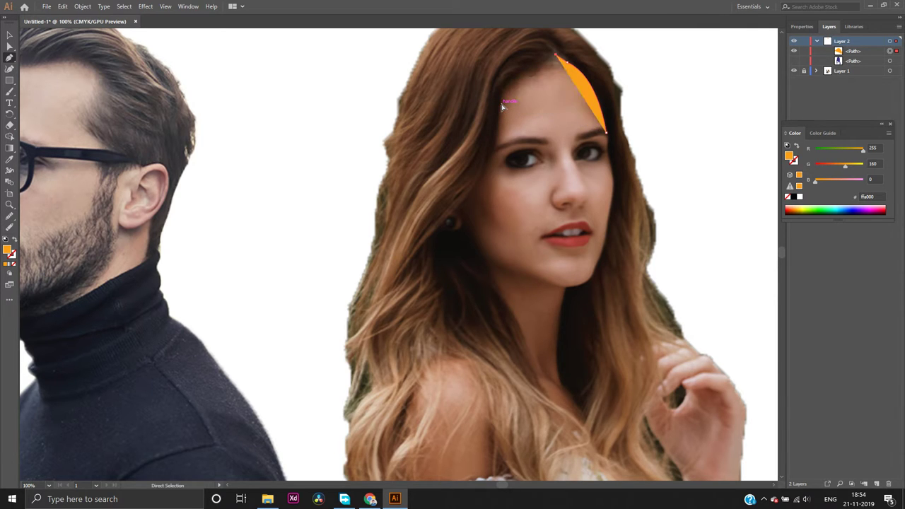
Extend the face path around the forehead hairline to the temple beside the other brow and set its fill to none
{"action": "left_click_drag", "start_coordinate": [566, 62], "coordinate": [498, 149]}
{"action": "left_click_drag", "start_coordinate": [497, 147], "coordinate": [1, 229]}
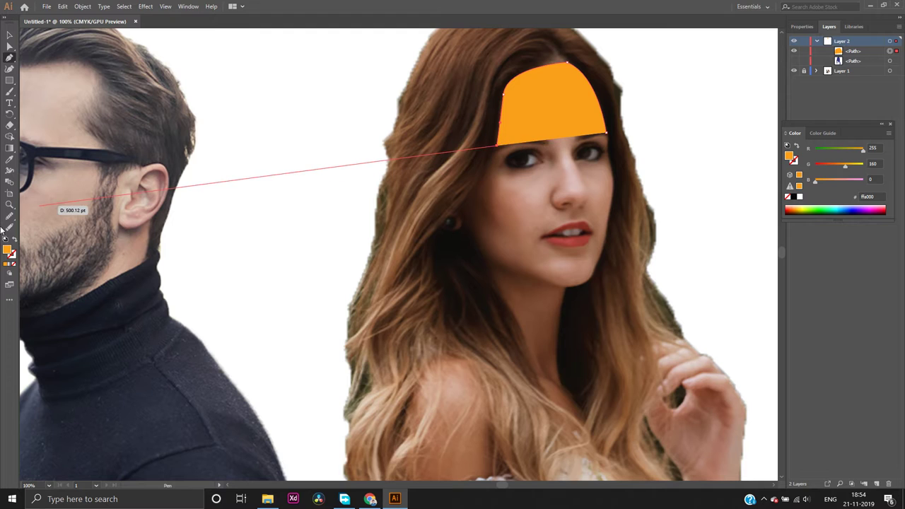
{"action": "left_click", "coordinate": [14, 265]}
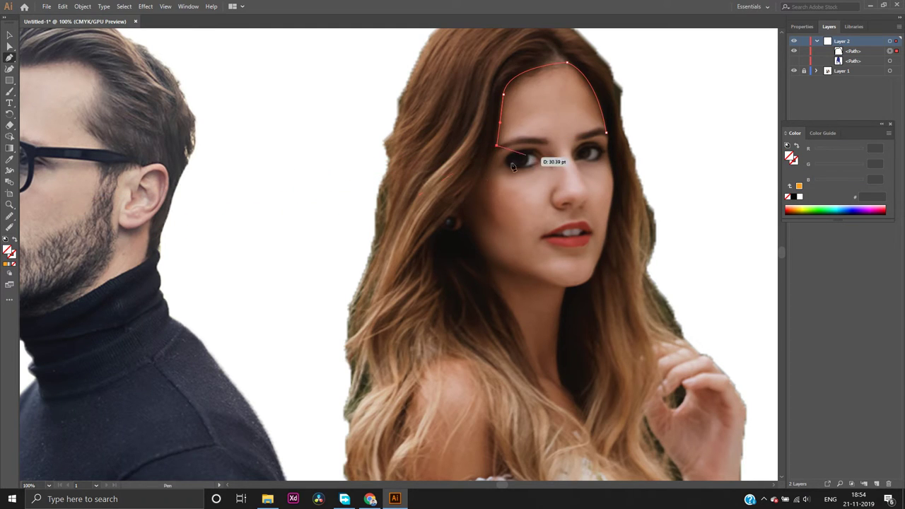
Trace the face path from the temple past the ear and jaw, down the neck to the point where the hair meets at the chest
{"action": "left_click", "coordinate": [469, 198]}
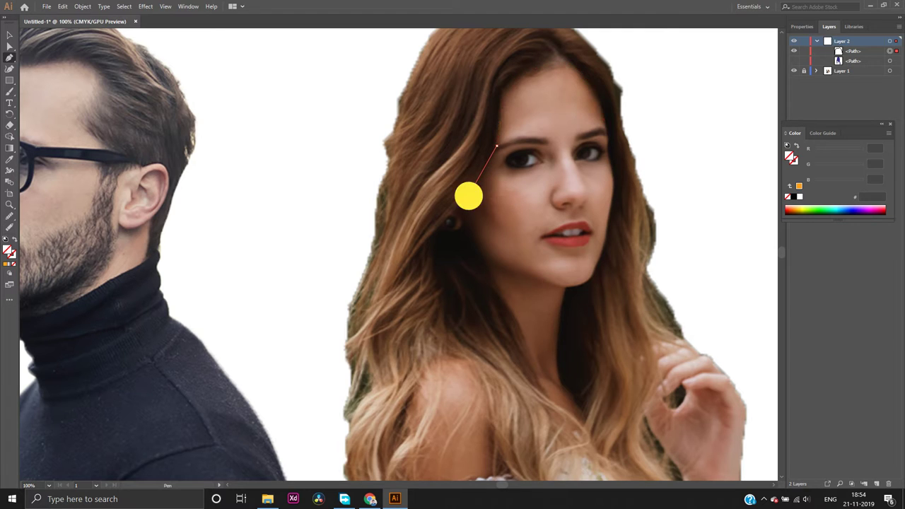
{"action": "left_click_drag", "start_coordinate": [471, 198], "coordinate": [459, 201]}
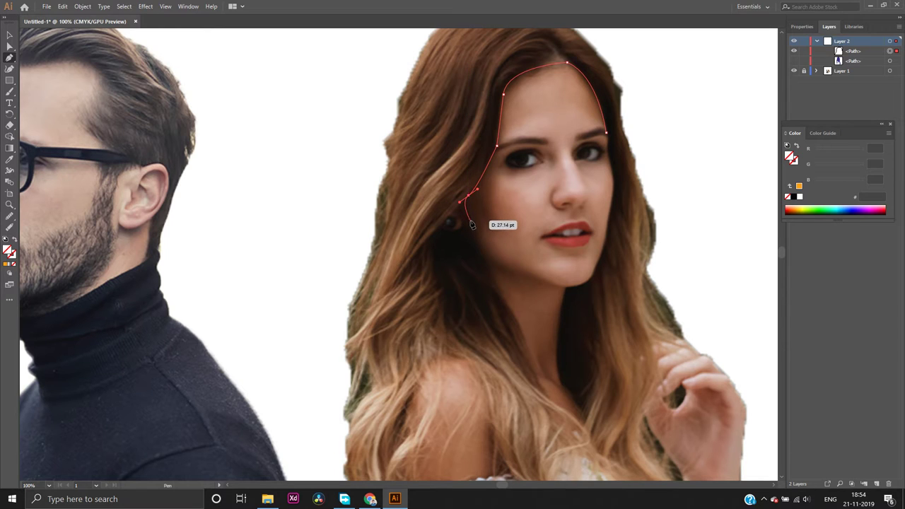
{"action": "left_click", "coordinate": [483, 255]}
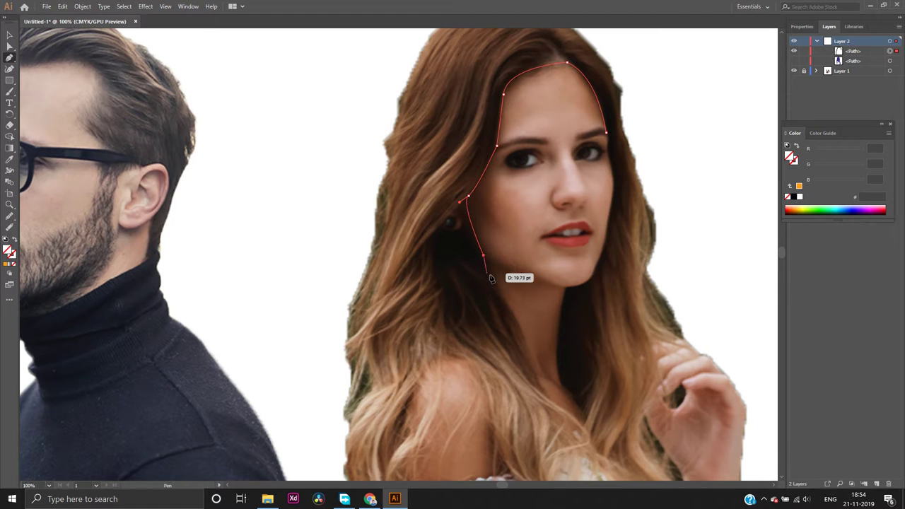
{"action": "left_click", "coordinate": [518, 325]}
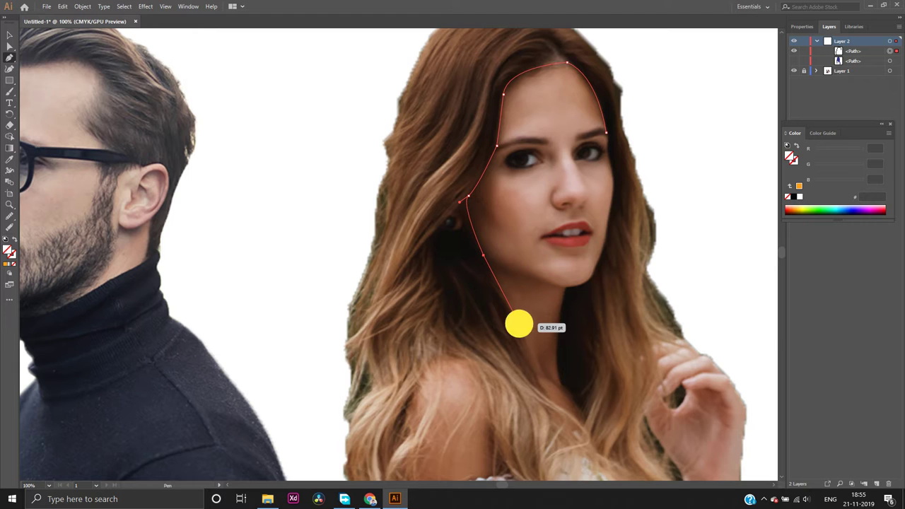
{"action": "left_click_drag", "start_coordinate": [521, 322], "coordinate": [525, 335]}
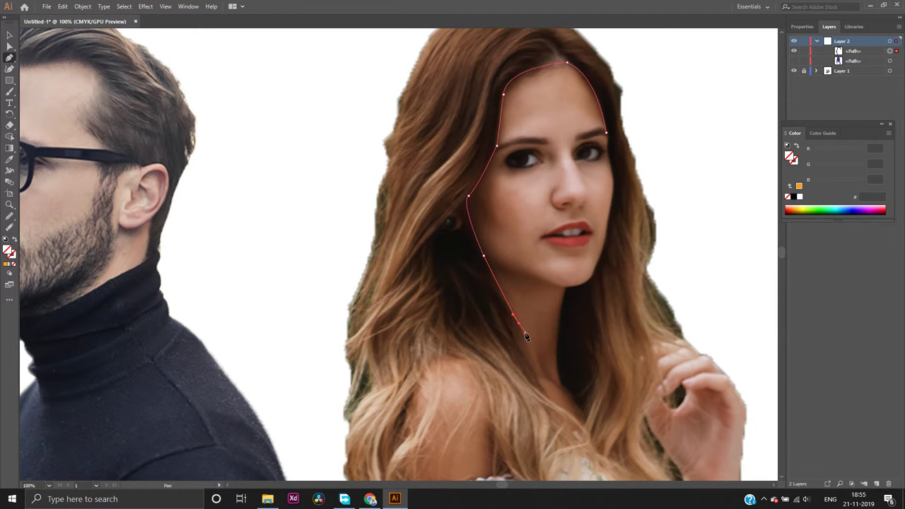
{"action": "left_click", "coordinate": [541, 387]}
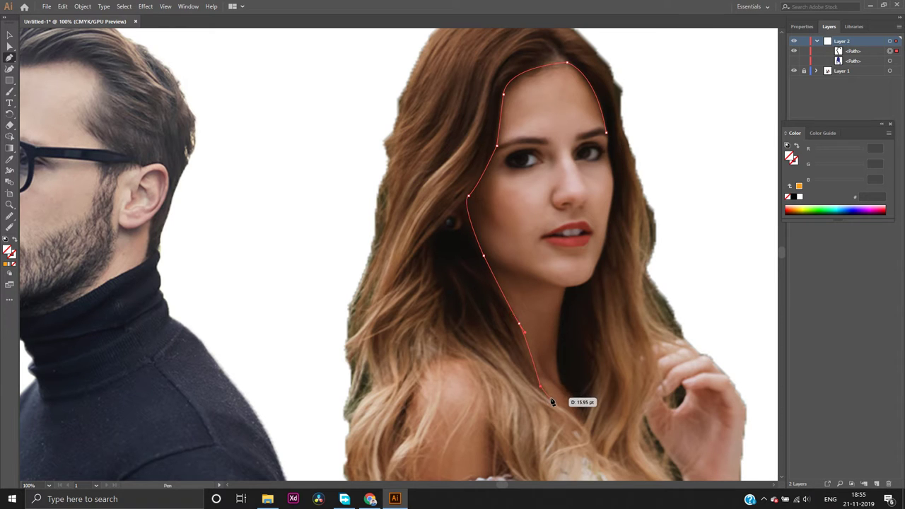
{"action": "left_click", "coordinate": [584, 426]}
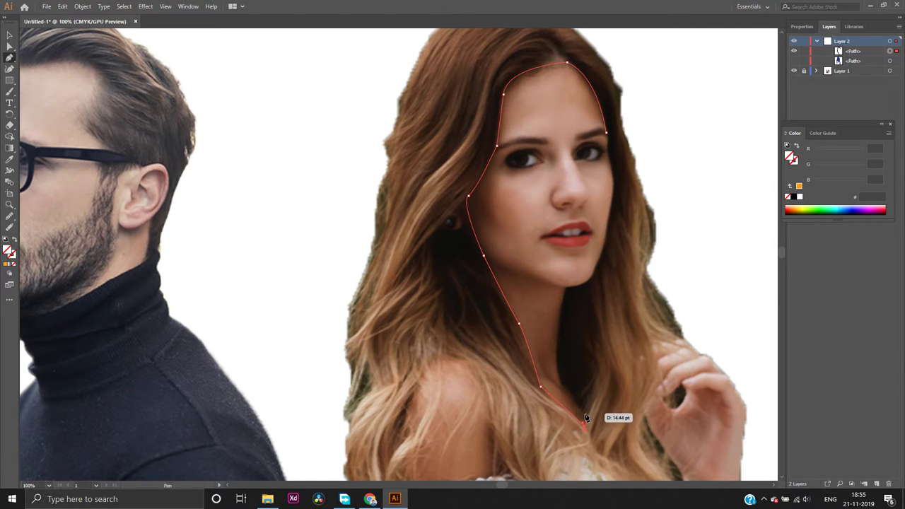
Bring the path from the chest point up the neck's other edge to the underside of the chin
{"action": "left_click_drag", "start_coordinate": [585, 409], "coordinate": [565, 390]}
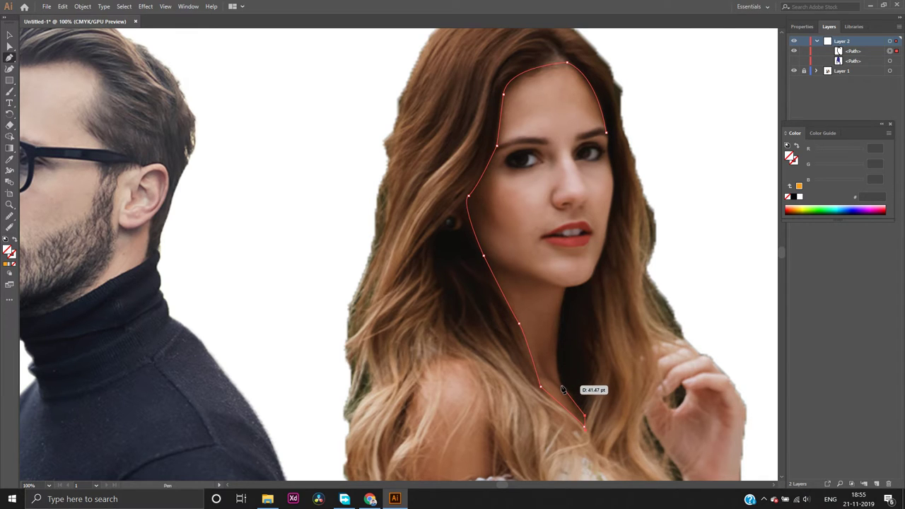
{"action": "left_click_drag", "start_coordinate": [562, 388], "coordinate": [560, 385]}
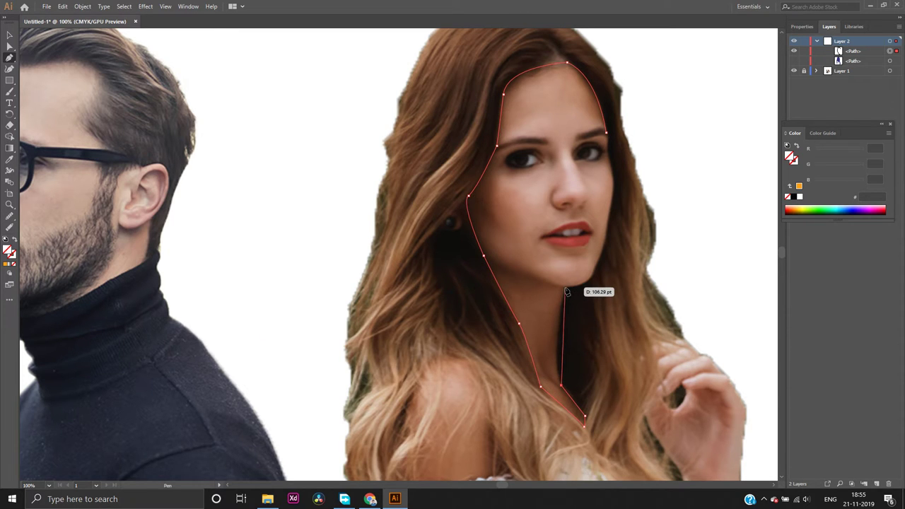
{"action": "left_click_drag", "start_coordinate": [565, 290], "coordinate": [583, 228]}
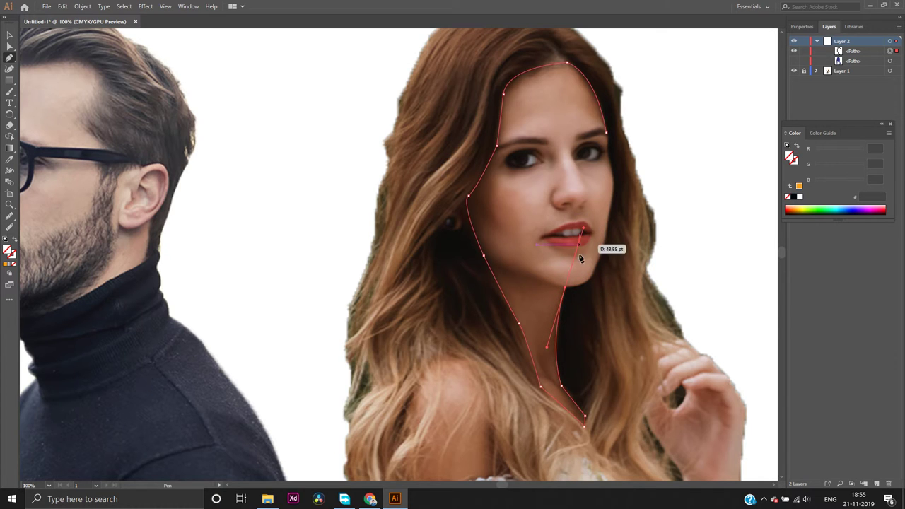
{"action": "left_click", "coordinate": [564, 289]}
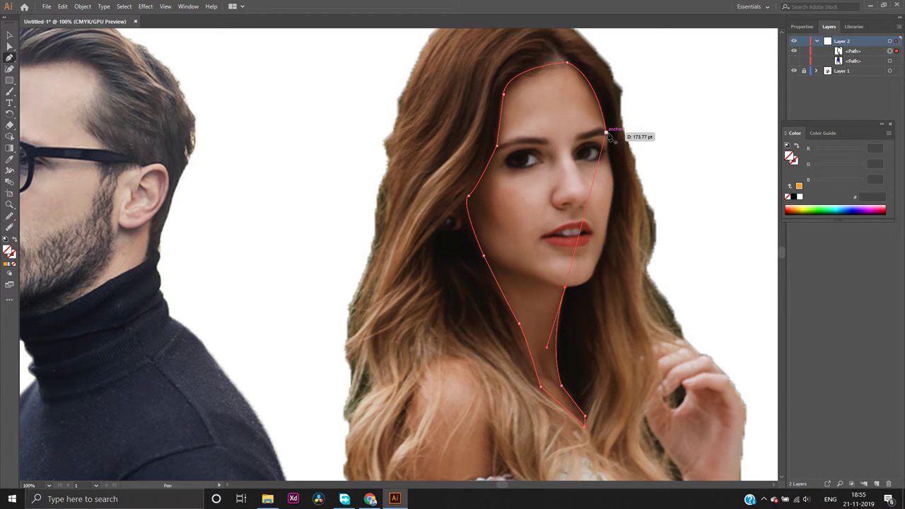
{"action": "left_click_drag", "start_coordinate": [608, 135], "coordinate": [606, 35]}
{"action": "scroll", "coordinate": [600, 45], "scroll_direction": "up", "scroll_amount": 5}
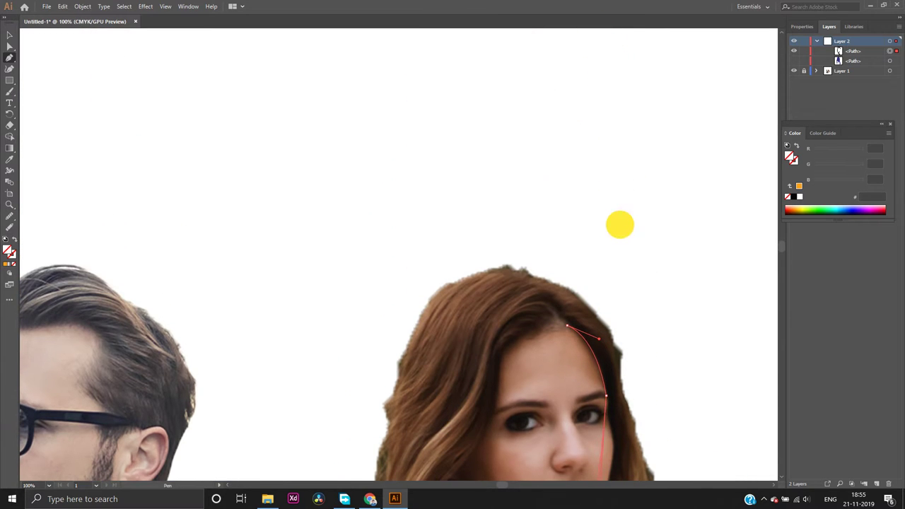
{"action": "scroll", "coordinate": [626, 239], "scroll_direction": "down", "scroll_amount": 4}
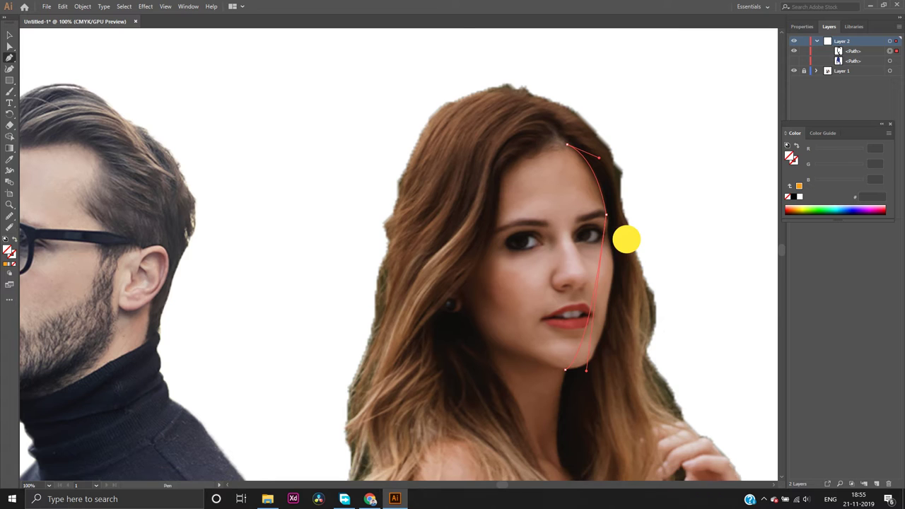
{"action": "scroll", "coordinate": [627, 239], "scroll_direction": "down", "scroll_amount": 1}
{"action": "left_click_drag", "start_coordinate": [619, 238], "coordinate": [584, 36]}
{"action": "scroll", "coordinate": [583, 24], "scroll_direction": "up", "scroll_amount": 6}
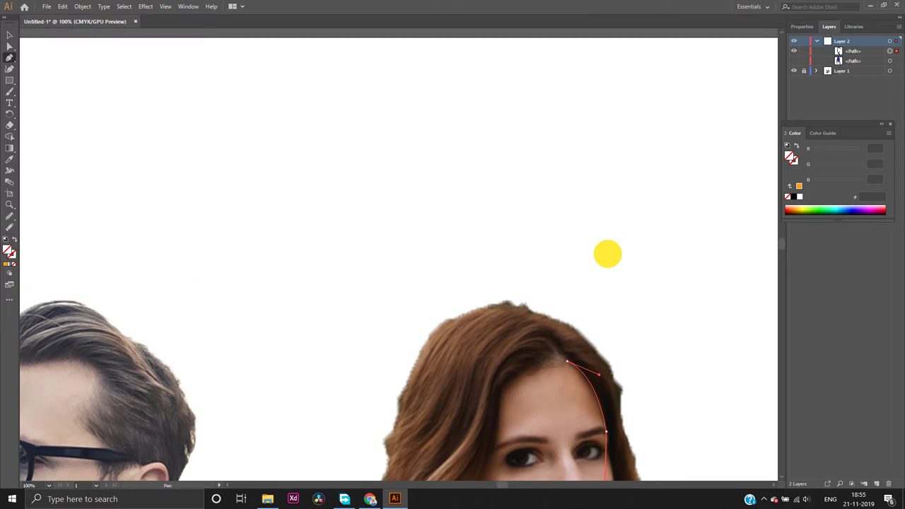
{"action": "scroll", "coordinate": [608, 254], "scroll_direction": "down", "scroll_amount": 6}
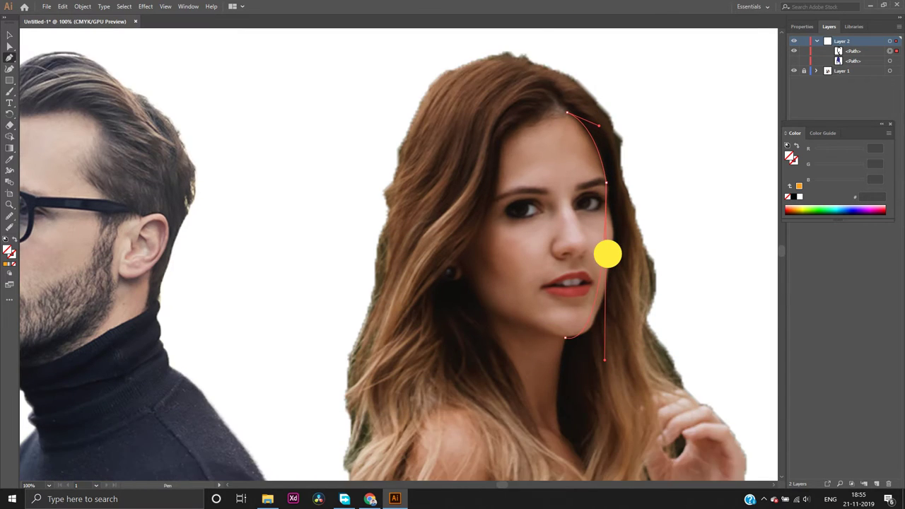
{"action": "scroll", "coordinate": [607, 253], "scroll_direction": "down", "scroll_amount": 3}
{"action": "left_click_drag", "start_coordinate": [605, 252], "coordinate": [533, 201]}
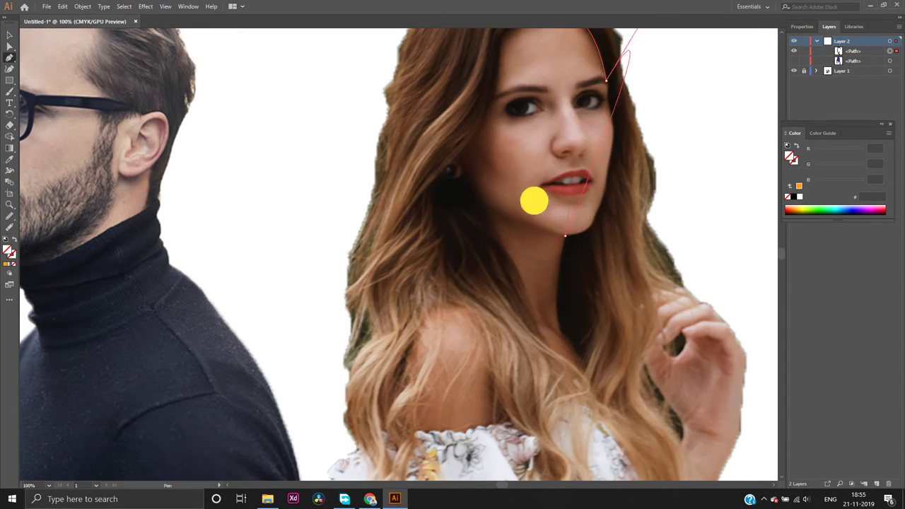
{"action": "scroll", "coordinate": [537, 35], "scroll_direction": "up", "scroll_amount": 6}
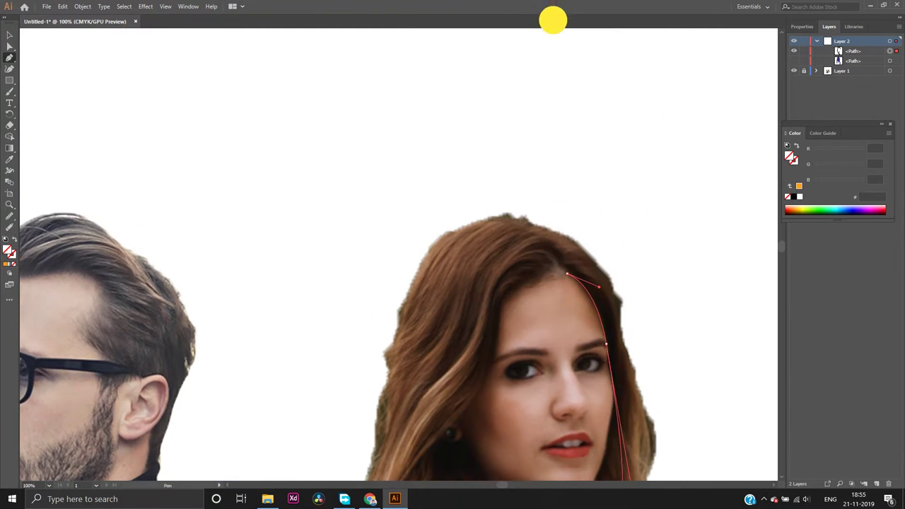
{"action": "scroll", "coordinate": [590, 398], "scroll_direction": "down", "scroll_amount": 5}
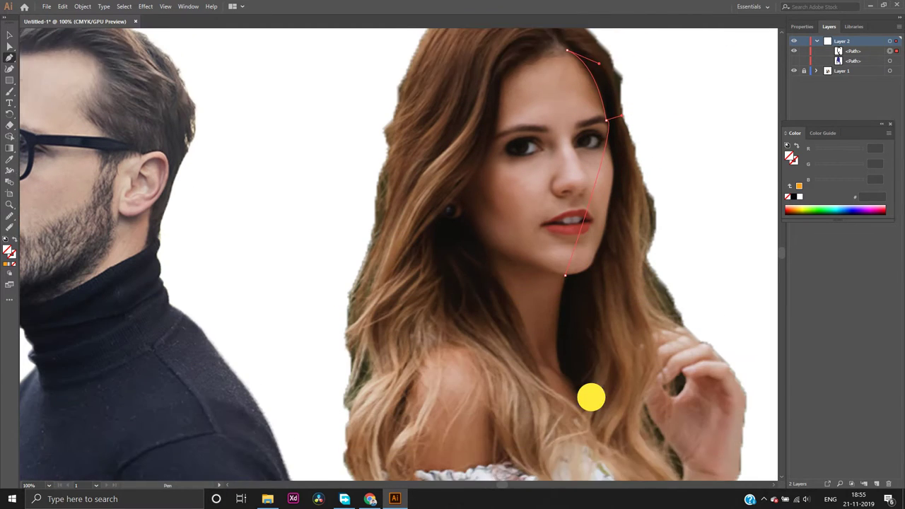
{"action": "scroll", "coordinate": [590, 398], "scroll_direction": "down", "scroll_amount": 2}
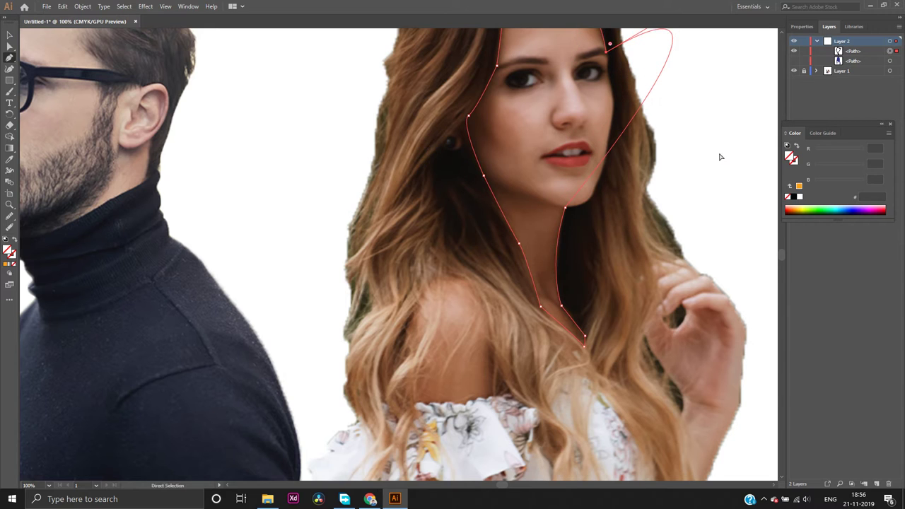
Curve the face path from the chin up the jaw and cheek, close it at the outer brow and fill it with orange ffa000
{"action": "mouse_move", "coordinate": [719, 157]}
{"action": "left_mouse_down"}
{"action": "mouse_move", "coordinate": [650, 196]}
{"action": "mouse_move", "coordinate": [600, 182]}
{"action": "mouse_move", "coordinate": [605, 125]}
{"action": "mouse_move", "coordinate": [615, 127]}
{"action": "mouse_move", "coordinate": [602, 185]}
{"action": "mouse_move", "coordinate": [586, 148]}
{"action": "mouse_move", "coordinate": [606, 125]}
{"action": "mouse_move", "coordinate": [626, 125]}
{"action": "mouse_move", "coordinate": [618, 113]}
{"action": "mouse_move", "coordinate": [614, 127]}
{"action": "left_mouse_up"}
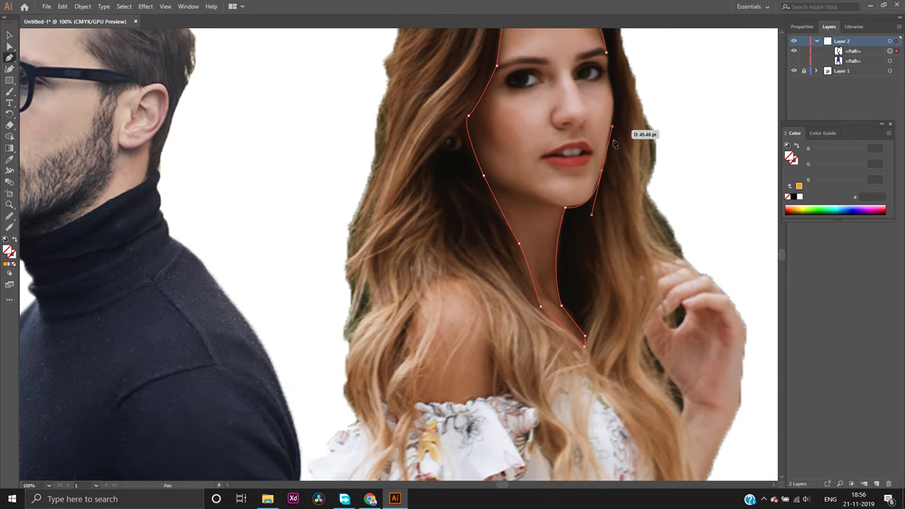
{"action": "left_click_drag", "start_coordinate": [600, 170], "coordinate": [588, 283]}
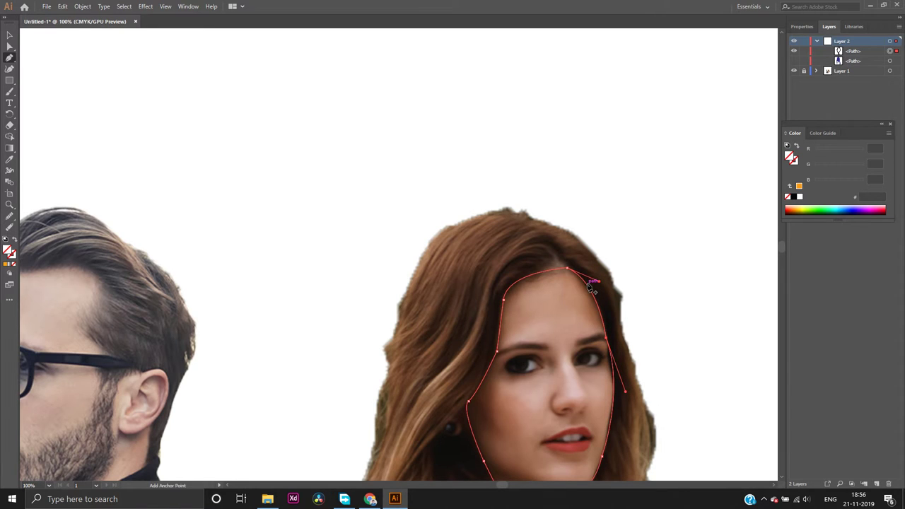
{"action": "left_click", "coordinate": [6, 265]}
{"action": "scroll", "coordinate": [731, 343], "scroll_direction": "down", "scroll_amount": 3}
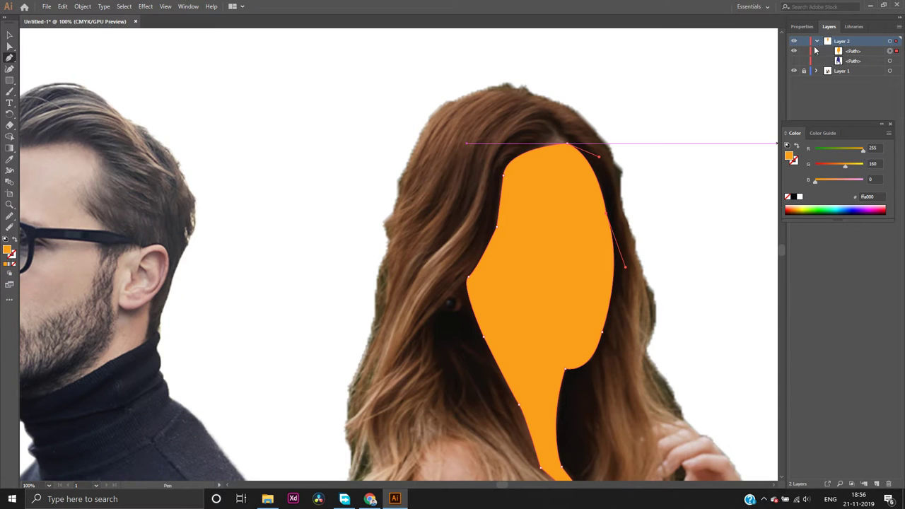
Show the hair shape again and check how the face and neck shape sits over it, from the crown to the hair ends
{"action": "left_click", "coordinate": [793, 61]}
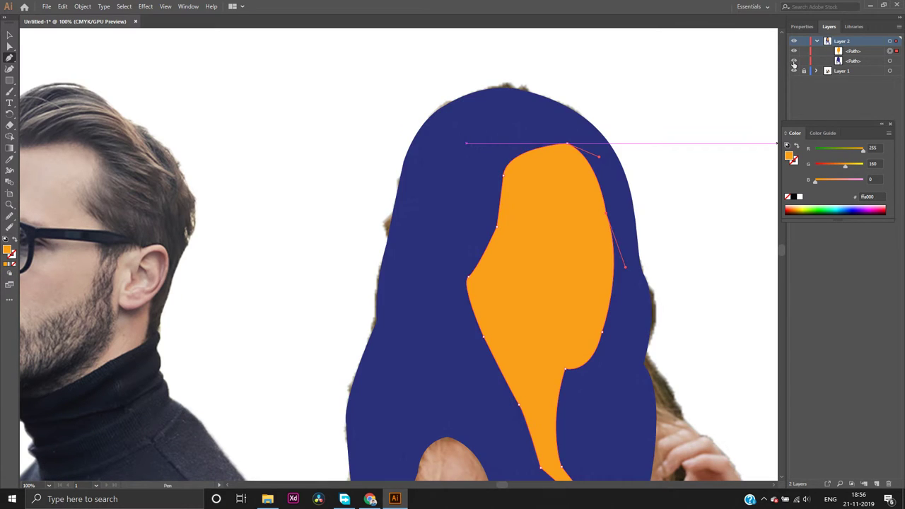
{"action": "scroll", "coordinate": [697, 233], "scroll_direction": "down", "scroll_amount": 4}
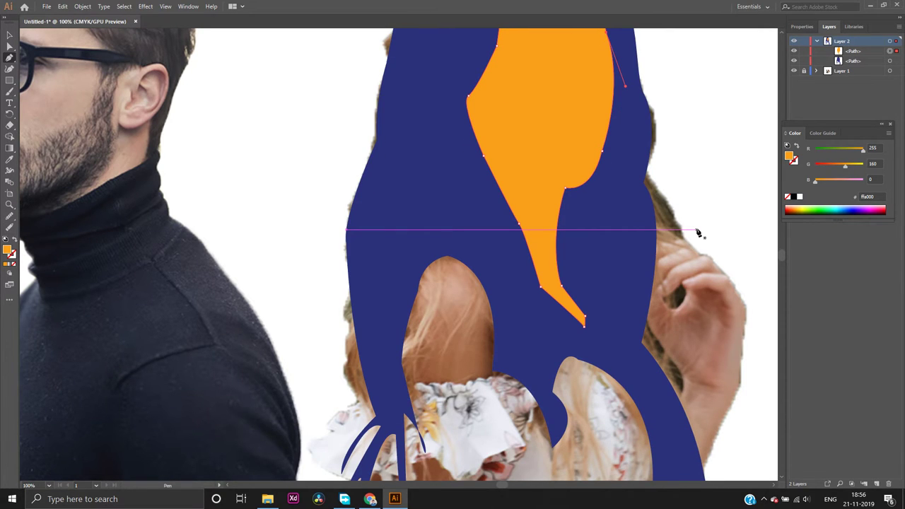
{"action": "scroll", "coordinate": [697, 233], "scroll_direction": "down", "scroll_amount": 3}
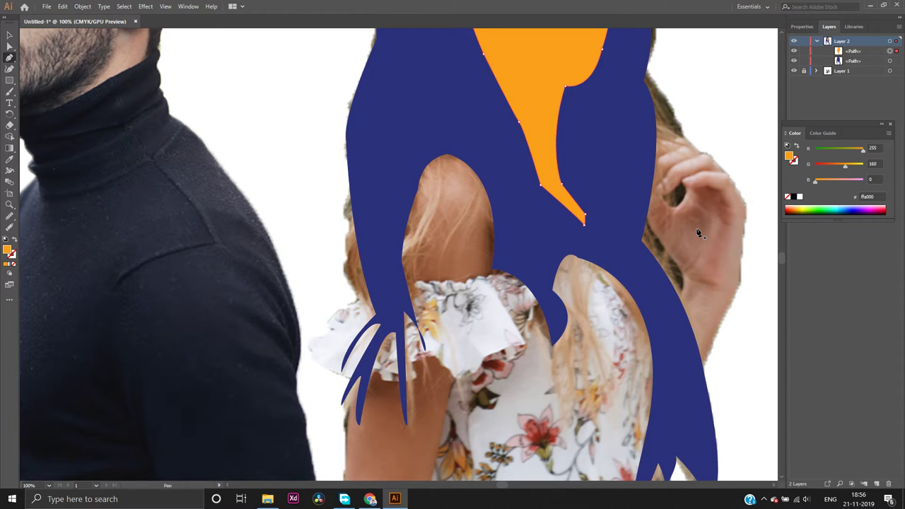
{"action": "scroll", "coordinate": [697, 233], "scroll_direction": "down", "scroll_amount": 2}
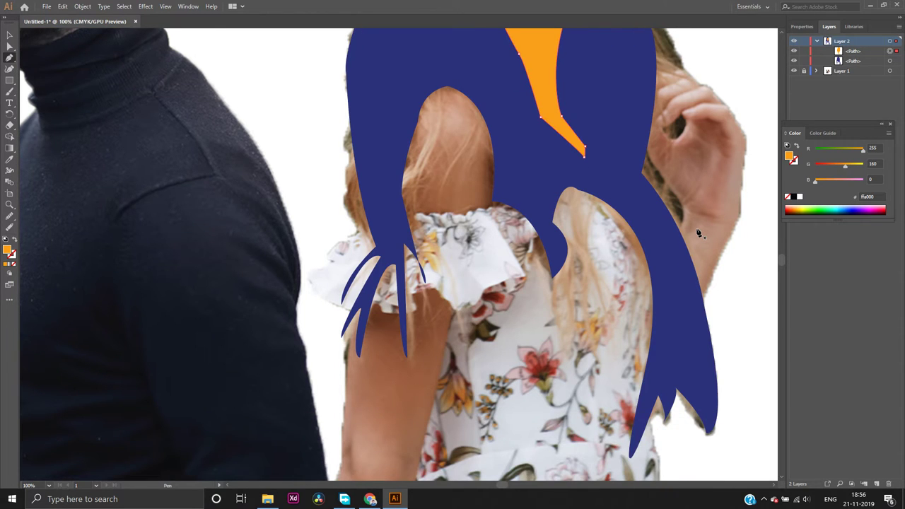
{"action": "scroll", "coordinate": [697, 234], "scroll_direction": "down", "scroll_amount": 2}
{"action": "scroll", "coordinate": [697, 233], "scroll_direction": "up", "scroll_amount": 3}
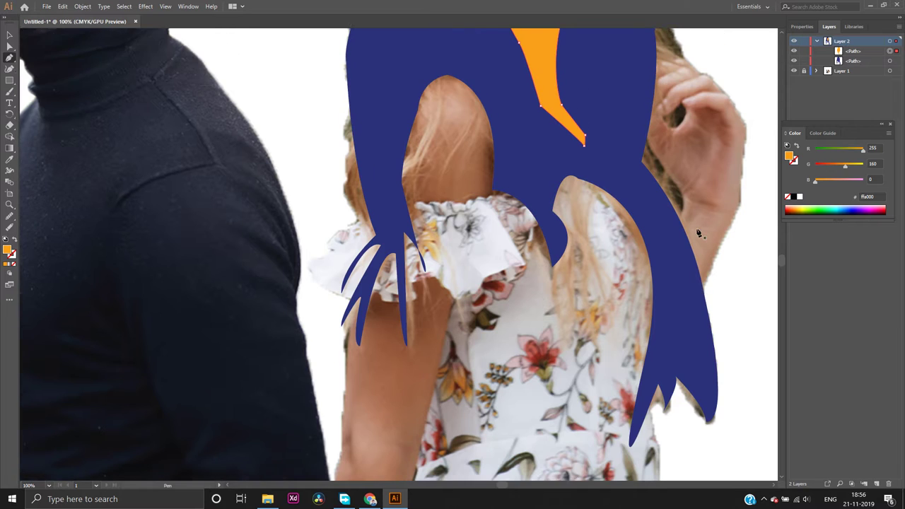
{"action": "scroll", "coordinate": [697, 233], "scroll_direction": "up", "scroll_amount": 5}
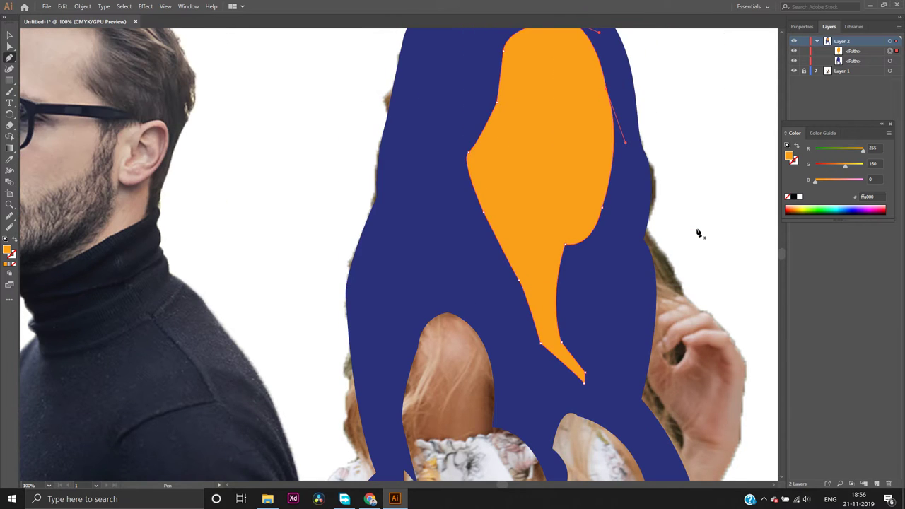
{"action": "scroll", "coordinate": [697, 233], "scroll_direction": "up", "scroll_amount": 3}
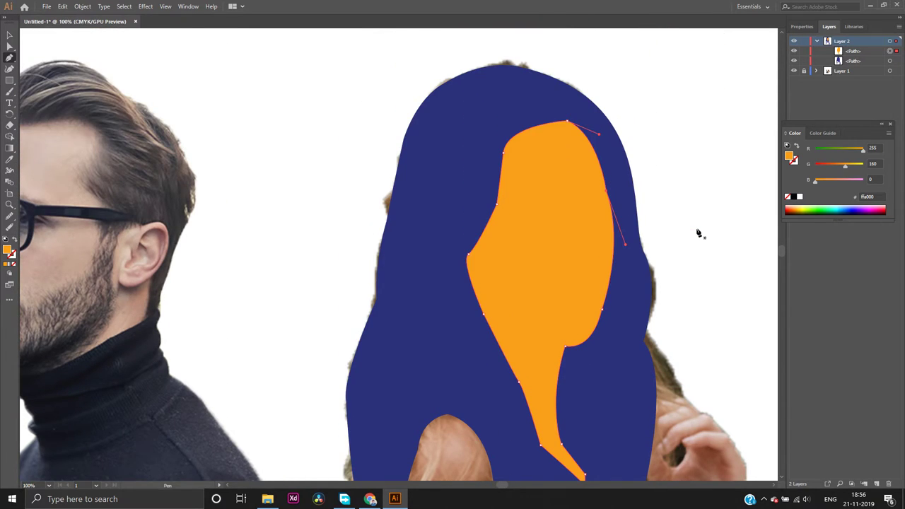
{"action": "scroll", "coordinate": [697, 233], "scroll_direction": "down", "scroll_amount": 5}
{"action": "scroll", "coordinate": [697, 234], "scroll_direction": "up", "scroll_amount": 4}
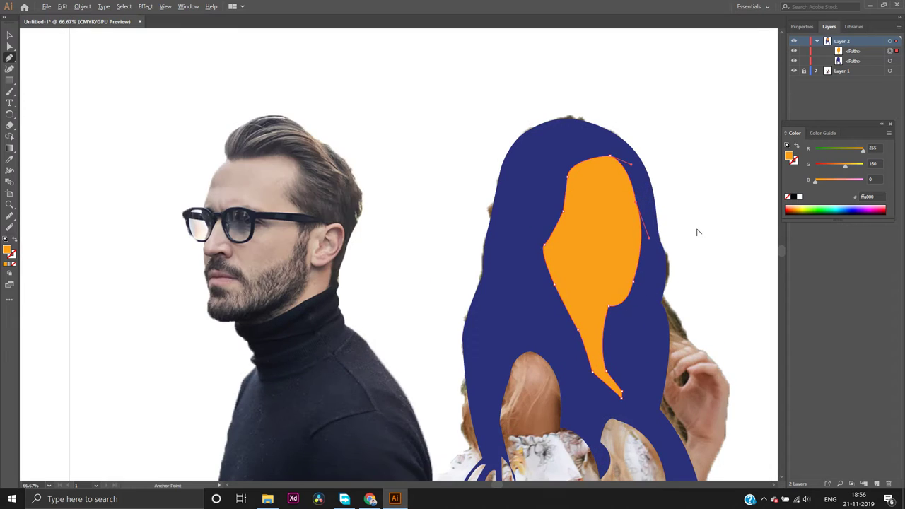
{"action": "scroll", "coordinate": [696, 233], "scroll_direction": "up", "scroll_amount": 1}
{"action": "scroll", "coordinate": [737, 244], "scroll_direction": "down", "scroll_amount": 5}
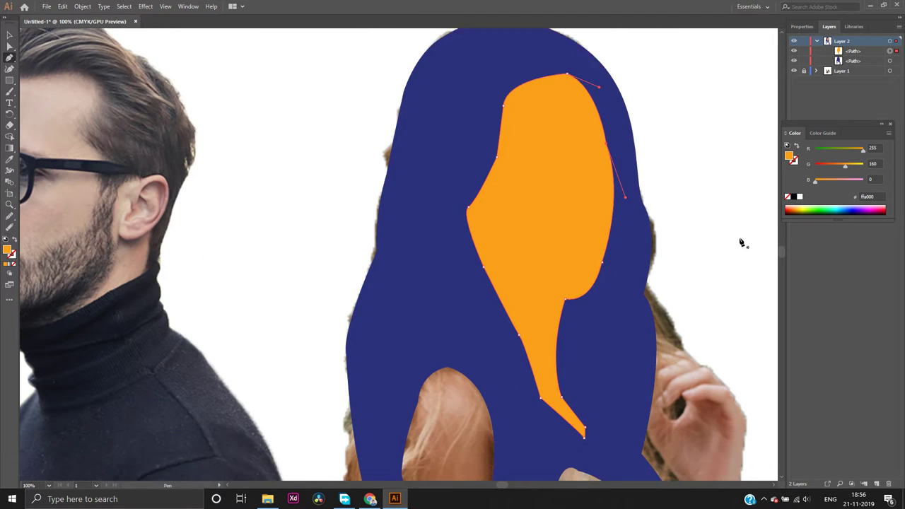
{"action": "scroll", "coordinate": [740, 242], "scroll_direction": "down", "scroll_amount": 1}
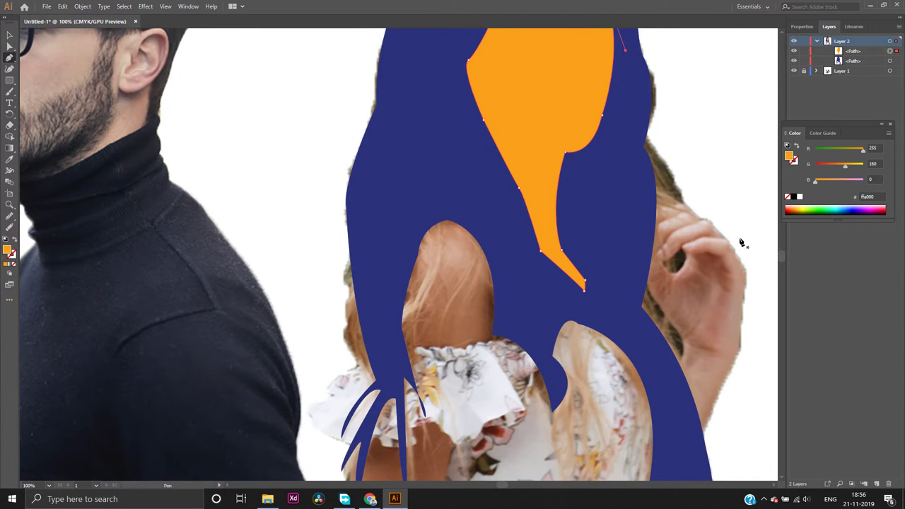
{"action": "scroll", "coordinate": [740, 243], "scroll_direction": "down", "scroll_amount": 4}
{"action": "scroll", "coordinate": [741, 242], "scroll_direction": "up", "scroll_amount": 6}
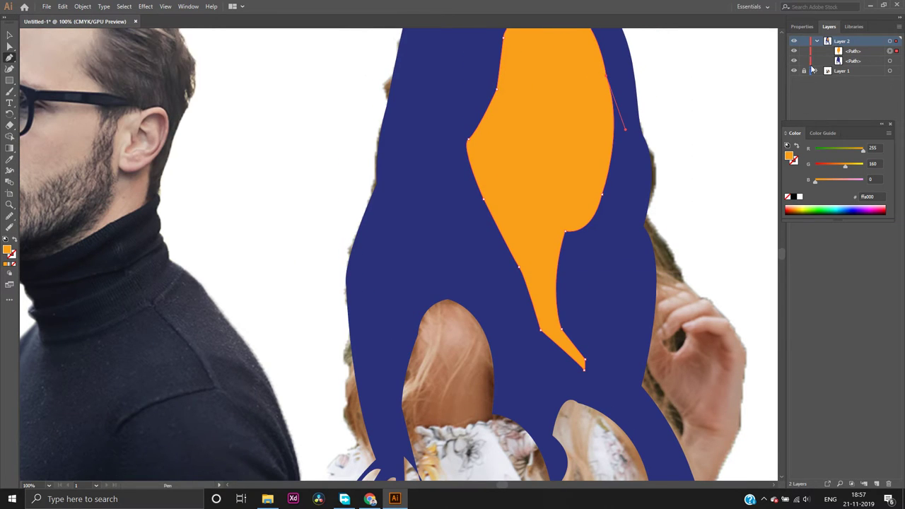
Hide the hair and face shapes to uncover the photo of the woman's arm and dress
{"action": "left_click_drag", "start_coordinate": [794, 59], "coordinate": [794, 53]}
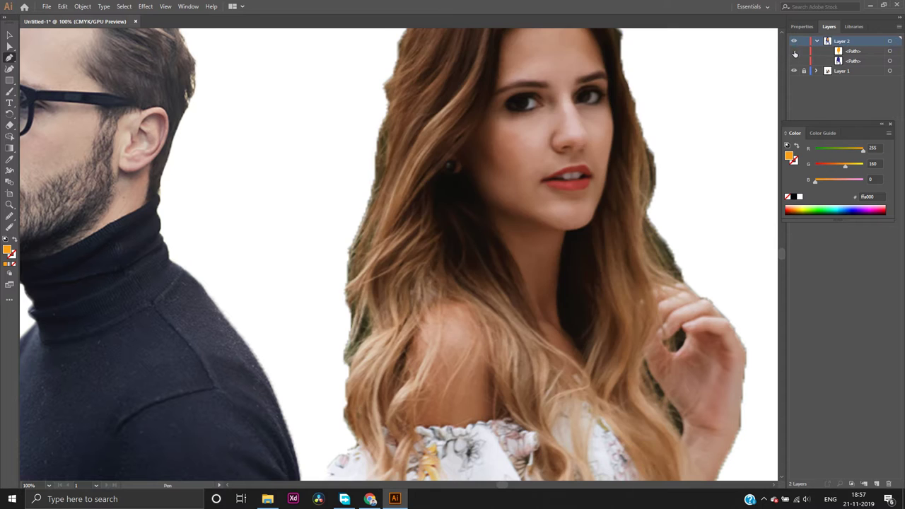
{"action": "scroll", "coordinate": [685, 282], "scroll_direction": "down", "scroll_amount": 4}
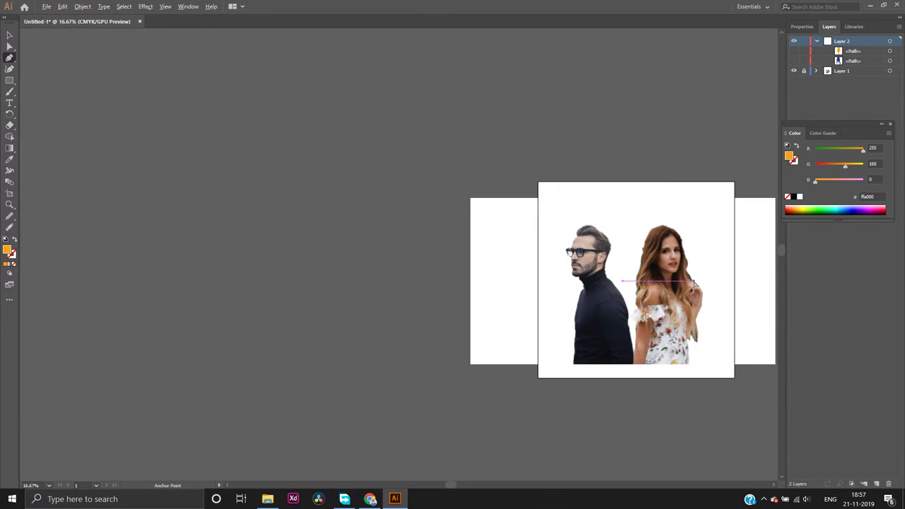
{"action": "scroll", "coordinate": [682, 390], "scroll_direction": "up", "scroll_amount": 5}
{"action": "scroll", "coordinate": [664, 313], "scroll_direction": "down", "scroll_amount": 3}
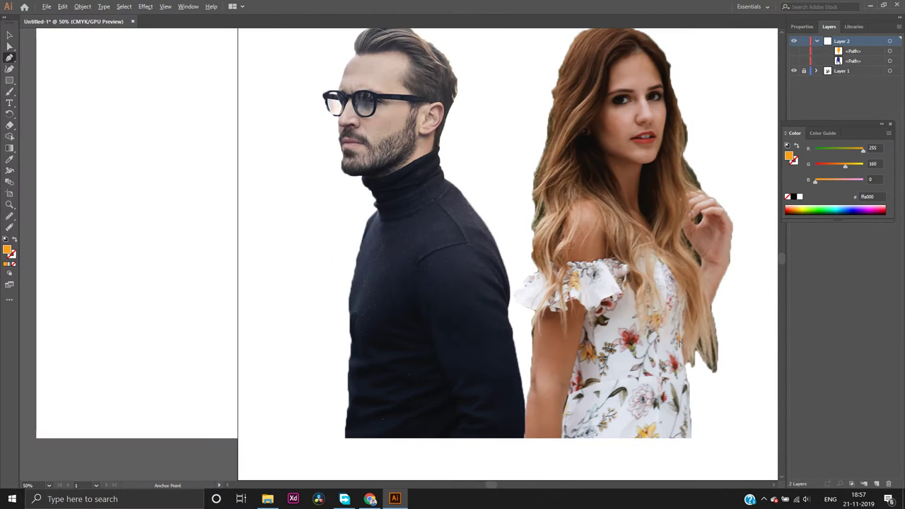
Trace the woman's lowered arm as a closed orange shape from the sleeve hem to the photo's lower edge, rounding its upper end under the sleeve
{"action": "left_click", "coordinate": [535, 312]}
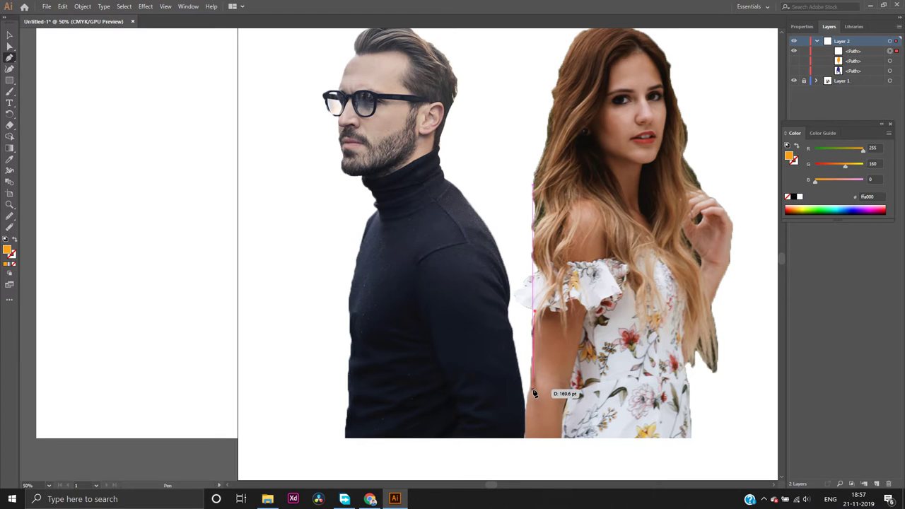
{"action": "left_click", "coordinate": [525, 438]}
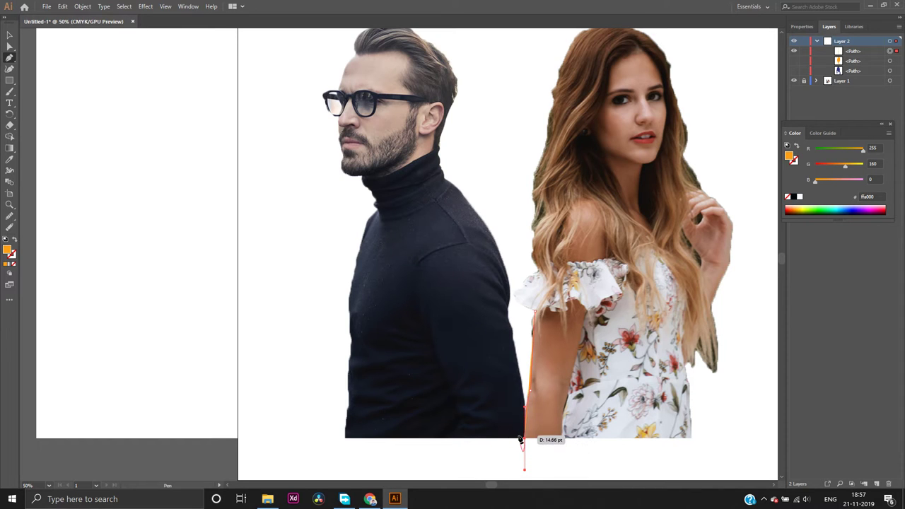
{"action": "left_click", "coordinate": [524, 438]}
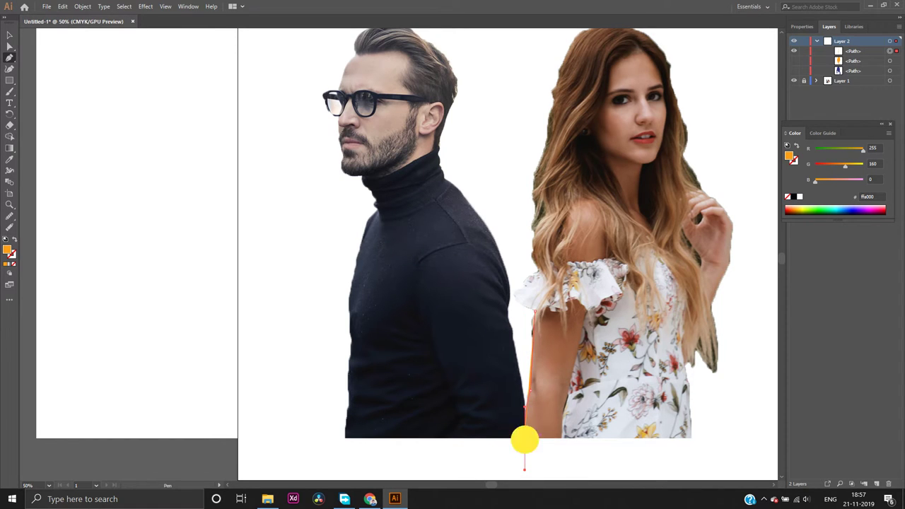
{"action": "left_click", "coordinate": [561, 438]}
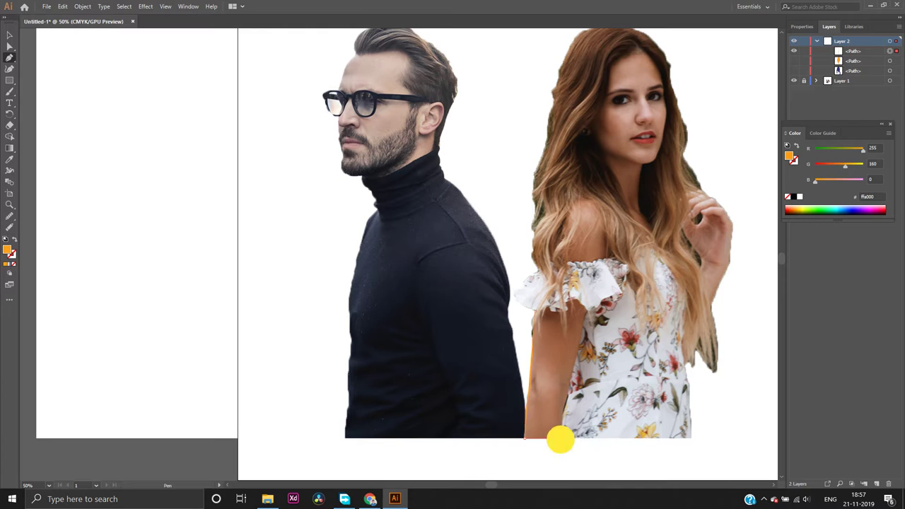
{"action": "left_click", "coordinate": [587, 312]}
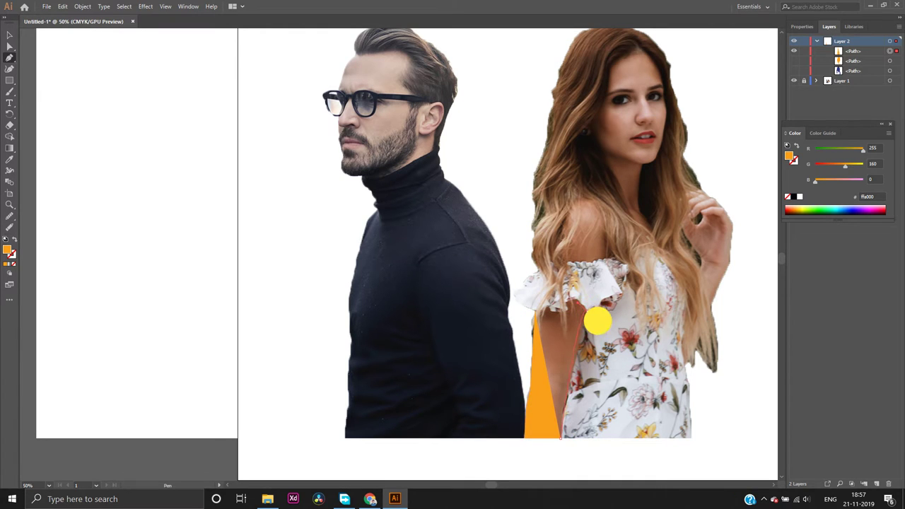
{"action": "mouse_move", "coordinate": [605, 292]}
{"action": "left_mouse_down"}
{"action": "mouse_move", "coordinate": [598, 275]}
{"action": "mouse_move", "coordinate": [608, 277]}
{"action": "mouse_move", "coordinate": [598, 275]}
{"action": "left_mouse_up"}
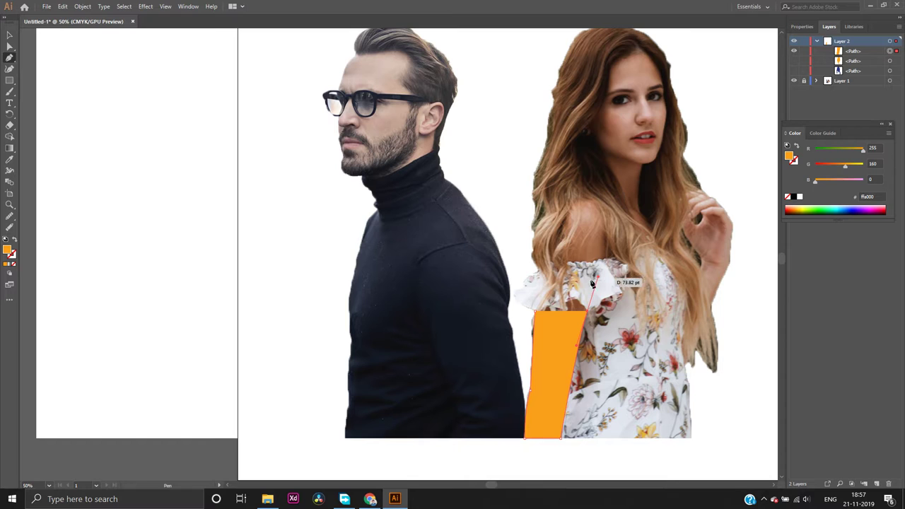
{"action": "left_click", "coordinate": [538, 307]}
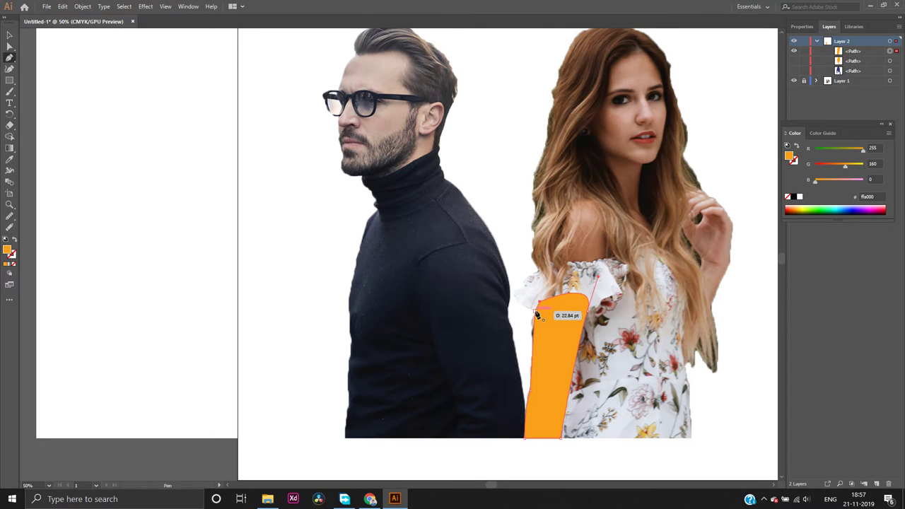
Send the orange arm shape one level backward and show the hair and face shapes again
{"action": "right_click", "coordinate": [555, 326]}
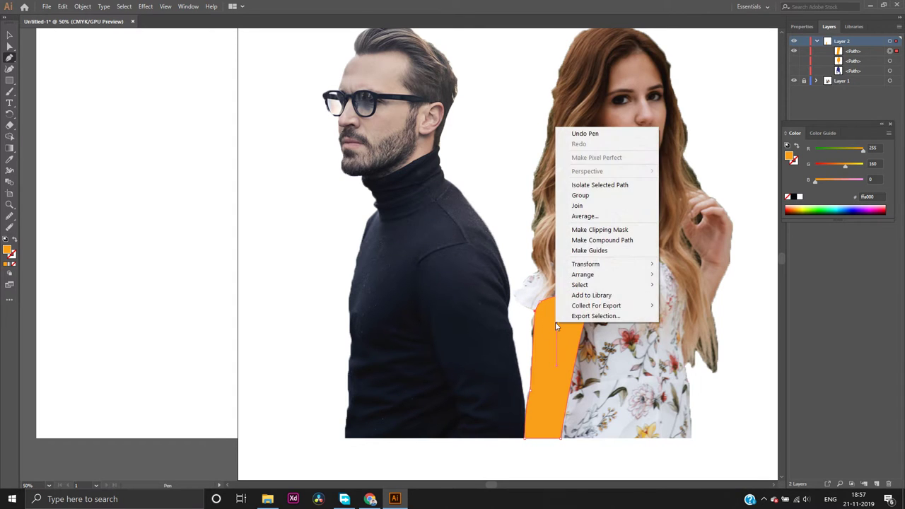
{"action": "mouse_move", "coordinate": [595, 268]}
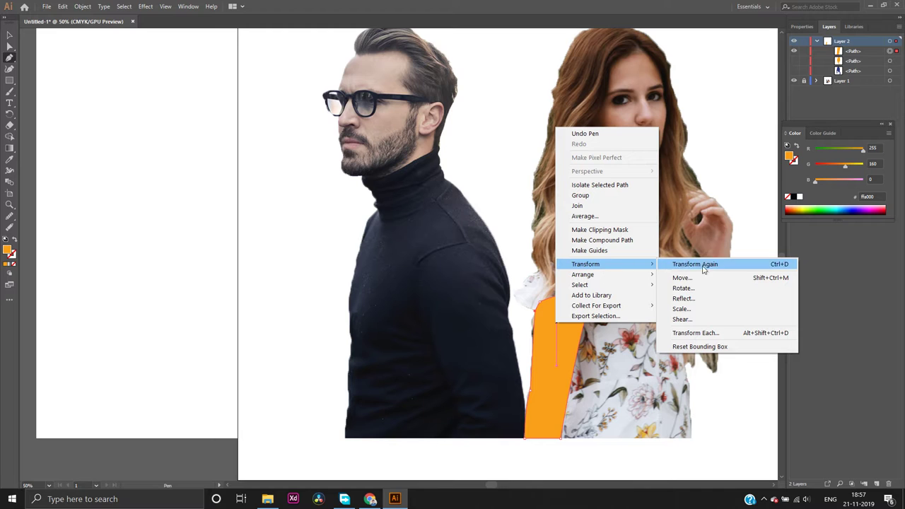
{"action": "mouse_move", "coordinate": [634, 274]}
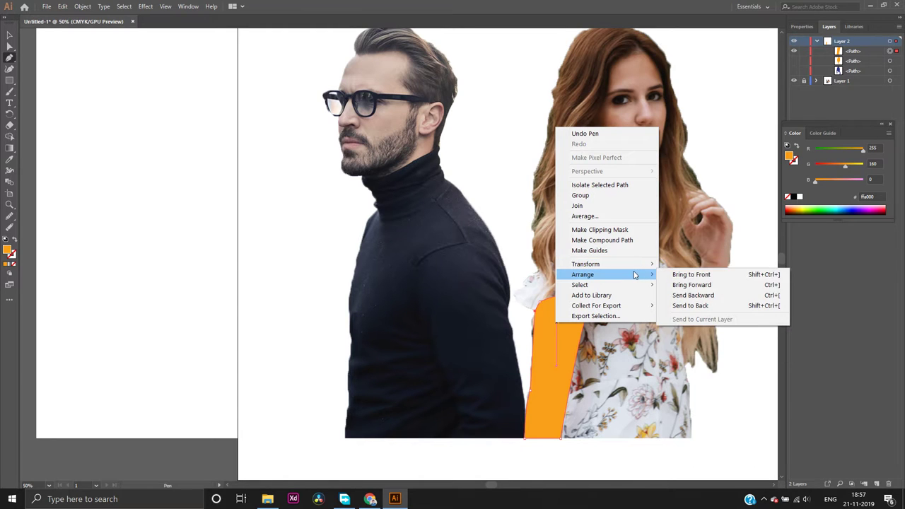
{"action": "left_click", "coordinate": [674, 295]}
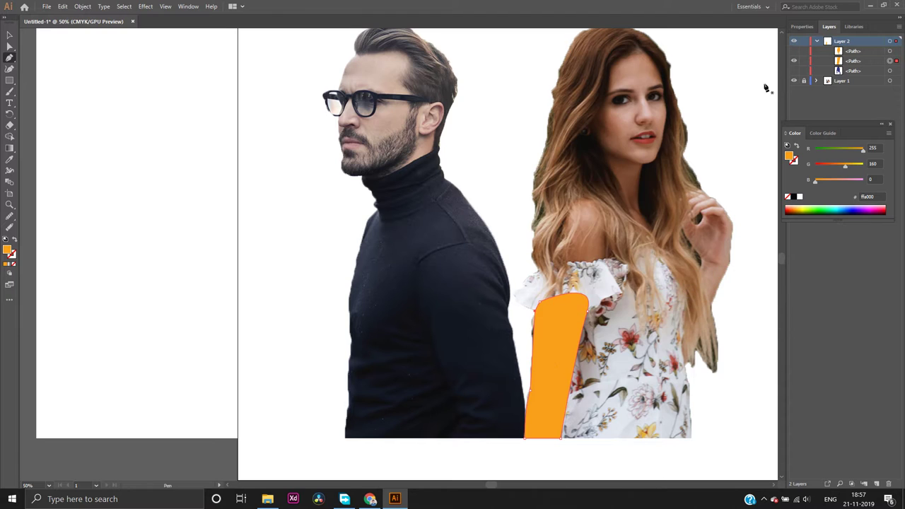
{"action": "left_click", "coordinate": [793, 71]}
{"action": "left_click", "coordinate": [792, 50]}
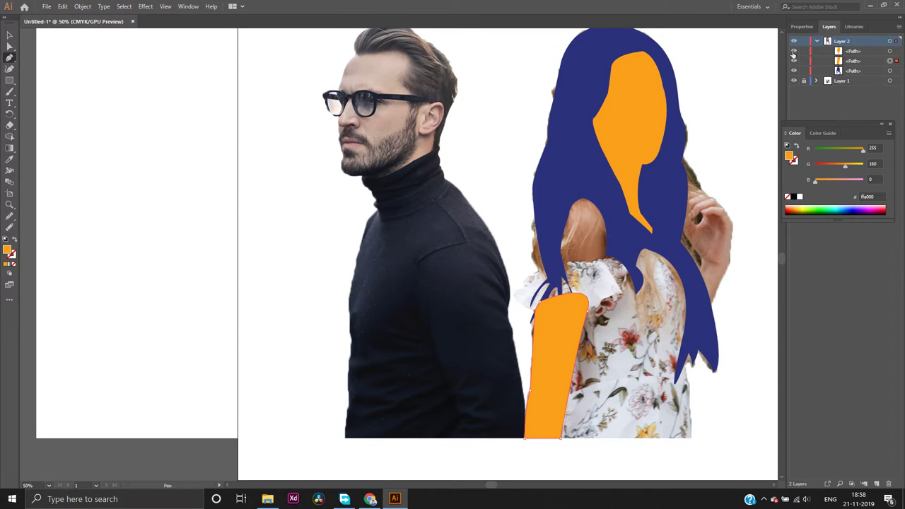
Send the orange arm shape to the very back, behind the hair strands, and deselect it
{"action": "right_click", "coordinate": [555, 370]}
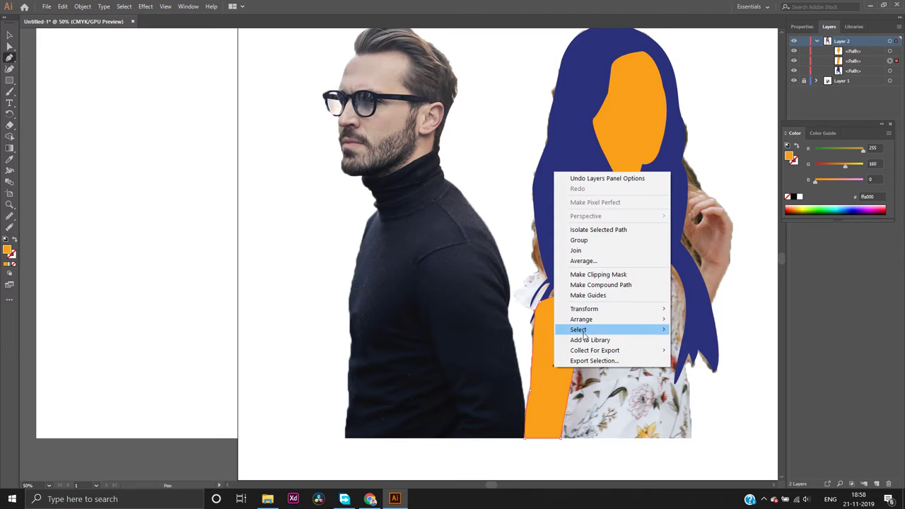
{"action": "mouse_move", "coordinate": [608, 318]}
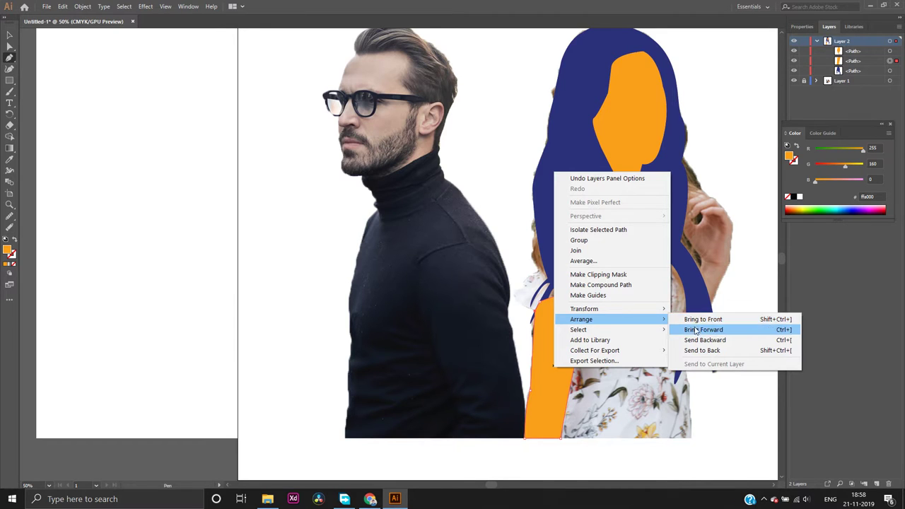
{"action": "left_click", "coordinate": [709, 350]}
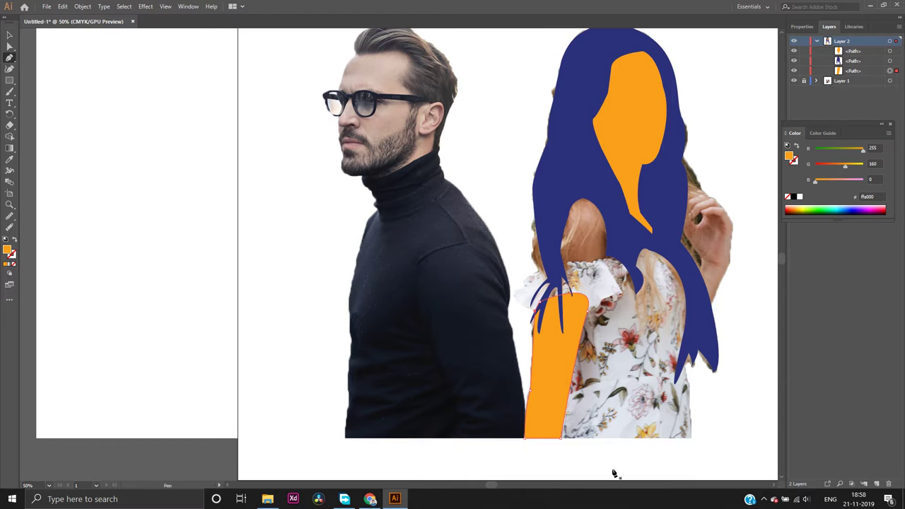
{"action": "left_click", "coordinate": [8, 46]}
{"action": "left_click", "coordinate": [612, 487]}
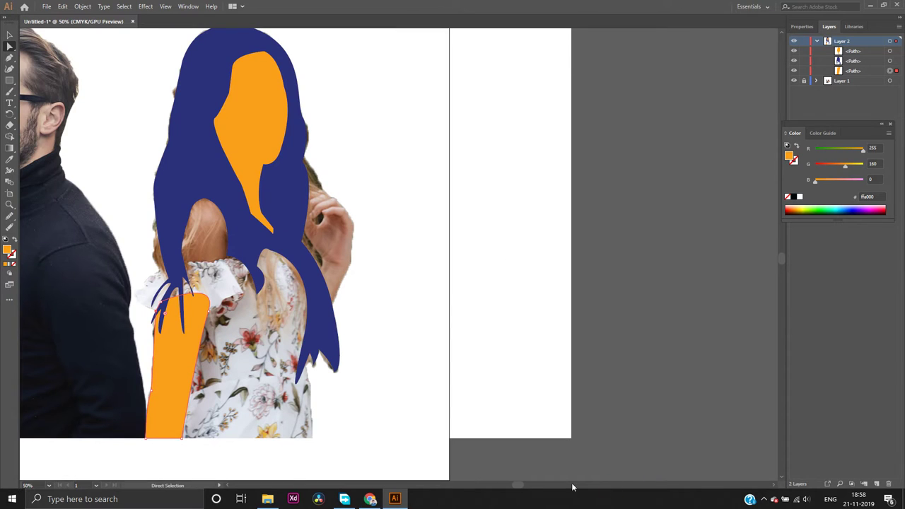
{"action": "left_click", "coordinate": [393, 461]}
Try to smooth the hair outline from the crown down to the chest with the Smooth tool
{"action": "scroll", "coordinate": [307, 410], "scroll_direction": "down", "scroll_amount": 3}
{"action": "scroll", "coordinate": [204, 389], "scroll_direction": "up", "scroll_amount": 2}
{"action": "scroll", "coordinate": [122, 369], "scroll_direction": "up", "scroll_amount": 2}
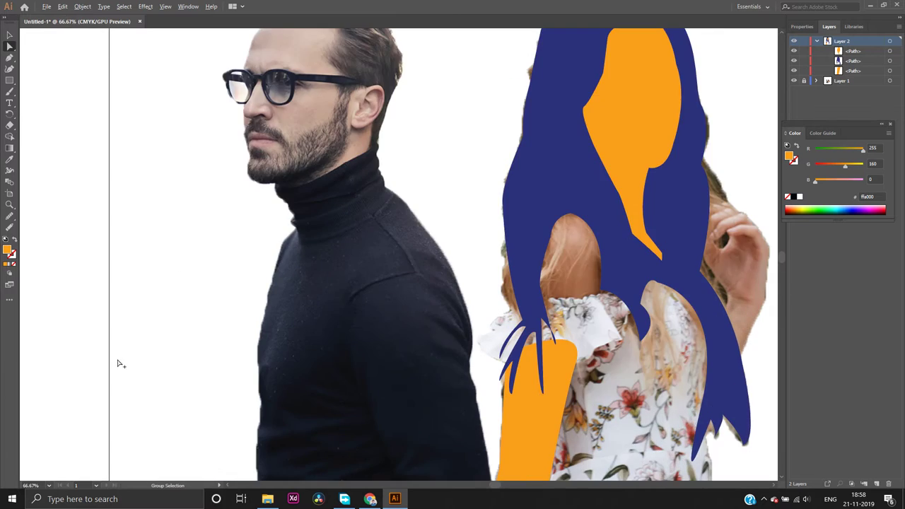
{"action": "scroll", "coordinate": [118, 363], "scroll_direction": "down", "scroll_amount": 2}
{"action": "scroll", "coordinate": [174, 355], "scroll_direction": "up", "scroll_amount": 1}
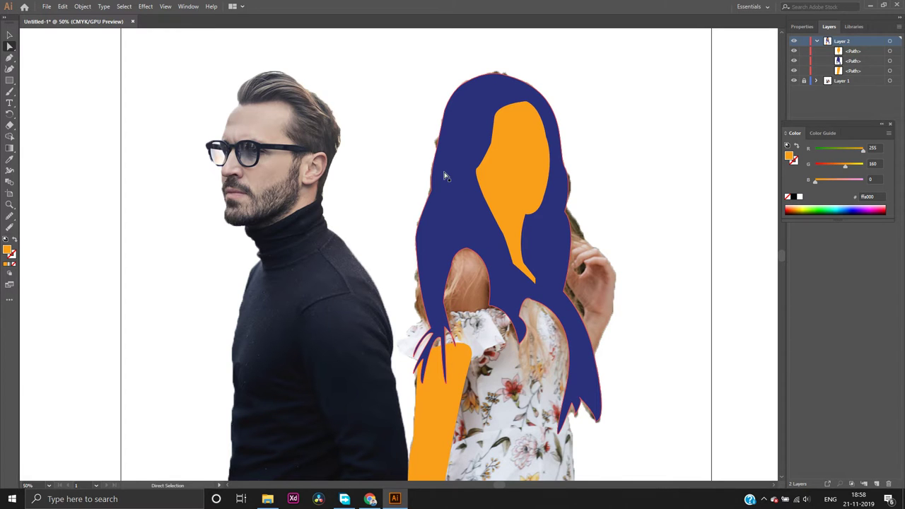
{"action": "left_click", "coordinate": [9, 215]}
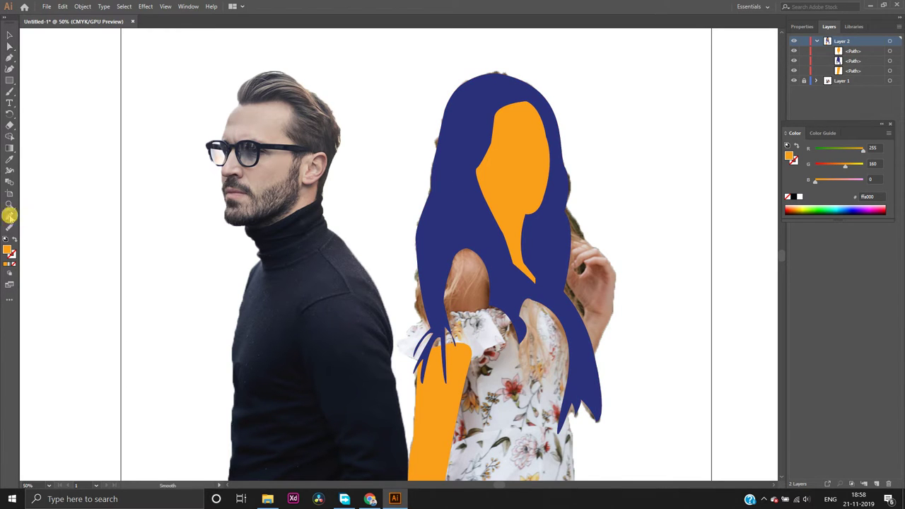
{"action": "mouse_move", "coordinate": [442, 140]}
{"action": "left_mouse_down"}
{"action": "mouse_move", "coordinate": [438, 133]}
{"action": "mouse_move", "coordinate": [430, 176]}
{"action": "mouse_move", "coordinate": [443, 151]}
{"action": "left_mouse_up"}
{"action": "left_click", "coordinate": [461, 84]}
{"action": "mouse_move", "coordinate": [460, 85]}
{"action": "left_mouse_down"}
{"action": "mouse_move", "coordinate": [434, 156]}
{"action": "mouse_move", "coordinate": [416, 249]}
{"action": "left_mouse_up"}
{"action": "mouse_move", "coordinate": [415, 220]}
{"action": "left_mouse_down"}
{"action": "mouse_move", "coordinate": [408, 236]}
{"action": "mouse_move", "coordinate": [420, 259]}
{"action": "mouse_move", "coordinate": [424, 347]}
{"action": "mouse_move", "coordinate": [435, 336]}
{"action": "mouse_move", "coordinate": [414, 343]}
{"action": "mouse_move", "coordinate": [467, 345]}
{"action": "mouse_move", "coordinate": [457, 329]}
{"action": "mouse_move", "coordinate": [539, 354]}
{"action": "left_mouse_up"}
{"action": "left_click_drag", "start_coordinate": [514, 305], "coordinate": [523, 343]}
Select the hair shape and smooth its outline around the bare shoulder and along the outer edge facing the man
{"action": "left_click", "coordinate": [9, 46]}
{"action": "left_click", "coordinate": [516, 297]}
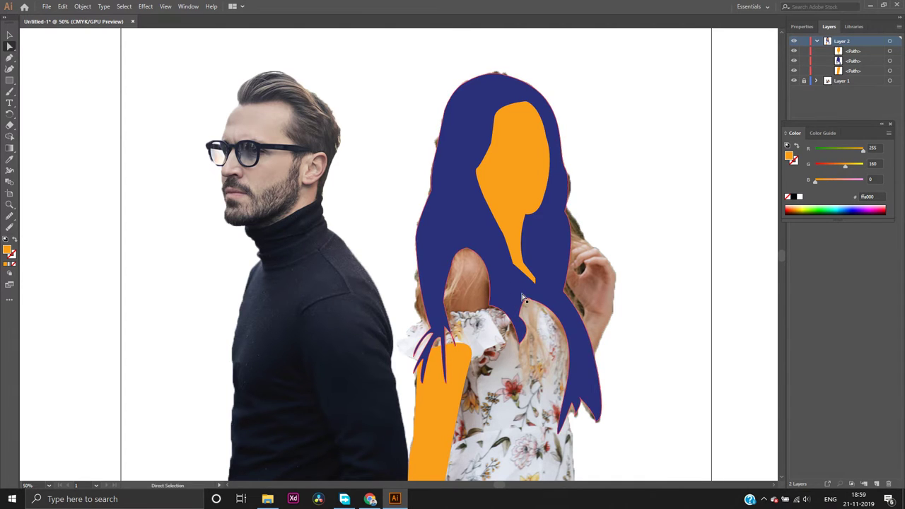
{"action": "left_click", "coordinate": [518, 297]}
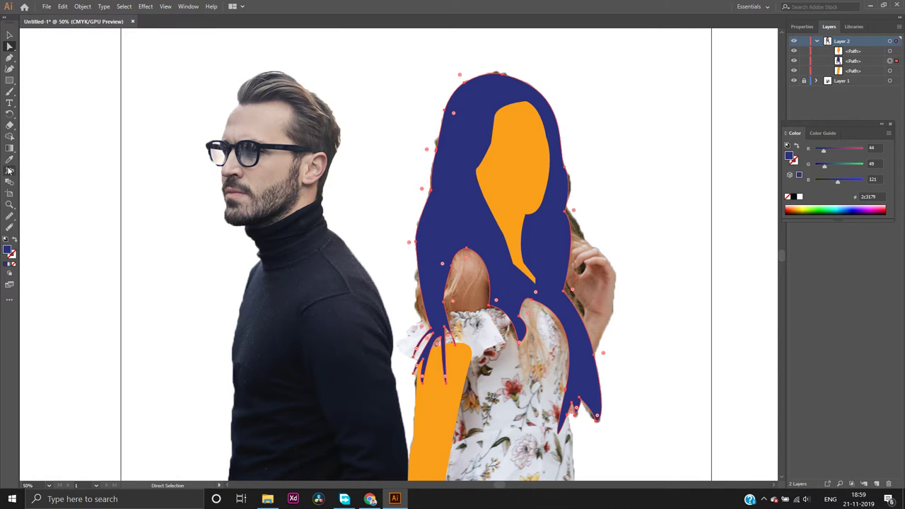
{"action": "left_click", "coordinate": [9, 215]}
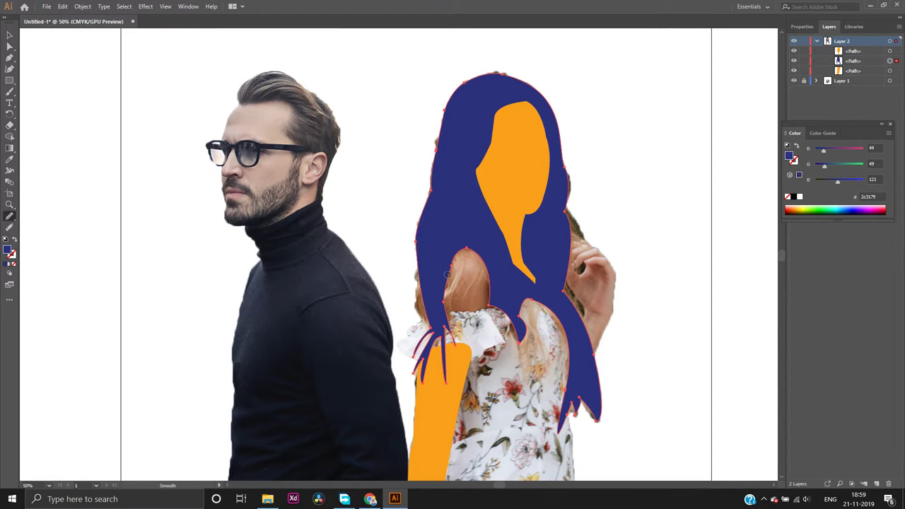
{"action": "left_click_drag", "start_coordinate": [447, 275], "coordinate": [444, 332]}
{"action": "left_click_drag", "start_coordinate": [468, 253], "coordinate": [480, 245]}
{"action": "left_click_drag", "start_coordinate": [451, 119], "coordinate": [400, 272]}
{"action": "left_click_drag", "start_coordinate": [446, 120], "coordinate": [407, 297]}
Smooth the hair outline over the chest, at the long hair tips and beside the raised hand, and deselect the shape
{"action": "mouse_move", "coordinate": [494, 301]}
{"action": "left_mouse_down"}
{"action": "mouse_move", "coordinate": [528, 347]}
{"action": "mouse_move", "coordinate": [517, 328]}
{"action": "mouse_move", "coordinate": [533, 333]}
{"action": "mouse_move", "coordinate": [515, 322]}
{"action": "left_mouse_up"}
{"action": "left_click_drag", "start_coordinate": [515, 288], "coordinate": [522, 337]}
{"action": "left_click_drag", "start_coordinate": [519, 305], "coordinate": [523, 332]}
{"action": "left_click_drag", "start_coordinate": [554, 422], "coordinate": [626, 398]}
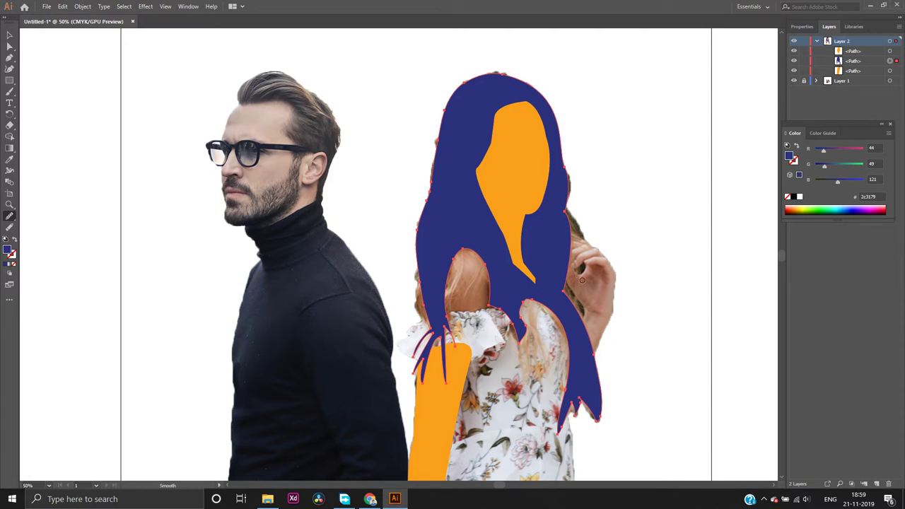
{"action": "left_click_drag", "start_coordinate": [563, 267], "coordinate": [576, 337]}
{"action": "mouse_move", "coordinate": [560, 196]}
{"action": "left_mouse_down"}
{"action": "mouse_move", "coordinate": [565, 247]}
{"action": "mouse_move", "coordinate": [564, 195]}
{"action": "left_mouse_up"}
{"action": "left_click", "coordinate": [10, 58]}
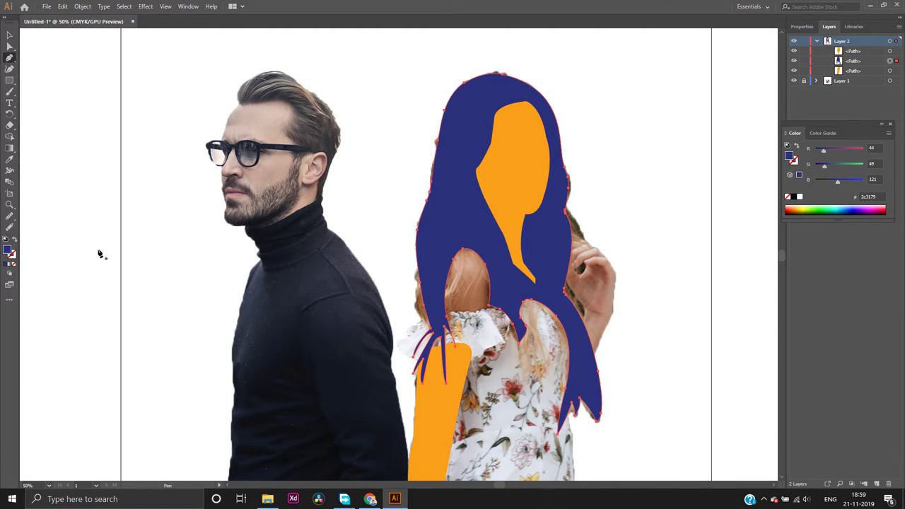
{"action": "left_click", "coordinate": [9, 46]}
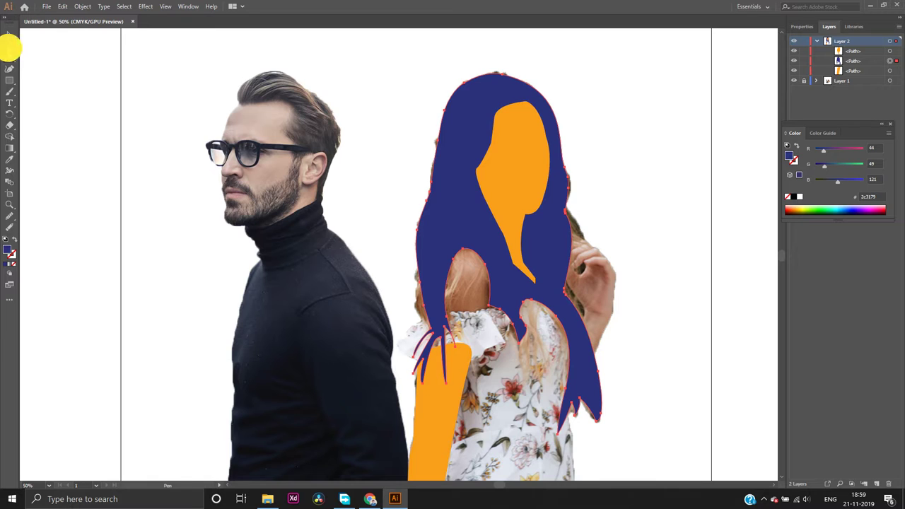
{"action": "left_click", "coordinate": [56, 127]}
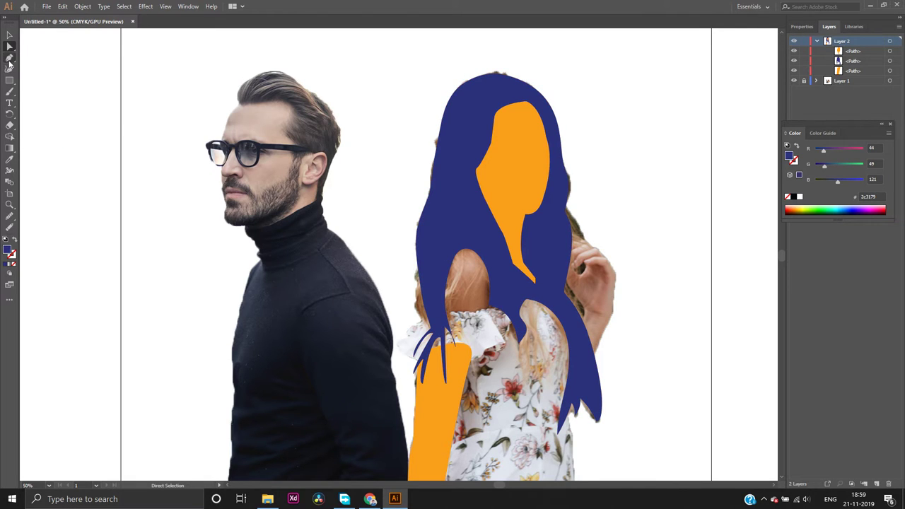
Hide the face and hair shapes to uncover the woman's face in the photo for tracing the nose
{"action": "left_click", "coordinate": [9, 59]}
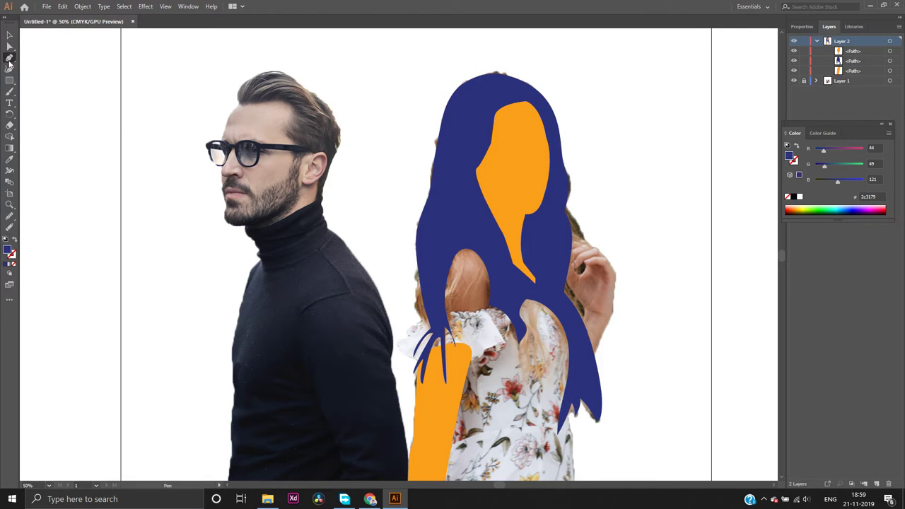
{"action": "left_click", "coordinate": [794, 52]}
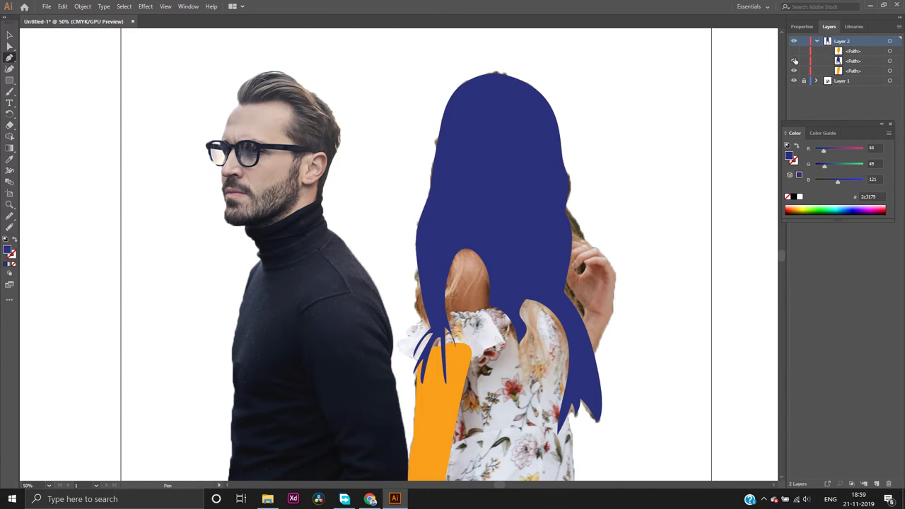
{"action": "left_click", "coordinate": [794, 61]}
{"action": "scroll", "coordinate": [703, 221], "scroll_direction": "up", "scroll_amount": 1}
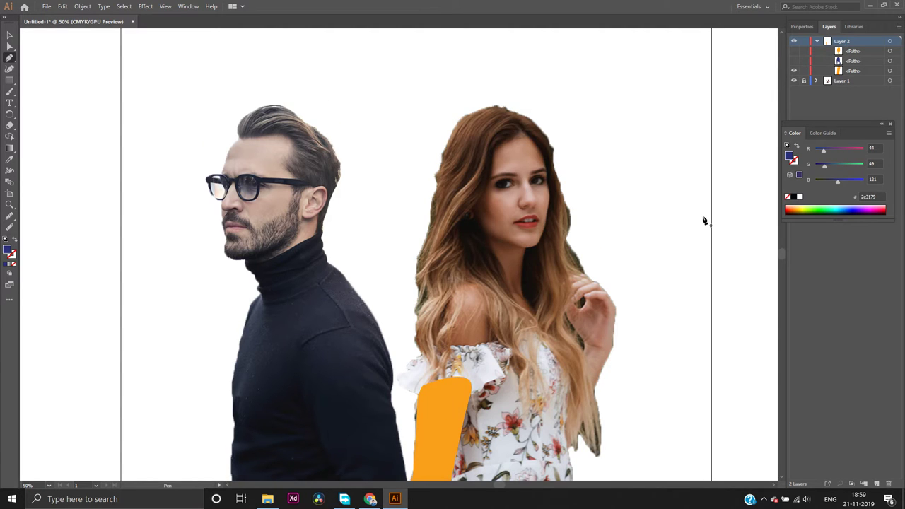
{"action": "scroll", "coordinate": [704, 221], "scroll_direction": "down", "scroll_amount": 1}
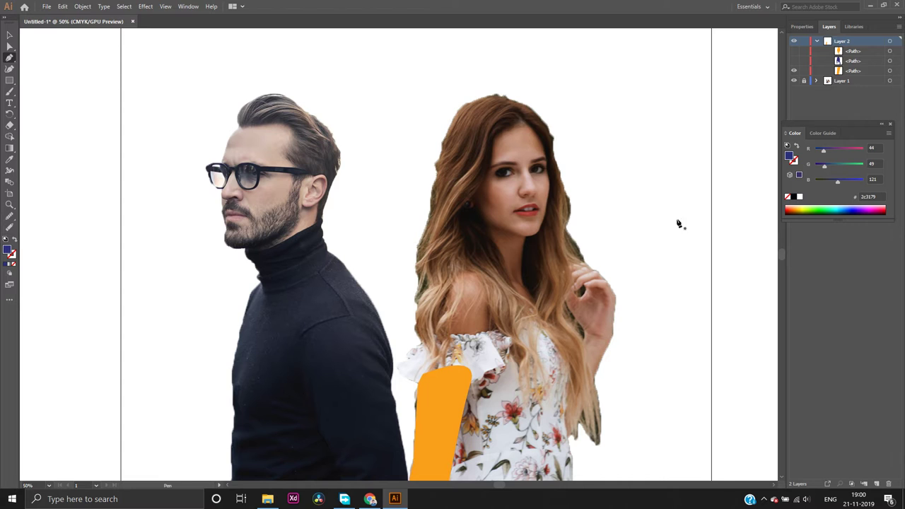
{"action": "scroll", "coordinate": [544, 209], "scroll_direction": "up", "scroll_amount": 4}
{"action": "key", "text": "p"}
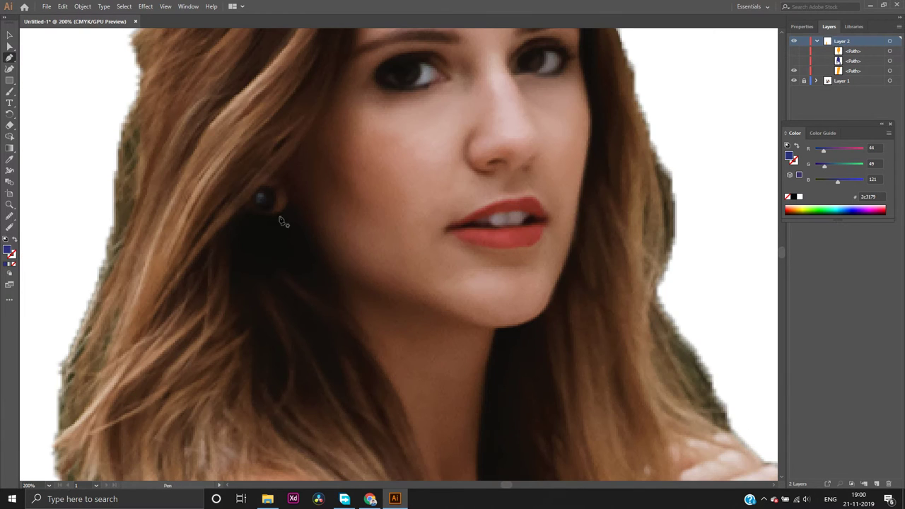
Draw an open curve around the side of the woman's nose with a dark blue 2b3379 stroke and no fill
{"action": "left_click", "coordinate": [478, 130]}
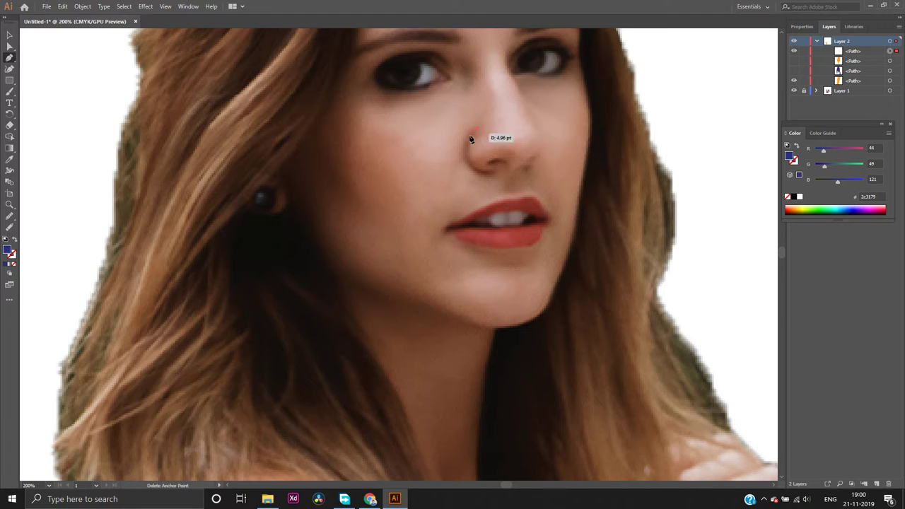
{"action": "mouse_move", "coordinate": [493, 174]}
{"action": "left_mouse_down"}
{"action": "mouse_move", "coordinate": [515, 157]}
{"action": "mouse_move", "coordinate": [528, 178]}
{"action": "mouse_move", "coordinate": [541, 179]}
{"action": "left_mouse_up"}
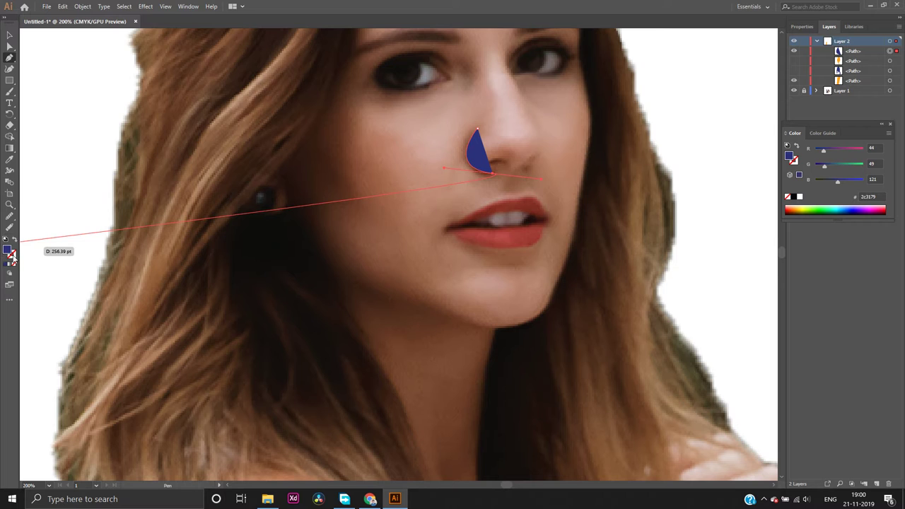
{"action": "left_click", "coordinate": [10, 254]}
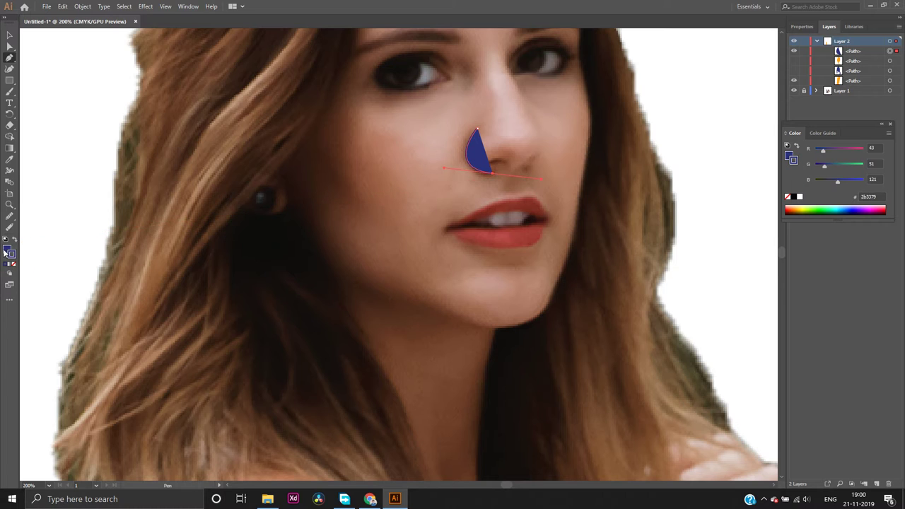
{"action": "left_click", "coordinate": [6, 249]}
{"action": "left_click", "coordinate": [13, 265]}
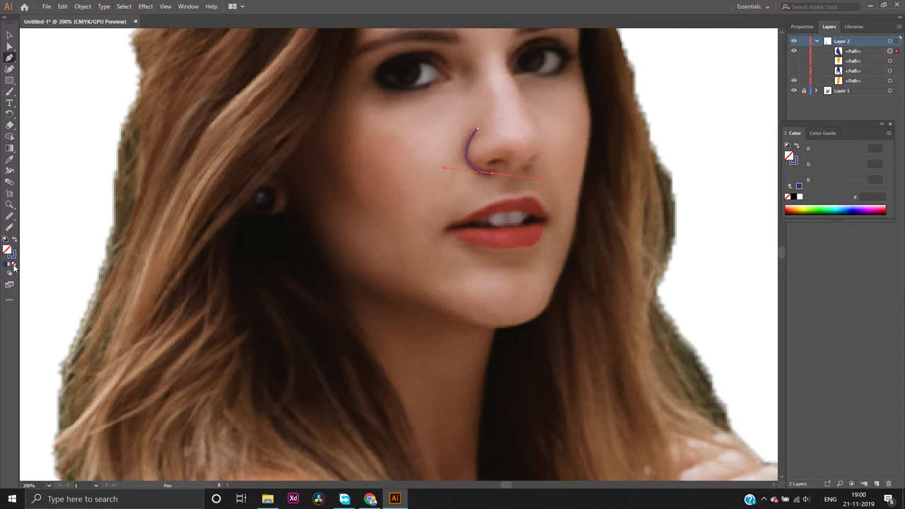
{"action": "left_click_drag", "start_coordinate": [490, 176], "coordinate": [721, 195]}
Set the nose curve's stroke weight to 2 pt and remove the outgoing handle at its lower end
{"action": "left_click", "coordinate": [803, 28]}
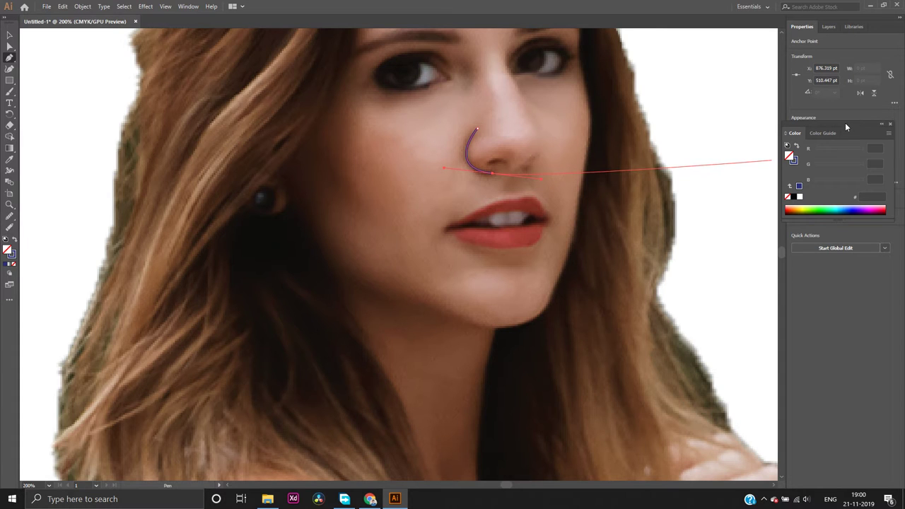
{"action": "left_click_drag", "start_coordinate": [844, 124], "coordinate": [721, 225]}
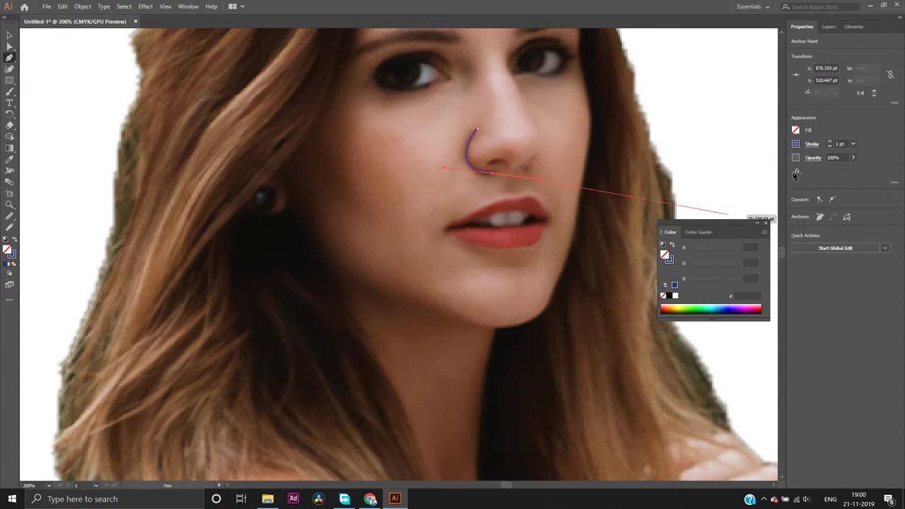
{"action": "left_click", "coordinate": [832, 143]}
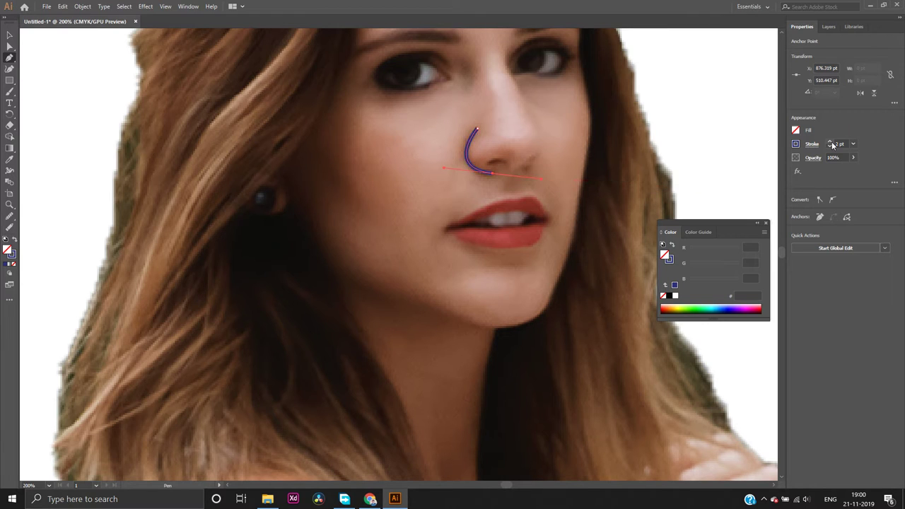
{"action": "left_click", "coordinate": [831, 142]}
{"action": "left_click", "coordinate": [830, 147]}
{"action": "left_click", "coordinate": [493, 175]}
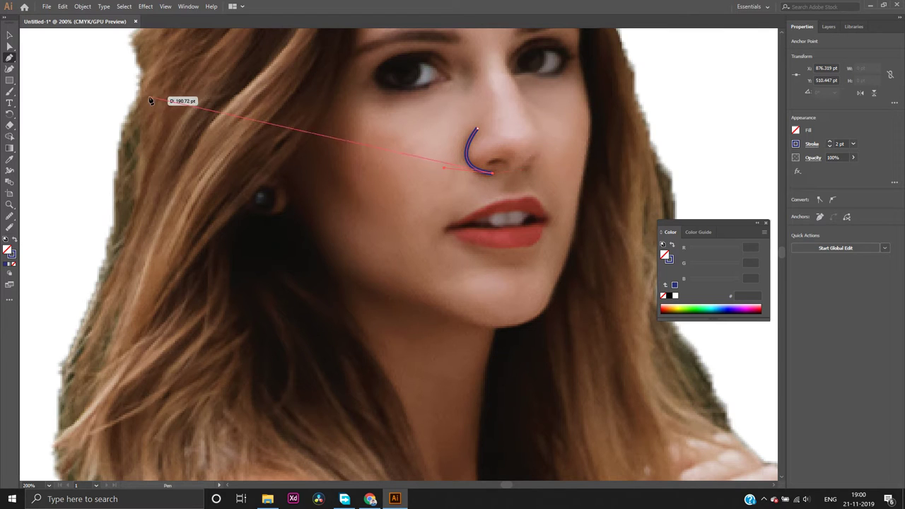
{"action": "left_click", "coordinate": [9, 46]}
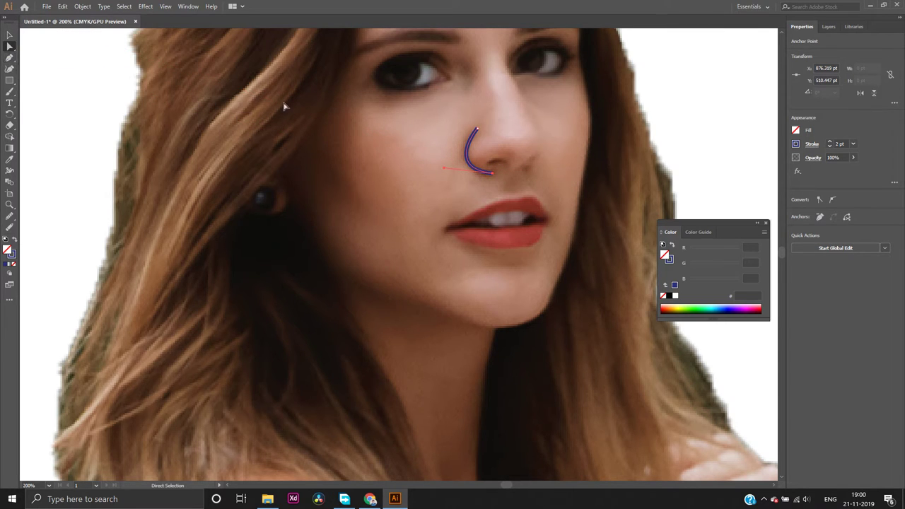
Draw a small arched nostril curve about 10.5 pt wide beside the lower end of the nose curve with the Pen tool
{"action": "left_click", "coordinate": [9, 58]}
{"action": "left_click_drag", "start_coordinate": [507, 165], "coordinate": [487, 164]}
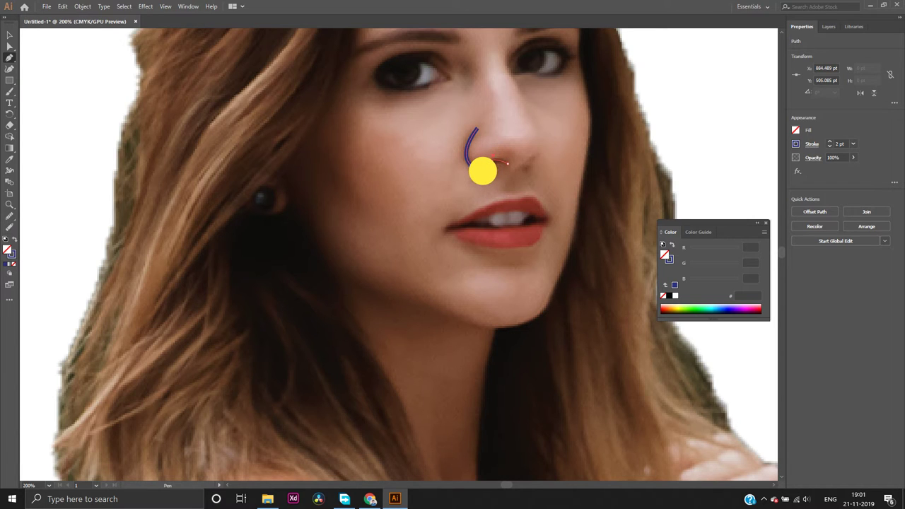
{"action": "left_click", "coordinate": [480, 178]}
{"action": "left_click", "coordinate": [489, 168]}
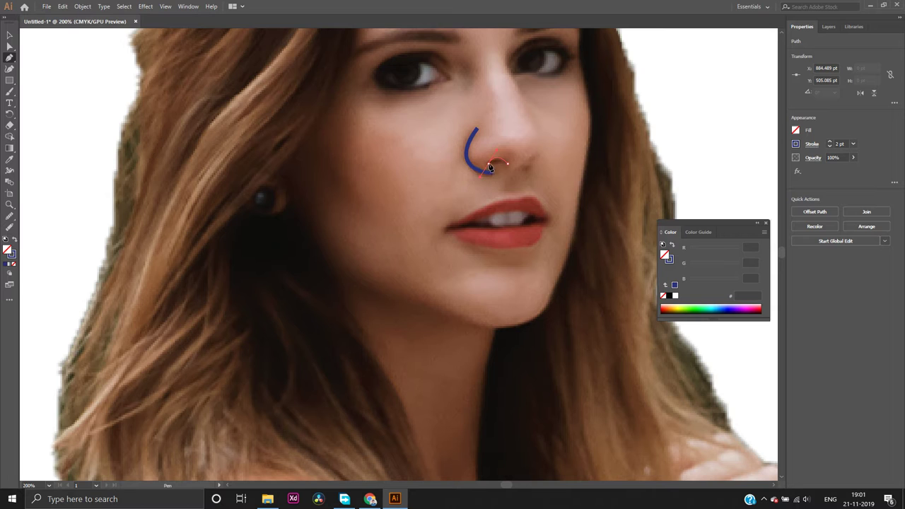
{"action": "left_click", "coordinate": [490, 166]}
{"action": "left_click_drag", "start_coordinate": [491, 167], "coordinate": [608, 189]}
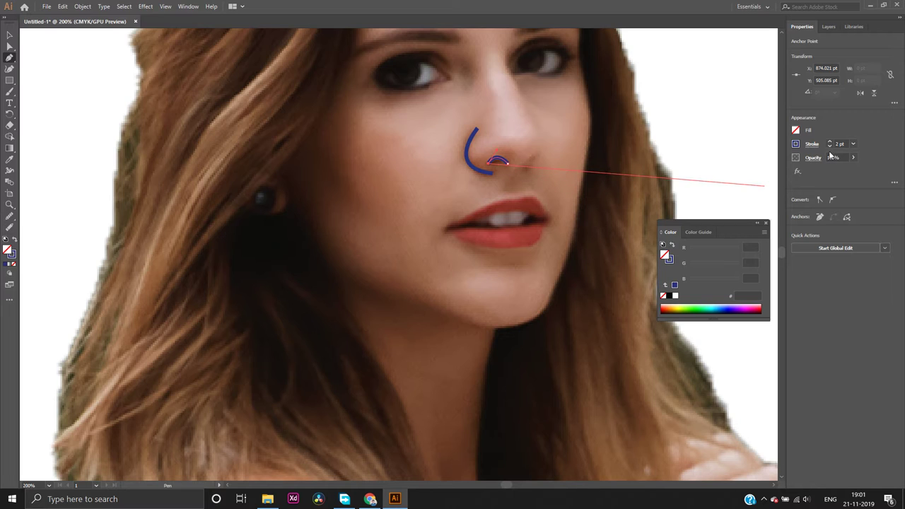
Give the arched nostril a dark blue 2a3479 fill with no stroke and close its path
{"action": "left_click", "coordinate": [830, 147]}
{"action": "left_click", "coordinate": [12, 257]}
{"action": "left_click", "coordinate": [13, 264]}
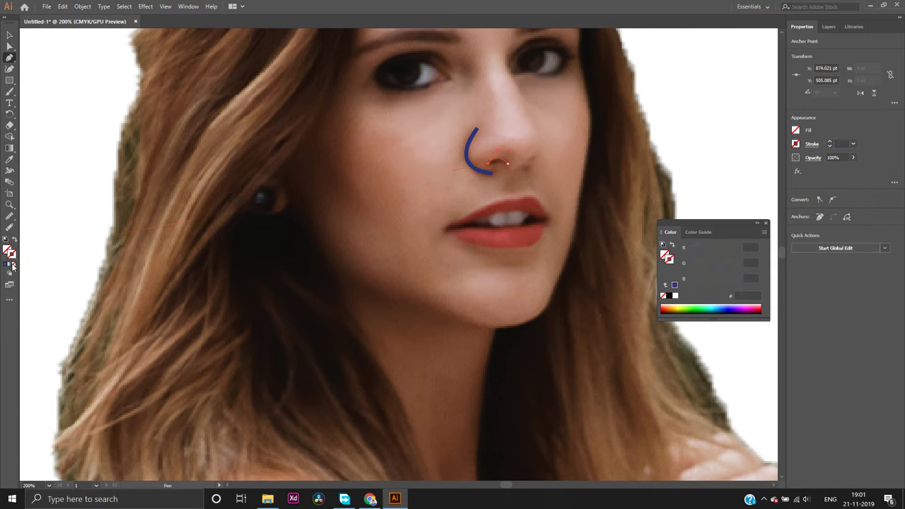
{"action": "left_click", "coordinate": [6, 264]}
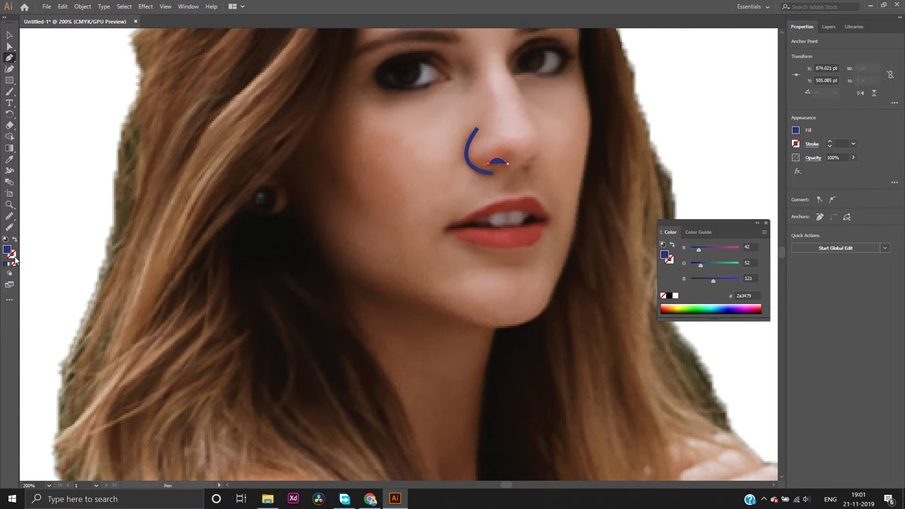
{"action": "left_click", "coordinate": [506, 163]}
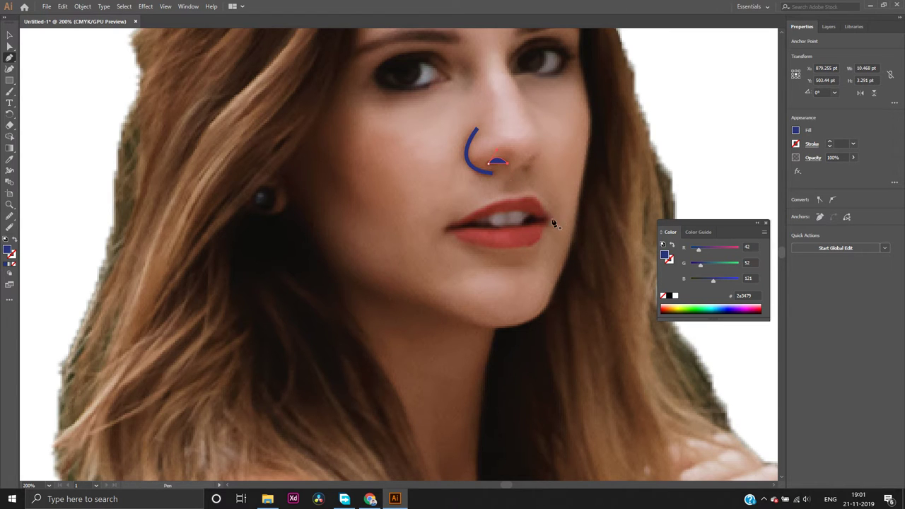
Draw a closed, pointed second nostril about 8 by 7.5 pt under the far side of the nose and deselect it
{"action": "left_click", "coordinate": [519, 168]}
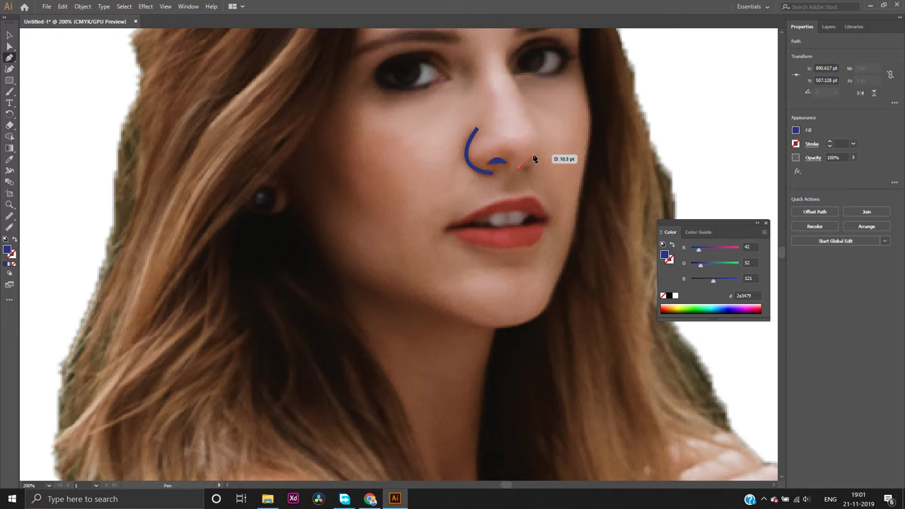
{"action": "left_click", "coordinate": [535, 159]}
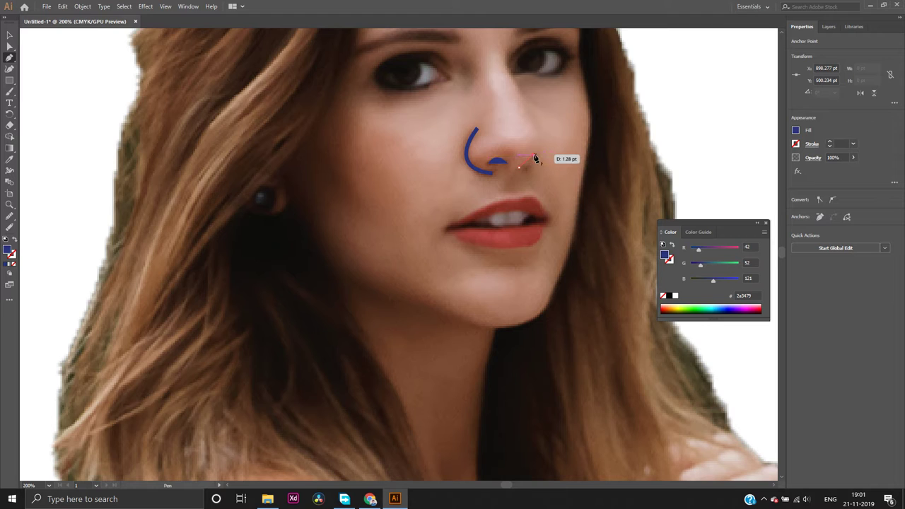
{"action": "left_click", "coordinate": [535, 155]}
{"action": "key", "text": "ctrl"}
{"action": "left_click", "coordinate": [535, 171], "text": "ctrl"}
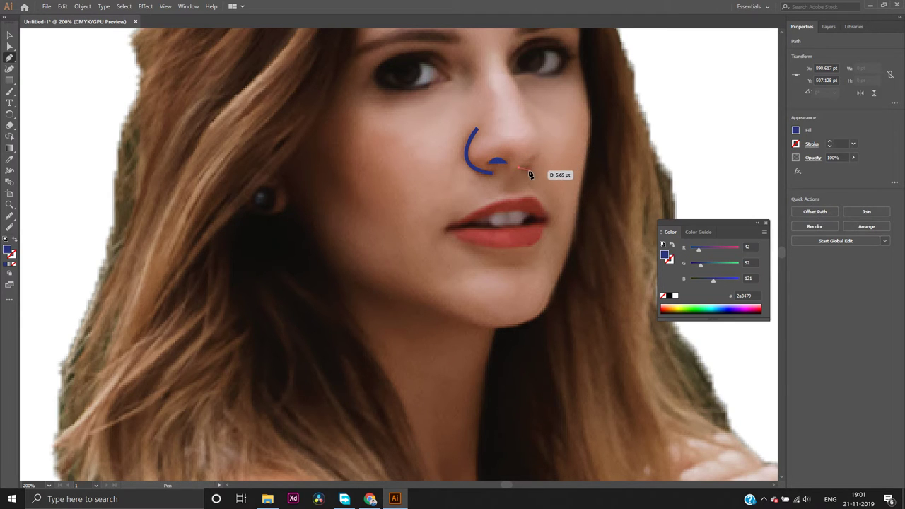
{"action": "left_click_drag", "start_coordinate": [528, 170], "coordinate": [512, 202]}
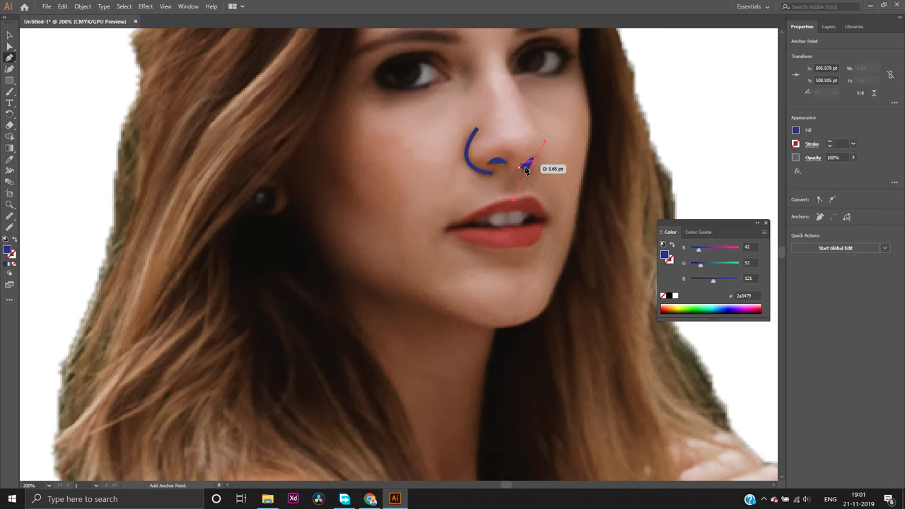
{"action": "left_click", "coordinate": [521, 171]}
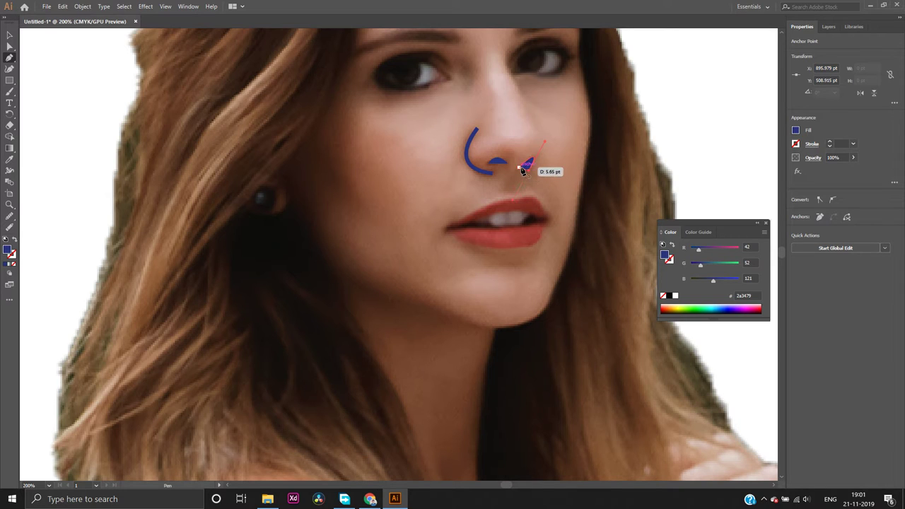
{"action": "left_click", "coordinate": [523, 167]}
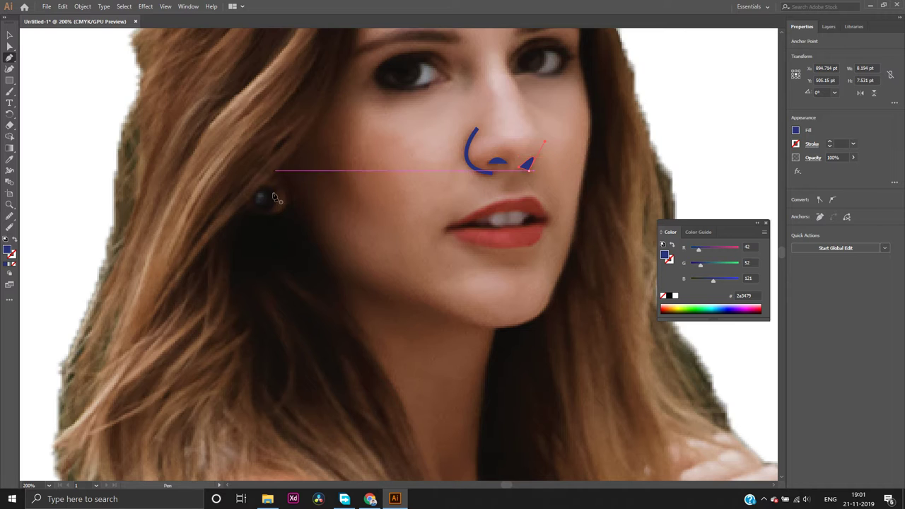
{"action": "key", "text": "Escape"}
{"action": "left_click", "coordinate": [9, 46]}
{"action": "left_click", "coordinate": [70, 111]}
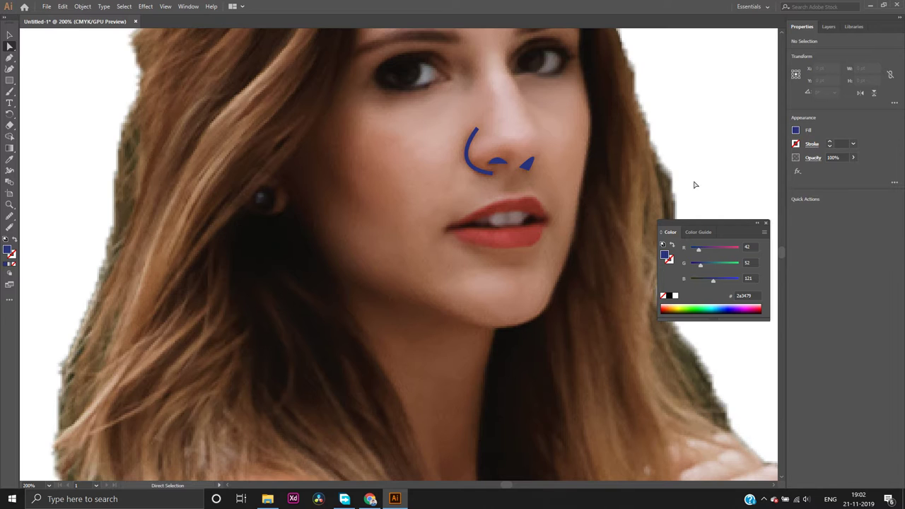
Show the face and hair shapes to check the nose shapes against them, and hide both again
{"action": "scroll", "coordinate": [579, 185], "scroll_direction": "up", "scroll_amount": 4}
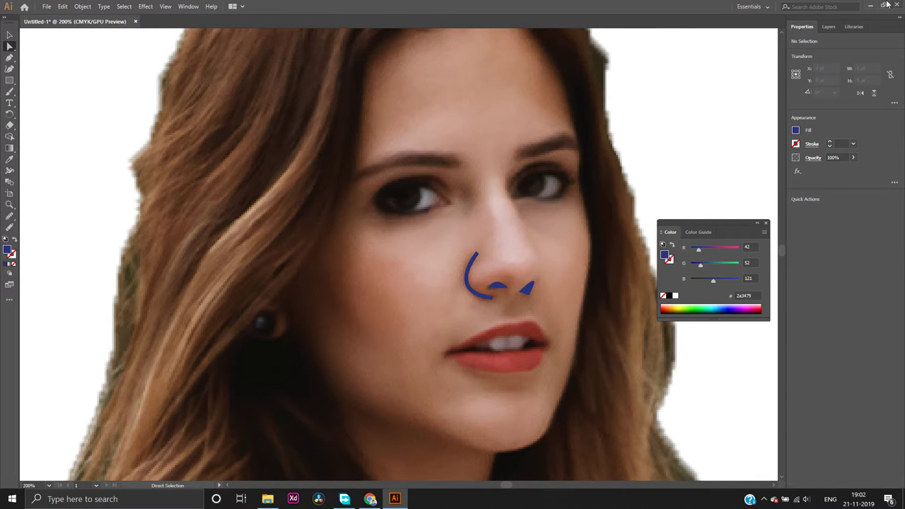
{"action": "left_click", "coordinate": [822, 27]}
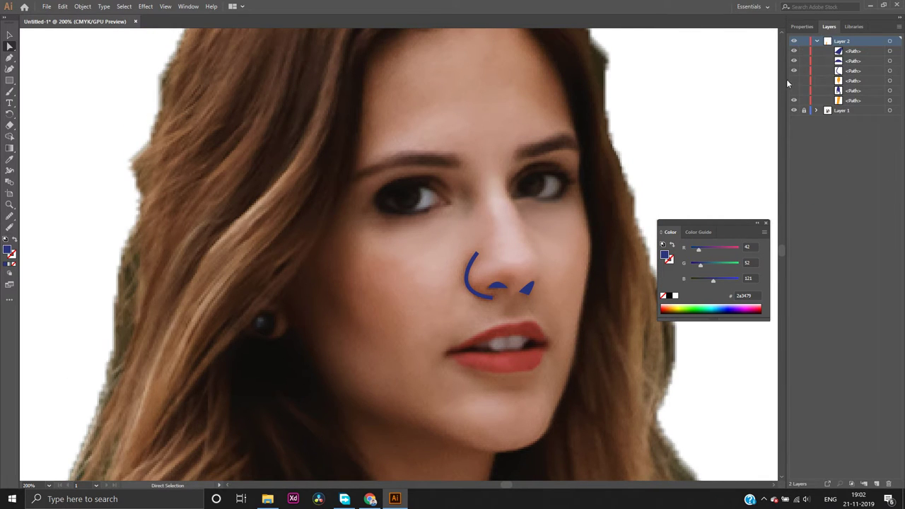
{"action": "left_click", "coordinate": [793, 80]}
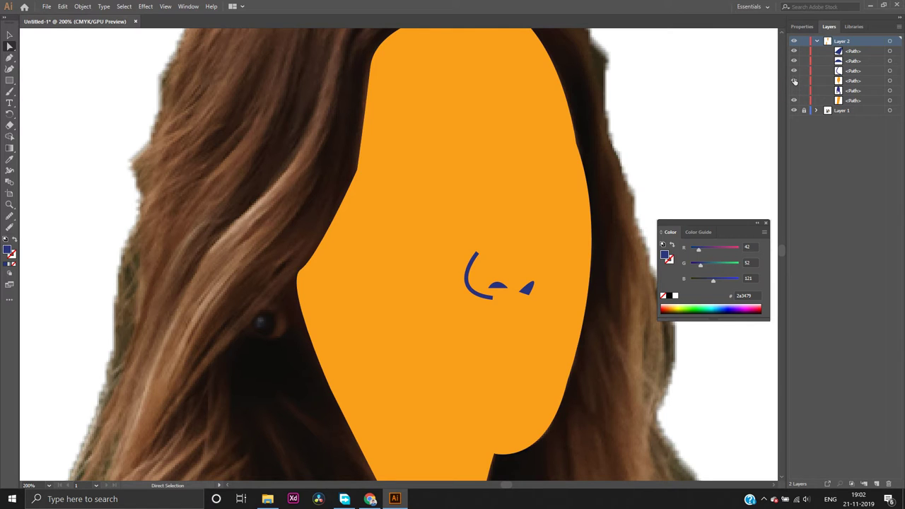
{"action": "left_click", "coordinate": [793, 90]}
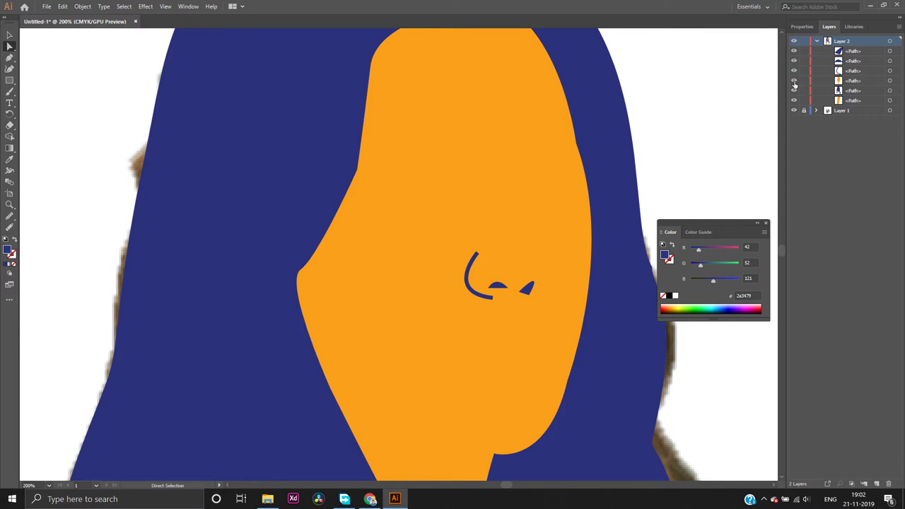
{"action": "left_click", "coordinate": [793, 81]}
{"action": "left_click", "coordinate": [793, 90]}
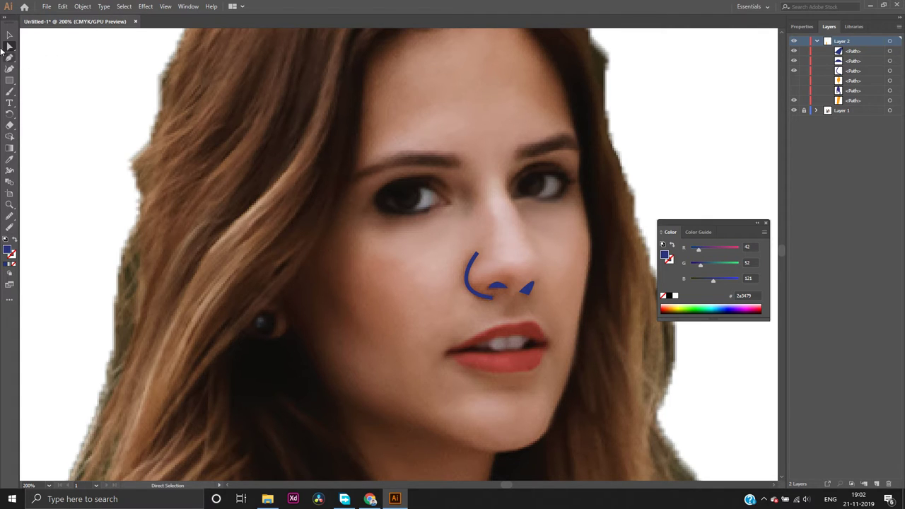
Dock the object properties below the layer list, set the nose curve's stroke weight to 1 pt and deselect it
{"action": "left_click", "coordinate": [469, 285]}
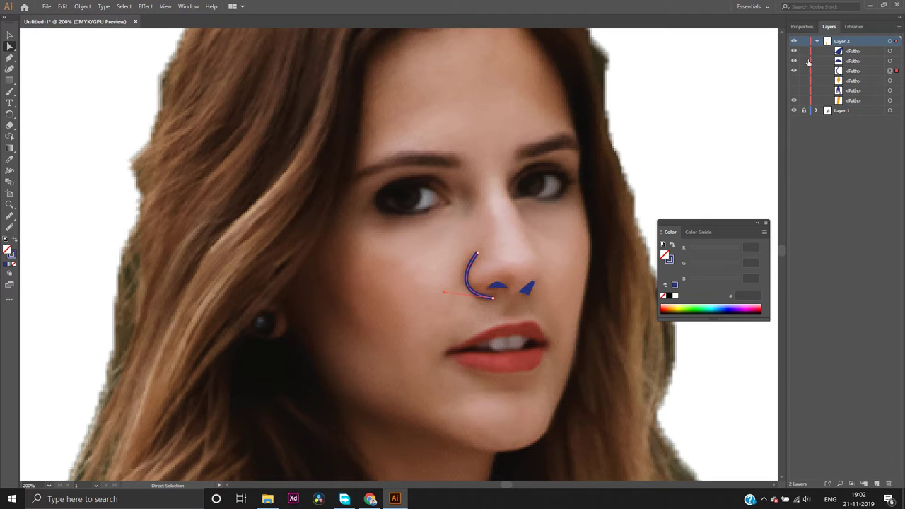
{"action": "left_click_drag", "start_coordinate": [803, 26], "coordinate": [828, 139]}
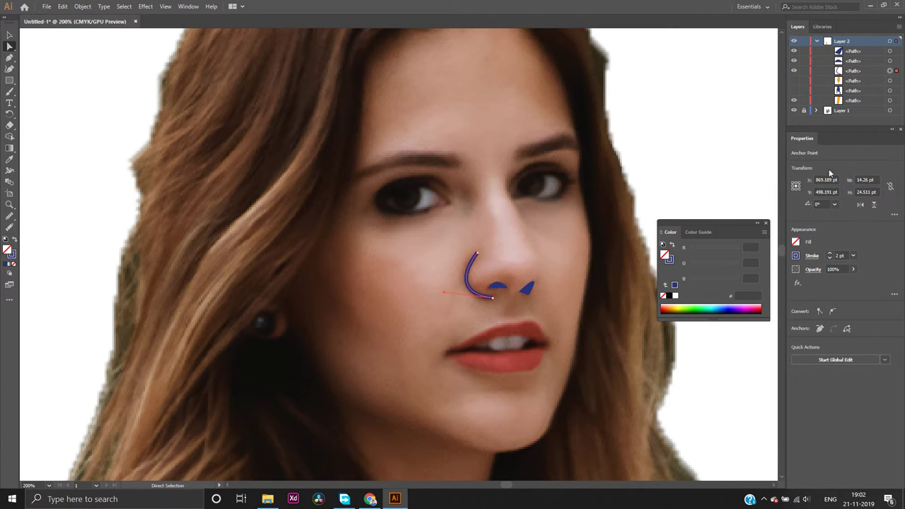
{"action": "left_click", "coordinate": [829, 259]}
{"action": "left_click", "coordinate": [754, 360]}
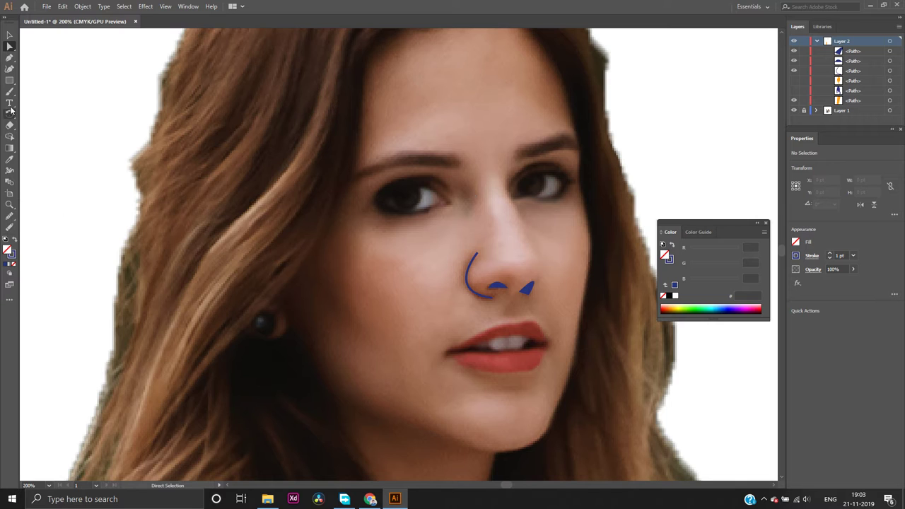
Activate the Pen tool with a solid dark blue 2a3579 fill for new shapes
{"action": "left_click", "coordinate": [10, 57]}
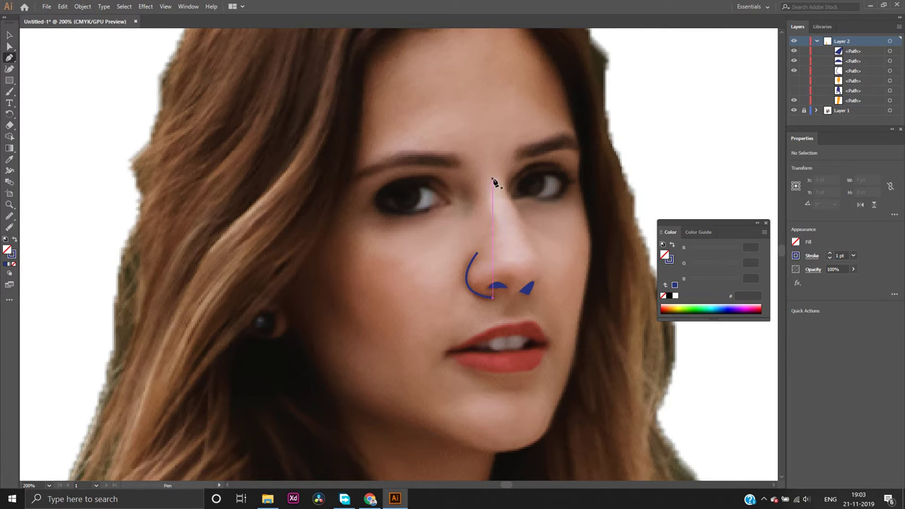
{"action": "left_click", "coordinate": [6, 265]}
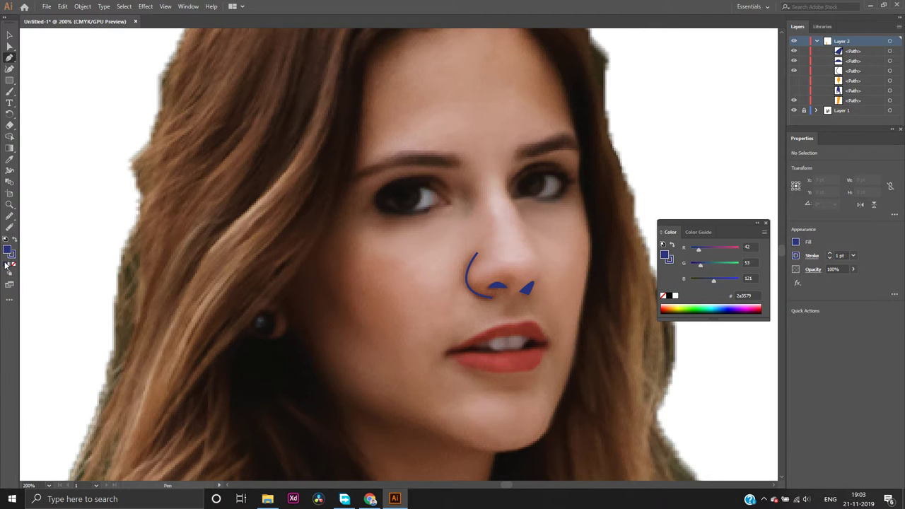
{"action": "left_click", "coordinate": [698, 233]}
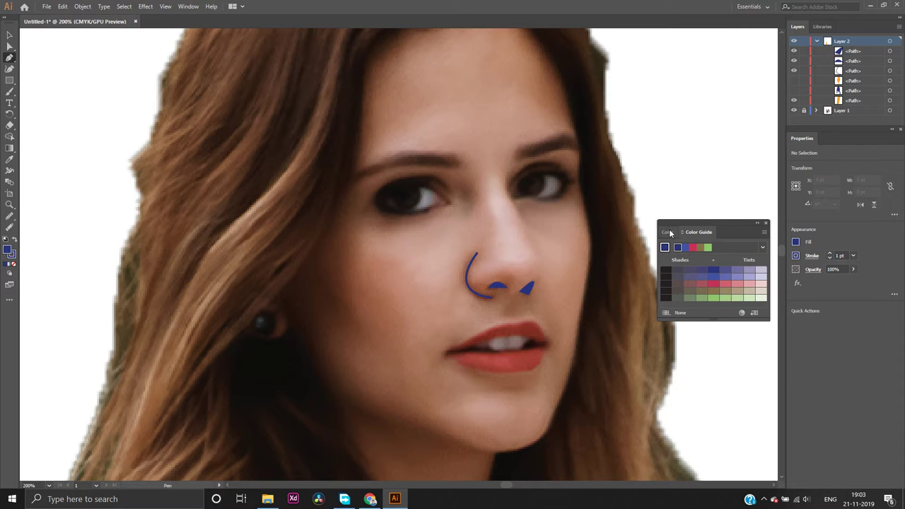
{"action": "left_click", "coordinate": [668, 233]}
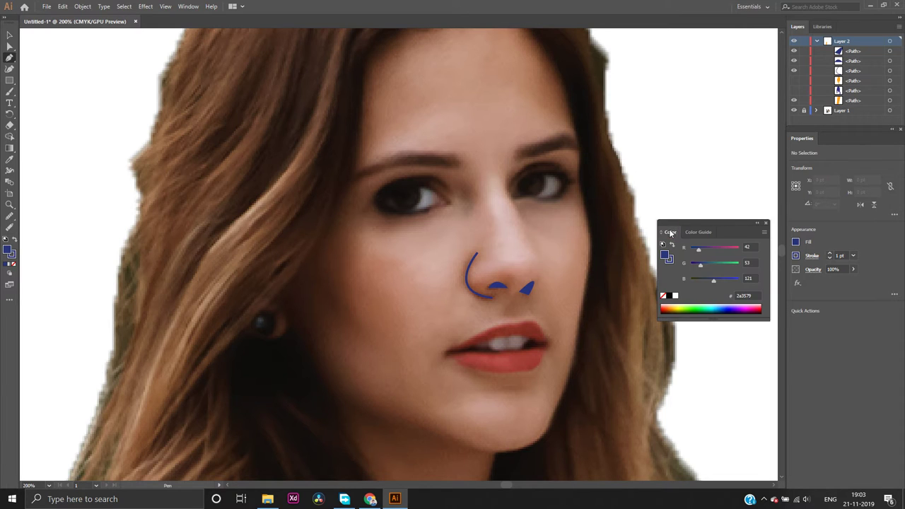
{"action": "left_click", "coordinate": [764, 233]}
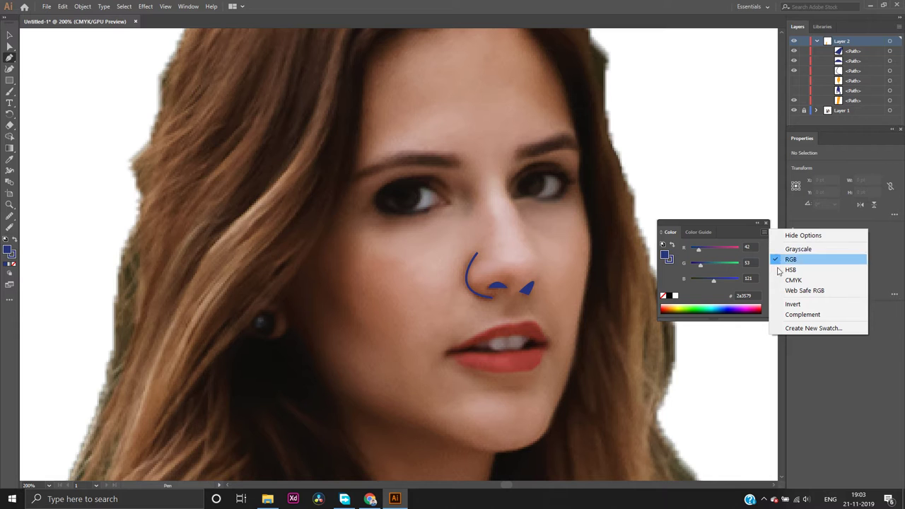
{"action": "left_click", "coordinate": [809, 327]}
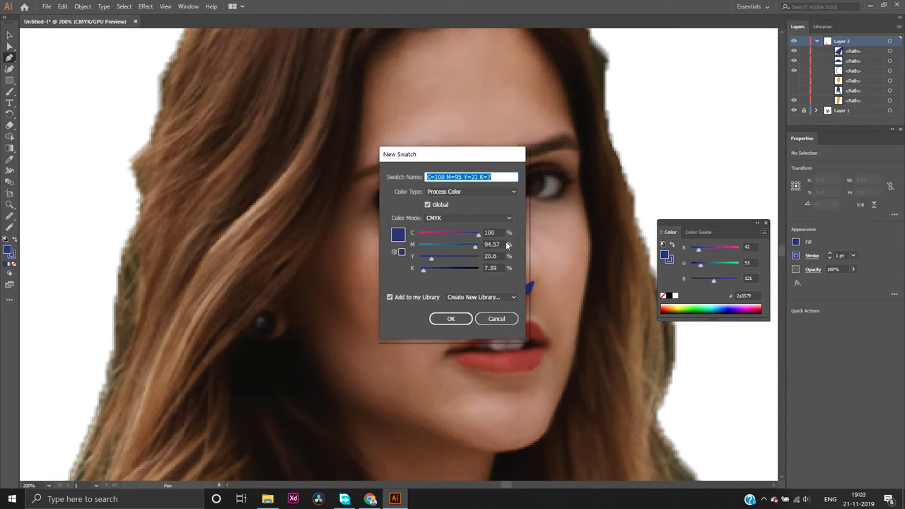
{"action": "left_click", "coordinate": [501, 218]}
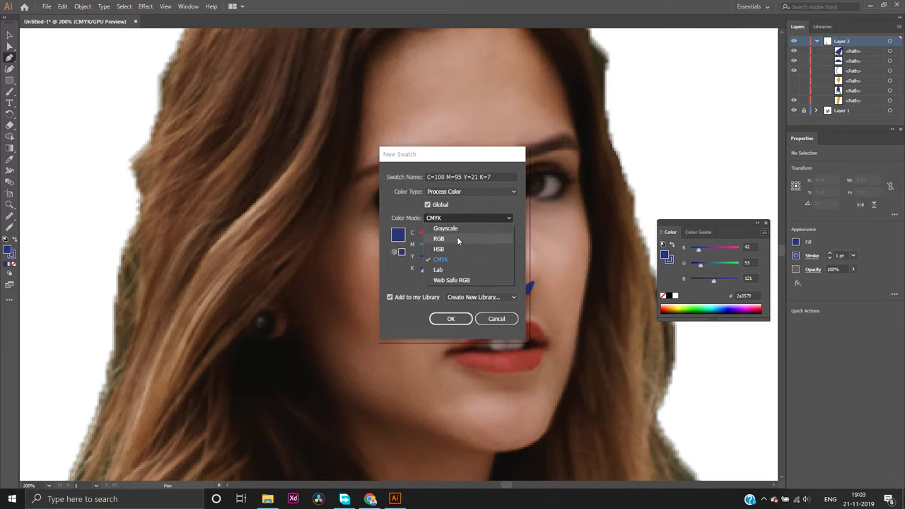
{"action": "left_click", "coordinate": [457, 236]}
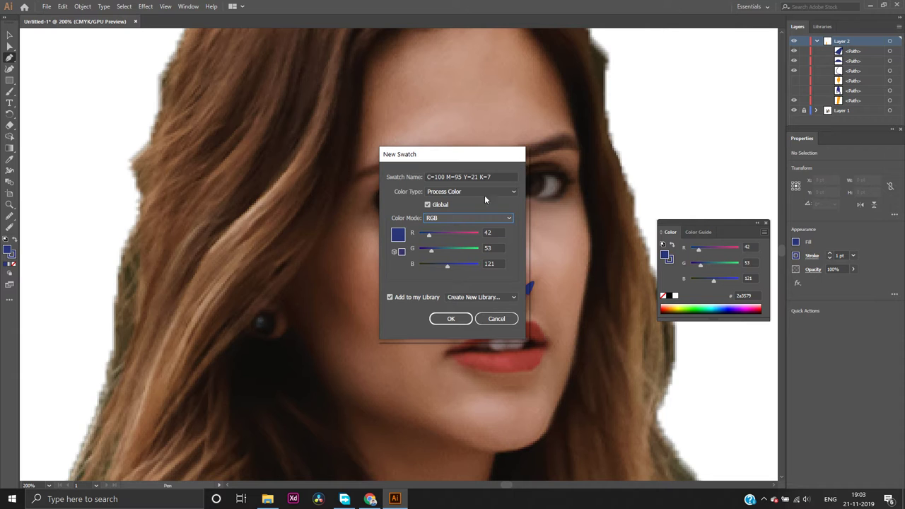
{"action": "left_click", "coordinate": [496, 319]}
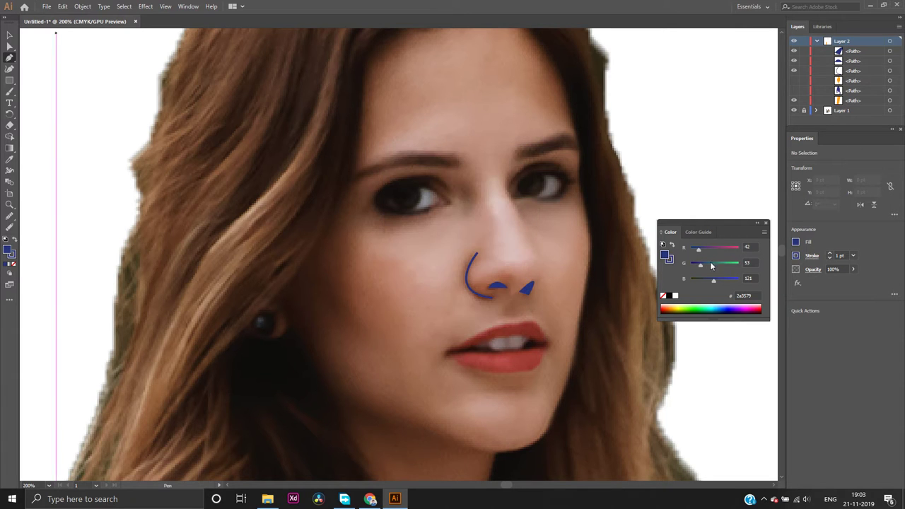
Set the fill color for new shapes to orange ffa000
{"action": "left_click", "coordinate": [753, 295]}
{"action": "double_click", "coordinate": [756, 296]}
{"action": "type", "text": "ffa000"}
{"action": "key", "text": "Return"}
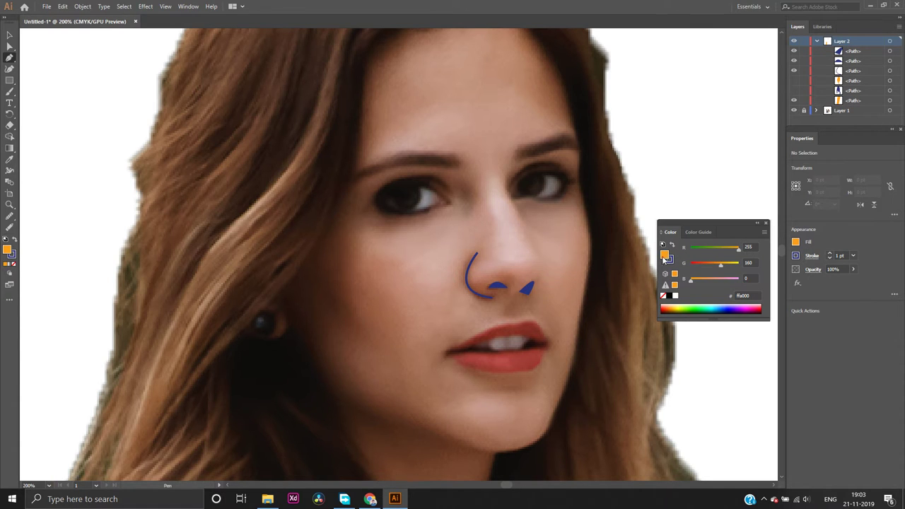
Set the fill color for new shapes to the light skin tone f4c582
{"action": "left_click", "coordinate": [664, 255]}
{"action": "left_click", "coordinate": [664, 254]}
{"action": "double_click", "coordinate": [665, 256]}
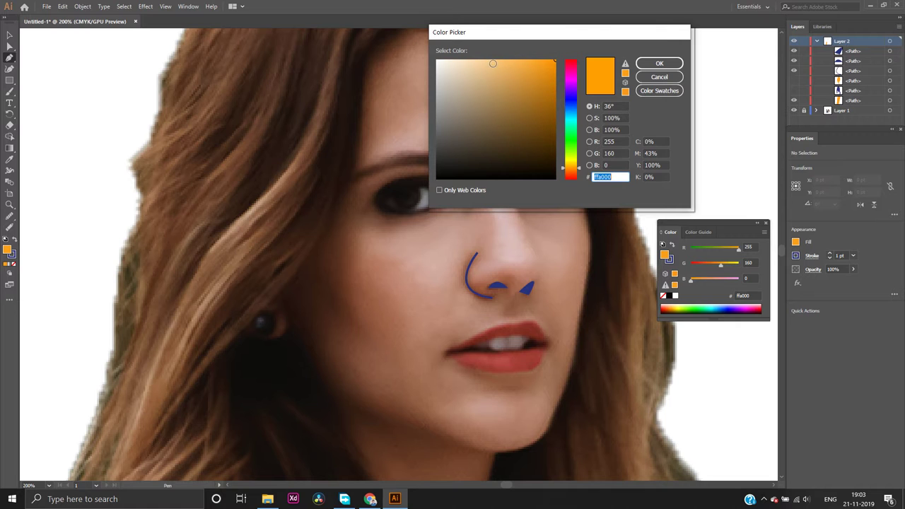
{"action": "type", "text": "f4c582"}
{"action": "left_click", "coordinate": [670, 63]}
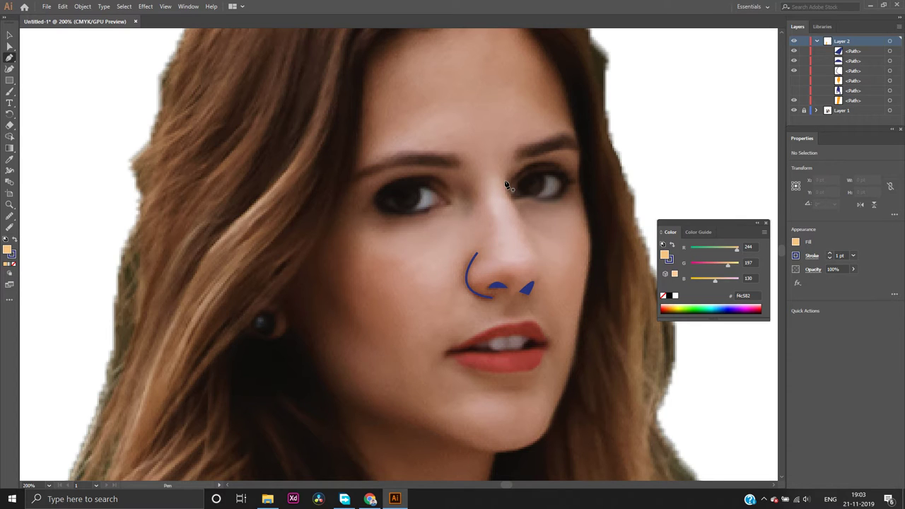
Start the nose highlight with a curved top across the bridge between the eyes and remove its stroke
{"action": "left_click", "coordinate": [504, 187]}
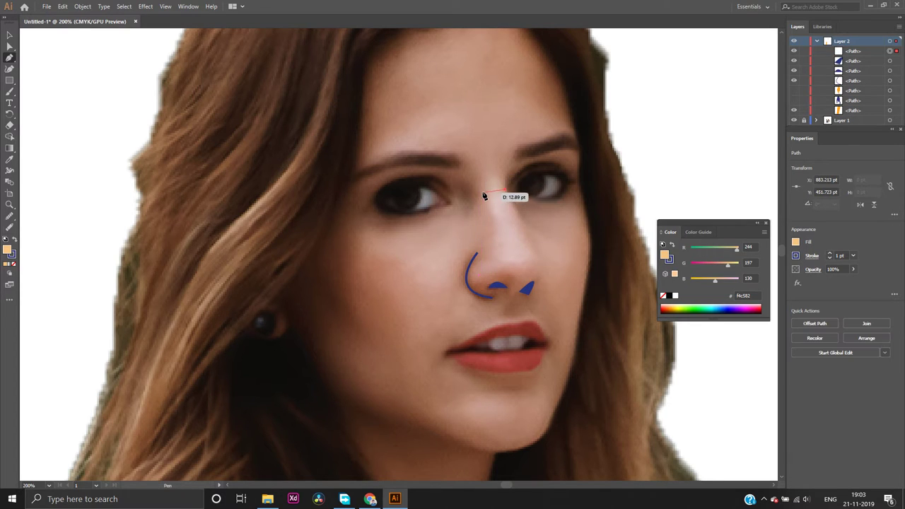
{"action": "left_click_drag", "start_coordinate": [484, 192], "coordinate": [475, 215]}
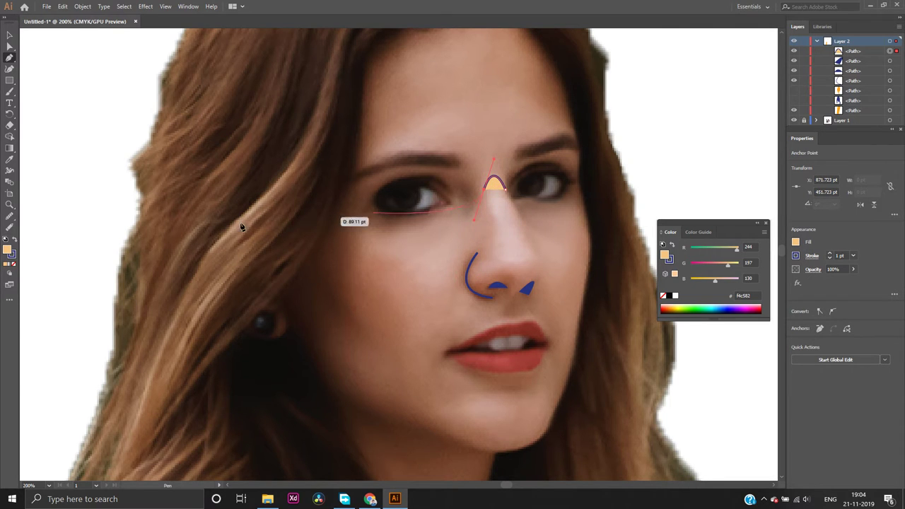
{"action": "left_click", "coordinate": [13, 254]}
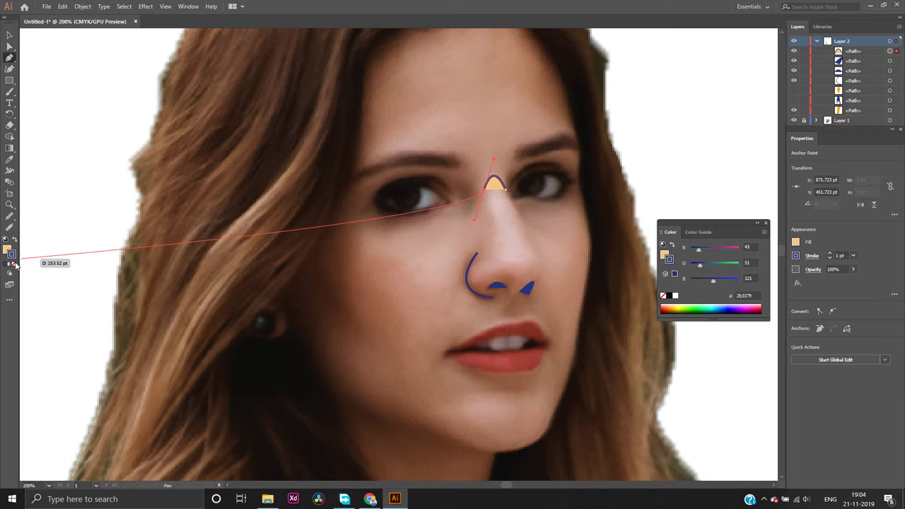
{"action": "key", "text": "slash"}
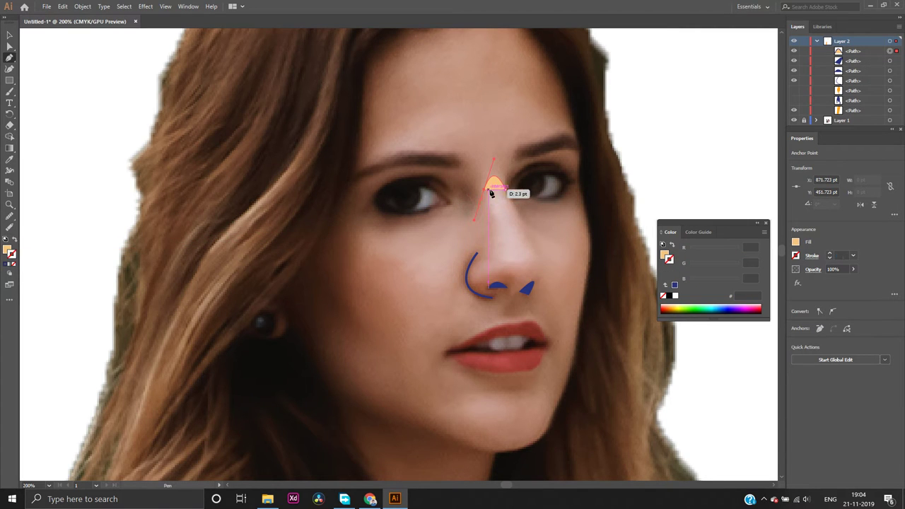
Trace the highlight down the nose bridge, around the tip and back up, closing it as a shape about 27 pt wide and 48 pt high
{"action": "left_click", "coordinate": [485, 190]}
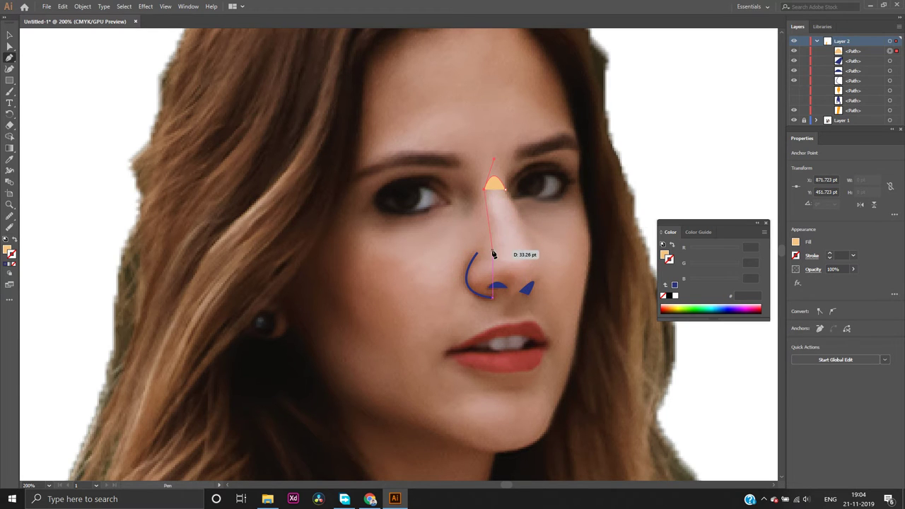
{"action": "left_click_drag", "start_coordinate": [493, 251], "coordinate": [491, 258]}
{"action": "left_click_drag", "start_coordinate": [486, 263], "coordinate": [477, 265]}
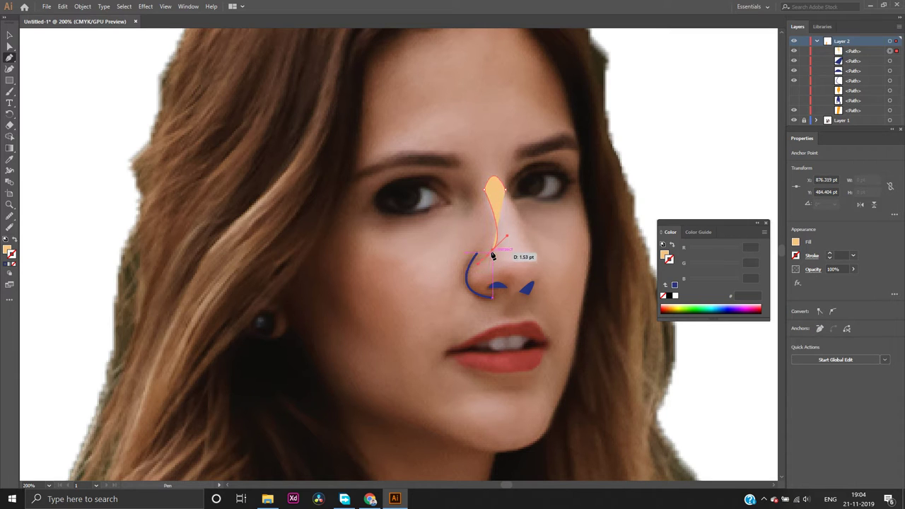
{"action": "mouse_move", "coordinate": [493, 254]}
{"action": "left_mouse_down"}
{"action": "mouse_move", "coordinate": [511, 266]}
{"action": "mouse_move", "coordinate": [526, 246]}
{"action": "mouse_move", "coordinate": [522, 275]}
{"action": "mouse_move", "coordinate": [523, 262]}
{"action": "left_mouse_up"}
{"action": "left_click", "coordinate": [523, 261], "text": "ctrl"}
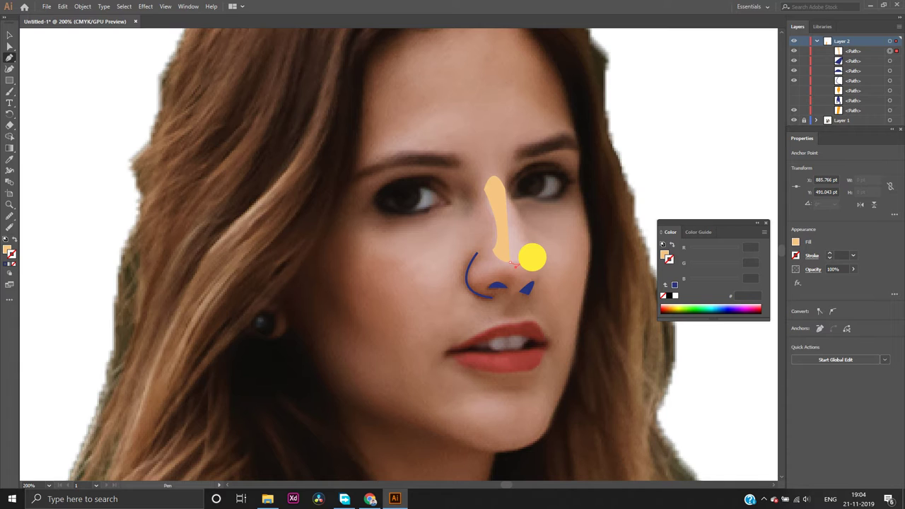
{"action": "mouse_move", "coordinate": [524, 263]}
{"action": "left_mouse_down"}
{"action": "mouse_move", "coordinate": [540, 268]}
{"action": "mouse_move", "coordinate": [536, 275]}
{"action": "mouse_move", "coordinate": [533, 255]}
{"action": "left_mouse_up"}
{"action": "left_click", "coordinate": [534, 252]}
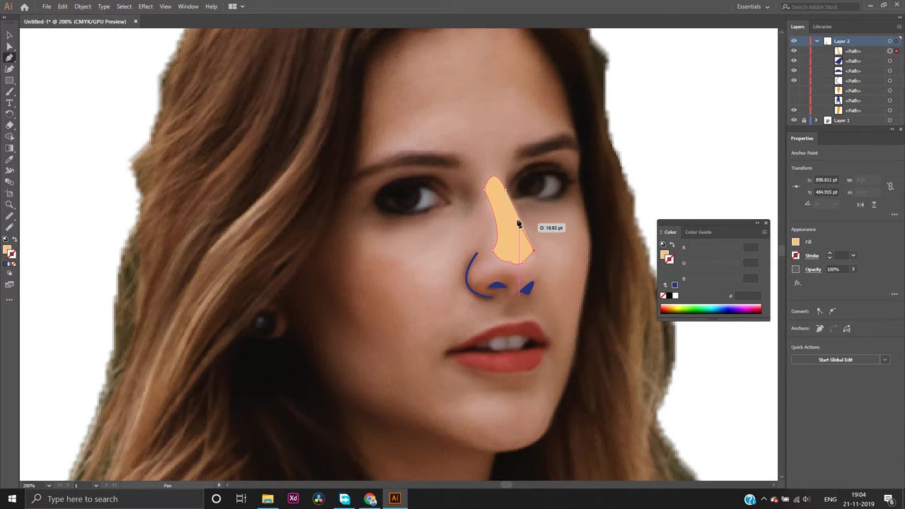
{"action": "left_click_drag", "start_coordinate": [506, 193], "coordinate": [506, 198]}
Smooth the nose highlight's edges along the bridge and around the tip with the Smooth tool
{"action": "left_click", "coordinate": [12, 219]}
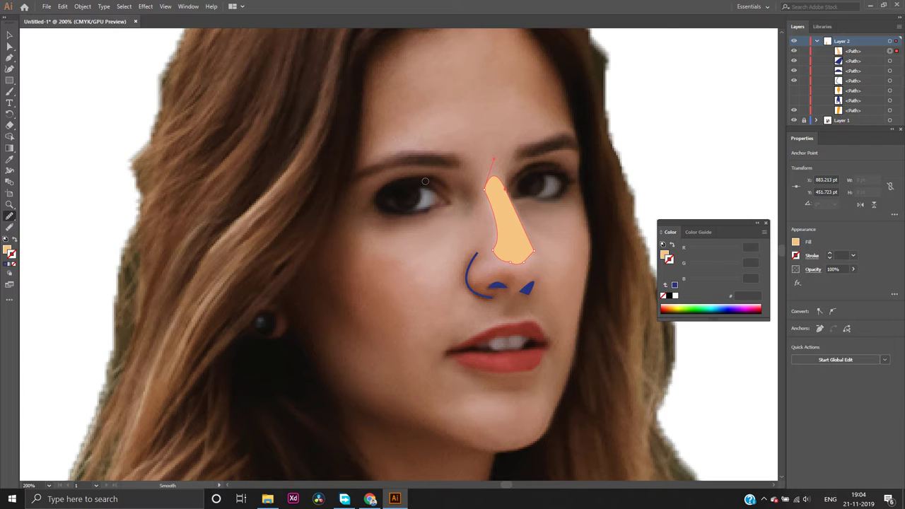
{"action": "mouse_move", "coordinate": [485, 183]}
{"action": "left_mouse_down"}
{"action": "mouse_move", "coordinate": [490, 209]}
{"action": "mouse_move", "coordinate": [488, 196]}
{"action": "left_mouse_up"}
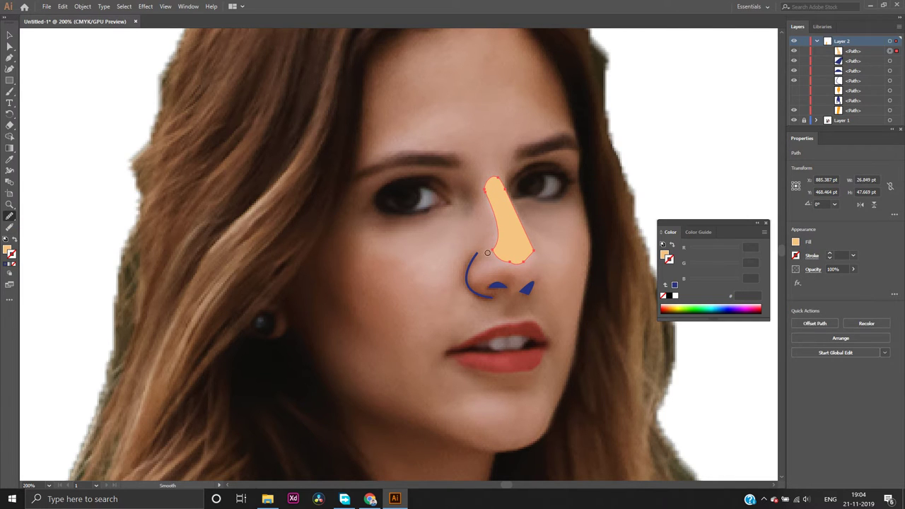
{"action": "mouse_move", "coordinate": [489, 246]}
{"action": "left_mouse_down"}
{"action": "mouse_move", "coordinate": [516, 262]}
{"action": "mouse_move", "coordinate": [534, 250]}
{"action": "mouse_move", "coordinate": [531, 238]}
{"action": "mouse_move", "coordinate": [528, 246]}
{"action": "left_mouse_up"}
{"action": "mouse_move", "coordinate": [500, 179]}
{"action": "left_mouse_down"}
{"action": "mouse_move", "coordinate": [486, 189]}
{"action": "mouse_move", "coordinate": [487, 224]}
{"action": "left_mouse_up"}
Show the orange face and dark blue hair shapes, deselect everything and examine the nose against them
{"action": "left_click", "coordinate": [793, 90]}
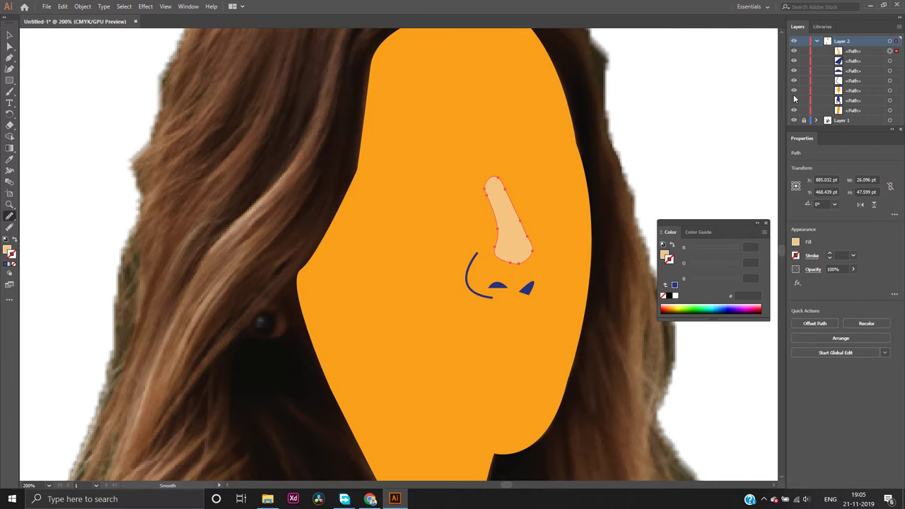
{"action": "left_click", "coordinate": [793, 100]}
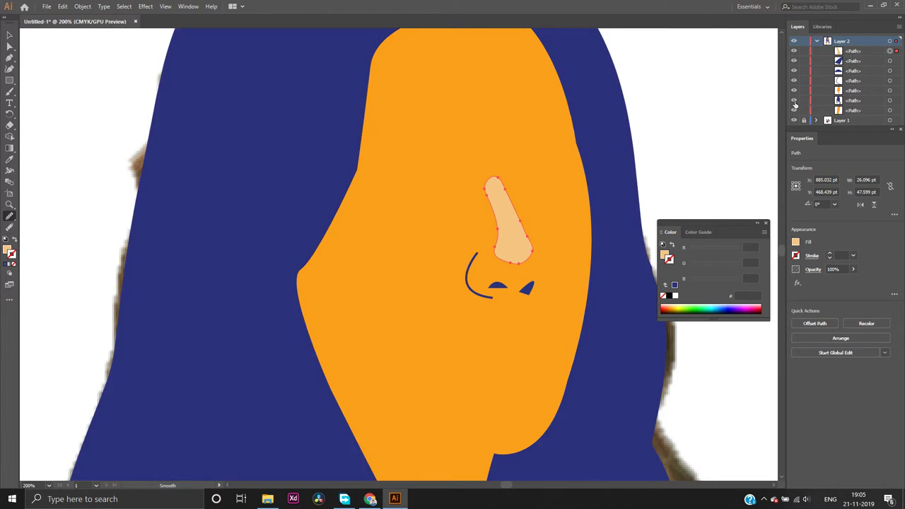
{"action": "left_click", "coordinate": [697, 167]}
{"action": "left_click", "coordinate": [9, 47]}
{"action": "left_click", "coordinate": [58, 148]}
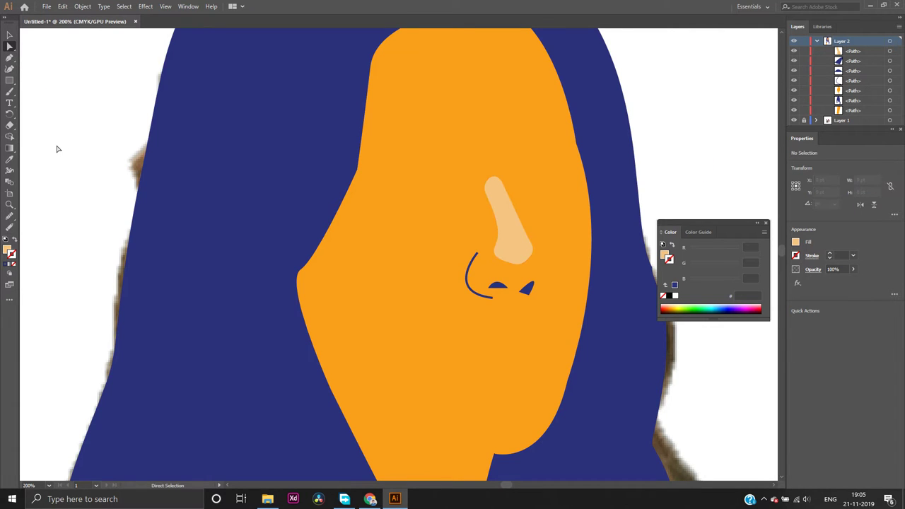
{"action": "scroll", "coordinate": [455, 177], "scroll_direction": "down", "scroll_amount": 4}
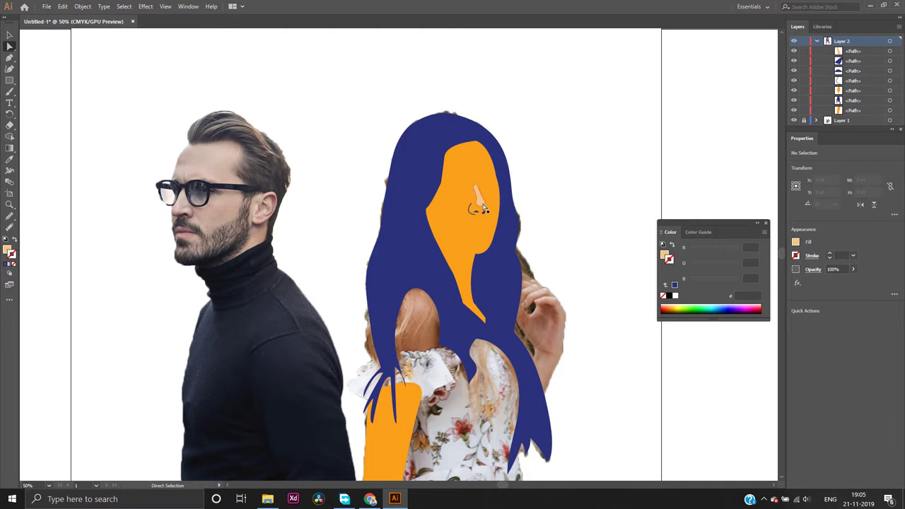
{"action": "scroll", "coordinate": [482, 207], "scroll_direction": "down", "scroll_amount": 1}
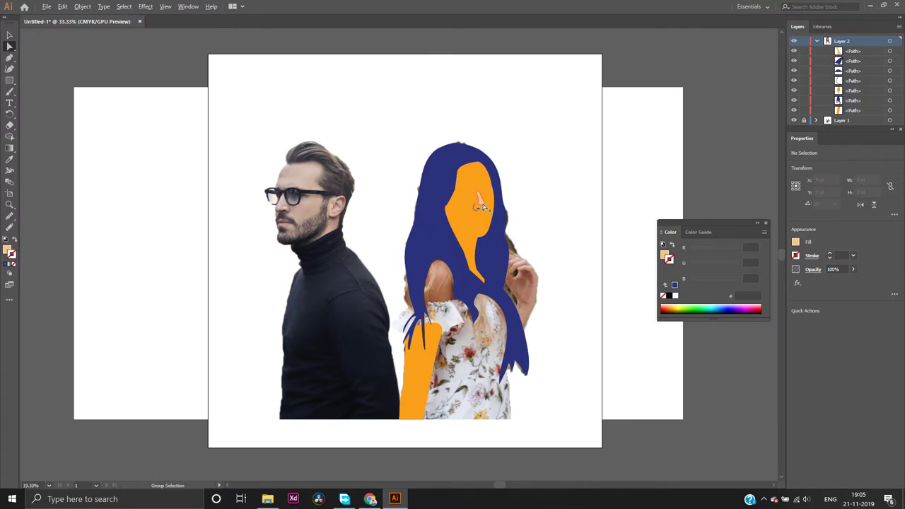
{"action": "scroll", "coordinate": [482, 206], "scroll_direction": "up", "scroll_amount": 1}
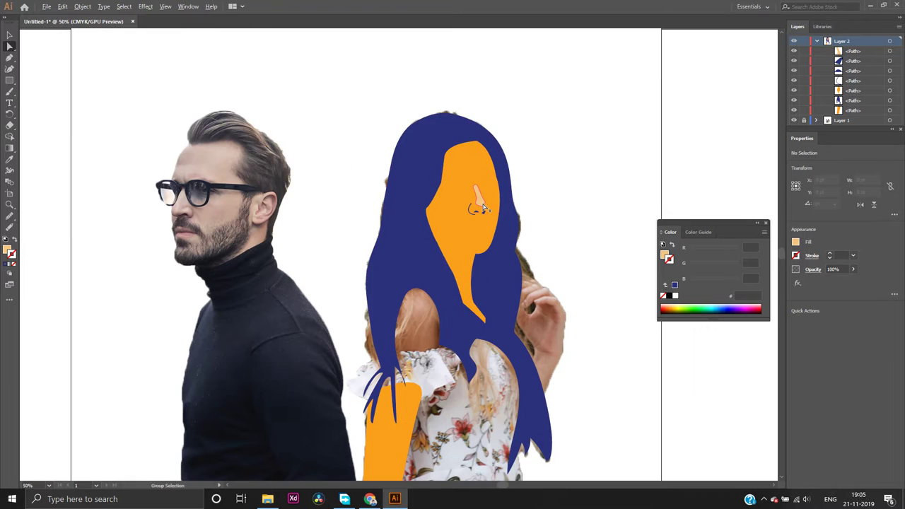
{"action": "scroll", "coordinate": [482, 206], "scroll_direction": "up", "scroll_amount": 4}
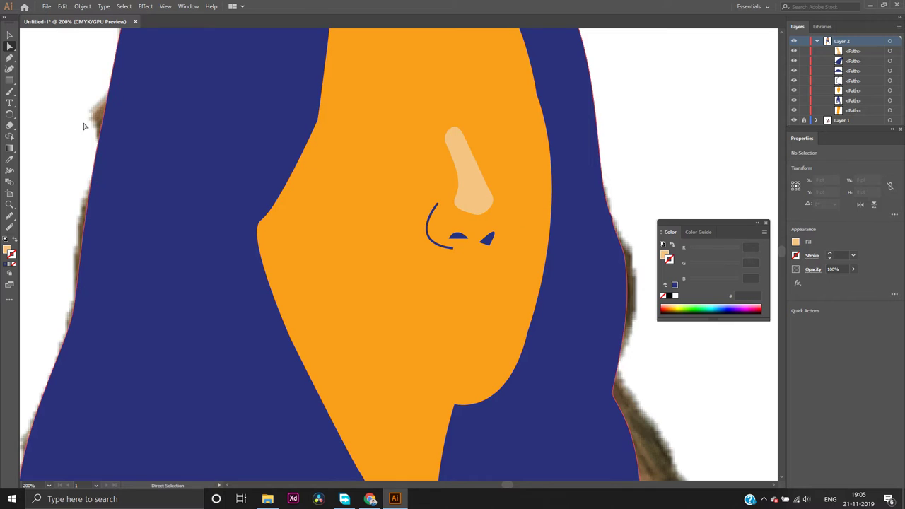
Hide the face and hair shapes and ready the Pen tool with the dark blue fill 2a3479 of the pointed nostril
{"action": "left_click", "coordinate": [793, 101]}
{"action": "left_click", "coordinate": [793, 91]}
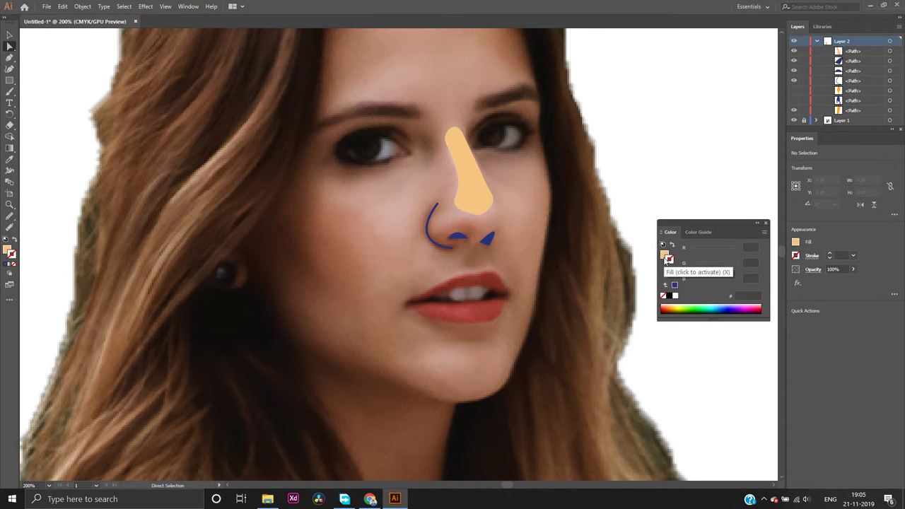
{"action": "left_click", "coordinate": [665, 260]}
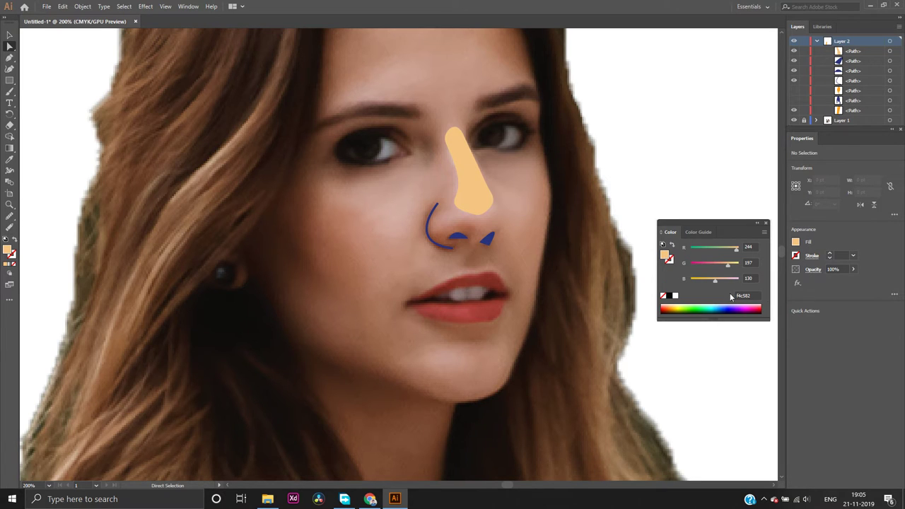
{"action": "left_click", "coordinate": [489, 243]}
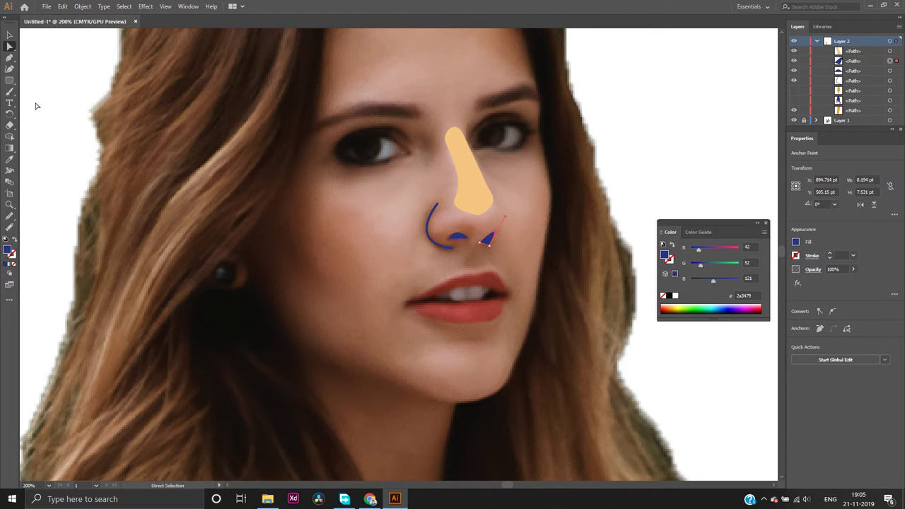
{"action": "left_click", "coordinate": [8, 58]}
Draw a curved line around the outer side of the pointed nostril with a 1 pt dark blue 2a3579 stroke and no fill, and deselect it
{"action": "scroll", "coordinate": [538, 215], "scroll_direction": "up", "scroll_amount": 3}
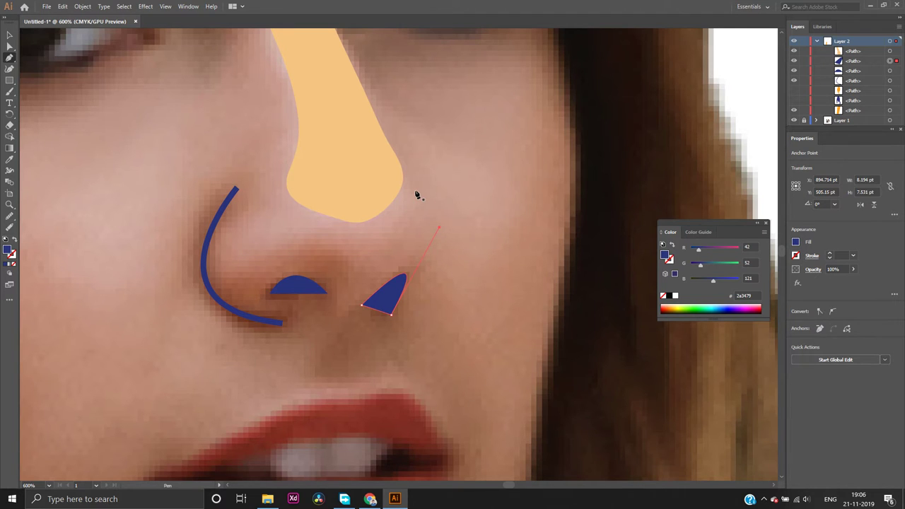
{"action": "left_click_drag", "start_coordinate": [415, 191], "coordinate": [378, 366]}
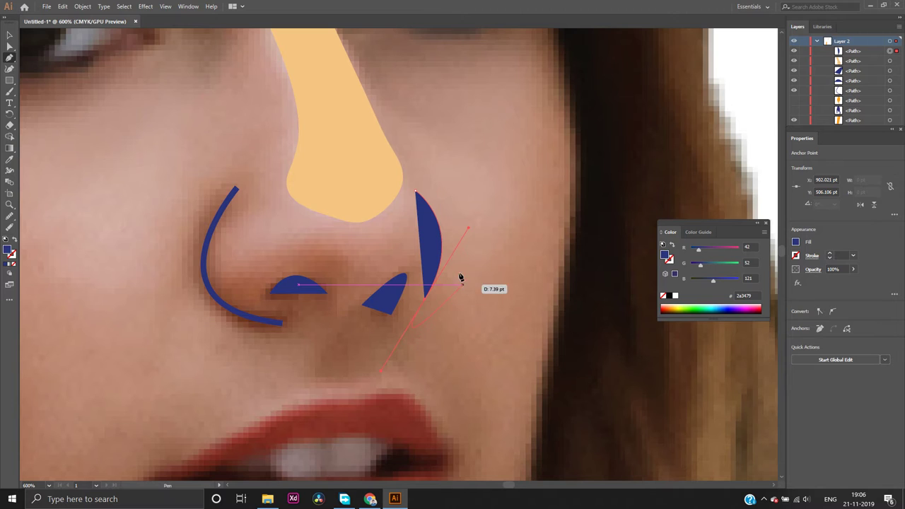
{"action": "left_click", "coordinate": [13, 259]}
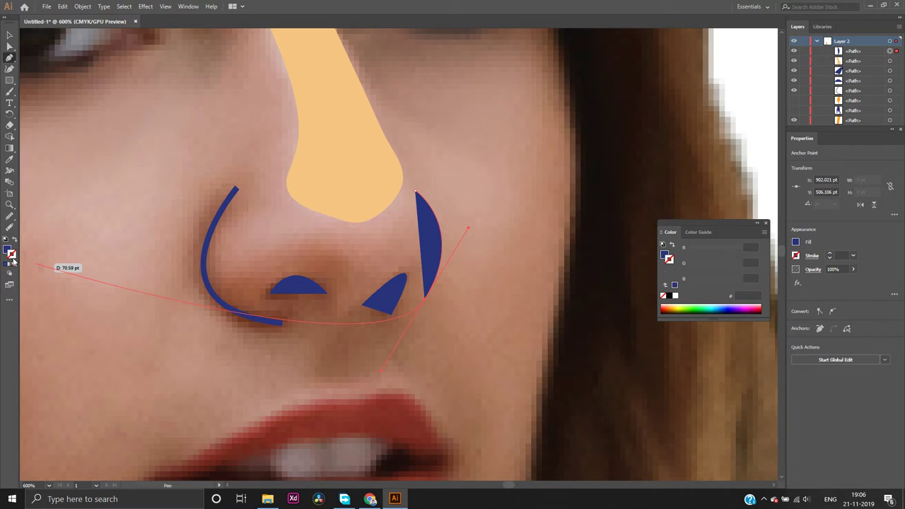
{"action": "left_click", "coordinate": [7, 266]}
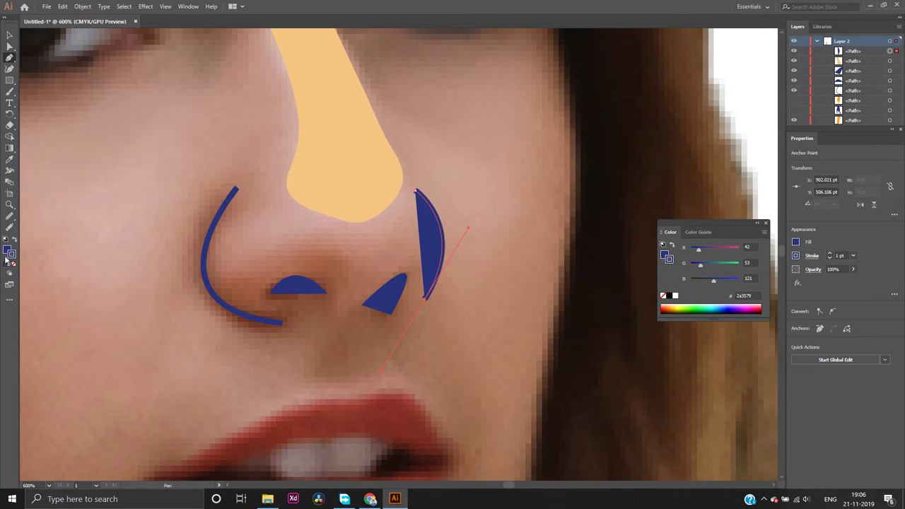
{"action": "left_click", "coordinate": [7, 251]}
{"action": "left_click", "coordinate": [13, 264]}
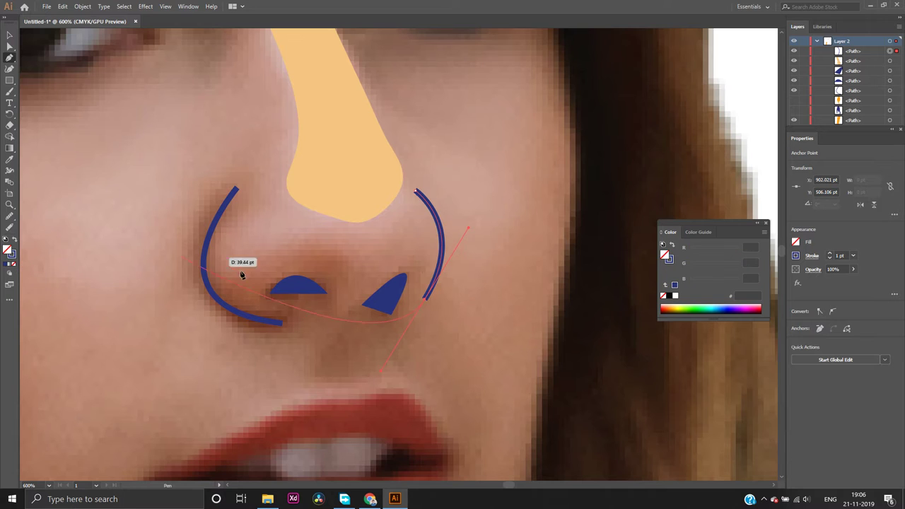
{"action": "left_click", "coordinate": [424, 299]}
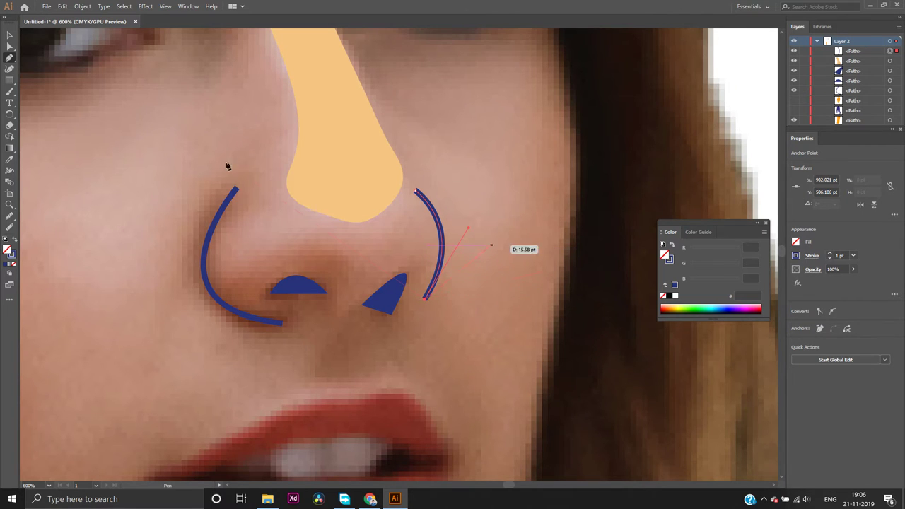
{"action": "left_click", "coordinate": [9, 46]}
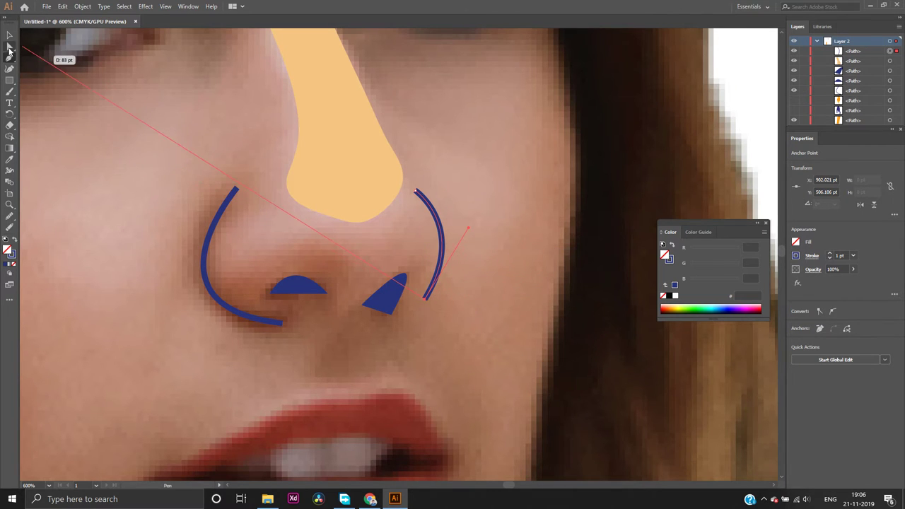
{"action": "left_click", "coordinate": [671, 112]}
Turn the orange face and dark blue hair shapes back on in the layer list
{"action": "key", "text": "ctrl+minus"}
{"action": "key", "text": "ctrl+minus"}
{"action": "key", "text": "ctrl+minus"}
{"action": "key", "text": "ctrl+minus"}
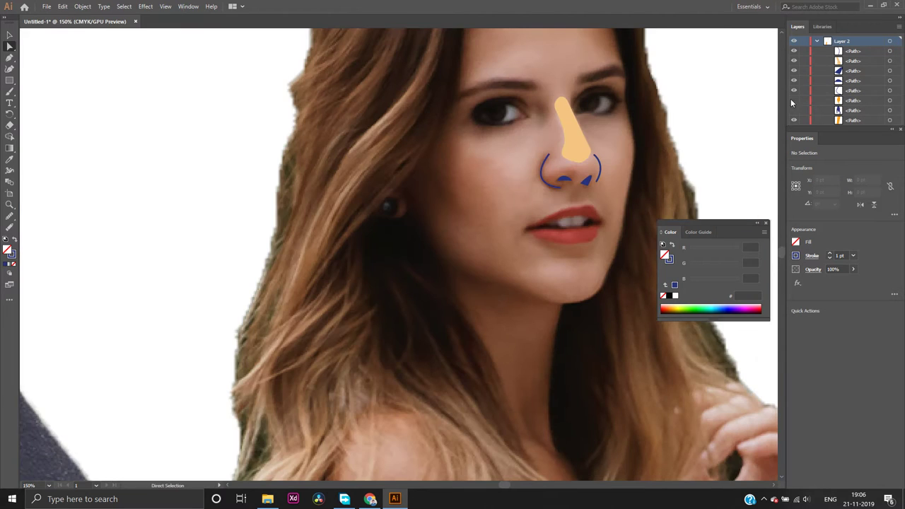
{"action": "left_click", "coordinate": [792, 102]}
{"action": "left_click", "coordinate": [793, 101]}
{"action": "left_click", "coordinate": [793, 110]}
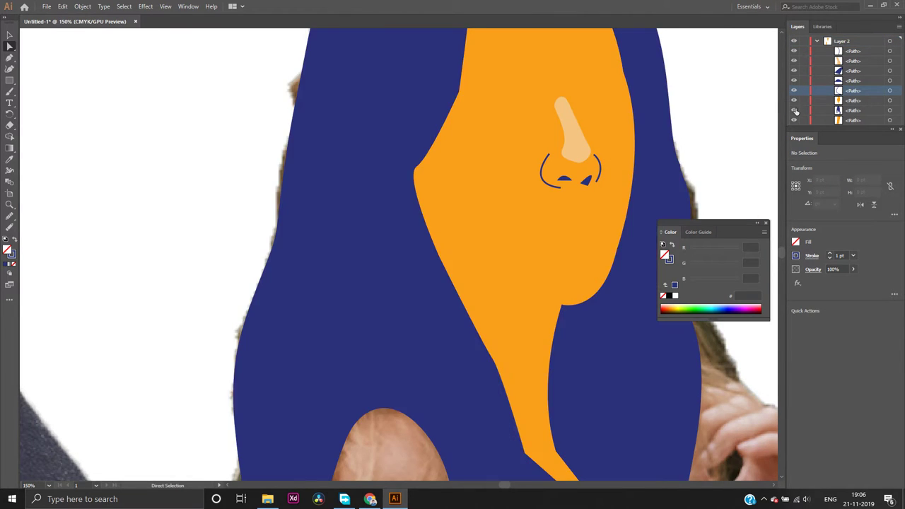
Try a darker orange fill bc6c0c on the nose highlight and undo the colour change
{"action": "scroll", "coordinate": [646, 196], "scroll_direction": "up", "scroll_amount": 2}
{"action": "scroll", "coordinate": [646, 195], "scroll_direction": "down", "scroll_amount": 1}
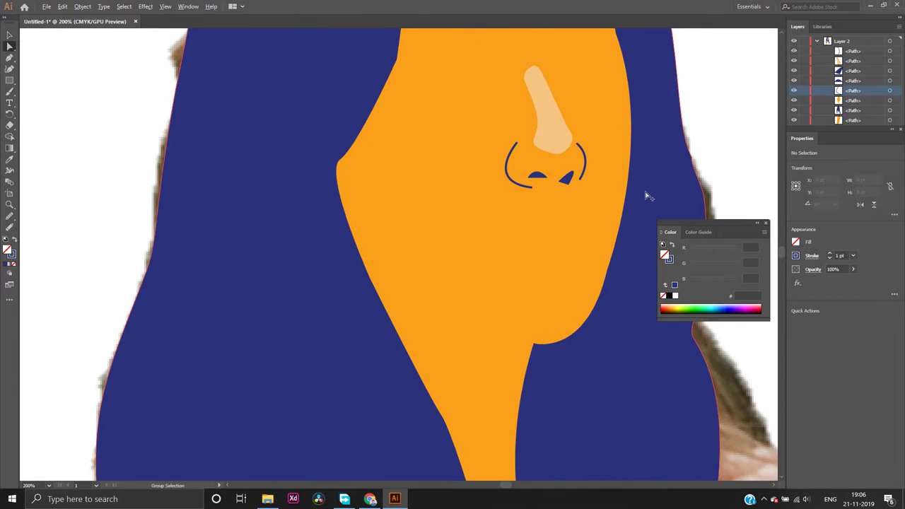
{"action": "scroll", "coordinate": [544, 232], "scroll_direction": "up", "scroll_amount": 1}
{"action": "scroll", "coordinate": [541, 233], "scroll_direction": "down", "scroll_amount": 1}
{"action": "scroll", "coordinate": [533, 146], "scroll_direction": "up", "scroll_amount": 4}
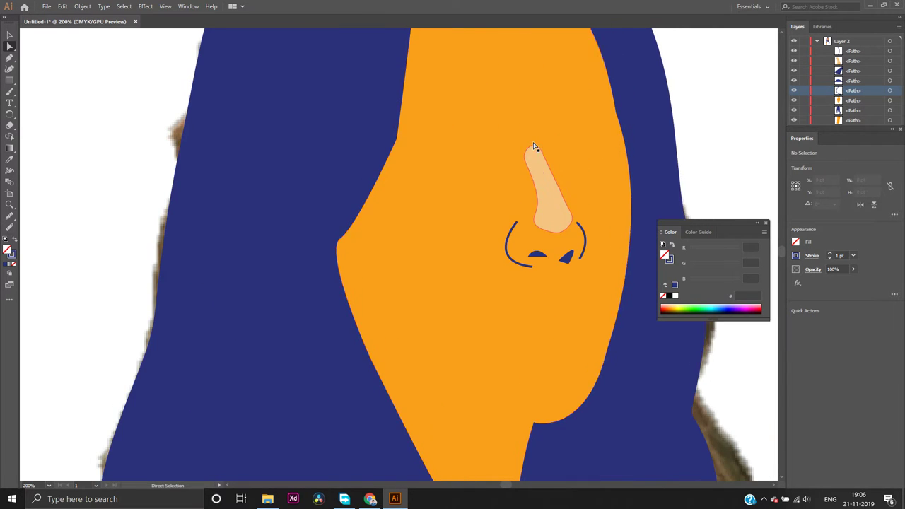
{"action": "scroll", "coordinate": [533, 146], "scroll_direction": "up", "scroll_amount": 2}
{"action": "scroll", "coordinate": [564, 153], "scroll_direction": "up", "scroll_amount": 1}
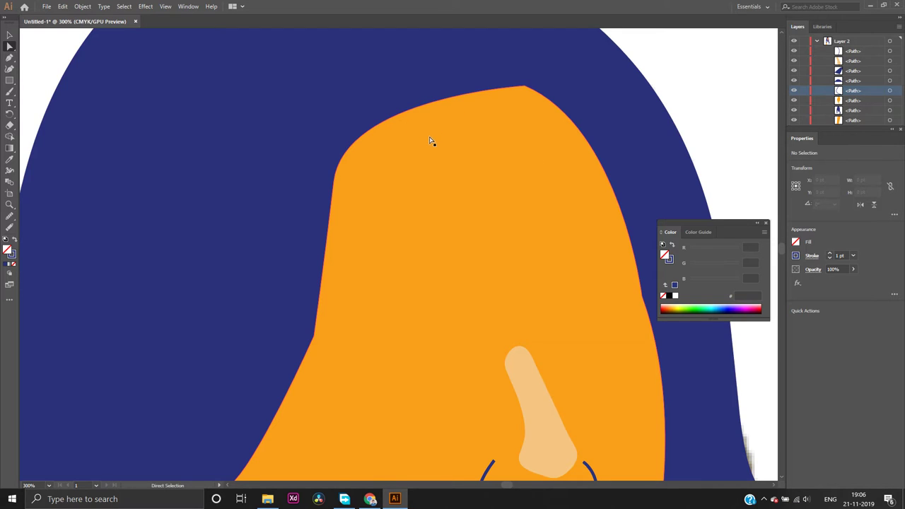
{"action": "left_click", "coordinate": [523, 352]}
{"action": "double_click", "coordinate": [665, 255]}
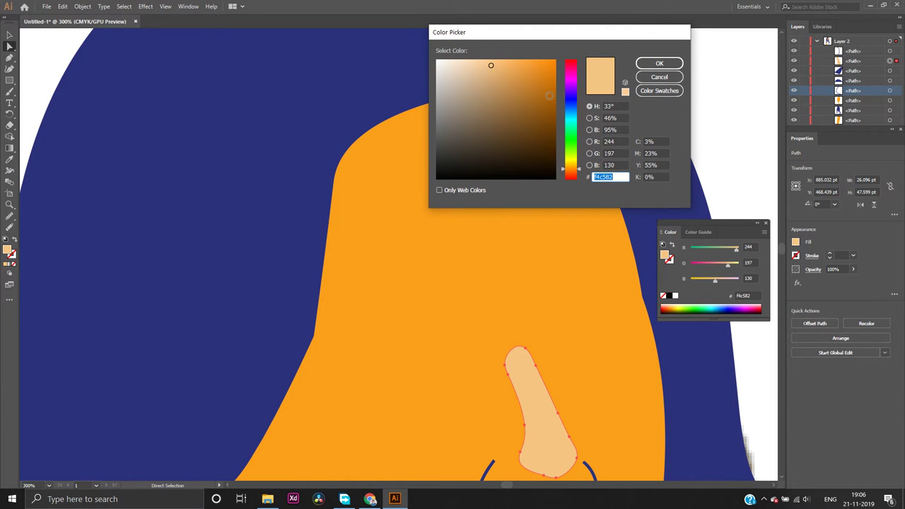
{"action": "left_click", "coordinate": [548, 97]}
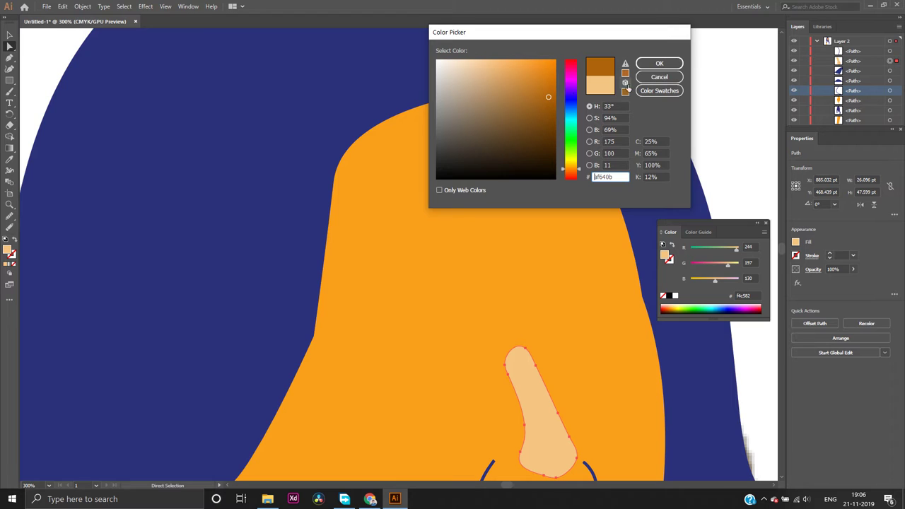
{"action": "left_click", "coordinate": [548, 90]}
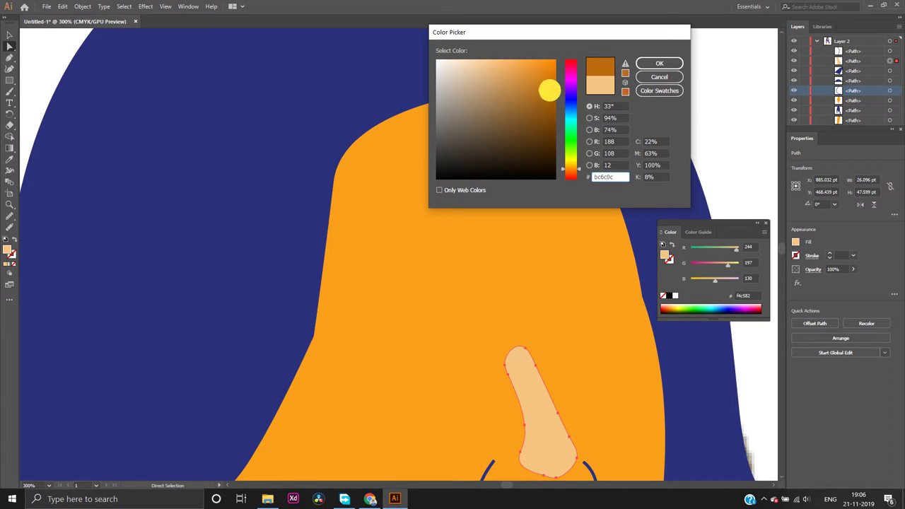
{"action": "left_click", "coordinate": [658, 63]}
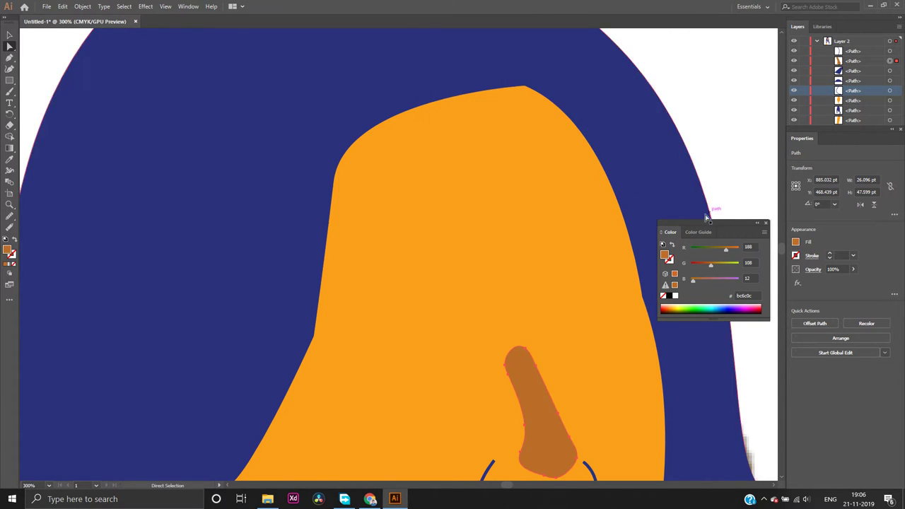
{"action": "key", "text": "ctrl+z"}
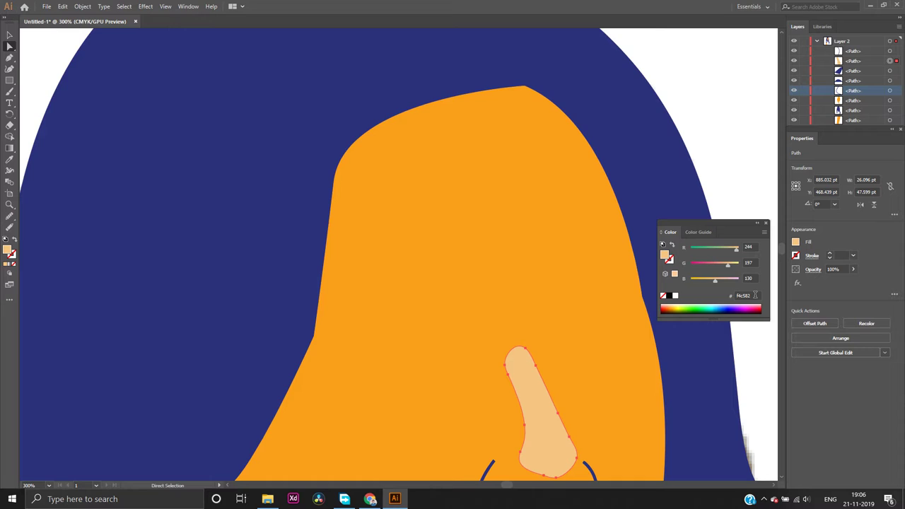
Ready the Pen tool and hide the orange face and dark blue hair shapes to expose the forehead in the photo
{"action": "left_click", "coordinate": [9, 57]}
{"action": "left_click", "coordinate": [794, 102]}
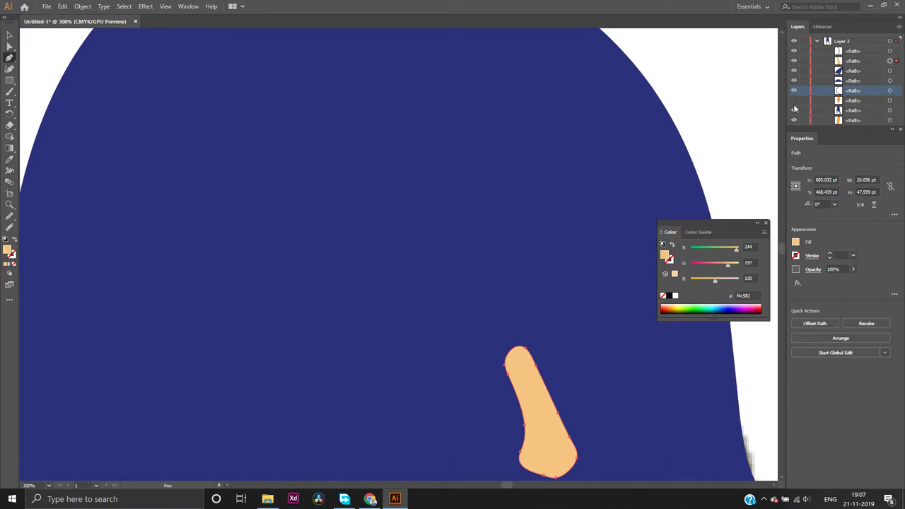
{"action": "left_click", "coordinate": [793, 101]}
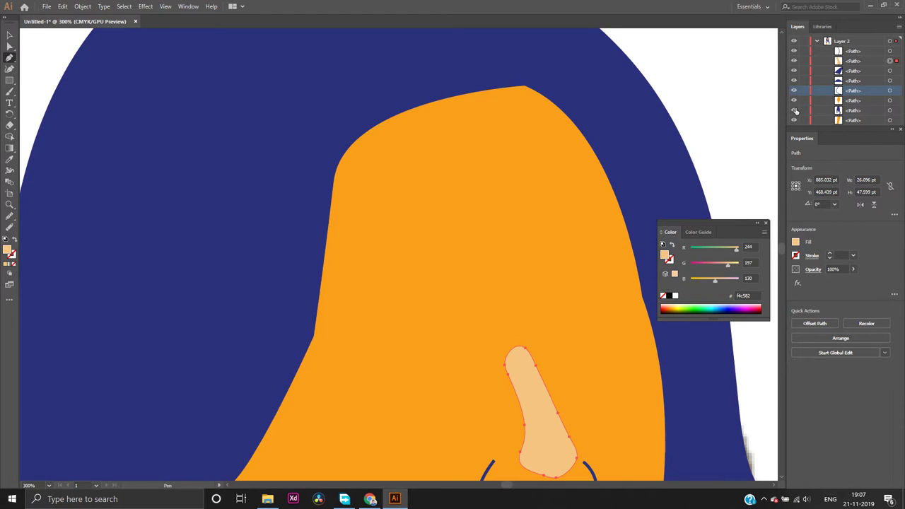
{"action": "left_click", "coordinate": [794, 110]}
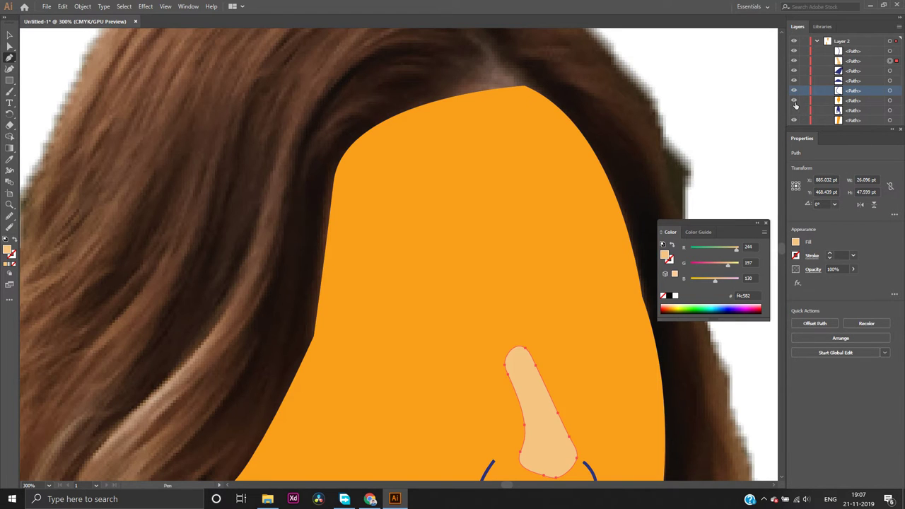
{"action": "left_click", "coordinate": [794, 101]}
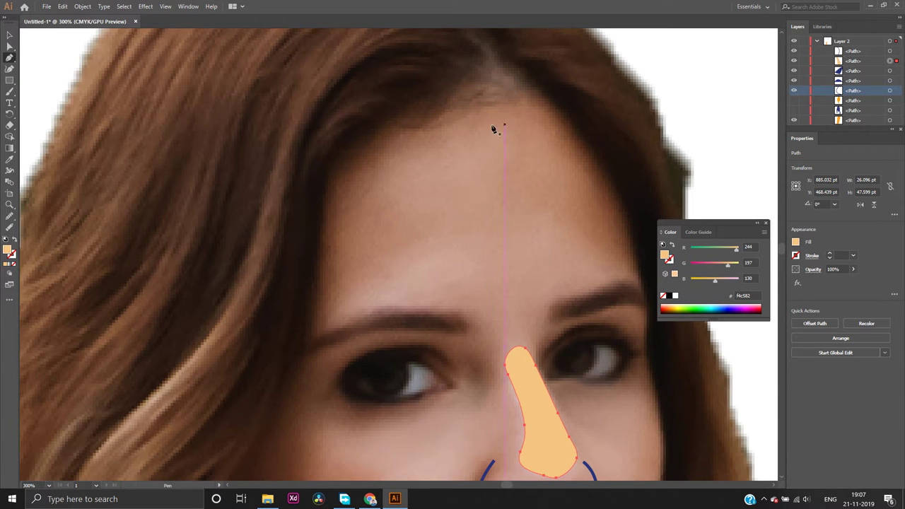
Draw a closed triangular shape about 49 by 24 pt over the hair parting above the forehead, filled f4c582 without stroke
{"action": "left_click", "coordinate": [406, 126]}
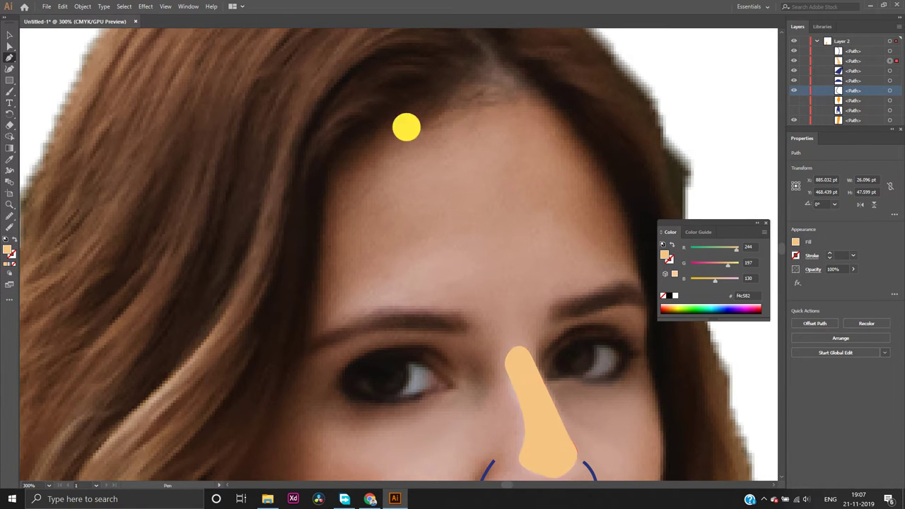
{"action": "left_click", "coordinate": [456, 99]}
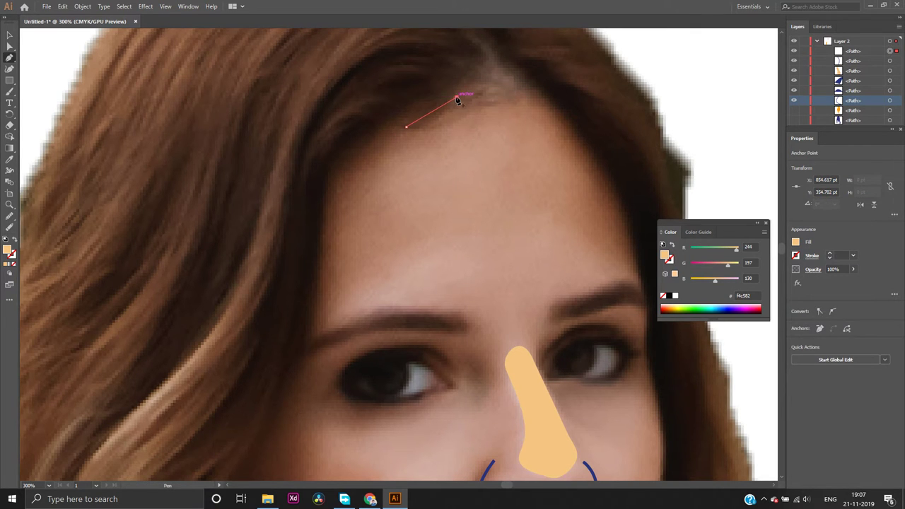
{"action": "left_click", "coordinate": [458, 97]}
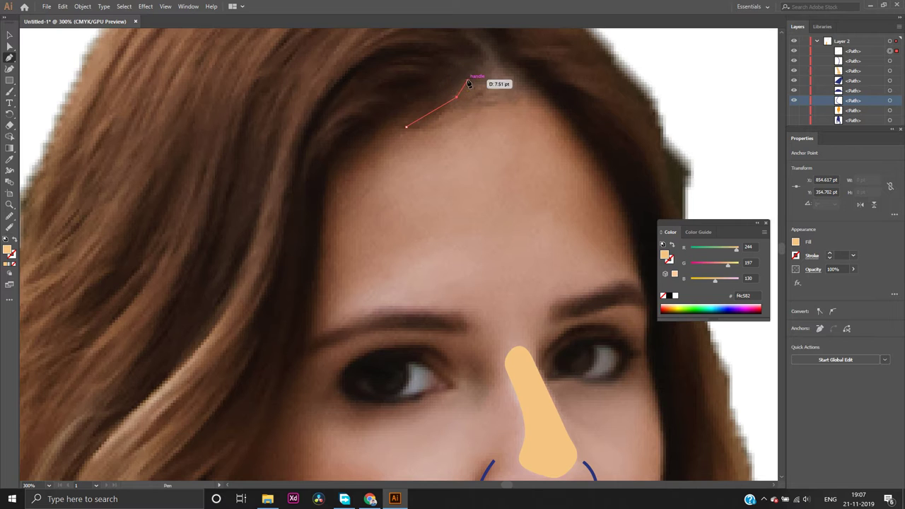
{"action": "left_click", "coordinate": [460, 96]}
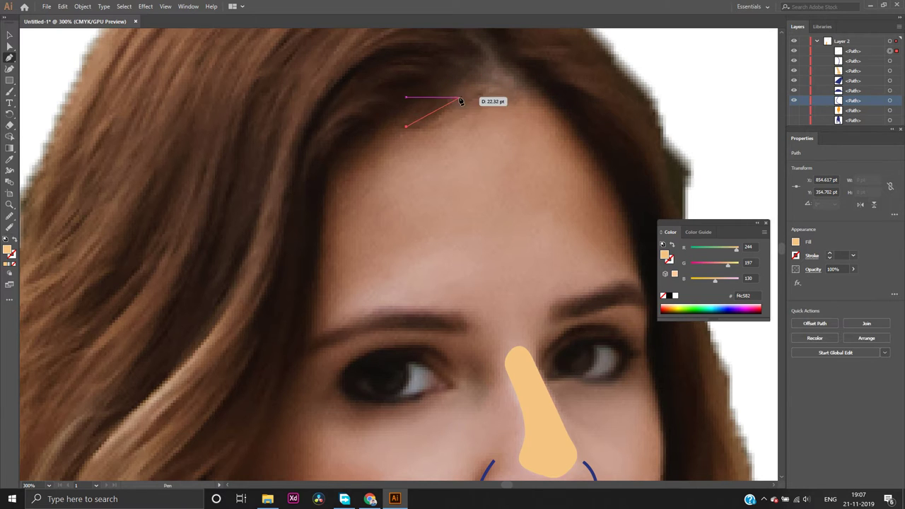
{"action": "left_click", "coordinate": [456, 93]}
{"action": "left_click_drag", "start_coordinate": [456, 93], "coordinate": [478, 73]}
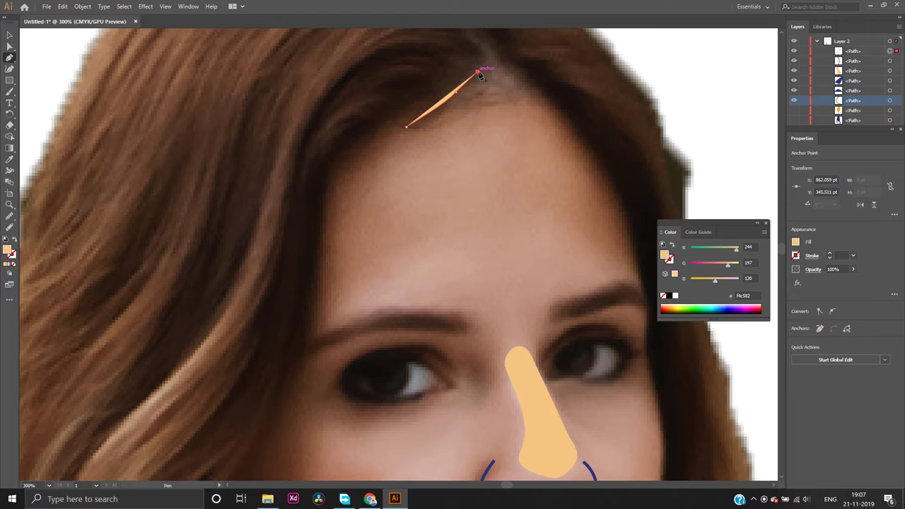
{"action": "mouse_move", "coordinate": [497, 66]}
{"action": "left_mouse_down"}
{"action": "mouse_move", "coordinate": [513, 79]}
{"action": "mouse_move", "coordinate": [515, 101]}
{"action": "mouse_move", "coordinate": [510, 75]}
{"action": "mouse_move", "coordinate": [537, 97]}
{"action": "left_mouse_up"}
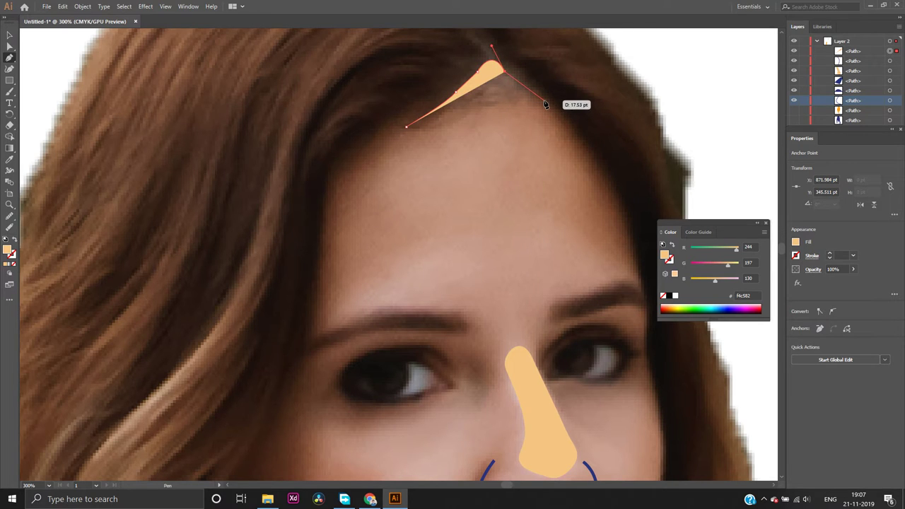
{"action": "left_click_drag", "start_coordinate": [545, 104], "coordinate": [554, 119]}
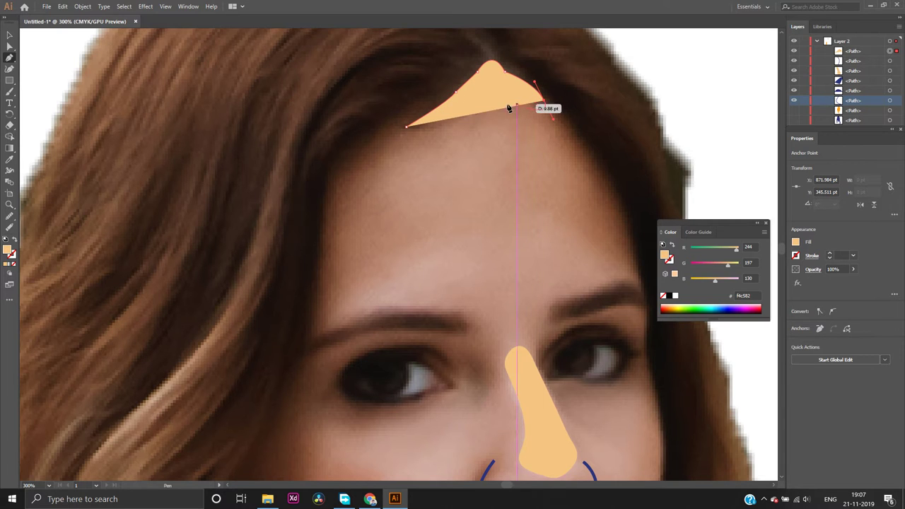
{"action": "left_click", "coordinate": [545, 102]}
{"action": "left_click", "coordinate": [407, 126]}
Round off the edges and corners of the triangular hairline shape with the Smooth tool
{"action": "left_click", "coordinate": [9, 215]}
{"action": "mouse_move", "coordinate": [500, 76]}
{"action": "left_mouse_down"}
{"action": "mouse_move", "coordinate": [503, 68]}
{"action": "mouse_move", "coordinate": [533, 89]}
{"action": "mouse_move", "coordinate": [499, 66]}
{"action": "mouse_move", "coordinate": [508, 68]}
{"action": "mouse_move", "coordinate": [529, 81]}
{"action": "mouse_move", "coordinate": [479, 70]}
{"action": "mouse_move", "coordinate": [415, 124]}
{"action": "mouse_move", "coordinate": [557, 108]}
{"action": "left_mouse_up"}
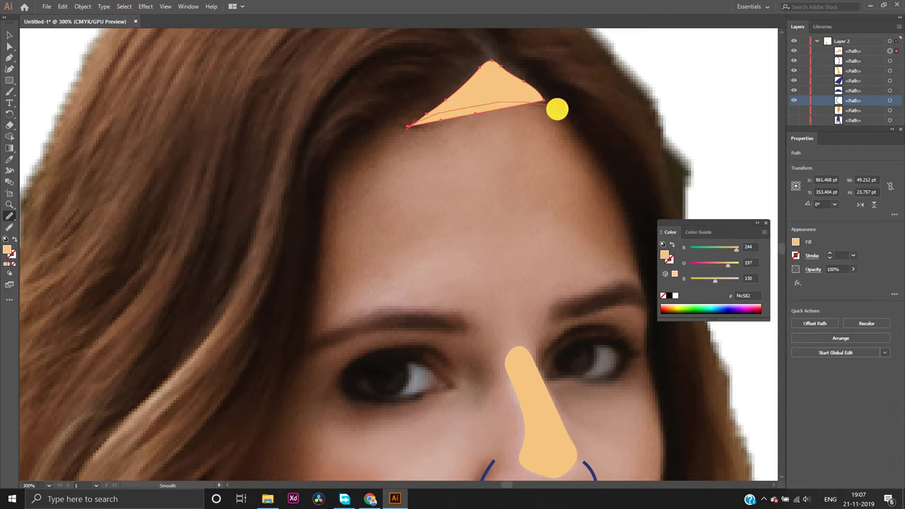
{"action": "mouse_move", "coordinate": [484, 64]}
{"action": "left_mouse_down"}
{"action": "mouse_move", "coordinate": [523, 99]}
{"action": "mouse_move", "coordinate": [512, 84]}
{"action": "mouse_move", "coordinate": [444, 138]}
{"action": "mouse_move", "coordinate": [421, 110]}
{"action": "mouse_move", "coordinate": [533, 103]}
{"action": "mouse_move", "coordinate": [498, 54]}
{"action": "mouse_move", "coordinate": [452, 130]}
{"action": "mouse_move", "coordinate": [467, 62]}
{"action": "mouse_move", "coordinate": [541, 121]}
{"action": "mouse_move", "coordinate": [456, 96]}
{"action": "mouse_move", "coordinate": [463, 113]}
{"action": "mouse_move", "coordinate": [429, 118]}
{"action": "mouse_move", "coordinate": [462, 124]}
{"action": "left_mouse_up"}
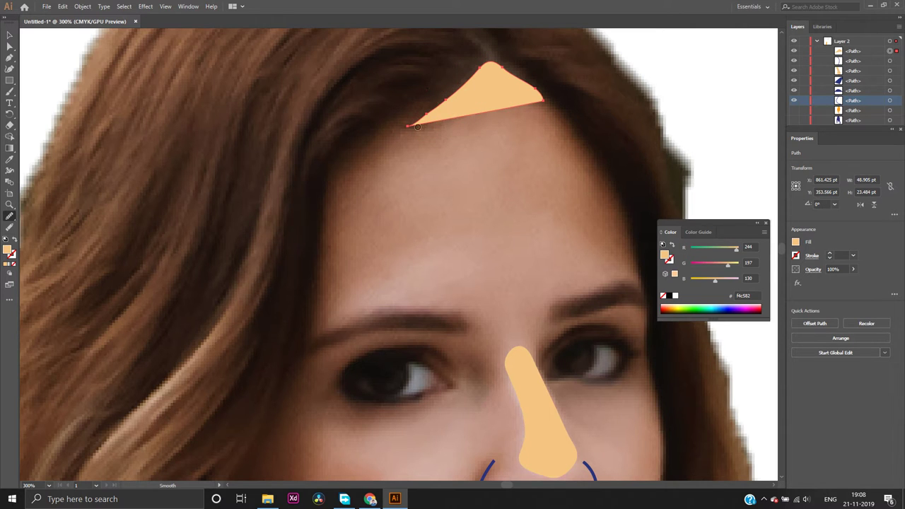
{"action": "left_click_drag", "start_coordinate": [407, 127], "coordinate": [460, 122]}
{"action": "mouse_move", "coordinate": [442, 88]}
{"action": "left_mouse_down"}
{"action": "mouse_move", "coordinate": [528, 106]}
{"action": "mouse_move", "coordinate": [502, 70]}
{"action": "mouse_move", "coordinate": [537, 98]}
{"action": "mouse_move", "coordinate": [501, 66]}
{"action": "mouse_move", "coordinate": [540, 96]}
{"action": "left_mouse_up"}
{"action": "mouse_move", "coordinate": [497, 71]}
{"action": "left_mouse_down"}
{"action": "mouse_move", "coordinate": [535, 76]}
{"action": "mouse_move", "coordinate": [507, 67]}
{"action": "mouse_move", "coordinate": [525, 66]}
{"action": "mouse_move", "coordinate": [535, 86]}
{"action": "mouse_move", "coordinate": [558, 87]}
{"action": "left_mouse_up"}
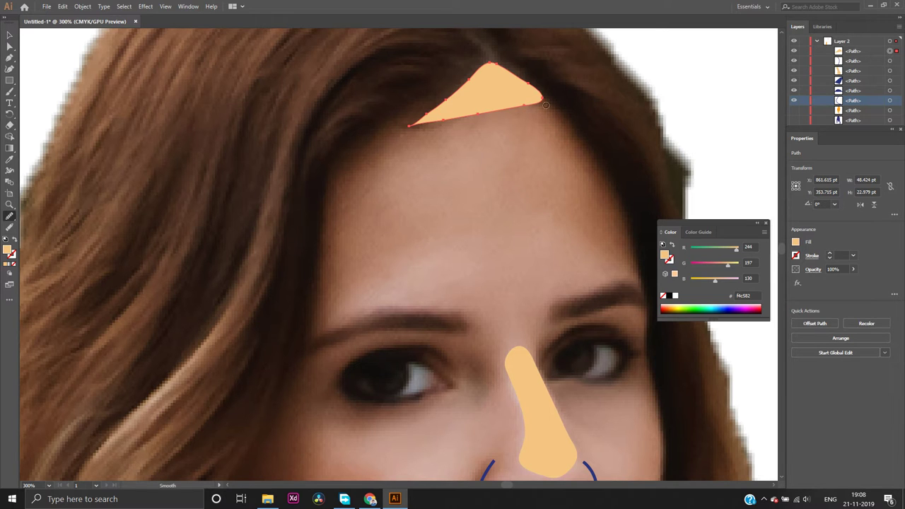
{"action": "left_click_drag", "start_coordinate": [408, 123], "coordinate": [441, 113]}
Fill the hairline shape with dark orange c67410 and turn the face and hair shapes back on
{"action": "double_click", "coordinate": [664, 254]}
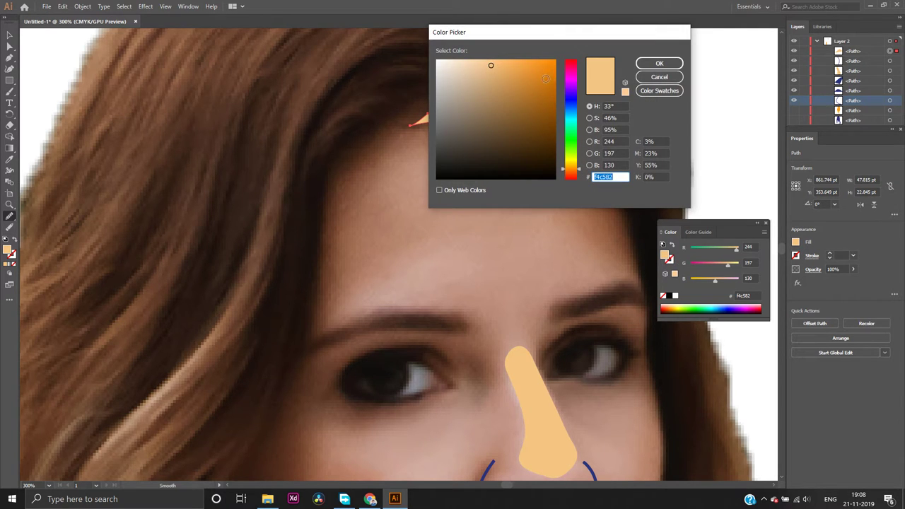
{"action": "left_click", "coordinate": [546, 85]}
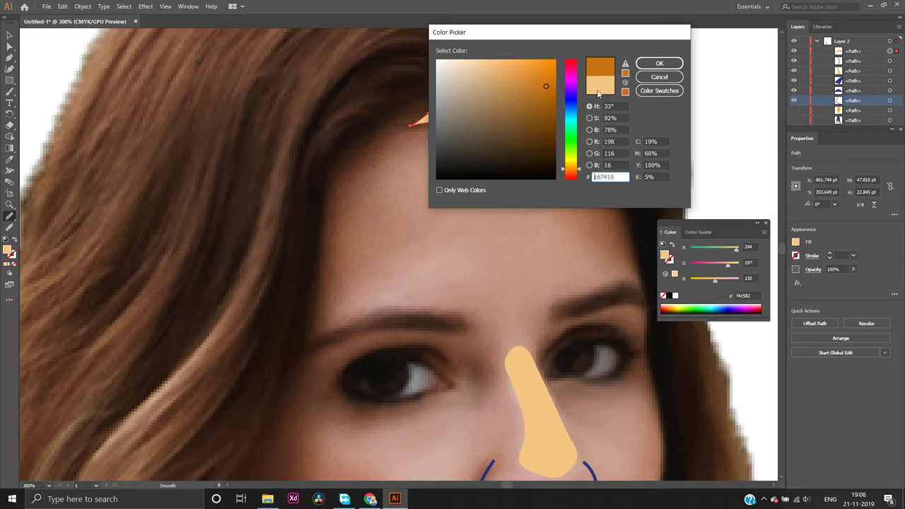
{"action": "left_click", "coordinate": [655, 65]}
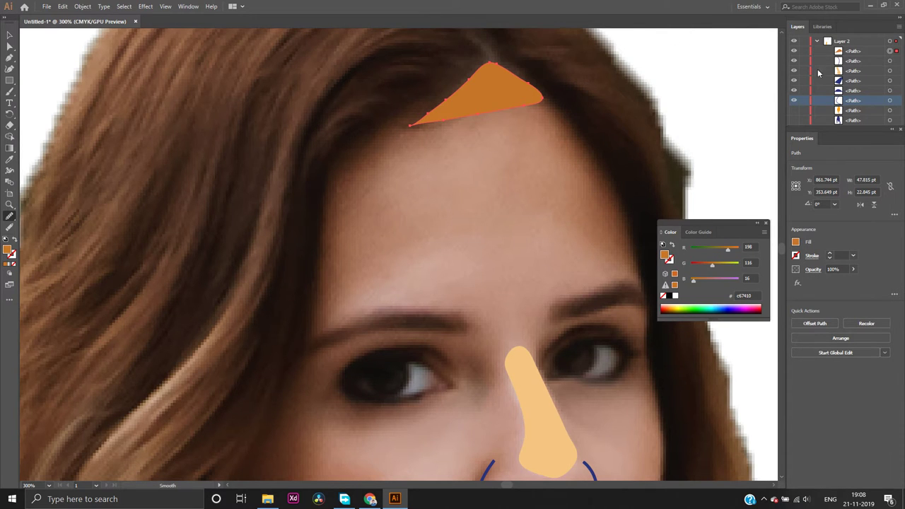
{"action": "left_click", "coordinate": [793, 110]}
{"action": "left_click", "coordinate": [794, 120]}
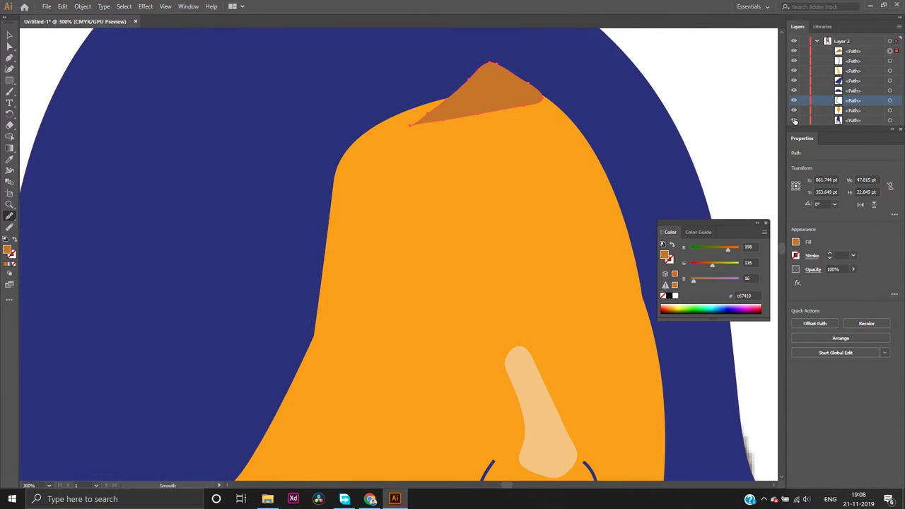
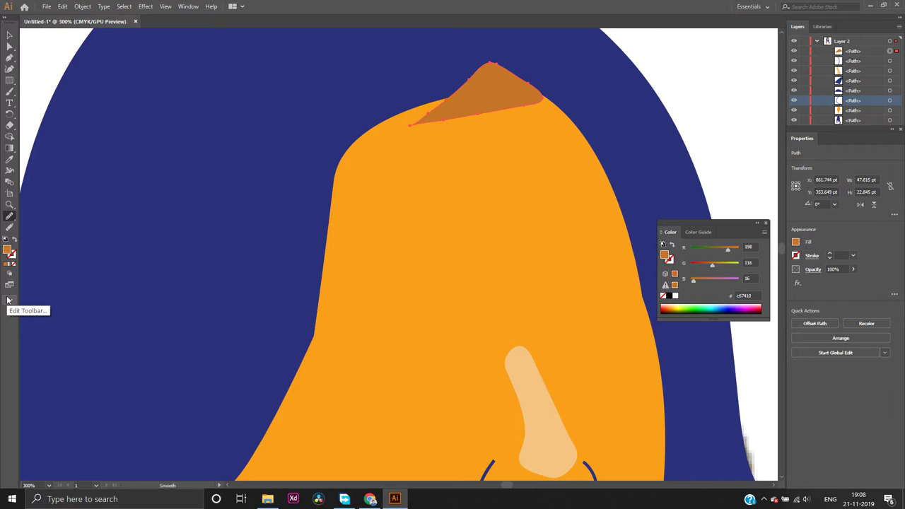
Try sending the dark orange hairline shape to the back of the stacking order and undo the rearrangement
{"action": "right_click", "coordinate": [489, 99]}
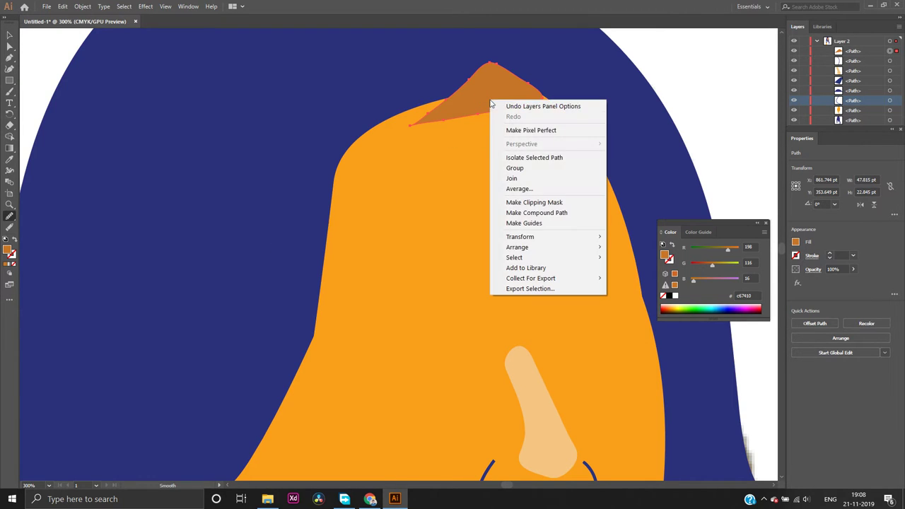
{"action": "mouse_move", "coordinate": [530, 243]}
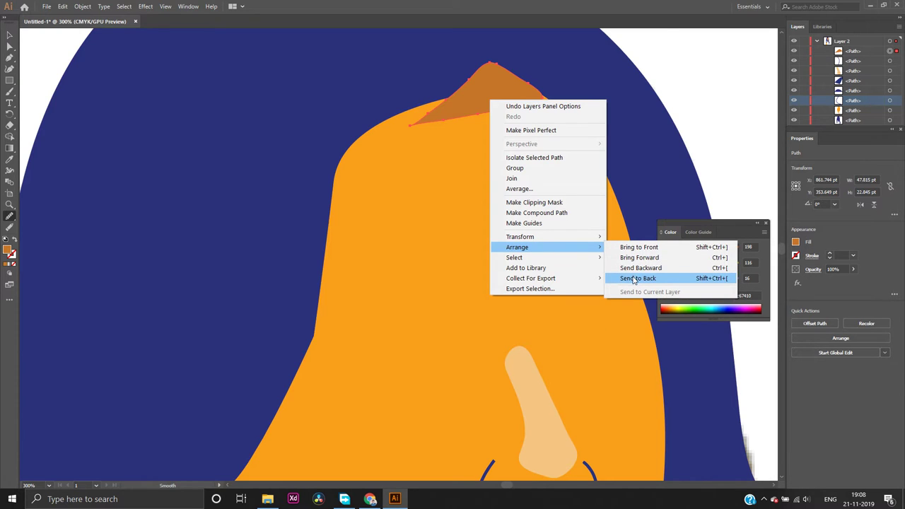
{"action": "left_click", "coordinate": [634, 279]}
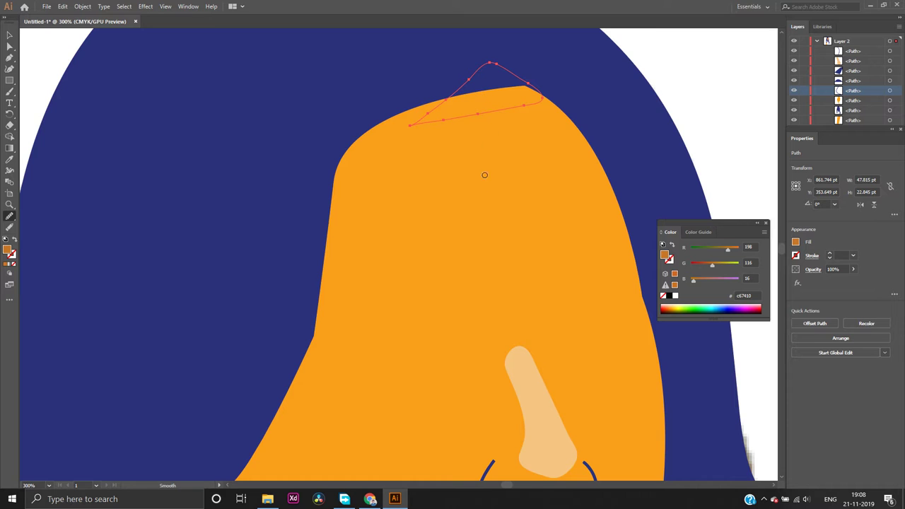
{"action": "scroll", "coordinate": [485, 221], "scroll_direction": "down", "scroll_amount": 4}
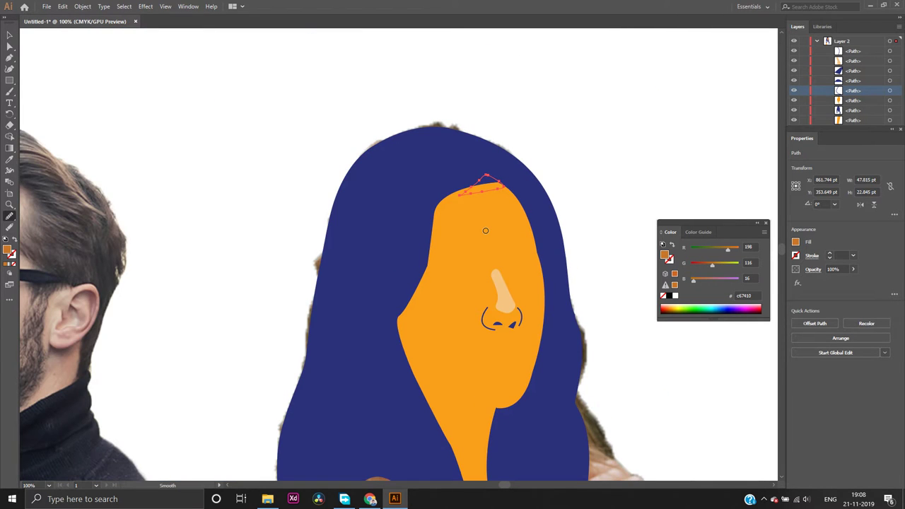
{"action": "scroll", "coordinate": [485, 230], "scroll_direction": "down", "scroll_amount": 5}
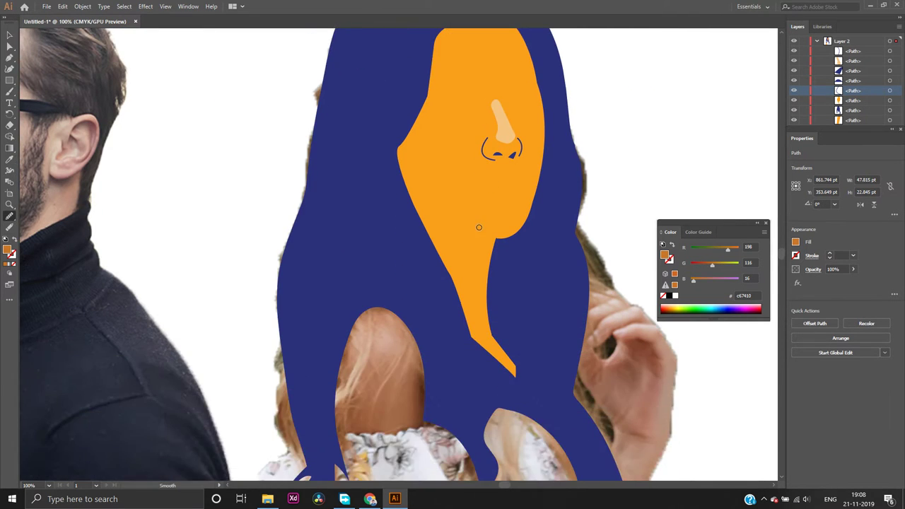
{"action": "scroll", "coordinate": [478, 226], "scroll_direction": "up", "scroll_amount": 2}
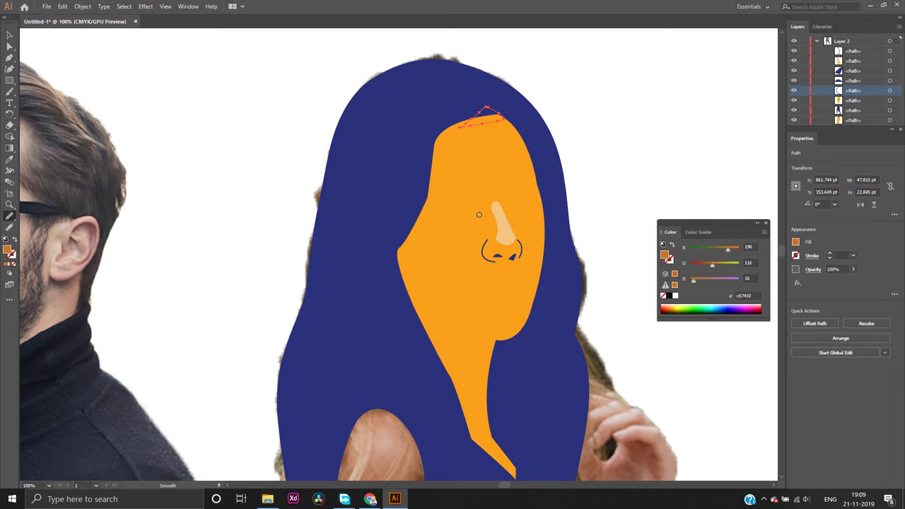
{"action": "left_click", "coordinate": [521, 126]}
{"action": "left_click", "coordinate": [645, 133]}
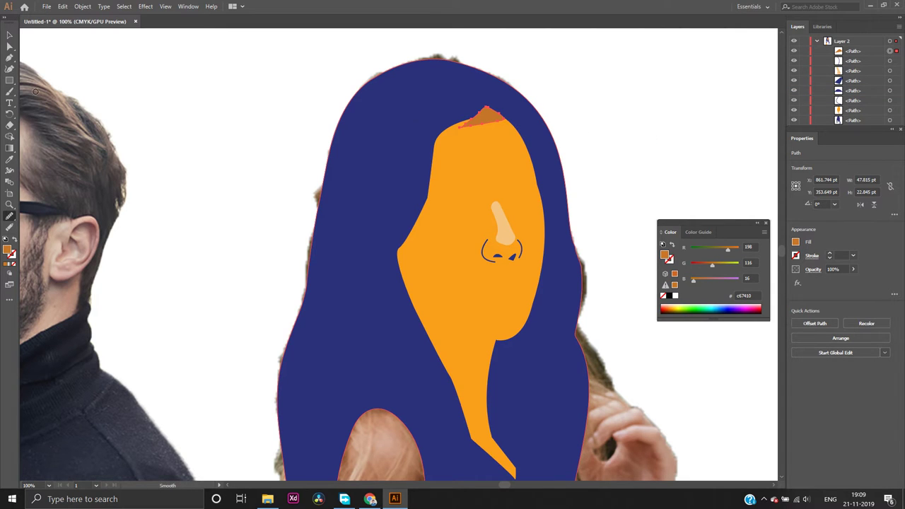
Switch to the Direct Selection tool and deselect the dark orange hairline shape
{"action": "left_click", "coordinate": [9, 46]}
{"action": "left_click", "coordinate": [676, 101]}
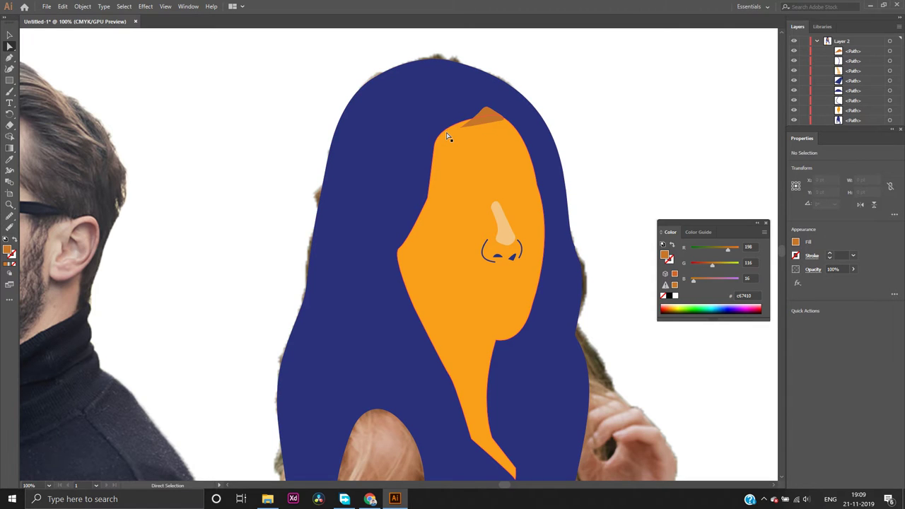
Undo the fill, smoothing and drawing of the woman's hairline shape until the whole shape is removed
{"action": "left_click", "coordinate": [492, 117]}
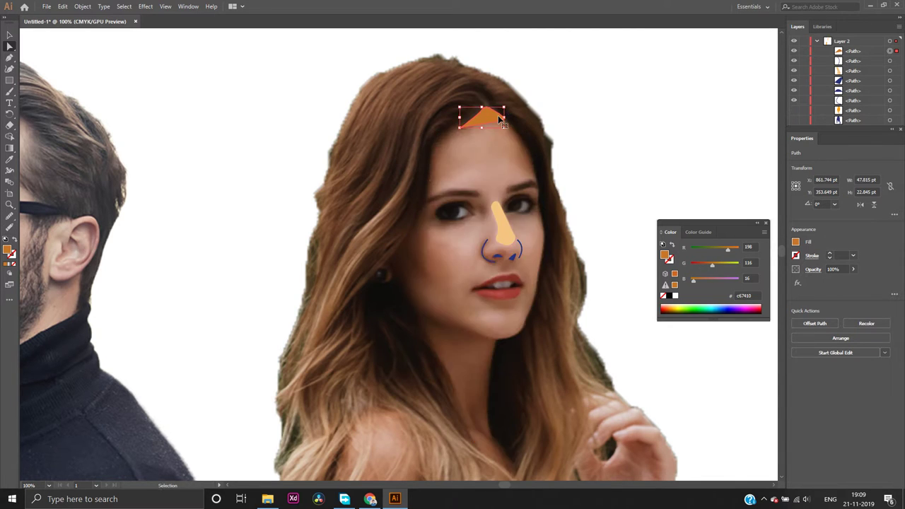
{"action": "key", "text": "ctrl+z"}
{"action": "key", "text": "ctrl+z"}
{"action": "key", "text": "ctrl+z"}
{"action": "key", "text": "ctrl+z"}
{"action": "key", "text": "ctrl+z"}
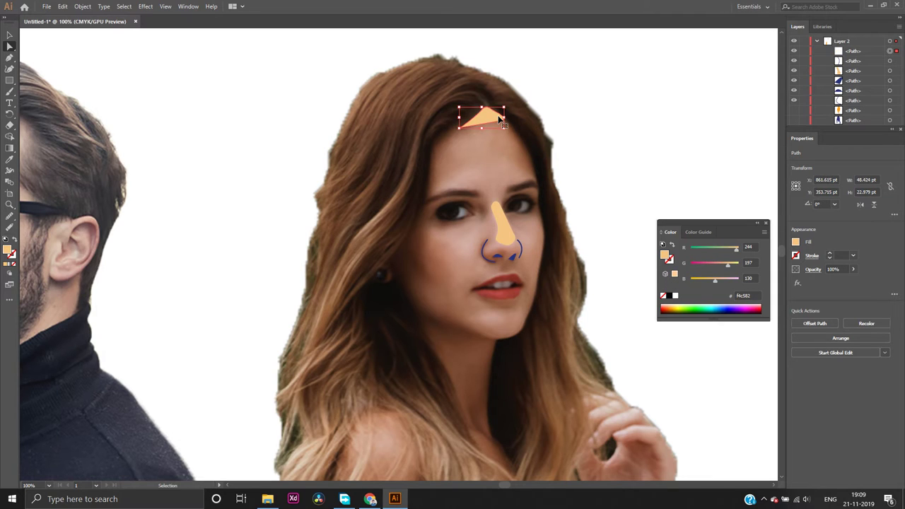
{"action": "key", "text": "ctrl+z"}
{"action": "key", "text": "ctrl+z"}
{"action": "key", "text": "ctrl+z"}
{"action": "key", "text": "ctrl+z"}
{"action": "key", "text": "ctrl+z"}
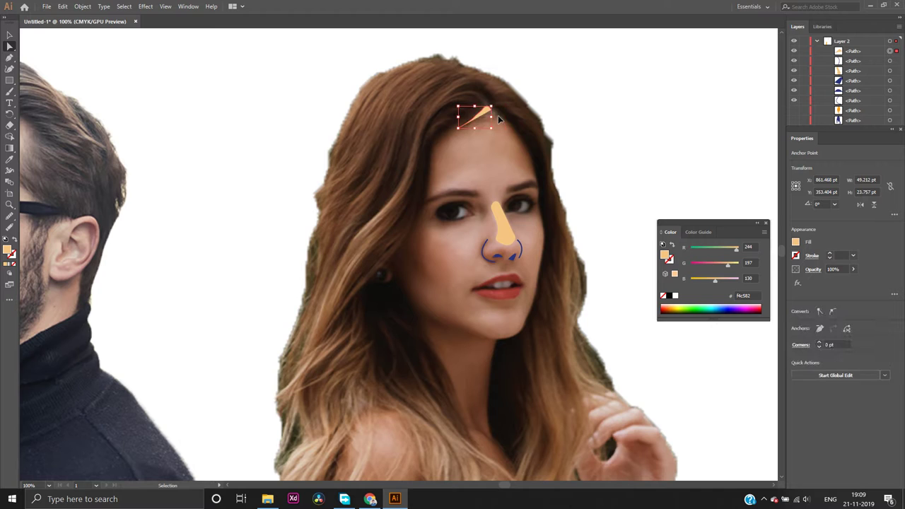
{"action": "key", "text": "ctrl+z"}
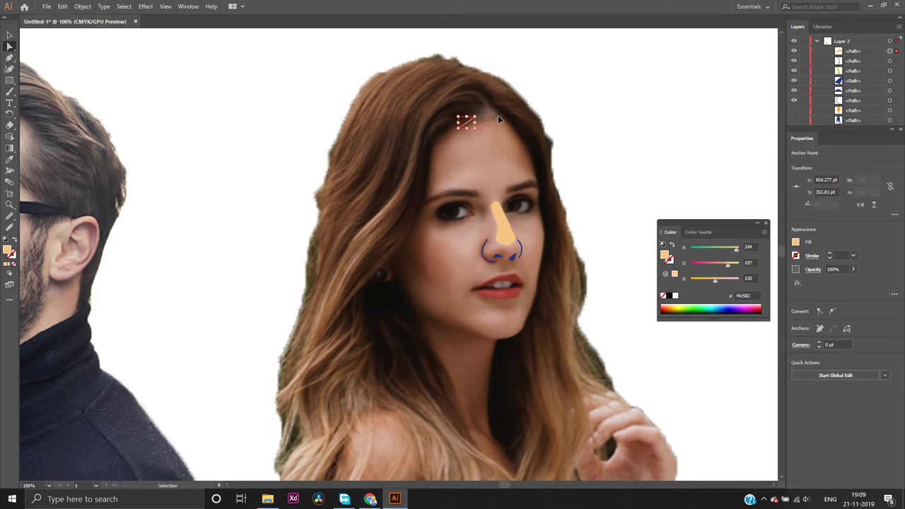
{"action": "key", "text": "ctrl+z"}
{"action": "key", "text": "ctrl+z"}
{"action": "key", "text": "ctrl+shift+z"}
{"action": "key", "text": "ctrl+z"}
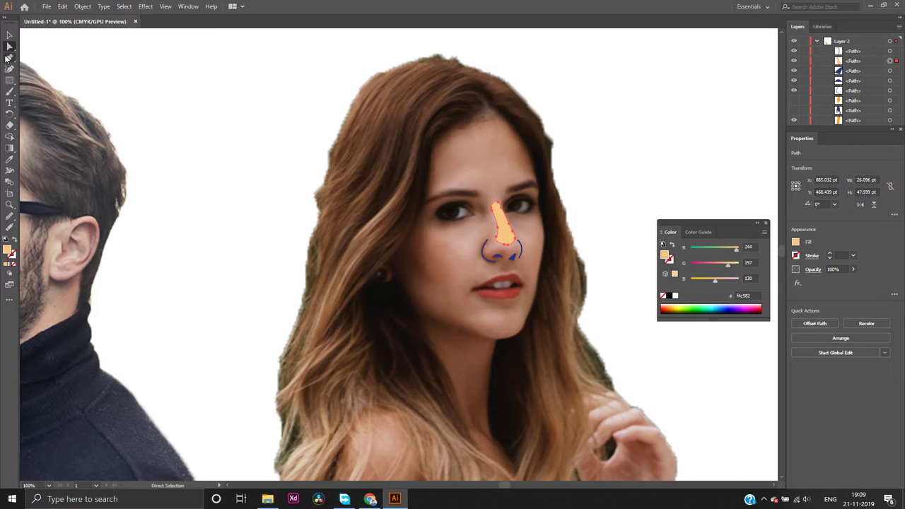
Try to redraw the woman's hairline shape with the Pen tool along the parting, using the light orange f4c582 fill
{"action": "key", "text": "p"}
{"action": "left_click", "coordinate": [512, 125]}
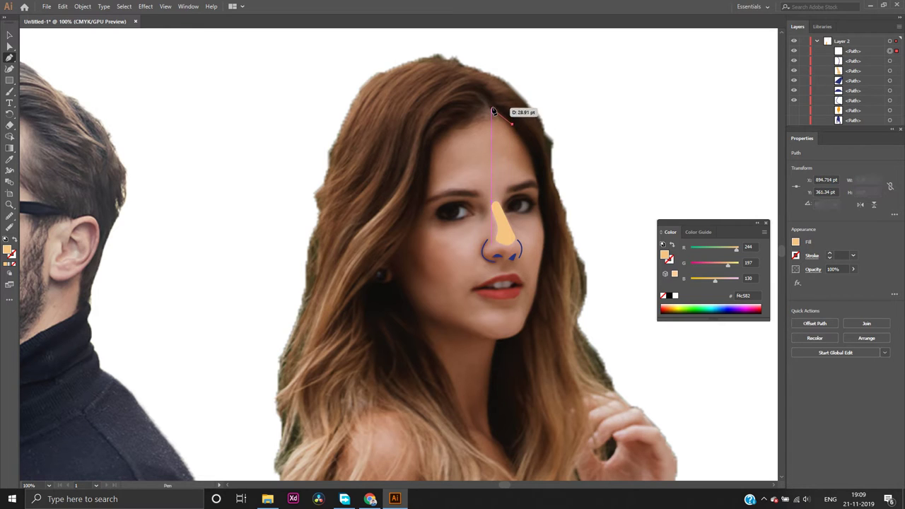
{"action": "left_click", "coordinate": [488, 106]}
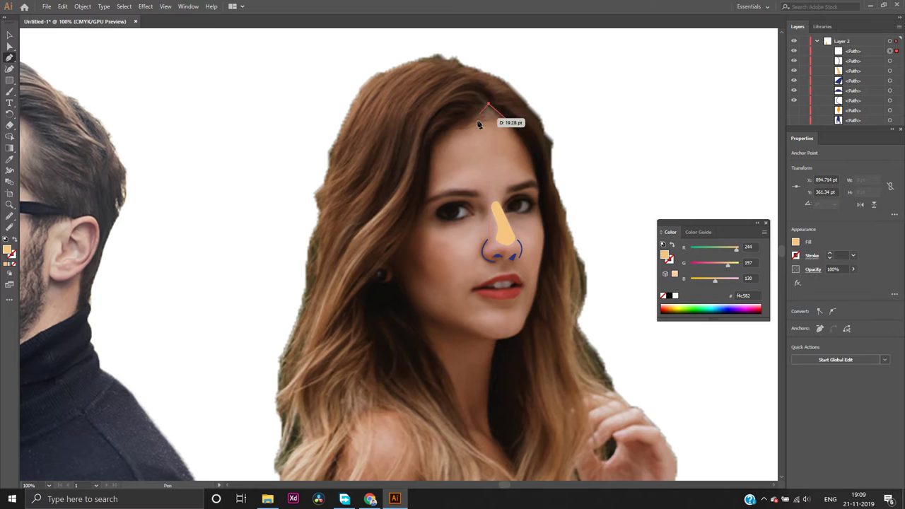
{"action": "left_click_drag", "start_coordinate": [446, 140], "coordinate": [431, 139]}
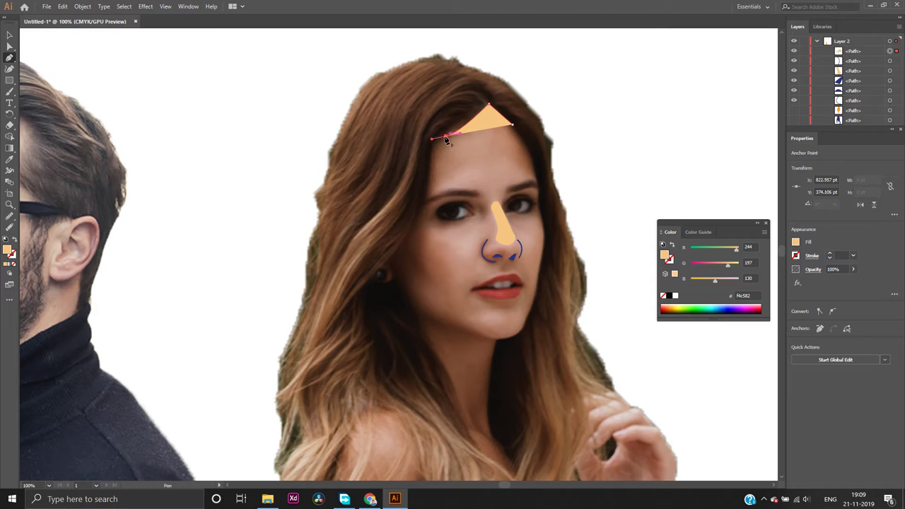
{"action": "left_click", "coordinate": [488, 126]}
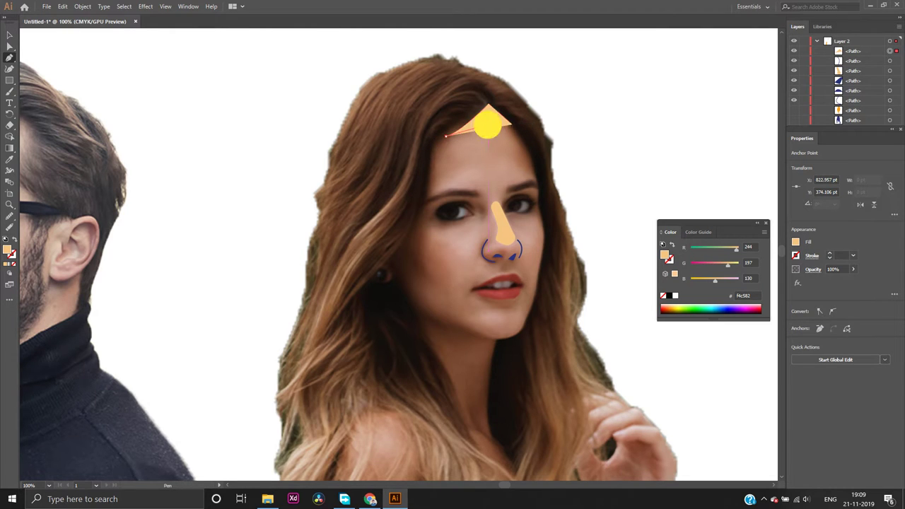
{"action": "left_click_drag", "start_coordinate": [488, 126], "coordinate": [492, 129]}
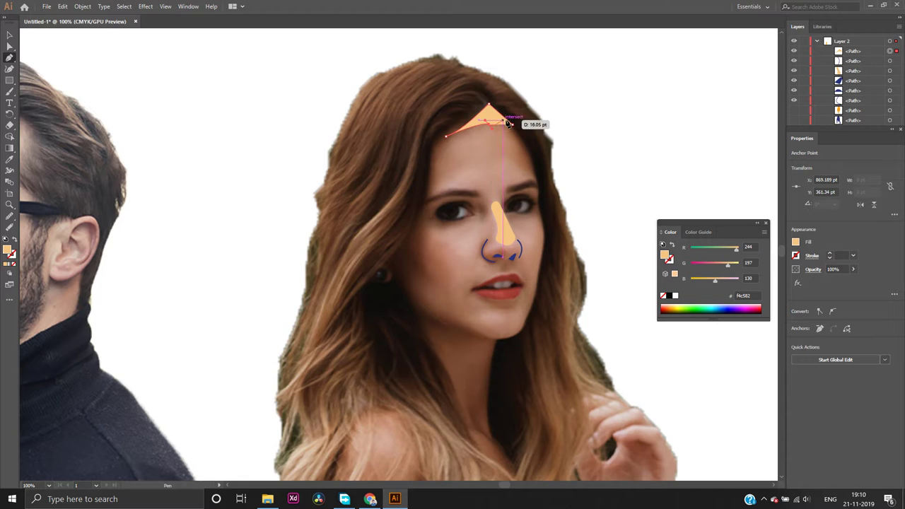
{"action": "left_click", "coordinate": [511, 124]}
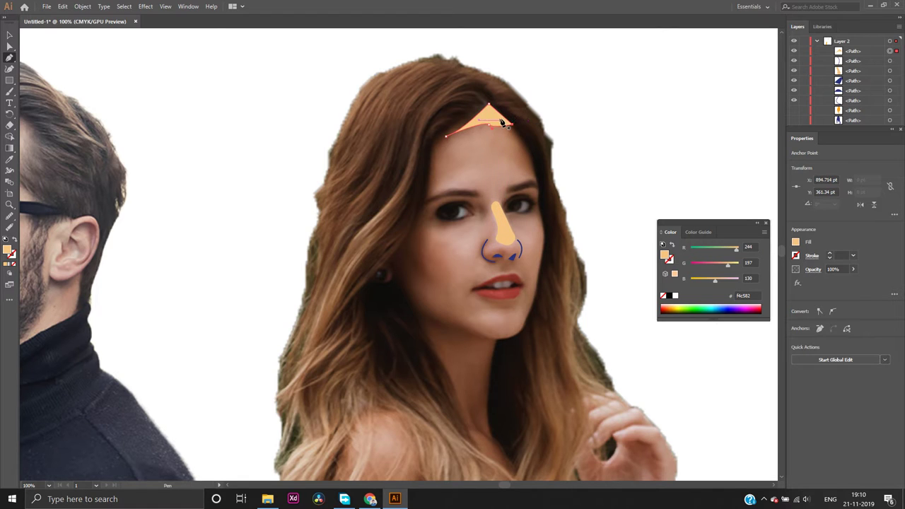
{"action": "left_click", "coordinate": [501, 123], "text": "ctrl"}
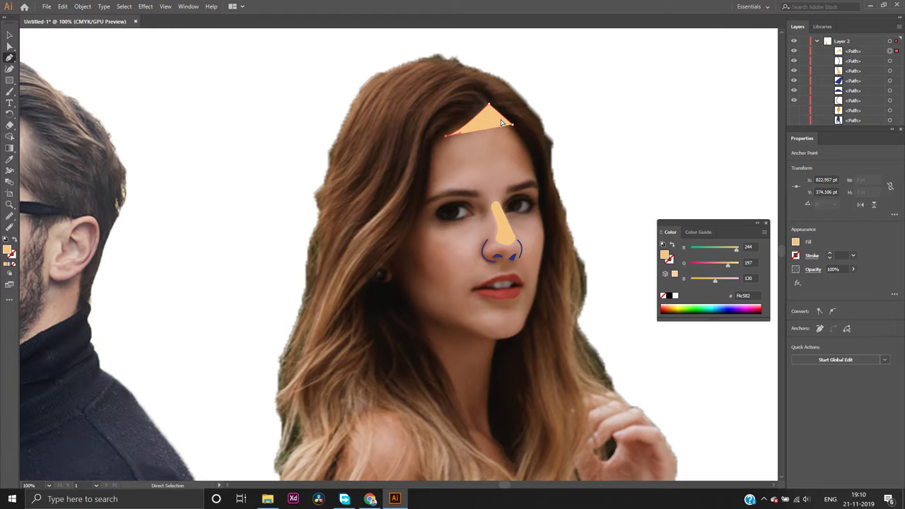
{"action": "key", "text": "Delete"}
{"action": "key", "text": "Delete"}
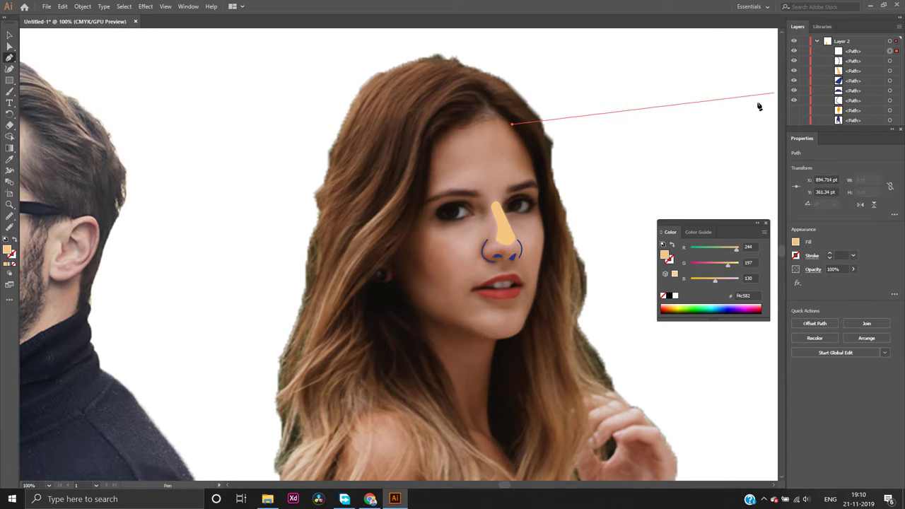
{"action": "key", "text": "ctrl+z"}
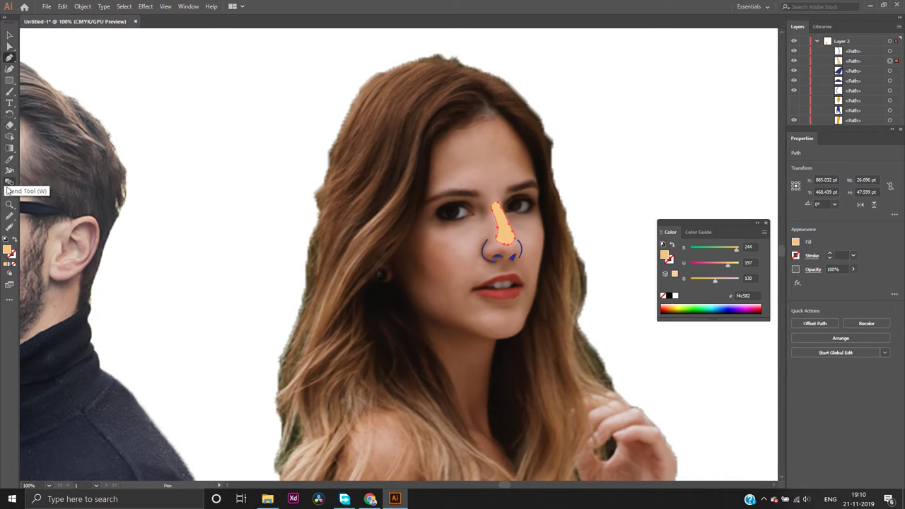
Select the navy nostril shape with the Direct Selection tool to pick up its 2a3479 fill for the next path
{"action": "left_click", "coordinate": [483, 257]}
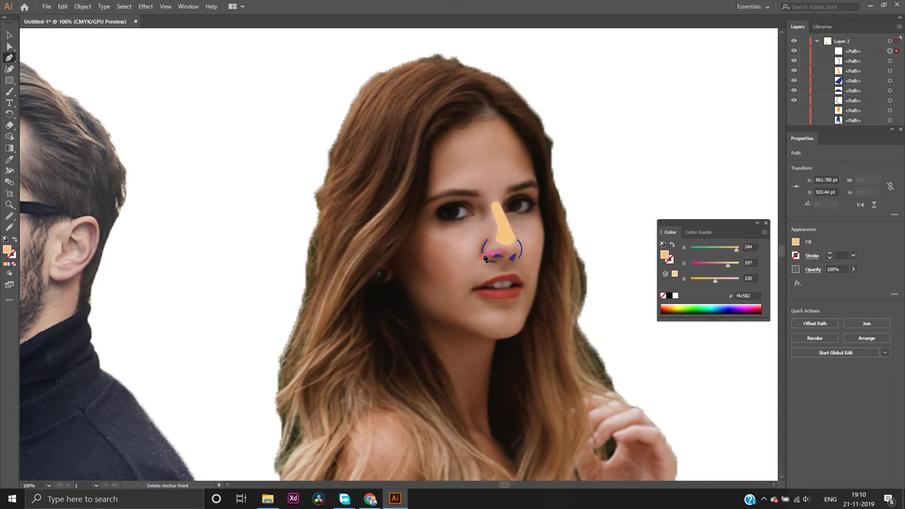
{"action": "key", "text": "ctrl+z"}
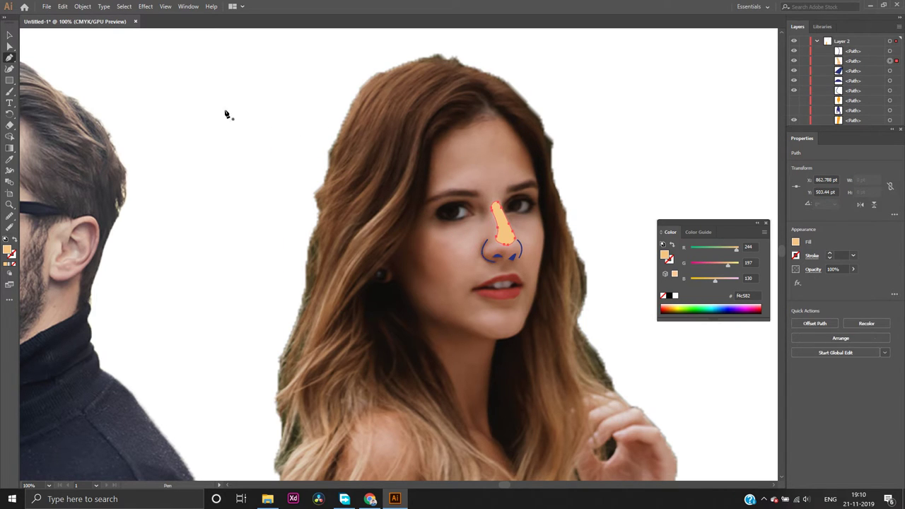
{"action": "left_click", "coordinate": [9, 46]}
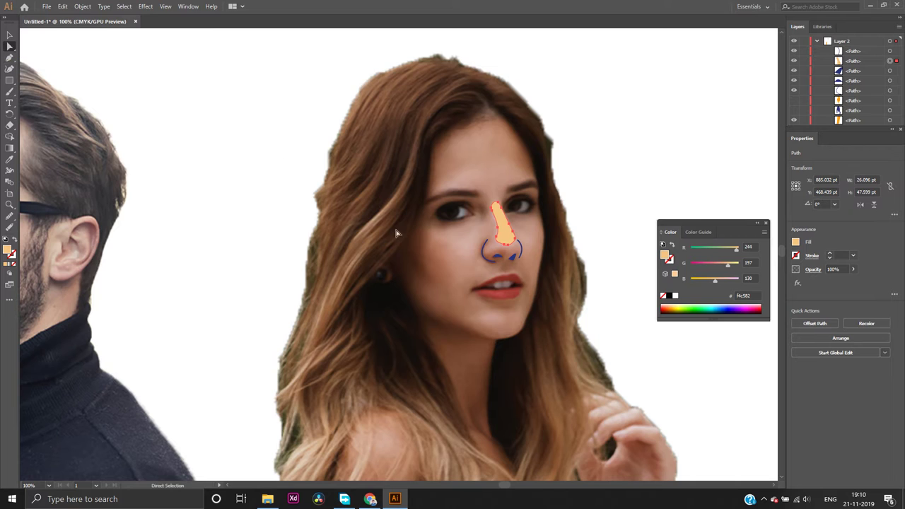
{"action": "left_click", "coordinate": [482, 258]}
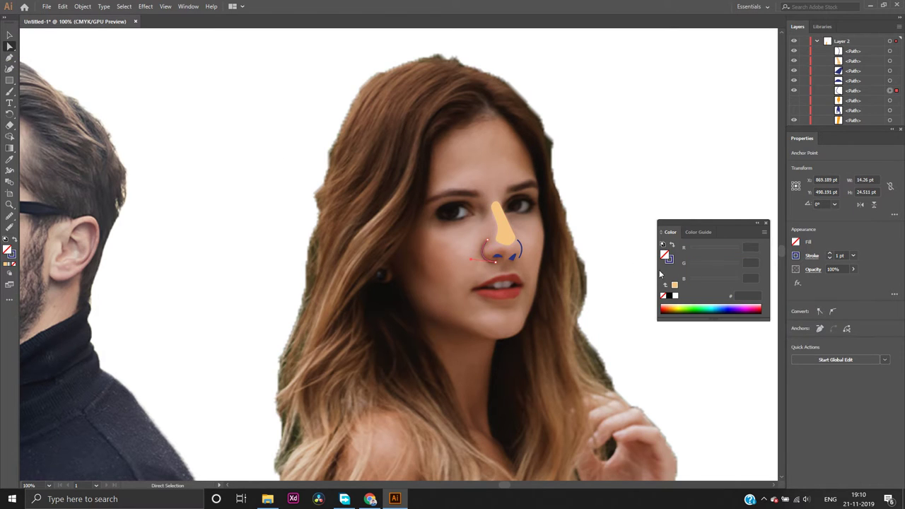
{"action": "mouse_move", "coordinate": [495, 257]}
{"action": "left_mouse_down"}
{"action": "mouse_move", "coordinate": [520, 259]}
{"action": "mouse_move", "coordinate": [499, 257]}
{"action": "left_mouse_up"}
{"action": "left_click", "coordinate": [499, 258]}
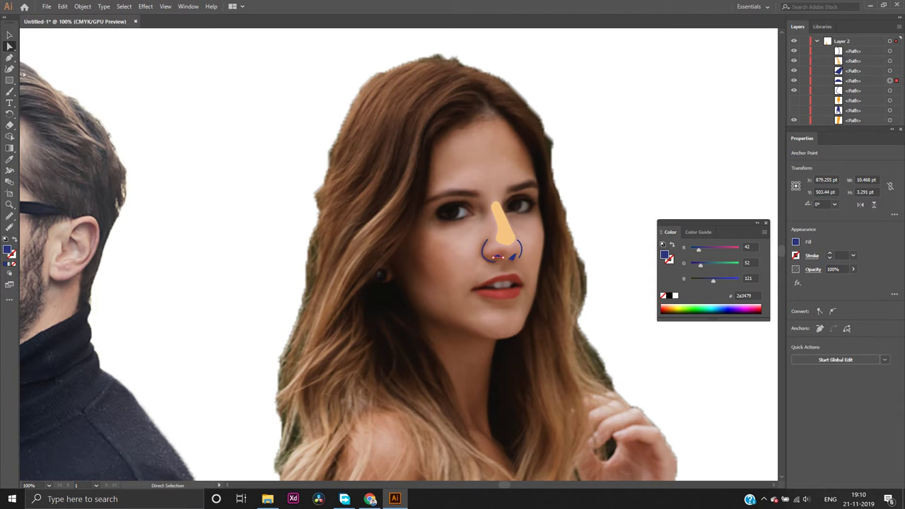
Trace the woman's fully visible eyebrow, the one away from the nose highlight's tilt, as a closed Pen path about 61 by 17 pt without fill
{"action": "left_click", "coordinate": [10, 58]}
{"action": "left_click", "coordinate": [480, 198]}
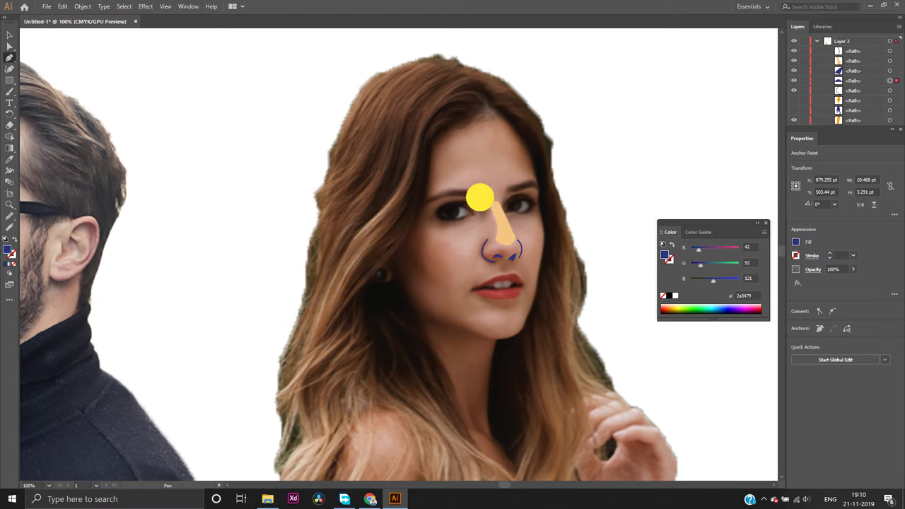
{"action": "left_click_drag", "start_coordinate": [480, 198], "coordinate": [464, 183]}
{"action": "scroll", "coordinate": [480, 197], "scroll_direction": "up", "scroll_amount": 3}
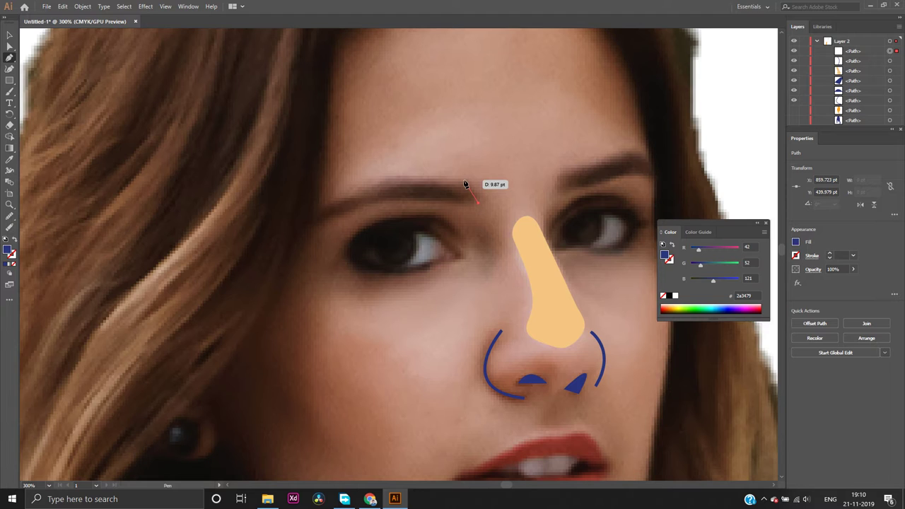
{"action": "left_click_drag", "start_coordinate": [464, 184], "coordinate": [463, 180]}
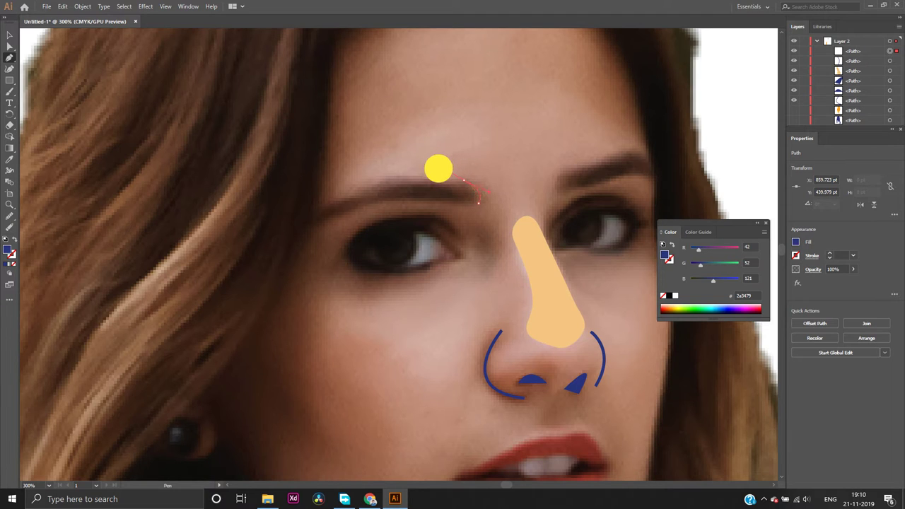
{"action": "mouse_move", "coordinate": [438, 168]}
{"action": "left_mouse_down"}
{"action": "mouse_move", "coordinate": [434, 184]}
{"action": "mouse_move", "coordinate": [464, 183]}
{"action": "mouse_move", "coordinate": [424, 177]}
{"action": "mouse_move", "coordinate": [379, 189]}
{"action": "mouse_move", "coordinate": [383, 178]}
{"action": "mouse_move", "coordinate": [383, 186]}
{"action": "mouse_move", "coordinate": [346, 196]}
{"action": "left_mouse_up"}
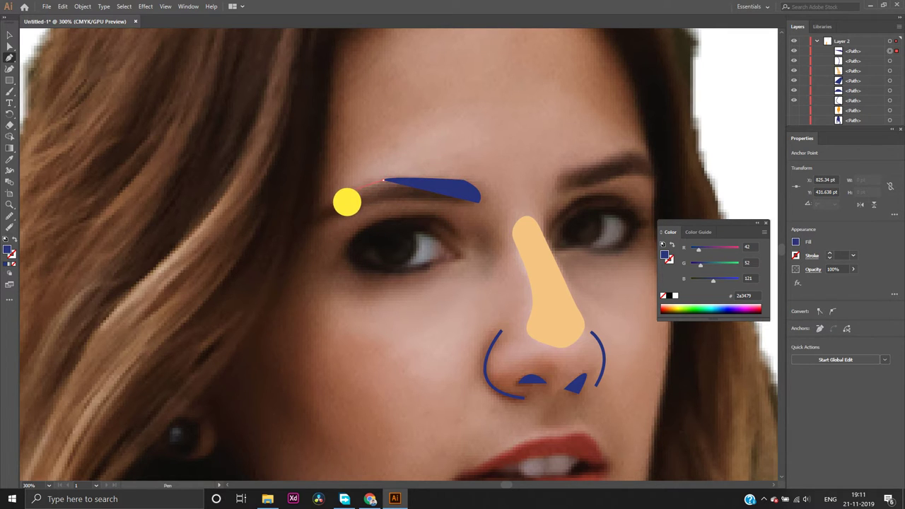
{"action": "left_click_drag", "start_coordinate": [337, 202], "coordinate": [318, 206]}
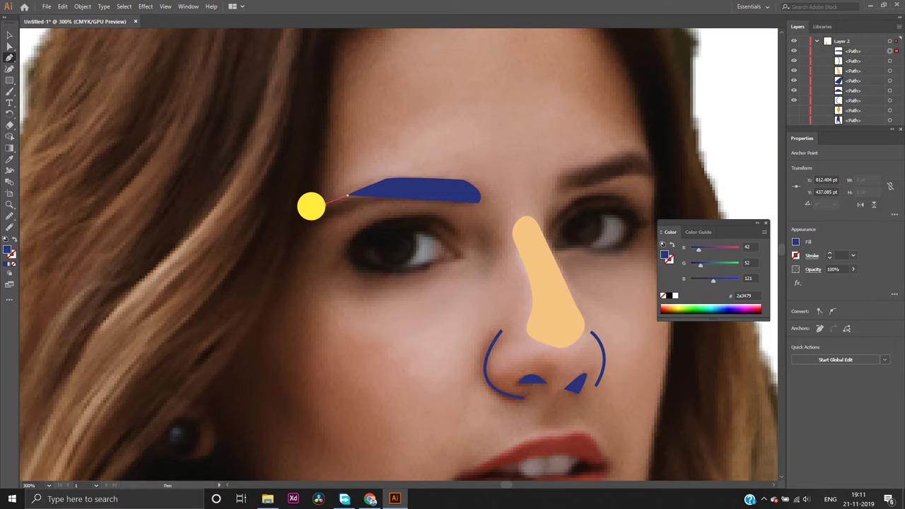
{"action": "left_click_drag", "start_coordinate": [311, 205], "coordinate": [308, 224]}
{"action": "left_click", "coordinate": [311, 223]}
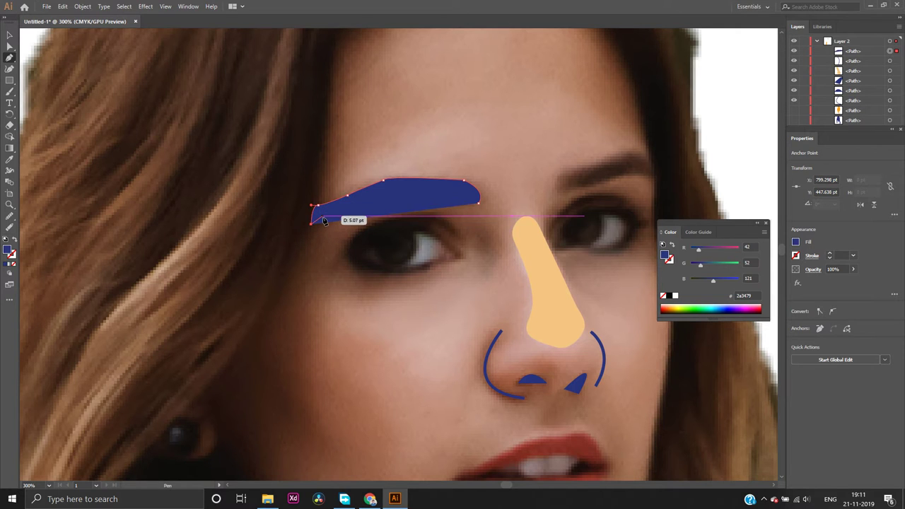
{"action": "left_click", "coordinate": [14, 264]}
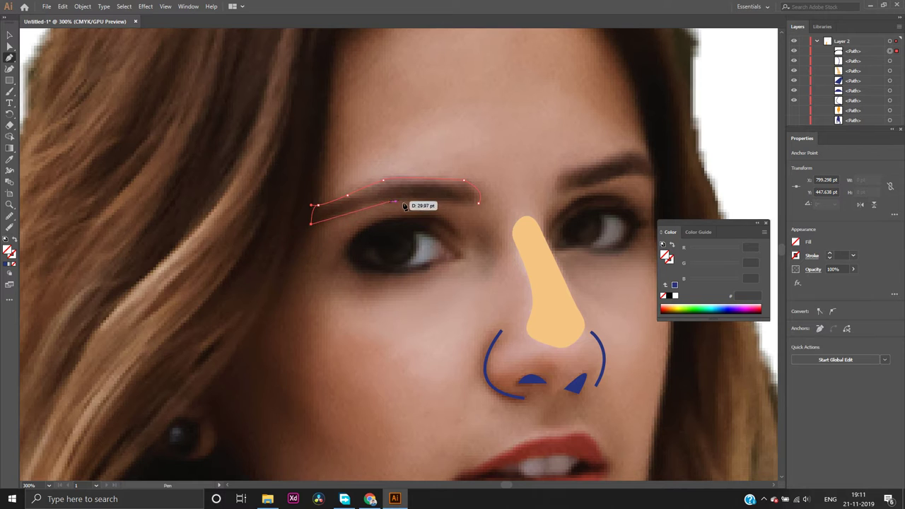
{"action": "mouse_move", "coordinate": [478, 205]}
{"action": "left_mouse_down"}
{"action": "mouse_move", "coordinate": [478, 217]}
{"action": "mouse_move", "coordinate": [502, 224]}
{"action": "mouse_move", "coordinate": [561, 205]}
{"action": "mouse_move", "coordinate": [586, 215]}
{"action": "mouse_move", "coordinate": [575, 226]}
{"action": "left_mouse_up"}
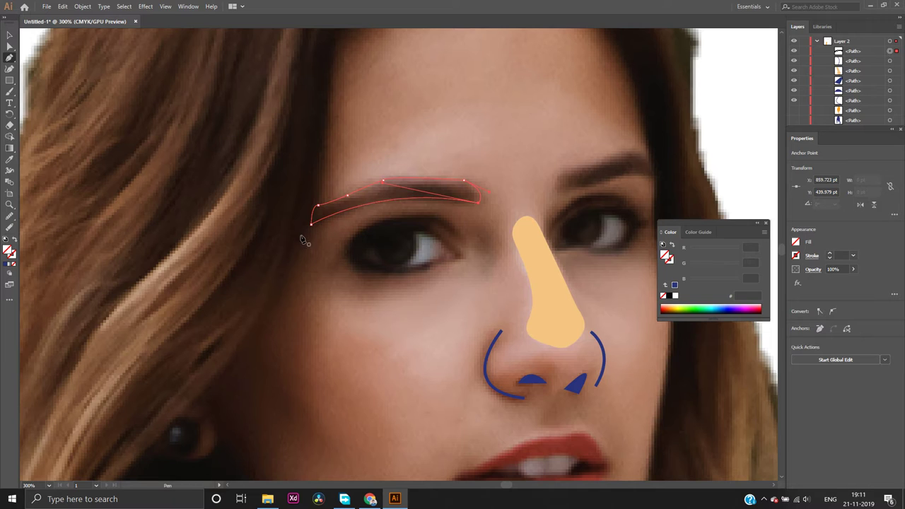
Round off the eyebrow outline's edges and ends with the Smooth tool and fill it with navy 2a3579
{"action": "left_click", "coordinate": [10, 216]}
{"action": "mouse_move", "coordinate": [298, 207]}
{"action": "left_mouse_down"}
{"action": "mouse_move", "coordinate": [338, 205]}
{"action": "mouse_move", "coordinate": [347, 203]}
{"action": "mouse_move", "coordinate": [325, 201]}
{"action": "mouse_move", "coordinate": [415, 172]}
{"action": "mouse_move", "coordinate": [382, 177]}
{"action": "mouse_move", "coordinate": [456, 178]}
{"action": "left_mouse_up"}
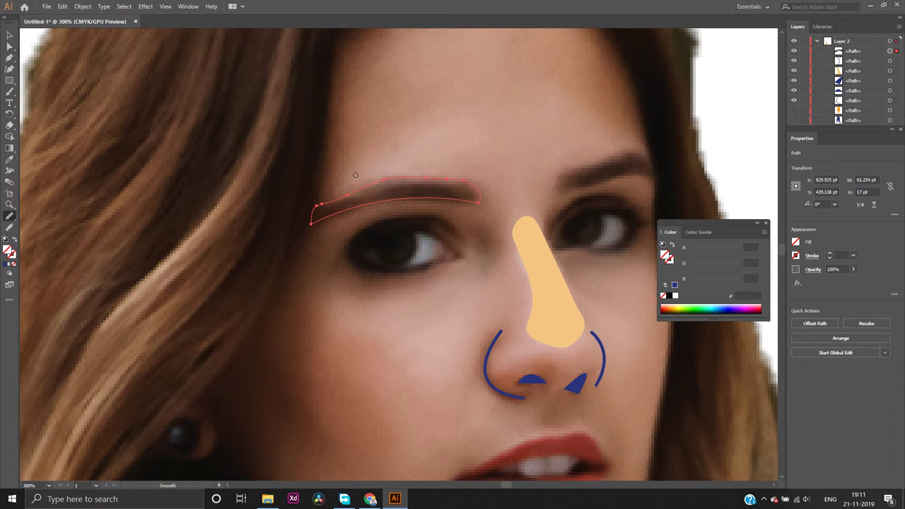
{"action": "mouse_move", "coordinate": [368, 178]}
{"action": "left_mouse_down"}
{"action": "mouse_move", "coordinate": [411, 181]}
{"action": "mouse_move", "coordinate": [372, 187]}
{"action": "mouse_move", "coordinate": [457, 181]}
{"action": "mouse_move", "coordinate": [448, 181]}
{"action": "mouse_move", "coordinate": [454, 173]}
{"action": "mouse_move", "coordinate": [482, 190]}
{"action": "mouse_move", "coordinate": [469, 183]}
{"action": "mouse_move", "coordinate": [459, 217]}
{"action": "left_mouse_up"}
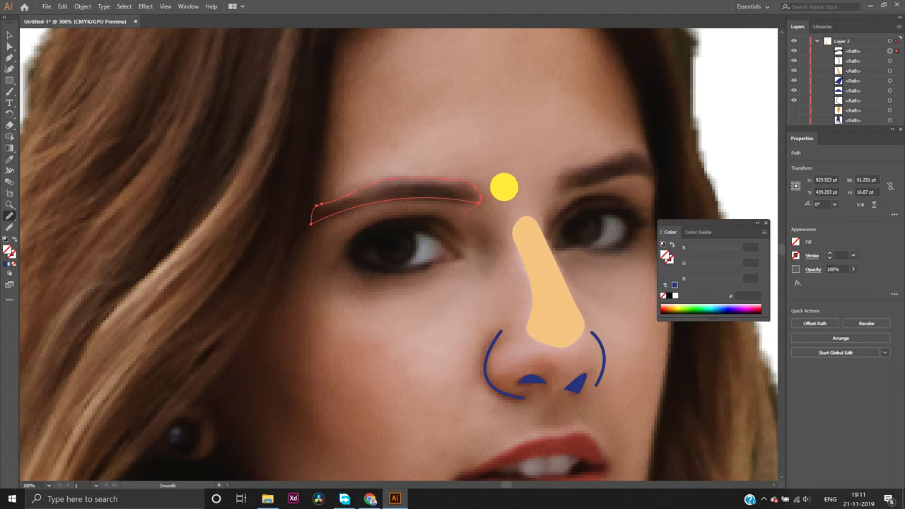
{"action": "mouse_move", "coordinate": [502, 186]}
{"action": "left_mouse_down"}
{"action": "mouse_move", "coordinate": [461, 213]}
{"action": "mouse_move", "coordinate": [485, 191]}
{"action": "mouse_move", "coordinate": [481, 214]}
{"action": "mouse_move", "coordinate": [464, 186]}
{"action": "mouse_move", "coordinate": [451, 200]}
{"action": "left_mouse_up"}
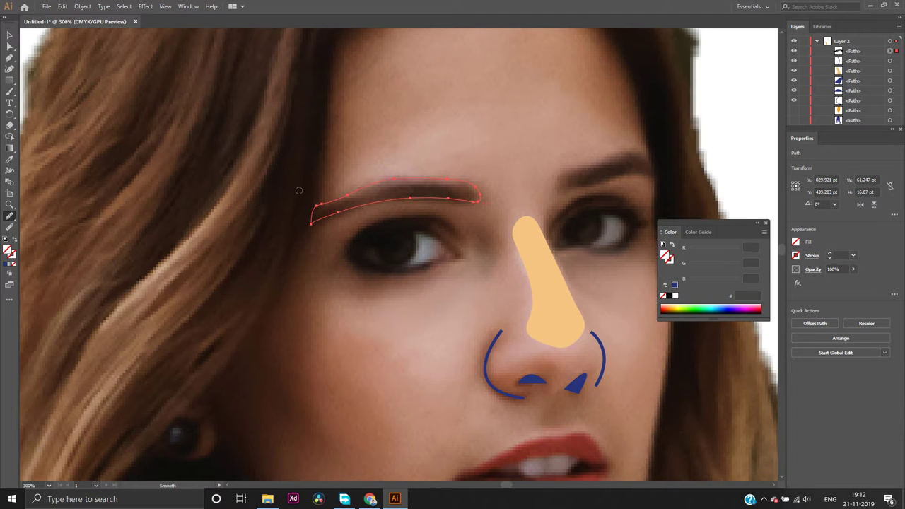
{"action": "left_click_drag", "start_coordinate": [309, 225], "coordinate": [348, 188]}
{"action": "left_click_drag", "start_coordinate": [309, 210], "coordinate": [340, 199]}
{"action": "left_click", "coordinate": [6, 265]}
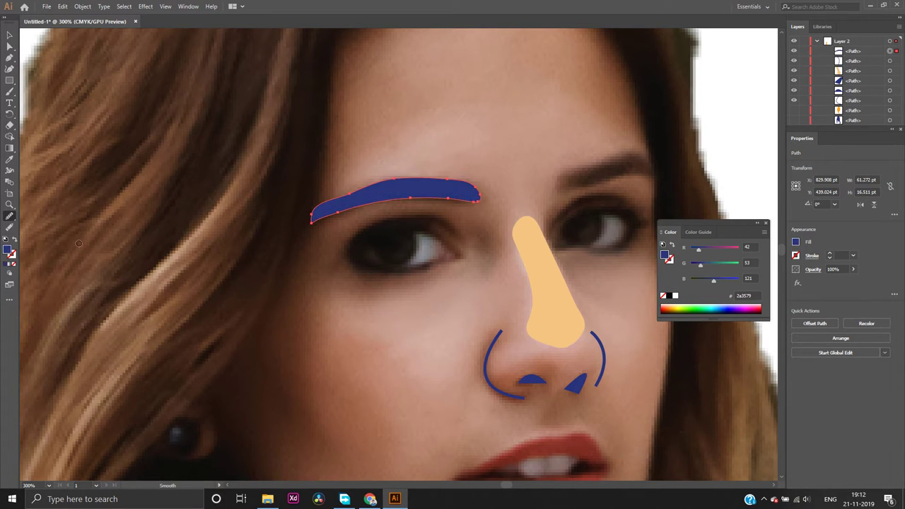
{"action": "scroll", "coordinate": [493, 213], "scroll_direction": "down", "scroll_amount": 2}
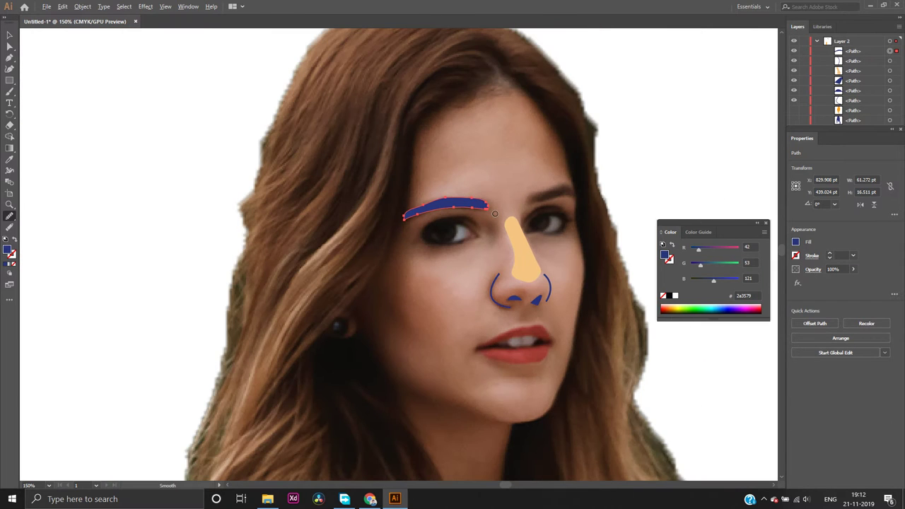
Trace the woman's other eyebrow, the one beside the hair edge, as a closed Pen path and fill it with navy 293679
{"action": "scroll", "coordinate": [494, 213], "scroll_direction": "up", "scroll_amount": 2}
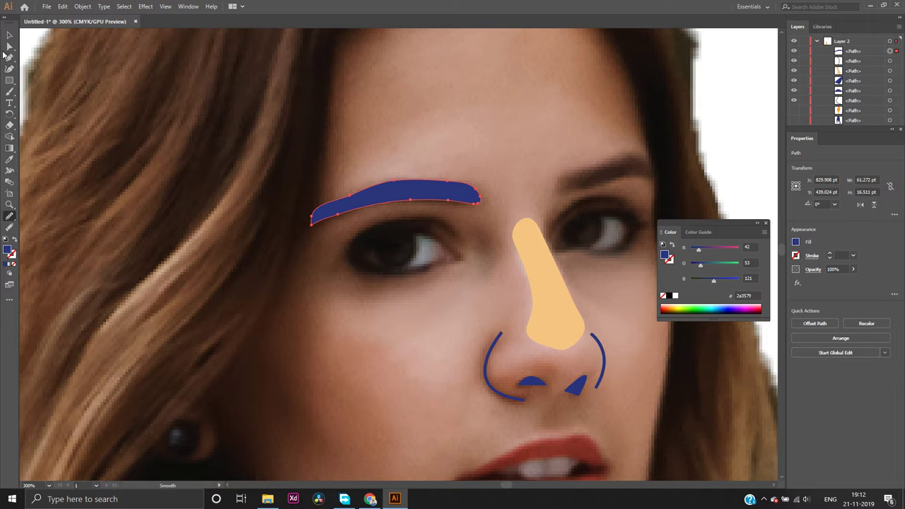
{"action": "left_click", "coordinate": [9, 56]}
{"action": "mouse_move", "coordinate": [651, 174]}
{"action": "left_mouse_down"}
{"action": "mouse_move", "coordinate": [643, 154]}
{"action": "mouse_move", "coordinate": [617, 150]}
{"action": "mouse_move", "coordinate": [632, 155]}
{"action": "mouse_move", "coordinate": [559, 180]}
{"action": "mouse_move", "coordinate": [556, 189]}
{"action": "mouse_move", "coordinate": [606, 191]}
{"action": "mouse_move", "coordinate": [400, 198]}
{"action": "mouse_move", "coordinate": [16, 268]}
{"action": "left_mouse_up"}
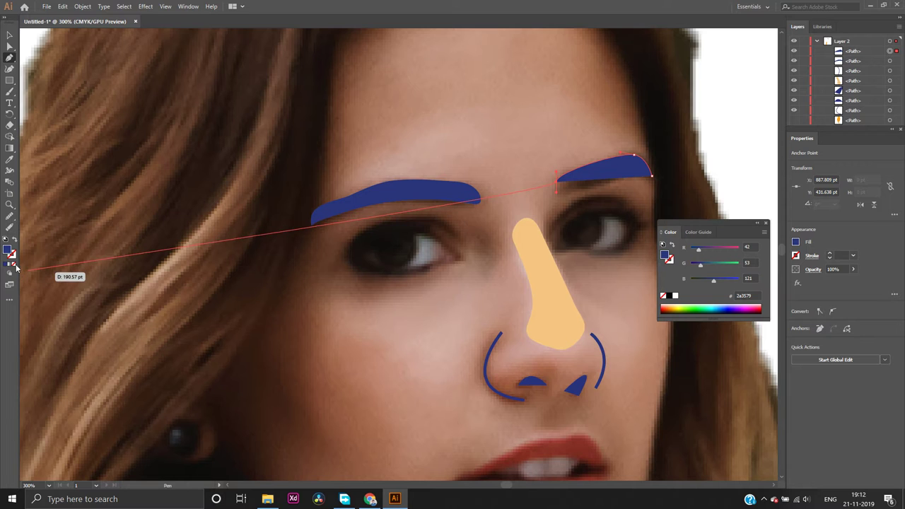
{"action": "left_click", "coordinate": [15, 266]}
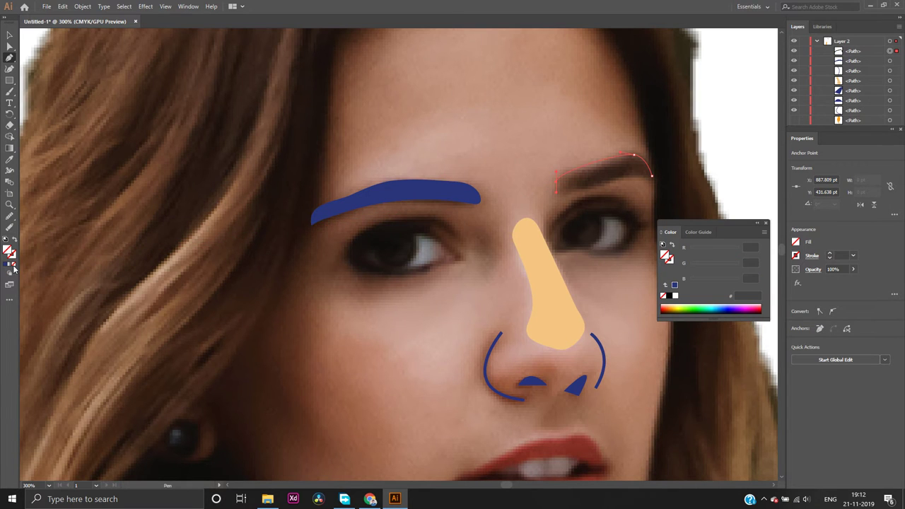
{"action": "left_click", "coordinate": [586, 189]}
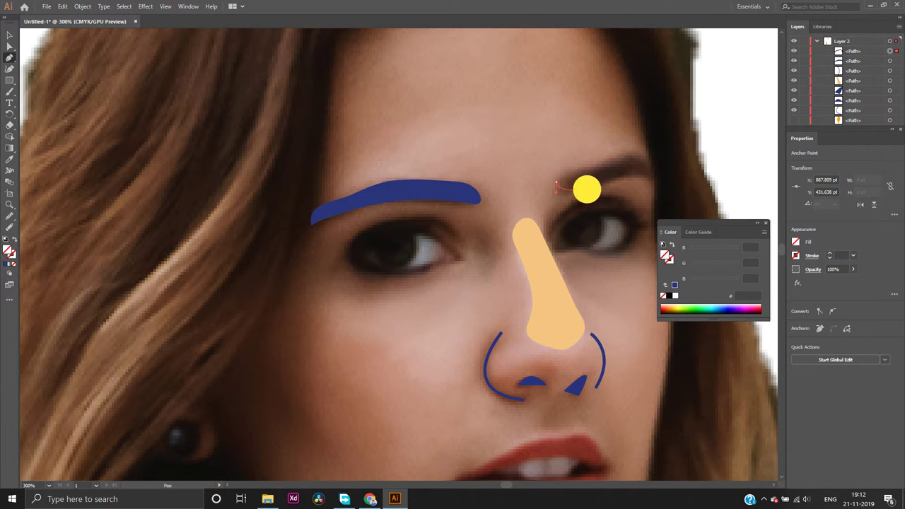
{"action": "left_click_drag", "start_coordinate": [586, 189], "coordinate": [595, 188]}
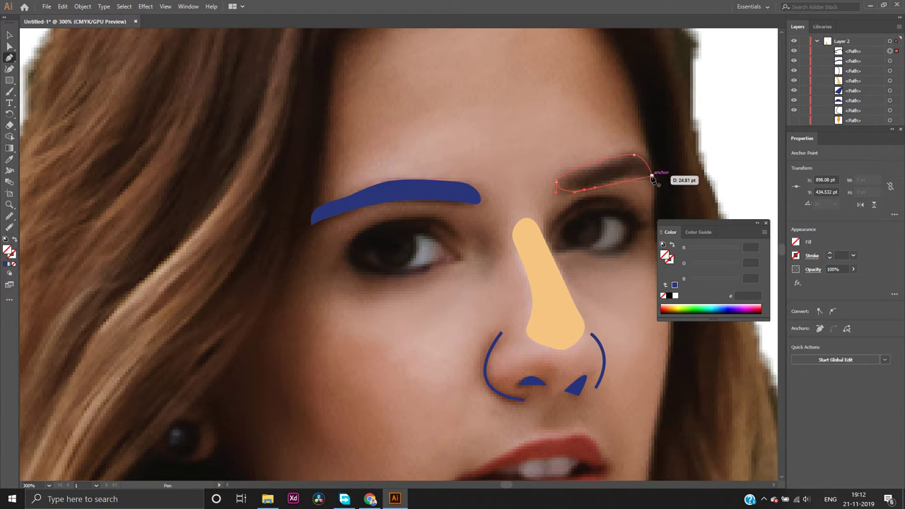
{"action": "left_click_drag", "start_coordinate": [651, 177], "coordinate": [668, 185]}
{"action": "left_click", "coordinate": [556, 182]}
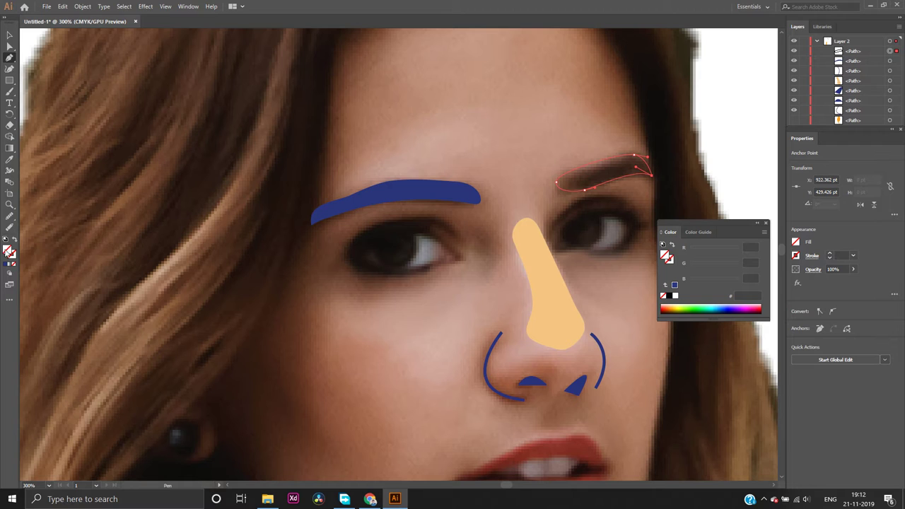
{"action": "left_click", "coordinate": [7, 266]}
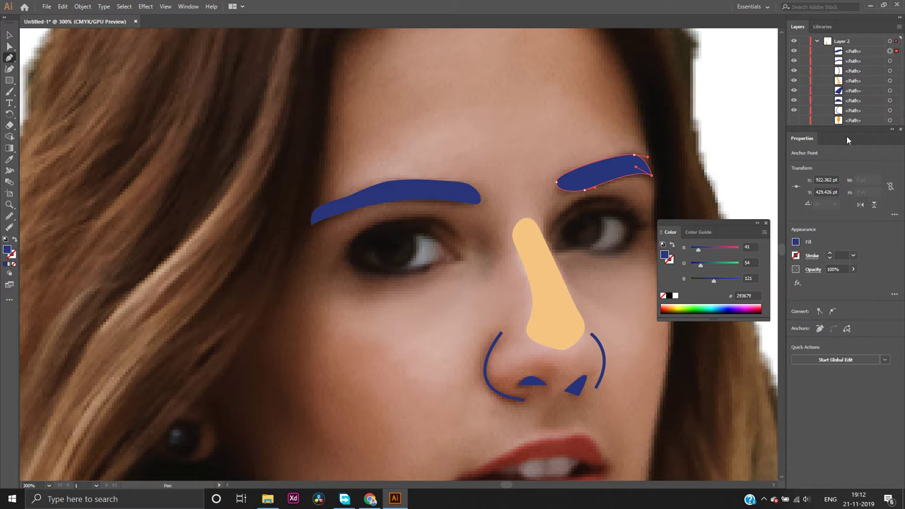
Enlarge the layer list and show the hidden orange face and navy hair paths
{"action": "left_click_drag", "start_coordinate": [852, 129], "coordinate": [852, 145]}
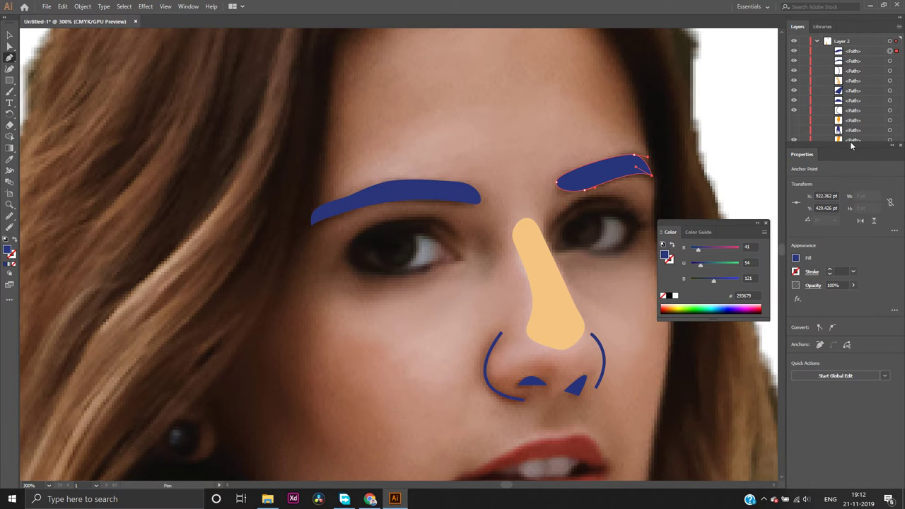
{"action": "left_click", "coordinate": [793, 121]}
{"action": "left_click", "coordinate": [794, 130]}
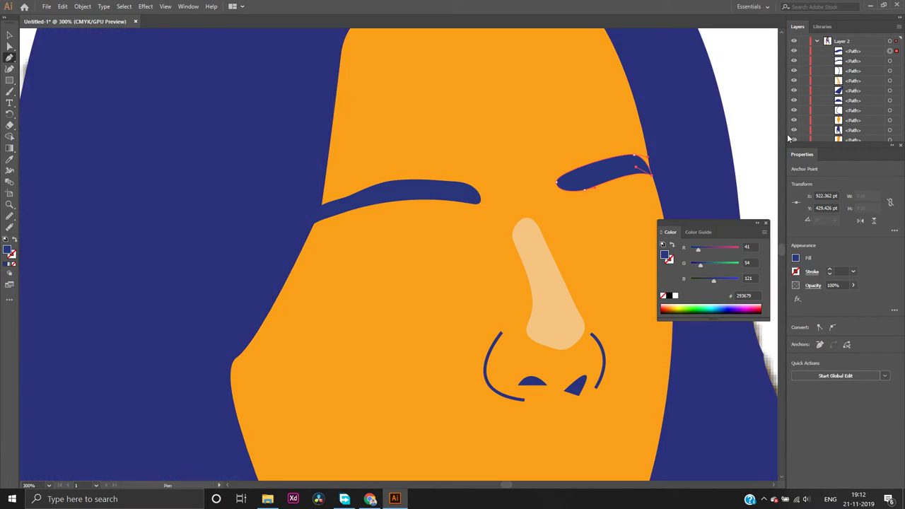
Examine how the eyebrows and nose shapes look against the woman's flat face and hair, both up close and in the whole composition
{"action": "scroll", "coordinate": [413, 251], "scroll_direction": "down", "scroll_amount": 4}
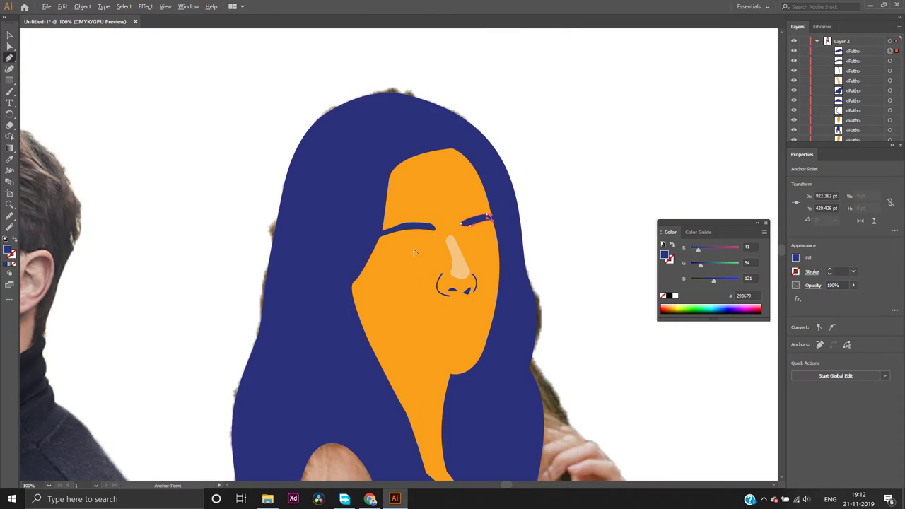
{"action": "scroll", "coordinate": [530, 240], "scroll_direction": "down", "scroll_amount": 1}
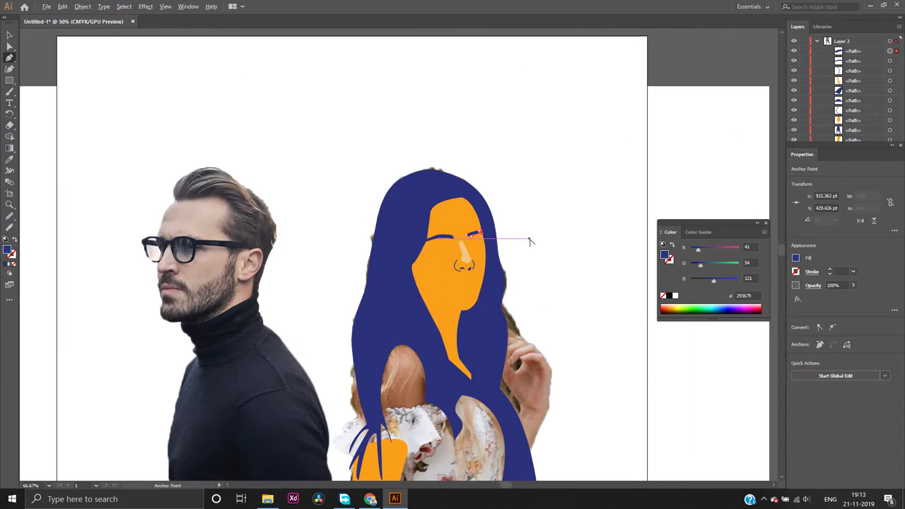
{"action": "scroll", "coordinate": [531, 241], "scroll_direction": "down", "scroll_amount": 2}
{"action": "scroll", "coordinate": [499, 258], "scroll_direction": "up", "scroll_amount": 5}
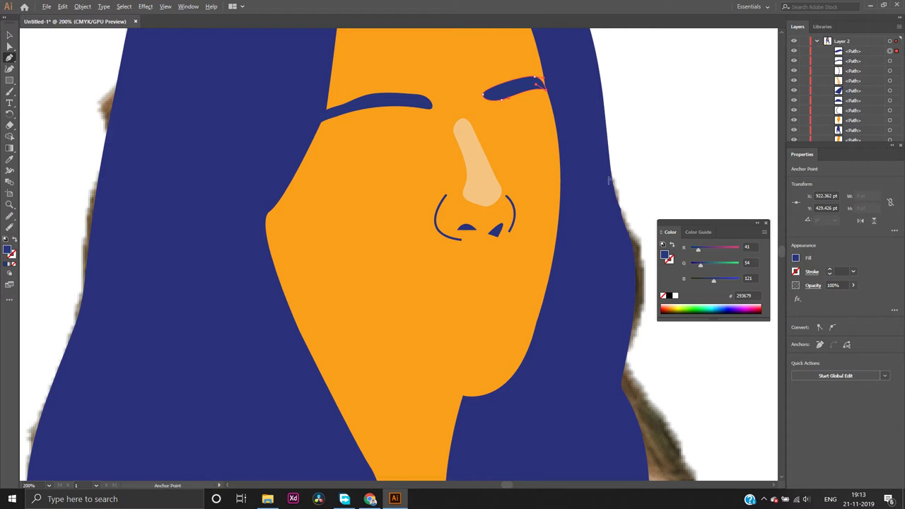
{"action": "scroll", "coordinate": [533, 213], "scroll_direction": "up", "scroll_amount": 1}
{"action": "scroll", "coordinate": [533, 213], "scroll_direction": "down", "scroll_amount": 1}
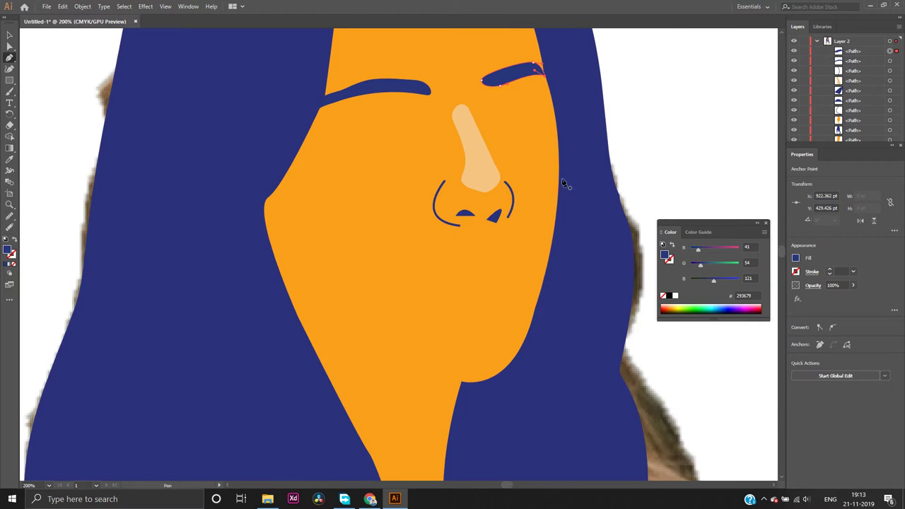
{"action": "scroll", "coordinate": [389, 145], "scroll_direction": "up", "scroll_amount": 5}
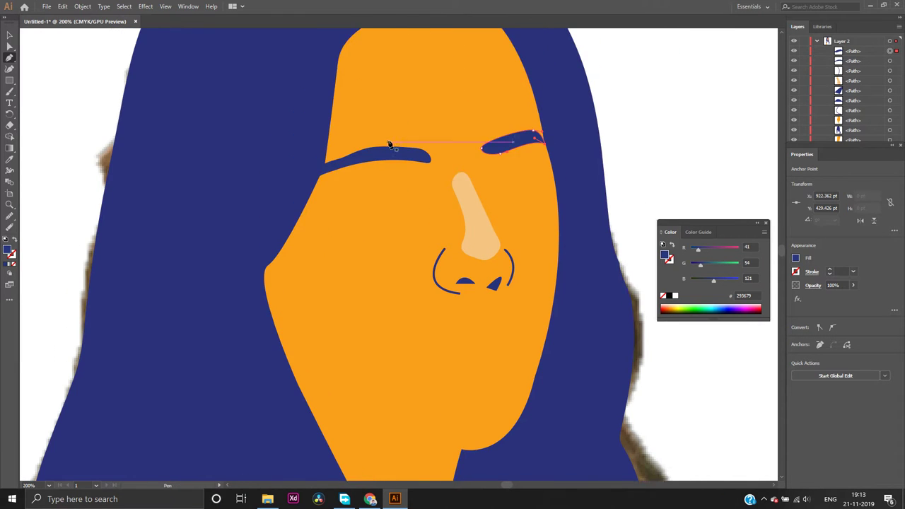
{"action": "scroll", "coordinate": [388, 145], "scroll_direction": "down", "scroll_amount": 1}
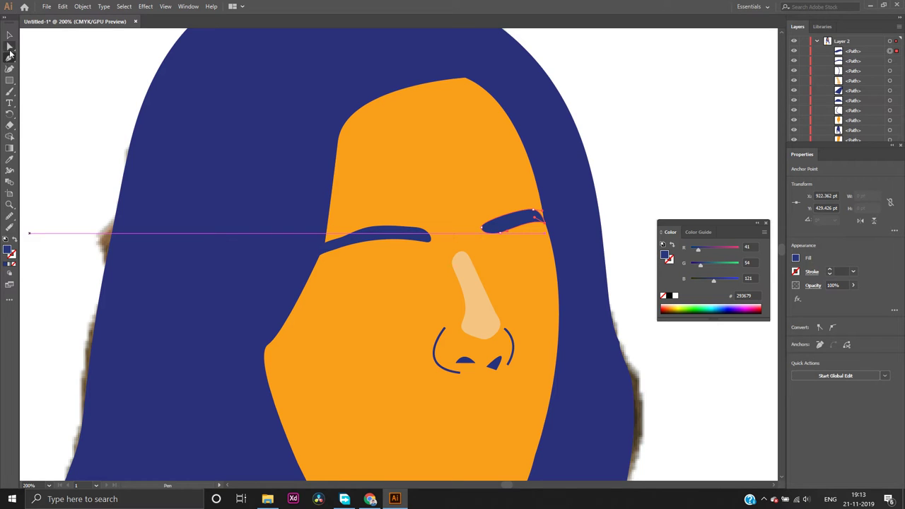
Trace a thin closed Pen strip about 70 by 16 pt along the top of the forehead, using the face's f9a01b orange fill
{"action": "left_click", "coordinate": [10, 45]}
{"action": "left_click", "coordinate": [452, 134]}
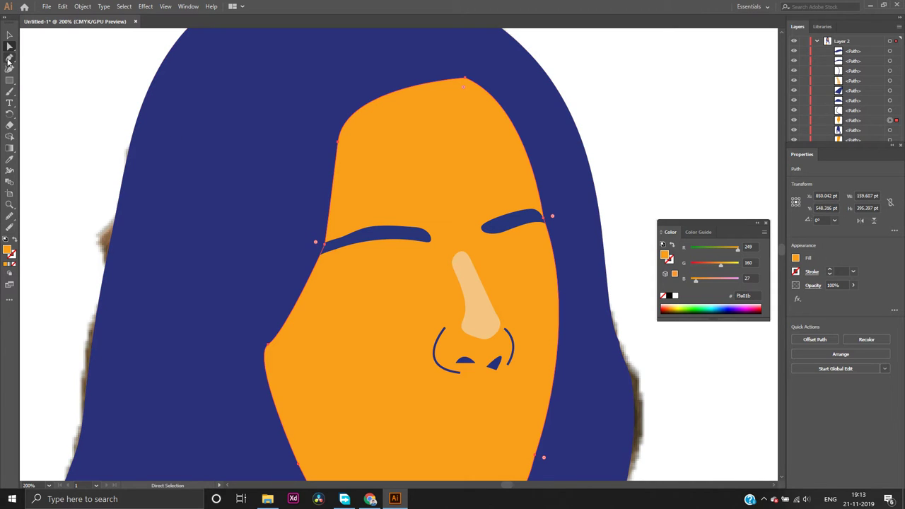
{"action": "left_click", "coordinate": [9, 59]}
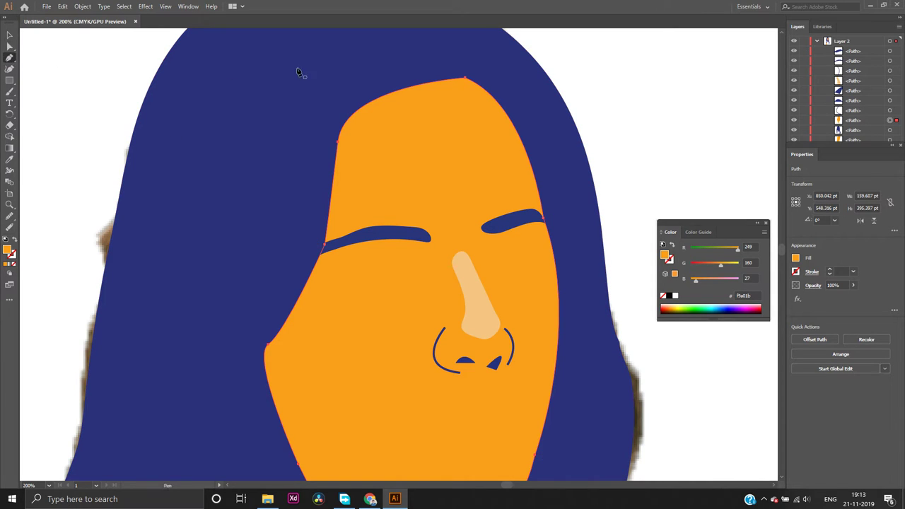
{"action": "left_click", "coordinate": [362, 111]}
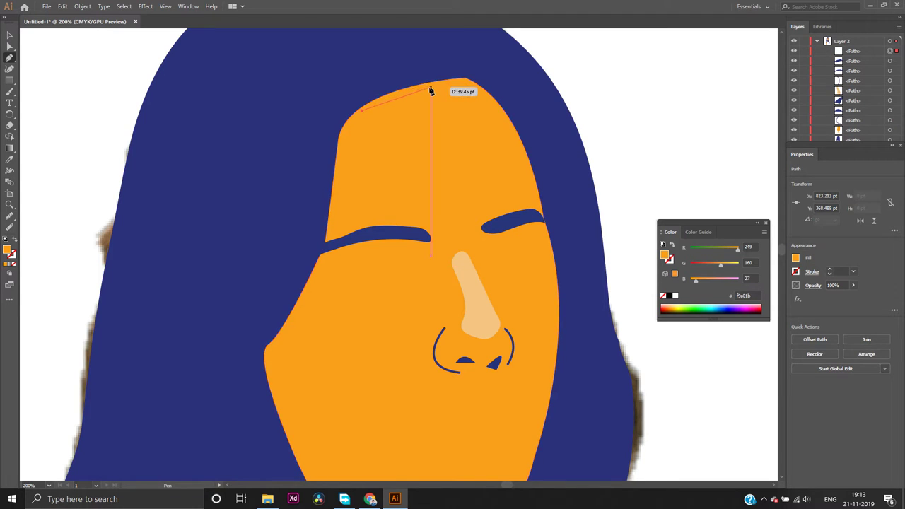
{"action": "left_click_drag", "start_coordinate": [428, 87], "coordinate": [467, 83]}
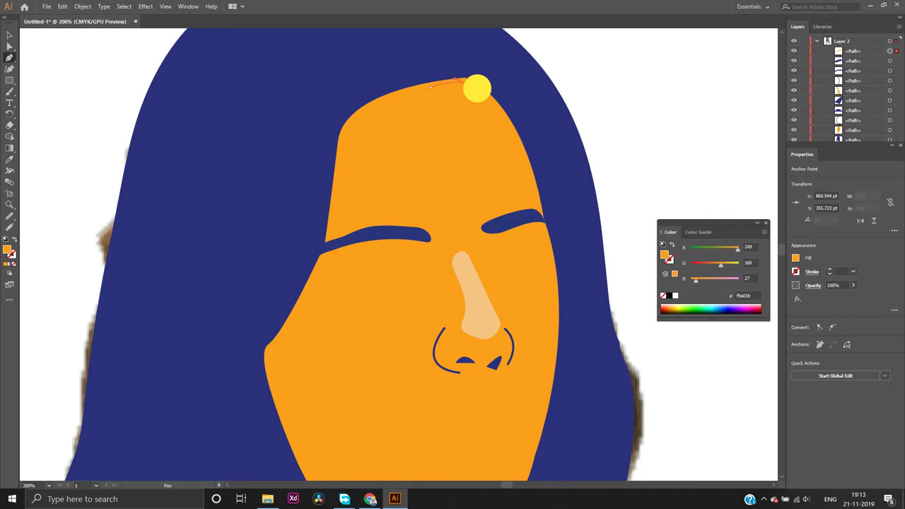
{"action": "left_click_drag", "start_coordinate": [484, 86], "coordinate": [365, 117]}
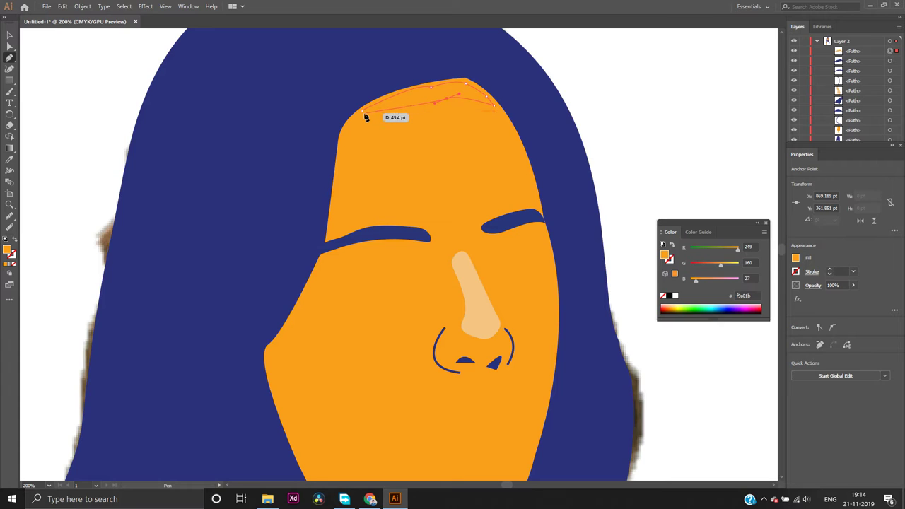
{"action": "mouse_move", "coordinate": [361, 117]}
{"action": "left_mouse_down"}
{"action": "mouse_move", "coordinate": [396, 117]}
{"action": "mouse_move", "coordinate": [367, 111]}
{"action": "mouse_move", "coordinate": [345, 138]}
{"action": "left_mouse_up"}
Even out the forehead strip's edges and ends with the Smooth tool and move the strip up against the hairline
{"action": "left_click", "coordinate": [7, 216]}
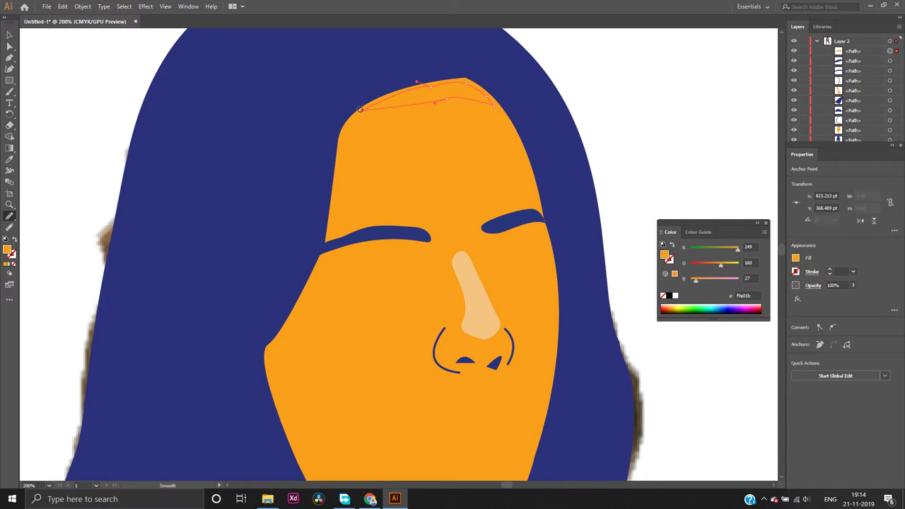
{"action": "mouse_move", "coordinate": [360, 109]}
{"action": "left_mouse_down"}
{"action": "mouse_move", "coordinate": [424, 101]}
{"action": "mouse_move", "coordinate": [448, 109]}
{"action": "mouse_move", "coordinate": [449, 120]}
{"action": "left_mouse_up"}
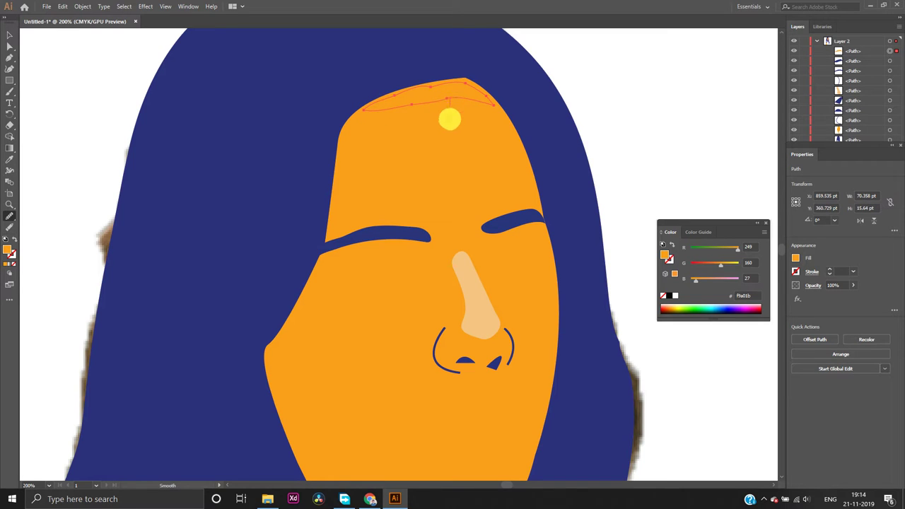
{"action": "left_click_drag", "start_coordinate": [432, 81], "coordinate": [425, 87]}
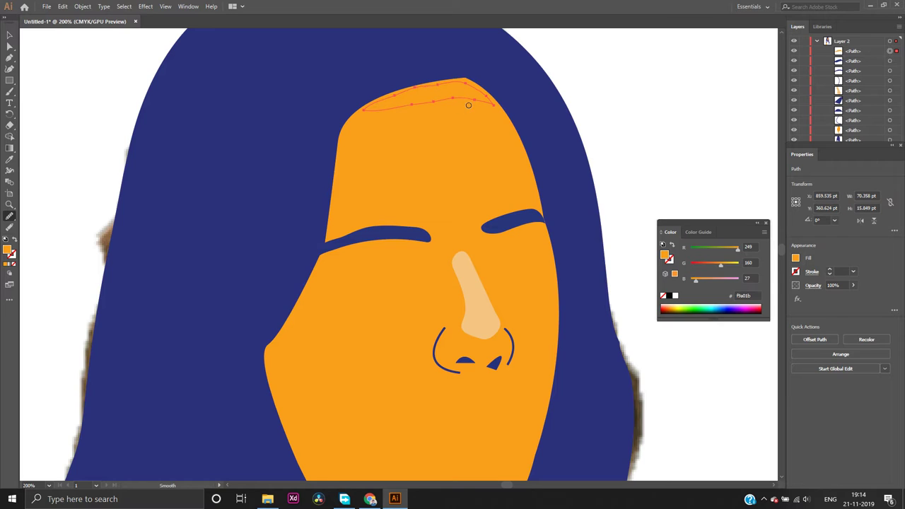
{"action": "mouse_move", "coordinate": [476, 101]}
{"action": "left_mouse_down"}
{"action": "mouse_move", "coordinate": [475, 79]}
{"action": "mouse_move", "coordinate": [456, 94]}
{"action": "mouse_move", "coordinate": [437, 78]}
{"action": "mouse_move", "coordinate": [421, 93]}
{"action": "mouse_move", "coordinate": [413, 81]}
{"action": "mouse_move", "coordinate": [386, 101]}
{"action": "left_mouse_up"}
{"action": "left_click", "coordinate": [9, 46]}
{"action": "left_click", "coordinate": [436, 94]}
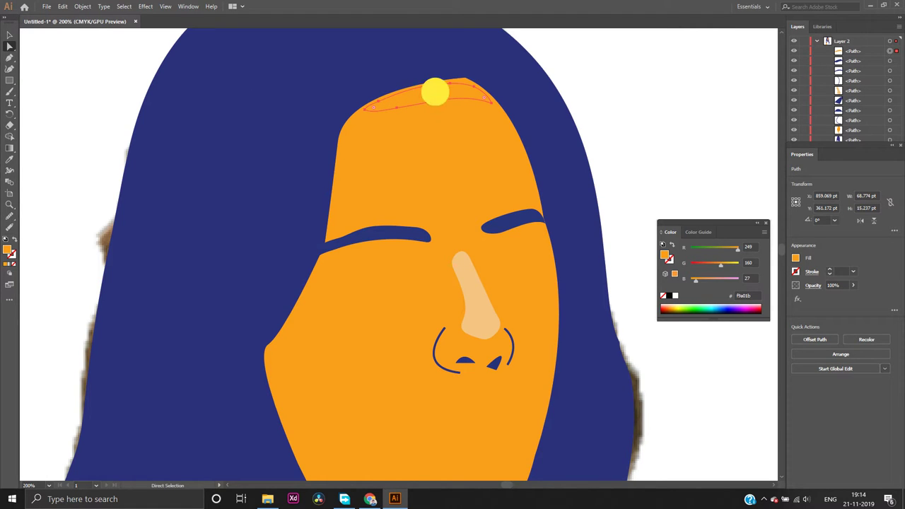
{"action": "left_click_drag", "start_coordinate": [436, 92], "coordinate": [464, 81]}
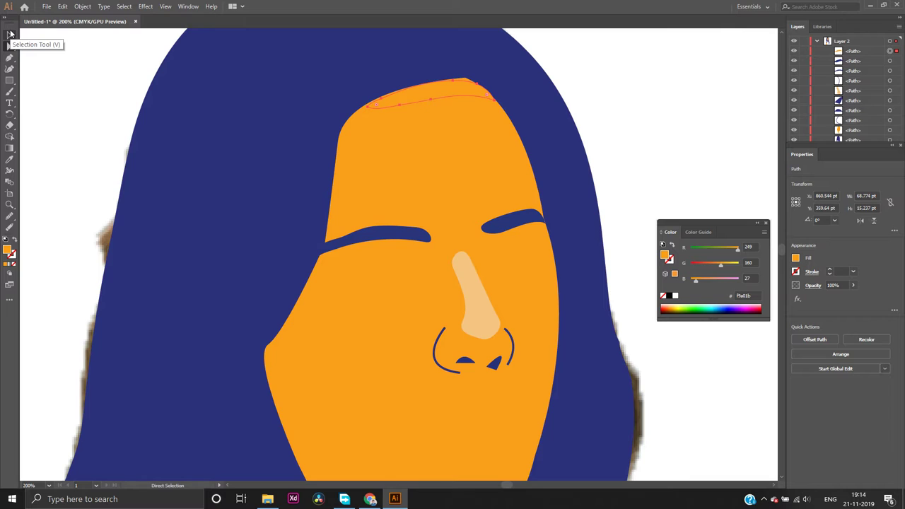
Recolor the forehead strip with the darker orange-brown c98831 as a shadow below the hair
{"action": "left_click", "coordinate": [9, 33]}
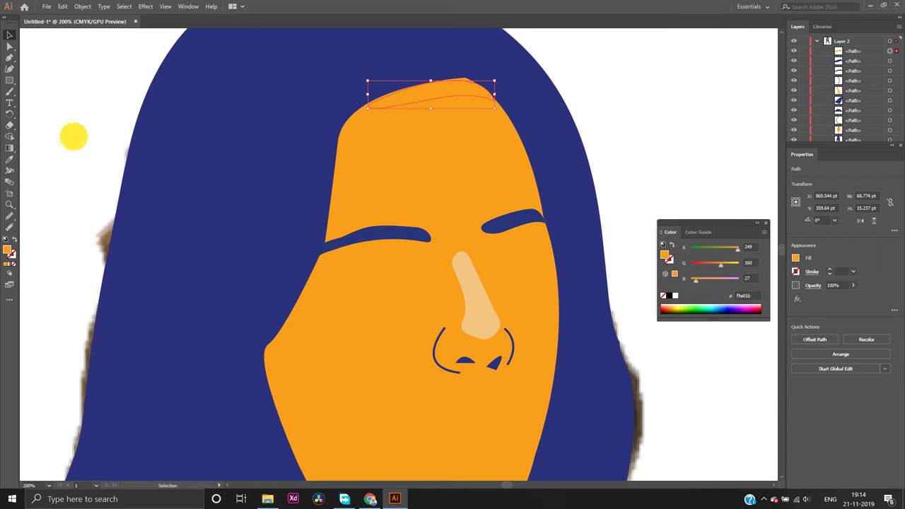
{"action": "left_click", "coordinate": [74, 136]}
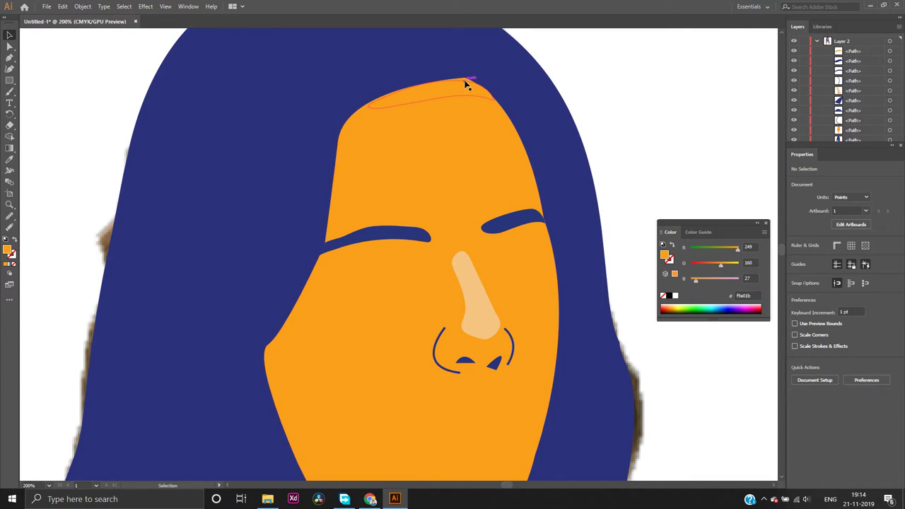
{"action": "left_click_drag", "start_coordinate": [464, 82], "coordinate": [466, 83]}
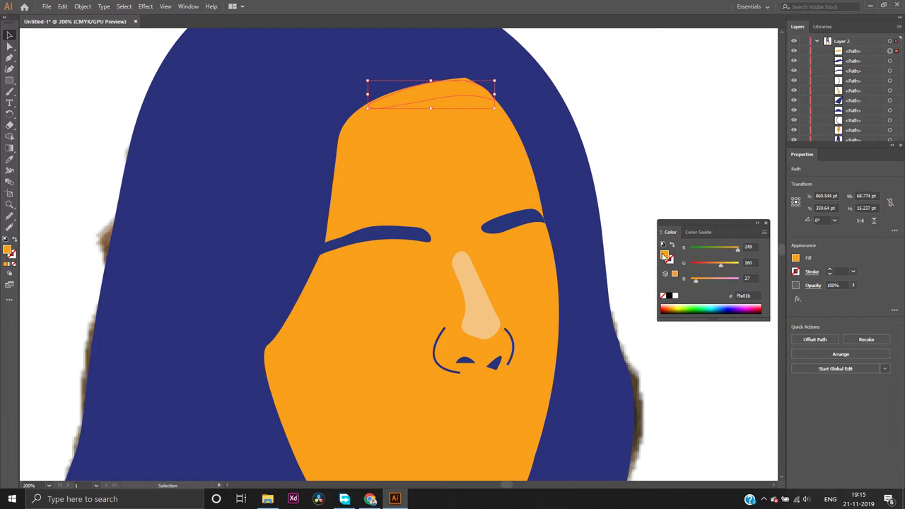
{"action": "double_click", "coordinate": [664, 255]}
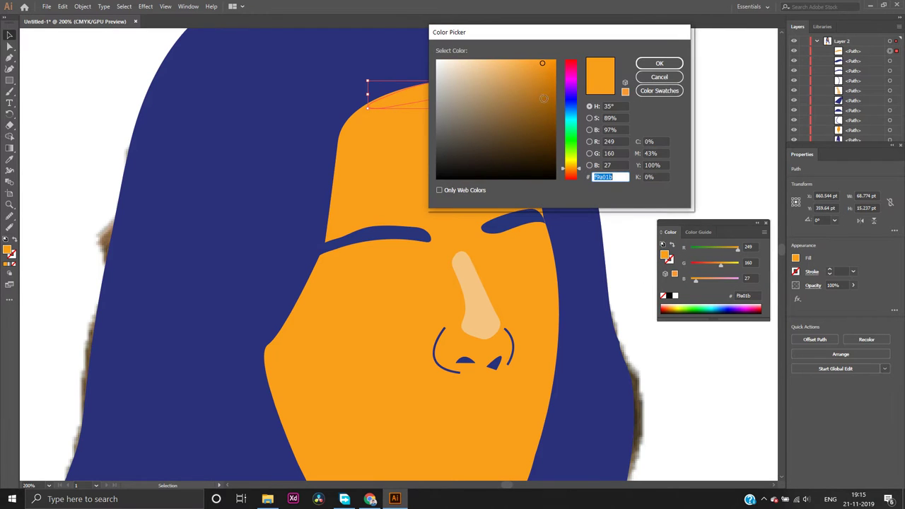
{"action": "left_click", "coordinate": [543, 97]}
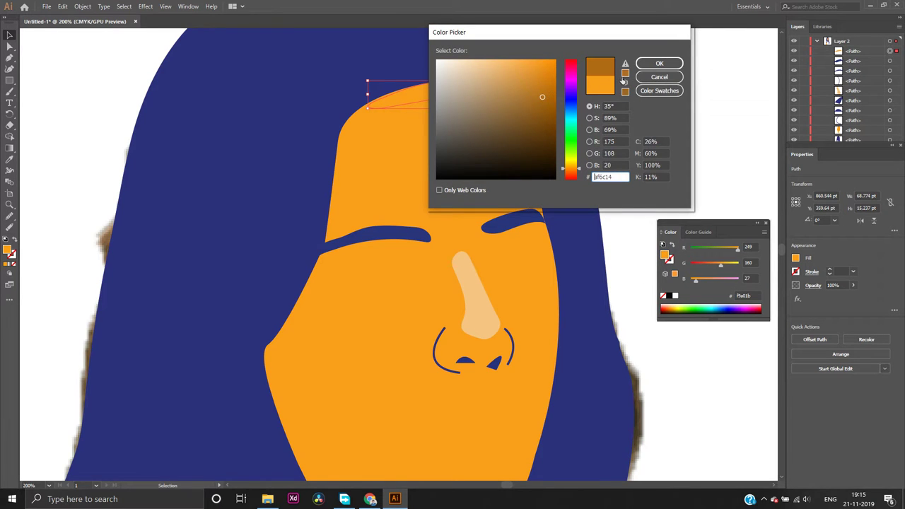
{"action": "left_click", "coordinate": [529, 82]}
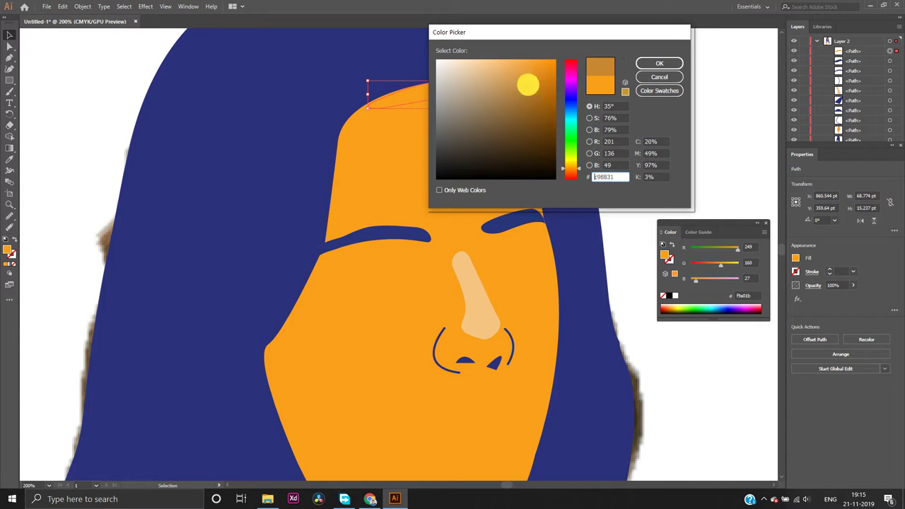
{"action": "left_click", "coordinate": [651, 63]}
{"action": "left_click", "coordinate": [712, 111]}
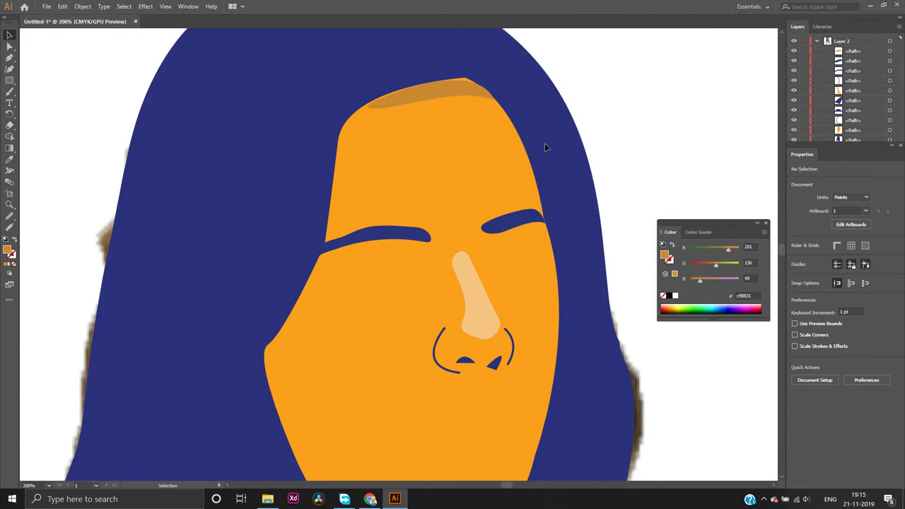
{"action": "scroll", "coordinate": [544, 147], "scroll_direction": "down", "scroll_amount": 2}
{"action": "scroll", "coordinate": [526, 177], "scroll_direction": "down", "scroll_amount": 1}
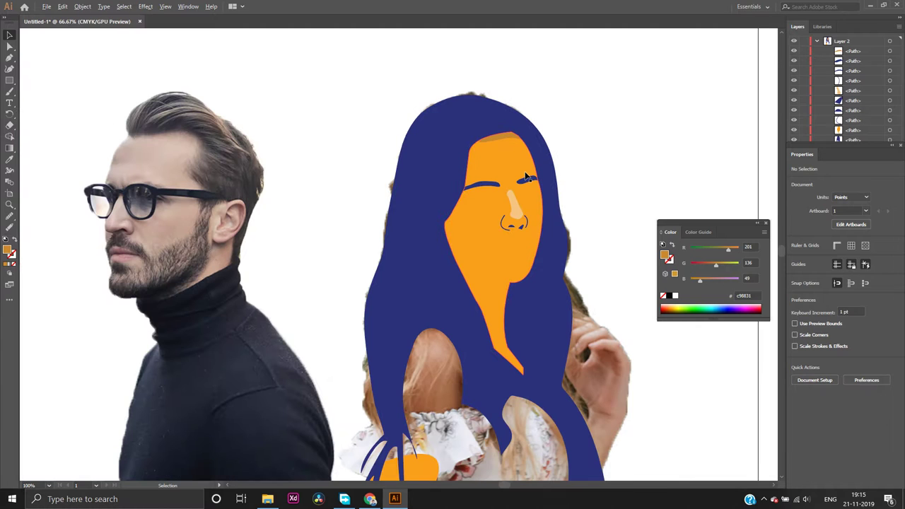
{"action": "scroll", "coordinate": [530, 175], "scroll_direction": "up", "scroll_amount": 1}
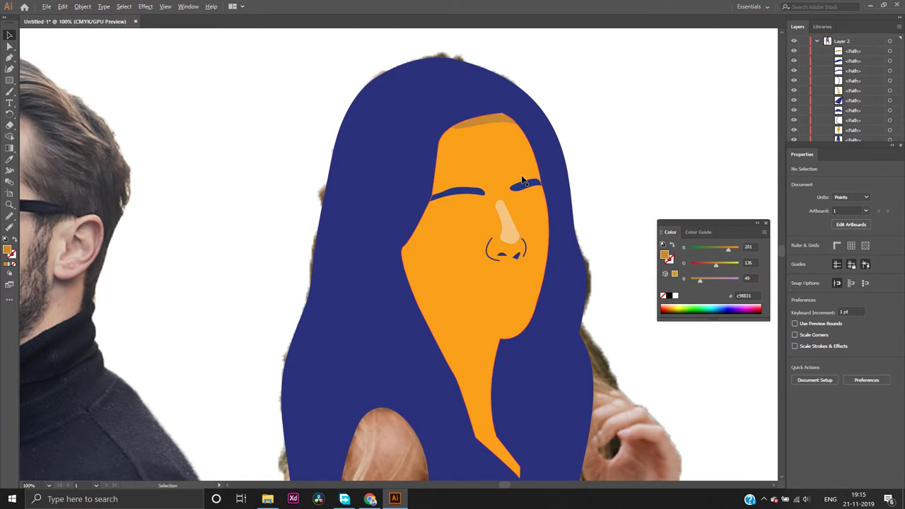
{"action": "scroll", "coordinate": [521, 179], "scroll_direction": "up", "scroll_amount": 3}
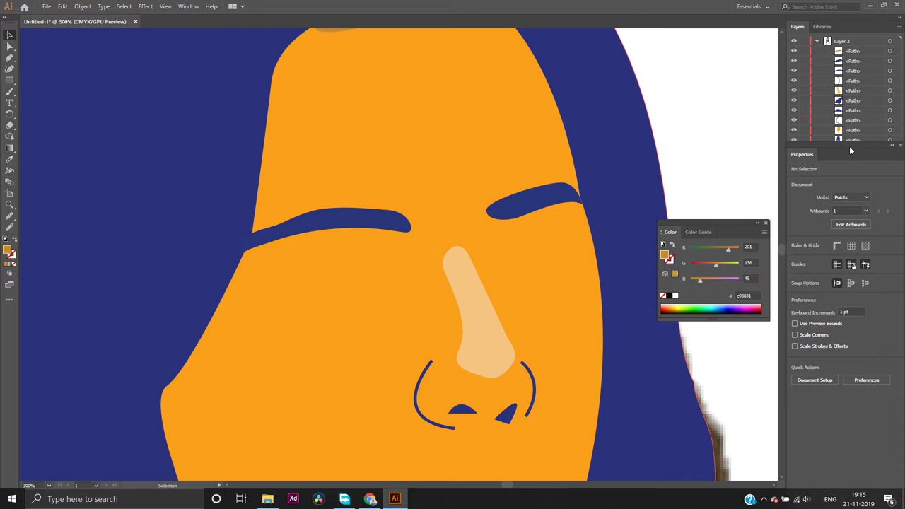
Expand the visible list of layer paths and hide the woman's hair and face shapes to expose the photo's eyes
{"action": "left_click_drag", "start_coordinate": [850, 151], "coordinate": [848, 196]}
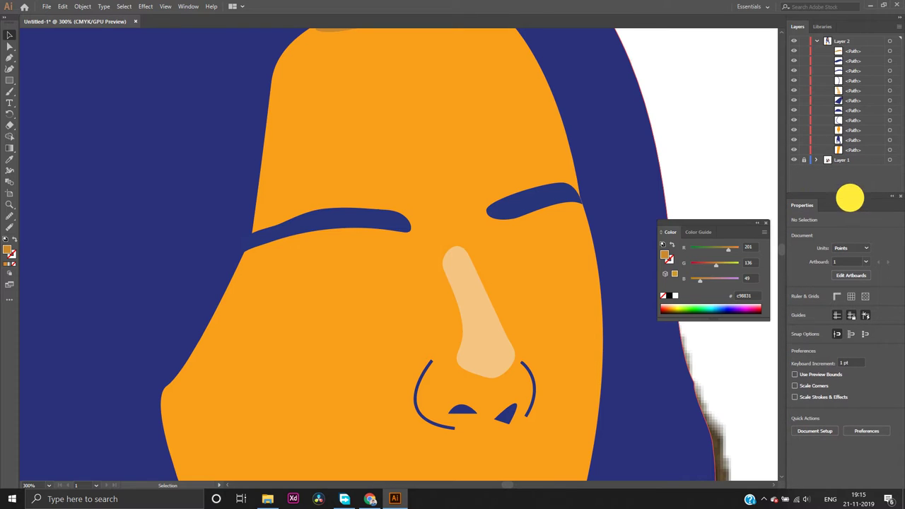
{"action": "left_click", "coordinate": [793, 140]}
{"action": "left_click", "coordinate": [793, 149]}
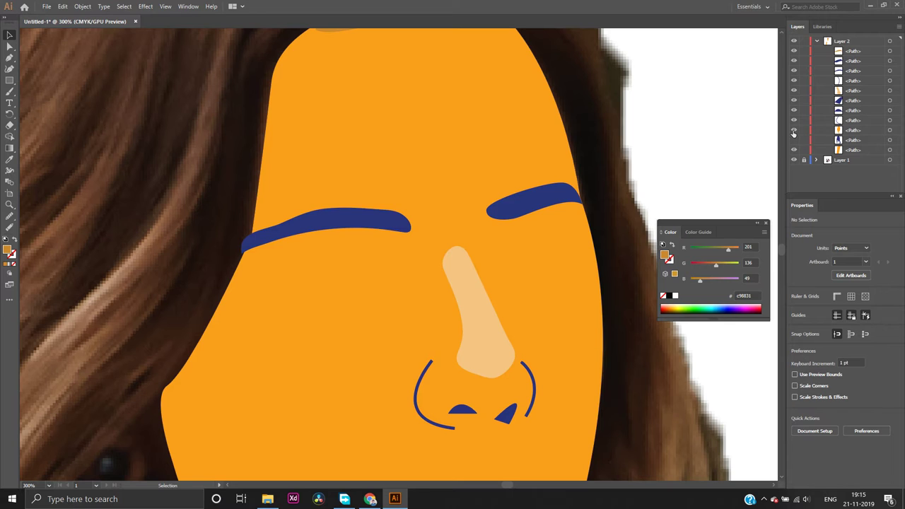
{"action": "left_click", "coordinate": [793, 130]}
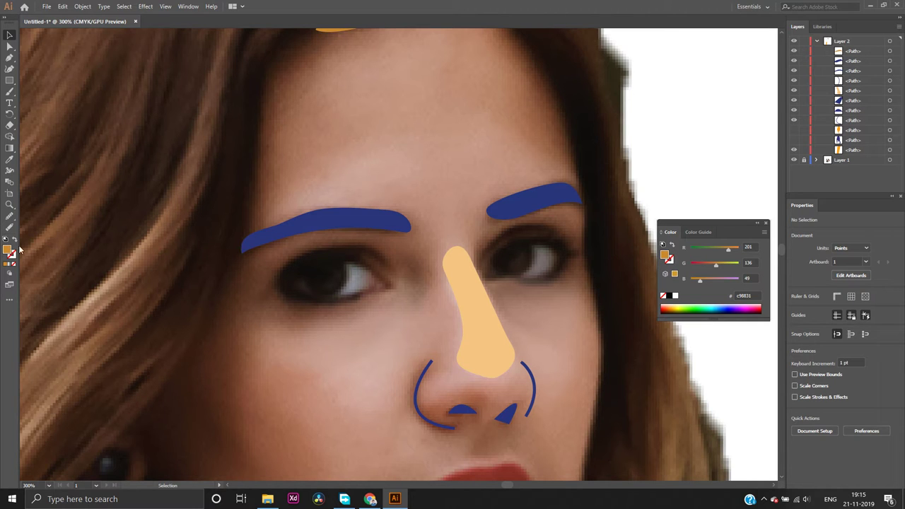
Start a Pen path at the inner corner of the woman's left-hand eye, curving around the eyelid crease, with the eyebrow's 2a3579 blue fill
{"action": "left_click", "coordinate": [246, 243]}
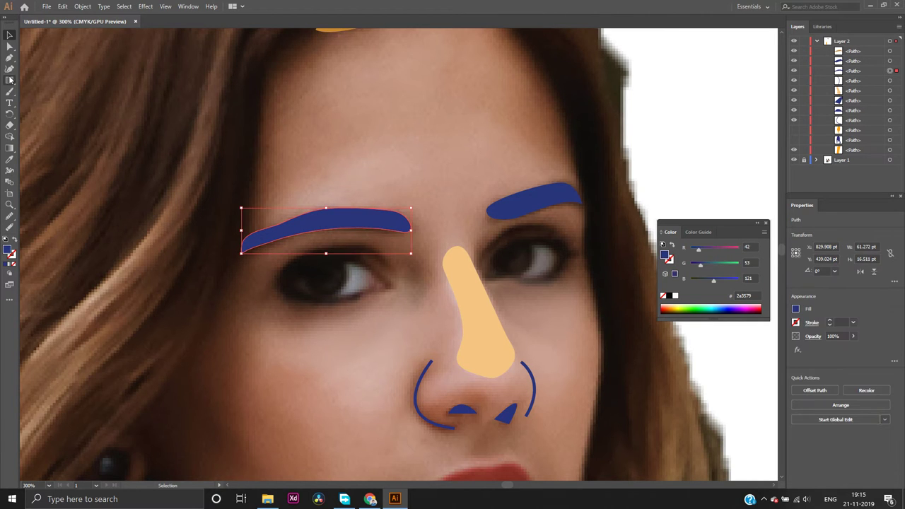
{"action": "left_click", "coordinate": [9, 59]}
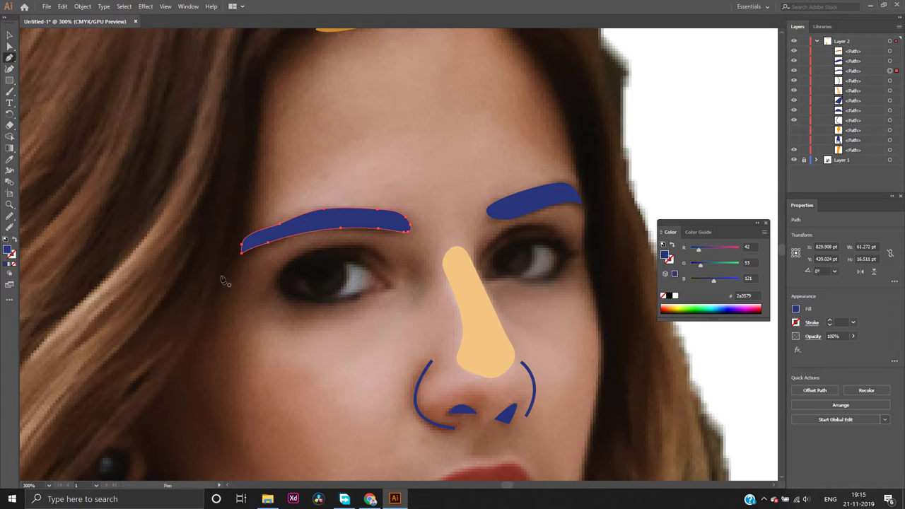
{"action": "left_click", "coordinate": [394, 288]}
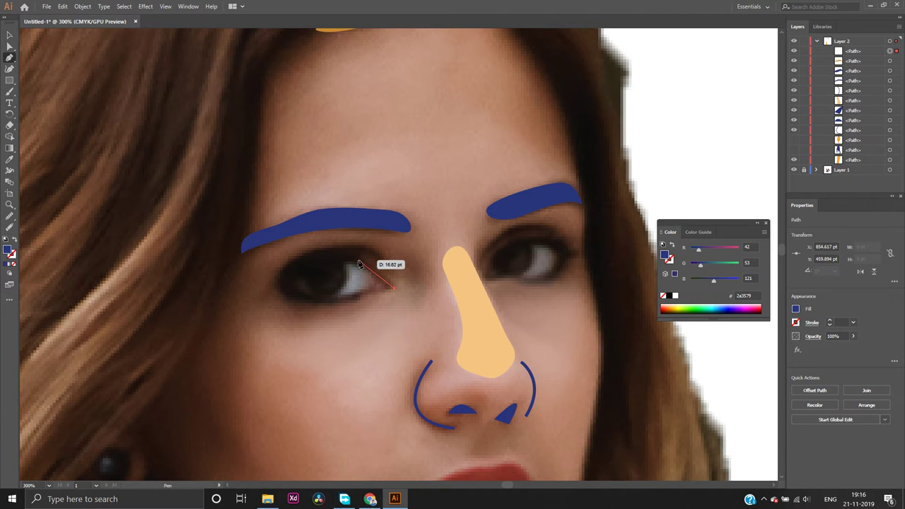
{"action": "left_click_drag", "start_coordinate": [362, 263], "coordinate": [357, 241]}
{"action": "scroll", "coordinate": [372, 266], "scroll_direction": "up", "scroll_amount": 3}
{"action": "left_click_drag", "start_coordinate": [358, 239], "coordinate": [433, 309]}
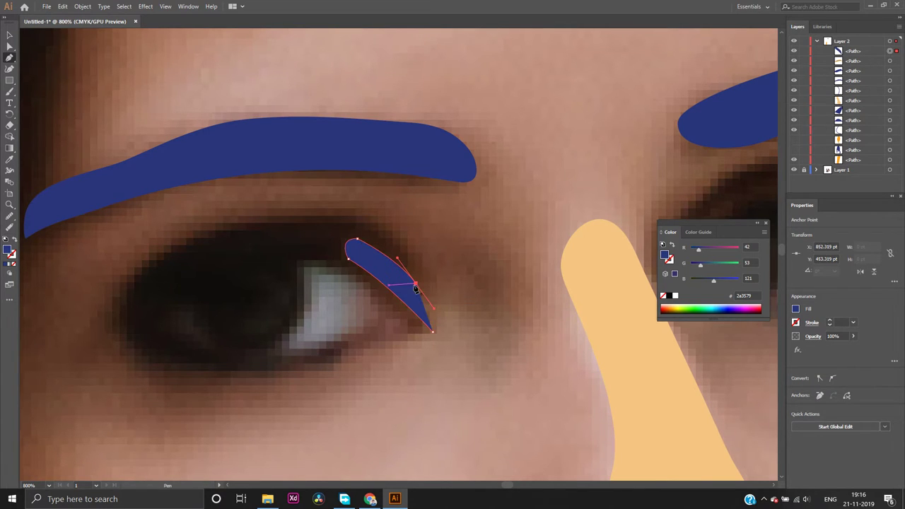
Turn off the fill, trace the rest of the eye into a closed outline about 43 pt wide, and fill it with dark blue 293679
{"action": "left_click", "coordinate": [13, 263]}
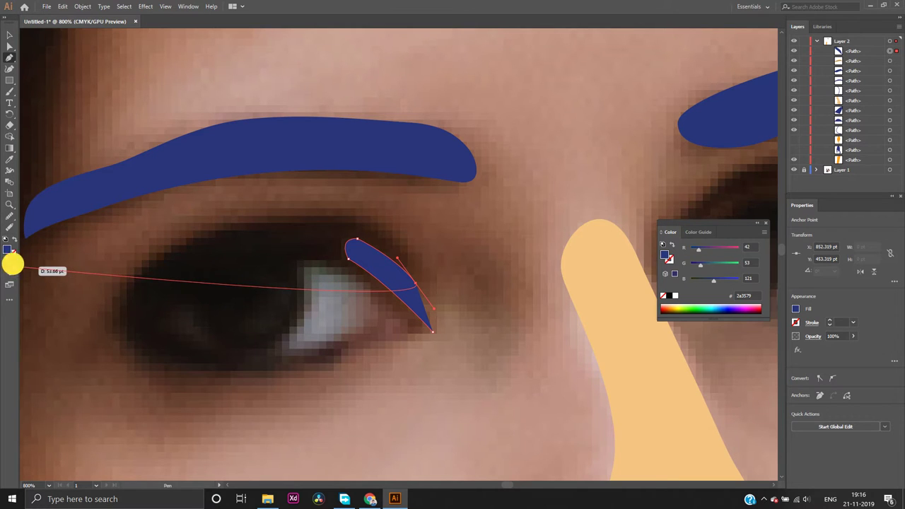
{"action": "left_click", "coordinate": [415, 283]}
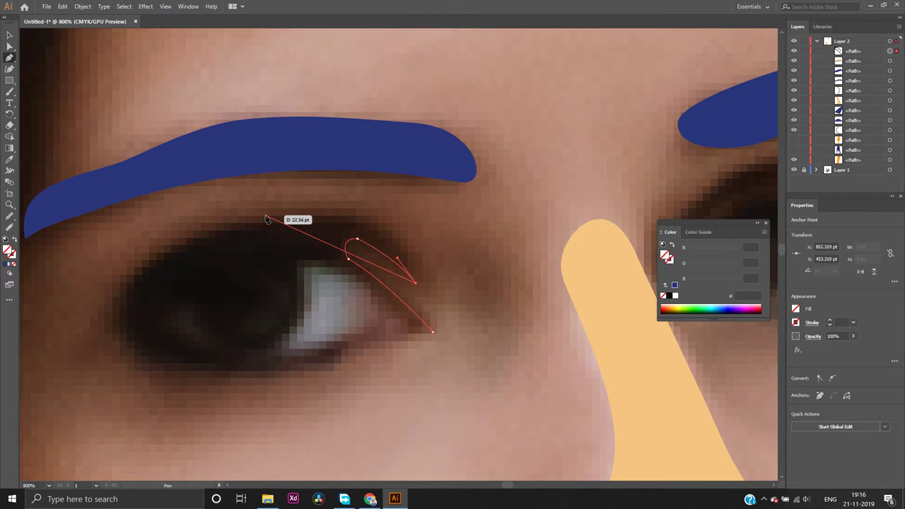
{"action": "left_click_drag", "start_coordinate": [265, 215], "coordinate": [141, 243]}
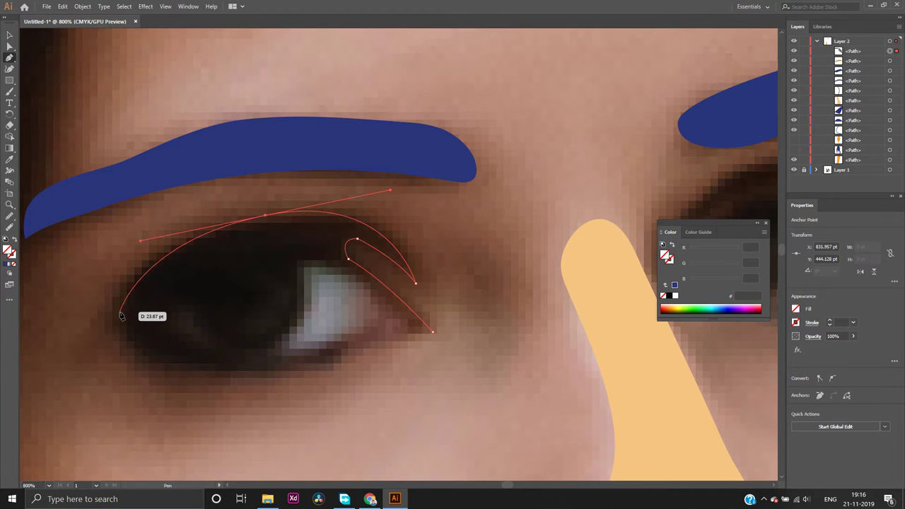
{"action": "left_click_drag", "start_coordinate": [120, 316], "coordinate": [119, 323]}
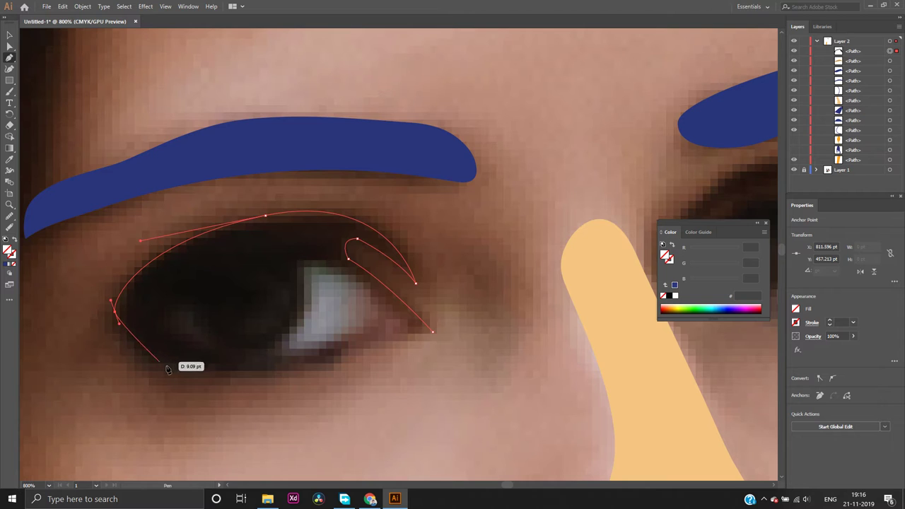
{"action": "left_click", "coordinate": [279, 373]}
{"action": "left_click_drag", "start_coordinate": [278, 373], "coordinate": [434, 335]}
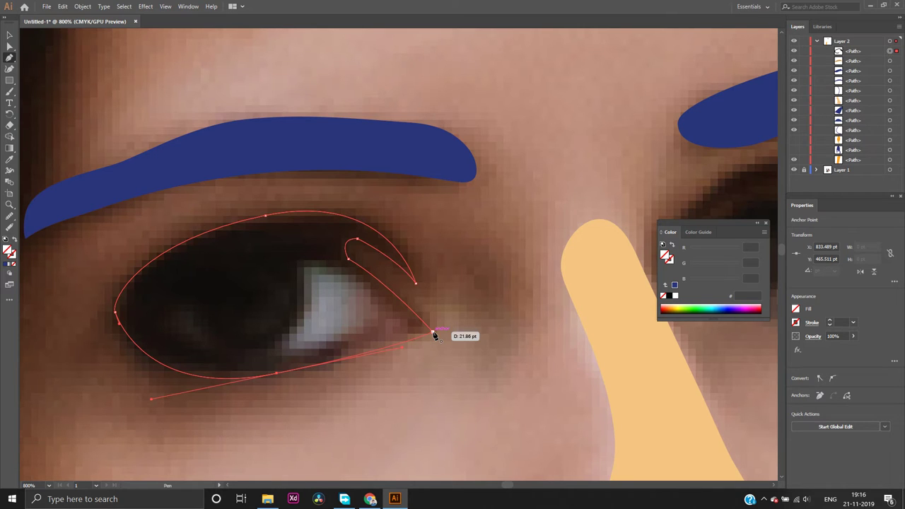
{"action": "left_click", "coordinate": [432, 331]}
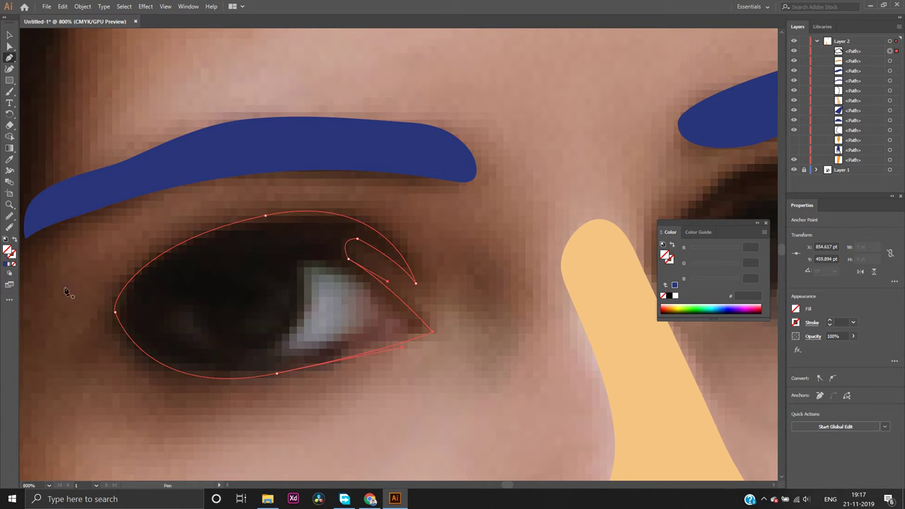
{"action": "left_click", "coordinate": [7, 264]}
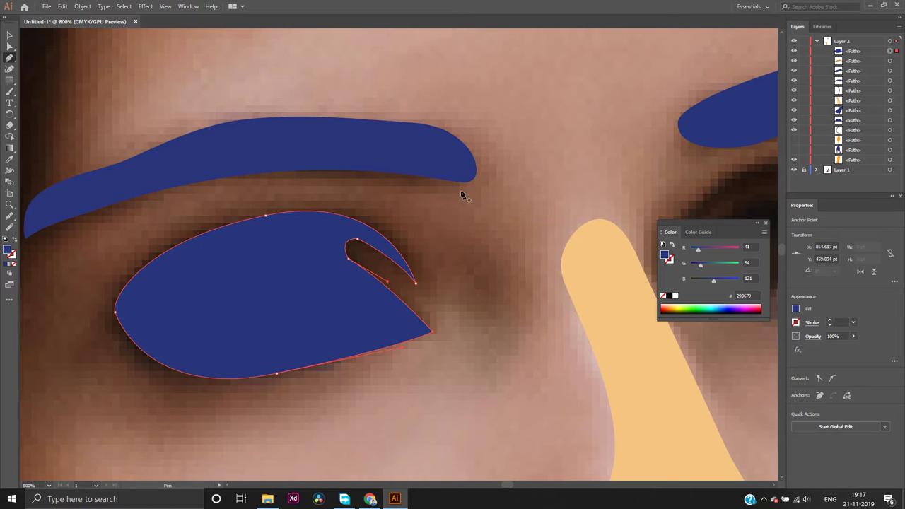
Hide the blue eye shape and trace the visible white of the eye as a closed curved Pen shape about 16 by 12 pt
{"action": "left_click", "coordinate": [794, 52]}
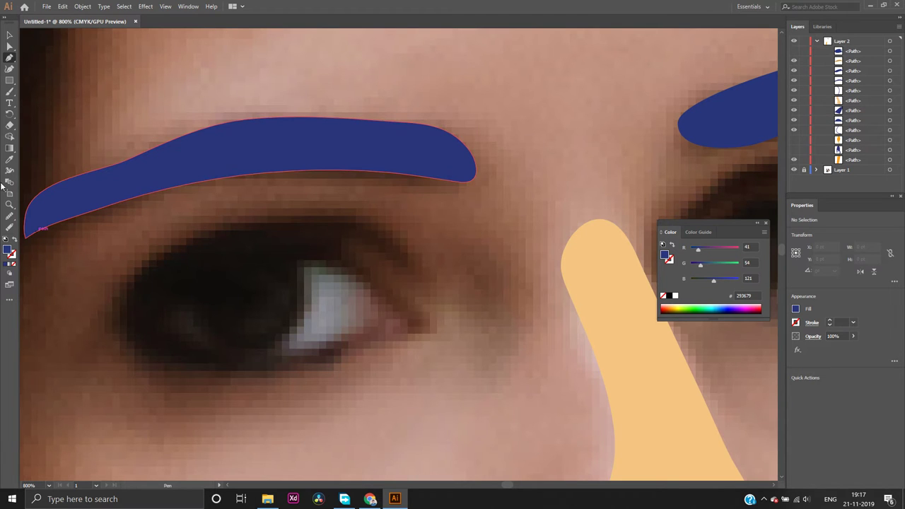
{"action": "left_click", "coordinate": [302, 264]}
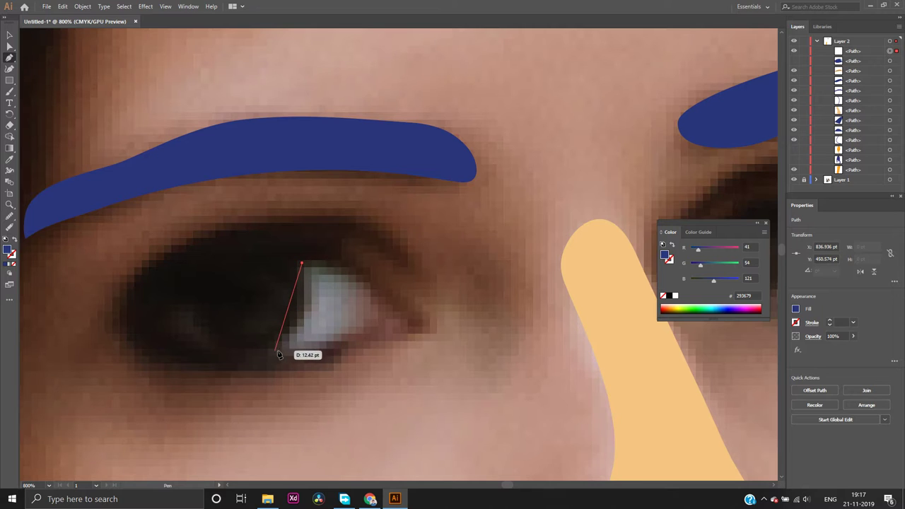
{"action": "left_click_drag", "start_coordinate": [279, 350], "coordinate": [243, 382]}
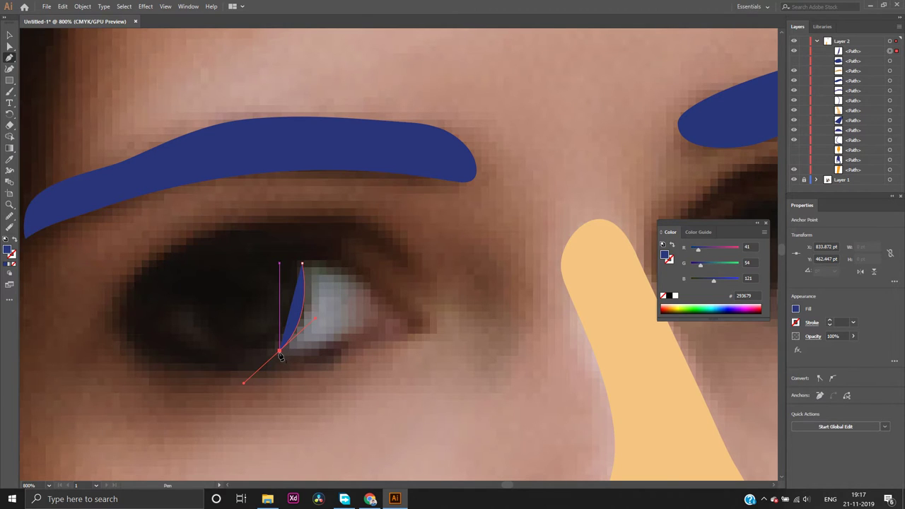
{"action": "left_click", "coordinate": [280, 352]}
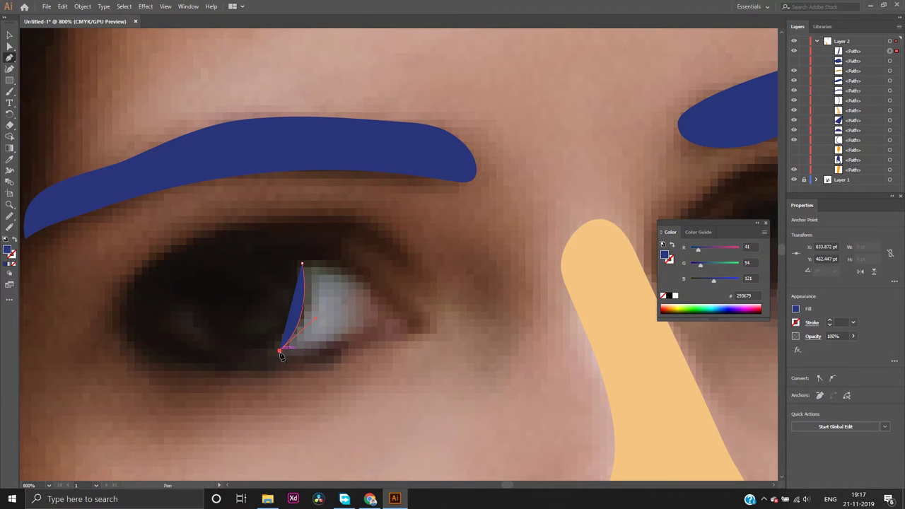
{"action": "left_click", "coordinate": [396, 316]}
{"action": "left_click_drag", "start_coordinate": [395, 316], "coordinate": [415, 300]}
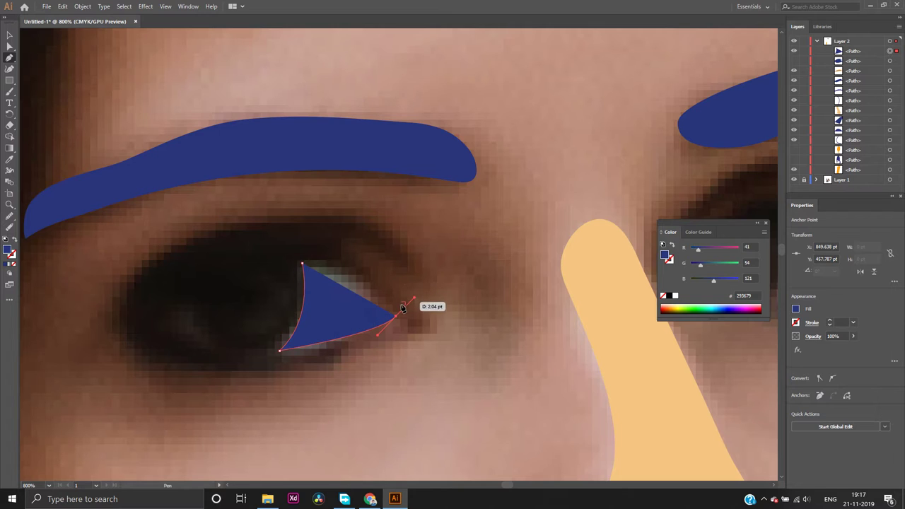
{"action": "left_click", "coordinate": [396, 317]}
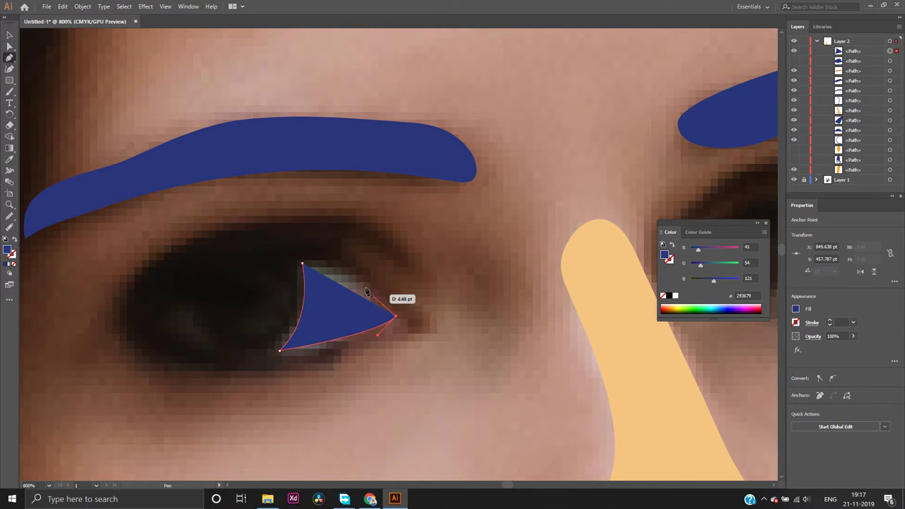
{"action": "left_click", "coordinate": [302, 263]}
{"action": "left_click_drag", "start_coordinate": [301, 262], "coordinate": [243, 269]}
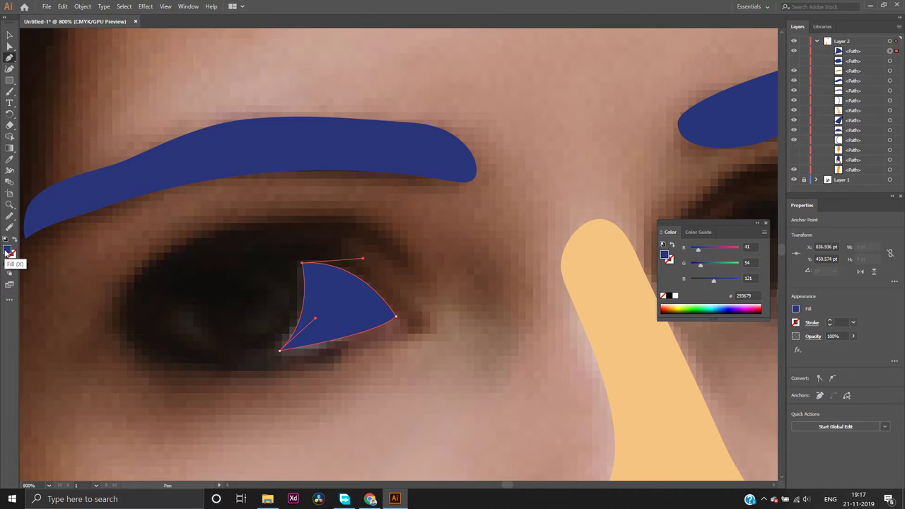
Change the fill of the eye-white shape to pure white ffffff
{"action": "double_click", "coordinate": [7, 250]}
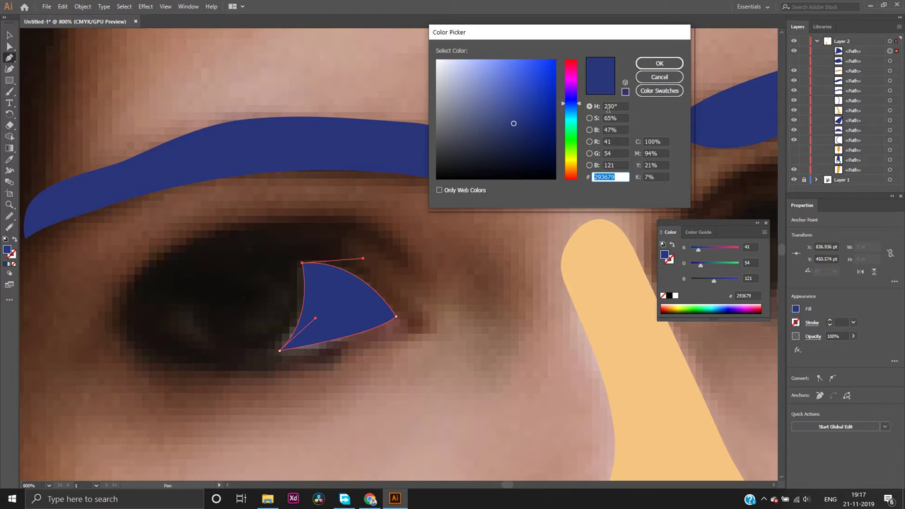
{"action": "left_click", "coordinate": [438, 59]}
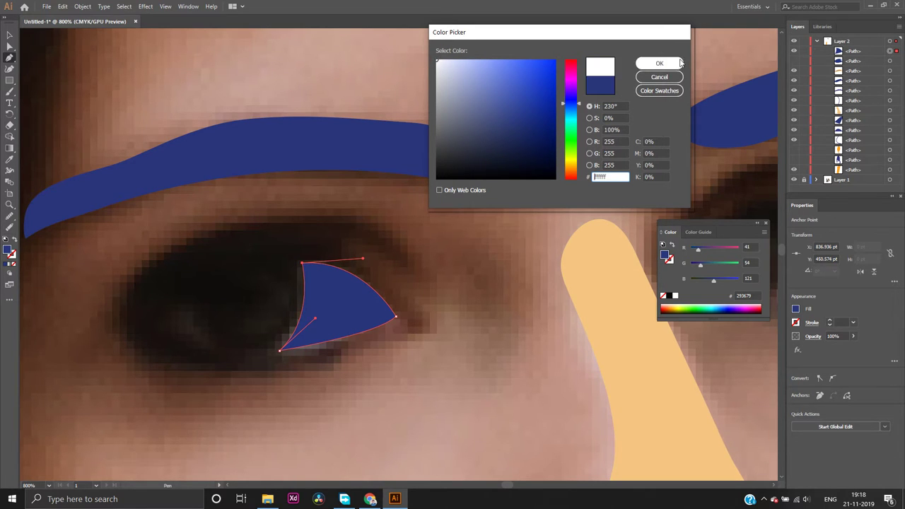
{"action": "left_click", "coordinate": [658, 63]}
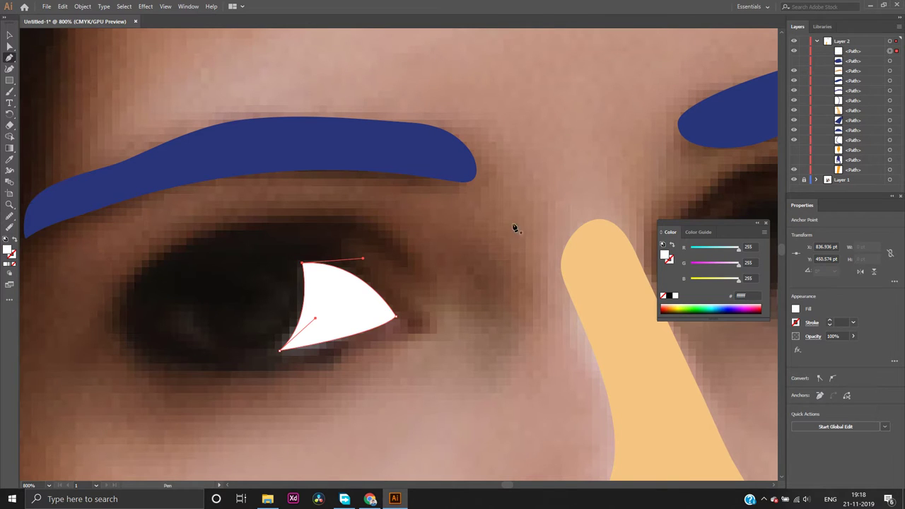
{"action": "left_click", "coordinate": [398, 386]}
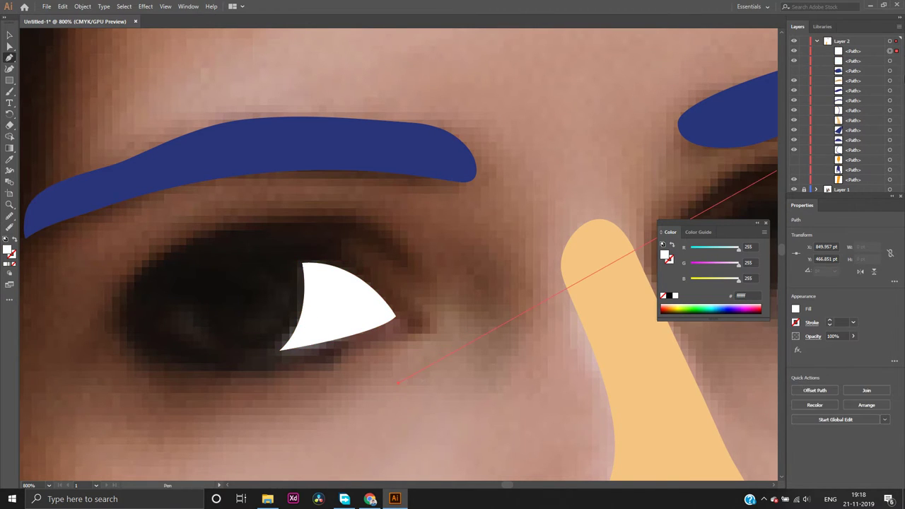
{"action": "left_click", "coordinate": [793, 71]}
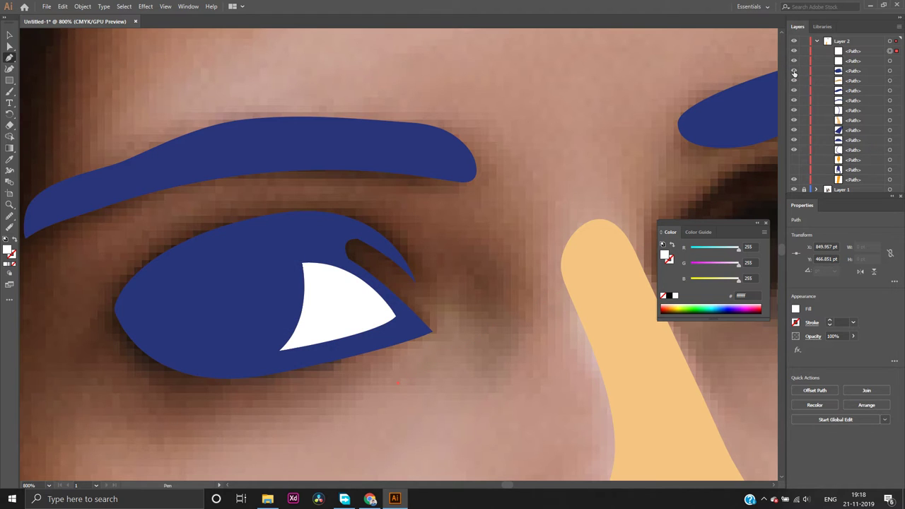
{"action": "left_click", "coordinate": [793, 71]}
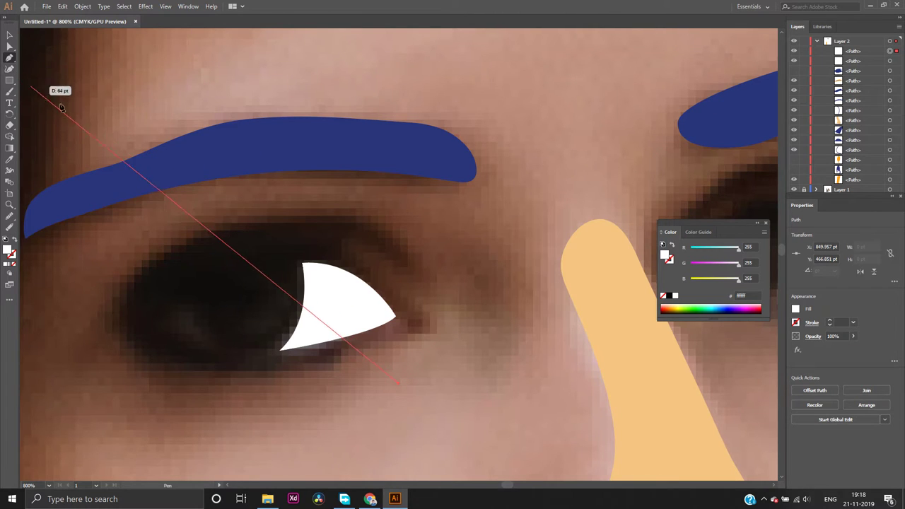
{"action": "key", "text": "ctrl+alt+3"}
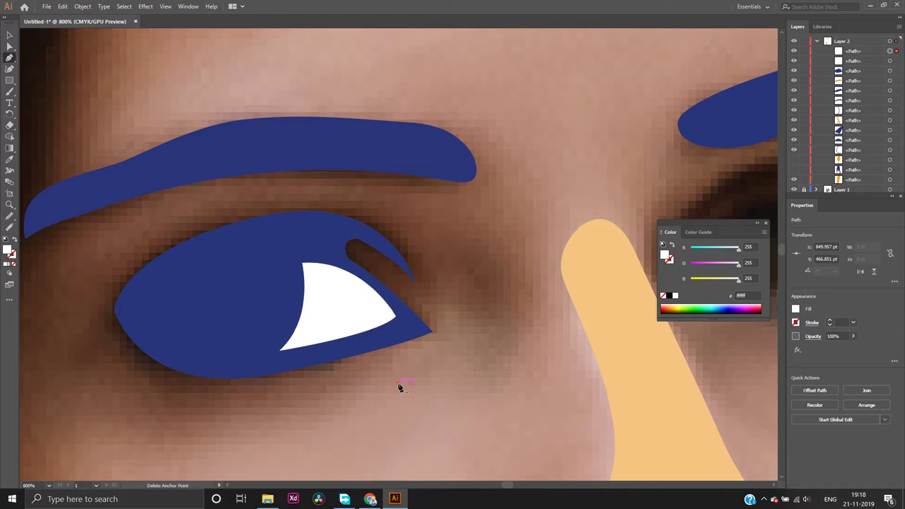
{"action": "key", "text": "ctrl+3"}
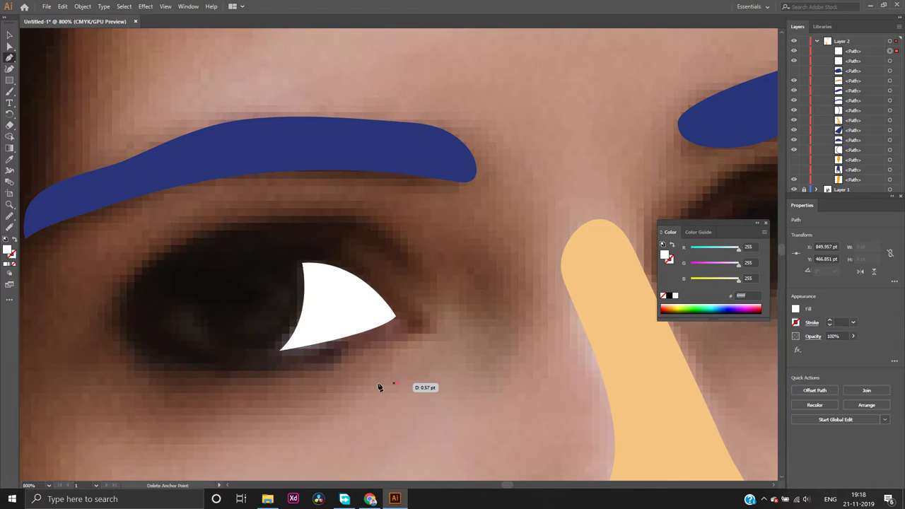
{"action": "left_click", "coordinate": [398, 382]}
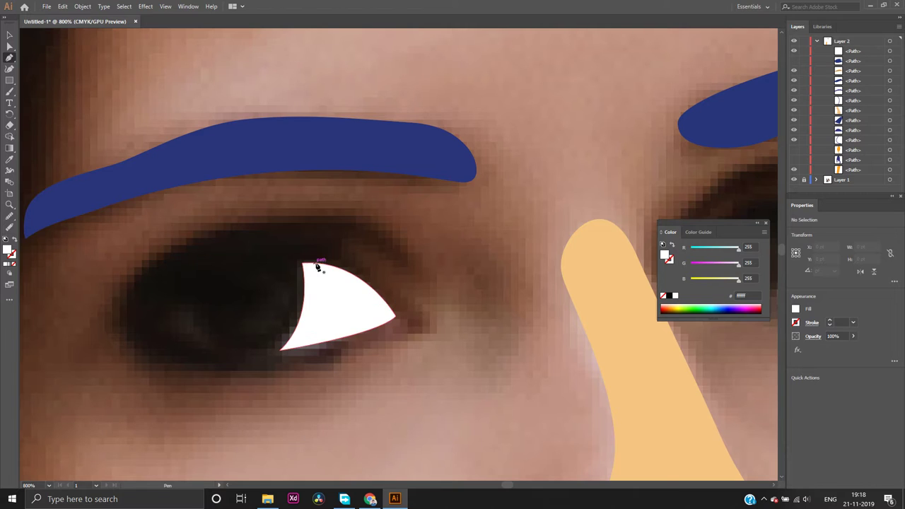
Show the blue eye shape, the face and the hair again and review the eye in the whole composition
{"action": "left_click", "coordinate": [793, 61]}
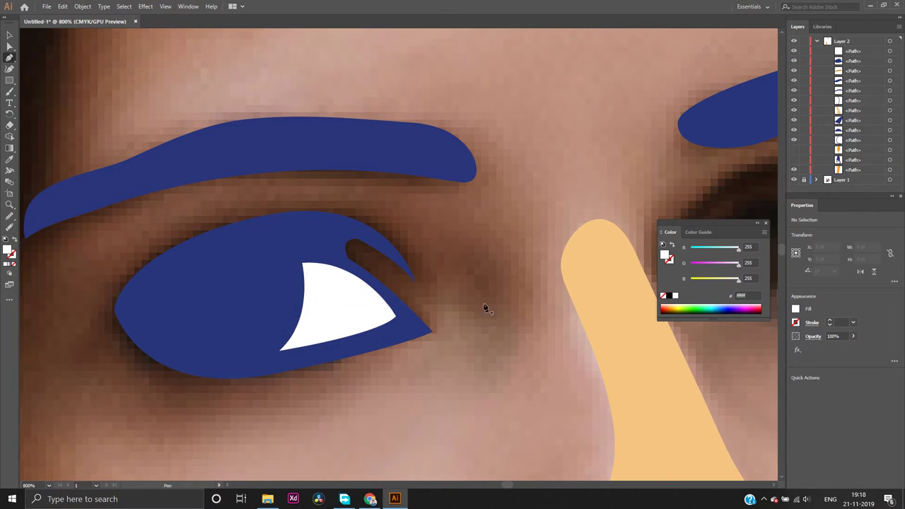
{"action": "scroll", "coordinate": [485, 309], "scroll_direction": "down", "scroll_amount": 5}
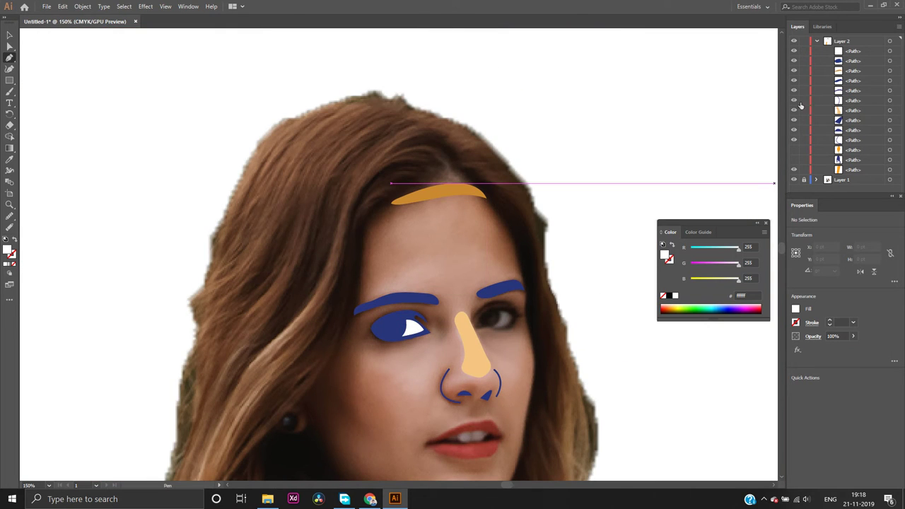
{"action": "left_click", "coordinate": [793, 150]}
{"action": "left_click", "coordinate": [794, 160]}
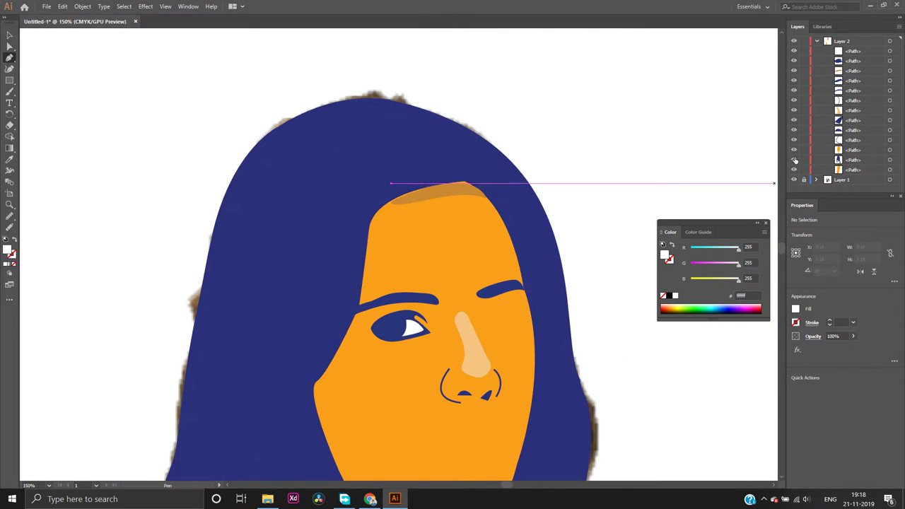
{"action": "scroll", "coordinate": [606, 364], "scroll_direction": "down", "scroll_amount": 2}
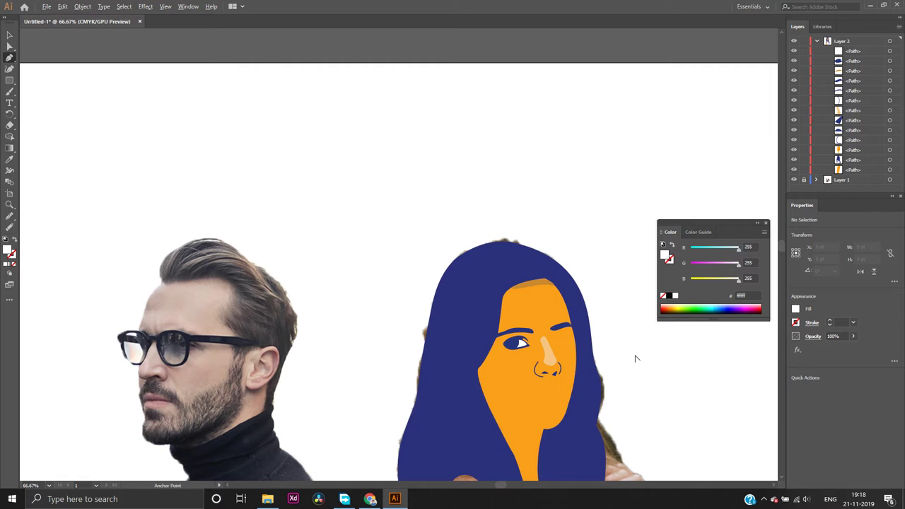
{"action": "scroll", "coordinate": [636, 359], "scroll_direction": "down", "scroll_amount": 2}
{"action": "scroll", "coordinate": [654, 364], "scroll_direction": "down", "scroll_amount": 5}
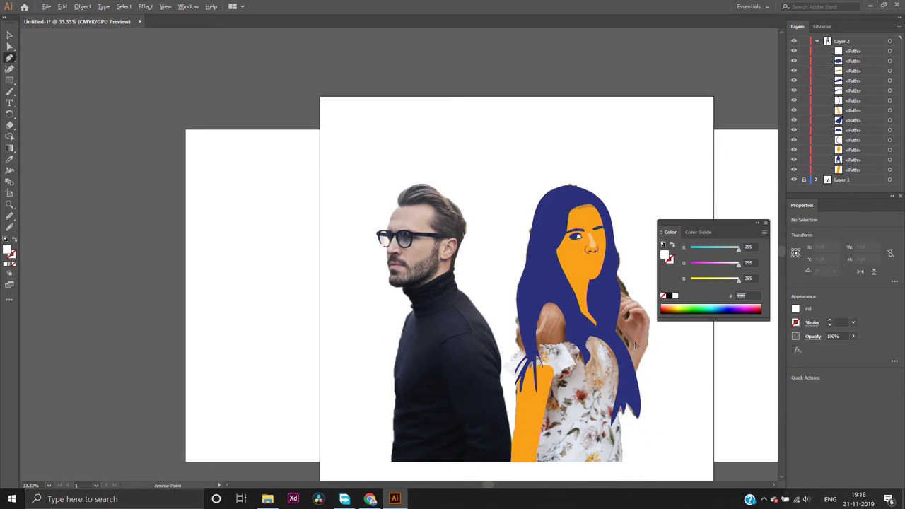
Hide the orange face, the blue hair and the blue eye shape to expose the photo around the eye white
{"action": "scroll", "coordinate": [634, 345], "scroll_direction": "up", "scroll_amount": 2}
{"action": "scroll", "coordinate": [634, 345], "scroll_direction": "up", "scroll_amount": 3}
{"action": "scroll", "coordinate": [610, 259], "scroll_direction": "up", "scroll_amount": 2}
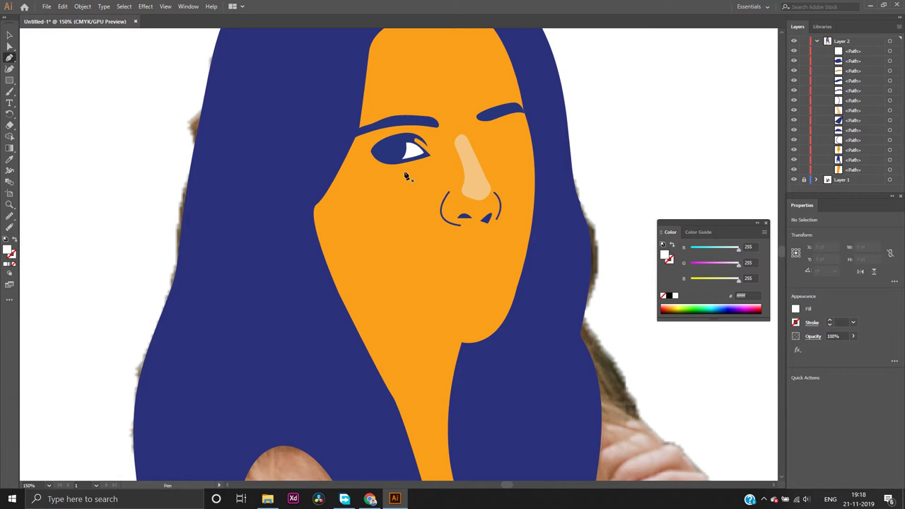
{"action": "scroll", "coordinate": [398, 148], "scroll_direction": "up", "scroll_amount": 5}
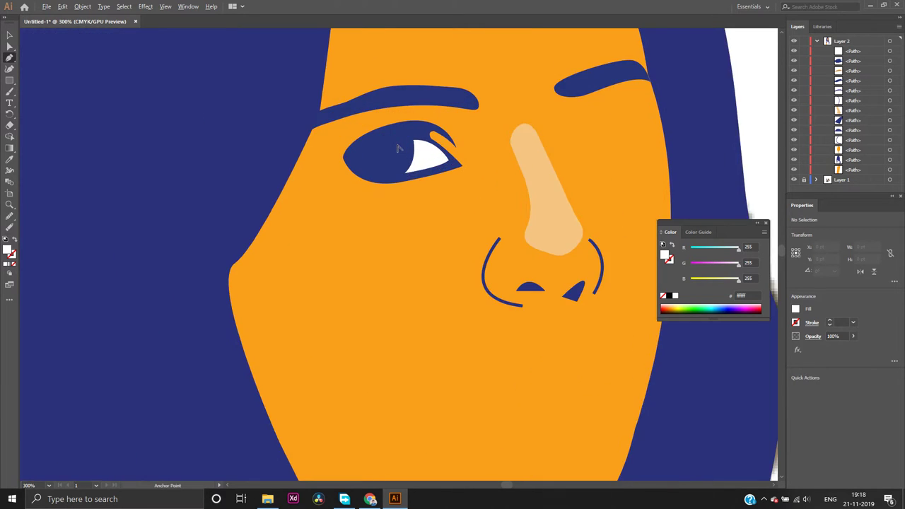
{"action": "scroll", "coordinate": [398, 148], "scroll_direction": "up", "scroll_amount": 2}
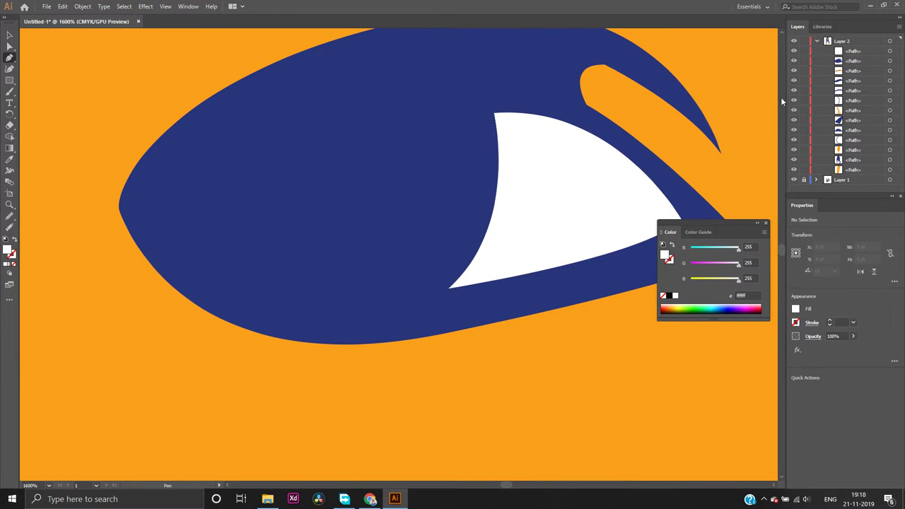
{"action": "left_click", "coordinate": [793, 150]}
{"action": "left_click", "coordinate": [792, 150]}
{"action": "left_click_drag", "start_coordinate": [792, 150], "coordinate": [793, 162]}
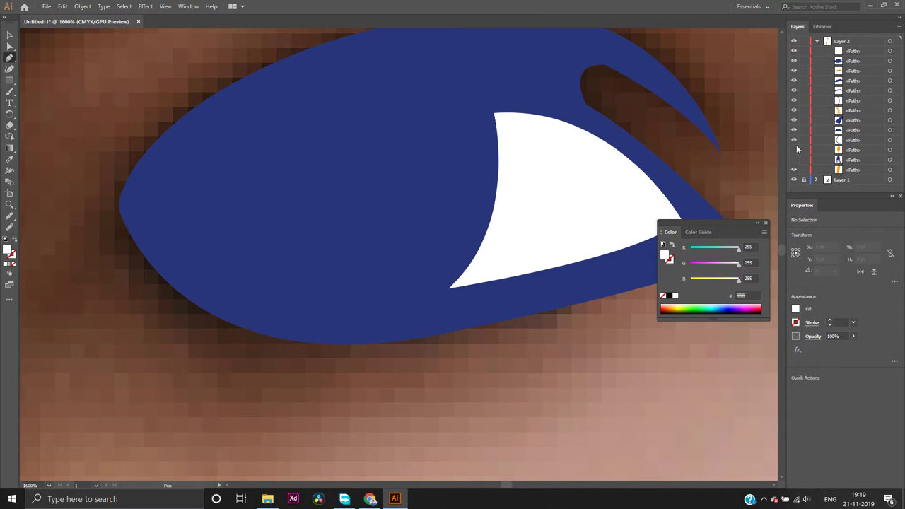
{"action": "left_click", "coordinate": [793, 61]}
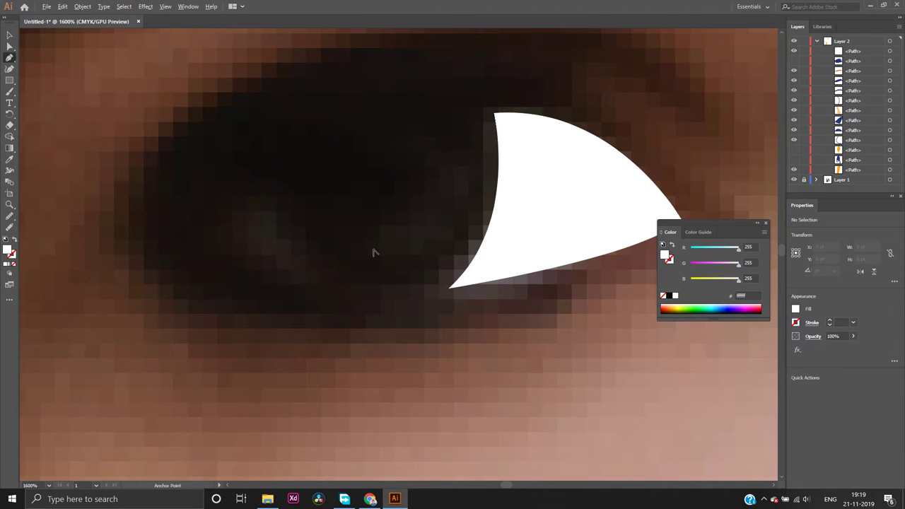
Draw a circle about 9.8 pt in diameter with the Ellipse tool over the dark iris in the photo
{"action": "scroll", "coordinate": [375, 253], "scroll_direction": "down", "scroll_amount": 4}
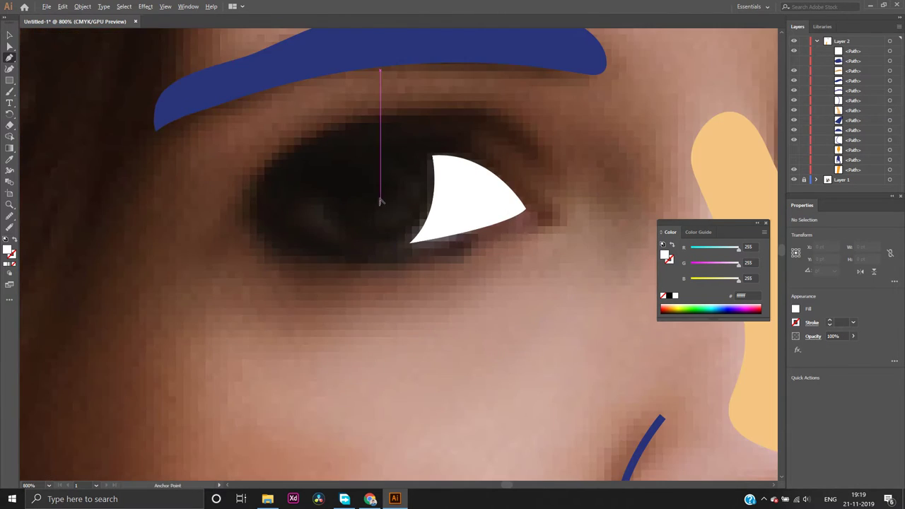
{"action": "scroll", "coordinate": [381, 201], "scroll_direction": "down", "scroll_amount": 1}
{"action": "left_click", "coordinate": [9, 81]}
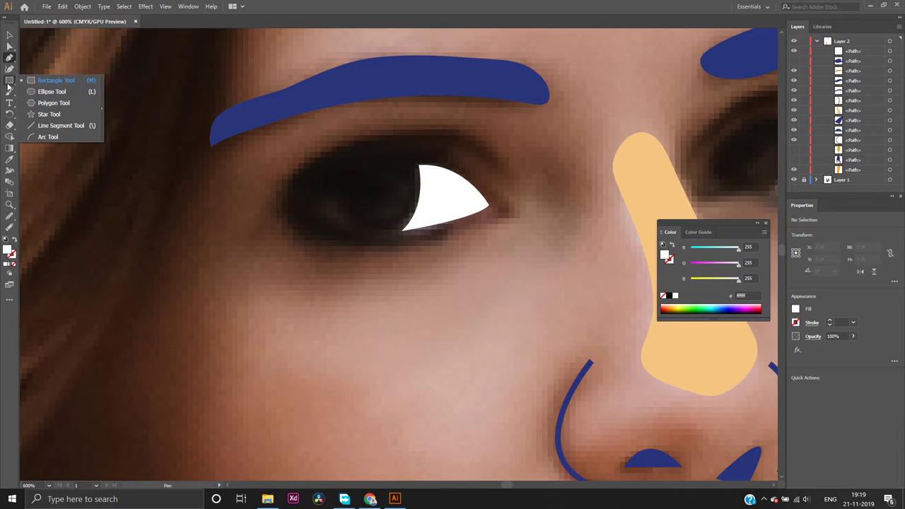
{"action": "left_click", "coordinate": [54, 92]}
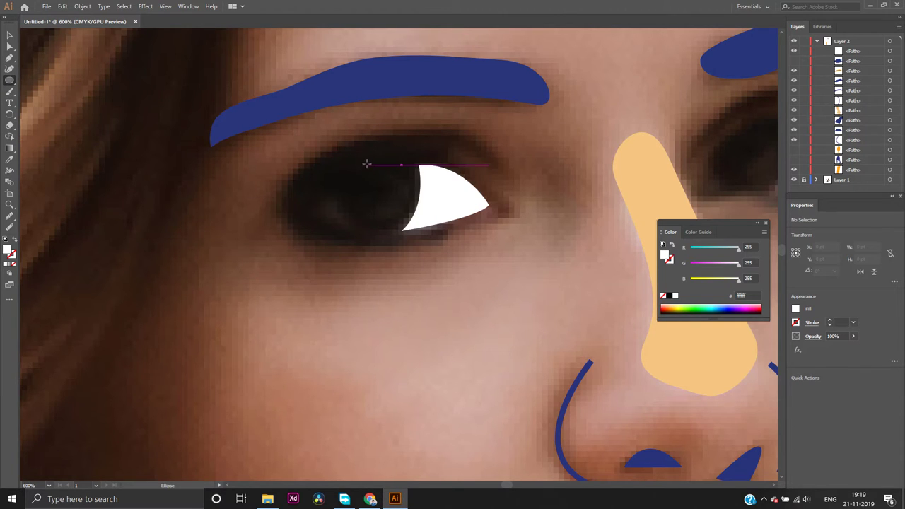
{"action": "left_click_drag", "start_coordinate": [365, 164], "coordinate": [344, 214]}
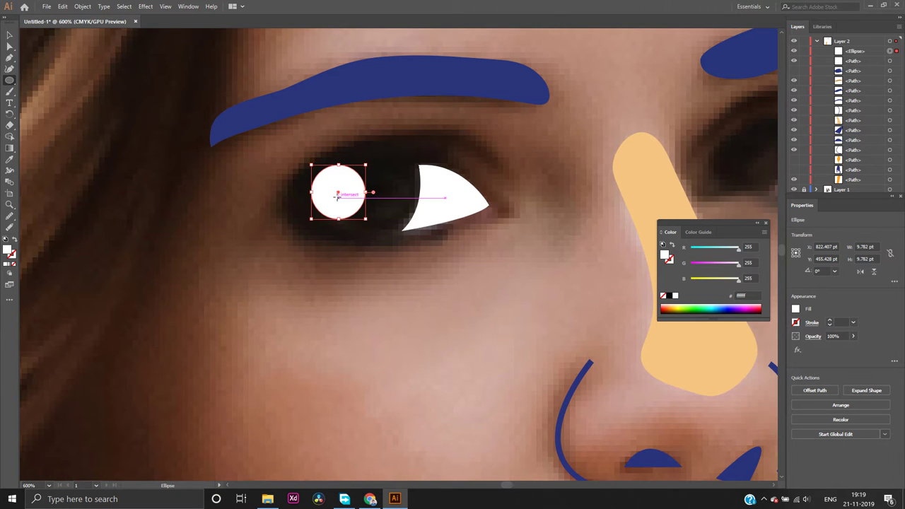
Move the iris circle about 5.4 pt closer to the eye white, fill it with black 231f20 and deselect it
{"action": "left_click", "coordinate": [10, 45]}
{"action": "left_click", "coordinate": [147, 132]}
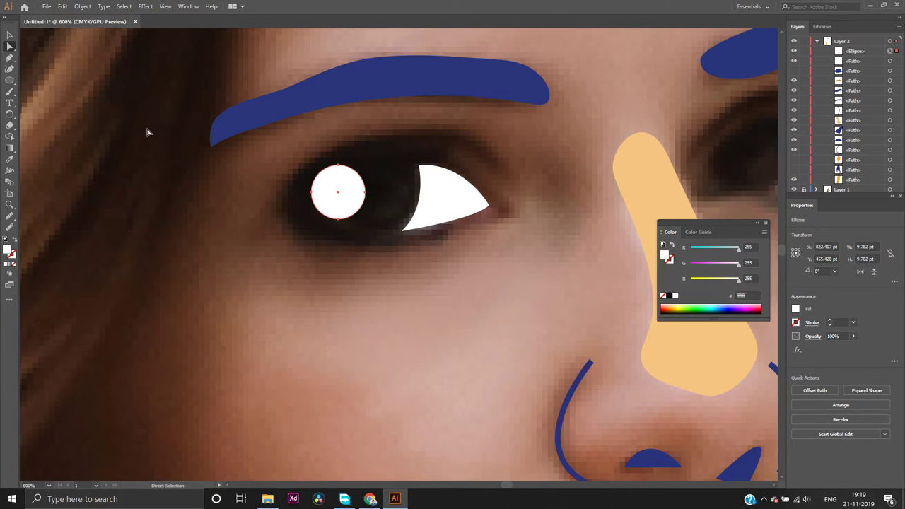
{"action": "left_click", "coordinate": [342, 197]}
{"action": "left_click_drag", "start_coordinate": [342, 196], "coordinate": [370, 197]}
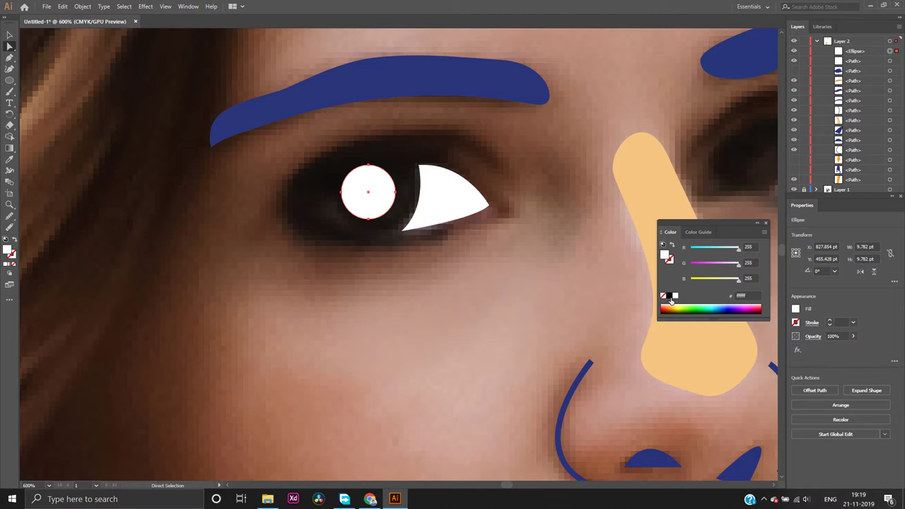
{"action": "left_click", "coordinate": [669, 298]}
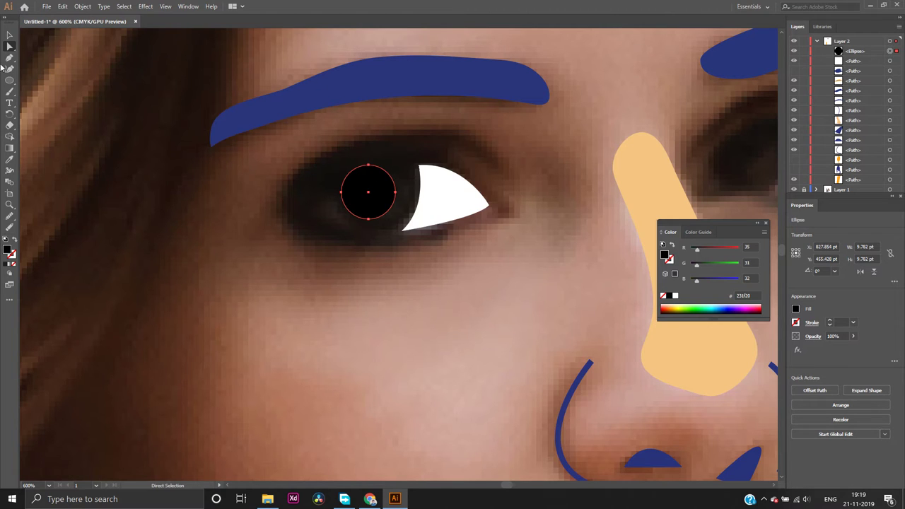
{"action": "left_click", "coordinate": [247, 181]}
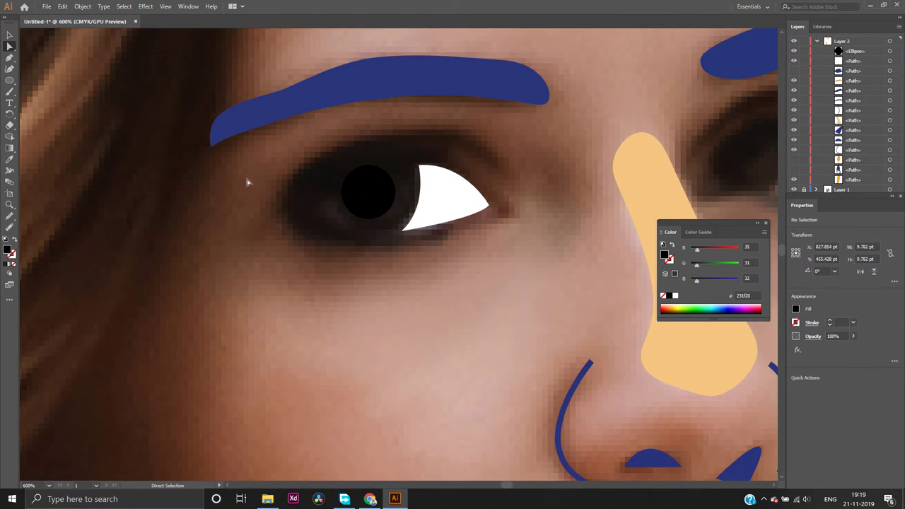
Draw a small circle about 2.1 pt in diameter inside the upper part of the black pupil circle
{"action": "left_click", "coordinate": [9, 80]}
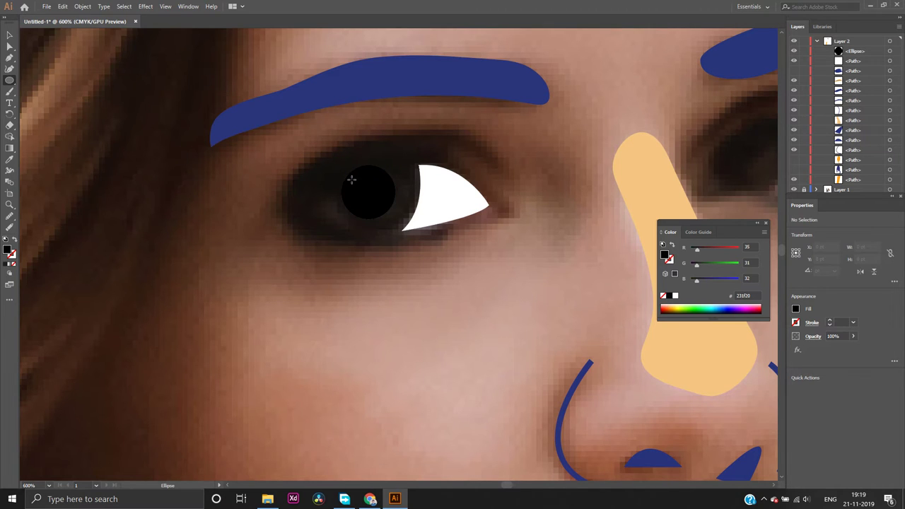
{"action": "mouse_move", "coordinate": [352, 179]}
{"action": "left_mouse_down"}
{"action": "mouse_move", "coordinate": [366, 178]}
{"action": "mouse_move", "coordinate": [359, 185]}
{"action": "left_mouse_up"}
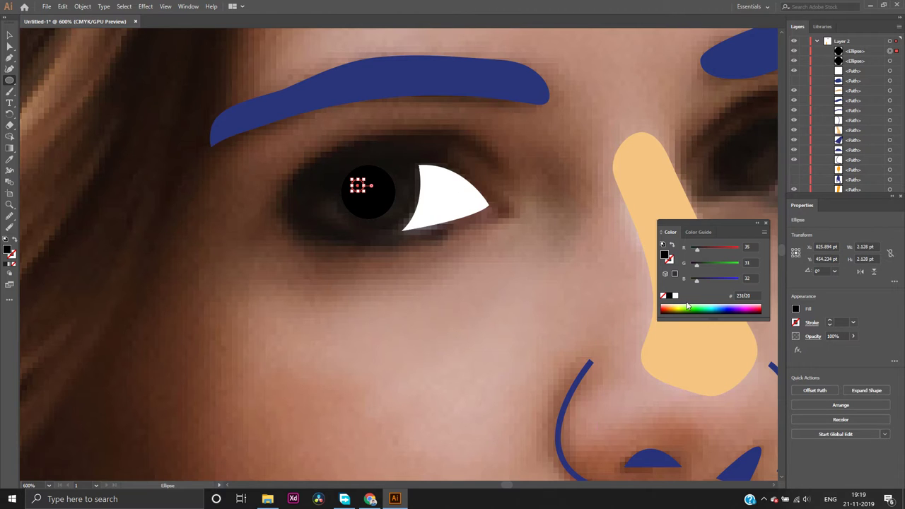
Fill the small highlight circle on the pupil with white and draw a flat white ellipse about 3.1 by 0.7 pt beside the pupil
{"action": "left_click", "coordinate": [675, 296]}
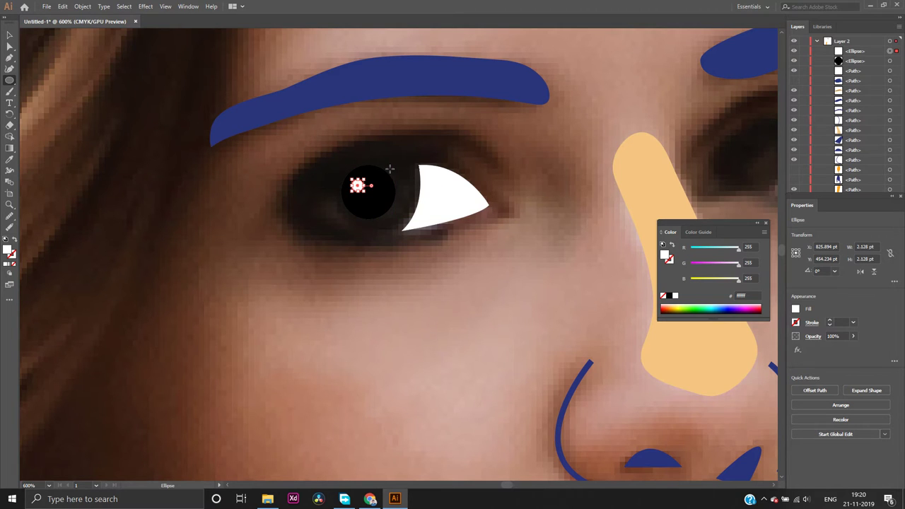
{"action": "left_click_drag", "start_coordinate": [393, 170], "coordinate": [406, 173]}
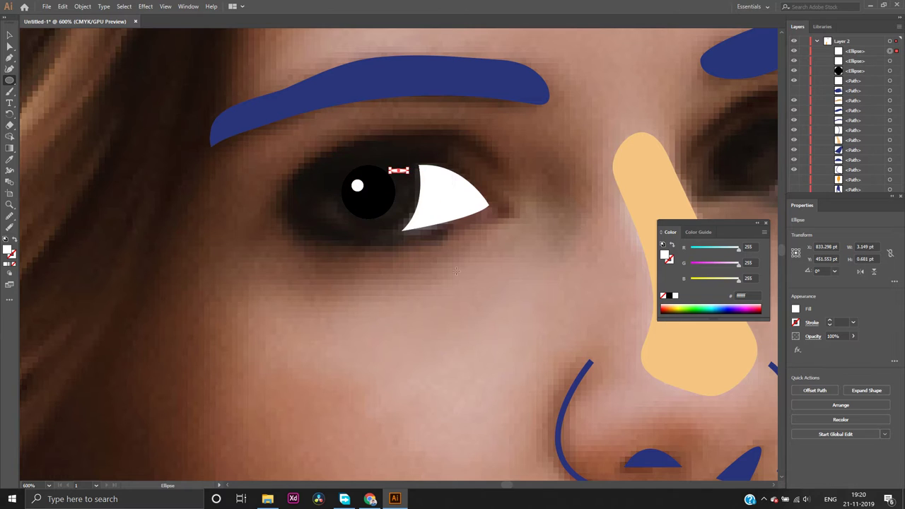
Show the hidden blue eye shape, orange face shape and blue hair shape over the woman's photo
{"action": "left_click", "coordinate": [794, 90]}
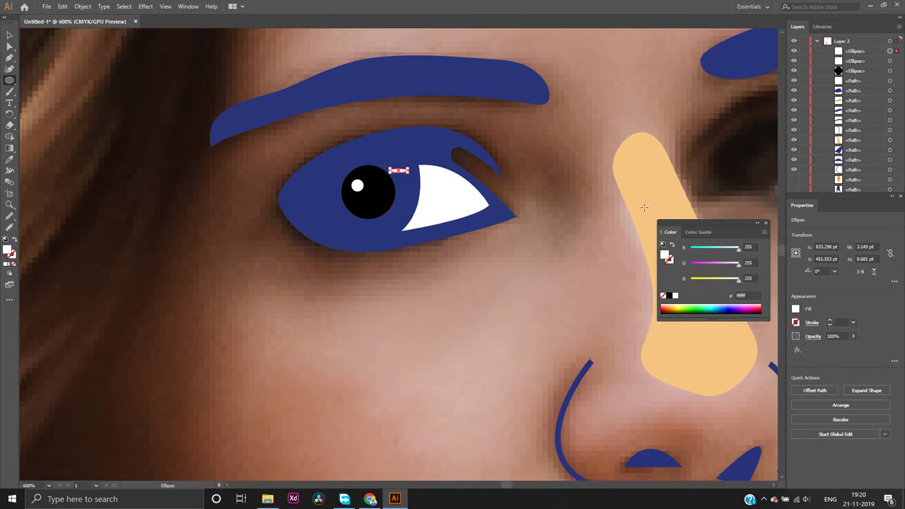
{"action": "left_click", "coordinate": [794, 181]}
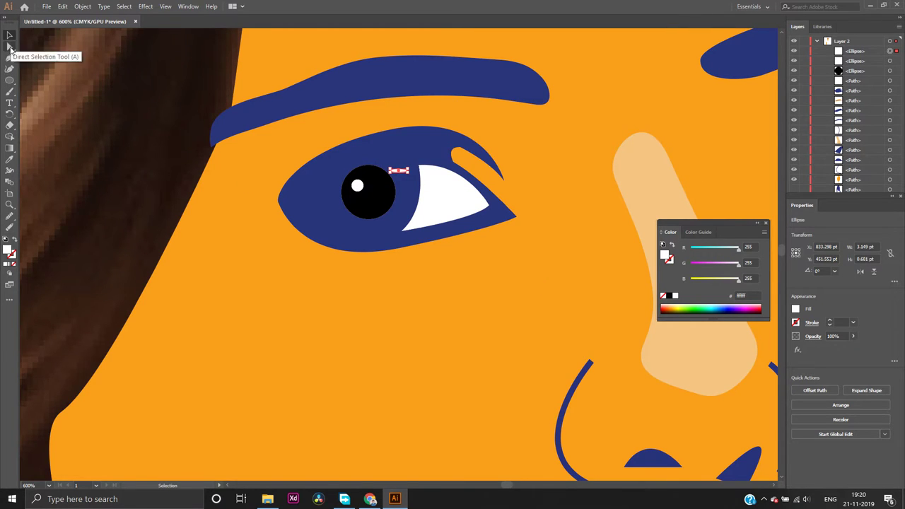
{"action": "left_click", "coordinate": [10, 34]}
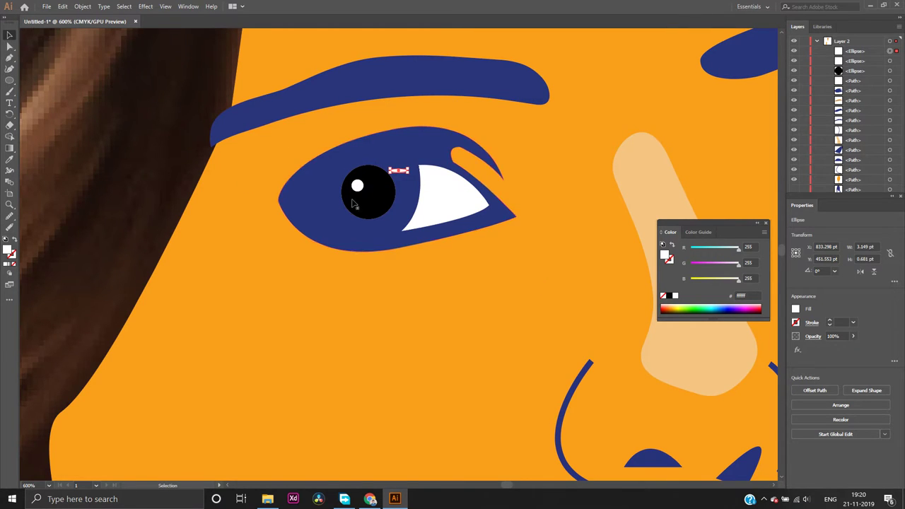
{"action": "left_click", "coordinate": [548, 269]}
{"action": "scroll", "coordinate": [552, 268], "scroll_direction": "down", "scroll_amount": 4}
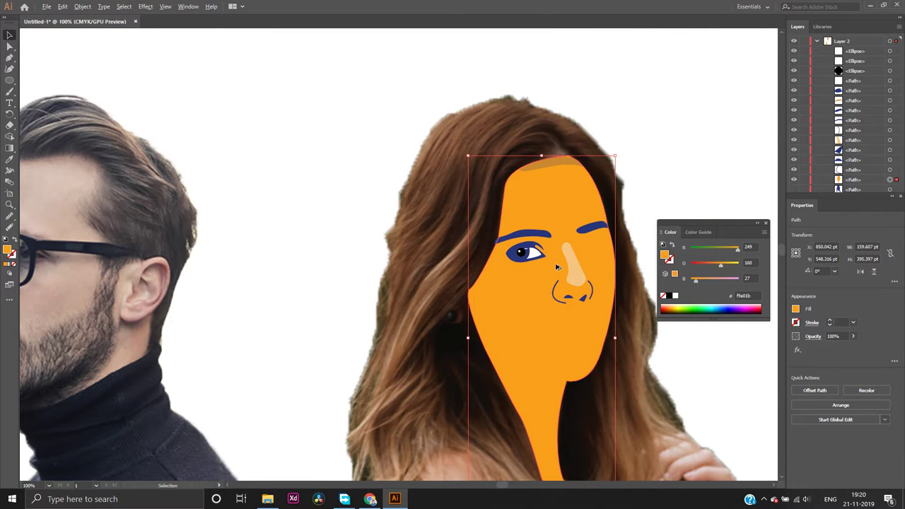
{"action": "scroll", "coordinate": [556, 268], "scroll_direction": "up", "scroll_amount": 1}
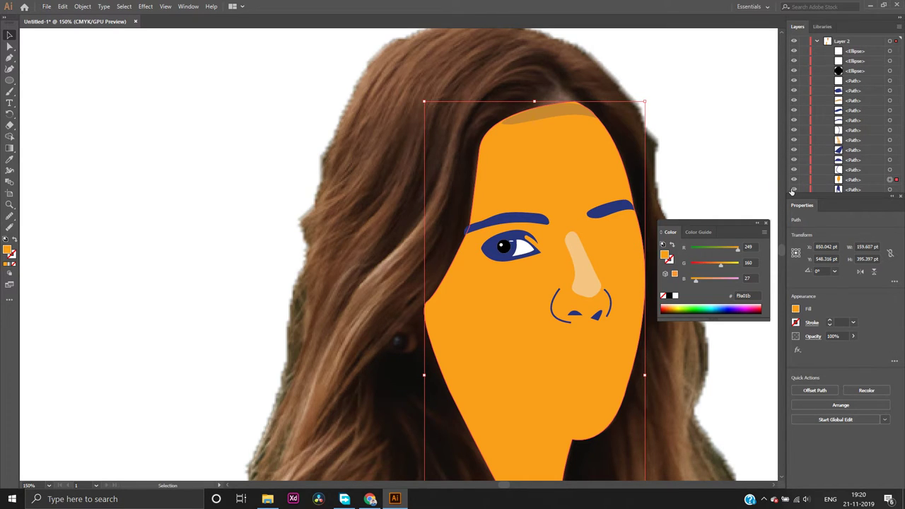
{"action": "left_click", "coordinate": [792, 190]}
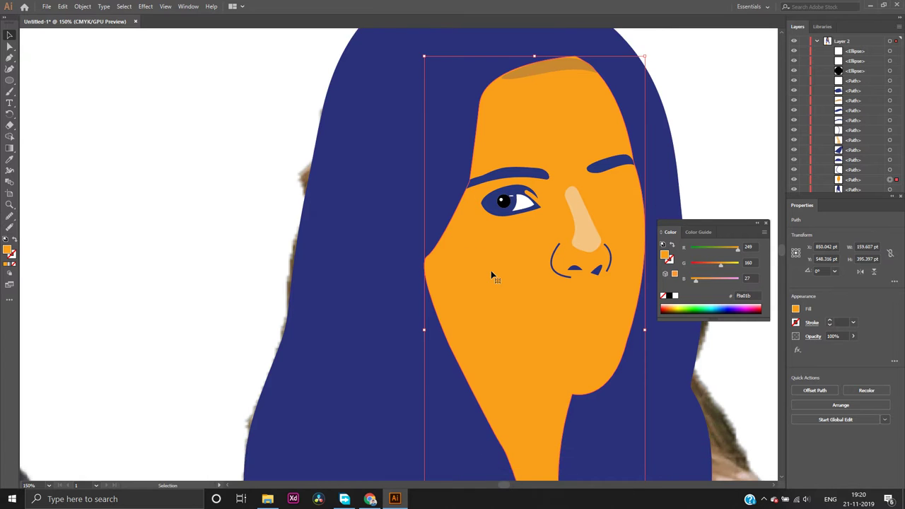
Examine the woman's traced hair, neck, arm and face shapes against the photo with nothing selected
{"action": "scroll", "coordinate": [495, 270], "scroll_direction": "down", "scroll_amount": 5}
{"action": "scroll", "coordinate": [498, 273], "scroll_direction": "up", "scroll_amount": 1}
{"action": "scroll", "coordinate": [500, 271], "scroll_direction": "down", "scroll_amount": 6}
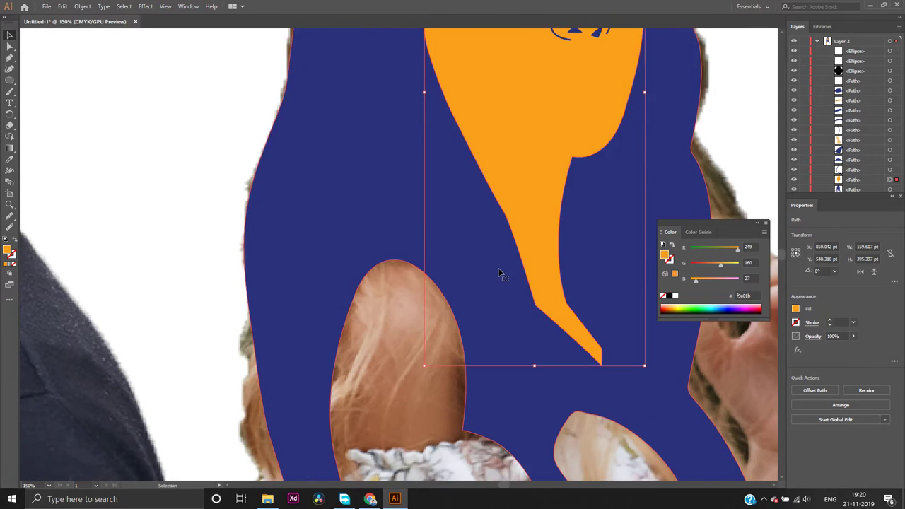
{"action": "scroll", "coordinate": [502, 270], "scroll_direction": "down", "scroll_amount": 2}
{"action": "scroll", "coordinate": [503, 267], "scroll_direction": "down", "scroll_amount": 5}
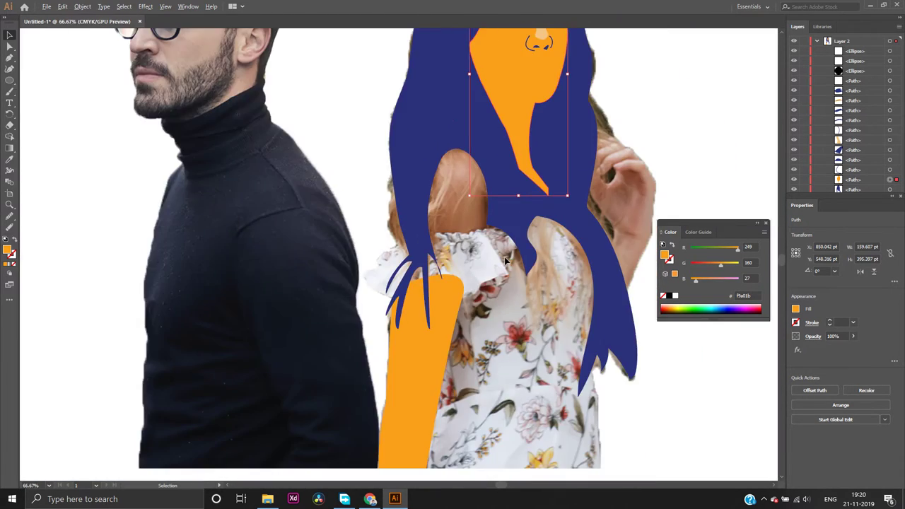
{"action": "scroll", "coordinate": [505, 261], "scroll_direction": "up", "scroll_amount": 1}
{"action": "scroll", "coordinate": [514, 252], "scroll_direction": "up", "scroll_amount": 1}
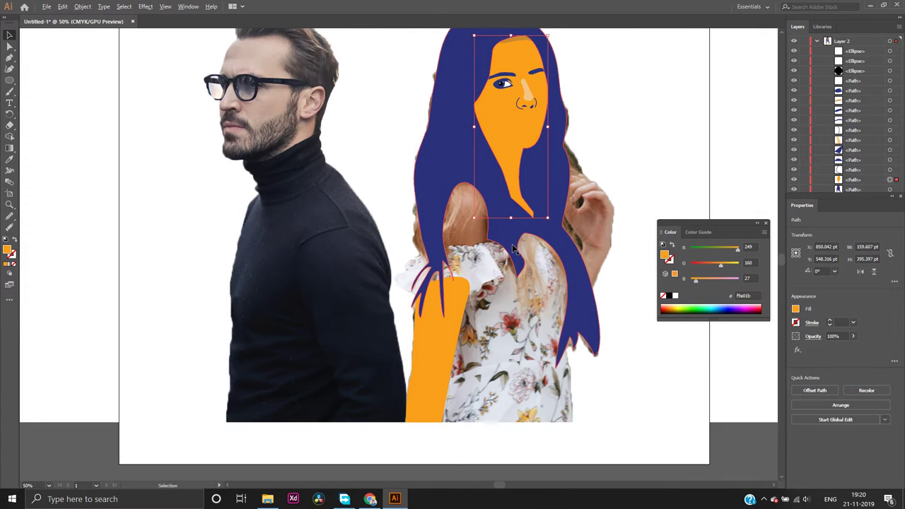
{"action": "scroll", "coordinate": [553, 147], "scroll_direction": "up", "scroll_amount": 3}
{"action": "scroll", "coordinate": [553, 147], "scroll_direction": "up", "scroll_amount": 1}
{"action": "left_click", "coordinate": [652, 111]}
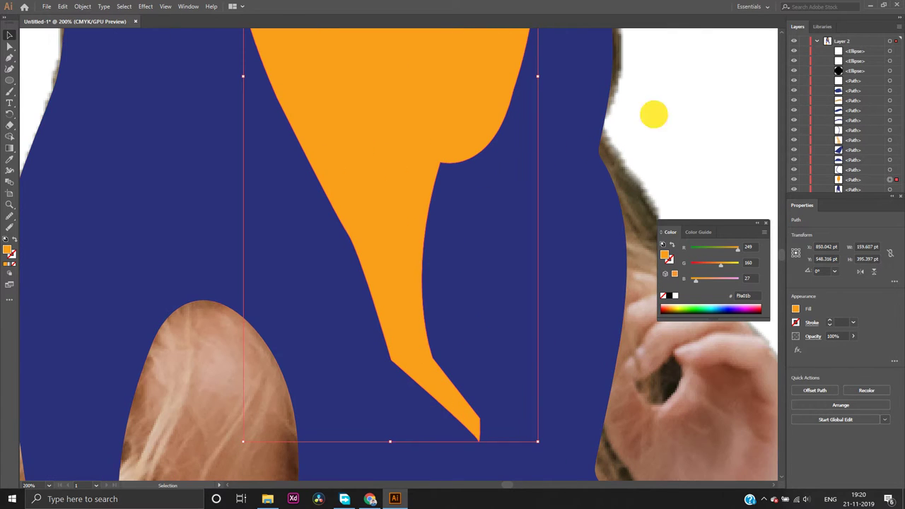
{"action": "scroll", "coordinate": [704, 137], "scroll_direction": "up", "scroll_amount": 10}
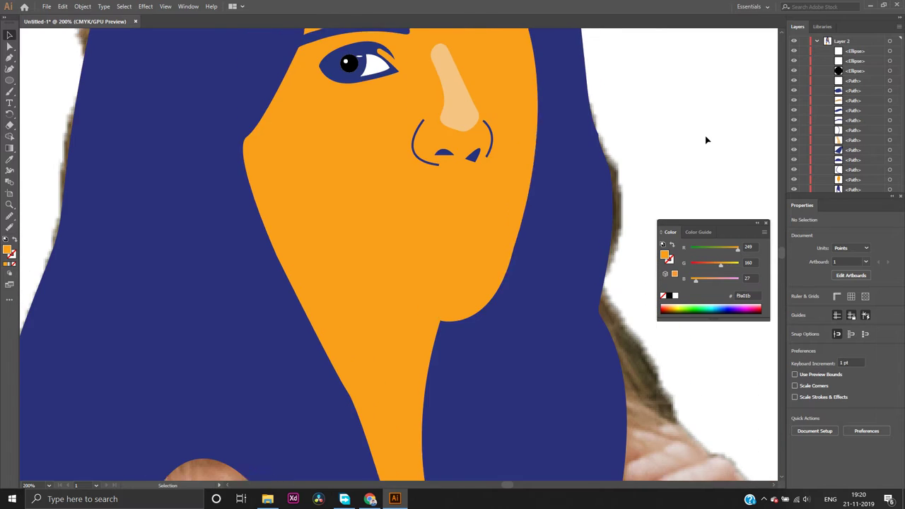
Hide the blue hair shape and the orange face shape to expose the woman's untraced second eye in the photo
{"action": "left_click", "coordinate": [570, 161]}
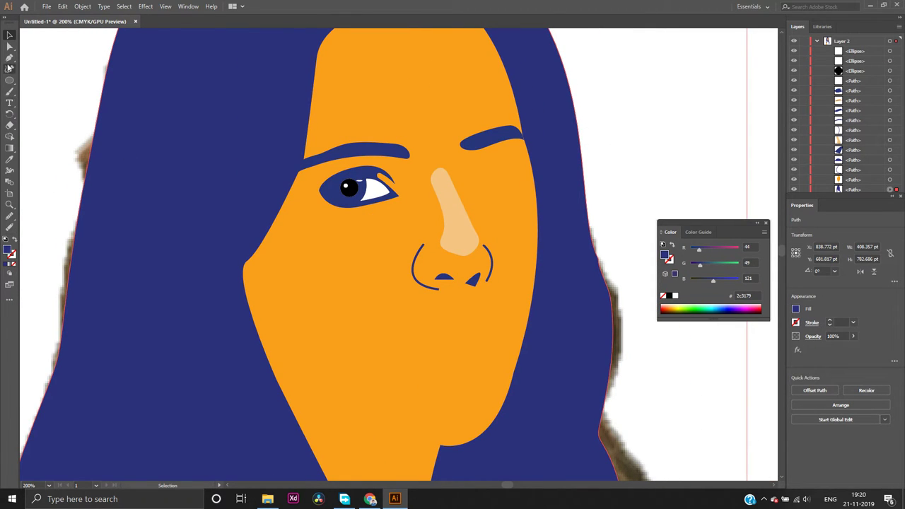
{"action": "left_click", "coordinate": [9, 70]}
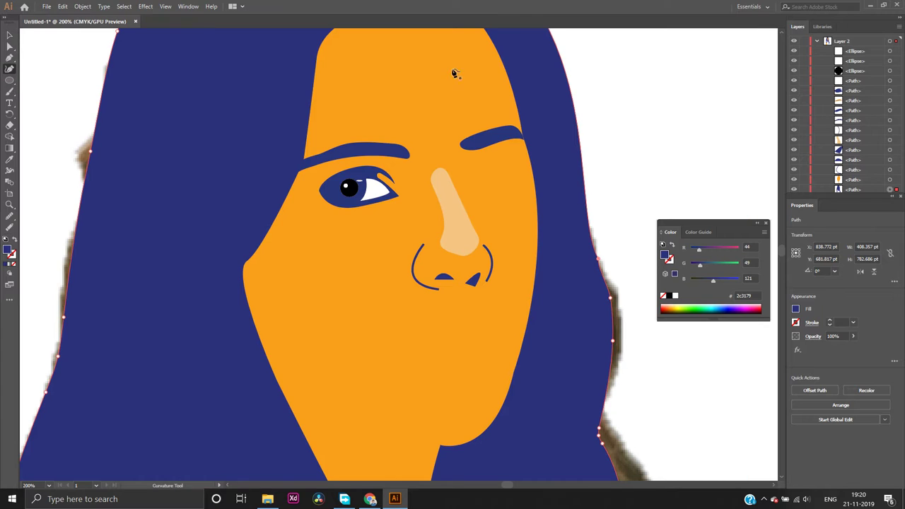
{"action": "left_click", "coordinate": [793, 181]}
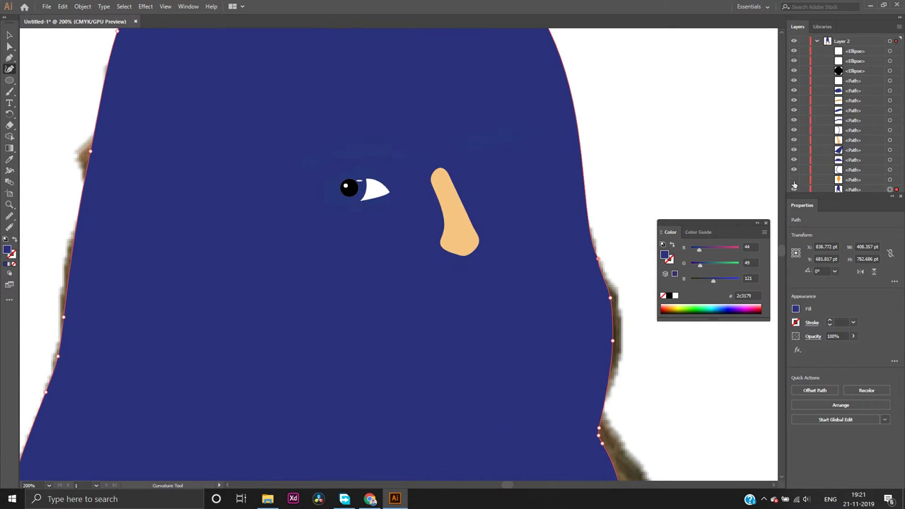
{"action": "left_click", "coordinate": [793, 181]}
{"action": "left_click", "coordinate": [793, 189]}
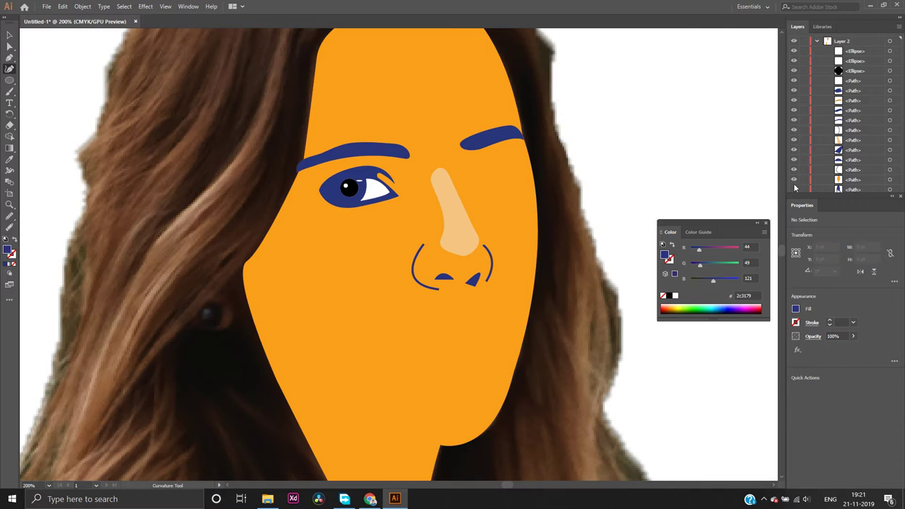
{"action": "left_click", "coordinate": [793, 181]}
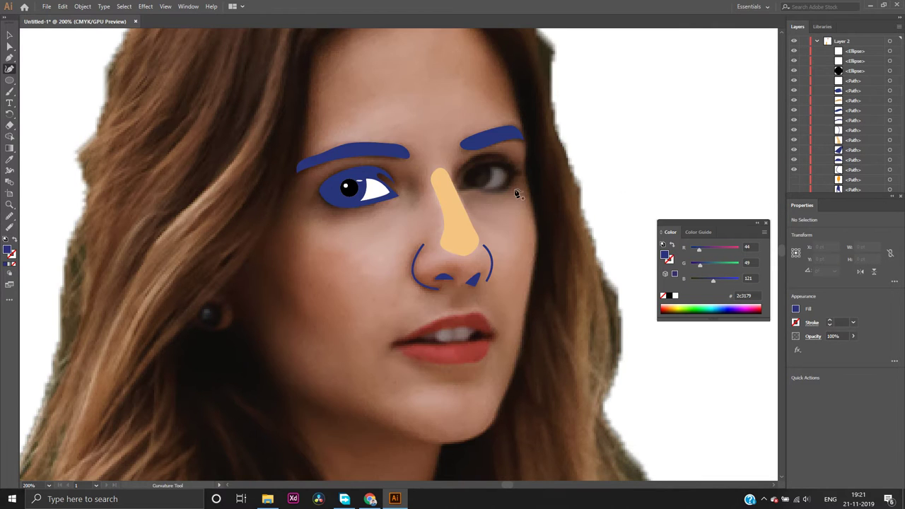
{"action": "scroll", "coordinate": [531, 186], "scroll_direction": "down", "scroll_amount": 1}
{"action": "scroll", "coordinate": [499, 198], "scroll_direction": "up", "scroll_amount": 2}
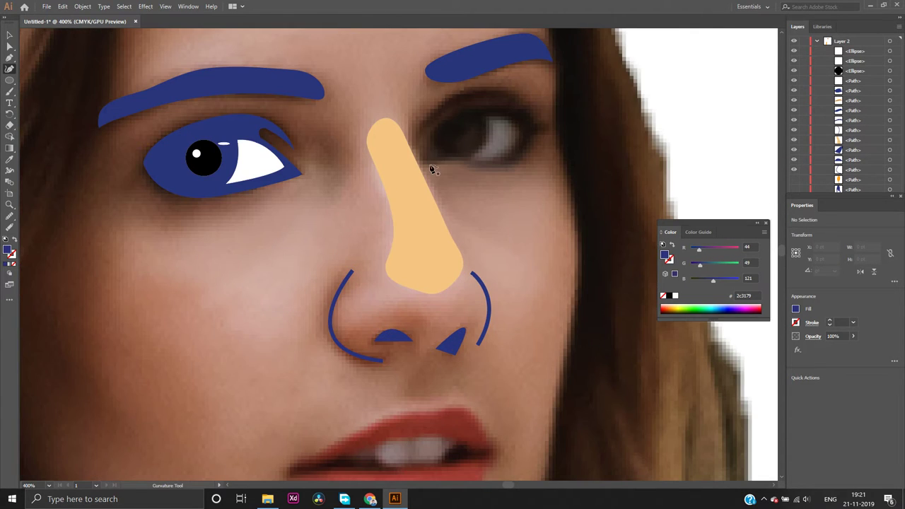
{"action": "left_click", "coordinate": [546, 129]}
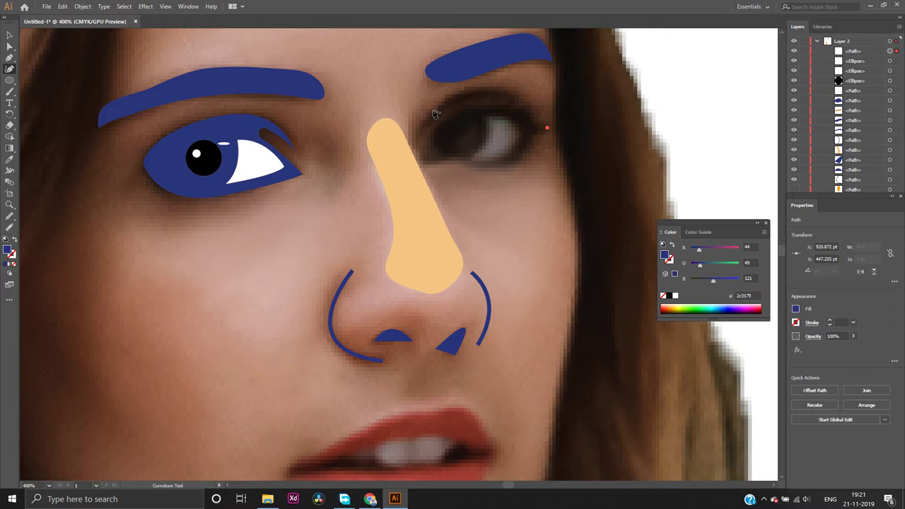
{"action": "left_click", "coordinate": [433, 110]}
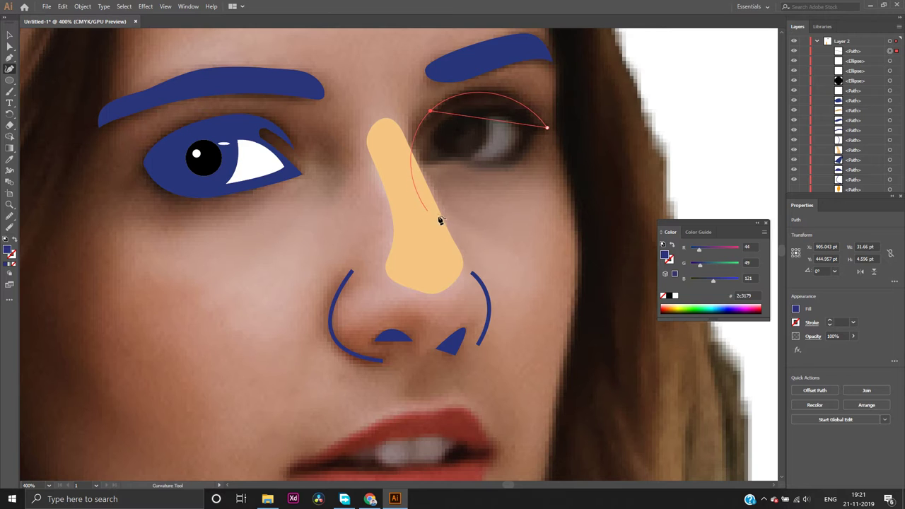
{"action": "key", "text": "Escape"}
{"action": "key", "text": "ctrl+z"}
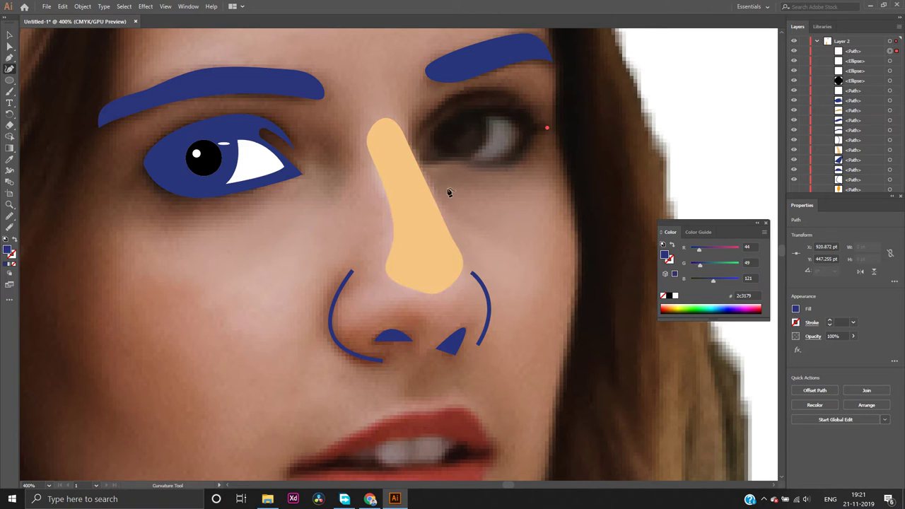
{"action": "key", "text": "ctrl+z"}
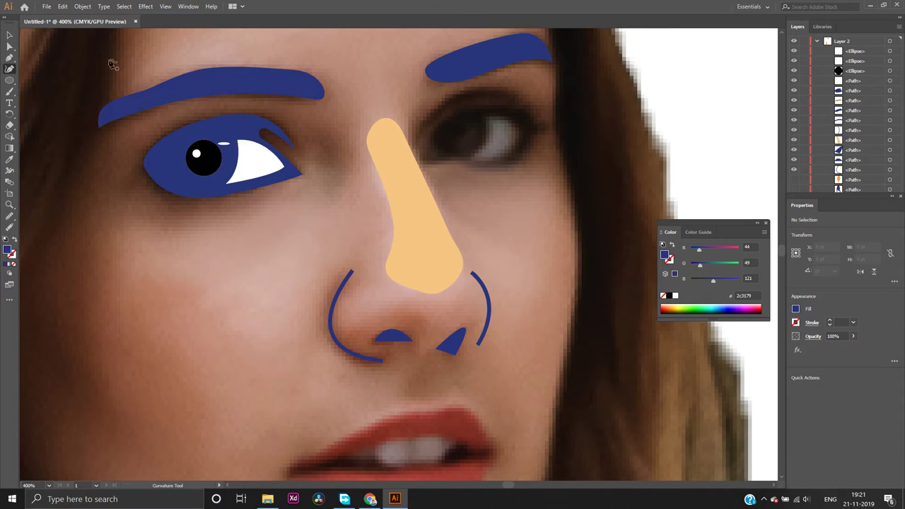
Delete the flat white ellipse beside the pupil of the traced eye
{"action": "left_click", "coordinate": [9, 57]}
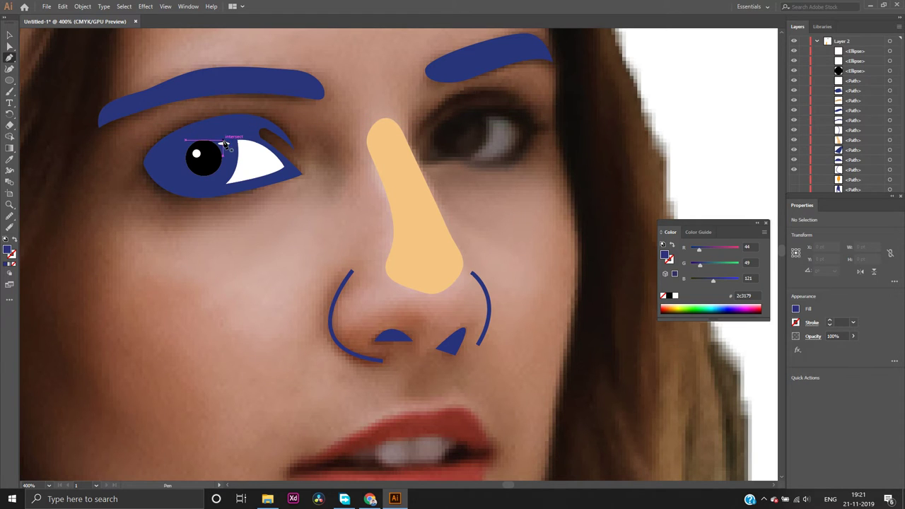
{"action": "key", "text": "a"}
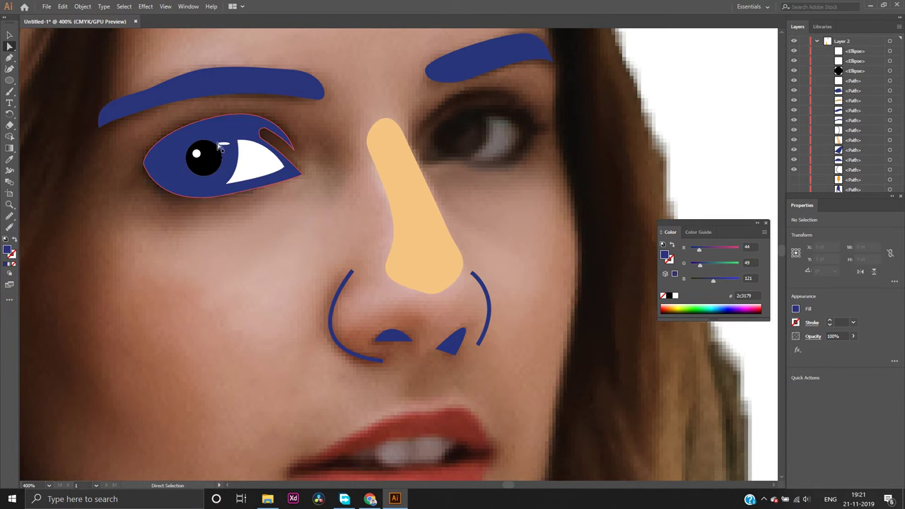
{"action": "left_click", "coordinate": [222, 145]}
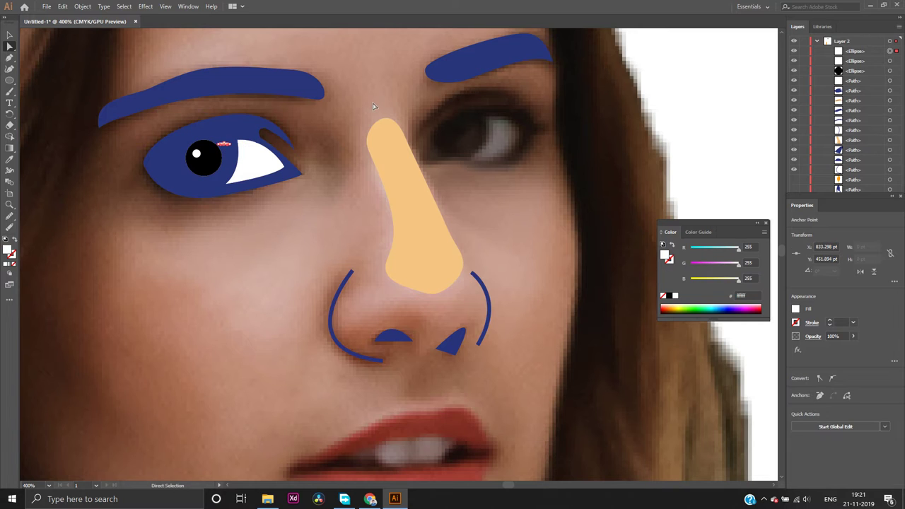
{"action": "key", "text": "Delete"}
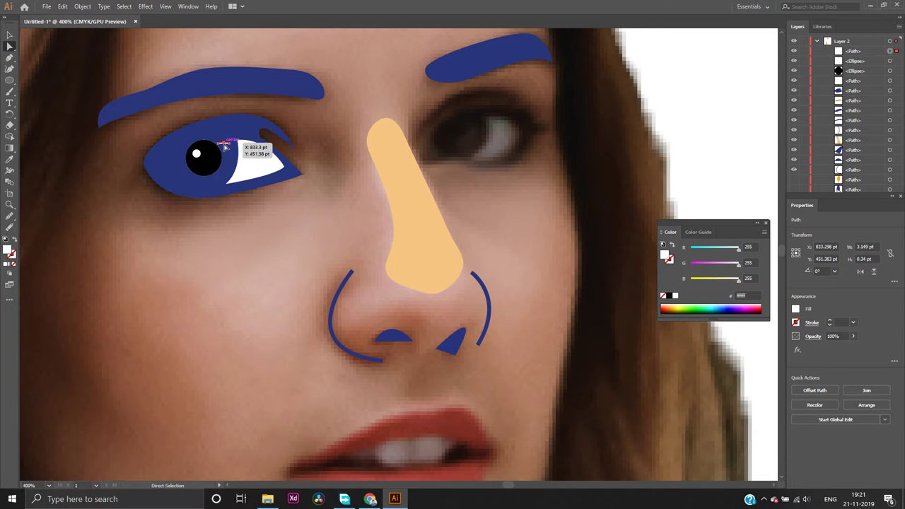
{"action": "key", "text": "Delete"}
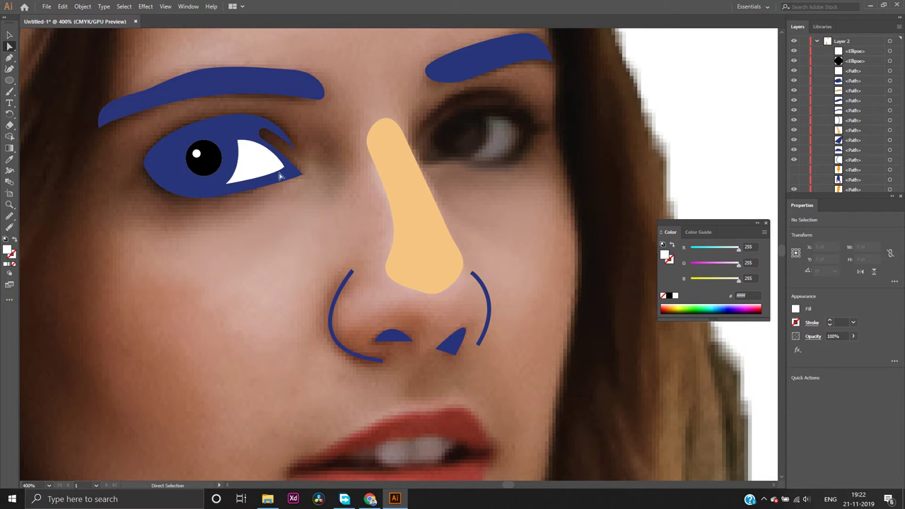
Trace the woman's second eye with the Pen tool as a closed blue shape about 34 by 22 pt
{"action": "left_click", "coordinate": [460, 73]}
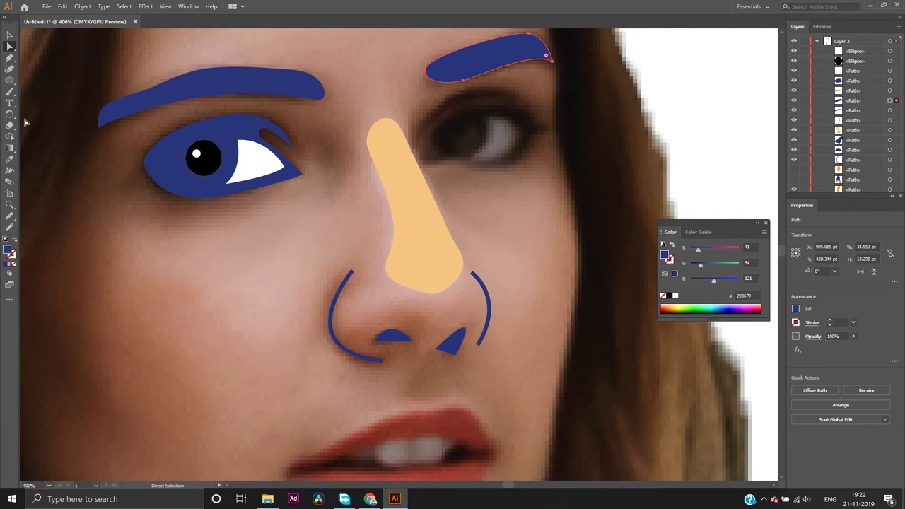
{"action": "left_click", "coordinate": [9, 58]}
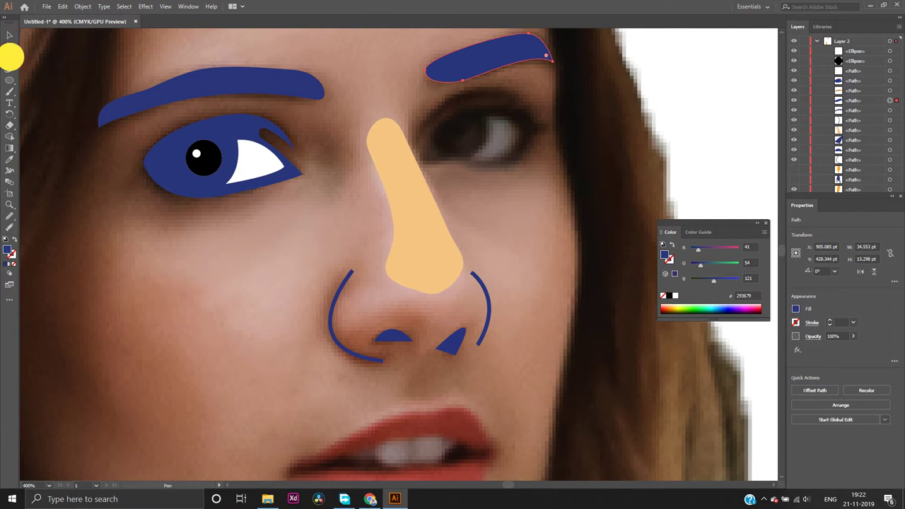
{"action": "left_click", "coordinate": [545, 128]}
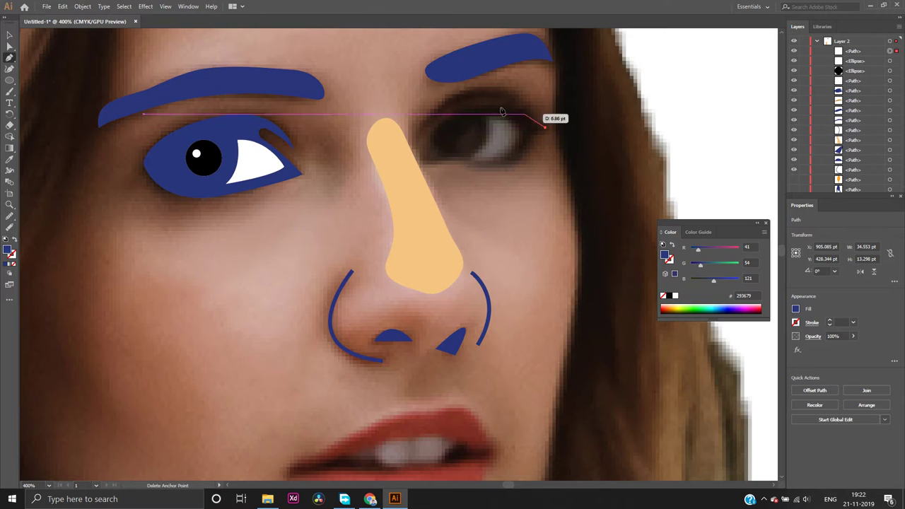
{"action": "left_click_drag", "start_coordinate": [432, 108], "coordinate": [340, 172]}
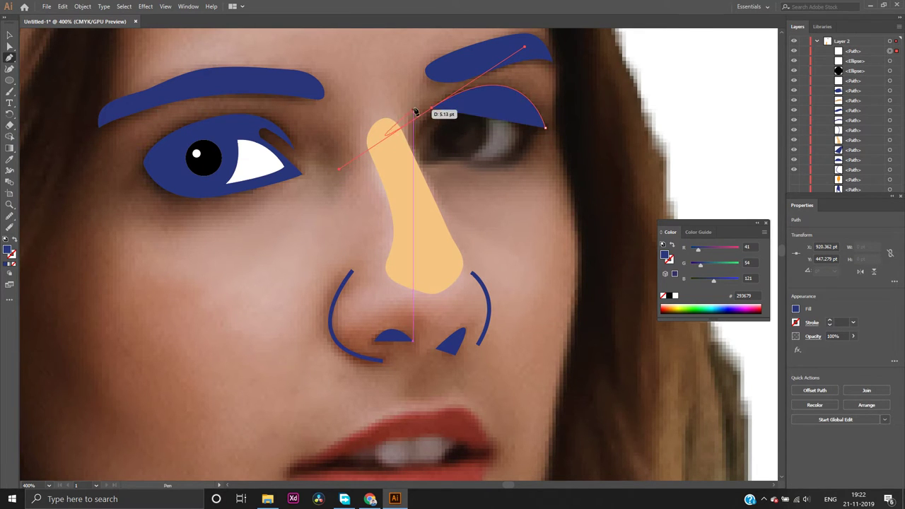
{"action": "left_click_drag", "start_coordinate": [424, 129], "coordinate": [427, 136]}
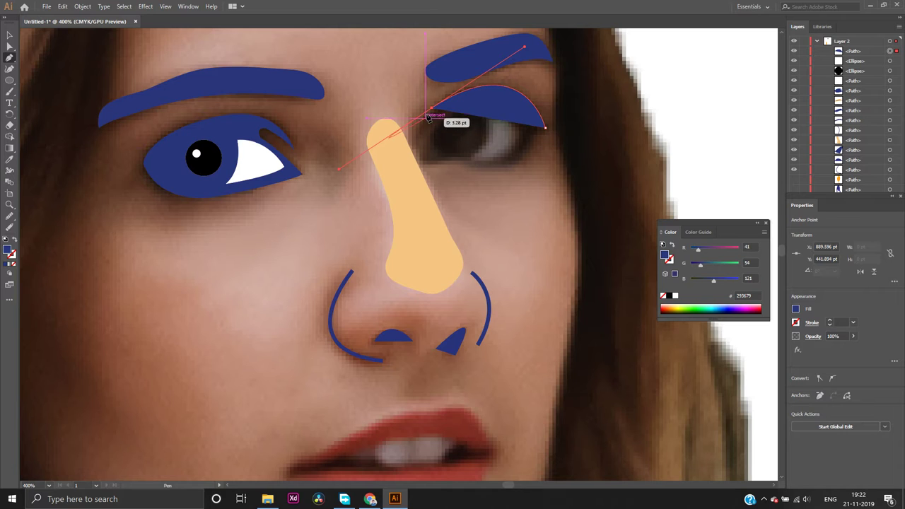
{"action": "left_click", "coordinate": [432, 107]}
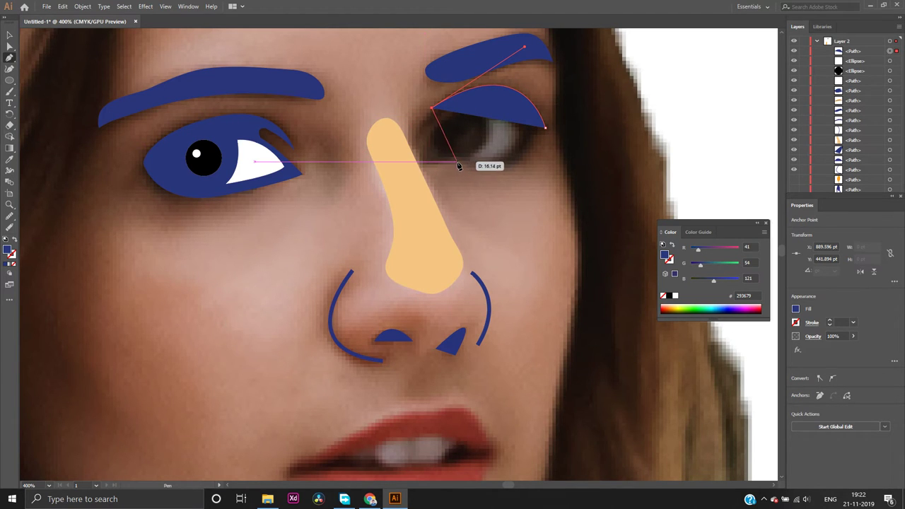
{"action": "left_click_drag", "start_coordinate": [456, 162], "coordinate": [520, 156]}
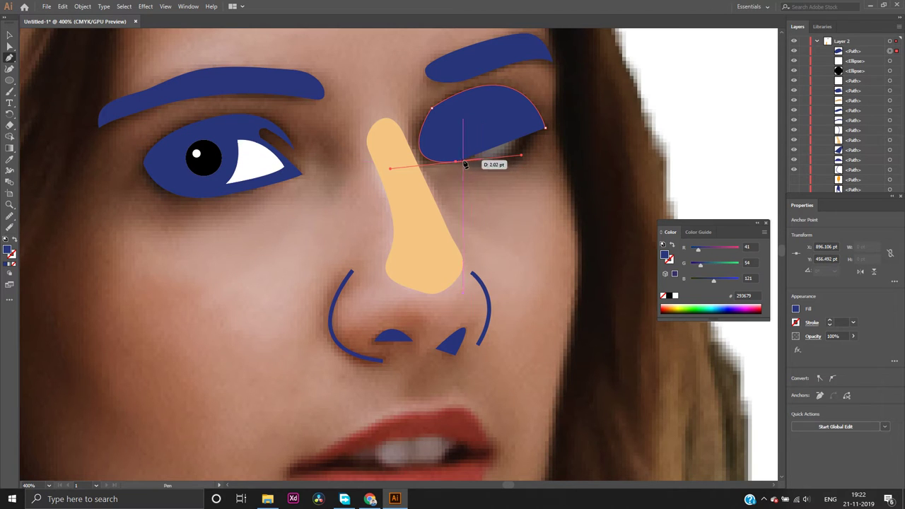
{"action": "left_click", "coordinate": [544, 127]}
{"action": "mouse_move", "coordinate": [544, 127]}
{"action": "left_mouse_down"}
{"action": "mouse_move", "coordinate": [549, 94]}
{"action": "mouse_move", "coordinate": [581, 68]}
{"action": "left_mouse_up"}
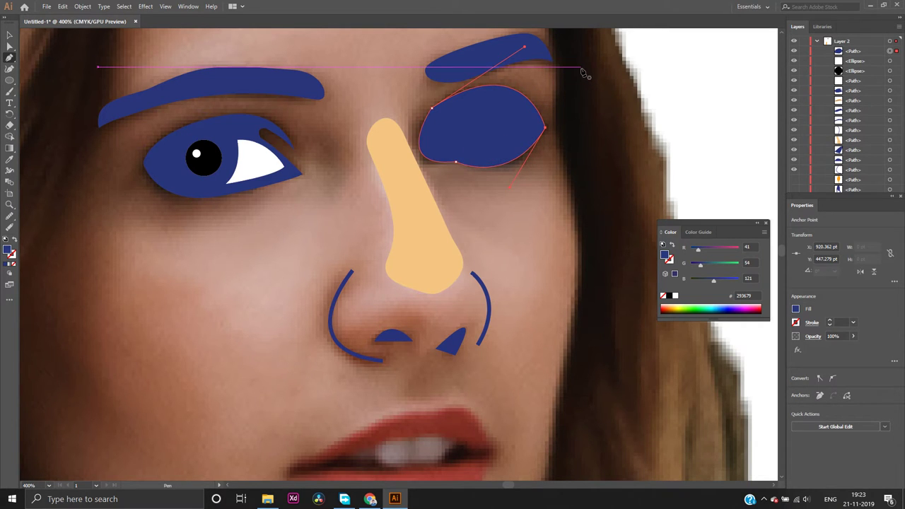
Hide the second eye's blue shape and trace its eye white over the photo as a white-filled shape about 12 by 11 pt
{"action": "left_click", "coordinate": [793, 51]}
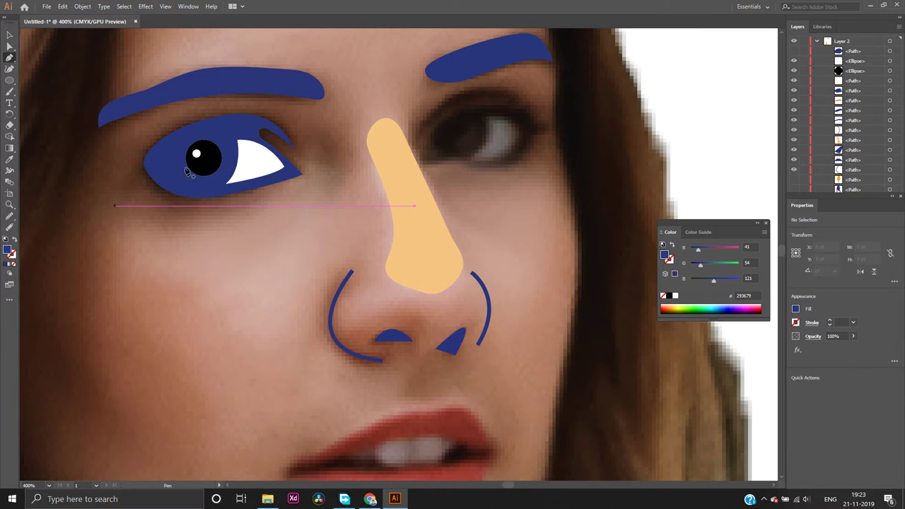
{"action": "left_click", "coordinate": [470, 157]}
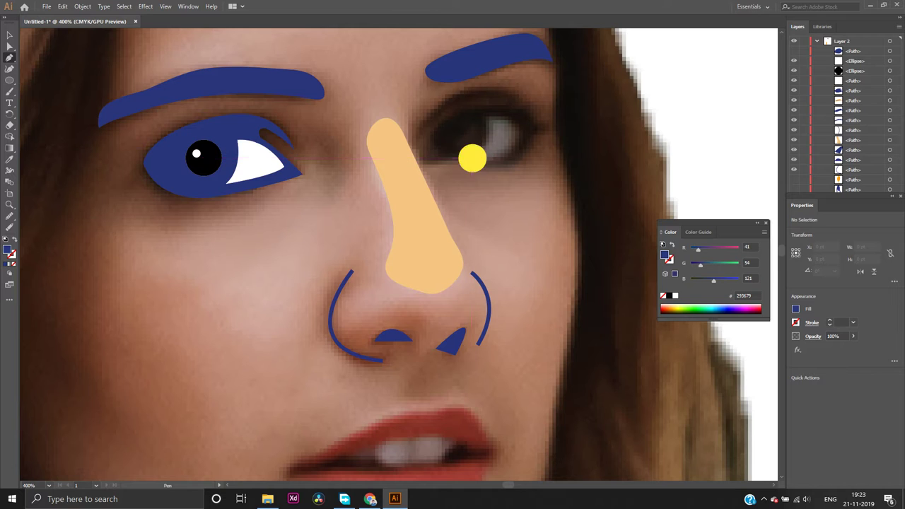
{"action": "left_click", "coordinate": [486, 122]}
{"action": "mouse_move", "coordinate": [485, 121]}
{"action": "left_mouse_down"}
{"action": "mouse_move", "coordinate": [471, 113]}
{"action": "mouse_move", "coordinate": [485, 104]}
{"action": "left_mouse_up"}
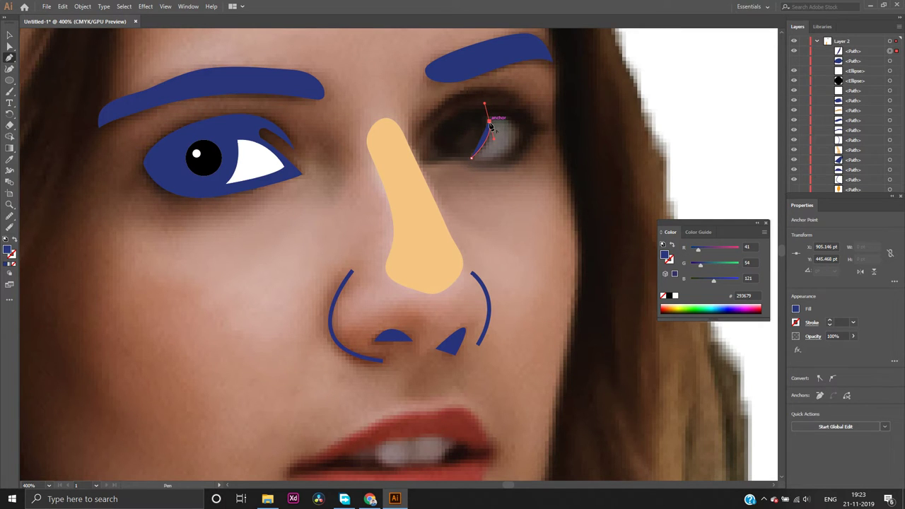
{"action": "left_click_drag", "start_coordinate": [491, 125], "coordinate": [472, 158]}
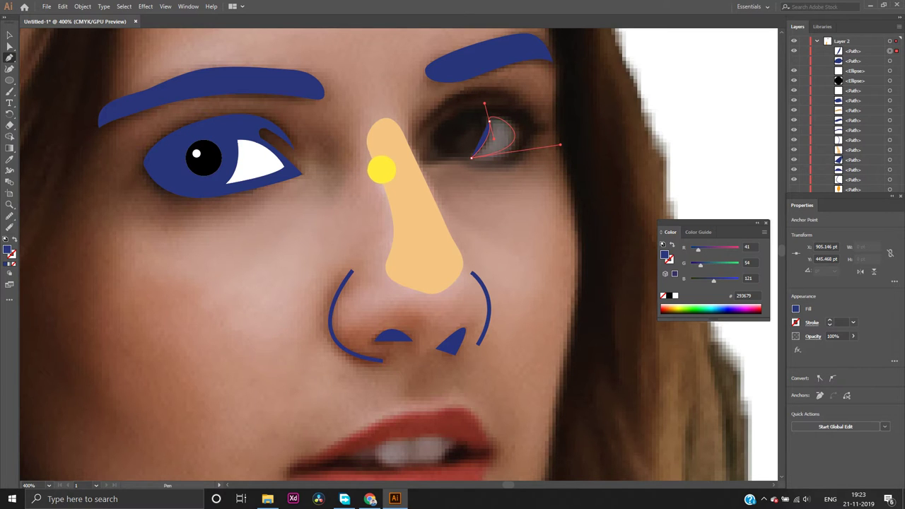
{"action": "left_click", "coordinate": [380, 167]}
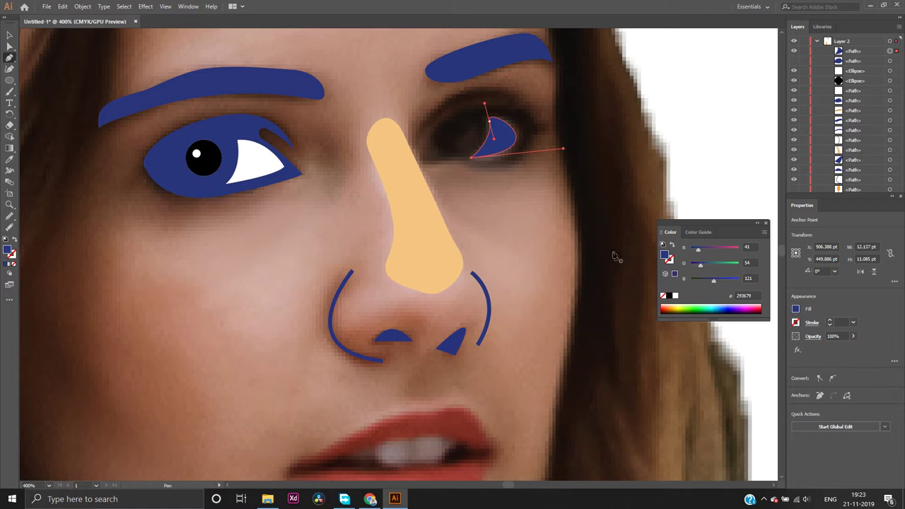
{"action": "left_click", "coordinate": [675, 296]}
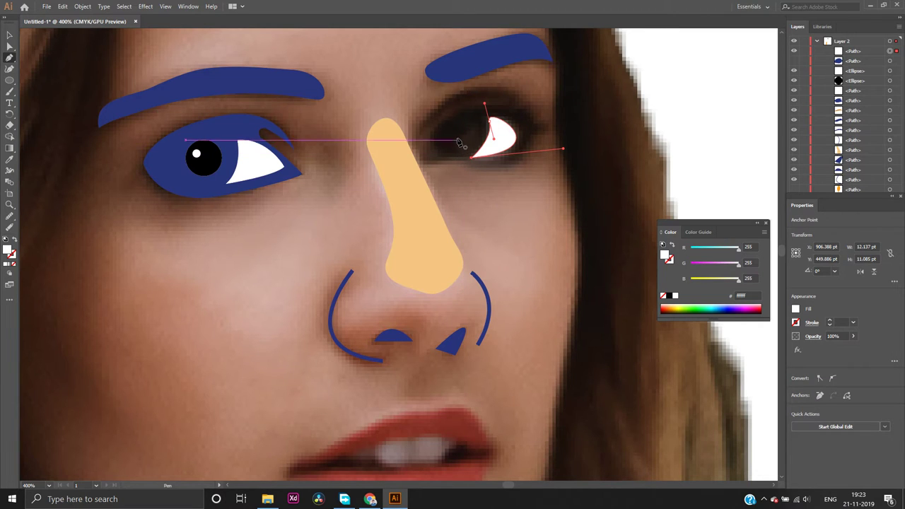
{"action": "left_click", "coordinate": [793, 61]}
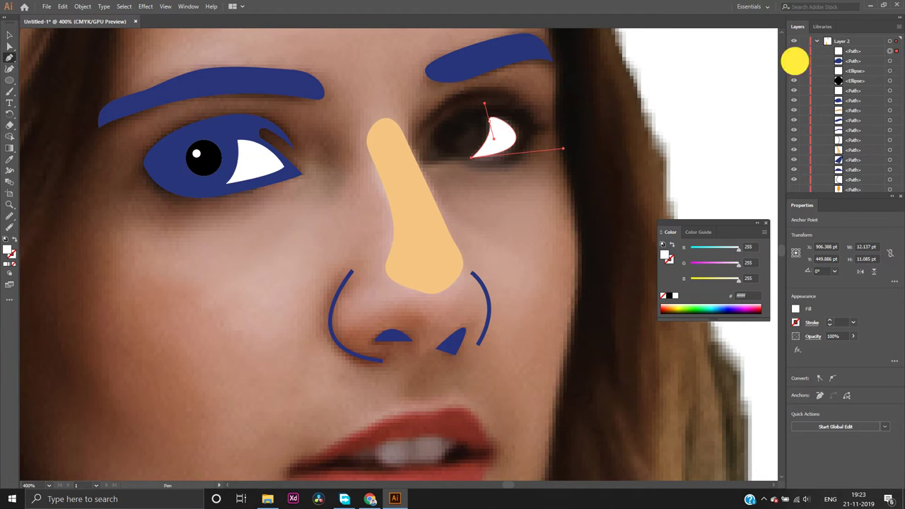
{"action": "left_click", "coordinate": [793, 61]}
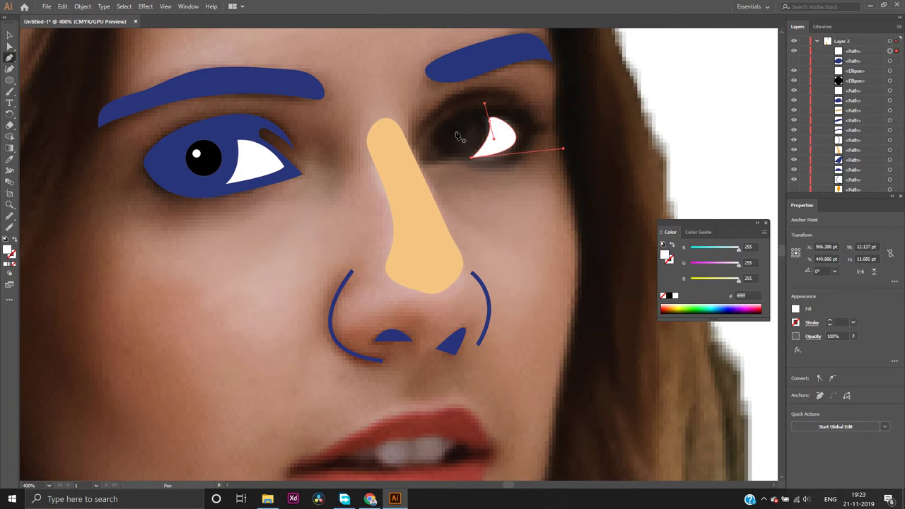
Draw a white circle about 7 pt across and position it over the second eye's pupil, beside the white shape
{"action": "left_click", "coordinate": [10, 81]}
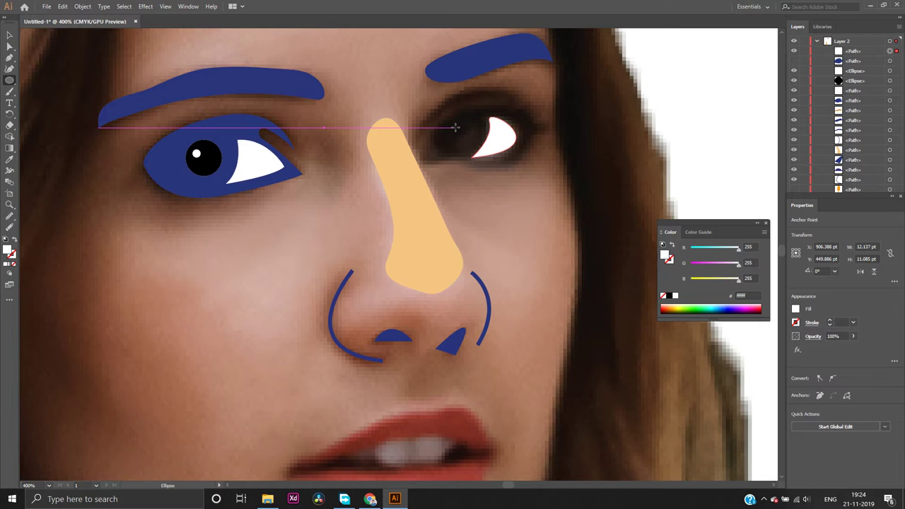
{"action": "left_click_drag", "start_coordinate": [460, 124], "coordinate": [448, 150]}
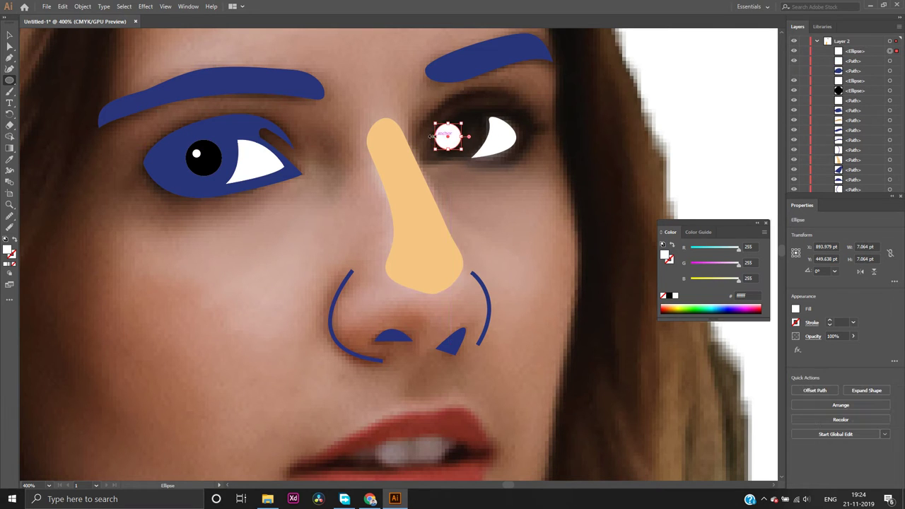
{"action": "left_click", "coordinate": [11, 48]}
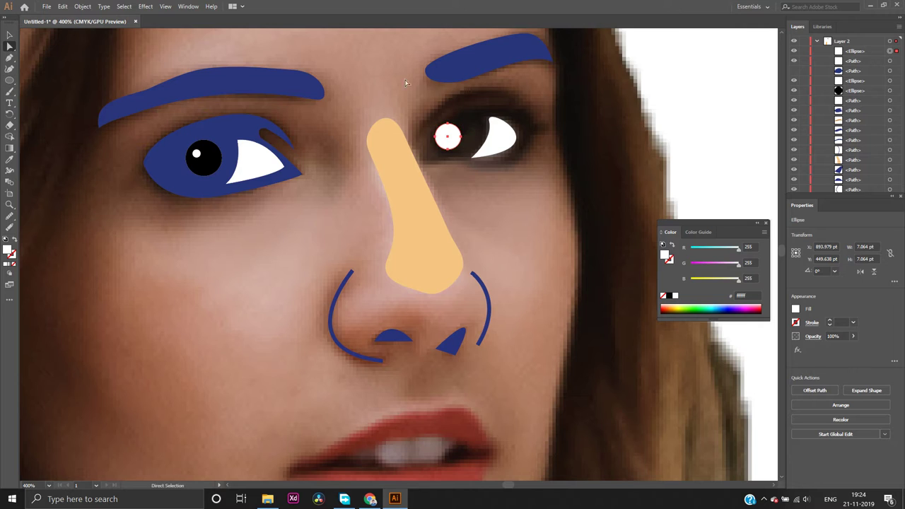
{"action": "mouse_move", "coordinate": [454, 140]}
{"action": "left_mouse_down"}
{"action": "mouse_move", "coordinate": [474, 132]}
{"action": "mouse_move", "coordinate": [468, 138]}
{"action": "left_mouse_up"}
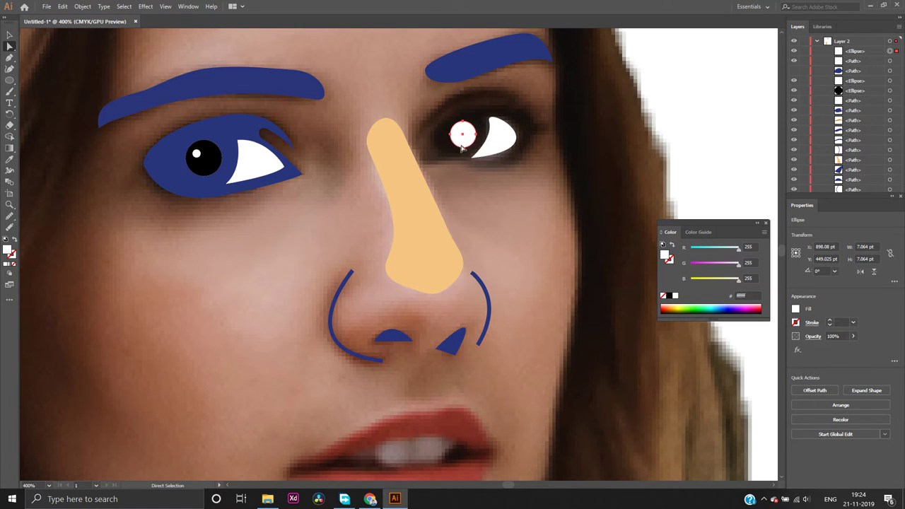
{"action": "left_click_drag", "start_coordinate": [461, 144], "coordinate": [463, 144]}
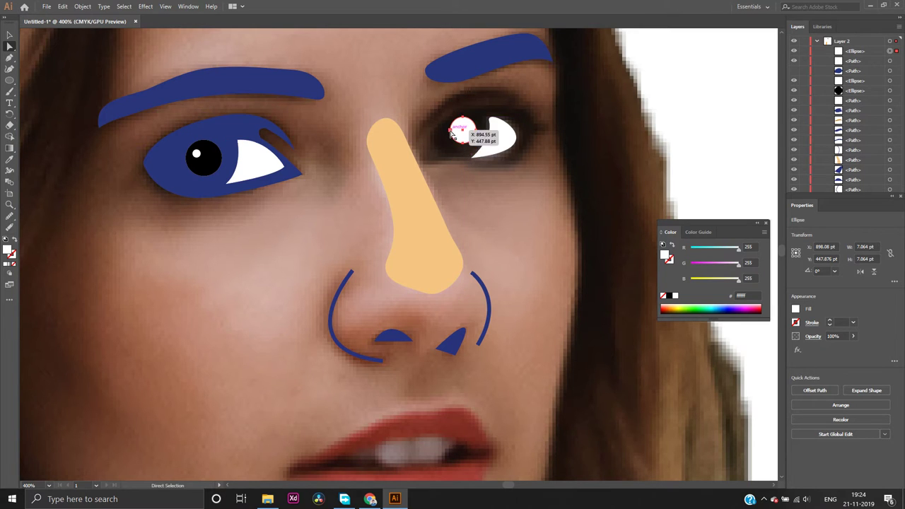
Enlarge the second eye's pupil circle to about 8.8 pt across, fill it black and deselect it
{"action": "key", "text": "v"}
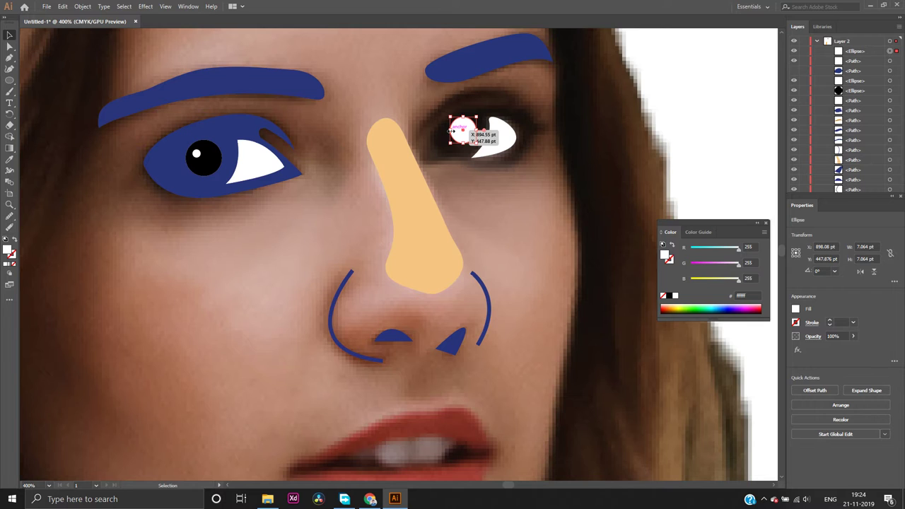
{"action": "mouse_move", "coordinate": [450, 142]}
{"action": "left_mouse_down"}
{"action": "mouse_move", "coordinate": [463, 140]}
{"action": "mouse_move", "coordinate": [463, 148]}
{"action": "mouse_move", "coordinate": [464, 137]}
{"action": "left_mouse_up"}
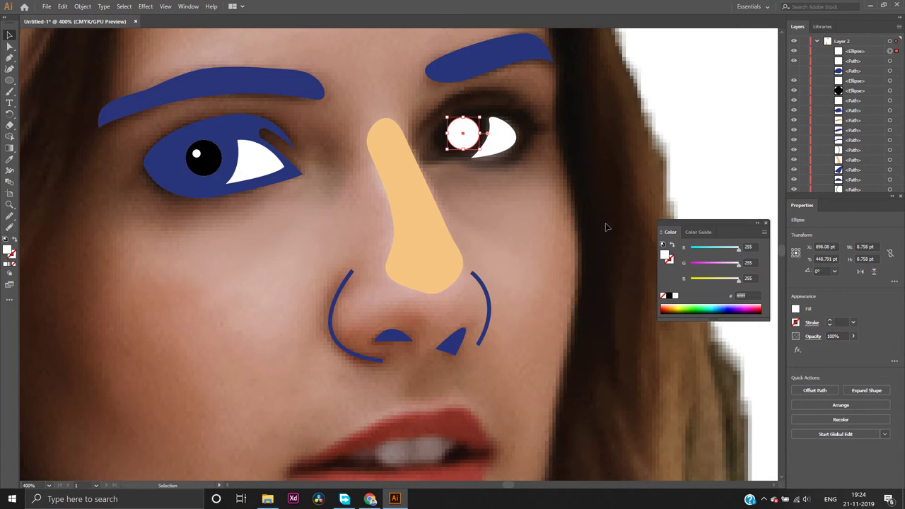
{"action": "left_click", "coordinate": [669, 296]}
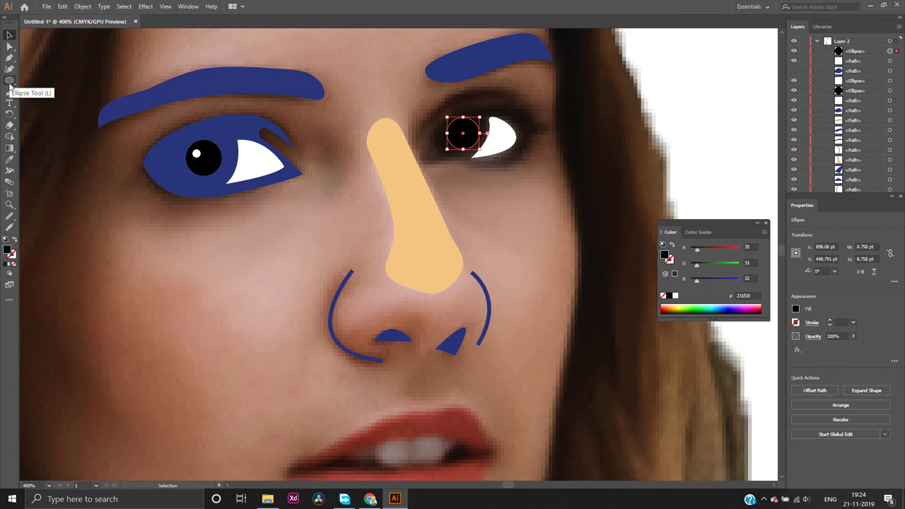
{"action": "left_click", "coordinate": [10, 82]}
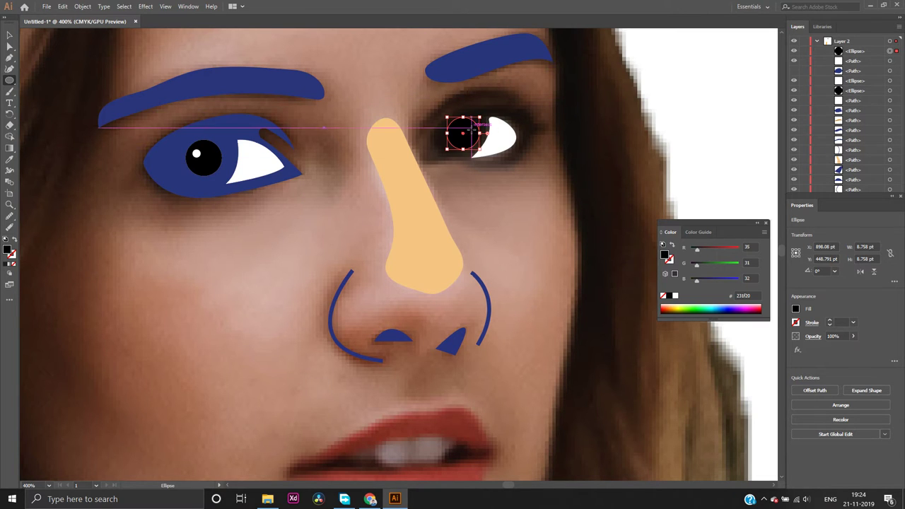
{"action": "left_click", "coordinate": [10, 46]}
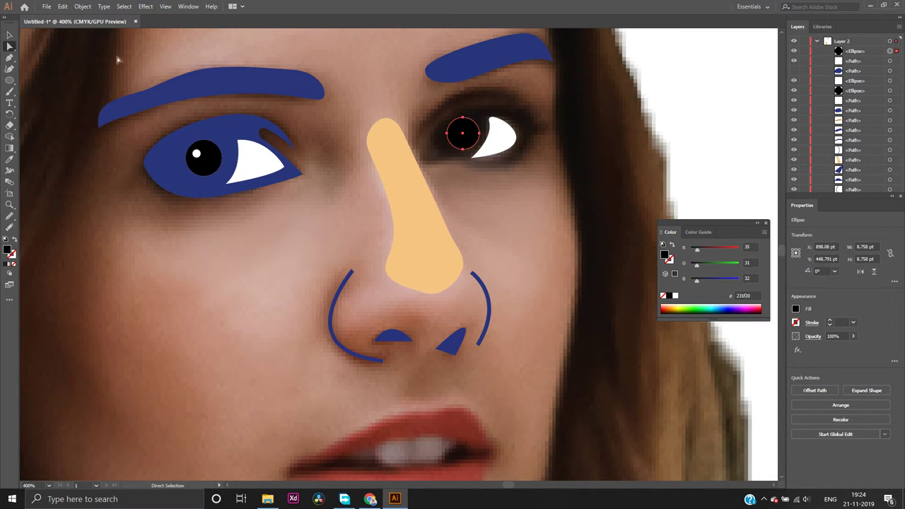
{"action": "left_click", "coordinate": [119, 60]}
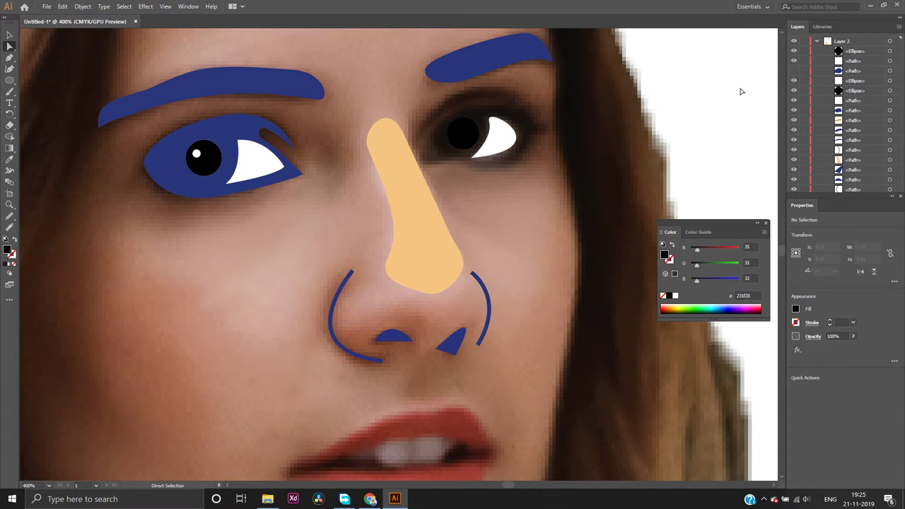
Show the second eye's blue shape, the orange face shape and the blue hair shape over the photo
{"action": "left_click", "coordinate": [793, 72]}
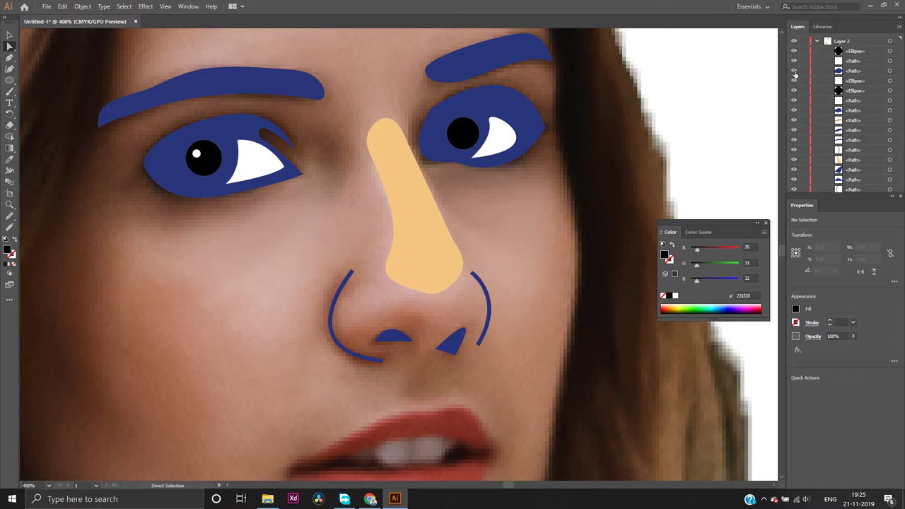
{"action": "left_click", "coordinate": [794, 71]}
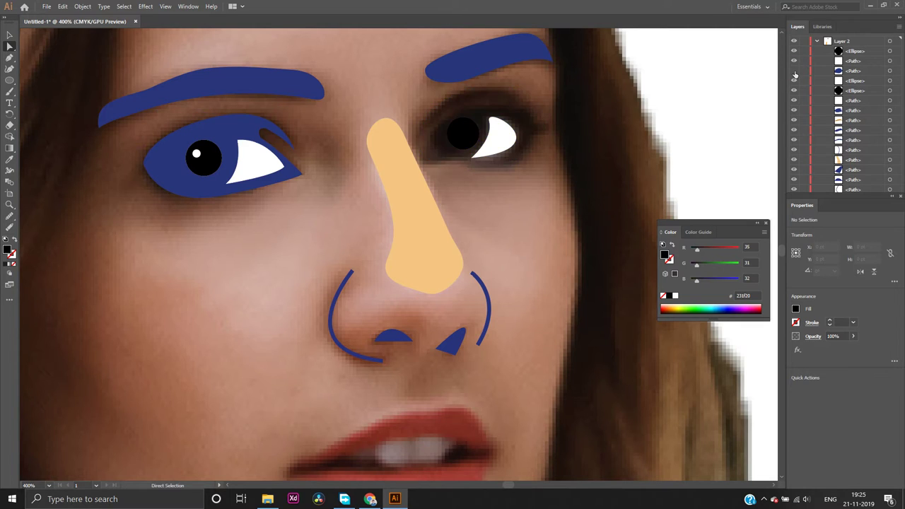
{"action": "scroll", "coordinate": [545, 158], "scroll_direction": "down", "scroll_amount": 3}
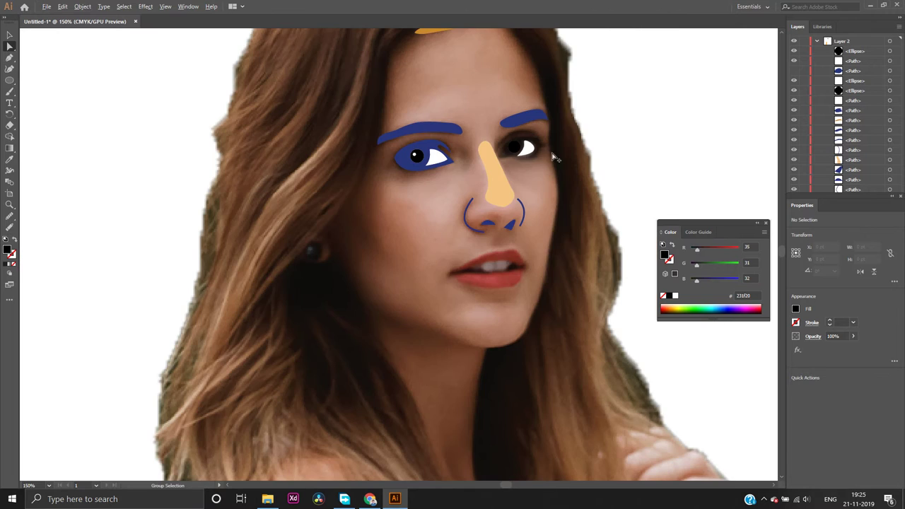
{"action": "left_click", "coordinate": [794, 71]}
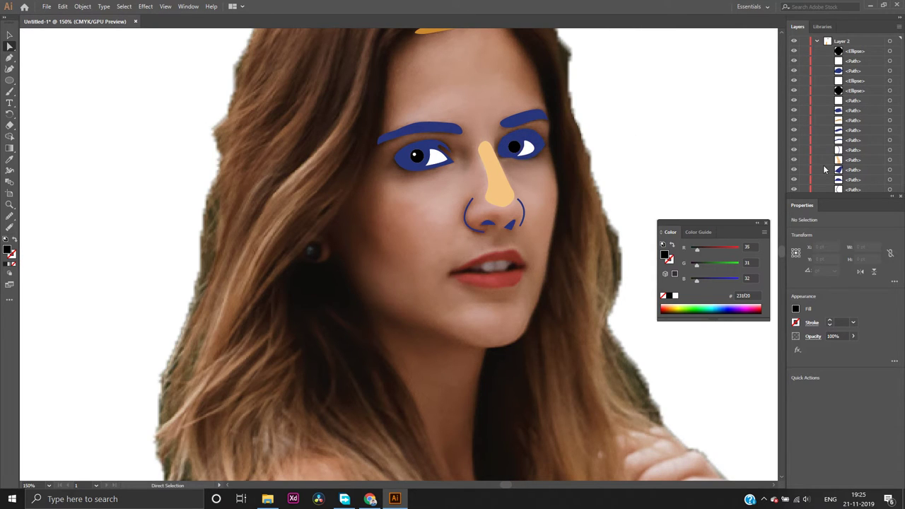
{"action": "left_click_drag", "start_coordinate": [829, 210], "coordinate": [834, 274]}
{"action": "left_click", "coordinate": [794, 199]}
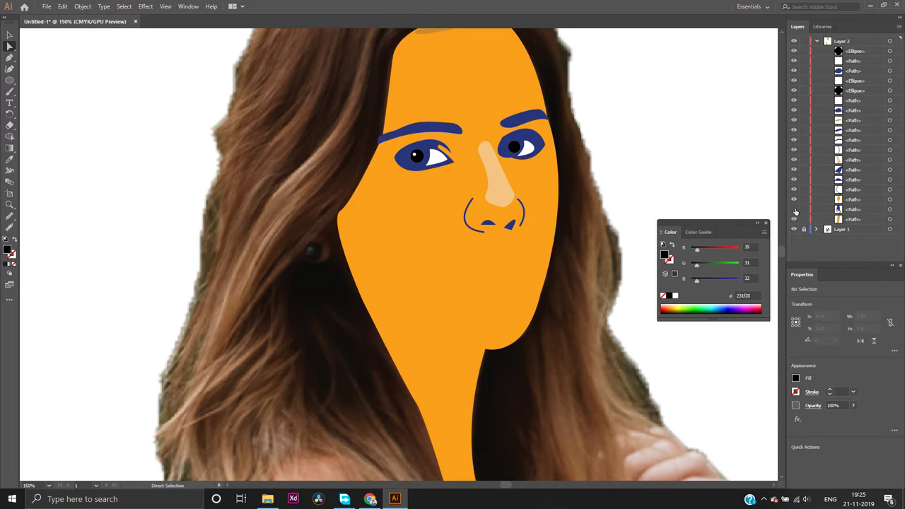
{"action": "left_click", "coordinate": [794, 209]}
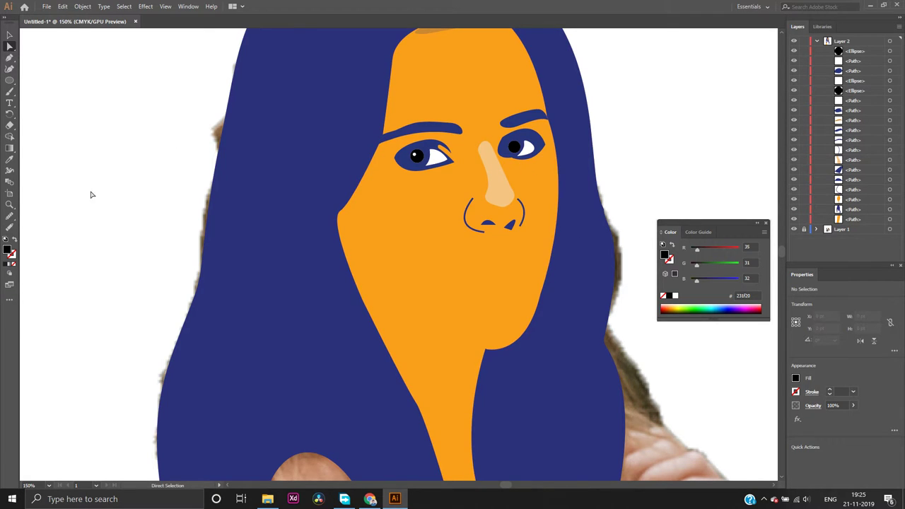
Smooth the outline of the second eye's blue shape along its lower edge, upper edge and outer corner with the Smooth tool
{"action": "left_click", "coordinate": [503, 150]}
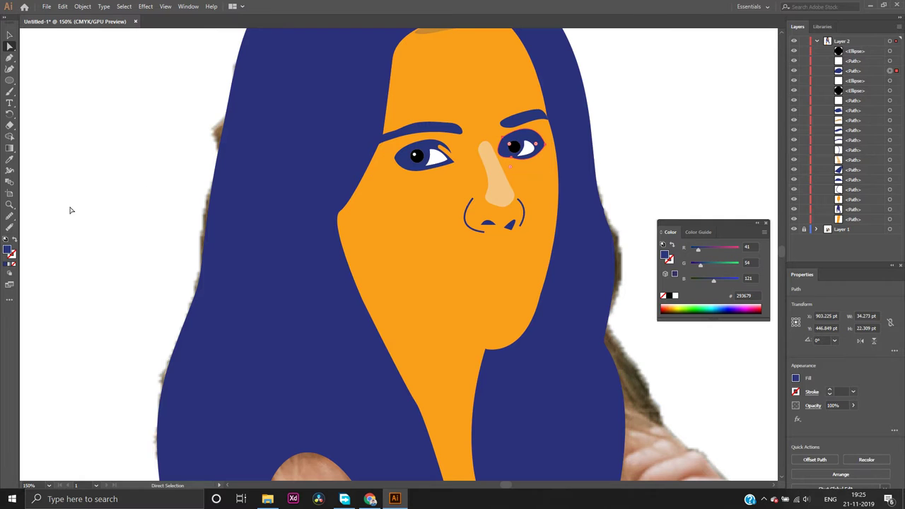
{"action": "left_click", "coordinate": [10, 215]}
{"action": "scroll", "coordinate": [533, 161], "scroll_direction": "up", "scroll_amount": 2}
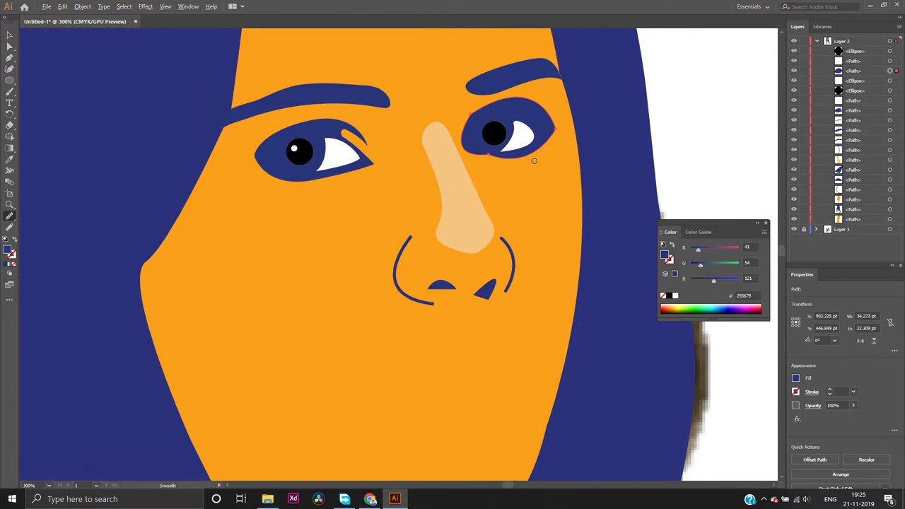
{"action": "scroll", "coordinate": [534, 161], "scroll_direction": "up", "scroll_amount": 2}
{"action": "mouse_move", "coordinate": [438, 148]}
{"action": "left_mouse_down"}
{"action": "mouse_move", "coordinate": [482, 156]}
{"action": "mouse_move", "coordinate": [445, 148]}
{"action": "mouse_move", "coordinate": [484, 156]}
{"action": "left_mouse_up"}
{"action": "left_click_drag", "start_coordinate": [409, 79], "coordinate": [444, 51]}
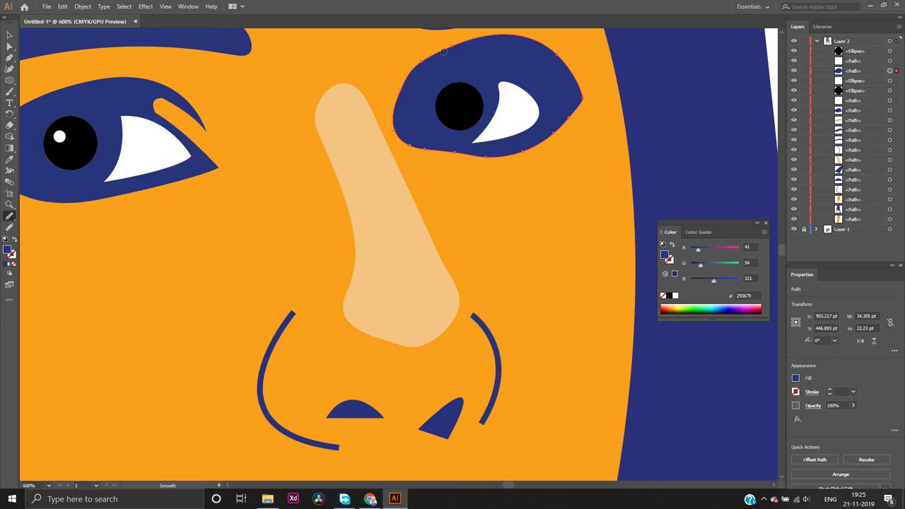
{"action": "mouse_move", "coordinate": [583, 96]}
{"action": "left_mouse_down"}
{"action": "mouse_move", "coordinate": [565, 106]}
{"action": "mouse_move", "coordinate": [573, 88]}
{"action": "mouse_move", "coordinate": [550, 128]}
{"action": "left_mouse_up"}
Draw a white highlight ellipse about 3.4 by 1.5 pt on the second eye's black pupil and deselect it
{"action": "left_click", "coordinate": [9, 80]}
{"action": "left_click_drag", "start_coordinate": [463, 93], "coordinate": [488, 111]}
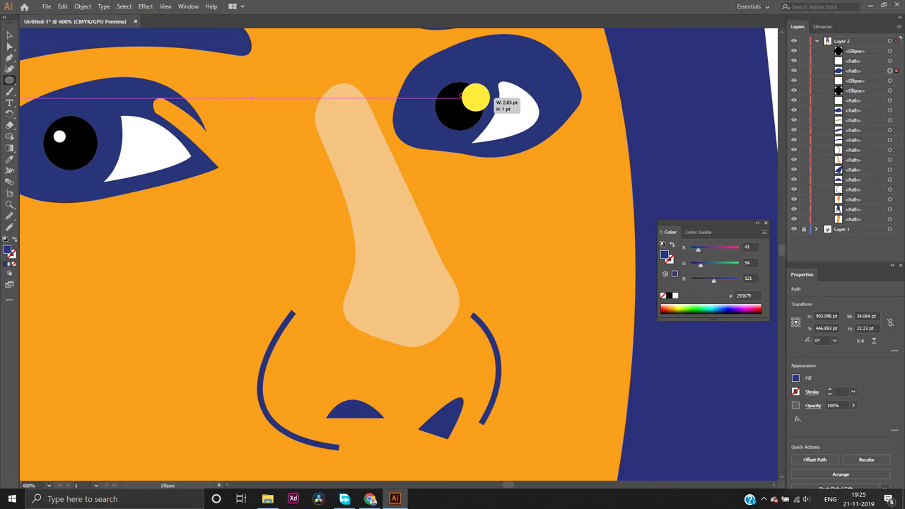
{"action": "left_click_drag", "start_coordinate": [472, 97], "coordinate": [472, 96]}
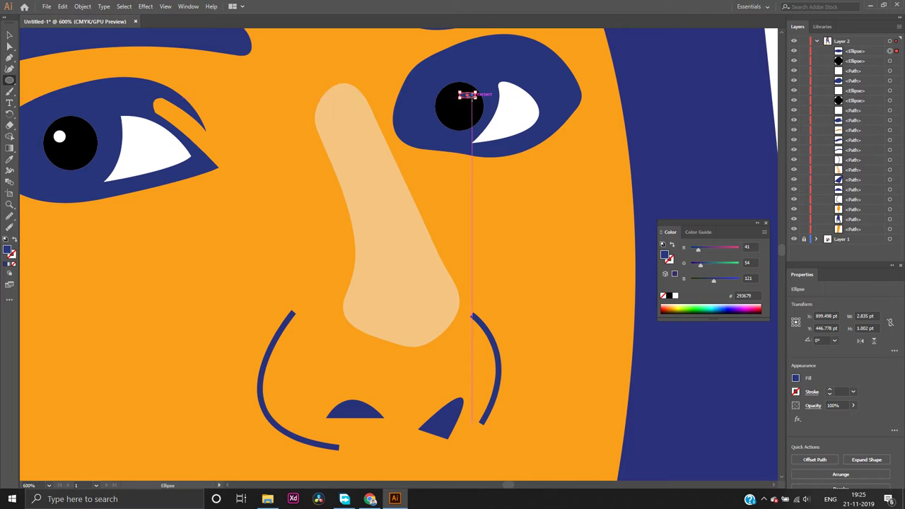
{"action": "key", "text": "ctrl+z"}
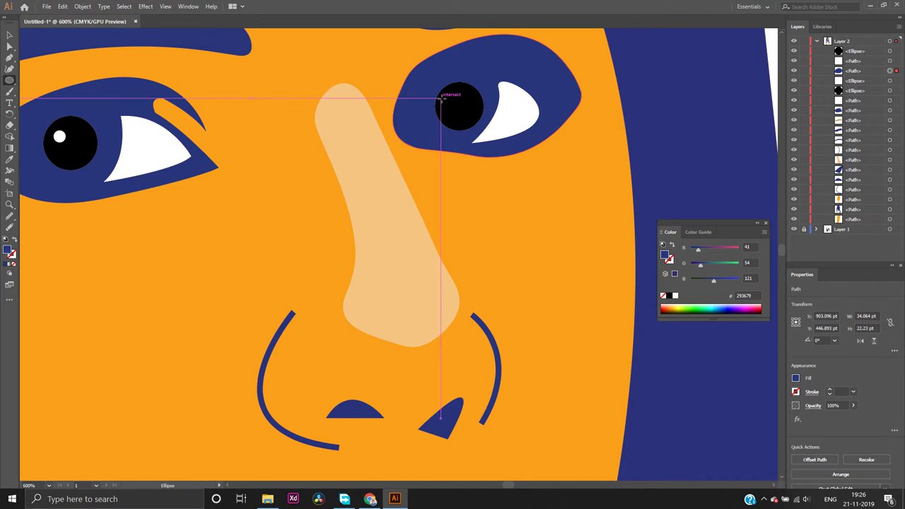
{"action": "left_click_drag", "start_coordinate": [442, 100], "coordinate": [459, 106]}
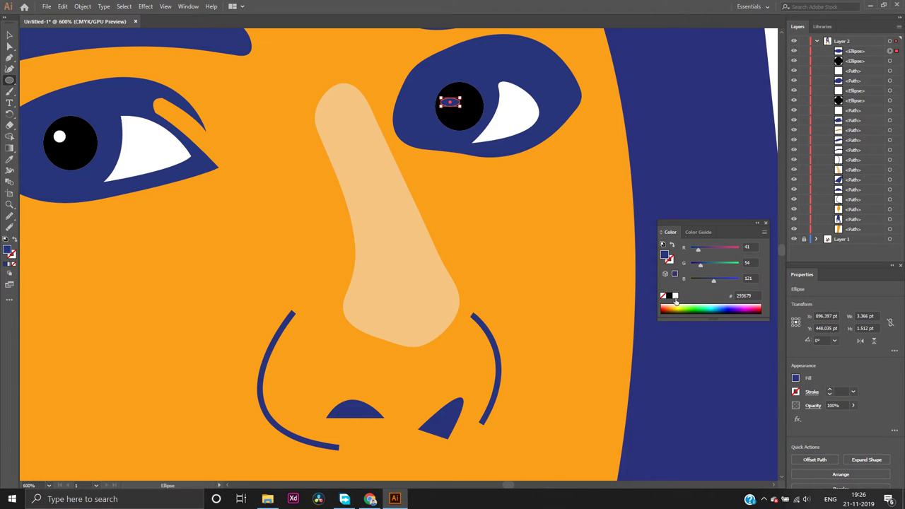
{"action": "left_click", "coordinate": [674, 297]}
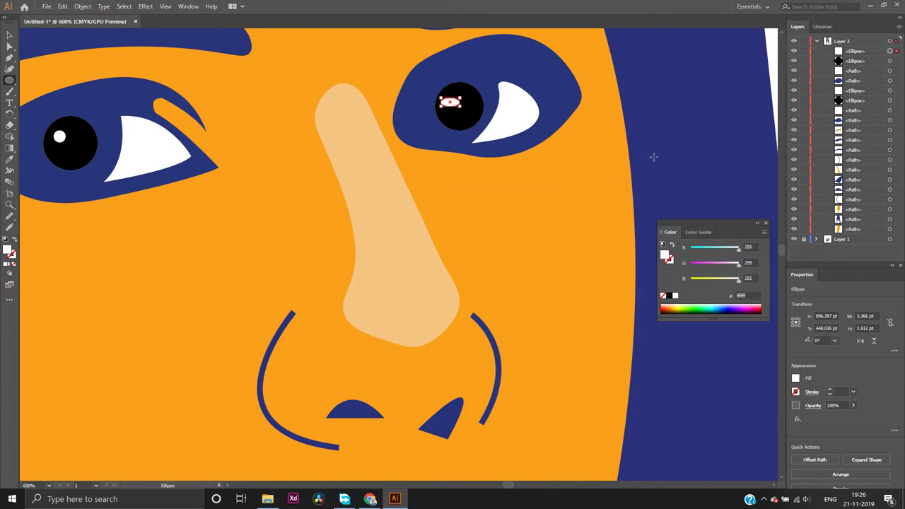
{"action": "left_click", "coordinate": [609, 203]}
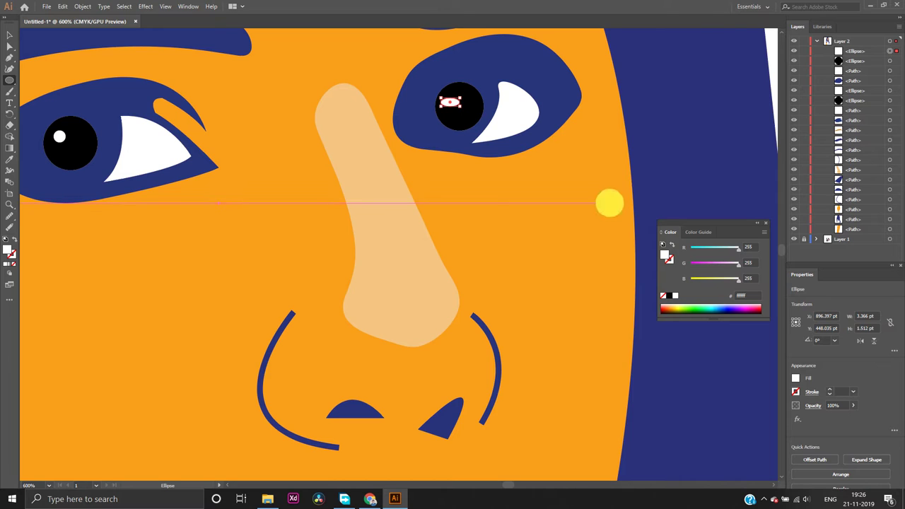
{"action": "left_click", "coordinate": [473, 255]}
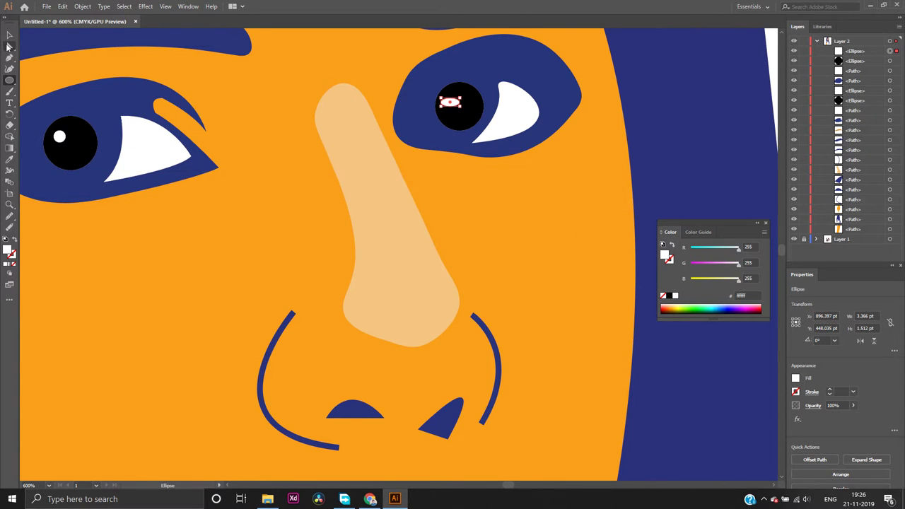
{"action": "left_click", "coordinate": [9, 46]}
{"action": "scroll", "coordinate": [456, 173], "scroll_direction": "up", "scroll_amount": 1}
{"action": "scroll", "coordinate": [456, 173], "scroll_direction": "down", "scroll_amount": 5}
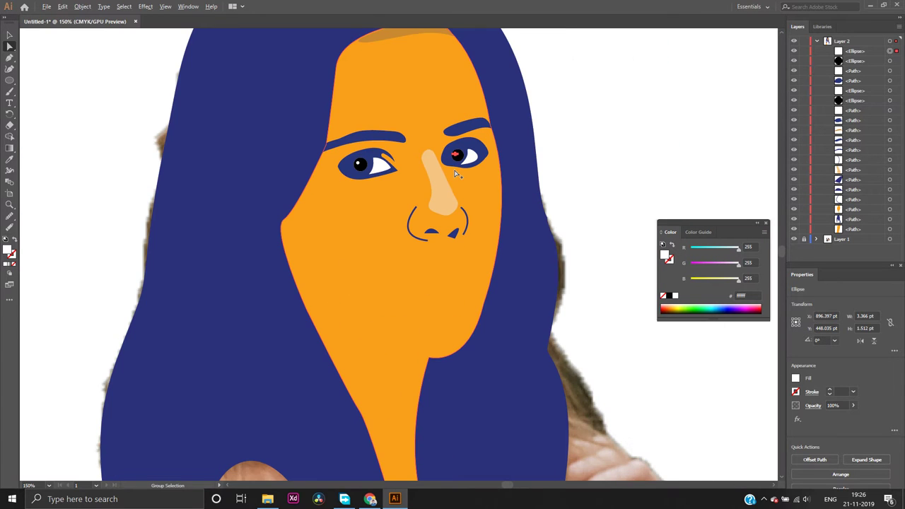
{"action": "left_click", "coordinate": [609, 168]}
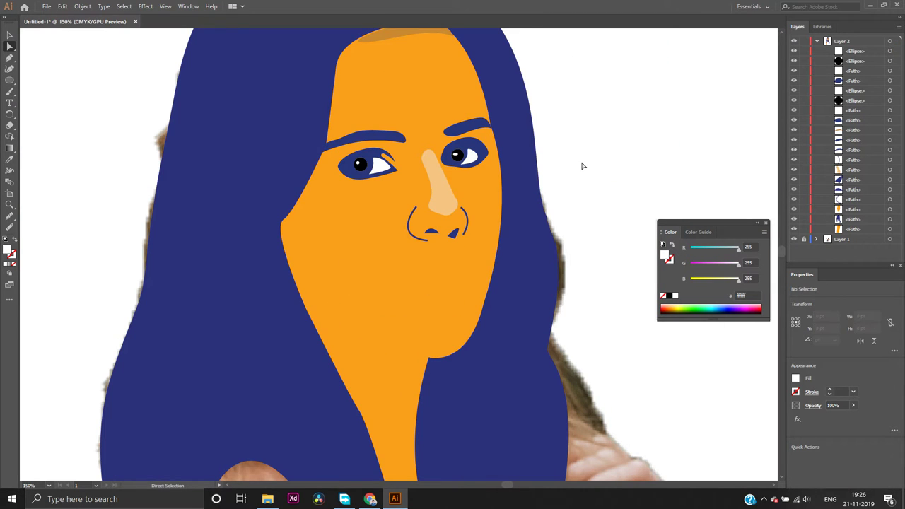
Hide the blue hair shape and the orange face shape to expose the lips in the photo
{"action": "scroll", "coordinate": [545, 168], "scroll_direction": "up", "scroll_amount": 3}
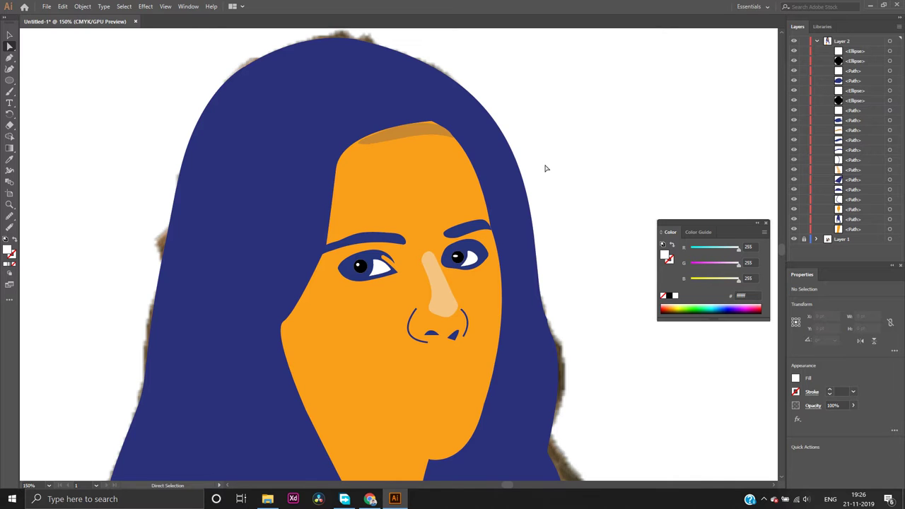
{"action": "scroll", "coordinate": [545, 170], "scroll_direction": "down", "scroll_amount": 5}
{"action": "scroll", "coordinate": [579, 236], "scroll_direction": "up", "scroll_amount": 3}
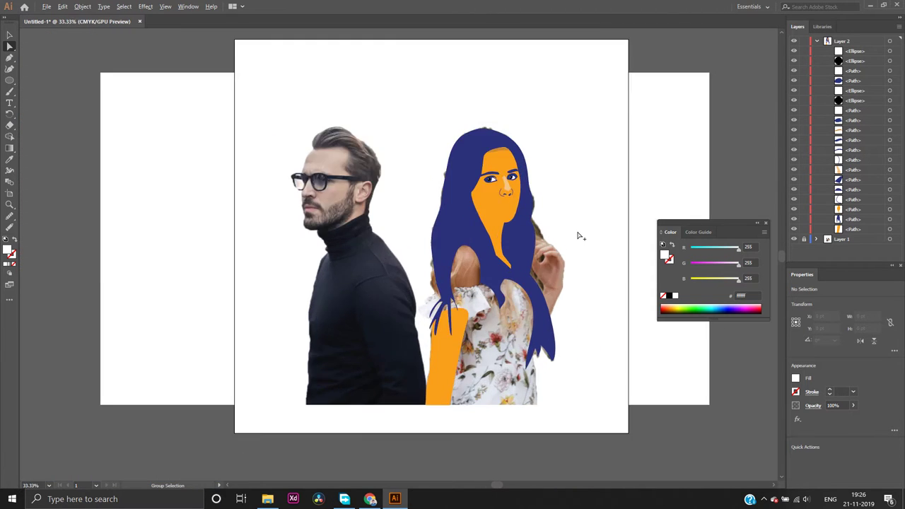
{"action": "scroll", "coordinate": [415, 192], "scroll_direction": "up", "scroll_amount": 3}
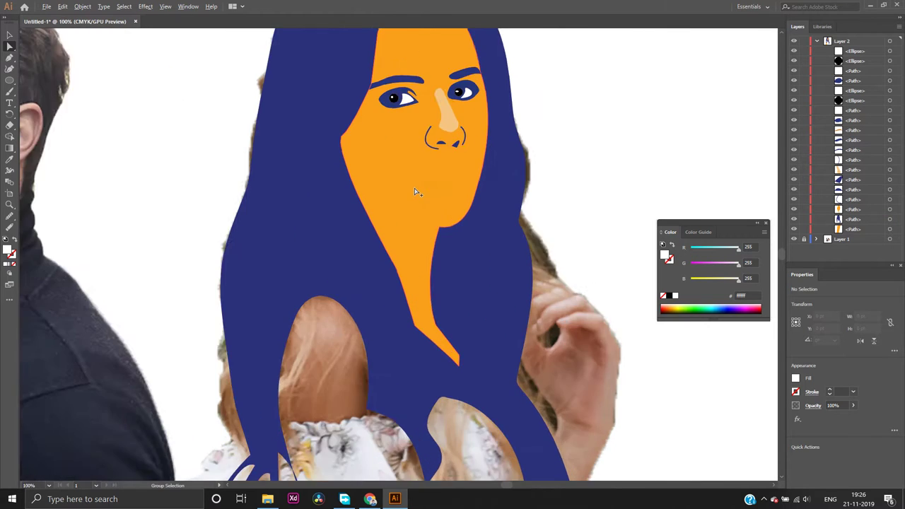
{"action": "left_click", "coordinate": [793, 219]}
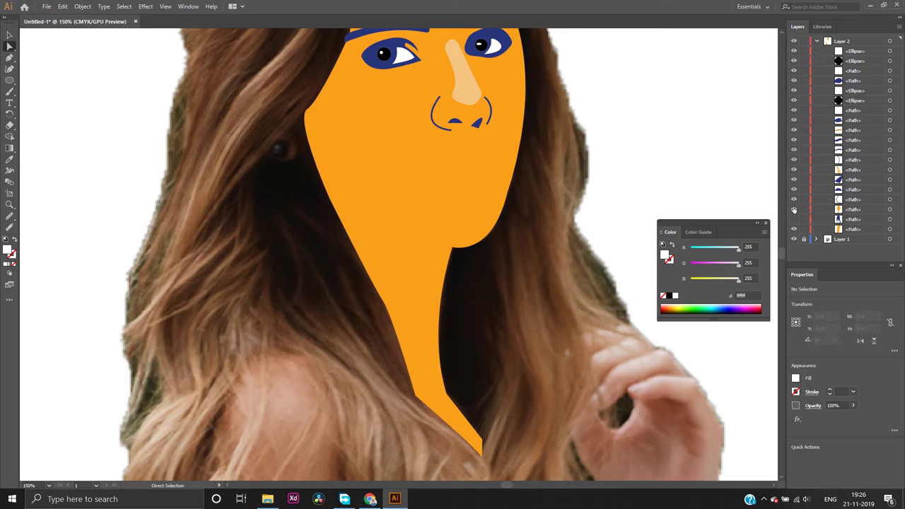
{"action": "left_click", "coordinate": [793, 209]}
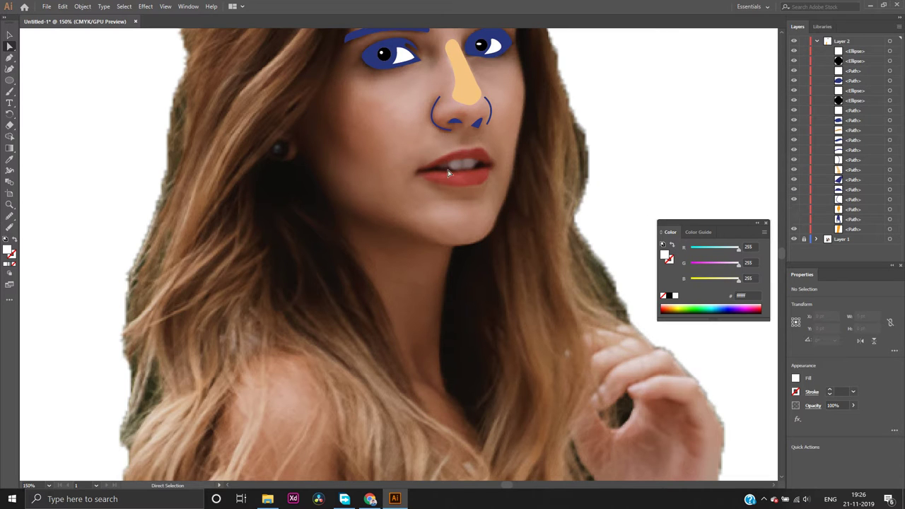
{"action": "scroll", "coordinate": [425, 181], "scroll_direction": "up", "scroll_amount": 4}
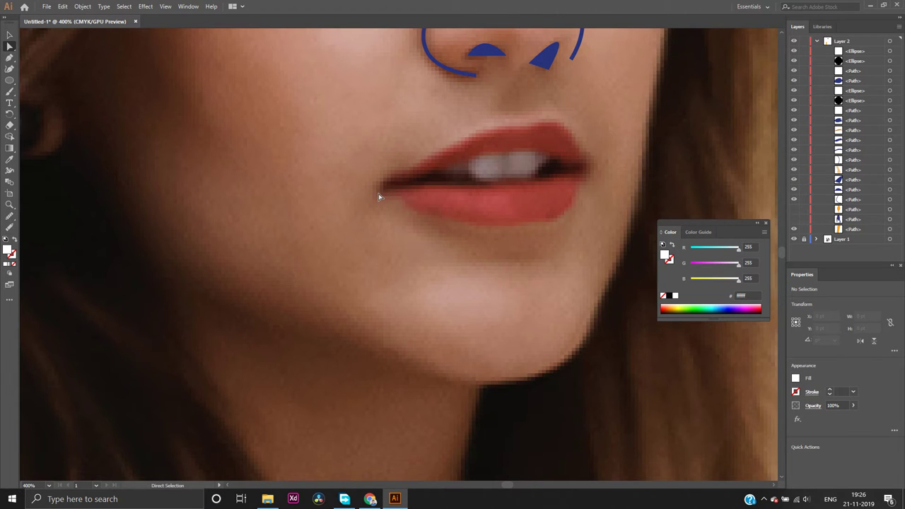
Switch to the Material-UI color page in Chrome and examine the red and pink palettes for a lip colour
{"action": "left_click", "coordinate": [369, 498]}
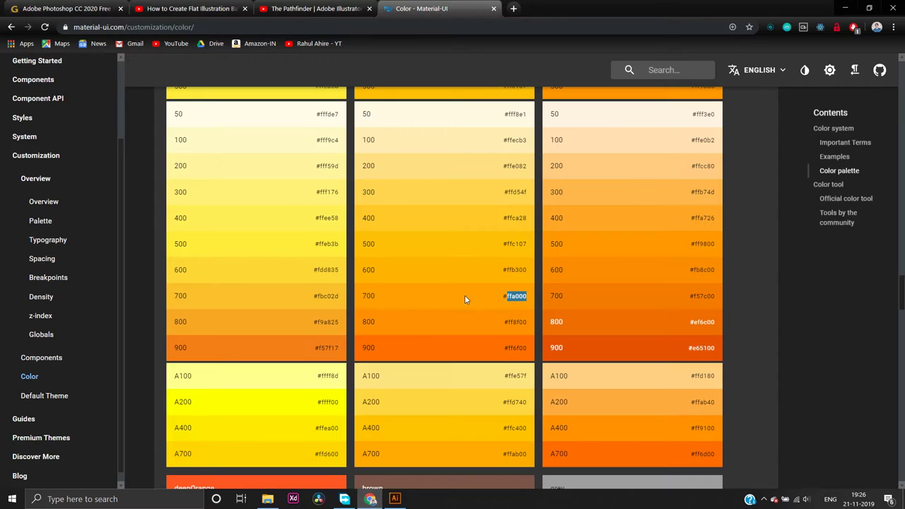
{"action": "scroll", "coordinate": [452, 282], "scroll_direction": "up", "scroll_amount": 15}
{"action": "scroll", "coordinate": [419, 279], "scroll_direction": "up", "scroll_amount": 15}
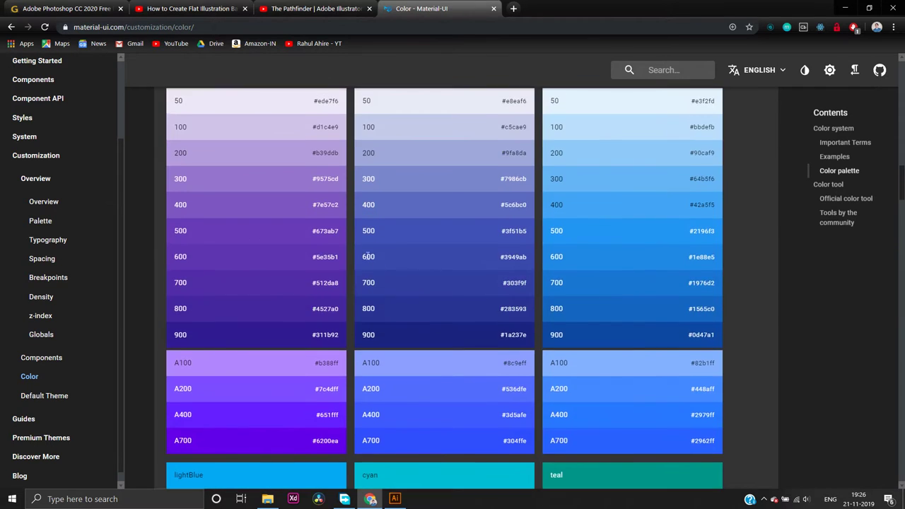
{"action": "scroll", "coordinate": [379, 272], "scroll_direction": "down", "scroll_amount": 5}
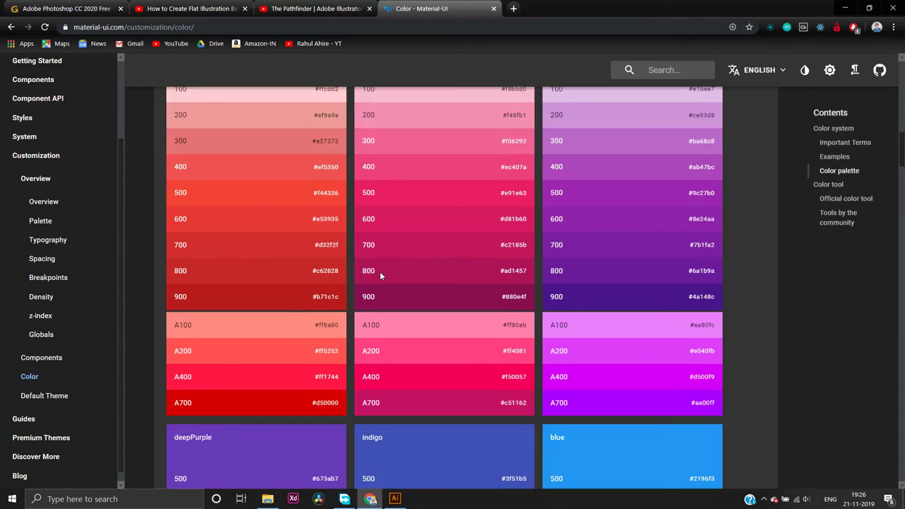
{"action": "scroll", "coordinate": [379, 274], "scroll_direction": "up", "scroll_amount": 3}
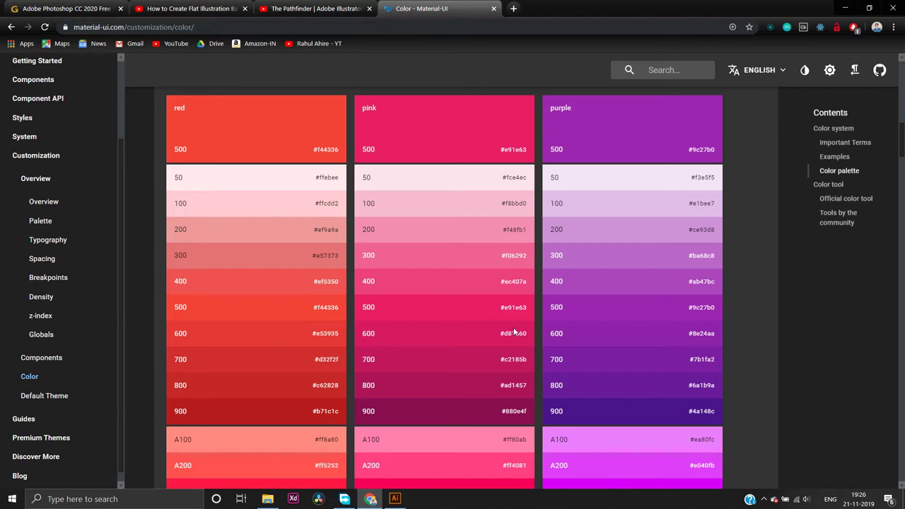
{"action": "scroll", "coordinate": [514, 330], "scroll_direction": "up", "scroll_amount": 2}
{"action": "scroll", "coordinate": [512, 323], "scroll_direction": "down", "scroll_amount": 3}
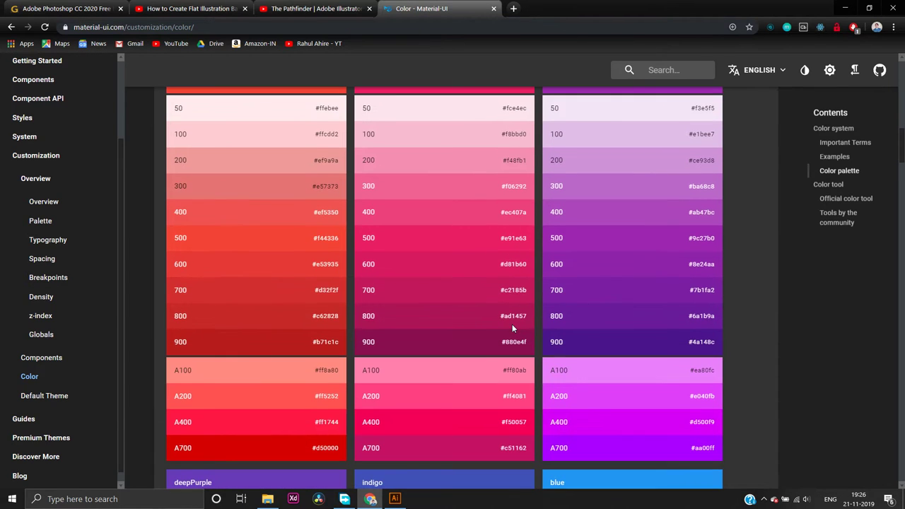
{"action": "scroll", "coordinate": [511, 324], "scroll_direction": "down", "scroll_amount": 1}
{"action": "scroll", "coordinate": [511, 324], "scroll_direction": "up", "scroll_amount": 1}
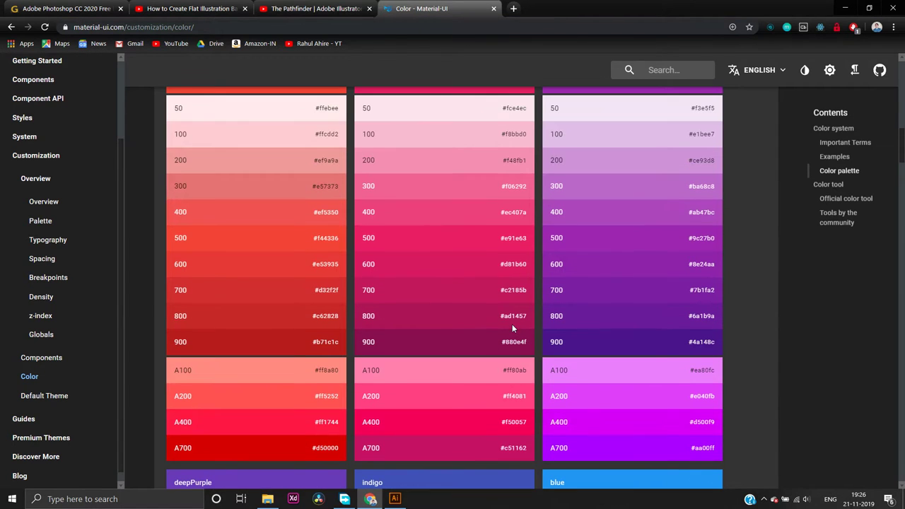
{"action": "left_click", "coordinate": [395, 498]}
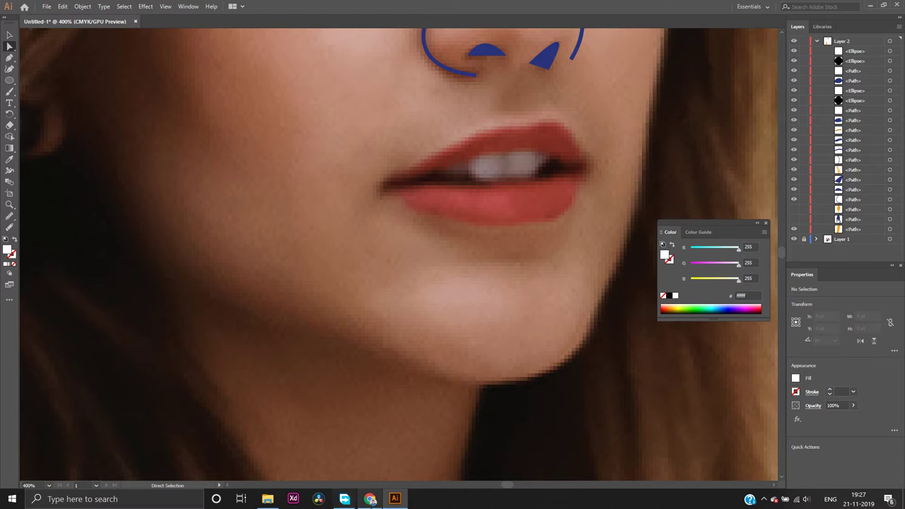
Copy the red 700 hex code d32f2f from the Material-UI color page and return to Illustrator
{"action": "left_click", "coordinate": [371, 499]}
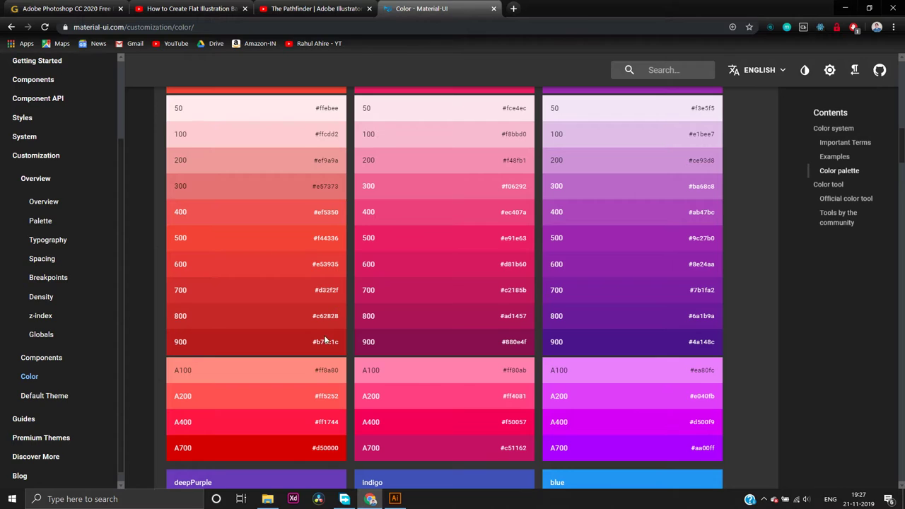
{"action": "double_click", "coordinate": [327, 264]}
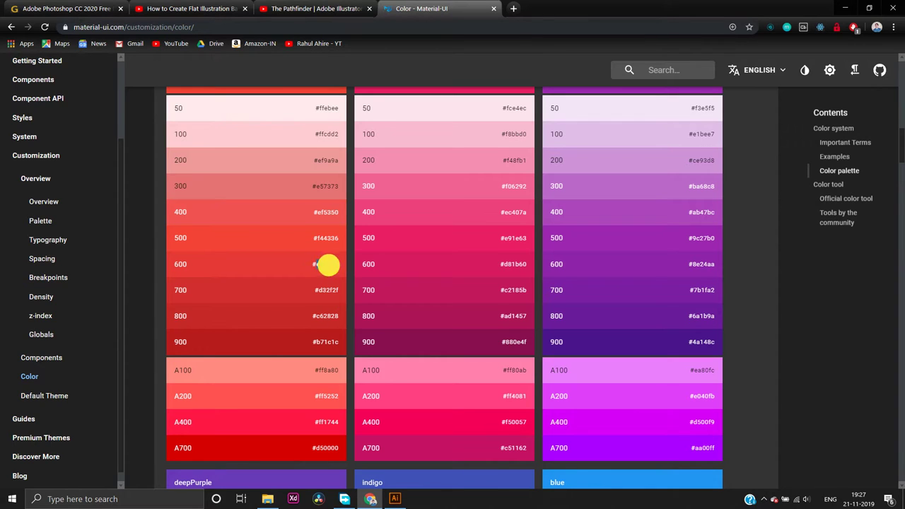
{"action": "double_click", "coordinate": [327, 291]}
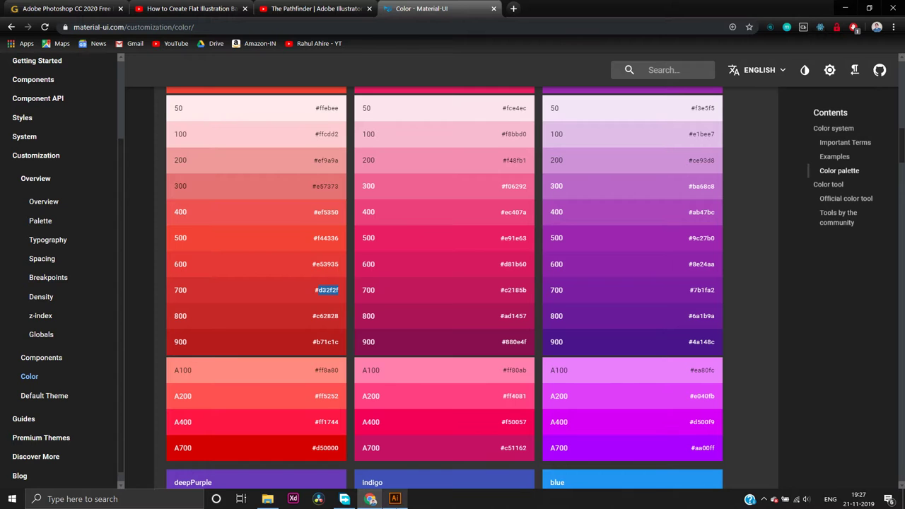
{"action": "left_click", "coordinate": [395, 498]}
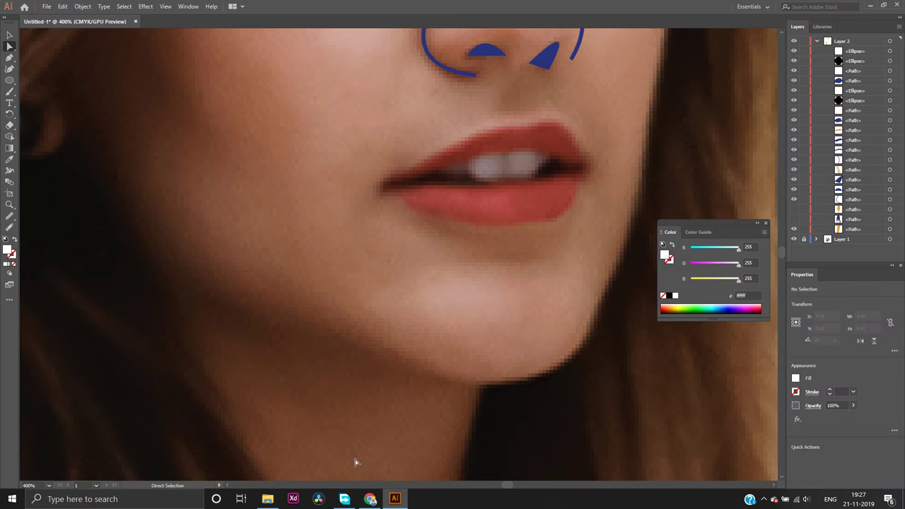
Trace the upper lip's outer edge from corner to corner with the Pen tool, using no fill
{"action": "left_click", "coordinate": [9, 58]}
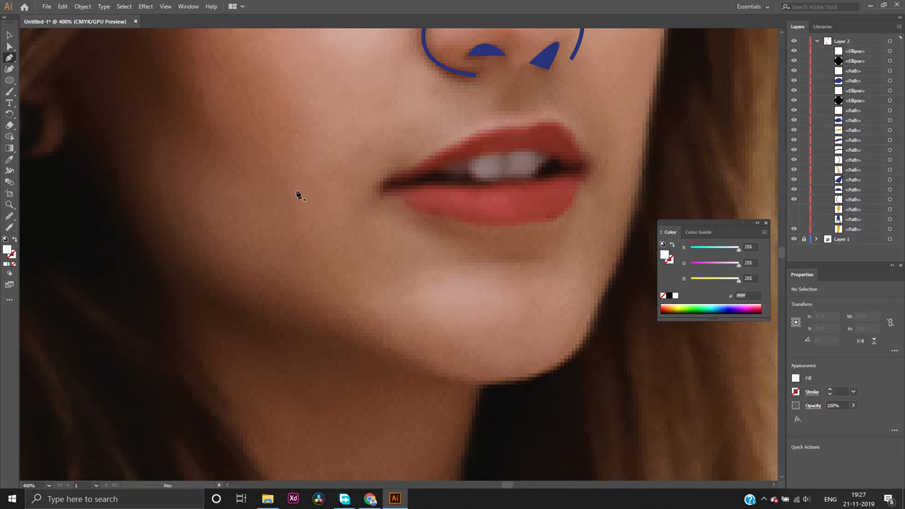
{"action": "left_click", "coordinate": [376, 190]}
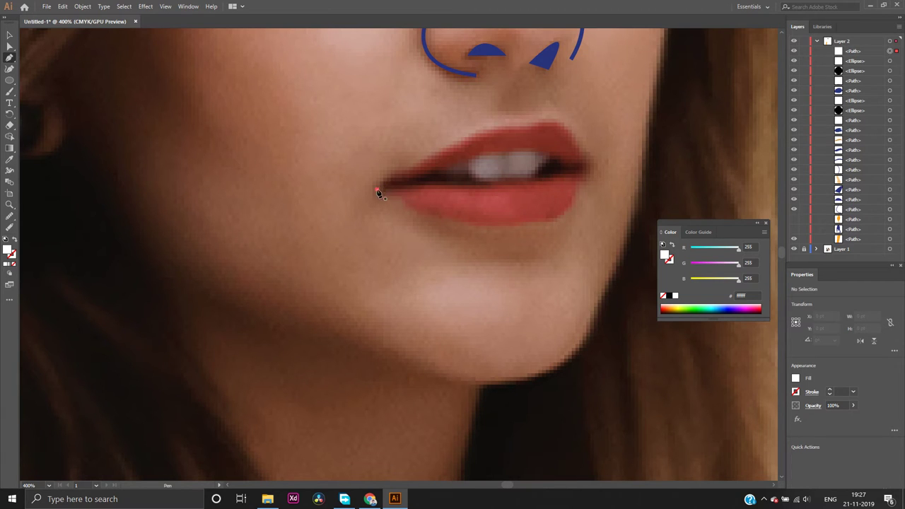
{"action": "left_click", "coordinate": [439, 158]}
{"action": "left_click_drag", "start_coordinate": [440, 159], "coordinate": [493, 137]}
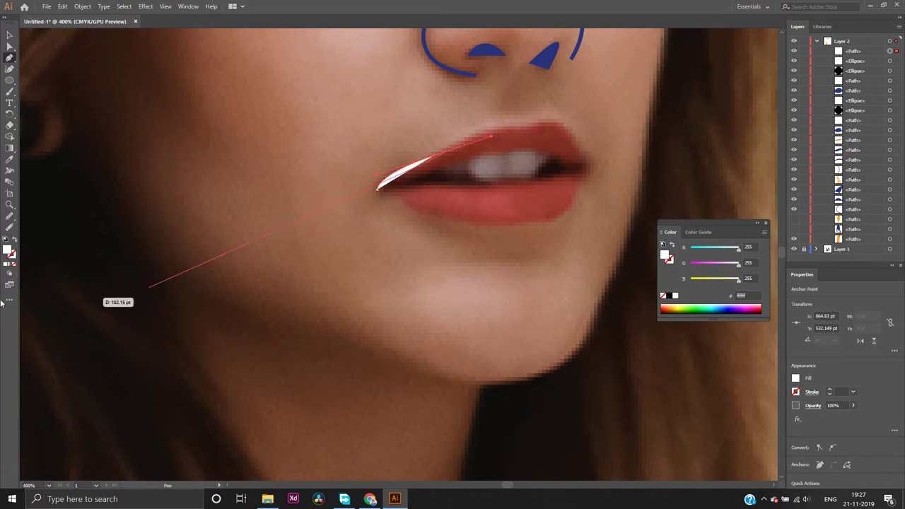
{"action": "left_click", "coordinate": [13, 263]}
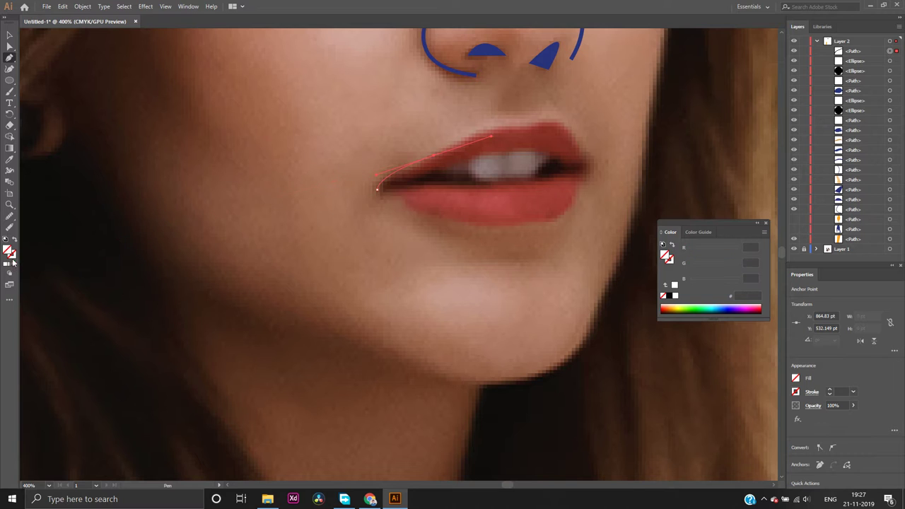
{"action": "left_click_drag", "start_coordinate": [434, 165], "coordinate": [436, 161]}
{"action": "left_click_drag", "start_coordinate": [522, 127], "coordinate": [619, 227]}
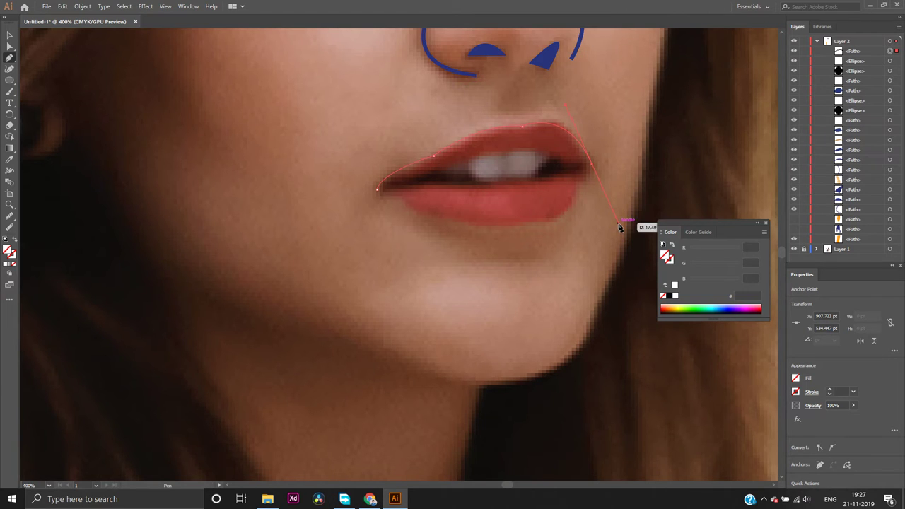
{"action": "left_click", "coordinate": [592, 169]}
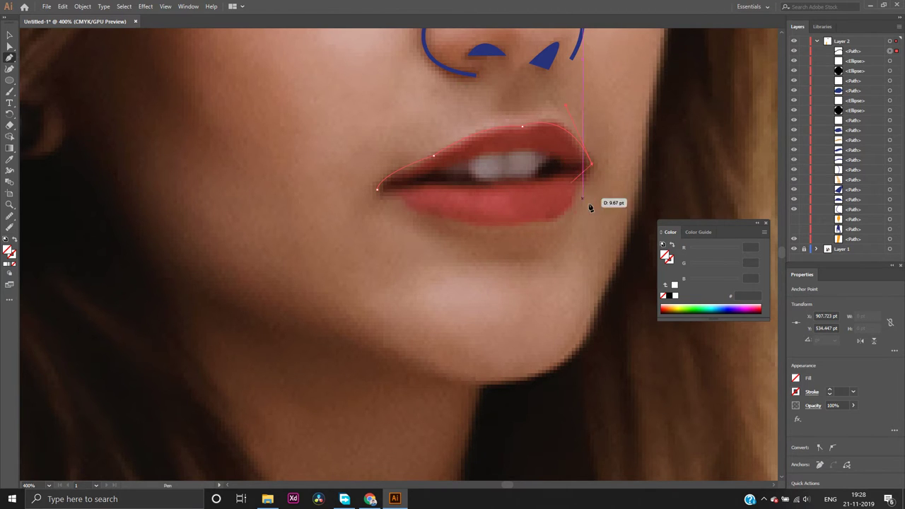
Close the upper lip outline along the edge above the teeth, making a shape about 58 by 18 pt
{"action": "left_click_drag", "start_coordinate": [592, 161], "coordinate": [539, 149]}
{"action": "left_click_drag", "start_coordinate": [537, 149], "coordinate": [415, 172]}
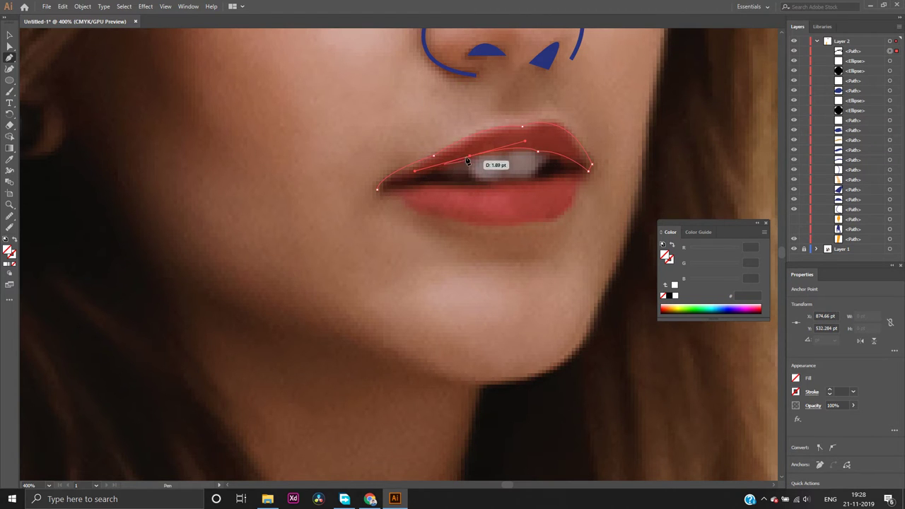
{"action": "mouse_move", "coordinate": [467, 157]}
{"action": "left_mouse_down"}
{"action": "mouse_move", "coordinate": [431, 201]}
{"action": "mouse_move", "coordinate": [423, 185]}
{"action": "mouse_move", "coordinate": [357, 190]}
{"action": "mouse_move", "coordinate": [359, 198]}
{"action": "left_mouse_up"}
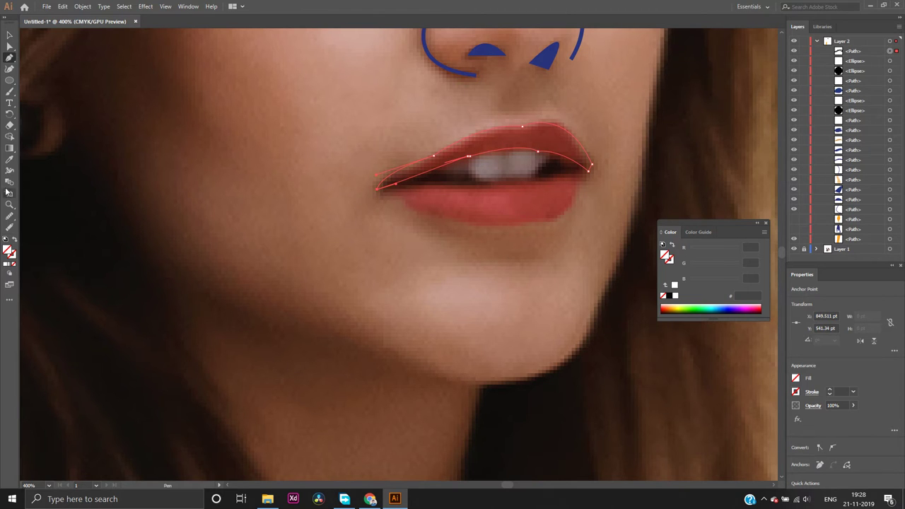
Smooth the upper lip outline with the Smooth tool and fill it with red d32f2f
{"action": "left_click", "coordinate": [9, 216]}
{"action": "mouse_move", "coordinate": [377, 188]}
{"action": "left_mouse_down"}
{"action": "mouse_move", "coordinate": [434, 148]}
{"action": "mouse_move", "coordinate": [438, 158]}
{"action": "left_mouse_up"}
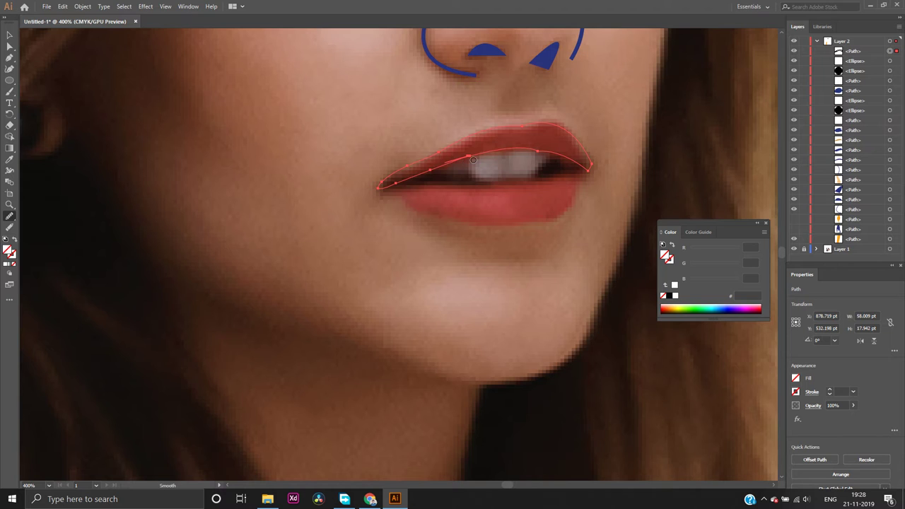
{"action": "mouse_move", "coordinate": [537, 158]}
{"action": "left_mouse_down"}
{"action": "mouse_move", "coordinate": [542, 145]}
{"action": "mouse_move", "coordinate": [531, 152]}
{"action": "mouse_move", "coordinate": [542, 147]}
{"action": "left_mouse_up"}
{"action": "mouse_move", "coordinate": [588, 166]}
{"action": "left_mouse_down"}
{"action": "mouse_move", "coordinate": [571, 153]}
{"action": "mouse_move", "coordinate": [587, 167]}
{"action": "left_mouse_up"}
{"action": "double_click", "coordinate": [9, 251]}
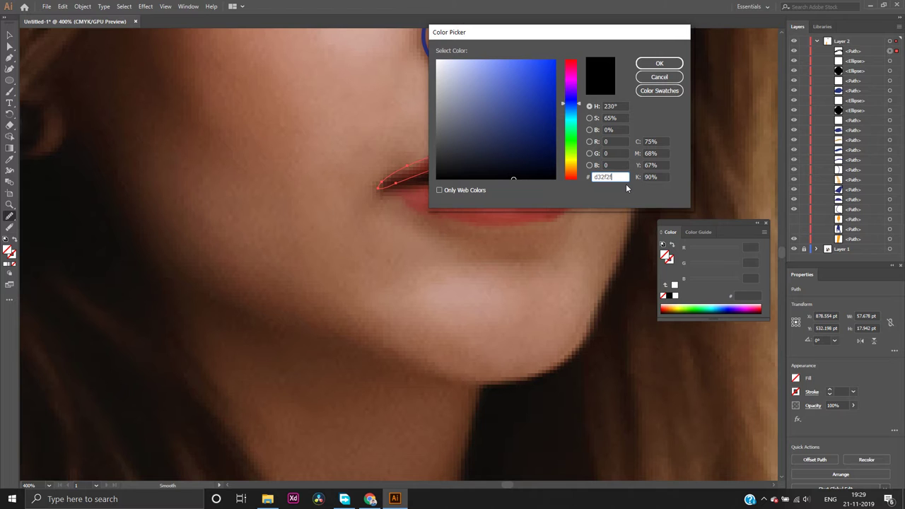
{"action": "key", "text": "Return"}
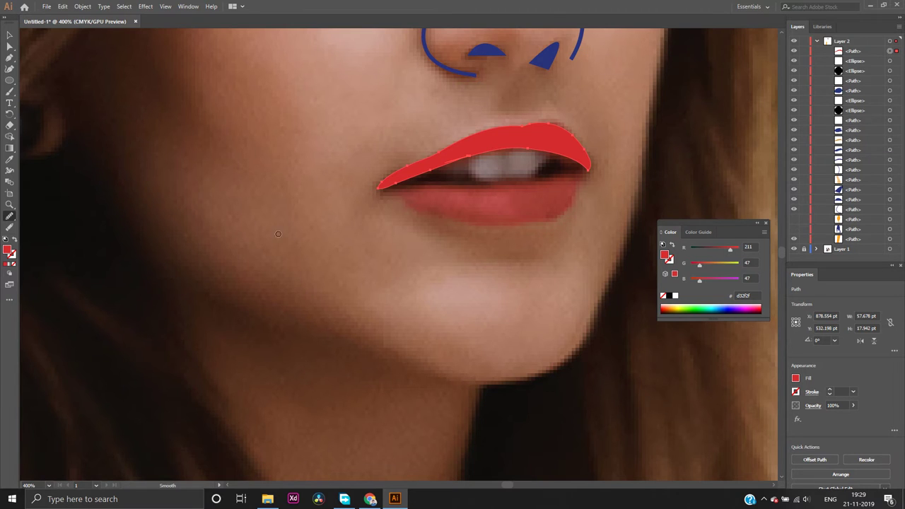
Show the blue hair and orange face shapes to check the upper lip against them, and hide both again
{"action": "left_click", "coordinate": [794, 229]}
{"action": "left_click", "coordinate": [793, 238]}
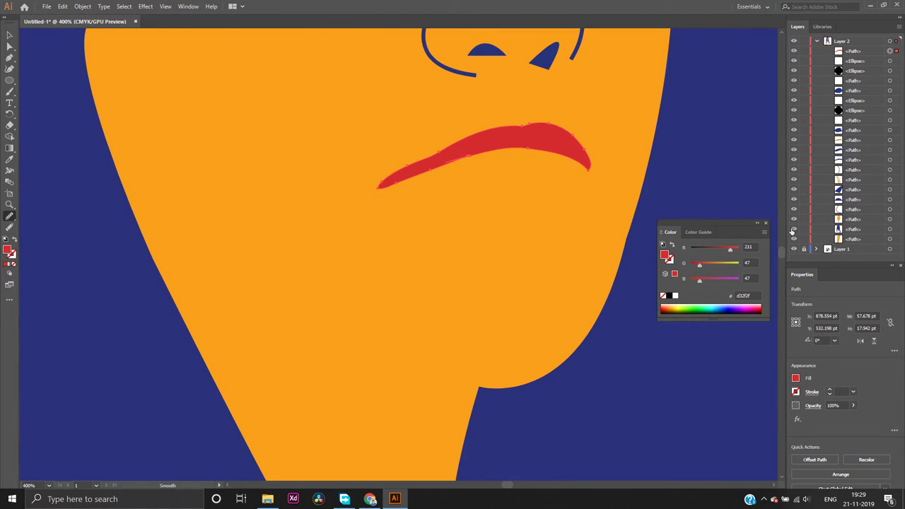
{"action": "left_click", "coordinate": [792, 229]}
{"action": "left_click", "coordinate": [793, 219]}
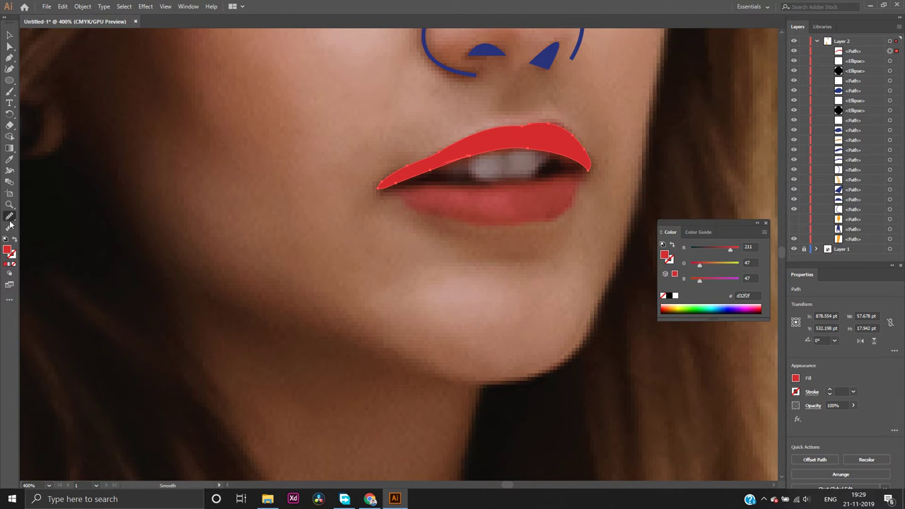
Trace the lower lip as a closed curved shape with the Pen tool, following its inner and outer edges between the mouth corners
{"action": "left_click", "coordinate": [10, 57]}
{"action": "left_click", "coordinate": [381, 189]}
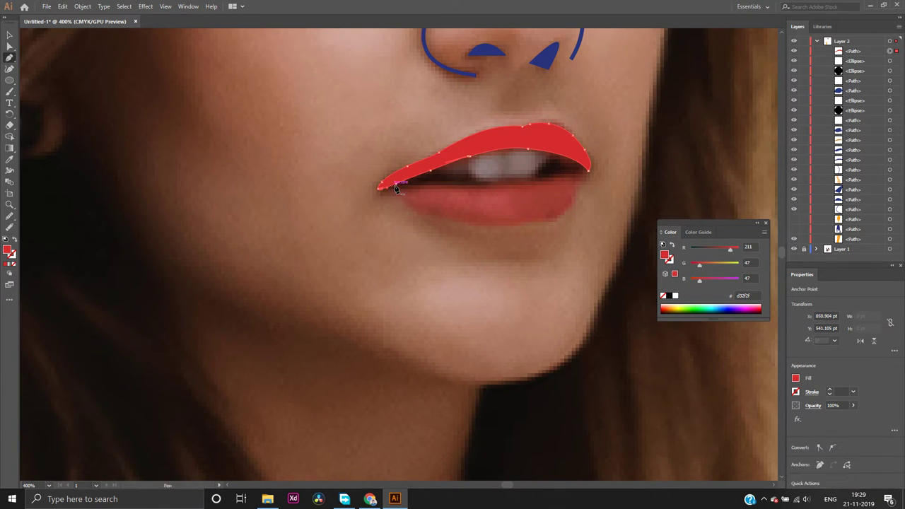
{"action": "left_click", "coordinate": [585, 176]}
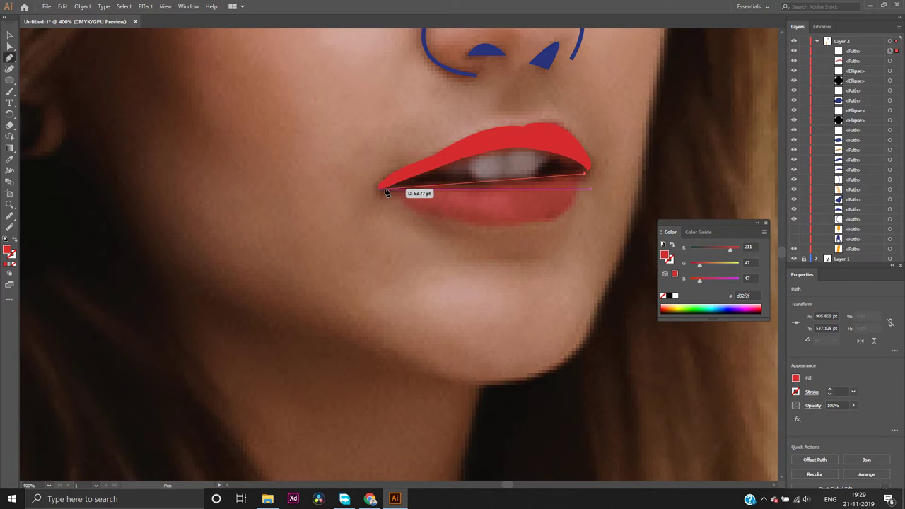
{"action": "left_click_drag", "start_coordinate": [382, 191], "coordinate": [313, 182]}
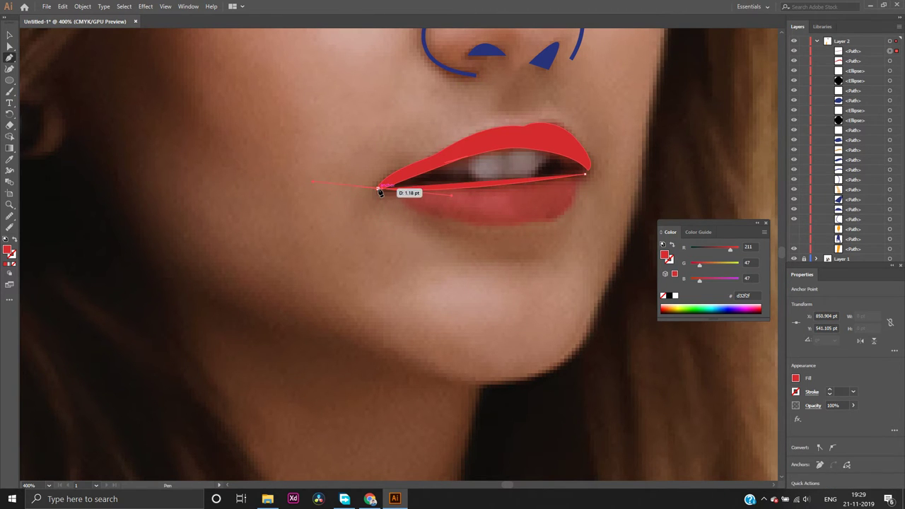
{"action": "left_click_drag", "start_coordinate": [379, 191], "coordinate": [559, 224]}
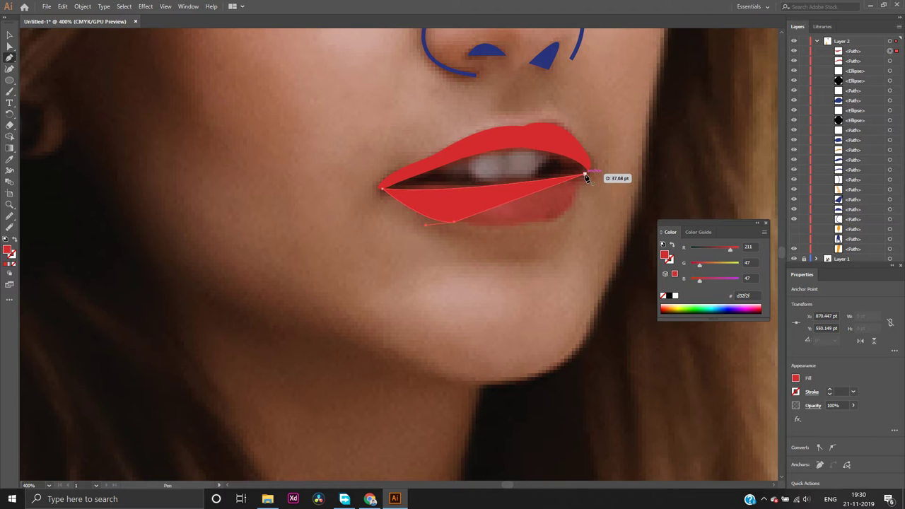
{"action": "left_click_drag", "start_coordinate": [584, 174], "coordinate": [608, 110]}
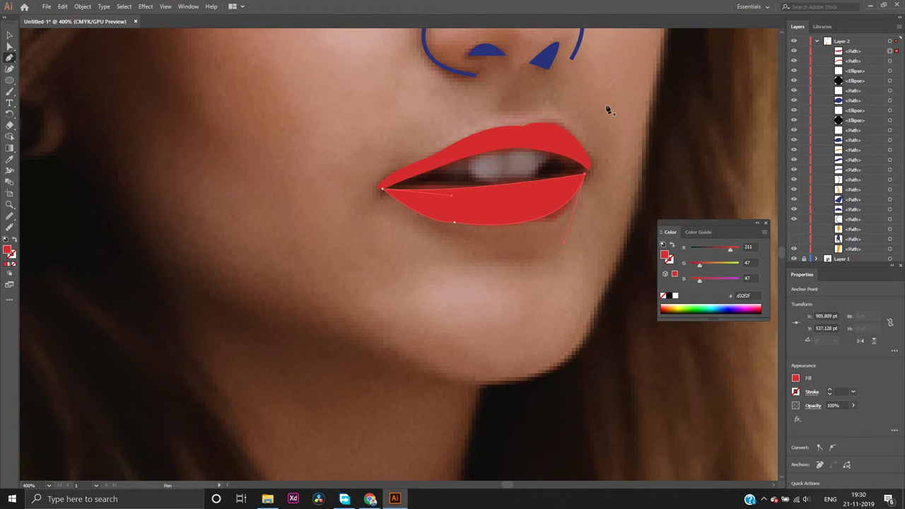
{"action": "key", "text": "ctrl+z"}
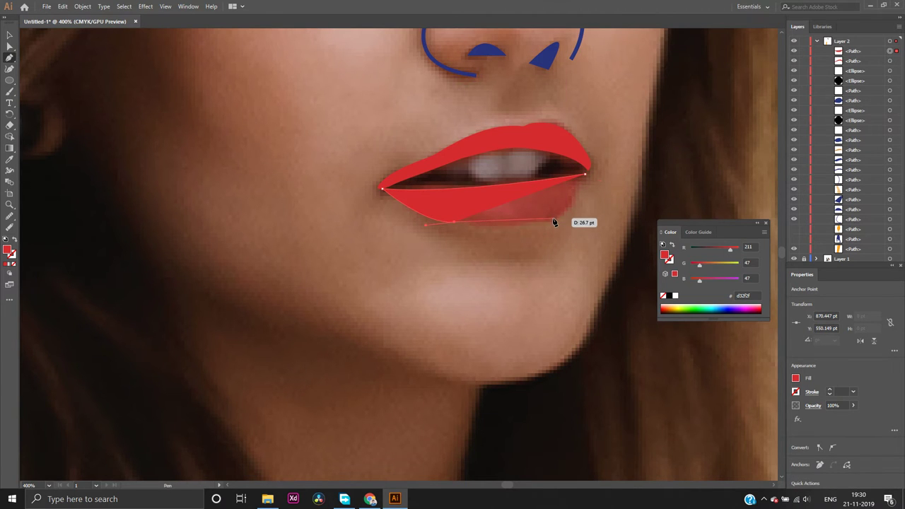
{"action": "left_click_drag", "start_coordinate": [563, 210], "coordinate": [589, 178]}
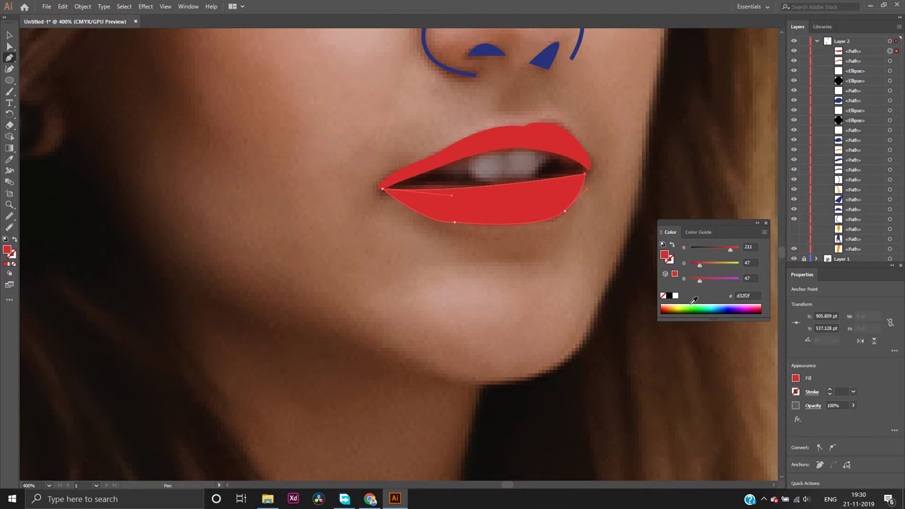
Take the pink A400 code f50057 from the Material-UI color page in Chrome, fill the lower lip in Illustrator with it, and deselect
{"action": "left_click", "coordinate": [371, 498]}
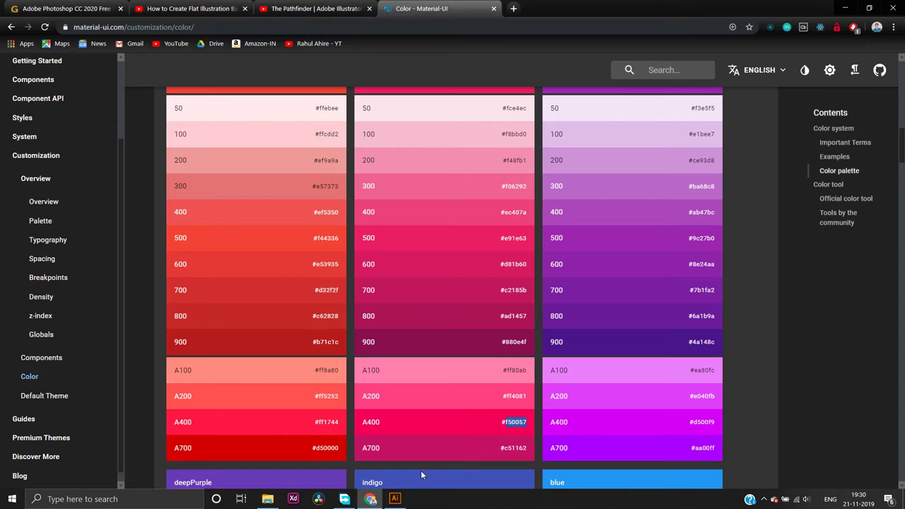
{"action": "left_click", "coordinate": [394, 498]}
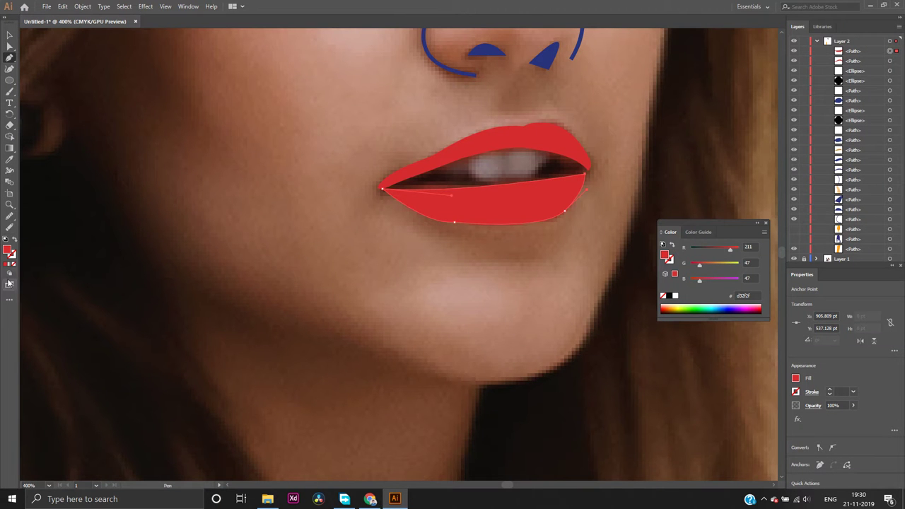
{"action": "double_click", "coordinate": [7, 251]}
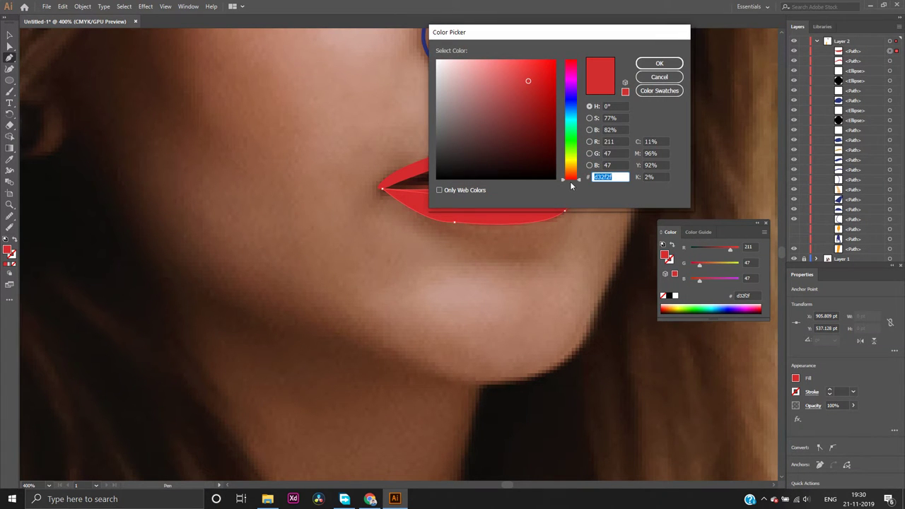
{"action": "type", "text": "f50057"}
{"action": "key", "text": "Return"}
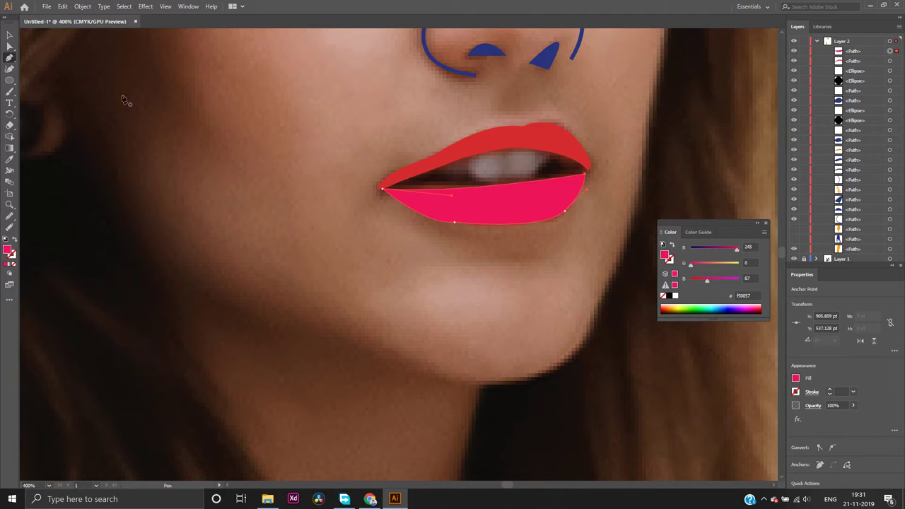
{"action": "left_click", "coordinate": [9, 46]}
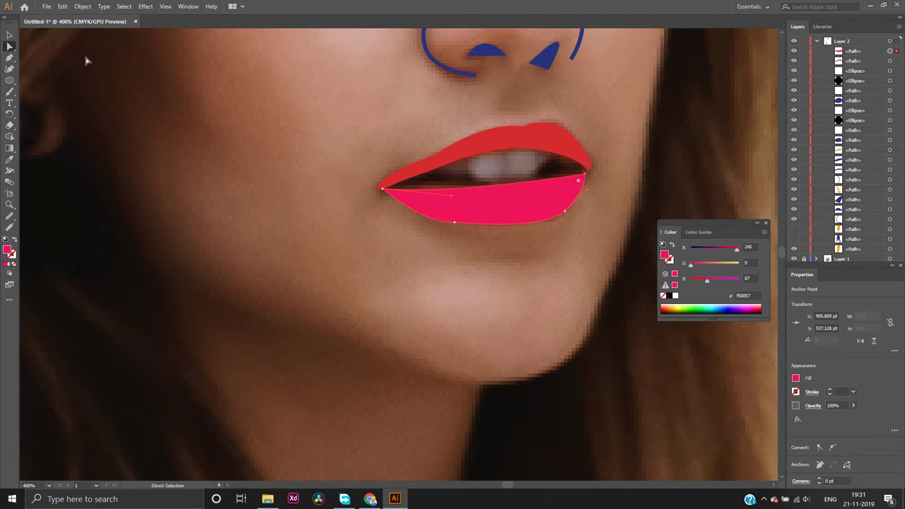
{"action": "left_click", "coordinate": [50, 64]}
{"action": "left_click", "coordinate": [10, 61]}
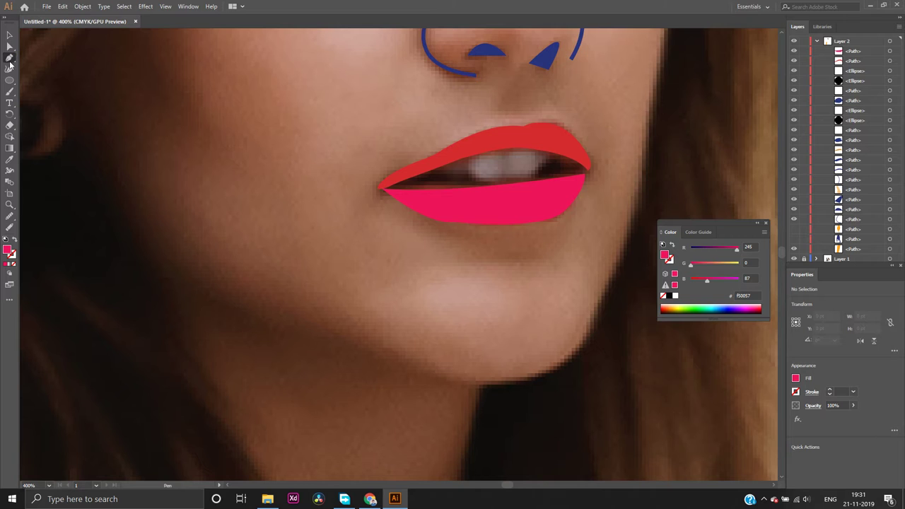
{"action": "left_click", "coordinate": [382, 189]}
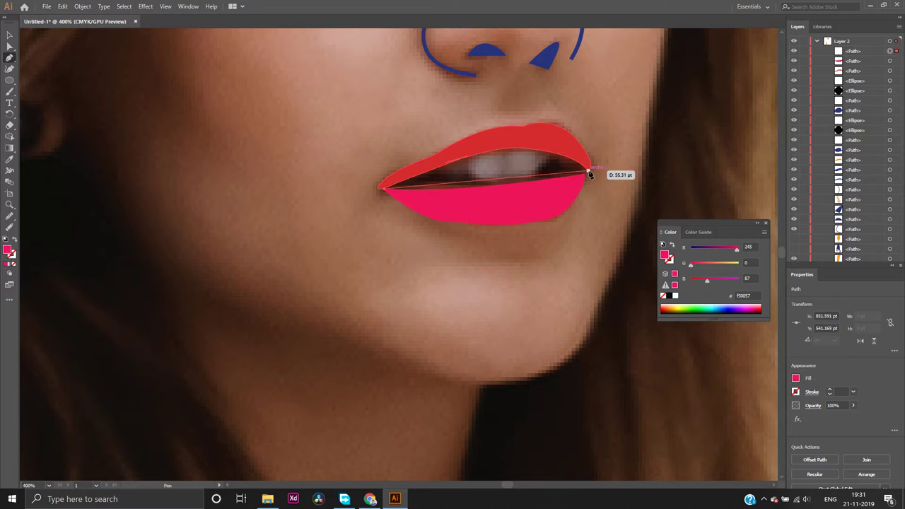
{"action": "left_click_drag", "start_coordinate": [587, 170], "coordinate": [653, 230]}
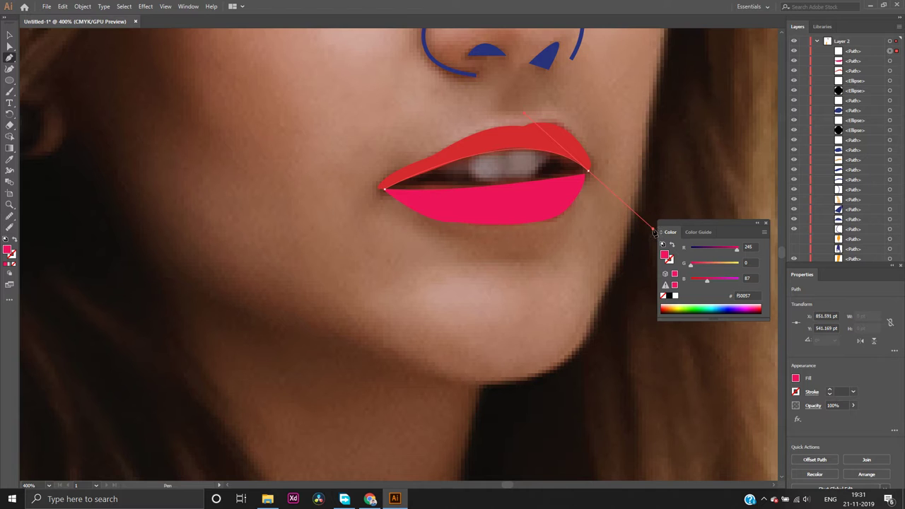
{"action": "left_click", "coordinate": [587, 171]}
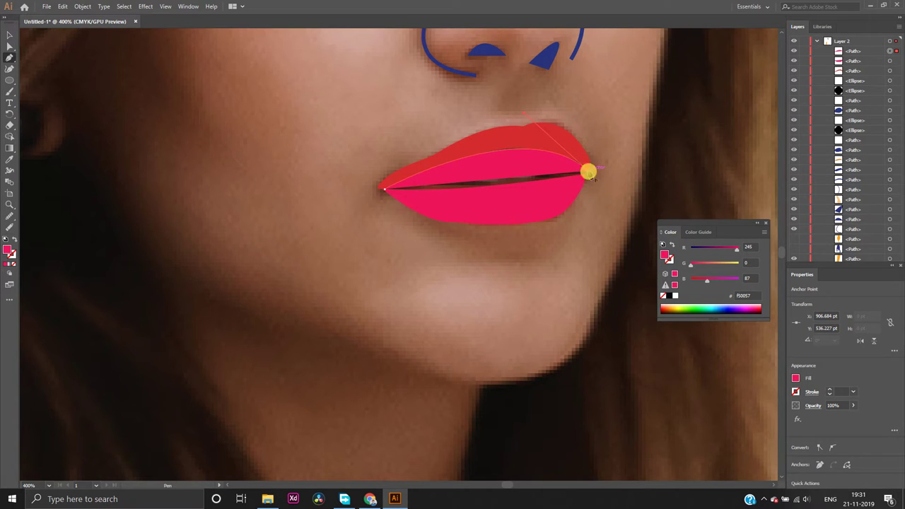
{"action": "left_click", "coordinate": [13, 265]}
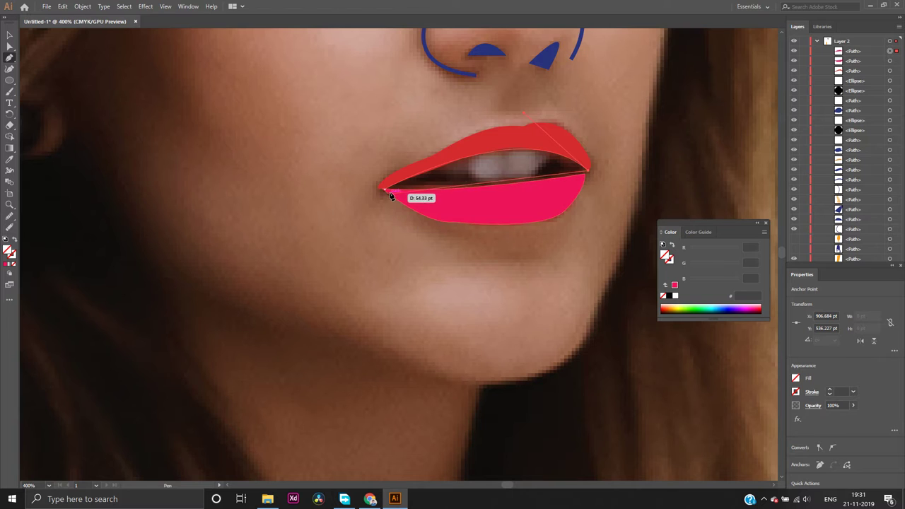
{"action": "left_click_drag", "start_coordinate": [386, 190], "coordinate": [277, 182]}
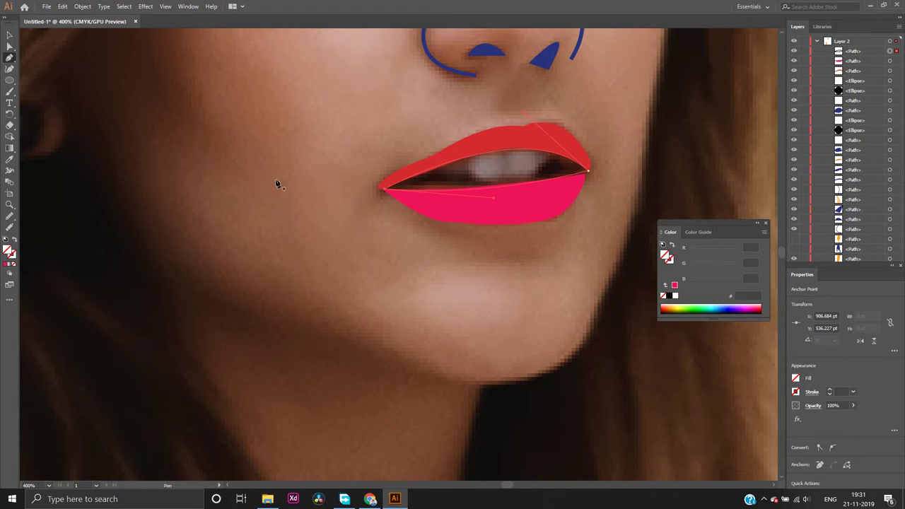
{"action": "left_click", "coordinate": [571, 186], "text": "ctrl"}
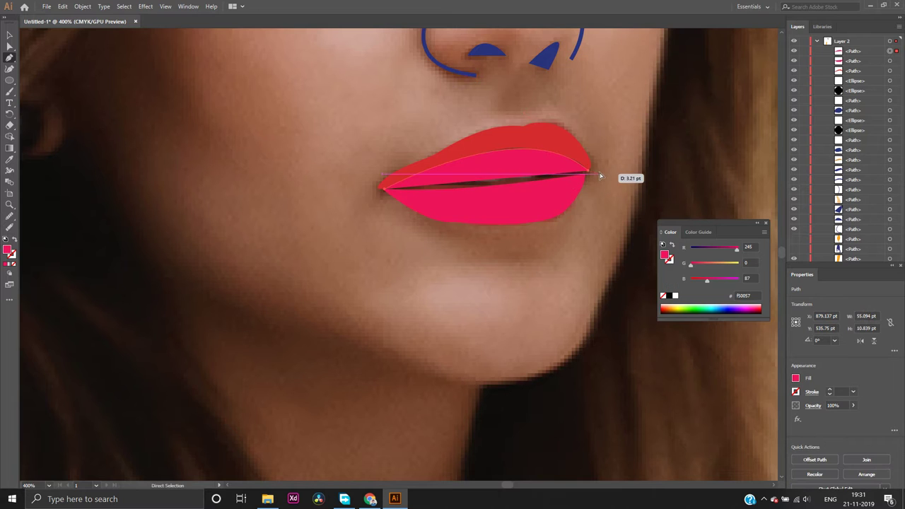
{"action": "left_click", "coordinate": [598, 177], "text": "ctrl"}
{"action": "left_click", "coordinate": [594, 174], "text": "alt"}
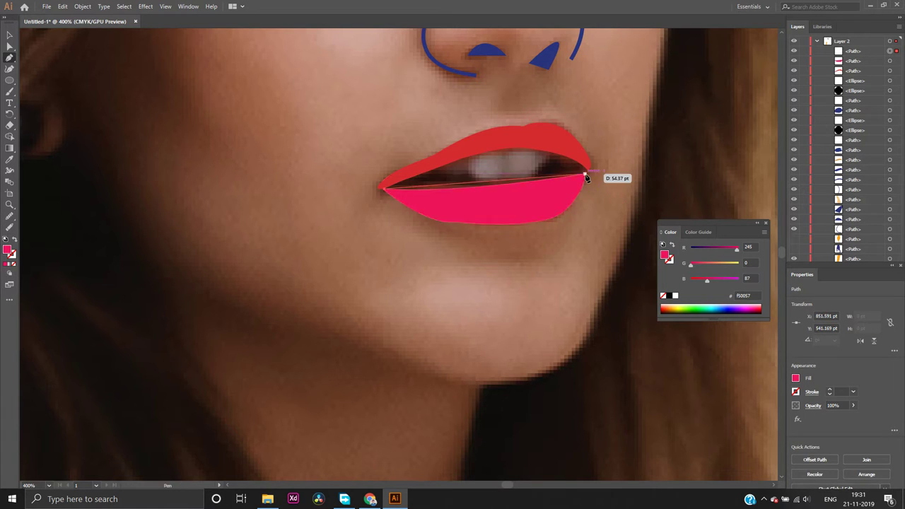
{"action": "left_click_drag", "start_coordinate": [588, 175], "coordinate": [585, 177]}
{"action": "key", "text": "ctrl+shift+a"}
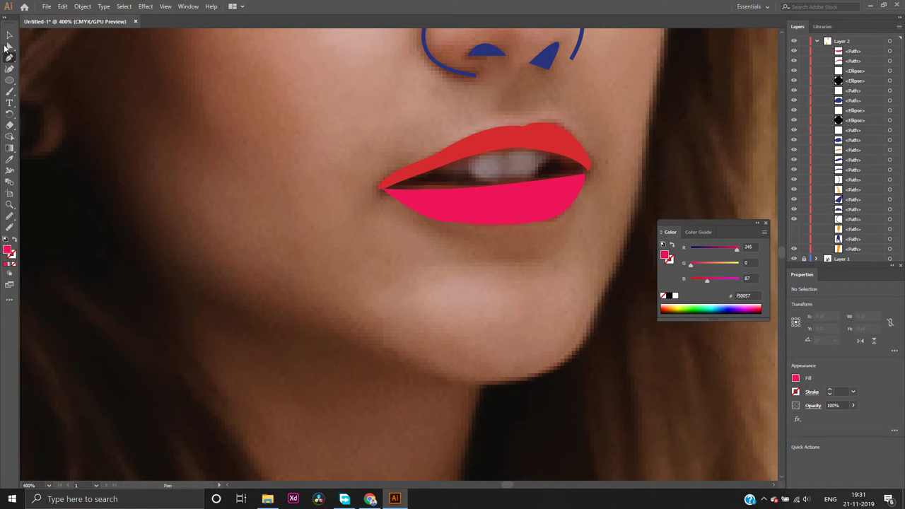
{"action": "left_click", "coordinate": [9, 46]}
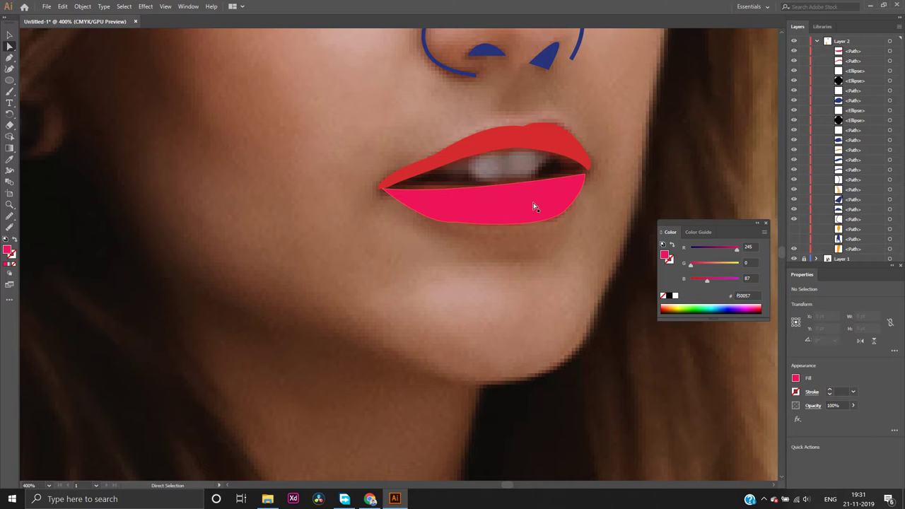
Try to shift the lower lip shape slightly up and sideways to fit it against the mouth corners
{"action": "left_click_drag", "start_coordinate": [580, 177], "coordinate": [584, 181]}
{"action": "mouse_move", "coordinate": [523, 209]}
{"action": "left_mouse_down"}
{"action": "mouse_move", "coordinate": [516, 214]}
{"action": "mouse_move", "coordinate": [524, 207]}
{"action": "left_mouse_up"}
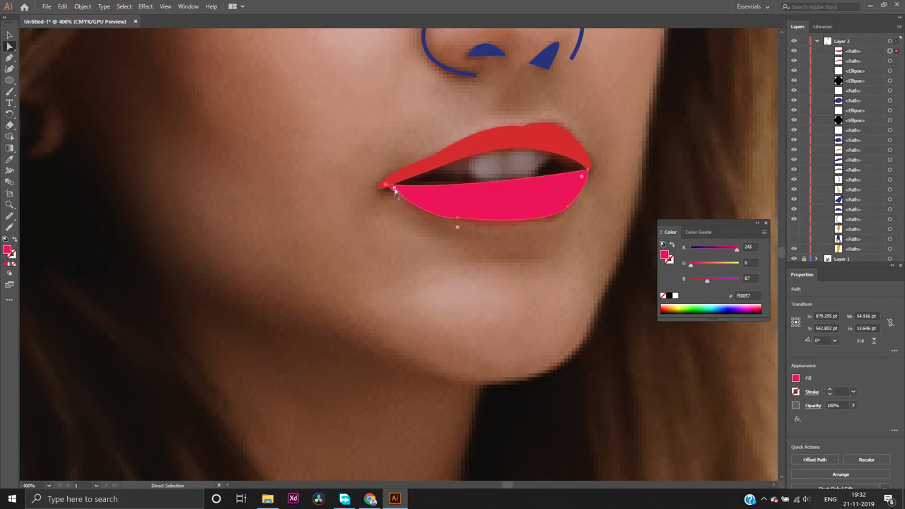
{"action": "left_click_drag", "start_coordinate": [393, 189], "coordinate": [392, 196]}
{"action": "key", "text": "ctrl+z"}
{"action": "key", "text": "v"}
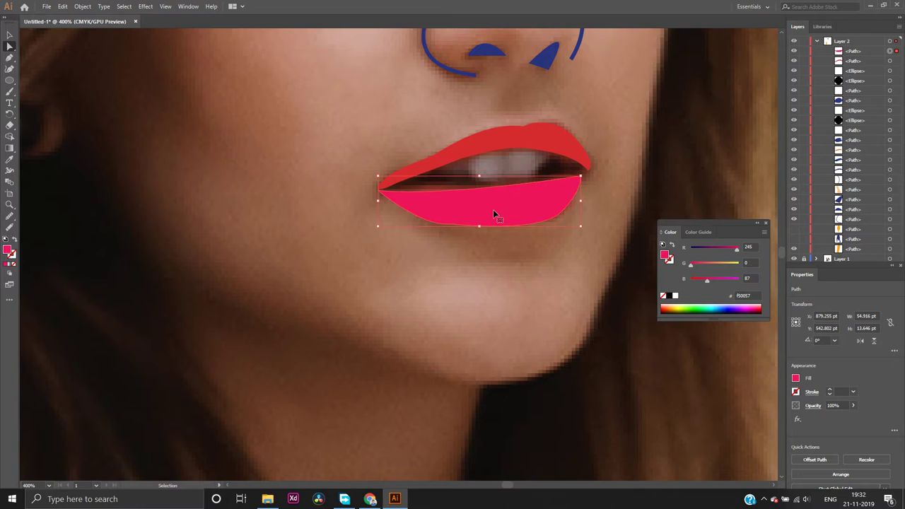
{"action": "key", "text": "Right"}
{"action": "key", "text": "Right"}
{"action": "key", "text": "Up"}
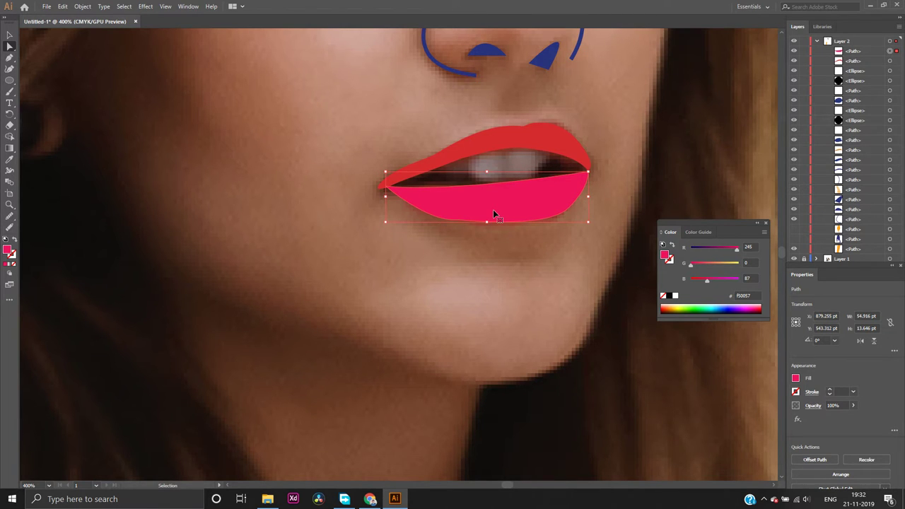
{"action": "key", "text": "a"}
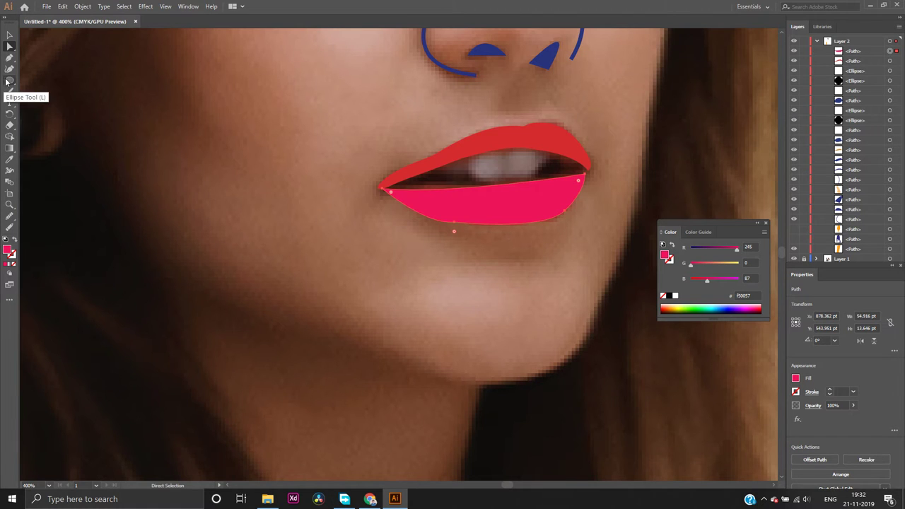
Trace the dark mouth opening between the lips with the Pen tool as a closed shape about 54 by 11 pt and fill it with black
{"action": "left_click", "coordinate": [10, 58]}
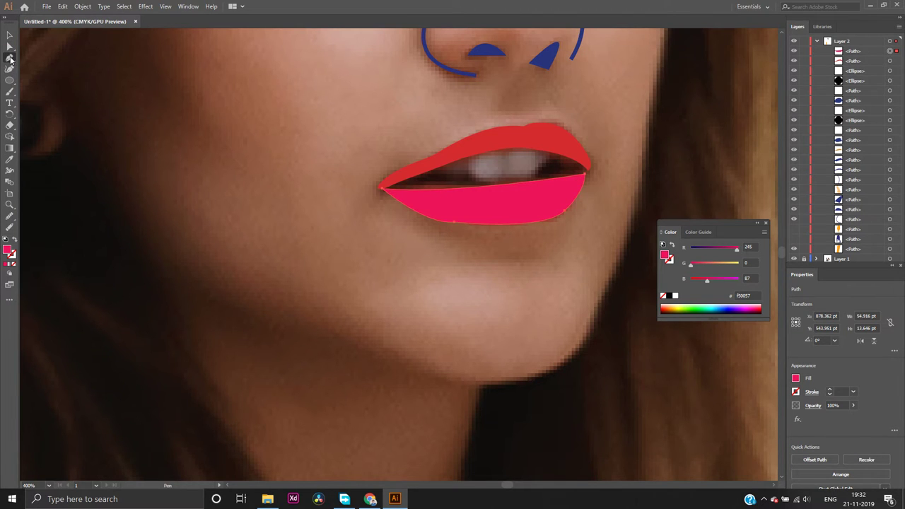
{"action": "left_click", "coordinate": [383, 190]}
{"action": "left_click", "coordinate": [9, 46]}
{"action": "left_click", "coordinate": [151, 125]}
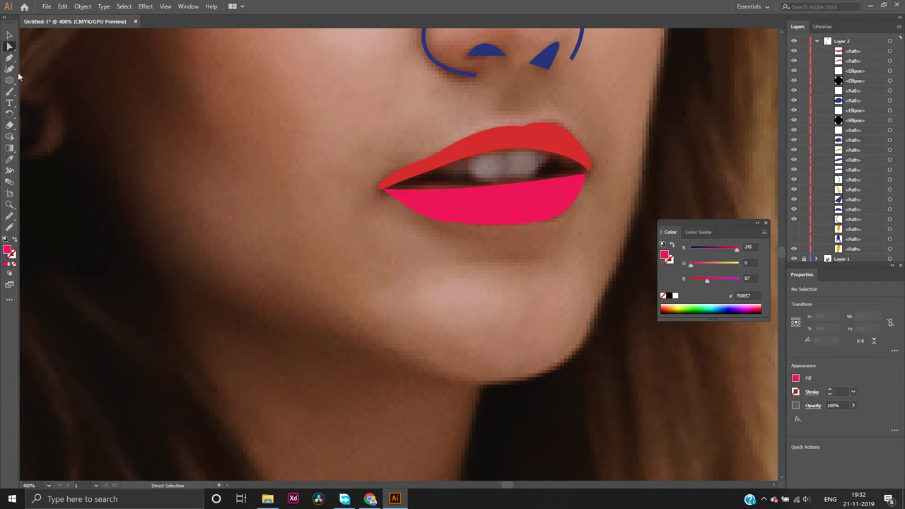
{"action": "left_click", "coordinate": [9, 58]}
{"action": "left_click", "coordinate": [384, 188]}
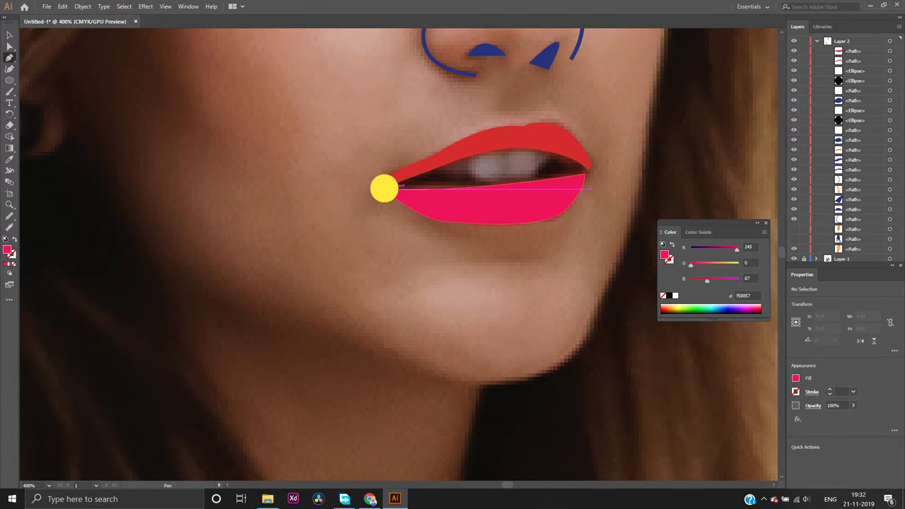
{"action": "left_click_drag", "start_coordinate": [586, 177], "coordinate": [588, 175]}
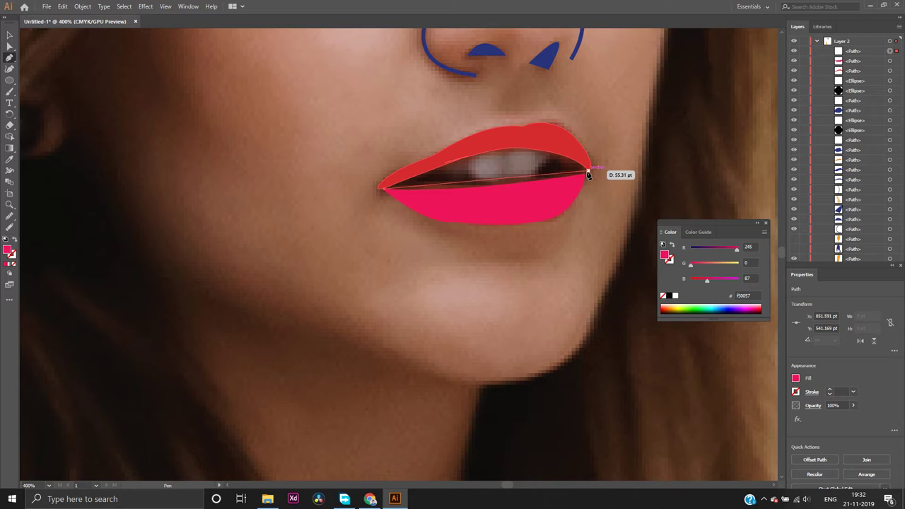
{"action": "left_click_drag", "start_coordinate": [586, 176], "coordinate": [641, 230]}
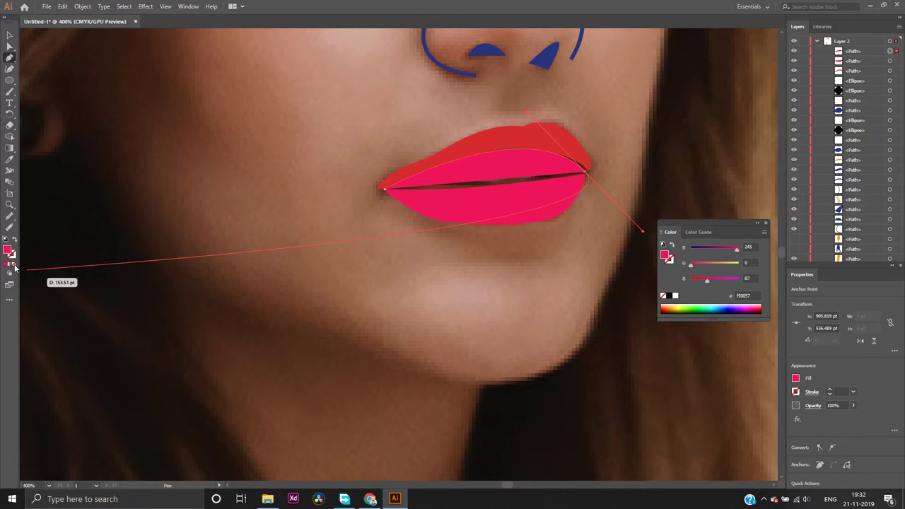
{"action": "key", "text": "slash"}
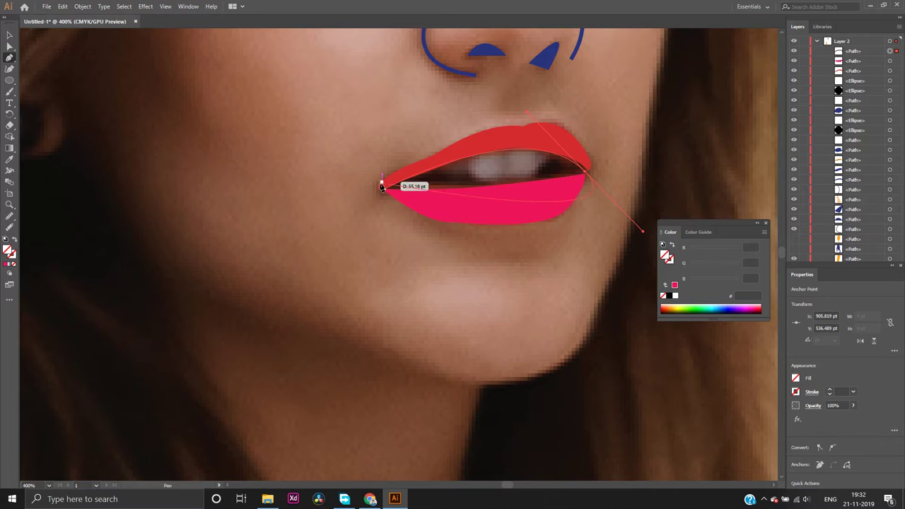
{"action": "mouse_move", "coordinate": [381, 186]}
{"action": "left_mouse_down"}
{"action": "mouse_move", "coordinate": [183, 168]}
{"action": "mouse_move", "coordinate": [290, 154]}
{"action": "mouse_move", "coordinate": [624, 183]}
{"action": "mouse_move", "coordinate": [586, 174]}
{"action": "mouse_move", "coordinate": [396, 196]}
{"action": "mouse_move", "coordinate": [379, 190]}
{"action": "mouse_move", "coordinate": [383, 175]}
{"action": "mouse_move", "coordinate": [344, 177]}
{"action": "mouse_move", "coordinate": [330, 165]}
{"action": "mouse_move", "coordinate": [313, 186]}
{"action": "mouse_move", "coordinate": [292, 179]}
{"action": "mouse_move", "coordinate": [271, 191]}
{"action": "left_mouse_up"}
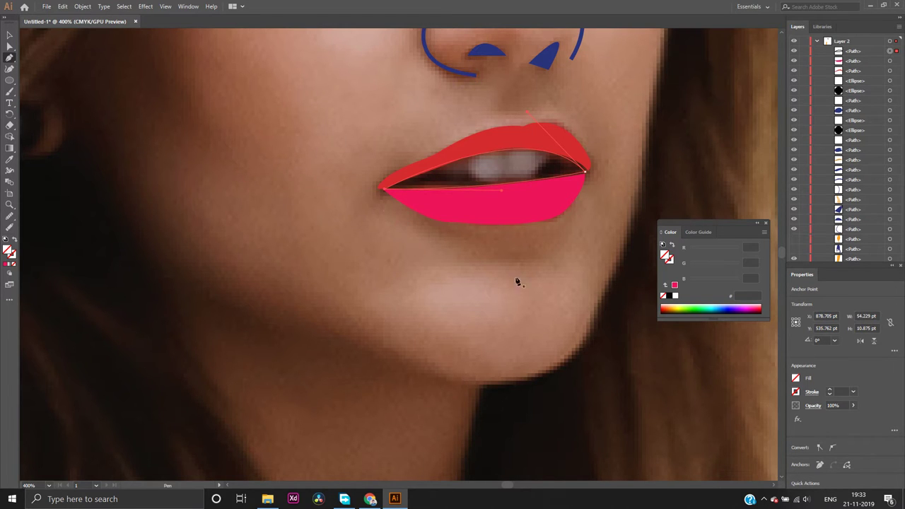
{"action": "left_click", "coordinate": [668, 296]}
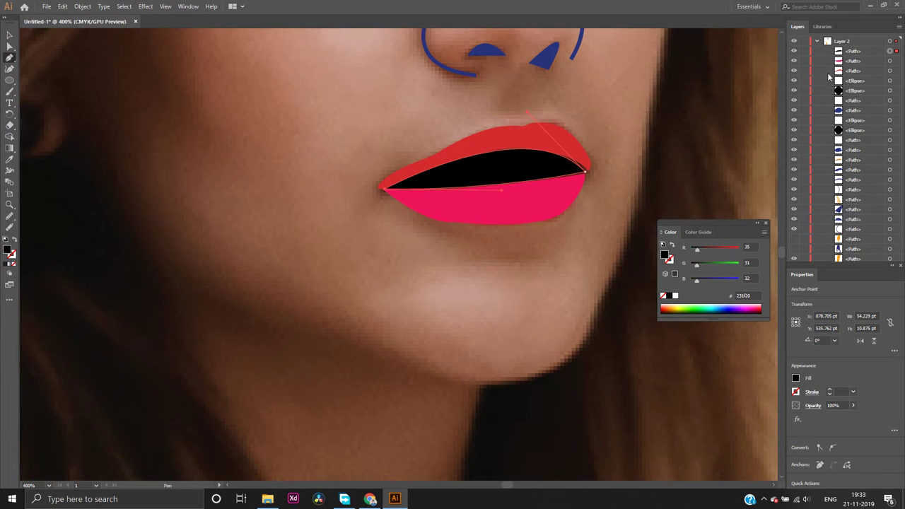
Hide the black mouth opening and trace the two front teeth with the Pen tool as one closed unfilled shape about 19 by 9 pt
{"action": "left_click", "coordinate": [793, 52]}
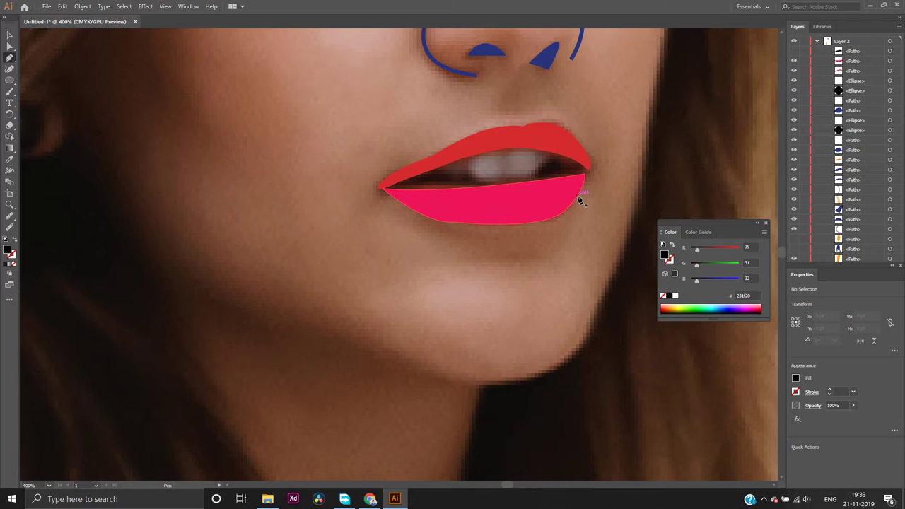
{"action": "key", "text": "Escape"}
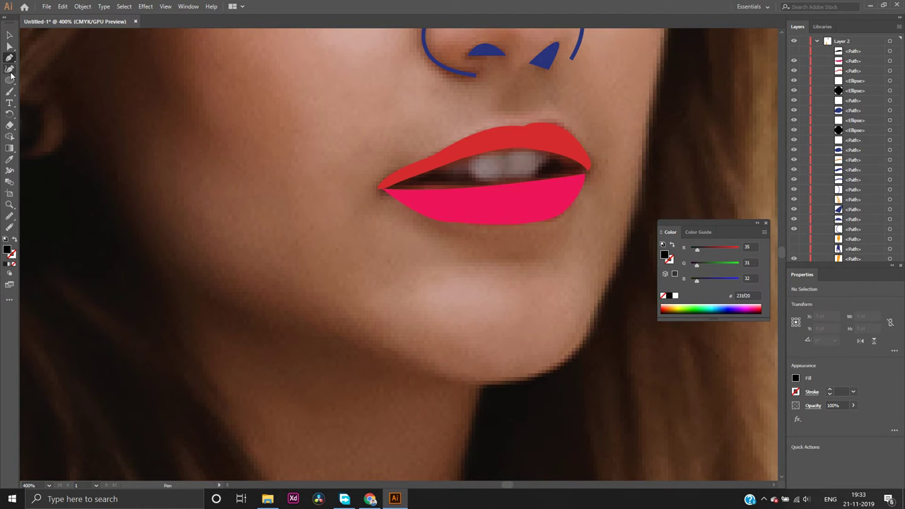
{"action": "left_click", "coordinate": [469, 156]}
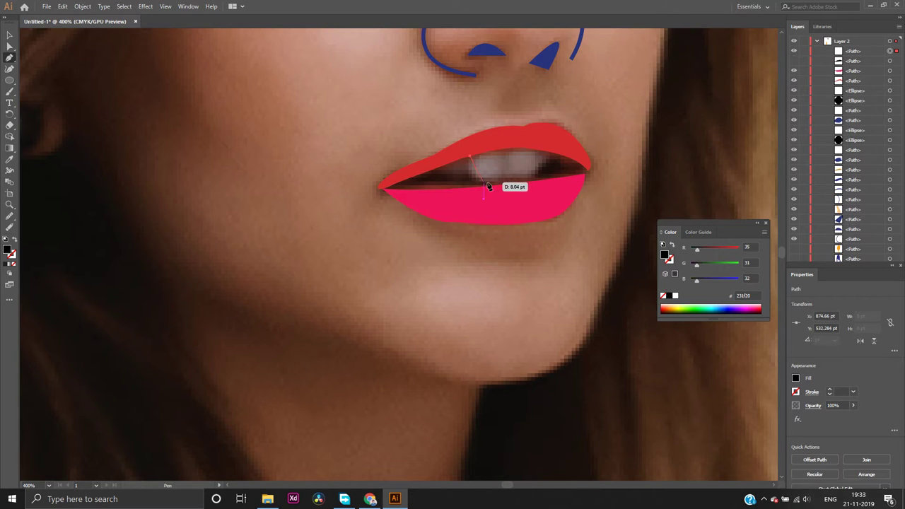
{"action": "left_click_drag", "start_coordinate": [498, 174], "coordinate": [530, 153]}
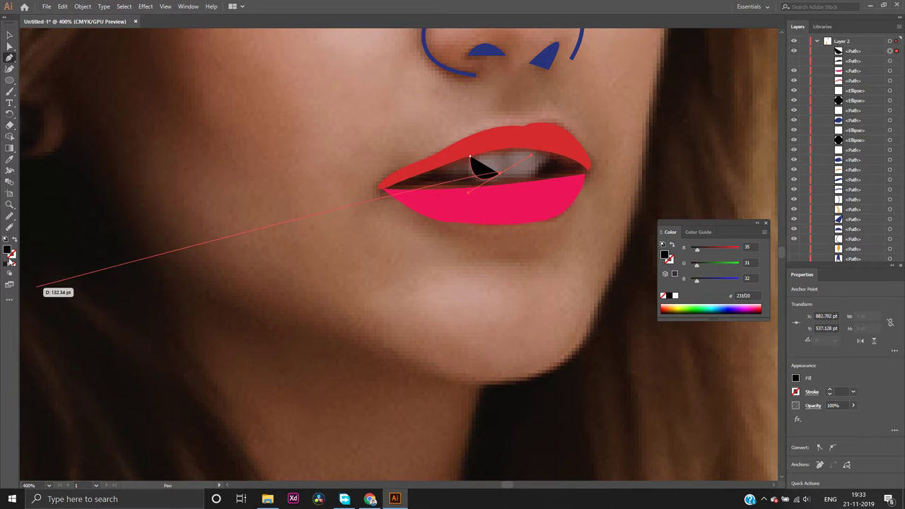
{"action": "left_click", "coordinate": [14, 265]}
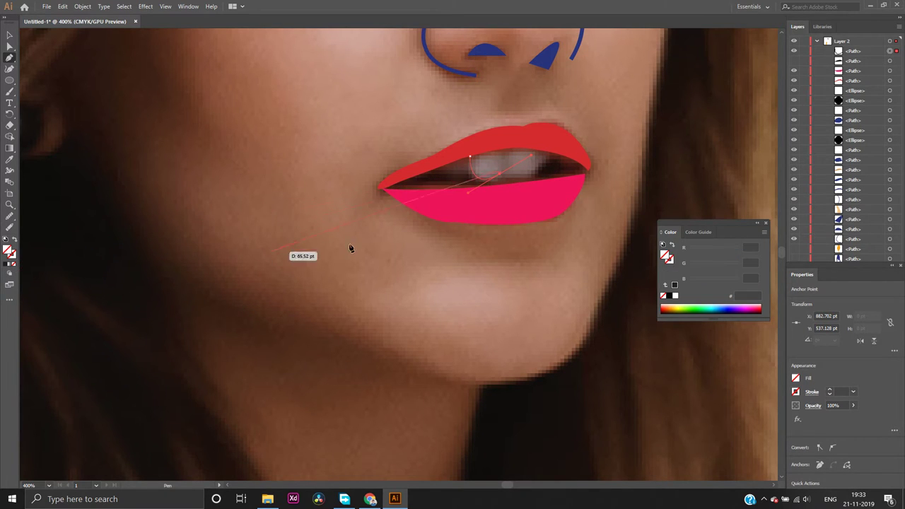
{"action": "mouse_move", "coordinate": [501, 189]}
{"action": "left_mouse_down"}
{"action": "mouse_move", "coordinate": [502, 156]}
{"action": "mouse_move", "coordinate": [500, 176]}
{"action": "left_mouse_up"}
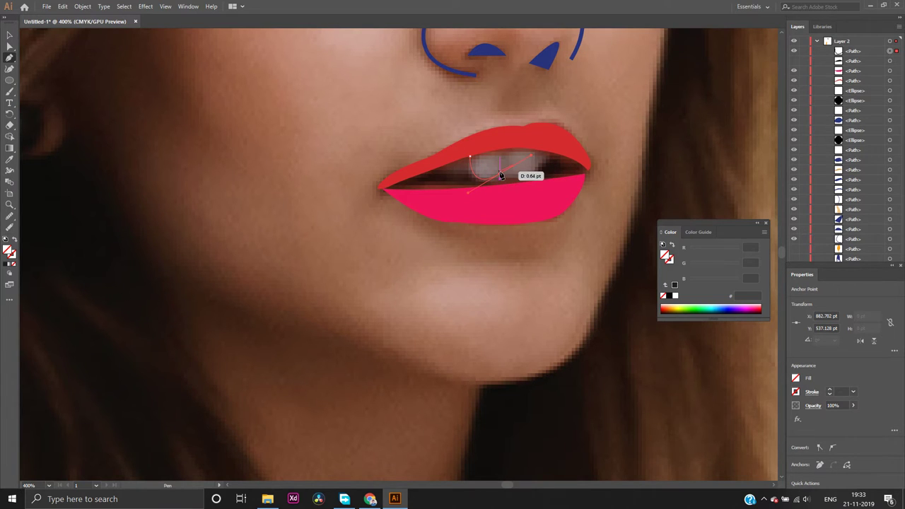
{"action": "mouse_move", "coordinate": [500, 175]}
{"action": "left_mouse_down"}
{"action": "mouse_move", "coordinate": [541, 178]}
{"action": "mouse_move", "coordinate": [543, 156]}
{"action": "mouse_move", "coordinate": [529, 137]}
{"action": "mouse_move", "coordinate": [541, 121]}
{"action": "left_mouse_up"}
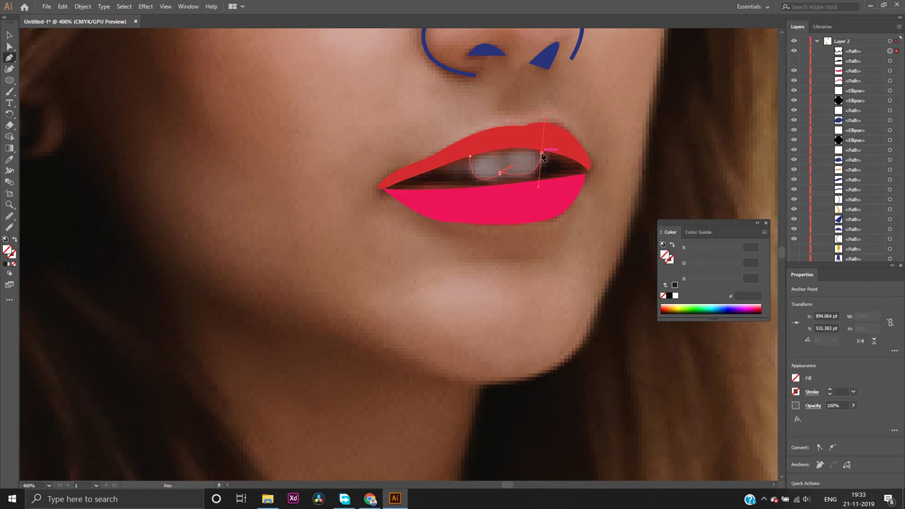
{"action": "left_click_drag", "start_coordinate": [541, 154], "coordinate": [542, 154]}
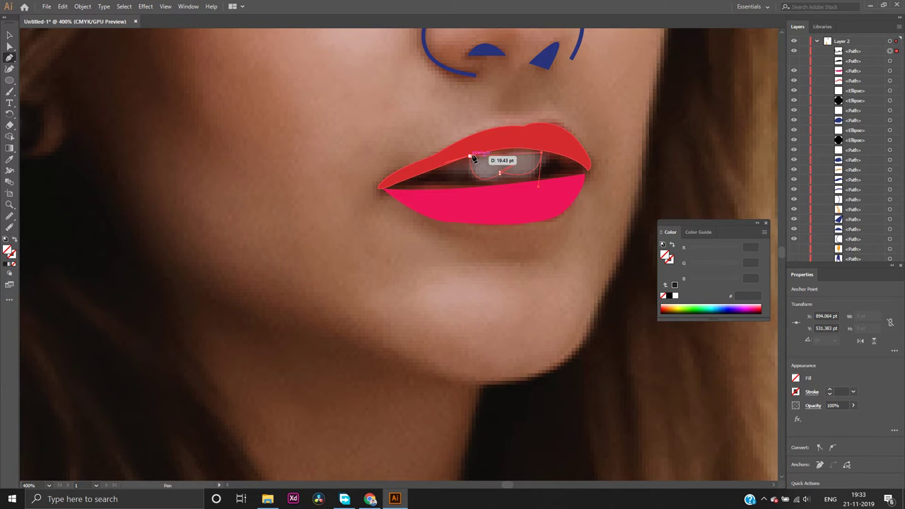
{"action": "left_click_drag", "start_coordinate": [469, 154], "coordinate": [417, 173]}
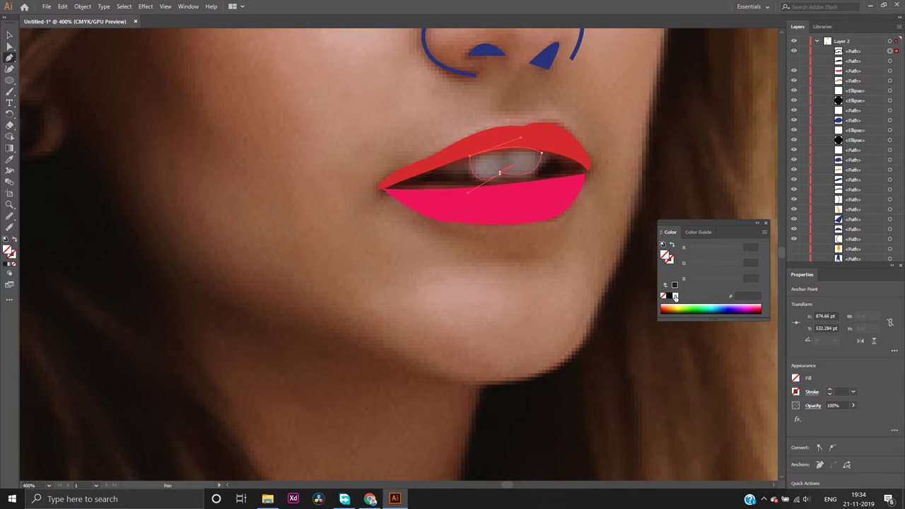
Fill the teeth shape with white, show the black mouth opening behind it again, and deselect
{"action": "left_click", "coordinate": [675, 296]}
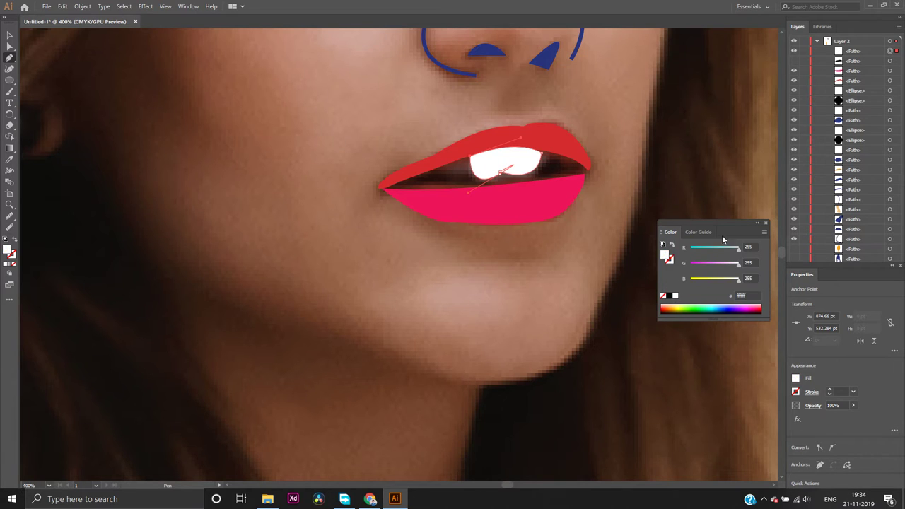
{"action": "left_click", "coordinate": [793, 61]}
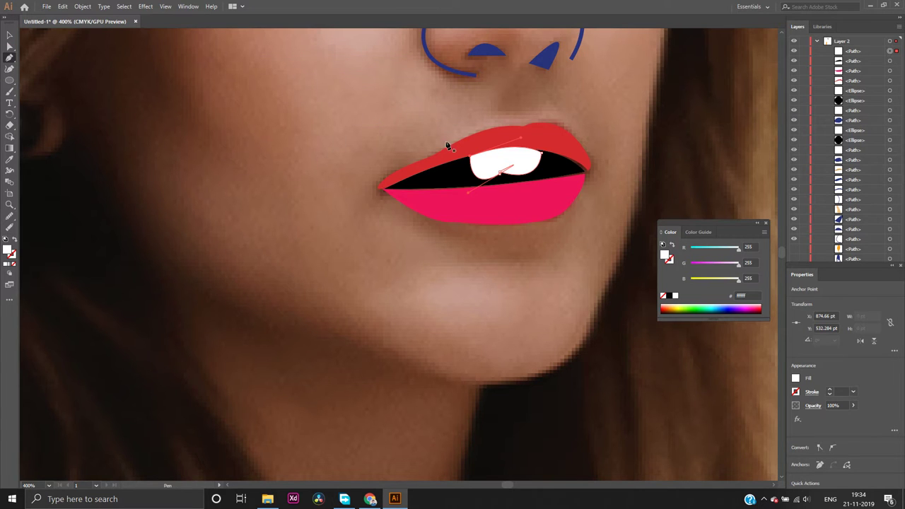
{"action": "left_click", "coordinate": [9, 46]}
{"action": "left_click", "coordinate": [182, 66]}
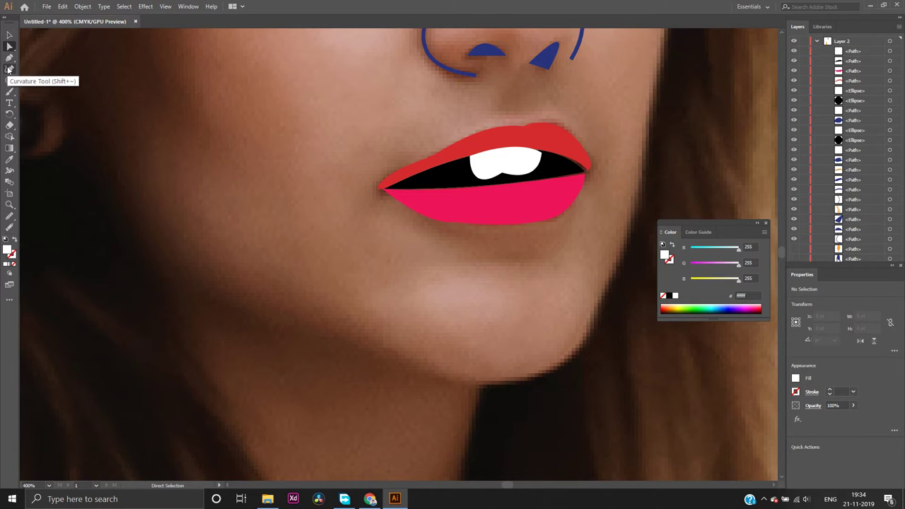
{"action": "left_click", "coordinate": [9, 69]}
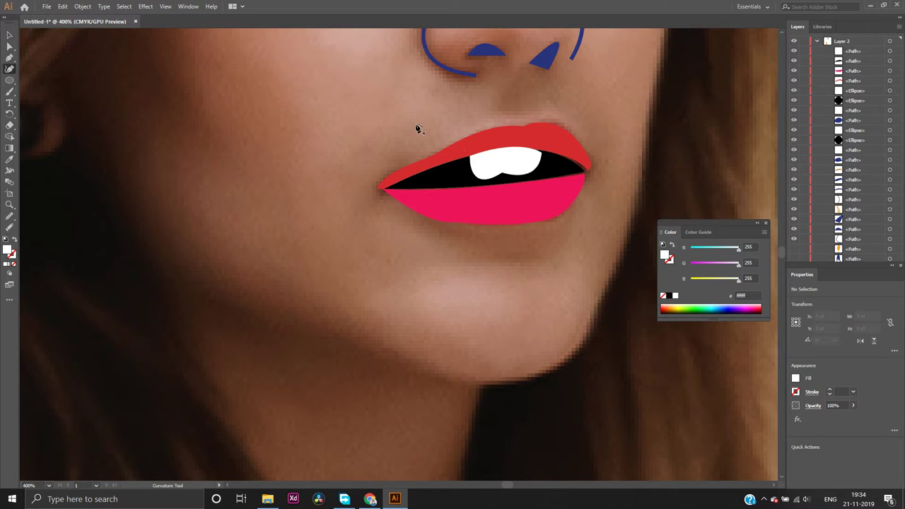
{"action": "left_click", "coordinate": [506, 174]}
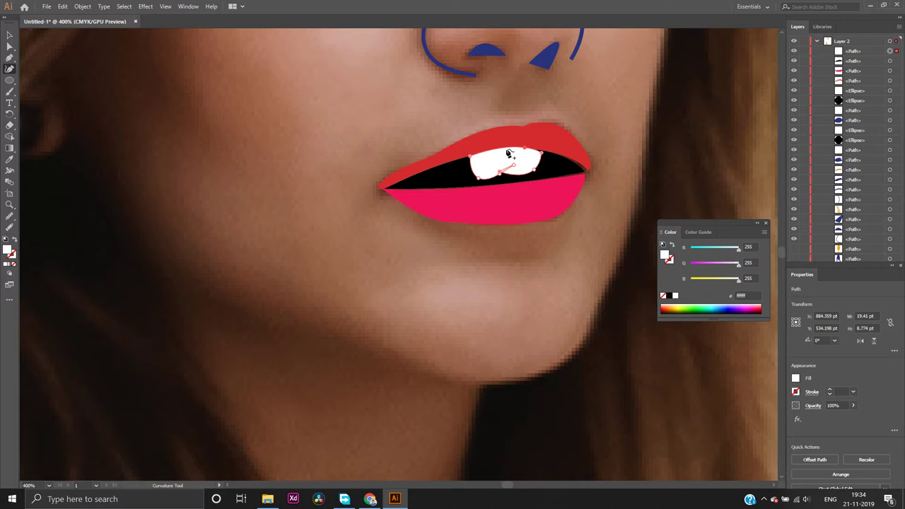
{"action": "left_click_drag", "start_coordinate": [503, 144], "coordinate": [506, 166]}
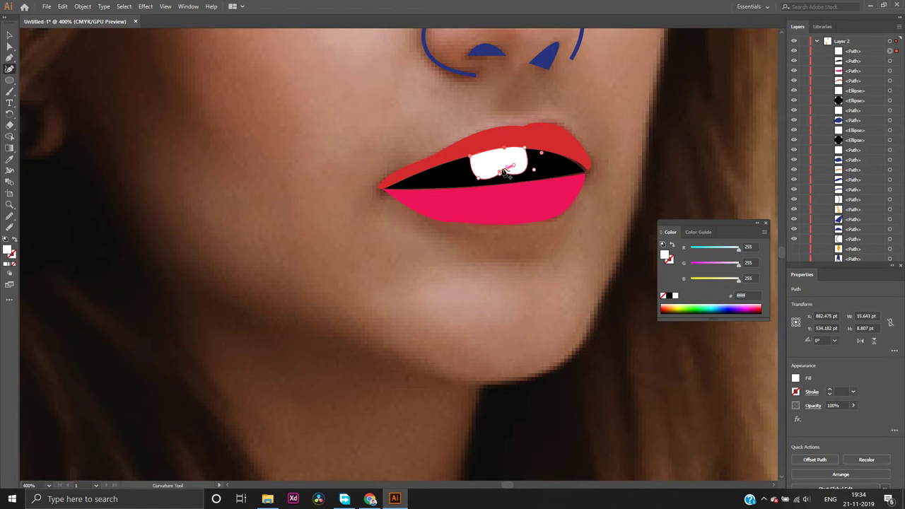
{"action": "key", "text": "ctrl+z"}
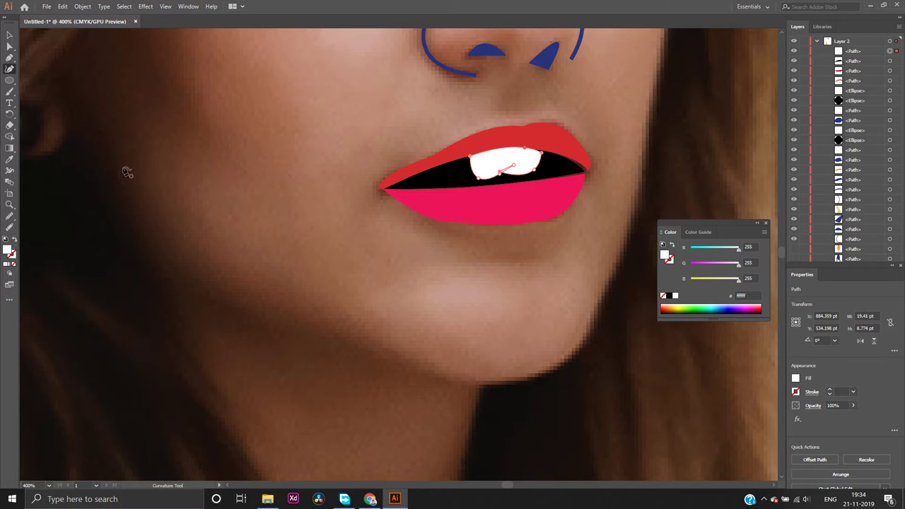
{"action": "left_click", "coordinate": [10, 46]}
{"action": "left_click", "coordinate": [68, 81]}
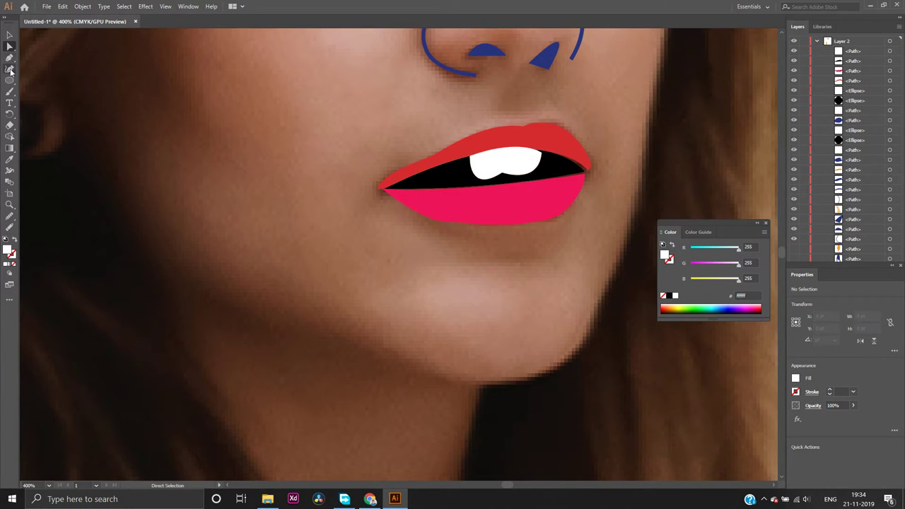
Draw a short curved dividing line between the two front teeth with the Pen tool, without fill, and give it a grey a5a4a4 stroke
{"action": "left_click", "coordinate": [9, 58]}
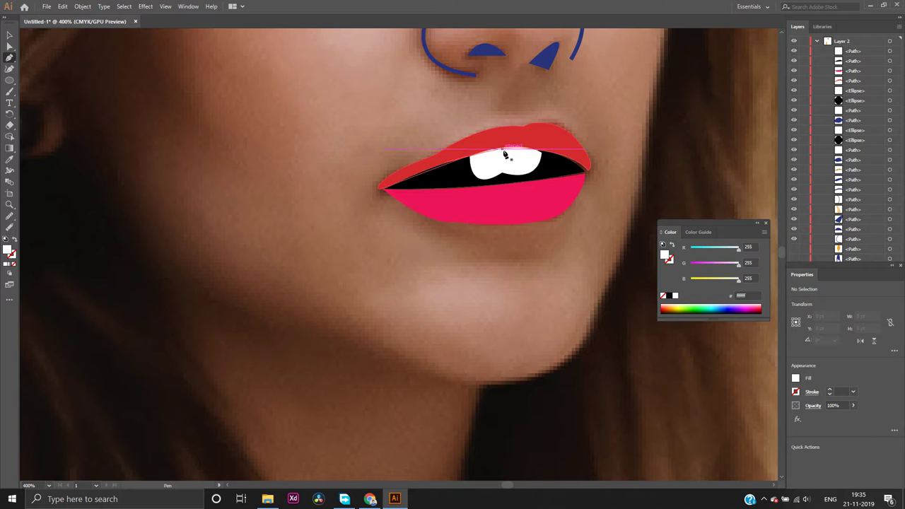
{"action": "left_click", "coordinate": [505, 151]}
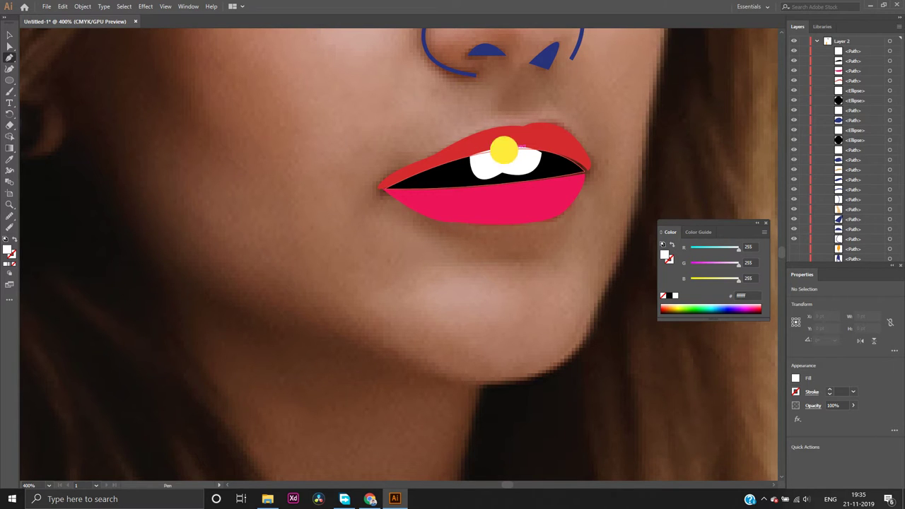
{"action": "left_click_drag", "start_coordinate": [504, 168], "coordinate": [510, 171]}
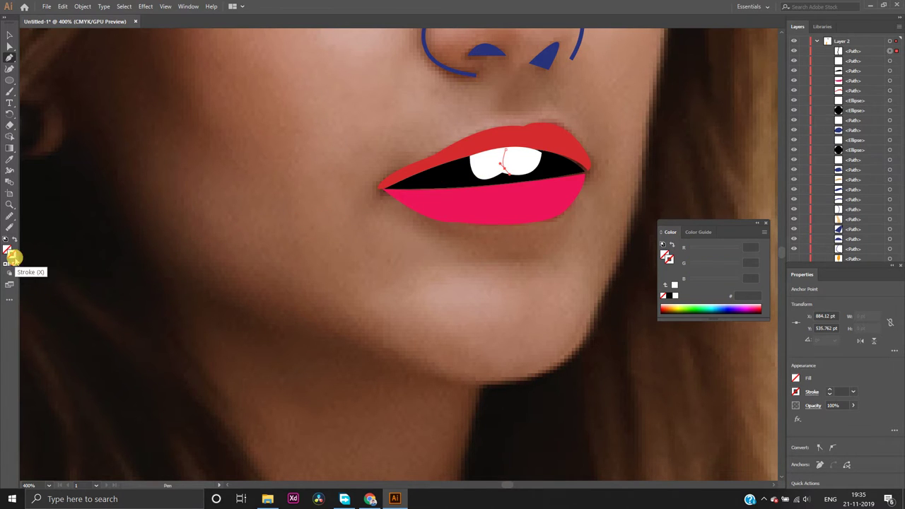
{"action": "left_click", "coordinate": [14, 265]}
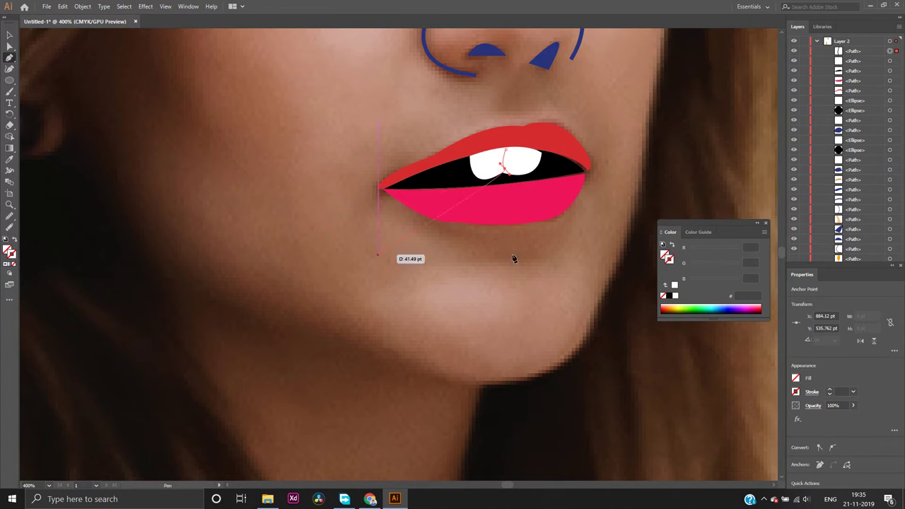
{"action": "double_click", "coordinate": [12, 257]}
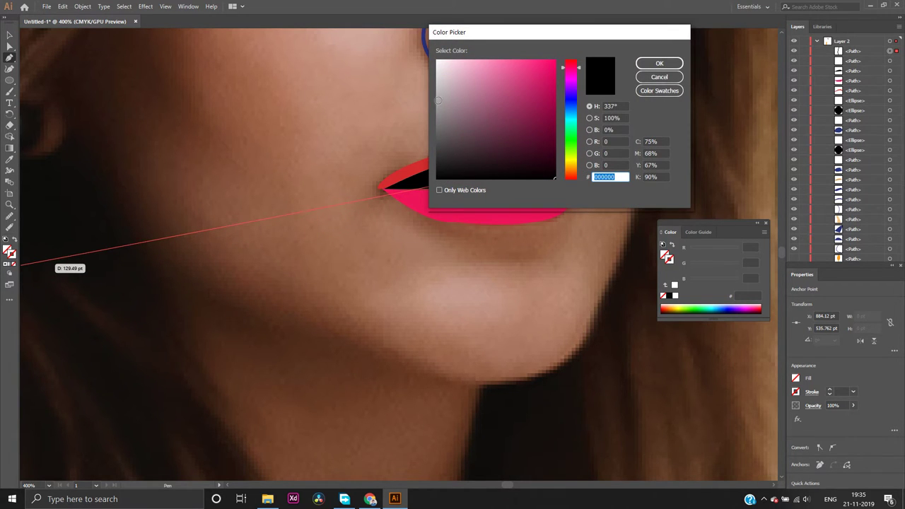
{"action": "left_click", "coordinate": [437, 101]}
{"action": "left_click", "coordinate": [651, 65]}
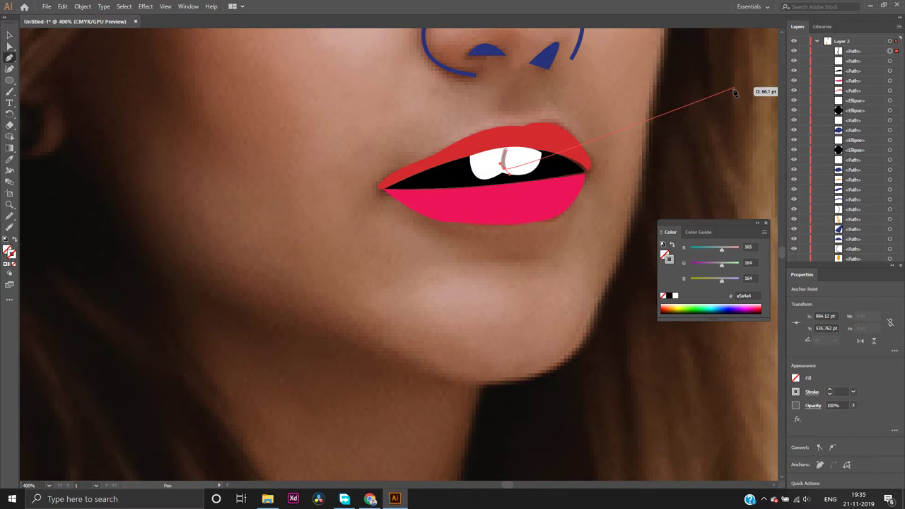
Redraw the dividing line between the two front teeth with the Pen tool as a slightly curved line about 1 by 6 pt
{"action": "left_click", "coordinate": [505, 170]}
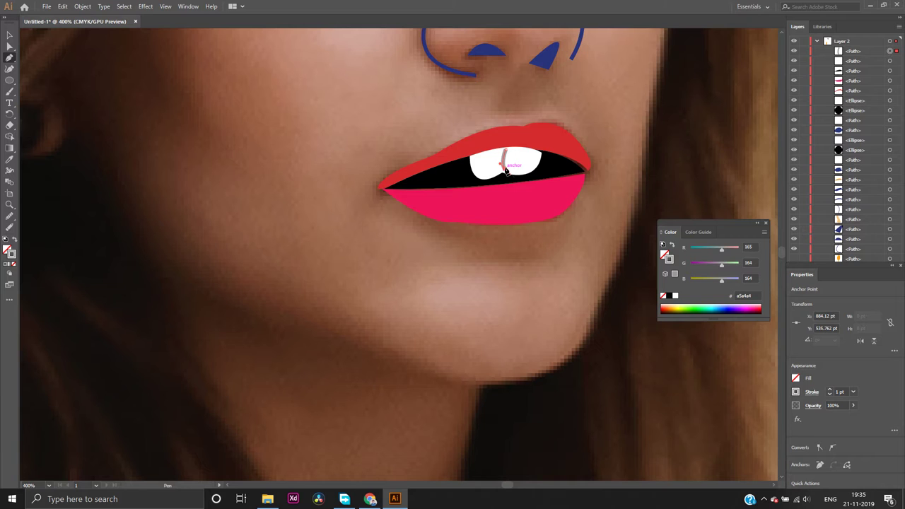
{"action": "left_click", "coordinate": [507, 171], "text": "ctrl"}
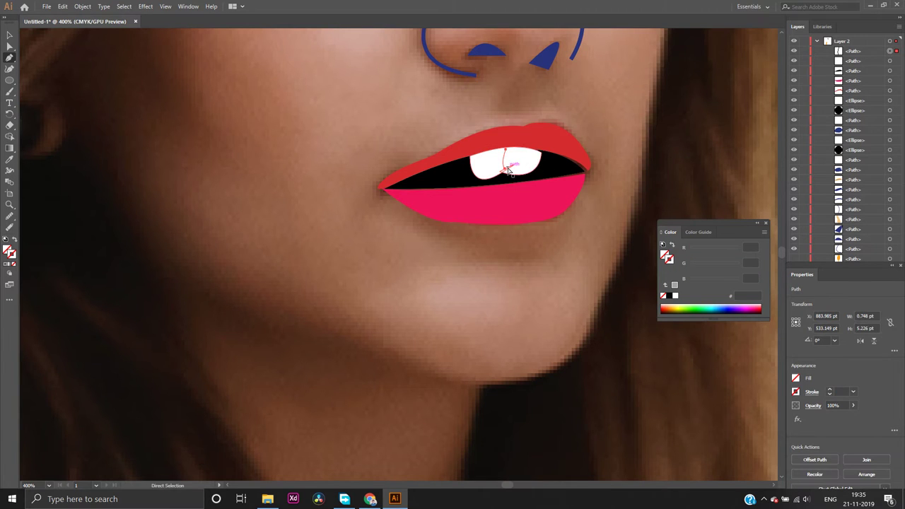
{"action": "left_click", "coordinate": [504, 151]}
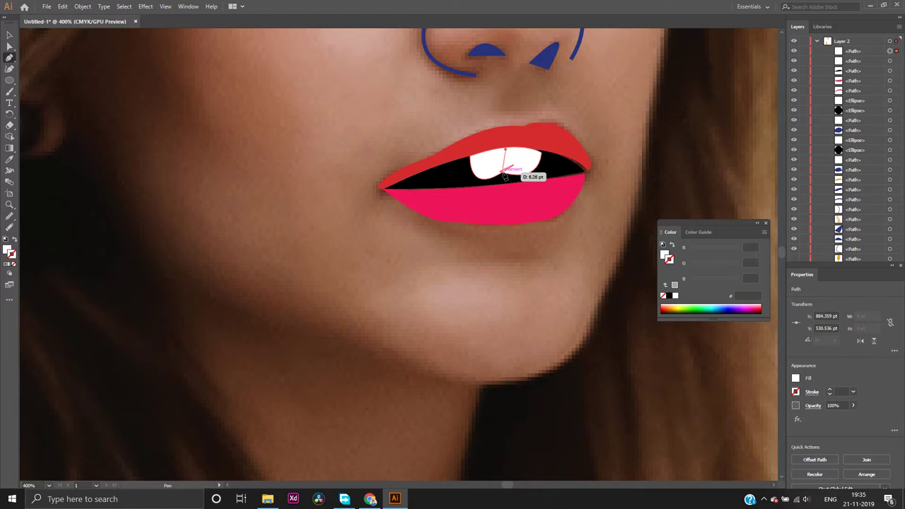
{"action": "left_click_drag", "start_coordinate": [504, 176], "coordinate": [502, 191]}
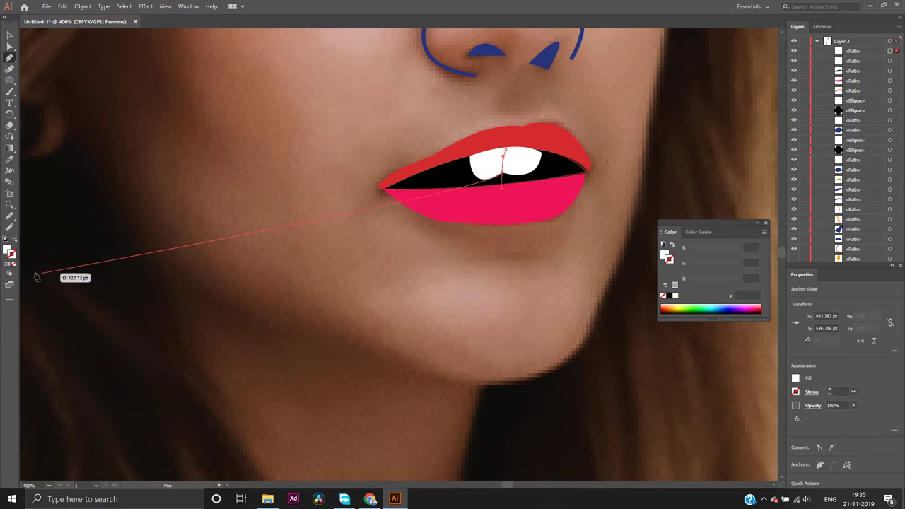
Give the tooth dividing line a light grey c4c2c3 stroke and deselect it
{"action": "left_click", "coordinate": [10, 266]}
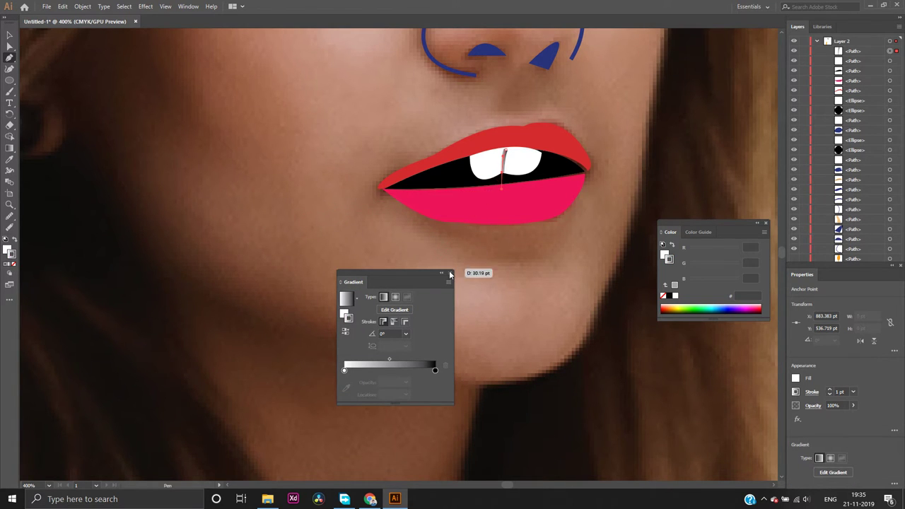
{"action": "left_click", "coordinate": [450, 273]}
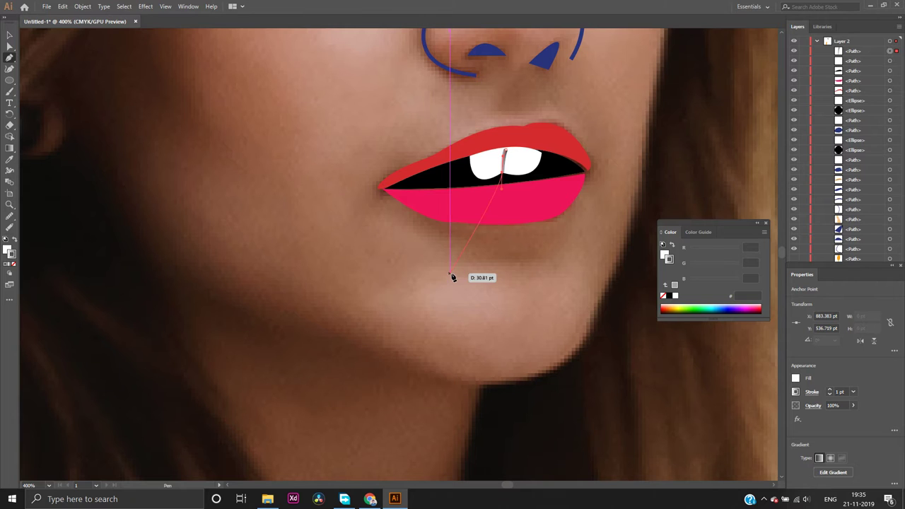
{"action": "double_click", "coordinate": [14, 260]}
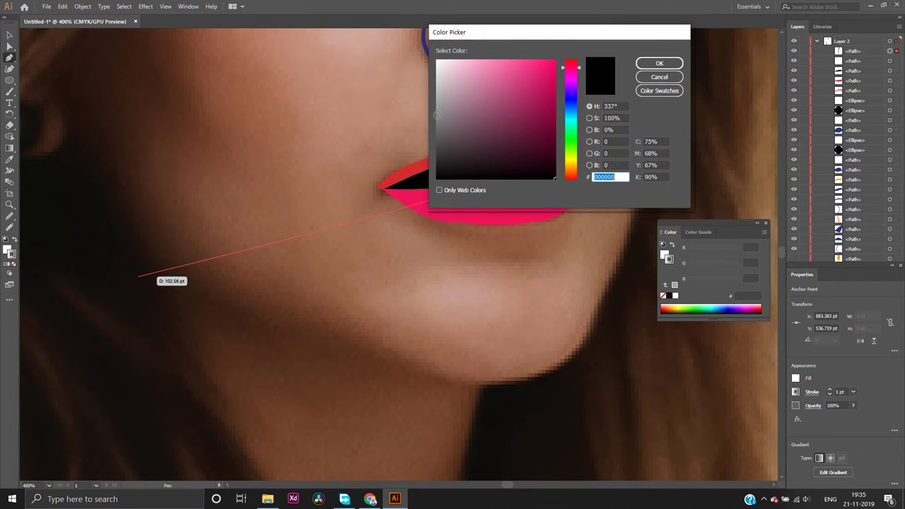
{"action": "left_click", "coordinate": [437, 114]}
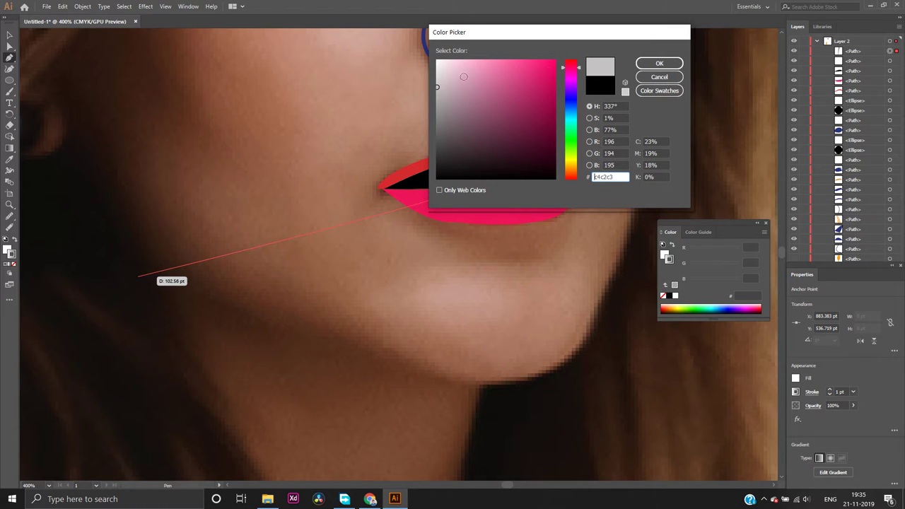
{"action": "left_click", "coordinate": [648, 64]}
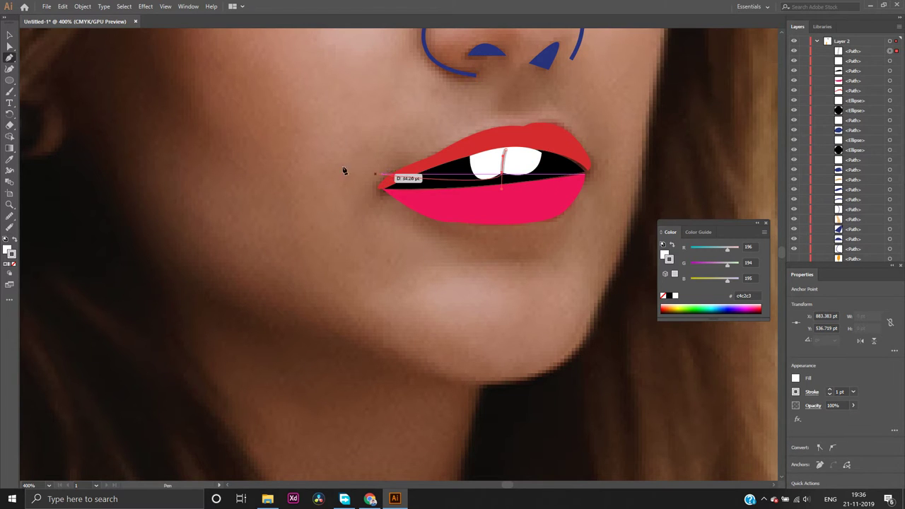
{"action": "left_click", "coordinate": [9, 47]}
{"action": "left_click", "coordinate": [228, 122]}
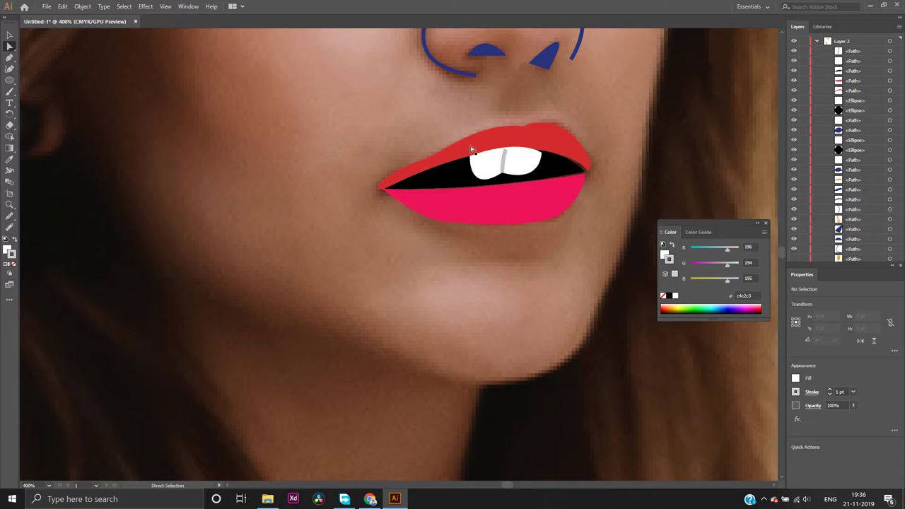
Set the tooth dividing line's opacity to 99% and convert its upper anchor point to a corner
{"action": "left_click", "coordinate": [504, 149]}
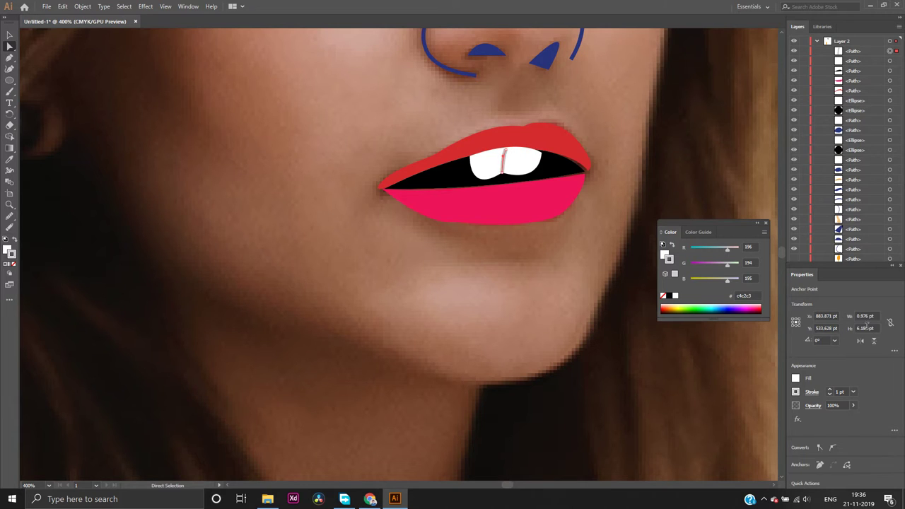
{"action": "scroll", "coordinate": [832, 405], "scroll_direction": "down", "scroll_amount": 1}
{"action": "left_click_drag", "start_coordinate": [850, 267], "coordinate": [826, 140]}
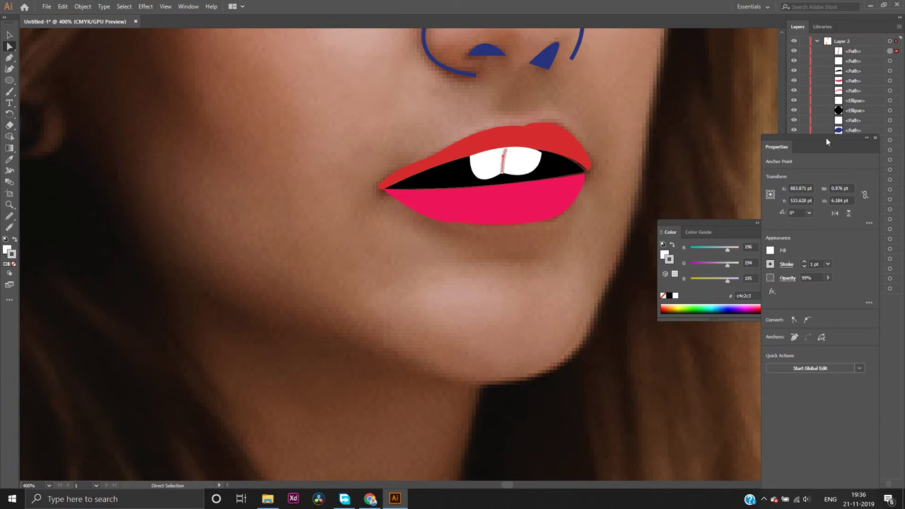
{"action": "left_click", "coordinate": [793, 321]}
{"action": "left_click", "coordinate": [702, 388]}
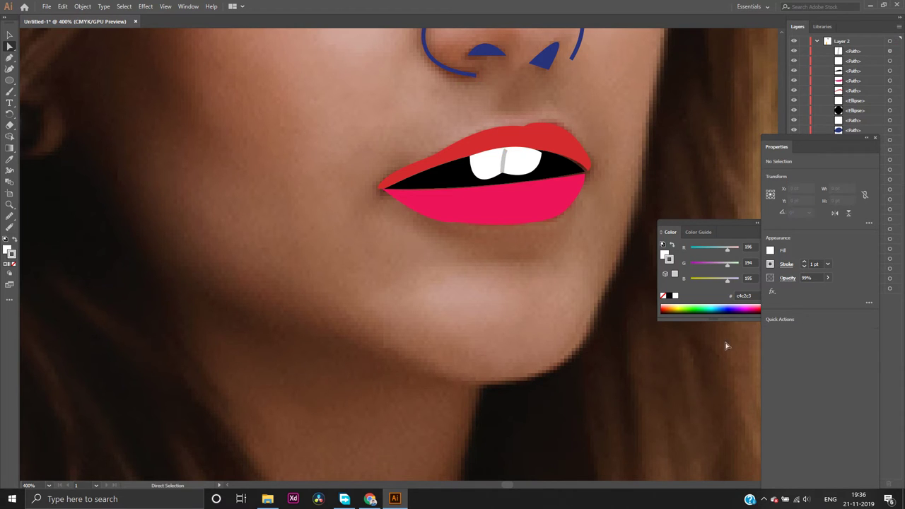
{"action": "left_click_drag", "start_coordinate": [849, 145], "coordinate": [888, 286]}
Show the orange face and blue hair shapes and check the mouth within the whole portrait
{"action": "left_click", "coordinate": [793, 259]}
{"action": "left_click", "coordinate": [793, 268]}
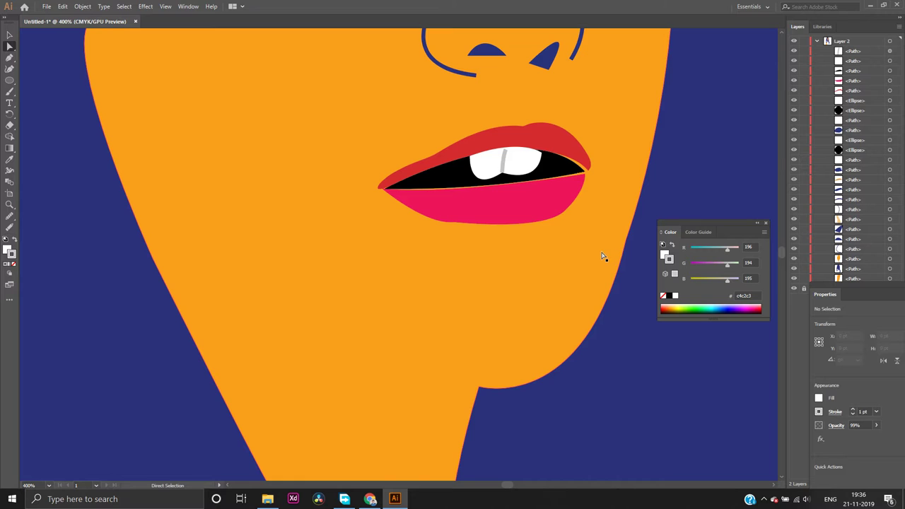
{"action": "key", "text": "super"}
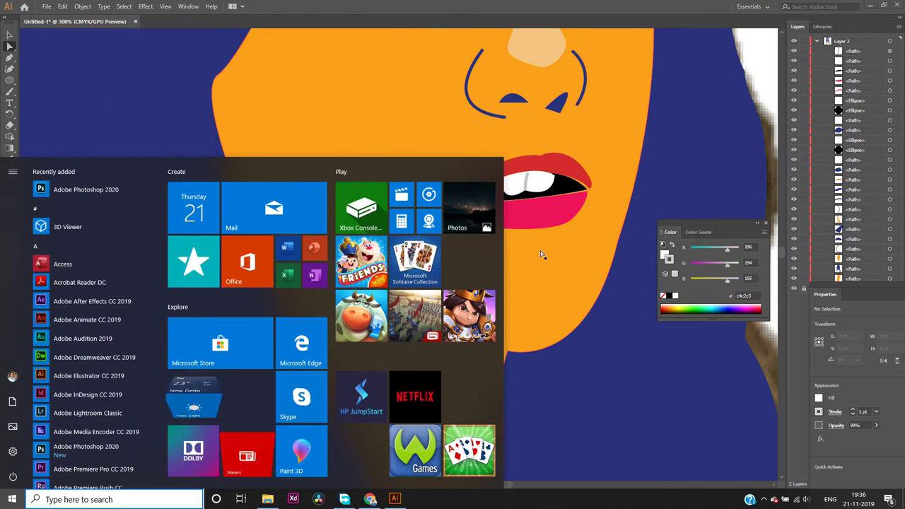
{"action": "key", "text": "Escape"}
{"action": "scroll", "coordinate": [556, 242], "scroll_direction": "down", "scroll_amount": 3}
{"action": "scroll", "coordinate": [555, 243], "scroll_direction": "down", "scroll_amount": 1}
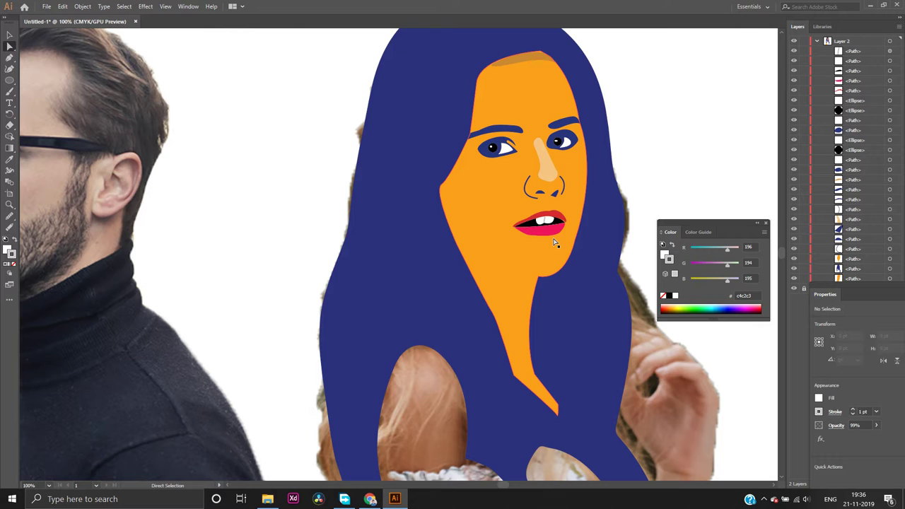
{"action": "scroll", "coordinate": [556, 242], "scroll_direction": "down", "scroll_amount": 1}
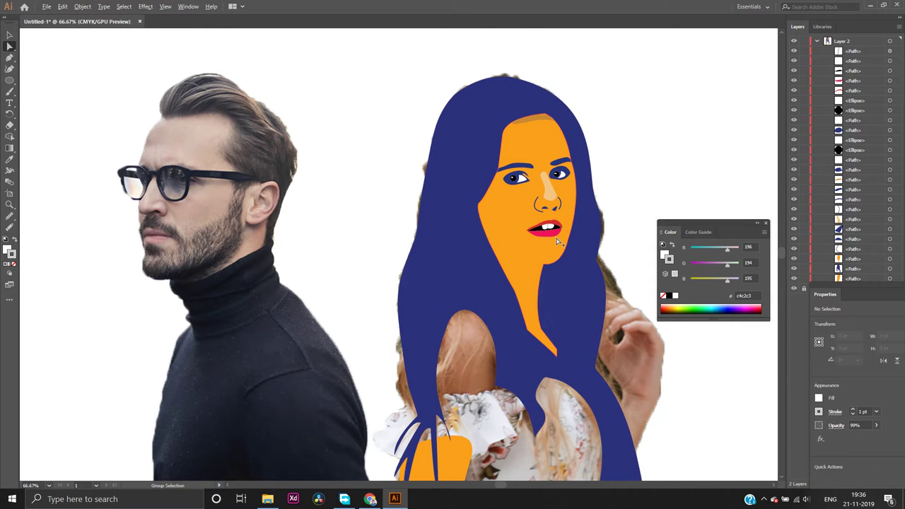
Reshape the lower lip's upper edge by adjusting its right corner anchor and left curve to close the gap below the black mouth opening
{"action": "scroll", "coordinate": [561, 228], "scroll_direction": "up", "scroll_amount": 4}
{"action": "scroll", "coordinate": [565, 229], "scroll_direction": "up", "scroll_amount": 2}
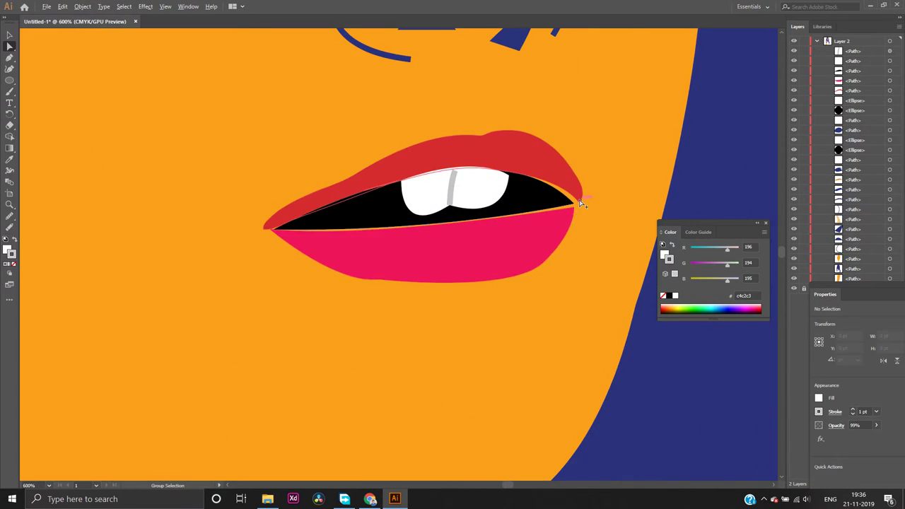
{"action": "left_click_drag", "start_coordinate": [578, 204], "coordinate": [573, 204]}
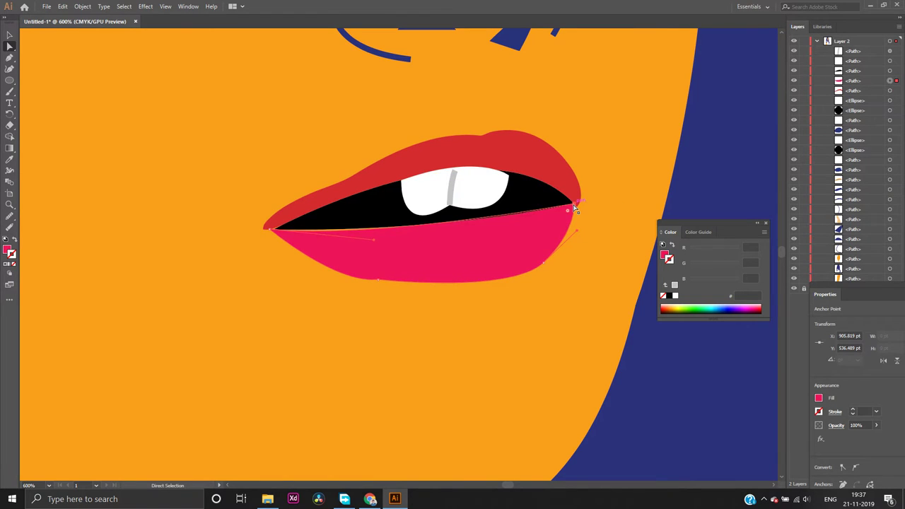
{"action": "left_click", "coordinate": [348, 235]}
{"action": "left_click", "coordinate": [346, 227]}
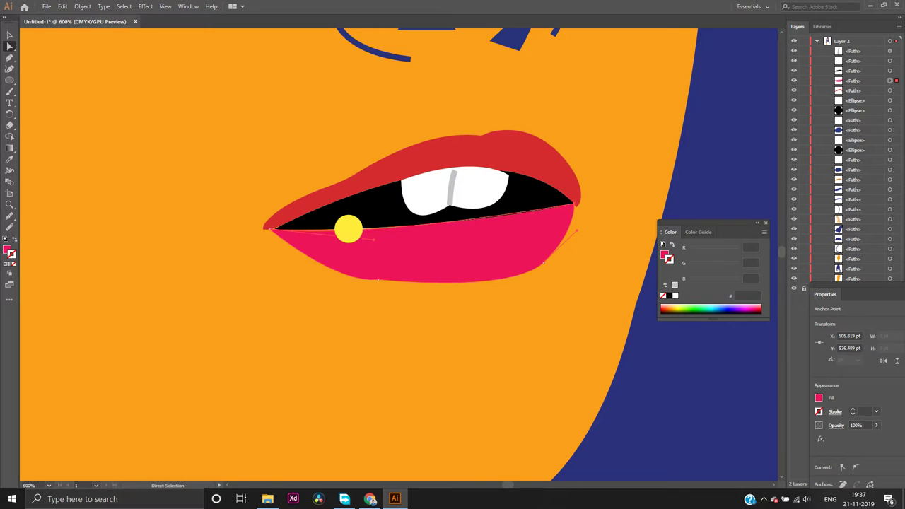
{"action": "left_click_drag", "start_coordinate": [343, 226], "coordinate": [347, 234]}
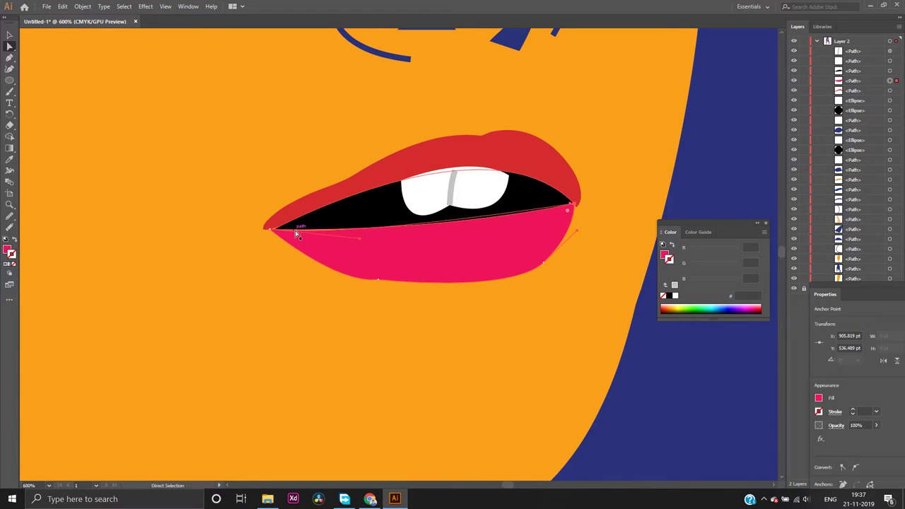
{"action": "left_click_drag", "start_coordinate": [297, 231], "coordinate": [301, 234]}
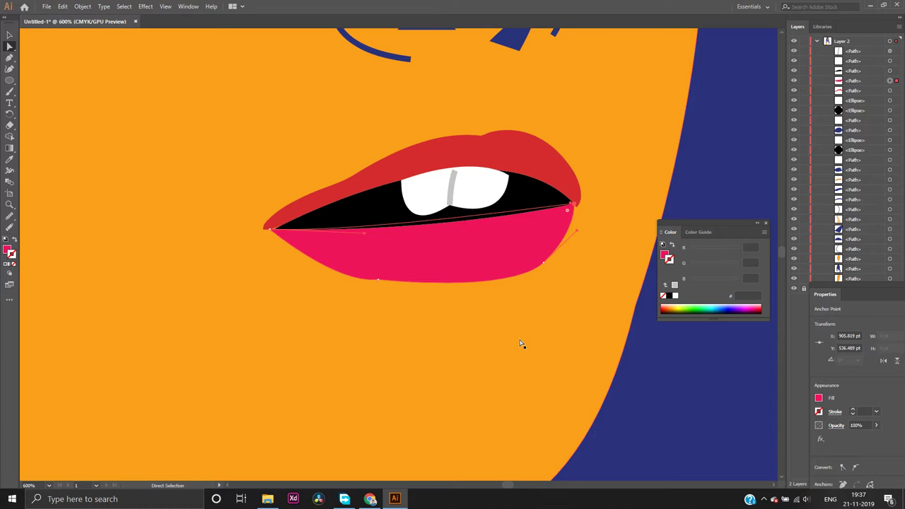
Hide the blue hair and orange face shapes so the photo can be traced again
{"action": "left_click", "coordinate": [793, 270]}
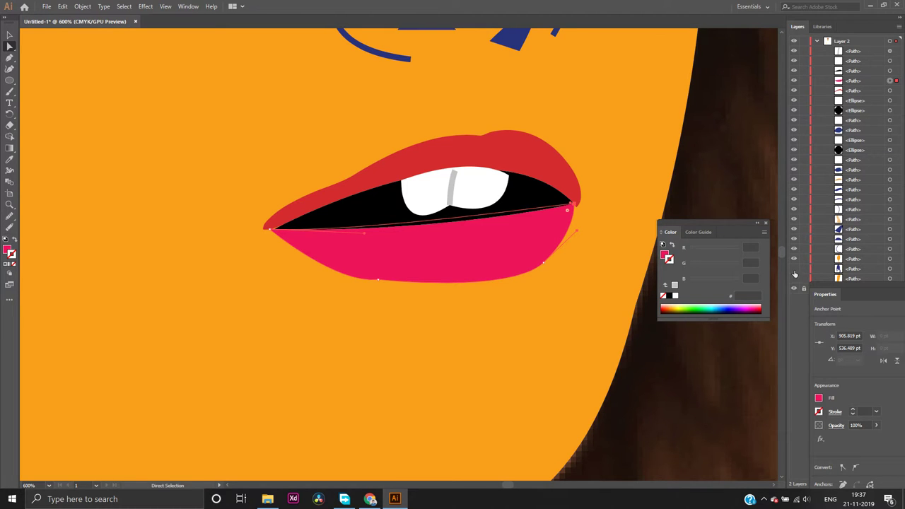
{"action": "left_click", "coordinate": [793, 273]}
{"action": "left_click", "coordinate": [793, 260]}
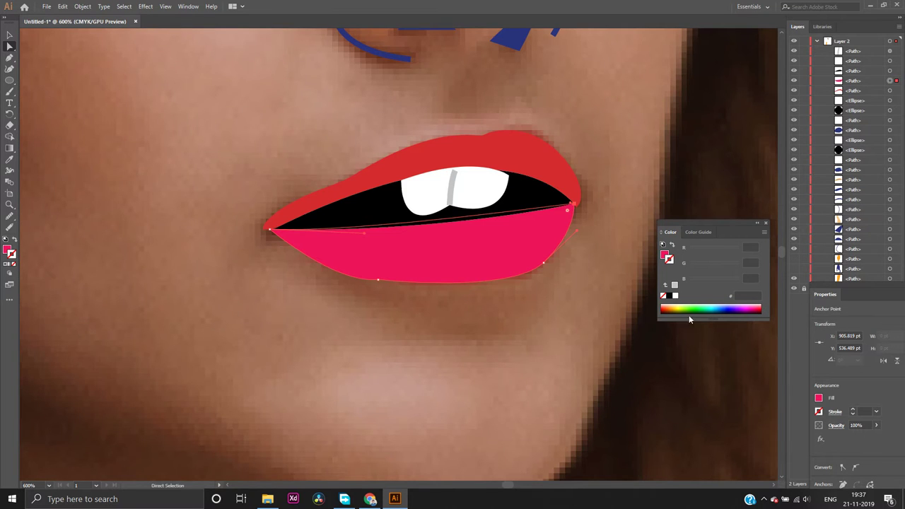
{"action": "scroll", "coordinate": [596, 321], "scroll_direction": "down", "scroll_amount": 3}
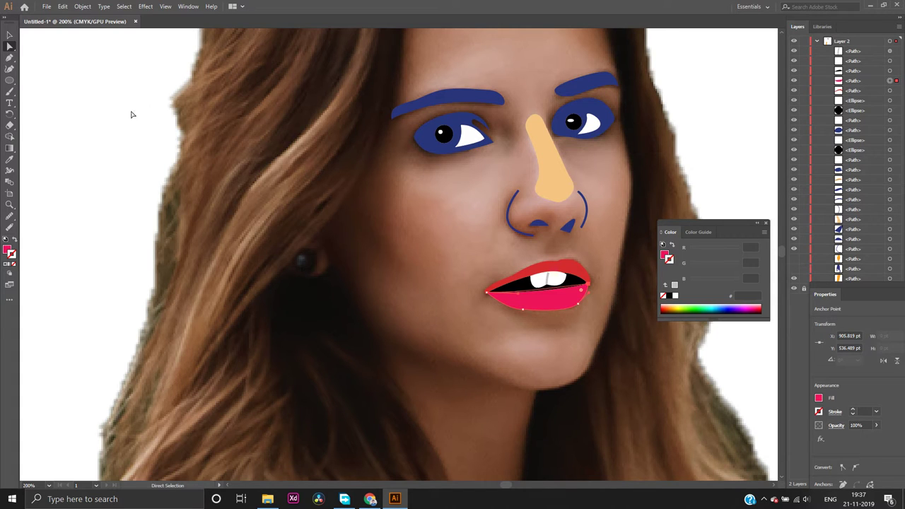
{"action": "left_click", "coordinate": [10, 57]}
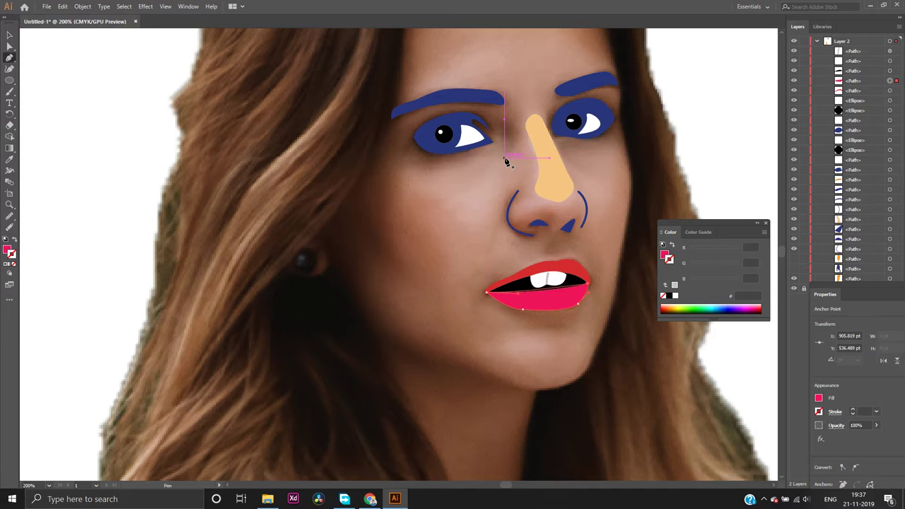
{"action": "left_click", "coordinate": [503, 158]}
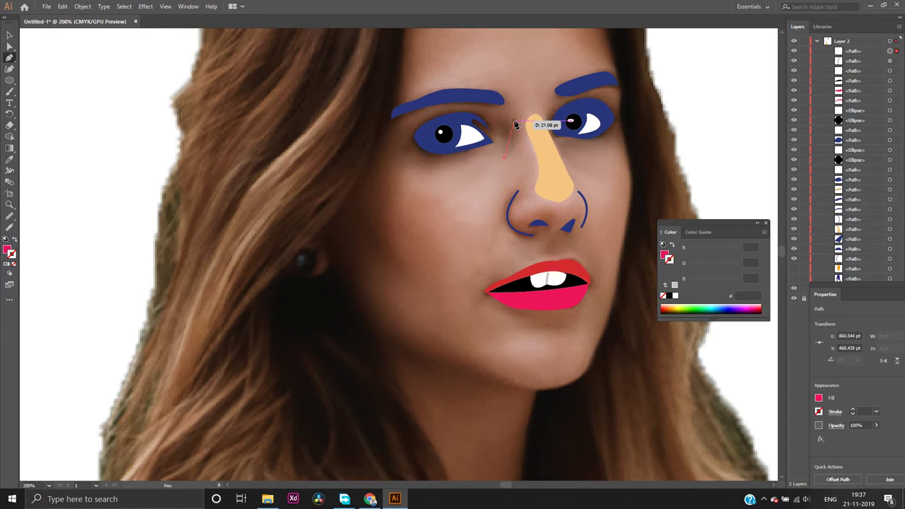
{"action": "mouse_move", "coordinate": [513, 120]}
{"action": "left_mouse_down"}
{"action": "mouse_move", "coordinate": [489, 115]}
{"action": "mouse_move", "coordinate": [492, 97]}
{"action": "mouse_move", "coordinate": [510, 124]}
{"action": "left_mouse_up"}
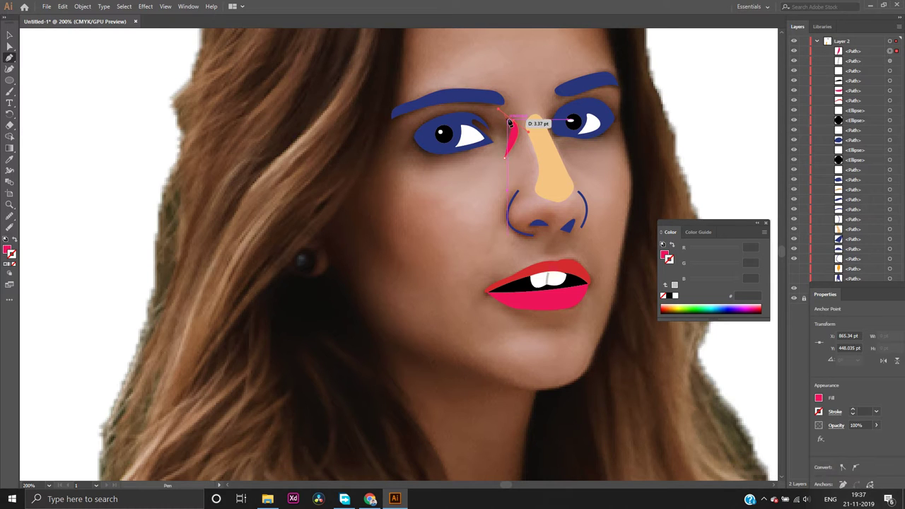
{"action": "left_click", "coordinate": [513, 121]}
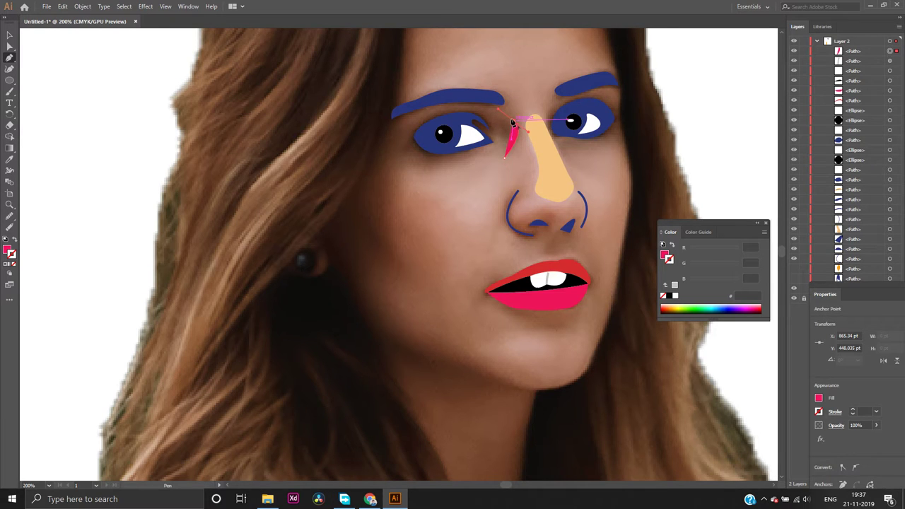
{"action": "left_click", "coordinate": [14, 264]}
Pick up the ochre fill of the forehead shadow shape as the colour for a new Pen tool path
{"action": "scroll", "coordinate": [460, 215], "scroll_direction": "up", "scroll_amount": 2}
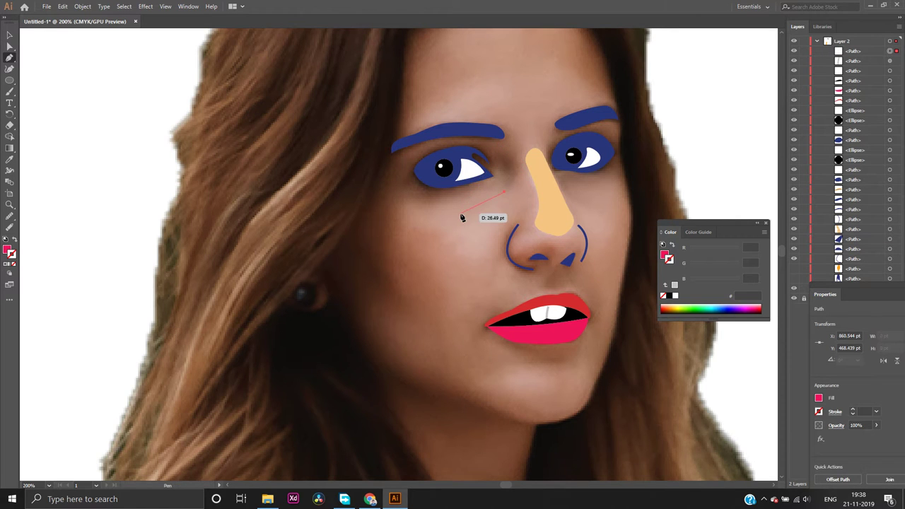
{"action": "scroll", "coordinate": [460, 217], "scroll_direction": "up", "scroll_amount": 6}
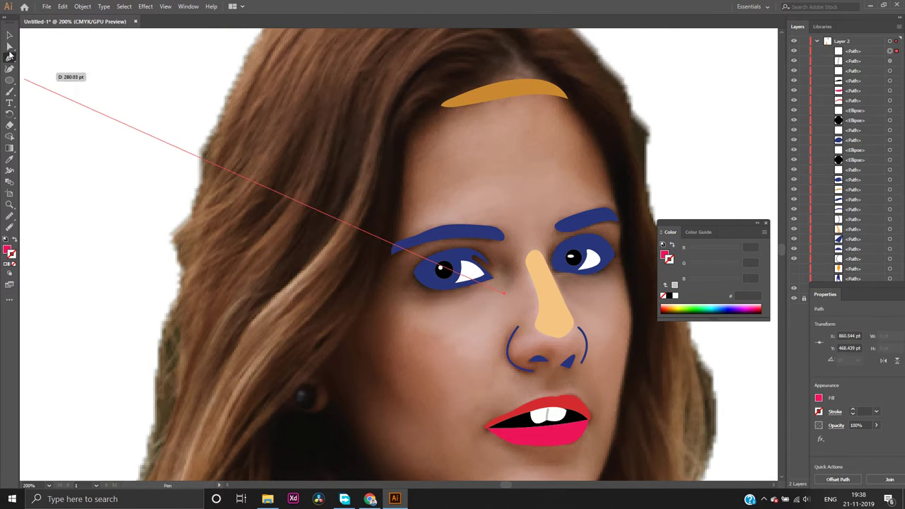
{"action": "left_click", "coordinate": [9, 47]}
{"action": "left_click", "coordinate": [539, 88]}
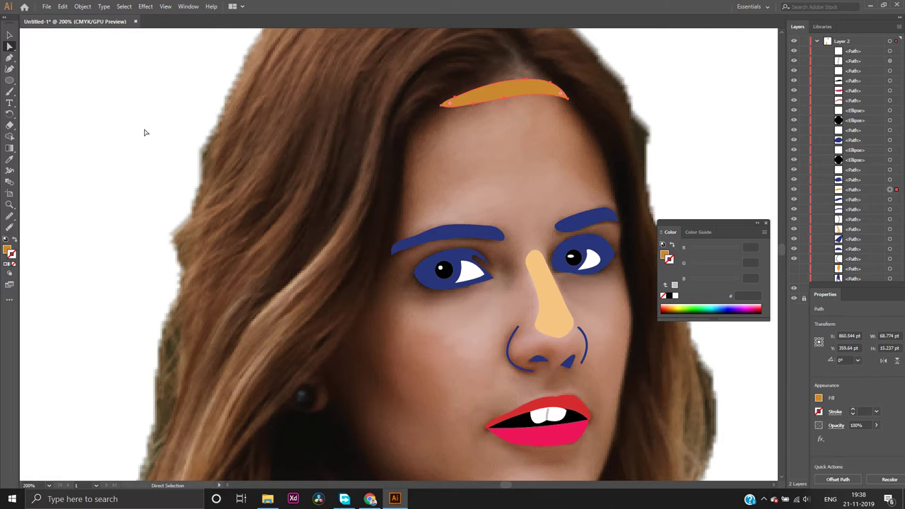
{"action": "left_click", "coordinate": [10, 57]}
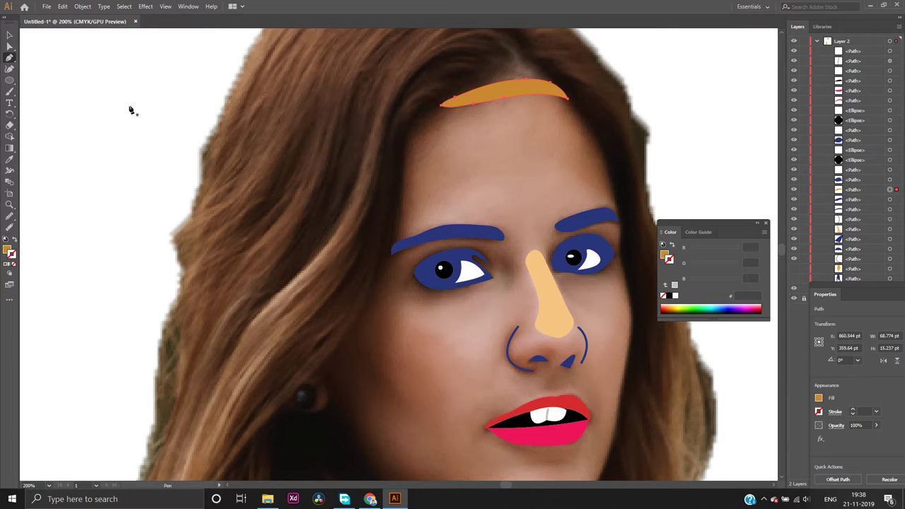
Trace an ochre shadow path around the portrait's left eye, from beside the nose bridge under the brow to below the outer eye corner
{"action": "left_click", "coordinate": [511, 289]}
{"action": "left_click", "coordinate": [487, 253]}
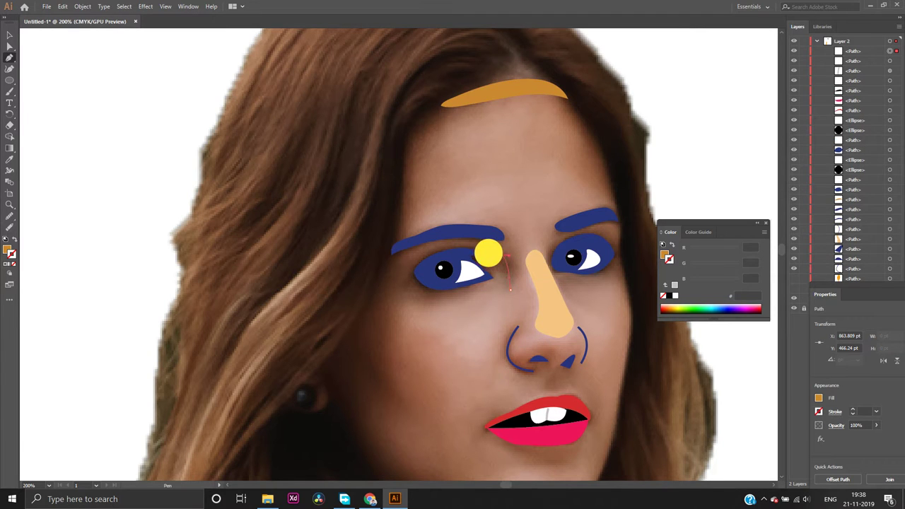
{"action": "left_click_drag", "start_coordinate": [488, 253], "coordinate": [460, 247]}
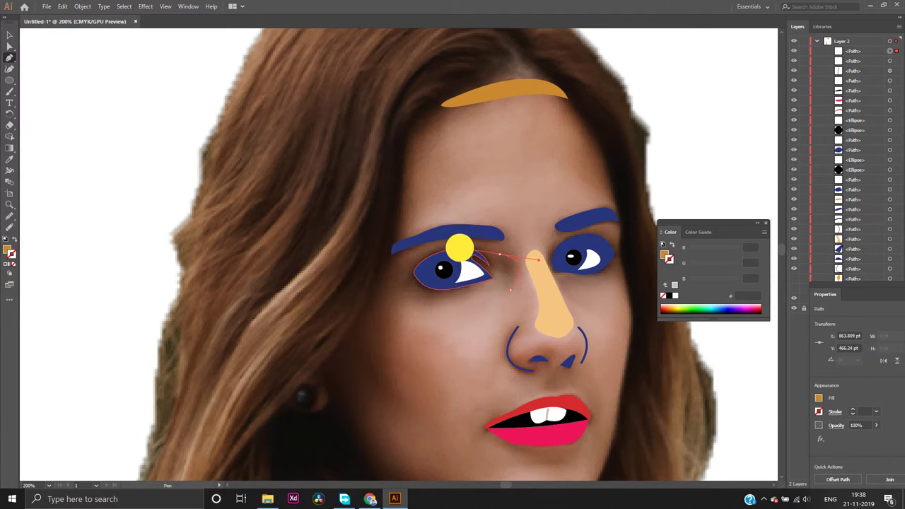
{"action": "left_click", "coordinate": [537, 259]}
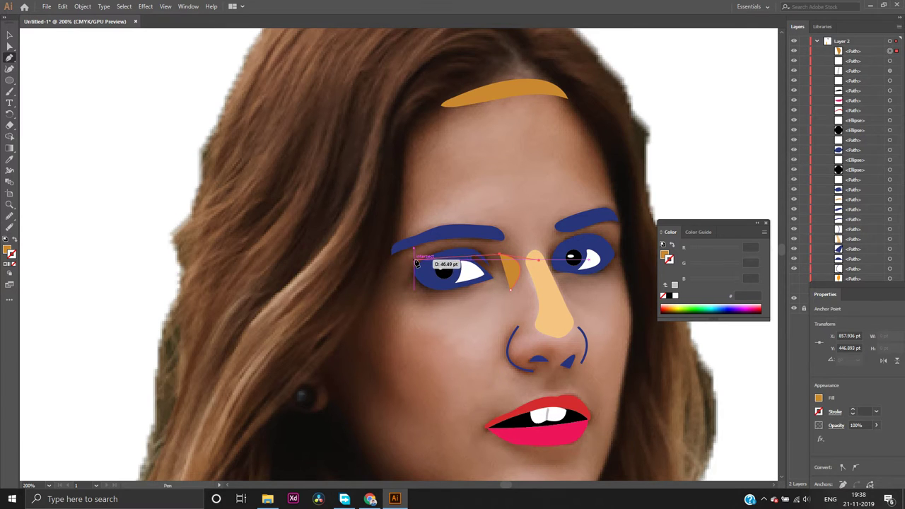
{"action": "left_click", "coordinate": [457, 238]}
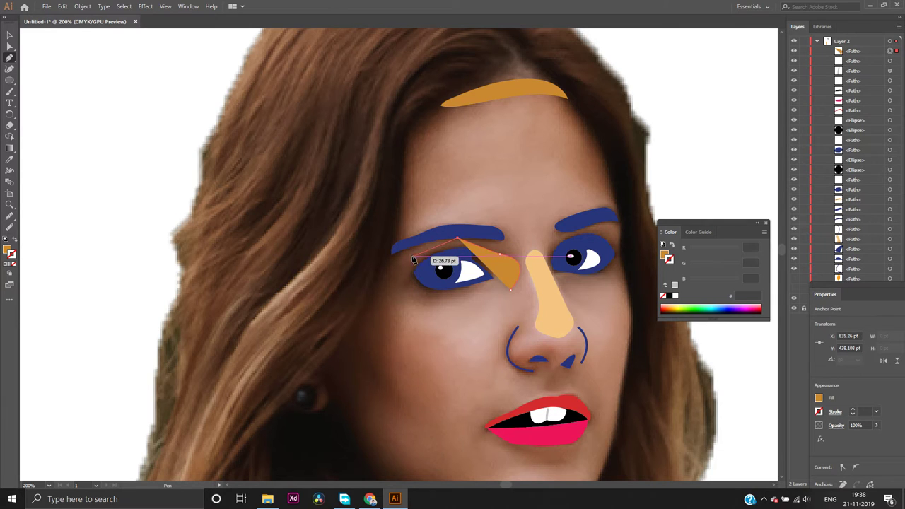
{"action": "left_click", "coordinate": [407, 256]}
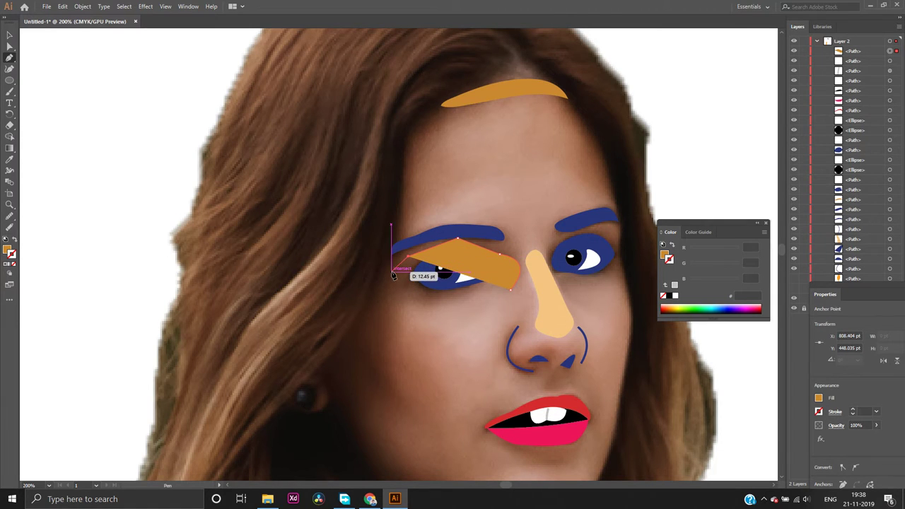
{"action": "left_click", "coordinate": [391, 271]}
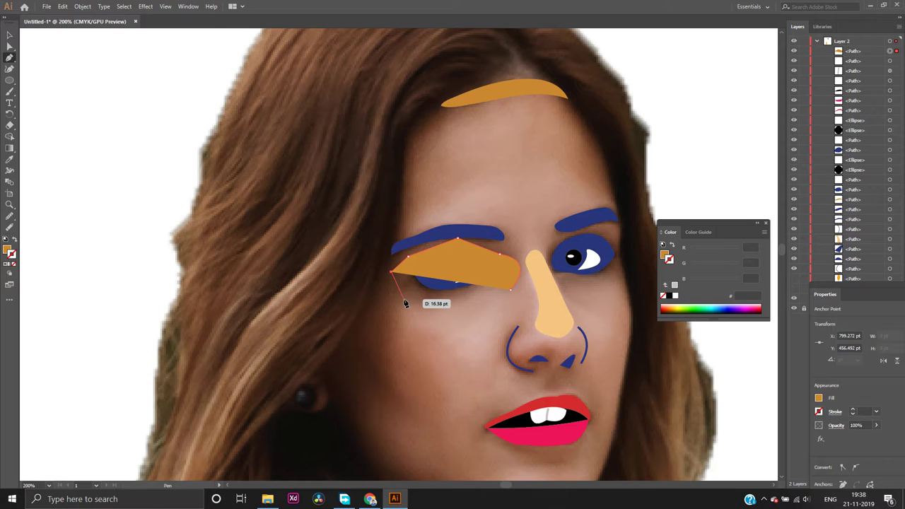
{"action": "left_click_drag", "start_coordinate": [404, 300], "coordinate": [417, 303]}
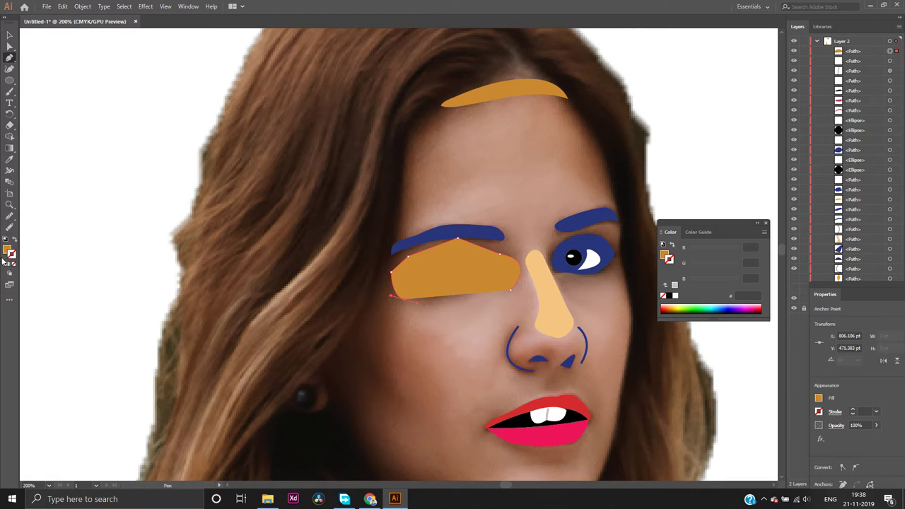
Remove the path's fill and close it with curves under the left eye, around its inner corner and back to the nose bridge
{"action": "left_click", "coordinate": [7, 252]}
{"action": "left_click", "coordinate": [13, 264]}
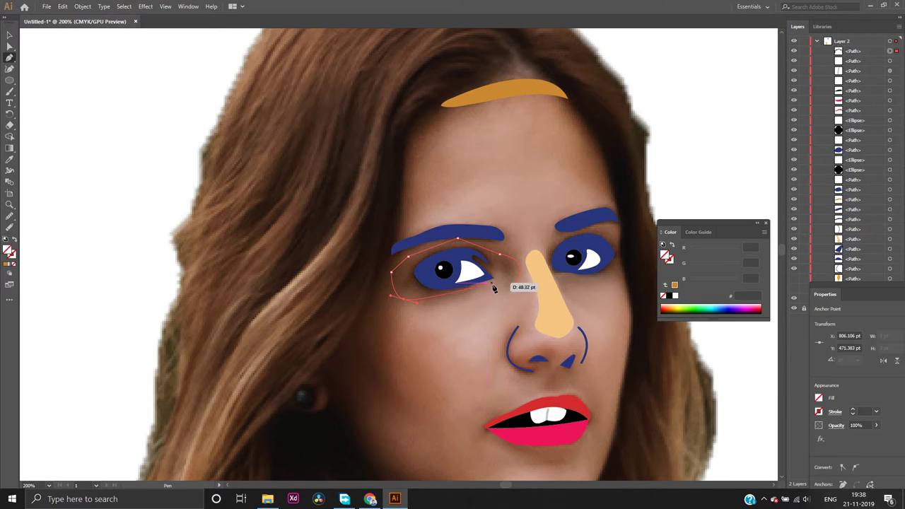
{"action": "left_click_drag", "start_coordinate": [498, 284], "coordinate": [497, 271]}
{"action": "left_click", "coordinate": [494, 267]}
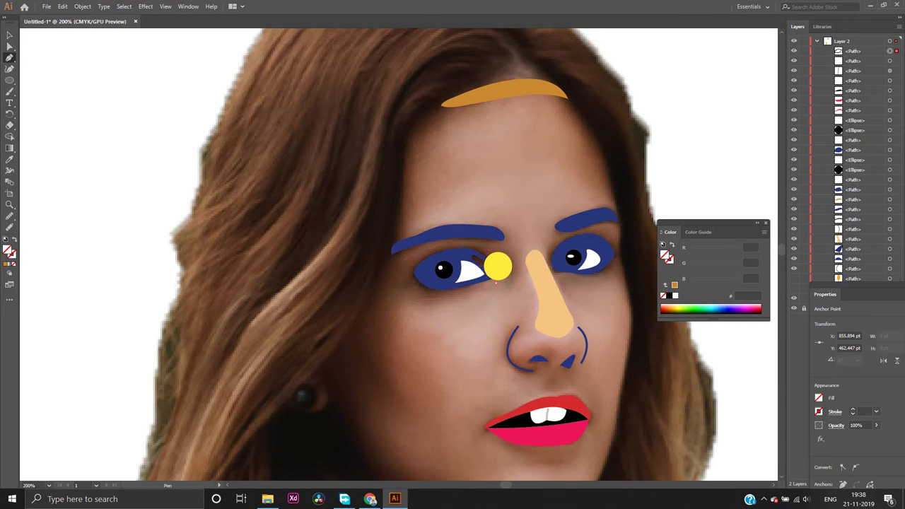
{"action": "left_click_drag", "start_coordinate": [494, 268], "coordinate": [486, 258]}
{"action": "left_click_drag", "start_coordinate": [499, 269], "coordinate": [510, 322]}
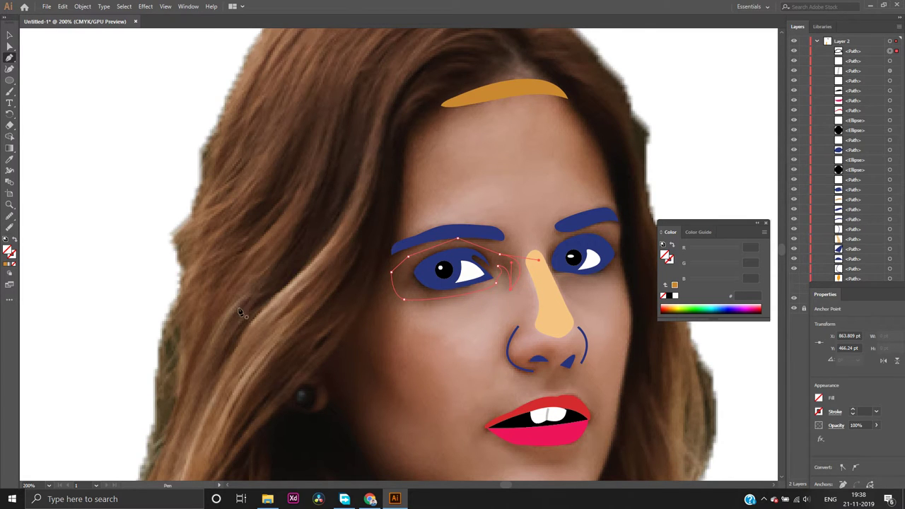
Smooth the eye shadow outline at its outer corner, upper peak and lower edge with the Smooth tool
{"action": "left_click", "coordinate": [11, 217]}
{"action": "mouse_move", "coordinate": [390, 272]}
{"action": "left_mouse_down"}
{"action": "mouse_move", "coordinate": [430, 268]}
{"action": "mouse_move", "coordinate": [407, 261]}
{"action": "left_mouse_up"}
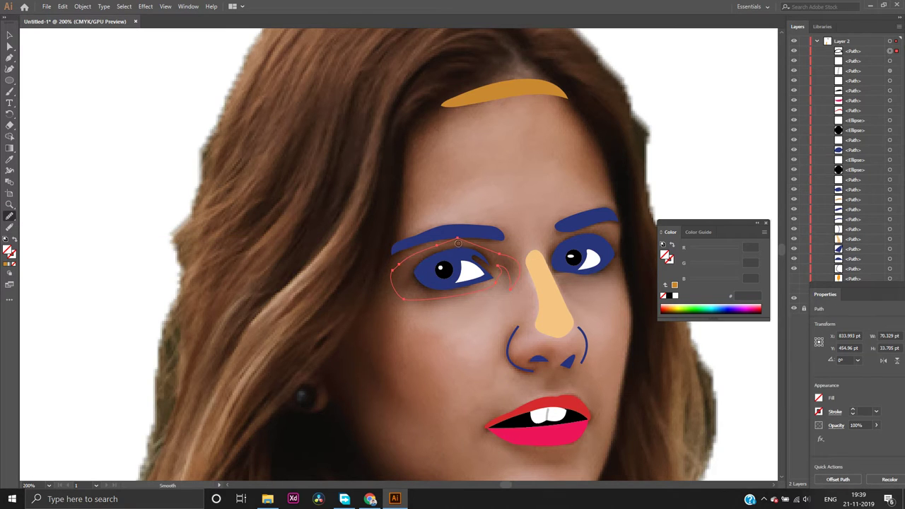
{"action": "left_click_drag", "start_coordinate": [457, 240], "coordinate": [450, 264]}
{"action": "mouse_move", "coordinate": [404, 301]}
{"action": "left_mouse_down"}
{"action": "mouse_move", "coordinate": [417, 289]}
{"action": "mouse_move", "coordinate": [505, 280]}
{"action": "mouse_move", "coordinate": [490, 264]}
{"action": "mouse_move", "coordinate": [504, 265]}
{"action": "mouse_move", "coordinate": [505, 288]}
{"action": "left_mouse_up"}
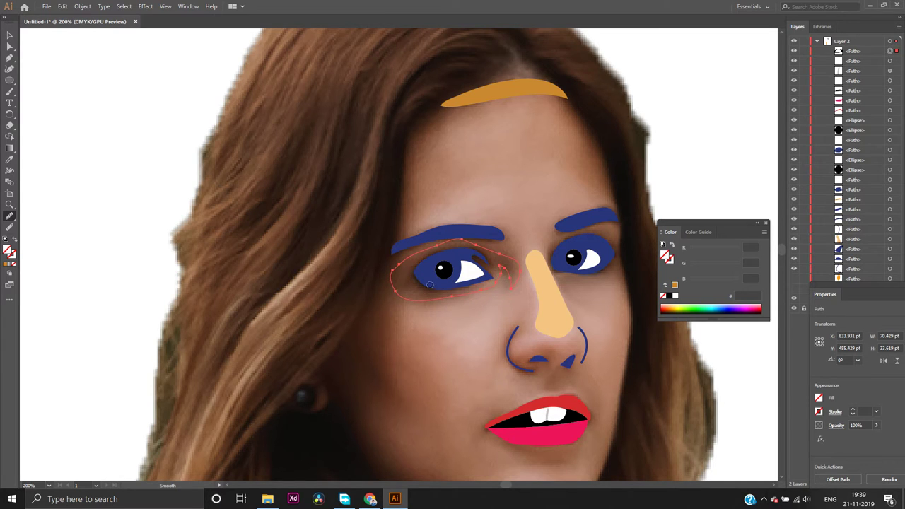
Restore the eye shadow shape's fill and change it to the darker brown 936732
{"action": "left_click", "coordinate": [6, 265]}
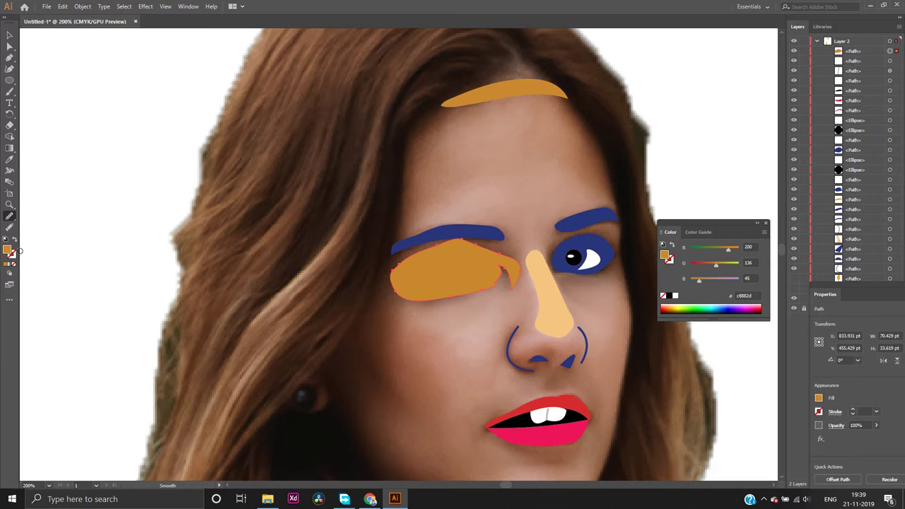
{"action": "double_click", "coordinate": [9, 250]}
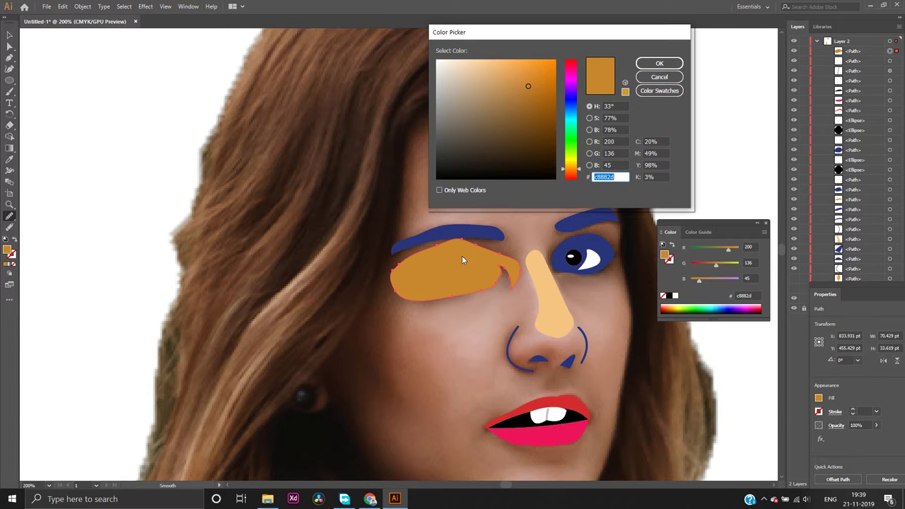
{"action": "left_click", "coordinate": [515, 110]}
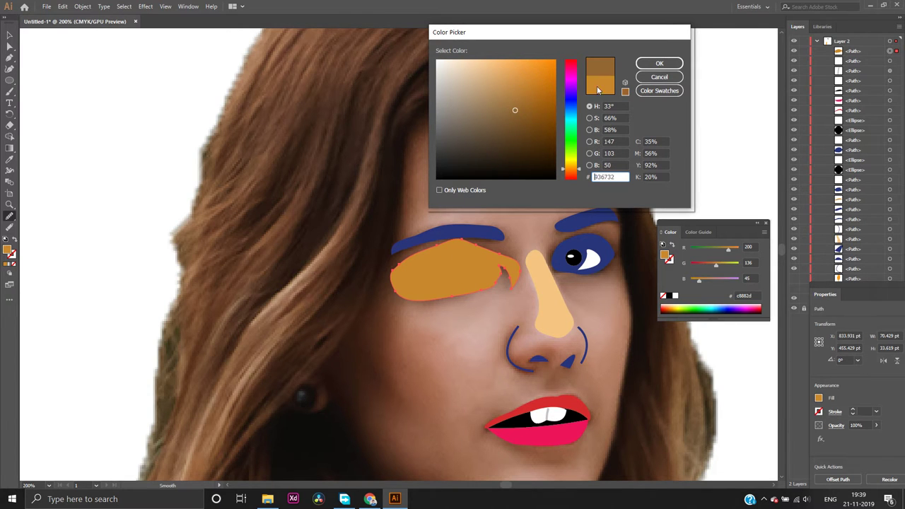
{"action": "left_click", "coordinate": [649, 63]}
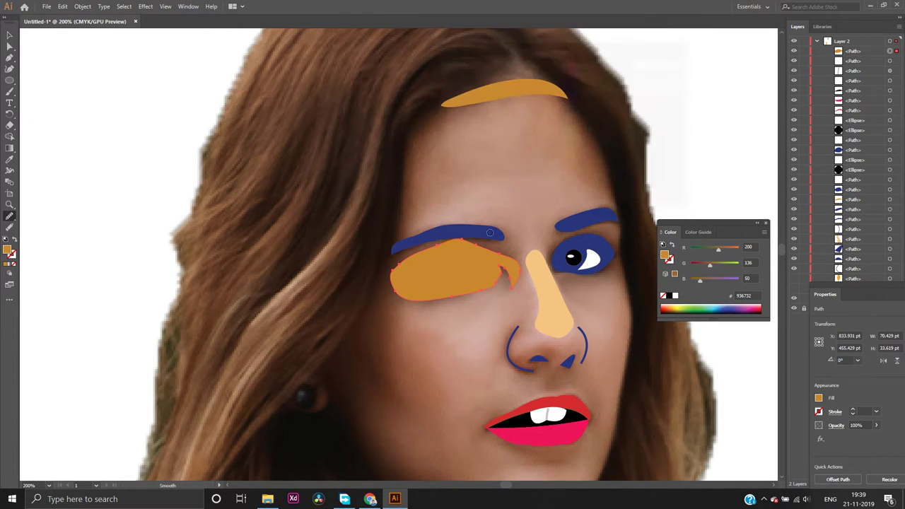
Send the brown eye shadow shape backward one level and then to the back of the layer
{"action": "right_click", "coordinate": [445, 262]}
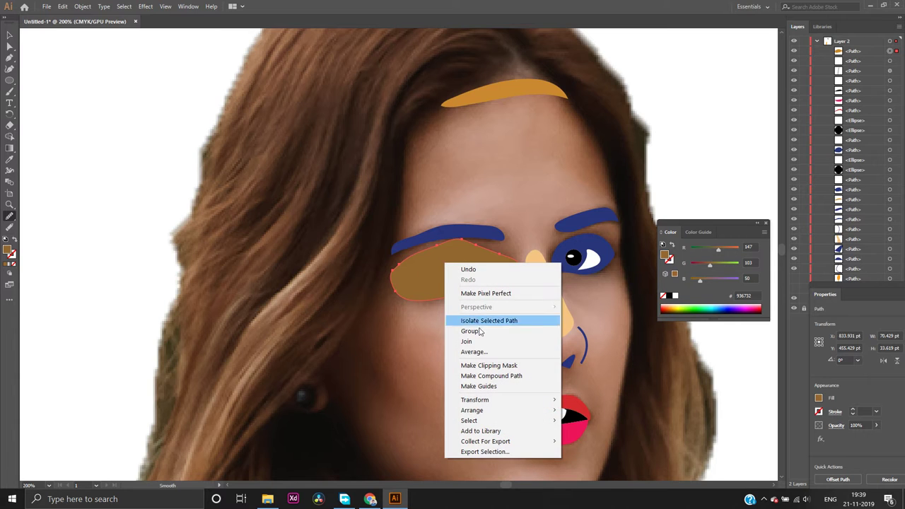
{"action": "mouse_move", "coordinate": [507, 401]}
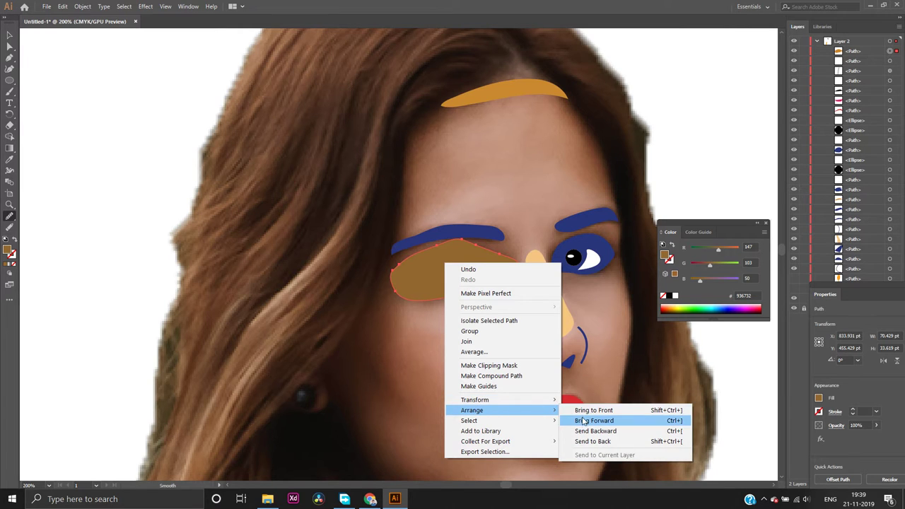
{"action": "left_click", "coordinate": [584, 431]}
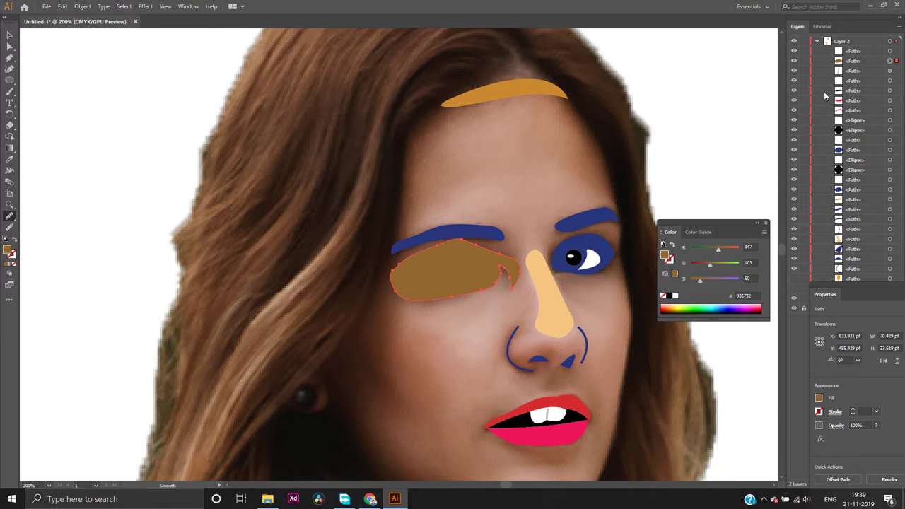
{"action": "right_click", "coordinate": [423, 275]}
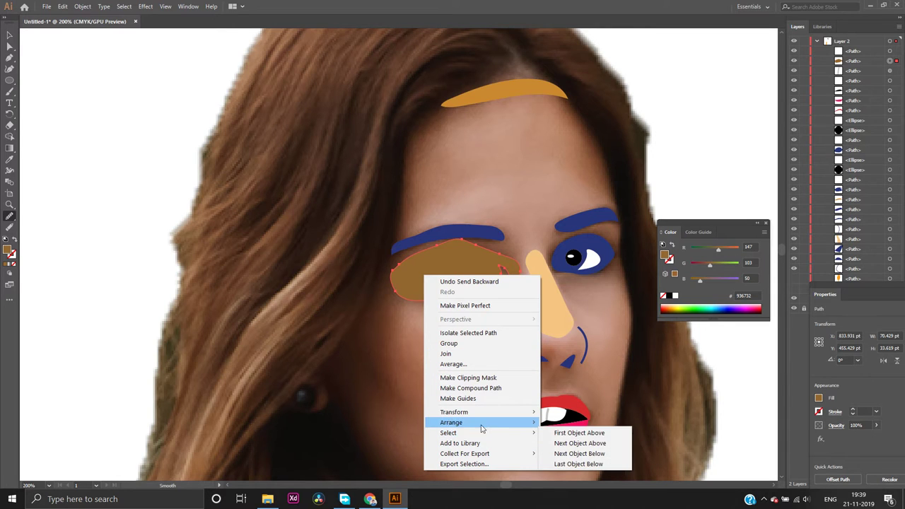
{"action": "mouse_move", "coordinate": [485, 425]}
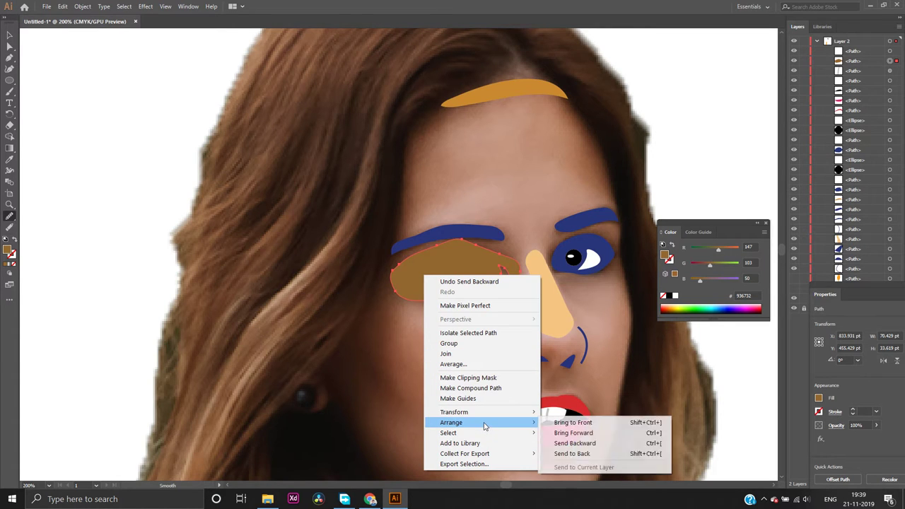
{"action": "left_click", "coordinate": [570, 453]}
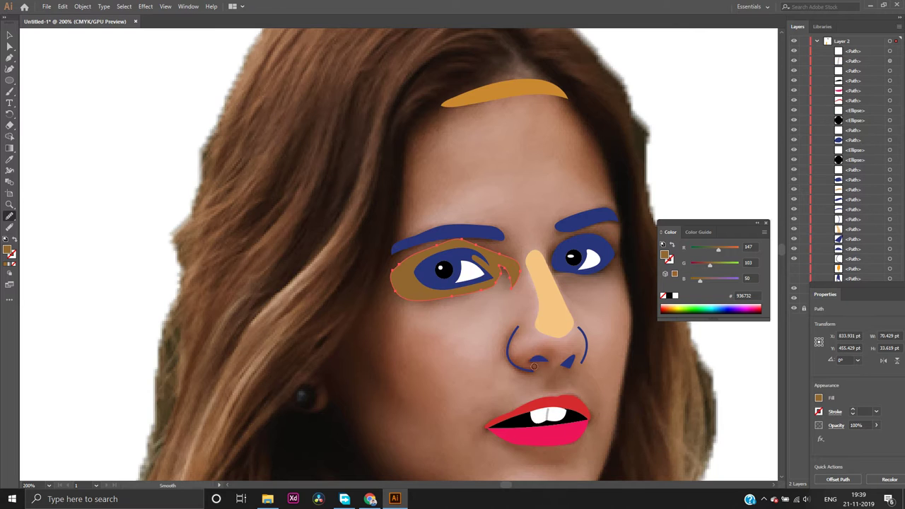
Show the orange face and blue hair shapes and bring the brown eye shadow shape forward one level
{"action": "left_click", "coordinate": [793, 272]}
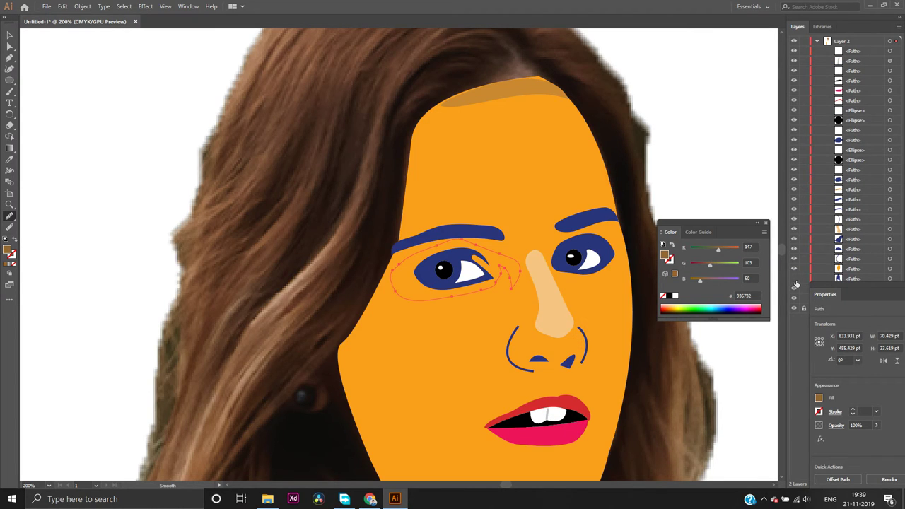
{"action": "left_click", "coordinate": [793, 279]}
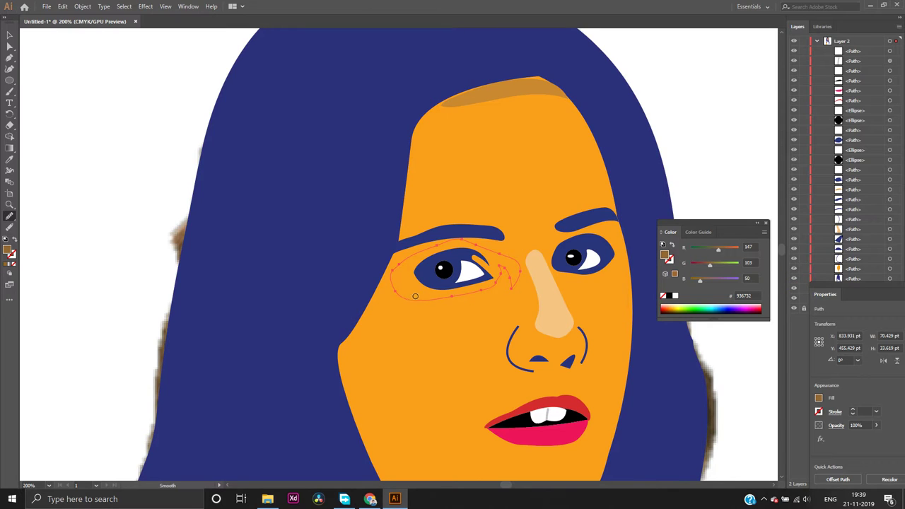
{"action": "right_click", "coordinate": [408, 291]}
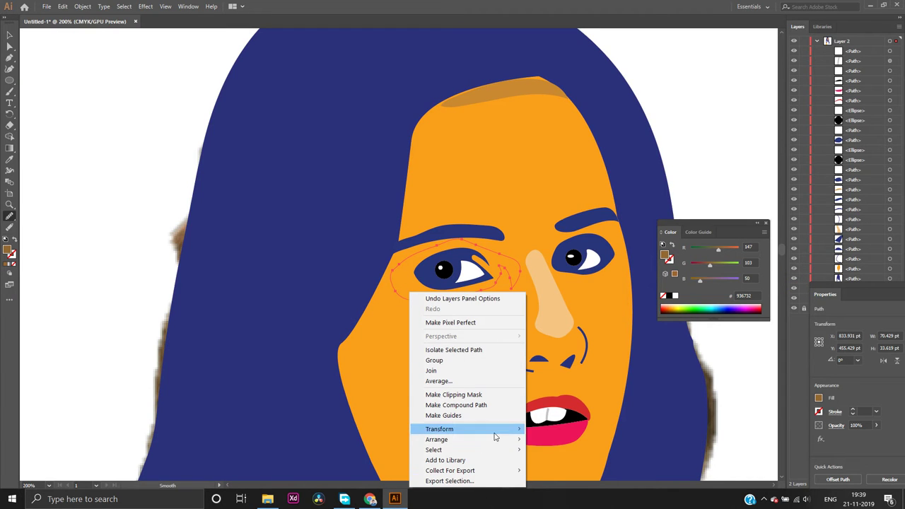
{"action": "mouse_move", "coordinate": [495, 441]}
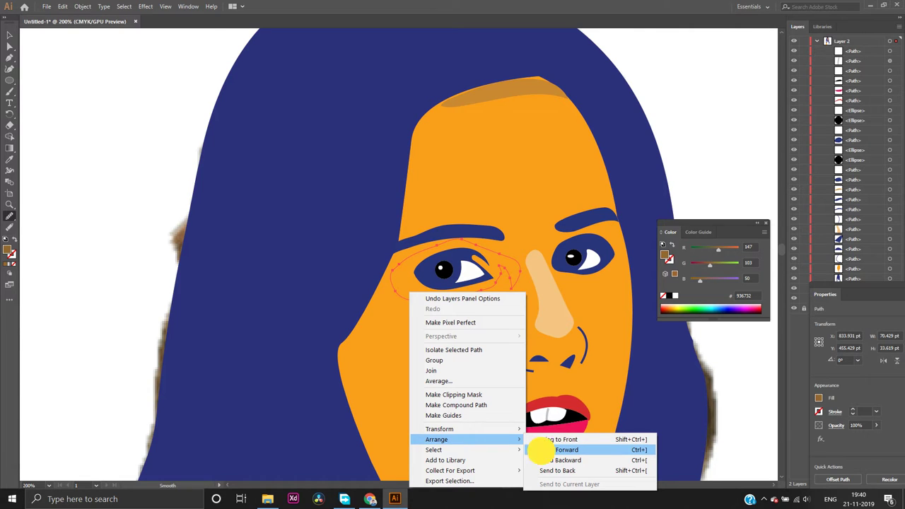
{"action": "left_click", "coordinate": [542, 450]}
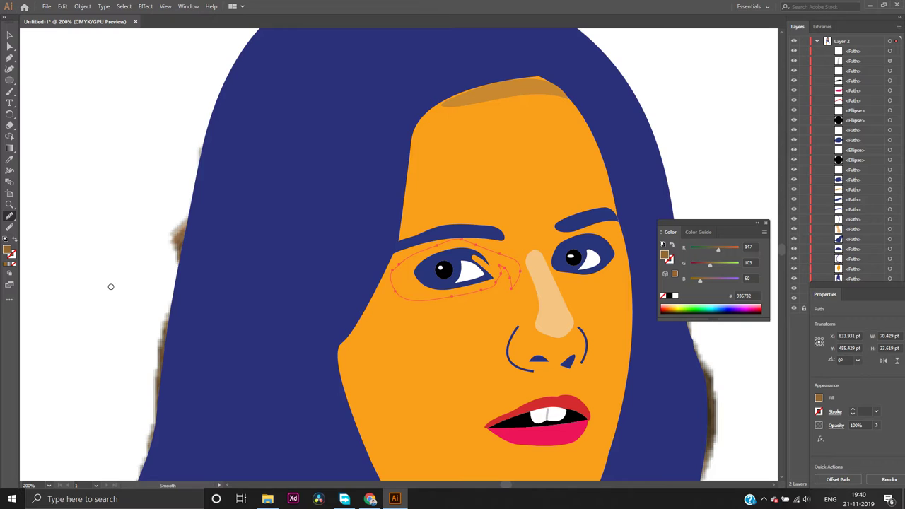
{"action": "left_click", "coordinate": [10, 46]}
{"action": "left_click", "coordinate": [126, 168]}
{"action": "left_click", "coordinate": [412, 287]}
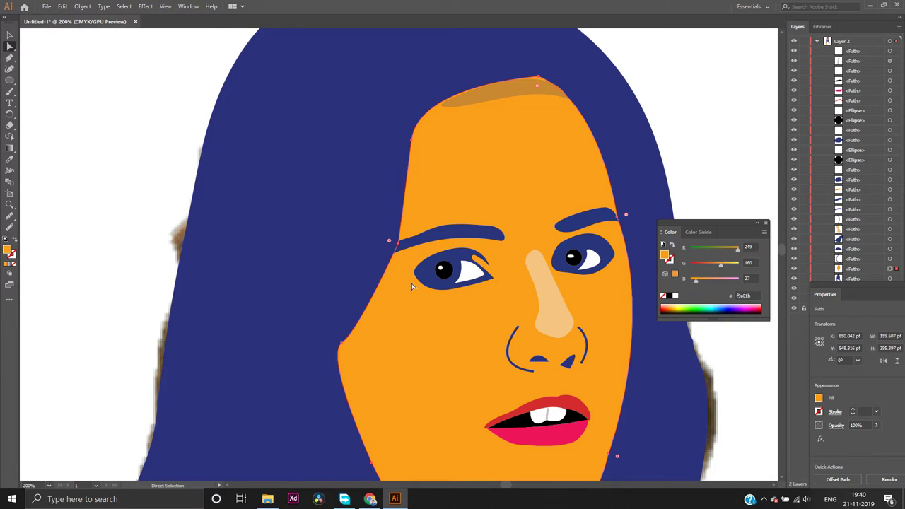
{"action": "left_click", "coordinate": [842, 51]}
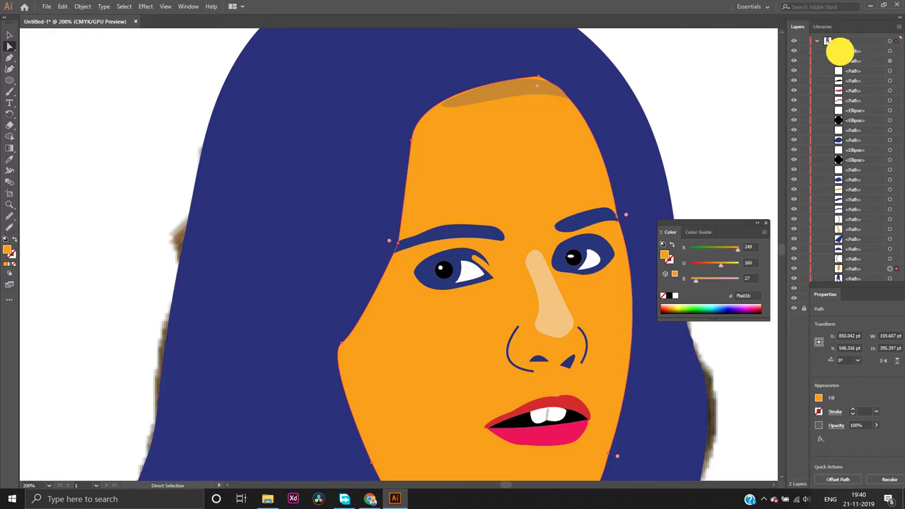
{"action": "right_click", "coordinate": [406, 284]}
{"action": "mouse_move", "coordinate": [433, 418]}
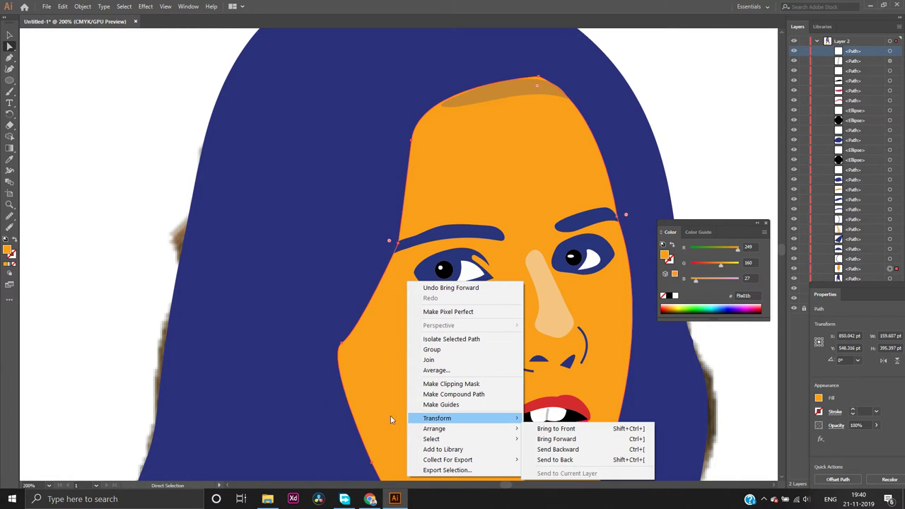
{"action": "left_click", "coordinate": [126, 255]}
{"action": "left_click", "coordinate": [448, 284]}
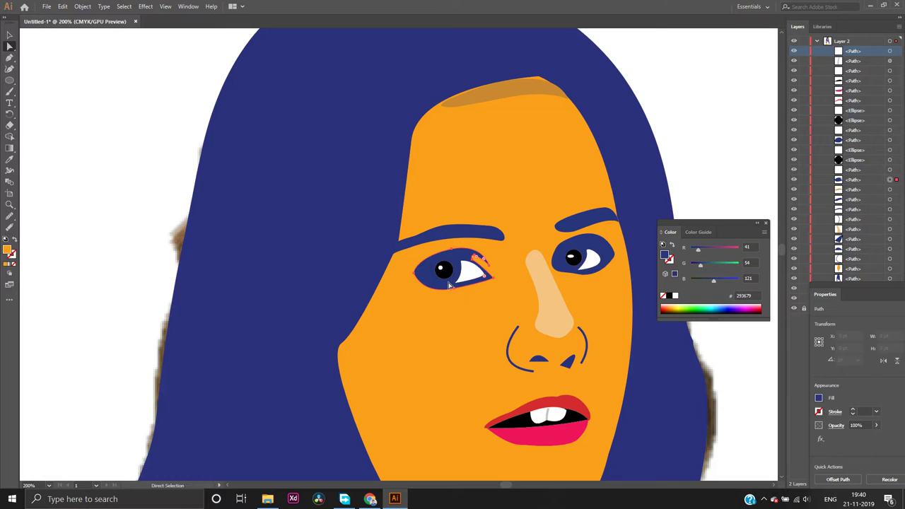
{"action": "left_click", "coordinate": [508, 273]}
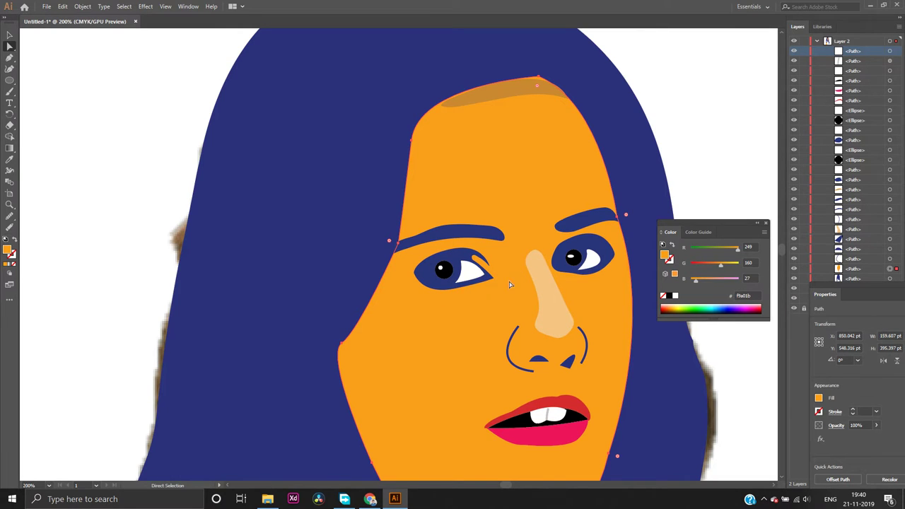
Examine the stacked face and hair shapes in the context of the whole artboard and up close
{"action": "scroll", "coordinate": [488, 291], "scroll_direction": "down", "scroll_amount": 1, "text": "alt"}
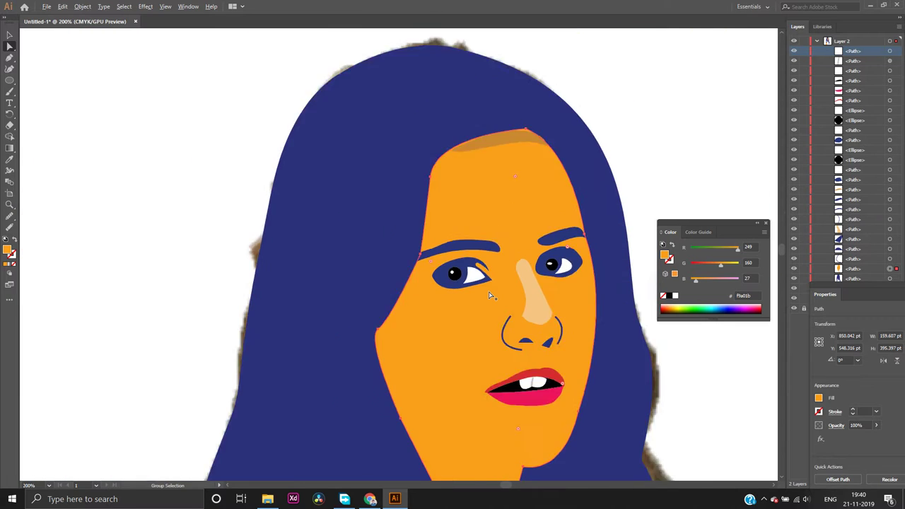
{"action": "scroll", "coordinate": [489, 291], "scroll_direction": "down", "scroll_amount": 3, "text": "alt"}
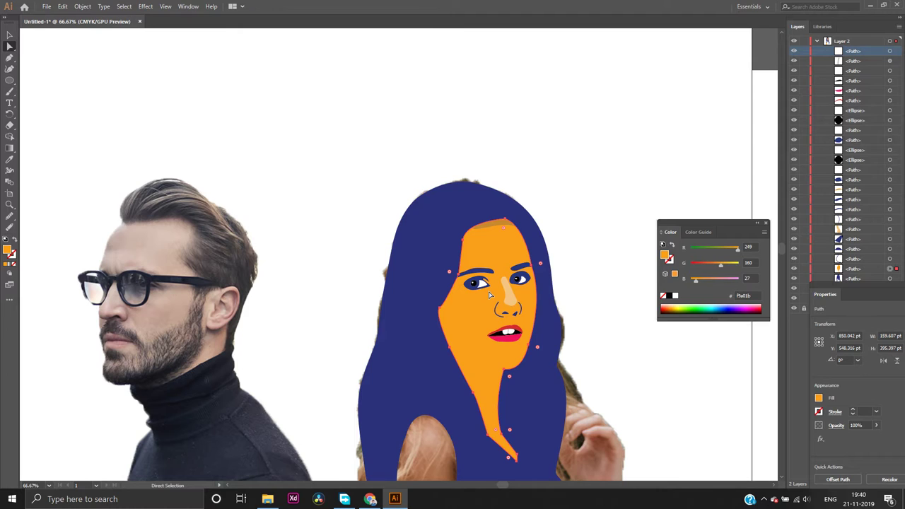
{"action": "key", "text": "alt"}
{"action": "scroll", "coordinate": [565, 303], "scroll_direction": "down", "scroll_amount": 4}
{"action": "scroll", "coordinate": [566, 301], "scroll_direction": "up", "scroll_amount": 3}
{"action": "scroll", "coordinate": [569, 299], "scroll_direction": "down", "scroll_amount": 3}
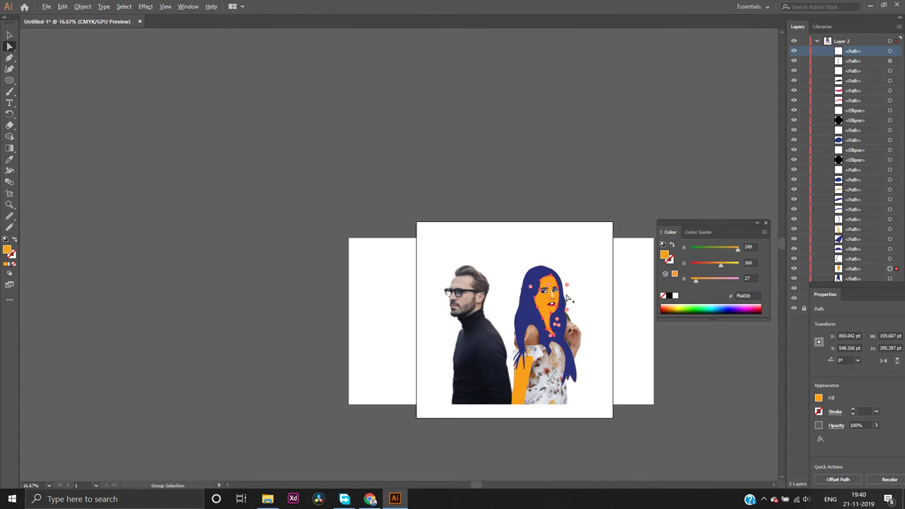
{"action": "scroll", "coordinate": [568, 299], "scroll_direction": "up", "scroll_amount": 4}
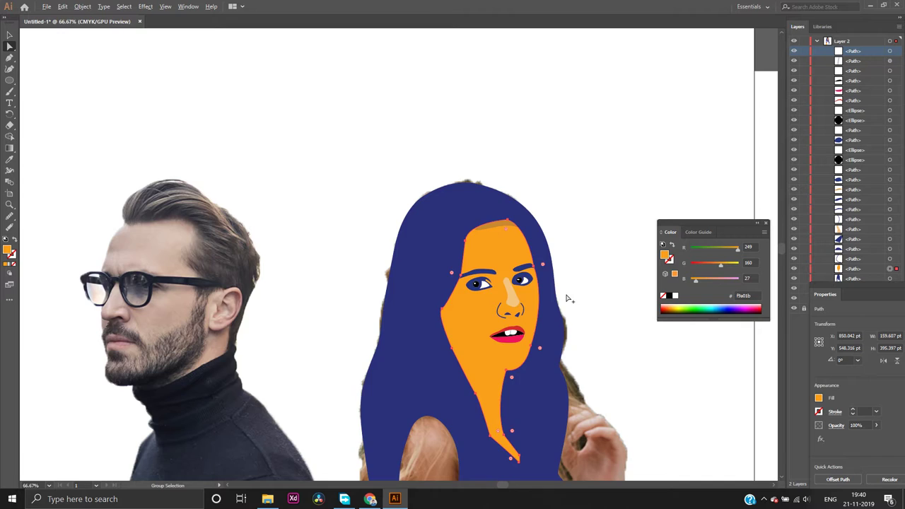
{"action": "scroll", "coordinate": [569, 299], "scroll_direction": "up", "scroll_amount": 2}
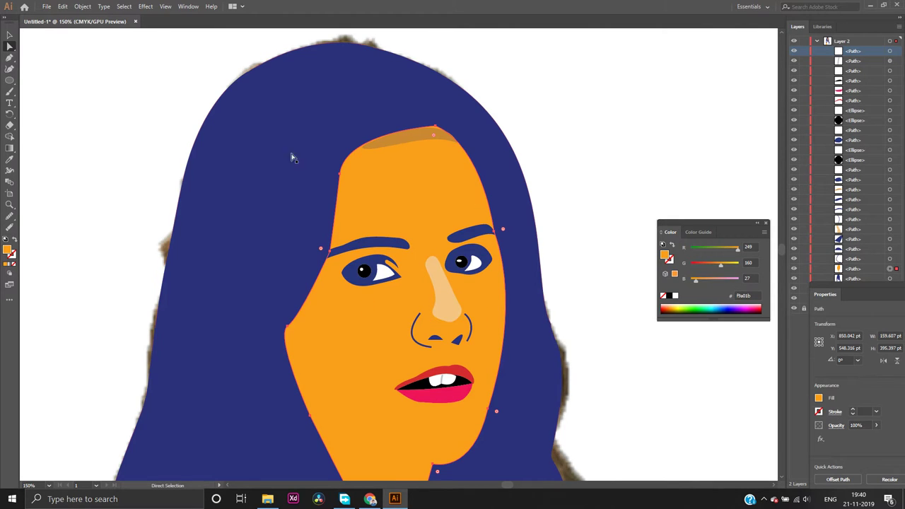
Hide the orange face and blue hair shapes so the brown eye shadow is accessible over the photo
{"action": "left_click", "coordinate": [793, 269]}
{"action": "left_click", "coordinate": [793, 278]}
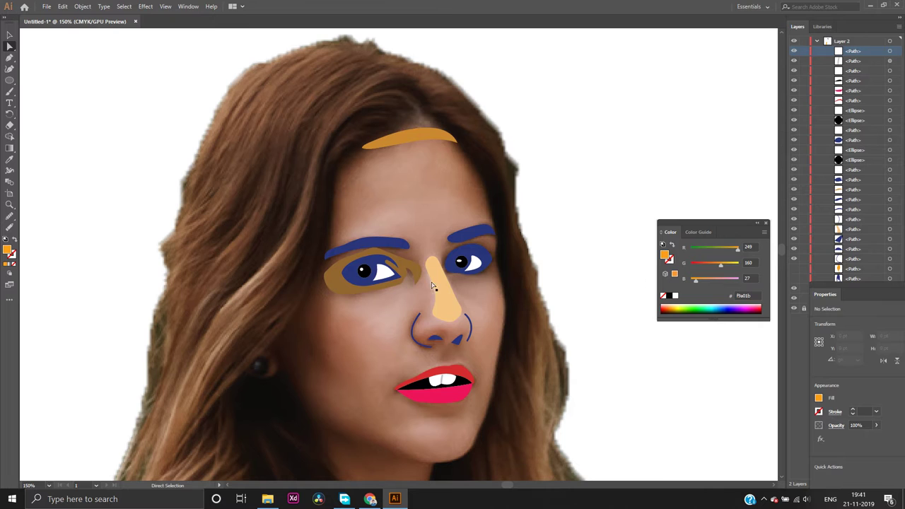
{"action": "right_click", "coordinate": [344, 281]}
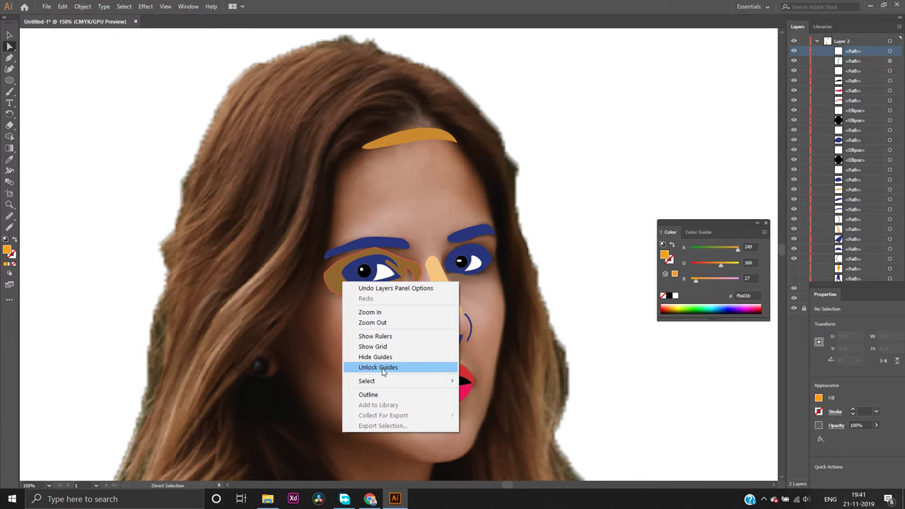
{"action": "left_click", "coordinate": [318, 329]}
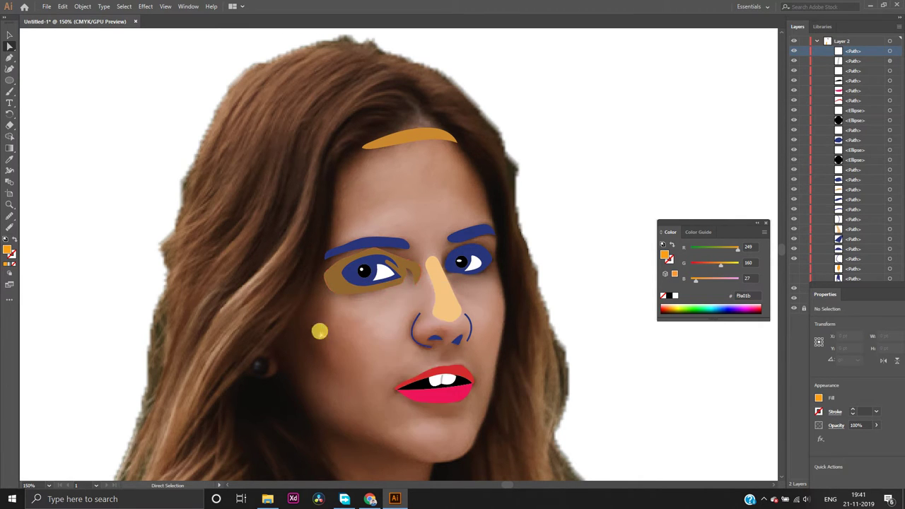
Bring the brown eye shadow shape forward one level and show the orange face shape
{"action": "left_click", "coordinate": [338, 290]}
{"action": "right_click", "coordinate": [339, 287]}
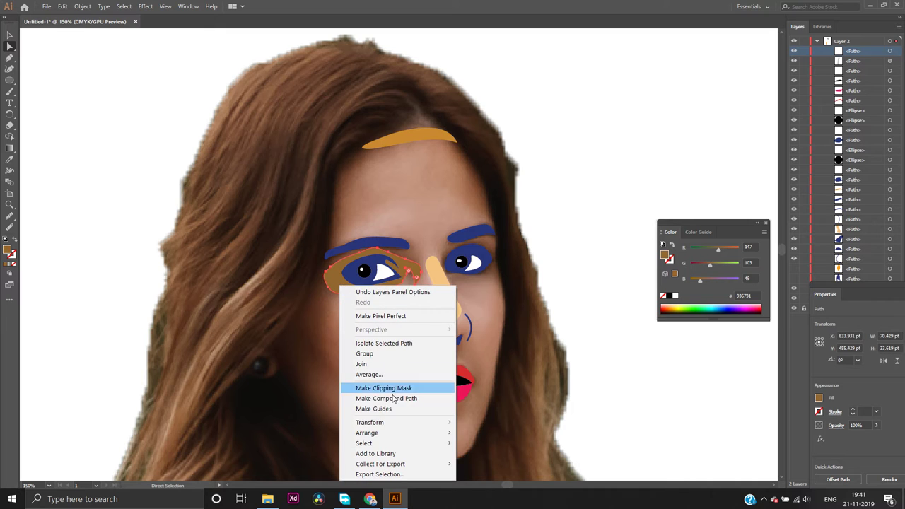
{"action": "mouse_move", "coordinate": [401, 426]}
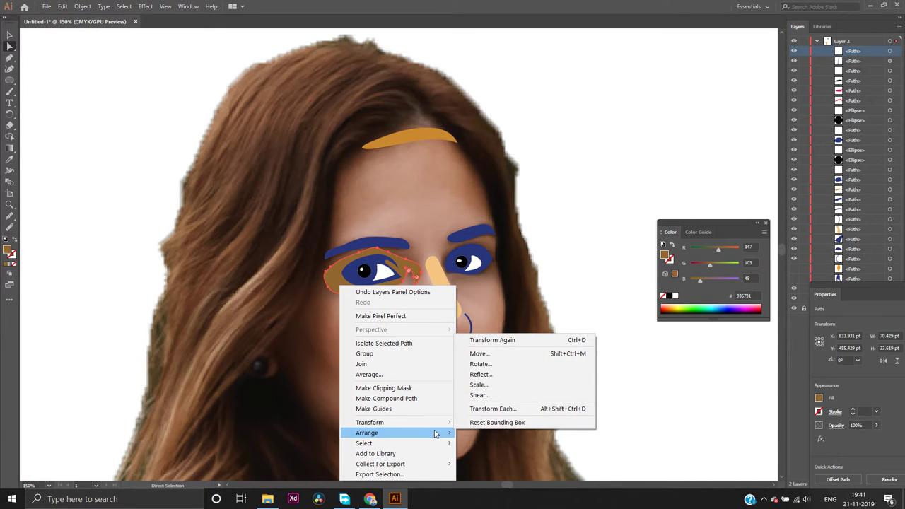
{"action": "mouse_move", "coordinate": [437, 433]}
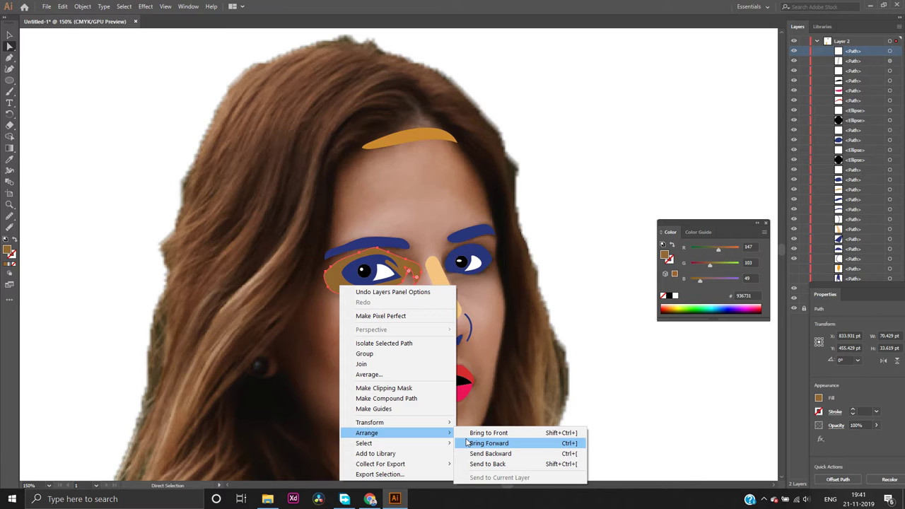
{"action": "left_click", "coordinate": [467, 442]}
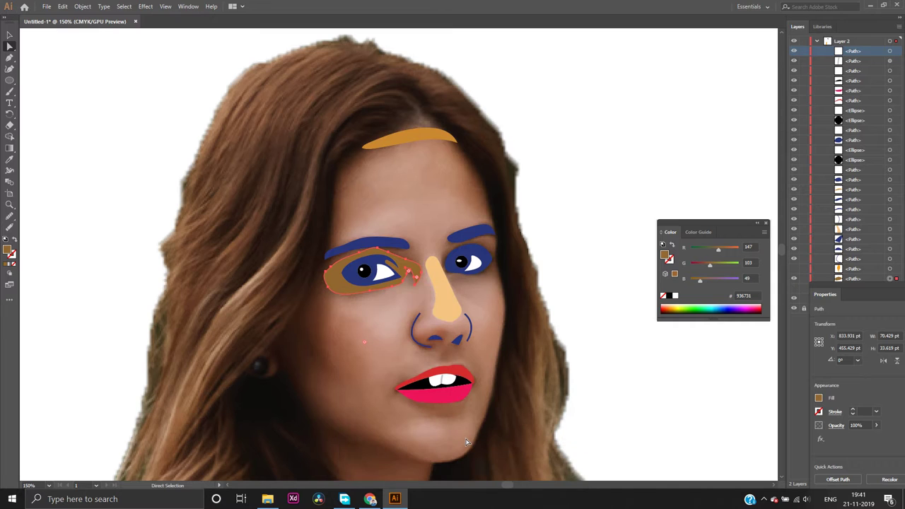
{"action": "left_click", "coordinate": [793, 269]}
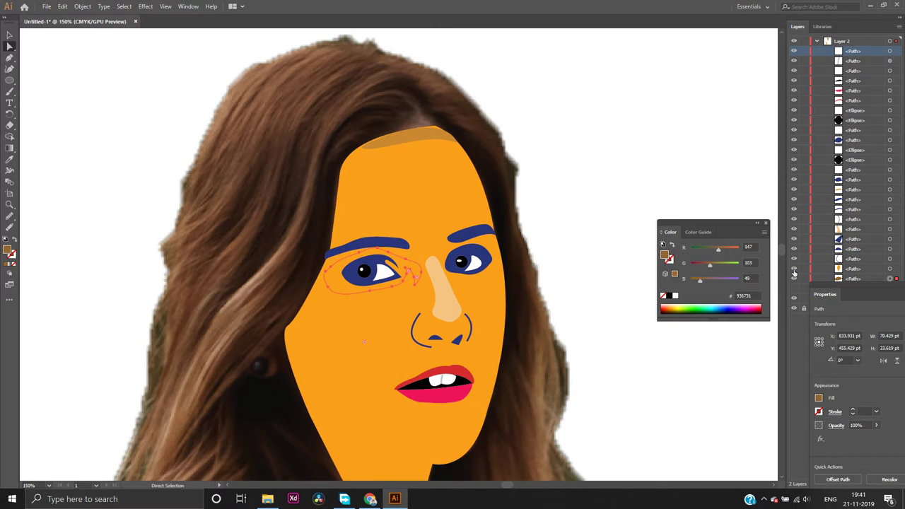
{"action": "left_click", "coordinate": [657, 337]}
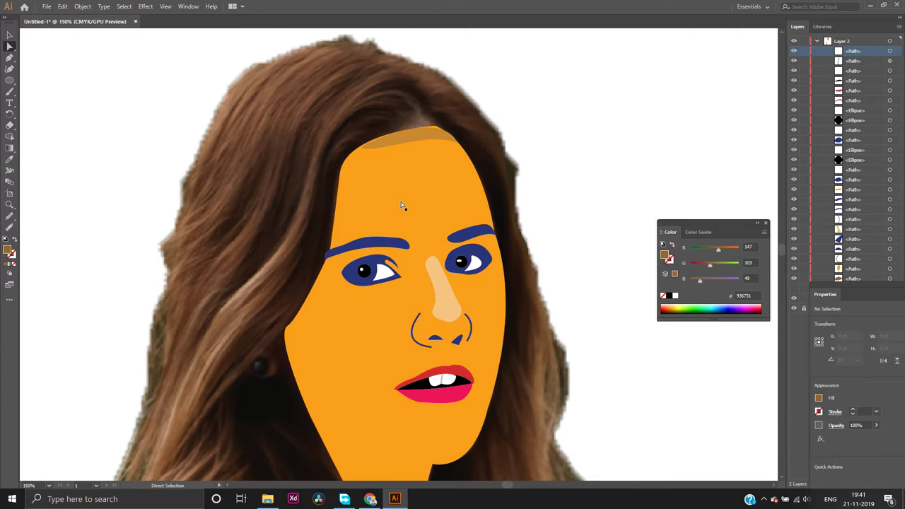
Hide the orange face shape to uncover the brown eye shadow around the left eye
{"action": "left_click", "coordinate": [414, 144]}
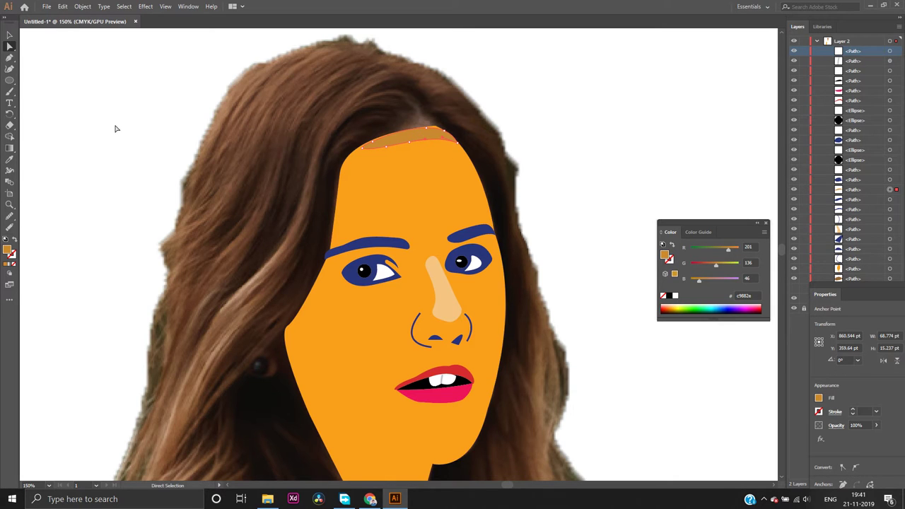
{"action": "key", "text": "p"}
{"action": "left_click", "coordinate": [793, 269]}
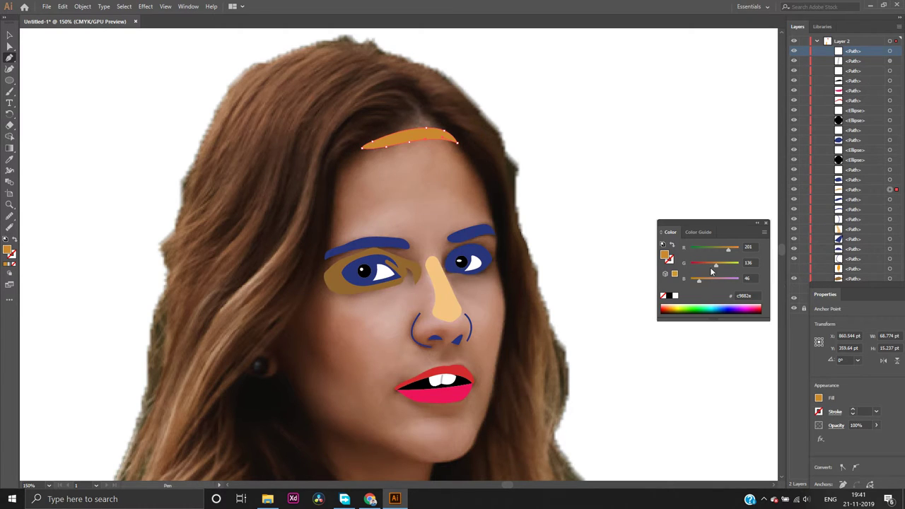
{"action": "right_click", "coordinate": [329, 281]}
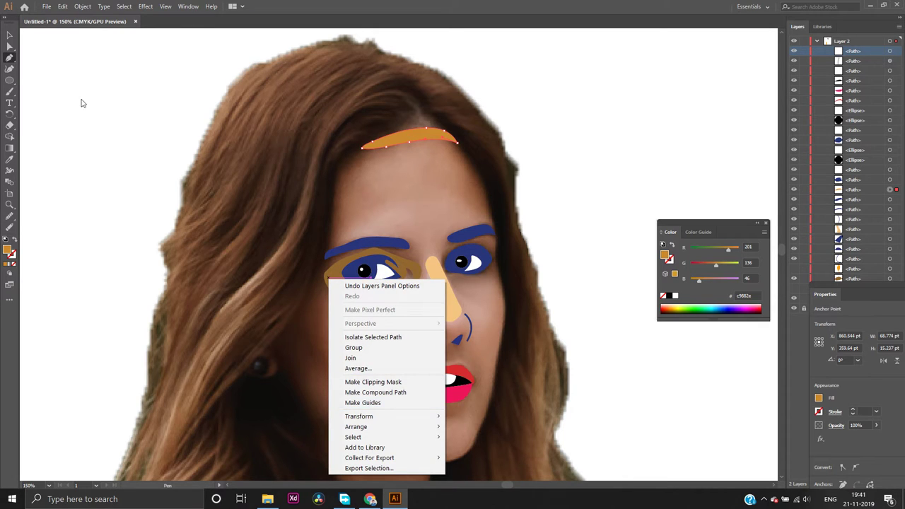
{"action": "left_click", "coordinate": [9, 47]}
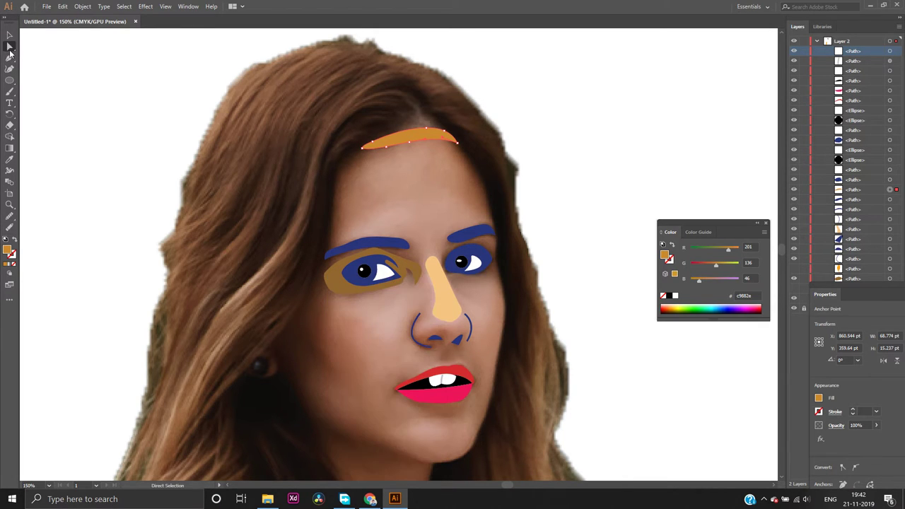
Select the whole brown eye shadow shape and bring it to the front of the layer
{"action": "left_click", "coordinate": [9, 35]}
{"action": "left_click", "coordinate": [327, 270]}
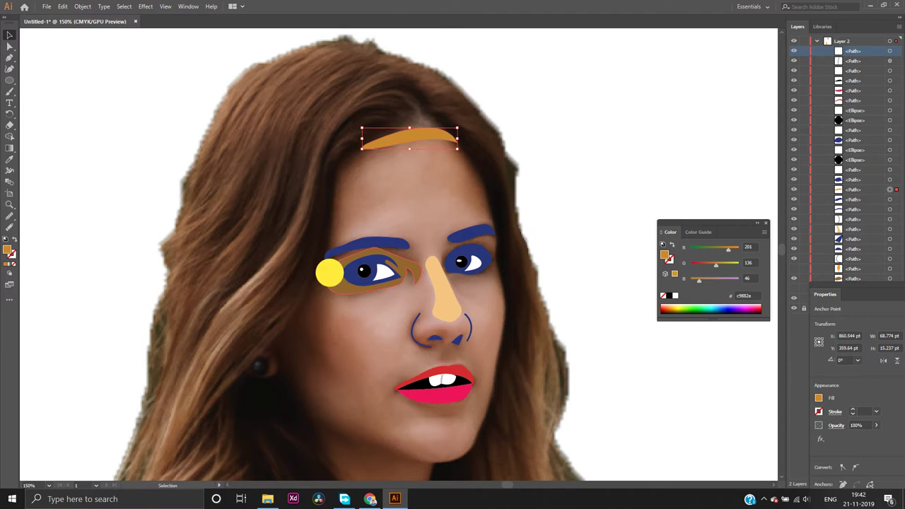
{"action": "right_click", "coordinate": [329, 271]}
{"action": "mouse_move", "coordinate": [375, 421]}
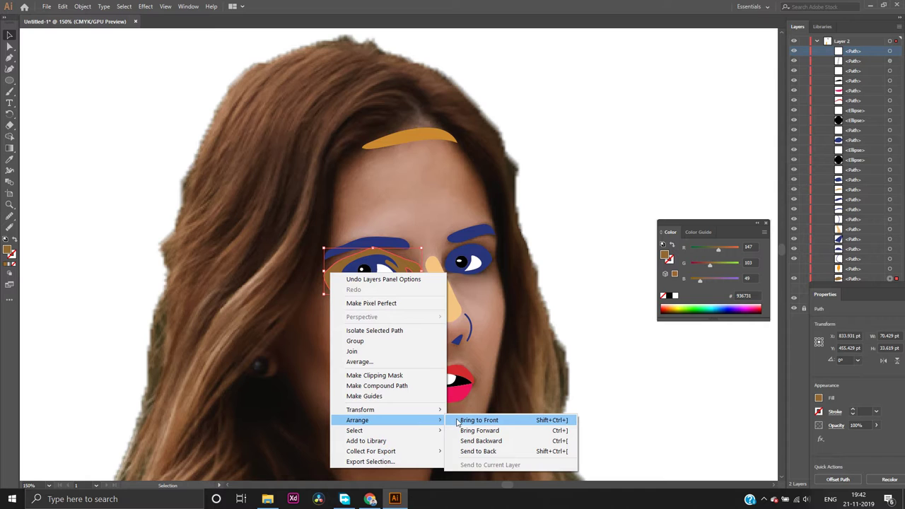
{"action": "left_click", "coordinate": [478, 420]}
Send the brown eye shadow shape backward three levels in the stacking order and deselect it
{"action": "right_click", "coordinate": [339, 291]}
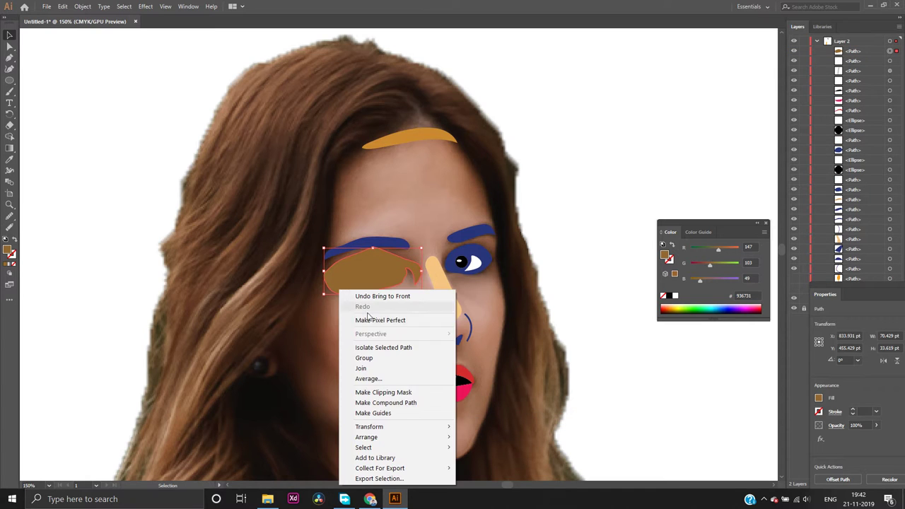
{"action": "mouse_move", "coordinate": [397, 428]}
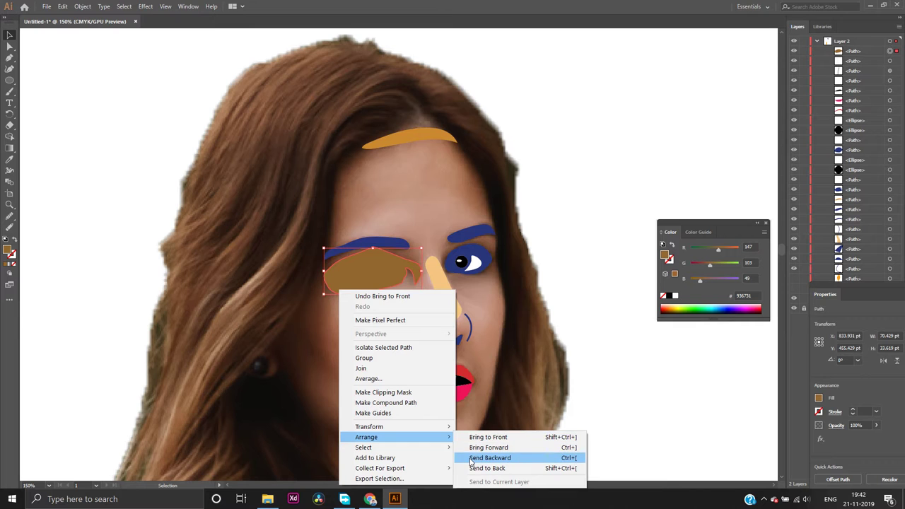
{"action": "left_click", "coordinate": [470, 458]}
{"action": "right_click", "coordinate": [337, 275]}
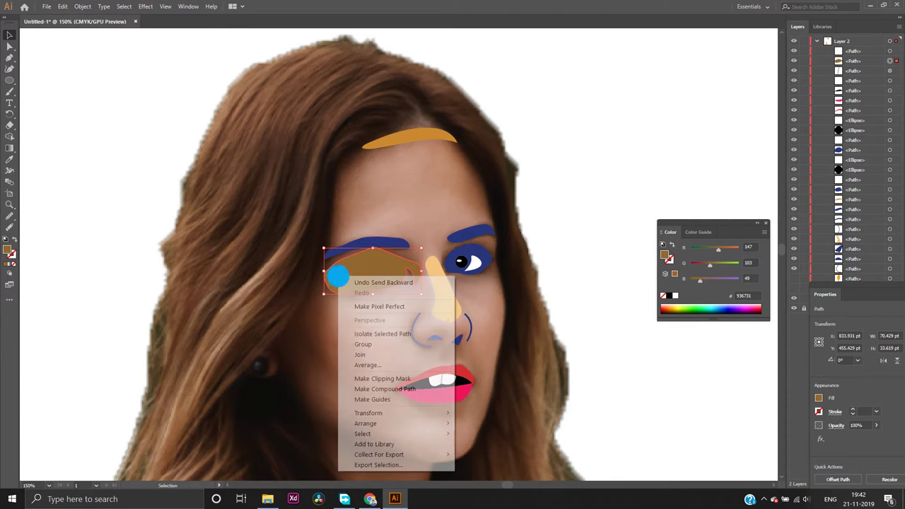
{"action": "mouse_move", "coordinate": [400, 424]}
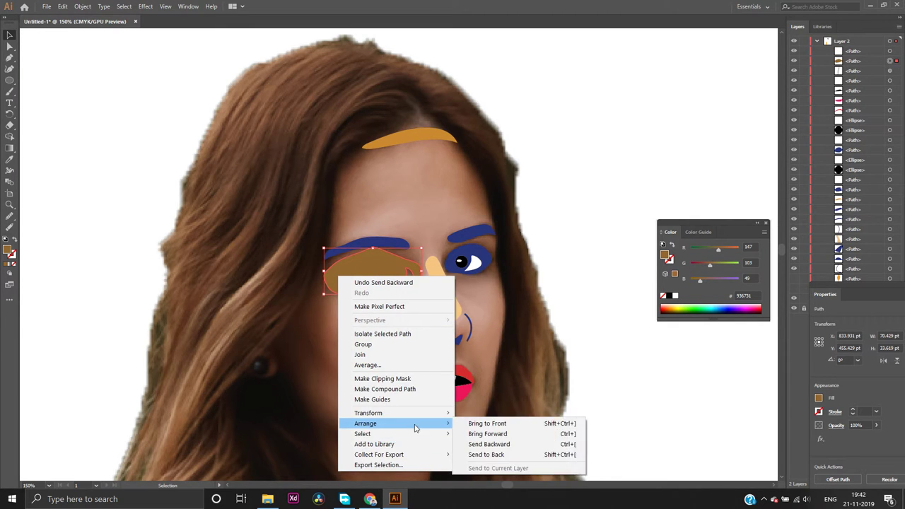
{"action": "left_click", "coordinate": [472, 444]}
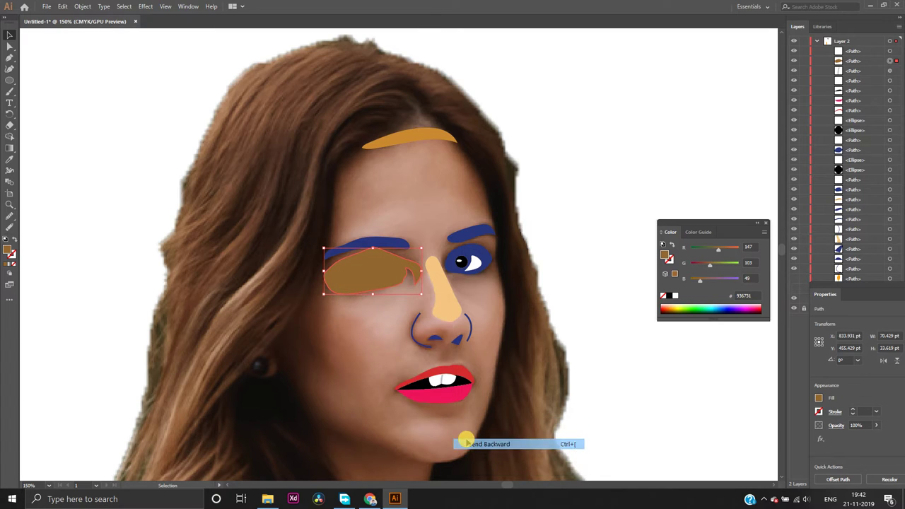
{"action": "right_click", "coordinate": [344, 291]}
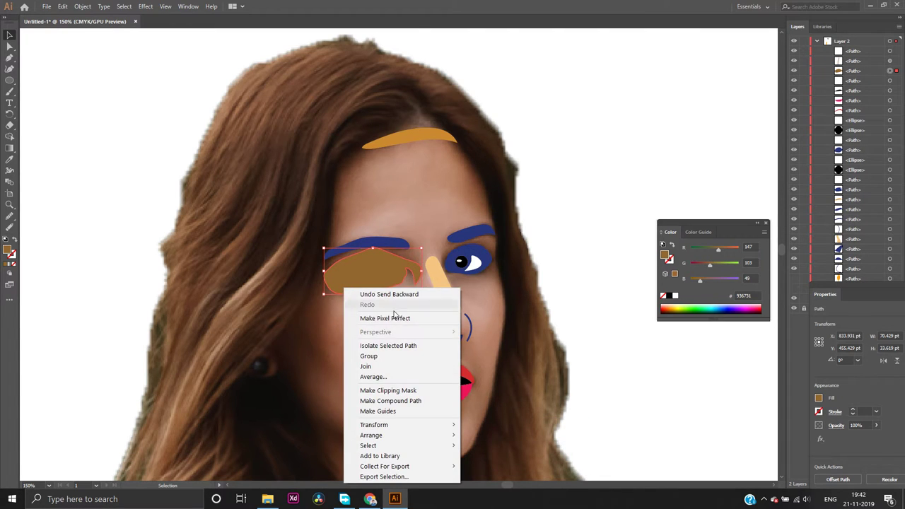
{"action": "mouse_move", "coordinate": [393, 435]}
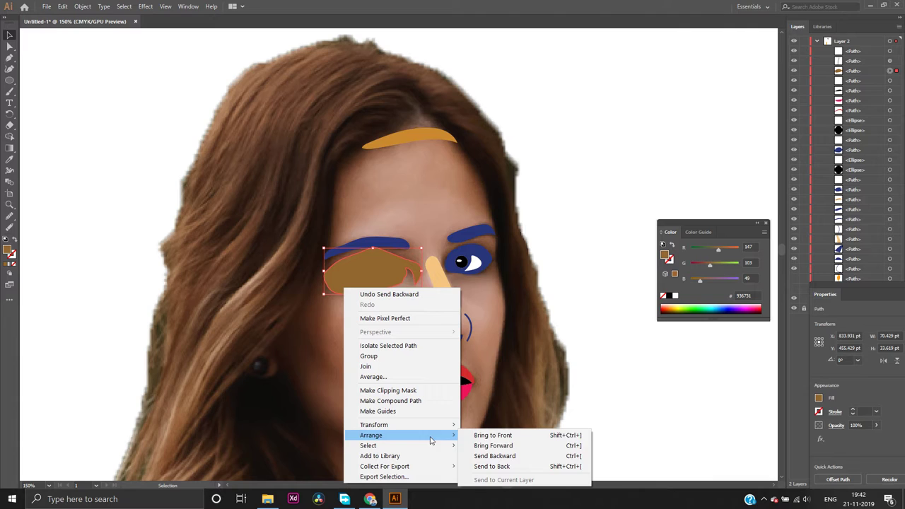
{"action": "left_click", "coordinate": [477, 456]}
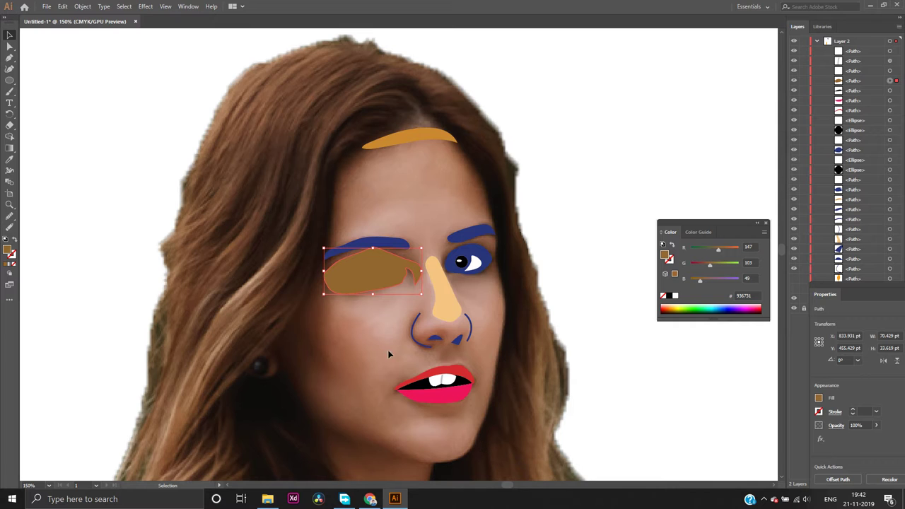
{"action": "right_click", "coordinate": [347, 290]}
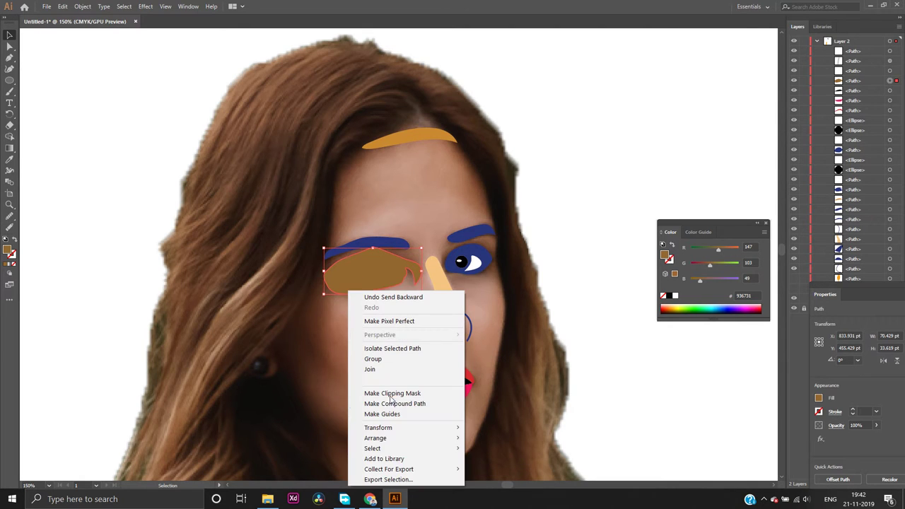
{"action": "mouse_move", "coordinate": [408, 442]}
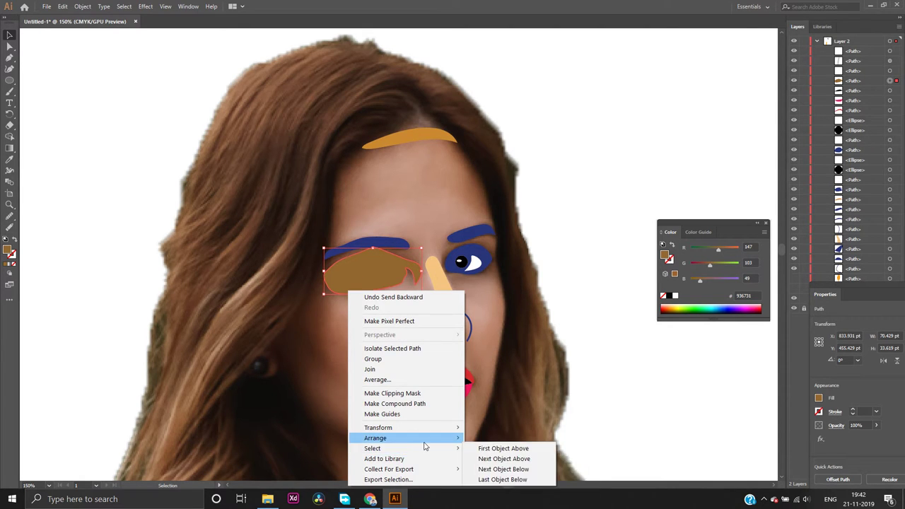
{"action": "left_click", "coordinate": [120, 353]}
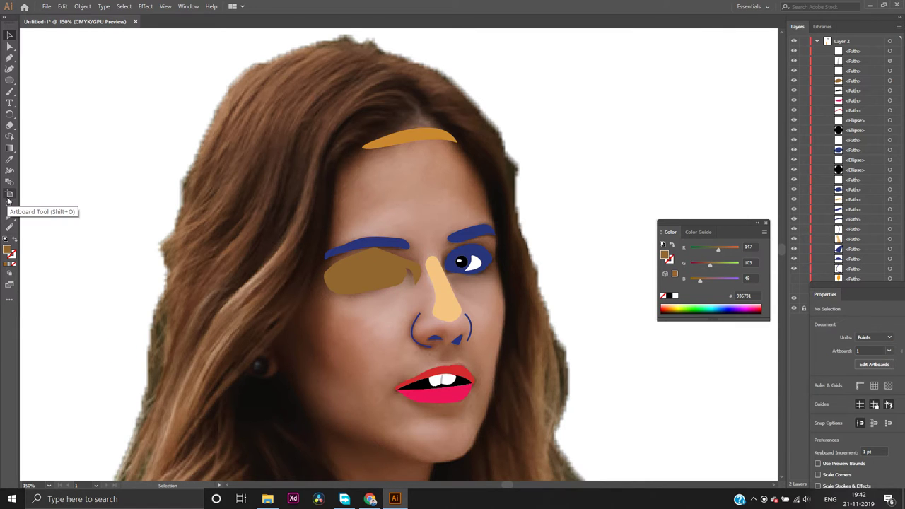
Examine the complete list of available tools from selection and drawing through to modifying and navigation
{"action": "left_click", "coordinate": [9, 148]}
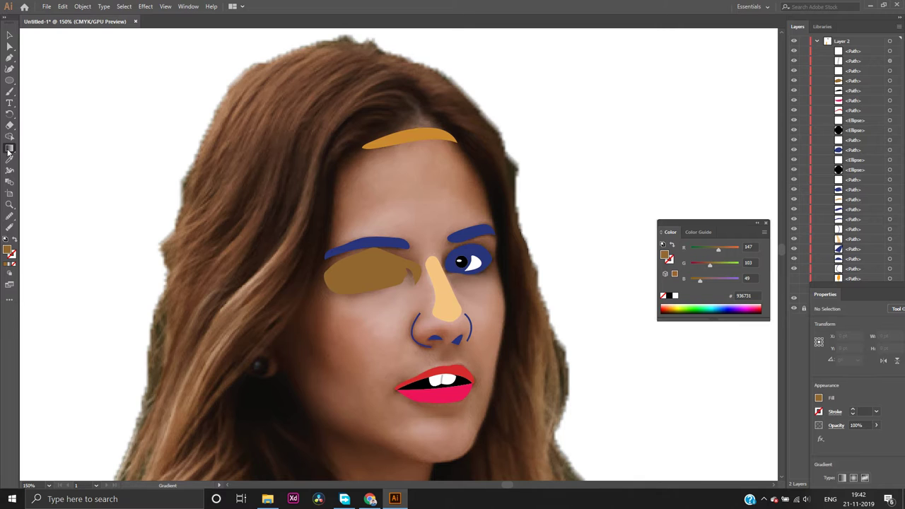
{"action": "left_click", "coordinate": [10, 148]}
{"action": "left_click", "coordinate": [8, 301]}
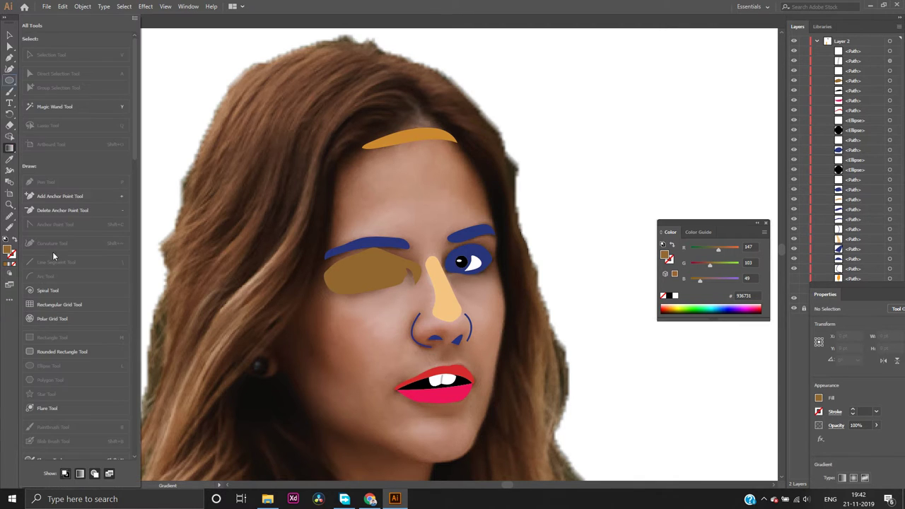
{"action": "scroll", "coordinate": [88, 179], "scroll_direction": "down", "scroll_amount": 4}
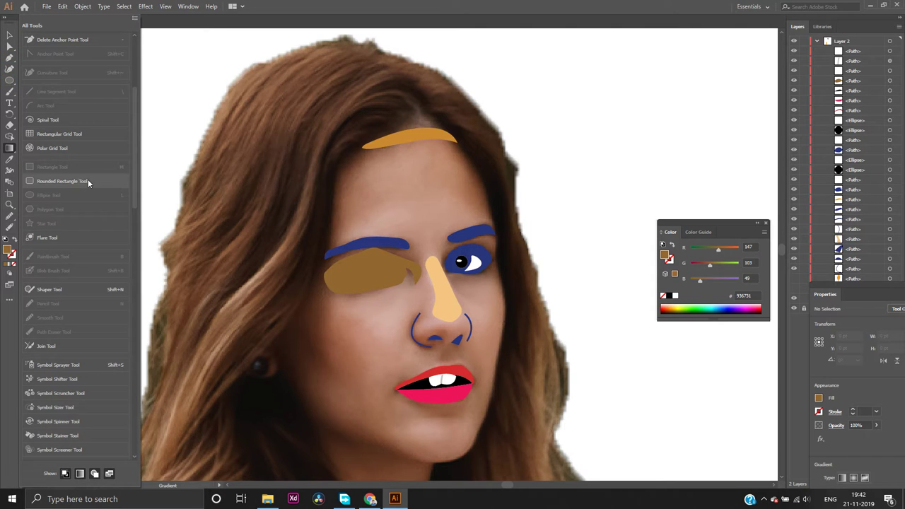
{"action": "scroll", "coordinate": [87, 182], "scroll_direction": "down", "scroll_amount": 6}
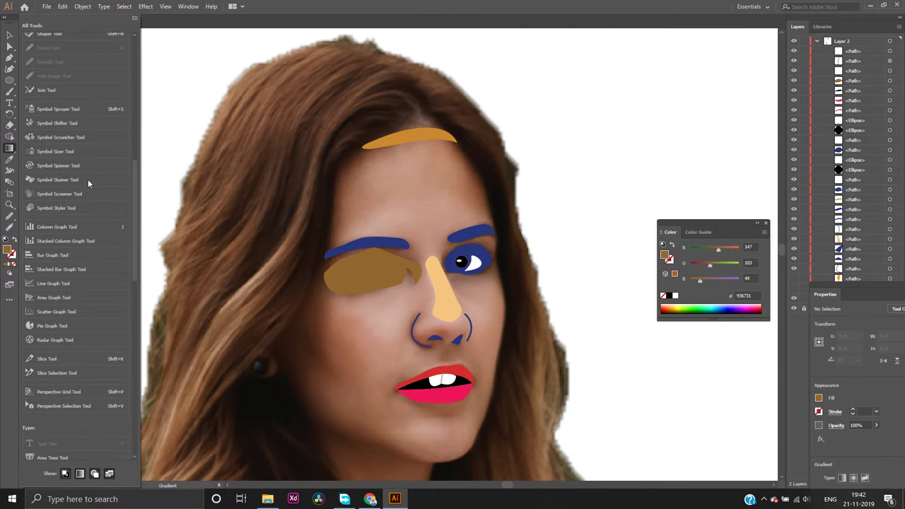
{"action": "scroll", "coordinate": [88, 184], "scroll_direction": "down", "scroll_amount": 2}
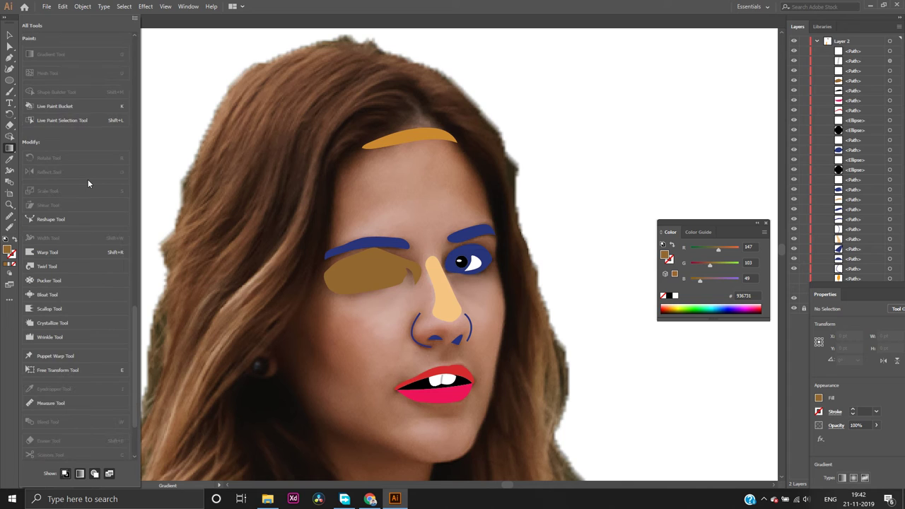
{"action": "scroll", "coordinate": [89, 183], "scroll_direction": "down", "scroll_amount": 2}
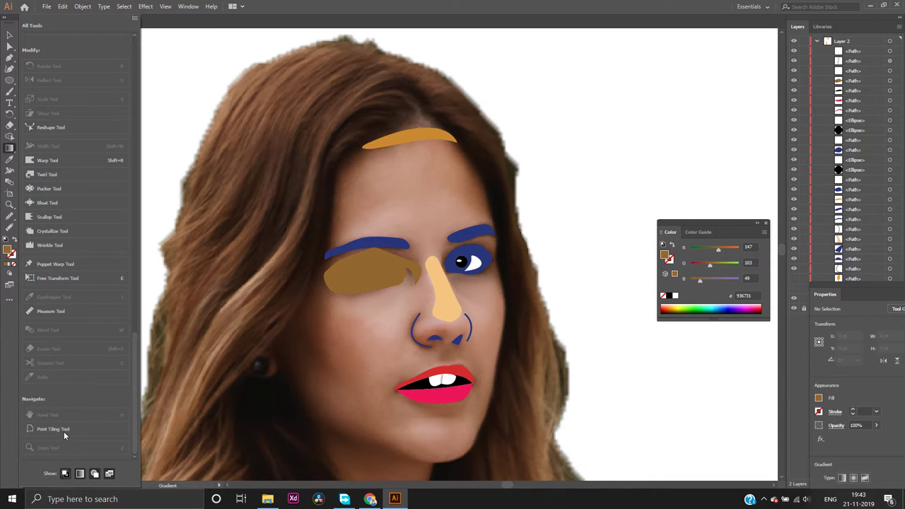
{"action": "scroll", "coordinate": [78, 324], "scroll_direction": "up", "scroll_amount": 15}
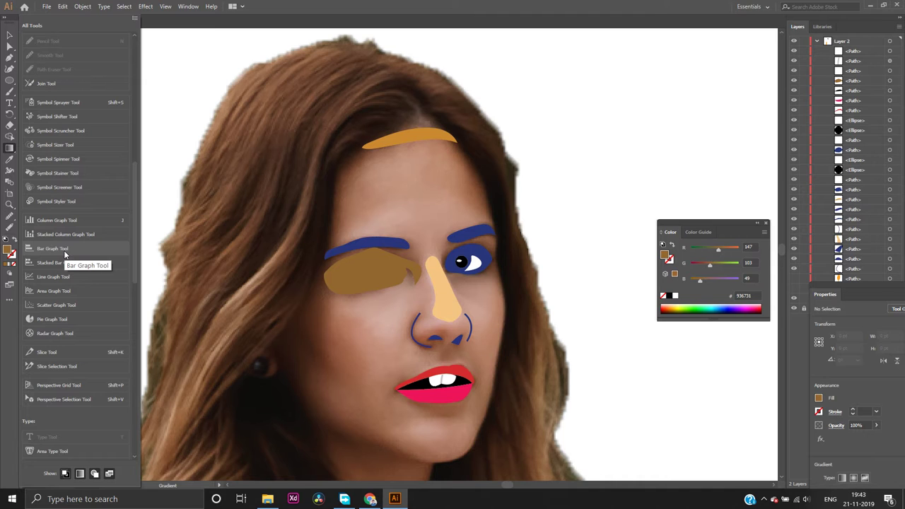
{"action": "scroll", "coordinate": [64, 254], "scroll_direction": "up", "scroll_amount": 6}
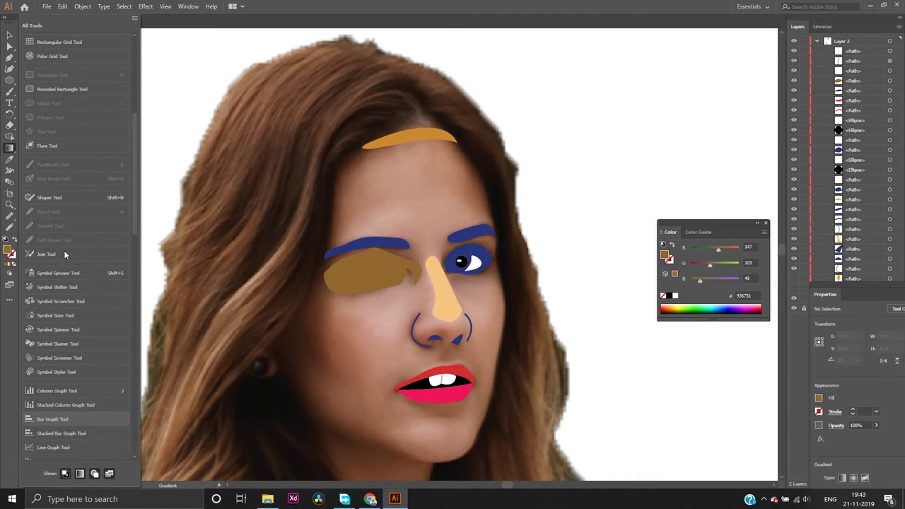
{"action": "scroll", "coordinate": [65, 253], "scroll_direction": "up", "scroll_amount": 9}
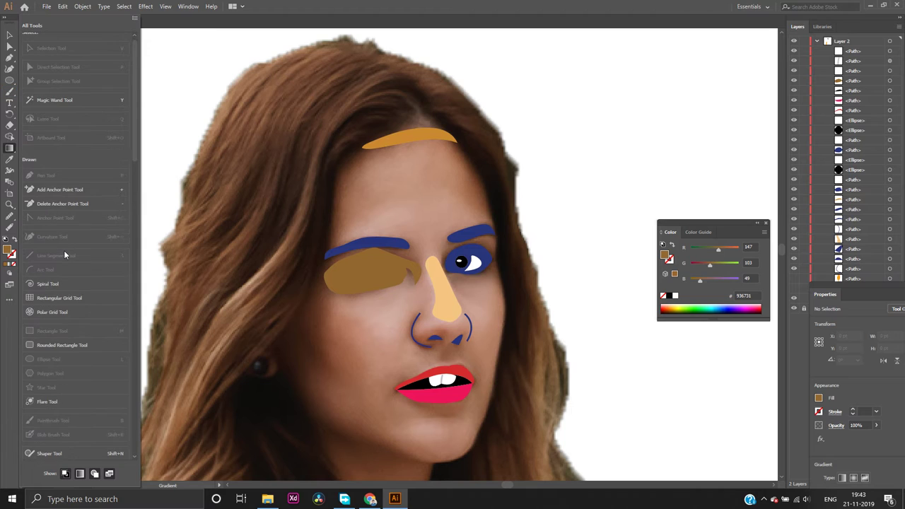
{"action": "scroll", "coordinate": [65, 254], "scroll_direction": "up", "scroll_amount": 1}
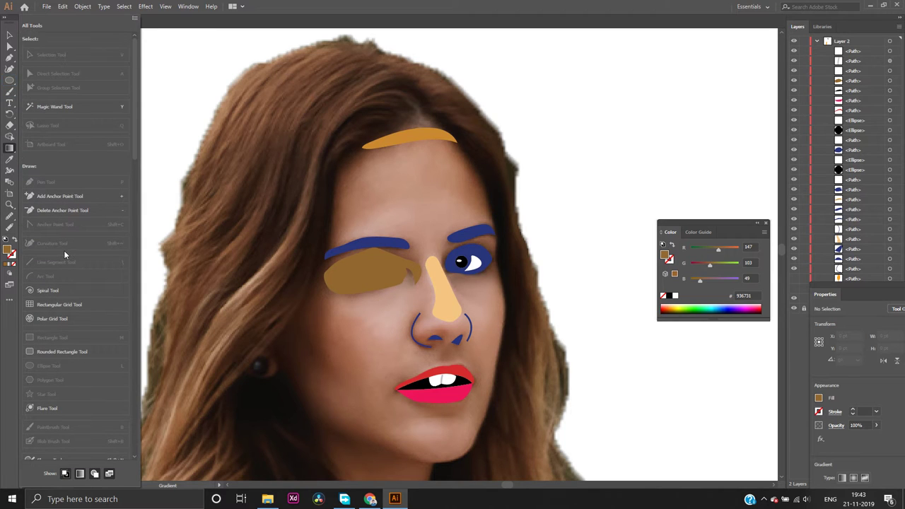
Try a gradient fill on the brown eye shadow shape and undo it
{"action": "left_click", "coordinate": [559, 100]}
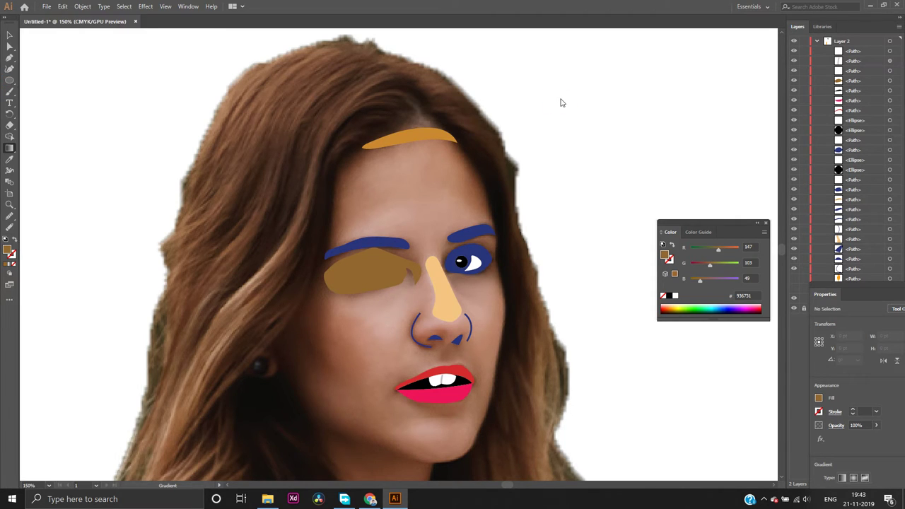
{"action": "left_click", "coordinate": [358, 275]}
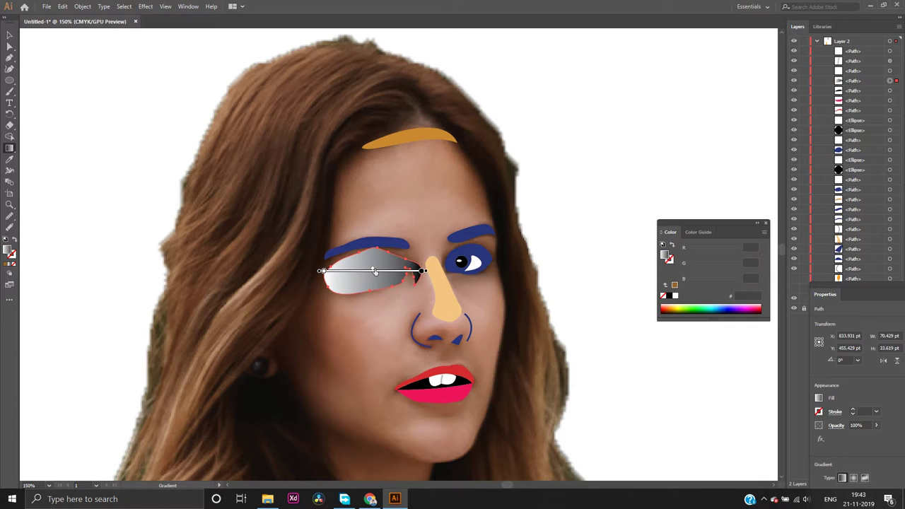
{"action": "key", "text": "ctrl+z"}
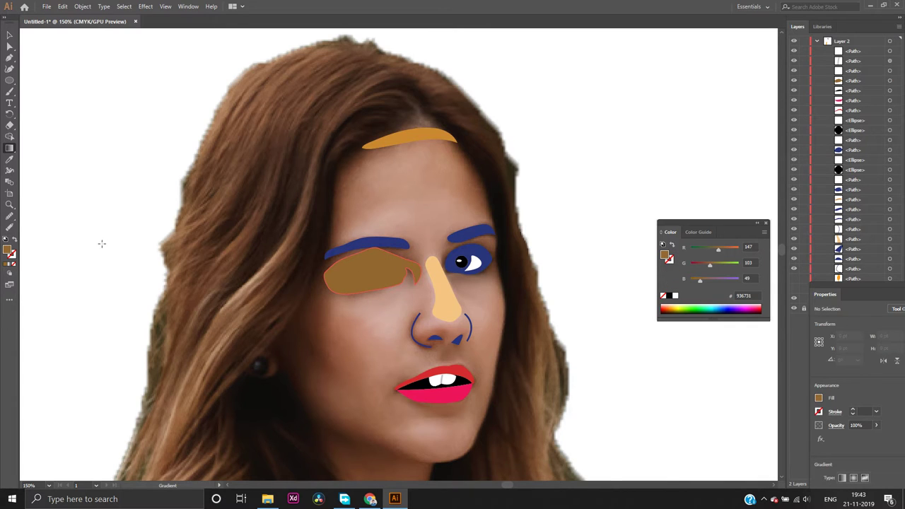
Send the brown eye shadow shape to the back of the layer, behind the left eye, and deselect it
{"action": "left_click", "coordinate": [9, 46]}
{"action": "left_click", "coordinate": [344, 281]}
{"action": "right_click", "coordinate": [344, 279]}
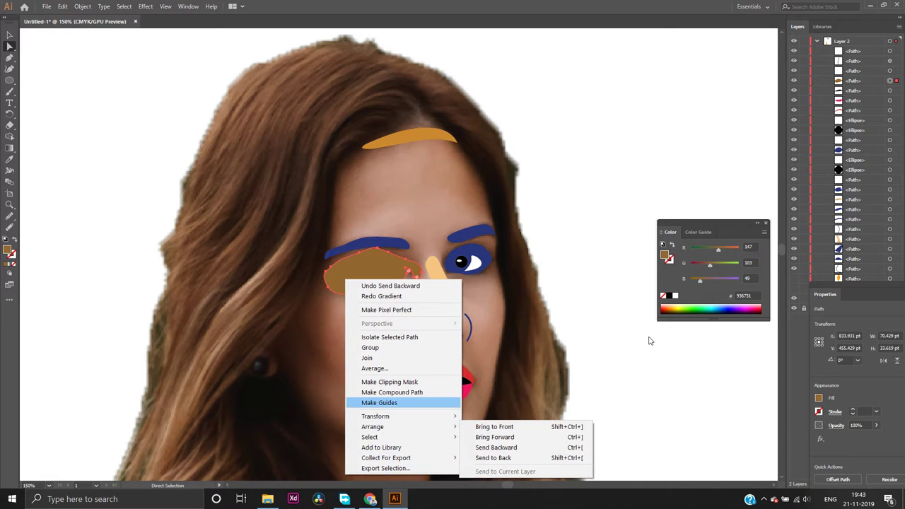
{"action": "mouse_move", "coordinate": [424, 416]}
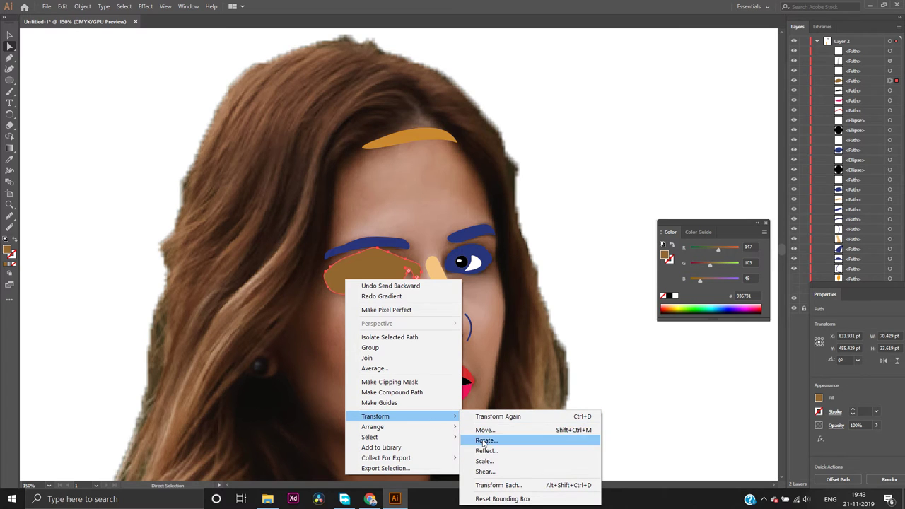
{"action": "mouse_move", "coordinate": [444, 428]}
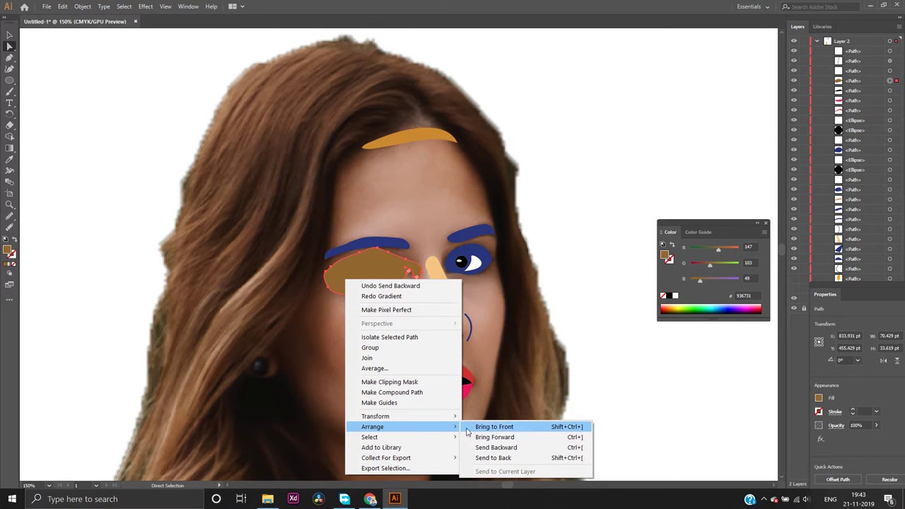
{"action": "left_click", "coordinate": [488, 457]}
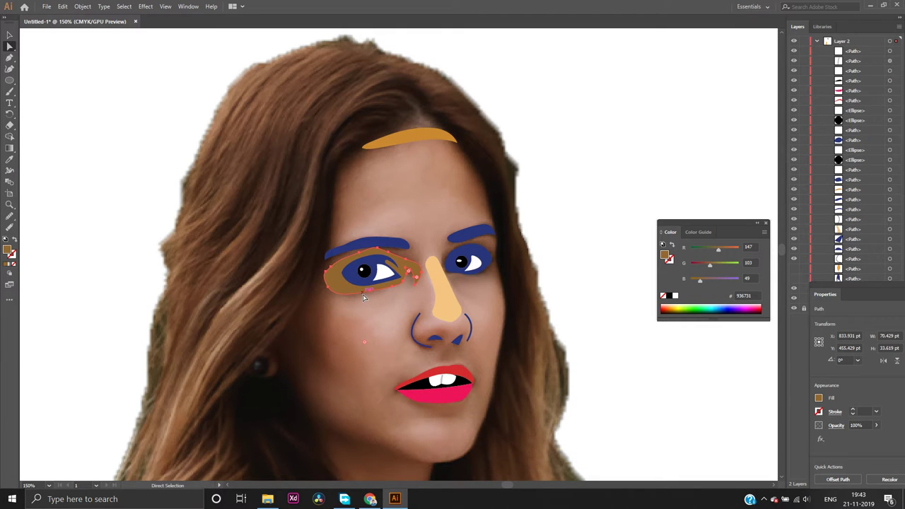
{"action": "left_click", "coordinate": [586, 236]}
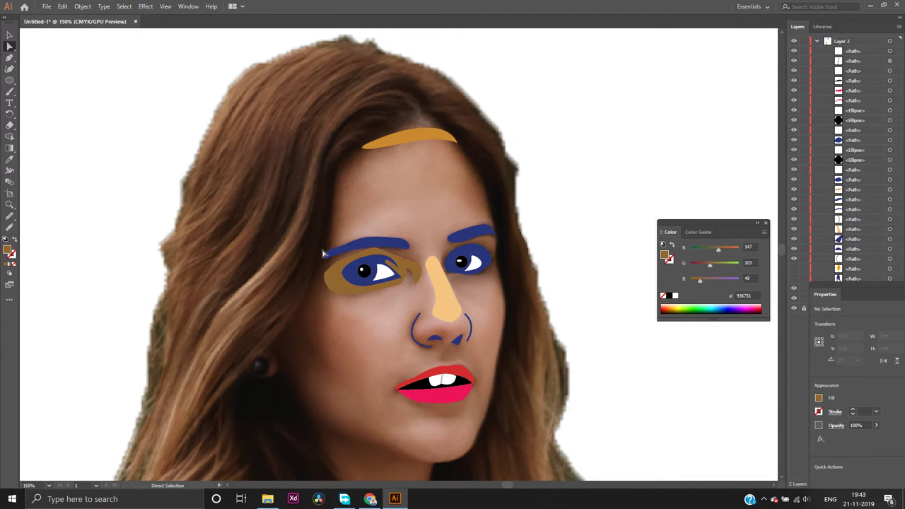
Select the left eye's shapes together with the brown eye shadow and bring them all to the front
{"action": "left_click_drag", "start_coordinate": [322, 311], "coordinate": [421, 266]}
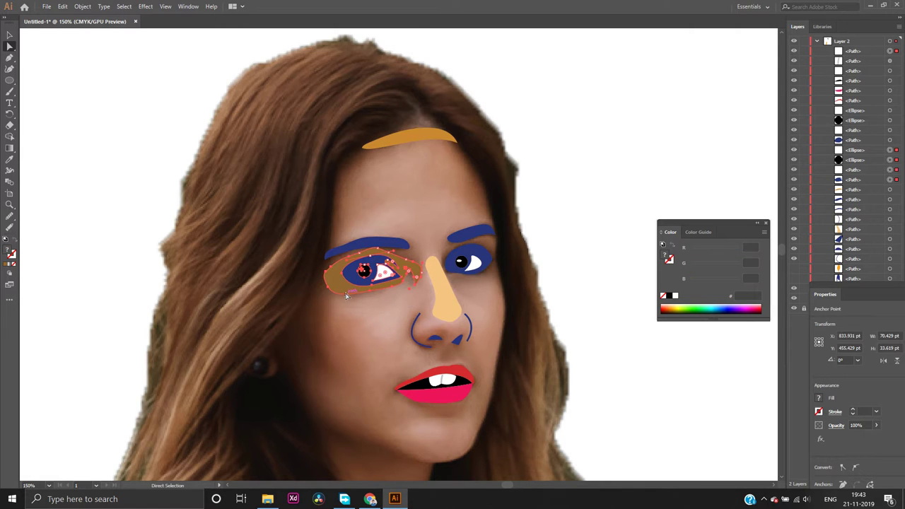
{"action": "right_click", "coordinate": [343, 287]}
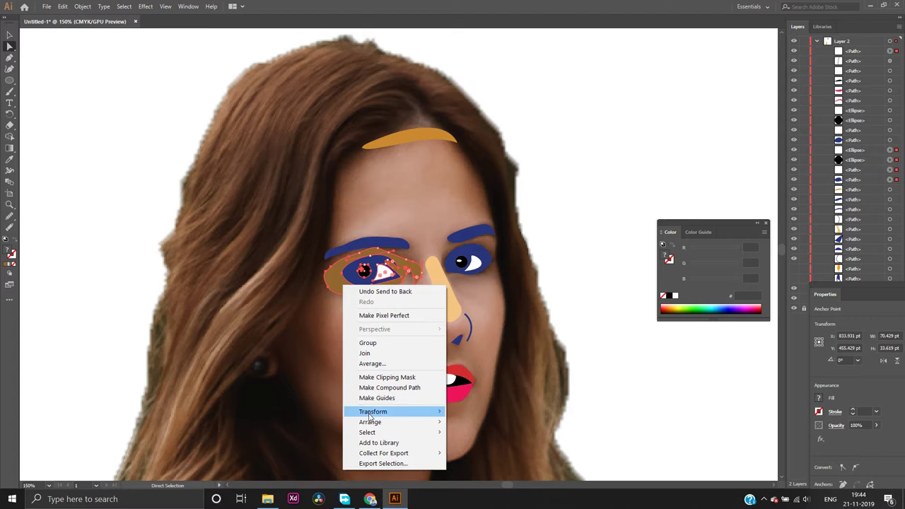
{"action": "mouse_move", "coordinate": [432, 427]}
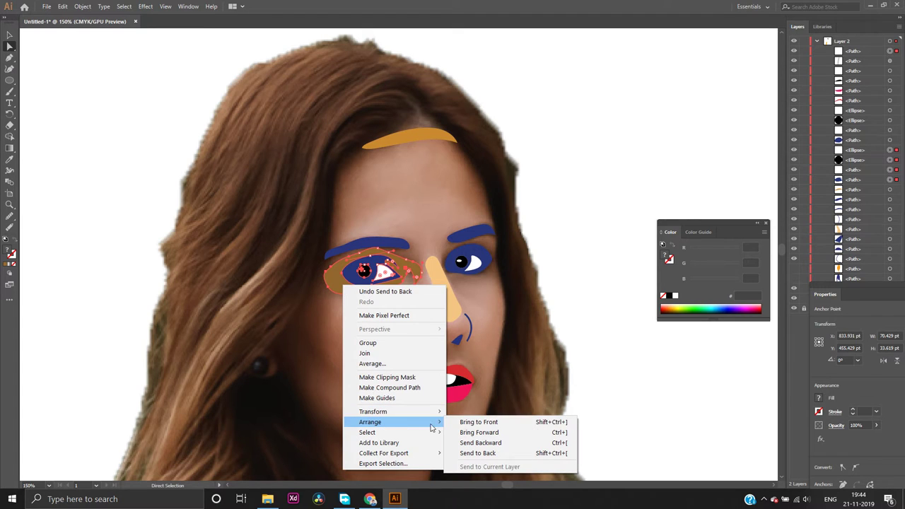
{"action": "left_click", "coordinate": [471, 424]}
{"action": "left_click", "coordinate": [575, 319]}
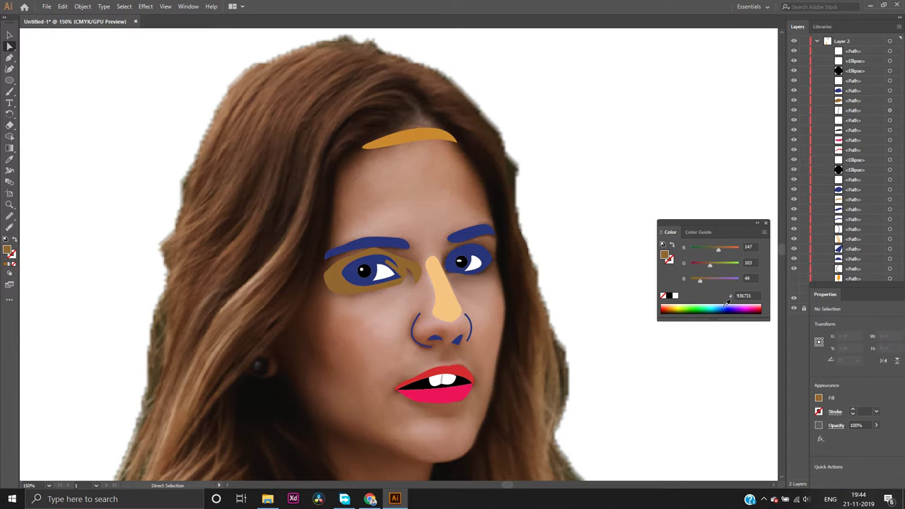
Show the orange face shape and the blue hair shape again
{"action": "left_click", "coordinate": [793, 280]}
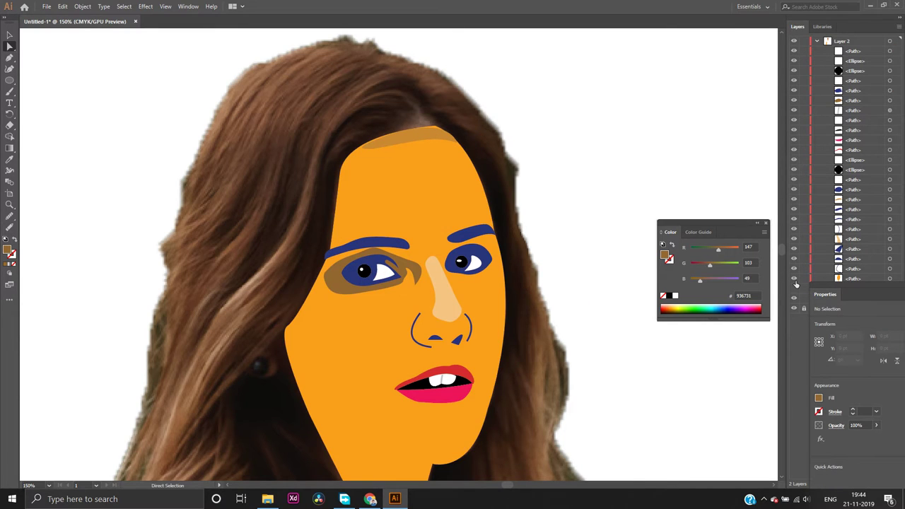
{"action": "left_click", "coordinate": [793, 288]}
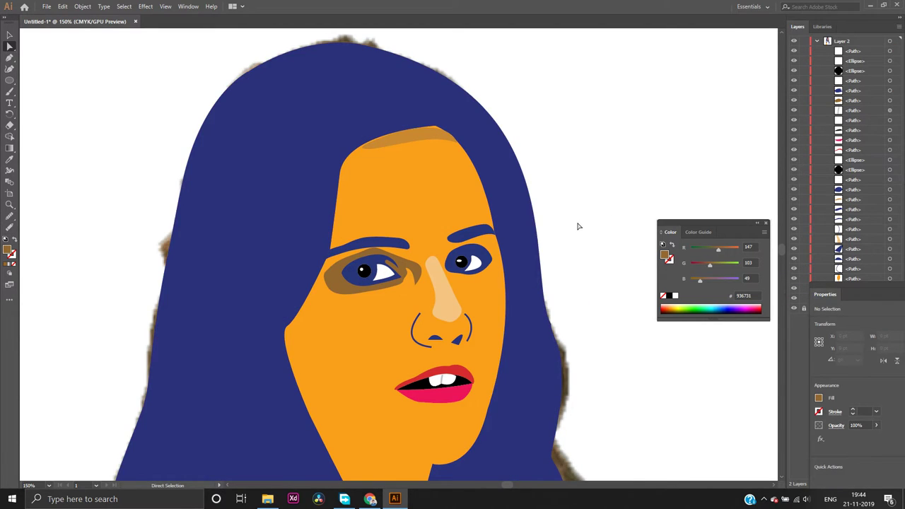
Recolour the brown eye shadow shape around the left eye to orange #e29037 and deselect it
{"action": "scroll", "coordinate": [578, 227], "scroll_direction": "down", "scroll_amount": 2}
{"action": "key", "text": "a"}
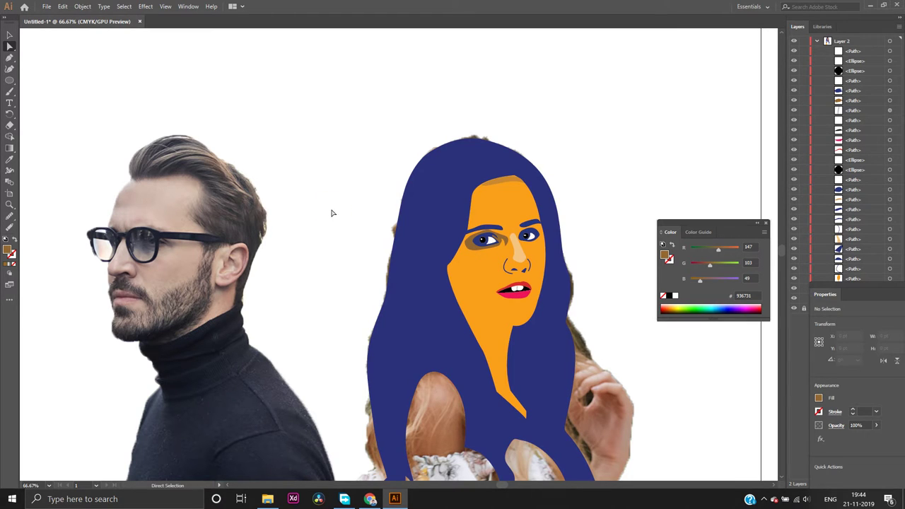
{"action": "scroll", "coordinate": [344, 208], "scroll_direction": "down", "scroll_amount": 2}
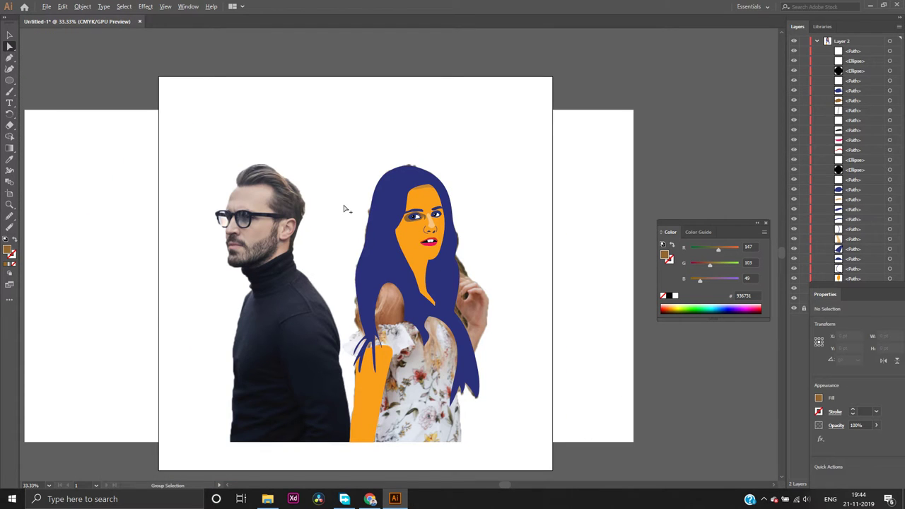
{"action": "scroll", "coordinate": [344, 209], "scroll_direction": "up", "scroll_amount": 6}
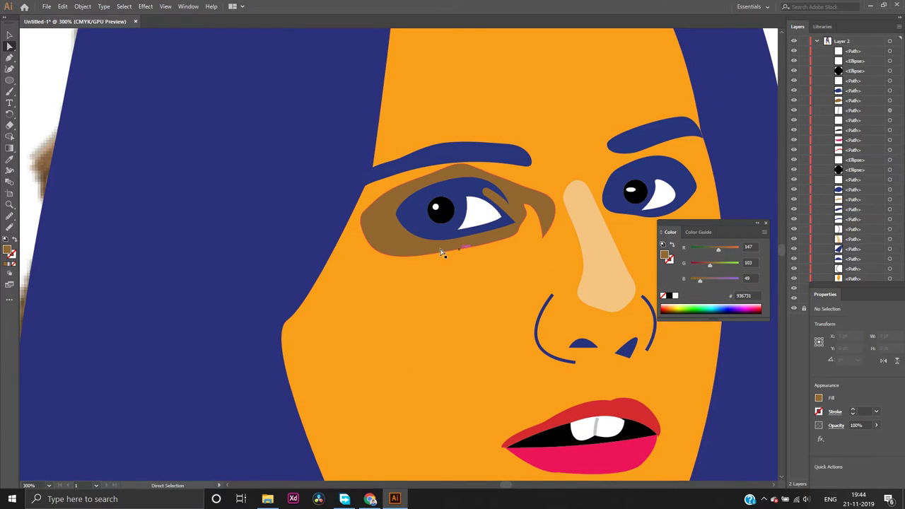
{"action": "left_click", "coordinate": [397, 239]}
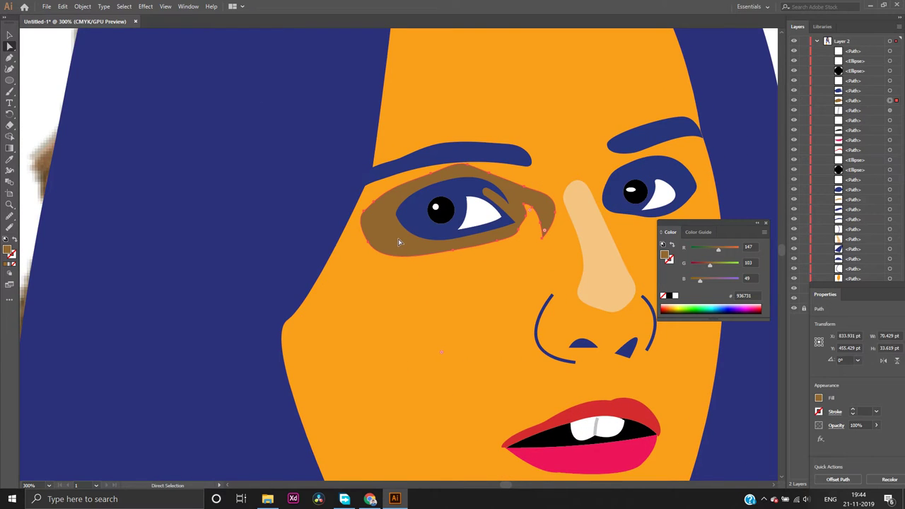
{"action": "double_click", "coordinate": [666, 257]}
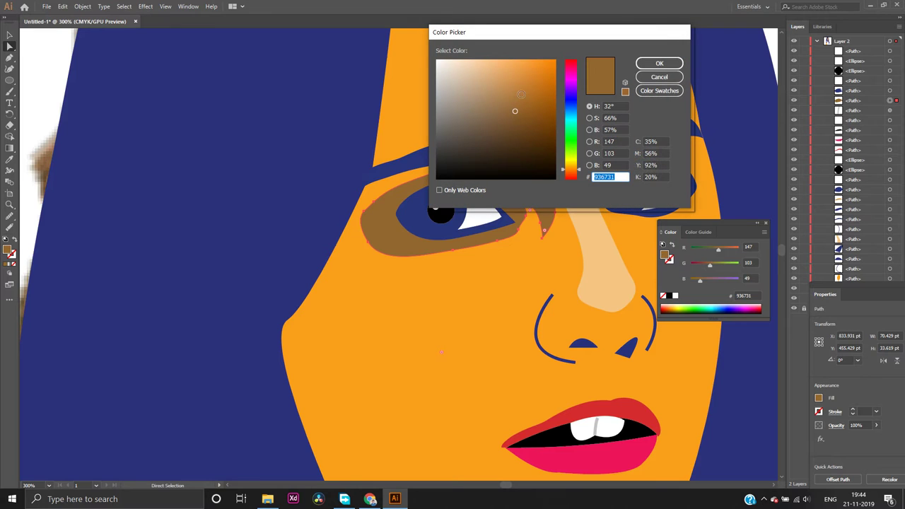
{"action": "left_click", "coordinate": [527, 72]}
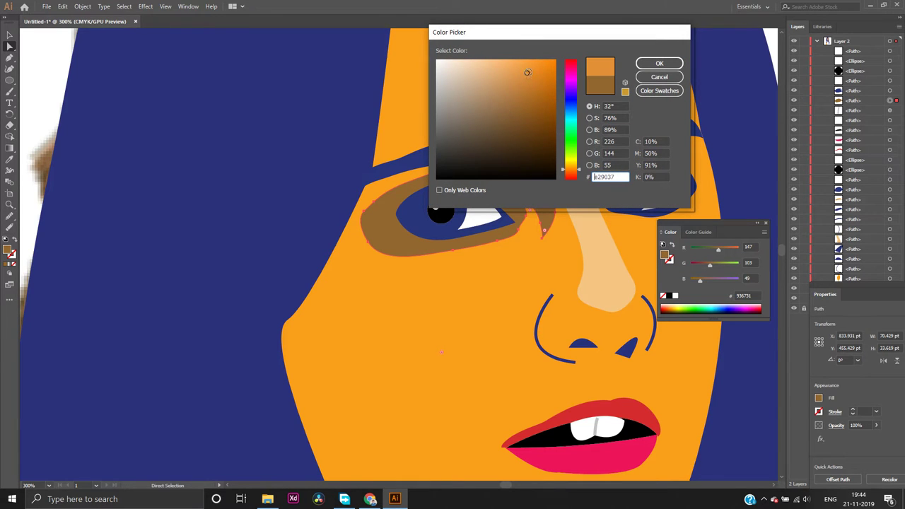
{"action": "left_click", "coordinate": [646, 66]}
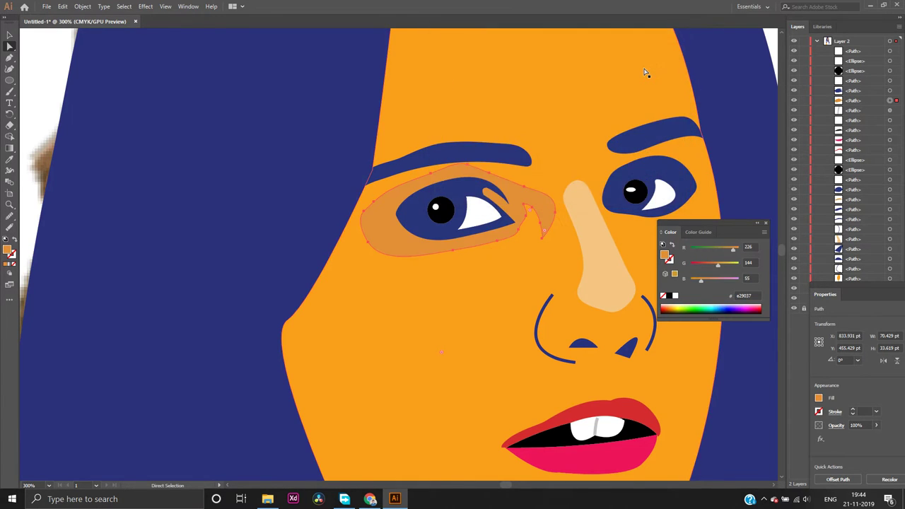
{"action": "left_click", "coordinate": [35, 82]}
{"action": "scroll", "coordinate": [35, 85], "scroll_direction": "down", "scroll_amount": 2}
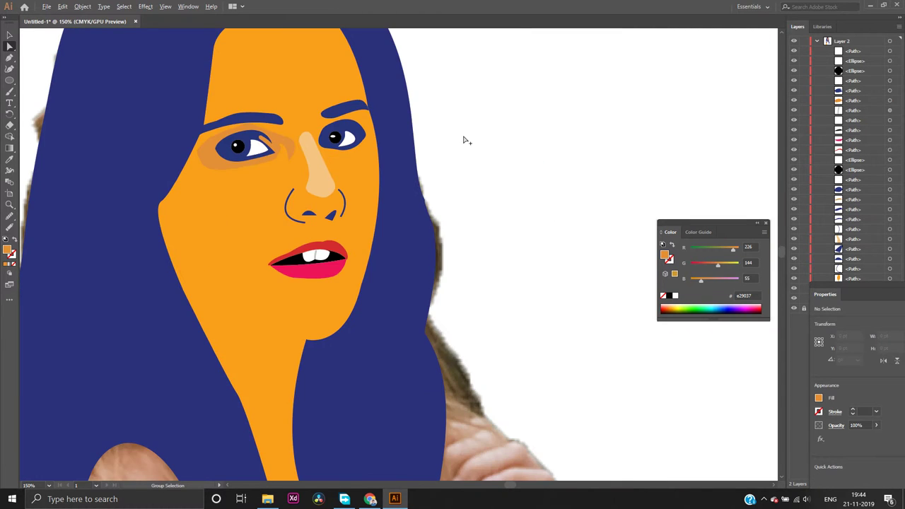
{"action": "scroll", "coordinate": [487, 145], "scroll_direction": "down", "scroll_amount": 2}
{"action": "scroll", "coordinate": [501, 148], "scroll_direction": "up", "scroll_amount": 1}
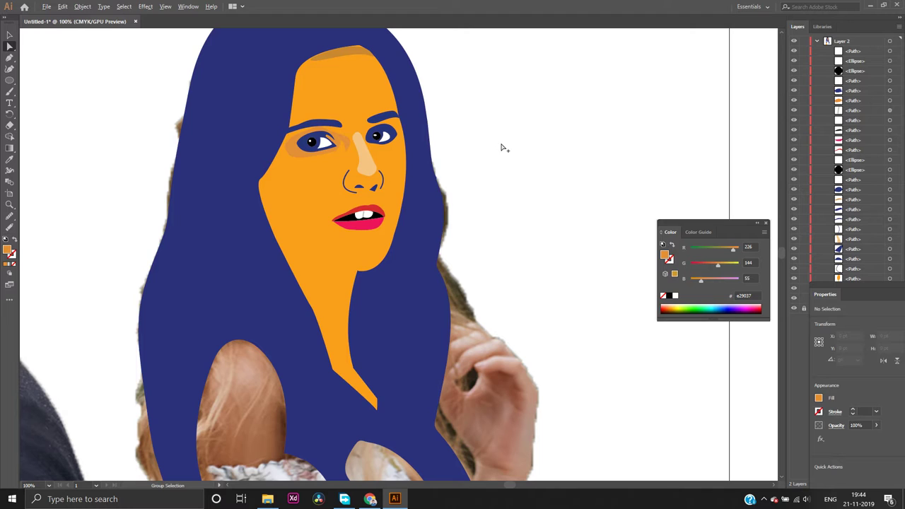
Attach the Properties panel beneath the floating Color panel and move the combined group higher to free up the layer list
{"action": "left_click", "coordinate": [10, 57]}
{"action": "left_click_drag", "start_coordinate": [848, 290], "coordinate": [689, 319]}
{"action": "left_click_drag", "start_coordinate": [704, 224], "coordinate": [686, 38]}
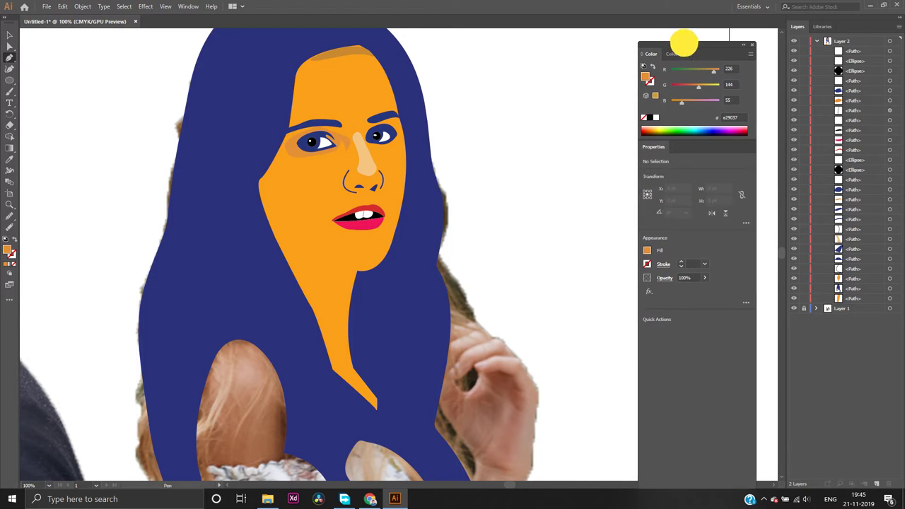
Hide the blue hair shape and the orange face shape to reveal the photo for tracing around the right eye
{"action": "left_click", "coordinate": [793, 288]}
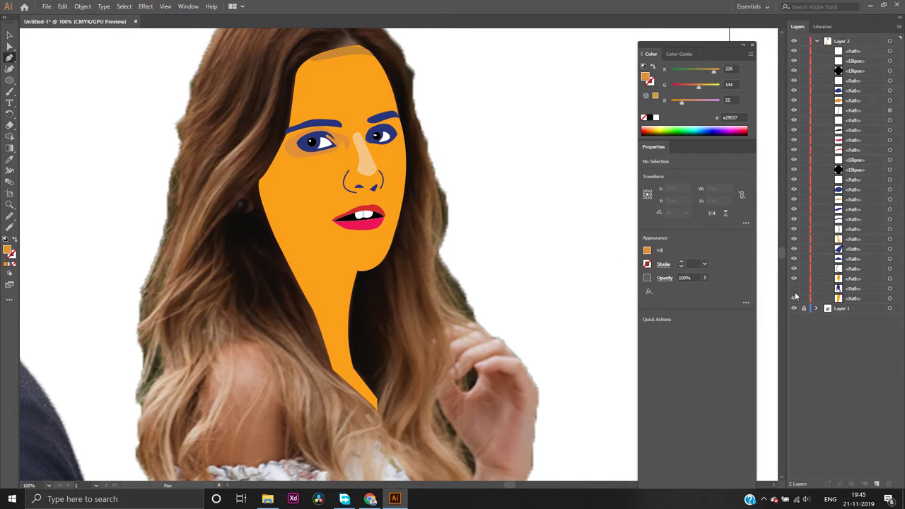
{"action": "left_click", "coordinate": [792, 278]}
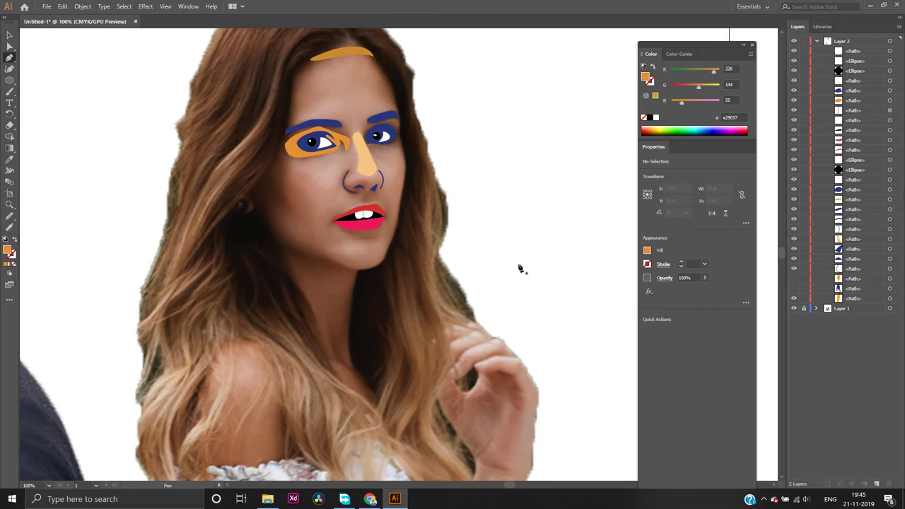
{"action": "scroll", "coordinate": [397, 173], "scroll_direction": "up", "scroll_amount": 1}
{"action": "scroll", "coordinate": [398, 170], "scroll_direction": "up", "scroll_amount": 1}
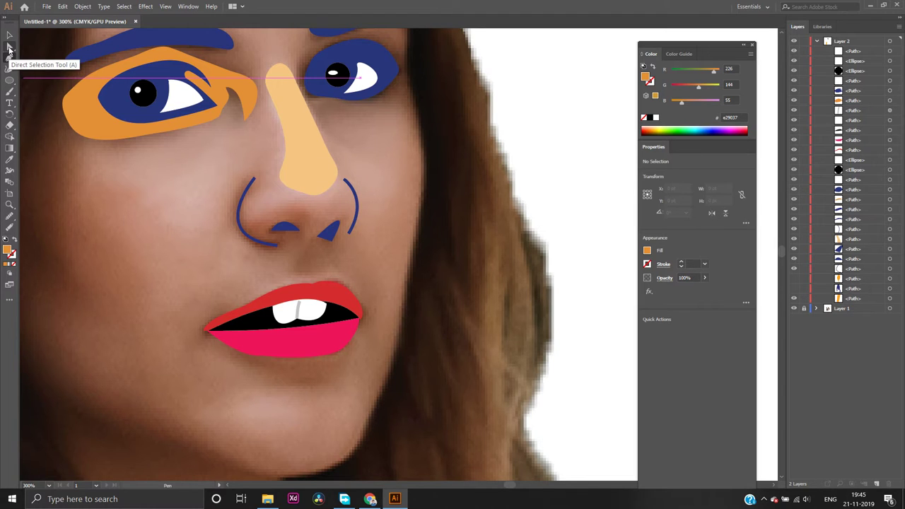
Start a Pen path for the right eye's shadow from beside the nose up to the lower eyelid, with fill set to none
{"action": "left_click", "coordinate": [9, 48]}
{"action": "left_click", "coordinate": [79, 118]}
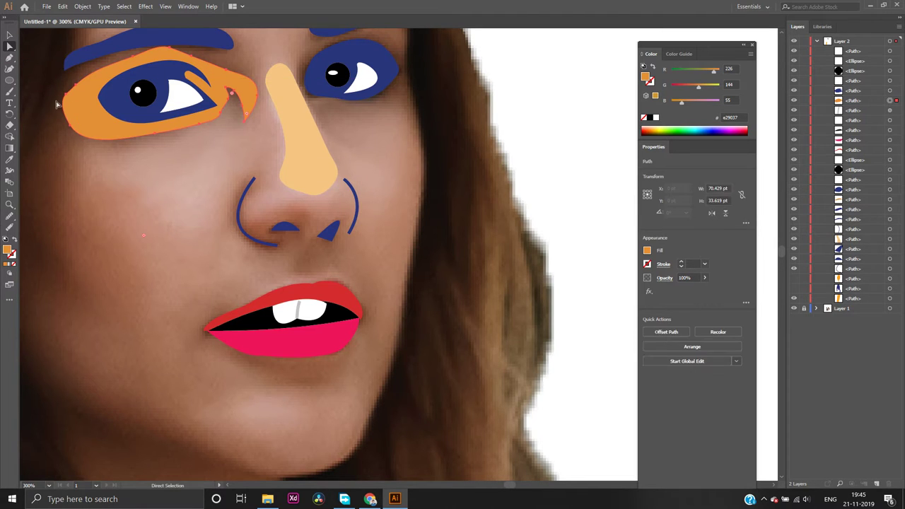
{"action": "left_click", "coordinate": [9, 57]}
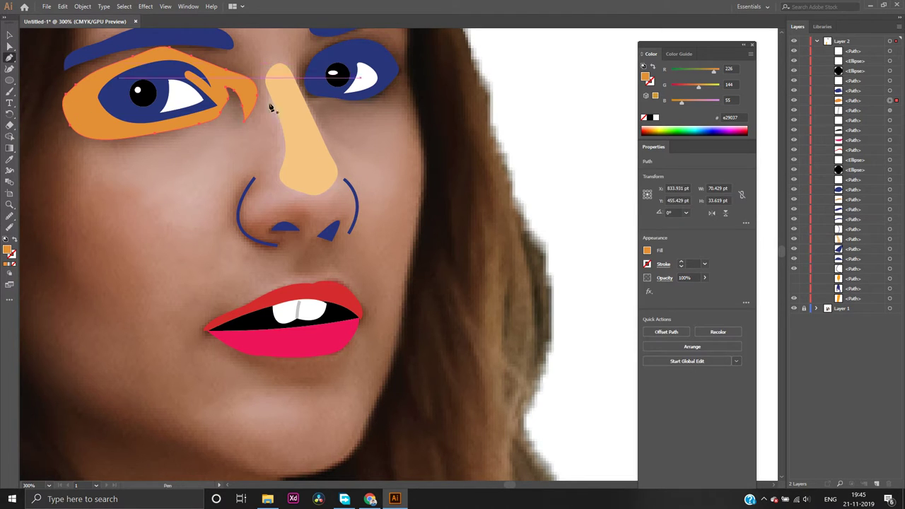
{"action": "left_click", "coordinate": [353, 153]}
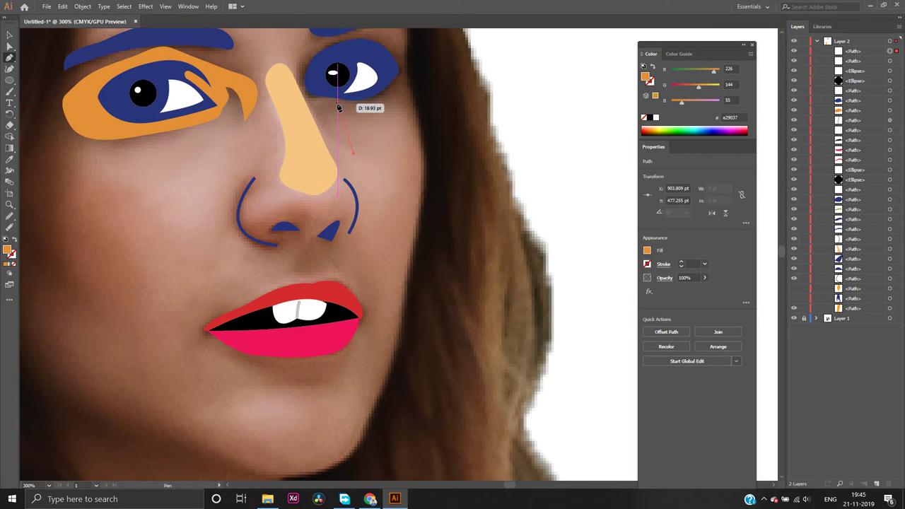
{"action": "left_click_drag", "start_coordinate": [338, 106], "coordinate": [394, 114]}
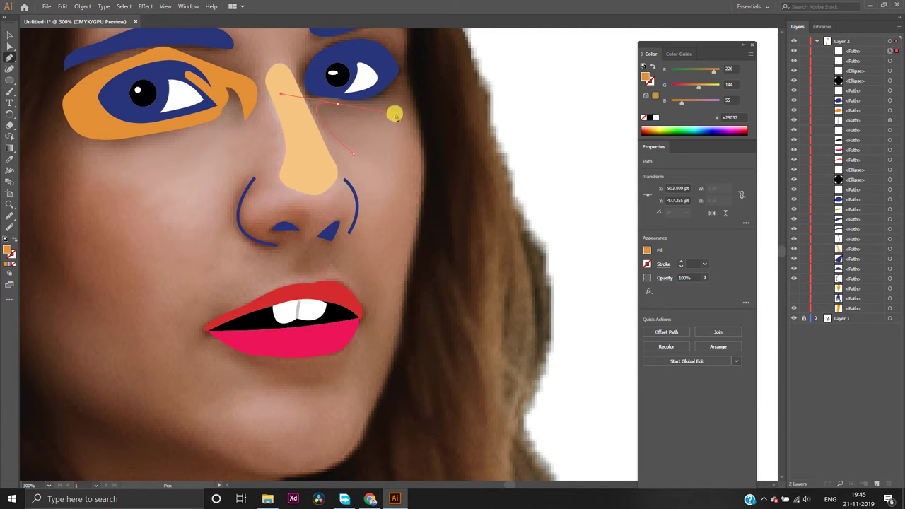
{"action": "left_click", "coordinate": [337, 105]}
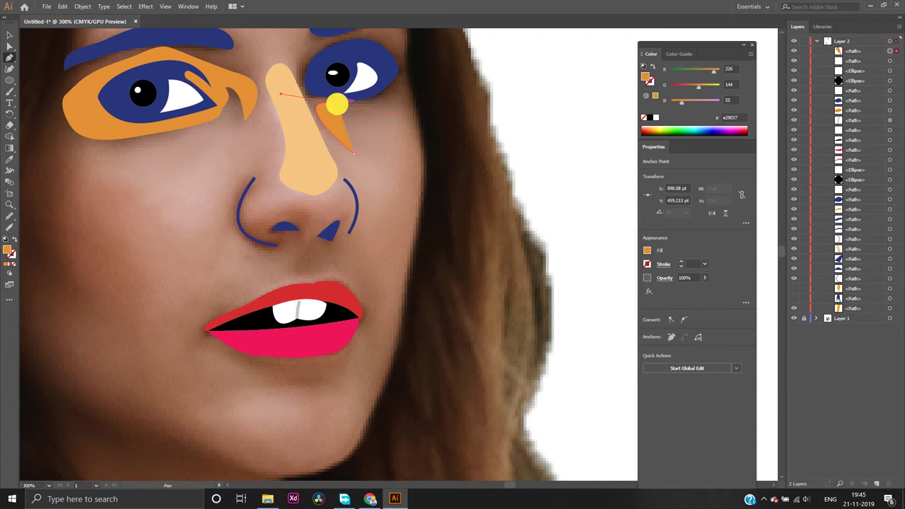
{"action": "left_click", "coordinate": [14, 264]}
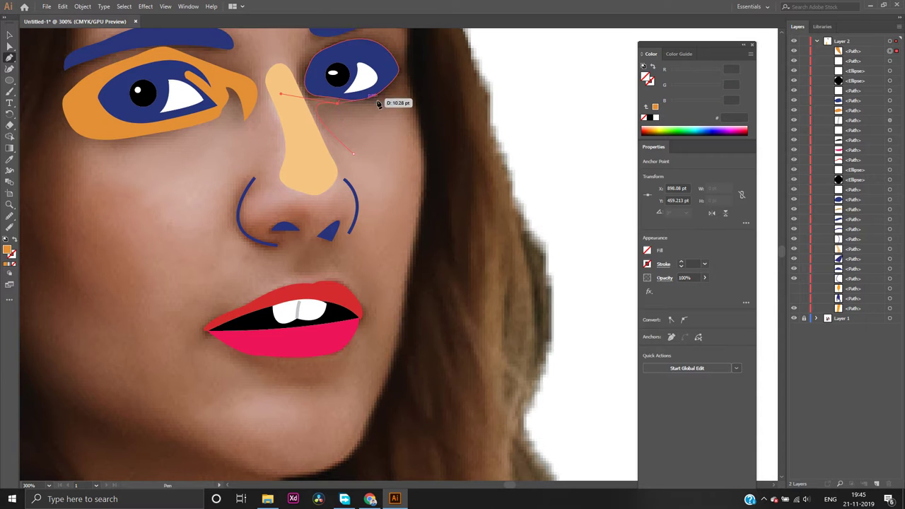
{"action": "left_click", "coordinate": [412, 95]}
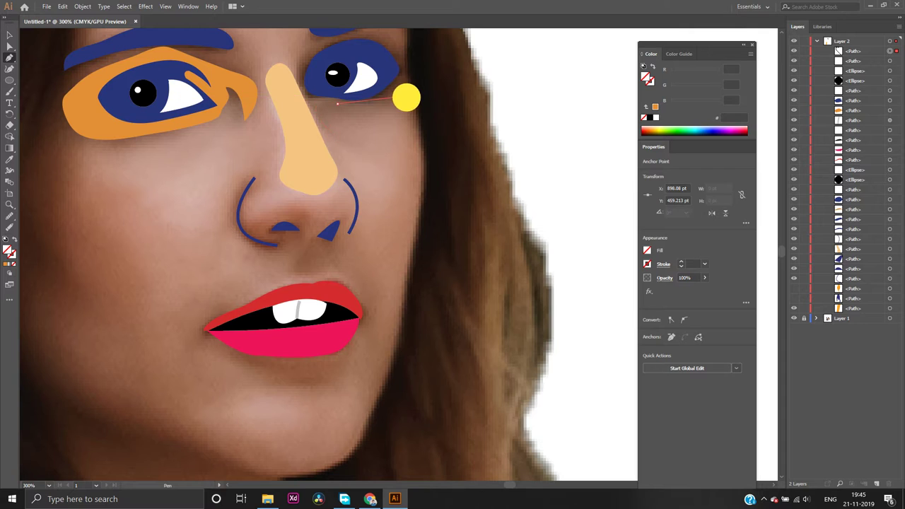
{"action": "left_click_drag", "start_coordinate": [412, 95], "coordinate": [441, 82]}
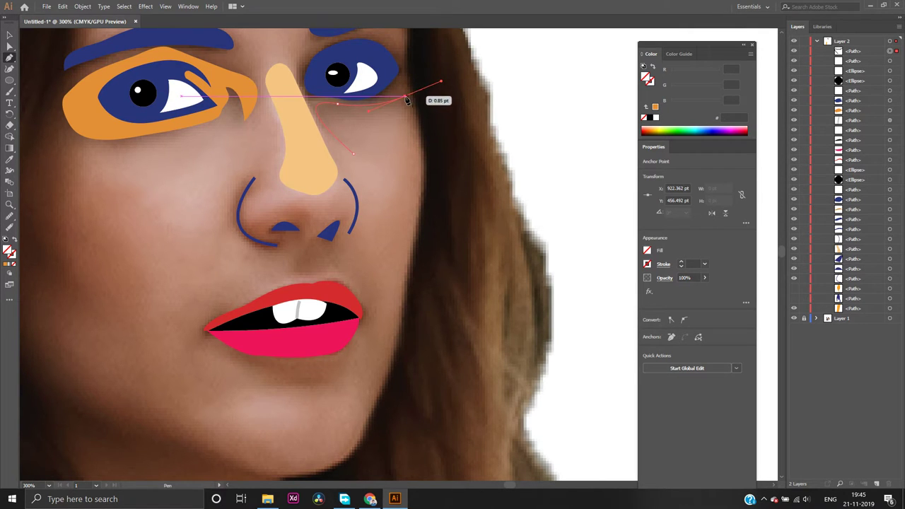
{"action": "left_click", "coordinate": [405, 97]}
{"action": "left_click_drag", "start_coordinate": [390, 125], "coordinate": [408, 200]}
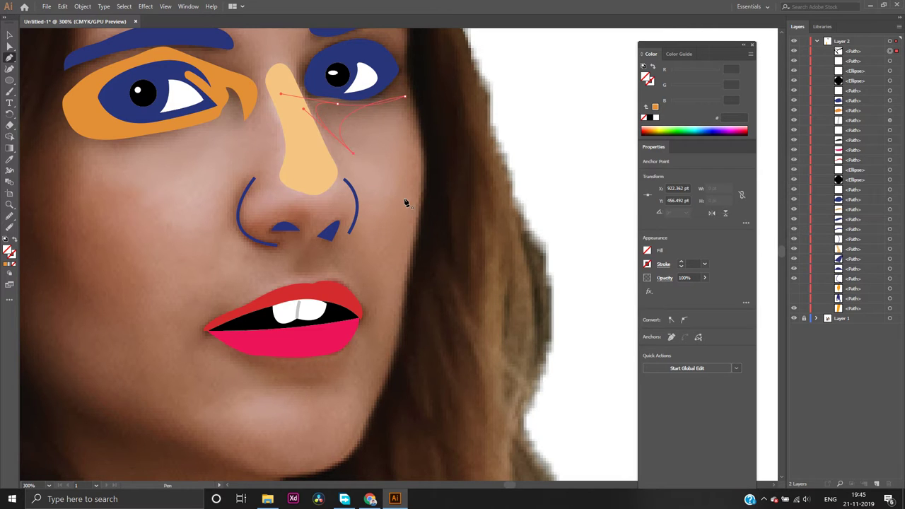
{"action": "key", "text": "ctrl"}
{"action": "left_click", "coordinate": [405, 103], "text": "ctrl"}
Continue the shadow outline beneath the right eye to its outer corner and back along a curved lower edge
{"action": "left_click_drag", "start_coordinate": [405, 103], "coordinate": [370, 95]}
{"action": "left_click_drag", "start_coordinate": [385, 104], "coordinate": [405, 91]}
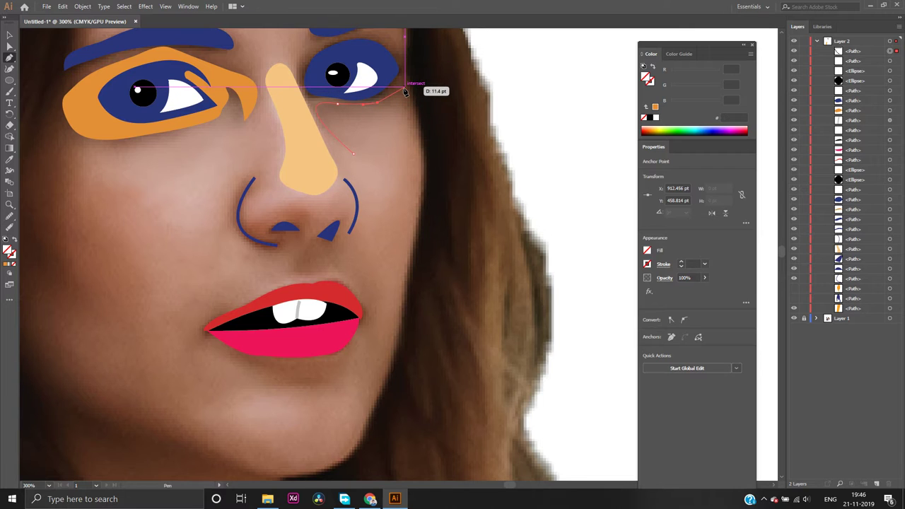
{"action": "left_click_drag", "start_coordinate": [405, 91], "coordinate": [347, 132]}
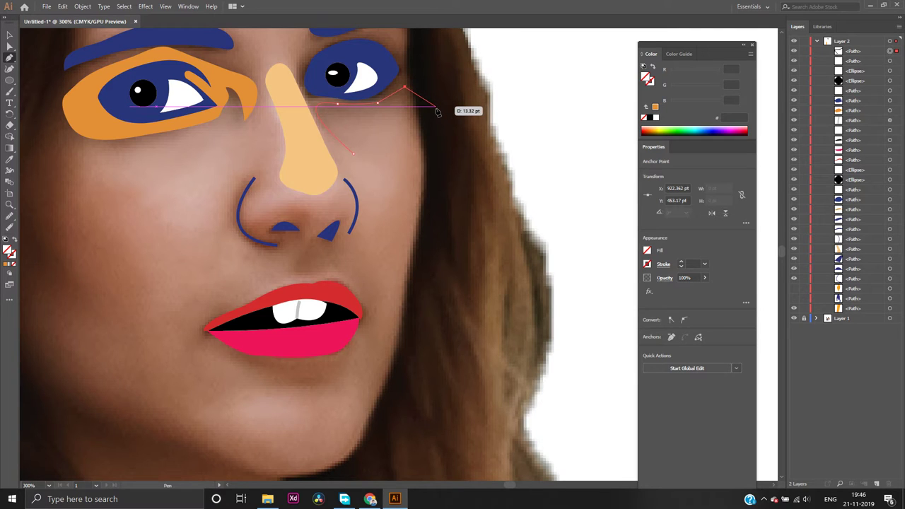
{"action": "left_click", "coordinate": [349, 127]}
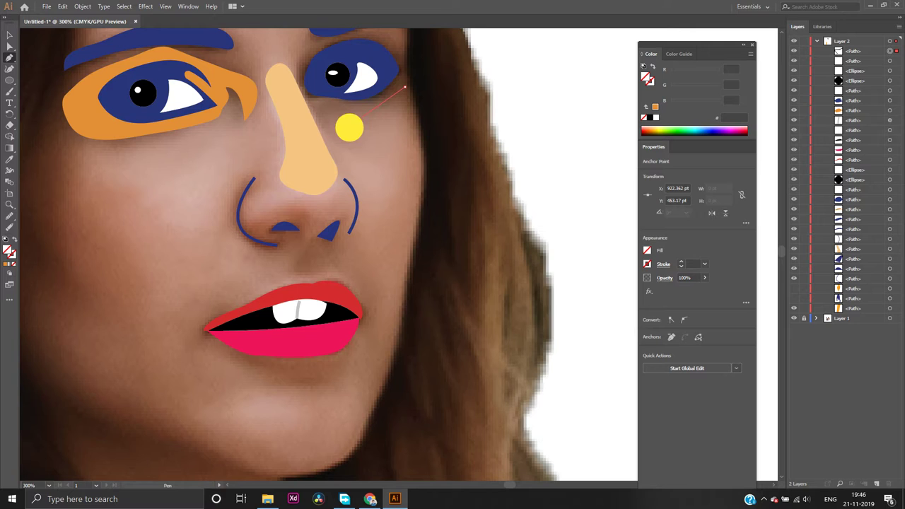
{"action": "left_click_drag", "start_coordinate": [349, 127], "coordinate": [331, 125]}
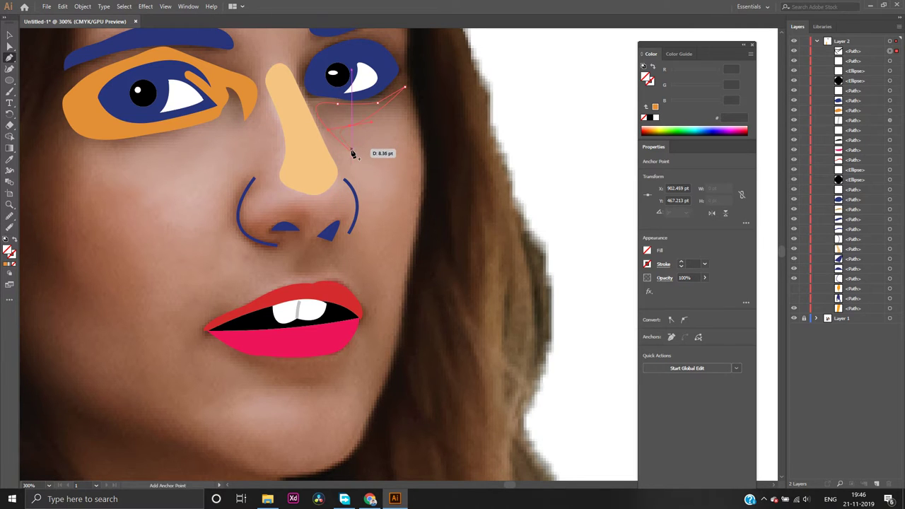
Close the right eye's shadow outline at its starting point beside the nose and fill it with orange #e29037
{"action": "left_click", "coordinate": [352, 149]}
{"action": "left_click", "coordinate": [351, 151]}
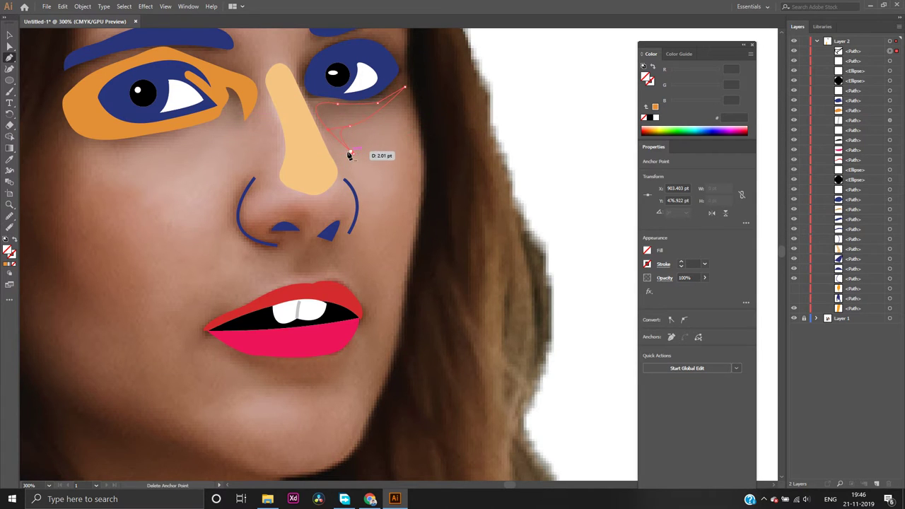
{"action": "left_click", "coordinate": [351, 153]}
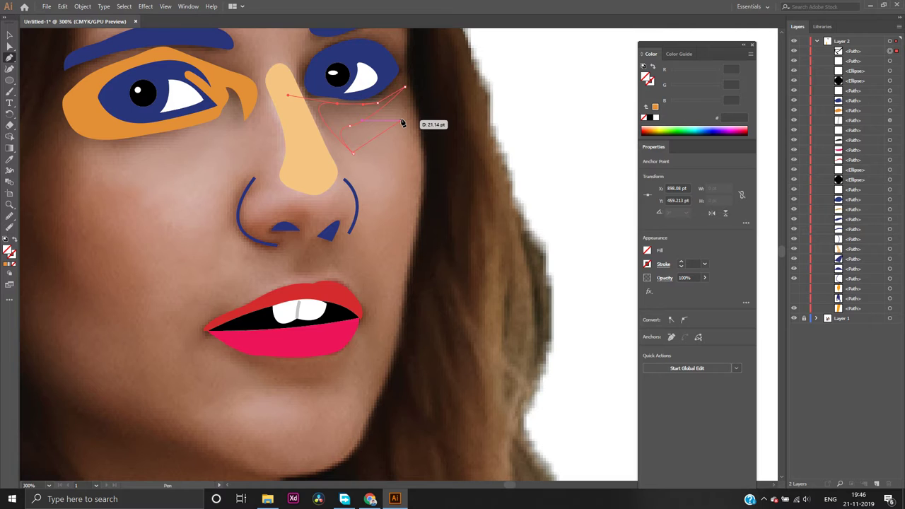
{"action": "left_click", "coordinate": [355, 157]}
{"action": "left_click", "coordinate": [6, 264]}
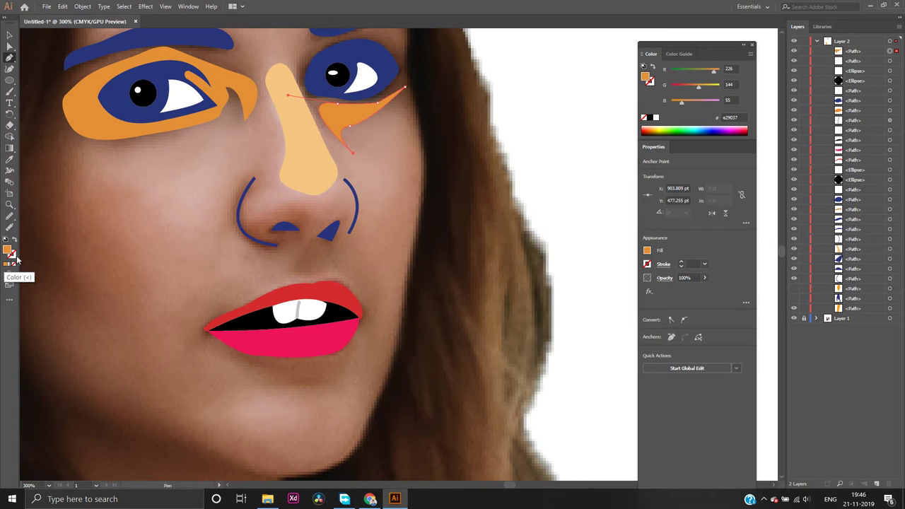
Show the orange face shape and the blue hair shape again and deselect the new eye shadow
{"action": "left_click", "coordinate": [793, 288]}
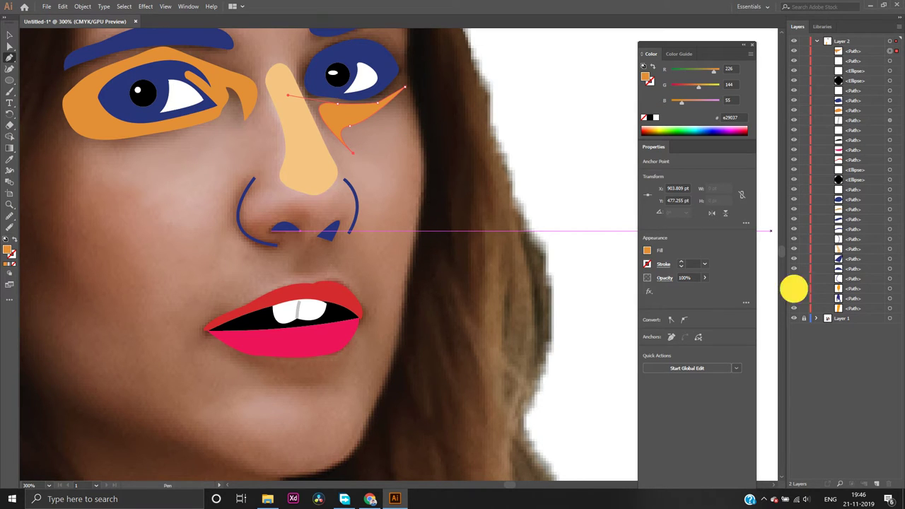
{"action": "left_click", "coordinate": [792, 298]}
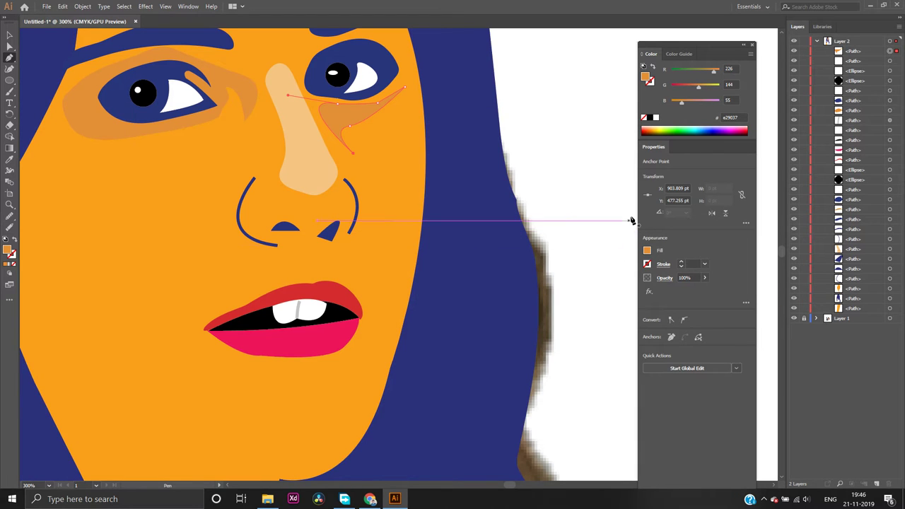
{"action": "left_click", "coordinate": [10, 47]}
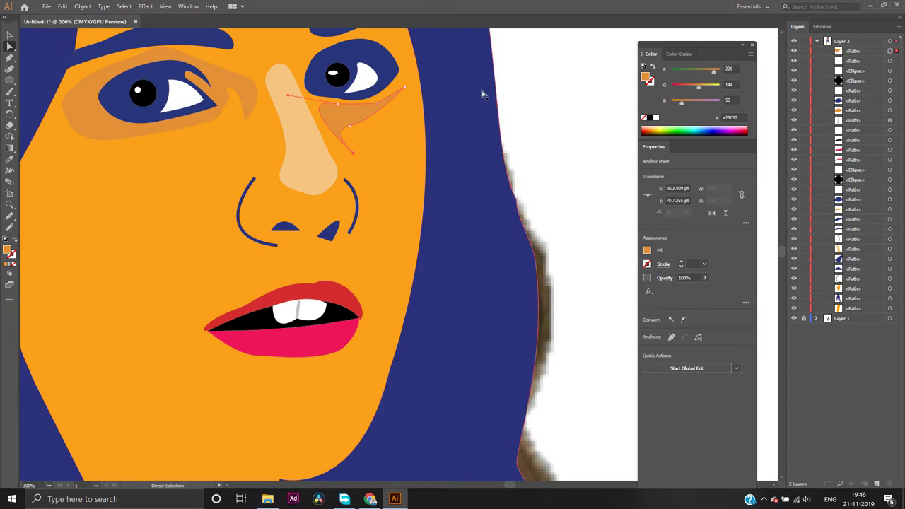
{"action": "left_click", "coordinate": [544, 111]}
{"action": "scroll", "coordinate": [545, 113], "scroll_direction": "down", "scroll_amount": 2}
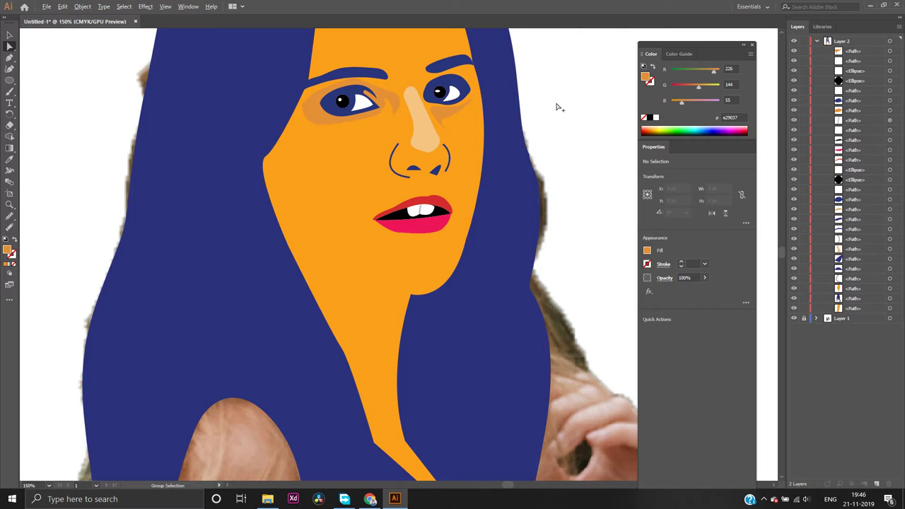
{"action": "scroll", "coordinate": [558, 98], "scroll_direction": "down", "scroll_amount": 2}
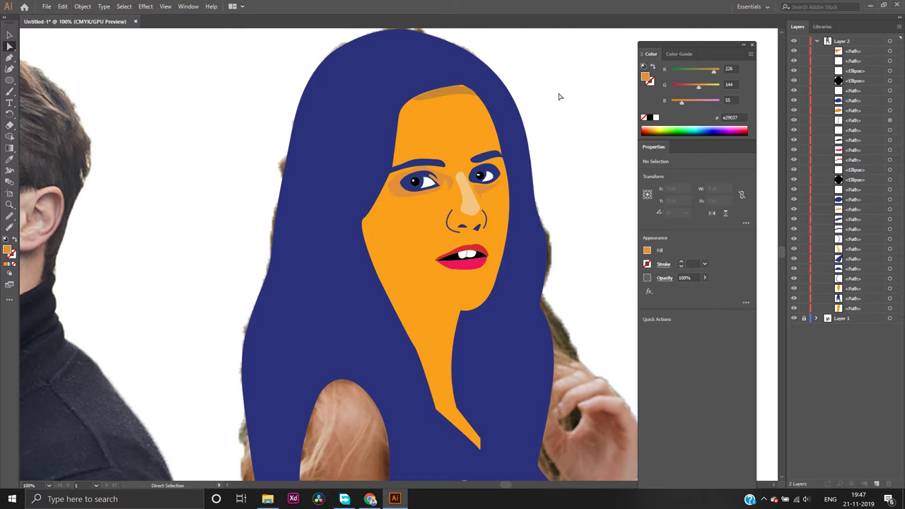
{"action": "scroll", "coordinate": [558, 96], "scroll_direction": "down", "scroll_amount": 1}
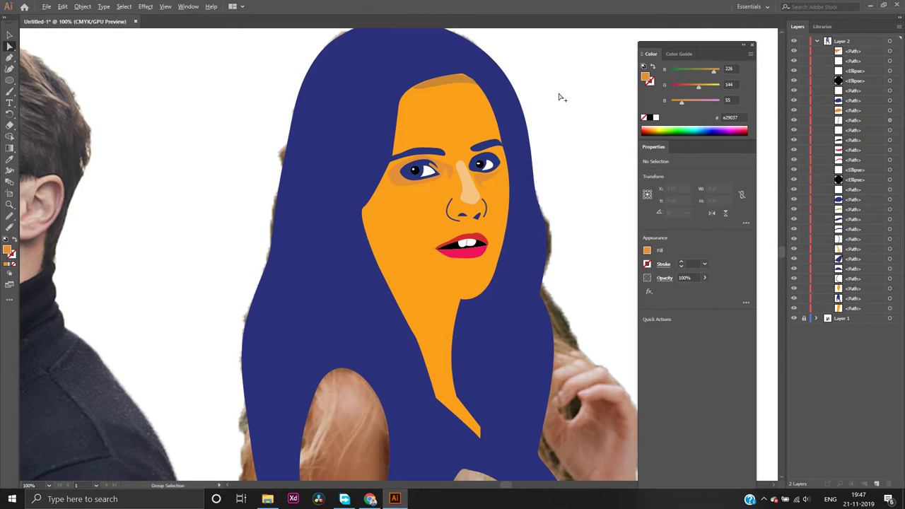
Hide the orange face shape and the blue hair shape to expose the photo of the woman's face
{"action": "scroll", "coordinate": [558, 97], "scroll_direction": "down", "scroll_amount": 1}
{"action": "scroll", "coordinate": [558, 97], "scroll_direction": "up", "scroll_amount": 2}
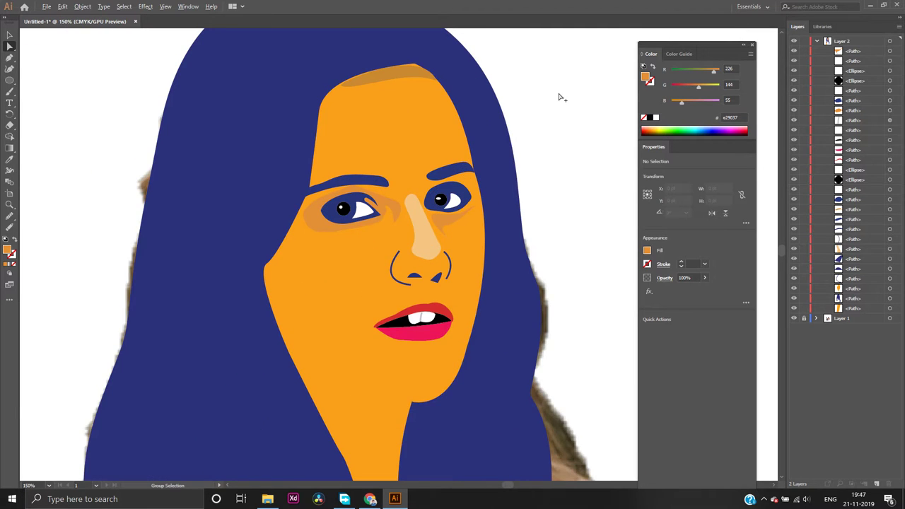
{"action": "scroll", "coordinate": [559, 97], "scroll_direction": "up", "scroll_amount": 1}
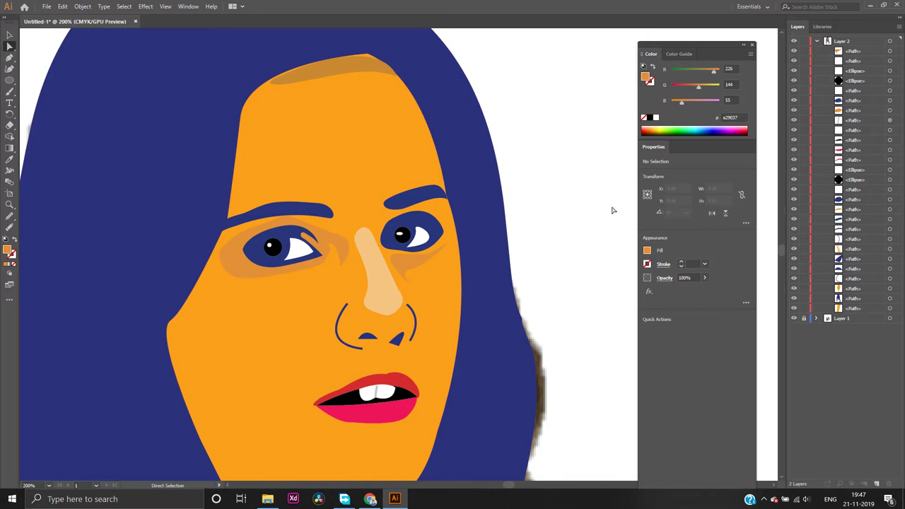
{"action": "left_click", "coordinate": [793, 289]}
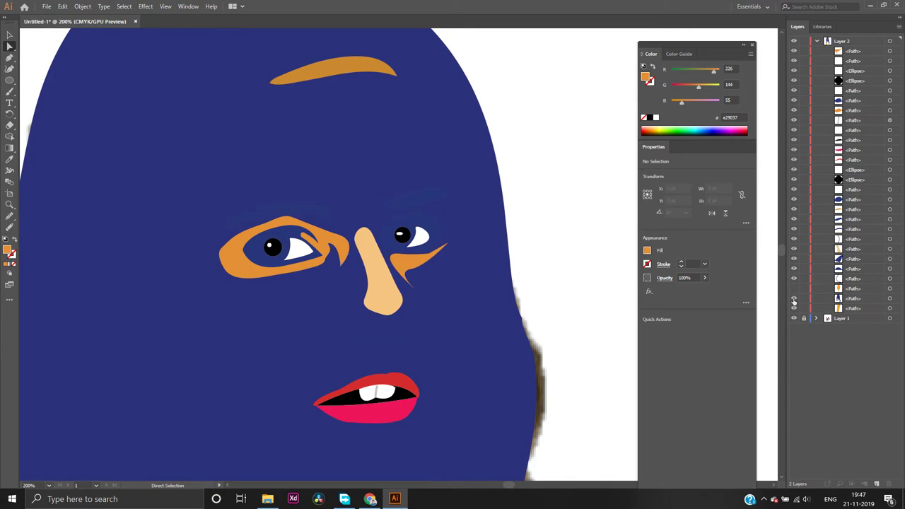
{"action": "left_click", "coordinate": [794, 299]}
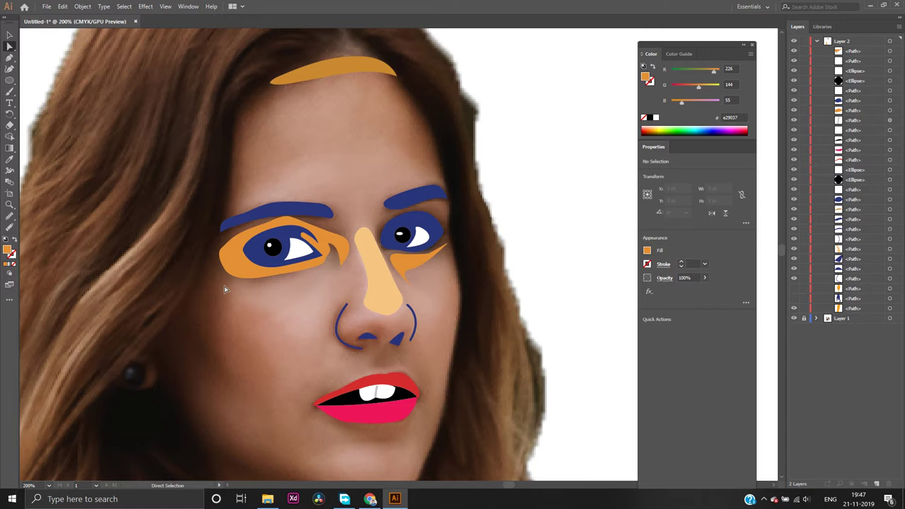
Try to trace a shadow outline from the left eye's outer corner down the cheek edge with the Pen tool, with fill set to none
{"action": "left_click", "coordinate": [7, 57]}
{"action": "left_click", "coordinate": [215, 272]}
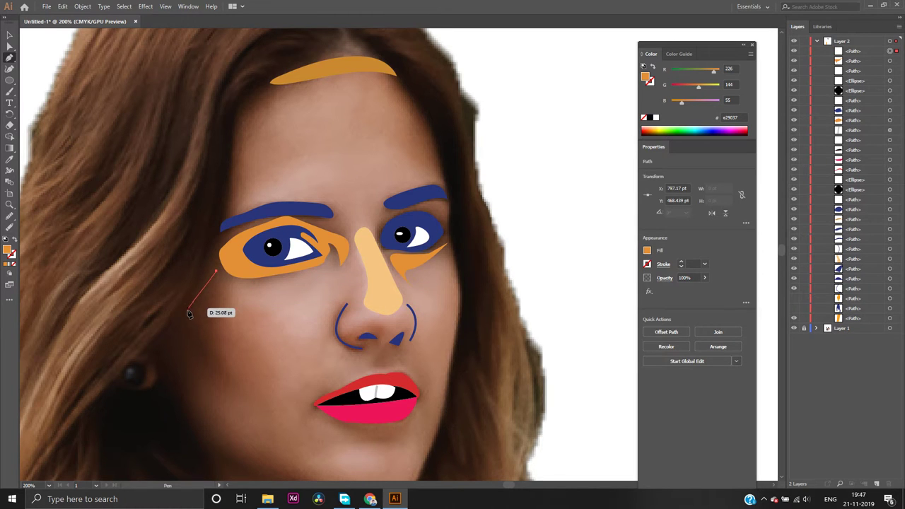
{"action": "left_click_drag", "start_coordinate": [185, 297], "coordinate": [187, 339]}
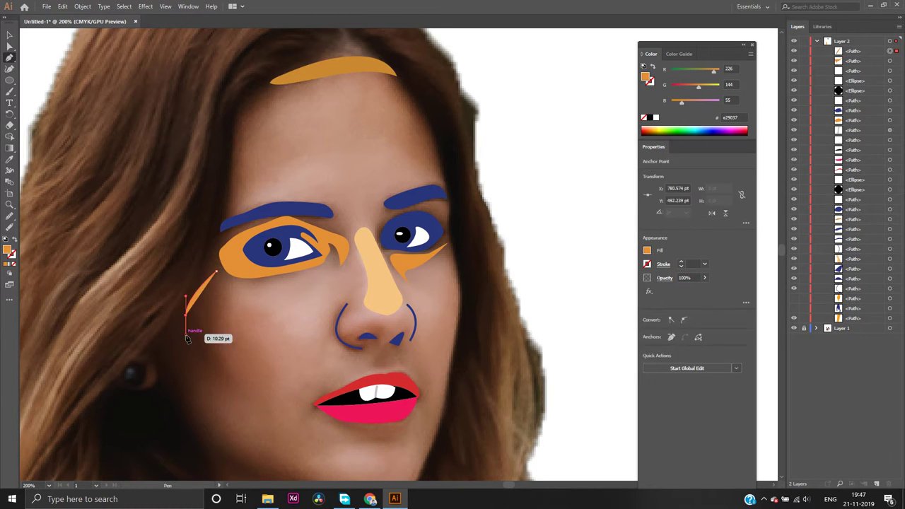
{"action": "left_click", "coordinate": [15, 265]}
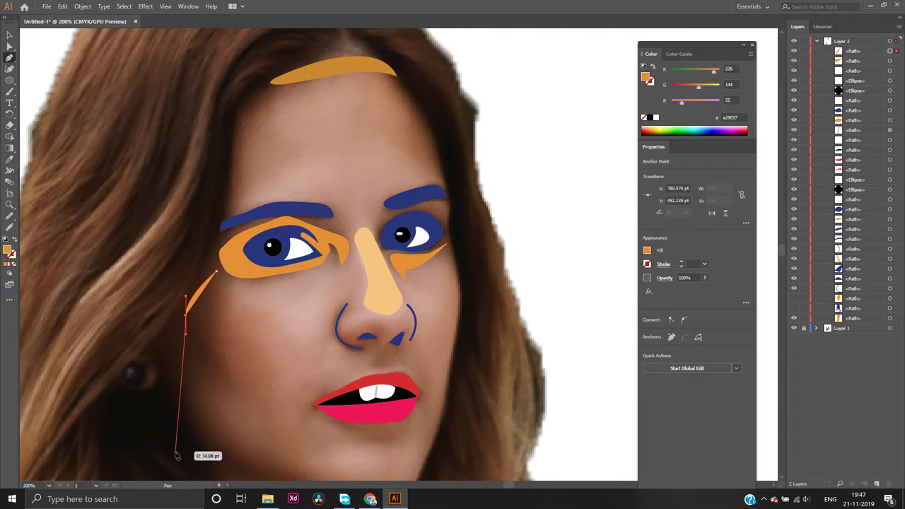
{"action": "scroll", "coordinate": [230, 417], "scroll_direction": "down", "scroll_amount": 1}
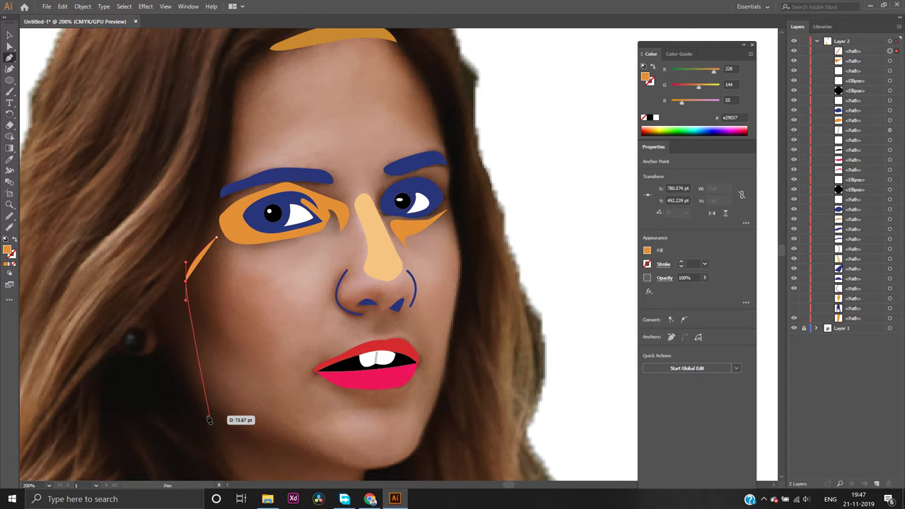
{"action": "left_click", "coordinate": [195, 385]}
{"action": "left_click_drag", "start_coordinate": [195, 386], "coordinate": [211, 418]}
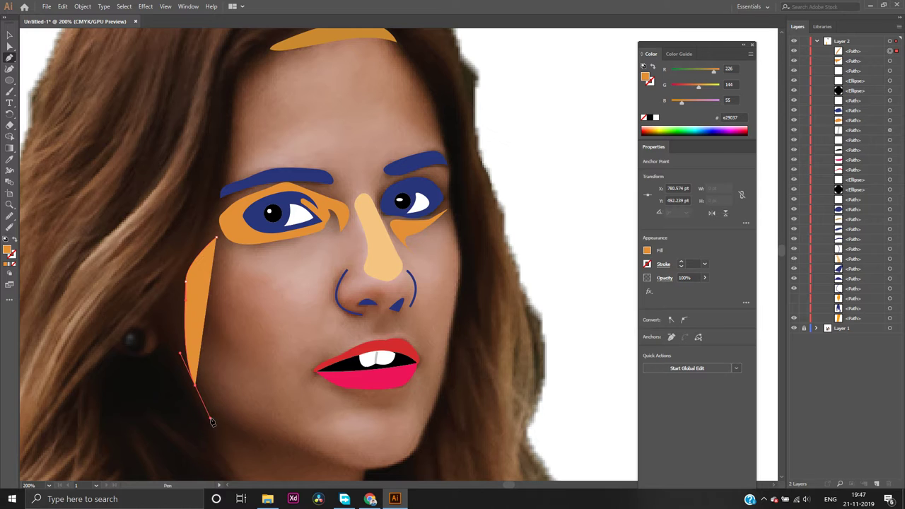
{"action": "left_click", "coordinate": [15, 265]}
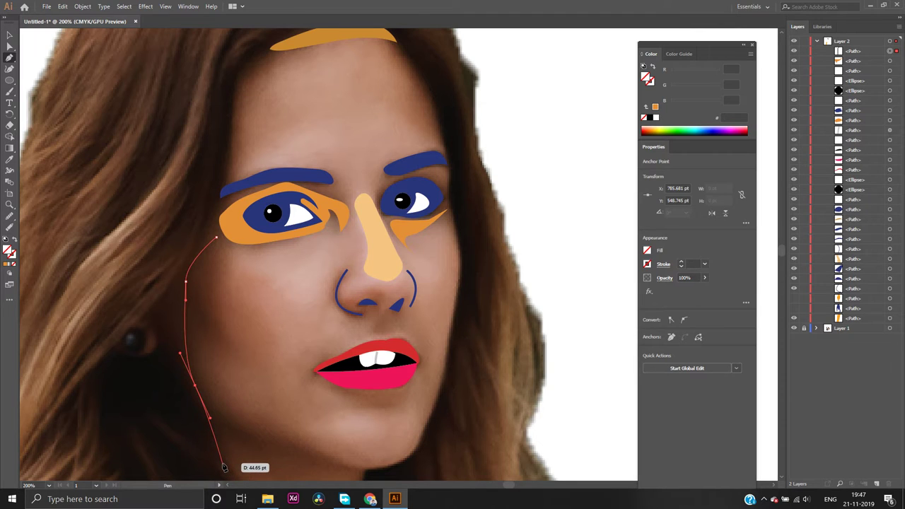
Undo the whole cheek outline back to its starting point beside the left eye
{"action": "key", "text": "ctrl+z"}
{"action": "key", "text": "ctrl+z"}
{"action": "key", "text": "ctrl+z"}
{"action": "key", "text": "ctrl+z"}
{"action": "key", "text": "ctrl+z"}
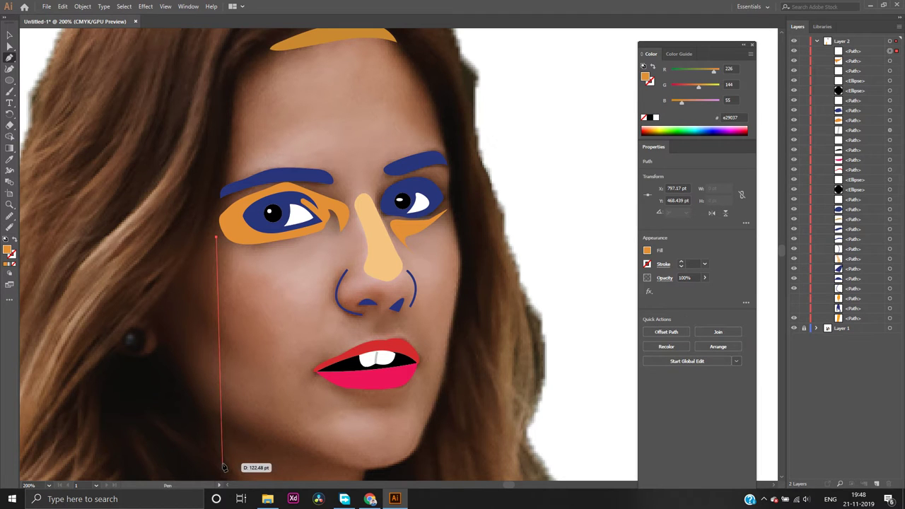
{"action": "key", "text": "ctrl+z"}
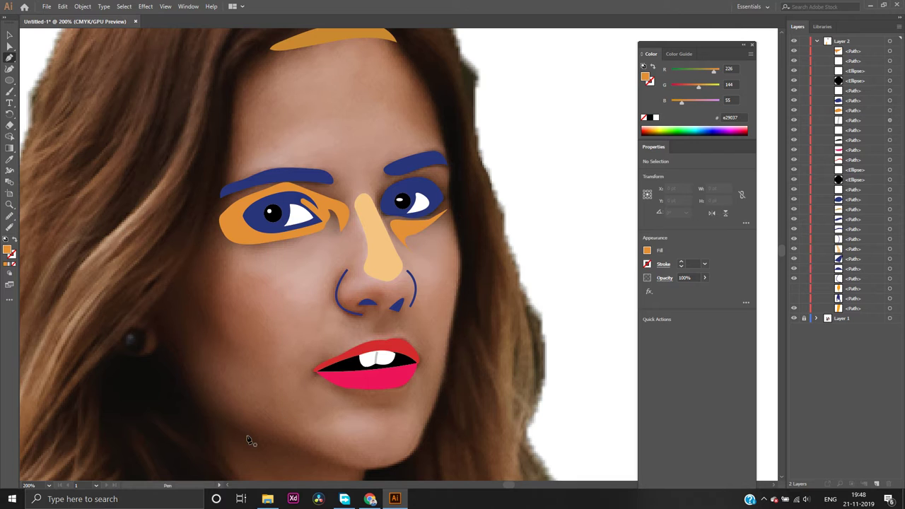
Try to trace a jaw shadow outline from below the ear along the jawline to the chin, with fill set to none
{"action": "left_click", "coordinate": [186, 348]}
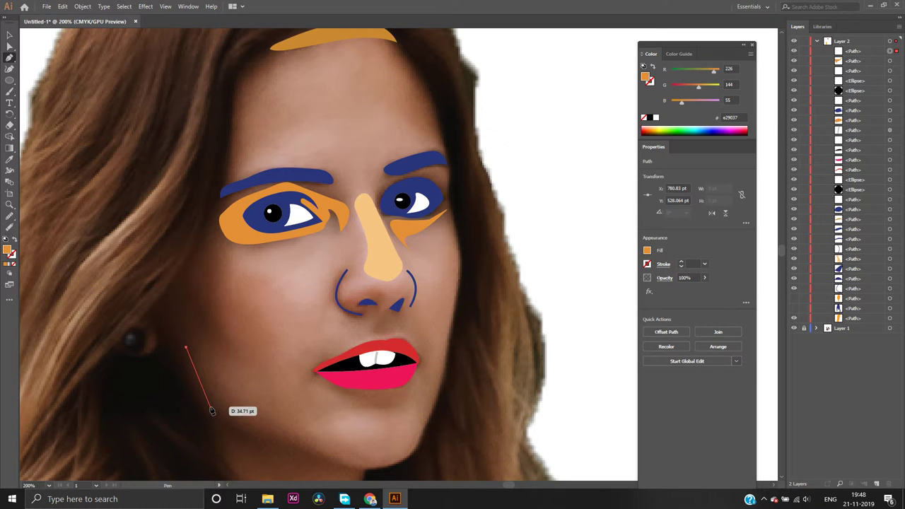
{"action": "left_click_drag", "start_coordinate": [209, 406], "coordinate": [241, 425]}
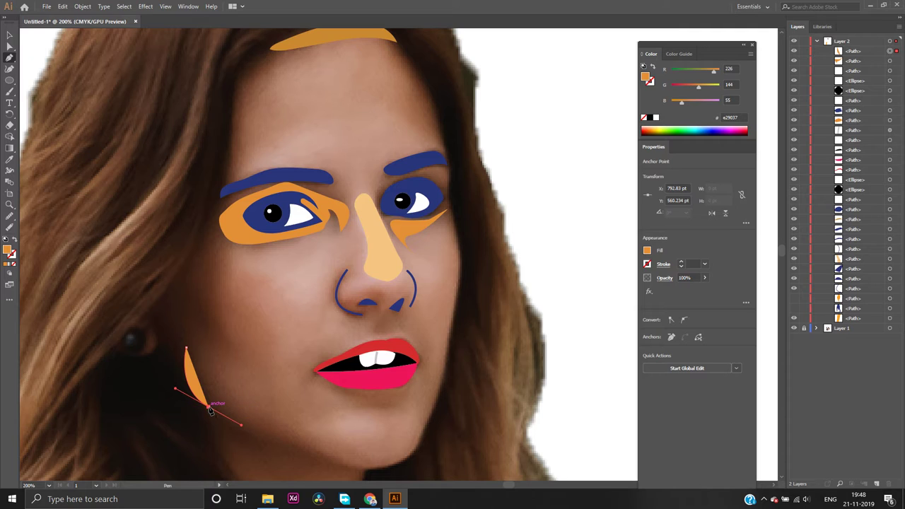
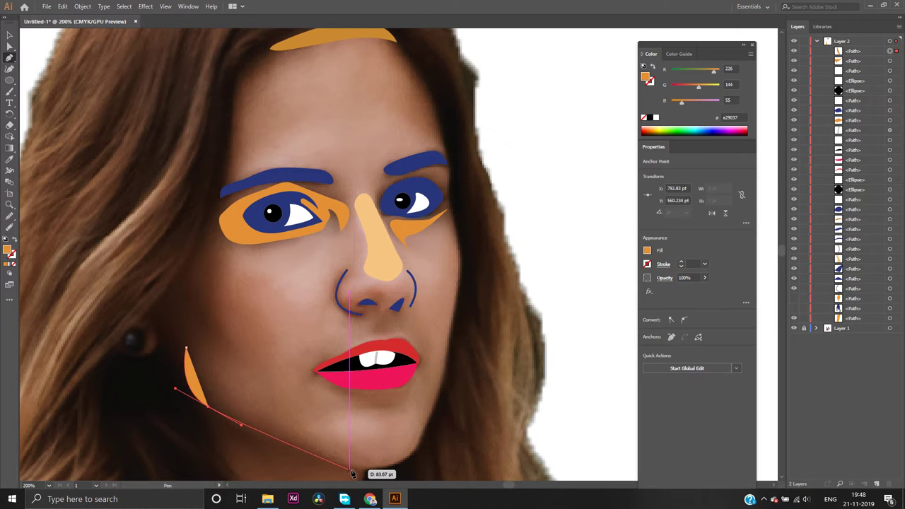
{"action": "left_click_drag", "start_coordinate": [356, 472], "coordinate": [462, 342]}
{"action": "left_click", "coordinate": [462, 344]}
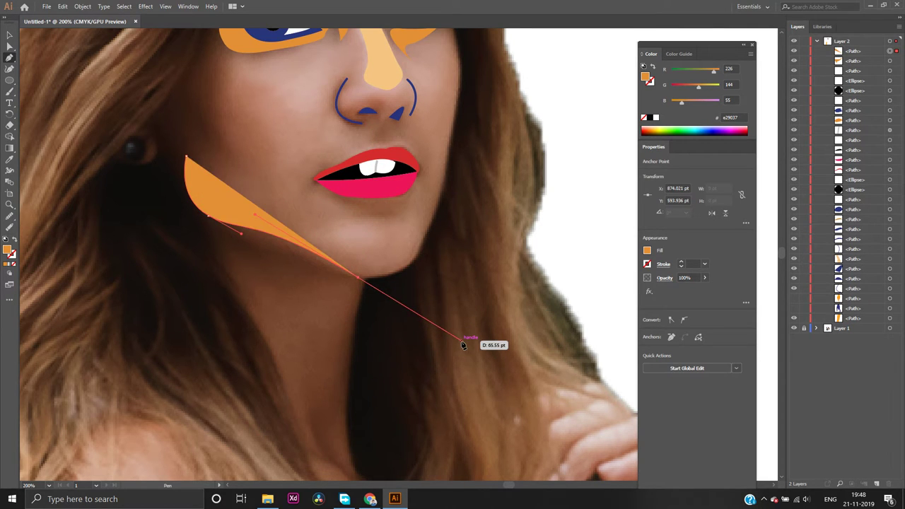
{"action": "left_click", "coordinate": [13, 264]}
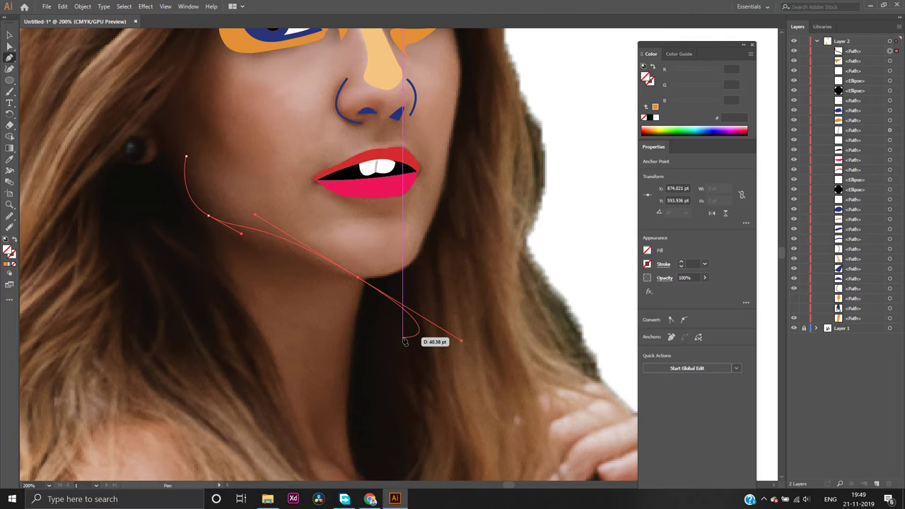
{"action": "left_click", "coordinate": [358, 279]}
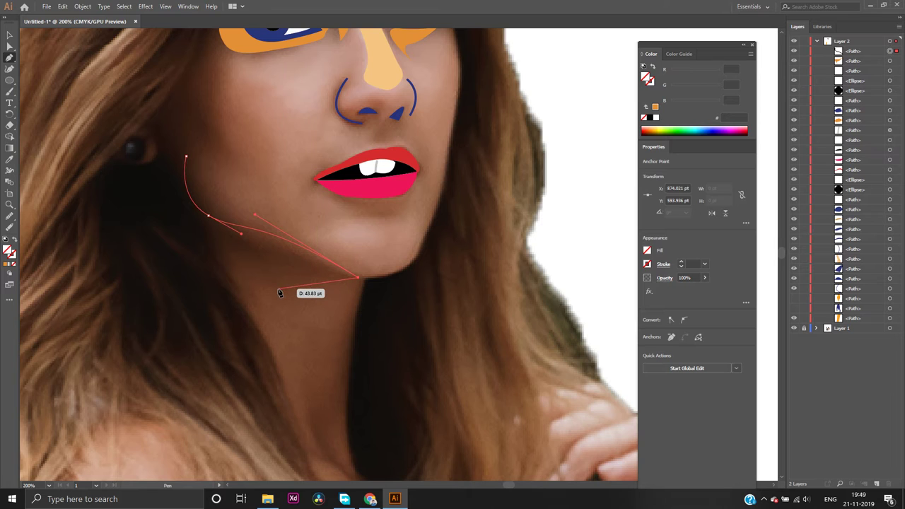
Try to bring the jaw outline back across the neck beneath the jaw, and undo the entire path
{"action": "mouse_move", "coordinate": [278, 290]}
{"action": "left_mouse_down"}
{"action": "mouse_move", "coordinate": [252, 274]}
{"action": "mouse_move", "coordinate": [258, 297]}
{"action": "mouse_move", "coordinate": [244, 292]}
{"action": "left_mouse_up"}
{"action": "left_click", "coordinate": [249, 280], "text": "ctrl"}
{"action": "left_click", "coordinate": [254, 288]}
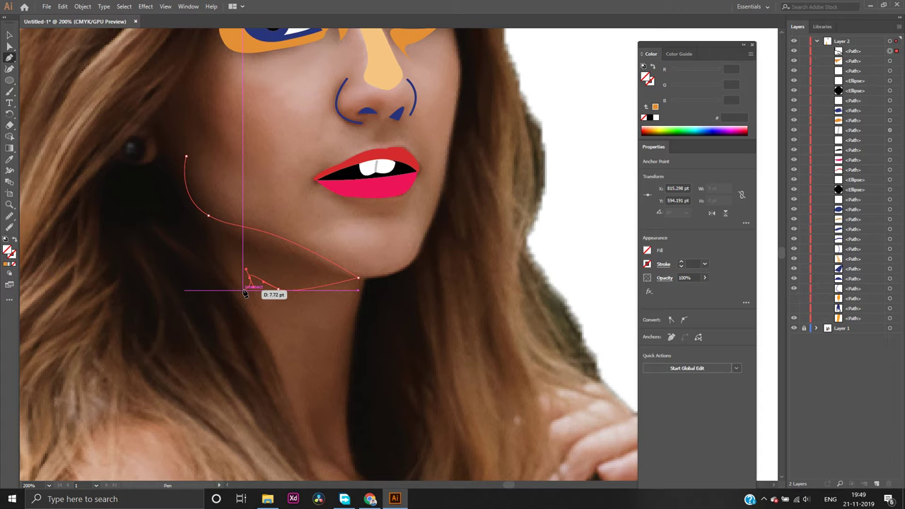
{"action": "mouse_move", "coordinate": [244, 292]}
{"action": "left_mouse_down"}
{"action": "mouse_move", "coordinate": [185, 180]}
{"action": "mouse_move", "coordinate": [178, 194]}
{"action": "mouse_move", "coordinate": [185, 205]}
{"action": "left_mouse_up"}
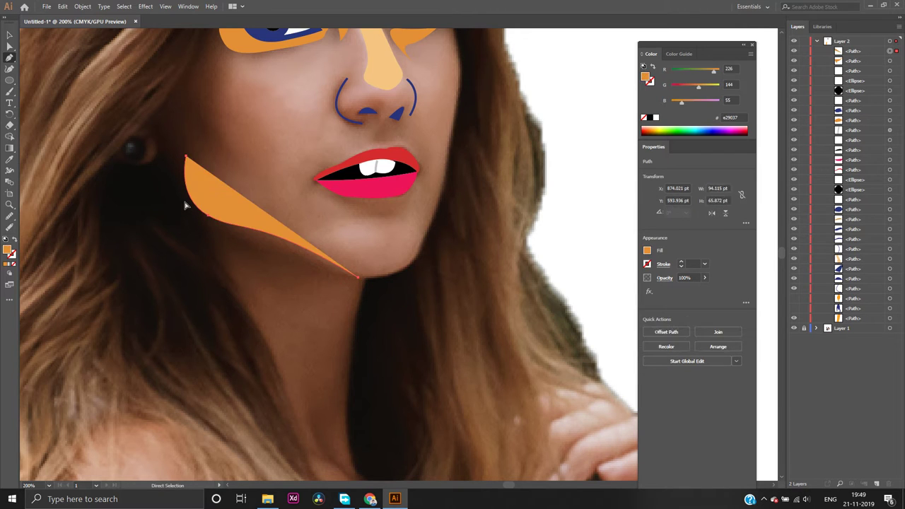
{"action": "key", "text": "ctrl+z"}
{"action": "key", "text": "ctrl+z"}
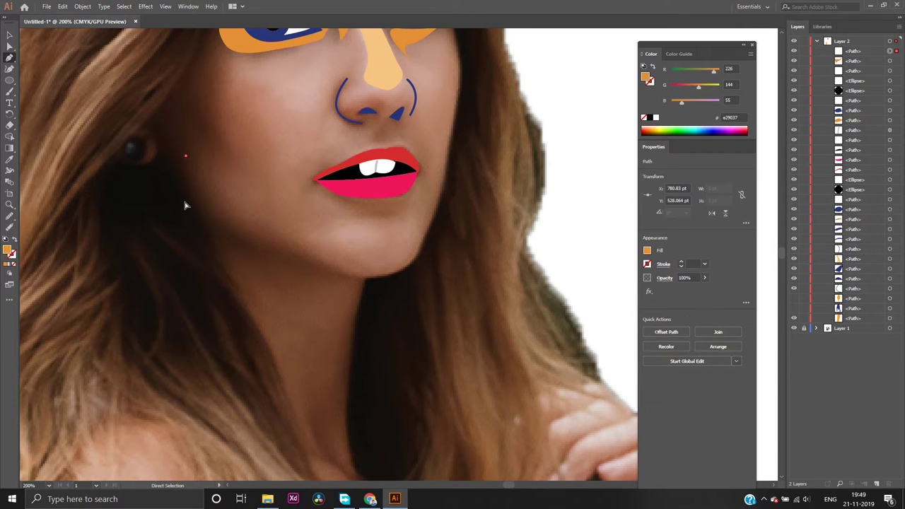
{"action": "key", "text": "ctrl+z"}
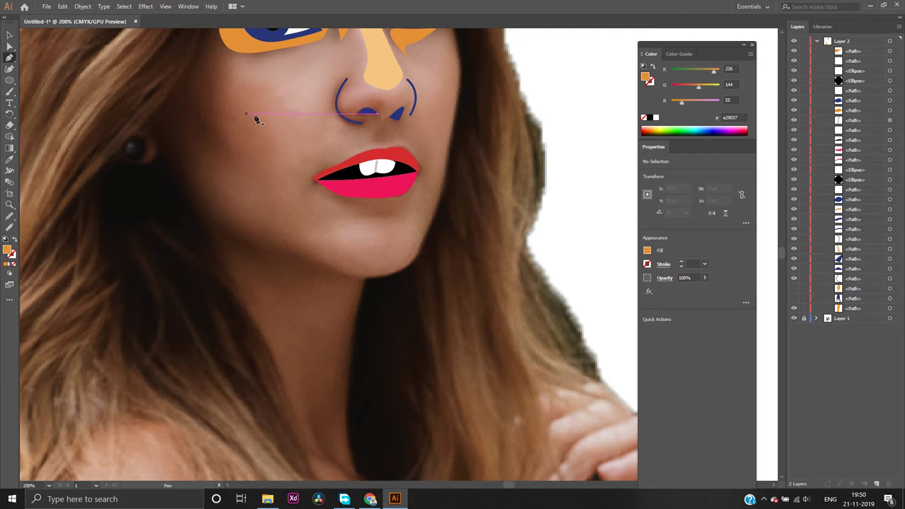
Compare the face and hair shapes with the photo by showing them and hiding both again
{"action": "scroll", "coordinate": [282, 110], "scroll_direction": "up", "scroll_amount": 3}
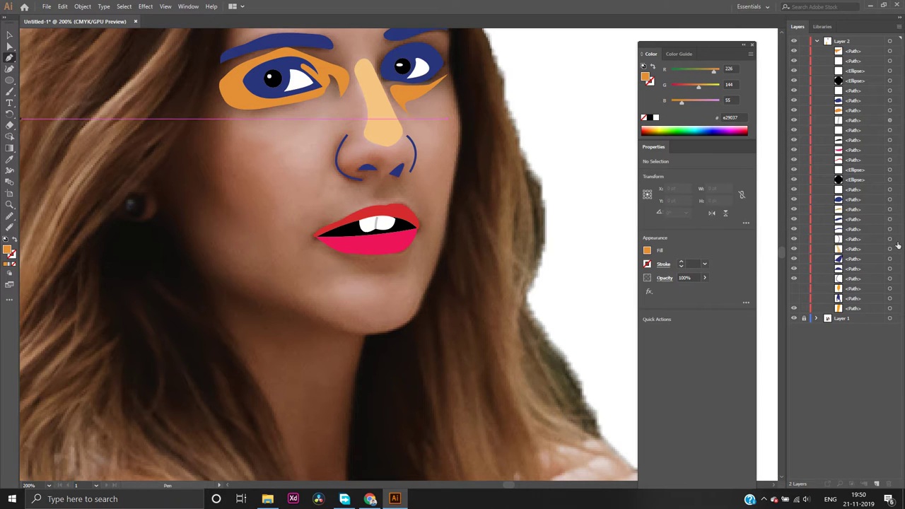
{"action": "left_click", "coordinate": [793, 298]}
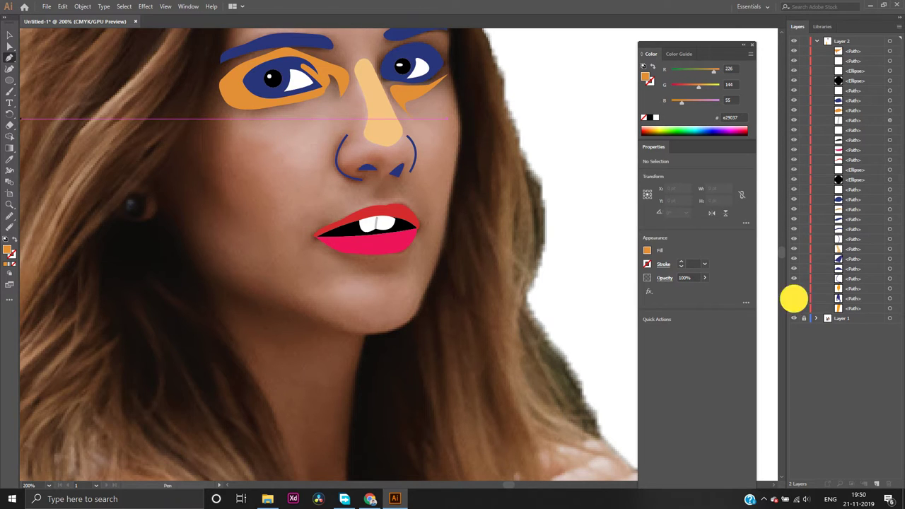
{"action": "left_click", "coordinate": [793, 289]}
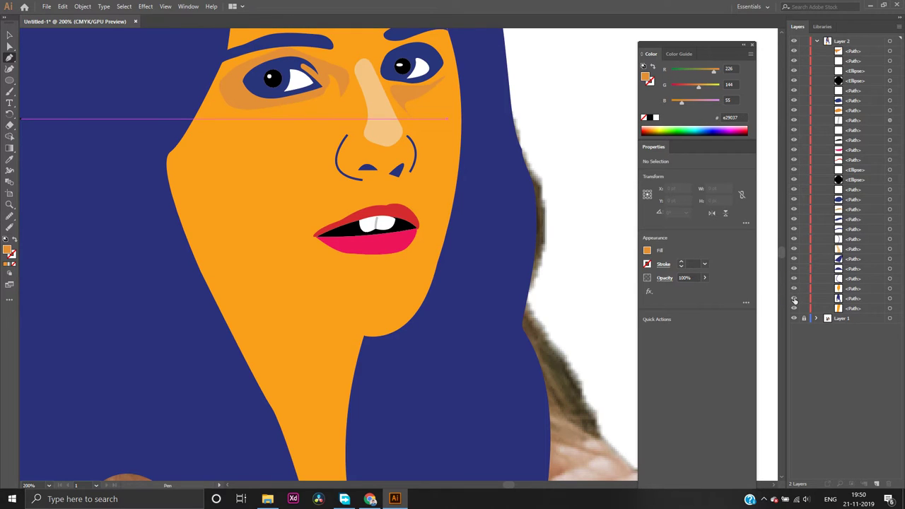
{"action": "left_click", "coordinate": [795, 307]}
{"action": "left_click", "coordinate": [792, 289]}
{"action": "left_click", "coordinate": [793, 289]}
{"action": "left_click", "coordinate": [793, 301]}
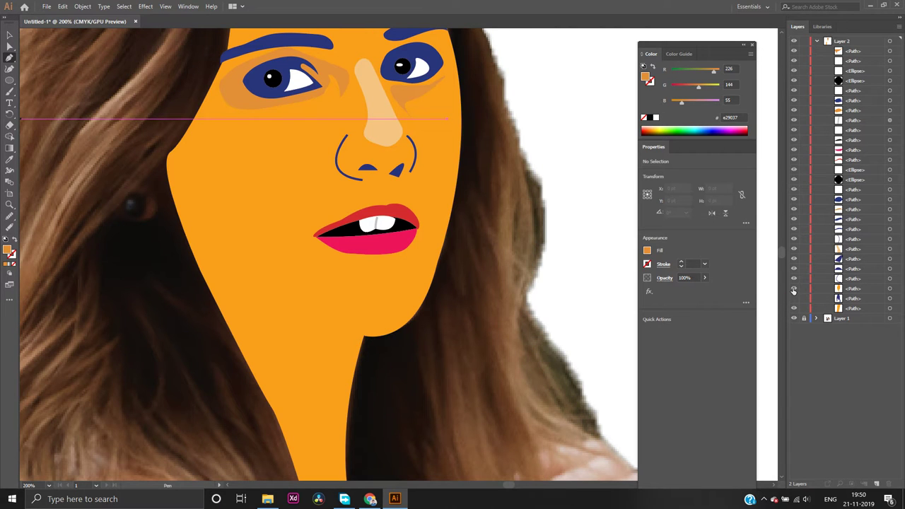
{"action": "left_click", "coordinate": [793, 289]}
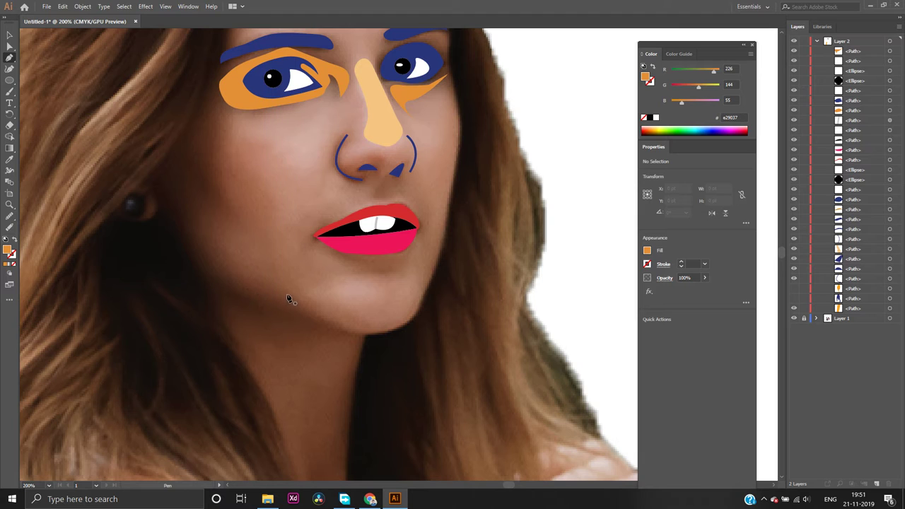
Start a Pen path for the cheek shadow from the left eye's outer corner down the cheek edge, with fill set to none
{"action": "left_click", "coordinate": [10, 58]}
{"action": "left_click", "coordinate": [217, 94]}
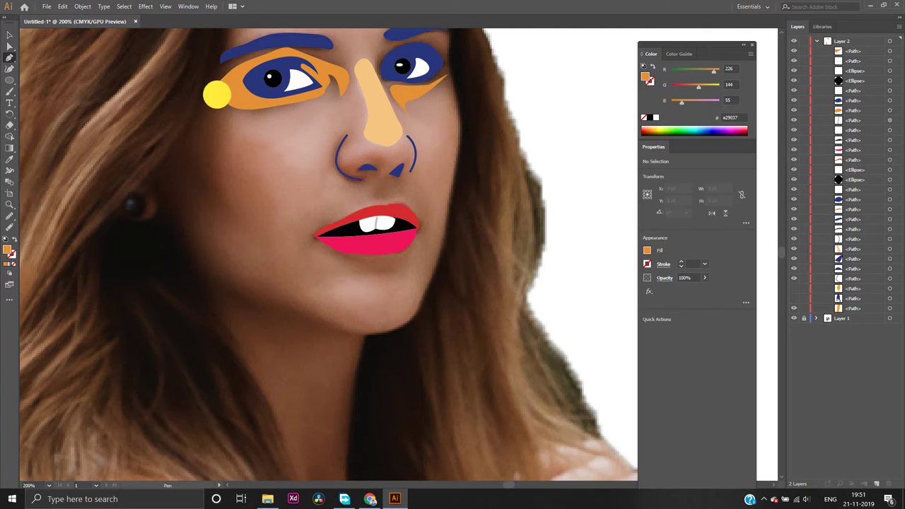
{"action": "left_click", "coordinate": [199, 214]}
{"action": "left_click_drag", "start_coordinate": [199, 214], "coordinate": [211, 252]}
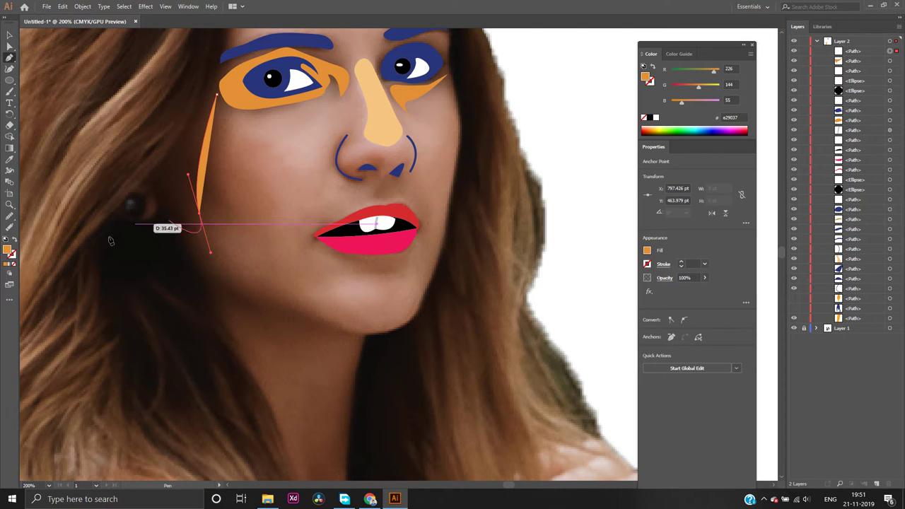
{"action": "left_click", "coordinate": [12, 264]}
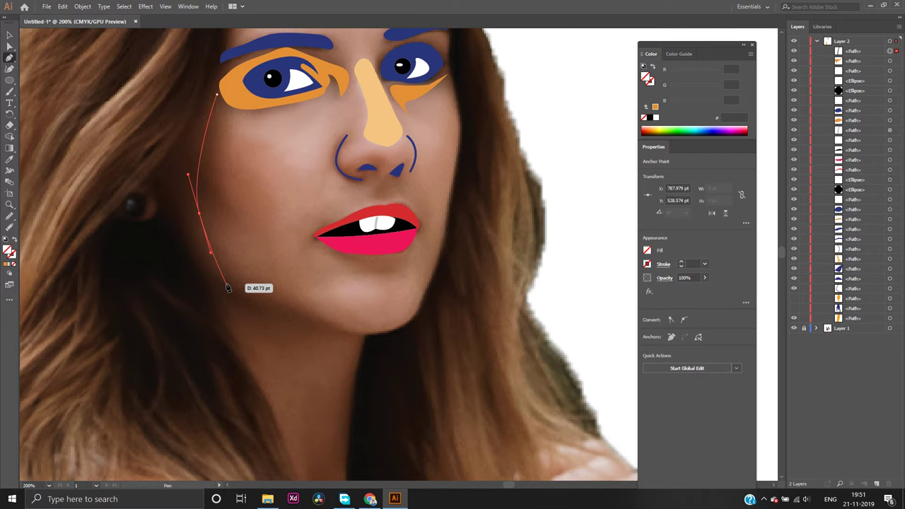
Continue the cheek shadow outline around the jaw corner and along the jawline to a corner point beneath the chin
{"action": "left_click_drag", "start_coordinate": [227, 286], "coordinate": [253, 300]}
{"action": "left_click", "coordinate": [226, 285]}
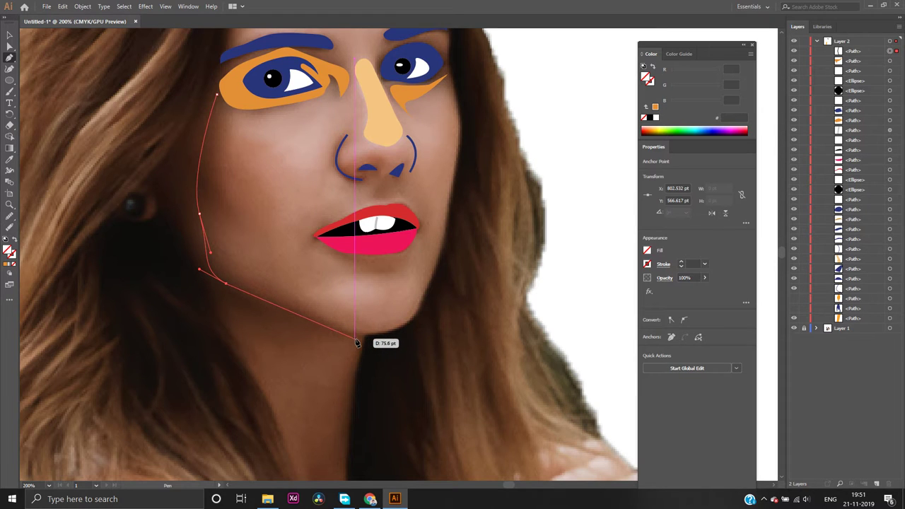
{"action": "left_click_drag", "start_coordinate": [360, 337], "coordinate": [422, 350]}
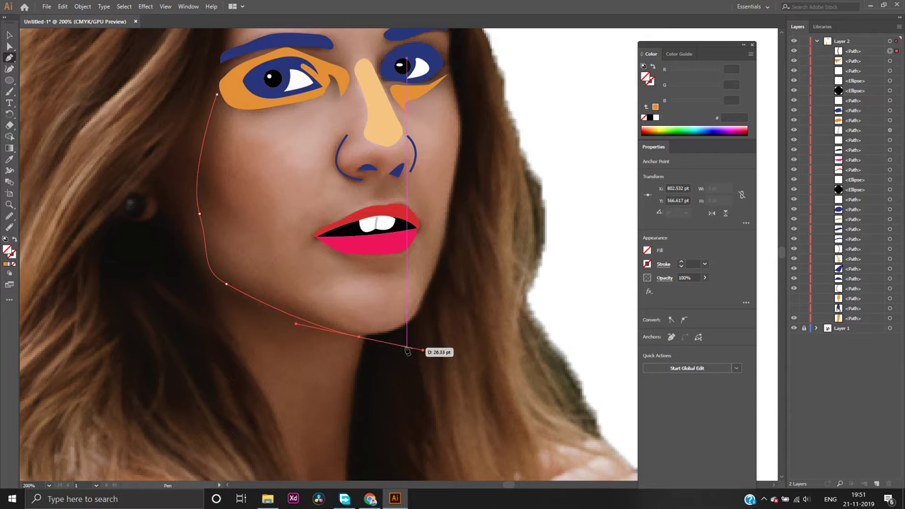
{"action": "left_click", "coordinate": [358, 340]}
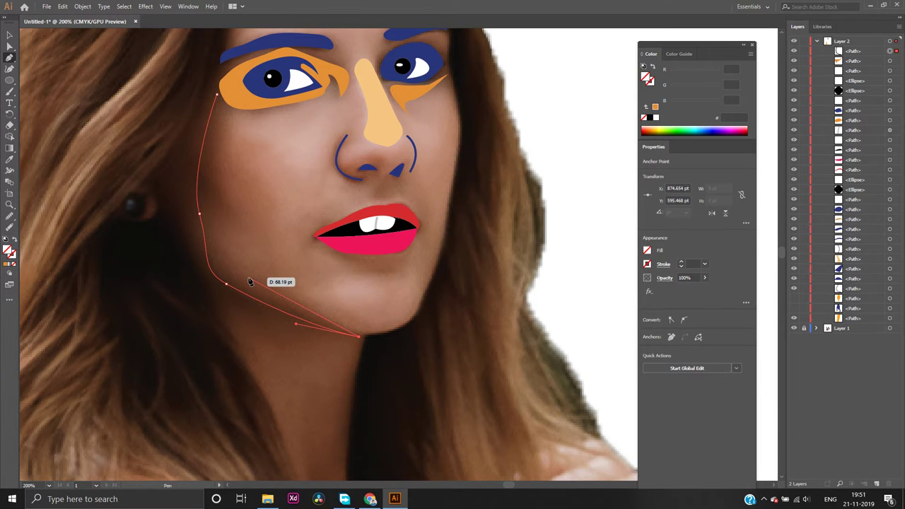
{"action": "left_click_drag", "start_coordinate": [248, 278], "coordinate": [255, 228]}
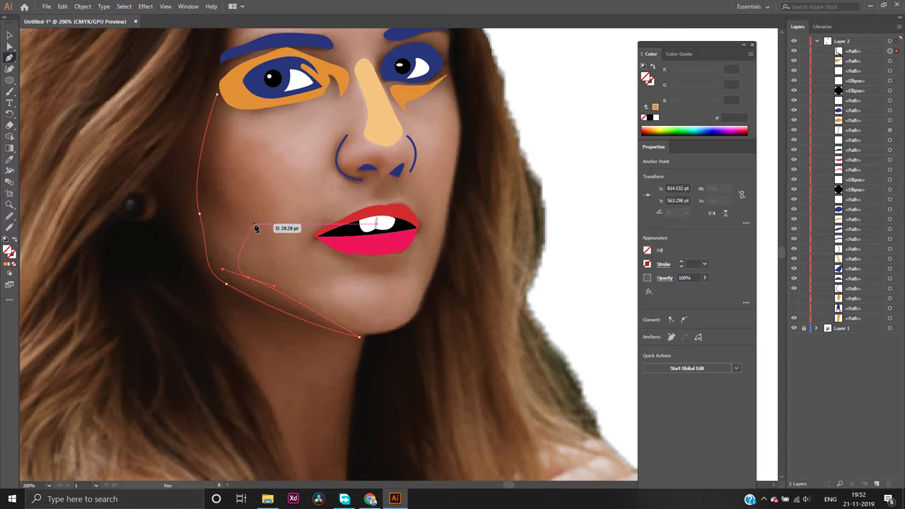
{"action": "key", "text": "ctrl+z"}
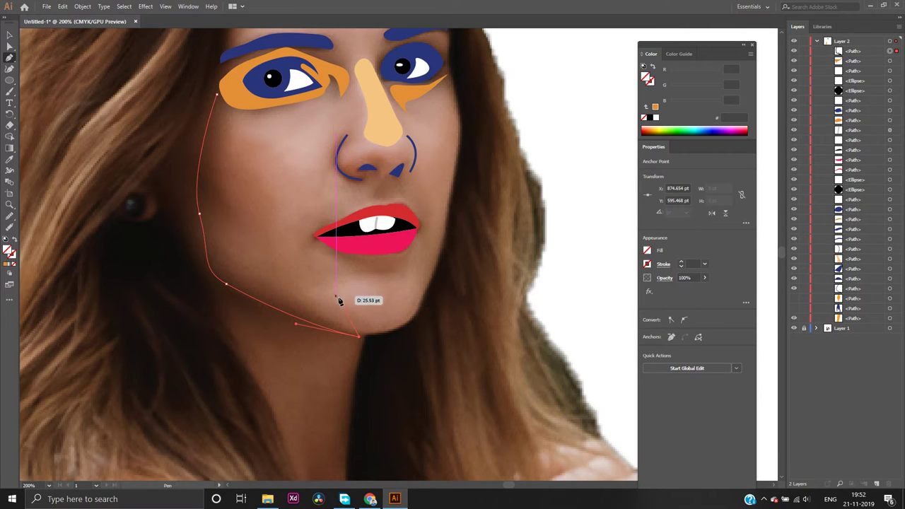
Close the cheek shadow outline from the chin up the inner cheek to the left eye's outer corner and fill it with orange #e29037
{"action": "left_click", "coordinate": [359, 336]}
{"action": "left_click_drag", "start_coordinate": [359, 336], "coordinate": [355, 401]}
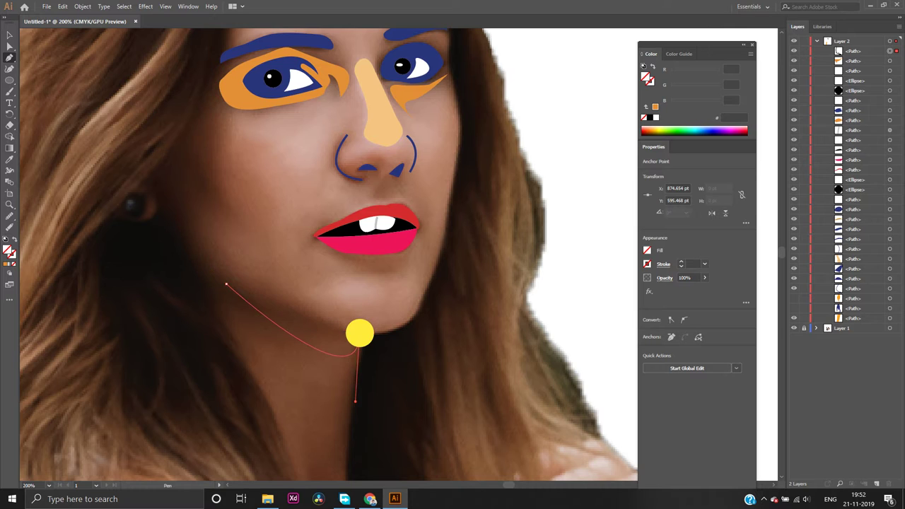
{"action": "left_click_drag", "start_coordinate": [359, 334], "coordinate": [279, 225]}
{"action": "left_click", "coordinate": [307, 300]}
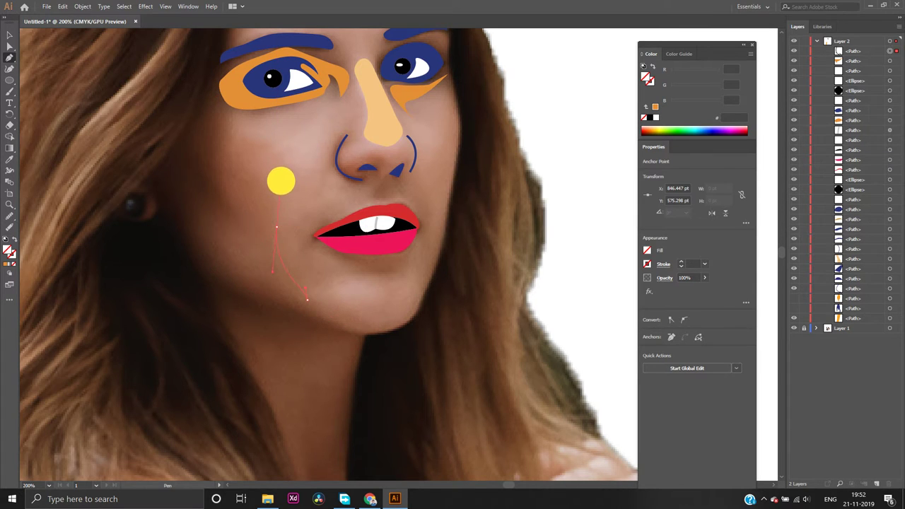
{"action": "left_click_drag", "start_coordinate": [283, 182], "coordinate": [283, 156]}
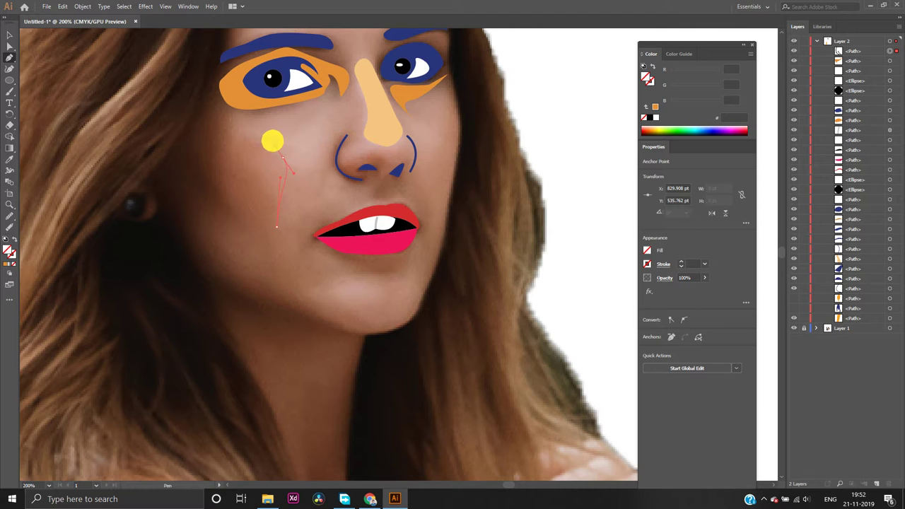
{"action": "left_click_drag", "start_coordinate": [272, 141], "coordinate": [197, 130]}
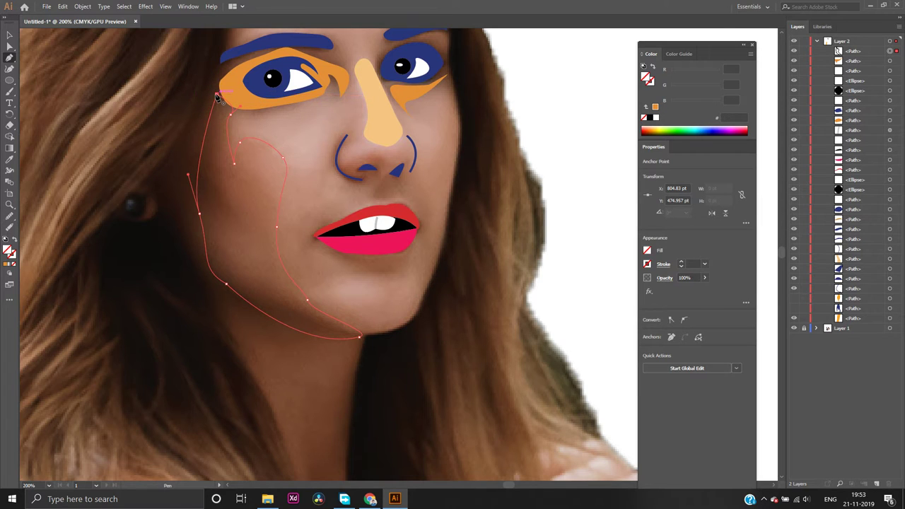
{"action": "left_click", "coordinate": [6, 263]}
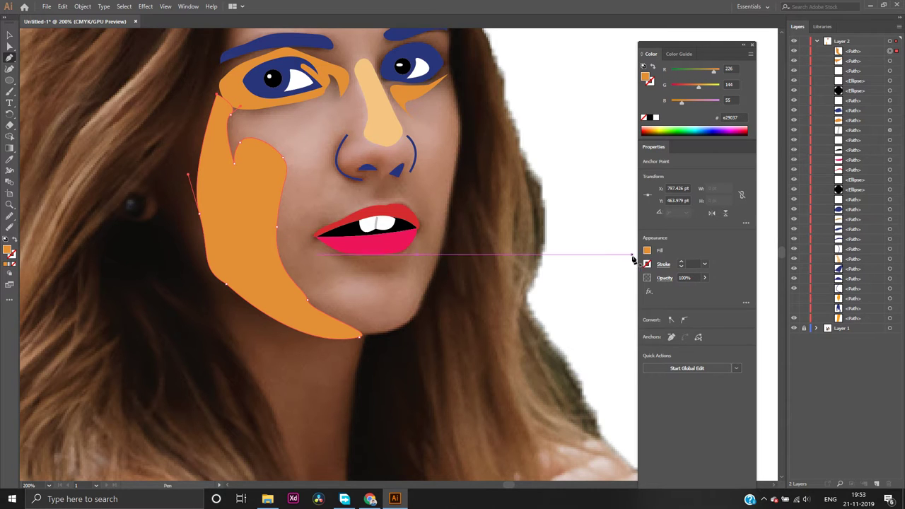
Show the face and hair shapes to check the cheek shadow against the whole portrait
{"action": "left_click", "coordinate": [793, 300]}
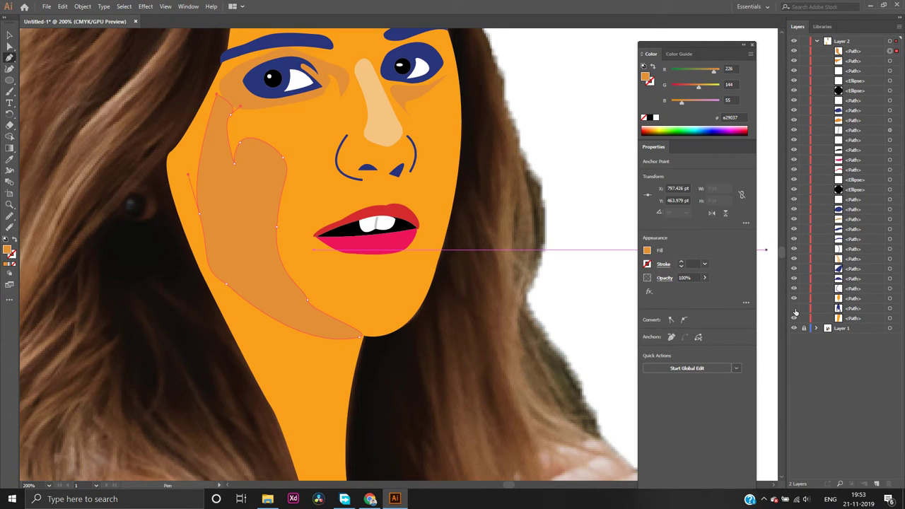
{"action": "left_click", "coordinate": [794, 308]}
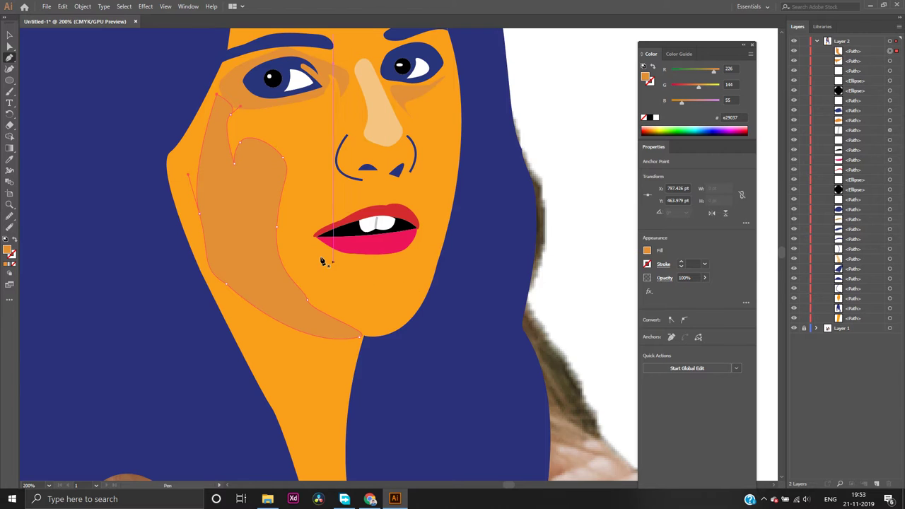
{"action": "scroll", "coordinate": [321, 262], "scroll_direction": "down", "scroll_amount": 3}
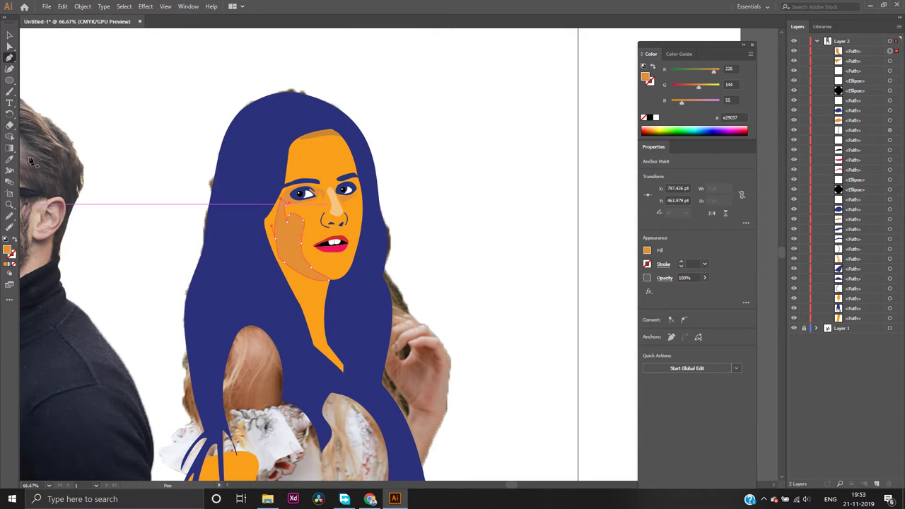
Try a muted brown fill, #ba8858, on the cheek shadow and undo the recolouring
{"action": "left_click", "coordinate": [9, 46]}
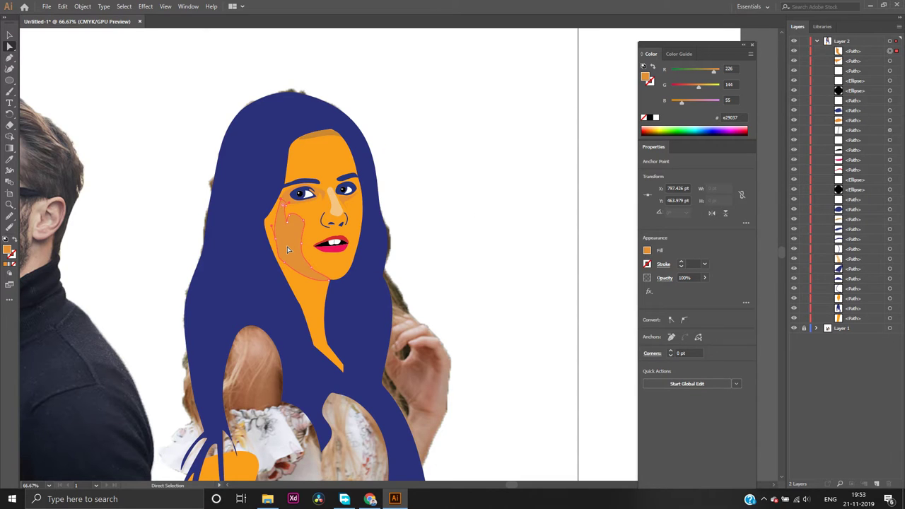
{"action": "left_click", "coordinate": [288, 250]}
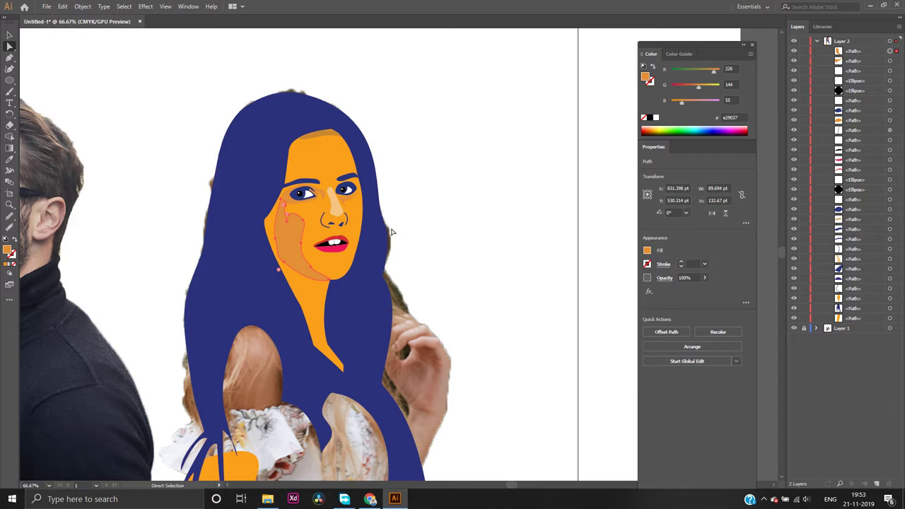
{"action": "left_click", "coordinate": [282, 248]}
{"action": "double_click", "coordinate": [9, 251]}
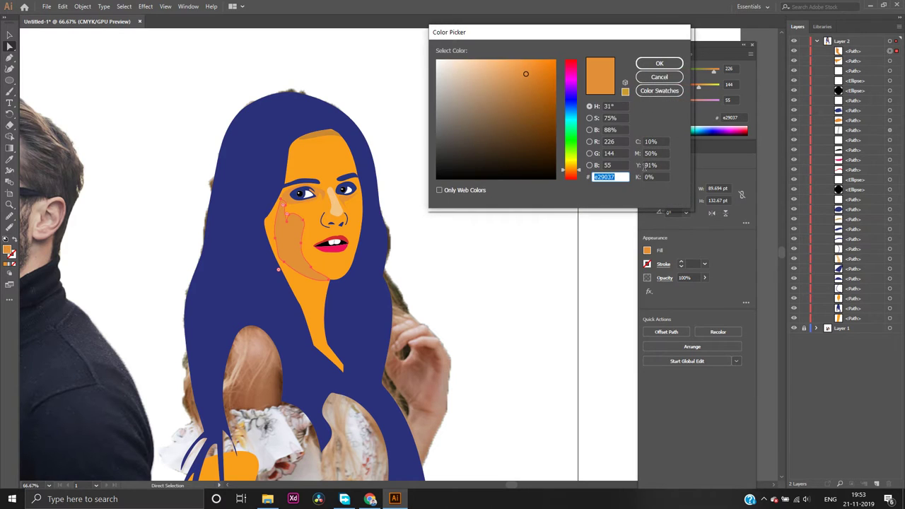
{"action": "left_click", "coordinate": [500, 90]}
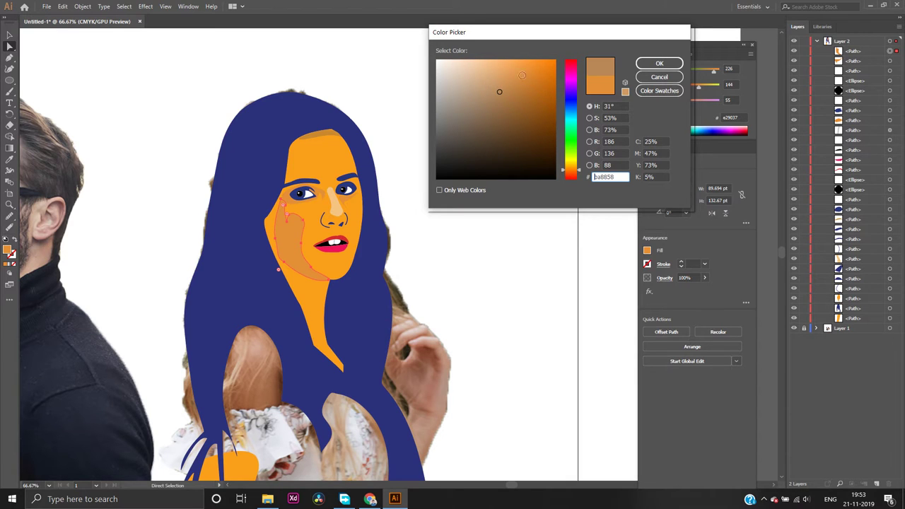
{"action": "left_click", "coordinate": [658, 63]}
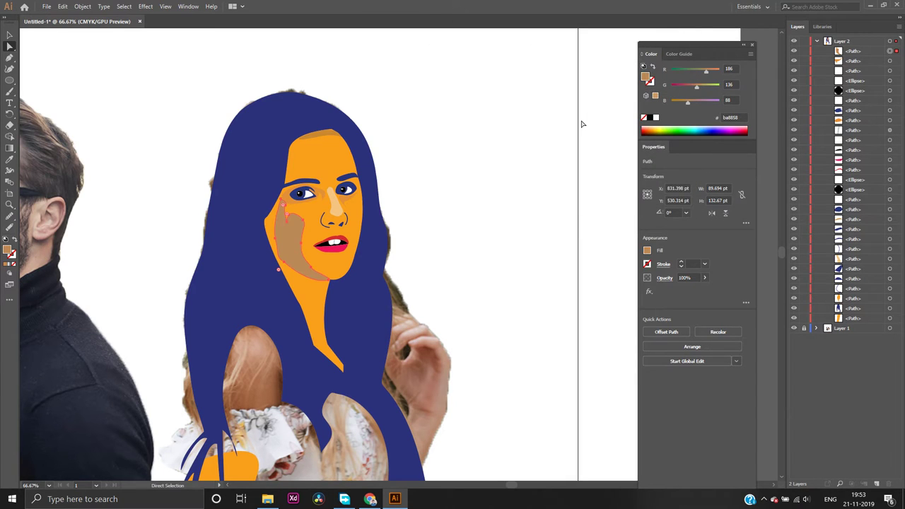
{"action": "key", "text": "ctrl+z"}
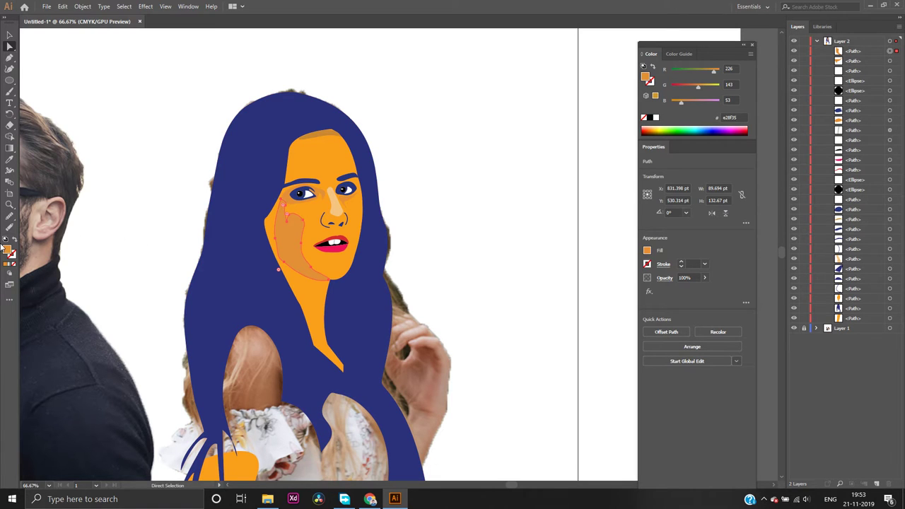
Set the cheek shadow's fill to light orange #f7a859 and deselect the shape
{"action": "double_click", "coordinate": [7, 251]}
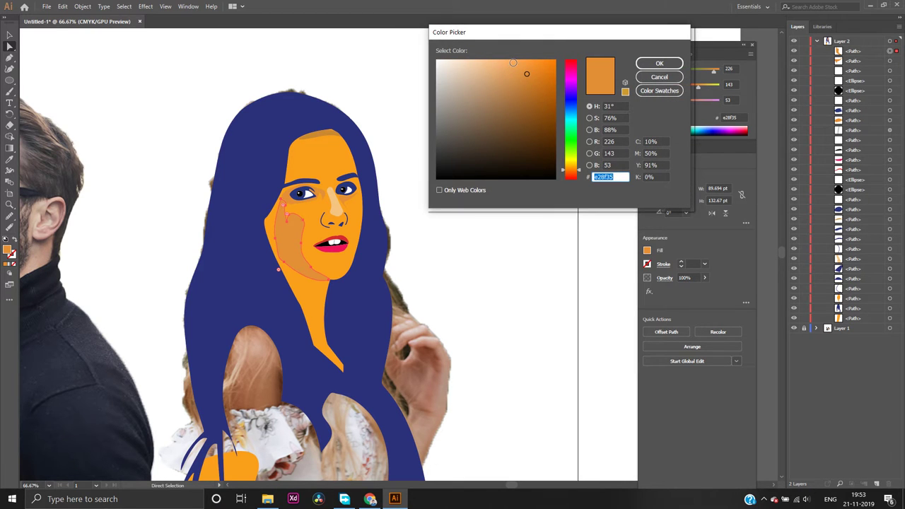
{"action": "left_click", "coordinate": [513, 63]}
{"action": "left_click", "coordinate": [650, 63]}
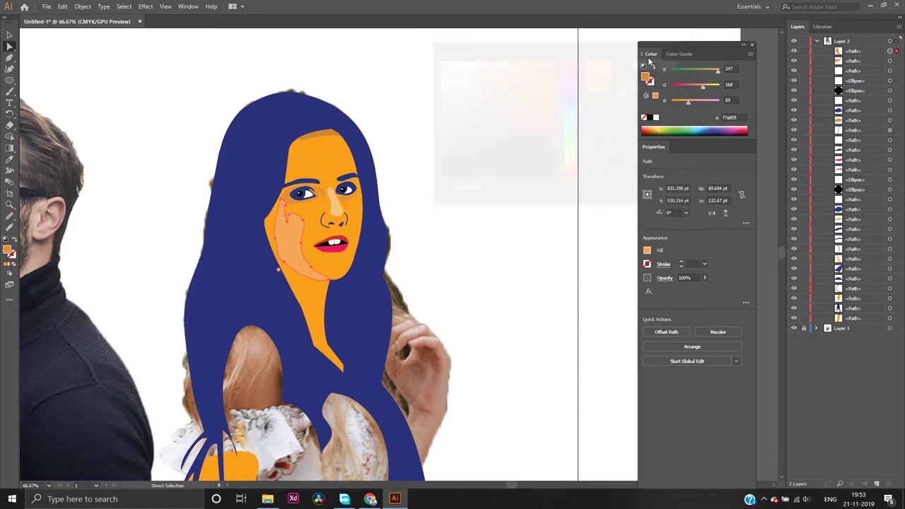
{"action": "left_click", "coordinate": [554, 159]}
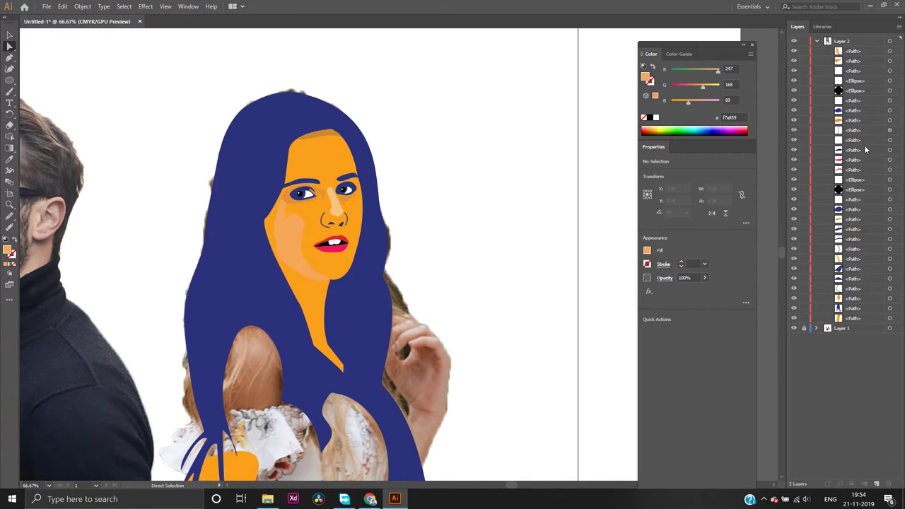
Compare the face with and without the cheek shadow, and hide the hair and face shapes to expose the photo
{"action": "left_click", "coordinate": [794, 51]}
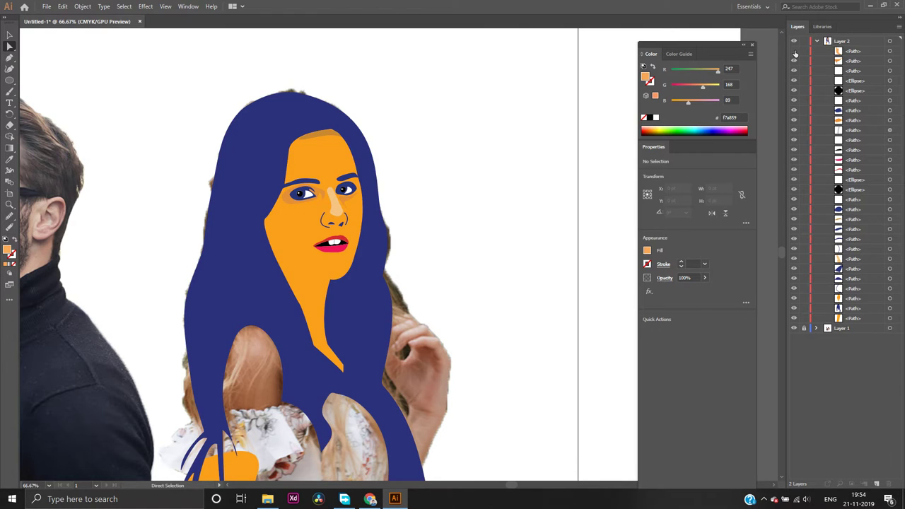
{"action": "left_click", "coordinate": [794, 52]}
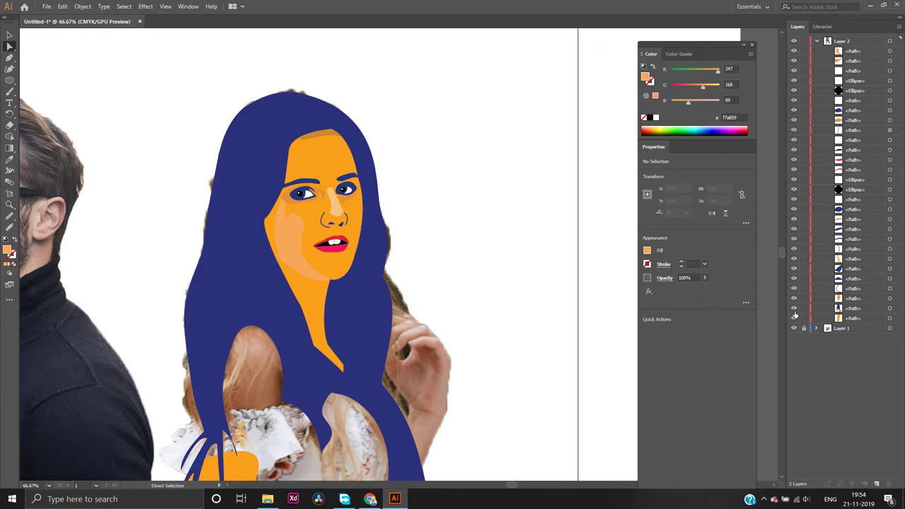
{"action": "left_click", "coordinate": [793, 309]}
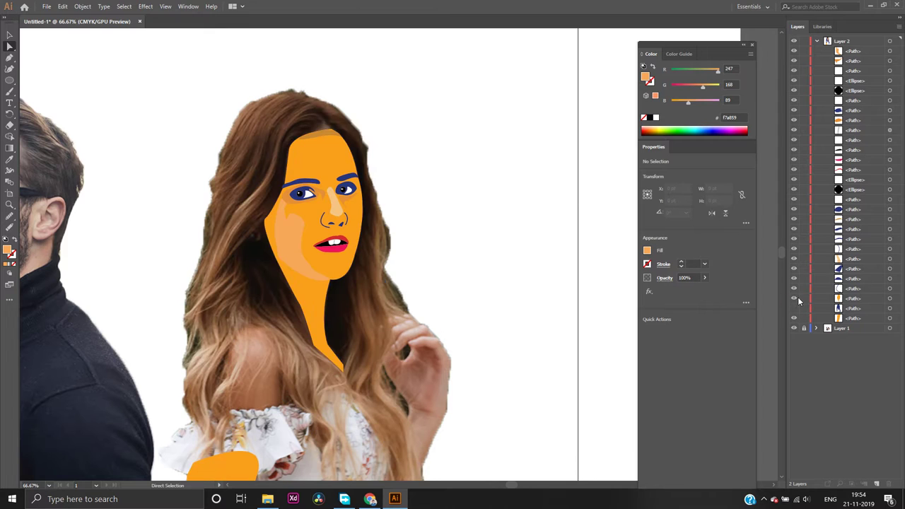
{"action": "left_click", "coordinate": [793, 299]}
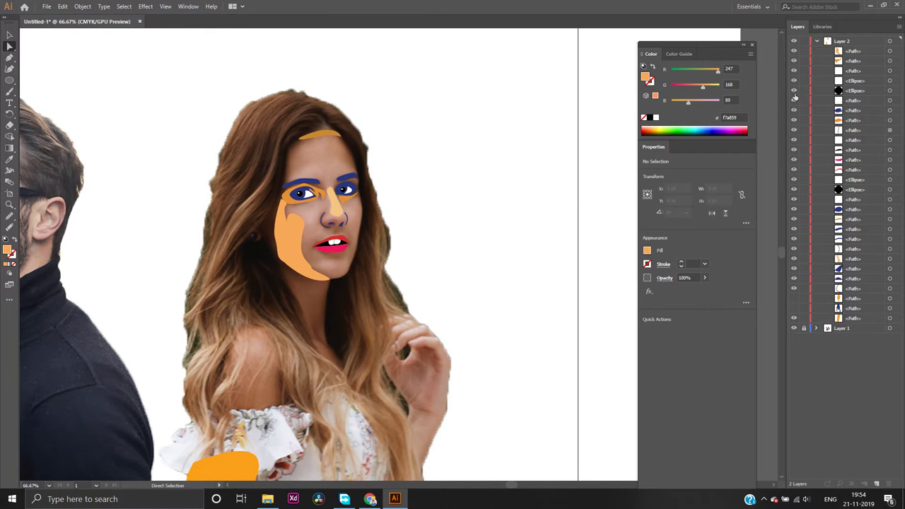
Compare the cheek shadow with the photo beneath by toggling its visibility, leaving it hidden
{"action": "left_click", "coordinate": [794, 55]}
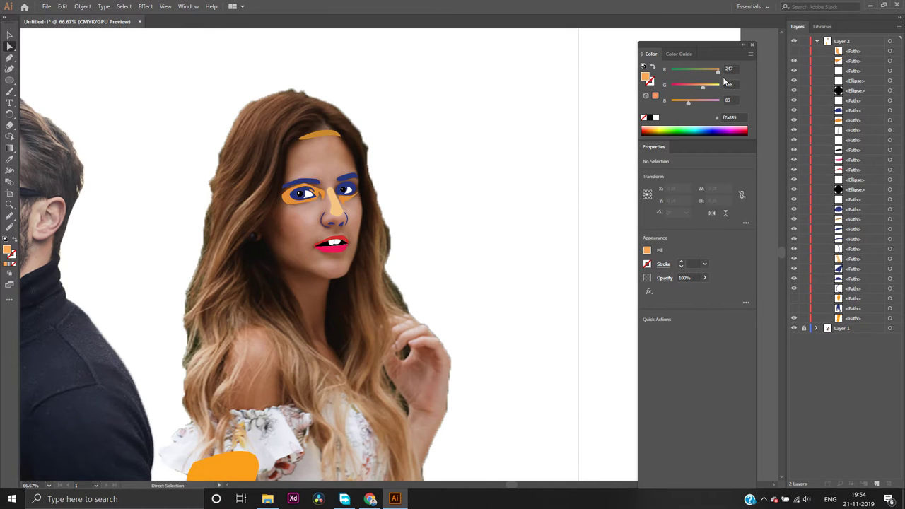
{"action": "left_click", "coordinate": [793, 53]}
{"action": "left_click", "coordinate": [793, 53]}
{"action": "scroll", "coordinate": [291, 225], "scroll_direction": "up", "scroll_amount": 2}
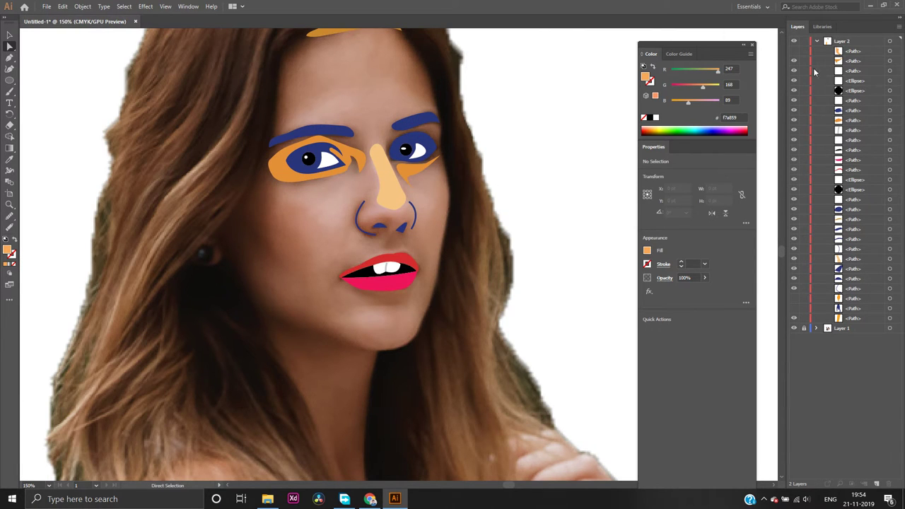
{"action": "left_click", "coordinate": [793, 53]}
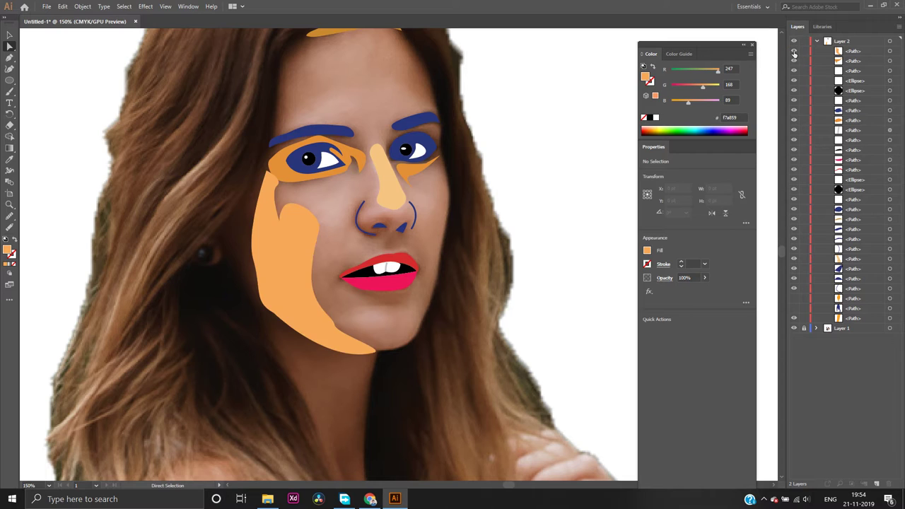
{"action": "left_click", "coordinate": [793, 53]}
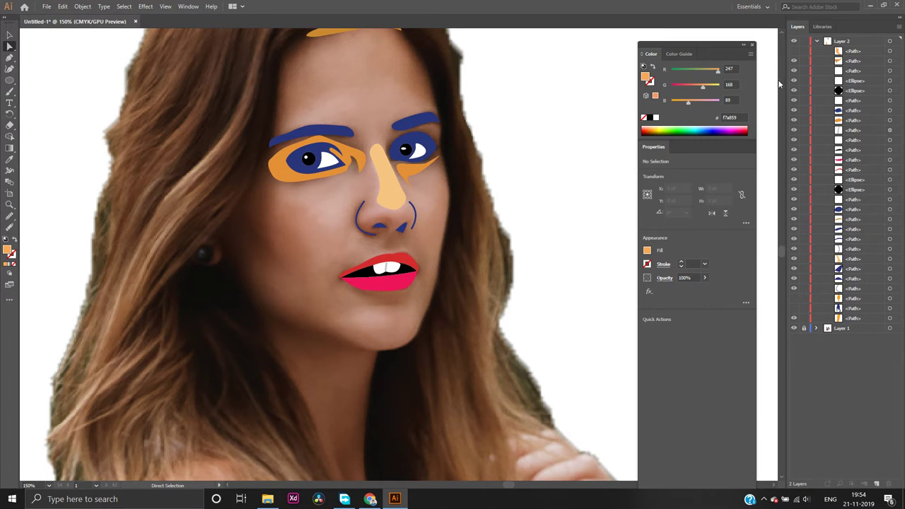
Start a new Pen path just below the left eye's outer corner, curving down the upper cheek
{"action": "left_click", "coordinate": [11, 60]}
{"action": "left_click", "coordinate": [268, 136]}
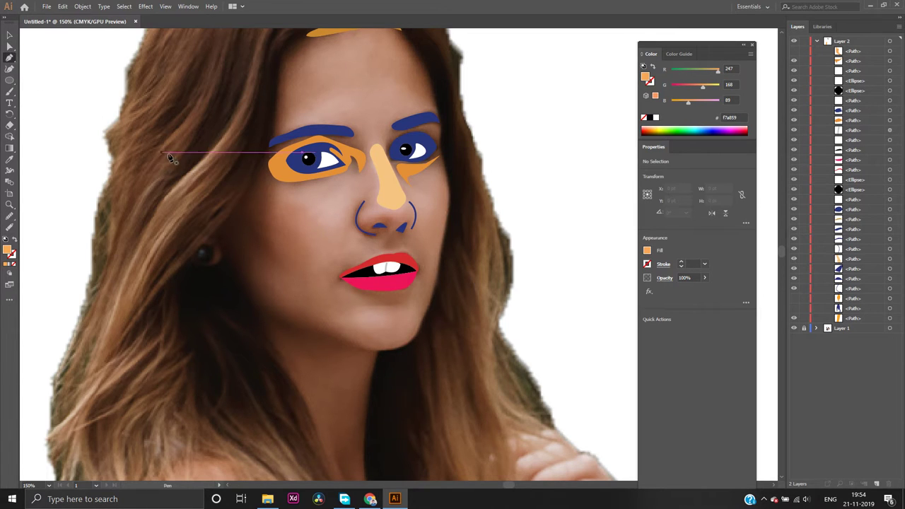
{"action": "left_click", "coordinate": [268, 190]}
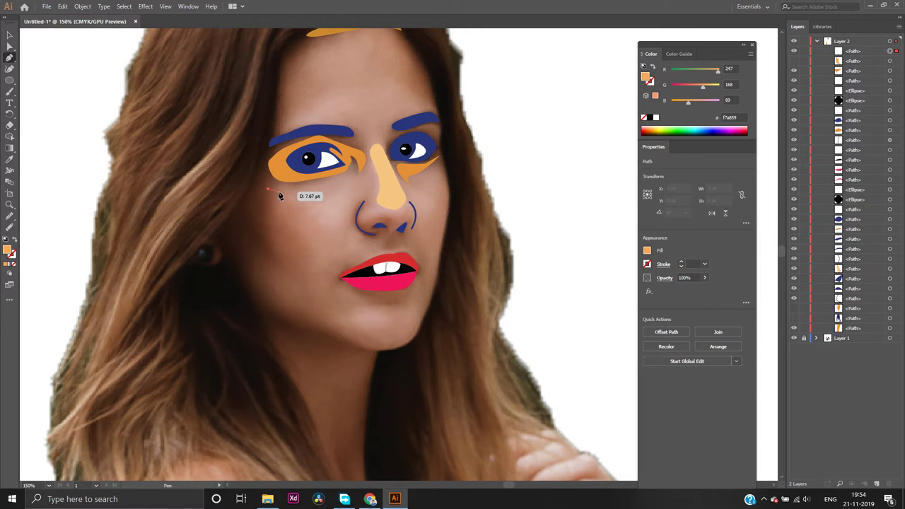
{"action": "left_click", "coordinate": [279, 215]}
{"action": "mouse_move", "coordinate": [279, 216]}
{"action": "left_mouse_down"}
{"action": "mouse_move", "coordinate": [276, 238]}
{"action": "mouse_move", "coordinate": [280, 225]}
{"action": "left_mouse_up"}
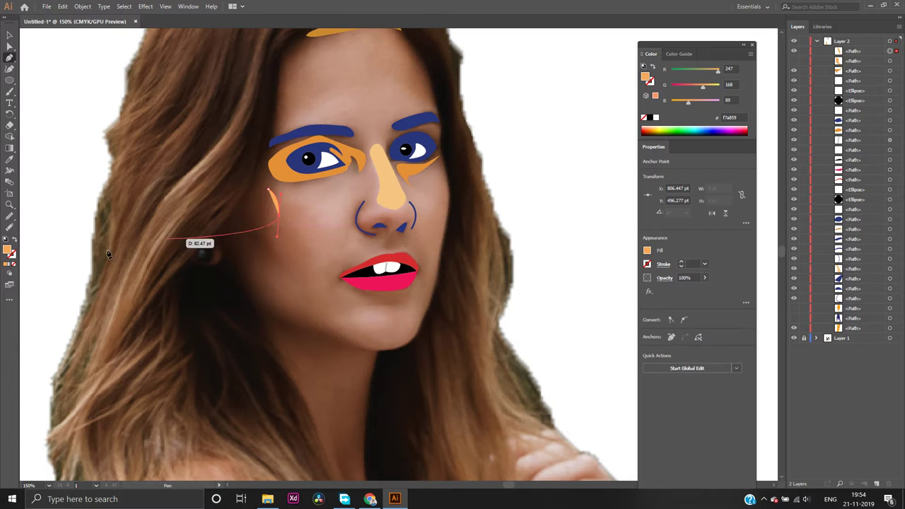
{"action": "left_click", "coordinate": [11, 265]}
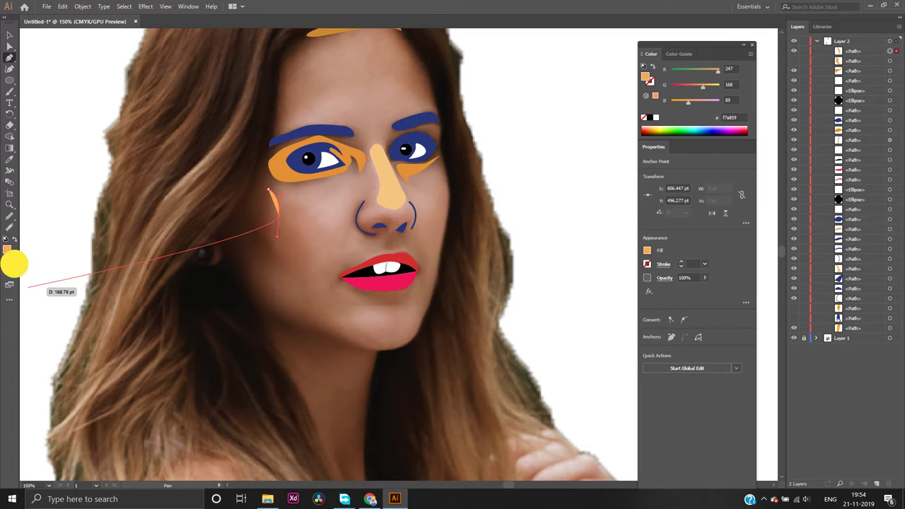
{"action": "left_click", "coordinate": [279, 217]}
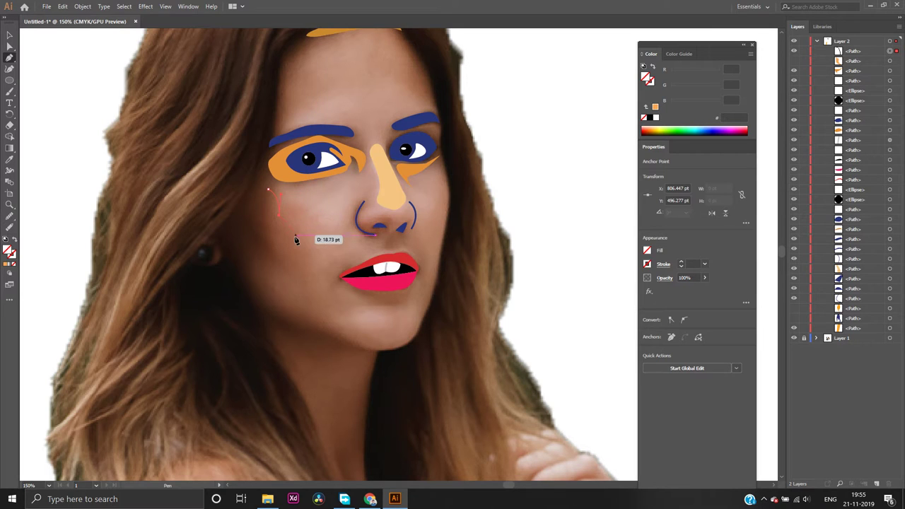
{"action": "left_click", "coordinate": [278, 234]}
{"action": "key", "text": "ctrl+z"}
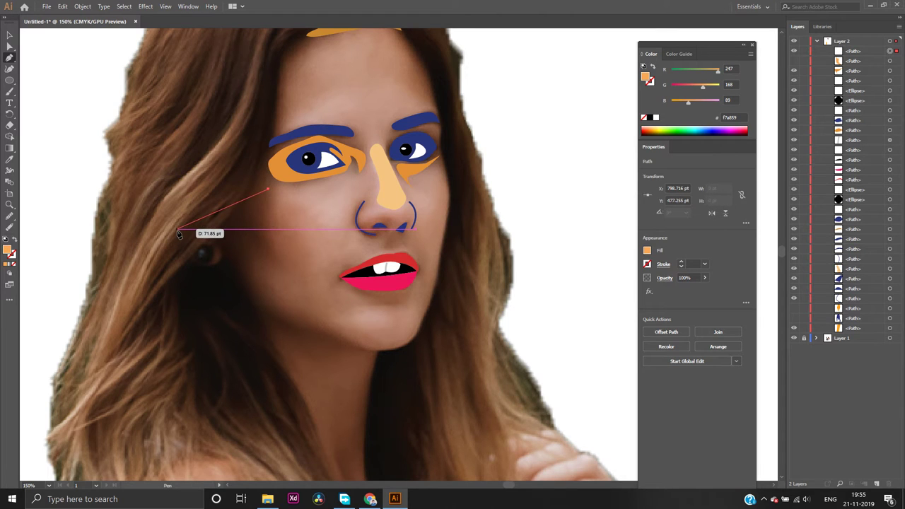
Toggle the visibility of the light orange cheek shape to compare it with the photo underneath
{"action": "left_click", "coordinate": [794, 62]}
{"action": "left_click", "coordinate": [794, 63]}
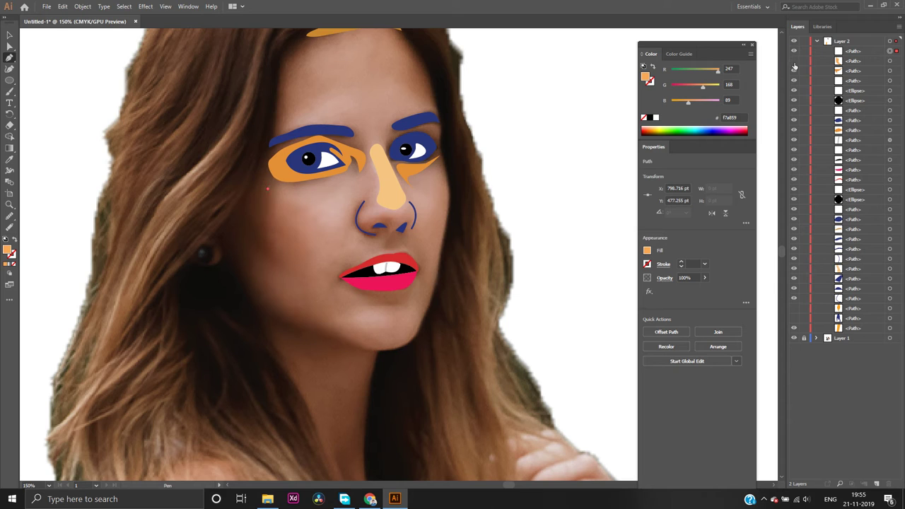
{"action": "left_click", "coordinate": [793, 64]}
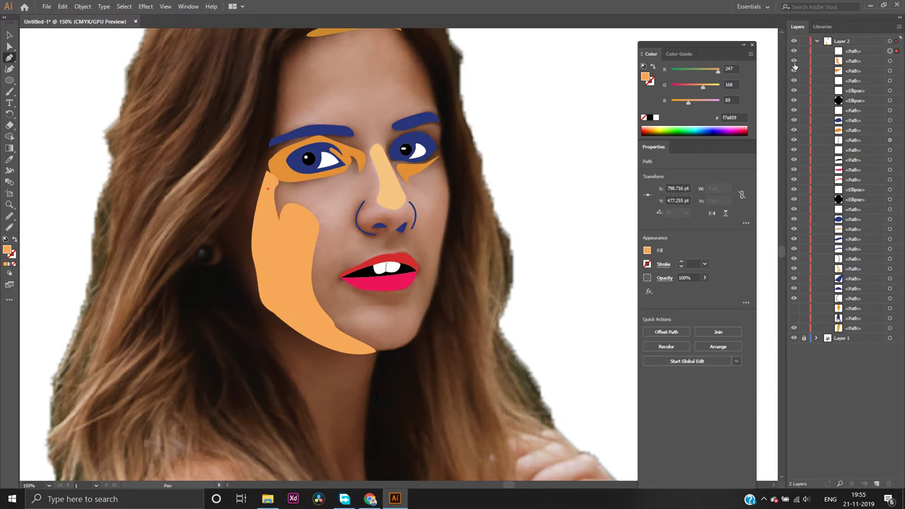
{"action": "left_click", "coordinate": [793, 63]}
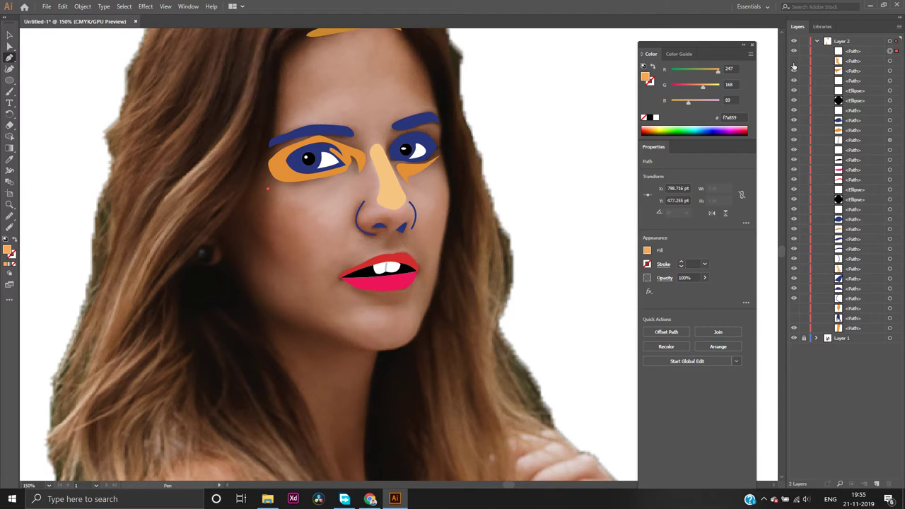
{"action": "left_click", "coordinate": [793, 64]}
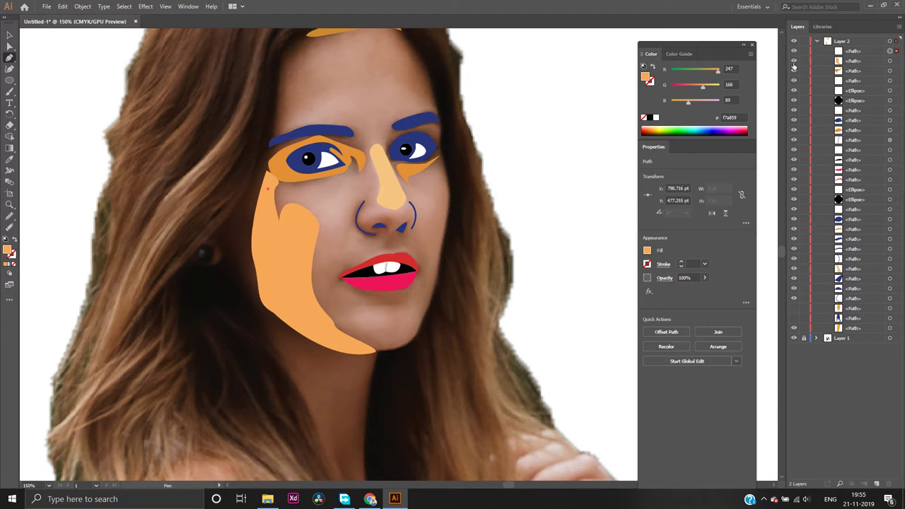
{"action": "left_click", "coordinate": [794, 63]}
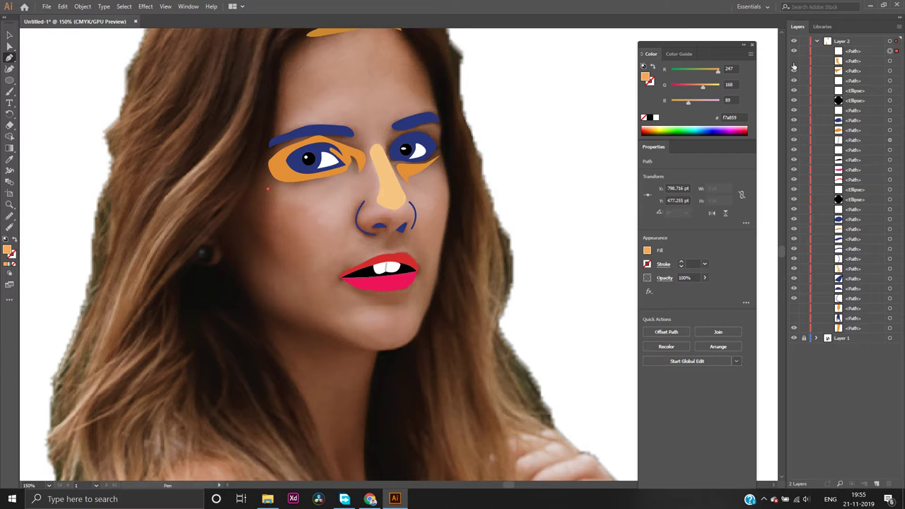
Remove the fill and trace the cheek shadow's outer edge with the Pen tool from below the eye along the jaw to the chin
{"action": "left_click", "coordinate": [13, 265]}
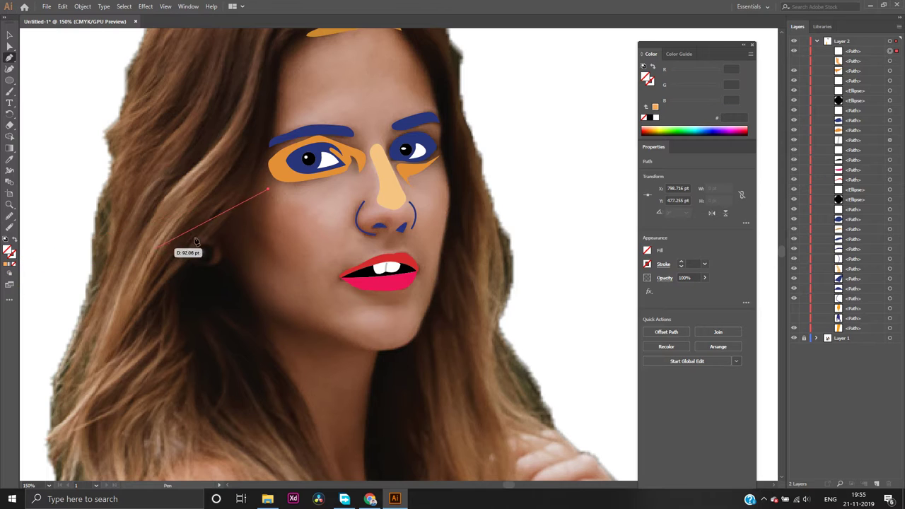
{"action": "left_click_drag", "start_coordinate": [275, 253], "coordinate": [253, 245]}
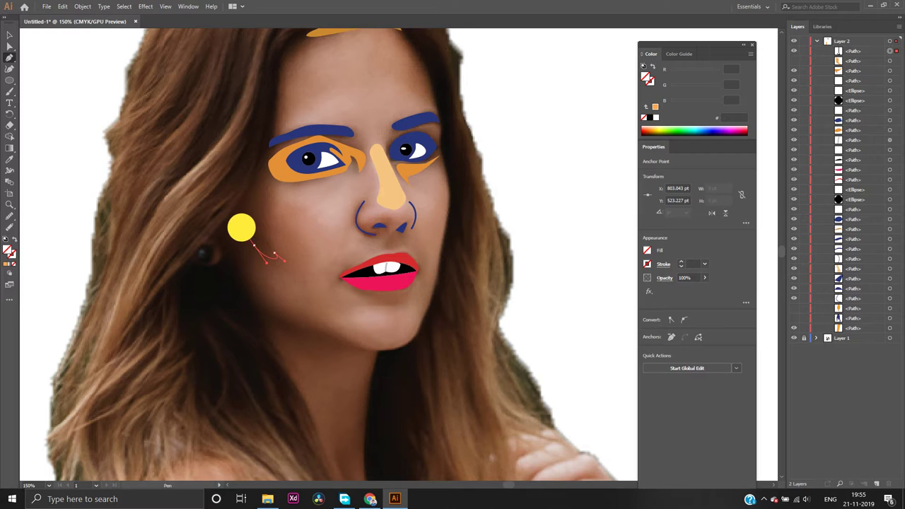
{"action": "left_click_drag", "start_coordinate": [247, 262], "coordinate": [265, 277]}
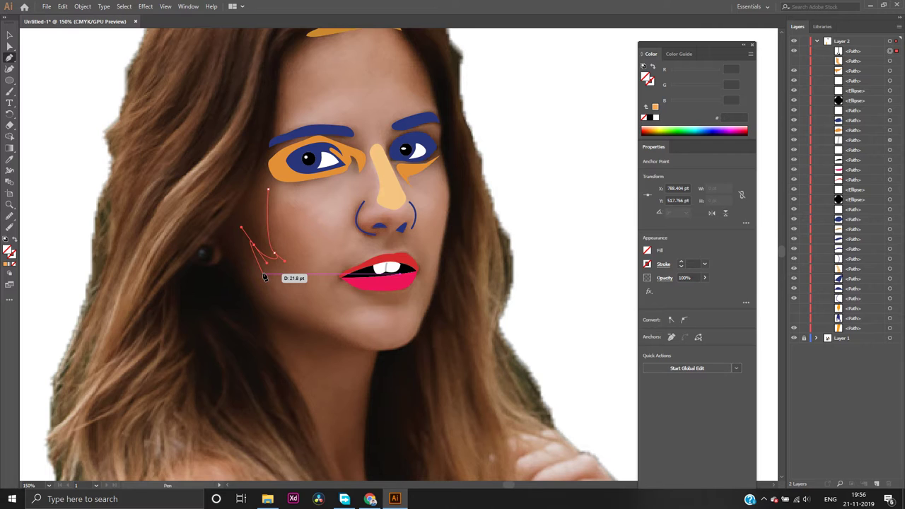
{"action": "left_click_drag", "start_coordinate": [264, 277], "coordinate": [270, 342]}
{"action": "mouse_move", "coordinate": [271, 340]}
{"action": "left_mouse_down"}
{"action": "mouse_move", "coordinate": [291, 338]}
{"action": "mouse_move", "coordinate": [309, 355]}
{"action": "left_mouse_up"}
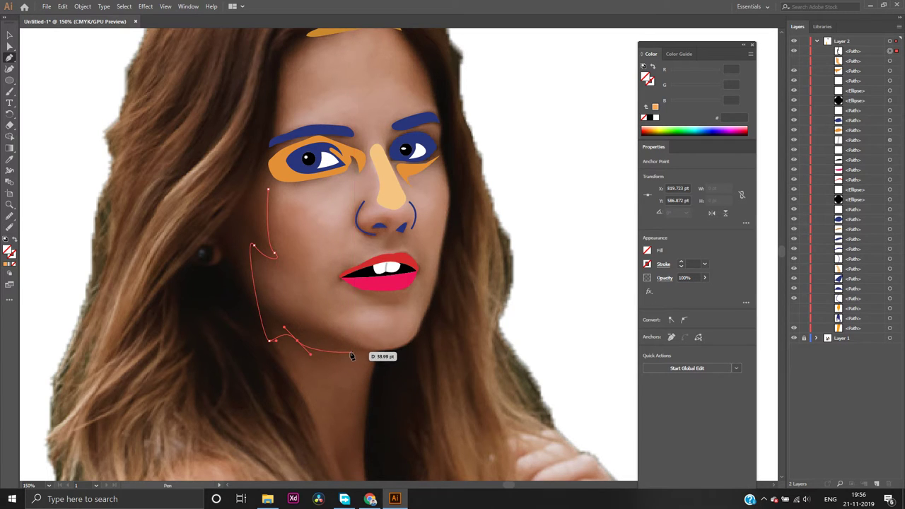
{"action": "left_click", "coordinate": [356, 353]}
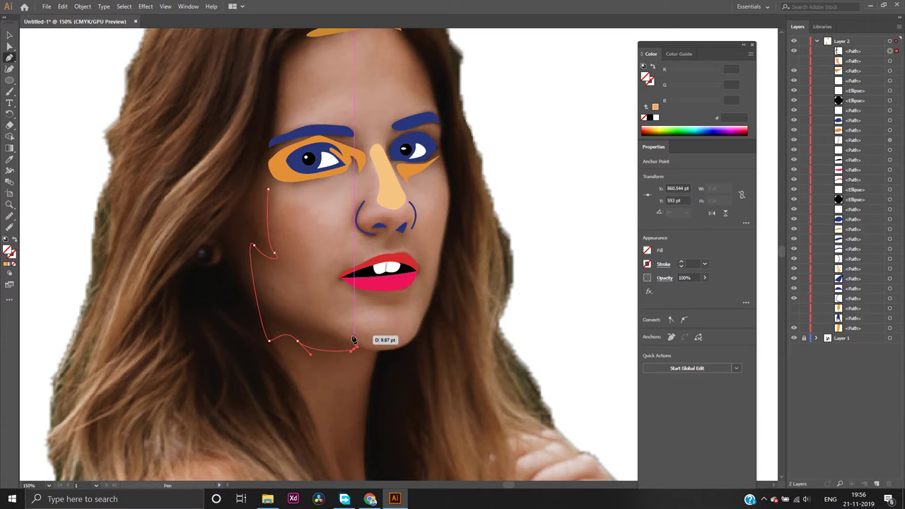
Trace the cheek shadow's inner edge back up to its starting point, close the path and fill it with orange #f7a859
{"action": "left_click", "coordinate": [337, 336]}
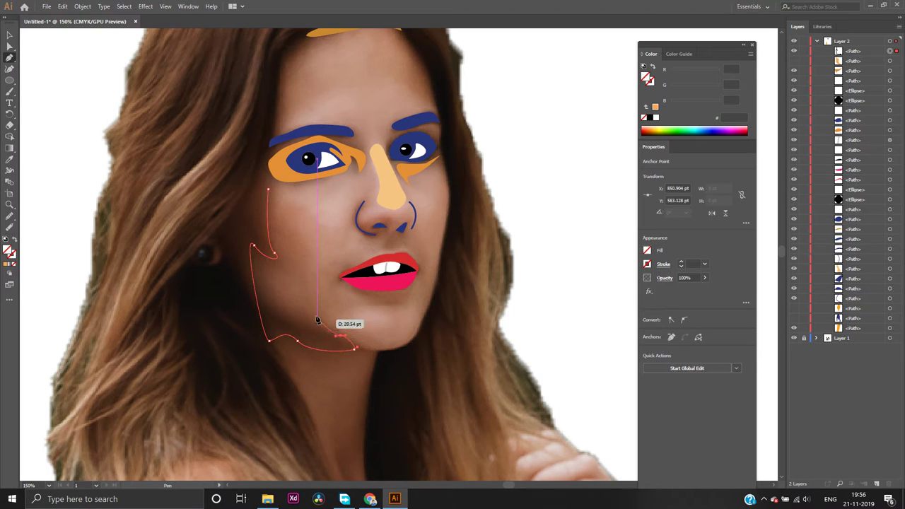
{"action": "left_click_drag", "start_coordinate": [278, 305], "coordinate": [260, 303]}
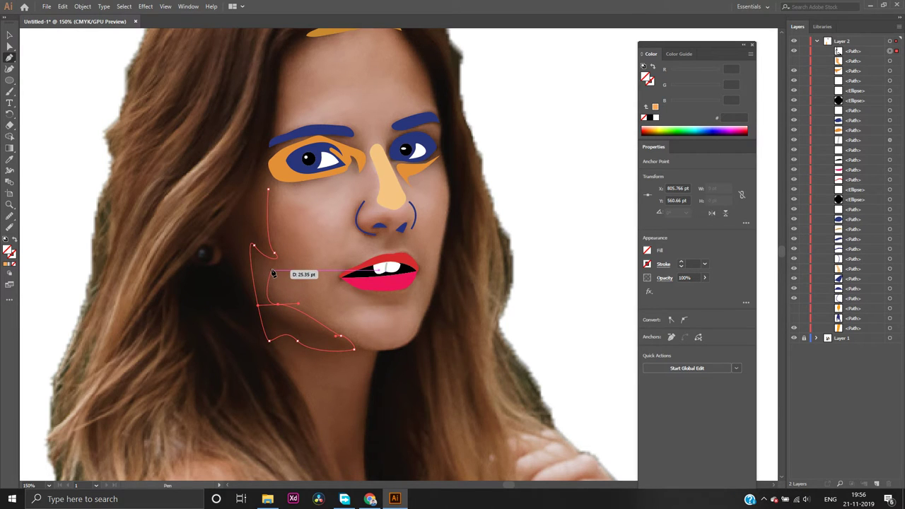
{"action": "left_click_drag", "start_coordinate": [277, 268], "coordinate": [294, 280]}
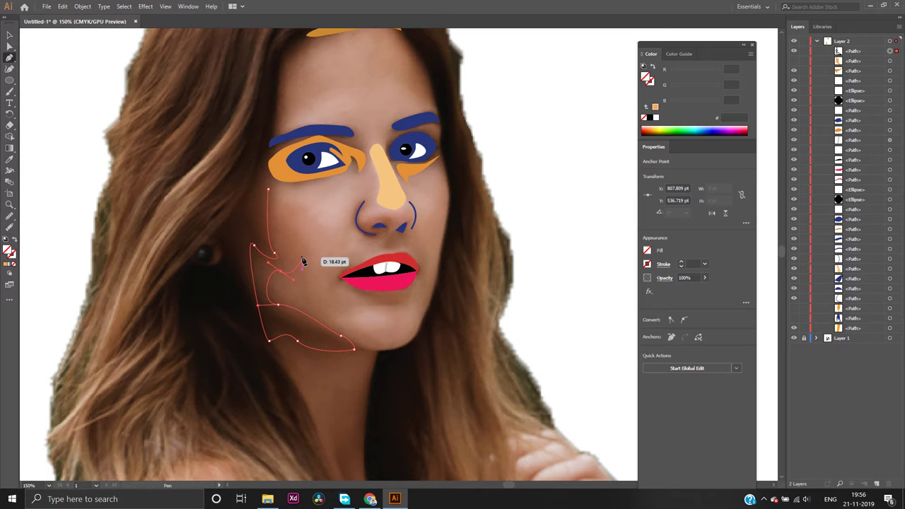
{"action": "left_click", "coordinate": [297, 247], "text": "ctrl"}
{"action": "left_click", "coordinate": [295, 247]}
{"action": "left_click", "coordinate": [279, 212], "text": "ctrl"}
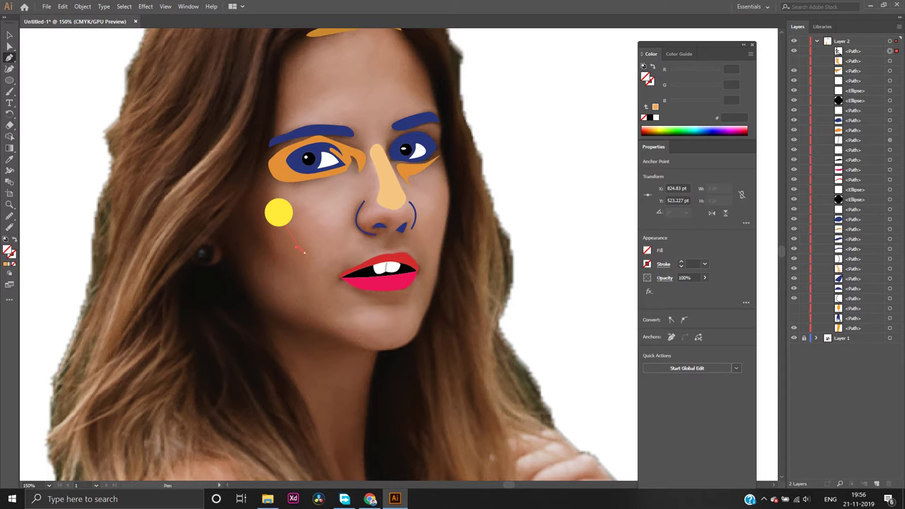
{"action": "key", "text": "ctrl+z"}
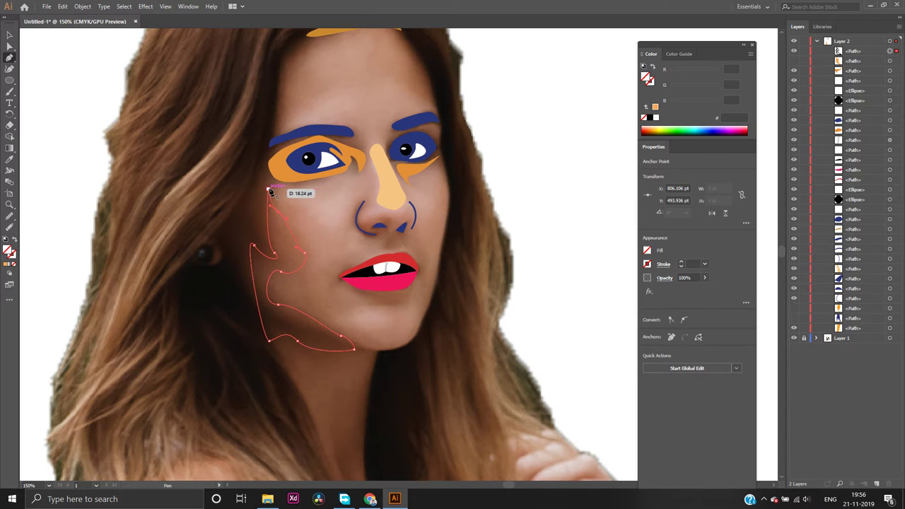
{"action": "left_click", "coordinate": [269, 188]}
{"action": "left_click", "coordinate": [6, 264]}
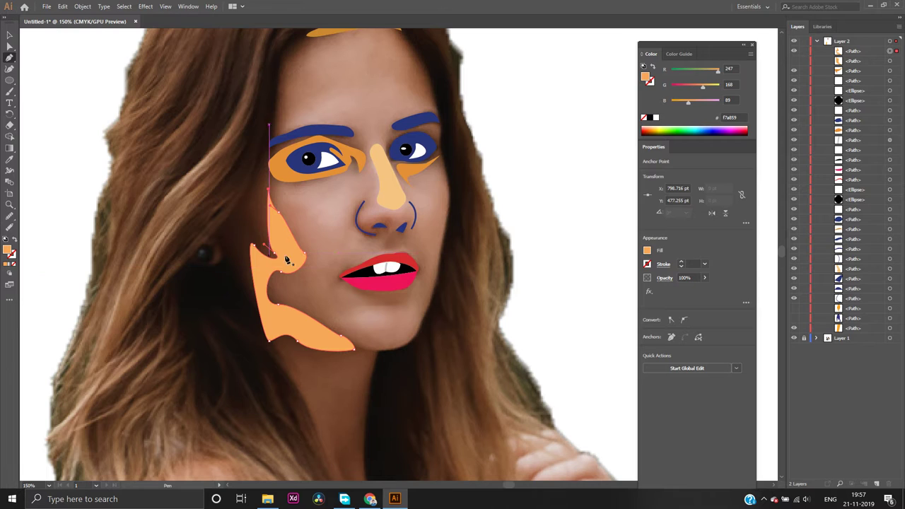
Show the hidden light orange cheek shape and set the cheek shadow's fill to the darker orange #d3843d
{"action": "left_click", "coordinate": [793, 62]}
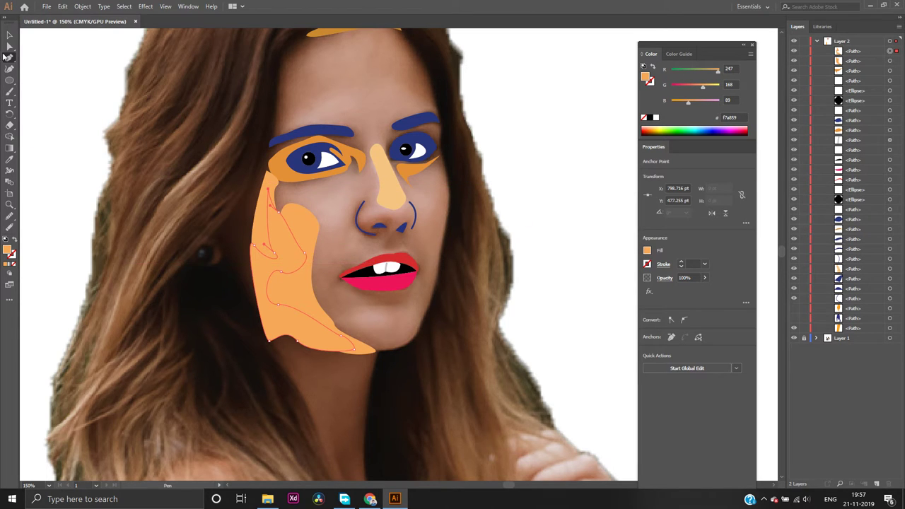
{"action": "left_click", "coordinate": [9, 46]}
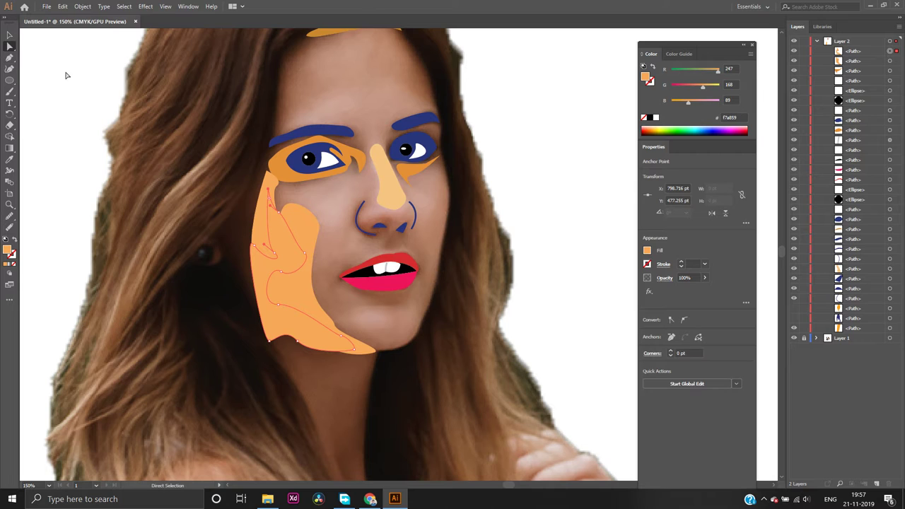
{"action": "left_click", "coordinate": [286, 264]}
{"action": "double_click", "coordinate": [8, 249]}
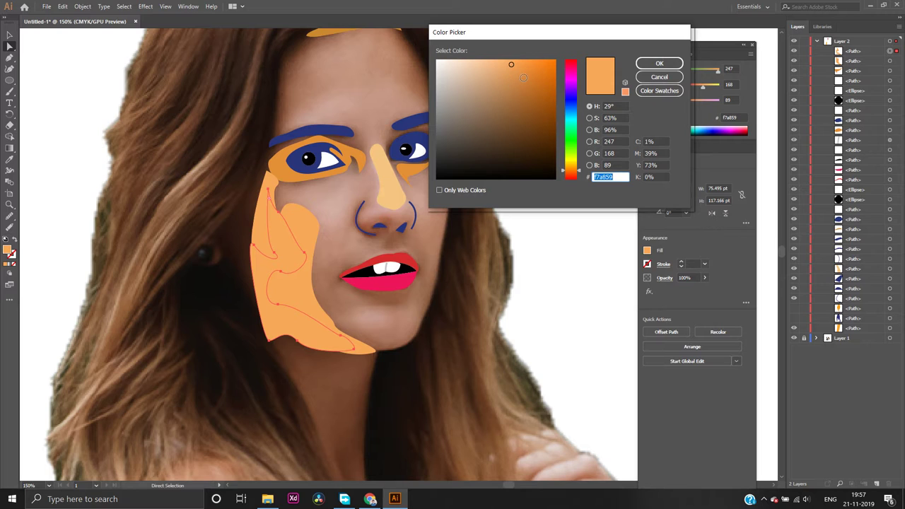
{"action": "left_click", "coordinate": [521, 79]}
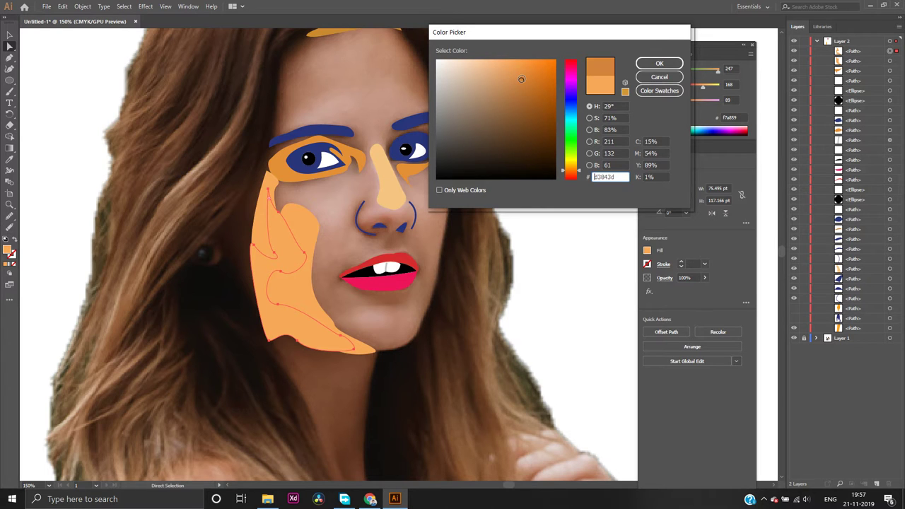
{"action": "left_click", "coordinate": [668, 65]}
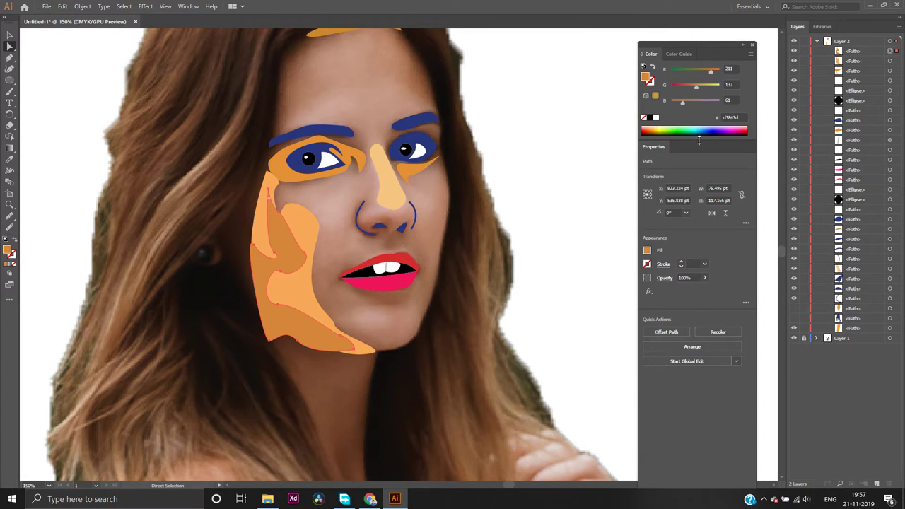
Show the hidden face and hair base shapes over the woman's photo
{"action": "left_click", "coordinate": [792, 304]}
{"action": "left_click", "coordinate": [793, 309]}
{"action": "left_click", "coordinate": [793, 318]}
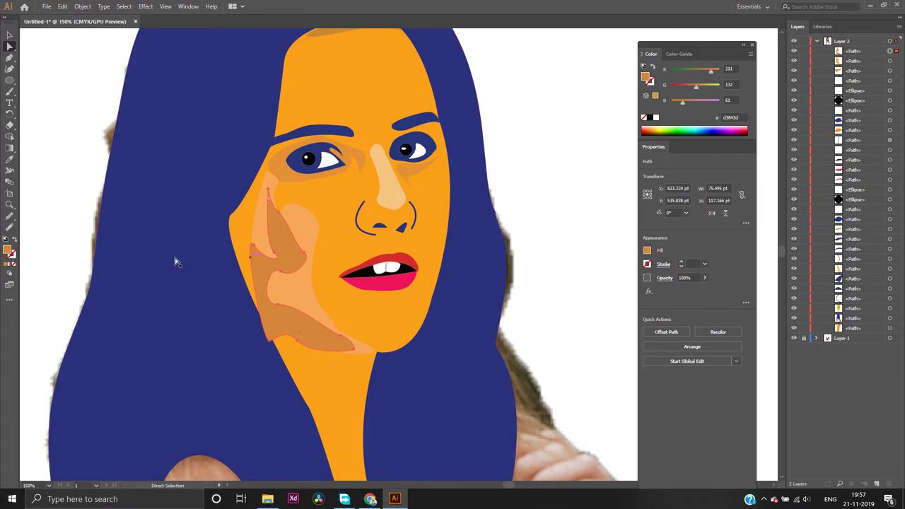
Change the cheek shadow's fill to the dark brownish orange #ba6015
{"action": "double_click", "coordinate": [7, 251]}
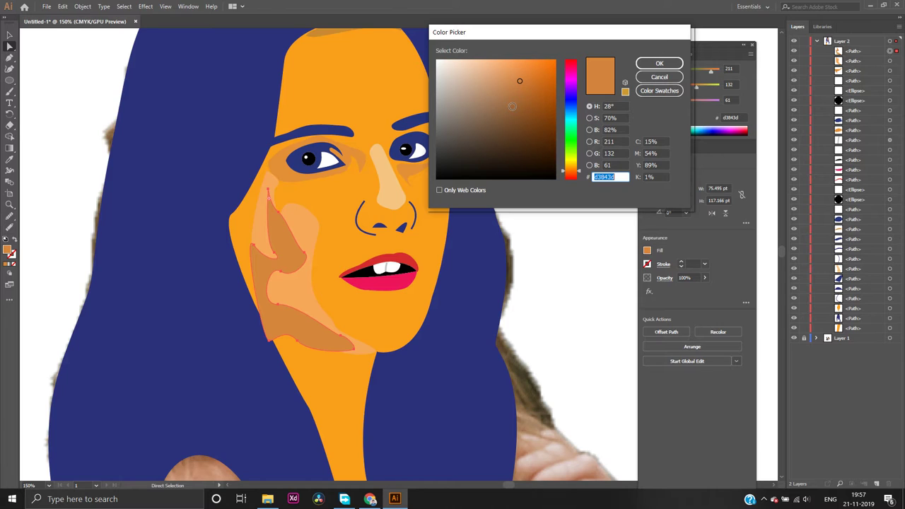
{"action": "left_click", "coordinate": [502, 107]}
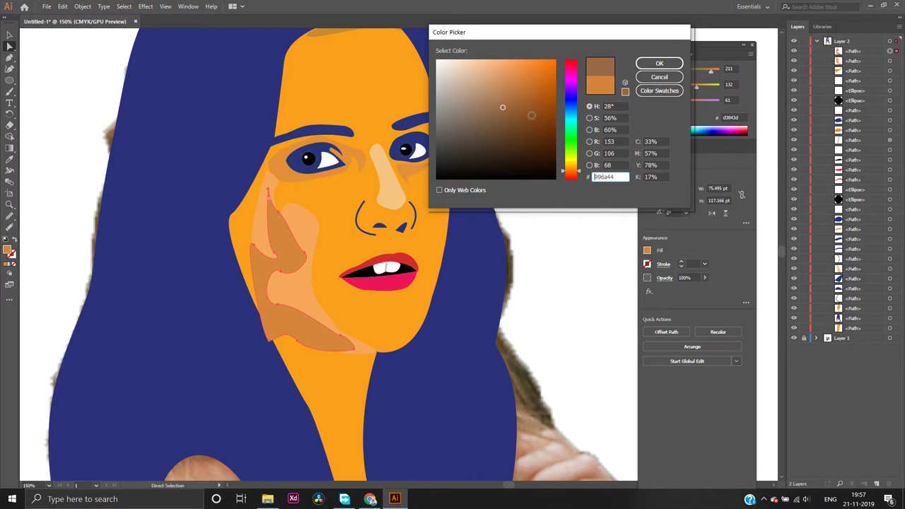
{"action": "left_click_drag", "start_coordinate": [532, 112], "coordinate": [527, 97]}
{"action": "left_click", "coordinate": [540, 90]}
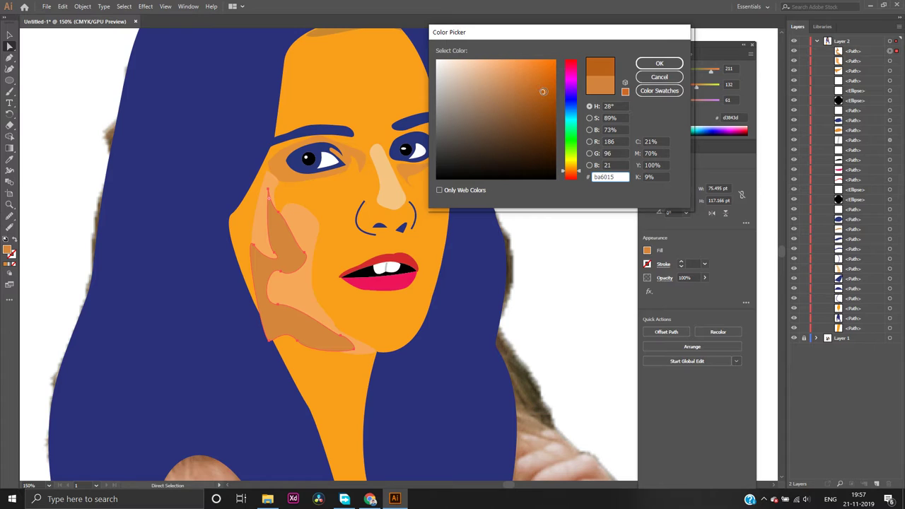
{"action": "left_click", "coordinate": [653, 63]}
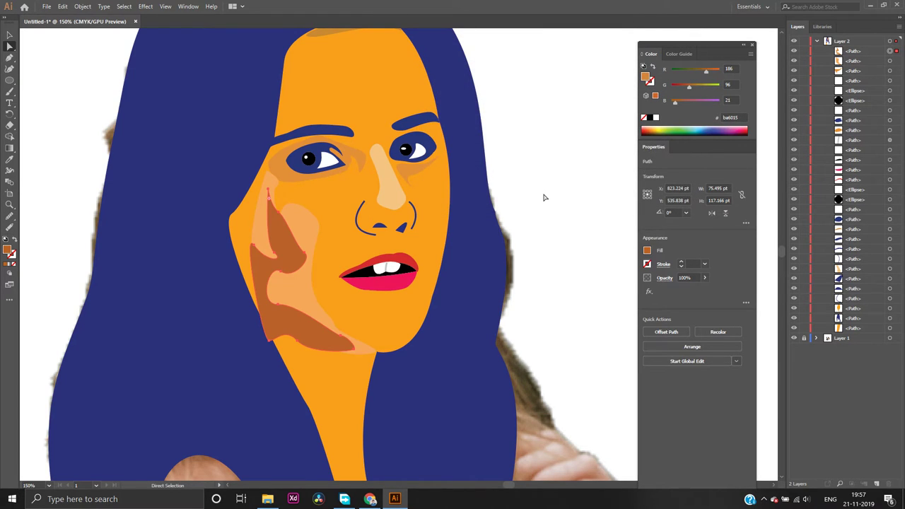
Check the whole portrait, then delete the dark cheek shadow shape from the woman's face
{"action": "left_click", "coordinate": [543, 197]}
{"action": "scroll", "coordinate": [544, 197], "scroll_direction": "down", "scroll_amount": 2}
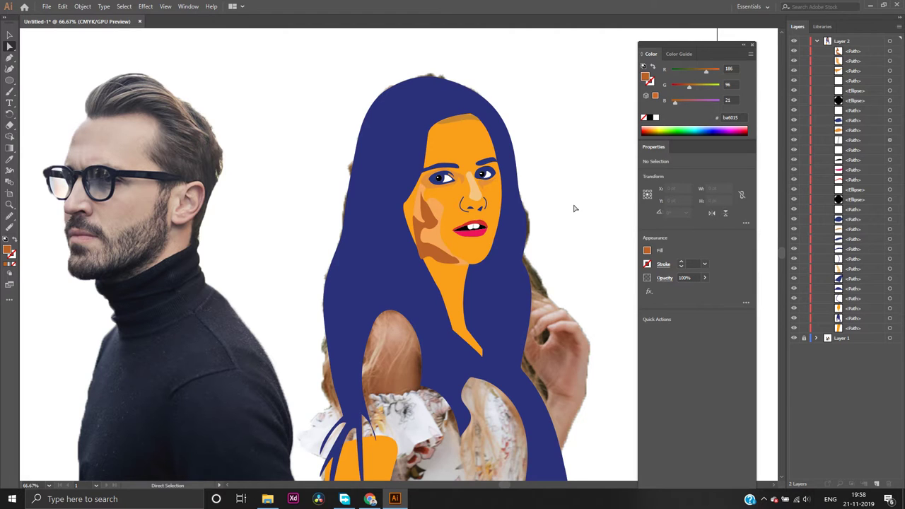
{"action": "left_click", "coordinate": [433, 222]}
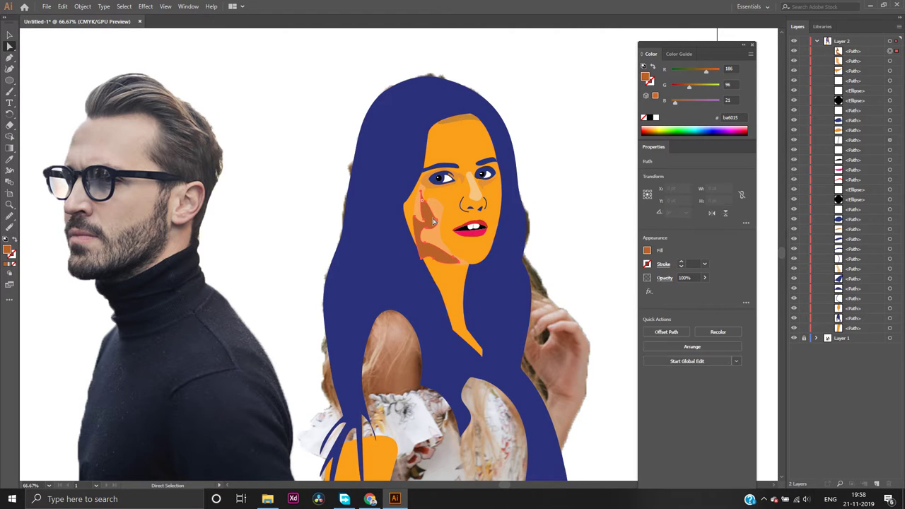
{"action": "key", "text": "Delete"}
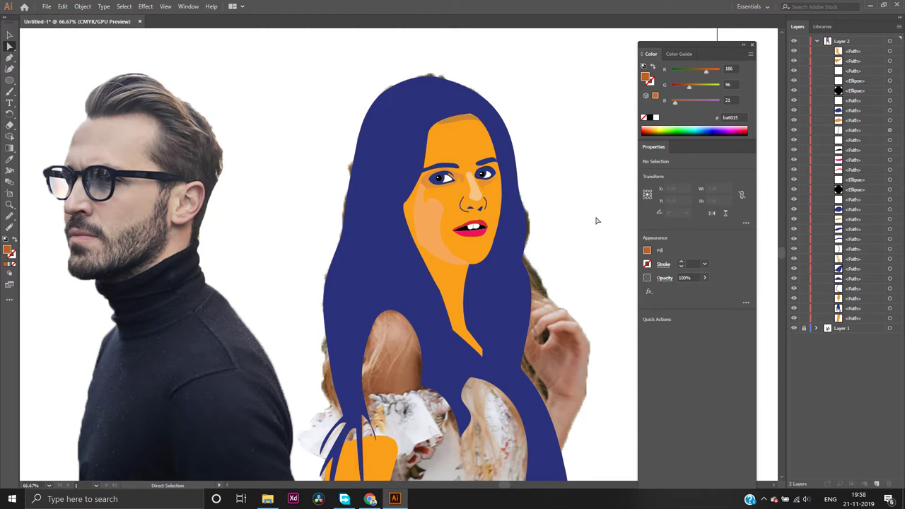
Dock the floating Color and Properties panels beneath the Layers panel and activate the Direct Selection tool
{"action": "scroll", "coordinate": [595, 222], "scroll_direction": "up", "scroll_amount": 1}
{"action": "scroll", "coordinate": [595, 221], "scroll_direction": "down", "scroll_amount": 2}
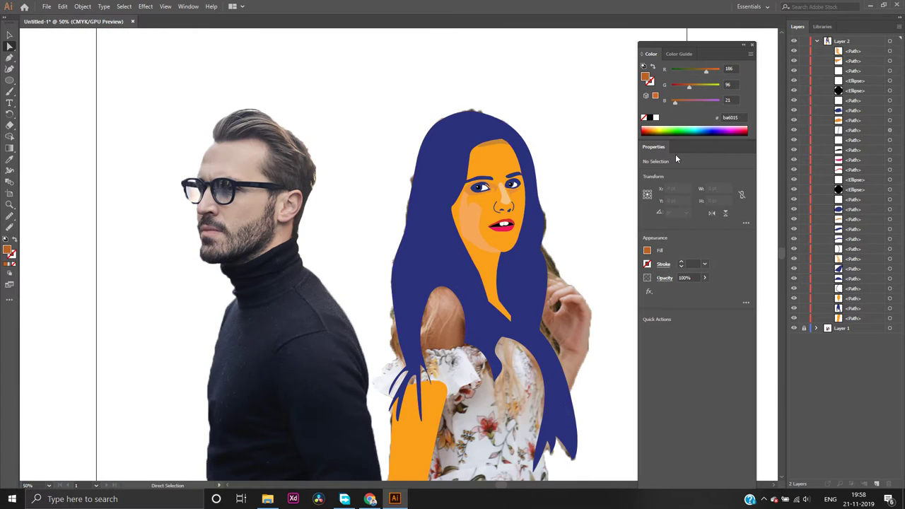
{"action": "left_click_drag", "start_coordinate": [704, 44], "coordinate": [858, 353]}
{"action": "scroll", "coordinate": [626, 200], "scroll_direction": "up", "scroll_amount": 2}
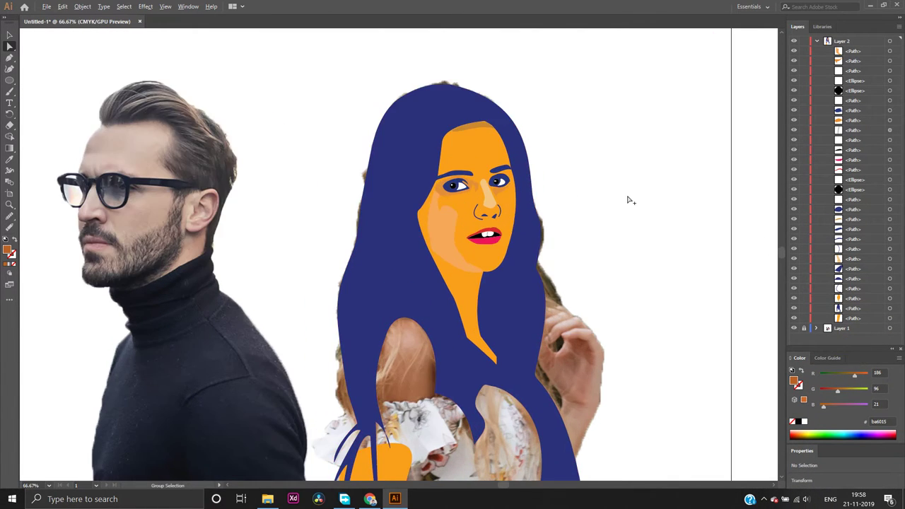
{"action": "key", "text": "a"}
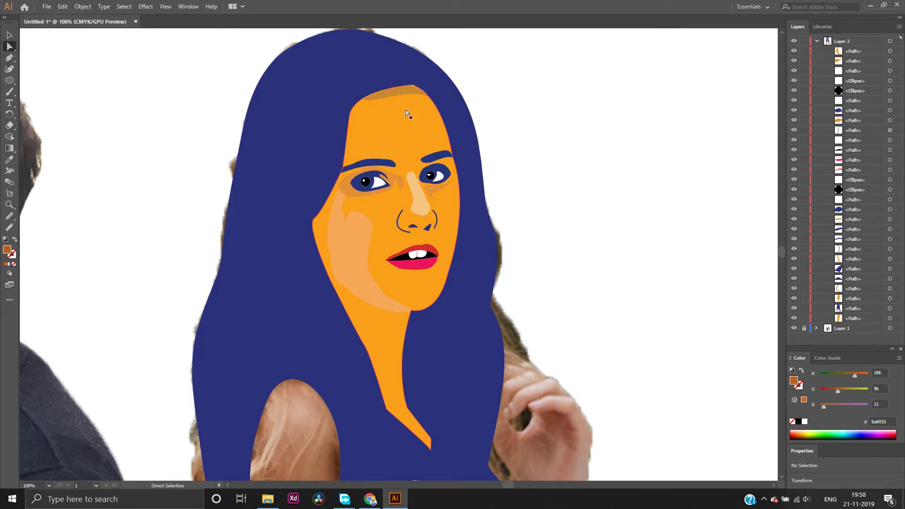
Hide the hair and face base shapes to expose the woman's neck in the photo
{"action": "scroll", "coordinate": [607, 246], "scroll_direction": "down", "scroll_amount": 3}
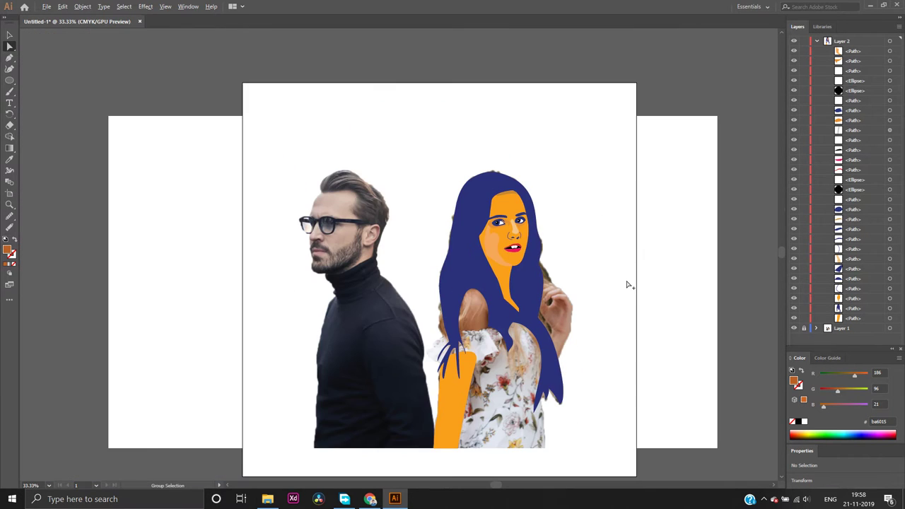
{"action": "scroll", "coordinate": [626, 284], "scroll_direction": "up", "scroll_amount": 1}
{"action": "scroll", "coordinate": [569, 287], "scroll_direction": "up", "scroll_amount": 1}
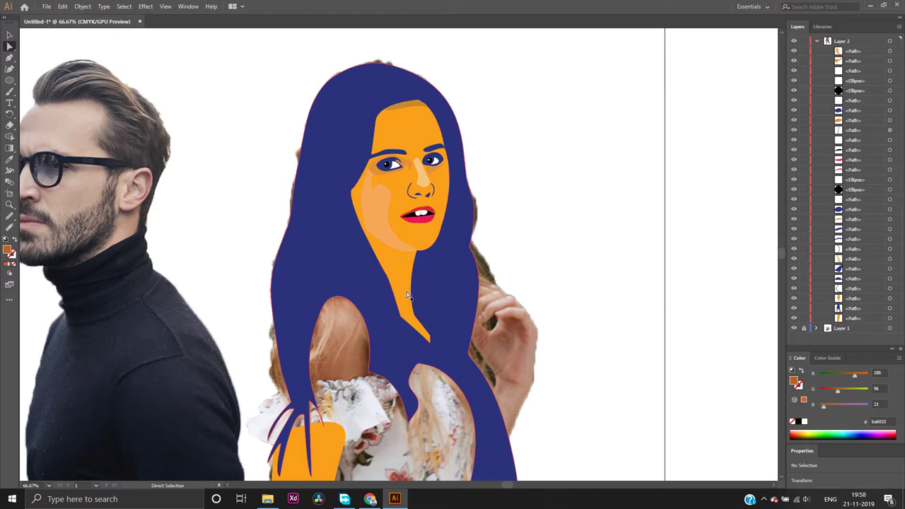
{"action": "left_click", "coordinate": [793, 308]}
{"action": "left_click", "coordinate": [794, 299]}
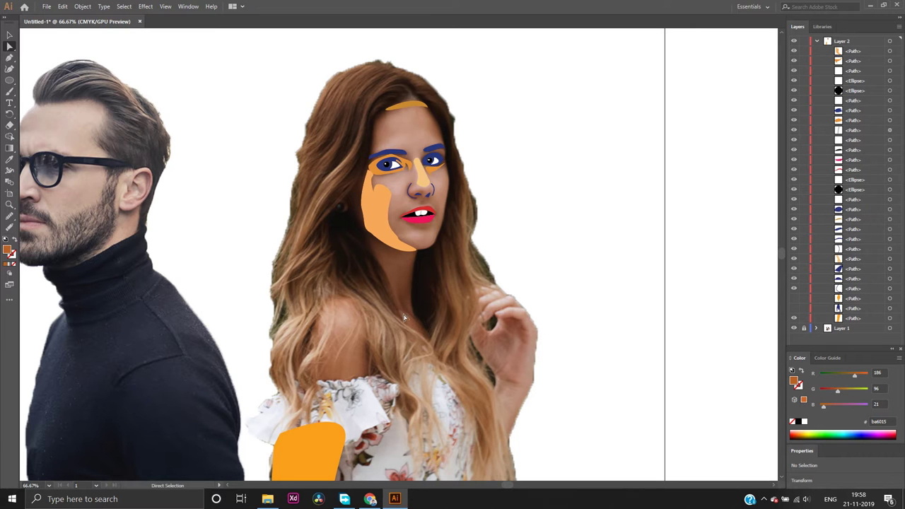
{"action": "scroll", "coordinate": [417, 320], "scroll_direction": "up", "scroll_amount": 3}
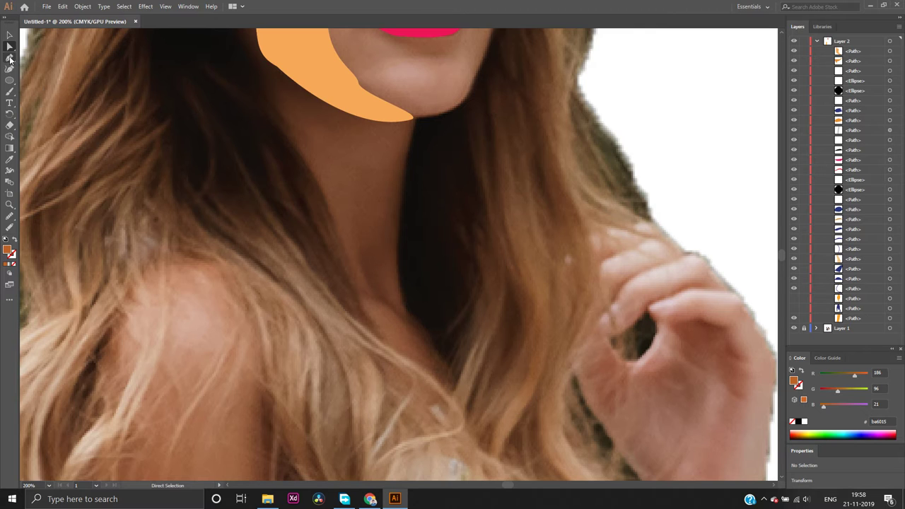
Start a curved shading shape at the base of the woman's neck with the Pen tool and remove its fill
{"action": "left_click", "coordinate": [9, 58]}
{"action": "left_click", "coordinate": [359, 291]}
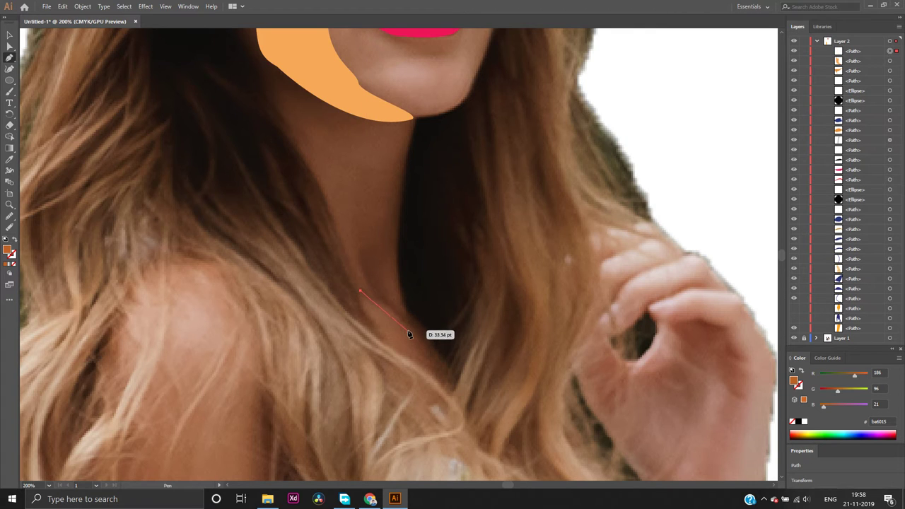
{"action": "mouse_move", "coordinate": [425, 344]}
{"action": "left_mouse_down"}
{"action": "mouse_move", "coordinate": [422, 358]}
{"action": "mouse_move", "coordinate": [430, 358]}
{"action": "mouse_move", "coordinate": [396, 257]}
{"action": "left_mouse_up"}
{"action": "left_click_drag", "start_coordinate": [396, 257], "coordinate": [414, 242]}
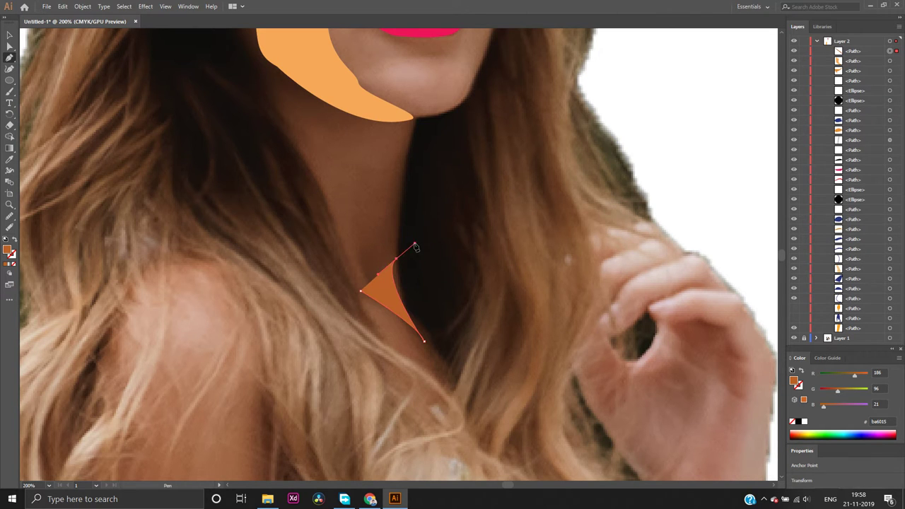
{"action": "left_click", "coordinate": [13, 266]}
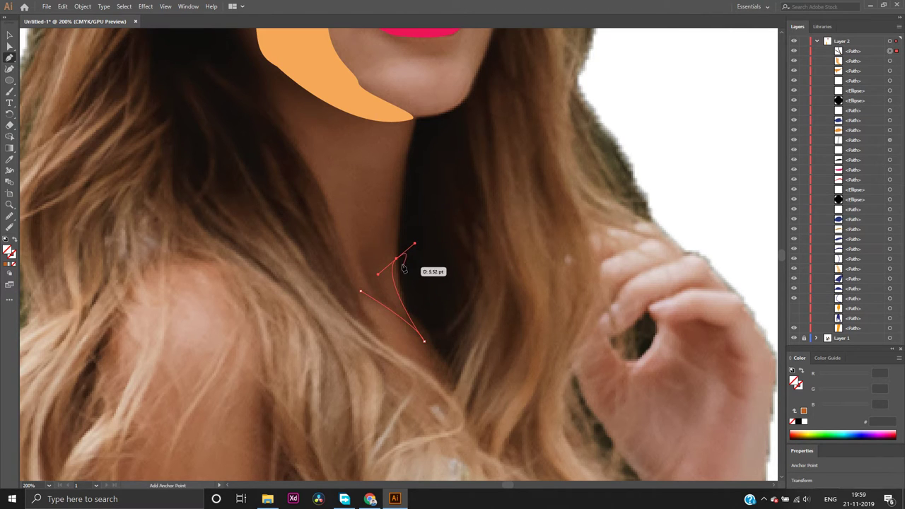
Complete the neck shading outline with pointed spikes along the collarbone and restore its solid orange-brown fill
{"action": "left_click", "coordinate": [396, 258]}
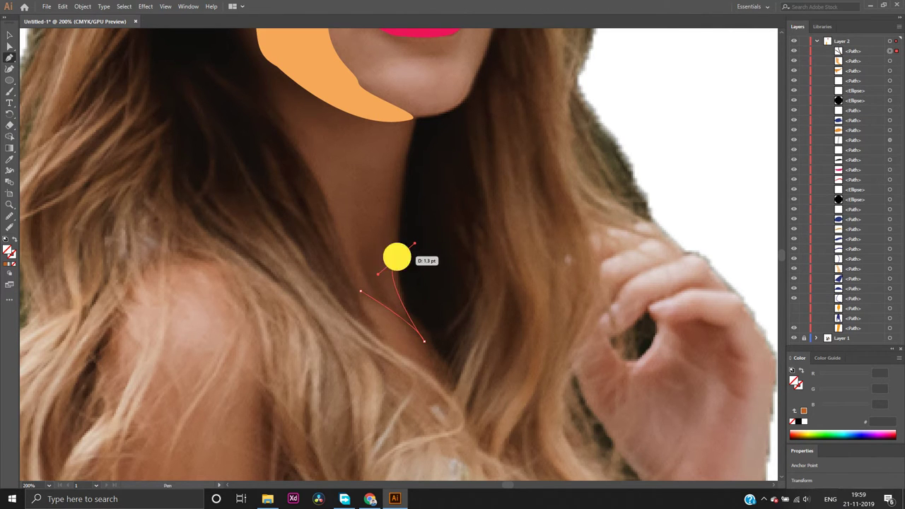
{"action": "left_click", "coordinate": [398, 311]}
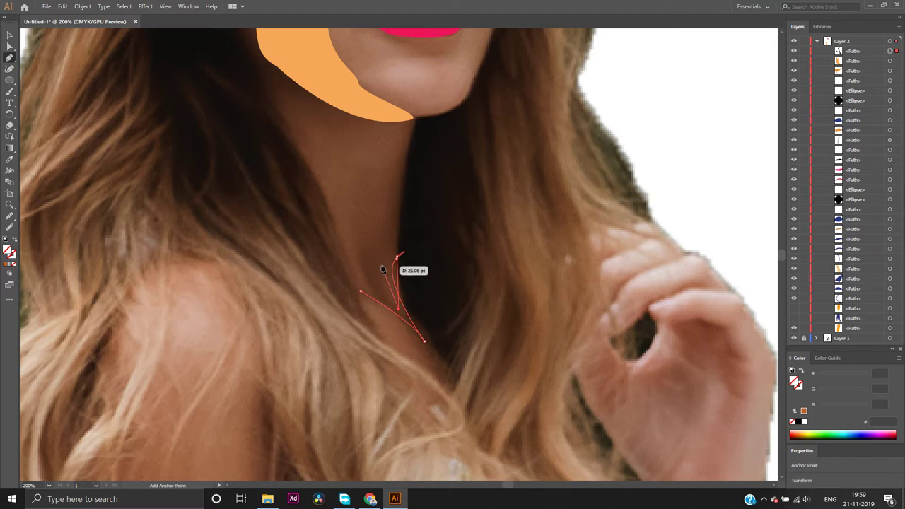
{"action": "left_click", "coordinate": [380, 303]}
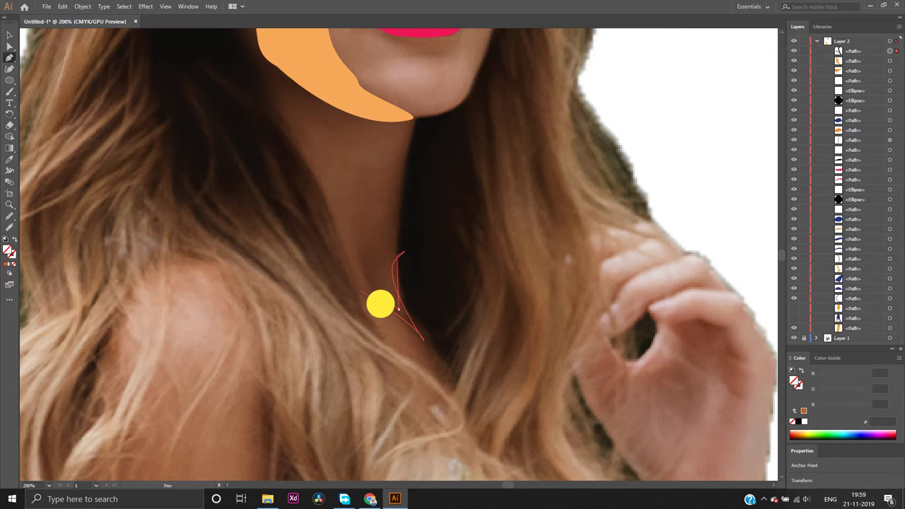
{"action": "left_click_drag", "start_coordinate": [380, 304], "coordinate": [420, 414]}
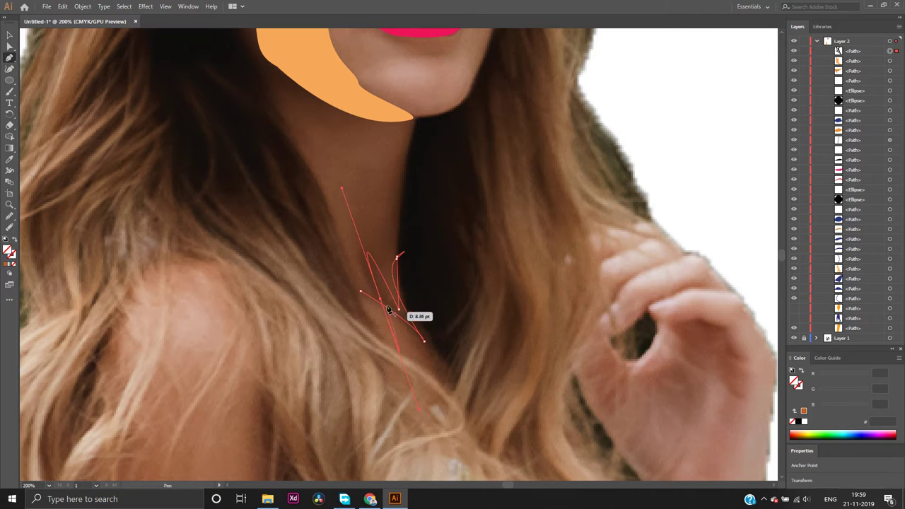
{"action": "mouse_move", "coordinate": [388, 309]}
{"action": "left_mouse_down"}
{"action": "mouse_move", "coordinate": [362, 291]}
{"action": "mouse_move", "coordinate": [358, 309]}
{"action": "mouse_move", "coordinate": [376, 312]}
{"action": "left_mouse_up"}
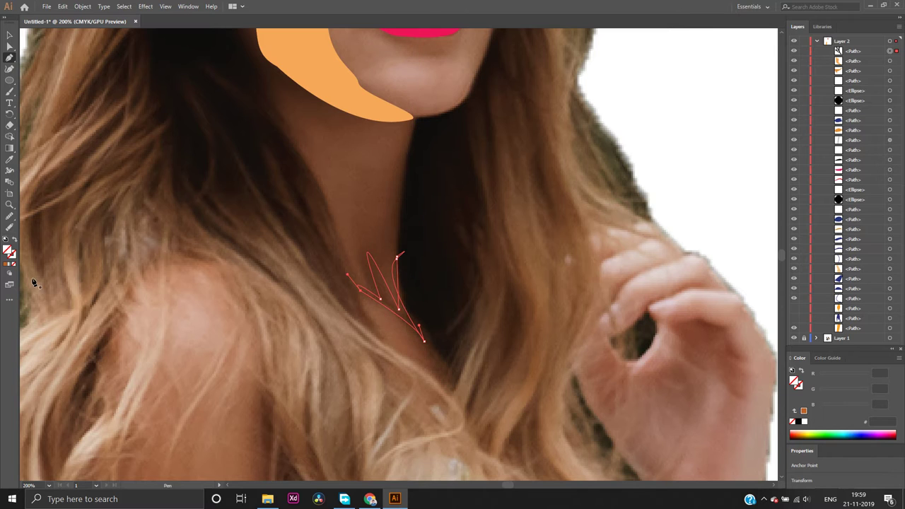
{"action": "left_click", "coordinate": [8, 265]}
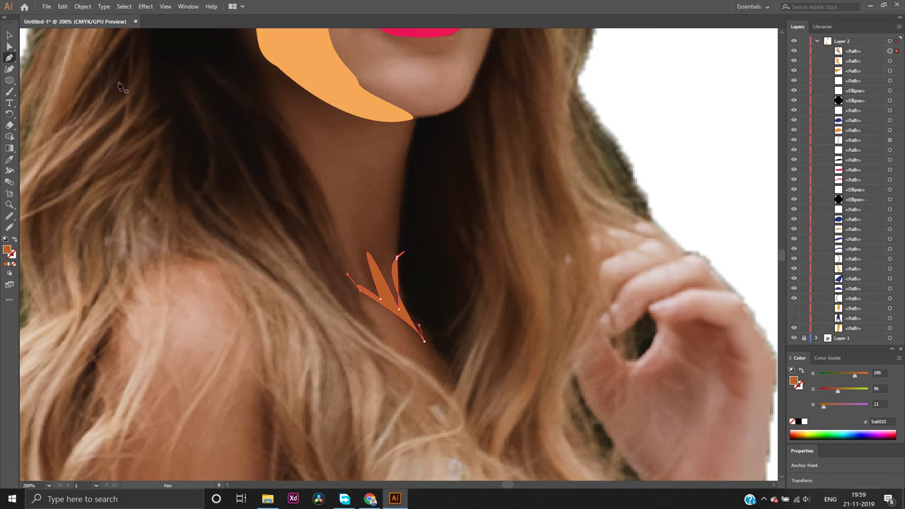
Copy the cheek shape's colour code #f6a859 and apply it as the neck shading's fill
{"action": "left_click", "coordinate": [10, 46]}
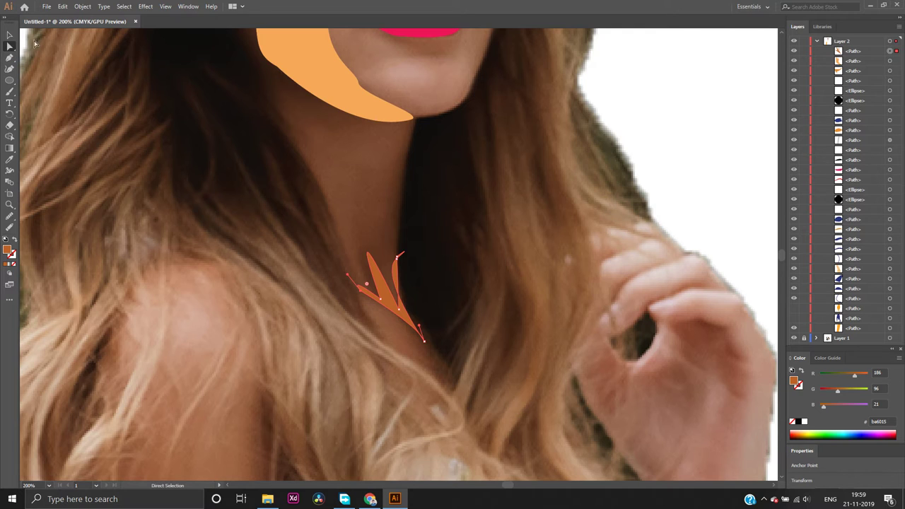
{"action": "left_click", "coordinate": [316, 64]}
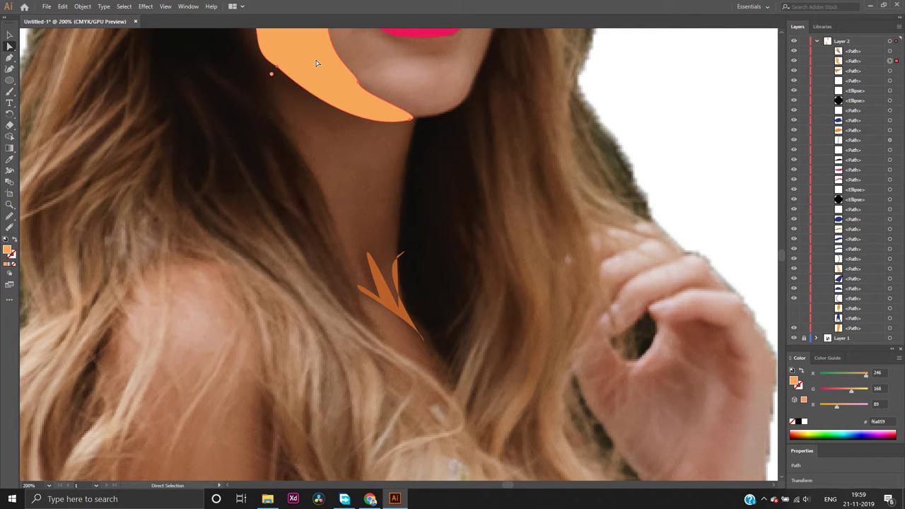
{"action": "left_click", "coordinate": [887, 419]}
{"action": "left_click", "coordinate": [389, 309]}
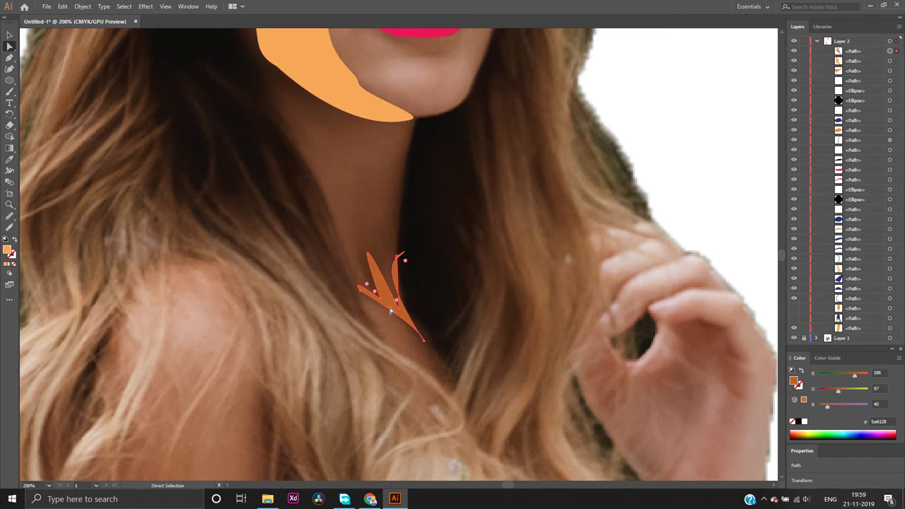
{"action": "left_click", "coordinate": [891, 420]}
{"action": "type", "text": "f6a859"}
{"action": "key", "text": "Return"}
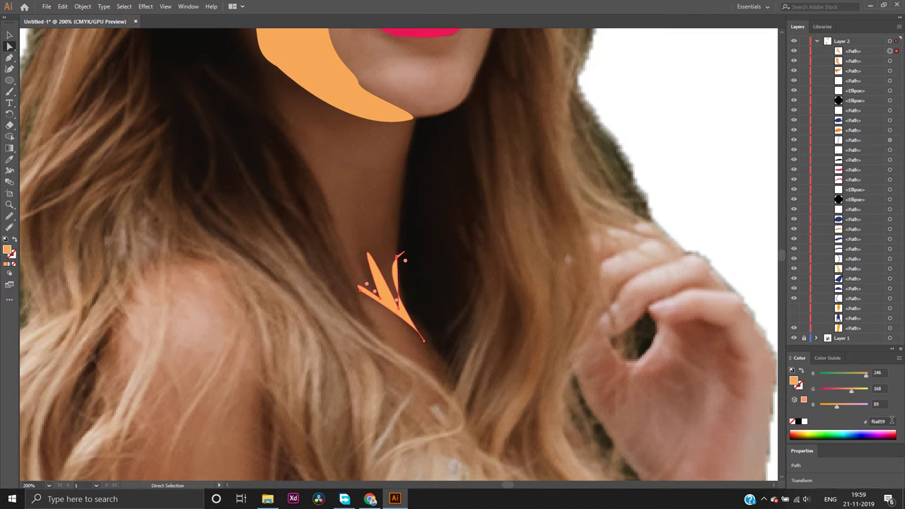
Show the hidden face and hair base shapes, deselect the neck shading and check the whole portrait
{"action": "left_click", "coordinate": [793, 308]}
{"action": "left_click", "coordinate": [792, 318]}
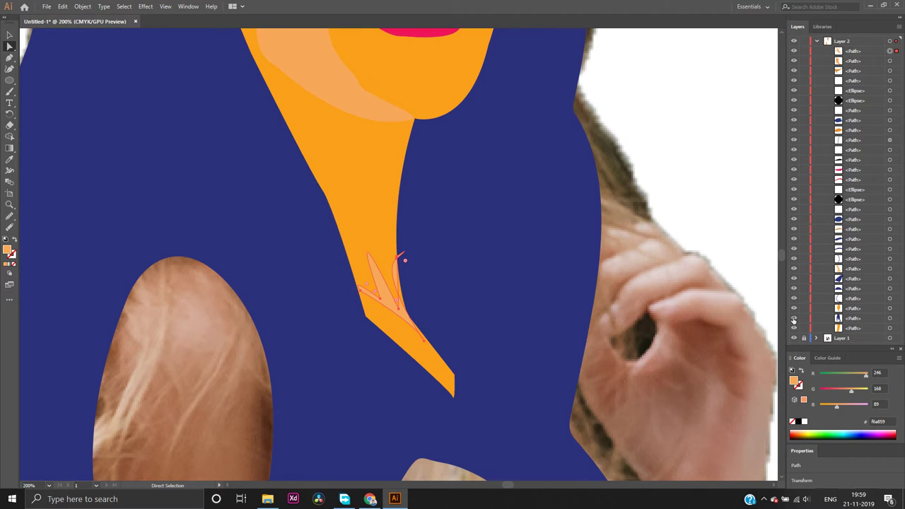
{"action": "left_click", "coordinate": [723, 245]}
{"action": "scroll", "coordinate": [722, 244], "scroll_direction": "down", "scroll_amount": 2}
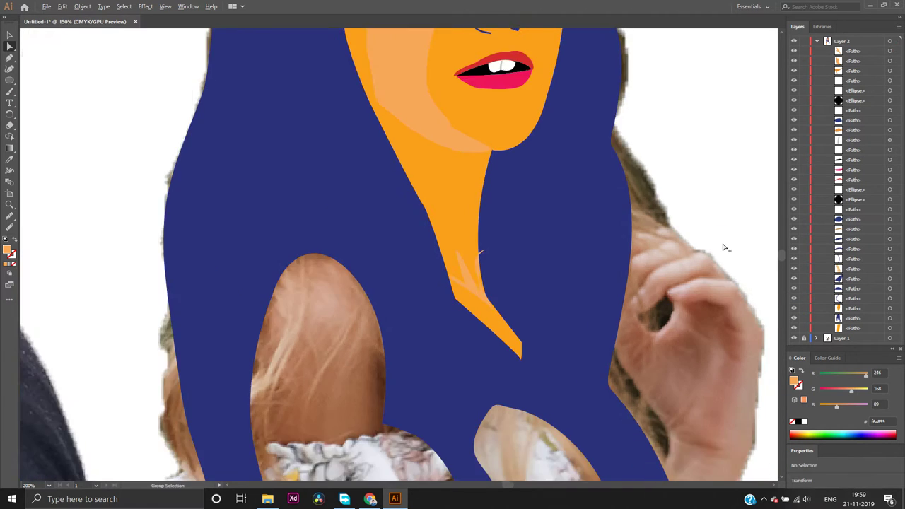
{"action": "scroll", "coordinate": [731, 241], "scroll_direction": "down", "scroll_amount": 1}
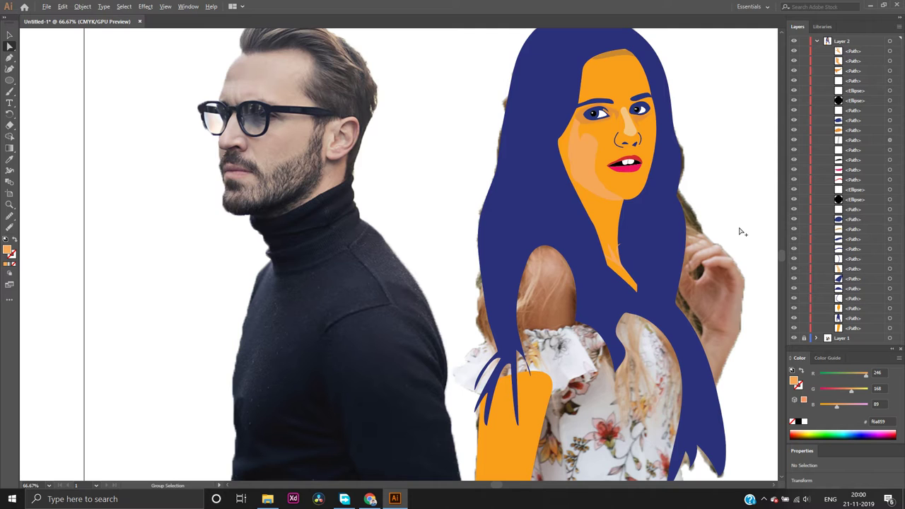
{"action": "scroll", "coordinate": [740, 231], "scroll_direction": "down", "scroll_amount": 1}
{"action": "scroll", "coordinate": [741, 232], "scroll_direction": "down", "scroll_amount": 1}
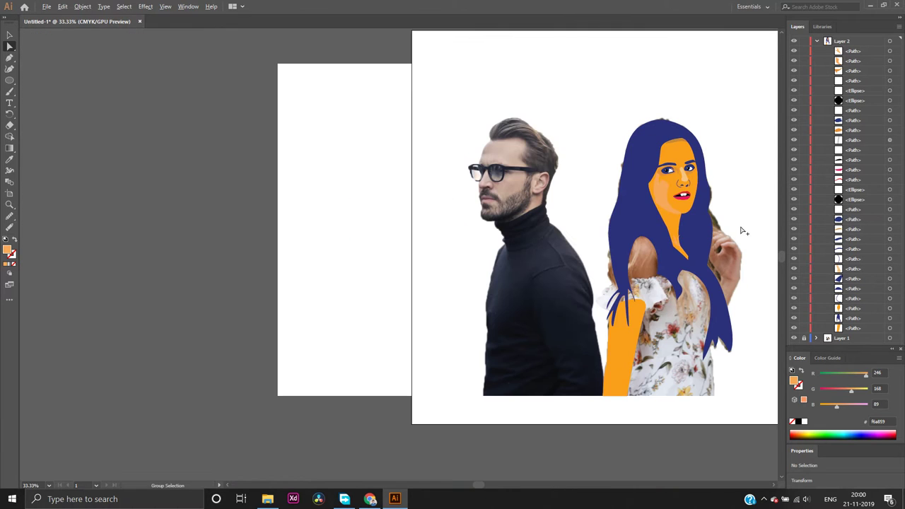
{"action": "left_click", "coordinate": [763, 498]}
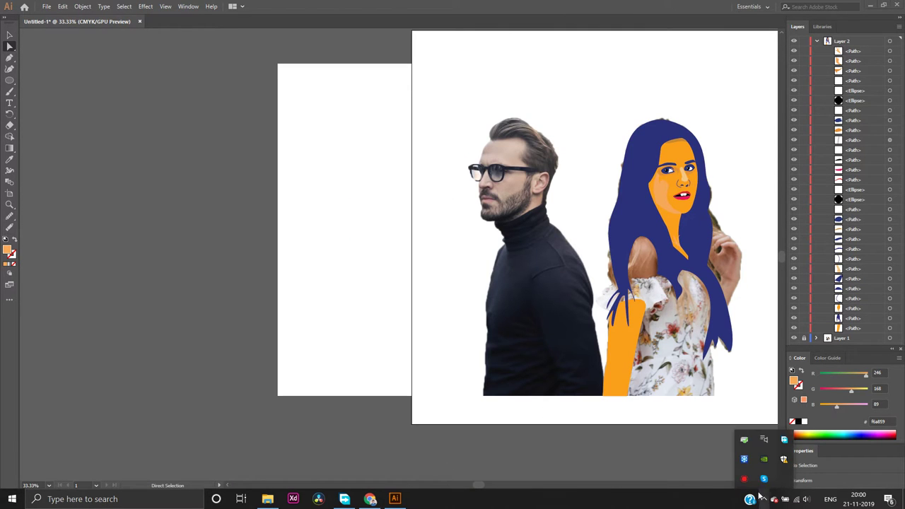
{"action": "left_click", "coordinate": [763, 479]}
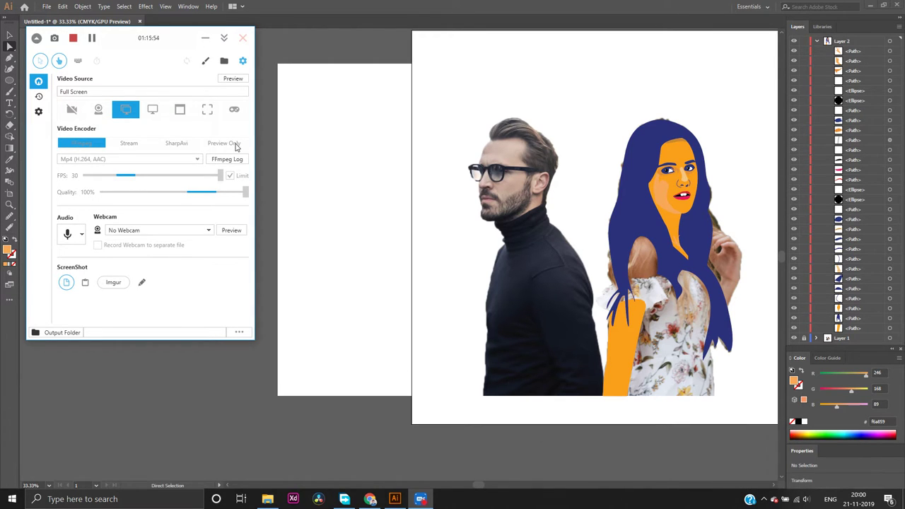
{"action": "left_click", "coordinate": [207, 39]}
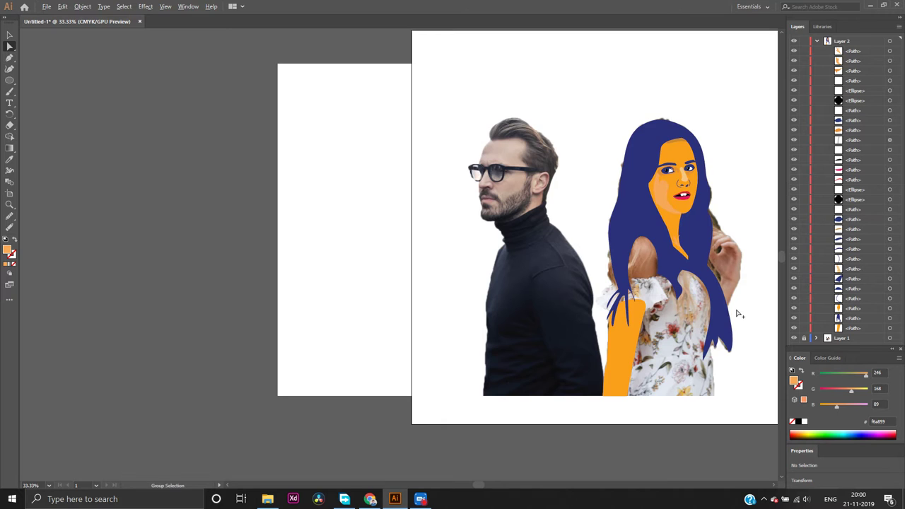
Hide the dark blue hair base shape to expose the woman's hair in the photo
{"action": "scroll", "coordinate": [718, 269], "scroll_direction": "up", "scroll_amount": 3}
{"action": "scroll", "coordinate": [719, 264], "scroll_direction": "up", "scroll_amount": 2}
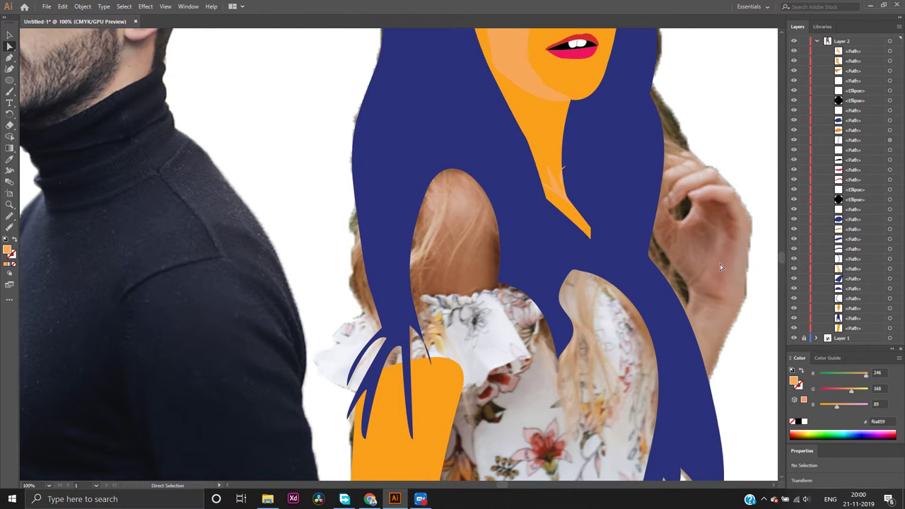
{"action": "scroll", "coordinate": [721, 262], "scroll_direction": "up", "scroll_amount": 1}
{"action": "scroll", "coordinate": [720, 262], "scroll_direction": "down", "scroll_amount": 1}
{"action": "scroll", "coordinate": [747, 351], "scroll_direction": "up", "scroll_amount": 4}
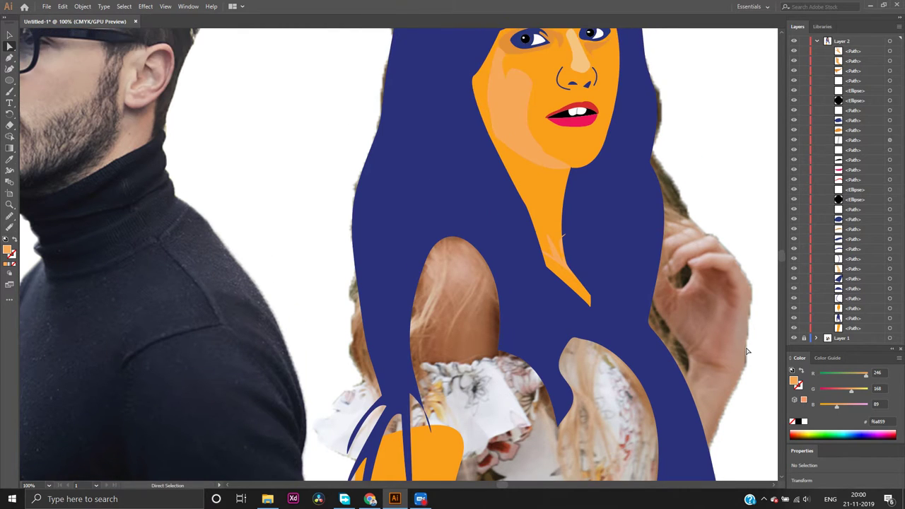
{"action": "scroll", "coordinate": [747, 352], "scroll_direction": "up", "scroll_amount": 1}
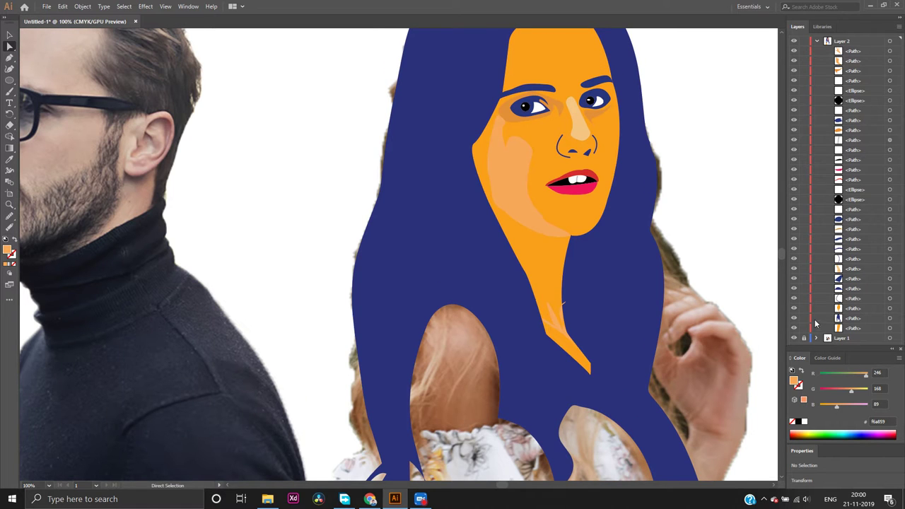
{"action": "left_click", "coordinate": [793, 318]}
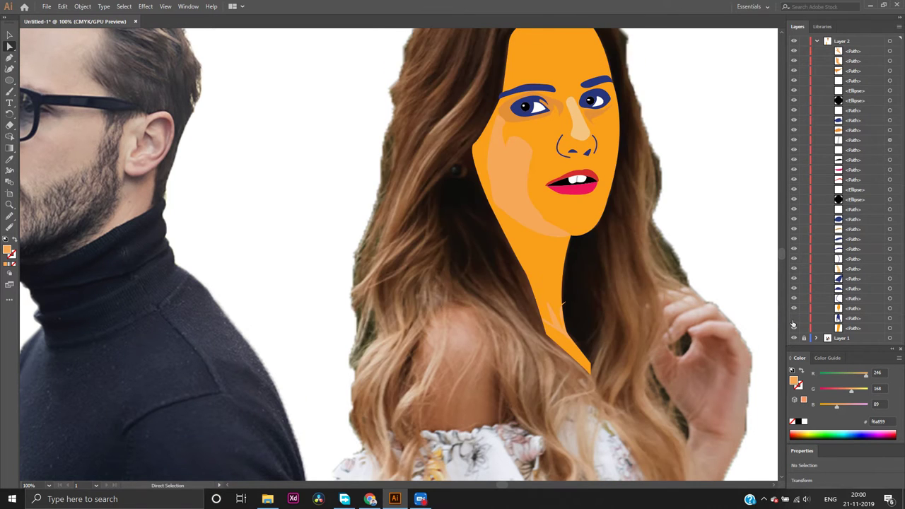
{"action": "scroll", "coordinate": [558, 304], "scroll_direction": "up", "scroll_amount": 4}
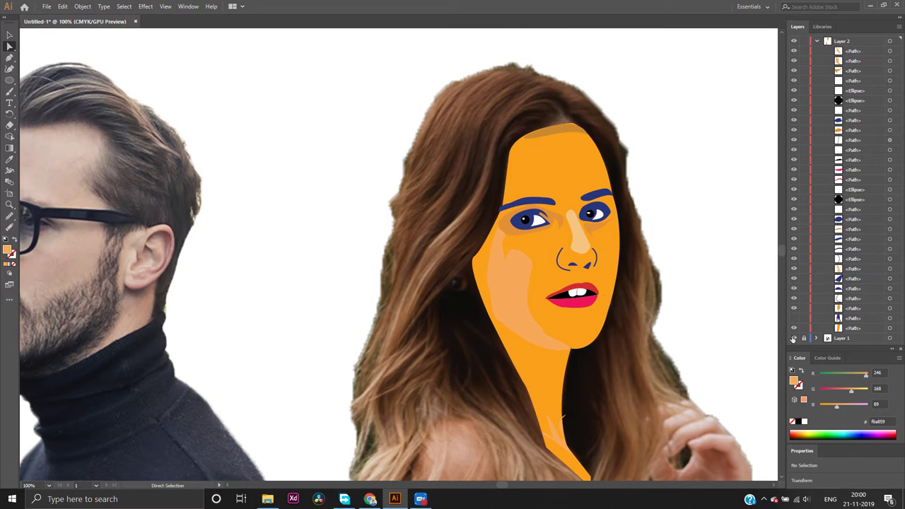
Pick up the eye's dark blue fill and trace a hair strand's outer edge from the crown down past eye level
{"action": "left_click", "coordinate": [517, 225]}
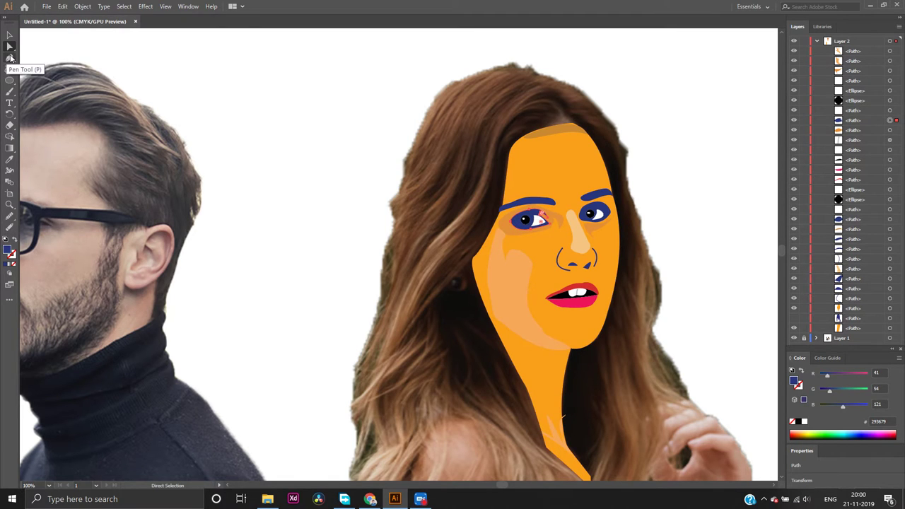
{"action": "left_click", "coordinate": [9, 58]}
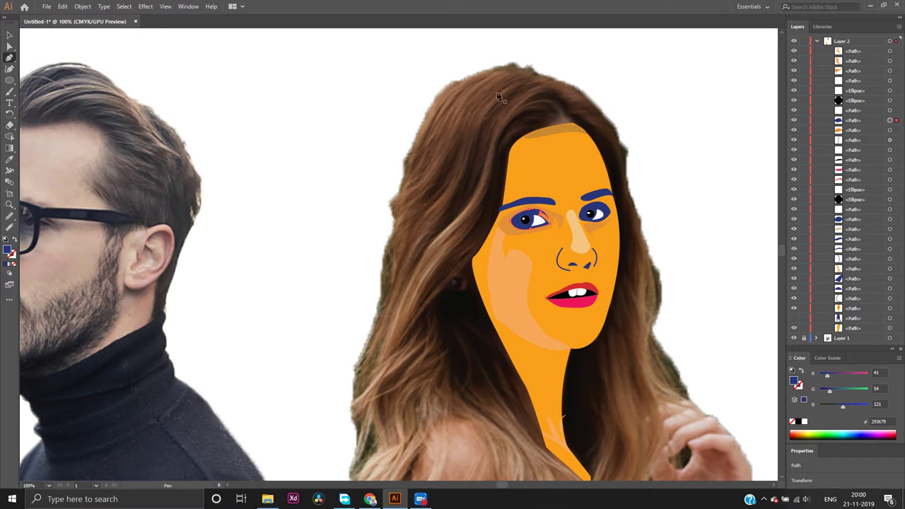
{"action": "left_click", "coordinate": [537, 84]}
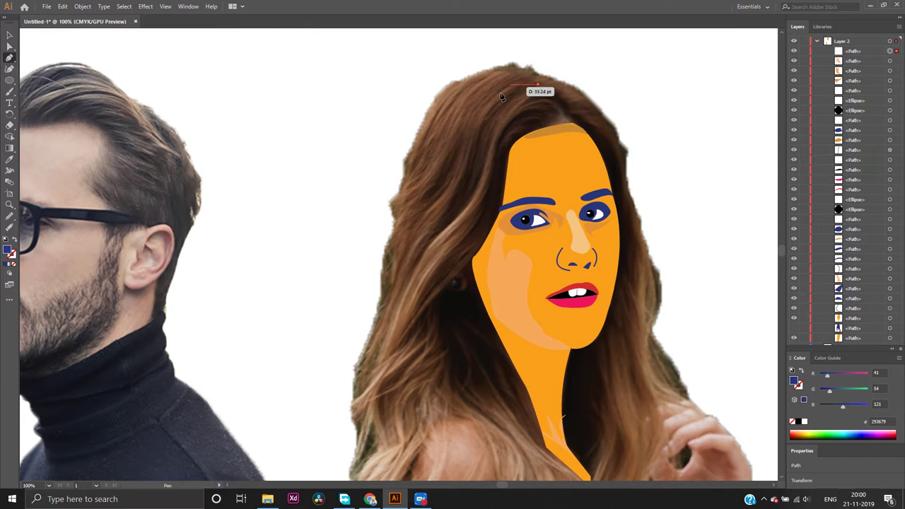
{"action": "left_click_drag", "start_coordinate": [463, 166], "coordinate": [439, 245]}
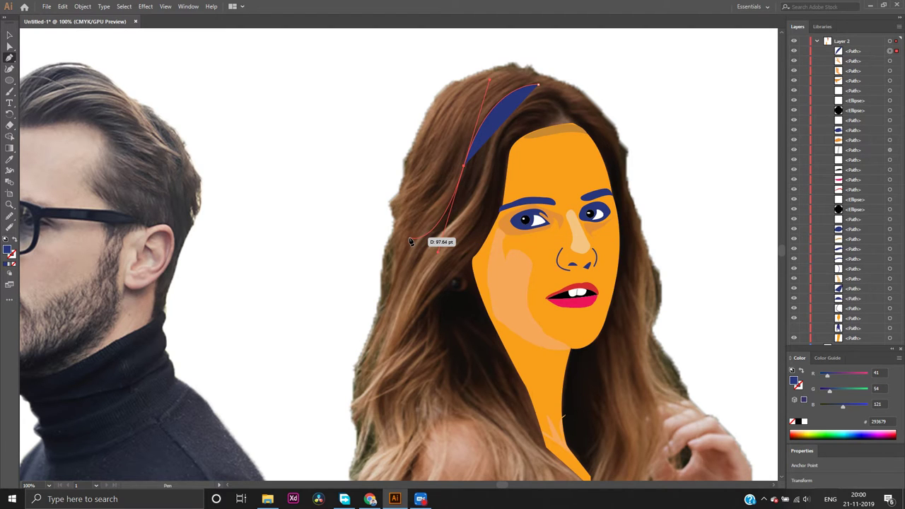
{"action": "mouse_move", "coordinate": [410, 242]}
{"action": "left_mouse_down"}
{"action": "mouse_move", "coordinate": [417, 236]}
{"action": "mouse_move", "coordinate": [417, 254]}
{"action": "mouse_move", "coordinate": [420, 233]}
{"action": "left_mouse_up"}
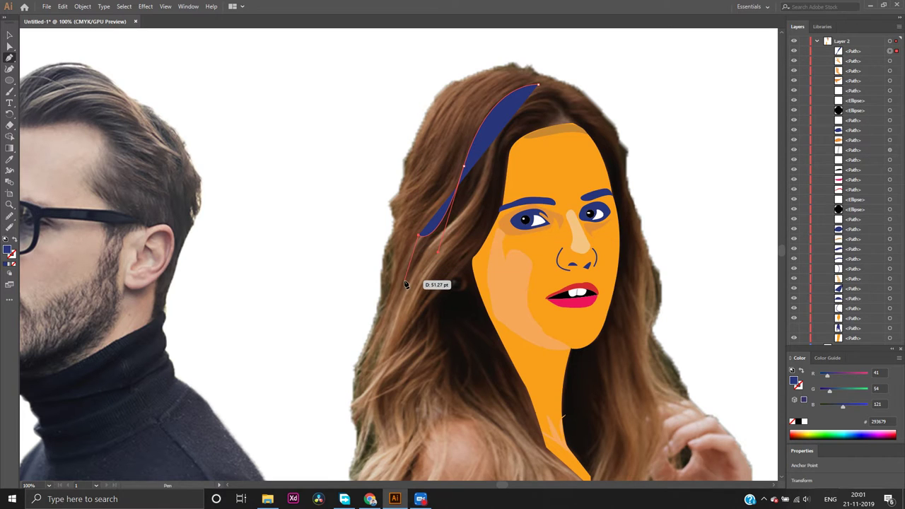
{"action": "key", "text": "ctrl+z"}
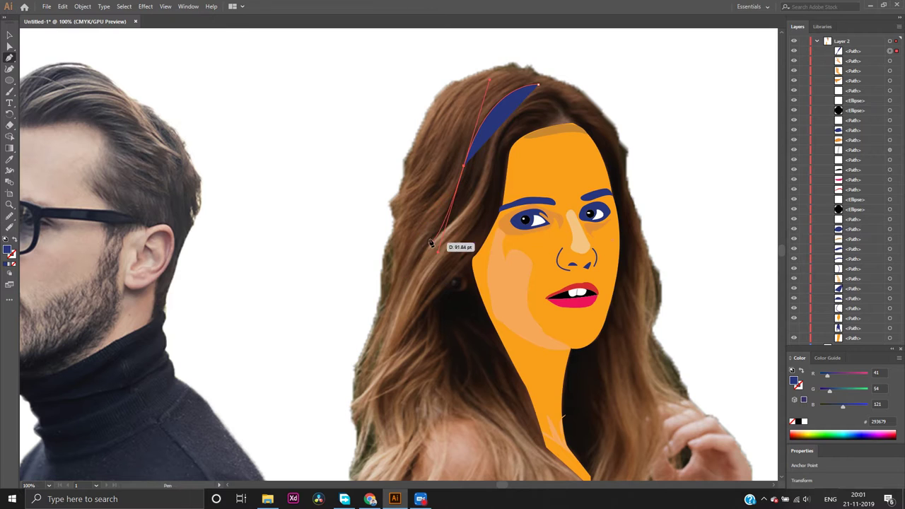
{"action": "left_click", "coordinate": [464, 166]}
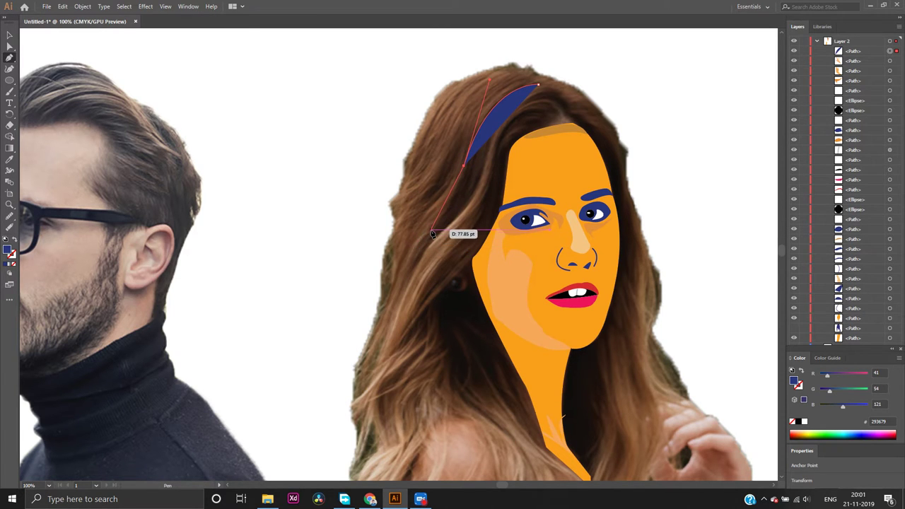
{"action": "mouse_move", "coordinate": [438, 227]}
{"action": "left_mouse_down"}
{"action": "mouse_move", "coordinate": [429, 217]}
{"action": "mouse_move", "coordinate": [408, 234]}
{"action": "mouse_move", "coordinate": [411, 265]}
{"action": "mouse_move", "coordinate": [429, 216]}
{"action": "mouse_move", "coordinate": [134, 311]}
{"action": "mouse_move", "coordinate": [14, 265]}
{"action": "mouse_move", "coordinate": [446, 253]}
{"action": "mouse_move", "coordinate": [385, 267]}
{"action": "mouse_move", "coordinate": [413, 261]}
{"action": "mouse_move", "coordinate": [409, 275]}
{"action": "left_mouse_up"}
Try tracing the strand's inner edge back up to the crown with the fill removed
{"action": "mouse_move", "coordinate": [408, 273]}
{"action": "left_mouse_down"}
{"action": "mouse_move", "coordinate": [458, 233]}
{"action": "mouse_move", "coordinate": [460, 220]}
{"action": "left_mouse_up"}
{"action": "left_click", "coordinate": [461, 219], "text": "ctrl"}
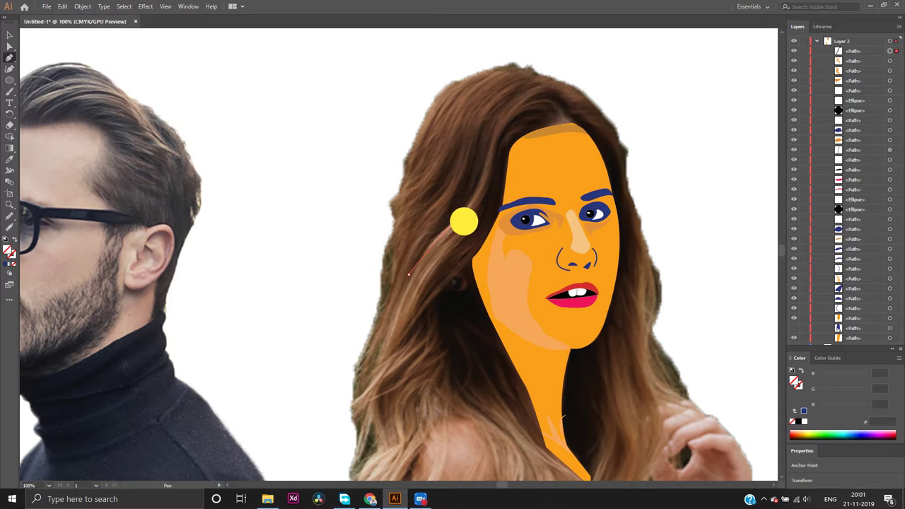
{"action": "key", "text": "ctrl+z"}
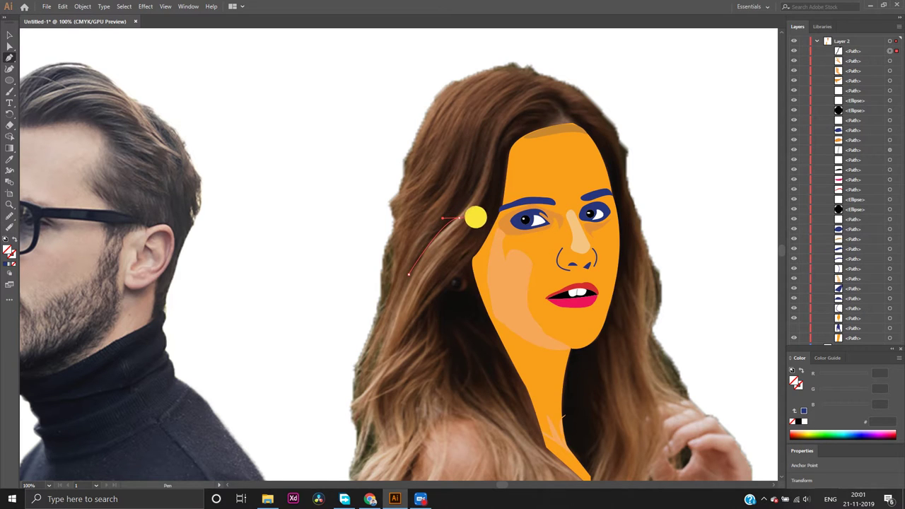
{"action": "left_click_drag", "start_coordinate": [474, 217], "coordinate": [525, 60]}
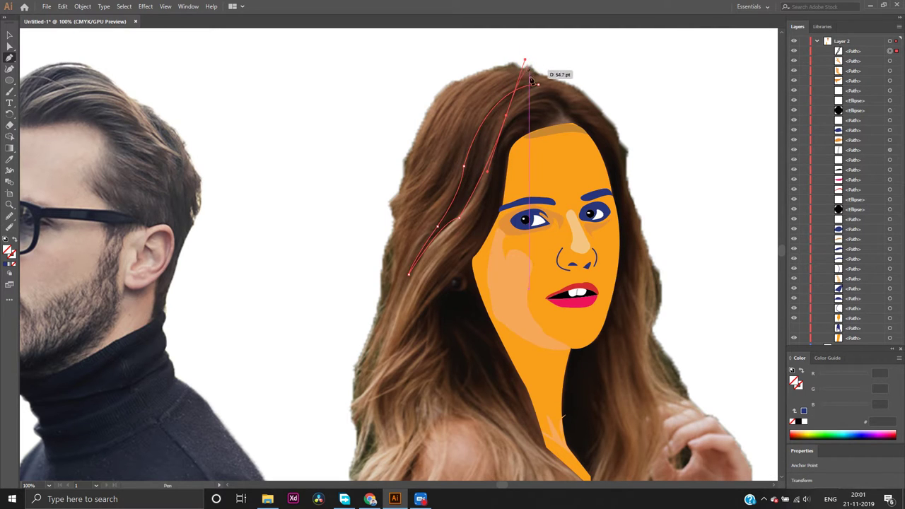
{"action": "left_click_drag", "start_coordinate": [505, 115], "coordinate": [558, 75]}
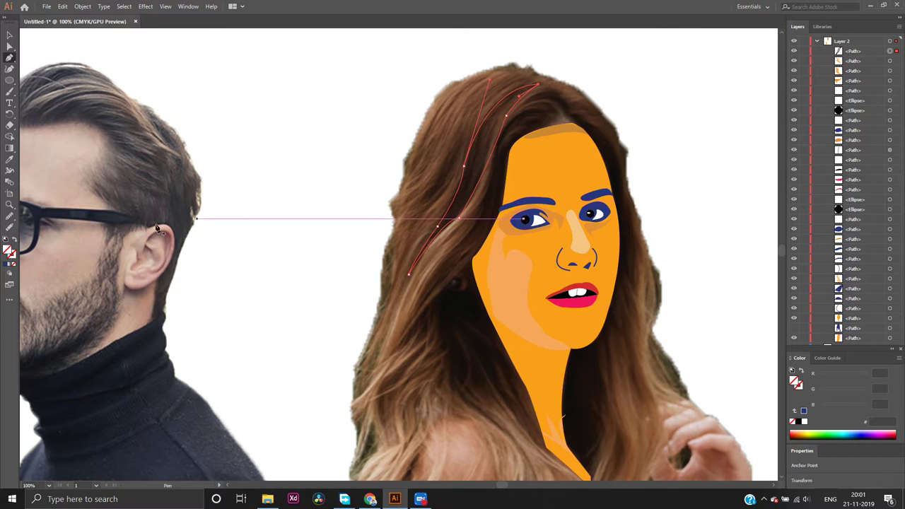
Try smoothing the bend in the strand's inner edge and undo the edge back to its lower anchor
{"action": "left_click", "coordinate": [9, 216]}
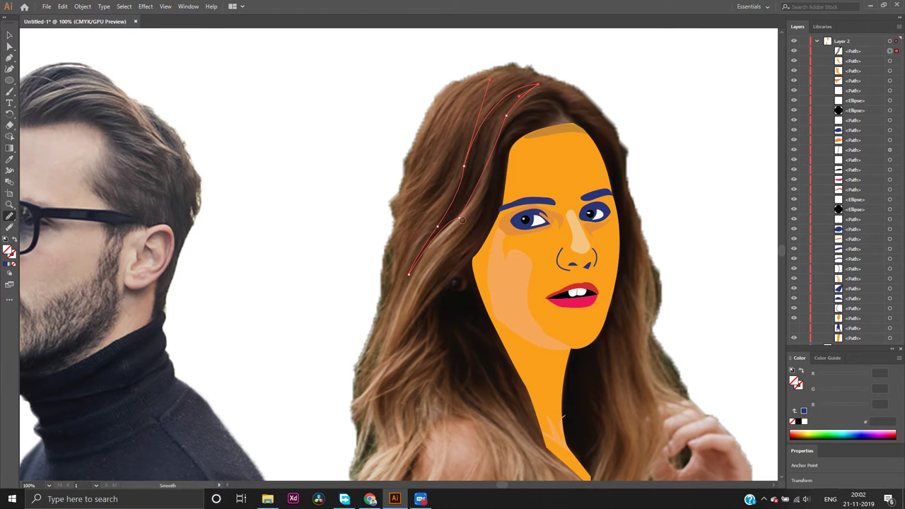
{"action": "mouse_move", "coordinate": [459, 218]}
{"action": "left_mouse_down"}
{"action": "mouse_move", "coordinate": [460, 240]}
{"action": "mouse_move", "coordinate": [442, 230]}
{"action": "mouse_move", "coordinate": [444, 249]}
{"action": "left_mouse_up"}
{"action": "left_click", "coordinate": [460, 221]}
{"action": "left_click", "coordinate": [463, 223]}
{"action": "key", "text": "ctrl"}
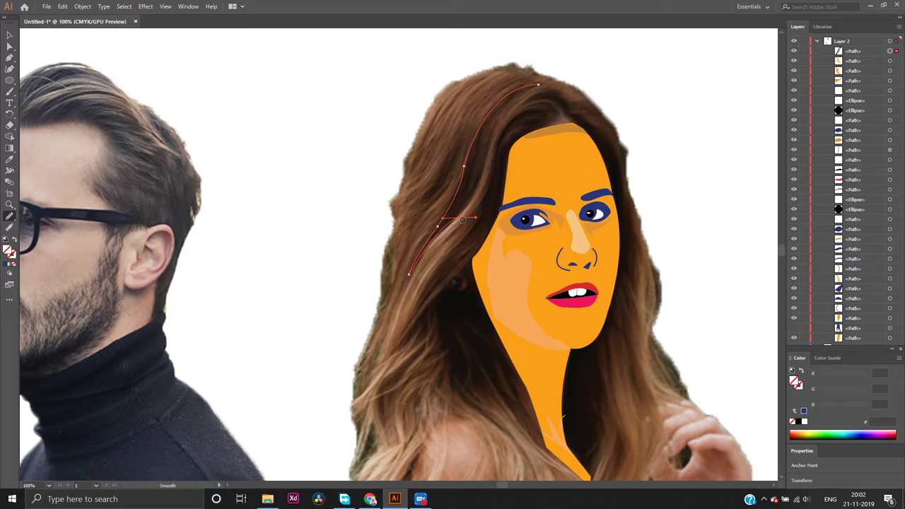
Retrace the strand's inner edge up to the crown, close the outline and restore its solid dark blue fill
{"action": "left_click", "coordinate": [10, 59]}
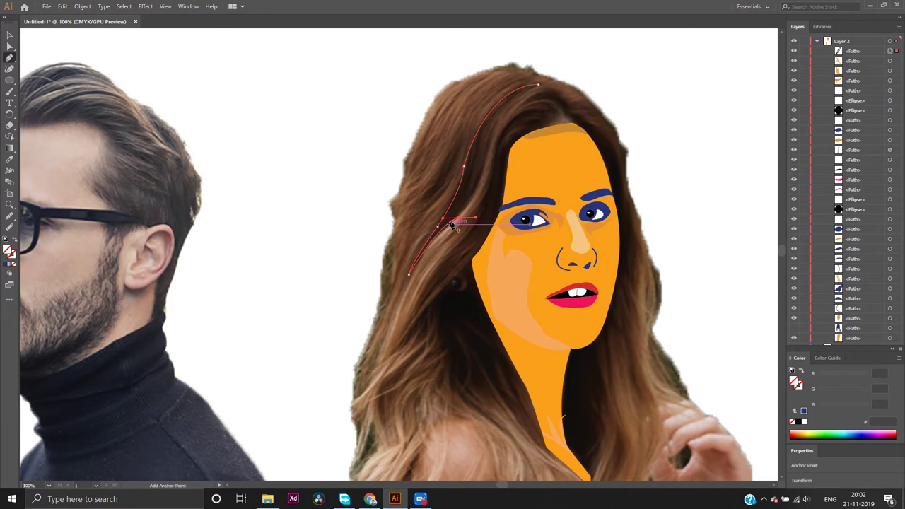
{"action": "left_click_drag", "start_coordinate": [459, 222], "coordinate": [574, 72]}
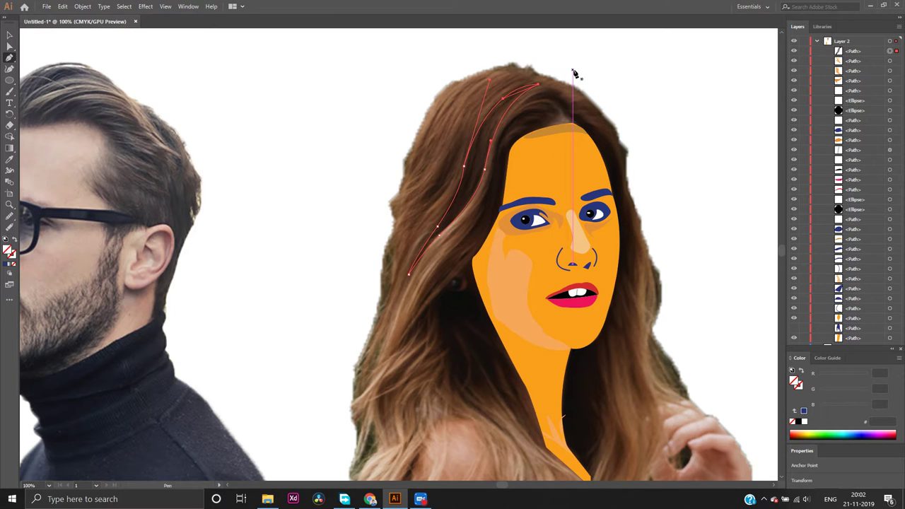
{"action": "left_click", "coordinate": [5, 264]}
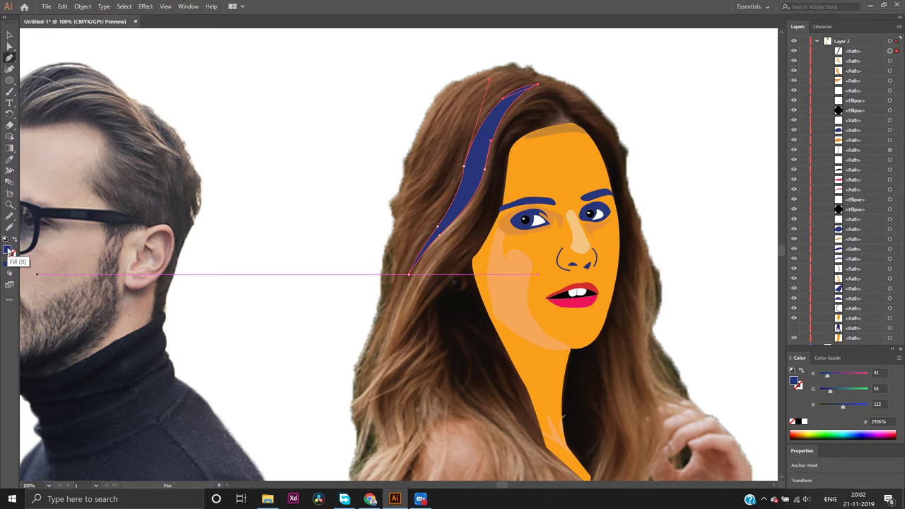
Try a lighter blue, #5472ef, as the hair strand's fill
{"action": "double_click", "coordinate": [9, 251]}
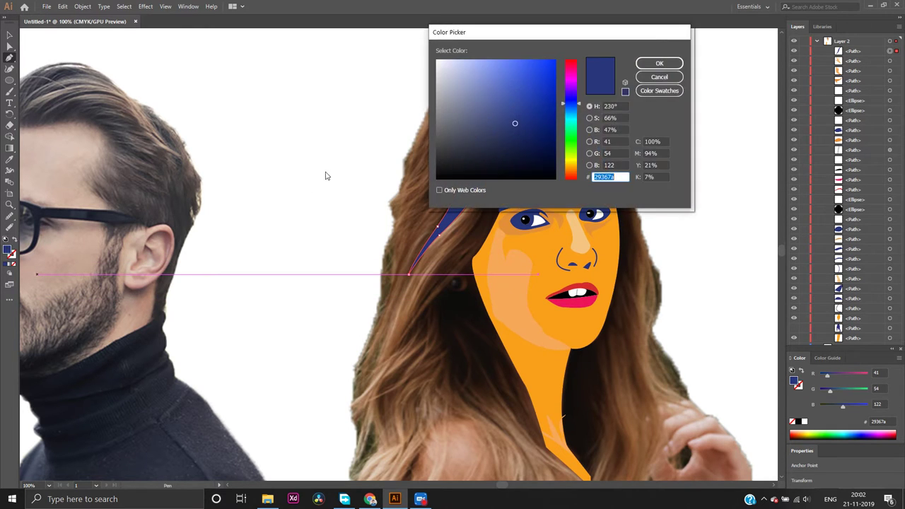
{"action": "left_click", "coordinate": [513, 81]}
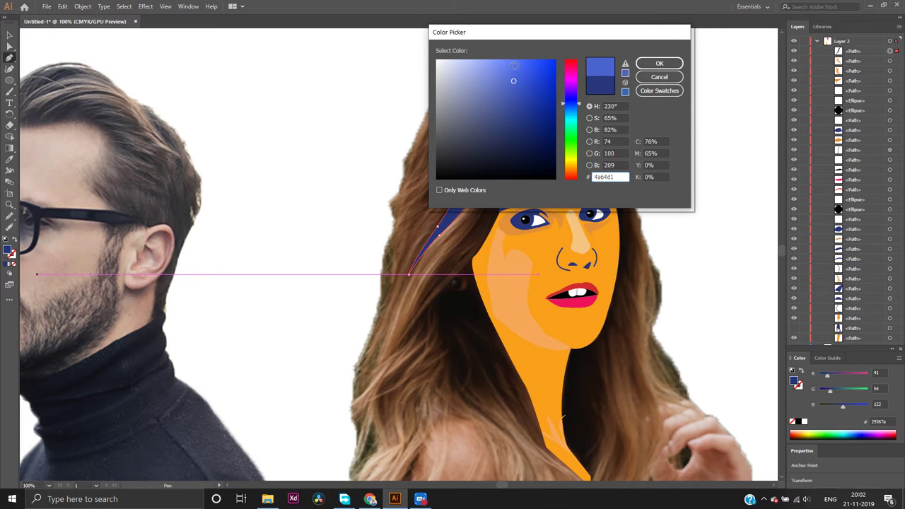
{"action": "left_click", "coordinate": [514, 65]}
{"action": "left_click", "coordinate": [659, 63]}
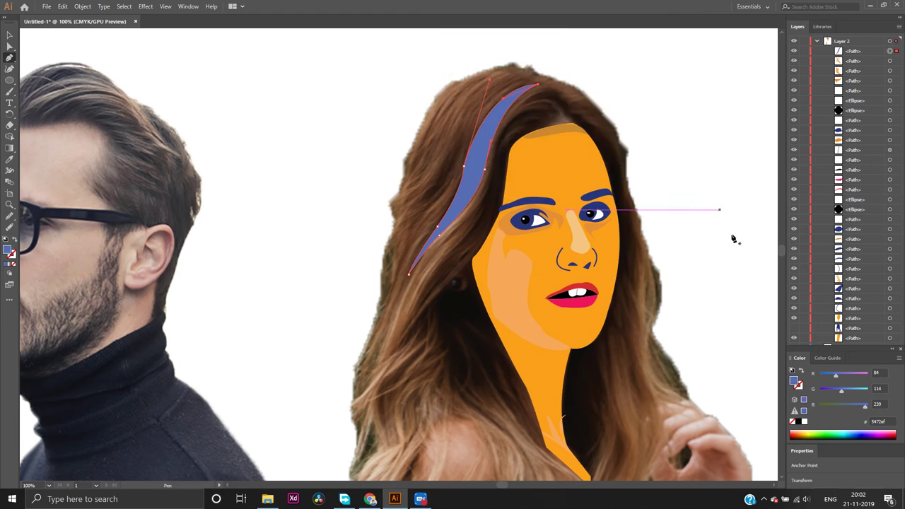
Set the hair strand's fill to the bright blue #2153f4
{"action": "double_click", "coordinate": [9, 250]}
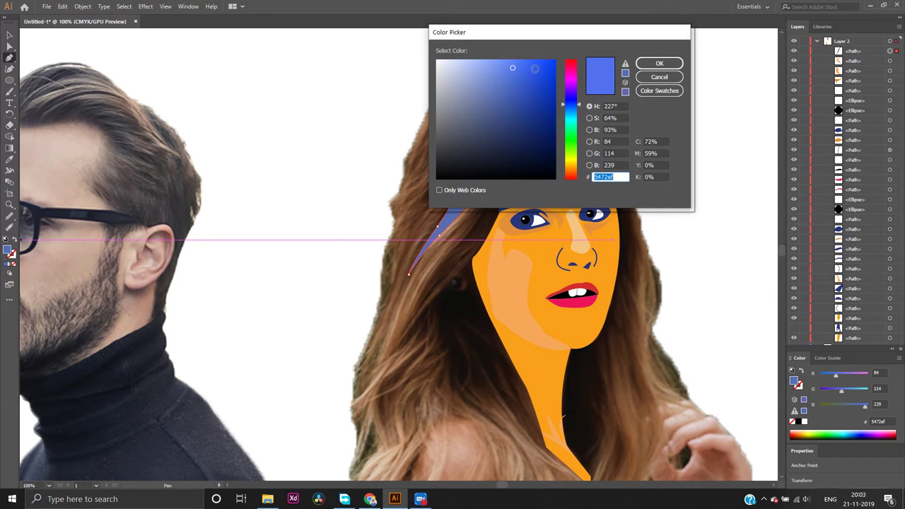
{"action": "left_click", "coordinate": [540, 65]}
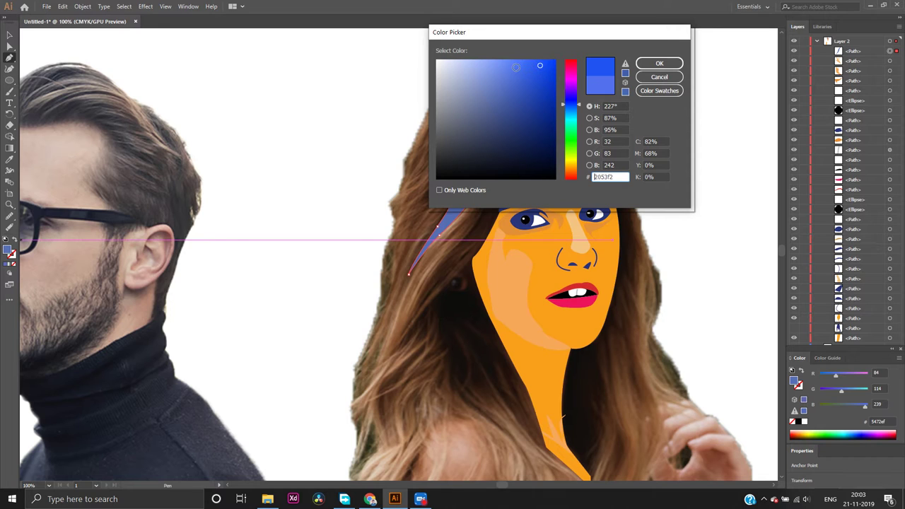
{"action": "left_click", "coordinate": [491, 67]}
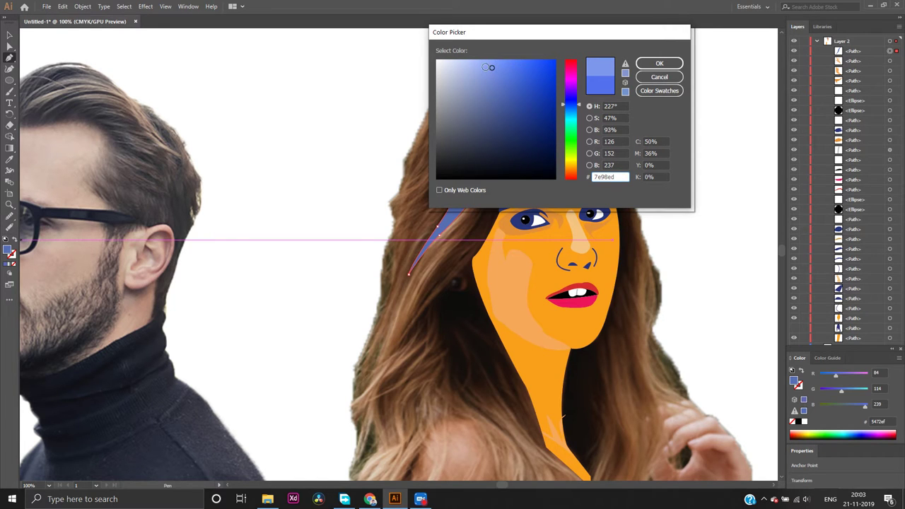
{"action": "left_click", "coordinate": [540, 65]}
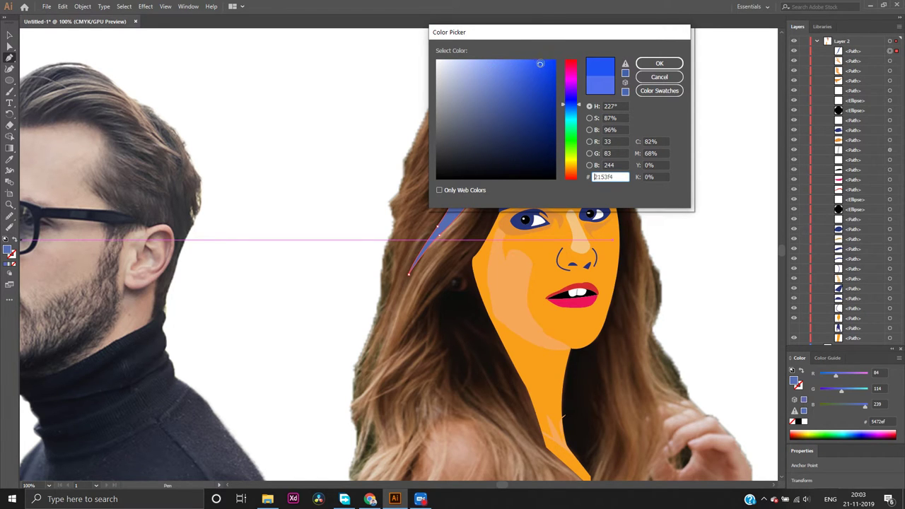
{"action": "left_click", "coordinate": [656, 63]}
Show the dark blue hair base to check the deselected strand against it, then hide the base again
{"action": "left_click", "coordinate": [793, 328]}
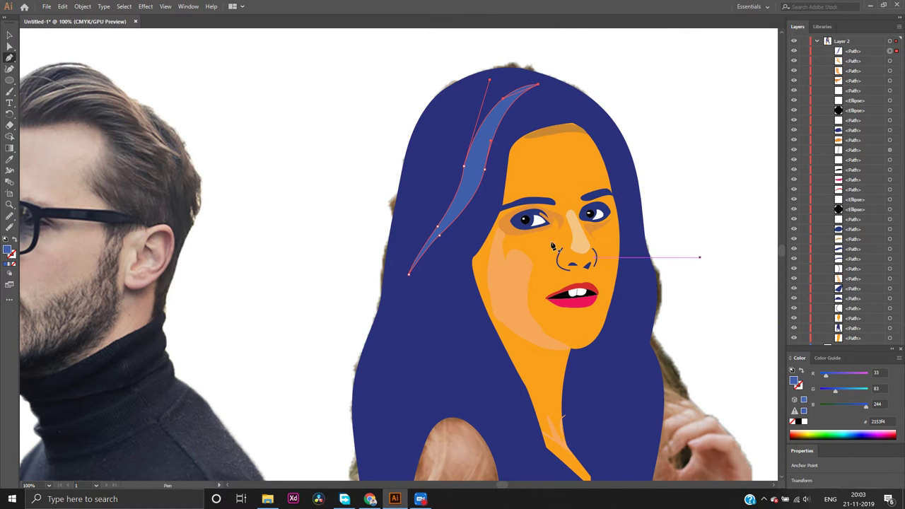
{"action": "left_click", "coordinate": [11, 46]}
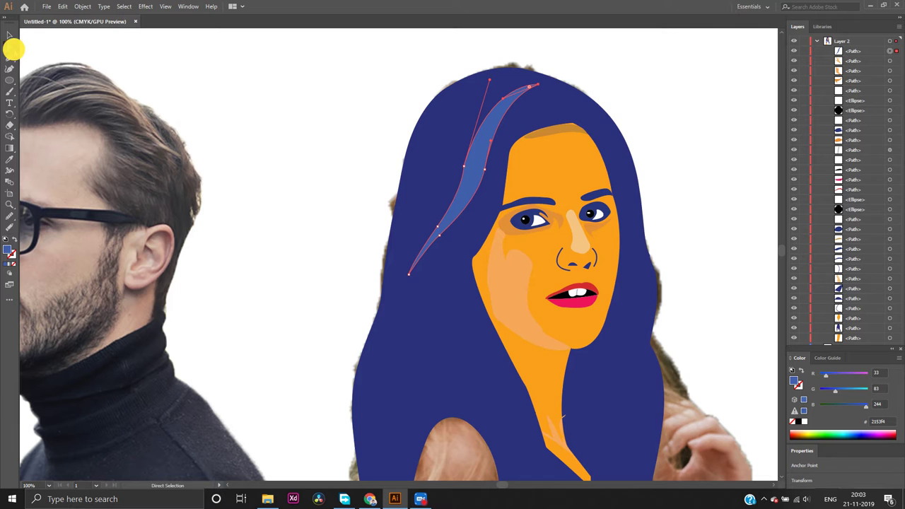
{"action": "left_click", "coordinate": [255, 136]}
{"action": "scroll", "coordinate": [332, 216], "scroll_direction": "down", "scroll_amount": 1}
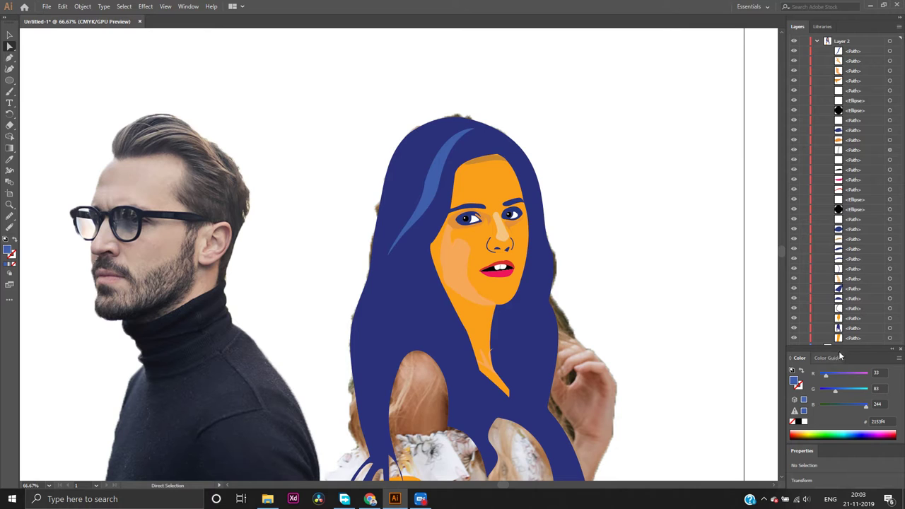
{"action": "left_click", "coordinate": [792, 329]}
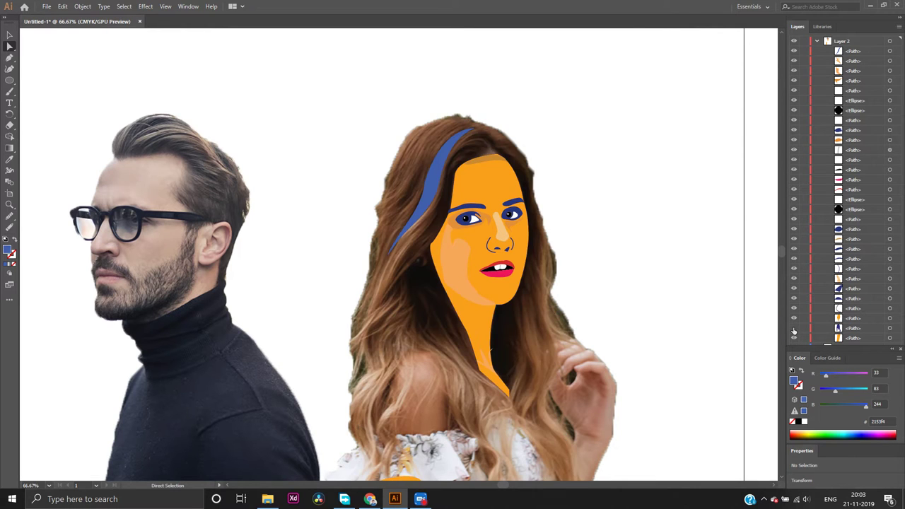
{"action": "left_click", "coordinate": [793, 329]}
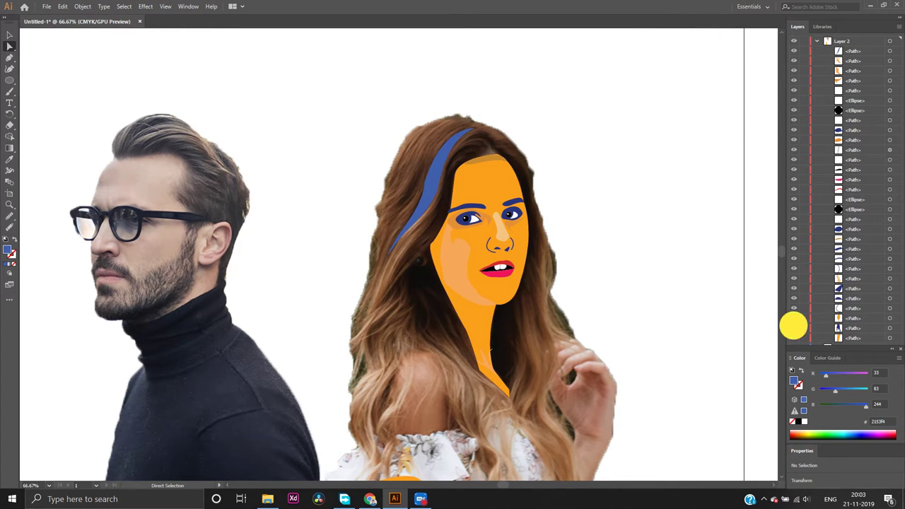
{"action": "left_click", "coordinate": [792, 330]}
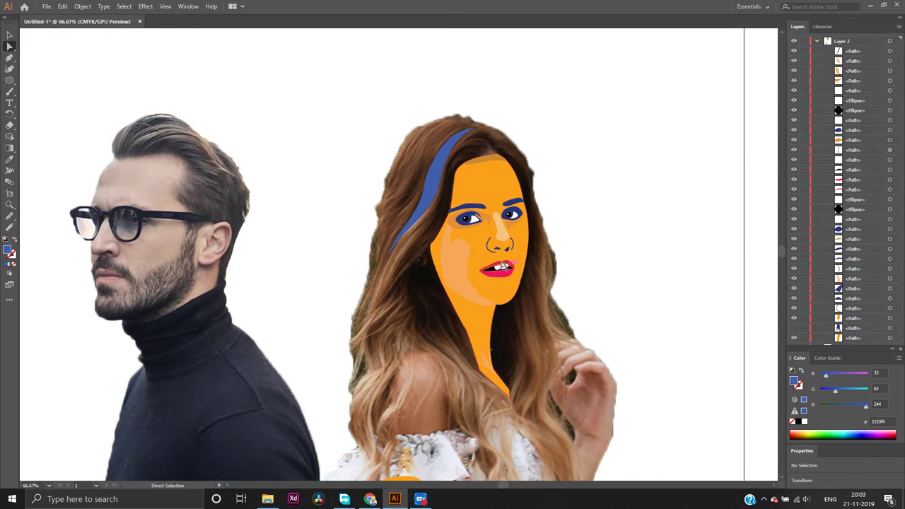
Trace the visible ear lobe around the earring with the face's orange fill #f9a01b and hide the finished shape
{"action": "left_click", "coordinate": [488, 263]}
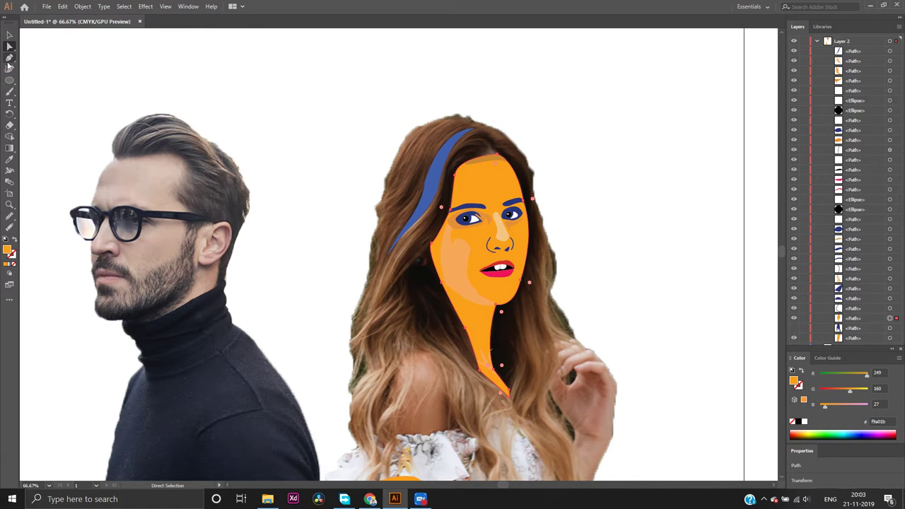
{"action": "left_click", "coordinate": [9, 57]}
{"action": "scroll", "coordinate": [422, 263], "scroll_direction": "up", "scroll_amount": 5}
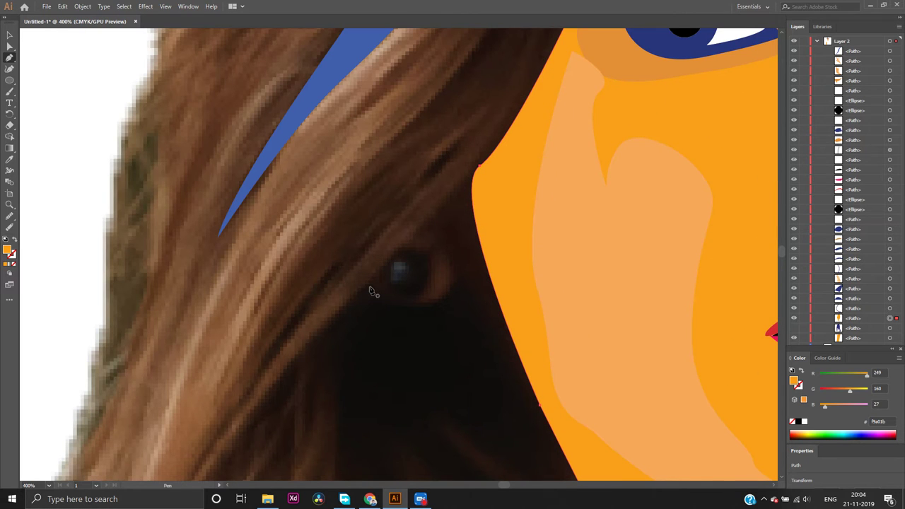
{"action": "left_click", "coordinate": [367, 286]}
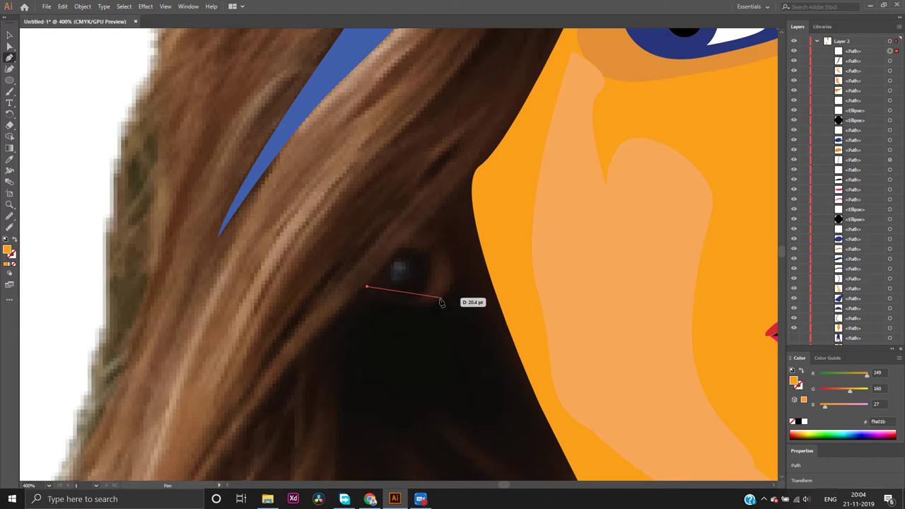
{"action": "left_click_drag", "start_coordinate": [436, 303], "coordinate": [472, 271]}
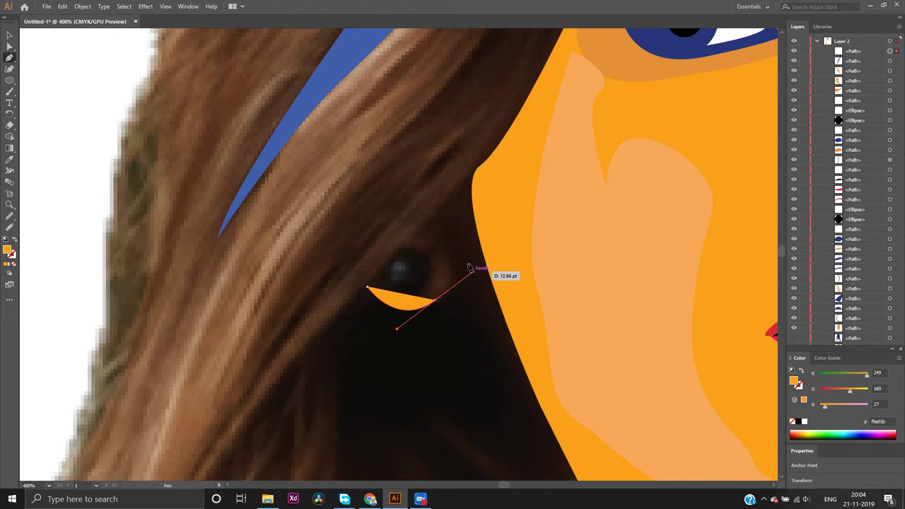
{"action": "left_click", "coordinate": [422, 231]}
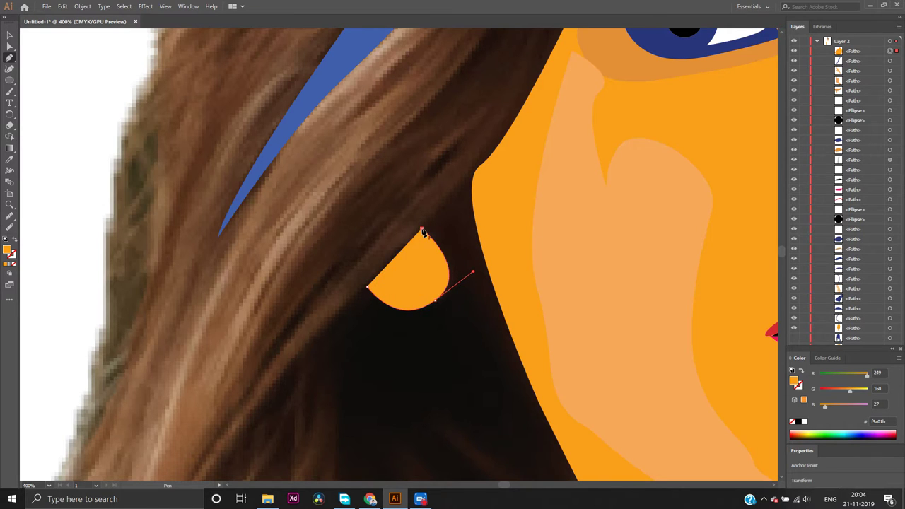
{"action": "left_click", "coordinate": [366, 286]}
{"action": "left_click", "coordinate": [793, 51]}
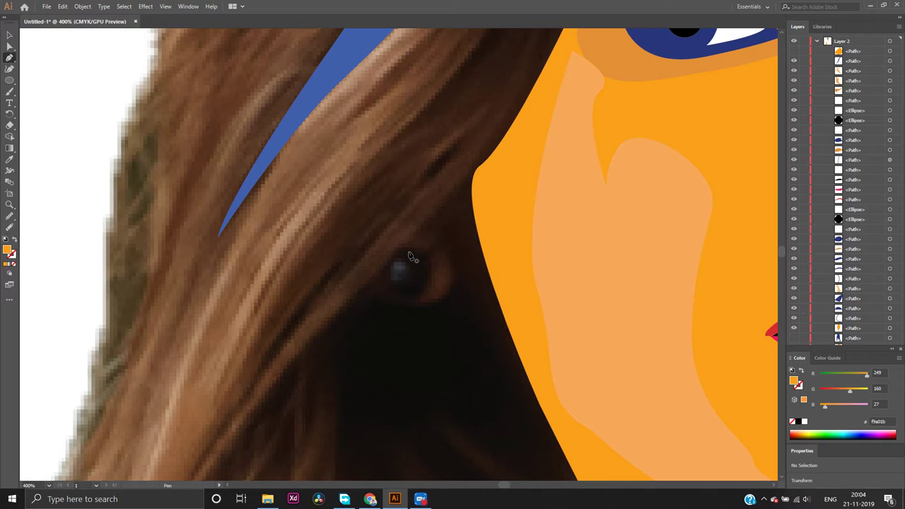
Draw a circular earring about 11 pt wide over the ear, fill it with black, and show the orange ear lobe behind it
{"action": "left_click", "coordinate": [9, 80]}
{"action": "mouse_move", "coordinate": [402, 263]}
{"action": "left_mouse_down"}
{"action": "mouse_move", "coordinate": [406, 283]}
{"action": "mouse_move", "coordinate": [445, 304]}
{"action": "mouse_move", "coordinate": [406, 275]}
{"action": "left_mouse_up"}
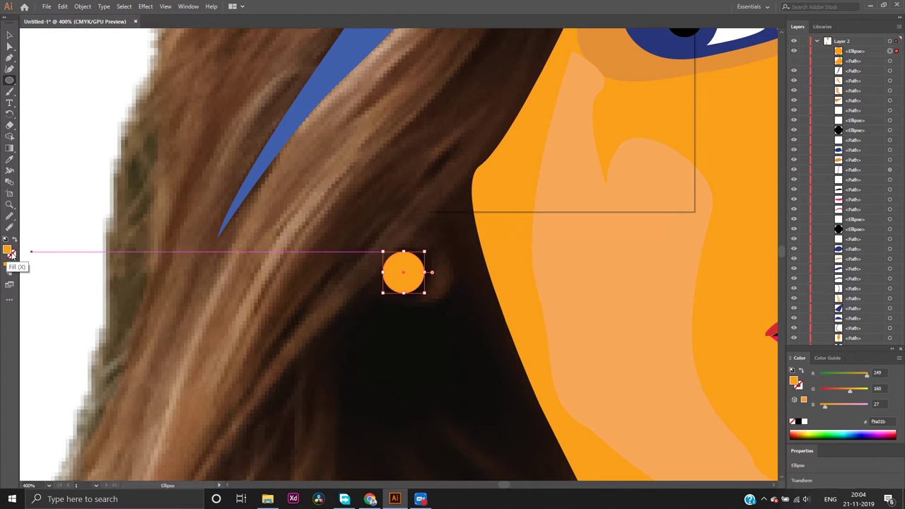
{"action": "double_click", "coordinate": [7, 250]}
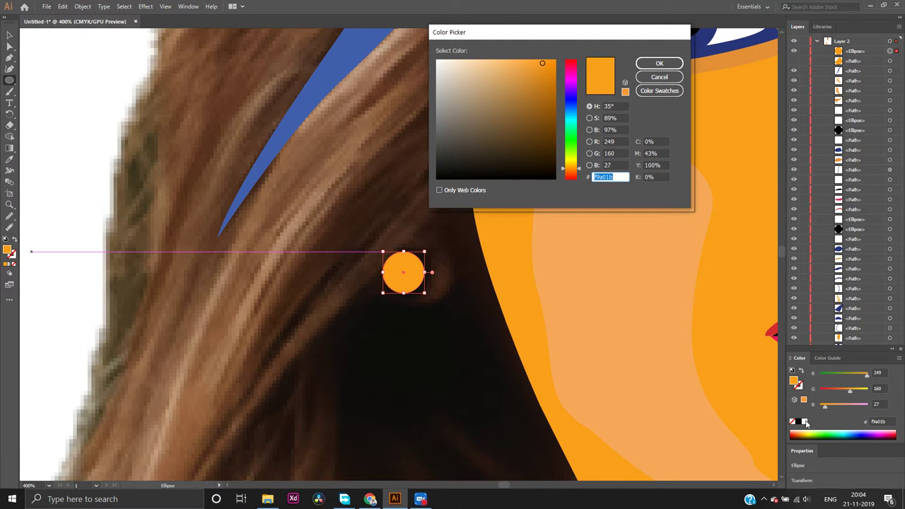
{"action": "left_click", "coordinate": [658, 76]}
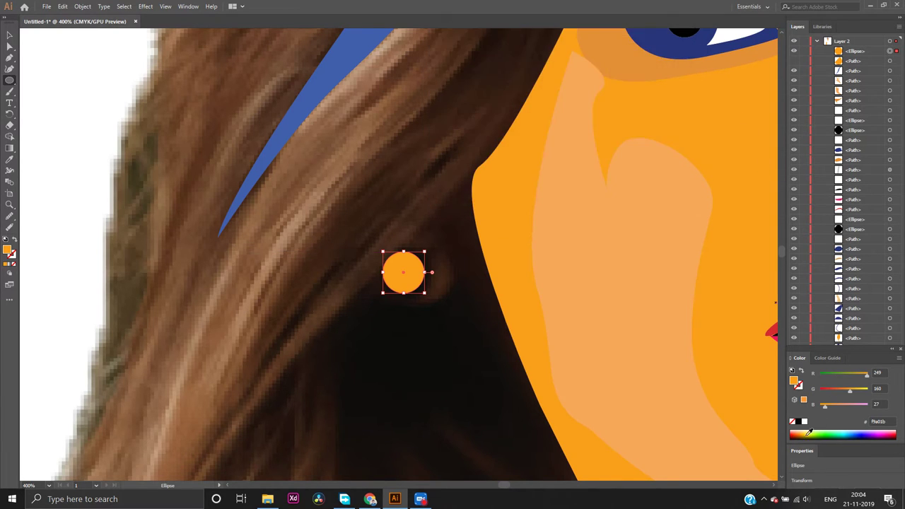
{"action": "left_click", "coordinate": [800, 421]}
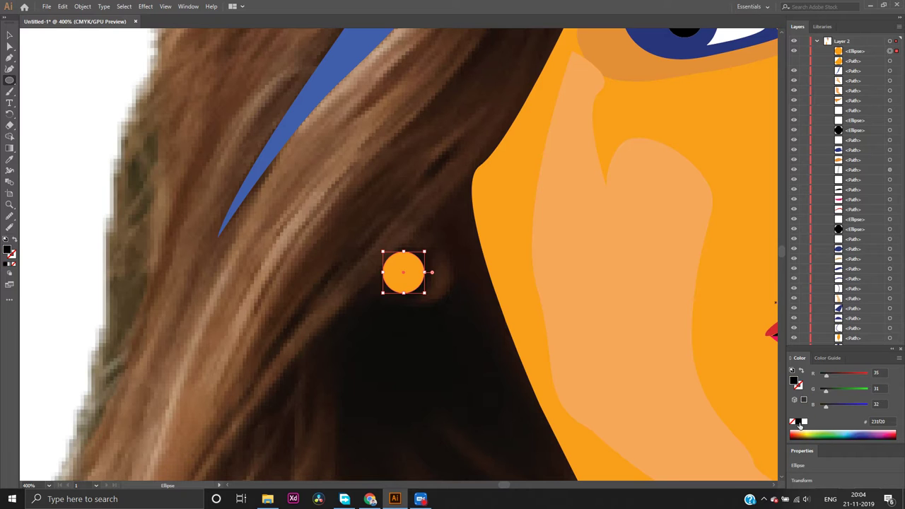
{"action": "left_click", "coordinate": [793, 61]}
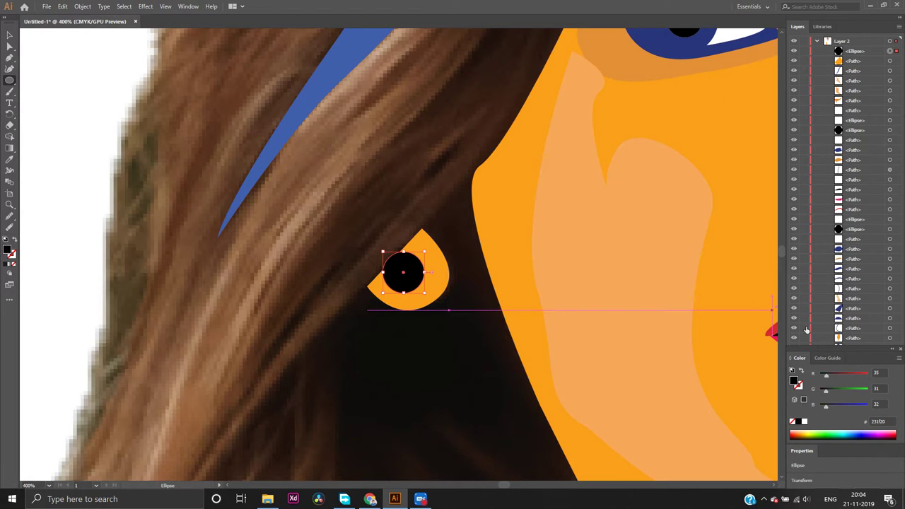
Undock the colour controls from the layer list, check the deselected earring against the dark blue hair base, and hide the base again
{"action": "left_click_drag", "start_coordinate": [829, 348], "coordinate": [696, 308]}
{"action": "left_click", "coordinate": [794, 347]}
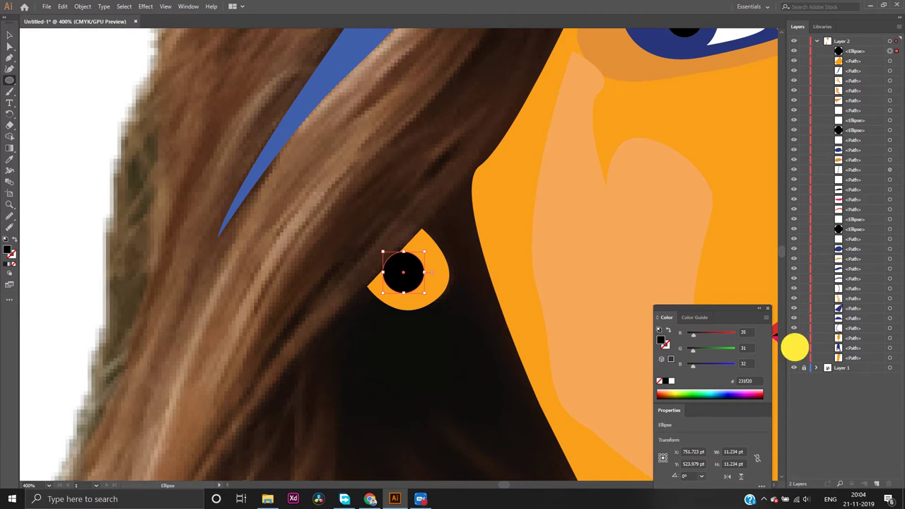
{"action": "scroll", "coordinate": [547, 300], "scroll_direction": "down", "scroll_amount": 4}
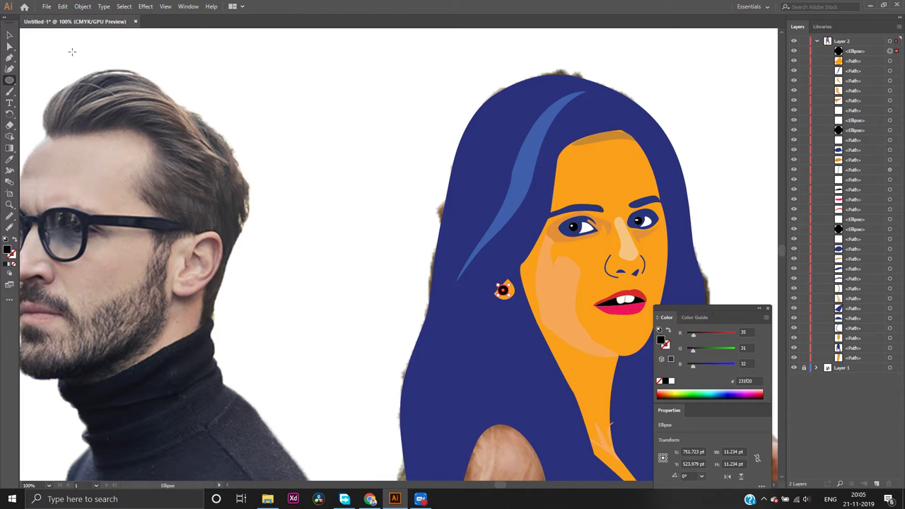
{"action": "key", "text": "v"}
{"action": "left_click", "coordinate": [219, 59]}
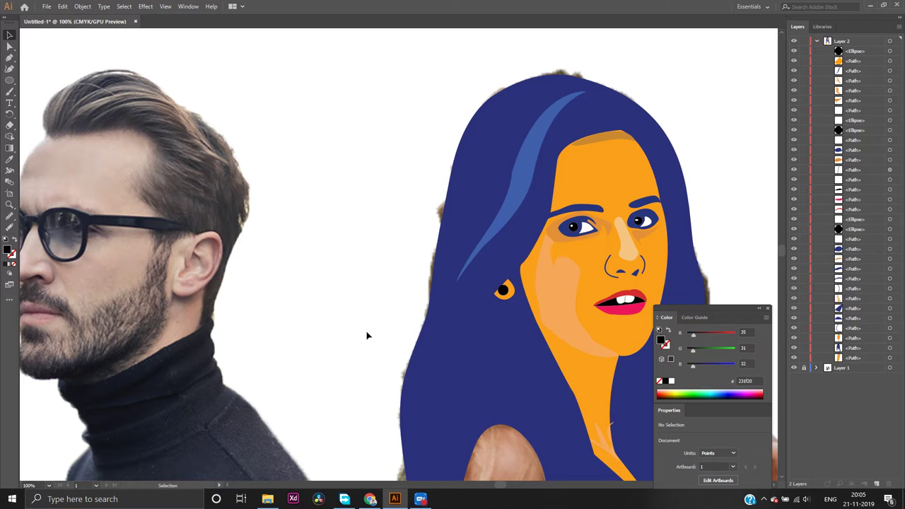
{"action": "scroll", "coordinate": [382, 321], "scroll_direction": "down", "scroll_amount": 5}
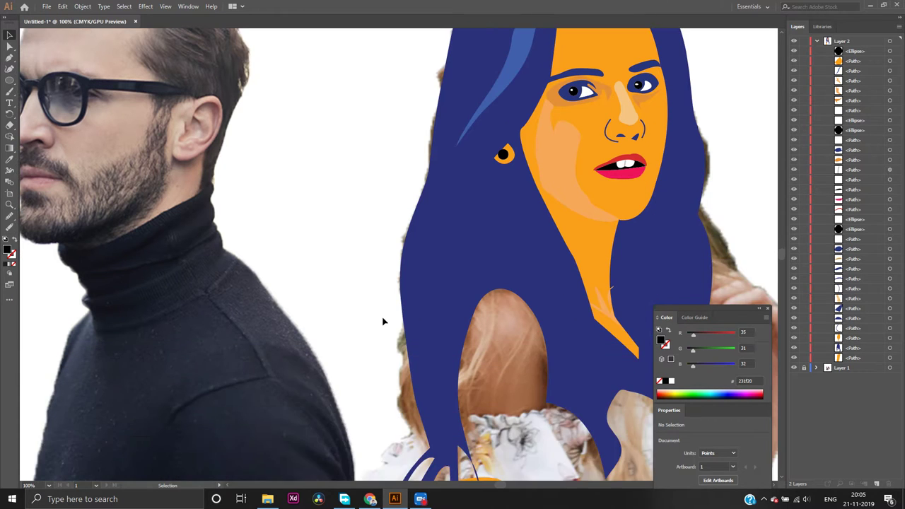
{"action": "scroll", "coordinate": [383, 322], "scroll_direction": "up", "scroll_amount": 3}
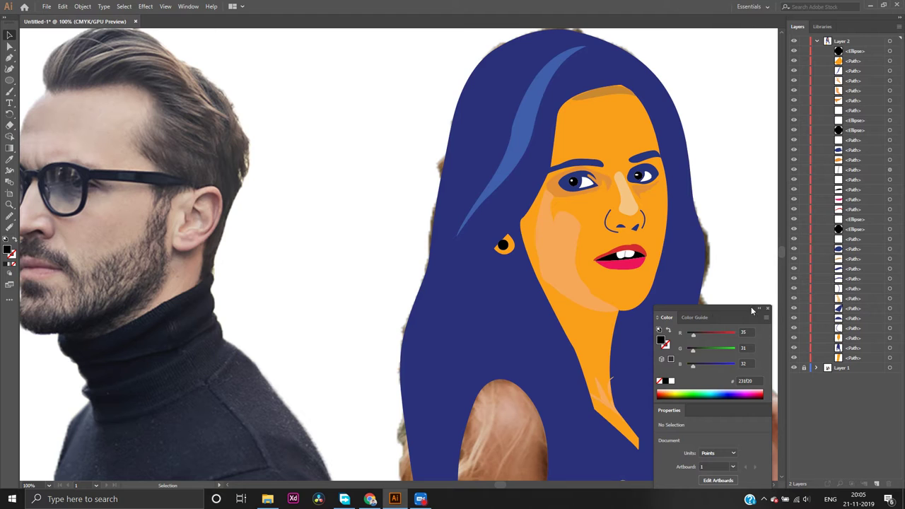
{"action": "left_click", "coordinate": [794, 351]}
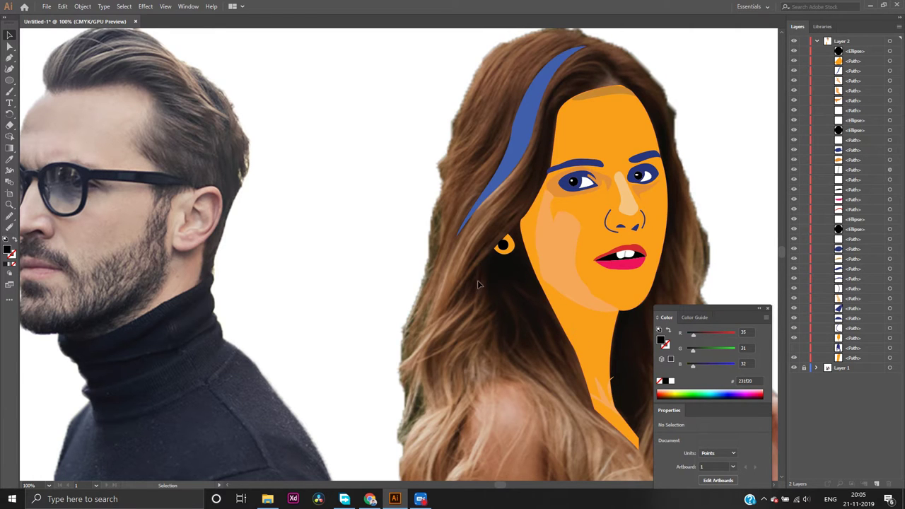
Start a Pen outline of the dark hair area below the ear lobe, removing its fill to keep the photo visible
{"action": "left_click", "coordinate": [504, 175]}
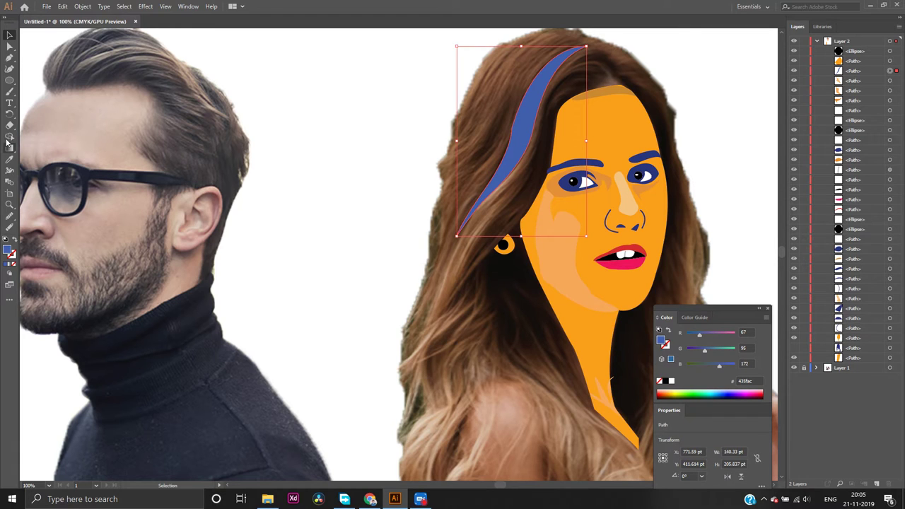
{"action": "left_click", "coordinate": [9, 57]}
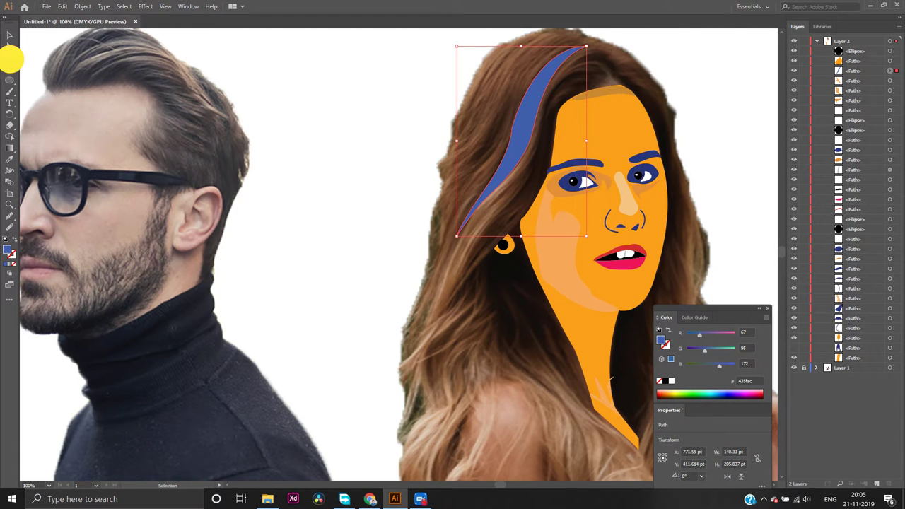
{"action": "left_click", "coordinate": [489, 252]}
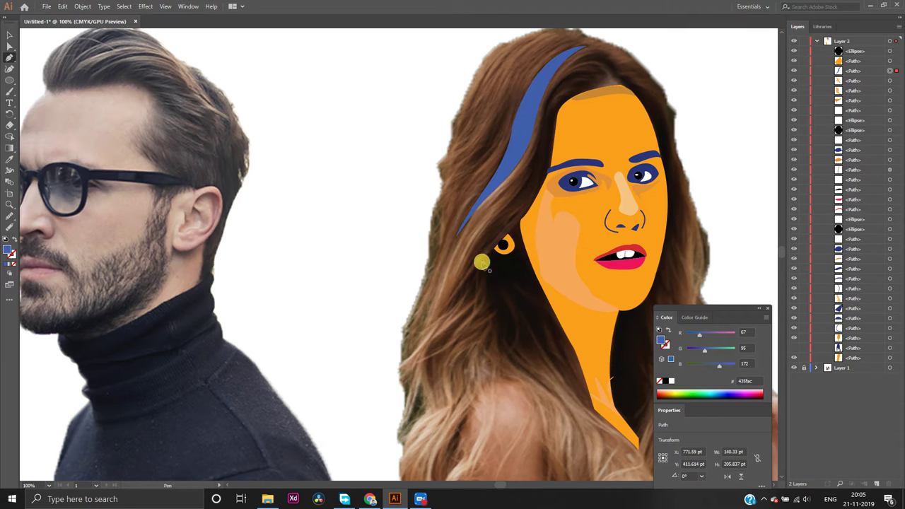
{"action": "left_click", "coordinate": [439, 314]}
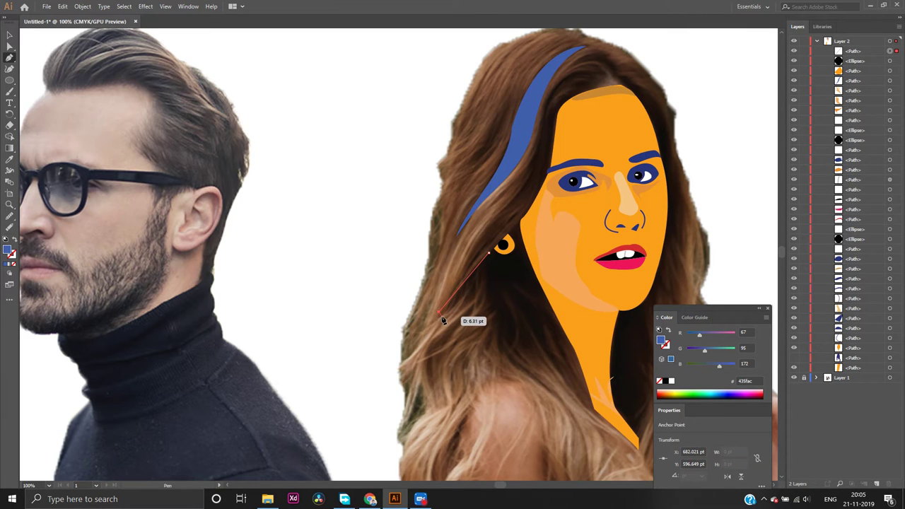
{"action": "left_click", "coordinate": [465, 295]}
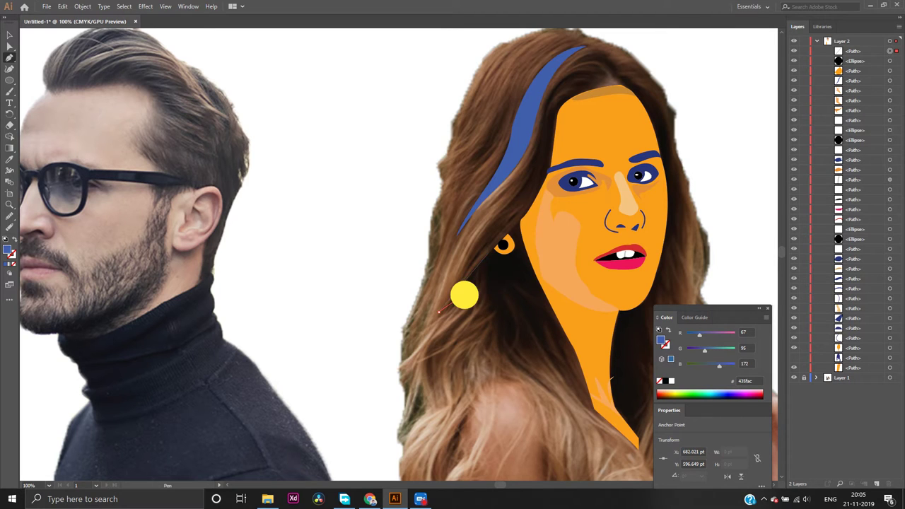
{"action": "left_click_drag", "start_coordinate": [464, 294], "coordinate": [479, 281]}
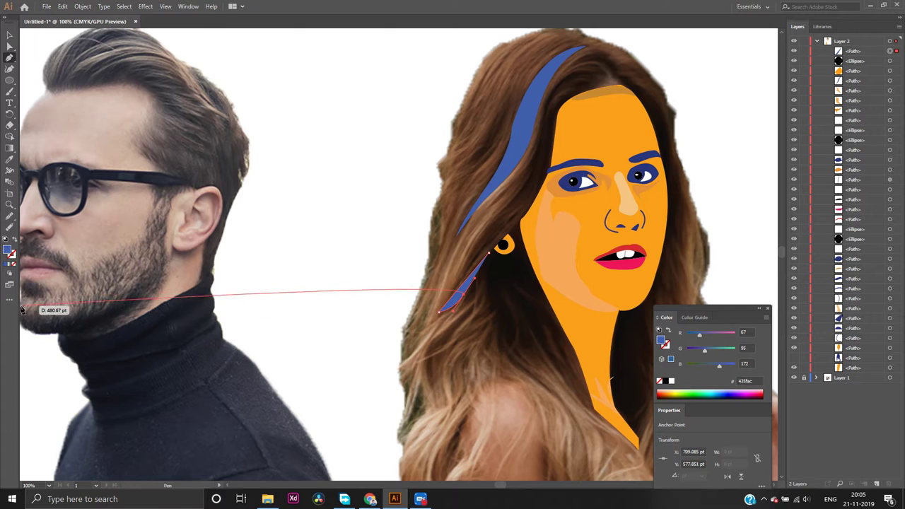
{"action": "left_click", "coordinate": [12, 264]}
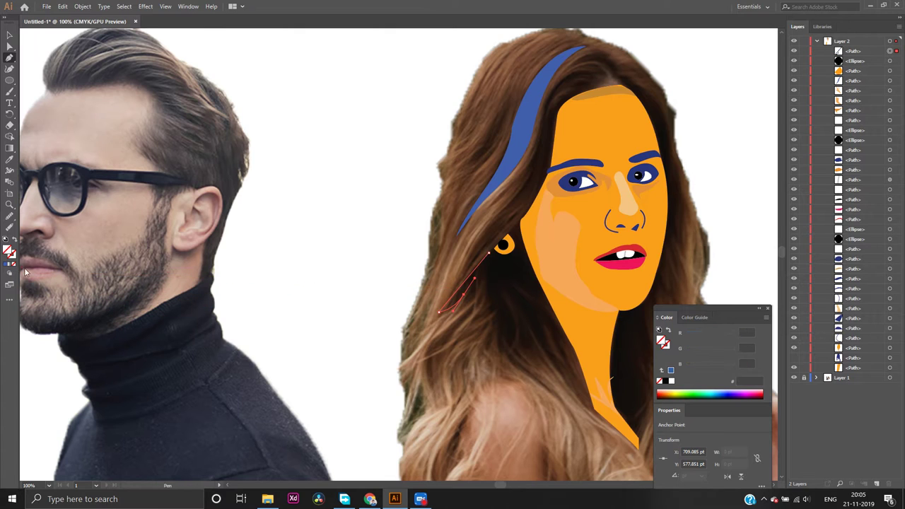
Extend the open hair outline with short pointed strand tips along the edge of the dark area below the ear
{"action": "left_click_drag", "start_coordinate": [463, 299], "coordinate": [463, 297]}
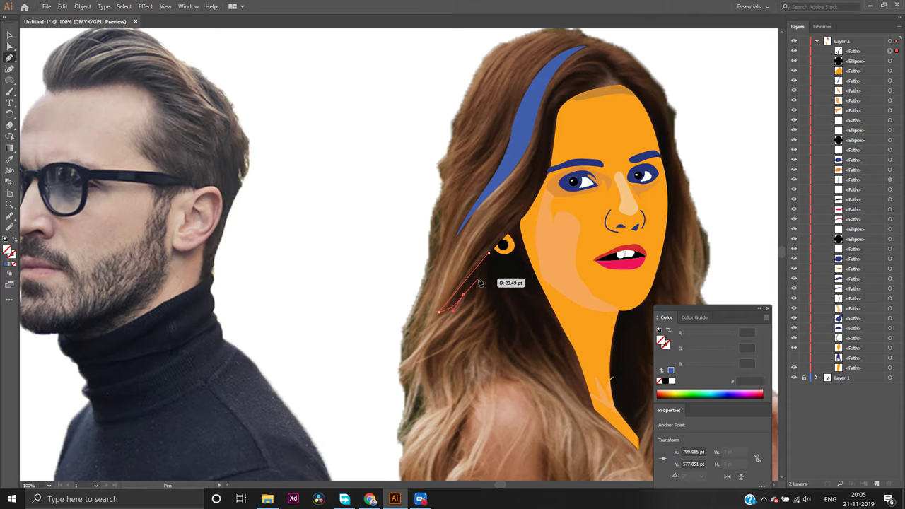
{"action": "left_click", "coordinate": [479, 279]}
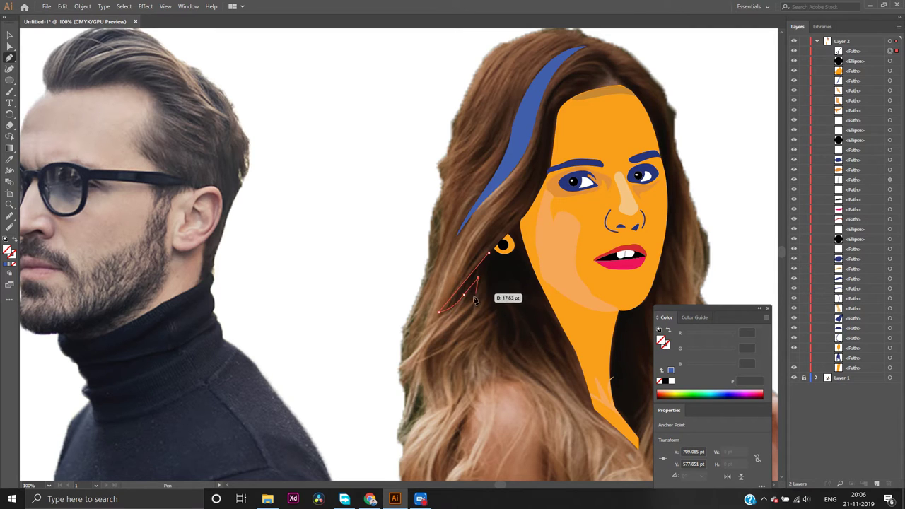
{"action": "left_click_drag", "start_coordinate": [450, 318], "coordinate": [446, 316]}
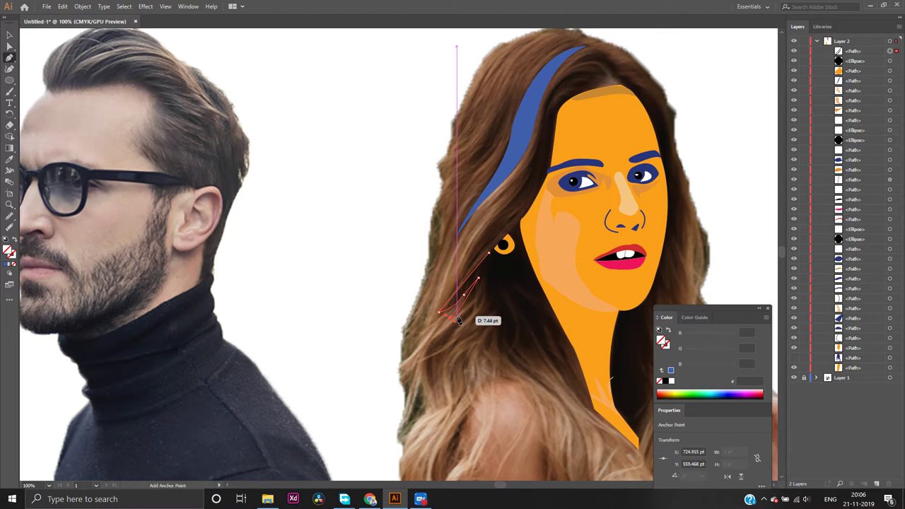
{"action": "left_click", "coordinate": [448, 317]}
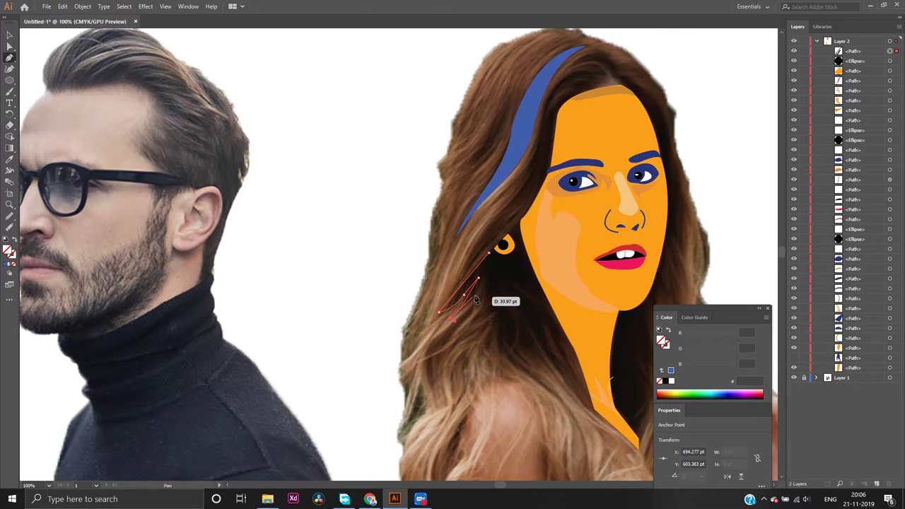
{"action": "left_click_drag", "start_coordinate": [477, 297], "coordinate": [482, 287]}
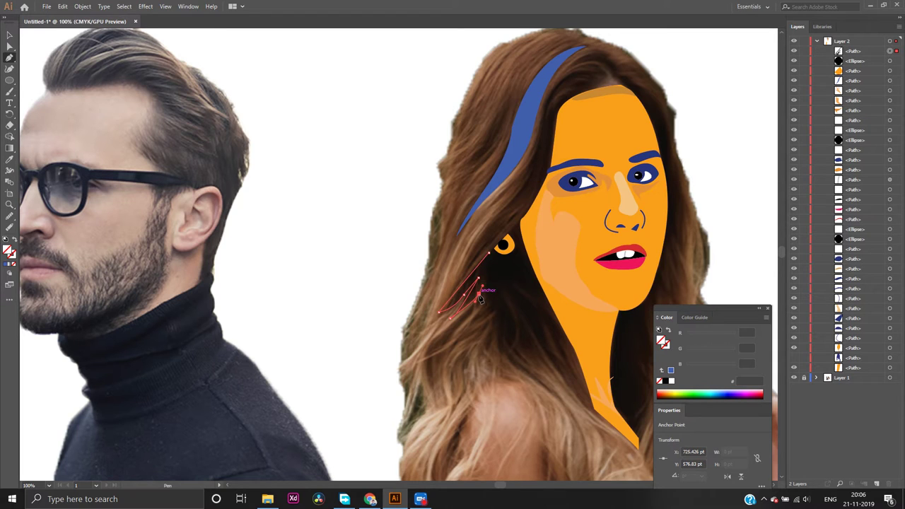
{"action": "left_click", "coordinate": [479, 294]}
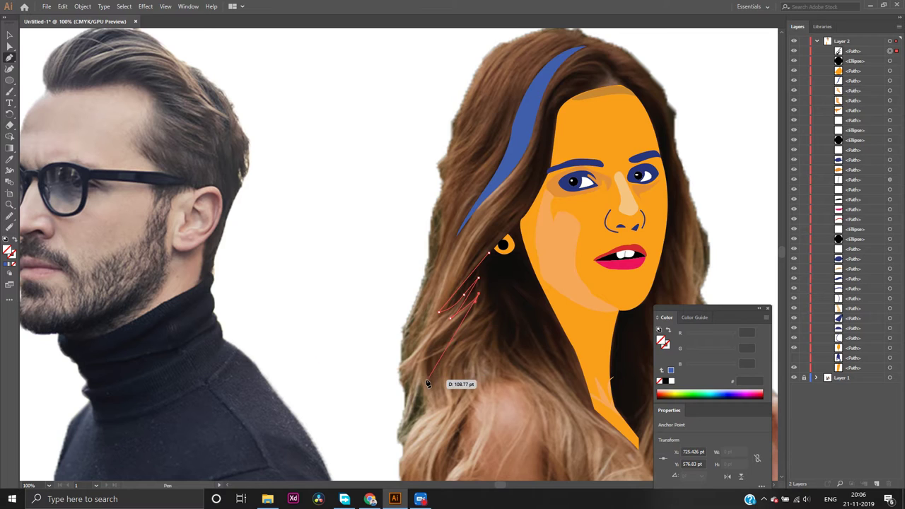
Trace a long curved strand down to just above the shoulder and back up to the dark hair below the ear
{"action": "left_click_drag", "start_coordinate": [429, 384], "coordinate": [488, 302]}
{"action": "left_click_drag", "start_coordinate": [488, 301], "coordinate": [556, 254]}
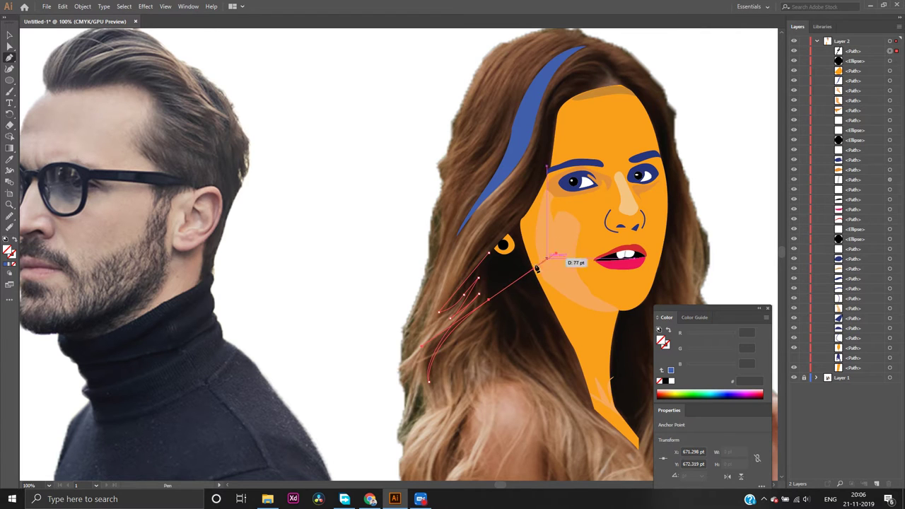
{"action": "left_click", "coordinate": [488, 299]}
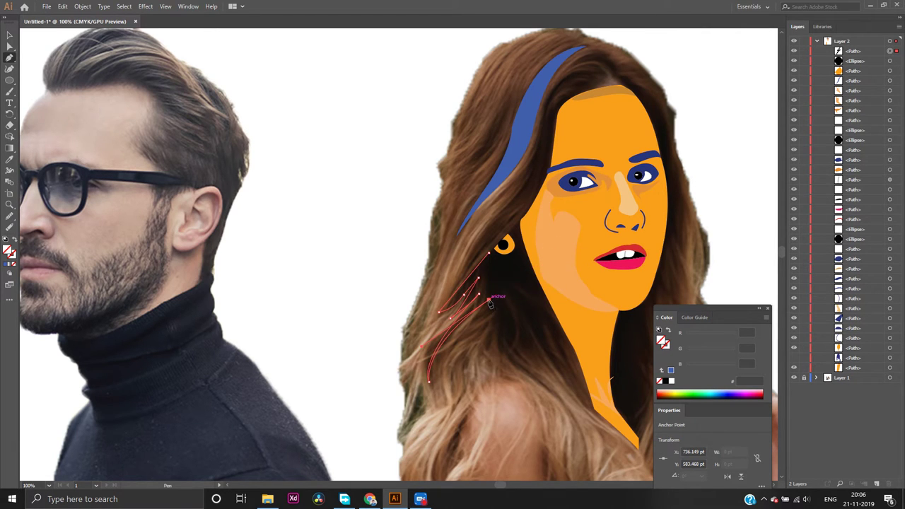
Continue the hair outline down the inner dark area with a pointed notch between two strands above the shoulder
{"action": "left_click", "coordinate": [487, 346]}
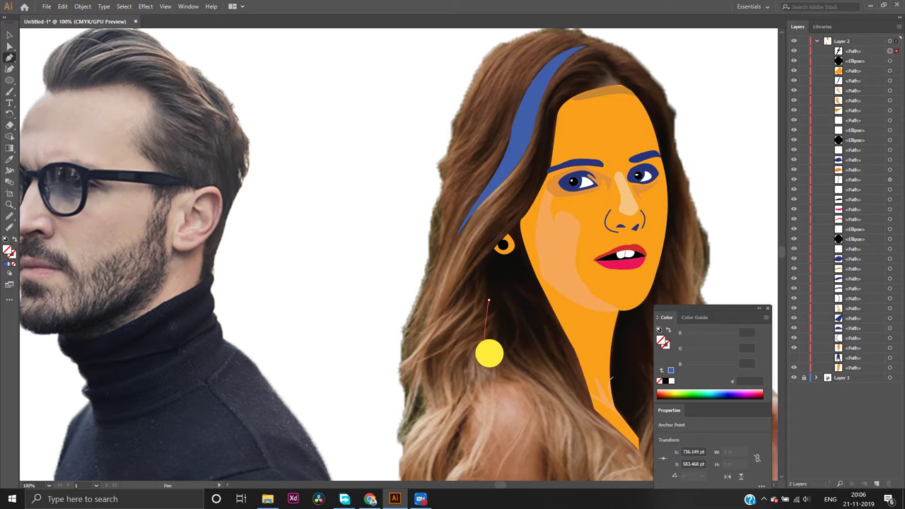
{"action": "left_click", "coordinate": [487, 357]}
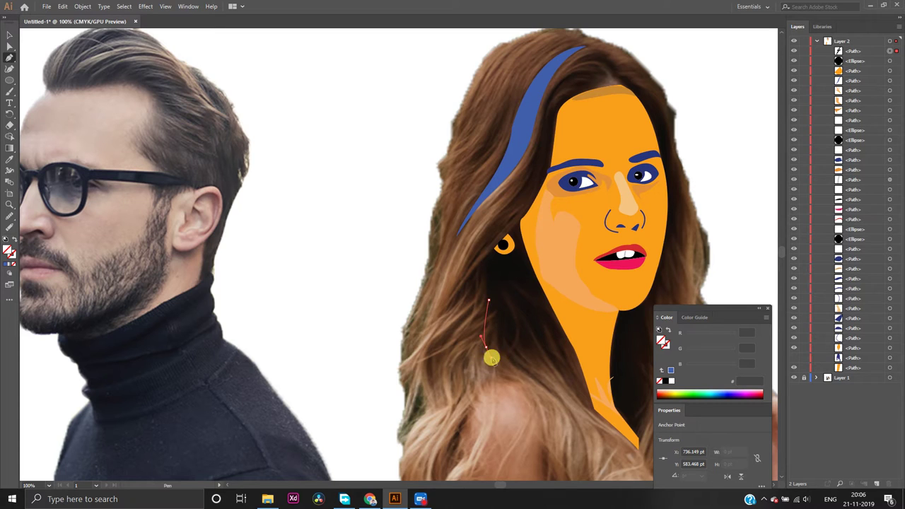
{"action": "left_click_drag", "start_coordinate": [498, 332], "coordinate": [503, 361]}
{"action": "left_click", "coordinate": [498, 327], "text": "ctrl"}
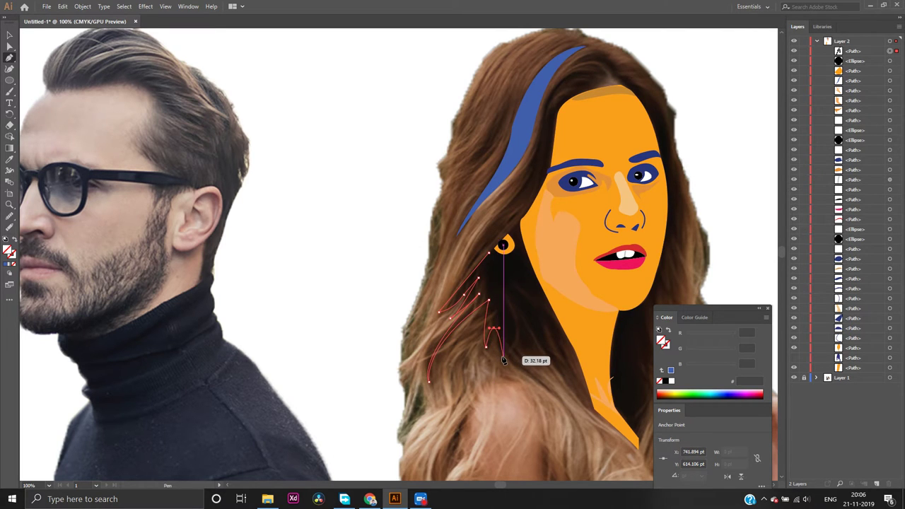
{"action": "left_click", "coordinate": [503, 357]}
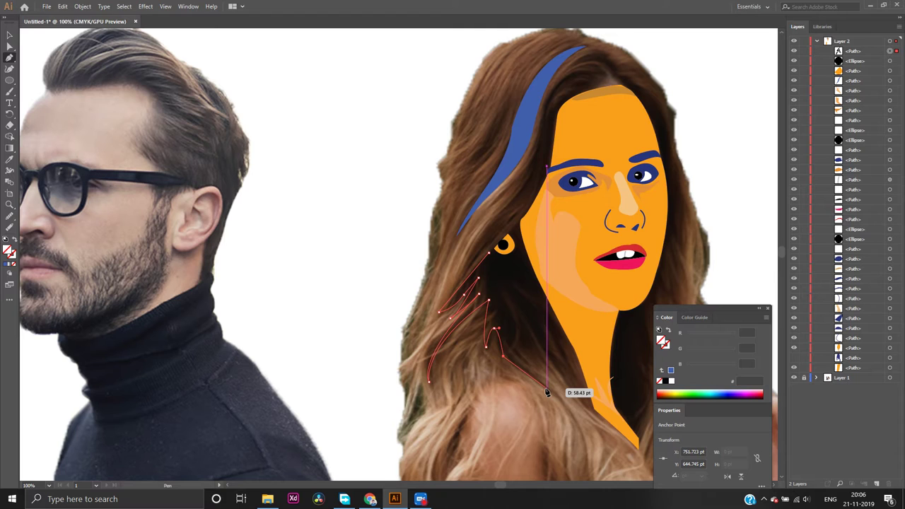
Extend the open hair outline with a pointed tip just above the shoulder and a short second strand tip beside it
{"action": "left_click_drag", "start_coordinate": [545, 388], "coordinate": [552, 386]}
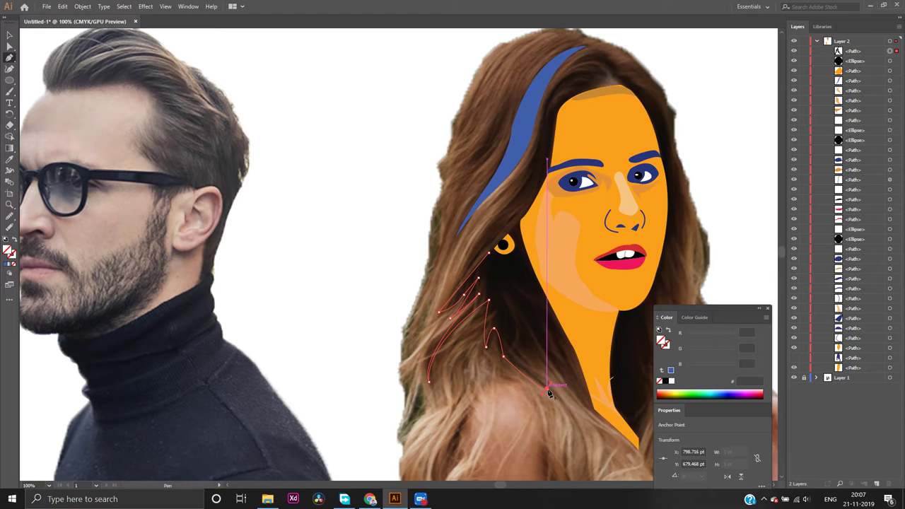
{"action": "left_click", "coordinate": [546, 388]}
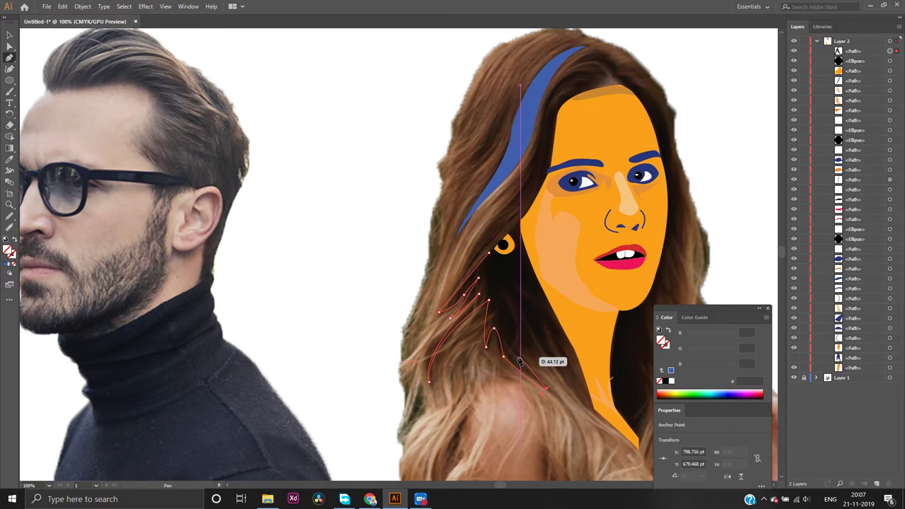
{"action": "left_click", "coordinate": [516, 354]}
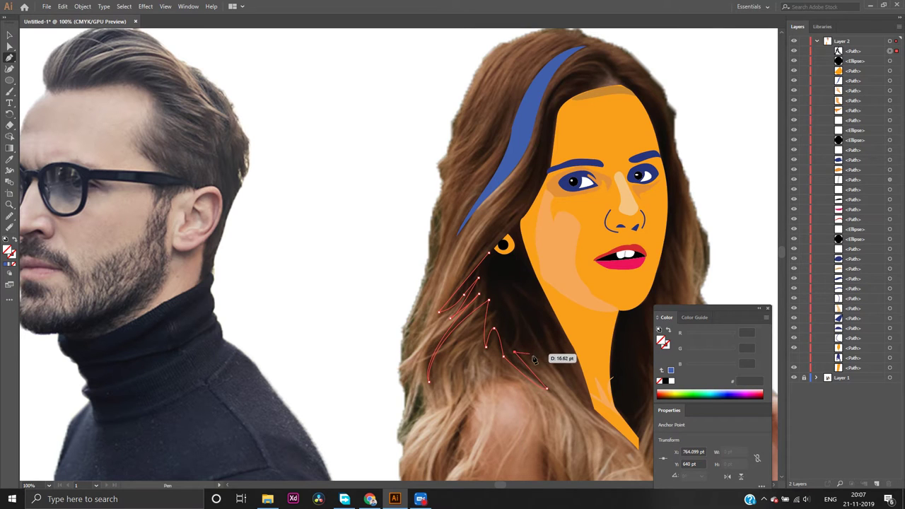
{"action": "left_click", "coordinate": [537, 359]}
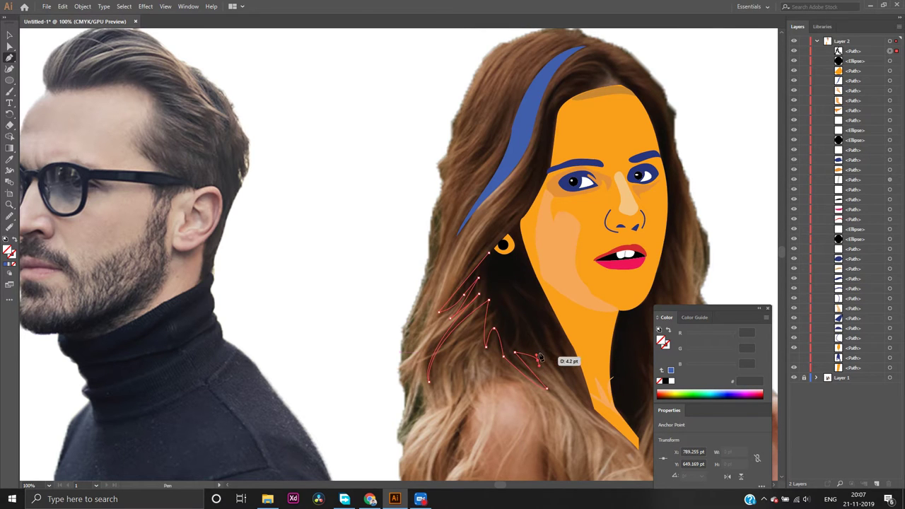
{"action": "left_click", "coordinate": [529, 344]}
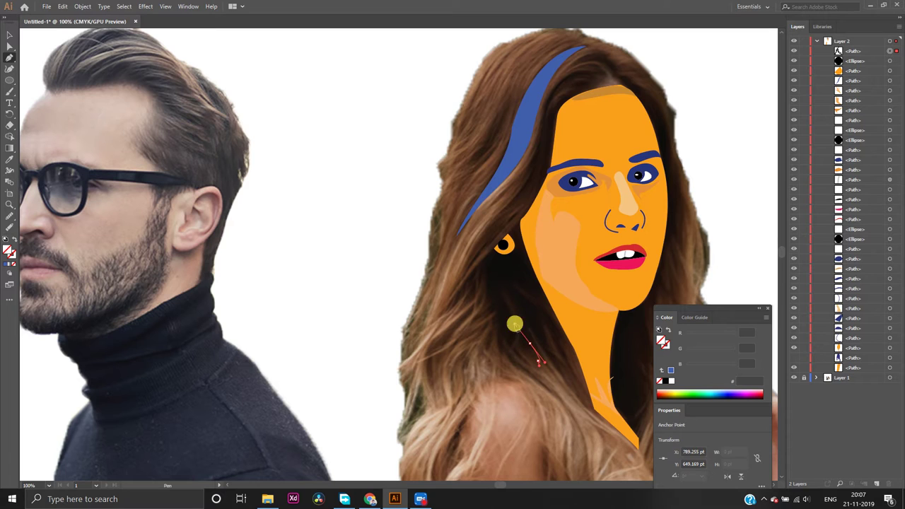
{"action": "left_click", "coordinate": [529, 348]}
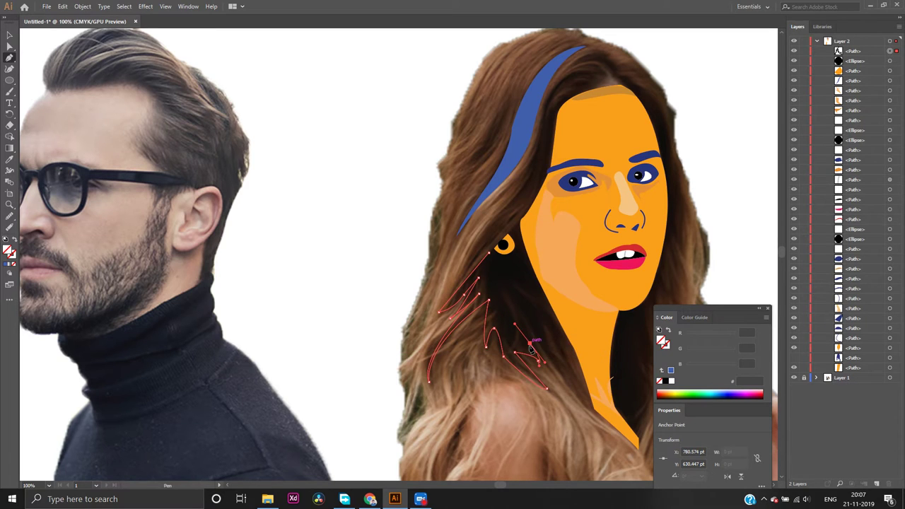
Add another pointed strand toward the neck and bring the outline back up into the dark hair with a sharp corner
{"action": "left_click_drag", "start_coordinate": [529, 347], "coordinate": [552, 344]}
{"action": "left_click", "coordinate": [563, 376]}
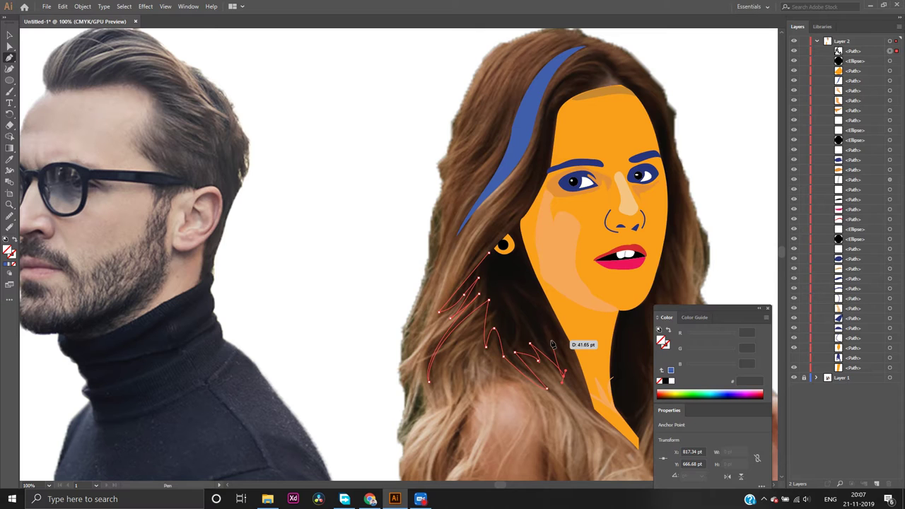
{"action": "mouse_move", "coordinate": [553, 344]}
{"action": "left_mouse_down"}
{"action": "mouse_move", "coordinate": [540, 343]}
{"action": "mouse_move", "coordinate": [567, 361]}
{"action": "mouse_move", "coordinate": [558, 340]}
{"action": "left_mouse_up"}
{"action": "left_click", "coordinate": [538, 344]}
{"action": "left_click_drag", "start_coordinate": [558, 342], "coordinate": [550, 335]}
{"action": "left_click", "coordinate": [550, 335], "text": "ctrl"}
{"action": "left_click_drag", "start_coordinate": [552, 338], "coordinate": [574, 376]}
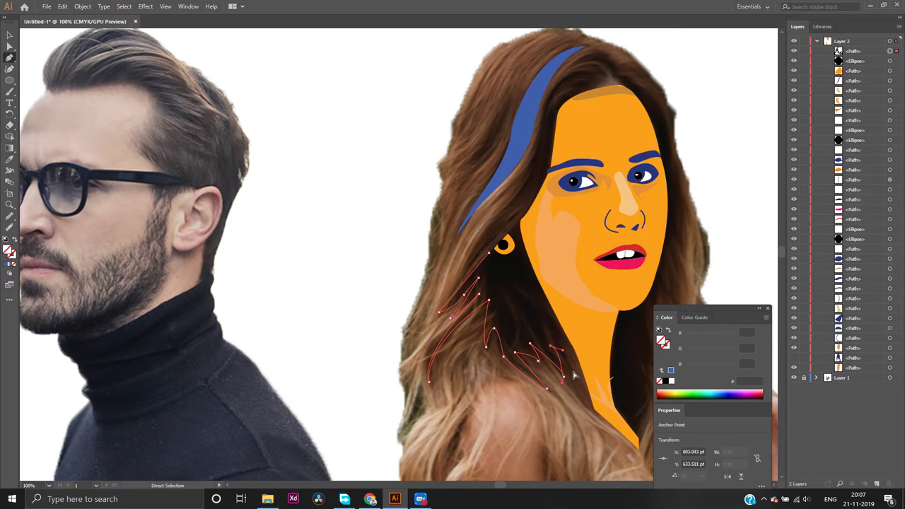
{"action": "left_click_drag", "start_coordinate": [567, 366], "coordinate": [548, 333]}
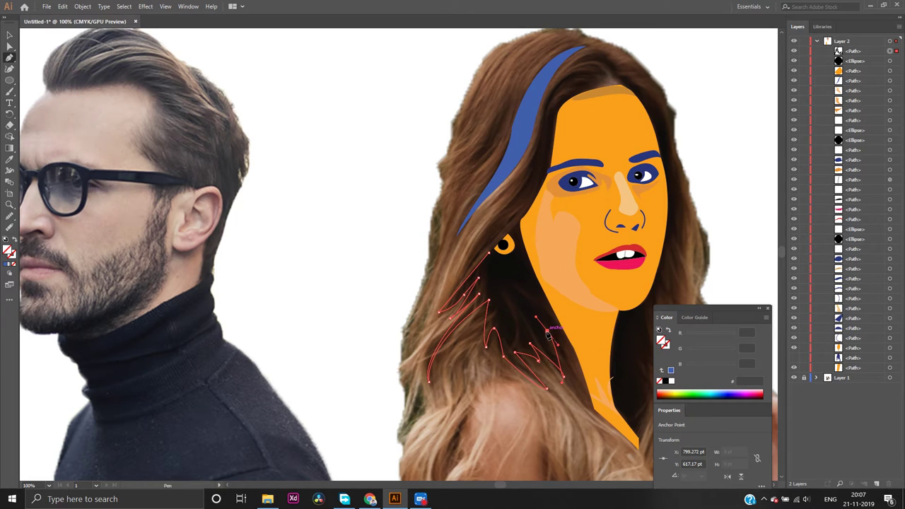
{"action": "left_click", "coordinate": [547, 332]}
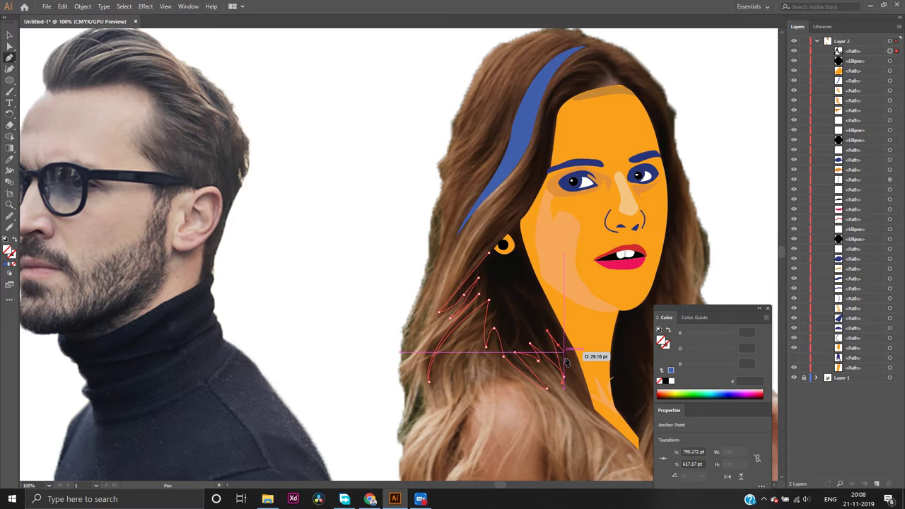
Trace the last strand tip beside the neck, follow the hair edge up along the jaw and close the outline below the ear
{"action": "left_click_drag", "start_coordinate": [566, 361], "coordinate": [581, 419]}
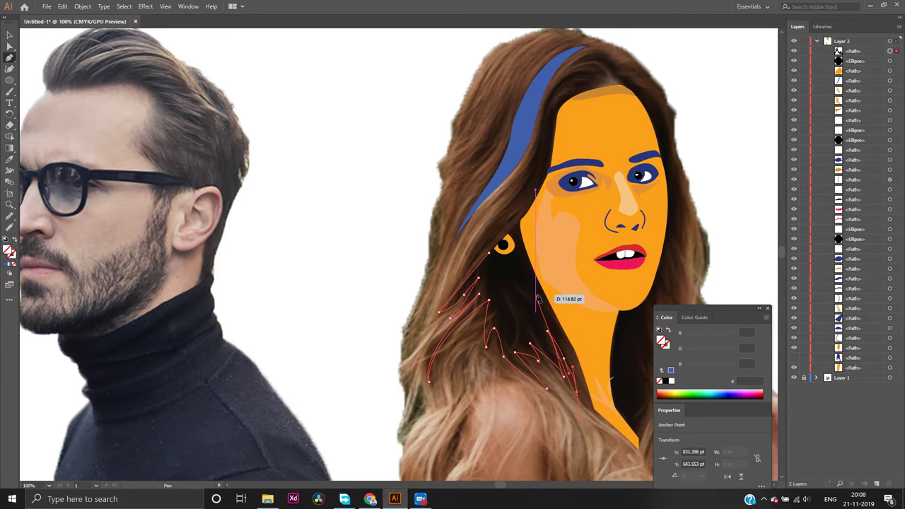
{"action": "left_click_drag", "start_coordinate": [537, 296], "coordinate": [496, 244]}
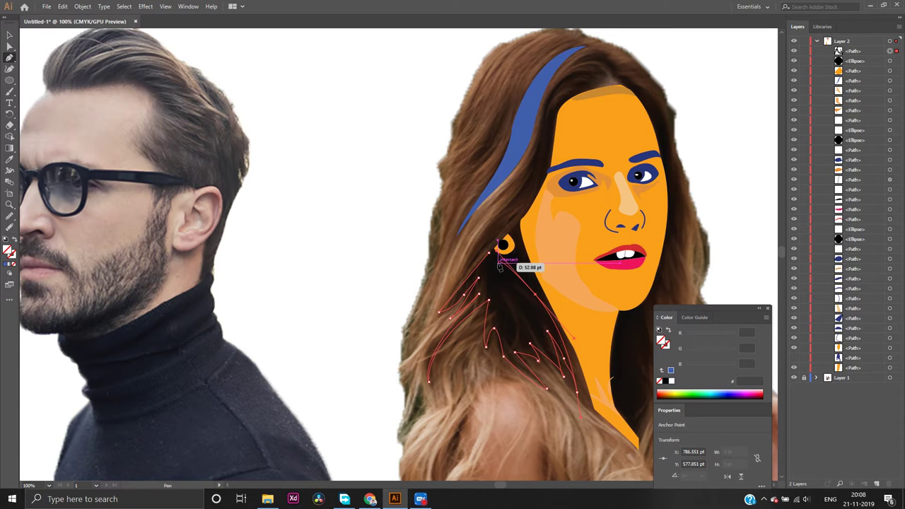
{"action": "left_click", "coordinate": [535, 294]}
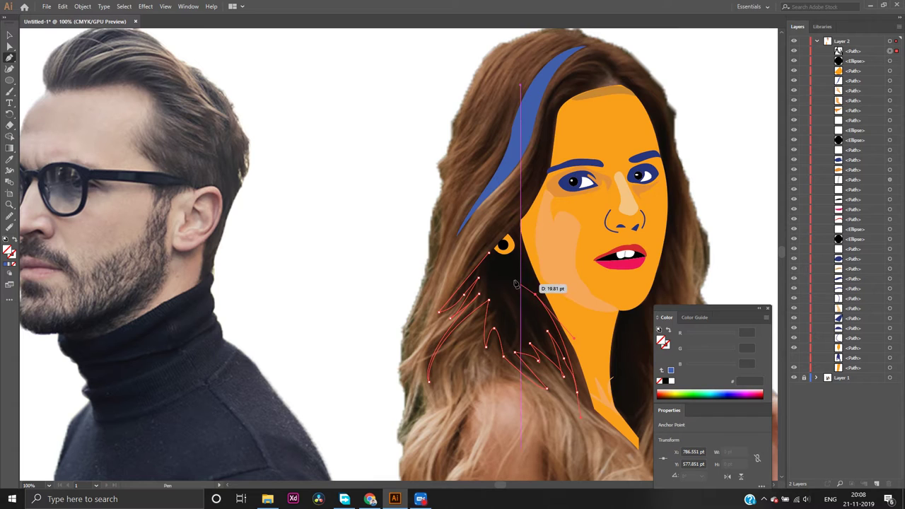
{"action": "left_click", "coordinate": [495, 252]}
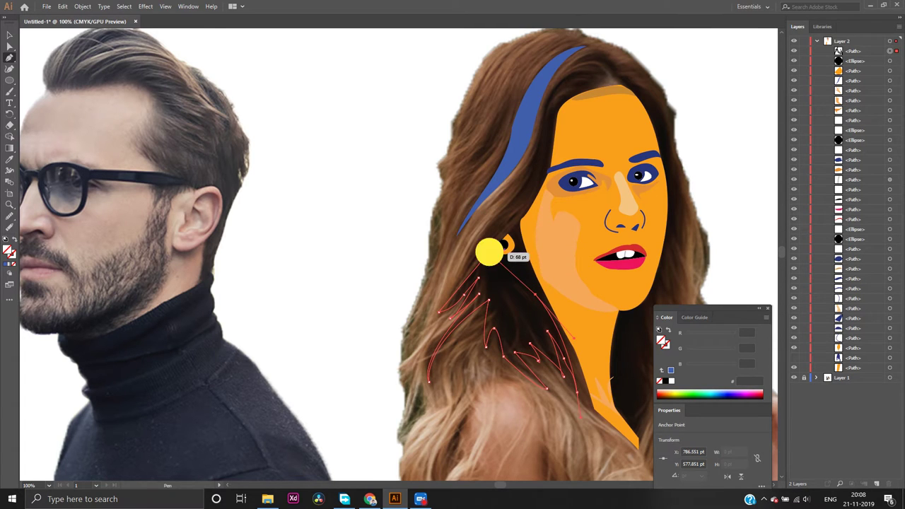
Fill the closed strand shape below the ear with blue 4460ac and show the dark blue hair shape behind it
{"action": "left_click", "coordinate": [5, 265]}
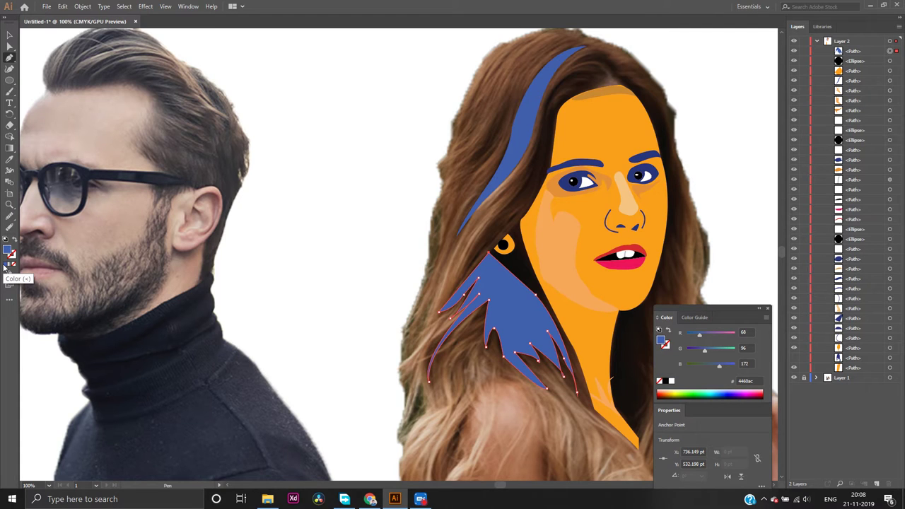
{"action": "left_click", "coordinate": [793, 358]}
{"action": "left_click", "coordinate": [751, 237], "text": "ctrl"}
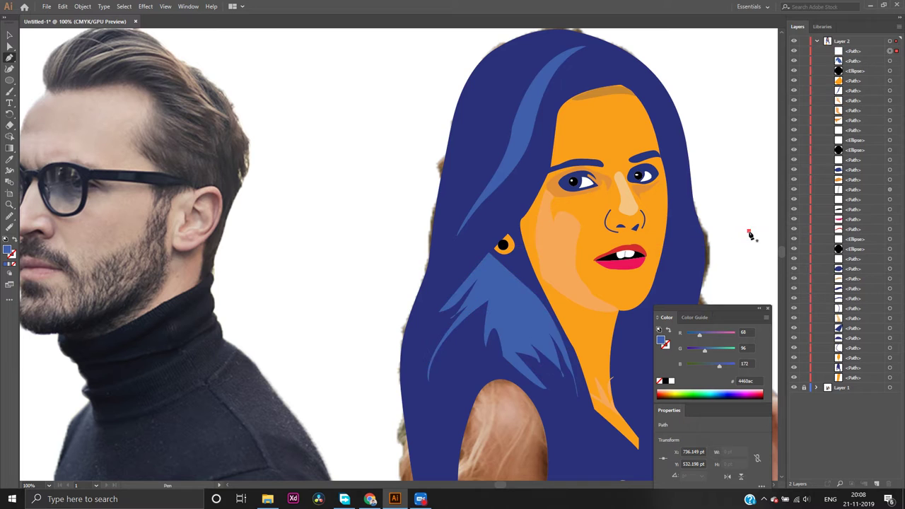
{"action": "left_click", "coordinate": [749, 232]}
{"action": "scroll", "coordinate": [749, 233], "scroll_direction": "down", "scroll_amount": 1}
{"action": "scroll", "coordinate": [749, 233], "scroll_direction": "down", "scroll_amount": 1}
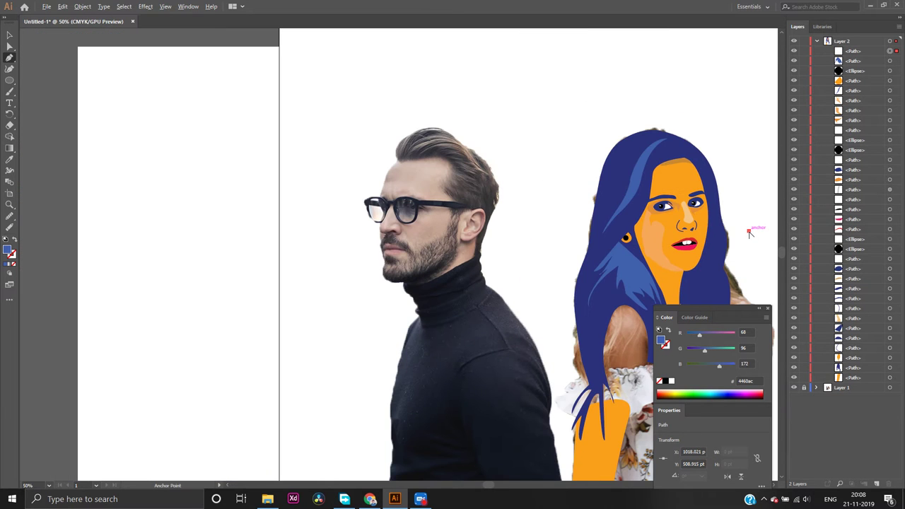
{"action": "scroll", "coordinate": [749, 233], "scroll_direction": "up", "scroll_amount": 2}
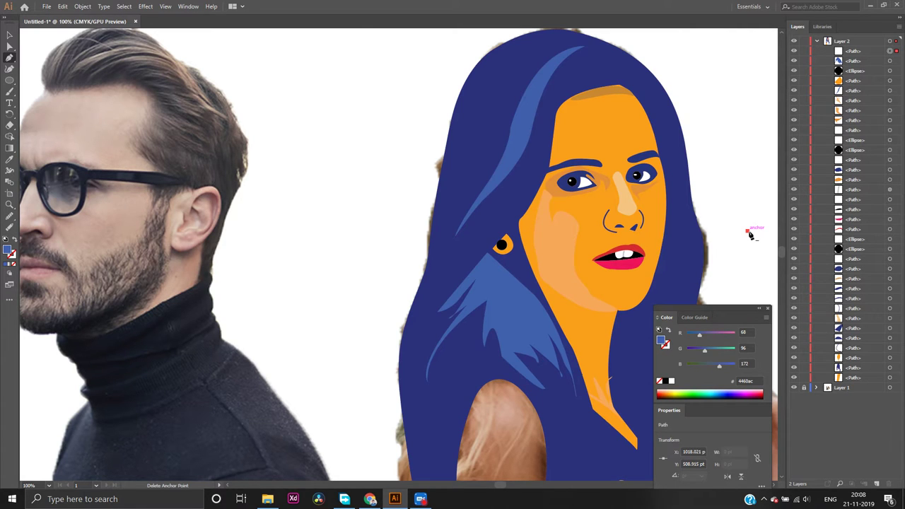
{"action": "scroll", "coordinate": [751, 236], "scroll_direction": "down", "scroll_amount": 1}
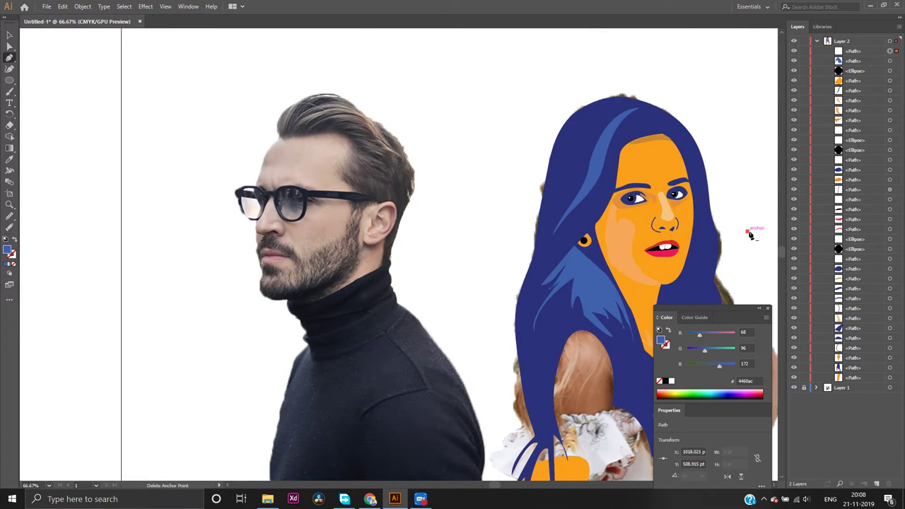
{"action": "mouse_move", "coordinate": [750, 233]}
{"action": "left_mouse_down"}
{"action": "mouse_move", "coordinate": [751, 289]}
{"action": "mouse_move", "coordinate": [766, 244]}
{"action": "mouse_move", "coordinate": [751, 171]}
{"action": "mouse_move", "coordinate": [753, 236]}
{"action": "left_mouse_up"}
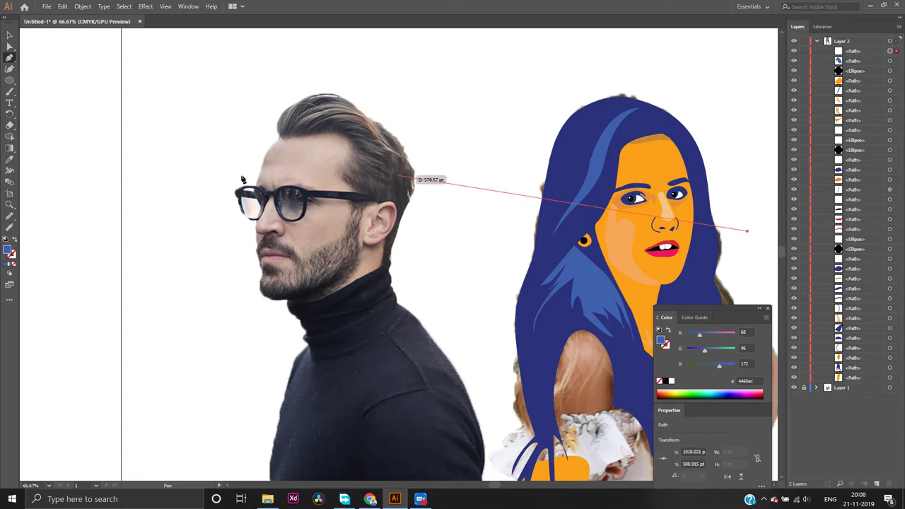
Lock the dark blue hair shape and delete the lighter blue strand shape below the ear
{"action": "left_click", "coordinate": [9, 35]}
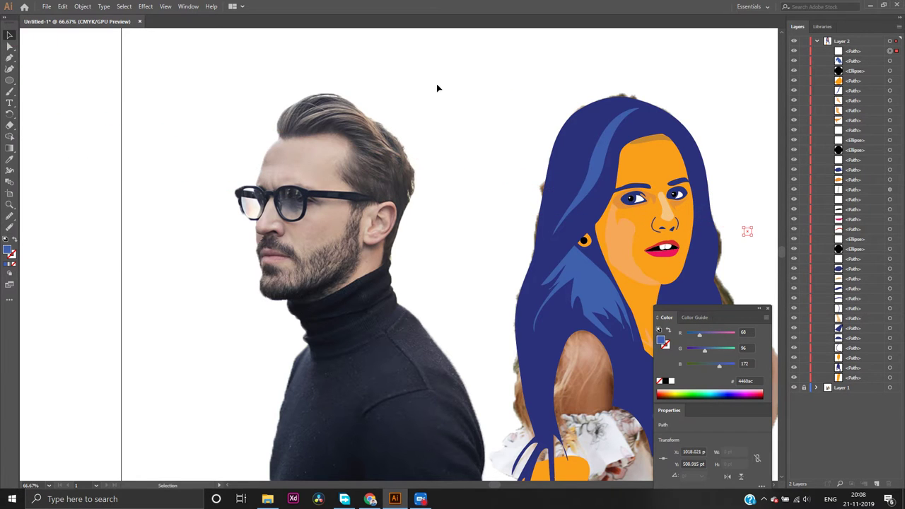
{"action": "left_click", "coordinate": [569, 144]}
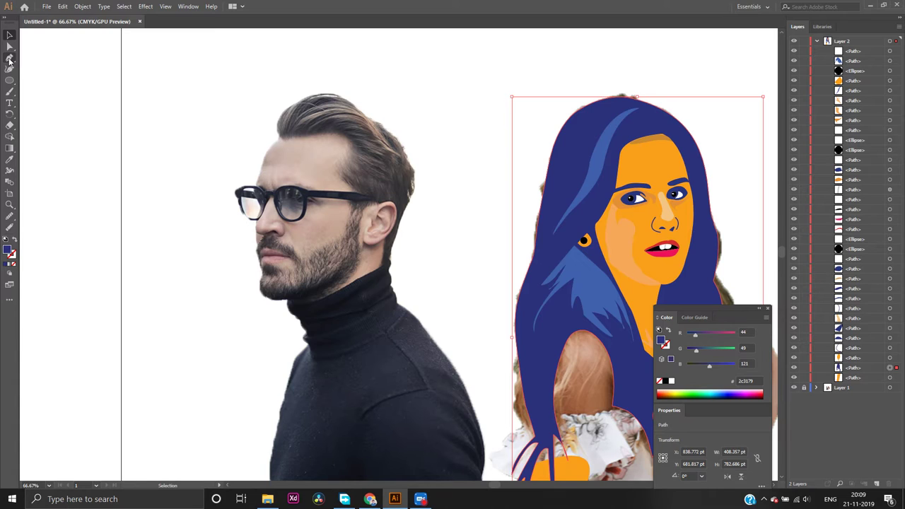
{"action": "left_click", "coordinate": [600, 290]}
{"action": "key", "text": "Delete"}
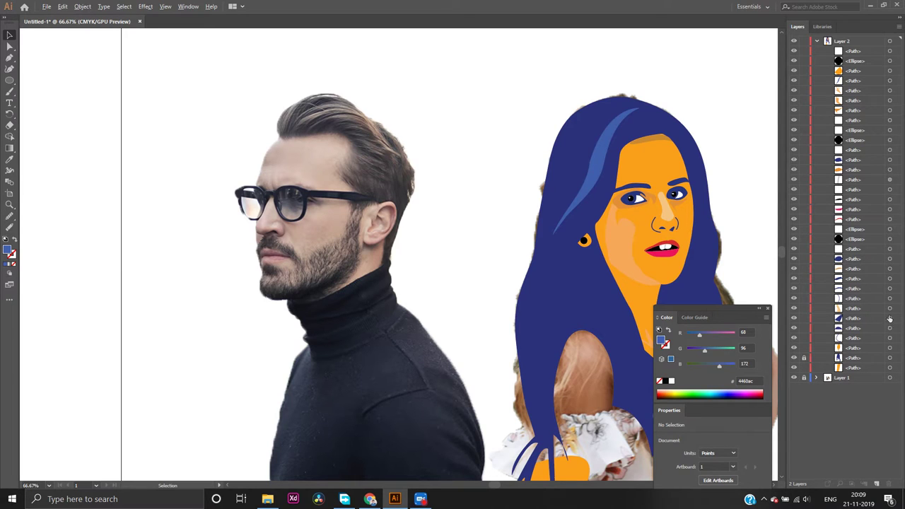
{"action": "scroll", "coordinate": [759, 241], "scroll_direction": "up", "scroll_amount": 3}
{"action": "scroll", "coordinate": [760, 240], "scroll_direction": "down", "scroll_amount": 3}
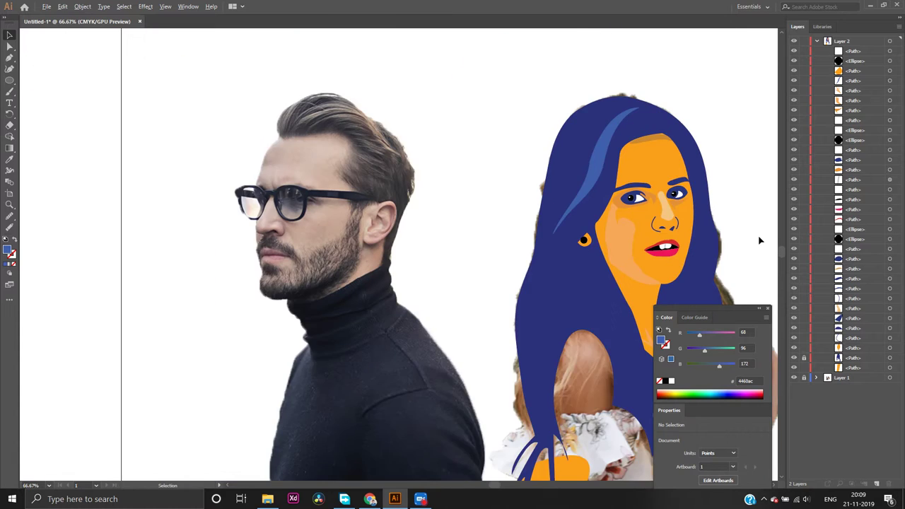
{"action": "scroll", "coordinate": [760, 241], "scroll_direction": "up", "scroll_amount": 1}
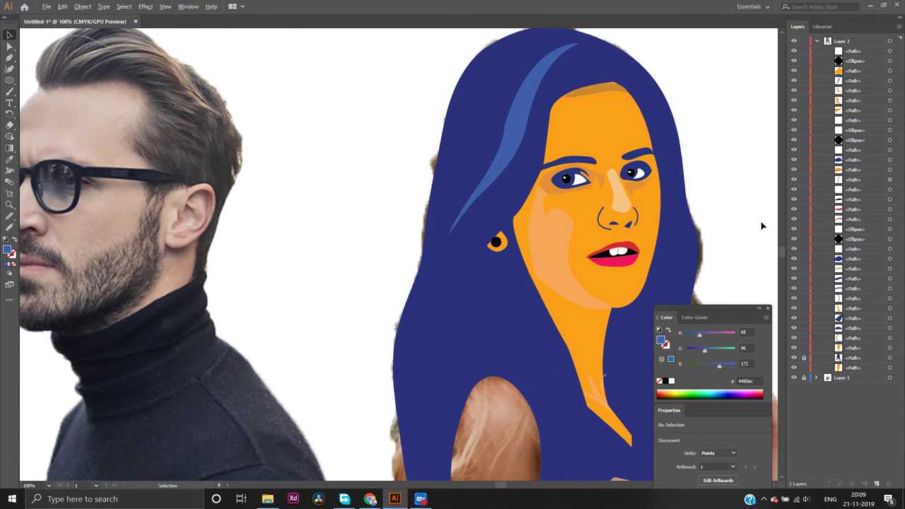
{"action": "scroll", "coordinate": [762, 226], "scroll_direction": "up", "scroll_amount": 1}
{"action": "scroll", "coordinate": [762, 226], "scroll_direction": "down", "scroll_amount": 1}
{"action": "scroll", "coordinate": [762, 227], "scroll_direction": "down", "scroll_amount": 1}
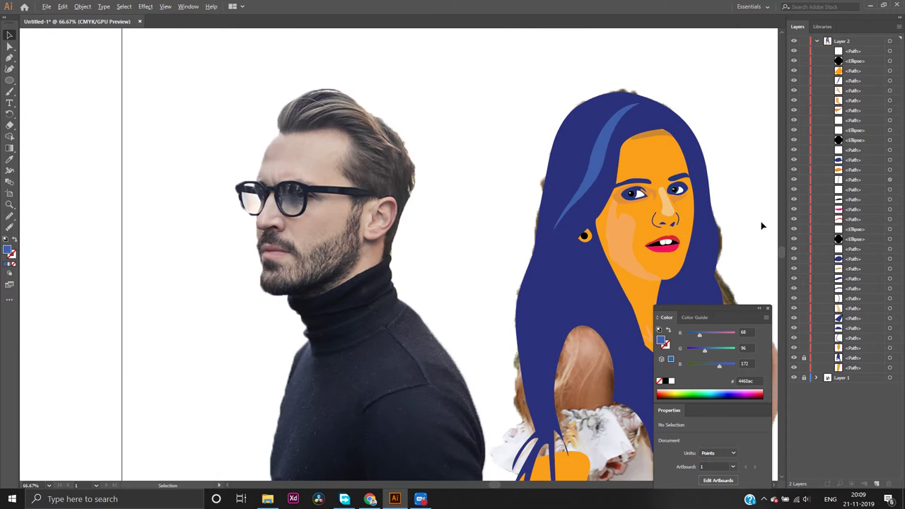
{"action": "scroll", "coordinate": [618, 431], "scroll_direction": "up", "scroll_amount": 1}
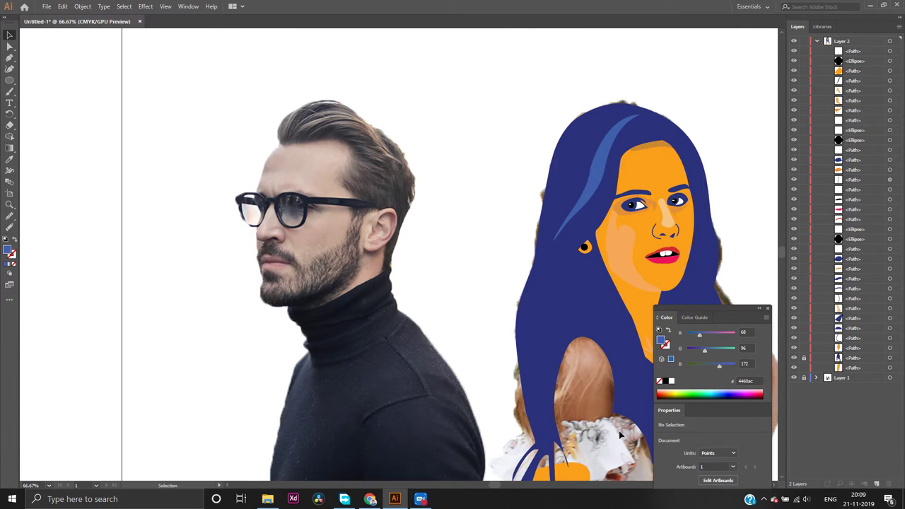
{"action": "scroll", "coordinate": [619, 430], "scroll_direction": "up", "scroll_amount": 1}
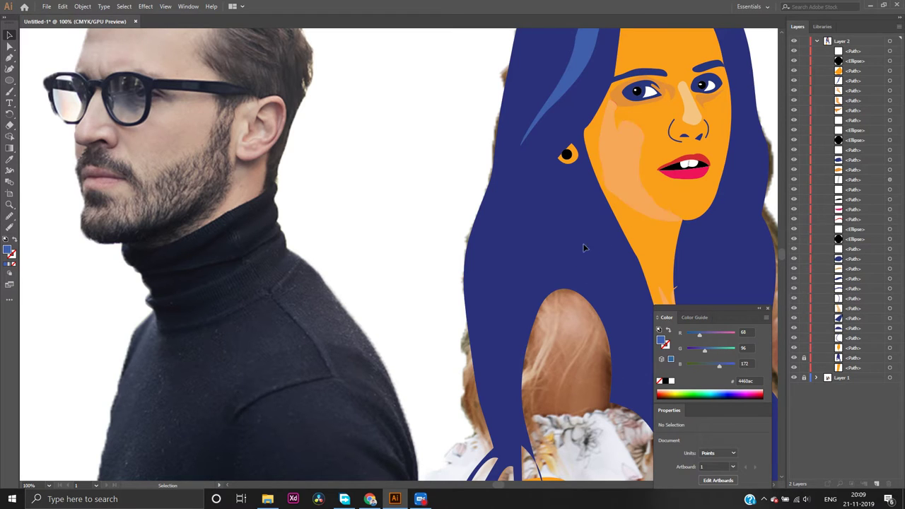
Hide the locked dark blue hair shape so the photo's hair can be traced
{"action": "left_click", "coordinate": [793, 368]}
{"action": "left_click", "coordinate": [794, 367]}
{"action": "left_click", "coordinate": [794, 358]}
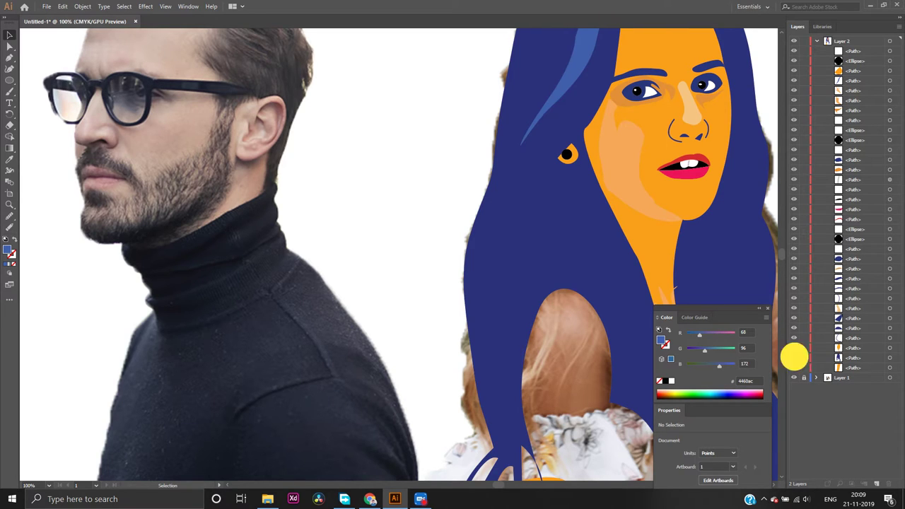
{"action": "left_click", "coordinate": [794, 358]}
{"action": "left_click", "coordinate": [794, 358]}
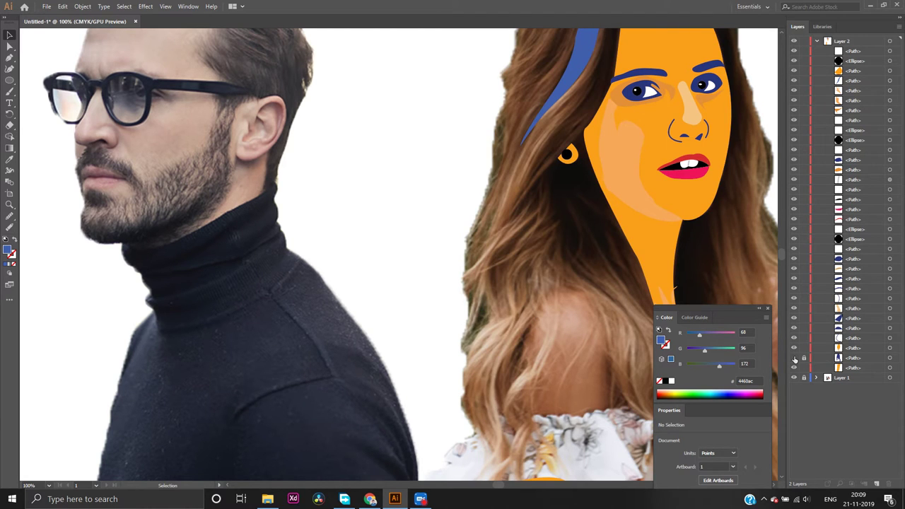
Trace and close a small curved blue strand in the upper hair beside the existing long lighter strand
{"action": "scroll", "coordinate": [624, 290], "scroll_direction": "up", "scroll_amount": 5}
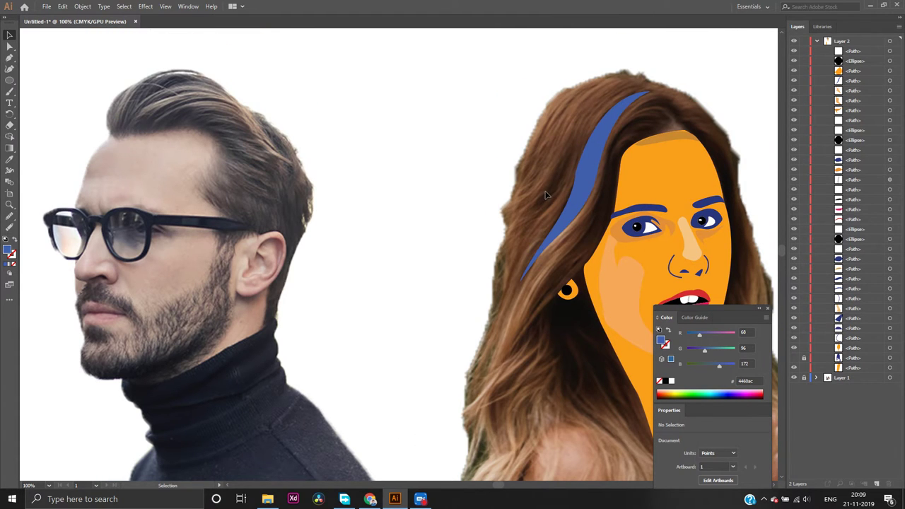
{"action": "left_click", "coordinate": [10, 58]}
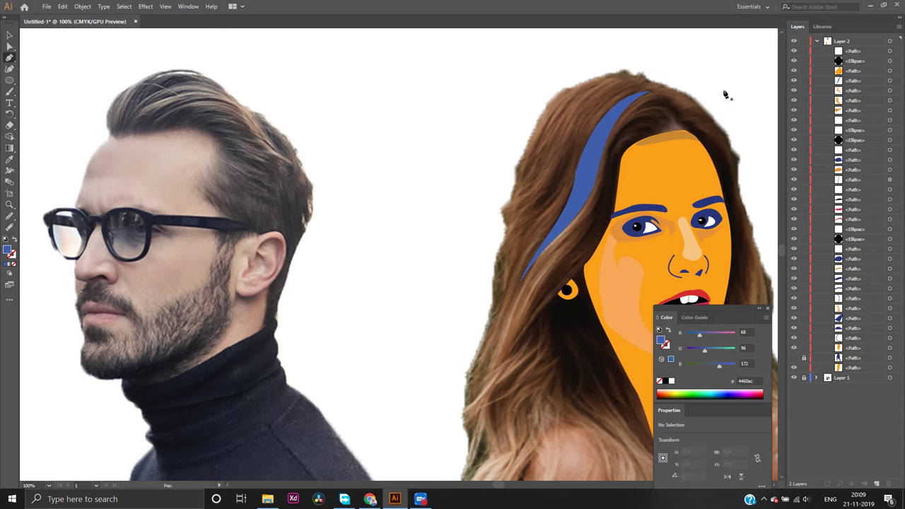
{"action": "left_click", "coordinate": [570, 139]}
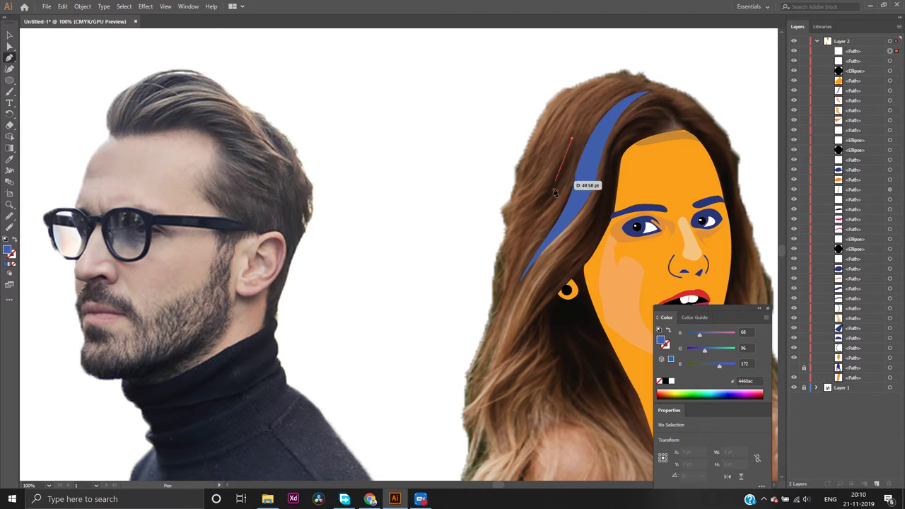
{"action": "mouse_move", "coordinate": [527, 212]}
{"action": "left_mouse_down"}
{"action": "mouse_move", "coordinate": [506, 202]}
{"action": "mouse_move", "coordinate": [535, 204]}
{"action": "mouse_move", "coordinate": [539, 216]}
{"action": "left_mouse_up"}
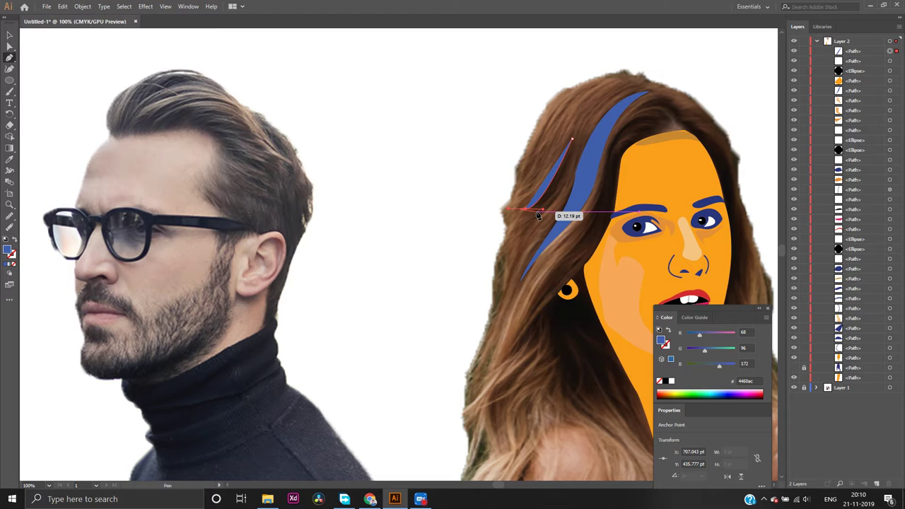
{"action": "left_click_drag", "start_coordinate": [537, 215], "coordinate": [566, 198]}
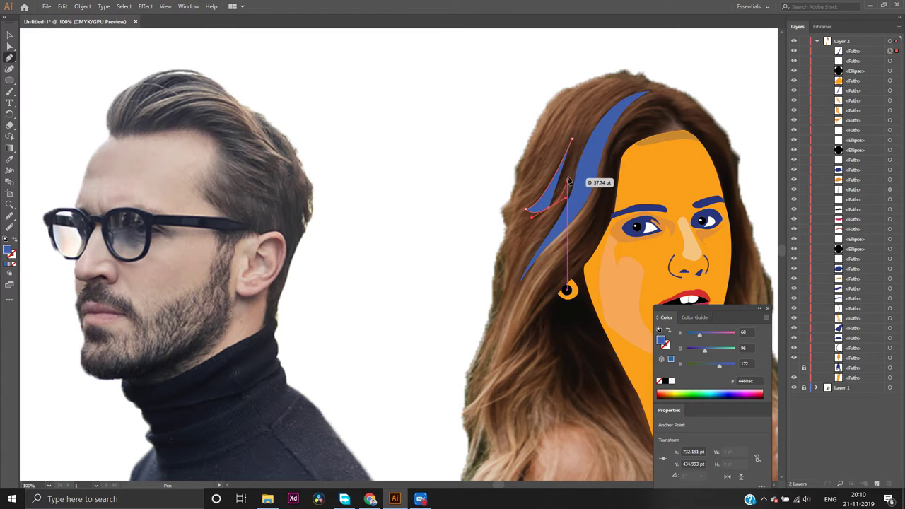
{"action": "left_click", "coordinate": [572, 140]}
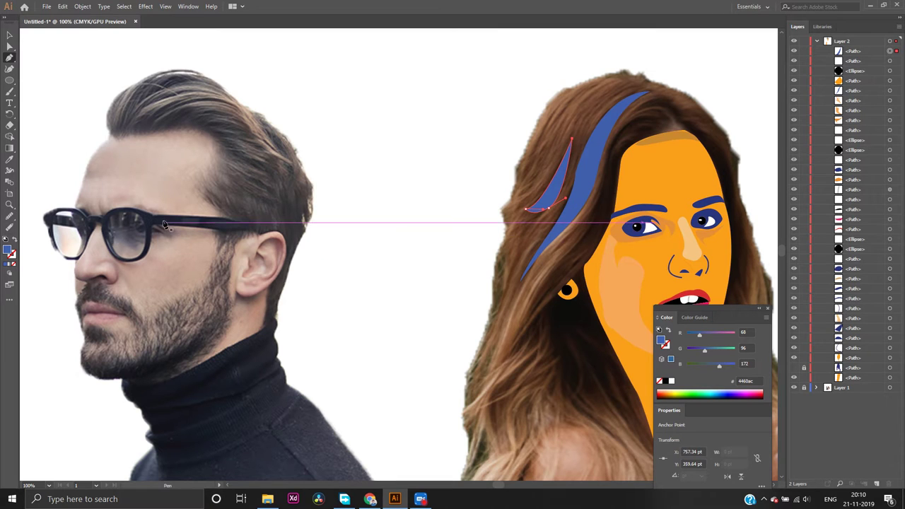
Smooth the outer edge of the small upper strand to about 50 by 81 pt and show the dark blue hair shape
{"action": "left_click", "coordinate": [8, 216]}
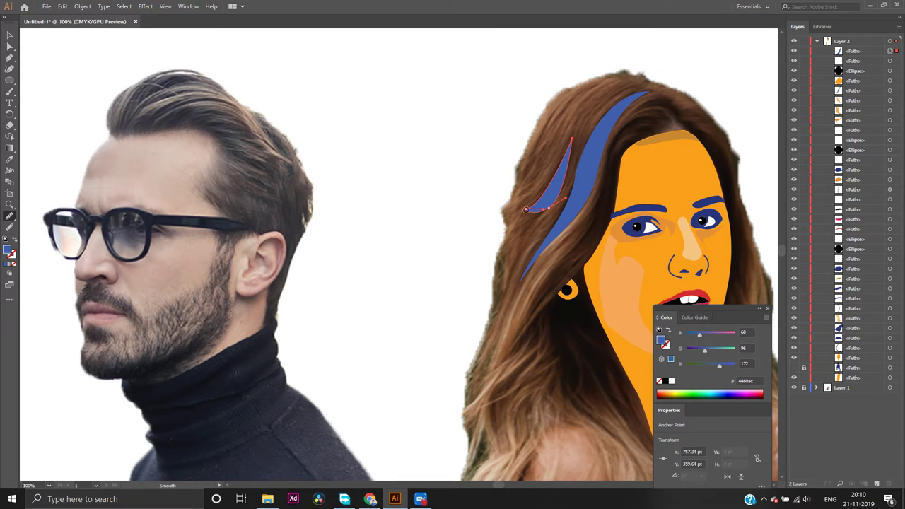
{"action": "mouse_move", "coordinate": [526, 208]}
{"action": "left_mouse_down"}
{"action": "mouse_move", "coordinate": [548, 181]}
{"action": "mouse_move", "coordinate": [549, 190]}
{"action": "mouse_move", "coordinate": [539, 181]}
{"action": "mouse_move", "coordinate": [562, 161]}
{"action": "left_mouse_up"}
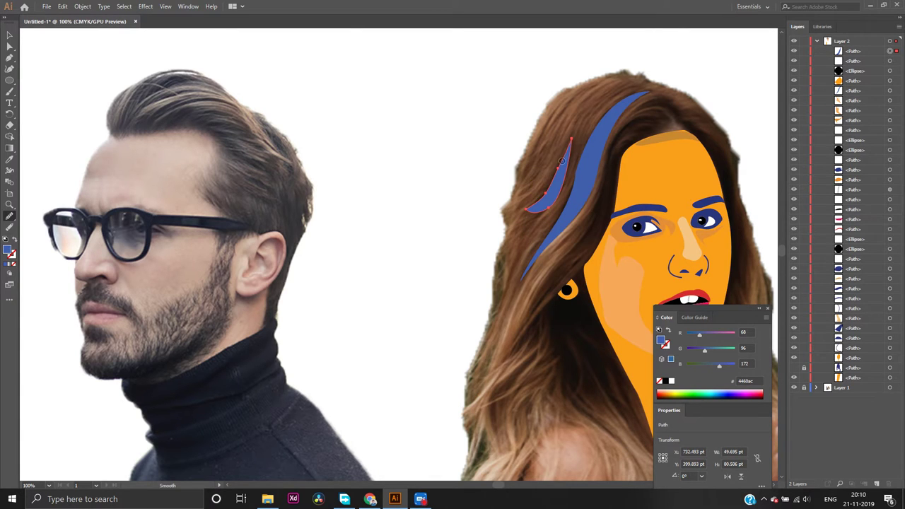
{"action": "left_click", "coordinate": [793, 366]}
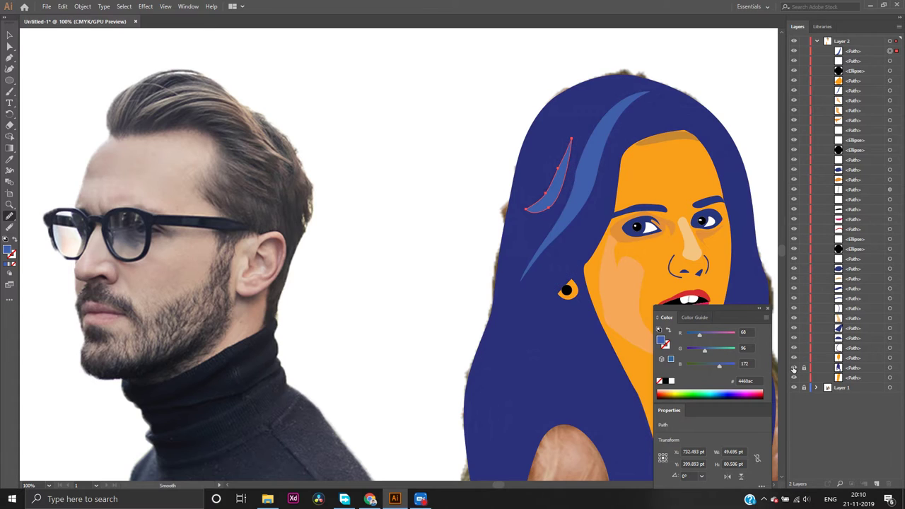
{"action": "left_click", "coordinate": [749, 119]}
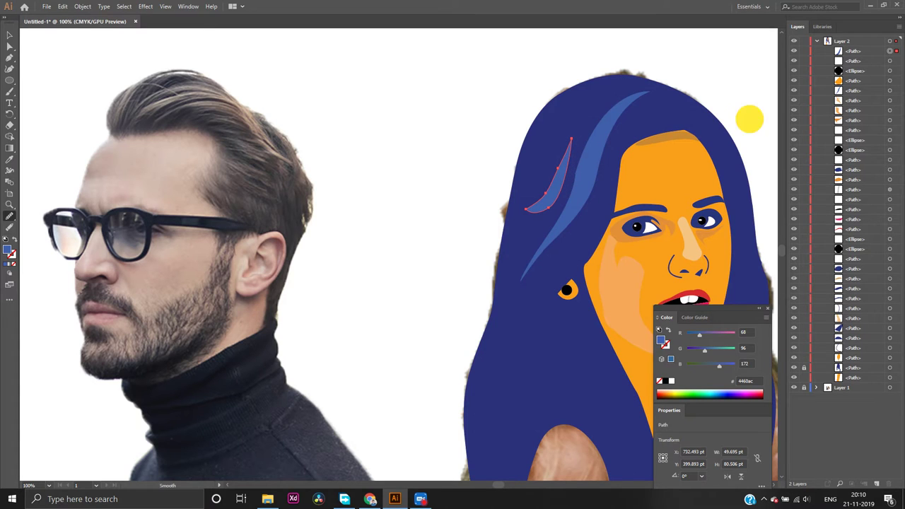
{"action": "left_click", "coordinate": [9, 46]}
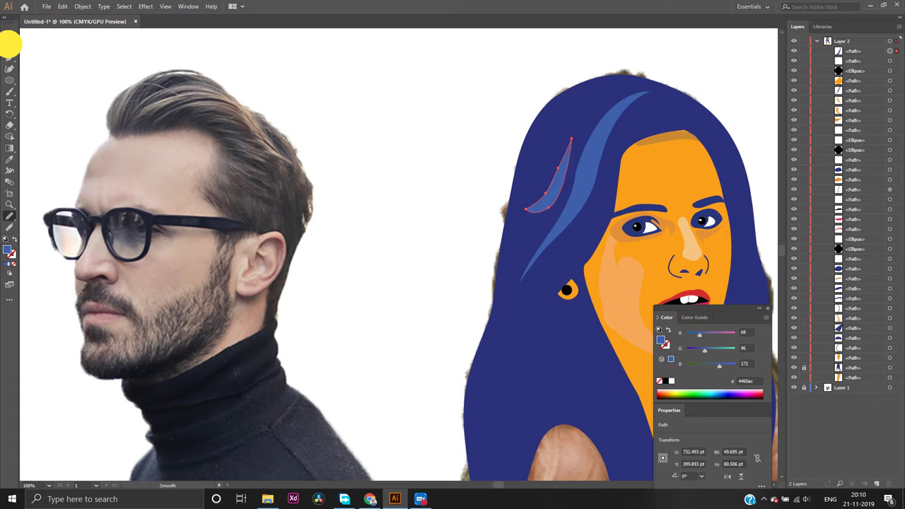
{"action": "left_click", "coordinate": [311, 100]}
{"action": "scroll", "coordinate": [371, 198], "scroll_direction": "down", "scroll_amount": 2, "text": "alt"}
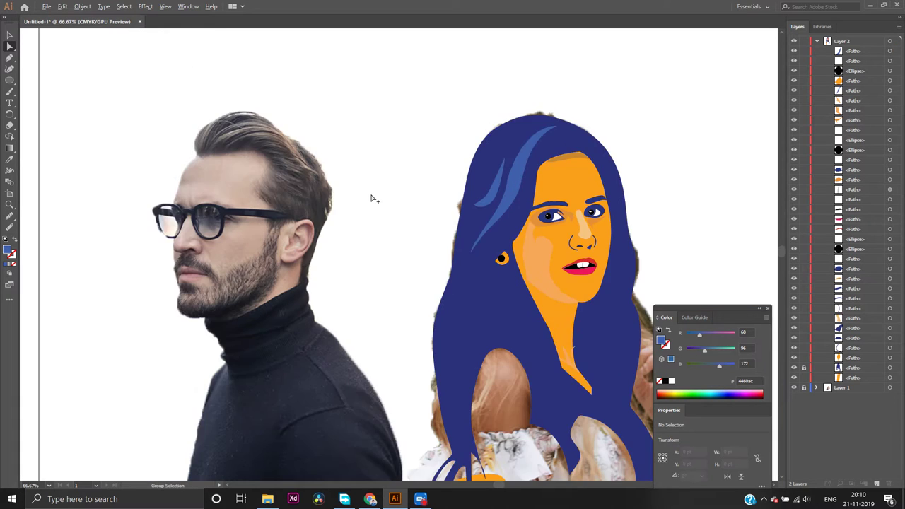
Outline the first pointed tip of a new lighter blue strand over the lower hair beside the shoulder
{"action": "scroll", "coordinate": [653, 217], "scroll_direction": "up", "scroll_amount": 1, "text": "alt"}
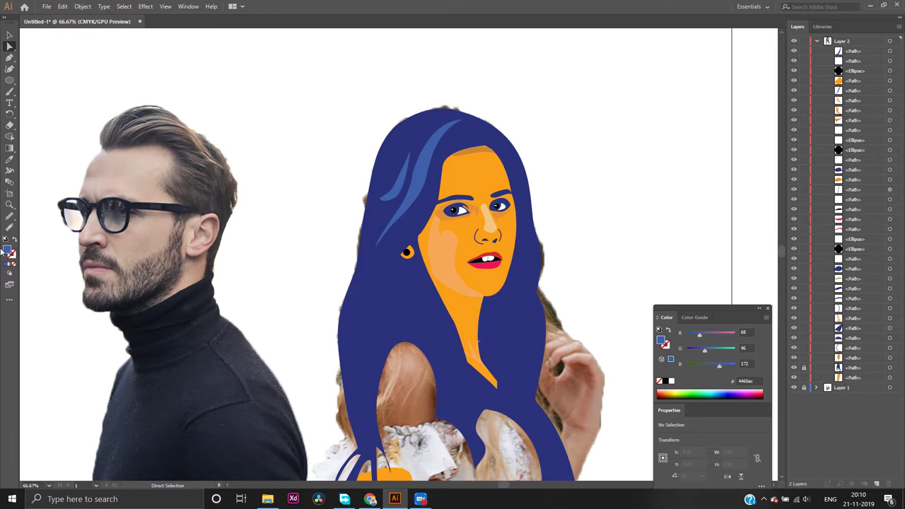
{"action": "left_click", "coordinate": [9, 59]}
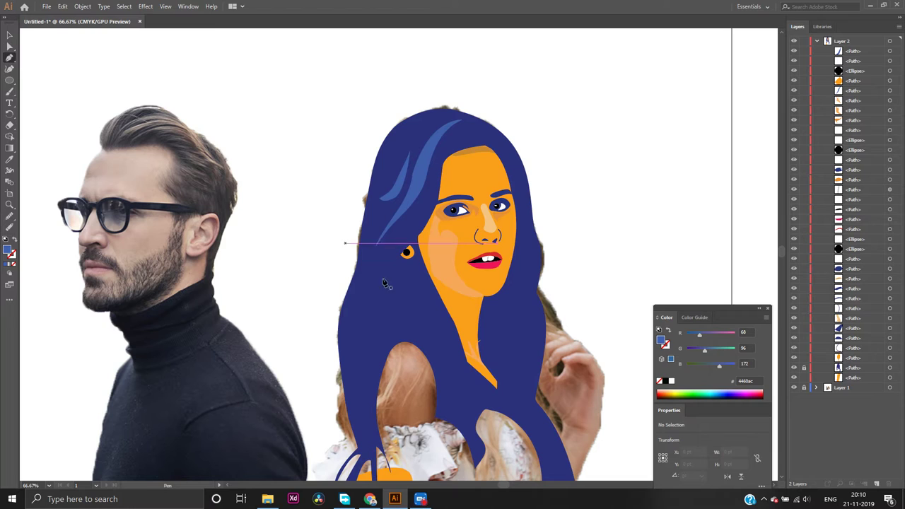
{"action": "left_click", "coordinate": [357, 330]}
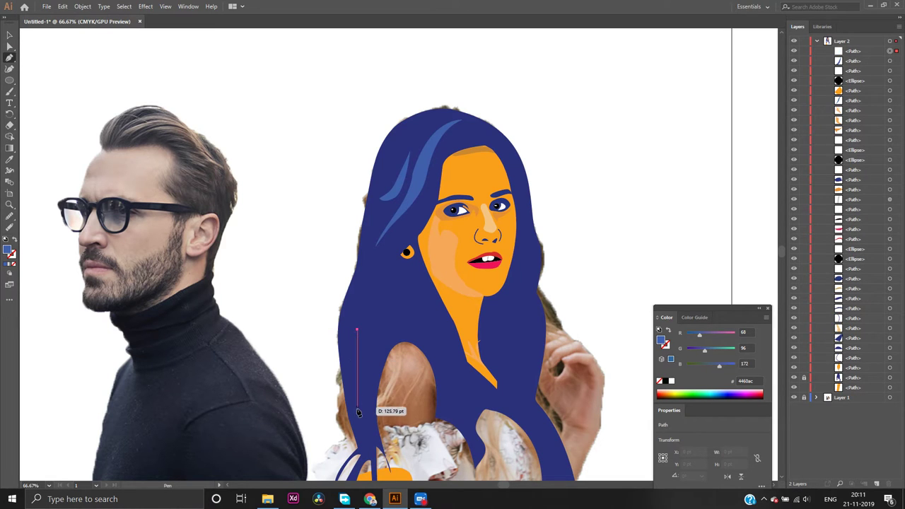
{"action": "left_click_drag", "start_coordinate": [357, 408], "coordinate": [372, 436]}
{"action": "mouse_move", "coordinate": [364, 394]}
{"action": "left_mouse_down"}
{"action": "mouse_move", "coordinate": [364, 373]}
{"action": "mouse_move", "coordinate": [364, 412]}
{"action": "mouse_move", "coordinate": [362, 393]}
{"action": "left_mouse_up"}
{"action": "left_click_drag", "start_coordinate": [363, 359], "coordinate": [371, 359]}
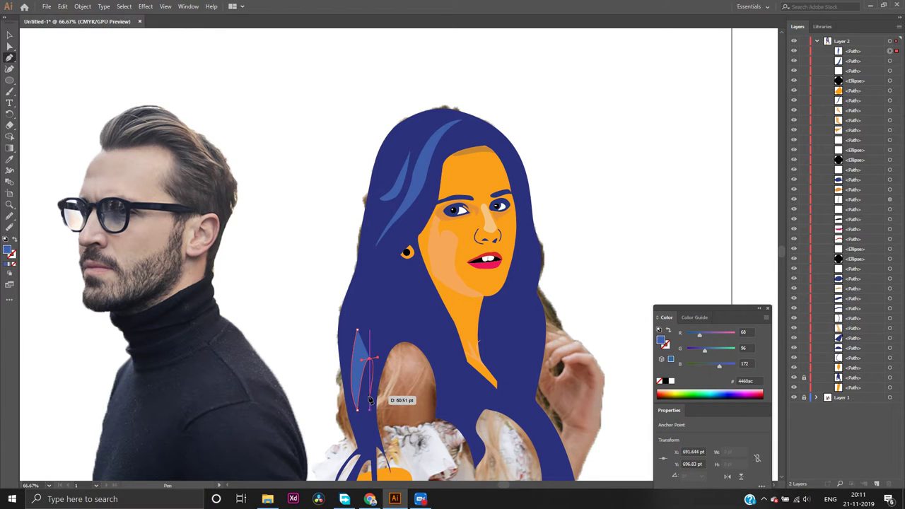
{"action": "left_click_drag", "start_coordinate": [368, 400], "coordinate": [371, 368]}
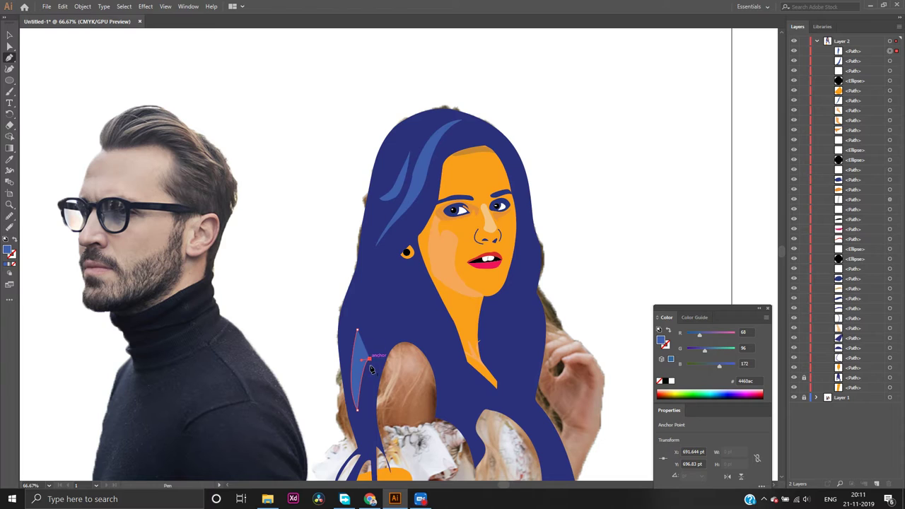
Add a second, longer tip to the shoulder strand, curve its edge upward and close the outline at its starting point
{"action": "left_click_drag", "start_coordinate": [366, 432], "coordinate": [384, 317]}
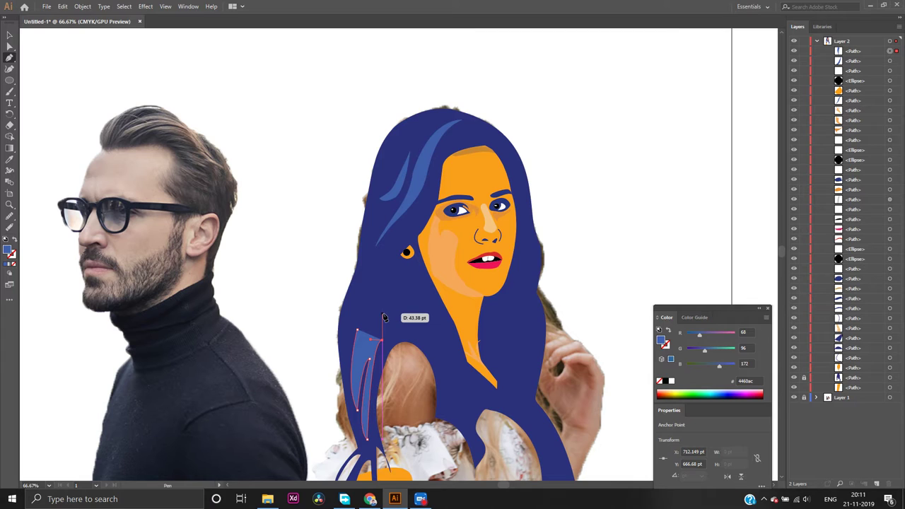
{"action": "left_click_drag", "start_coordinate": [384, 317], "coordinate": [383, 306]}
{"action": "left_click_drag", "start_coordinate": [386, 304], "coordinate": [396, 291]}
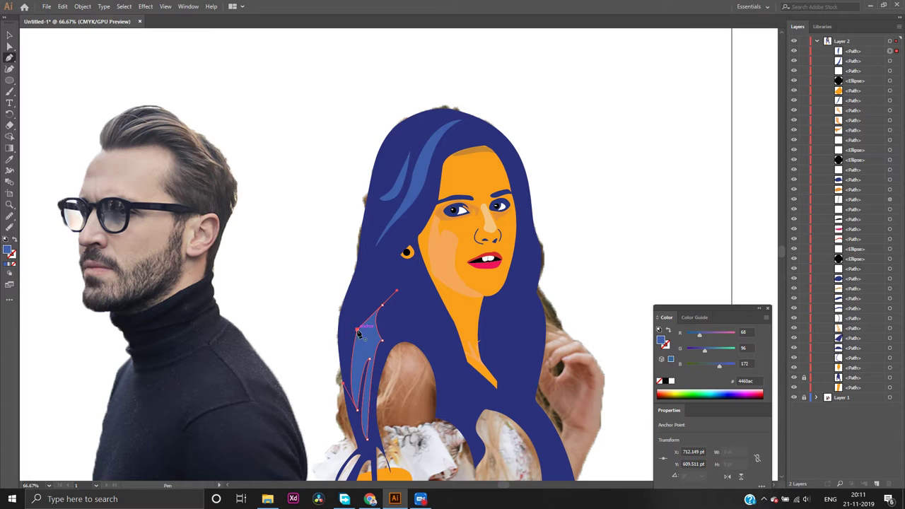
{"action": "left_click", "coordinate": [358, 331]}
{"action": "left_click", "coordinate": [9, 46]}
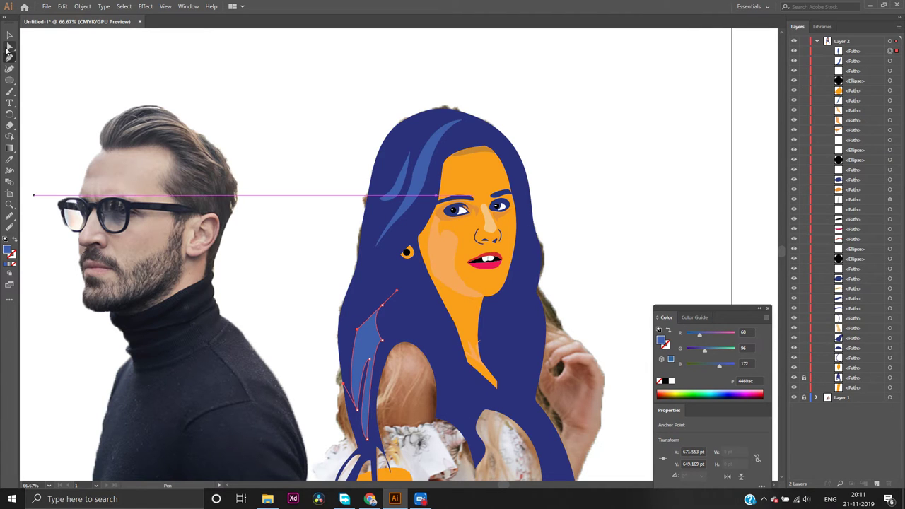
{"action": "left_click", "coordinate": [571, 106]}
{"action": "scroll", "coordinate": [603, 146], "scroll_direction": "down", "scroll_amount": 2}
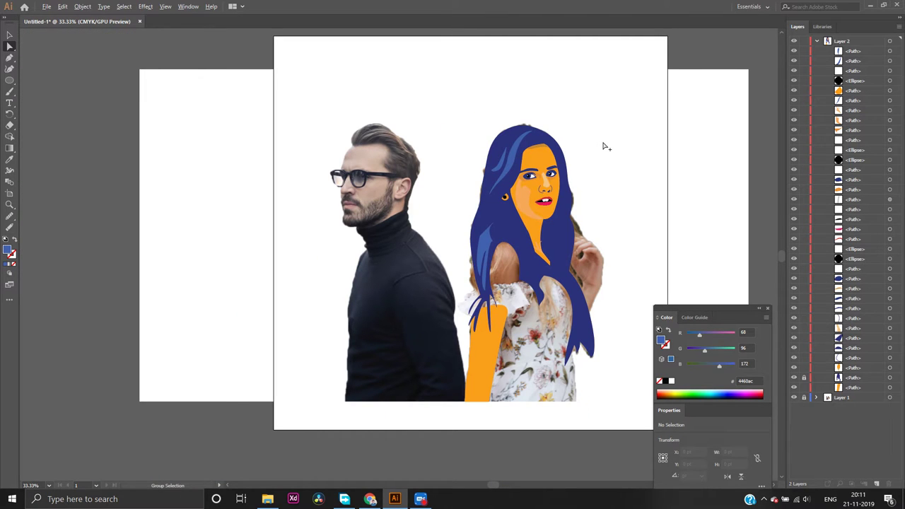
{"action": "scroll", "coordinate": [602, 146], "scroll_direction": "up", "scroll_amount": 1}
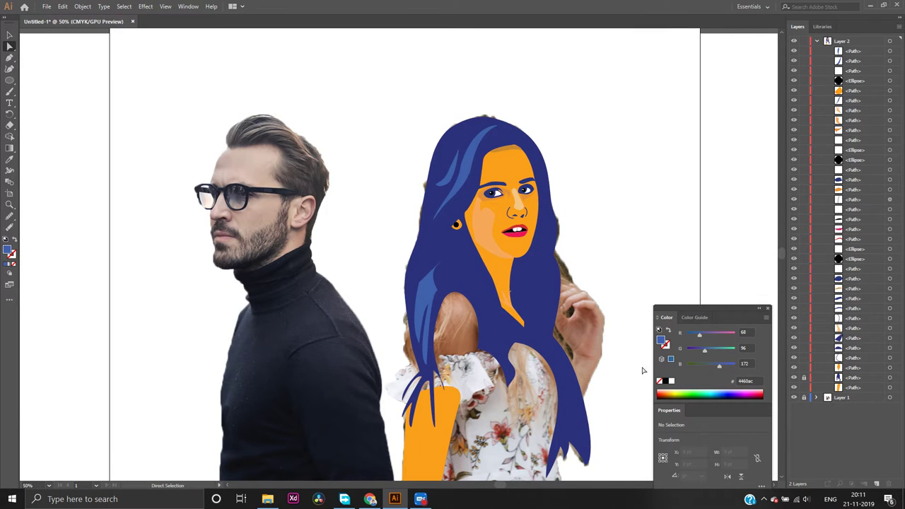
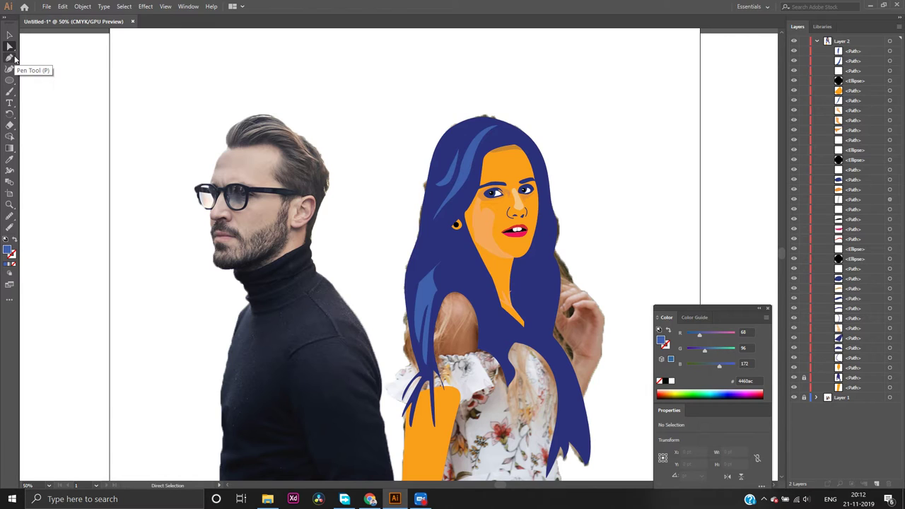
Compare the strands with the photo's hair and leave the locked dark blue hair shape hidden for tracing
{"action": "left_click", "coordinate": [10, 61]}
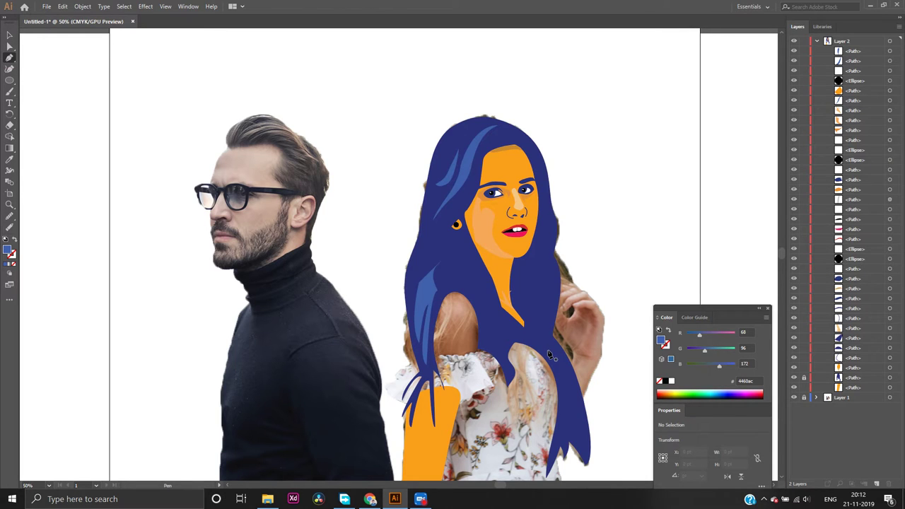
{"action": "left_click", "coordinate": [793, 378]}
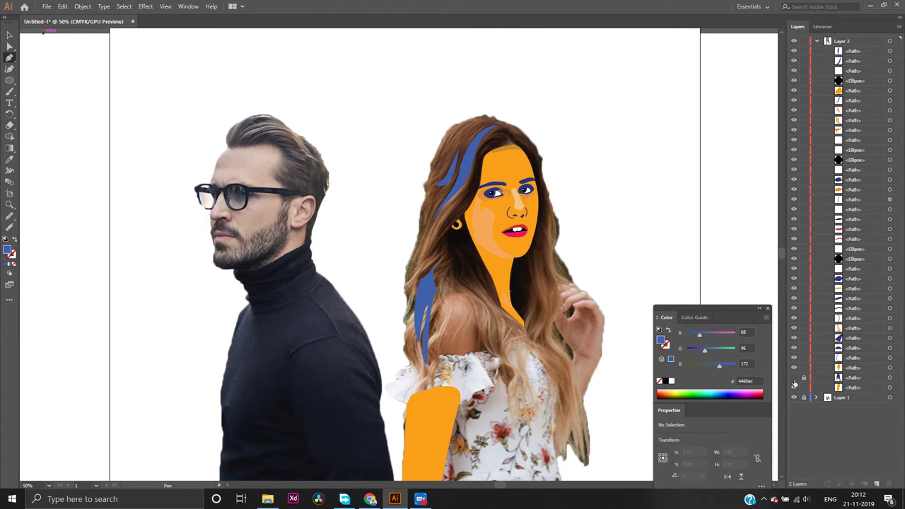
{"action": "left_click", "coordinate": [793, 378]}
{"action": "left_click", "coordinate": [794, 379]}
{"action": "left_click", "coordinate": [793, 380]}
{"action": "left_click", "coordinate": [793, 380]}
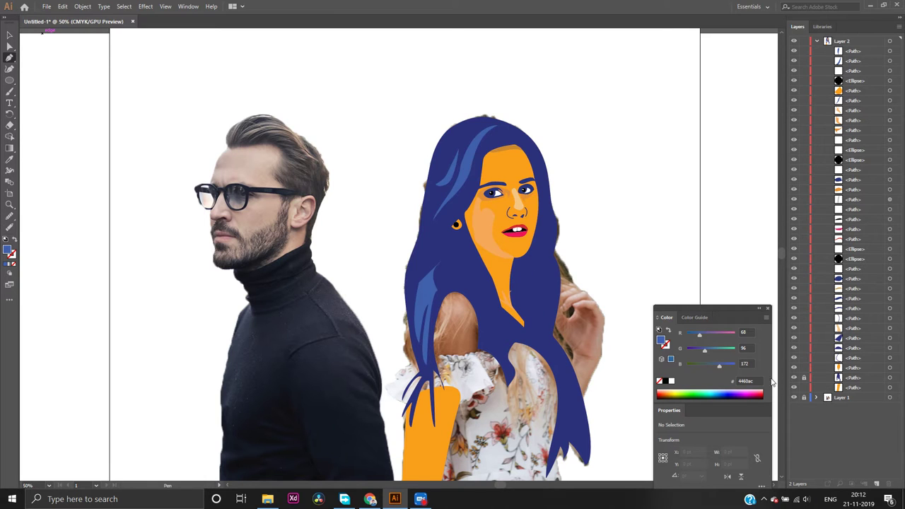
{"action": "left_click", "coordinate": [793, 379]}
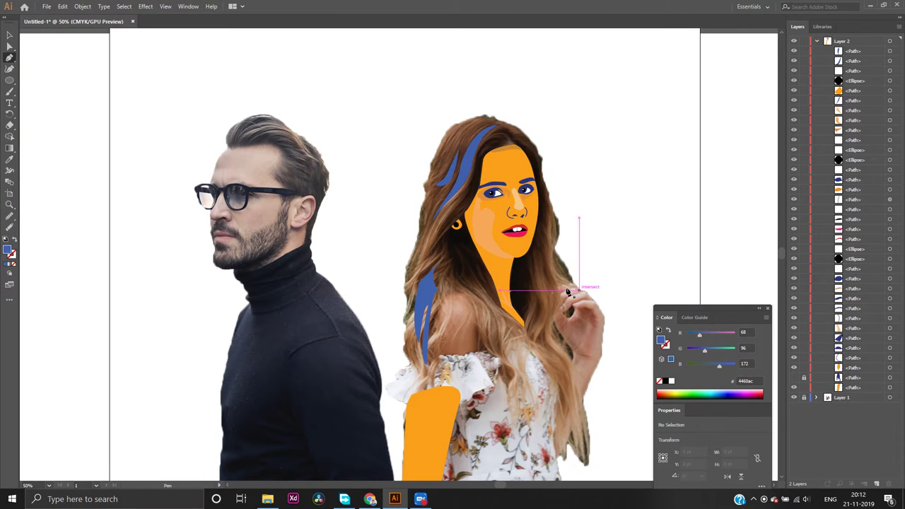
{"action": "left_click", "coordinate": [516, 261]}
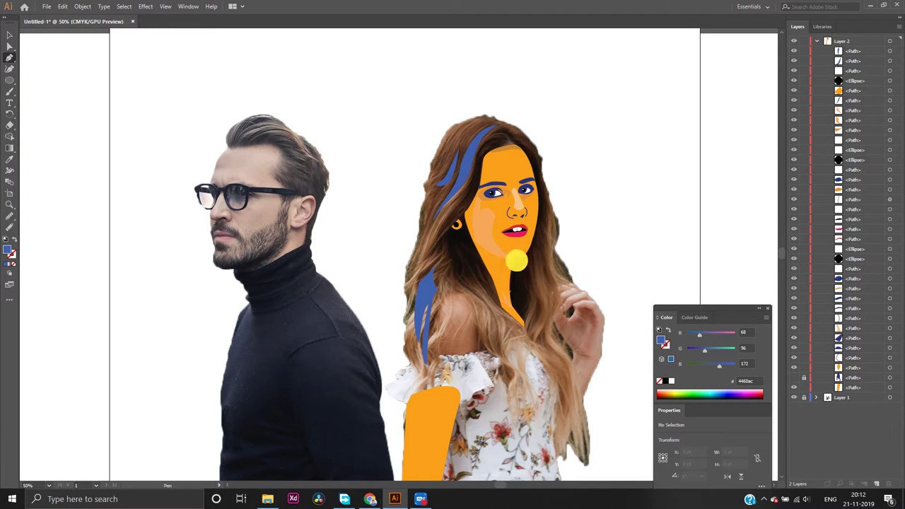
{"action": "left_click_drag", "start_coordinate": [525, 318], "coordinate": [548, 346]}
{"action": "left_click", "coordinate": [527, 320]}
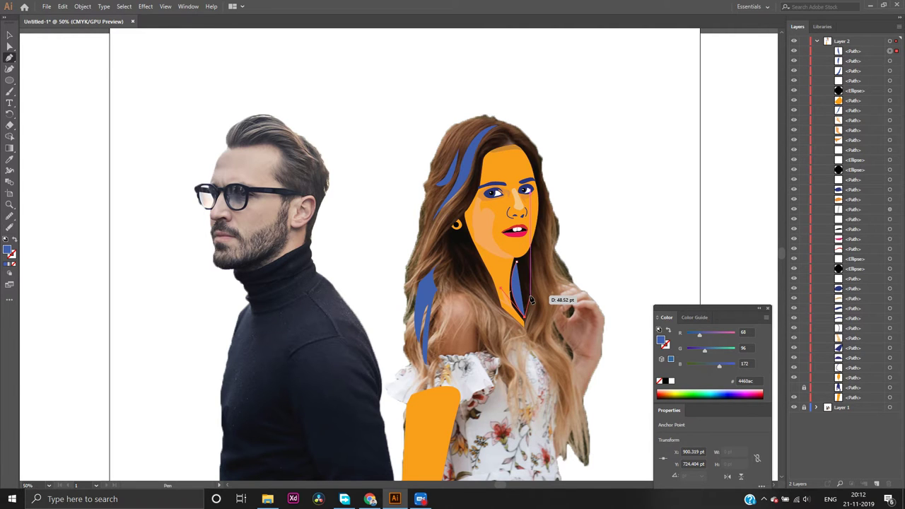
{"action": "key", "text": "ctrl"}
{"action": "key", "text": "Delete"}
{"action": "key", "text": "Delete"}
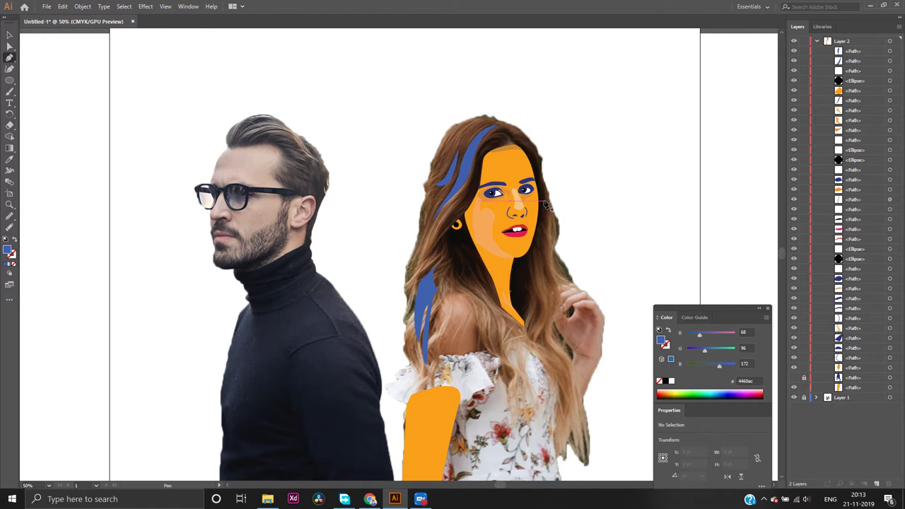
Start a new lighter blue strand beside the far cheek, curving its outer edge from mouth level up past the eyebrow
{"action": "left_click", "coordinate": [792, 378]}
{"action": "left_click", "coordinate": [793, 378]}
{"action": "scroll", "coordinate": [514, 143], "scroll_direction": "up", "scroll_amount": 4, "text": "alt"}
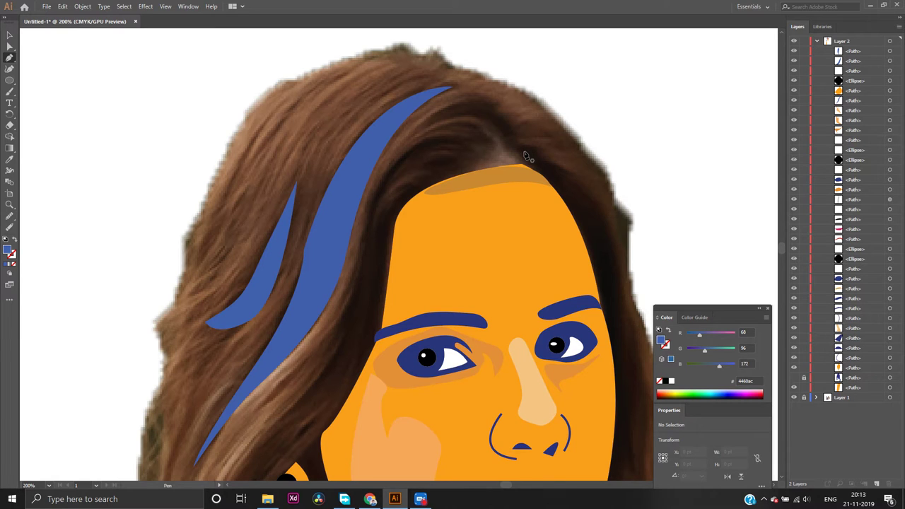
{"action": "scroll", "coordinate": [650, 395], "scroll_direction": "down", "scroll_amount": 3}
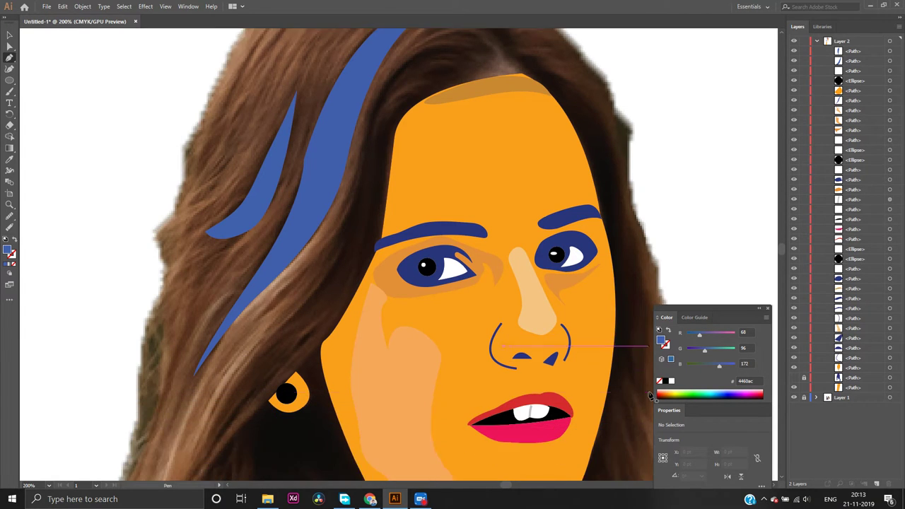
{"action": "scroll", "coordinate": [651, 396], "scroll_direction": "down", "scroll_amount": 5}
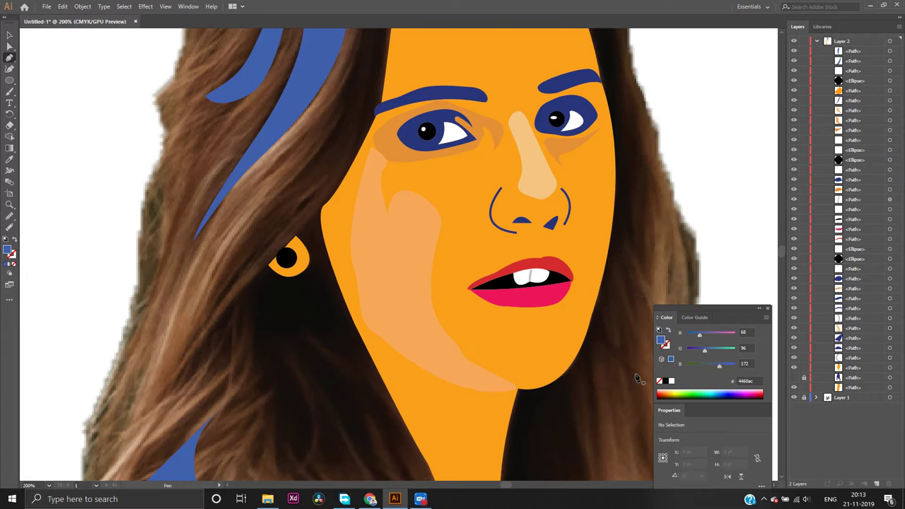
{"action": "scroll", "coordinate": [636, 378], "scroll_direction": "up", "scroll_amount": 5}
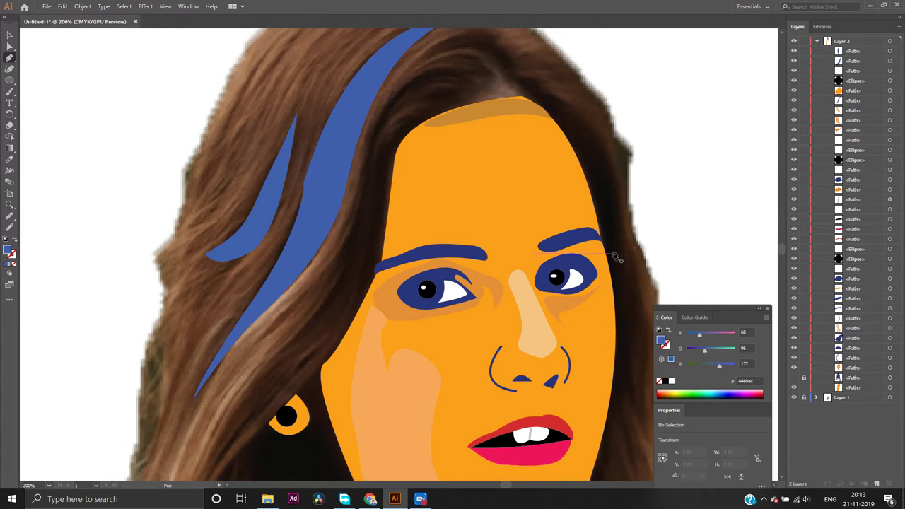
{"action": "left_click", "coordinate": [638, 427]}
{"action": "left_click", "coordinate": [639, 306]}
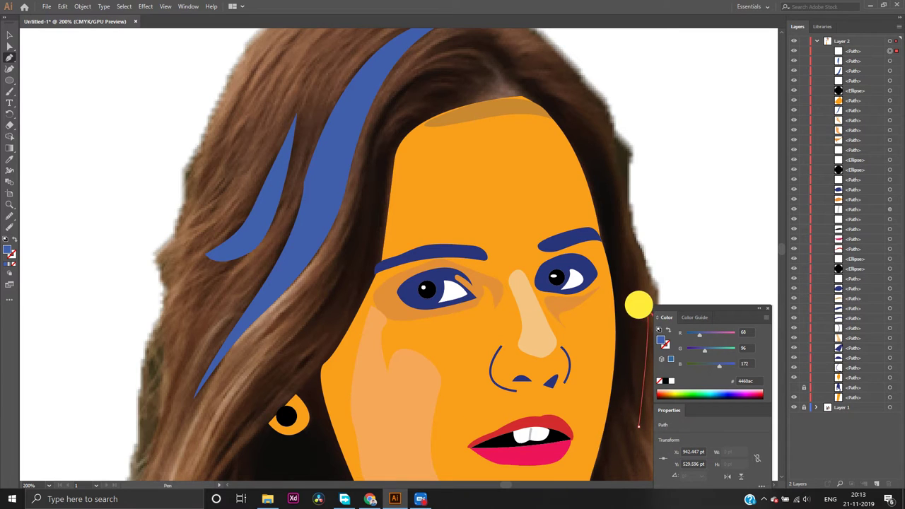
{"action": "left_click_drag", "start_coordinate": [638, 305], "coordinate": [639, 259]}
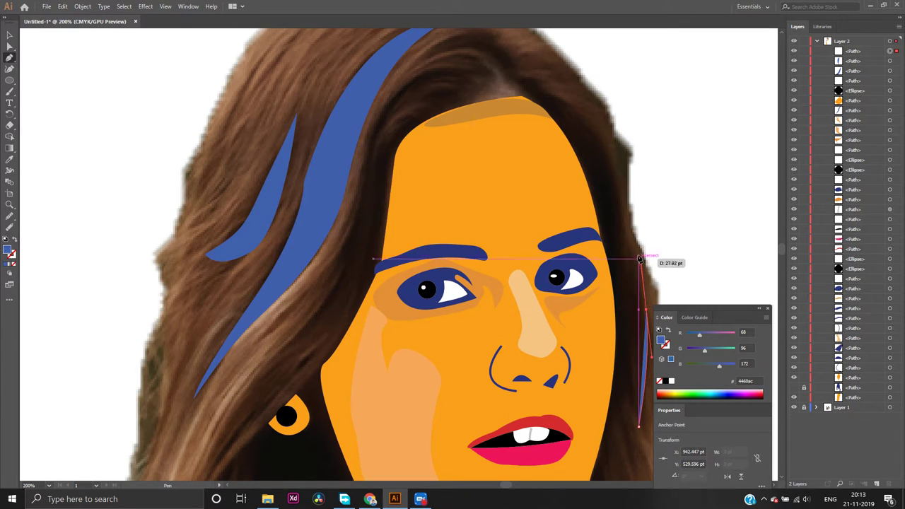
{"action": "left_click", "coordinate": [639, 260]}
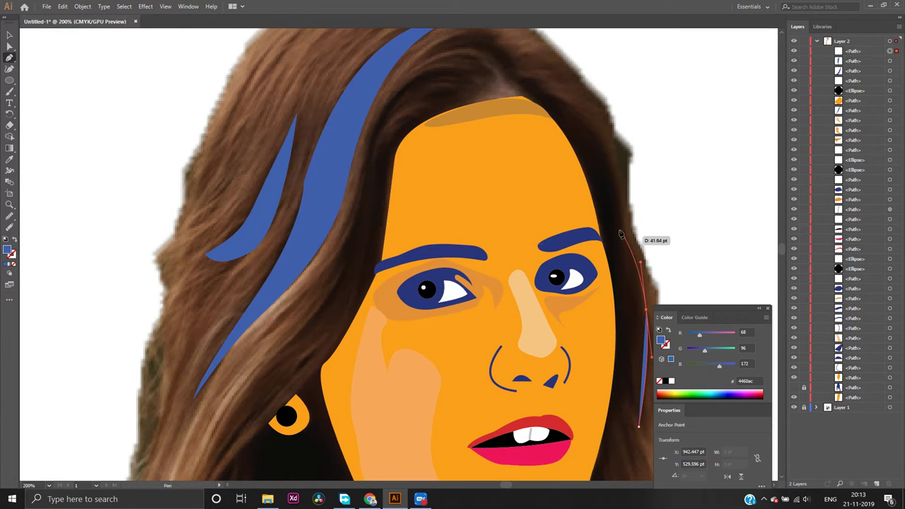
{"action": "left_click", "coordinate": [613, 188]}
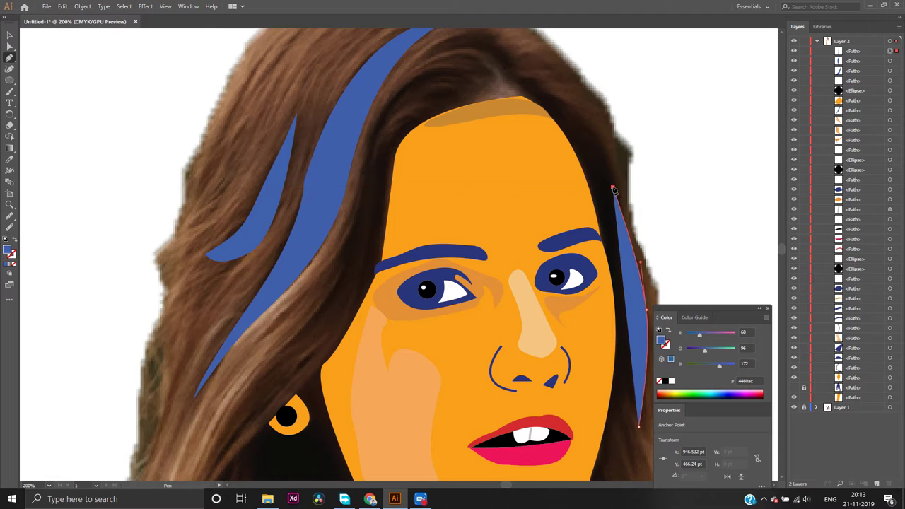
Carry the strand's outer edge over the forehead to a point beside the long upper strand and remove the outline's fill
{"action": "left_click", "coordinate": [543, 87]}
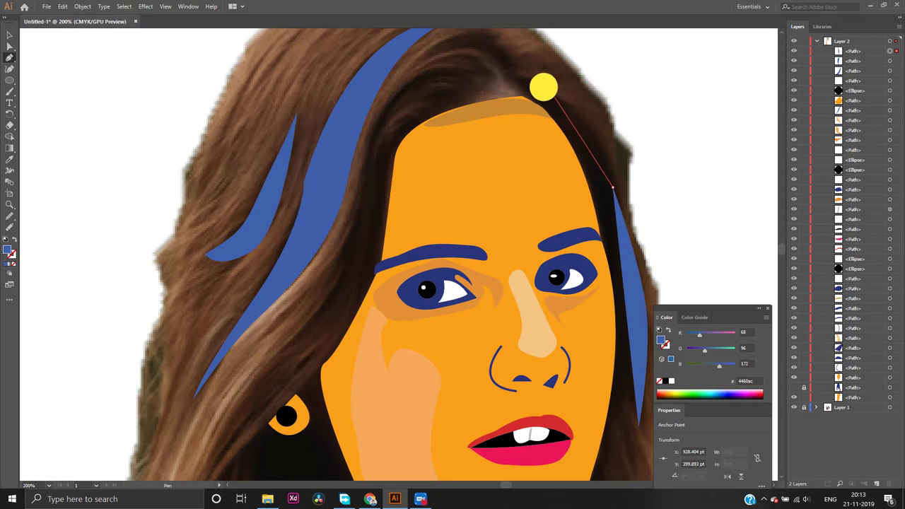
{"action": "left_click_drag", "start_coordinate": [543, 87], "coordinate": [520, 204]}
{"action": "left_click_drag", "start_coordinate": [520, 202], "coordinate": [353, 275]}
{"action": "left_click_drag", "start_coordinate": [411, 208], "coordinate": [13, 265]}
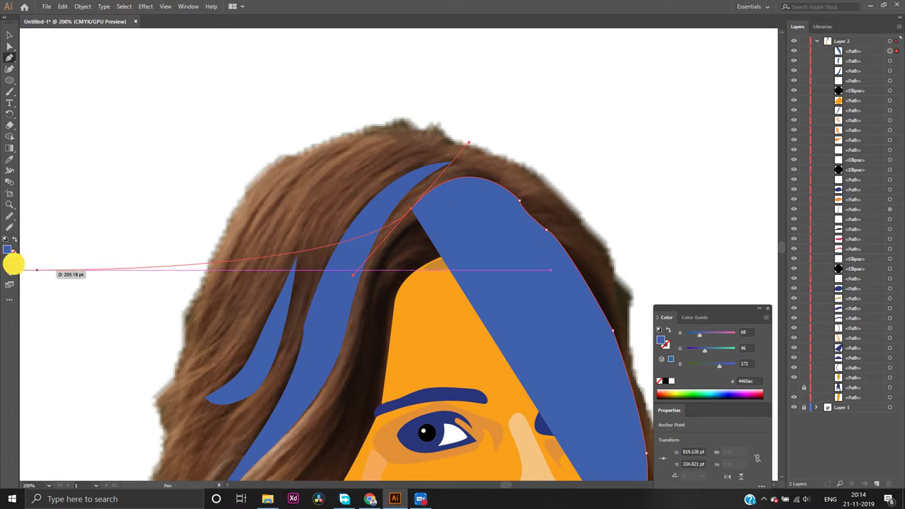
{"action": "key", "text": "ctrl+z"}
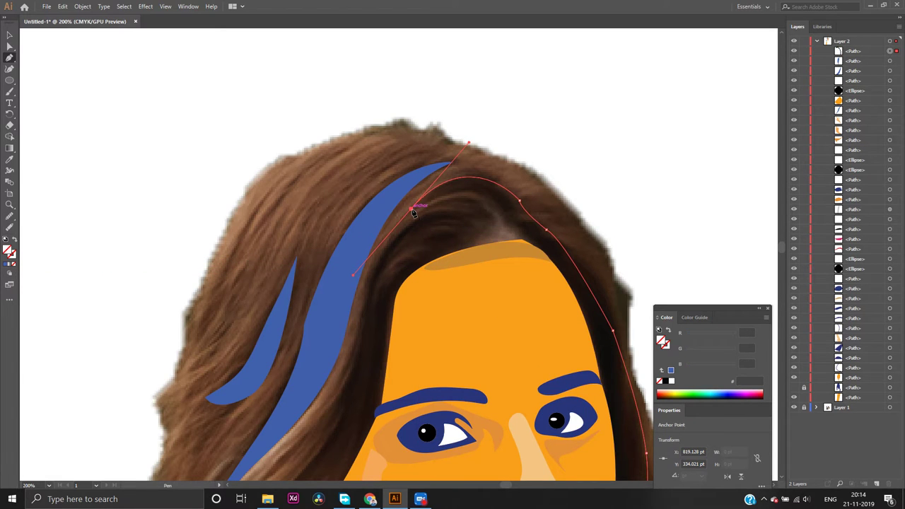
Trace the strand's inner edge from its upper point along the hair parting and down onto the forehead's far edge
{"action": "left_click_drag", "start_coordinate": [412, 210], "coordinate": [501, 222]}
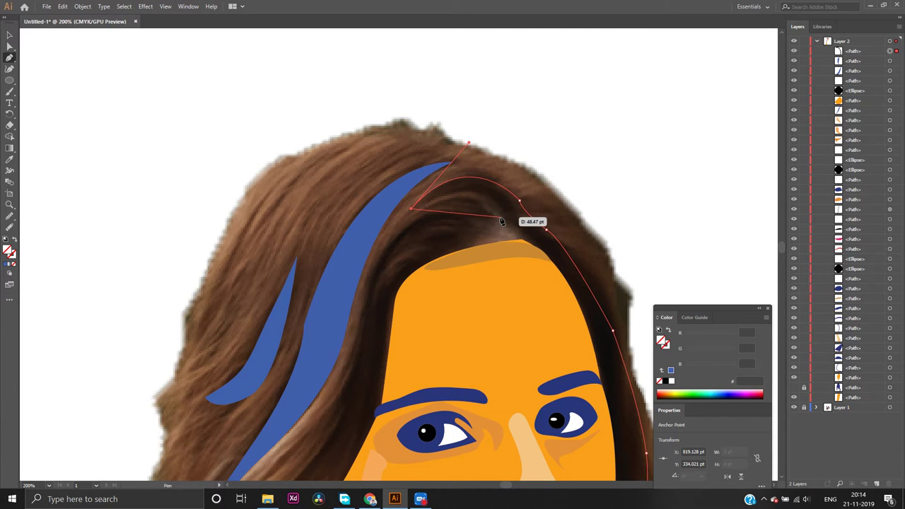
{"action": "left_click_drag", "start_coordinate": [501, 221], "coordinate": [521, 261]}
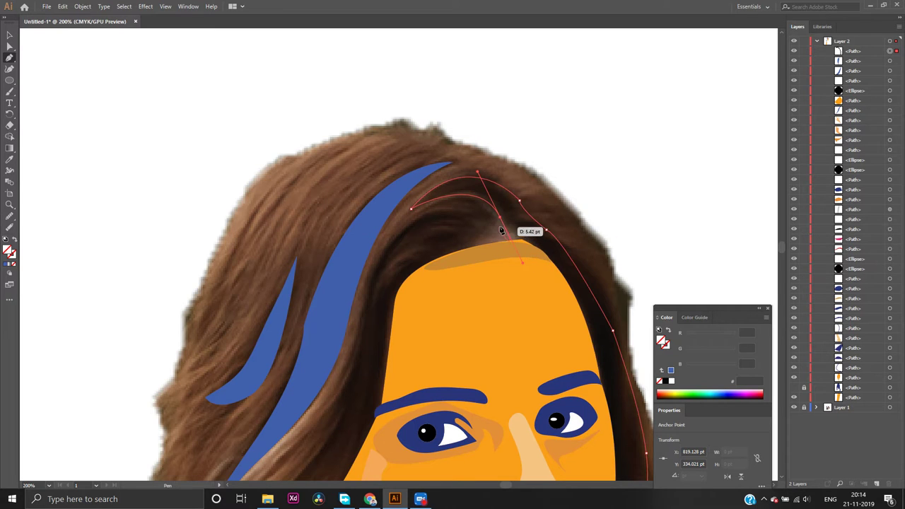
{"action": "left_click", "coordinate": [501, 221]}
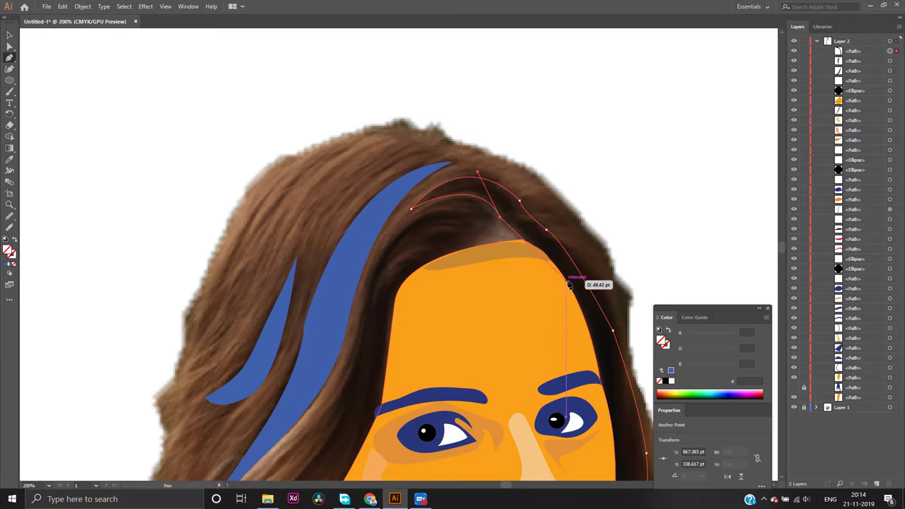
{"action": "left_click", "coordinate": [569, 283]}
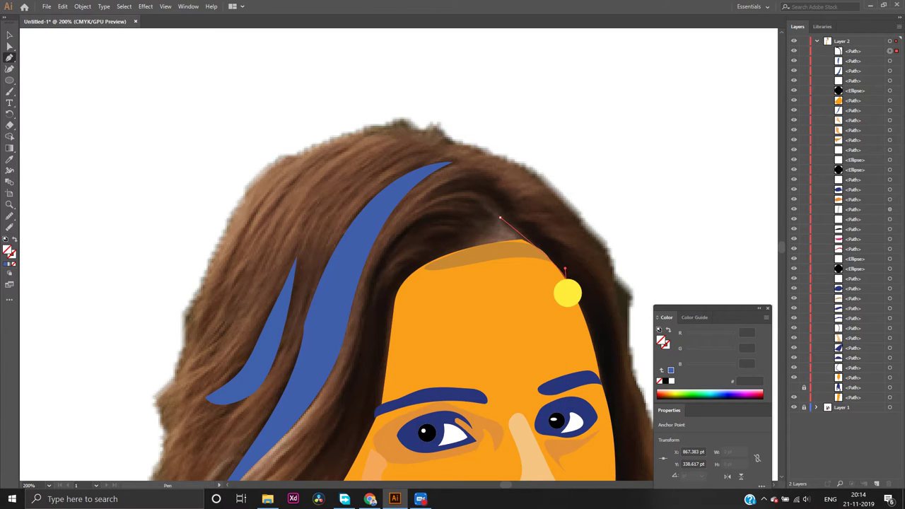
{"action": "left_click_drag", "start_coordinate": [568, 292], "coordinate": [561, 306]}
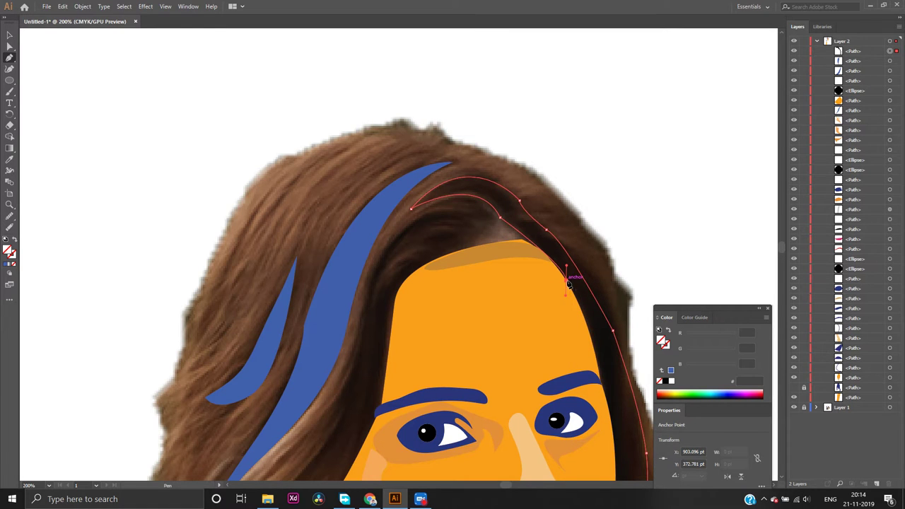
{"action": "left_click", "coordinate": [567, 267]}
Continue the strand's inner edge down the far side of the face and around the jaw to the chin
{"action": "scroll", "coordinate": [614, 339], "scroll_direction": "down", "scroll_amount": 3}
{"action": "scroll", "coordinate": [613, 353], "scroll_direction": "down", "scroll_amount": 3}
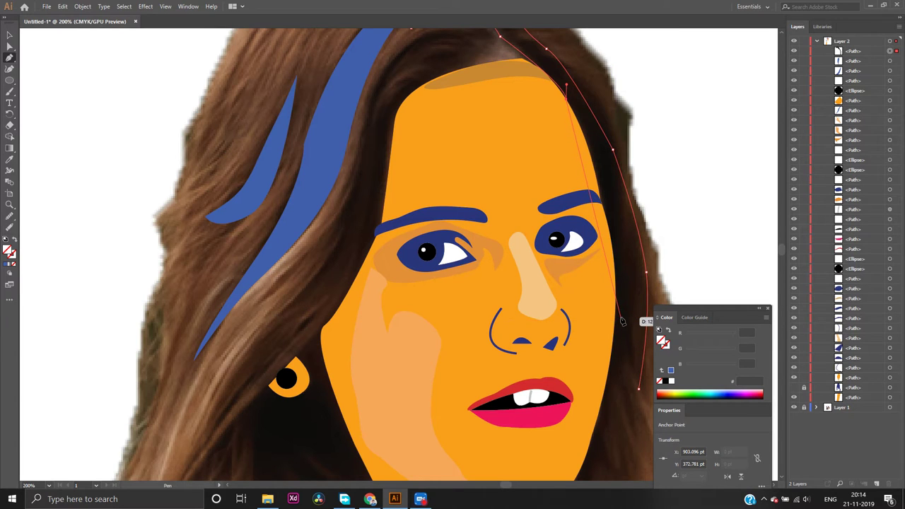
{"action": "left_click_drag", "start_coordinate": [615, 321], "coordinate": [612, 463]}
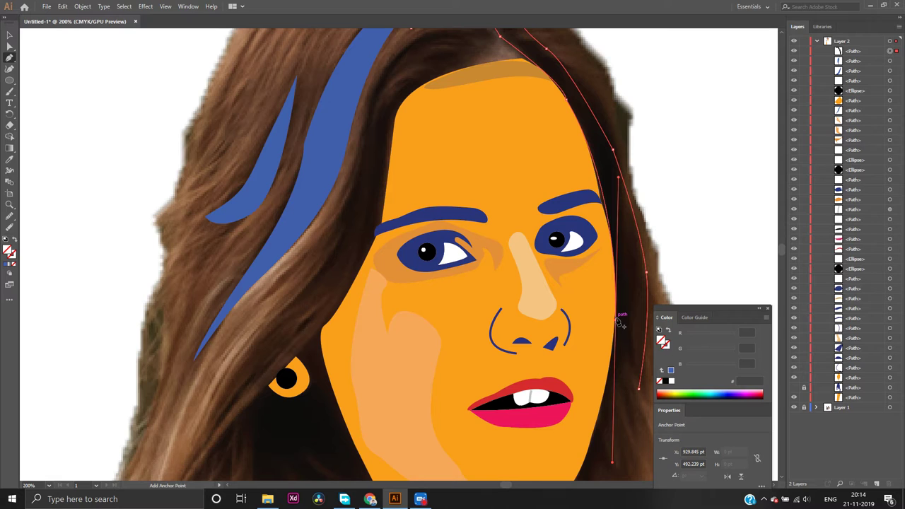
{"action": "scroll", "coordinate": [617, 389], "scroll_direction": "down", "scroll_amount": 2}
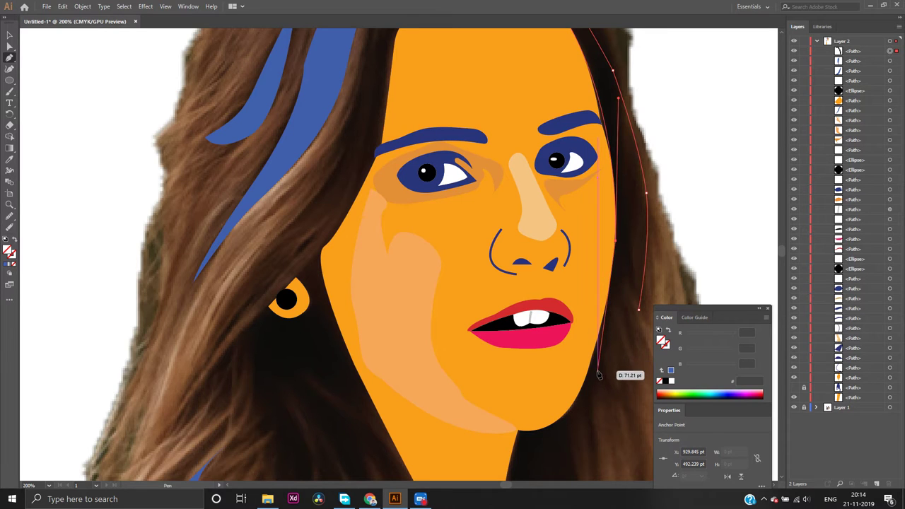
{"action": "left_click", "coordinate": [592, 373]}
{"action": "left_click_drag", "start_coordinate": [593, 373], "coordinate": [573, 432]}
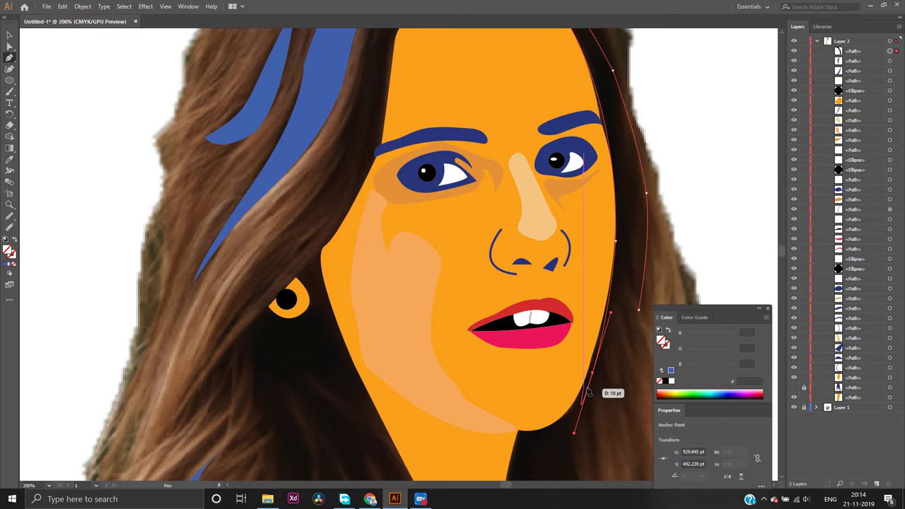
{"action": "left_click_drag", "start_coordinate": [592, 373], "coordinate": [541, 430]}
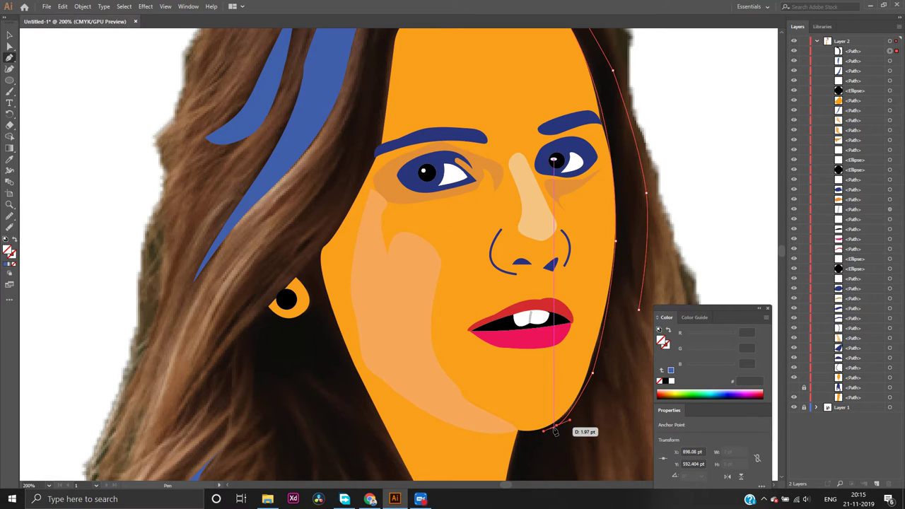
Extend the strand's inner edge from under the chin down along the side of the neck
{"action": "scroll", "coordinate": [553, 428], "scroll_direction": "down", "scroll_amount": 3}
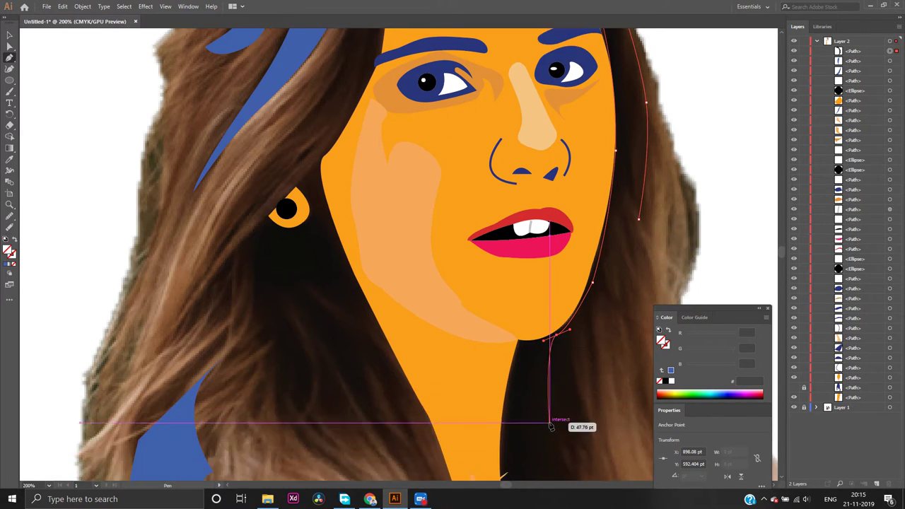
{"action": "scroll", "coordinate": [551, 426], "scroll_direction": "down", "scroll_amount": 4}
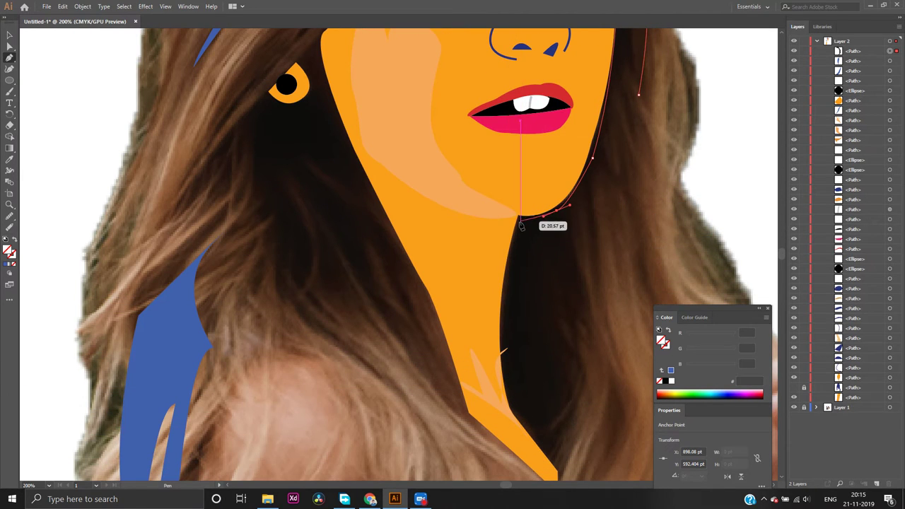
{"action": "left_click", "coordinate": [519, 224]}
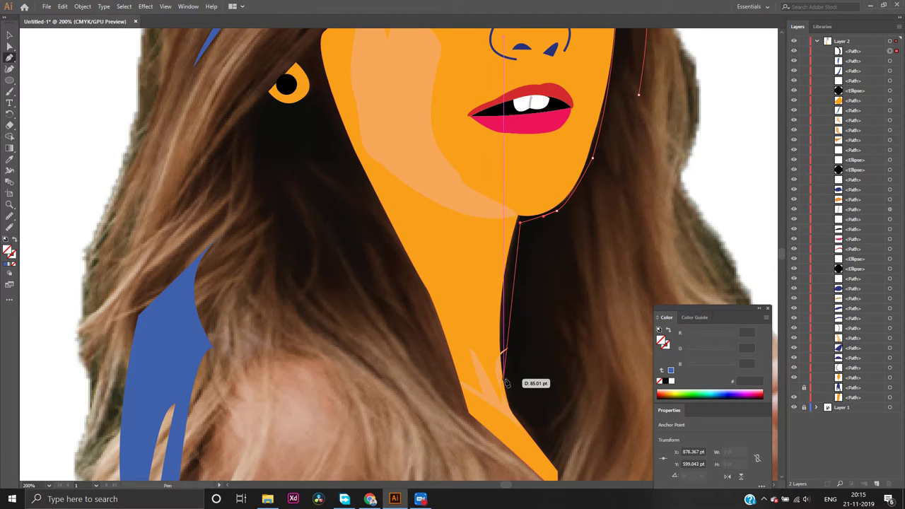
{"action": "left_click_drag", "start_coordinate": [513, 383], "coordinate": [531, 448]}
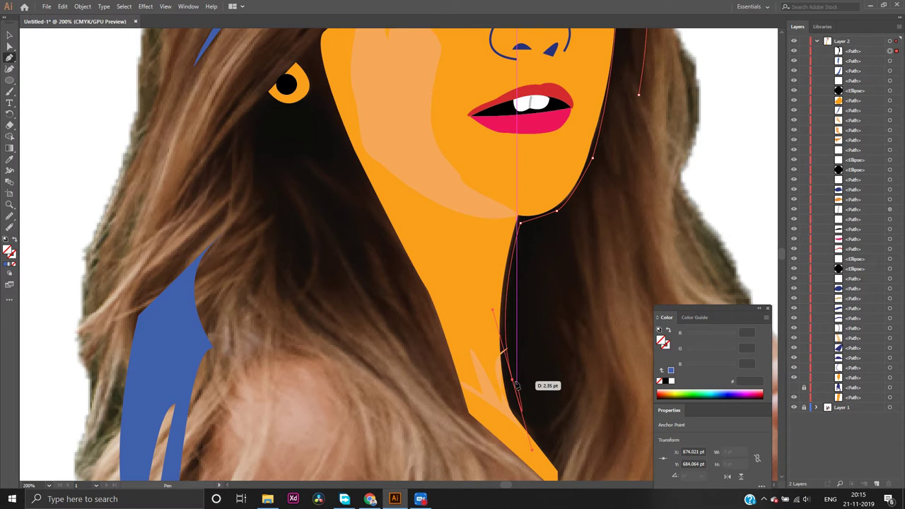
{"action": "left_click", "coordinate": [513, 383]}
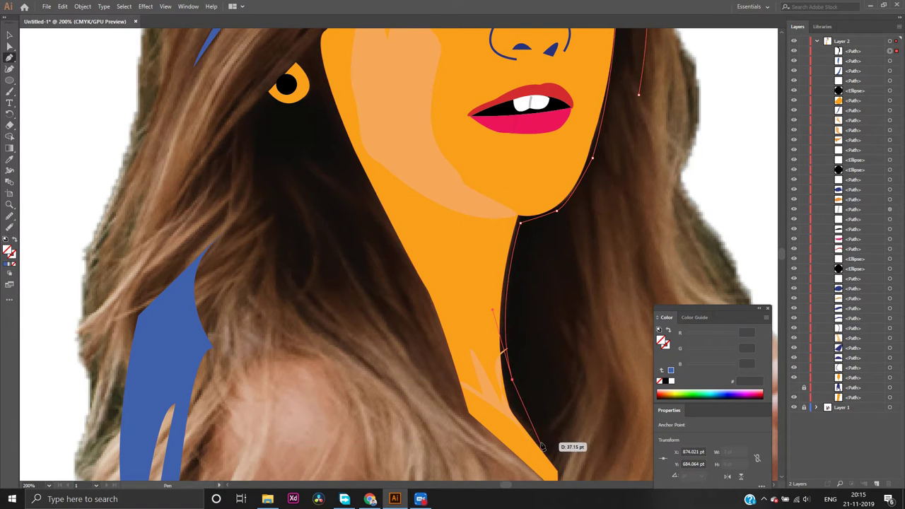
Form the strand's lower tip, curve the outer edge back up to close the outline, and fill it with blue #4461AD
{"action": "left_click_drag", "start_coordinate": [540, 443], "coordinate": [551, 428]}
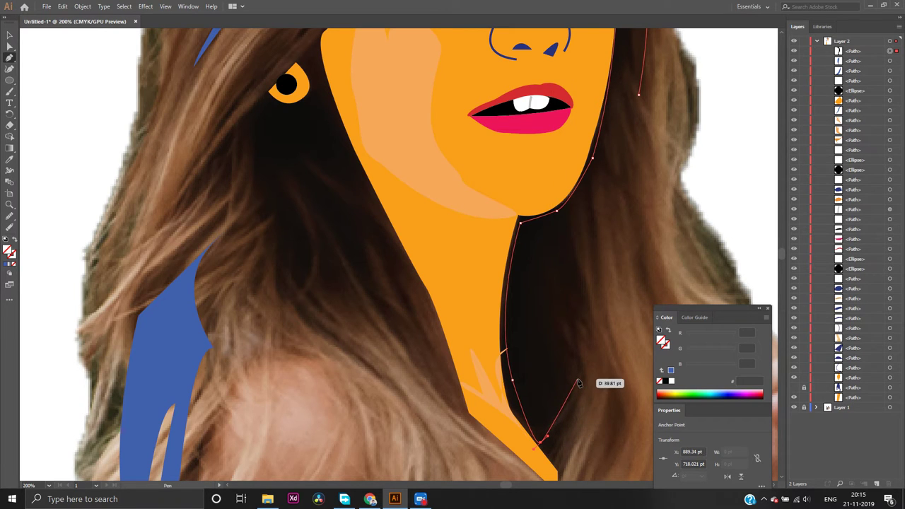
{"action": "mouse_move", "coordinate": [578, 376]}
{"action": "left_mouse_down"}
{"action": "mouse_move", "coordinate": [543, 322]}
{"action": "mouse_move", "coordinate": [563, 307]}
{"action": "mouse_move", "coordinate": [571, 289]}
{"action": "mouse_move", "coordinate": [562, 280]}
{"action": "left_mouse_up"}
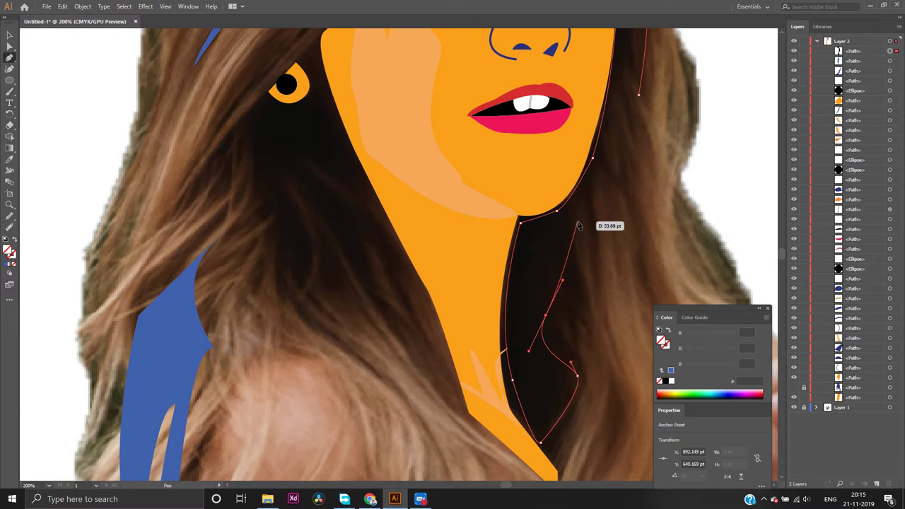
{"action": "left_click_drag", "start_coordinate": [569, 221], "coordinate": [593, 199]}
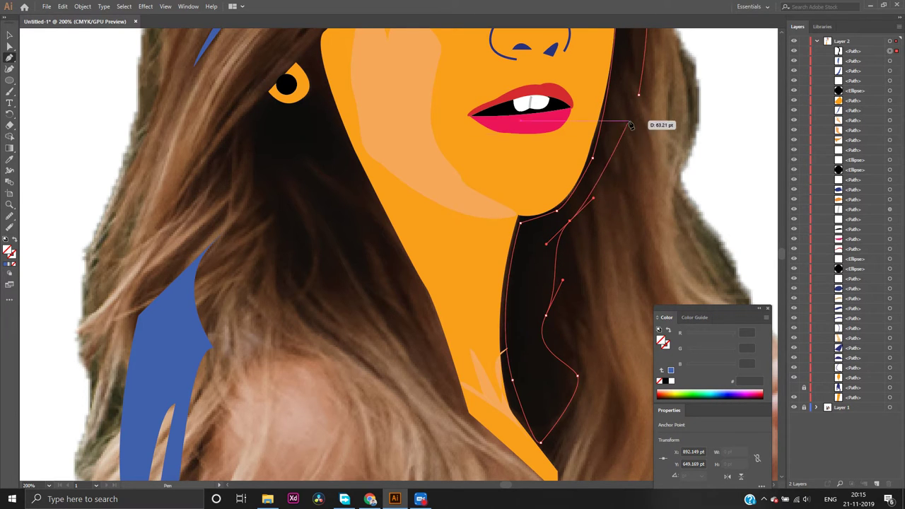
{"action": "left_click", "coordinate": [638, 94]}
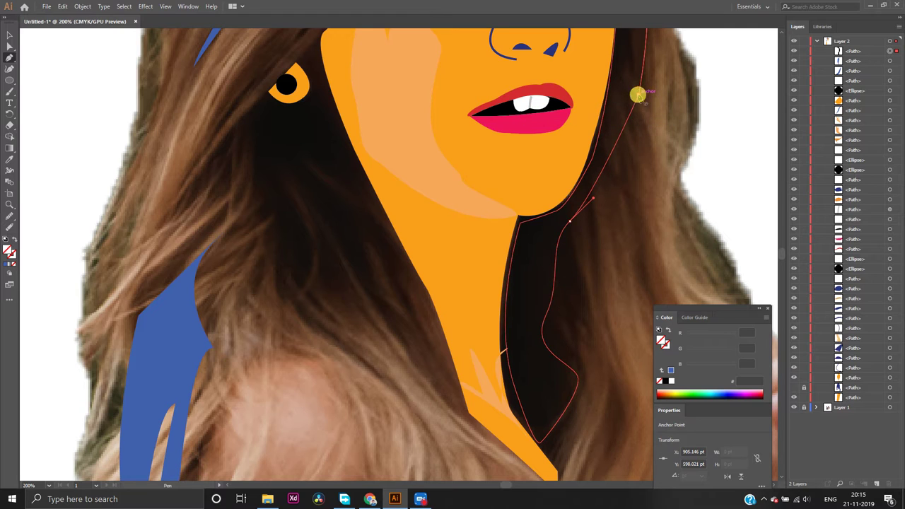
{"action": "left_click", "coordinate": [6, 263]}
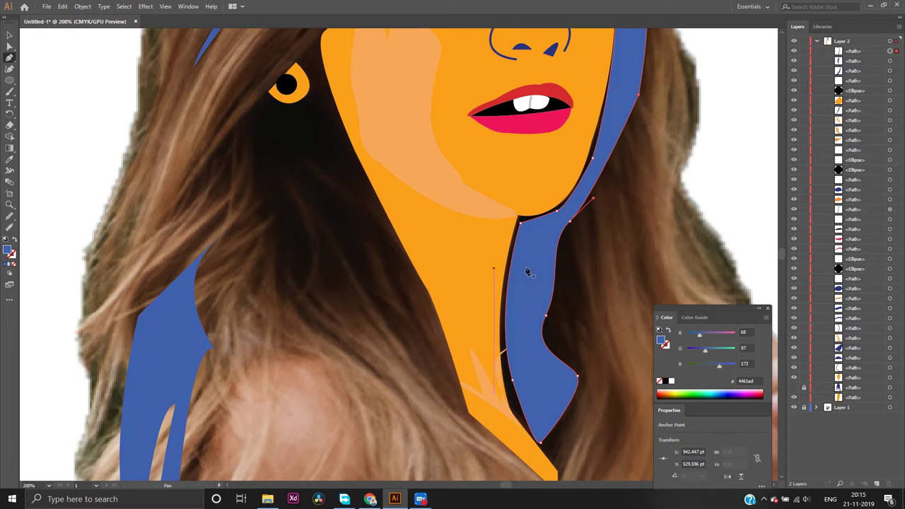
Show the locked dark blue hair shape again and check the new face-framing strand against the whole portrait
{"action": "left_click", "coordinate": [793, 388]}
{"action": "scroll", "coordinate": [752, 176], "scroll_direction": "up", "scroll_amount": 3}
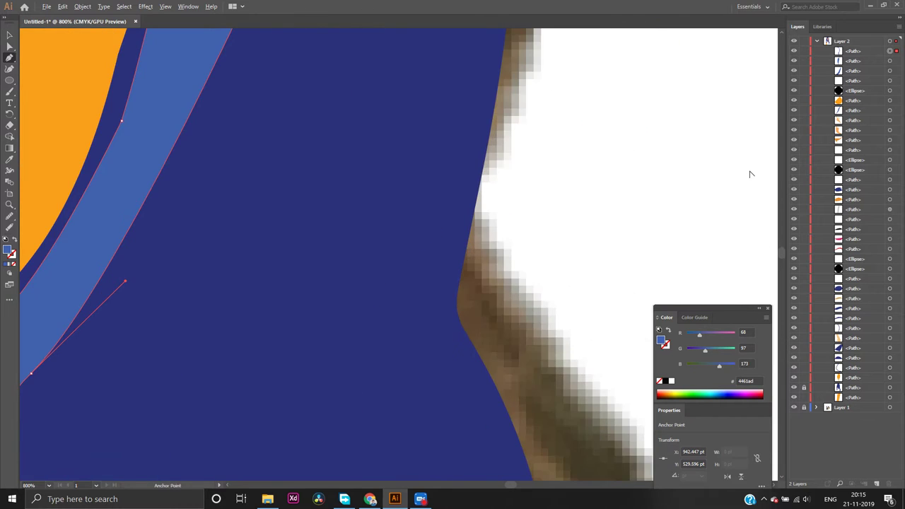
{"action": "scroll", "coordinate": [750, 172], "scroll_direction": "down", "scroll_amount": 5}
{"action": "scroll", "coordinate": [752, 146], "scroll_direction": "down", "scroll_amount": 1}
{"action": "scroll", "coordinate": [753, 146], "scroll_direction": "up", "scroll_amount": 6}
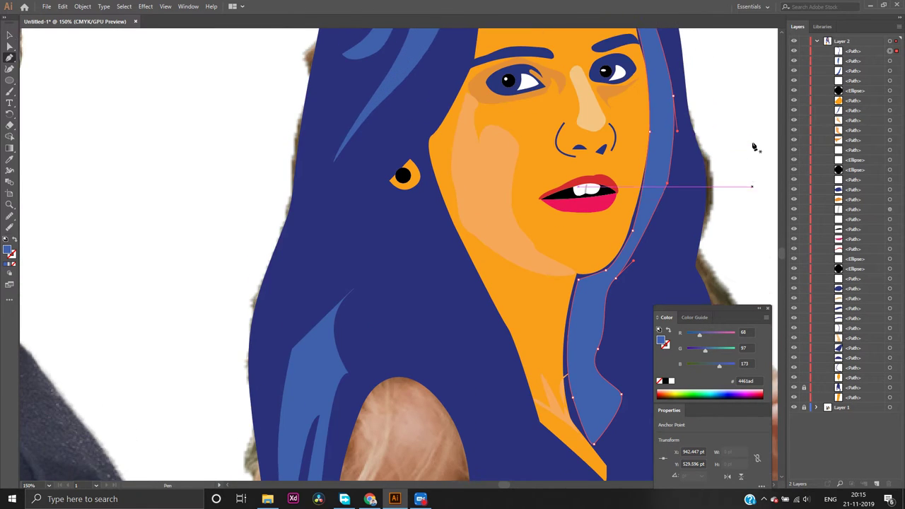
{"action": "scroll", "coordinate": [753, 147], "scroll_direction": "up", "scroll_amount": 3}
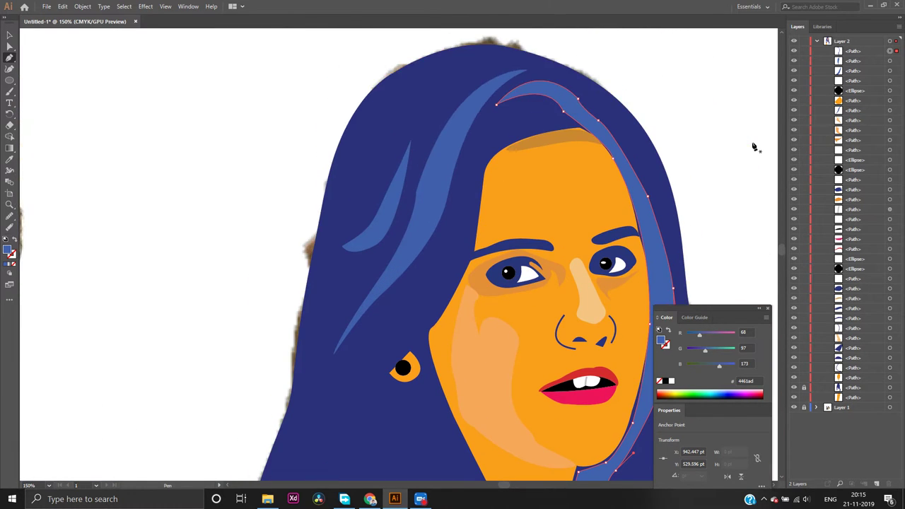
{"action": "scroll", "coordinate": [752, 146], "scroll_direction": "down", "scroll_amount": 2}
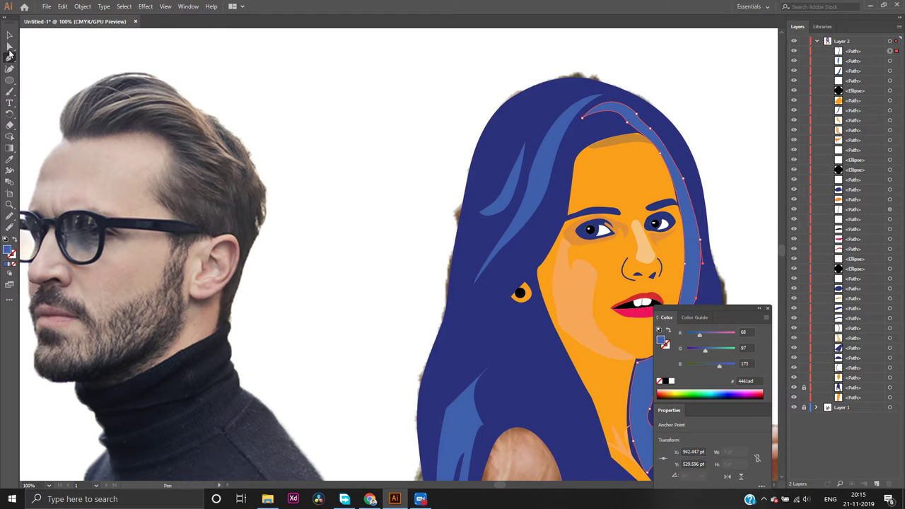
Deselect the new face-framing strand and examine the blue highlights against the whole portrait, from the hair tips to the head
{"action": "left_click", "coordinate": [9, 35]}
{"action": "left_click", "coordinate": [414, 114]}
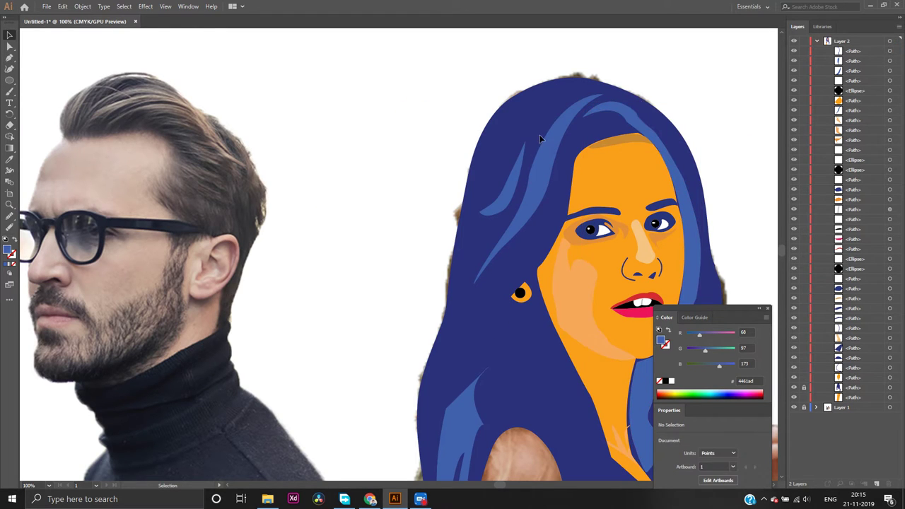
{"action": "scroll", "coordinate": [778, 156], "scroll_direction": "down", "scroll_amount": 2}
{"action": "scroll", "coordinate": [759, 127], "scroll_direction": "down", "scroll_amount": 3}
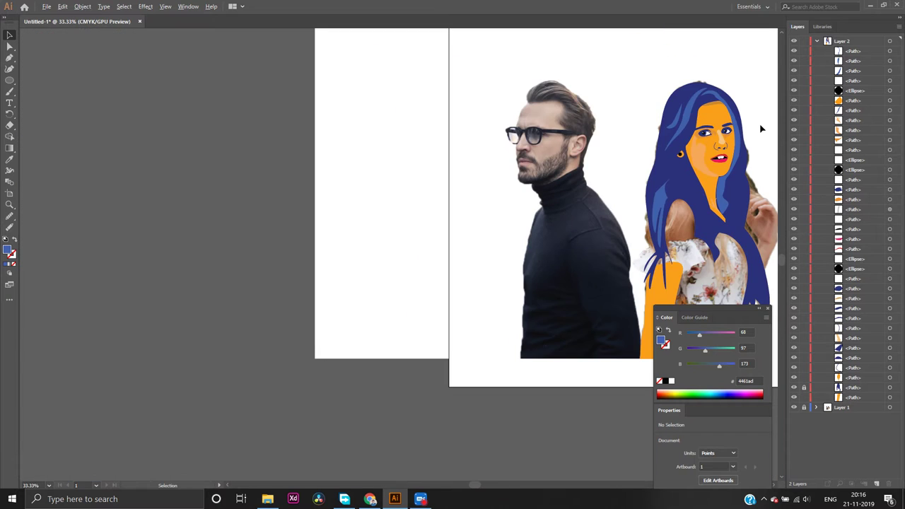
{"action": "scroll", "coordinate": [754, 185], "scroll_direction": "up", "scroll_amount": 3}
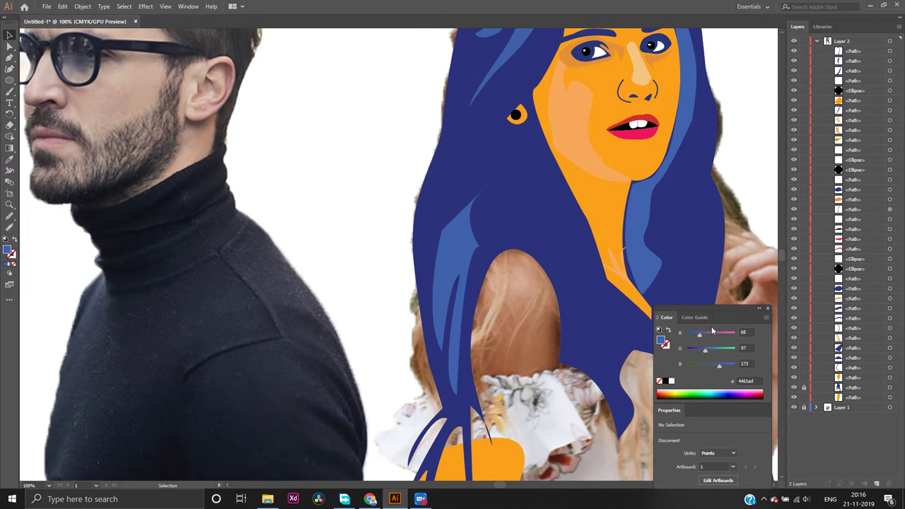
{"action": "scroll", "coordinate": [751, 206], "scroll_direction": "up", "scroll_amount": 1}
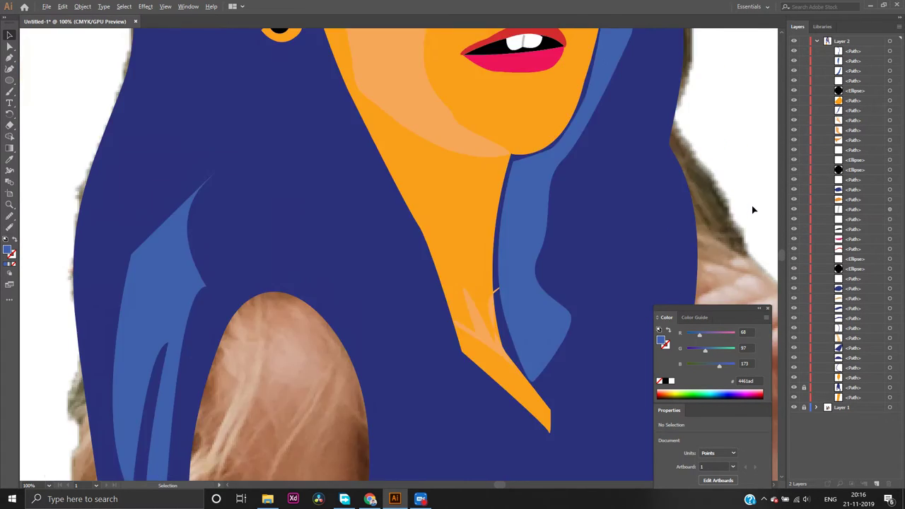
{"action": "scroll", "coordinate": [751, 206], "scroll_direction": "down", "scroll_amount": 1}
{"action": "scroll", "coordinate": [751, 206], "scroll_direction": "down", "scroll_amount": 1}
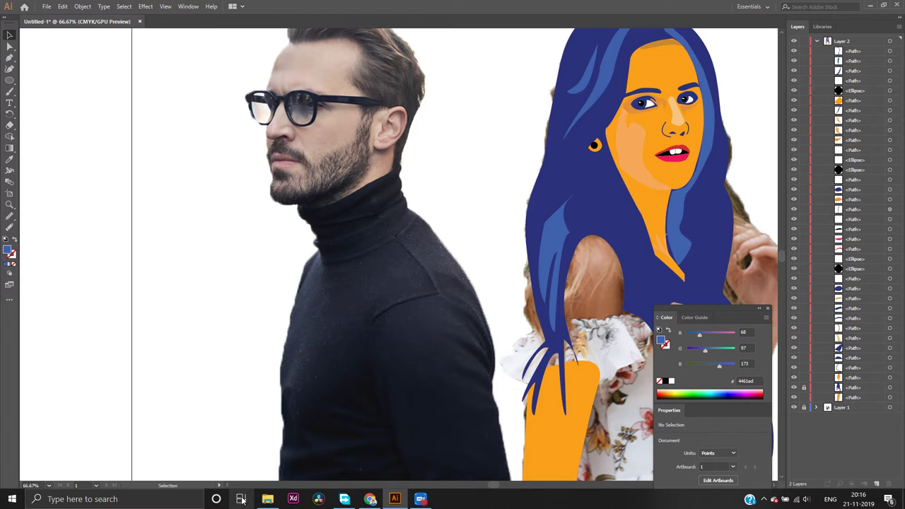
{"action": "scroll", "coordinate": [379, 472], "scroll_direction": "right", "scroll_amount": 4}
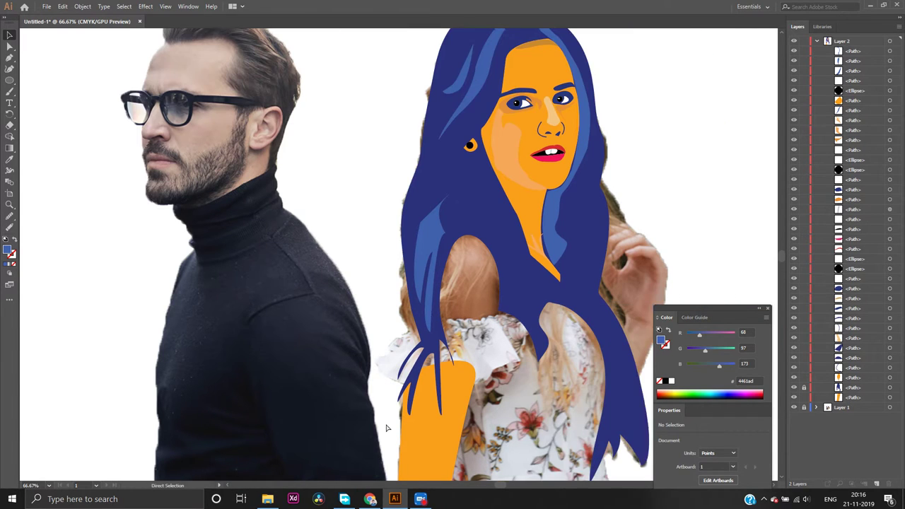
{"action": "scroll", "coordinate": [508, 161], "scroll_direction": "up", "scroll_amount": 1}
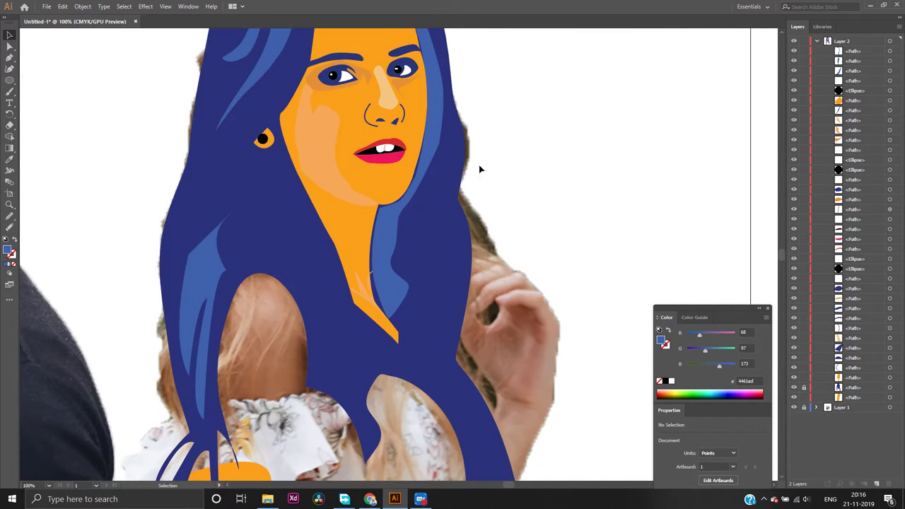
{"action": "scroll", "coordinate": [474, 168], "scroll_direction": "up", "scroll_amount": 5}
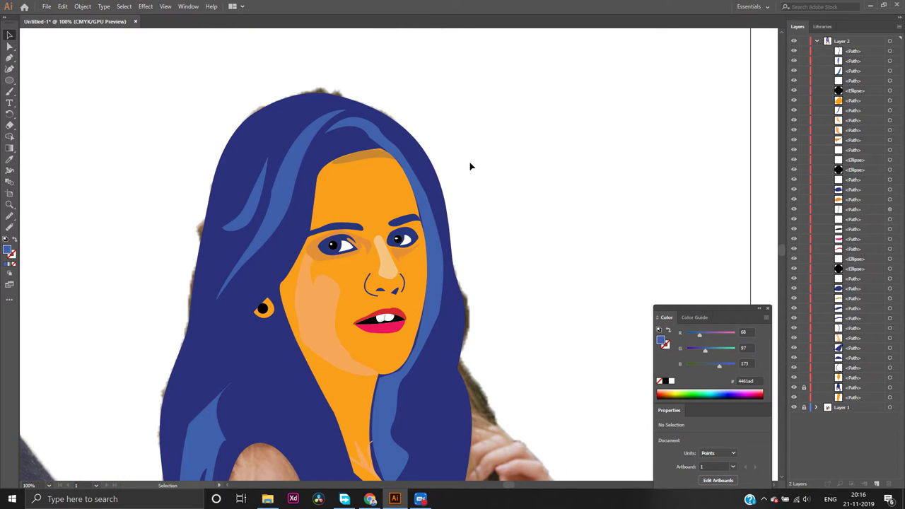
Hide the dark blue hair shape and begin an unfilled Pen outline for another strand, curving from the parting over the forehead
{"action": "left_click", "coordinate": [793, 387]}
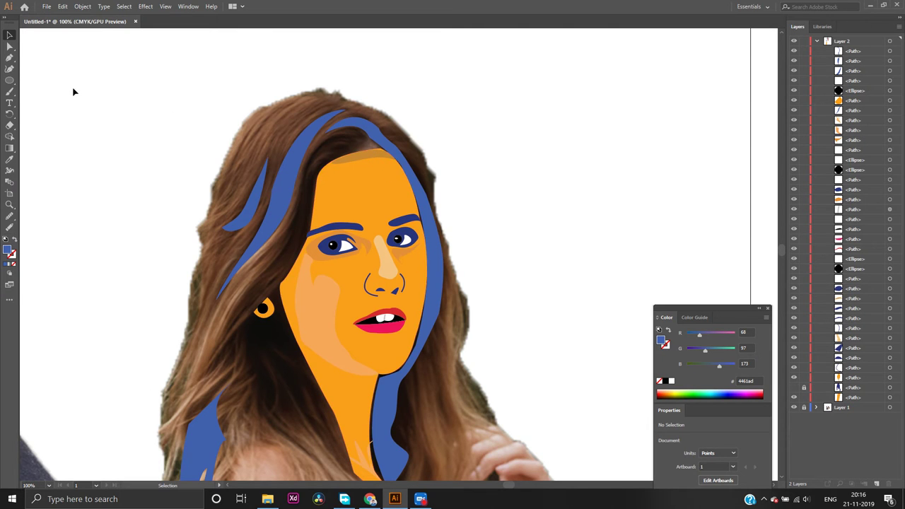
{"action": "left_click", "coordinate": [9, 60]}
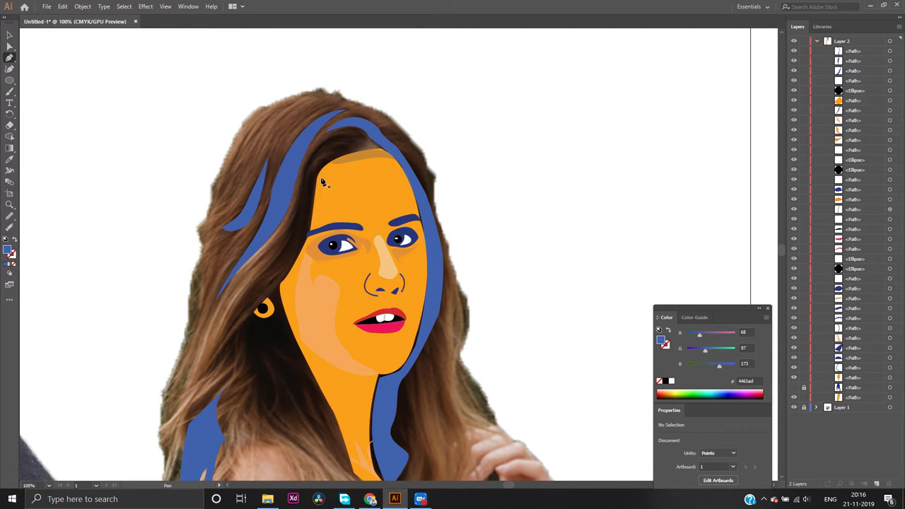
{"action": "left_click", "coordinate": [366, 140]}
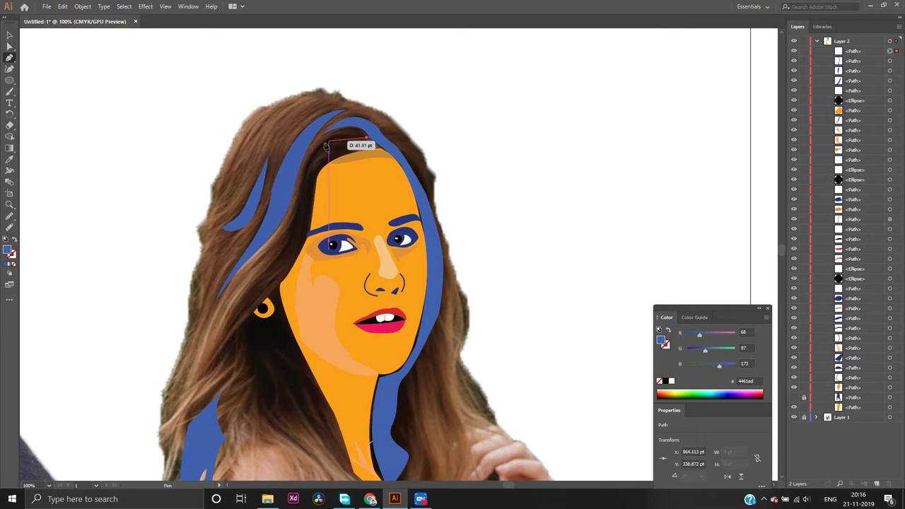
{"action": "left_click_drag", "start_coordinate": [309, 156], "coordinate": [294, 196]}
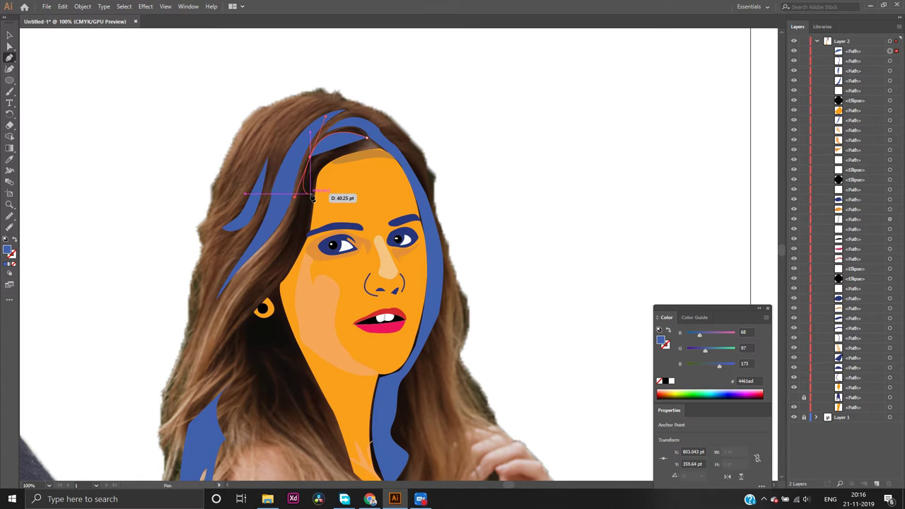
{"action": "left_click", "coordinate": [13, 263]}
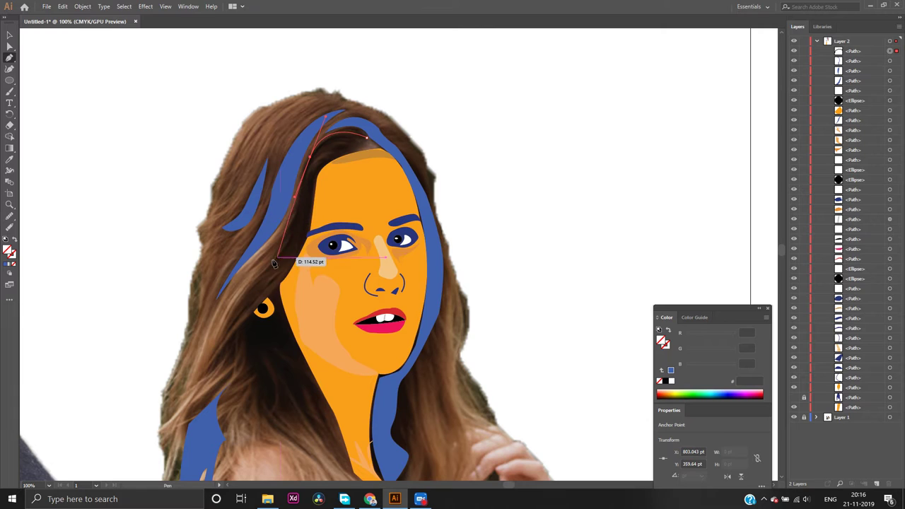
Extend the strand's outer edge down to a pointed tip beside the face and cut a notch back towards the eye
{"action": "left_click_drag", "start_coordinate": [250, 264], "coordinate": [226, 271]}
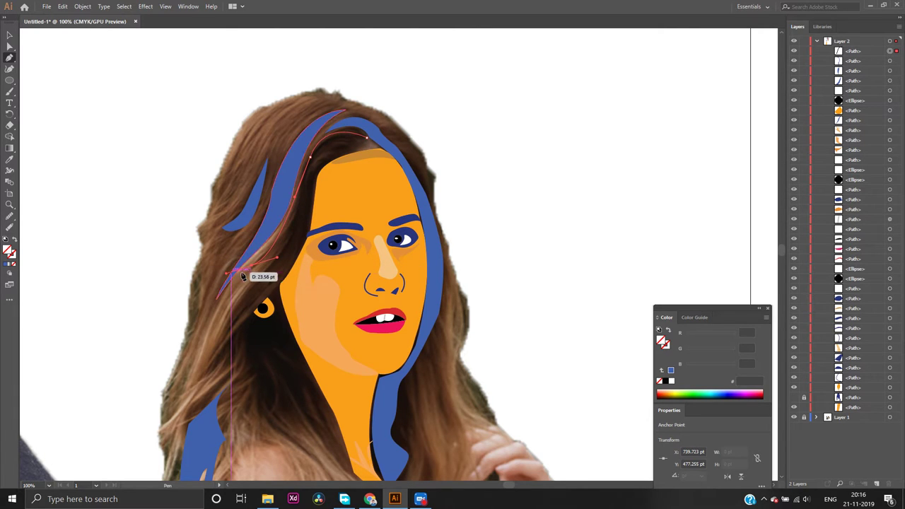
{"action": "left_click", "coordinate": [253, 263]}
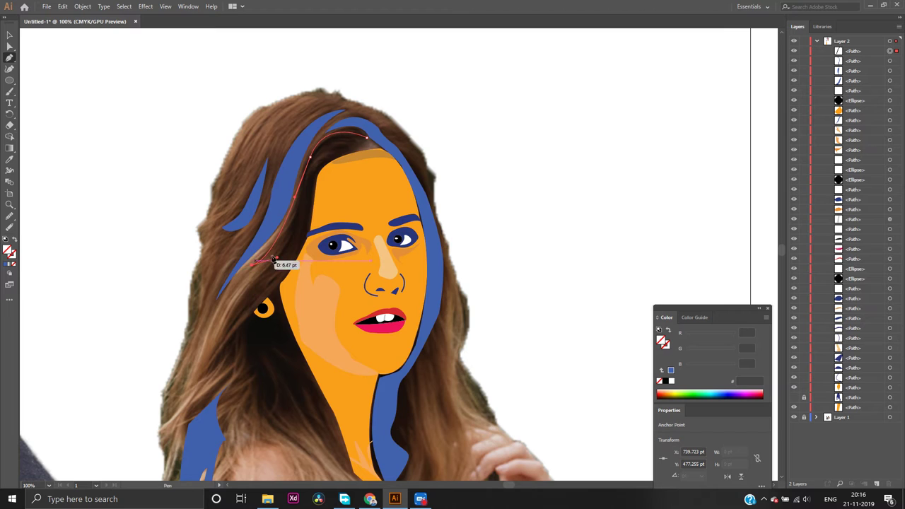
{"action": "left_click_drag", "start_coordinate": [288, 241], "coordinate": [298, 228]}
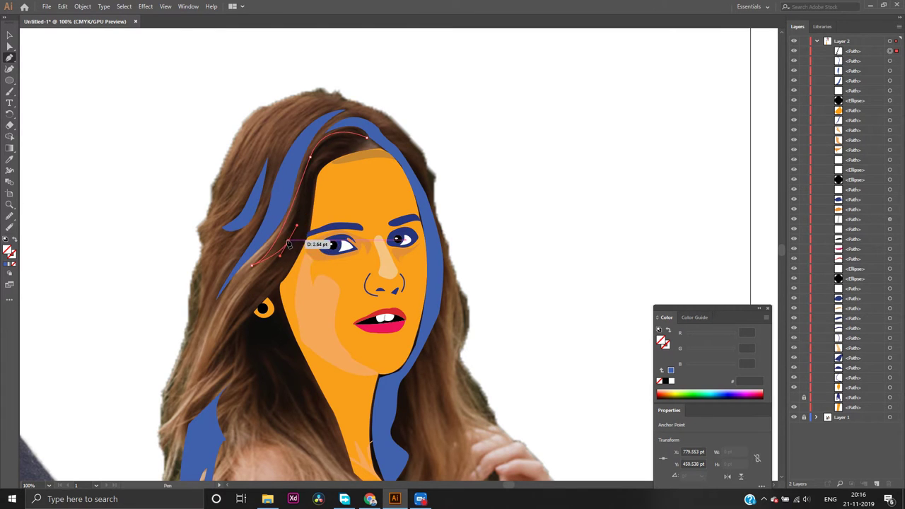
{"action": "left_click", "coordinate": [290, 241]}
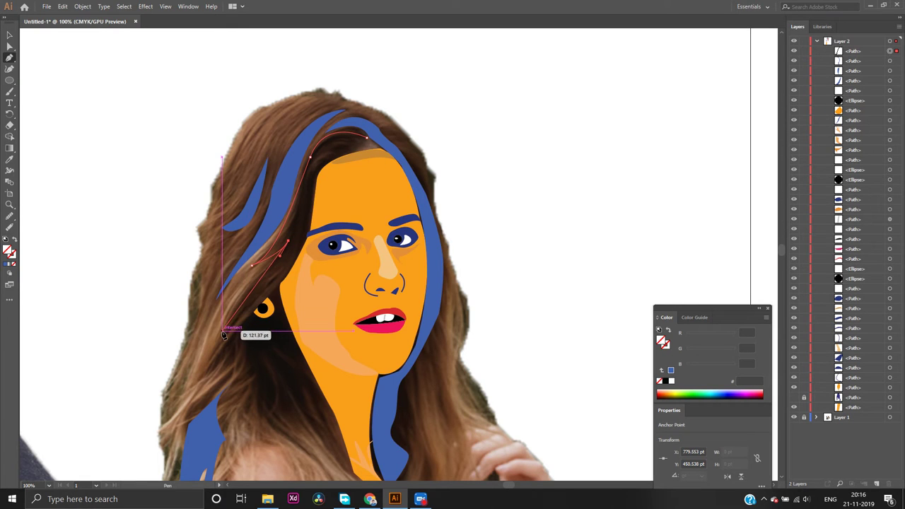
Run the outline down to a second pointed tip just below the earring's level and turn it back up to the ear
{"action": "mouse_move", "coordinate": [221, 343]}
{"action": "left_mouse_down"}
{"action": "mouse_move", "coordinate": [231, 353]}
{"action": "mouse_move", "coordinate": [222, 353]}
{"action": "left_mouse_up"}
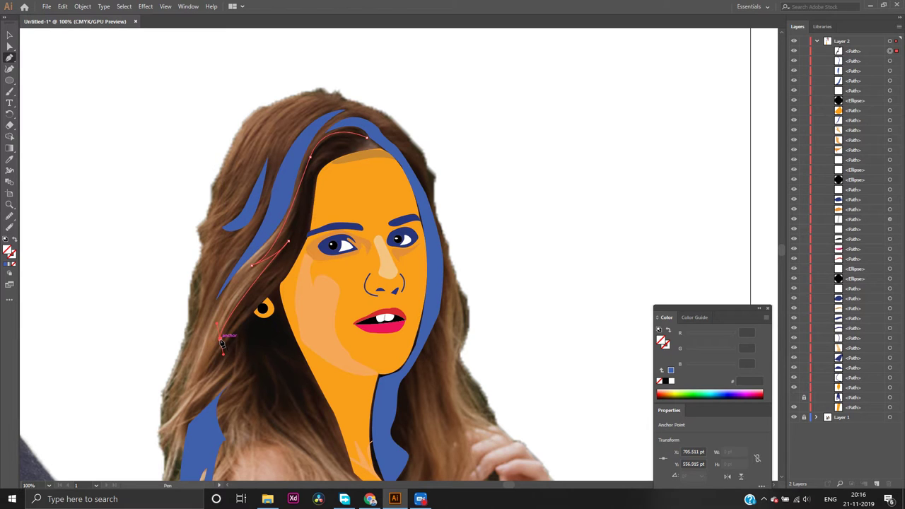
{"action": "left_click", "coordinate": [220, 339]}
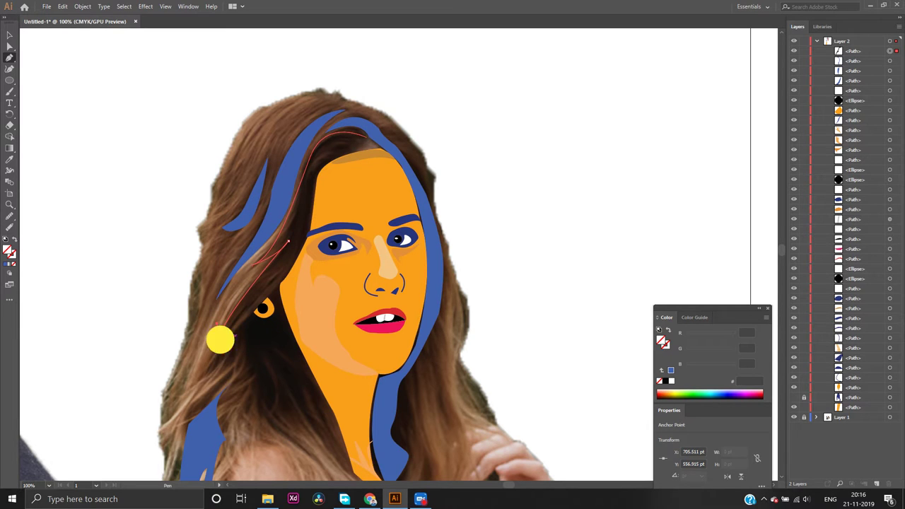
{"action": "left_click", "coordinate": [253, 310]}
{"action": "left_click_drag", "start_coordinate": [253, 311], "coordinate": [262, 310]}
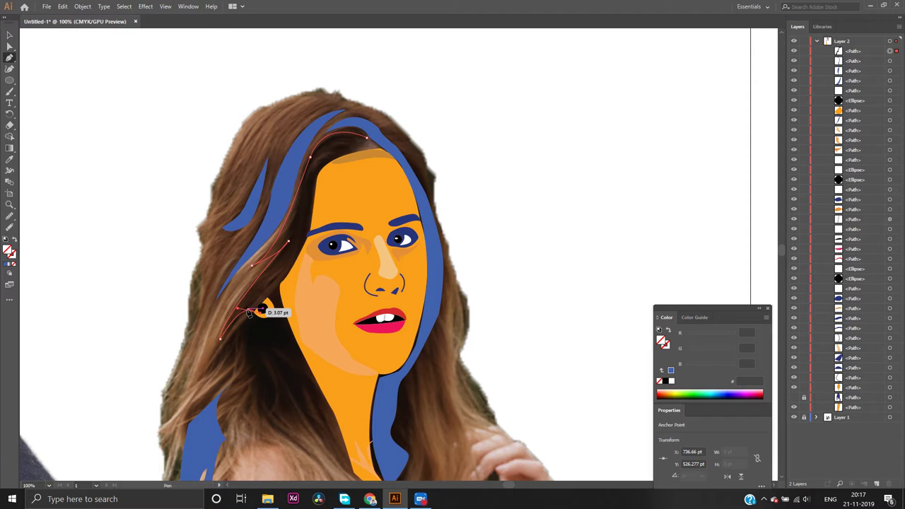
{"action": "left_click_drag", "start_coordinate": [250, 311], "coordinate": [262, 300]}
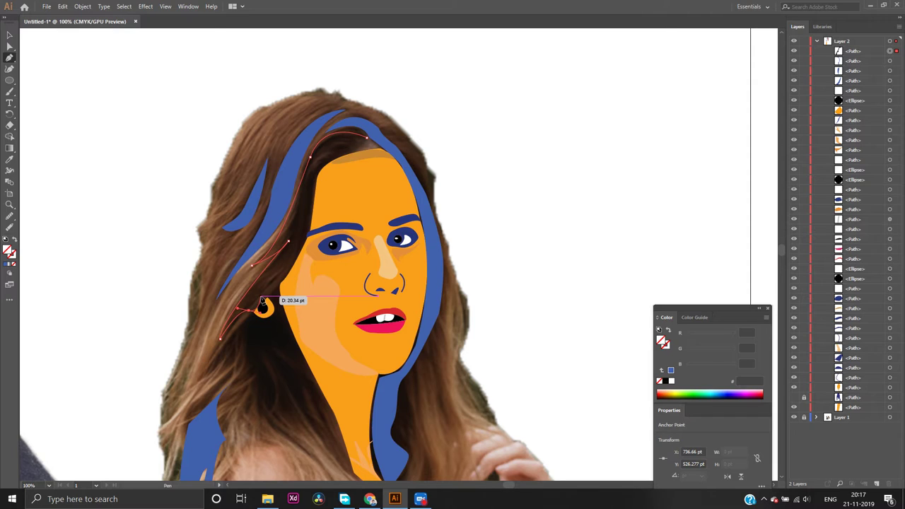
{"action": "mouse_move", "coordinate": [261, 301]}
{"action": "left_mouse_down"}
{"action": "mouse_move", "coordinate": [250, 311]}
{"action": "mouse_move", "coordinate": [279, 287]}
{"action": "mouse_move", "coordinate": [249, 313]}
{"action": "left_mouse_up"}
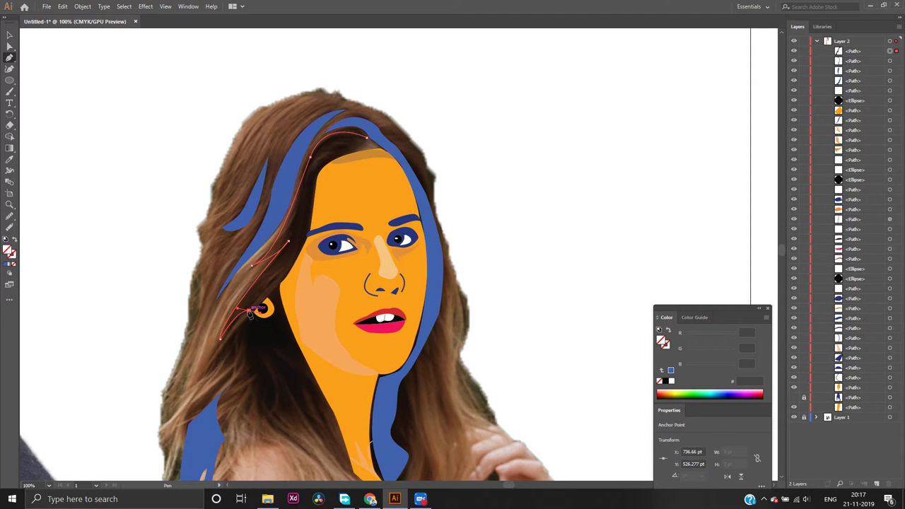
Trace the strand's inner edge up the face and along the hairline, close it at the parting, and fill it with blue #4461AD
{"action": "left_click_drag", "start_coordinate": [256, 311], "coordinate": [285, 277]}
{"action": "mouse_move", "coordinate": [283, 278]}
{"action": "left_mouse_down"}
{"action": "mouse_move", "coordinate": [285, 267]}
{"action": "mouse_move", "coordinate": [248, 305]}
{"action": "mouse_move", "coordinate": [291, 277]}
{"action": "mouse_move", "coordinate": [328, 160]}
{"action": "mouse_move", "coordinate": [315, 164]}
{"action": "mouse_move", "coordinate": [334, 146]}
{"action": "mouse_move", "coordinate": [324, 137]}
{"action": "mouse_move", "coordinate": [373, 148]}
{"action": "mouse_move", "coordinate": [362, 147]}
{"action": "mouse_move", "coordinate": [367, 156]}
{"action": "mouse_move", "coordinate": [373, 149]}
{"action": "mouse_move", "coordinate": [359, 147]}
{"action": "mouse_move", "coordinate": [368, 141]}
{"action": "left_mouse_up"}
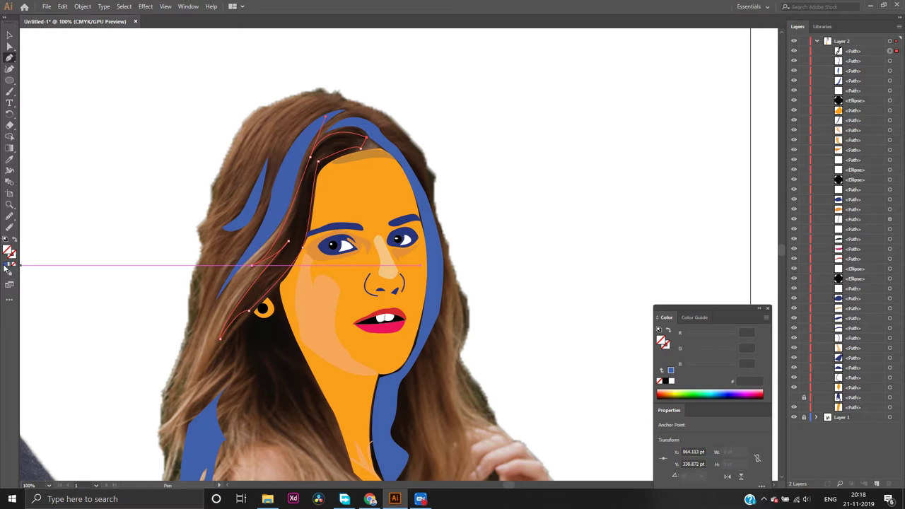
{"action": "left_click", "coordinate": [6, 265]}
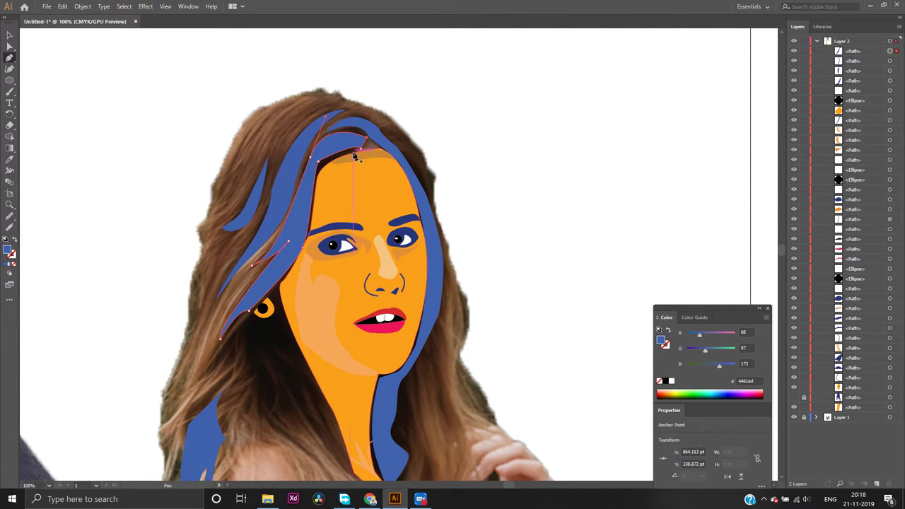
Smooth the strand's edge along the forehead and near the ear with the Smooth tool, and show the dark blue hair shape again
{"action": "left_click", "coordinate": [9, 216]}
{"action": "mouse_move", "coordinate": [359, 149]}
{"action": "left_mouse_down"}
{"action": "mouse_move", "coordinate": [358, 141]}
{"action": "mouse_move", "coordinate": [320, 162]}
{"action": "left_mouse_up"}
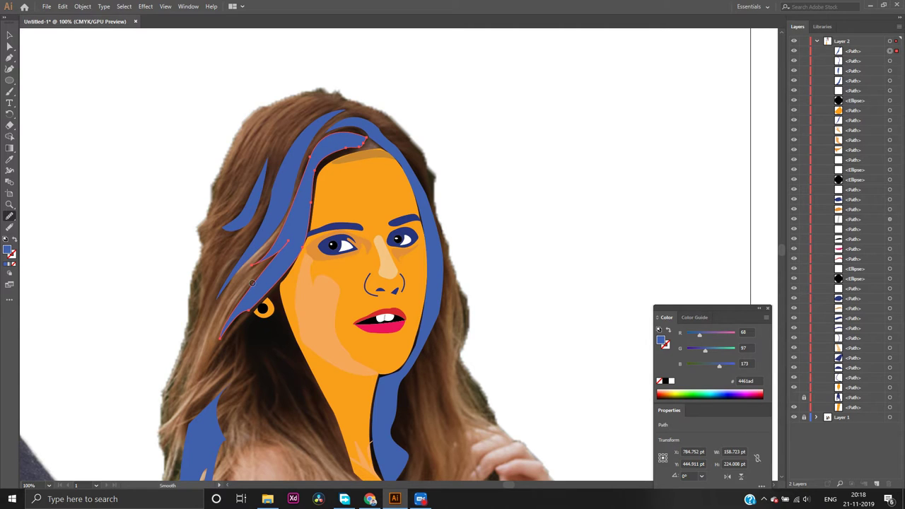
{"action": "mouse_move", "coordinate": [247, 309]}
{"action": "left_mouse_down"}
{"action": "mouse_move", "coordinate": [252, 316]}
{"action": "mouse_move", "coordinate": [233, 318]}
{"action": "mouse_move", "coordinate": [246, 321]}
{"action": "left_mouse_up"}
{"action": "left_click", "coordinate": [793, 398]}
{"action": "left_click", "coordinate": [571, 226]}
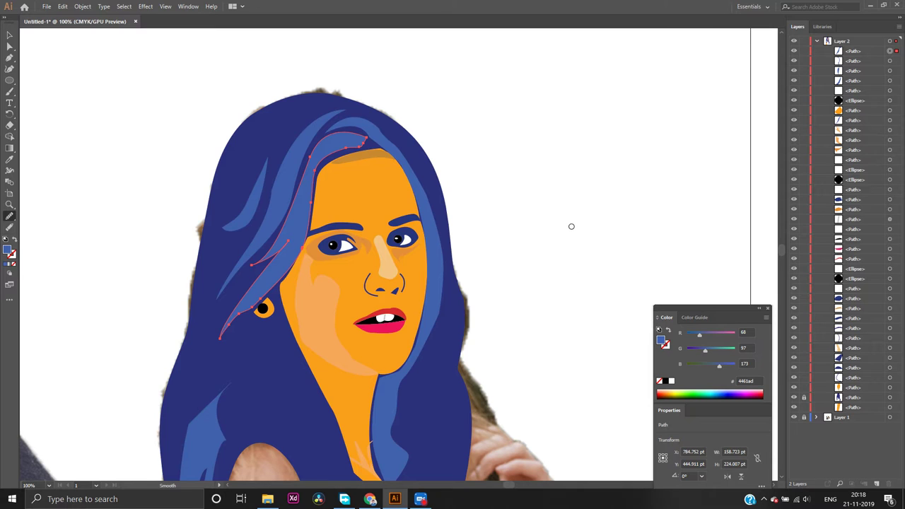
Deselect the strand and compare the whole hair with the photo by toggling the dark blue hair shape's visibility
{"action": "left_click", "coordinate": [10, 47]}
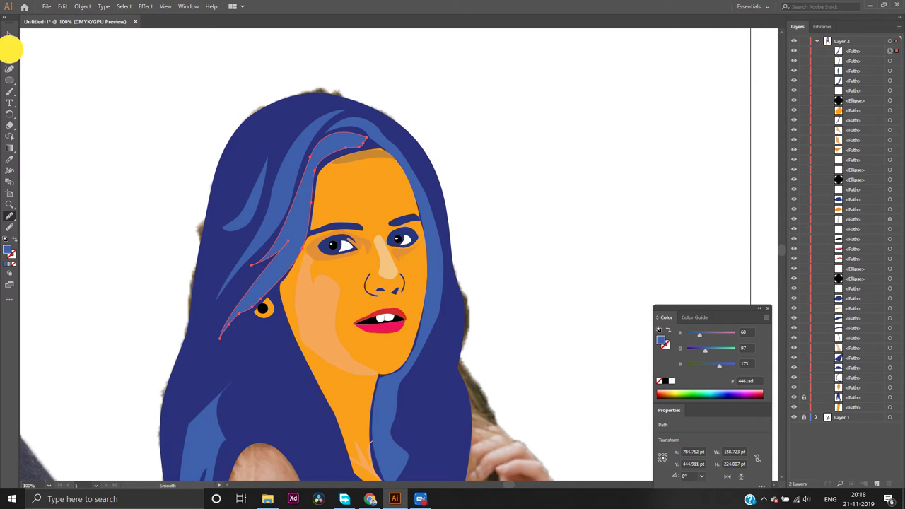
{"action": "left_click", "coordinate": [687, 249]}
{"action": "scroll", "coordinate": [625, 240], "scroll_direction": "down", "scroll_amount": 1}
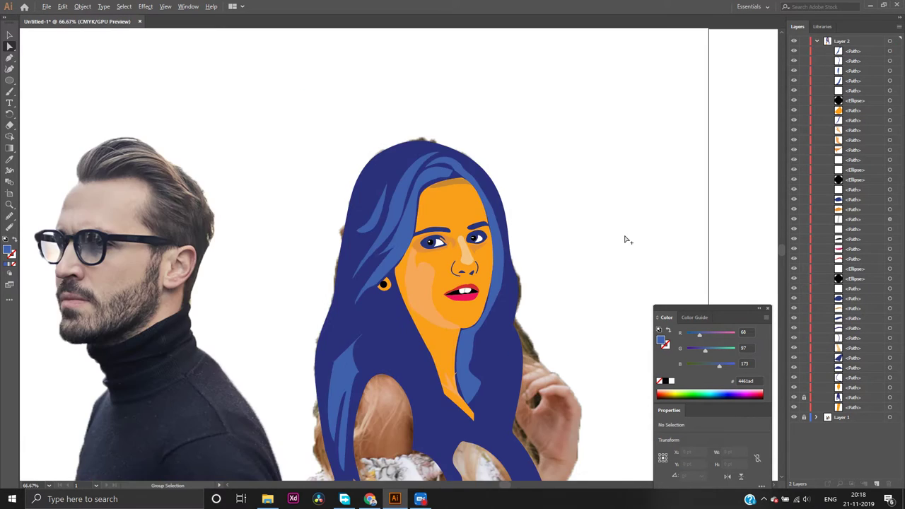
{"action": "scroll", "coordinate": [634, 236], "scroll_direction": "up", "scroll_amount": 1}
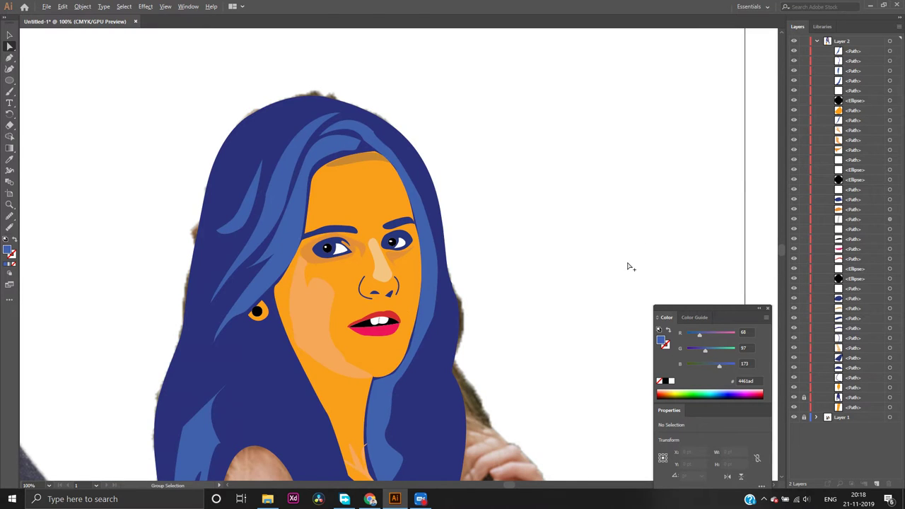
{"action": "scroll", "coordinate": [630, 267], "scroll_direction": "down", "scroll_amount": 2}
{"action": "scroll", "coordinate": [645, 317], "scroll_direction": "up", "scroll_amount": 1}
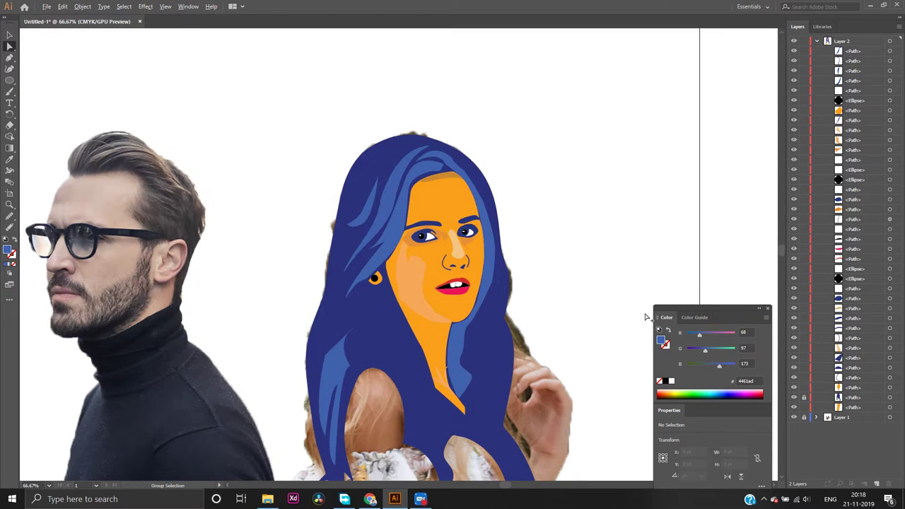
{"action": "scroll", "coordinate": [646, 317], "scroll_direction": "down", "scroll_amount": 5}
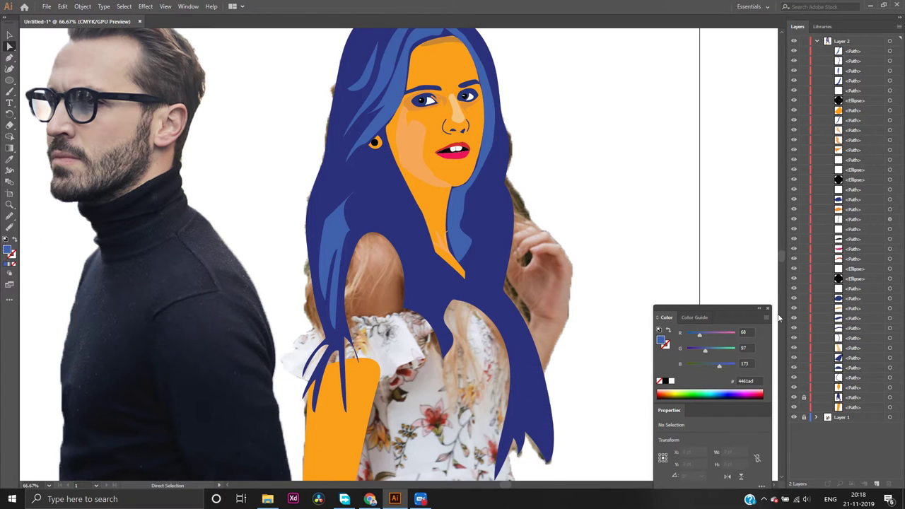
{"action": "left_click", "coordinate": [793, 398]}
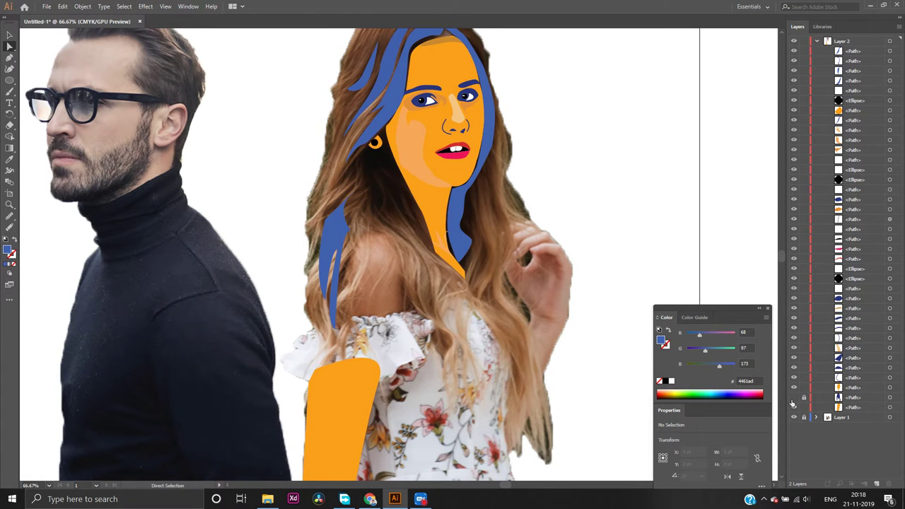
{"action": "left_click", "coordinate": [793, 398]}
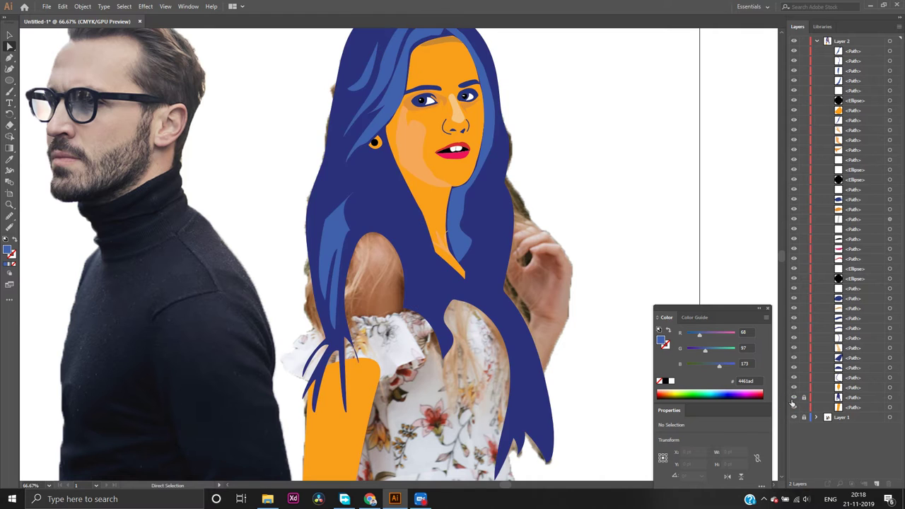
{"action": "left_click", "coordinate": [793, 398]}
{"action": "left_click", "coordinate": [792, 398]}
{"action": "left_click", "coordinate": [793, 398]}
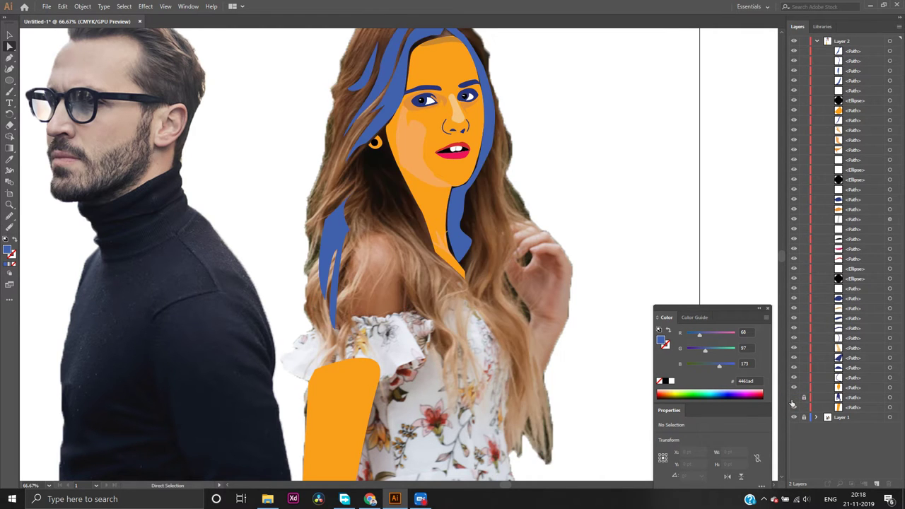
{"action": "left_click", "coordinate": [793, 398]}
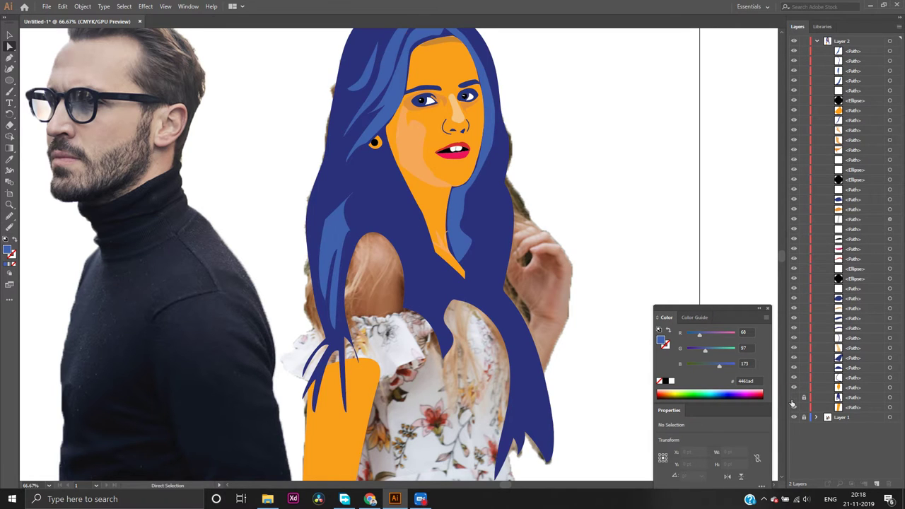
Hide the dark blue hair shape and start outlining a new strand with the Pen tool, tracing jagged points below the earring
{"action": "left_click", "coordinate": [793, 399]}
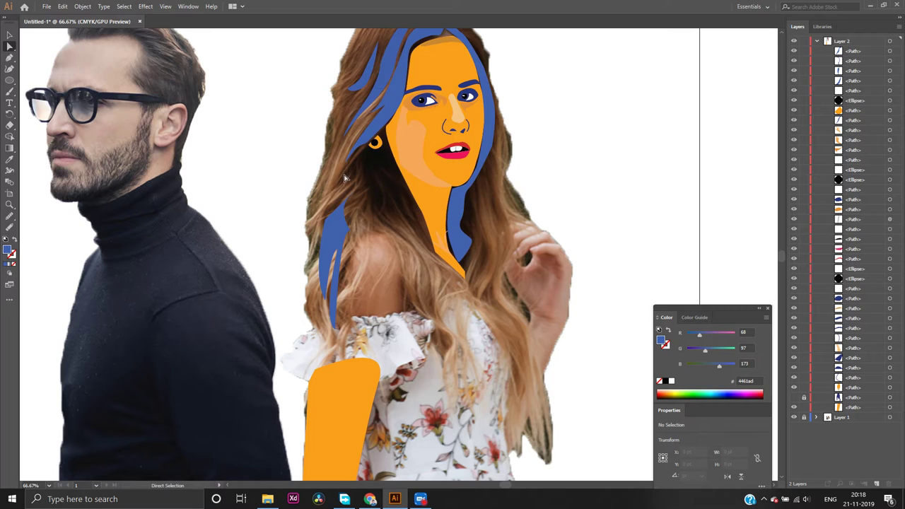
{"action": "left_click", "coordinate": [9, 59]}
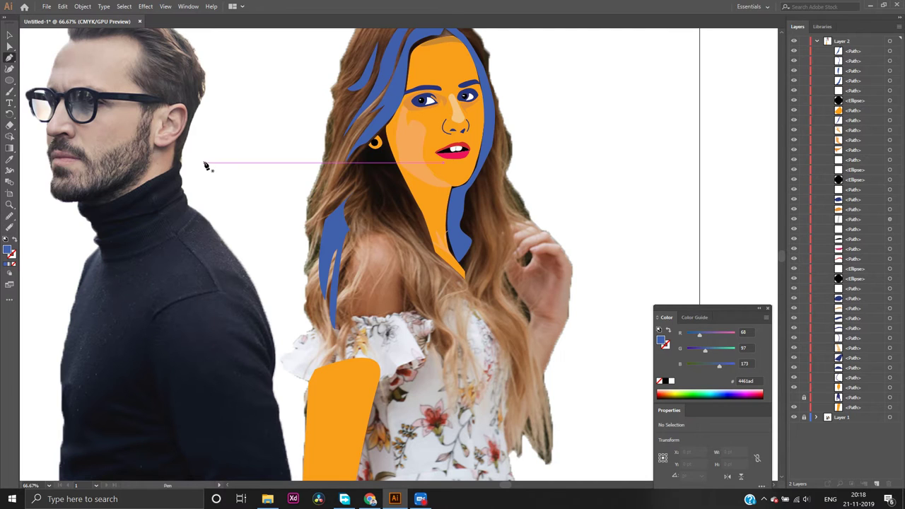
{"action": "left_click", "coordinate": [356, 156]}
{"action": "left_click", "coordinate": [335, 189]}
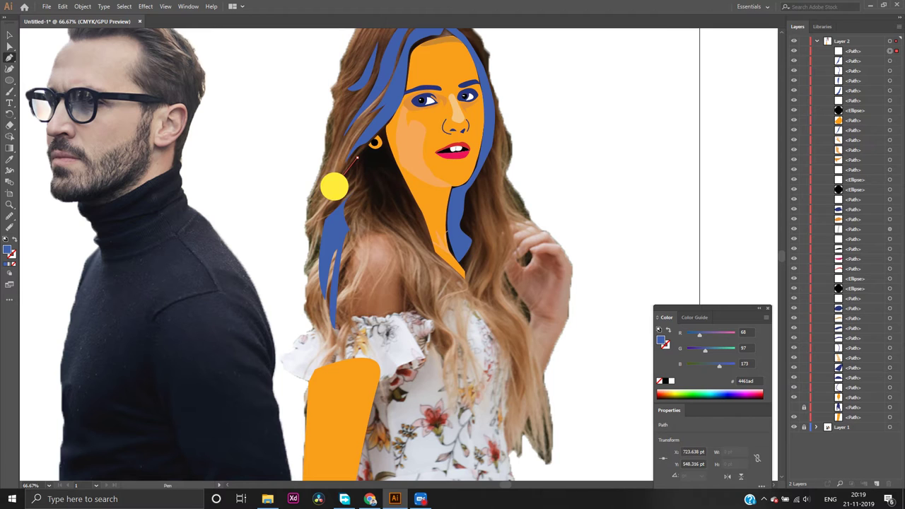
{"action": "left_click_drag", "start_coordinate": [335, 188], "coordinate": [361, 176]}
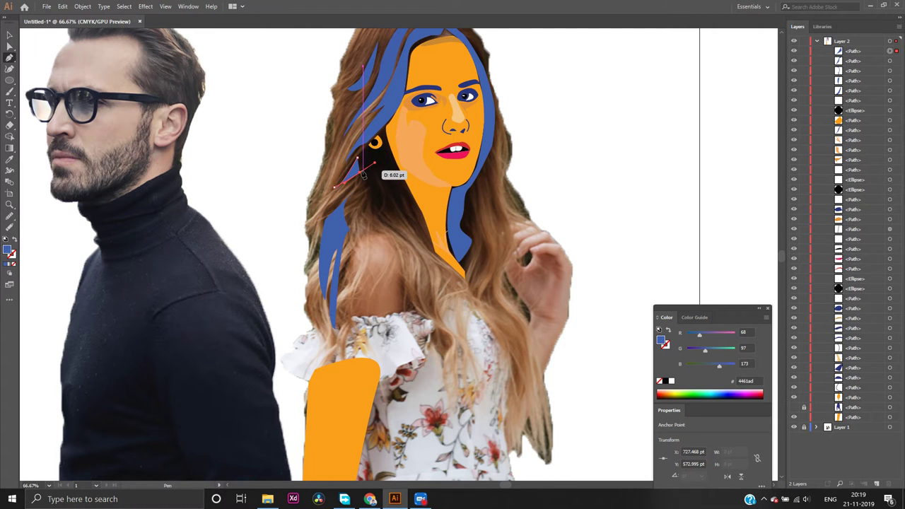
{"action": "mouse_move", "coordinate": [361, 177]}
{"action": "left_mouse_down"}
{"action": "mouse_move", "coordinate": [353, 189]}
{"action": "mouse_move", "coordinate": [371, 191]}
{"action": "mouse_move", "coordinate": [360, 191]}
{"action": "left_mouse_up"}
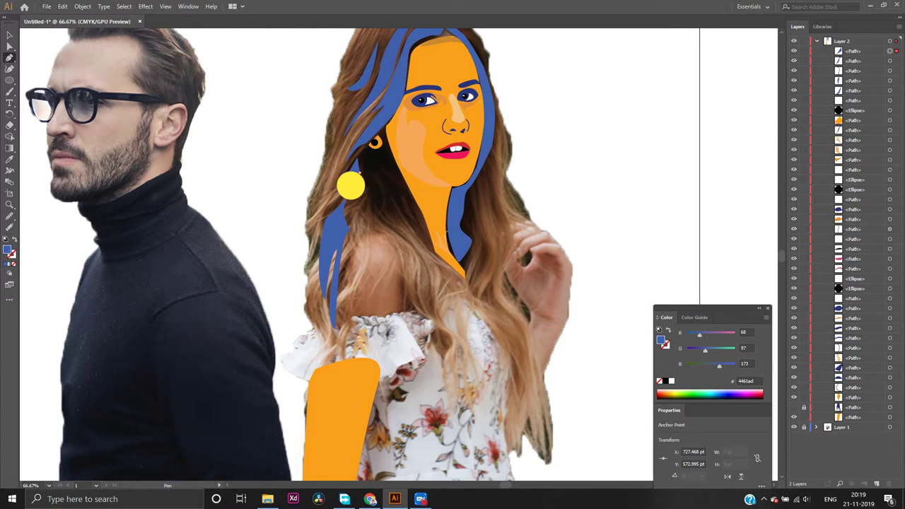
{"action": "mouse_move", "coordinate": [345, 185]}
{"action": "left_mouse_down"}
{"action": "mouse_move", "coordinate": [364, 185]}
{"action": "mouse_move", "coordinate": [67, 269]}
{"action": "mouse_move", "coordinate": [17, 267]}
{"action": "mouse_move", "coordinate": [371, 200]}
{"action": "mouse_move", "coordinate": [360, 197]}
{"action": "mouse_move", "coordinate": [369, 199]}
{"action": "mouse_move", "coordinate": [372, 185]}
{"action": "left_mouse_up"}
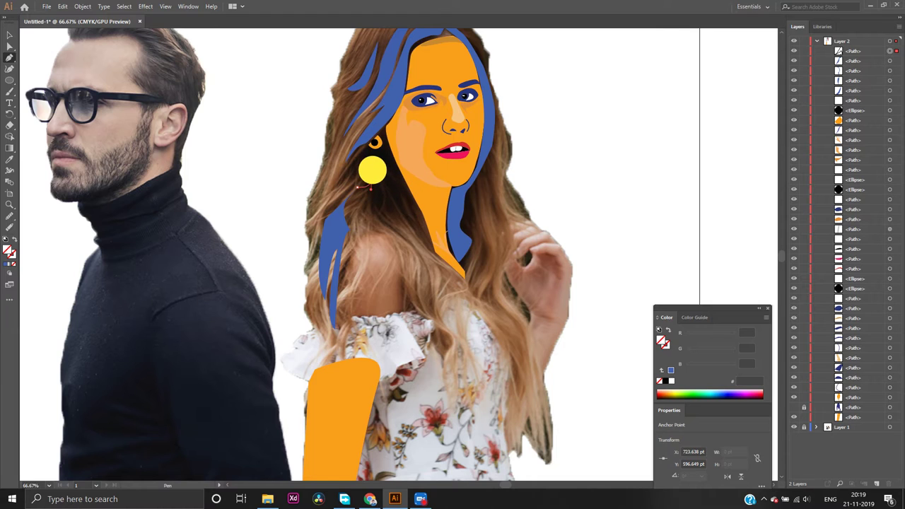
{"action": "key", "text": "ctrl+z"}
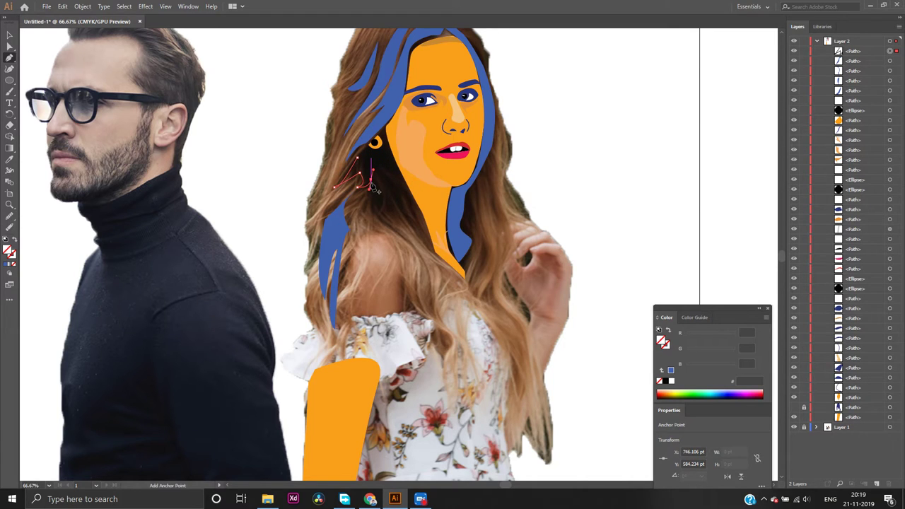
Continue the strand's jagged lower edge to the neck, run it up along the jaw to the ear, and close the outline
{"action": "left_click_drag", "start_coordinate": [370, 190], "coordinate": [409, 229]}
{"action": "left_click", "coordinate": [375, 205], "text": "ctrl"}
{"action": "left_click", "coordinate": [385, 222], "text": "ctrl"}
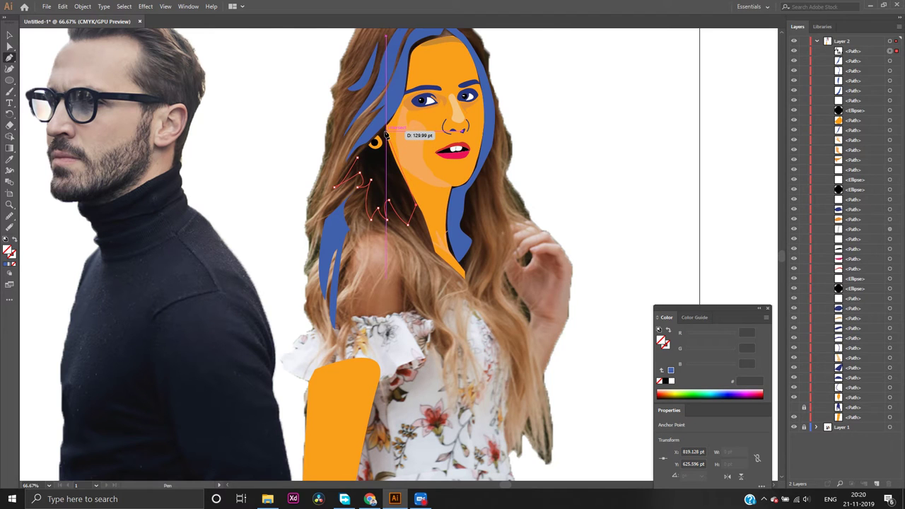
{"action": "left_click_drag", "start_coordinate": [385, 133], "coordinate": [395, 126]}
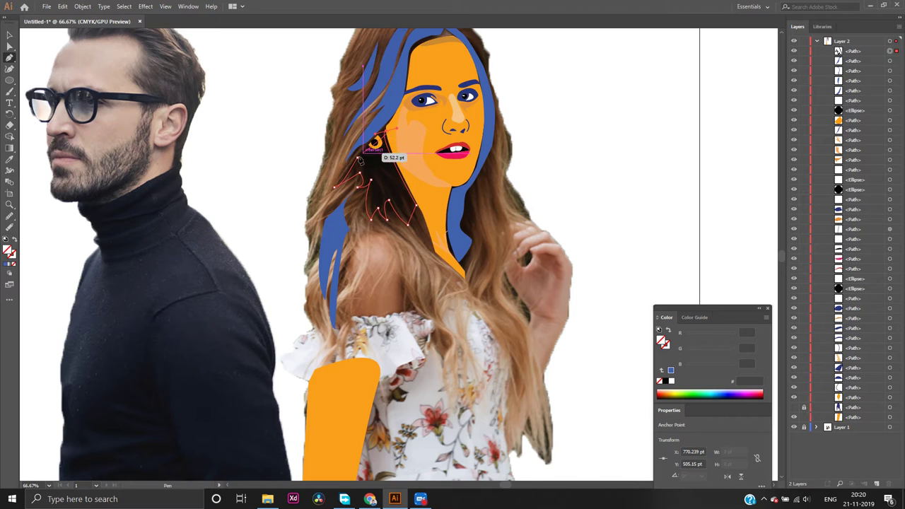
{"action": "mouse_move", "coordinate": [360, 161]}
{"action": "left_mouse_down"}
{"action": "mouse_move", "coordinate": [353, 170]}
{"action": "mouse_move", "coordinate": [374, 141]}
{"action": "mouse_move", "coordinate": [355, 156]}
{"action": "mouse_move", "coordinate": [360, 164]}
{"action": "left_mouse_up"}
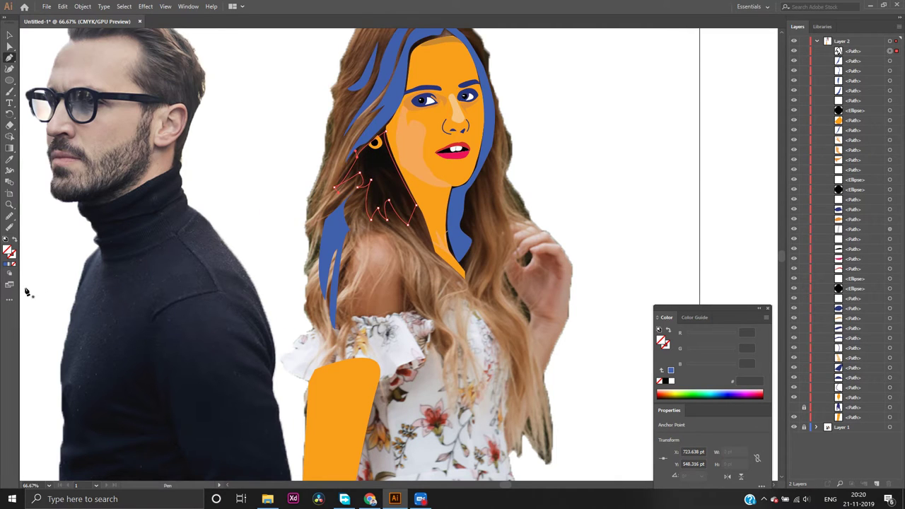
Fill the new strand below the ear with blue #4462AD and deselect it
{"action": "left_click", "coordinate": [7, 266]}
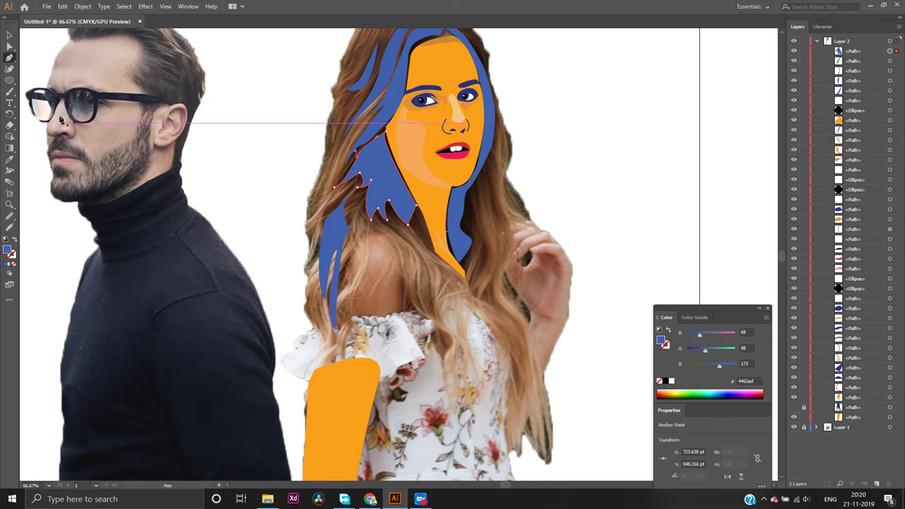
{"action": "key", "text": "a"}
{"action": "left_click", "coordinate": [293, 132]}
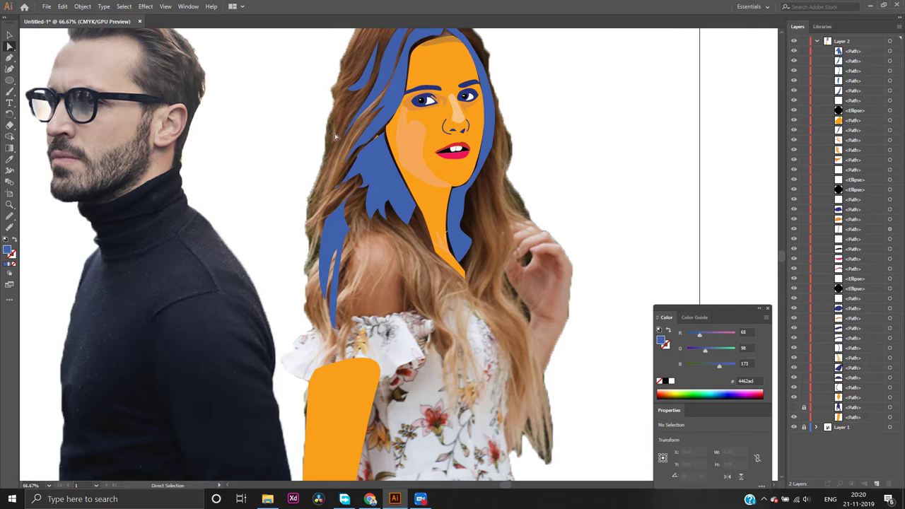
Send the new strand below the ear one level backward in the stacking order and deselect it
{"action": "left_click", "coordinate": [378, 146]}
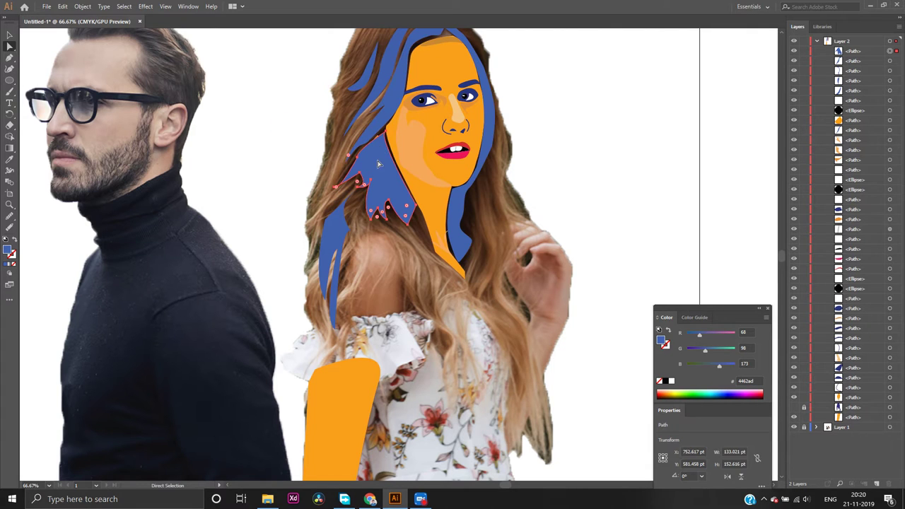
{"action": "right_click", "coordinate": [378, 164]}
{"action": "mouse_move", "coordinate": [432, 310]}
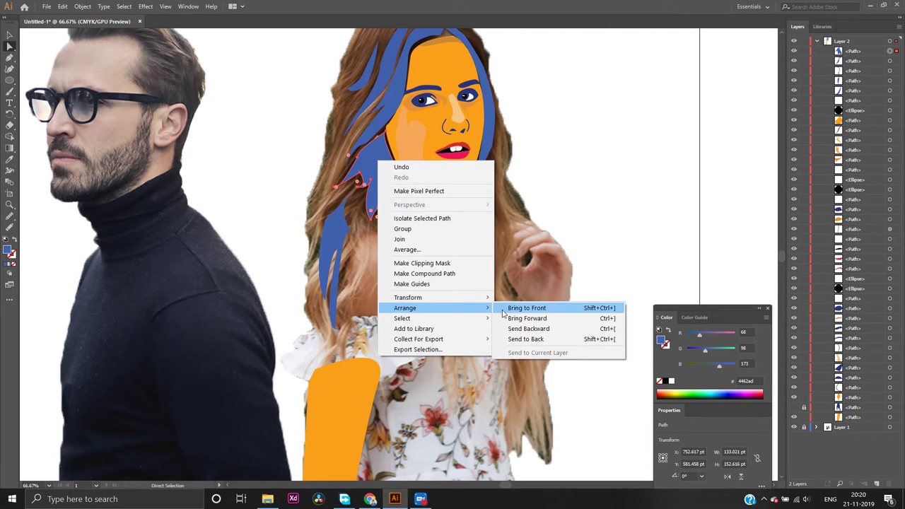
{"action": "left_click", "coordinate": [521, 329]}
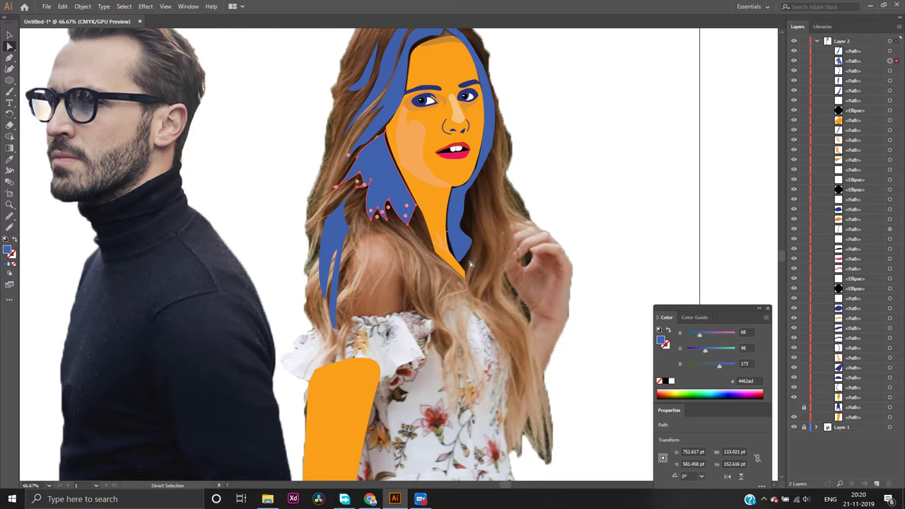
{"action": "left_click", "coordinate": [587, 159]}
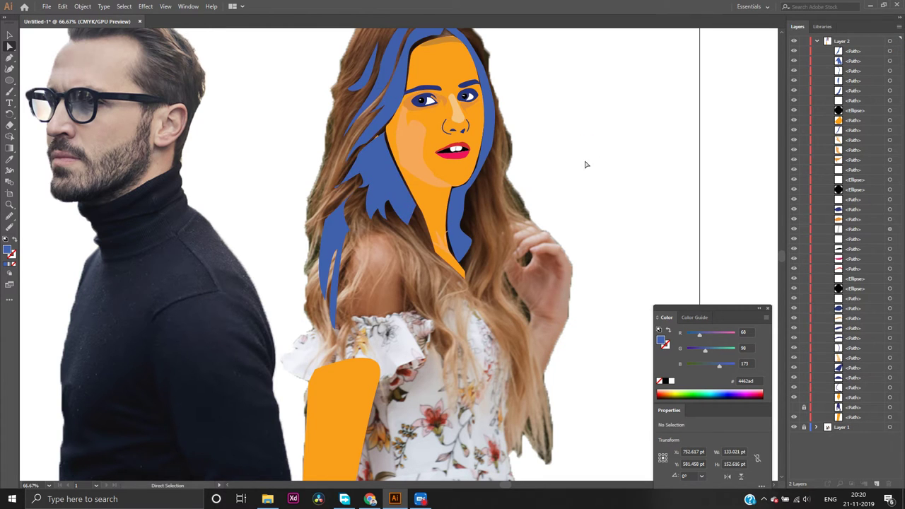
Show the dark blue hair shape again and send the new strand below the ear to the back of its layer
{"action": "left_click", "coordinate": [380, 142]}
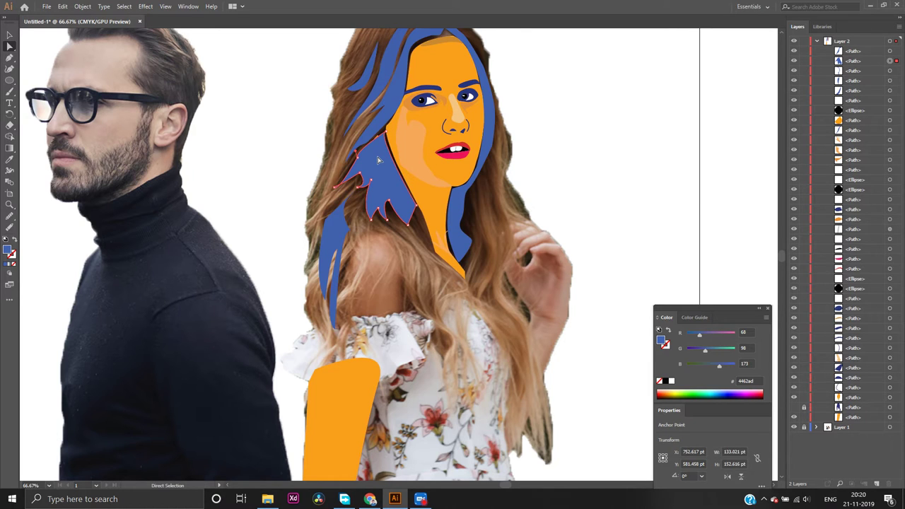
{"action": "left_click", "coordinate": [793, 407]}
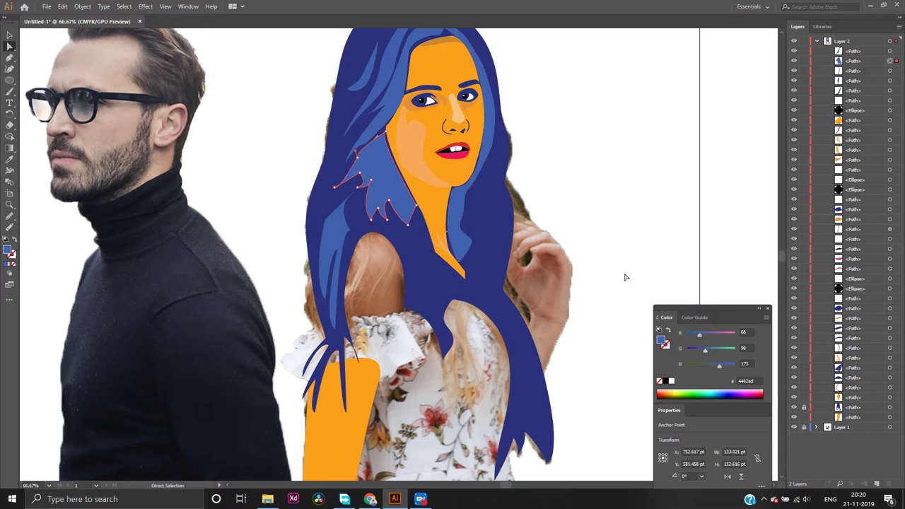
{"action": "right_click", "coordinate": [383, 173]}
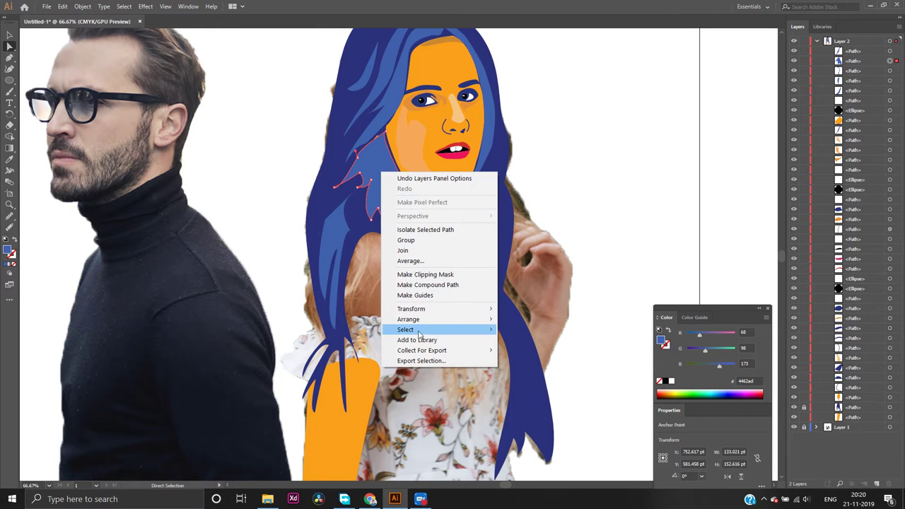
{"action": "mouse_move", "coordinate": [426, 325]}
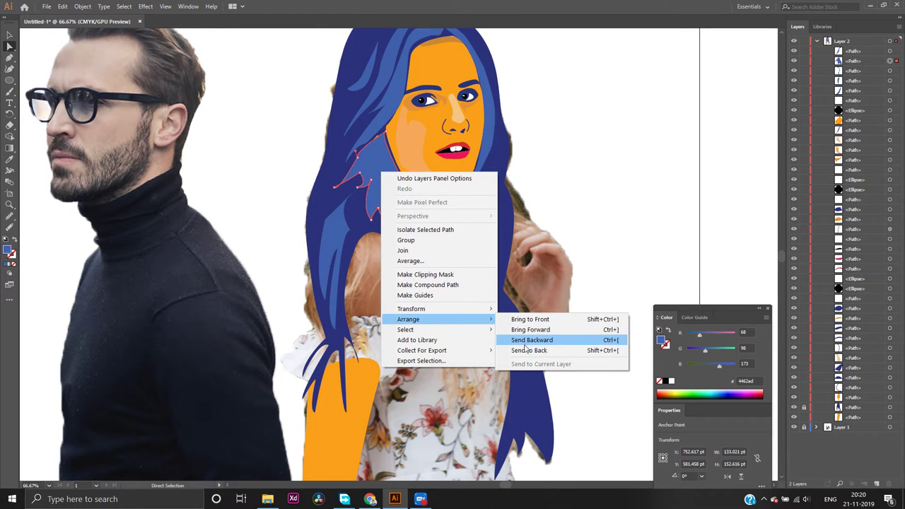
{"action": "left_click", "coordinate": [526, 351]}
{"action": "left_click", "coordinate": [636, 122]}
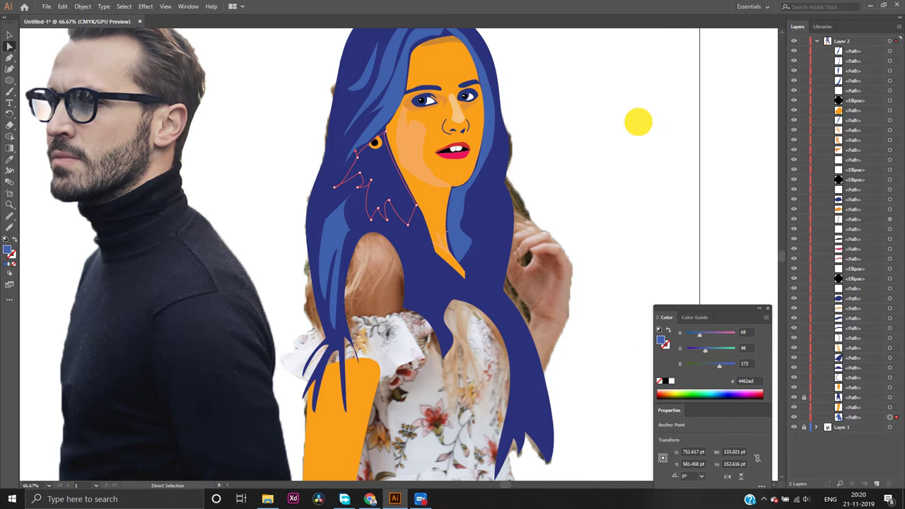
{"action": "left_click", "coordinate": [377, 148]}
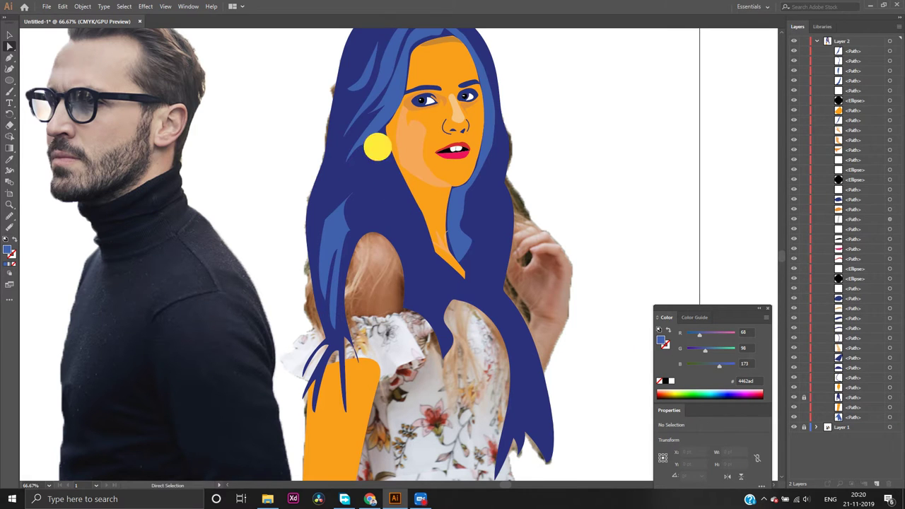
{"action": "left_click", "coordinate": [378, 152]}
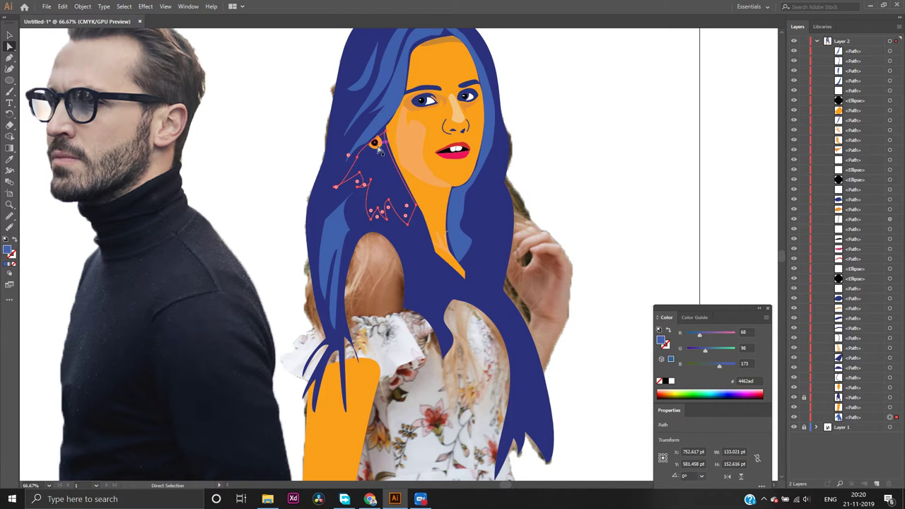
{"action": "left_click", "coordinate": [376, 145]}
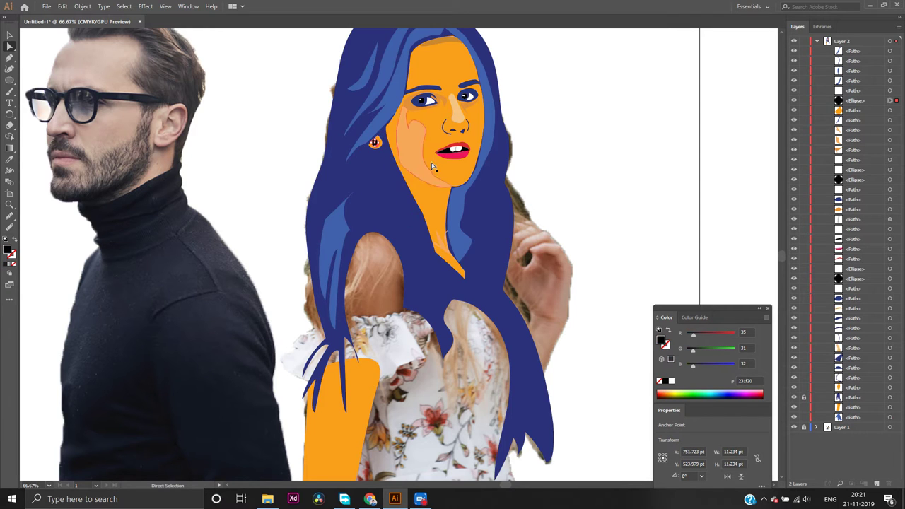
{"action": "left_click", "coordinate": [610, 163]}
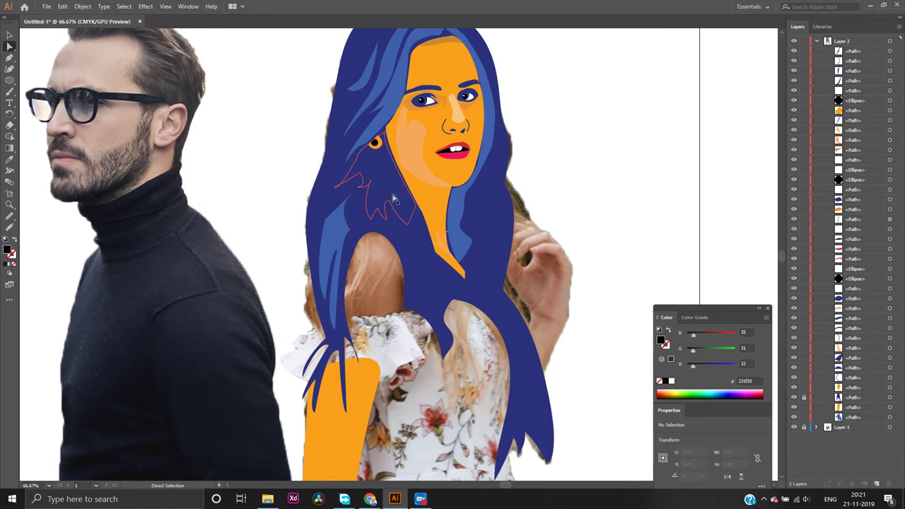
Try bringing the orange ear shape to the front of the layer, and undo the change
{"action": "left_click", "coordinate": [10, 34]}
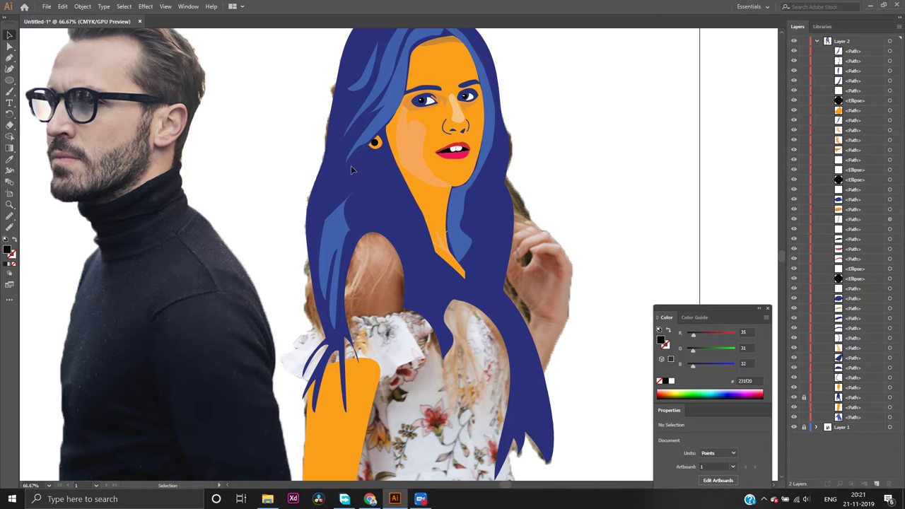
{"action": "left_click_drag", "start_coordinate": [398, 241], "coordinate": [375, 142]}
{"action": "left_click", "coordinate": [369, 166]}
{"action": "left_click", "coordinate": [374, 145]}
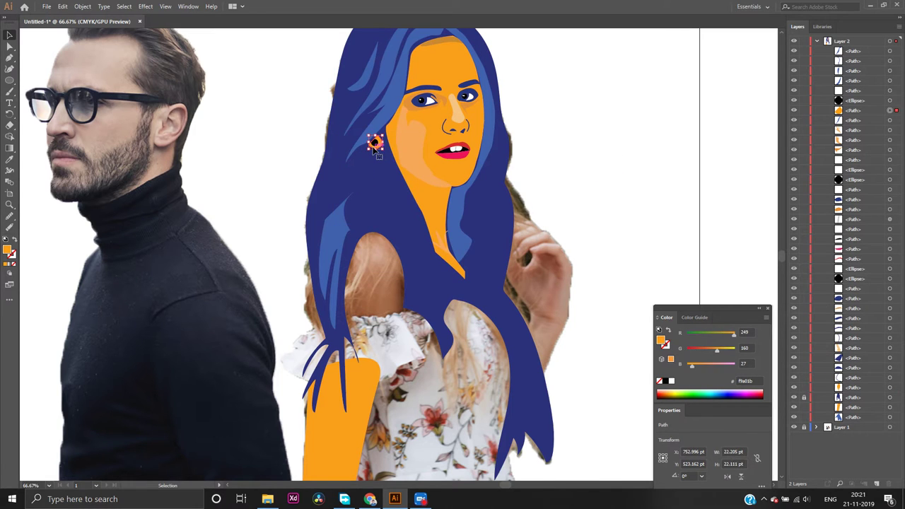
{"action": "right_click", "coordinate": [375, 144]}
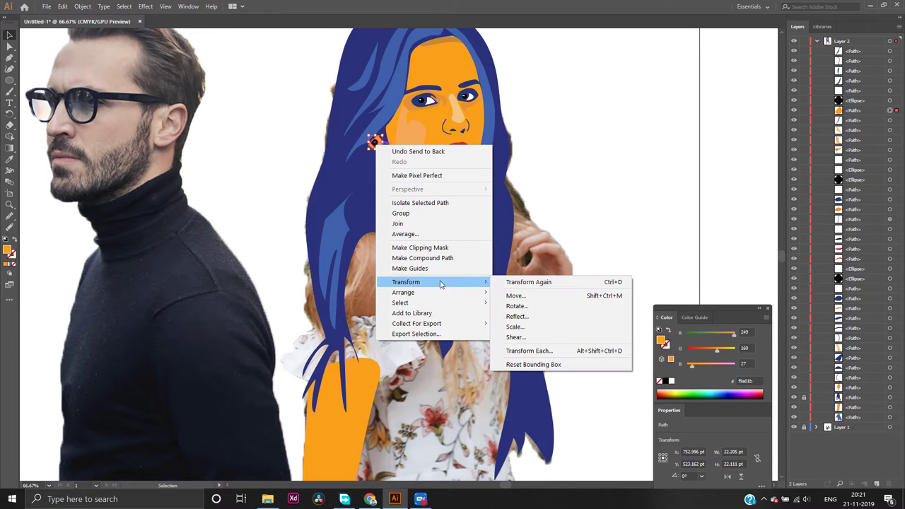
{"action": "mouse_move", "coordinate": [448, 294]}
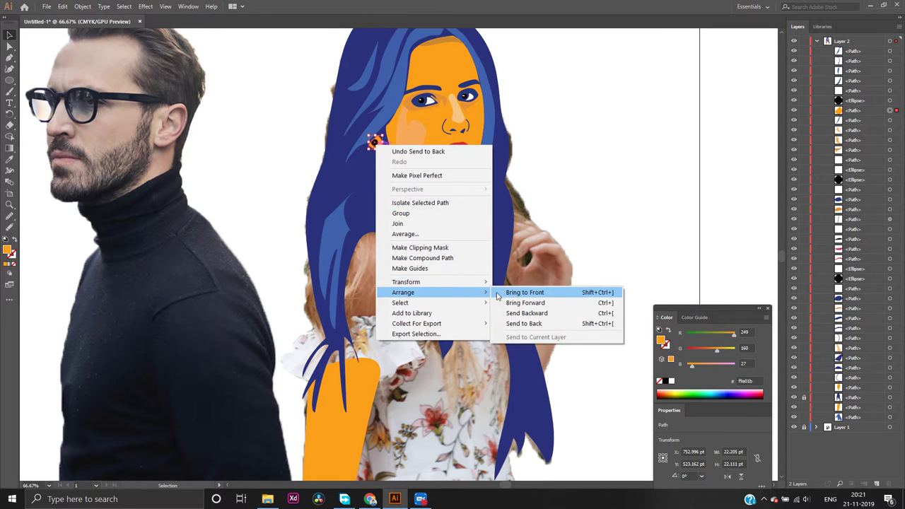
{"action": "left_click", "coordinate": [512, 295]}
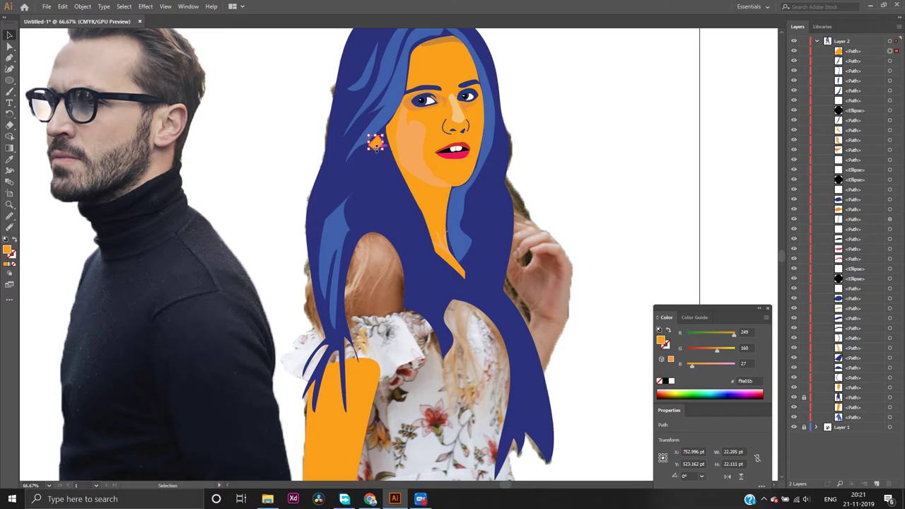
{"action": "right_click", "coordinate": [375, 144]}
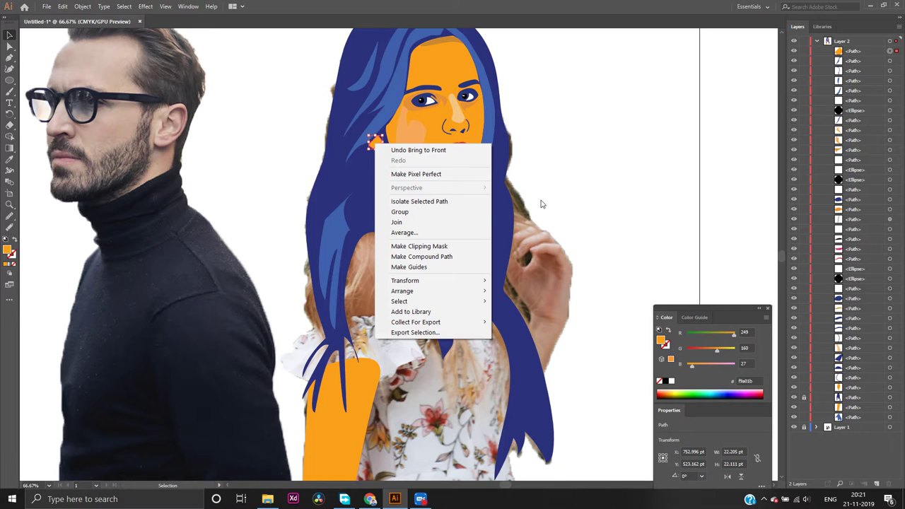
{"action": "left_click", "coordinate": [623, 150]}
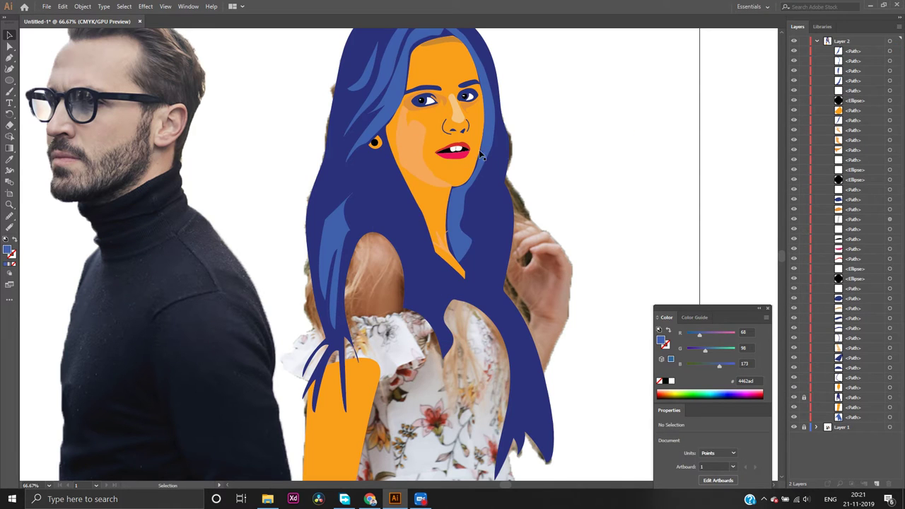
Bring the black earring ellipse to the front of the layer
{"action": "left_click", "coordinate": [376, 150]}
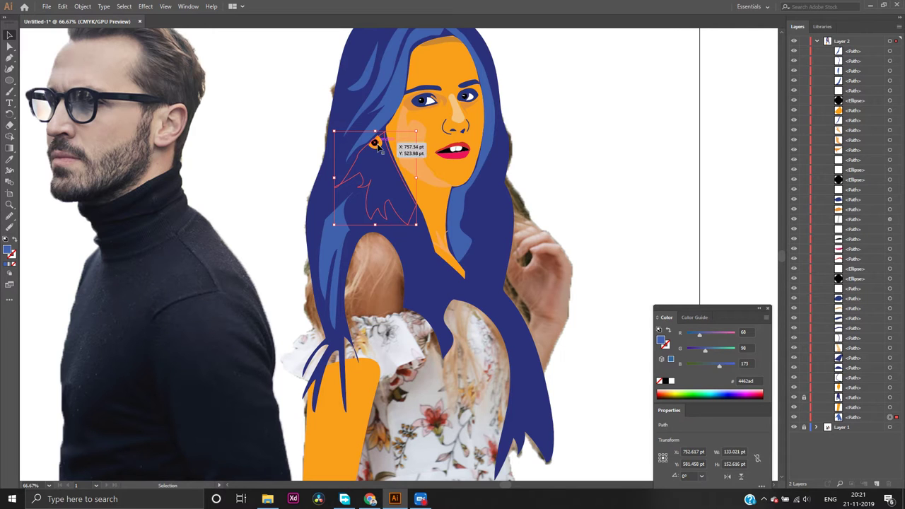
{"action": "left_click", "coordinate": [376, 144]}
{"action": "right_click", "coordinate": [375, 143]}
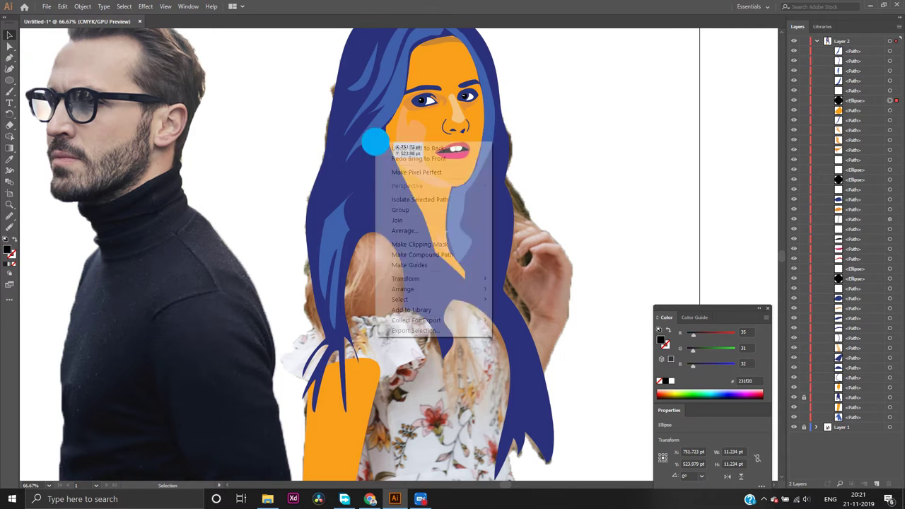
{"action": "mouse_move", "coordinate": [410, 282]}
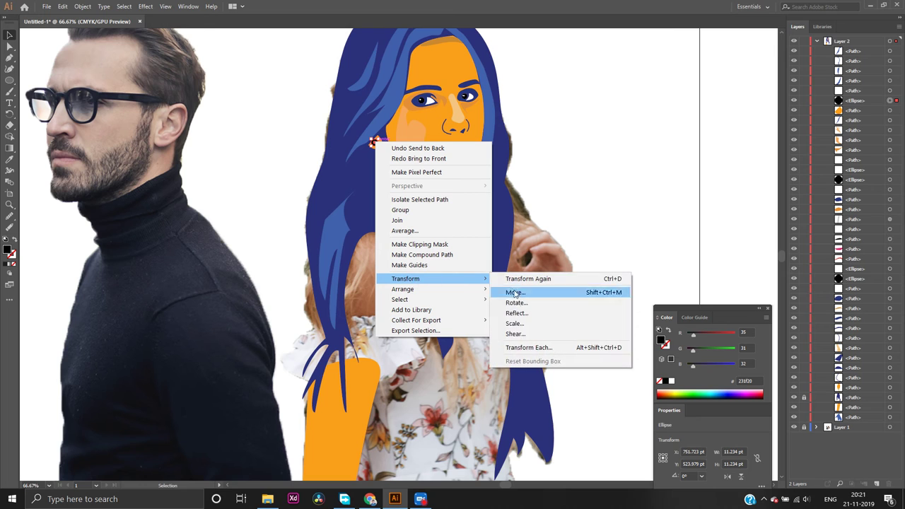
{"action": "mouse_move", "coordinate": [479, 291]}
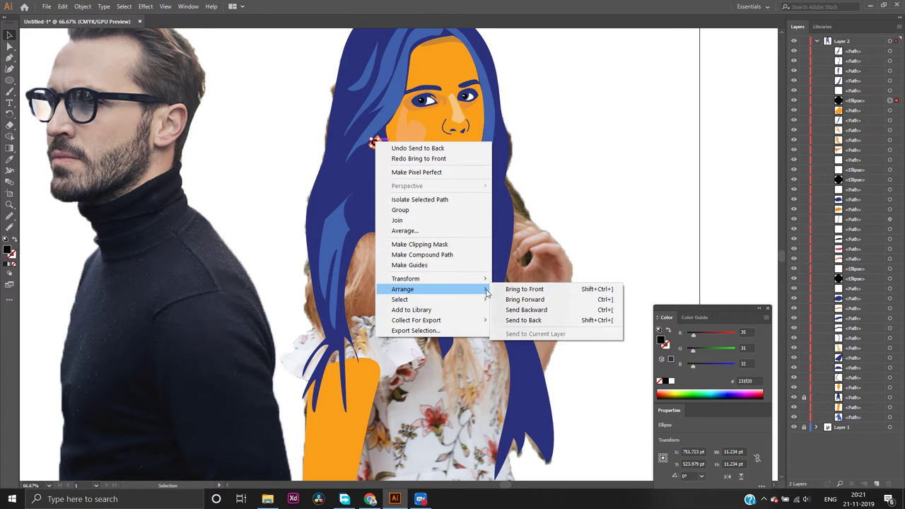
{"action": "left_click", "coordinate": [520, 289]}
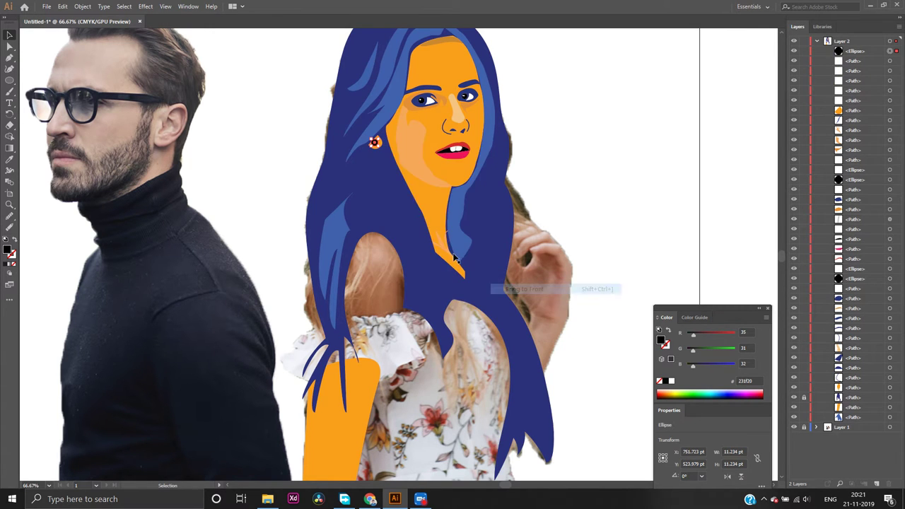
Bring the orange ear shape to the front of the layer, above the black earring
{"action": "left_click", "coordinate": [375, 150]}
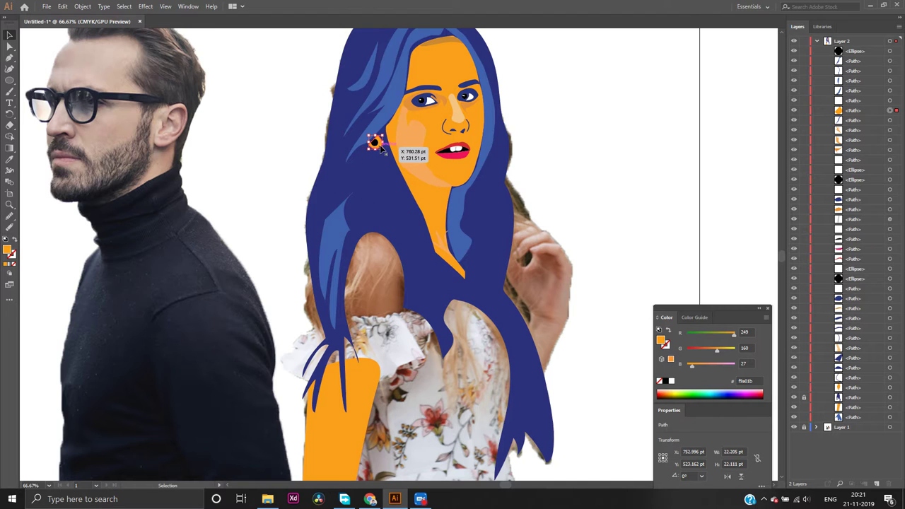
{"action": "right_click", "coordinate": [380, 146]}
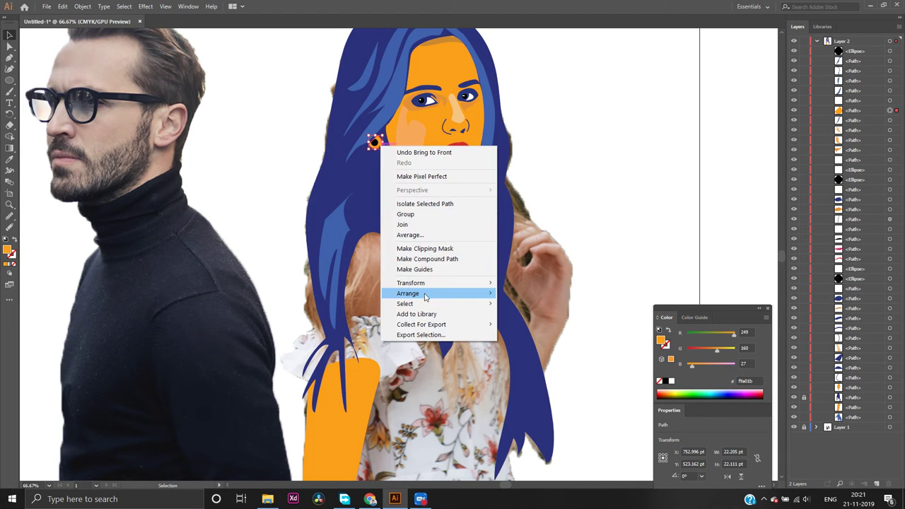
{"action": "mouse_move", "coordinate": [425, 296]}
{"action": "left_click", "coordinate": [521, 293]}
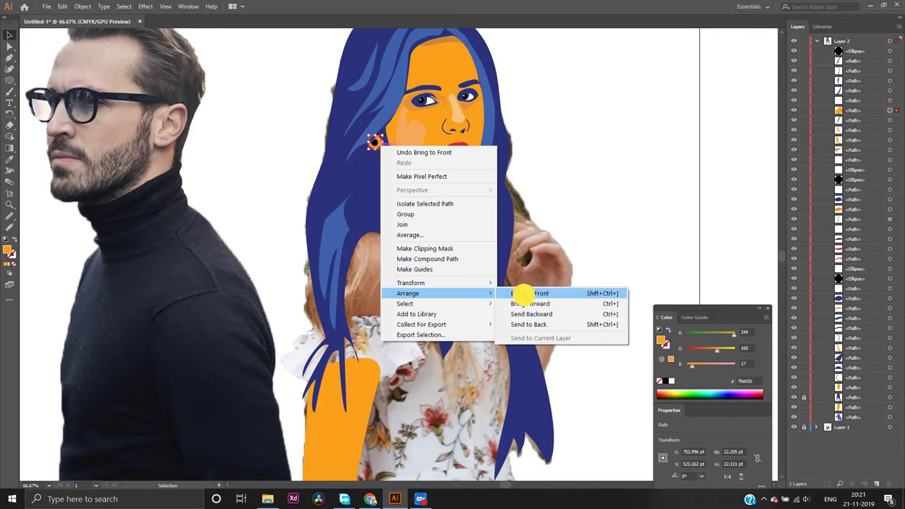
Bring the blue #4462AD strand below the ear to the front of the layer and deselect it
{"action": "left_click", "coordinate": [382, 169]}
{"action": "right_click", "coordinate": [387, 167]}
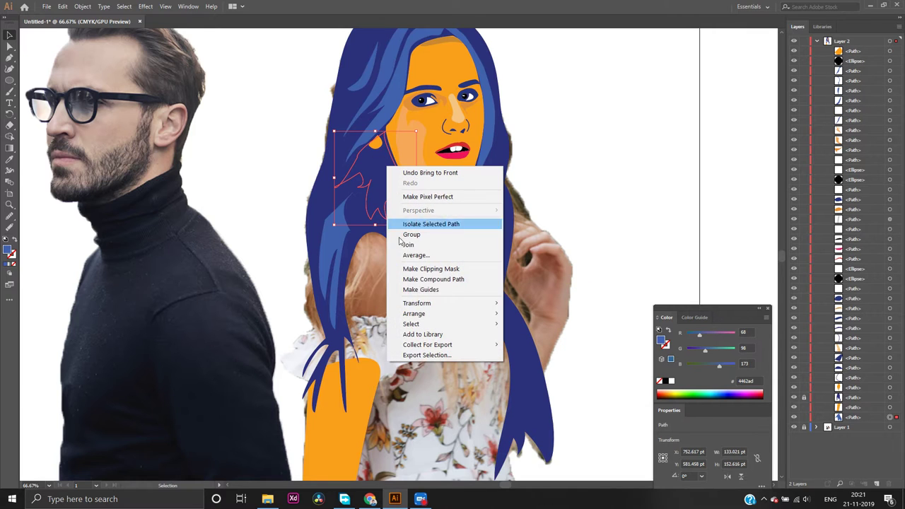
{"action": "mouse_move", "coordinate": [418, 314]}
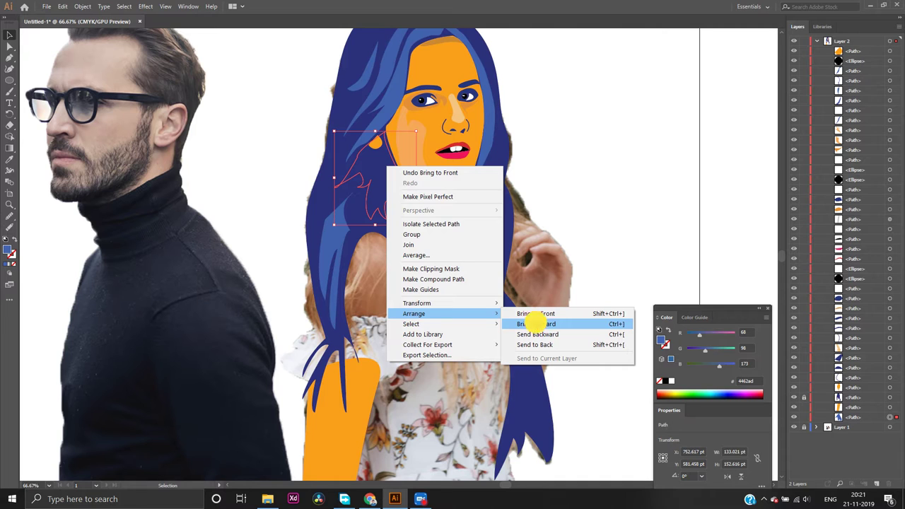
{"action": "left_click", "coordinate": [536, 323]}
{"action": "right_click", "coordinate": [376, 167]}
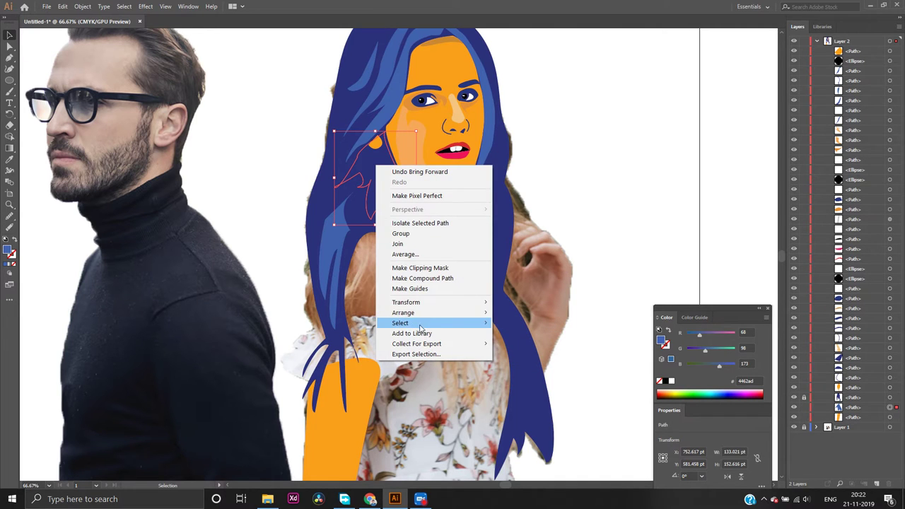
{"action": "mouse_move", "coordinate": [464, 305]}
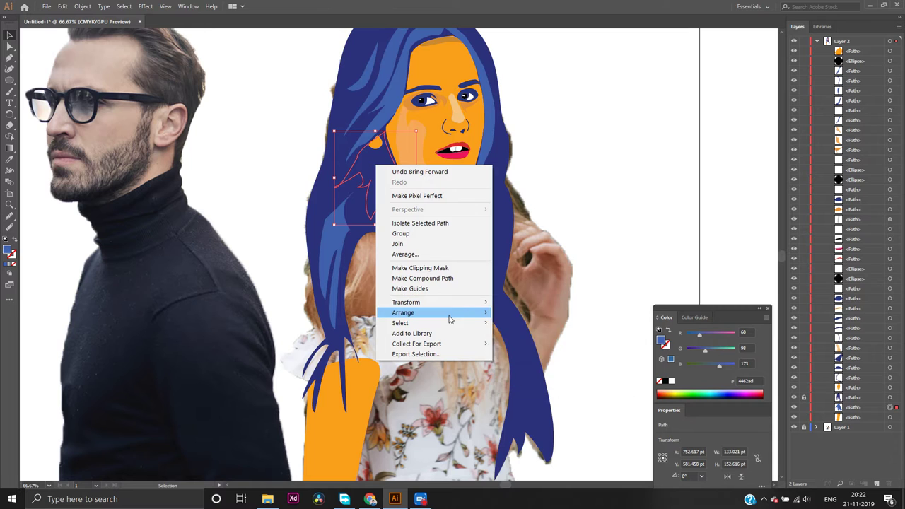
{"action": "mouse_move", "coordinate": [489, 318]}
{"action": "left_click", "coordinate": [525, 312]}
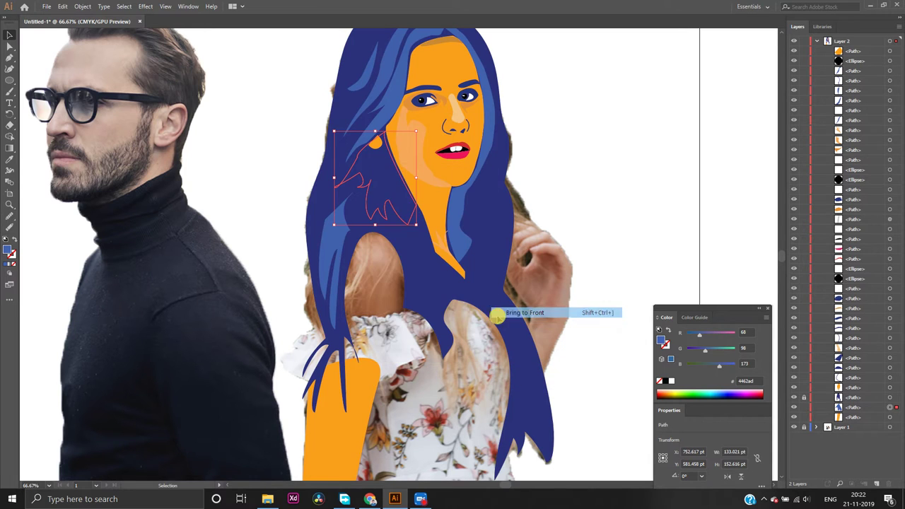
{"action": "left_click", "coordinate": [645, 202]}
Move the blue strand and the orange ear shape out onto the blank canvas beside the portrait
{"action": "left_click_drag", "start_coordinate": [405, 192], "coordinate": [598, 174]}
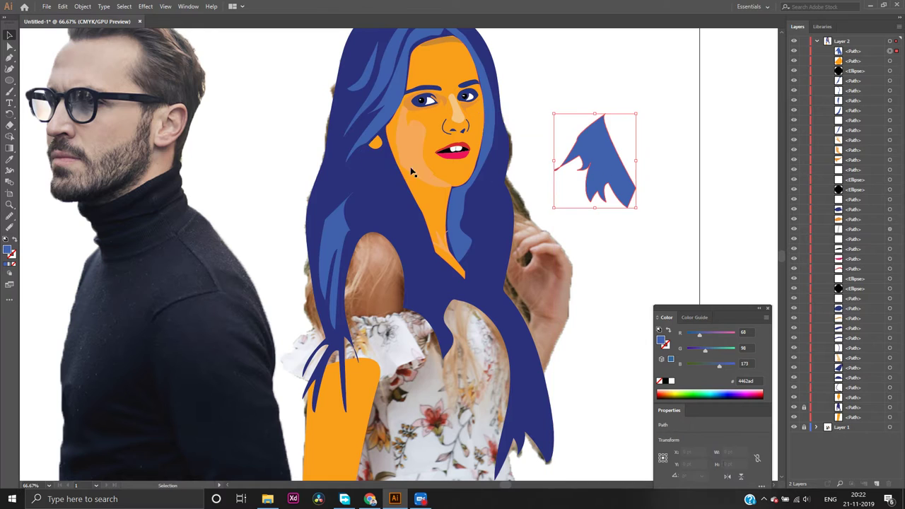
{"action": "left_click", "coordinate": [376, 145]}
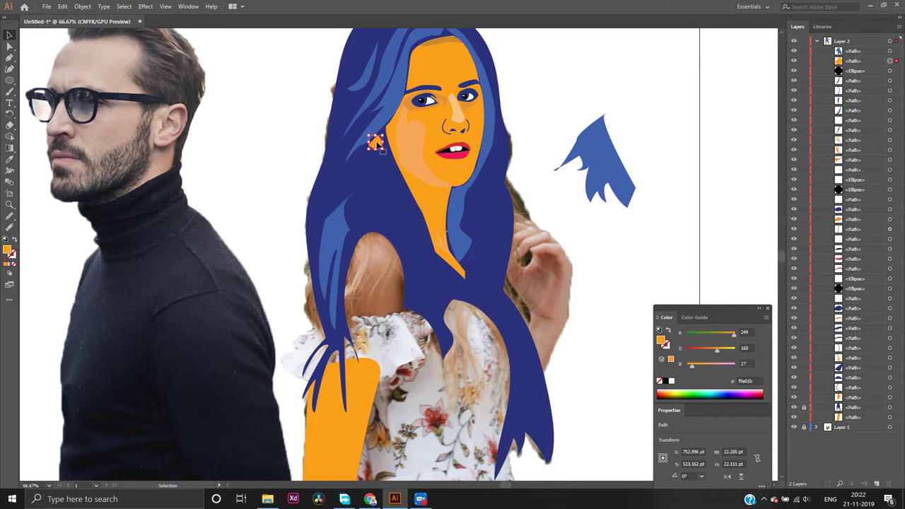
{"action": "left_click_drag", "start_coordinate": [376, 145], "coordinate": [594, 135]}
{"action": "left_click", "coordinate": [651, 155]}
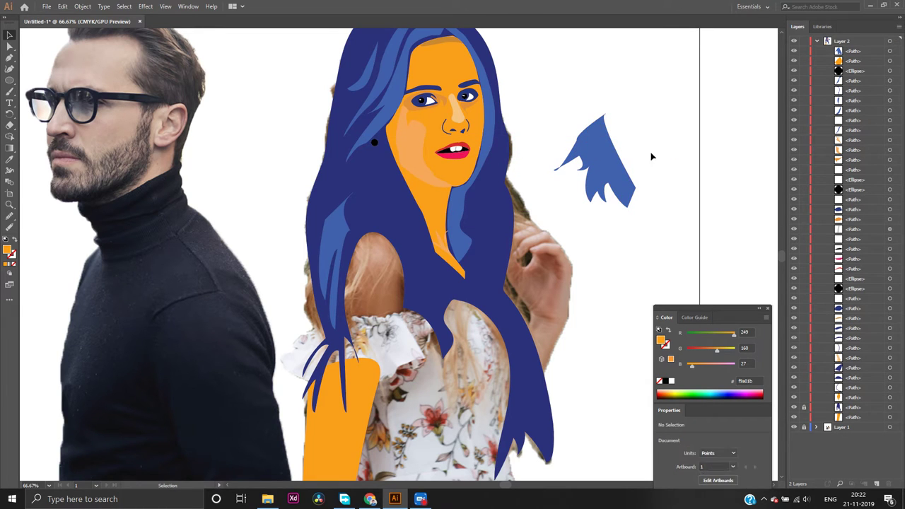
{"action": "right_click", "coordinate": [594, 144]}
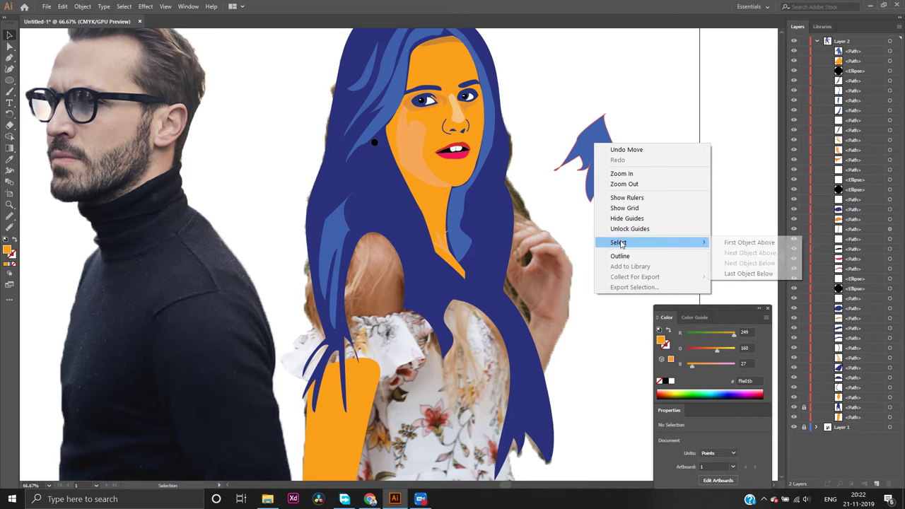
{"action": "left_click", "coordinate": [622, 150]}
{"action": "right_click", "coordinate": [586, 159]}
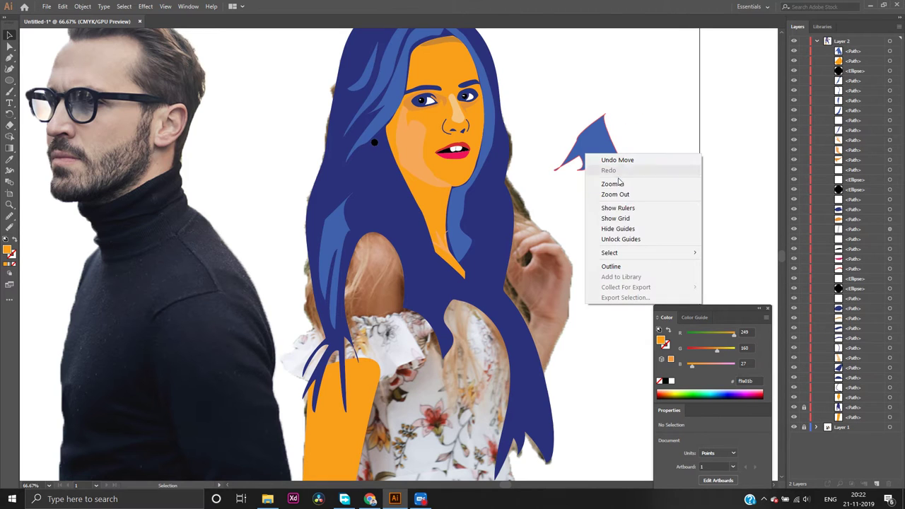
{"action": "mouse_move", "coordinate": [615, 254]}
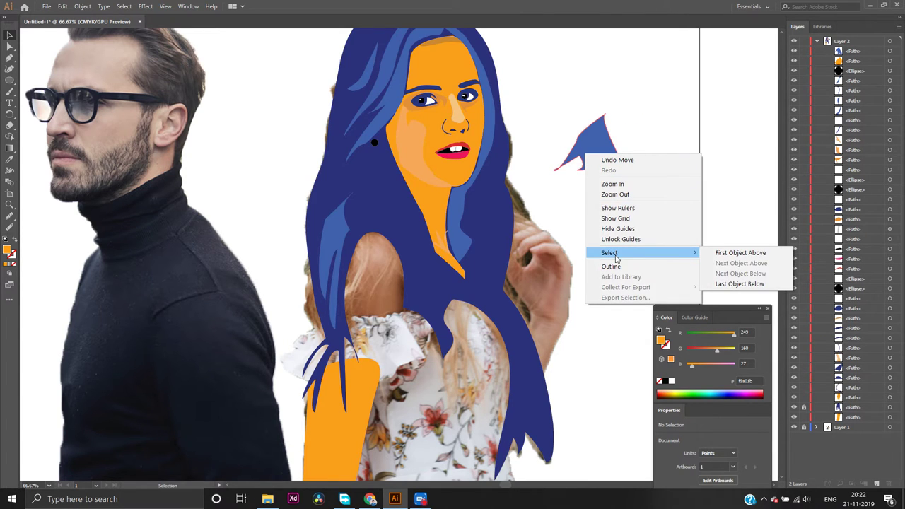
{"action": "left_click", "coordinate": [634, 107]}
Shift the blue strand clear of the ear shape and move the black earring onto the blank canvas
{"action": "left_click_drag", "start_coordinate": [607, 163], "coordinate": [627, 187]}
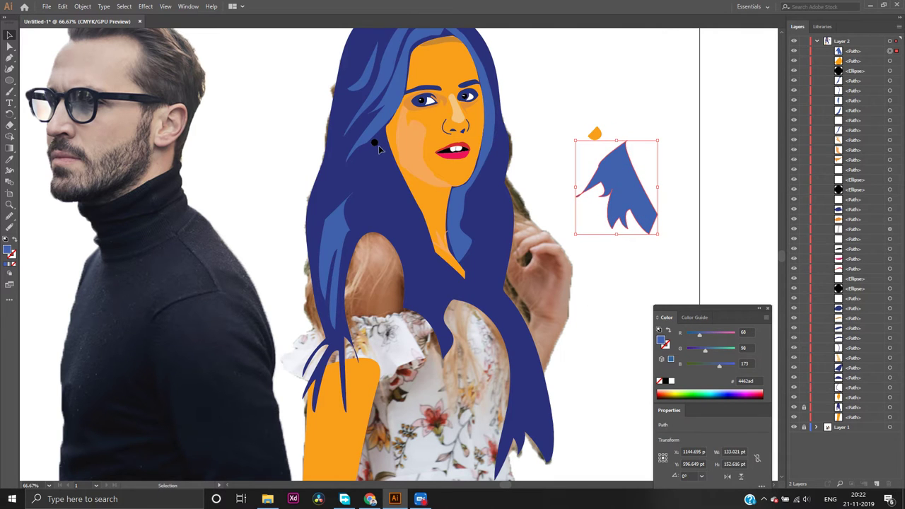
{"action": "left_click_drag", "start_coordinate": [376, 143], "coordinate": [615, 114]}
{"action": "key", "text": "Delete"}
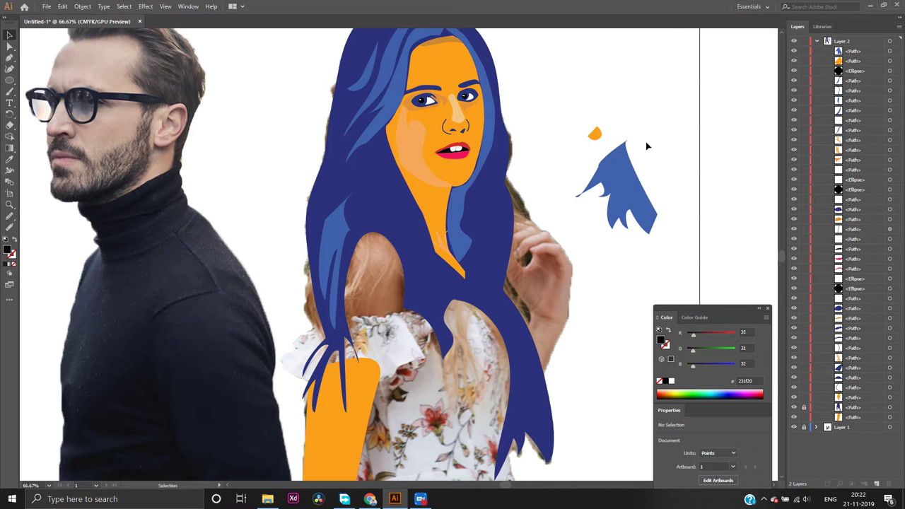
Move the blue strand back into the woman's hair below the ear, beside the neck, and deselect it
{"action": "right_click", "coordinate": [595, 133]}
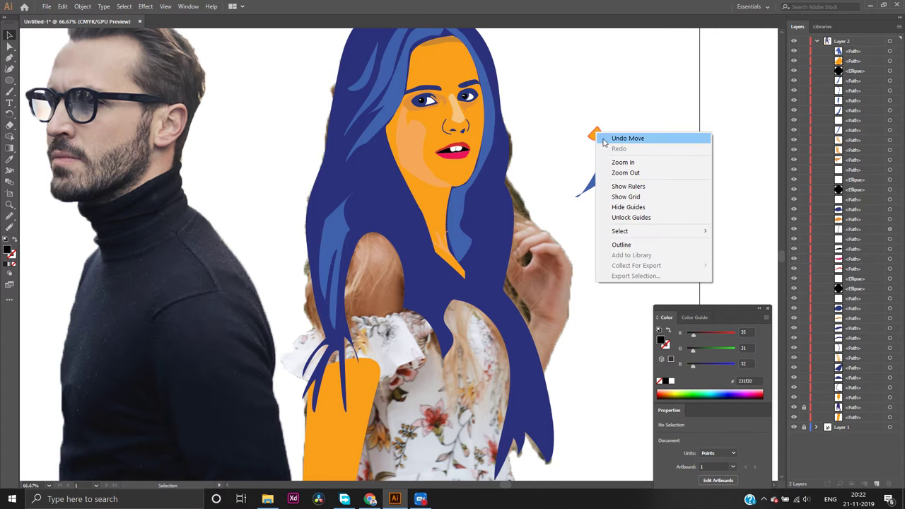
{"action": "left_click", "coordinate": [649, 111]}
{"action": "left_click_drag", "start_coordinate": [621, 178], "coordinate": [379, 174]}
{"action": "left_click", "coordinate": [607, 182]}
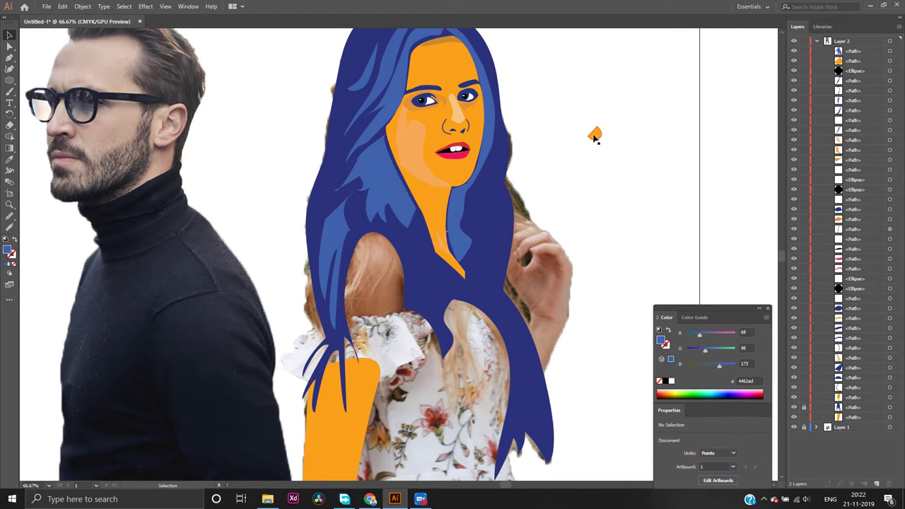
Move the orange ear shape back beside the face and bring it to the front, above the blue strand
{"action": "left_click_drag", "start_coordinate": [594, 136], "coordinate": [373, 145]}
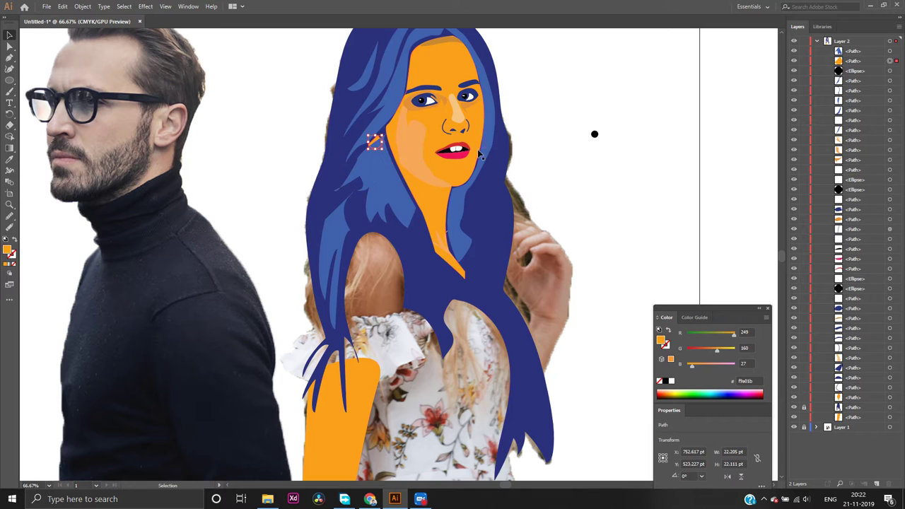
{"action": "right_click", "coordinate": [373, 140]}
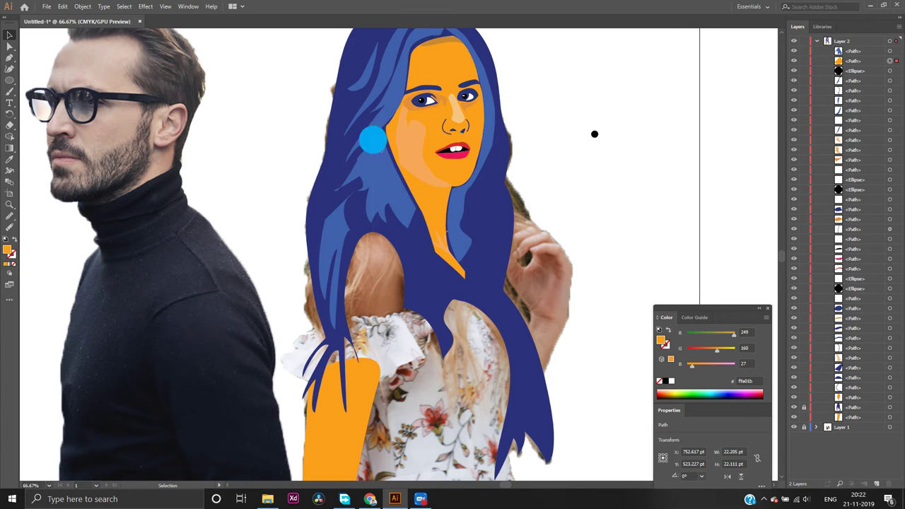
{"action": "mouse_move", "coordinate": [424, 289]}
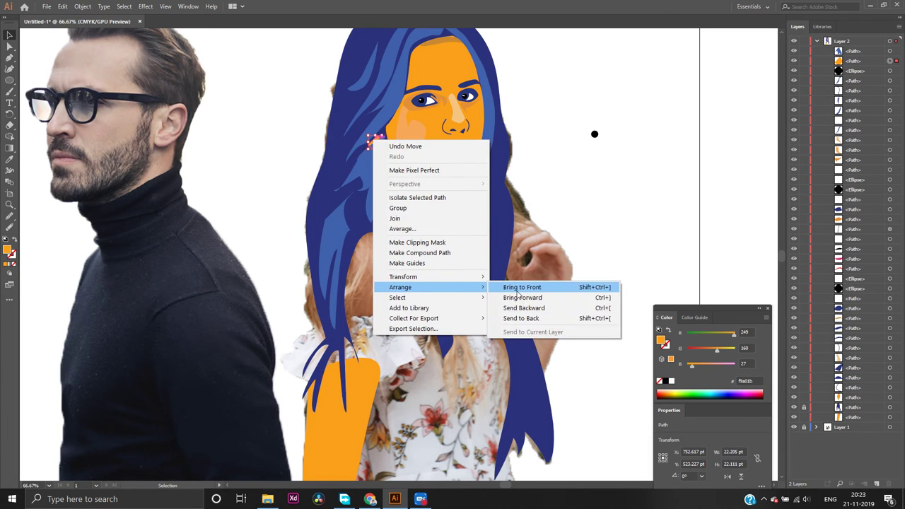
{"action": "left_click", "coordinate": [518, 287]}
{"action": "left_click", "coordinate": [607, 161]}
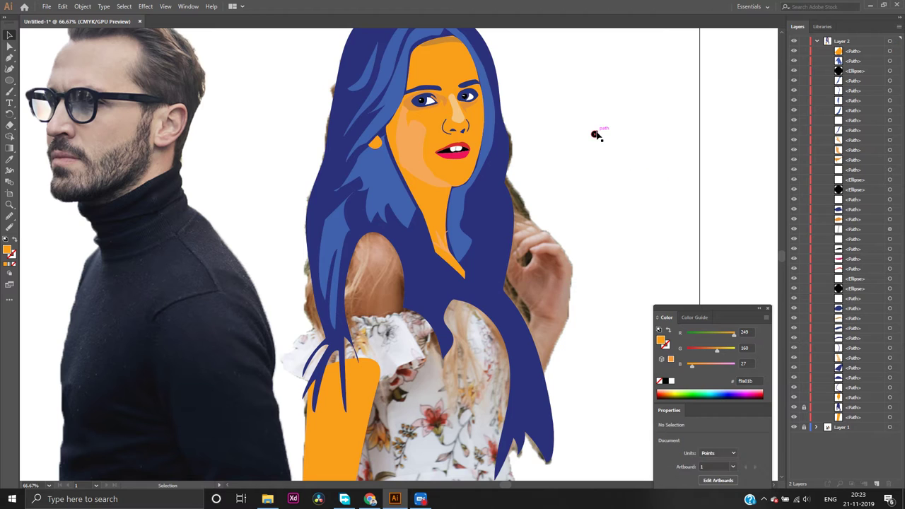
Try placing the black earring back on the orange ear shape, and undo the move
{"action": "left_click_drag", "start_coordinate": [596, 133], "coordinate": [374, 143]}
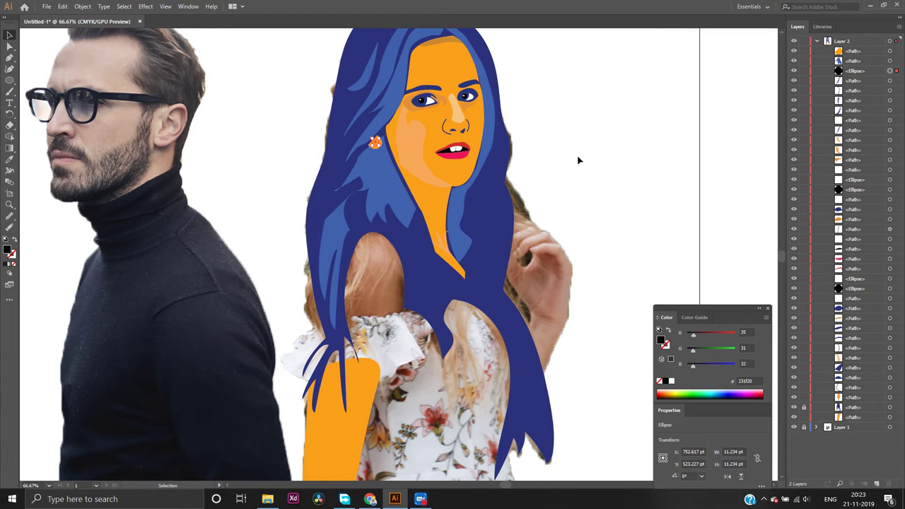
{"action": "left_click", "coordinate": [431, 159]}
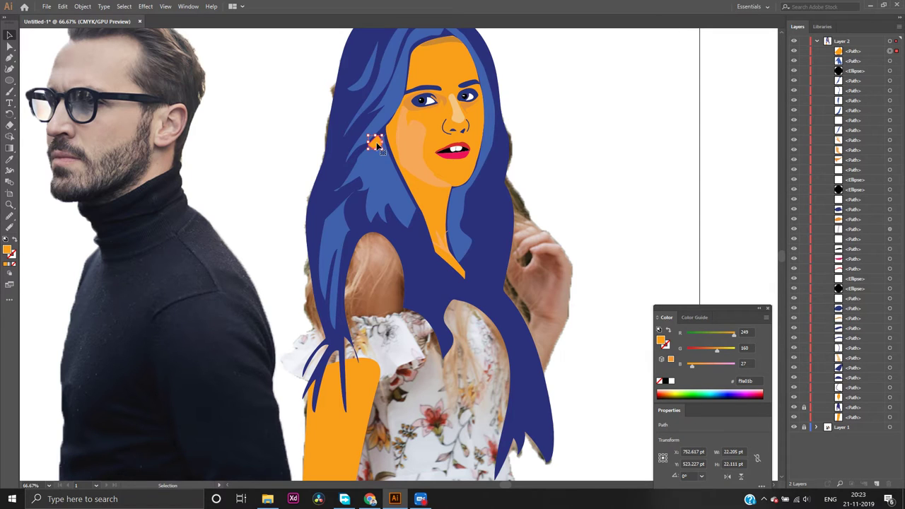
{"action": "key", "text": "ctrl+z"}
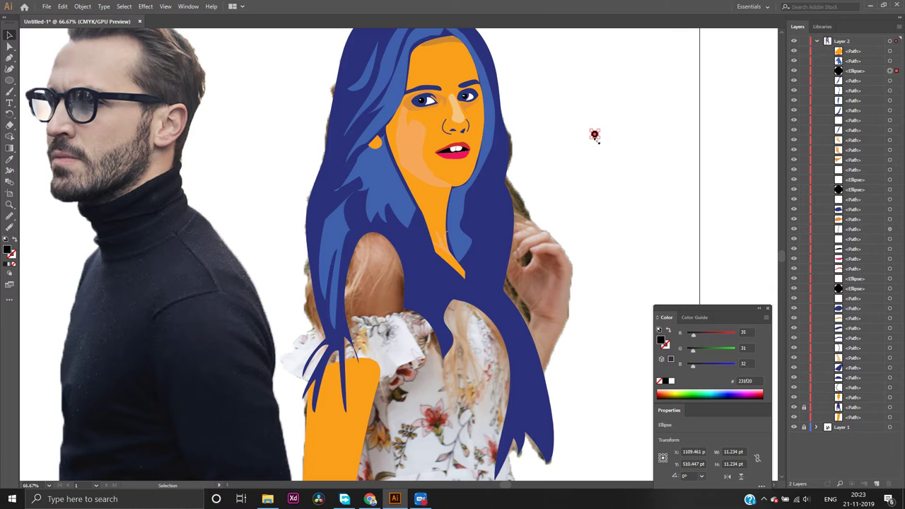
Bring the black earring to the front and position it on the orange ear at X 757.34 pt, Y 528.844 pt
{"action": "left_click_drag", "start_coordinate": [596, 140], "coordinate": [375, 143]}
{"action": "right_click", "coordinate": [375, 144]}
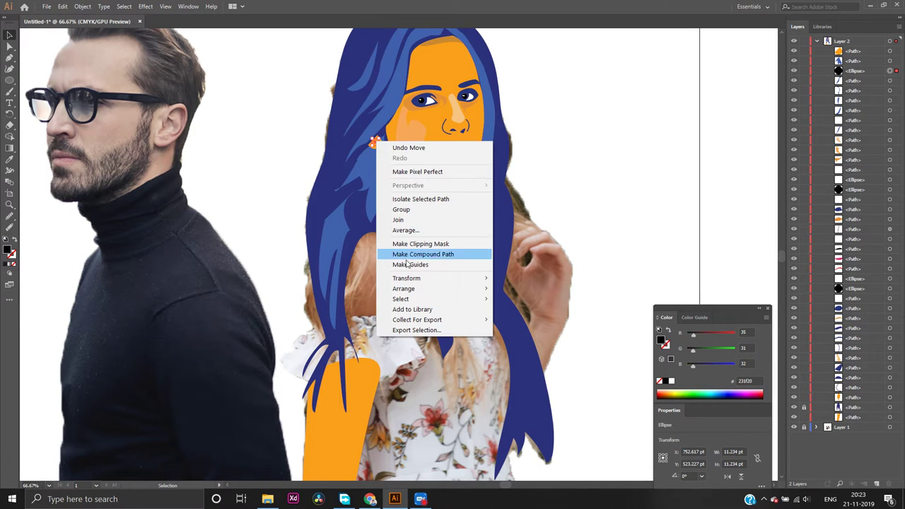
{"action": "mouse_move", "coordinate": [473, 282]}
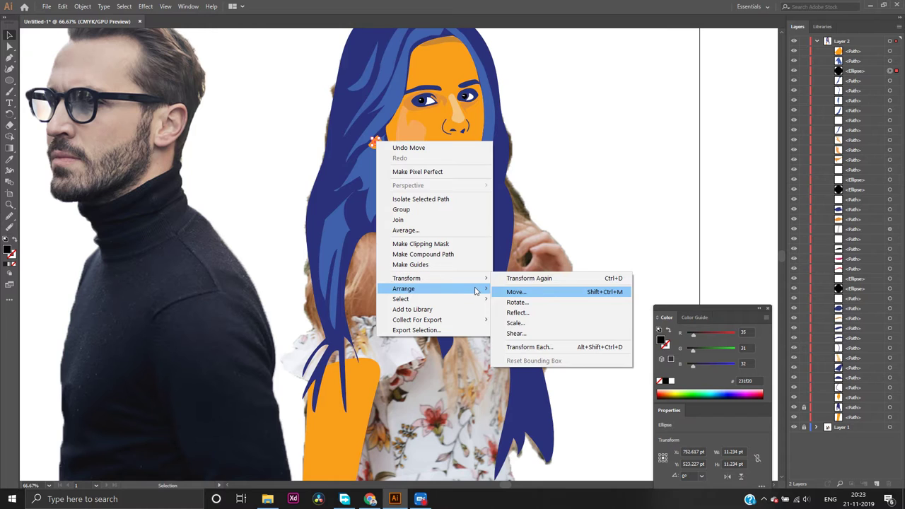
{"action": "left_click", "coordinate": [512, 289]}
{"action": "left_click", "coordinate": [620, 188]}
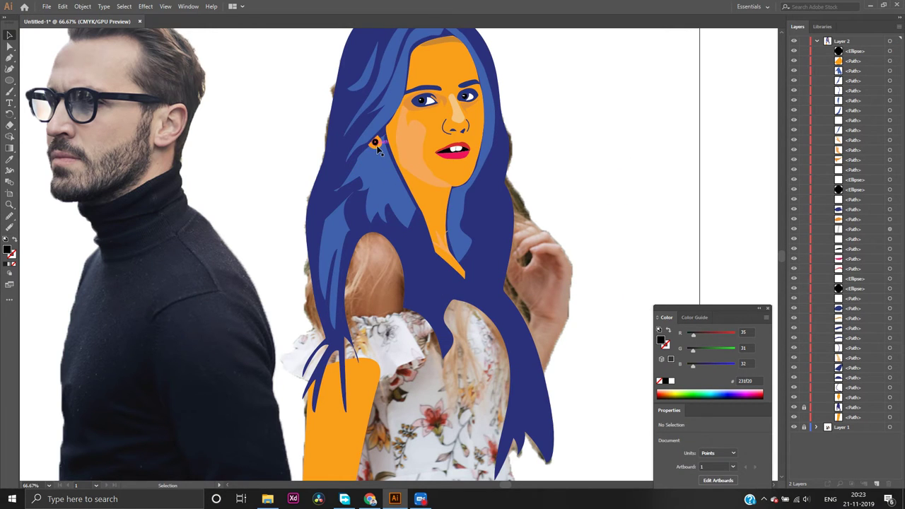
{"action": "left_click_drag", "start_coordinate": [377, 146], "coordinate": [377, 145]}
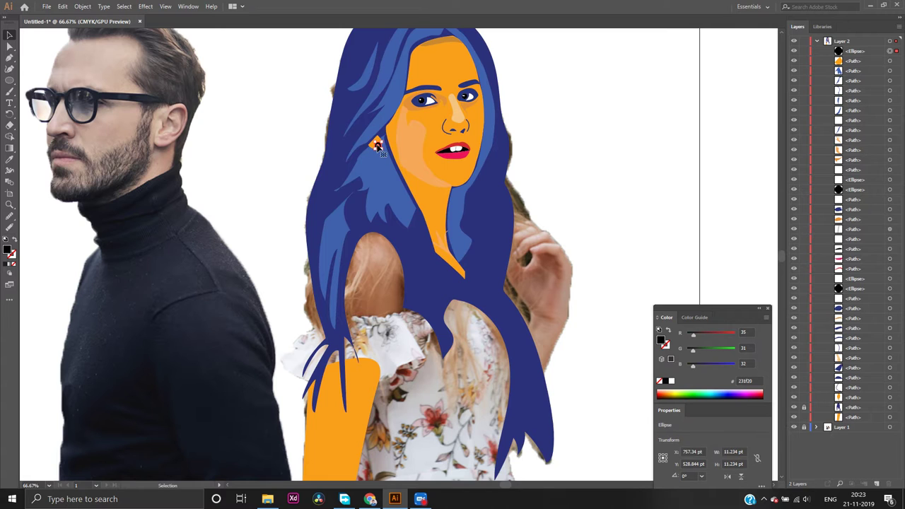
{"action": "left_click", "coordinate": [377, 145]}
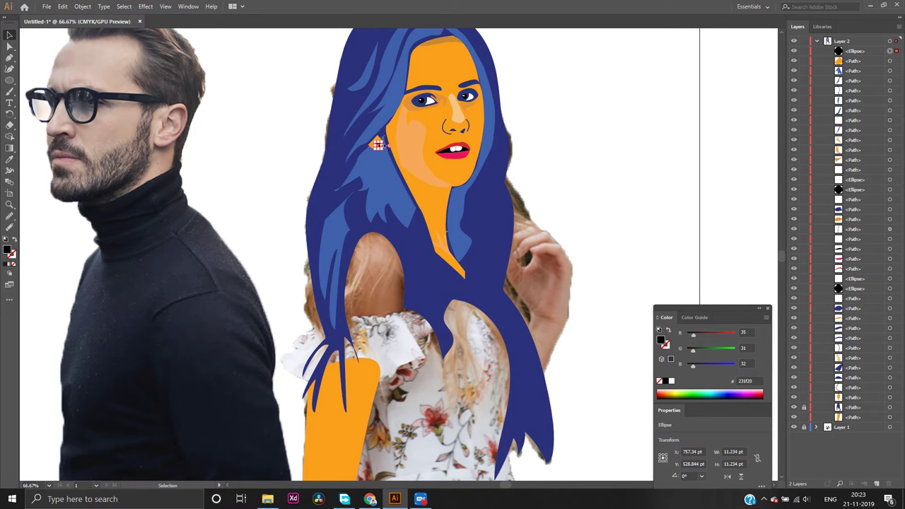
{"action": "left_click", "coordinate": [596, 164]}
{"action": "scroll", "coordinate": [599, 167], "scroll_direction": "down", "scroll_amount": 2}
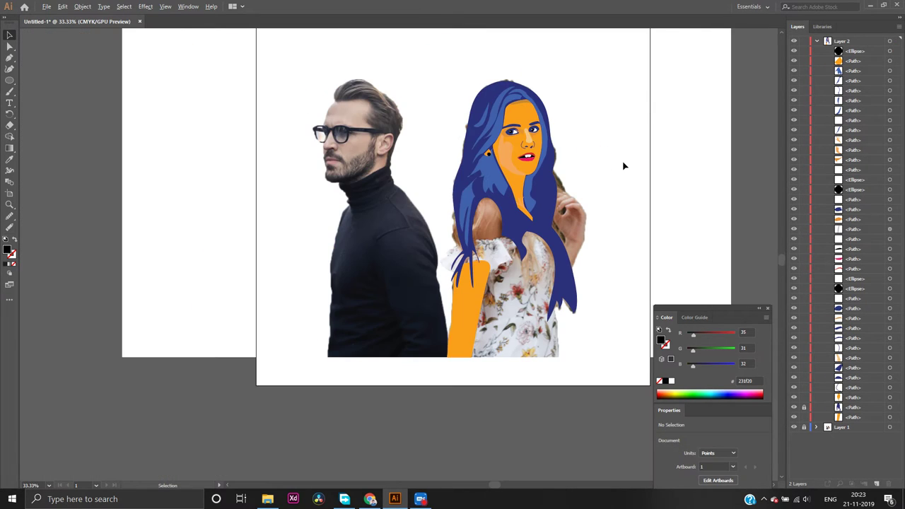
{"action": "scroll", "coordinate": [623, 166], "scroll_direction": "up", "scroll_amount": 1}
{"action": "scroll", "coordinate": [613, 150], "scroll_direction": "up", "scroll_amount": 2}
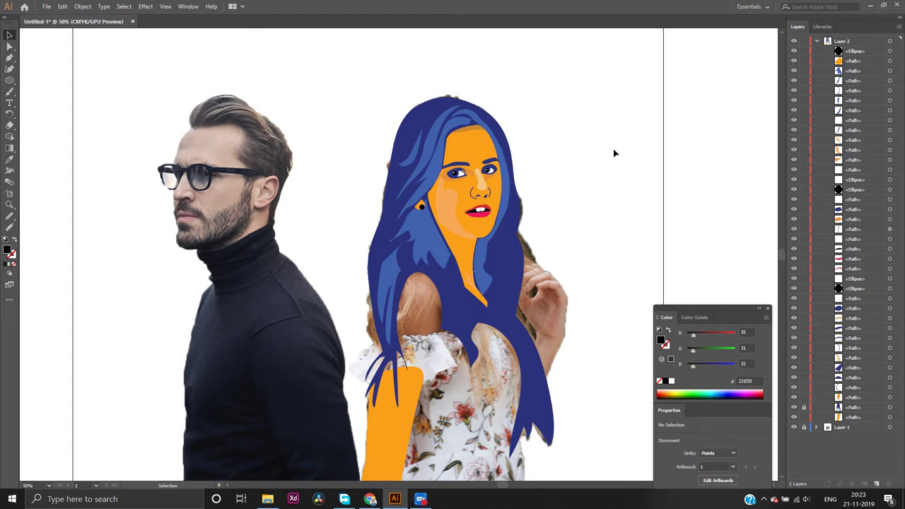
{"action": "scroll", "coordinate": [613, 150], "scroll_direction": "down", "scroll_amount": 3}
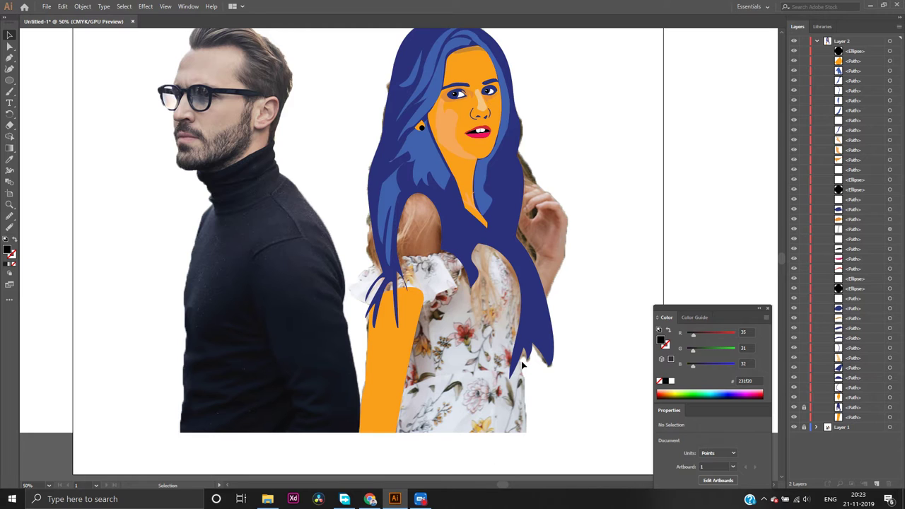
{"action": "left_click", "coordinate": [419, 498]}
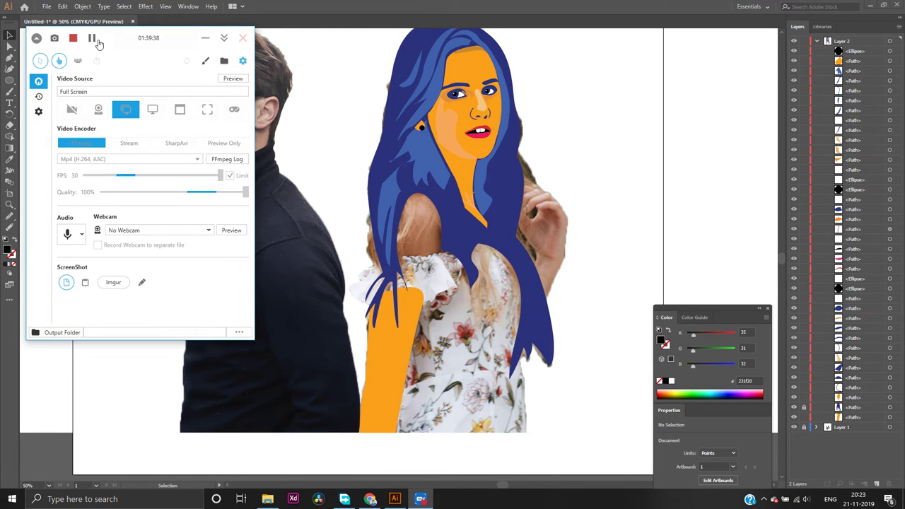
{"action": "left_click", "coordinate": [92, 38]}
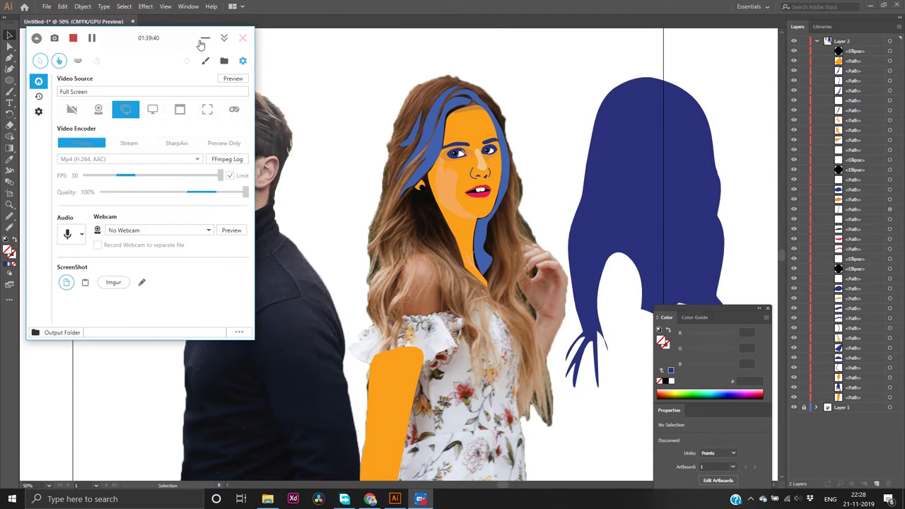
{"action": "left_click", "coordinate": [205, 38]}
Delete the large dark blue hair silhouette standing beside the woman
{"action": "scroll", "coordinate": [291, 237], "scroll_direction": "up", "scroll_amount": 1}
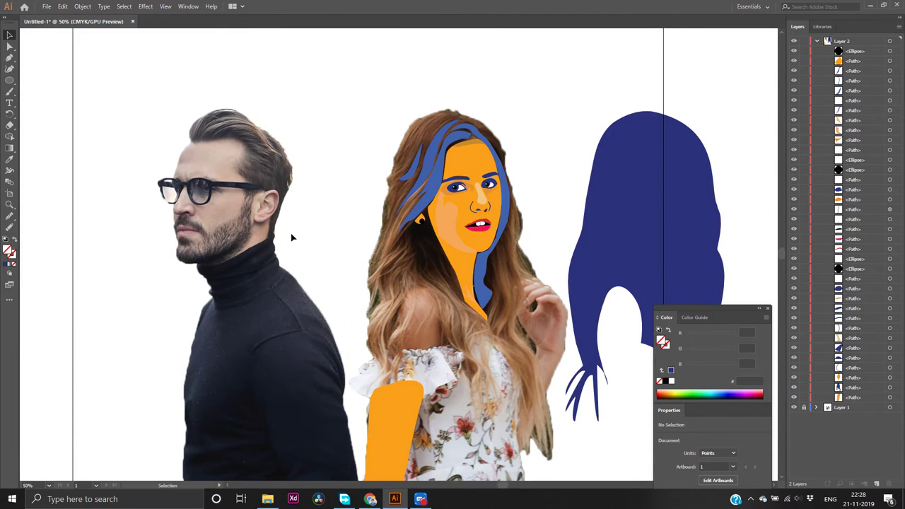
{"action": "scroll", "coordinate": [291, 238], "scroll_direction": "up", "scroll_amount": 2}
{"action": "scroll", "coordinate": [346, 238], "scroll_direction": "down", "scroll_amount": 1}
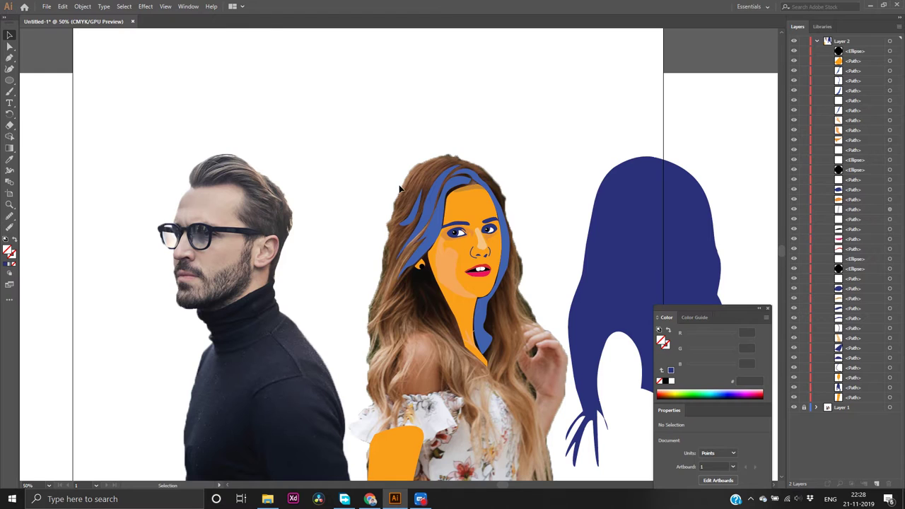
{"action": "scroll", "coordinate": [399, 190], "scroll_direction": "down", "scroll_amount": 2}
{"action": "left_click", "coordinate": [631, 196]}
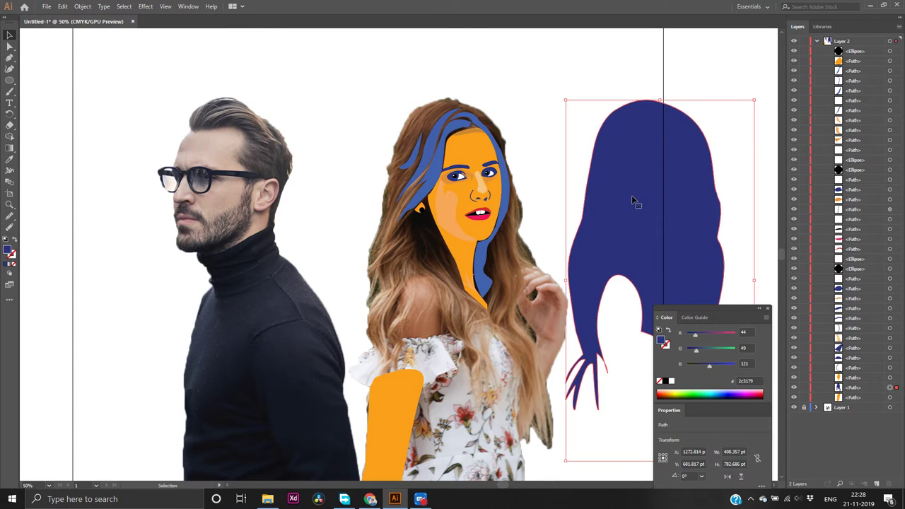
{"action": "key", "text": "Delete"}
{"action": "scroll", "coordinate": [593, 161], "scroll_direction": "up", "scroll_amount": 2}
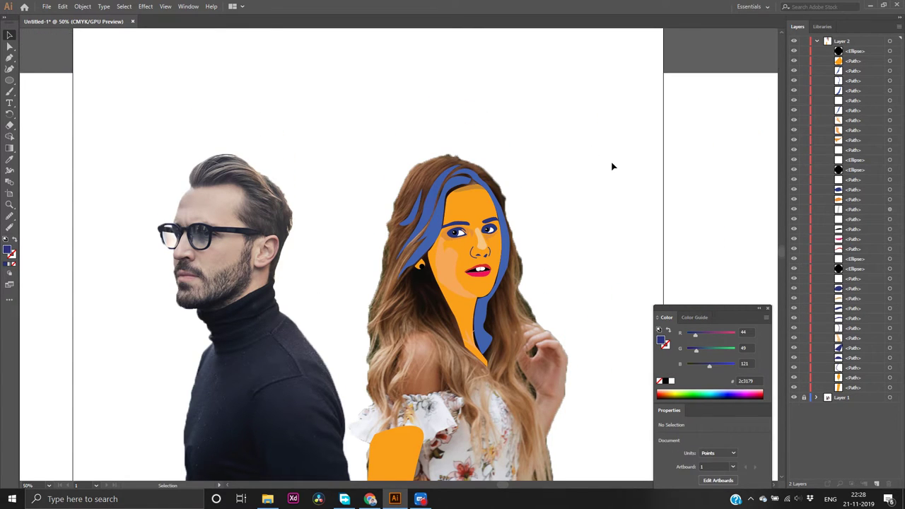
Start a Pen path at the woman's hair edge by her raised hand and curve it up over the crown
{"action": "left_click", "coordinate": [9, 59]}
{"action": "scroll", "coordinate": [521, 129], "scroll_direction": "down", "scroll_amount": 2}
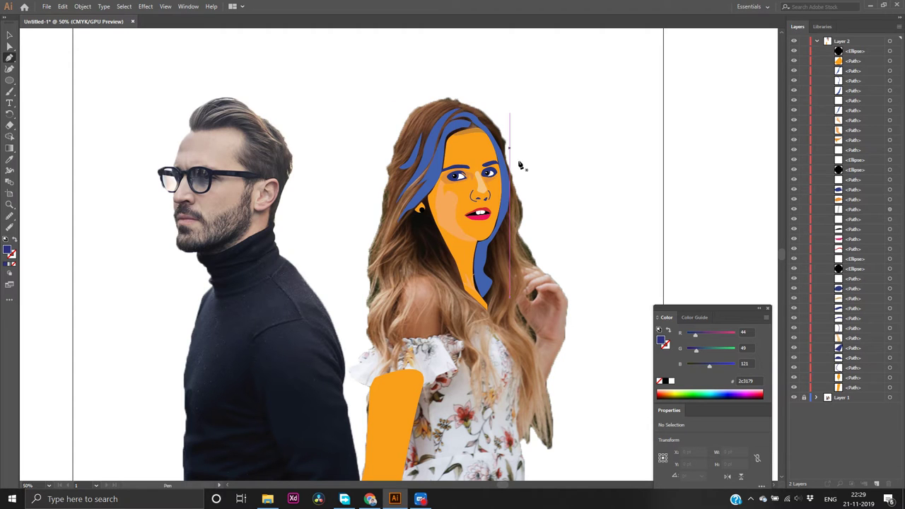
{"action": "left_click", "coordinate": [528, 260]}
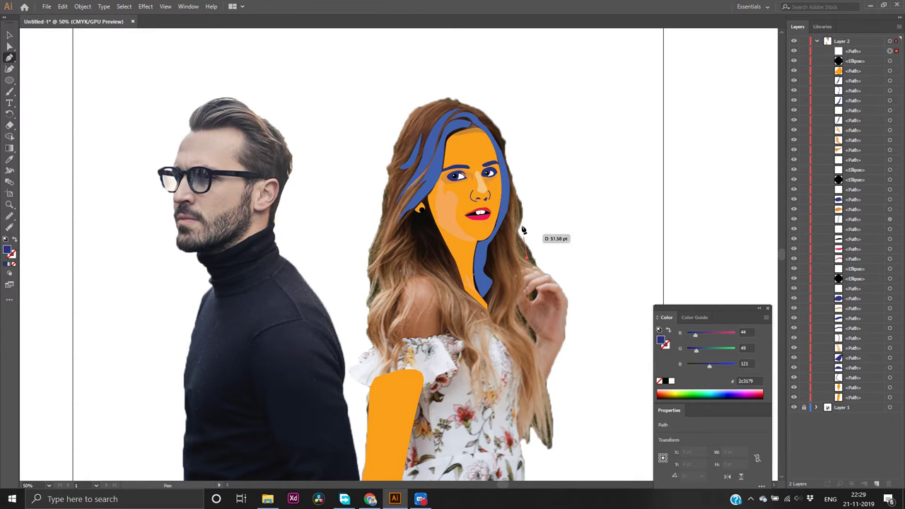
{"action": "left_click", "coordinate": [517, 190]}
{"action": "left_click_drag", "start_coordinate": [517, 190], "coordinate": [521, 146]}
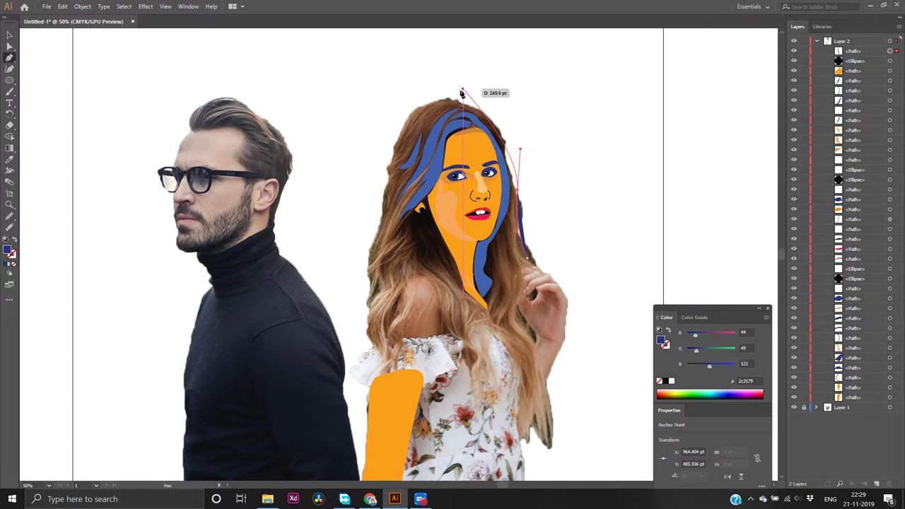
{"action": "left_click_drag", "start_coordinate": [449, 98], "coordinate": [413, 100]}
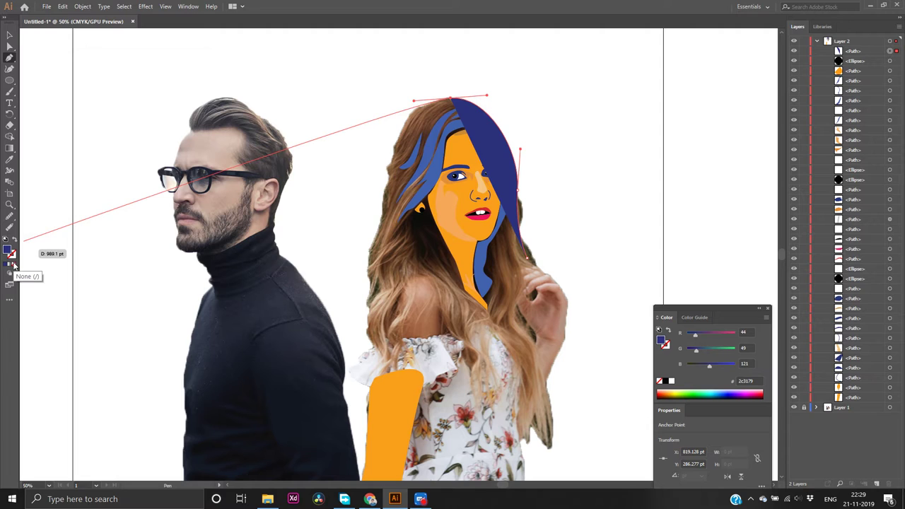
Remove the path's fill and continue the hair outline from the crown down the ear-side edge towards the bare shoulder
{"action": "left_click", "coordinate": [14, 265]}
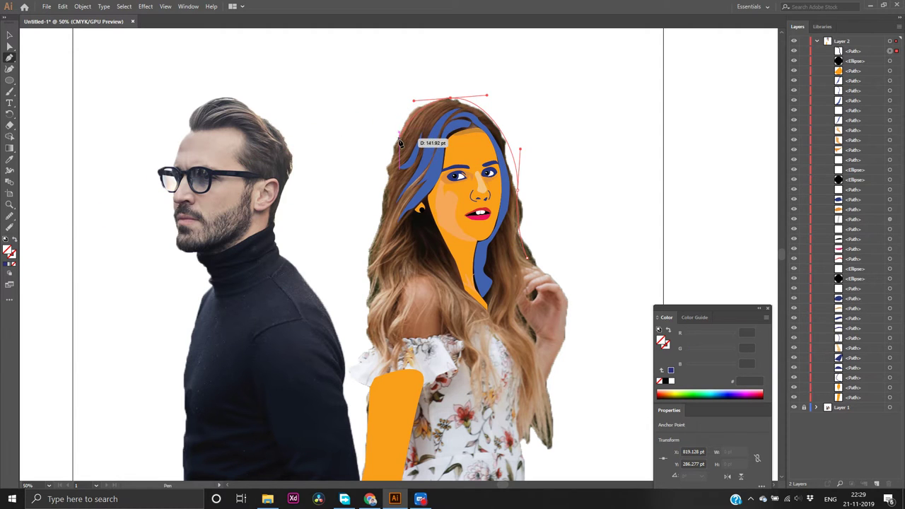
{"action": "left_click", "coordinate": [393, 156]}
{"action": "left_click_drag", "start_coordinate": [392, 156], "coordinate": [382, 192]}
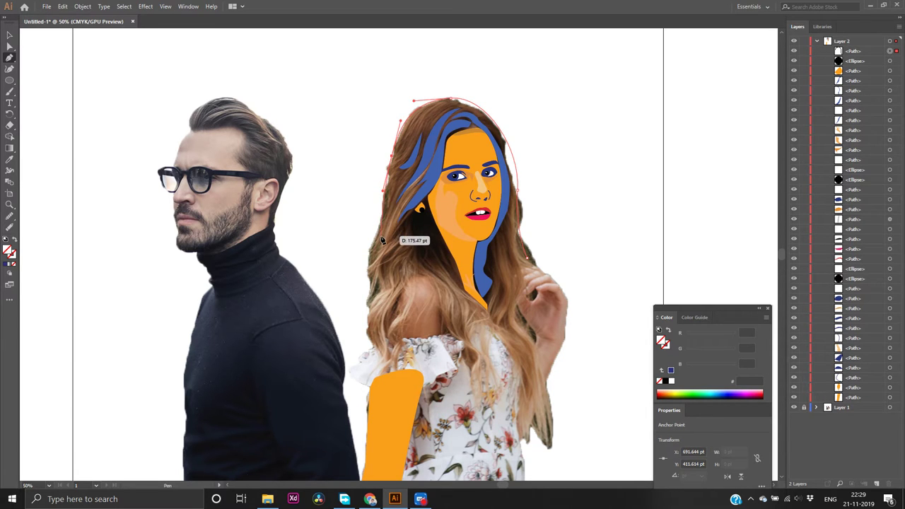
{"action": "left_click", "coordinate": [381, 237]}
{"action": "left_click_drag", "start_coordinate": [381, 238], "coordinate": [374, 247]}
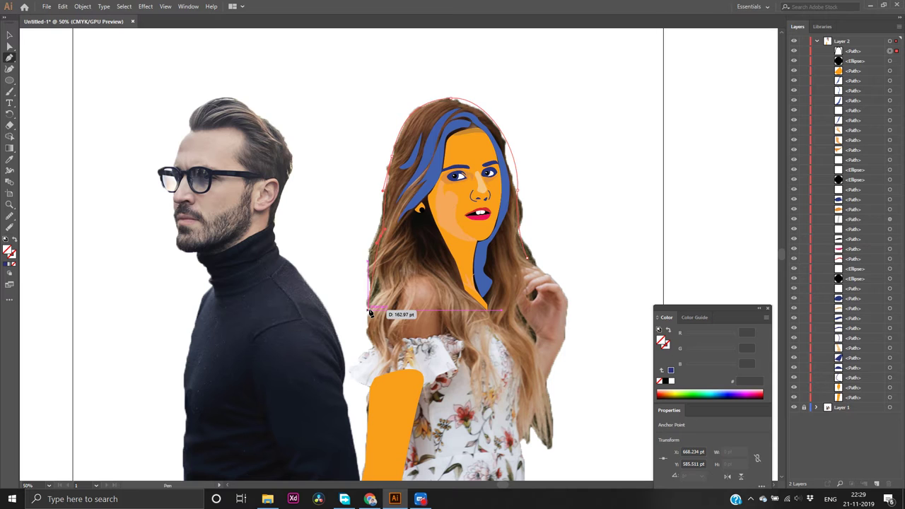
Trace the first pointed strand outside the bare shoulder and bring the outline back up into the hair
{"action": "left_click", "coordinate": [368, 311]}
{"action": "left_click_drag", "start_coordinate": [369, 311], "coordinate": [354, 332]}
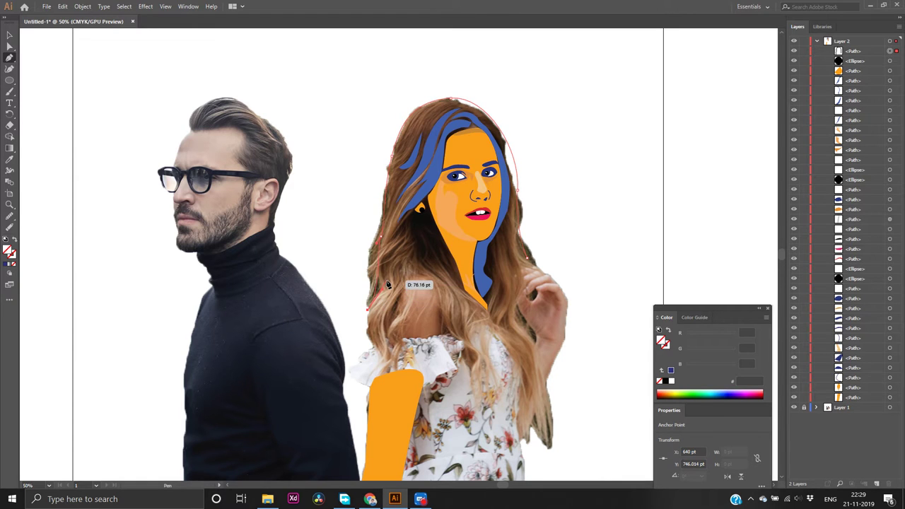
{"action": "left_click", "coordinate": [386, 282]}
{"action": "mouse_move", "coordinate": [386, 278]}
{"action": "left_mouse_down"}
{"action": "mouse_move", "coordinate": [389, 259]}
{"action": "mouse_move", "coordinate": [386, 281]}
{"action": "left_mouse_up"}
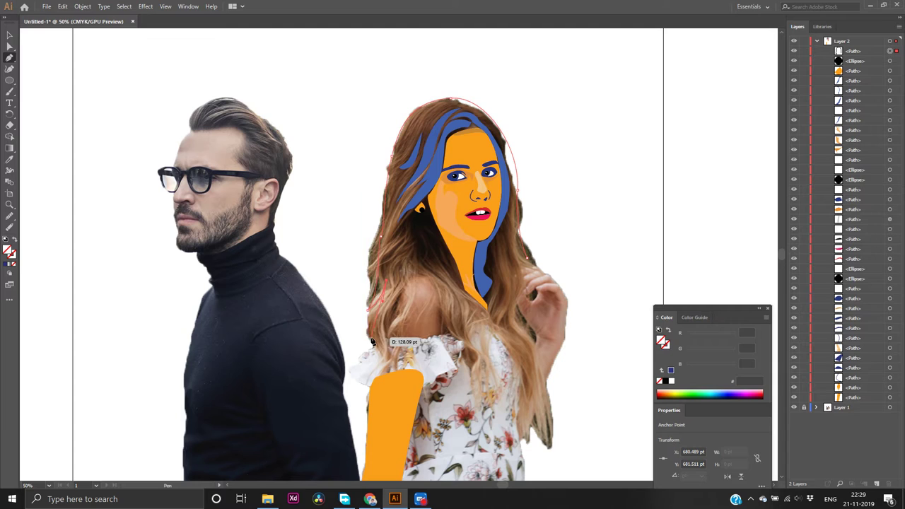
{"action": "mouse_move", "coordinate": [369, 340]}
{"action": "left_mouse_down"}
{"action": "mouse_move", "coordinate": [379, 359]}
{"action": "mouse_move", "coordinate": [377, 344]}
{"action": "left_mouse_up"}
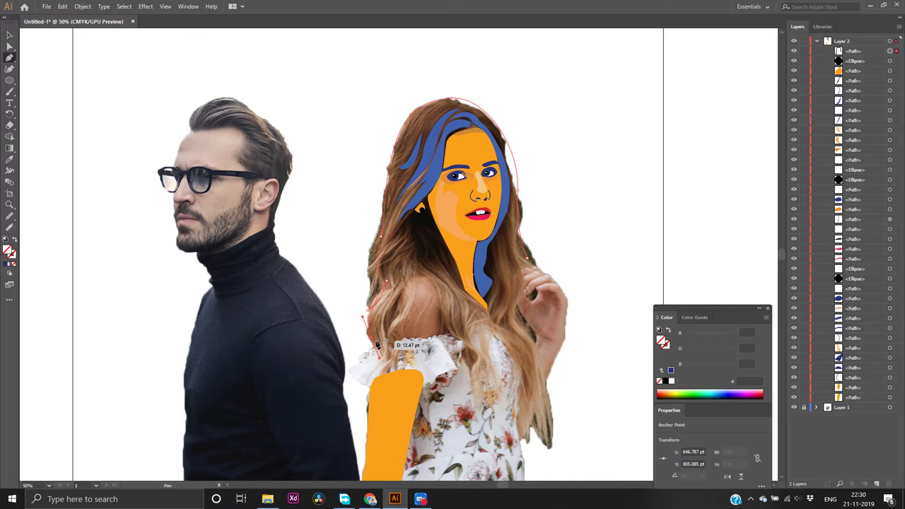
{"action": "left_click_drag", "start_coordinate": [377, 344], "coordinate": [376, 344]}
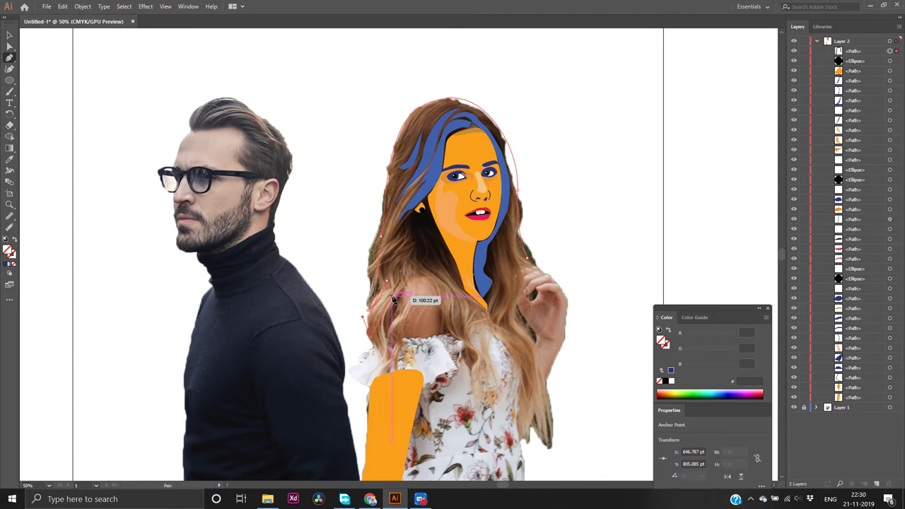
{"action": "left_click_drag", "start_coordinate": [393, 299], "coordinate": [417, 285]}
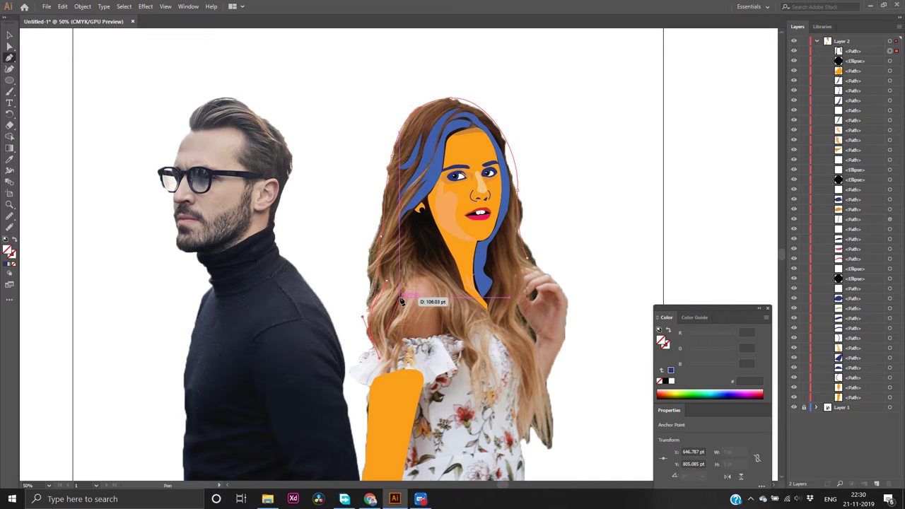
{"action": "left_click", "coordinate": [400, 300], "text": "ctrl"}
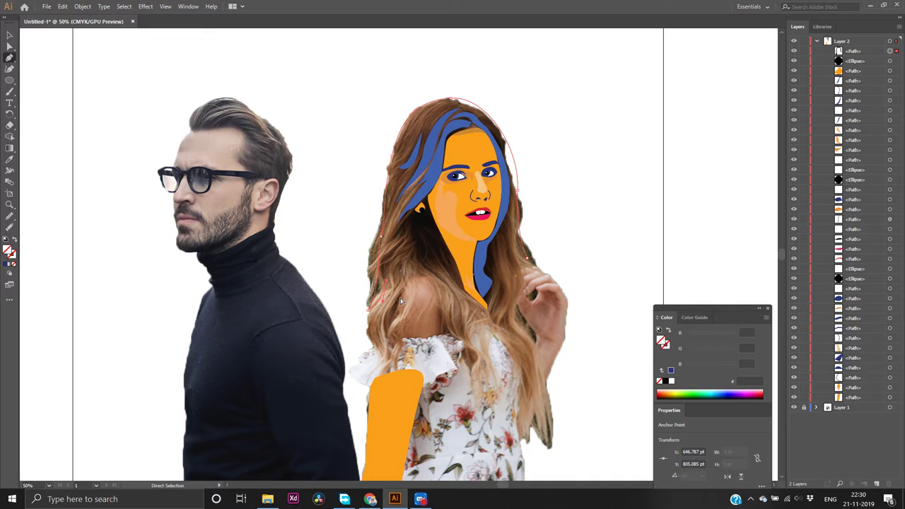
Trace the second strand tip beside the upper arm, returning above the shoulder and running down to the dress's ruffle
{"action": "left_click", "coordinate": [371, 330]}
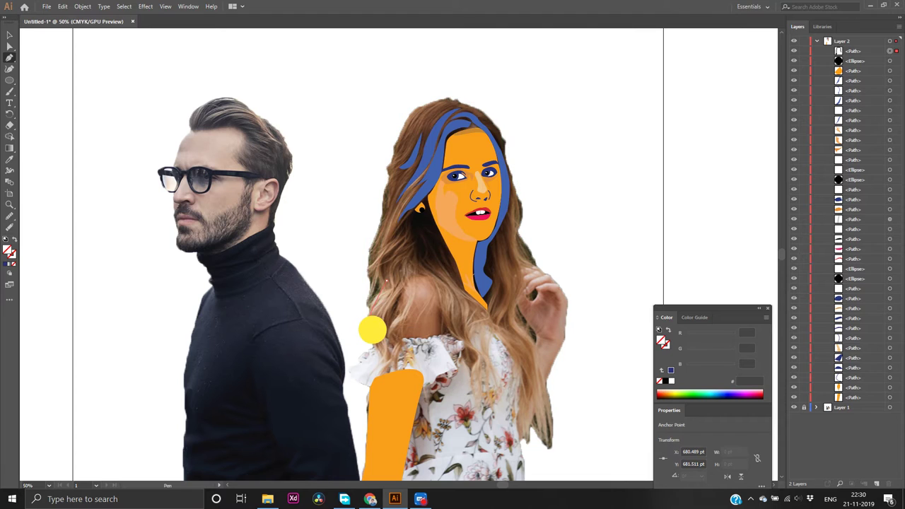
{"action": "left_click_drag", "start_coordinate": [373, 330], "coordinate": [357, 325]}
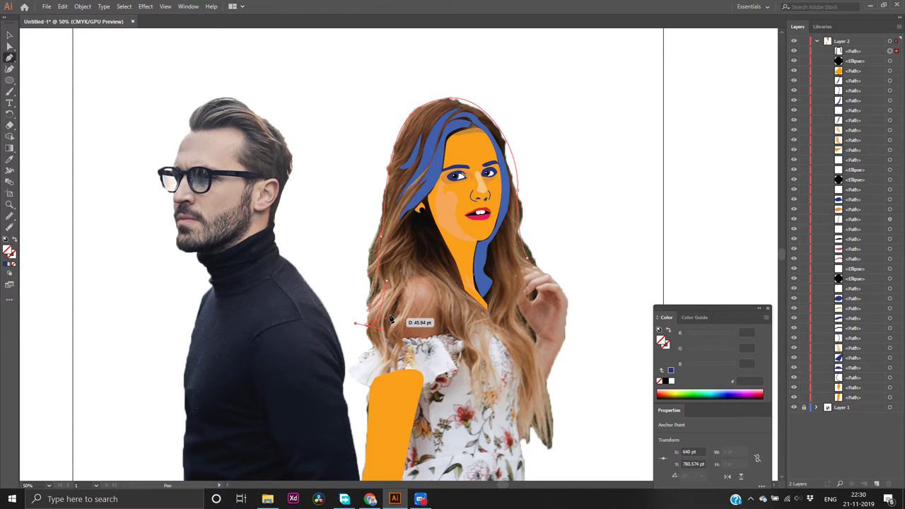
{"action": "left_click", "coordinate": [368, 324]}
{"action": "left_click", "coordinate": [369, 330]}
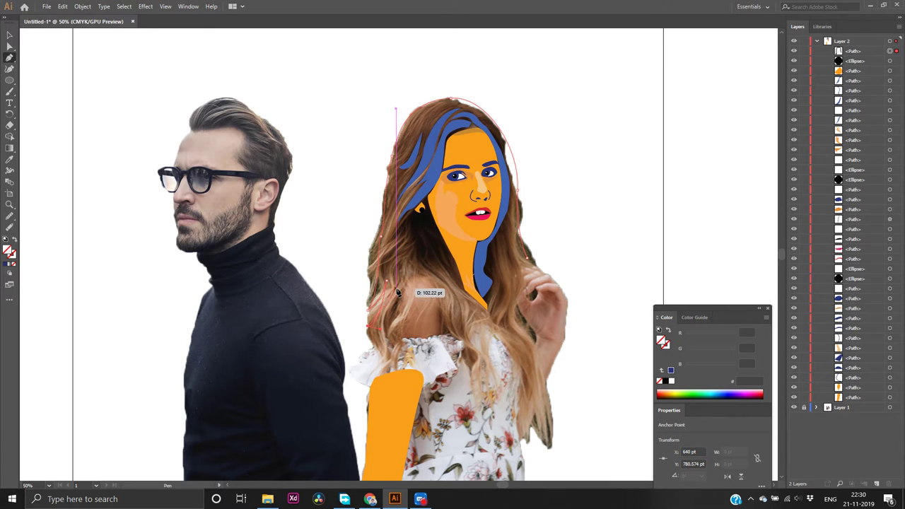
{"action": "left_click", "coordinate": [399, 288]}
{"action": "mouse_move", "coordinate": [398, 288]}
{"action": "left_mouse_down"}
{"action": "mouse_move", "coordinate": [400, 262]}
{"action": "mouse_move", "coordinate": [396, 322]}
{"action": "mouse_move", "coordinate": [378, 342]}
{"action": "mouse_move", "coordinate": [388, 337]}
{"action": "mouse_move", "coordinate": [393, 366]}
{"action": "mouse_move", "coordinate": [402, 301]}
{"action": "mouse_move", "coordinate": [388, 348]}
{"action": "left_mouse_up"}
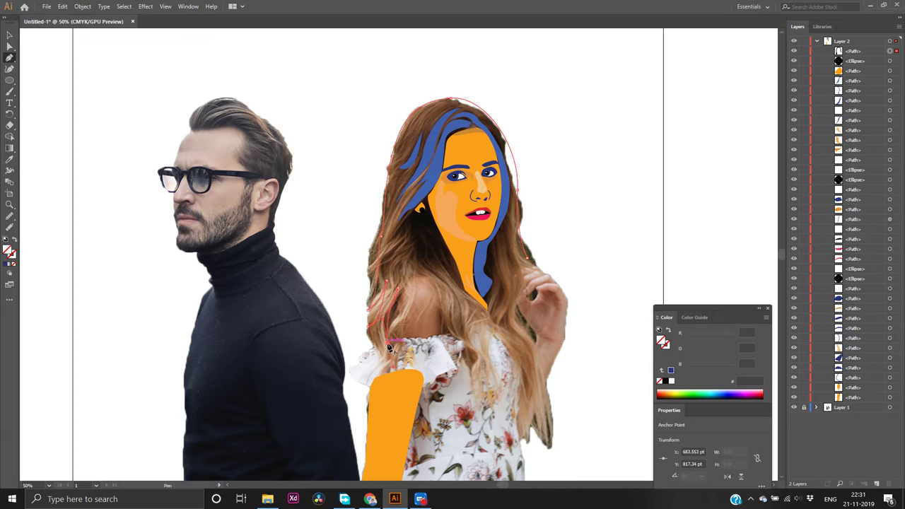
Carry the hair outline around the bare shoulder and trace the pointed strand falling over the dress front
{"action": "left_click_drag", "start_coordinate": [388, 346], "coordinate": [410, 281]}
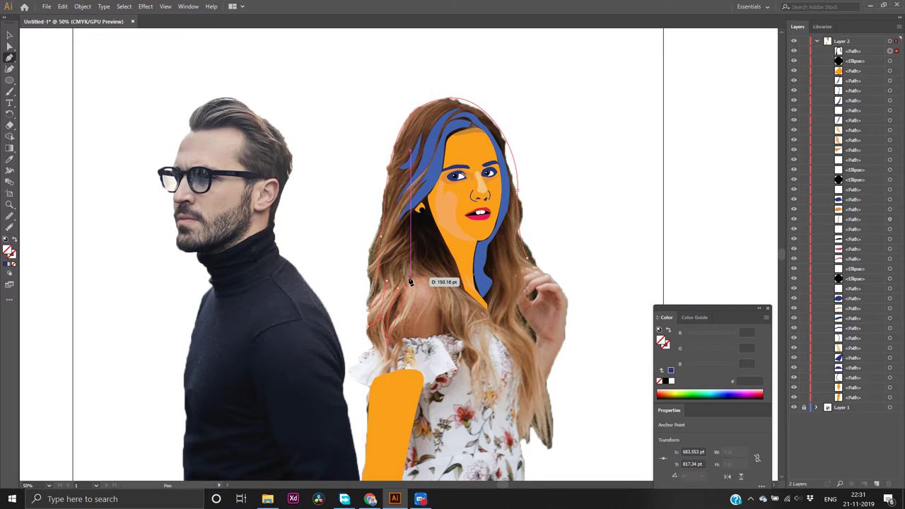
{"action": "mouse_move", "coordinate": [410, 281]}
{"action": "left_mouse_down"}
{"action": "mouse_move", "coordinate": [436, 284]}
{"action": "mouse_move", "coordinate": [410, 283]}
{"action": "mouse_move", "coordinate": [440, 300]}
{"action": "mouse_move", "coordinate": [443, 339]}
{"action": "mouse_move", "coordinate": [454, 333]}
{"action": "mouse_move", "coordinate": [475, 353]}
{"action": "mouse_move", "coordinate": [481, 389]}
{"action": "mouse_move", "coordinate": [489, 357]}
{"action": "mouse_move", "coordinate": [469, 327]}
{"action": "left_mouse_up"}
{"action": "left_click", "coordinate": [415, 278], "text": "ctrl"}
{"action": "left_click", "coordinate": [417, 279]}
{"action": "left_click", "coordinate": [438, 303], "text": "ctrl"}
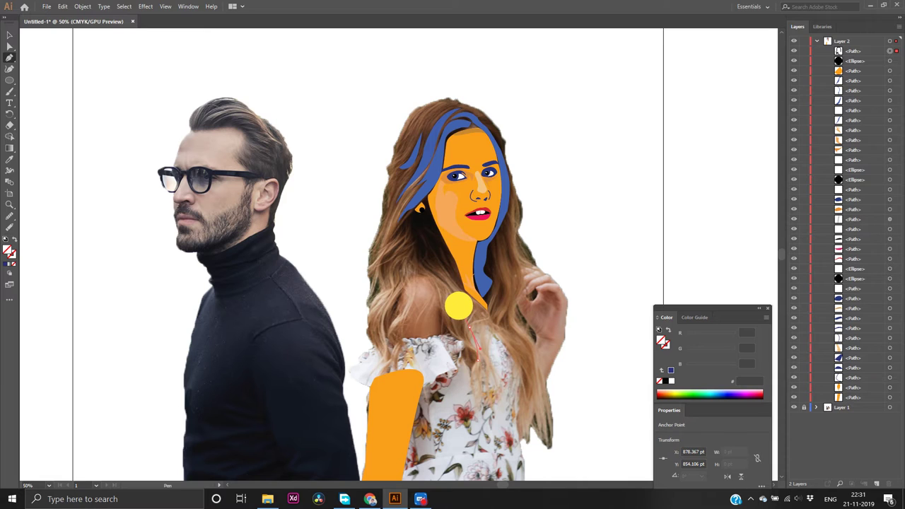
{"action": "left_click_drag", "start_coordinate": [458, 305], "coordinate": [497, 364]}
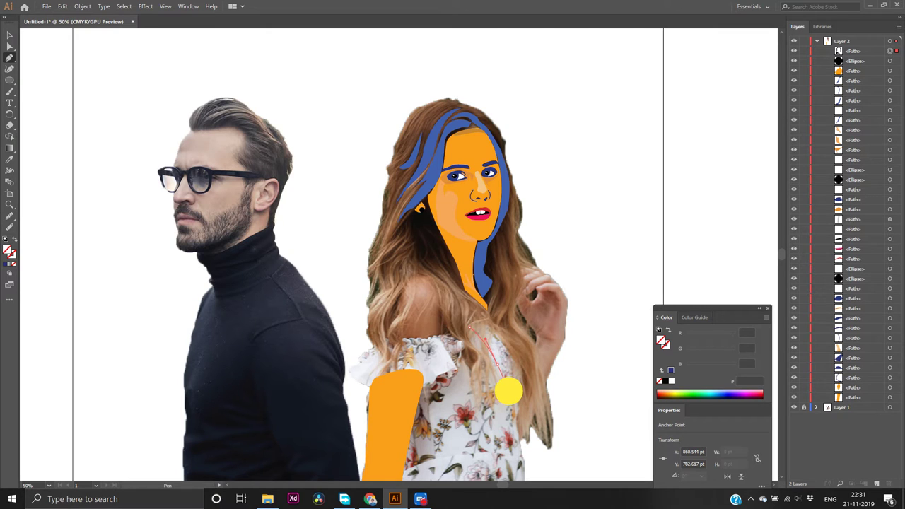
{"action": "left_click_drag", "start_coordinate": [502, 391], "coordinate": [482, 305]}
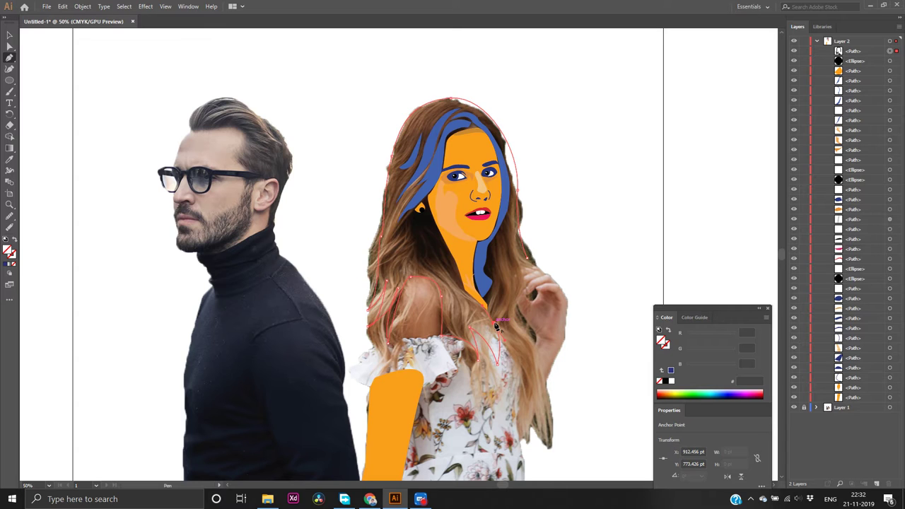
Trace the long lock down the dress front from the neckline, ending in a notch and a pointed strand tip near the waist
{"action": "mouse_move", "coordinate": [496, 324]}
{"action": "left_mouse_down"}
{"action": "mouse_move", "coordinate": [537, 387]}
{"action": "mouse_move", "coordinate": [535, 412]}
{"action": "mouse_move", "coordinate": [499, 424]}
{"action": "mouse_move", "coordinate": [499, 456]}
{"action": "mouse_move", "coordinate": [515, 485]}
{"action": "mouse_move", "coordinate": [523, 456]}
{"action": "mouse_move", "coordinate": [509, 460]}
{"action": "mouse_move", "coordinate": [518, 445]}
{"action": "mouse_move", "coordinate": [507, 408]}
{"action": "left_mouse_up"}
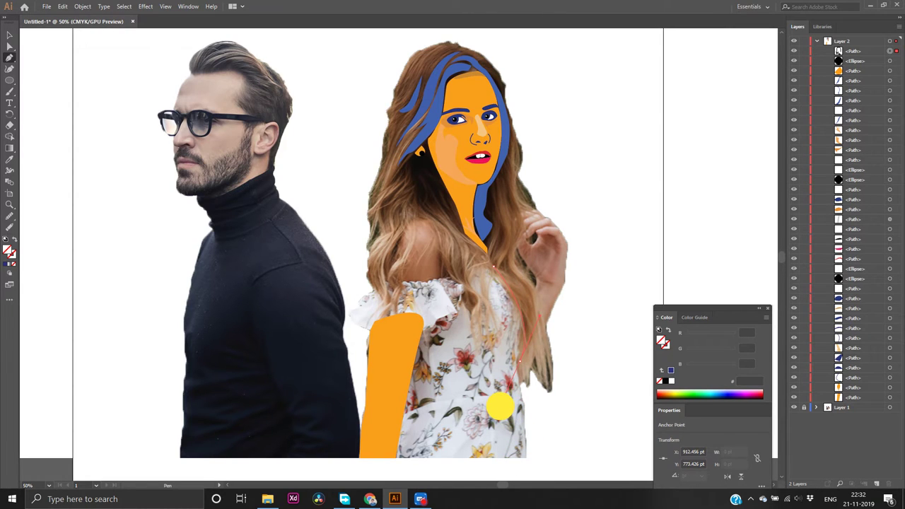
{"action": "left_click", "coordinate": [521, 365]}
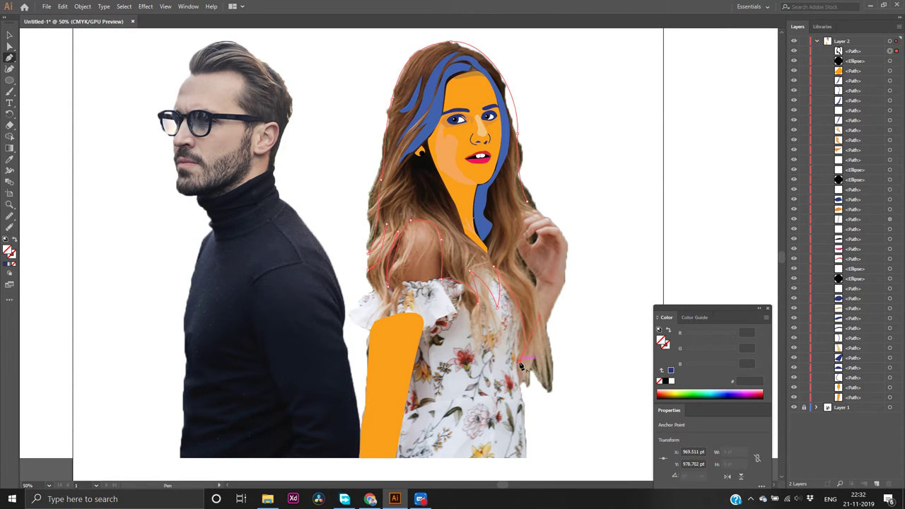
{"action": "left_click_drag", "start_coordinate": [520, 365], "coordinate": [545, 317]}
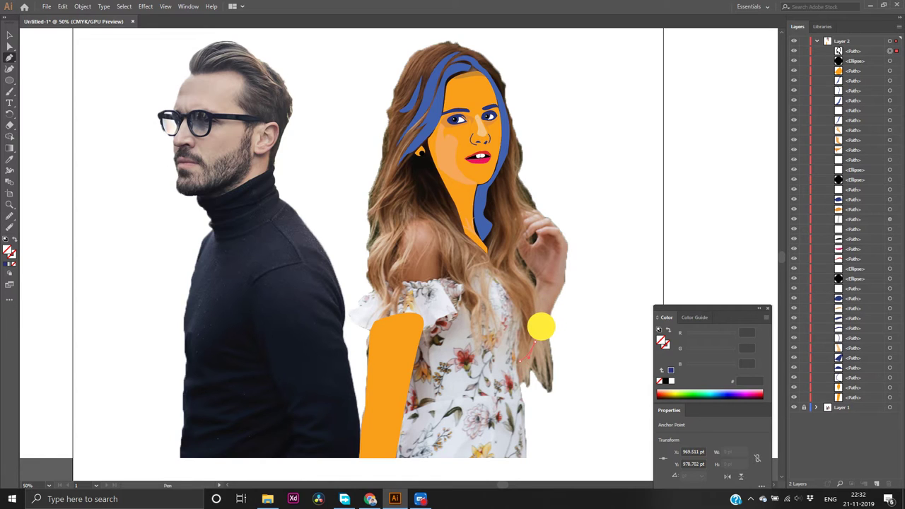
{"action": "left_click", "coordinate": [540, 326]}
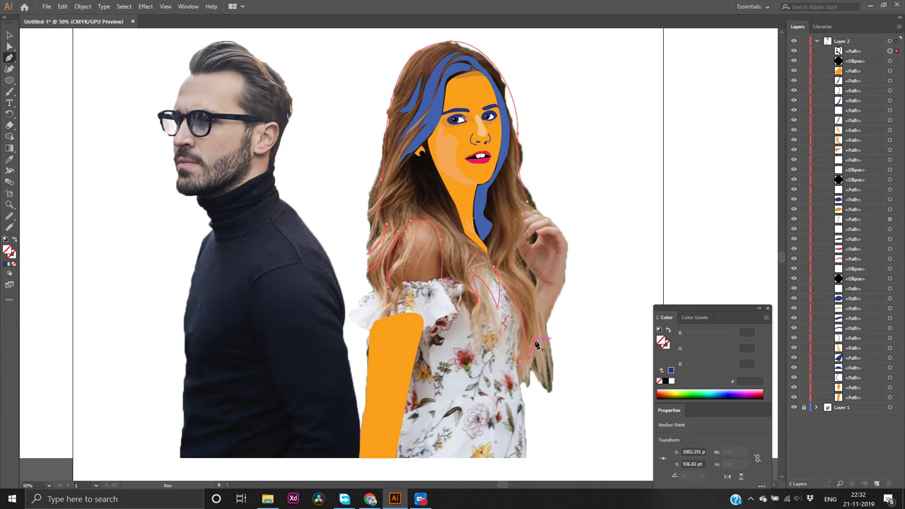
{"action": "left_click", "coordinate": [522, 384]}
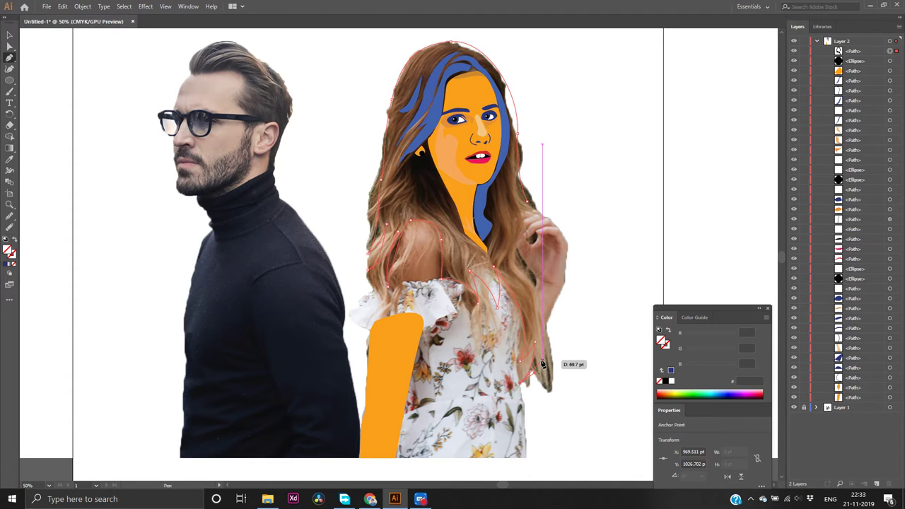
Bring the hair outline up into a second notch and down to the lock's outermost, lowest strand tip
{"action": "left_click_drag", "start_coordinate": [542, 364], "coordinate": [541, 339]}
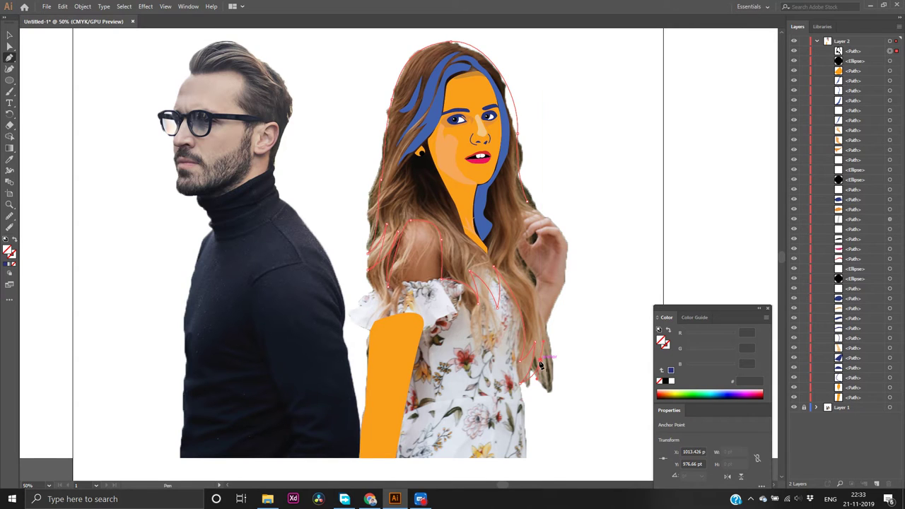
{"action": "left_click_drag", "start_coordinate": [543, 363], "coordinate": [551, 395]}
{"action": "left_click", "coordinate": [549, 388], "text": "ctrl"}
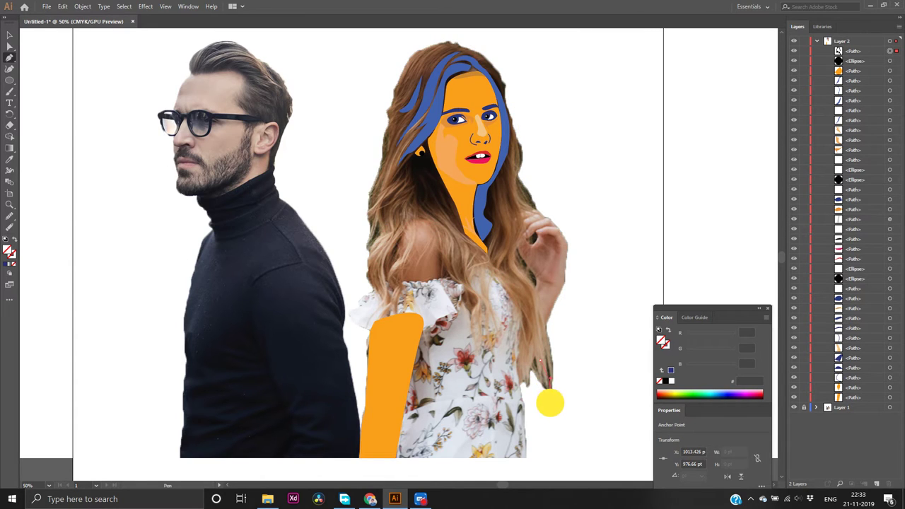
{"action": "left_click", "coordinate": [550, 391]}
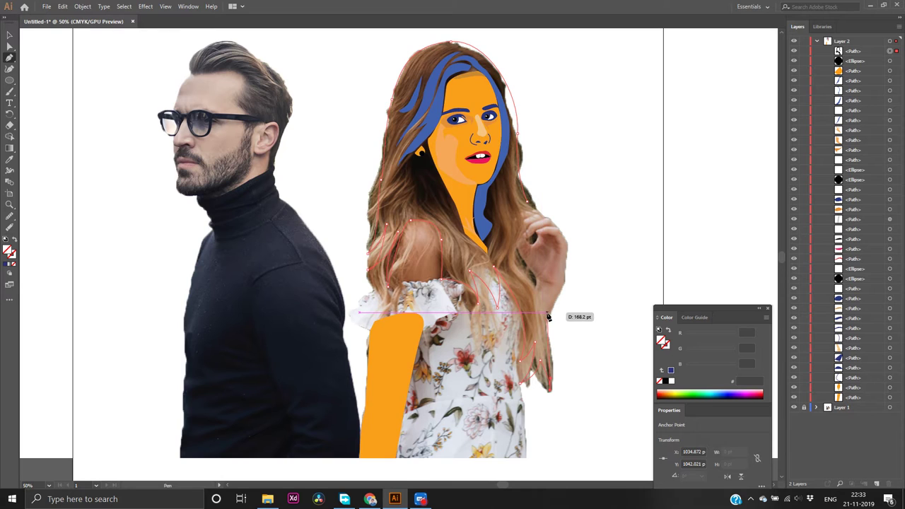
{"action": "left_click", "coordinate": [544, 316]}
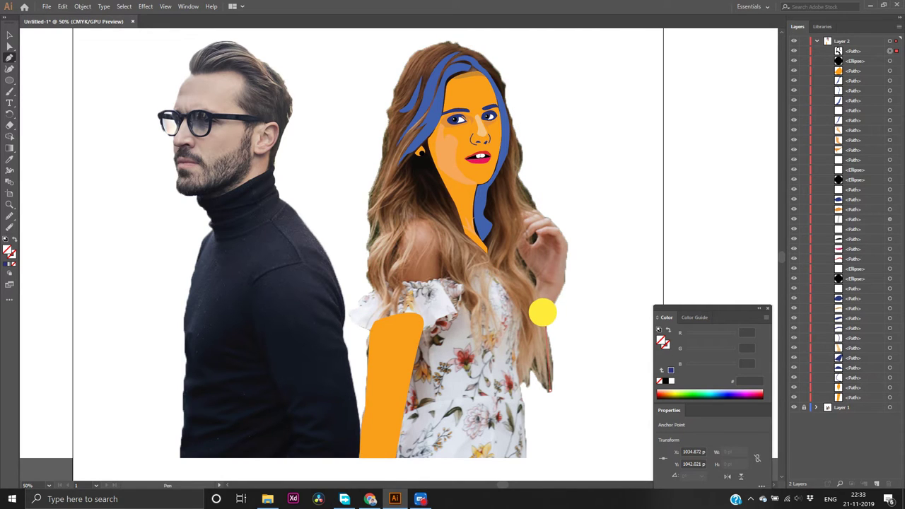
{"action": "left_click_drag", "start_coordinate": [542, 312], "coordinate": [521, 256]}
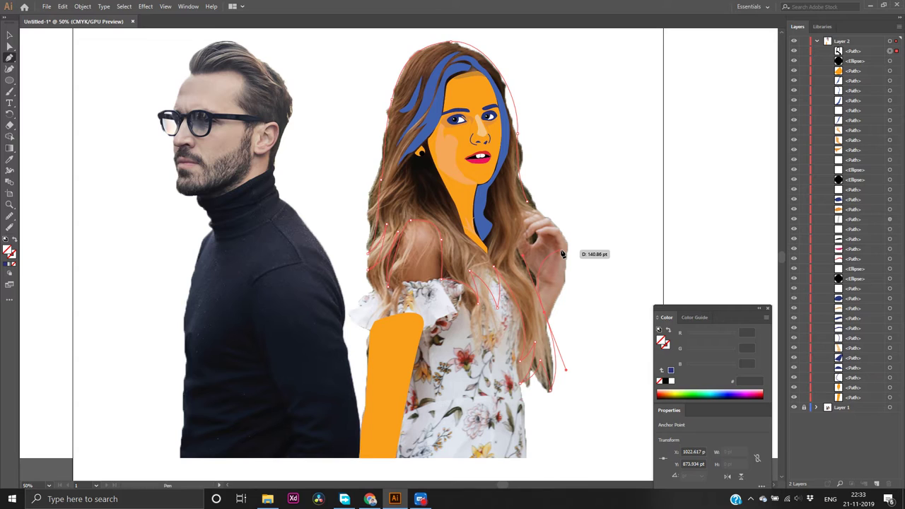
{"action": "key", "text": "ctrl+z"}
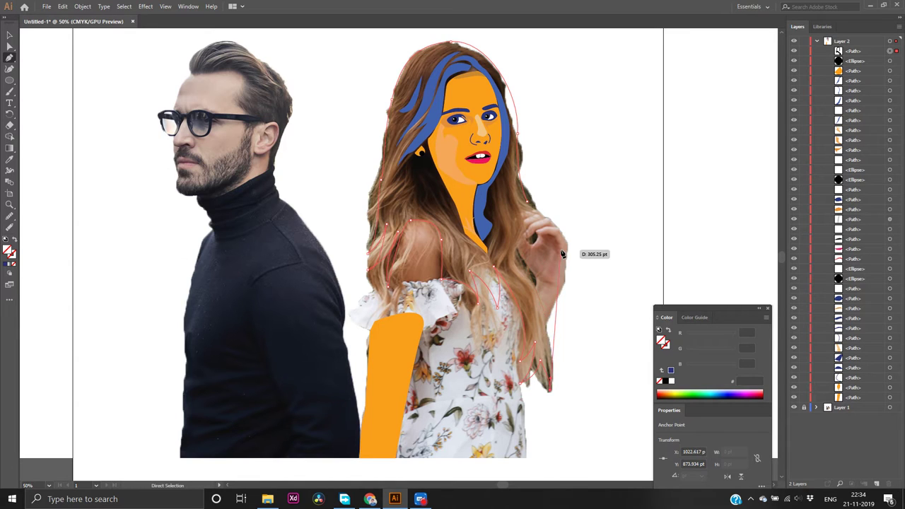
Carry the hair outline from the lowest tip up the lock's outer edge, past the raised hand, and close the path
{"action": "left_click", "coordinate": [513, 266]}
{"action": "left_click_drag", "start_coordinate": [509, 267], "coordinate": [482, 229]}
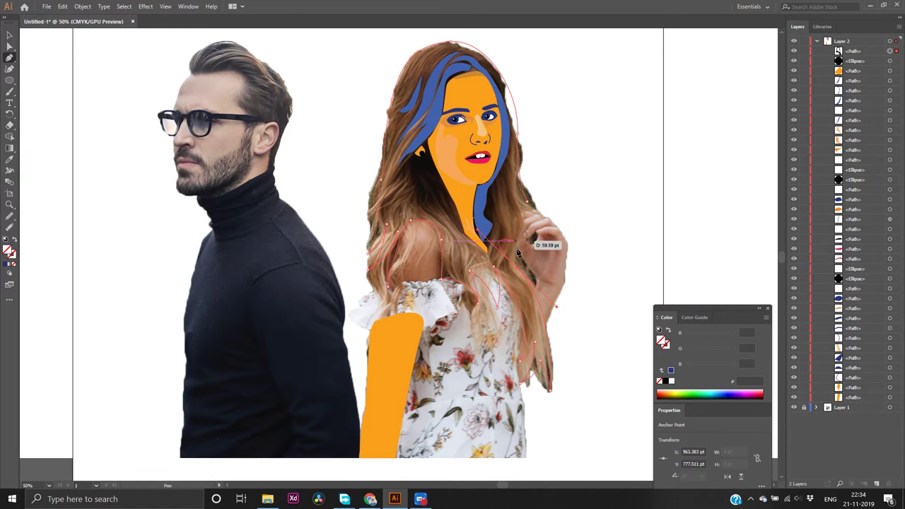
{"action": "left_click_drag", "start_coordinate": [519, 267], "coordinate": [530, 205]}
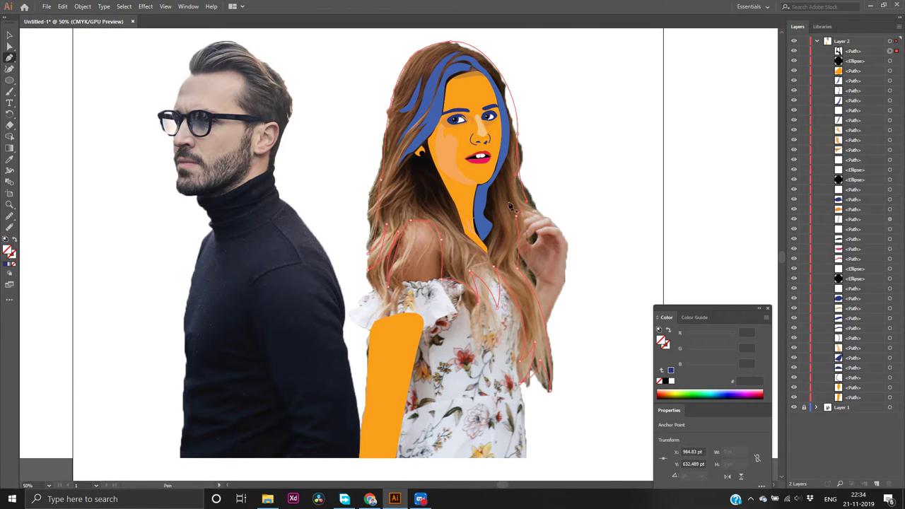
Fill the closed hair outline with dark blue 2b3379, send it behind all the face shapes and deselect it
{"action": "left_click", "coordinate": [8, 267]}
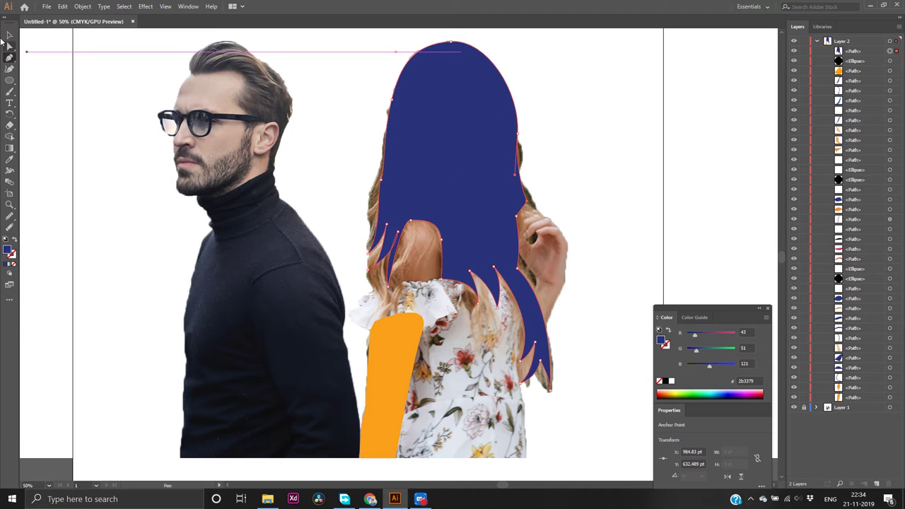
{"action": "left_click", "coordinate": [9, 46]}
{"action": "right_click", "coordinate": [470, 157]}
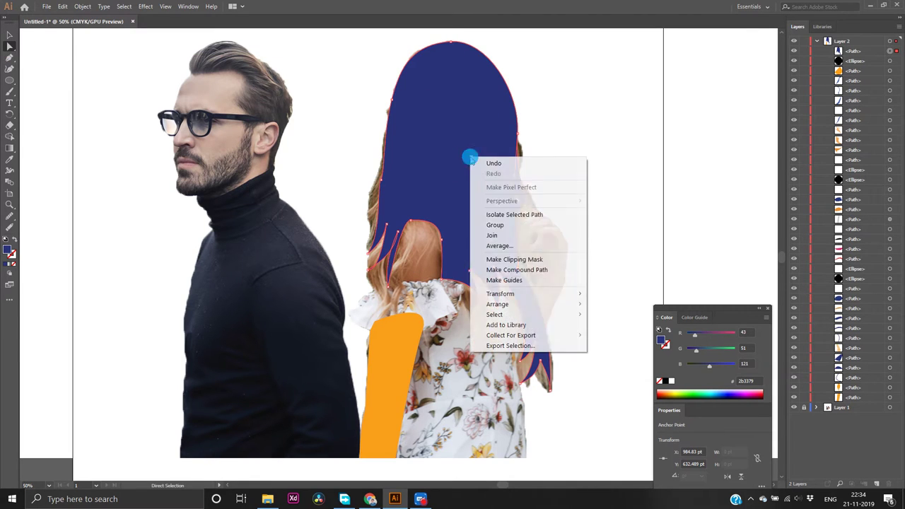
{"action": "mouse_move", "coordinate": [537, 305]}
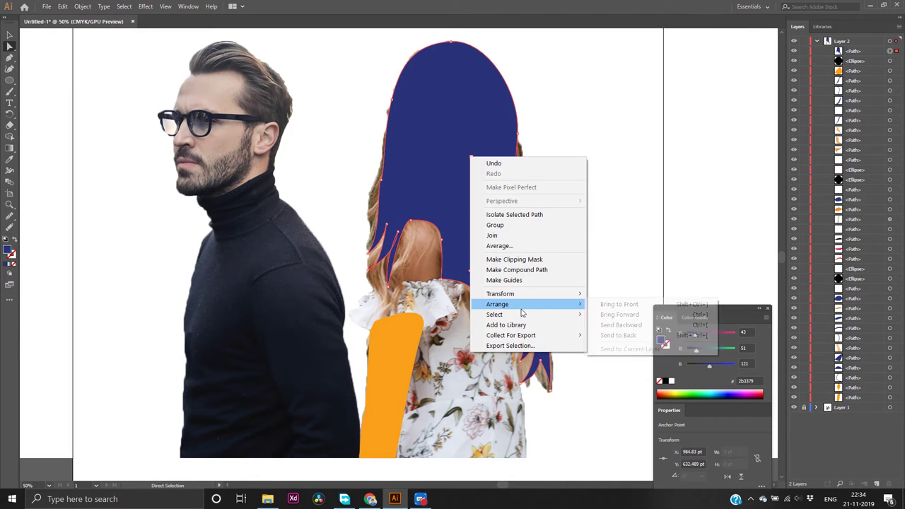
{"action": "left_click", "coordinate": [617, 335]}
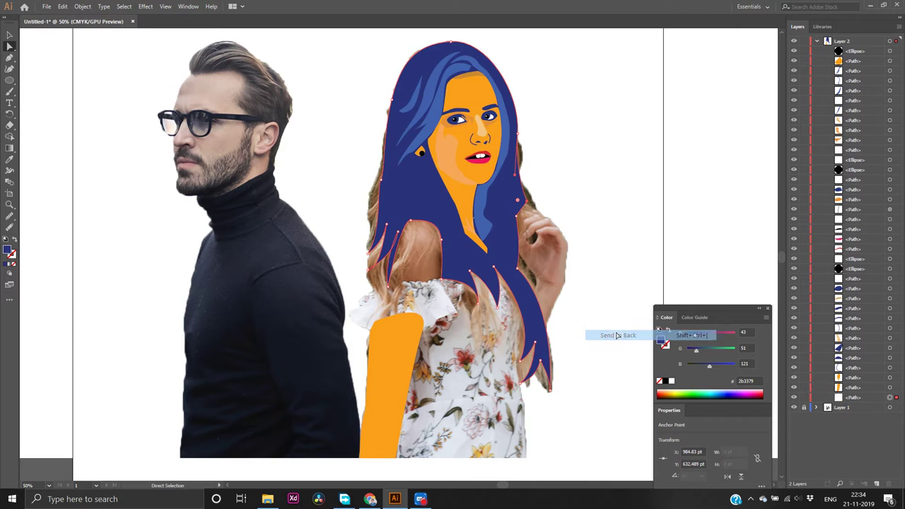
{"action": "left_click", "coordinate": [612, 229]}
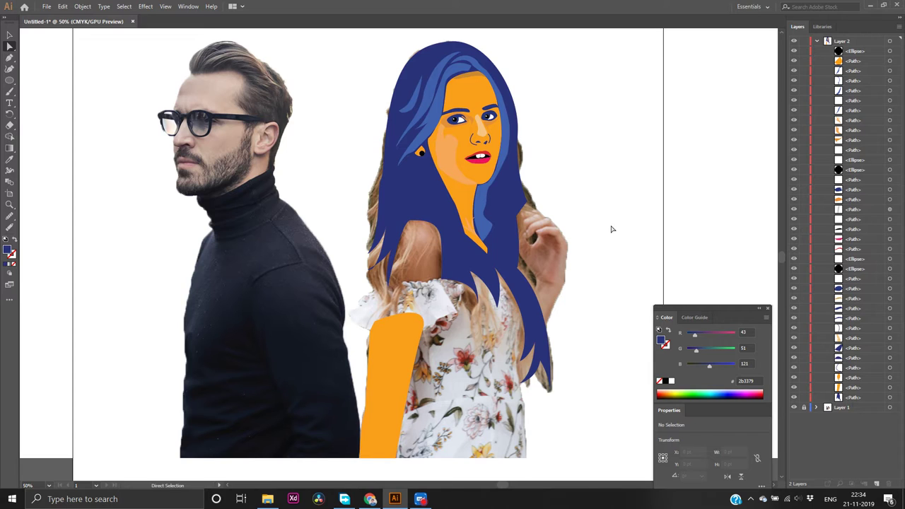
Hide and show the dark blue hair shape repeatedly to compare it with the photo's hair, leaving it visible
{"action": "left_click", "coordinate": [793, 398]}
{"action": "left_click", "coordinate": [794, 398]}
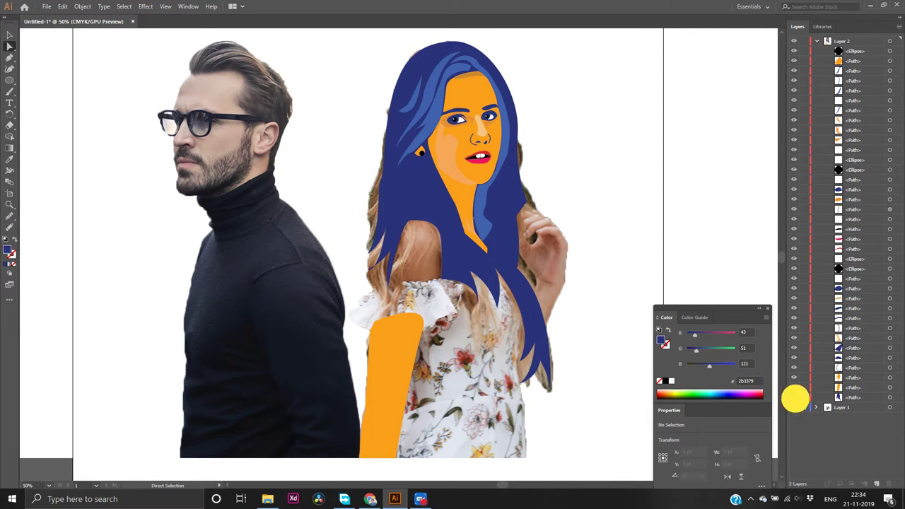
{"action": "left_click", "coordinate": [793, 398]}
{"action": "left_click", "coordinate": [794, 397]}
{"action": "left_click", "coordinate": [793, 398]}
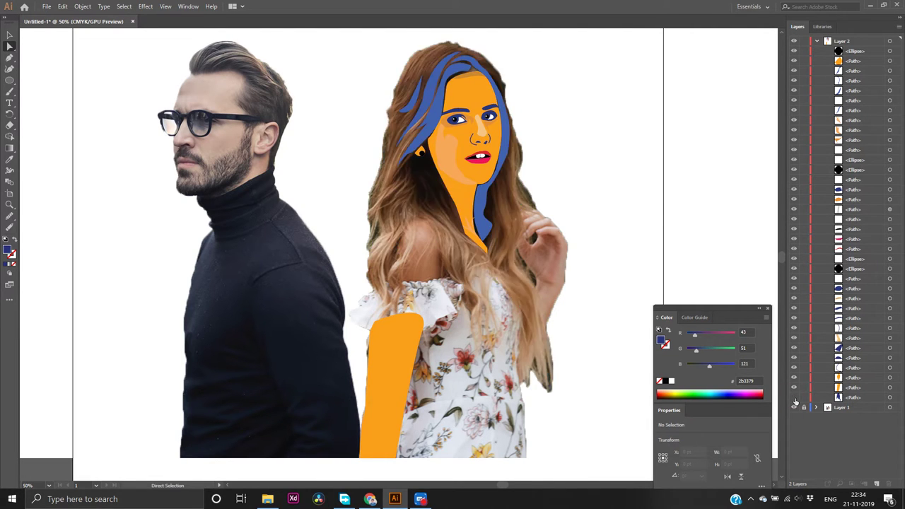
{"action": "left_click", "coordinate": [794, 398]}
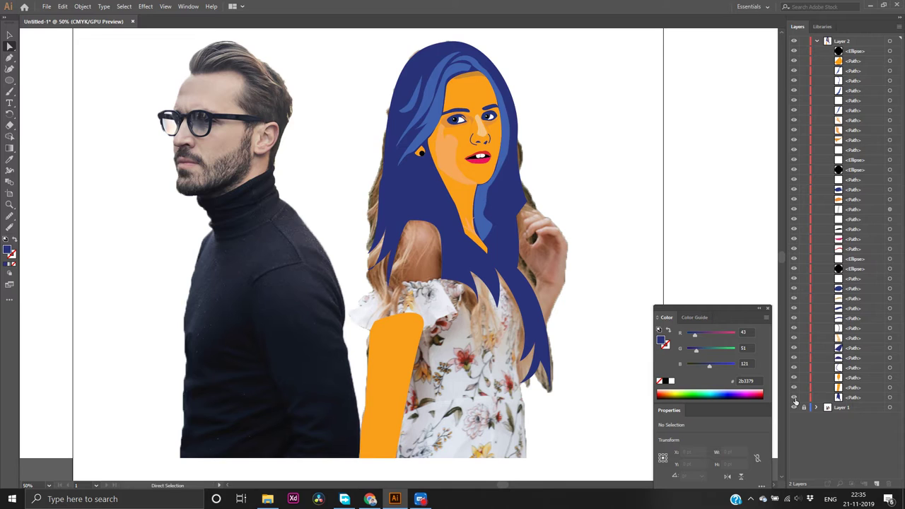
{"action": "left_click", "coordinate": [794, 398]}
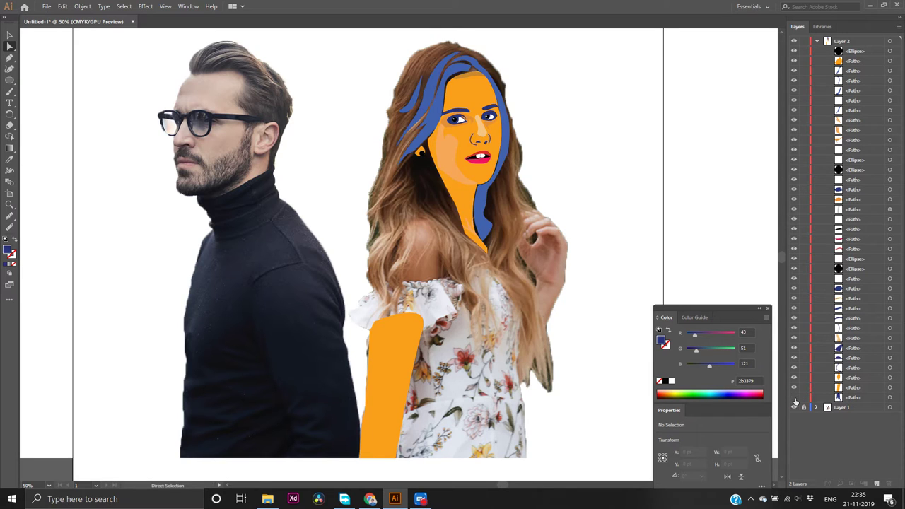
{"action": "left_click", "coordinate": [793, 397]}
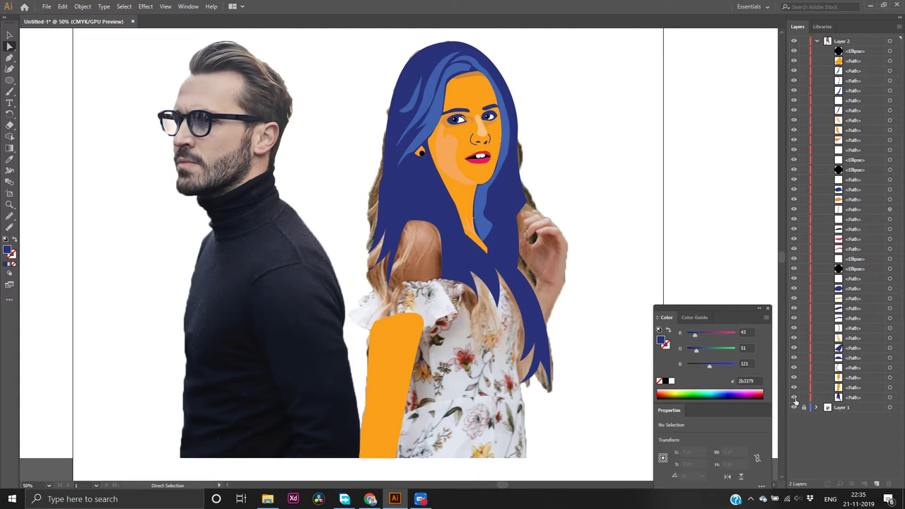
Delete the large dark blue base shape of the woman's hair
{"action": "left_click", "coordinate": [794, 398]}
{"action": "left_click", "coordinate": [508, 220]}
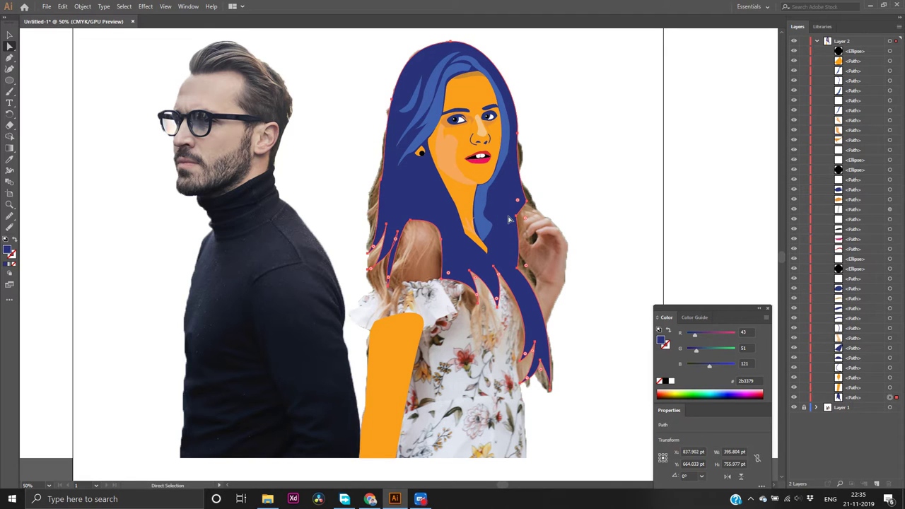
{"action": "key", "text": "Delete"}
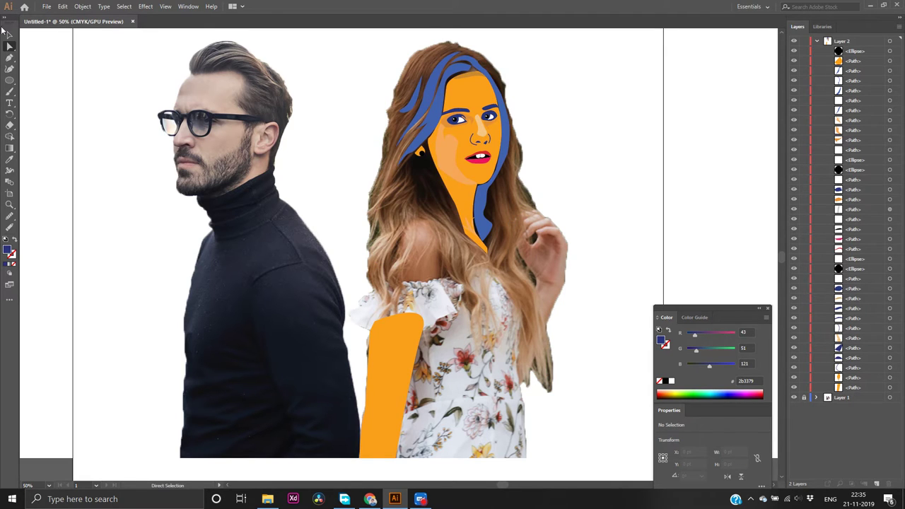
Start a new Pen path at the crown, trace the hair's outer edge down past the ear on the man's side, and remove its fill
{"action": "left_click", "coordinate": [10, 57]}
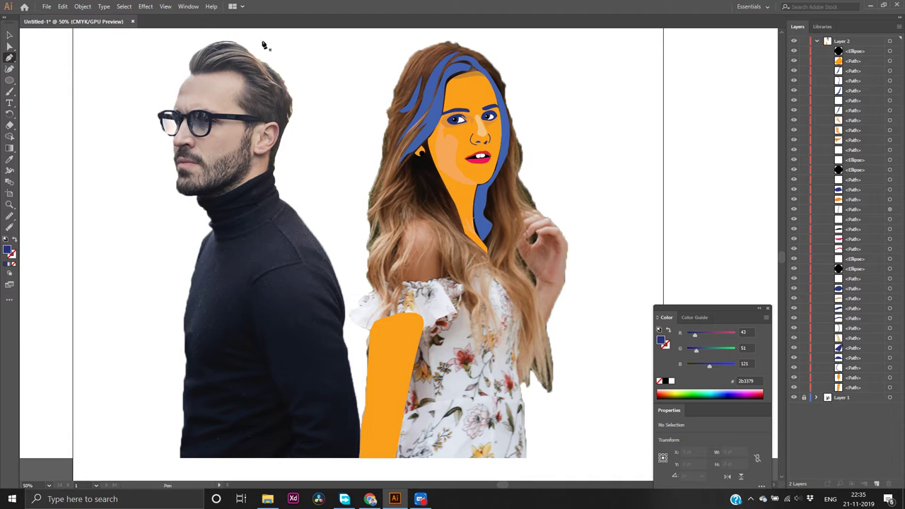
{"action": "left_click", "coordinate": [450, 45]}
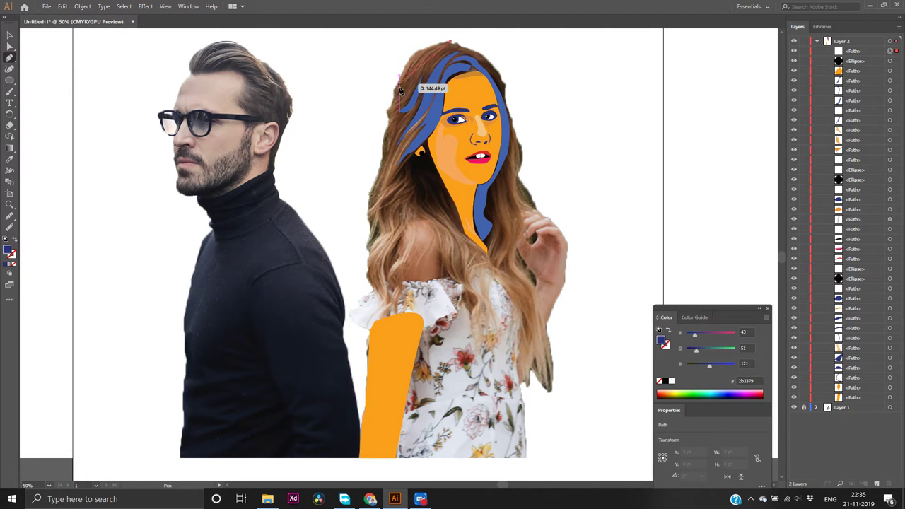
{"action": "left_click", "coordinate": [391, 108]}
{"action": "left_click_drag", "start_coordinate": [391, 107], "coordinate": [376, 182]}
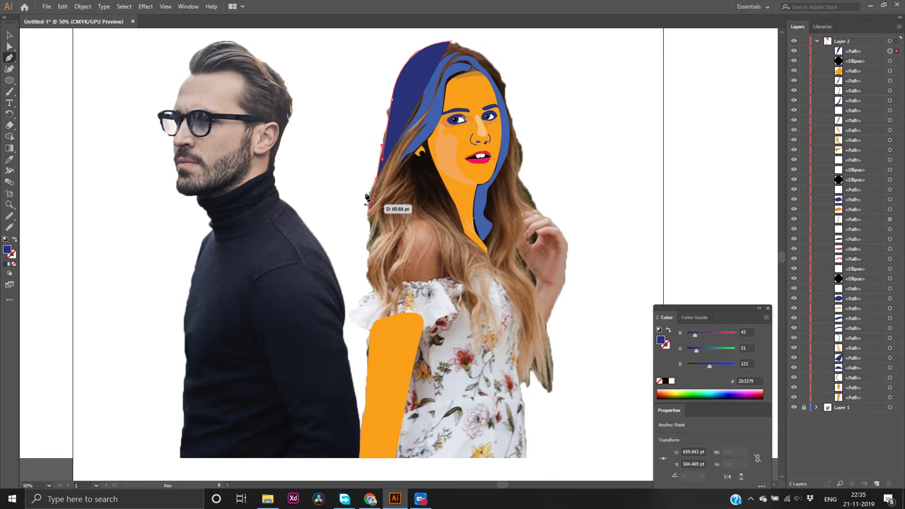
{"action": "left_click", "coordinate": [374, 186]}
{"action": "left_click", "coordinate": [15, 265]}
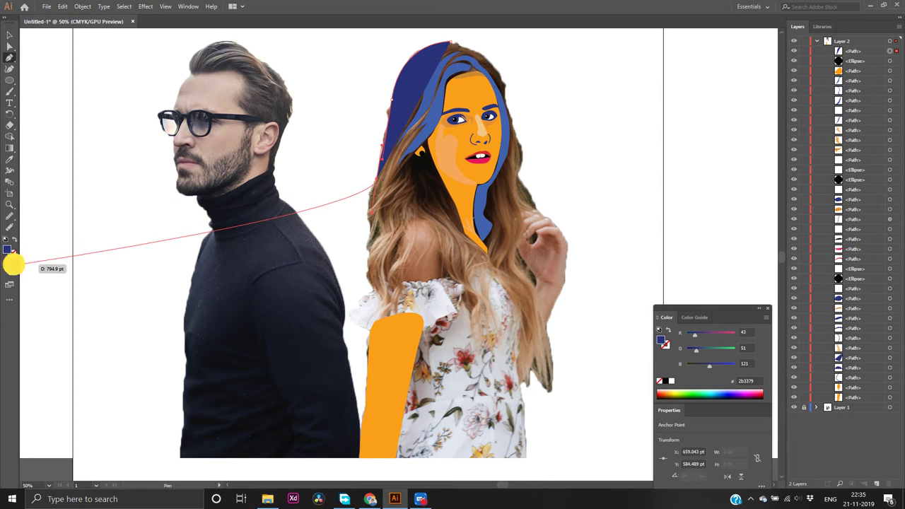
{"action": "left_click", "coordinate": [372, 182]}
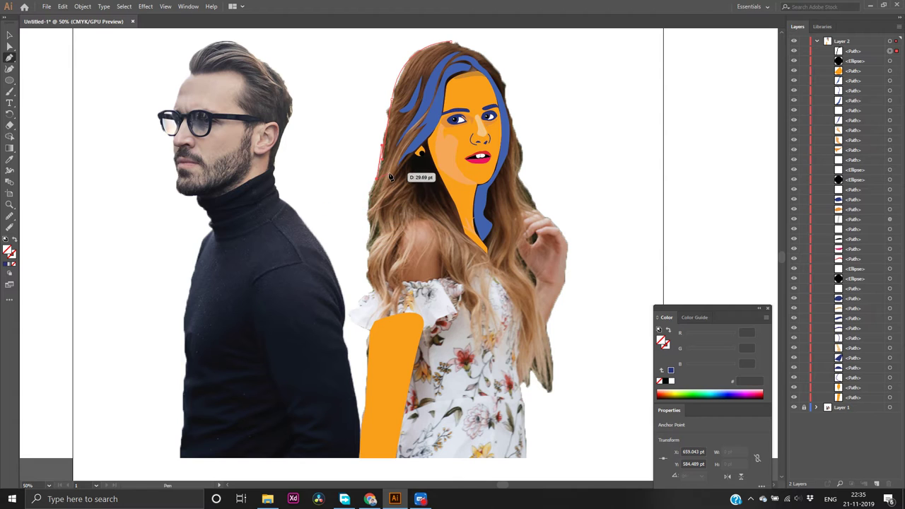
{"action": "left_click_drag", "start_coordinate": [352, 245], "coordinate": [379, 224]}
{"action": "left_click", "coordinate": [349, 238]}
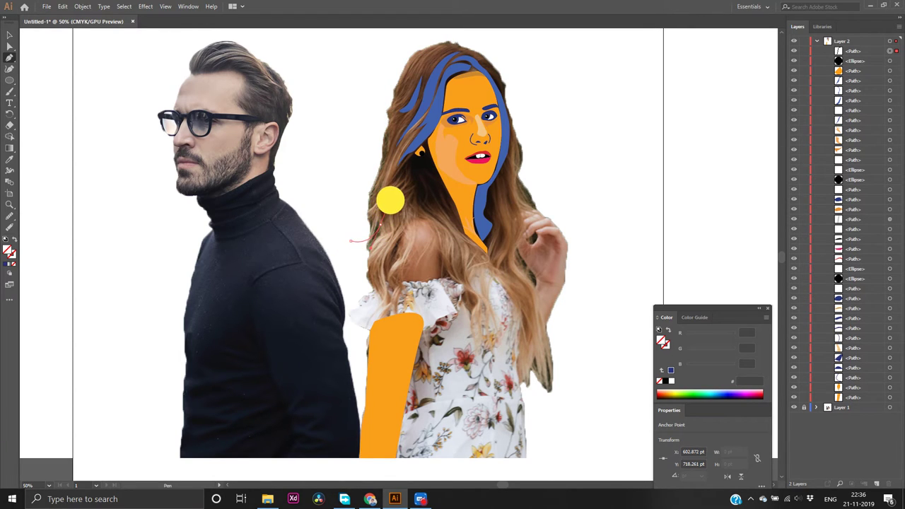
{"action": "left_click_drag", "start_coordinate": [392, 207], "coordinate": [371, 280]}
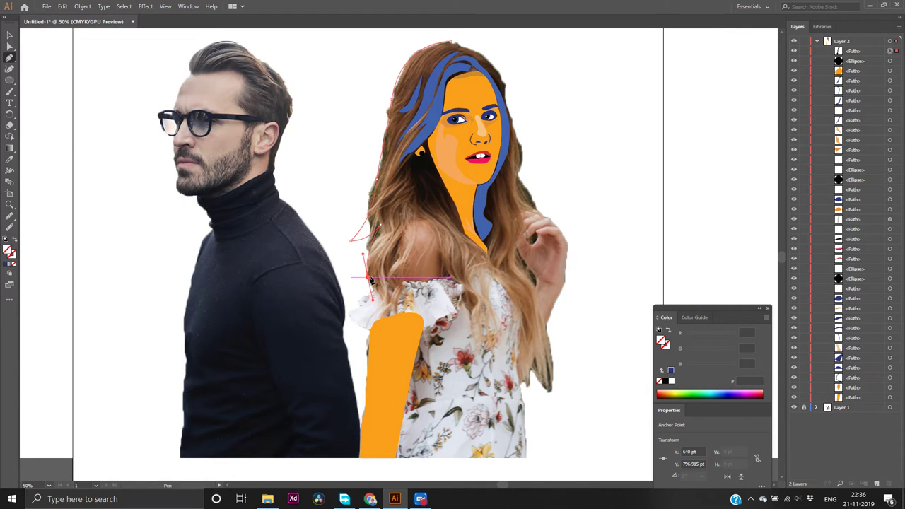
{"action": "mouse_move", "coordinate": [370, 282]}
{"action": "left_mouse_down"}
{"action": "mouse_move", "coordinate": [389, 306]}
{"action": "mouse_move", "coordinate": [362, 269]}
{"action": "left_mouse_up"}
{"action": "left_click", "coordinate": [357, 269]}
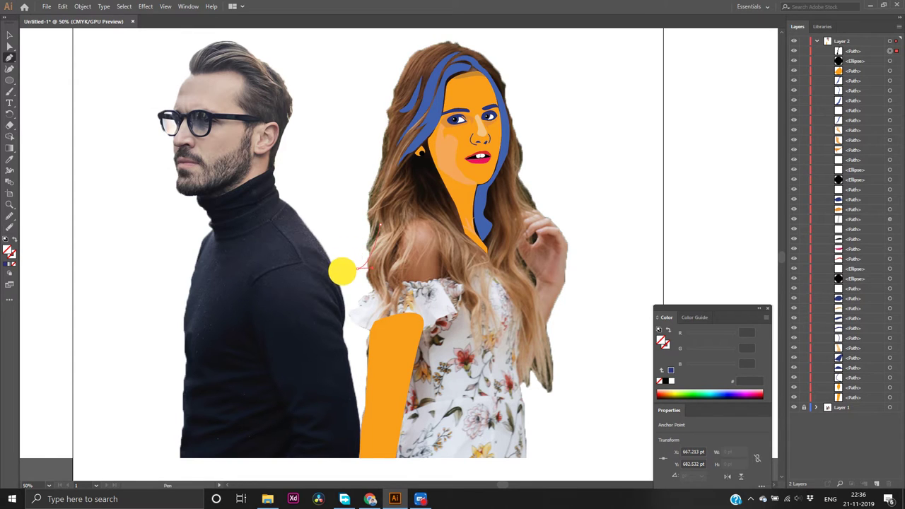
{"action": "left_click_drag", "start_coordinate": [342, 270], "coordinate": [396, 236]}
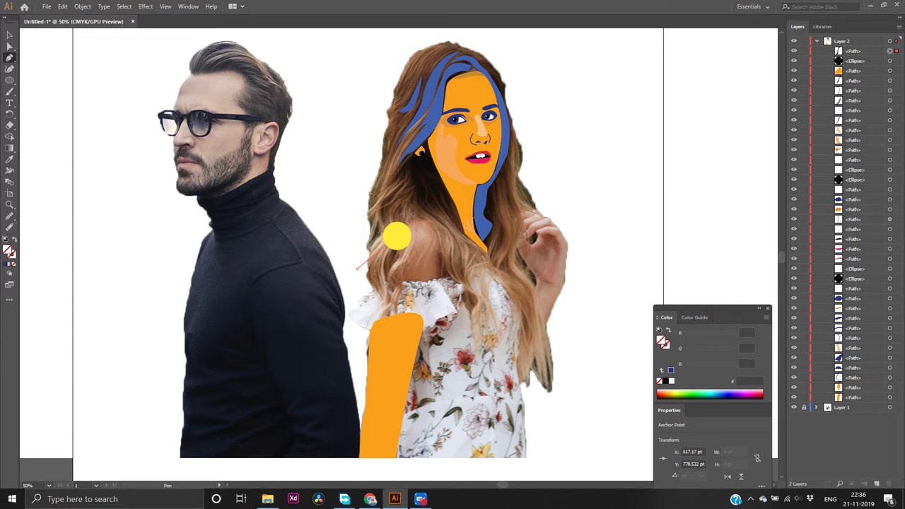
{"action": "left_click", "coordinate": [397, 220]}
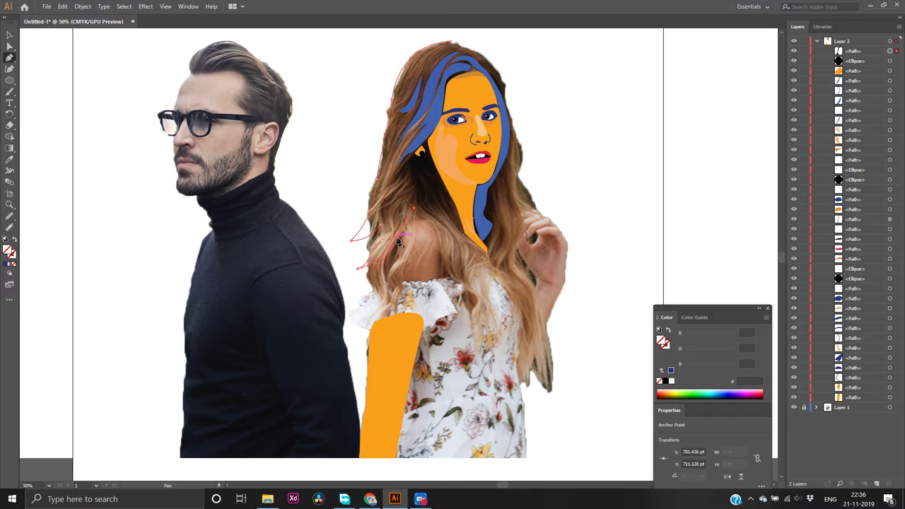
{"action": "left_click_drag", "start_coordinate": [397, 238], "coordinate": [390, 304]}
{"action": "left_click", "coordinate": [390, 303]}
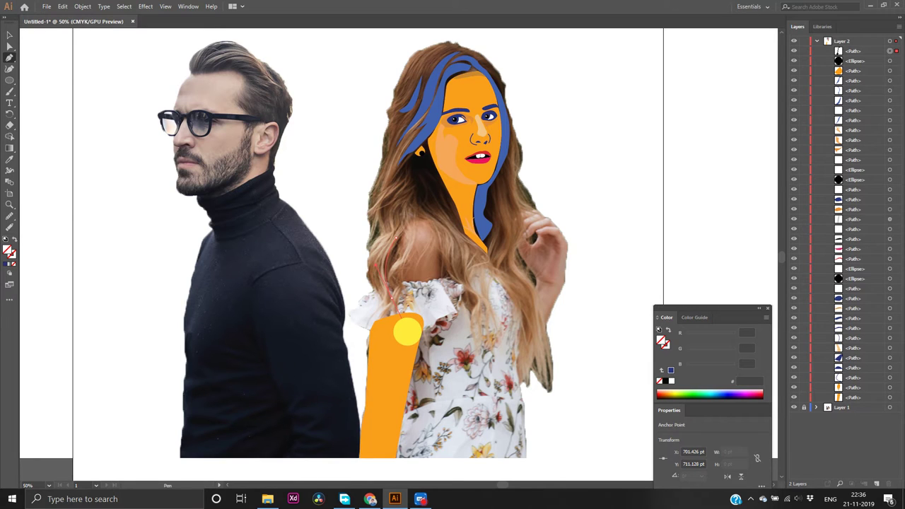
{"action": "left_click_drag", "start_coordinate": [415, 328], "coordinate": [395, 306]}
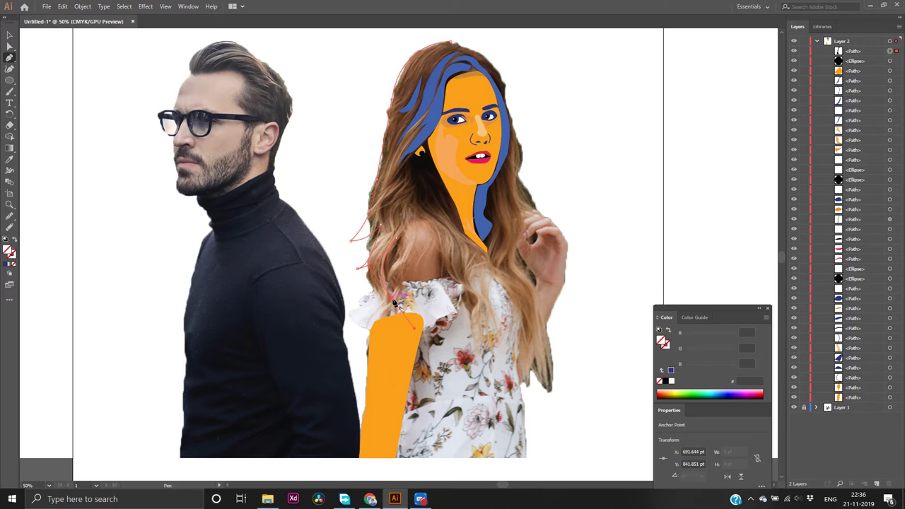
{"action": "left_click_drag", "start_coordinate": [395, 300], "coordinate": [404, 262]}
{"action": "left_click_drag", "start_coordinate": [404, 262], "coordinate": [399, 256]}
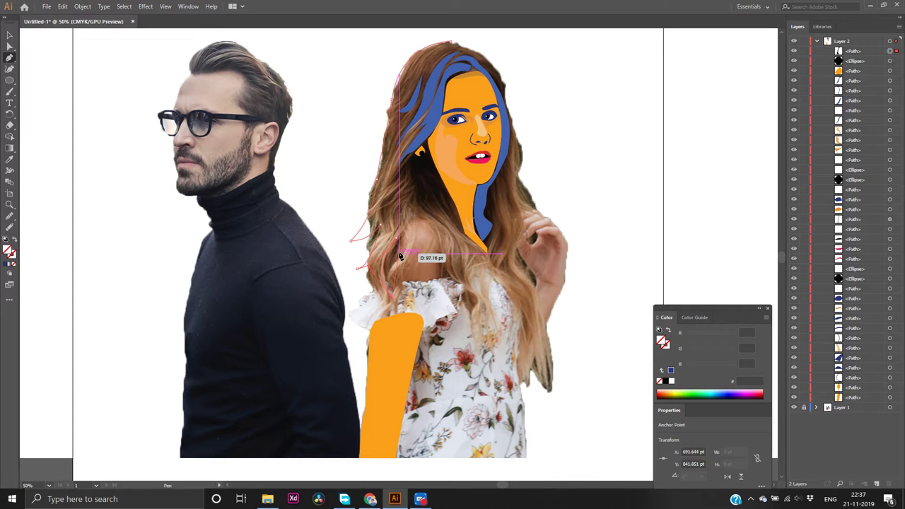
{"action": "left_click_drag", "start_coordinate": [399, 255], "coordinate": [415, 240]}
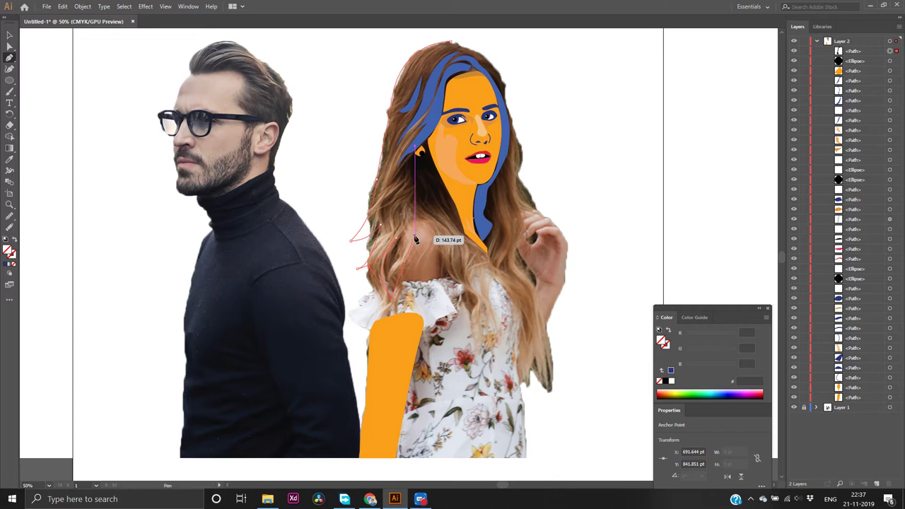
{"action": "left_click_drag", "start_coordinate": [415, 240], "coordinate": [408, 256]}
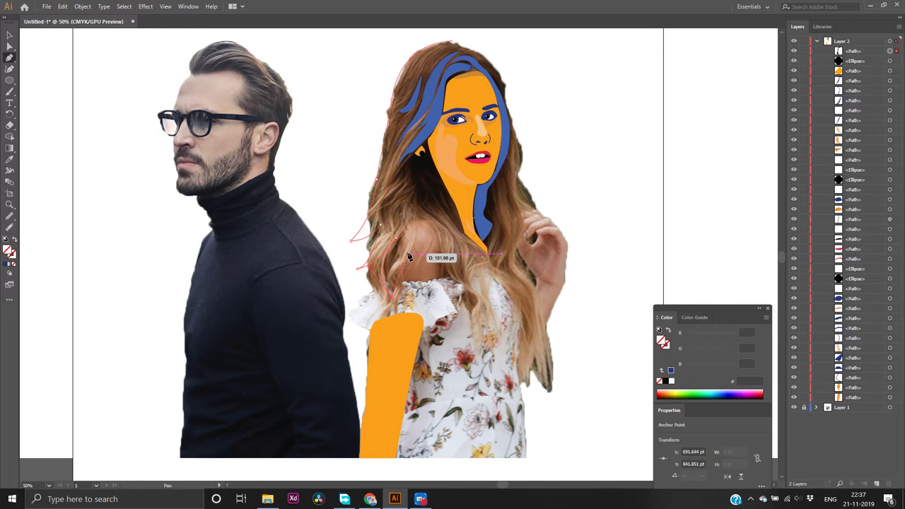
{"action": "key", "text": "ctrl"}
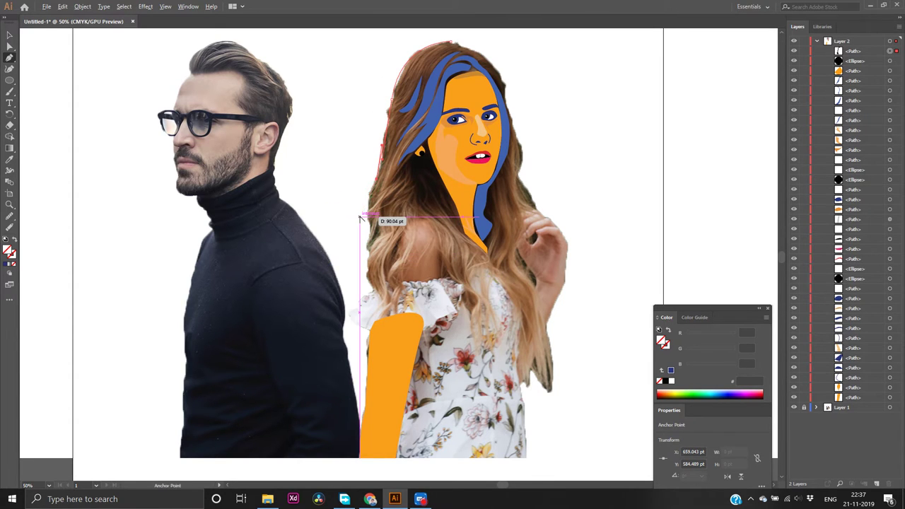
Continue the Pen path along the hair's outer edge, past the shoulder and down to the top of the blouse ruffle
{"action": "scroll", "coordinate": [359, 219], "scroll_direction": "up", "scroll_amount": 3}
{"action": "left_click", "coordinate": [383, 211]}
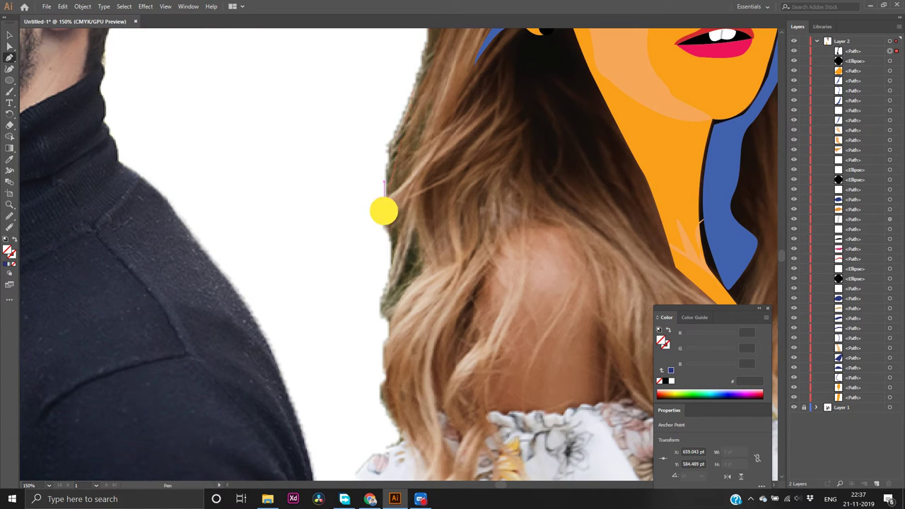
{"action": "left_click_drag", "start_coordinate": [383, 210], "coordinate": [388, 253]}
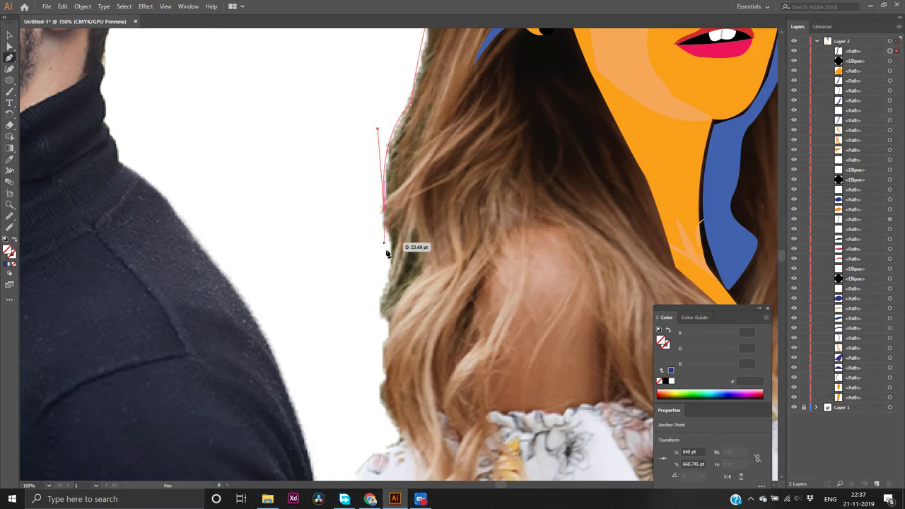
{"action": "left_click_drag", "start_coordinate": [383, 314], "coordinate": [369, 359]}
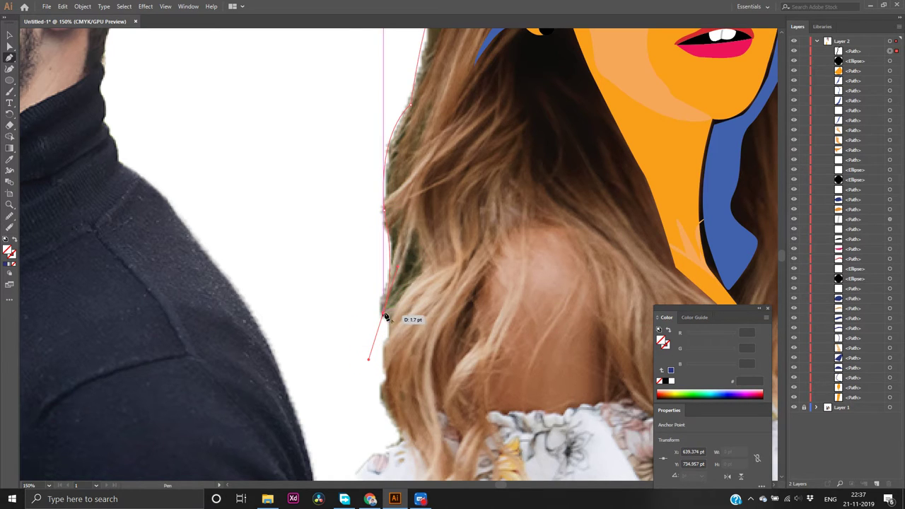
{"action": "left_click", "coordinate": [385, 316]}
{"action": "left_click", "coordinate": [398, 433]}
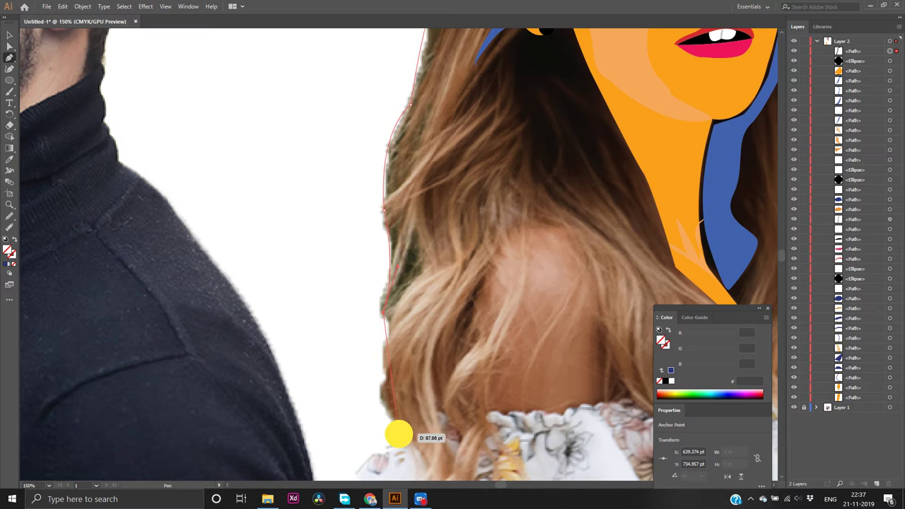
{"action": "left_click_drag", "start_coordinate": [398, 433], "coordinate": [427, 443]}
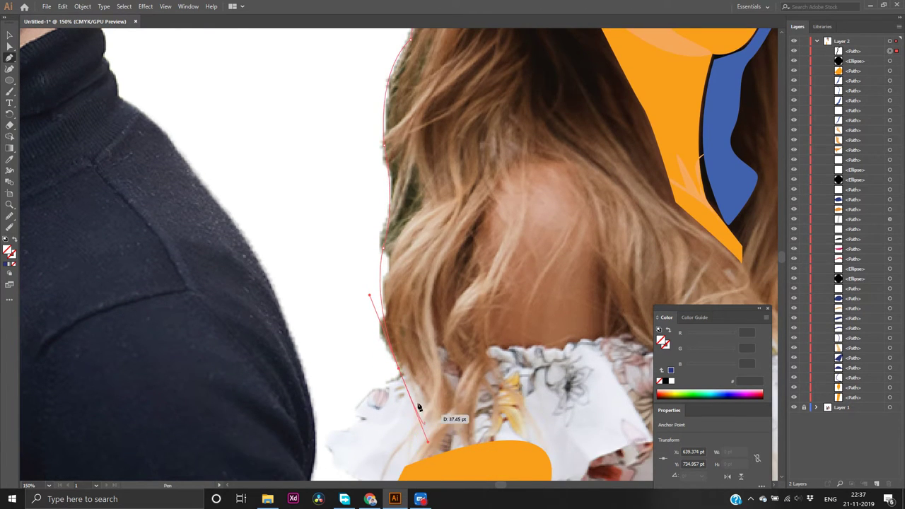
{"action": "left_click", "coordinate": [399, 369]}
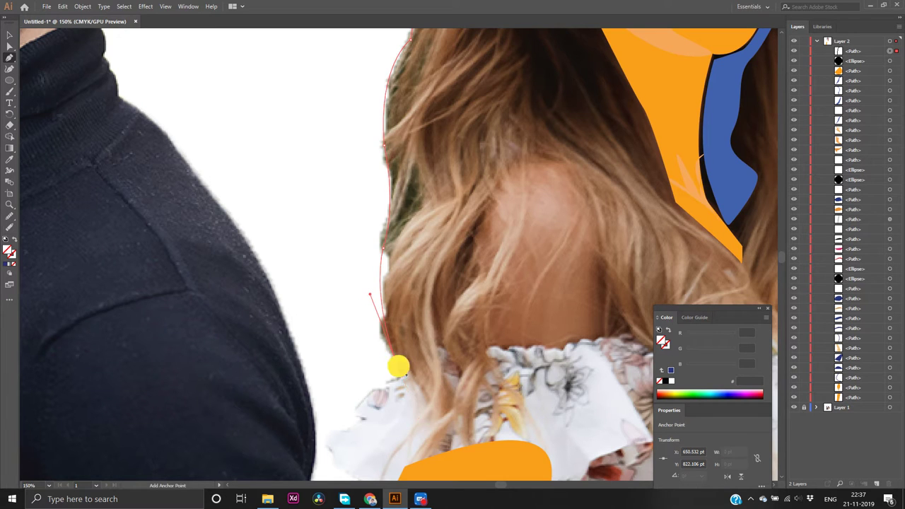
Trace the pointed hair strand tips as a zigzag over the blouse ruffle, just above the orange arm shape
{"action": "scroll", "coordinate": [442, 395], "scroll_direction": "down", "scroll_amount": 2}
{"action": "left_click_drag", "start_coordinate": [436, 377], "coordinate": [398, 313]}
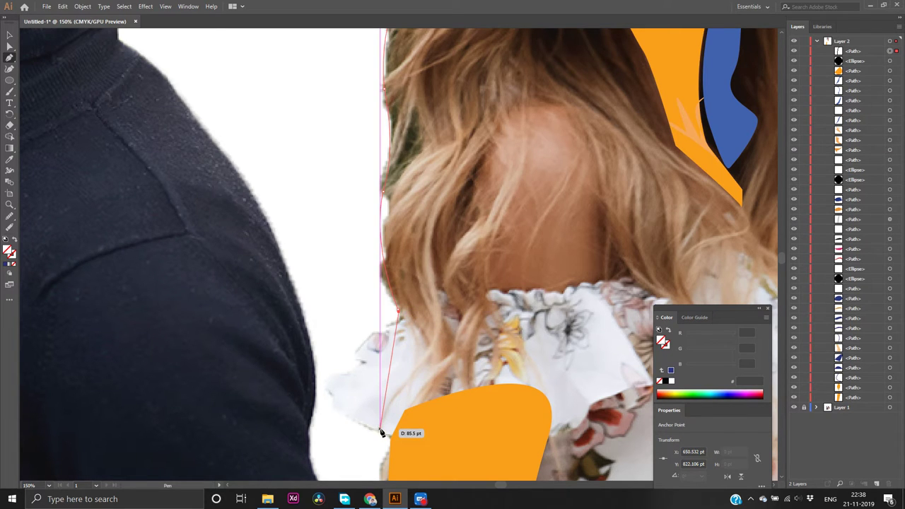
{"action": "left_click_drag", "start_coordinate": [380, 429], "coordinate": [335, 361]}
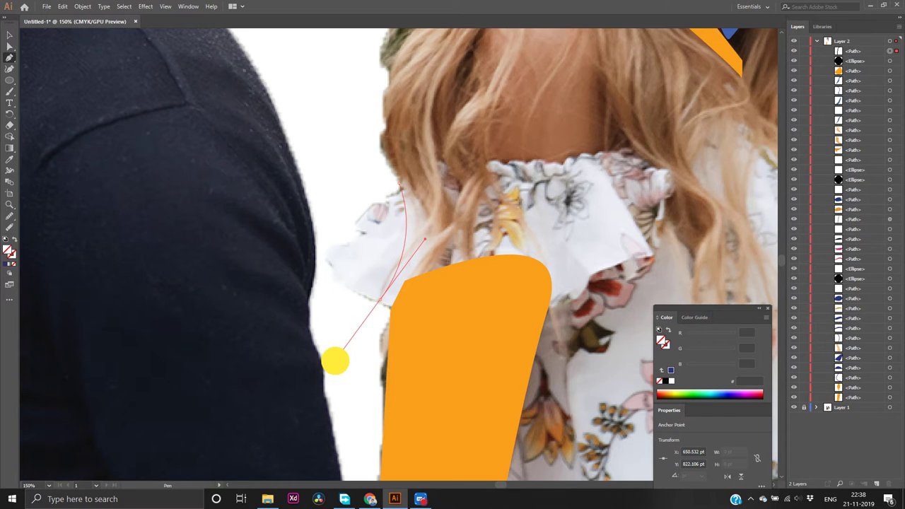
{"action": "left_click", "coordinate": [378, 302]}
{"action": "left_click_drag", "start_coordinate": [378, 302], "coordinate": [487, 163]}
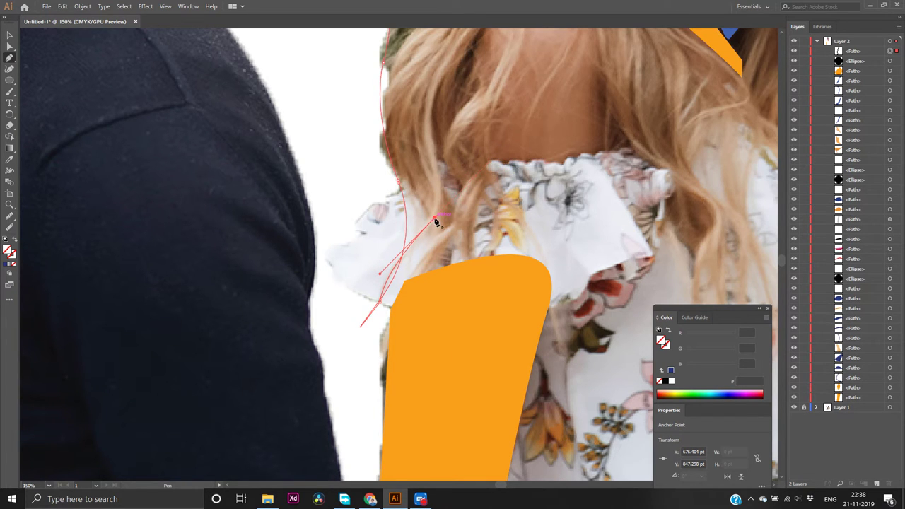
{"action": "mouse_move", "coordinate": [435, 218]}
{"action": "left_mouse_down"}
{"action": "mouse_move", "coordinate": [441, 249]}
{"action": "mouse_move", "coordinate": [425, 260]}
{"action": "mouse_move", "coordinate": [437, 239]}
{"action": "mouse_move", "coordinate": [414, 281]}
{"action": "mouse_move", "coordinate": [398, 283]}
{"action": "mouse_move", "coordinate": [417, 301]}
{"action": "mouse_move", "coordinate": [414, 272]}
{"action": "mouse_move", "coordinate": [451, 225]}
{"action": "mouse_move", "coordinate": [426, 279]}
{"action": "mouse_move", "coordinate": [448, 244]}
{"action": "mouse_move", "coordinate": [471, 236]}
{"action": "mouse_move", "coordinate": [462, 228]}
{"action": "mouse_move", "coordinate": [462, 265]}
{"action": "mouse_move", "coordinate": [464, 257]}
{"action": "mouse_move", "coordinate": [470, 263]}
{"action": "left_mouse_up"}
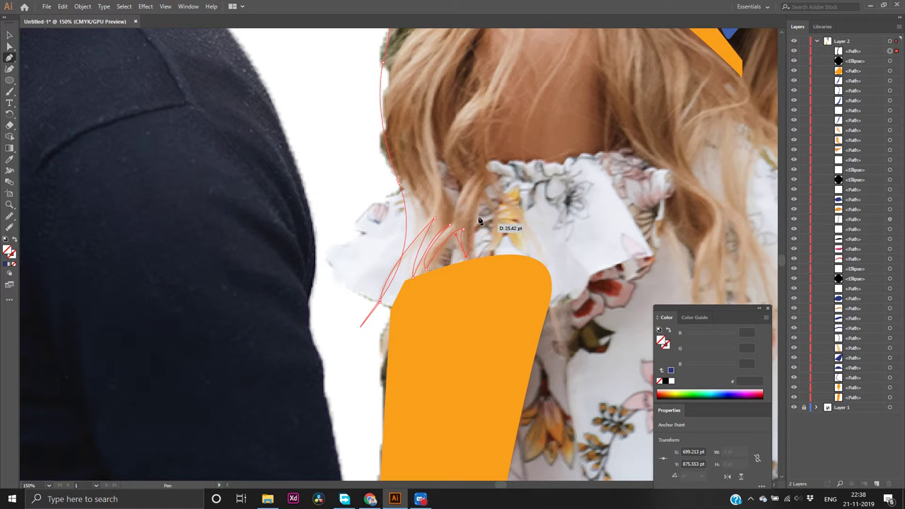
Continue the hair path up and around the bare shoulder, then along the blouse's upper edge to the inner hair strands
{"action": "left_click_drag", "start_coordinate": [496, 181], "coordinate": [546, 173]}
{"action": "scroll", "coordinate": [498, 181], "scroll_direction": "up", "scroll_amount": 6}
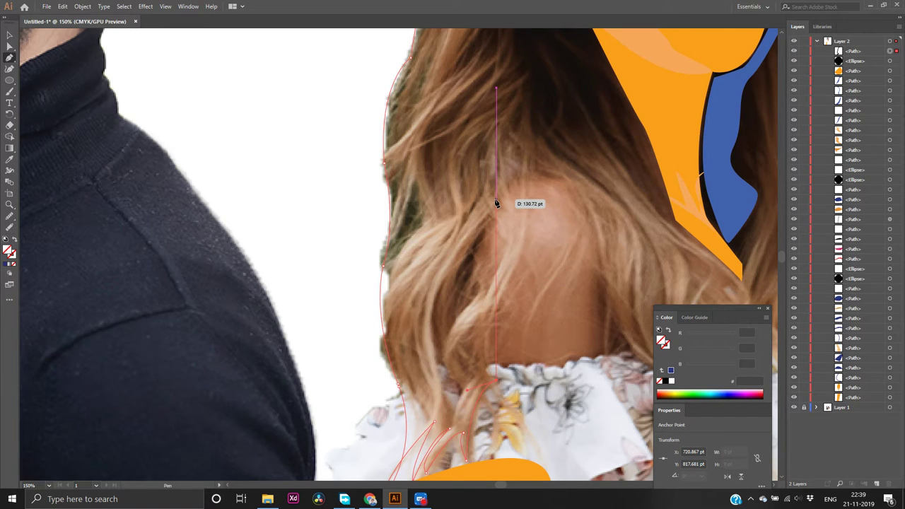
{"action": "left_click_drag", "start_coordinate": [496, 203], "coordinate": [537, 101]}
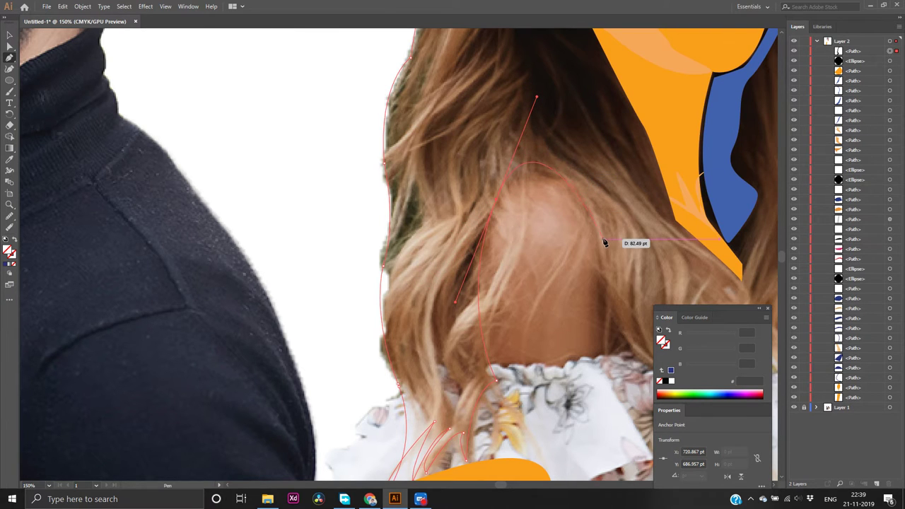
{"action": "left_click_drag", "start_coordinate": [604, 242], "coordinate": [603, 260]}
{"action": "left_click_drag", "start_coordinate": [601, 349], "coordinate": [431, 442]}
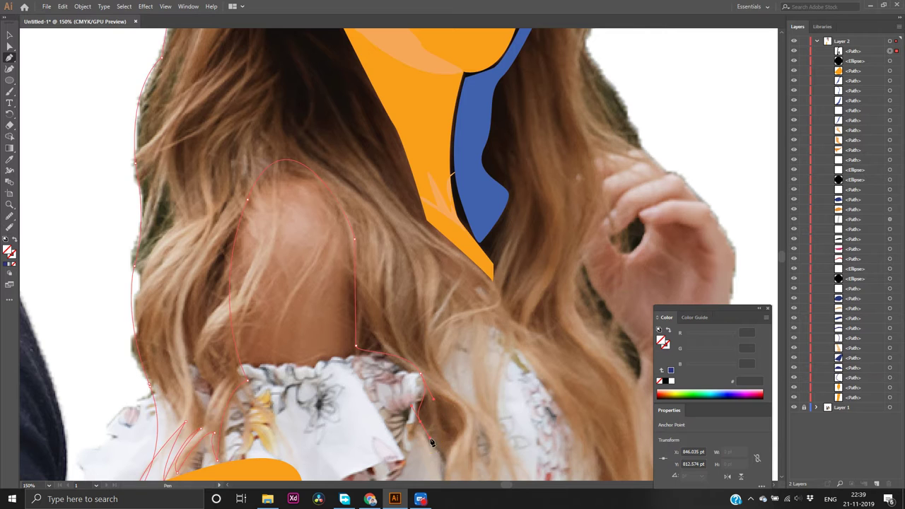
Extend the hair path down the inner strand over the blouse front to a pointed tip with a corner anchor
{"action": "scroll", "coordinate": [439, 456], "scroll_direction": "down", "scroll_amount": 4}
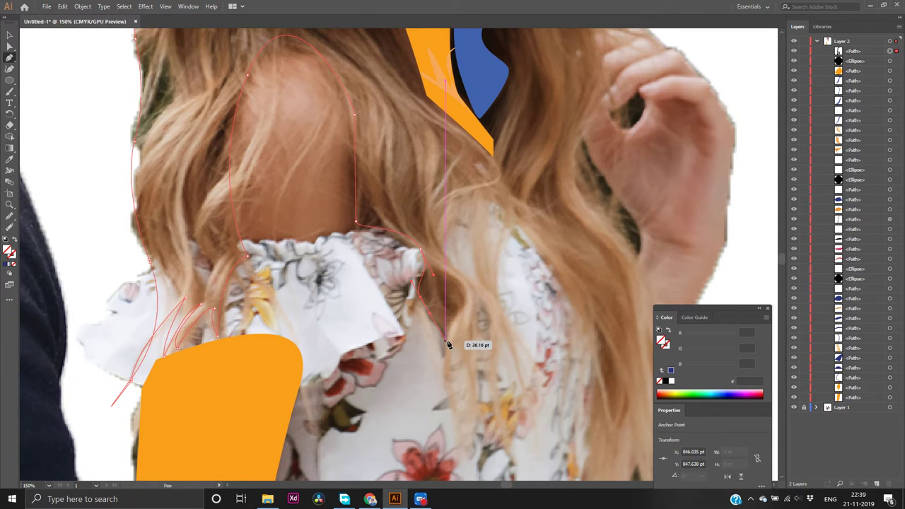
{"action": "left_click_drag", "start_coordinate": [447, 350], "coordinate": [447, 376]}
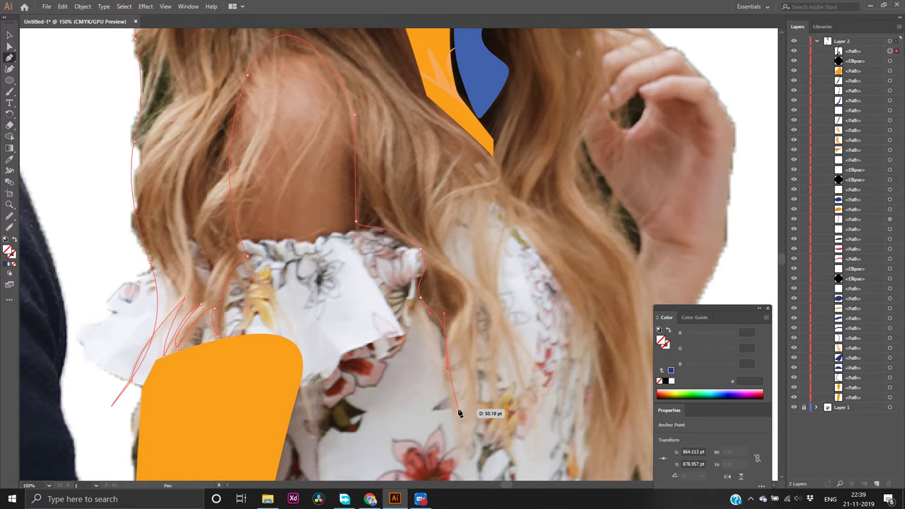
{"action": "left_click_drag", "start_coordinate": [459, 413], "coordinate": [457, 429]}
{"action": "left_click", "coordinate": [458, 408]}
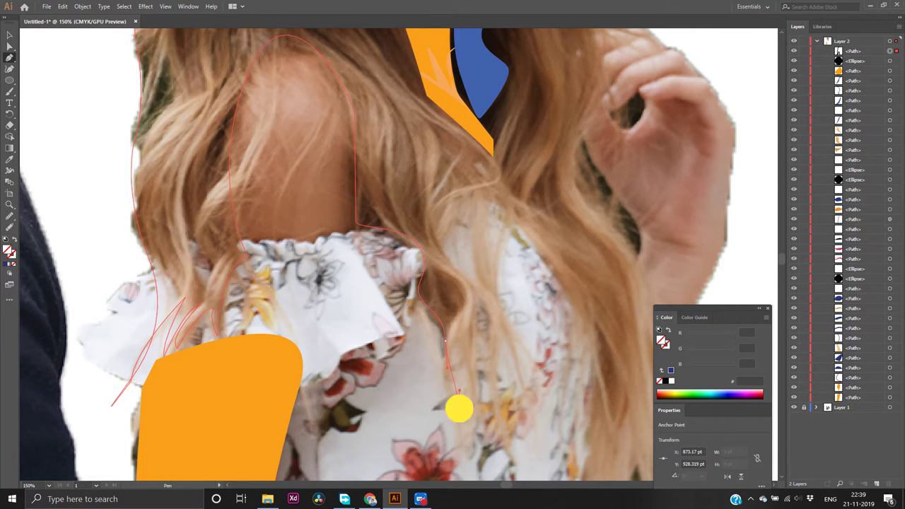
Try to trace the strand's other edge from its pointed tip back up to the notch below the dark hair curl
{"action": "left_click_drag", "start_coordinate": [463, 340], "coordinate": [459, 274]}
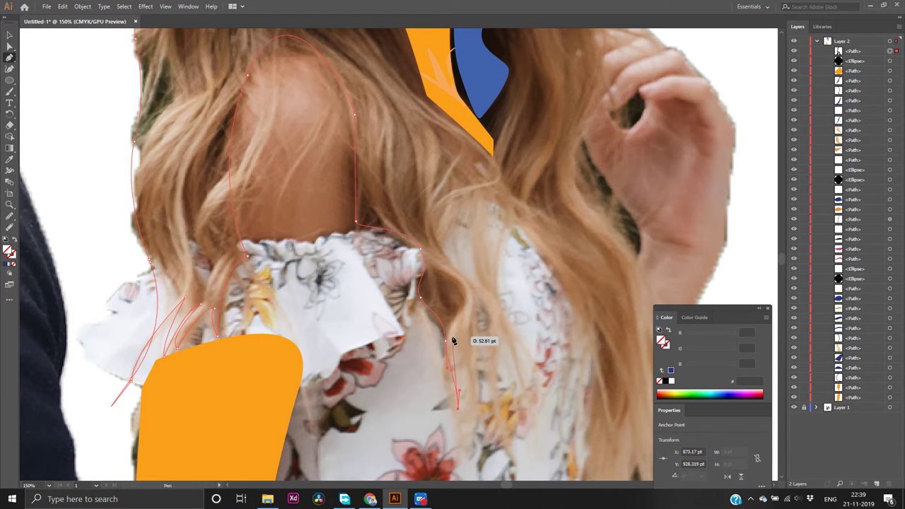
{"action": "left_click_drag", "start_coordinate": [450, 333], "coordinate": [439, 282]}
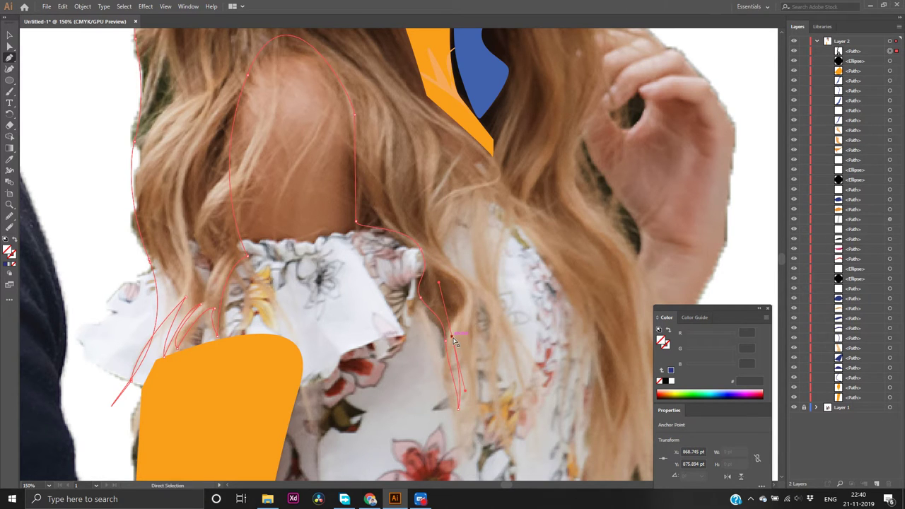
{"action": "left_click_drag", "start_coordinate": [453, 342], "coordinate": [418, 283]}
{"action": "scroll", "coordinate": [456, 342], "scroll_direction": "up", "scroll_amount": 4}
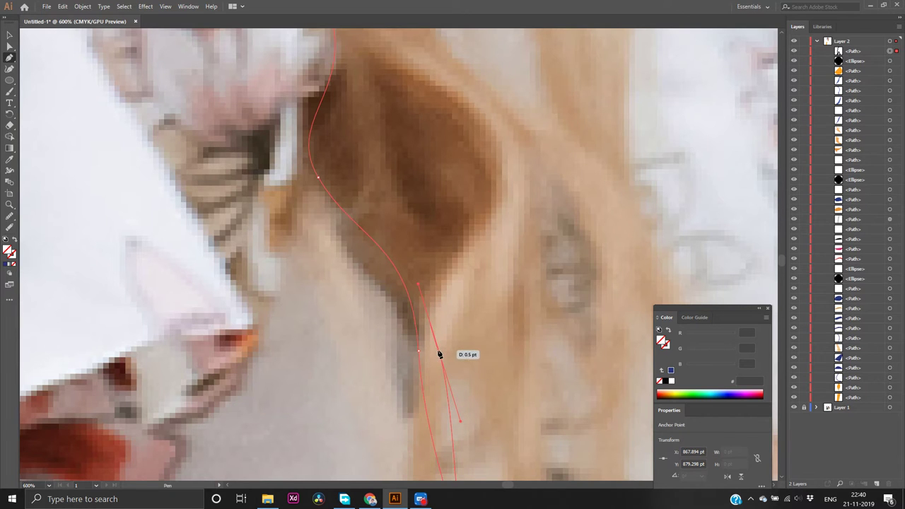
{"action": "left_click", "coordinate": [438, 353]}
{"action": "scroll", "coordinate": [495, 389], "scroll_direction": "down", "scroll_amount": 4}
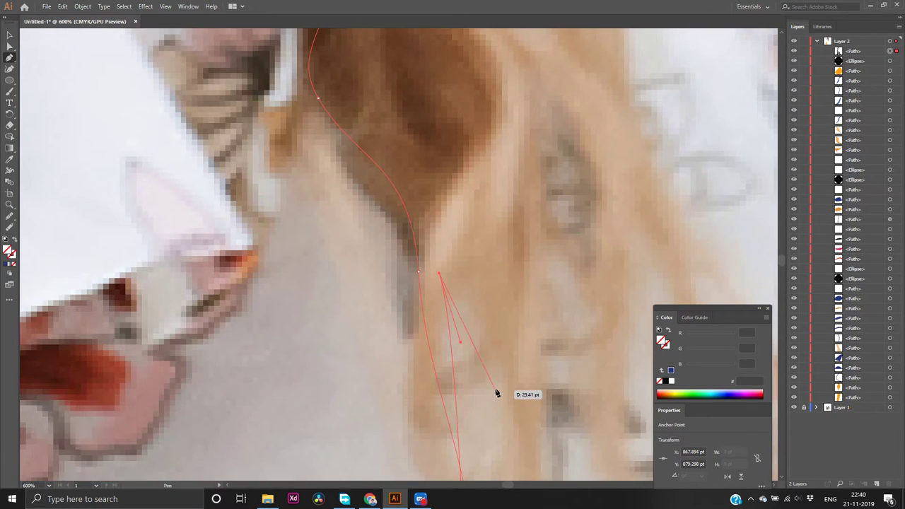
{"action": "scroll", "coordinate": [493, 373], "scroll_direction": "down", "scroll_amount": 3}
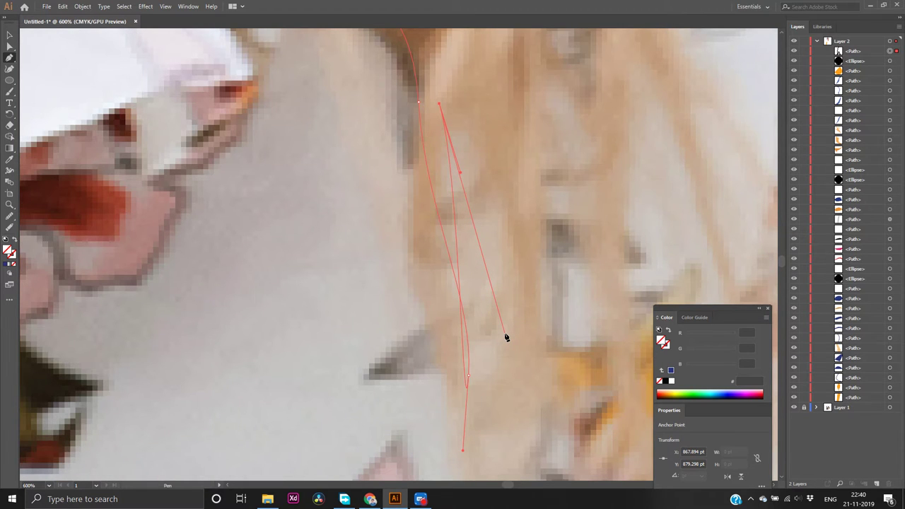
{"action": "key", "text": "ctrl+z"}
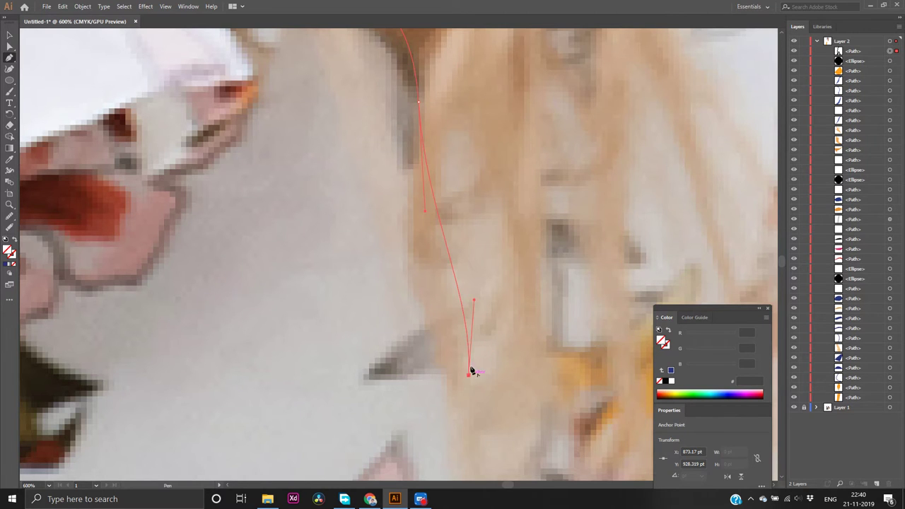
Trace from the strand tip up to a notch below the dark curl, then down to a second, longer pointed tip
{"action": "scroll", "coordinate": [497, 247], "scroll_direction": "up", "scroll_amount": 4}
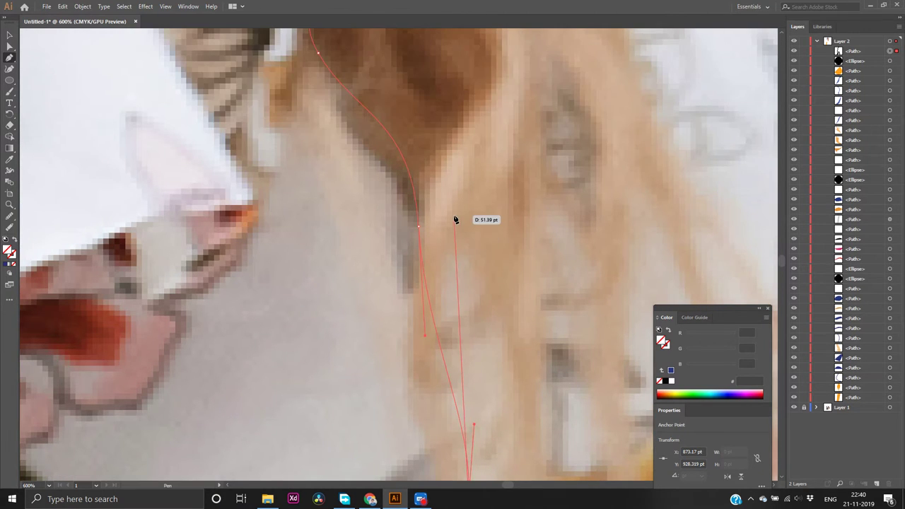
{"action": "left_click_drag", "start_coordinate": [454, 216], "coordinate": [434, 174]}
{"action": "scroll", "coordinate": [435, 173], "scroll_direction": "down", "scroll_amount": 2}
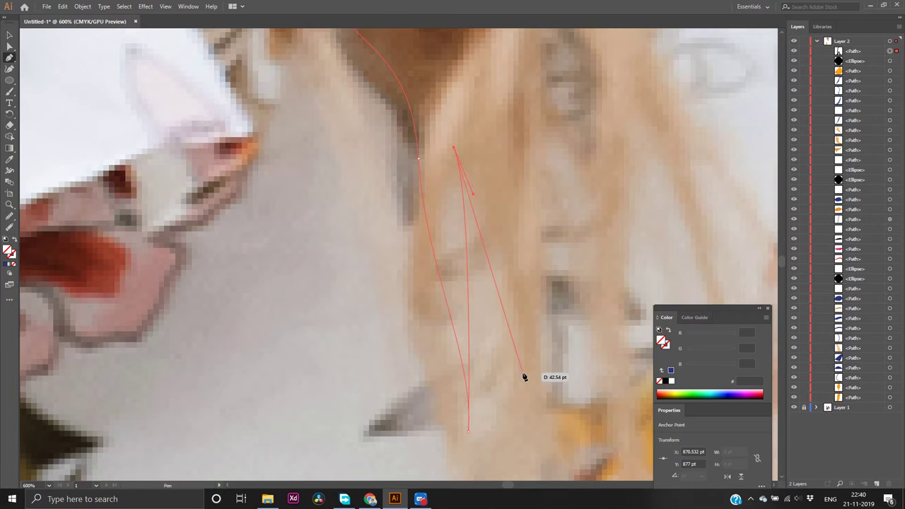
{"action": "scroll", "coordinate": [525, 365], "scroll_direction": "down", "scroll_amount": 3}
{"action": "scroll", "coordinate": [541, 330], "scroll_direction": "down", "scroll_amount": 2}
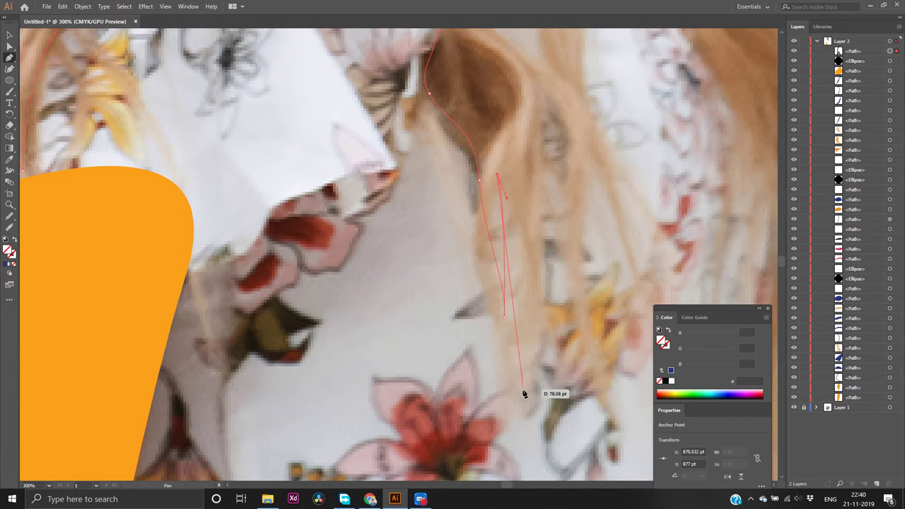
{"action": "left_click_drag", "start_coordinate": [518, 391], "coordinate": [501, 464]}
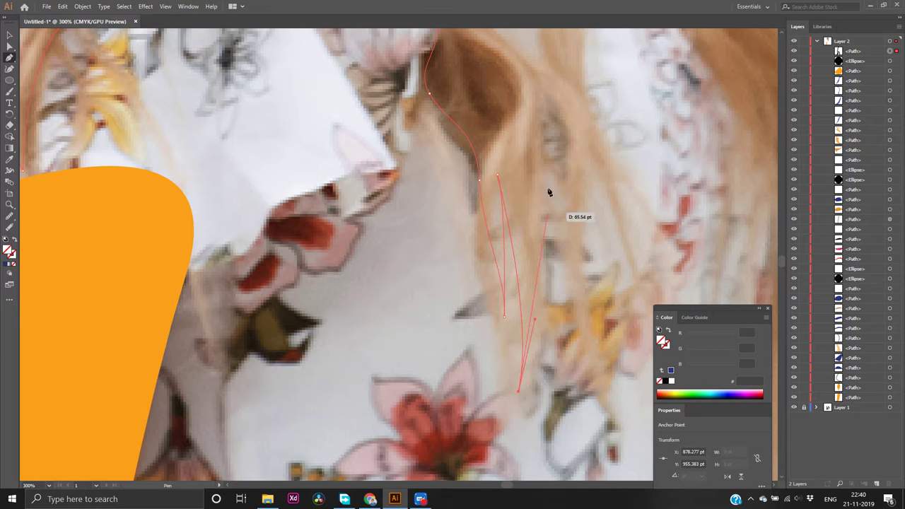
Try to trace the second strand's other edge upward beside the dark curl in two curved segments ending in corner anchors
{"action": "scroll", "coordinate": [541, 194], "scroll_direction": "up", "scroll_amount": 2}
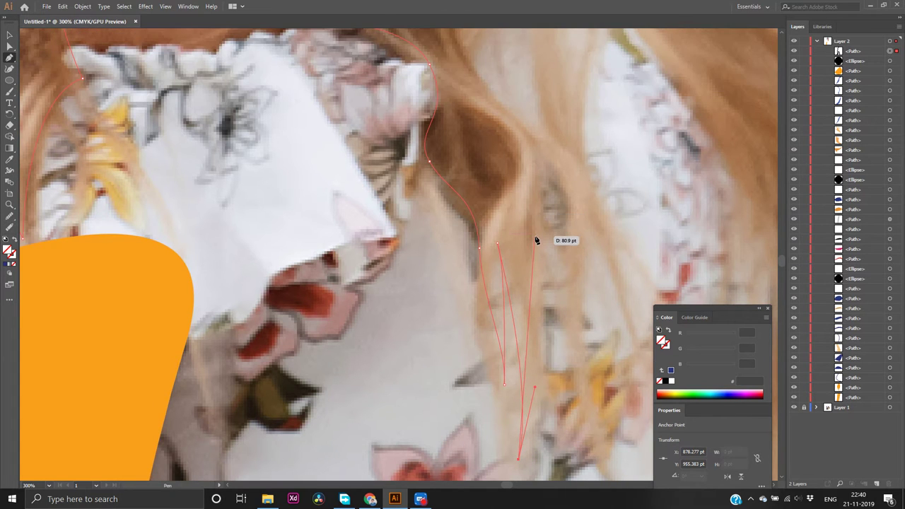
{"action": "left_click_drag", "start_coordinate": [535, 239], "coordinate": [509, 161]}
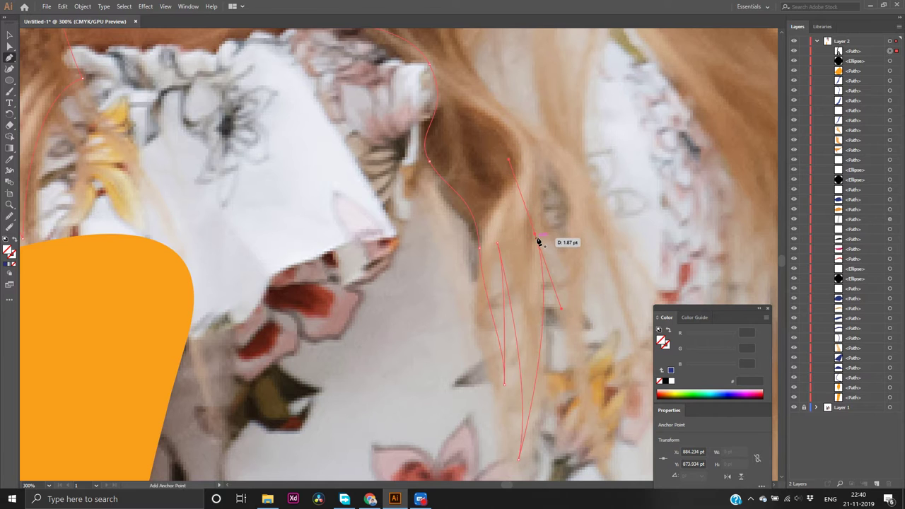
{"action": "left_click", "coordinate": [536, 235]}
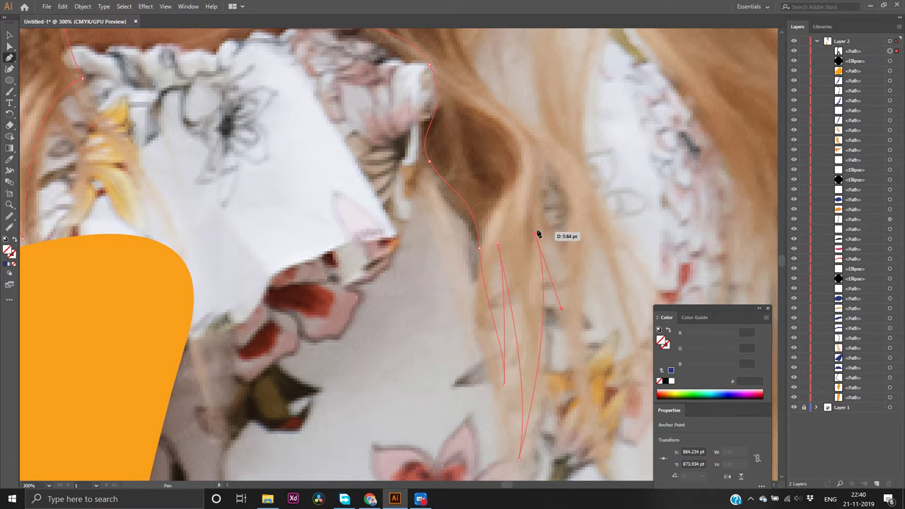
{"action": "left_click_drag", "start_coordinate": [537, 234], "coordinate": [539, 131]}
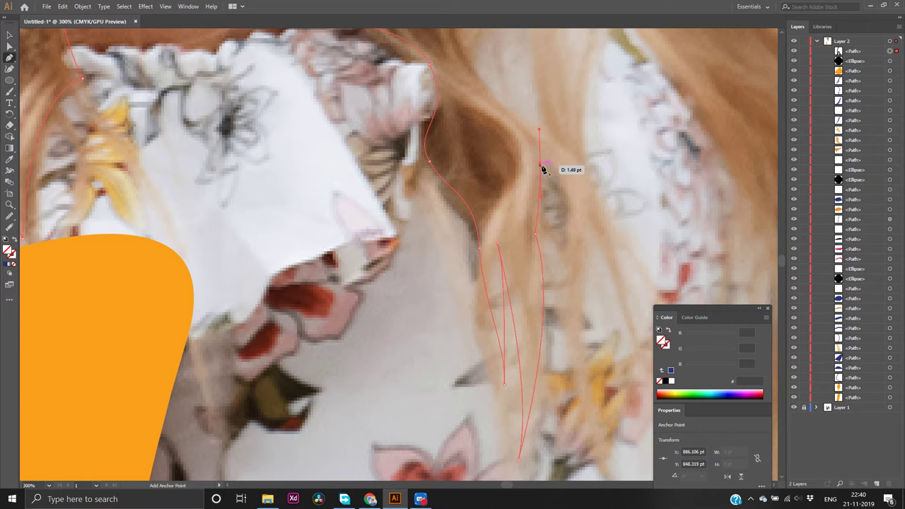
{"action": "left_click", "coordinate": [542, 163]}
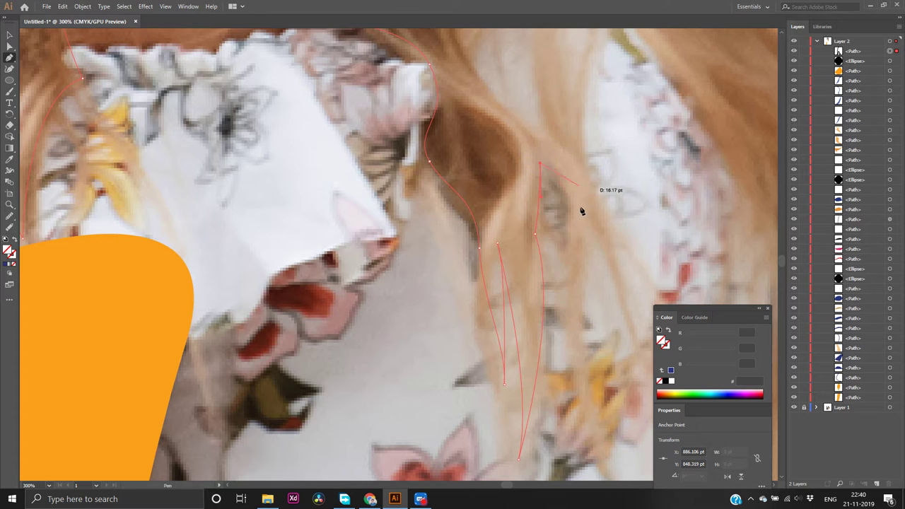
Try to add a third pointed strand, running down past the yellow flower and back up to a corner anchor
{"action": "left_click_drag", "start_coordinate": [585, 444], "coordinate": [599, 376]}
{"action": "scroll", "coordinate": [599, 374], "scroll_direction": "up", "scroll_amount": 1}
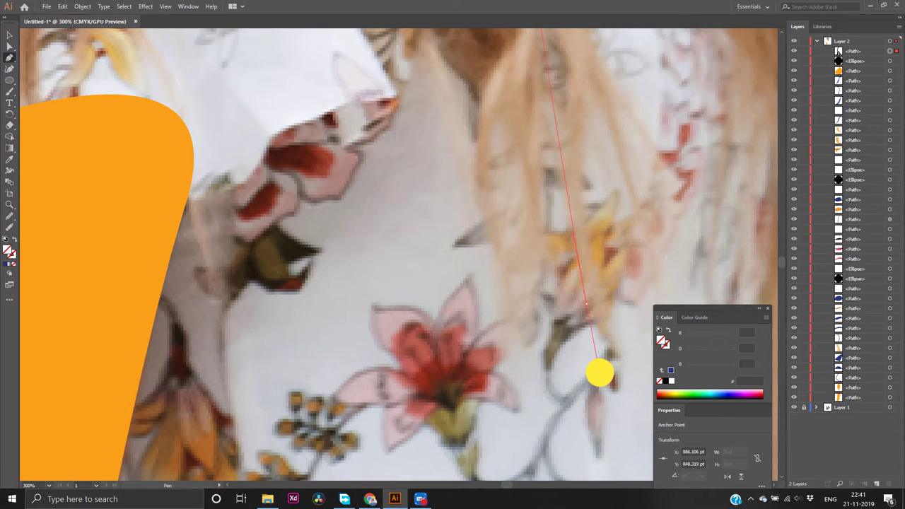
{"action": "scroll", "coordinate": [599, 372], "scroll_direction": "up", "scroll_amount": 1}
{"action": "scroll", "coordinate": [599, 372], "scroll_direction": "down", "scroll_amount": 3}
{"action": "mouse_move", "coordinate": [597, 369]}
{"action": "left_mouse_down"}
{"action": "mouse_move", "coordinate": [555, 400]}
{"action": "mouse_move", "coordinate": [595, 477]}
{"action": "left_mouse_up"}
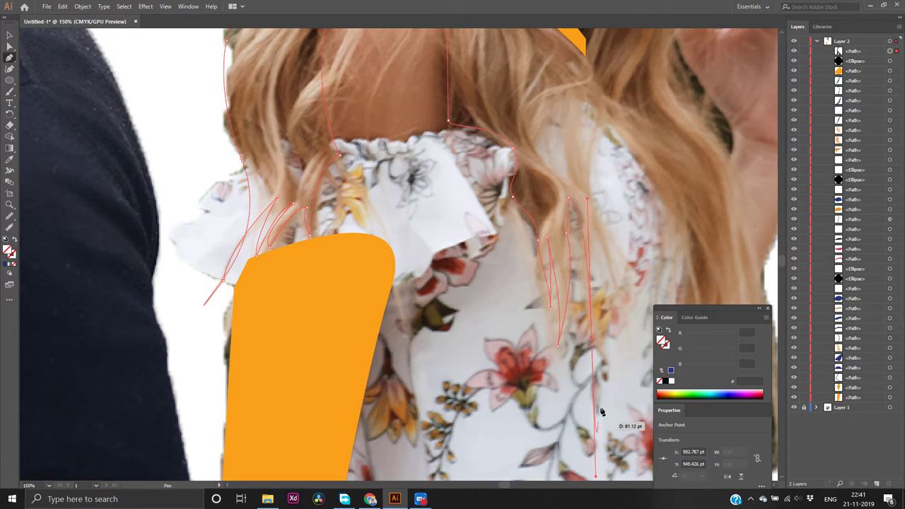
{"action": "mouse_move", "coordinate": [593, 342]}
{"action": "left_mouse_down"}
{"action": "mouse_move", "coordinate": [604, 253]}
{"action": "mouse_move", "coordinate": [589, 212]}
{"action": "mouse_move", "coordinate": [573, 198]}
{"action": "mouse_move", "coordinate": [590, 191]}
{"action": "left_mouse_up"}
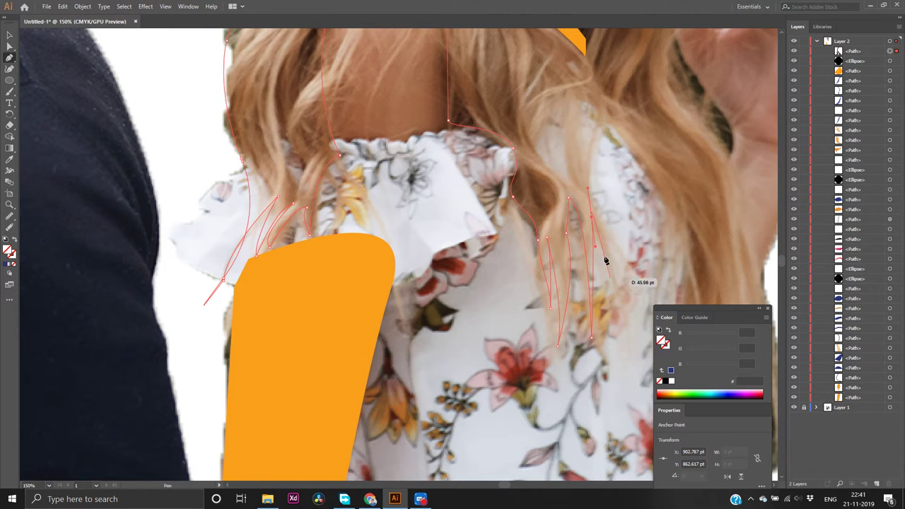
{"action": "left_click", "coordinate": [592, 219]}
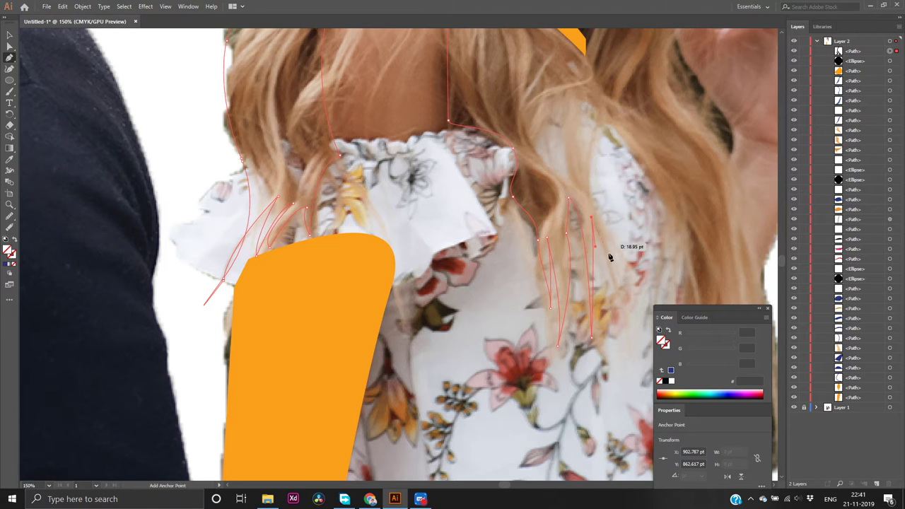
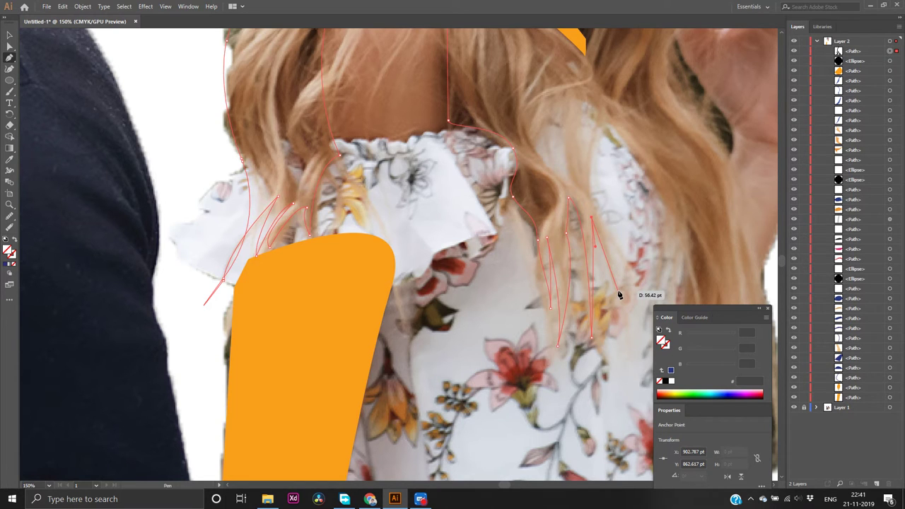
Try to add a shorter fourth strand tip and a curve from it up to the blouse's shoulder edge
{"action": "left_click_drag", "start_coordinate": [617, 293], "coordinate": [631, 349]}
{"action": "left_click", "coordinate": [619, 295]}
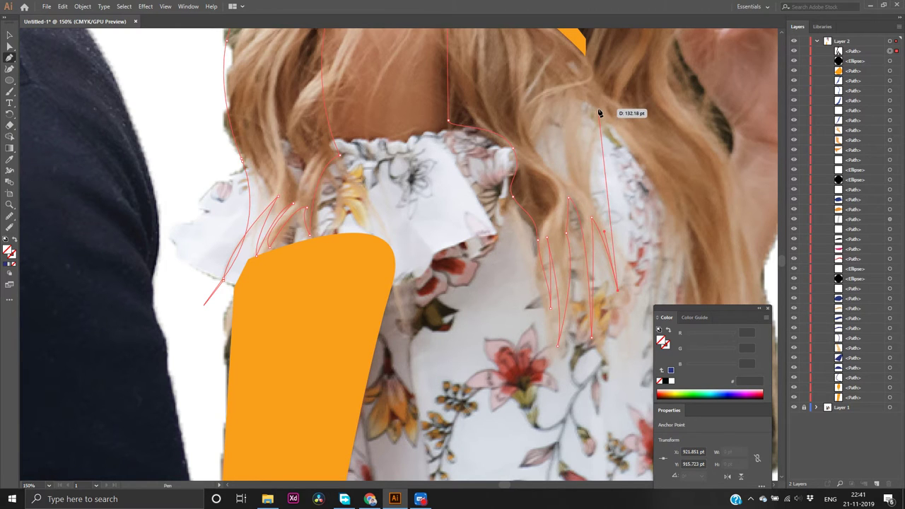
{"action": "left_click_drag", "start_coordinate": [598, 109], "coordinate": [622, 61]}
{"action": "mouse_move", "coordinate": [603, 193]}
{"action": "left_mouse_down"}
{"action": "mouse_move", "coordinate": [595, 277]}
{"action": "mouse_move", "coordinate": [617, 259]}
{"action": "mouse_move", "coordinate": [604, 264]}
{"action": "mouse_move", "coordinate": [593, 241]}
{"action": "mouse_move", "coordinate": [626, 207]}
{"action": "mouse_move", "coordinate": [596, 179]}
{"action": "left_mouse_up"}
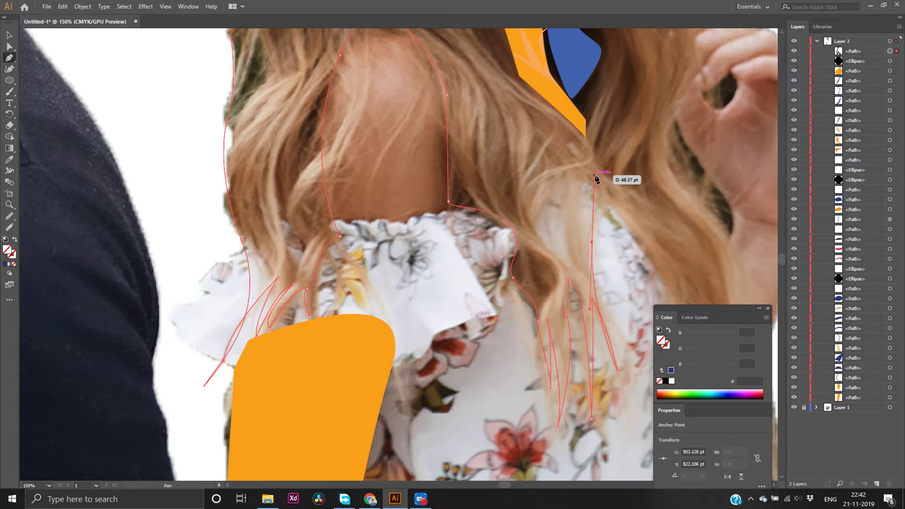
{"action": "key", "text": "ctrl+z"}
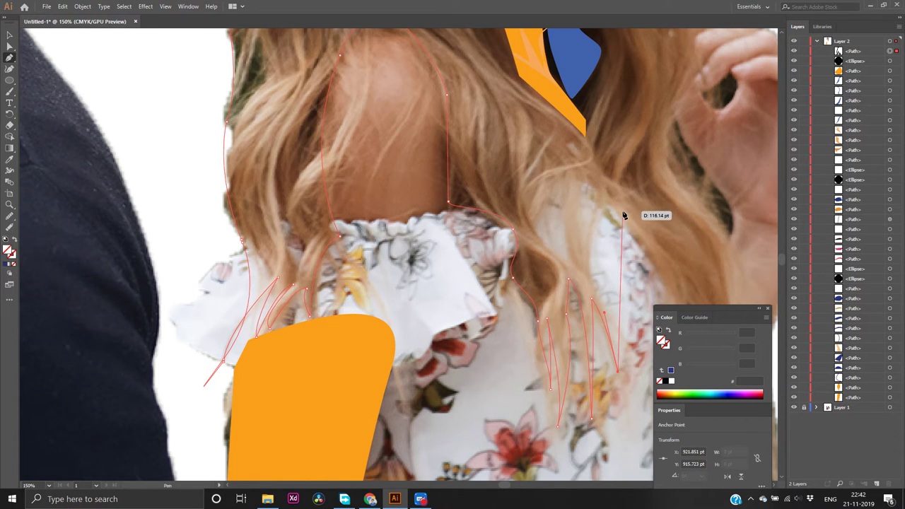
{"action": "mouse_move", "coordinate": [619, 215]}
{"action": "left_mouse_down"}
{"action": "mouse_move", "coordinate": [638, 243]}
{"action": "mouse_move", "coordinate": [652, 236]}
{"action": "mouse_move", "coordinate": [651, 195]}
{"action": "mouse_move", "coordinate": [671, 209]}
{"action": "mouse_move", "coordinate": [672, 196]}
{"action": "mouse_move", "coordinate": [686, 197]}
{"action": "left_mouse_up"}
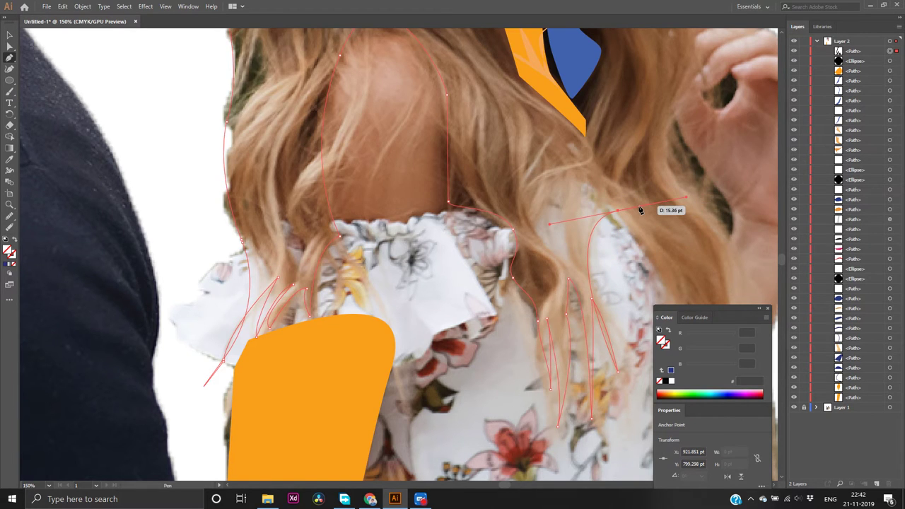
Undo the recent hair path segments back to the tip of the long second strand
{"action": "key", "text": "ctrl+z"}
{"action": "key", "text": "ctrl+z"}
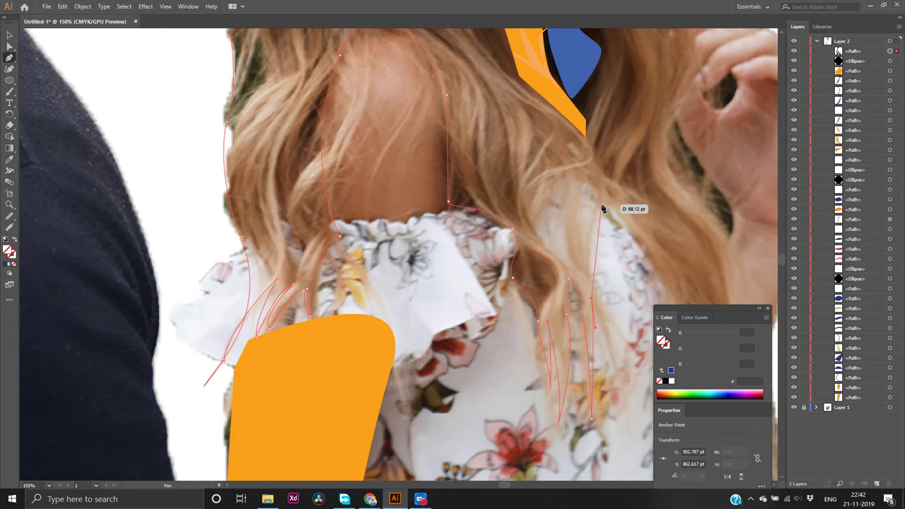
{"action": "key", "text": "ctrl"}
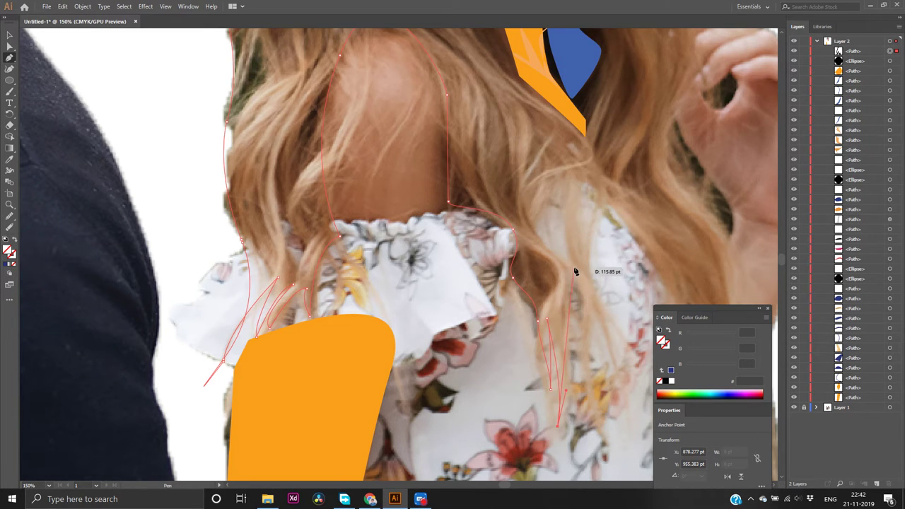
Trace from the long second strand tip up its edge, then curve around the blouse gap to the top of the shoulder
{"action": "left_click_drag", "start_coordinate": [575, 271], "coordinate": [577, 187]}
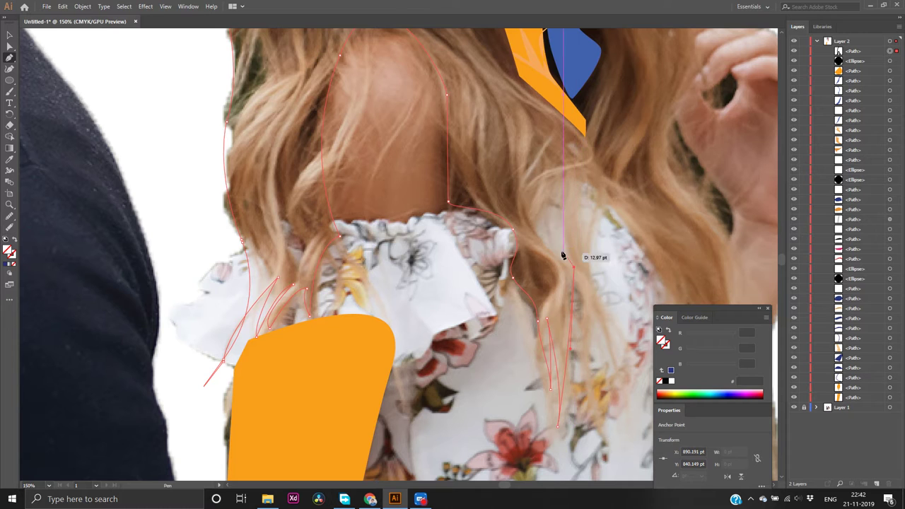
{"action": "left_click", "coordinate": [533, 211]}
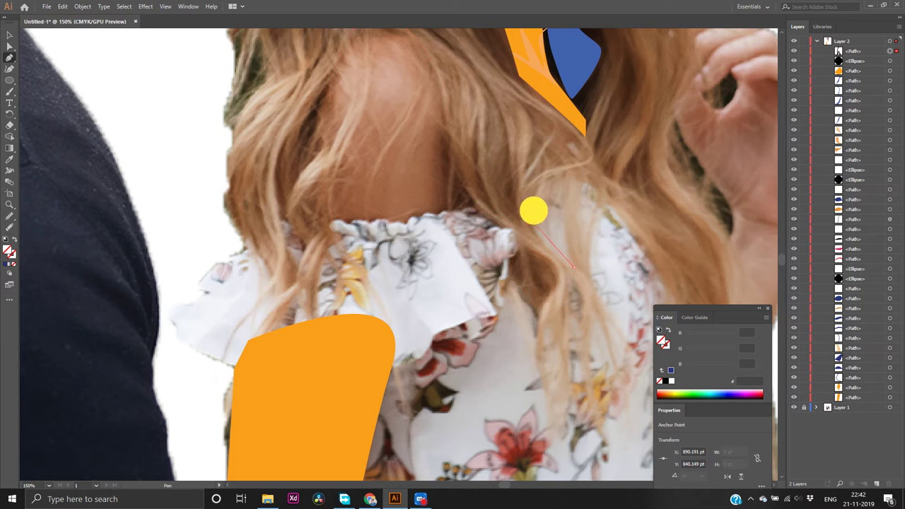
{"action": "left_click_drag", "start_coordinate": [533, 211], "coordinate": [511, 167]}
{"action": "left_click", "coordinate": [530, 215]}
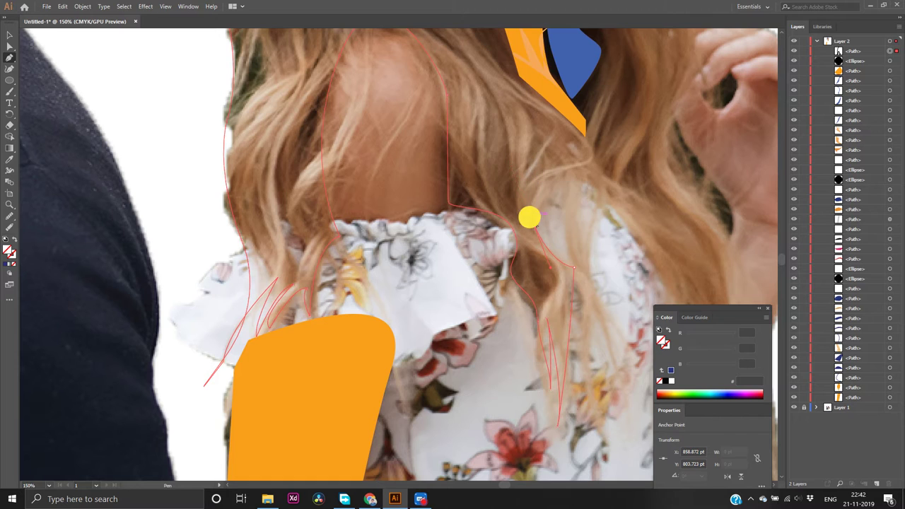
{"action": "left_click_drag", "start_coordinate": [583, 179], "coordinate": [627, 194]}
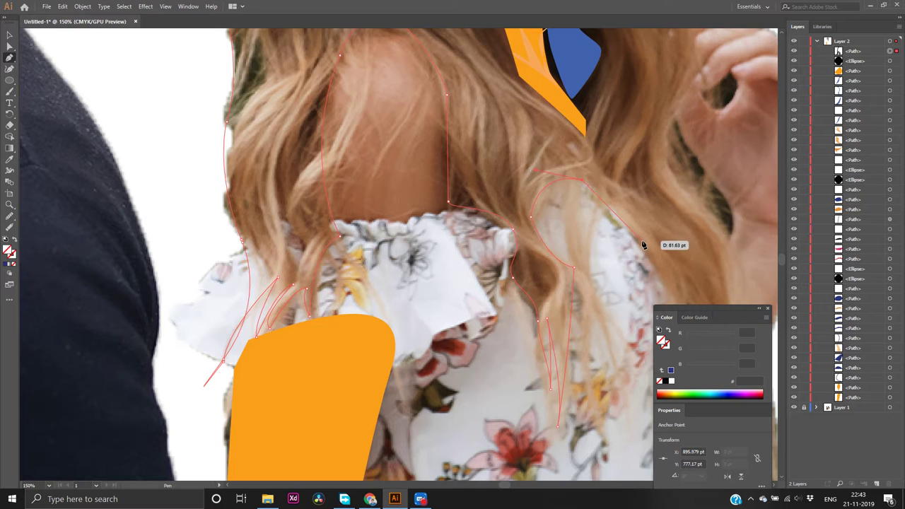
{"action": "key", "text": "ctrl+minus"}
{"action": "key", "text": "ctrl+minus"}
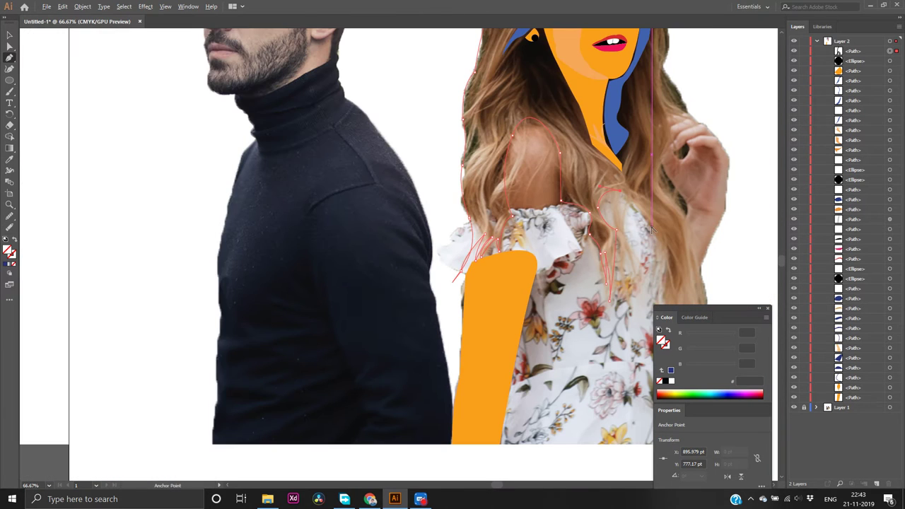
{"action": "scroll", "coordinate": [651, 227], "scroll_direction": "right", "scroll_amount": 5}
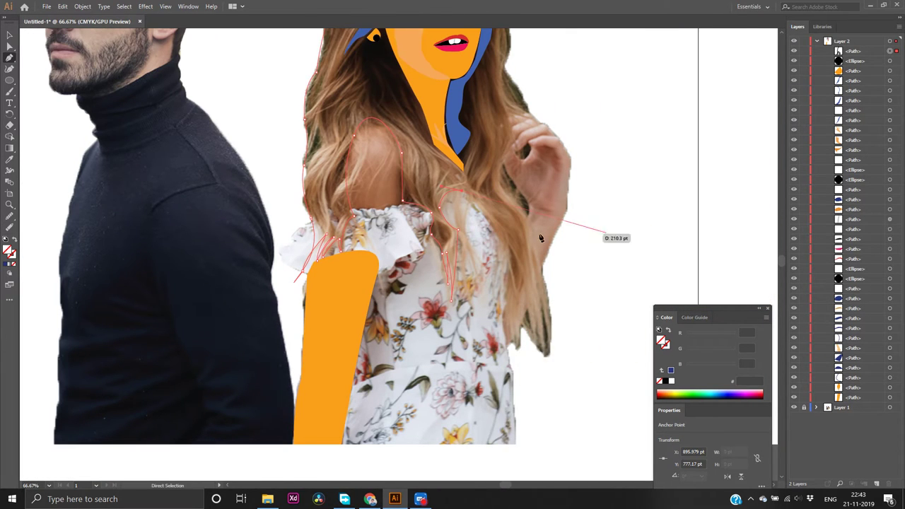
Undo the hair path's strands over the blouse back to the curl's lowest anchor beside the ruffle, and make that anchor a corner
{"action": "scroll", "coordinate": [511, 238], "scroll_direction": "up", "scroll_amount": 3}
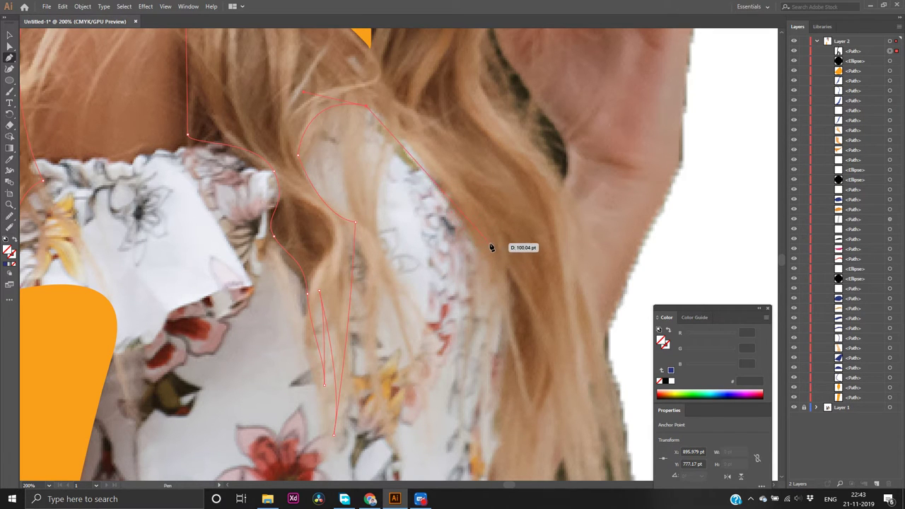
{"action": "key", "text": "ctrl"}
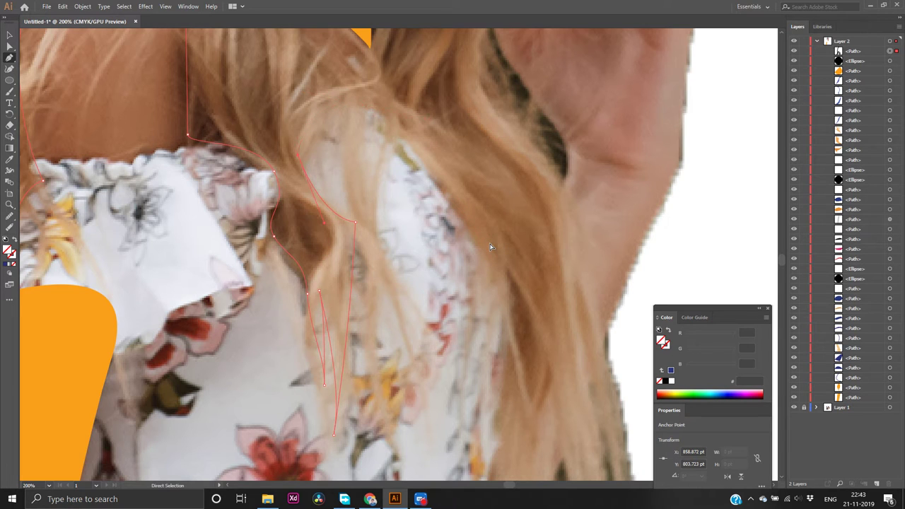
{"action": "key", "text": "ctrl+z"}
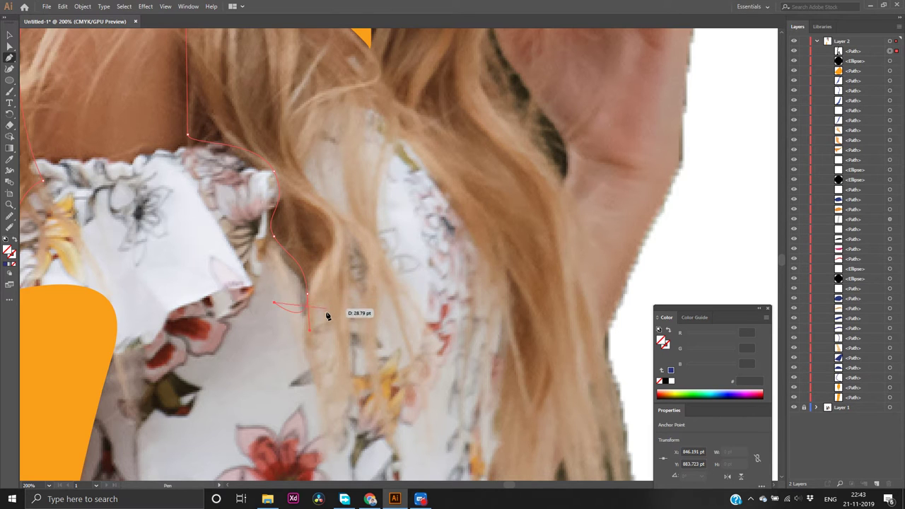
{"action": "left_click", "coordinate": [328, 311]}
{"action": "left_click_drag", "start_coordinate": [327, 311], "coordinate": [360, 253]}
{"action": "left_click", "coordinate": [309, 296]}
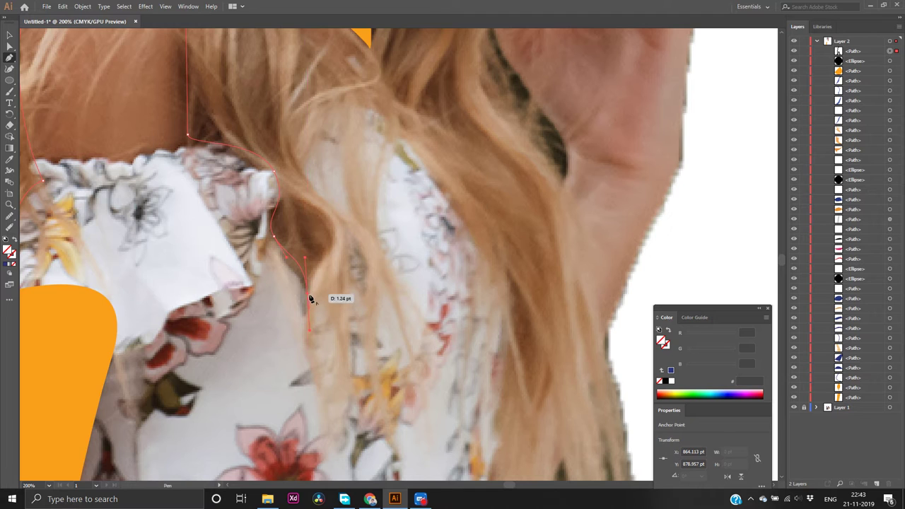
Add a short pointed strand curving outward over the white blouse, and return up to a corner anchor under the curl
{"action": "left_click", "coordinate": [267, 333]}
{"action": "left_click_drag", "start_coordinate": [267, 333], "coordinate": [234, 336]}
{"action": "left_click", "coordinate": [269, 332]}
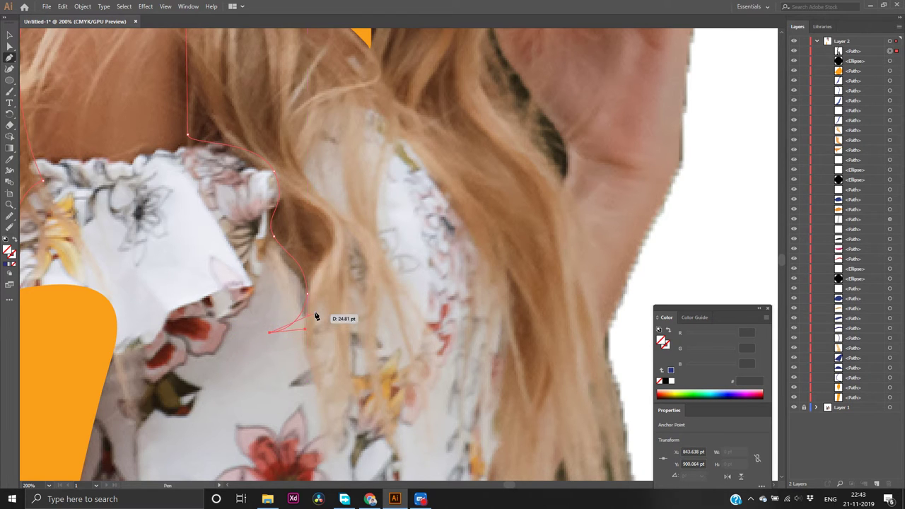
{"action": "left_click_drag", "start_coordinate": [321, 304], "coordinate": [345, 265]}
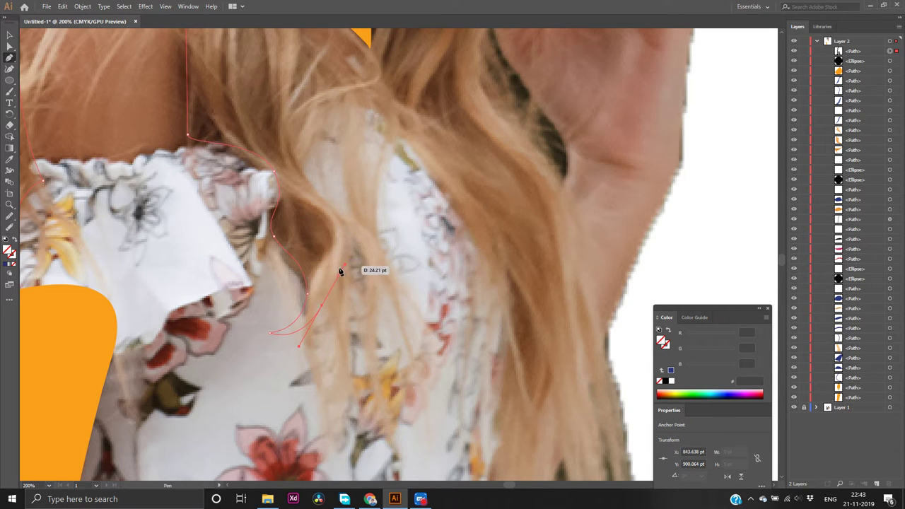
{"action": "left_click", "coordinate": [322, 305]}
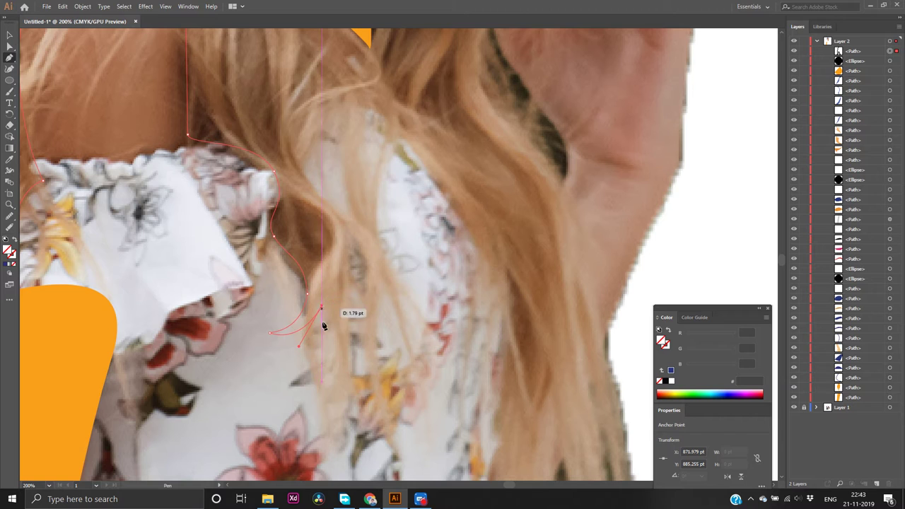
Try to add a second pointed strand running down to the red flower and curving back up towards the yellow flower
{"action": "left_click", "coordinate": [323, 415]}
{"action": "left_click_drag", "start_coordinate": [323, 416], "coordinate": [318, 447]}
{"action": "key", "text": "ctrl+z"}
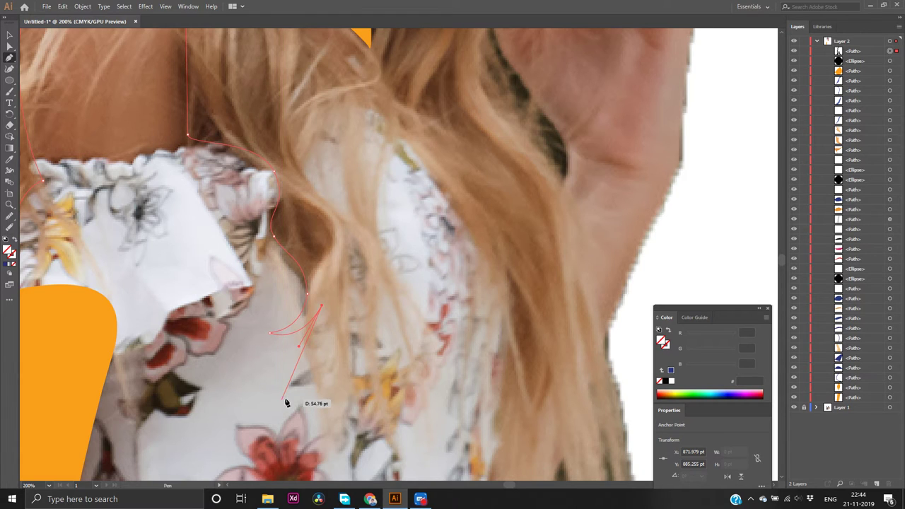
{"action": "left_click_drag", "start_coordinate": [313, 409], "coordinate": [246, 378]}
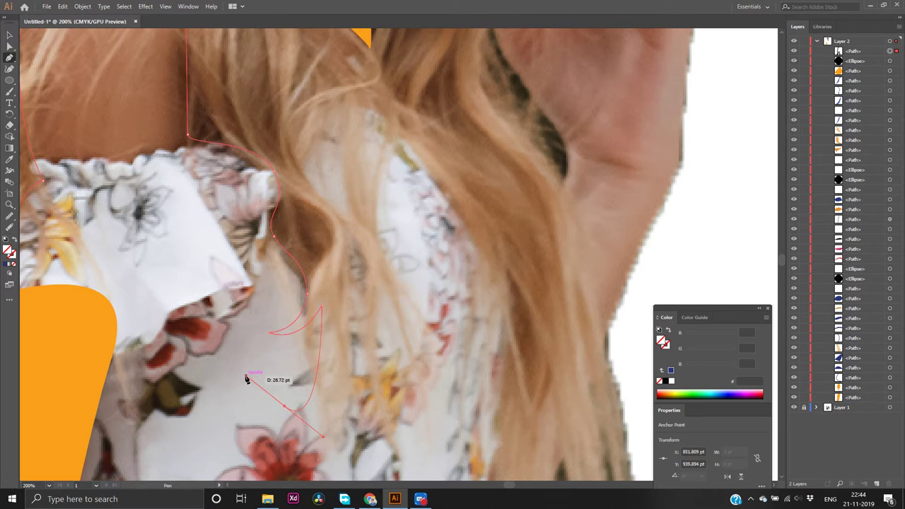
{"action": "left_click", "coordinate": [284, 408]}
{"action": "mouse_move", "coordinate": [349, 247]}
{"action": "left_mouse_down"}
{"action": "mouse_move", "coordinate": [335, 188]}
{"action": "mouse_move", "coordinate": [361, 145]}
{"action": "mouse_move", "coordinate": [349, 127]}
{"action": "left_mouse_up"}
{"action": "key", "text": "ctrl+z"}
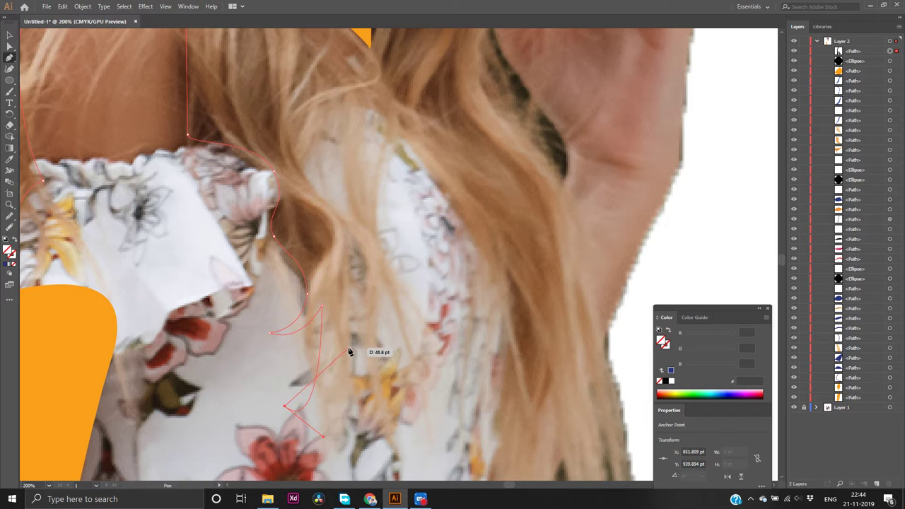
{"action": "left_click_drag", "start_coordinate": [347, 356], "coordinate": [371, 297]}
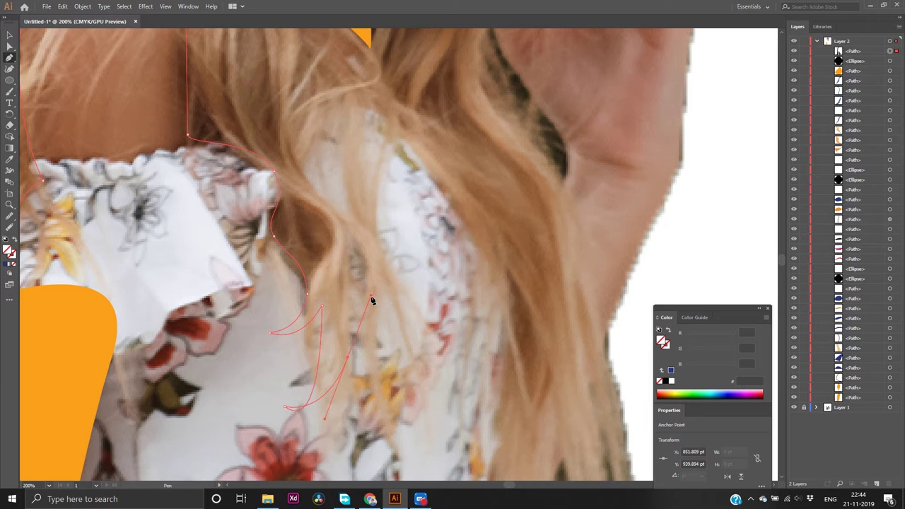
{"action": "key", "text": "ctrl+z"}
{"action": "key", "text": "ctrl+z"}
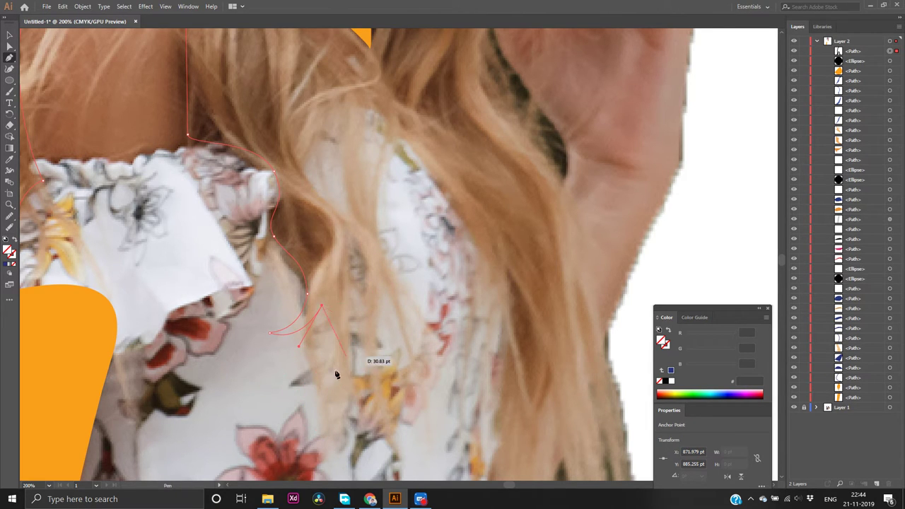
Add a shorter second strand ending above the red flower, and trace from its tip up around the blouse gap to the shoulder top
{"action": "left_click_drag", "start_coordinate": [336, 374], "coordinate": [292, 419]}
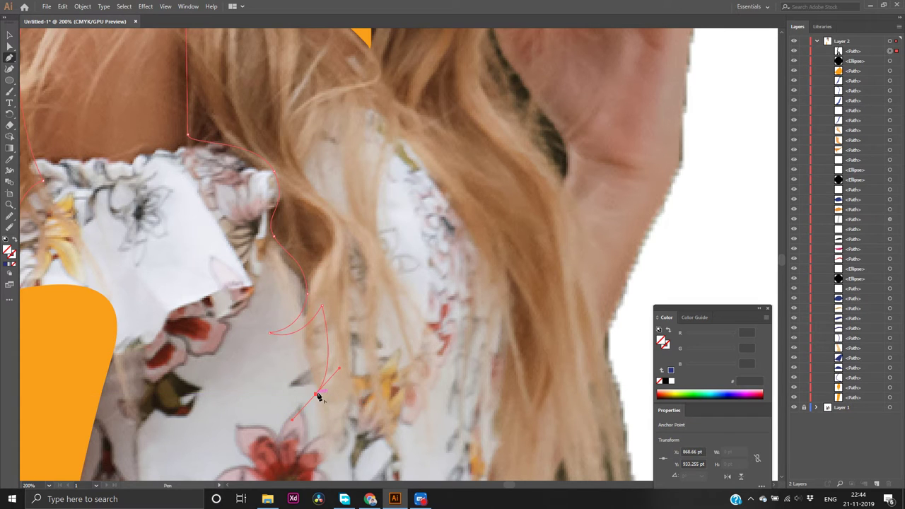
{"action": "left_click", "coordinate": [317, 395]}
{"action": "left_click_drag", "start_coordinate": [346, 321], "coordinate": [388, 131]}
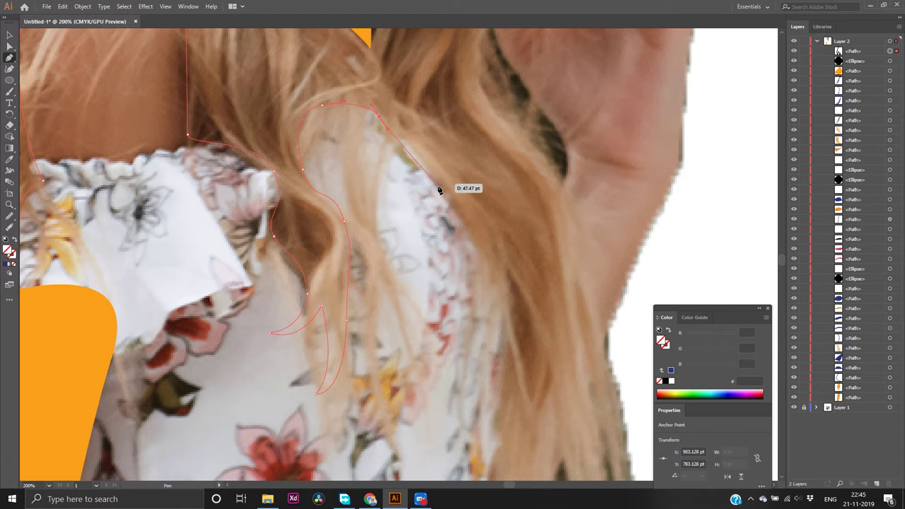
Trace the long hair section's inner edge from the shoulder down along the blouse to a first strand tip
{"action": "left_click_drag", "start_coordinate": [441, 189], "coordinate": [454, 219]}
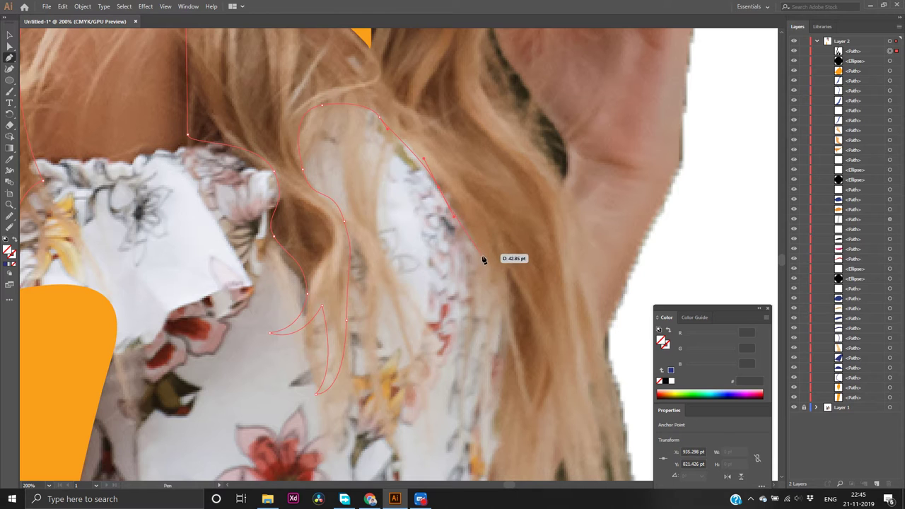
{"action": "left_click_drag", "start_coordinate": [483, 257], "coordinate": [496, 292]}
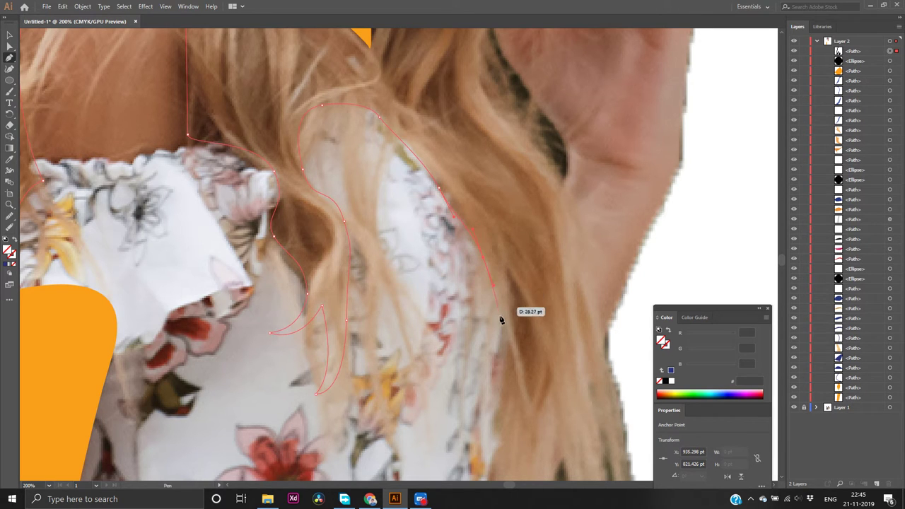
{"action": "left_click", "coordinate": [508, 389]}
{"action": "left_click_drag", "start_coordinate": [508, 389], "coordinate": [491, 328]}
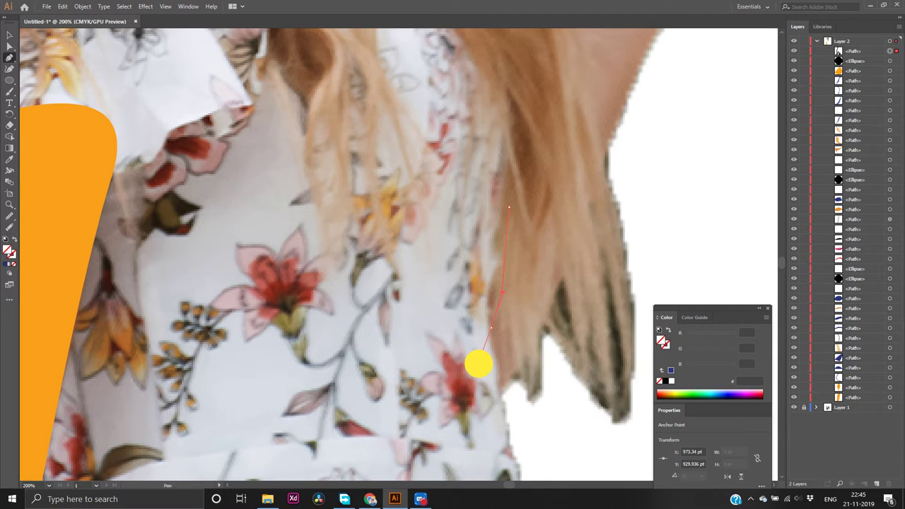
{"action": "left_click", "coordinate": [478, 364]}
Add a narrow notch and a second strand tip at the lower hair ends, and curve up to a corner at the dark gap
{"action": "left_click_drag", "start_coordinate": [491, 328], "coordinate": [527, 244]}
{"action": "left_click", "coordinate": [517, 285]}
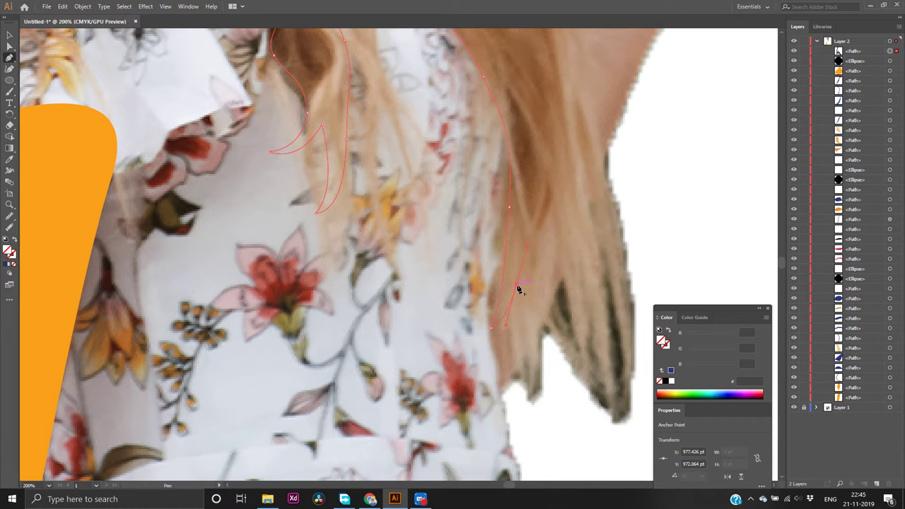
{"action": "left_click_drag", "start_coordinate": [518, 295], "coordinate": [501, 354]}
{"action": "left_click_drag", "start_coordinate": [501, 353], "coordinate": [476, 394]}
{"action": "left_click", "coordinate": [500, 351]}
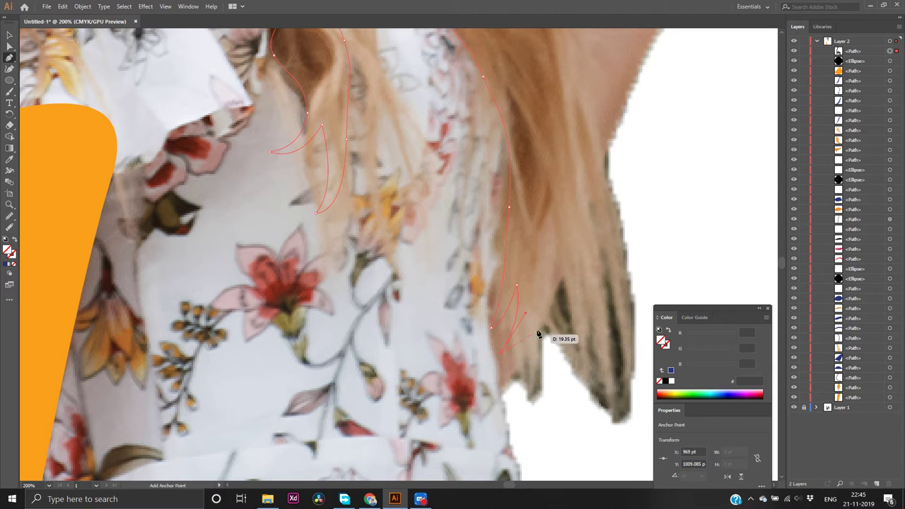
{"action": "left_click", "coordinate": [561, 281]}
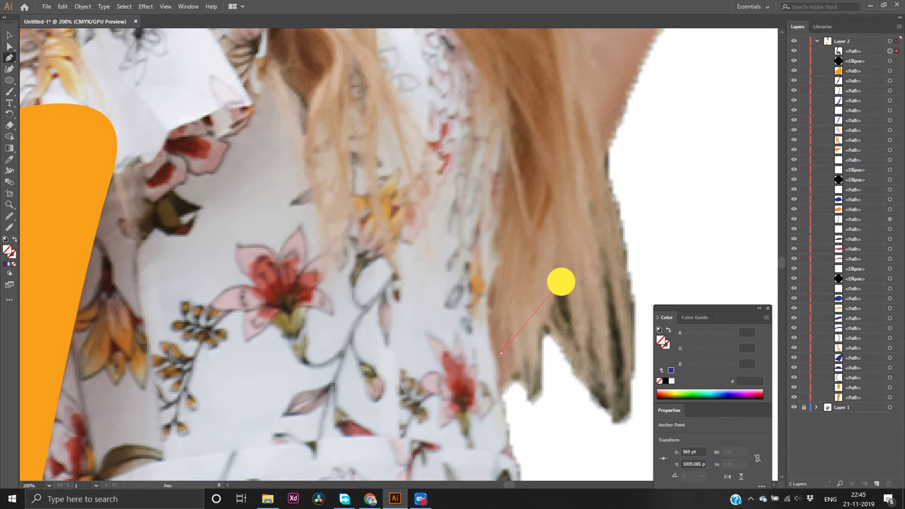
{"action": "left_click_drag", "start_coordinate": [560, 279], "coordinate": [580, 216]}
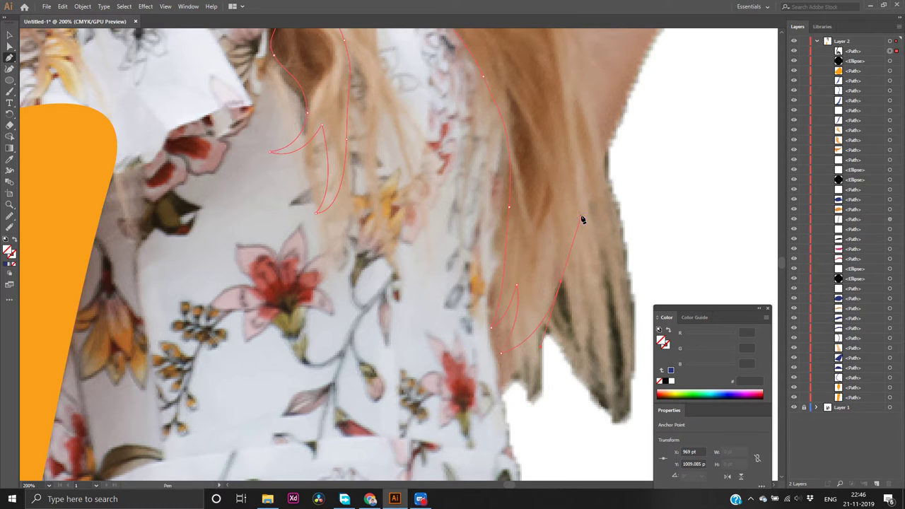
{"action": "left_click", "coordinate": [561, 282]}
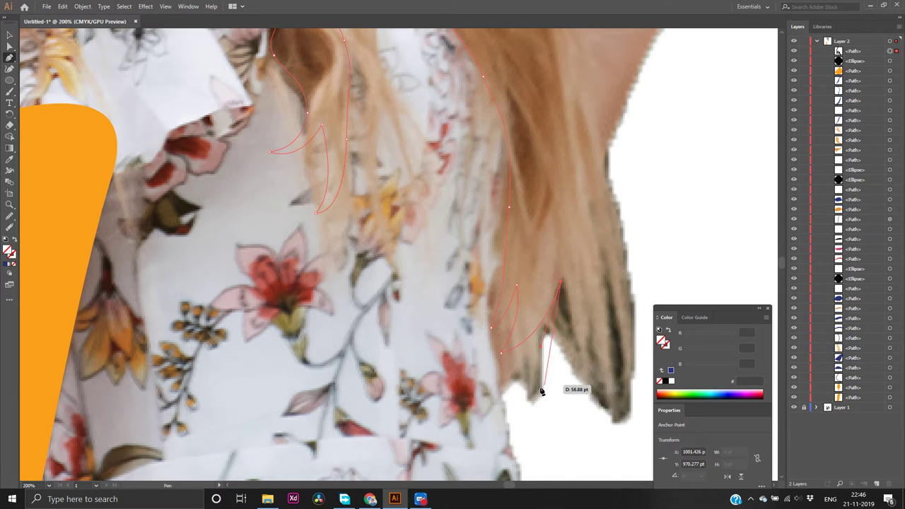
Add a third strand tip at the blouse's side edge, and curve back up to a corner beside the white gap in the hair ends
{"action": "left_click_drag", "start_coordinate": [532, 394], "coordinate": [503, 407]}
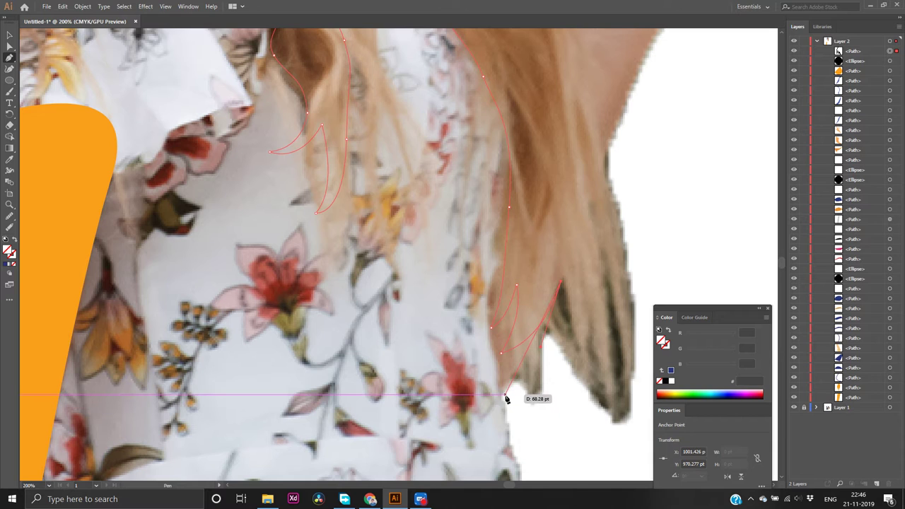
{"action": "left_click", "coordinate": [504, 396]}
{"action": "mouse_move", "coordinate": [504, 396]}
{"action": "left_mouse_down"}
{"action": "mouse_move", "coordinate": [485, 353]}
{"action": "mouse_move", "coordinate": [450, 377]}
{"action": "mouse_move", "coordinate": [462, 433]}
{"action": "left_mouse_up"}
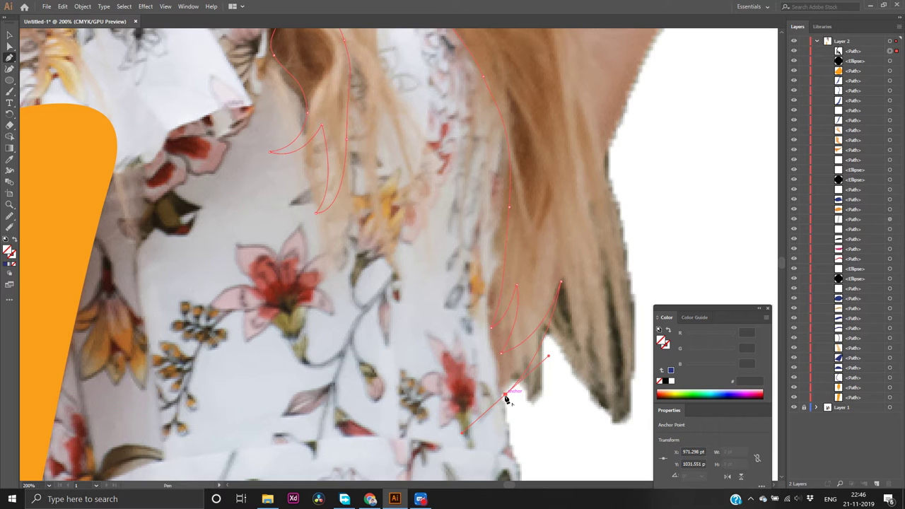
{"action": "left_click_drag", "start_coordinate": [505, 397], "coordinate": [575, 299]}
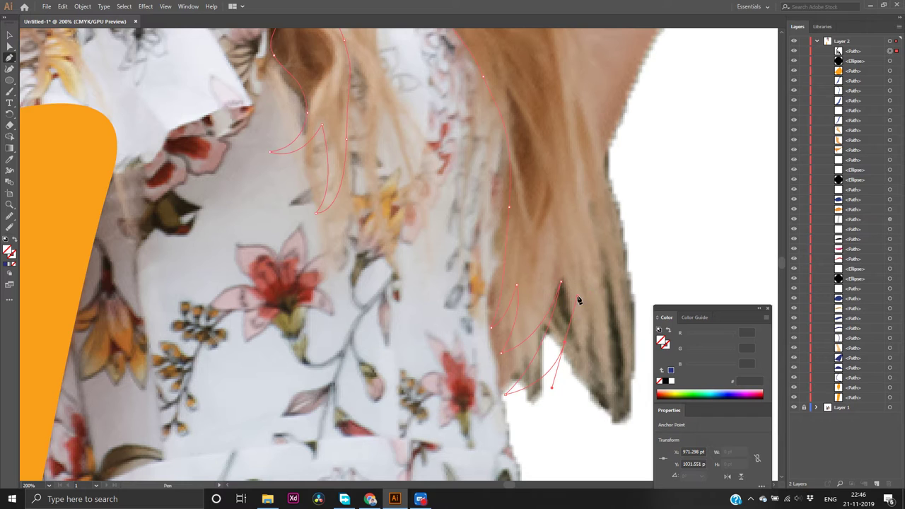
{"action": "left_click", "coordinate": [563, 346]}
{"action": "mouse_move", "coordinate": [563, 345]}
{"action": "left_mouse_down"}
{"action": "mouse_move", "coordinate": [612, 417]}
{"action": "mouse_move", "coordinate": [571, 373]}
{"action": "mouse_move", "coordinate": [566, 345]}
{"action": "left_mouse_up"}
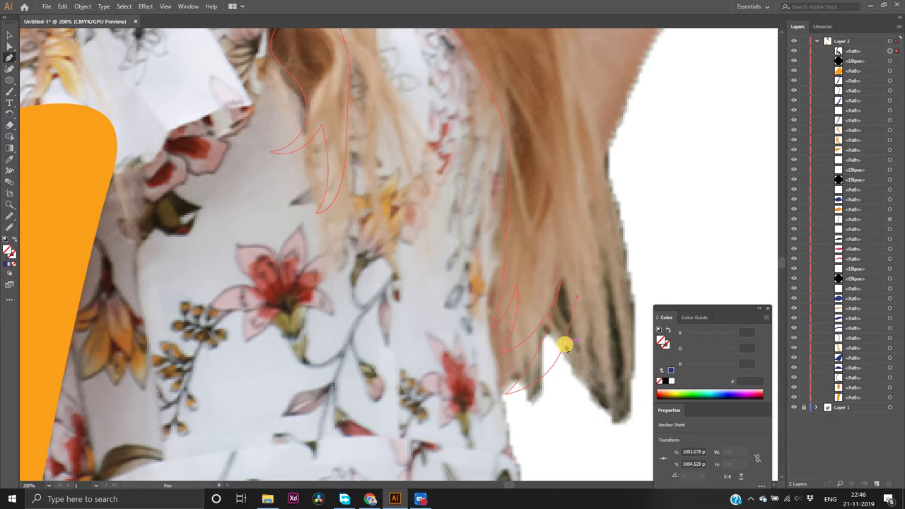
Try to add the outermost strand tip at the hair's lowest end
{"action": "left_click", "coordinate": [625, 420]}
{"action": "left_click_drag", "start_coordinate": [625, 420], "coordinate": [608, 405]}
{"action": "key", "text": "ctrl+z"}
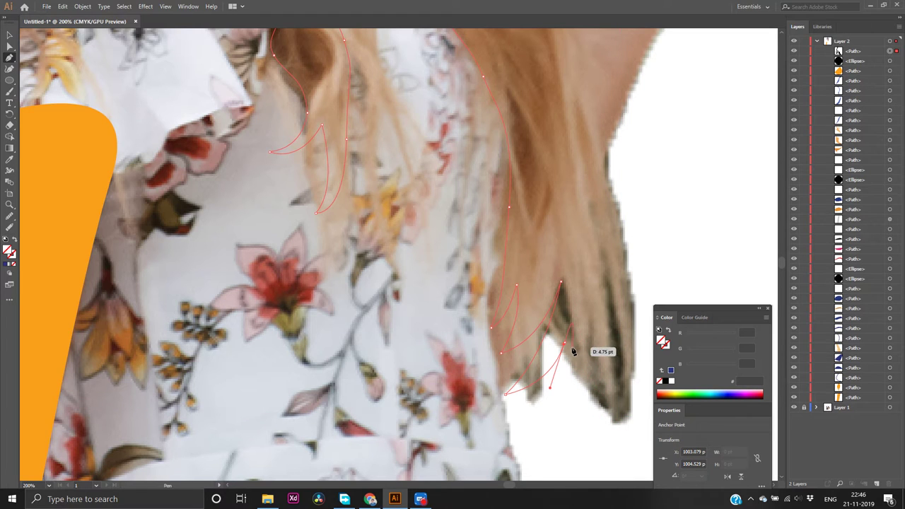
{"action": "key", "text": "ctrl+z"}
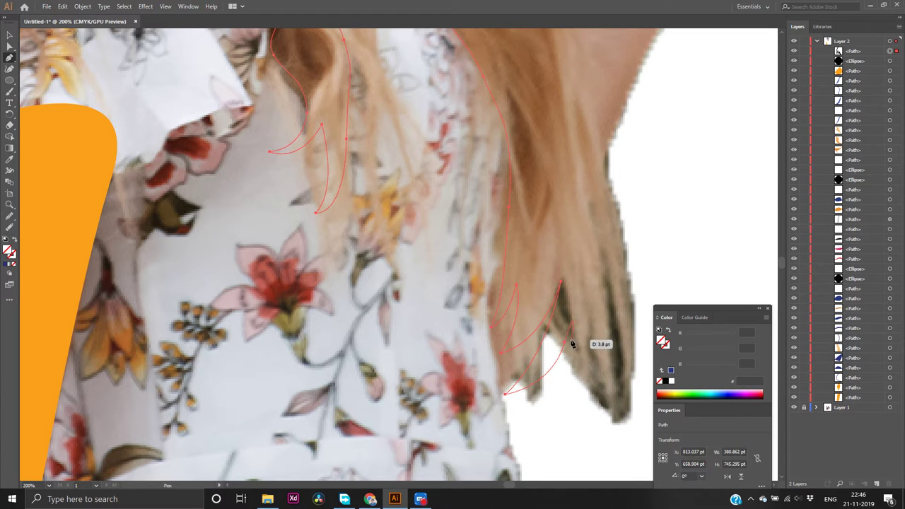
Draw a curve from the white gap down to the outermost, lowest hair tip, and end it in a corner anchor
{"action": "left_click_drag", "start_coordinate": [565, 345], "coordinate": [618, 421]}
{"action": "left_click_drag", "start_coordinate": [618, 420], "coordinate": [662, 304]}
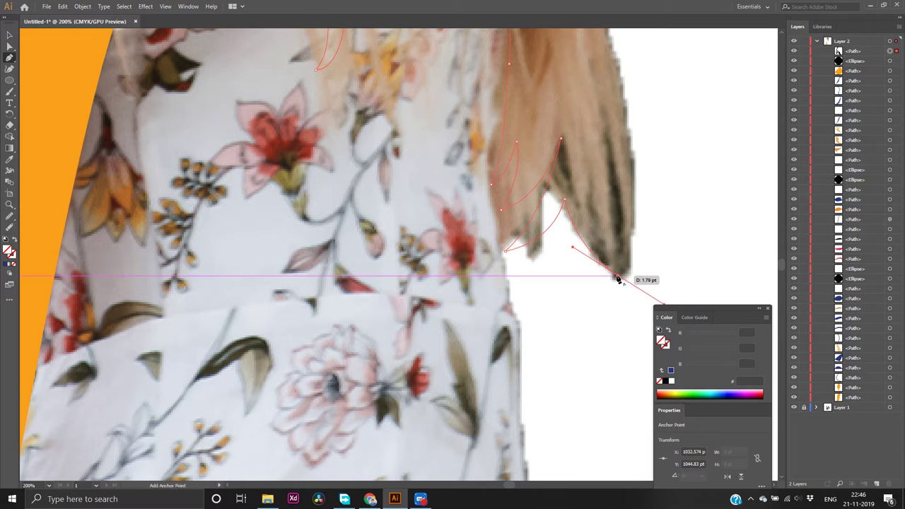
{"action": "left_click", "coordinate": [620, 277]}
Trace the hair's outer edge from the lowest tip up to a smooth anchor beside the raised forearm, curving towards the wrist
{"action": "scroll", "coordinate": [629, 247], "scroll_direction": "up", "scroll_amount": 5}
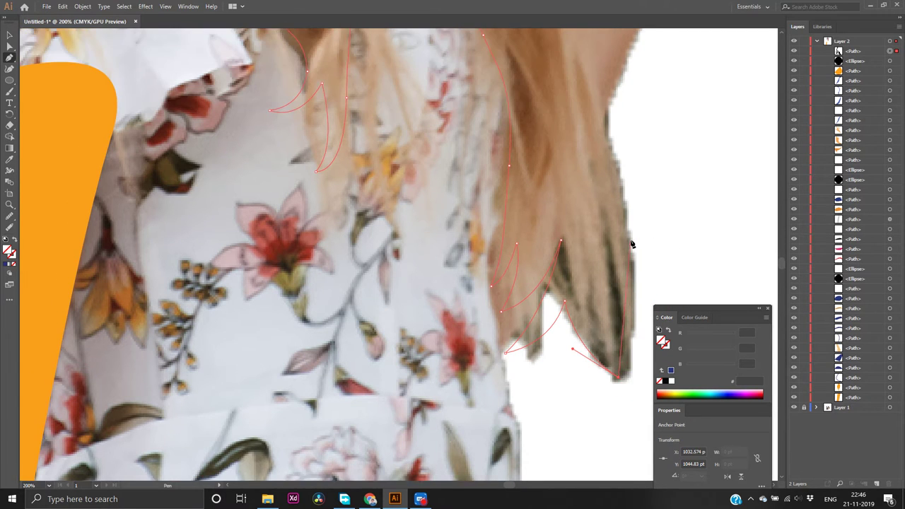
{"action": "scroll", "coordinate": [631, 244], "scroll_direction": "up", "scroll_amount": 4}
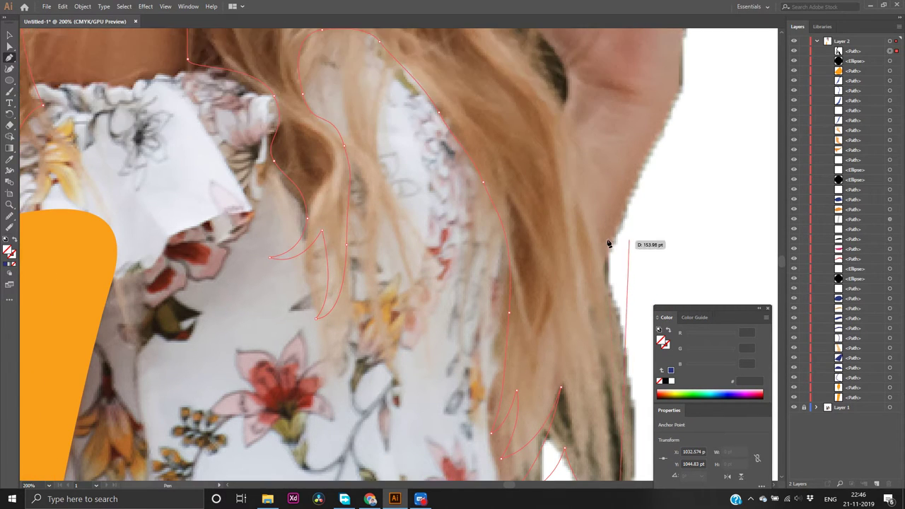
{"action": "left_click", "coordinate": [593, 215]}
{"action": "left_click_drag", "start_coordinate": [593, 215], "coordinate": [589, 185]}
{"action": "scroll", "coordinate": [588, 183], "scroll_direction": "down", "scroll_amount": 4}
{"action": "scroll", "coordinate": [638, 220], "scroll_direction": "up", "scroll_amount": 5}
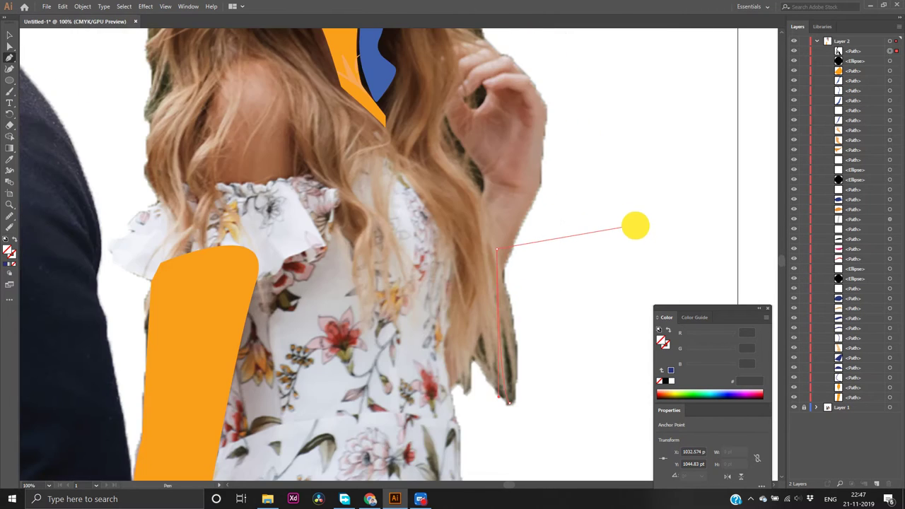
{"action": "scroll", "coordinate": [561, 243], "scroll_direction": "down", "scroll_amount": 4}
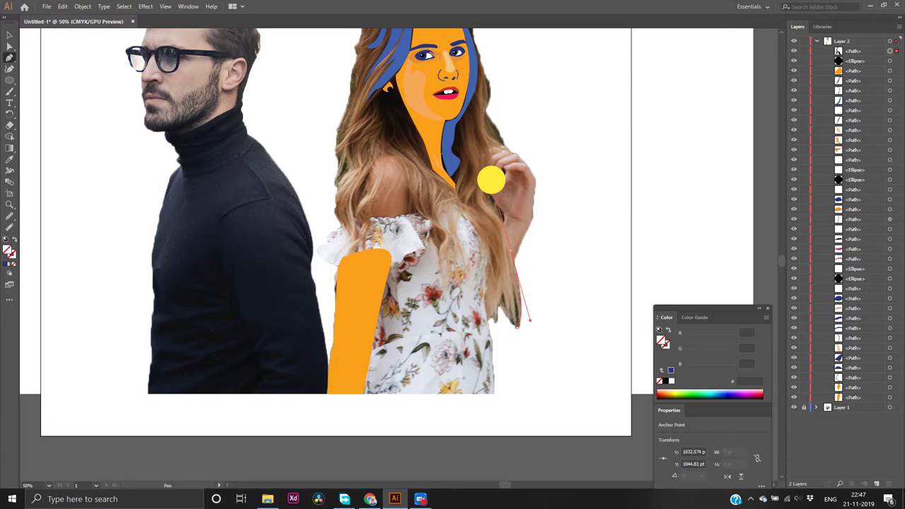
{"action": "left_click", "coordinate": [491, 180]}
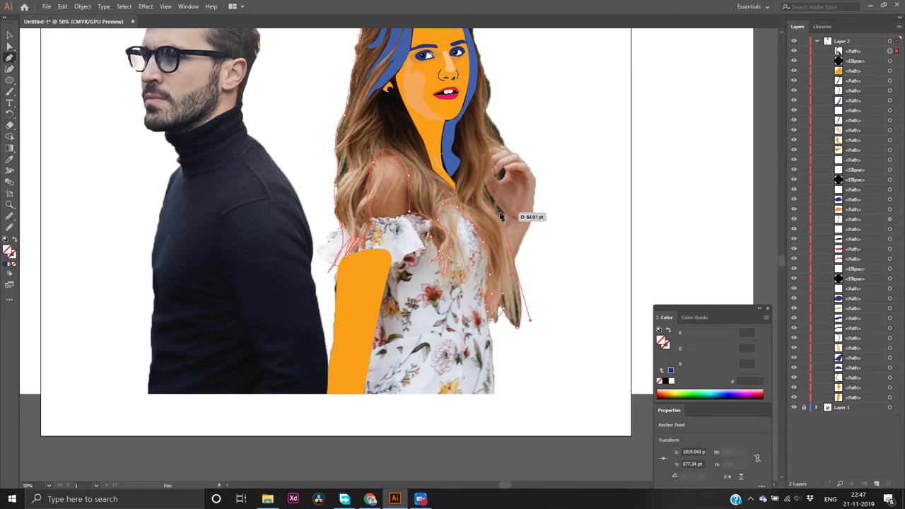
{"action": "scroll", "coordinate": [501, 216], "scroll_direction": "up", "scroll_amount": 4}
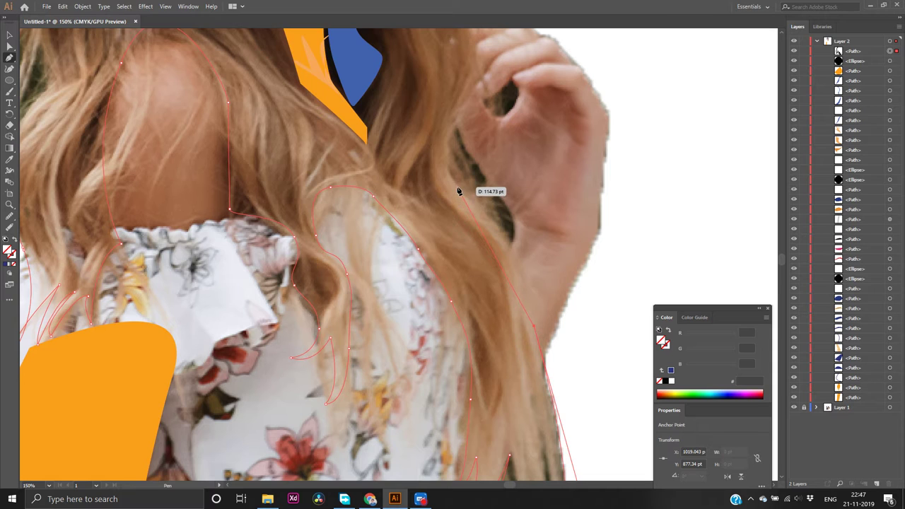
Trace the hair's outer edge with smooth anchors from the wrist up past the raised hand to just above the fingers
{"action": "left_click_drag", "start_coordinate": [458, 191], "coordinate": [384, 134]}
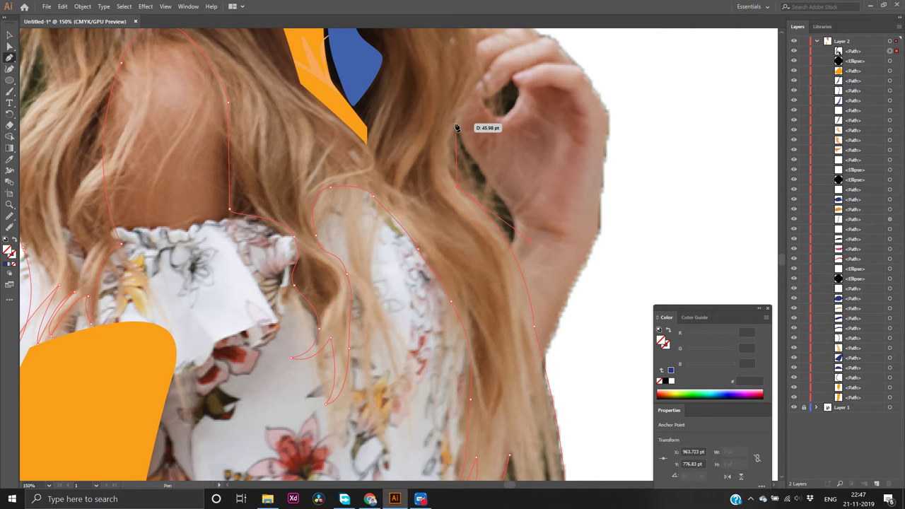
{"action": "left_click_drag", "start_coordinate": [455, 125], "coordinate": [473, 79]}
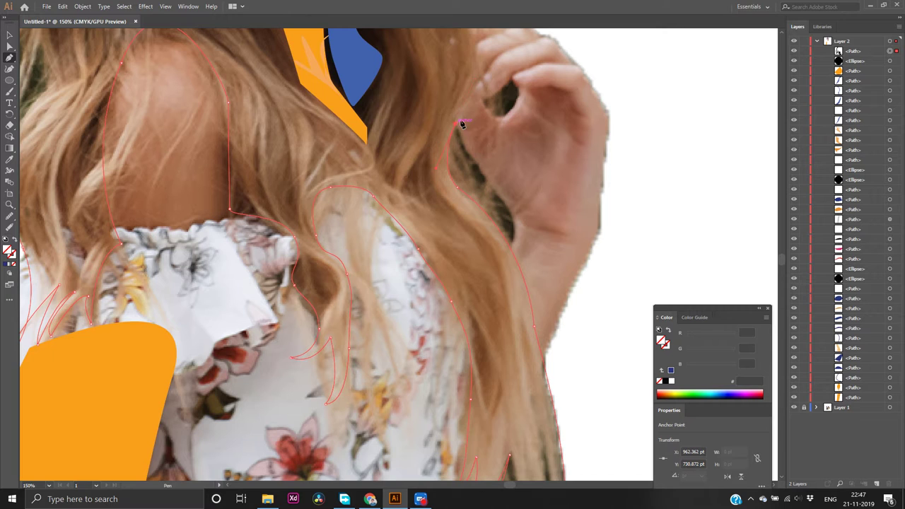
{"action": "scroll", "coordinate": [477, 104], "scroll_direction": "up", "scroll_amount": 6}
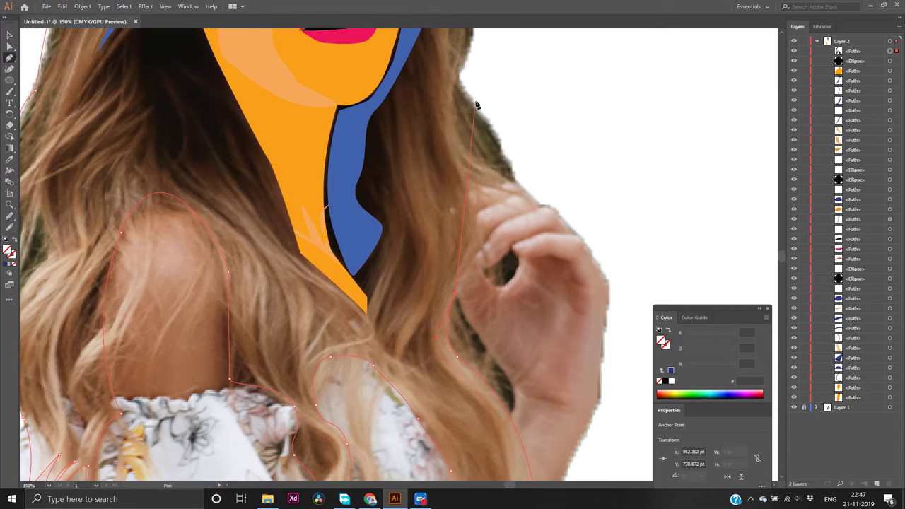
{"action": "scroll", "coordinate": [476, 105], "scroll_direction": "up", "scroll_amount": 1}
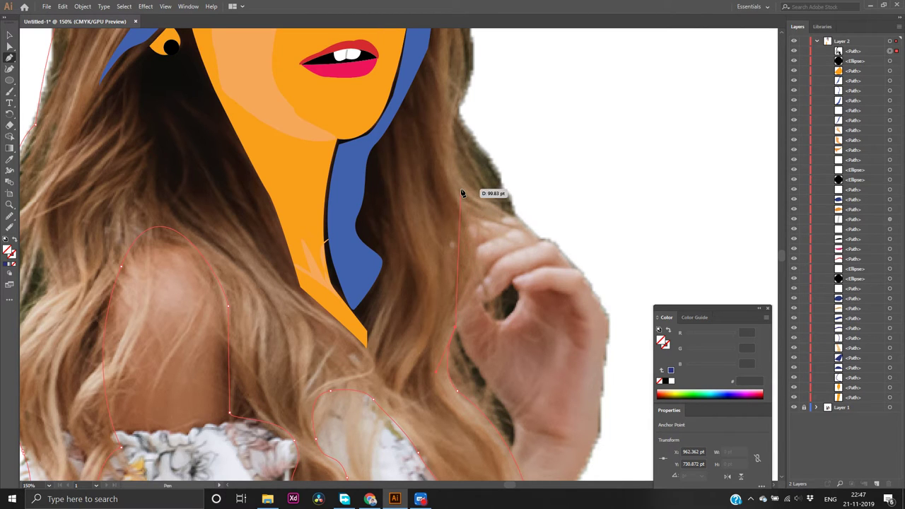
{"action": "left_click_drag", "start_coordinate": [460, 188], "coordinate": [427, 72]}
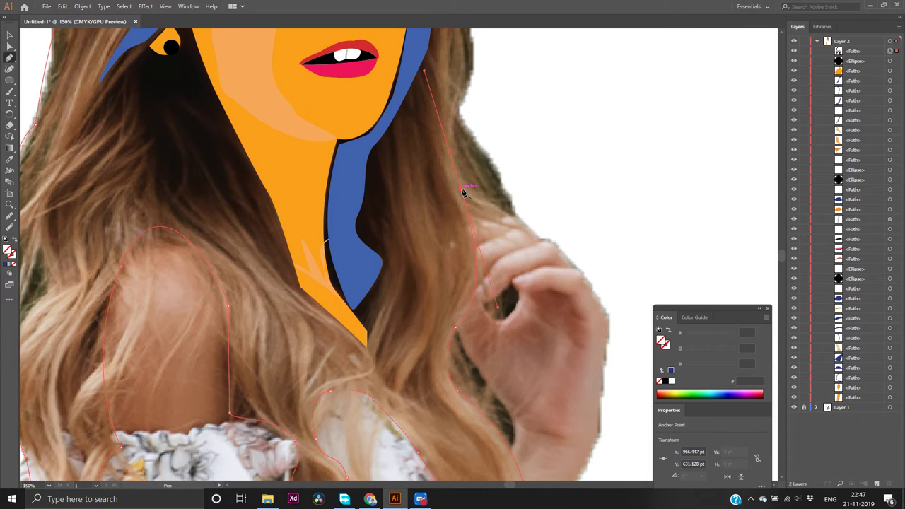
Continue the hair outline up beside the mouth to a corner anchor, and close the path with a curve over the crown
{"action": "scroll", "coordinate": [462, 192], "scroll_direction": "up", "scroll_amount": 5}
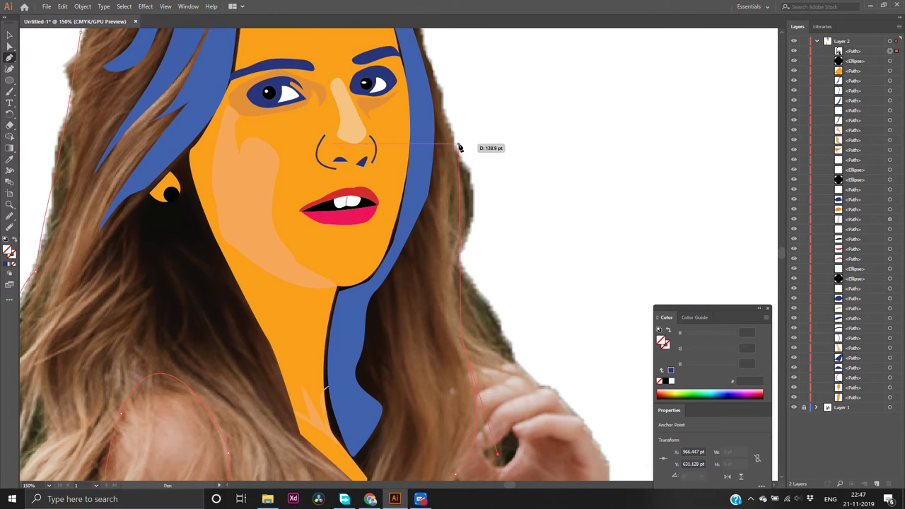
{"action": "left_click", "coordinate": [472, 188]}
{"action": "left_click_drag", "start_coordinate": [472, 188], "coordinate": [511, 91]}
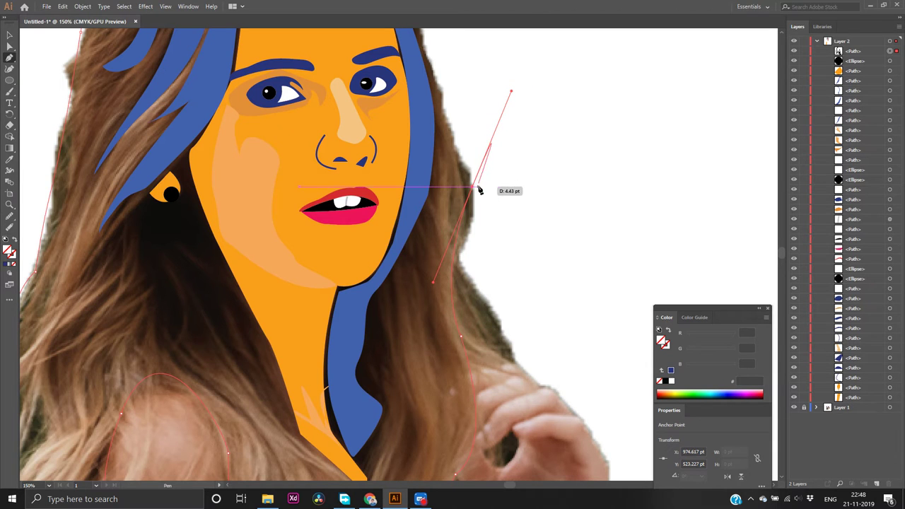
{"action": "mouse_move", "coordinate": [476, 191]}
{"action": "left_mouse_down"}
{"action": "mouse_move", "coordinate": [456, 177]}
{"action": "mouse_move", "coordinate": [452, 148]}
{"action": "mouse_move", "coordinate": [299, 123]}
{"action": "mouse_move", "coordinate": [230, 146]}
{"action": "mouse_move", "coordinate": [172, 139]}
{"action": "mouse_move", "coordinate": [107, 115]}
{"action": "mouse_move", "coordinate": [51, 139]}
{"action": "left_mouse_up"}
{"action": "scroll", "coordinate": [459, 180], "scroll_direction": "up", "scroll_amount": 10}
{"action": "left_click", "coordinate": [257, 131]}
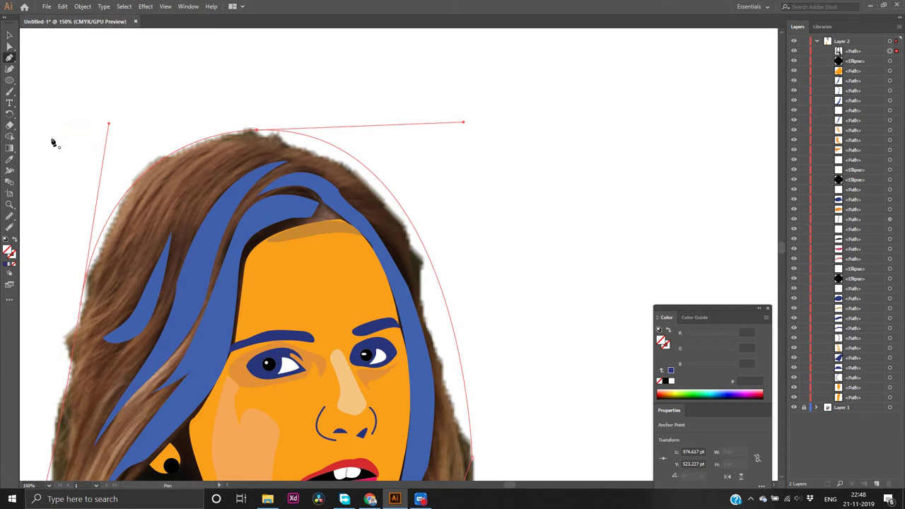
Fill the closed hair shape with dark blue 2a3479 and check its outline down to the strand tips
{"action": "left_click", "coordinate": [7, 265]}
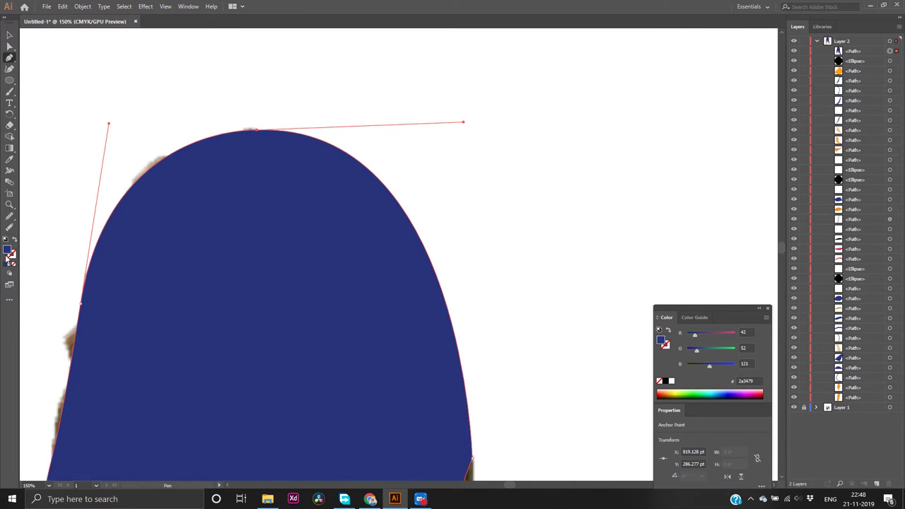
{"action": "scroll", "coordinate": [424, 283], "scroll_direction": "down", "scroll_amount": 5}
{"action": "scroll", "coordinate": [424, 285], "scroll_direction": "down", "scroll_amount": 10}
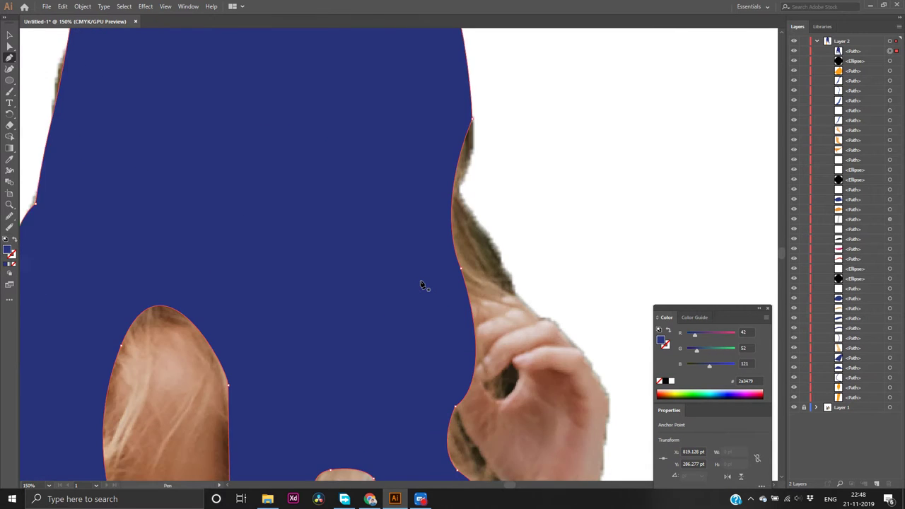
{"action": "scroll", "coordinate": [421, 284], "scroll_direction": "down", "scroll_amount": 2}
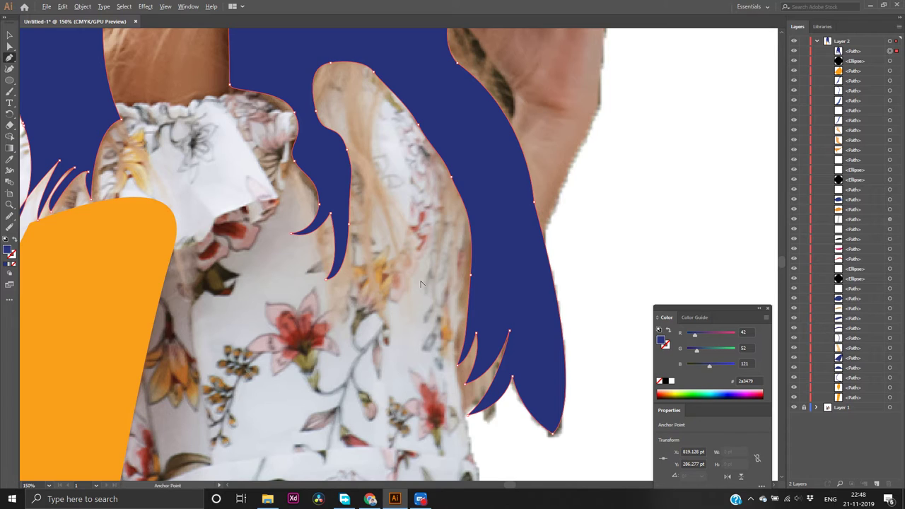
Smooth the hair shape's outline around the shoulder opening, the strand tips and the edge beside the hand with the Smooth tool
{"action": "scroll", "coordinate": [421, 283], "scroll_direction": "down", "scroll_amount": 4}
{"action": "scroll", "coordinate": [420, 283], "scroll_direction": "up", "scroll_amount": 2}
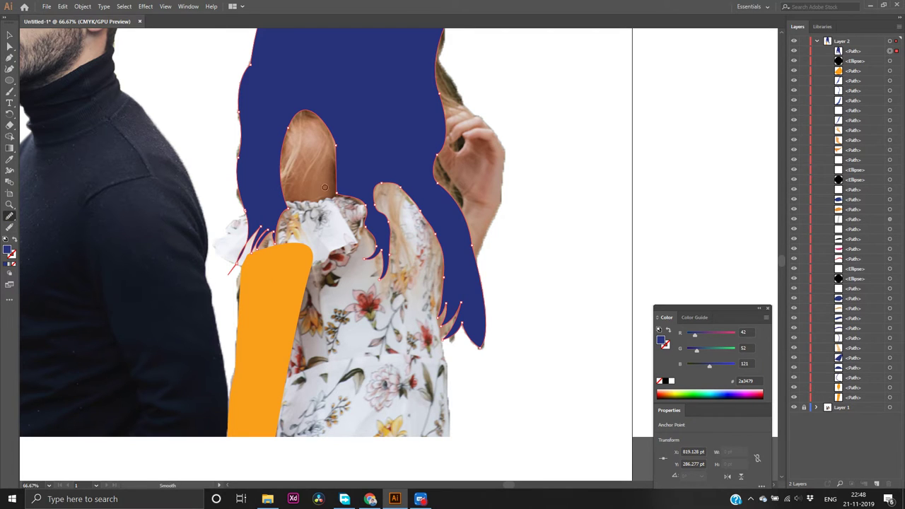
{"action": "mouse_move", "coordinate": [325, 187]}
{"action": "left_mouse_down"}
{"action": "mouse_move", "coordinate": [369, 208]}
{"action": "mouse_move", "coordinate": [391, 281]}
{"action": "left_mouse_up"}
{"action": "mouse_move", "coordinate": [238, 247]}
{"action": "left_mouse_down"}
{"action": "mouse_move", "coordinate": [283, 252]}
{"action": "mouse_move", "coordinate": [234, 262]}
{"action": "mouse_move", "coordinate": [276, 226]}
{"action": "mouse_move", "coordinate": [229, 244]}
{"action": "left_mouse_up"}
{"action": "mouse_move", "coordinate": [231, 284]}
{"action": "left_mouse_down"}
{"action": "mouse_move", "coordinate": [250, 240]}
{"action": "mouse_move", "coordinate": [289, 206]}
{"action": "left_mouse_up"}
{"action": "mouse_move", "coordinate": [250, 130]}
{"action": "left_mouse_down"}
{"action": "mouse_move", "coordinate": [243, 188]}
{"action": "mouse_move", "coordinate": [249, 227]}
{"action": "left_mouse_up"}
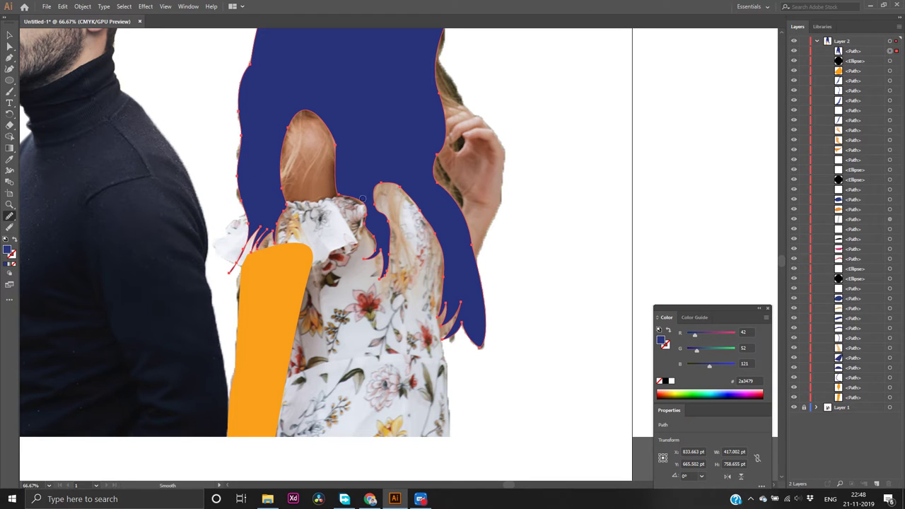
{"action": "left_click_drag", "start_coordinate": [421, 302], "coordinate": [497, 362]}
{"action": "left_click_drag", "start_coordinate": [434, 169], "coordinate": [453, 246]}
{"action": "mouse_move", "coordinate": [430, 158]}
{"action": "left_mouse_down"}
{"action": "mouse_move", "coordinate": [452, 170]}
{"action": "mouse_move", "coordinate": [445, 177]}
{"action": "mouse_move", "coordinate": [460, 177]}
{"action": "left_mouse_up"}
Send the dark blue hair shape to the back, behind the face and highlight strands, and deselect it
{"action": "scroll", "coordinate": [434, 155], "scroll_direction": "up", "scroll_amount": 5}
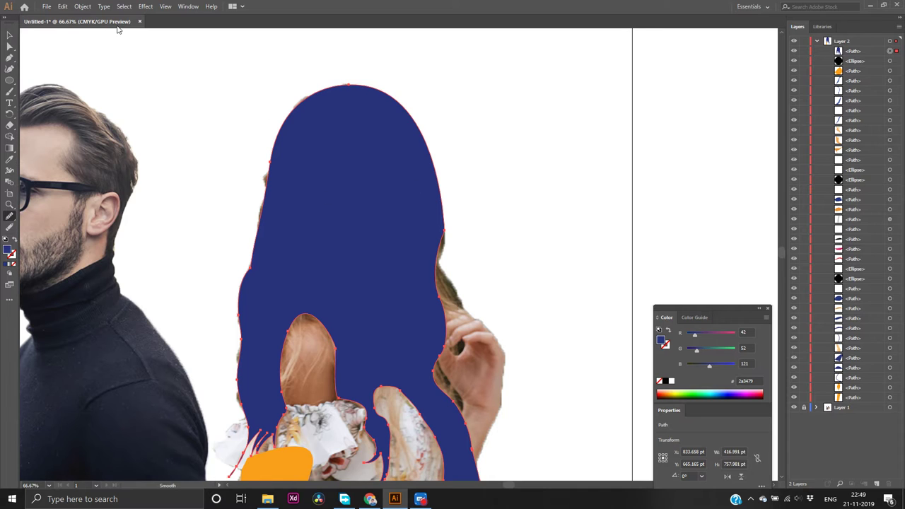
{"action": "left_click", "coordinate": [9, 36]}
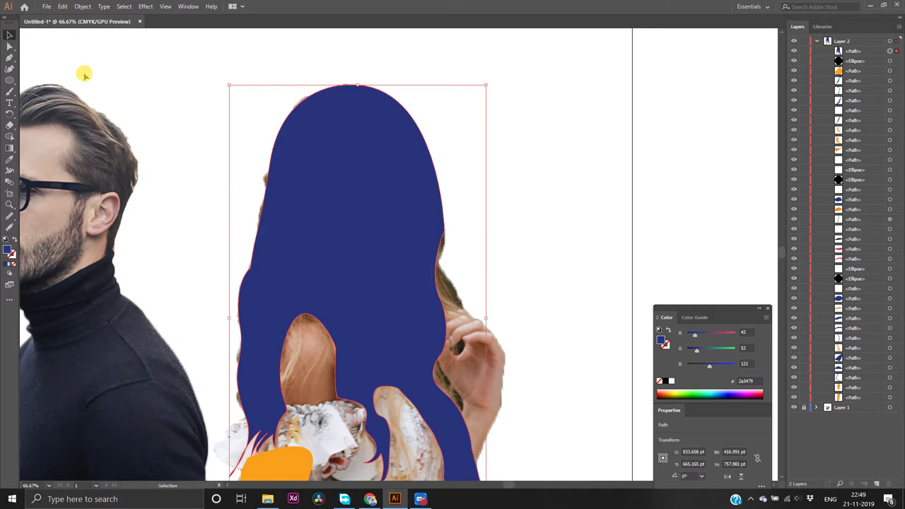
{"action": "right_click", "coordinate": [368, 211]}
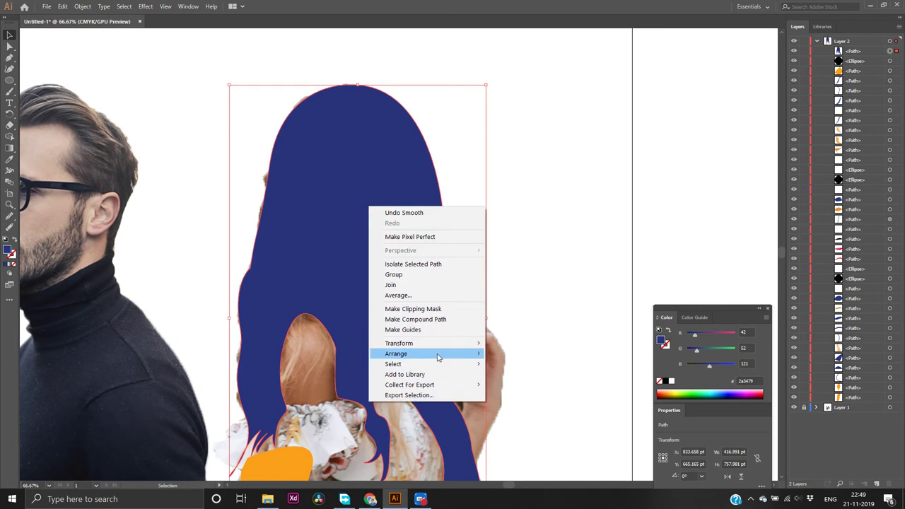
{"action": "mouse_move", "coordinate": [476, 359]}
{"action": "left_click", "coordinate": [516, 384]}
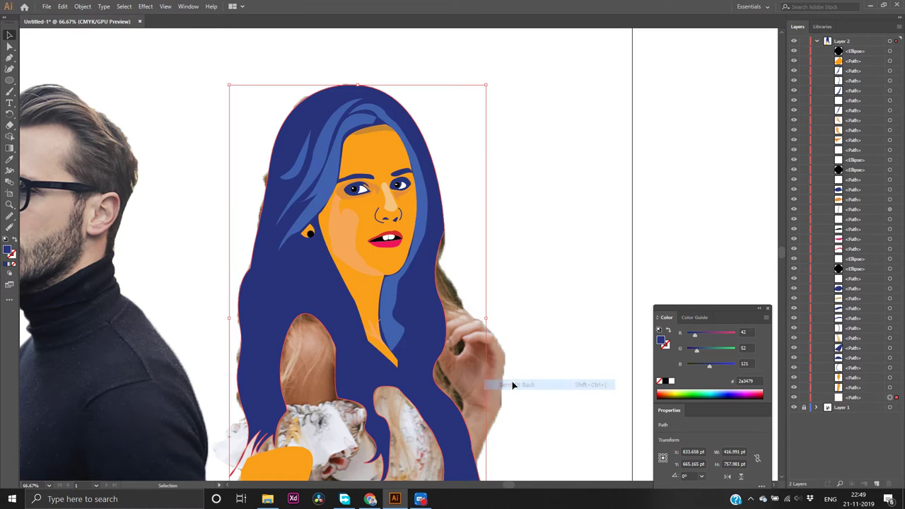
{"action": "left_click", "coordinate": [632, 286]}
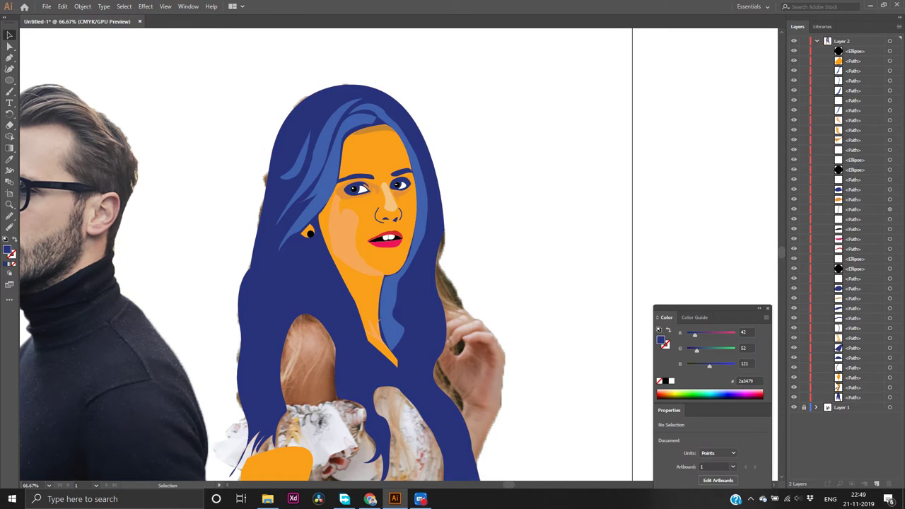
Lock the hair base path at the bottom of Layer 2 and hide it so the photo can be traced
{"action": "left_click", "coordinate": [793, 398]}
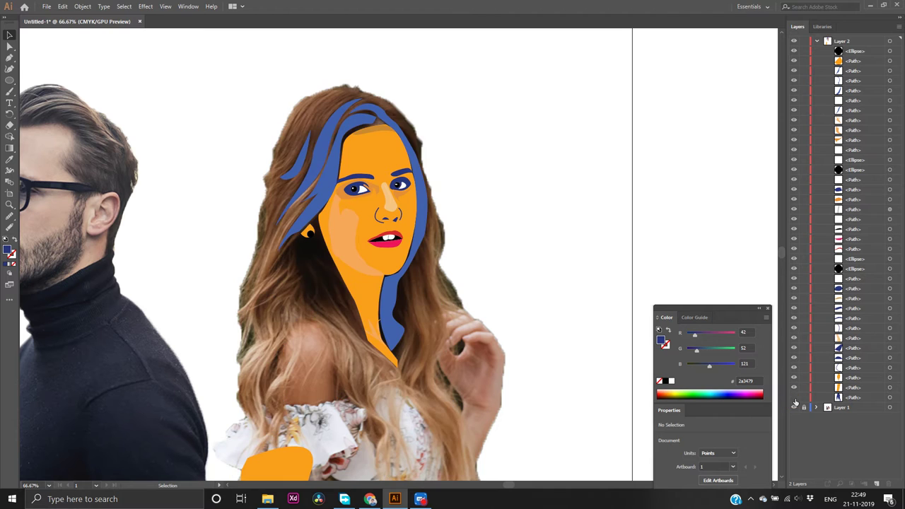
{"action": "left_click", "coordinate": [793, 398]}
{"action": "left_click", "coordinate": [803, 398]}
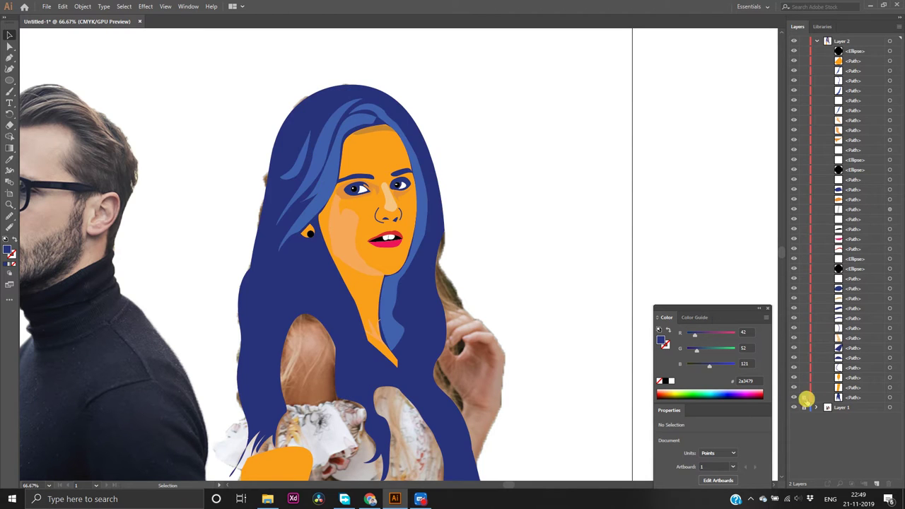
{"action": "left_click", "coordinate": [793, 399]}
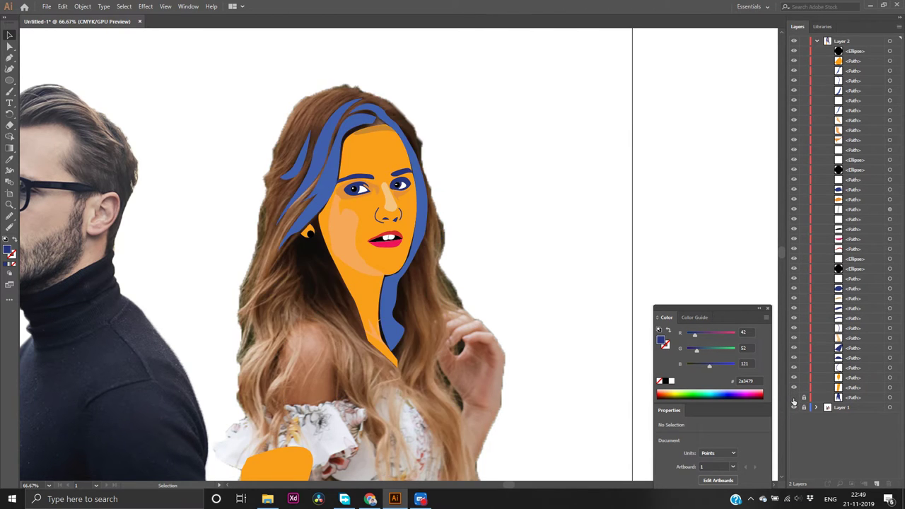
{"action": "left_click", "coordinate": [793, 398]}
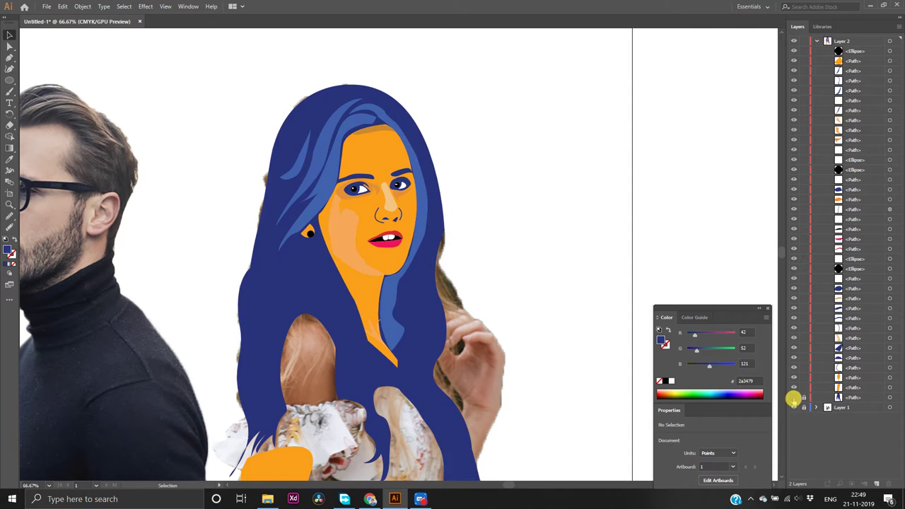
{"action": "left_click", "coordinate": [793, 399]}
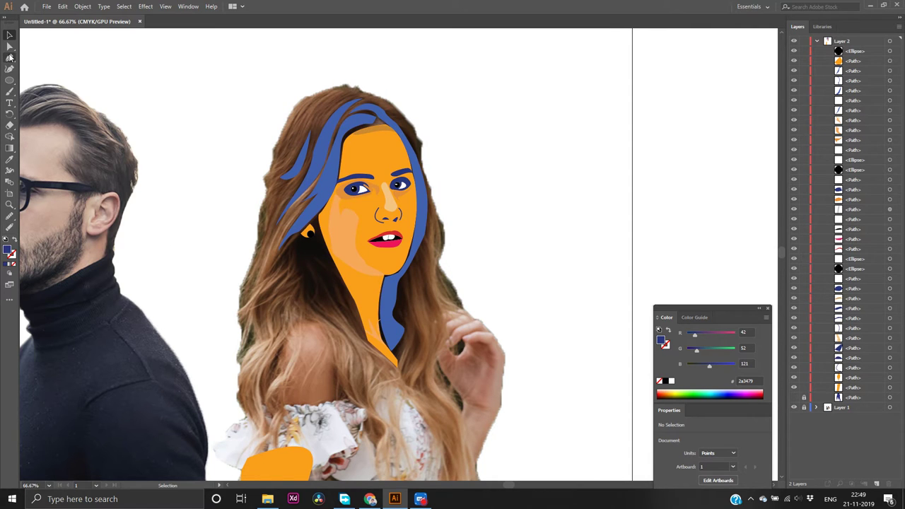
Start a highlight strand below the earring using the lighter blue of the existing strand, curve it down beside the shoulder, and remove its fill
{"action": "left_click", "coordinate": [334, 166]}
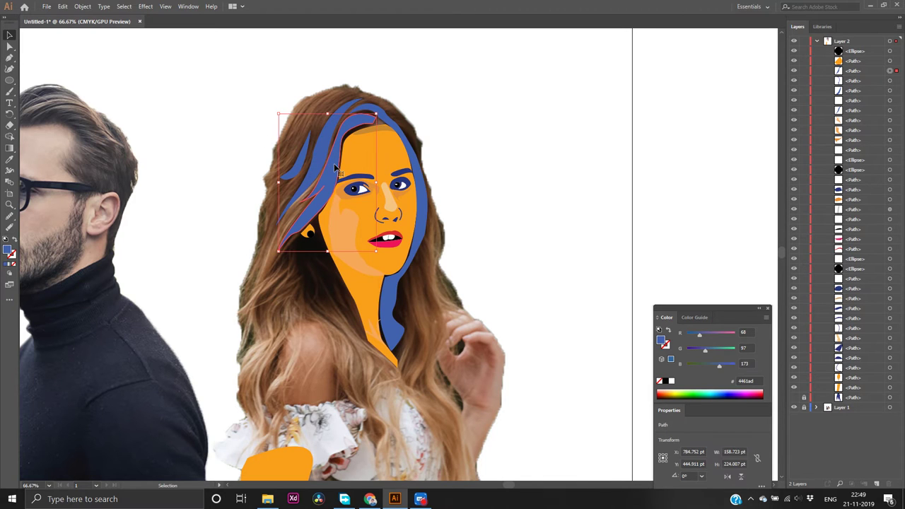
{"action": "left_click", "coordinate": [9, 57]}
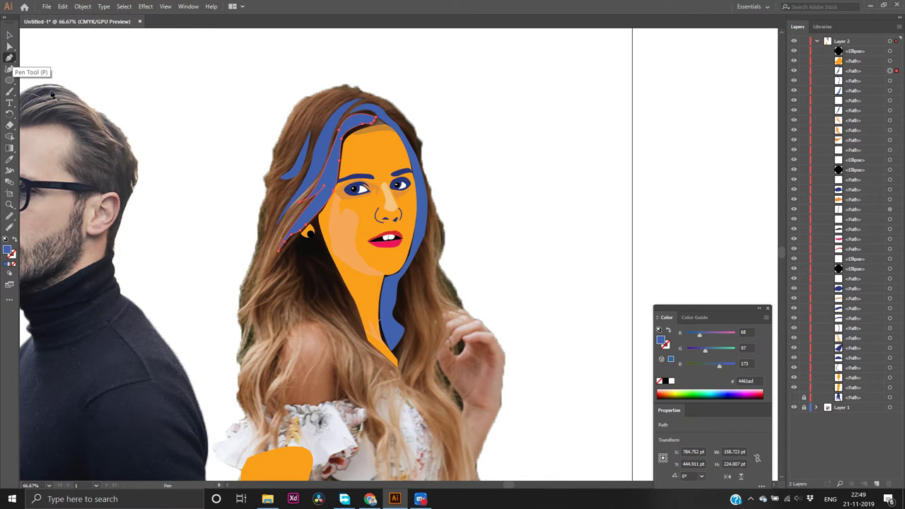
{"action": "left_click", "coordinate": [287, 272]}
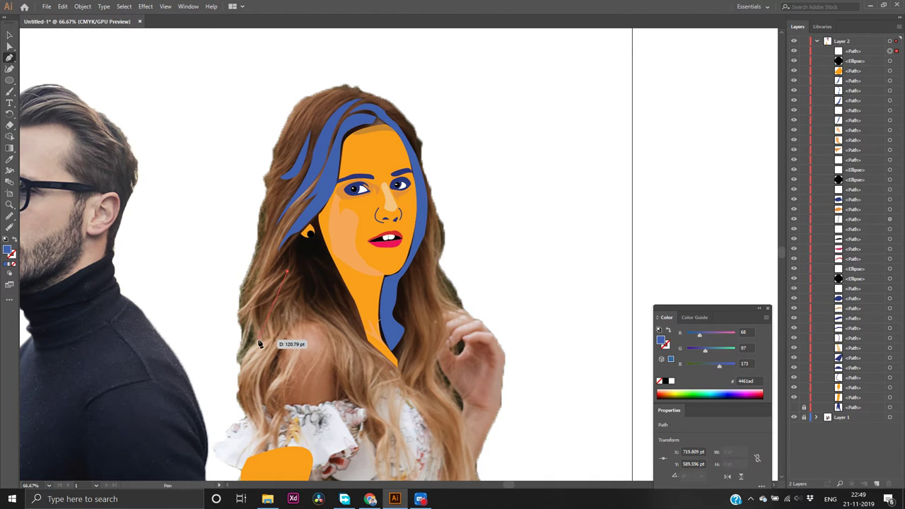
{"action": "left_click_drag", "start_coordinate": [259, 340], "coordinate": [273, 389]}
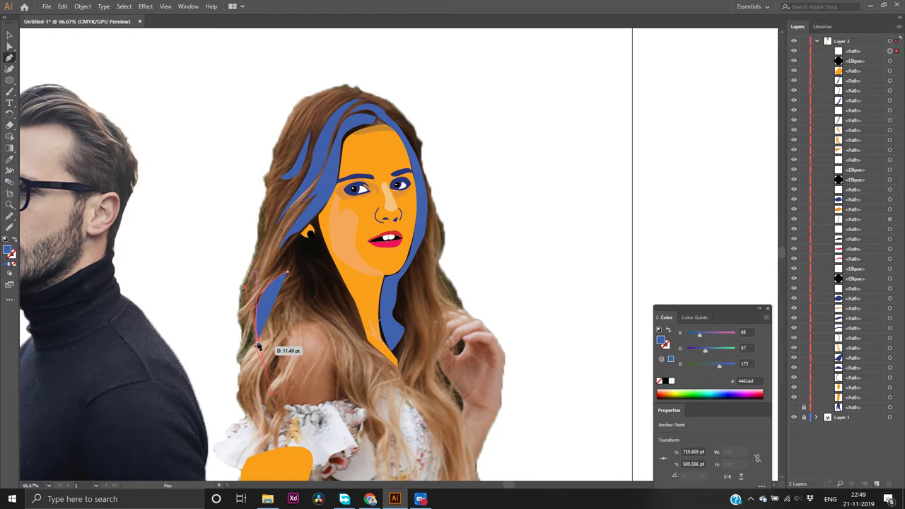
{"action": "left_click", "coordinate": [15, 264]}
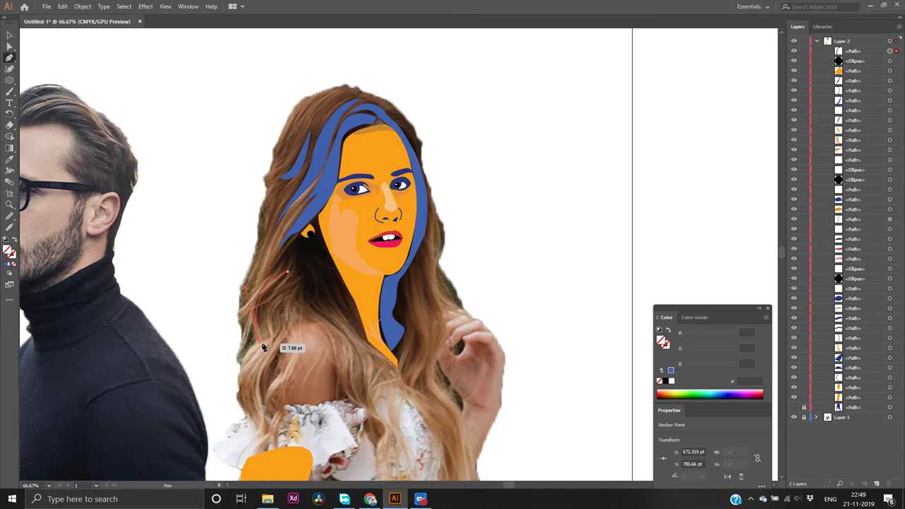
Continue the highlight strand down to a pointed tip at the hair's outer edge, and curve back up to close it below the earring
{"action": "left_click_drag", "start_coordinate": [267, 344], "coordinate": [258, 344]}
{"action": "left_click", "coordinate": [236, 389]}
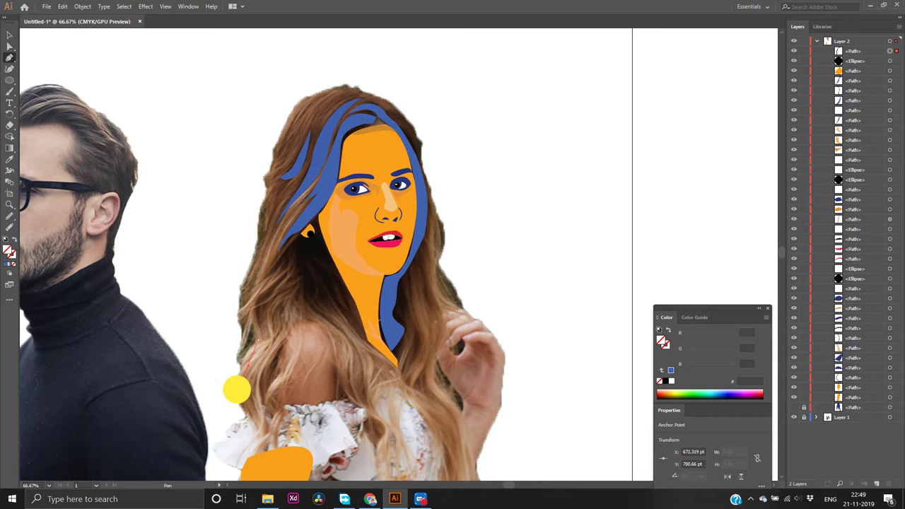
{"action": "left_click_drag", "start_coordinate": [236, 388], "coordinate": [225, 397]}
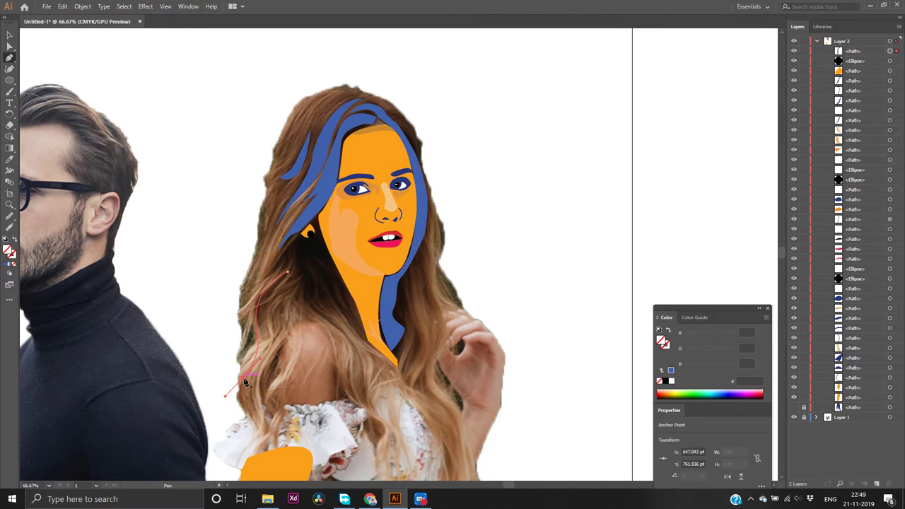
{"action": "left_click", "coordinate": [274, 336], "text": "ctrl"}
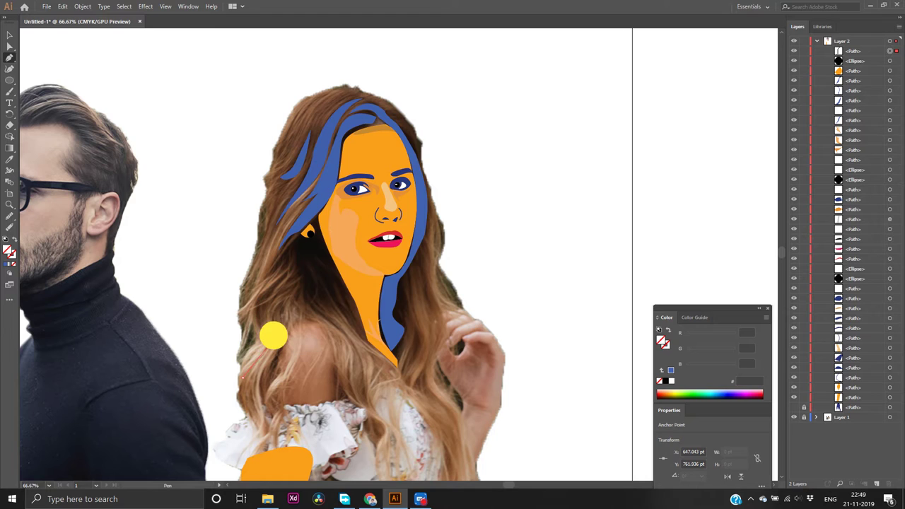
{"action": "left_click_drag", "start_coordinate": [273, 336], "coordinate": [279, 319]}
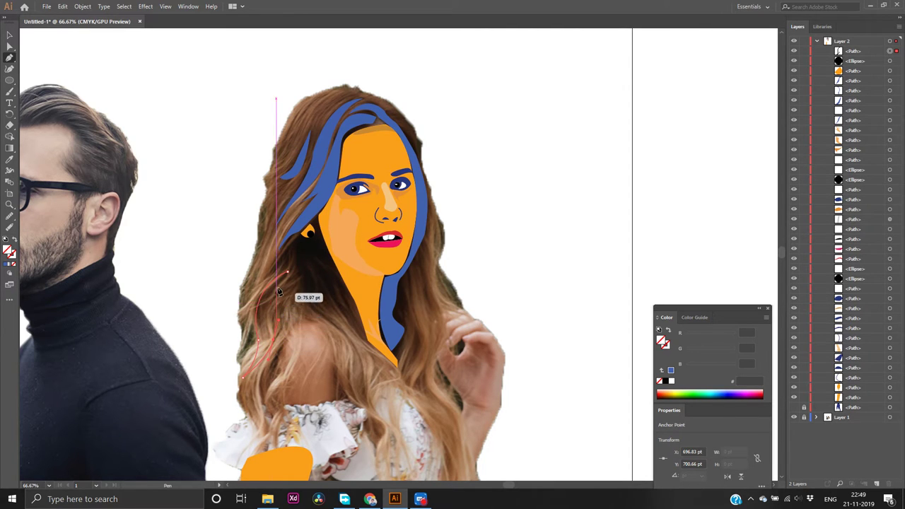
{"action": "left_click_drag", "start_coordinate": [300, 273], "coordinate": [316, 246]}
{"action": "left_click", "coordinate": [283, 339]}
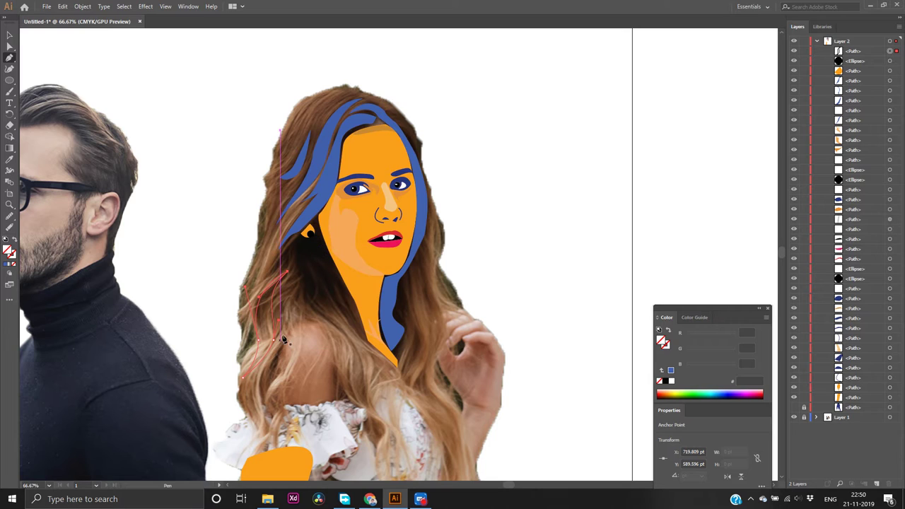
Fill the new strand with the lighter blue 4563ae and show the dark hair base path again
{"action": "left_click", "coordinate": [8, 266]}
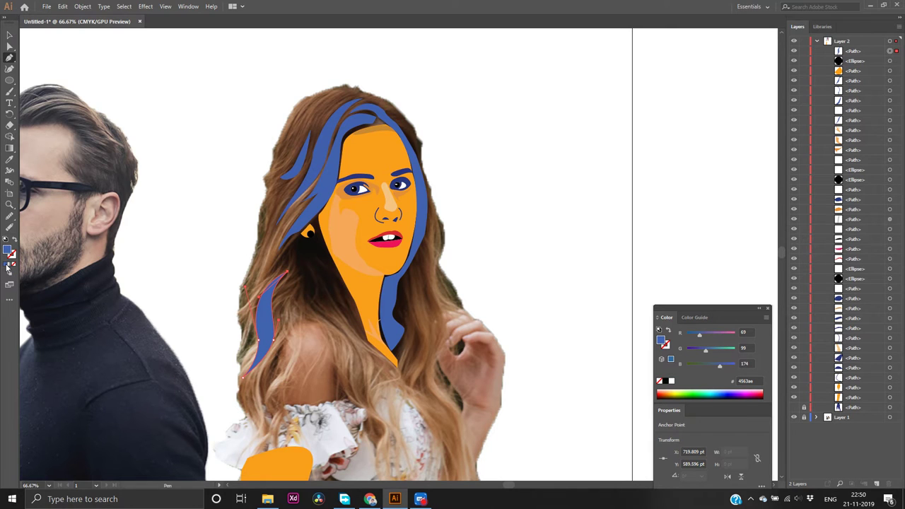
{"action": "left_click", "coordinate": [793, 410]}
{"action": "left_click", "coordinate": [104, 75]}
{"action": "left_click_drag", "start_coordinate": [131, 75], "coordinate": [148, 75]}
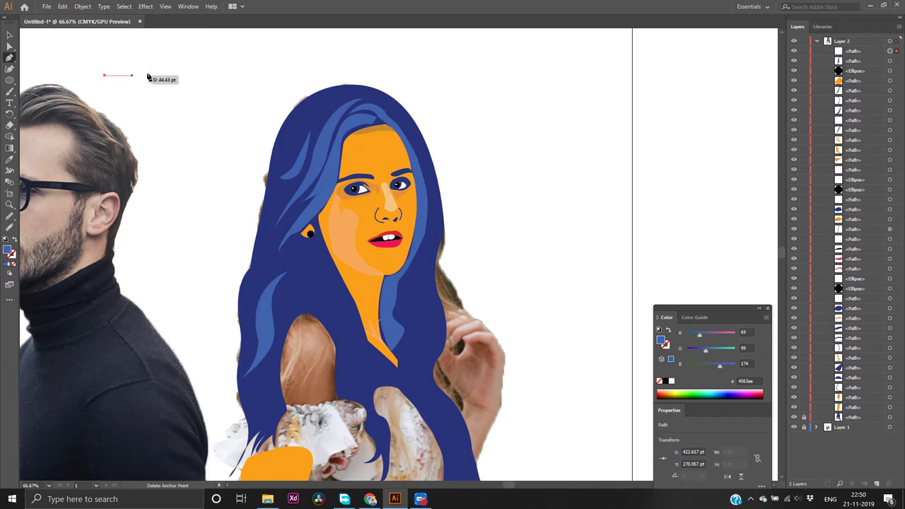
Undo the stray path begun in the empty canvas area and deselect the finished highlight strand
{"action": "key", "text": "ctrl+z"}
{"action": "key", "text": "ctrl+z"}
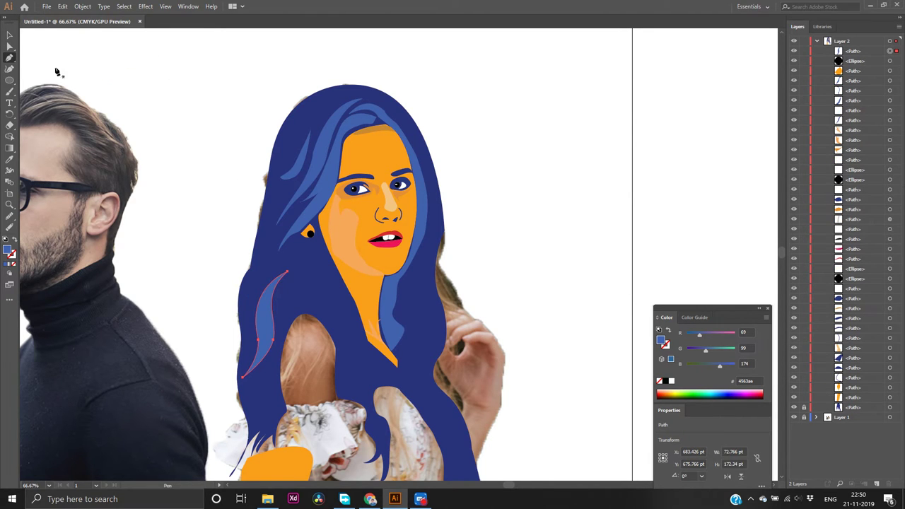
{"action": "key", "text": "v"}
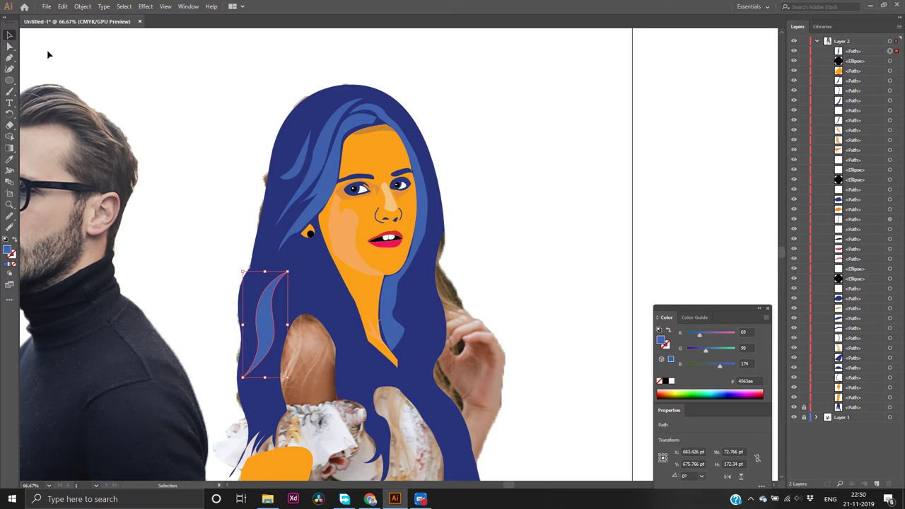
{"action": "left_click", "coordinate": [192, 102]}
{"action": "scroll", "coordinate": [188, 196], "scroll_direction": "down", "scroll_amount": 4}
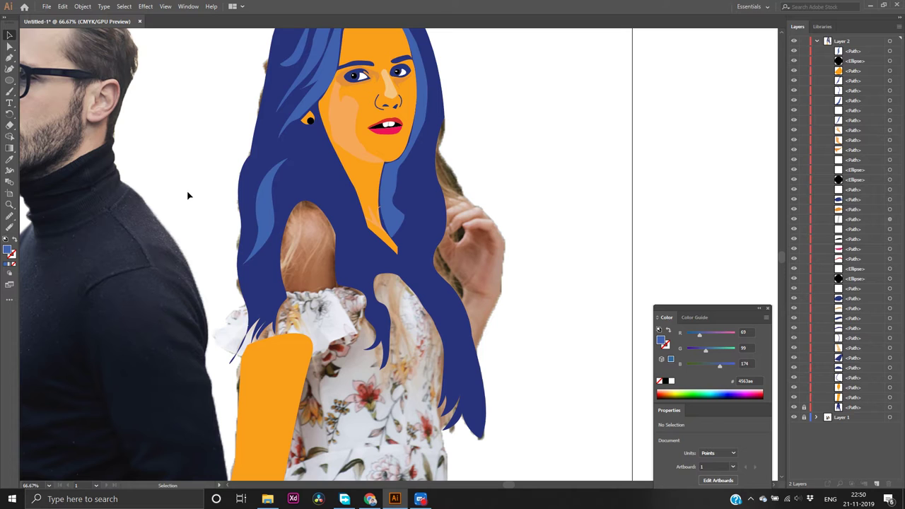
Hide the photo layer to review the flat portrait on its own, and show the photo again
{"action": "left_click", "coordinate": [793, 417]}
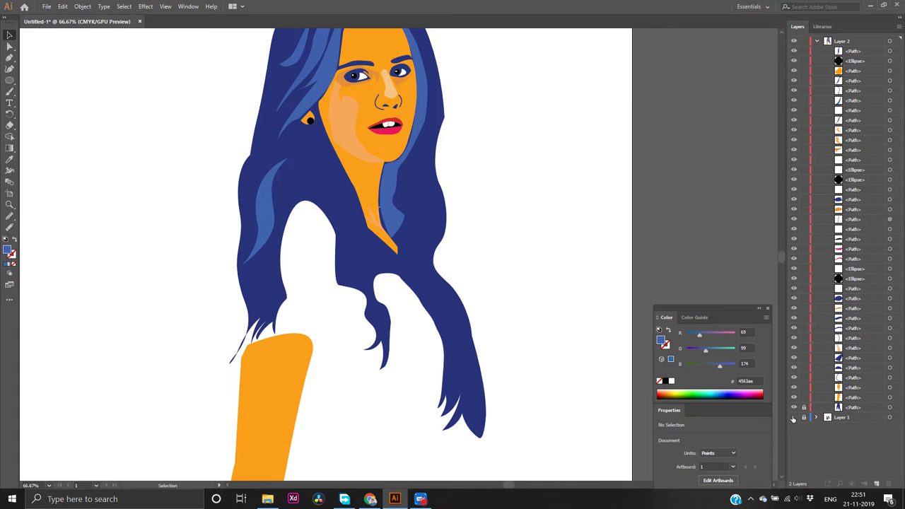
{"action": "scroll", "coordinate": [418, 294], "scroll_direction": "up", "scroll_amount": 3}
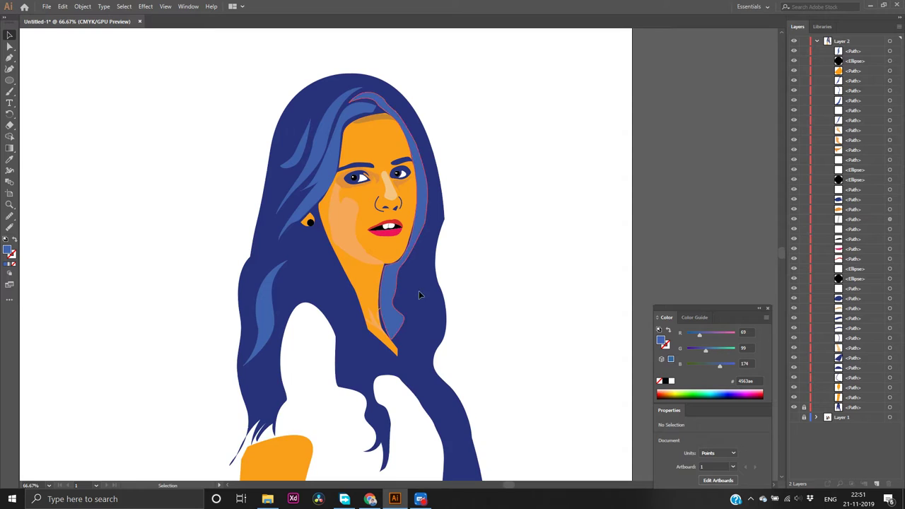
{"action": "scroll", "coordinate": [454, 299], "scroll_direction": "up", "scroll_amount": 2, "text": "alt"}
{"action": "scroll", "coordinate": [455, 300], "scroll_direction": "down", "scroll_amount": 2, "text": "alt"}
{"action": "scroll", "coordinate": [349, 403], "scroll_direction": "down", "scroll_amount": 2, "text": "alt"}
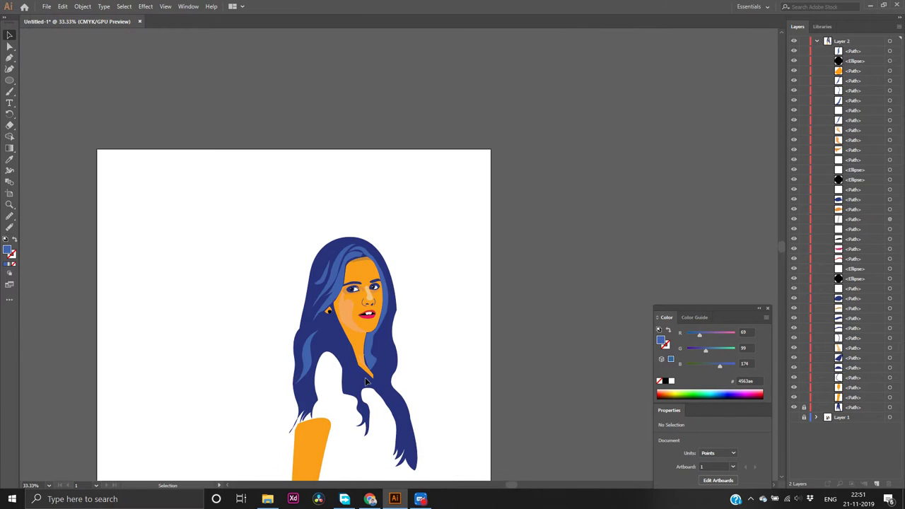
{"action": "scroll", "coordinate": [364, 382], "scroll_direction": "down", "scroll_amount": 1}
{"action": "scroll", "coordinate": [367, 372], "scroll_direction": "down", "scroll_amount": 2}
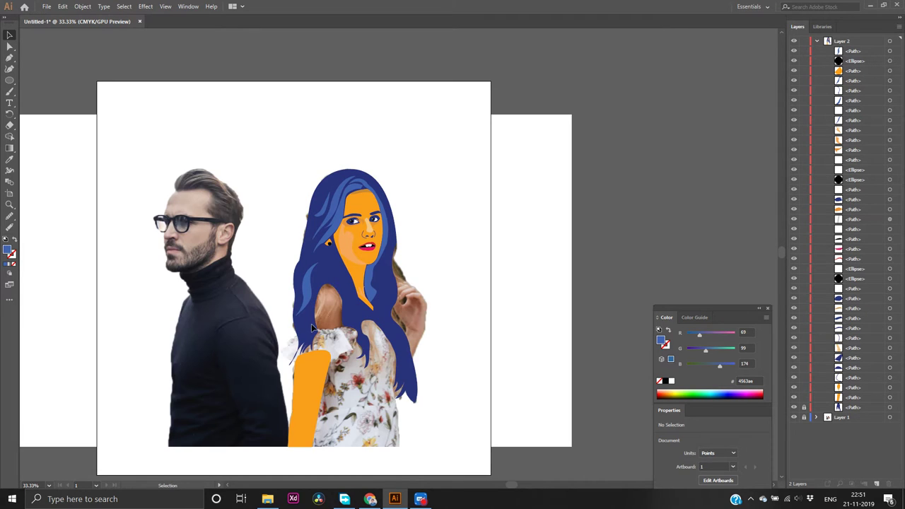
Lock the new highlight strand, and unlock and select the dark hair base path in Layer 2
{"action": "left_click", "coordinate": [841, 52]}
{"action": "left_click", "coordinate": [804, 52]}
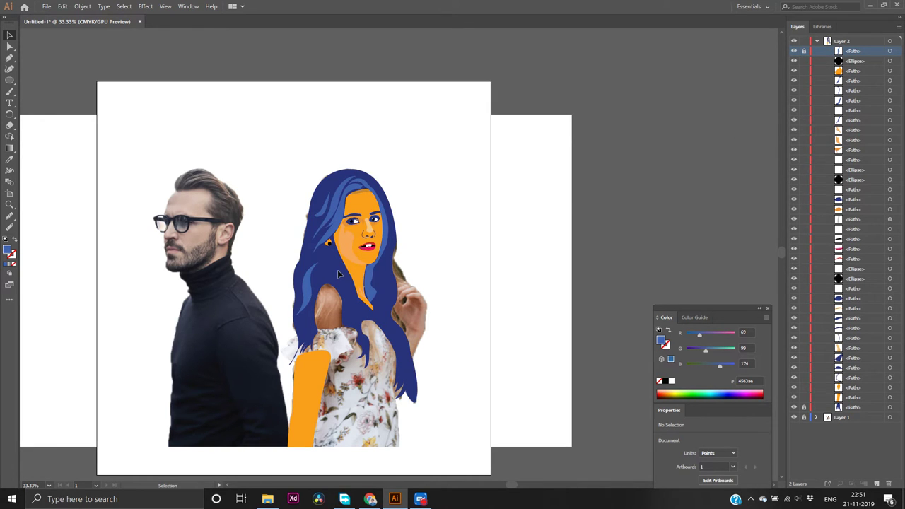
{"action": "left_click", "coordinate": [804, 417]}
{"action": "left_click", "coordinate": [350, 305]}
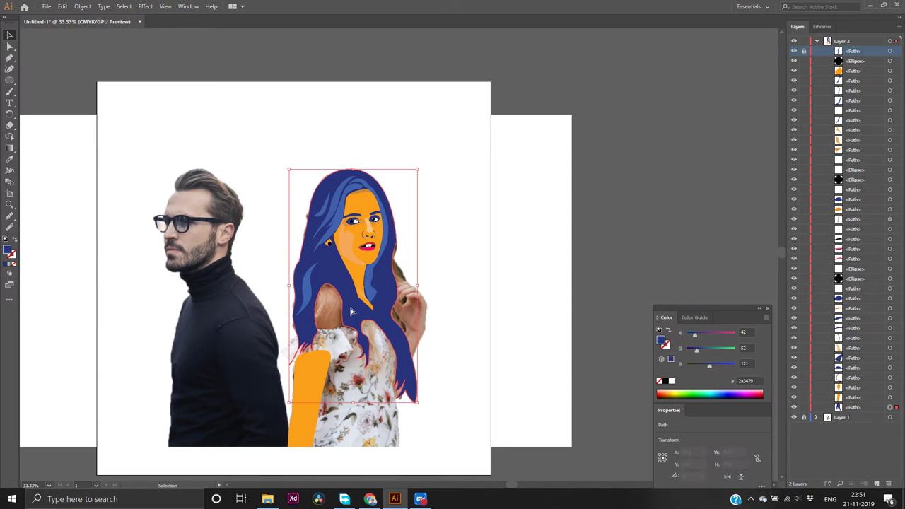
Undo the recent edits until the highlight strand beside the shoulder is removed and the dark hair base is hidden
{"action": "key", "text": "a"}
{"action": "key", "text": "ctrl+2"}
{"action": "key", "text": "ctrl+3"}
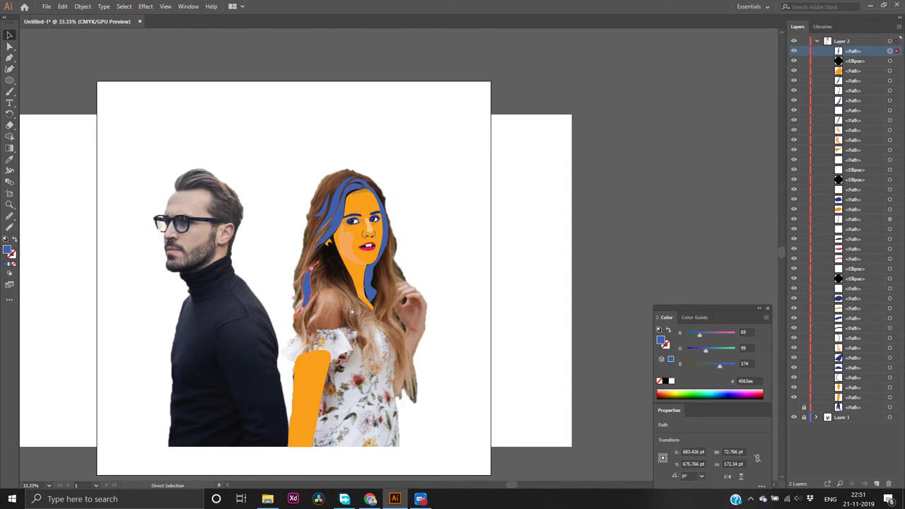
{"action": "key", "text": "v"}
{"action": "key", "text": "a"}
{"action": "key", "text": "slash"}
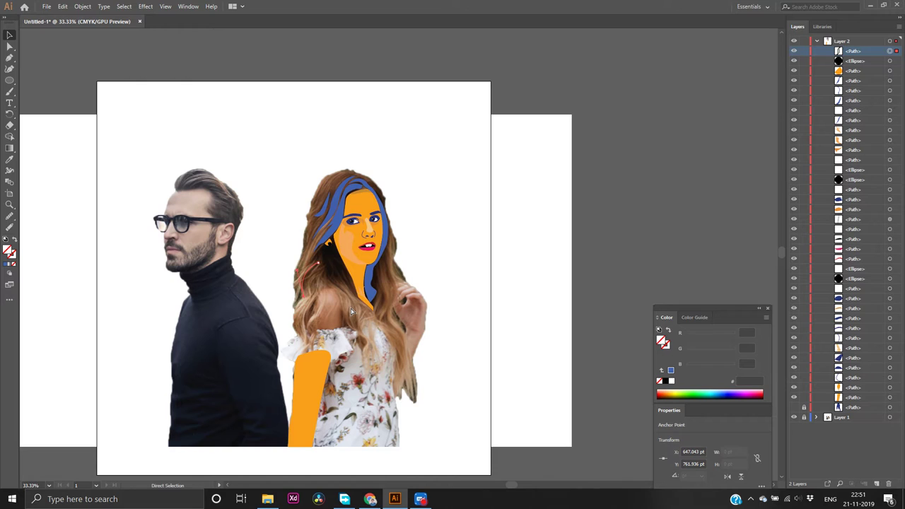
{"action": "key", "text": "ctrl+z"}
{"action": "key", "text": "ctrl+z"}
{"action": "key", "text": "ctrl+z"}
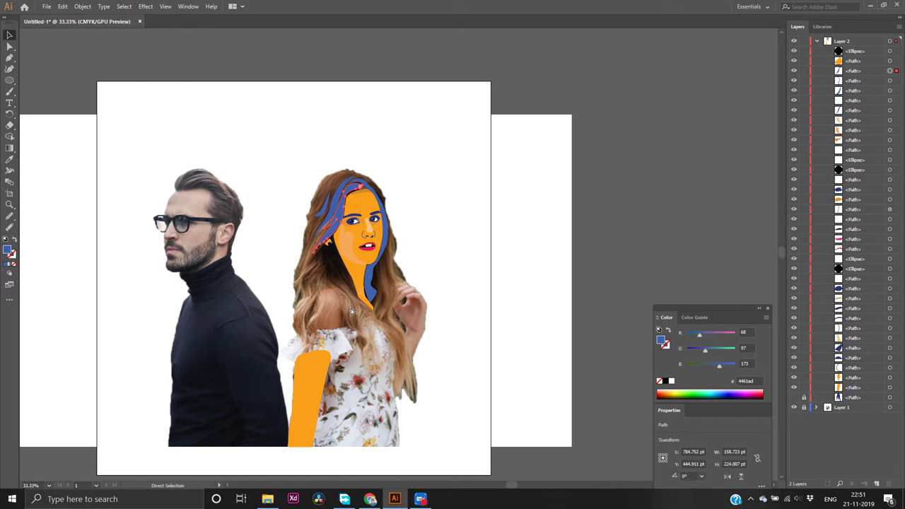
Start a new pen path at the crown of the woman's head, curve it down the hair's outer edge, and remove its fill
{"action": "left_click", "coordinate": [286, 275]}
{"action": "key", "text": "p"}
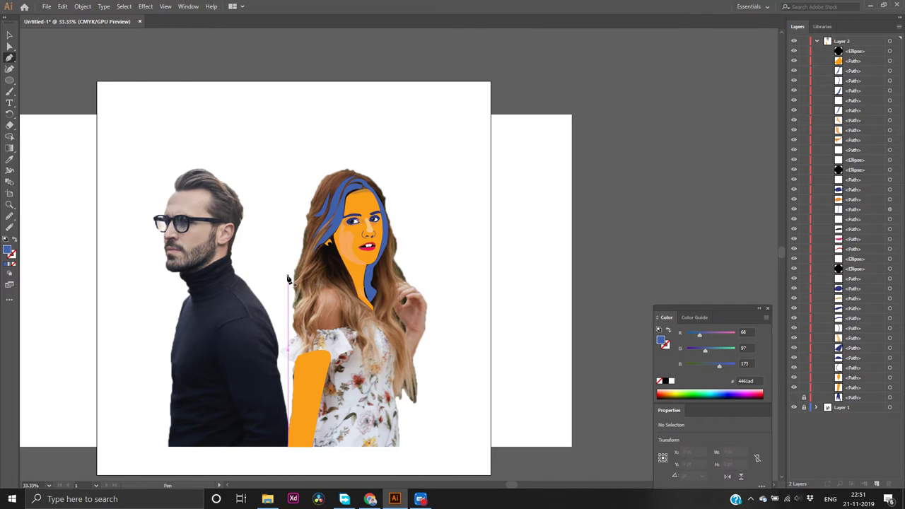
{"action": "left_click_drag", "start_coordinate": [343, 193], "coordinate": [346, 170]}
{"action": "left_click", "coordinate": [346, 169]}
{"action": "left_click_drag", "start_coordinate": [301, 247], "coordinate": [294, 332]}
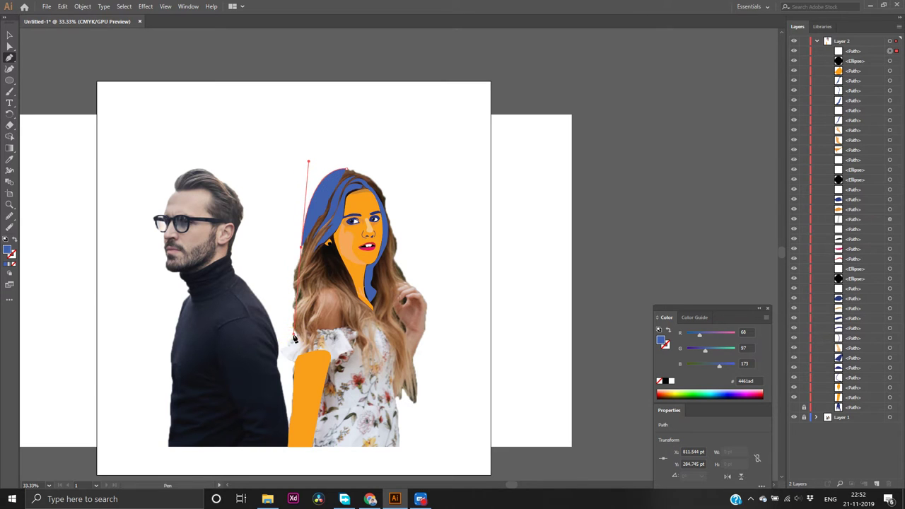
{"action": "left_click_drag", "start_coordinate": [300, 251], "coordinate": [313, 363]}
{"action": "left_click", "coordinate": [294, 331]}
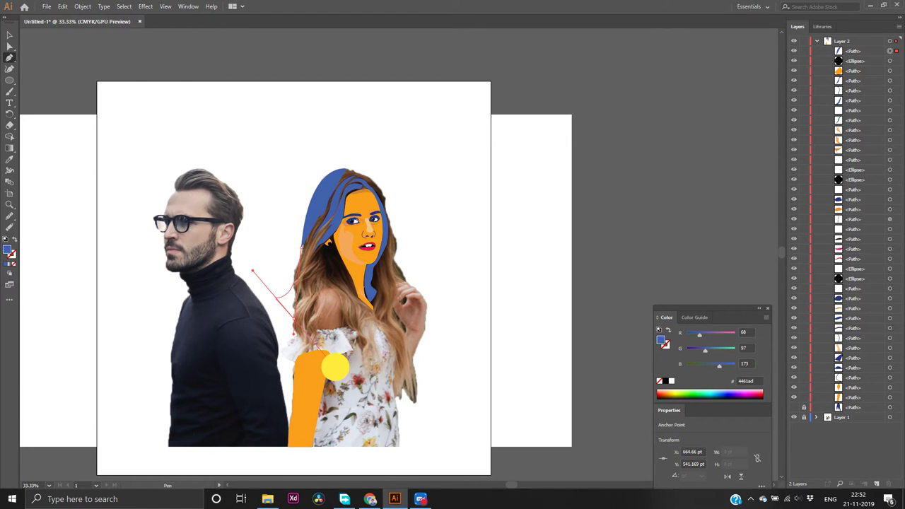
{"action": "left_click_drag", "start_coordinate": [308, 161], "coordinate": [302, 242]}
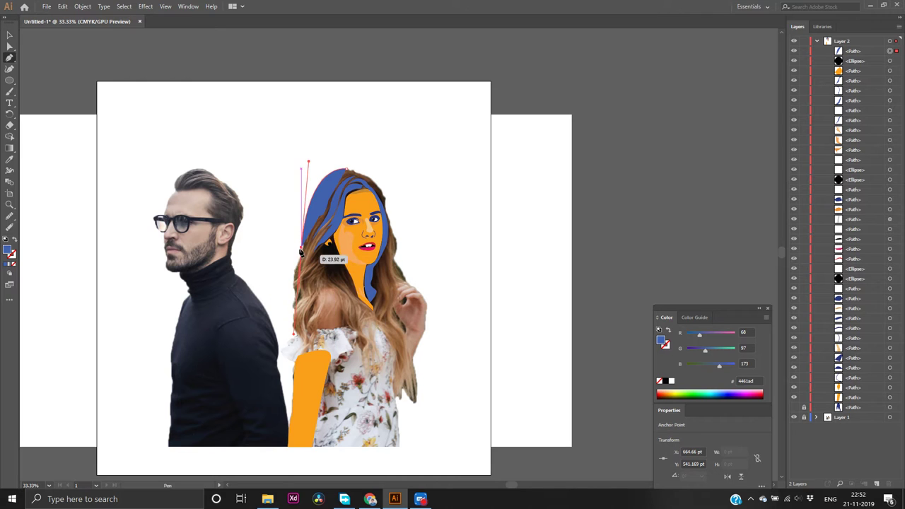
{"action": "left_click", "coordinate": [15, 264]}
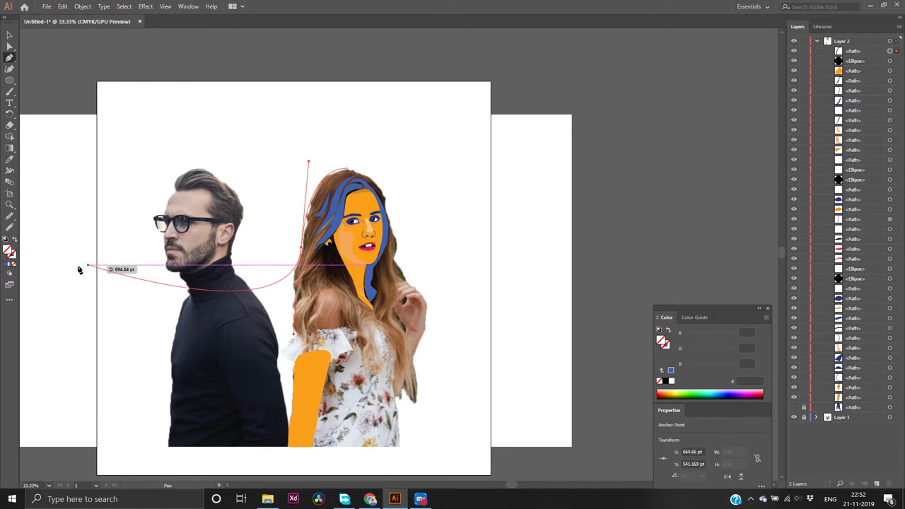
Try to extend the outline to an outward flick near the shoulder and curve it back into the hair
{"action": "scroll", "coordinate": [319, 289], "scroll_direction": "up", "scroll_amount": 5}
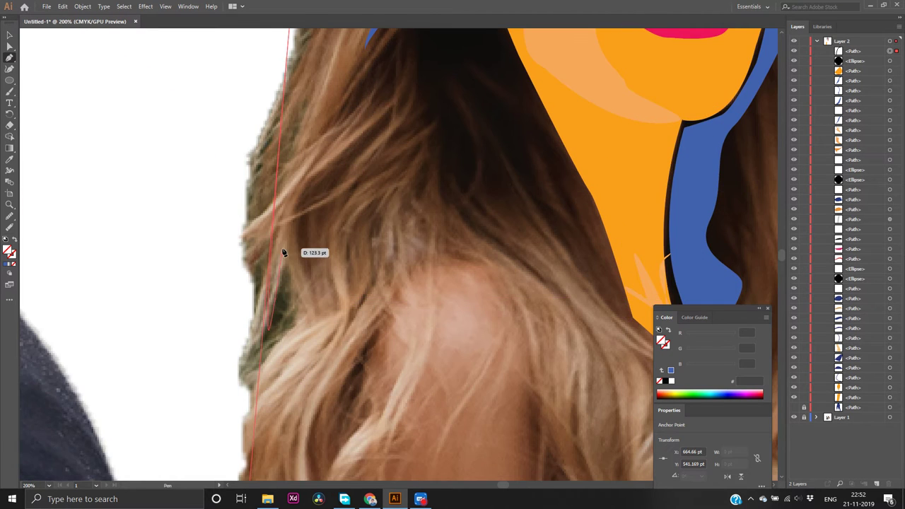
{"action": "scroll", "coordinate": [288, 246], "scroll_direction": "up", "scroll_amount": 2}
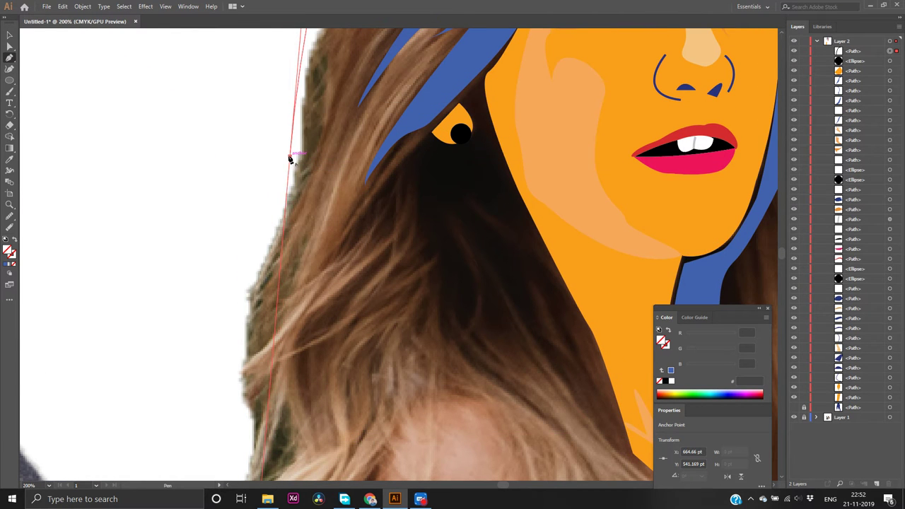
{"action": "scroll", "coordinate": [256, 337], "scroll_direction": "down", "scroll_amount": 2}
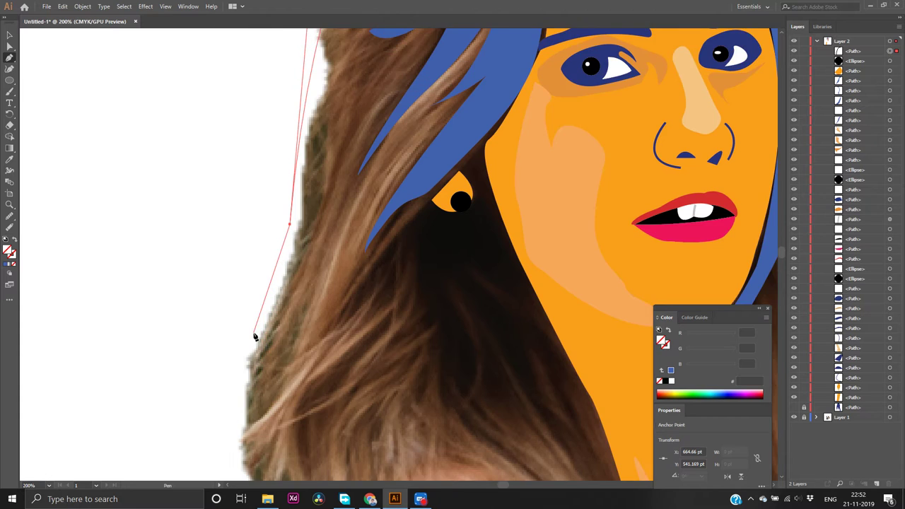
{"action": "scroll", "coordinate": [254, 336], "scroll_direction": "down", "scroll_amount": 2}
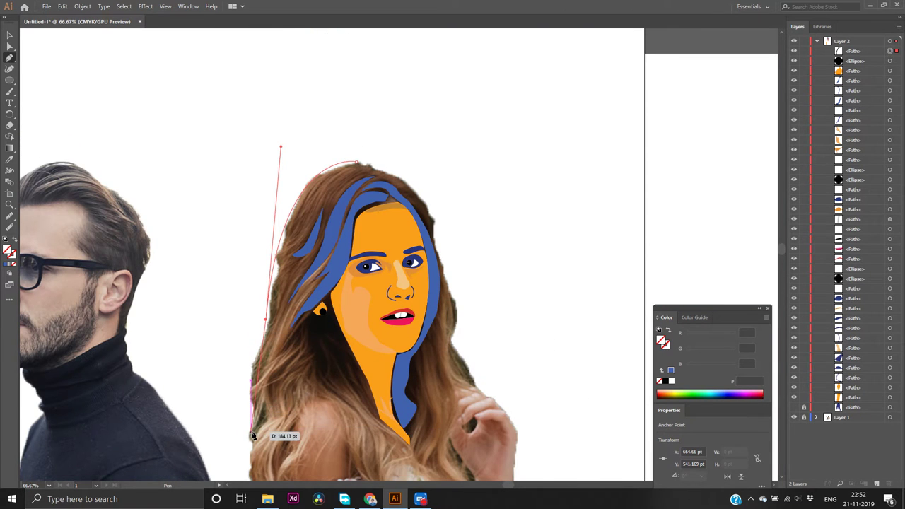
{"action": "mouse_move", "coordinate": [252, 435]}
{"action": "left_mouse_down"}
{"action": "mouse_move", "coordinate": [234, 442]}
{"action": "mouse_move", "coordinate": [233, 453]}
{"action": "left_mouse_up"}
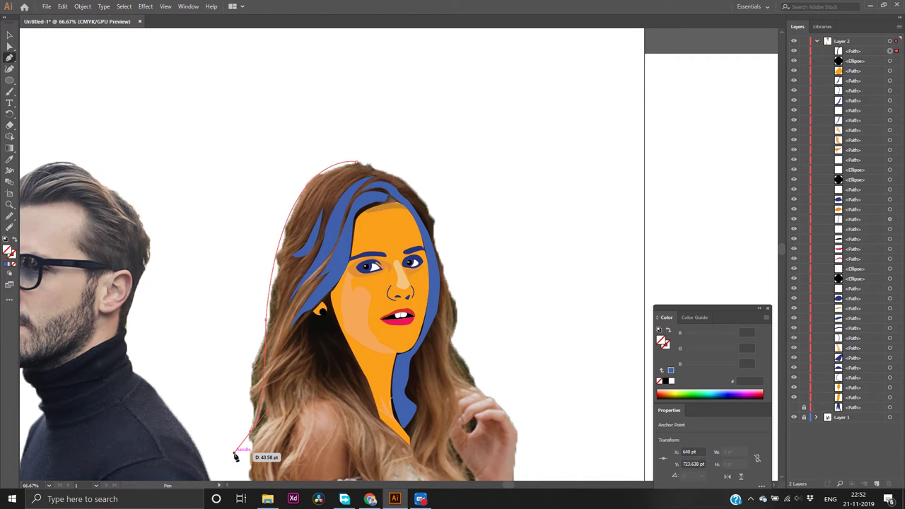
{"action": "mouse_move", "coordinate": [235, 456]}
{"action": "left_mouse_down"}
{"action": "mouse_move", "coordinate": [246, 431]}
{"action": "mouse_move", "coordinate": [213, 422]}
{"action": "mouse_move", "coordinate": [214, 397]}
{"action": "mouse_move", "coordinate": [194, 400]}
{"action": "mouse_move", "coordinate": [198, 389]}
{"action": "mouse_move", "coordinate": [200, 416]}
{"action": "mouse_move", "coordinate": [217, 419]}
{"action": "mouse_move", "coordinate": [228, 469]}
{"action": "mouse_move", "coordinate": [236, 464]}
{"action": "mouse_move", "coordinate": [212, 419]}
{"action": "mouse_move", "coordinate": [275, 452]}
{"action": "mouse_move", "coordinate": [273, 440]}
{"action": "left_mouse_up"}
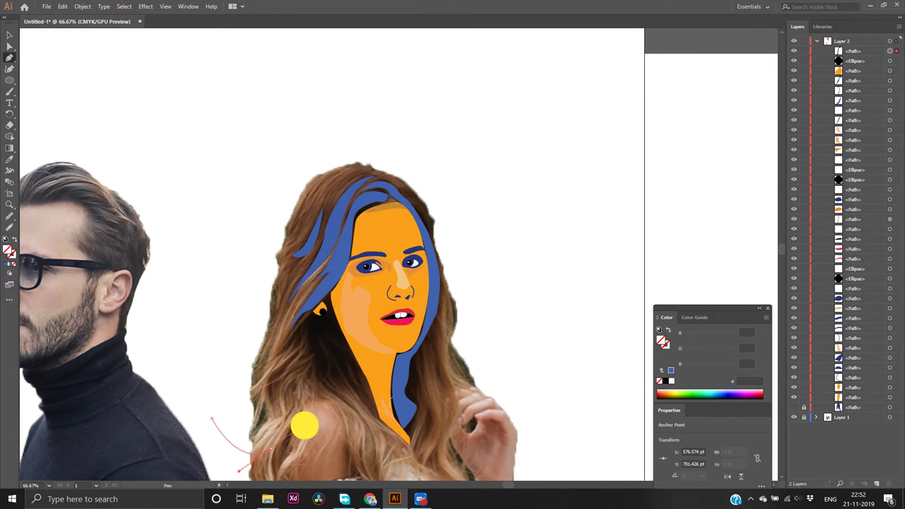
{"action": "left_click_drag", "start_coordinate": [308, 426], "coordinate": [308, 409]}
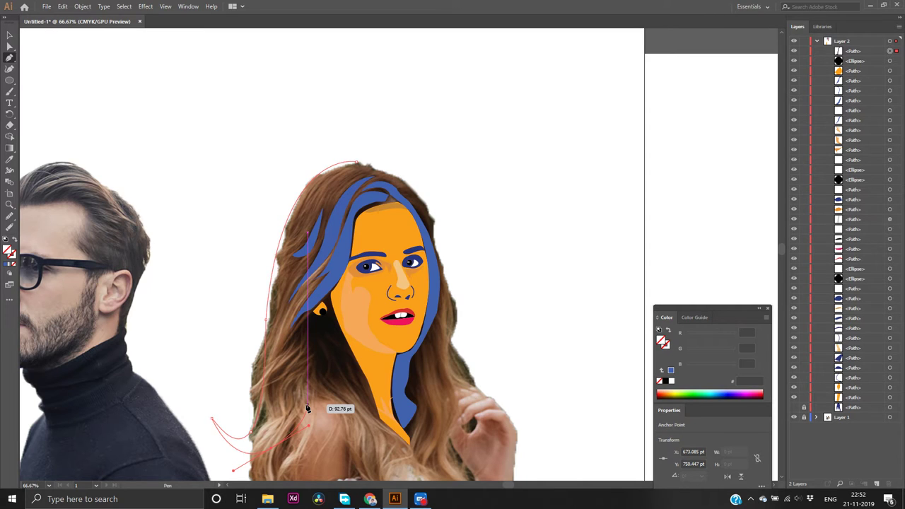
{"action": "mouse_move", "coordinate": [306, 409]}
{"action": "left_mouse_down"}
{"action": "mouse_move", "coordinate": [354, 404]}
{"action": "mouse_move", "coordinate": [356, 379]}
{"action": "mouse_move", "coordinate": [366, 379]}
{"action": "left_mouse_up"}
Undo the hair outline back to its starting anchor at the crown and set its fill to none
{"action": "key", "text": "ctrl+z"}
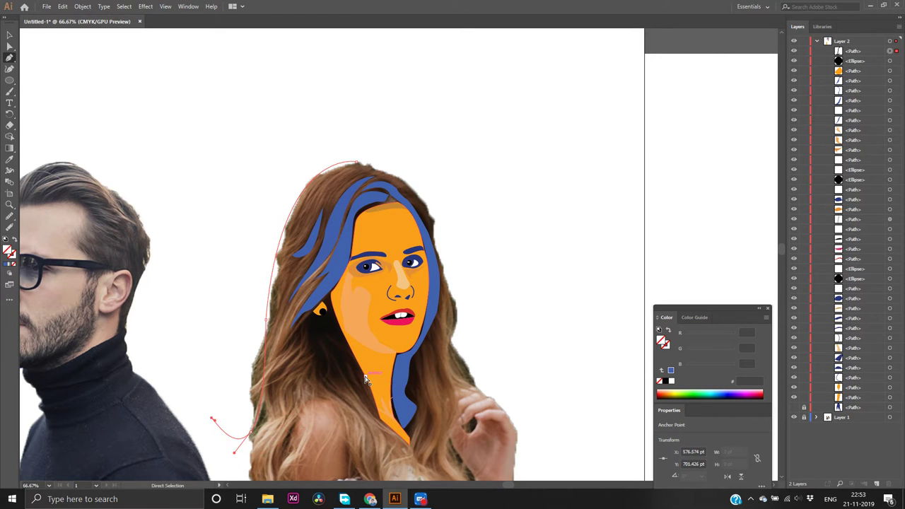
{"action": "key", "text": "ctrl+z"}
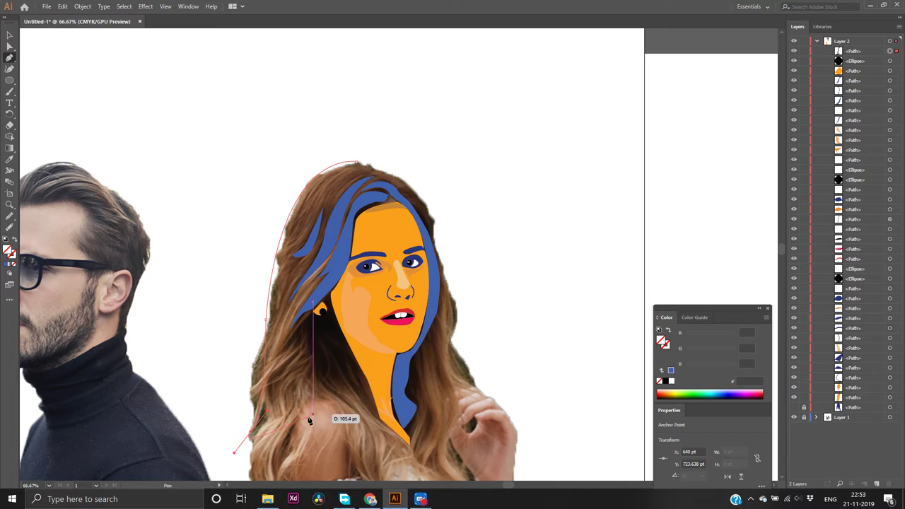
{"action": "key", "text": "ctrl+z"}
{"action": "mouse_move", "coordinate": [303, 422]}
{"action": "left_mouse_down"}
{"action": "mouse_move", "coordinate": [245, 439]}
{"action": "mouse_move", "coordinate": [268, 478]}
{"action": "mouse_move", "coordinate": [259, 494]}
{"action": "mouse_move", "coordinate": [251, 468]}
{"action": "mouse_move", "coordinate": [263, 485]}
{"action": "mouse_move", "coordinate": [259, 282]}
{"action": "left_mouse_up"}
{"action": "left_click", "coordinate": [15, 263]}
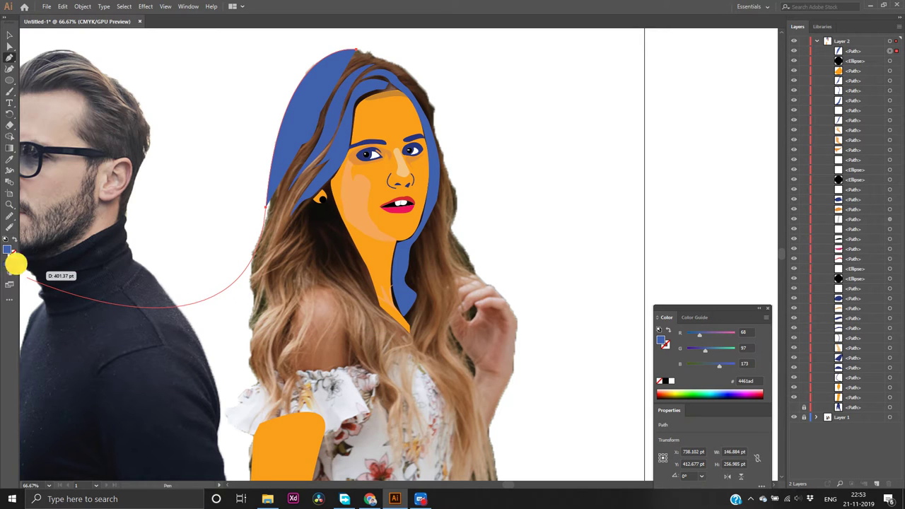
{"action": "left_click", "coordinate": [15, 264]}
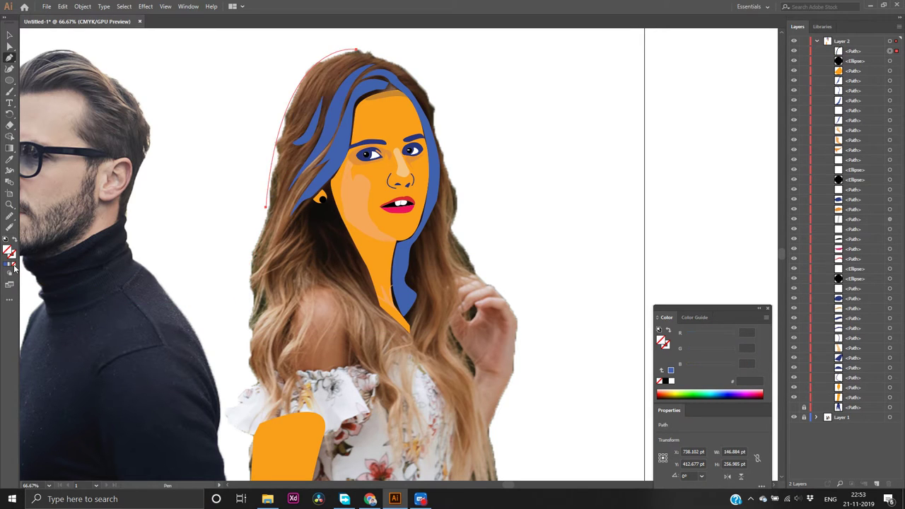
{"action": "key", "text": "ctrl+z"}
{"action": "left_click", "coordinate": [14, 266]}
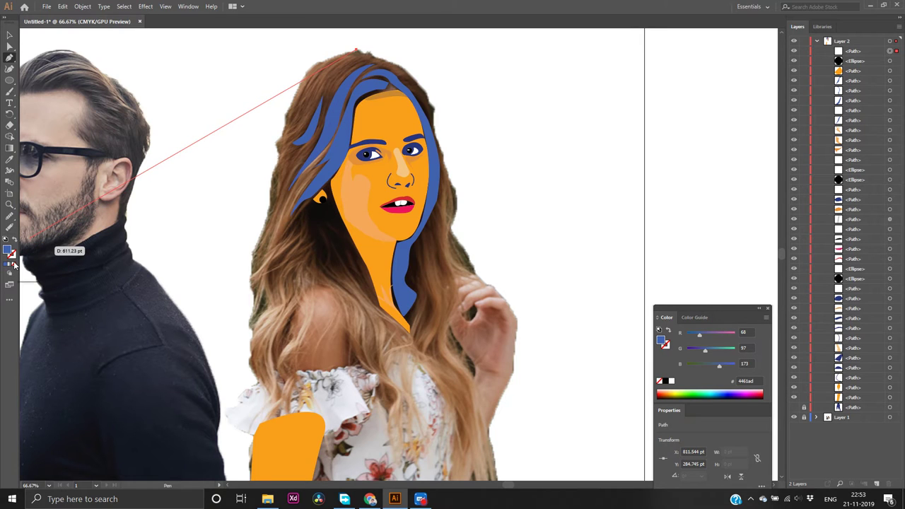
{"action": "left_click", "coordinate": [14, 265]}
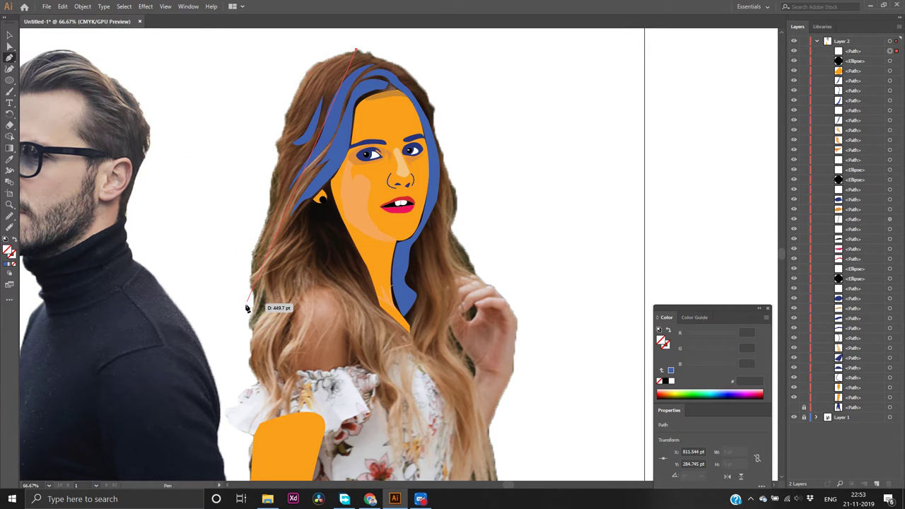
Curve the hair outline from the crown down the woman's outer hair edge to shoulder height and make that anchor a corner
{"action": "left_click_drag", "start_coordinate": [250, 311], "coordinate": [274, 460]}
{"action": "key", "text": "ctrl+minus"}
{"action": "key", "text": "ctrl+minus"}
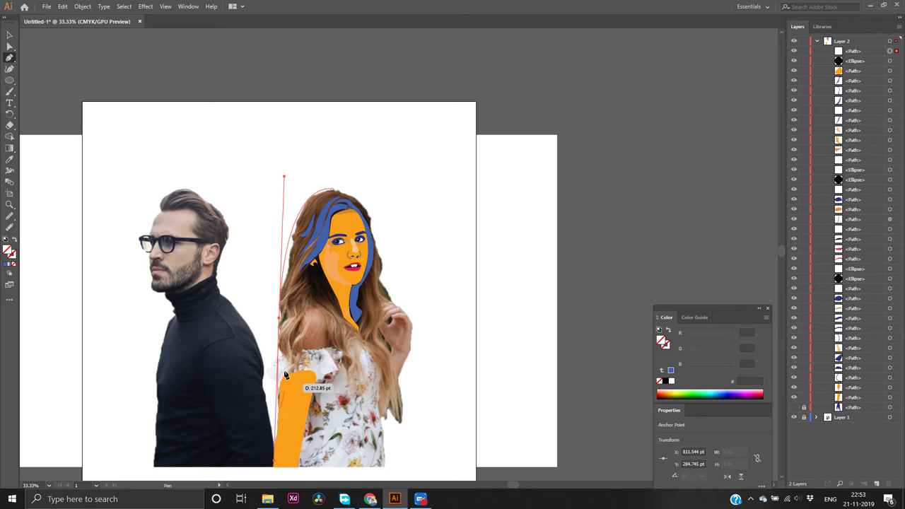
{"action": "left_click", "coordinate": [279, 318]}
Try to extend the hair outline to a wide outward flick beside the shoulder, then undo that flick
{"action": "left_click_drag", "start_coordinate": [279, 318], "coordinate": [265, 344]}
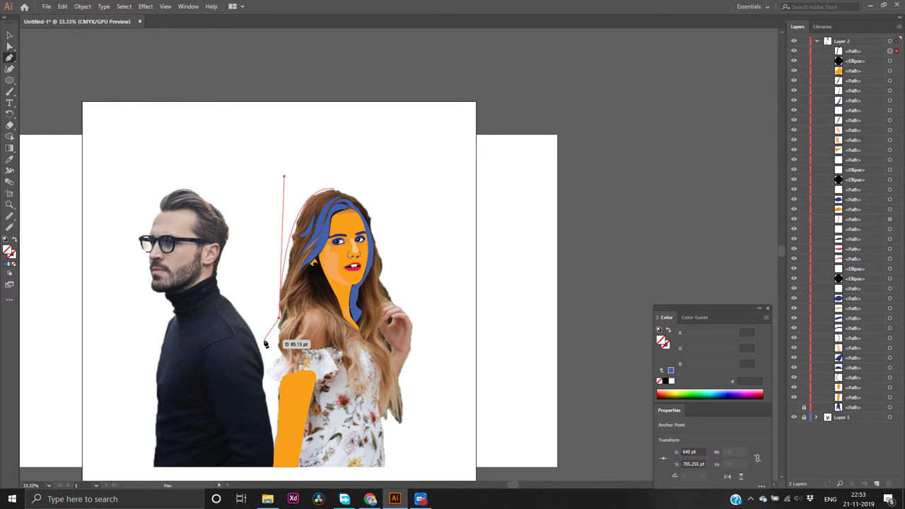
{"action": "left_click_drag", "start_coordinate": [265, 345], "coordinate": [259, 338]}
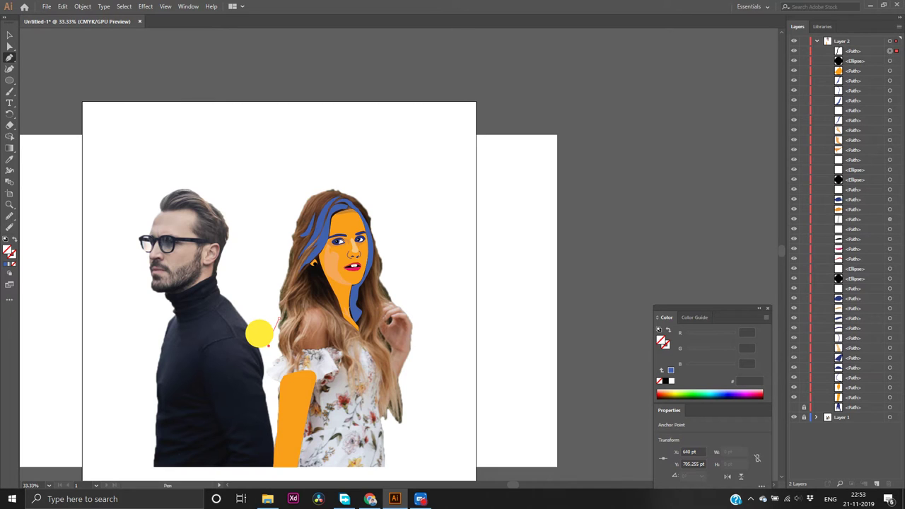
{"action": "left_click_drag", "start_coordinate": [259, 334], "coordinate": [261, 338]}
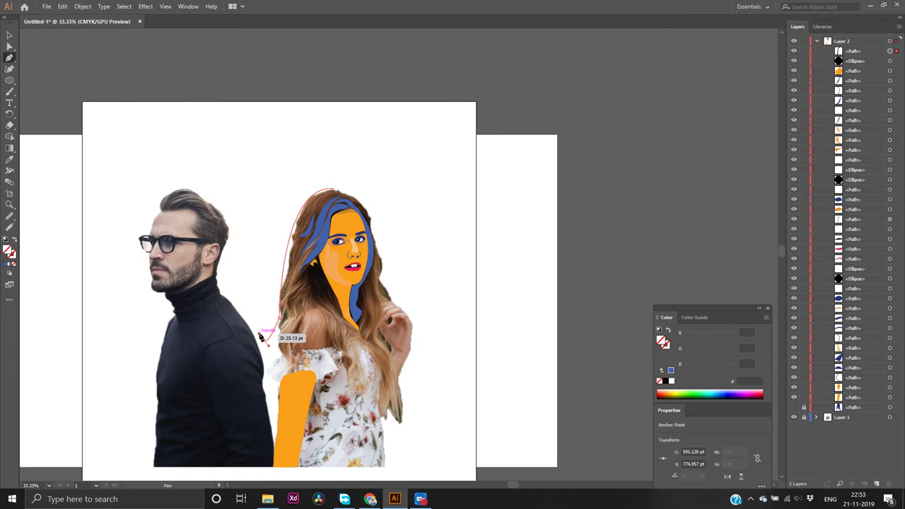
{"action": "left_click_drag", "start_coordinate": [261, 338], "coordinate": [293, 333]}
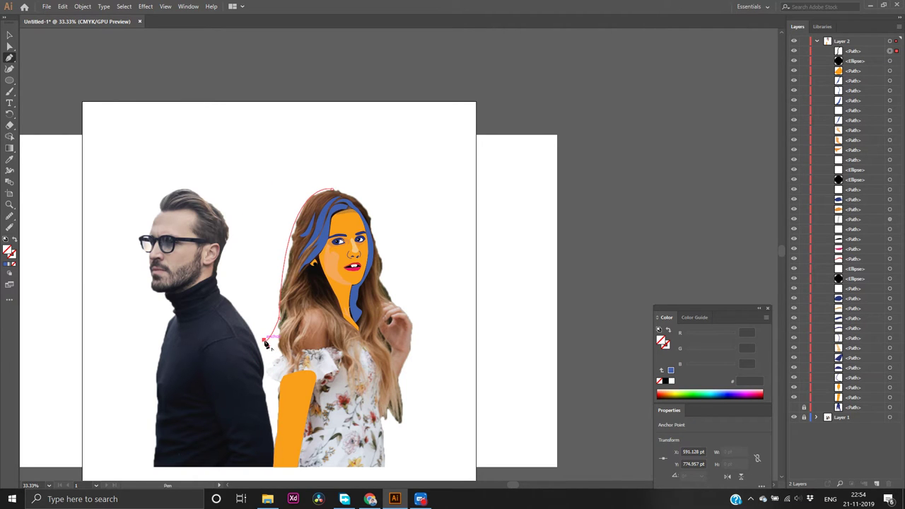
{"action": "left_click", "coordinate": [279, 344]}
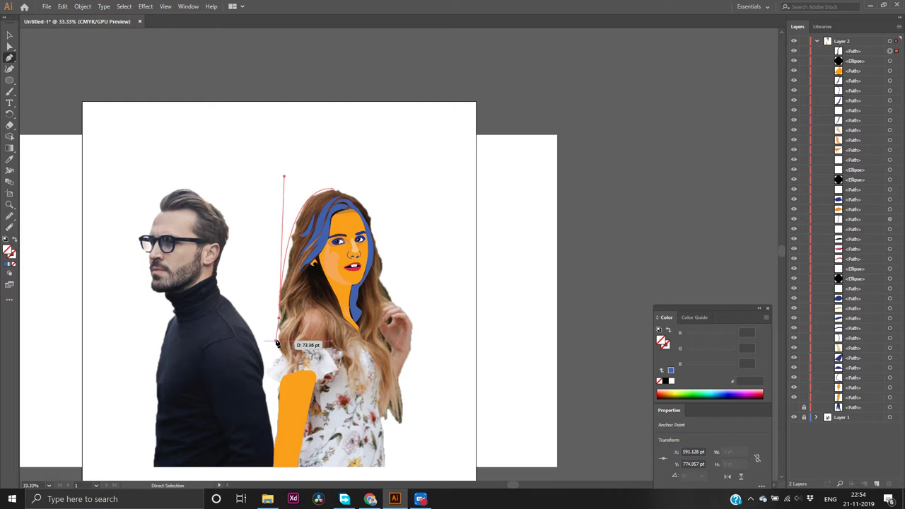
Draw a short outward hair flick beside the shoulder and bring the outline back into the hair
{"action": "left_click_drag", "start_coordinate": [279, 344], "coordinate": [272, 349]}
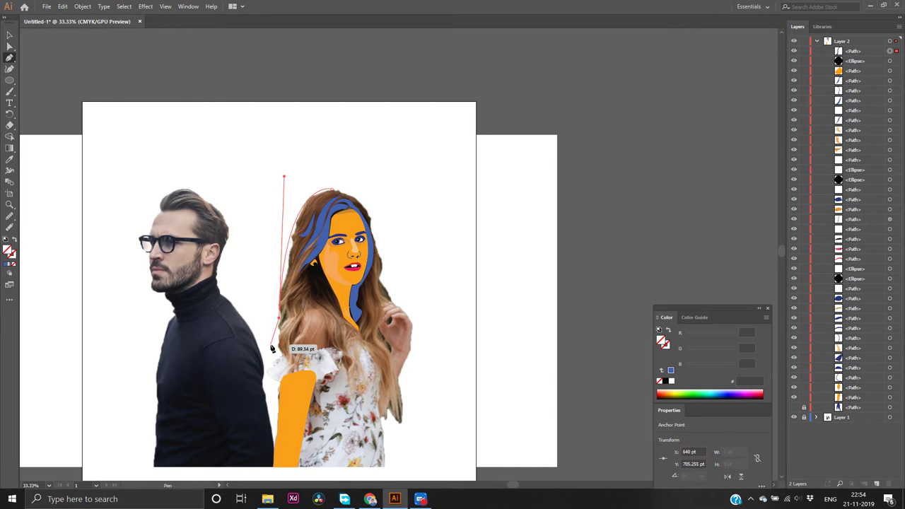
{"action": "left_click", "coordinate": [269, 343]}
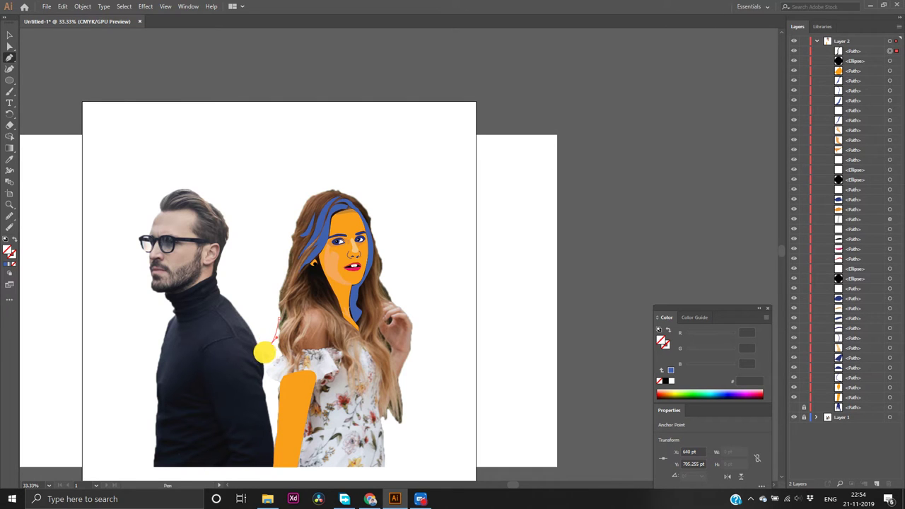
{"action": "left_click", "coordinate": [270, 345]}
{"action": "left_click_drag", "start_coordinate": [270, 345], "coordinate": [286, 328]}
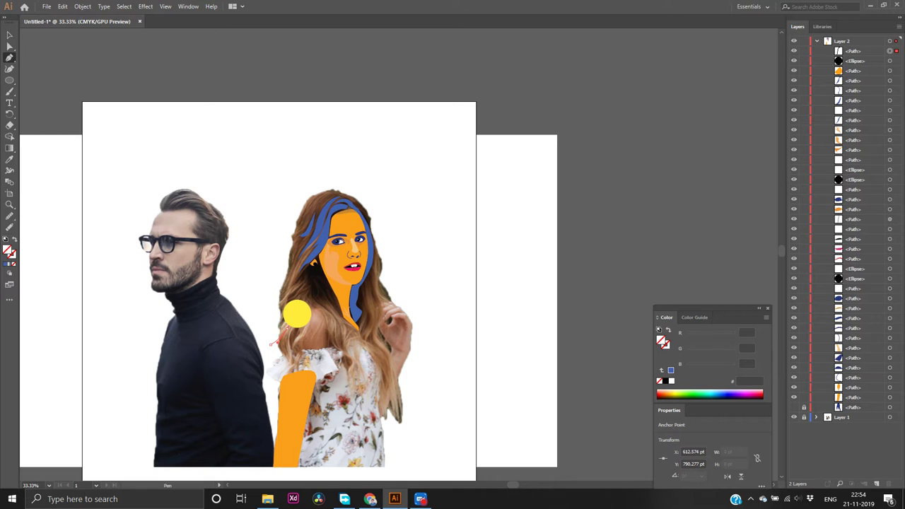
{"action": "left_click", "coordinate": [296, 313]}
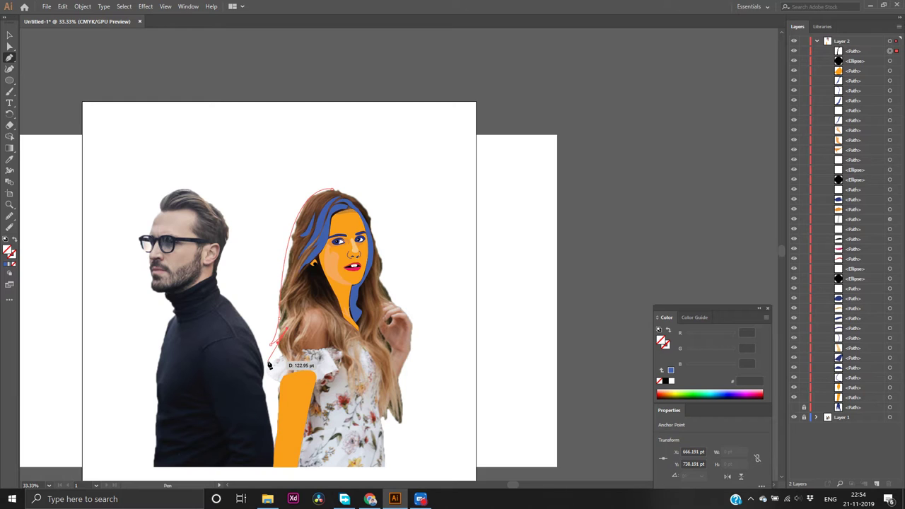
Add a second pointed flick above the sleeve ruffle and curve the outline up and over the bare shoulder, ending in a corner
{"action": "left_click_drag", "start_coordinate": [270, 365], "coordinate": [294, 289]}
{"action": "scroll", "coordinate": [308, 328], "scroll_direction": "up", "scroll_amount": 3}
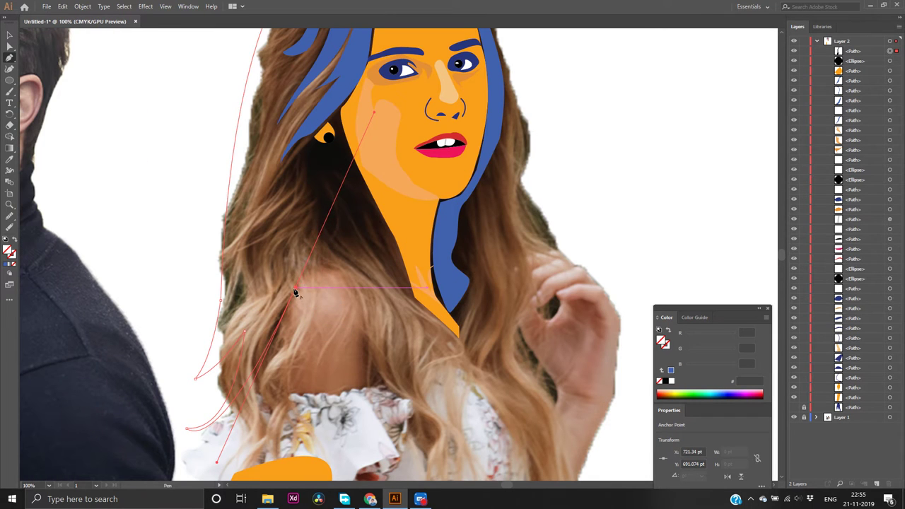
{"action": "left_click_drag", "start_coordinate": [366, 308], "coordinate": [396, 385]}
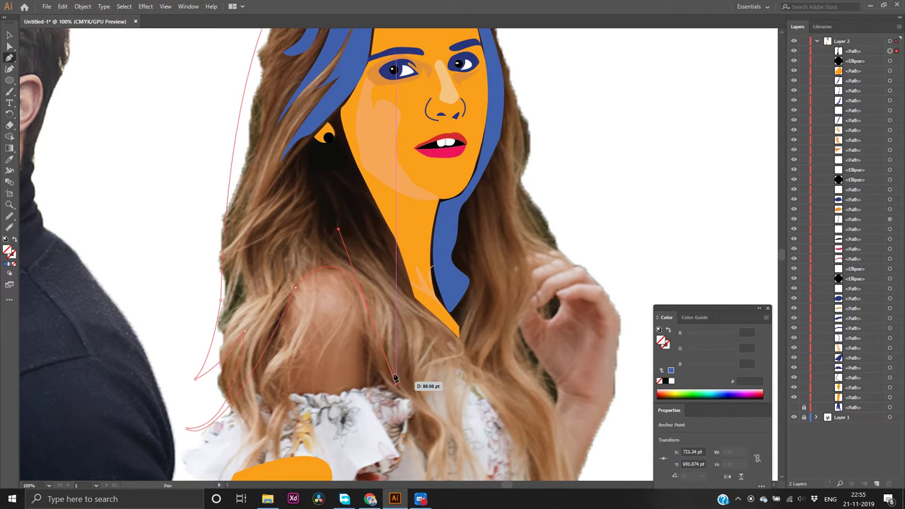
{"action": "left_click", "coordinate": [367, 308]}
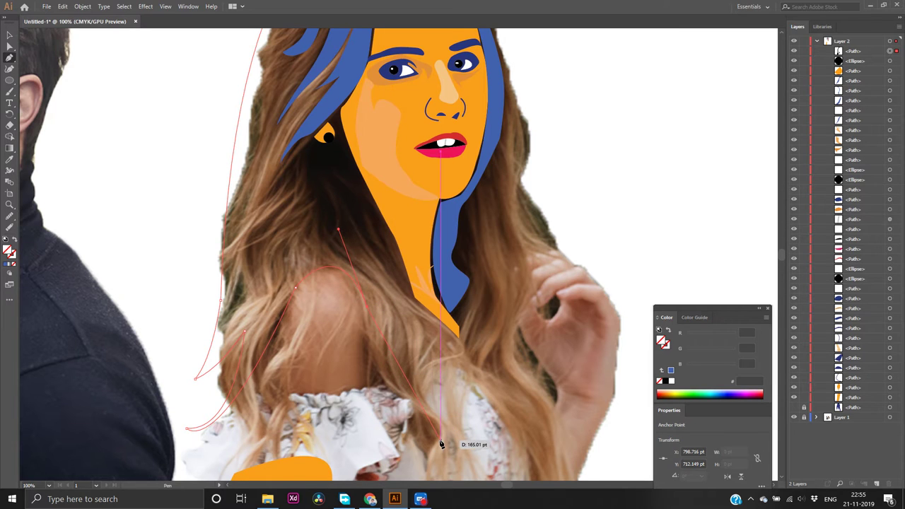
Trace the front hair strand down over the dress to a pointed tip at the red flower and start back up its other side
{"action": "scroll", "coordinate": [441, 431], "scroll_direction": "down", "scroll_amount": 4}
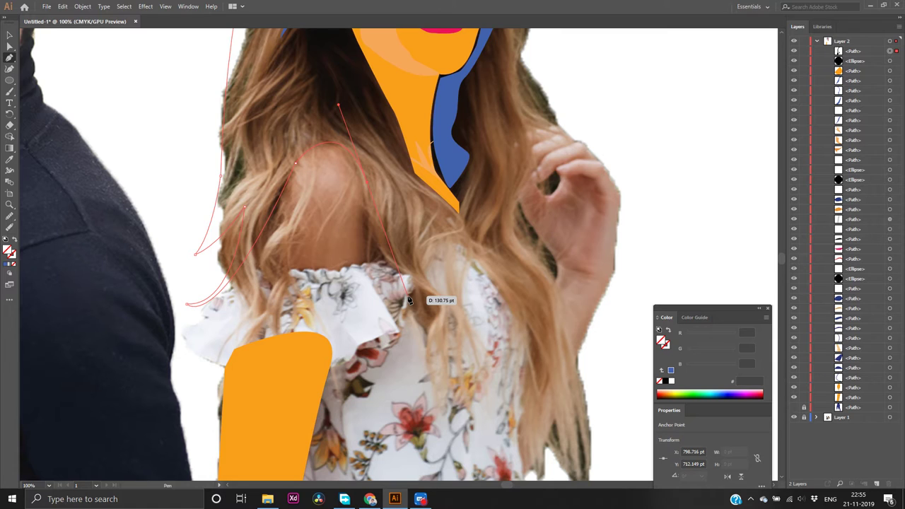
{"action": "left_click_drag", "start_coordinate": [408, 301], "coordinate": [445, 300]}
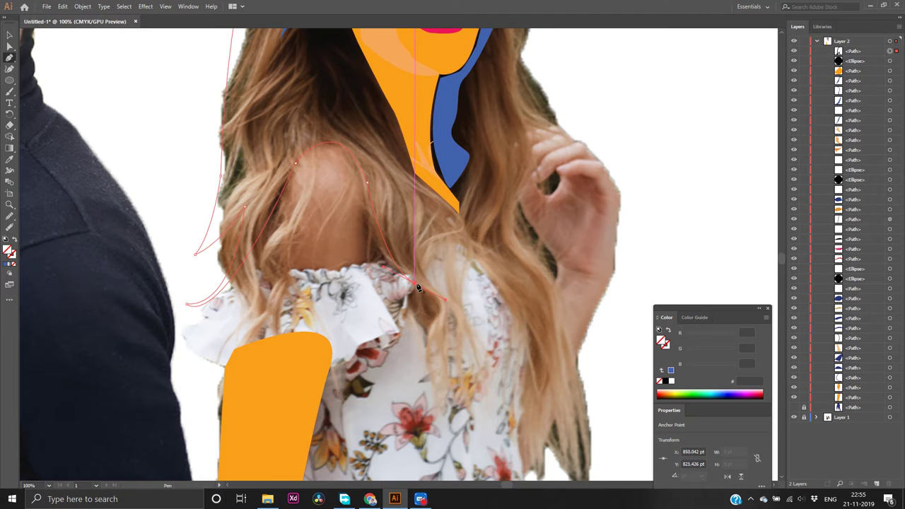
{"action": "mouse_move", "coordinate": [435, 368]}
{"action": "left_mouse_down"}
{"action": "mouse_move", "coordinate": [429, 414]}
{"action": "mouse_move", "coordinate": [438, 444]}
{"action": "mouse_move", "coordinate": [437, 372]}
{"action": "left_mouse_up"}
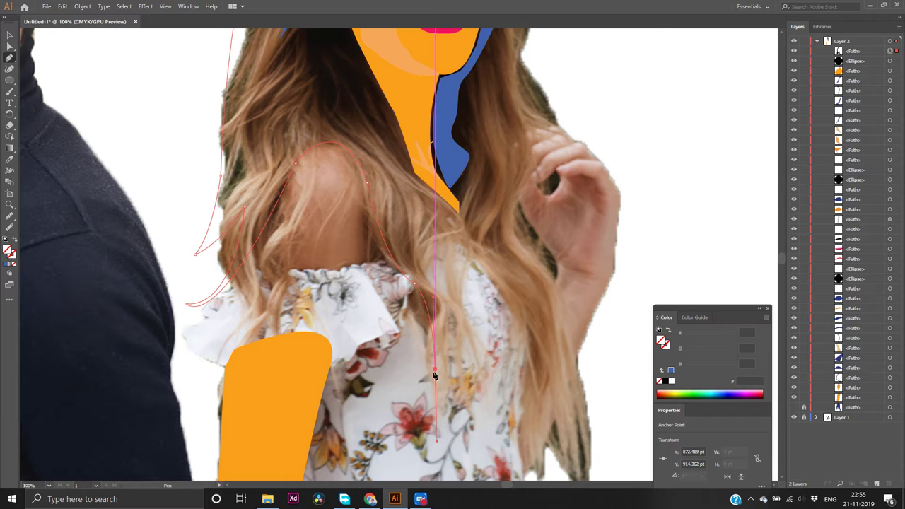
{"action": "left_click_drag", "start_coordinate": [435, 376], "coordinate": [413, 384]}
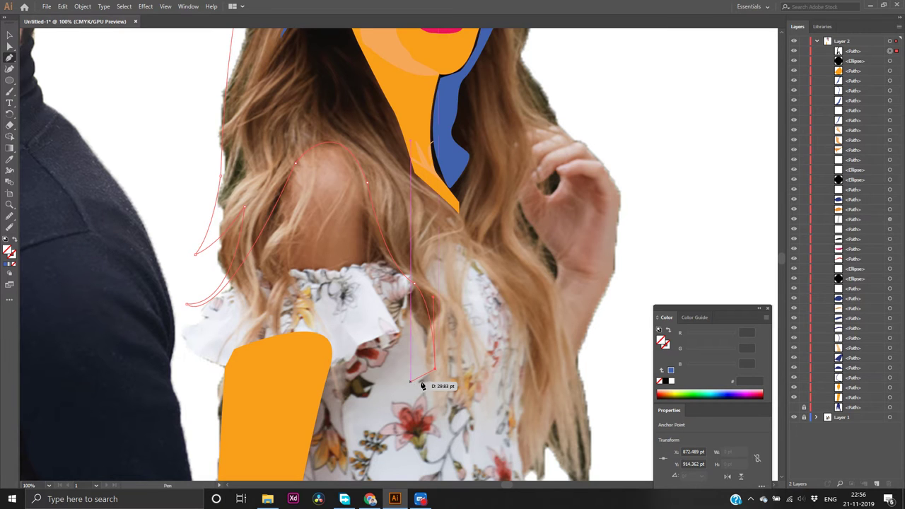
{"action": "left_click_drag", "start_coordinate": [422, 386], "coordinate": [453, 383]}
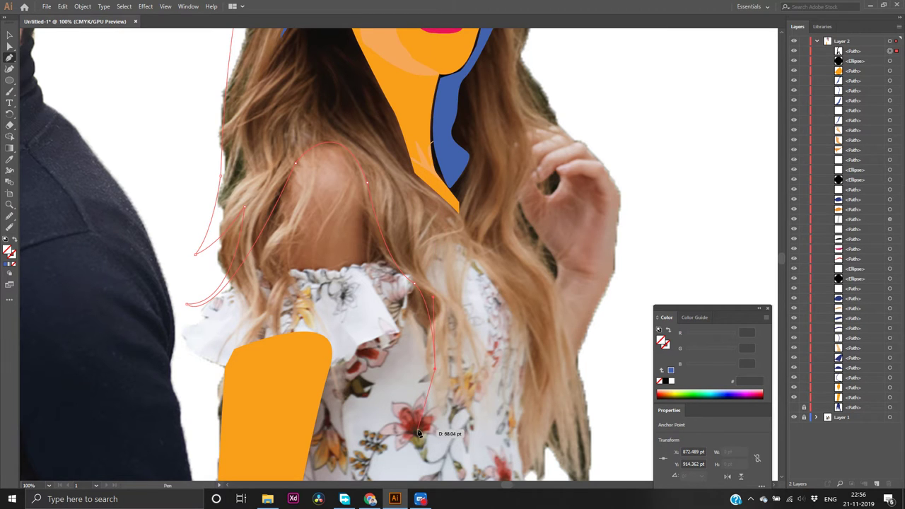
{"action": "left_click_drag", "start_coordinate": [418, 432], "coordinate": [447, 278]}
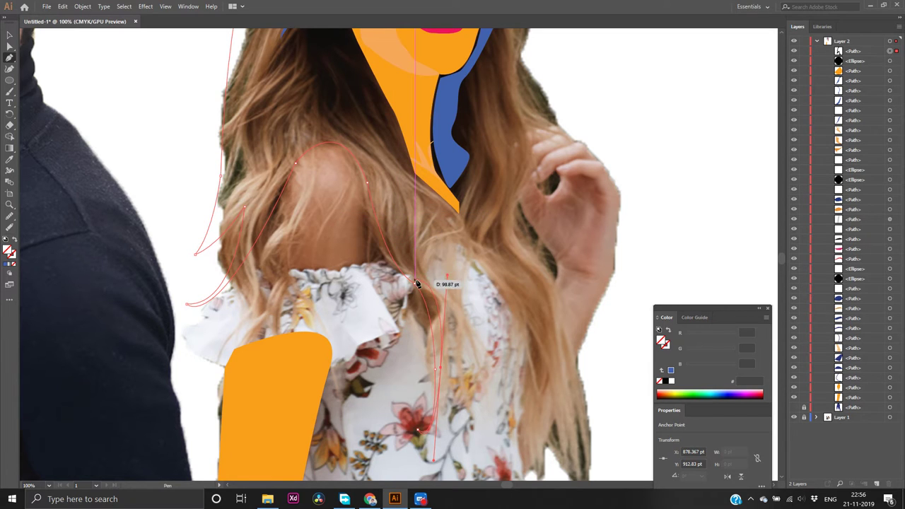
{"action": "left_click", "coordinate": [440, 368]}
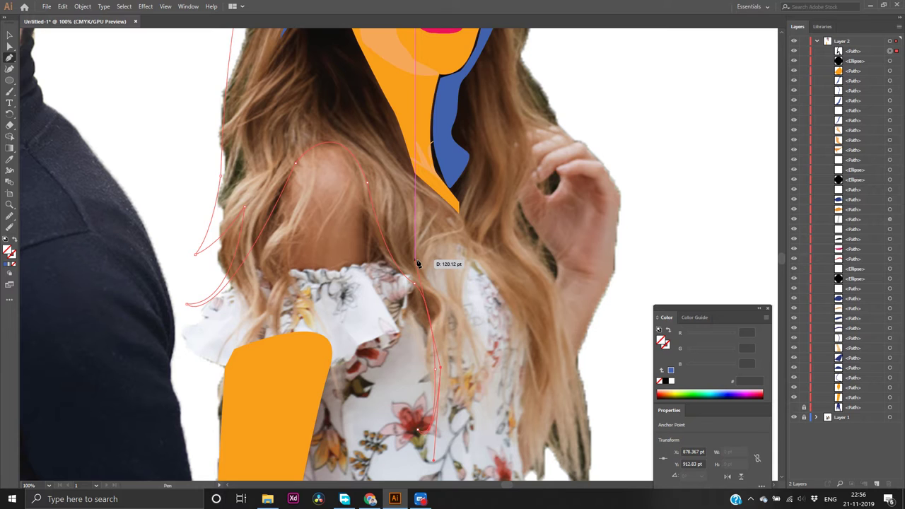
Bring the outline up the strand's inner side to a peak beneath the neck and sweep it down across the chest
{"action": "left_click_drag", "start_coordinate": [417, 262], "coordinate": [366, 168]}
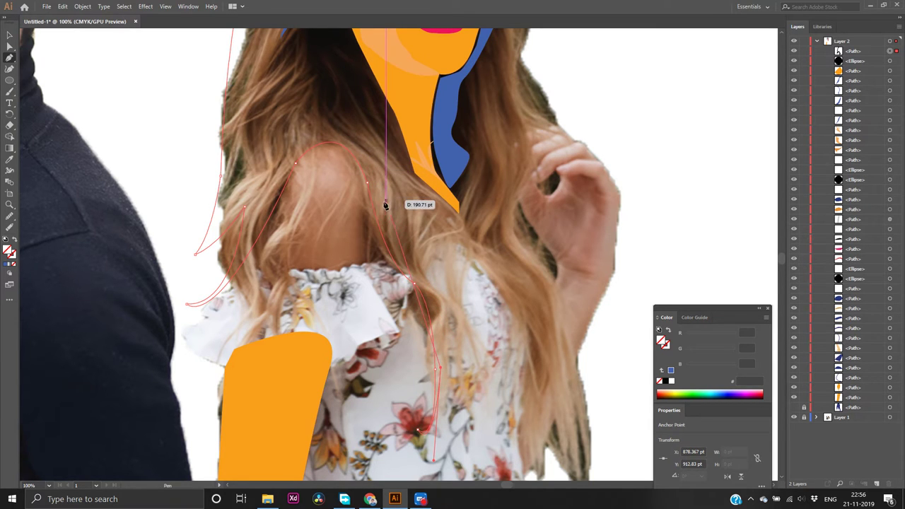
{"action": "left_click_drag", "start_coordinate": [400, 249], "coordinate": [365, 220]}
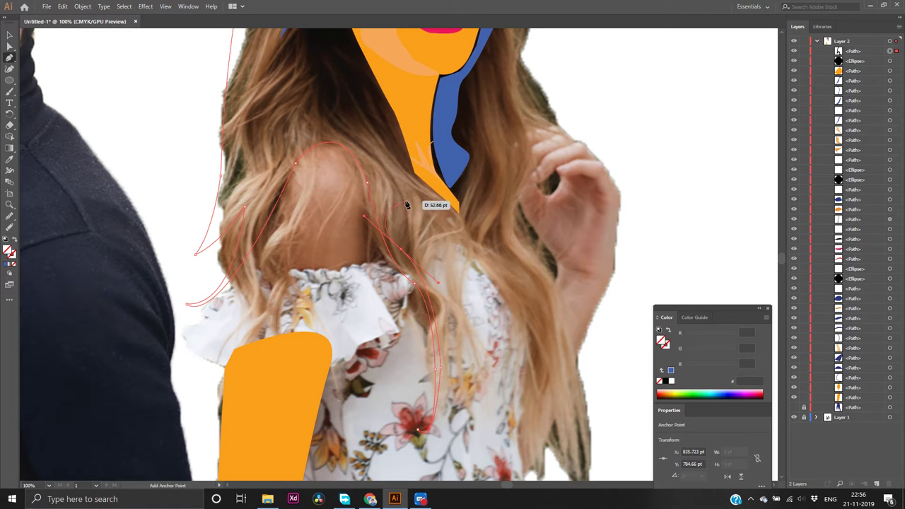
{"action": "mouse_move", "coordinate": [403, 253]}
{"action": "left_mouse_down"}
{"action": "mouse_move", "coordinate": [427, 214]}
{"action": "mouse_move", "coordinate": [406, 160]}
{"action": "mouse_move", "coordinate": [424, 139]}
{"action": "mouse_move", "coordinate": [425, 182]}
{"action": "left_mouse_up"}
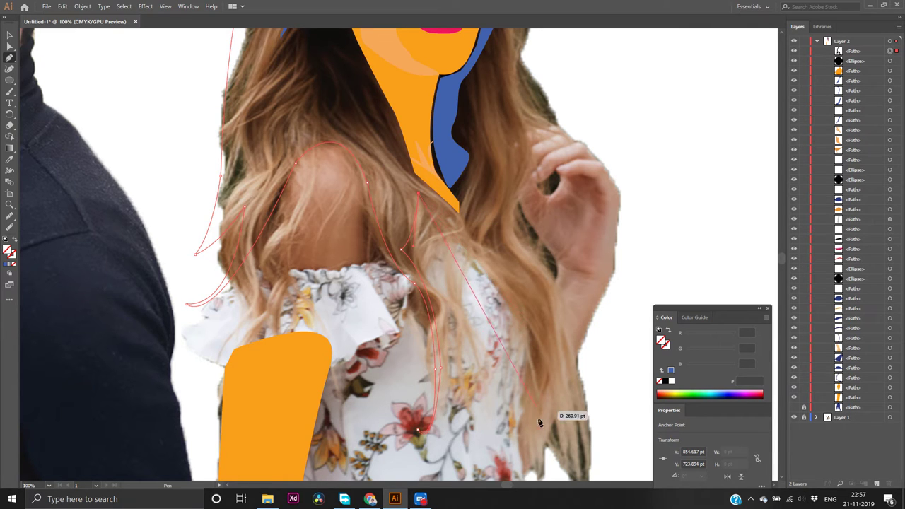
{"action": "left_click_drag", "start_coordinate": [528, 353], "coordinate": [534, 419]}
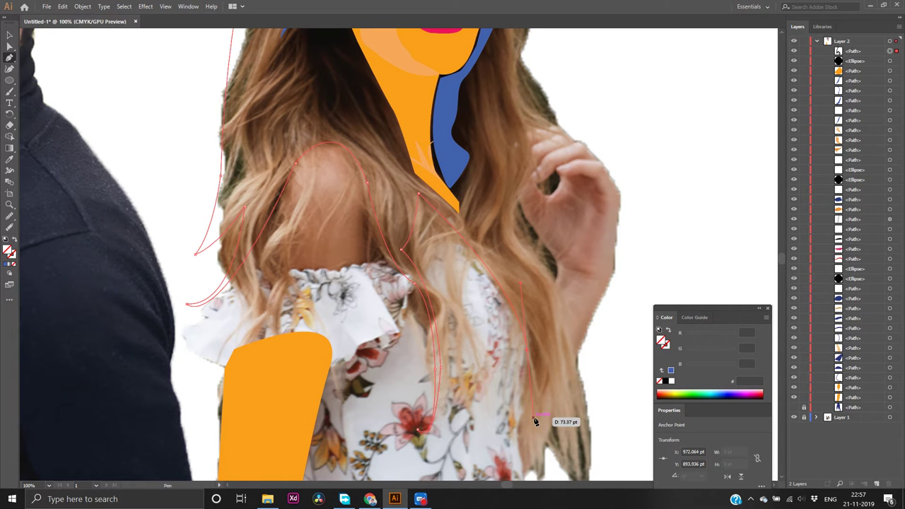
Draw two pointed hair ends near the waist on the raised-hand side, with a notch between them
{"action": "scroll", "coordinate": [536, 418], "scroll_direction": "down", "scroll_amount": 3}
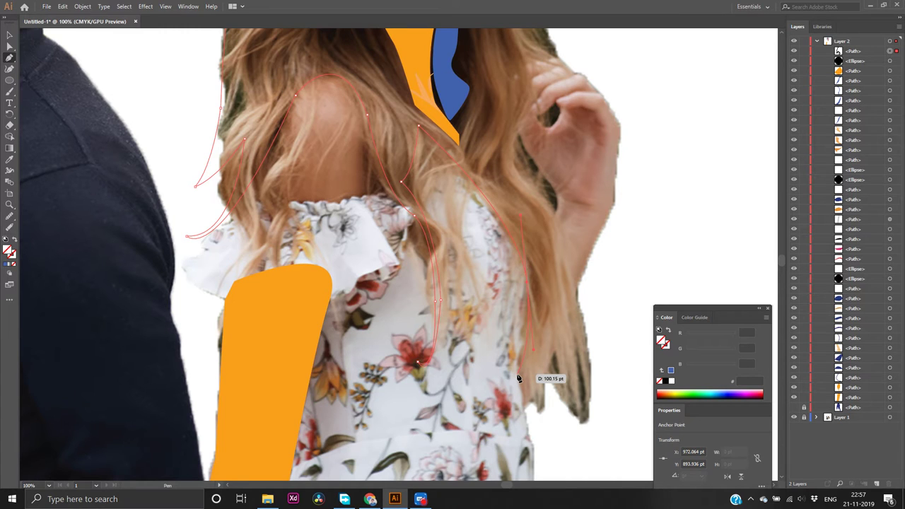
{"action": "left_click_drag", "start_coordinate": [517, 374], "coordinate": [549, 292]}
{"action": "left_click_drag", "start_coordinate": [540, 337], "coordinate": [506, 450]}
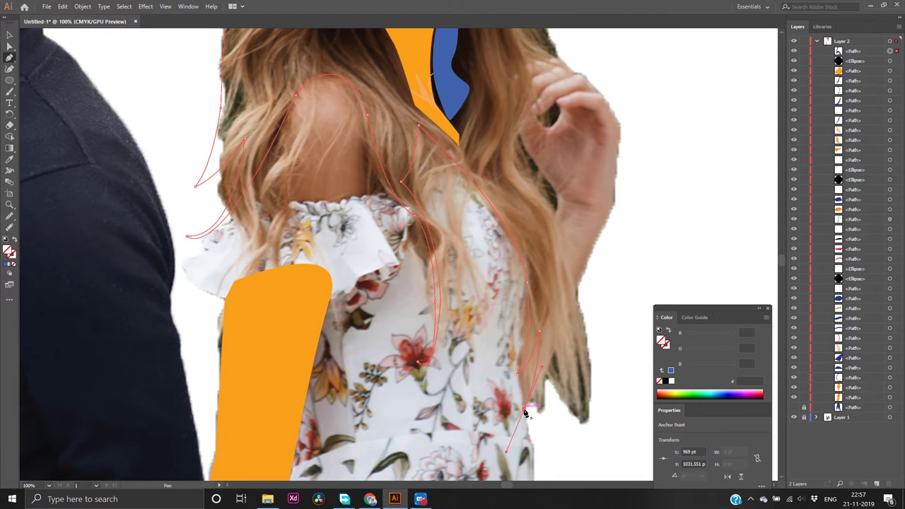
{"action": "left_click_drag", "start_coordinate": [525, 412], "coordinate": [554, 320]}
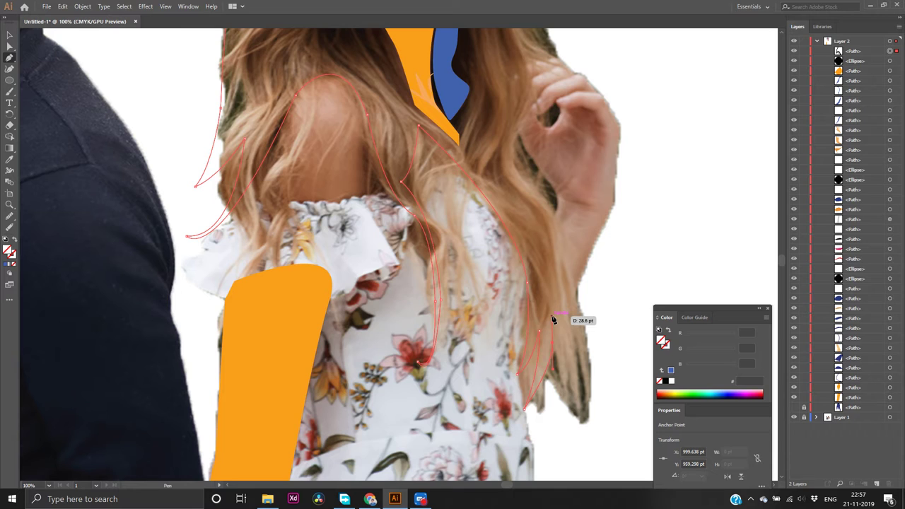
Set the next notch between the hair ends and add two more pointed tips towards the outer edge of the hair
{"action": "left_click_drag", "start_coordinate": [553, 320], "coordinate": [554, 356]}
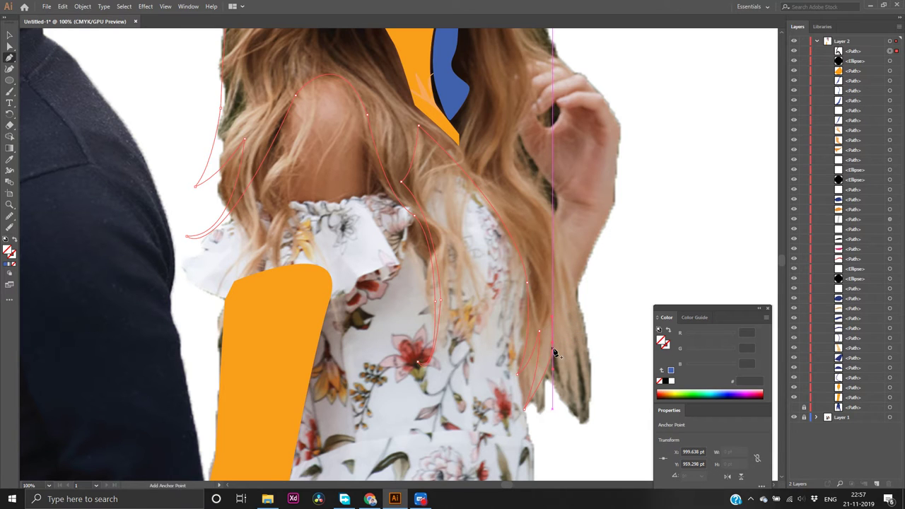
{"action": "left_click", "coordinate": [553, 345]}
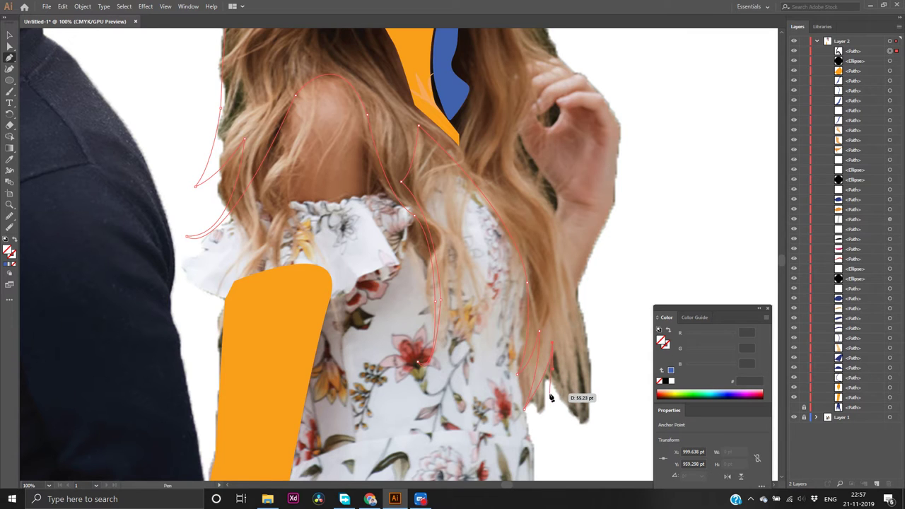
{"action": "left_click_drag", "start_coordinate": [551, 397], "coordinate": [541, 419]}
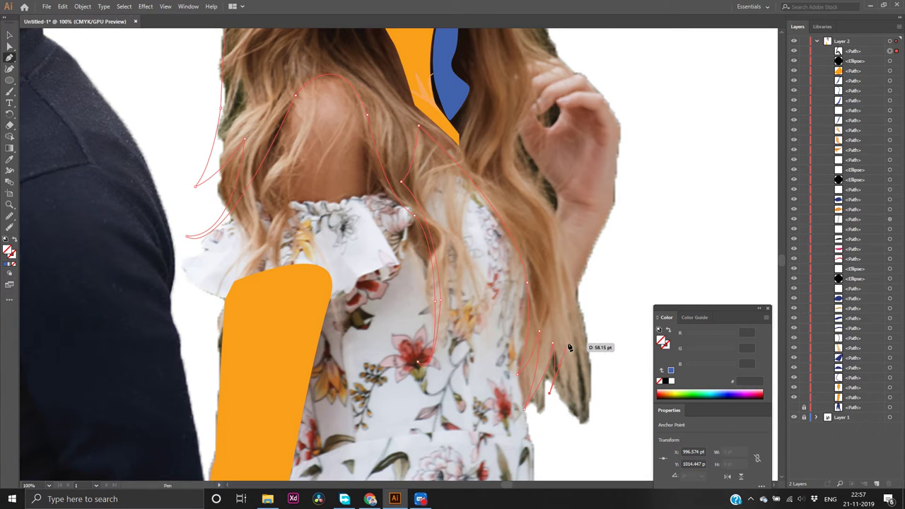
{"action": "left_click_drag", "start_coordinate": [569, 350], "coordinate": [580, 301]}
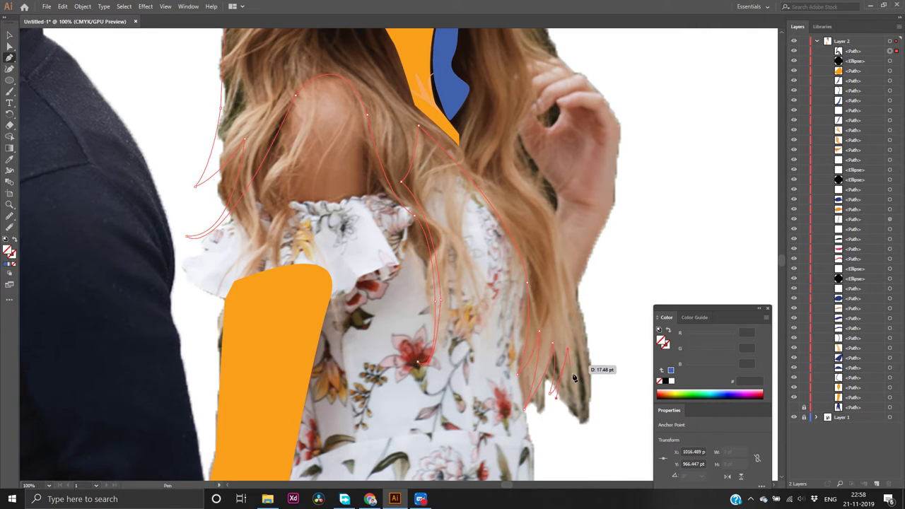
{"action": "left_click", "coordinate": [565, 421]}
{"action": "left_click_drag", "start_coordinate": [565, 421], "coordinate": [569, 443]}
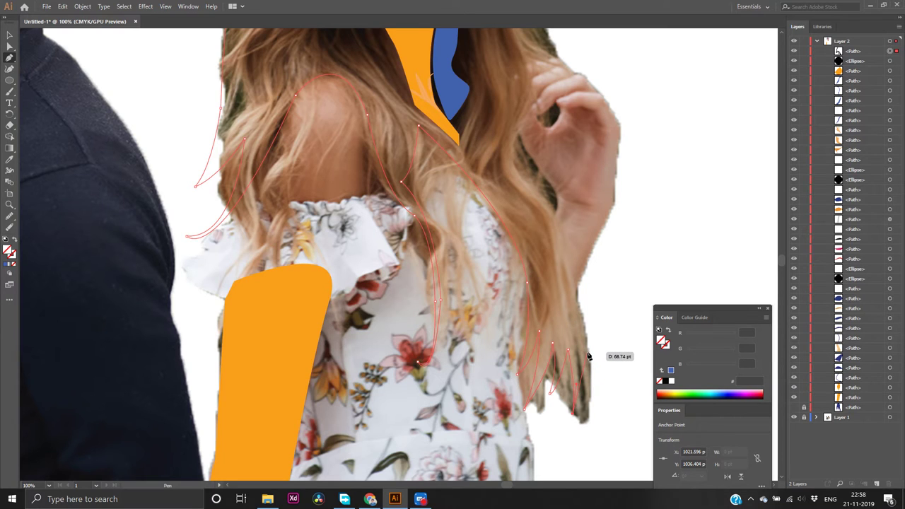
Trace the hair's outer edge up from the last pointed tip, in beside the wrist and up past the raised fingers
{"action": "left_click_drag", "start_coordinate": [585, 315], "coordinate": [581, 260]}
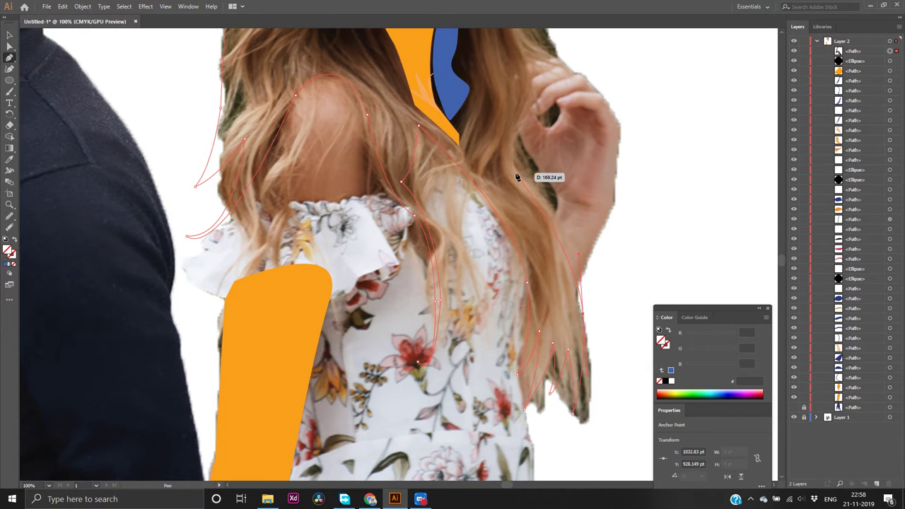
{"action": "left_click_drag", "start_coordinate": [517, 176], "coordinate": [472, 121]}
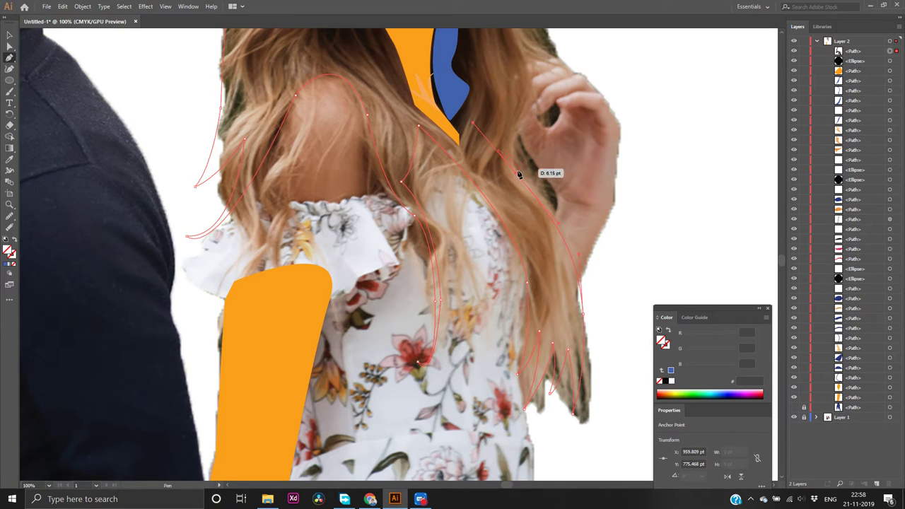
{"action": "scroll", "coordinate": [541, 91], "scroll_direction": "up", "scroll_amount": 3}
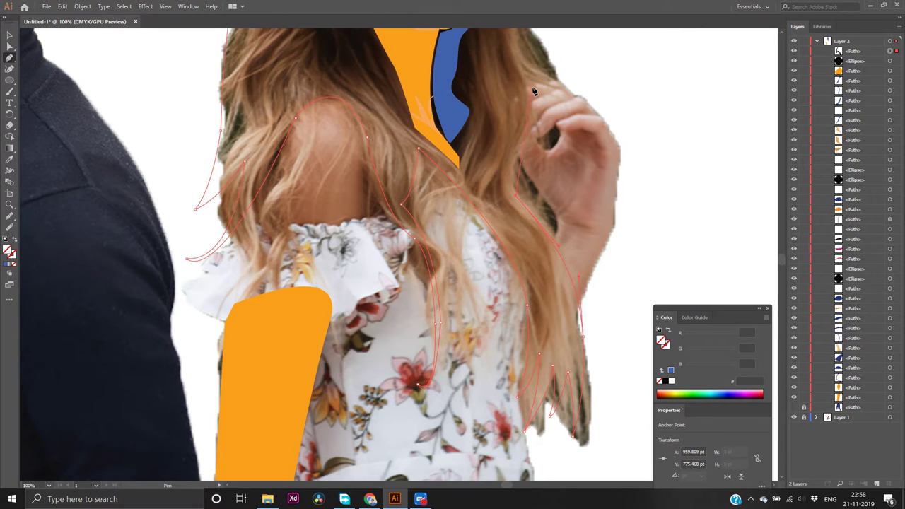
{"action": "scroll", "coordinate": [533, 90], "scroll_direction": "up", "scroll_amount": 6}
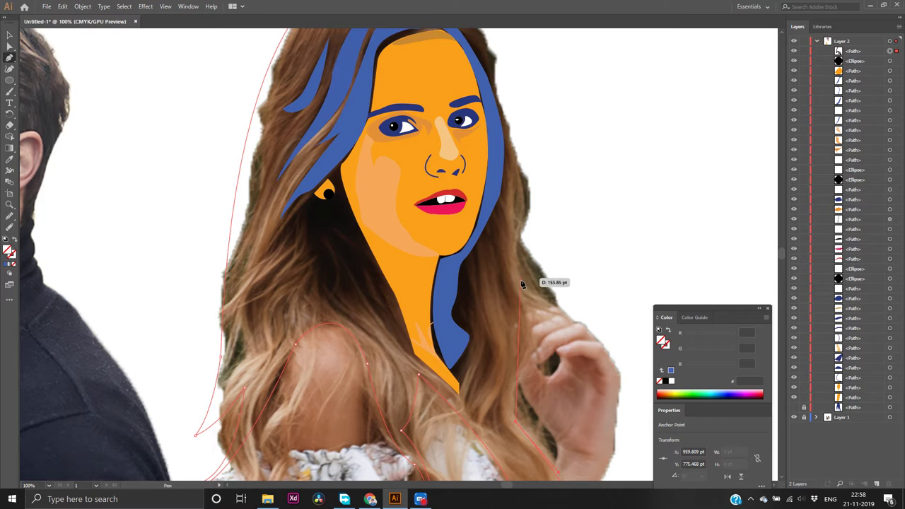
{"action": "left_click_drag", "start_coordinate": [529, 270], "coordinate": [561, 202]}
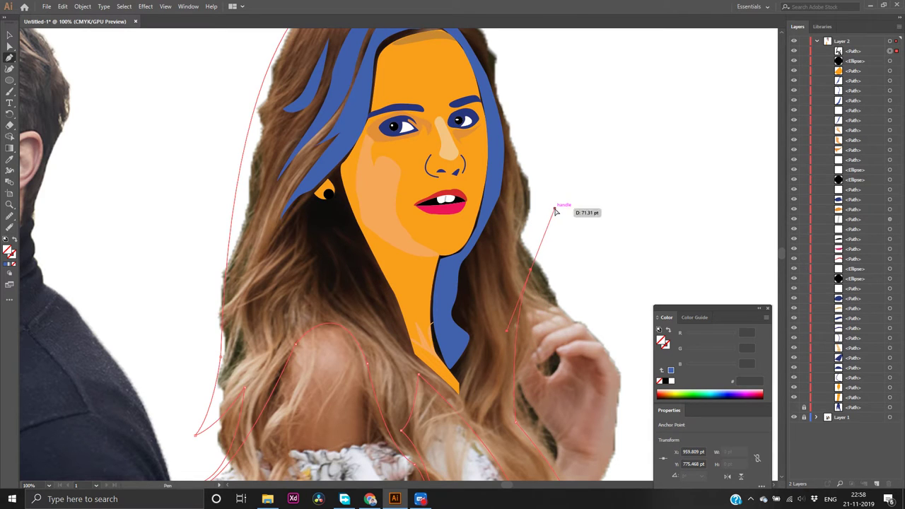
{"action": "left_click", "coordinate": [523, 295]}
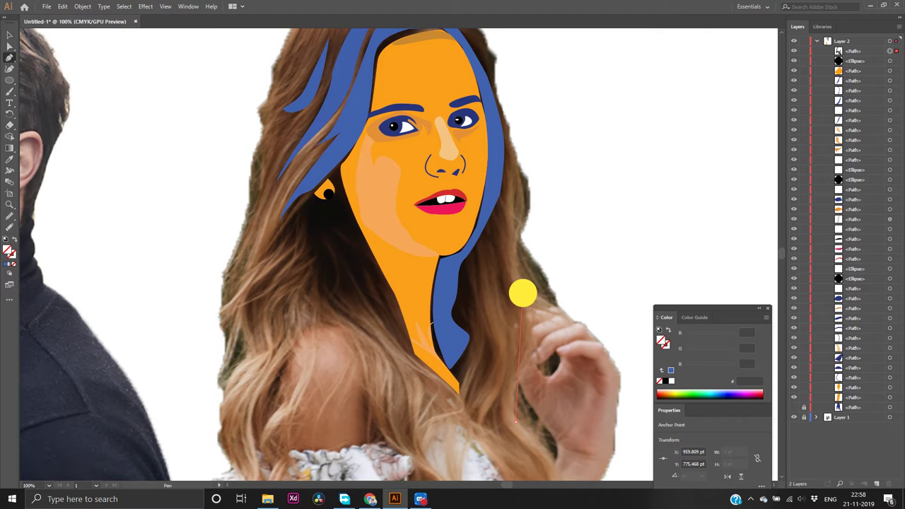
{"action": "left_click_drag", "start_coordinate": [523, 297], "coordinate": [497, 247]}
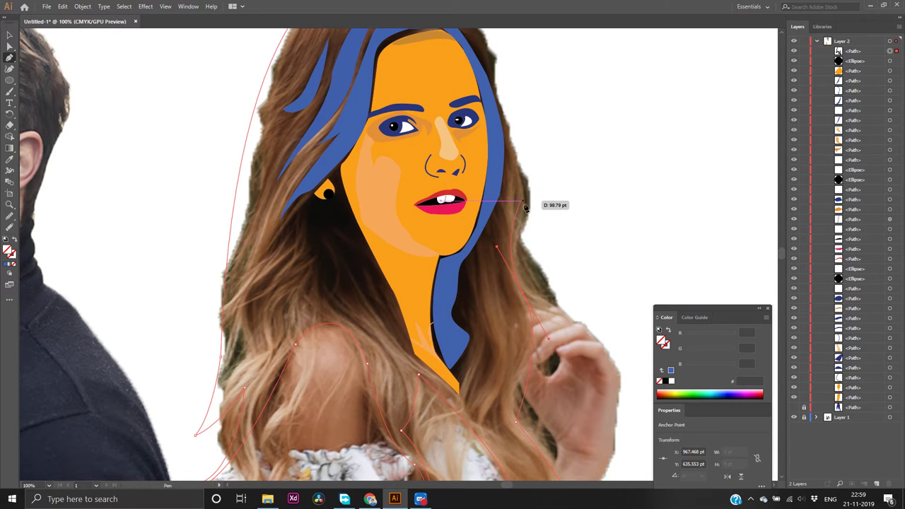
{"action": "left_click", "coordinate": [524, 296]}
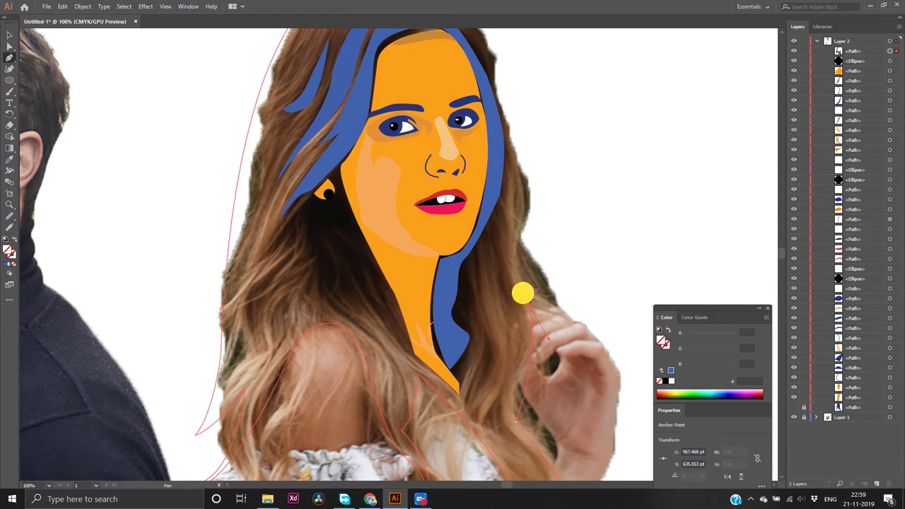
Continue the outline beside the cheek and close it over the crown with a smooth curve at the starting point
{"action": "scroll", "coordinate": [525, 171], "scroll_direction": "up", "scroll_amount": 1}
{"action": "scroll", "coordinate": [527, 170], "scroll_direction": "up", "scroll_amount": 1}
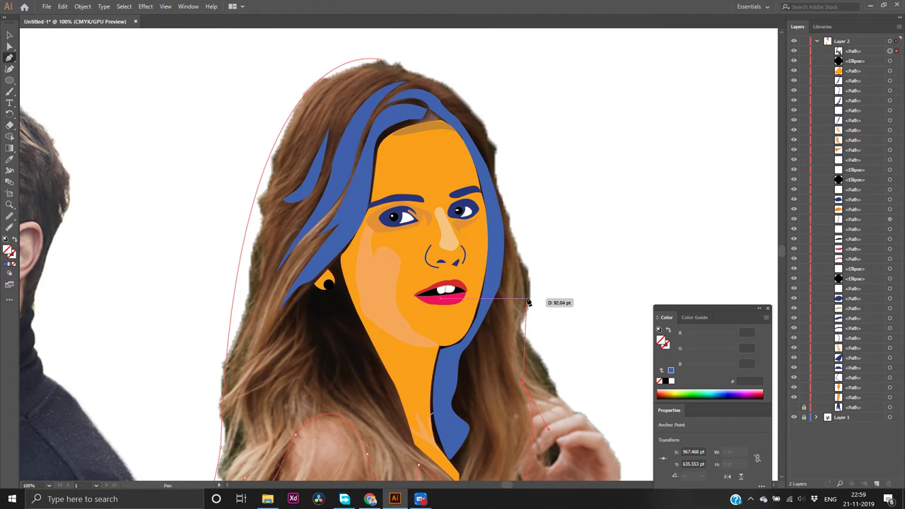
{"action": "left_click_drag", "start_coordinate": [526, 298], "coordinate": [541, 216]}
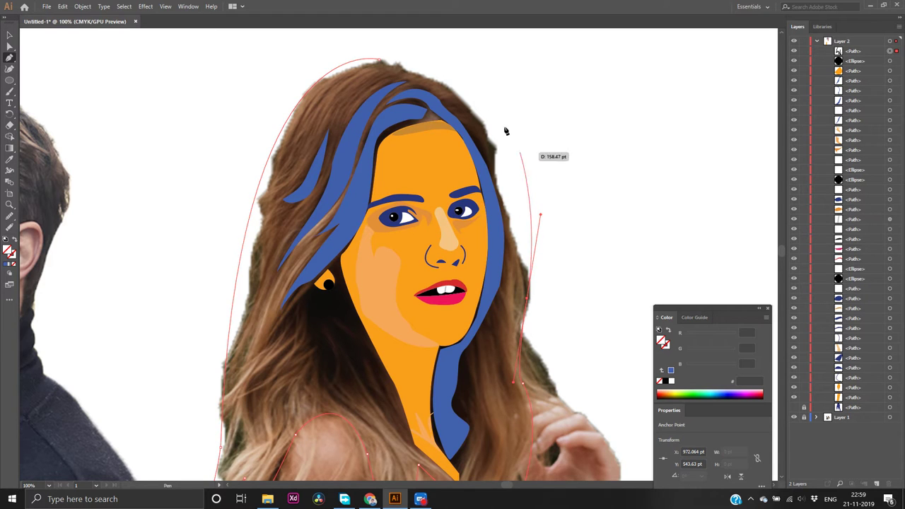
{"action": "left_click_drag", "start_coordinate": [378, 63], "coordinate": [273, 73]}
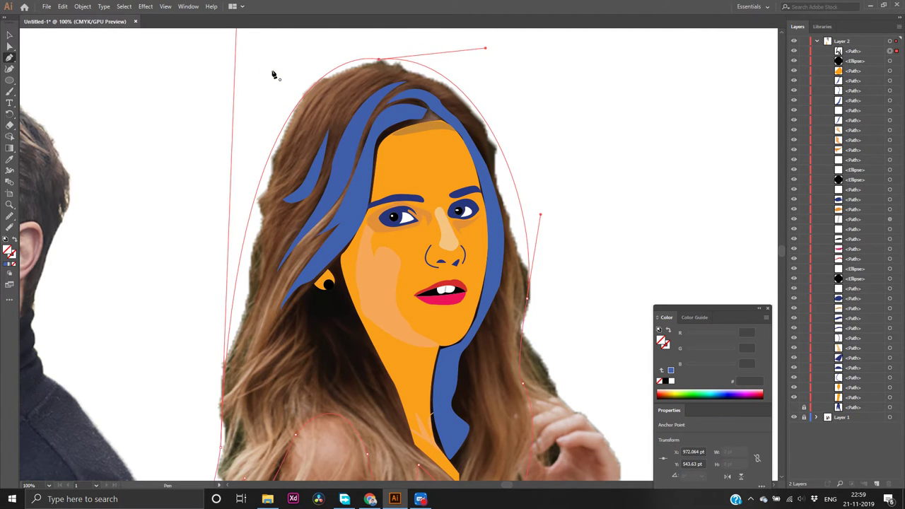
Fill the closed hair shape with blue 4563ae and send it to the back behind the face
{"action": "left_click", "coordinate": [6, 265]}
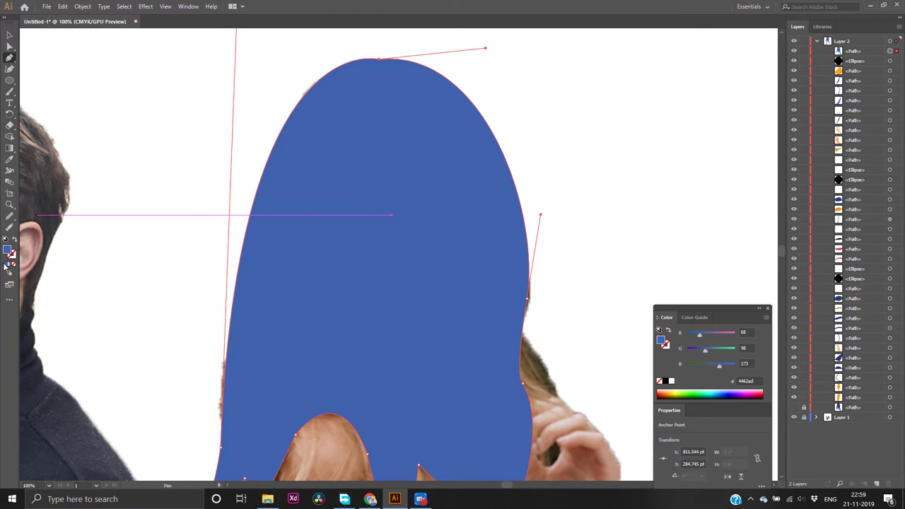
{"action": "left_click", "coordinate": [5, 265]}
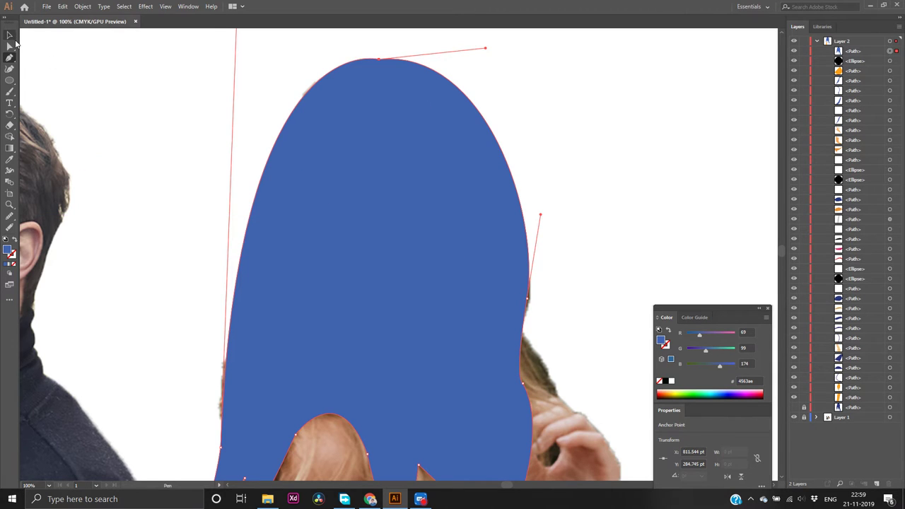
{"action": "left_click", "coordinate": [10, 36]}
{"action": "right_click", "coordinate": [362, 182]}
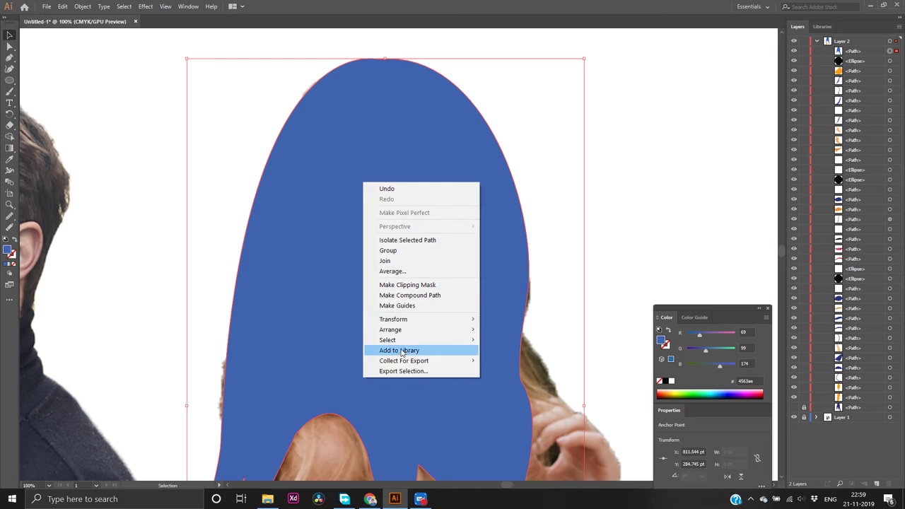
{"action": "mouse_move", "coordinate": [424, 329]}
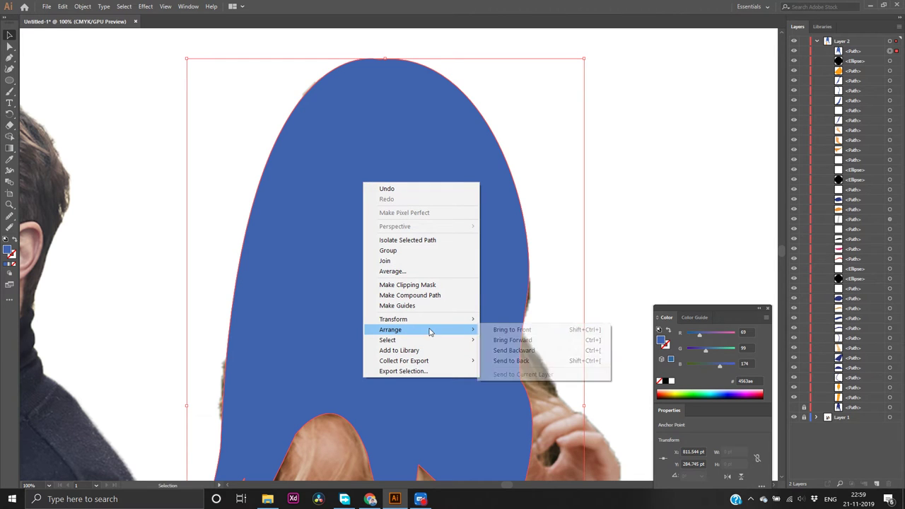
{"action": "left_click", "coordinate": [527, 365]}
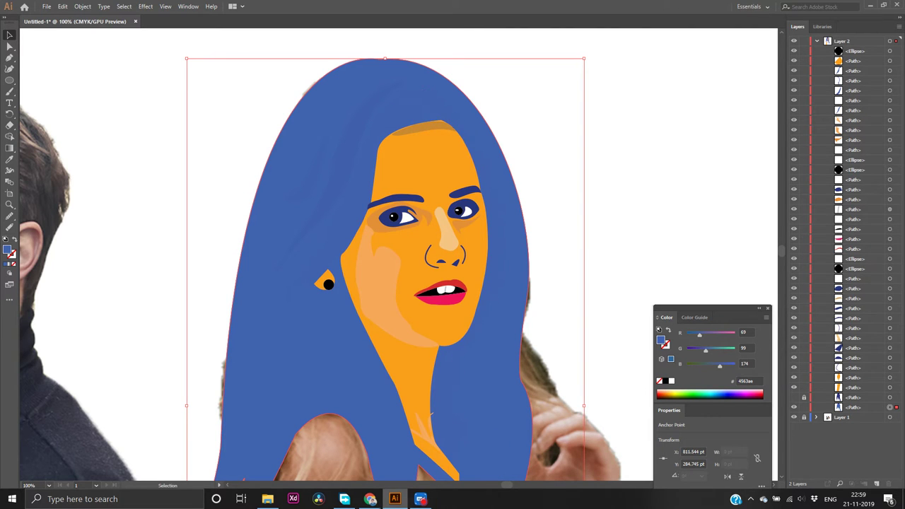
Switch to the Material-UI color page in the browser and copy the indigo 800 hex code 283593
{"action": "left_click", "coordinate": [369, 498]}
{"action": "scroll", "coordinate": [515, 329], "scroll_direction": "down", "scroll_amount": 8}
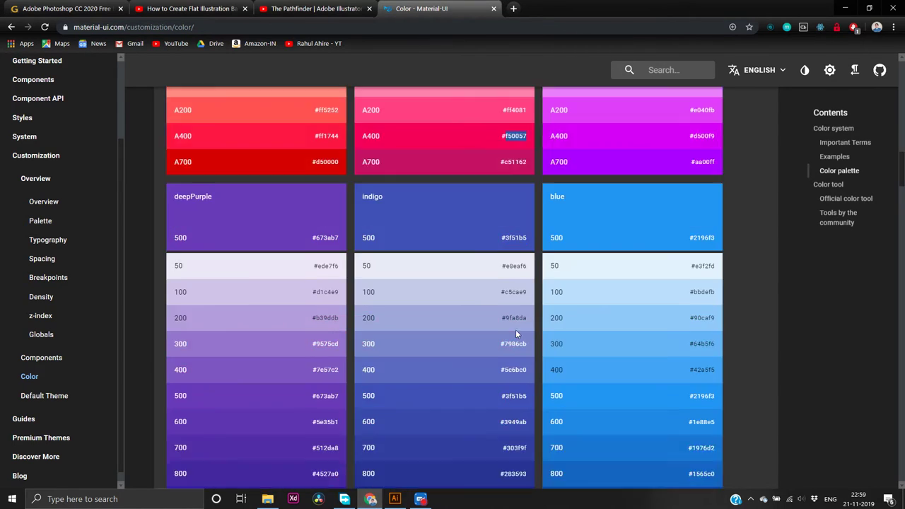
{"action": "scroll", "coordinate": [515, 330], "scroll_direction": "up", "scroll_amount": 2}
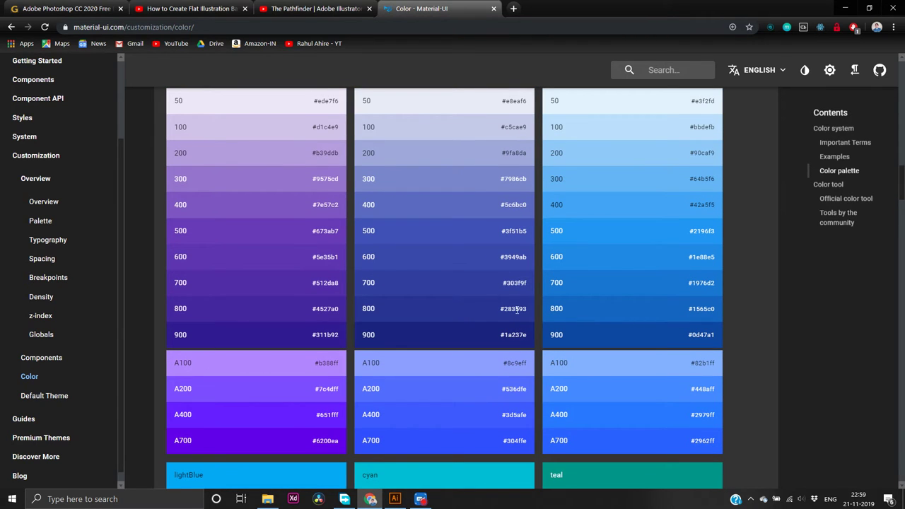
{"action": "double_click", "coordinate": [516, 309]}
{"action": "key", "text": "ctrl+c"}
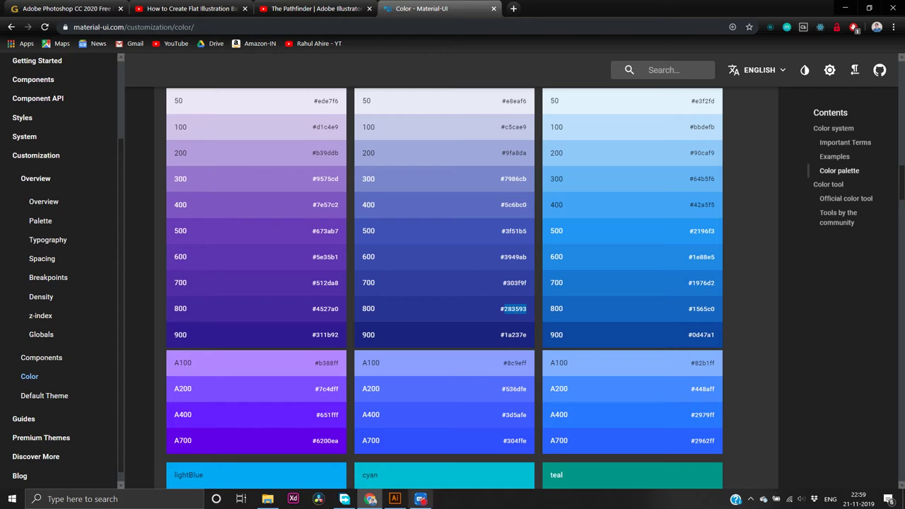
Return to Illustrator, set the back hair shape's fill to hex 283593 and deselect it
{"action": "left_click", "coordinate": [394, 498]}
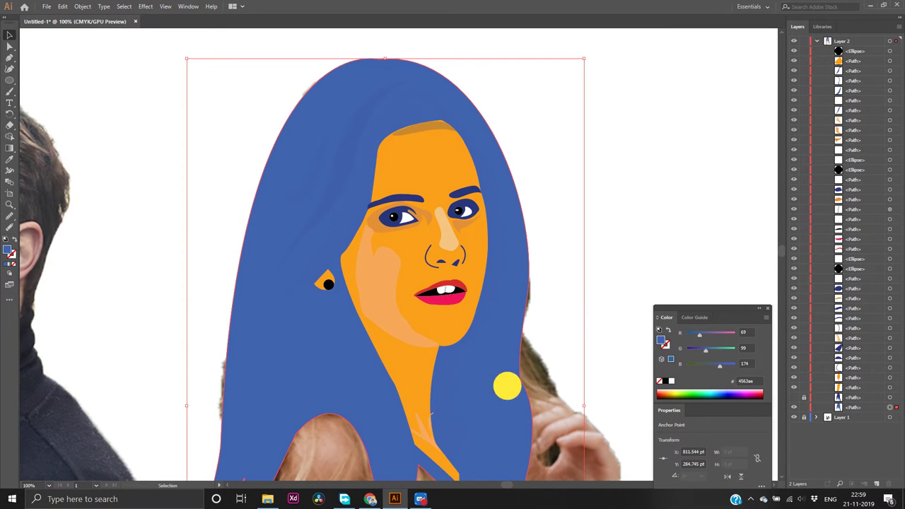
{"action": "left_click", "coordinate": [506, 386]}
{"action": "left_click", "coordinate": [758, 380]}
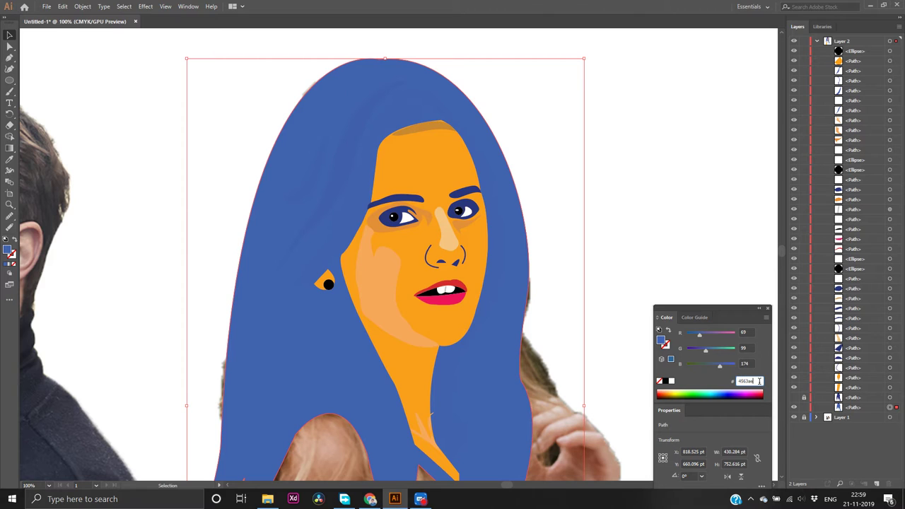
{"action": "double_click", "coordinate": [758, 381]}
{"action": "key", "text": "ctrl+v"}
{"action": "key", "text": "Return"}
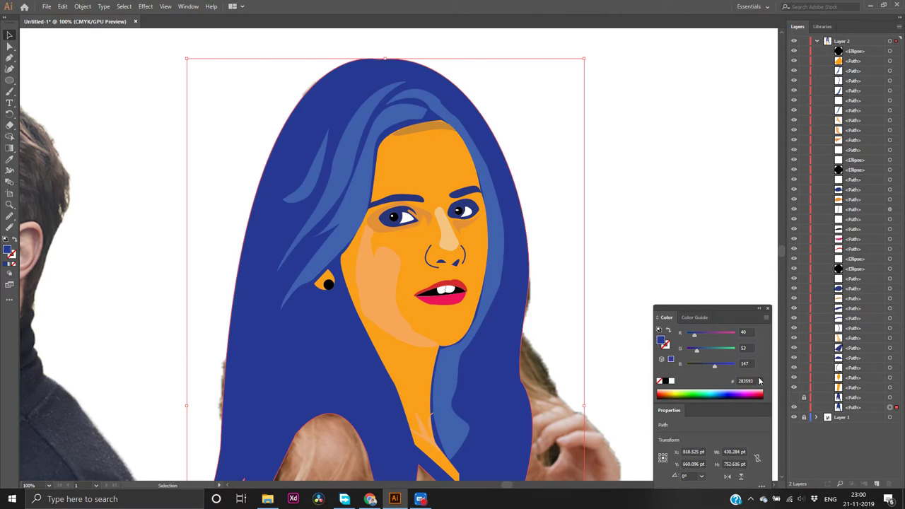
{"action": "left_click", "coordinate": [730, 277]}
Hide the photo layer and examine the dark hair shape, both as a whole and close up at its pointed ends
{"action": "scroll", "coordinate": [672, 278], "scroll_direction": "down", "scroll_amount": 5}
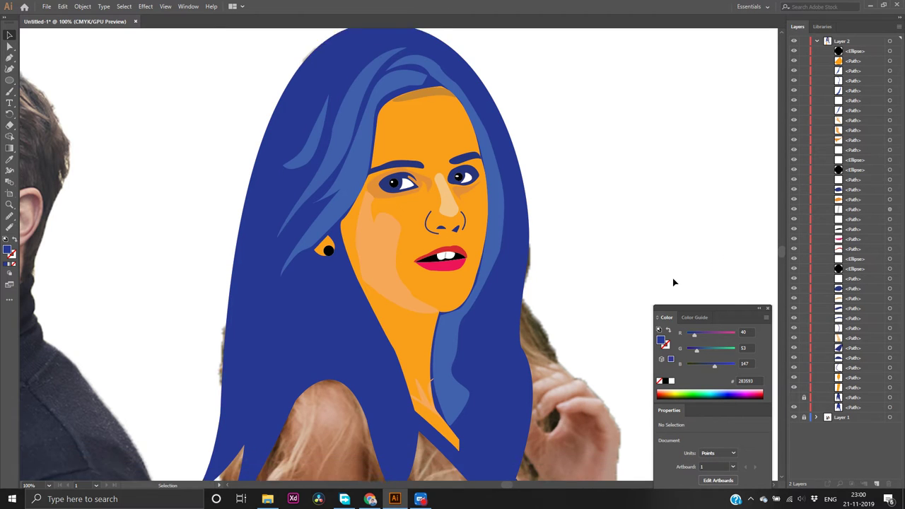
{"action": "scroll", "coordinate": [673, 279], "scroll_direction": "down", "scroll_amount": 10}
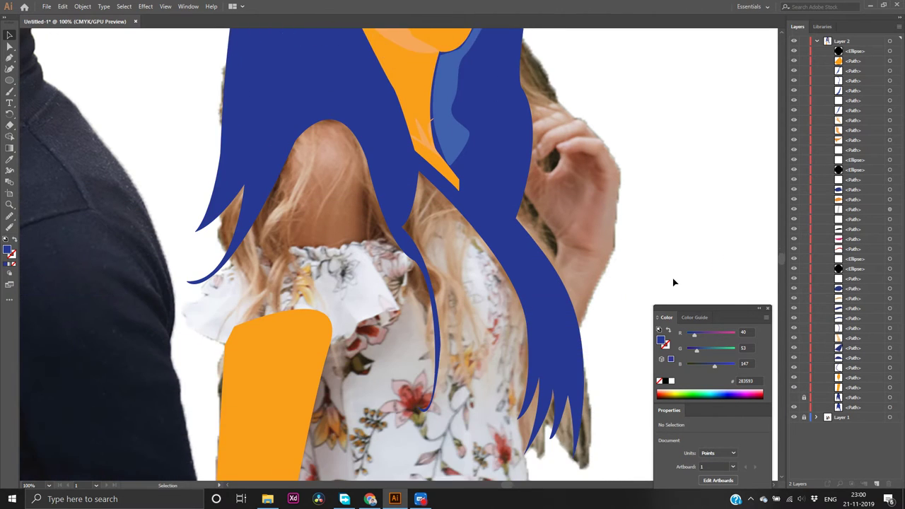
{"action": "left_click", "coordinate": [793, 417]}
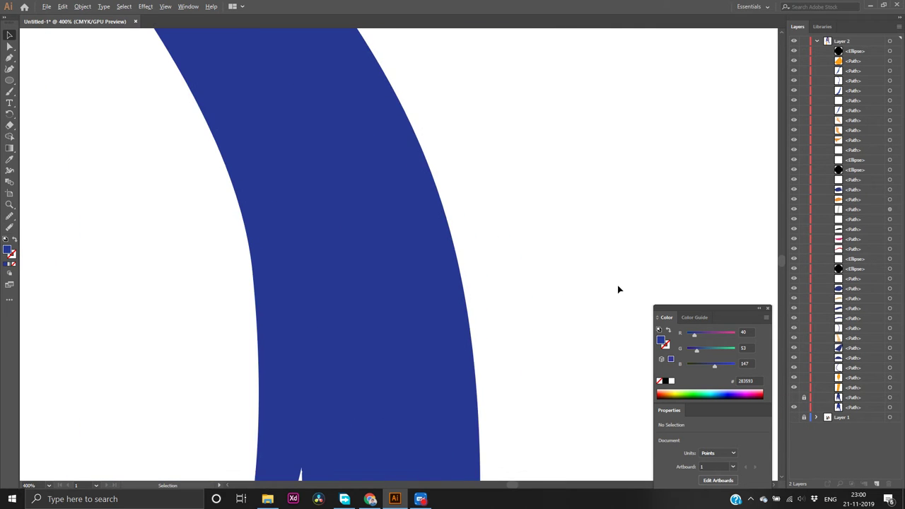
{"action": "key", "text": "ctrl+minus"}
{"action": "key", "text": "ctrl+minus"}
{"action": "key", "text": "ctrl+minus"}
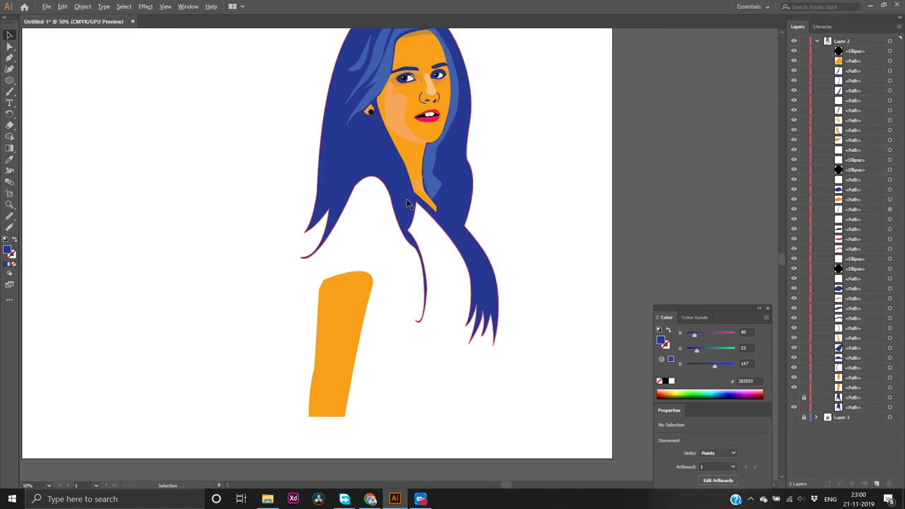
{"action": "scroll", "coordinate": [390, 177], "scroll_direction": "up", "scroll_amount": 3}
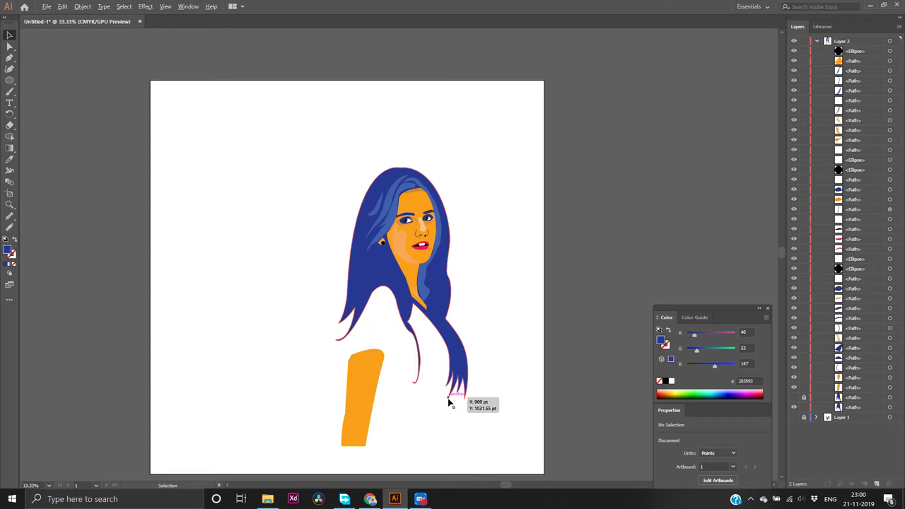
{"action": "scroll", "coordinate": [456, 398], "scroll_direction": "up", "scroll_amount": 4}
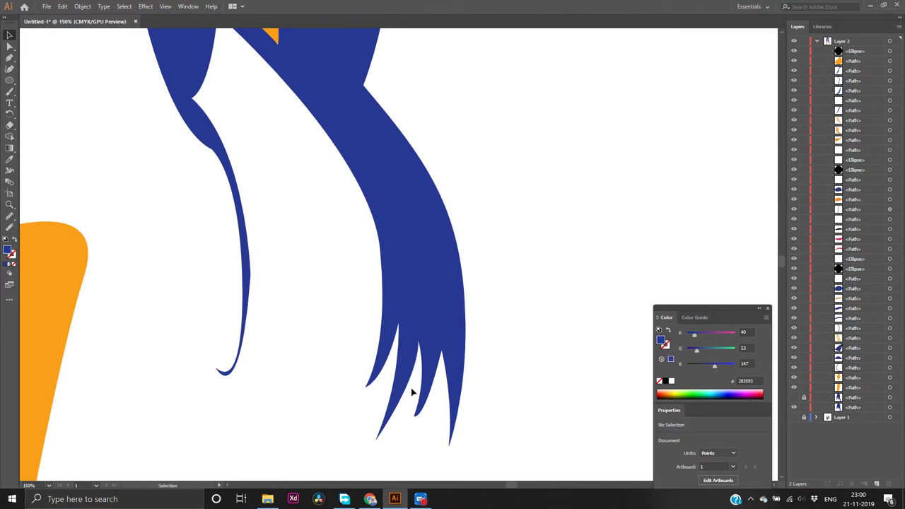
{"action": "scroll", "coordinate": [412, 393], "scroll_direction": "down", "scroll_amount": 3}
{"action": "scroll", "coordinate": [412, 392], "scroll_direction": "down", "scroll_amount": 1}
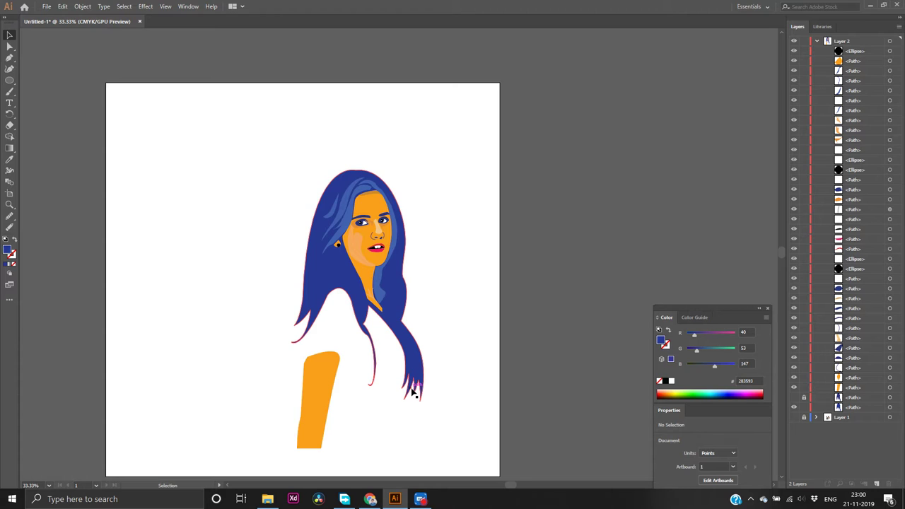
Undo the photo hiding, hair fill, stacking and recent outline segments back to the front strand's tip at the red flower
{"action": "key", "text": "a"}
{"action": "key", "text": "ctrl+z"}
{"action": "key", "text": "ctrl+z"}
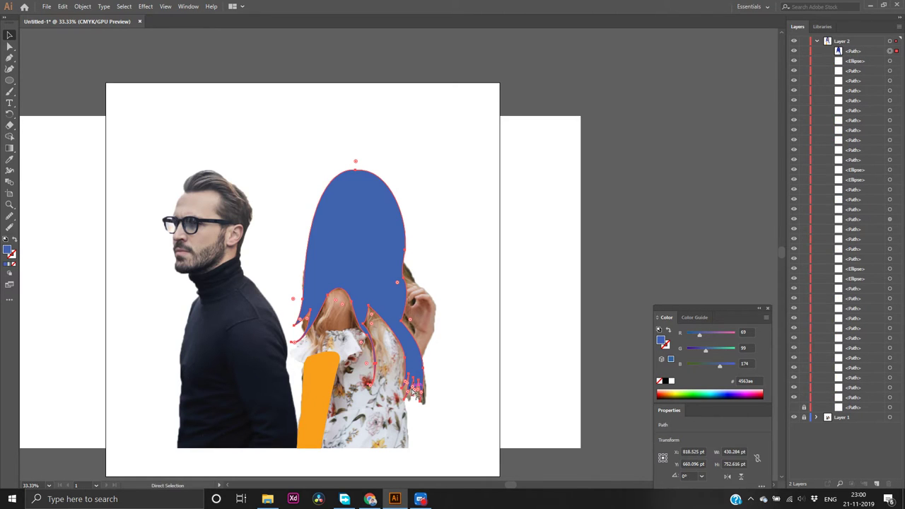
{"action": "key", "text": "slash"}
{"action": "left_click", "coordinate": [413, 390]}
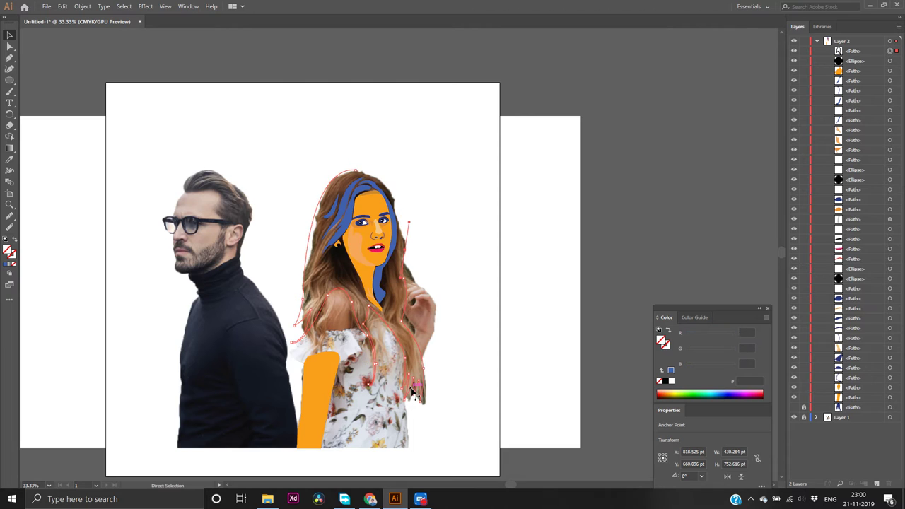
{"action": "left_click", "coordinate": [411, 388]}
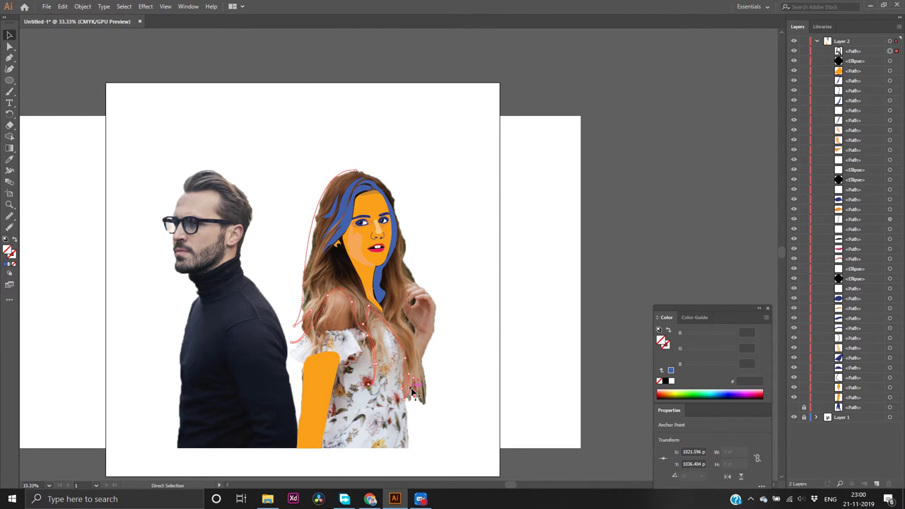
{"action": "left_click", "coordinate": [412, 390]}
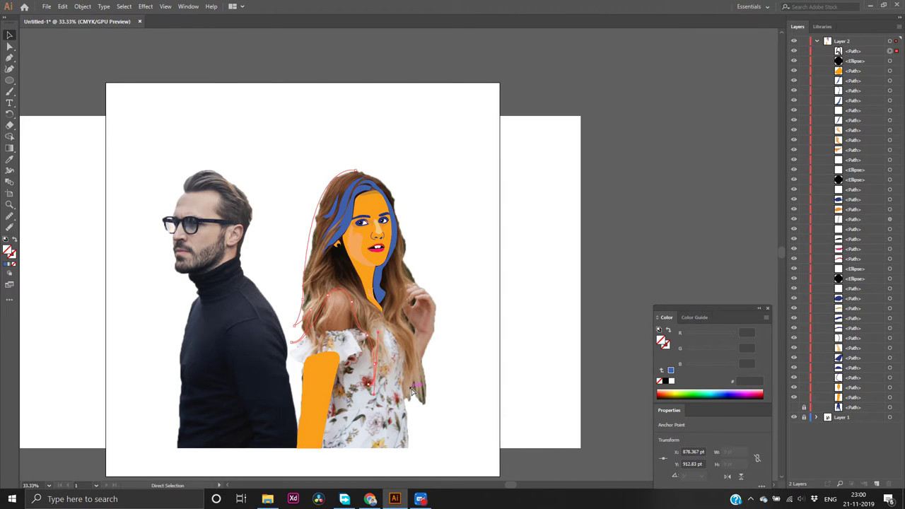
{"action": "key", "text": "v"}
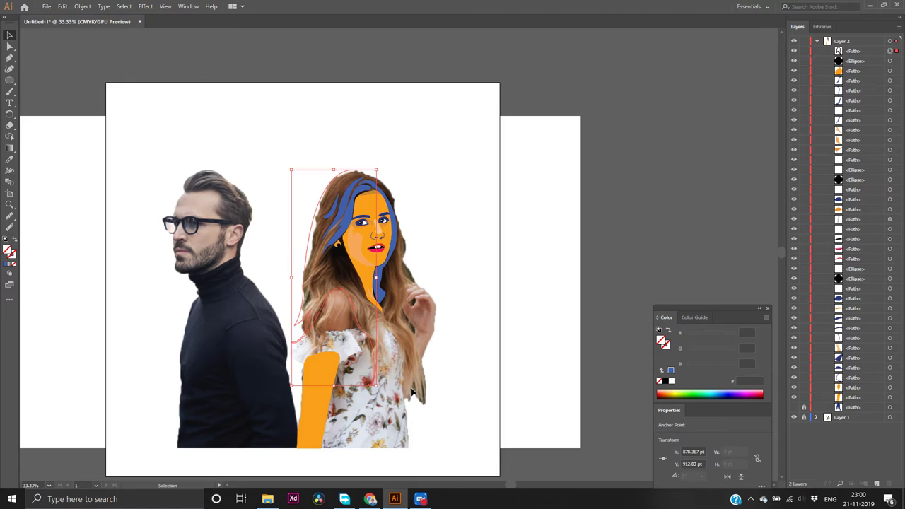
{"action": "key", "text": "a"}
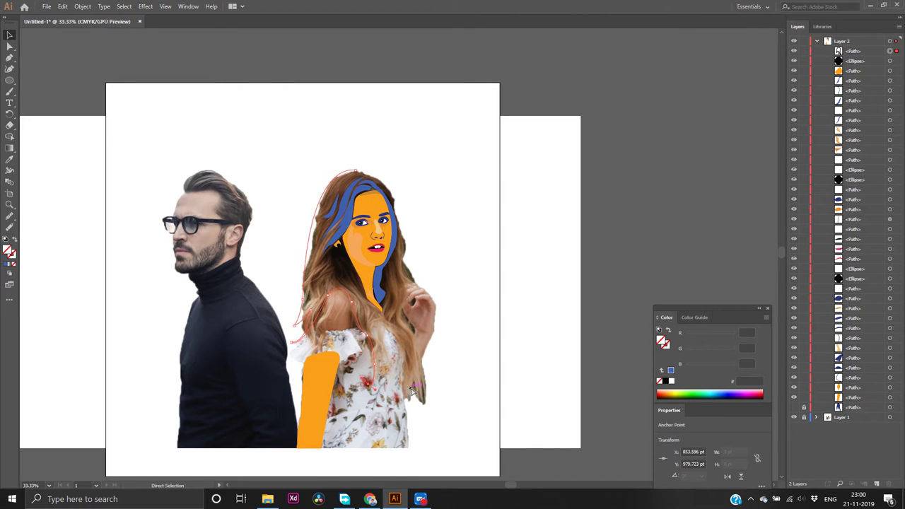
Retrace the hair outline with the Pen tool from the bare shoulder down to a pointed strand tip above the dress's red flower
{"action": "left_click_drag", "start_coordinate": [372, 387], "coordinate": [413, 393]}
{"action": "key", "text": "v"}
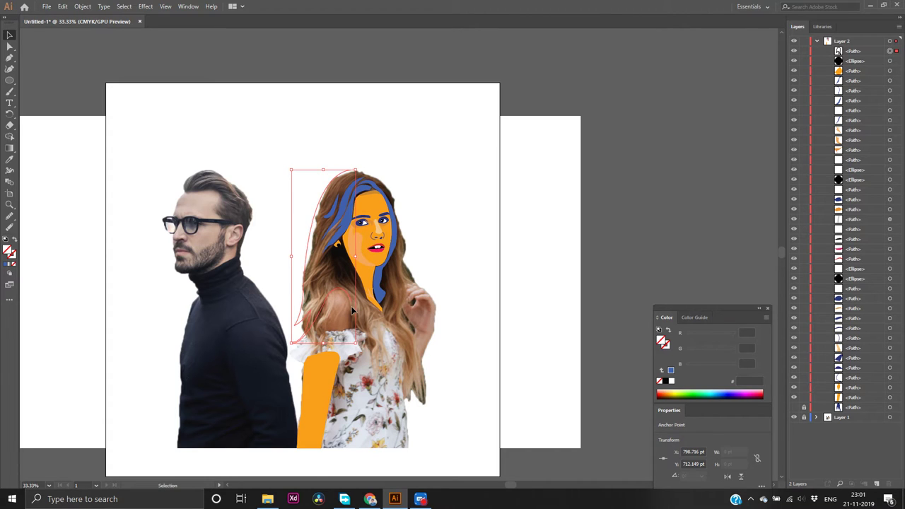
{"action": "left_click", "coordinate": [10, 57]}
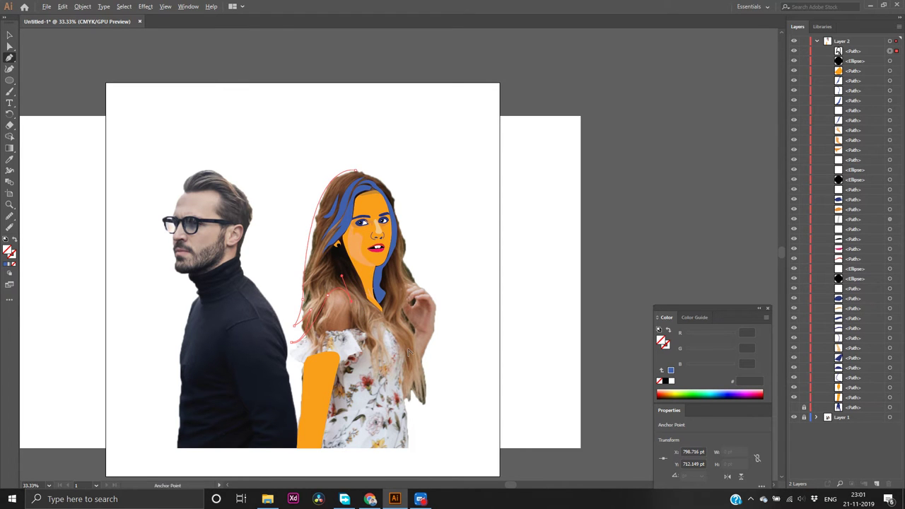
{"action": "scroll", "coordinate": [408, 352], "scroll_direction": "up", "scroll_amount": 4, "text": "alt"}
{"action": "scroll", "coordinate": [318, 283], "scroll_direction": "down", "scroll_amount": 2, "text": "alt"}
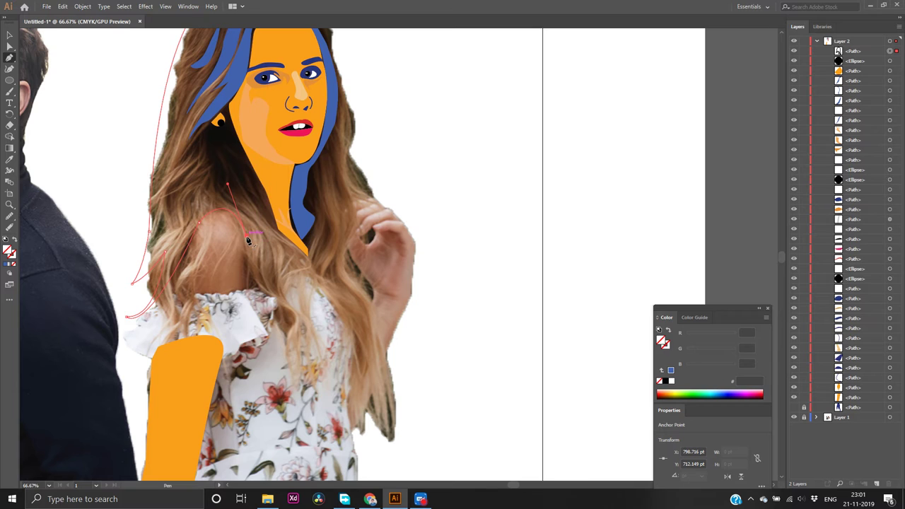
{"action": "mouse_move", "coordinate": [287, 273]}
{"action": "left_mouse_down"}
{"action": "mouse_move", "coordinate": [286, 261]}
{"action": "mouse_move", "coordinate": [301, 338]}
{"action": "mouse_move", "coordinate": [285, 354]}
{"action": "mouse_move", "coordinate": [288, 414]}
{"action": "mouse_move", "coordinate": [271, 405]}
{"action": "mouse_move", "coordinate": [266, 384]}
{"action": "mouse_move", "coordinate": [239, 416]}
{"action": "left_mouse_up"}
{"action": "mouse_move", "coordinate": [268, 381]}
{"action": "left_mouse_down"}
{"action": "mouse_move", "coordinate": [292, 337]}
{"action": "mouse_move", "coordinate": [290, 267]}
{"action": "mouse_move", "coordinate": [304, 252]}
{"action": "mouse_move", "coordinate": [308, 266]}
{"action": "left_mouse_up"}
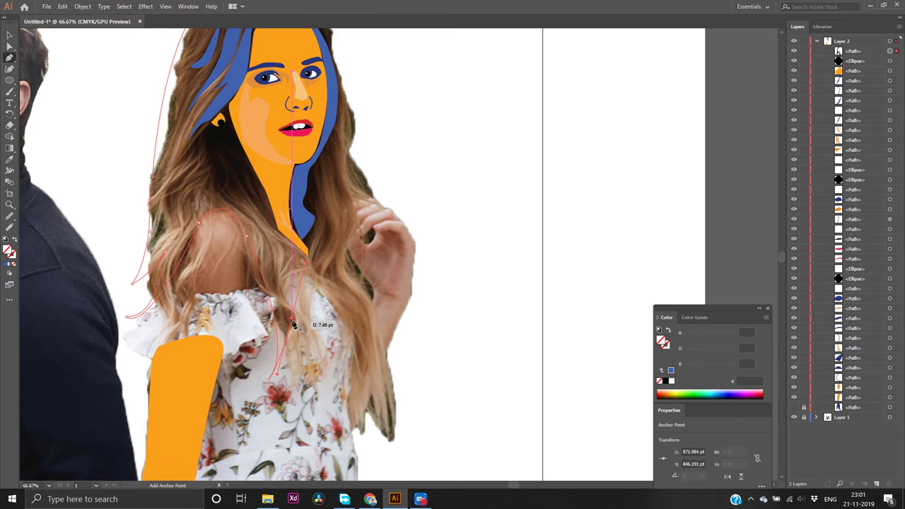
{"action": "left_click_drag", "start_coordinate": [293, 324], "coordinate": [285, 259]}
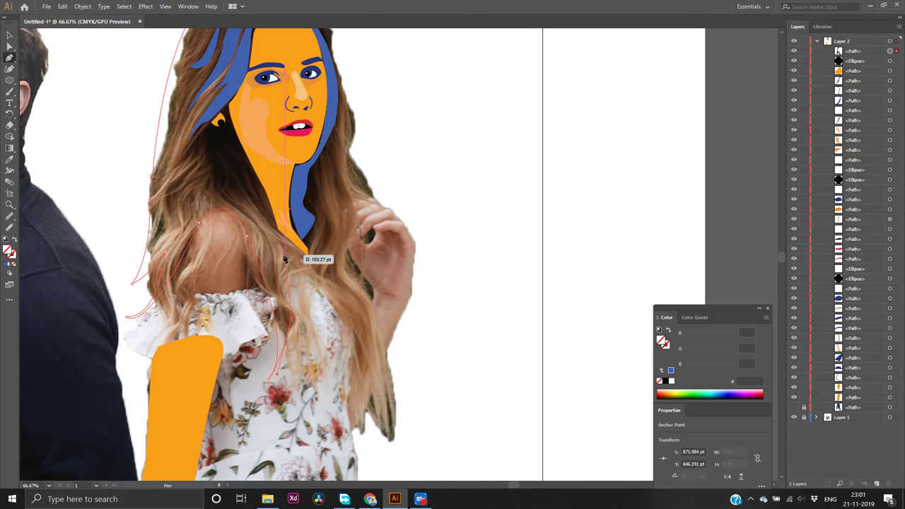
{"action": "left_click_drag", "start_coordinate": [285, 258], "coordinate": [285, 364]}
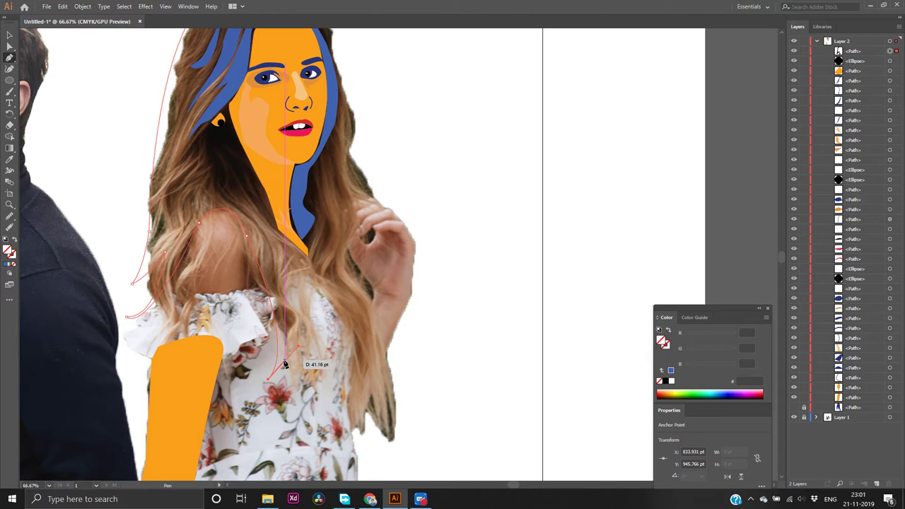
{"action": "left_click_drag", "start_coordinate": [285, 363], "coordinate": [295, 327]}
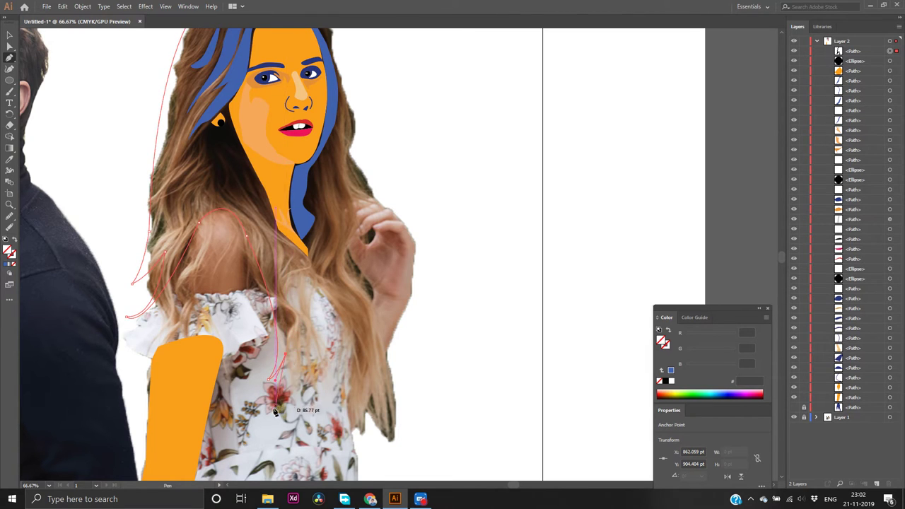
Try adding a second pointed strand tip over the red flower and curving its edge back up toward the neck
{"action": "left_click_drag", "start_coordinate": [268, 379], "coordinate": [283, 416]}
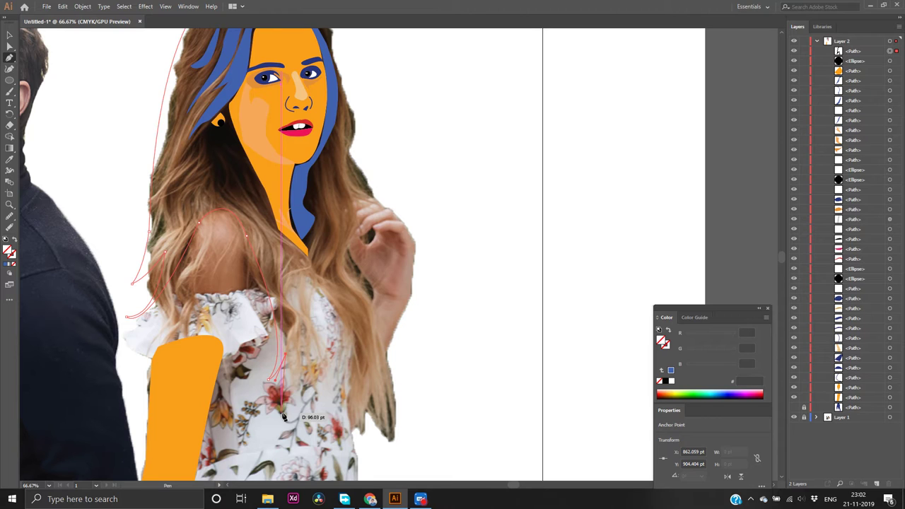
{"action": "mouse_move", "coordinate": [283, 417]}
{"action": "left_mouse_down"}
{"action": "mouse_move", "coordinate": [269, 414]}
{"action": "mouse_move", "coordinate": [267, 436]}
{"action": "mouse_move", "coordinate": [282, 420]}
{"action": "left_mouse_up"}
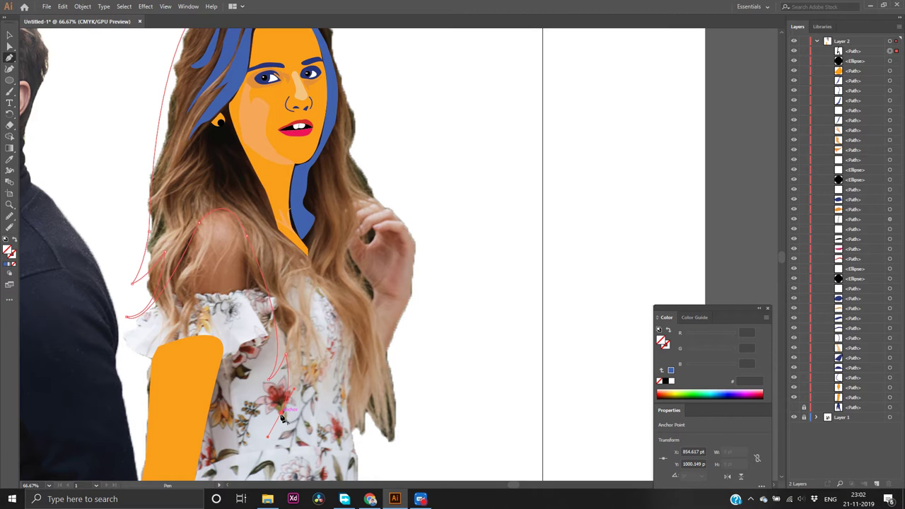
{"action": "mouse_move", "coordinate": [302, 306]}
{"action": "left_mouse_down"}
{"action": "mouse_move", "coordinate": [303, 360]}
{"action": "mouse_move", "coordinate": [295, 352]}
{"action": "mouse_move", "coordinate": [304, 298]}
{"action": "mouse_move", "coordinate": [320, 330]}
{"action": "mouse_move", "coordinate": [321, 398]}
{"action": "left_mouse_up"}
{"action": "left_click", "coordinate": [321, 397]}
{"action": "left_click_drag", "start_coordinate": [321, 397], "coordinate": [293, 292]}
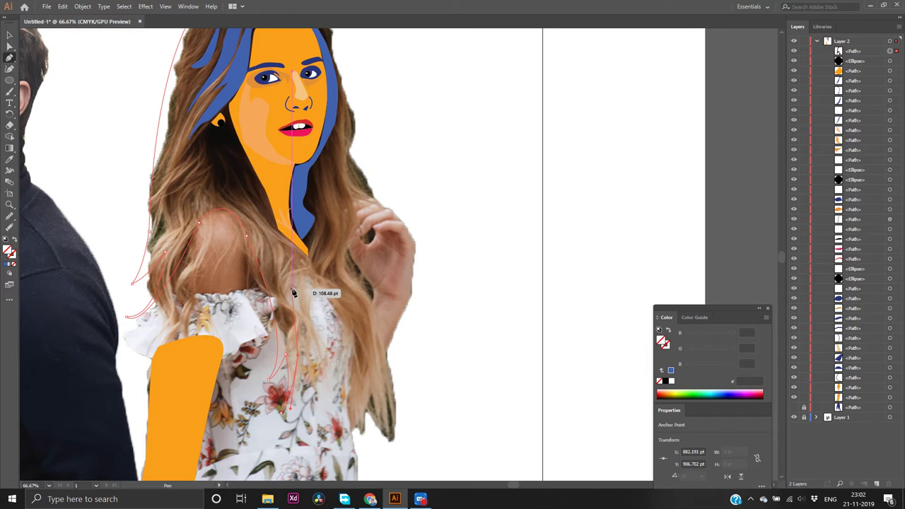
{"action": "left_click_drag", "start_coordinate": [293, 292], "coordinate": [293, 291]}
{"action": "left_click_drag", "start_coordinate": [293, 293], "coordinate": [228, 215]}
{"action": "left_click", "coordinate": [264, 259]}
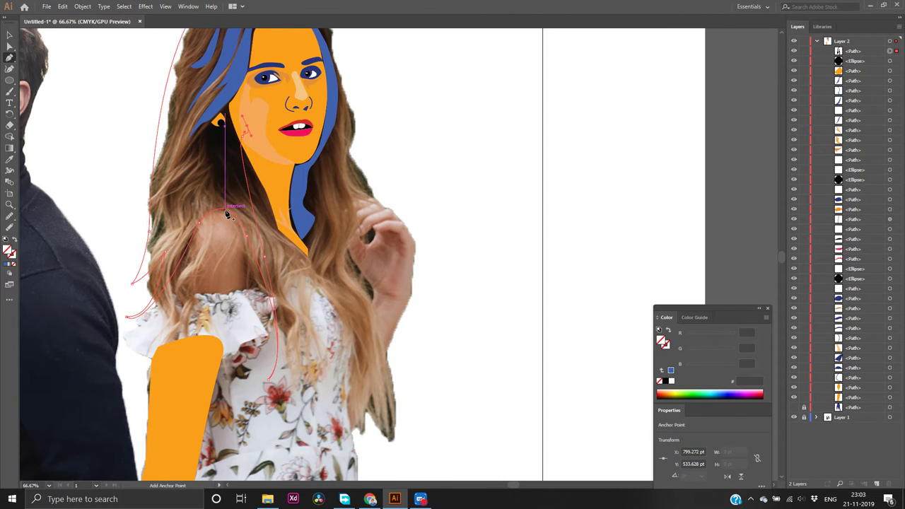
{"action": "left_click", "coordinate": [227, 214], "text": "ctrl"}
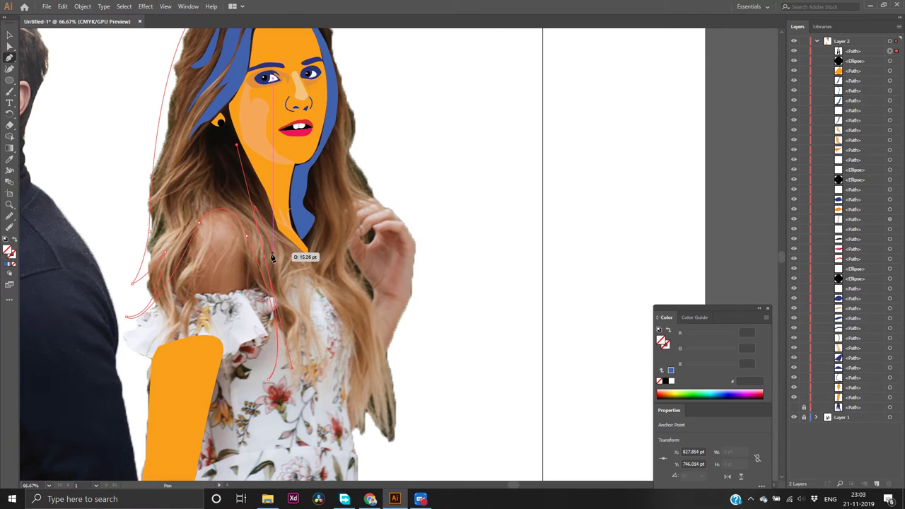
Curve the strand's inner edge from the tip above the red flower up to a corner point beside the neck
{"action": "mouse_move", "coordinate": [262, 257]}
{"action": "left_mouse_down"}
{"action": "mouse_move", "coordinate": [266, 240]}
{"action": "mouse_move", "coordinate": [266, 249]}
{"action": "mouse_move", "coordinate": [250, 247]}
{"action": "mouse_move", "coordinate": [228, 233]}
{"action": "mouse_move", "coordinate": [220, 174]}
{"action": "mouse_move", "coordinate": [230, 113]}
{"action": "mouse_move", "coordinate": [239, 110]}
{"action": "mouse_move", "coordinate": [240, 192]}
{"action": "mouse_move", "coordinate": [260, 249]}
{"action": "mouse_move", "coordinate": [275, 230]}
{"action": "mouse_move", "coordinate": [259, 221]}
{"action": "mouse_move", "coordinate": [270, 230]}
{"action": "left_mouse_up"}
{"action": "left_click", "coordinate": [268, 229]}
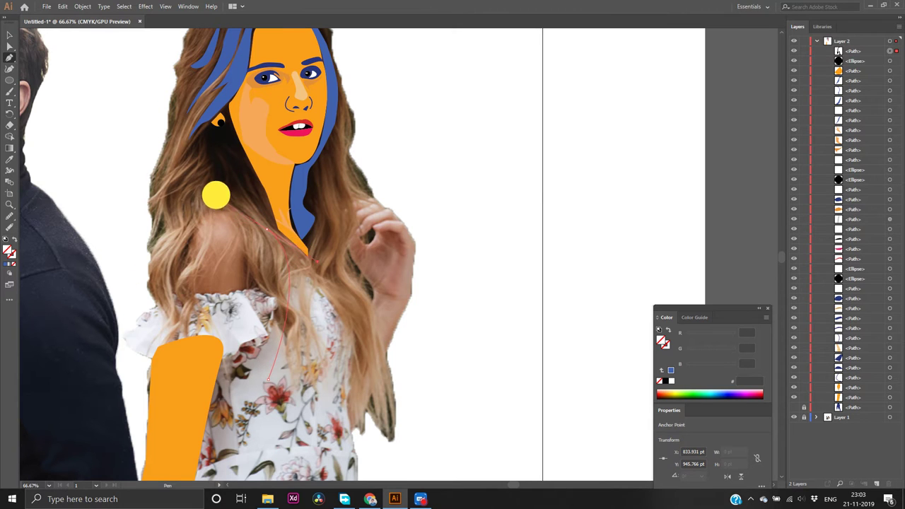
{"action": "left_click_drag", "start_coordinate": [233, 121], "coordinate": [226, 99]}
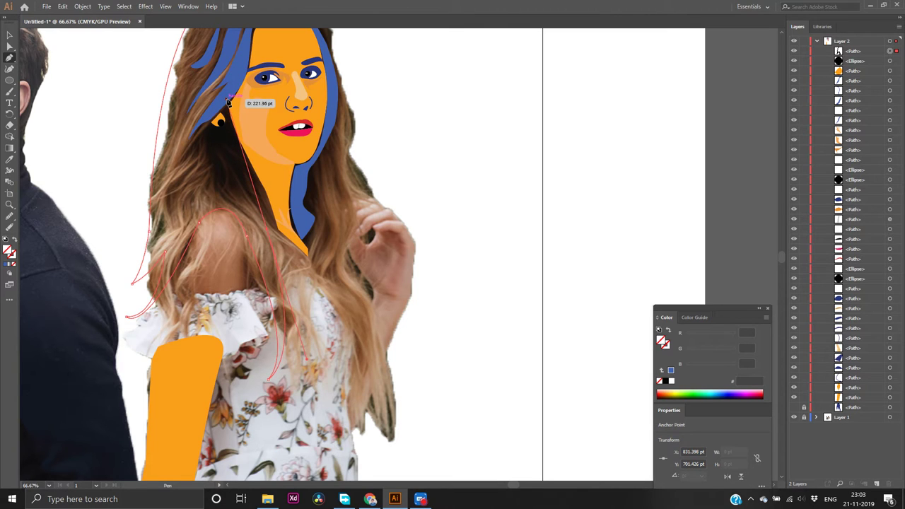
{"action": "left_click", "coordinate": [269, 232]}
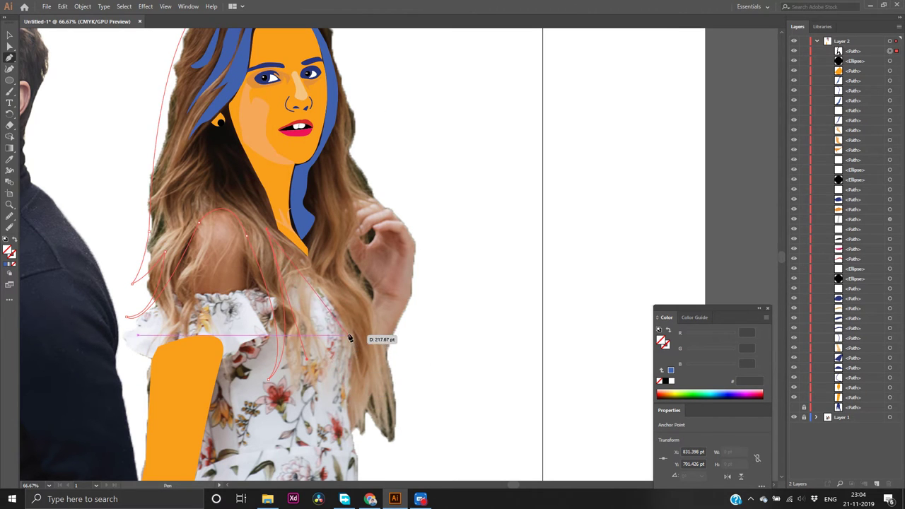
Continue the hair outline from beside the neck along the dress's chest edge and down to the waist
{"action": "left_click_drag", "start_coordinate": [349, 330], "coordinate": [365, 380]}
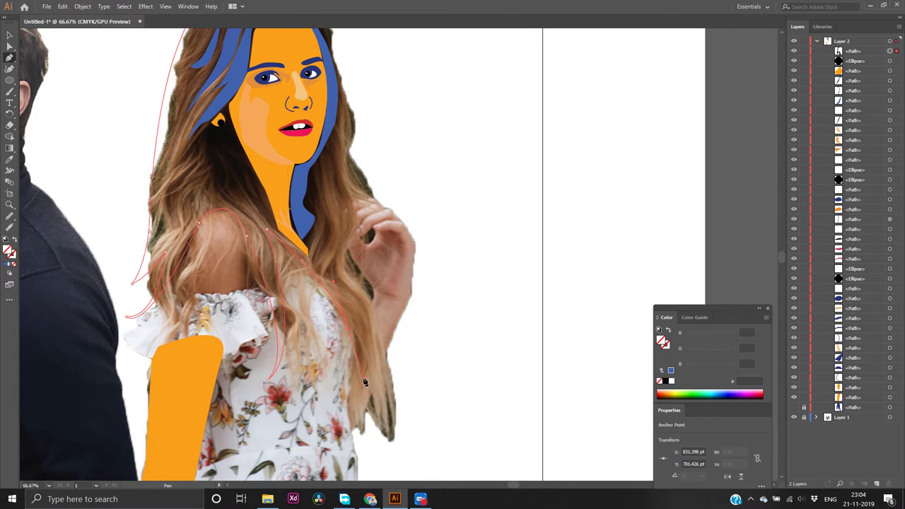
{"action": "left_click", "coordinate": [348, 331]}
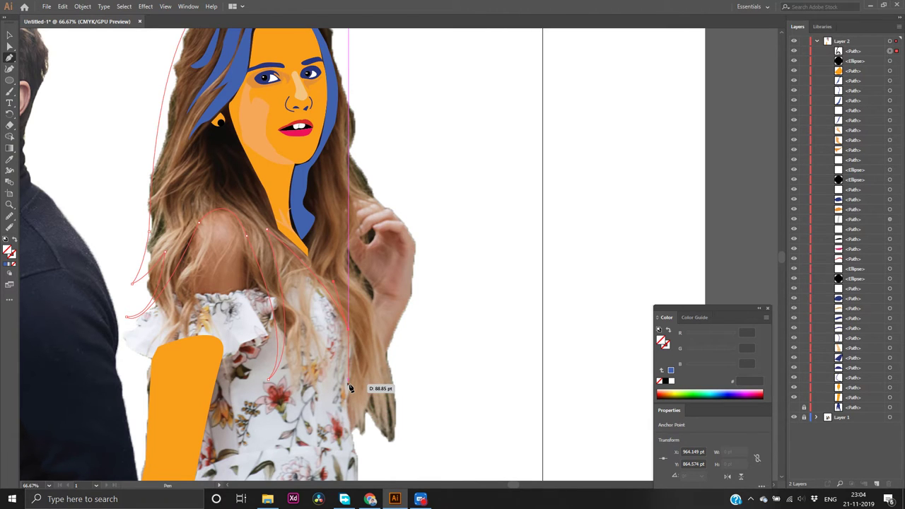
{"action": "left_click_drag", "start_coordinate": [349, 388], "coordinate": [347, 435]}
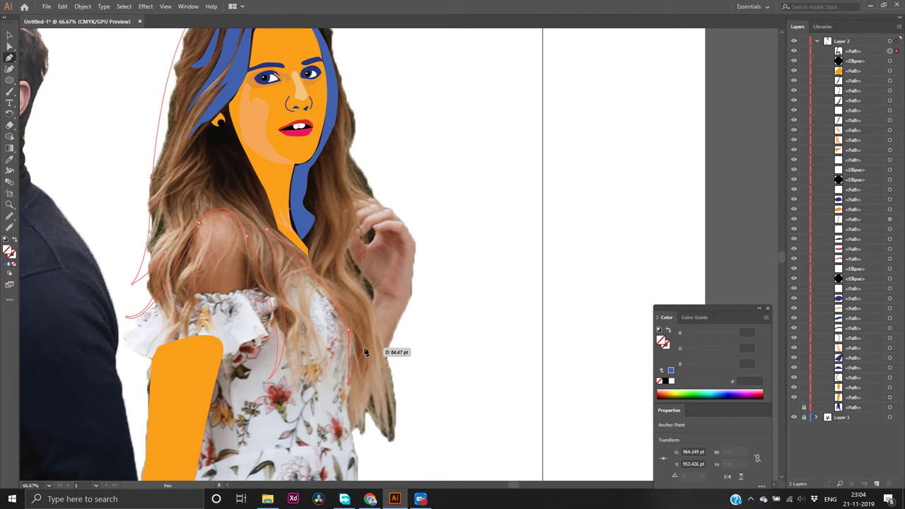
Try tracing the long hair's inner edge back up, with a pointed strand tip at the waist and a return toward the forearm
{"action": "mouse_move", "coordinate": [365, 351]}
{"action": "left_mouse_down"}
{"action": "mouse_move", "coordinate": [363, 329]}
{"action": "mouse_move", "coordinate": [376, 321]}
{"action": "left_mouse_up"}
{"action": "left_click", "coordinate": [375, 321], "text": "ctrl"}
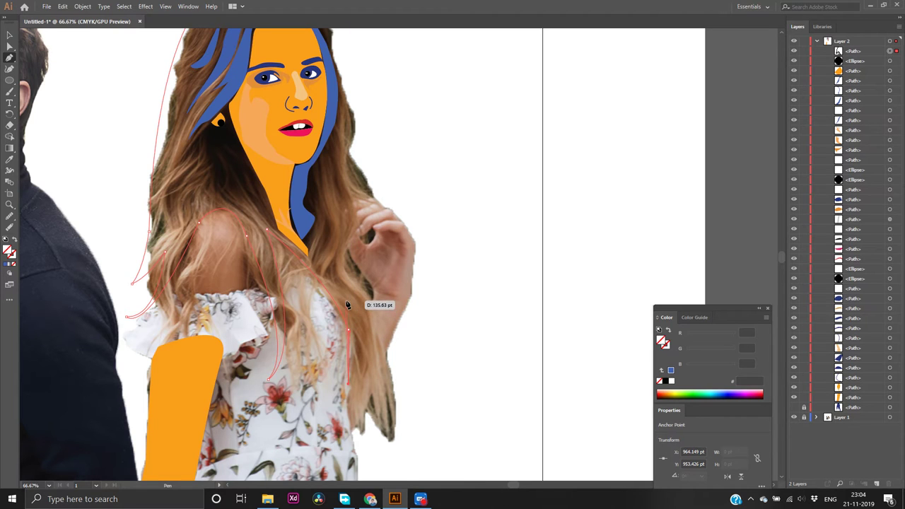
{"action": "left_click_drag", "start_coordinate": [345, 301], "coordinate": [330, 261]}
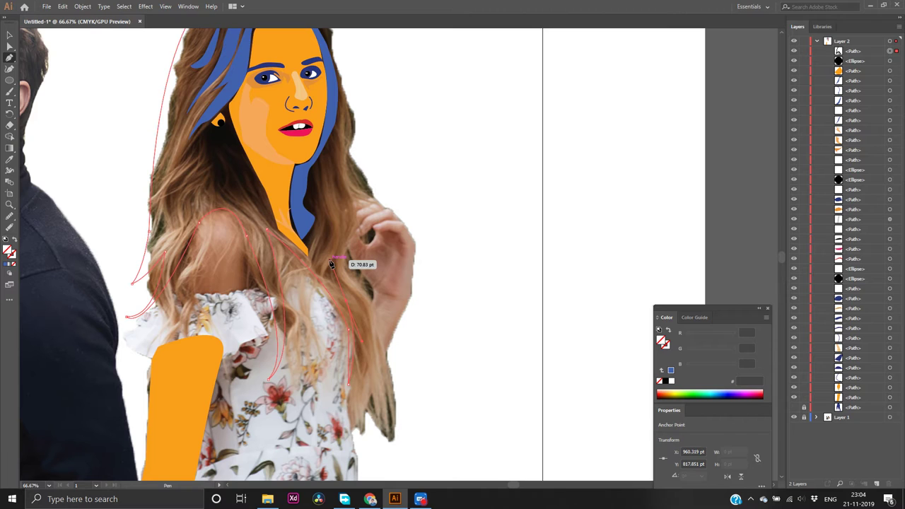
{"action": "left_click", "coordinate": [346, 300]}
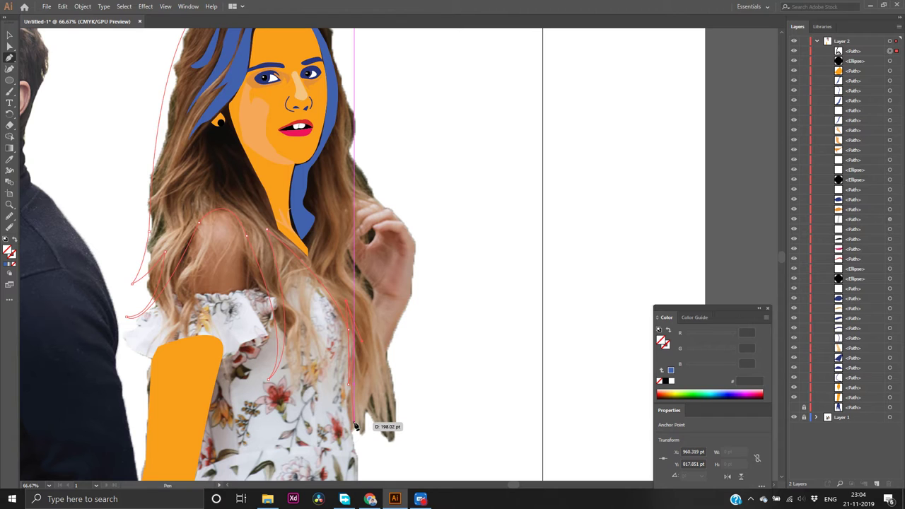
{"action": "left_click_drag", "start_coordinate": [355, 424], "coordinate": [344, 463]}
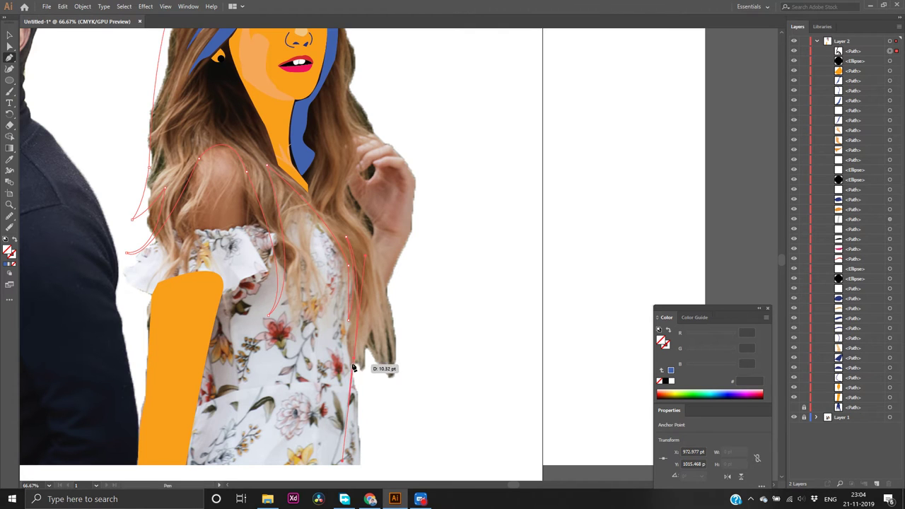
{"action": "left_click_drag", "start_coordinate": [356, 361], "coordinate": [370, 302]}
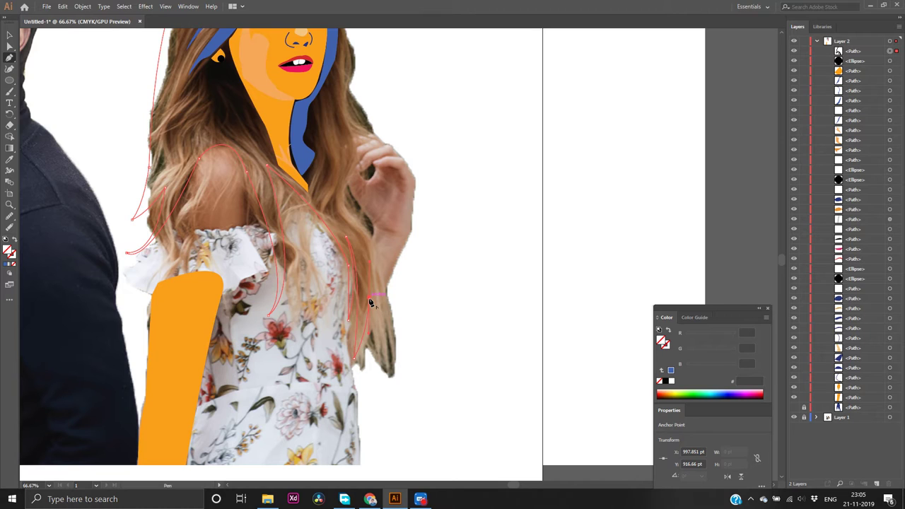
Try tracing the outermost strand tip and its edge up toward the wrist, and undo back to the waist-side outline point
{"action": "left_click", "coordinate": [393, 376], "text": "ctrl"}
{"action": "left_click_drag", "start_coordinate": [388, 375], "coordinate": [414, 406]}
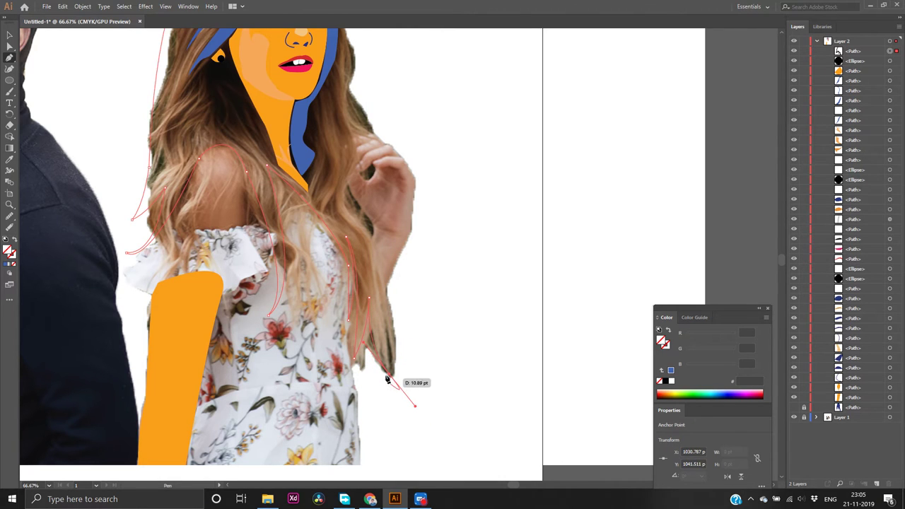
{"action": "left_click", "coordinate": [390, 377]}
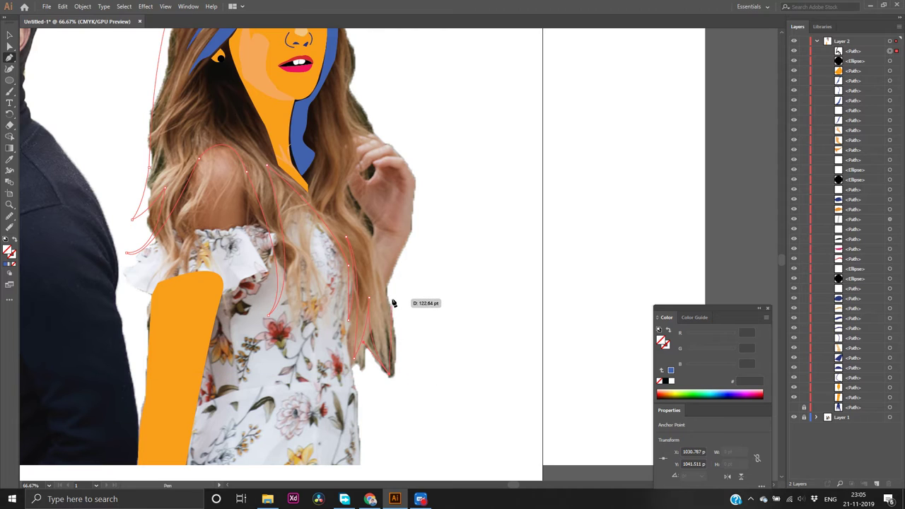
{"action": "left_click_drag", "start_coordinate": [377, 280], "coordinate": [384, 228]}
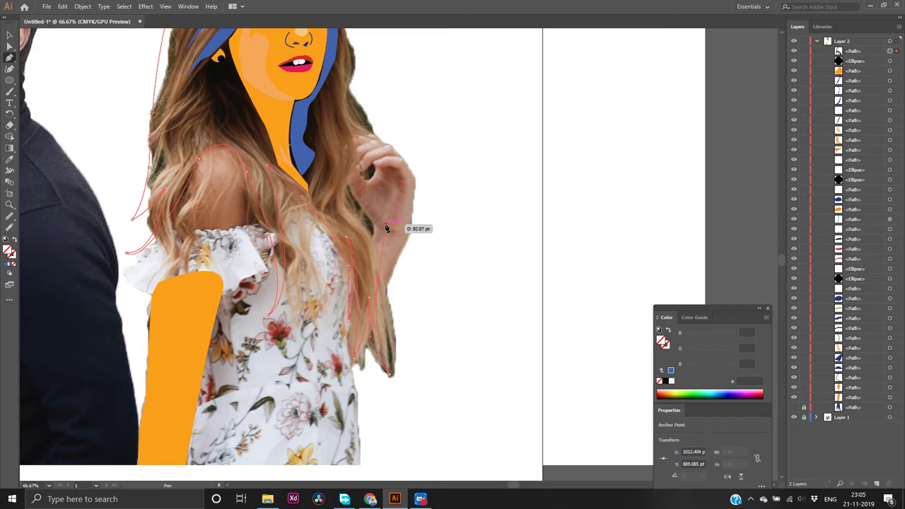
{"action": "key", "text": "ctrl"}
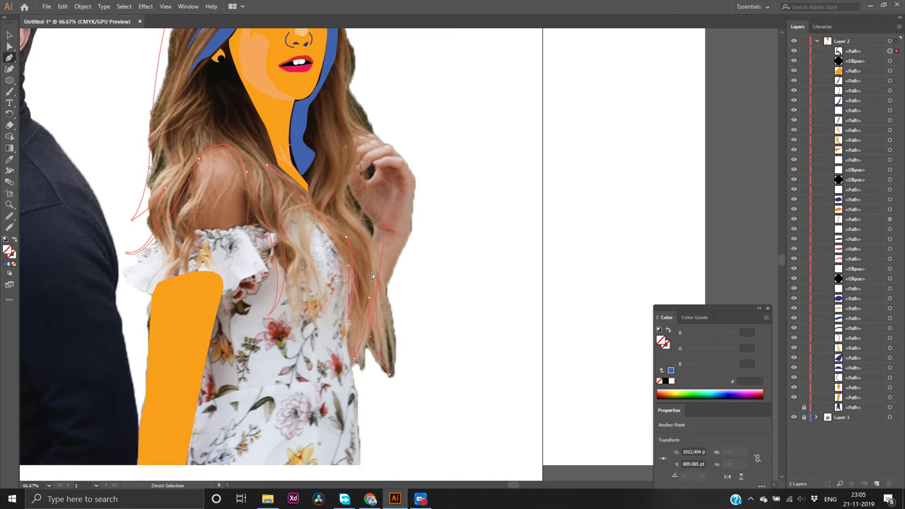
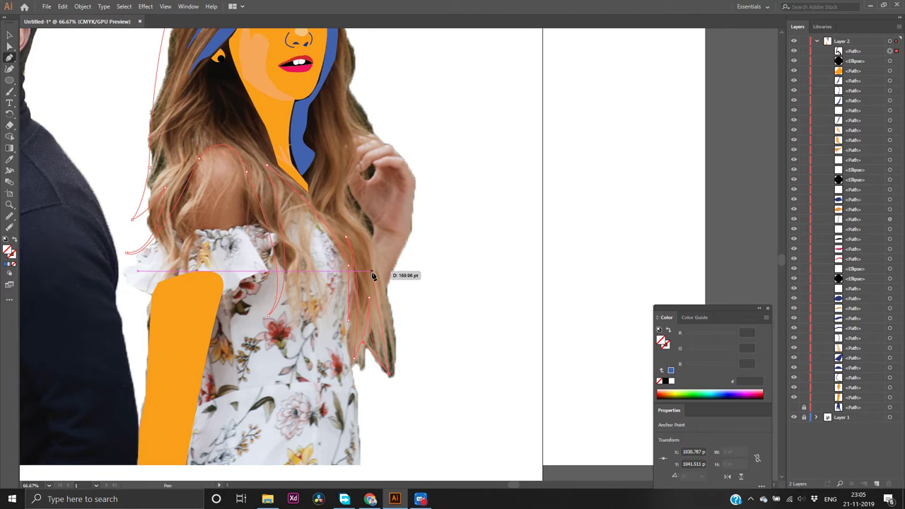
{"action": "key", "text": "ctrl"}
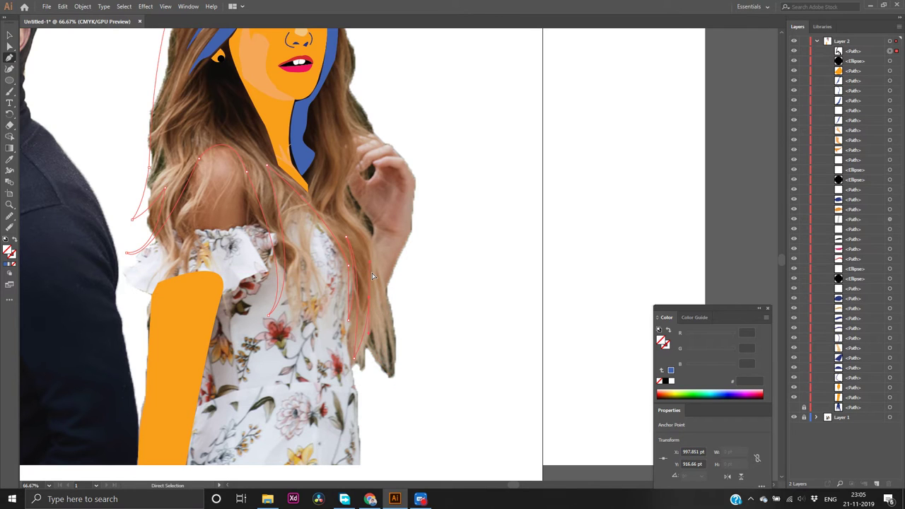
{"action": "key", "text": "ctrl+z"}
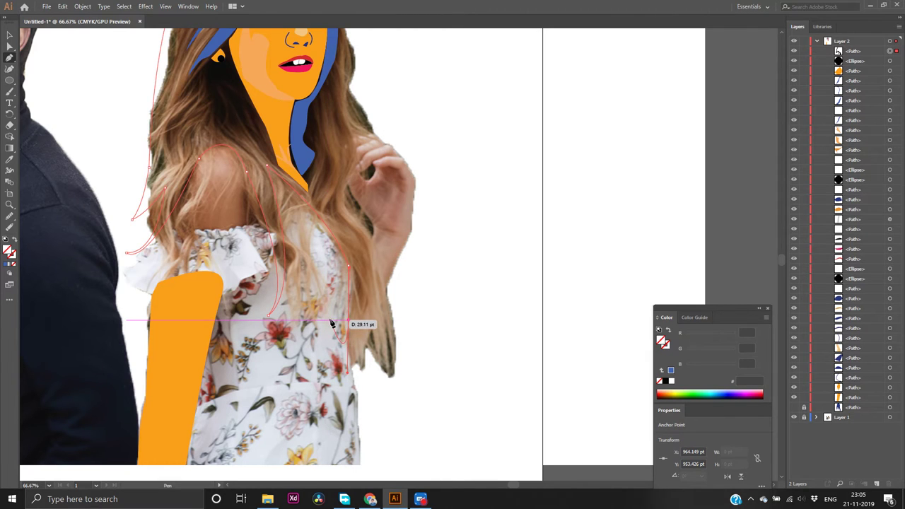
Try curving the hair outline into a strand tip beside the waist, and undo back to the point on the dress's chest edge
{"action": "left_click", "coordinate": [331, 322]}
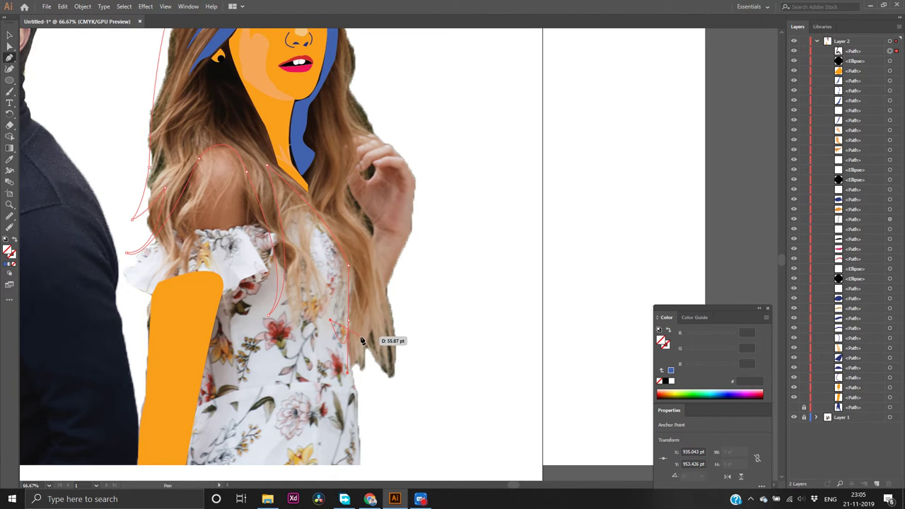
{"action": "mouse_move", "coordinate": [360, 338]}
{"action": "left_mouse_down"}
{"action": "mouse_move", "coordinate": [373, 293]}
{"action": "mouse_move", "coordinate": [391, 275]}
{"action": "mouse_move", "coordinate": [403, 280]}
{"action": "mouse_move", "coordinate": [394, 316]}
{"action": "left_mouse_up"}
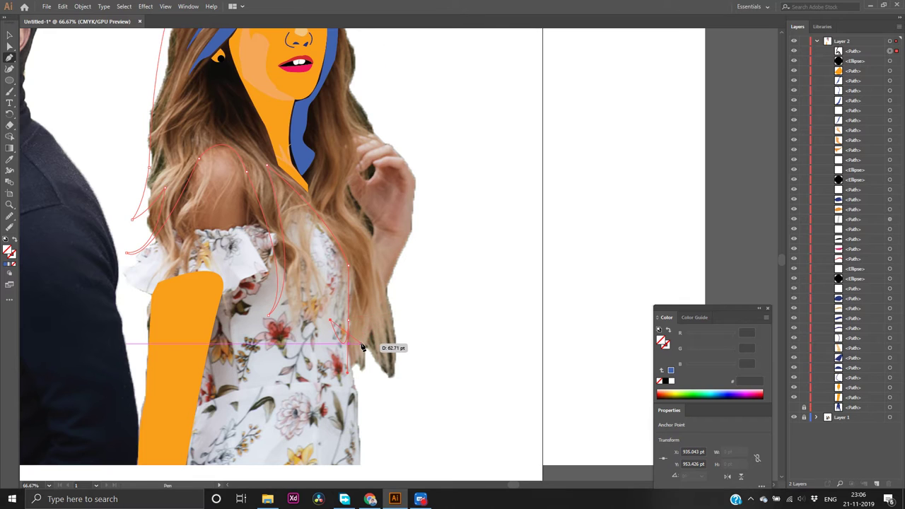
{"action": "mouse_move", "coordinate": [361, 343]}
{"action": "left_mouse_down"}
{"action": "mouse_move", "coordinate": [373, 323]}
{"action": "mouse_move", "coordinate": [404, 306]}
{"action": "mouse_move", "coordinate": [388, 302]}
{"action": "left_mouse_up"}
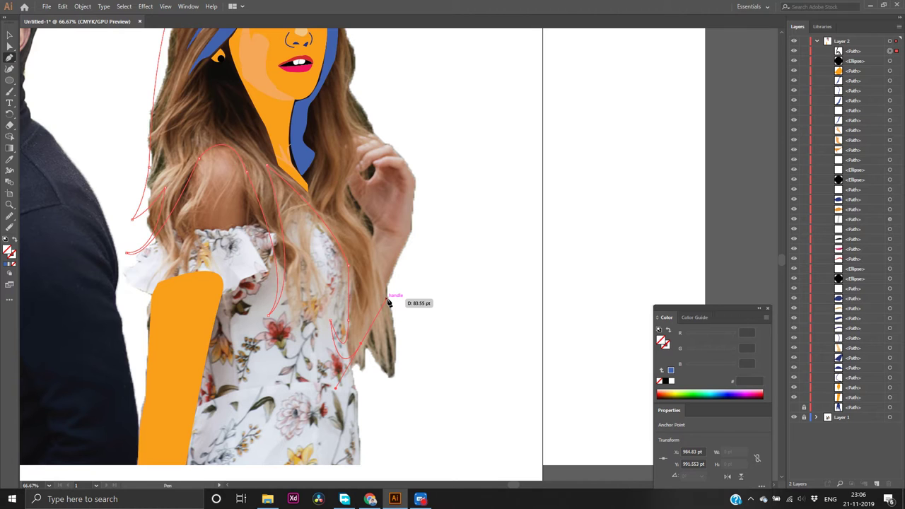
{"action": "key", "text": "ctrl+z"}
{"action": "left_click", "coordinate": [354, 362]}
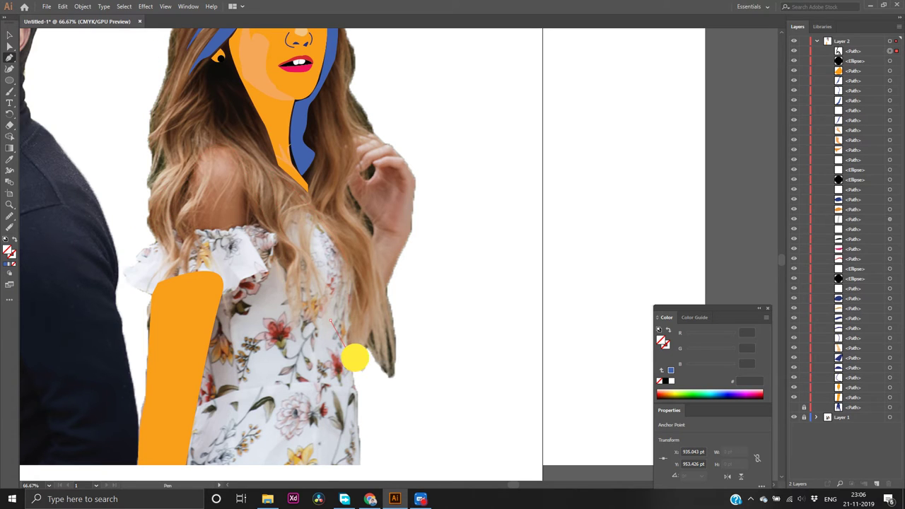
{"action": "mouse_move", "coordinate": [354, 359]}
{"action": "left_mouse_down"}
{"action": "mouse_move", "coordinate": [364, 352]}
{"action": "mouse_move", "coordinate": [366, 365]}
{"action": "left_mouse_up"}
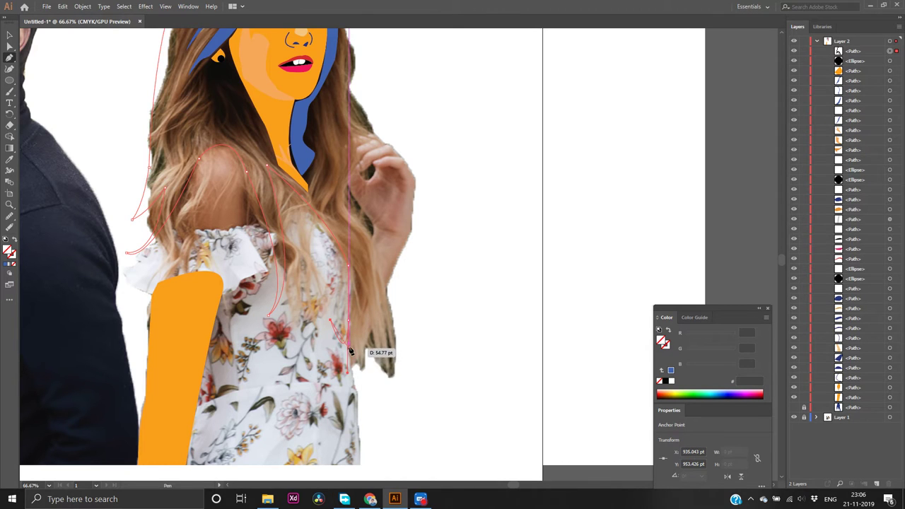
{"action": "left_click", "coordinate": [354, 344]}
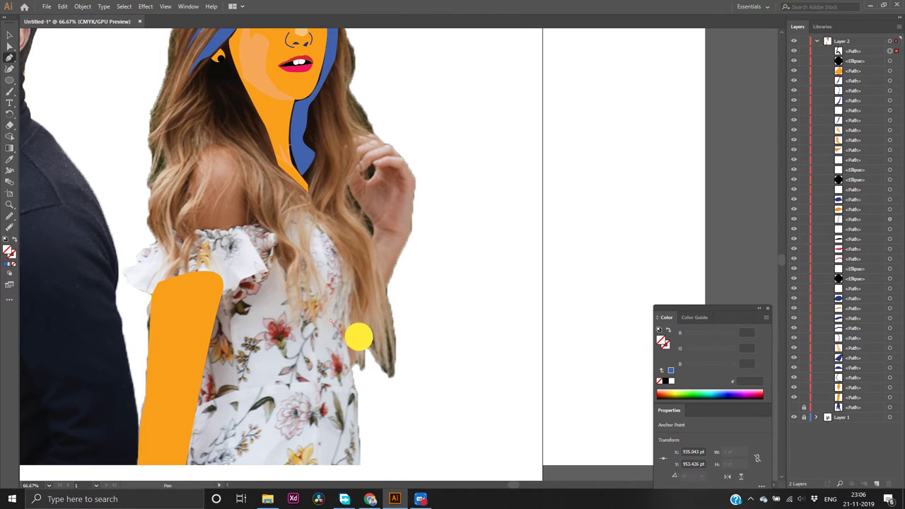
{"action": "left_click_drag", "start_coordinate": [359, 337], "coordinate": [383, 327]}
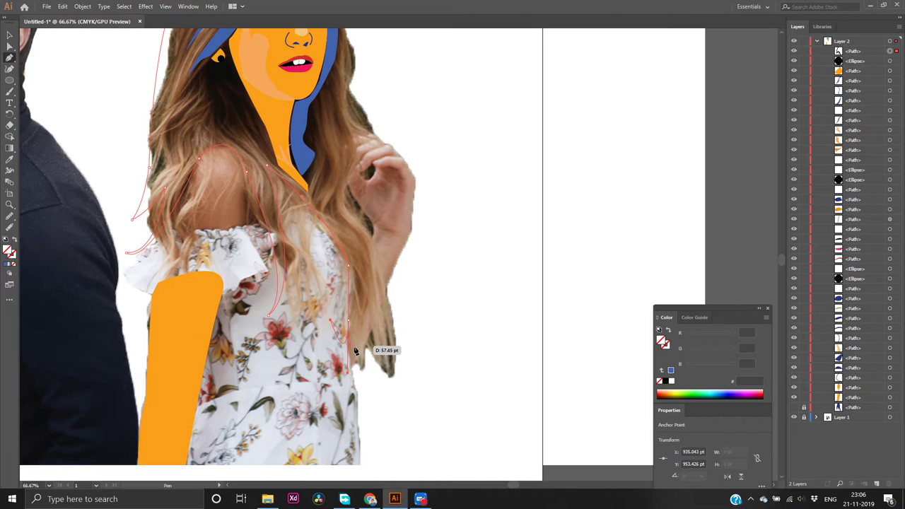
{"action": "mouse_move", "coordinate": [358, 341]}
{"action": "left_mouse_down"}
{"action": "mouse_move", "coordinate": [393, 309]}
{"action": "mouse_move", "coordinate": [388, 324]}
{"action": "mouse_move", "coordinate": [375, 322]}
{"action": "mouse_move", "coordinate": [385, 330]}
{"action": "mouse_move", "coordinate": [368, 345]}
{"action": "mouse_move", "coordinate": [356, 342]}
{"action": "left_mouse_up"}
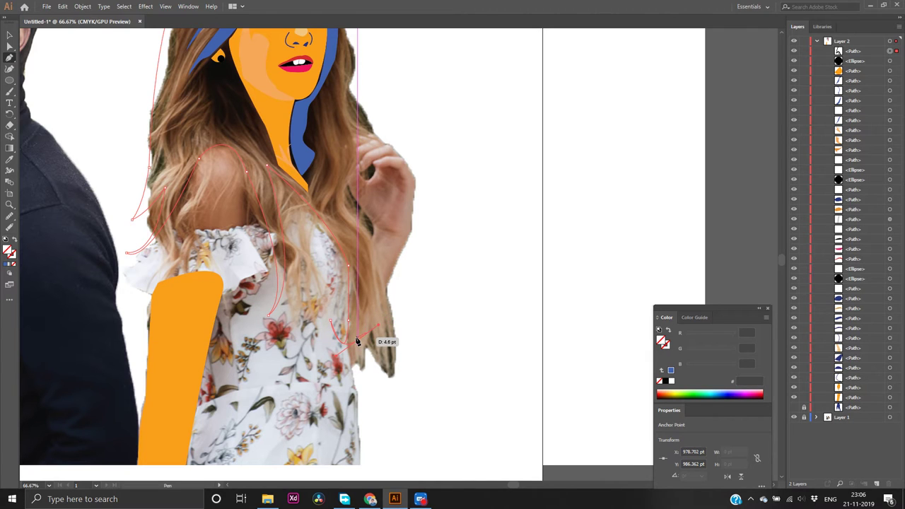
{"action": "left_click", "coordinate": [356, 340]}
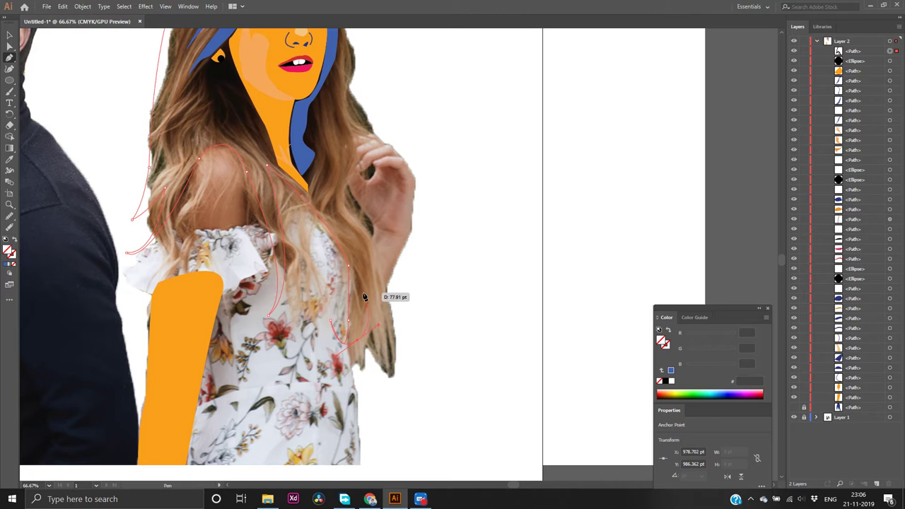
{"action": "key", "text": "ctrl+z"}
{"action": "key", "text": "ctrl+z"}
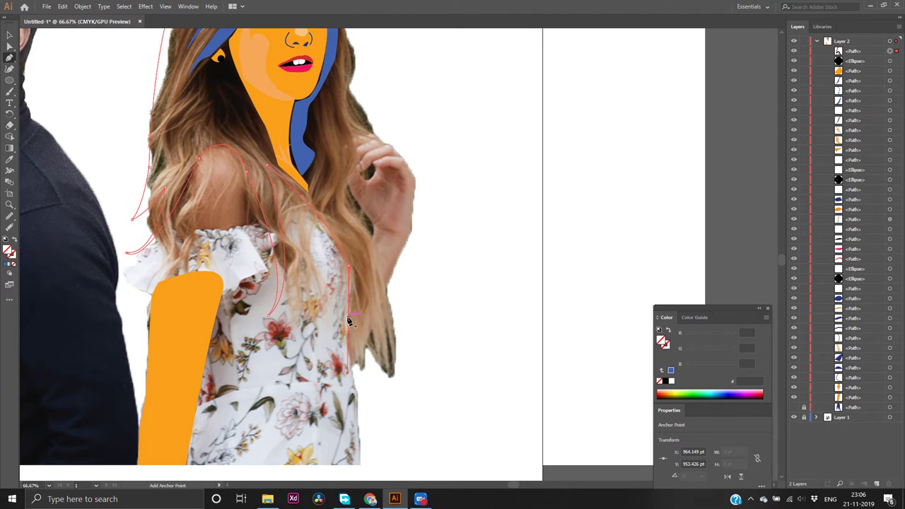
{"action": "left_click", "coordinate": [348, 319]}
{"action": "key", "text": "ctrl+z"}
Trace two pointed strand tips beside the dress's waist, with a corner notch between them
{"action": "left_click", "coordinate": [344, 351]}
{"action": "left_click_drag", "start_coordinate": [366, 294], "coordinate": [375, 253]}
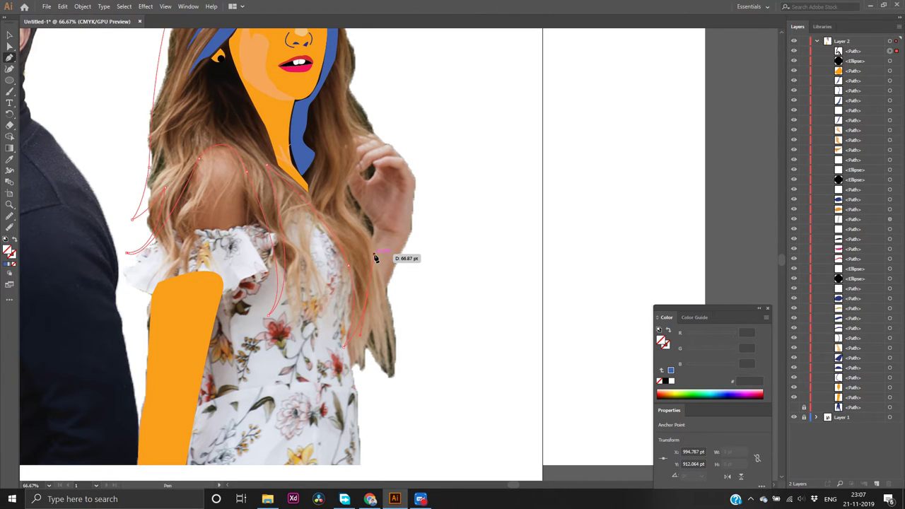
{"action": "left_click", "coordinate": [367, 296]}
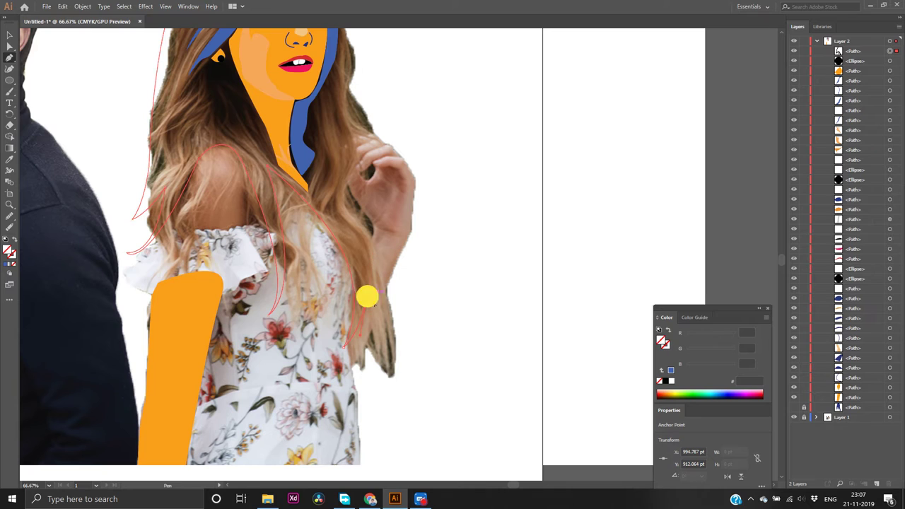
{"action": "left_click", "coordinate": [346, 373]}
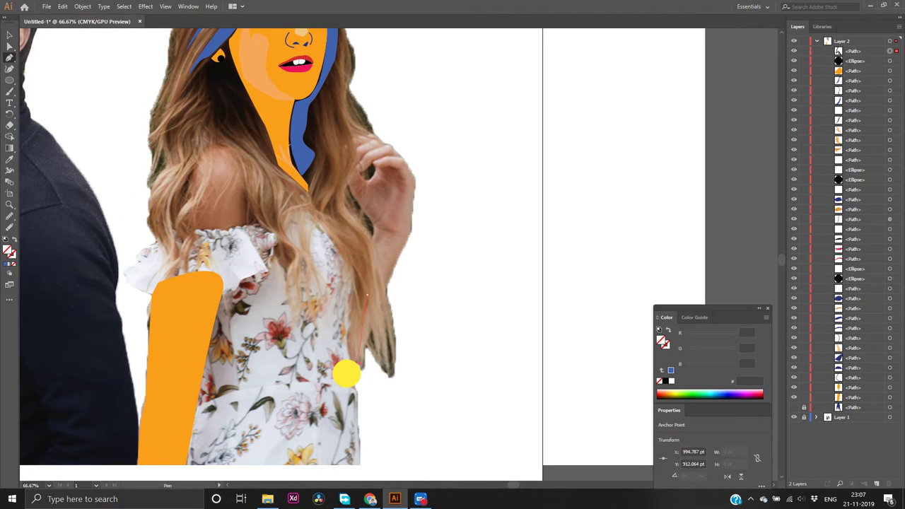
{"action": "left_click_drag", "start_coordinate": [346, 373], "coordinate": [338, 400]}
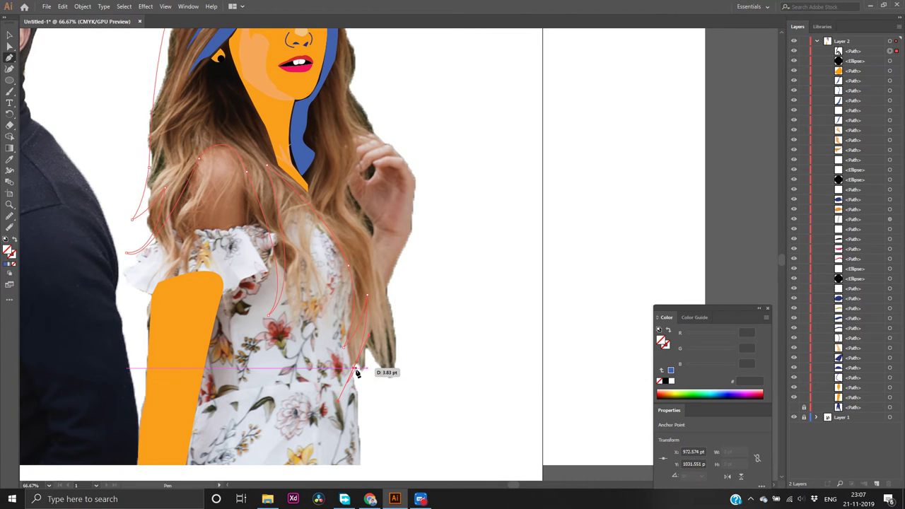
{"action": "left_click", "coordinate": [354, 369]}
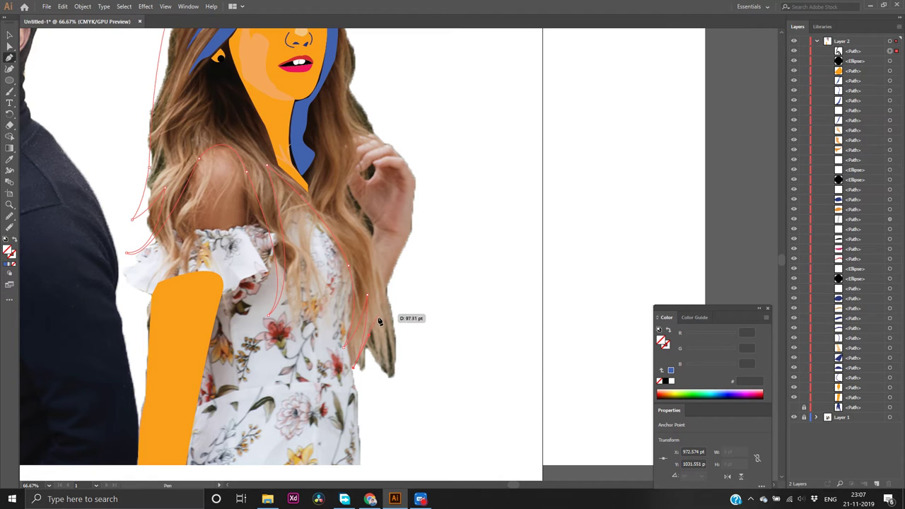
Add a second corner notch and trace the outermost strand's curved tip at waist level, starting its outer edge upward
{"action": "left_click_drag", "start_coordinate": [375, 326], "coordinate": [373, 264]}
{"action": "mouse_move", "coordinate": [373, 263]}
{"action": "left_mouse_down"}
{"action": "mouse_move", "coordinate": [338, 243]}
{"action": "mouse_move", "coordinate": [345, 192]}
{"action": "mouse_move", "coordinate": [372, 259]}
{"action": "mouse_move", "coordinate": [371, 238]}
{"action": "mouse_move", "coordinate": [372, 263]}
{"action": "left_mouse_up"}
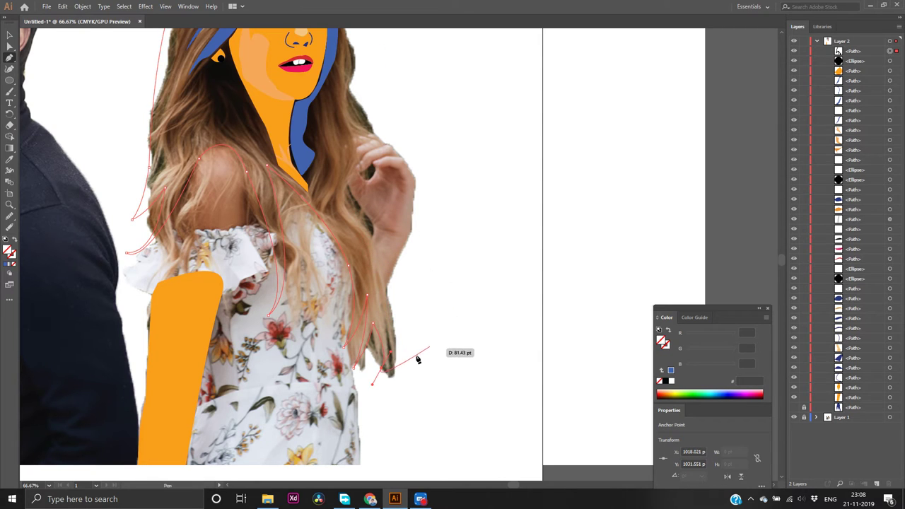
{"action": "mouse_move", "coordinate": [379, 373]}
{"action": "left_mouse_down"}
{"action": "mouse_move", "coordinate": [369, 379]}
{"action": "mouse_move", "coordinate": [390, 365]}
{"action": "mouse_move", "coordinate": [390, 378]}
{"action": "mouse_move", "coordinate": [390, 369]}
{"action": "left_mouse_up"}
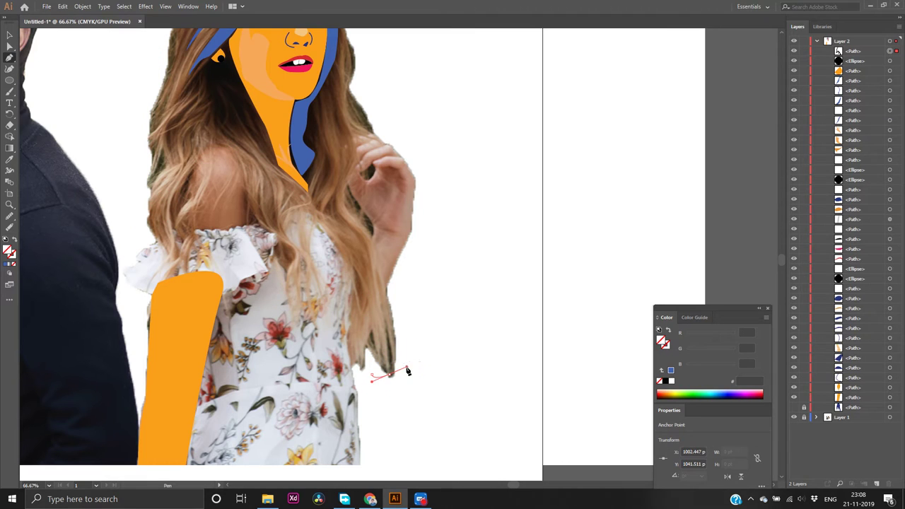
{"action": "left_click_drag", "start_coordinate": [398, 374], "coordinate": [375, 241]}
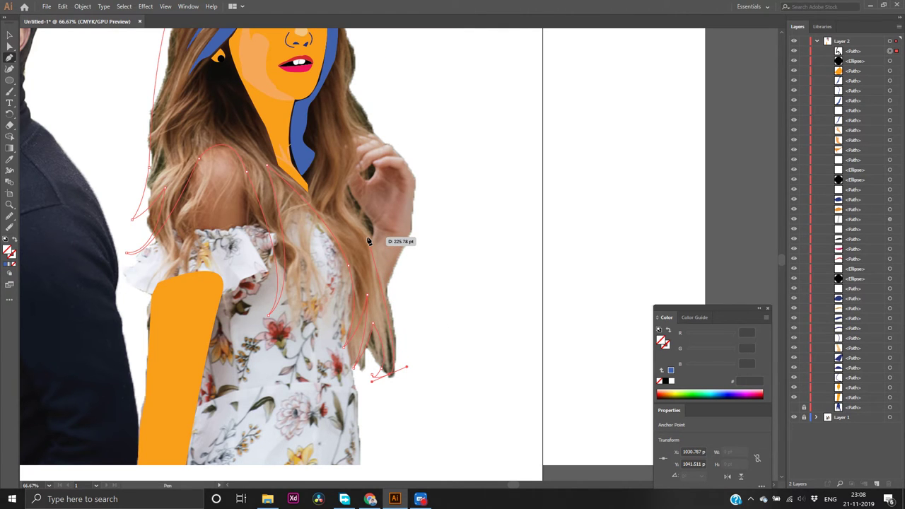
Continue the outline up past the wrist and raised hand, and close it around the head at the crown's starting point
{"action": "mouse_move", "coordinate": [366, 238]}
{"action": "left_mouse_down"}
{"action": "mouse_move", "coordinate": [346, 240]}
{"action": "mouse_move", "coordinate": [344, 212]}
{"action": "mouse_move", "coordinate": [346, 220]}
{"action": "left_mouse_up"}
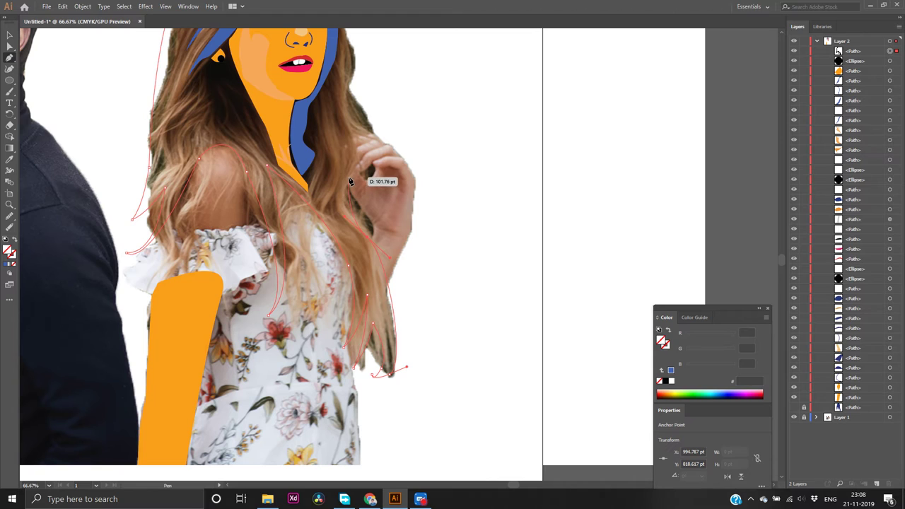
{"action": "mouse_move", "coordinate": [349, 176]}
{"action": "left_mouse_down"}
{"action": "mouse_move", "coordinate": [370, 162]}
{"action": "mouse_move", "coordinate": [360, 148]}
{"action": "mouse_move", "coordinate": [351, 181]}
{"action": "mouse_move", "coordinate": [363, 127]}
{"action": "left_mouse_up"}
{"action": "scroll", "coordinate": [360, 152], "scroll_direction": "up", "scroll_amount": 4}
{"action": "scroll", "coordinate": [364, 130], "scroll_direction": "up", "scroll_amount": 3}
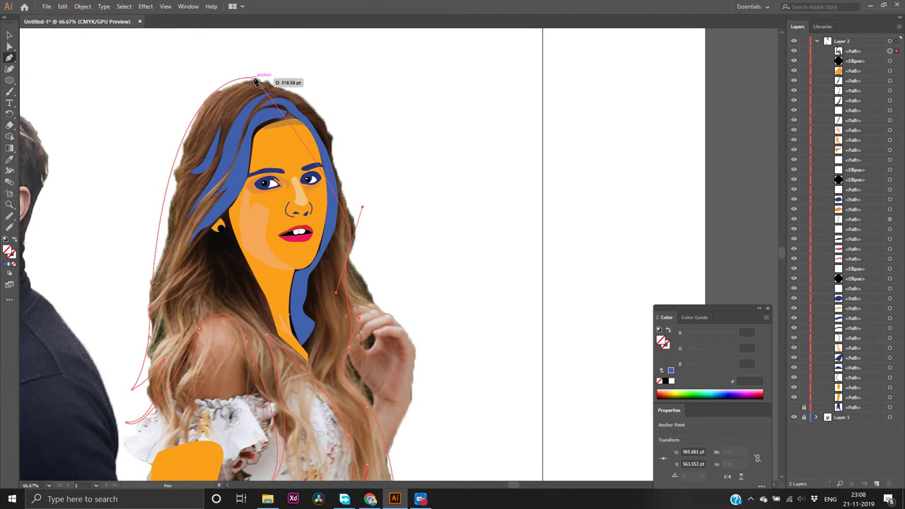
{"action": "left_click_drag", "start_coordinate": [256, 80], "coordinate": [152, 68]}
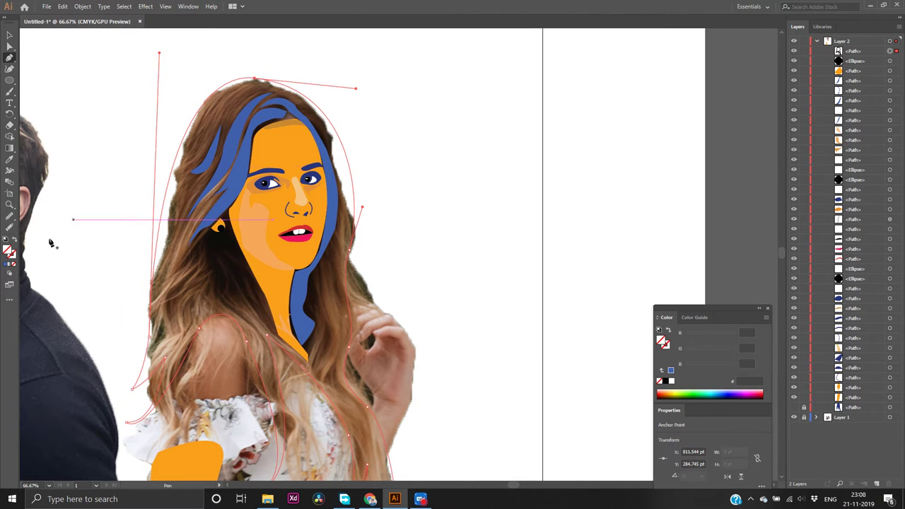
Fill the closed hair shape with blue 4563ae and send it to the back, behind the face shapes
{"action": "left_click", "coordinate": [6, 266]}
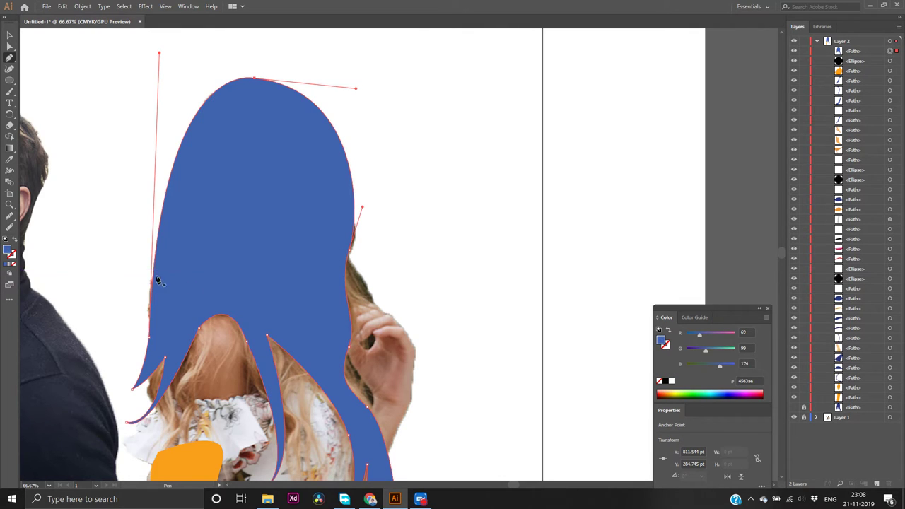
{"action": "scroll", "coordinate": [200, 285], "scroll_direction": "down", "scroll_amount": 4}
{"action": "scroll", "coordinate": [200, 290], "scroll_direction": "up", "scroll_amount": 2}
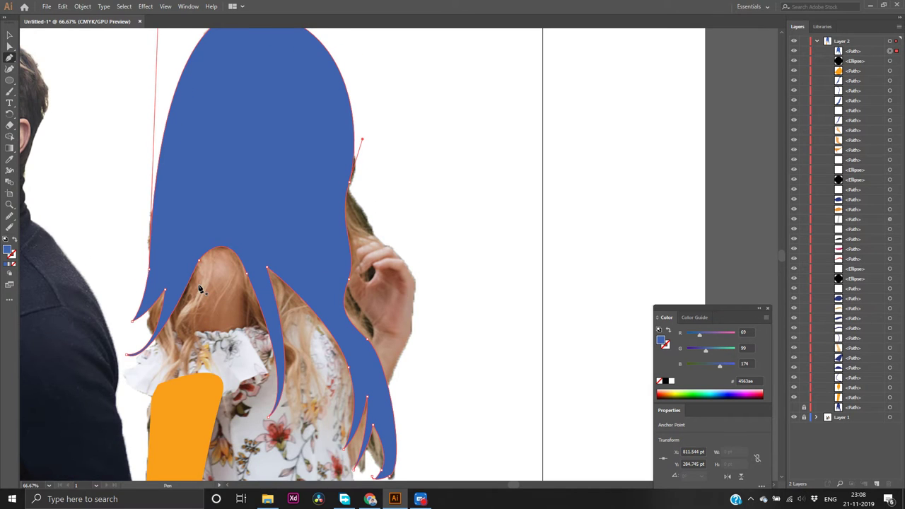
{"action": "key", "text": "v"}
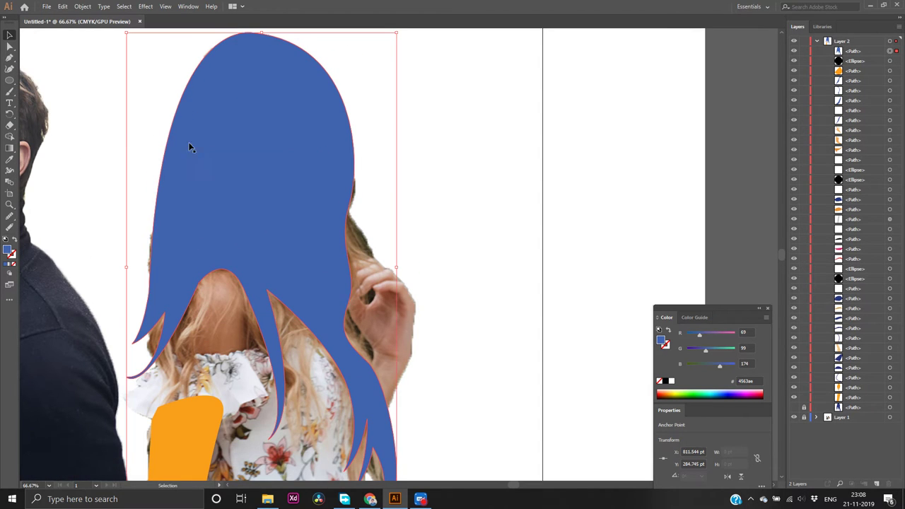
{"action": "right_click", "coordinate": [218, 154]}
{"action": "mouse_move", "coordinate": [303, 313]}
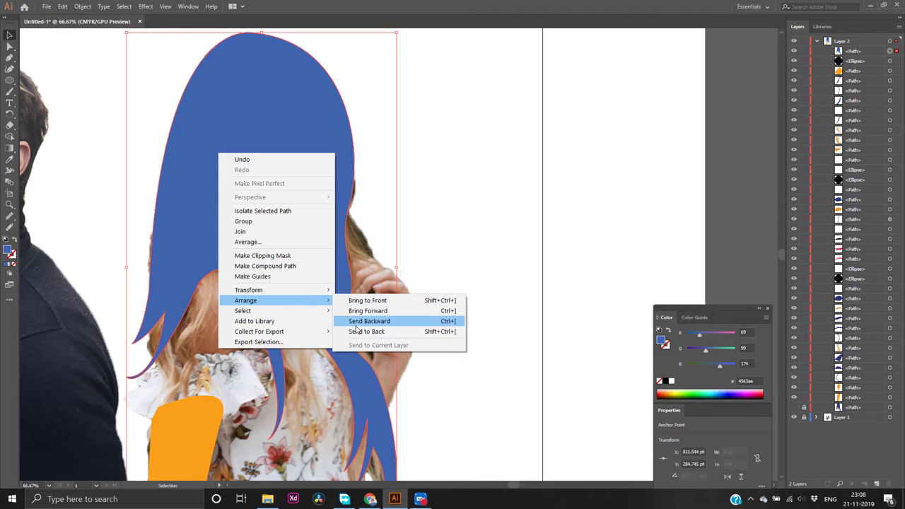
{"action": "left_click", "coordinate": [357, 332]}
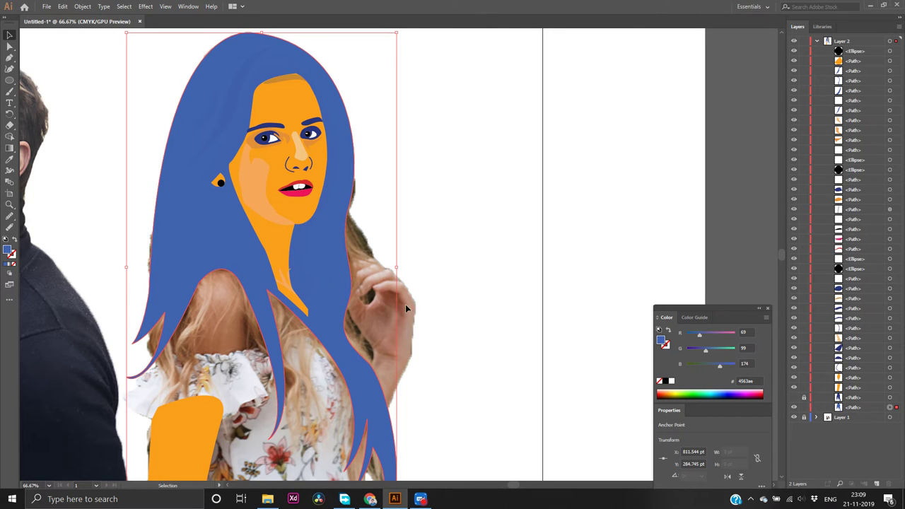
Change the hair shape's fill to dark blue 283593 and deselect it
{"action": "left_click", "coordinate": [761, 381]}
{"action": "key", "text": "Return"}
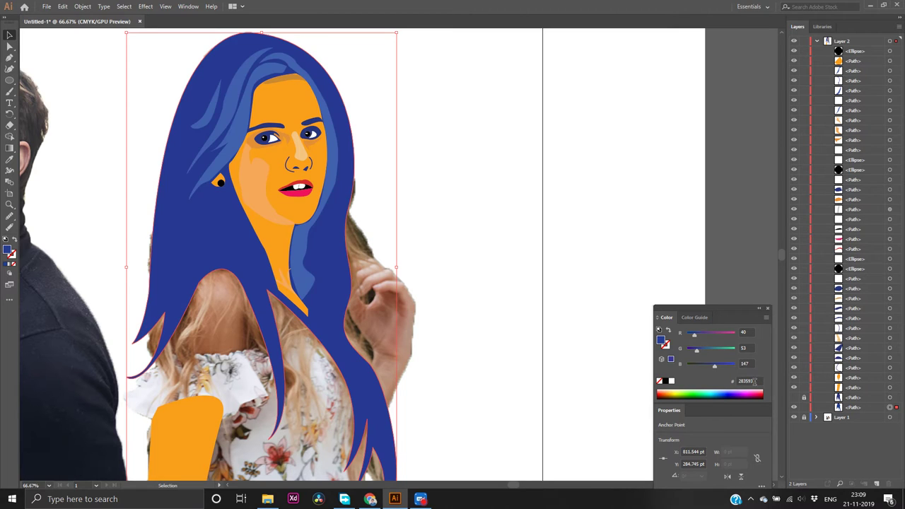
{"action": "left_click", "coordinate": [612, 343]}
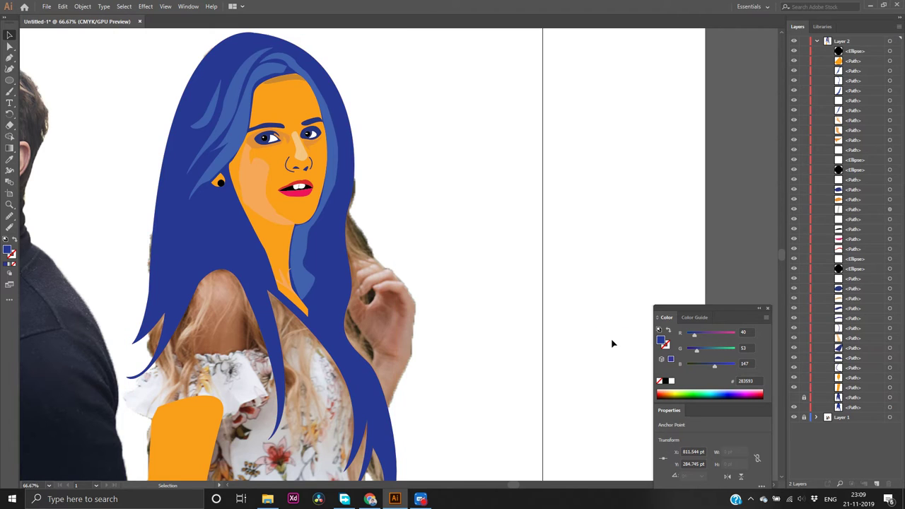
Hide the photo on Layer 1 to check the vector portrait on its own, and show it again
{"action": "left_click", "coordinate": [793, 418]}
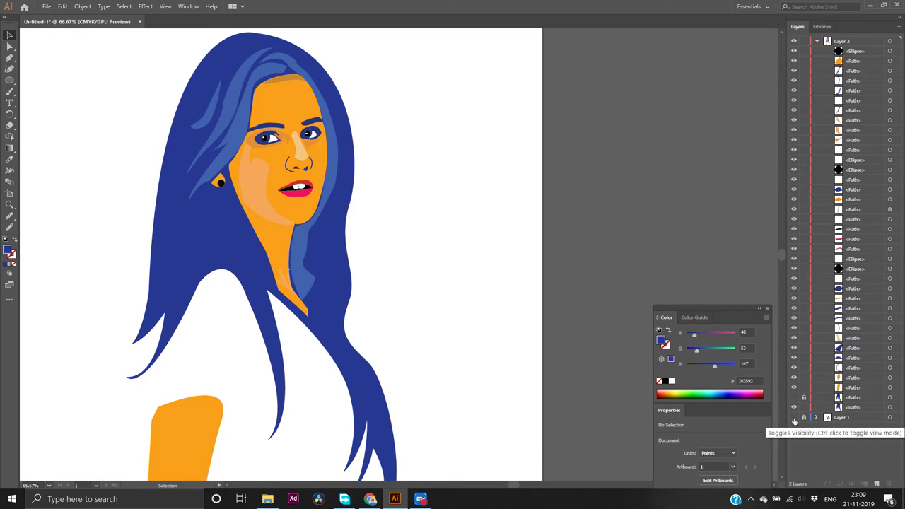
{"action": "left_click", "coordinate": [793, 417]}
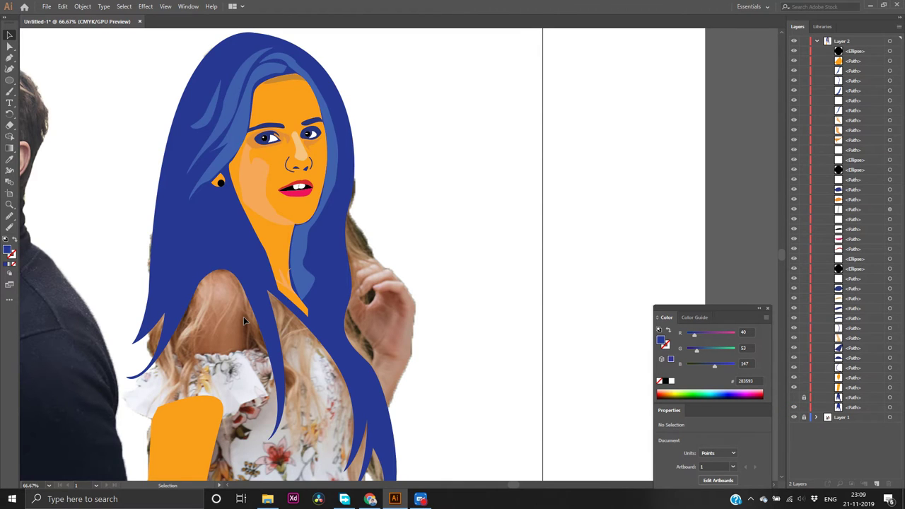
{"action": "scroll", "coordinate": [233, 301], "scroll_direction": "up", "scroll_amount": 1}
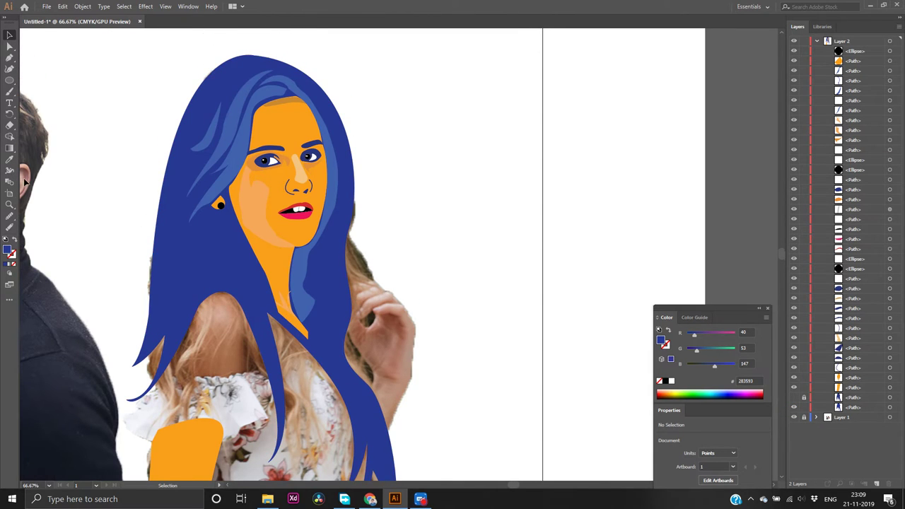
Hide the straight dark blue hair shape to expose the woman's photographed hair for tracing with the Pen tool
{"action": "left_click", "coordinate": [10, 57]}
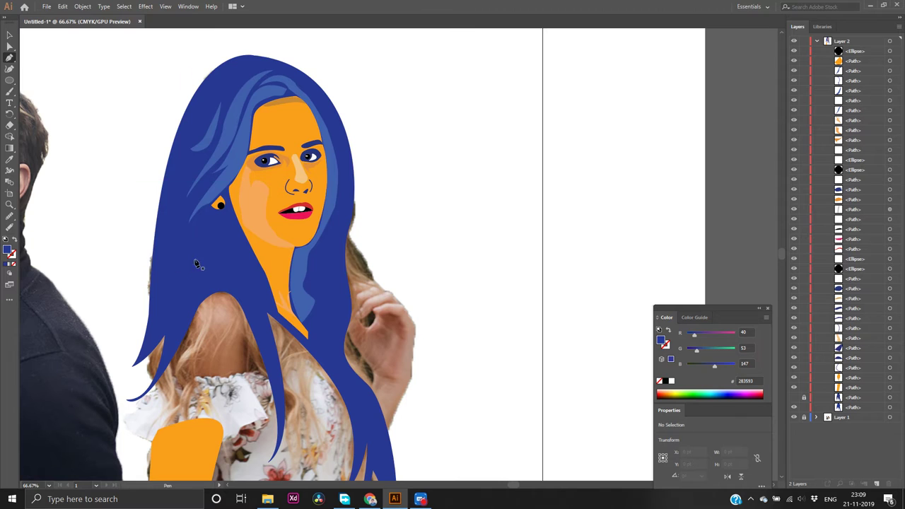
{"action": "left_click", "coordinate": [794, 408]}
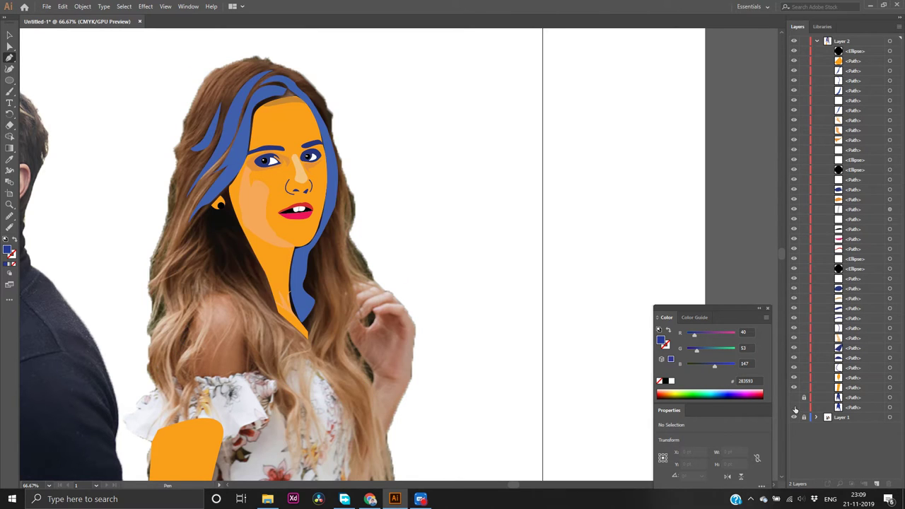
Trace a closed, unfilled wavy strand from below the ear down past the shoulder and back to its starting point
{"action": "left_click", "coordinate": [196, 246]}
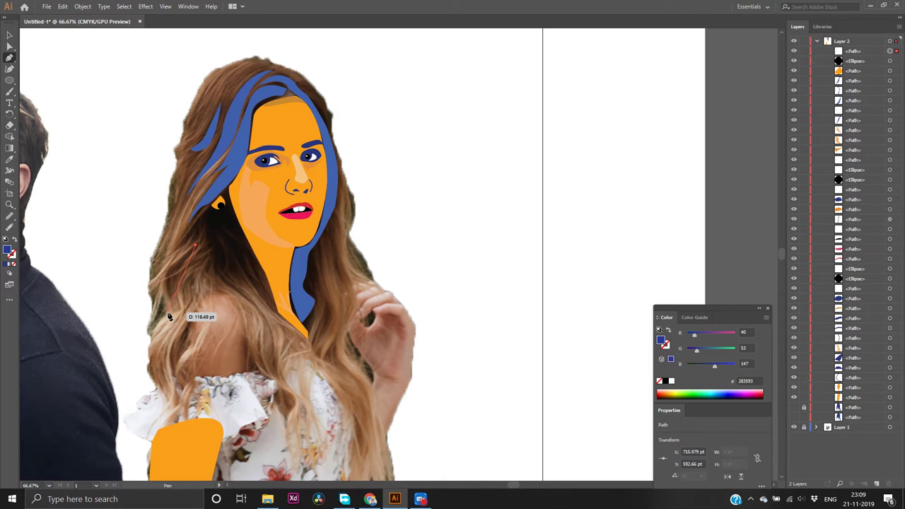
{"action": "mouse_move", "coordinate": [169, 316]}
{"action": "left_mouse_down"}
{"action": "mouse_move", "coordinate": [177, 323]}
{"action": "mouse_move", "coordinate": [176, 364]}
{"action": "mouse_move", "coordinate": [183, 363]}
{"action": "left_mouse_up"}
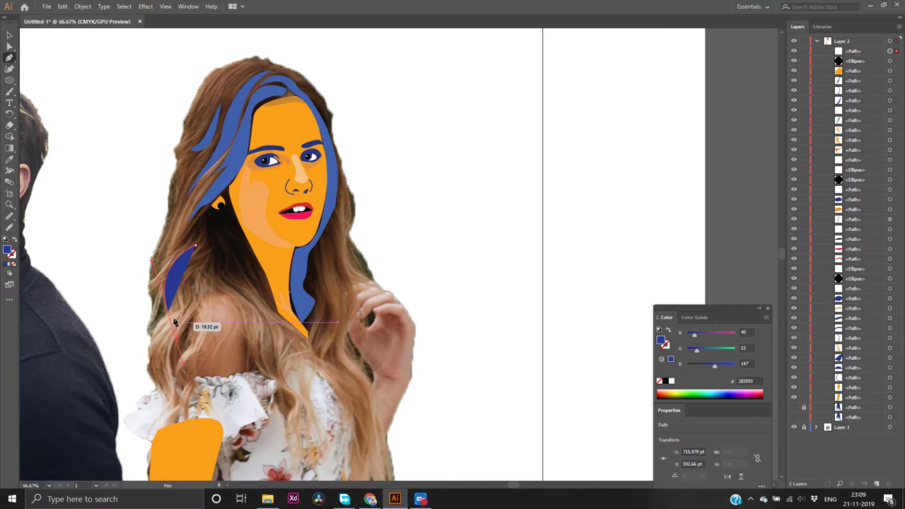
{"action": "left_click", "coordinate": [169, 316]}
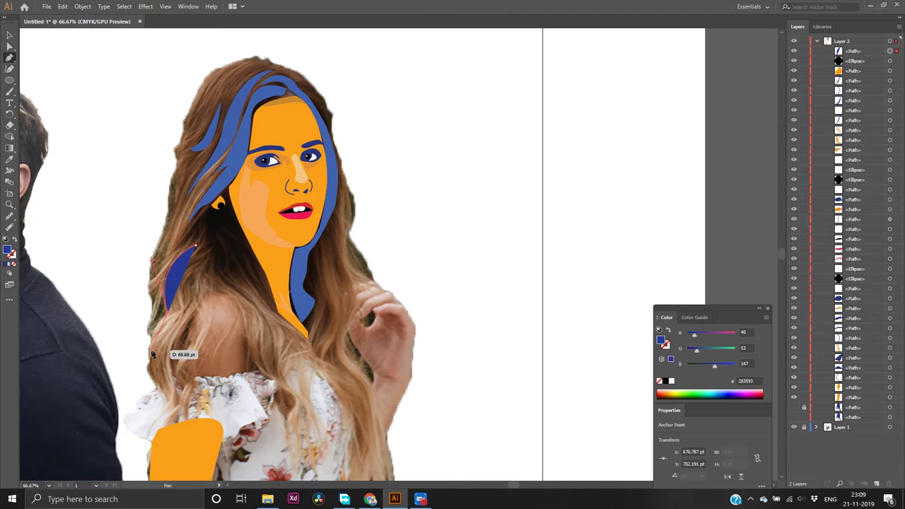
{"action": "mouse_move", "coordinate": [150, 350]}
{"action": "left_mouse_down"}
{"action": "mouse_move", "coordinate": [149, 364]}
{"action": "mouse_move", "coordinate": [139, 349]}
{"action": "left_mouse_up"}
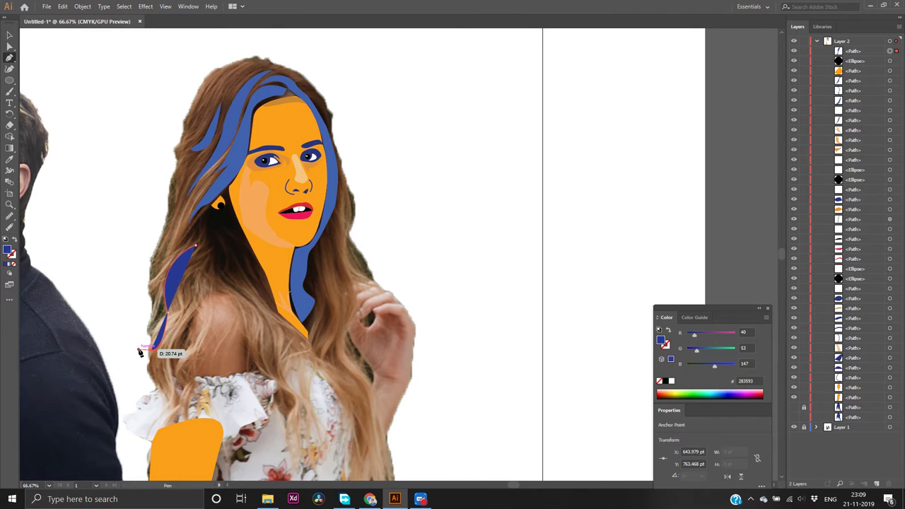
{"action": "left_click", "coordinate": [12, 264]}
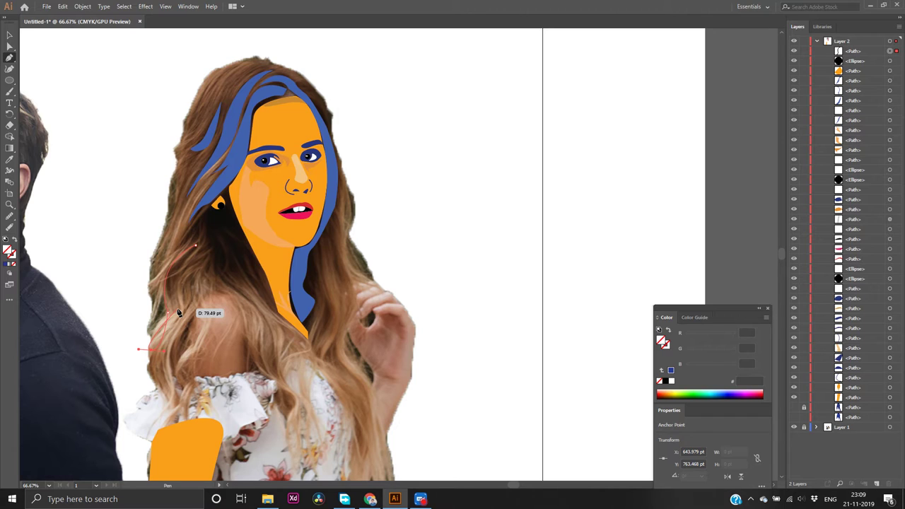
{"action": "left_click", "coordinate": [181, 311]}
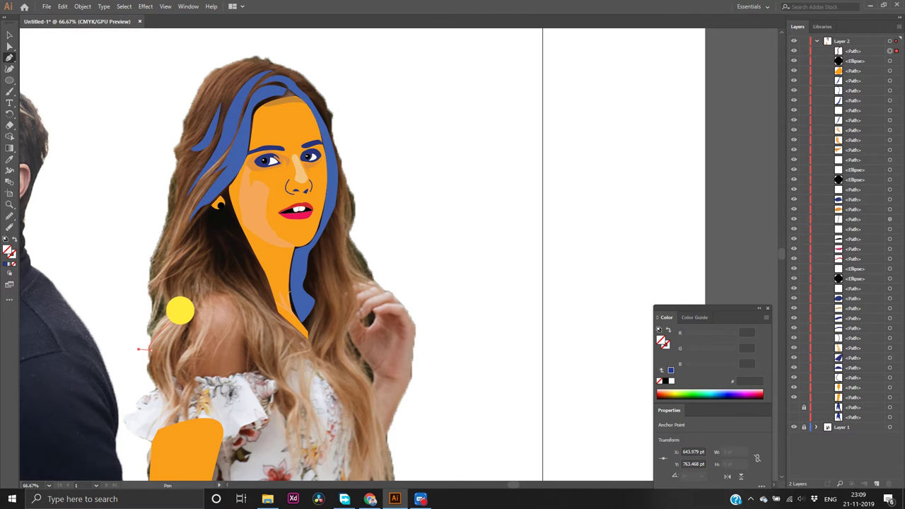
{"action": "left_click_drag", "start_coordinate": [180, 311], "coordinate": [193, 266]}
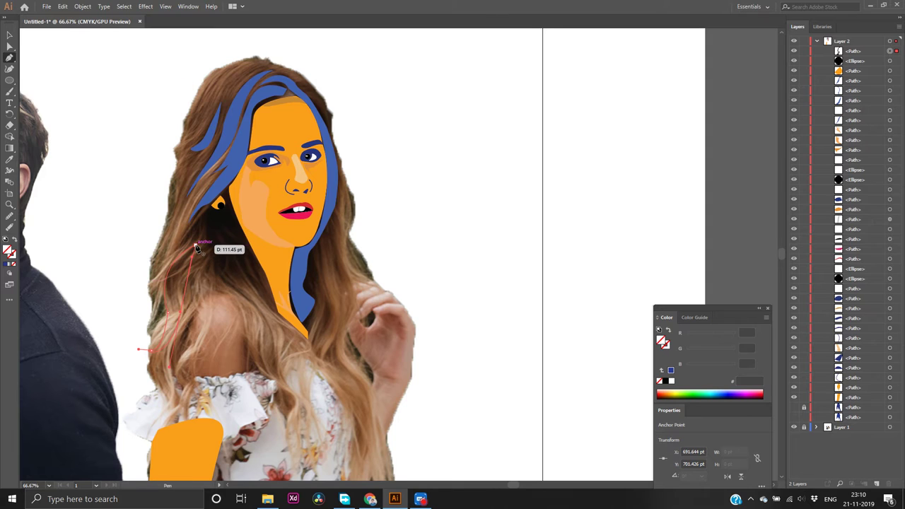
{"action": "left_click_drag", "start_coordinate": [196, 245], "coordinate": [181, 314]}
{"action": "left_click_drag", "start_coordinate": [196, 245], "coordinate": [224, 211]}
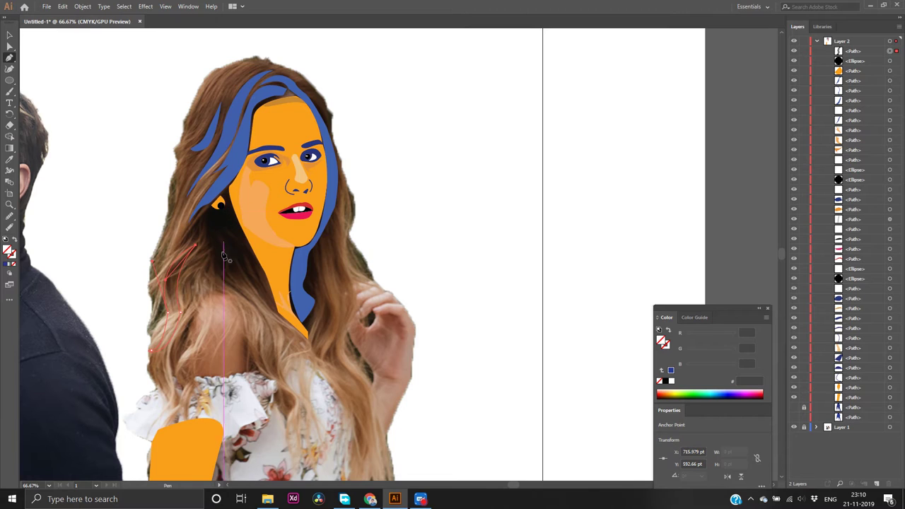
Fill the new strand with the fringe strand's lighter blue, show the locked wavy hair shape, and deselect the strand
{"action": "left_click", "coordinate": [220, 191]}
{"action": "left_click", "coordinate": [10, 46]}
{"action": "left_click", "coordinate": [230, 183]}
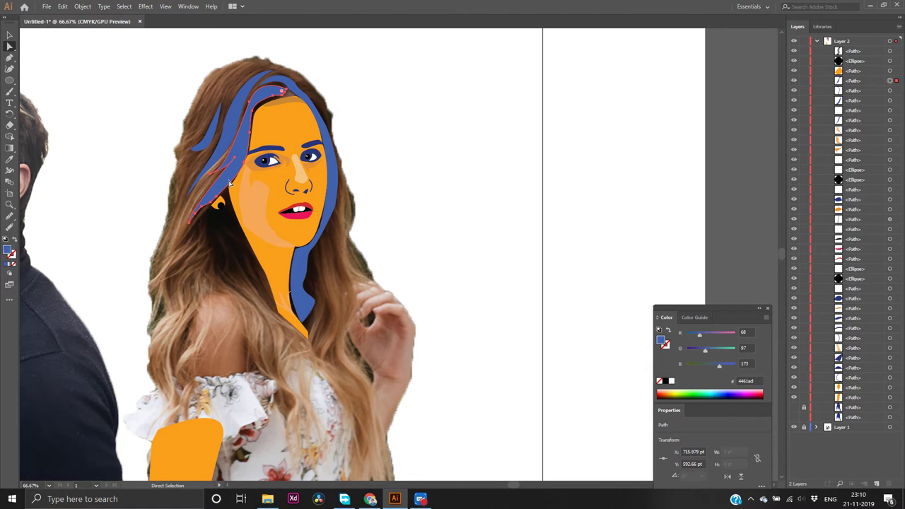
{"action": "left_click", "coordinate": [178, 298]}
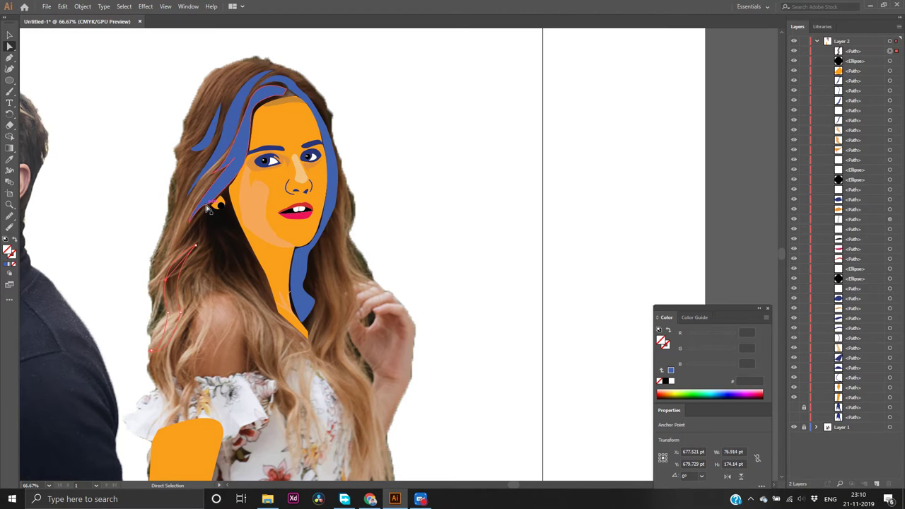
{"action": "left_click", "coordinate": [6, 265]}
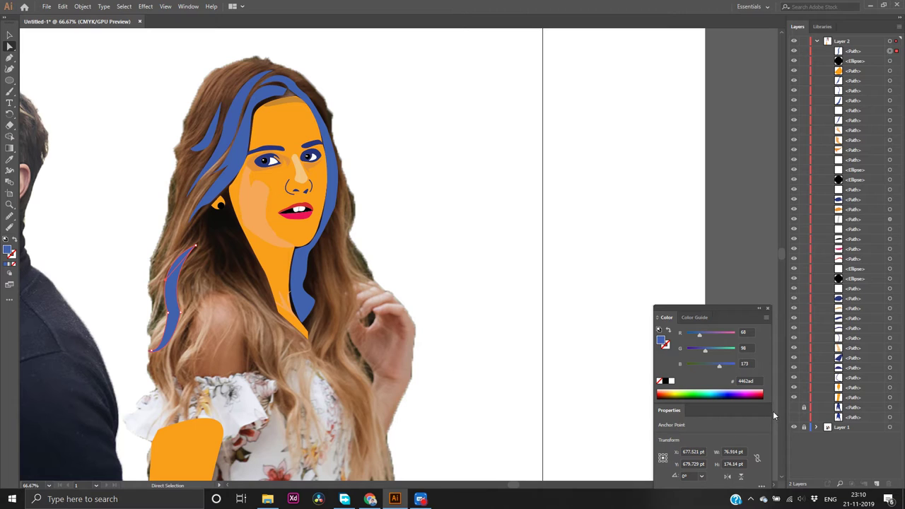
{"action": "left_click", "coordinate": [793, 407]}
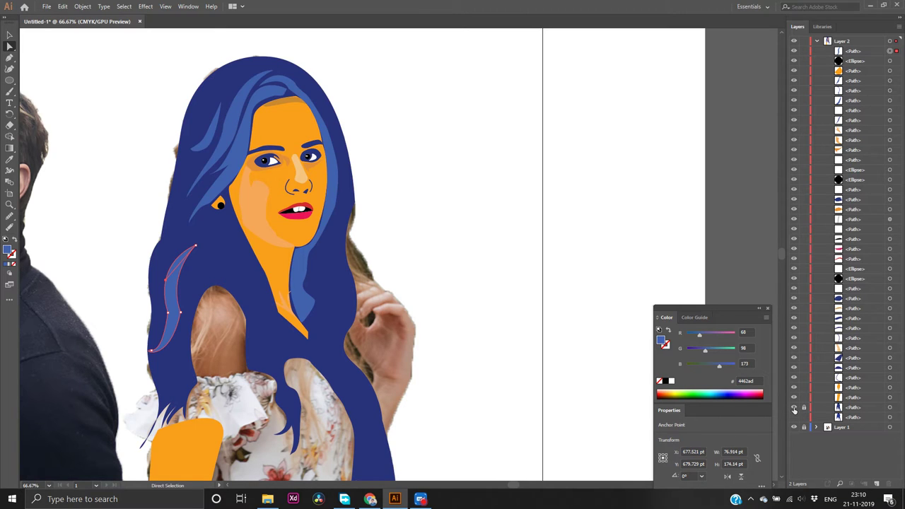
{"action": "left_click", "coordinate": [499, 344]}
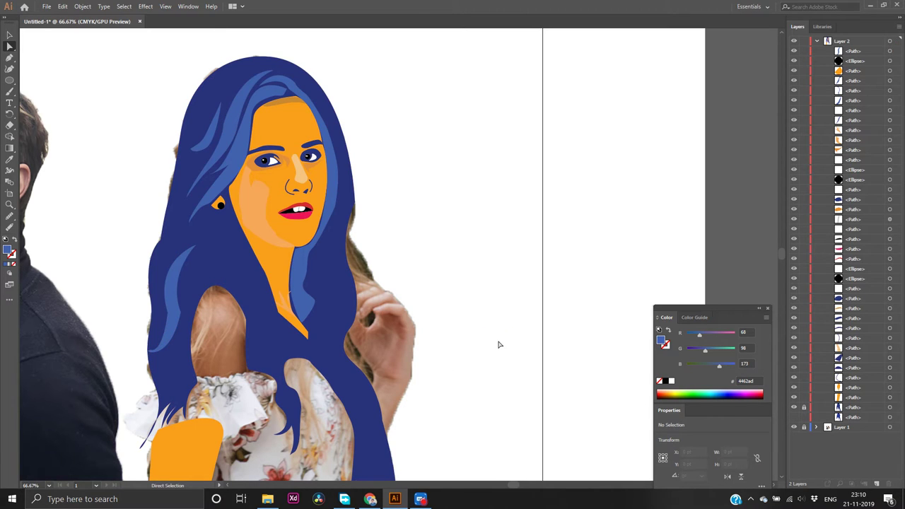
Undo the strand's fill and outline back to its first anchor, and delete that remaining anchor
{"action": "key", "text": "ctrl+z"}
{"action": "key", "text": "ctrl+z"}
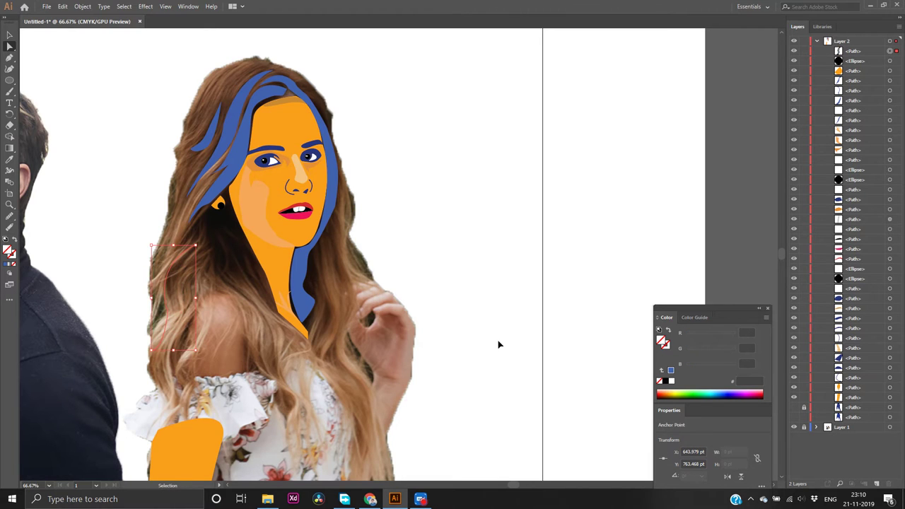
{"action": "key", "text": "ctrl+z"}
{"action": "key", "text": "ctrl+z"}
{"action": "key", "text": "ctrl+z"}
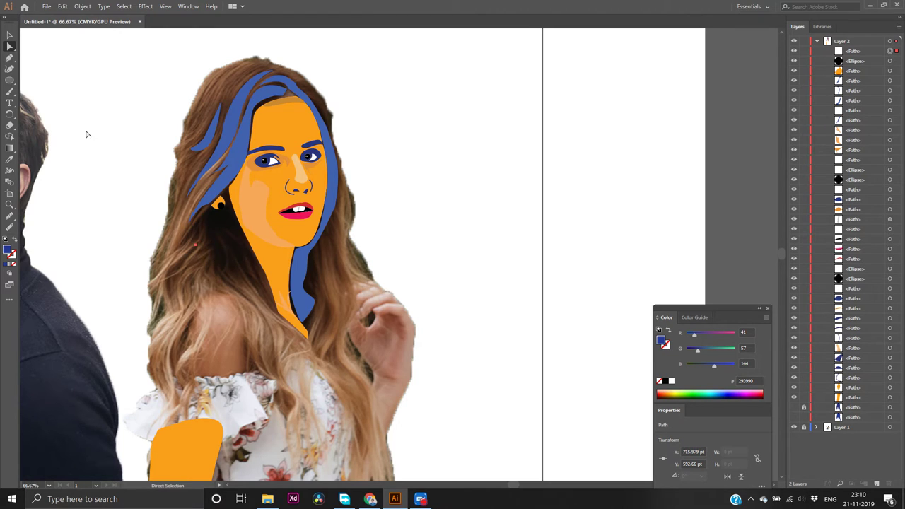
{"action": "key", "text": "p"}
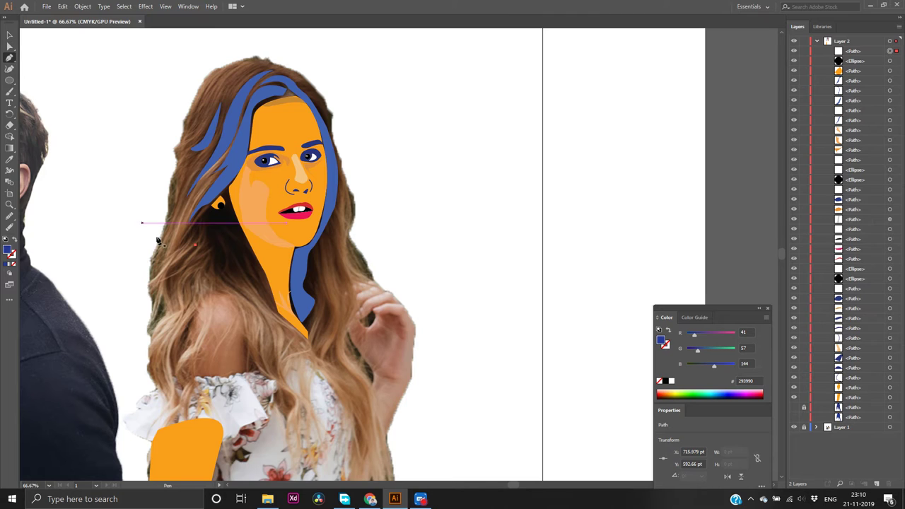
{"action": "key", "text": "Delete"}
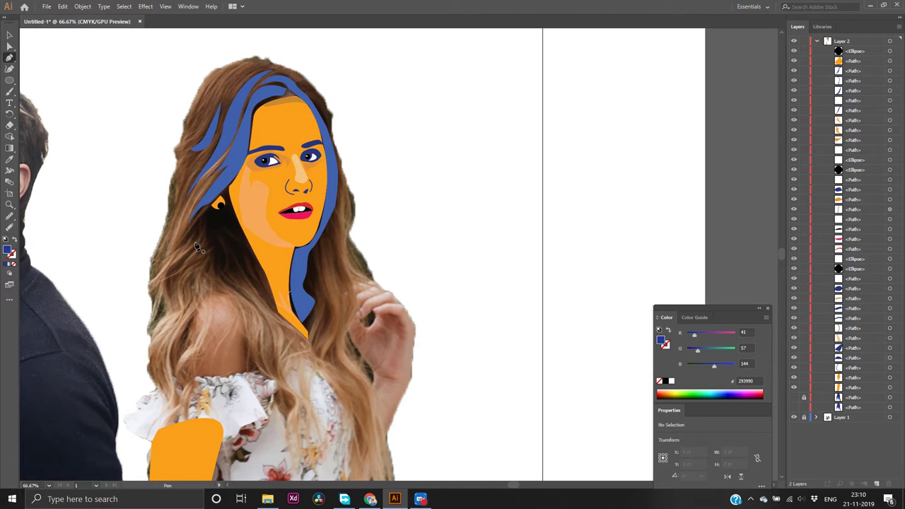
Try to trace the side strand again with one long curve from below the ear to the shoulder
{"action": "left_click", "coordinate": [196, 244]}
{"action": "left_click_drag", "start_coordinate": [171, 316], "coordinate": [191, 355]}
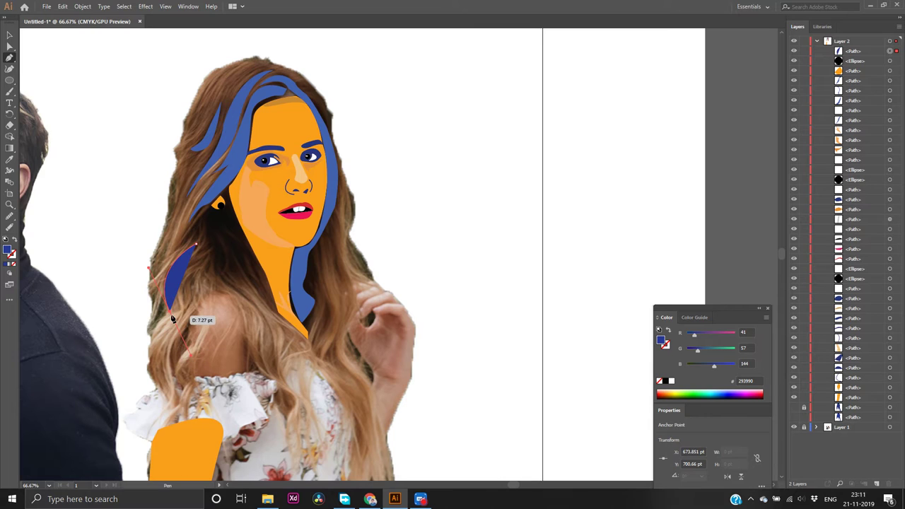
{"action": "mouse_move", "coordinate": [172, 318]}
{"action": "left_mouse_down"}
{"action": "mouse_move", "coordinate": [45, 279]}
{"action": "mouse_move", "coordinate": [131, 290]}
{"action": "mouse_move", "coordinate": [165, 314]}
{"action": "mouse_move", "coordinate": [181, 314]}
{"action": "left_mouse_up"}
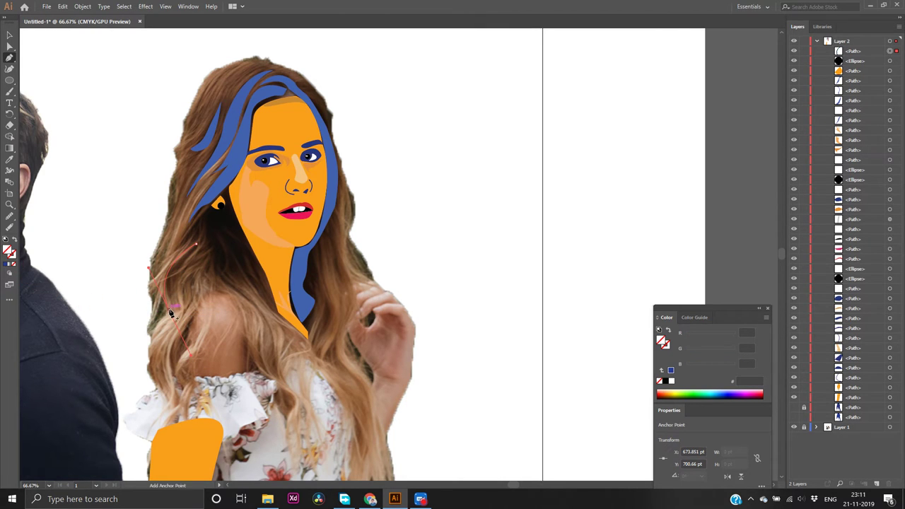
{"action": "left_click", "coordinate": [170, 315]}
{"action": "mouse_move", "coordinate": [177, 315]}
{"action": "left_mouse_down"}
{"action": "mouse_move", "coordinate": [195, 260]}
{"action": "mouse_move", "coordinate": [183, 265]}
{"action": "mouse_move", "coordinate": [168, 313]}
{"action": "left_mouse_up"}
{"action": "left_click", "coordinate": [168, 314]}
{"action": "key", "text": "ctrl+z"}
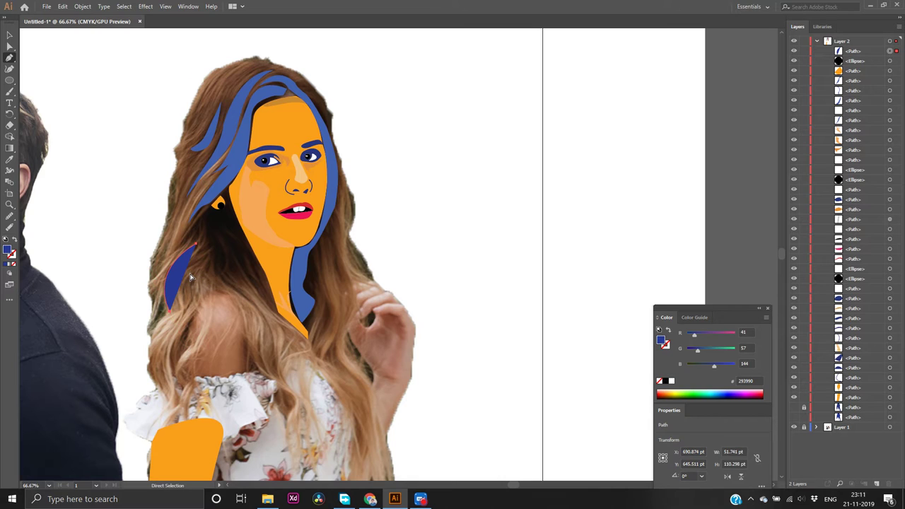
With no fill, trace the side strand as an S-curve from below the ear to the hair's outer edge and close it
{"action": "left_click", "coordinate": [15, 263]}
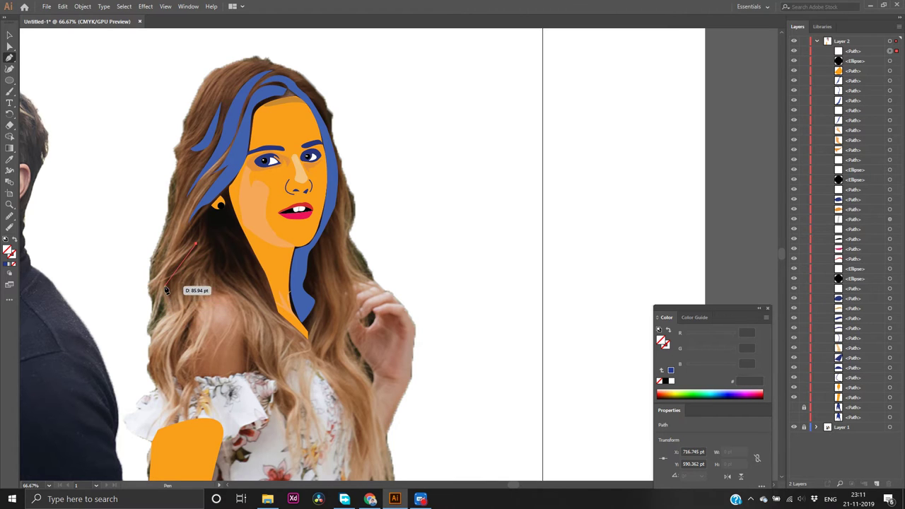
{"action": "left_click_drag", "start_coordinate": [164, 286], "coordinate": [137, 353]}
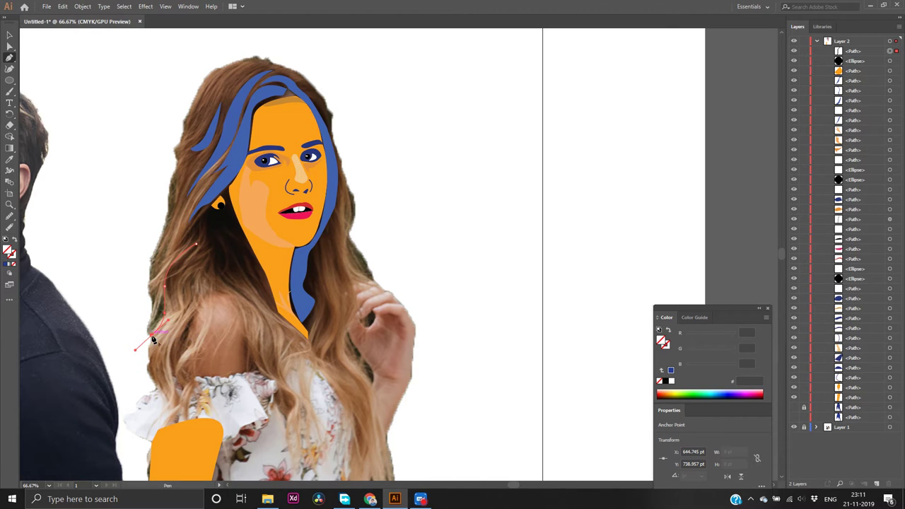
{"action": "left_click", "coordinate": [153, 340]}
{"action": "left_click_drag", "start_coordinate": [180, 290], "coordinate": [183, 254]}
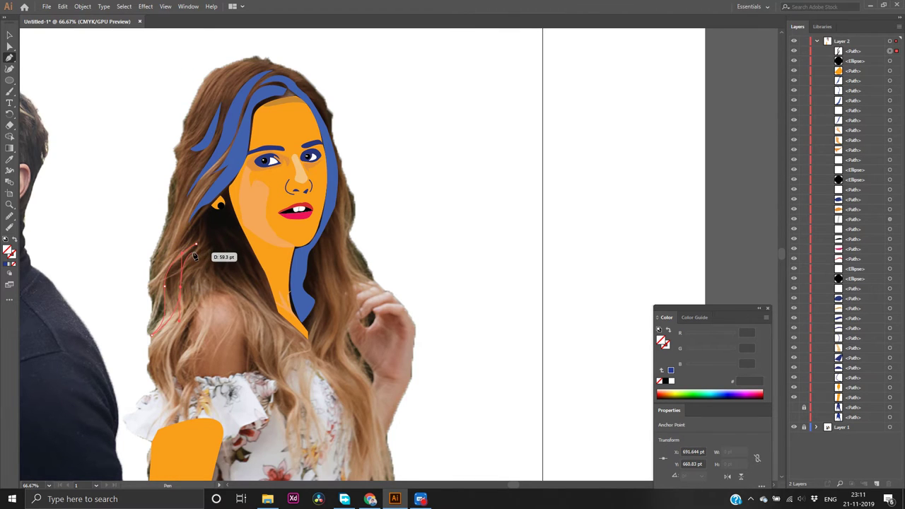
{"action": "left_click", "coordinate": [196, 243]}
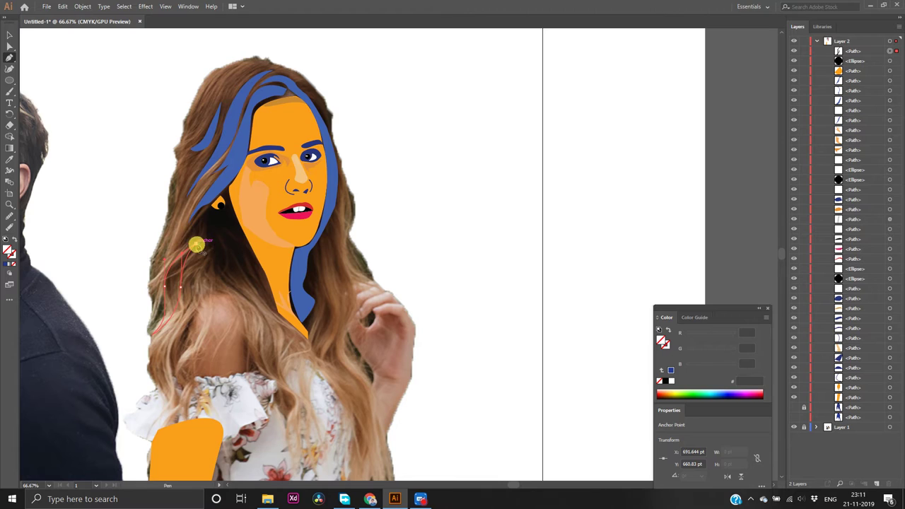
Fill the closed strand with dark blue 283c90, show the locked wavy hair shape, and undo the stray anchor beside the figure
{"action": "left_click", "coordinate": [7, 263]}
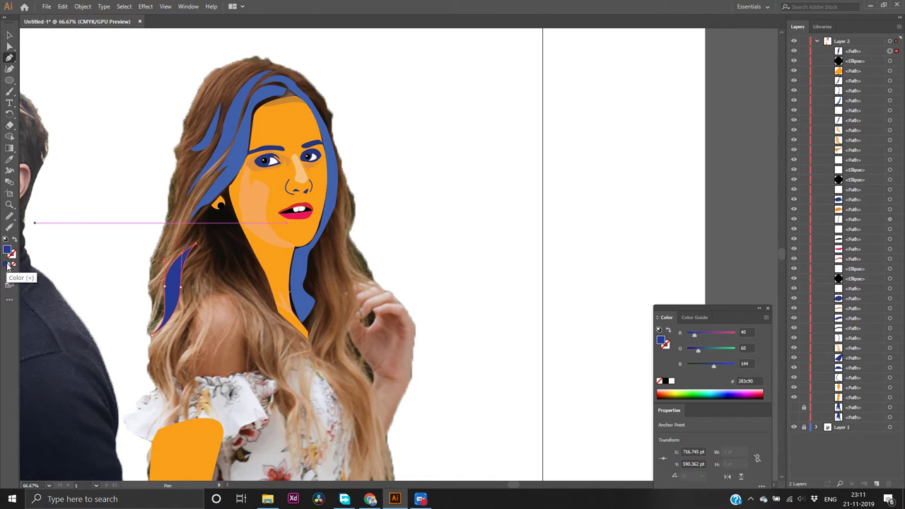
{"action": "left_click", "coordinate": [793, 407]}
{"action": "left_click", "coordinate": [492, 298]}
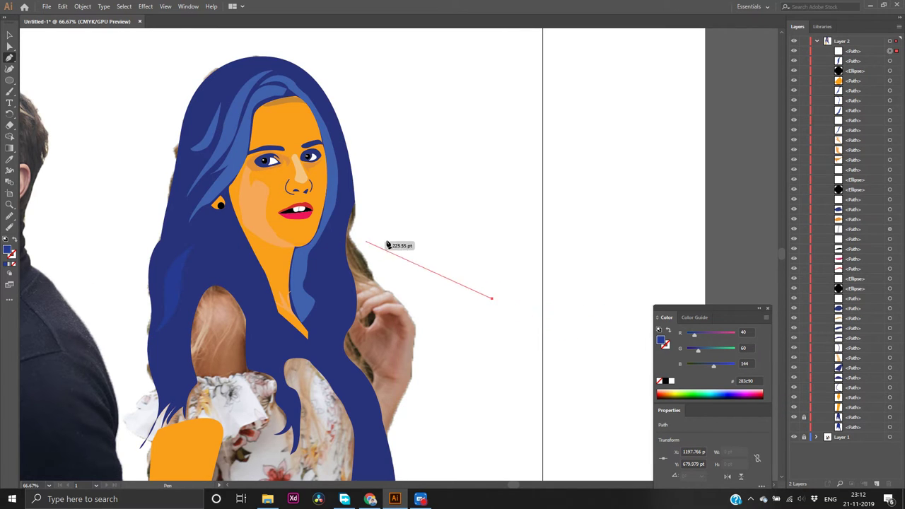
{"action": "key", "text": "ctrl"}
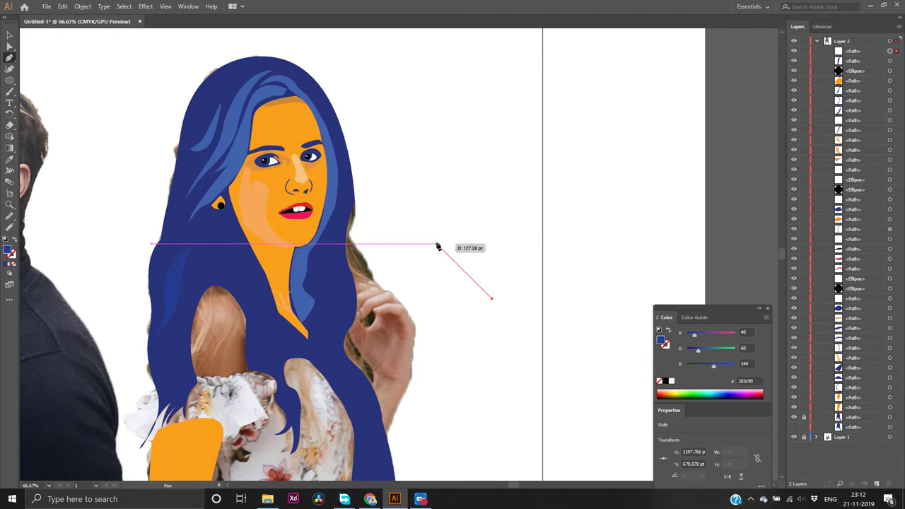
{"action": "key", "text": "ctrl+z"}
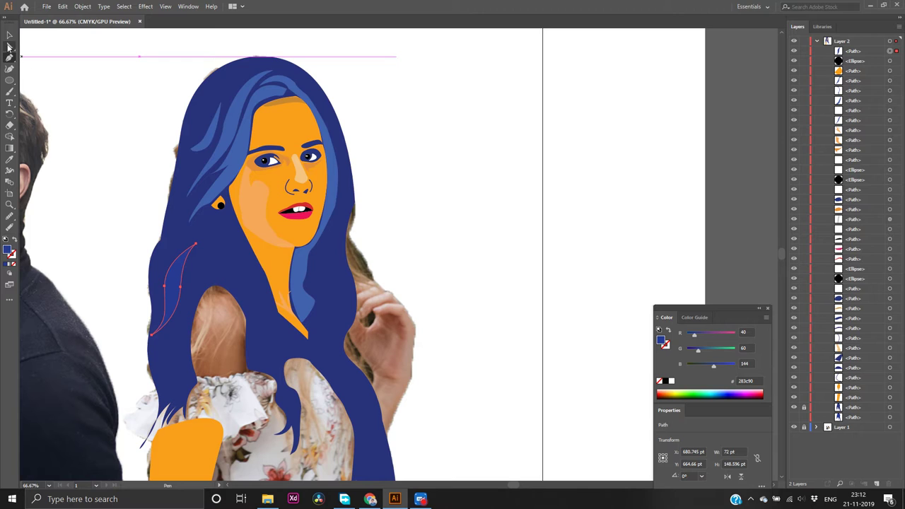
Copy the colour code 435fac from the long strand above the ear, apply it to the side strand, and deselect
{"action": "left_click", "coordinate": [10, 46]}
{"action": "left_click", "coordinate": [236, 163]}
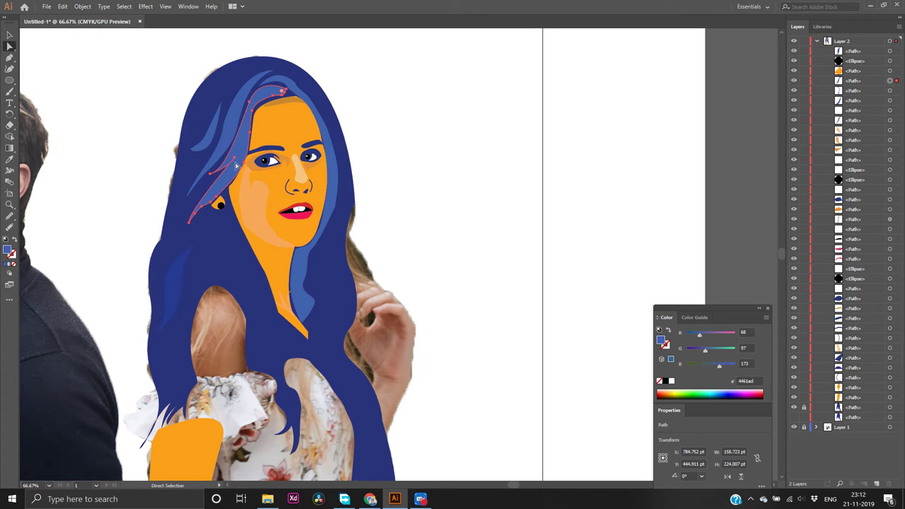
{"action": "left_click", "coordinate": [228, 144]}
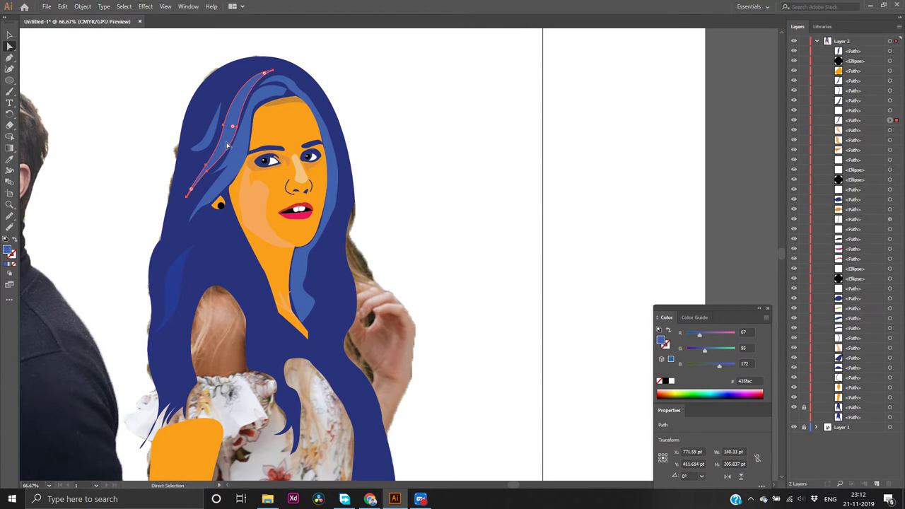
{"action": "left_click", "coordinate": [755, 381]}
{"action": "left_click", "coordinate": [178, 290]}
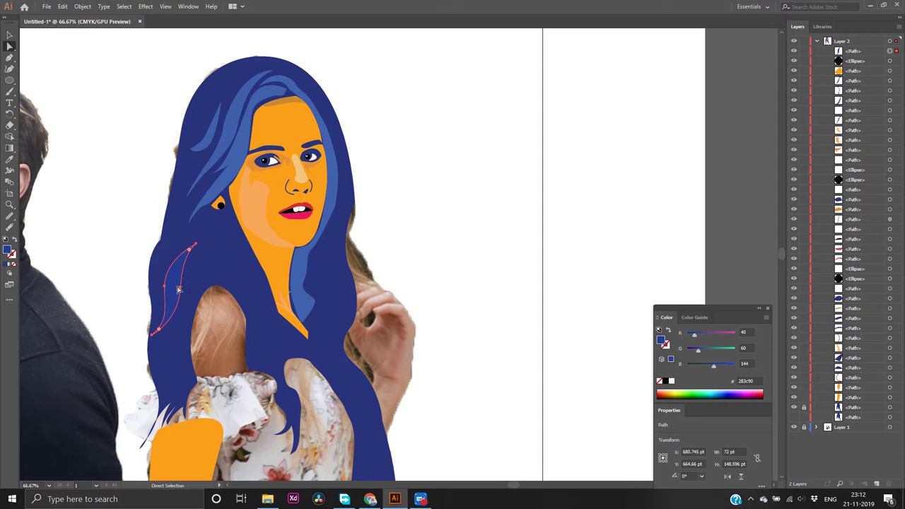
{"action": "left_click", "coordinate": [754, 381]}
{"action": "key", "text": "Return"}
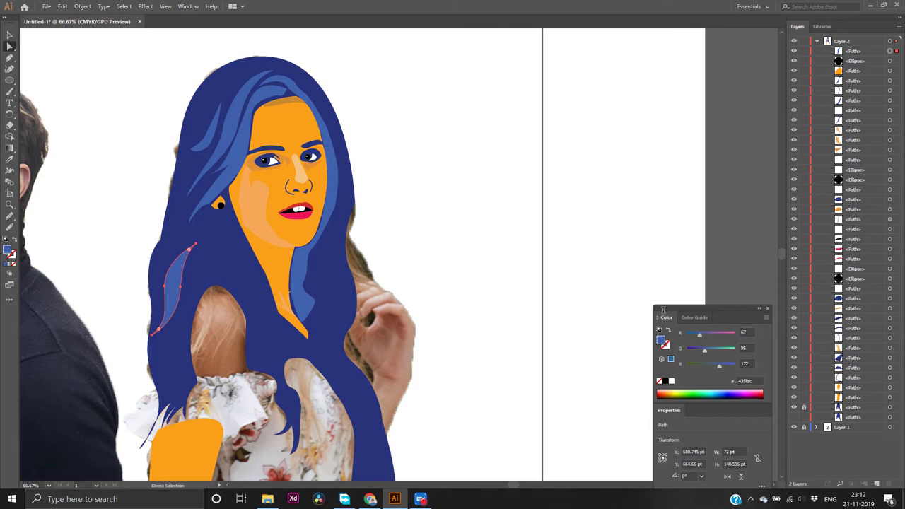
{"action": "left_click", "coordinate": [599, 272]}
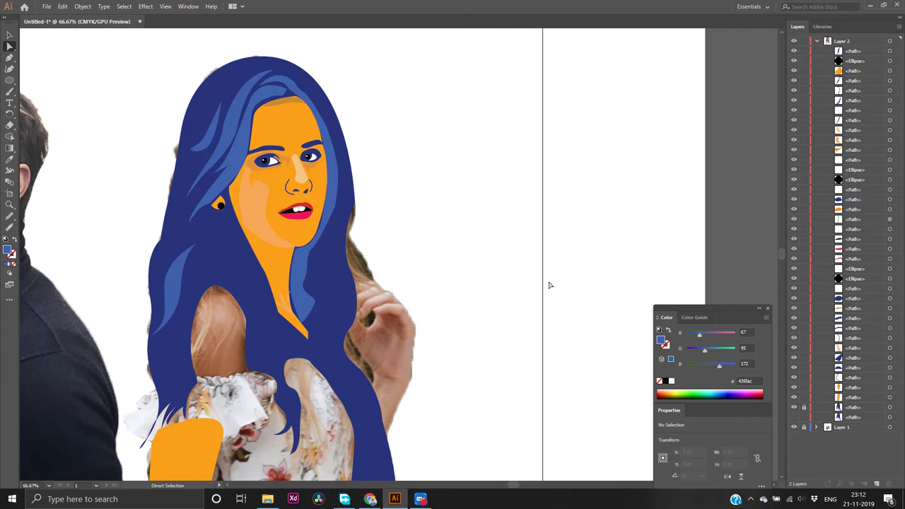
Try to trace the gap between the lowest hair tips at the dress's edge with the Curvature tool
{"action": "scroll", "coordinate": [549, 289], "scroll_direction": "down", "scroll_amount": 2}
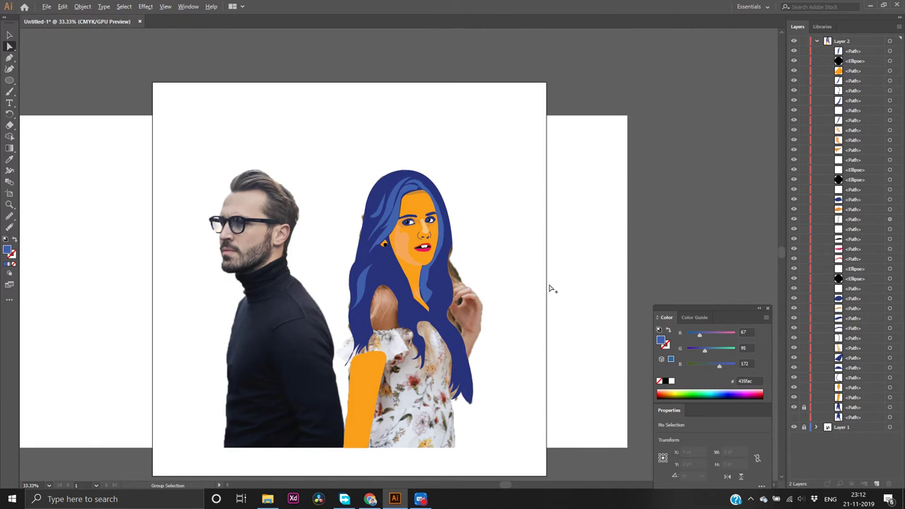
{"action": "scroll", "coordinate": [549, 288], "scroll_direction": "up", "scroll_amount": 1}
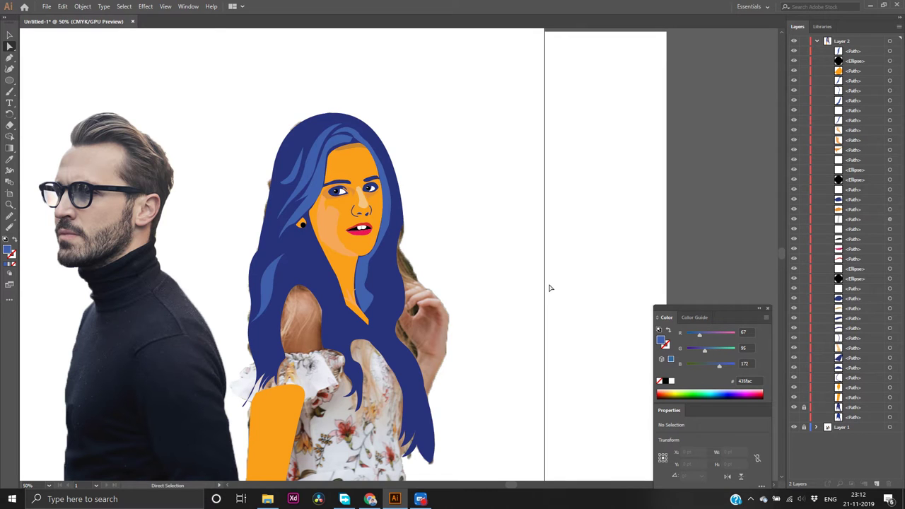
{"action": "scroll", "coordinate": [550, 288], "scroll_direction": "down", "scroll_amount": 4}
{"action": "scroll", "coordinate": [549, 285], "scroll_direction": "up", "scroll_amount": 1}
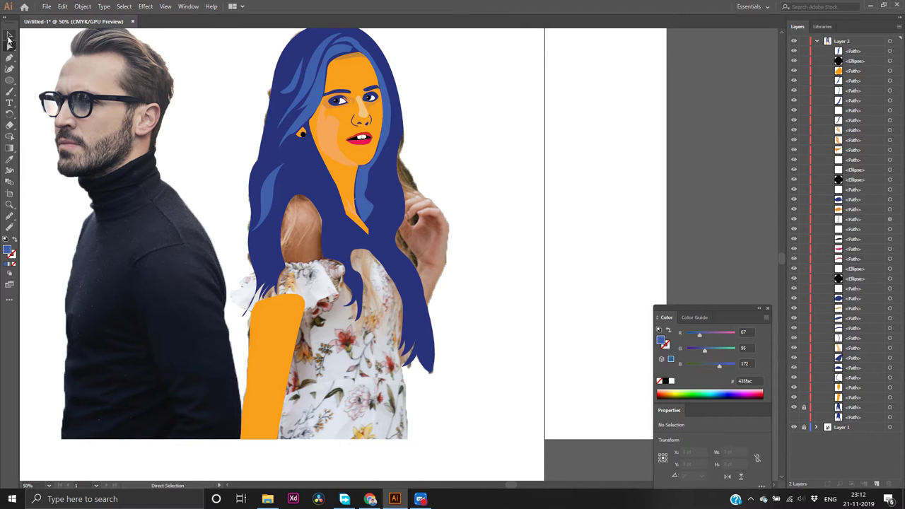
{"action": "left_click", "coordinate": [10, 69]}
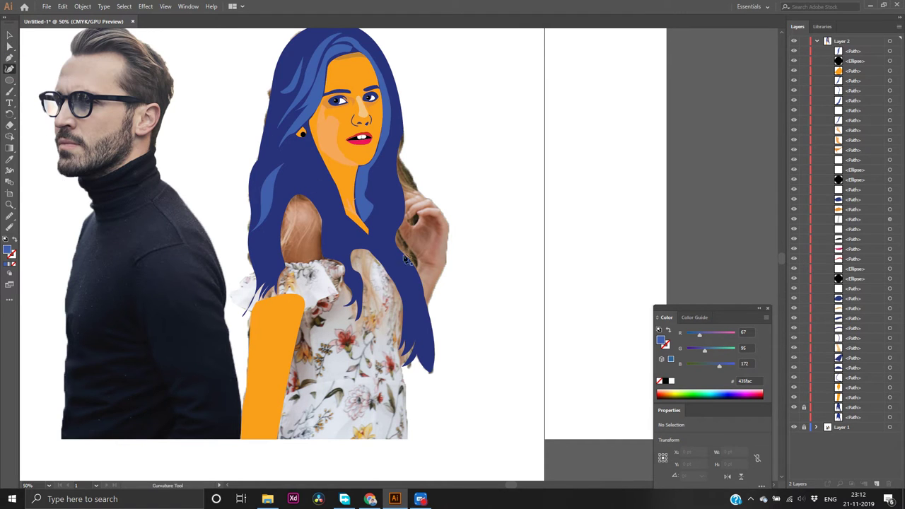
{"action": "left_click", "coordinate": [396, 343]}
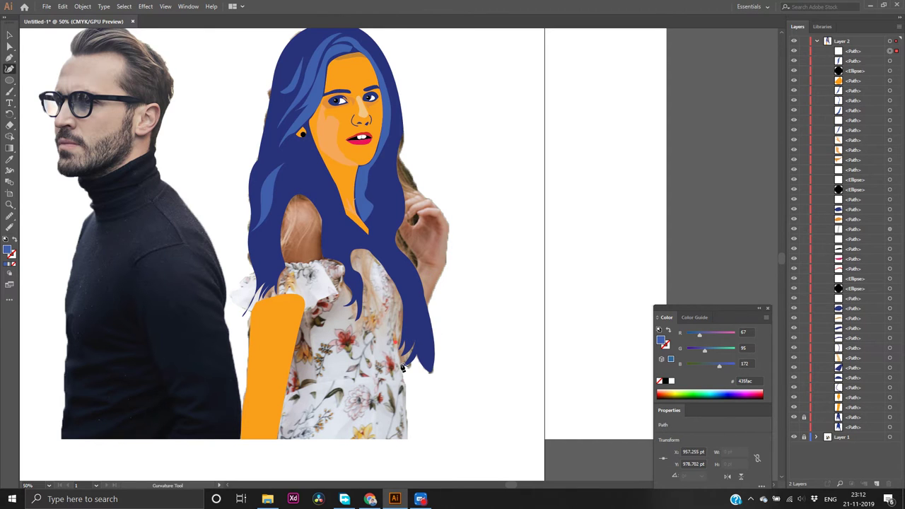
{"action": "left_click", "coordinate": [402, 363]}
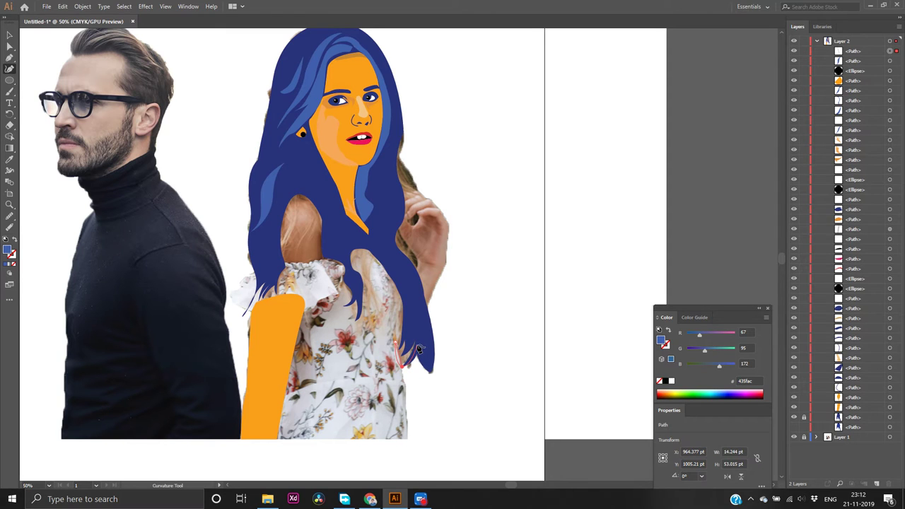
{"action": "left_click", "coordinate": [417, 346]}
{"action": "left_click", "coordinate": [398, 345]}
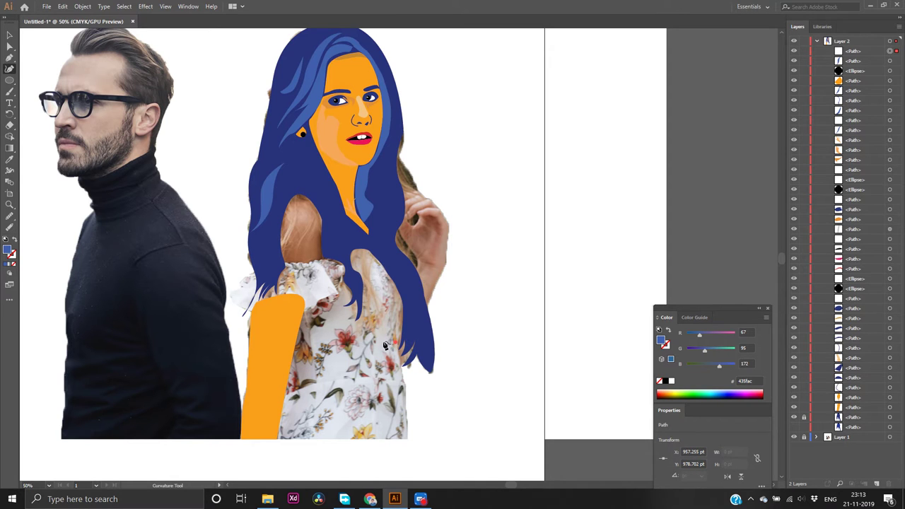
Pick up the arm's orange f9a01b and draw a small Pen shape over the gap between the lowest hair tips beside the dress
{"action": "key", "text": "v"}
{"action": "left_click", "coordinate": [289, 338]}
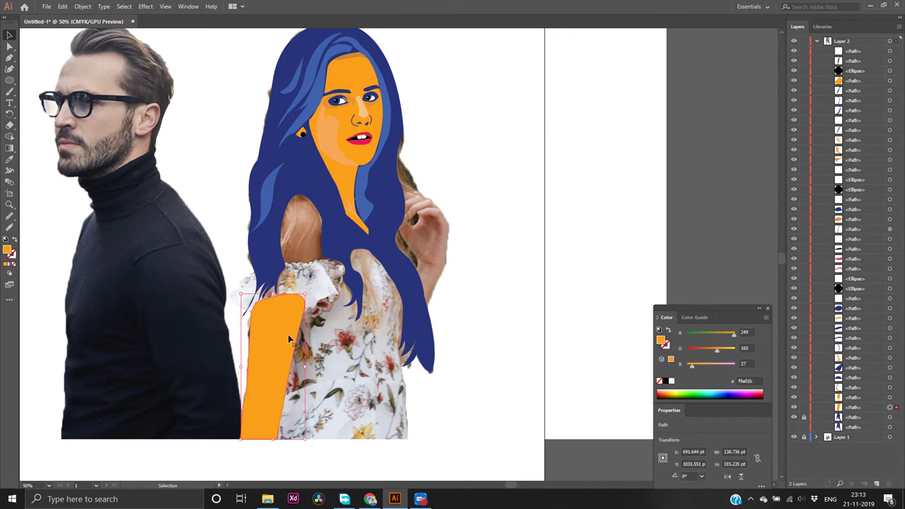
{"action": "key", "text": "p"}
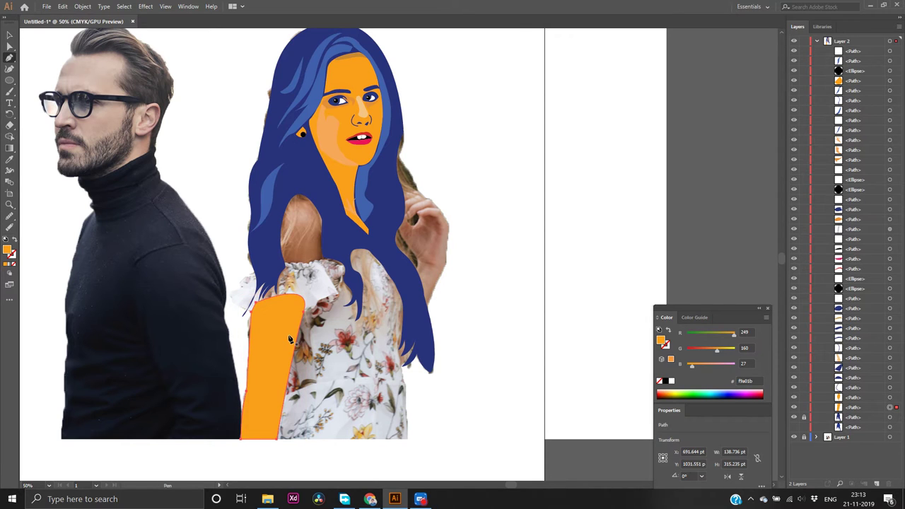
{"action": "left_click", "coordinate": [400, 344]}
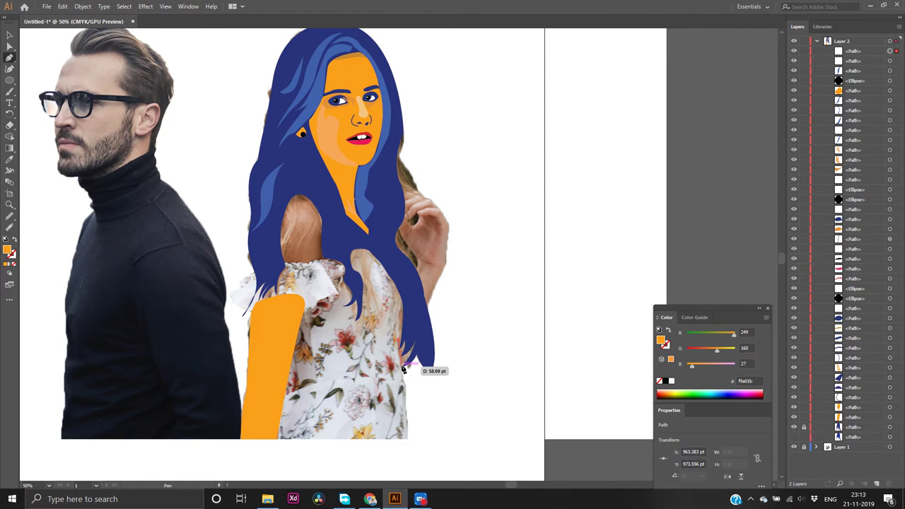
{"action": "left_click", "coordinate": [414, 363]}
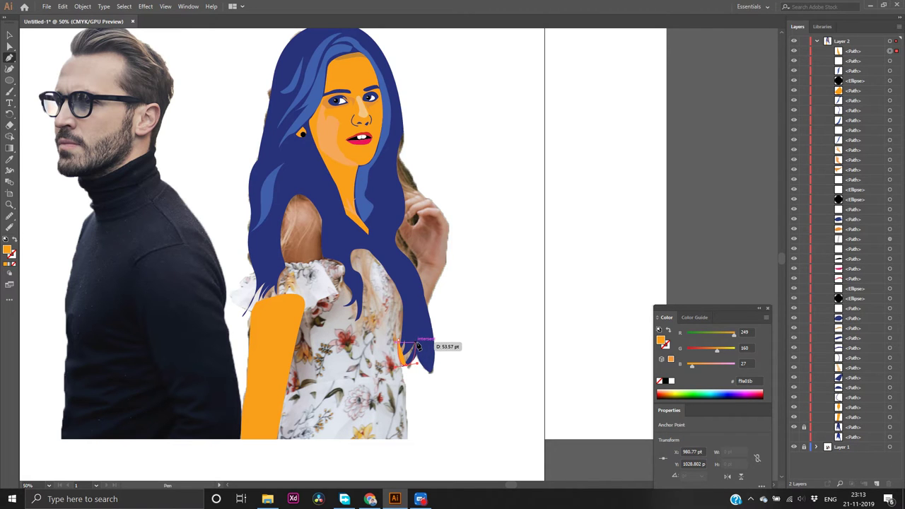
{"action": "left_click", "coordinate": [418, 339]}
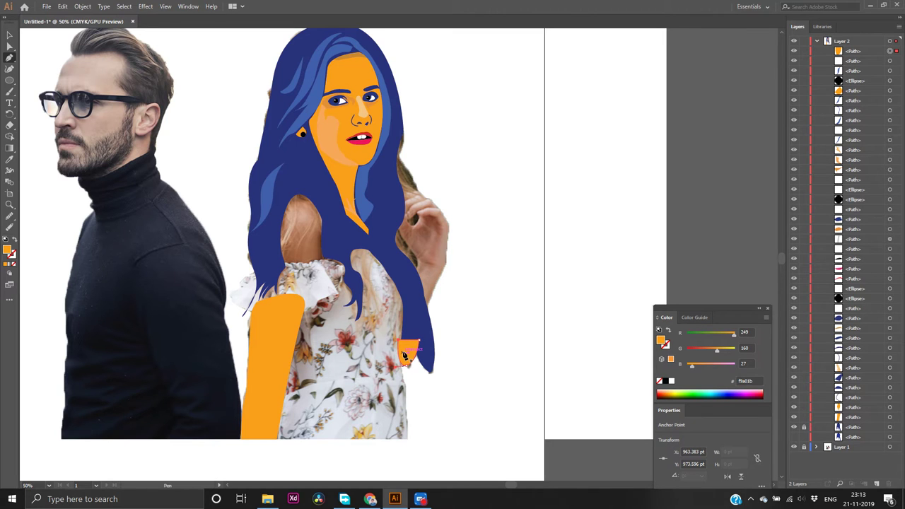
Send the small orange patch at the hair tips to the back, behind the hair, and deselect it
{"action": "key", "text": "v"}
{"action": "right_click", "coordinate": [407, 355]}
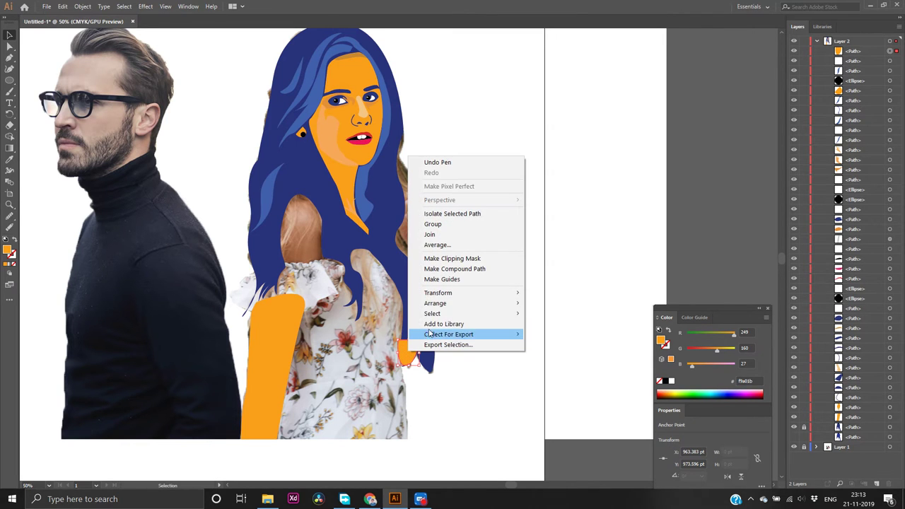
{"action": "mouse_move", "coordinate": [492, 305]}
{"action": "left_click", "coordinate": [544, 335]}
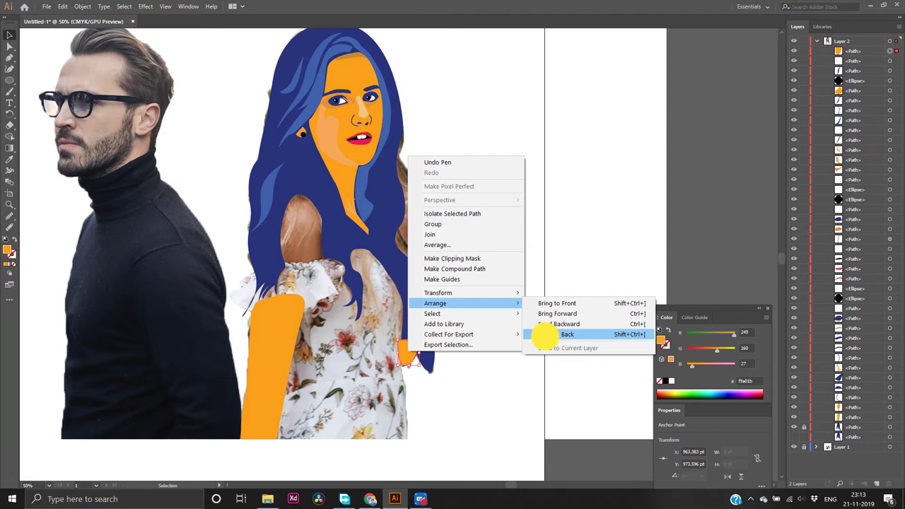
{"action": "left_click", "coordinate": [517, 350]}
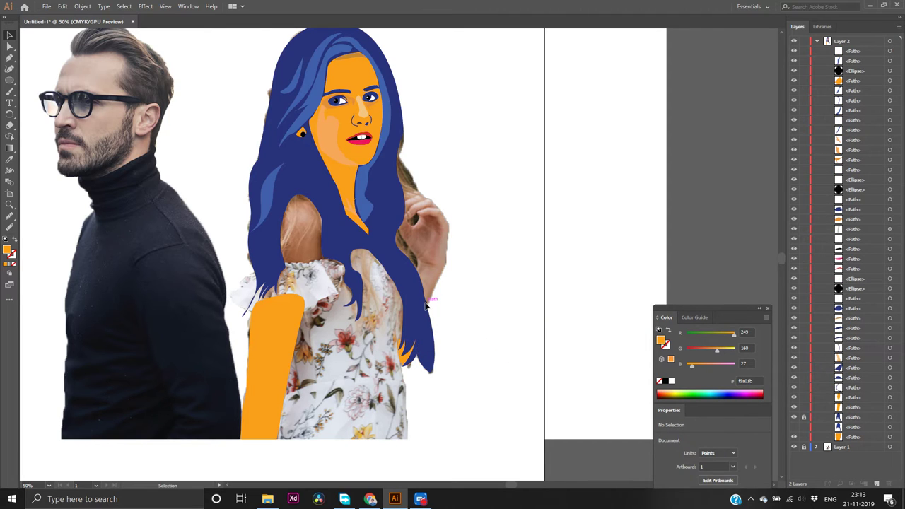
Trace the raised hand's outer contour with the Pen tool from the wrist up over the fingers and back down along the hair's edge
{"action": "key", "text": "p"}
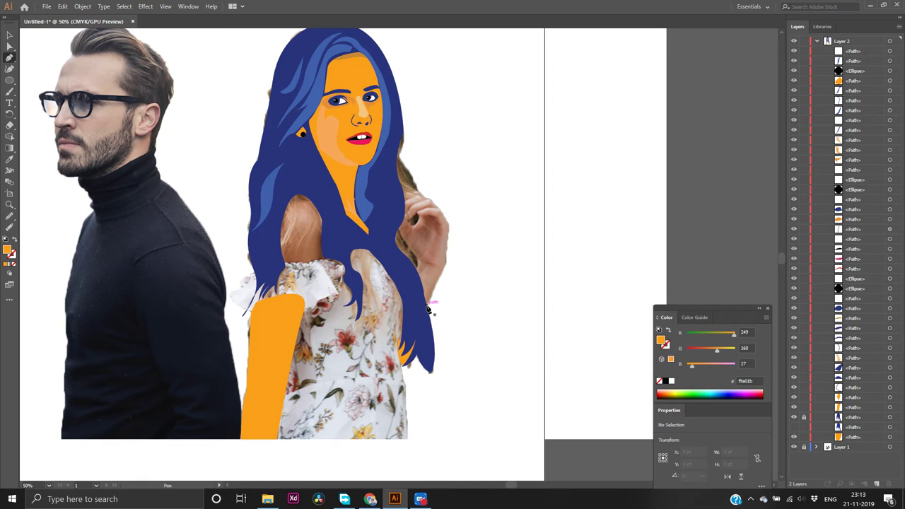
{"action": "left_click", "coordinate": [427, 309]}
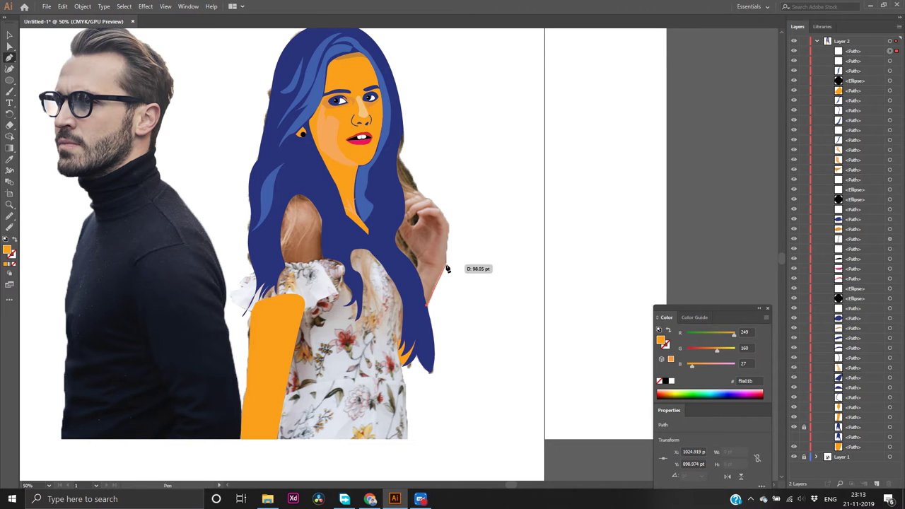
{"action": "left_click", "coordinate": [445, 263]}
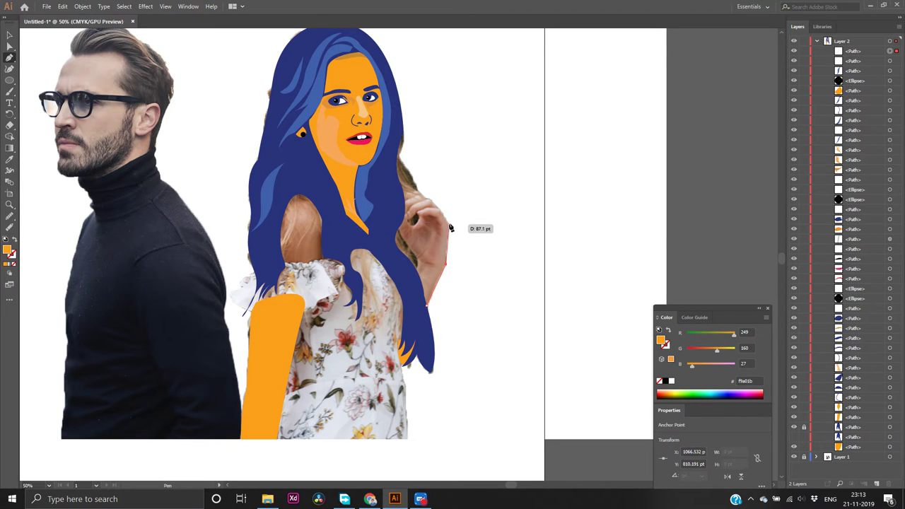
{"action": "left_click", "coordinate": [447, 221]}
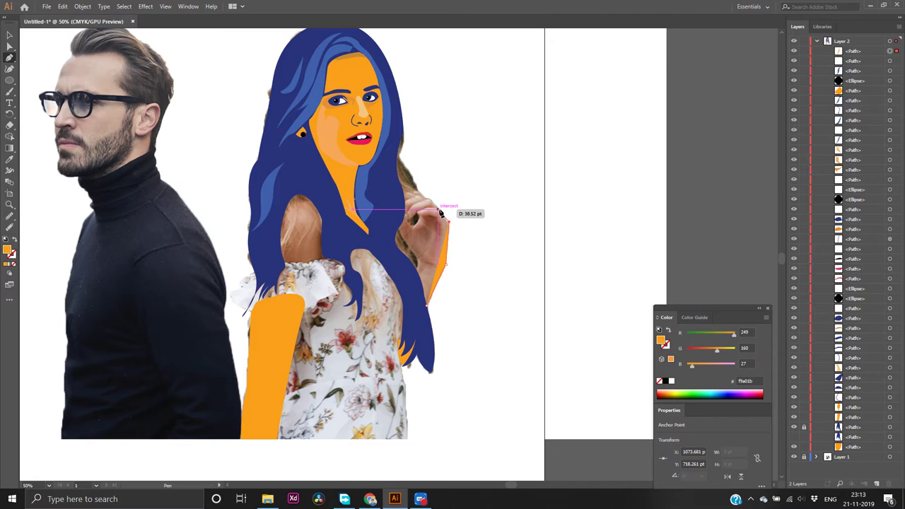
{"action": "left_click", "coordinate": [439, 212]}
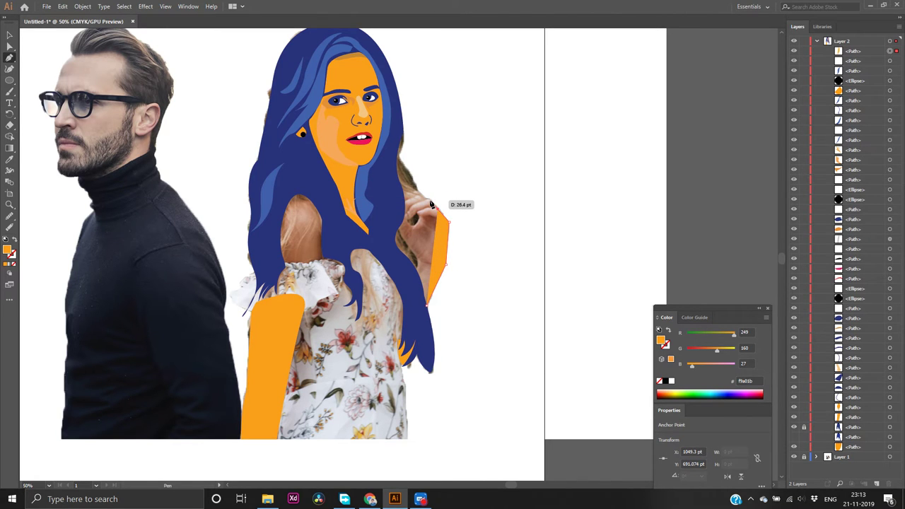
{"action": "left_click", "coordinate": [430, 204]}
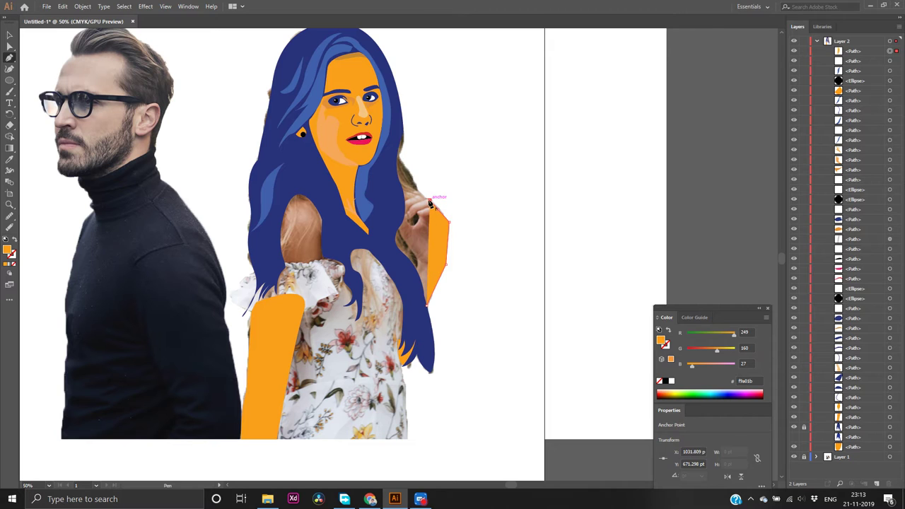
{"action": "left_click", "coordinate": [420, 192]}
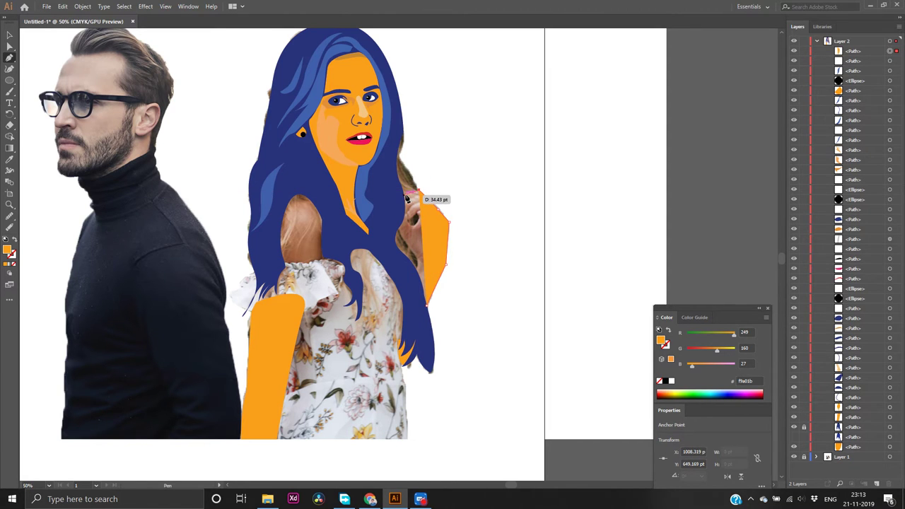
{"action": "left_click", "coordinate": [403, 189]}
{"action": "left_click", "coordinate": [394, 230]}
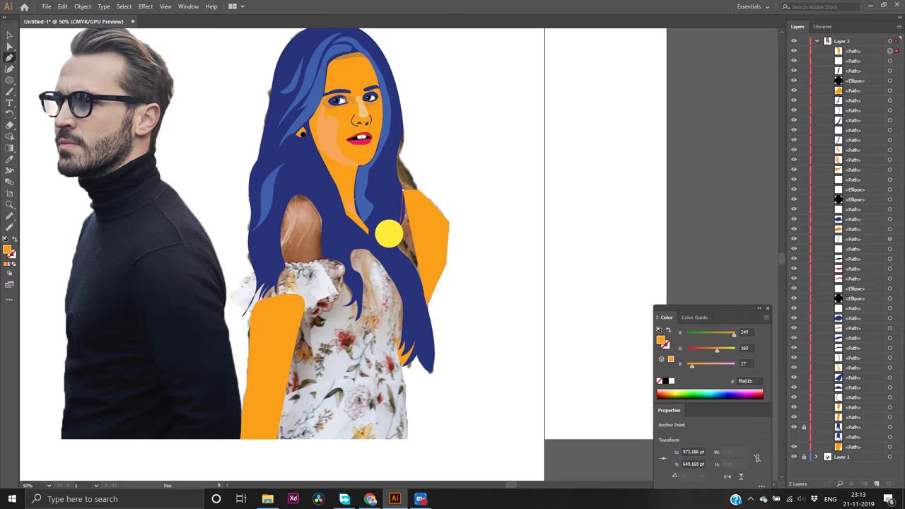
{"action": "mouse_move", "coordinate": [389, 233]}
{"action": "left_mouse_down"}
{"action": "mouse_move", "coordinate": [379, 226]}
{"action": "mouse_move", "coordinate": [384, 244]}
{"action": "left_mouse_up"}
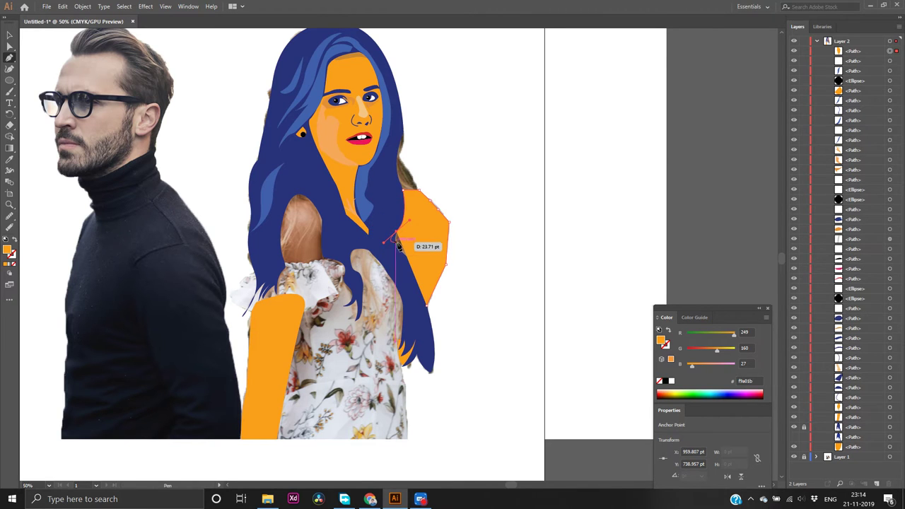
Remove the hand path's fill and trace its inner edge along the hair down to the wrist, closing the outline
{"action": "left_click", "coordinate": [12, 266]}
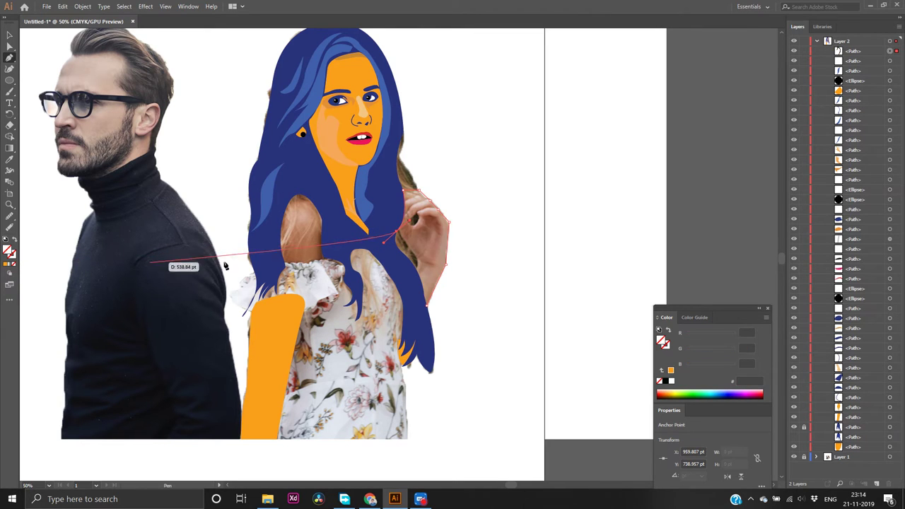
{"action": "left_click", "coordinate": [395, 231]}
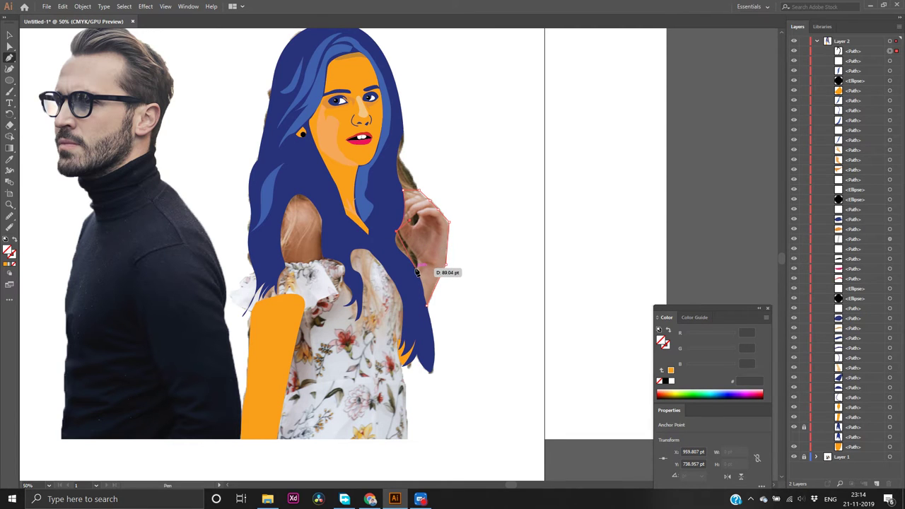
{"action": "left_click_drag", "start_coordinate": [416, 270], "coordinate": [407, 279]}
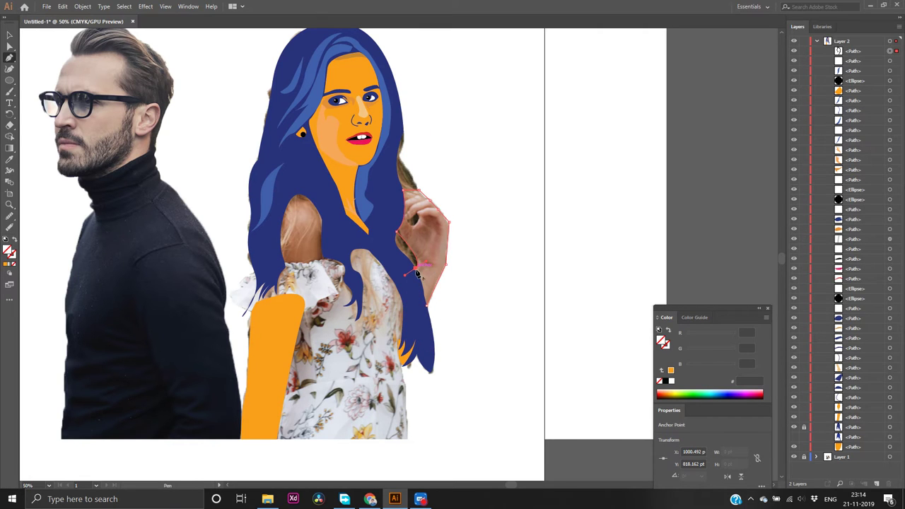
{"action": "left_click", "coordinate": [427, 308]}
{"action": "left_click", "coordinate": [417, 271]}
{"action": "mouse_move", "coordinate": [417, 271]}
{"action": "left_mouse_down"}
{"action": "mouse_move", "coordinate": [433, 269]}
{"action": "mouse_move", "coordinate": [418, 272]}
{"action": "mouse_move", "coordinate": [419, 260]}
{"action": "left_mouse_up"}
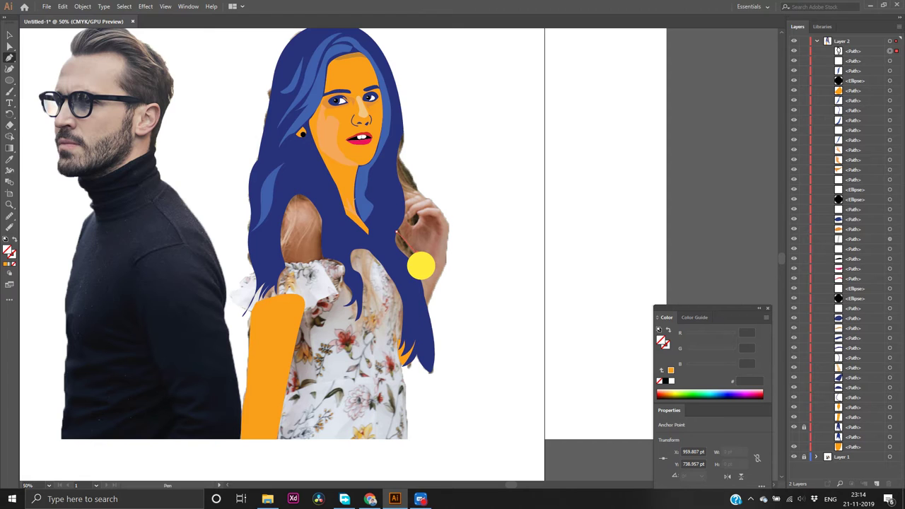
{"action": "left_click_drag", "start_coordinate": [420, 265], "coordinate": [424, 306]}
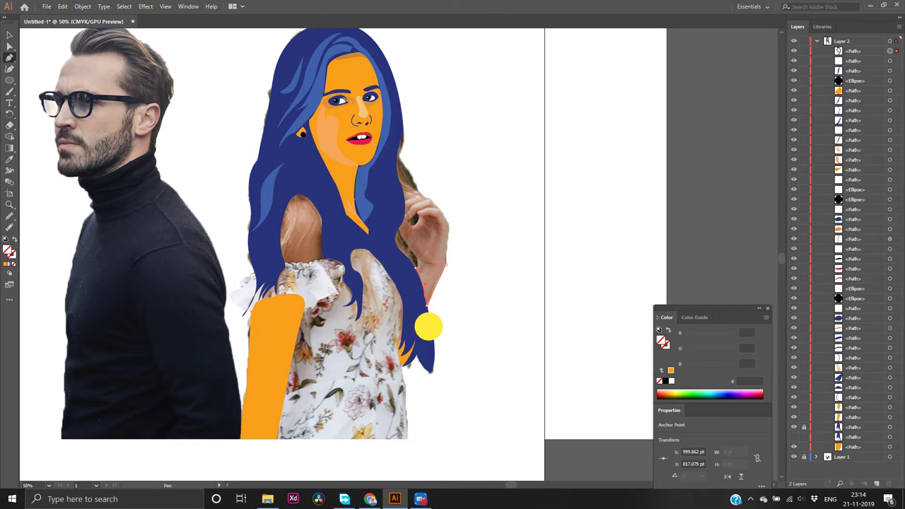
{"action": "key", "text": "Escape"}
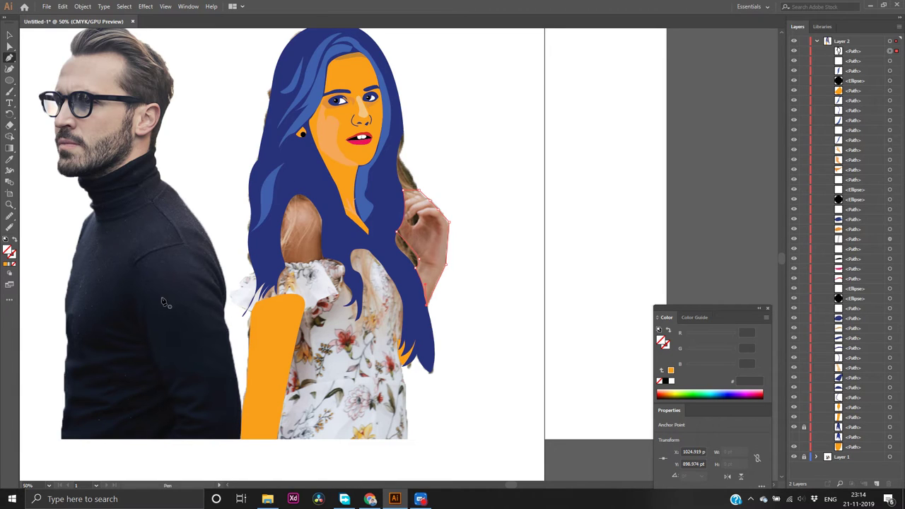
Fill the closed hand shape with orange f9a01e and hide it to expose the hand in the photo
{"action": "left_click", "coordinate": [6, 267]}
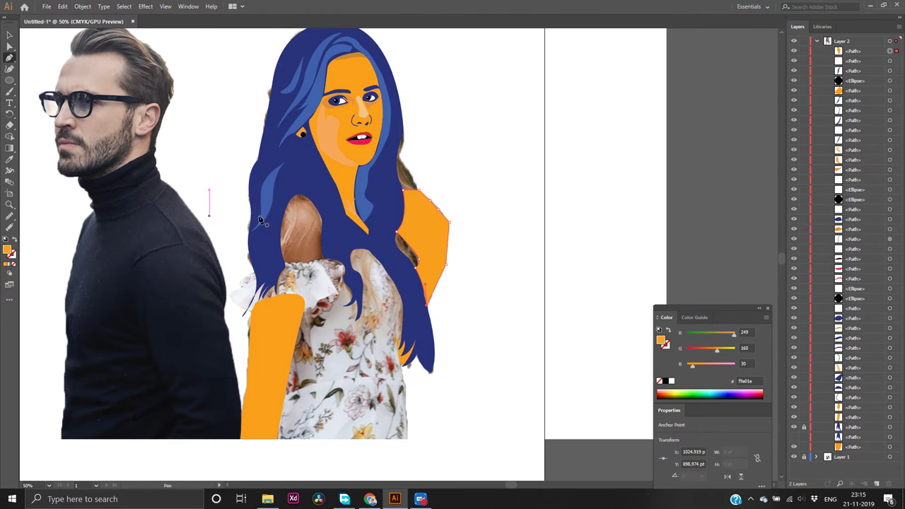
{"action": "left_click", "coordinate": [793, 51]}
{"action": "scroll", "coordinate": [513, 242], "scroll_direction": "up", "scroll_amount": 3}
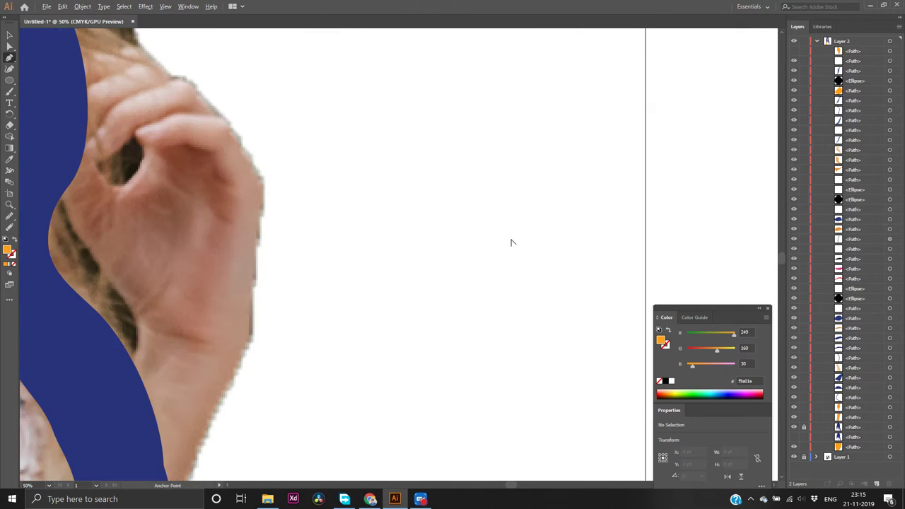
{"action": "scroll", "coordinate": [89, 249], "scroll_direction": "down", "scroll_amount": 2}
{"action": "scroll", "coordinate": [32, 210], "scroll_direction": "down", "scroll_amount": 1}
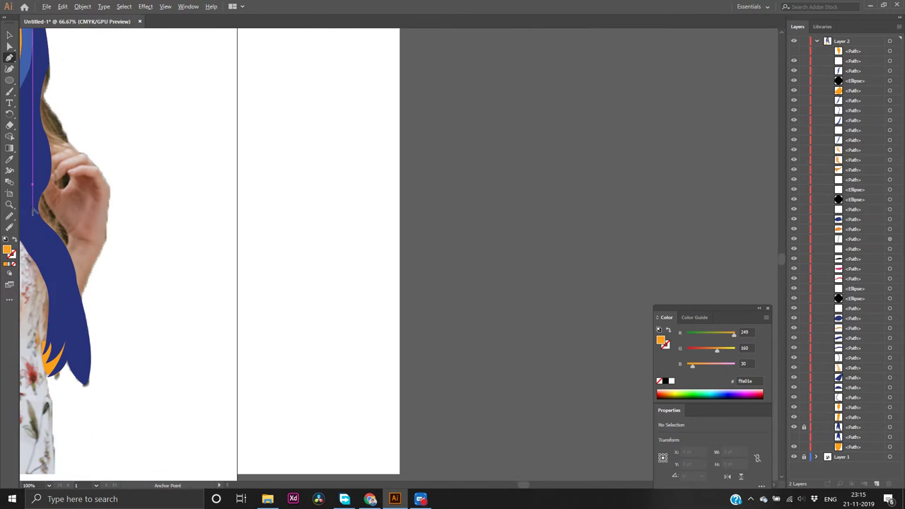
{"action": "scroll", "coordinate": [32, 209], "scroll_direction": "down", "scroll_amount": 1}
{"action": "scroll", "coordinate": [39, 207], "scroll_direction": "left", "scroll_amount": 3}
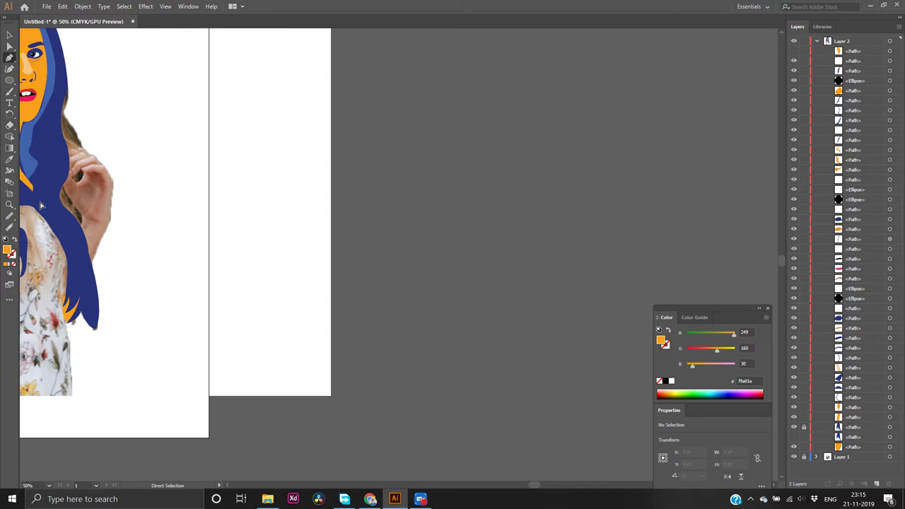
{"action": "scroll", "coordinate": [40, 205], "scroll_direction": "left", "scroll_amount": 5}
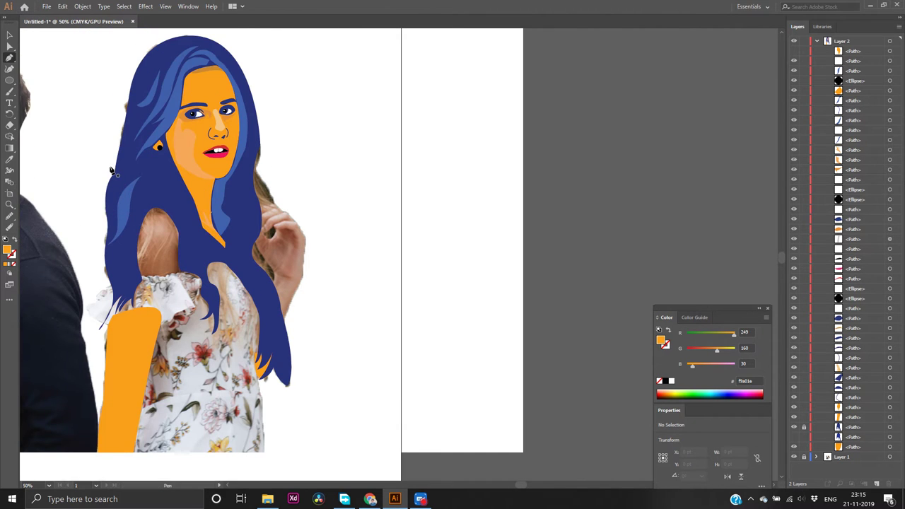
Hide the reference photo layer and get the hex fill code of the woman's cheek highlight
{"action": "scroll", "coordinate": [111, 169], "scroll_direction": "up", "scroll_amount": 2}
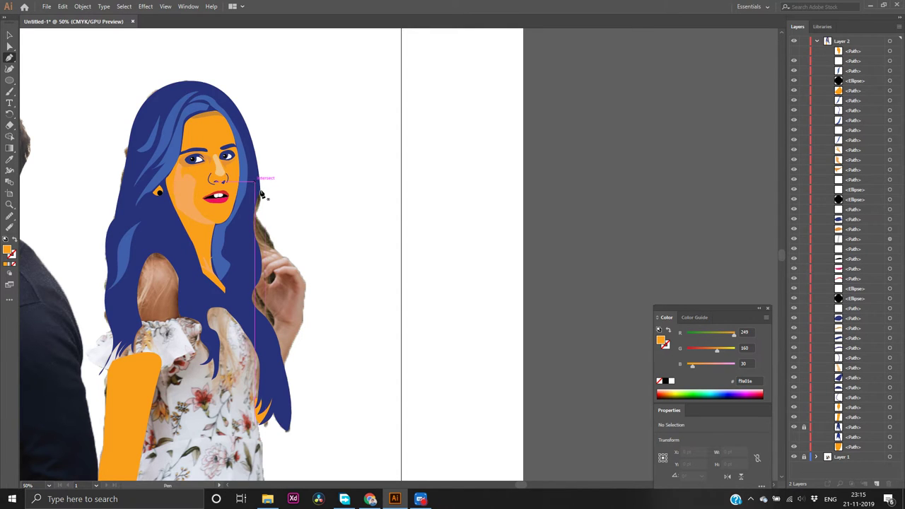
{"action": "left_click", "coordinate": [793, 455]}
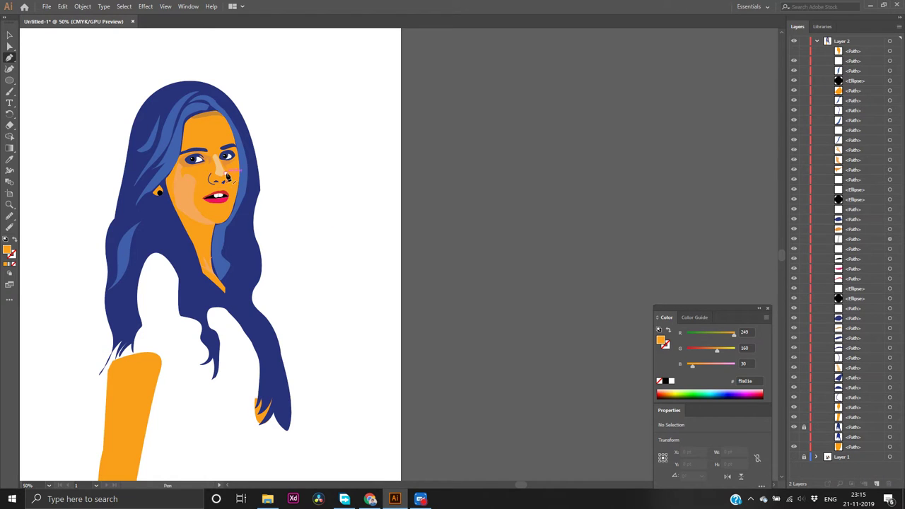
{"action": "key", "text": "v"}
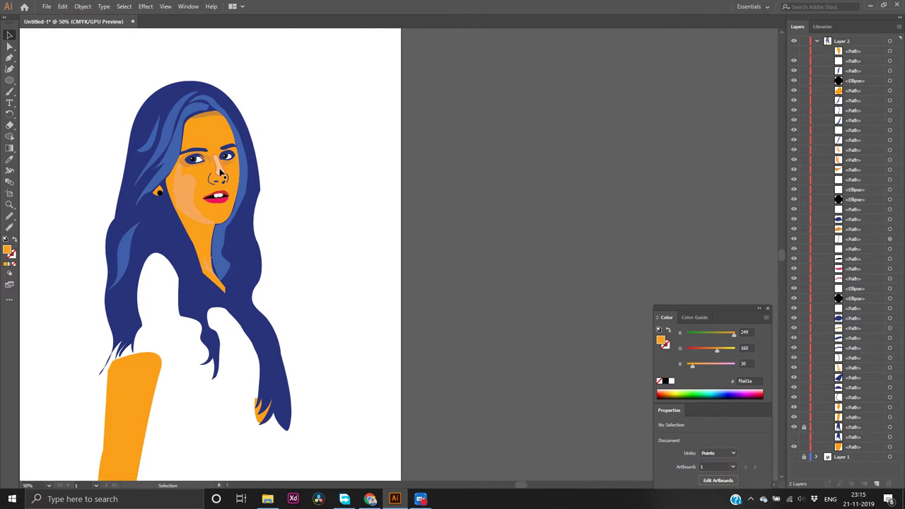
{"action": "left_click", "coordinate": [220, 173]}
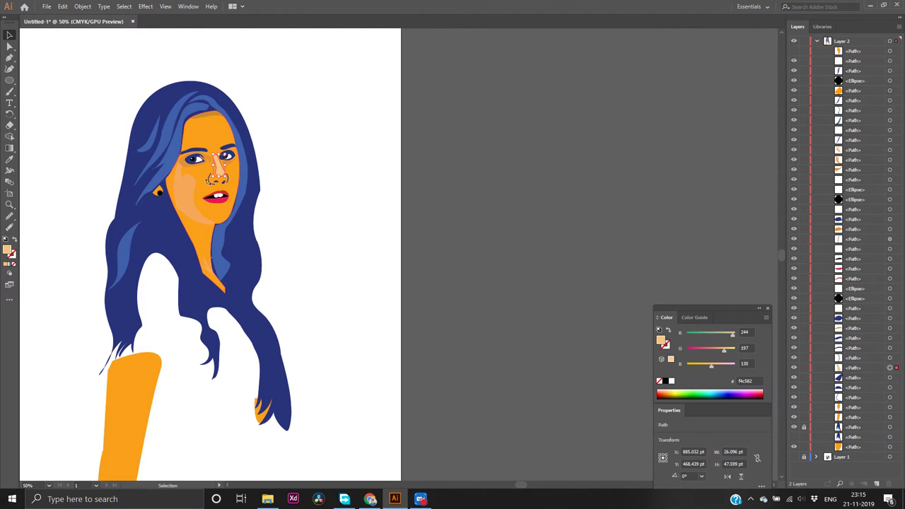
{"action": "left_click", "coordinate": [182, 185]}
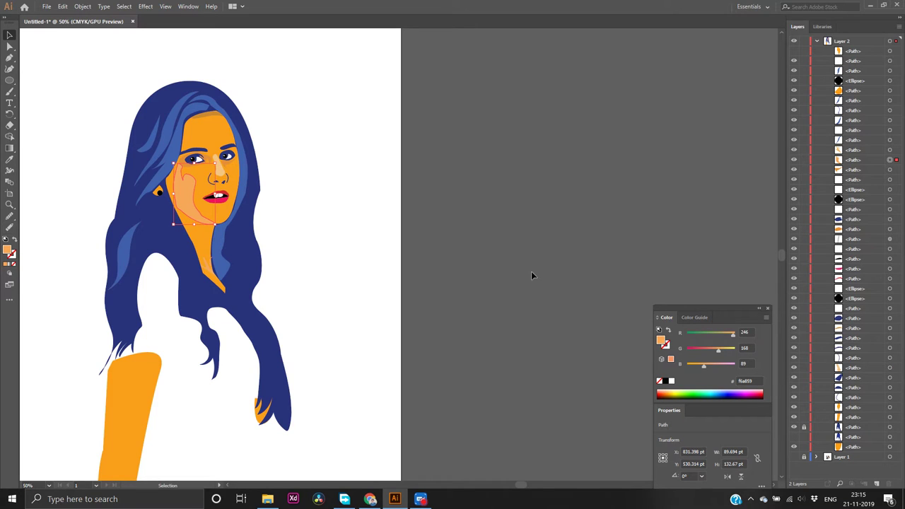
{"action": "left_click", "coordinate": [754, 381]}
Recolour the nose highlight with the cheek's fill f6a859 and deselect it
{"action": "left_click", "coordinate": [219, 171]}
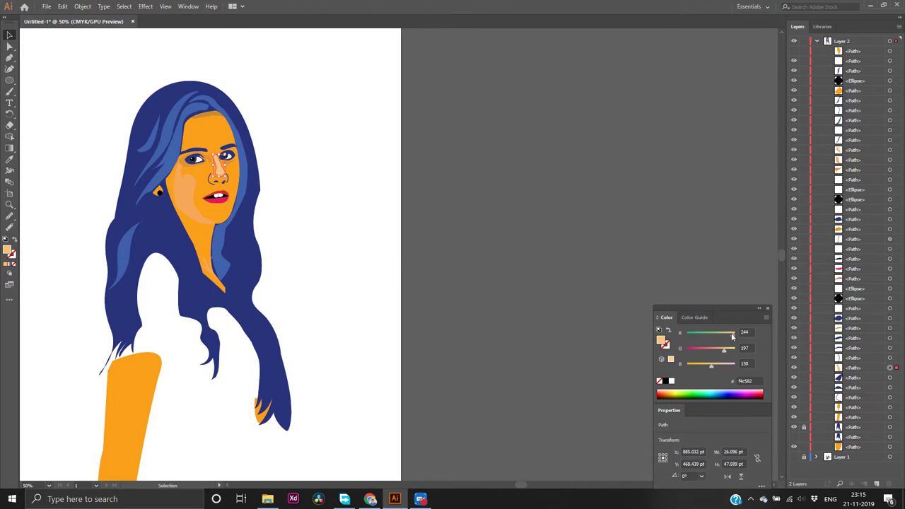
{"action": "left_click", "coordinate": [753, 381]}
{"action": "left_click_drag", "start_coordinate": [757, 380], "coordinate": [737, 382]}
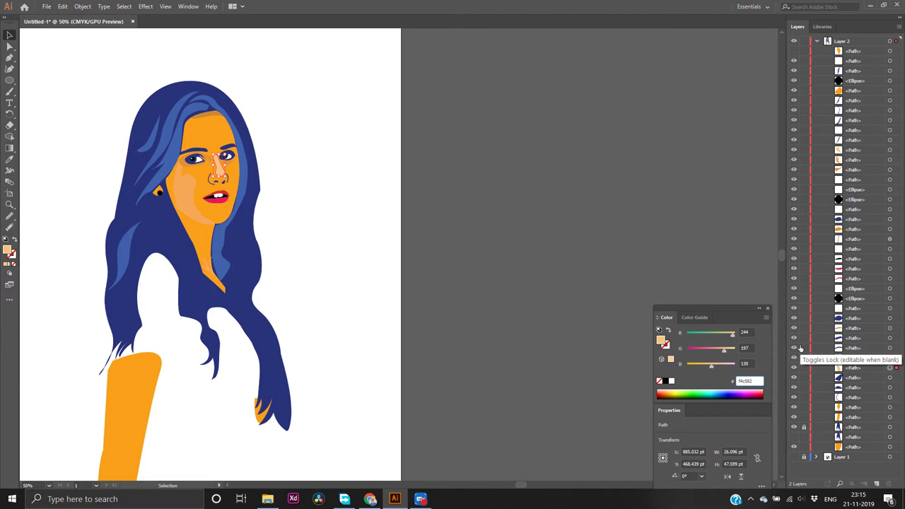
{"action": "type", "text": "f6a859"}
{"action": "key", "text": "Return"}
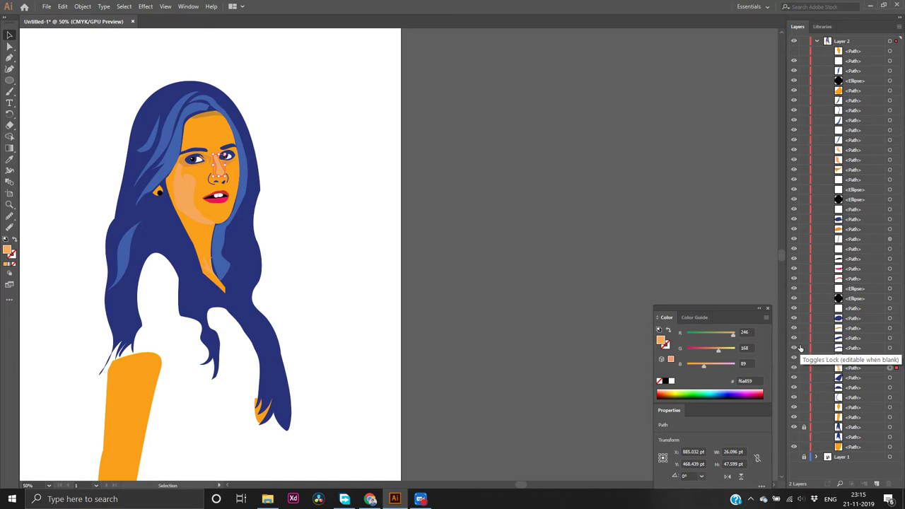
{"action": "left_click", "coordinate": [578, 261]}
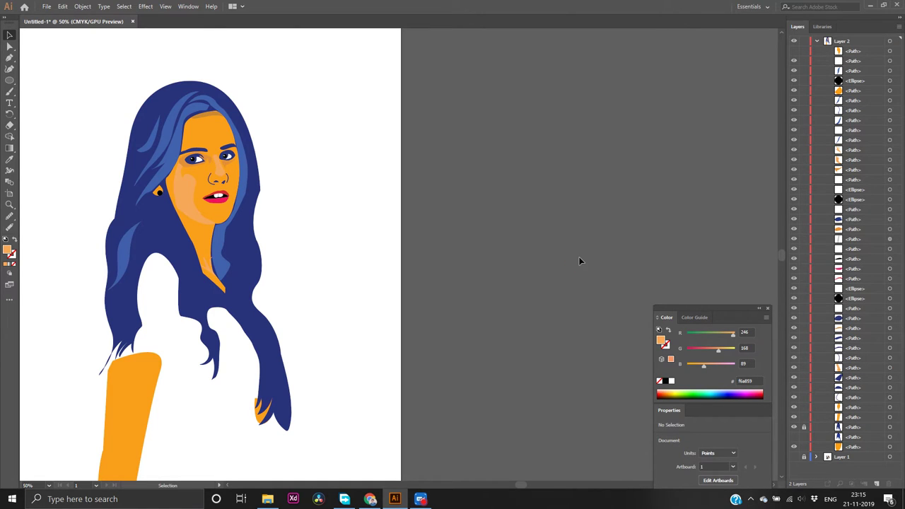
Show the orange raised-hand shape briefly to check it against the portrait, and hide it again
{"action": "scroll", "coordinate": [579, 261], "scroll_direction": "down", "scroll_amount": 2}
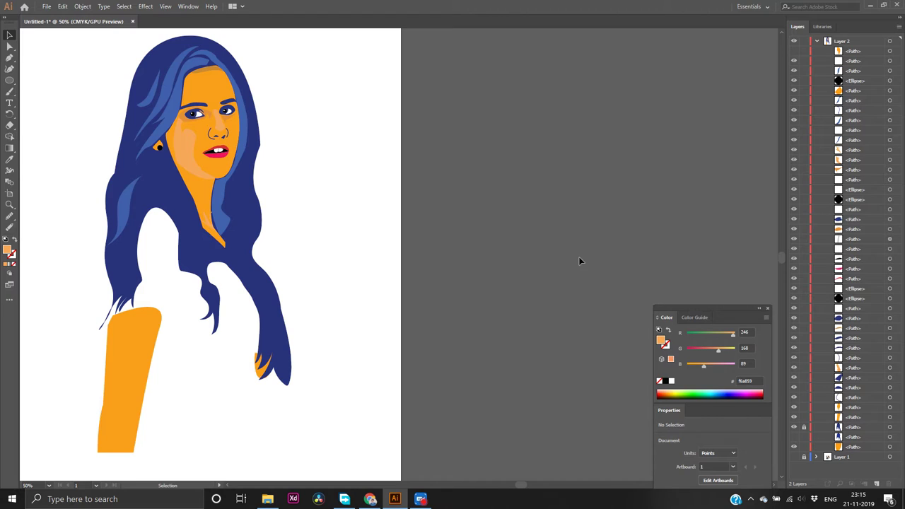
{"action": "left_click", "coordinate": [793, 51]}
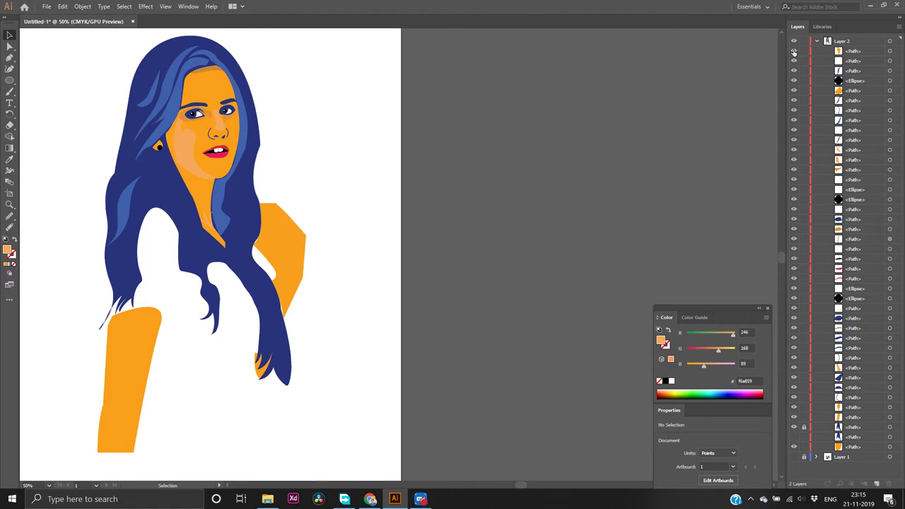
{"action": "left_click", "coordinate": [793, 52]}
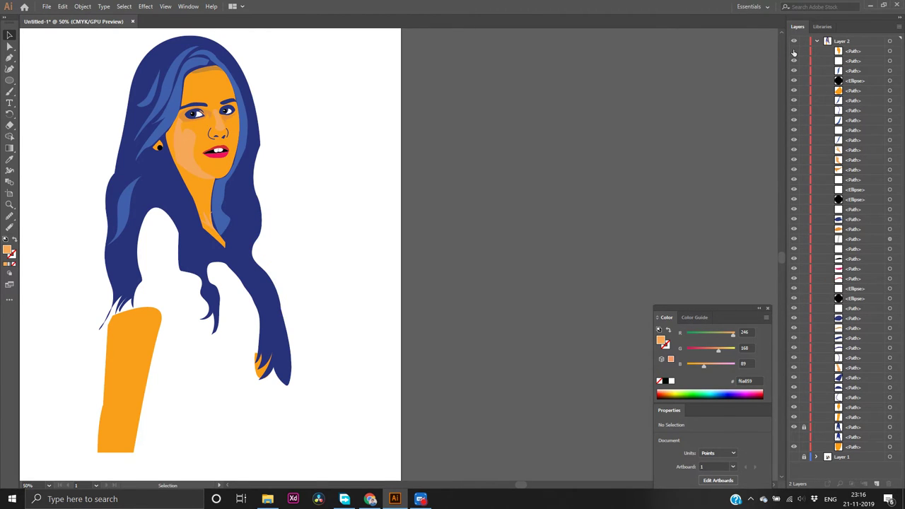
Show the reference photo again and ready the Pen tool for tracing details on the raised hand
{"action": "left_click", "coordinate": [794, 456]}
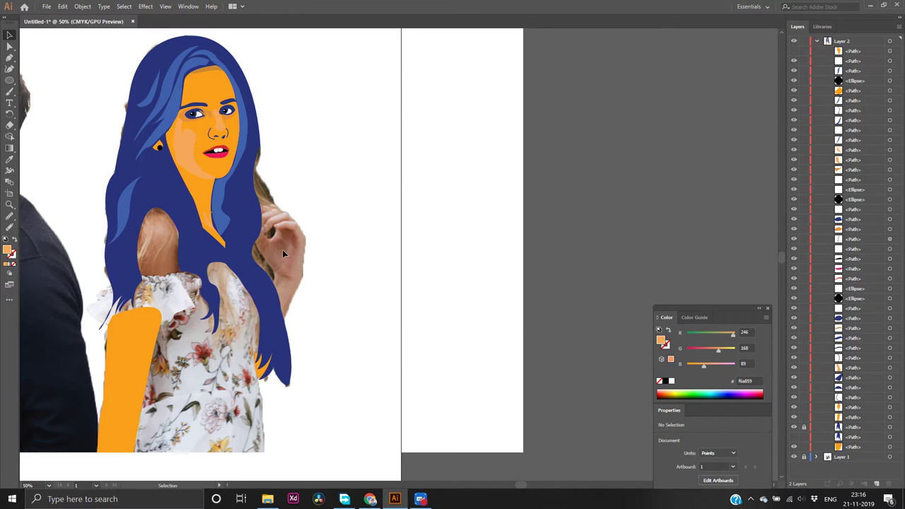
{"action": "scroll", "coordinate": [278, 250], "scroll_direction": "up", "scroll_amount": 2}
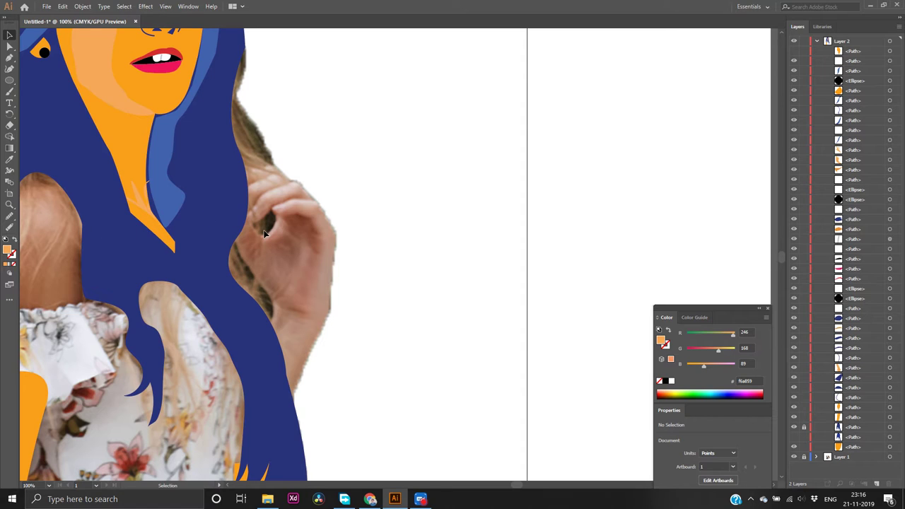
{"action": "key", "text": "p"}
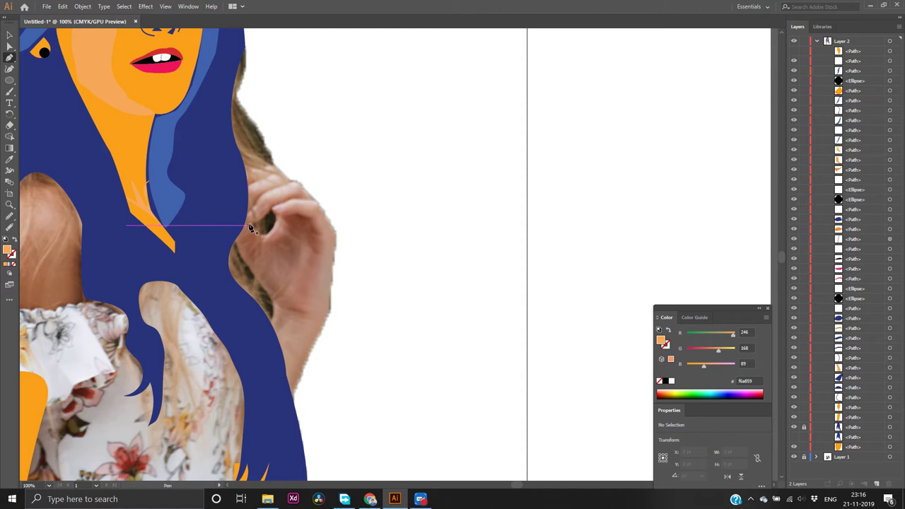
Draw the gap between the fingers of the raised hand as a closed shape about 24 × 28 pt and fill it black
{"action": "left_click", "coordinate": [253, 227]}
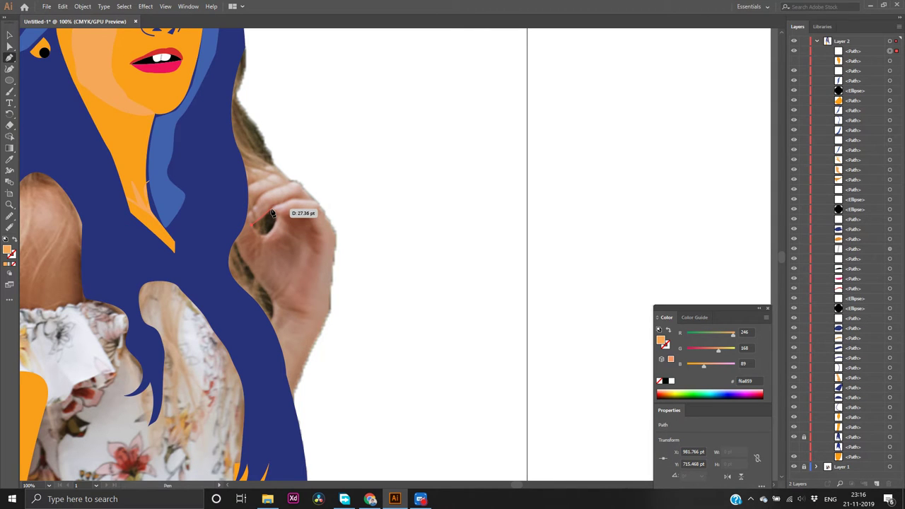
{"action": "left_click_drag", "start_coordinate": [272, 213], "coordinate": [271, 207]}
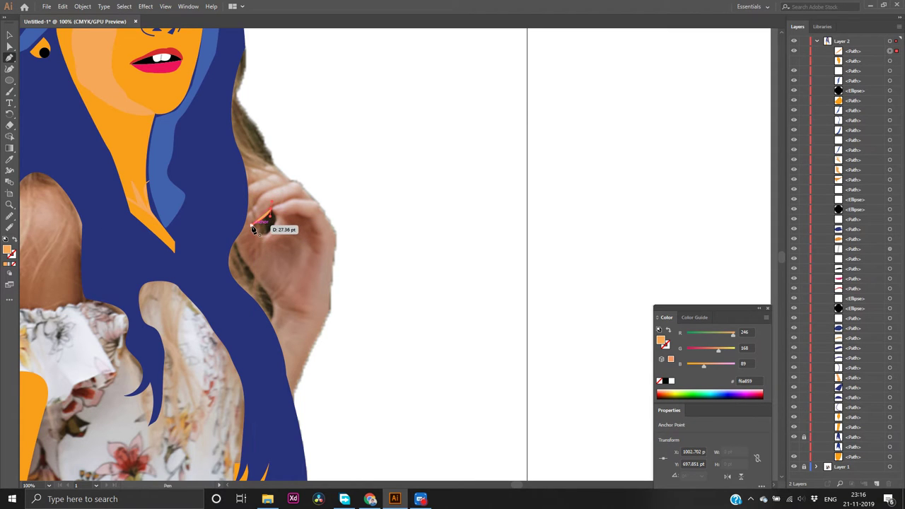
{"action": "left_click_drag", "start_coordinate": [253, 226], "coordinate": [223, 202]}
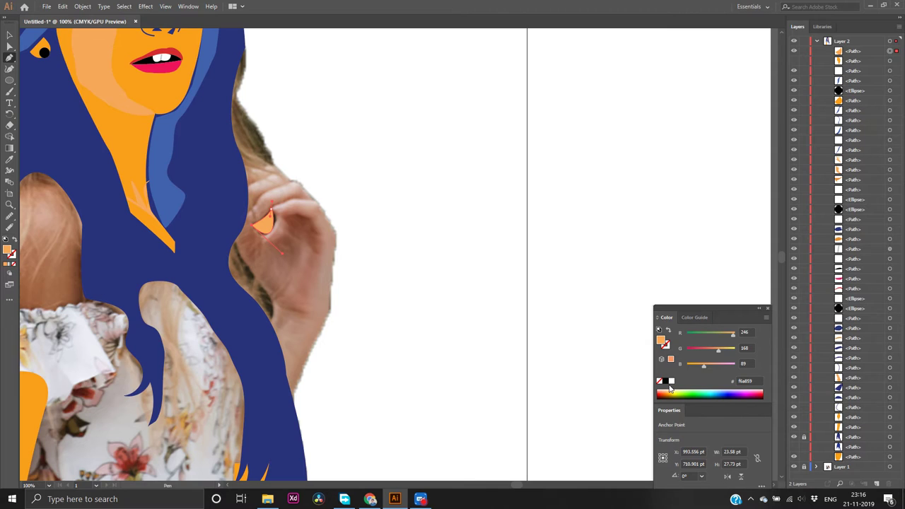
{"action": "left_click", "coordinate": [665, 381]}
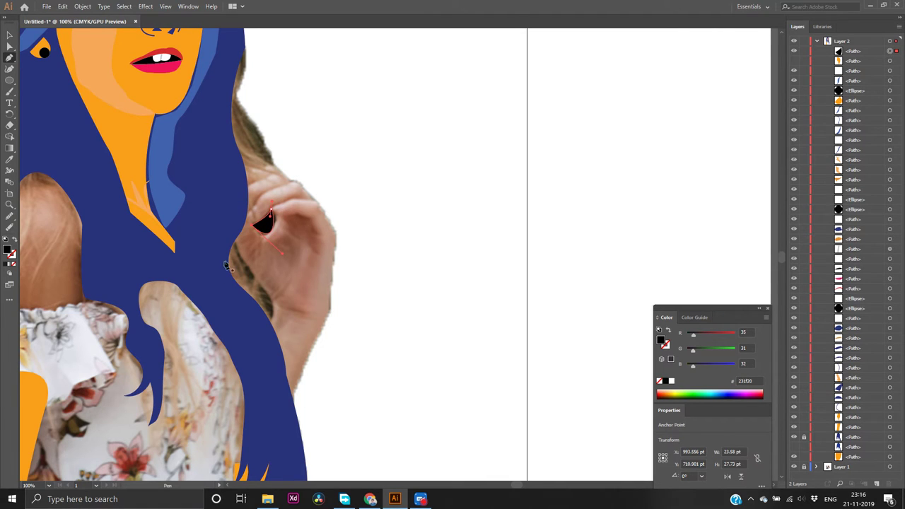
Draw a curved palm shading shape about 52 × 48 pt below the black gap, using the under-eye shadow's orange fill e28f35
{"action": "scroll", "coordinate": [370, 231], "scroll_direction": "up", "scroll_amount": 3}
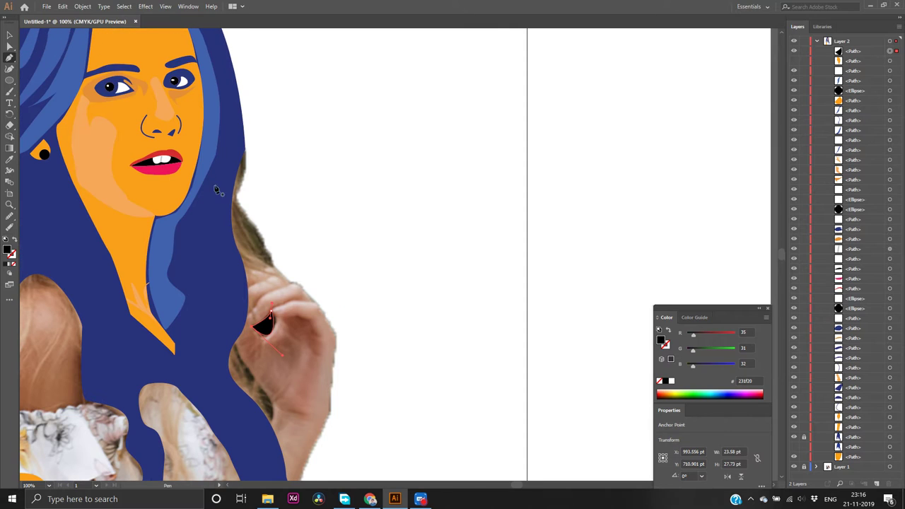
{"action": "key", "text": "v"}
{"action": "left_click", "coordinate": [90, 156]}
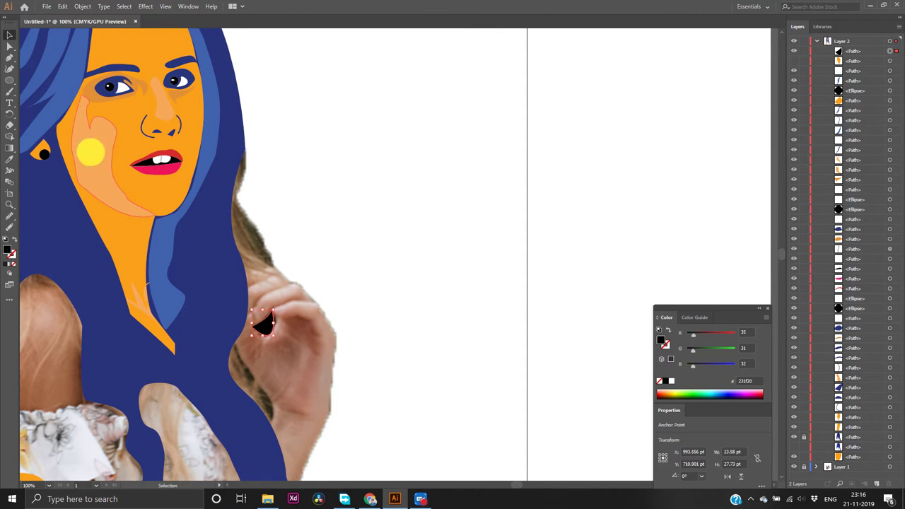
{"action": "scroll", "coordinate": [90, 155], "scroll_direction": "up", "scroll_amount": 2}
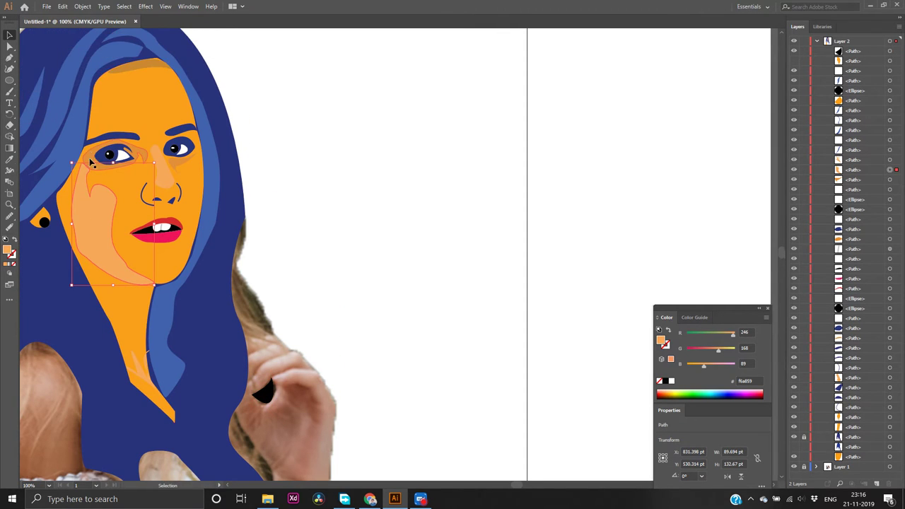
{"action": "left_click", "coordinate": [181, 161]}
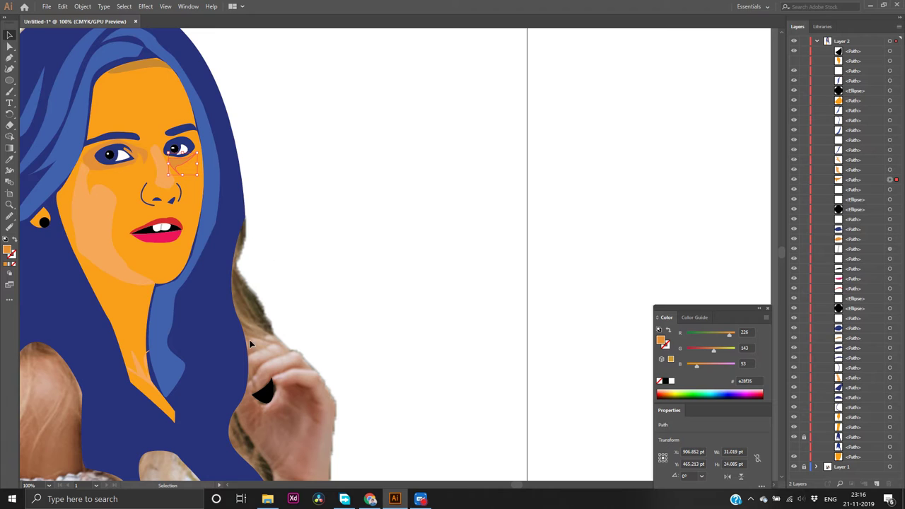
{"action": "scroll", "coordinate": [309, 445], "scroll_direction": "down", "scroll_amount": 1}
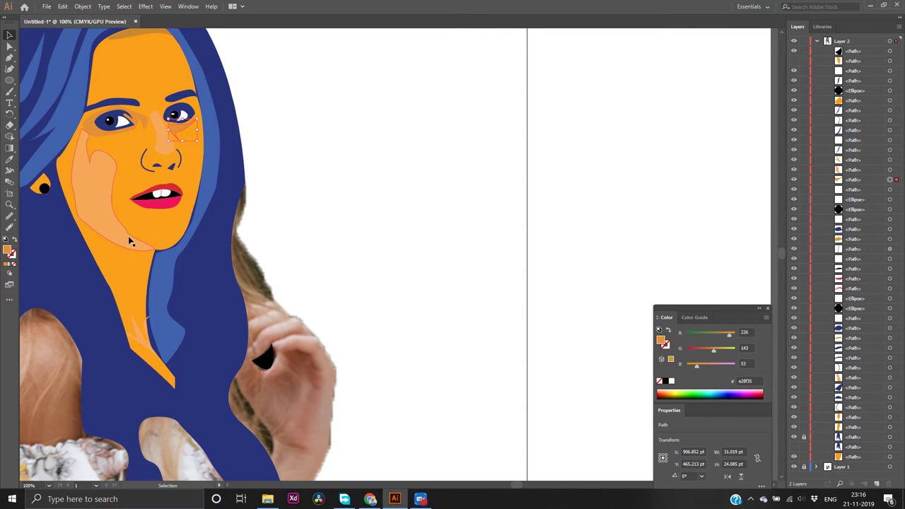
{"action": "left_click", "coordinate": [17, 56]}
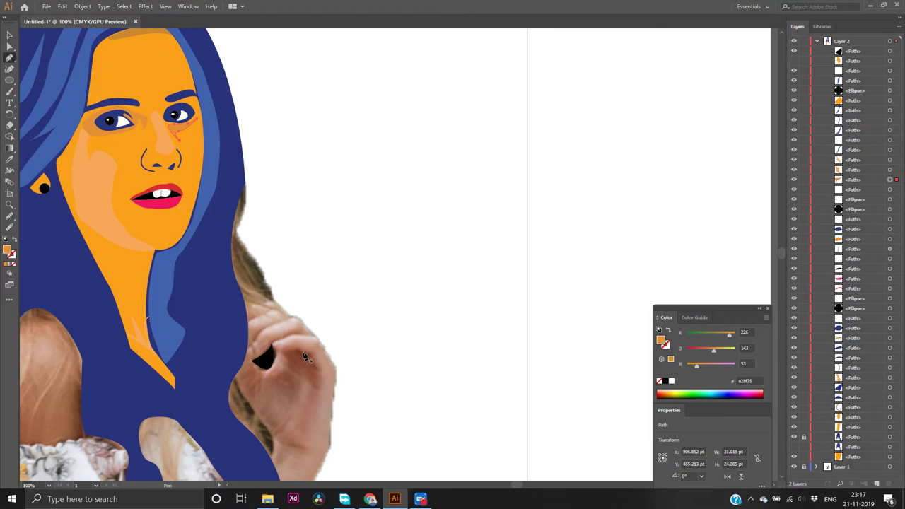
{"action": "left_click", "coordinate": [253, 368]}
{"action": "left_click_drag", "start_coordinate": [268, 381], "coordinate": [292, 364]}
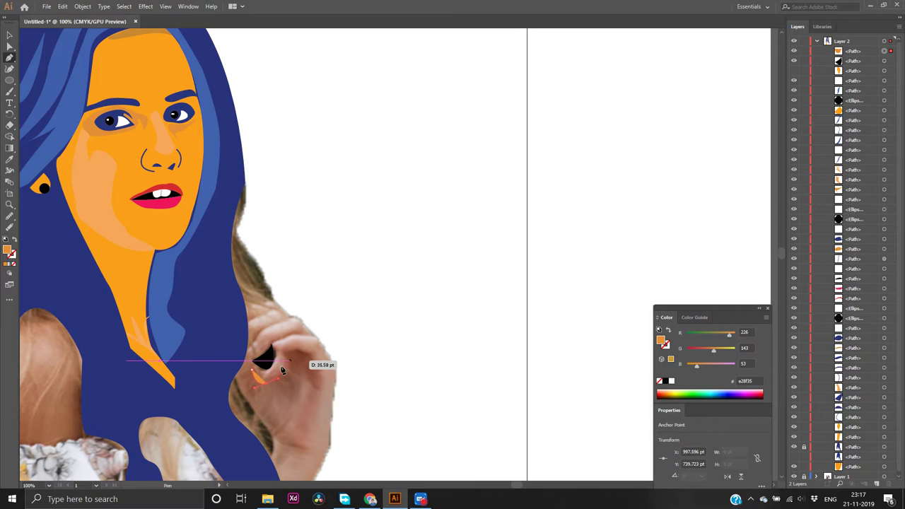
{"action": "left_click", "coordinate": [267, 384]}
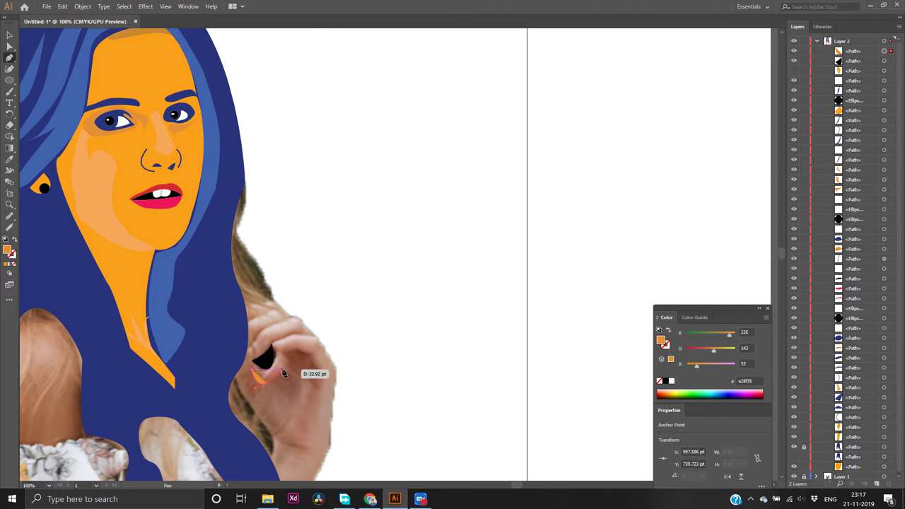
{"action": "left_click_drag", "start_coordinate": [281, 368], "coordinate": [297, 395]}
{"action": "left_click_drag", "start_coordinate": [297, 395], "coordinate": [276, 411]}
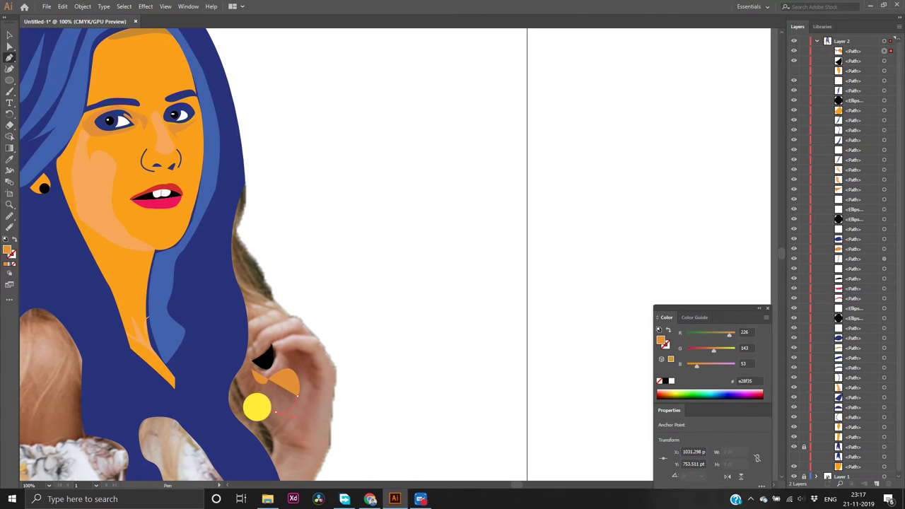
{"action": "left_click_drag", "start_coordinate": [257, 406], "coordinate": [251, 370]}
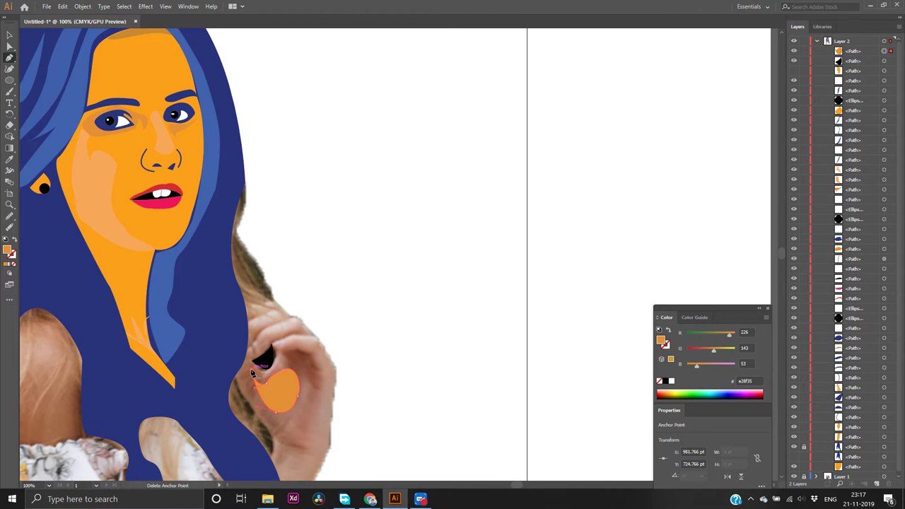
Show the hidden orange hand shape beneath the palm shading and clear the selection
{"action": "left_click", "coordinate": [793, 71]}
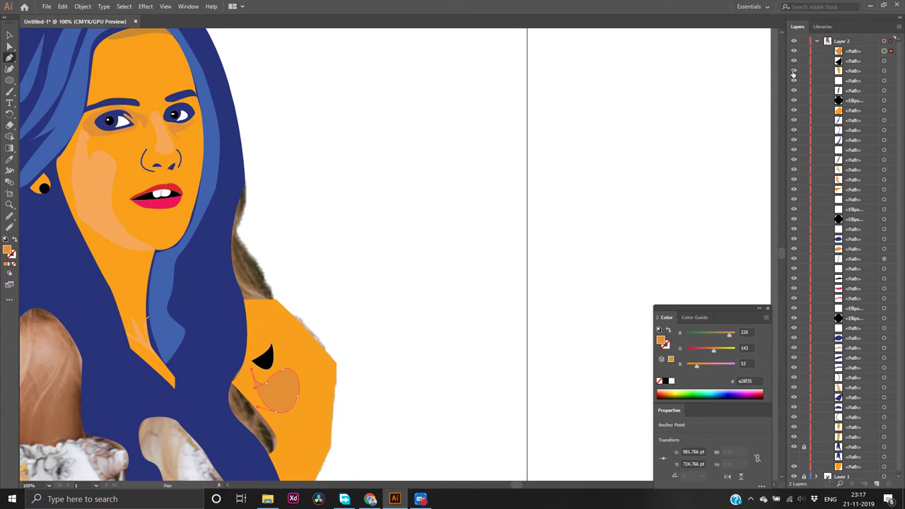
{"action": "key", "text": "v"}
{"action": "left_click", "coordinate": [593, 245]}
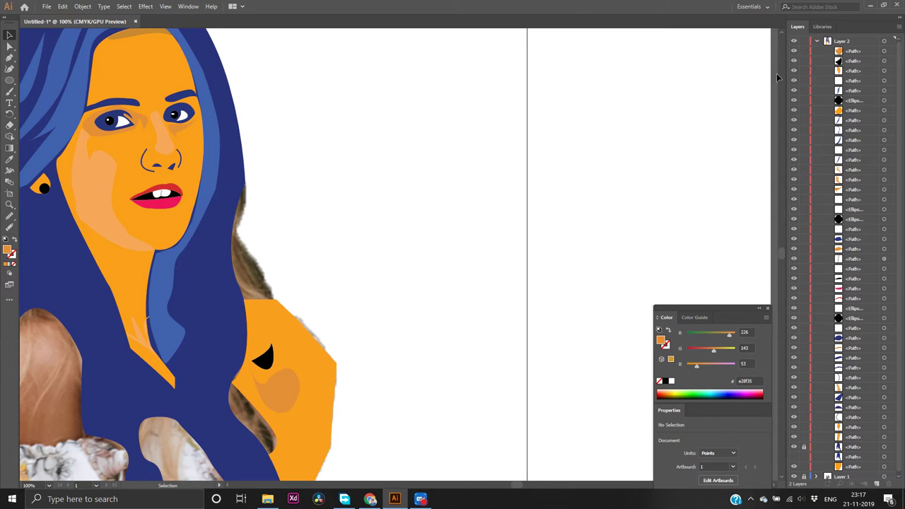
{"action": "left_click", "coordinate": [794, 69]}
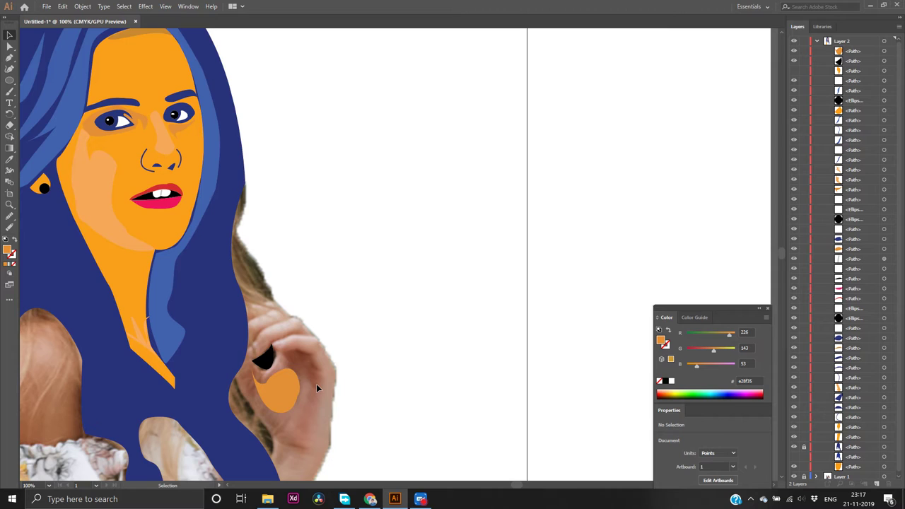
{"action": "key", "text": "a"}
{"action": "key", "text": "ctrl+z"}
{"action": "key", "text": "v"}
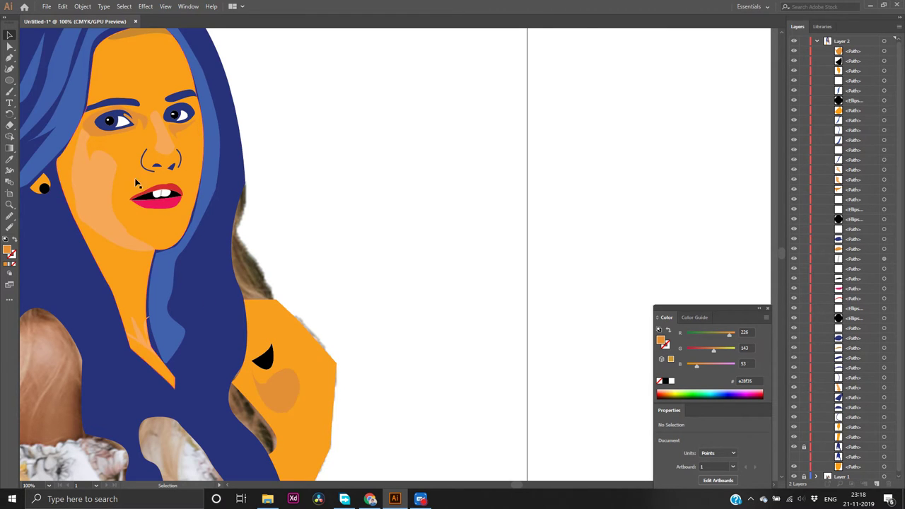
Recolour the palm shading shape with the cheek highlight's colour, f6a859, and deselect it
{"action": "left_click", "coordinate": [101, 181]}
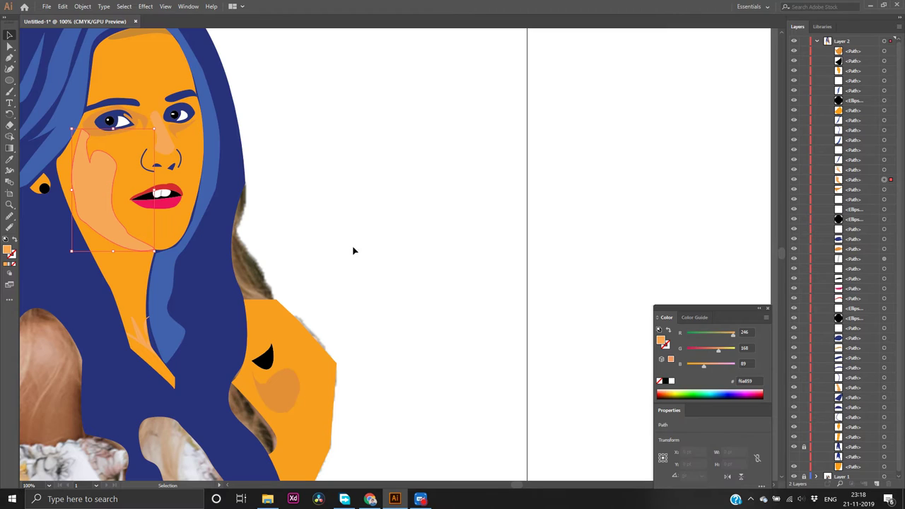
{"action": "left_click", "coordinate": [760, 380]}
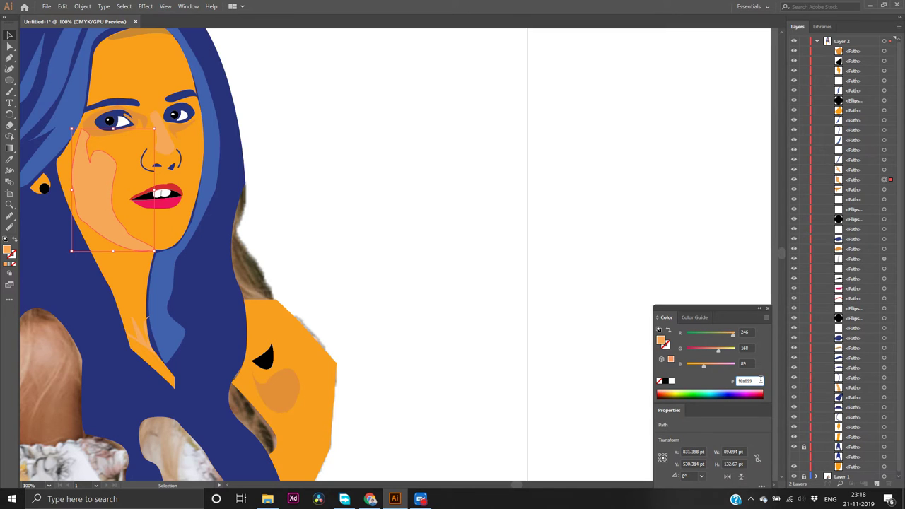
{"action": "double_click", "coordinate": [760, 380]}
{"action": "key", "text": "ctrl+c"}
{"action": "left_click", "coordinate": [276, 381]}
{"action": "left_click", "coordinate": [752, 378]}
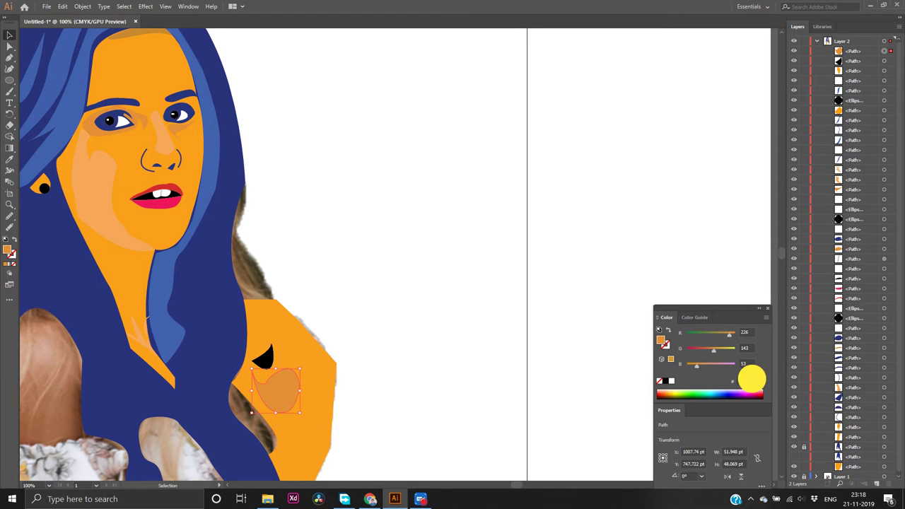
{"action": "key", "text": "ctrl+v"}
{"action": "key", "text": "Return"}
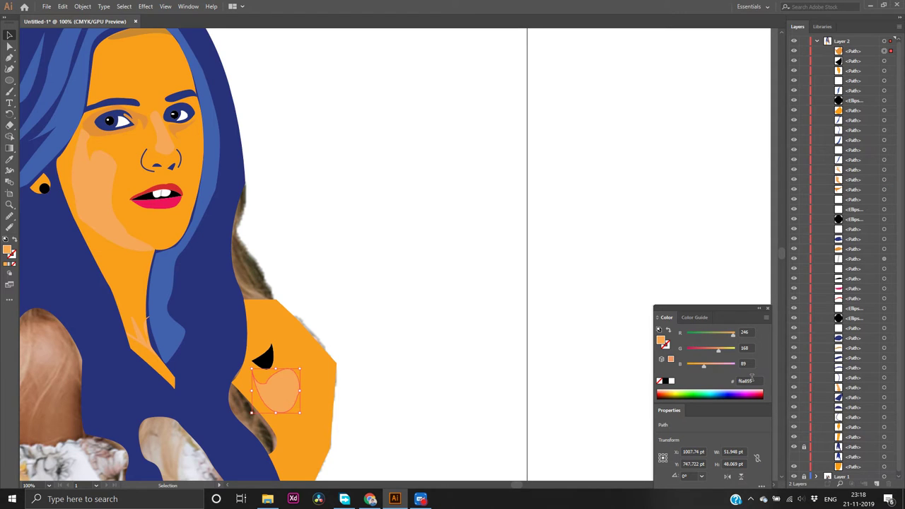
{"action": "left_click", "coordinate": [615, 380]}
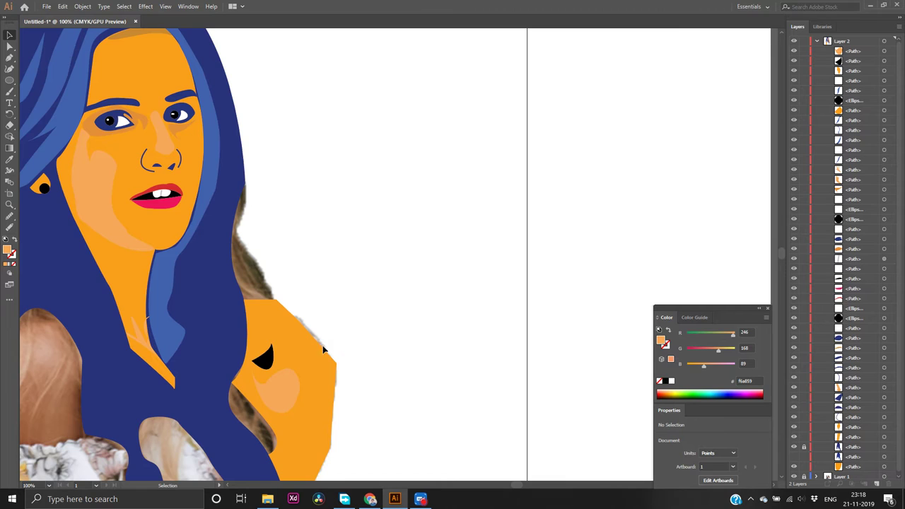
Hide the orange hand shape and draw a crescent about 35 × 39 pt beside the palm shading, beneath the bent finger
{"action": "left_click", "coordinate": [793, 71]}
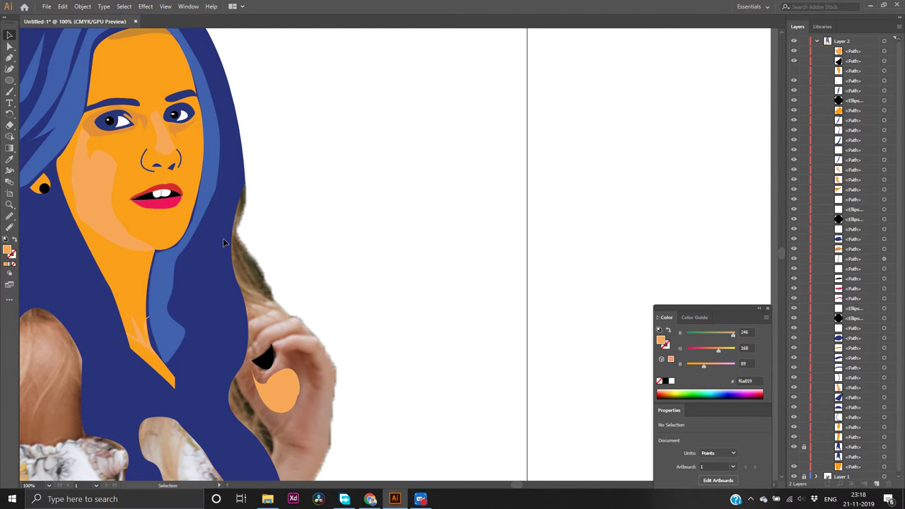
{"action": "key", "text": "p"}
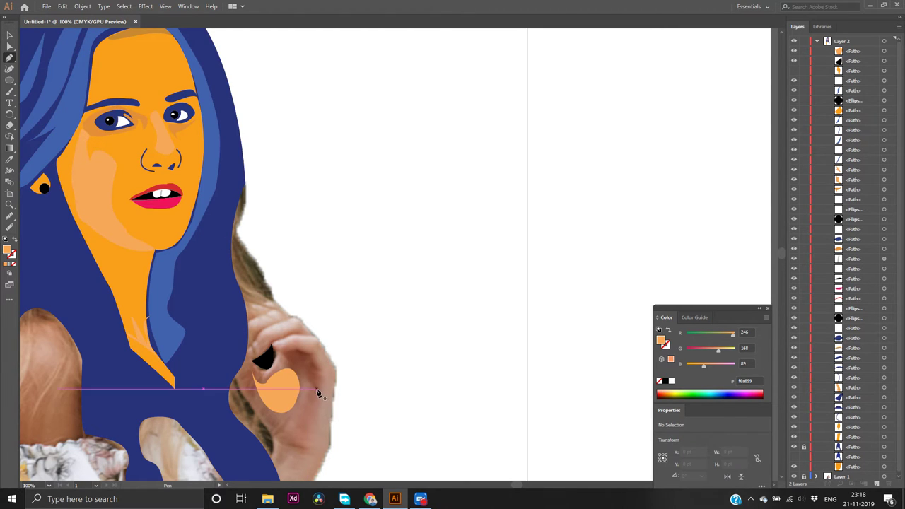
{"action": "left_click", "coordinate": [317, 390]}
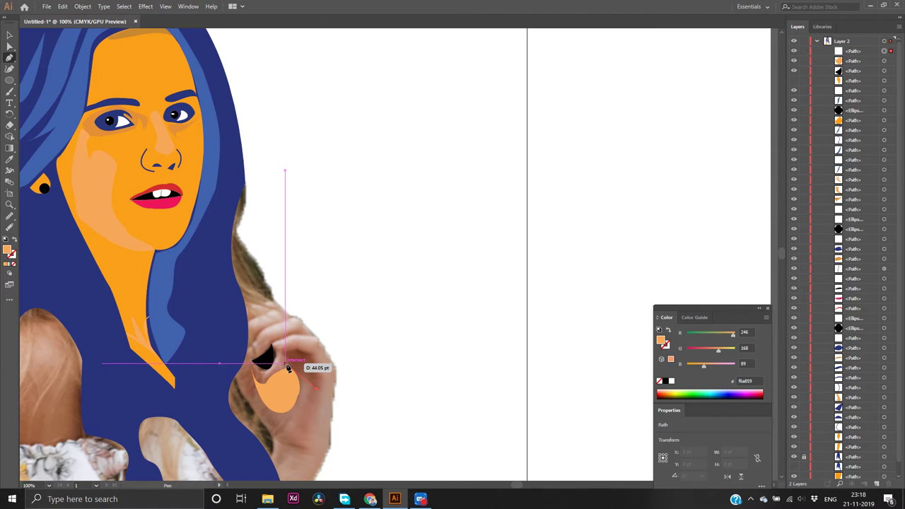
{"action": "left_click_drag", "start_coordinate": [286, 364], "coordinate": [314, 402]}
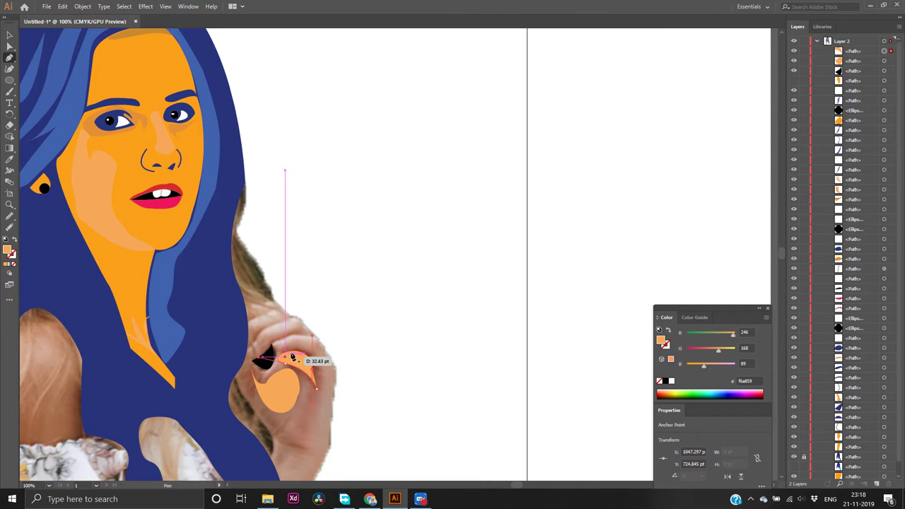
{"action": "key", "text": "ctrl"}
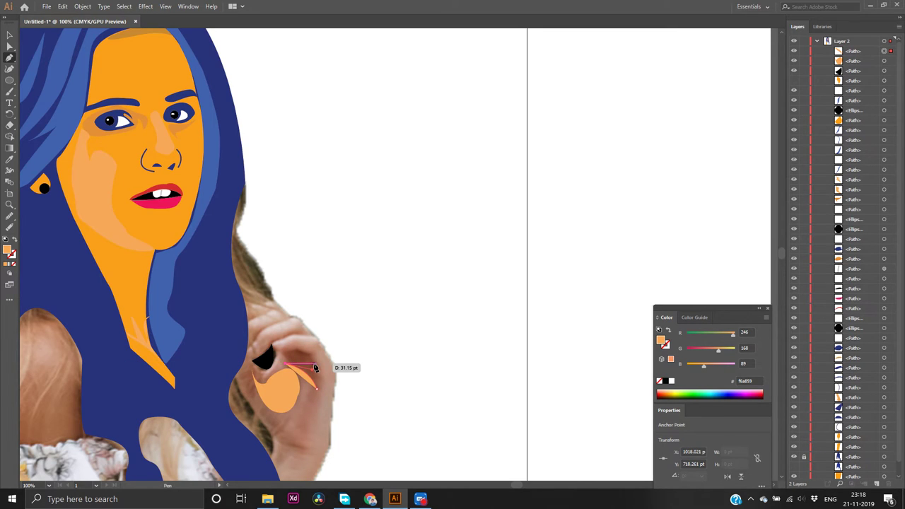
{"action": "left_click_drag", "start_coordinate": [315, 366], "coordinate": [320, 395]}
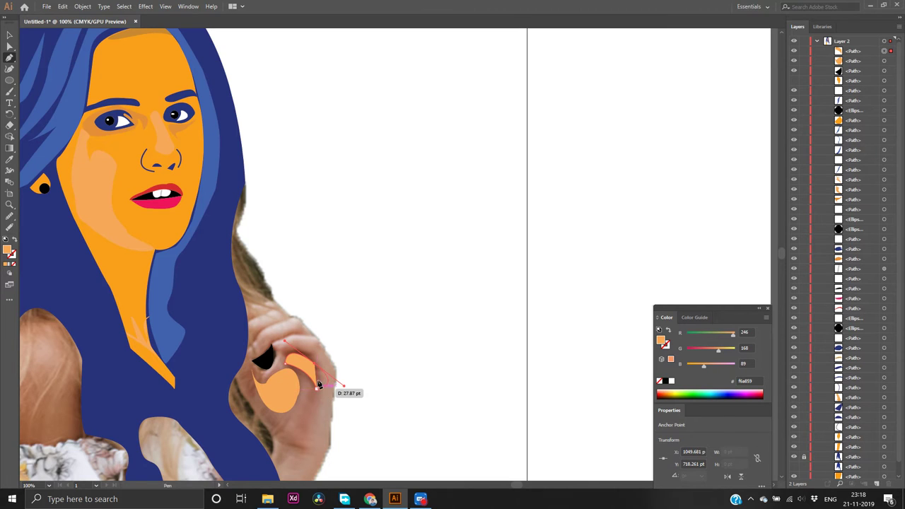
{"action": "left_click", "coordinate": [314, 364]}
{"action": "left_click_drag", "start_coordinate": [318, 390], "coordinate": [316, 410]}
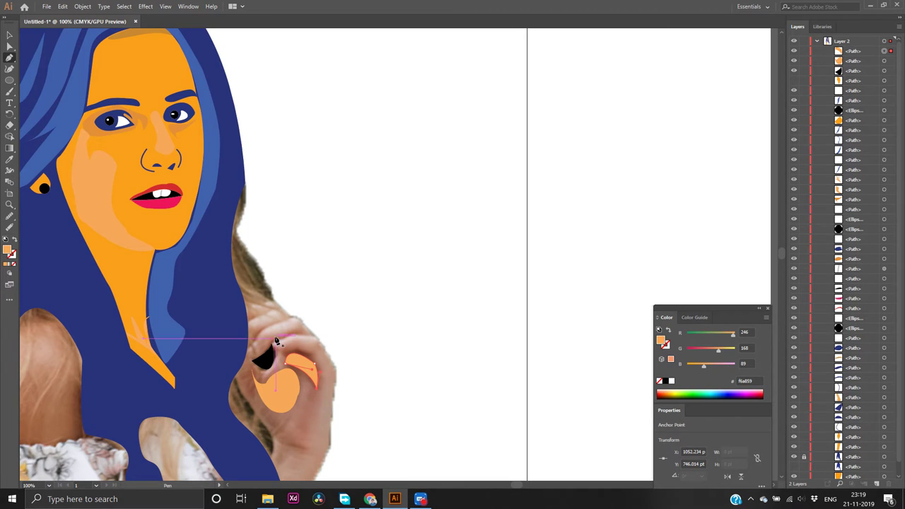
Recolour the crescent on the hand with the under-eye shadow's colour, e28f35, and show the orange hand shape again
{"action": "key", "text": "v"}
{"action": "left_click", "coordinate": [178, 135]}
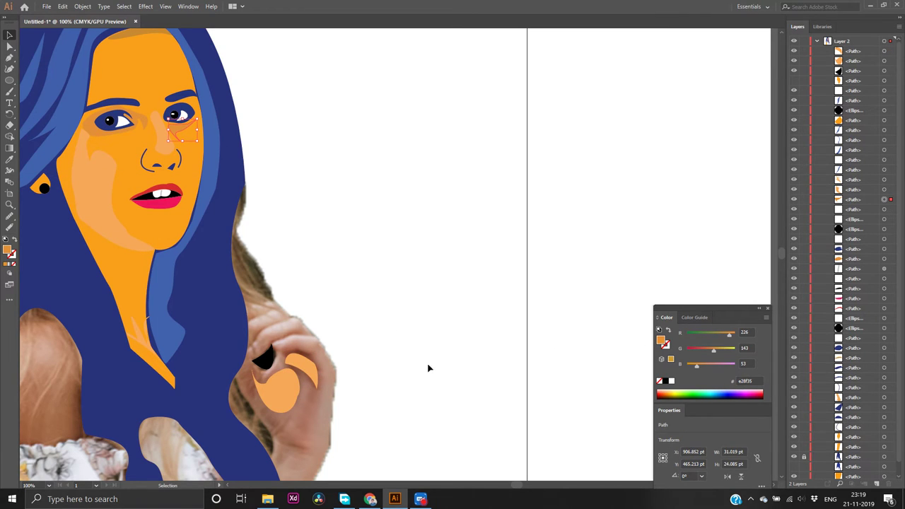
{"action": "left_click", "coordinate": [751, 379]}
{"action": "key", "text": "ctrl+c"}
{"action": "left_click", "coordinate": [303, 370]}
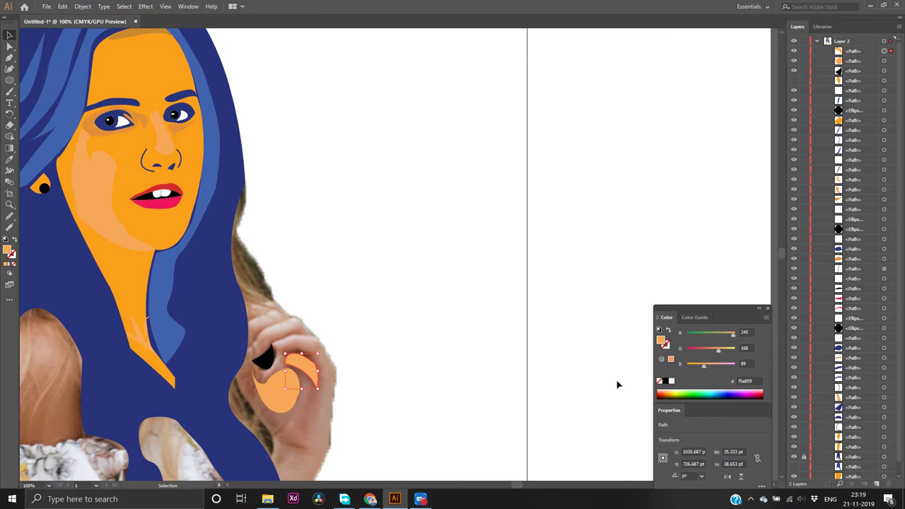
{"action": "left_click", "coordinate": [753, 380]}
{"action": "key", "text": "ctrl+a"}
{"action": "key", "text": "ctrl+v"}
{"action": "key", "text": "Return"}
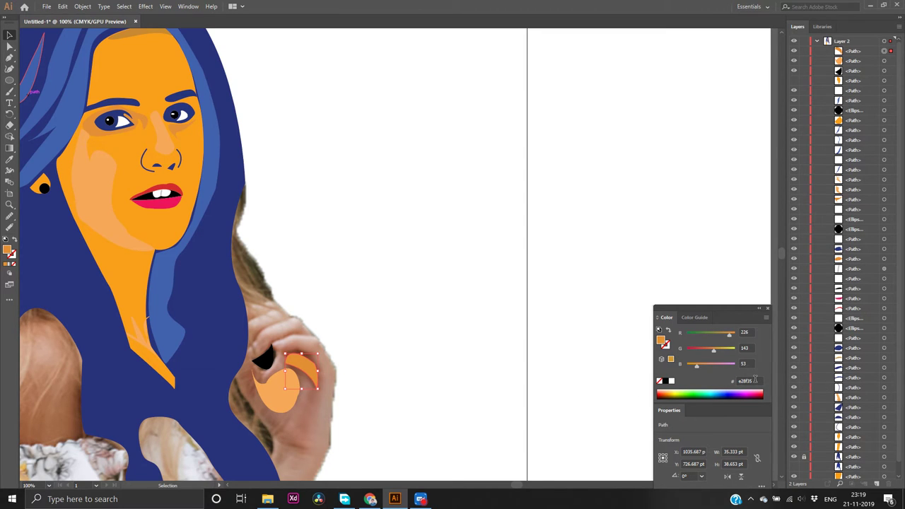
{"action": "left_click", "coordinate": [642, 307]}
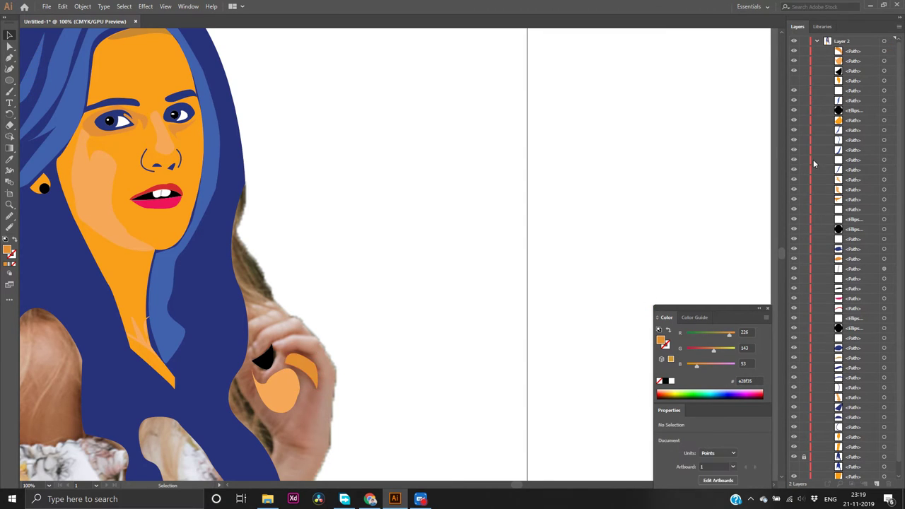
{"action": "left_click", "coordinate": [793, 81]}
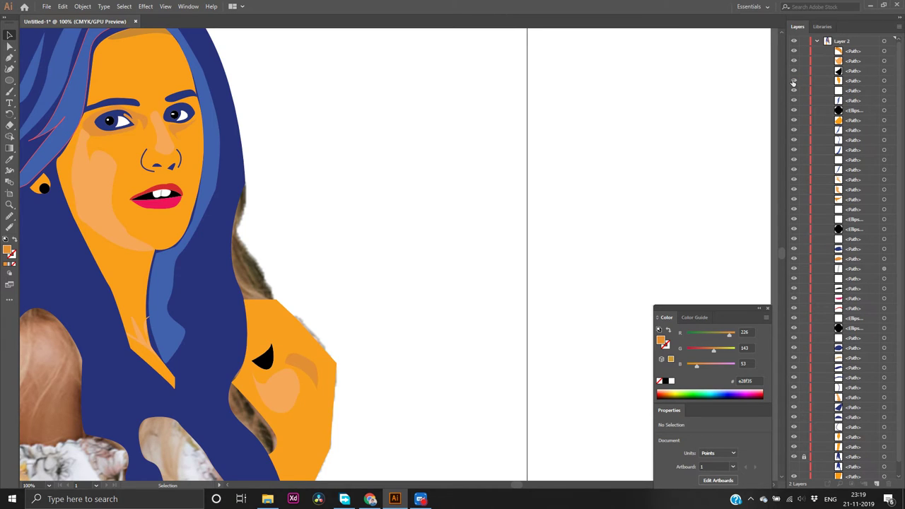
Hide the orange hand shape and draw a small e28f35 shadow about 18 × 10 pt between the hair edge and the palm shading
{"action": "left_click", "coordinate": [793, 81]}
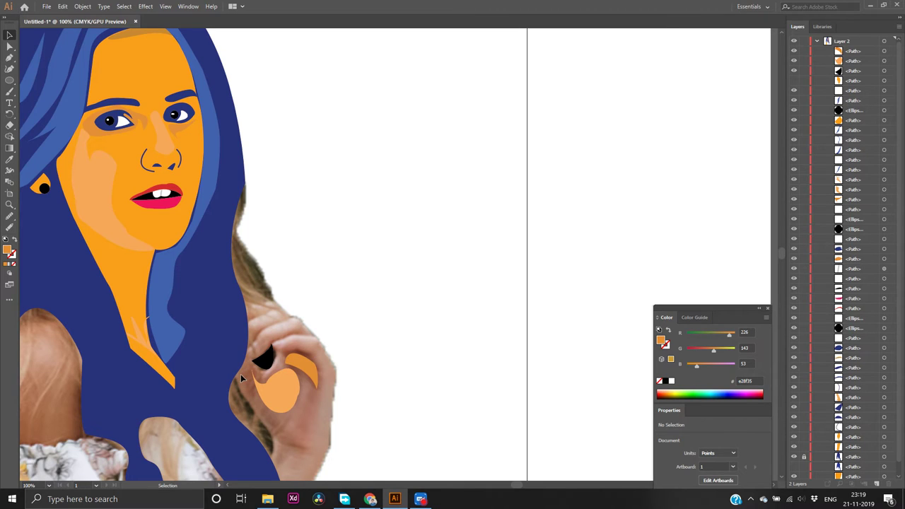
{"action": "key", "text": "p"}
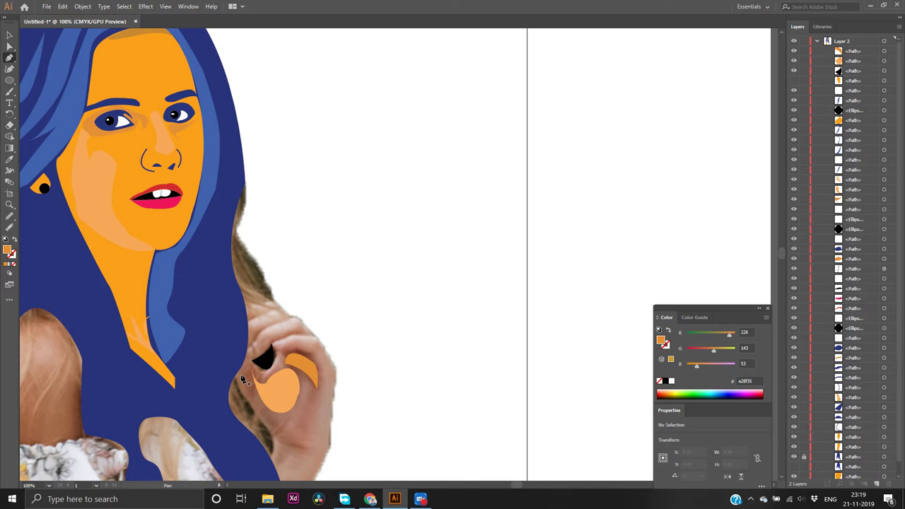
{"action": "left_click", "coordinate": [241, 376]}
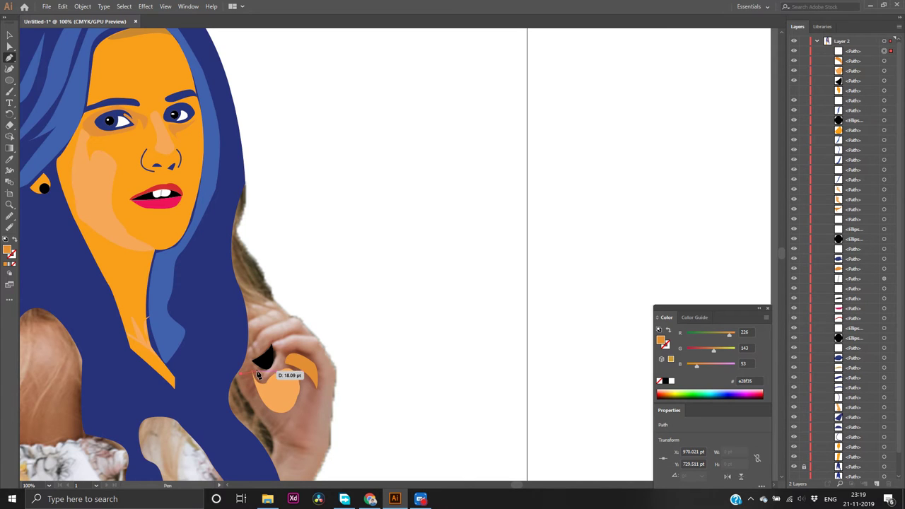
{"action": "left_click", "coordinate": [256, 371]}
{"action": "mouse_move", "coordinate": [255, 371]}
{"action": "left_mouse_down"}
{"action": "mouse_move", "coordinate": [241, 376]}
{"action": "mouse_move", "coordinate": [248, 362]}
{"action": "left_mouse_up"}
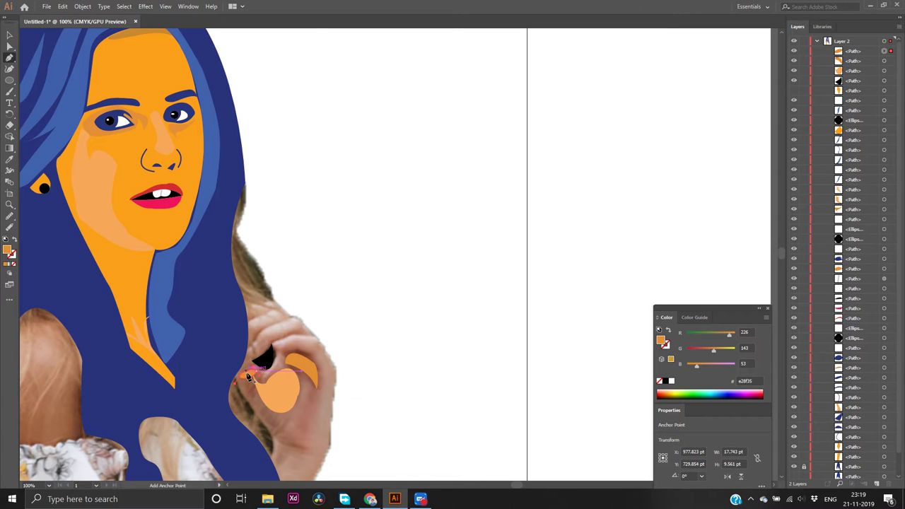
Show the orange hand shape again and clear the selection
{"action": "key", "text": "v"}
{"action": "left_click", "coordinate": [794, 89]}
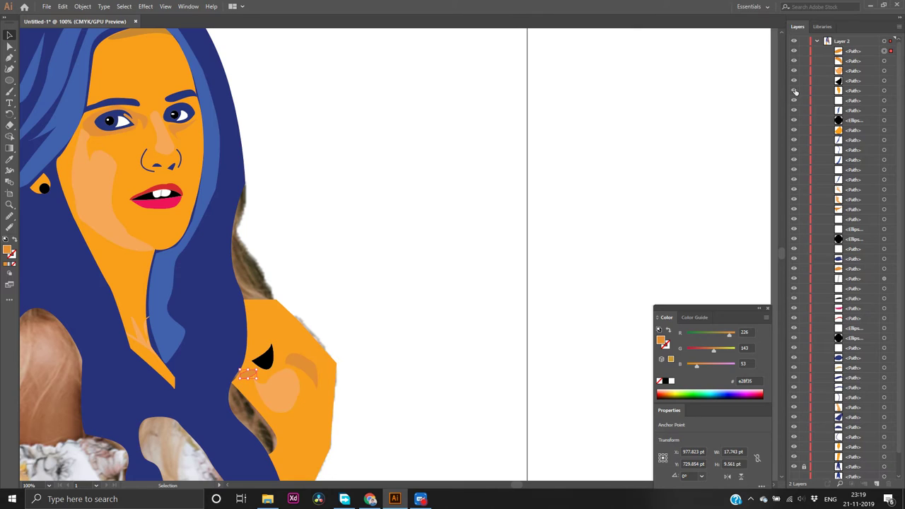
{"action": "left_click", "coordinate": [629, 248]}
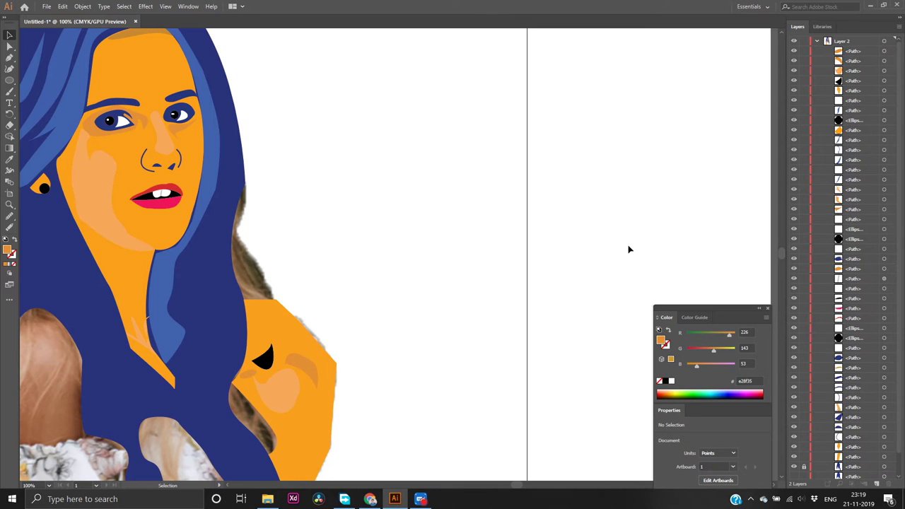
Find the orange hand shape among the layer's paths and hide it to expose the photo beneath
{"action": "left_click", "coordinate": [792, 74]}
{"action": "left_click", "coordinate": [793, 73]}
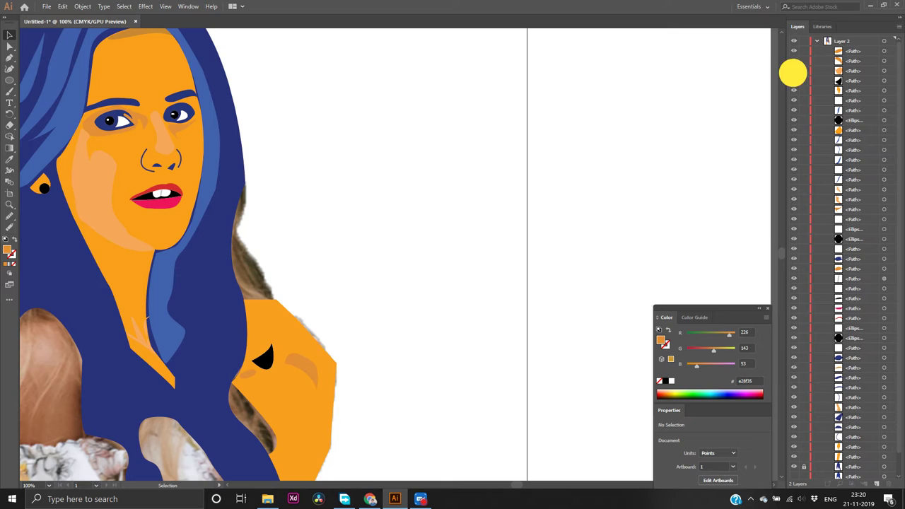
{"action": "left_click", "coordinate": [792, 79]}
{"action": "left_click", "coordinate": [793, 79]}
{"action": "left_click", "coordinate": [793, 80]}
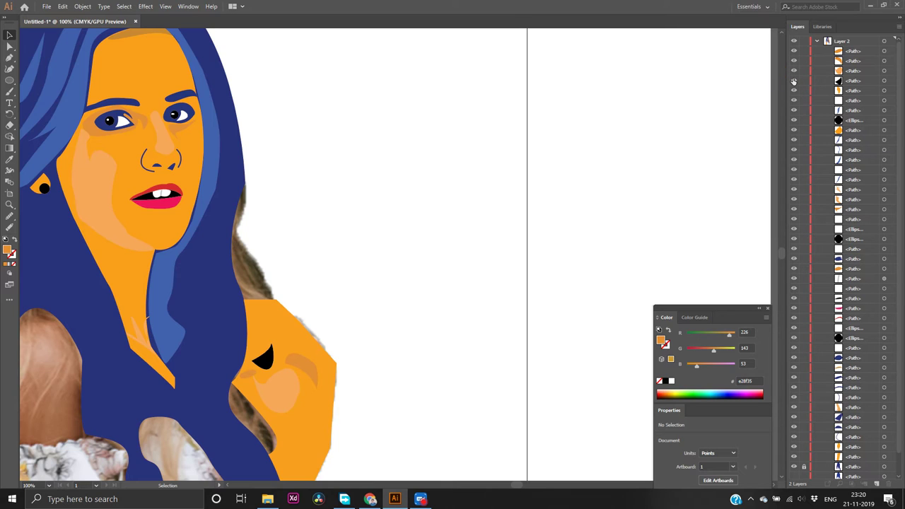
{"action": "left_click", "coordinate": [792, 90]}
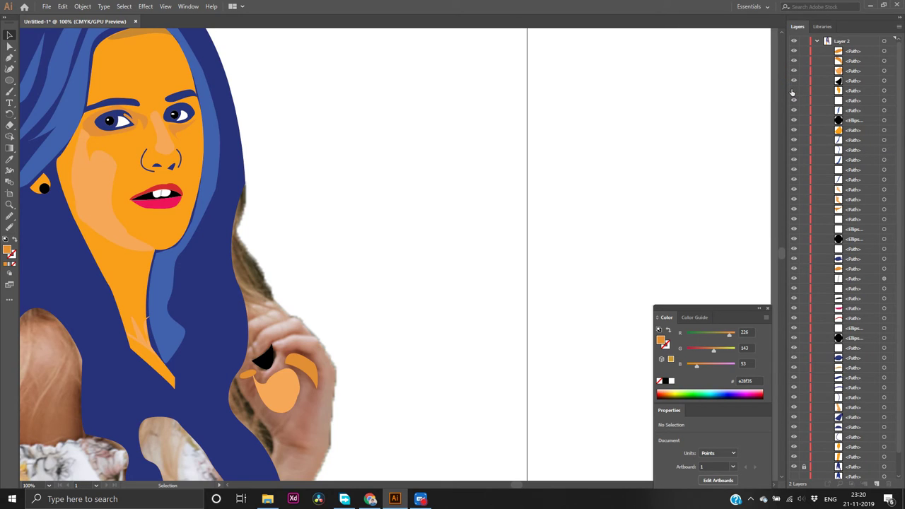
{"action": "left_click", "coordinate": [792, 91]}
{"action": "left_click", "coordinate": [793, 90]}
Draw a fingernail shape about 14 × 12 pt on the fingertip at the upper tip of the black gap
{"action": "mouse_move", "coordinate": [293, 320]}
{"action": "left_mouse_down"}
{"action": "mouse_move", "coordinate": [293, 331]}
{"action": "mouse_move", "coordinate": [293, 320]}
{"action": "left_mouse_up"}
{"action": "left_click", "coordinate": [9, 58]}
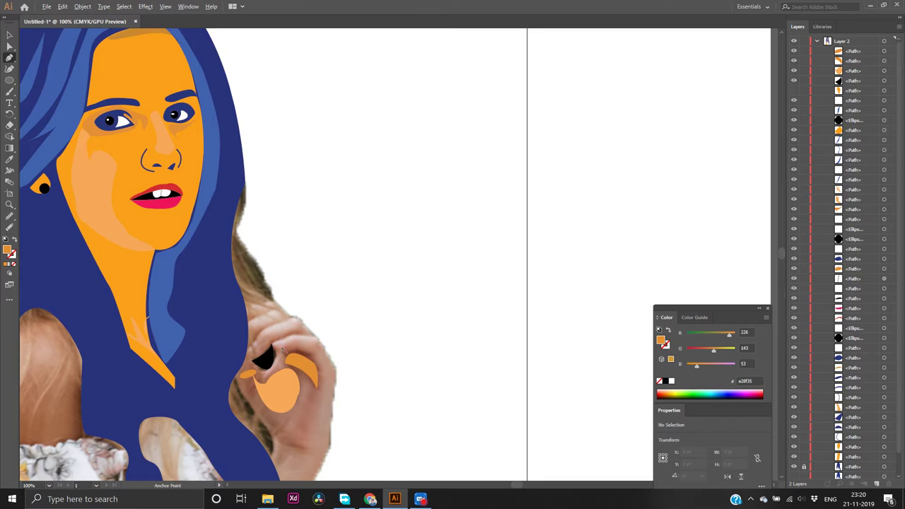
{"action": "scroll", "coordinate": [269, 347], "scroll_direction": "up", "scroll_amount": 2}
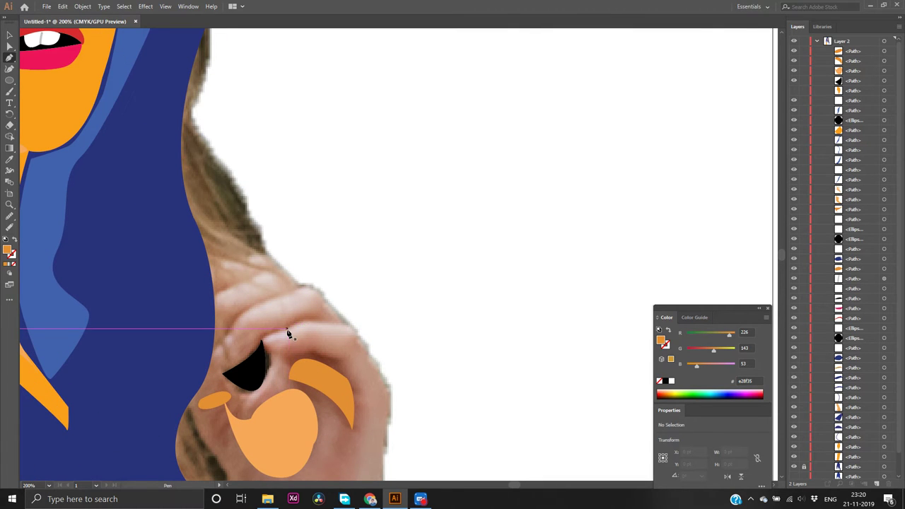
{"action": "mouse_move", "coordinate": [289, 331]}
{"action": "left_mouse_down"}
{"action": "mouse_move", "coordinate": [260, 341]}
{"action": "mouse_move", "coordinate": [272, 353]}
{"action": "mouse_move", "coordinate": [285, 343]}
{"action": "left_mouse_up"}
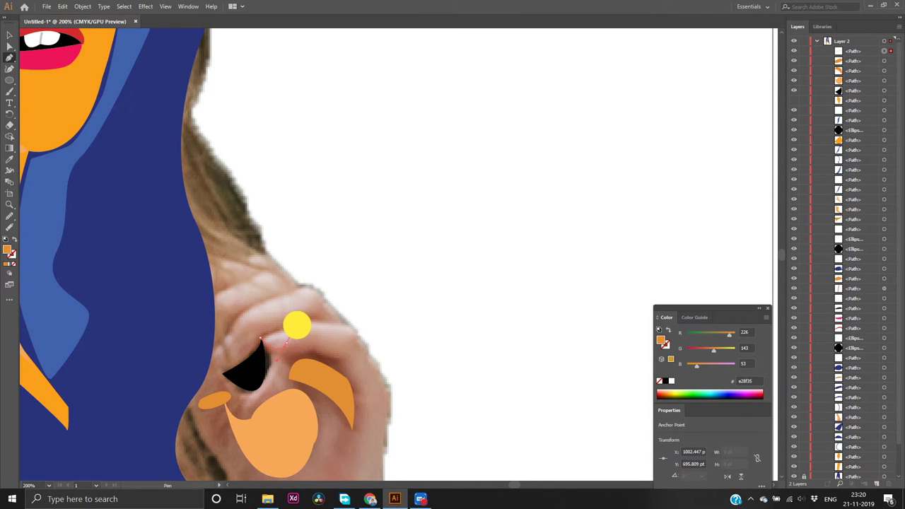
{"action": "left_click_drag", "start_coordinate": [303, 323], "coordinate": [292, 333]}
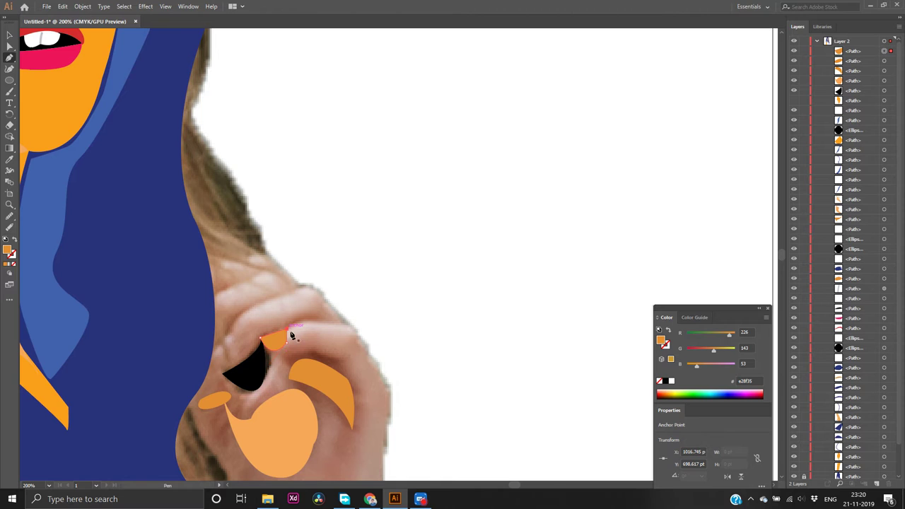
Copy the hex code of red 900, #b71c1c, from the Material-UI colour page in Chrome and return to Illustrator
{"action": "left_click", "coordinate": [370, 498]}
{"action": "scroll", "coordinate": [429, 329], "scroll_direction": "up", "scroll_amount": 8}
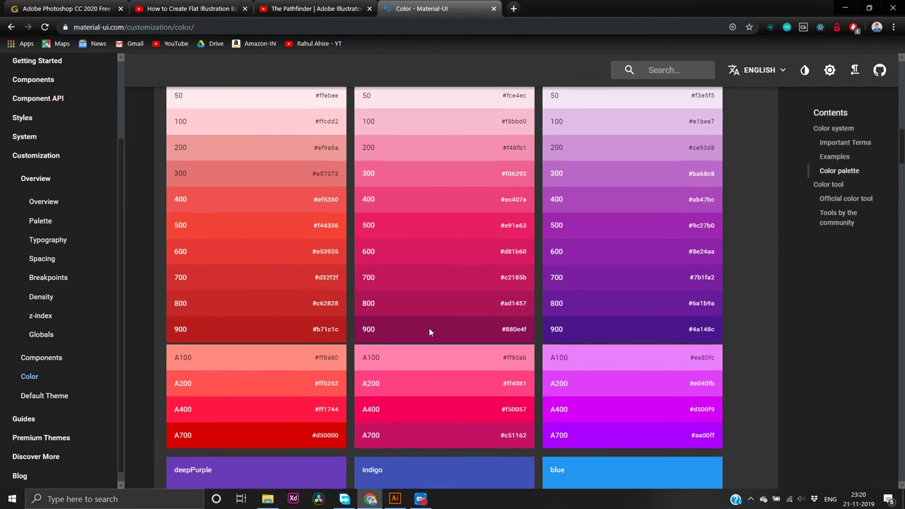
{"action": "scroll", "coordinate": [429, 329], "scroll_direction": "down", "scroll_amount": 2}
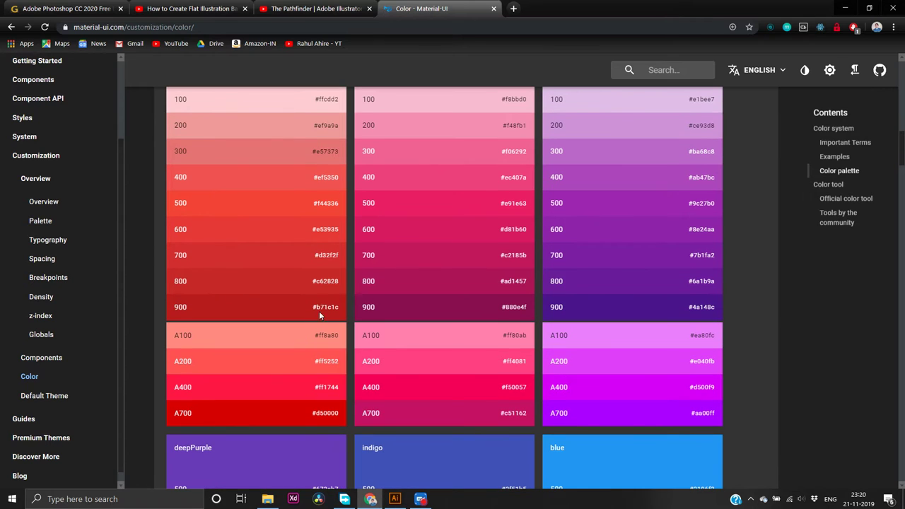
{"action": "double_click", "coordinate": [324, 307]}
{"action": "key", "text": "ctrl+c"}
{"action": "left_click", "coordinate": [394, 498]}
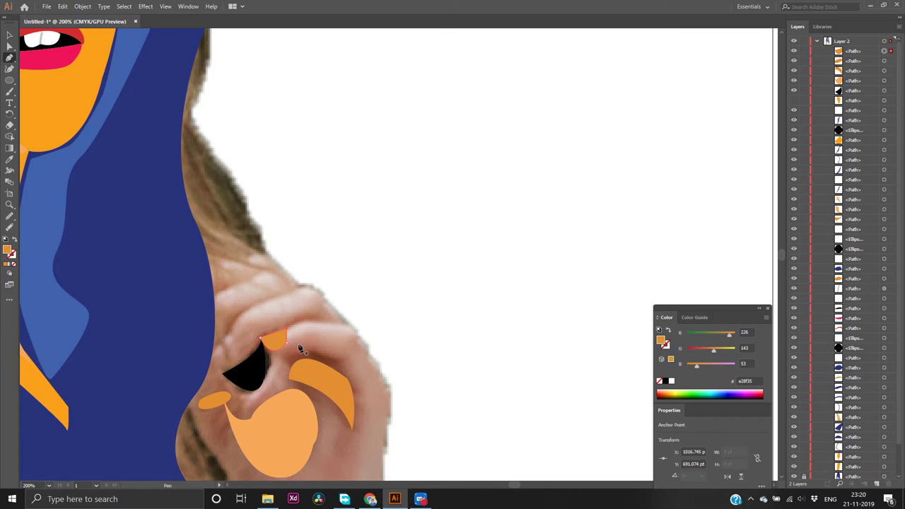
Set the fingernail shape's fill to the copied red, b71c1c, and deselect it
{"action": "key", "text": "v"}
{"action": "left_click", "coordinate": [278, 344]}
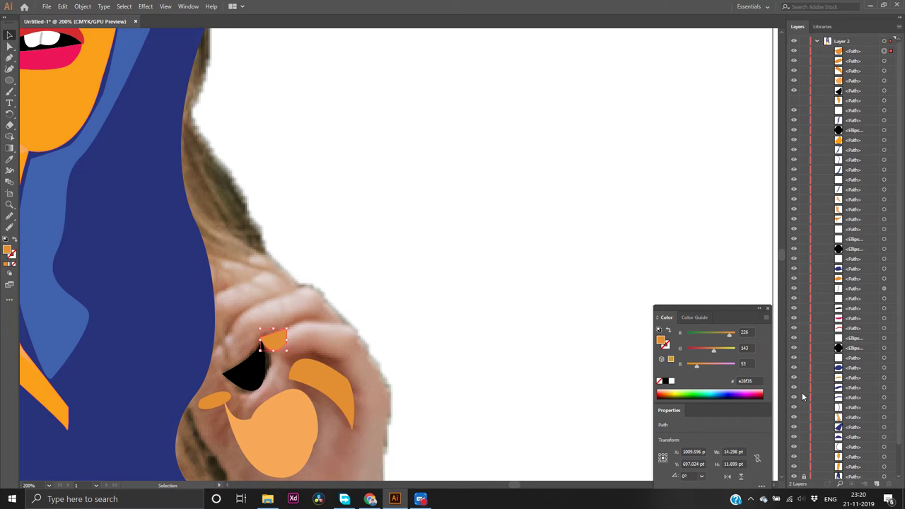
{"action": "left_click", "coordinate": [759, 381]}
{"action": "key", "text": "ctrl+v"}
{"action": "key", "text": "Return"}
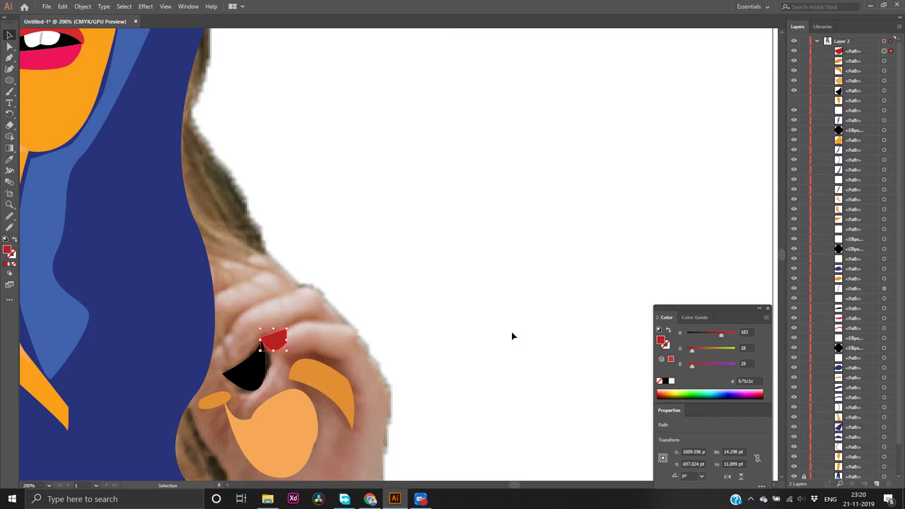
{"action": "left_click", "coordinate": [490, 342]}
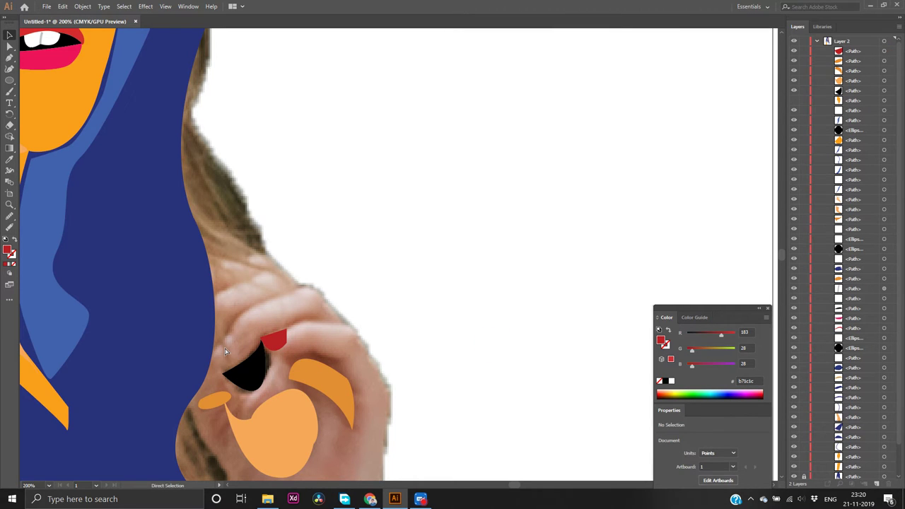
Check the red nail against the whole portrait with the orange hand shape shown, then hide that shape again
{"action": "scroll", "coordinate": [325, 357], "scroll_direction": "down", "scroll_amount": 1}
{"action": "scroll", "coordinate": [325, 357], "scroll_direction": "down", "scroll_amount": 2}
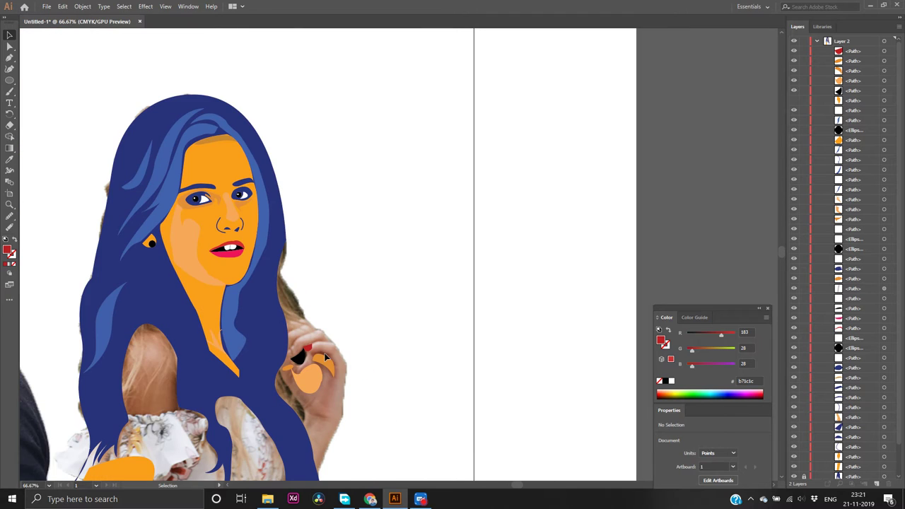
{"action": "left_click", "coordinate": [793, 100]}
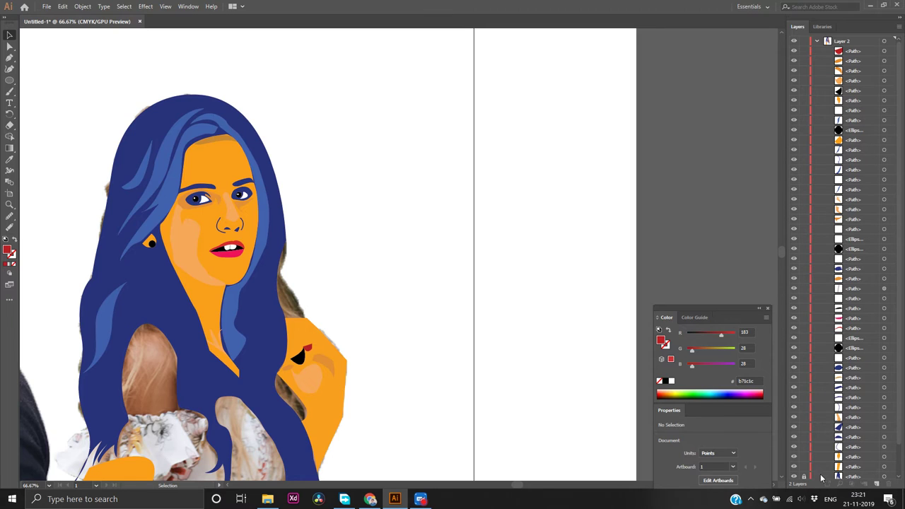
{"action": "scroll", "coordinate": [821, 482], "scroll_direction": "down", "scroll_amount": 2}
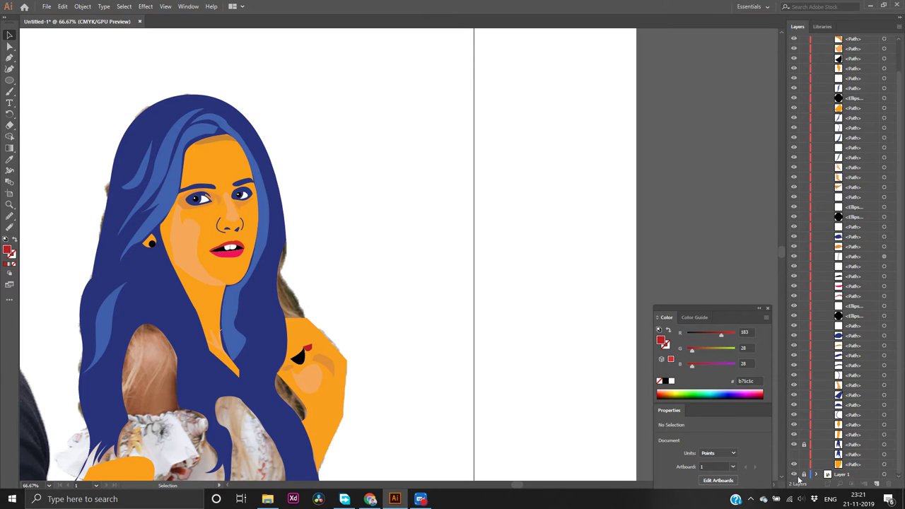
{"action": "left_click", "coordinate": [795, 478]}
{"action": "left_click", "coordinate": [795, 477]}
{"action": "left_click", "coordinate": [793, 108]}
{"action": "left_click", "coordinate": [794, 107]}
{"action": "left_click", "coordinate": [793, 69]}
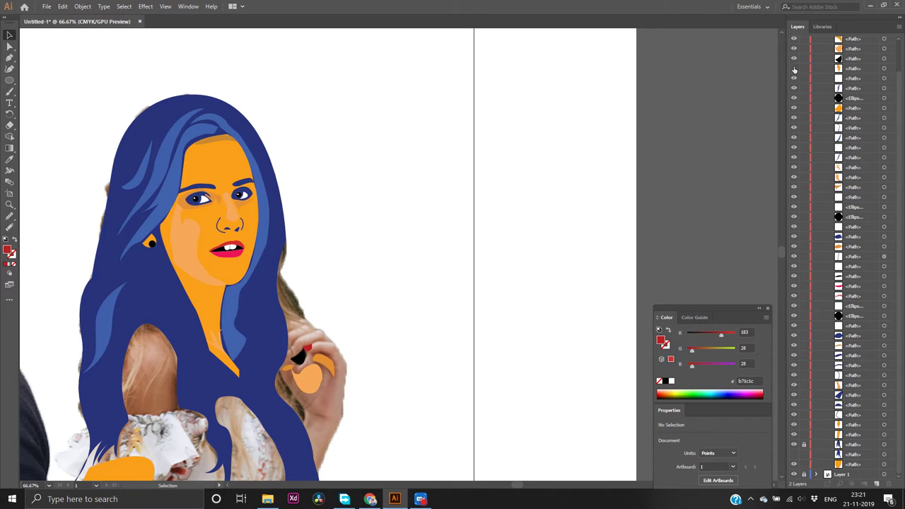
Draw a second red fingernail about 13 pt long on the fingertip between the hair edge and the black gap
{"action": "scroll", "coordinate": [280, 356], "scroll_direction": "up", "scroll_amount": 5}
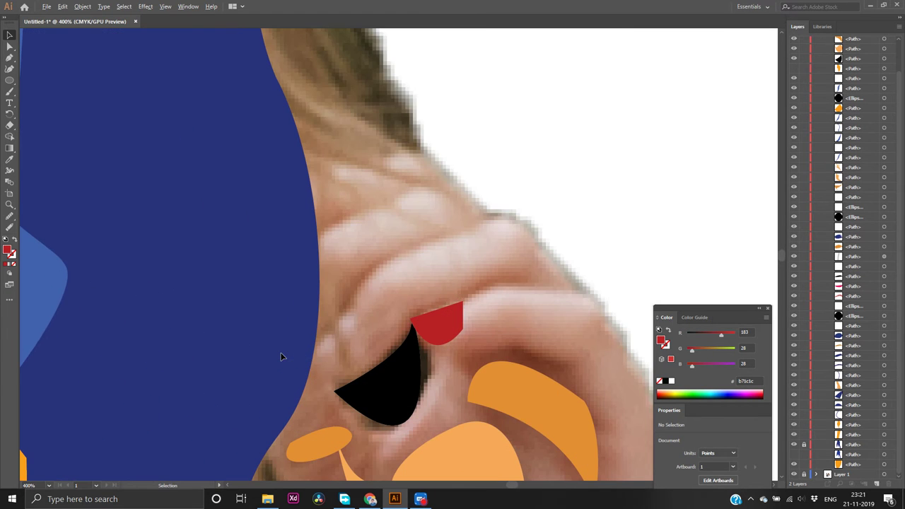
{"action": "key", "text": "p"}
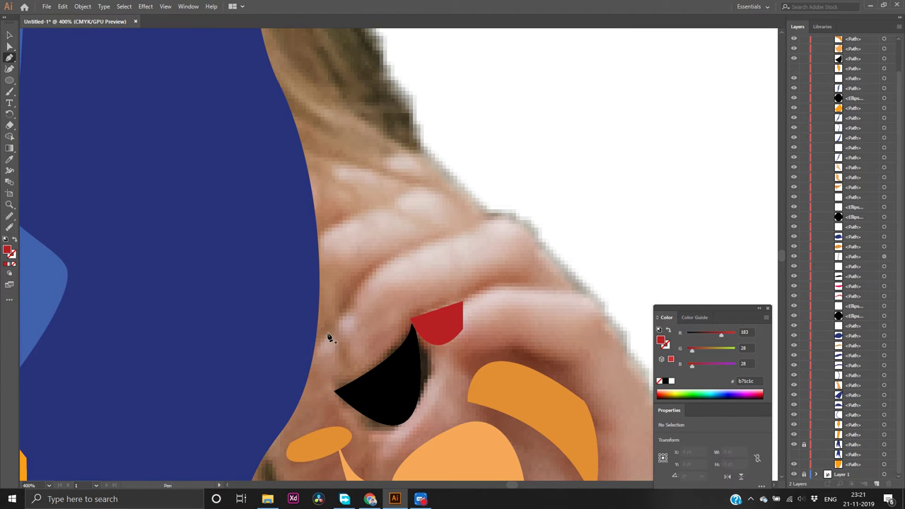
{"action": "left_click", "coordinate": [327, 329]}
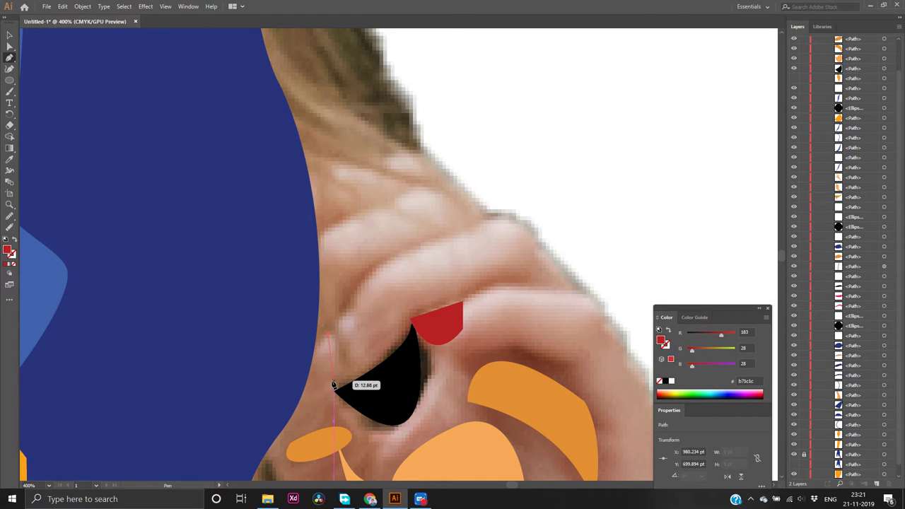
{"action": "left_click_drag", "start_coordinate": [332, 385], "coordinate": [328, 336]}
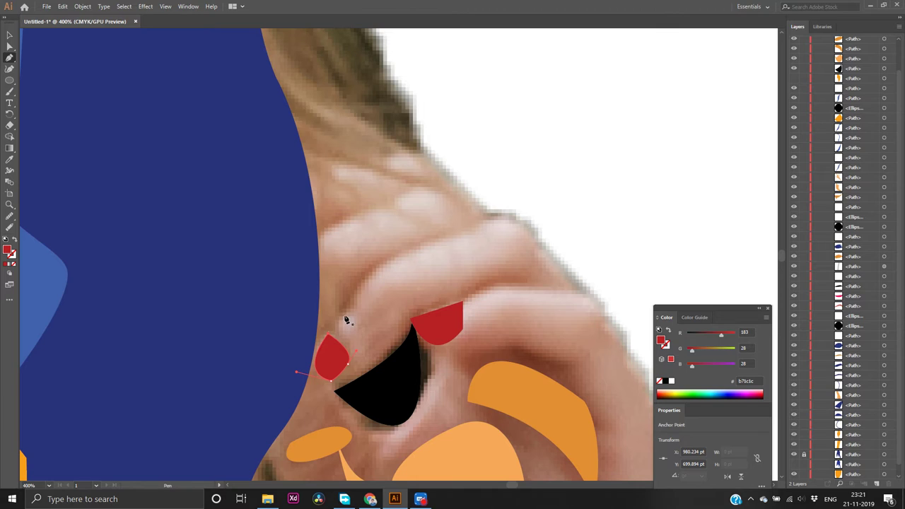
Delete the first red fingernail at the upper tip of the black gap
{"action": "key", "text": "v"}
{"action": "left_click", "coordinate": [450, 327]}
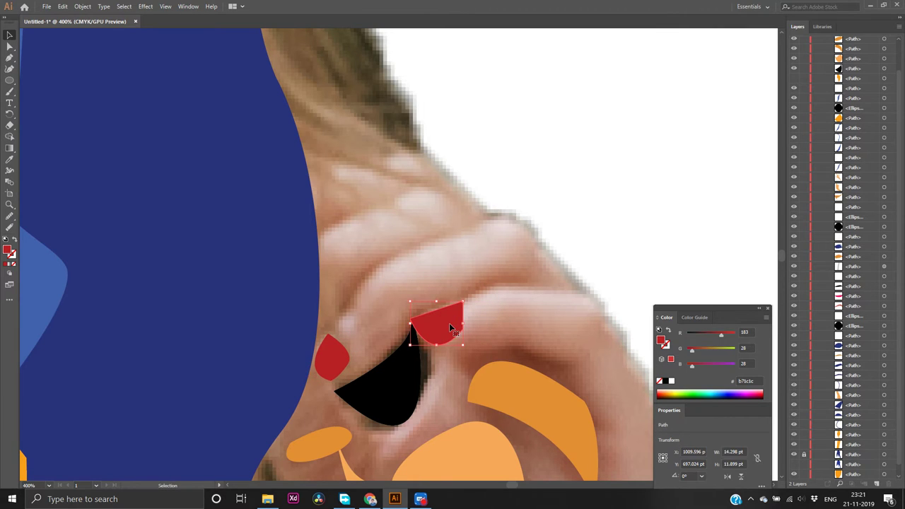
{"action": "key", "text": "Delete"}
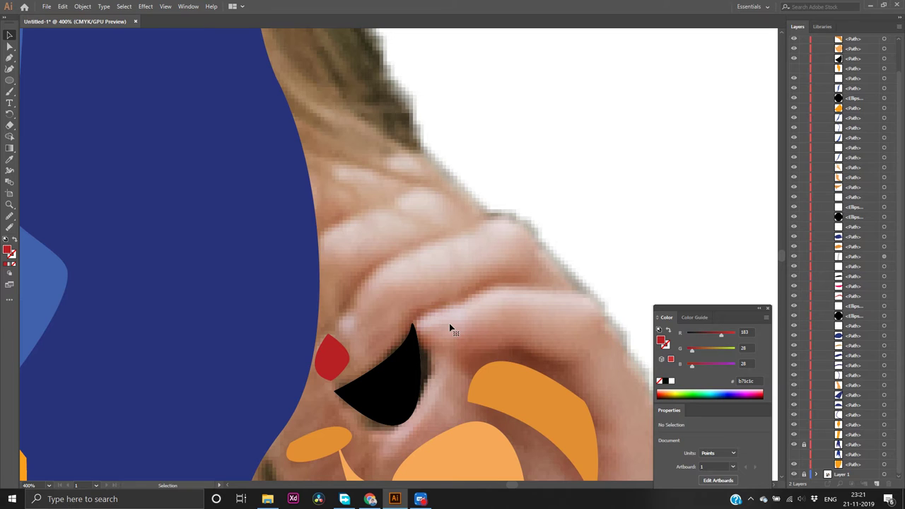
Redraw the red fingernail at the black gap's upper tip as a rounded shape about 13 × 12 pt
{"action": "key", "text": "p"}
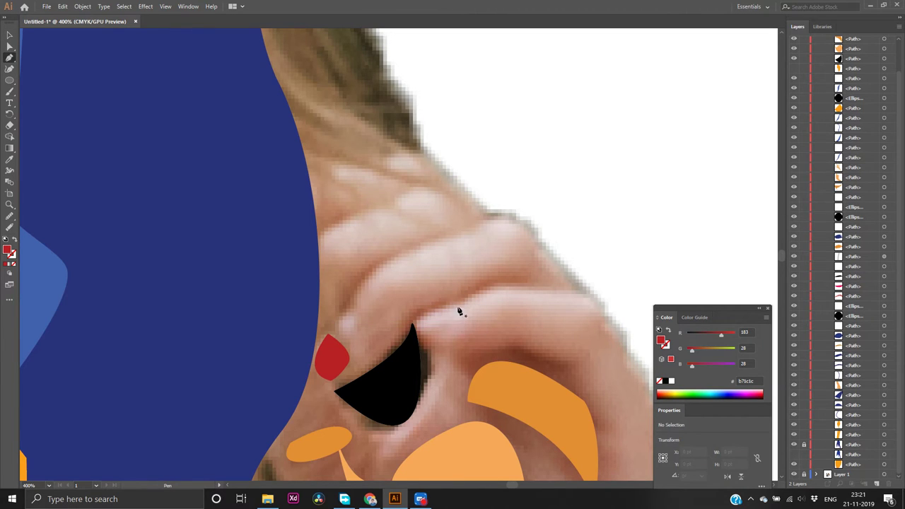
{"action": "left_click_drag", "start_coordinate": [461, 305], "coordinate": [435, 344]}
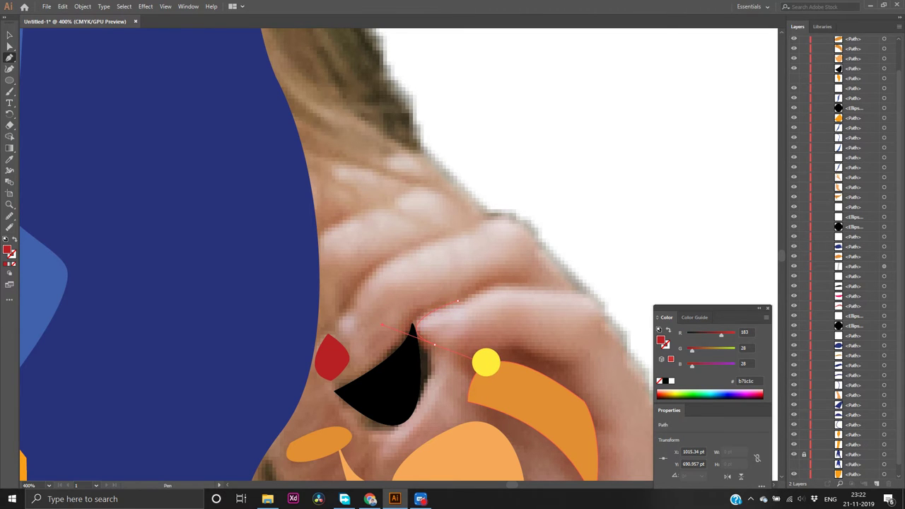
{"action": "left_click_drag", "start_coordinate": [458, 301], "coordinate": [430, 263]}
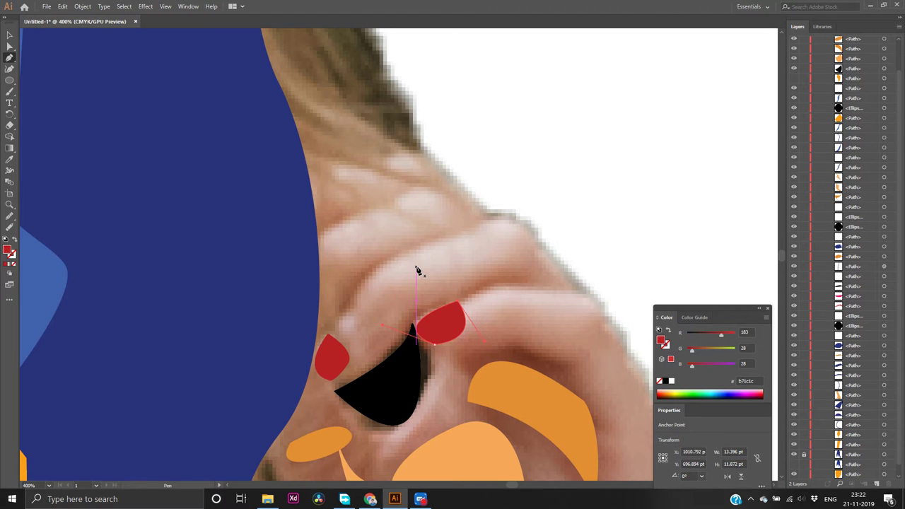
{"action": "scroll", "coordinate": [561, 247], "scroll_direction": "down", "scroll_amount": 3}
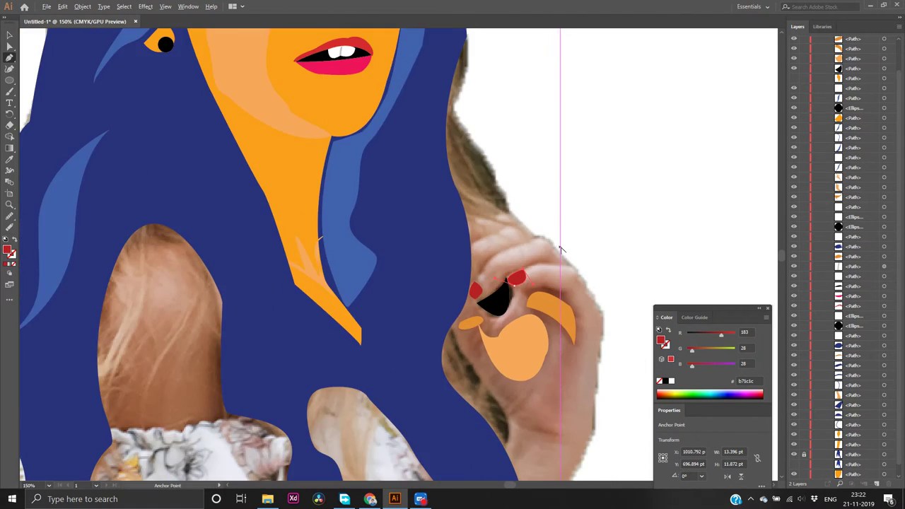
{"action": "scroll", "coordinate": [561, 249], "scroll_direction": "down", "scroll_amount": 1}
{"action": "scroll", "coordinate": [561, 249], "scroll_direction": "up", "scroll_amount": 5}
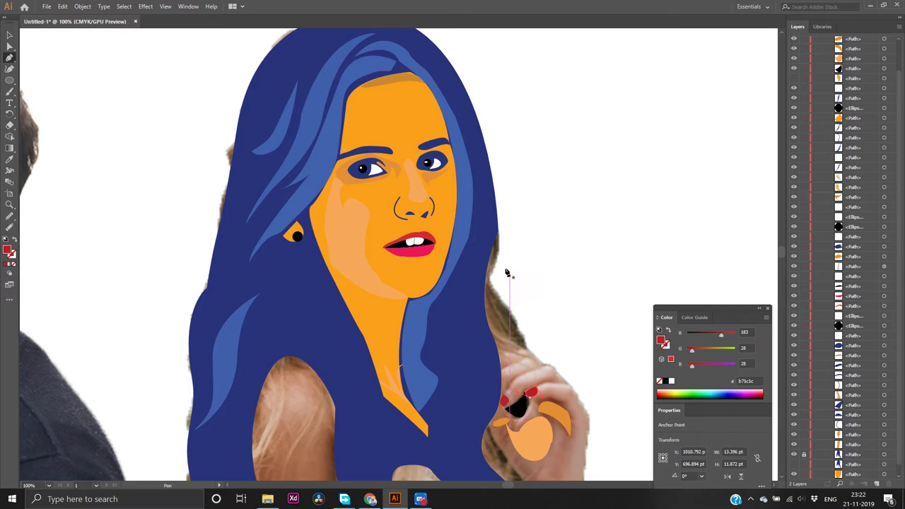
{"action": "key", "text": "v"}
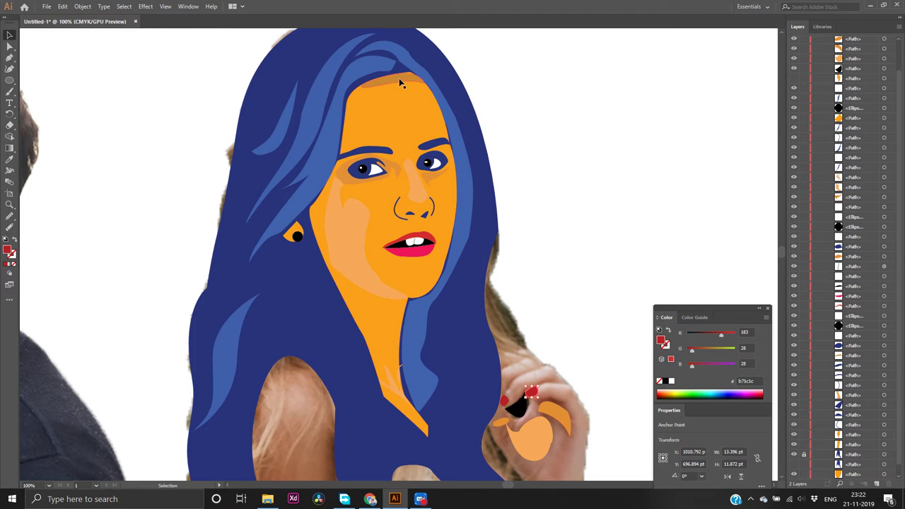
Recolour the forehead shadow beneath the hairline to a darker brown, #b7690d
{"action": "left_click", "coordinate": [397, 82]}
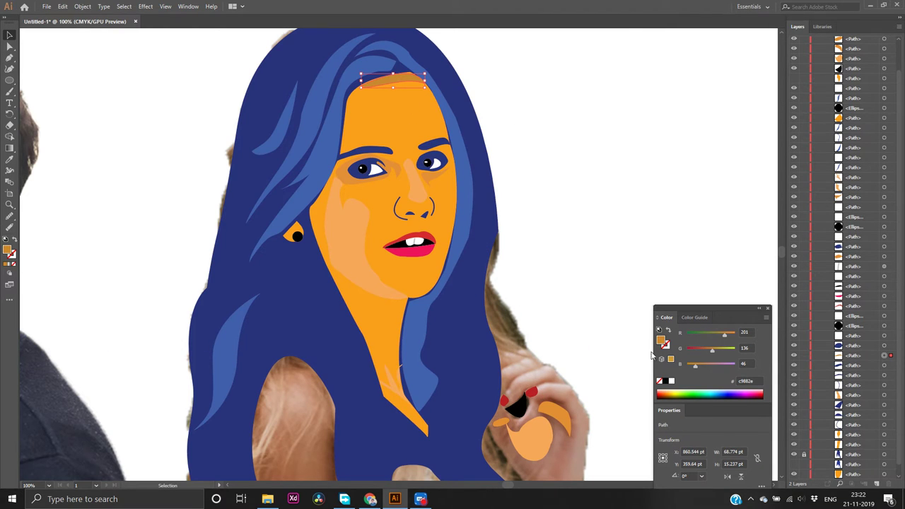
{"action": "double_click", "coordinate": [7, 250]}
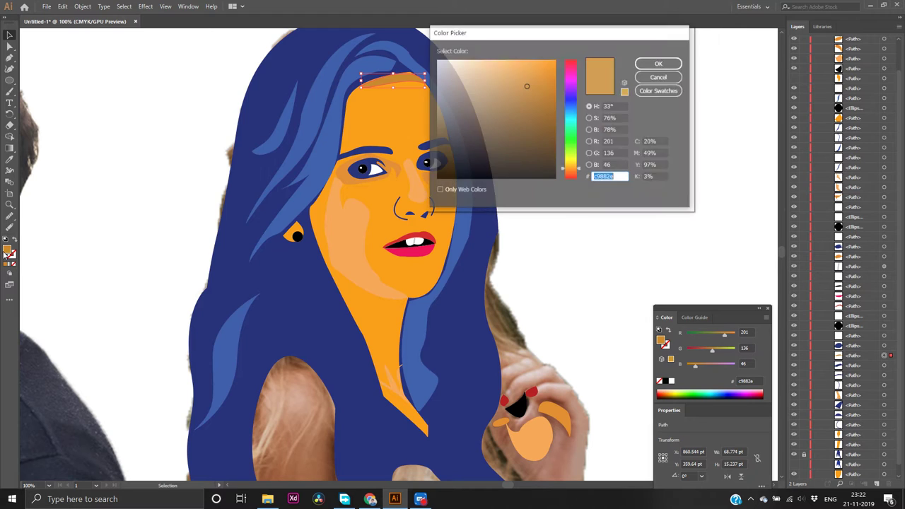
{"action": "left_click", "coordinate": [548, 104]}
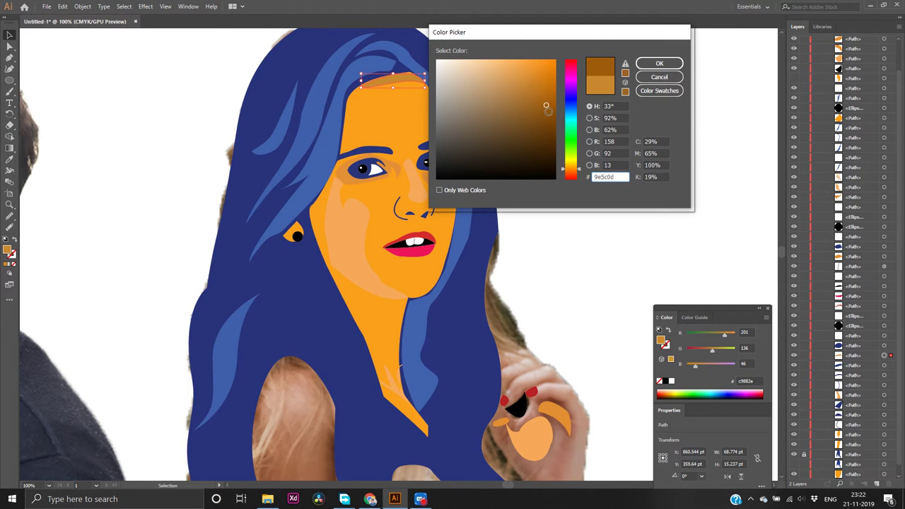
{"action": "left_click", "coordinate": [548, 111]}
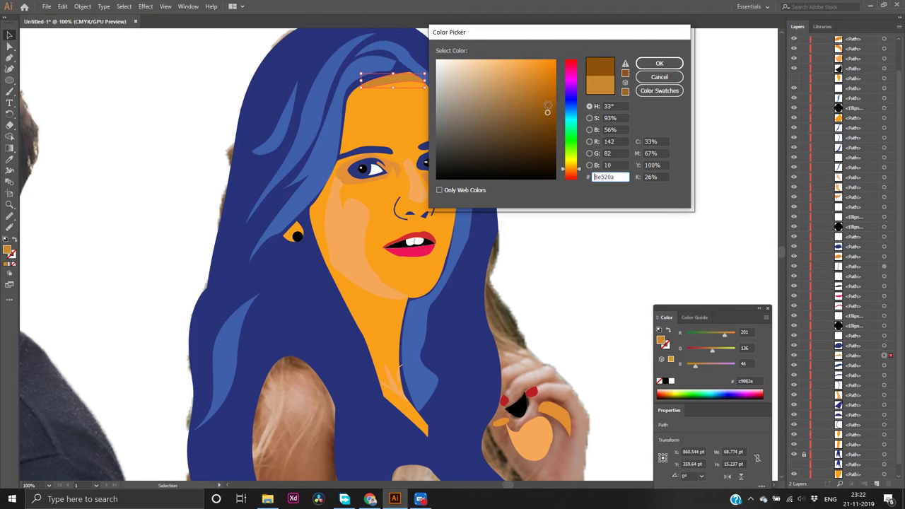
{"action": "left_click", "coordinate": [547, 92]}
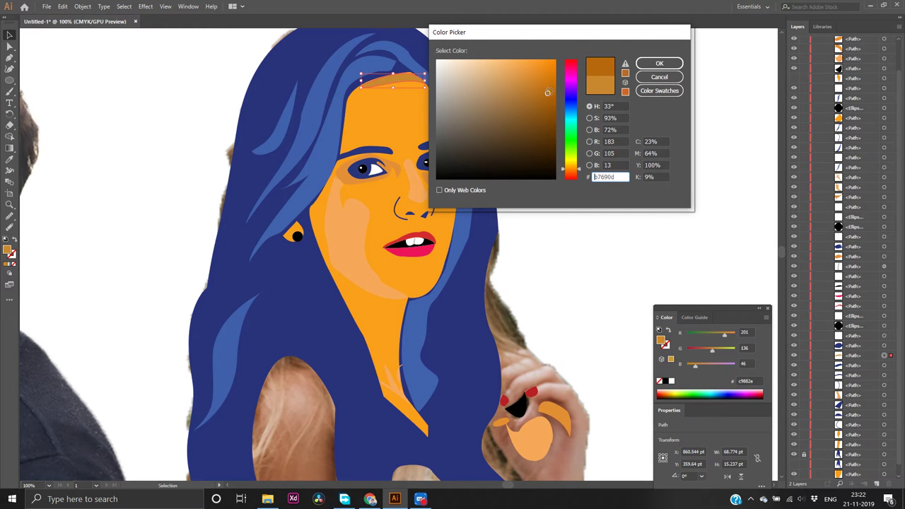
{"action": "left_click", "coordinate": [646, 65]}
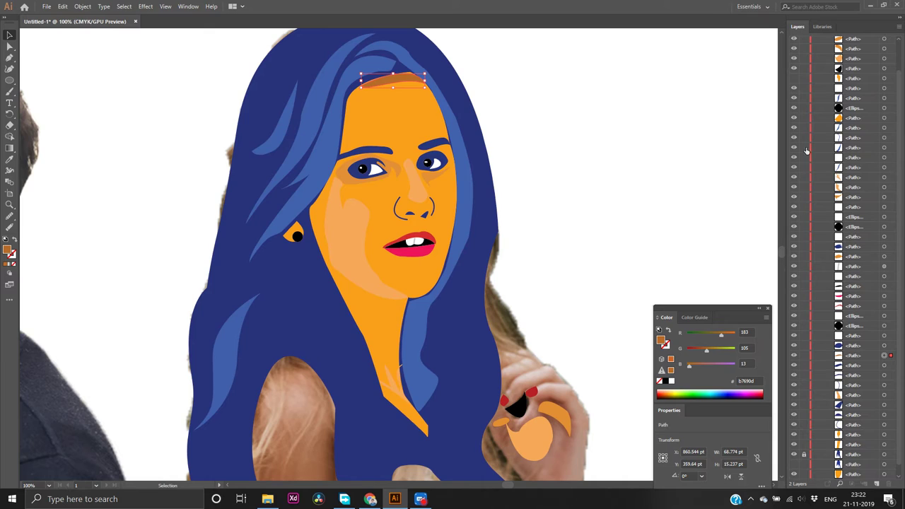
Draw a brown curved shading shape about 42 × 32 pt over the orange curved shape on the raised hand
{"action": "left_click", "coordinate": [573, 432]}
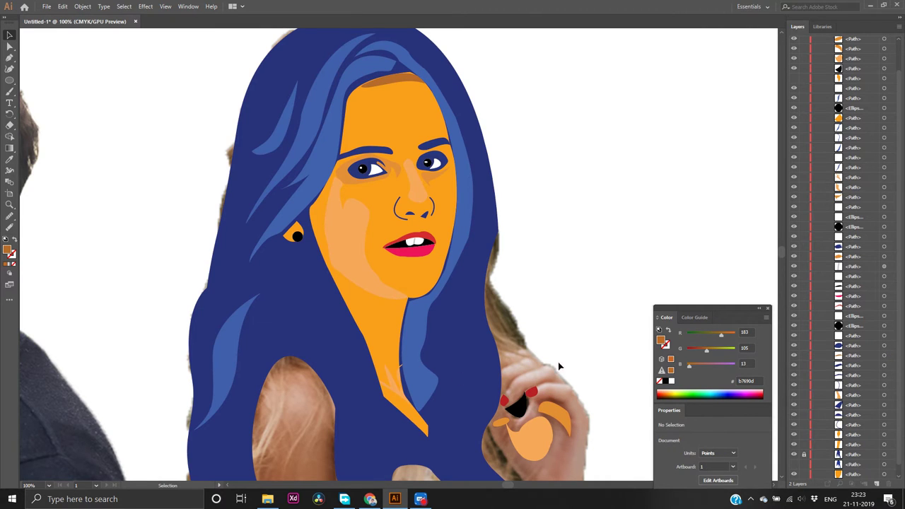
{"action": "key", "text": "p"}
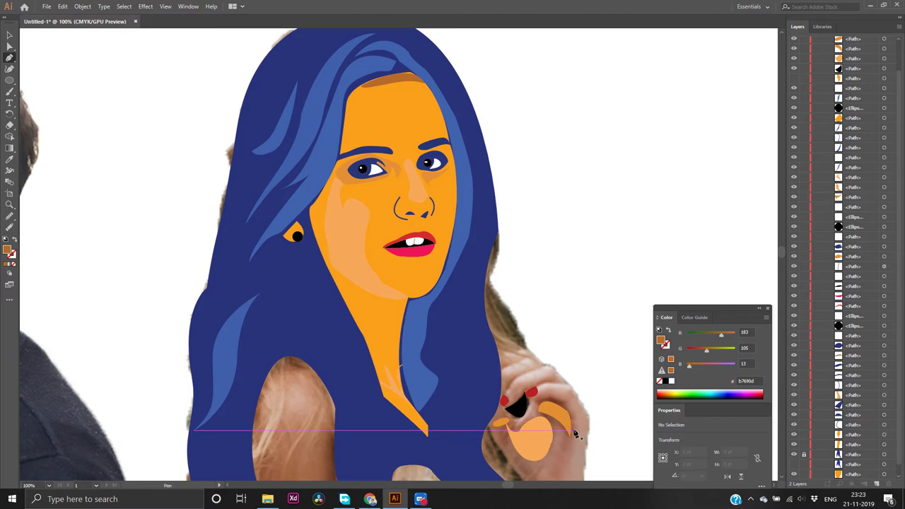
{"action": "left_click", "coordinate": [574, 429]}
{"action": "left_click_drag", "start_coordinate": [515, 404], "coordinate": [535, 407]}
{"action": "left_click", "coordinate": [537, 403]}
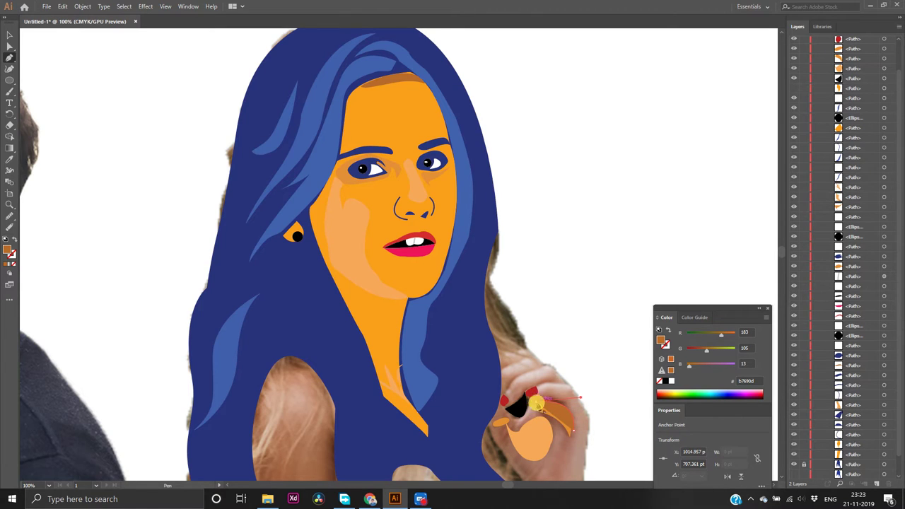
{"action": "left_click", "coordinate": [574, 434]}
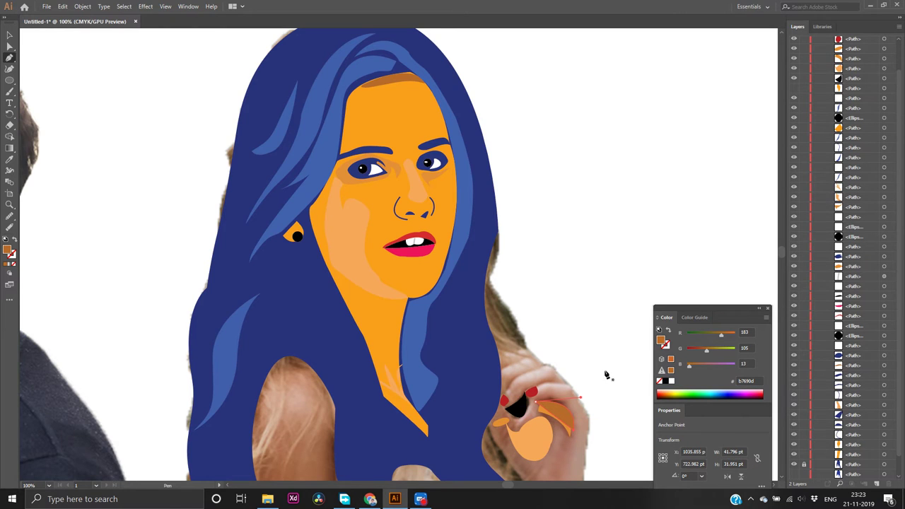
Bring the orange curved shape on the hand to the front, above the brown shading
{"action": "key", "text": "v"}
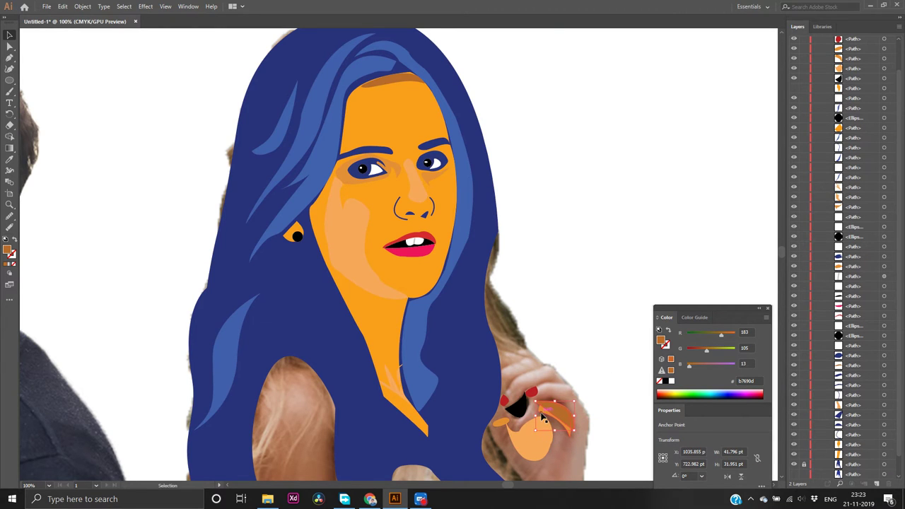
{"action": "left_click", "coordinate": [543, 417]}
{"action": "right_click", "coordinate": [552, 417]}
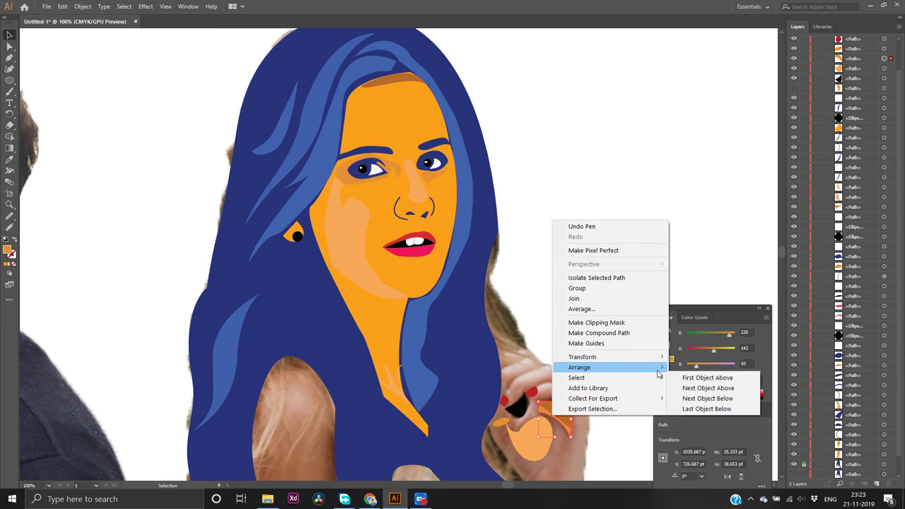
{"action": "mouse_move", "coordinate": [658, 369]}
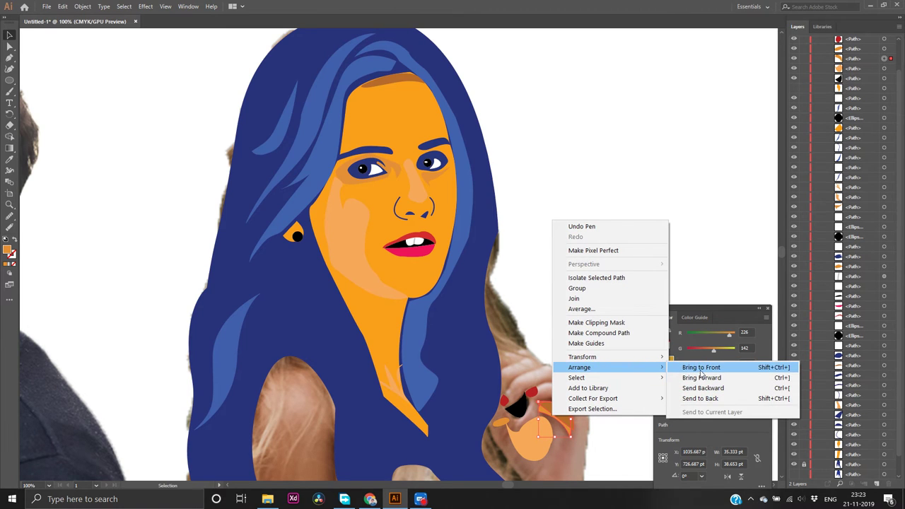
{"action": "left_click", "coordinate": [701, 369]}
{"action": "left_click", "coordinate": [659, 260]}
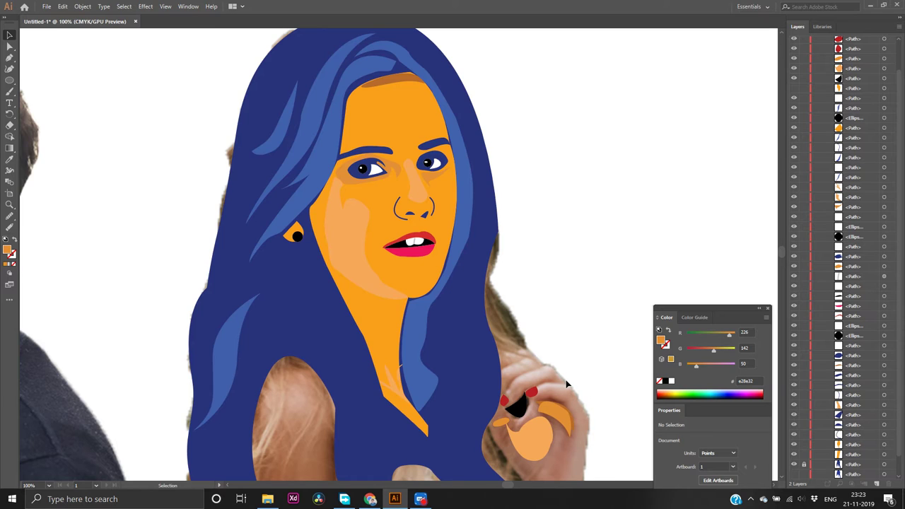
Draw an open curve about 49 × 13 pt from the knuckle to the red nail above the black gap, reusing the hand shading's brown
{"action": "key", "text": "p"}
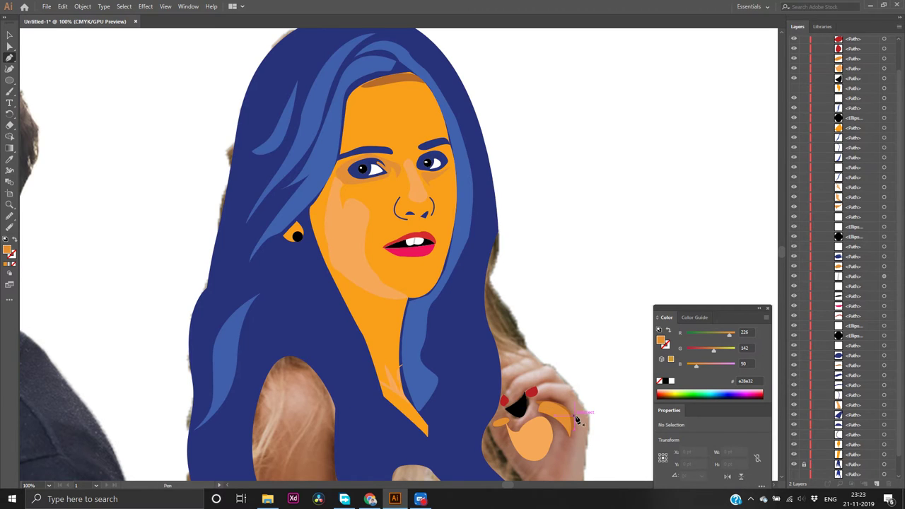
{"action": "key", "text": "v"}
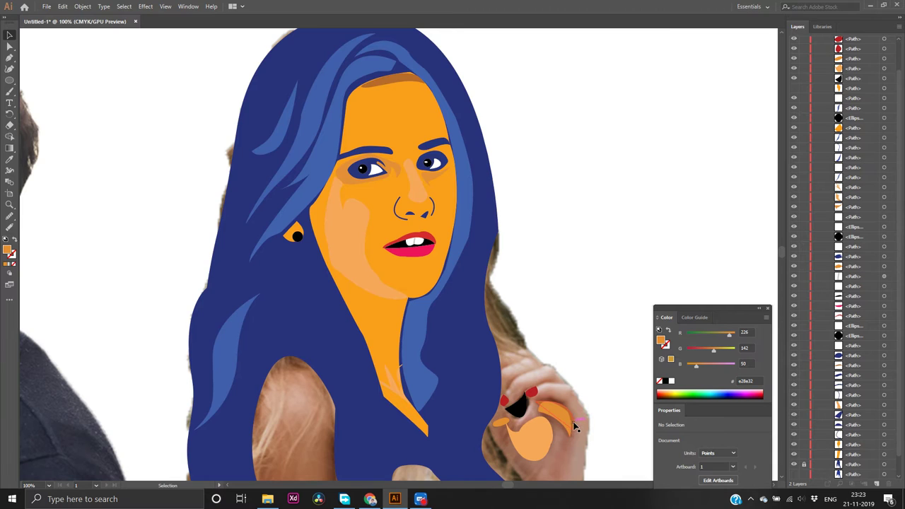
{"action": "left_click", "coordinate": [571, 423]}
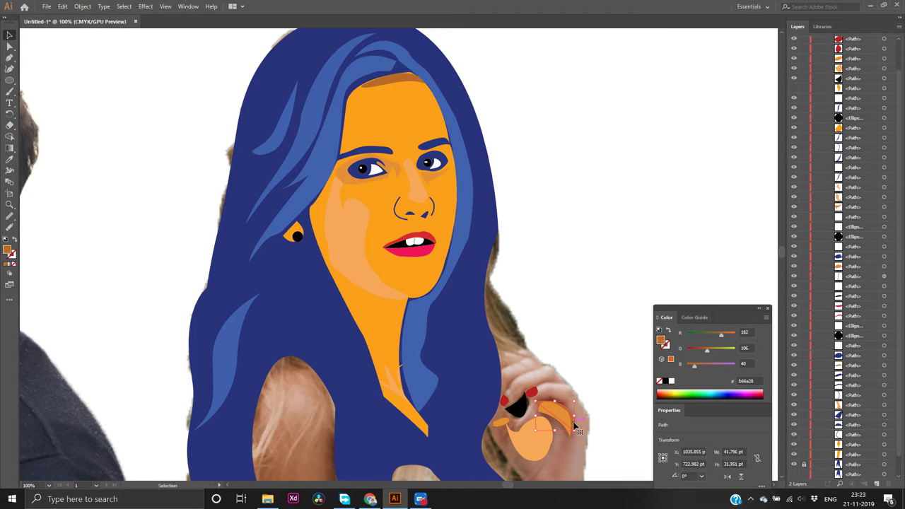
{"action": "key", "text": "p"}
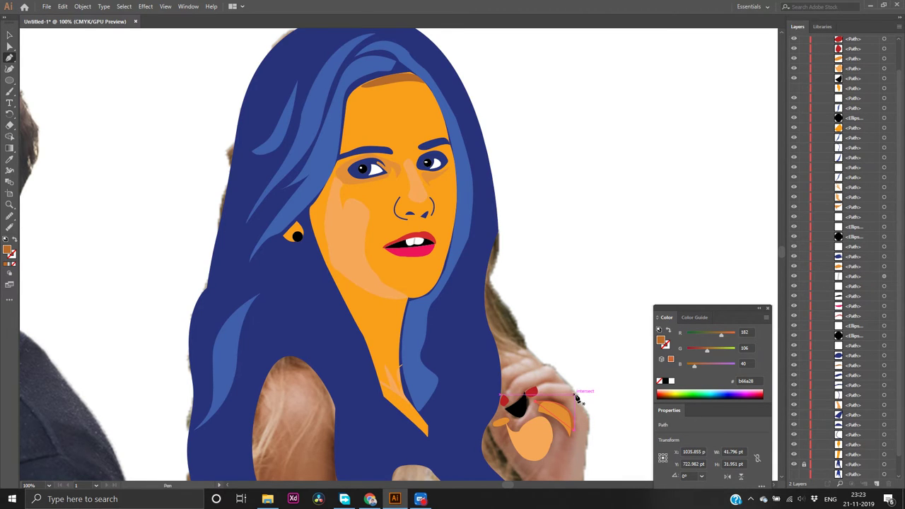
{"action": "left_click", "coordinate": [570, 390]}
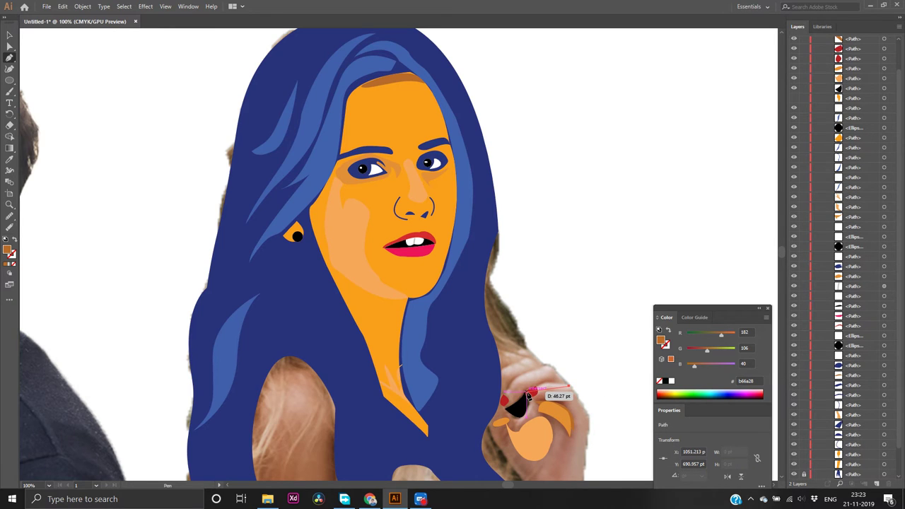
{"action": "left_click_drag", "start_coordinate": [521, 388], "coordinate": [500, 421]}
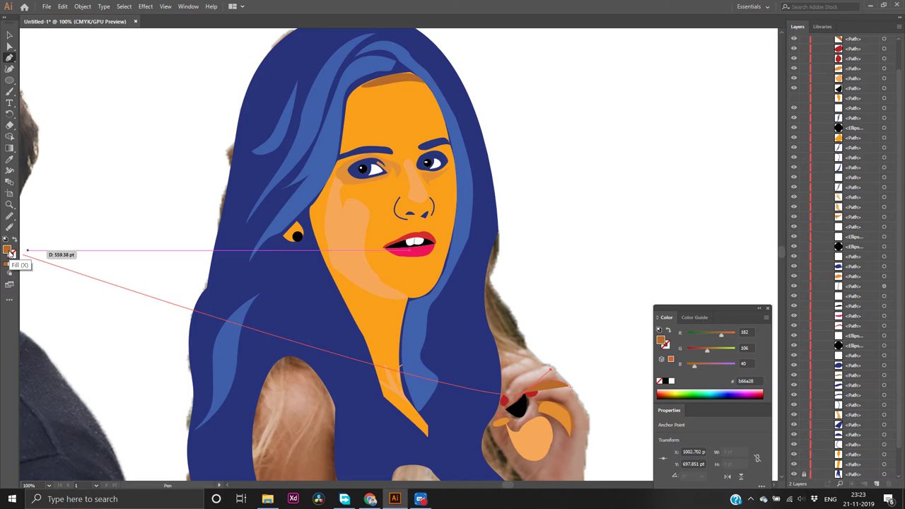
Remove the finger curve's fill, give it a brown #b66b29 stroke instead, and end the path
{"action": "left_click", "coordinate": [12, 263]}
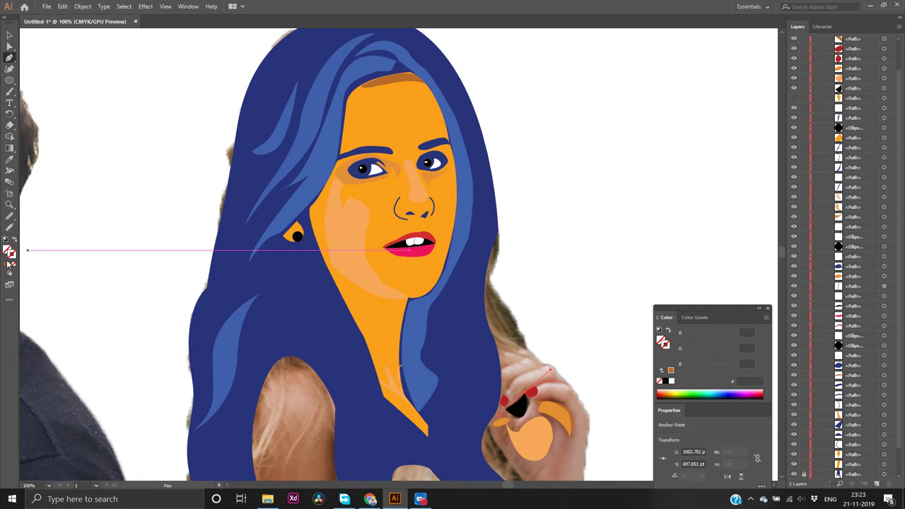
{"action": "left_click", "coordinate": [6, 265]}
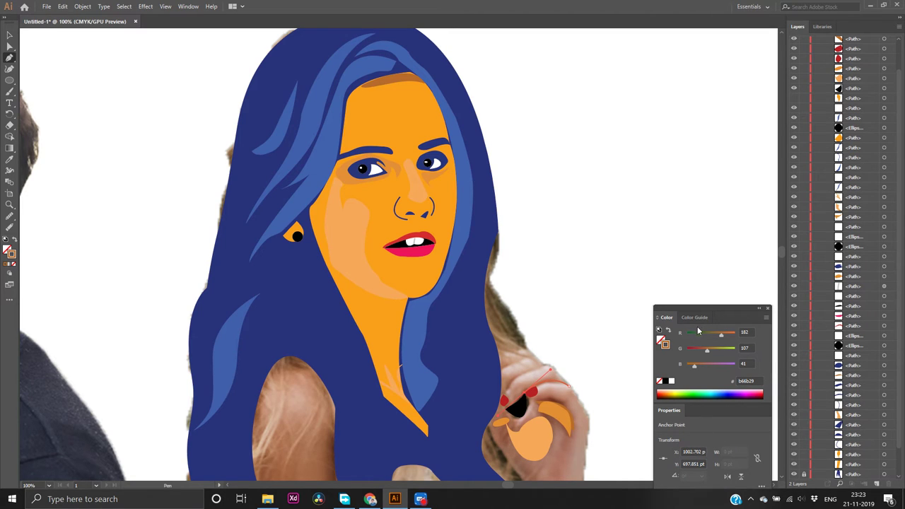
{"action": "left_click_drag", "start_coordinate": [705, 308], "coordinate": [668, 215]}
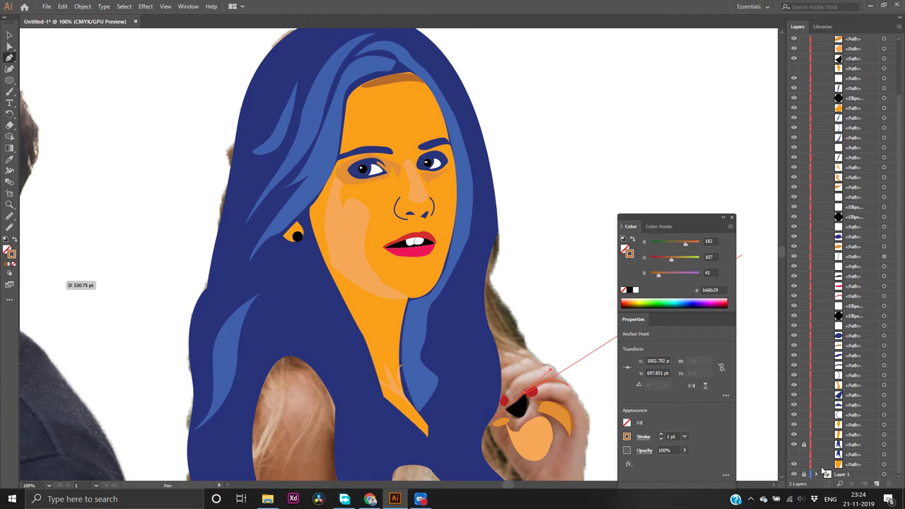
{"action": "scroll", "coordinate": [806, 420], "scroll_direction": "up", "scroll_amount": 10}
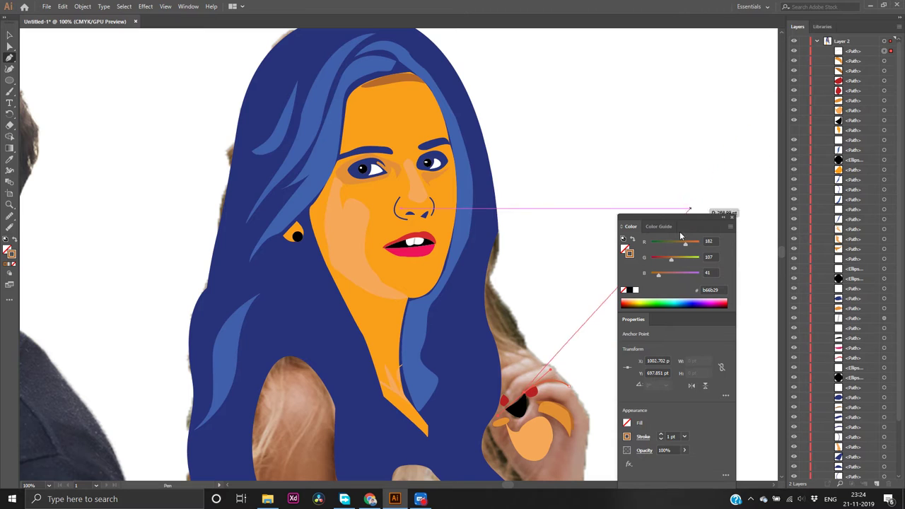
{"action": "left_click", "coordinate": [554, 345]}
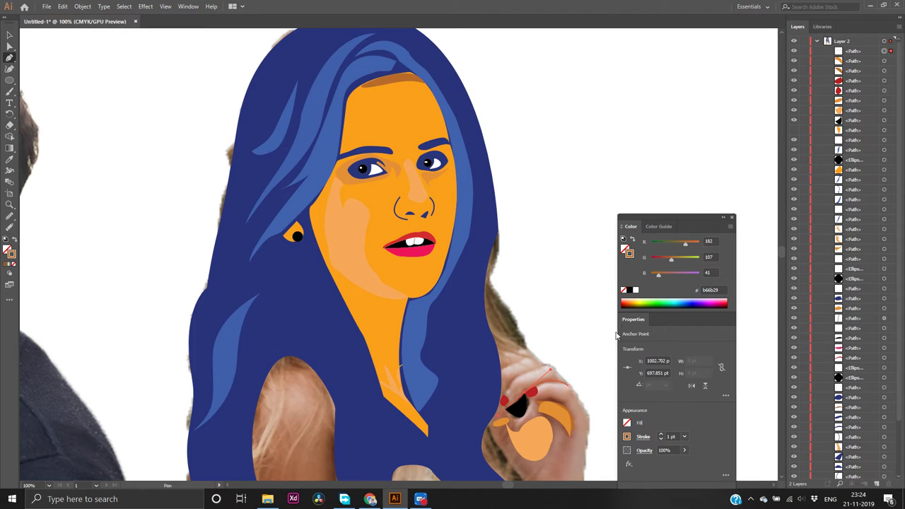
{"action": "key", "text": "ctrl+z"}
{"action": "left_click", "coordinate": [529, 391]}
{"action": "key", "text": "v"}
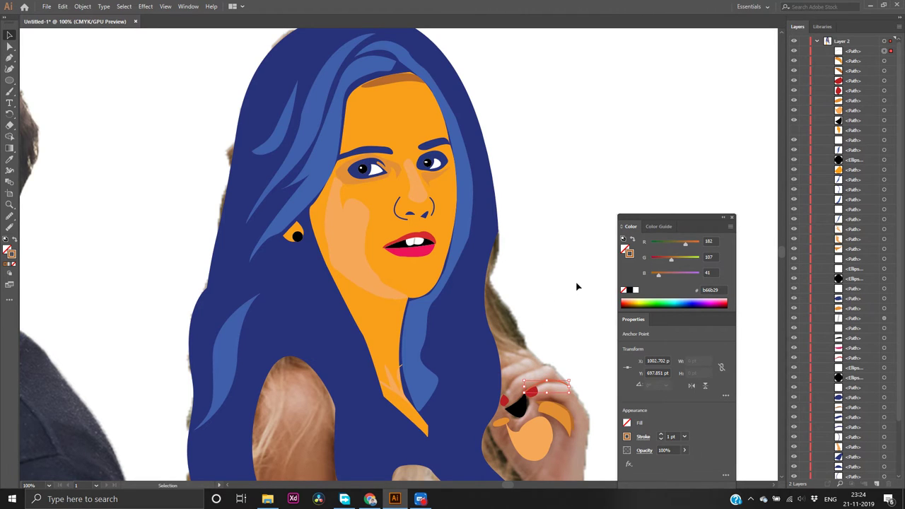
{"action": "left_click", "coordinate": [576, 286]}
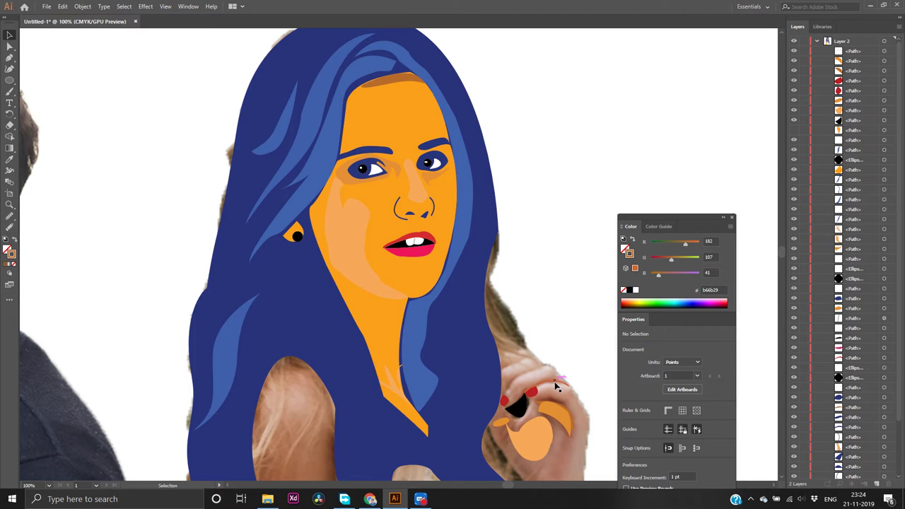
Draw a second brown outline about 56 × 30 pt around the finger above the first curve, with no fill
{"action": "key", "text": "p"}
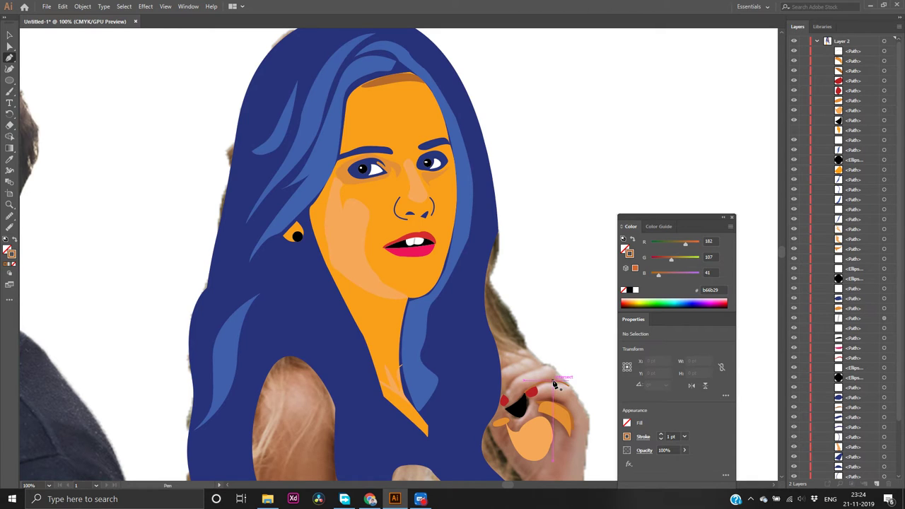
{"action": "left_click", "coordinate": [569, 383]}
{"action": "left_click_drag", "start_coordinate": [544, 368], "coordinate": [504, 399]}
{"action": "mouse_move", "coordinate": [501, 388]}
{"action": "left_mouse_down"}
{"action": "mouse_move", "coordinate": [509, 399]}
{"action": "mouse_move", "coordinate": [499, 414]}
{"action": "mouse_move", "coordinate": [488, 403]}
{"action": "mouse_move", "coordinate": [493, 413]}
{"action": "mouse_move", "coordinate": [491, 402]}
{"action": "mouse_move", "coordinate": [495, 413]}
{"action": "mouse_move", "coordinate": [551, 359]}
{"action": "mouse_move", "coordinate": [516, 387]}
{"action": "left_mouse_up"}
{"action": "left_click", "coordinate": [505, 390]}
{"action": "key", "text": "v"}
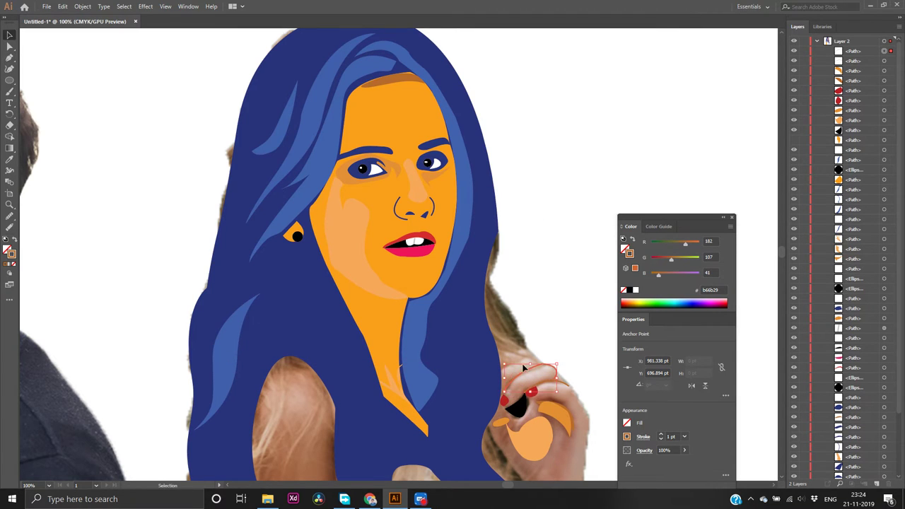
{"action": "left_click", "coordinate": [544, 340]}
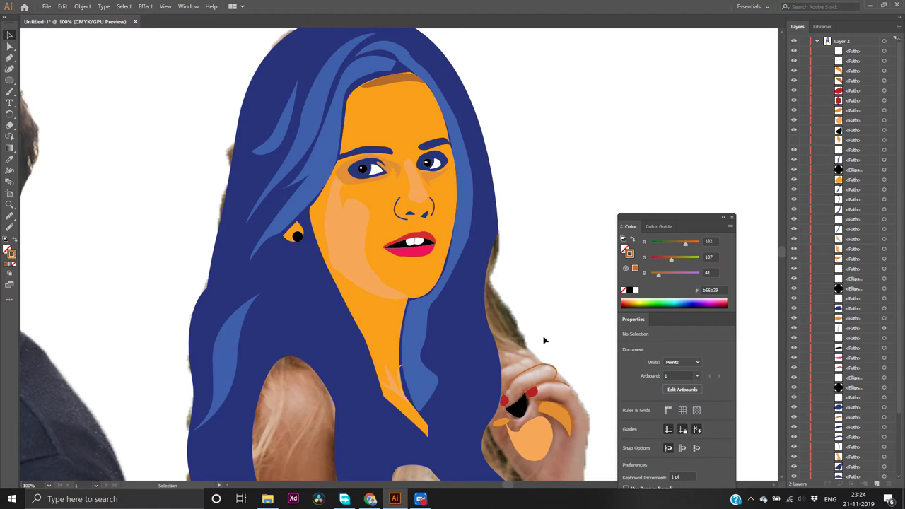
Thicken the strokes of both brown finger outlines to 3 pt
{"action": "left_click", "coordinate": [565, 387]}
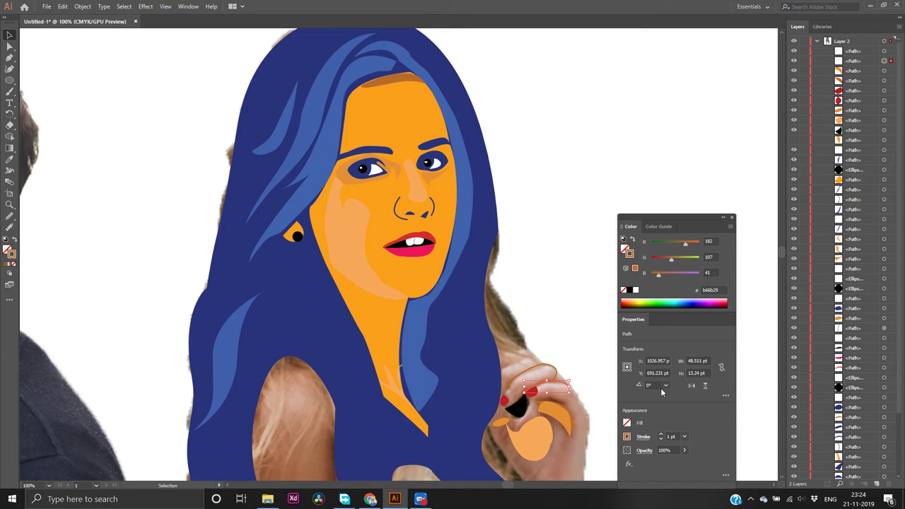
{"action": "left_click", "coordinate": [661, 435]}
{"action": "left_click", "coordinate": [661, 435]}
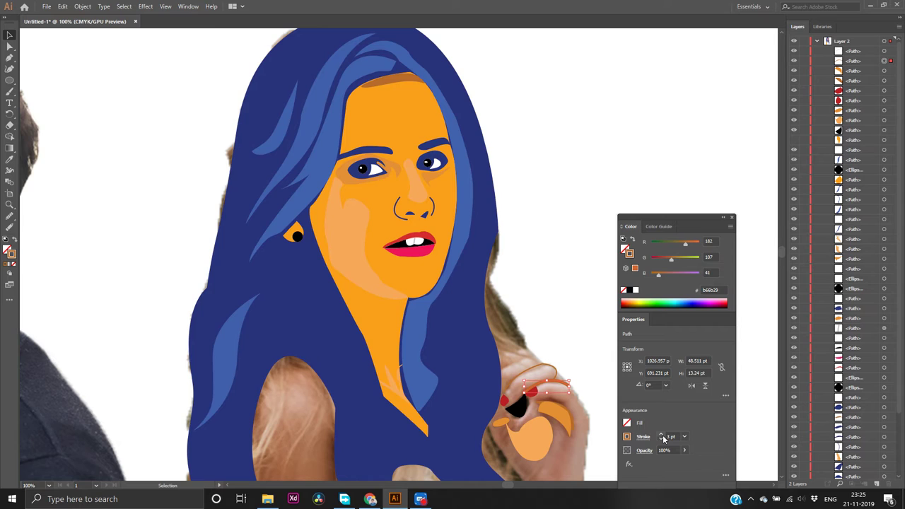
{"action": "left_click", "coordinate": [591, 385]}
{"action": "left_click", "coordinate": [546, 366]}
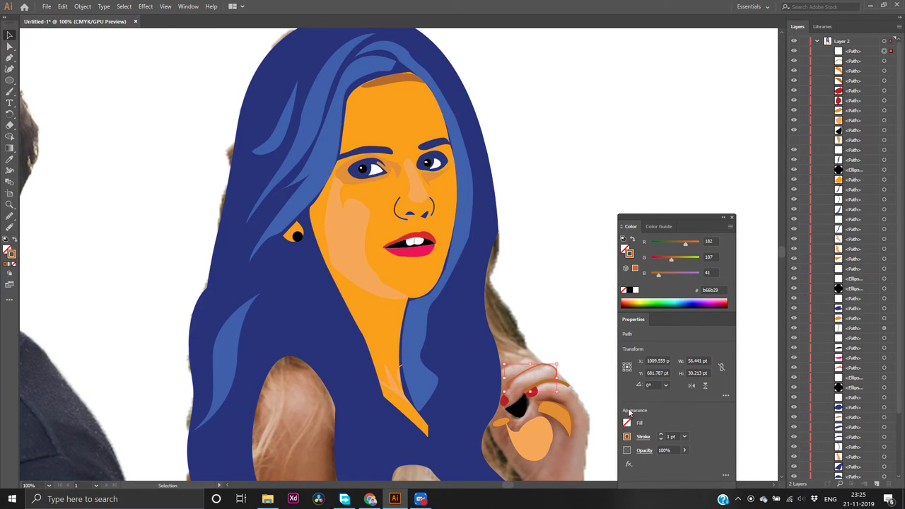
{"action": "left_click", "coordinate": [659, 436]}
{"action": "left_click", "coordinate": [660, 436]}
{"action": "left_click", "coordinate": [585, 354]}
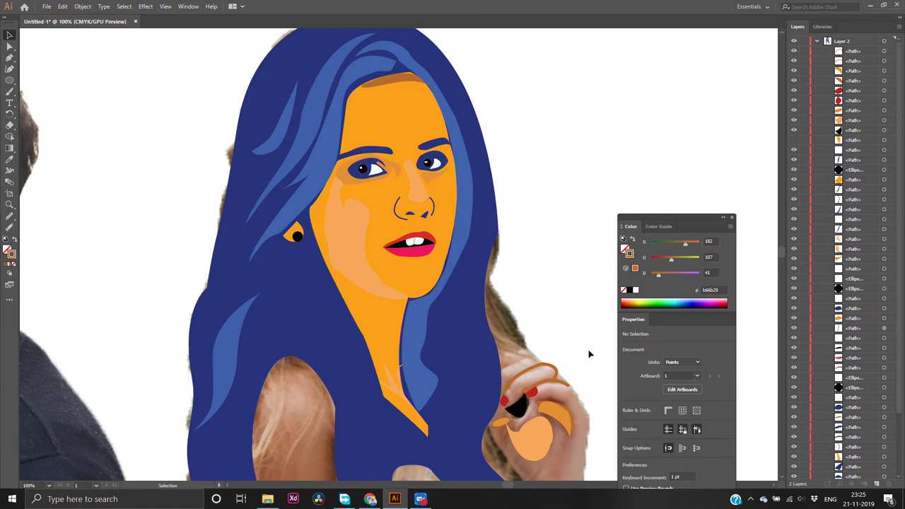
Bring the red fingernail beside the black gap to the front, above the brown finger outlines
{"action": "left_click", "coordinate": [531, 393]}
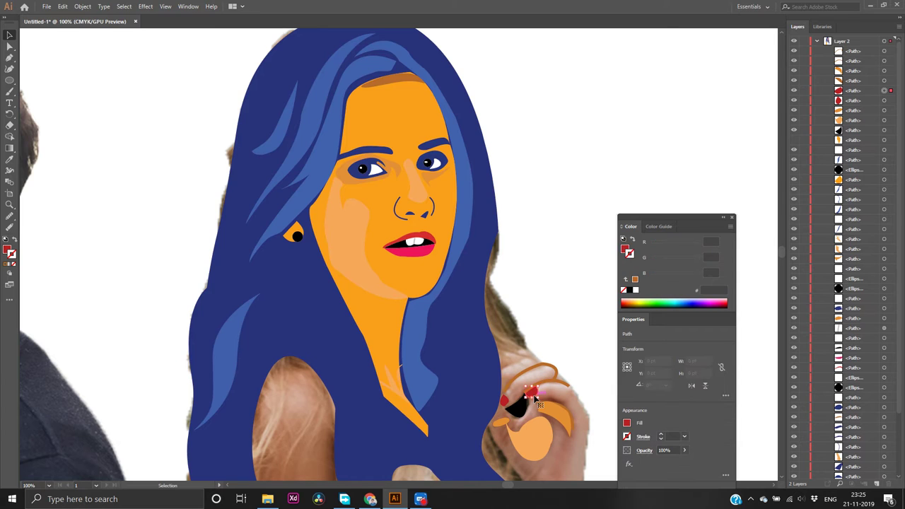
{"action": "right_click", "coordinate": [534, 394]}
{"action": "mouse_move", "coordinate": [572, 349]}
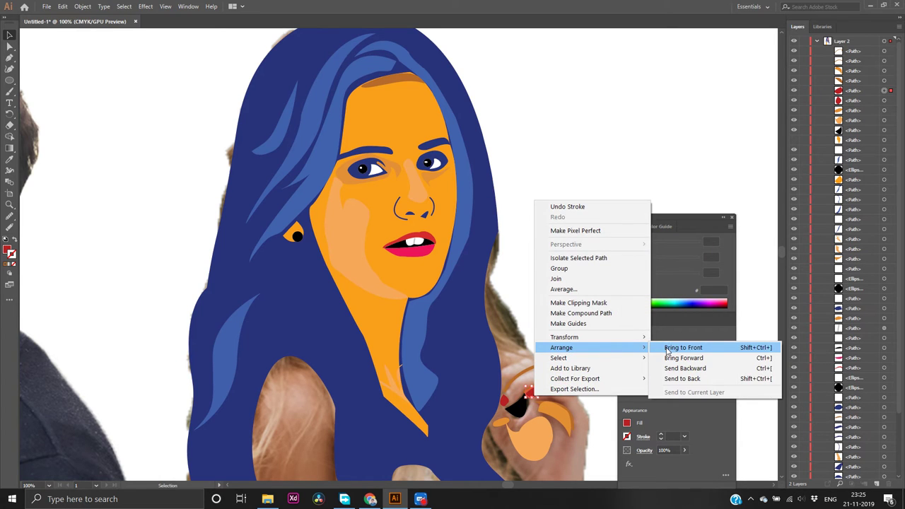
{"action": "left_click", "coordinate": [670, 347]}
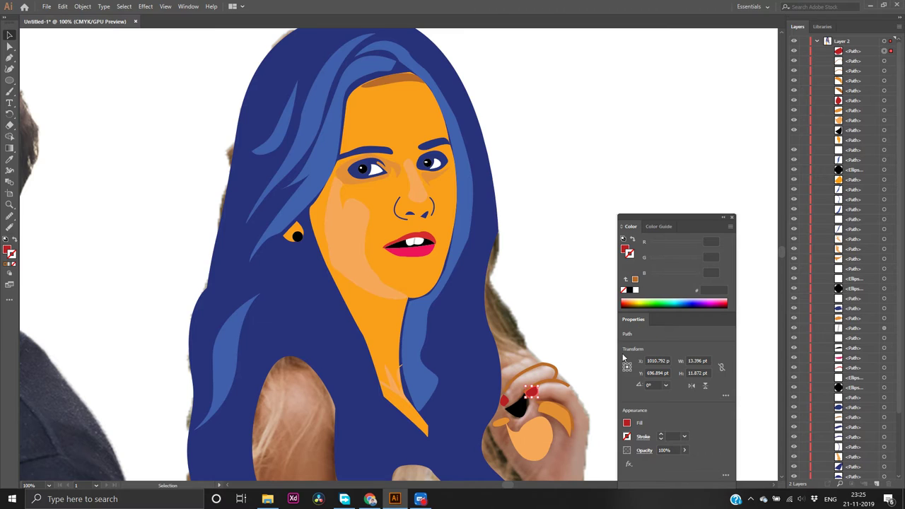
{"action": "left_click", "coordinate": [601, 358]}
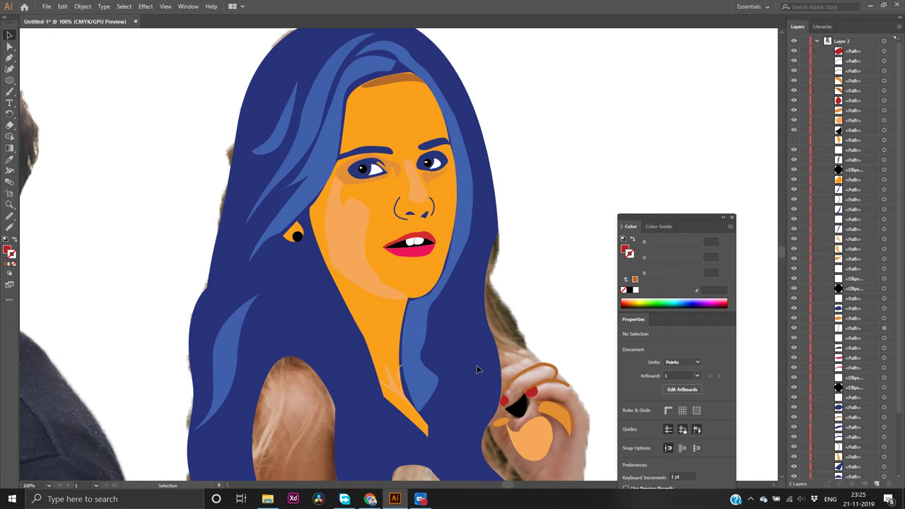
{"action": "key", "text": "p"}
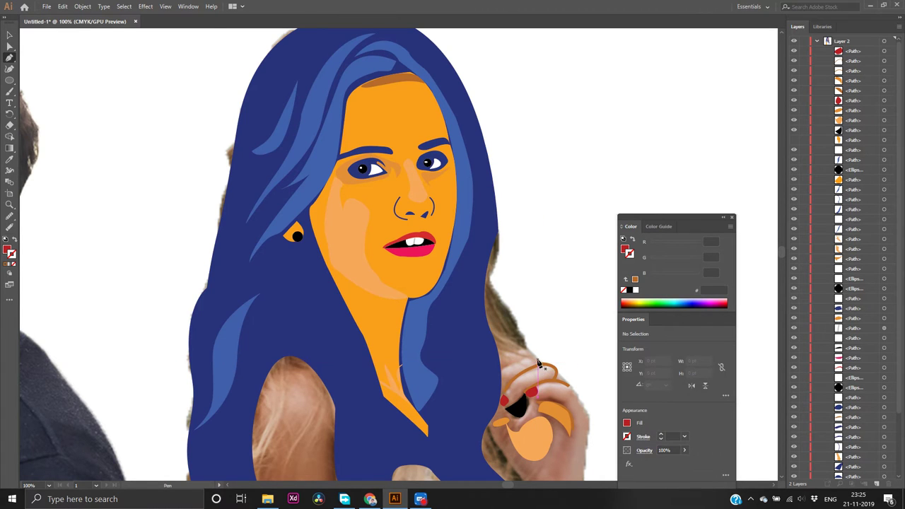
{"action": "left_click", "coordinate": [531, 361]}
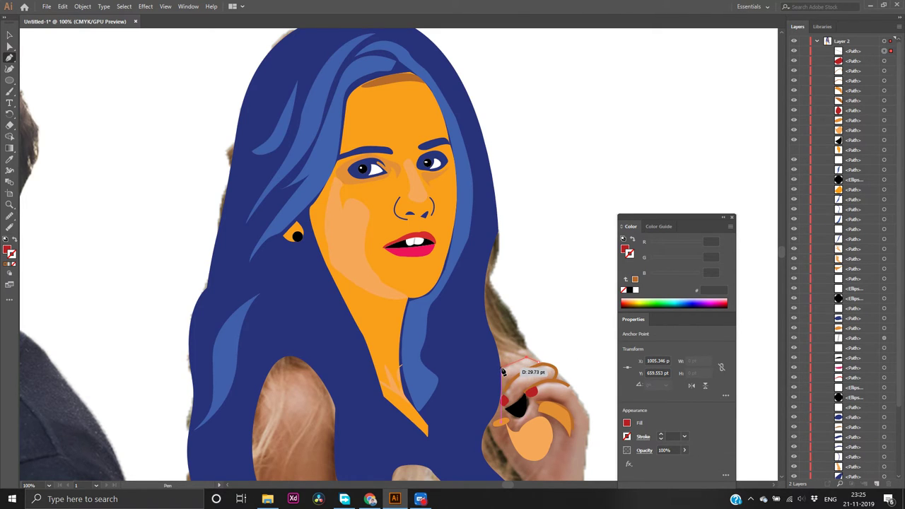
{"action": "left_click", "coordinate": [500, 368]}
{"action": "left_click", "coordinate": [487, 361]}
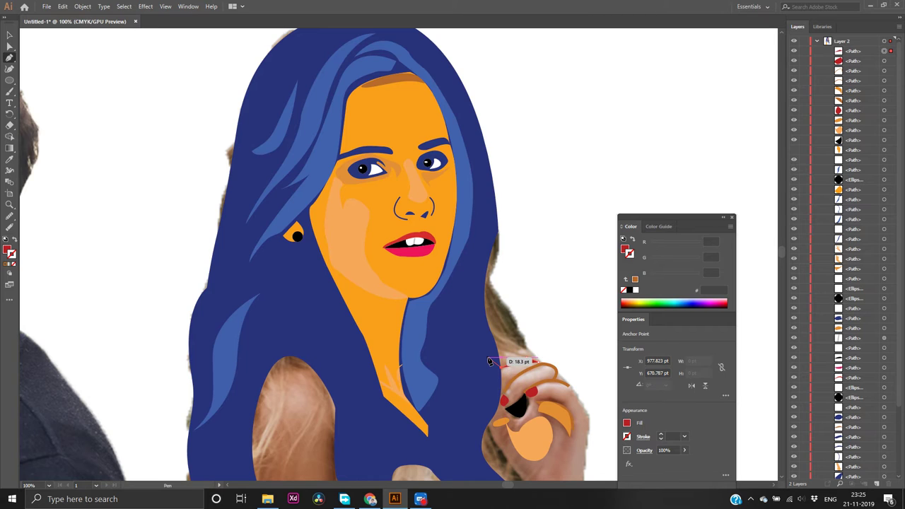
{"action": "left_click", "coordinate": [5, 265]}
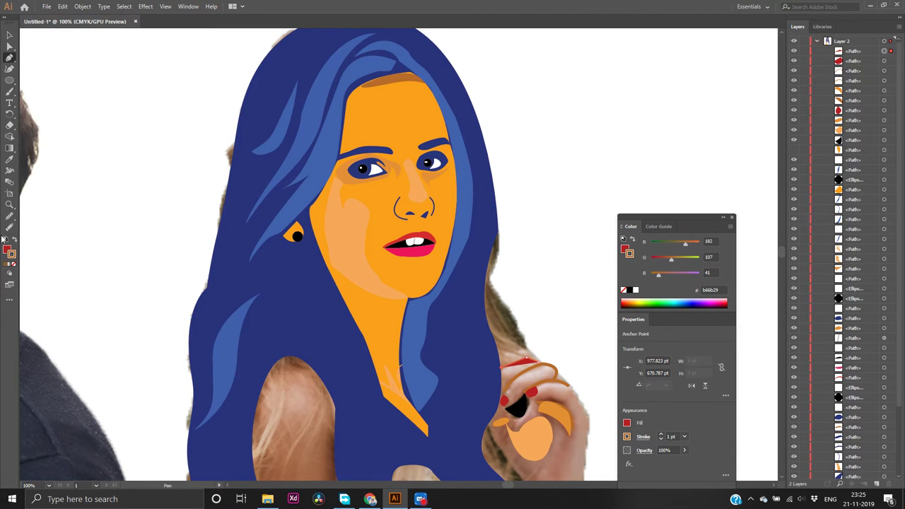
{"action": "key", "text": "x"}
{"action": "left_click", "coordinate": [14, 265]}
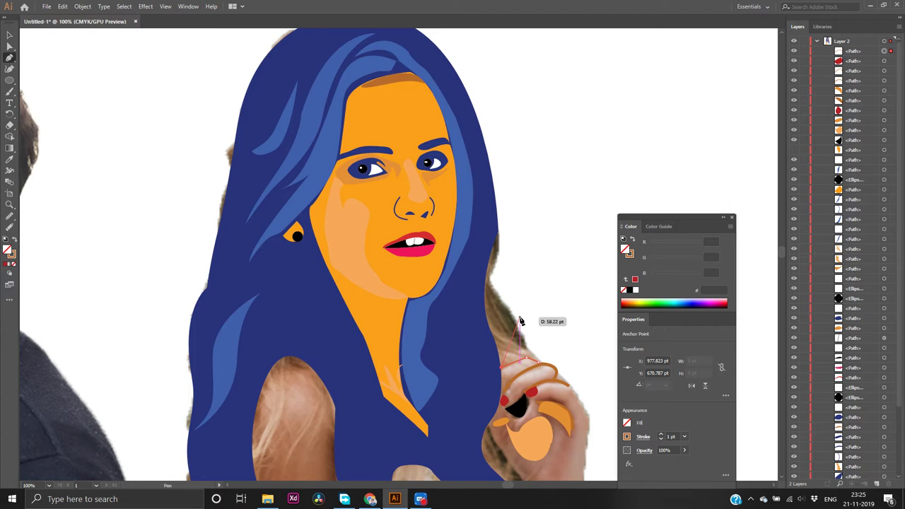
{"action": "key", "text": "v"}
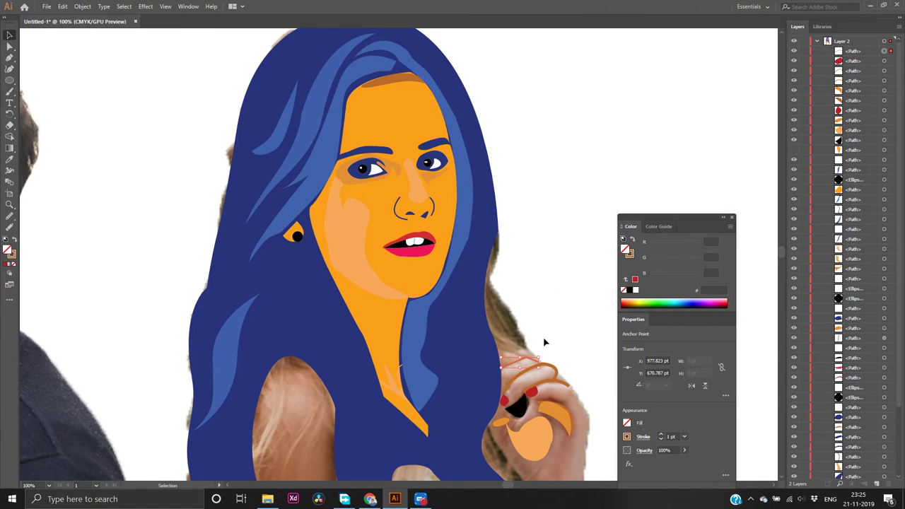
{"action": "key", "text": "ctrl+z"}
{"action": "key", "text": "ctrl+z"}
{"action": "key", "text": "ctrl+z"}
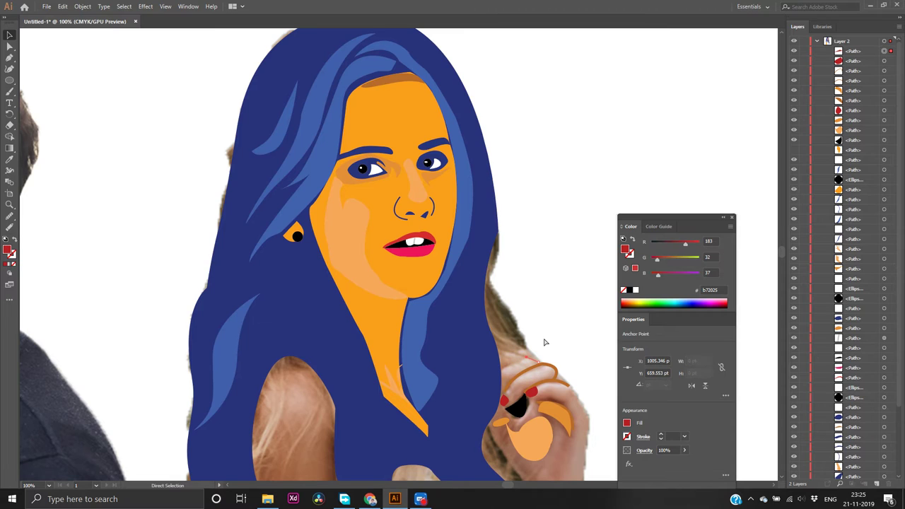
{"action": "key", "text": "ctrl+z"}
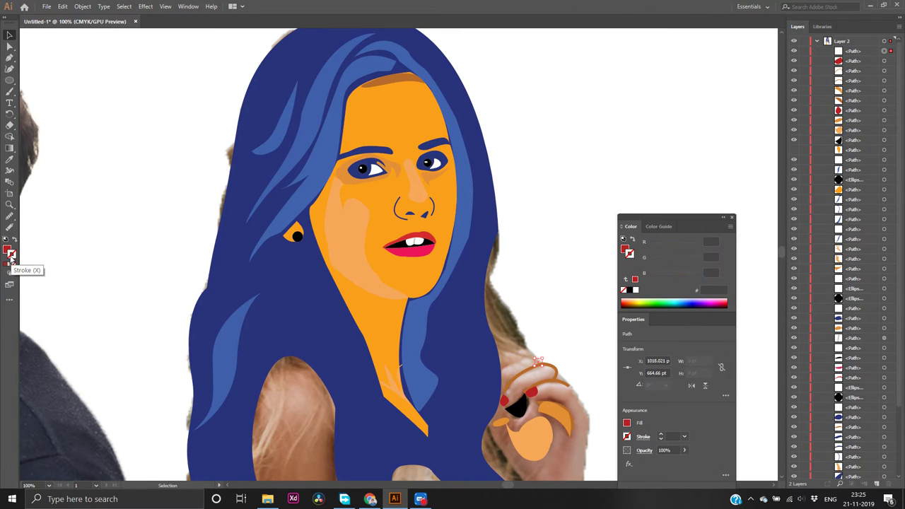
{"action": "left_click", "coordinate": [99, 262]}
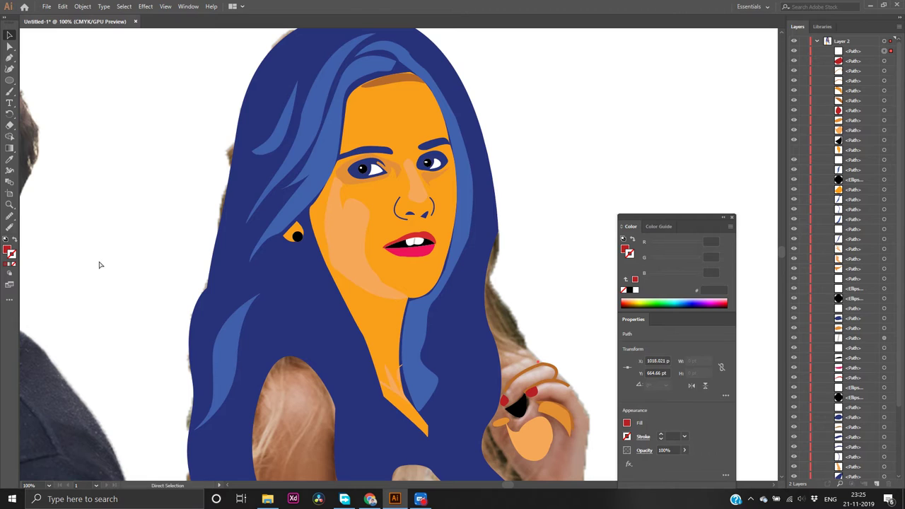
{"action": "left_click", "coordinate": [5, 265]}
{"action": "key", "text": "v"}
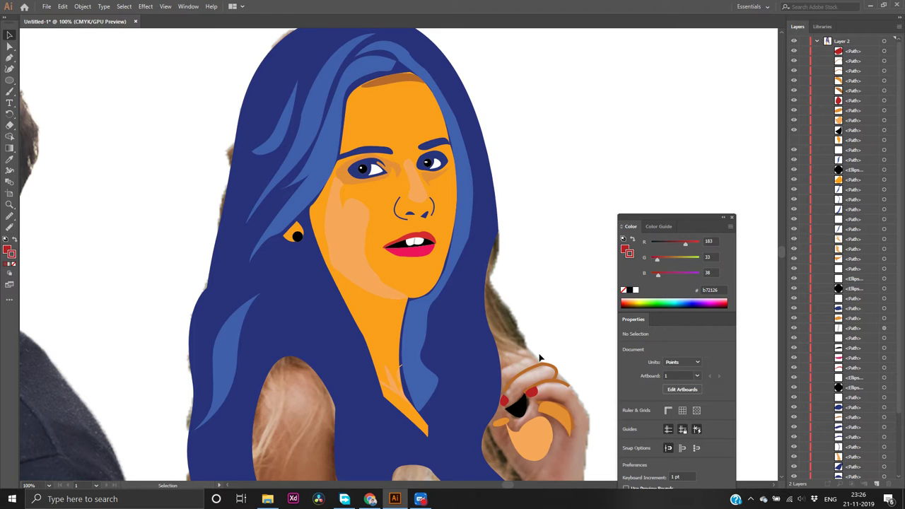
Draw a third curved outline about 41 pt wide along the topmost finger, reusing the existing outlines' brown 3 pt stroke with no fill
{"action": "scroll", "coordinate": [539, 359], "scroll_direction": "down", "scroll_amount": 10}
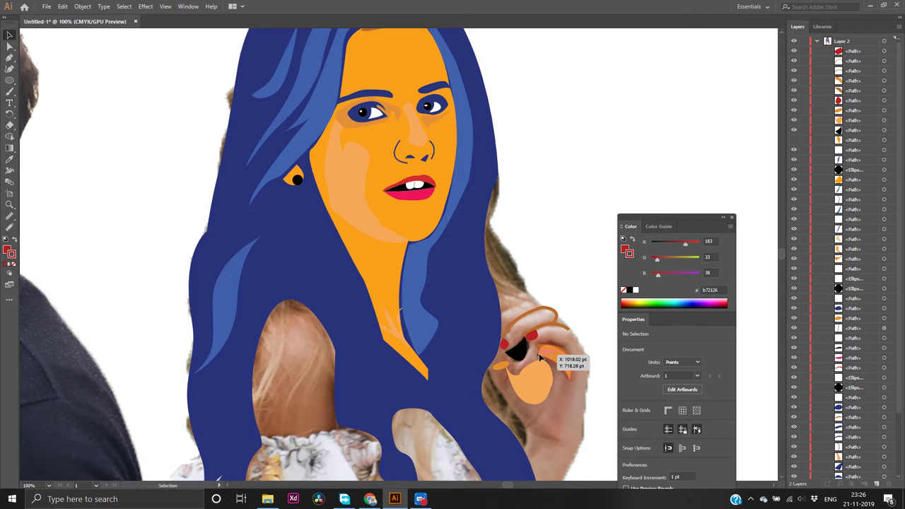
{"action": "scroll", "coordinate": [540, 358], "scroll_direction": "down", "scroll_amount": 6}
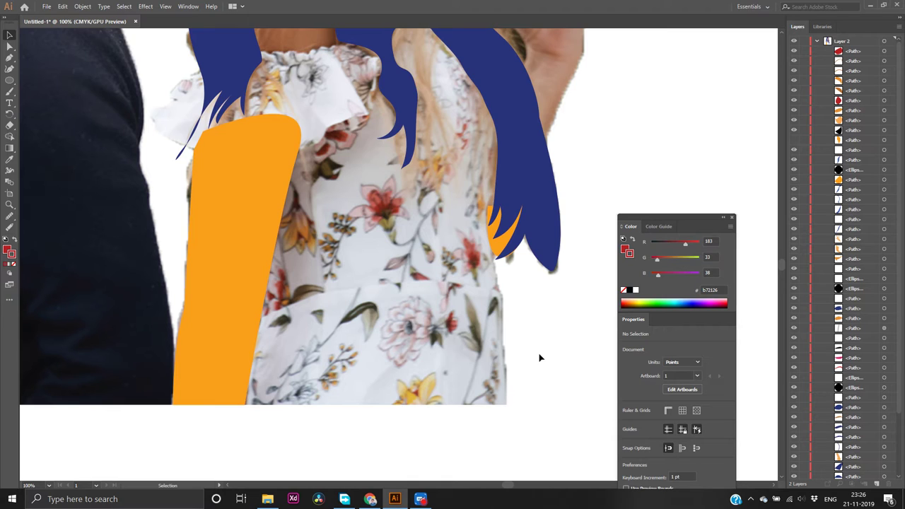
{"action": "scroll", "coordinate": [539, 358], "scroll_direction": "up", "scroll_amount": 7}
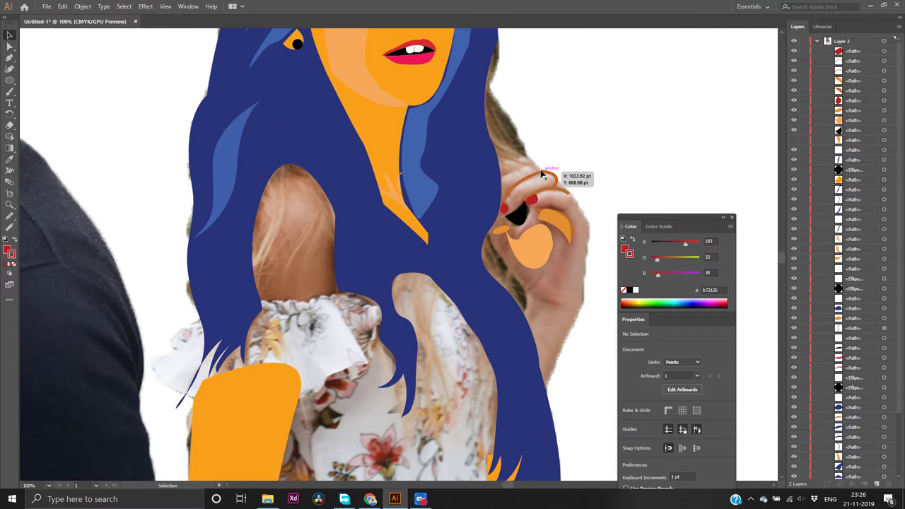
{"action": "left_click", "coordinate": [539, 176]}
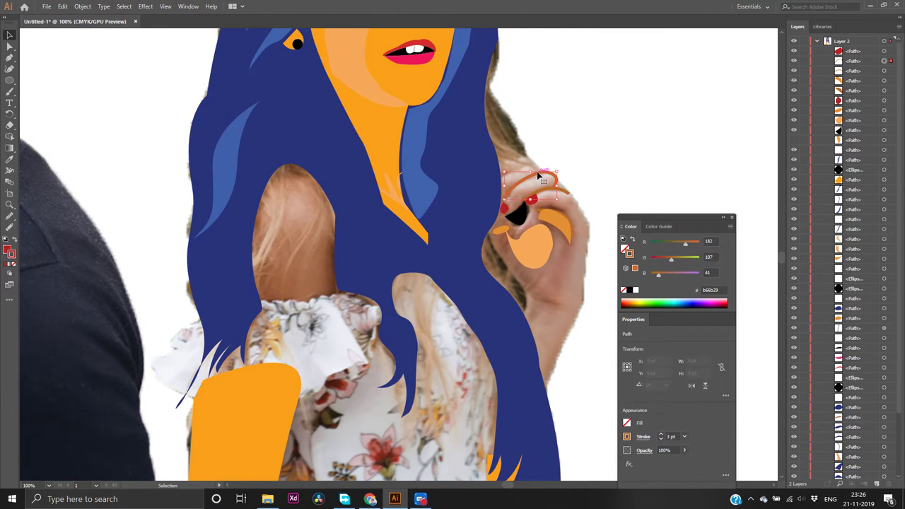
{"action": "left_click", "coordinate": [9, 58]}
{"action": "left_click", "coordinate": [332, 65]}
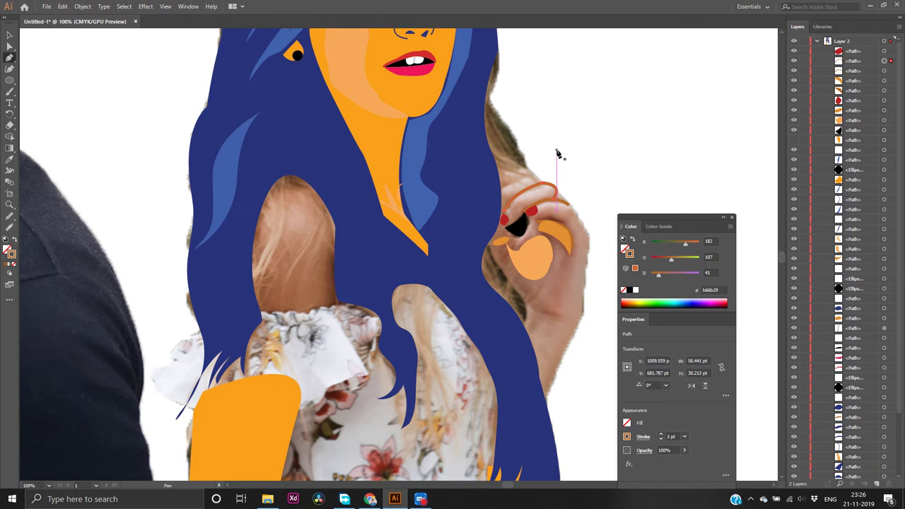
{"action": "scroll", "coordinate": [559, 151], "scroll_direction": "up", "scroll_amount": 2}
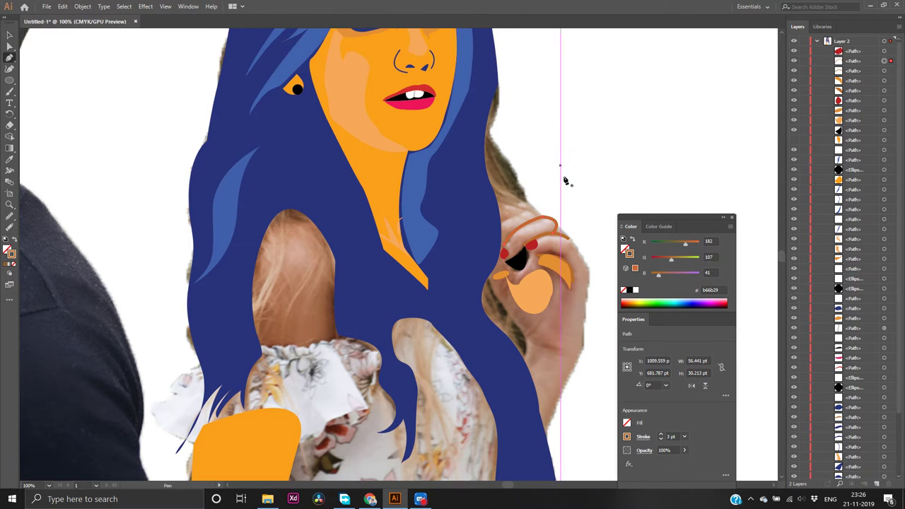
{"action": "left_click", "coordinate": [538, 217]}
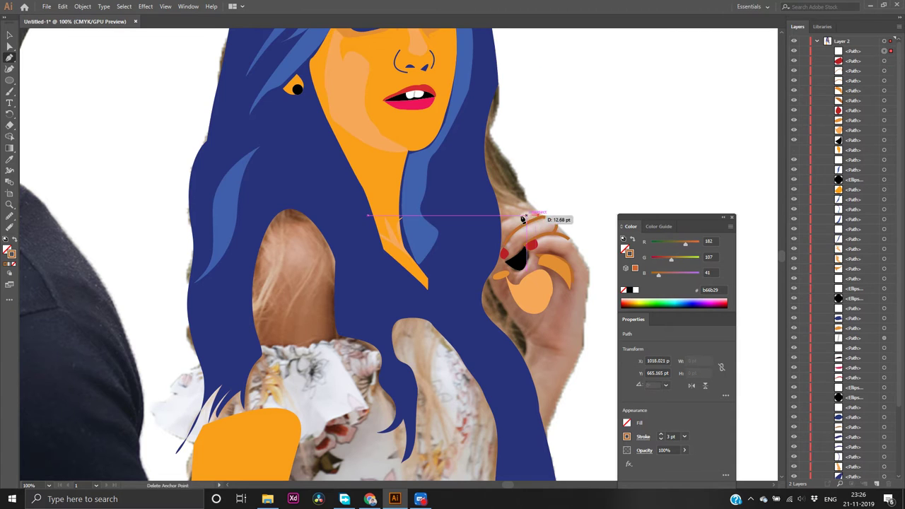
{"action": "left_click_drag", "start_coordinate": [501, 226], "coordinate": [465, 249]}
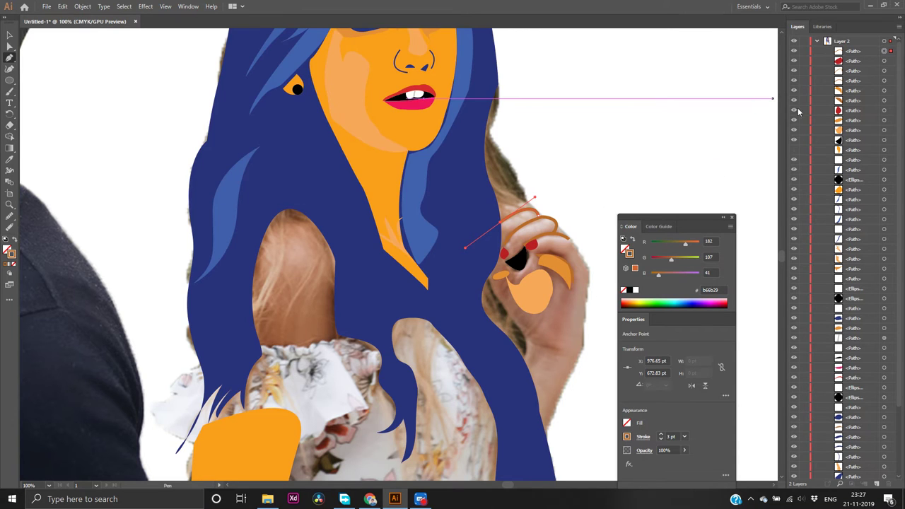
Show the hidden orange hand shape and nudge the middle brown finger outline slightly toward the hair
{"action": "left_click", "coordinate": [792, 149]}
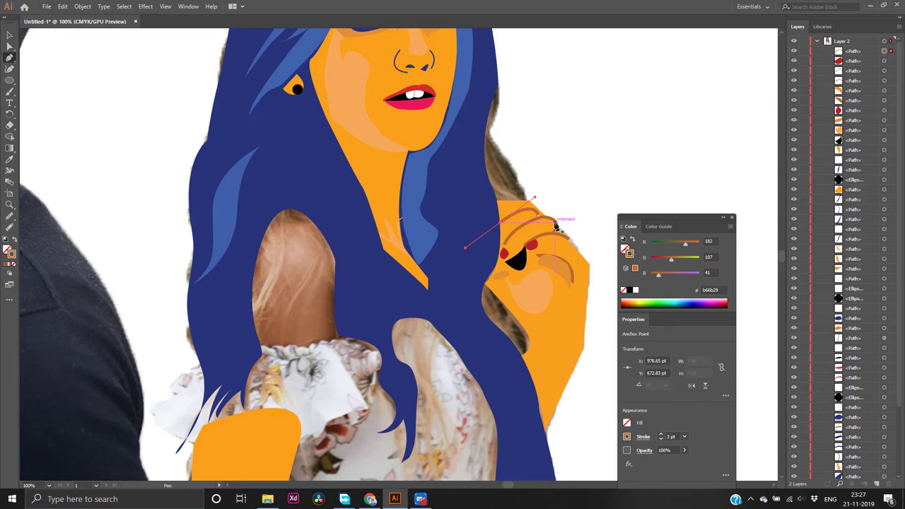
{"action": "key", "text": "v"}
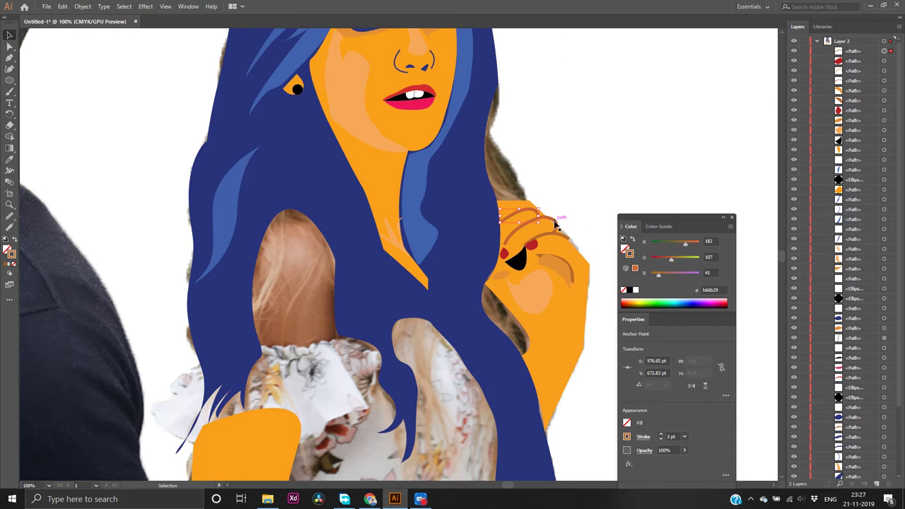
{"action": "left_click_drag", "start_coordinate": [554, 222], "coordinate": [553, 217]}
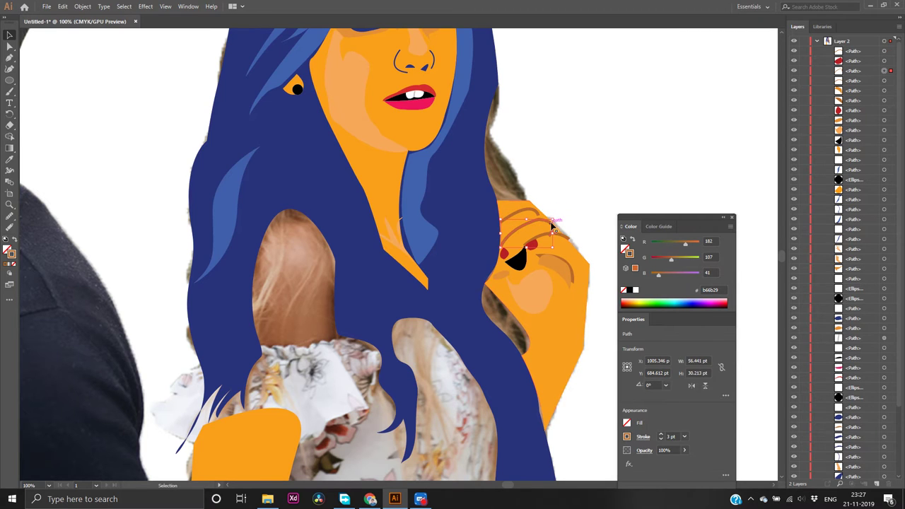
{"action": "left_click", "coordinate": [588, 201]}
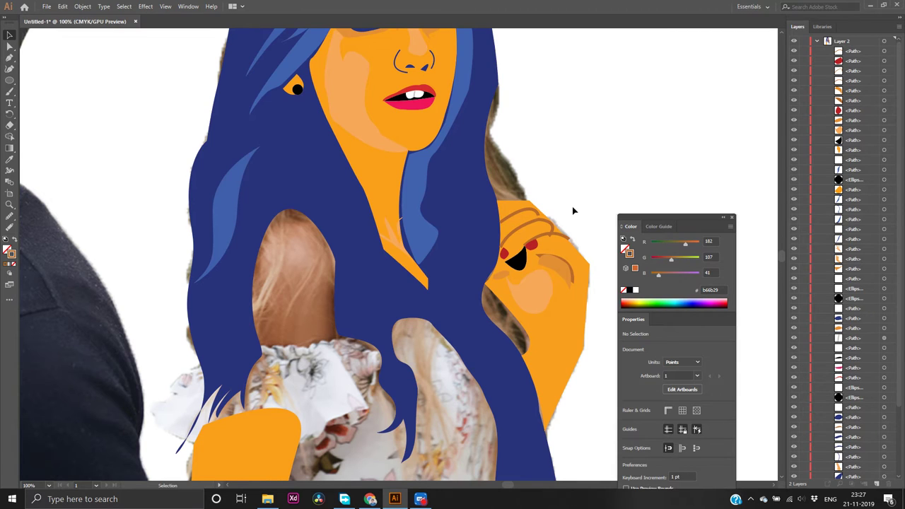
Try shifting the lowest brown finger outline slightly inward from the hand's edge and undo the move
{"action": "left_click_drag", "start_coordinate": [554, 234], "coordinate": [548, 237]}
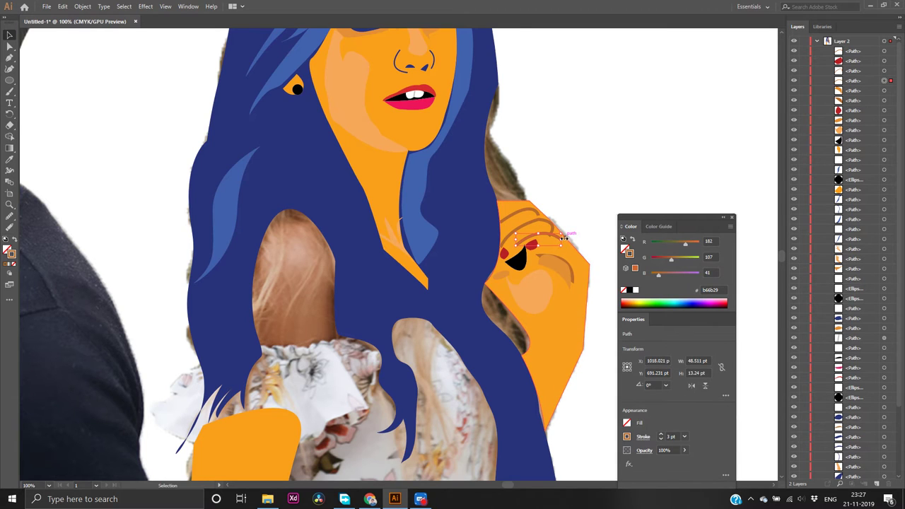
{"action": "left_click", "coordinate": [563, 238]}
{"action": "left_click_drag", "start_coordinate": [563, 238], "coordinate": [568, 236]}
{"action": "left_click", "coordinate": [587, 211]}
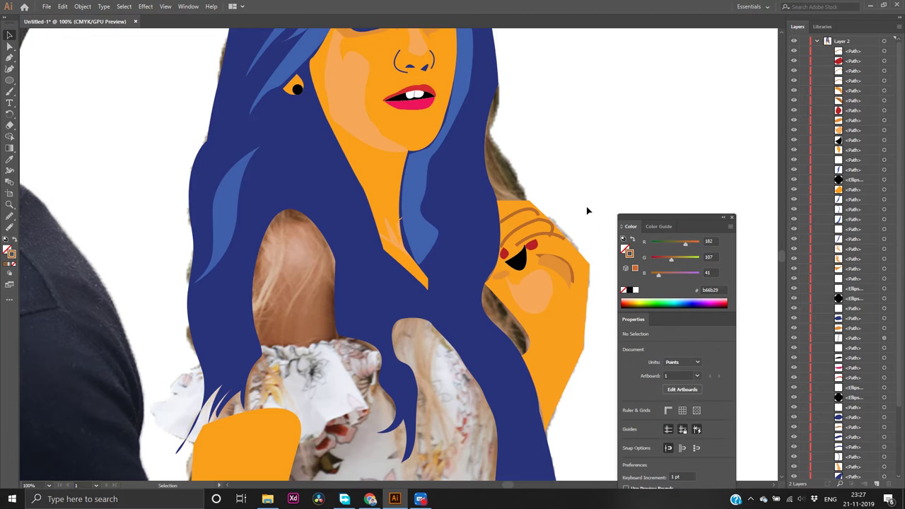
{"action": "key", "text": "a"}
{"action": "key", "text": "ctrl+z"}
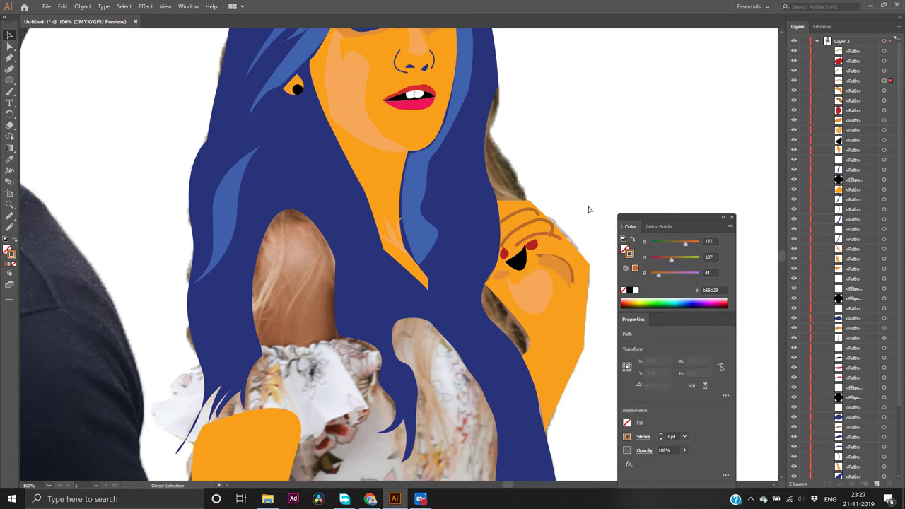
{"action": "key", "text": "v"}
{"action": "left_click", "coordinate": [588, 209]}
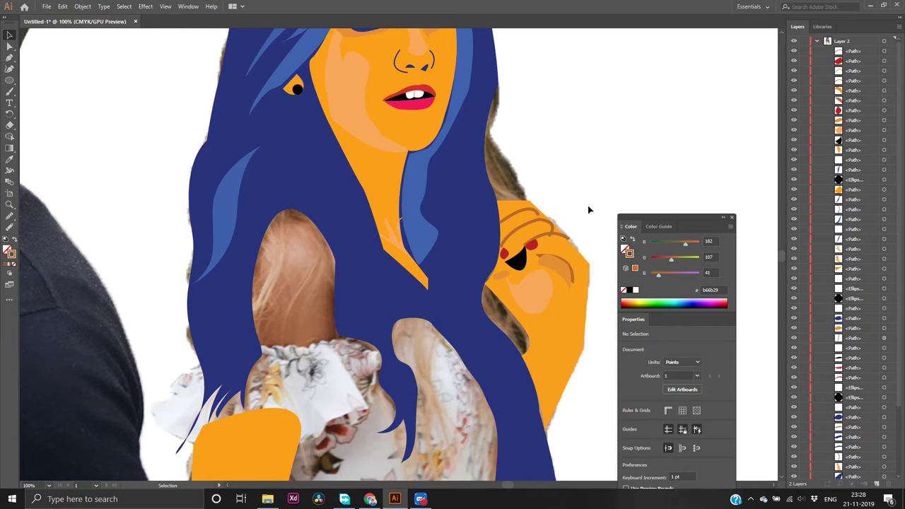
Delete the middle finger outline and redraw it as a 3 pt brown curve from the knuckle toward the hair's edge, with no fill
{"action": "left_click", "coordinate": [545, 223]}
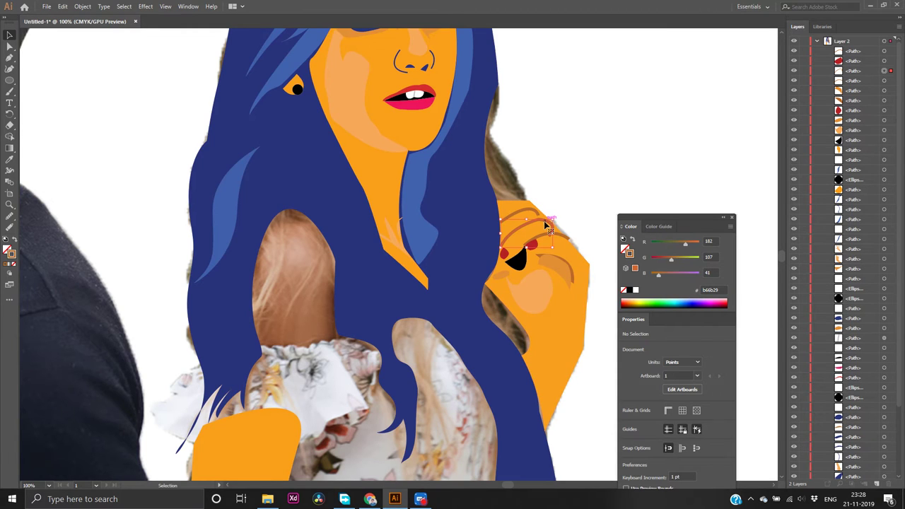
{"action": "left_click", "coordinate": [576, 184]}
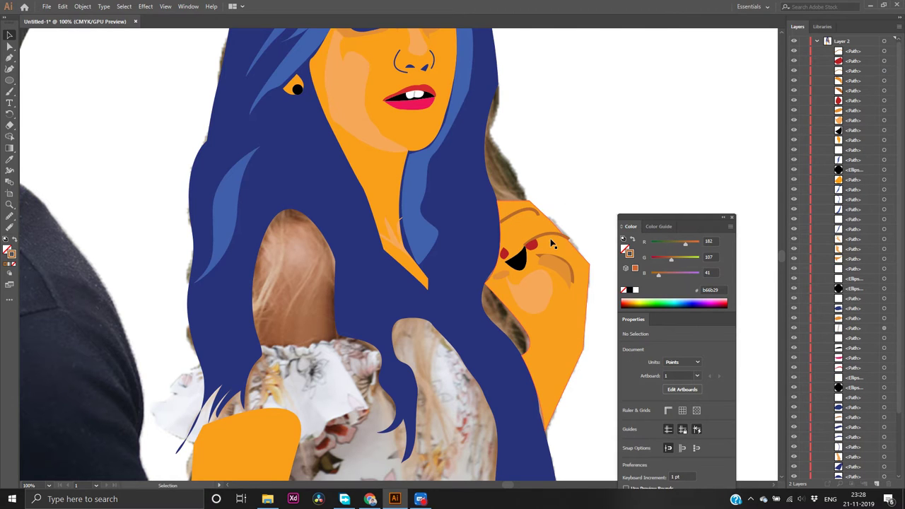
{"action": "key", "text": "p"}
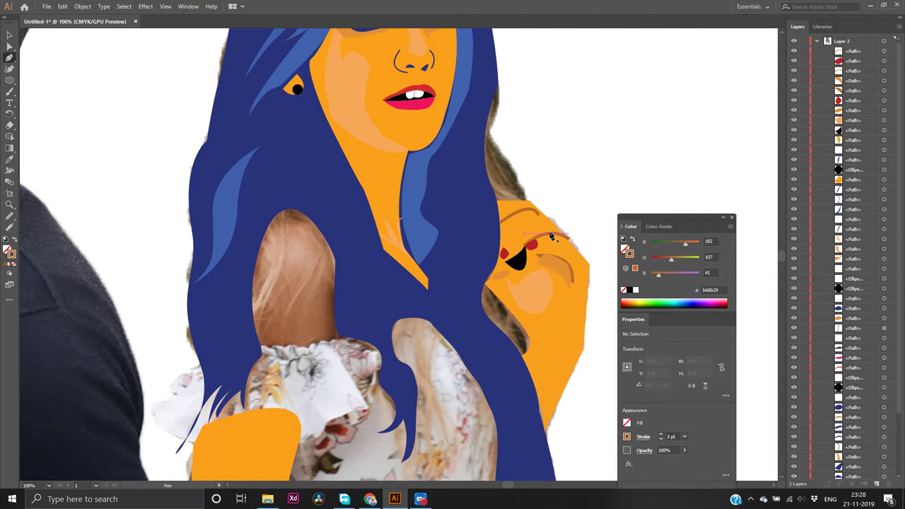
{"action": "left_click_drag", "start_coordinate": [550, 236], "coordinate": [441, 294]}
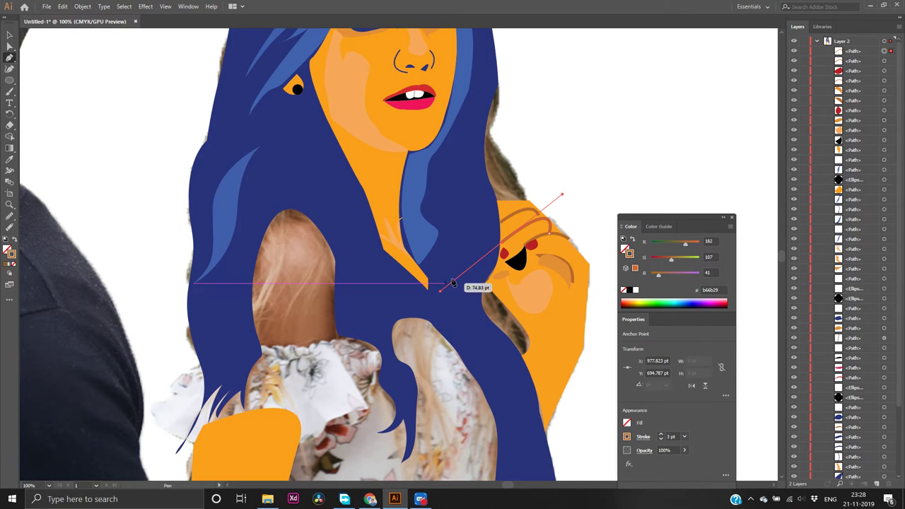
{"action": "left_click_drag", "start_coordinate": [522, 246], "coordinate": [509, 251]}
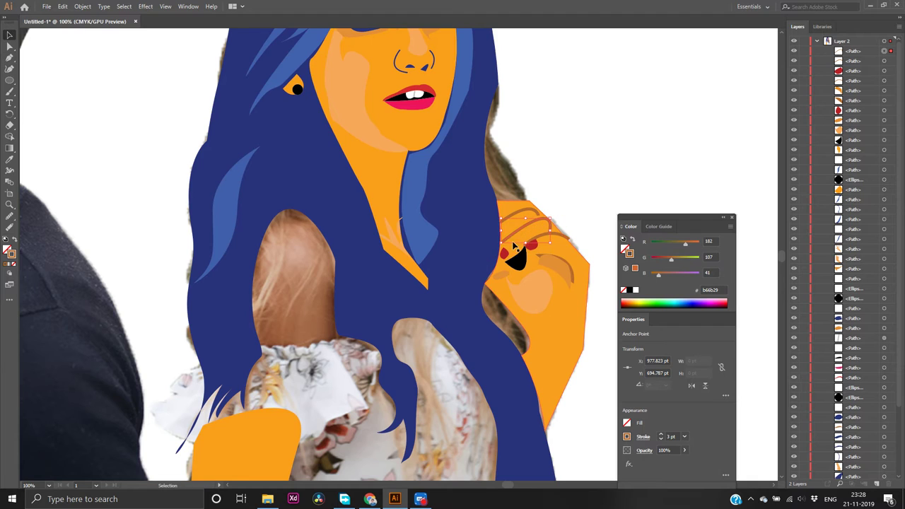
Try replacing the lowest brown finger outline with a new 3 pt curve starting at the upper red fingernail, and undo the redraw
{"action": "left_click", "coordinate": [584, 202], "text": "ctrl"}
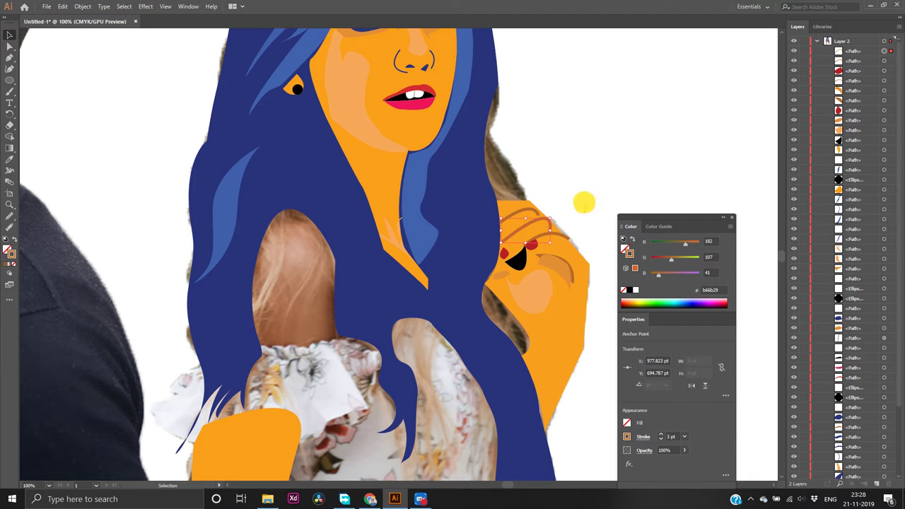
{"action": "left_click", "coordinate": [570, 242]}
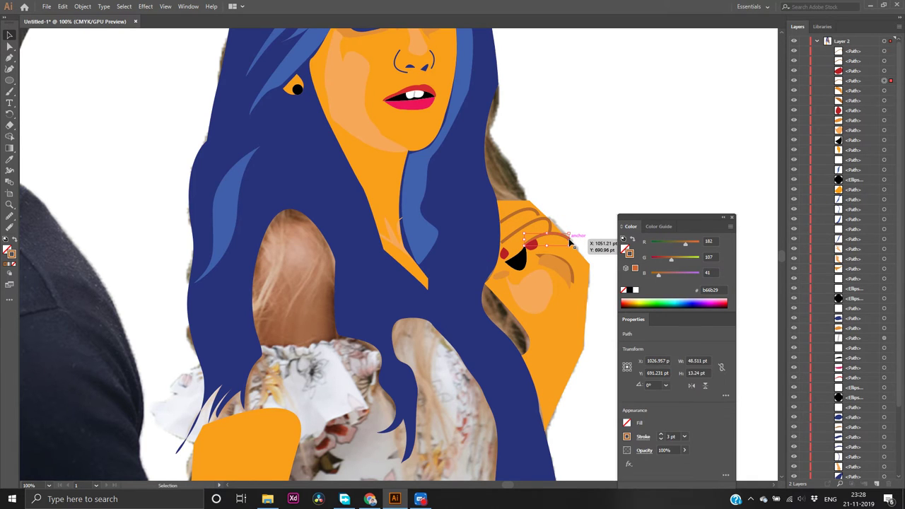
{"action": "key", "text": "Delete"}
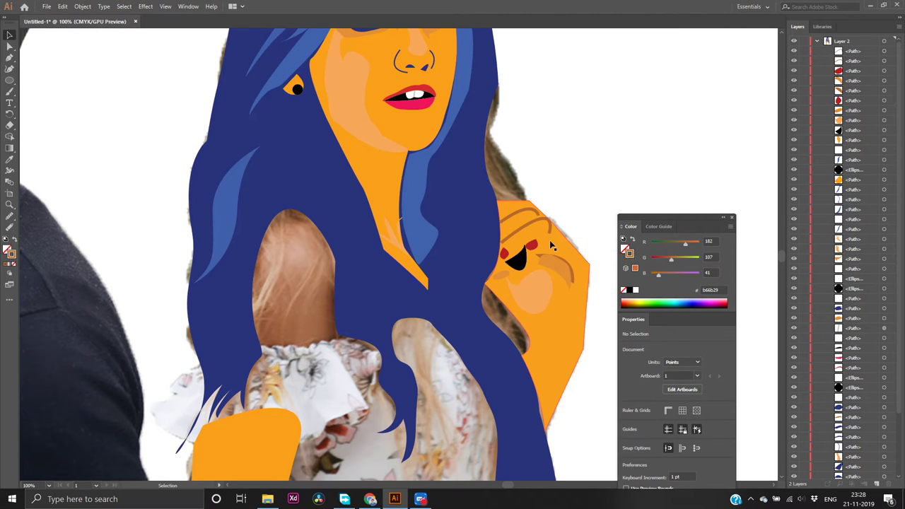
{"action": "key", "text": "p"}
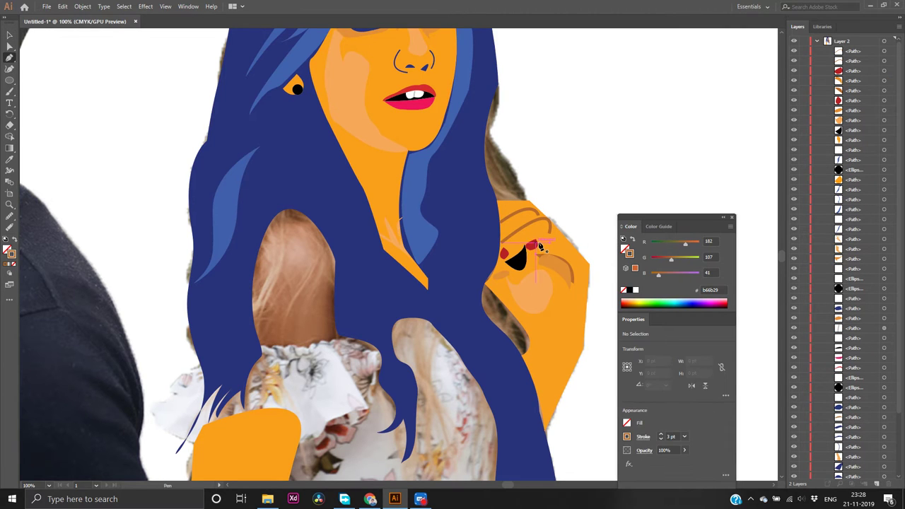
{"action": "left_click", "coordinate": [532, 243]}
{"action": "left_click", "coordinate": [526, 247]}
{"action": "left_click_drag", "start_coordinate": [531, 244], "coordinate": [536, 266]}
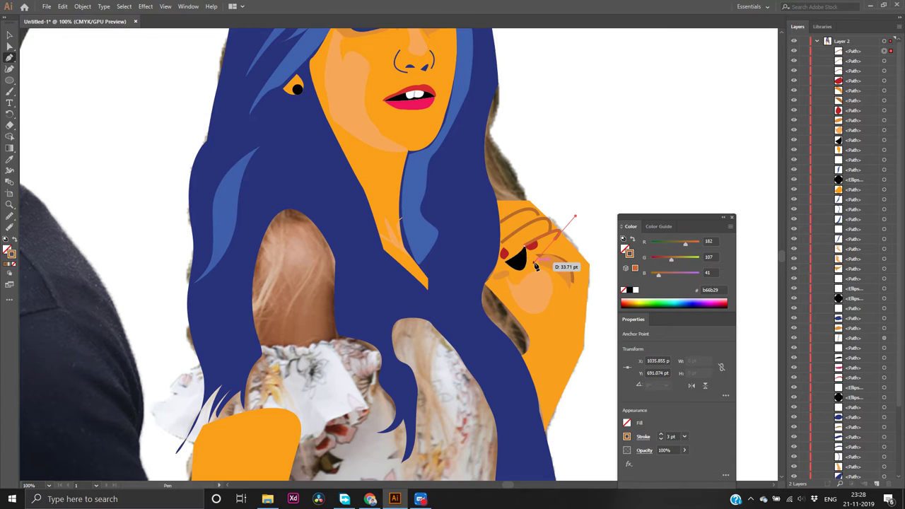
{"action": "key", "text": "v"}
{"action": "left_click", "coordinate": [567, 206]}
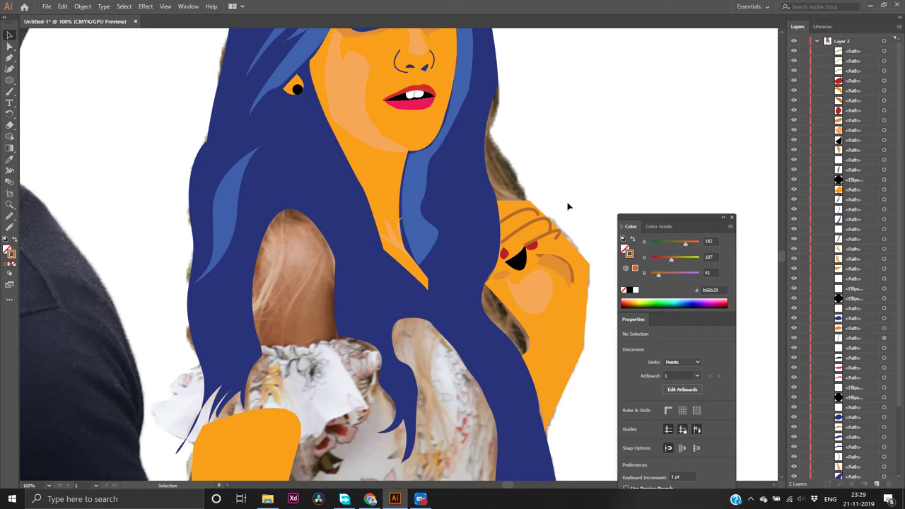
{"action": "key", "text": "ctrl+z"}
{"action": "key", "text": "v"}
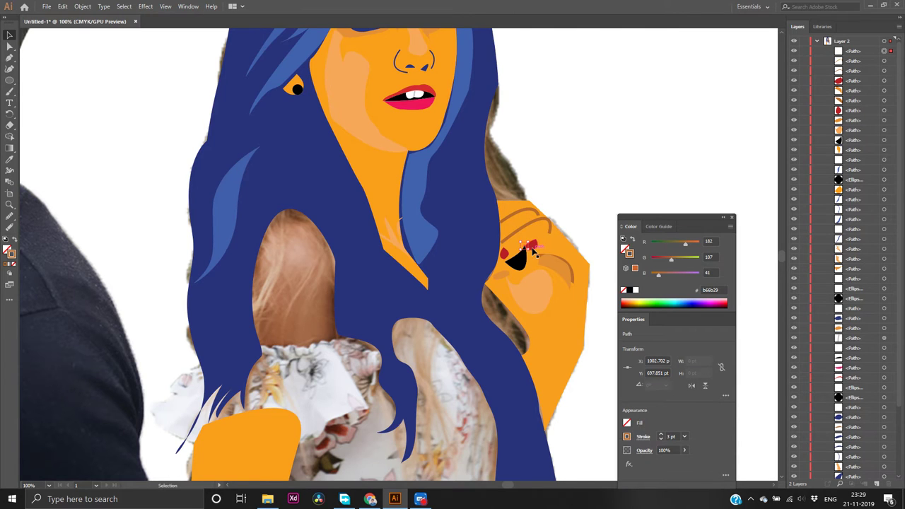
Delete all the brown finger outlines from the raised hand, keeping the fingernails and the shading shapes
{"action": "left_click", "coordinate": [559, 236]}
{"action": "left_click", "coordinate": [560, 237]}
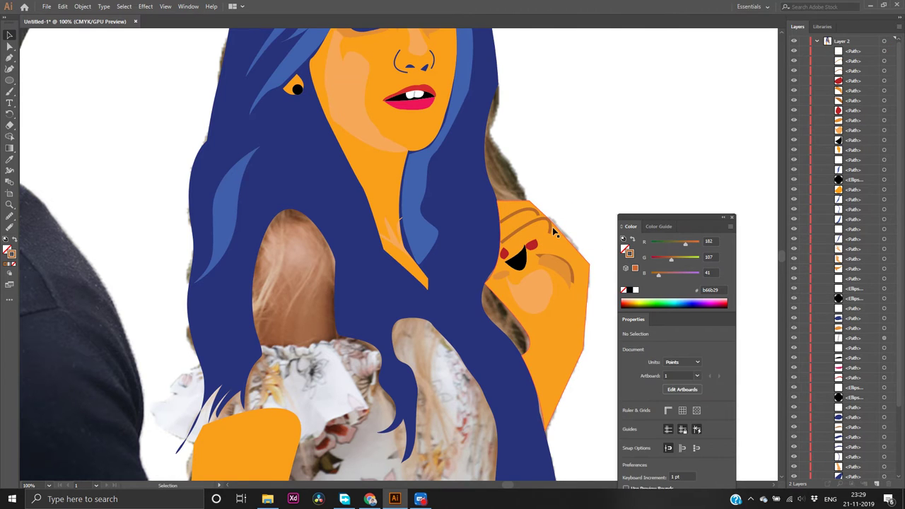
{"action": "key", "text": "a"}
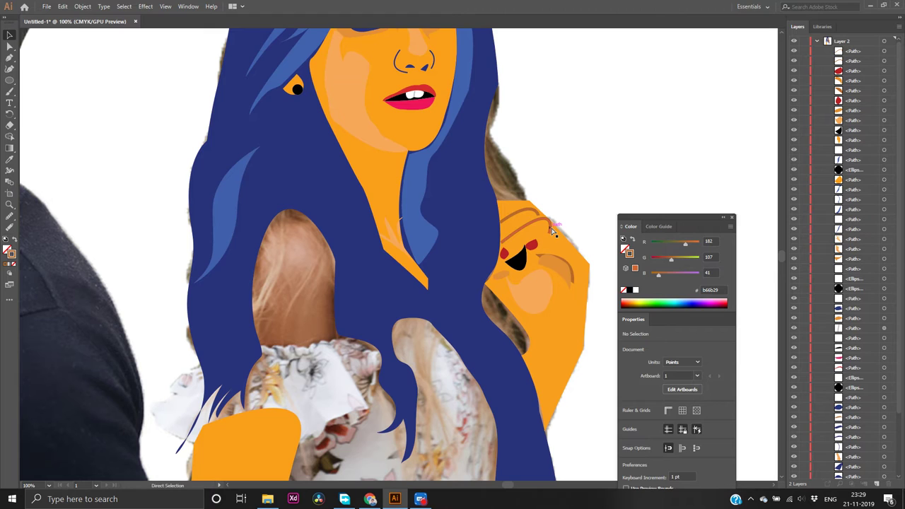
{"action": "left_click", "coordinate": [552, 232]}
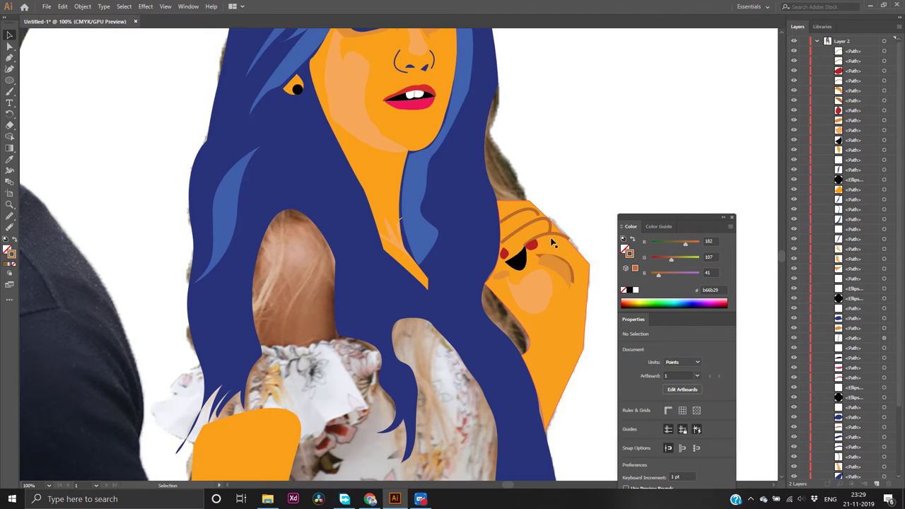
{"action": "left_click", "coordinate": [550, 232]}
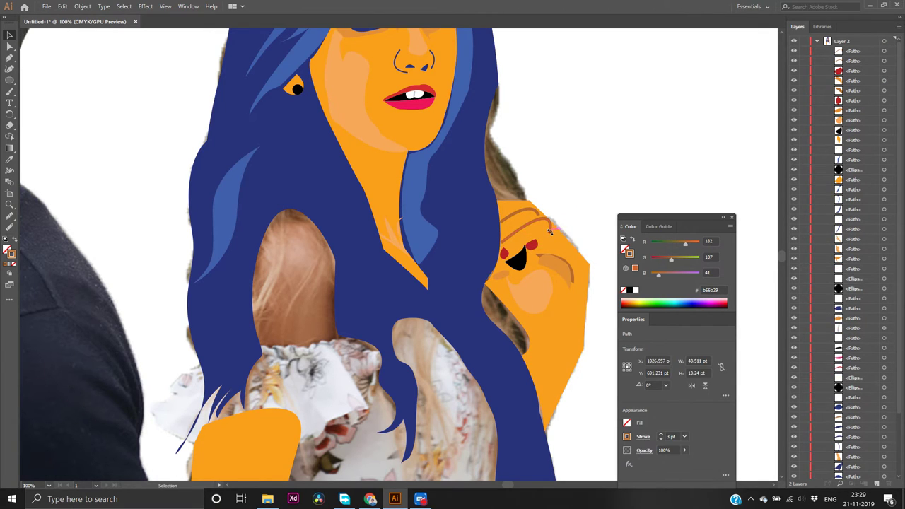
{"action": "left_click", "coordinate": [524, 231]}
{"action": "key", "text": "Delete"}
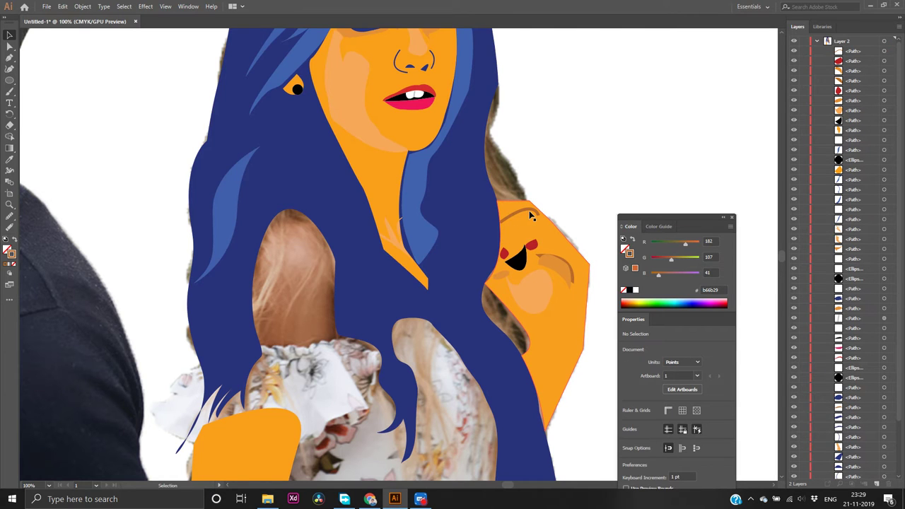
{"action": "left_click", "coordinate": [527, 214]}
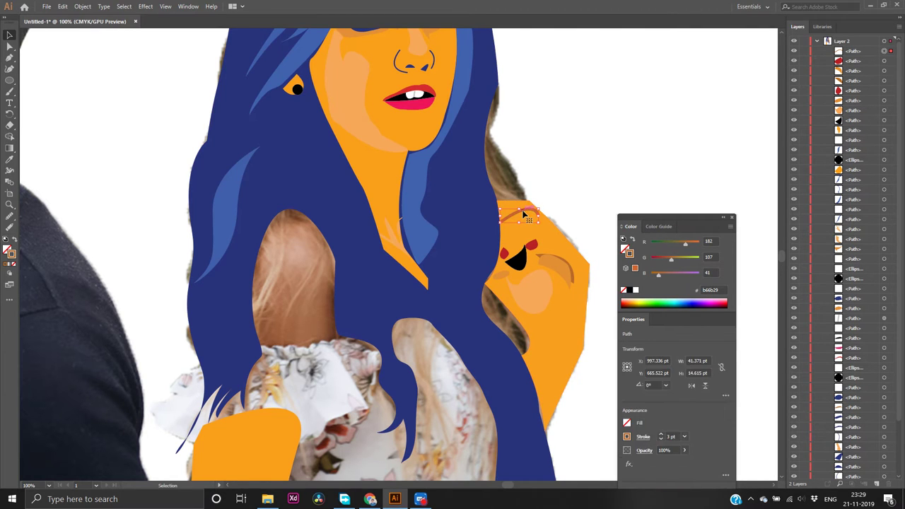
{"action": "key", "text": "Delete"}
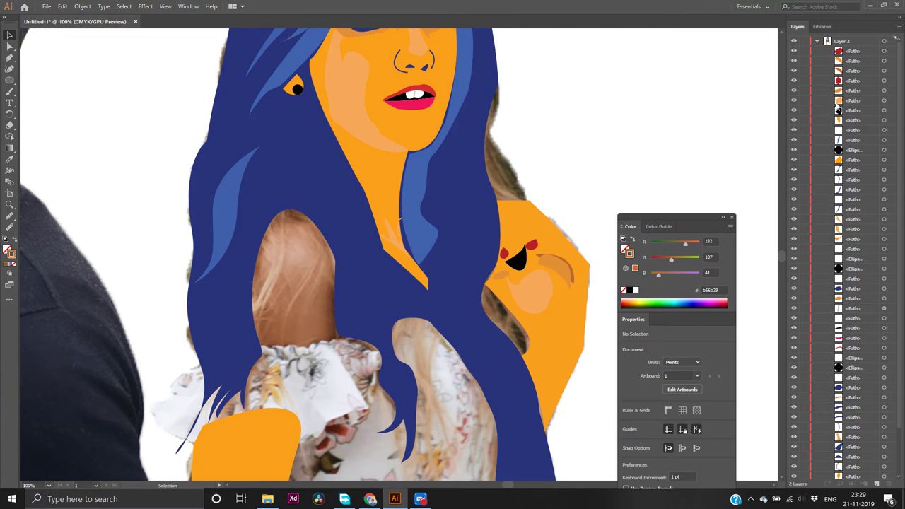
Compare the orange hand shape with the photo beneath by toggling its visibility, and nudge the shape slightly toward the hair
{"action": "left_click", "coordinate": [794, 101]}
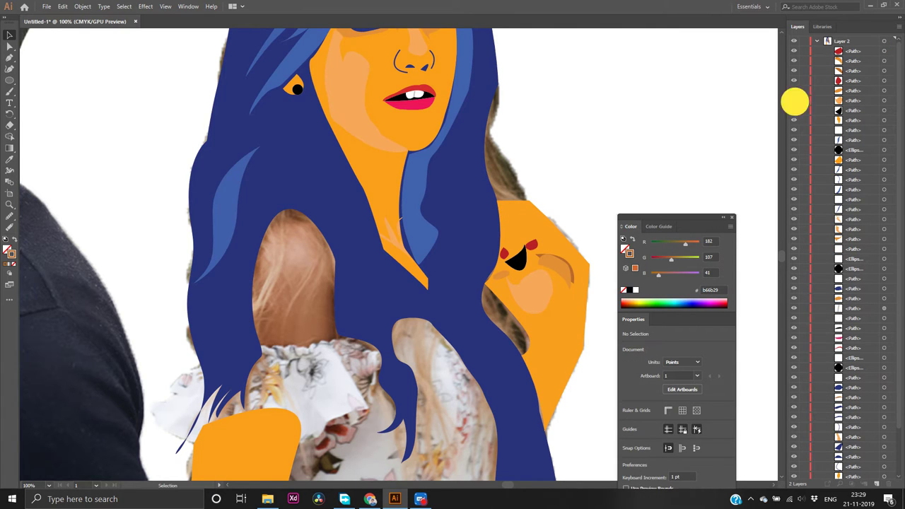
{"action": "left_click", "coordinate": [793, 101]}
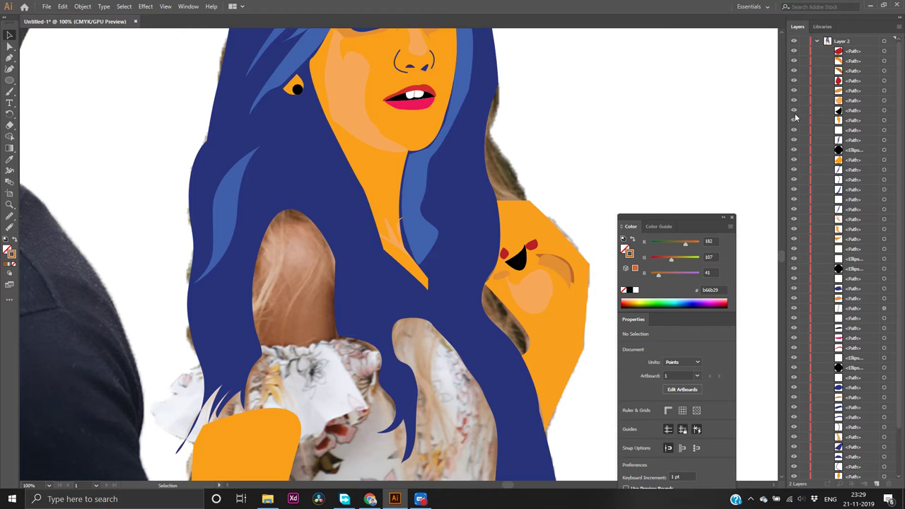
{"action": "left_click", "coordinate": [794, 120]}
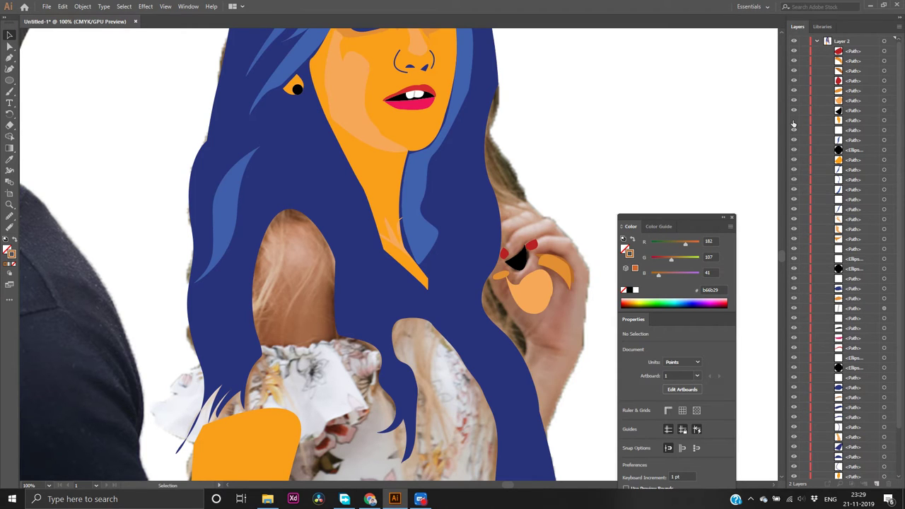
{"action": "left_click", "coordinate": [793, 121]}
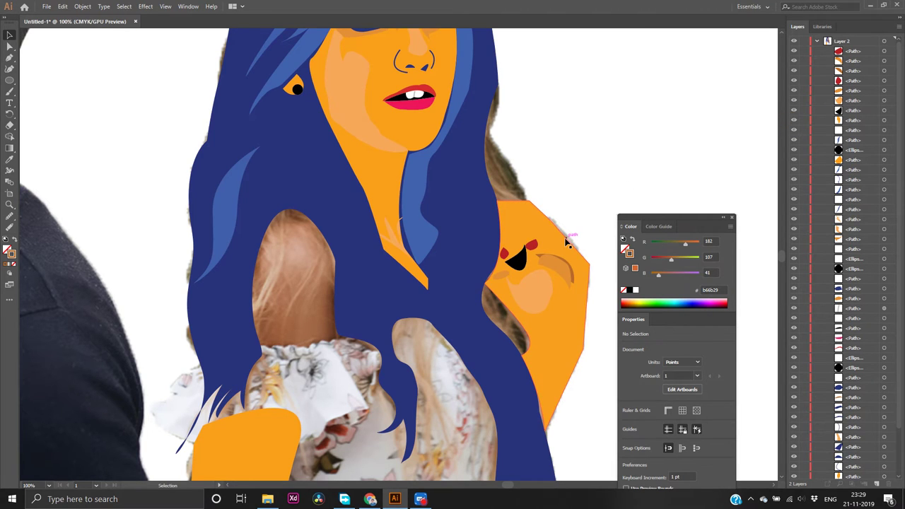
{"action": "left_click_drag", "start_coordinate": [565, 240], "coordinate": [565, 239]}
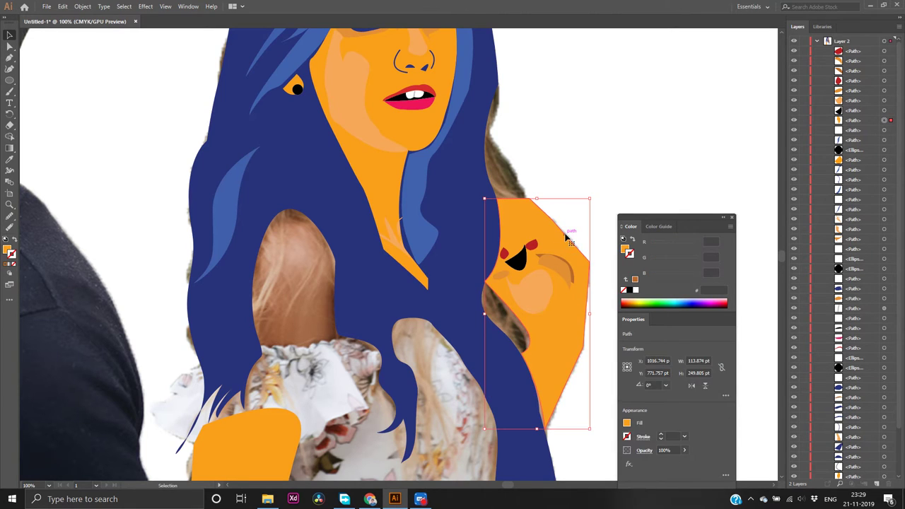
{"action": "left_click", "coordinate": [599, 245]}
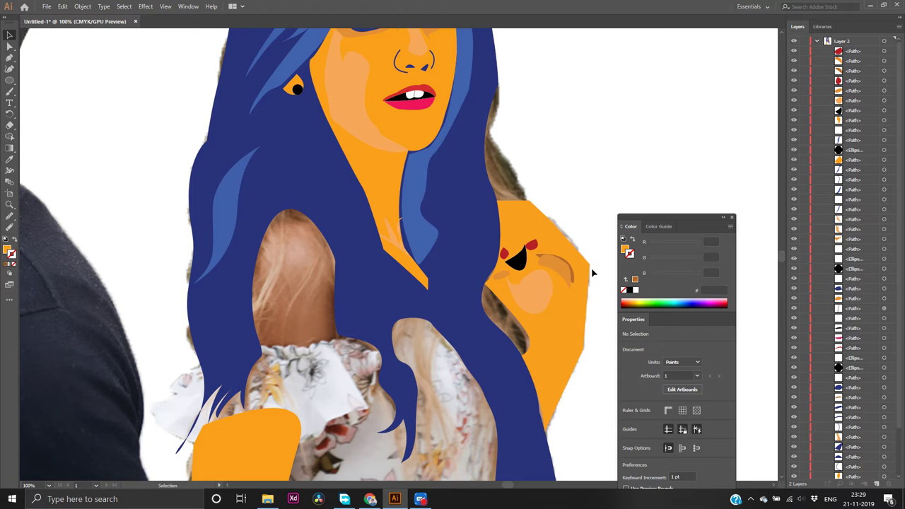
{"action": "left_click", "coordinate": [591, 267]}
{"action": "left_click_drag", "start_coordinate": [591, 267], "coordinate": [590, 268]}
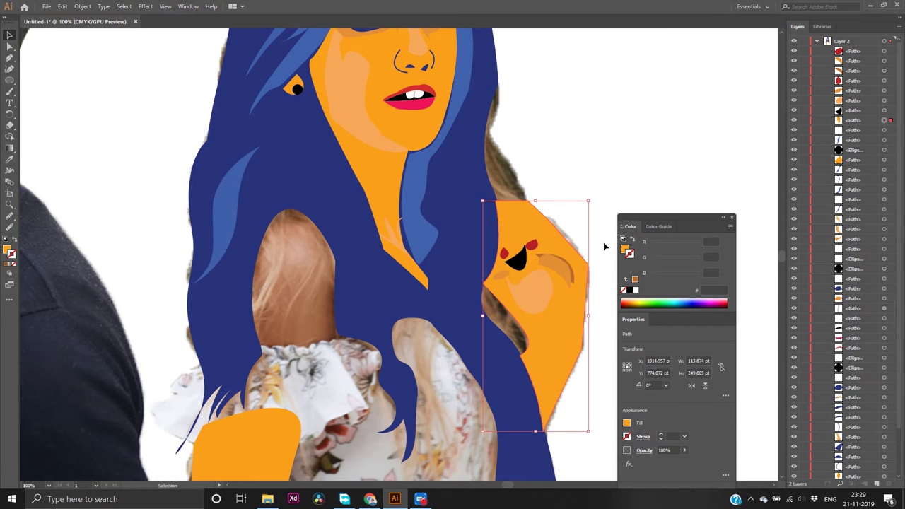
{"action": "left_click", "coordinate": [604, 242]}
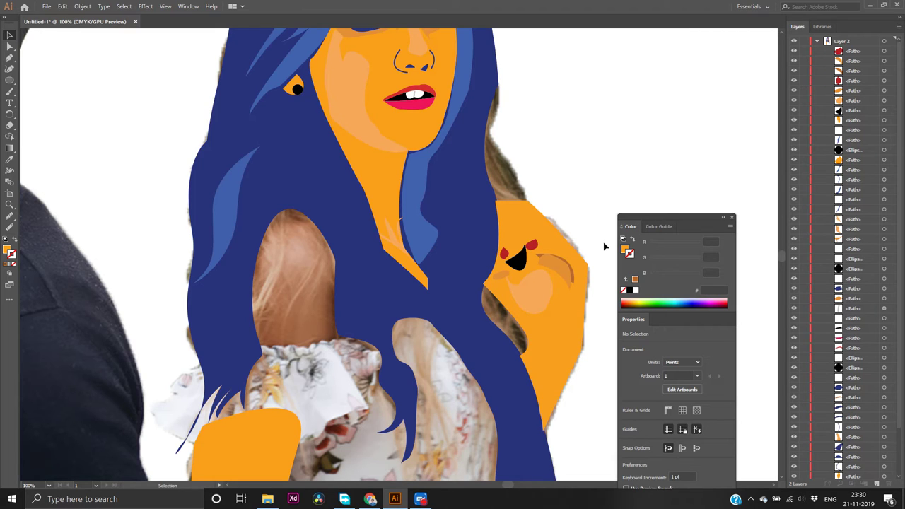
Delete the orange base shape of the raised hand, exposing the photo for retracing with the Pen tool
{"action": "left_click", "coordinate": [534, 223]}
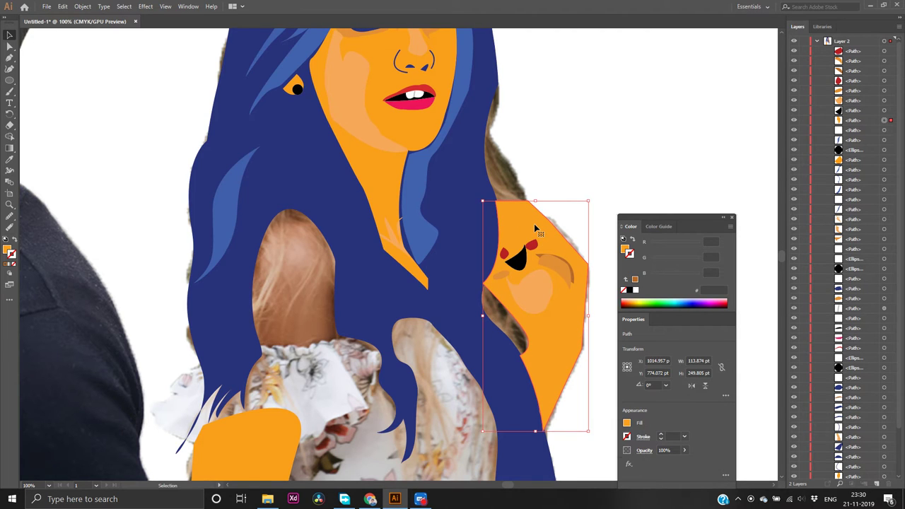
{"action": "key", "text": "Delete"}
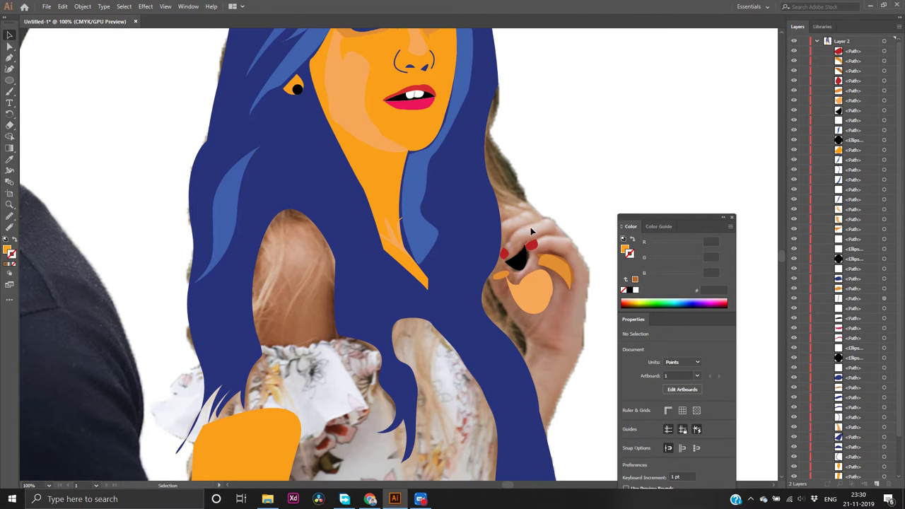
{"action": "key", "text": "ctrl+z"}
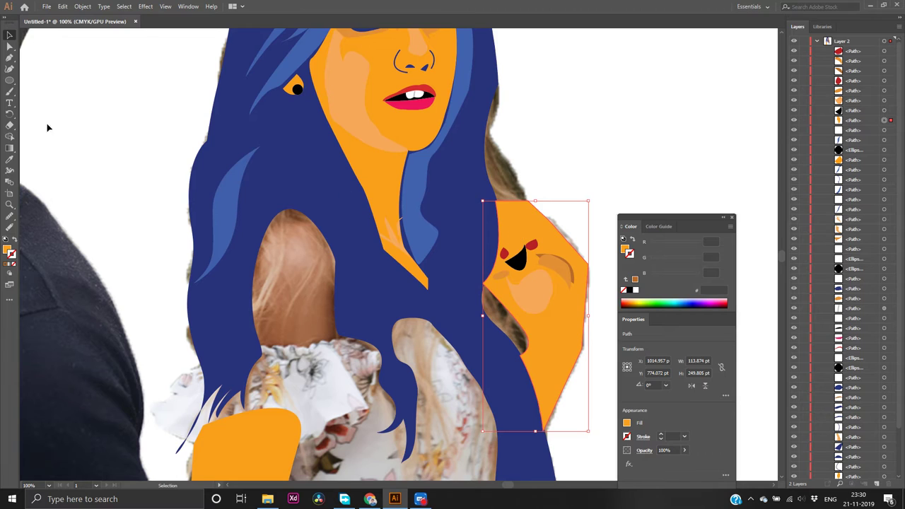
{"action": "left_click", "coordinate": [11, 58]}
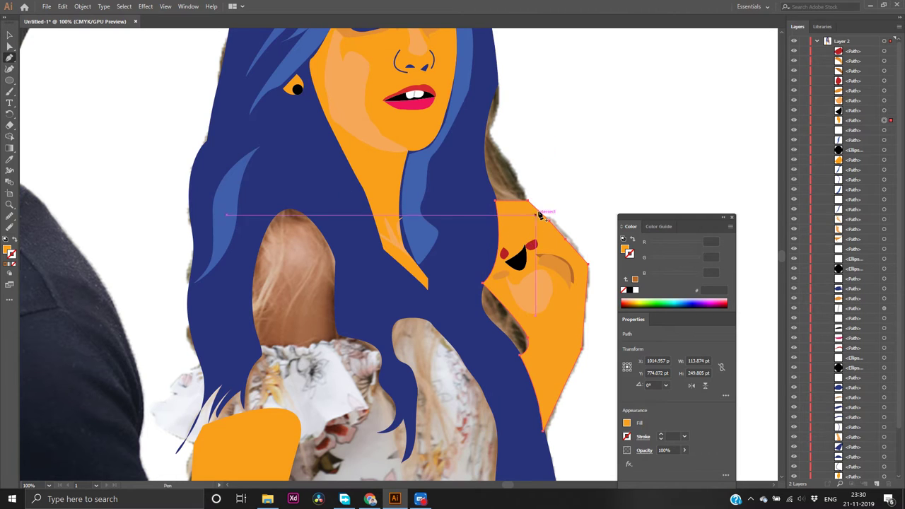
{"action": "key", "text": "Delete"}
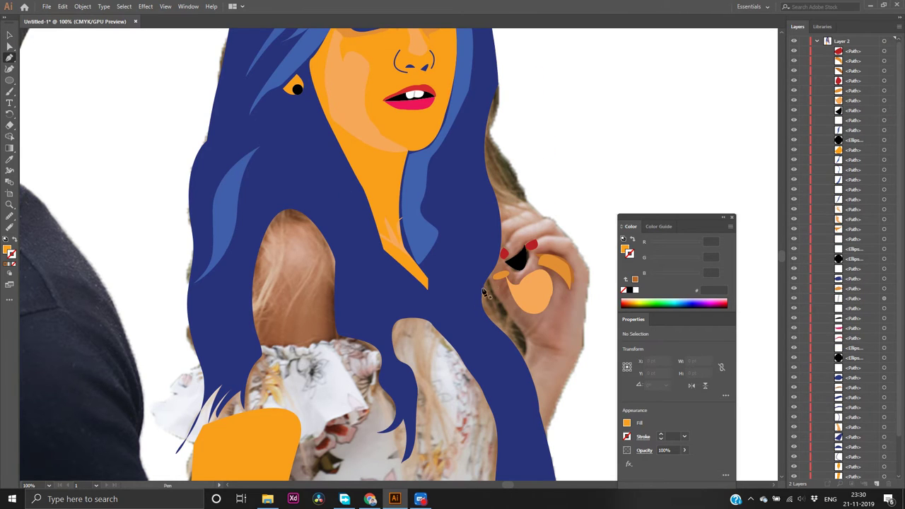
Trace the inner edge of the raised hand with the Pen tool, from beside the small orange shading shape down to the wrist's lowest point
{"action": "left_click", "coordinate": [505, 281]}
{"action": "left_click", "coordinate": [488, 278]}
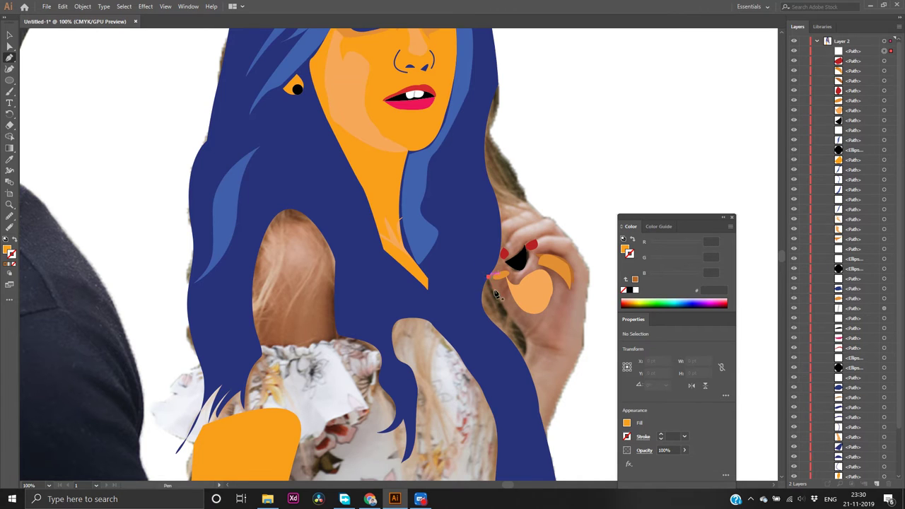
{"action": "left_click", "coordinate": [520, 359]}
{"action": "mouse_move", "coordinate": [519, 360]}
{"action": "left_mouse_down"}
{"action": "mouse_move", "coordinate": [512, 391]}
{"action": "mouse_move", "coordinate": [534, 388]}
{"action": "left_mouse_up"}
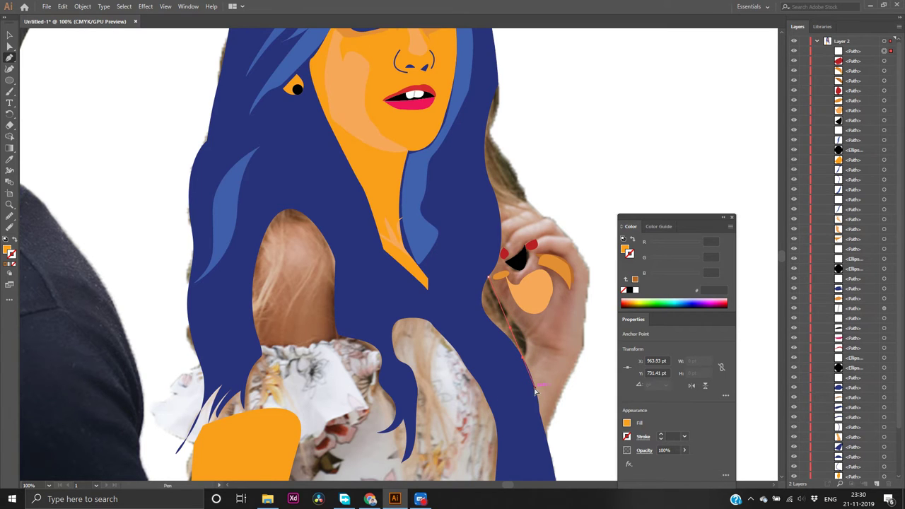
{"action": "mouse_move", "coordinate": [523, 332]}
{"action": "left_mouse_down"}
{"action": "mouse_move", "coordinate": [522, 341]}
{"action": "mouse_move", "coordinate": [535, 340]}
{"action": "mouse_move", "coordinate": [530, 349]}
{"action": "left_mouse_up"}
{"action": "left_click", "coordinate": [523, 352]}
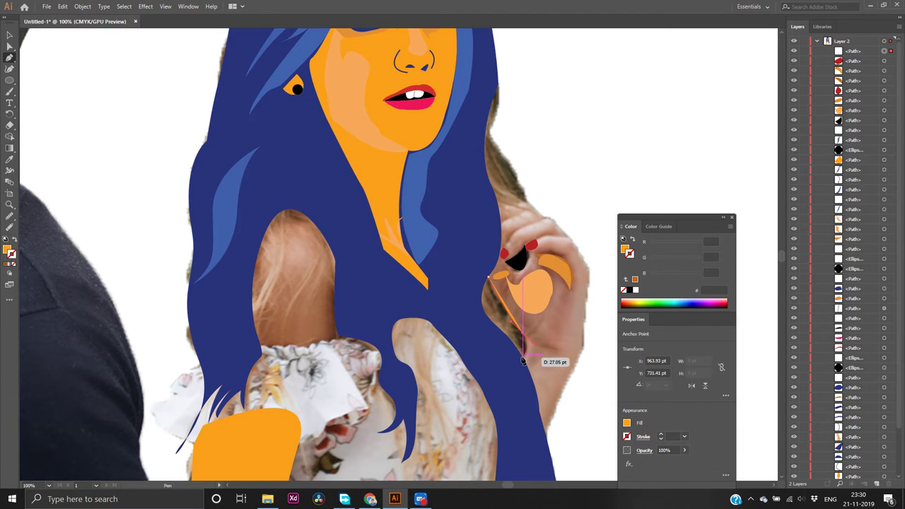
{"action": "left_click", "coordinate": [523, 357]}
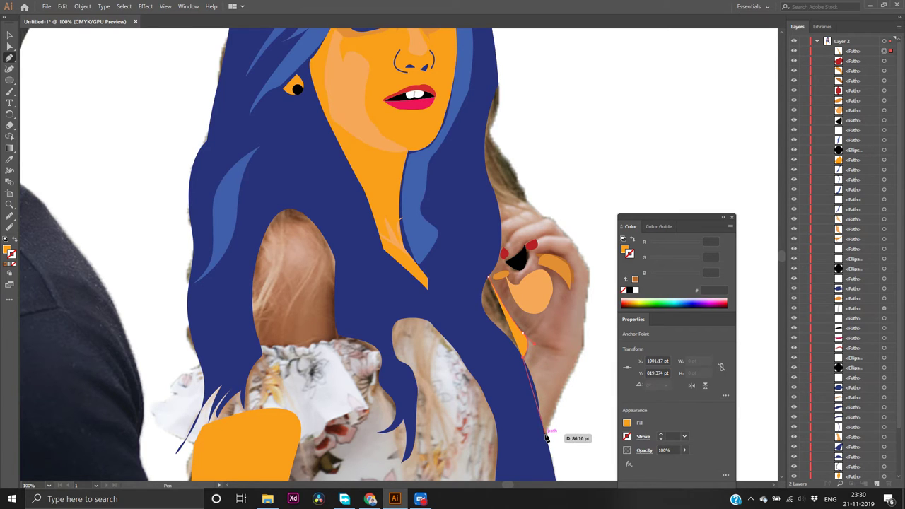
{"action": "left_click", "coordinate": [545, 433]}
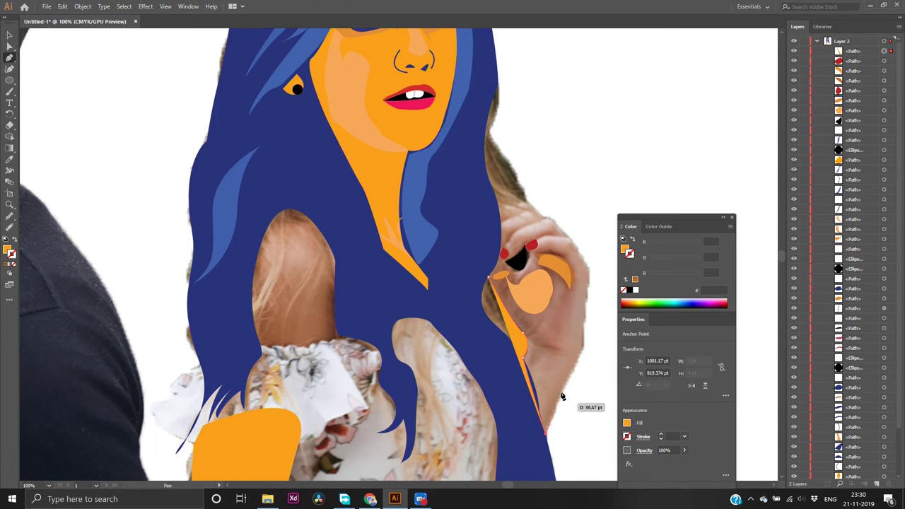
Continue the hand path up the outer edge of the wrist and palm, curving over the knuckles to the uppermost finger
{"action": "left_click", "coordinate": [580, 350]}
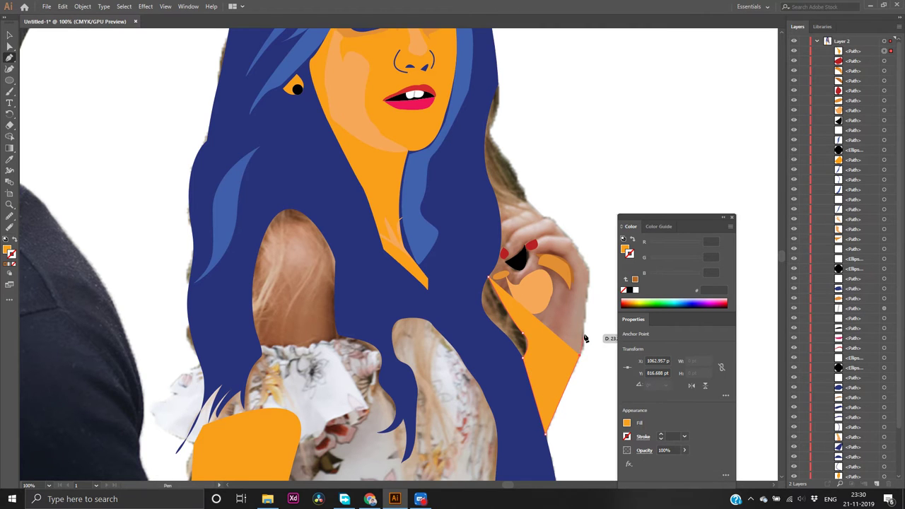
{"action": "left_click_drag", "start_coordinate": [585, 339], "coordinate": [586, 308]}
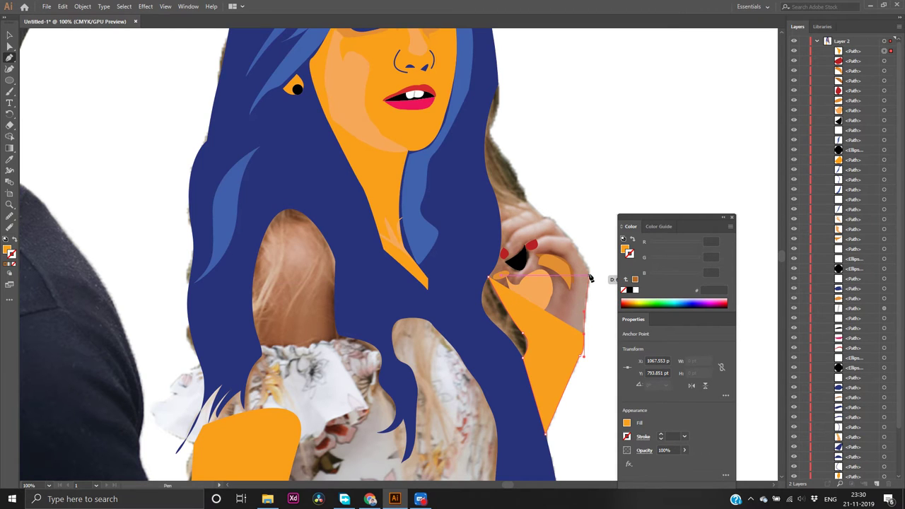
{"action": "left_click", "coordinate": [590, 278]}
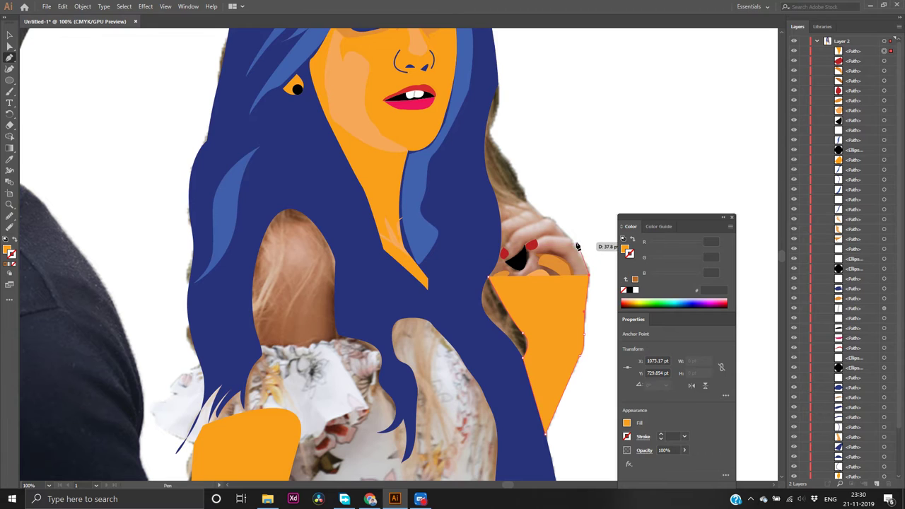
{"action": "left_click_drag", "start_coordinate": [573, 243], "coordinate": [552, 210]}
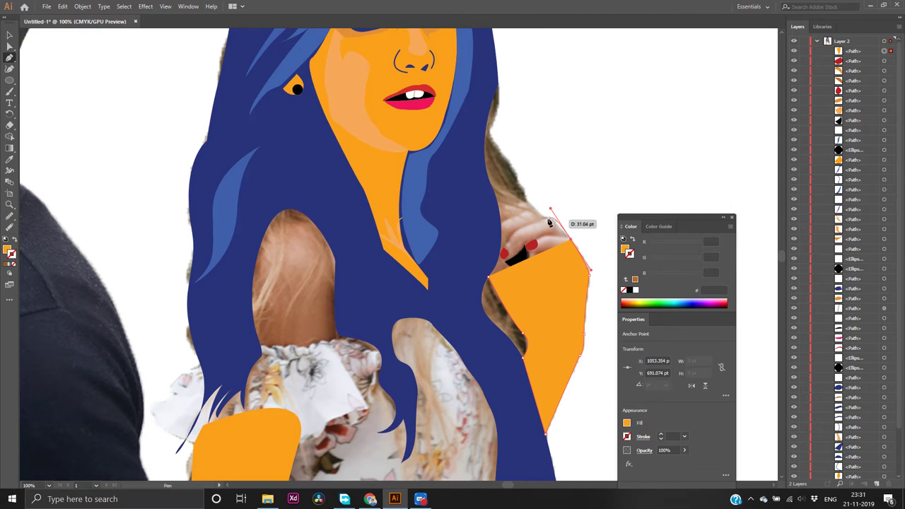
{"action": "left_click", "coordinate": [543, 217]}
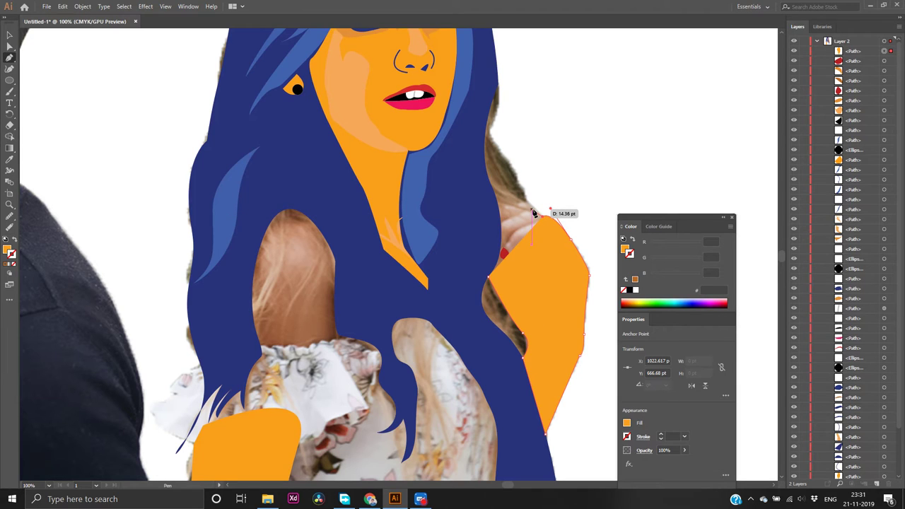
{"action": "left_click", "coordinate": [531, 210]}
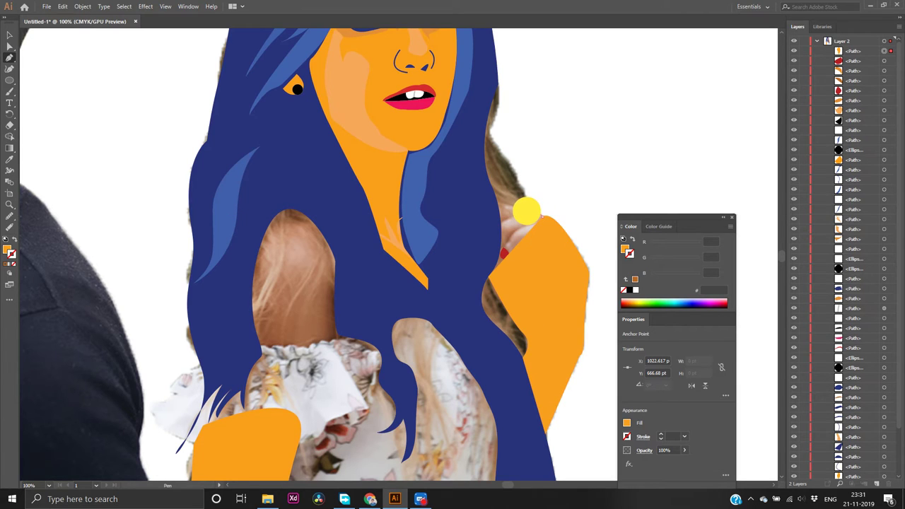
Undo and redraw the anchor points at the uppermost finger, extending the hand path toward the hair with a small curve
{"action": "key", "text": "ctrl+z"}
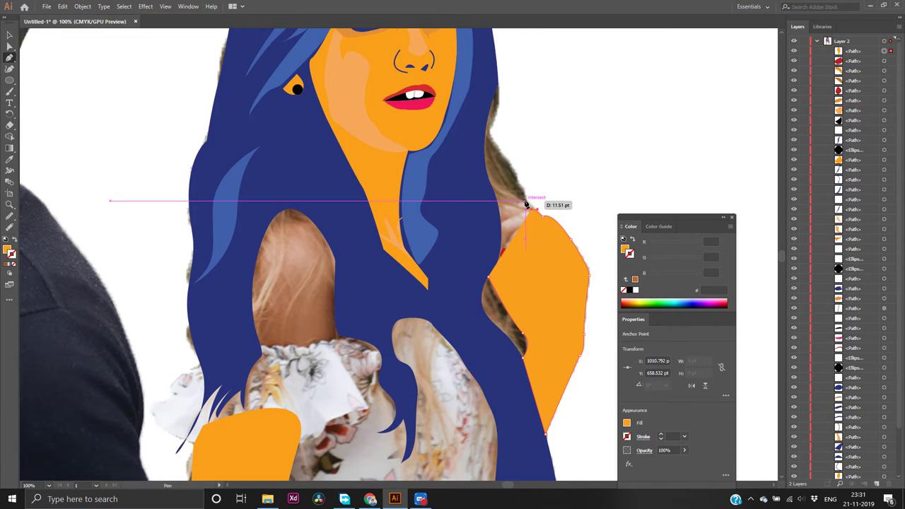
{"action": "left_click", "coordinate": [525, 203]}
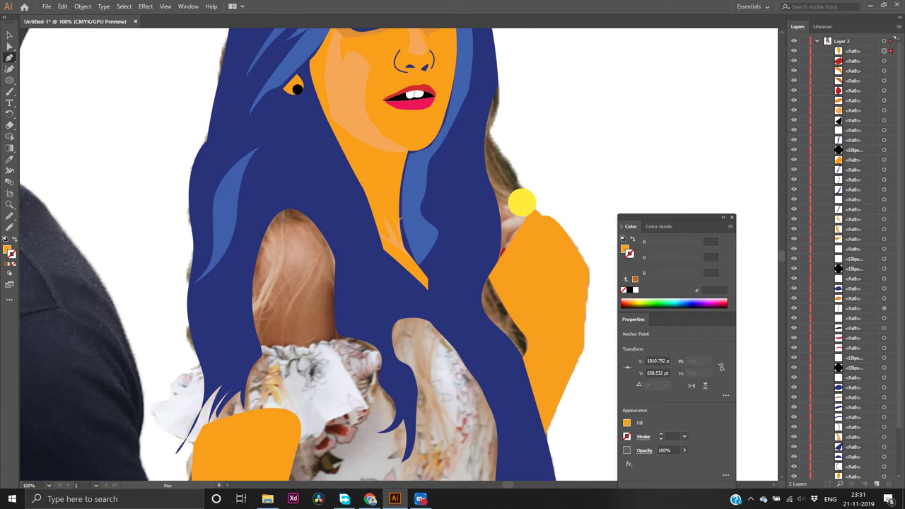
{"action": "left_click", "coordinate": [517, 198], "text": "ctrl"}
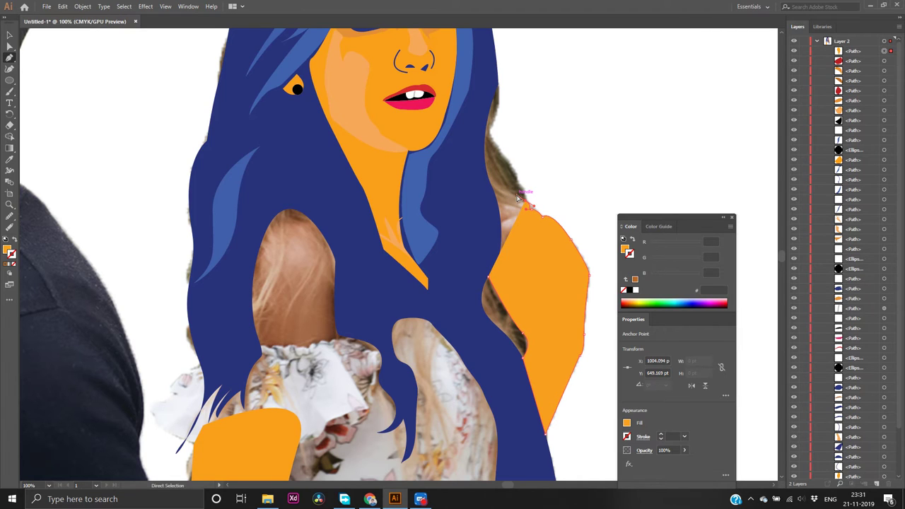
{"action": "left_click", "coordinate": [534, 212], "text": "ctrl"}
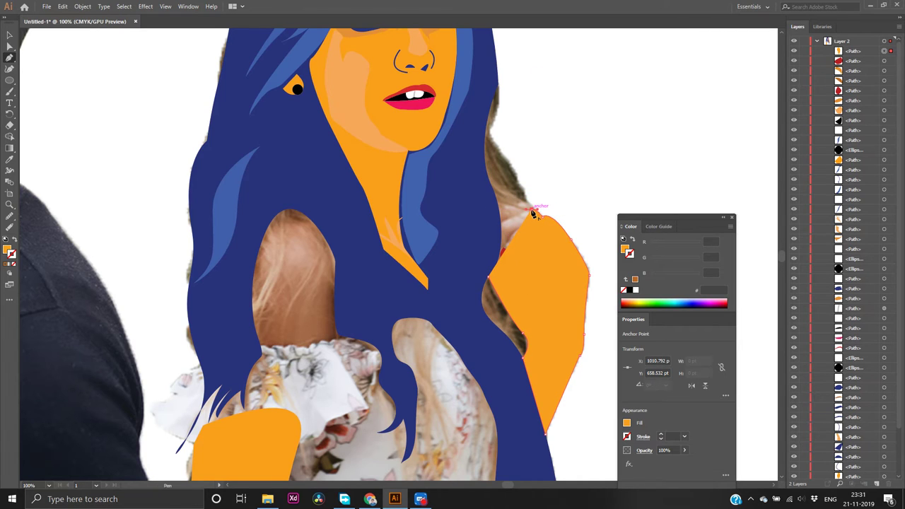
{"action": "left_click", "coordinate": [522, 202], "text": "ctrl"}
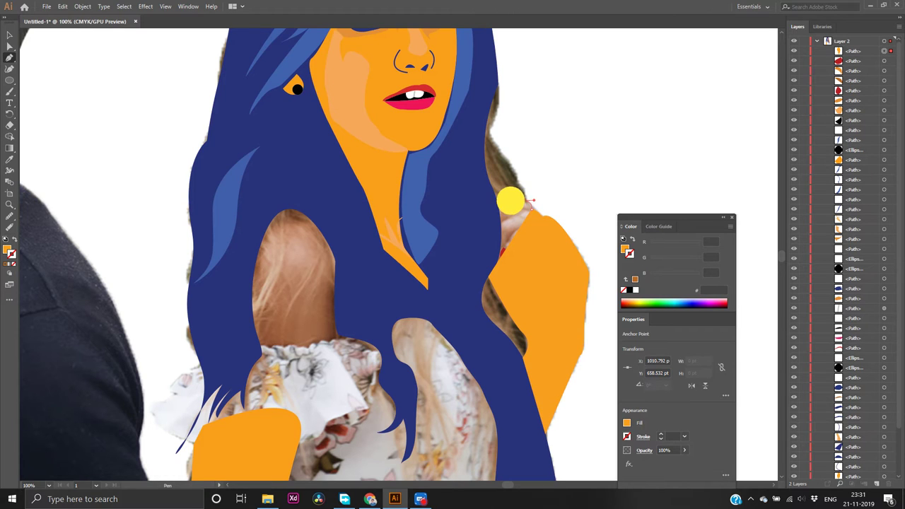
{"action": "left_click_drag", "start_coordinate": [513, 198], "coordinate": [11, 262]}
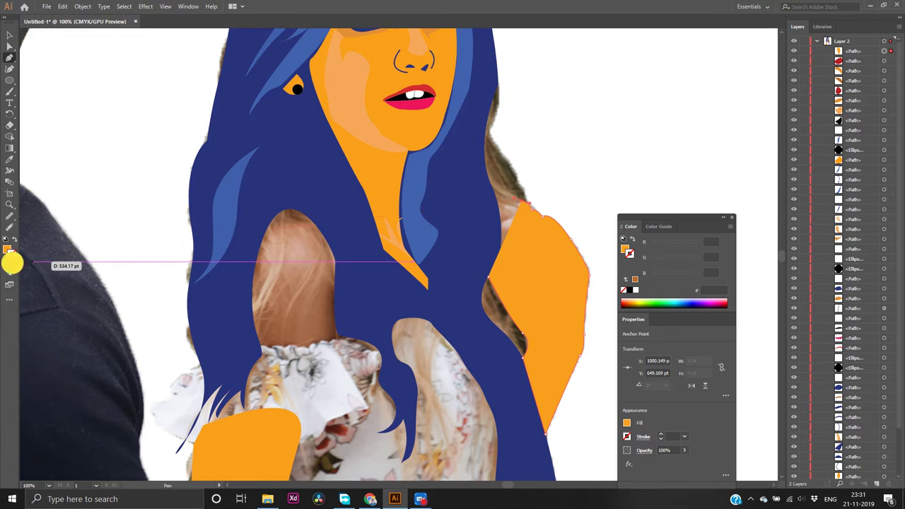
Remove the fill from the hand path to expose the photo, and close the outline along the hair edge at its starting point
{"action": "left_click", "coordinate": [7, 247]}
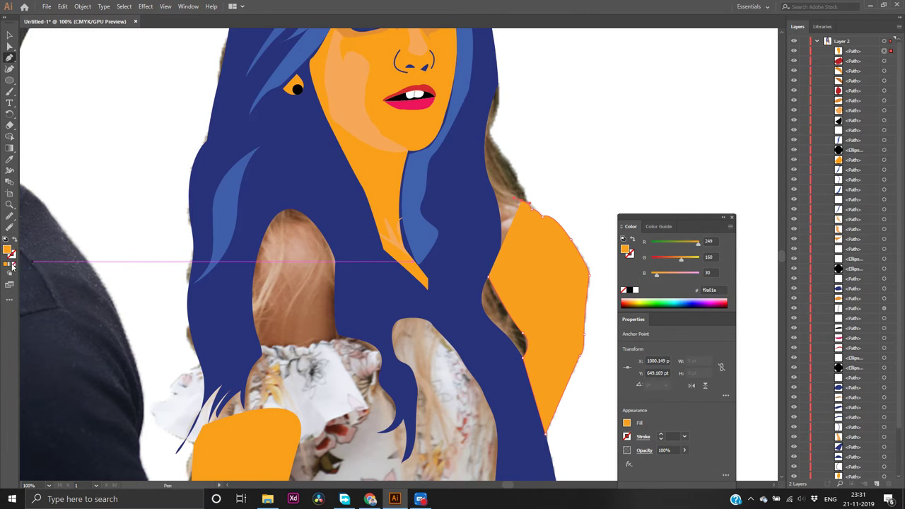
{"action": "left_click", "coordinate": [14, 265]}
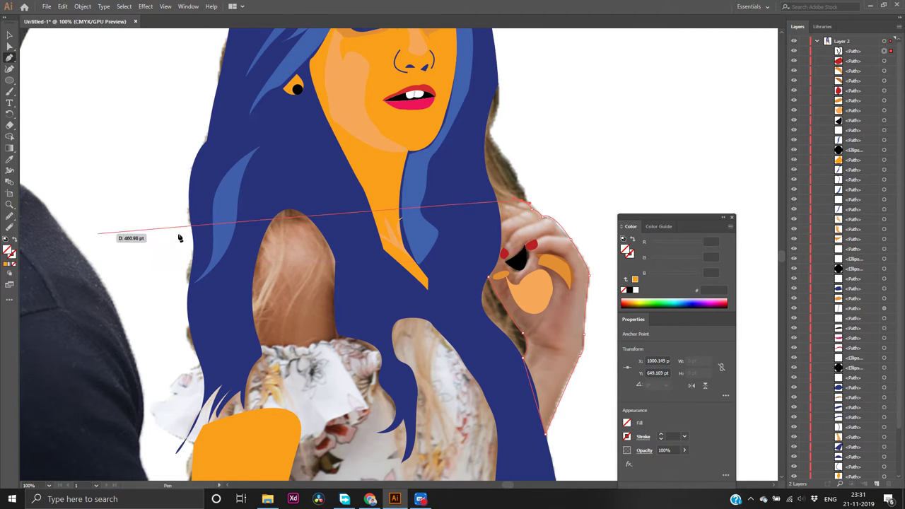
{"action": "left_click", "coordinate": [498, 206]}
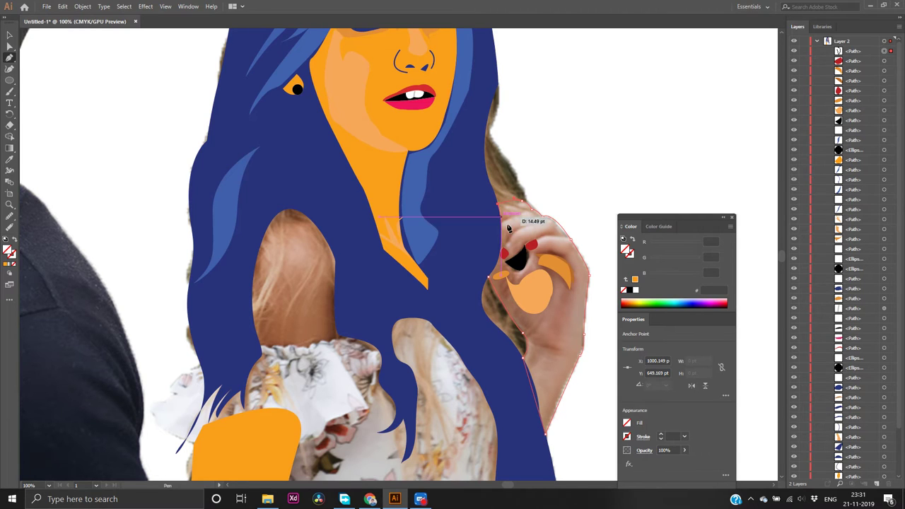
{"action": "left_click", "coordinate": [490, 277]}
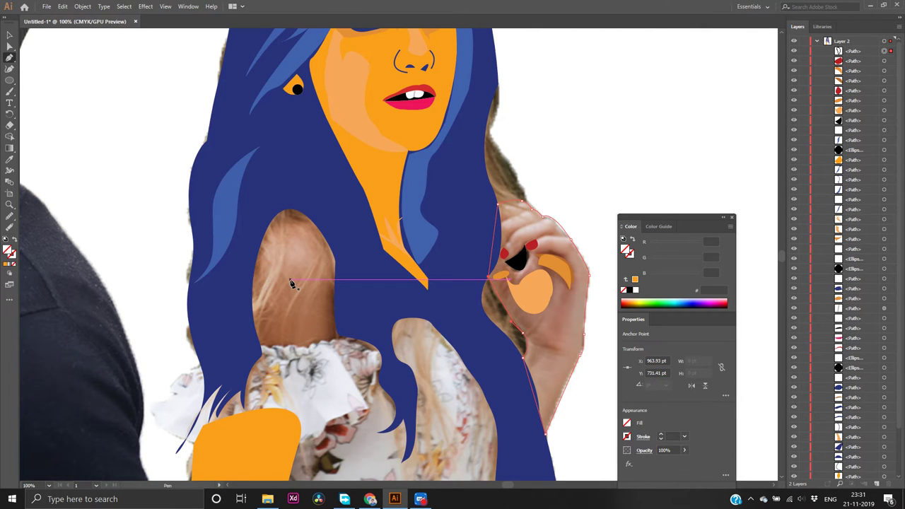
Restore the hand shape's orange fill and send it to the back, behind the hair, fingernails and shading shapes
{"action": "left_click", "coordinate": [7, 265]}
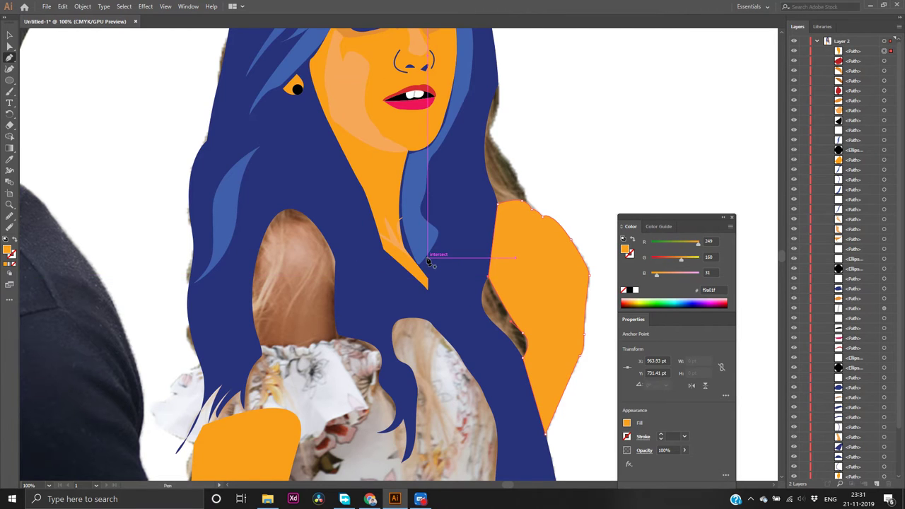
{"action": "key", "text": "v"}
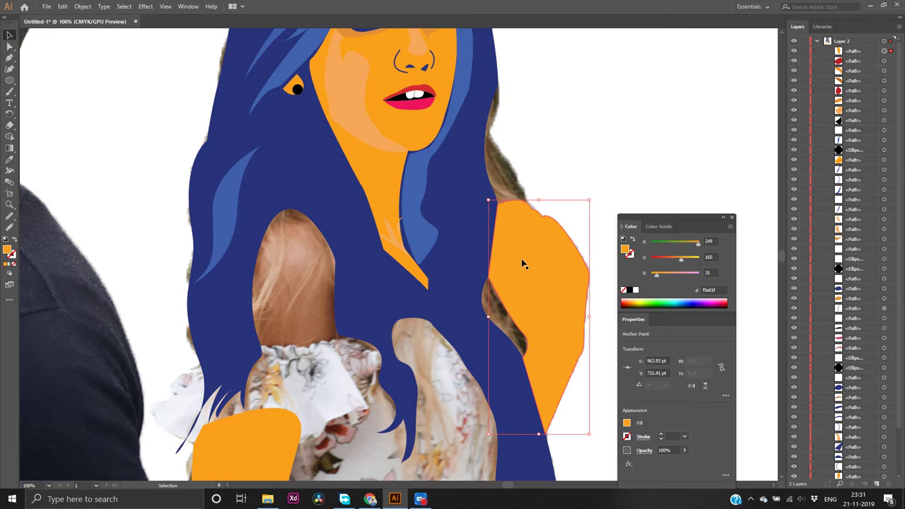
{"action": "right_click", "coordinate": [549, 322]}
{"action": "mouse_move", "coordinate": [586, 272]}
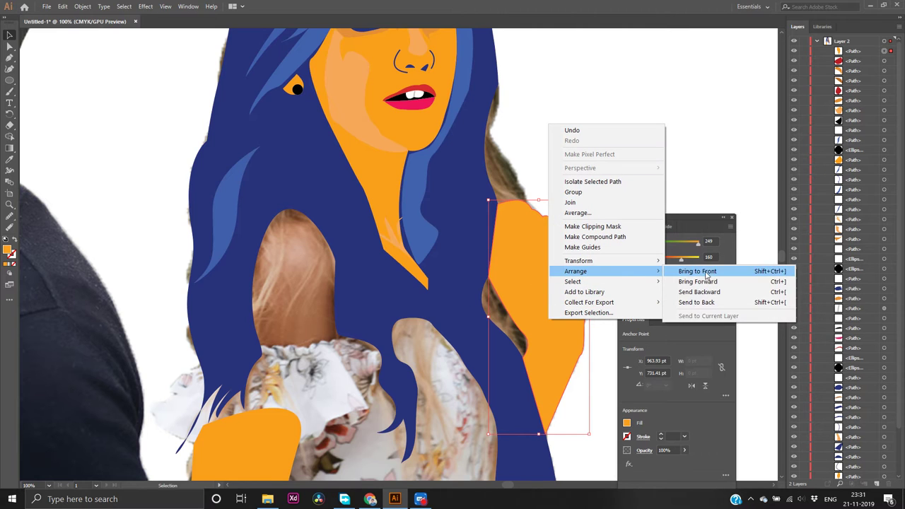
{"action": "left_click", "coordinate": [707, 302]}
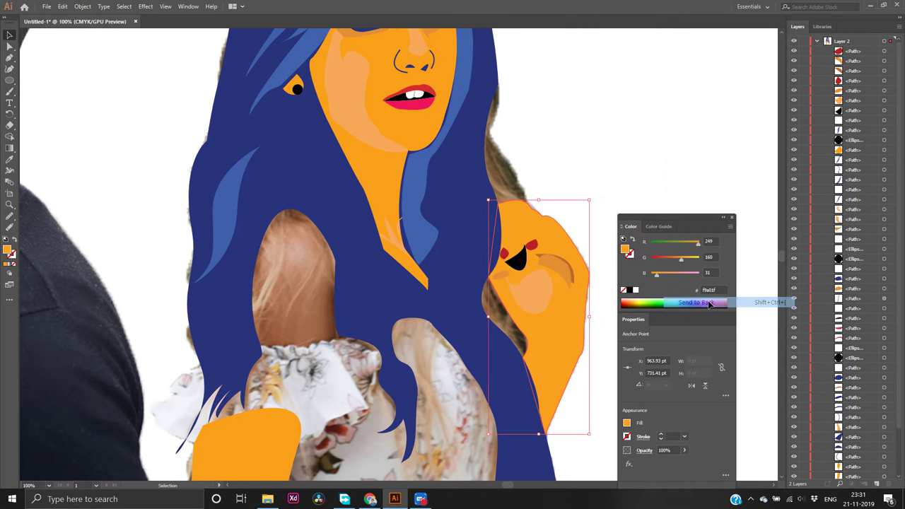
{"action": "left_click", "coordinate": [691, 190]}
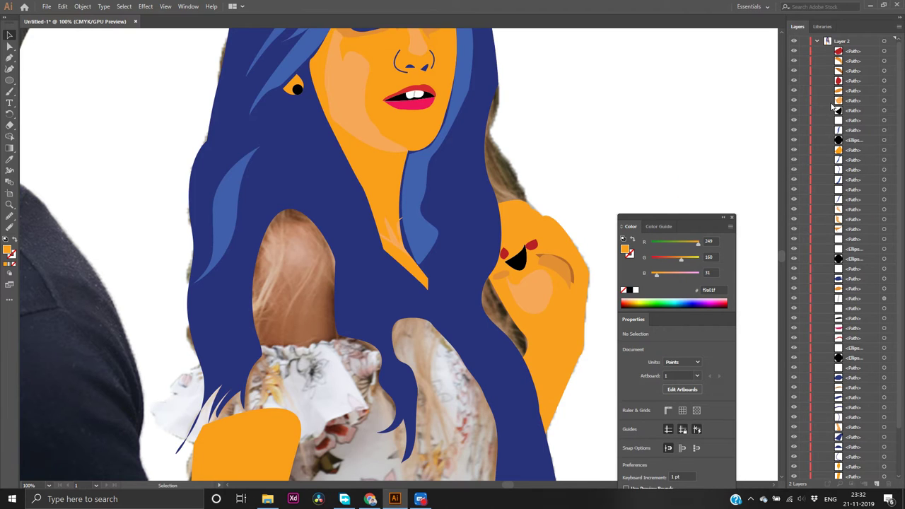
Toggle the visibility of several orange paths to identify which layer entry belongs to the raised hand
{"action": "left_click", "coordinate": [794, 101]}
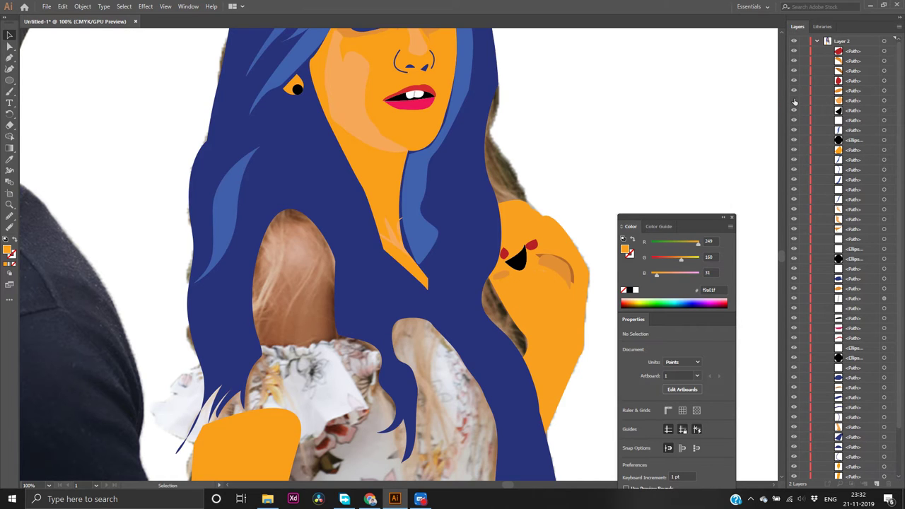
{"action": "left_click", "coordinate": [793, 101]}
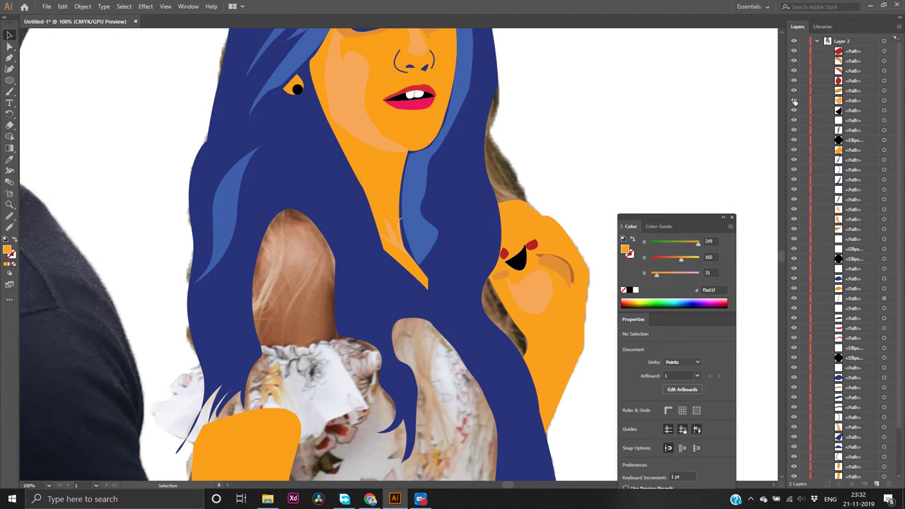
{"action": "left_click", "coordinate": [793, 151]}
{"action": "left_click", "coordinate": [794, 150]}
{"action": "scroll", "coordinate": [793, 155], "scroll_direction": "down", "scroll_amount": 1}
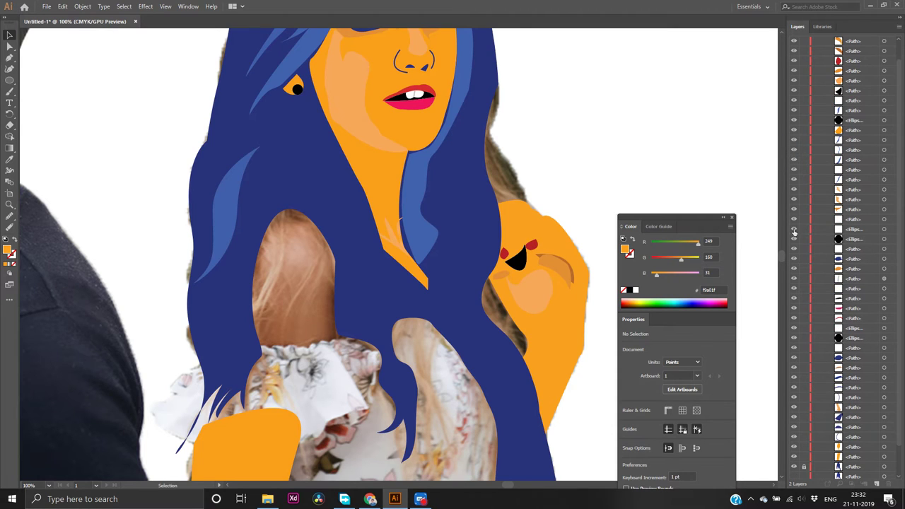
{"action": "left_click", "coordinate": [794, 269]}
{"action": "left_click", "coordinate": [793, 269]}
{"action": "scroll", "coordinate": [795, 297], "scroll_direction": "down", "scroll_amount": 2}
{"action": "left_click", "coordinate": [793, 375]}
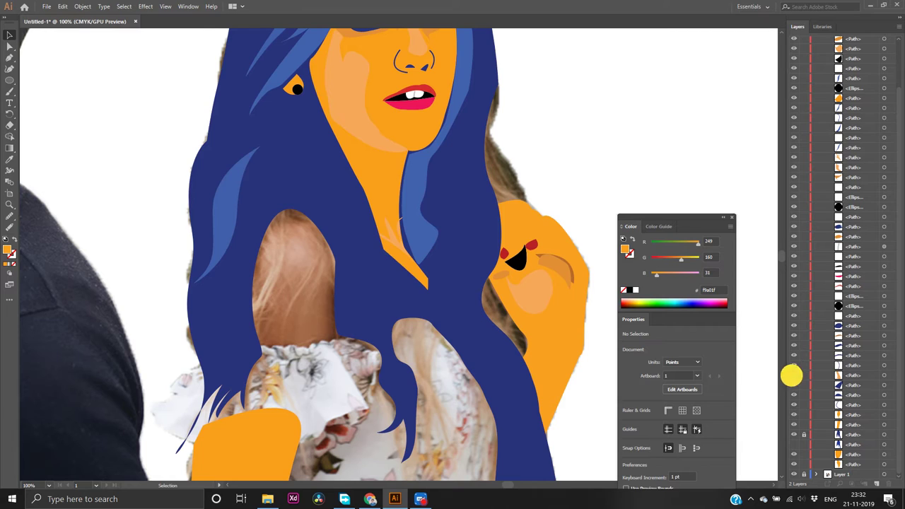
{"action": "left_click", "coordinate": [793, 375]}
{"action": "left_click", "coordinate": [793, 375]}
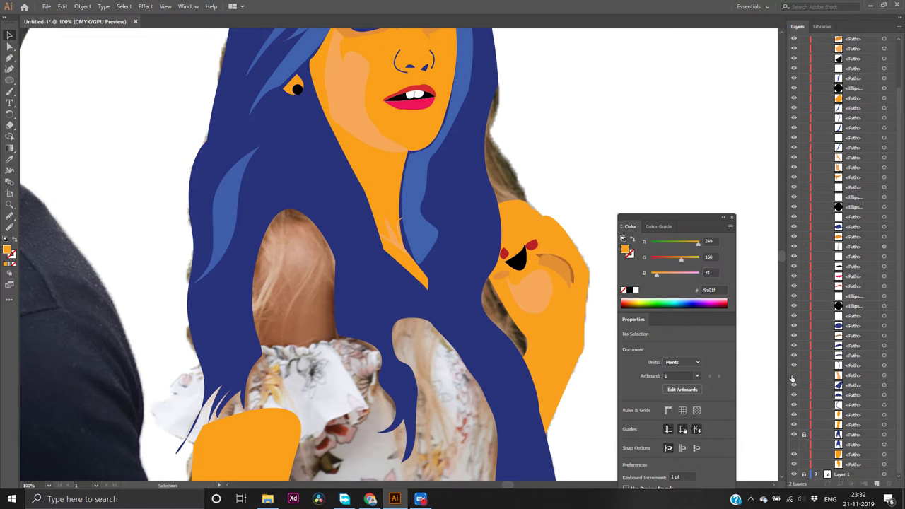
{"action": "left_click", "coordinate": [793, 375]}
{"action": "left_click", "coordinate": [793, 456]}
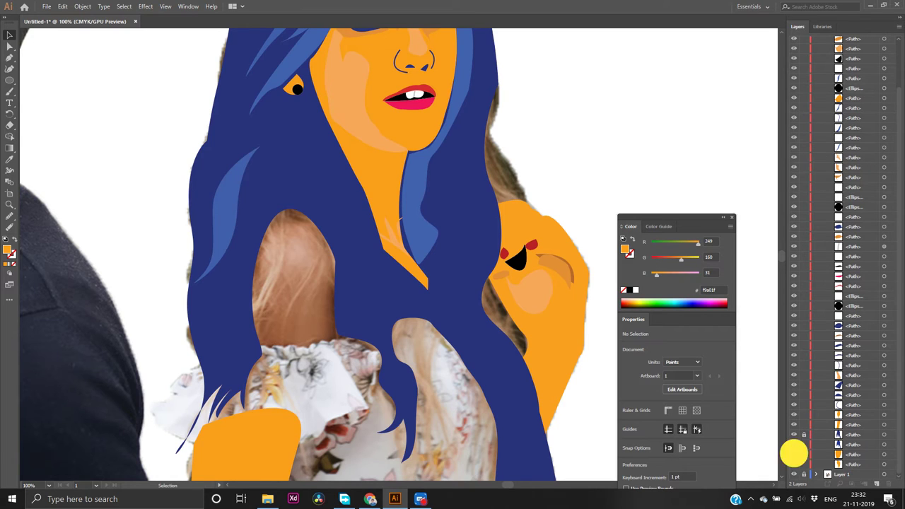
Select the orange base shape of the raised hand and locate its entry in the layer list
{"action": "scroll", "coordinate": [795, 338], "scroll_direction": "up", "scroll_amount": 10}
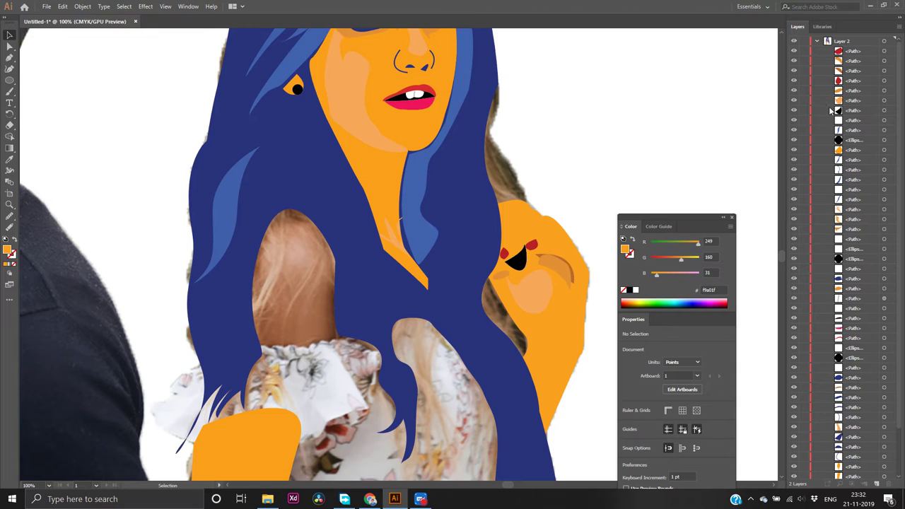
{"action": "left_click", "coordinate": [552, 243]}
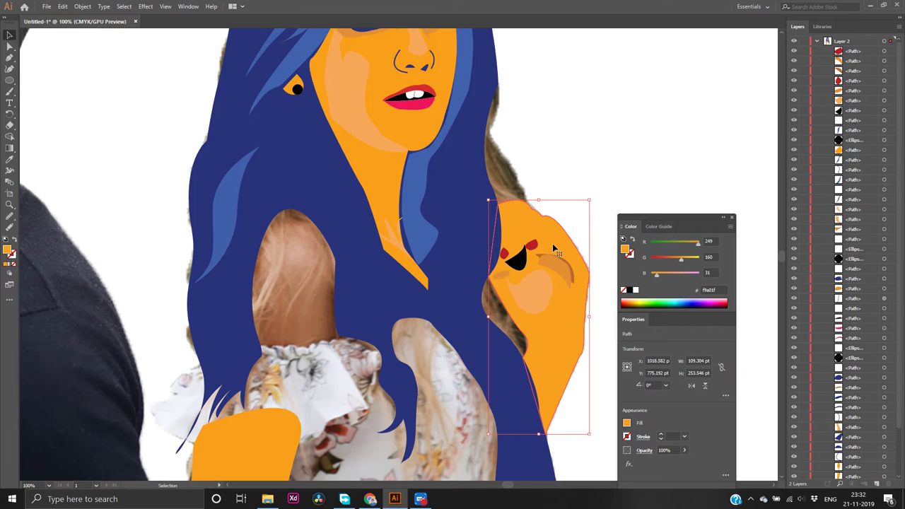
{"action": "scroll", "coordinate": [857, 326], "scroll_direction": "down", "scroll_amount": 2}
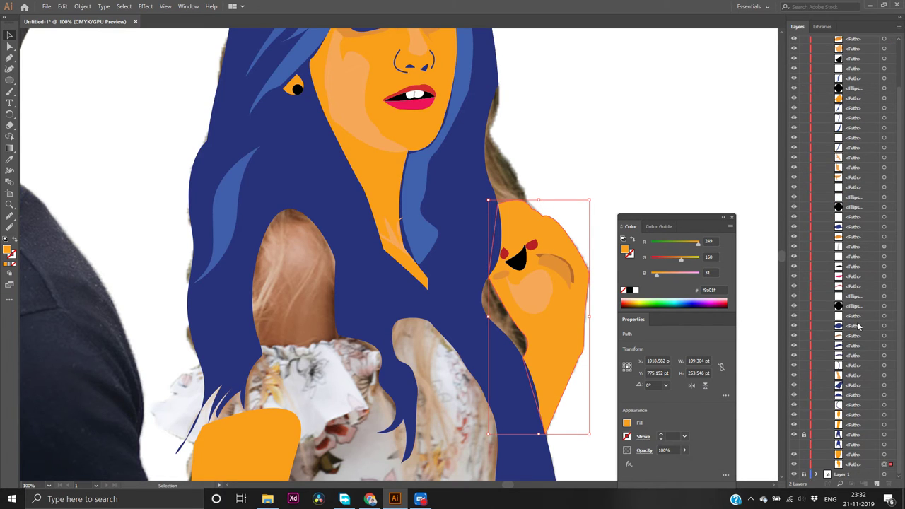
Toggle the visibility of the raised hand's orange base shape to compare it with the photo underneath
{"action": "left_click", "coordinate": [795, 464]}
{"action": "left_click", "coordinate": [794, 464]}
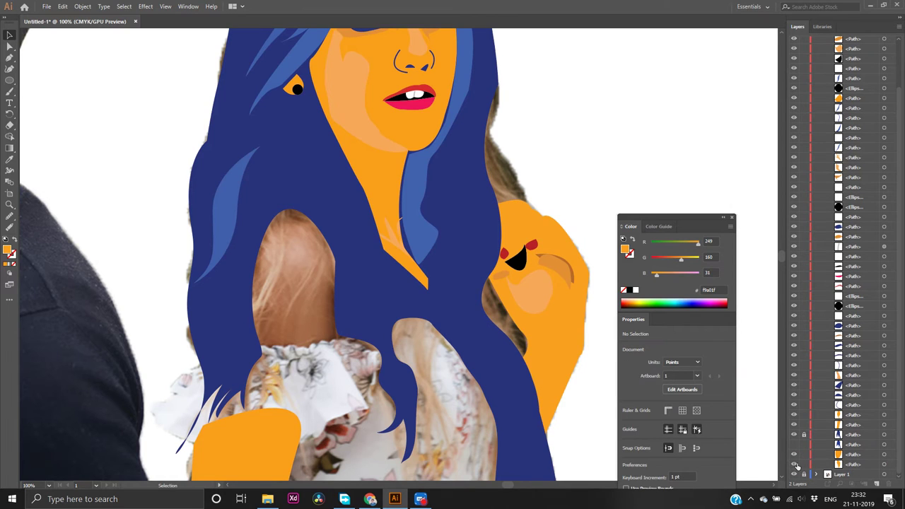
{"action": "left_click", "coordinate": [794, 465]}
{"action": "left_click", "coordinate": [794, 464]}
{"action": "left_click", "coordinate": [794, 464]}
{"action": "left_click", "coordinate": [795, 464]}
Hide the orange base shape of the raised hand to expose the photo for tracing the palm details
{"action": "left_click", "coordinate": [541, 298]}
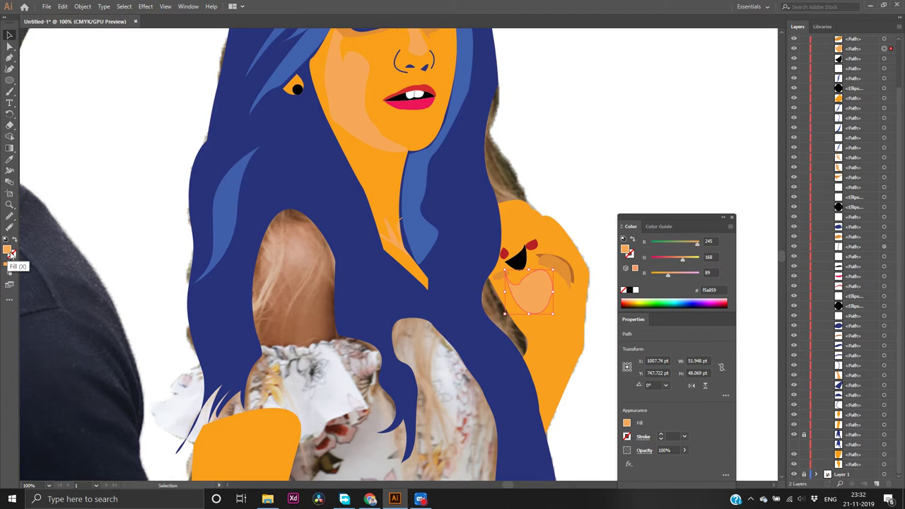
{"action": "left_click", "coordinate": [566, 362]}
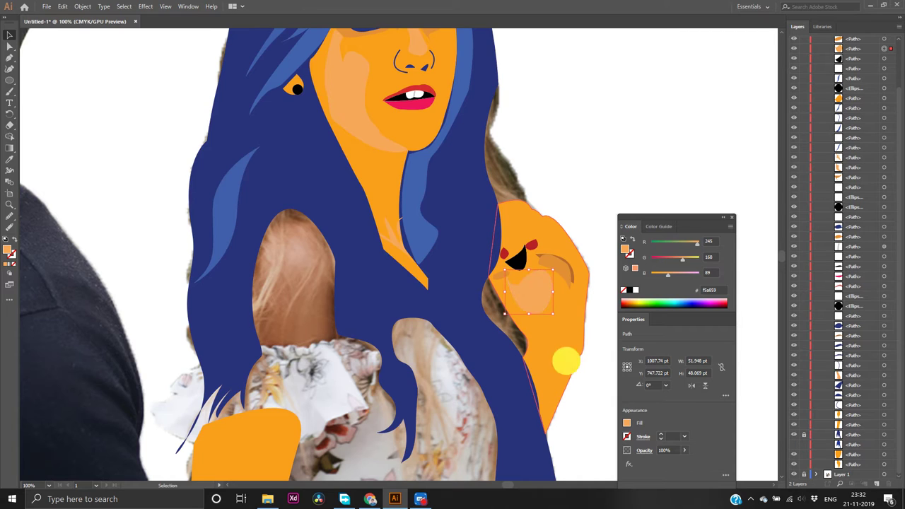
{"action": "left_click", "coordinate": [794, 464]}
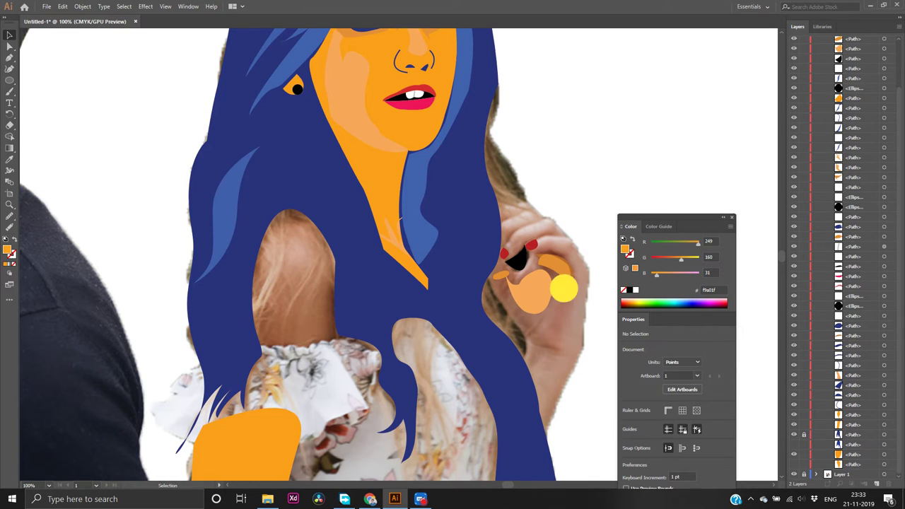
Start a curved highlight path with the Pen tool around the palm, below the existing light-orange palm shape
{"action": "key", "text": "p"}
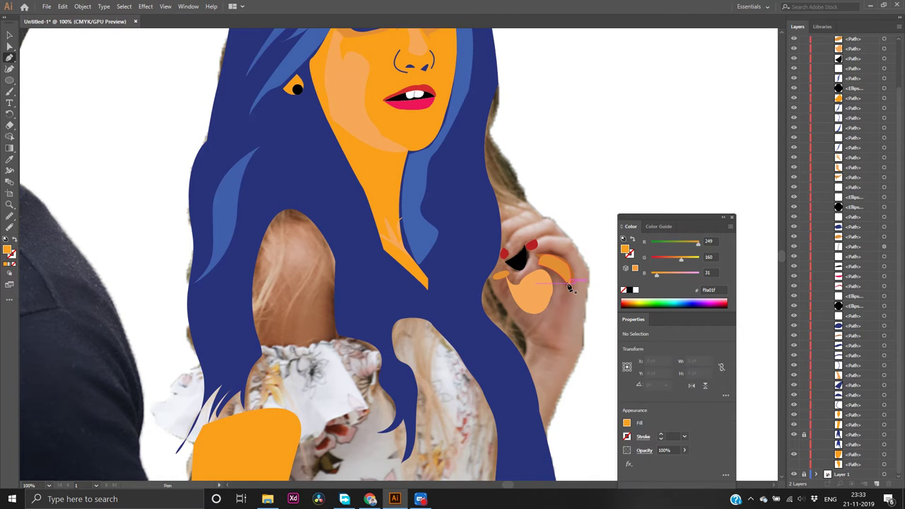
{"action": "left_click", "coordinate": [548, 332]}
{"action": "left_click_drag", "start_coordinate": [547, 332], "coordinate": [549, 347]}
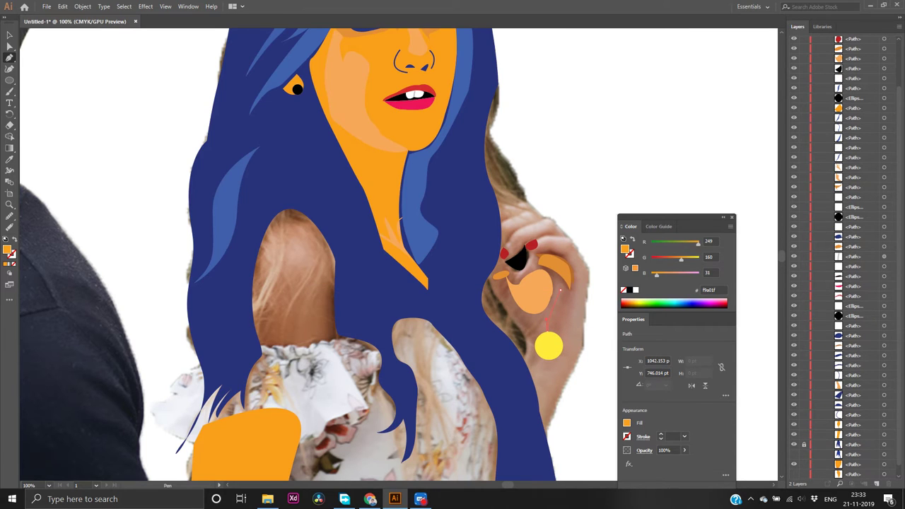
{"action": "left_click_drag", "start_coordinate": [549, 346], "coordinate": [549, 345]}
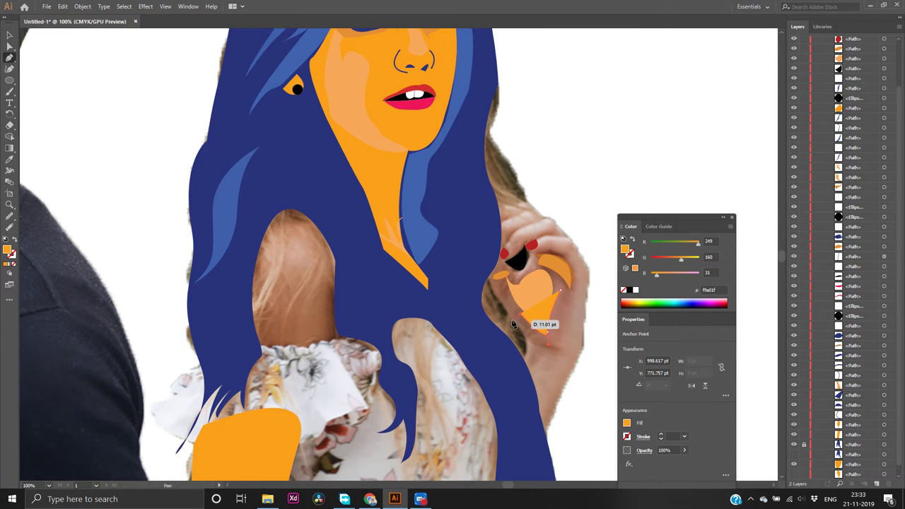
{"action": "left_click", "coordinate": [519, 325]}
{"action": "left_click_drag", "start_coordinate": [520, 325], "coordinate": [533, 341]}
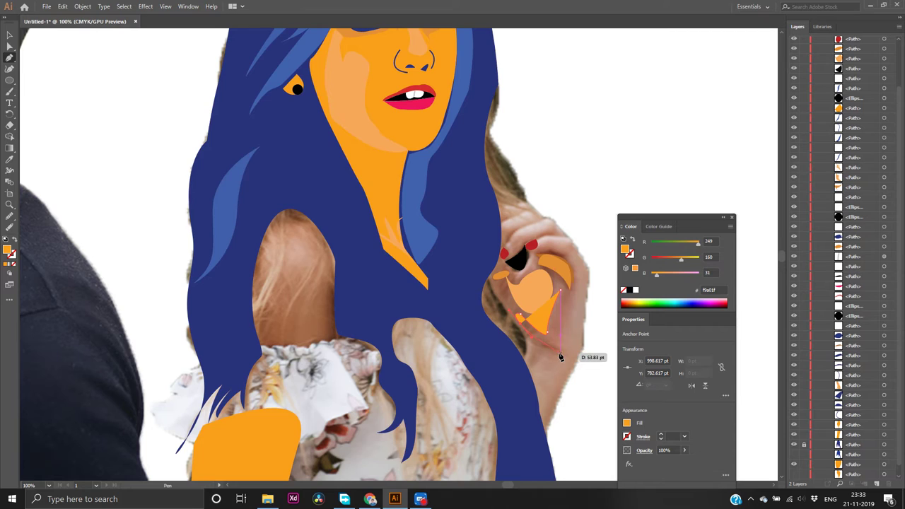
{"action": "mouse_move", "coordinate": [557, 355]}
{"action": "left_mouse_down"}
{"action": "mouse_move", "coordinate": [564, 347]}
{"action": "mouse_move", "coordinate": [564, 357]}
{"action": "left_mouse_up"}
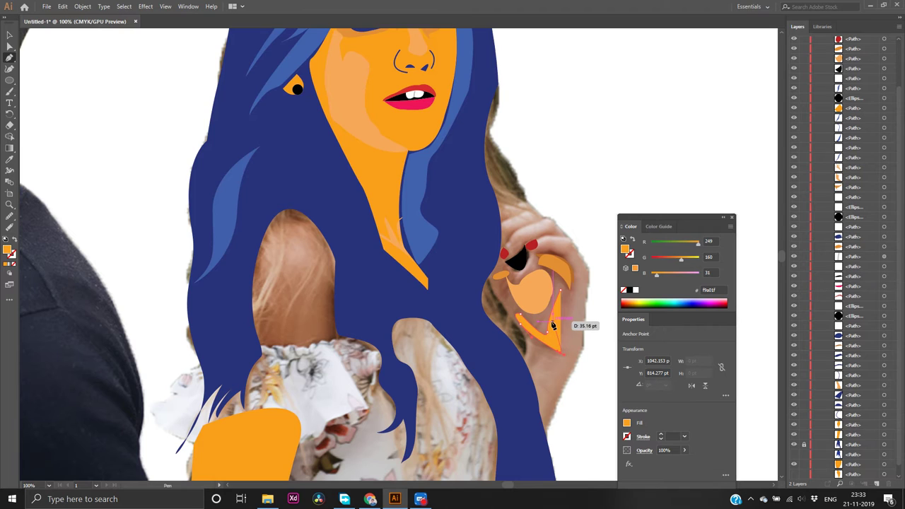
Remove the path's fill to expose the photo, and close the V-shaped palm highlight with a curve up the hand's outer side
{"action": "left_click", "coordinate": [13, 266]}
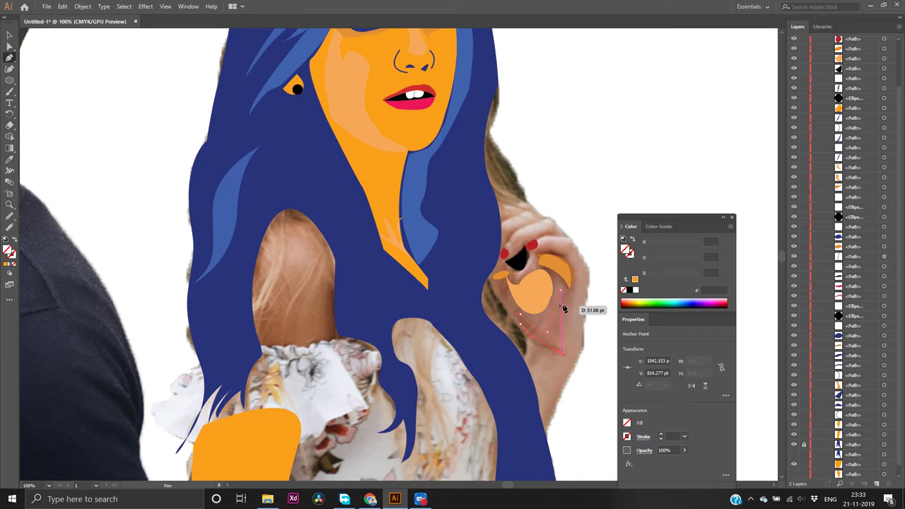
{"action": "left_click_drag", "start_coordinate": [565, 305], "coordinate": [582, 265]}
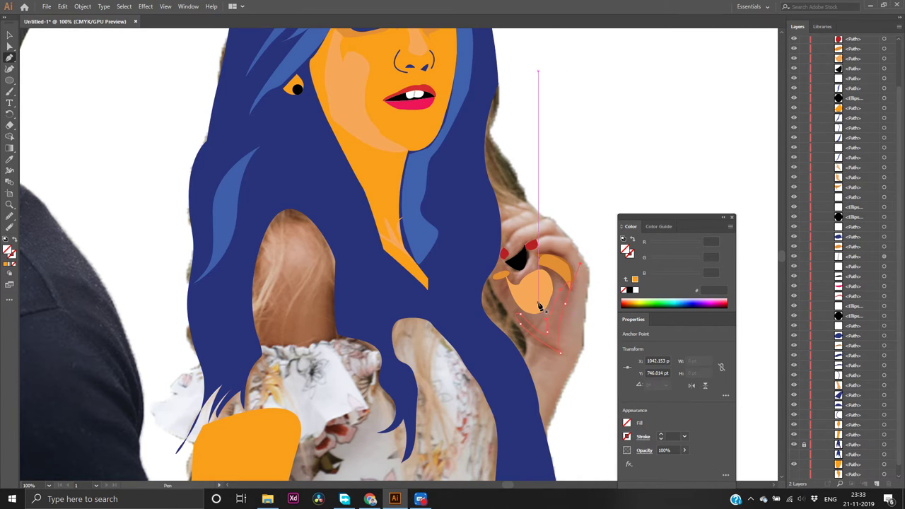
{"action": "left_click_drag", "start_coordinate": [540, 313], "coordinate": [548, 318]}
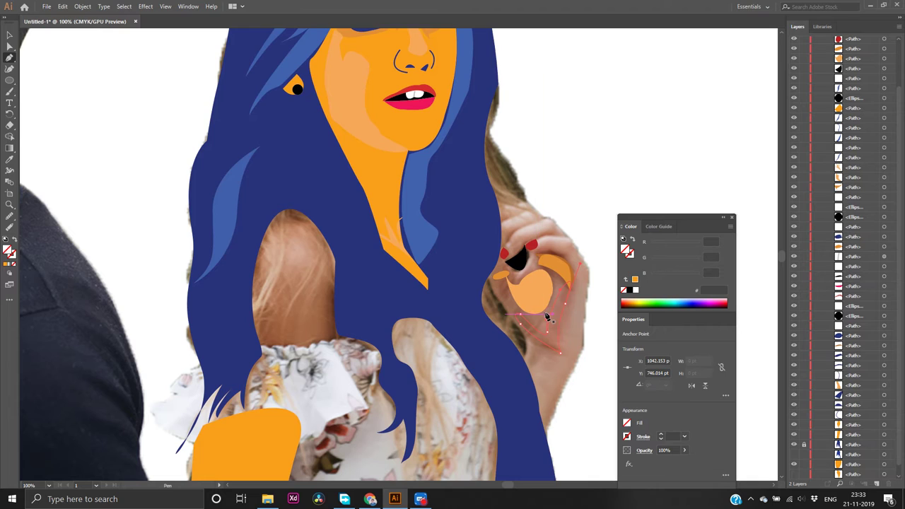
Restore the palm highlight's fill and recolour it light tan, hex eac18b
{"action": "left_click", "coordinate": [6, 266]}
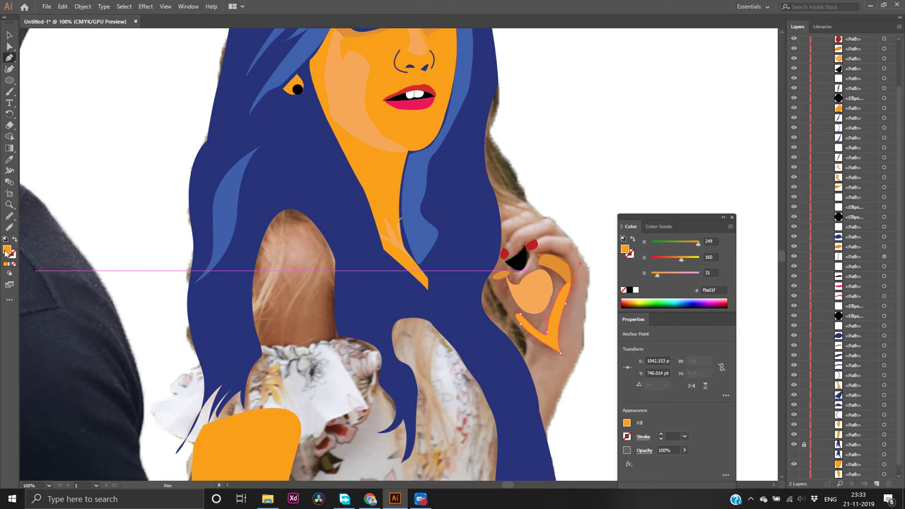
{"action": "double_click", "coordinate": [7, 250]}
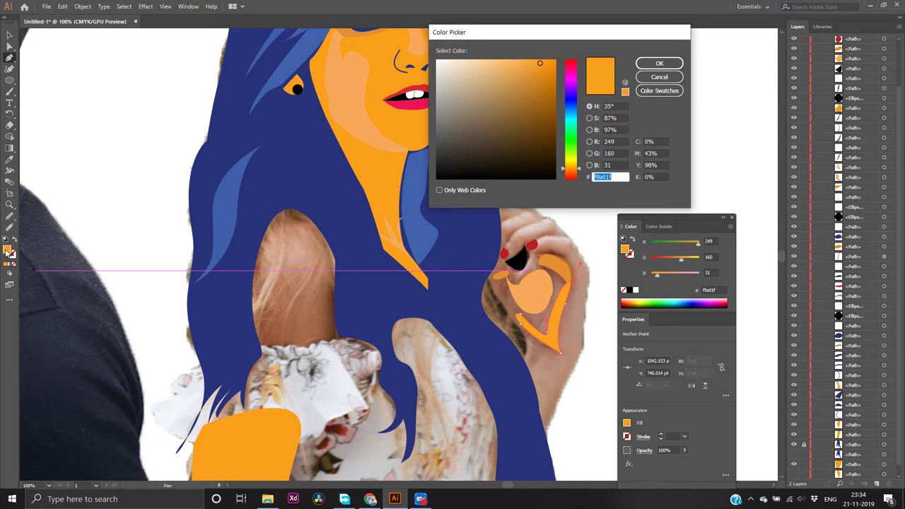
{"action": "left_click", "coordinate": [485, 68]}
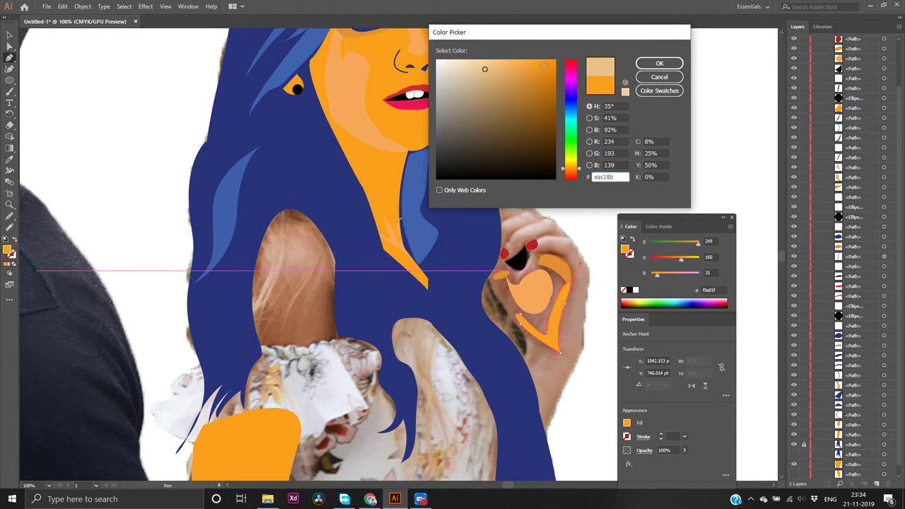
{"action": "left_click", "coordinate": [655, 65]}
{"action": "left_click", "coordinate": [651, 118]}
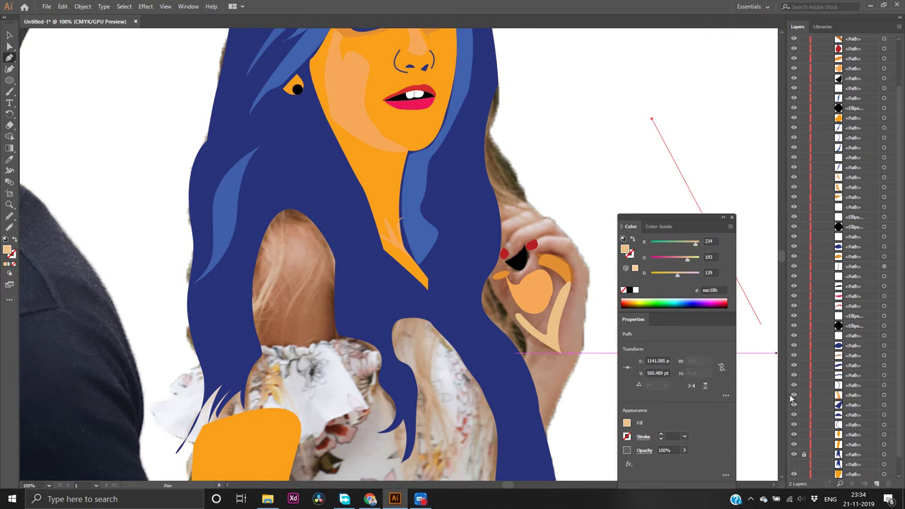
Toggle the visibility of the large blue hair paths to identify which layer entry belongs to which hair shape
{"action": "left_click", "coordinate": [792, 466]}
{"action": "left_click", "coordinate": [792, 470]}
{"action": "left_click", "coordinate": [792, 469]}
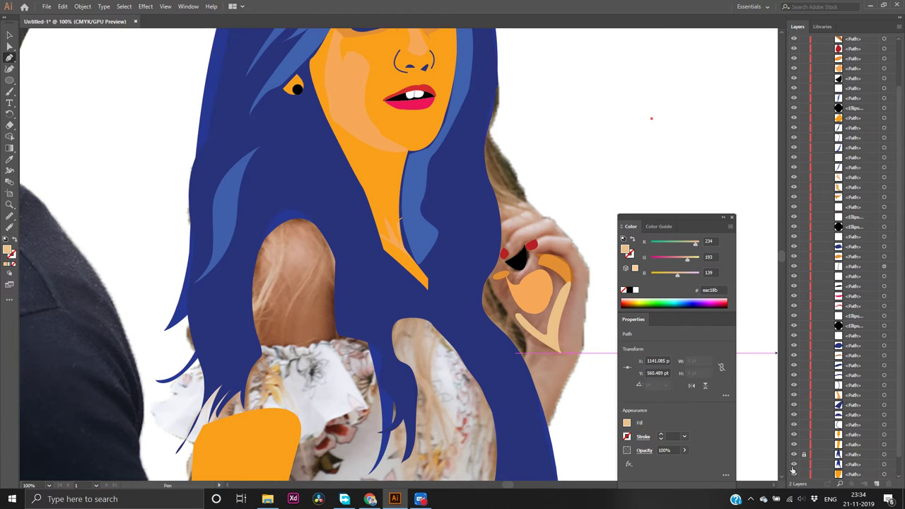
{"action": "left_click", "coordinate": [792, 469]}
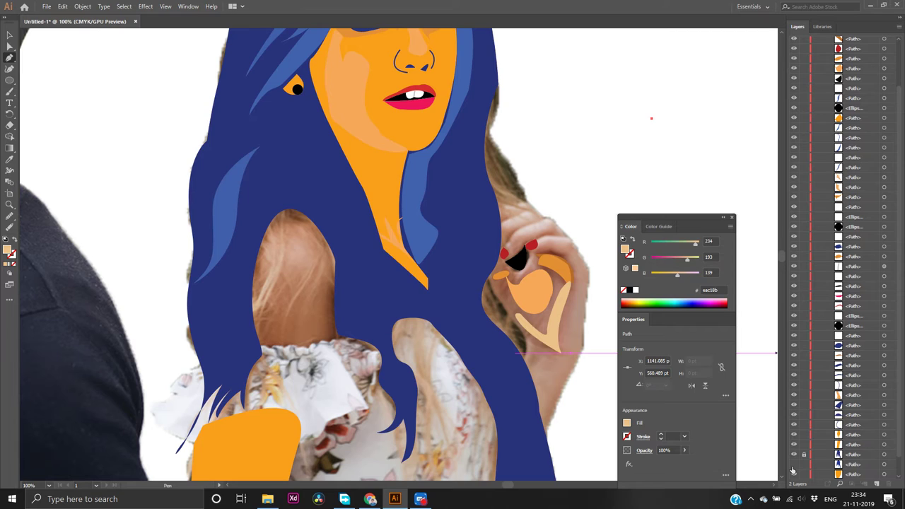
{"action": "scroll", "coordinate": [792, 470], "scroll_direction": "down", "scroll_amount": 1}
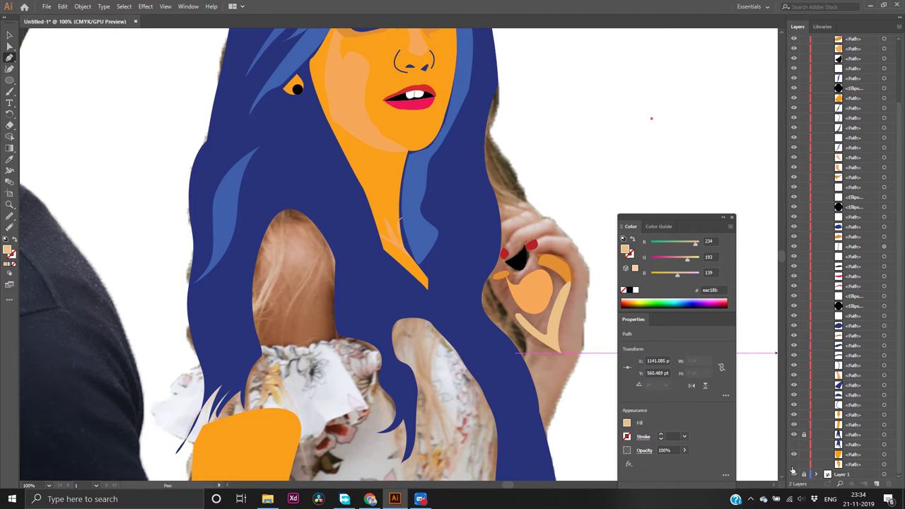
{"action": "left_click", "coordinate": [793, 450]}
{"action": "left_click", "coordinate": [792, 450]}
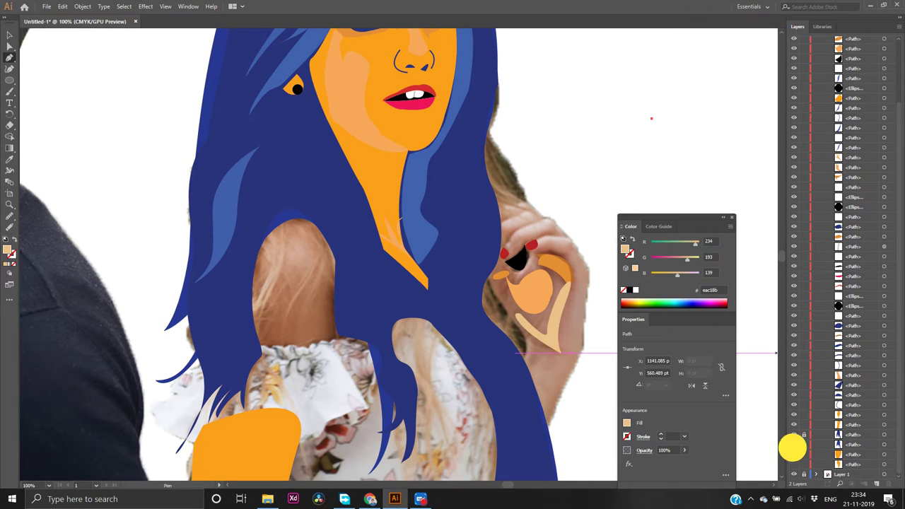
{"action": "left_click", "coordinate": [792, 450]}
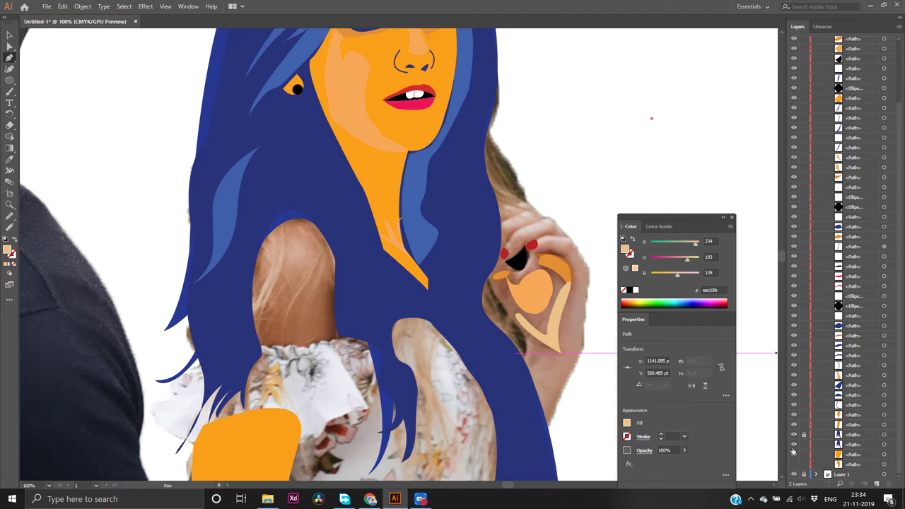
{"action": "left_click", "coordinate": [792, 451]}
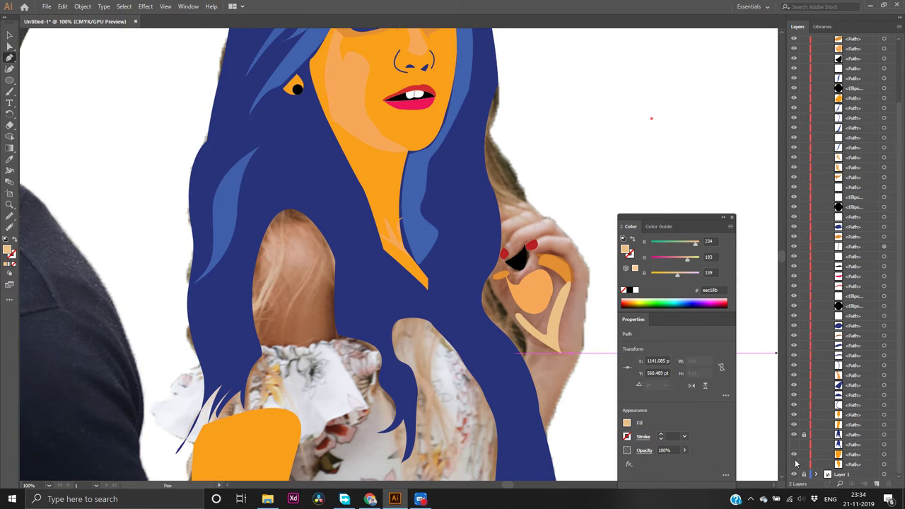
{"action": "left_click", "coordinate": [793, 434]}
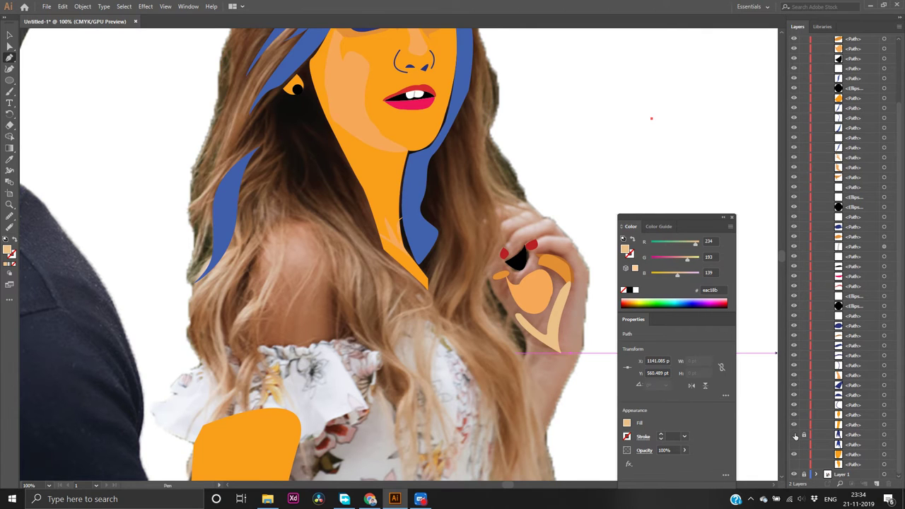
{"action": "left_click", "coordinate": [793, 434]}
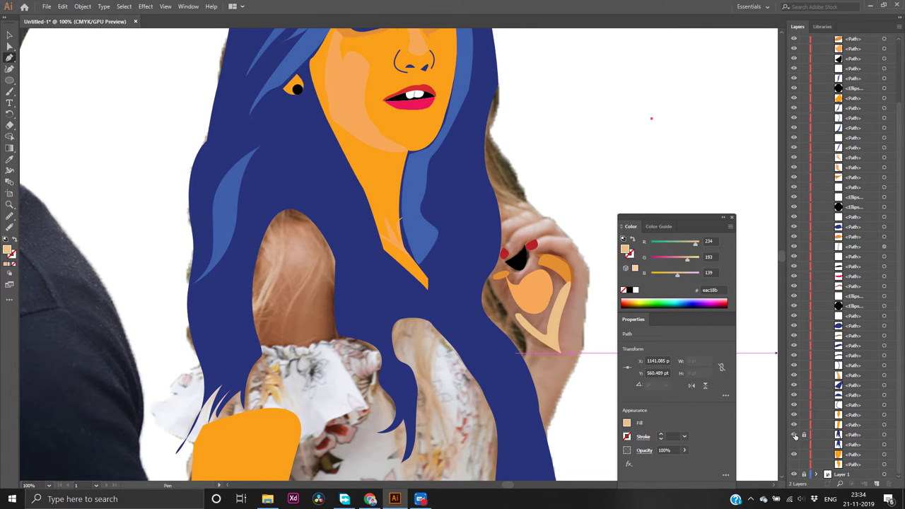
{"action": "left_click", "coordinate": [794, 440]}
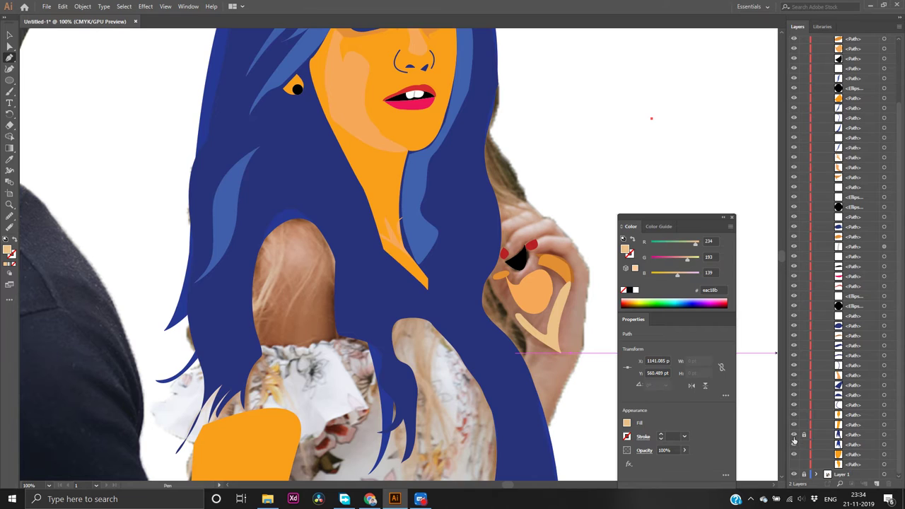
{"action": "left_click", "coordinate": [793, 440]}
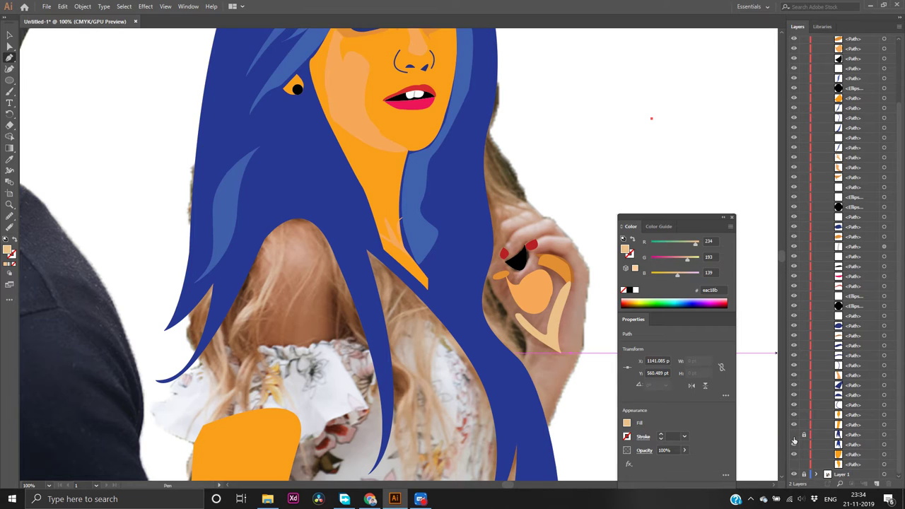
Unlock the hidden darker hair path, lock the lighter one beneath it, and try to delete the darker path
{"action": "left_click", "coordinate": [851, 439]}
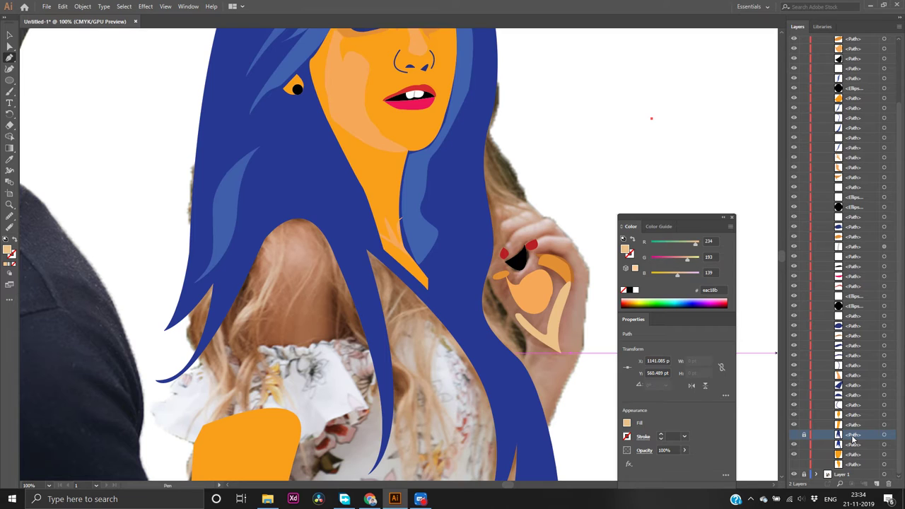
{"action": "left_click", "coordinate": [803, 443]}
{"action": "left_click", "coordinate": [839, 434]}
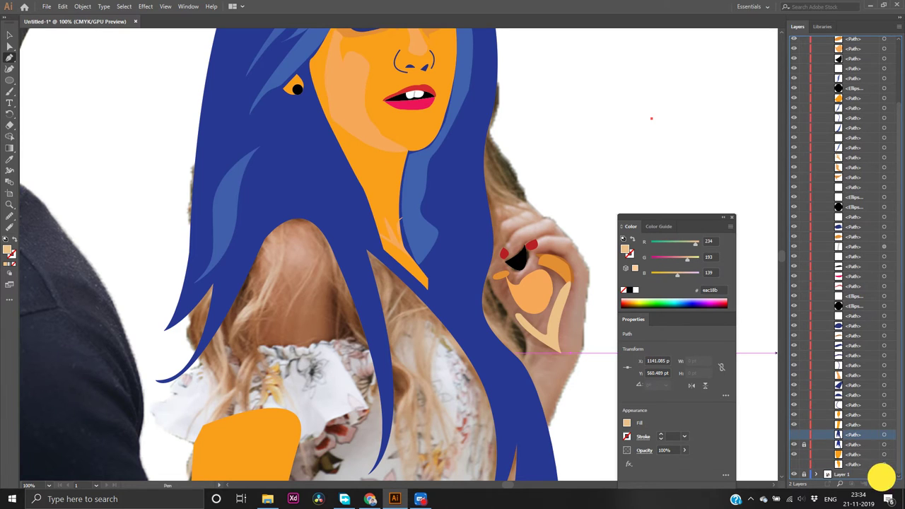
{"action": "left_click", "coordinate": [888, 483]}
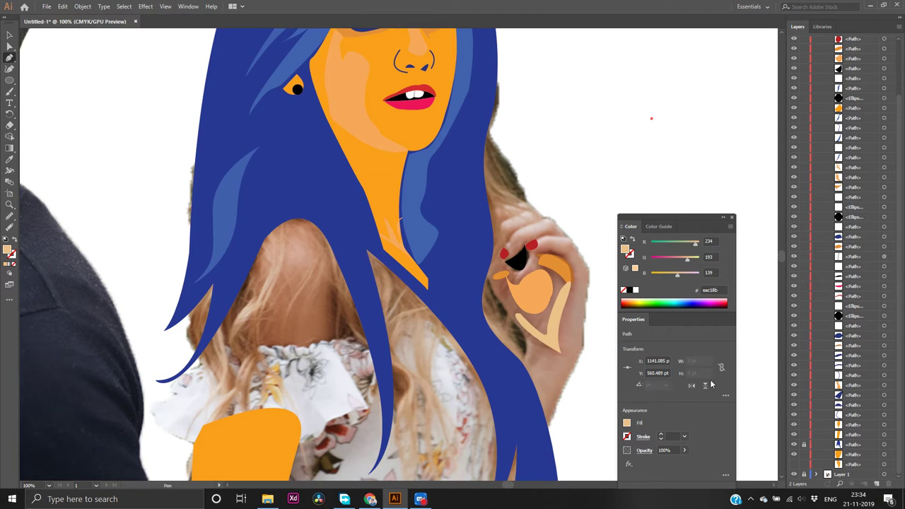
Toggle the visibility of the orange hand base and the two overlapping hair shapes to compare them with the photo
{"action": "left_click", "coordinate": [794, 468]}
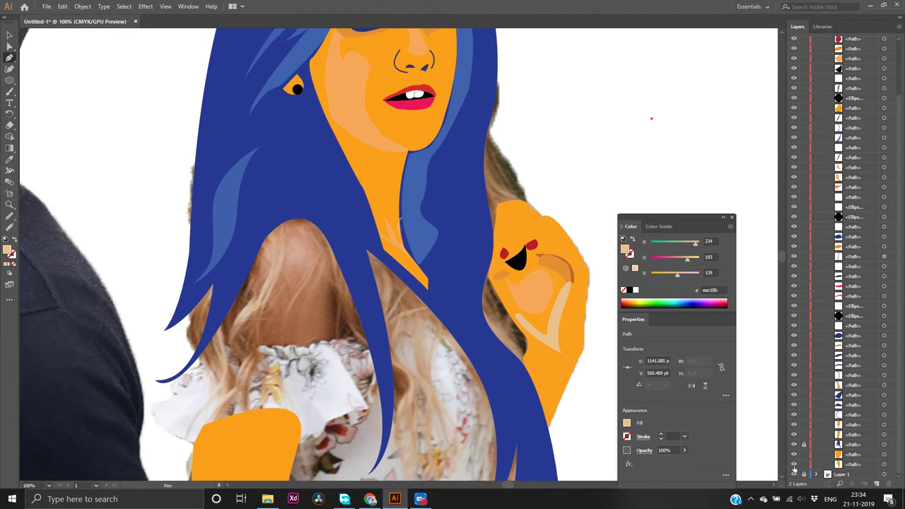
{"action": "left_click", "coordinate": [793, 468]}
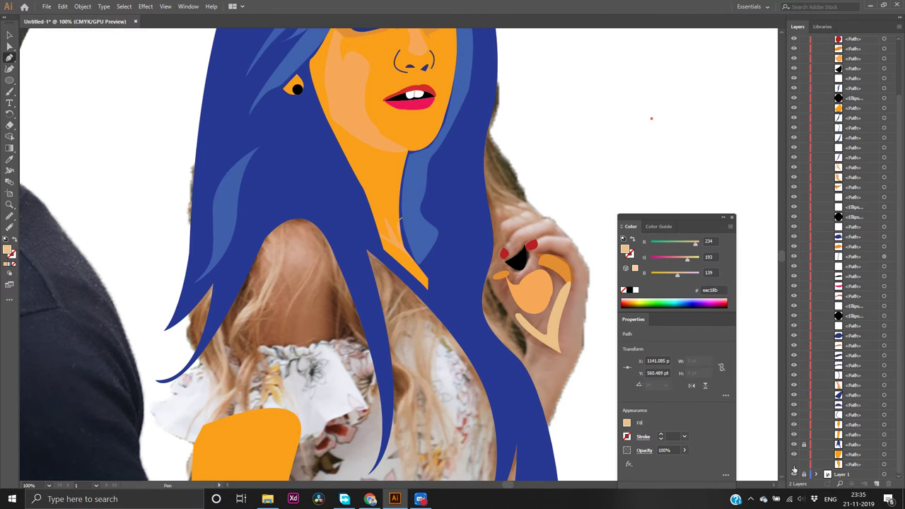
{"action": "left_click", "coordinate": [794, 468]}
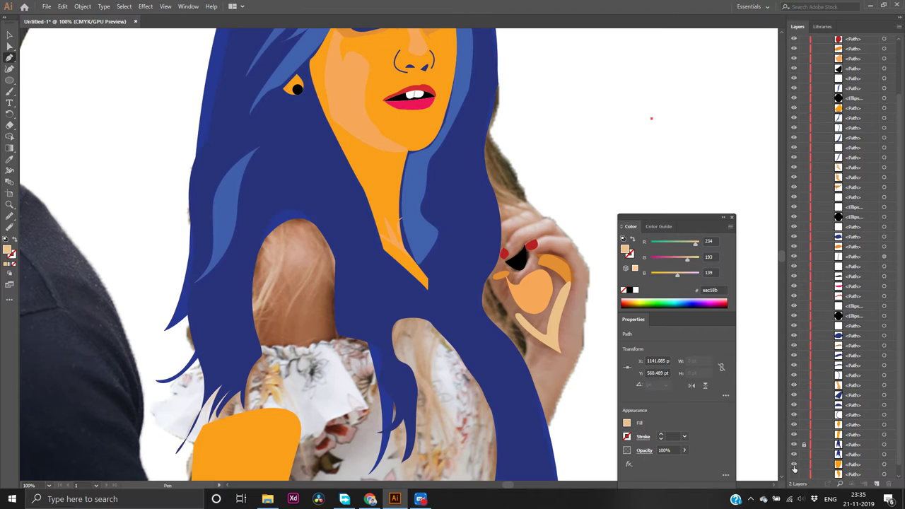
{"action": "left_click", "coordinate": [793, 468]}
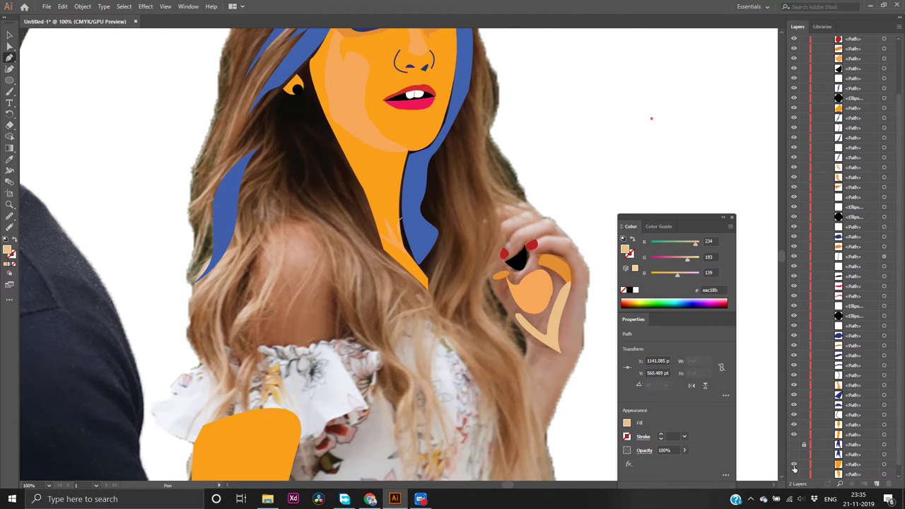
{"action": "left_click", "coordinate": [794, 468]}
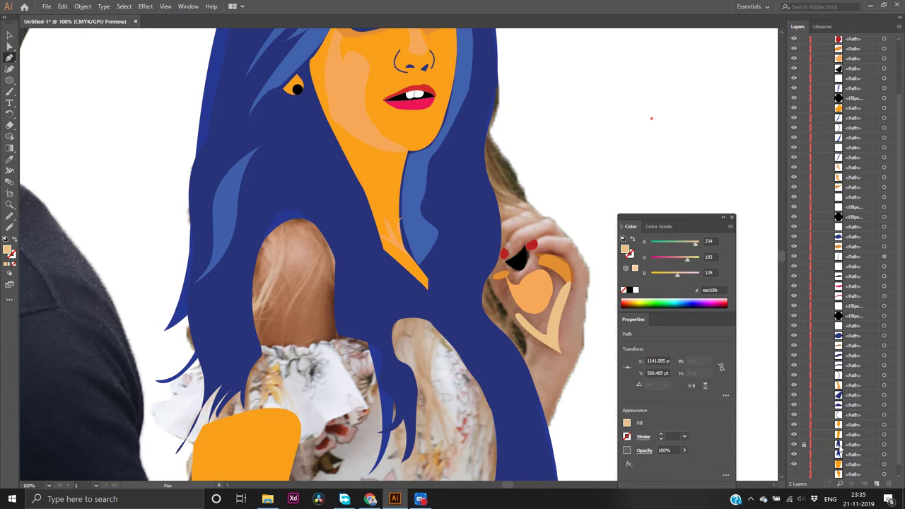
{"action": "left_click", "coordinate": [793, 445]}
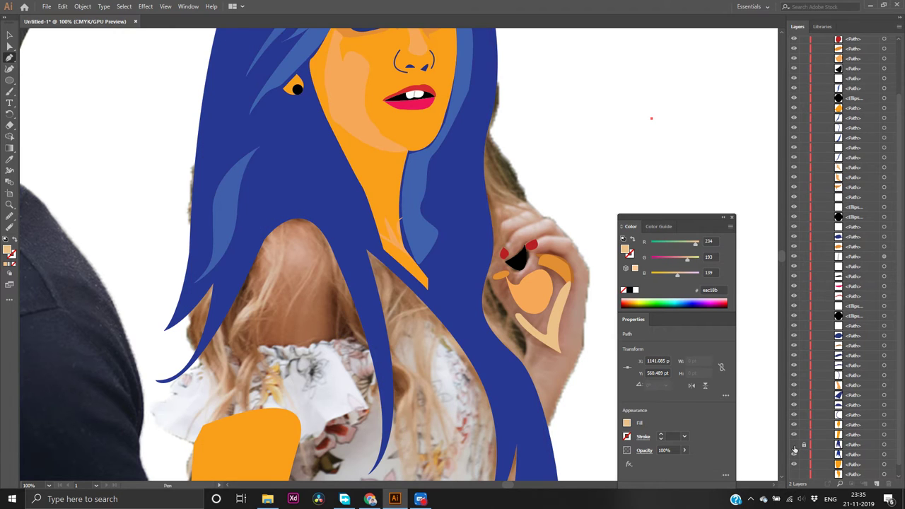
Try deleting the darker hair path and locking the remaining hair path, and undo the changes to restore the darker path
{"action": "left_click", "coordinate": [792, 445]}
{"action": "left_click_drag", "start_coordinate": [839, 444], "coordinate": [889, 484]}
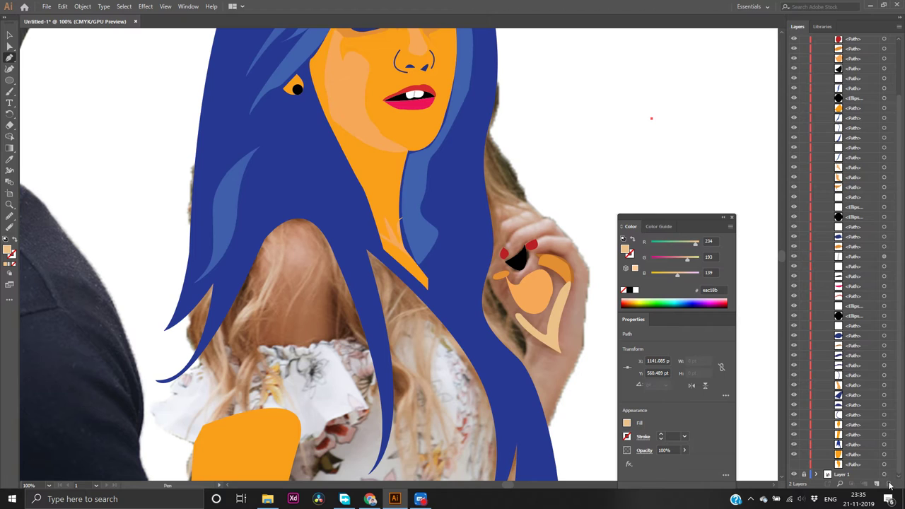
{"action": "left_click", "coordinate": [804, 444]}
{"action": "key", "text": "v"}
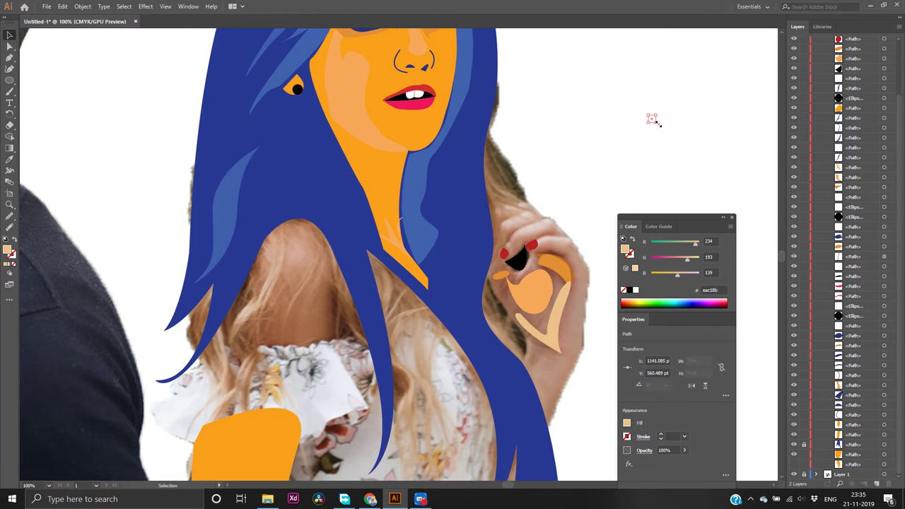
{"action": "key", "text": "a"}
{"action": "key", "text": "v"}
{"action": "key", "text": "a"}
{"action": "key", "text": "v"}
{"action": "key", "text": "ctrl+z"}
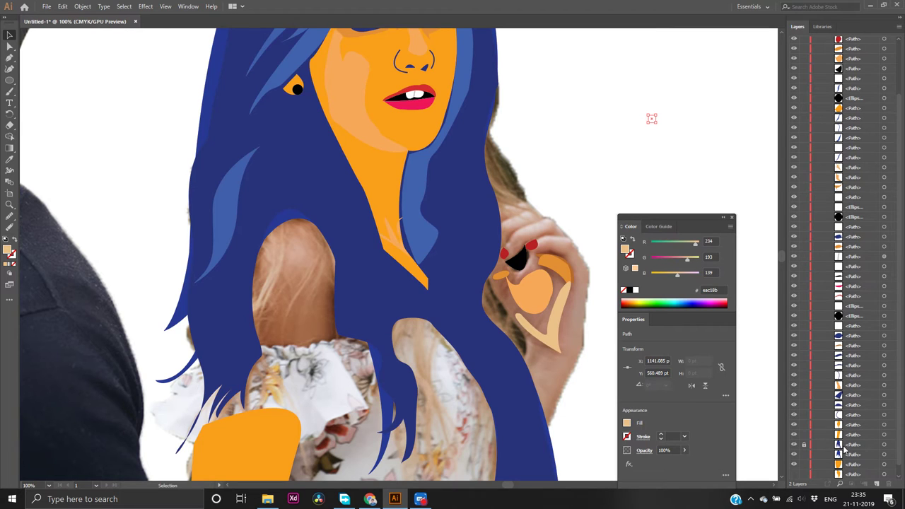
Delete the overlapping darker hair path and the stray point on the white background beside the woman's head
{"action": "left_click_drag", "start_coordinate": [841, 442], "coordinate": [891, 483]}
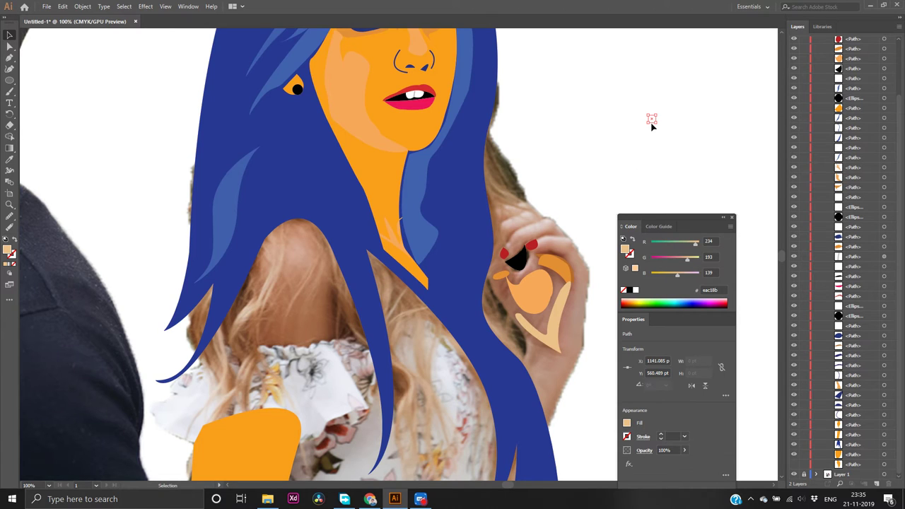
{"action": "left_click_drag", "start_coordinate": [651, 126], "coordinate": [653, 123]}
{"action": "key", "text": "Delete"}
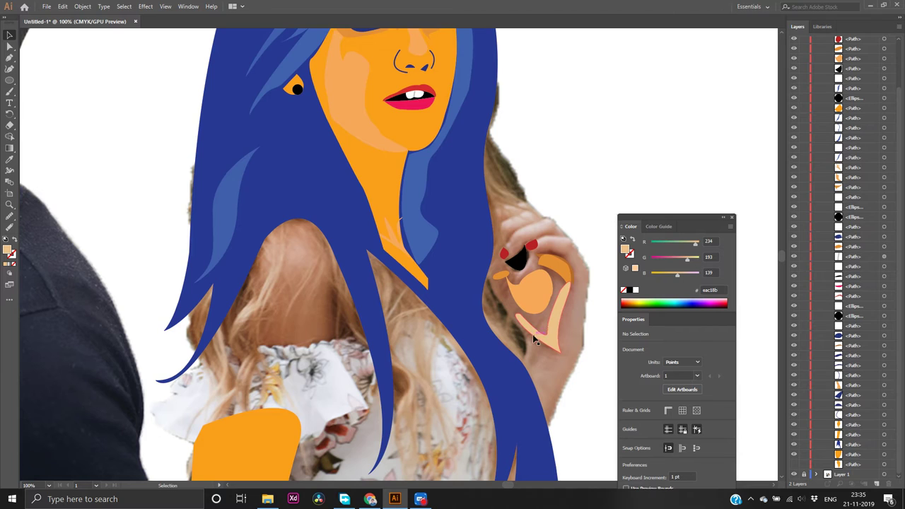
Delete the V-shaped tan palm highlight and start a new Pen outline across the wrist, with the fill turned off to reveal the photo
{"action": "left_click", "coordinate": [551, 336]}
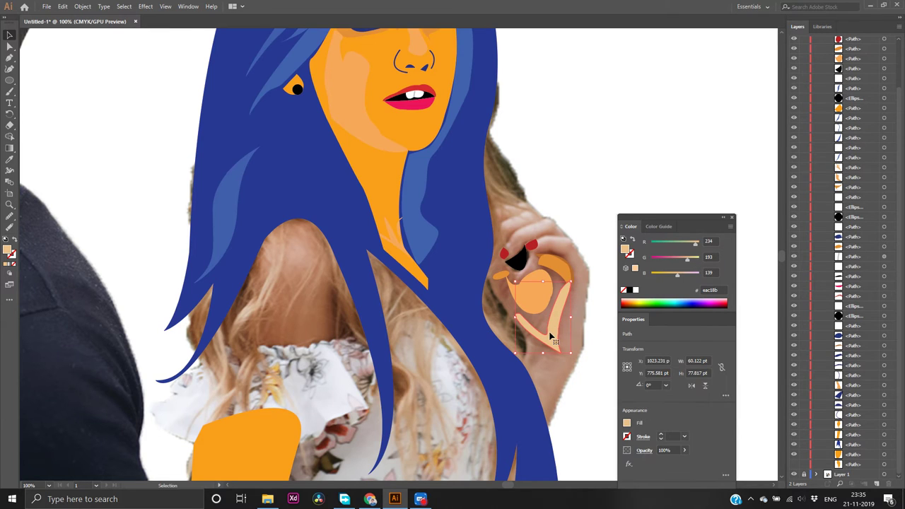
{"action": "key", "text": "Delete"}
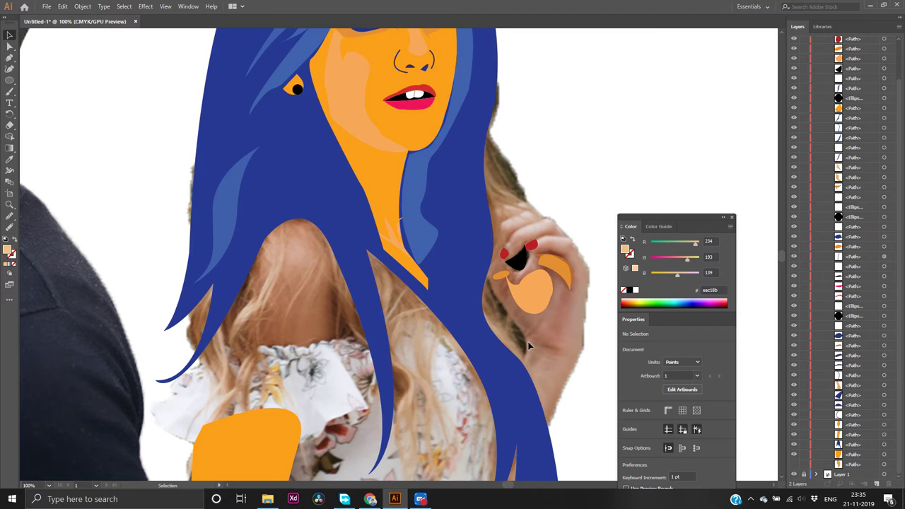
{"action": "key", "text": "p"}
{"action": "left_click", "coordinate": [529, 287]}
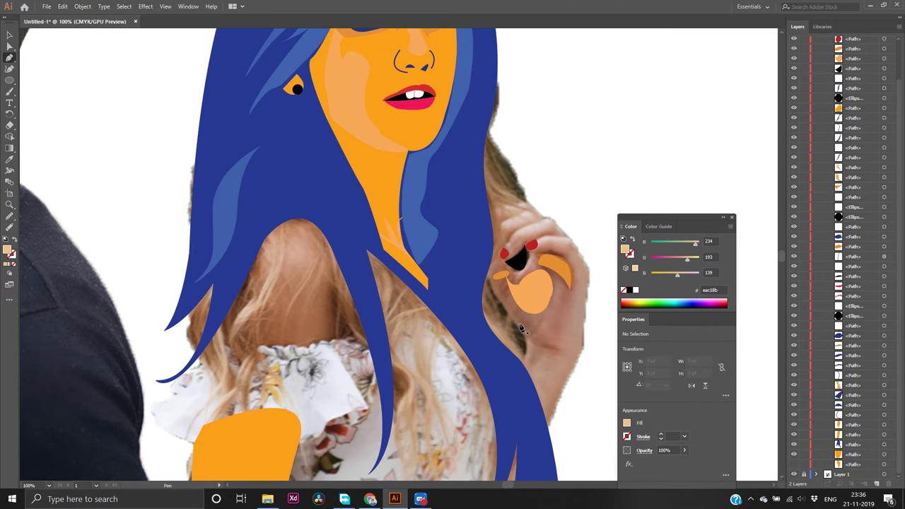
{"action": "left_click", "coordinate": [519, 321]}
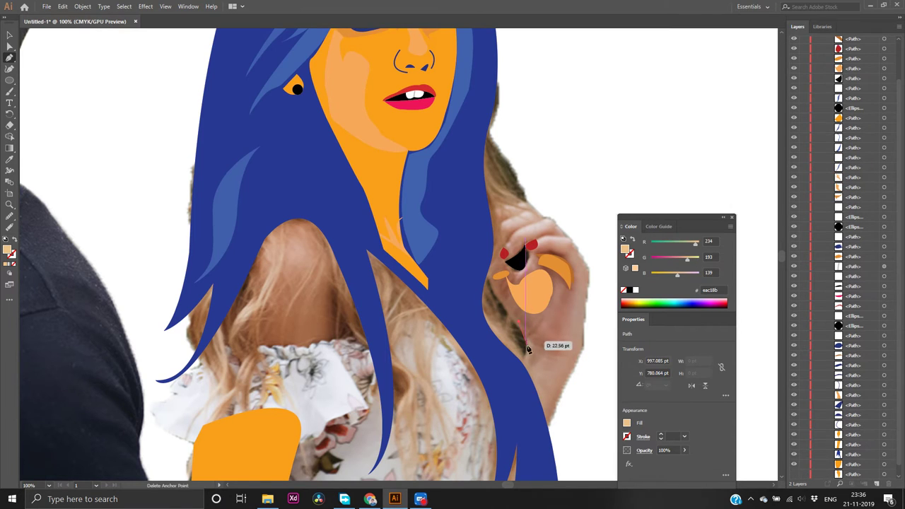
{"action": "left_click", "coordinate": [531, 363]}
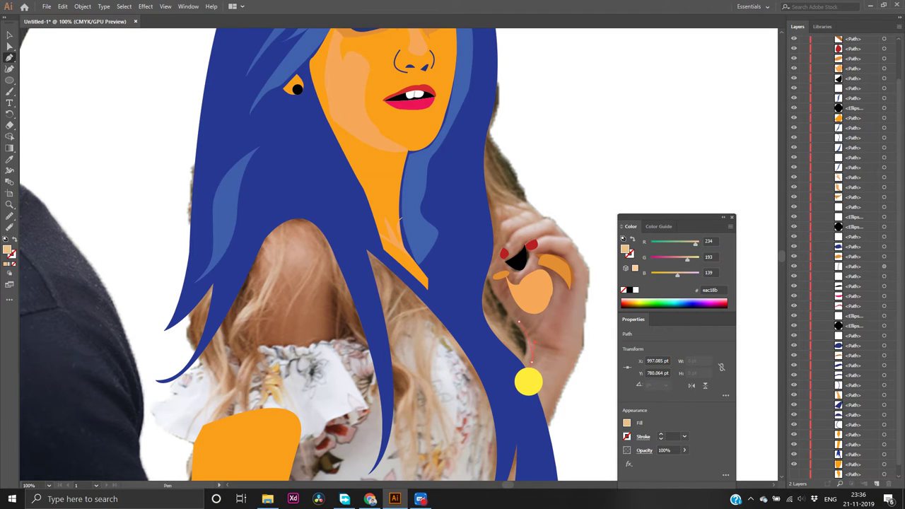
{"action": "left_click_drag", "start_coordinate": [527, 382], "coordinate": [556, 346]}
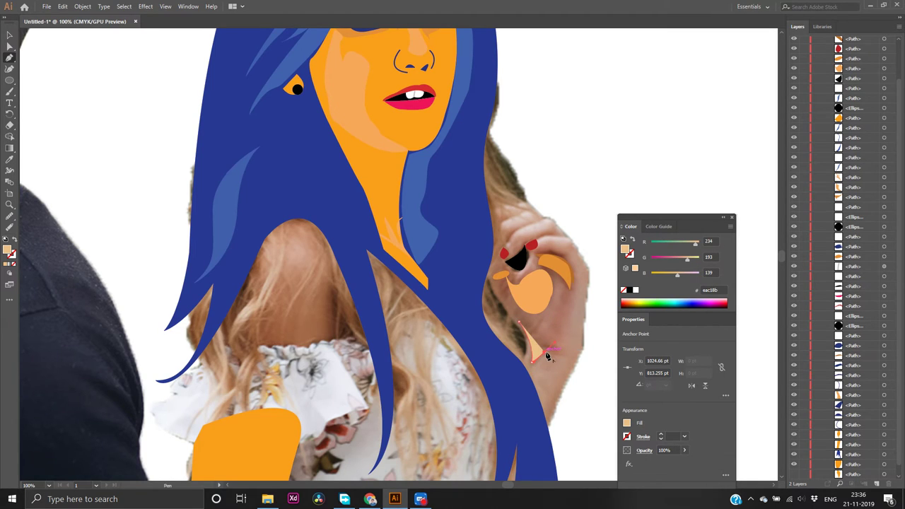
{"action": "left_click_drag", "start_coordinate": [568, 359], "coordinate": [572, 356]}
{"action": "left_click", "coordinate": [16, 263]}
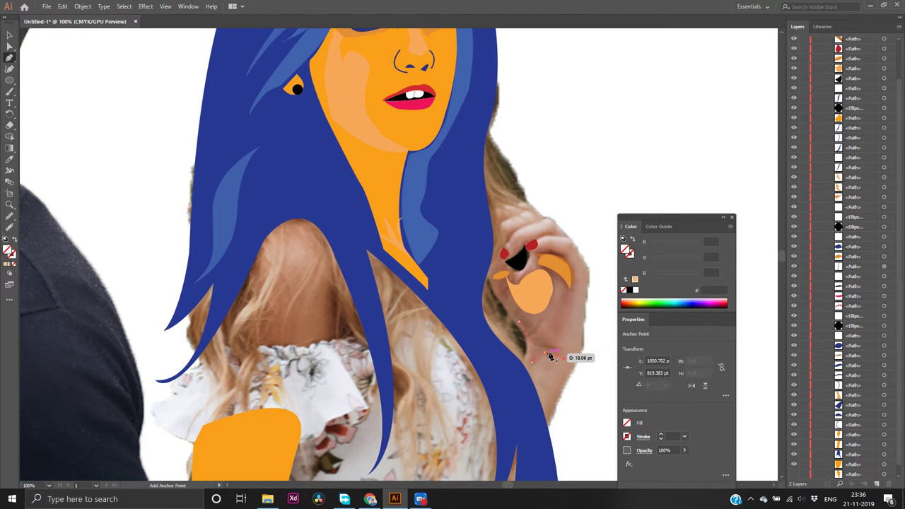
Complete the pointed wrist highlight by closing its outline below the palm and restoring its light tan fill, hex eac18b
{"action": "left_click", "coordinate": [551, 352]}
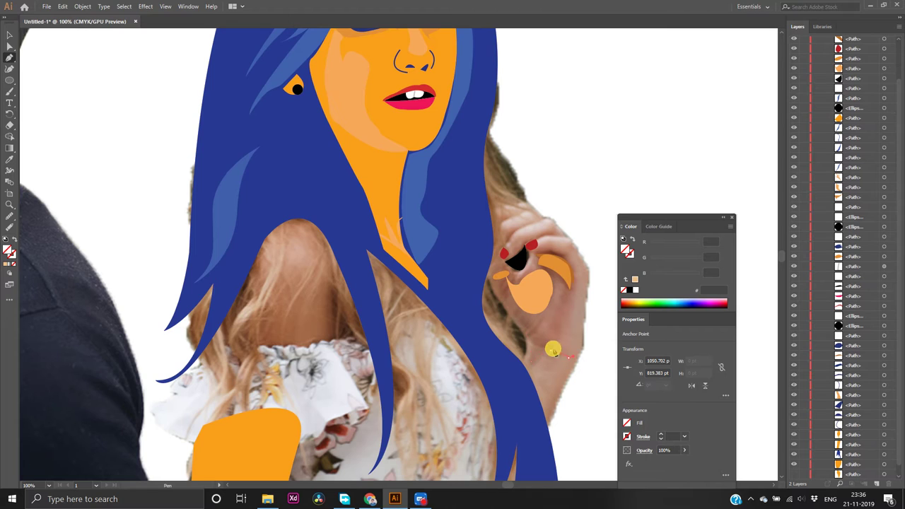
{"action": "left_click", "coordinate": [563, 349]}
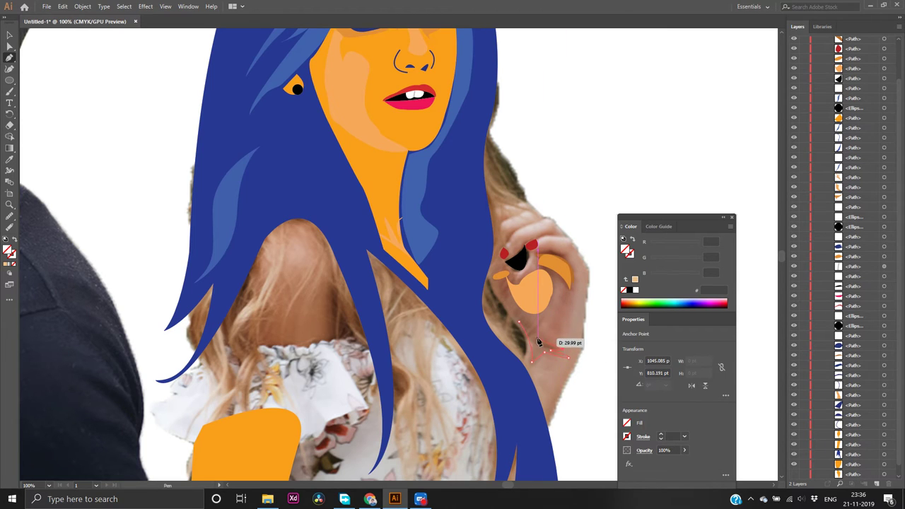
{"action": "left_click", "coordinate": [521, 323]}
{"action": "left_click_drag", "start_coordinate": [520, 323], "coordinate": [495, 295]}
{"action": "left_click", "coordinate": [551, 350]}
{"action": "left_click", "coordinate": [532, 360]}
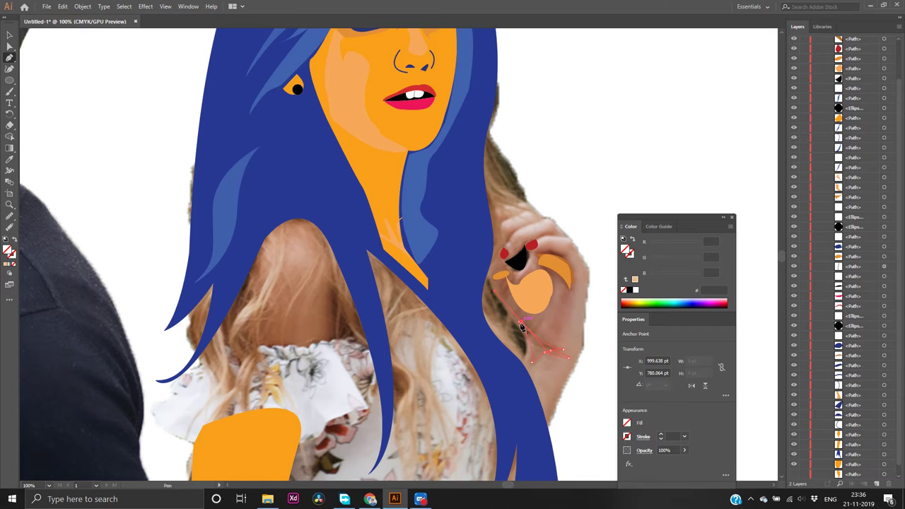
{"action": "left_click_drag", "start_coordinate": [519, 323], "coordinate": [495, 289]}
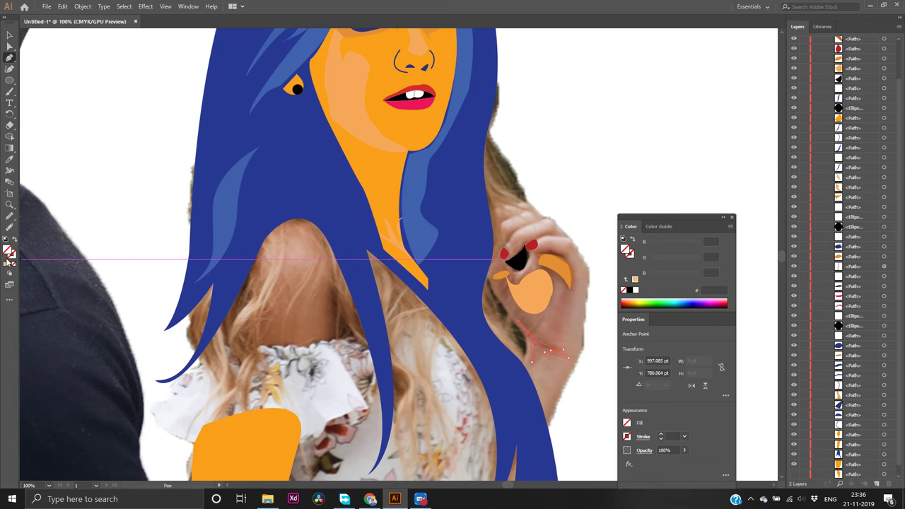
{"action": "left_click", "coordinate": [5, 264]}
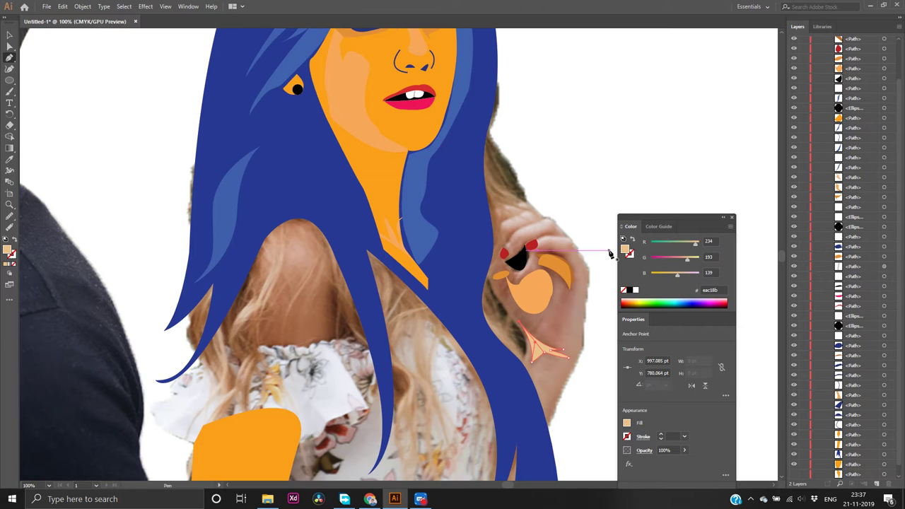
{"action": "left_click", "coordinate": [571, 272]}
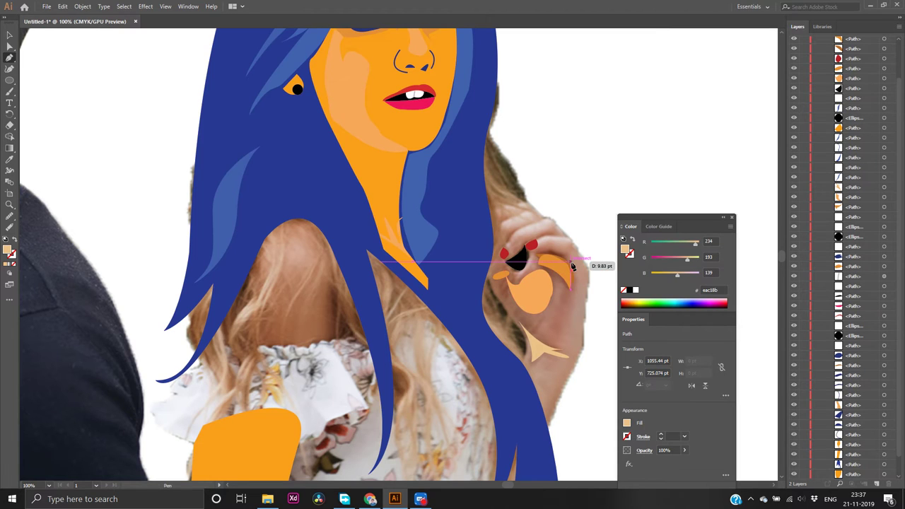
{"action": "left_click", "coordinate": [567, 265]}
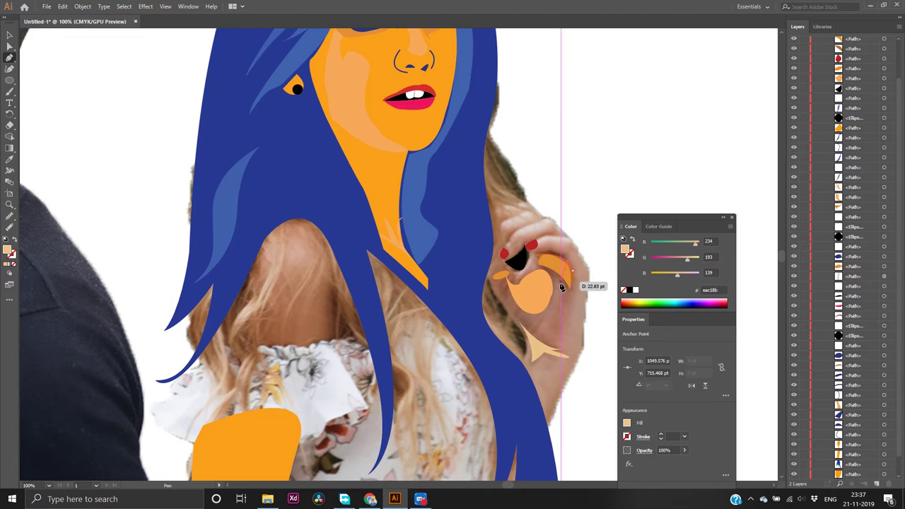
{"action": "key", "text": "ctrl"}
{"action": "left_click", "coordinate": [551, 305], "text": "ctrl"}
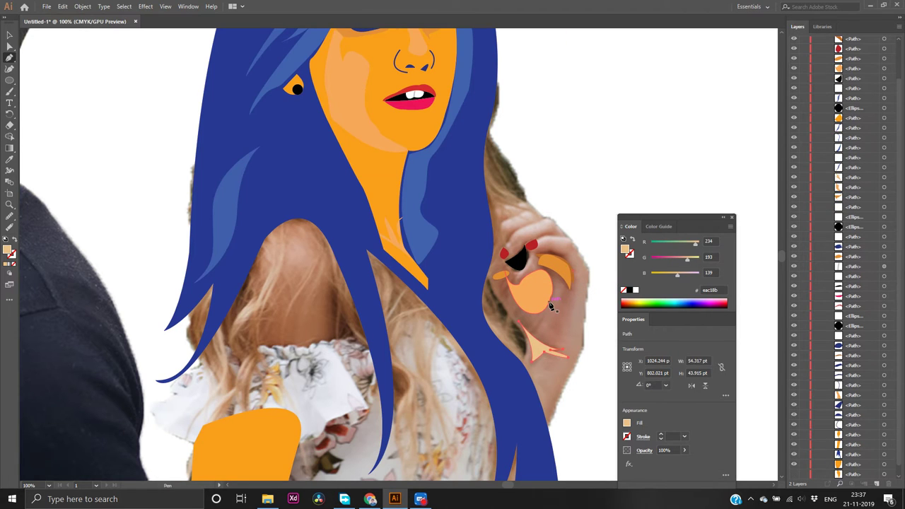
Pick up the brown b66a28 colour from the shadow shape beside the orange finger shape for drawing with the Pen tool
{"action": "key", "text": "v"}
{"action": "left_click", "coordinate": [569, 265]}
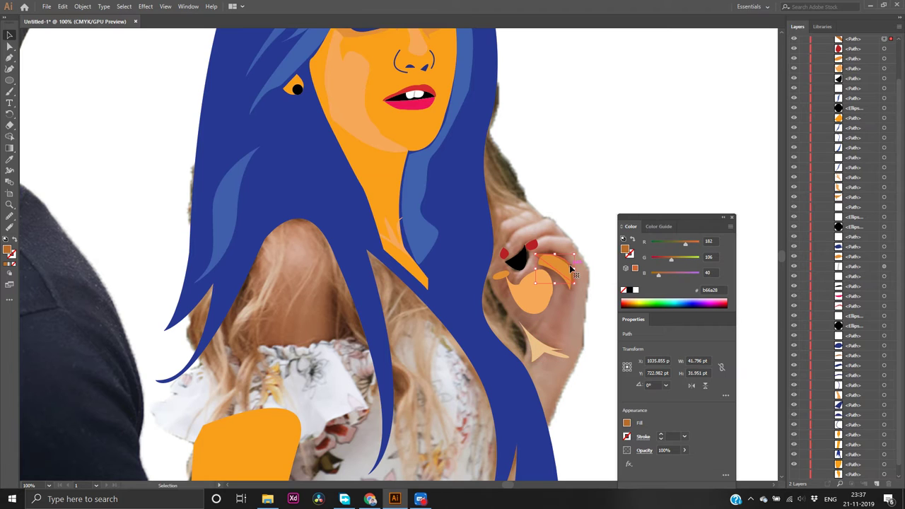
{"action": "key", "text": "p"}
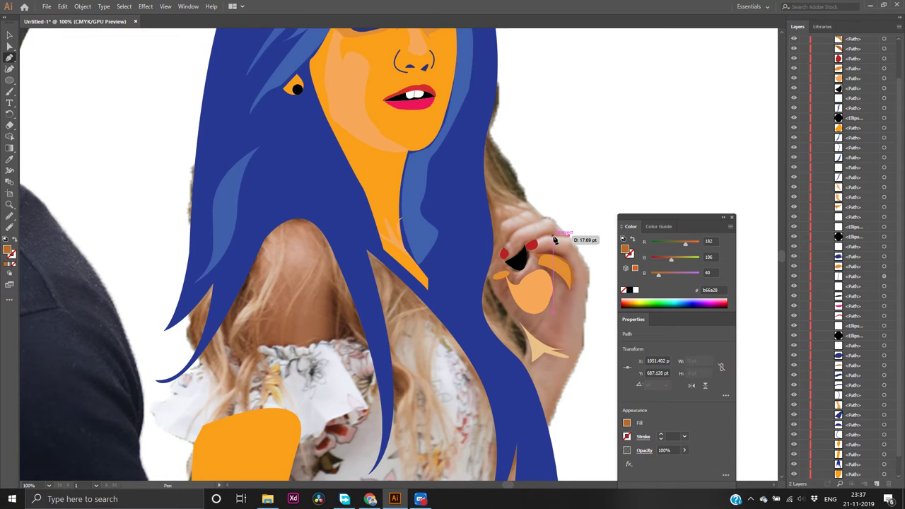
Draw a curved crease line between the fingers, running from the hand's outer edge to the upper red fingernail
{"action": "left_click_drag", "start_coordinate": [557, 239], "coordinate": [539, 242]}
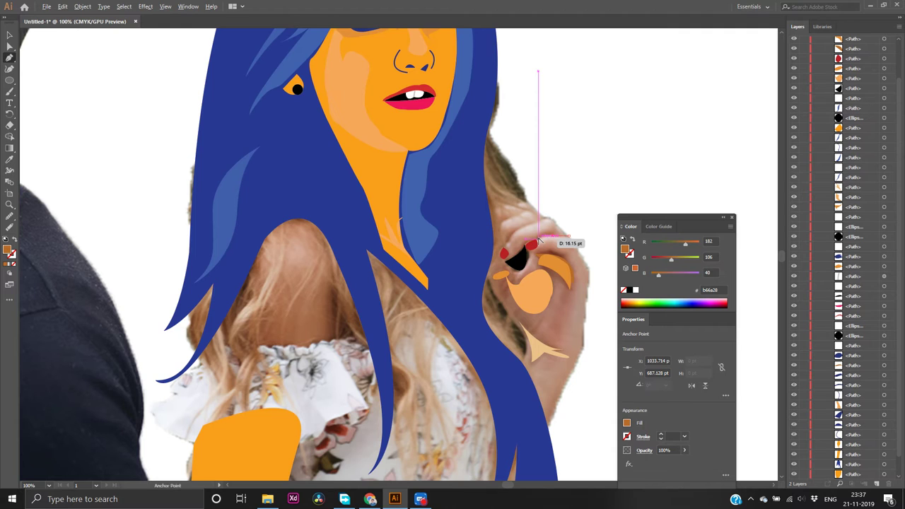
{"action": "key", "text": "ctrl+equal"}
{"action": "key", "text": "ctrl+equal"}
{"action": "left_click_drag", "start_coordinate": [539, 242], "coordinate": [506, 263]}
{"action": "key", "text": "ctrl+equal"}
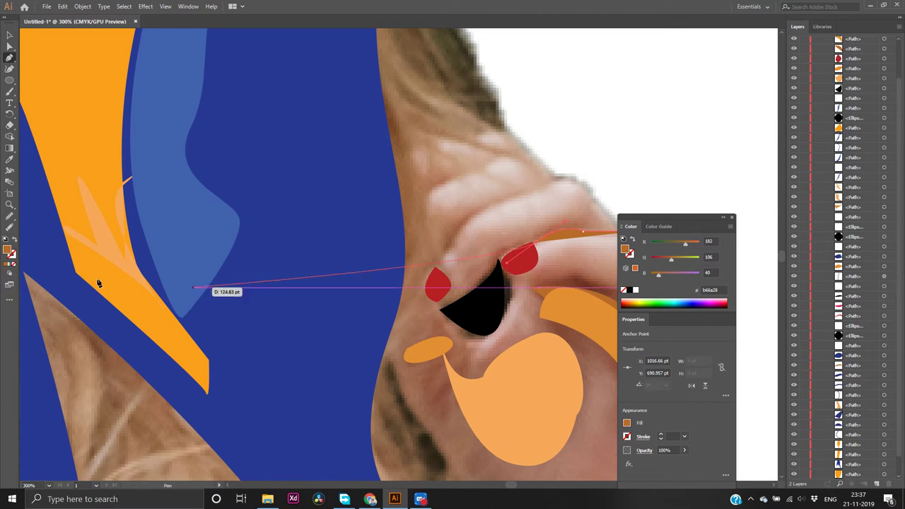
Remove the crease line's fill, give it a brown b66b29 stroke of 1 pt, and end it at the red fingernail
{"action": "left_click", "coordinate": [14, 265]}
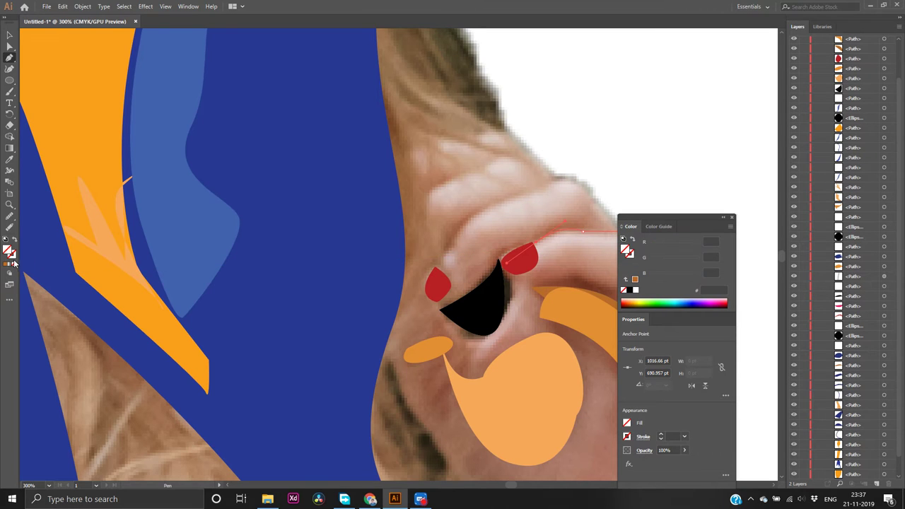
{"action": "left_click", "coordinate": [6, 266]}
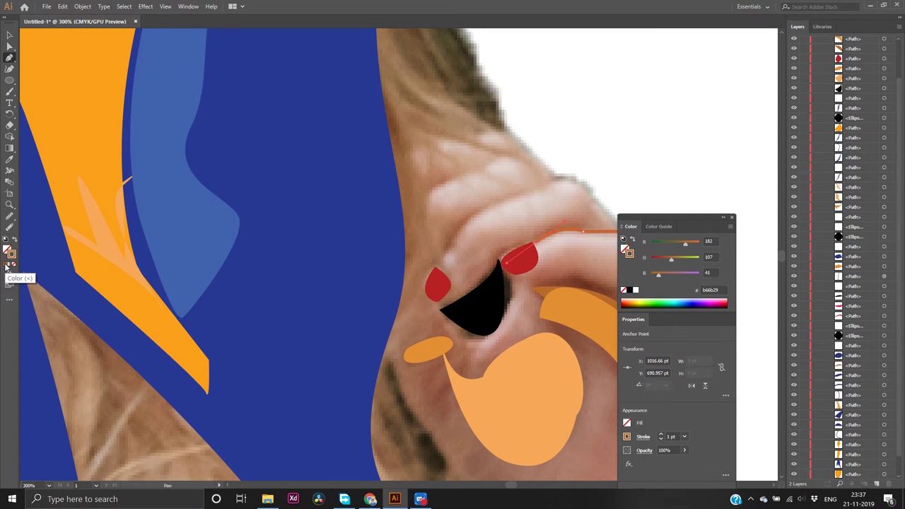
{"action": "left_click", "coordinate": [538, 240]}
{"action": "key", "text": "v"}
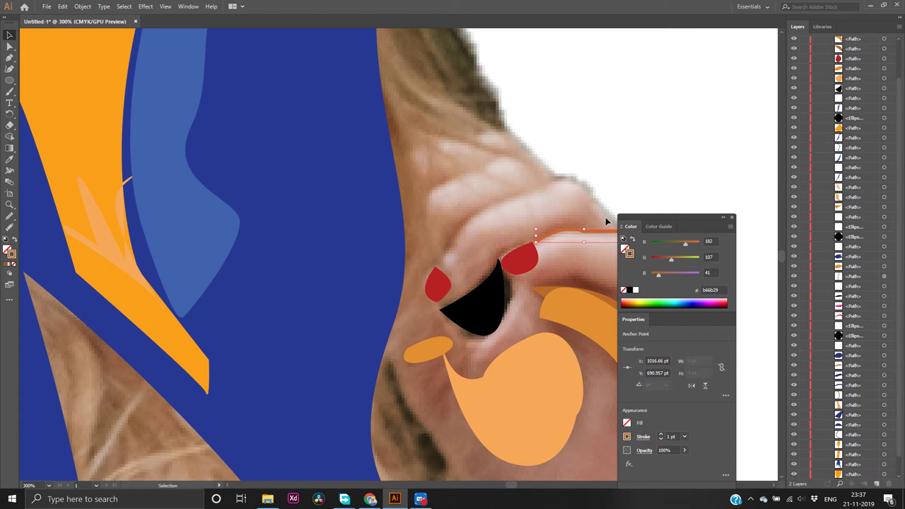
Compare the crease line with the photo by switching its brown stroke off and on, and delete the line
{"action": "scroll", "coordinate": [605, 216], "scroll_direction": "up", "scroll_amount": 3}
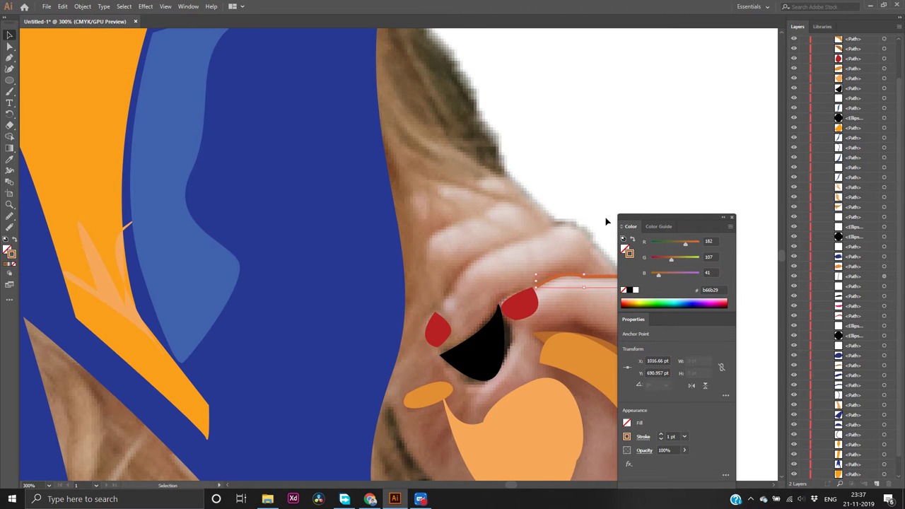
{"action": "scroll", "coordinate": [605, 217], "scroll_direction": "down", "scroll_amount": 1}
{"action": "scroll", "coordinate": [605, 221], "scroll_direction": "up", "scroll_amount": 3}
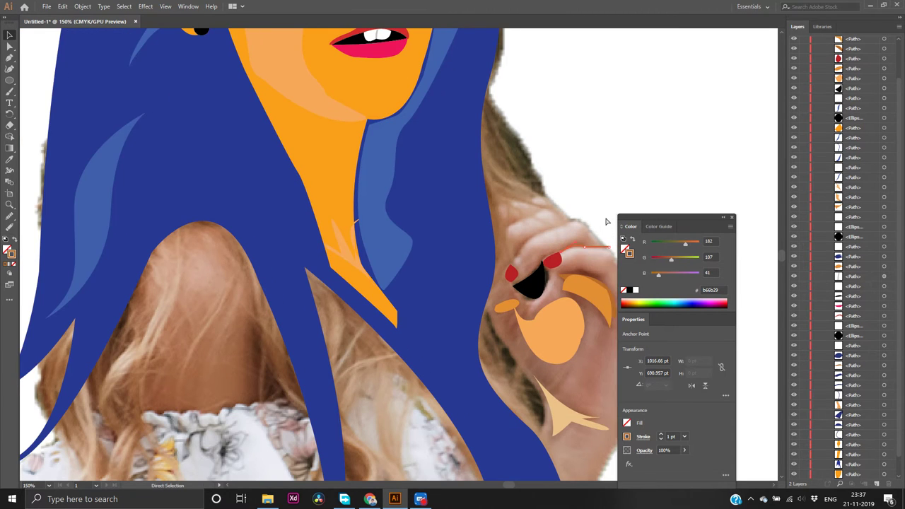
{"action": "scroll", "coordinate": [437, 249], "scroll_direction": "up", "scroll_amount": 2}
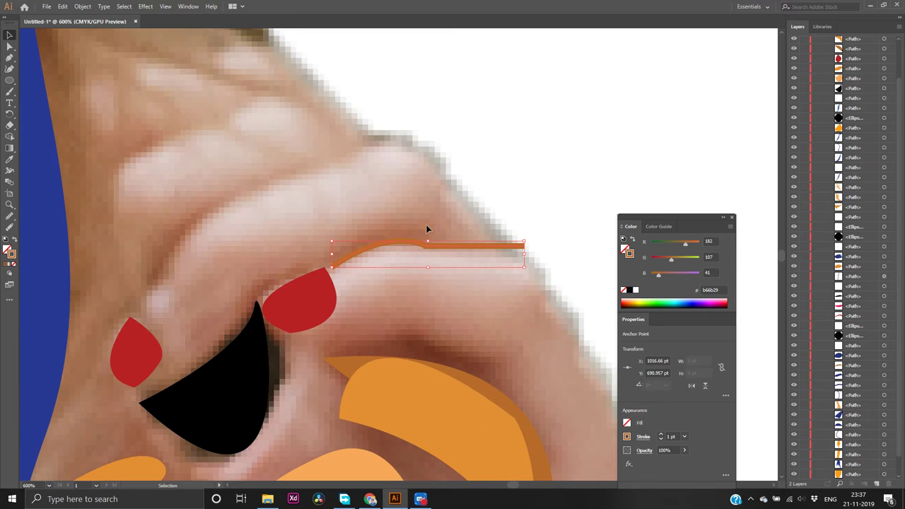
{"action": "scroll", "coordinate": [471, 231], "scroll_direction": "down", "scroll_amount": 1}
{"action": "scroll", "coordinate": [470, 231], "scroll_direction": "down", "scroll_amount": 1}
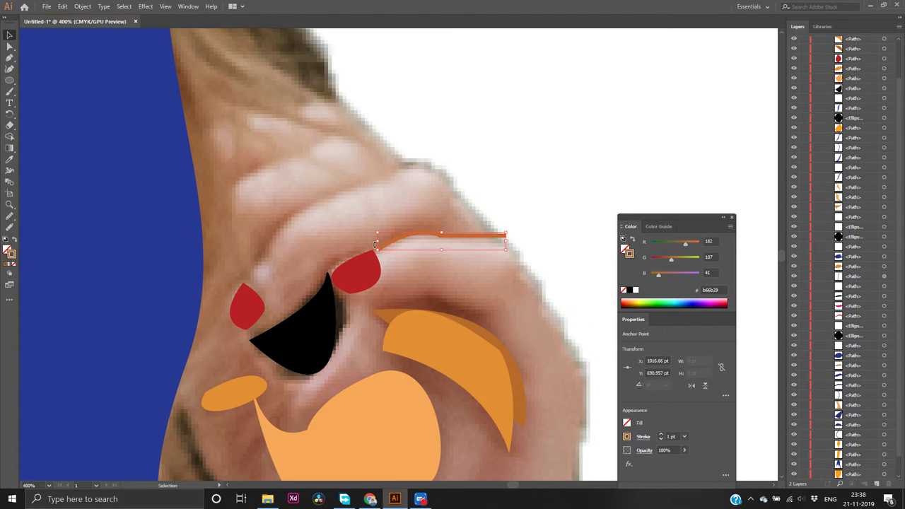
{"action": "key", "text": "a"}
{"action": "key", "text": "slash"}
{"action": "key", "text": "v"}
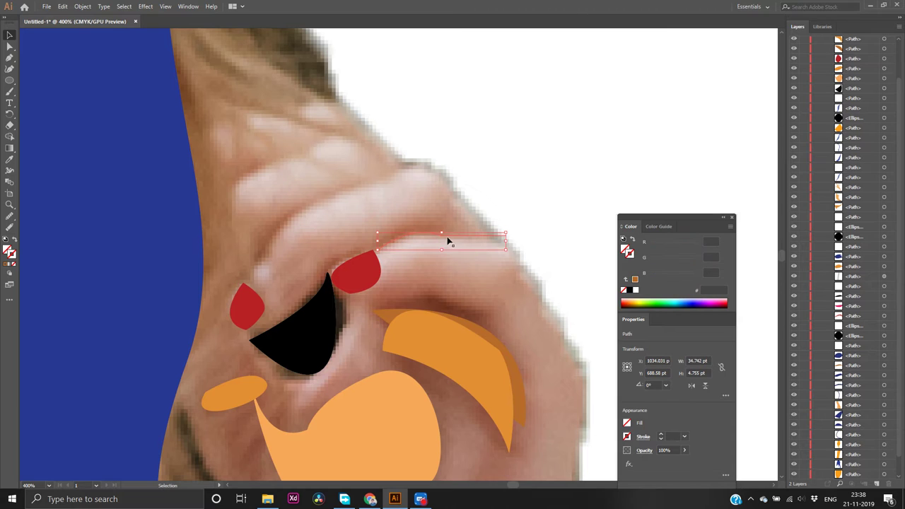
{"action": "left_click", "coordinate": [6, 265]}
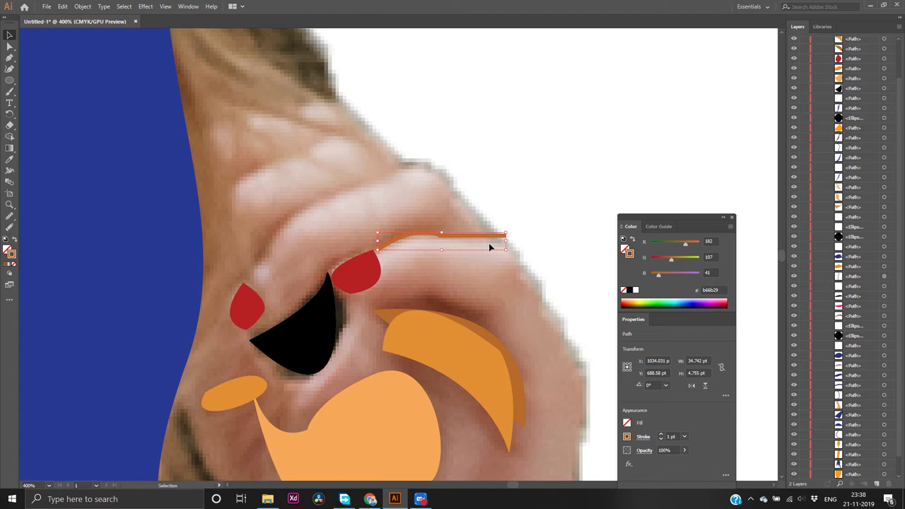
{"action": "key", "text": "Delete"}
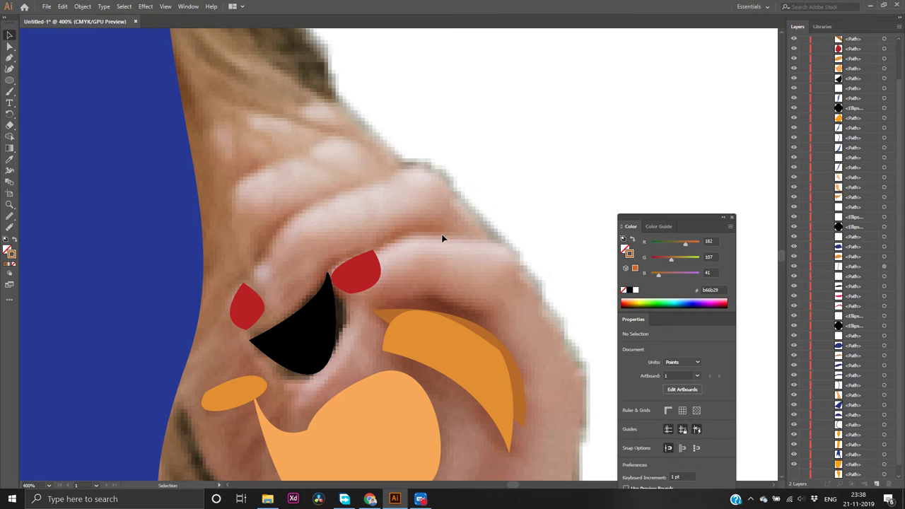
{"action": "key", "text": "p"}
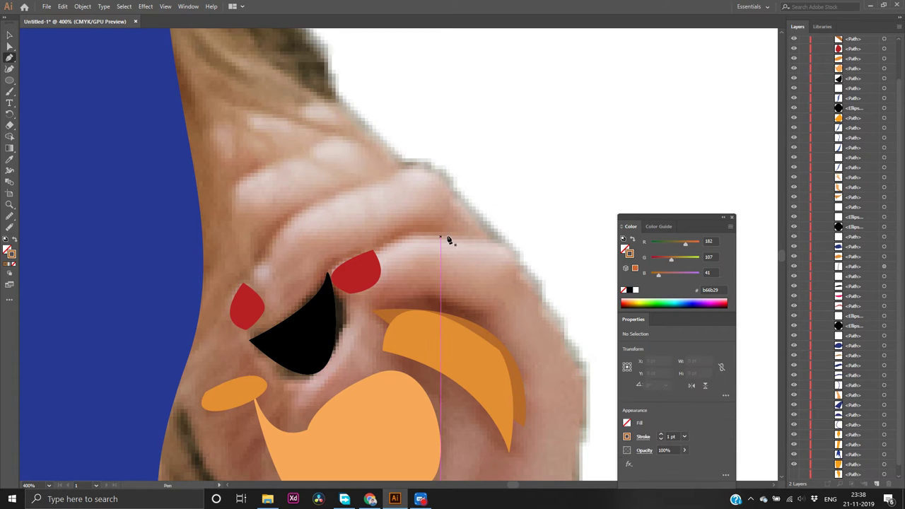
Start an unfilled brown finger outline at the hand's outer edge, above the orange finger shape
{"action": "left_click", "coordinate": [491, 241]}
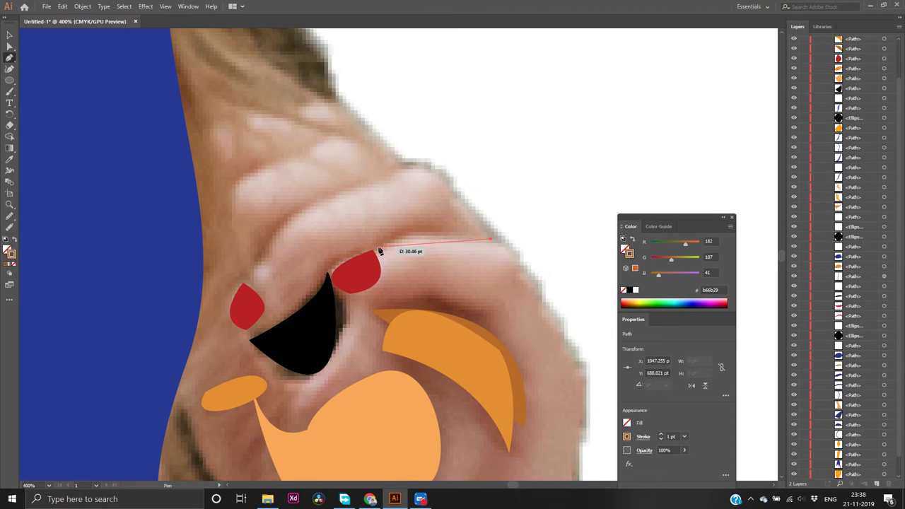
{"action": "mouse_move", "coordinate": [379, 249]}
{"action": "left_mouse_down"}
{"action": "mouse_move", "coordinate": [363, 275]}
{"action": "mouse_move", "coordinate": [354, 269]}
{"action": "mouse_move", "coordinate": [379, 252]}
{"action": "left_mouse_up"}
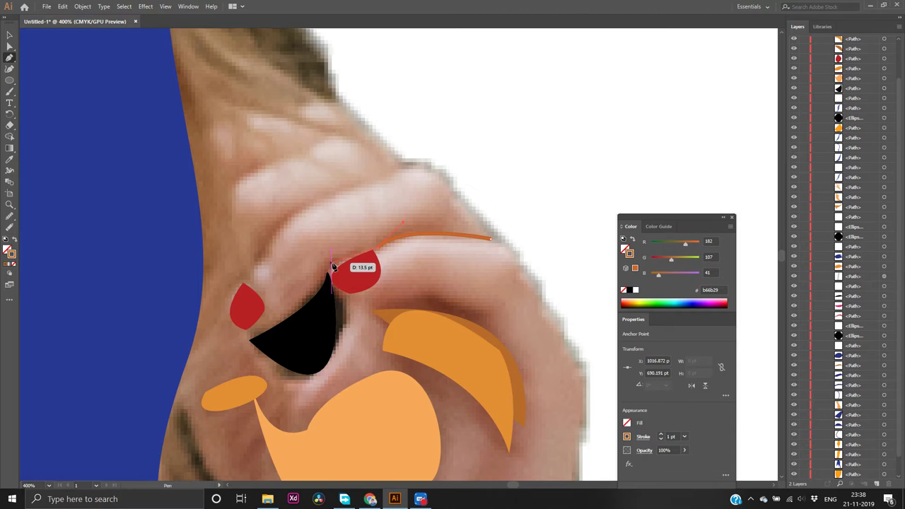
{"action": "mouse_move", "coordinate": [333, 265]}
{"action": "left_mouse_down"}
{"action": "mouse_move", "coordinate": [315, 277]}
{"action": "mouse_move", "coordinate": [331, 269]}
{"action": "mouse_move", "coordinate": [317, 272]}
{"action": "mouse_move", "coordinate": [322, 263]}
{"action": "left_mouse_up"}
{"action": "left_click_drag", "start_coordinate": [321, 263], "coordinate": [311, 274]}
{"action": "left_click", "coordinate": [331, 269]}
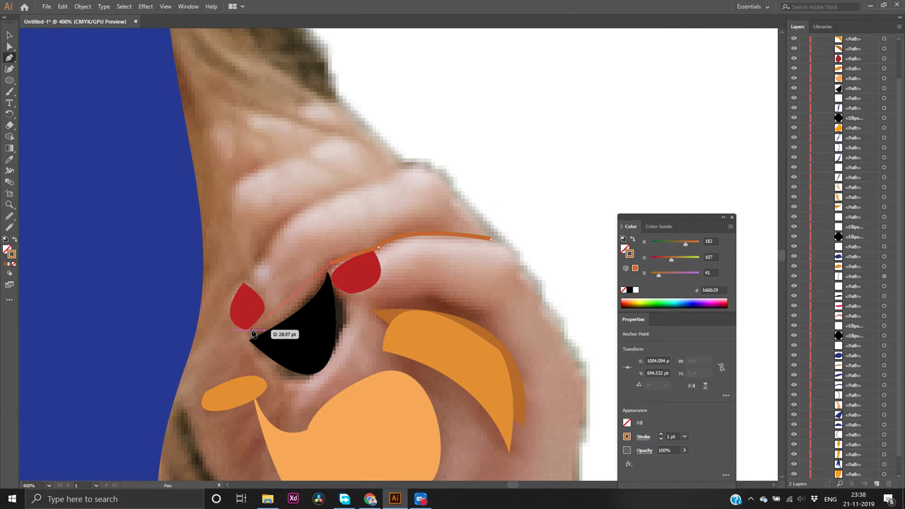
{"action": "mouse_move", "coordinate": [251, 330]}
{"action": "left_mouse_down"}
{"action": "mouse_move", "coordinate": [214, 317]}
{"action": "mouse_move", "coordinate": [211, 329]}
{"action": "left_mouse_up"}
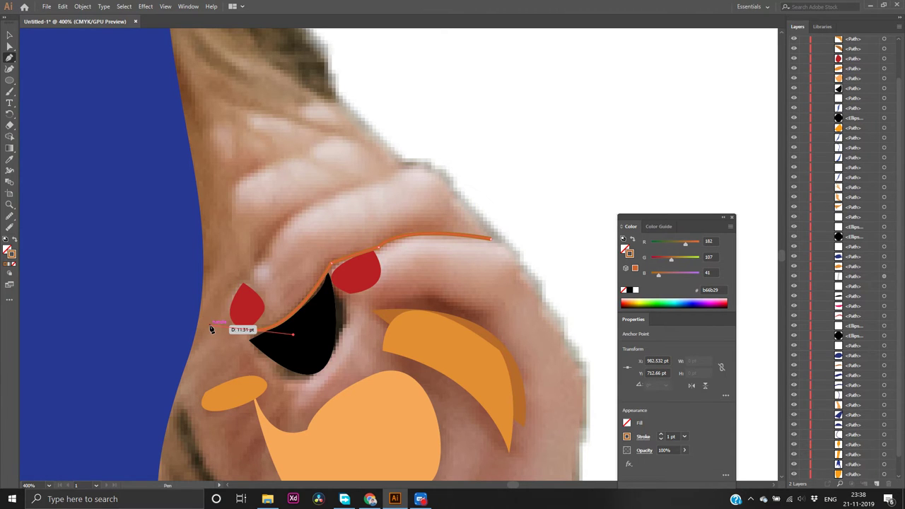
{"action": "key", "text": "ctrl+z"}
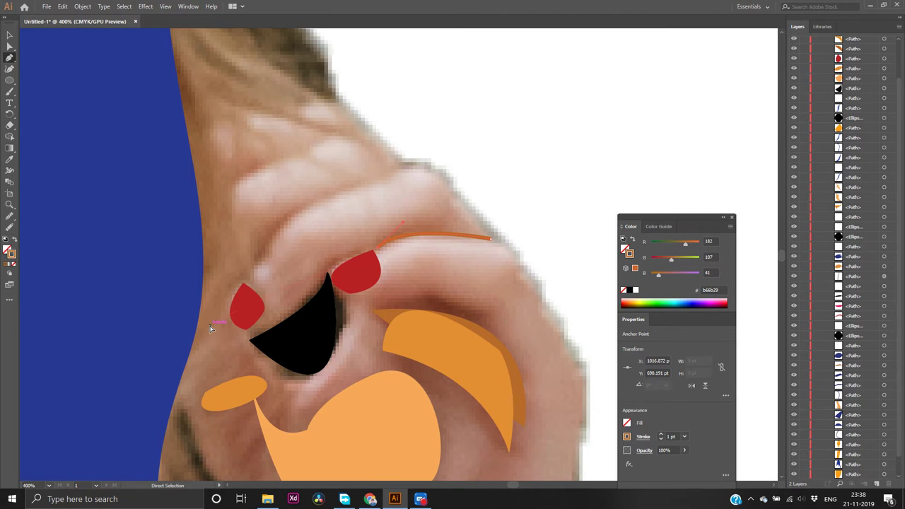
{"action": "key", "text": "ctrl+z"}
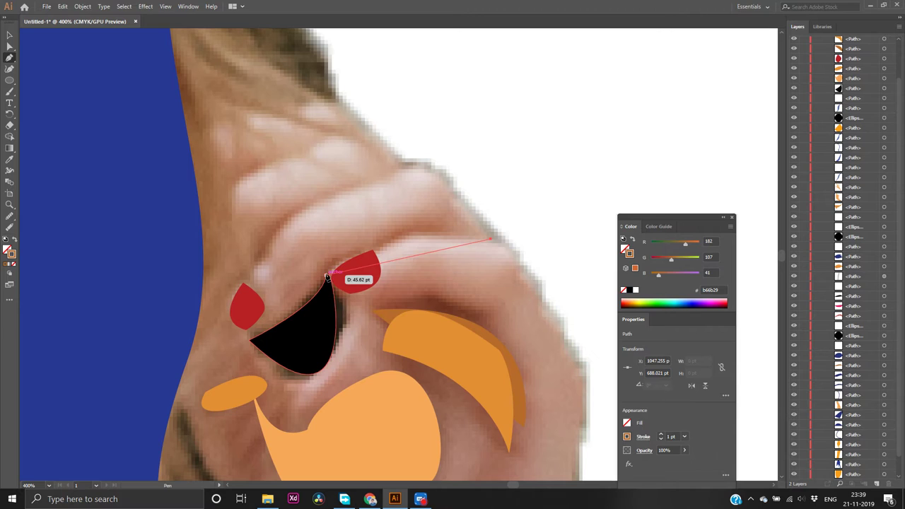
Continue the brown outline in curves from the outer edge past the upper red fingernail, then under and around the lower red fingernail
{"action": "left_click", "coordinate": [328, 273]}
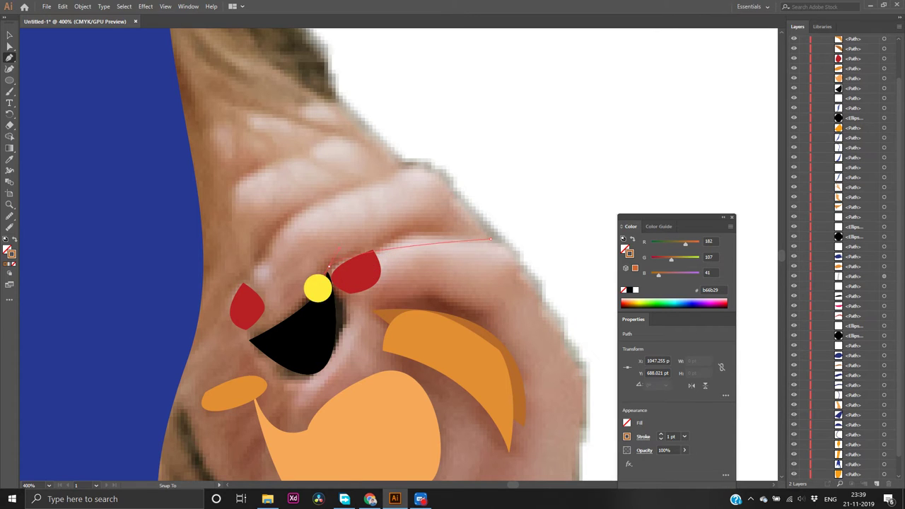
{"action": "mouse_move", "coordinate": [318, 288]}
{"action": "left_mouse_down"}
{"action": "mouse_move", "coordinate": [290, 323]}
{"action": "mouse_move", "coordinate": [233, 326]}
{"action": "left_mouse_up"}
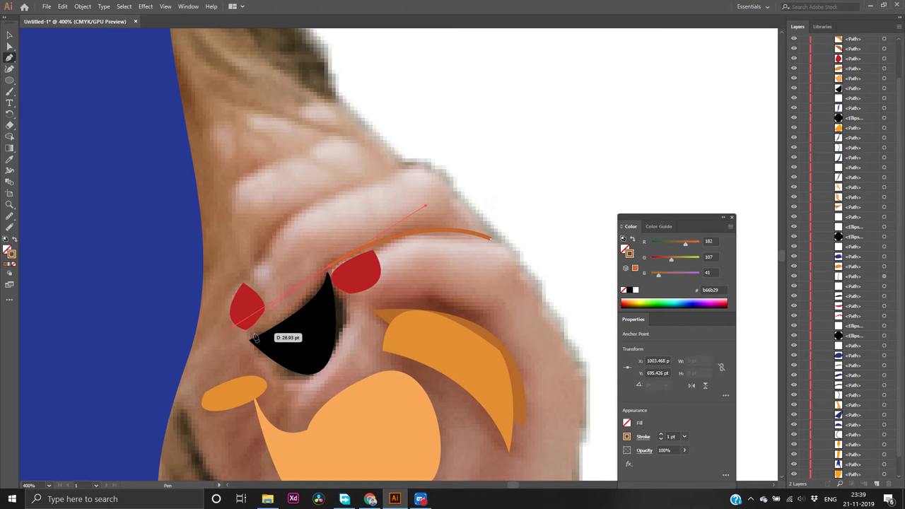
{"action": "left_click", "coordinate": [330, 270]}
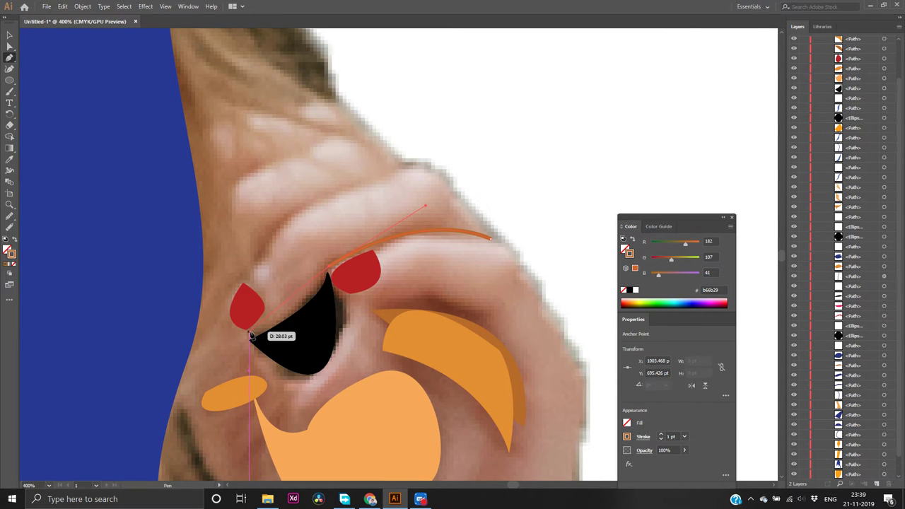
{"action": "left_click_drag", "start_coordinate": [249, 331], "coordinate": [204, 326]}
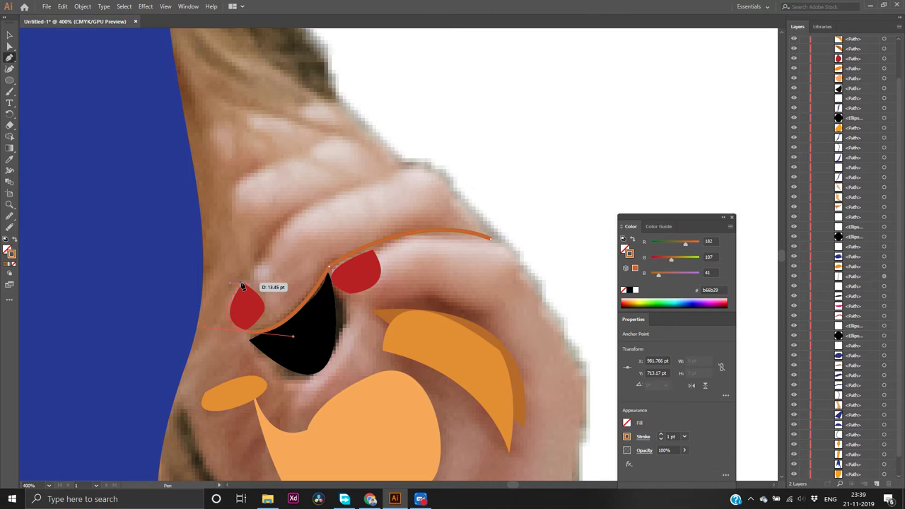
{"action": "left_click", "coordinate": [239, 282]}
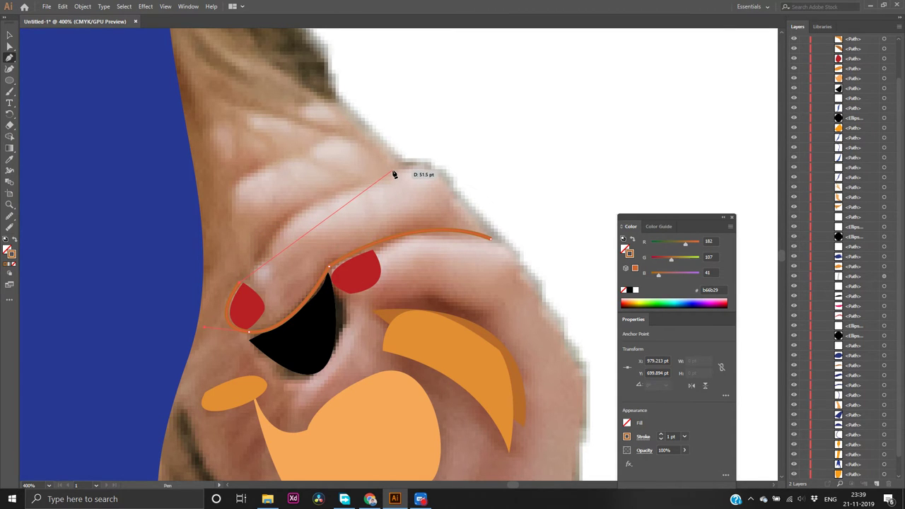
Extend the outline along the finger's upper edge and around the knuckle back down to the crease line
{"action": "left_click_drag", "start_coordinate": [393, 170], "coordinate": [499, 154]}
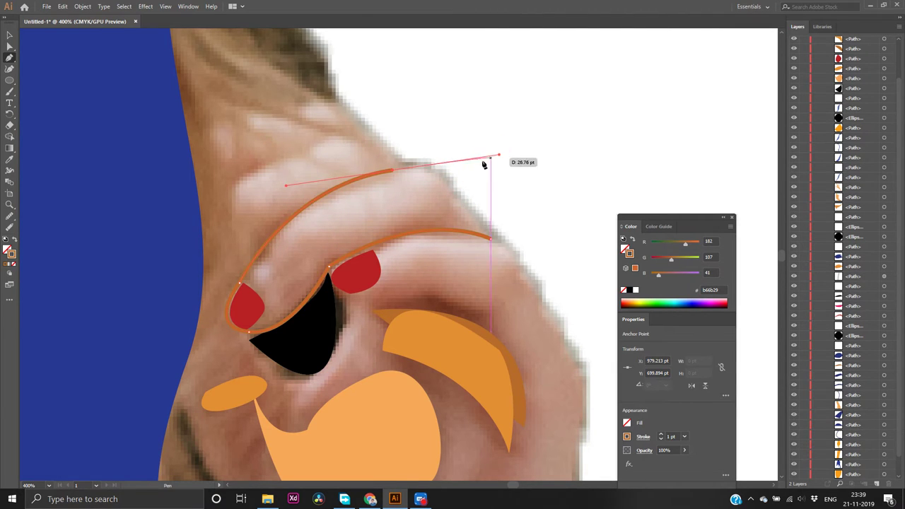
{"action": "left_click", "coordinate": [412, 233]}
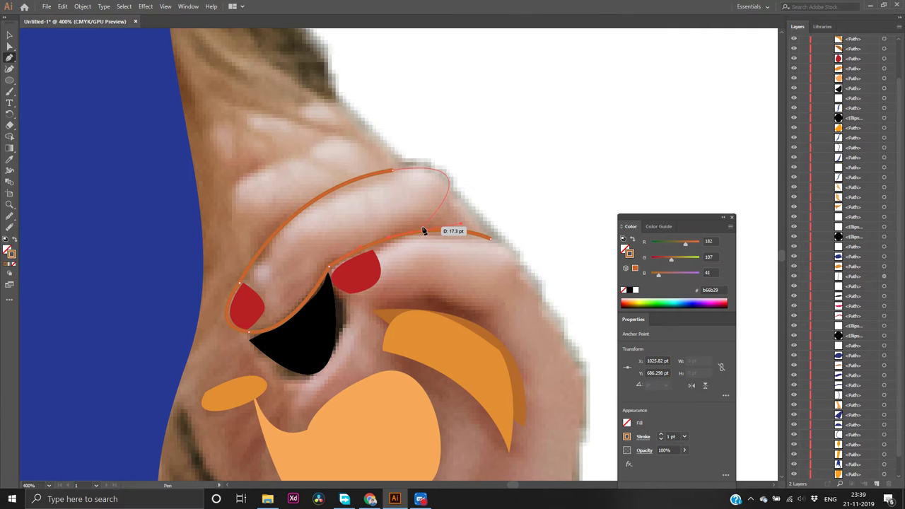
{"action": "left_click", "coordinate": [422, 230]}
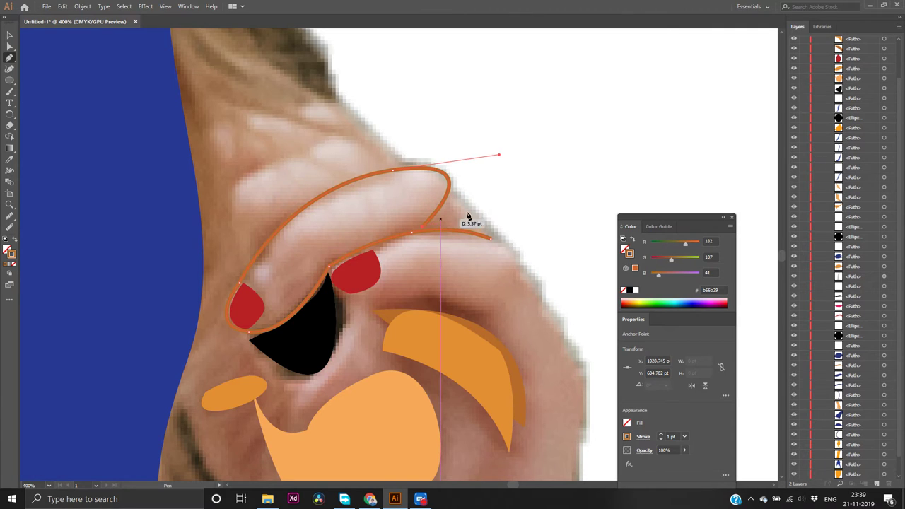
Compare the outline with the orange hand shape, redraw its last curve around the knuckle to end on the crease, and finish the path
{"action": "scroll", "coordinate": [805, 420], "scroll_direction": "down", "scroll_amount": 1}
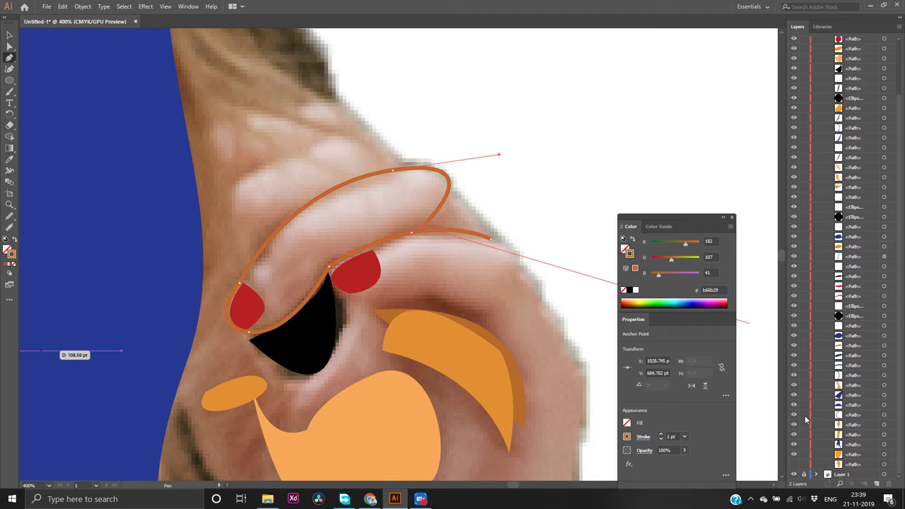
{"action": "left_click", "coordinate": [793, 468]}
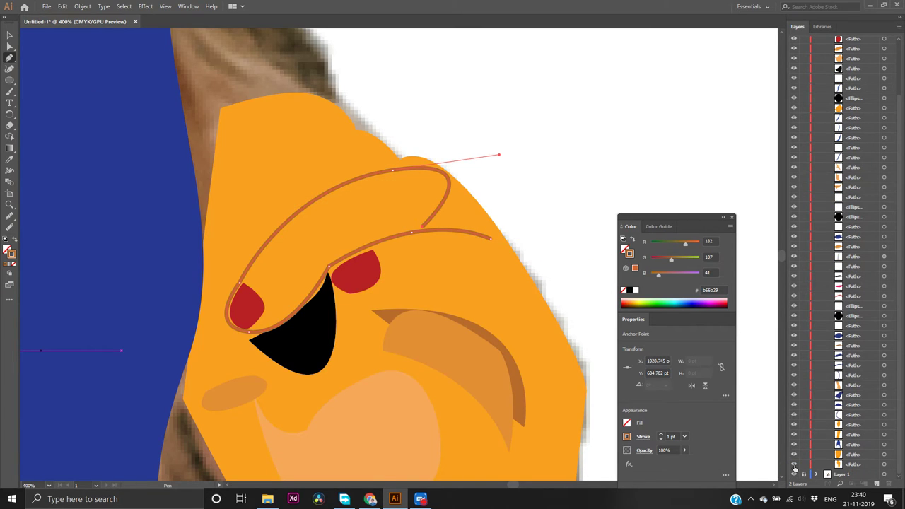
{"action": "left_click", "coordinate": [794, 469]}
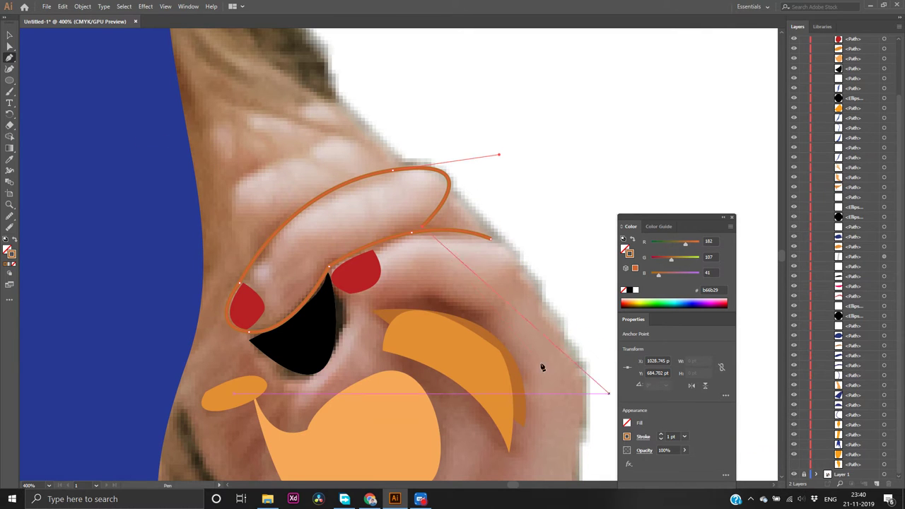
{"action": "key", "text": "ctrl+z"}
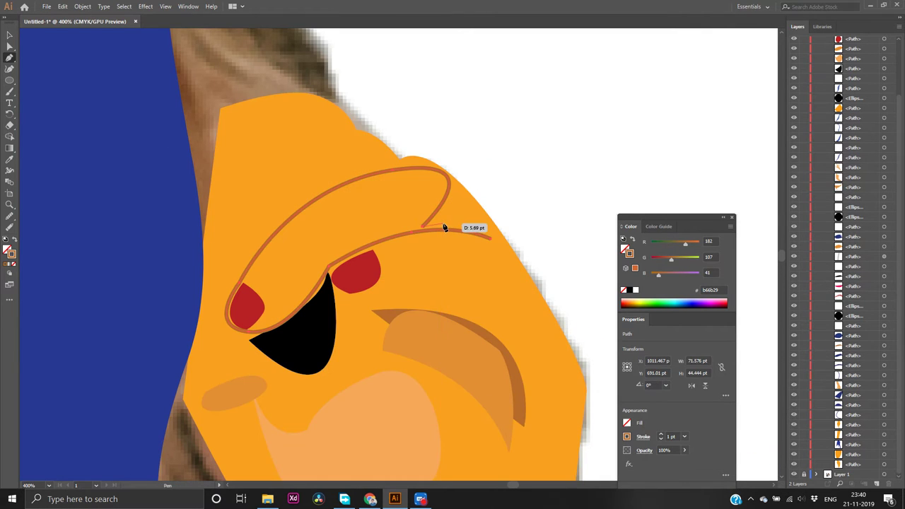
{"action": "key", "text": "ctrl+shift+z"}
{"action": "key", "text": "ctrl+z"}
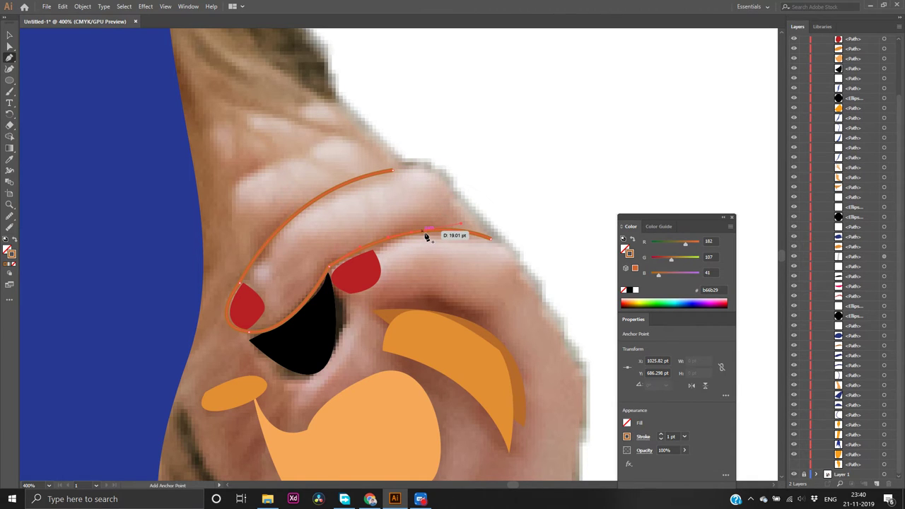
{"action": "left_click_drag", "start_coordinate": [427, 237], "coordinate": [499, 154]}
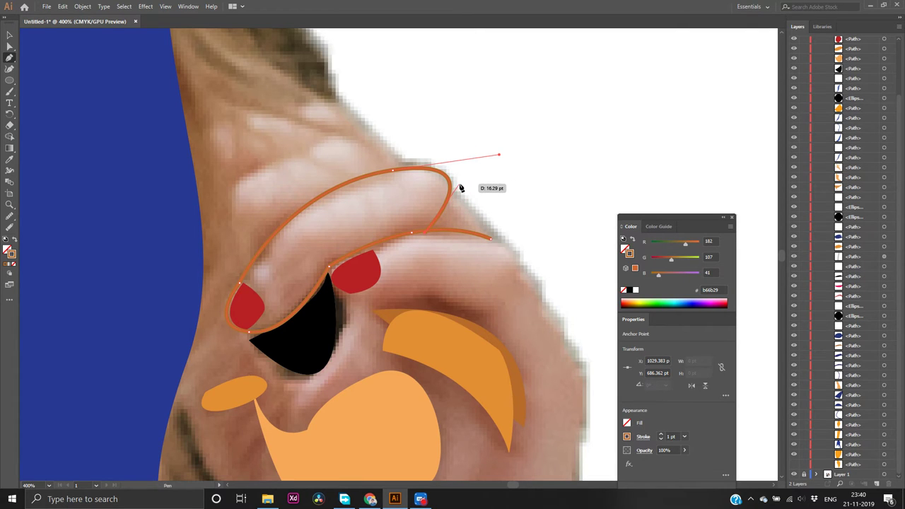
{"action": "key", "text": "v"}
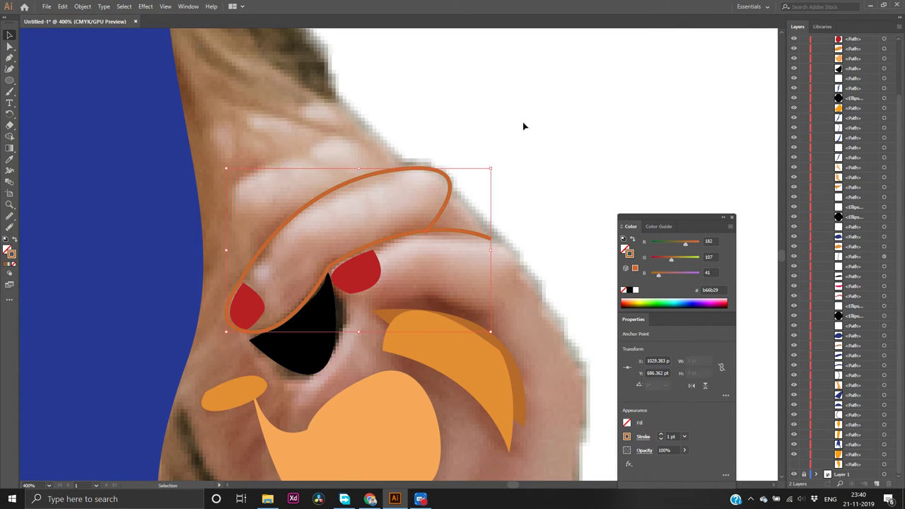
{"action": "key", "text": "c"}
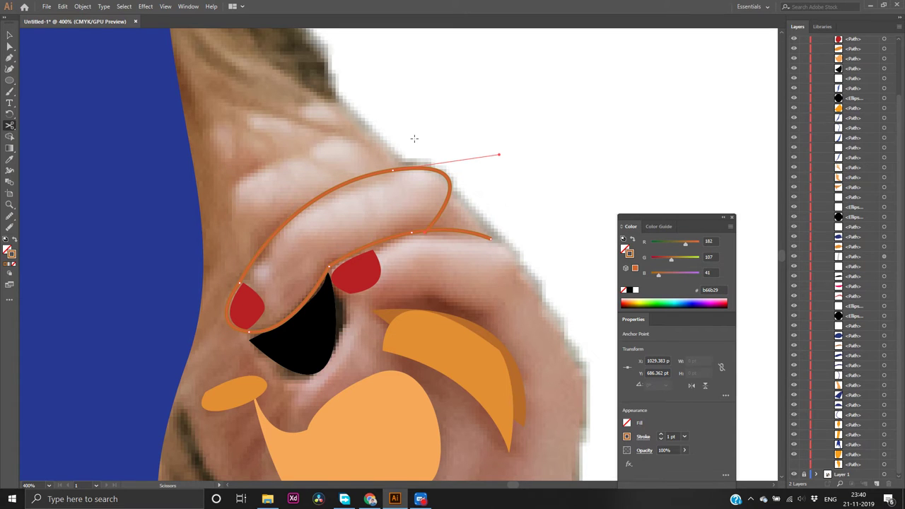
{"action": "key", "text": "p"}
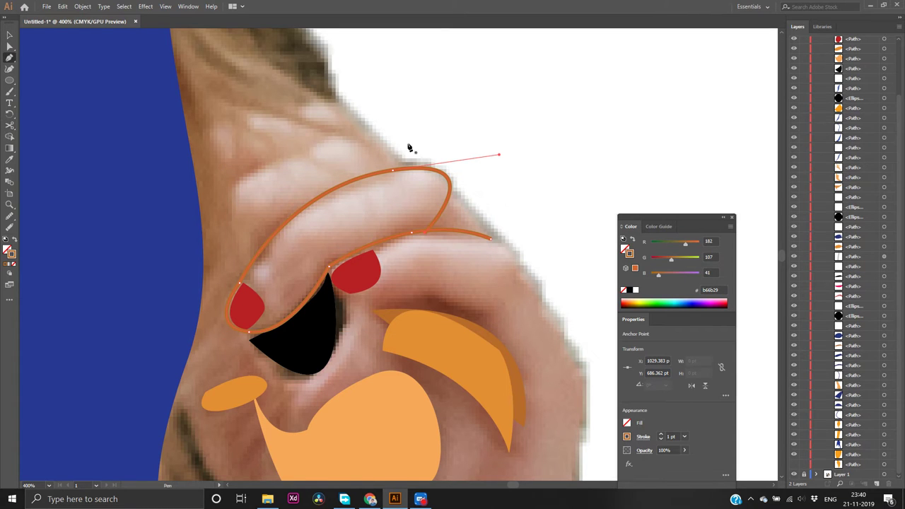
Draw a second brown outline around the finger above, from just over the lower red fingernail to the first finger's top edge
{"action": "left_click", "coordinate": [249, 269]}
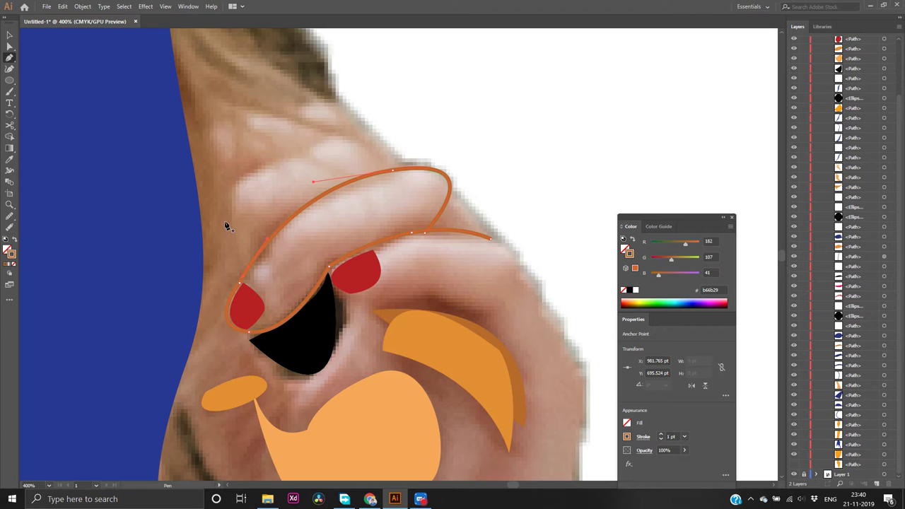
{"action": "left_click", "coordinate": [246, 267]}
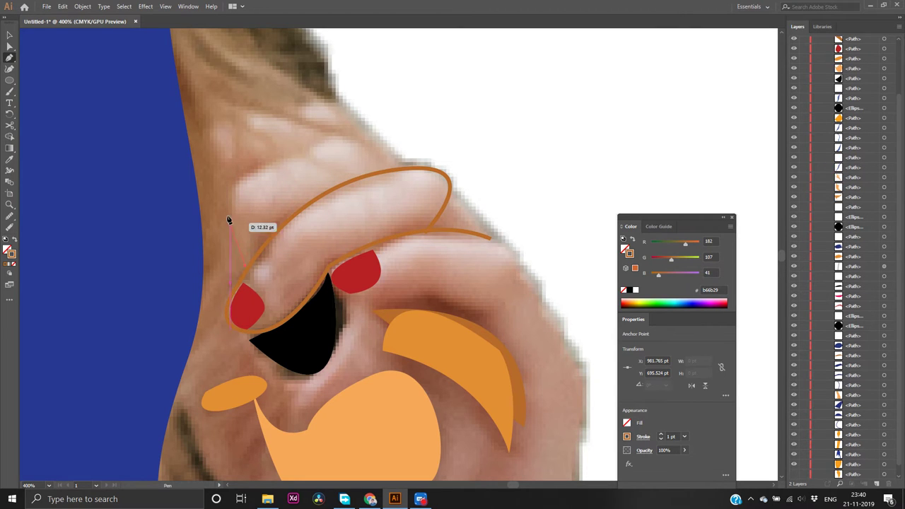
{"action": "left_click_drag", "start_coordinate": [227, 190], "coordinate": [234, 156]}
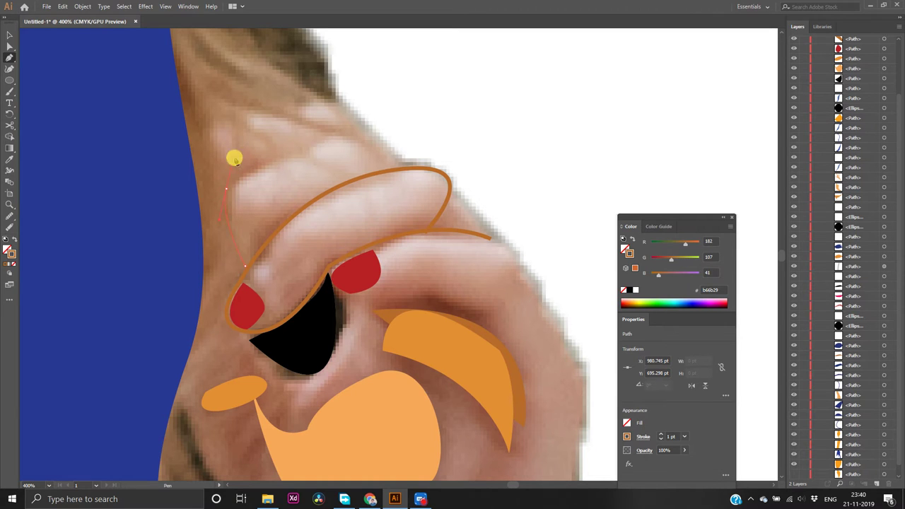
{"action": "left_click", "coordinate": [341, 134]}
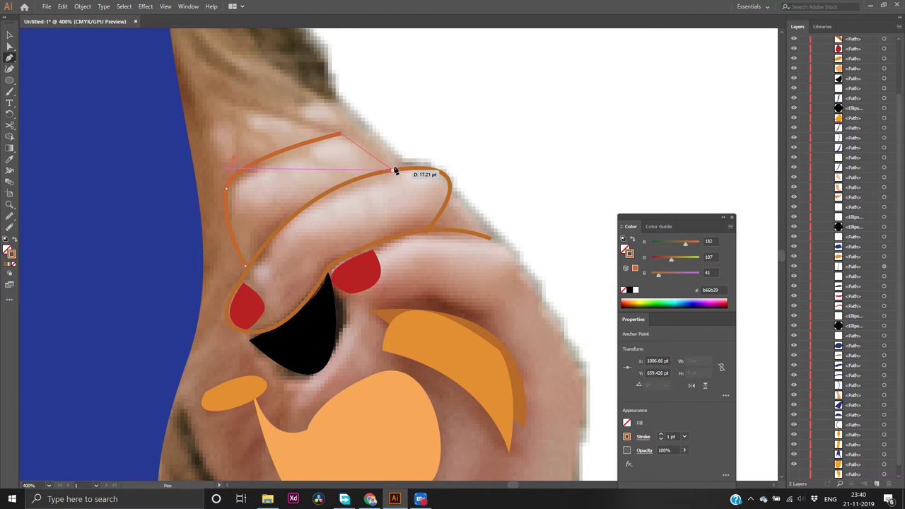
{"action": "left_click_drag", "start_coordinate": [394, 170], "coordinate": [412, 217]}
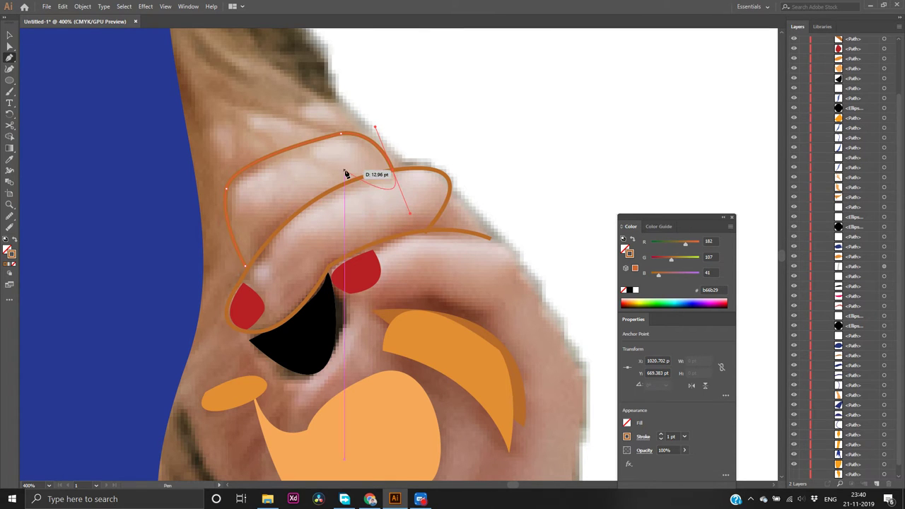
{"action": "left_click", "coordinate": [393, 171]}
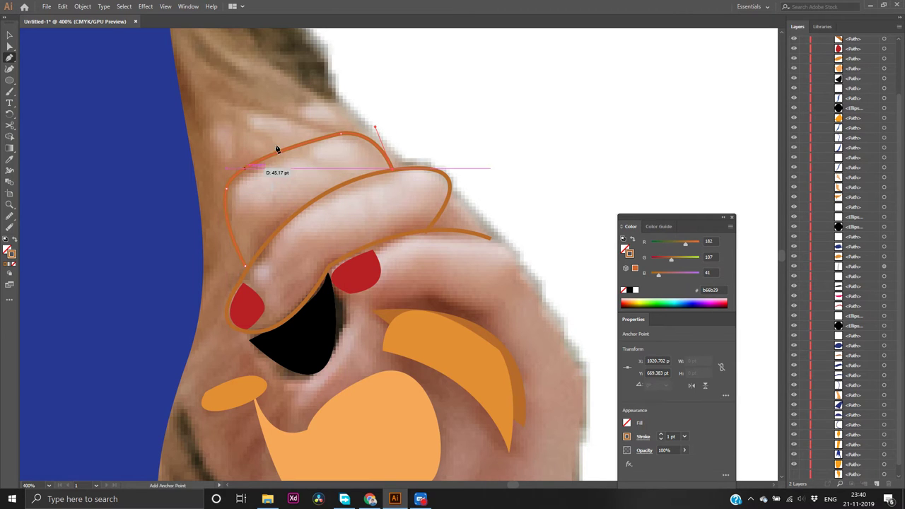
Add an anchor point on the second outline's knuckle curve and finish the path
{"action": "left_click", "coordinate": [365, 138]}
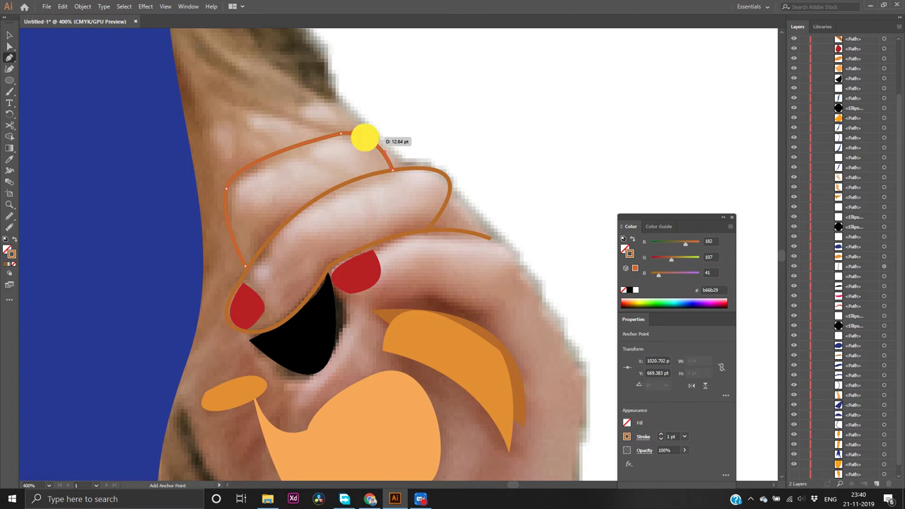
{"action": "left_click", "coordinate": [394, 171]}
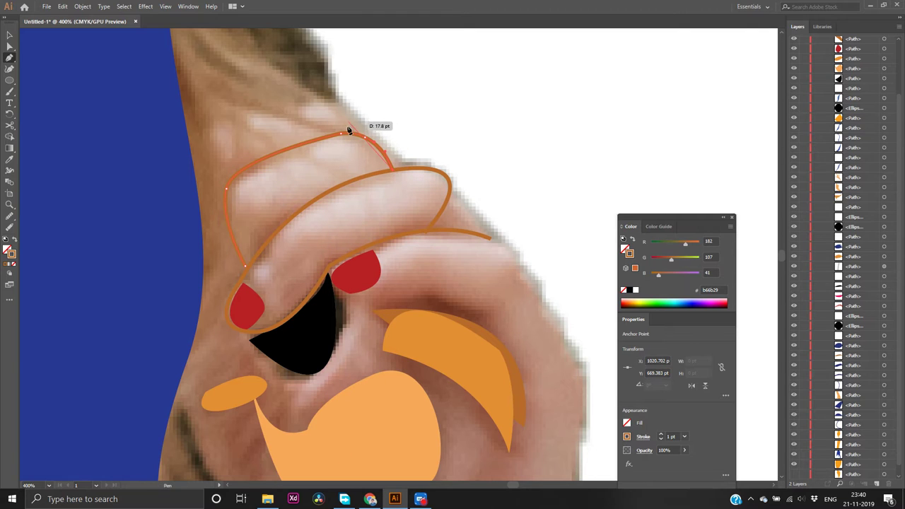
{"action": "key", "text": "v"}
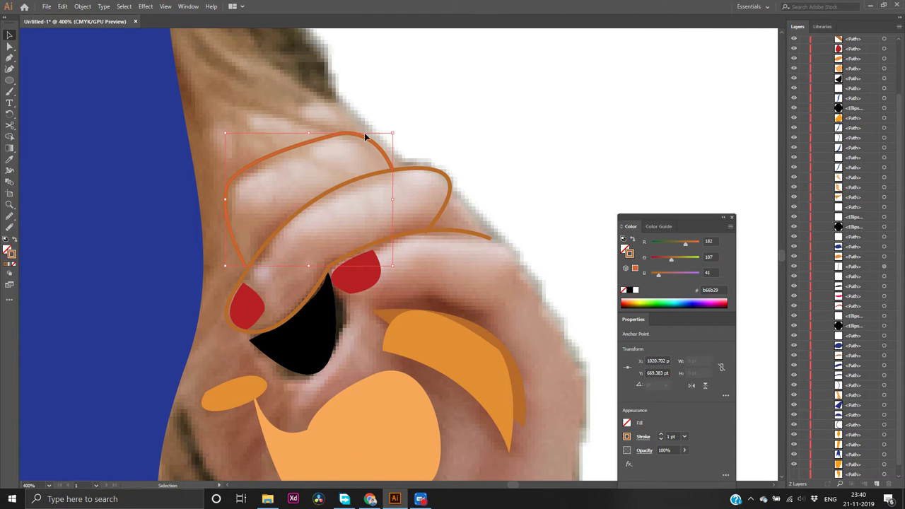
{"action": "key", "text": "p"}
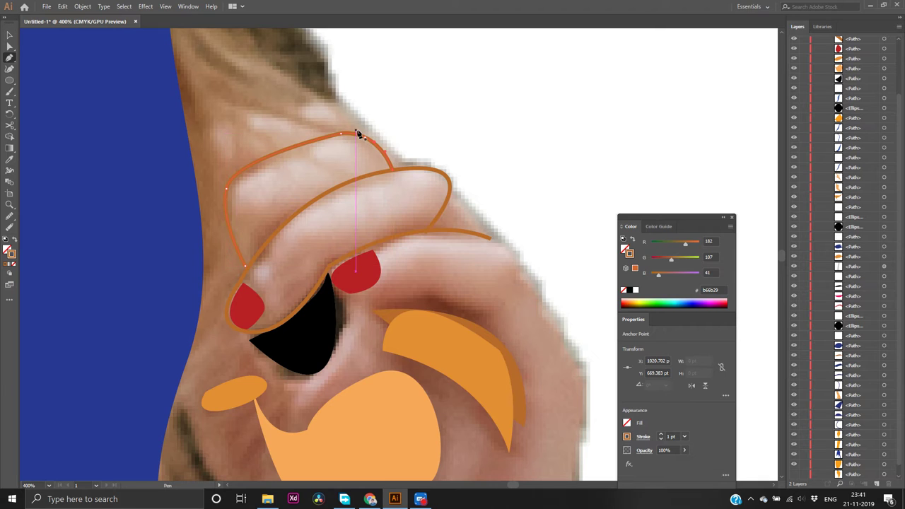
Show the orange hand shape and draw a brown 1 pt outline around the topmost finger, ending on the finger outline below
{"action": "left_click", "coordinate": [793, 475]}
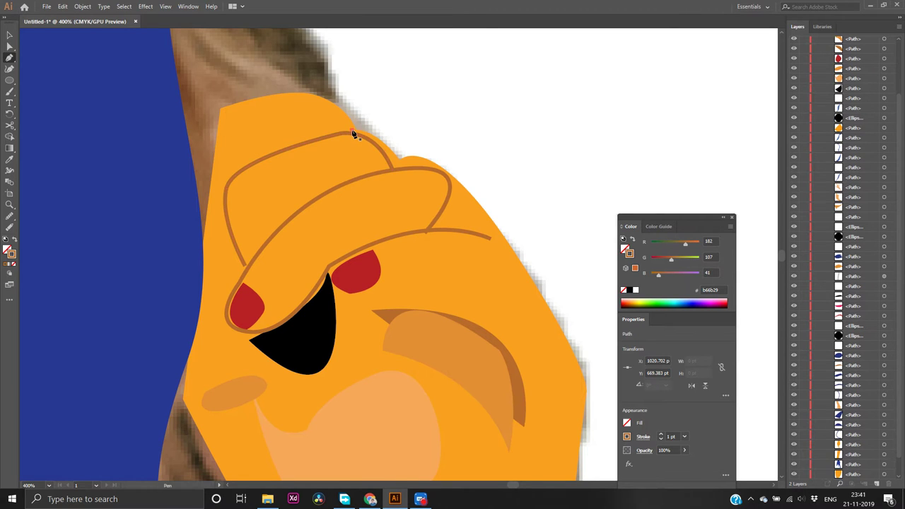
{"action": "mouse_move", "coordinate": [352, 134]}
{"action": "left_mouse_down"}
{"action": "mouse_move", "coordinate": [331, 106]}
{"action": "mouse_move", "coordinate": [226, 113]}
{"action": "mouse_move", "coordinate": [222, 138]}
{"action": "mouse_move", "coordinate": [150, 143]}
{"action": "mouse_move", "coordinate": [121, 155]}
{"action": "mouse_move", "coordinate": [136, 162]}
{"action": "left_mouse_up"}
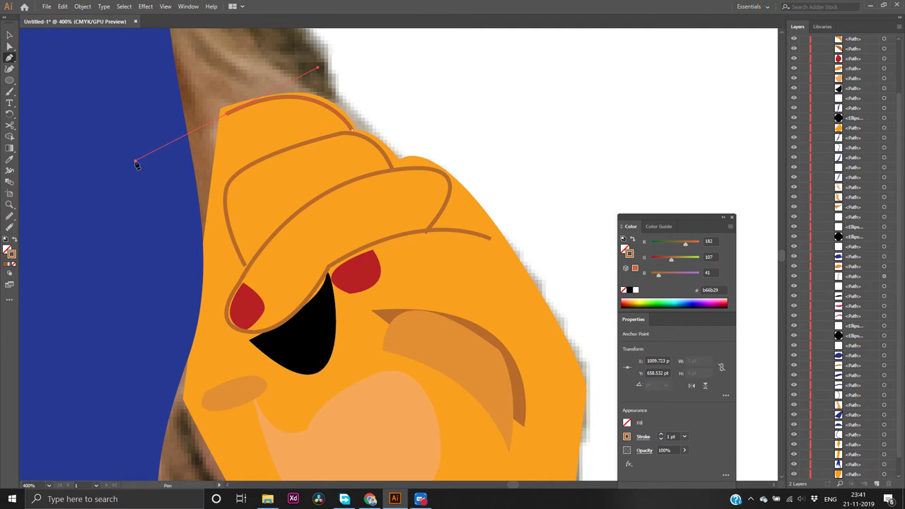
{"action": "left_click", "coordinate": [226, 117]}
{"action": "left_click", "coordinate": [227, 188]}
{"action": "mouse_move", "coordinate": [227, 188]}
{"action": "left_mouse_down"}
{"action": "mouse_move", "coordinate": [240, 234]}
{"action": "mouse_move", "coordinate": [243, 212]}
{"action": "left_mouse_up"}
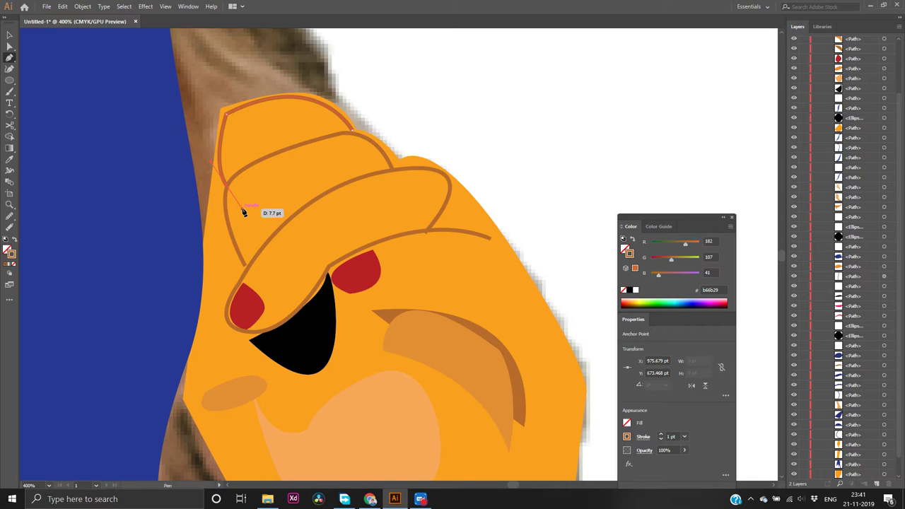
{"action": "mouse_move", "coordinate": [244, 212]}
{"action": "left_mouse_down"}
{"action": "mouse_move", "coordinate": [272, 208]}
{"action": "mouse_move", "coordinate": [248, 202]}
{"action": "left_mouse_up"}
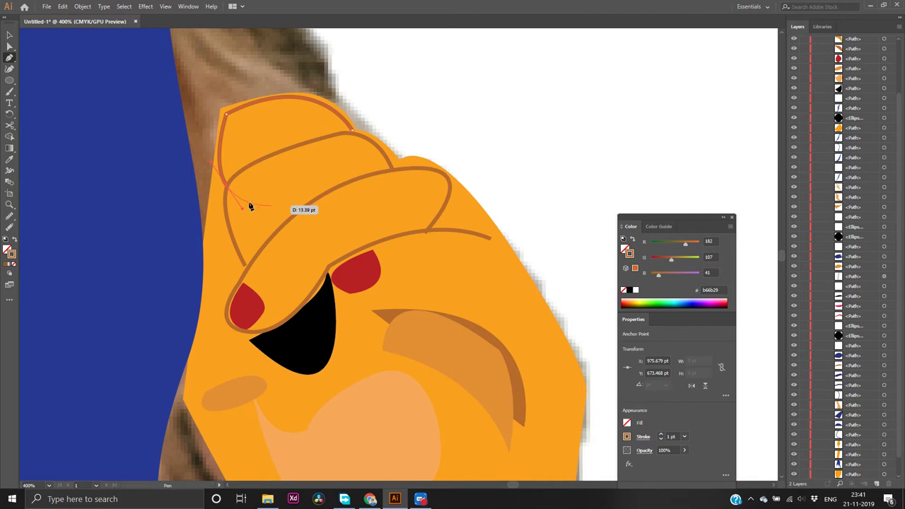
{"action": "key", "text": "v"}
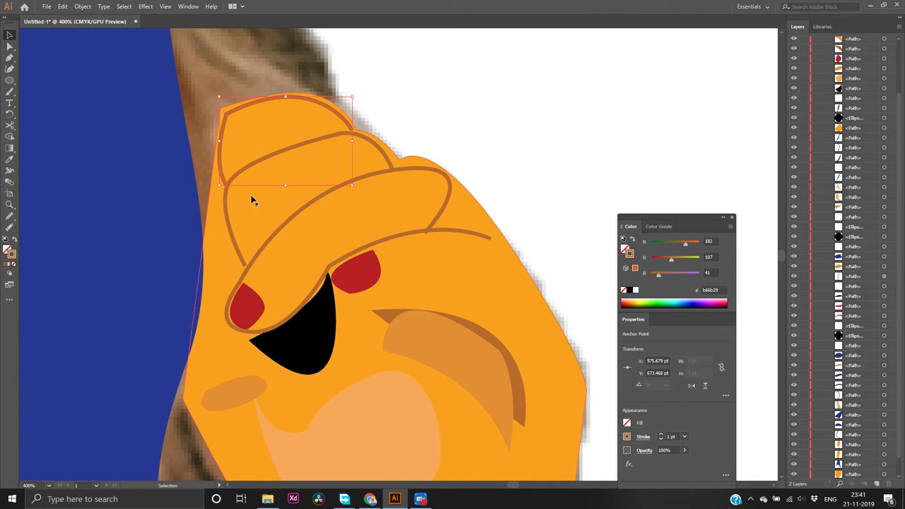
With the orange hand shape hidden, outline the lowest finger in brown around its red nail and along its underside, and show the shape again
{"action": "scroll", "coordinate": [809, 473], "scroll_direction": "down", "scroll_amount": 1}
{"action": "left_click", "coordinate": [794, 465]}
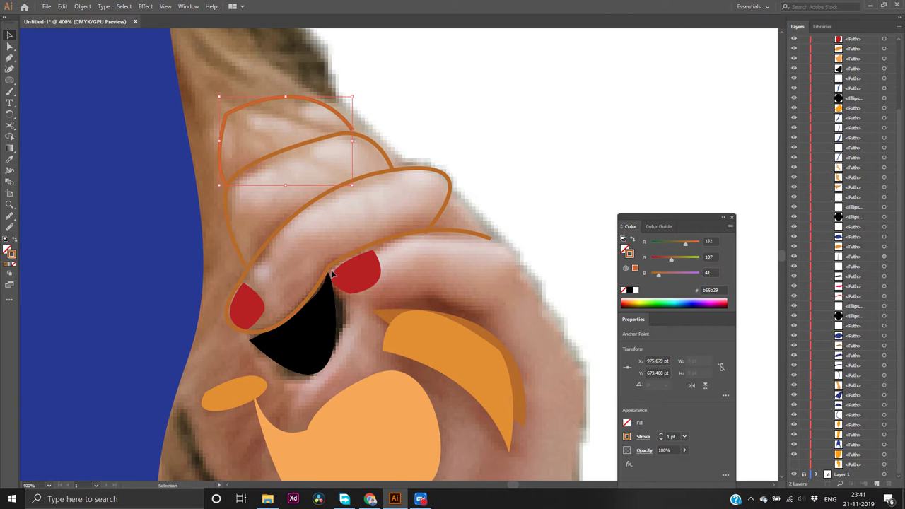
{"action": "key", "text": "p"}
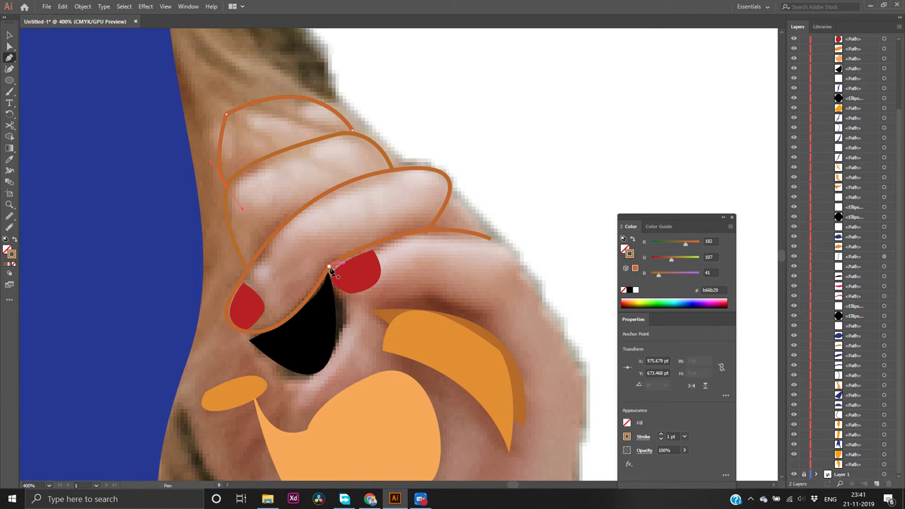
{"action": "left_click", "coordinate": [331, 270]}
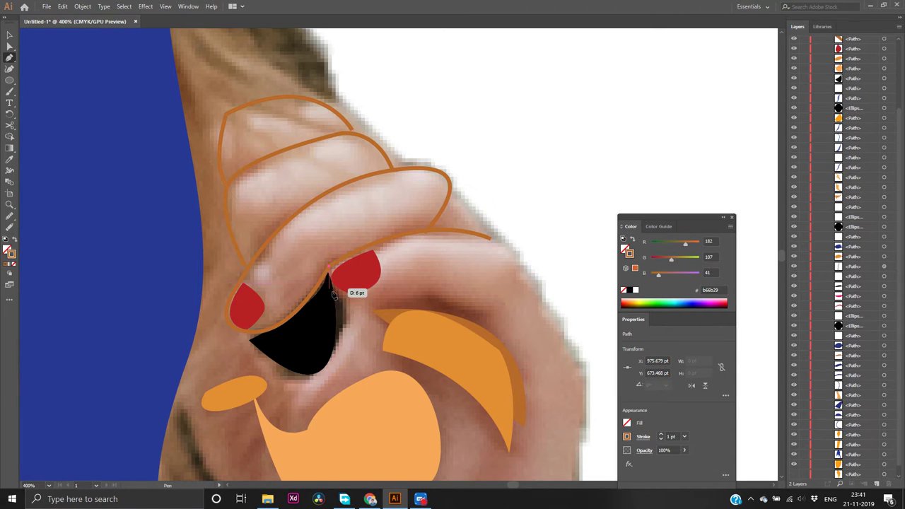
{"action": "left_click", "coordinate": [371, 303]}
{"action": "left_click_drag", "start_coordinate": [371, 300], "coordinate": [422, 300]}
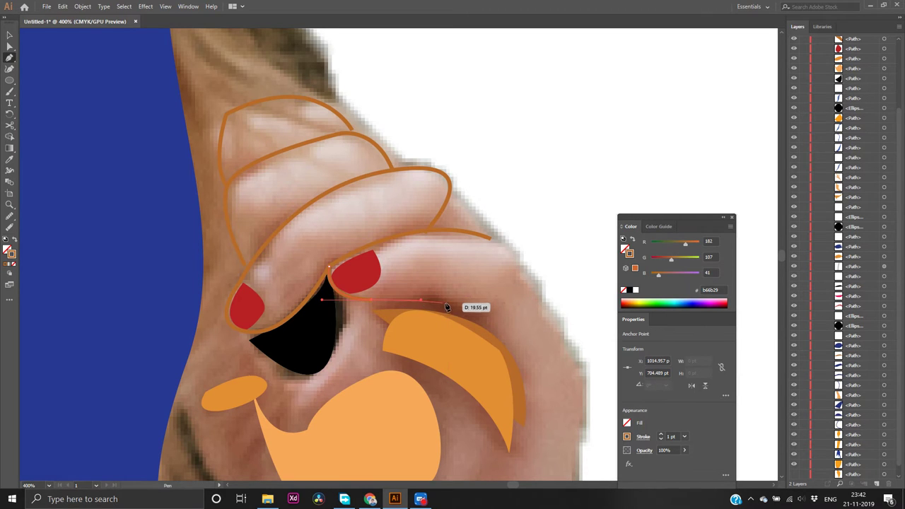
{"action": "mouse_move", "coordinate": [488, 318]}
{"action": "left_mouse_down"}
{"action": "mouse_move", "coordinate": [488, 327]}
{"action": "mouse_move", "coordinate": [529, 346]}
{"action": "left_mouse_up"}
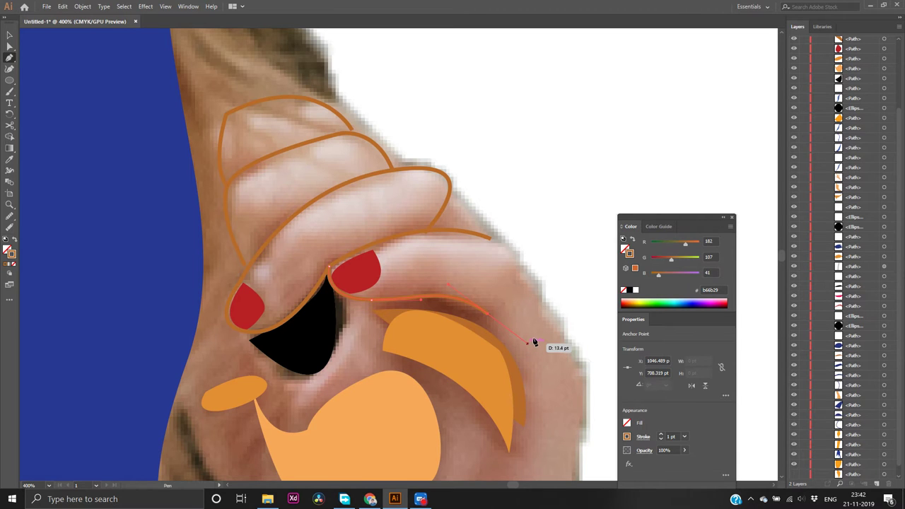
{"action": "key", "text": "v"}
{"action": "left_click", "coordinate": [582, 253]}
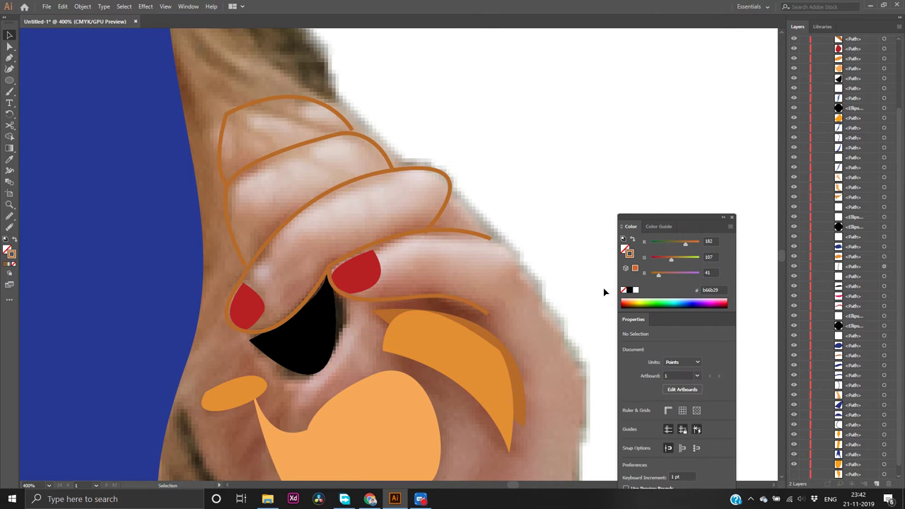
{"action": "left_click", "coordinate": [794, 474]}
Compare the whole portrait with the reference photo layer hidden and shown
{"action": "scroll", "coordinate": [594, 269], "scroll_direction": "down", "scroll_amount": 3}
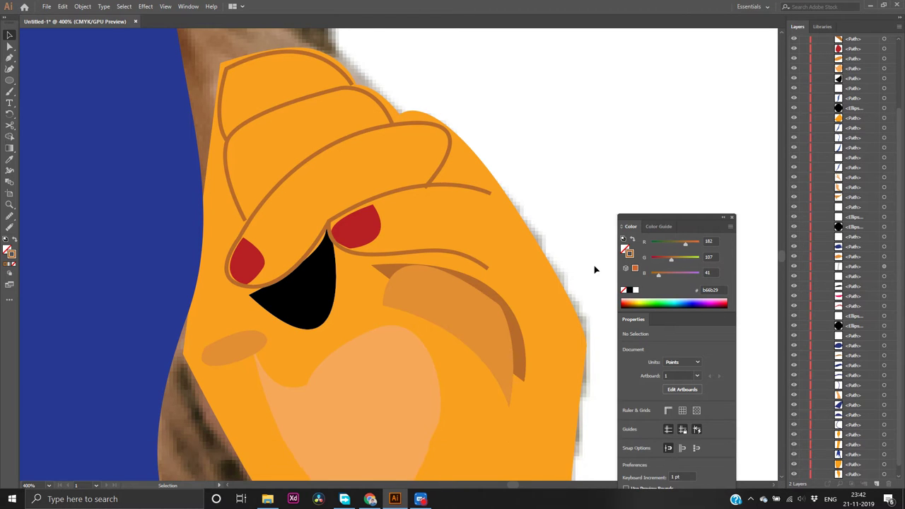
{"action": "scroll", "coordinate": [594, 269], "scroll_direction": "down", "scroll_amount": 5}
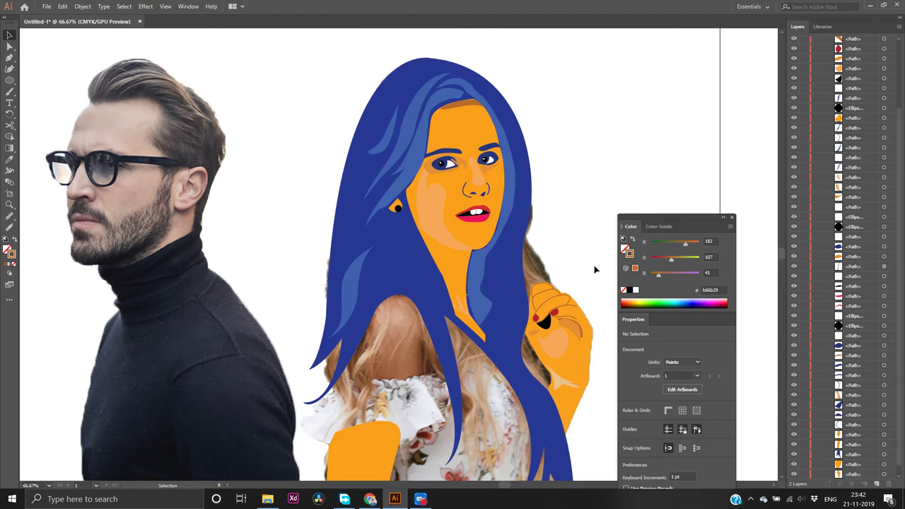
{"action": "scroll", "coordinate": [594, 270], "scroll_direction": "down", "scroll_amount": 3}
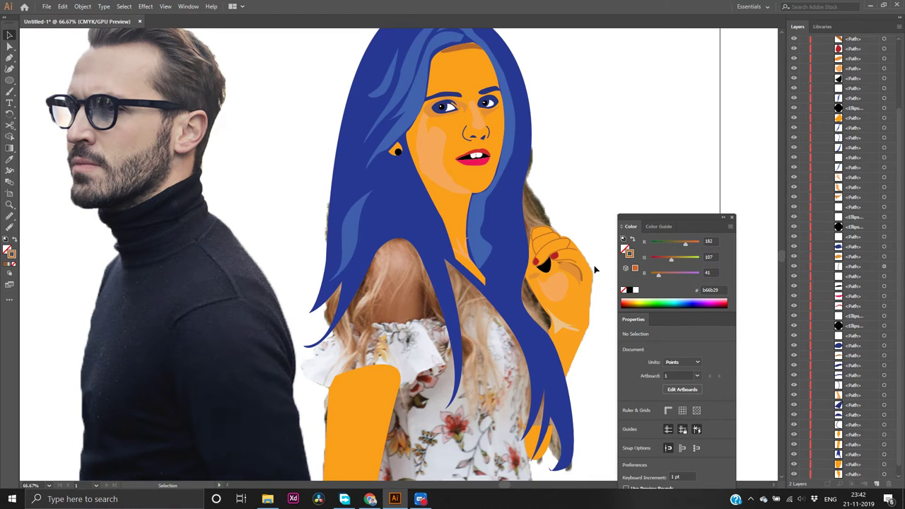
{"action": "scroll", "coordinate": [594, 269], "scroll_direction": "down", "scroll_amount": 1}
{"action": "scroll", "coordinate": [865, 450], "scroll_direction": "down", "scroll_amount": 1}
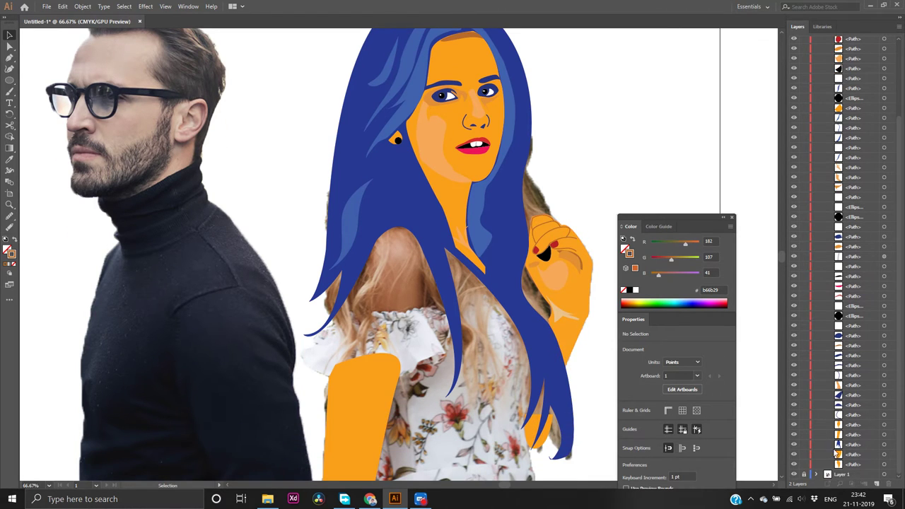
{"action": "left_click", "coordinate": [792, 477]}
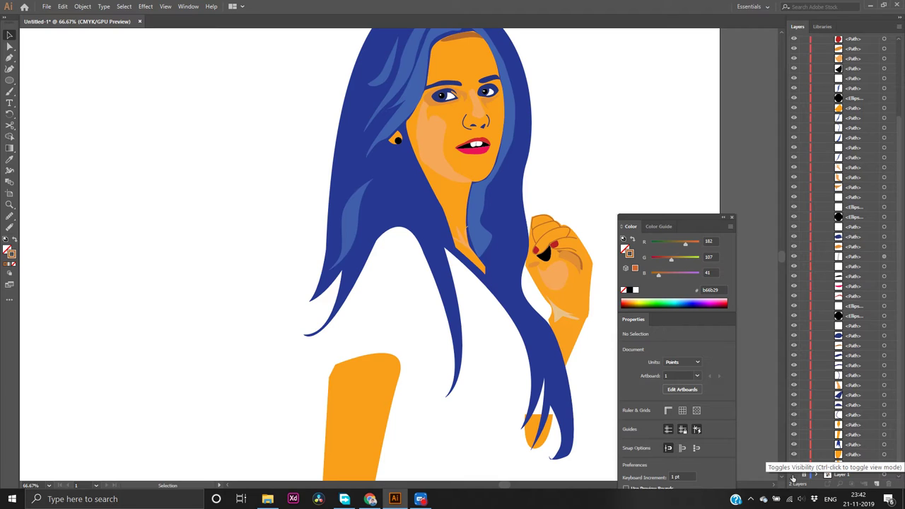
{"action": "left_click", "coordinate": [792, 475]}
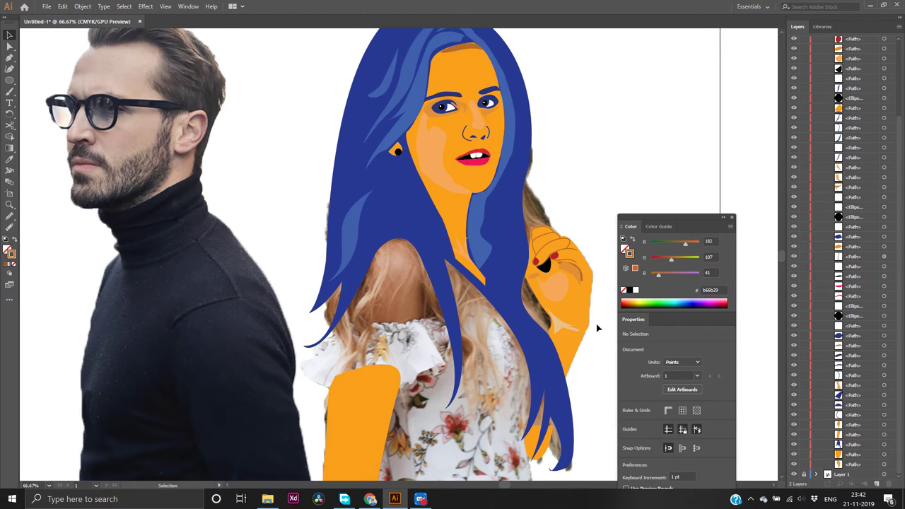
Draw a small closed patch about 9 pt wide inside the wrist's beige highlight, filled with the palm highlight's light orange and no stroke
{"action": "scroll", "coordinate": [597, 325], "scroll_direction": "up", "scroll_amount": 2}
{"action": "left_click", "coordinate": [509, 264]}
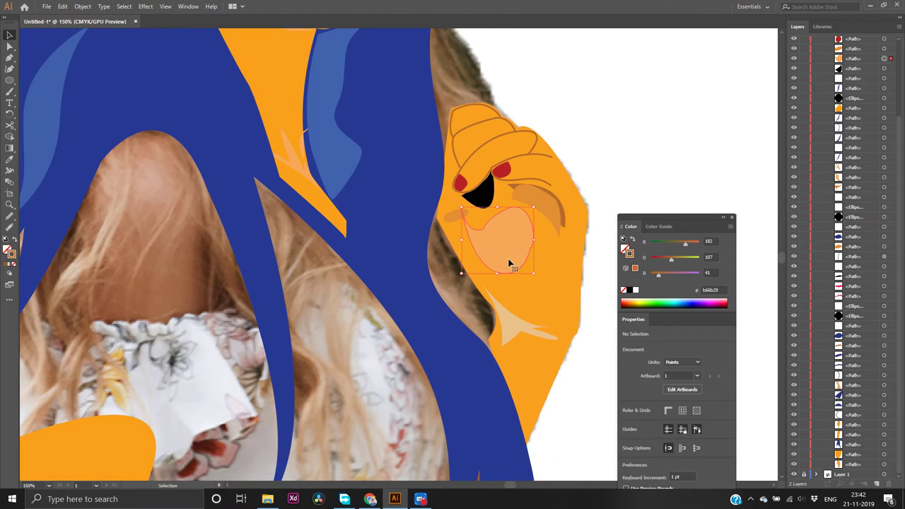
{"action": "key", "text": "p"}
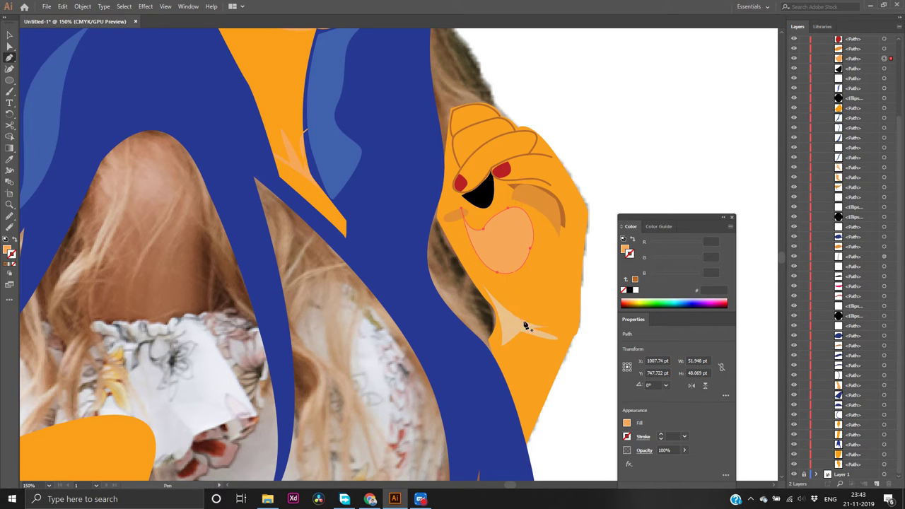
{"action": "scroll", "coordinate": [513, 323], "scroll_direction": "up", "scroll_amount": 5}
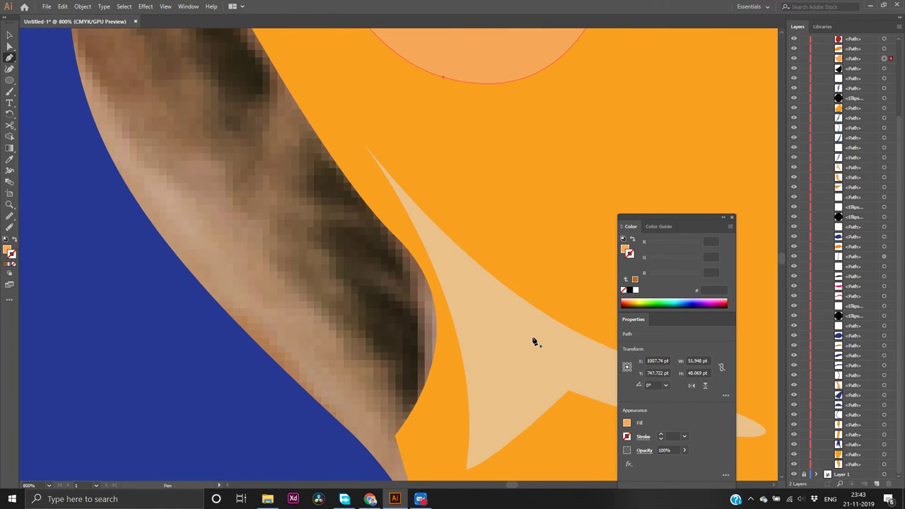
{"action": "left_click", "coordinate": [539, 349]}
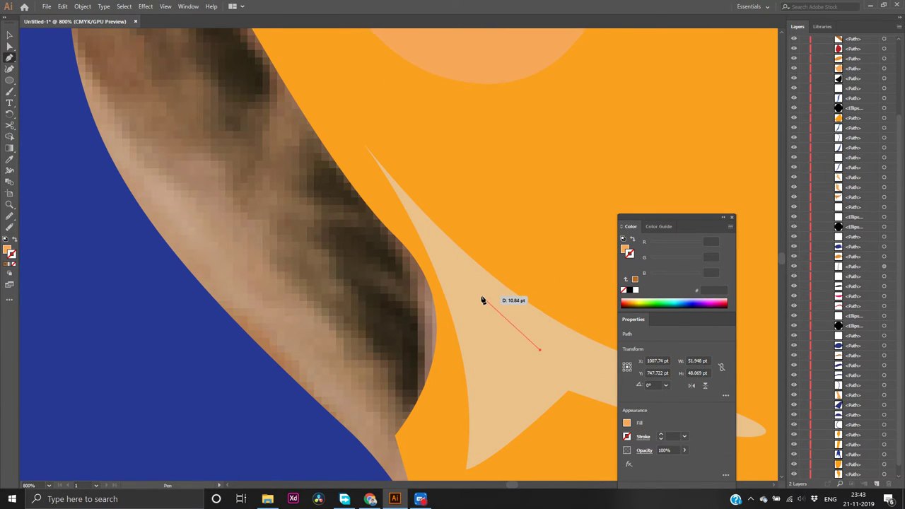
{"action": "left_click_drag", "start_coordinate": [475, 298], "coordinate": [465, 346]}
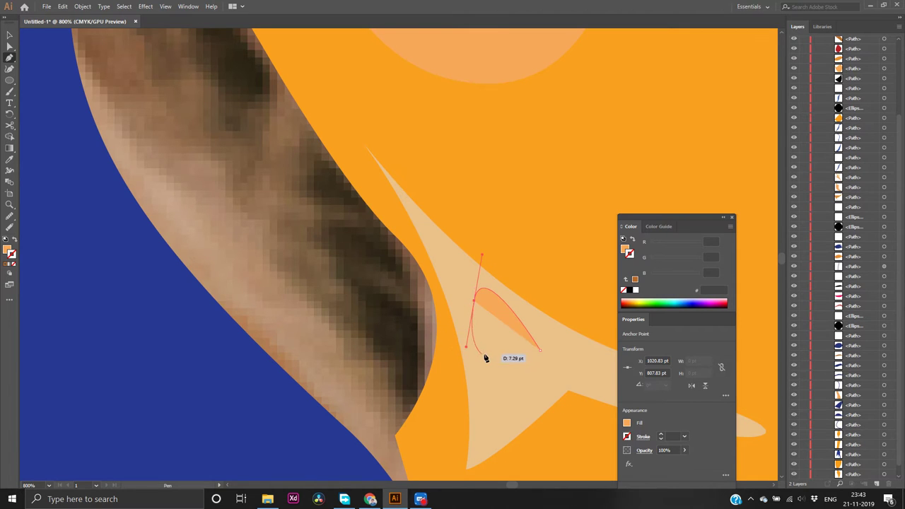
{"action": "left_click", "coordinate": [539, 350]}
{"action": "left_click_drag", "start_coordinate": [540, 350], "coordinate": [580, 342]}
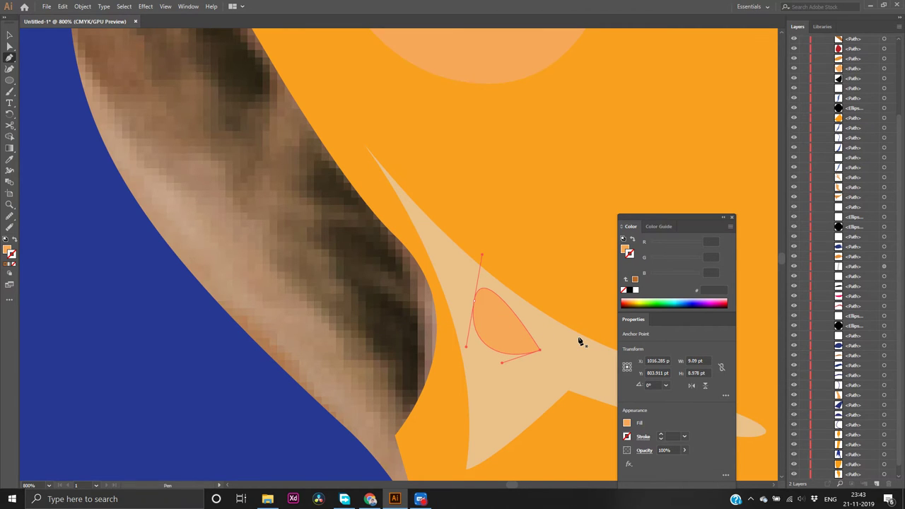
{"action": "key", "text": "alt"}
{"action": "key", "text": "ctrl+0"}
{"action": "key", "text": "v"}
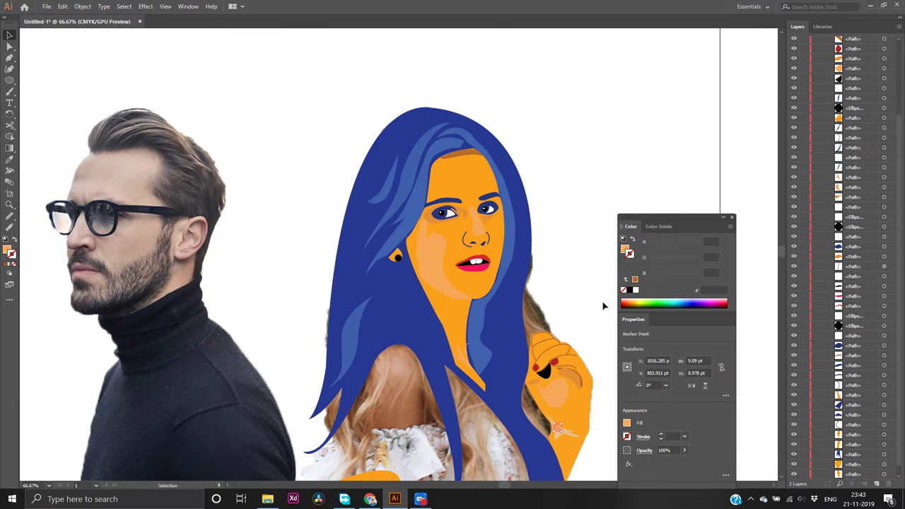
{"action": "left_click", "coordinate": [596, 300]}
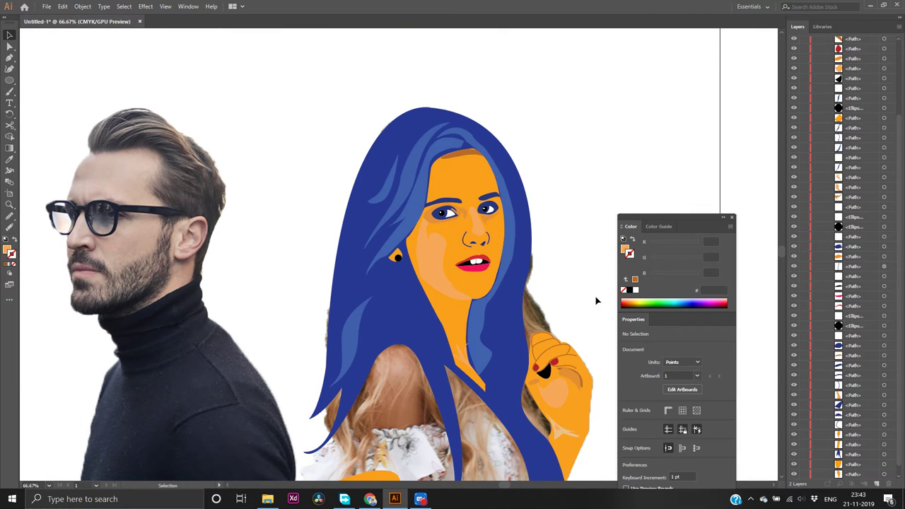
Examine the traced portrait as a whole and the raised hand up close
{"action": "scroll", "coordinate": [595, 300], "scroll_direction": "down", "scroll_amount": 1}
{"action": "scroll", "coordinate": [595, 300], "scroll_direction": "down", "scroll_amount": 1, "text": "alt"}
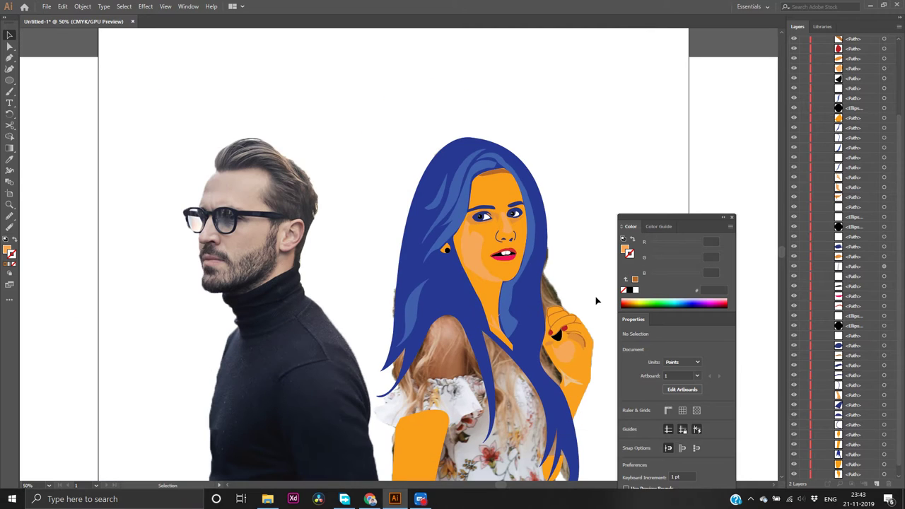
{"action": "scroll", "coordinate": [596, 300], "scroll_direction": "down", "scroll_amount": 2, "text": "alt"}
{"action": "scroll", "coordinate": [598, 299], "scroll_direction": "up", "scroll_amount": 1, "text": "alt"}
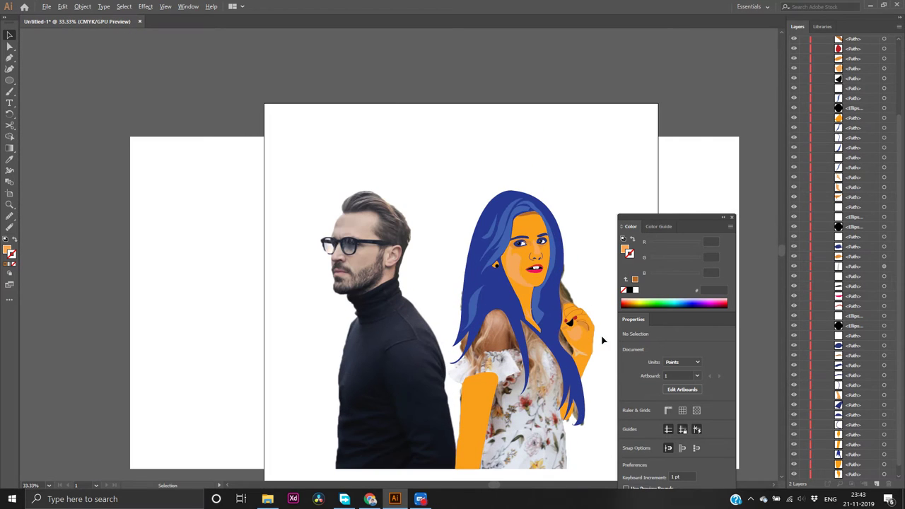
{"action": "scroll", "coordinate": [612, 322], "scroll_direction": "up", "scroll_amount": 1}
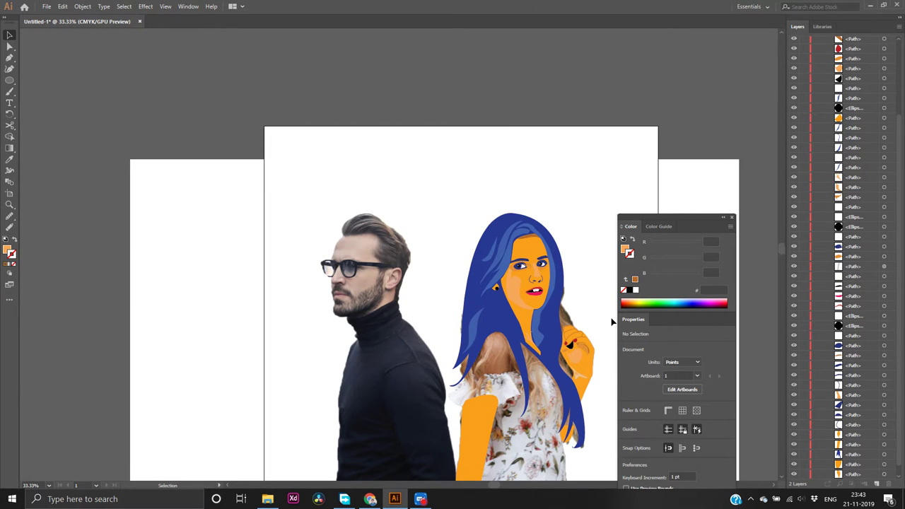
{"action": "scroll", "coordinate": [612, 321], "scroll_direction": "down", "scroll_amount": 1}
{"action": "scroll", "coordinate": [612, 321], "scroll_direction": "down", "scroll_amount": 2, "text": "alt"}
{"action": "scroll", "coordinate": [612, 322], "scroll_direction": "up", "scroll_amount": 5, "text": "alt"}
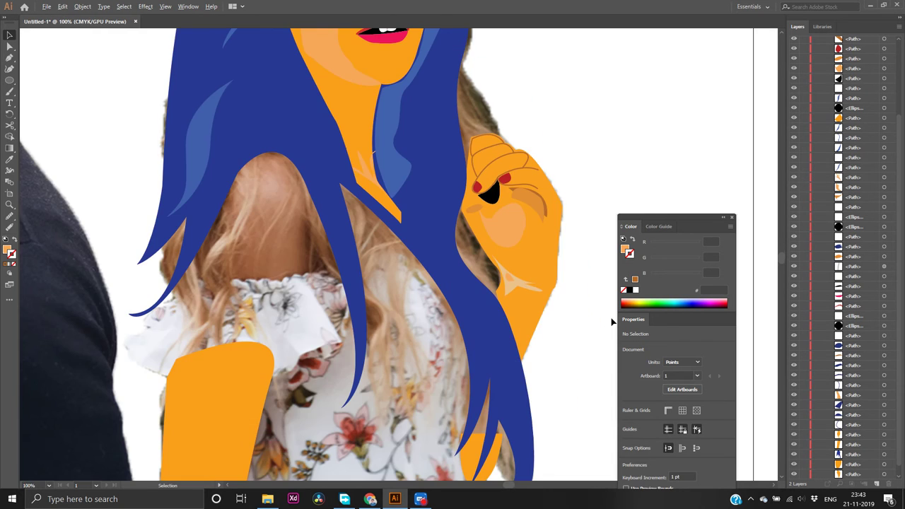
{"action": "scroll", "coordinate": [605, 320], "scroll_direction": "down", "scroll_amount": 2, "text": "alt"}
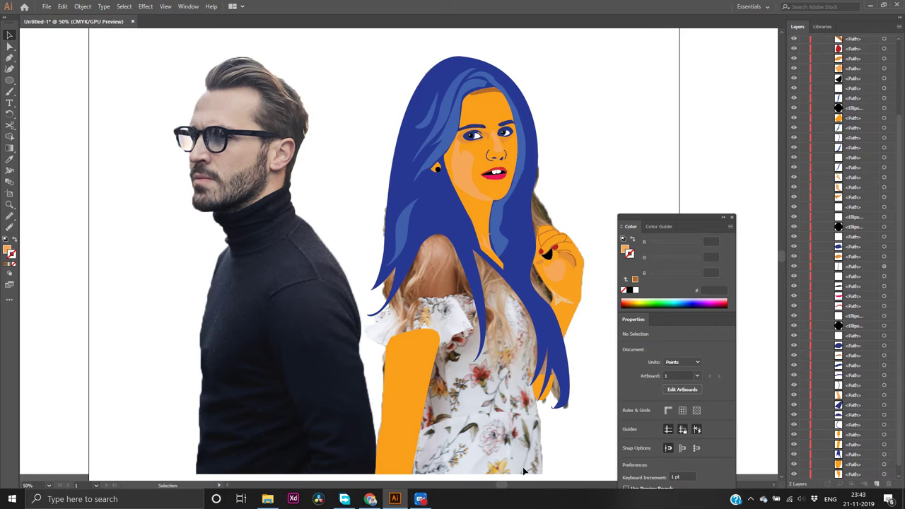
Start the blouse outline with the Pen tool from the sleeve's lower edge around to the shoulder neckline, and remove the path's fill
{"action": "left_click", "coordinate": [10, 59]}
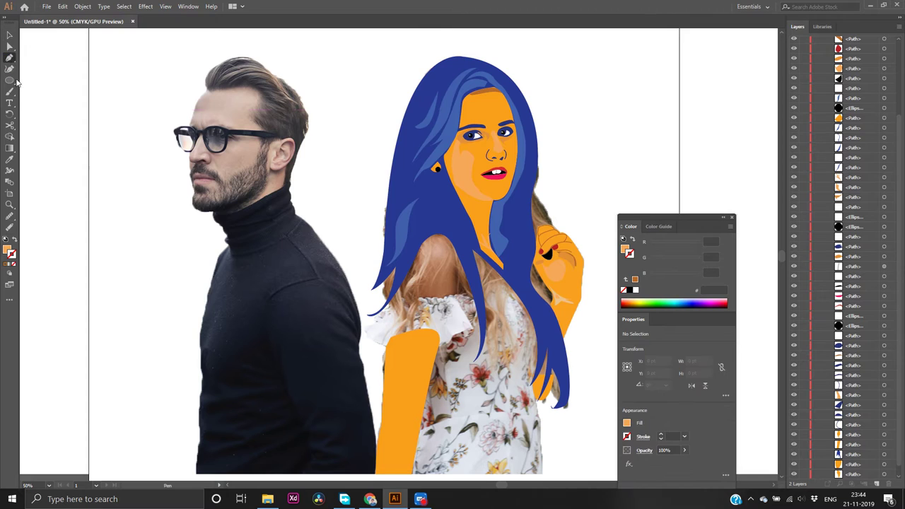
{"action": "left_click", "coordinate": [385, 345]}
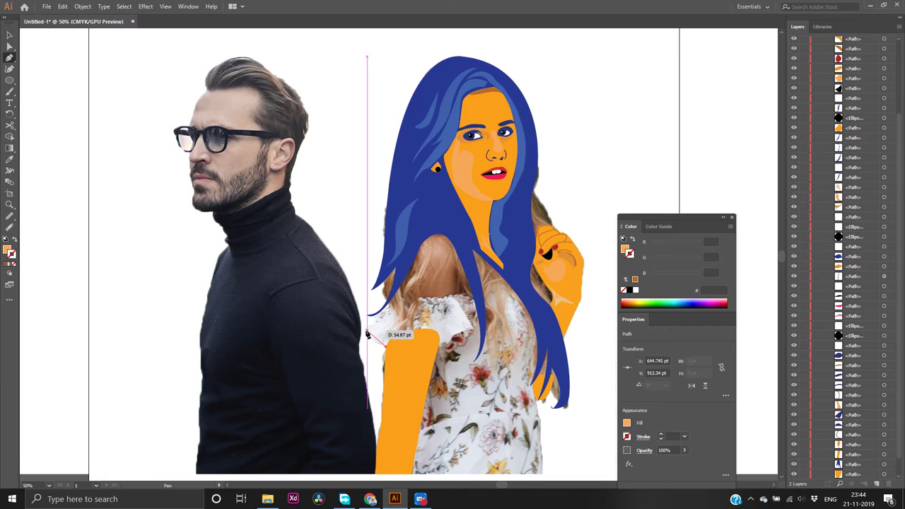
{"action": "mouse_move", "coordinate": [367, 331]}
{"action": "left_mouse_down"}
{"action": "mouse_move", "coordinate": [375, 309]}
{"action": "mouse_move", "coordinate": [453, 302]}
{"action": "mouse_move", "coordinate": [463, 285]}
{"action": "mouse_move", "coordinate": [466, 296]}
{"action": "left_mouse_up"}
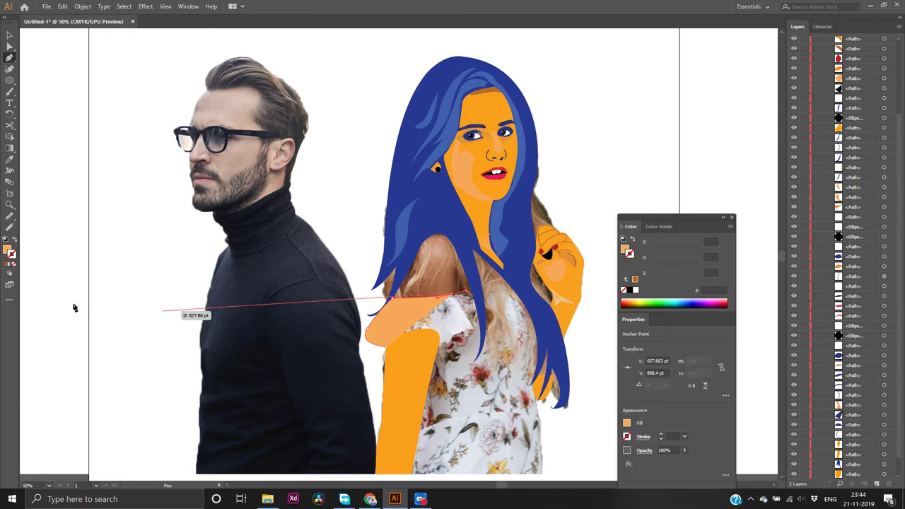
{"action": "left_click", "coordinate": [15, 267]}
{"action": "mouse_move", "coordinate": [15, 267]}
{"action": "left_mouse_down"}
{"action": "mouse_move", "coordinate": [177, 262]}
{"action": "mouse_move", "coordinate": [8, 252]}
{"action": "left_mouse_up"}
{"action": "left_click", "coordinate": [8, 251]}
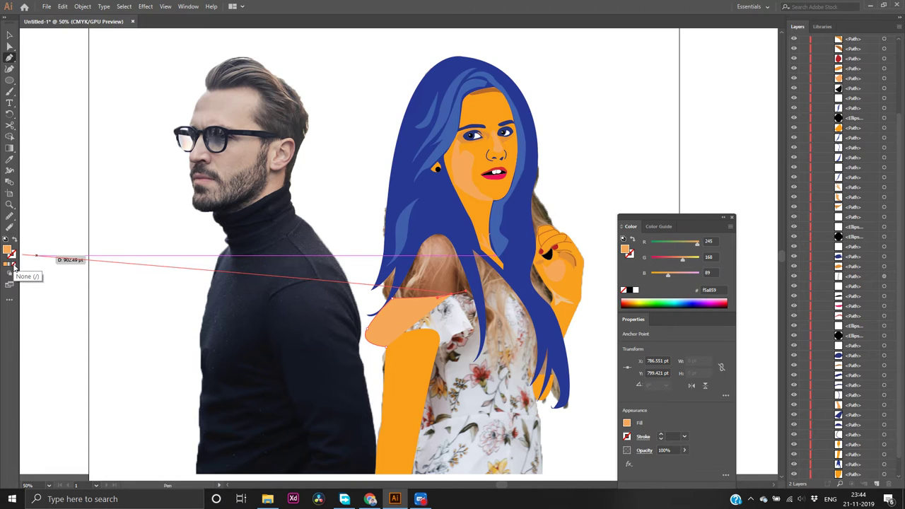
{"action": "left_click", "coordinate": [14, 265]}
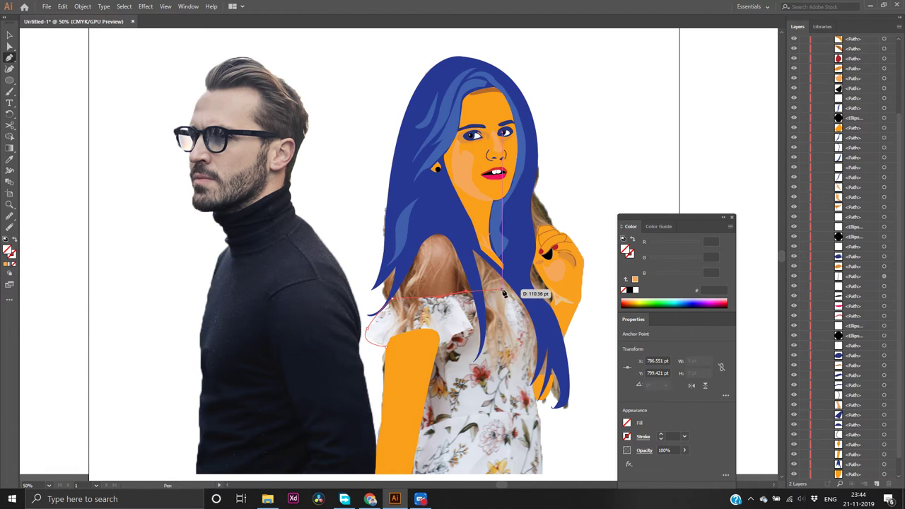
Continue the blouse outline across the chest beneath the hair, down the far side and along the hem to the lowered arm's bottom corner
{"action": "left_click", "coordinate": [537, 281]}
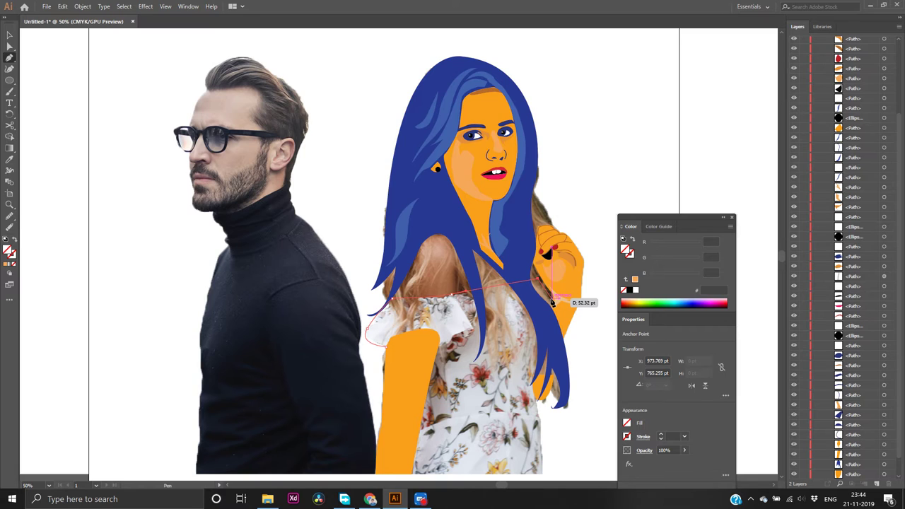
{"action": "left_click", "coordinate": [551, 303]}
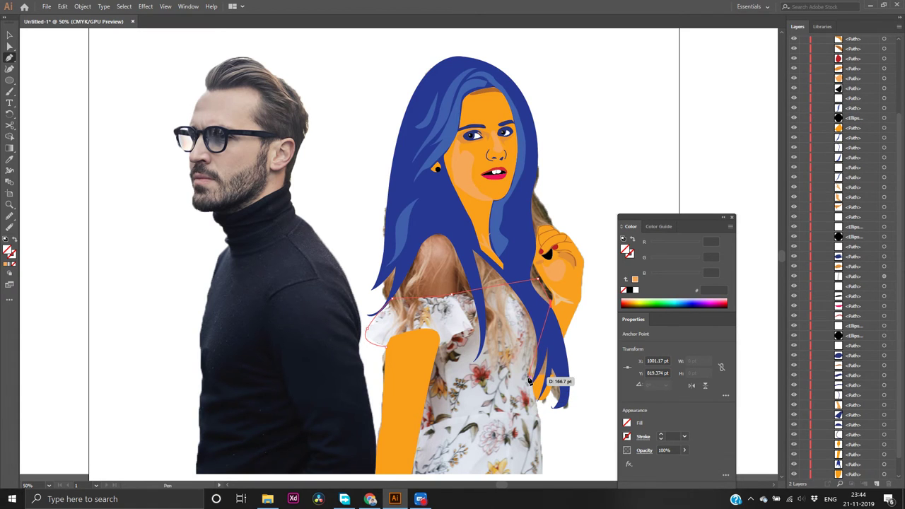
{"action": "left_click", "coordinate": [536, 373]}
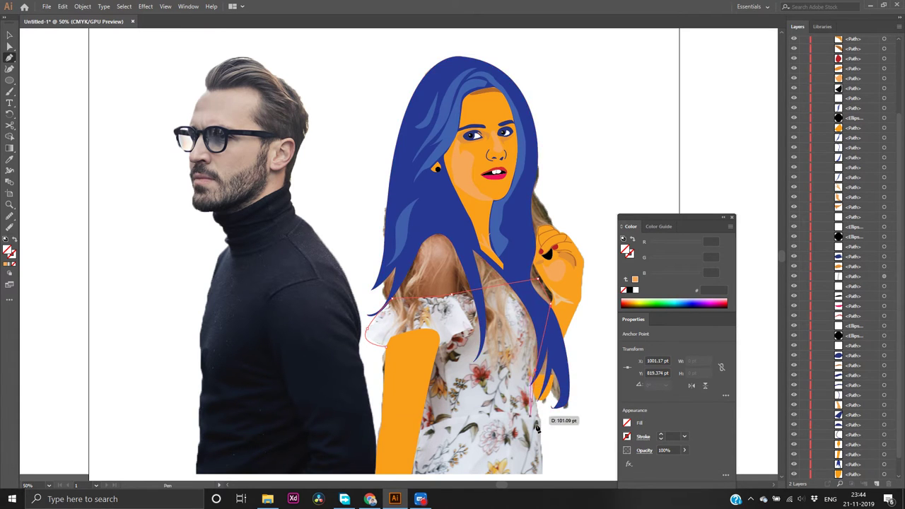
{"action": "left_click", "coordinate": [542, 473]}
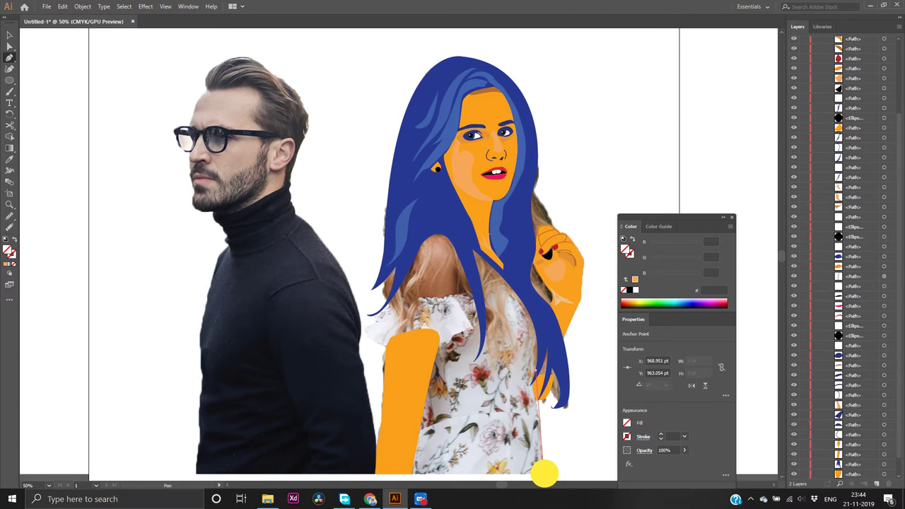
{"action": "scroll", "coordinate": [541, 480], "scroll_direction": "down", "scroll_amount": 3}
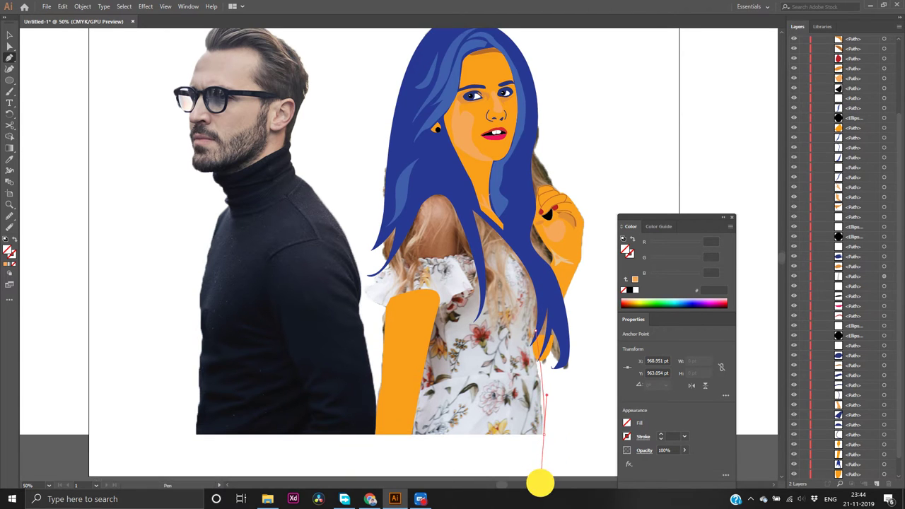
{"action": "left_click_drag", "start_coordinate": [546, 439], "coordinate": [536, 441]}
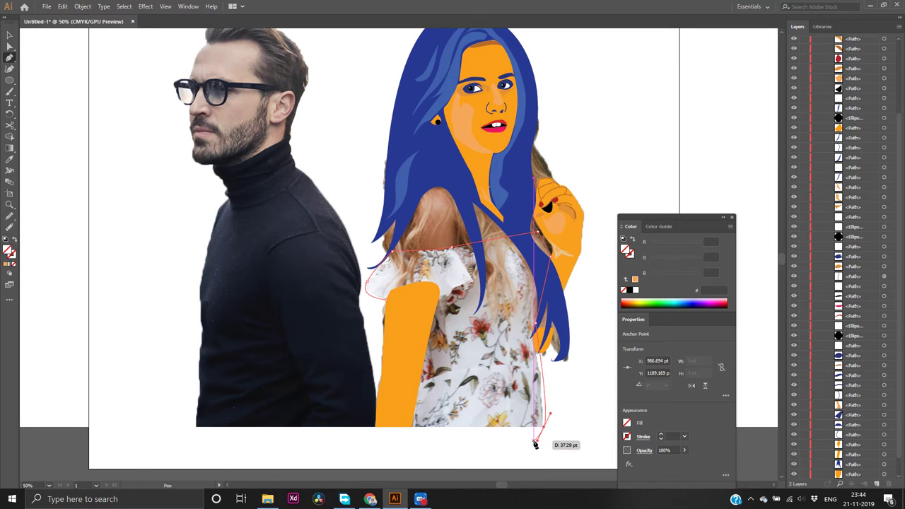
{"action": "left_click", "coordinate": [413, 426]}
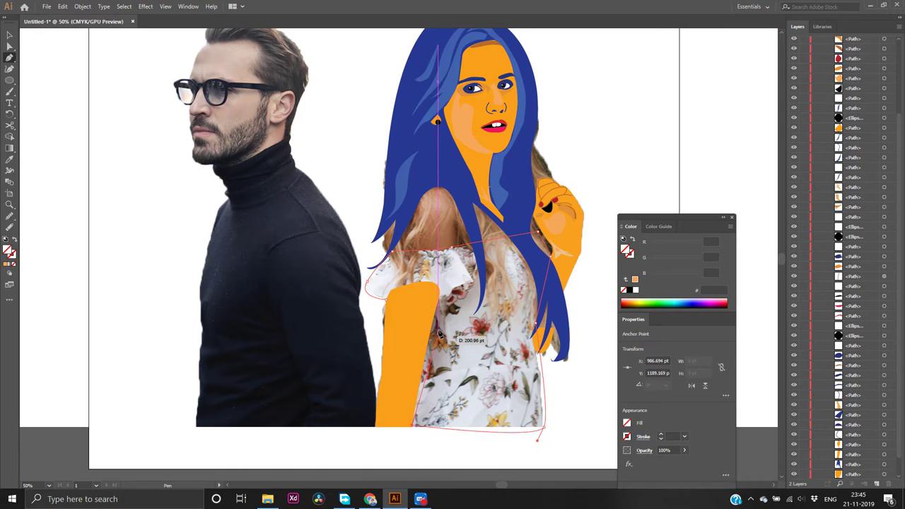
Close the blouse outline, about 402 by 436 pt, up the lowered arm's inner edge and around its rounded top to the sleeve's starting point
{"action": "left_click", "coordinate": [439, 301]}
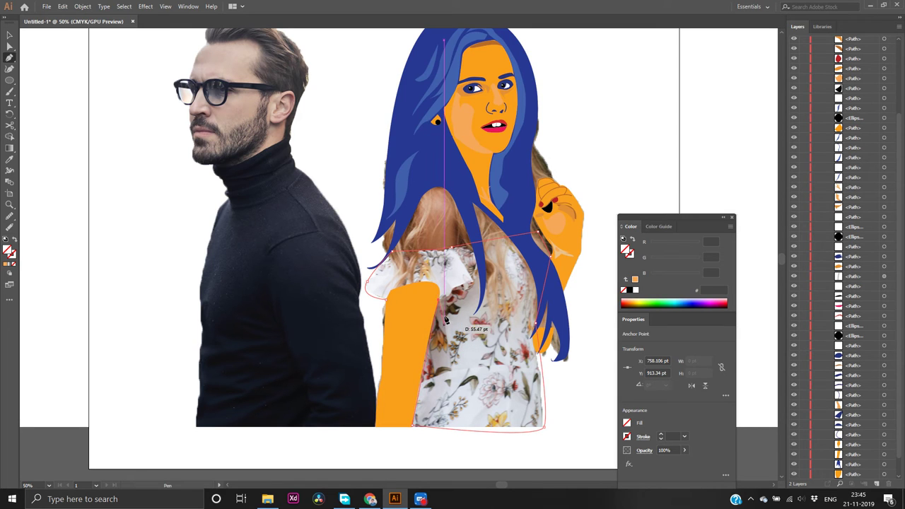
{"action": "left_click", "coordinate": [426, 287]}
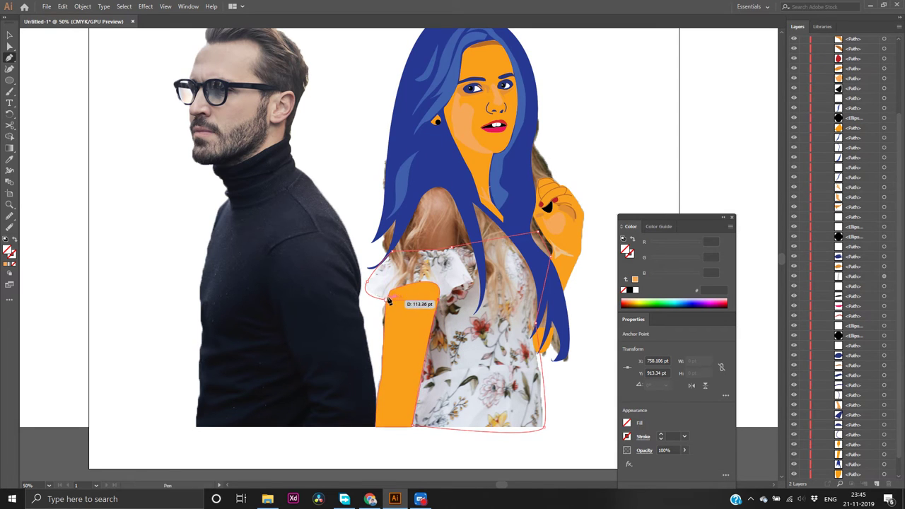
{"action": "left_click", "coordinate": [412, 283]}
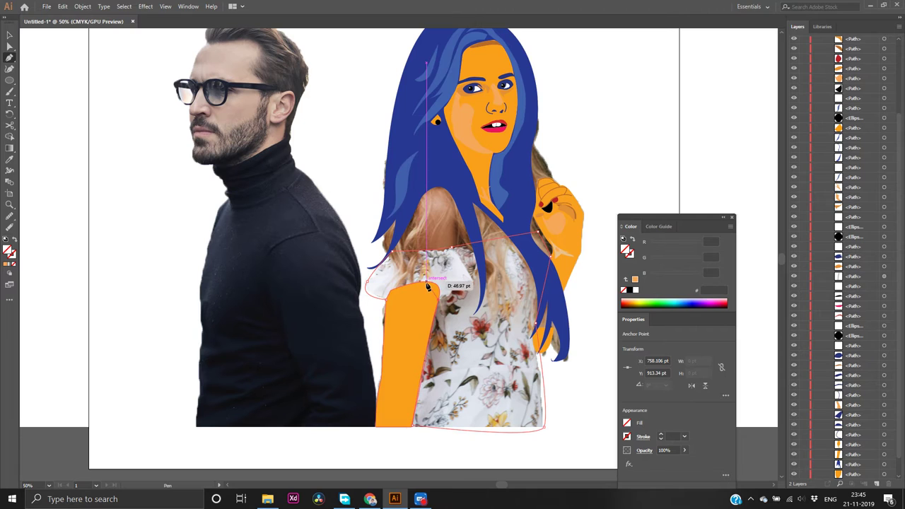
{"action": "left_click", "coordinate": [427, 286]}
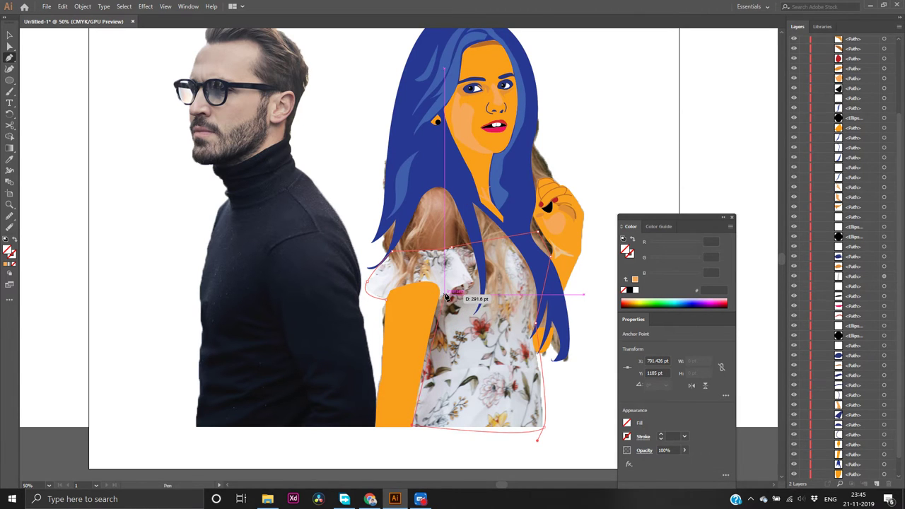
{"action": "scroll", "coordinate": [446, 297], "scroll_direction": "up", "scroll_amount": 1}
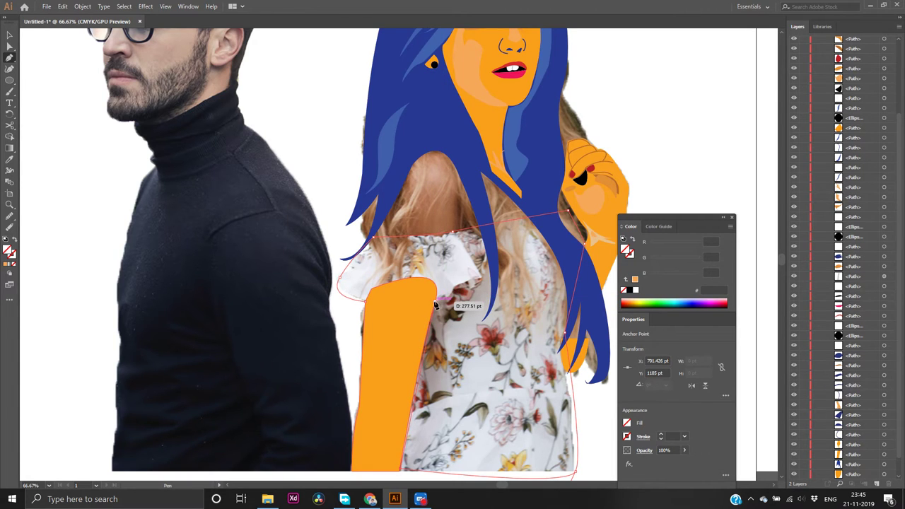
{"action": "left_click", "coordinate": [435, 304]}
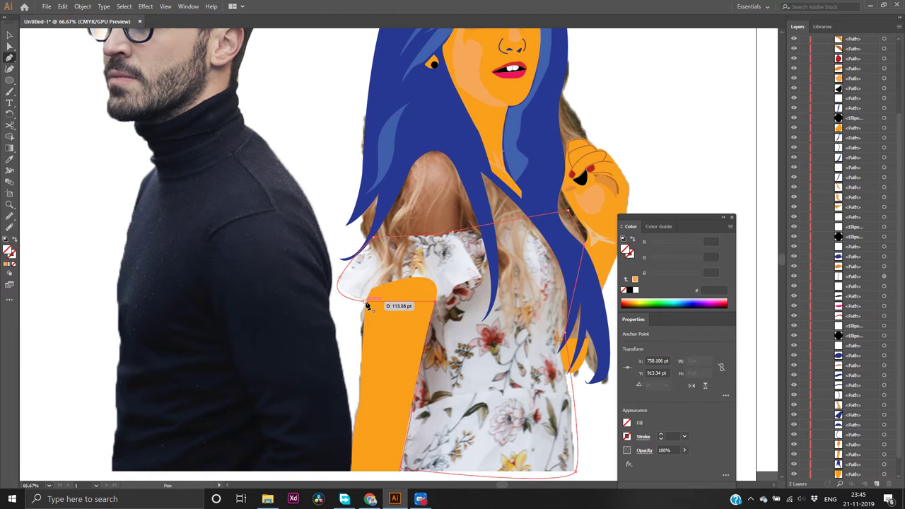
{"action": "mouse_move", "coordinate": [366, 305]}
{"action": "left_mouse_down"}
{"action": "mouse_move", "coordinate": [307, 341]}
{"action": "mouse_move", "coordinate": [305, 357]}
{"action": "mouse_move", "coordinate": [318, 366]}
{"action": "mouse_move", "coordinate": [320, 346]}
{"action": "mouse_move", "coordinate": [423, 282]}
{"action": "mouse_move", "coordinate": [397, 304]}
{"action": "mouse_move", "coordinate": [422, 279]}
{"action": "mouse_move", "coordinate": [394, 285]}
{"action": "mouse_move", "coordinate": [366, 277]}
{"action": "mouse_move", "coordinate": [379, 286]}
{"action": "mouse_move", "coordinate": [364, 300]}
{"action": "left_mouse_up"}
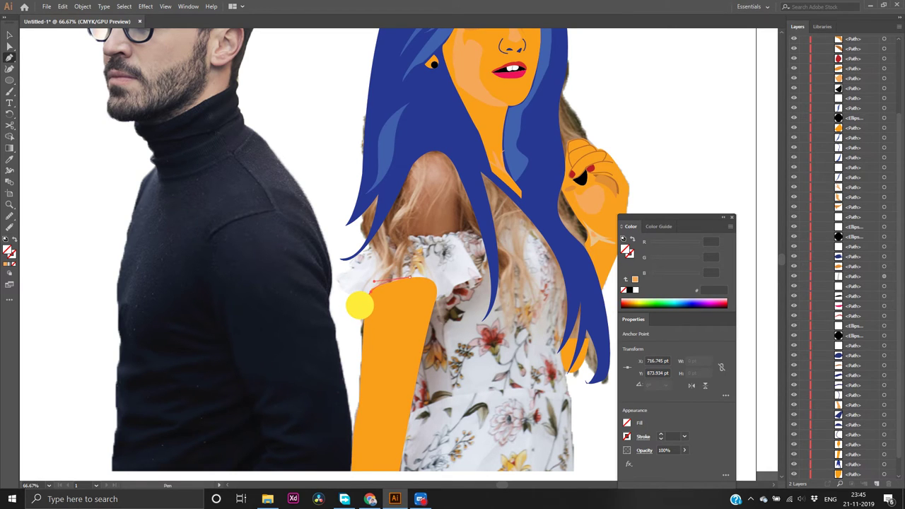
{"action": "left_click_drag", "start_coordinate": [359, 306], "coordinate": [360, 310]}
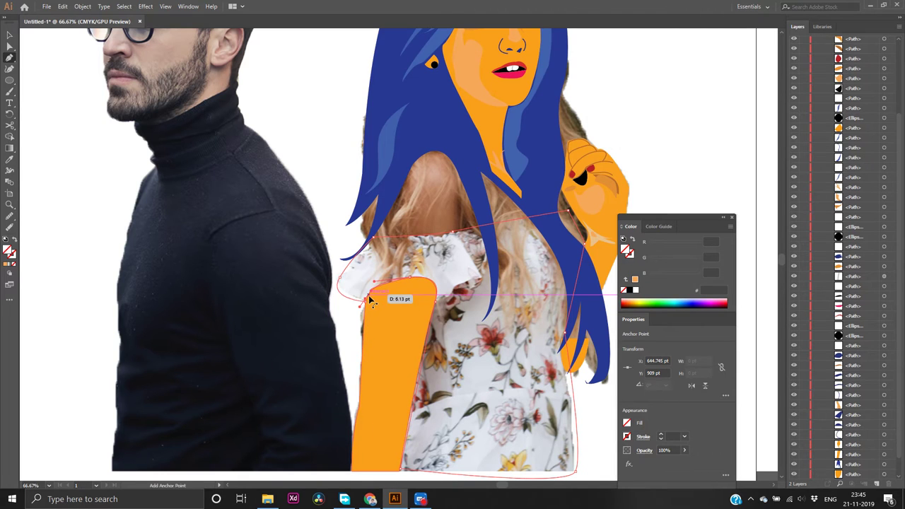
{"action": "left_click", "coordinate": [370, 301]}
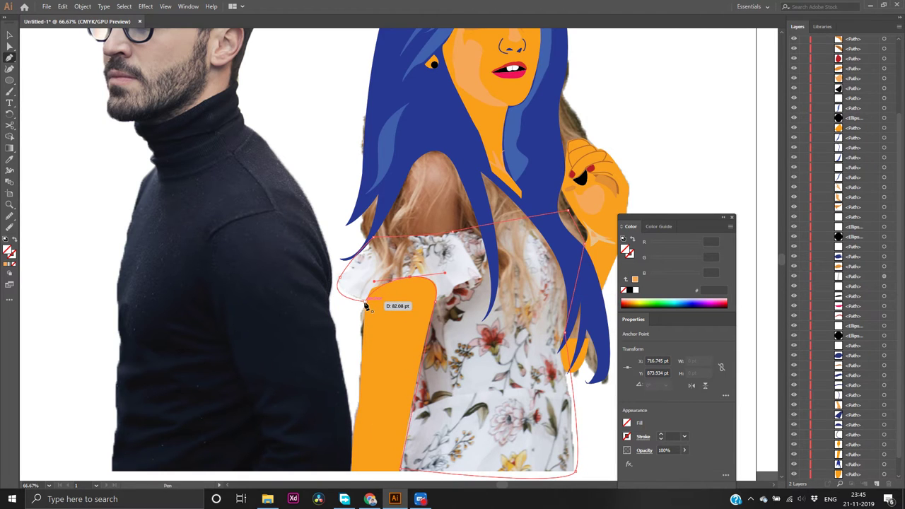
{"action": "left_click", "coordinate": [365, 305]}
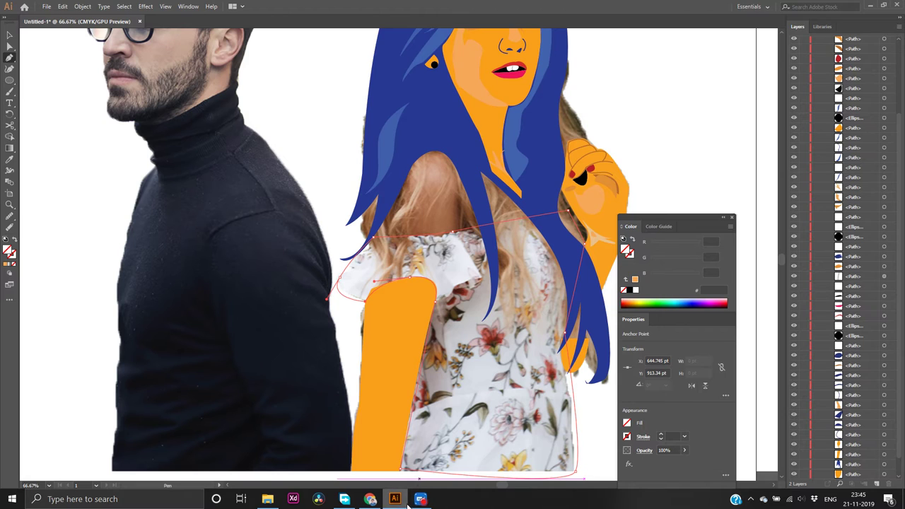
Copy the red A400 colour code from the Material-UI colour page in the browser and fill the blouse with ff1744 in Illustrator
{"action": "left_click", "coordinate": [369, 498]}
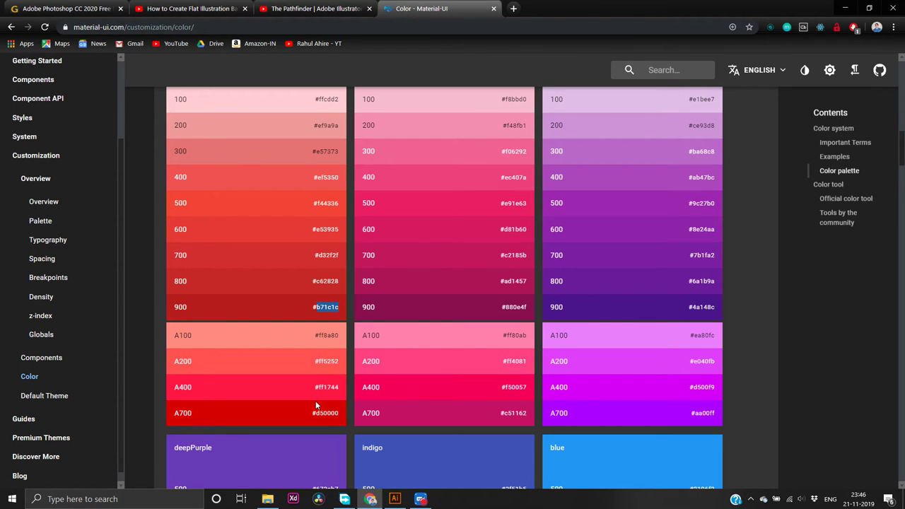
{"action": "triple_click", "coordinate": [333, 385]}
{"action": "left_click", "coordinate": [394, 498]}
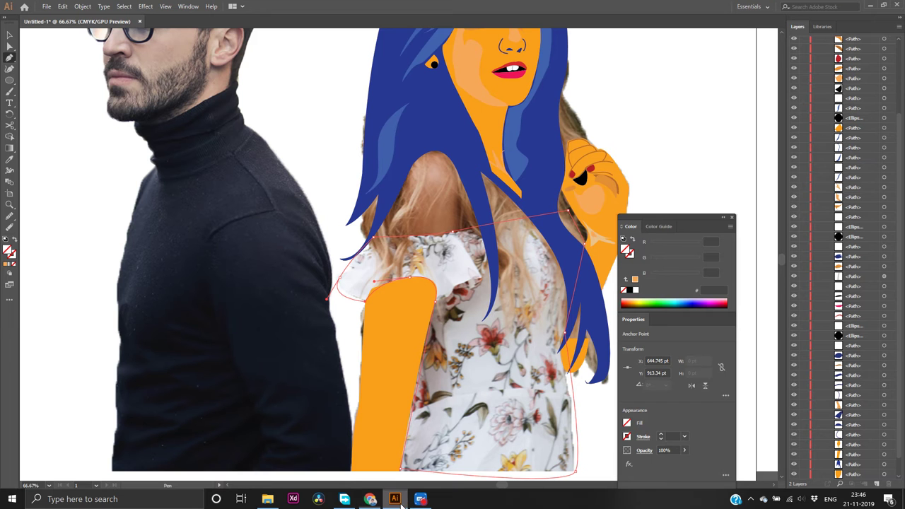
{"action": "left_click", "coordinate": [6, 266]}
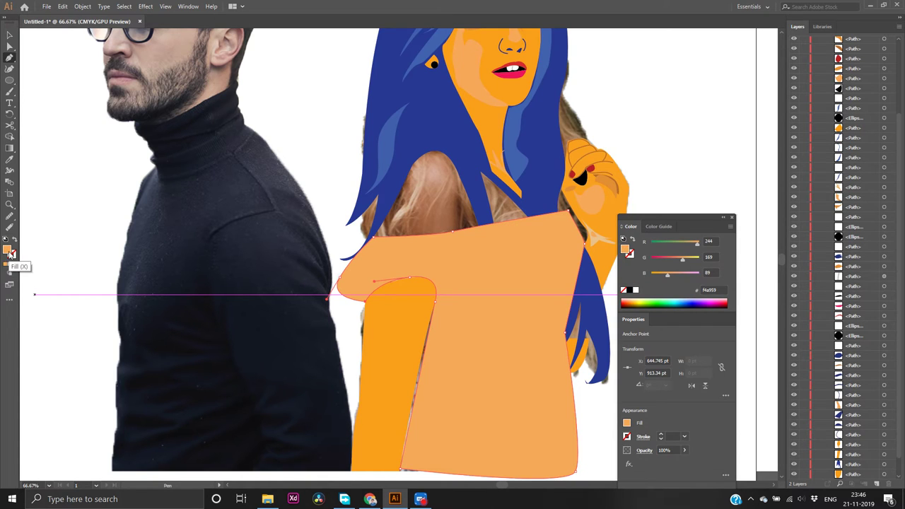
{"action": "double_click", "coordinate": [8, 250]}
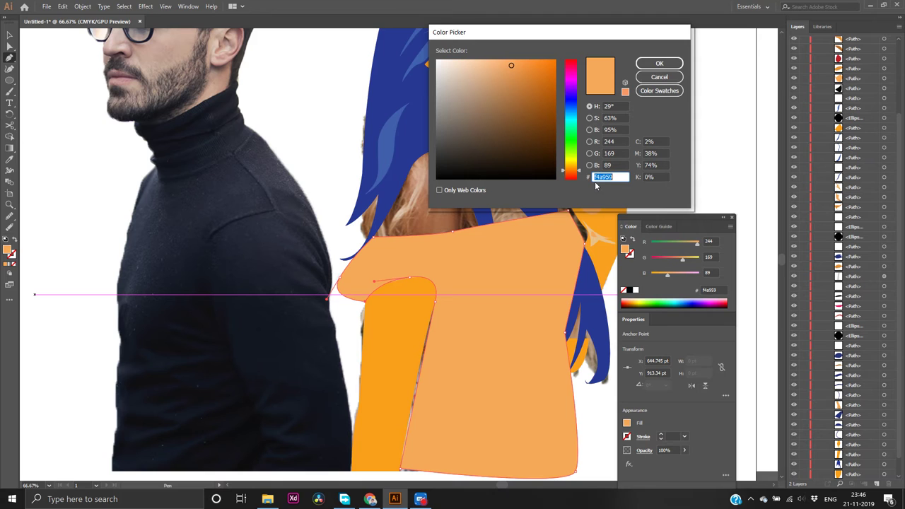
{"action": "type", "text": "ff1744"}
{"action": "key", "text": "Return"}
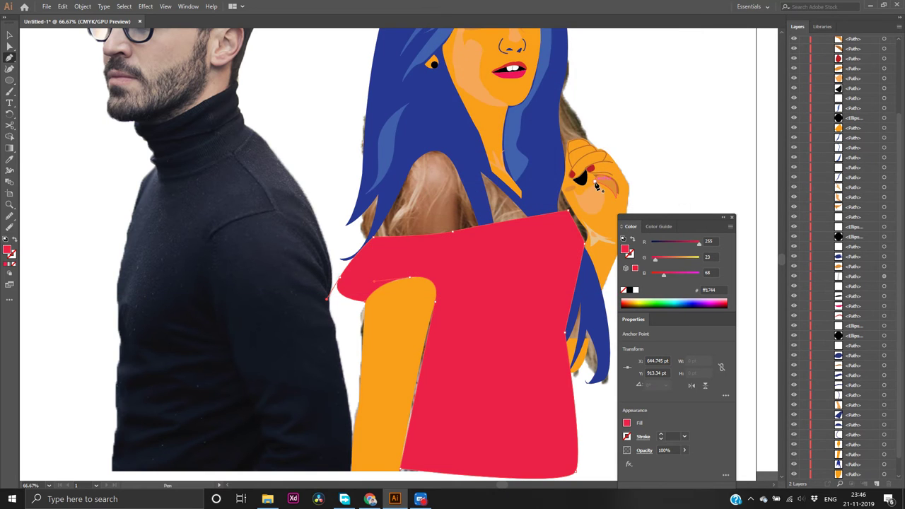
Send the red blouse shape to the back, behind the hair and the raised arm, and deselect it
{"action": "key", "text": "v"}
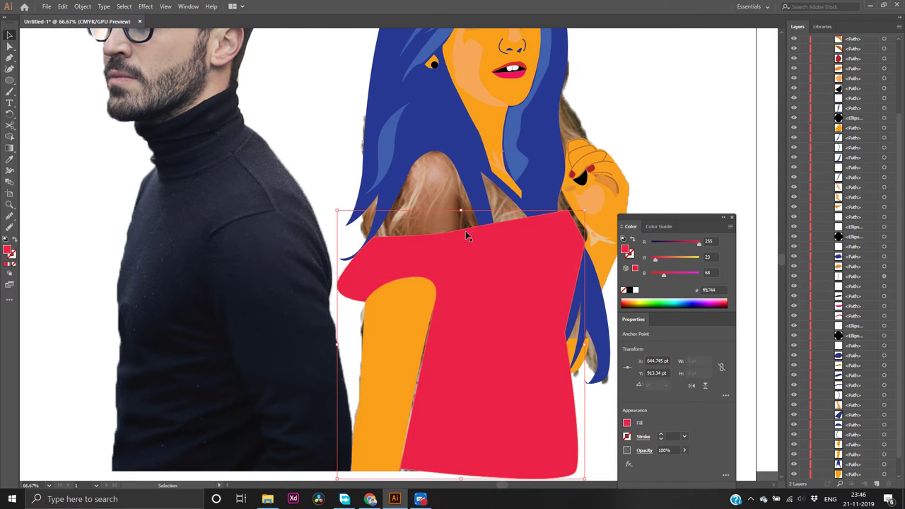
{"action": "right_click", "coordinate": [487, 284]}
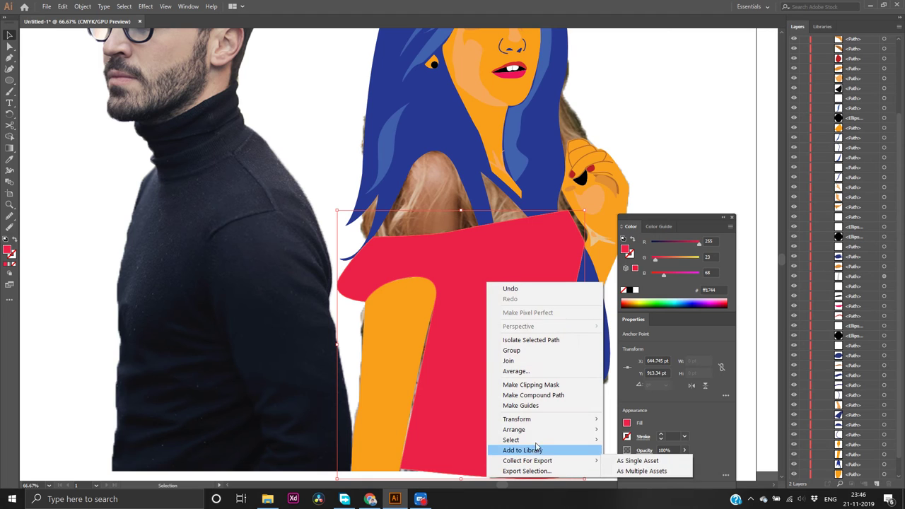
{"action": "mouse_move", "coordinate": [545, 430]}
{"action": "left_click", "coordinate": [640, 460]}
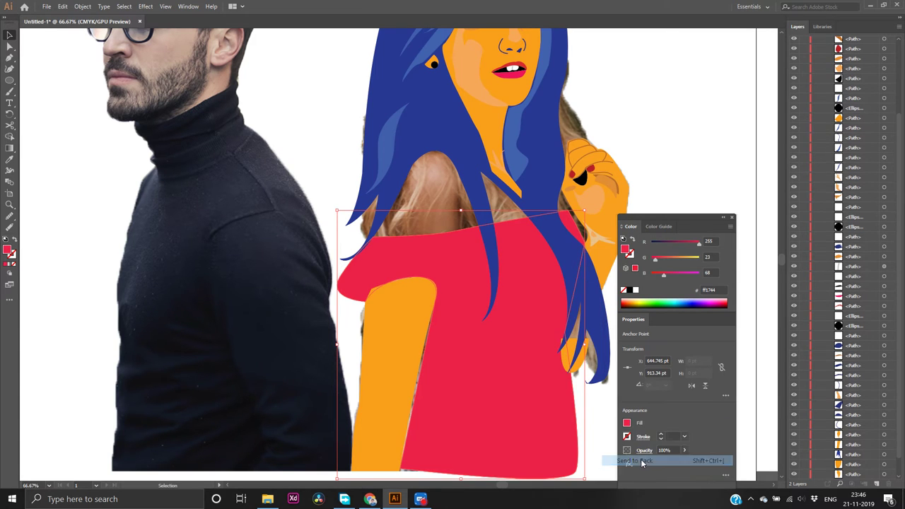
{"action": "left_click", "coordinate": [750, 185]}
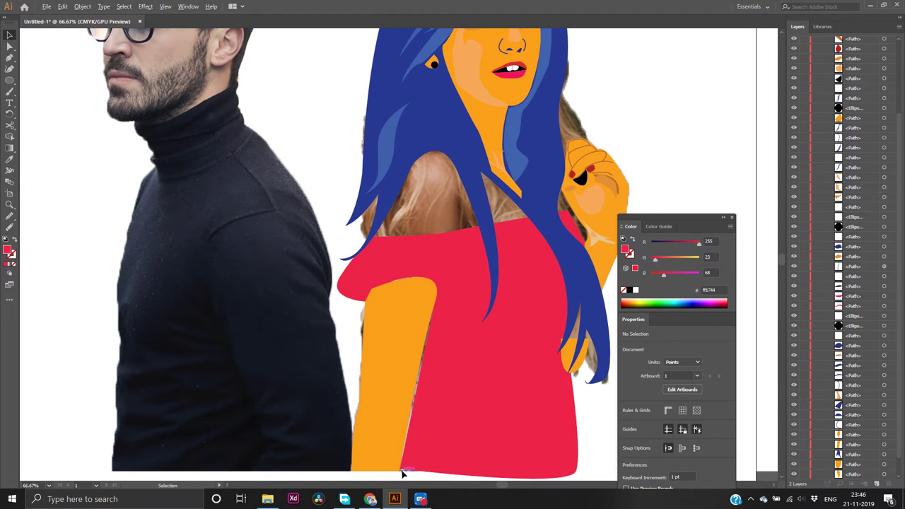
Shift the blouse shape slightly down to Y 985.828 pt, aligning its lower corner with the bottom of the lowered arm
{"action": "scroll", "coordinate": [402, 473], "scroll_direction": "up", "scroll_amount": 3}
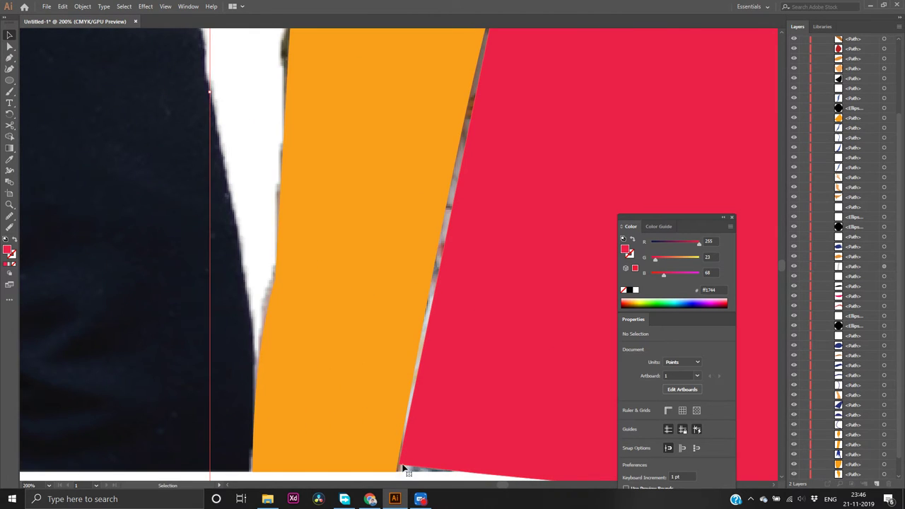
{"action": "left_click", "coordinate": [402, 467]}
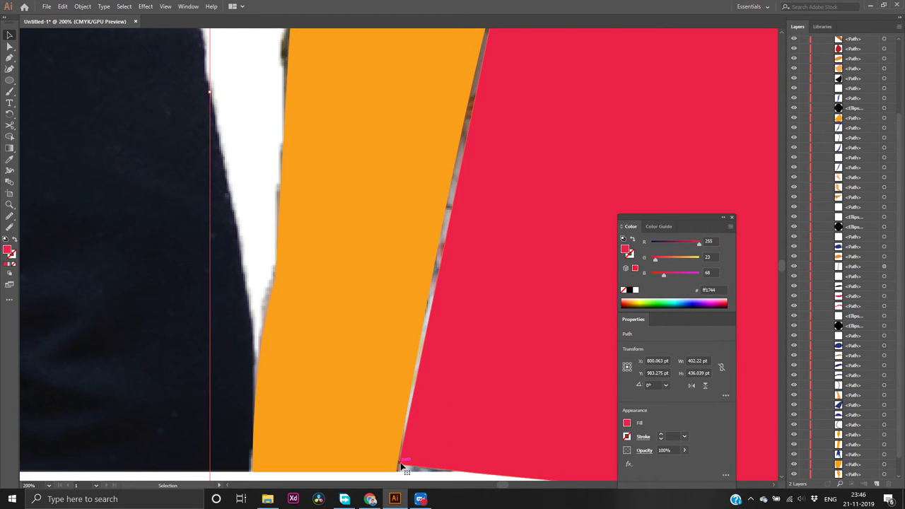
{"action": "left_click_drag", "start_coordinate": [400, 467], "coordinate": [399, 469]}
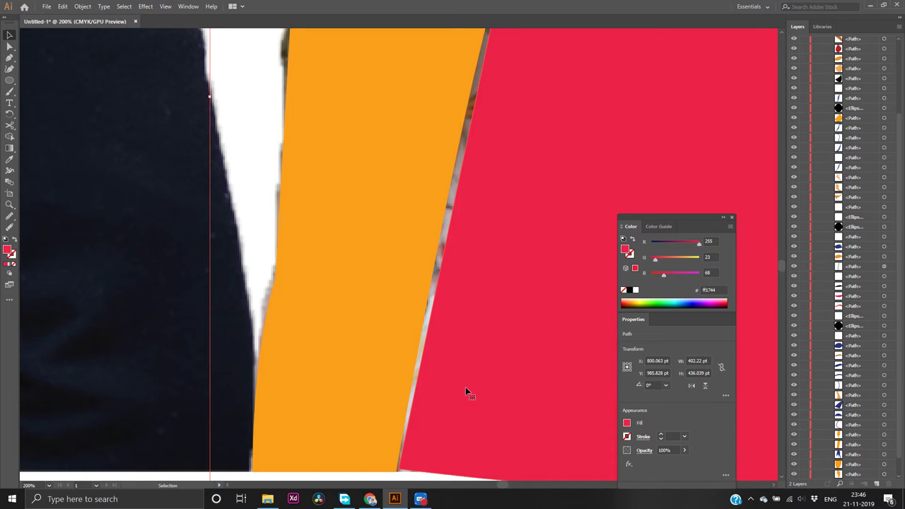
{"action": "scroll", "coordinate": [465, 386], "scroll_direction": "down", "scroll_amount": 3}
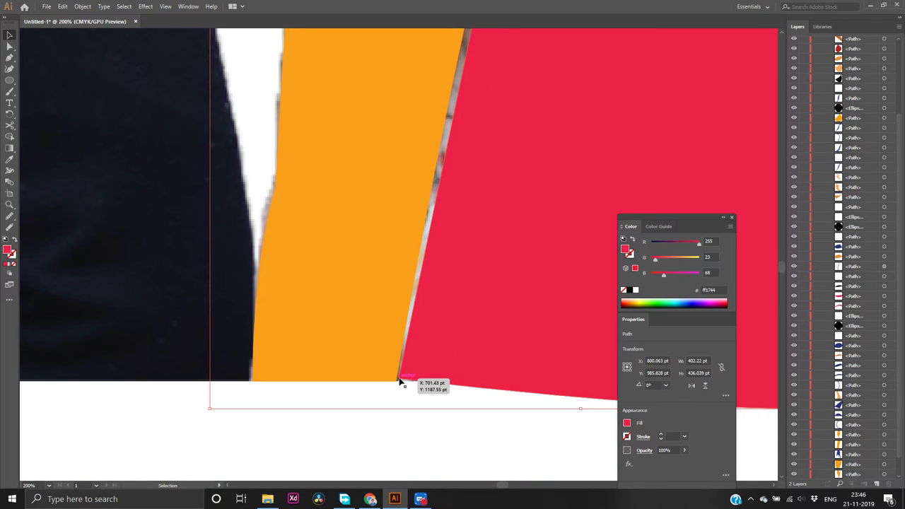
Try to fit the blouse against the lowered arm by shifting it to X 798.531 pt, Y 987.444 pt
{"action": "left_click_drag", "start_coordinate": [399, 380], "coordinate": [396, 382]}
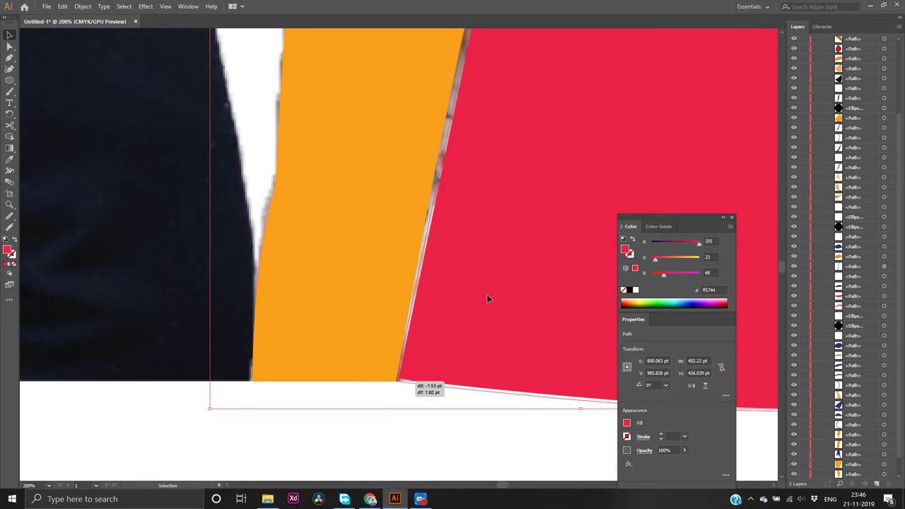
{"action": "scroll", "coordinate": [486, 298], "scroll_direction": "up", "scroll_amount": 10}
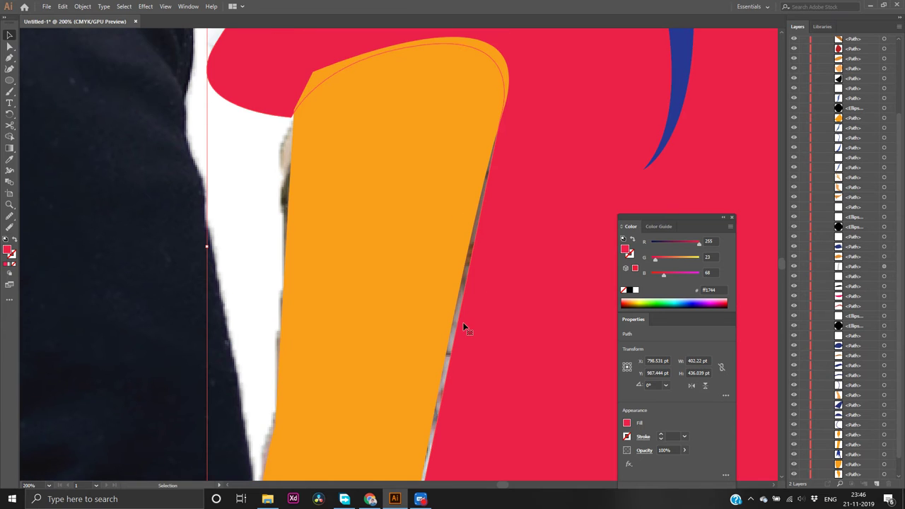
{"action": "left_click_drag", "start_coordinate": [458, 323], "coordinate": [451, 325]}
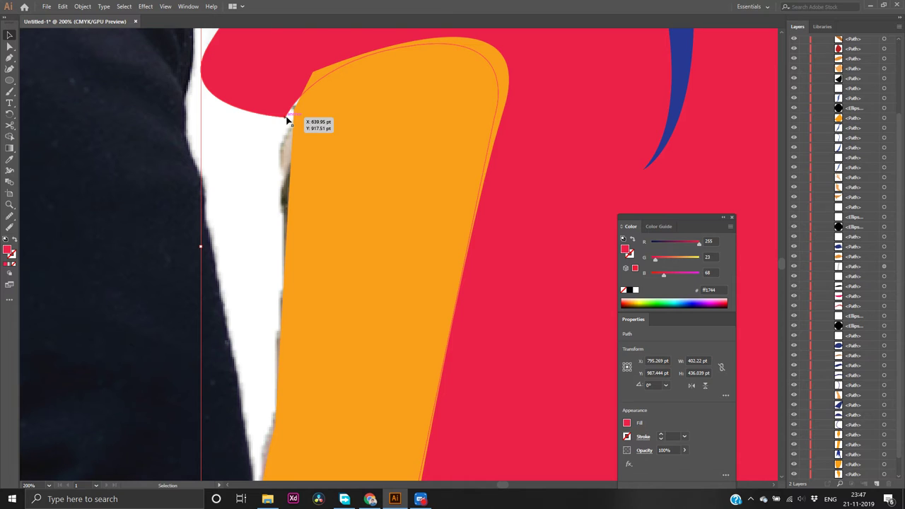
{"action": "mouse_move", "coordinate": [284, 119]}
{"action": "left_mouse_down"}
{"action": "mouse_move", "coordinate": [295, 120]}
{"action": "mouse_move", "coordinate": [288, 122]}
{"action": "left_mouse_up"}
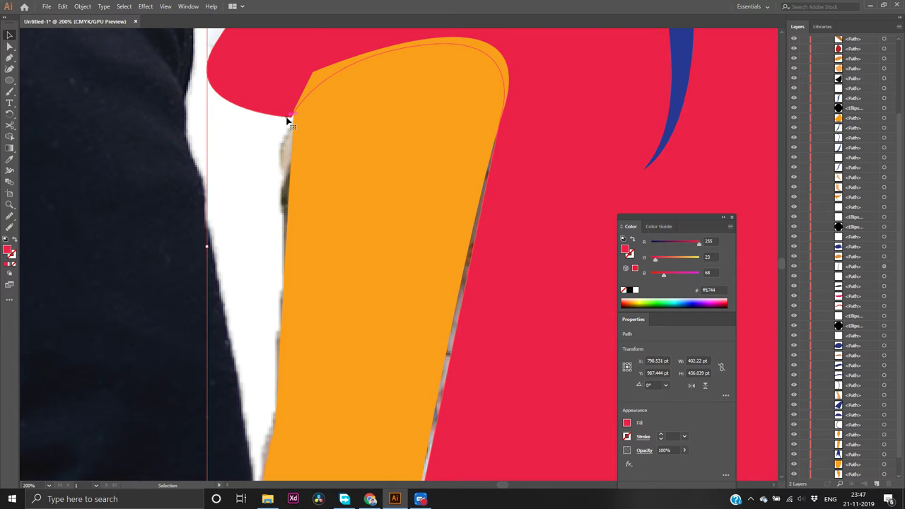
{"action": "scroll", "coordinate": [479, 394], "scroll_direction": "down", "scroll_amount": 3}
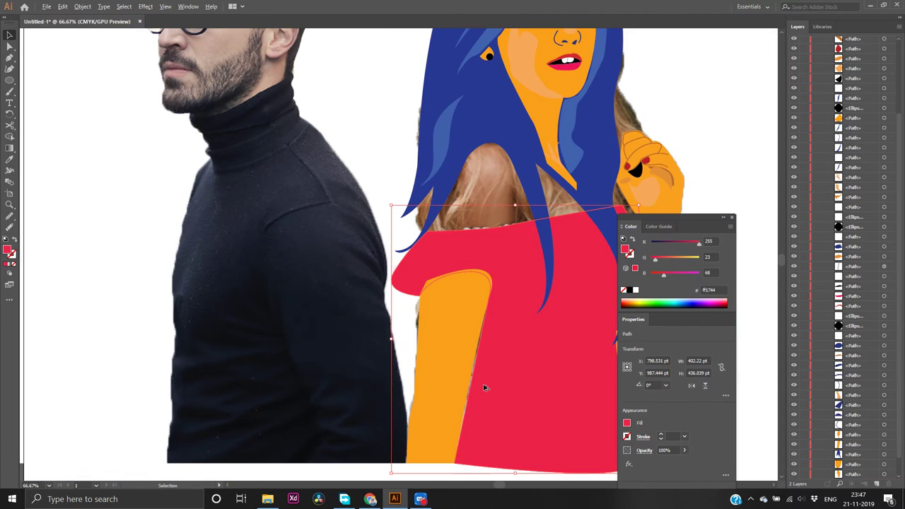
{"action": "scroll", "coordinate": [500, 381], "scroll_direction": "down", "scroll_amount": 1}
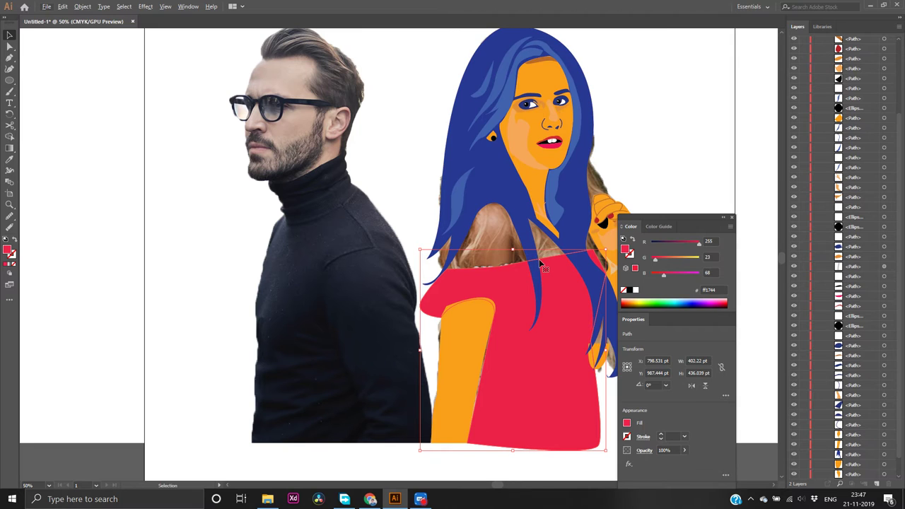
Undo the blouse's repositioning, red fill and outline back to the small orange-filled section at the sleeve's outer edge
{"action": "key", "text": "a"}
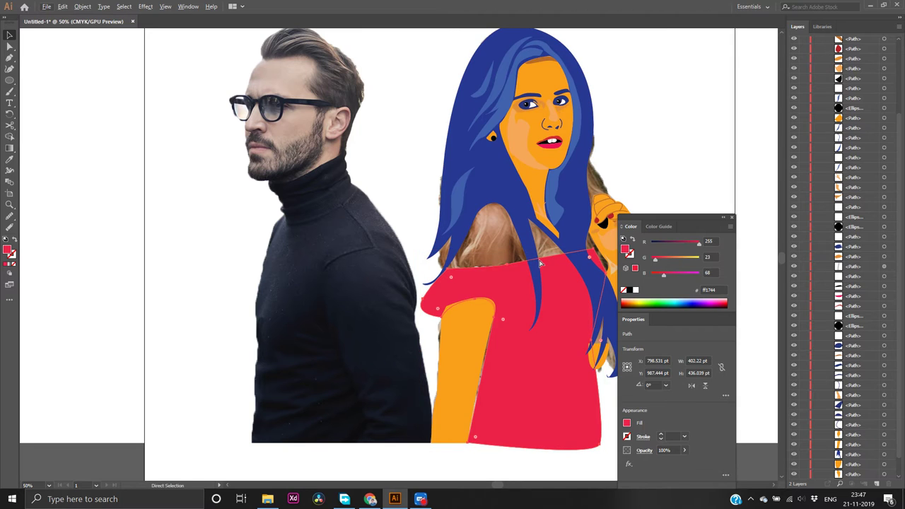
{"action": "left_click_drag", "start_coordinate": [541, 266], "coordinate": [539, 263]}
{"action": "key", "text": "ctrl+7"}
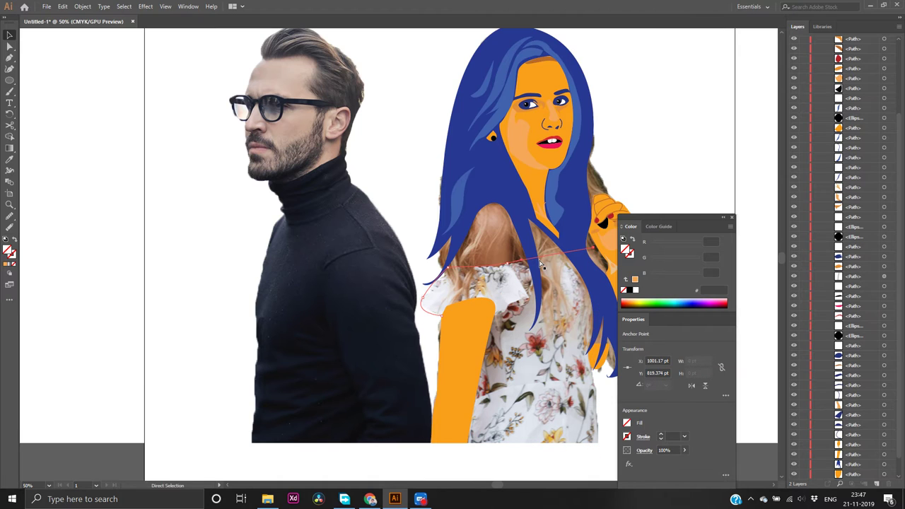
{"action": "left_click", "coordinate": [541, 264]}
{"action": "left_click_drag", "start_coordinate": [541, 264], "coordinate": [448, 268]}
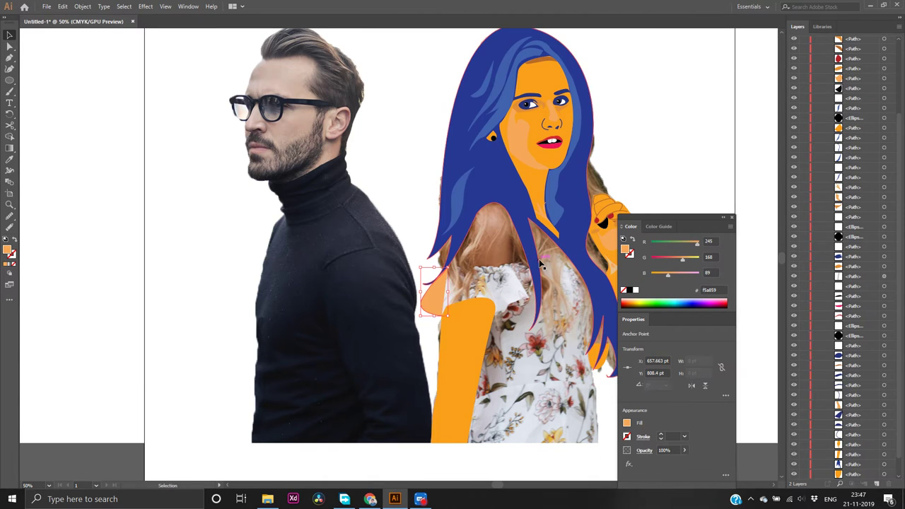
{"action": "left_click", "coordinate": [13, 265]}
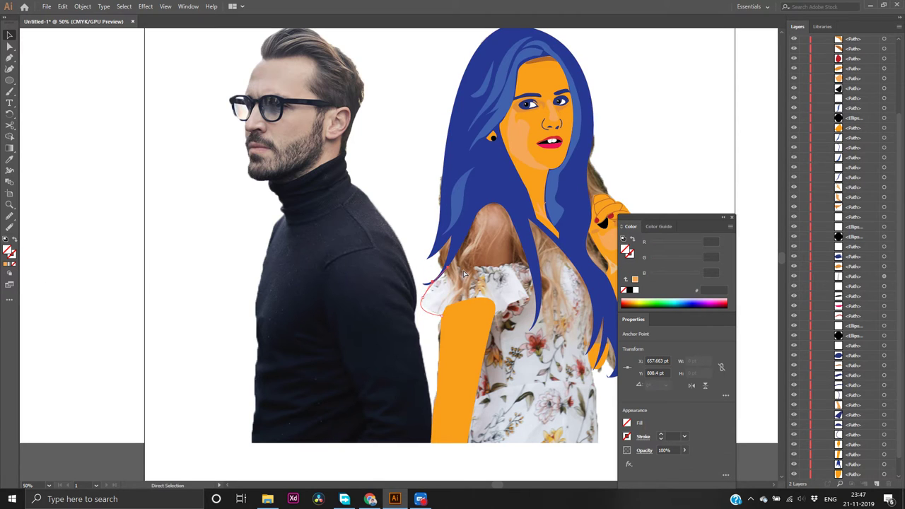
{"action": "key", "text": "ctrl+z"}
{"action": "key", "text": "a"}
{"action": "left_click", "coordinate": [427, 285]}
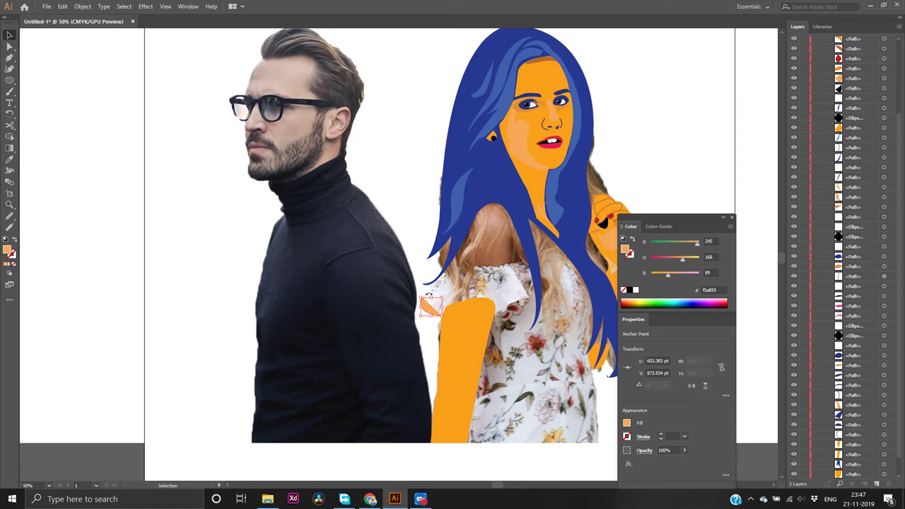
{"action": "key", "text": "p"}
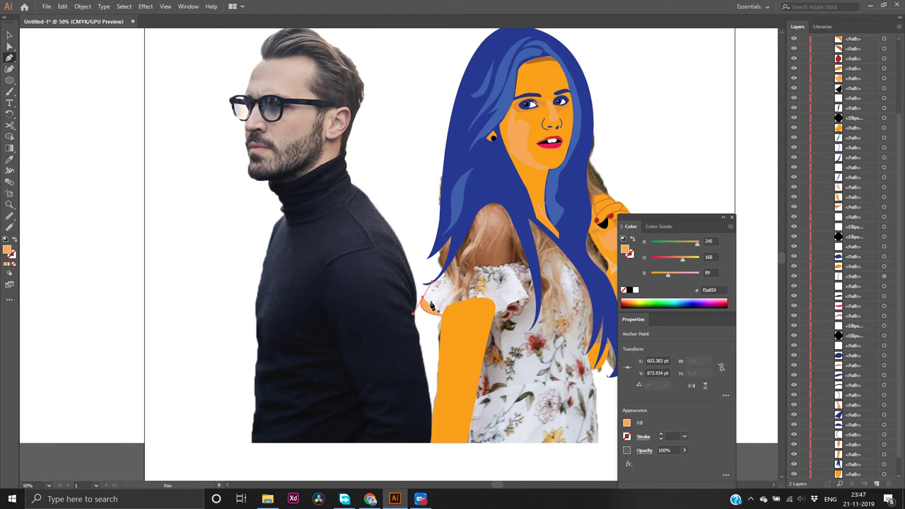
Delete the unfinished orange-filled path on the woman's outer sleeve
{"action": "key", "text": "v"}
{"action": "left_click", "coordinate": [427, 309]}
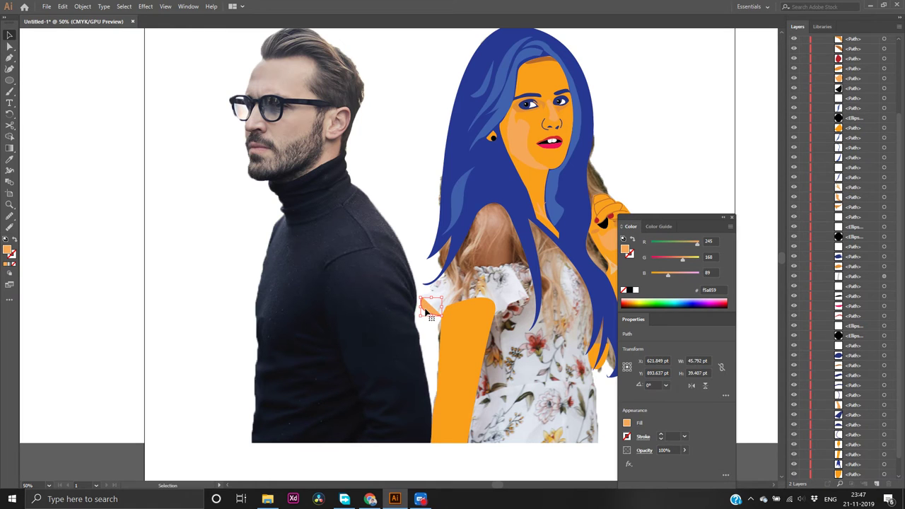
{"action": "key", "text": "Delete"}
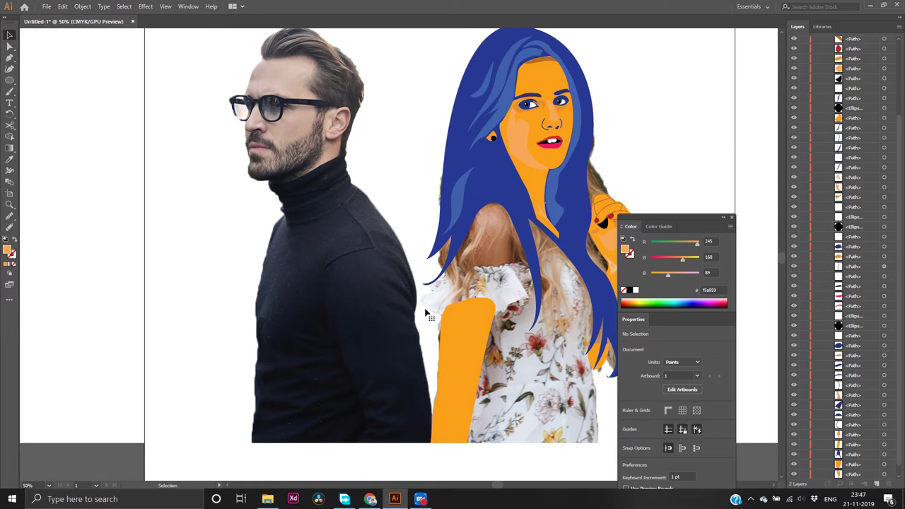
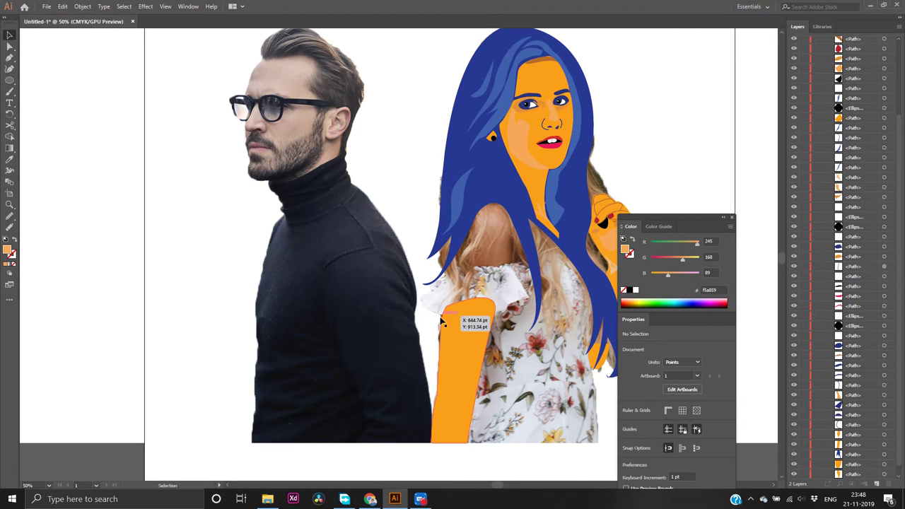
With the Pen tool and no fill, start the dress outline at the arm's outer edge and trace up around the sleeve
{"action": "left_click", "coordinate": [14, 262]}
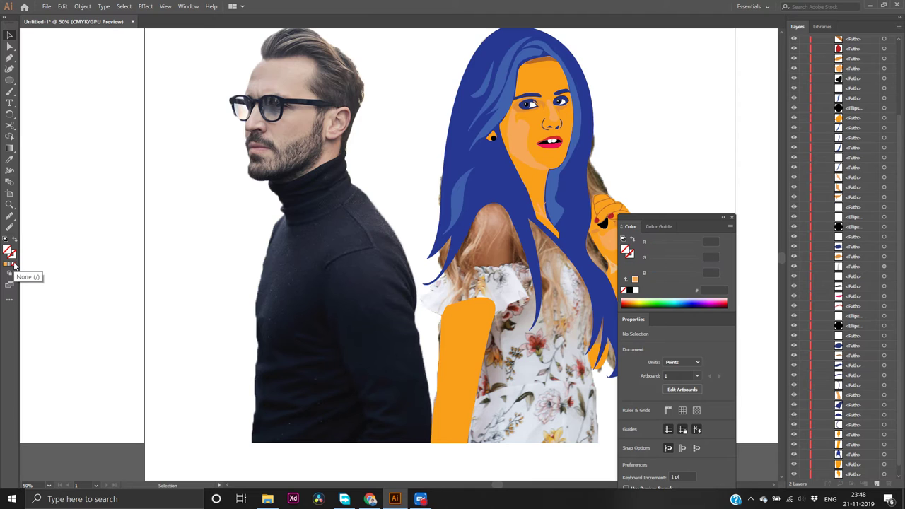
{"action": "key", "text": "p"}
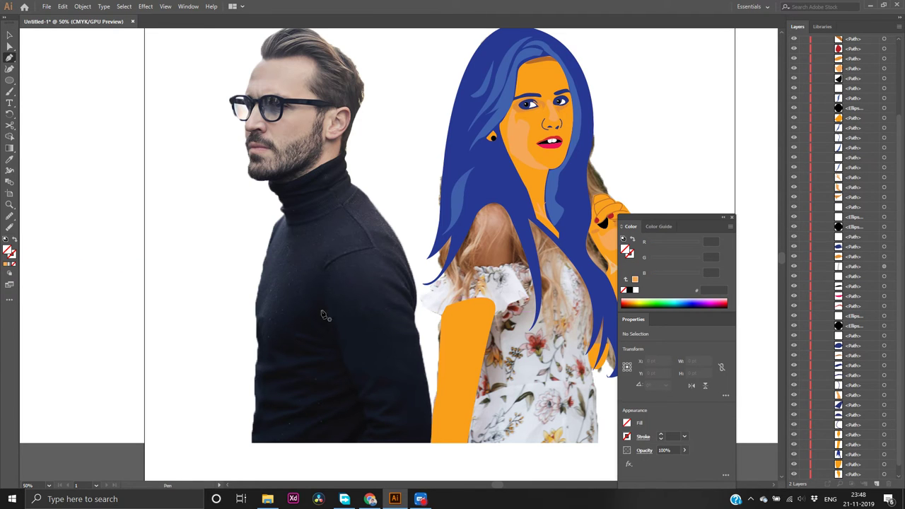
{"action": "left_click", "coordinate": [440, 313]}
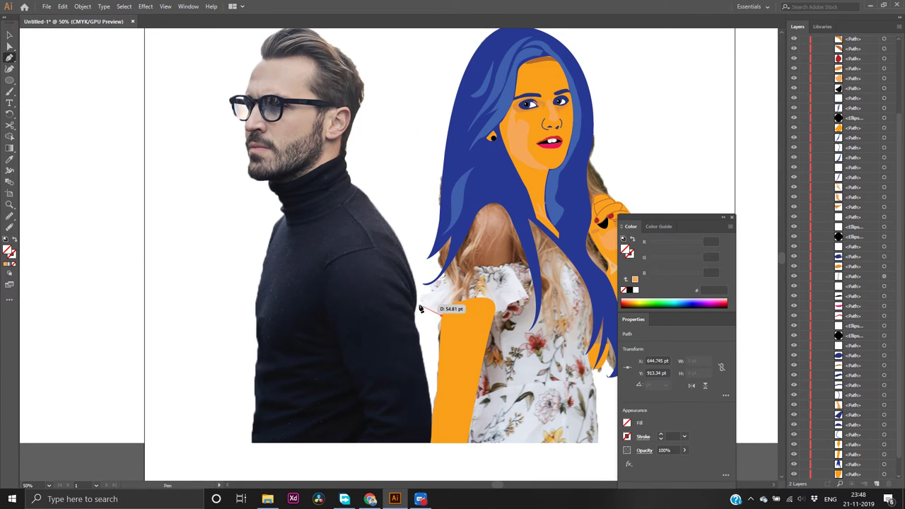
{"action": "left_click_drag", "start_coordinate": [424, 297], "coordinate": [436, 277]}
{"action": "left_click", "coordinate": [445, 272]}
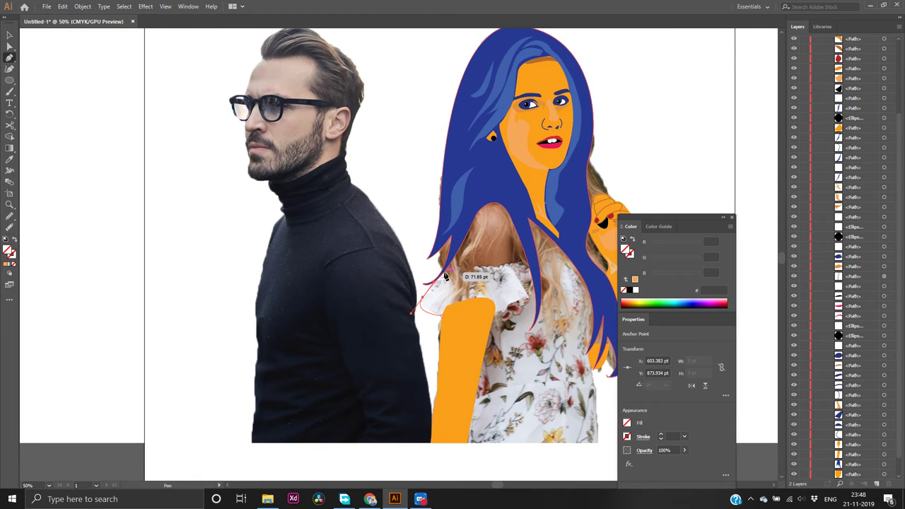
Continue the dress outline across the neckline, up to the neck opening and over to the far shoulder beneath the hair
{"action": "left_click", "coordinate": [539, 261]}
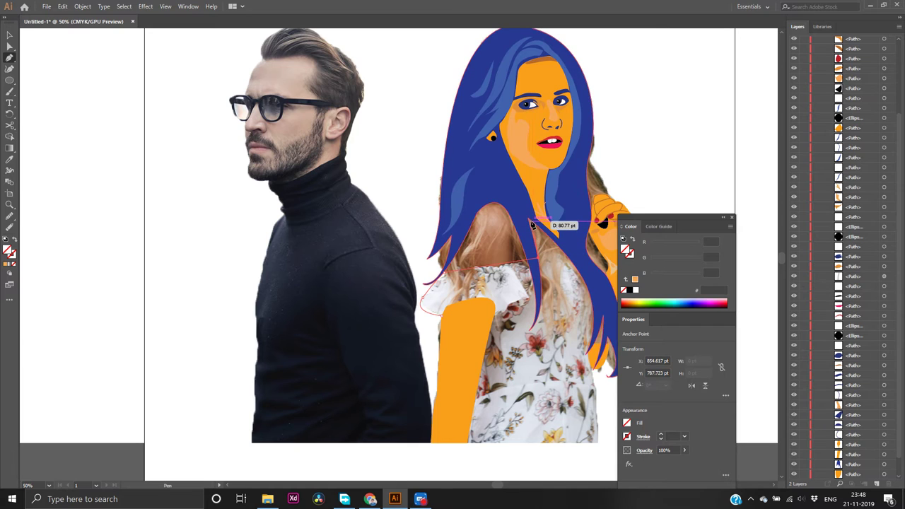
{"action": "left_click", "coordinate": [532, 223]}
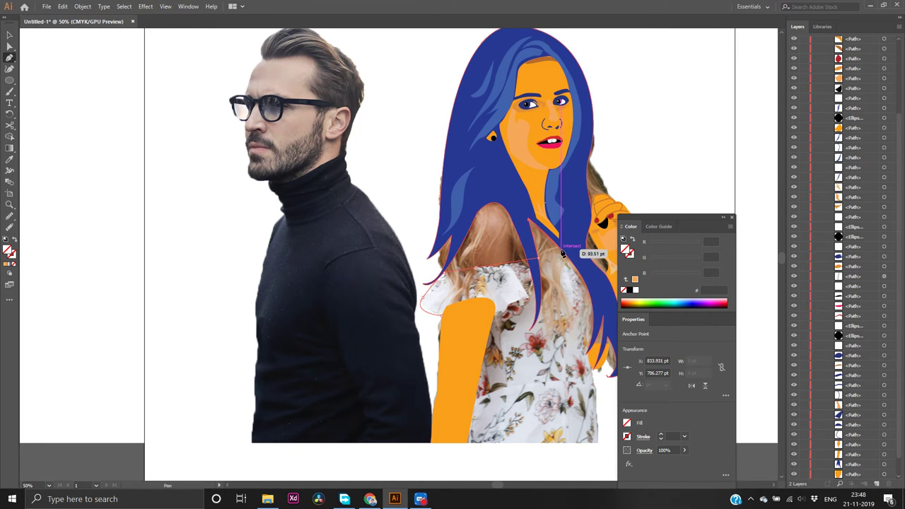
{"action": "left_click_drag", "start_coordinate": [564, 253], "coordinate": [575, 269]}
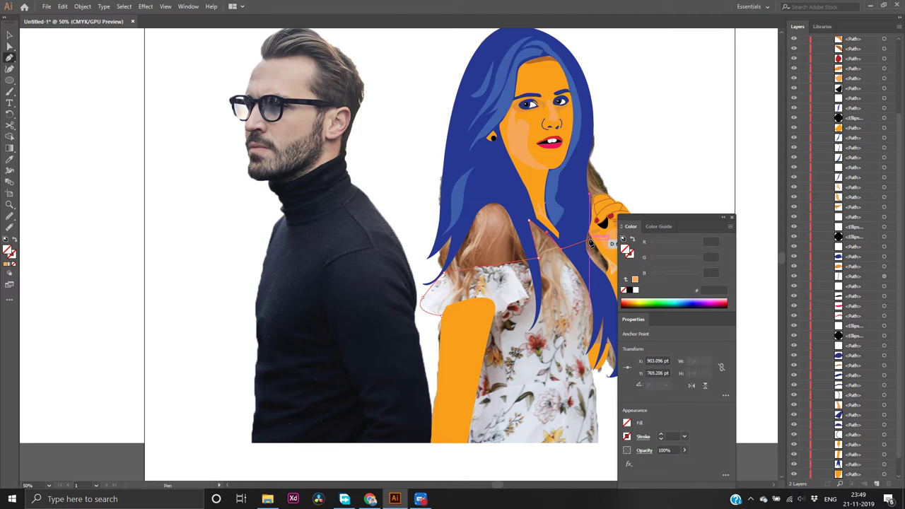
{"action": "left_click", "coordinate": [589, 244]}
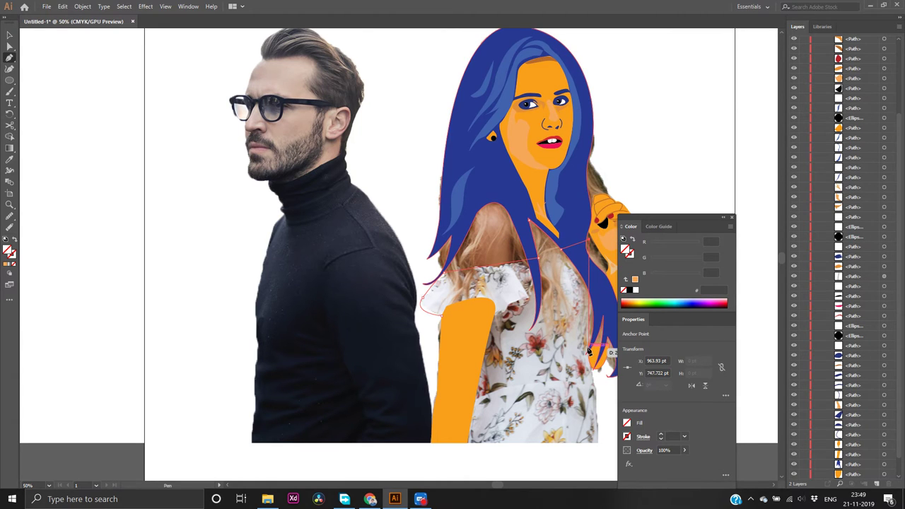
Trace the dress outline down its far side to the photo's lower edge and along the hem to the arm
{"action": "left_click_drag", "start_coordinate": [588, 351], "coordinate": [604, 427]}
{"action": "left_click", "coordinate": [589, 351]}
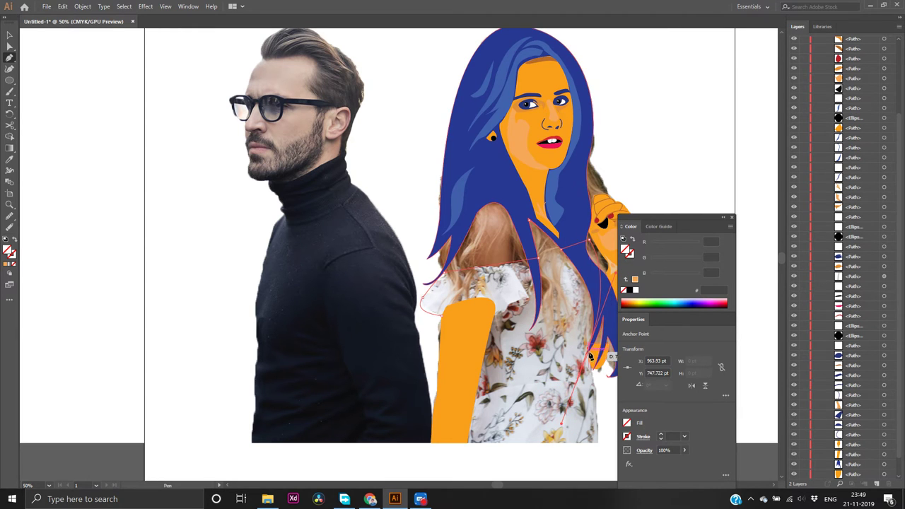
{"action": "left_click", "coordinate": [590, 352]}
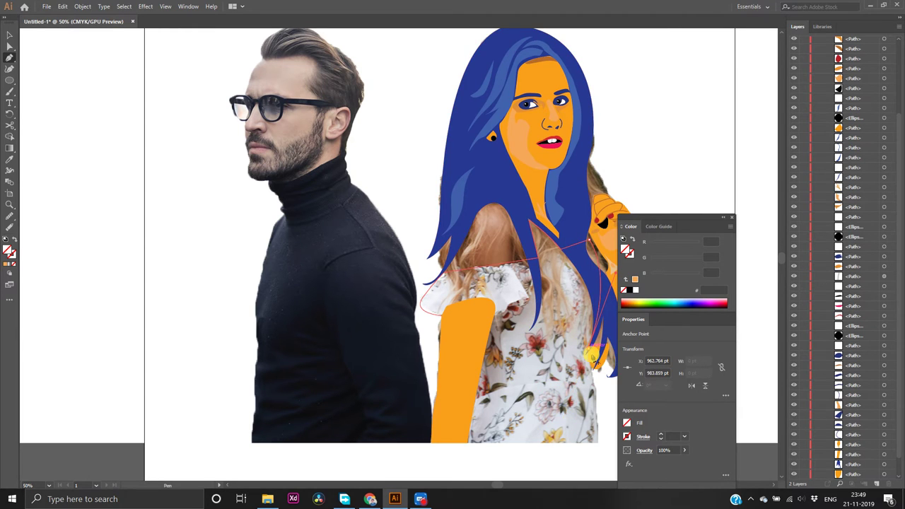
{"action": "mouse_move", "coordinate": [600, 443]}
{"action": "left_mouse_down"}
{"action": "mouse_move", "coordinate": [597, 474]}
{"action": "mouse_move", "coordinate": [598, 461]}
{"action": "left_mouse_up"}
{"action": "left_click", "coordinate": [600, 443]}
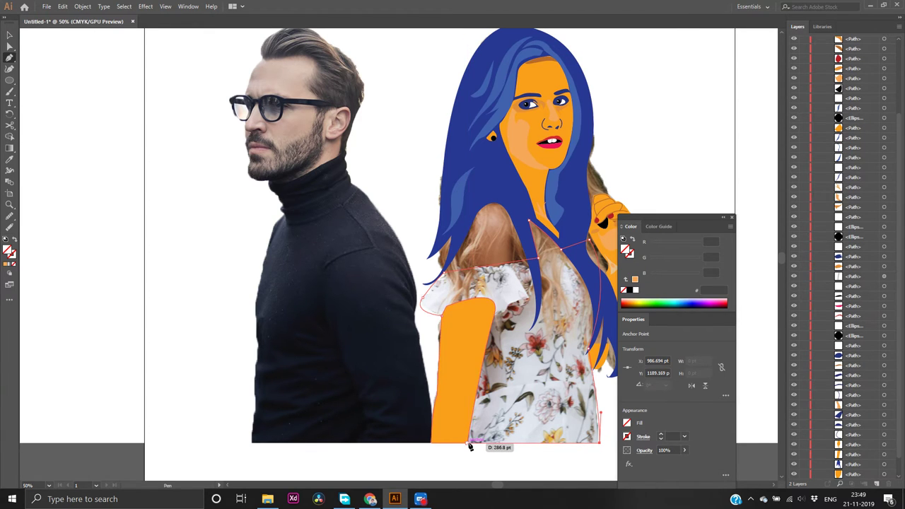
{"action": "left_click", "coordinate": [468, 442]}
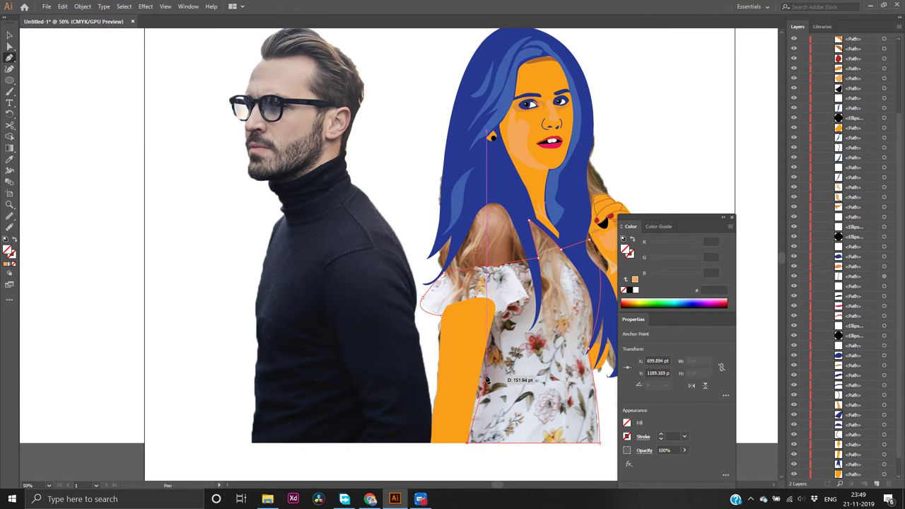
Follow the inner edge and rounded top of the orange arm and close the dress outline at its starting point
{"action": "scroll", "coordinate": [487, 379], "scroll_direction": "up", "scroll_amount": 3}
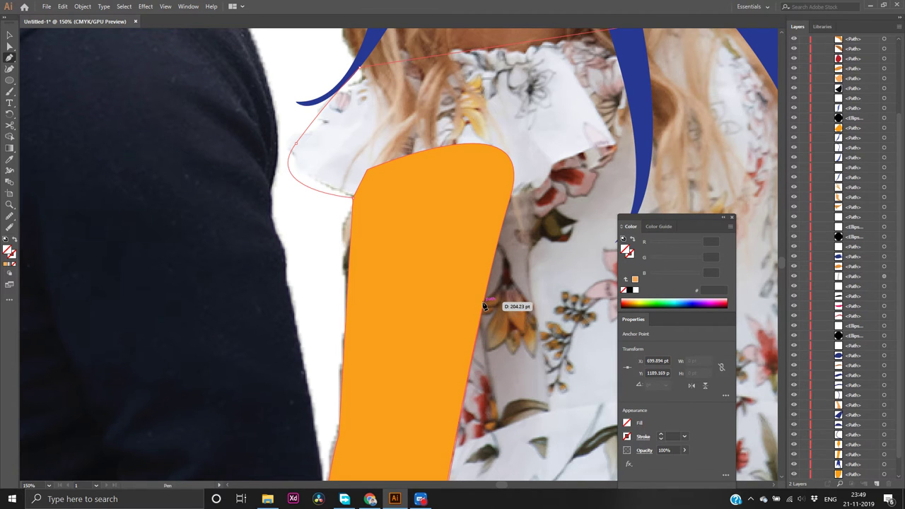
{"action": "left_click", "coordinate": [514, 188]}
{"action": "left_click", "coordinate": [453, 148]}
{"action": "left_click_drag", "start_coordinate": [454, 148], "coordinate": [386, 153]}
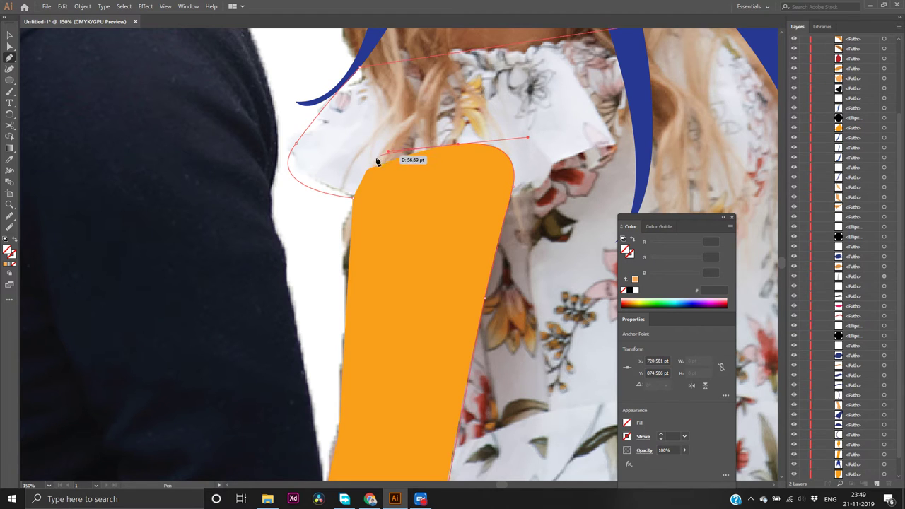
{"action": "left_click", "coordinate": [354, 201]}
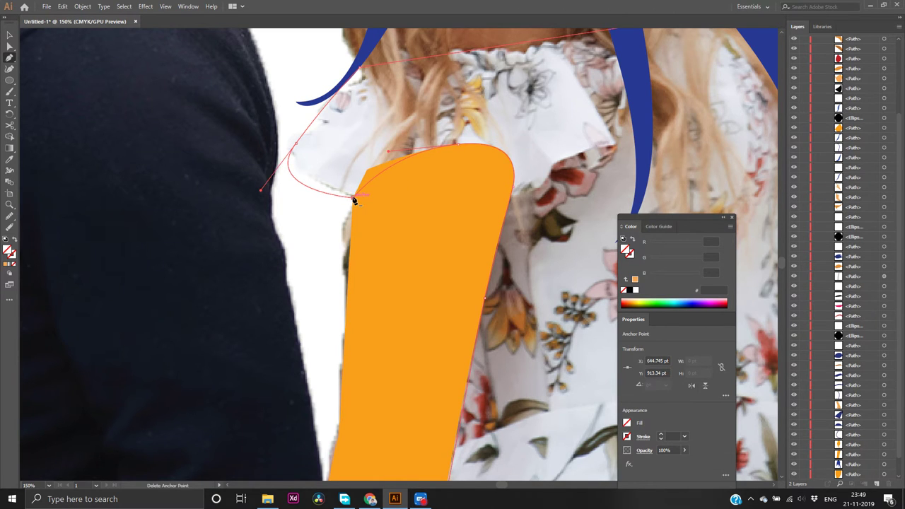
Set the dress shape's fill colour to ff1744
{"action": "double_click", "coordinate": [9, 252]}
{"action": "type", "text": "ff1744"}
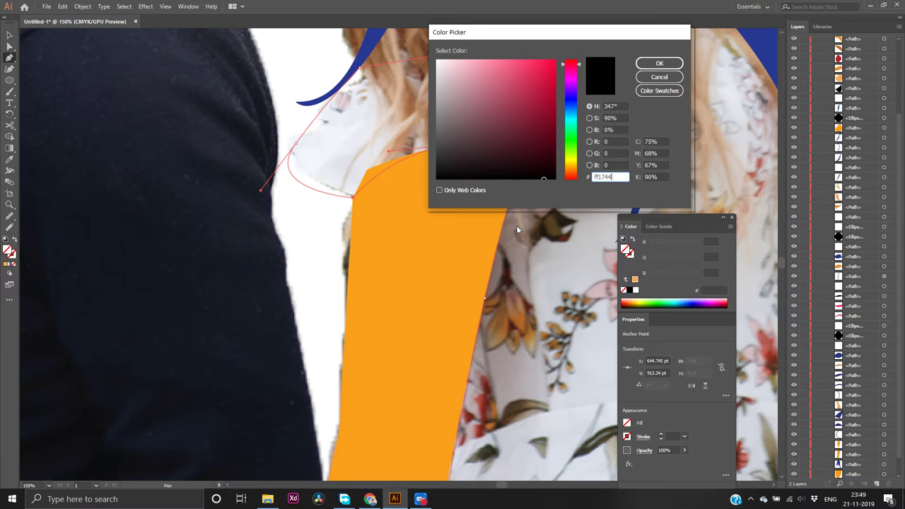
{"action": "key", "text": "Return"}
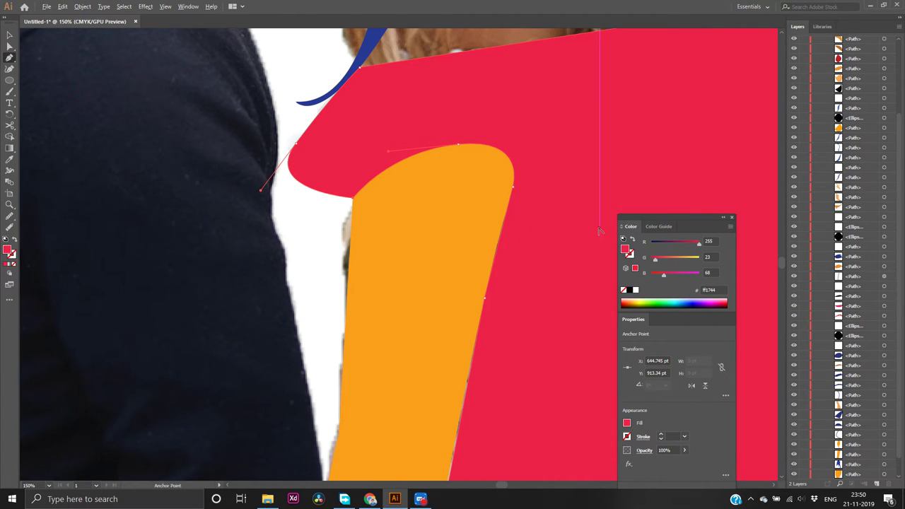
Switch the view to Overprint Preview and send the red dress shape to the back, behind the hair and arm
{"action": "key", "text": "alt+v"}
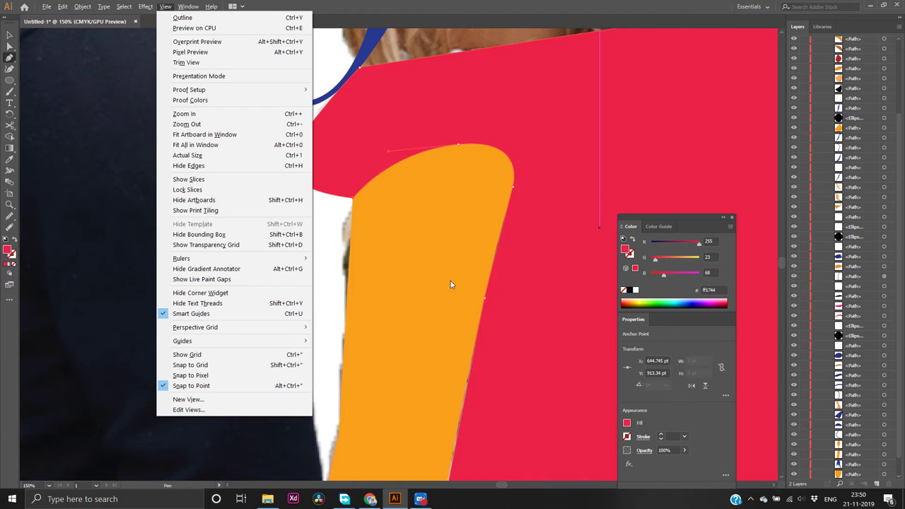
{"action": "key", "text": "v"}
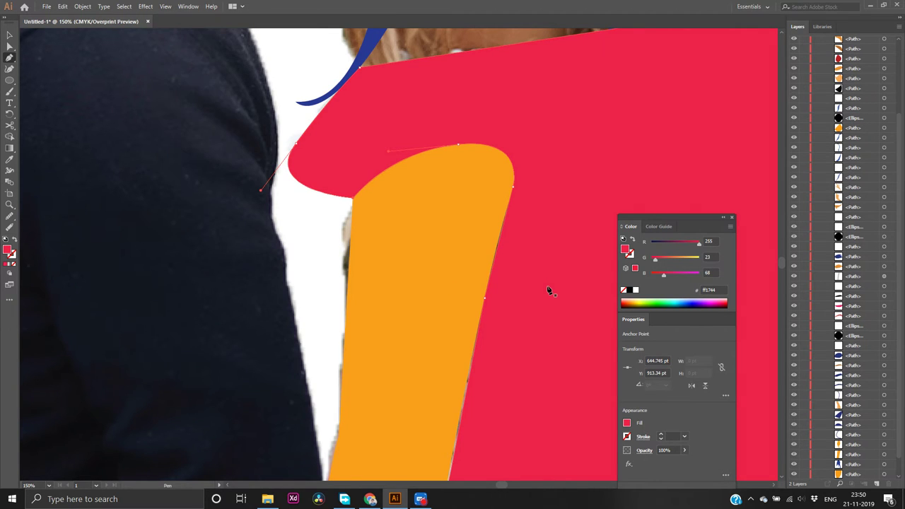
{"action": "key", "text": "v"}
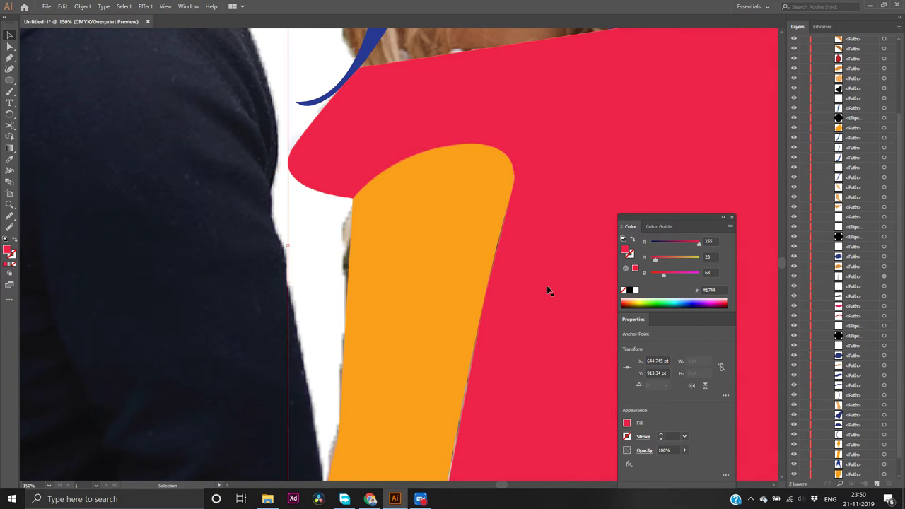
{"action": "right_click", "coordinate": [547, 285]}
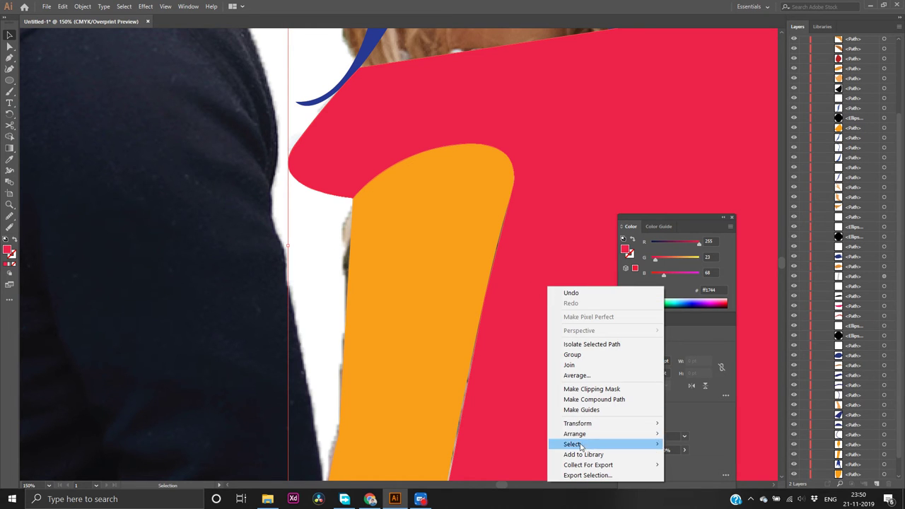
{"action": "mouse_move", "coordinate": [610, 439]}
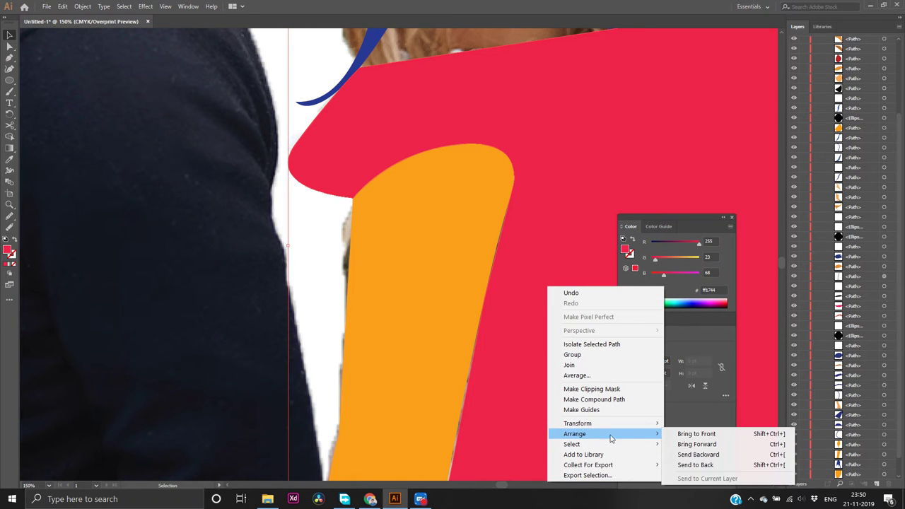
{"action": "left_click", "coordinate": [696, 465]}
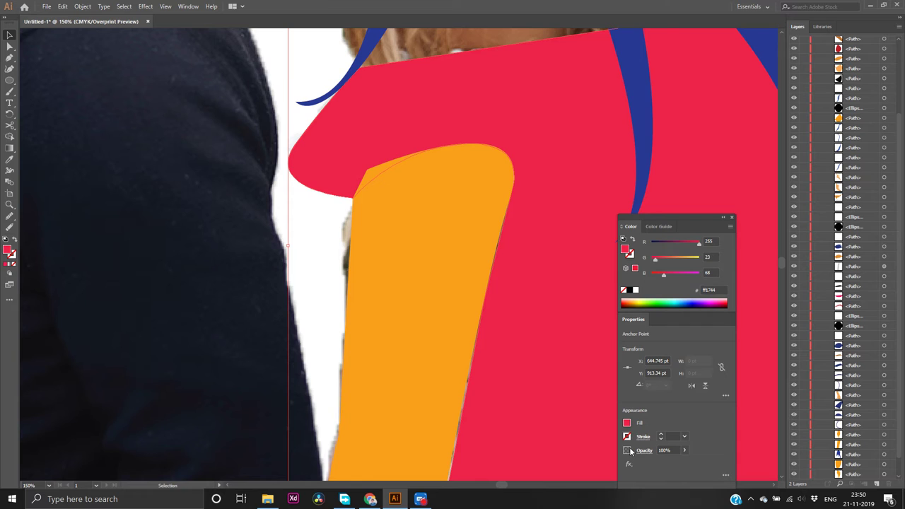
Move the dress shape about 1 pt toward the orange arm to close the thin gap along the arm's edge
{"action": "left_click", "coordinate": [543, 369]}
{"action": "scroll", "coordinate": [542, 369], "scroll_direction": "down", "scroll_amount": 4}
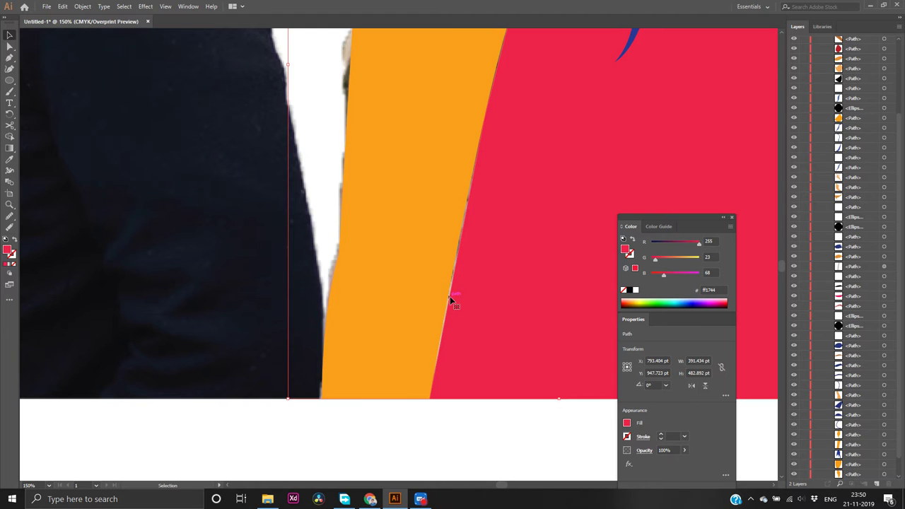
{"action": "left_click", "coordinate": [449, 296]}
{"action": "left_click_drag", "start_coordinate": [449, 297], "coordinate": [448, 299]}
{"action": "scroll", "coordinate": [468, 302], "scroll_direction": "up", "scroll_amount": 6}
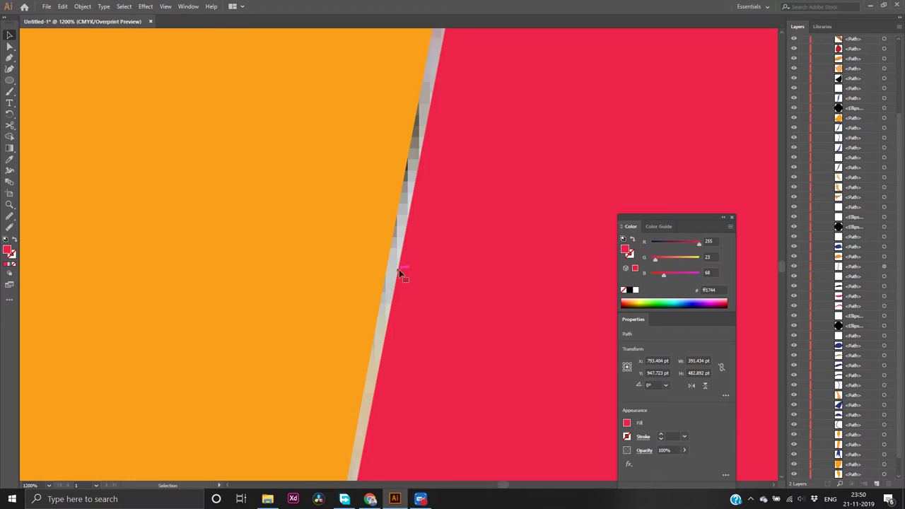
{"action": "double_click", "coordinate": [399, 269]}
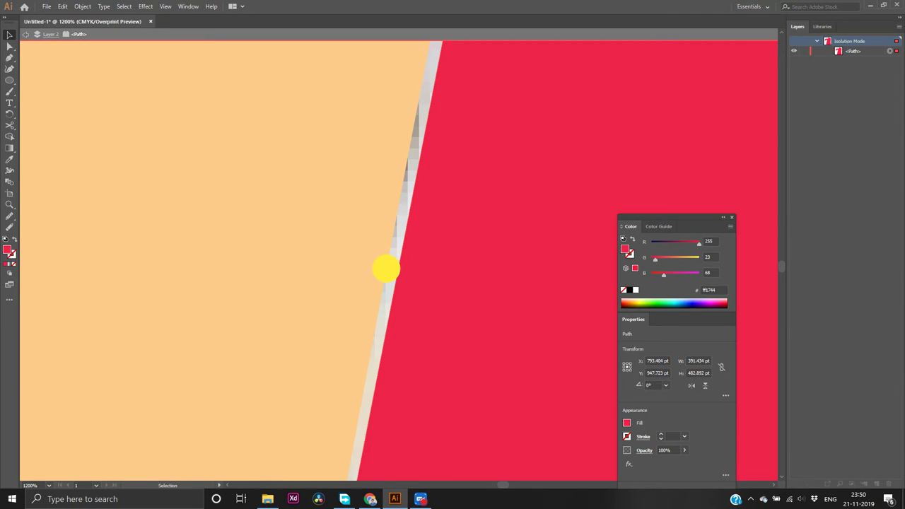
{"action": "key", "text": "Escape"}
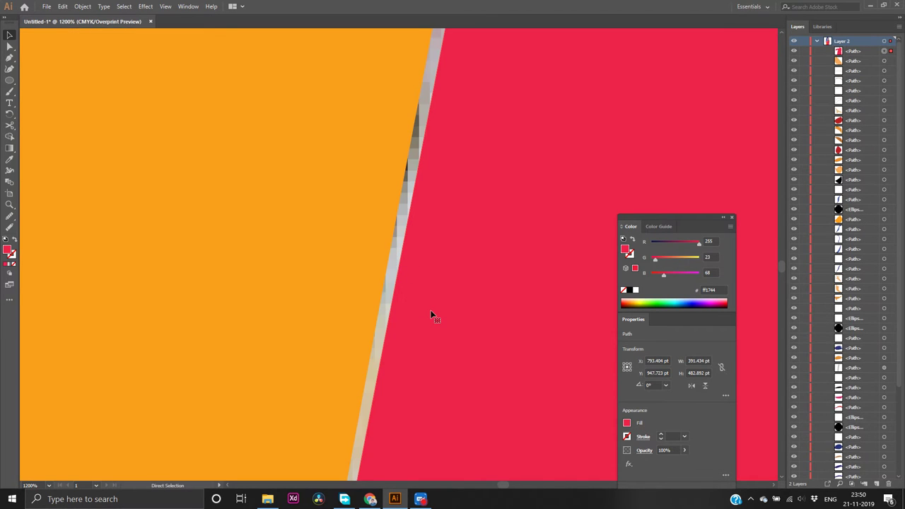
{"action": "left_click_drag", "start_coordinate": [391, 300], "coordinate": [381, 295]}
{"action": "scroll", "coordinate": [428, 337], "scroll_direction": "down", "scroll_amount": 8}
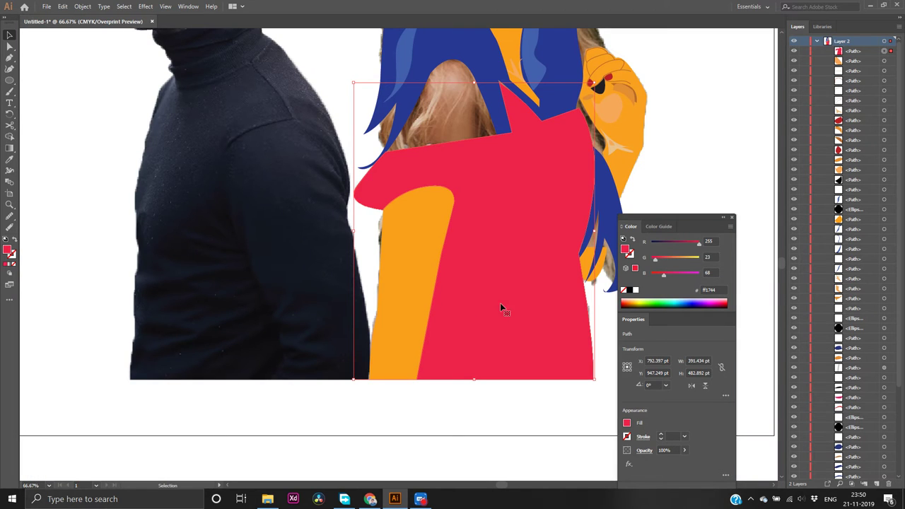
{"action": "scroll", "coordinate": [535, 238], "scroll_direction": "up", "scroll_amount": 8}
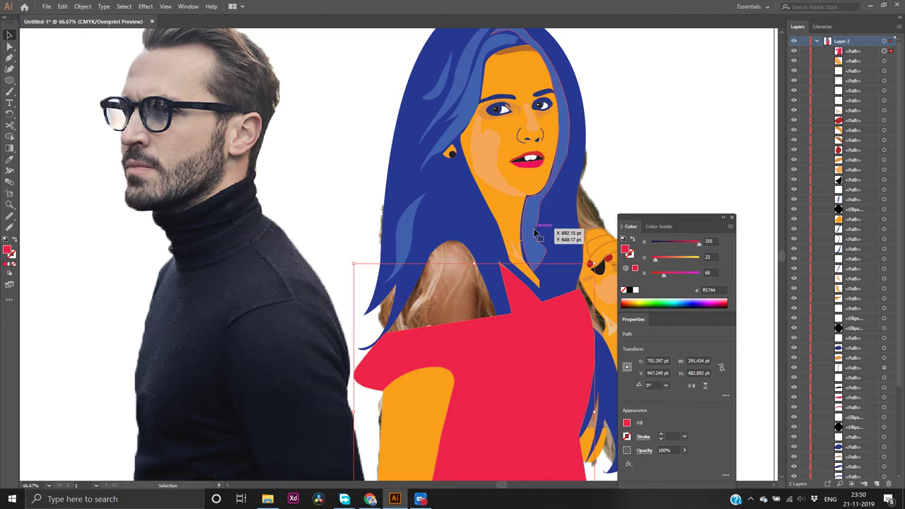
Try bringing the dark blue hair shape to the front of the woman's artwork, and undo it
{"action": "left_click", "coordinate": [493, 274]}
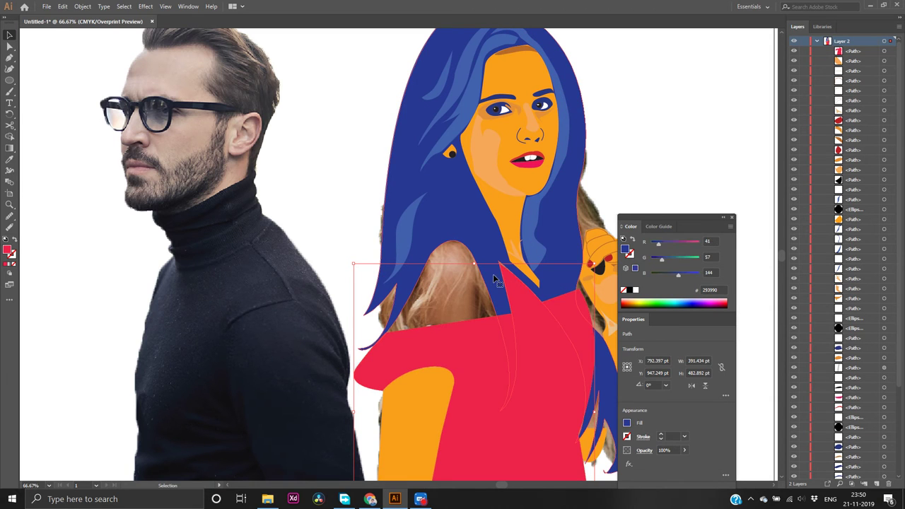
{"action": "right_click", "coordinate": [493, 274]}
{"action": "mouse_move", "coordinate": [602, 411]}
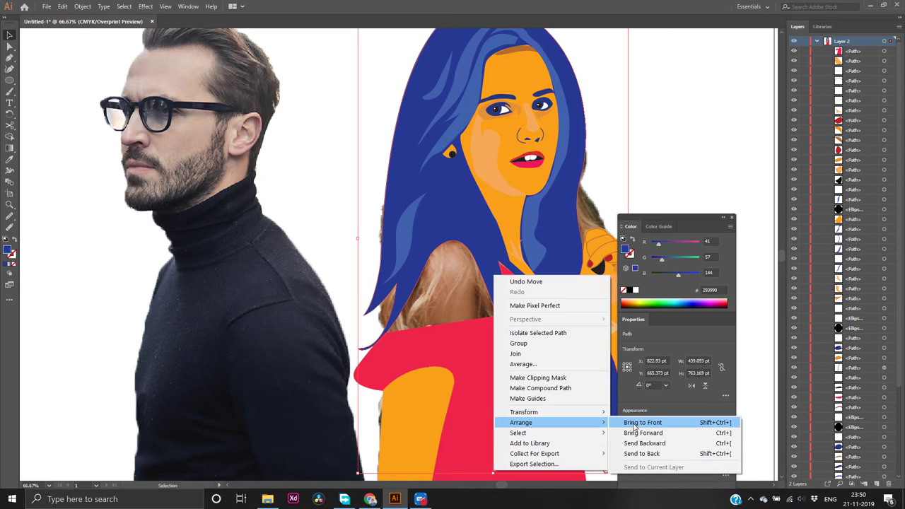
{"action": "left_click", "coordinate": [633, 424]}
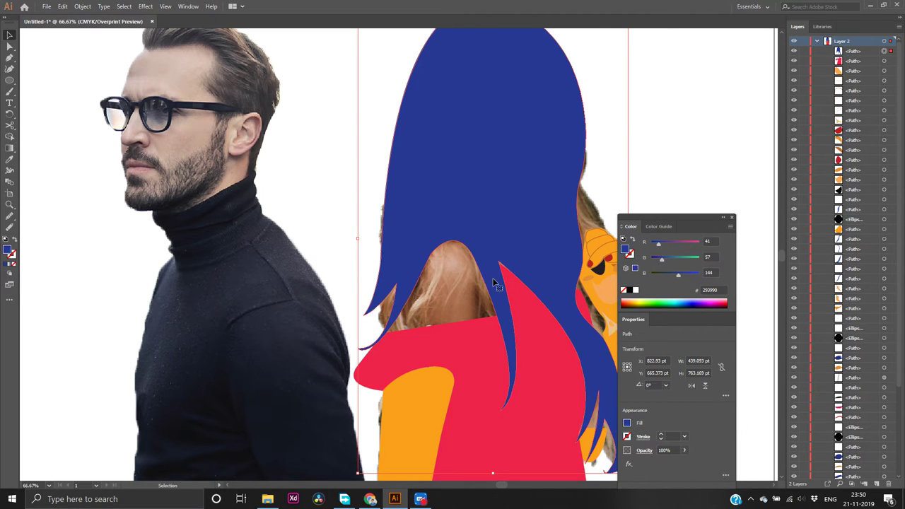
{"action": "key", "text": "ctrl+z"}
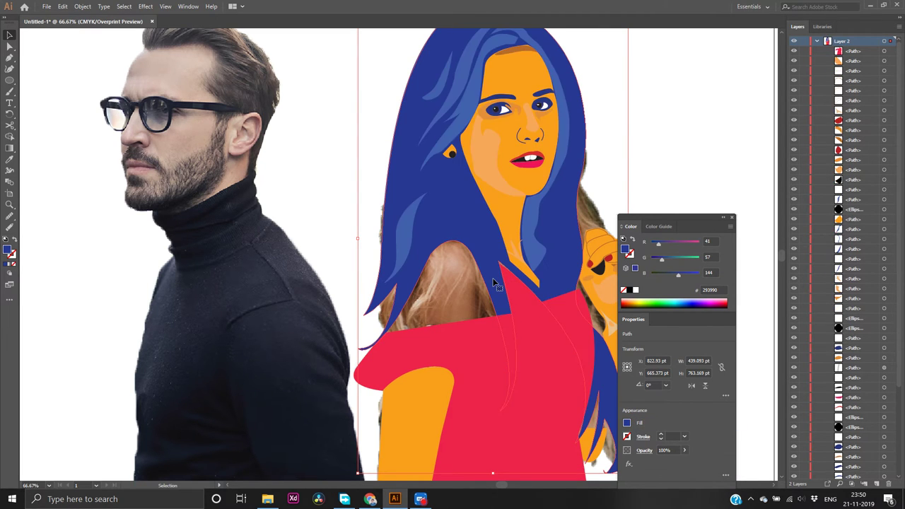
Send the dark blue hair shape to the back and move the floating Color and Properties windows away from the woman's raised hand
{"action": "right_click", "coordinate": [550, 361]}
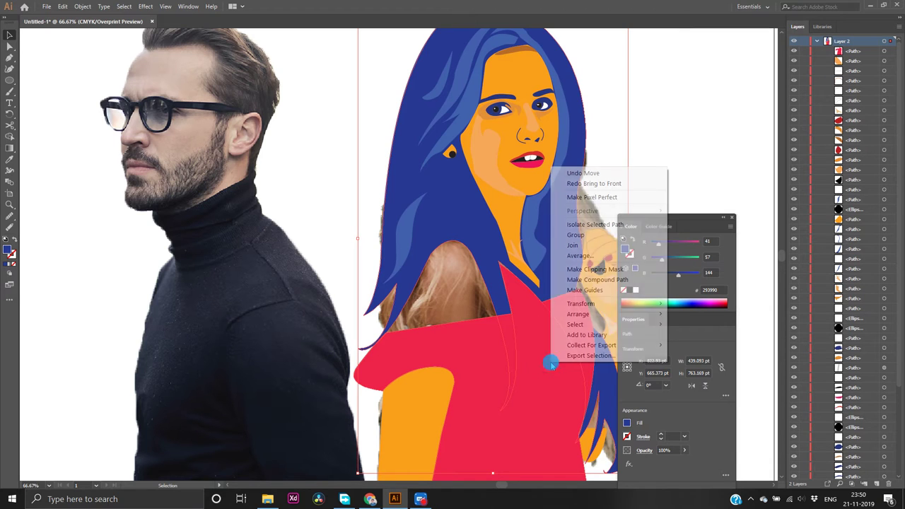
{"action": "mouse_move", "coordinate": [663, 315]}
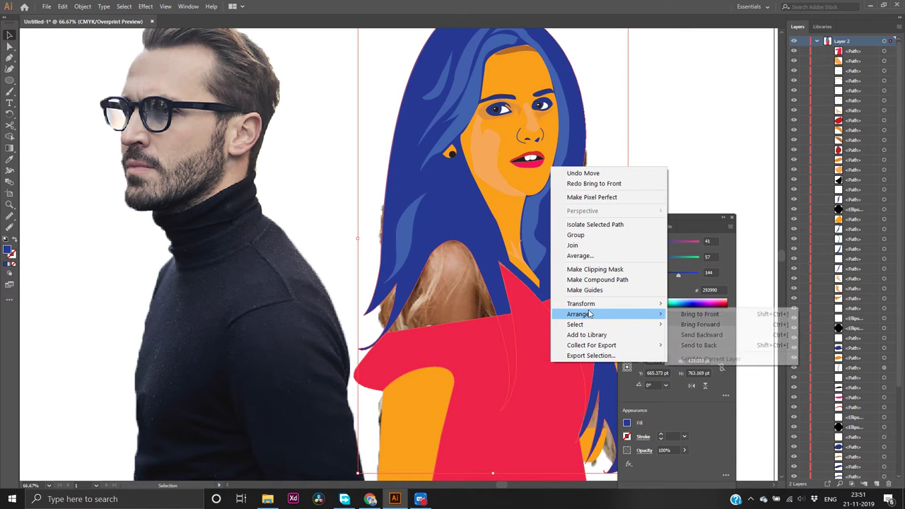
{"action": "left_click", "coordinate": [696, 345]}
{"action": "left_click", "coordinate": [771, 222]}
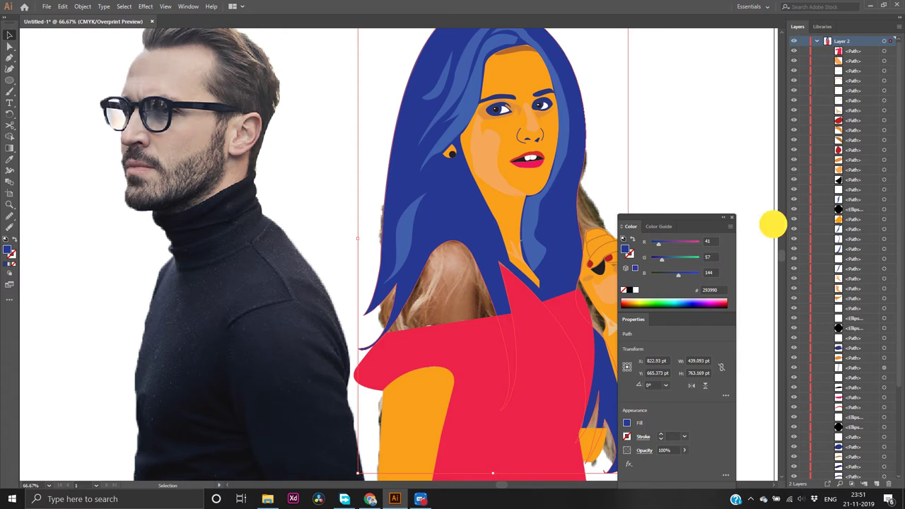
{"action": "left_click_drag", "start_coordinate": [690, 216], "coordinate": [740, 119]}
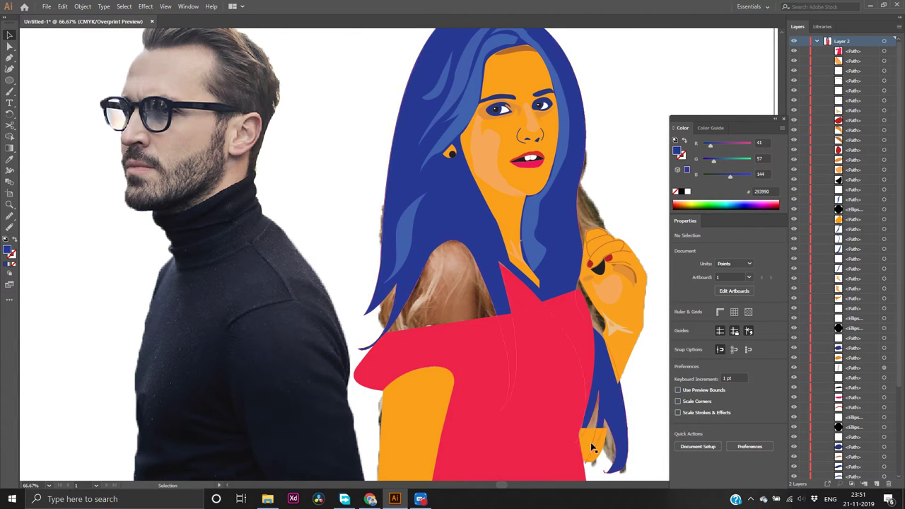
Reselect the dark blue hair shape behind the dress, send it to the back once more and deselect it
{"action": "left_click", "coordinate": [503, 323]}
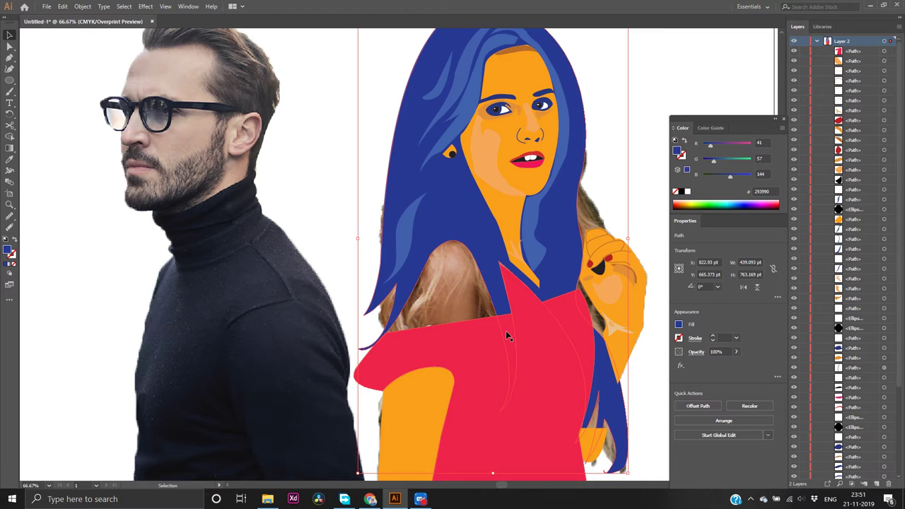
{"action": "right_click", "coordinate": [486, 358]}
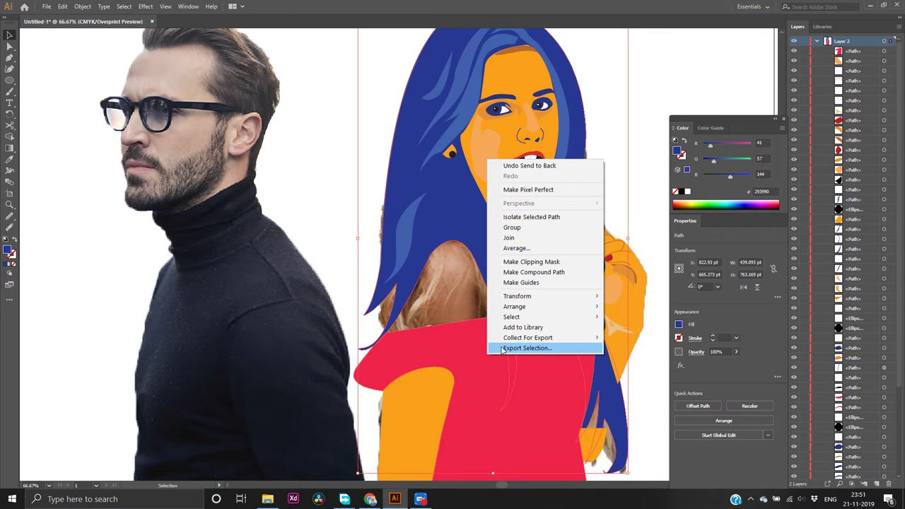
{"action": "mouse_move", "coordinate": [530, 310]}
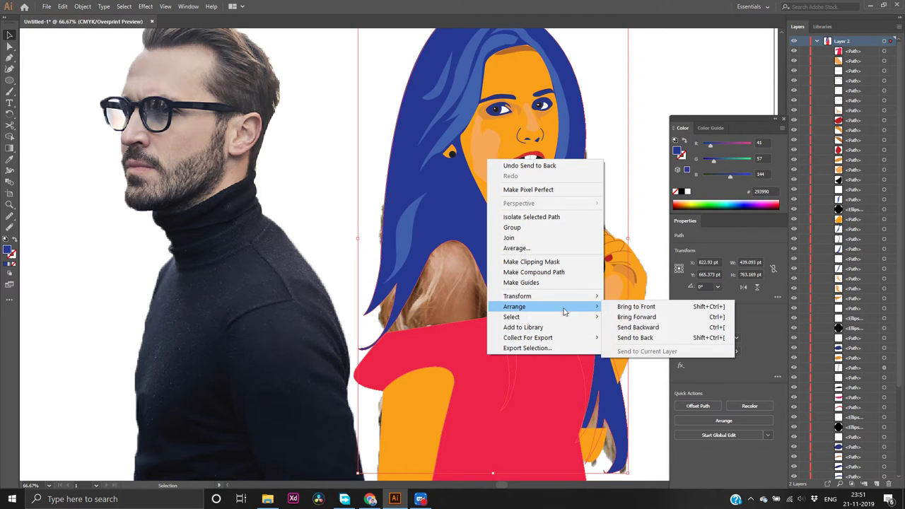
{"action": "left_click", "coordinate": [620, 340]}
{"action": "left_click", "coordinate": [656, 334]}
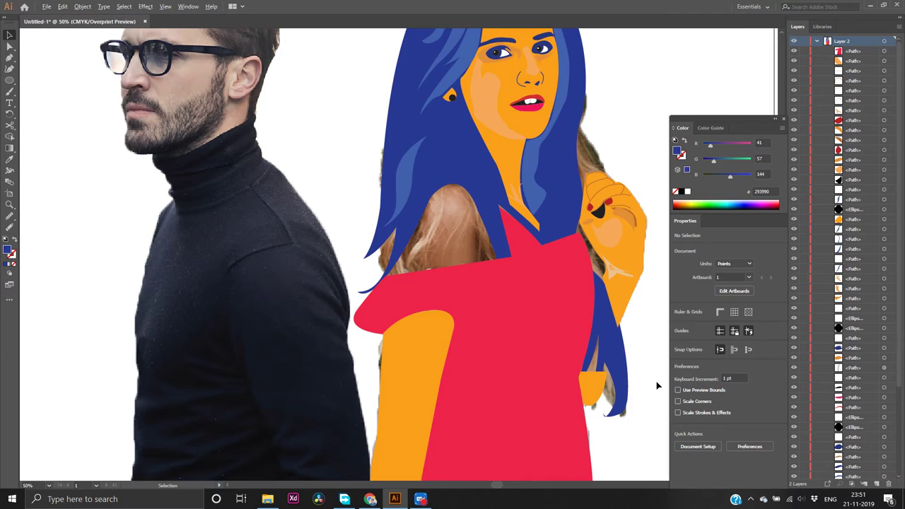
Hide Layer 1 with the reference photo to check the woman's vector artwork on its own
{"action": "scroll", "coordinate": [655, 385], "scroll_direction": "down", "scroll_amount": 2}
{"action": "scroll", "coordinate": [818, 460], "scroll_direction": "down", "scroll_amount": 4}
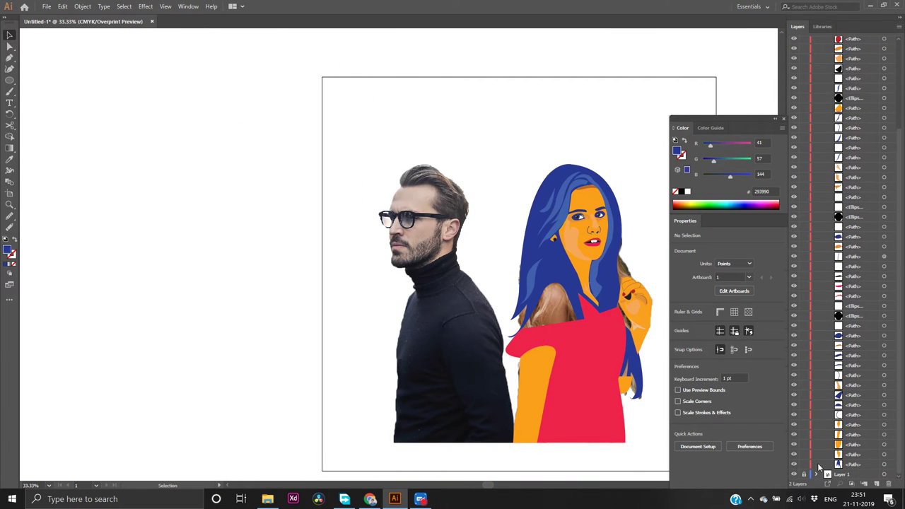
{"action": "left_click", "coordinate": [794, 476]}
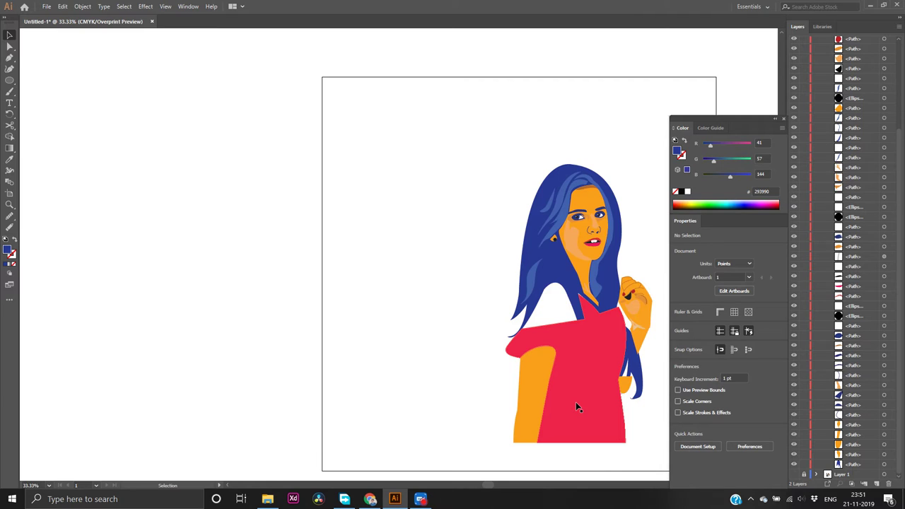
{"action": "left_click", "coordinate": [568, 280]}
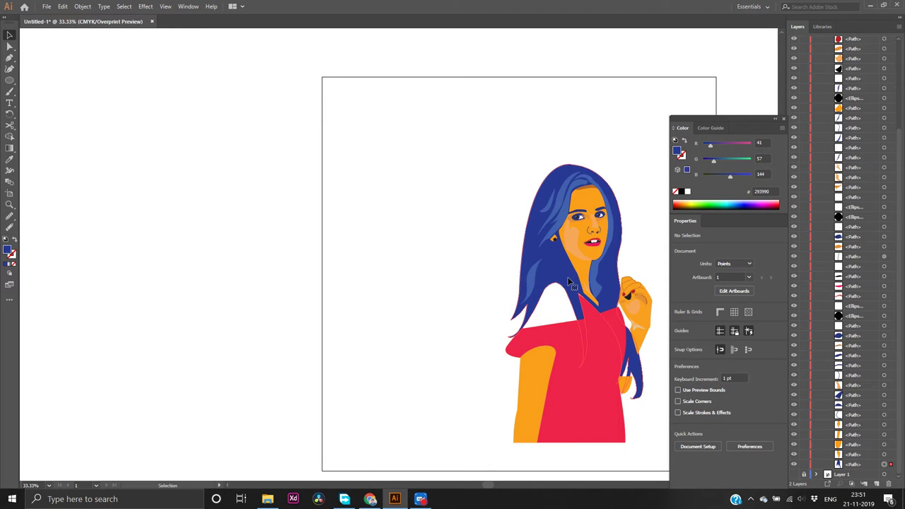
{"action": "right_click", "coordinate": [568, 282]}
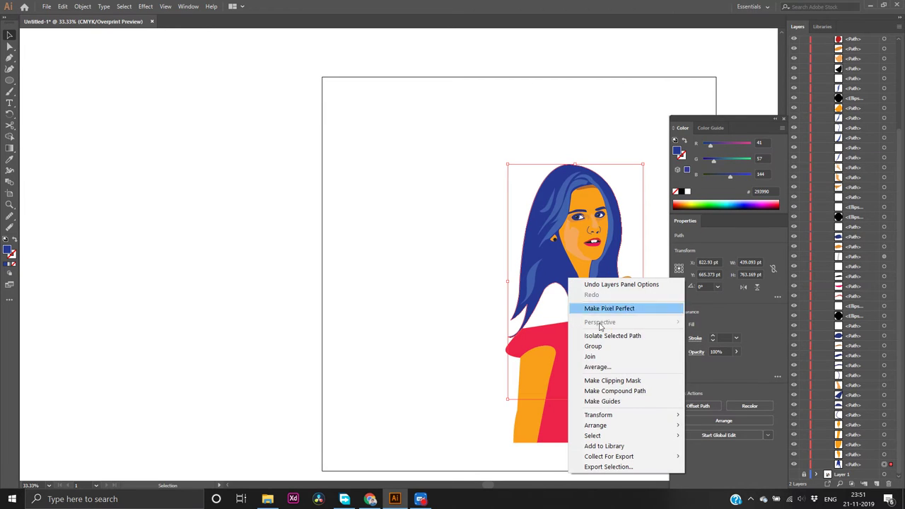
{"action": "mouse_move", "coordinate": [626, 415]}
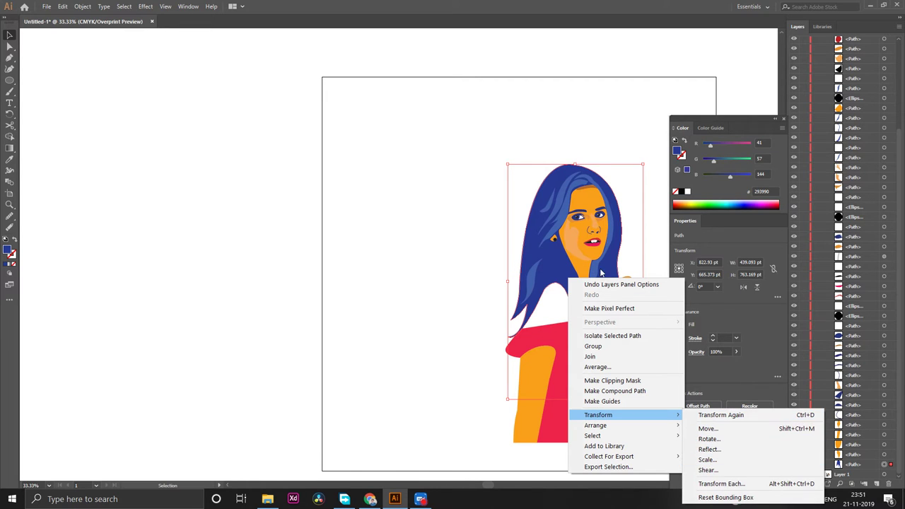
{"action": "left_click", "coordinate": [611, 138]}
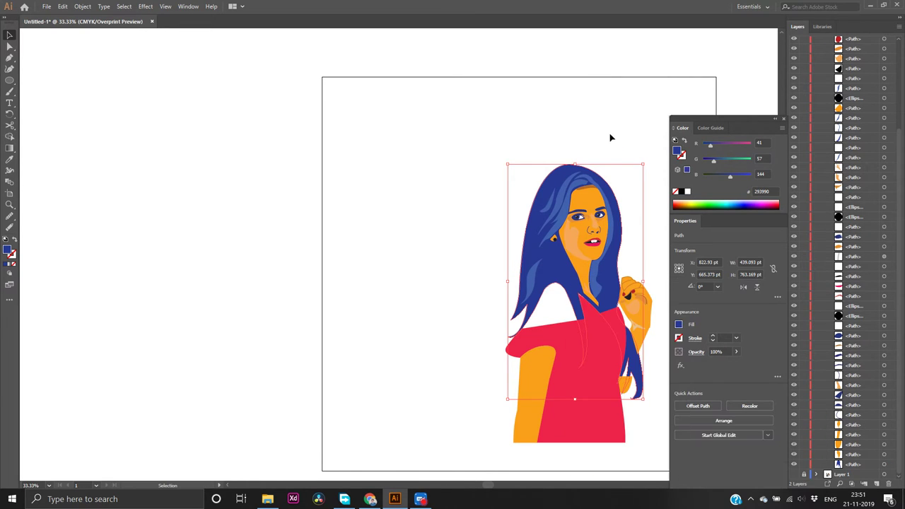
{"action": "left_click", "coordinate": [611, 137]}
Select all paths of the woman's illustration and bring them to the front
{"action": "left_click", "coordinate": [585, 206]}
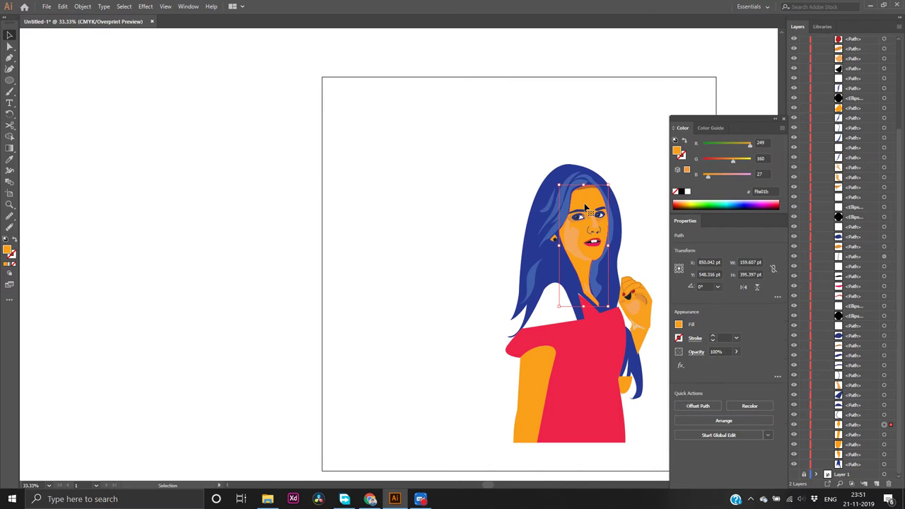
{"action": "key", "text": "a"}
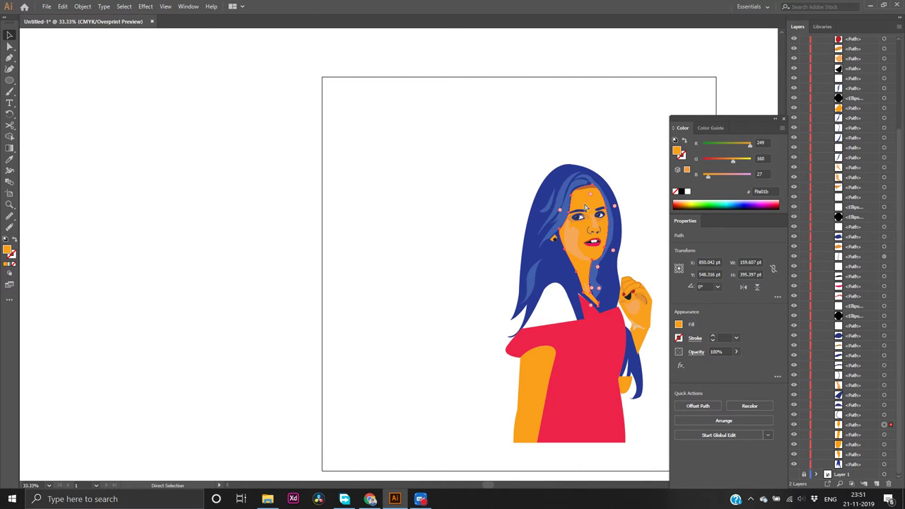
{"action": "key", "text": "ctrl+a"}
{"action": "key", "text": "v"}
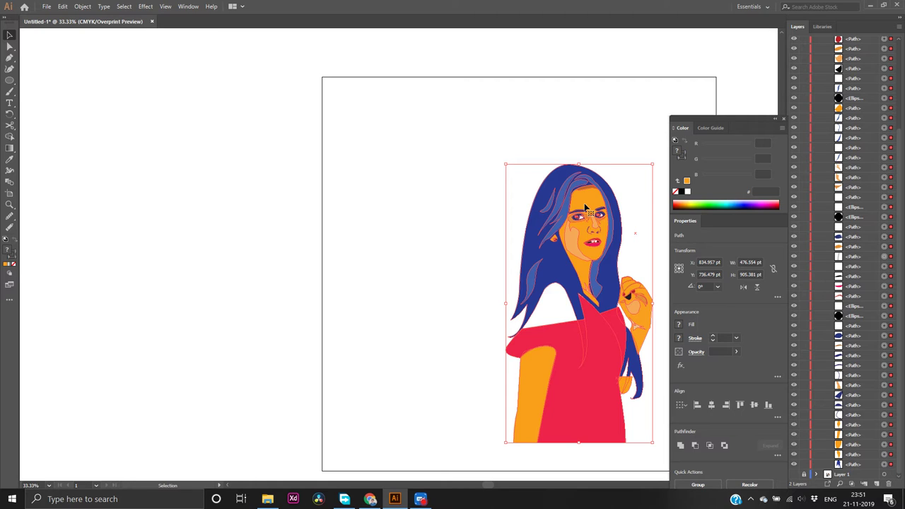
{"action": "right_click", "coordinate": [536, 221]}
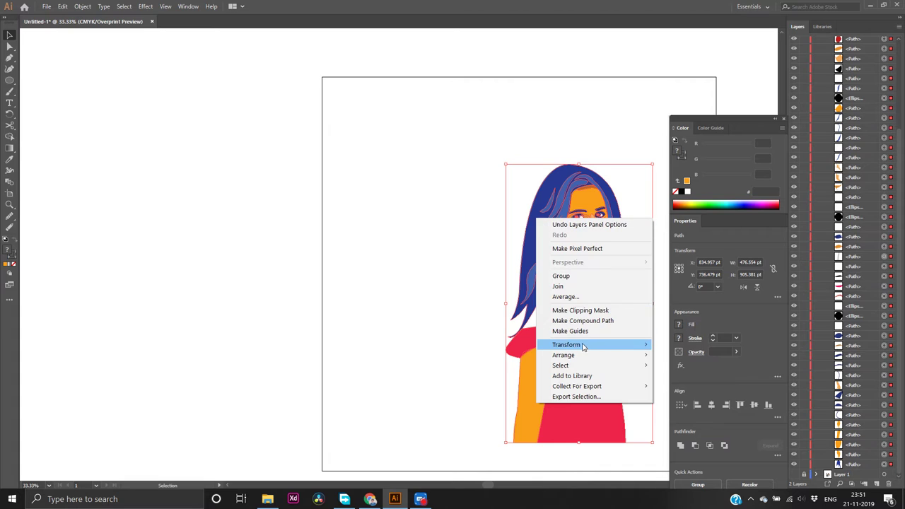
{"action": "mouse_move", "coordinate": [585, 347]}
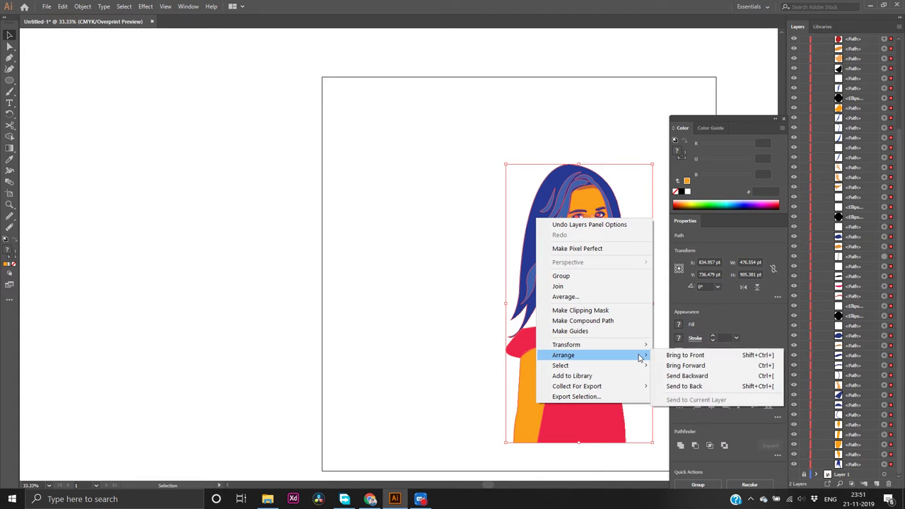
{"action": "left_click", "coordinate": [669, 354]}
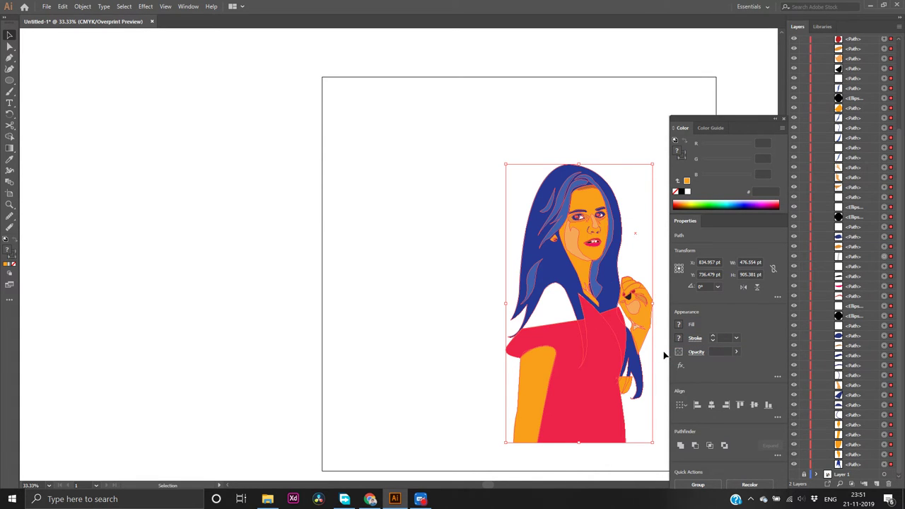
Bring all the selected paths of the woman forward one level and deselect them
{"action": "right_click", "coordinate": [633, 371]}
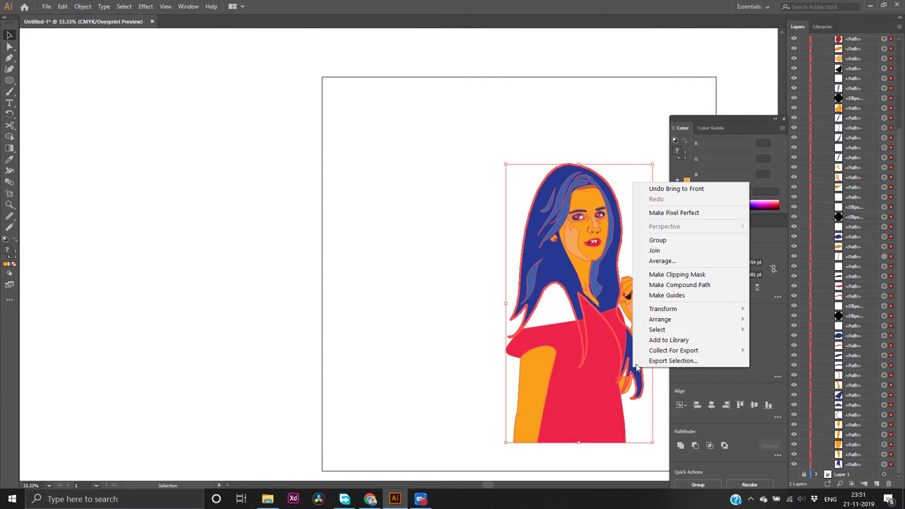
{"action": "mouse_move", "coordinate": [664, 322]}
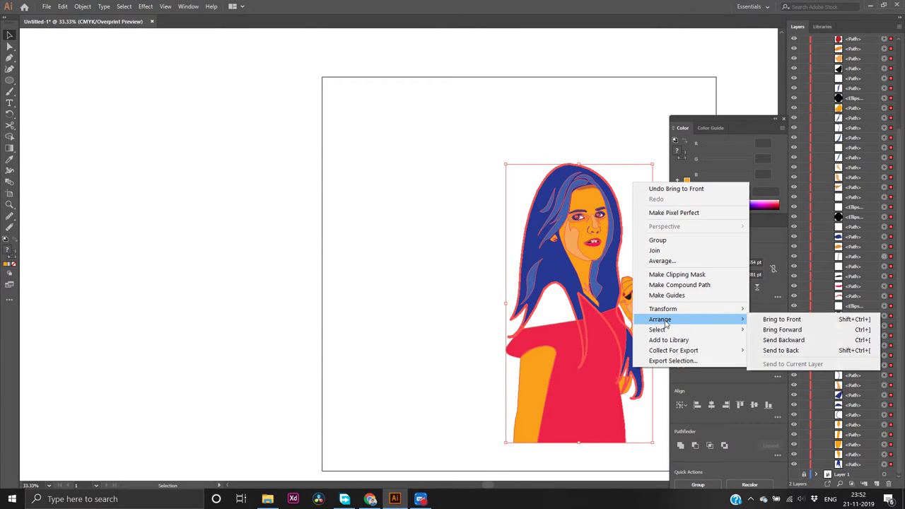
{"action": "left_click", "coordinate": [784, 330]}
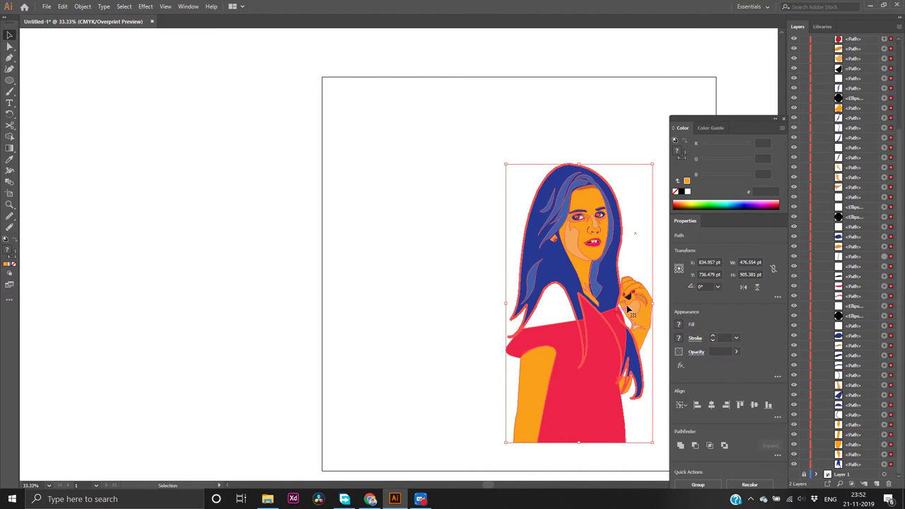
{"action": "left_click", "coordinate": [608, 143]}
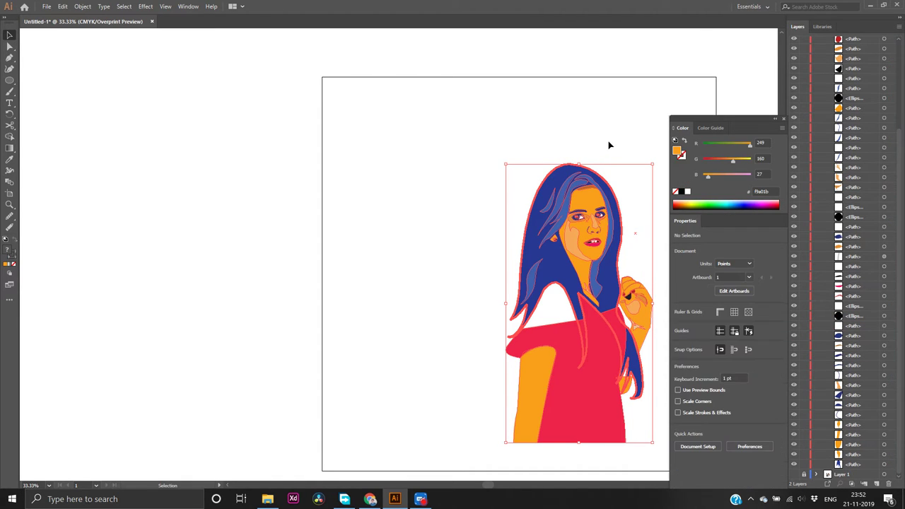
Try moving the red dress shape away from the woman to the empty side of the artboard, and undo the move
{"action": "left_click_drag", "start_coordinate": [587, 403], "coordinate": [404, 407]}
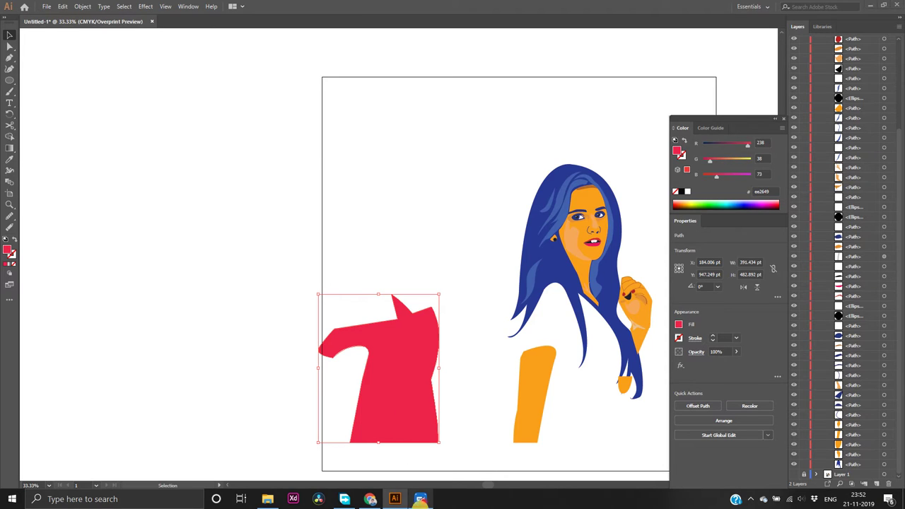
{"action": "left_click", "coordinate": [420, 499]}
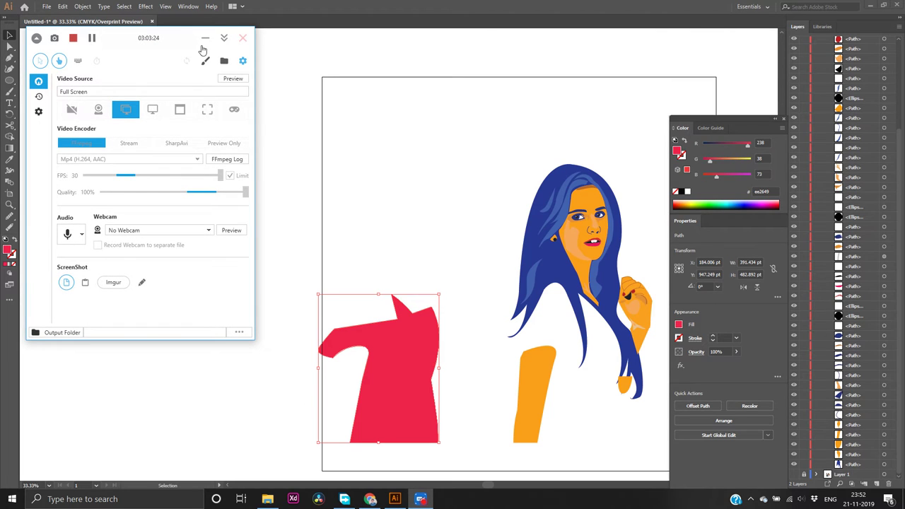
{"action": "left_click", "coordinate": [205, 40]}
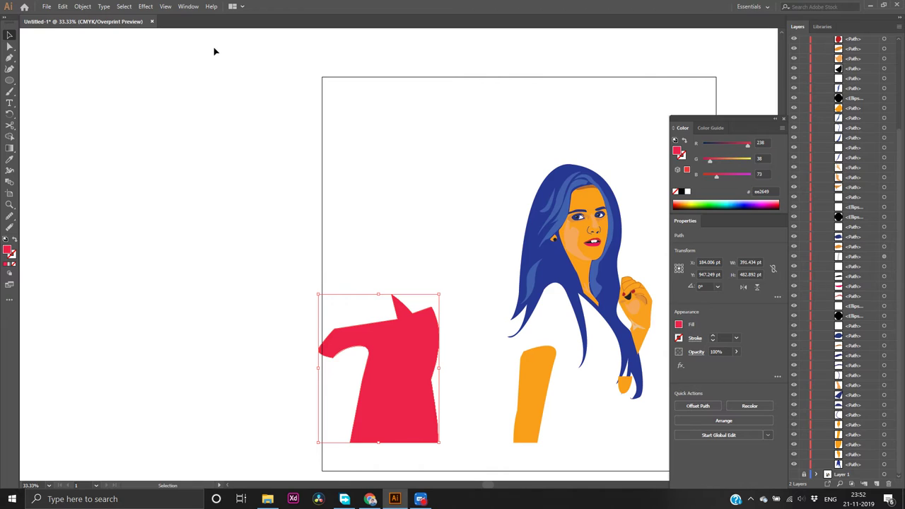
{"action": "key", "text": "a"}
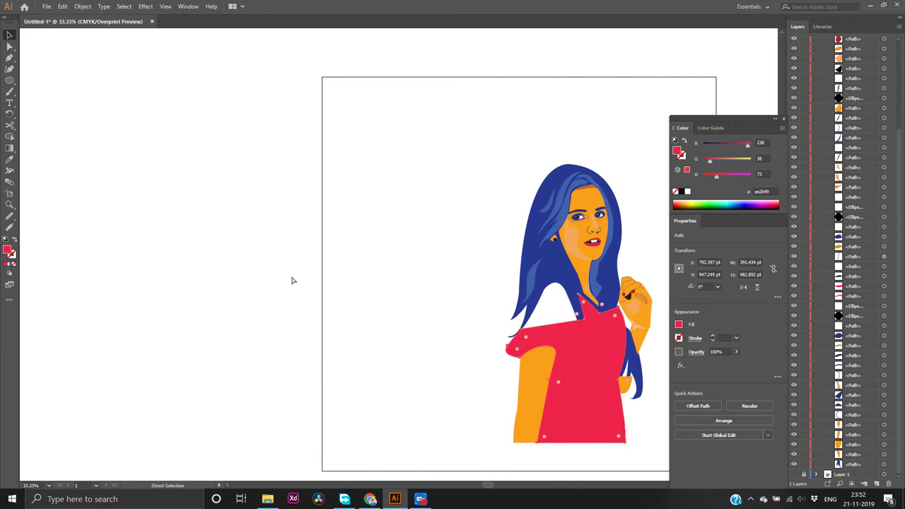
Show the reference photo on Layer 1 again and deselect the red dress
{"action": "left_click", "coordinate": [794, 474]}
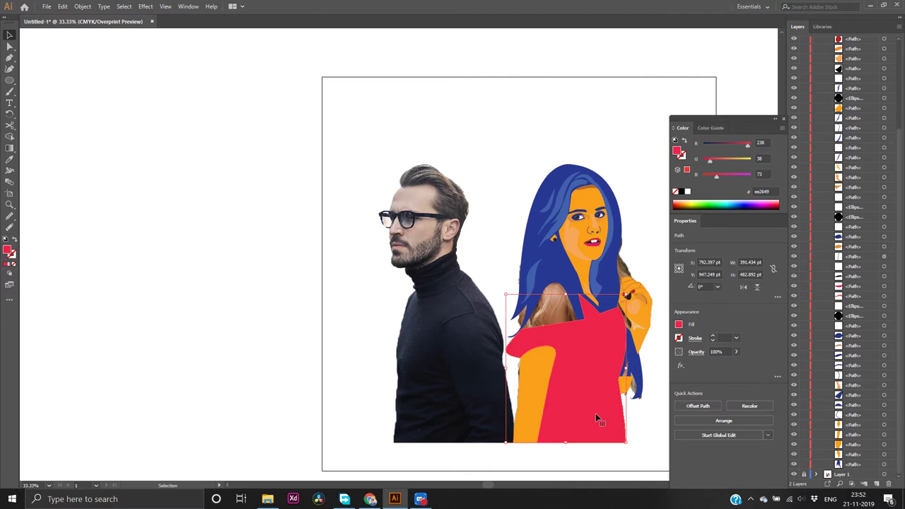
{"action": "left_click", "coordinate": [590, 469]}
{"action": "right_click", "coordinate": [589, 396]}
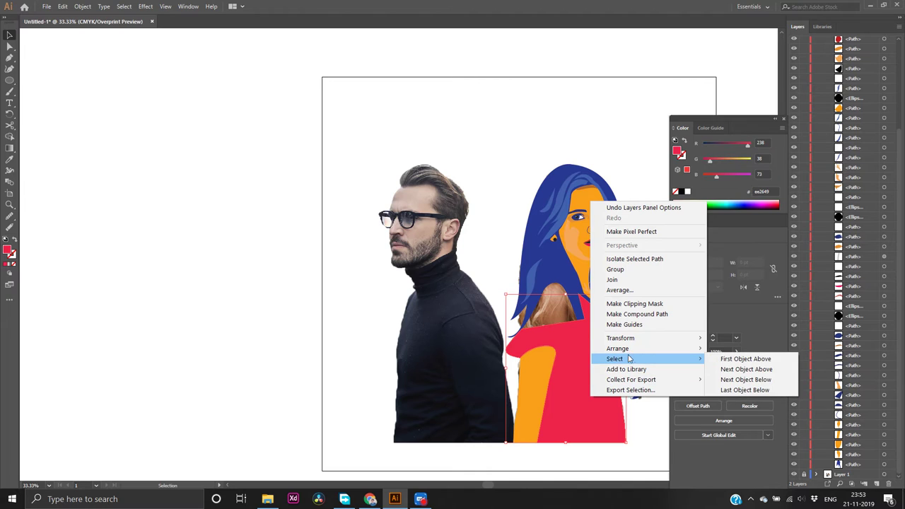
{"action": "left_click", "coordinate": [567, 462]}
{"action": "left_click", "coordinate": [567, 462]}
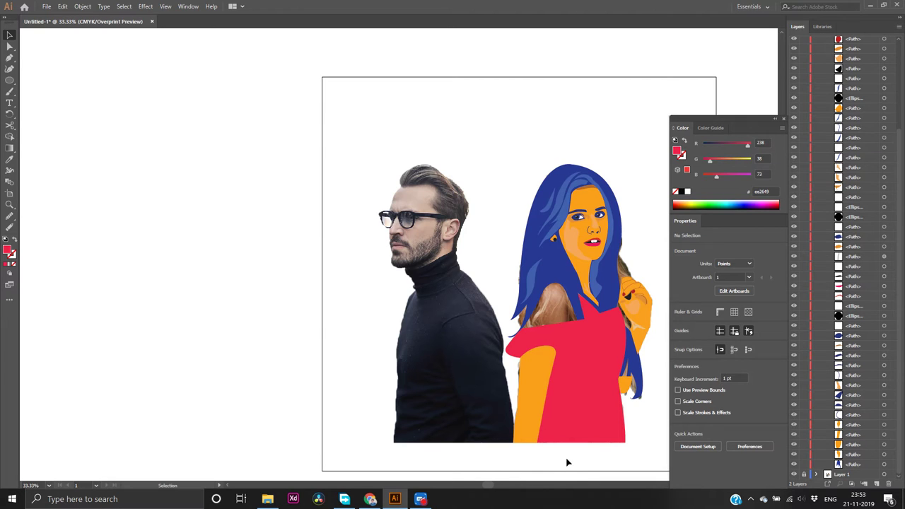
Send the small orange arm shape beside the dress to the back, behind the blue hair, and deselect it
{"action": "left_click", "coordinate": [638, 369]}
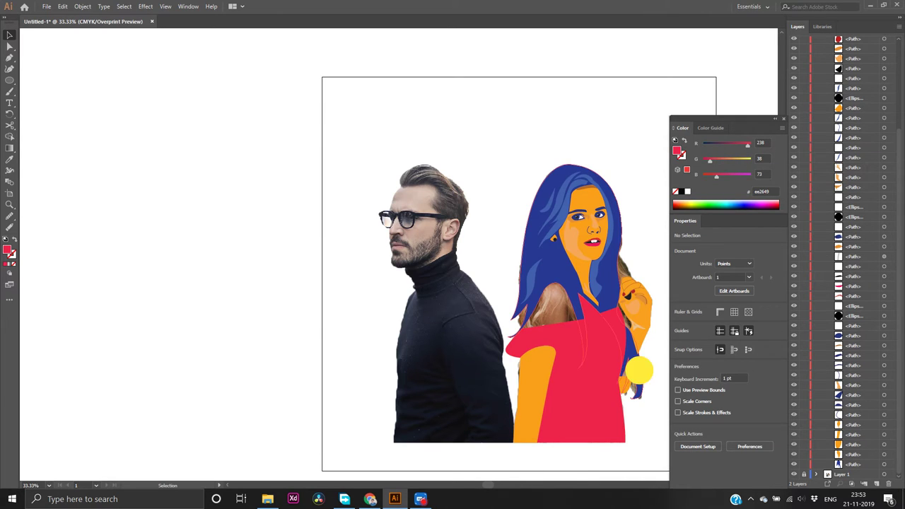
{"action": "left_click", "coordinate": [625, 387]}
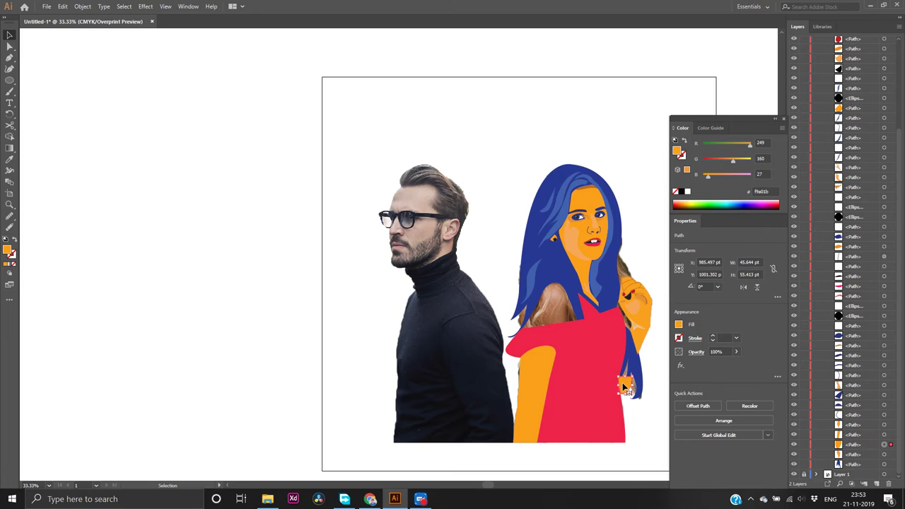
{"action": "right_click", "coordinate": [623, 383]}
{"action": "mouse_move", "coordinate": [648, 336]}
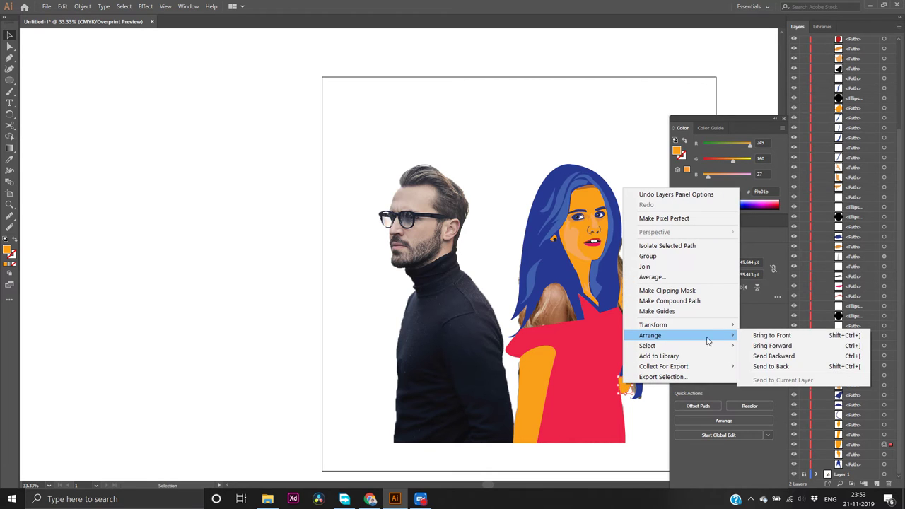
{"action": "left_click", "coordinate": [776, 366]}
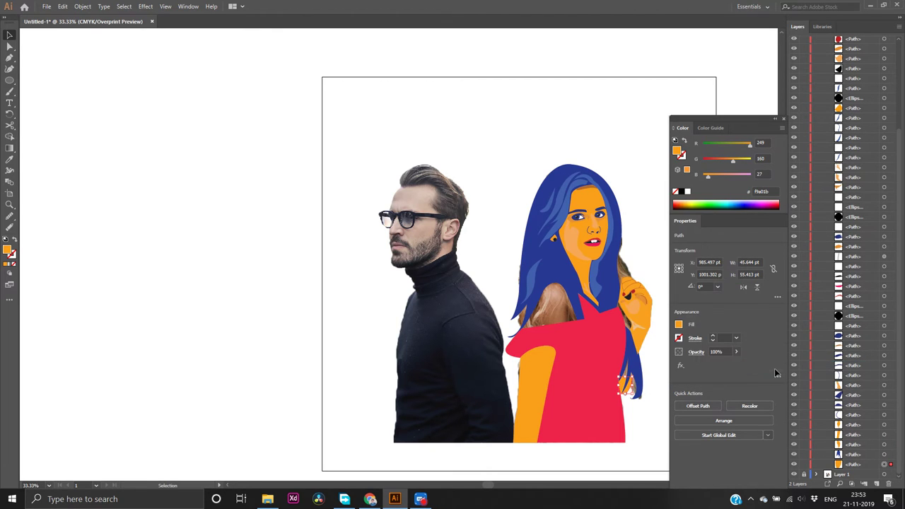
{"action": "left_click", "coordinate": [660, 371]}
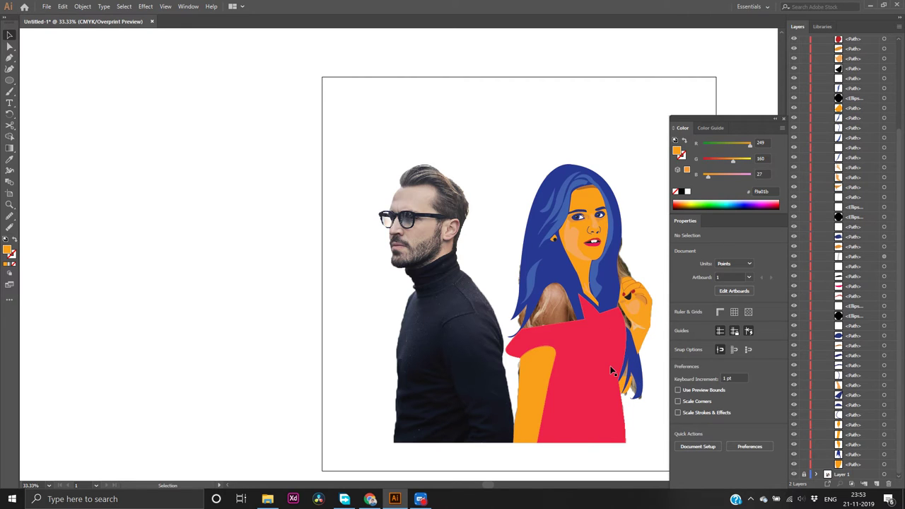
Move the woman's large blue hair shape slightly upward and bring it to the front
{"action": "left_click", "coordinate": [575, 295]}
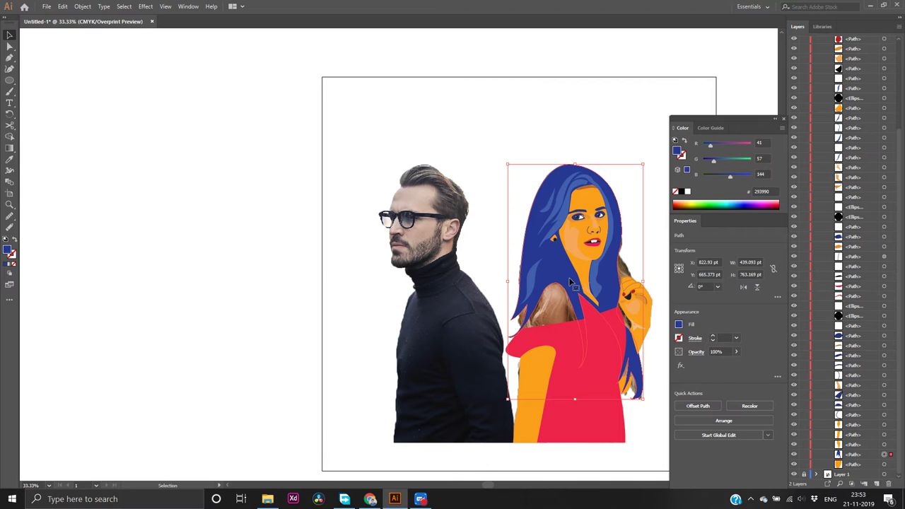
{"action": "mouse_move", "coordinate": [570, 281]}
{"action": "left_mouse_down"}
{"action": "mouse_move", "coordinate": [446, 301]}
{"action": "mouse_move", "coordinate": [346, 260]}
{"action": "mouse_move", "coordinate": [553, 263]}
{"action": "mouse_move", "coordinate": [571, 277]}
{"action": "left_mouse_up"}
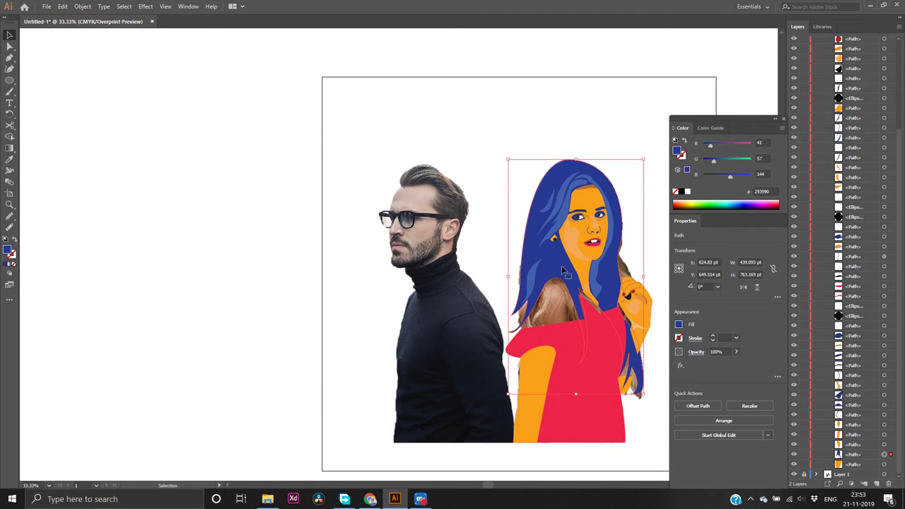
{"action": "right_click", "coordinate": [558, 266]}
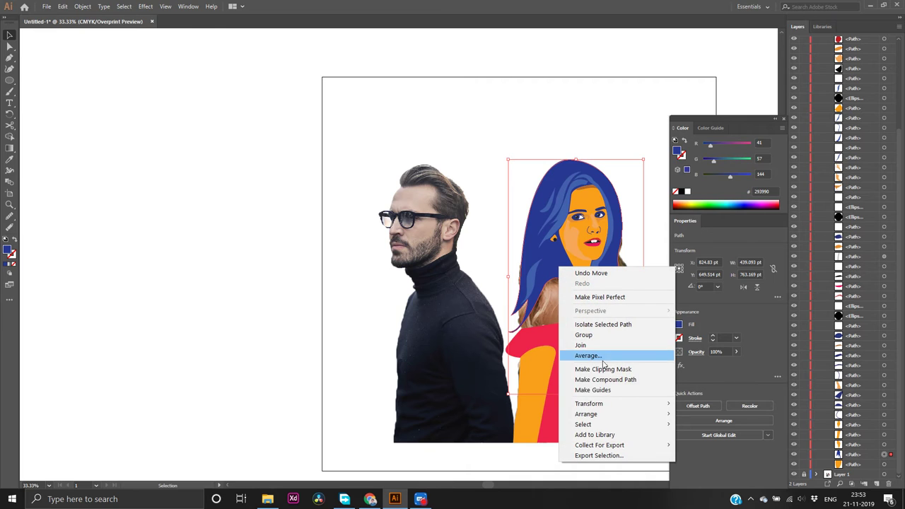
{"action": "mouse_move", "coordinate": [629, 407]}
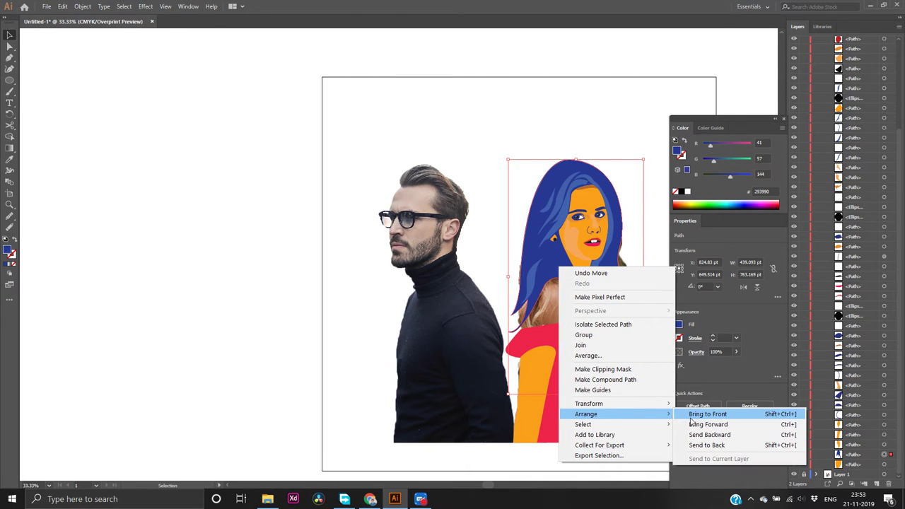
{"action": "left_click", "coordinate": [690, 416]}
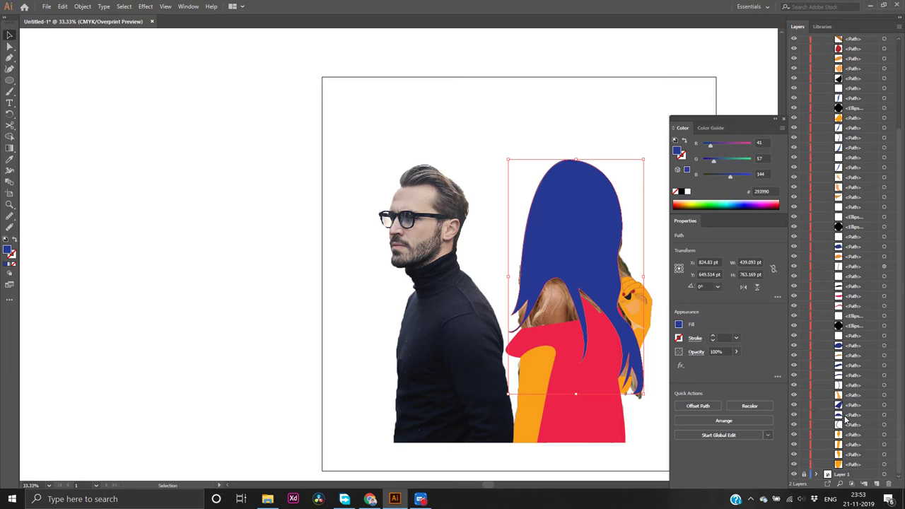
Hide the large blue hair path, select all the remaining paths of the woman and bring them to the front
{"action": "scroll", "coordinate": [844, 415], "scroll_direction": "up", "scroll_amount": 5}
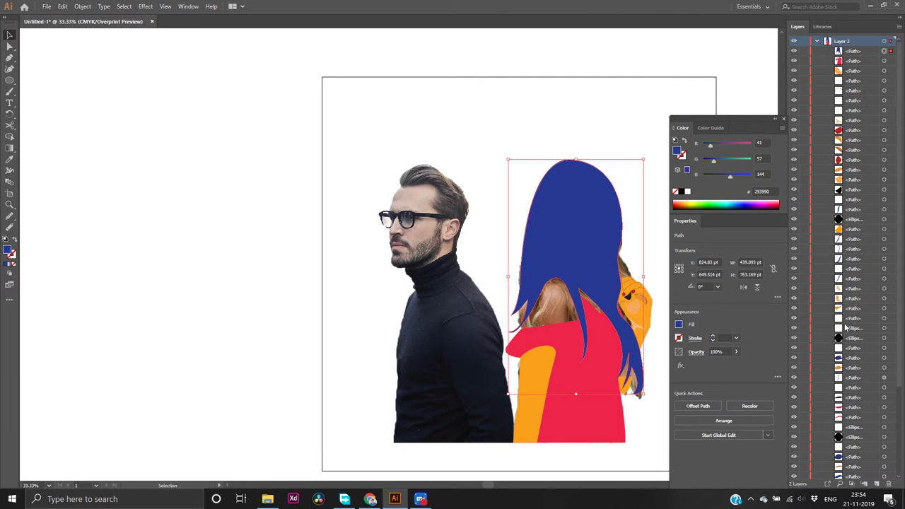
{"action": "left_click", "coordinate": [795, 54]}
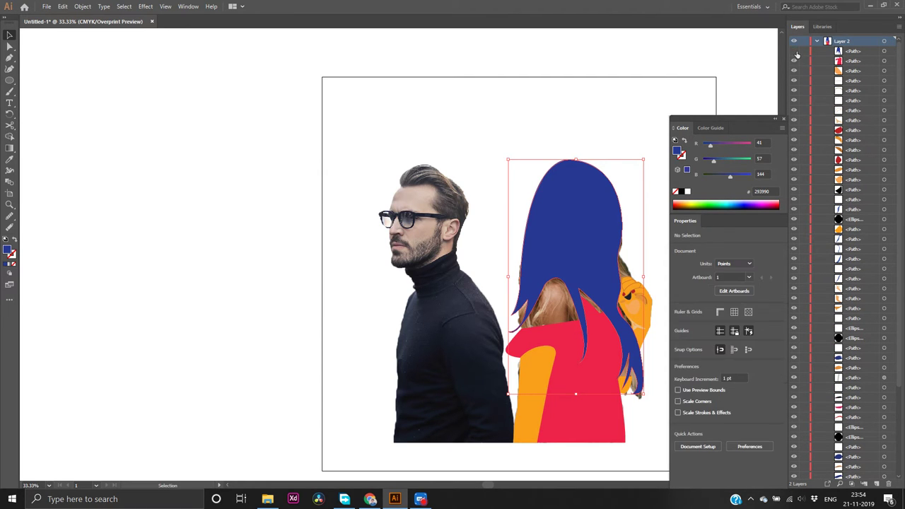
{"action": "left_click", "coordinate": [579, 196]}
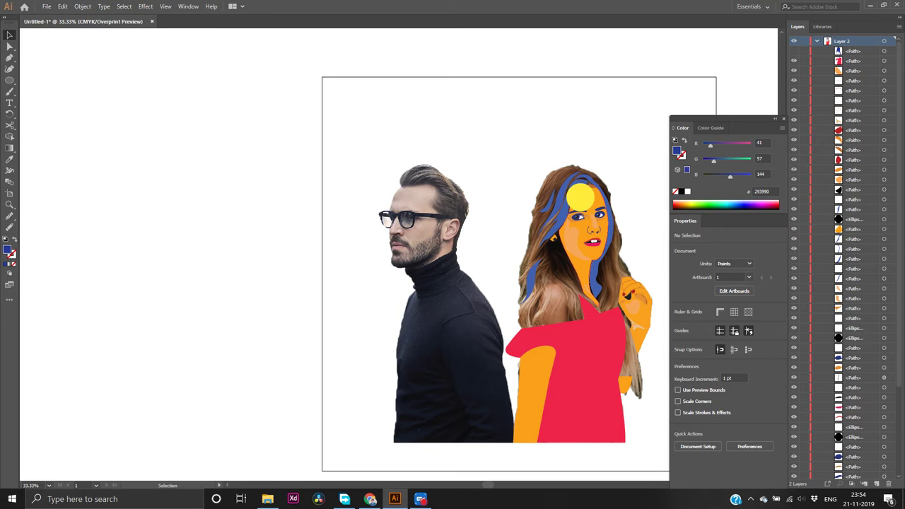
{"action": "key", "text": "ctrl+a"}
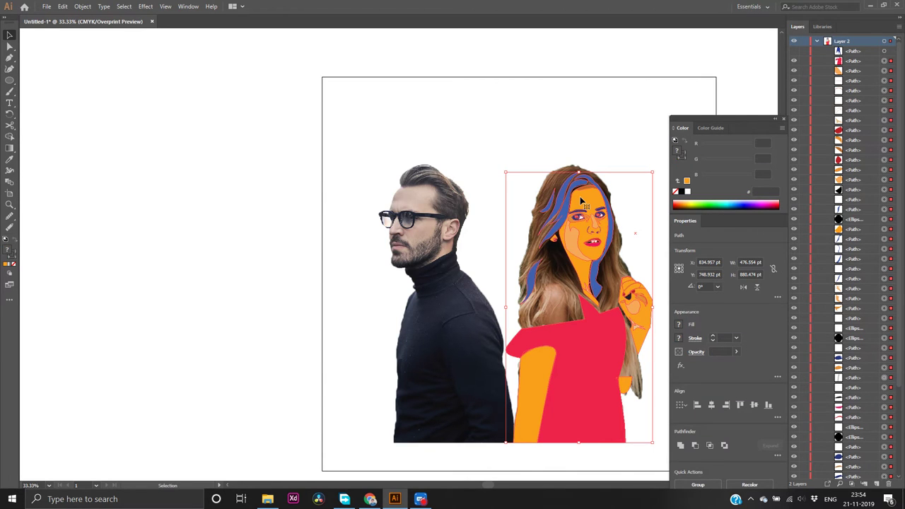
{"action": "right_click", "coordinate": [580, 200]}
{"action": "mouse_move", "coordinate": [622, 324]}
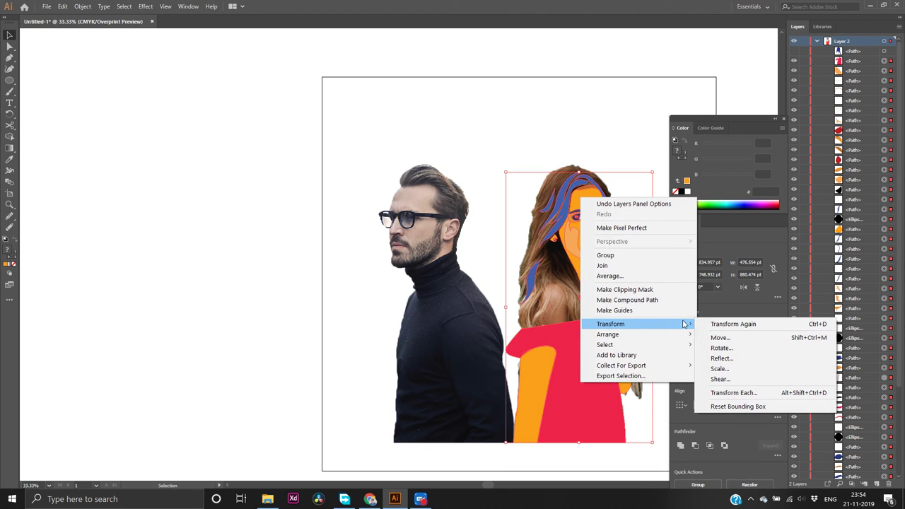
{"action": "mouse_move", "coordinate": [680, 334]}
{"action": "left_click", "coordinate": [711, 339]}
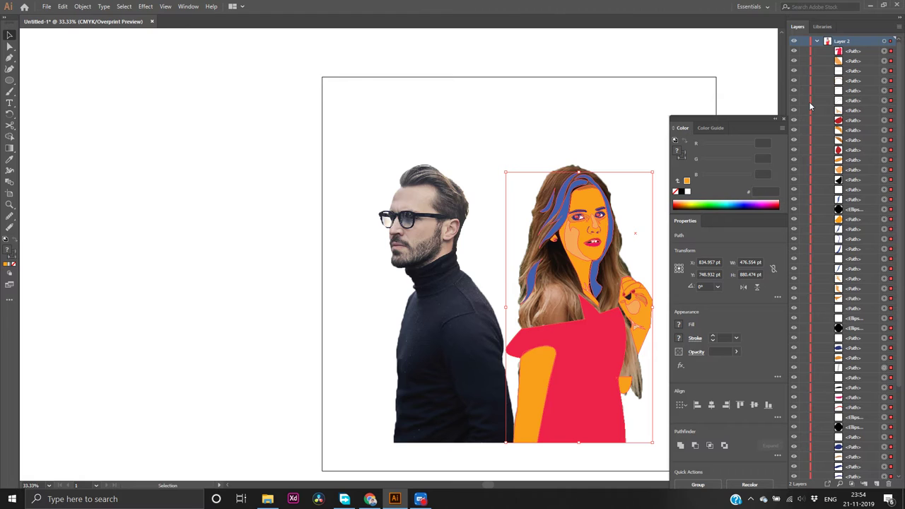
Make the large blue hair path visible again and deselect everything
{"action": "scroll", "coordinate": [809, 106], "scroll_direction": "down", "scroll_amount": 5}
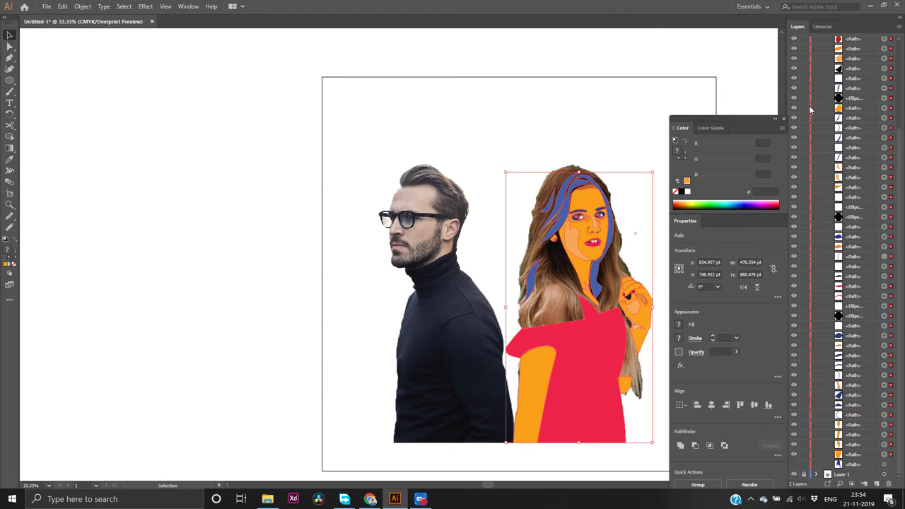
{"action": "left_click", "coordinate": [792, 465]}
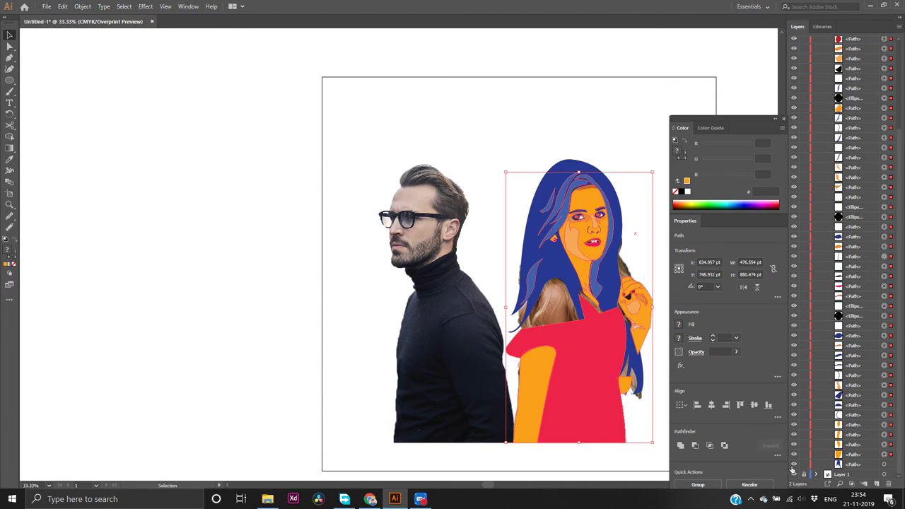
{"action": "left_click", "coordinate": [634, 128]}
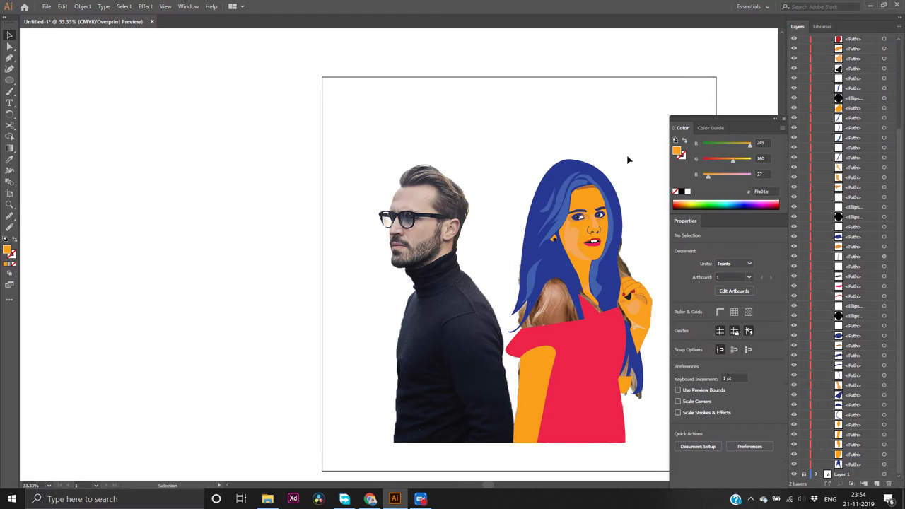
Delete the red dress shape and the small orange arm shape near the hair tips
{"action": "left_click", "coordinate": [584, 364]}
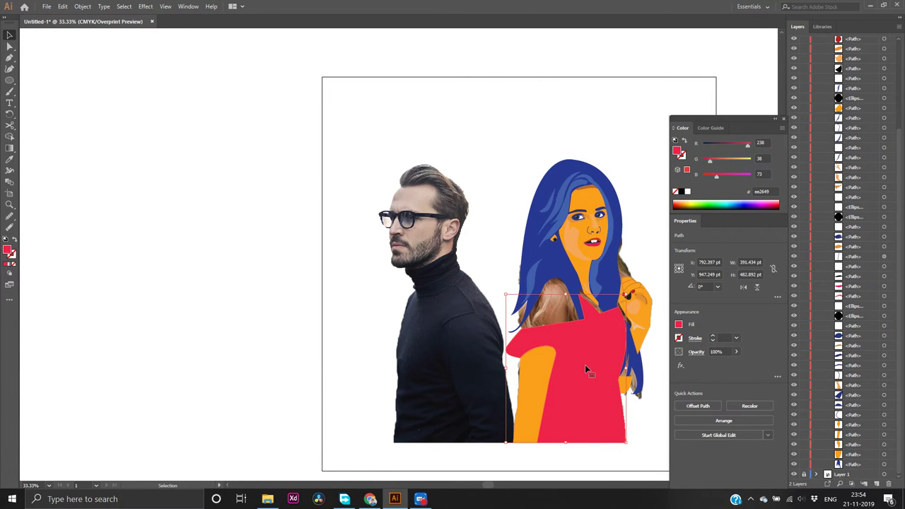
{"action": "key", "text": "Delete"}
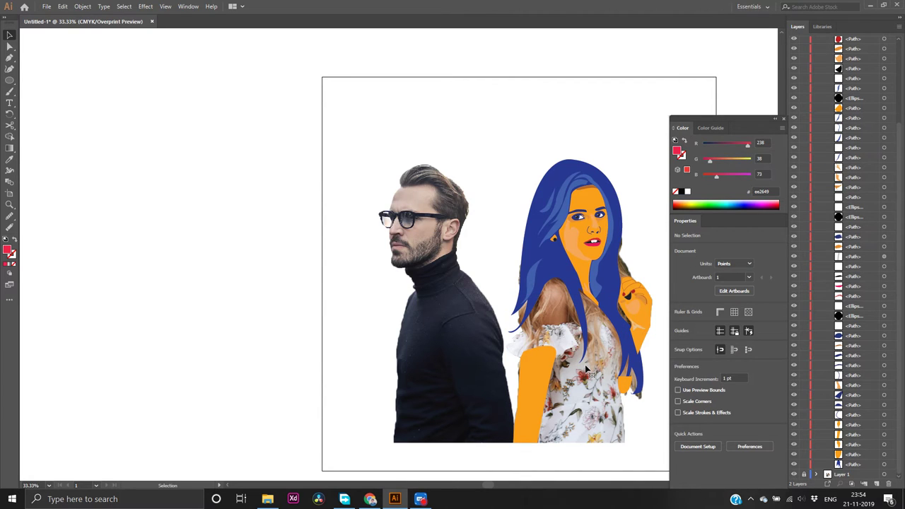
{"action": "left_click", "coordinate": [626, 390]}
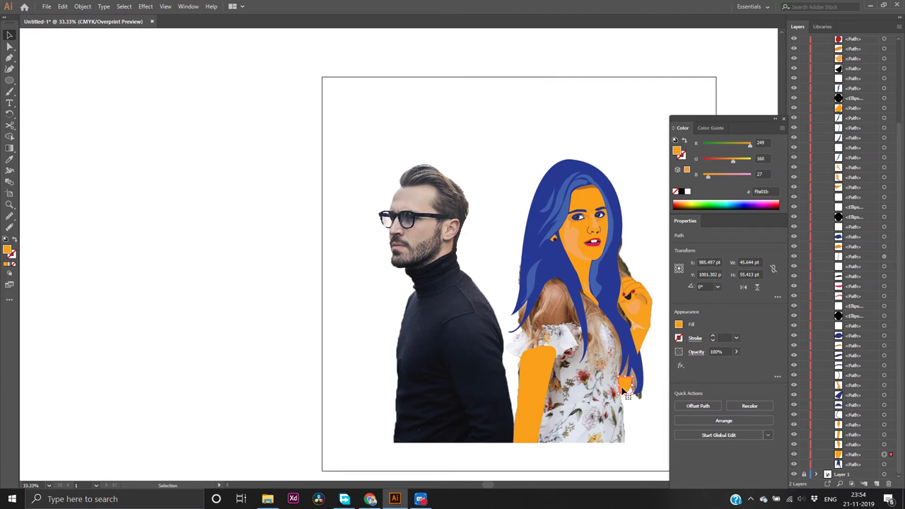
{"action": "key", "text": "Delete"}
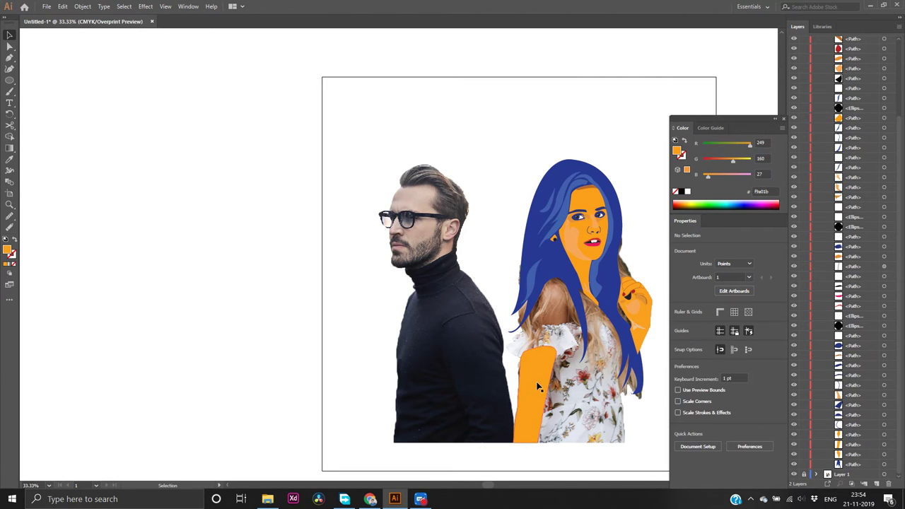
Draw a closed, curved arm shape below the woman's raised forearm with the Pen tool, filled with the other arm's orange
{"action": "left_click", "coordinate": [537, 386]}
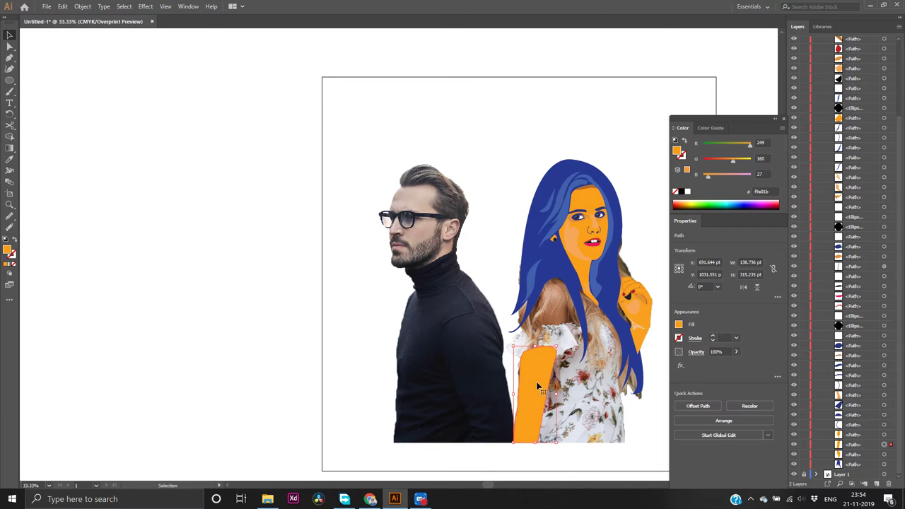
{"action": "key", "text": "p"}
{"action": "left_click", "coordinate": [636, 296]}
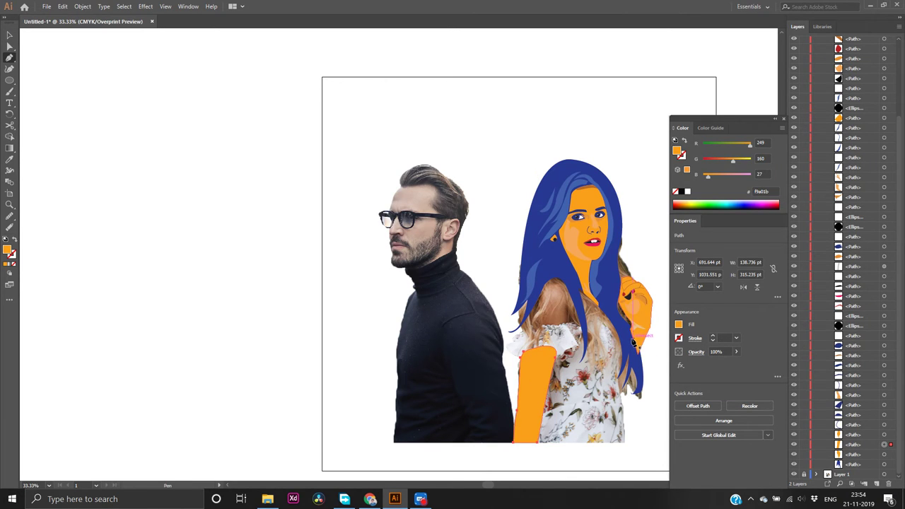
{"action": "left_click", "coordinate": [640, 330]}
{"action": "left_click_drag", "start_coordinate": [623, 351], "coordinate": [617, 371]}
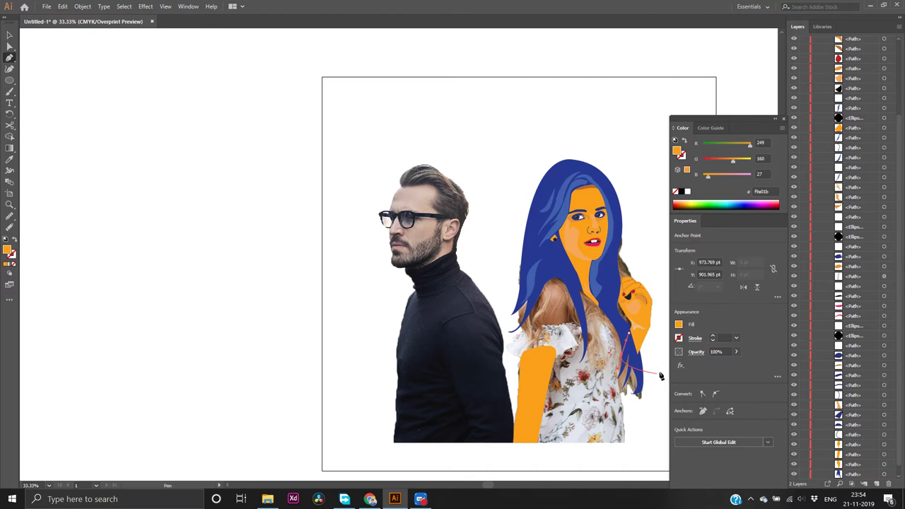
{"action": "scroll", "coordinate": [652, 369], "scroll_direction": "up", "scroll_amount": 2}
{"action": "scroll", "coordinate": [651, 369], "scroll_direction": "up", "scroll_amount": 1}
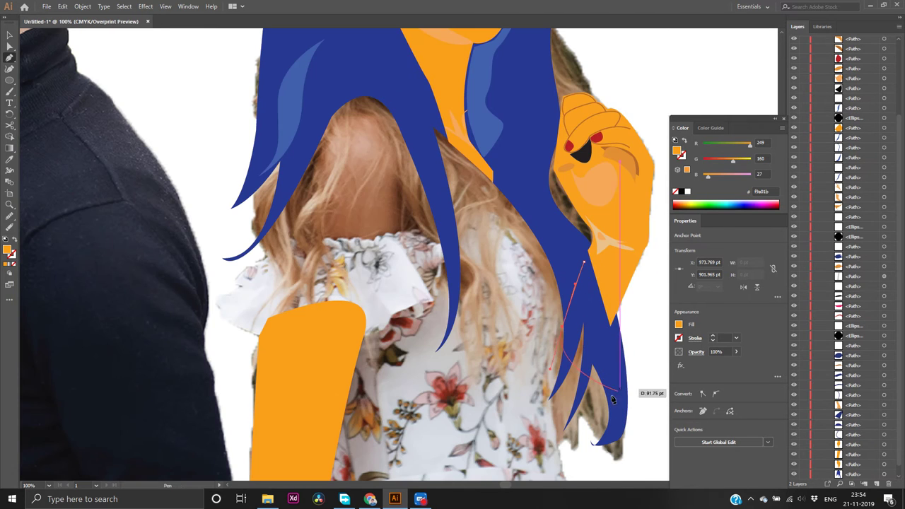
{"action": "left_click", "coordinate": [559, 443]}
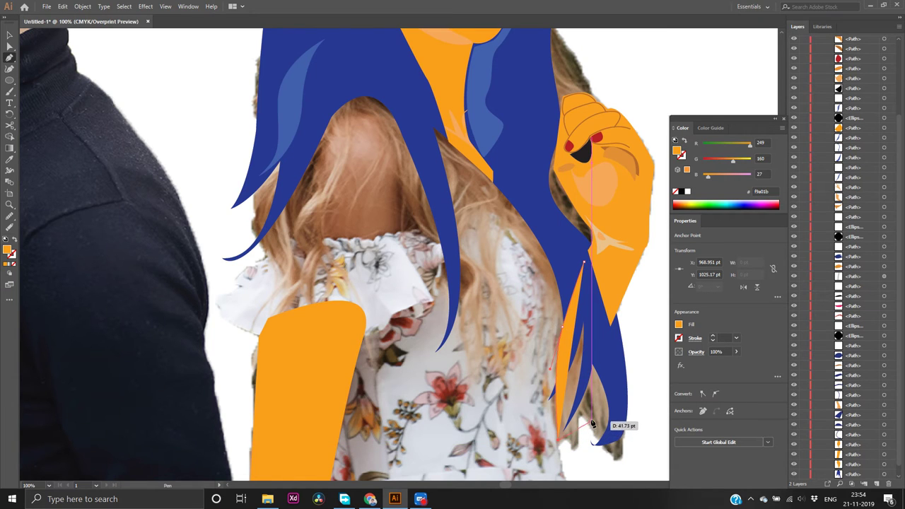
{"action": "left_click_drag", "start_coordinate": [592, 422], "coordinate": [599, 373]}
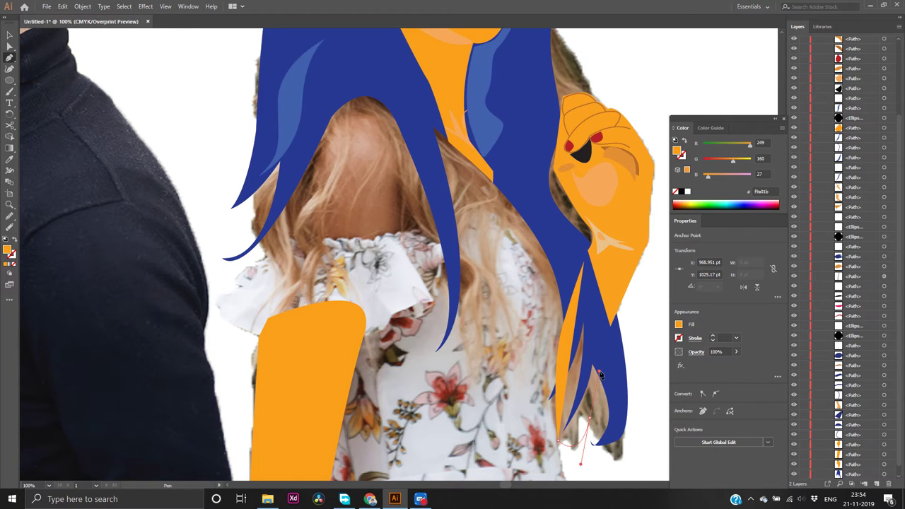
{"action": "left_click", "coordinate": [613, 328]}
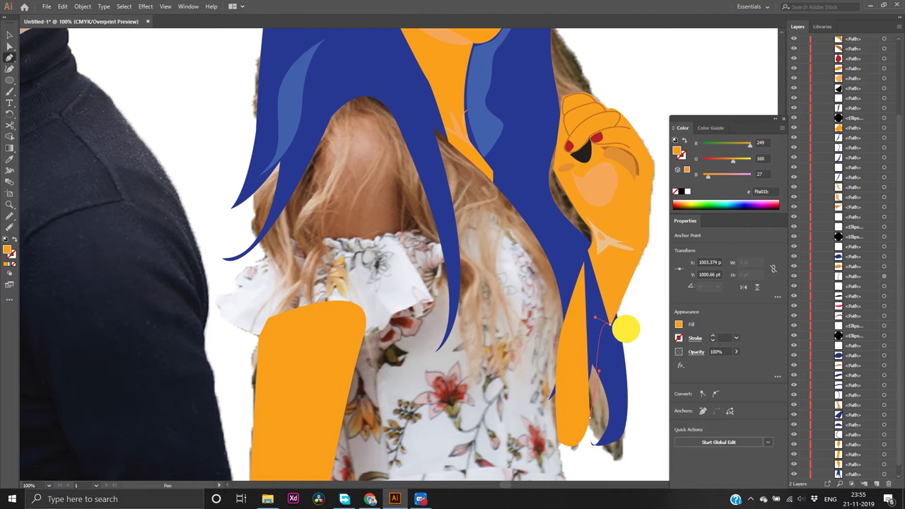
{"action": "left_click_drag", "start_coordinate": [632, 279], "coordinate": [584, 262]}
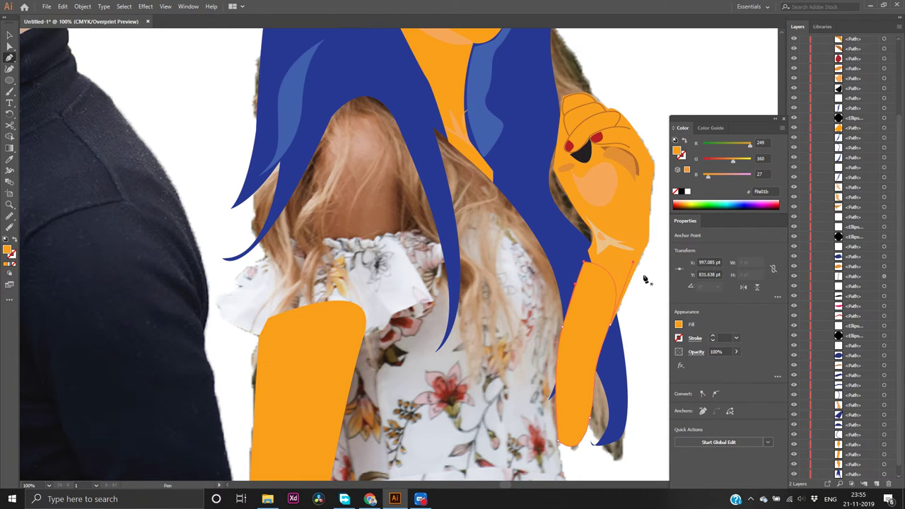
Send the new orange arm shape to the back, behind the blue hair, and deselect it
{"action": "key", "text": "v"}
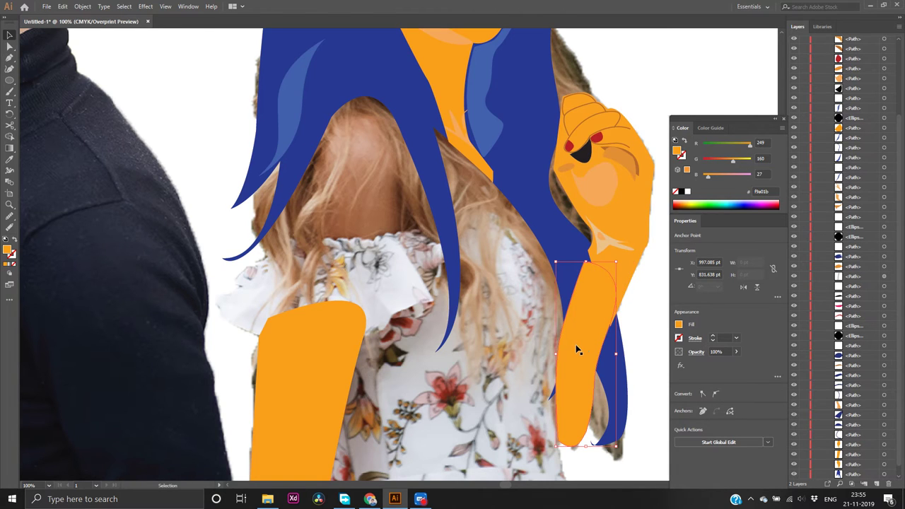
{"action": "right_click", "coordinate": [576, 346]}
{"action": "mouse_move", "coordinate": [644, 314]}
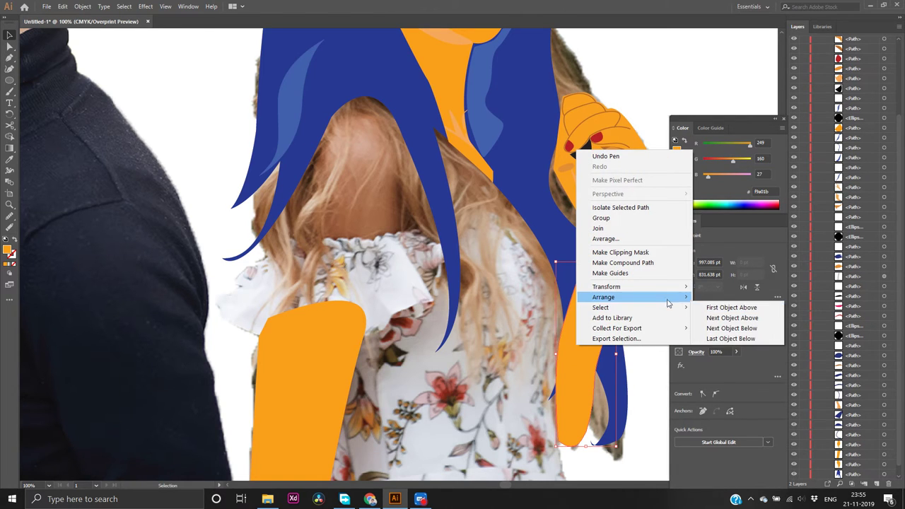
{"action": "mouse_move", "coordinate": [667, 300]}
{"action": "left_click", "coordinate": [730, 329]}
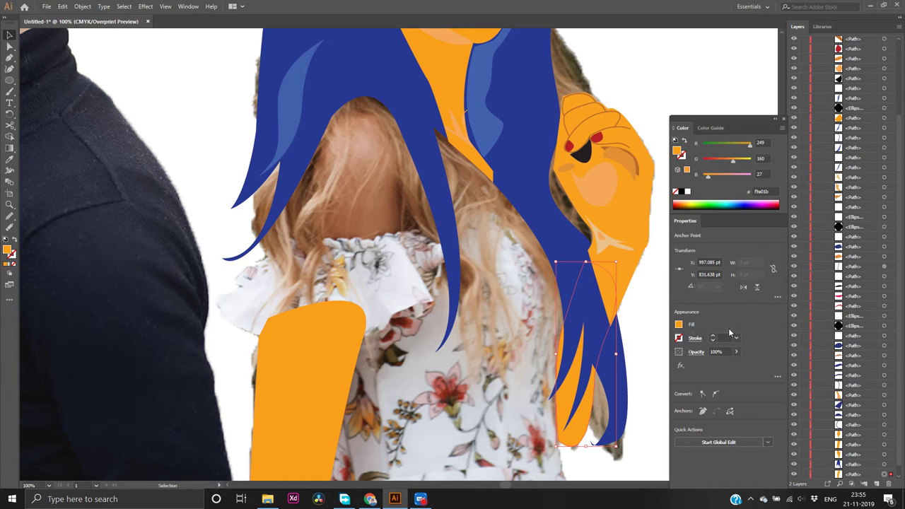
{"action": "left_click", "coordinate": [656, 336]}
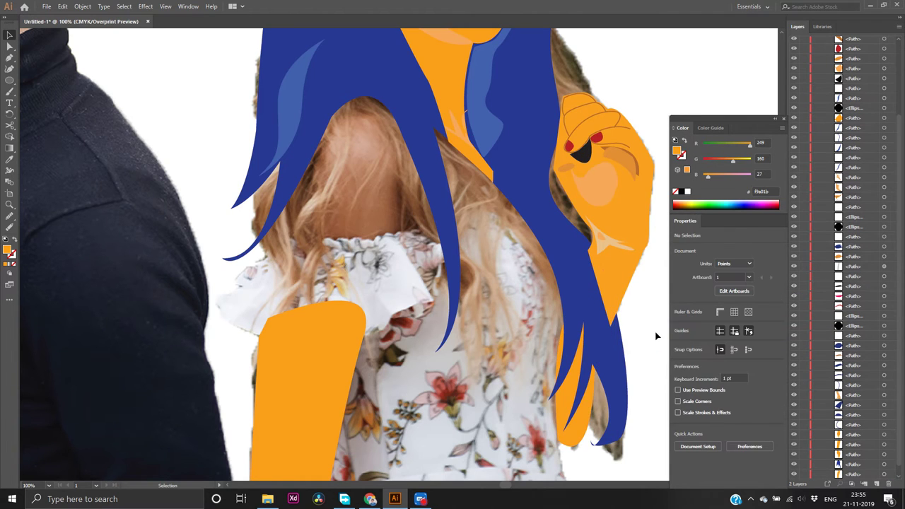
Send the woman's raised orange forearm shape to the back, behind the blue hair, and deselect it
{"action": "scroll", "coordinate": [656, 336], "scroll_direction": "down", "scroll_amount": 2}
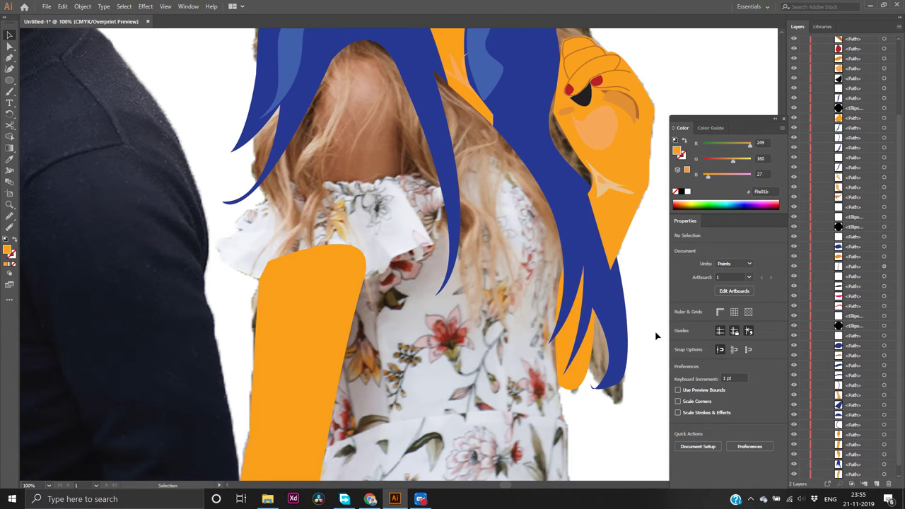
{"action": "scroll", "coordinate": [656, 336], "scroll_direction": "down", "scroll_amount": 2}
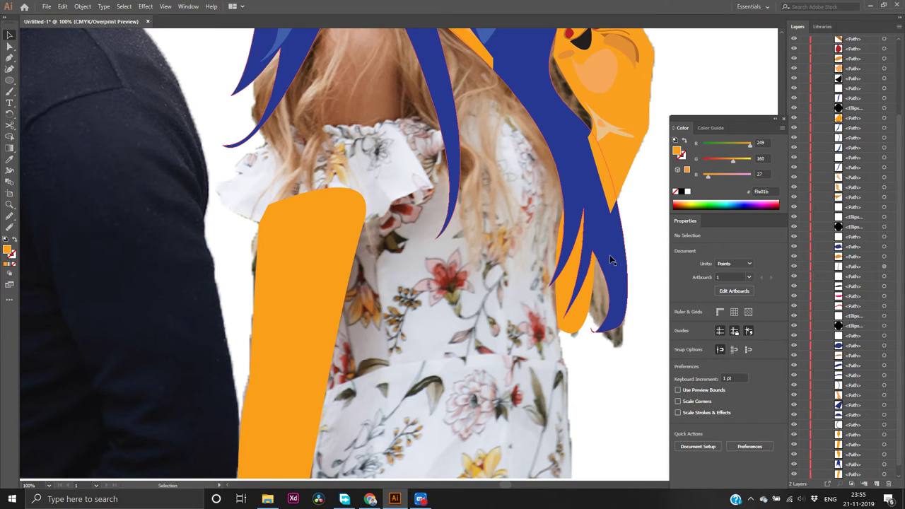
{"action": "left_click", "coordinate": [621, 164]}
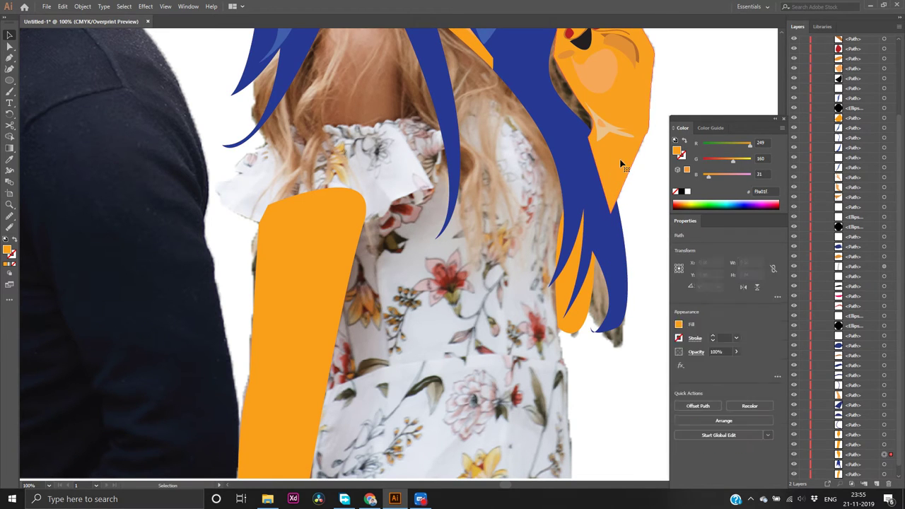
{"action": "right_click", "coordinate": [621, 163]}
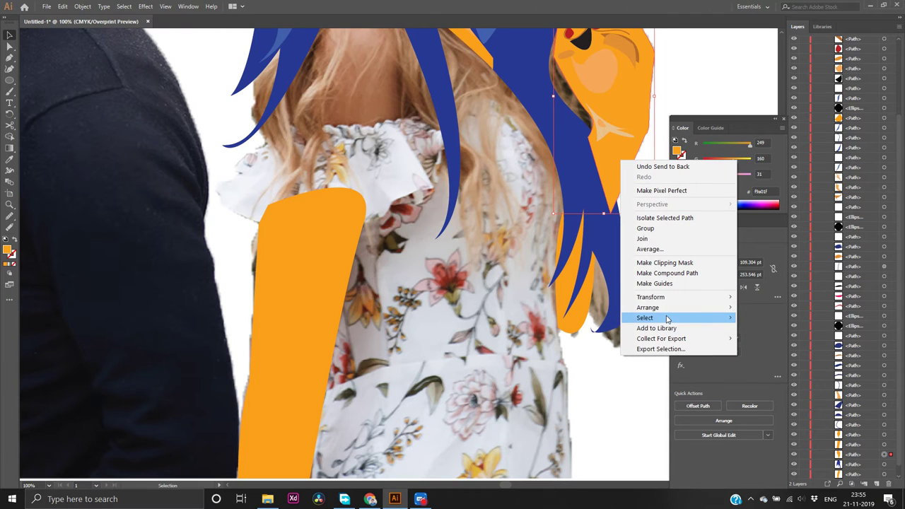
{"action": "mouse_move", "coordinate": [668, 308]}
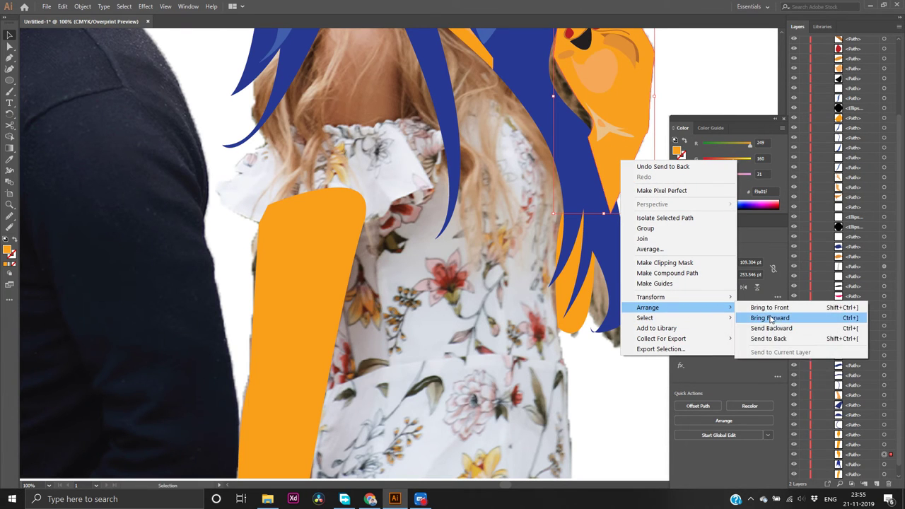
{"action": "left_click", "coordinate": [769, 338]}
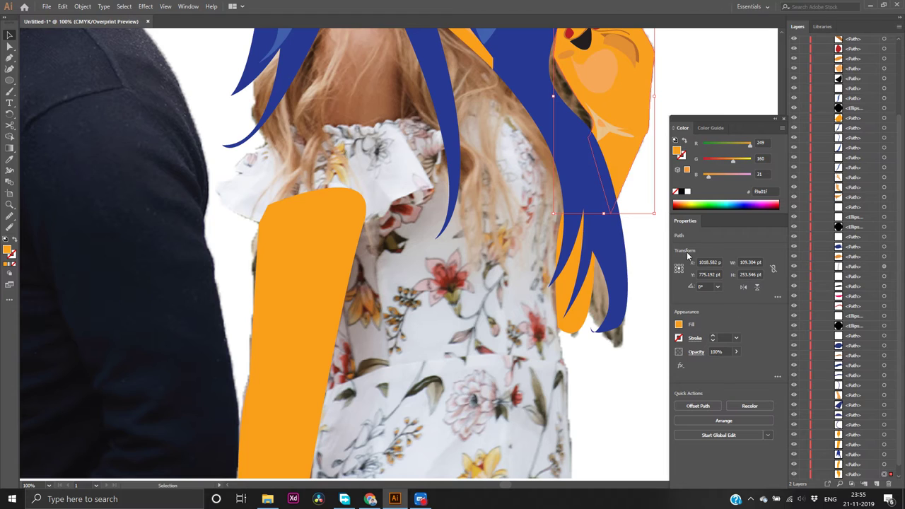
{"action": "left_click", "coordinate": [645, 266]}
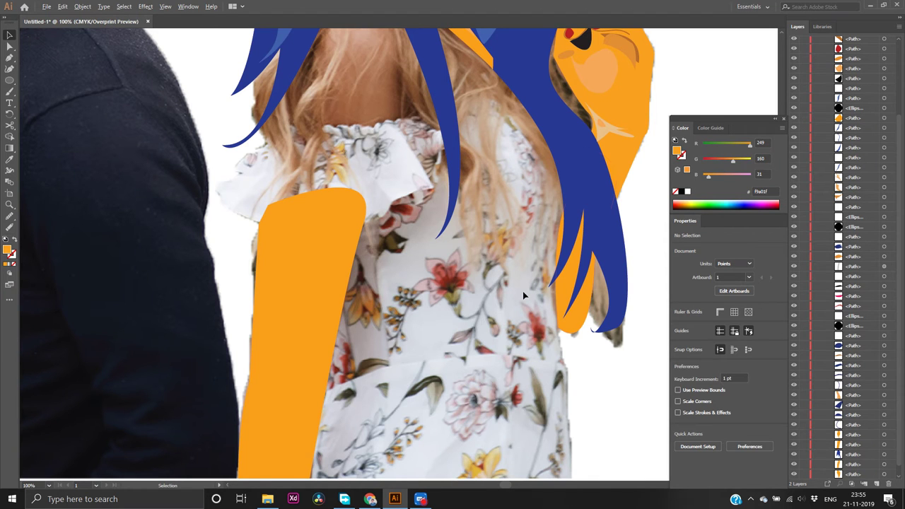
Draw a closed orange shape about 143 × 150 pt over the woman's bare shoulder, above the dress ruffle, with the Pen tool and deselect it
{"action": "scroll", "coordinate": [440, 309], "scroll_direction": "up", "scroll_amount": 2}
{"action": "scroll", "coordinate": [440, 311], "scroll_direction": "down", "scroll_amount": 4}
{"action": "scroll", "coordinate": [439, 311], "scroll_direction": "down", "scroll_amount": 1}
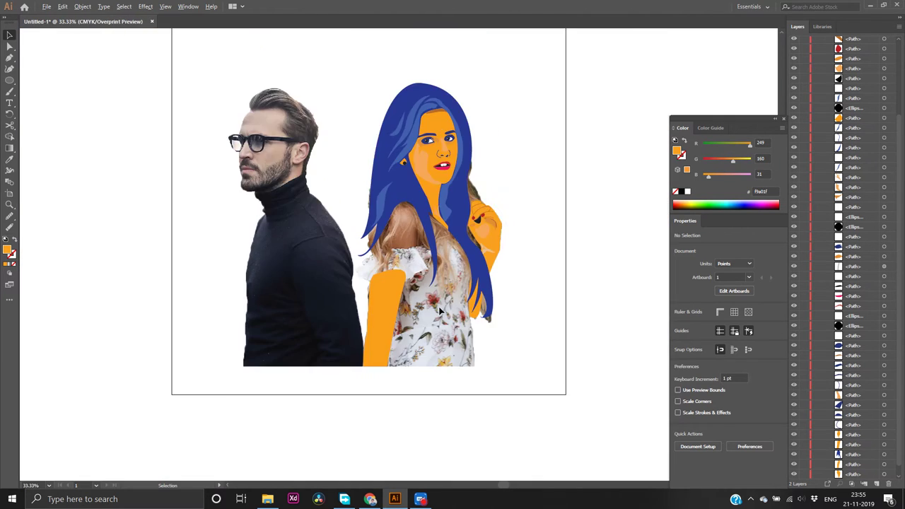
{"action": "scroll", "coordinate": [374, 299], "scroll_direction": "up", "scroll_amount": 2}
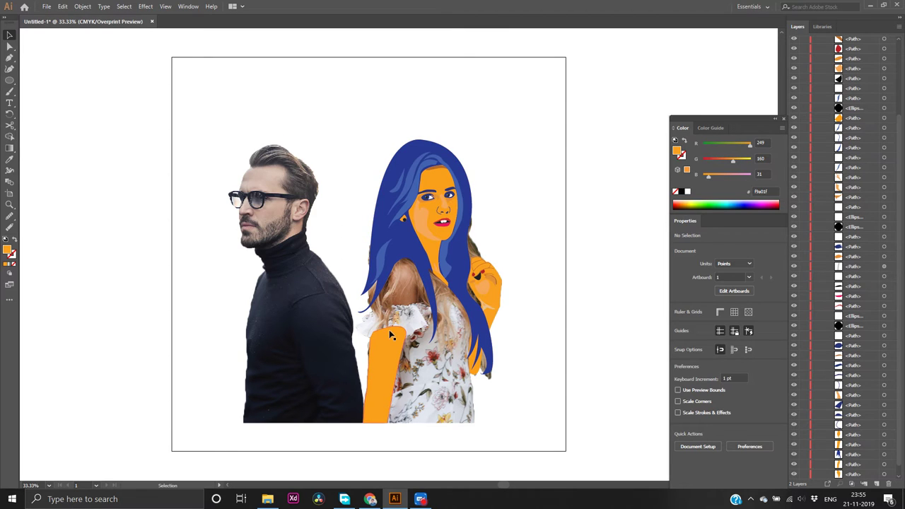
{"action": "left_click", "coordinate": [396, 313]}
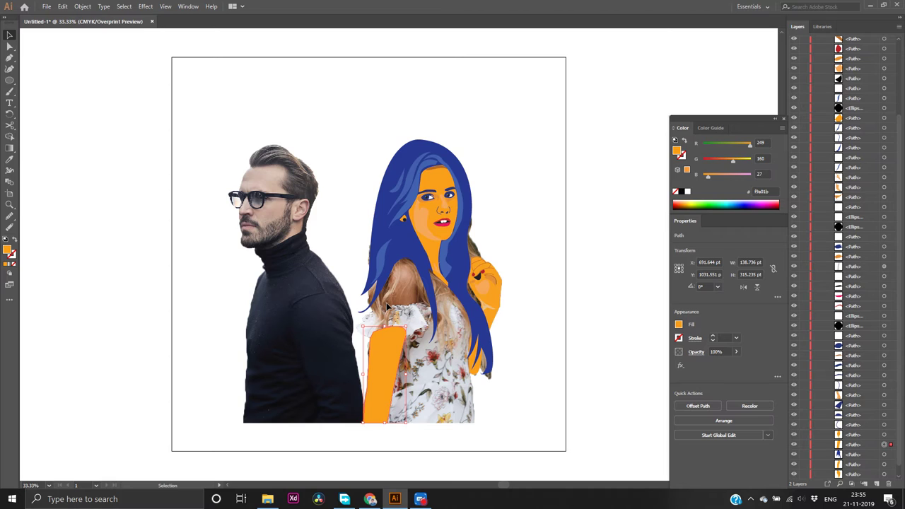
{"action": "key", "text": "p"}
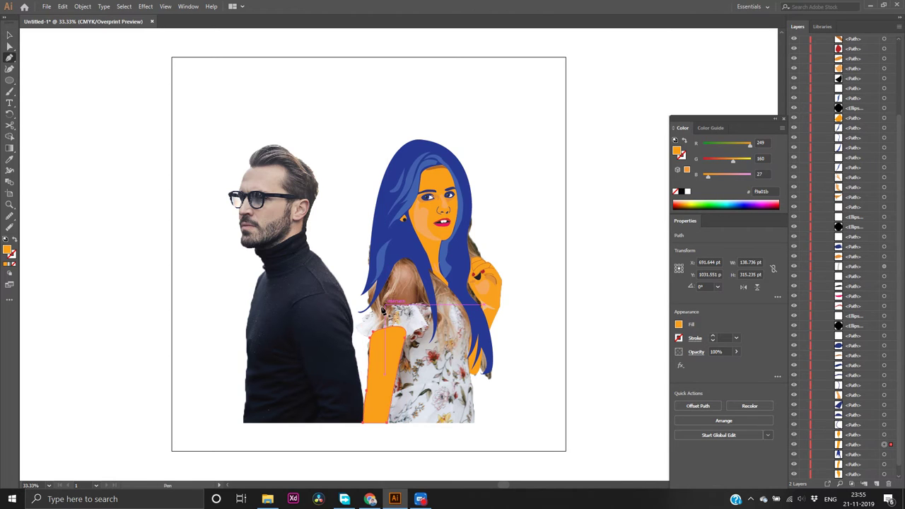
{"action": "left_click", "coordinate": [385, 310]}
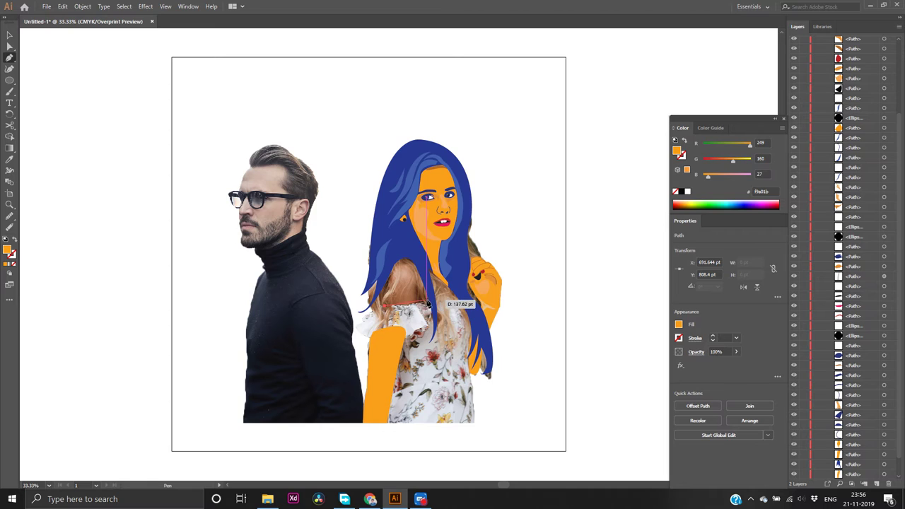
{"action": "left_click_drag", "start_coordinate": [428, 302], "coordinate": [451, 396]}
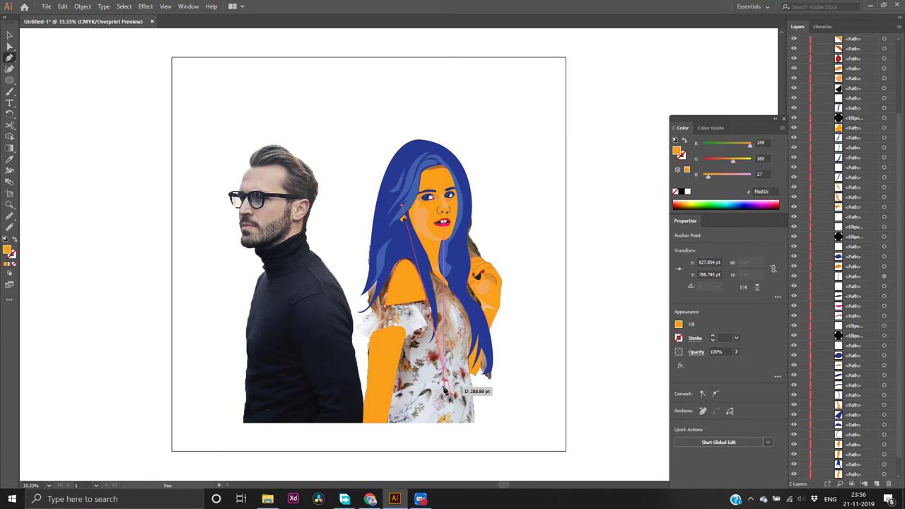
{"action": "key", "text": "ctrl+z"}
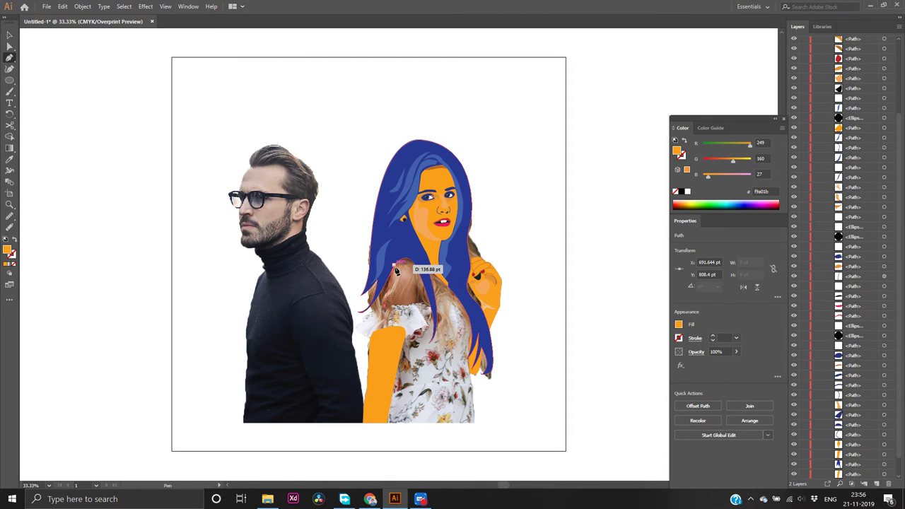
{"action": "left_click_drag", "start_coordinate": [398, 271], "coordinate": [413, 245]}
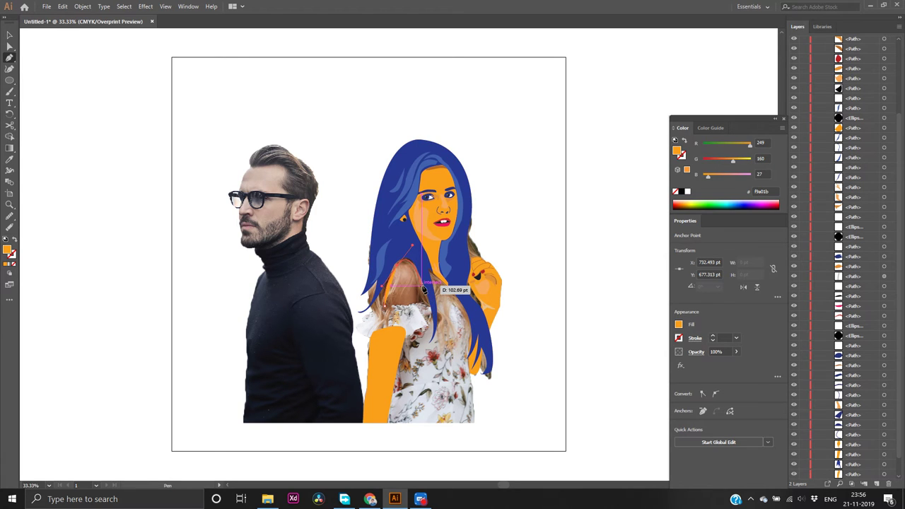
{"action": "left_click", "coordinate": [424, 288]}
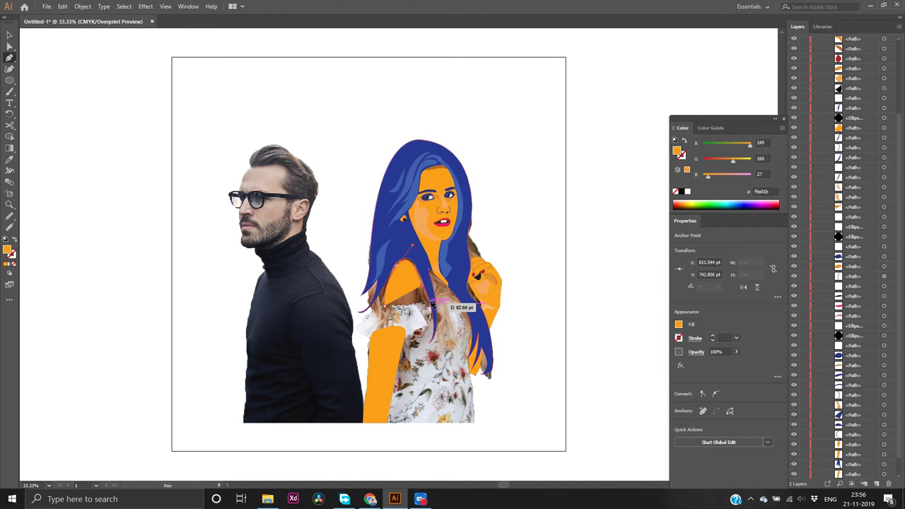
{"action": "left_click", "coordinate": [433, 303]}
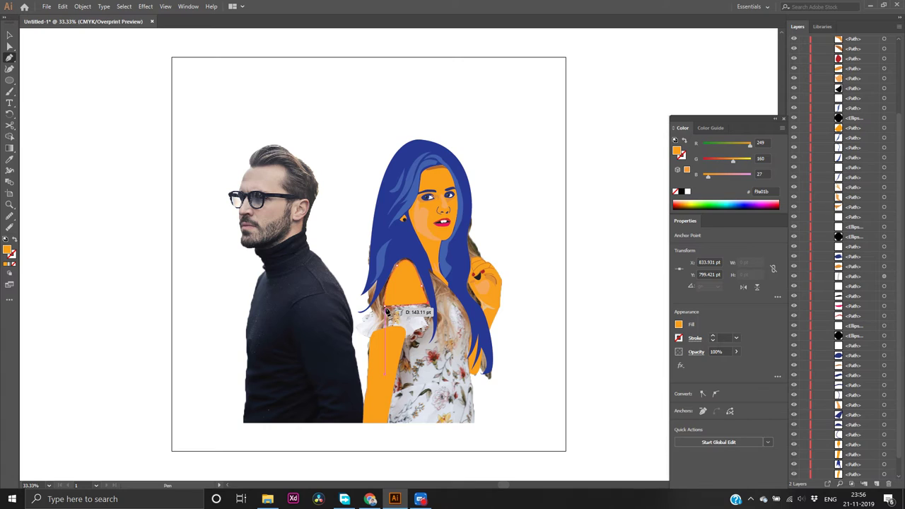
{"action": "left_click", "coordinate": [385, 309]}
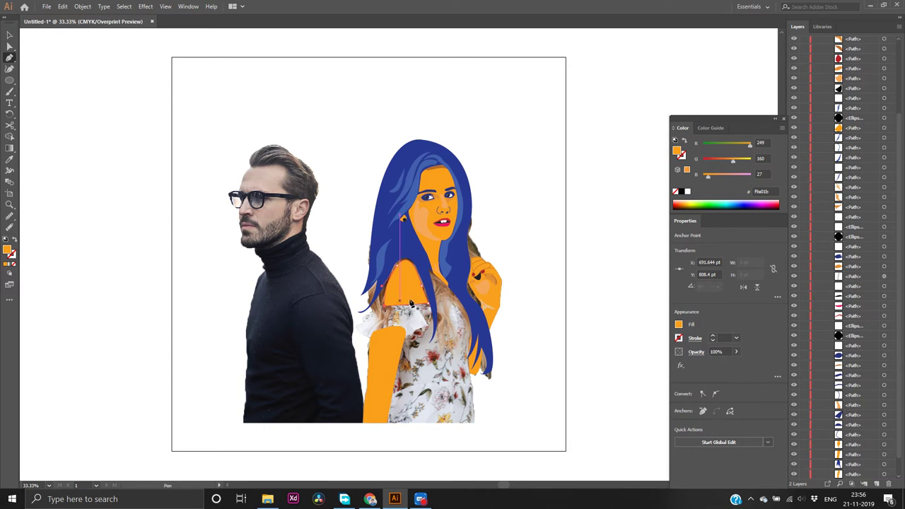
{"action": "key", "text": "v"}
{"action": "left_click", "coordinate": [586, 232]}
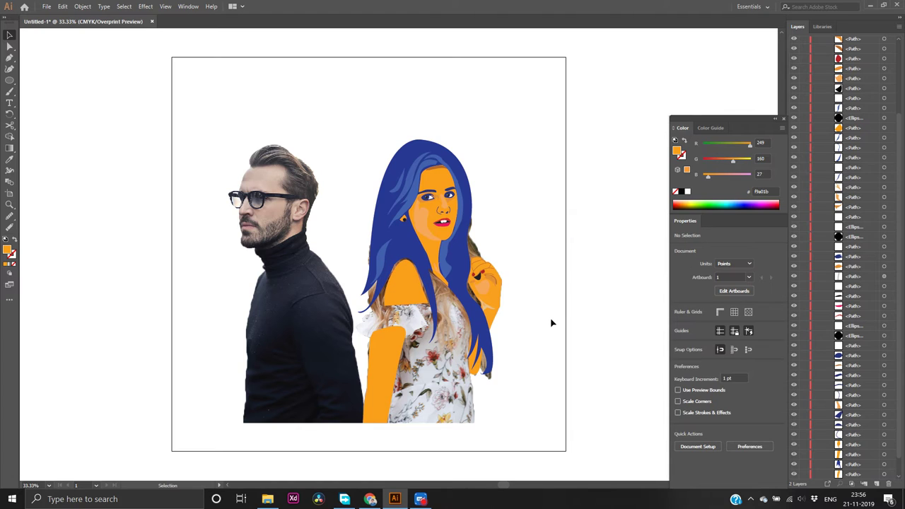
Hide the photo in Layer 1 to check the vector shapes on their own, and show it again
{"action": "scroll", "coordinate": [823, 431], "scroll_direction": "down", "scroll_amount": 1}
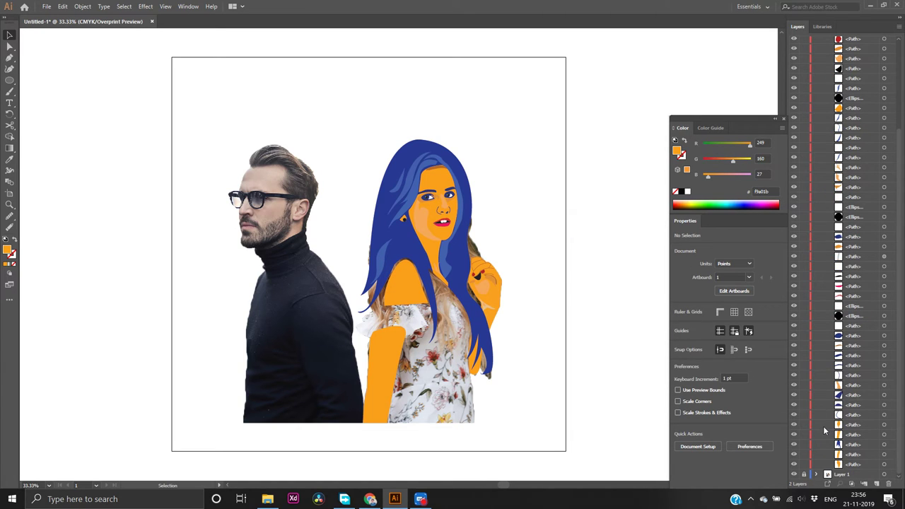
{"action": "left_click", "coordinate": [794, 474]}
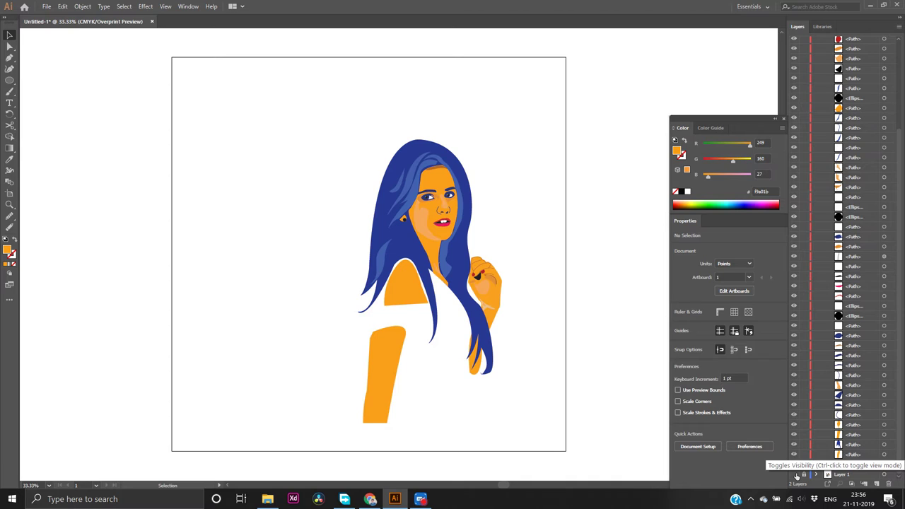
{"action": "left_click", "coordinate": [794, 474]}
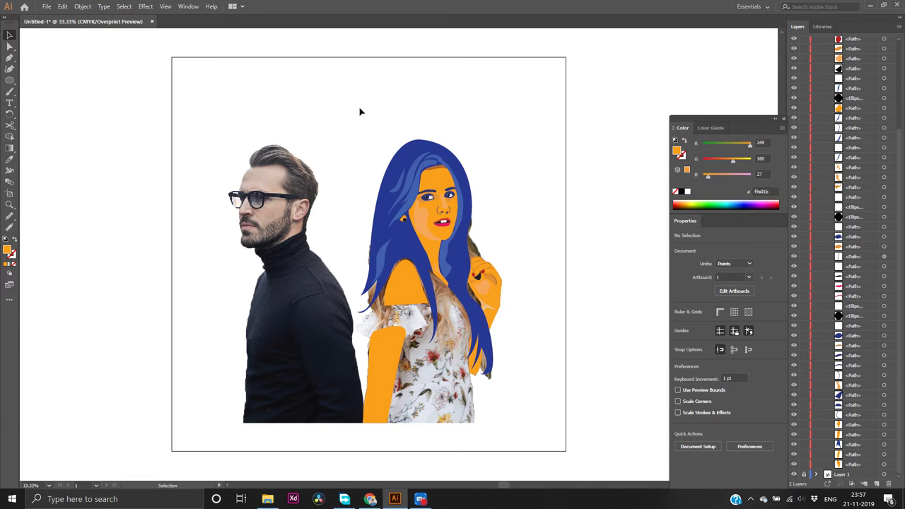
Group the woman's selected hair and face shapes, undo a trial move of the group off the artboard, and deselect it
{"action": "left_click_drag", "start_coordinate": [353, 113], "coordinate": [499, 218]}
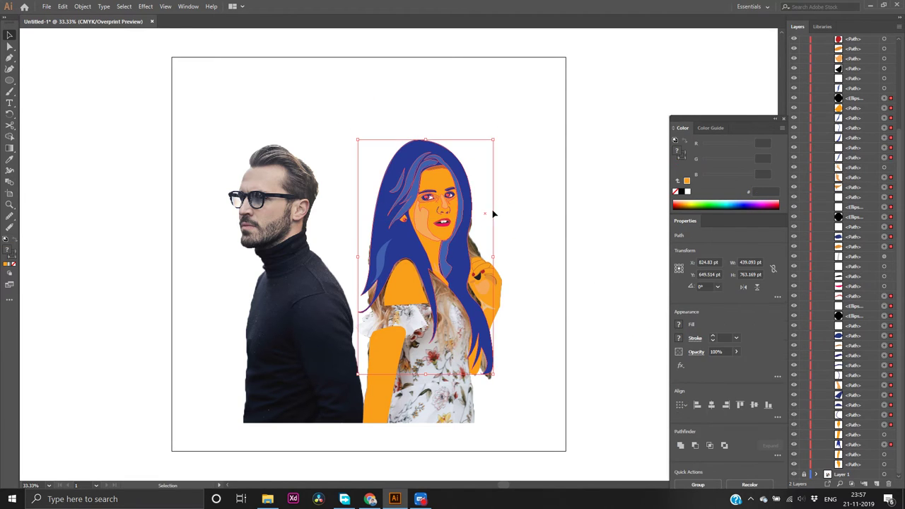
{"action": "right_click", "coordinate": [400, 244]}
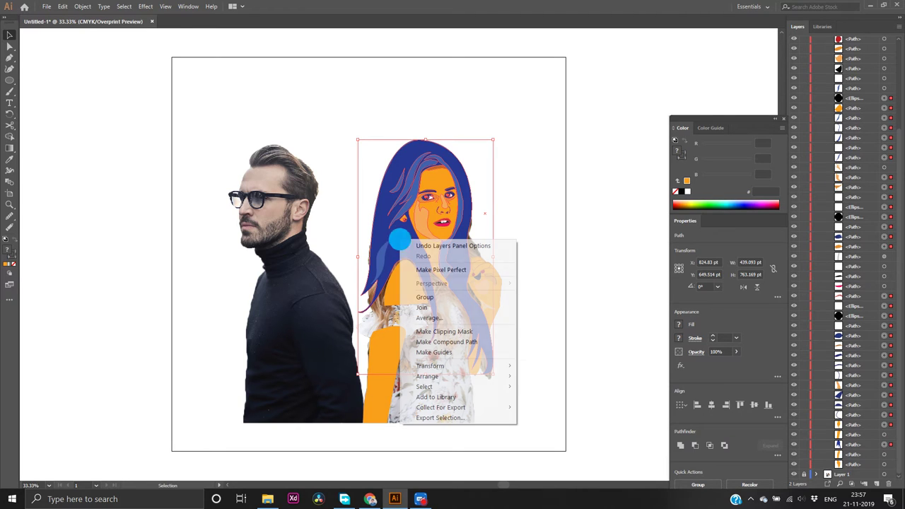
{"action": "left_click", "coordinate": [444, 297]}
{"action": "left_click_drag", "start_coordinate": [408, 240], "coordinate": [105, 213]}
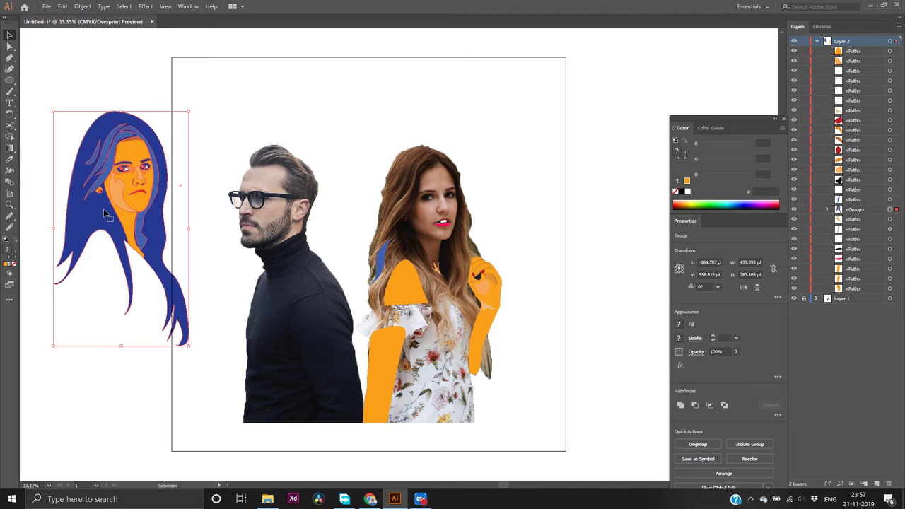
{"action": "key", "text": "ctrl+z"}
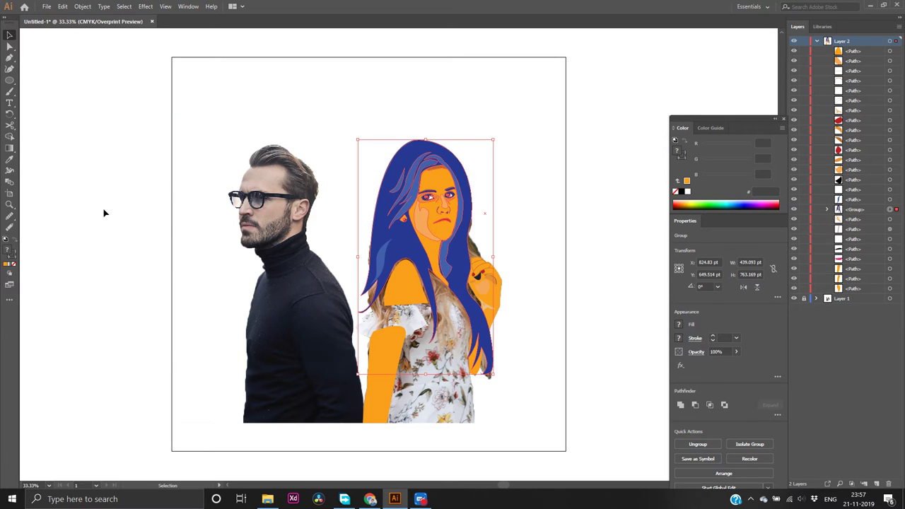
{"action": "left_click", "coordinate": [556, 273]}
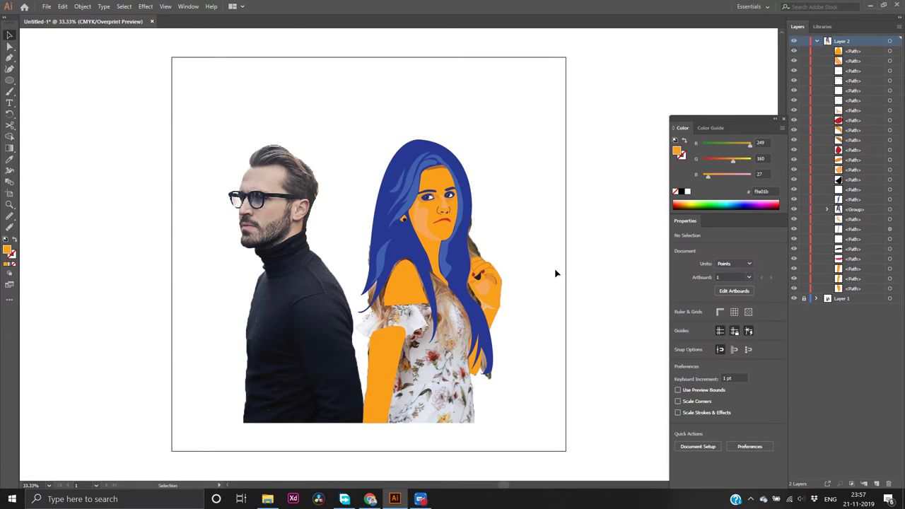
Replace the orange shoulder shape with a closed Pen tool shape about 174 × 162 pt that reaches under the surrounding hair strands
{"action": "left_click", "coordinate": [398, 293]}
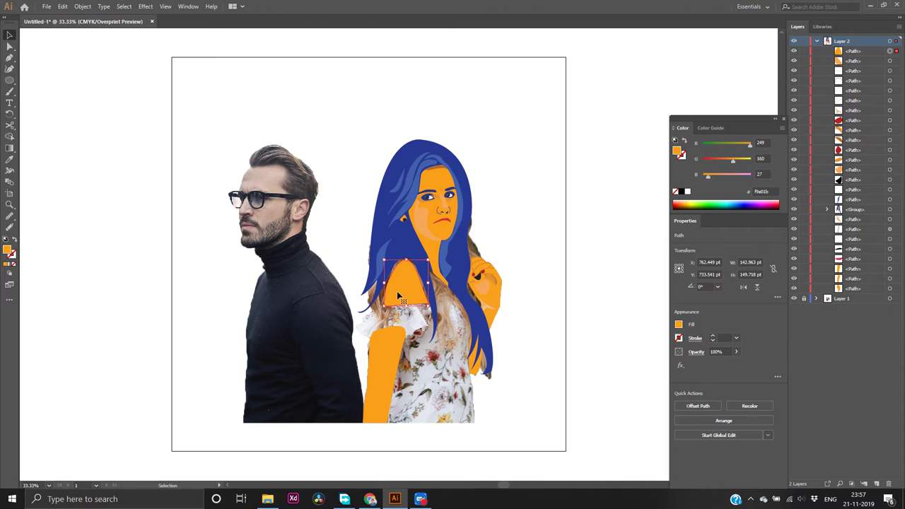
{"action": "key", "text": "Delete"}
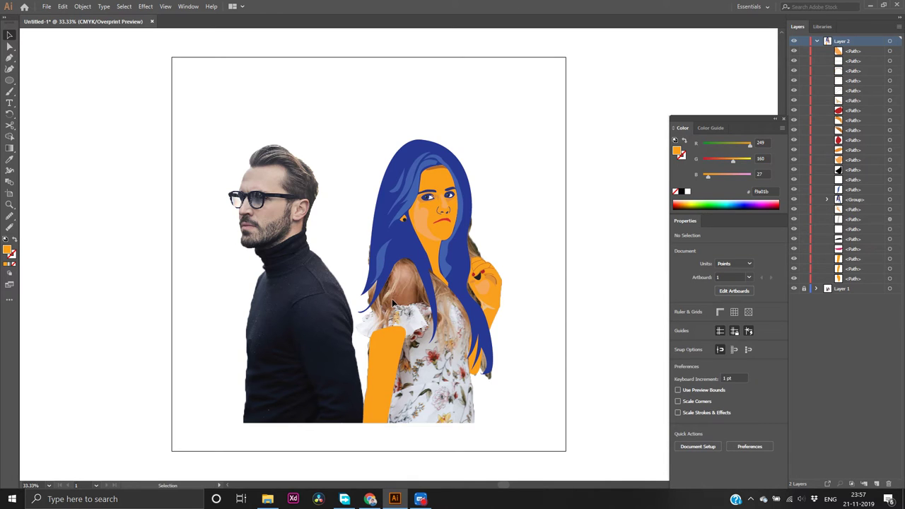
{"action": "key", "text": "p"}
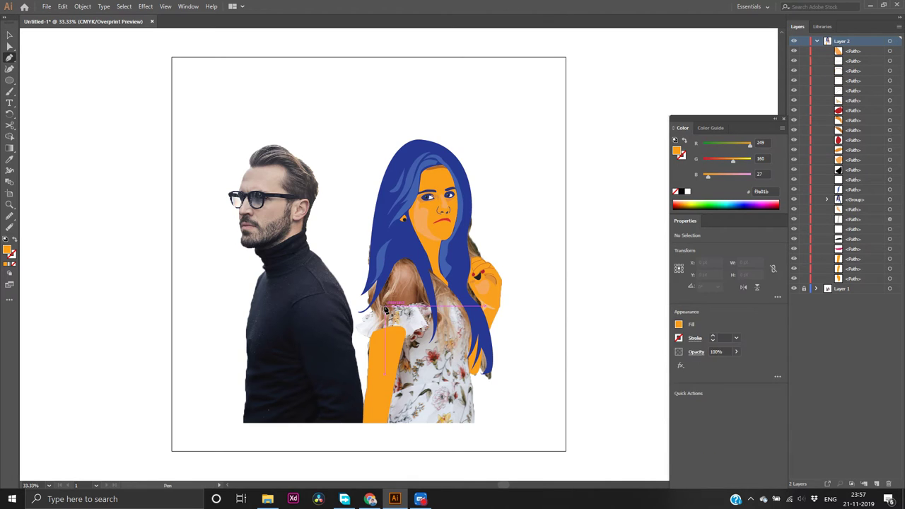
{"action": "scroll", "coordinate": [385, 310], "scroll_direction": "up", "scroll_amount": 2}
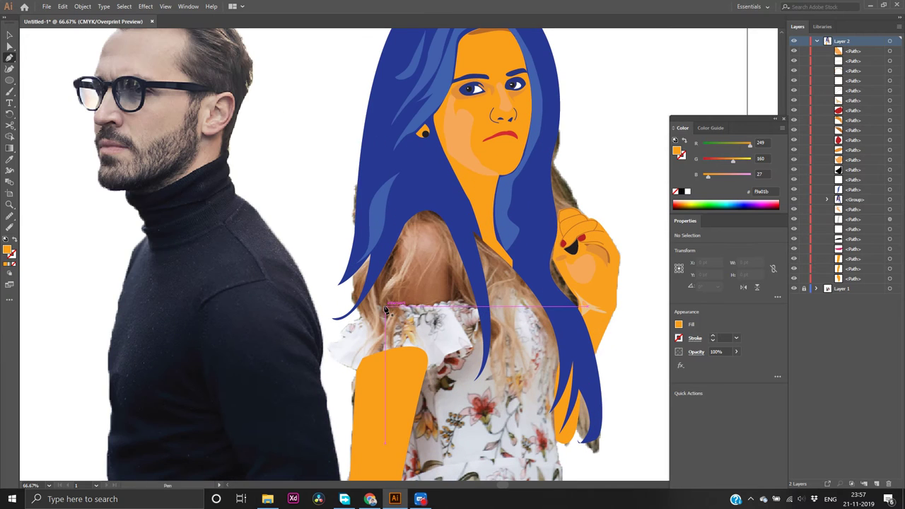
{"action": "mouse_move", "coordinate": [383, 292]}
{"action": "left_mouse_down"}
{"action": "mouse_move", "coordinate": [385, 275]}
{"action": "mouse_move", "coordinate": [373, 292]}
{"action": "left_mouse_up"}
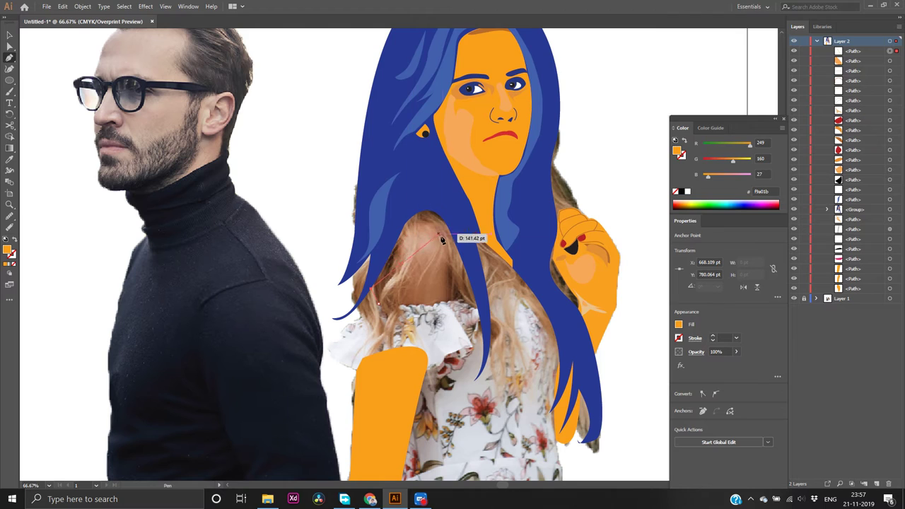
{"action": "mouse_move", "coordinate": [450, 238]}
{"action": "left_mouse_down"}
{"action": "mouse_move", "coordinate": [448, 258]}
{"action": "mouse_move", "coordinate": [485, 287]}
{"action": "mouse_move", "coordinate": [488, 302]}
{"action": "mouse_move", "coordinate": [471, 315]}
{"action": "mouse_move", "coordinate": [483, 323]}
{"action": "left_mouse_up"}
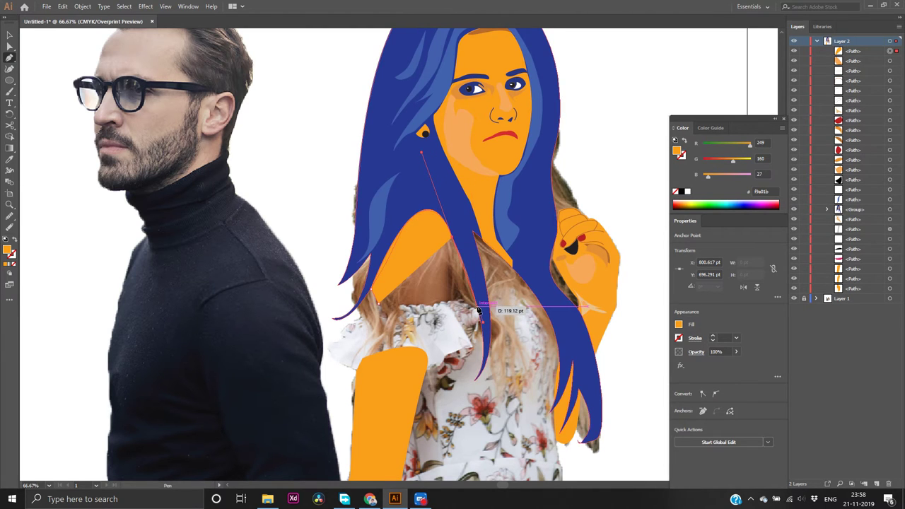
{"action": "left_click", "coordinate": [484, 319]}
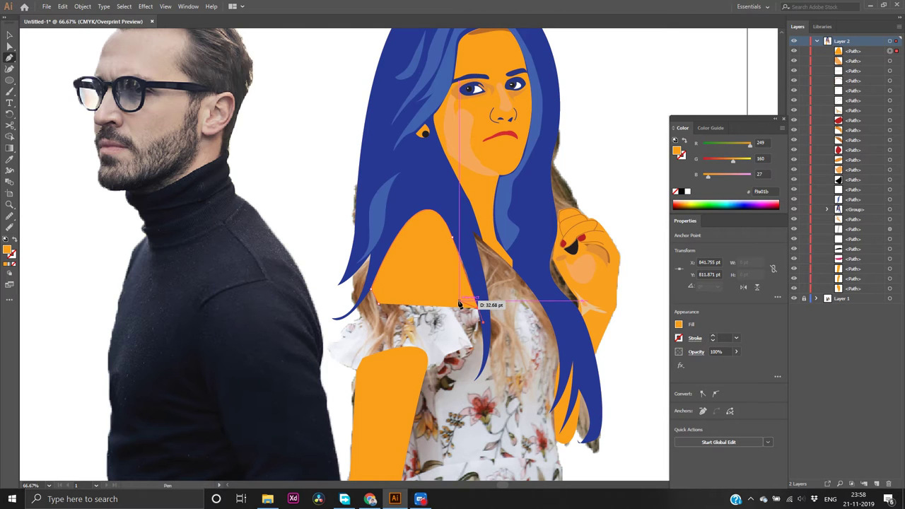
{"action": "left_click", "coordinate": [444, 304]}
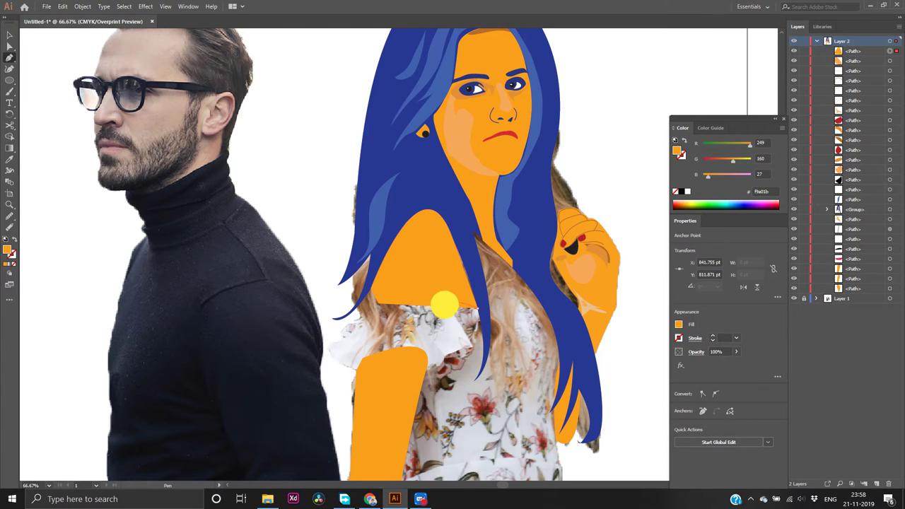
{"action": "left_click_drag", "start_coordinate": [443, 304], "coordinate": [378, 304]}
{"action": "left_click", "coordinate": [375, 299]}
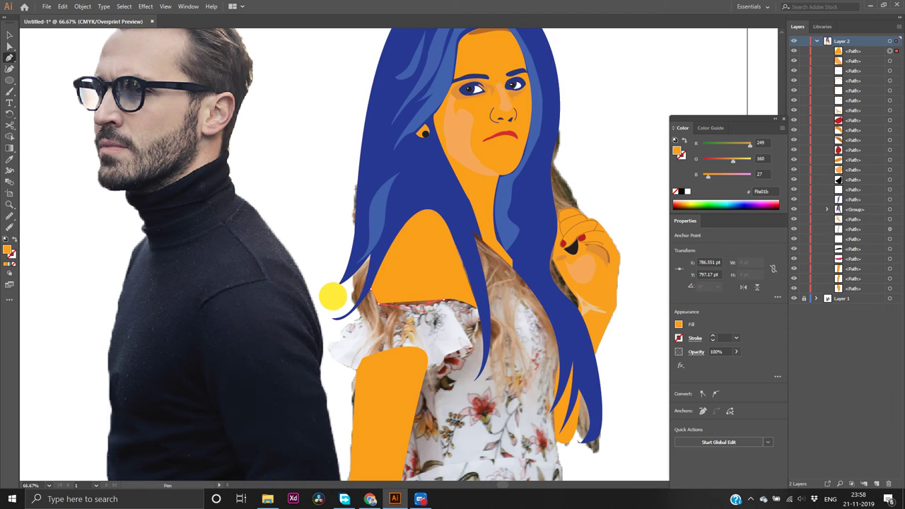
{"action": "left_click", "coordinate": [332, 301]}
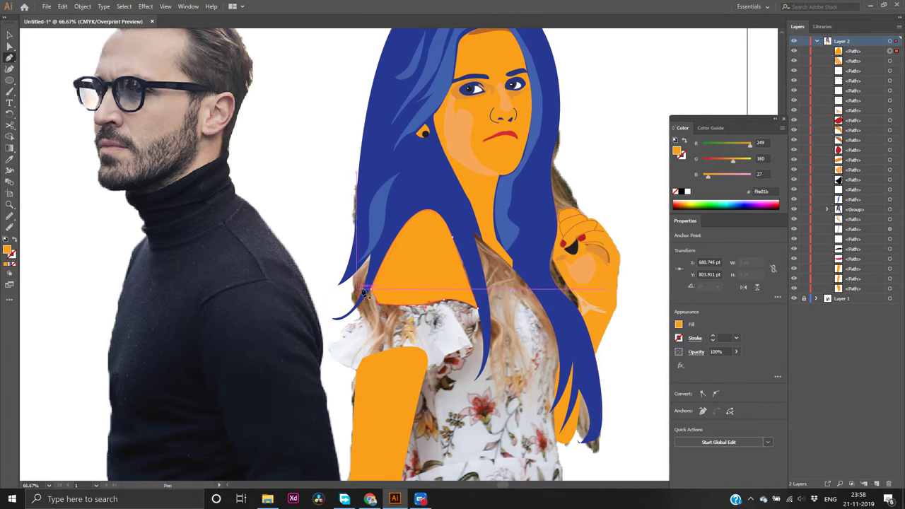
Send the redrawn orange shoulder shape to the back, behind the blue hair, and deselect it
{"action": "key", "text": "v"}
{"action": "right_click", "coordinate": [419, 284]}
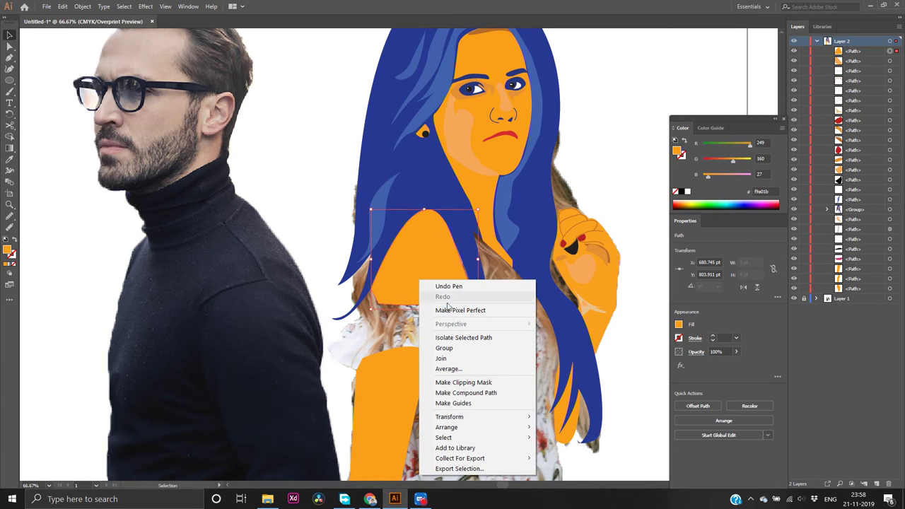
{"action": "mouse_move", "coordinate": [499, 430]}
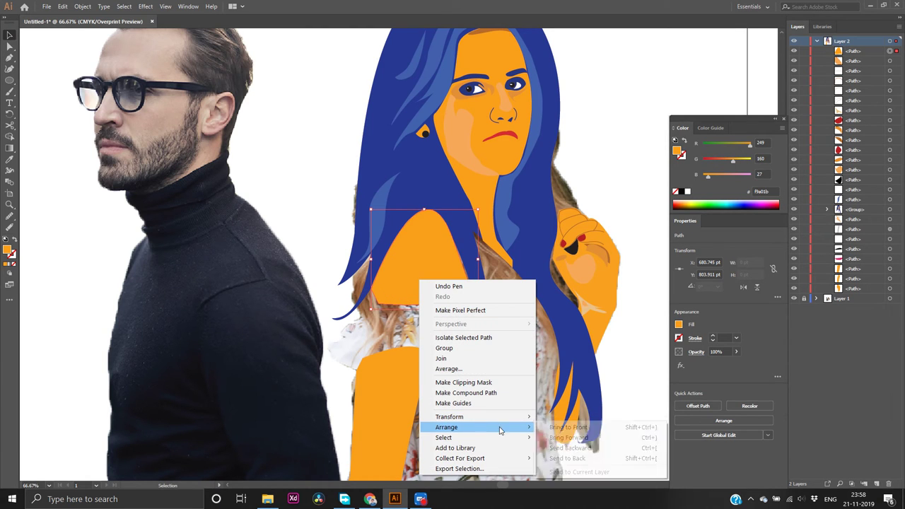
{"action": "left_click", "coordinate": [558, 458]}
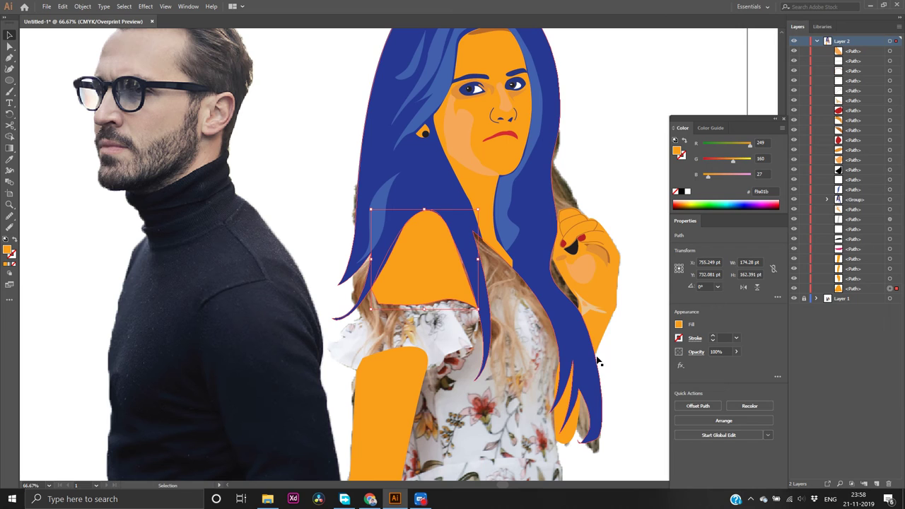
{"action": "left_click", "coordinate": [634, 323]}
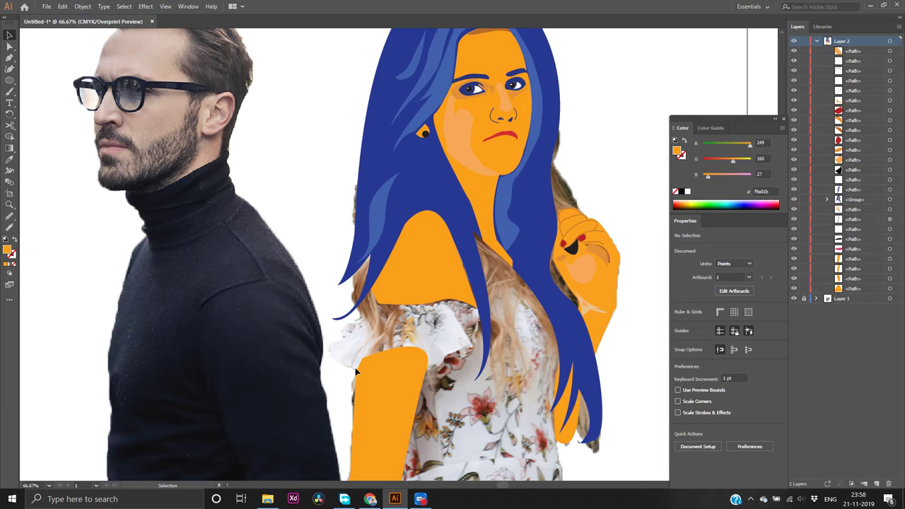
Undo the shoulder redraw and the grouping of the woman's hair and face shapes
{"action": "left_click", "coordinate": [409, 182]}
{"action": "left_click", "coordinate": [409, 183]}
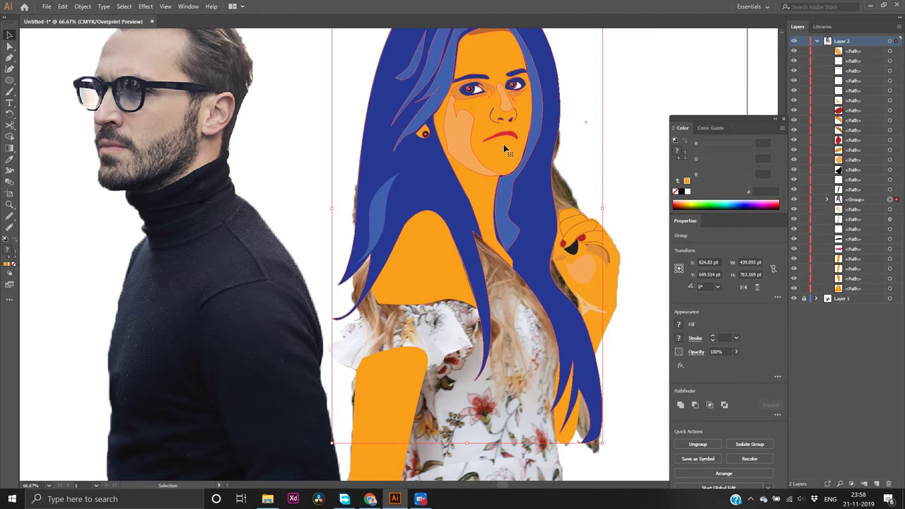
{"action": "key", "text": "a"}
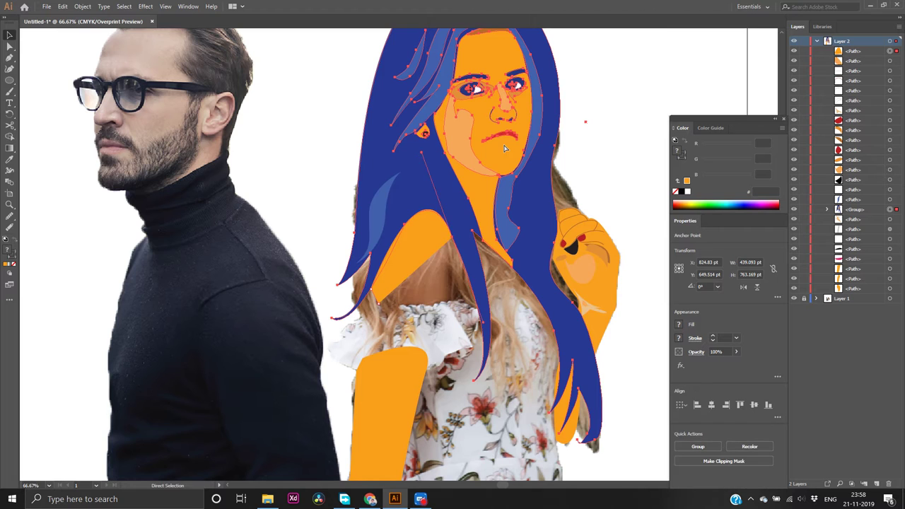
{"action": "key", "text": "ctrl+z"}
{"action": "key", "text": "ctrl+z"}
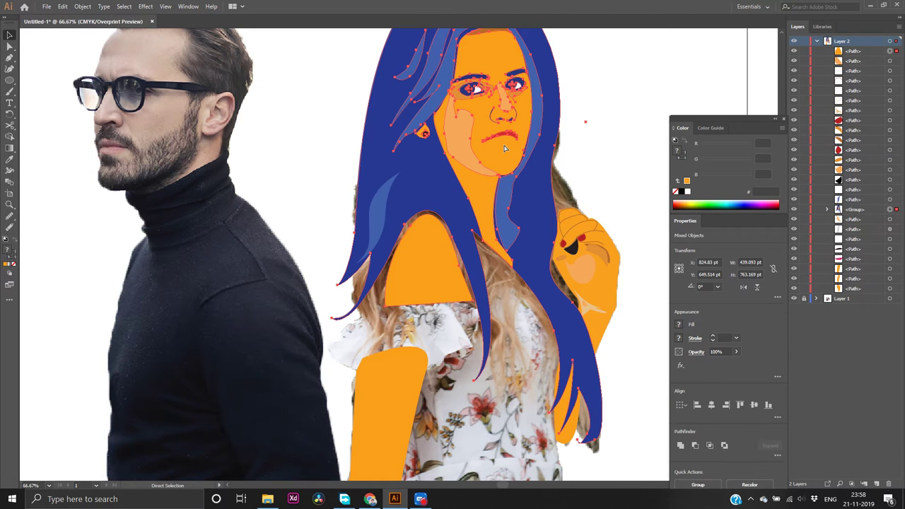
{"action": "key", "text": "ctrl+z"}
{"action": "key", "text": "v"}
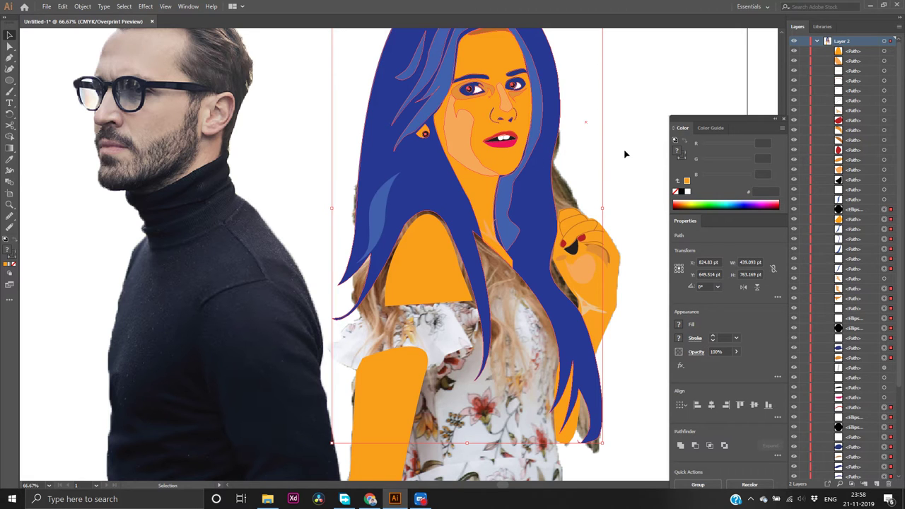
Clear the selection and delete the orange shape over the woman's bare shoulder
{"action": "left_click", "coordinate": [625, 154]}
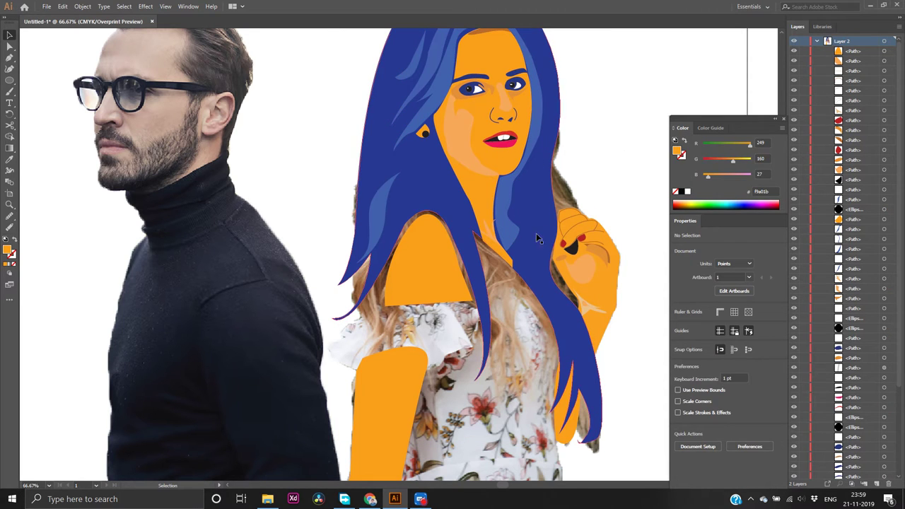
{"action": "left_click", "coordinate": [436, 270]}
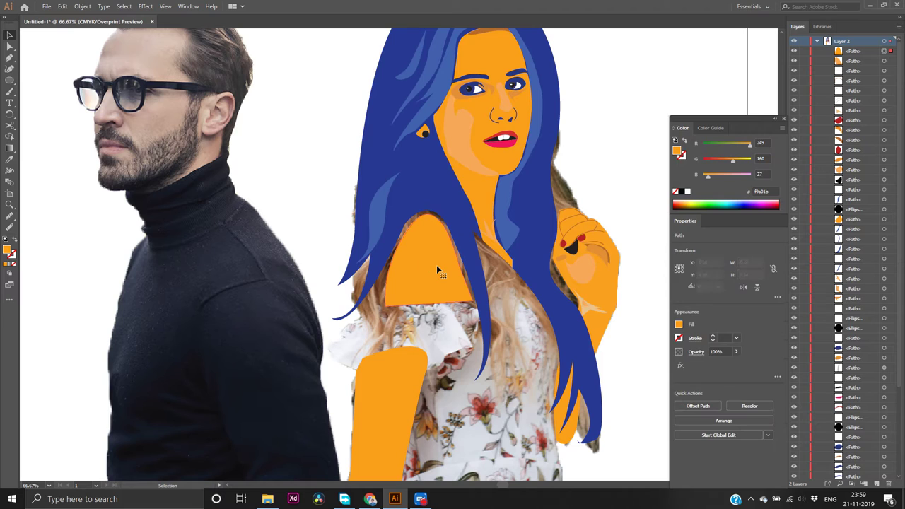
{"action": "key", "text": "Delete"}
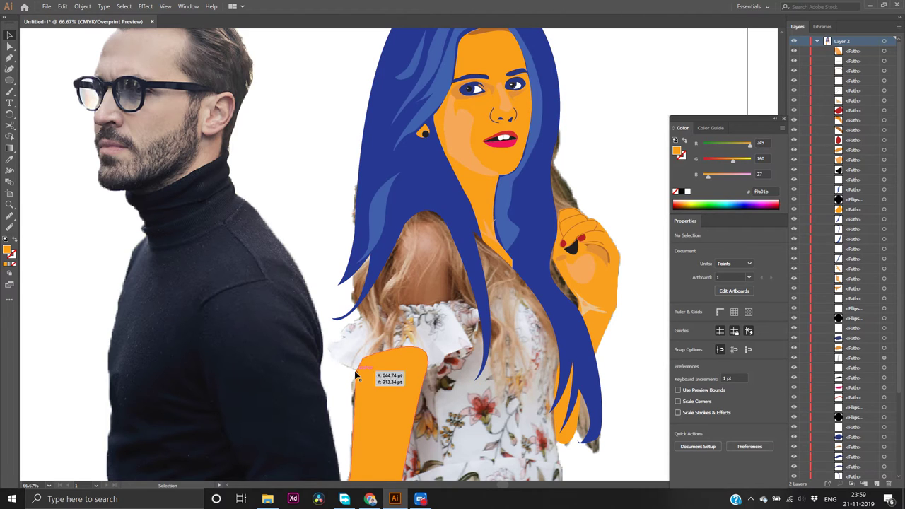
Trace the dress with an unfilled Pen path from the lower arm's outer edge around the ruffle sleeve and along its top to the hair strand
{"action": "key", "text": "p"}
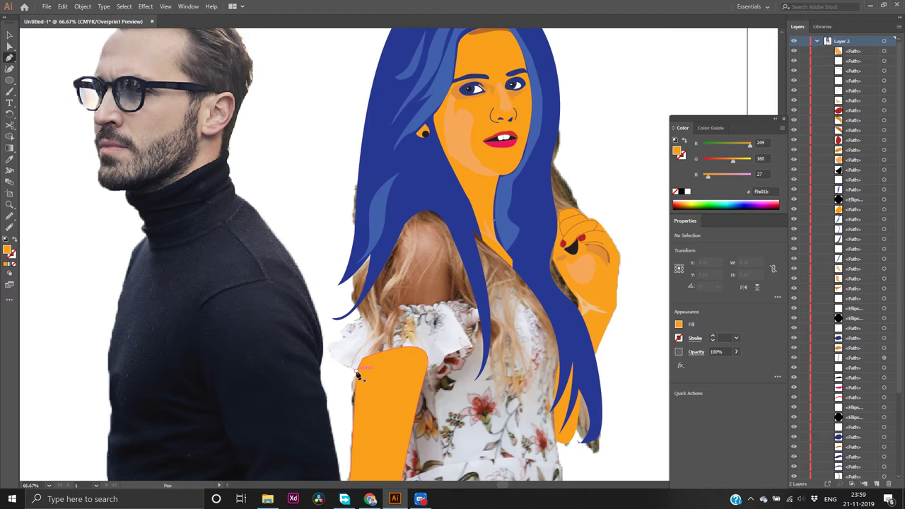
{"action": "left_click", "coordinate": [358, 374]}
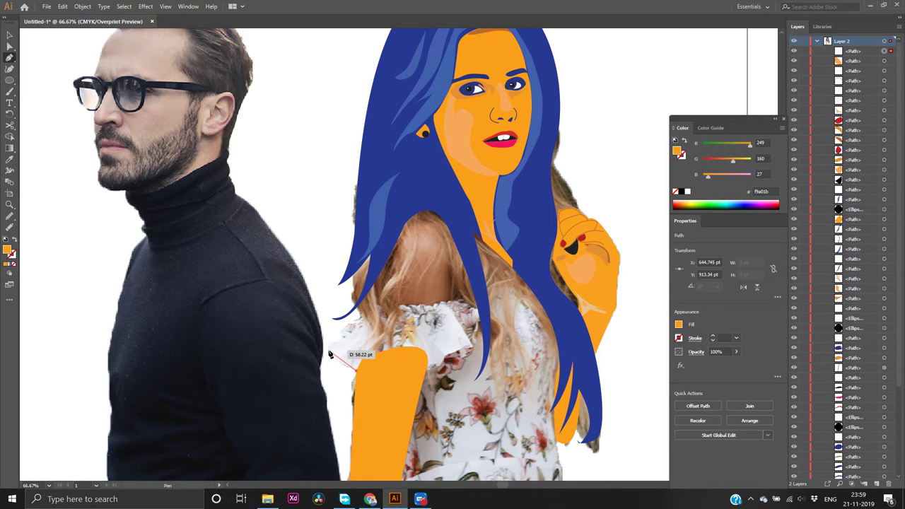
{"action": "left_click", "coordinate": [327, 346]}
{"action": "left_click_drag", "start_coordinate": [327, 346], "coordinate": [441, 304]}
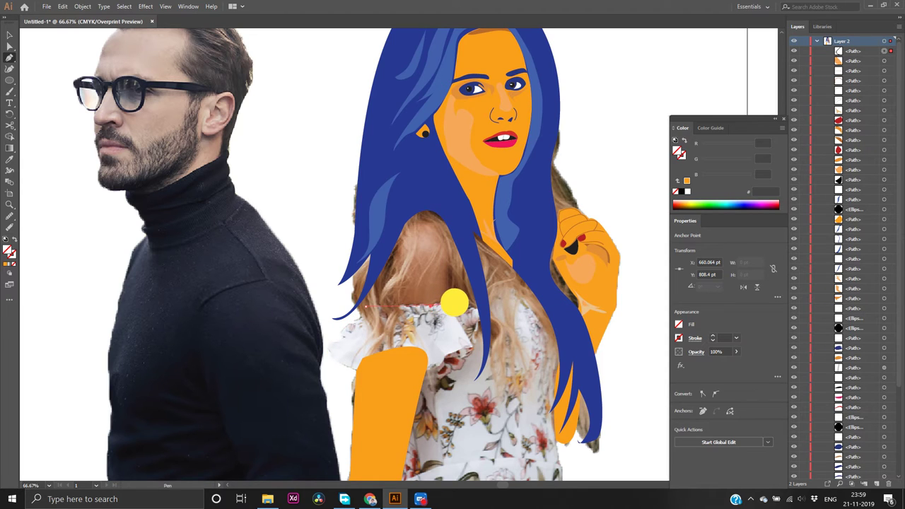
{"action": "left_click_drag", "start_coordinate": [454, 303], "coordinate": [453, 408]}
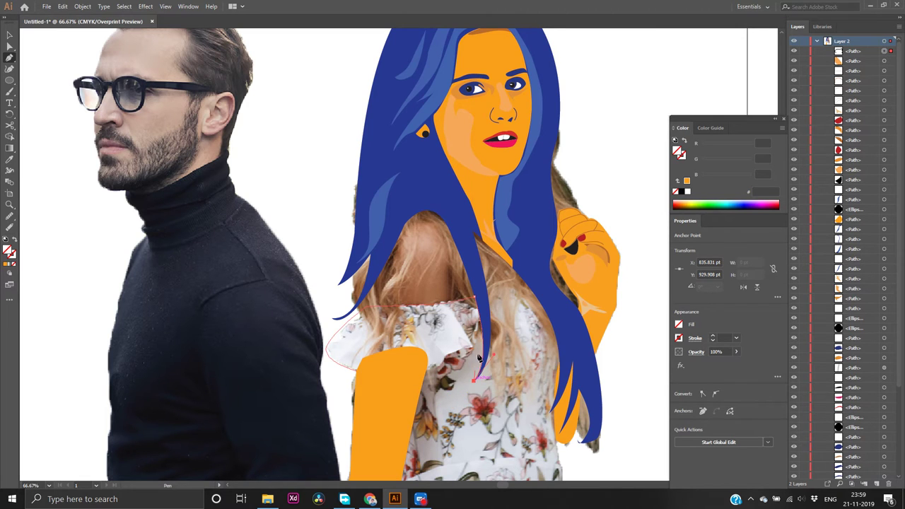
{"action": "left_click_drag", "start_coordinate": [473, 378], "coordinate": [472, 231]}
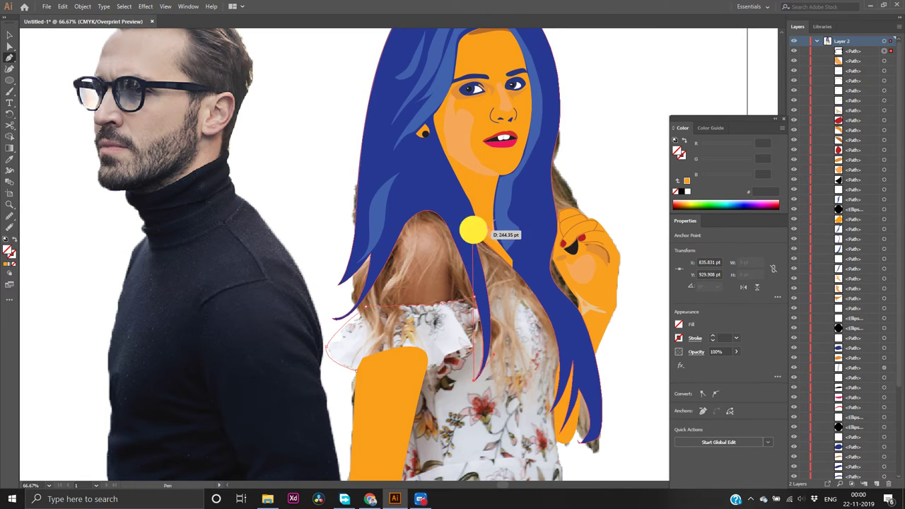
Continue the dress path from the hair strand's tip up to the neckline point, then down the hair's inner edge to the waist
{"action": "left_click", "coordinate": [472, 231]}
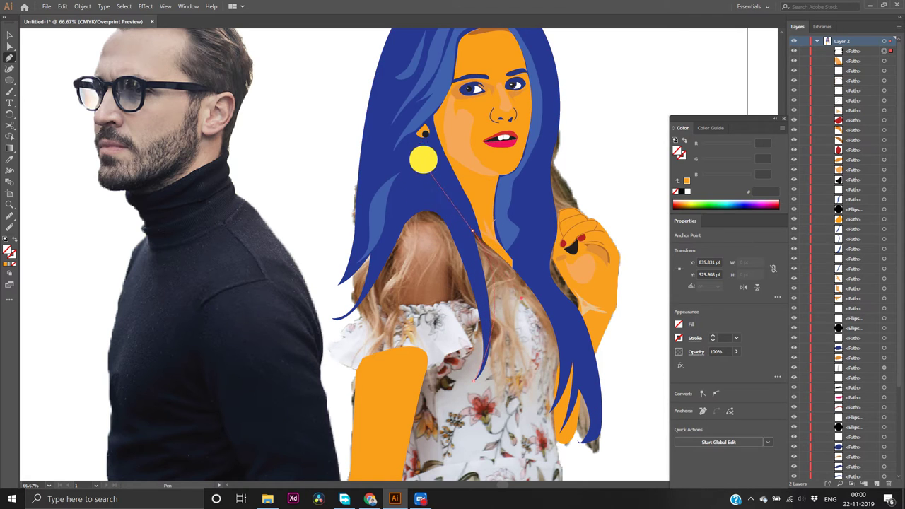
{"action": "left_click_drag", "start_coordinate": [414, 123], "coordinate": [473, 230]}
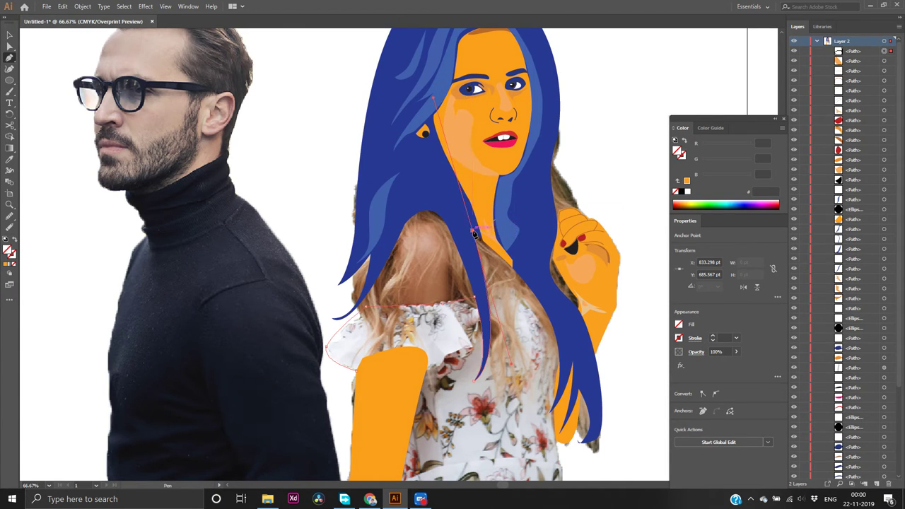
{"action": "left_click", "coordinate": [473, 232]}
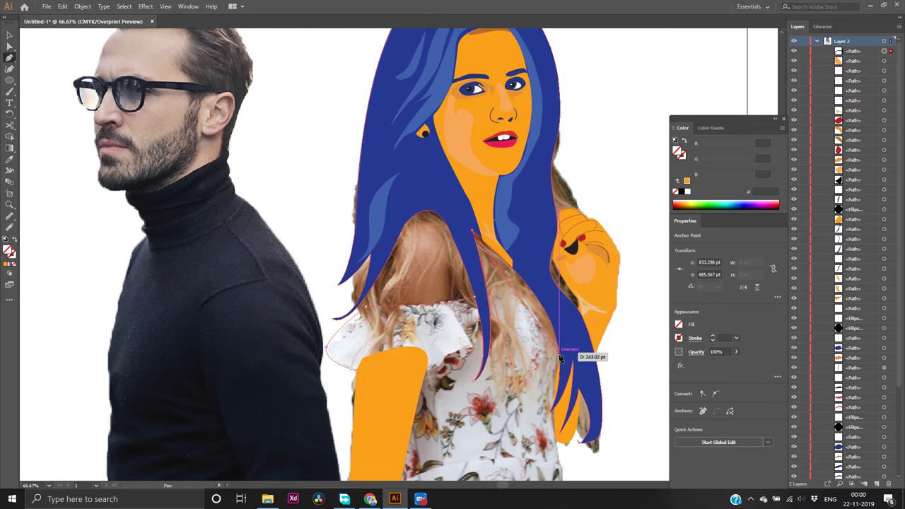
{"action": "mouse_move", "coordinate": [559, 354]}
{"action": "left_mouse_down"}
{"action": "mouse_move", "coordinate": [544, 375]}
{"action": "mouse_move", "coordinate": [555, 411]}
{"action": "mouse_move", "coordinate": [563, 368]}
{"action": "mouse_move", "coordinate": [551, 399]}
{"action": "left_mouse_up"}
{"action": "left_click", "coordinate": [559, 349]}
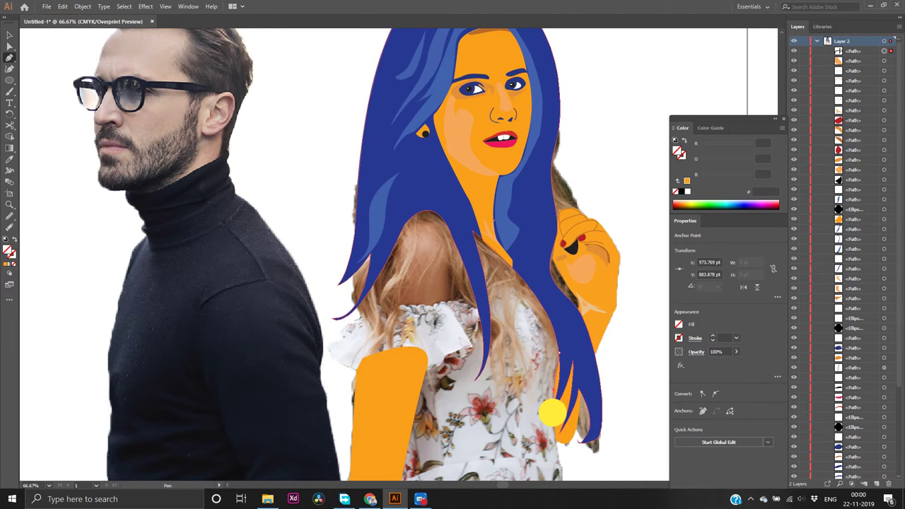
{"action": "left_click_drag", "start_coordinate": [559, 353], "coordinate": [402, 485]}
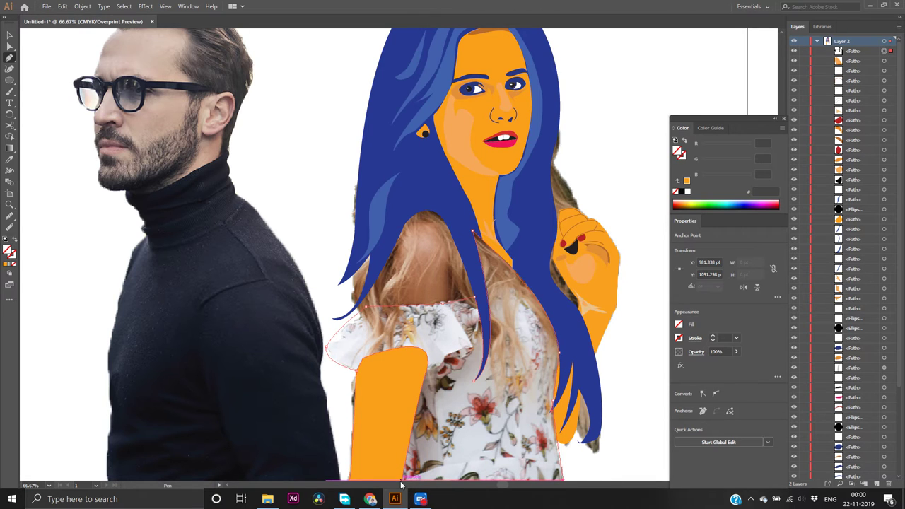
Extend the dress path down its outer side to the photo's lower edge and straight across to the lower arm's inner edge
{"action": "left_click", "coordinate": [400, 484]}
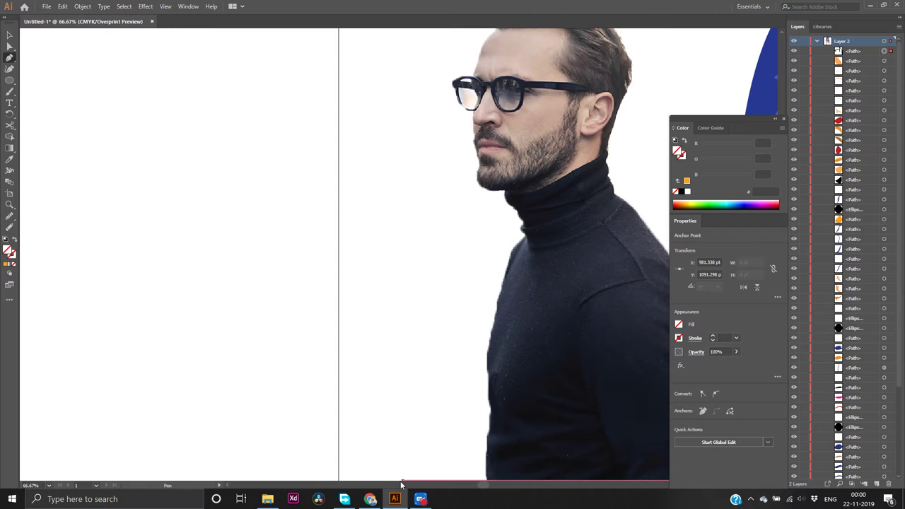
{"action": "key", "text": "ctrl"}
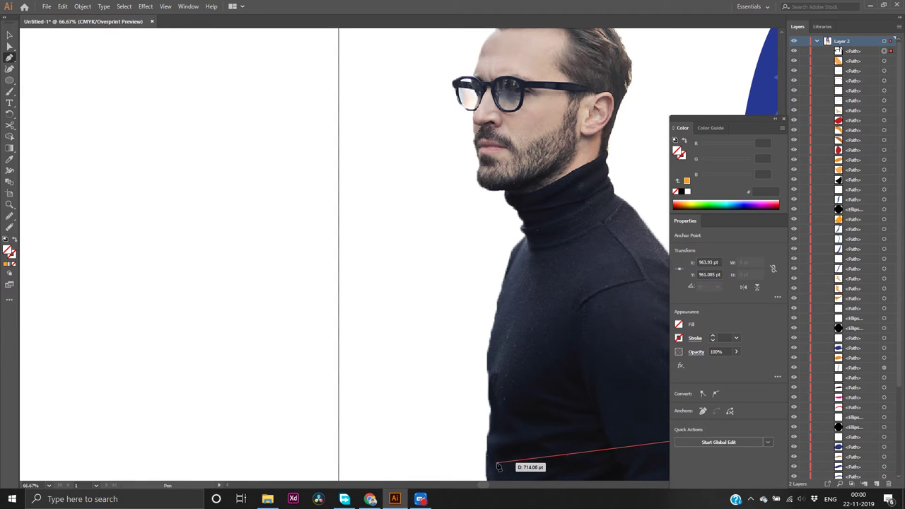
{"action": "scroll", "coordinate": [497, 466], "scroll_direction": "right", "scroll_amount": 5}
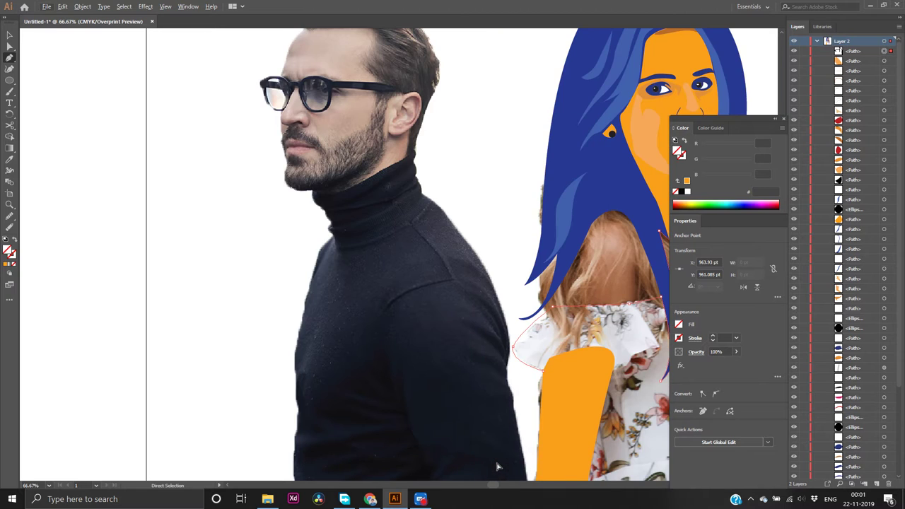
{"action": "scroll", "coordinate": [497, 467], "scroll_direction": "right", "scroll_amount": 4}
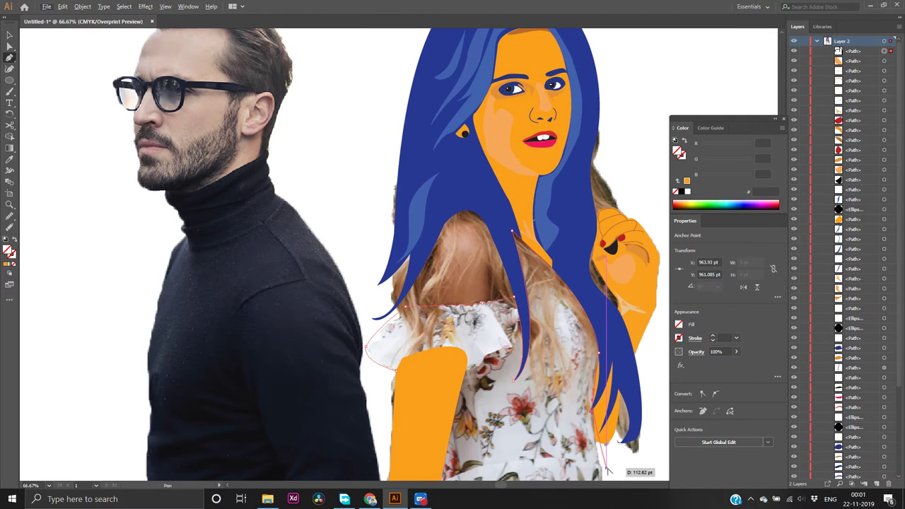
{"action": "scroll", "coordinate": [606, 469], "scroll_direction": "down", "scroll_amount": 1, "text": "alt"}
{"action": "scroll", "coordinate": [606, 468], "scroll_direction": "up", "scroll_amount": 1, "text": "alt"}
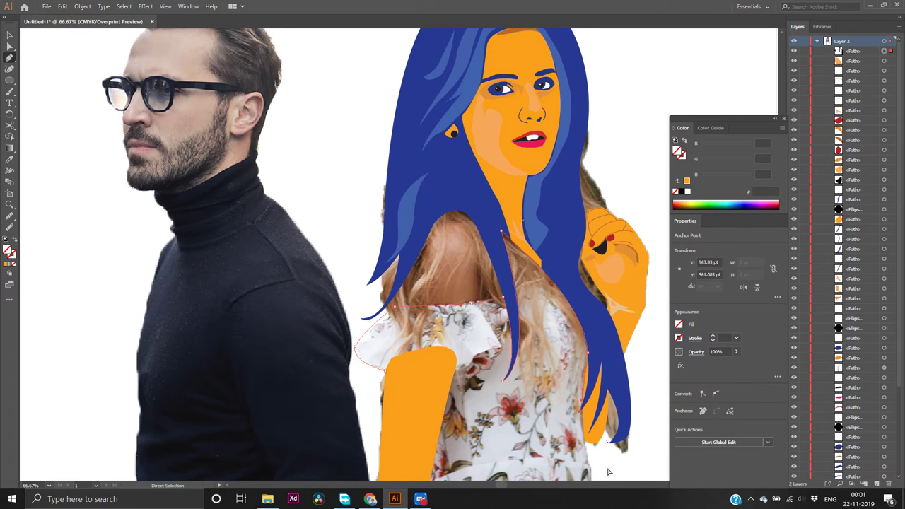
{"action": "scroll", "coordinate": [608, 470], "scroll_direction": "down", "scroll_amount": 2}
{"action": "scroll", "coordinate": [608, 471], "scroll_direction": "down", "scroll_amount": 2}
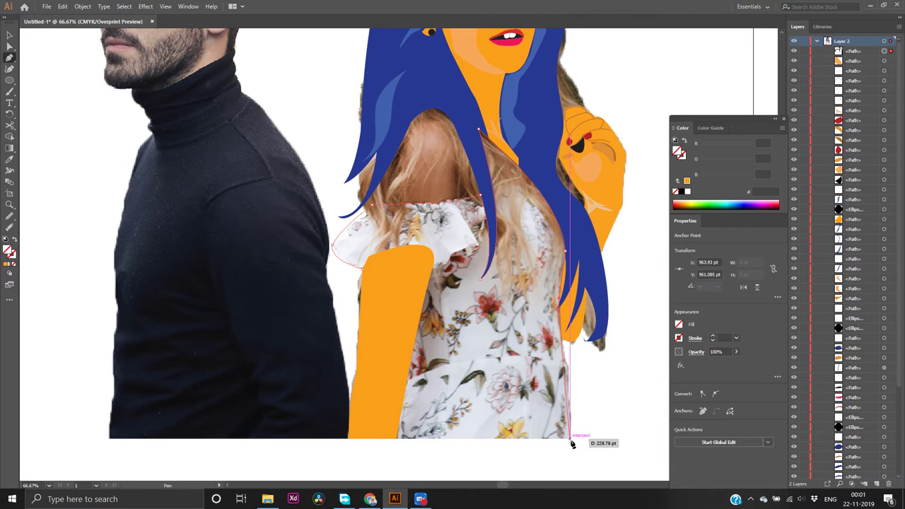
{"action": "left_click_drag", "start_coordinate": [572, 438], "coordinate": [573, 467]}
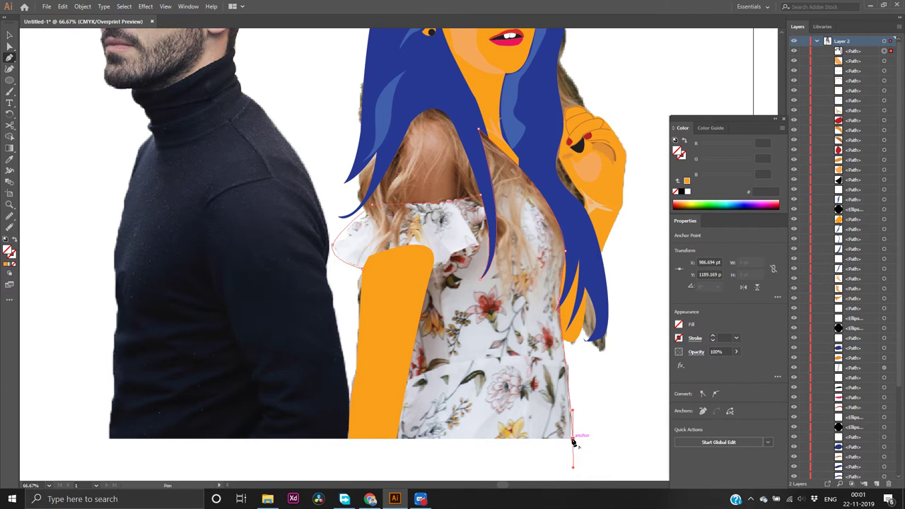
{"action": "left_click", "coordinate": [572, 439]}
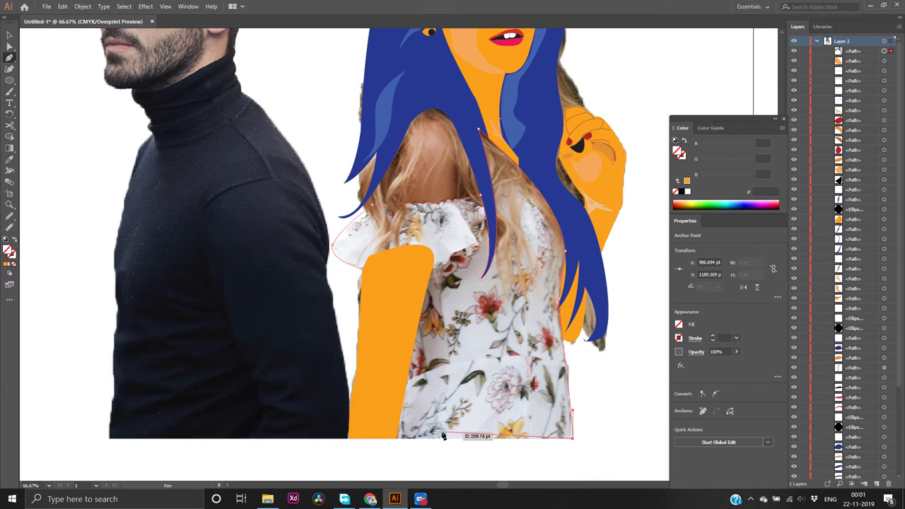
{"action": "left_click", "coordinate": [397, 440]}
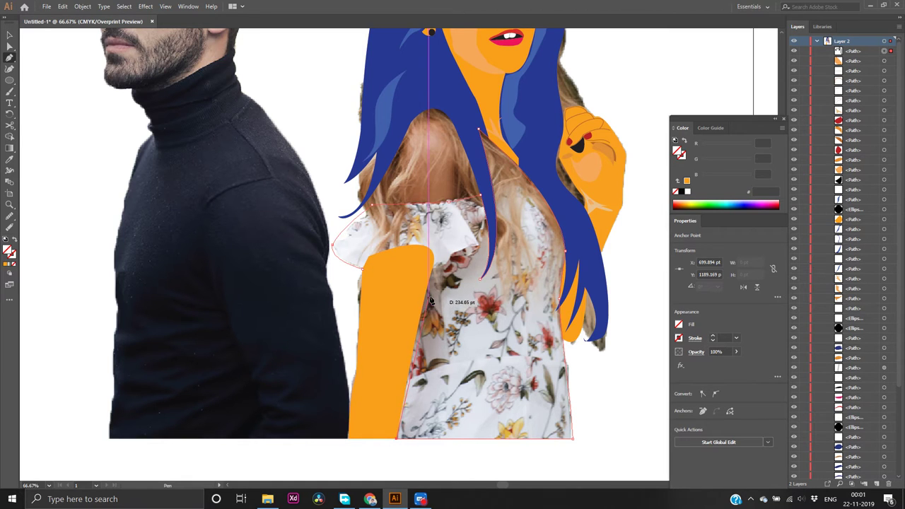
Run the dress path up the arm's inner edge and close it with a curve over the arm's rounded top
{"action": "left_click", "coordinate": [433, 268]}
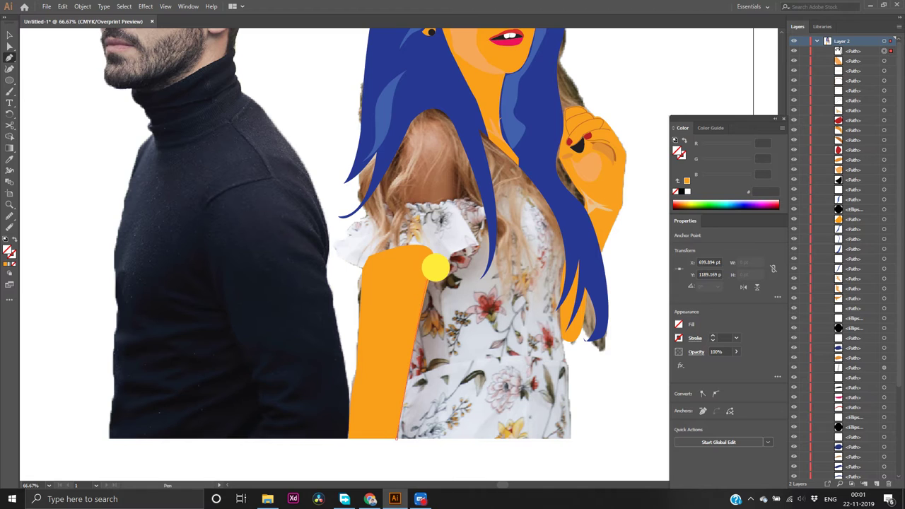
{"action": "left_click", "coordinate": [430, 267]}
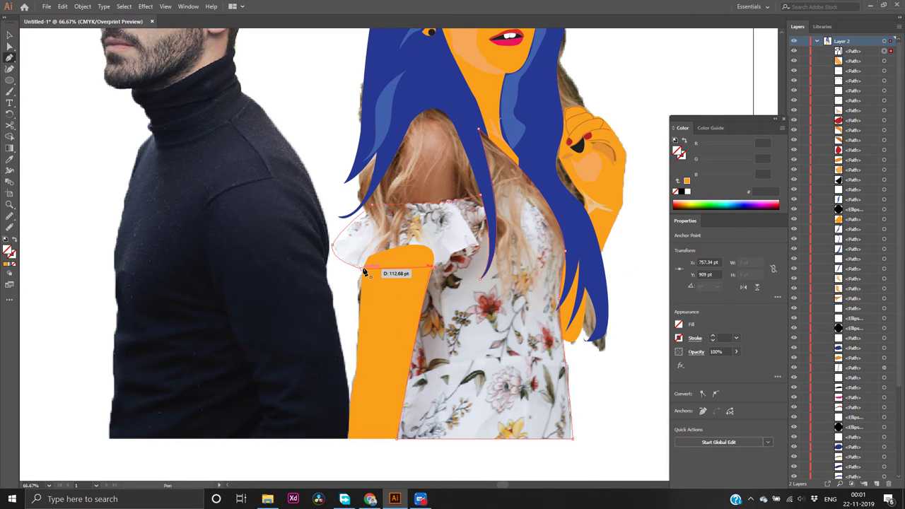
{"action": "left_click_drag", "start_coordinate": [364, 272], "coordinate": [293, 327]}
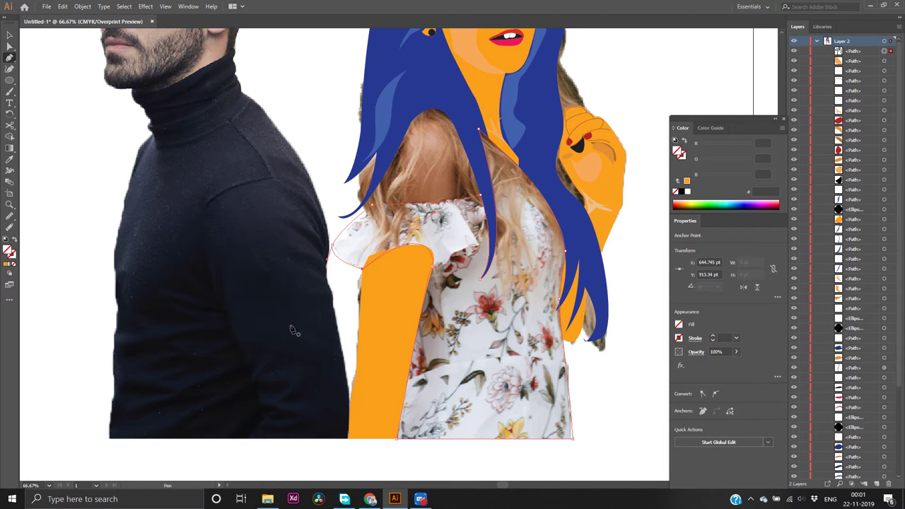
Fill the closed dress shape with the red colour ff1744
{"action": "double_click", "coordinate": [8, 252]}
{"action": "type", "text": "ff1744"}
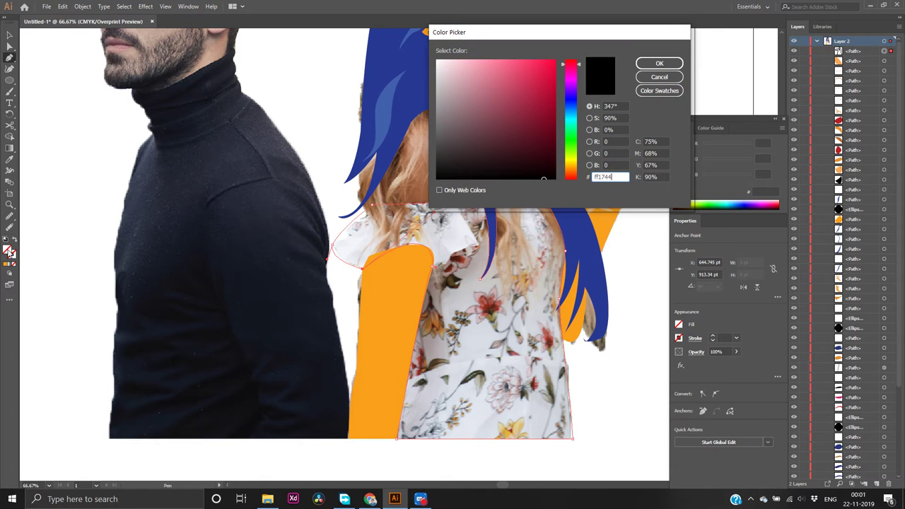
{"action": "key", "text": "Return"}
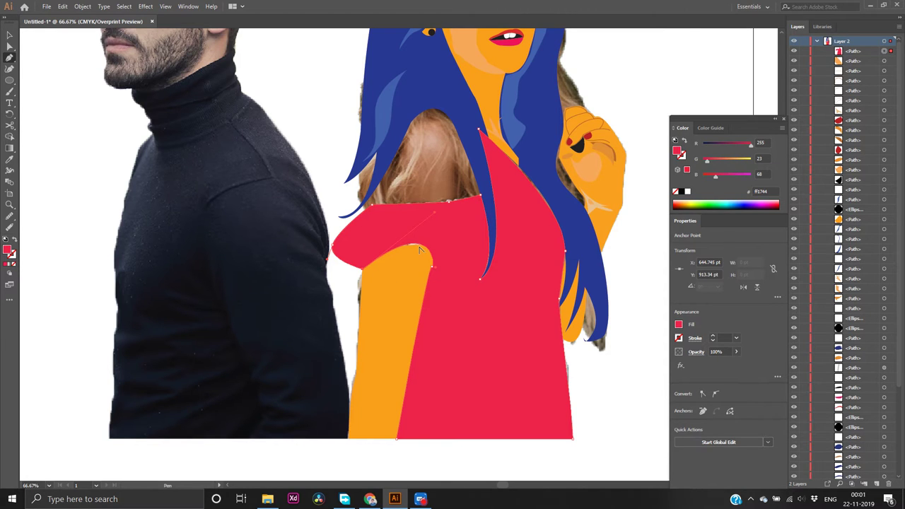
Try to close the gap above the arm's rounded top by adding an anchor to the dress edge and shifting the dress down
{"action": "scroll", "coordinate": [419, 248], "scroll_direction": "up", "scroll_amount": 4}
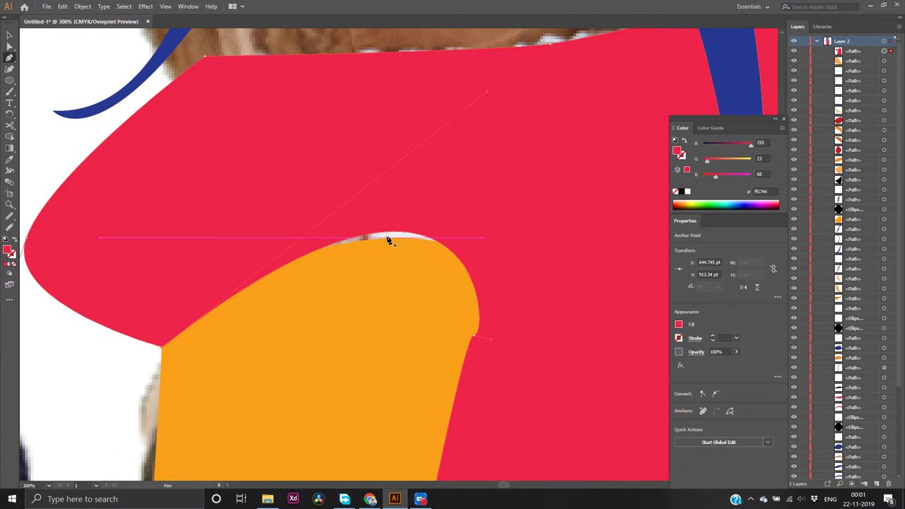
{"action": "left_click", "coordinate": [394, 235]}
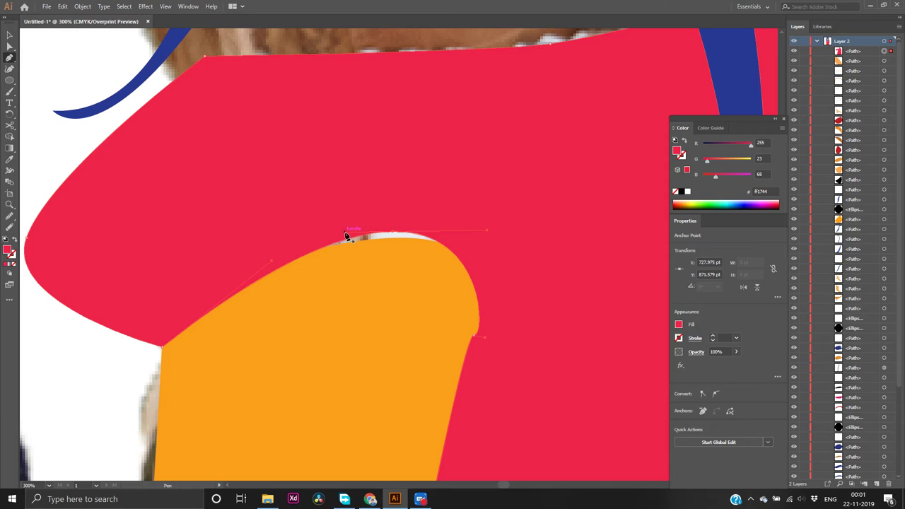
{"action": "key", "text": "v"}
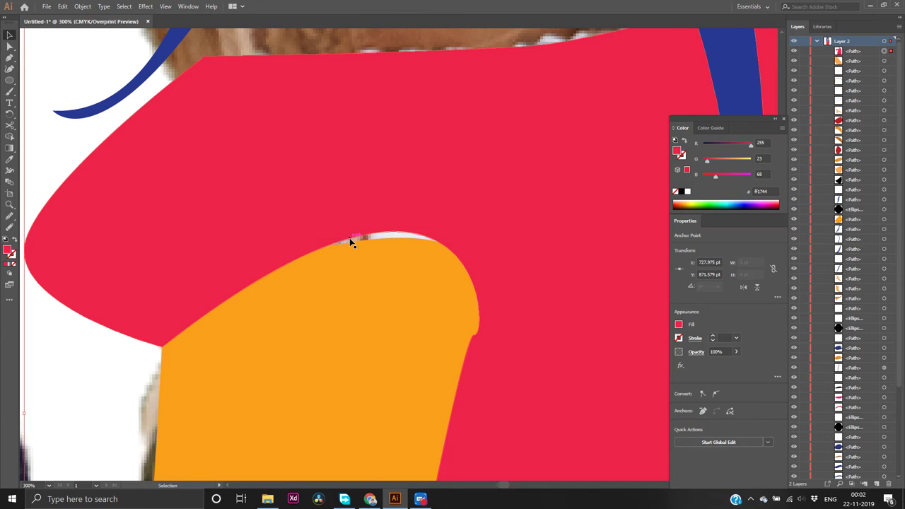
{"action": "left_click", "coordinate": [350, 240]}
{"action": "left_click", "coordinate": [351, 239]}
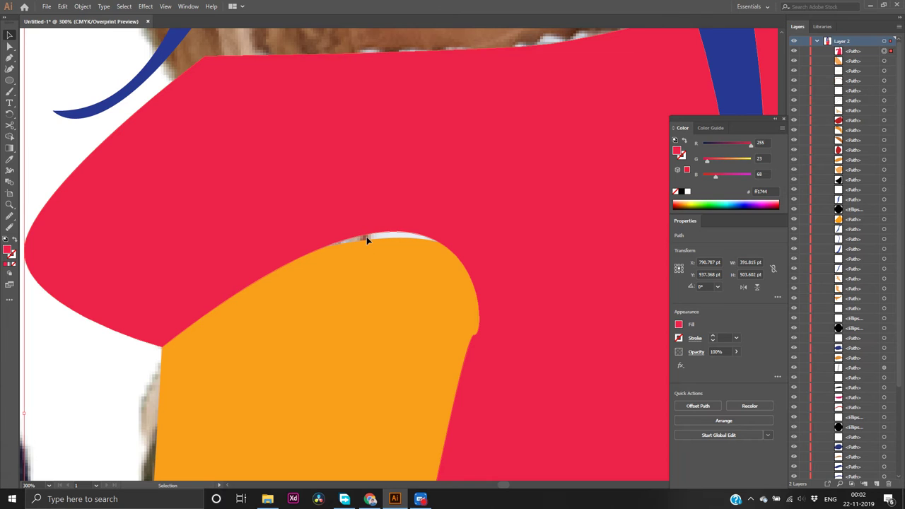
{"action": "key", "text": "a"}
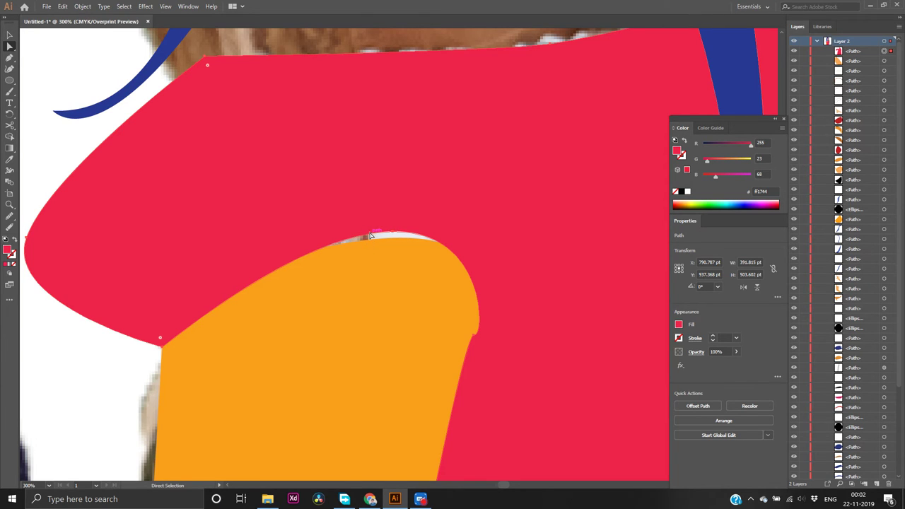
{"action": "left_click_drag", "start_coordinate": [366, 237], "coordinate": [394, 240]}
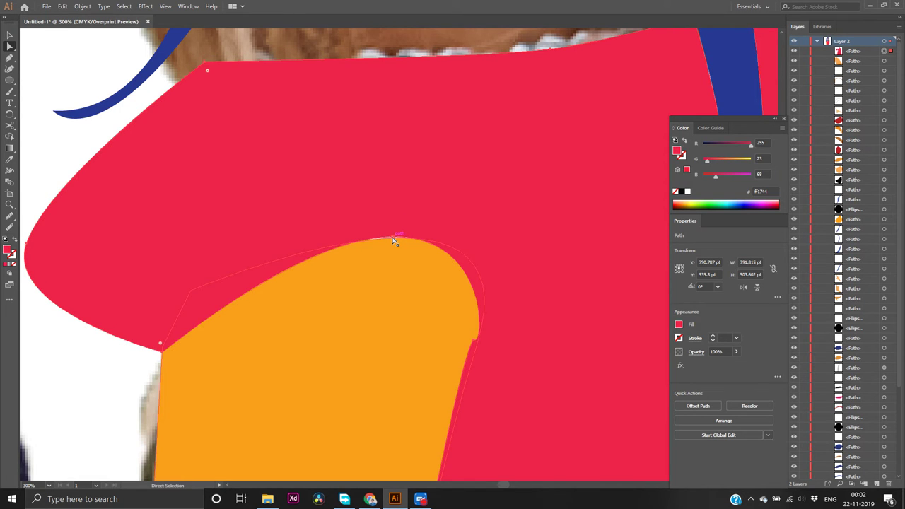
{"action": "left_click_drag", "start_coordinate": [396, 240], "coordinate": [397, 241]}
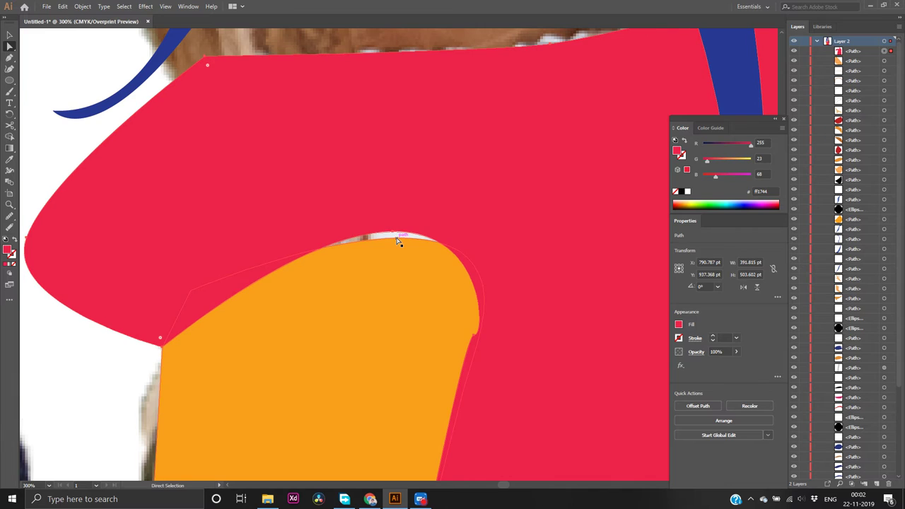
Move the orange arm shape straight up about 2.9 pt so its rounded top meets the dress edge, and deselect it
{"action": "left_click", "coordinate": [374, 273]}
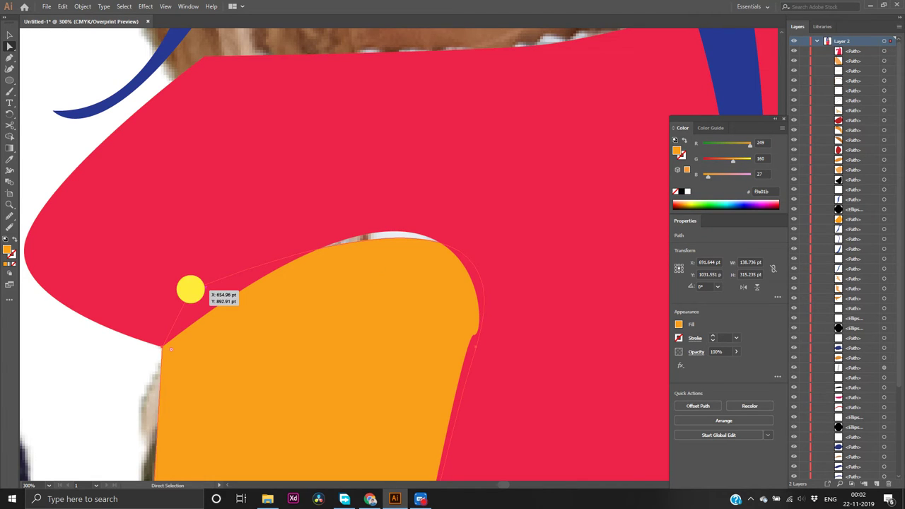
{"action": "left_click_drag", "start_coordinate": [192, 291], "coordinate": [198, 300]}
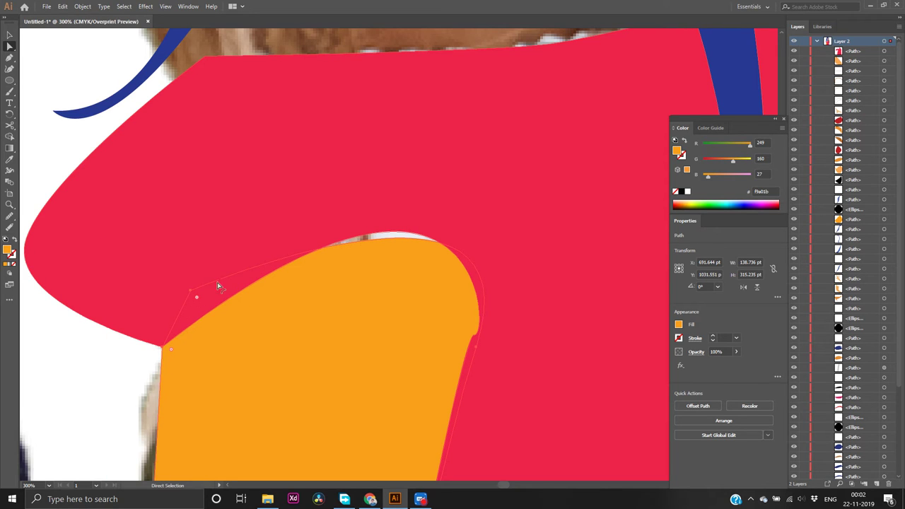
{"action": "left_click", "coordinate": [393, 241]}
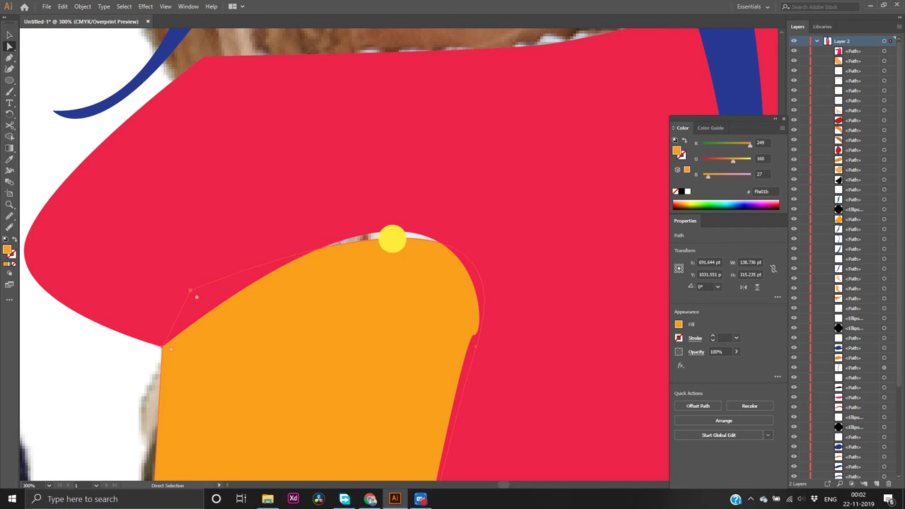
{"action": "left_click_drag", "start_coordinate": [393, 239], "coordinate": [393, 230]}
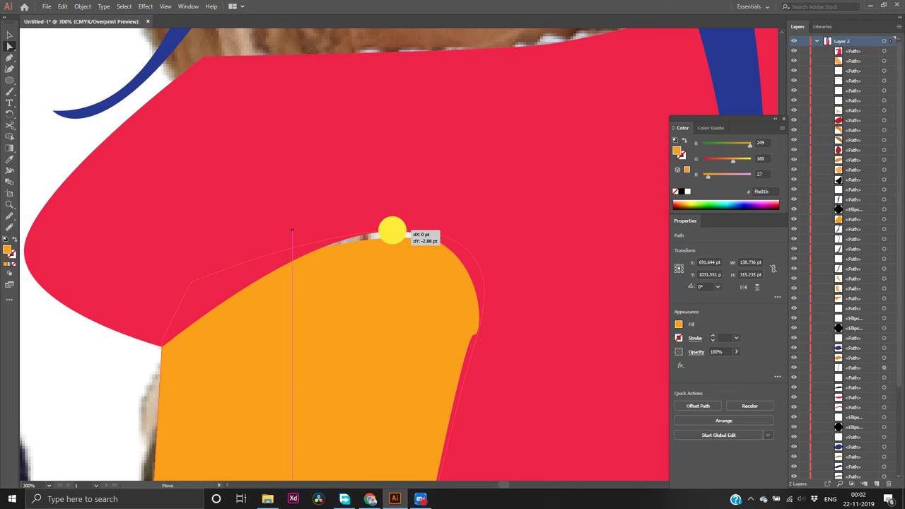
{"action": "left_click_drag", "start_coordinate": [392, 231], "coordinate": [393, 232]}
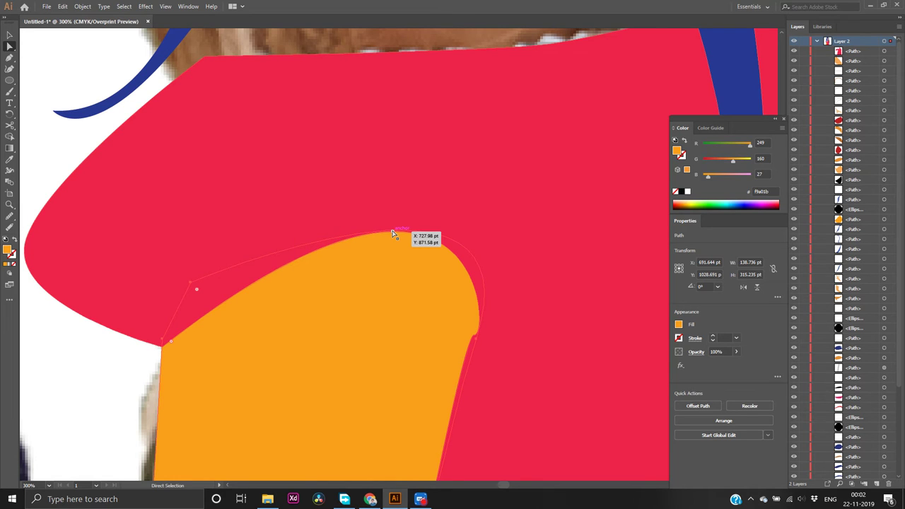
{"action": "left_click", "coordinate": [105, 389]}
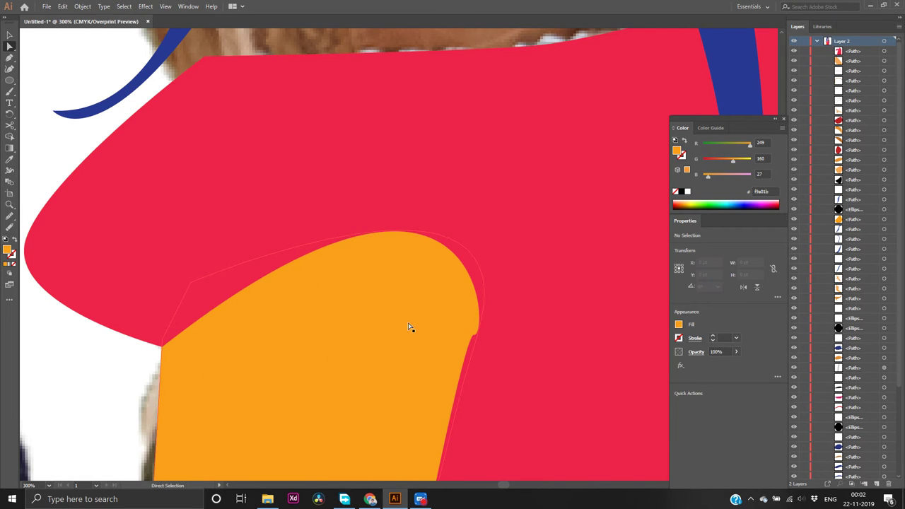
Try outlining the woman's bare shoulder as an orange Pen shape running tightly along the hair edges and across the dress neckline
{"action": "scroll", "coordinate": [481, 290], "scroll_direction": "down", "scroll_amount": 3}
{"action": "scroll", "coordinate": [523, 269], "scroll_direction": "down", "scroll_amount": 2}
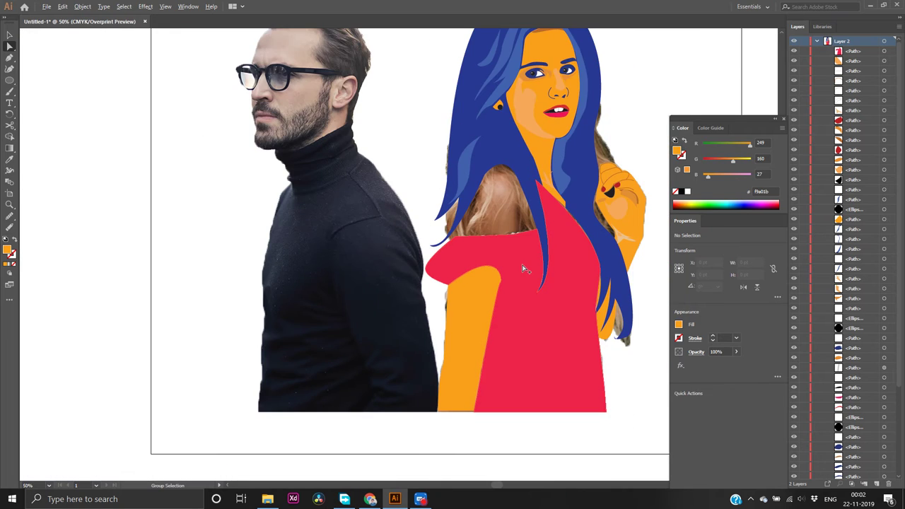
{"action": "scroll", "coordinate": [524, 268], "scroll_direction": "up", "scroll_amount": 1}
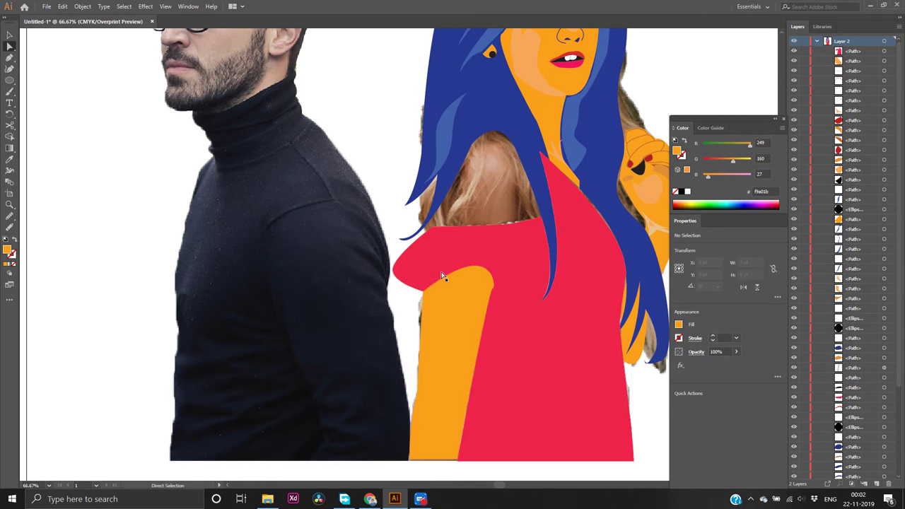
{"action": "left_click", "coordinate": [472, 351]}
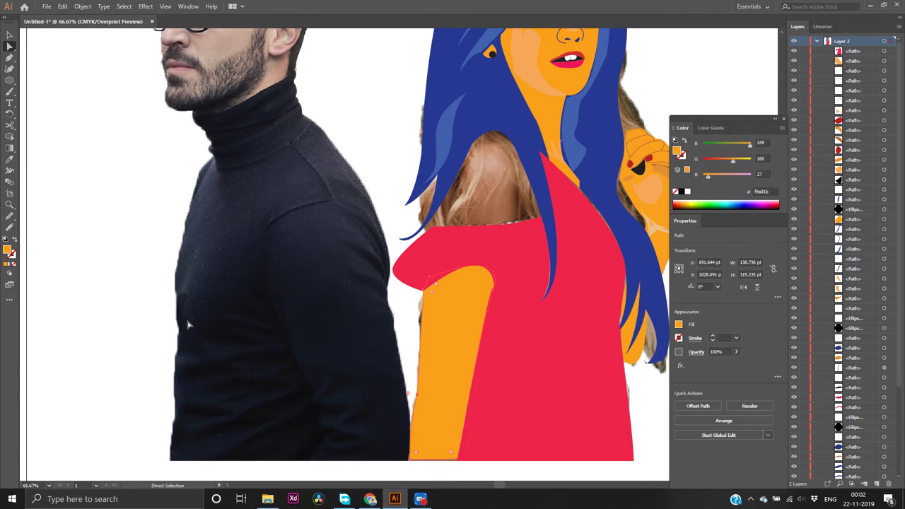
{"action": "key", "text": "p"}
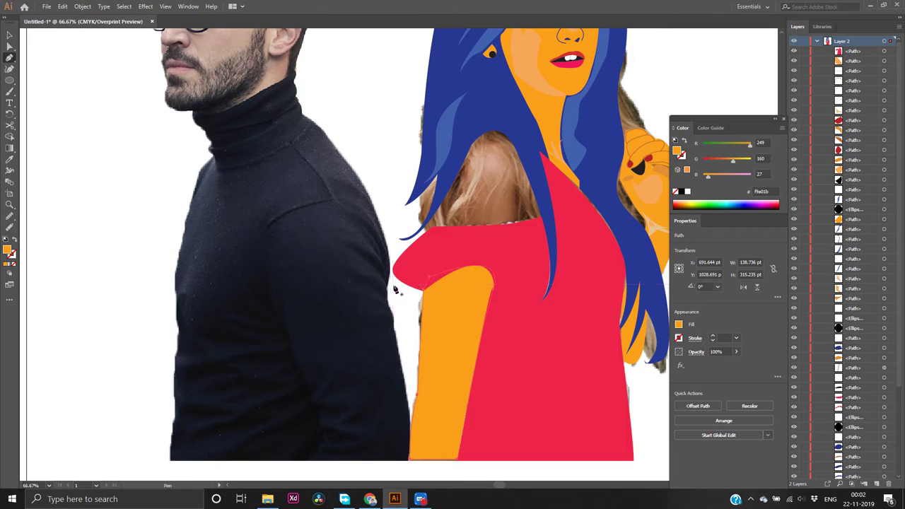
{"action": "left_click", "coordinate": [433, 225]}
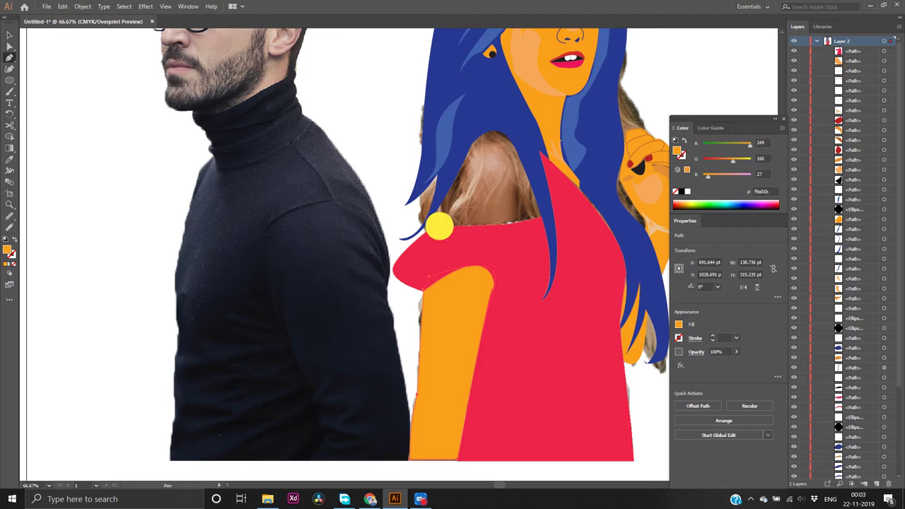
{"action": "left_click", "coordinate": [440, 207]}
{"action": "left_click", "coordinate": [471, 145]}
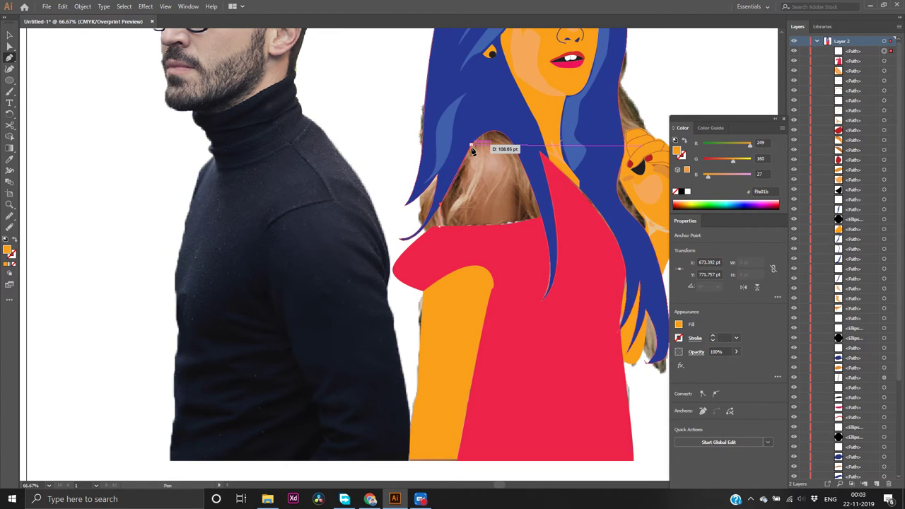
{"action": "left_click", "coordinate": [471, 144]}
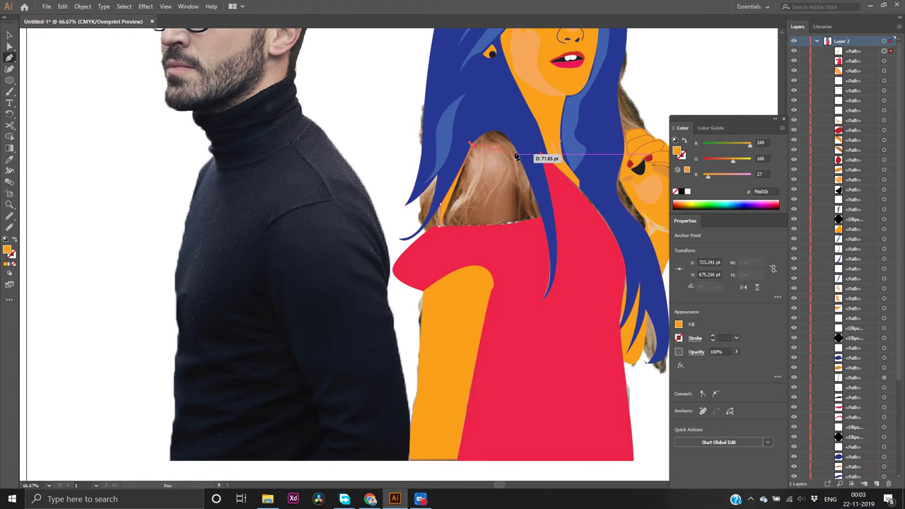
{"action": "left_click_drag", "start_coordinate": [515, 151], "coordinate": [535, 201]}
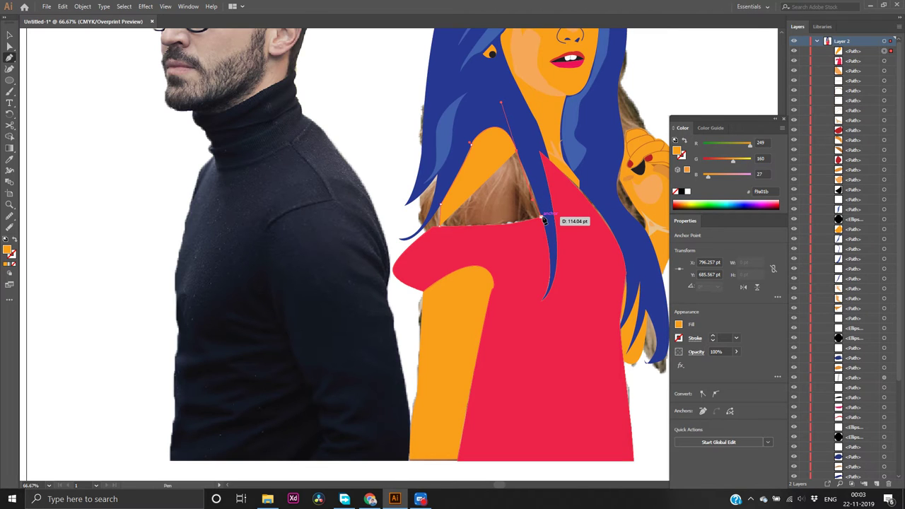
{"action": "left_click", "coordinate": [544, 220]}
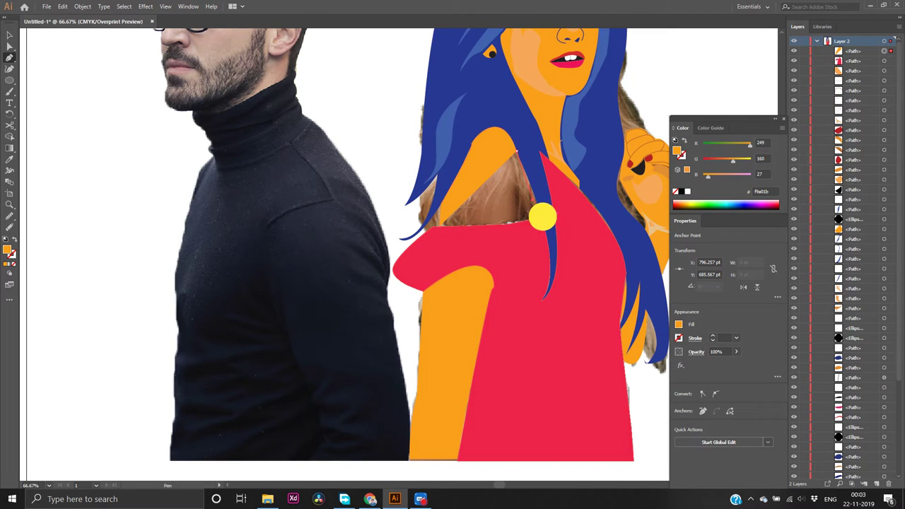
{"action": "left_click", "coordinate": [455, 237]}
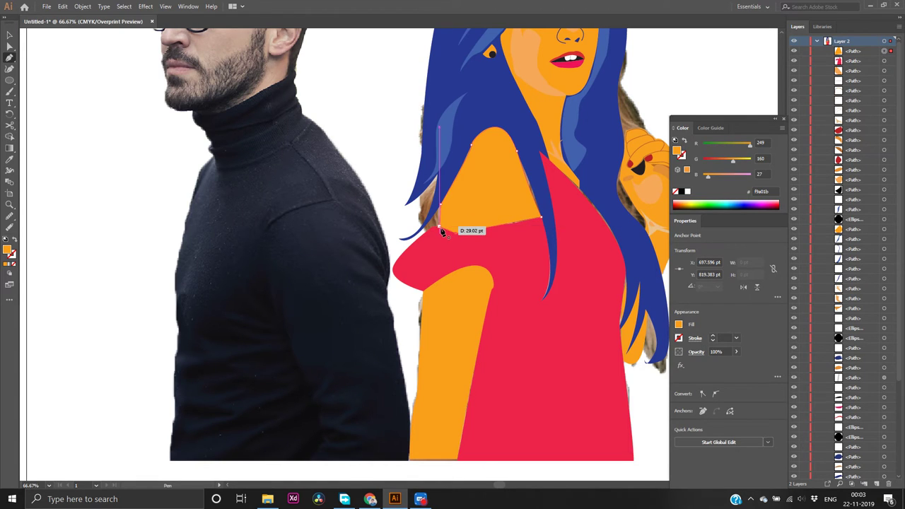
Send the orange shoulder shape to the back, behind the hair and dress, and deselect it
{"action": "key", "text": "v"}
{"action": "left_click", "coordinate": [484, 206]}
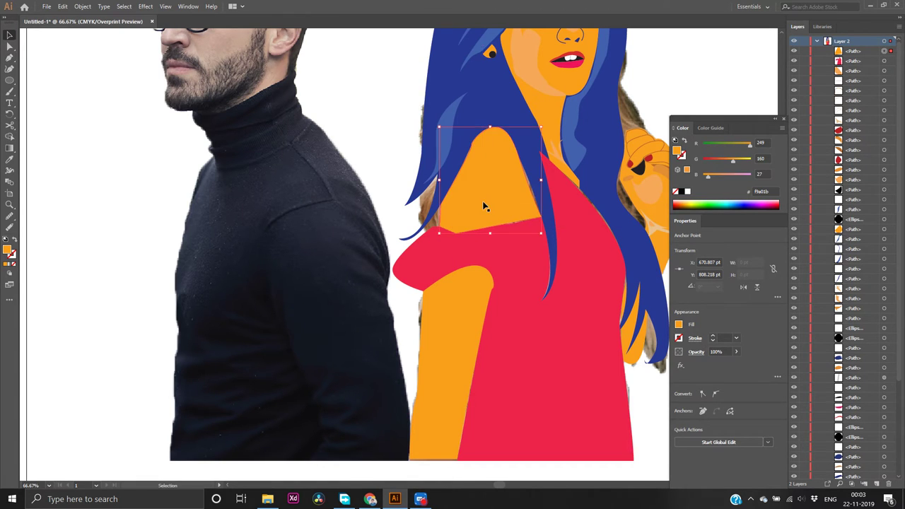
{"action": "right_click", "coordinate": [483, 206]}
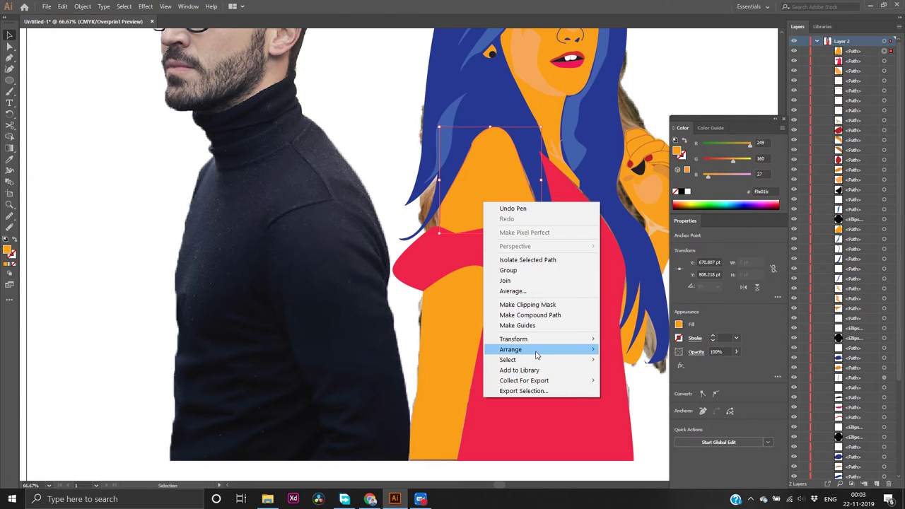
{"action": "mouse_move", "coordinate": [574, 349]}
{"action": "left_click", "coordinate": [648, 380]}
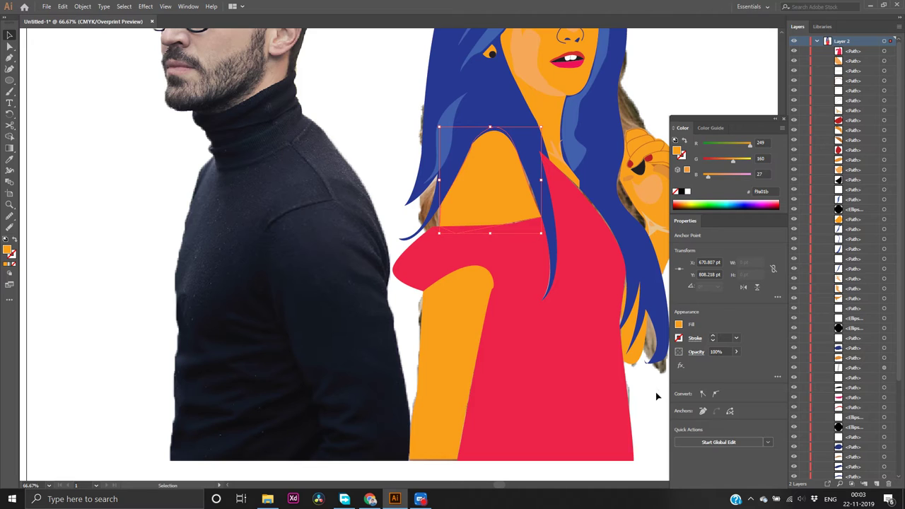
{"action": "left_click", "coordinate": [656, 398]}
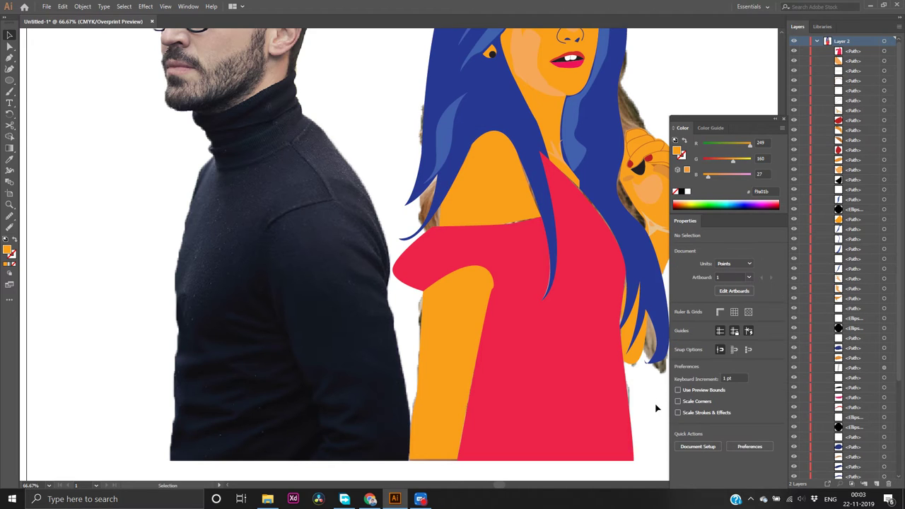
Undo the shoulder shape's stacking change and all of its drawn points, back to the selected orange arm
{"action": "key", "text": "a"}
{"action": "key", "text": "ctrl+z"}
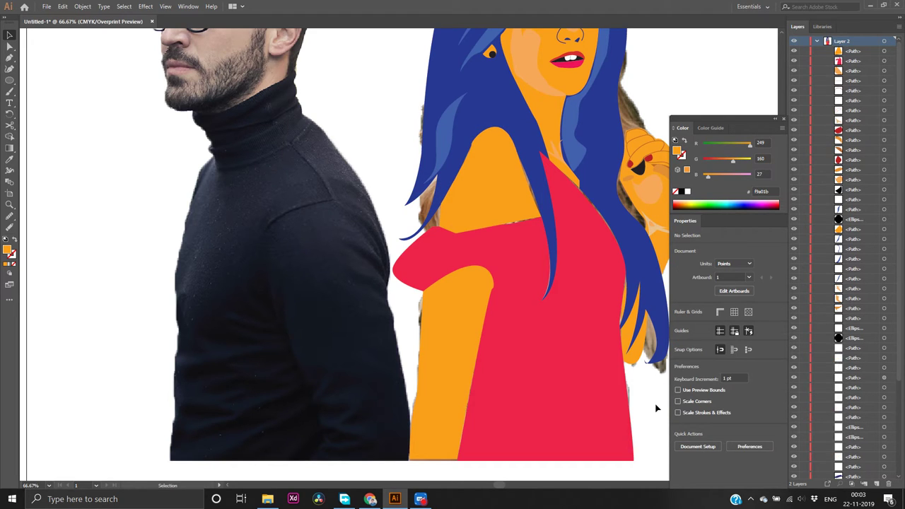
{"action": "key", "text": "ctrl+z"}
{"action": "key", "text": "ctrl+z"}
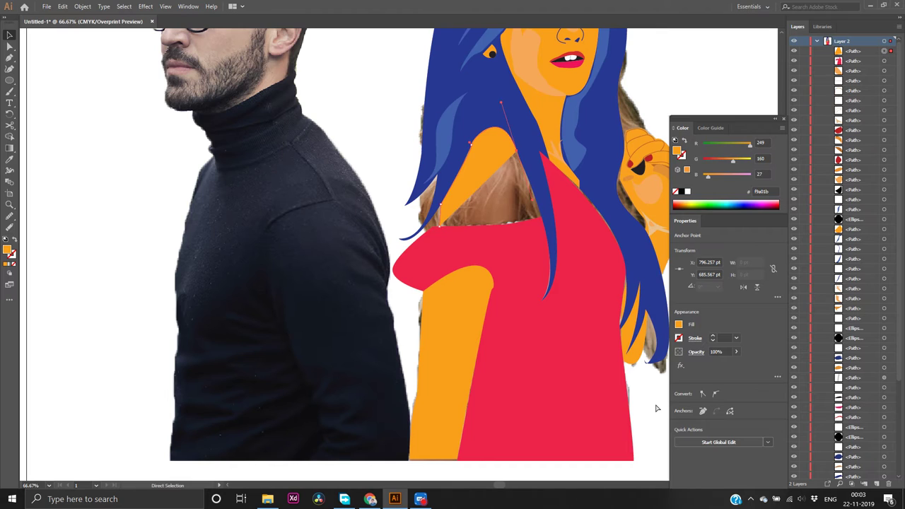
{"action": "key", "text": "v"}
{"action": "key", "text": "ctrl+z"}
{"action": "key", "text": "a"}
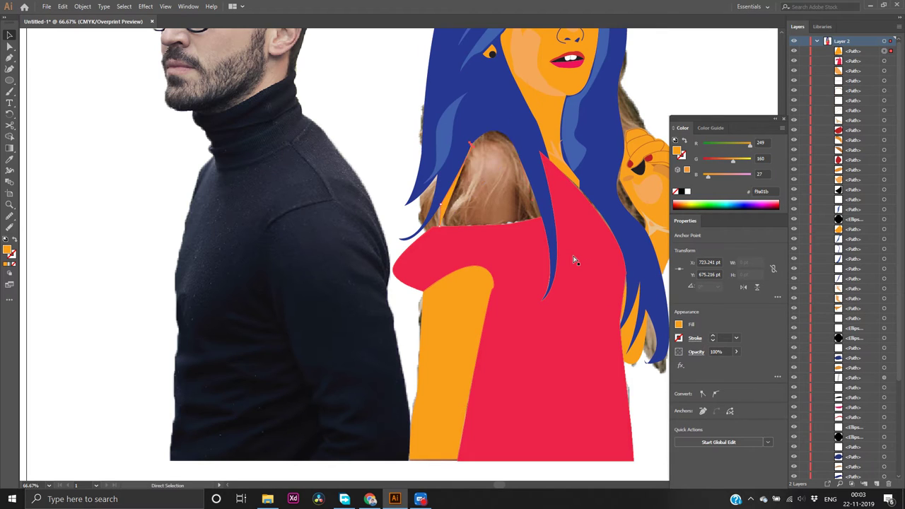
{"action": "key", "text": "ctrl+z"}
{"action": "key", "text": "v"}
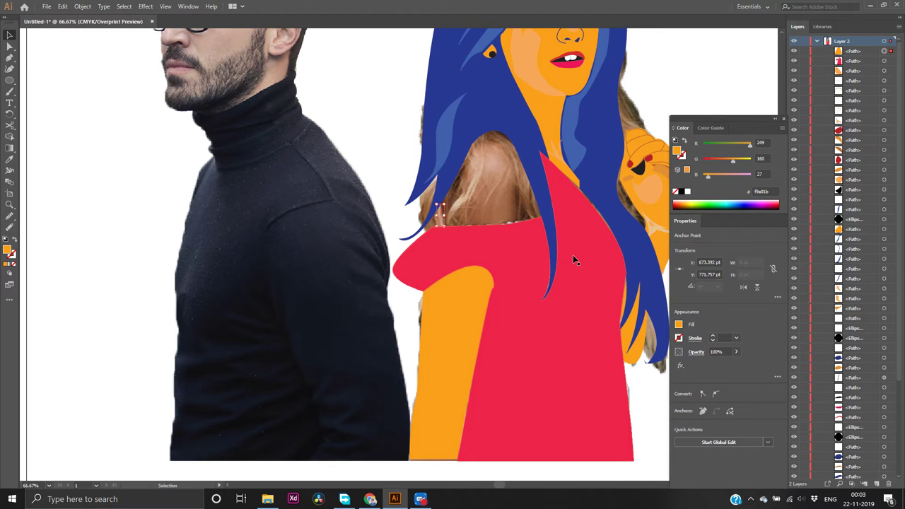
{"action": "key", "text": "ctrl+z"}
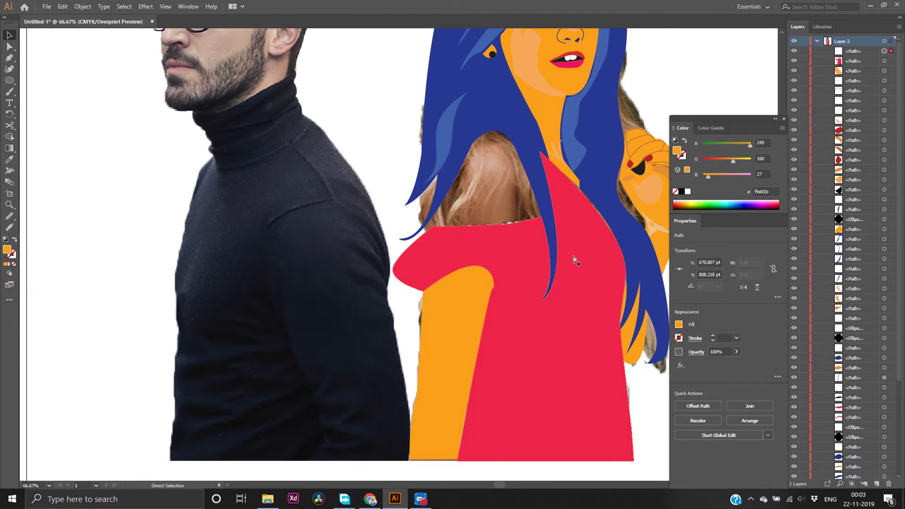
{"action": "key", "text": "ctrl+z"}
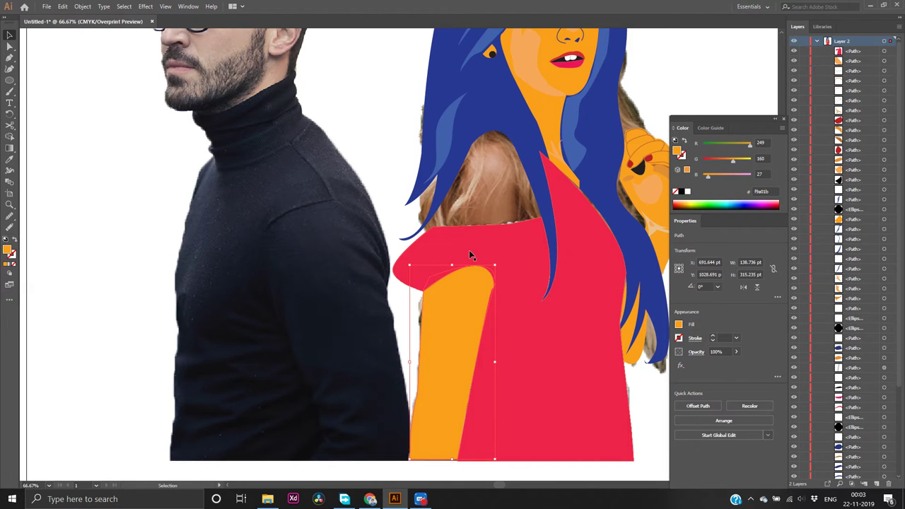
Draw a closed orange Pen shape over the bare shoulder, extending its edges past the hair and below the dress neckline
{"action": "key", "text": "p"}
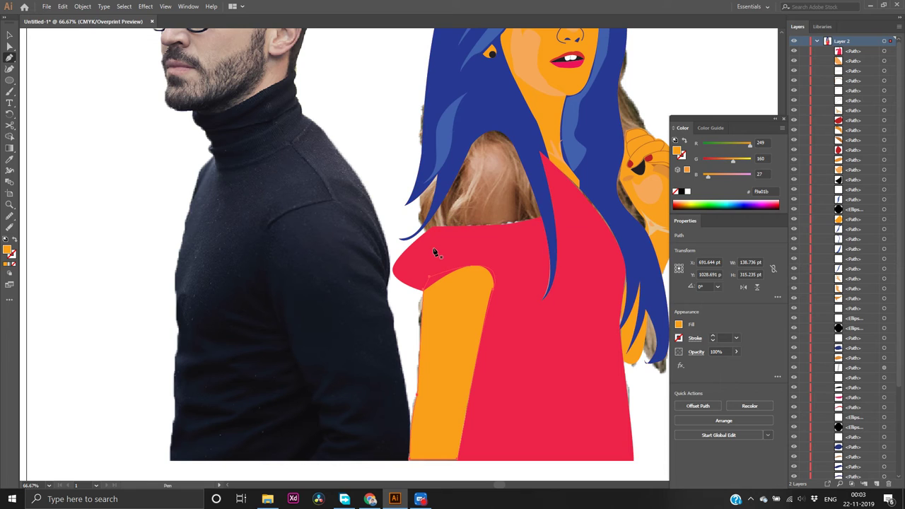
{"action": "left_click", "coordinate": [433, 248]}
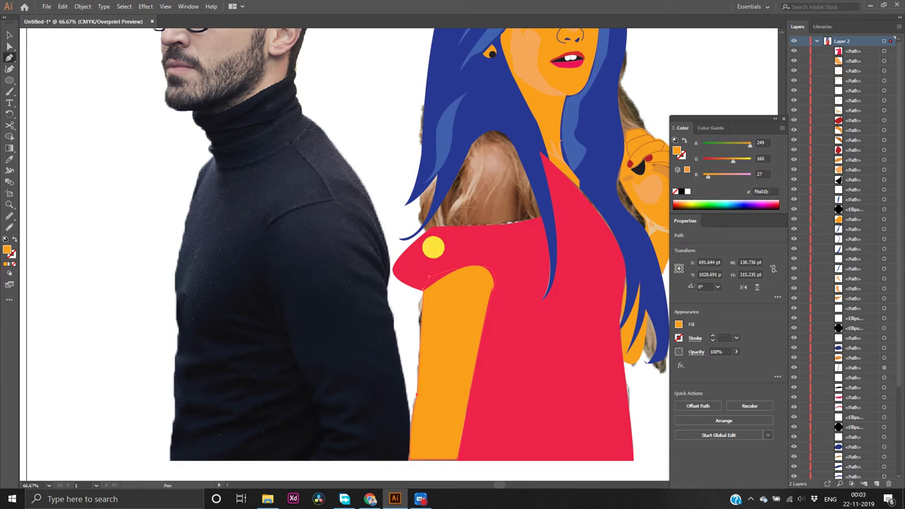
{"action": "left_click", "coordinate": [438, 202]}
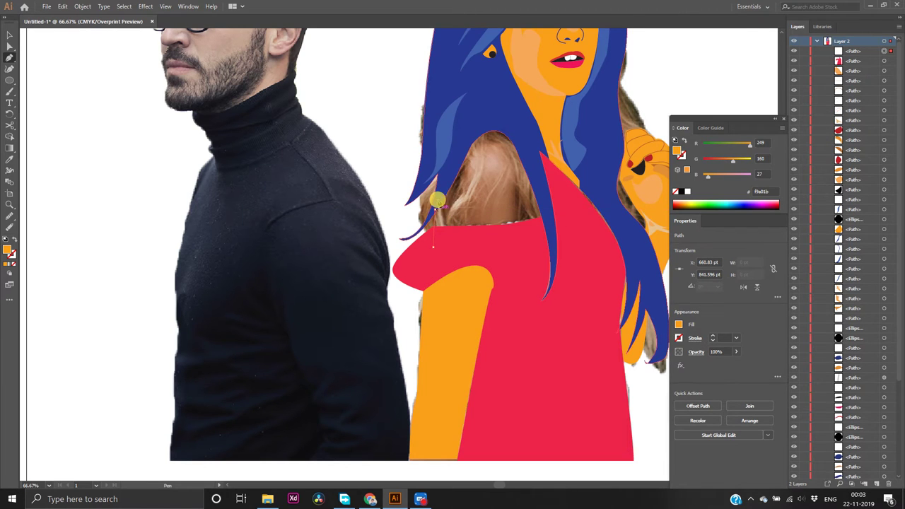
{"action": "left_click", "coordinate": [485, 127]}
{"action": "left_click", "coordinate": [521, 146]}
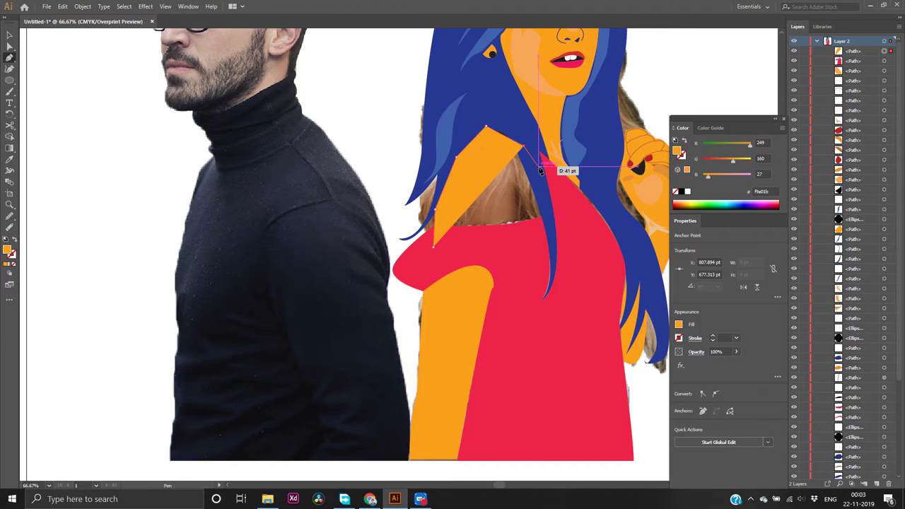
{"action": "left_click_drag", "start_coordinate": [522, 146], "coordinate": [514, 128]}
{"action": "left_click", "coordinate": [531, 171]}
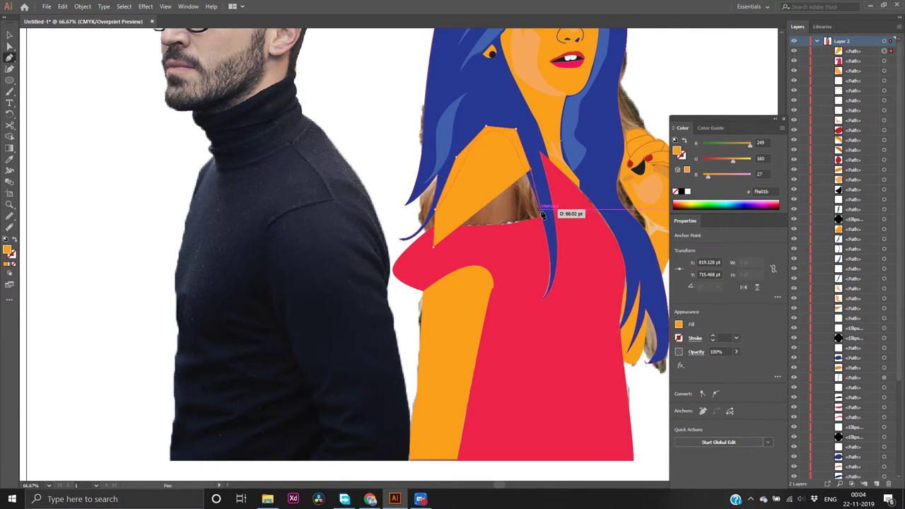
{"action": "left_click", "coordinate": [549, 216]}
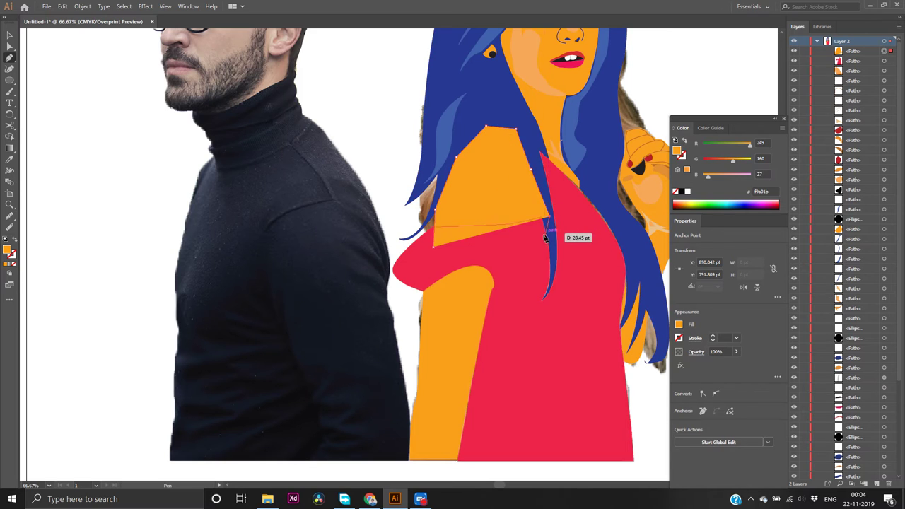
{"action": "left_click", "coordinate": [495, 238]}
{"action": "left_click", "coordinate": [433, 246]}
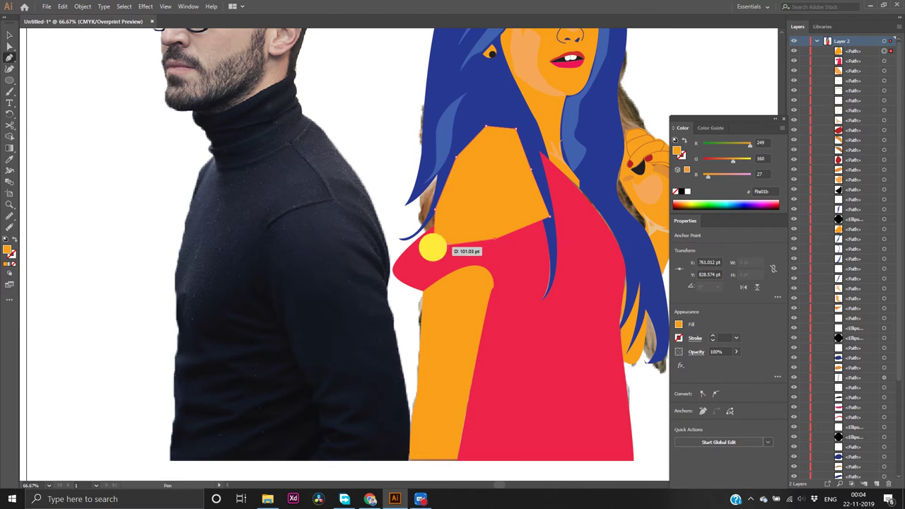
Send the oversized orange shoulder shape to the back so the hair and dress overlap its edges, and deselect it
{"action": "key", "text": "v"}
{"action": "right_click", "coordinate": [475, 205]}
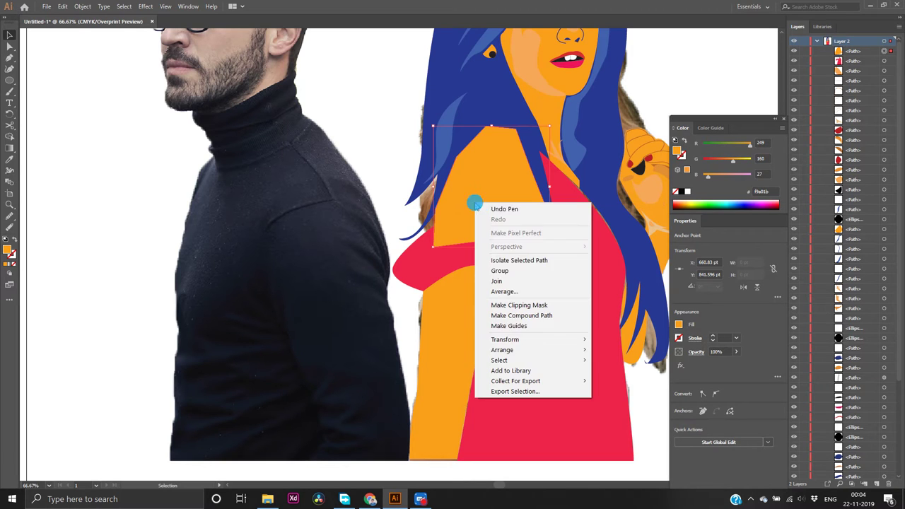
{"action": "mouse_move", "coordinate": [521, 349]}
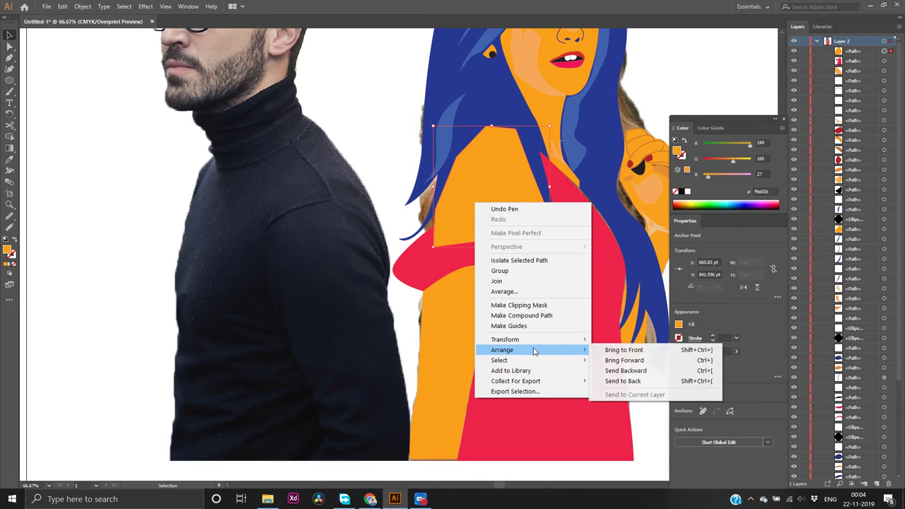
{"action": "left_click", "coordinate": [616, 381]}
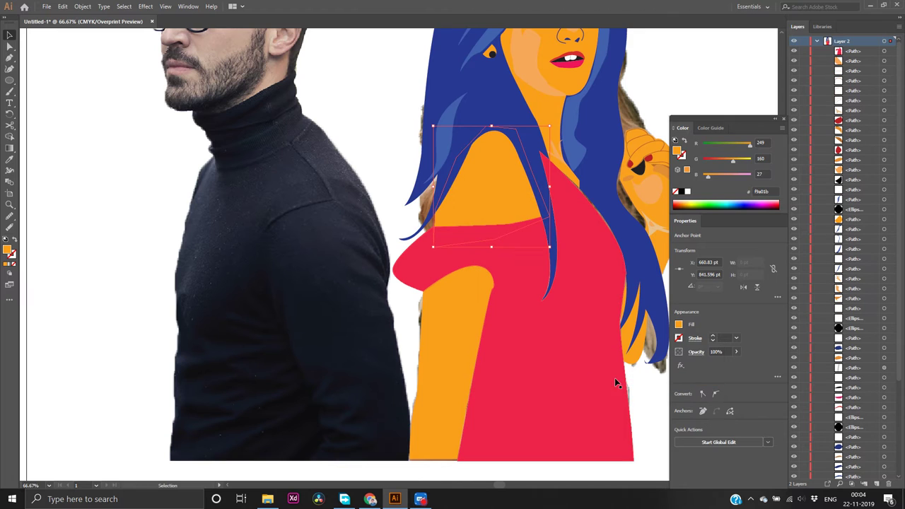
{"action": "left_click", "coordinate": [653, 384]}
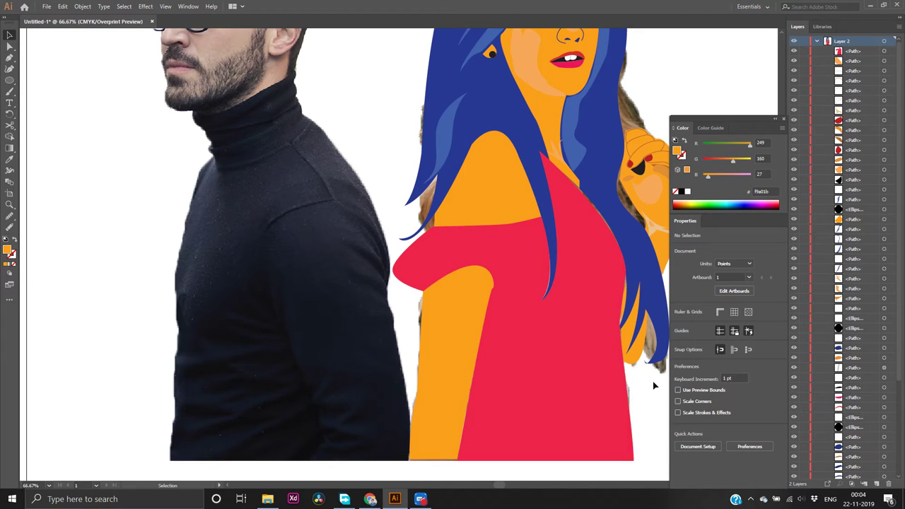
{"action": "scroll", "coordinate": [634, 359], "scroll_direction": "down", "scroll_amount": 4}
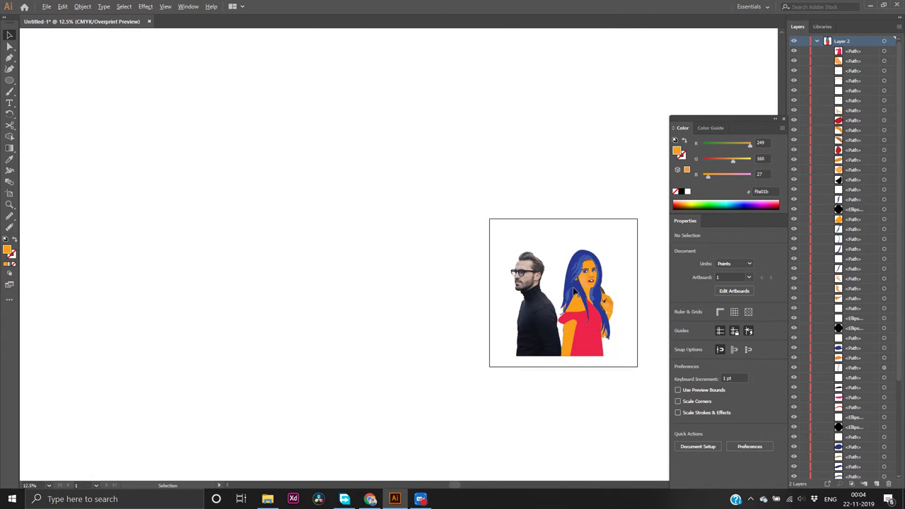
{"action": "scroll", "coordinate": [593, 296], "scroll_direction": "up", "scroll_amount": 2}
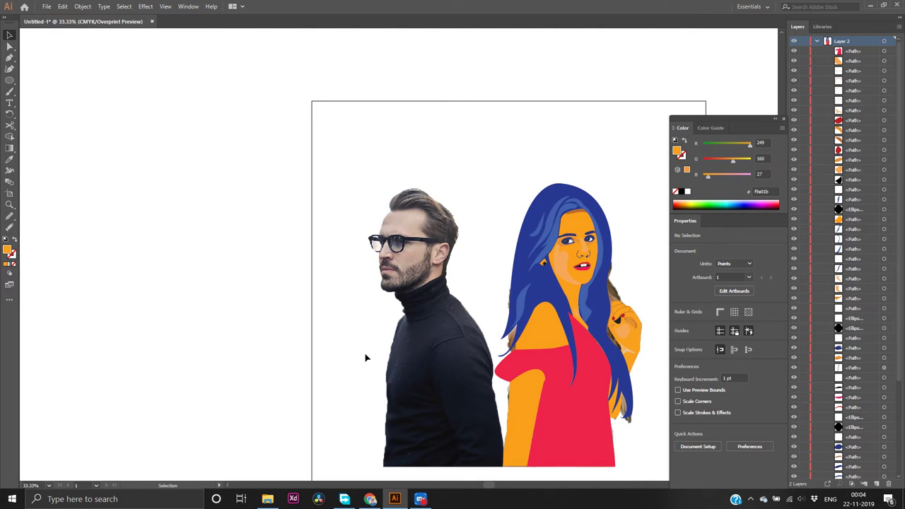
{"action": "left_click", "coordinate": [366, 358]}
{"action": "scroll", "coordinate": [365, 358], "scroll_direction": "right", "scroll_amount": 5}
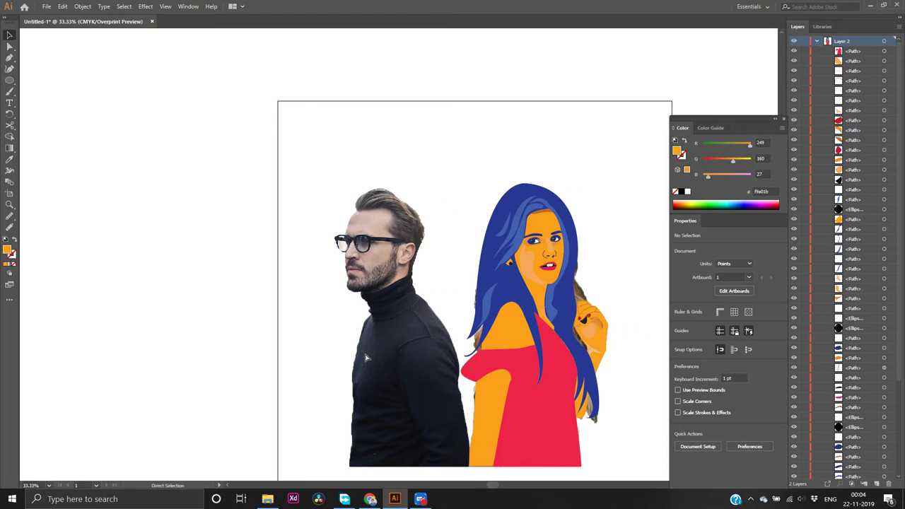
{"action": "scroll", "coordinate": [365, 357], "scroll_direction": "down", "scroll_amount": 1}
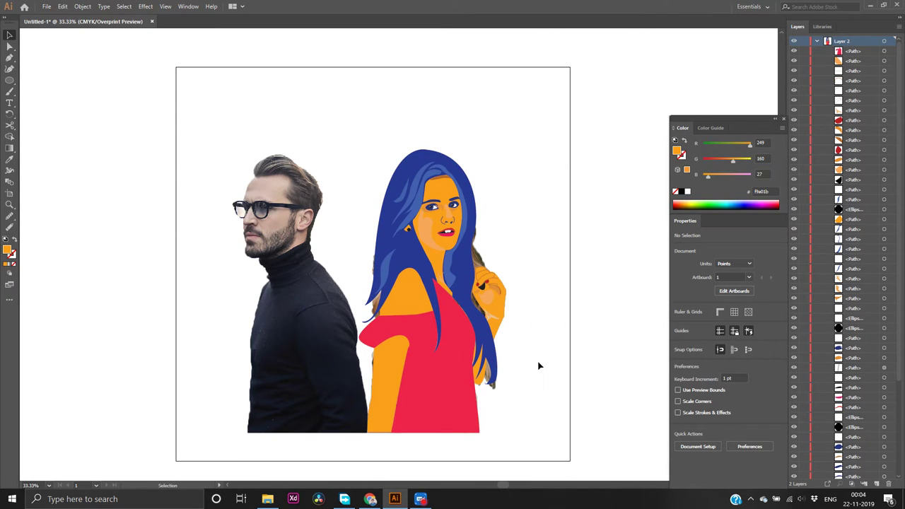
Hide Layer 1 with the photo, group all of the woman's shapes on Layer 2, and deselect the group
{"action": "scroll", "coordinate": [857, 437], "scroll_direction": "down", "scroll_amount": 5}
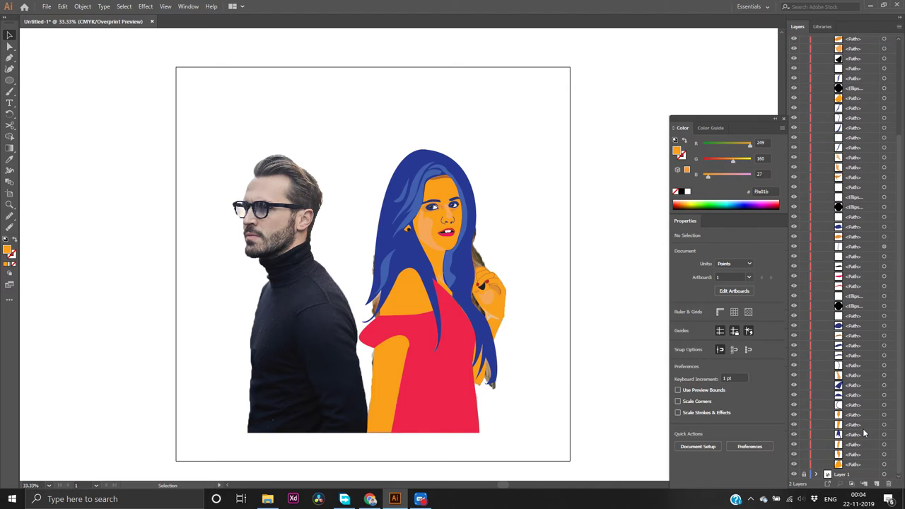
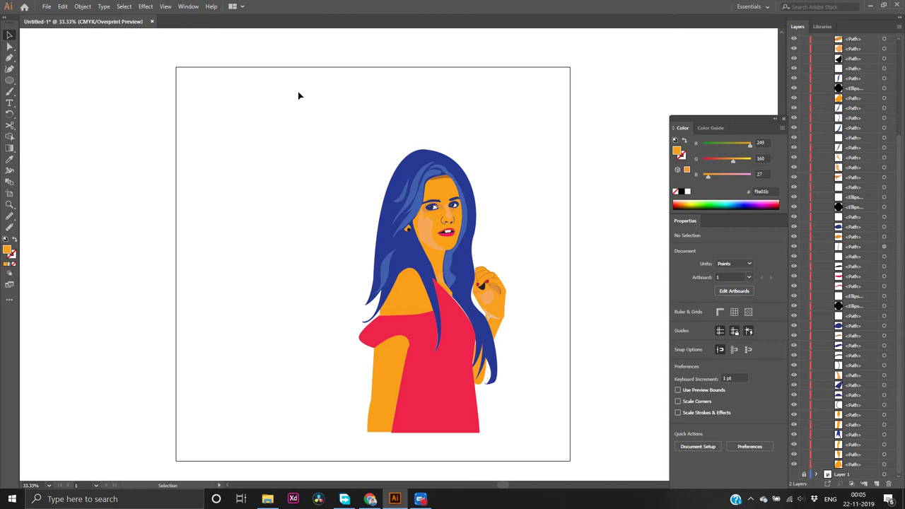
{"action": "left_click_drag", "start_coordinate": [293, 128], "coordinate": [544, 462]}
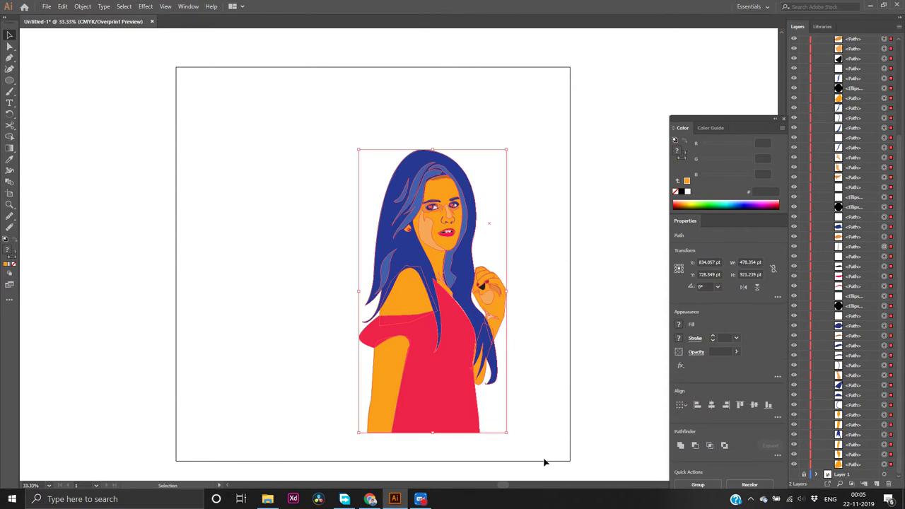
{"action": "right_click", "coordinate": [489, 412]}
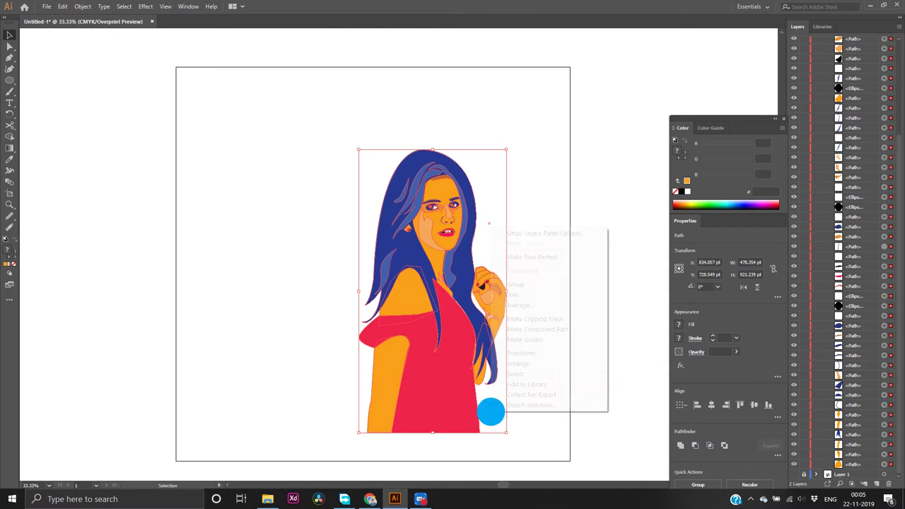
{"action": "left_click", "coordinate": [540, 285]}
{"action": "right_click", "coordinate": [488, 407]}
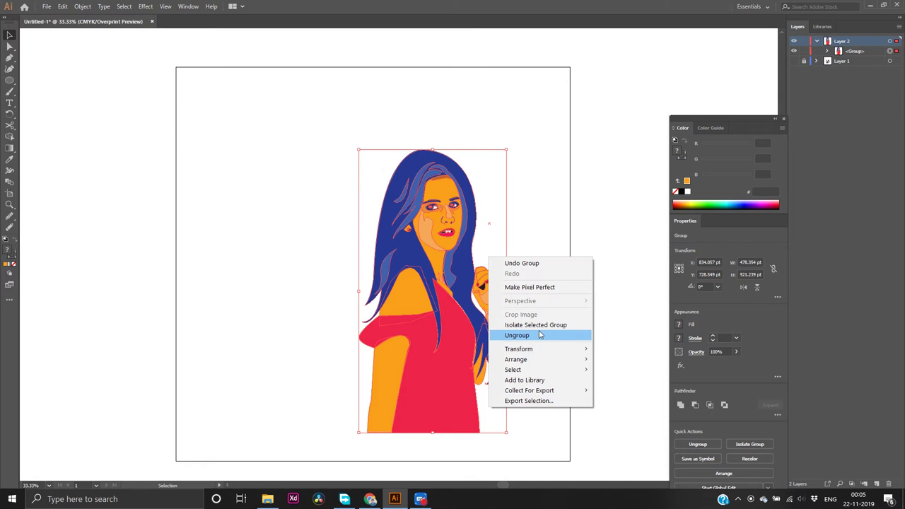
{"action": "left_click", "coordinate": [612, 260]}
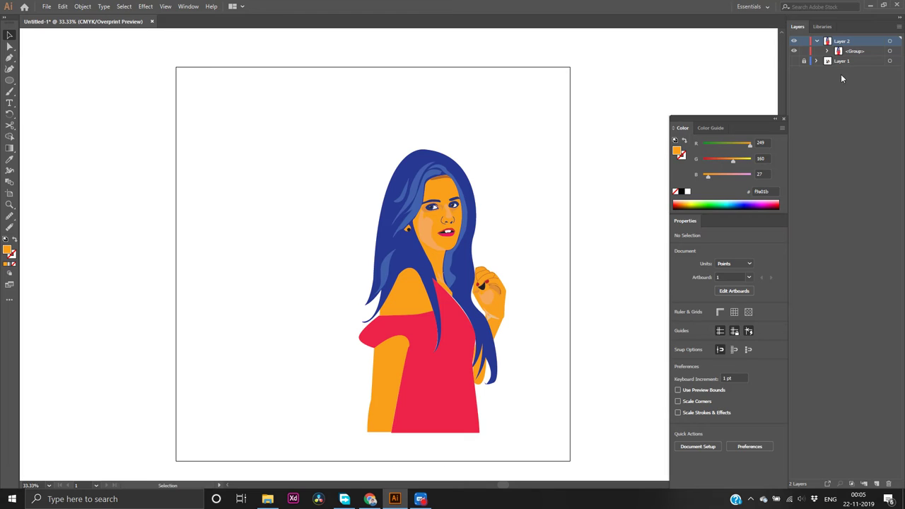
Create a new layer above Layer 2 and make Layer 1 with the photo visible again
{"action": "left_click", "coordinate": [877, 485]}
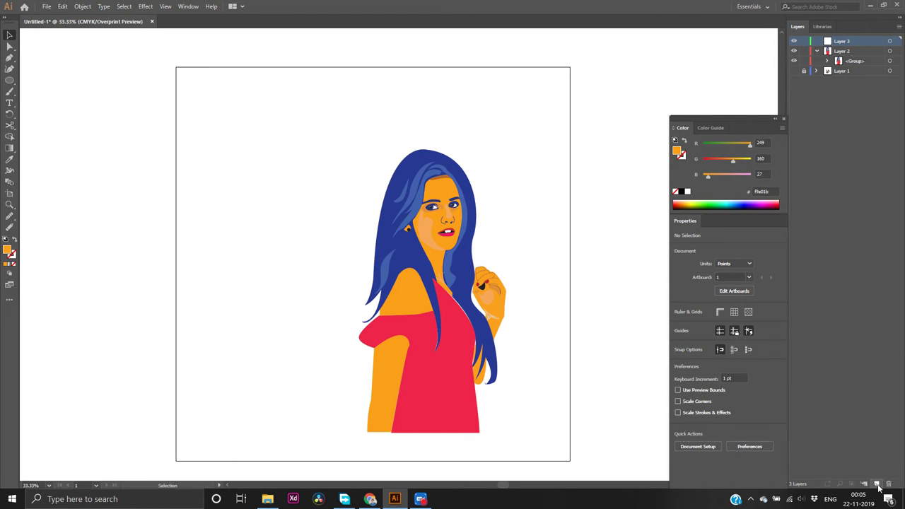
{"action": "left_click", "coordinate": [793, 71]}
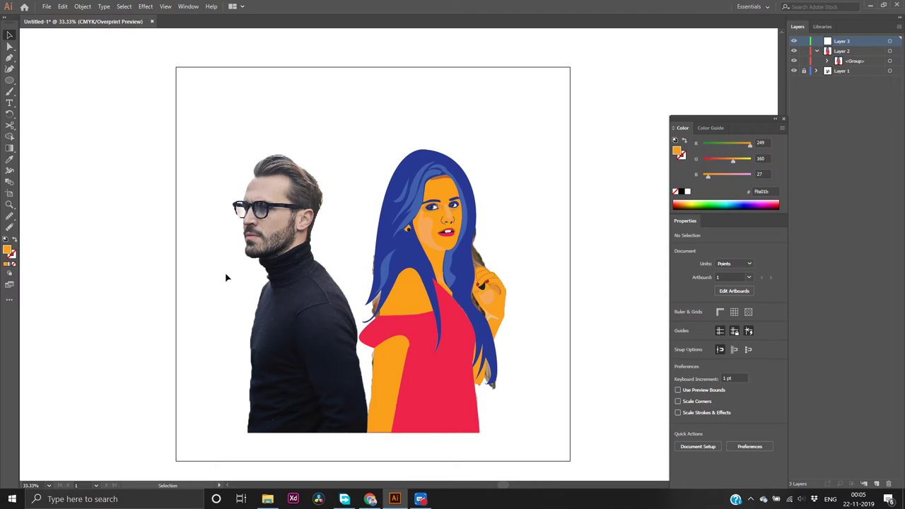
{"action": "scroll", "coordinate": [280, 289], "scroll_direction": "up", "scroll_amount": 1}
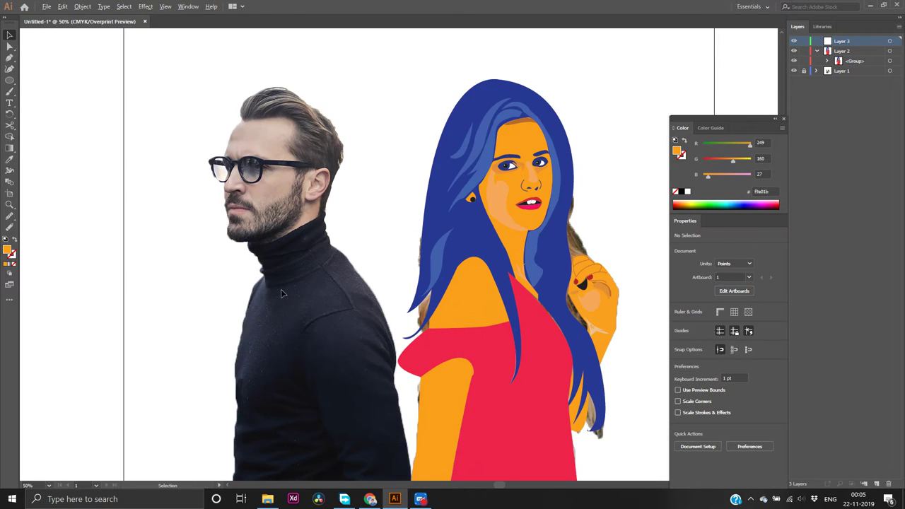
{"action": "scroll", "coordinate": [281, 289], "scroll_direction": "down", "scroll_amount": 1}
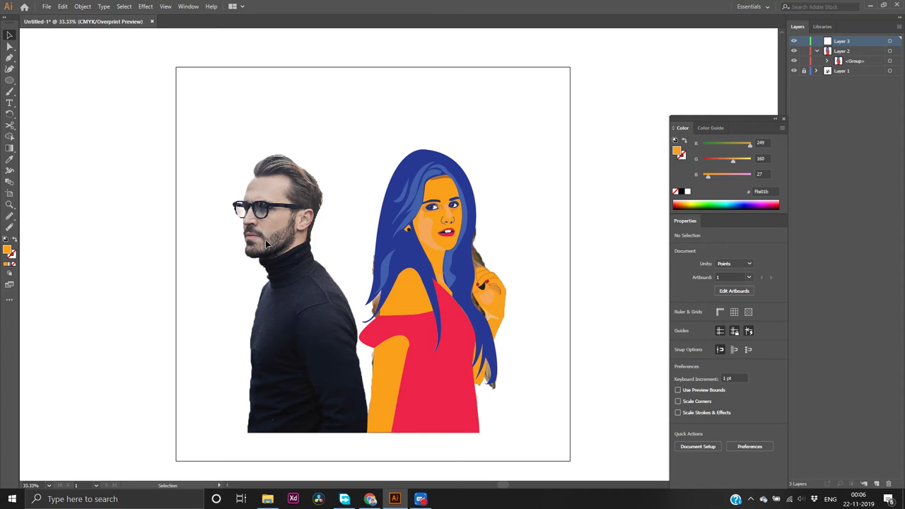
Start a Pen path at the top front edge of the man's turtleneck, just below his beard, and set its fill to None
{"action": "scroll", "coordinate": [266, 242], "scroll_direction": "up", "scroll_amount": 2}
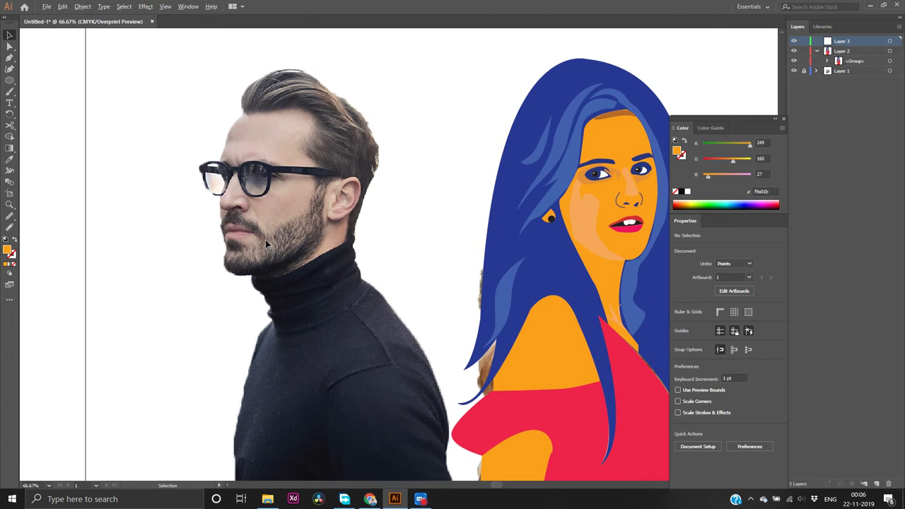
{"action": "scroll", "coordinate": [288, 211], "scroll_direction": "up", "scroll_amount": 2}
{"action": "scroll", "coordinate": [287, 211], "scroll_direction": "down", "scroll_amount": 4}
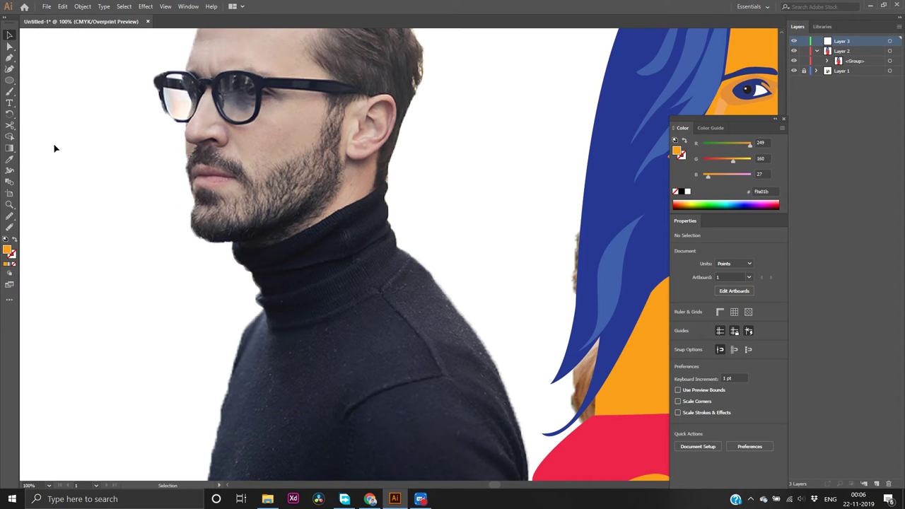
{"action": "left_click", "coordinate": [9, 58]}
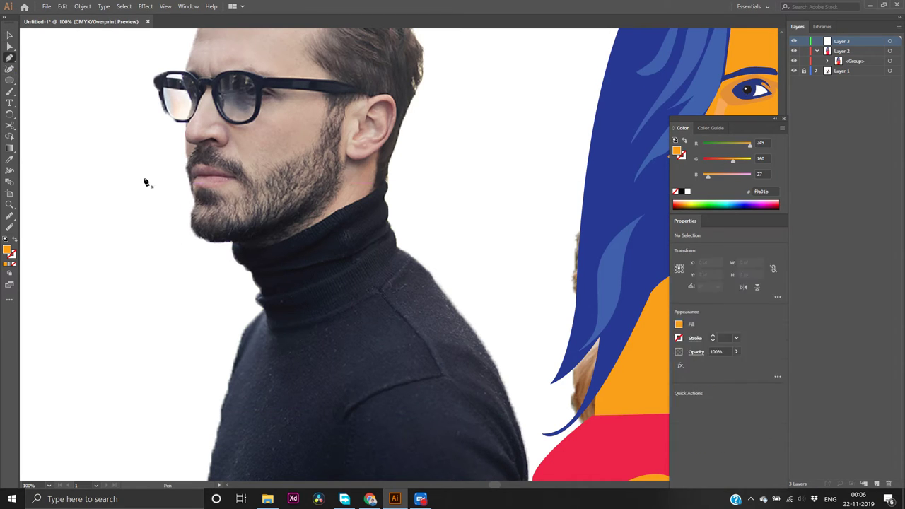
{"action": "left_click", "coordinate": [233, 241]}
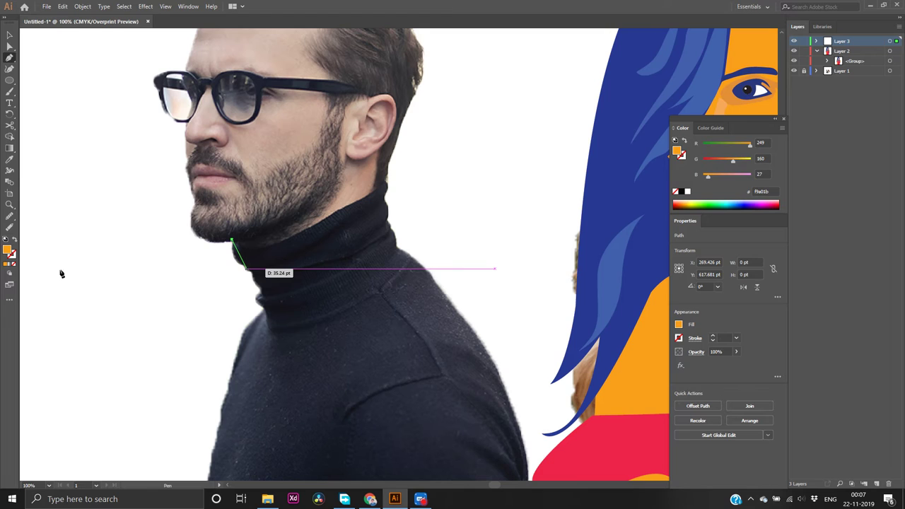
{"action": "left_click", "coordinate": [13, 264]}
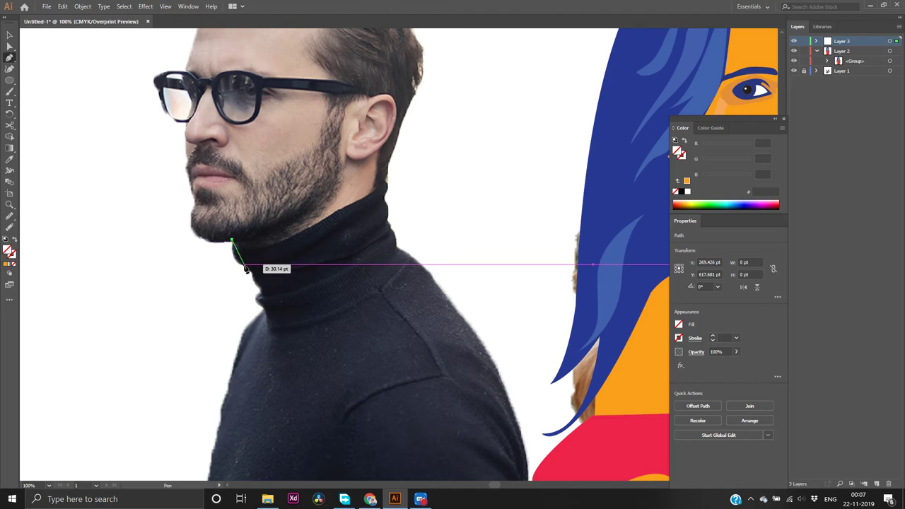
Trace the front edge of the turtleneck collar with short curved Pen segments down to the collar's base
{"action": "left_click_drag", "start_coordinate": [245, 266], "coordinate": [264, 270]}
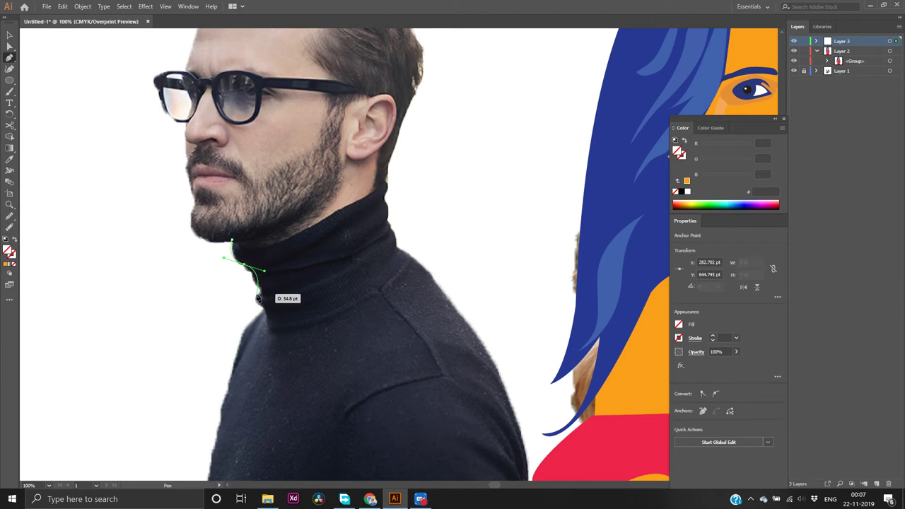
{"action": "left_click", "coordinate": [244, 265]}
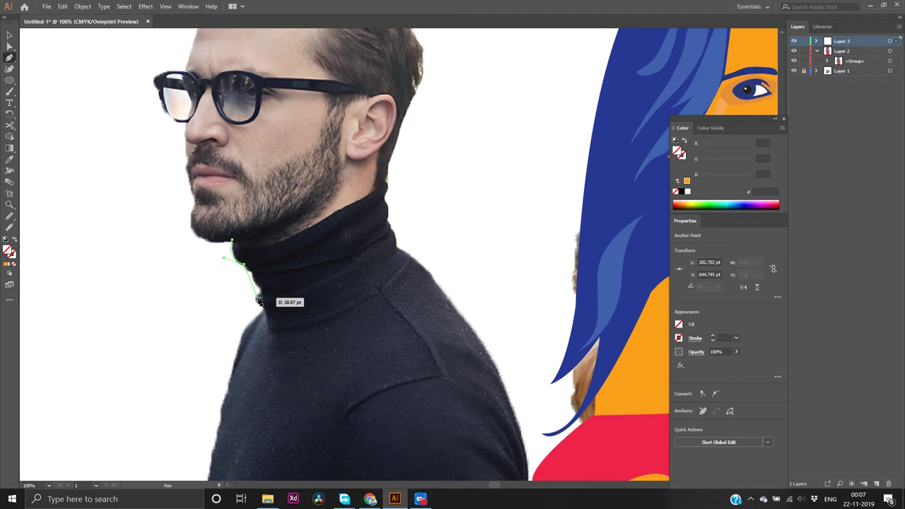
{"action": "left_click", "coordinate": [260, 291]}
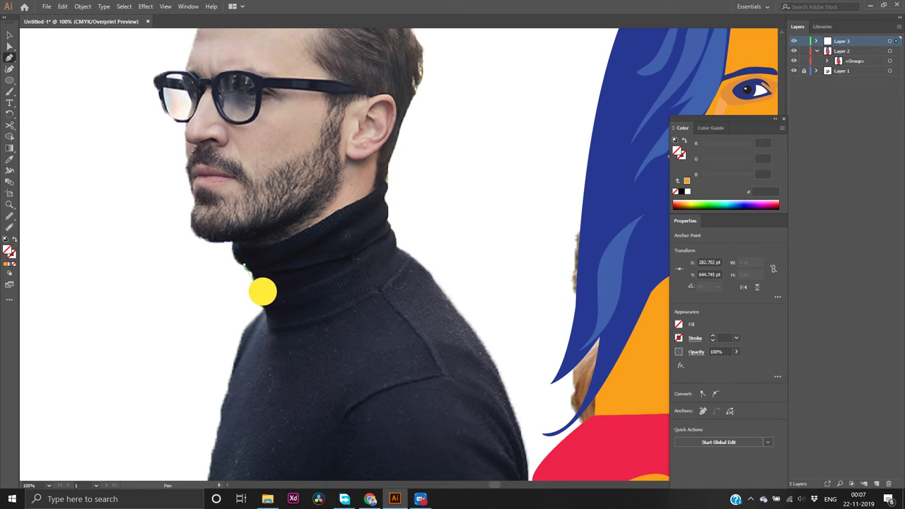
{"action": "left_click_drag", "start_coordinate": [263, 291], "coordinate": [260, 302]}
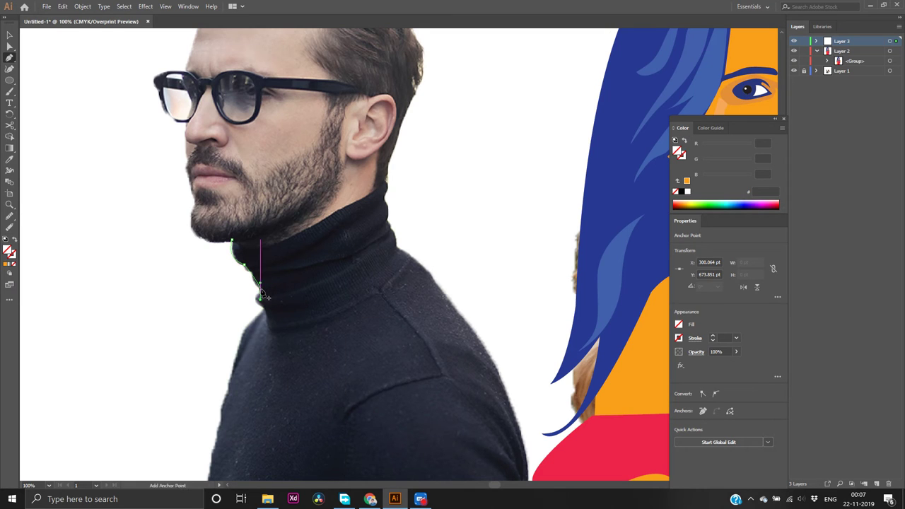
{"action": "left_click", "coordinate": [259, 290]}
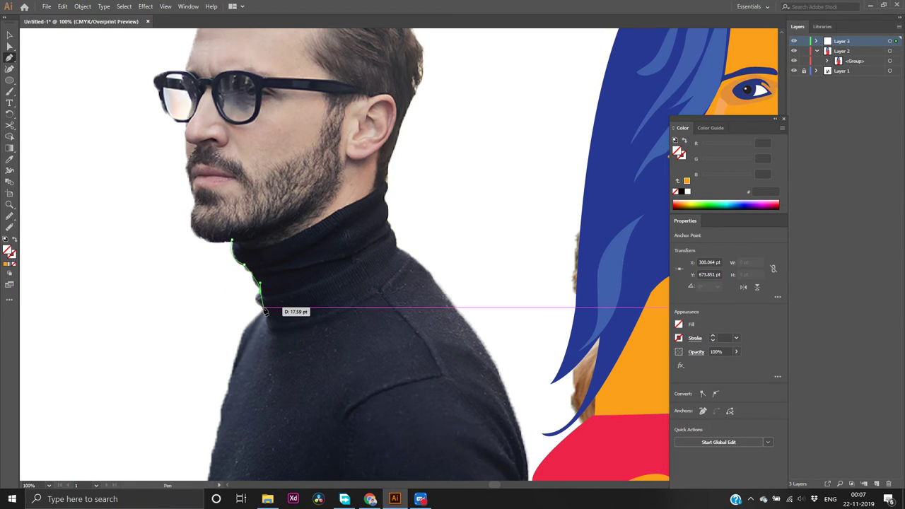
{"action": "left_click_drag", "start_coordinate": [262, 312], "coordinate": [279, 329]}
{"action": "left_click", "coordinate": [263, 313]}
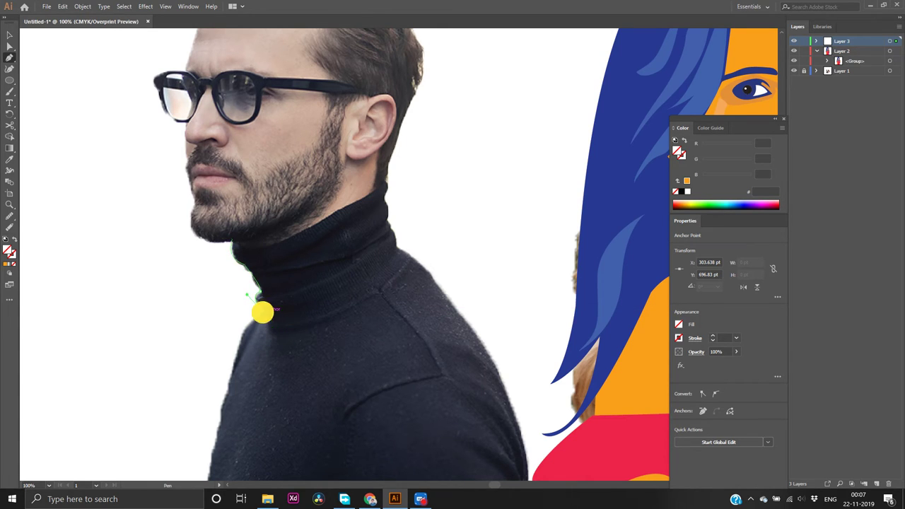
Continue the Pen path with curved segments from the collar base down the front of the chest to the stomach
{"action": "scroll", "coordinate": [263, 305], "scroll_direction": "down", "scroll_amount": 2}
{"action": "scroll", "coordinate": [262, 305], "scroll_direction": "down", "scroll_amount": 2}
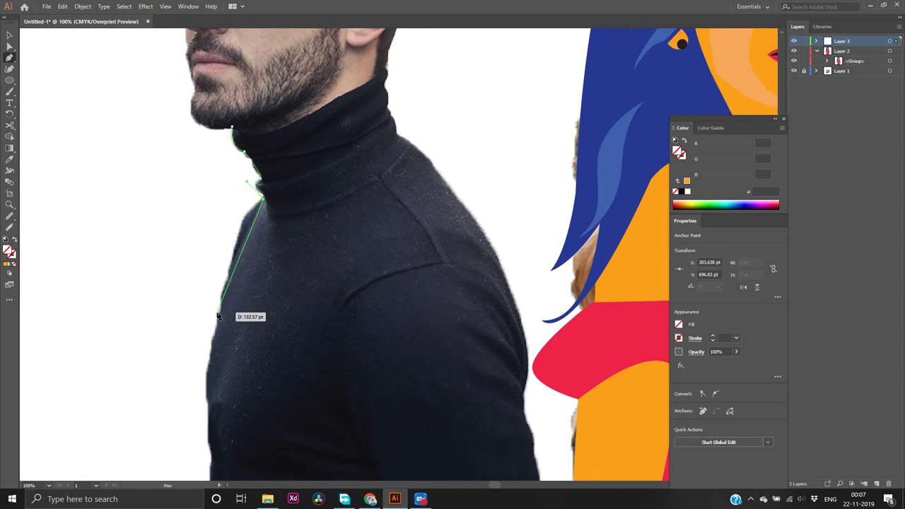
{"action": "left_click", "coordinate": [224, 297]}
{"action": "left_click_drag", "start_coordinate": [221, 295], "coordinate": [204, 385]}
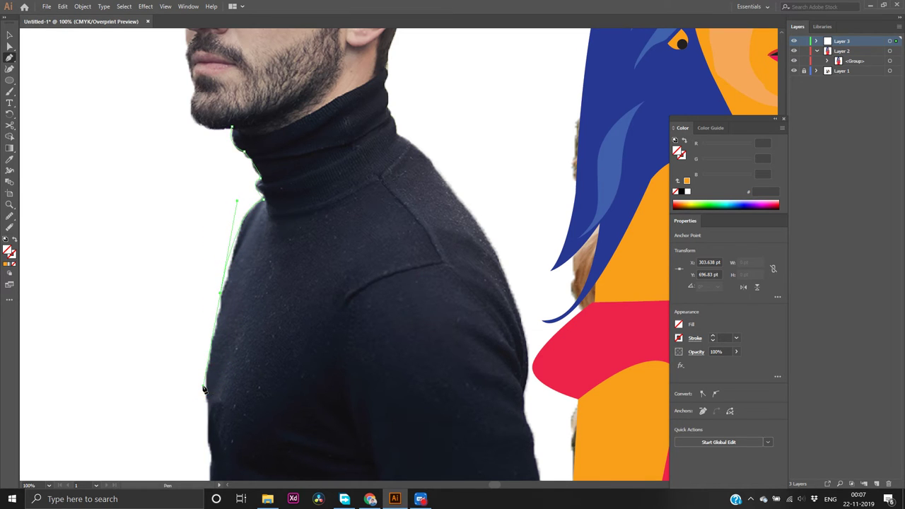
{"action": "left_click", "coordinate": [221, 295]}
{"action": "scroll", "coordinate": [226, 311], "scroll_direction": "down", "scroll_amount": 5}
{"action": "scroll", "coordinate": [235, 330], "scroll_direction": "down", "scroll_amount": 1}
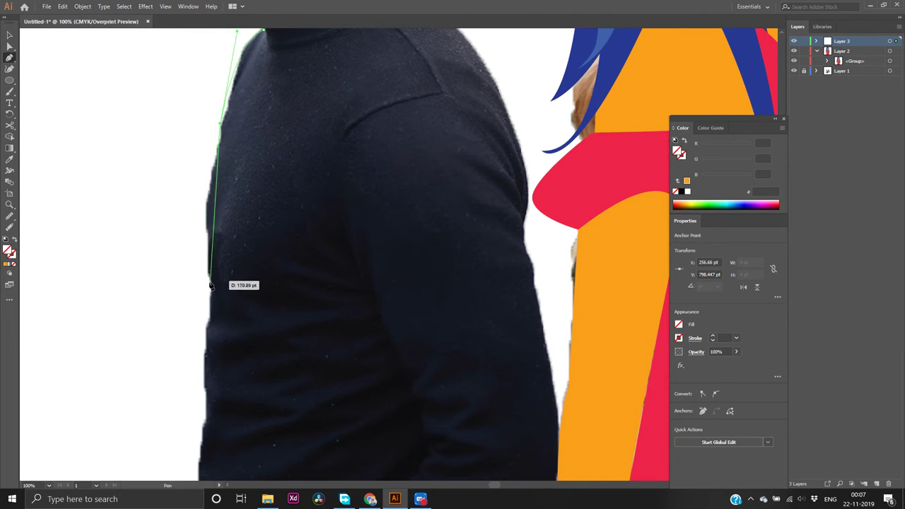
{"action": "left_click_drag", "start_coordinate": [210, 285], "coordinate": [223, 365]}
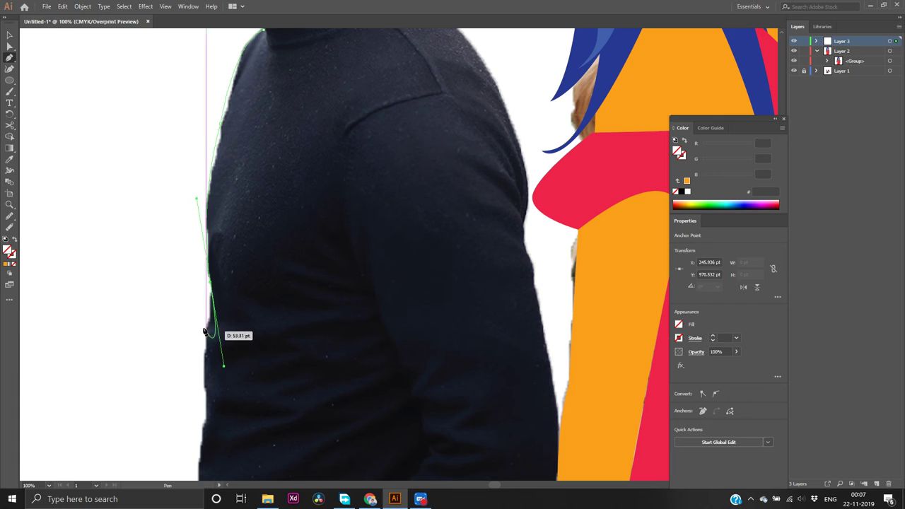
{"action": "left_click", "coordinate": [212, 283]}
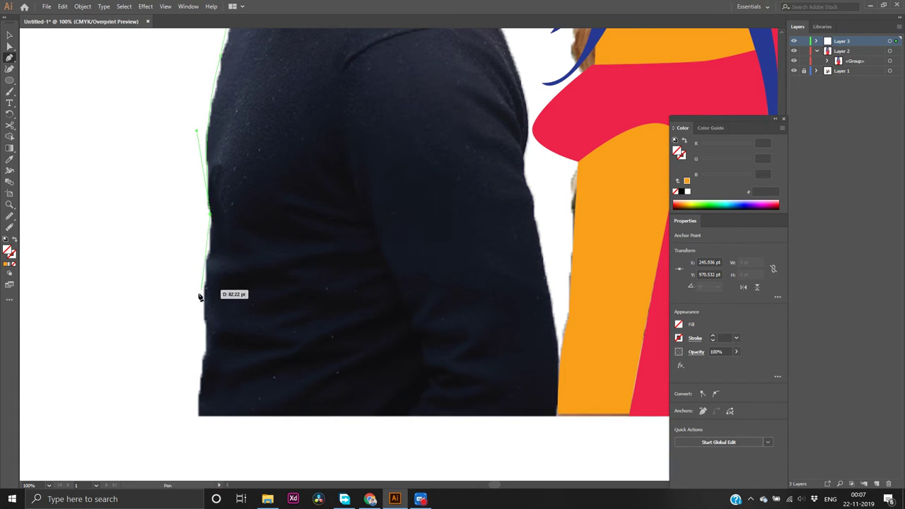
Extend the path down to the photo's lower edge and straight across the sweater's bottom to the sleeve's rear corner
{"action": "left_click", "coordinate": [200, 416]}
{"action": "left_click_drag", "start_coordinate": [201, 417], "coordinate": [205, 420]}
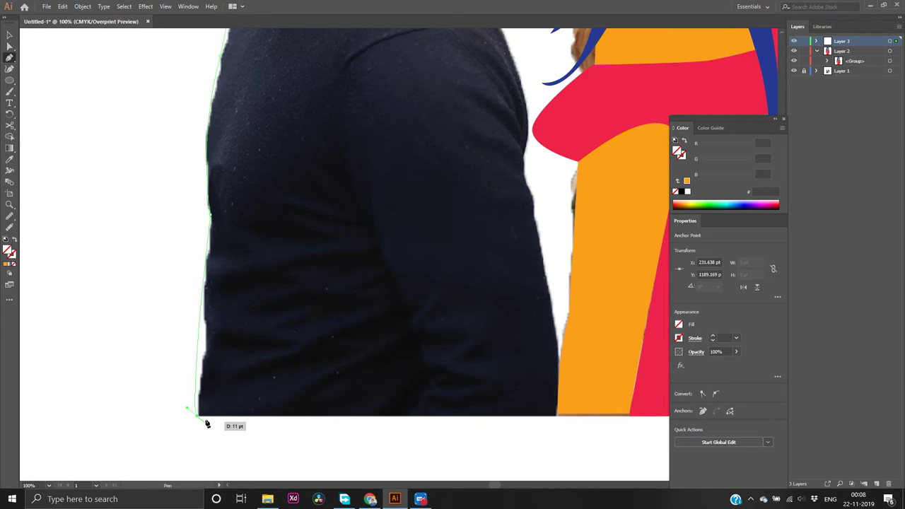
{"action": "left_click", "coordinate": [198, 416]}
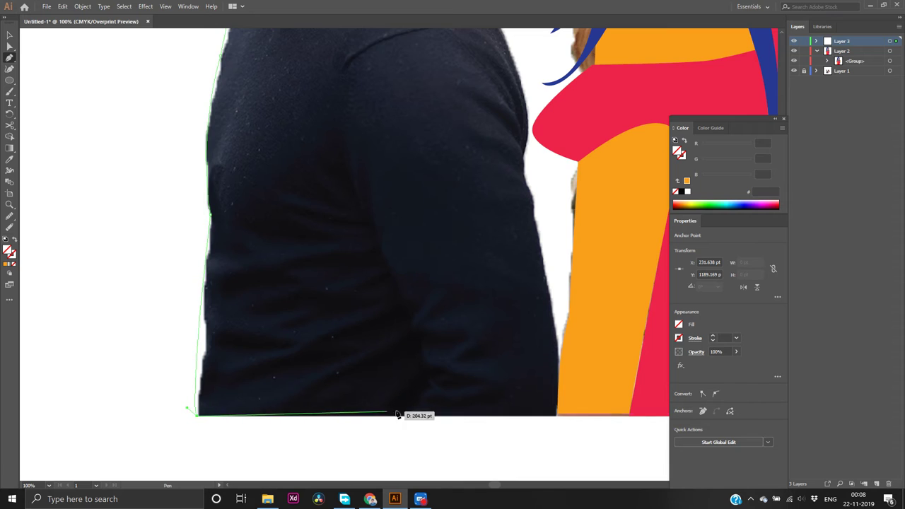
{"action": "left_click", "coordinate": [557, 416]}
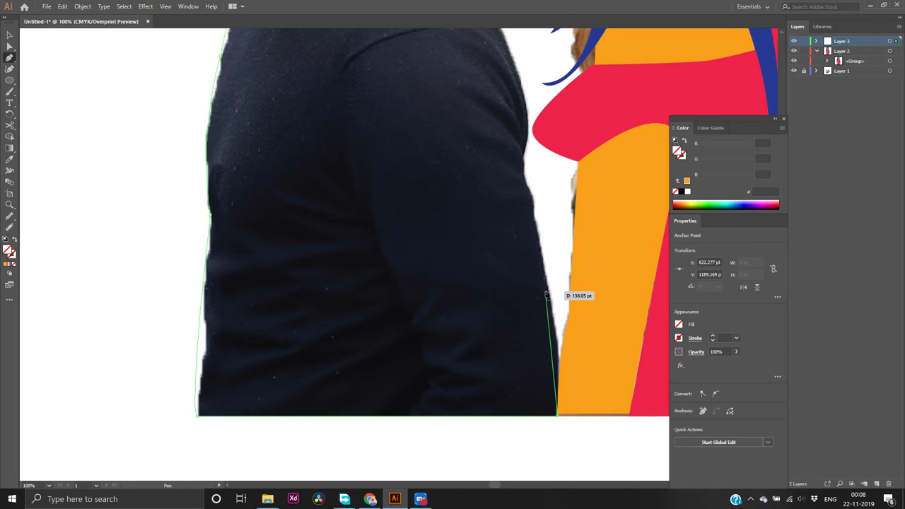
Trace the rear edge of the sleeve upward with curved Pen segments to the man's upper arm
{"action": "scroll", "coordinate": [546, 293], "scroll_direction": "up", "scroll_amount": 2}
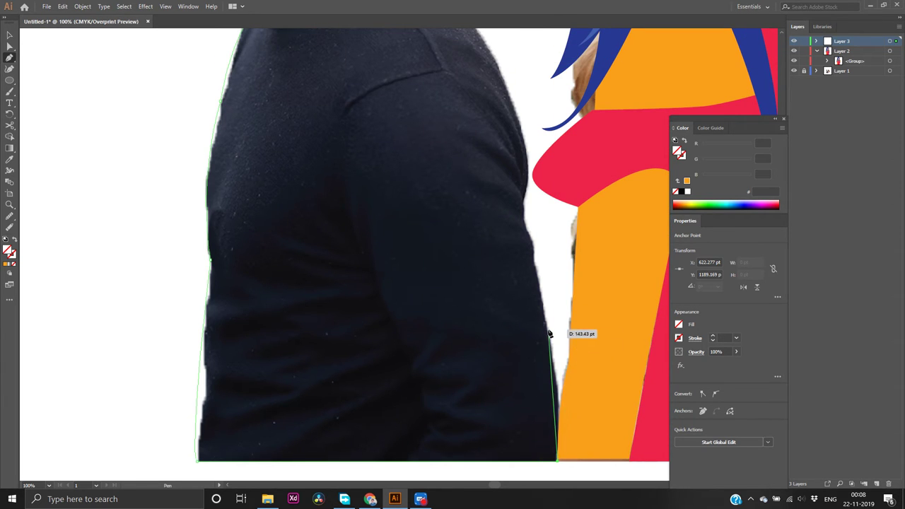
{"action": "left_click_drag", "start_coordinate": [547, 328], "coordinate": [532, 293]}
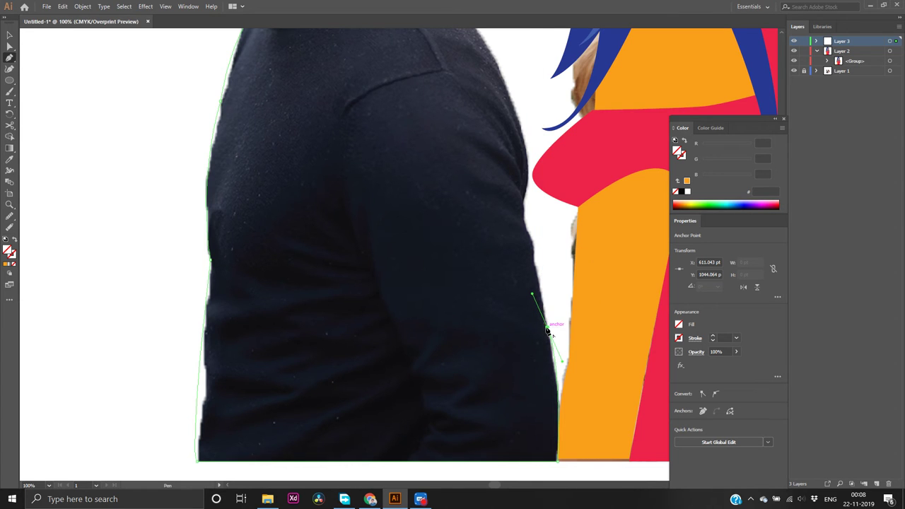
{"action": "left_click", "coordinate": [521, 224]}
{"action": "left_click_drag", "start_coordinate": [521, 224], "coordinate": [519, 125]}
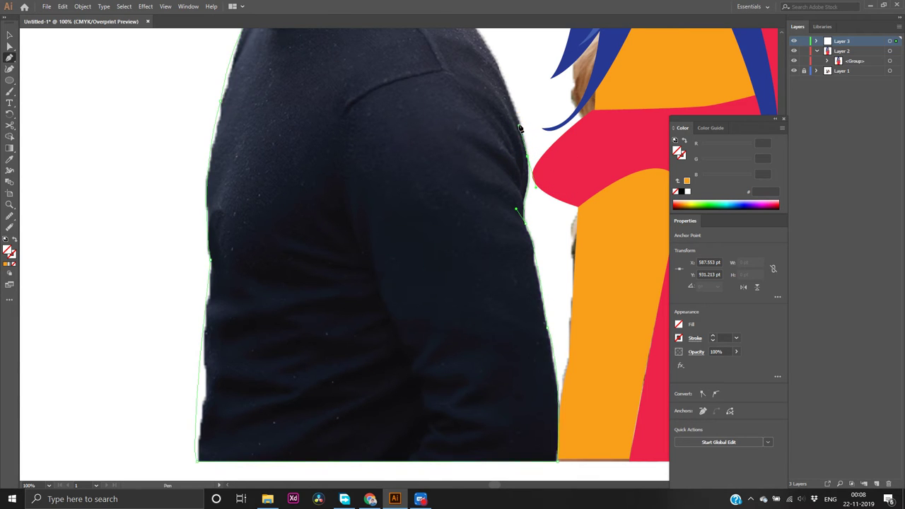
Continue the sweater outline over the back of the shoulder with curved segments up to the base of the turtleneck collar
{"action": "scroll", "coordinate": [503, 80], "scroll_direction": "up", "scroll_amount": 3}
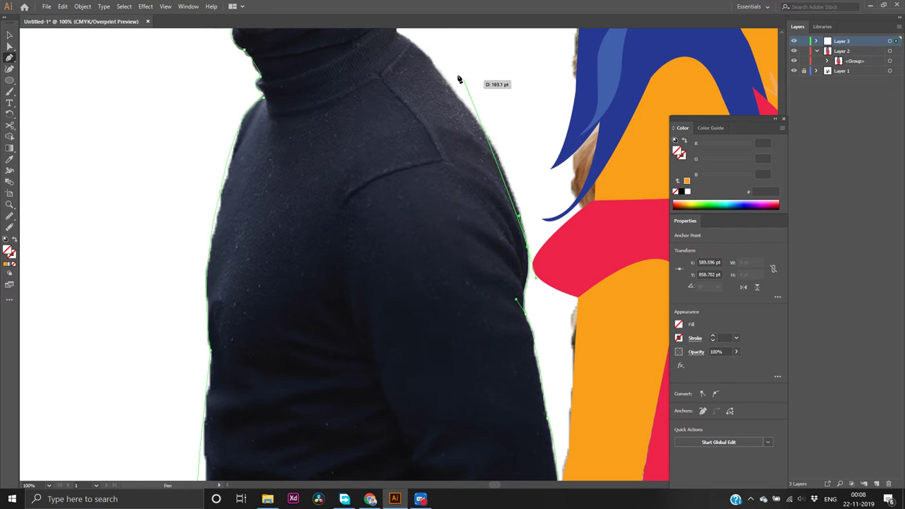
{"action": "left_click", "coordinate": [430, 61]}
{"action": "left_click_drag", "start_coordinate": [430, 61], "coordinate": [331, 94]}
{"action": "scroll", "coordinate": [420, 264], "scroll_direction": "down", "scroll_amount": 2}
{"action": "scroll", "coordinate": [420, 267], "scroll_direction": "down", "scroll_amount": 5}
{"action": "scroll", "coordinate": [420, 267], "scroll_direction": "up", "scroll_amount": 7}
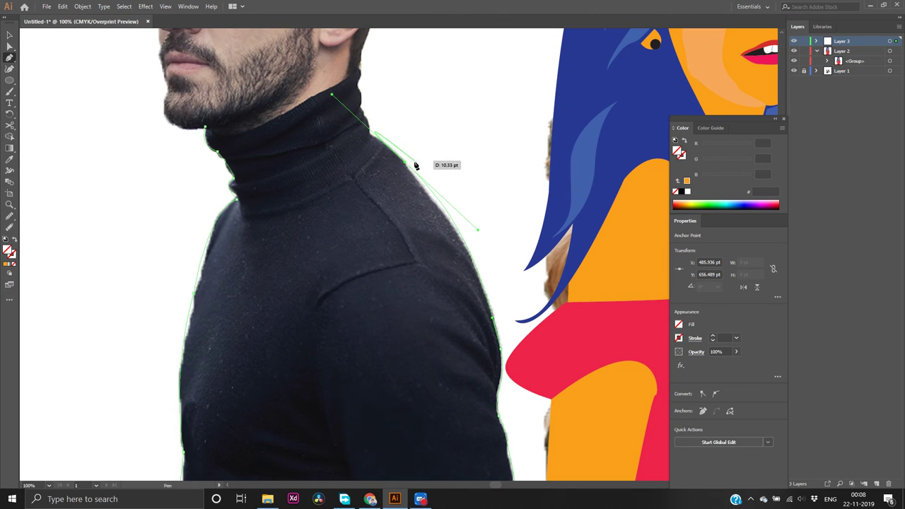
{"action": "left_click_drag", "start_coordinate": [405, 162], "coordinate": [351, 122]}
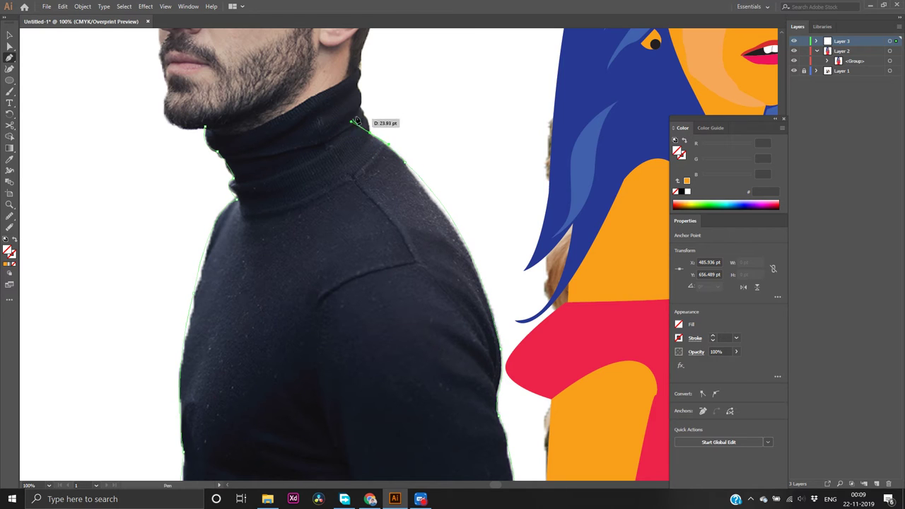
{"action": "left_click", "coordinate": [360, 71]}
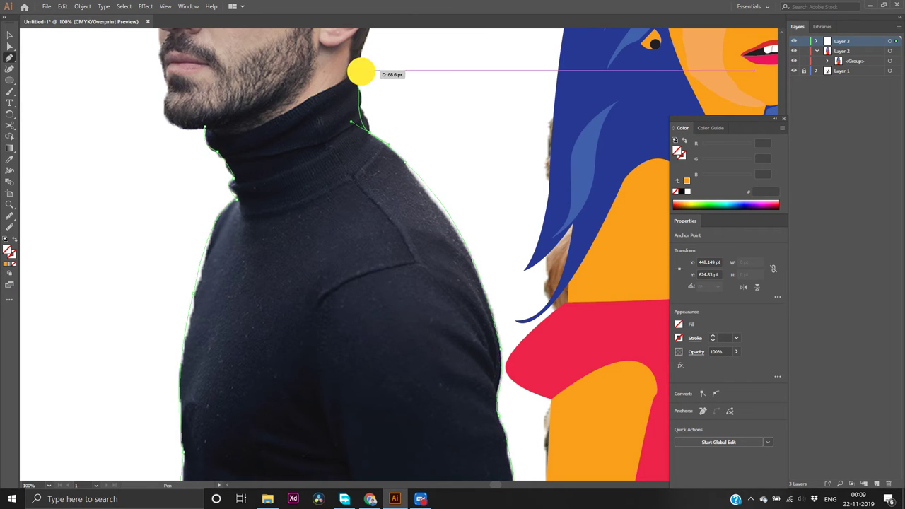
{"action": "left_click_drag", "start_coordinate": [360, 72], "coordinate": [317, 66]}
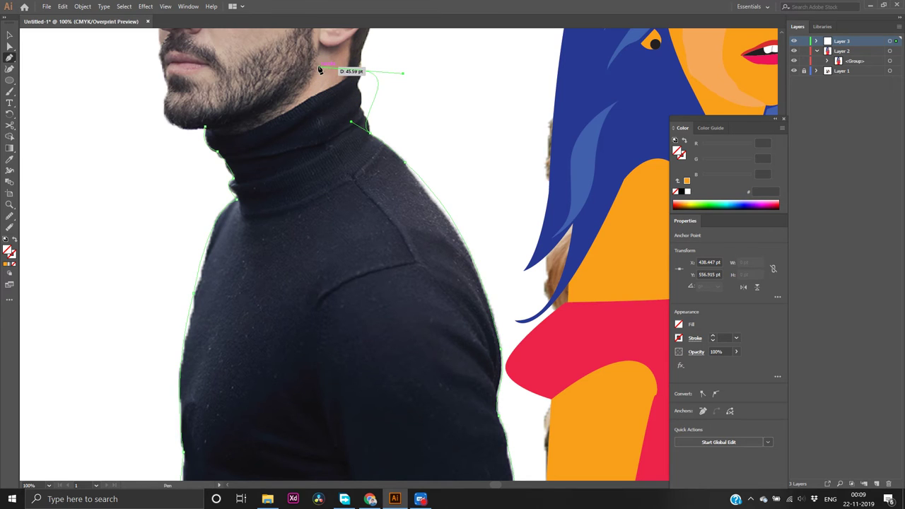
{"action": "key", "text": "ctrl+z"}
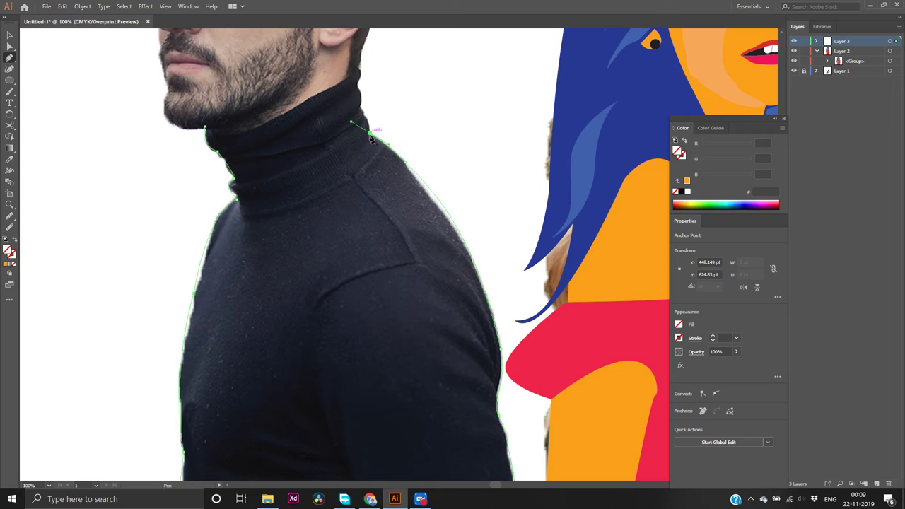
{"action": "left_click", "coordinate": [359, 68]}
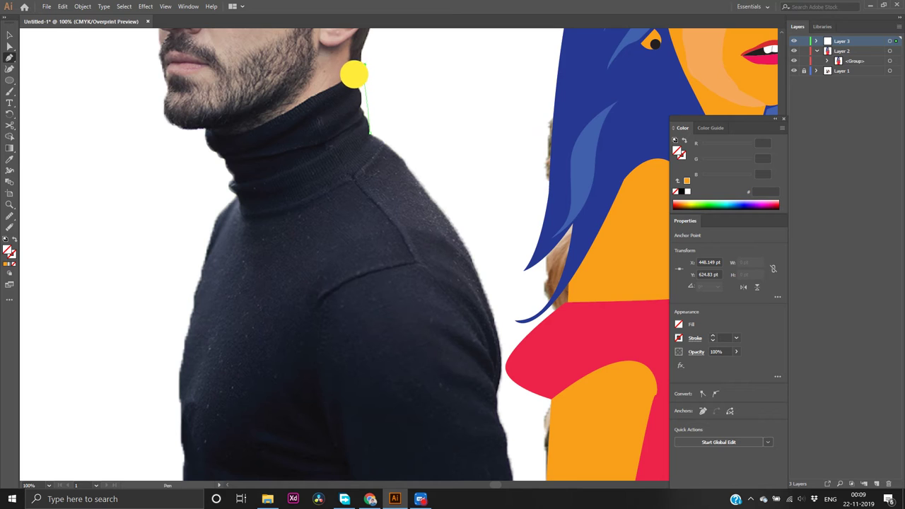
{"action": "left_click", "coordinate": [358, 69]}
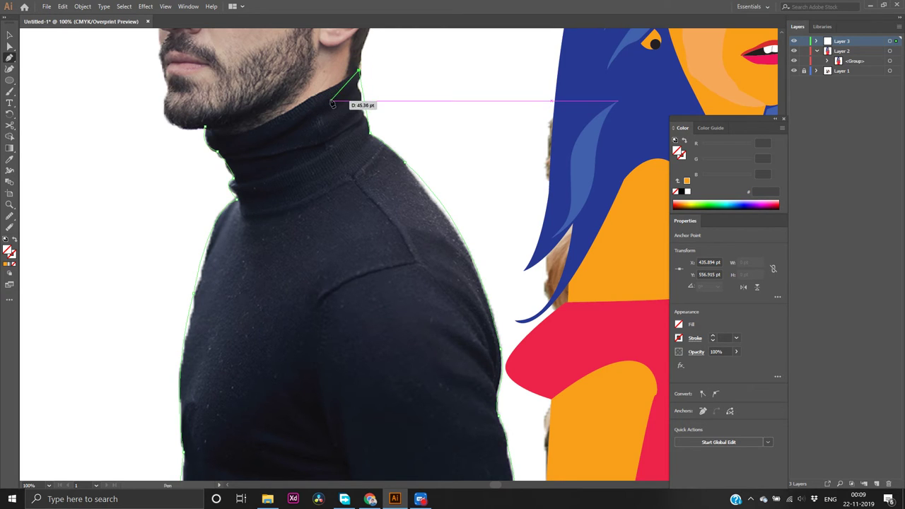
{"action": "key", "text": "ctrl+z"}
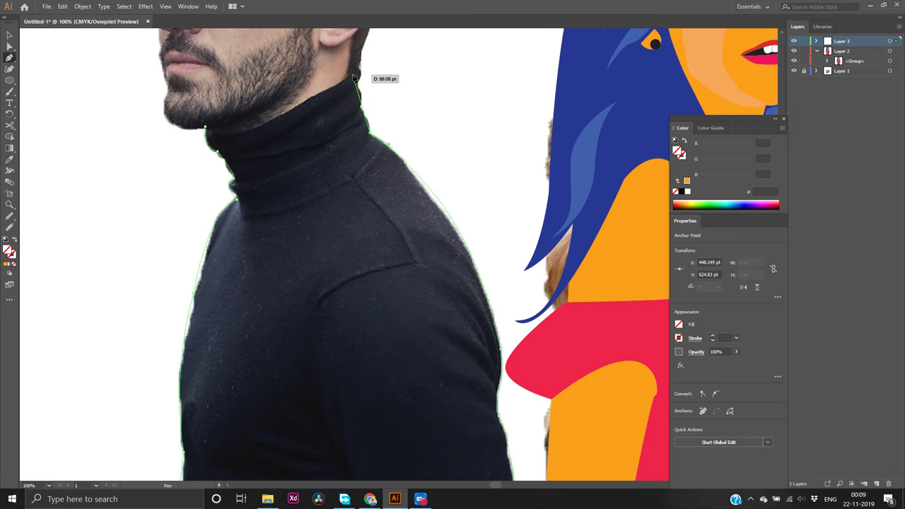
Continue the sweater path up the back of the collar and close it with a curve along the jawline at the chin
{"action": "left_click_drag", "start_coordinate": [357, 70], "coordinate": [344, 102]}
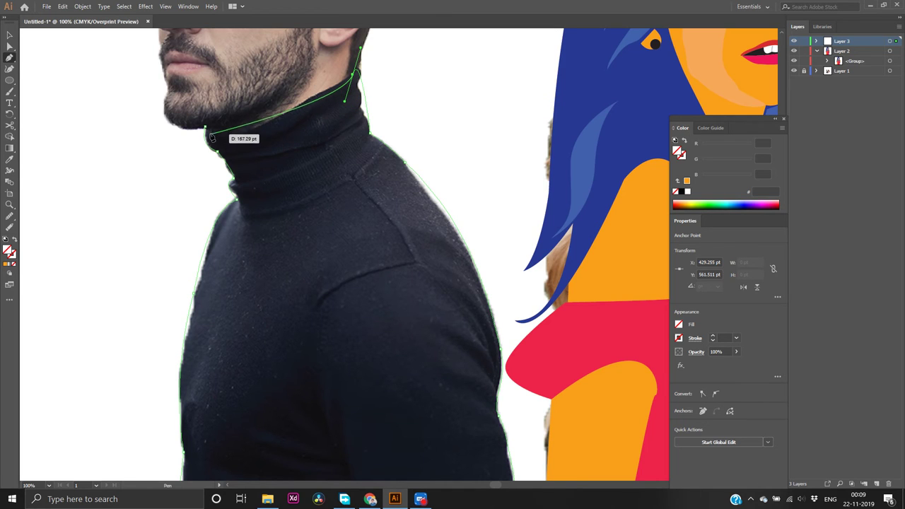
{"action": "left_click_drag", "start_coordinate": [205, 129], "coordinate": [205, 106]}
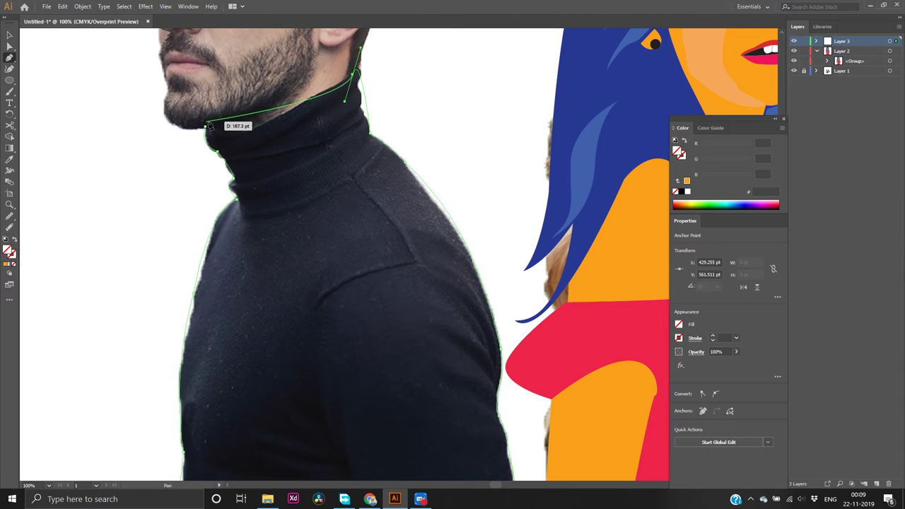
{"action": "left_click", "coordinate": [353, 74]}
{"action": "left_click_drag", "start_coordinate": [205, 127], "coordinate": [196, 145]}
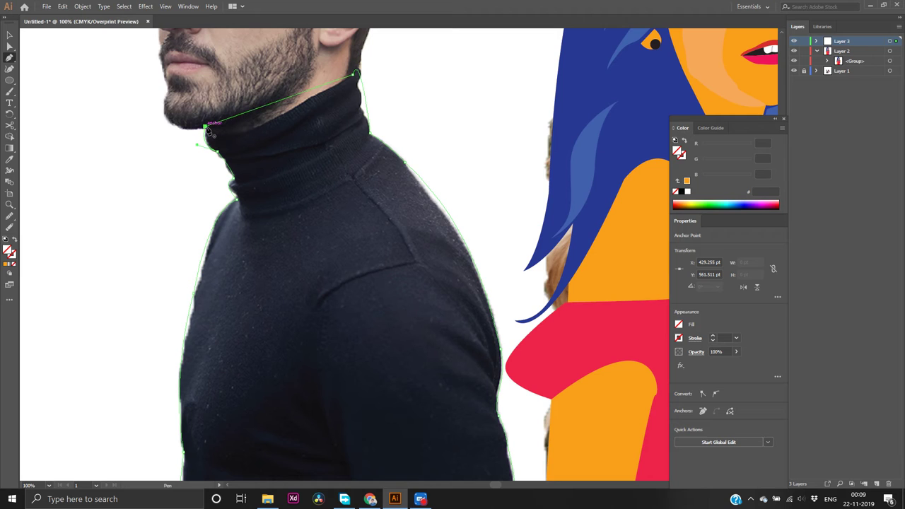
{"action": "left_click", "coordinate": [211, 132], "text": "ctrl"}
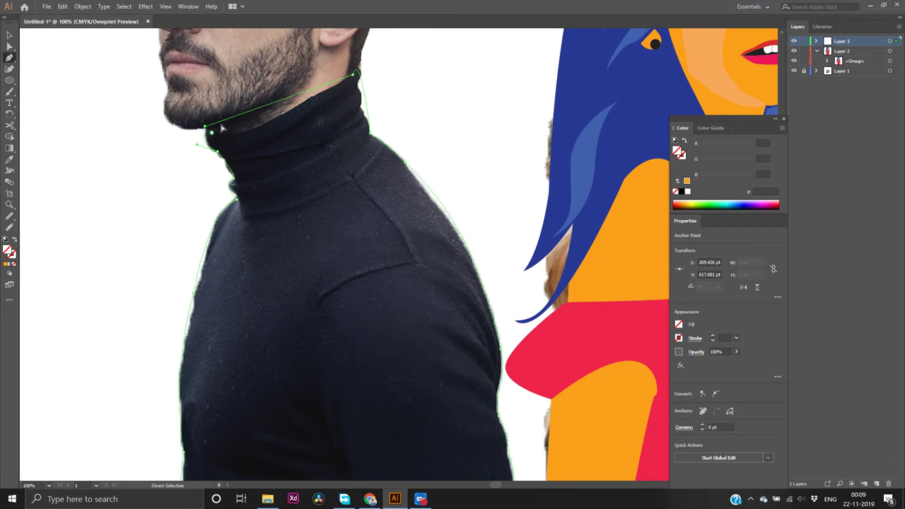
{"action": "left_click", "coordinate": [203, 126]}
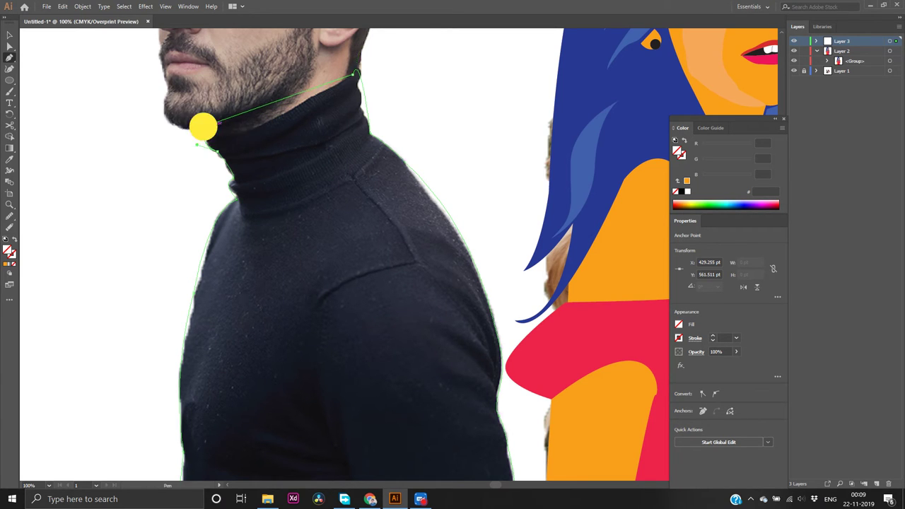
{"action": "mouse_move", "coordinate": [203, 125]}
{"action": "left_mouse_down"}
{"action": "mouse_move", "coordinate": [185, 134]}
{"action": "mouse_move", "coordinate": [187, 95]}
{"action": "mouse_move", "coordinate": [207, 89]}
{"action": "mouse_move", "coordinate": [172, 90]}
{"action": "mouse_move", "coordinate": [184, 98]}
{"action": "left_mouse_up"}
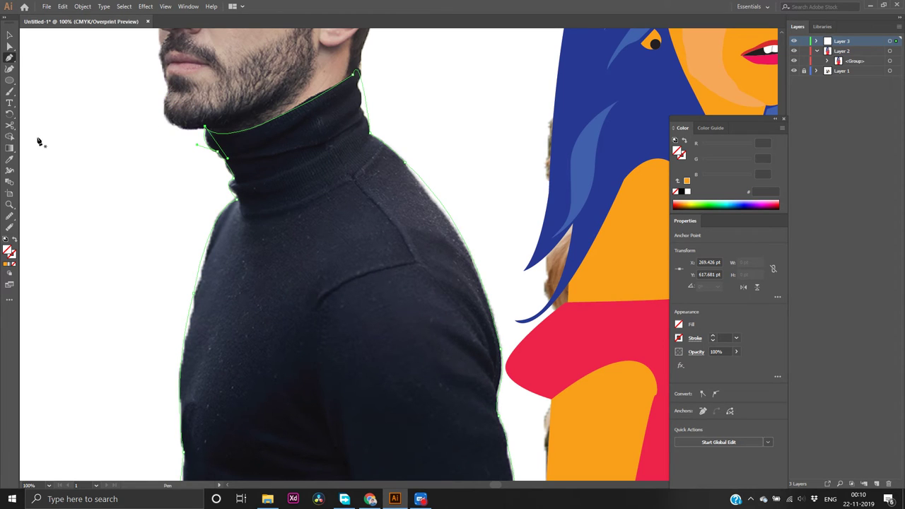
Smooth the turtleneck collar's upper edge at its rear corner with the Smooth tool
{"action": "left_click", "coordinate": [9, 215]}
{"action": "mouse_move", "coordinate": [353, 73]}
{"action": "left_mouse_down"}
{"action": "mouse_move", "coordinate": [329, 64]}
{"action": "mouse_move", "coordinate": [355, 79]}
{"action": "left_mouse_up"}
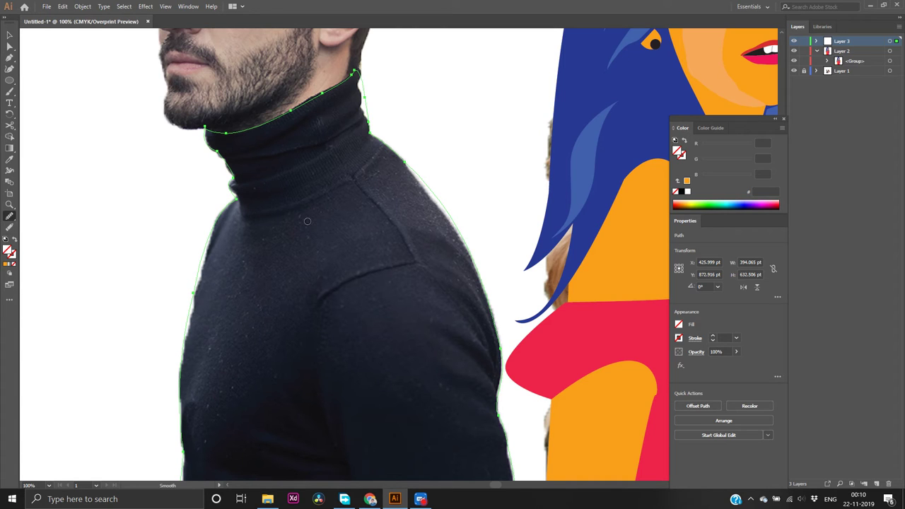
Fill the finished sweater shape with the flat grey a3a3a3
{"action": "scroll", "coordinate": [307, 222], "scroll_direction": "down", "scroll_amount": 2}
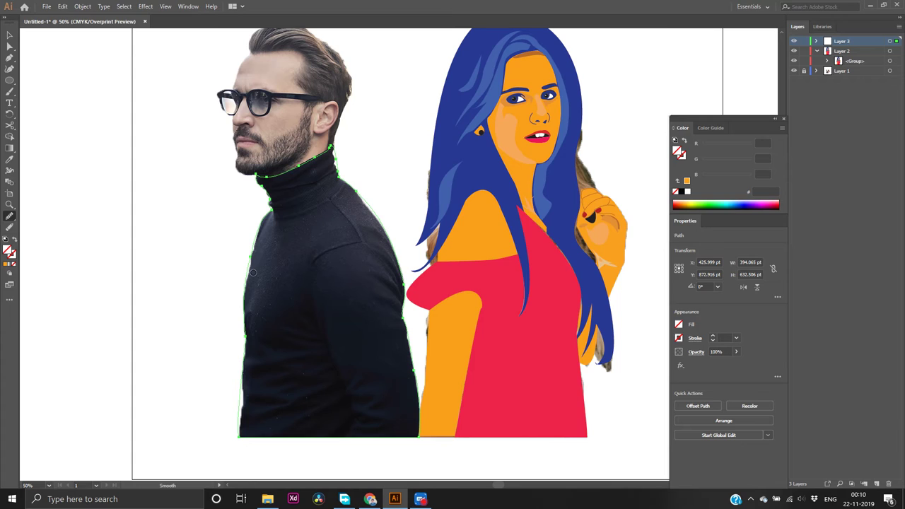
{"action": "scroll", "coordinate": [252, 272], "scroll_direction": "up", "scroll_amount": 1}
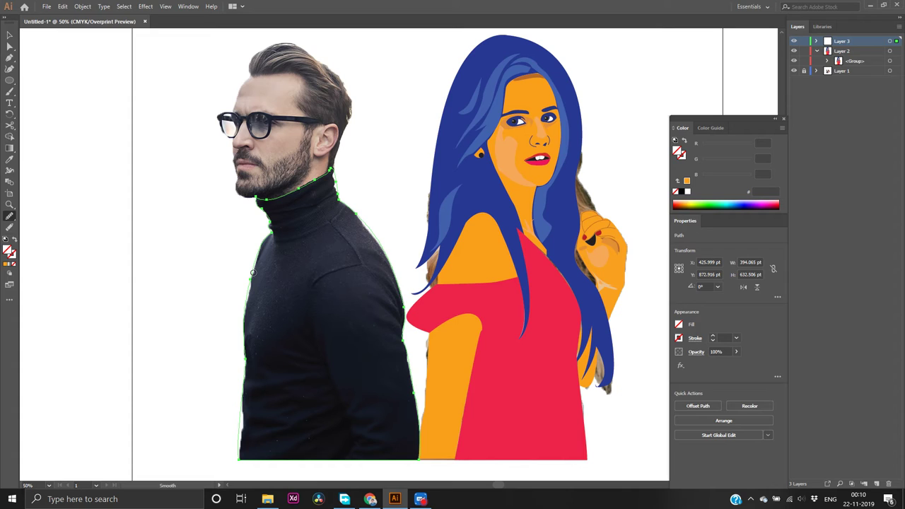
{"action": "double_click", "coordinate": [8, 251]}
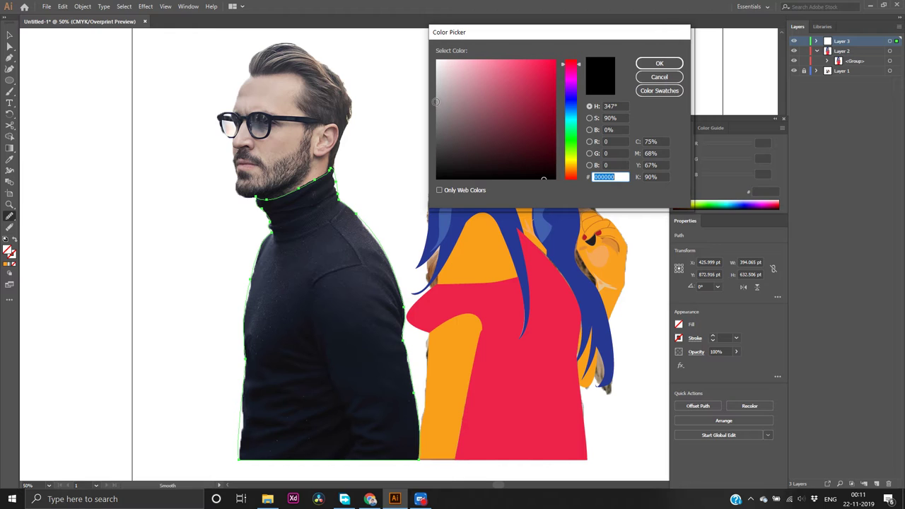
{"action": "left_click", "coordinate": [435, 101]}
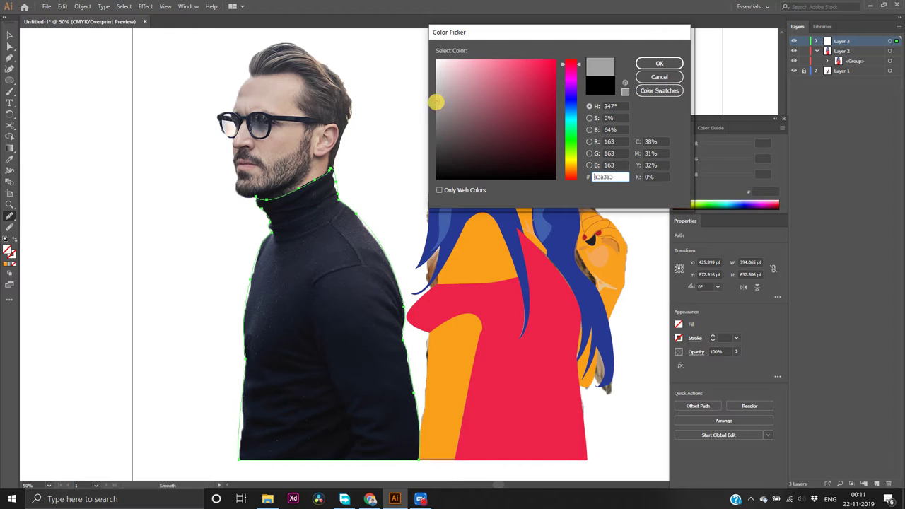
{"action": "left_click", "coordinate": [659, 64]}
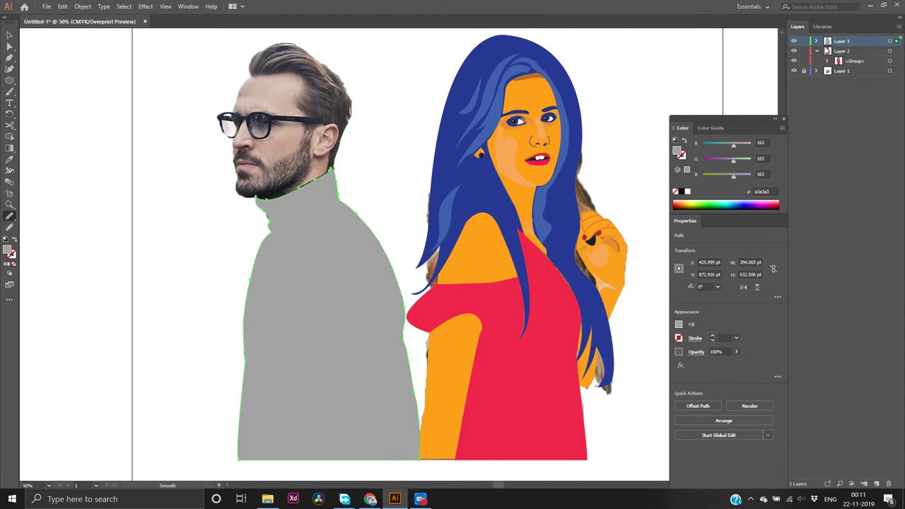
Compare the woman's artwork with the photo by switching Layer 2 off and on, and hide the photo on Layer 1
{"action": "left_click", "coordinate": [794, 51]}
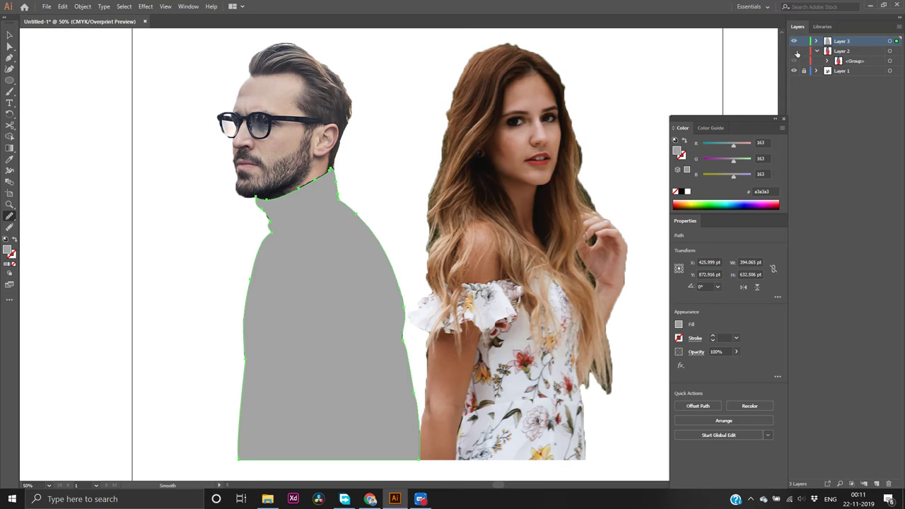
{"action": "left_click", "coordinate": [795, 52]}
{"action": "left_click", "coordinate": [795, 53]}
{"action": "left_click", "coordinate": [794, 51]}
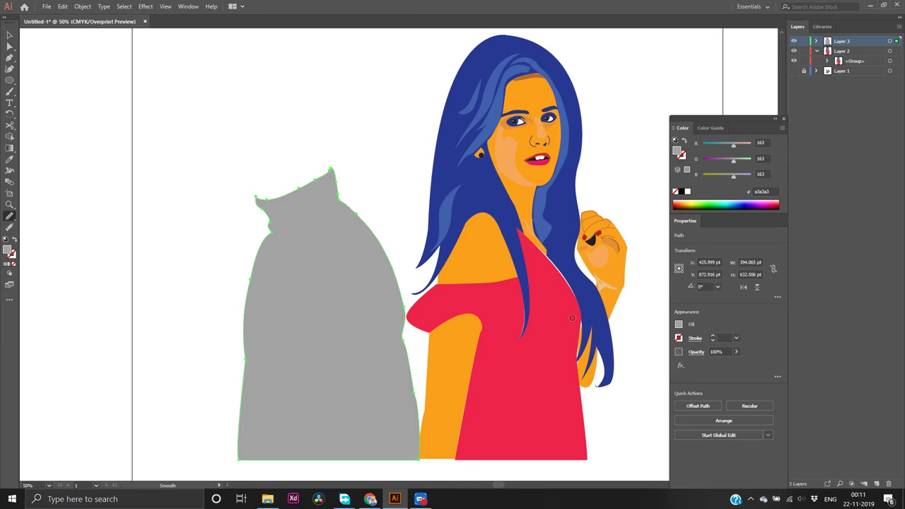
{"action": "key", "text": "v"}
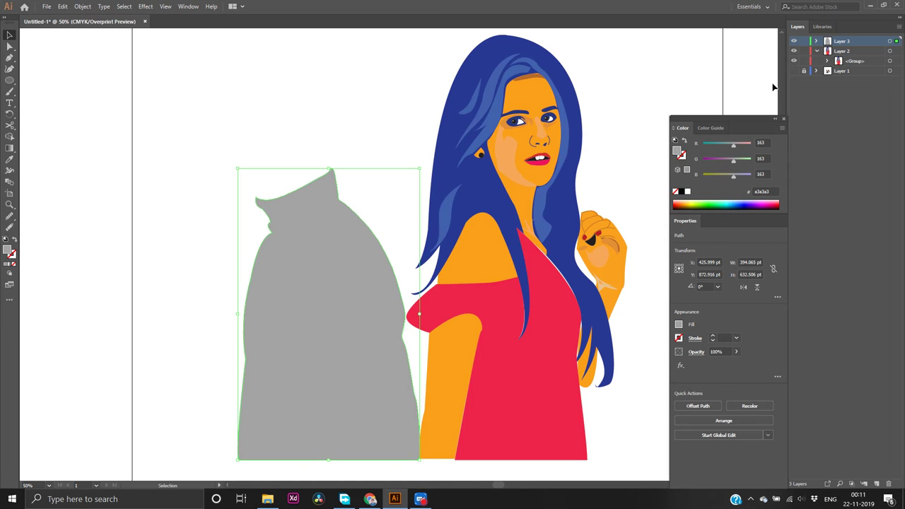
{"action": "left_click", "coordinate": [561, 306]}
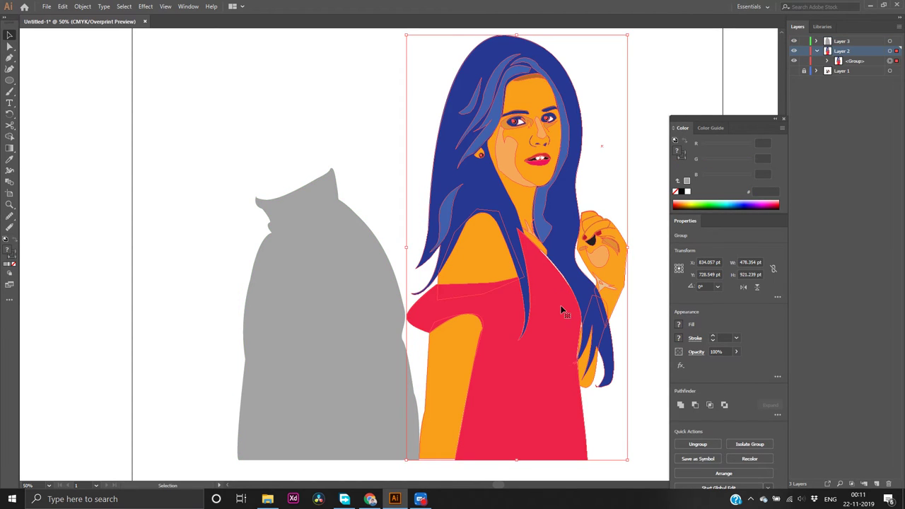
{"action": "right_click", "coordinate": [561, 306]}
{"action": "left_click", "coordinate": [578, 385]}
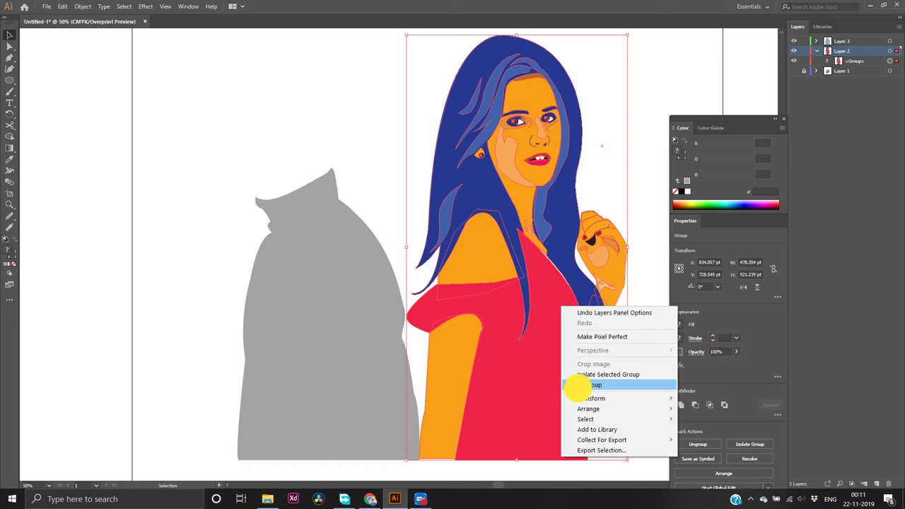
{"action": "left_click", "coordinate": [559, 273]}
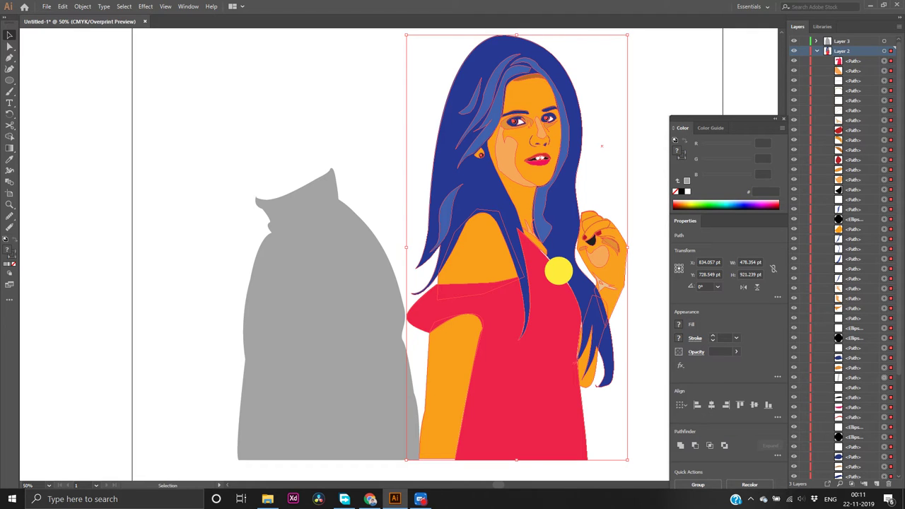
{"action": "left_click_drag", "start_coordinate": [558, 273], "coordinate": [558, 275]}
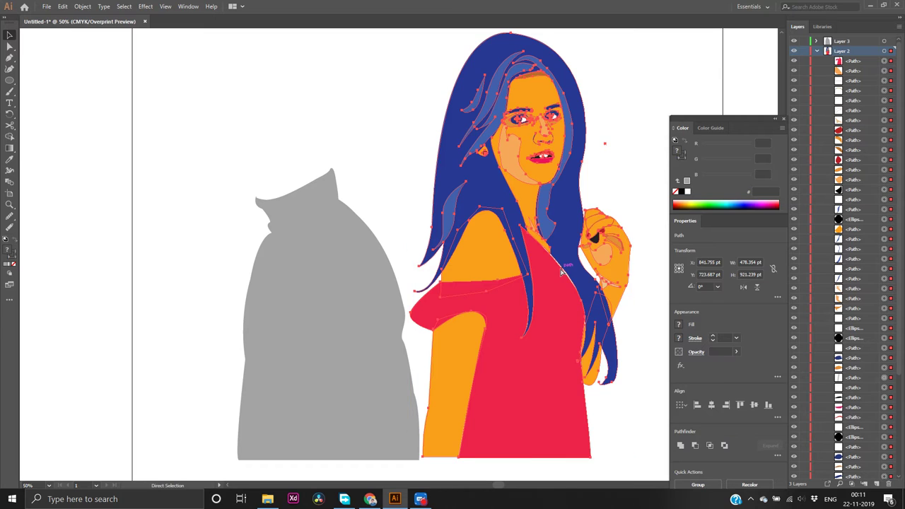
{"action": "left_click", "coordinate": [549, 283]}
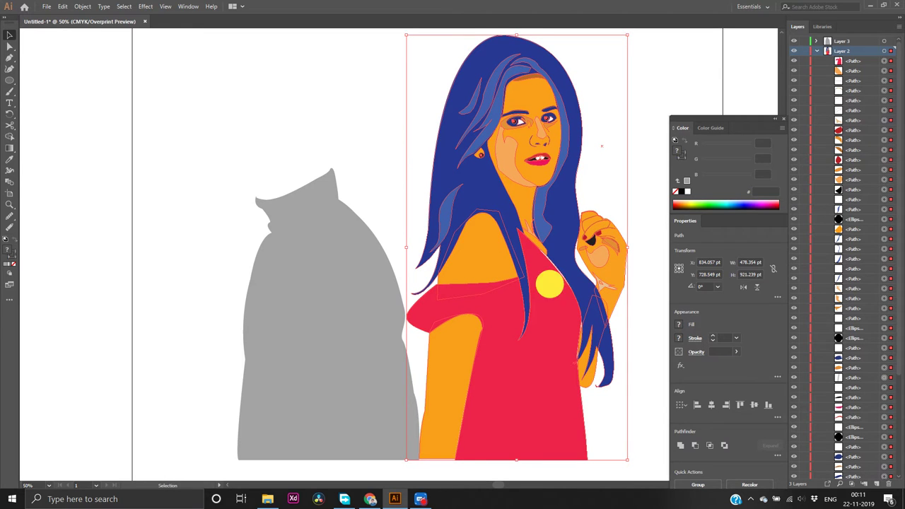
{"action": "left_click", "coordinate": [562, 276]}
{"action": "left_click_drag", "start_coordinate": [562, 276], "coordinate": [565, 279]}
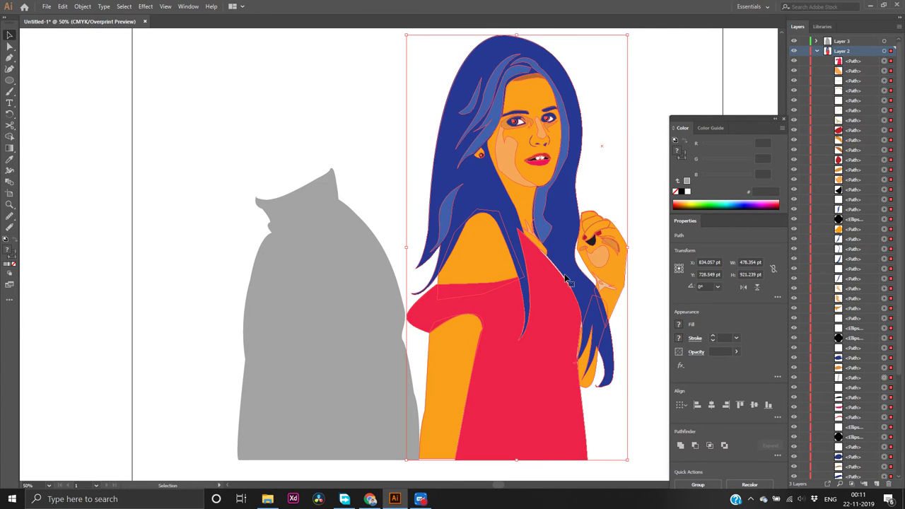
{"action": "key", "text": "ctrl+g"}
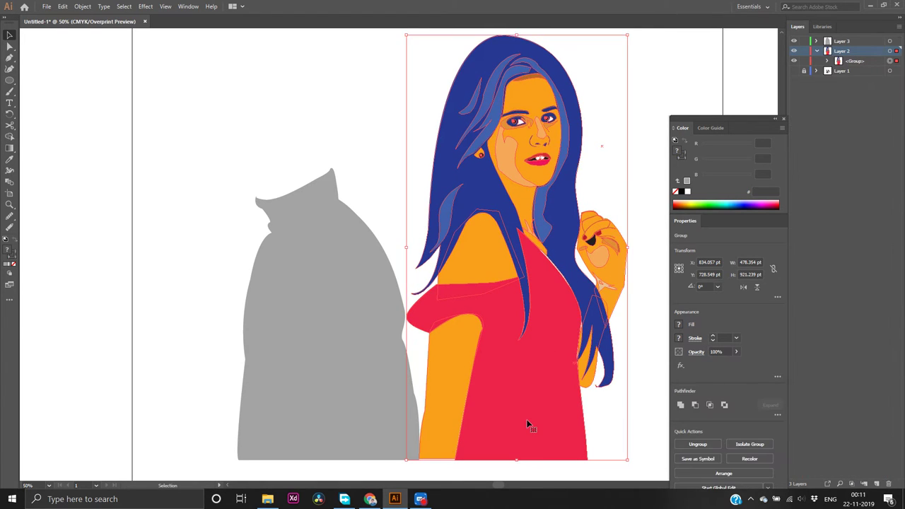
{"action": "left_click", "coordinate": [522, 467]}
{"action": "scroll", "coordinate": [569, 297], "scroll_direction": "up", "scroll_amount": 5}
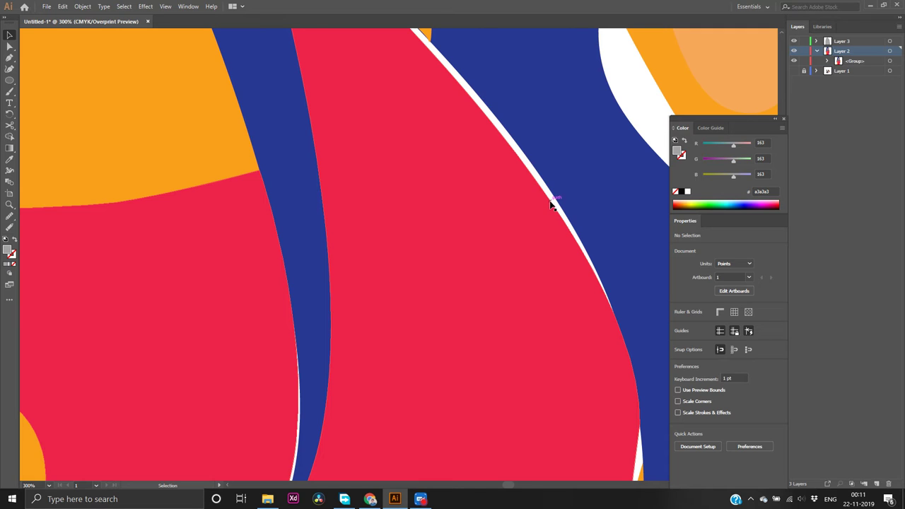
{"action": "left_click_drag", "start_coordinate": [551, 203], "coordinate": [555, 202]}
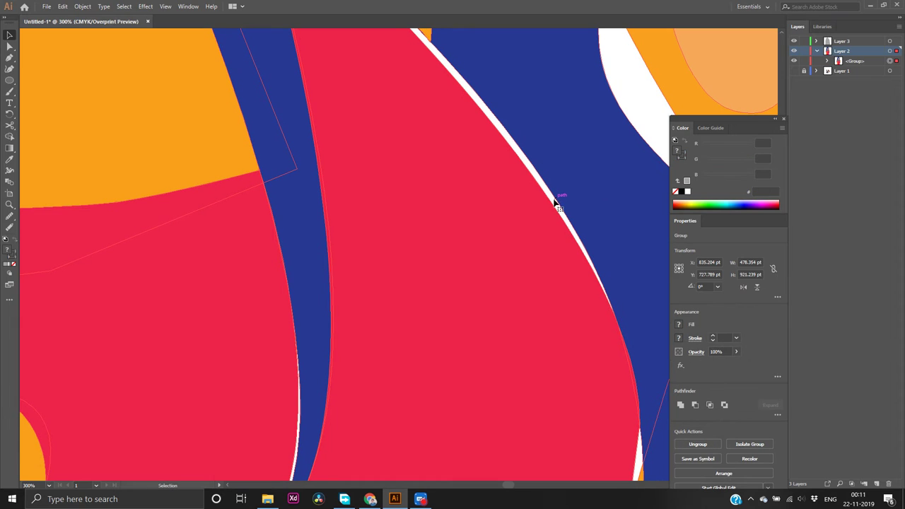
Ungroup the woman's artwork and try to shift the red dress's edge over the white gap beside the hair
{"action": "right_click", "coordinate": [512, 252]}
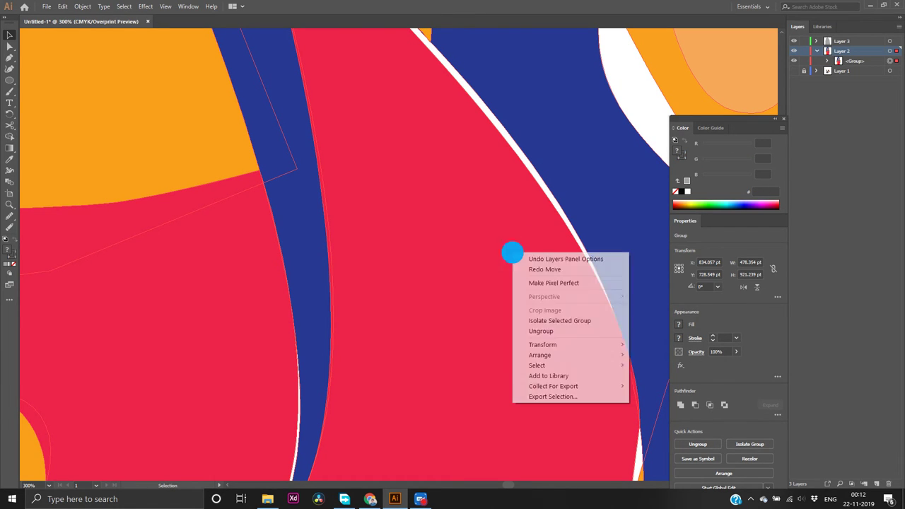
{"action": "left_click", "coordinate": [522, 330]}
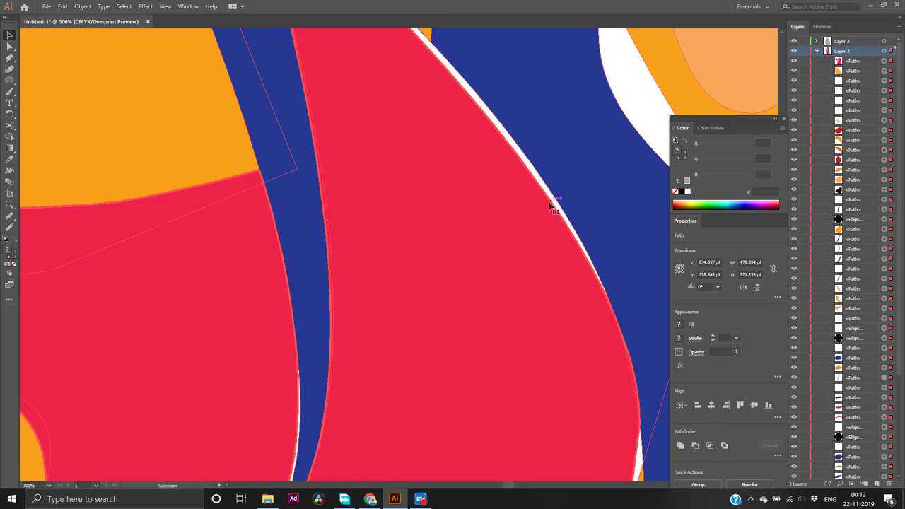
{"action": "left_click_drag", "start_coordinate": [549, 203], "coordinate": [556, 203]}
{"action": "key", "text": "ctrl+z"}
{"action": "left_click", "coordinate": [505, 234]}
{"action": "scroll", "coordinate": [510, 260], "scroll_direction": "up", "scroll_amount": 4}
{"action": "scroll", "coordinate": [510, 262], "scroll_direction": "up", "scroll_amount": 1}
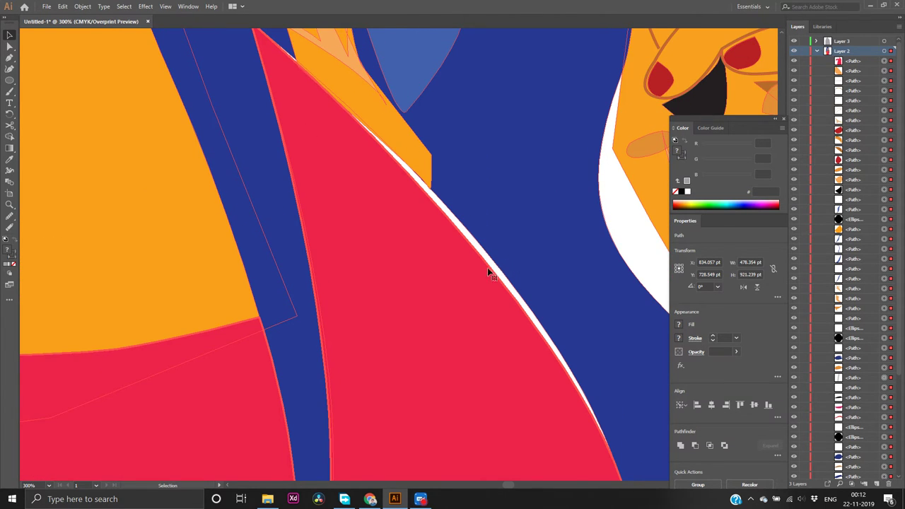
{"action": "scroll", "coordinate": [390, 224], "scroll_direction": "up", "scroll_amount": 5}
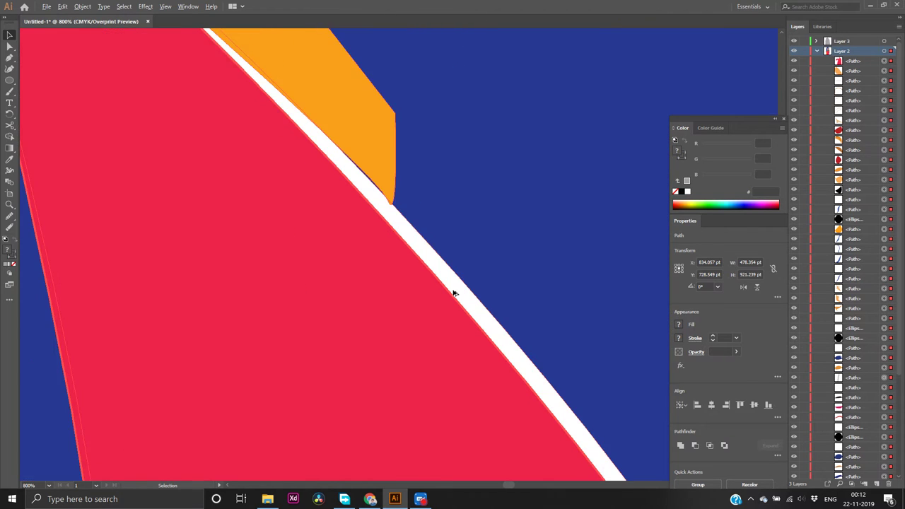
{"action": "scroll", "coordinate": [454, 292], "scroll_direction": "down", "scroll_amount": 8}
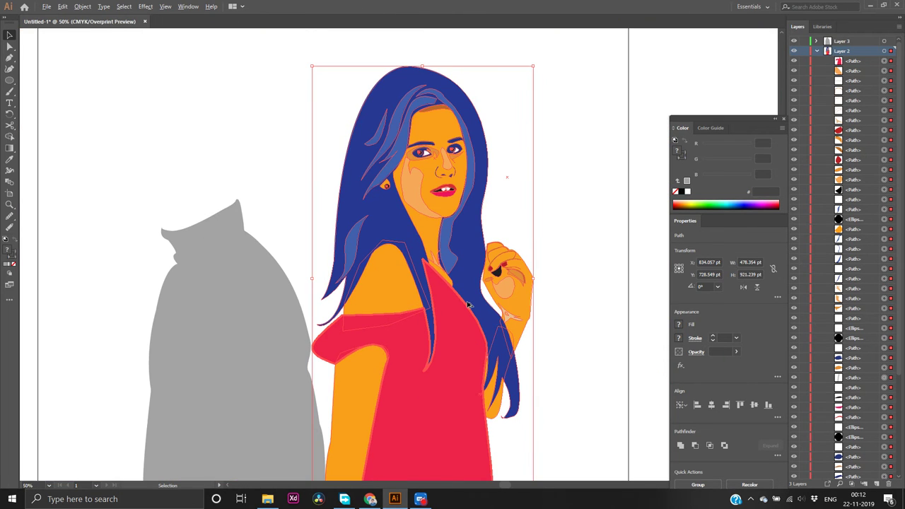
Examine the white gap between the red dress's edge and the blue hair at close range
{"action": "scroll", "coordinate": [468, 304], "scroll_direction": "up", "scroll_amount": 2}
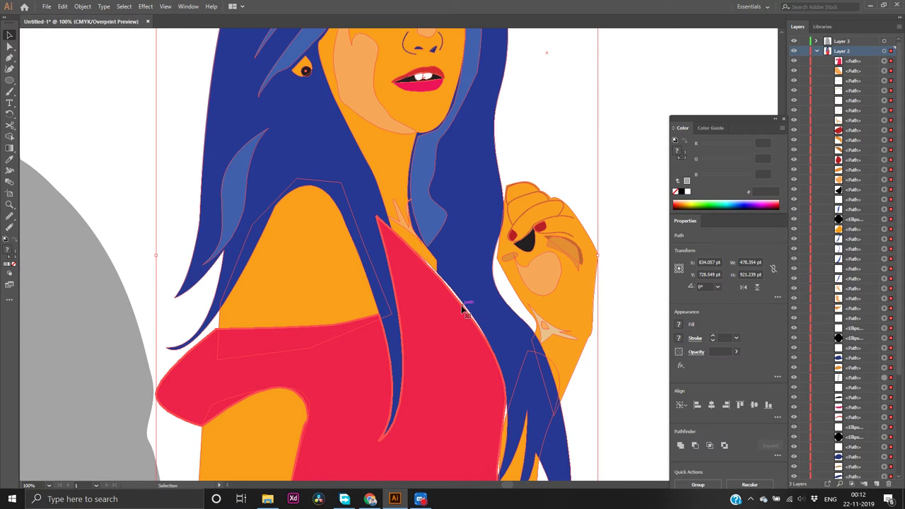
{"action": "scroll", "coordinate": [464, 311], "scroll_direction": "down", "scroll_amount": 4}
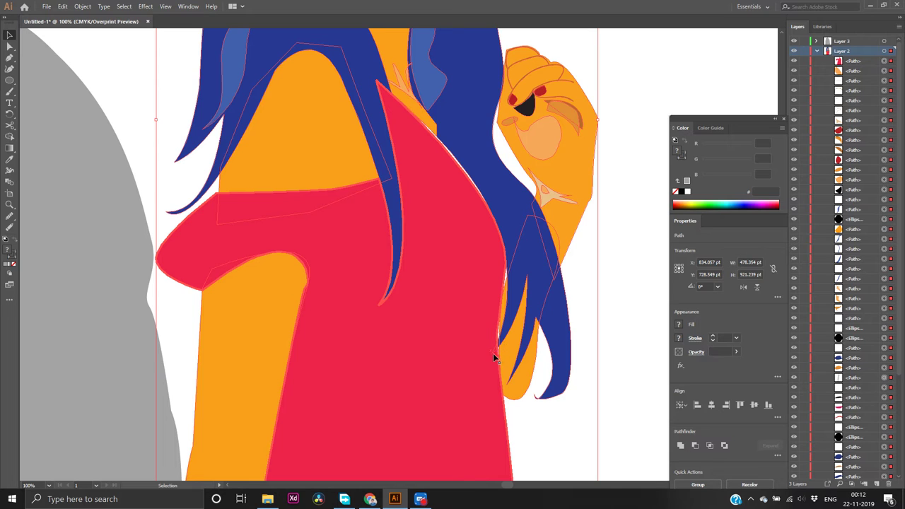
{"action": "left_click", "coordinate": [492, 354]}
{"action": "left_click_drag", "start_coordinate": [493, 355], "coordinate": [493, 361]}
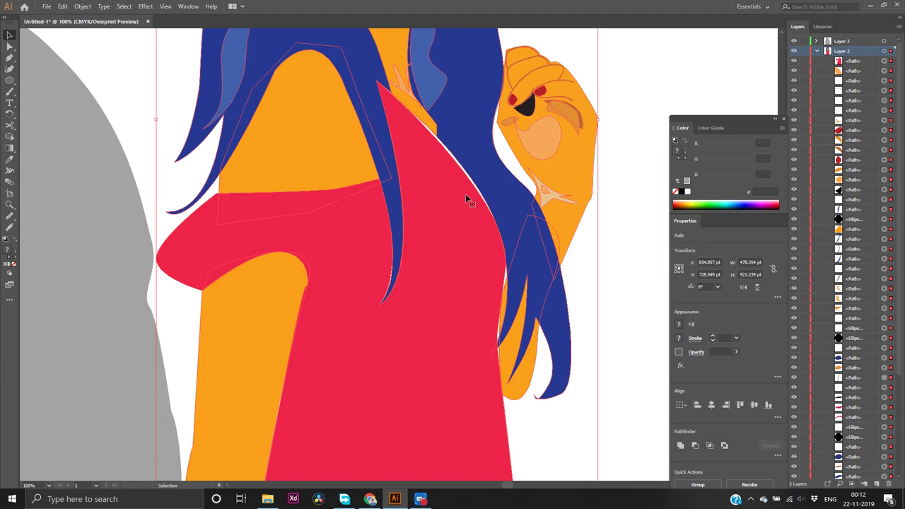
{"action": "scroll", "coordinate": [465, 198], "scroll_direction": "up", "scroll_amount": 5}
{"action": "scroll", "coordinate": [481, 187], "scroll_direction": "up", "scroll_amount": 3}
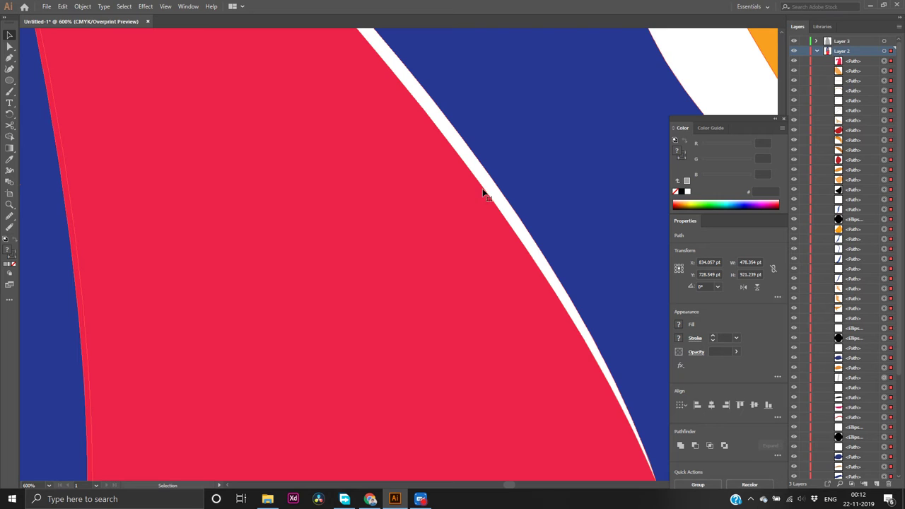
{"action": "left_click", "coordinate": [485, 193]}
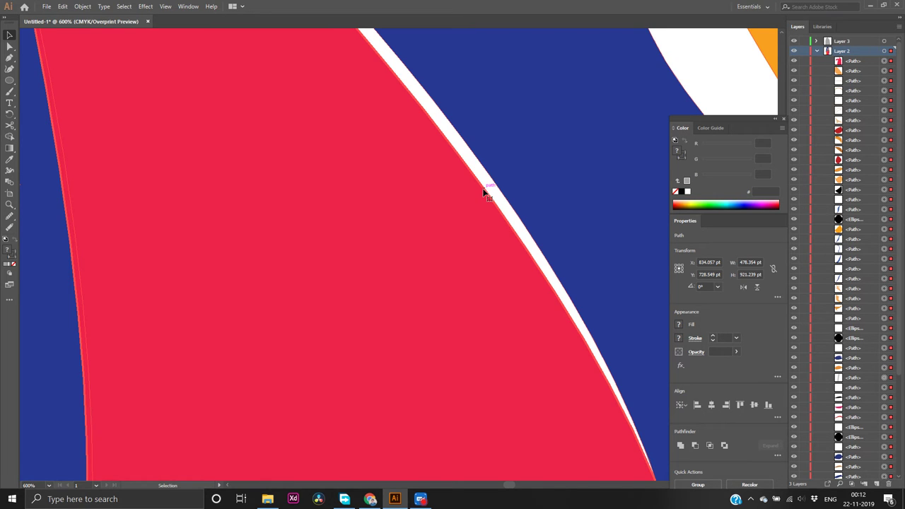
{"action": "scroll", "coordinate": [441, 338], "scroll_direction": "down", "scroll_amount": 4}
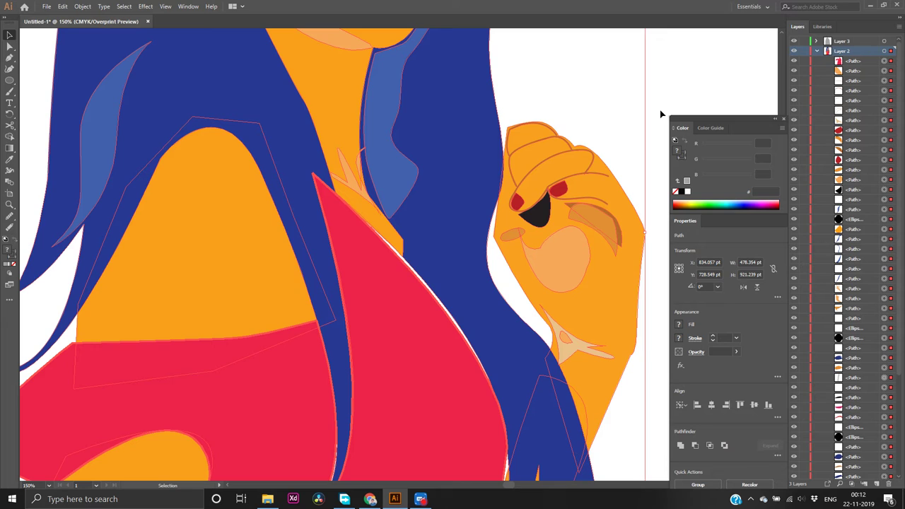
{"action": "key", "text": "p"}
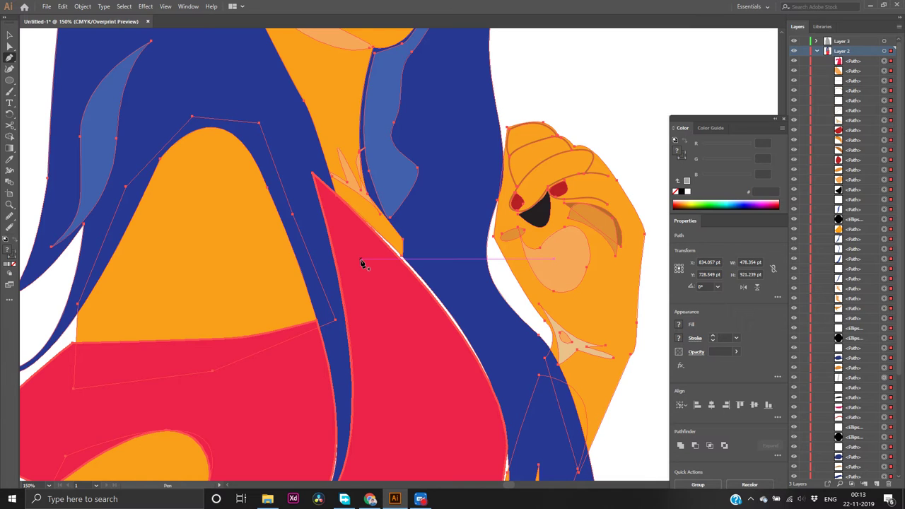
{"action": "key", "text": "v"}
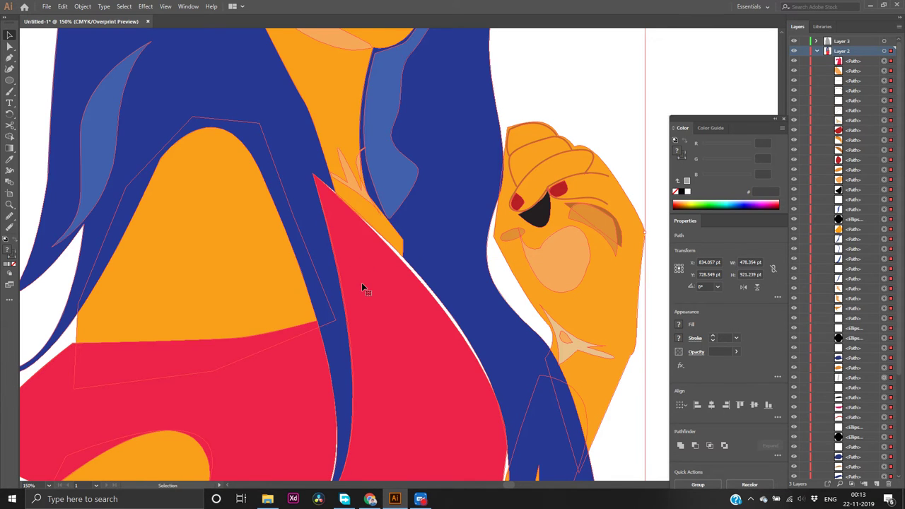
{"action": "right_click", "coordinate": [362, 283]}
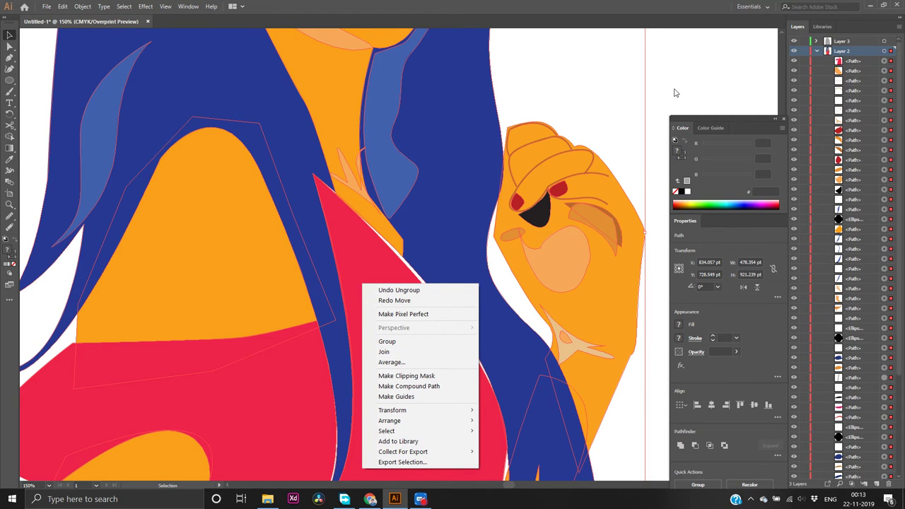
{"action": "left_click", "coordinate": [694, 106]}
Deselect the artwork, pick up the dress's red fill, and start a Pen tool patch from the neckline point over the upper white gap
{"action": "key", "text": "ctrl+shift+a"}
{"action": "key", "text": "ctrl+minus"}
{"action": "key", "text": "ctrl+minus"}
{"action": "key", "text": "ctrl+minus"}
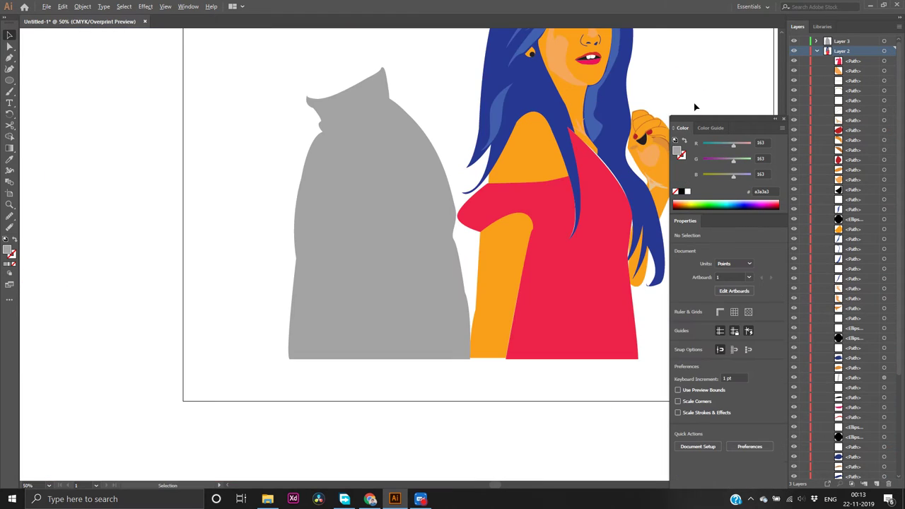
{"action": "left_click", "coordinate": [605, 266]}
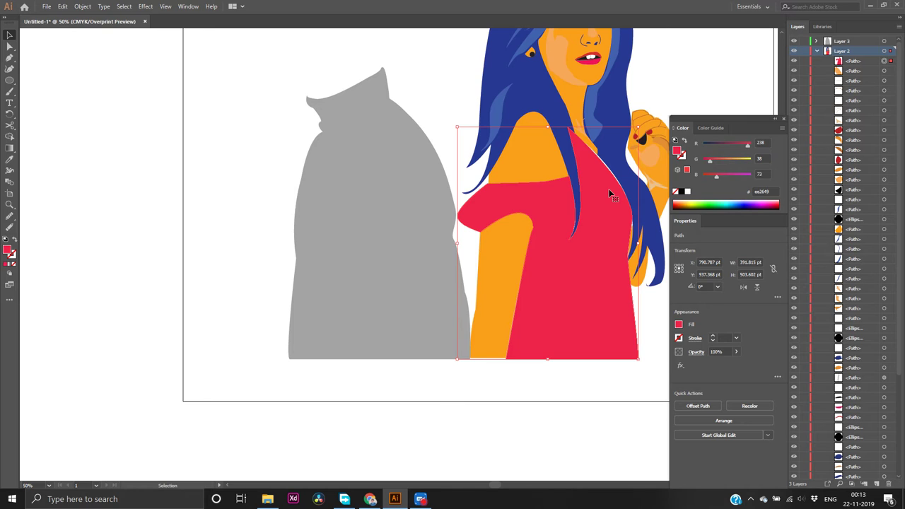
{"action": "key", "text": "p"}
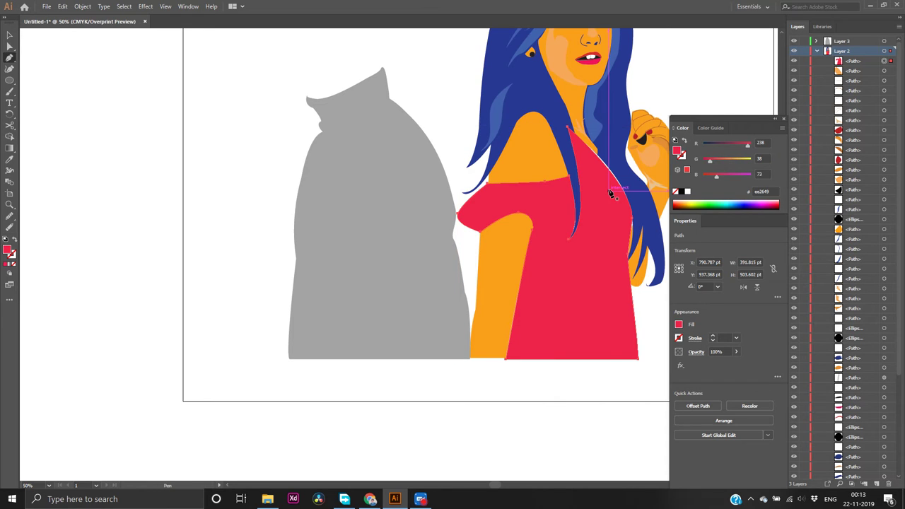
{"action": "scroll", "coordinate": [611, 194], "scroll_direction": "up", "scroll_amount": 2}
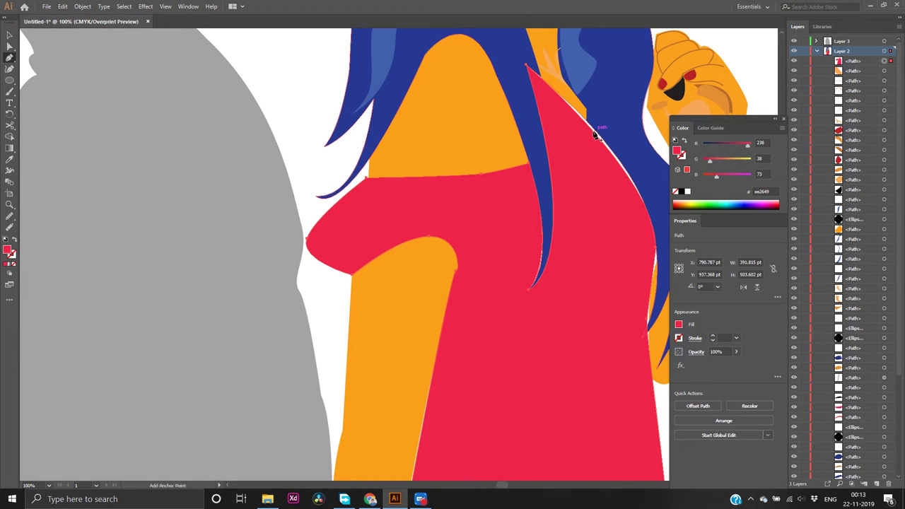
{"action": "left_click", "coordinate": [533, 75]}
{"action": "left_click_drag", "start_coordinate": [533, 76], "coordinate": [564, 94]}
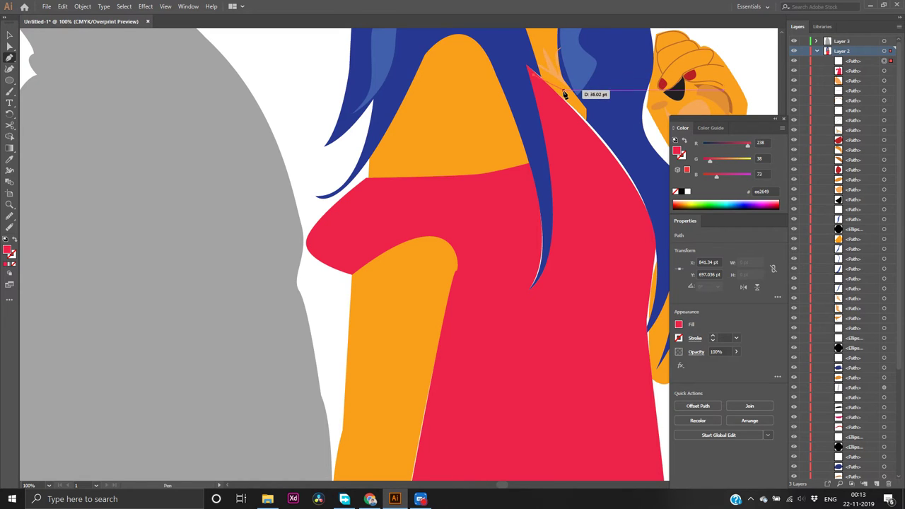
{"action": "left_click", "coordinate": [562, 90]}
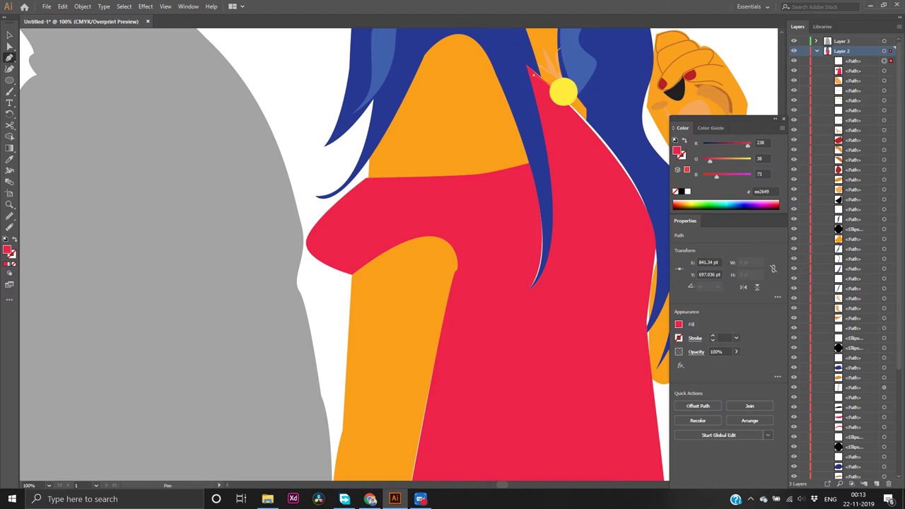
{"action": "left_click", "coordinate": [611, 139]}
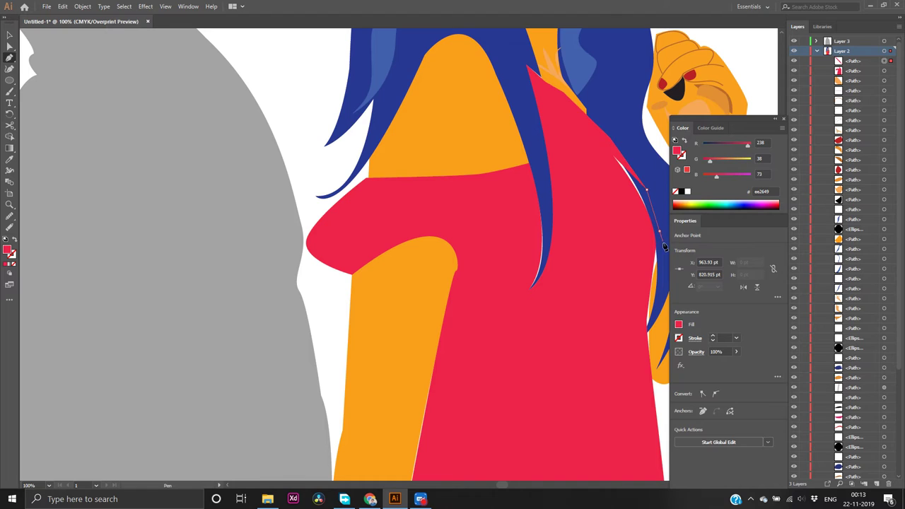
Continue the red patch down the dress's side past the hair tips and close it at the neckline
{"action": "left_click_drag", "start_coordinate": [656, 227], "coordinate": [664, 271]}
{"action": "left_click", "coordinate": [662, 272]}
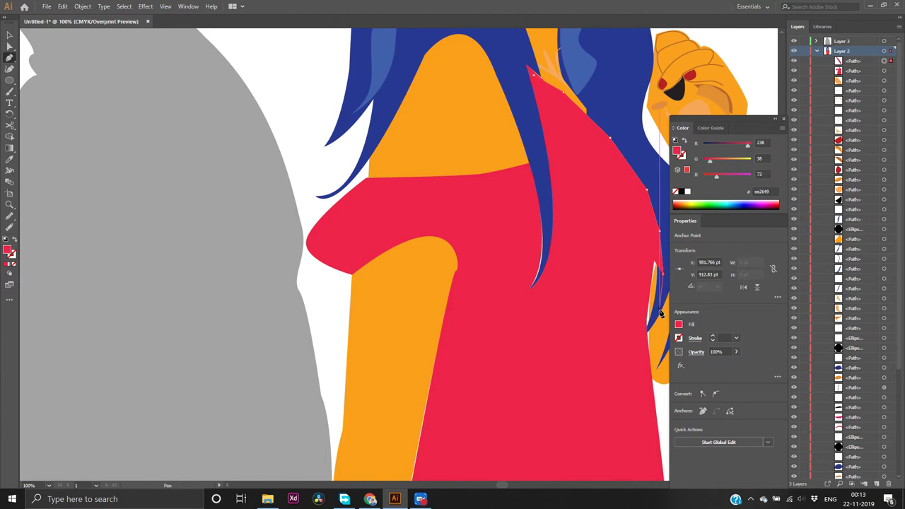
{"action": "left_click", "coordinate": [659, 333]}
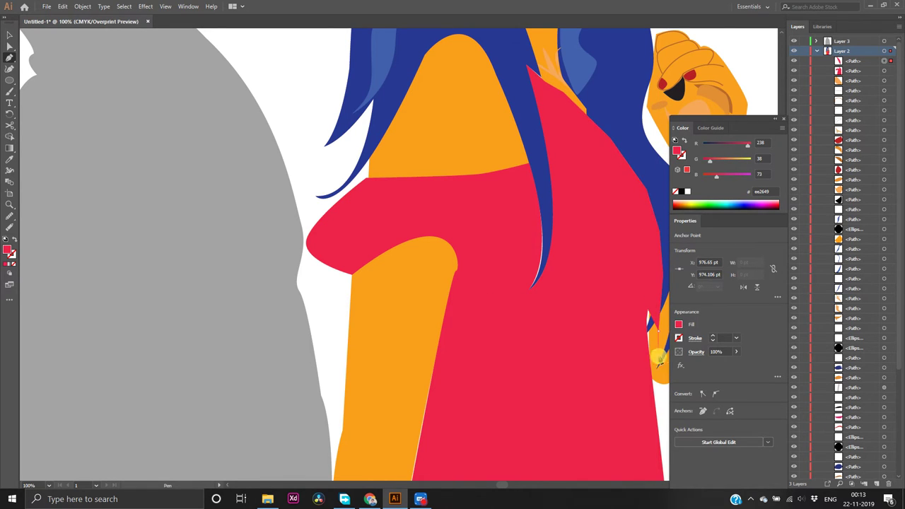
{"action": "left_click", "coordinate": [637, 351]}
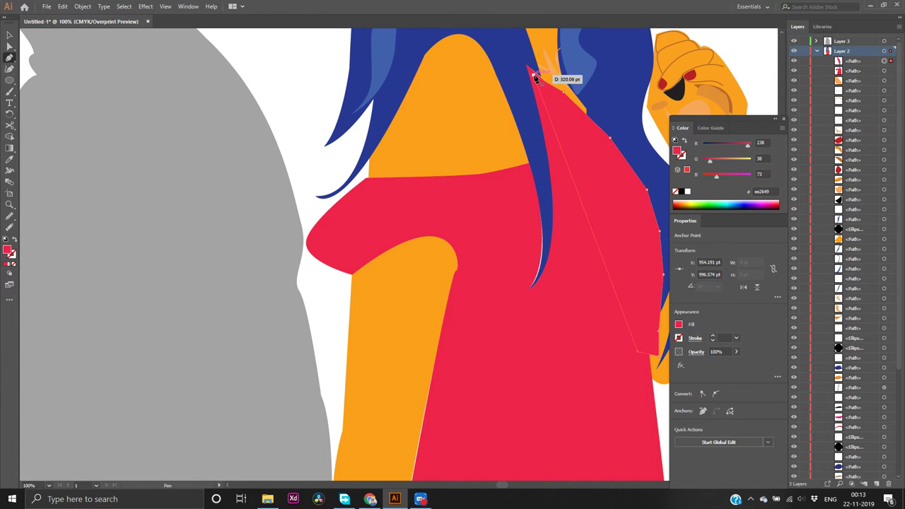
{"action": "left_click", "coordinate": [534, 75]}
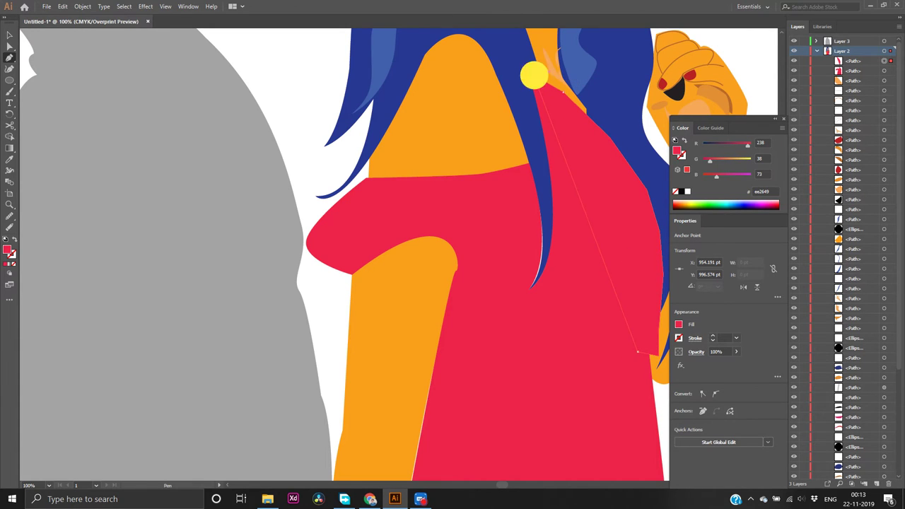
Send the red patch to the back of the stacking order and deselect it
{"action": "key", "text": "v"}
{"action": "left_click", "coordinate": [604, 194]}
{"action": "right_click", "coordinate": [604, 195]}
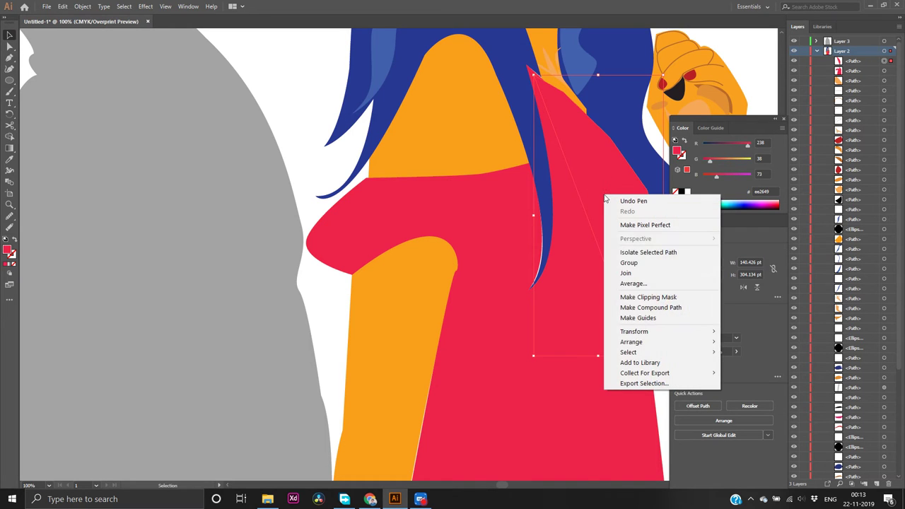
{"action": "mouse_move", "coordinate": [626, 344]}
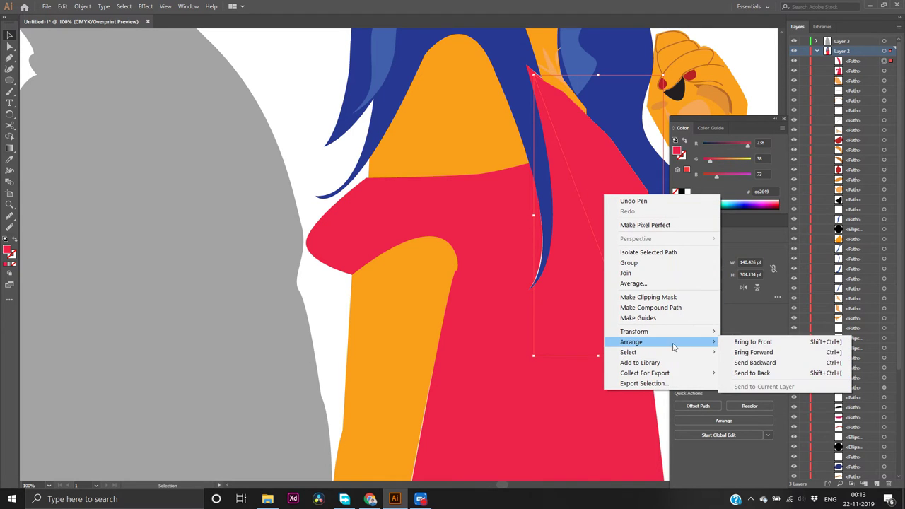
{"action": "left_click", "coordinate": [737, 371]}
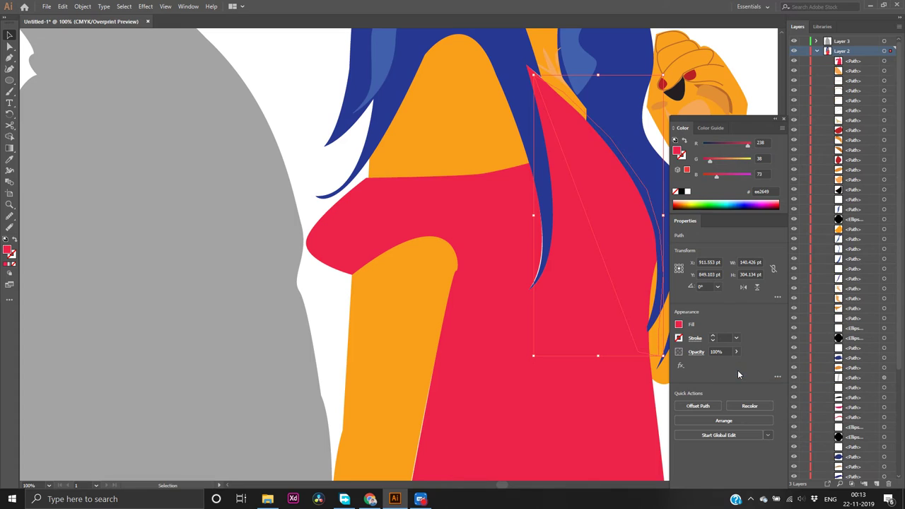
{"action": "left_click", "coordinate": [772, 71]}
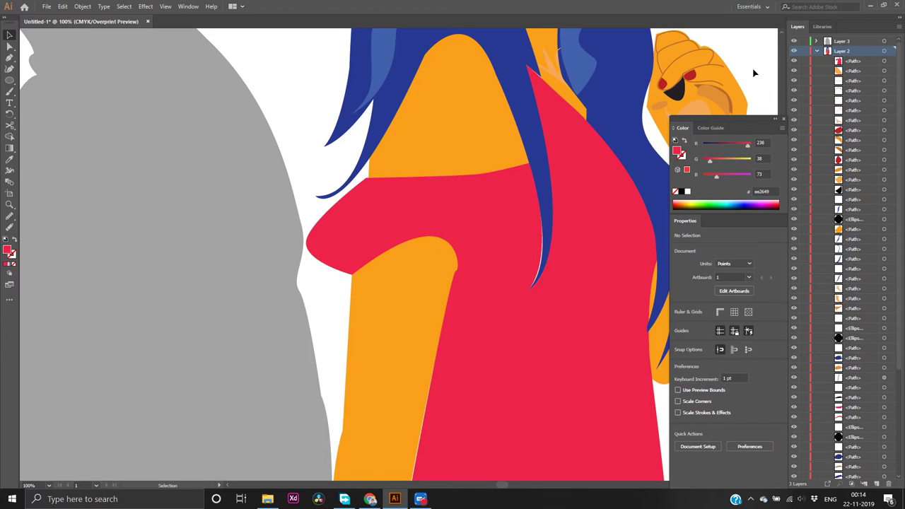
Inspect the dress's lower and side edges, checking which shapes form the hair, neck and dress
{"action": "scroll", "coordinate": [755, 72], "scroll_direction": "down", "scroll_amount": 2}
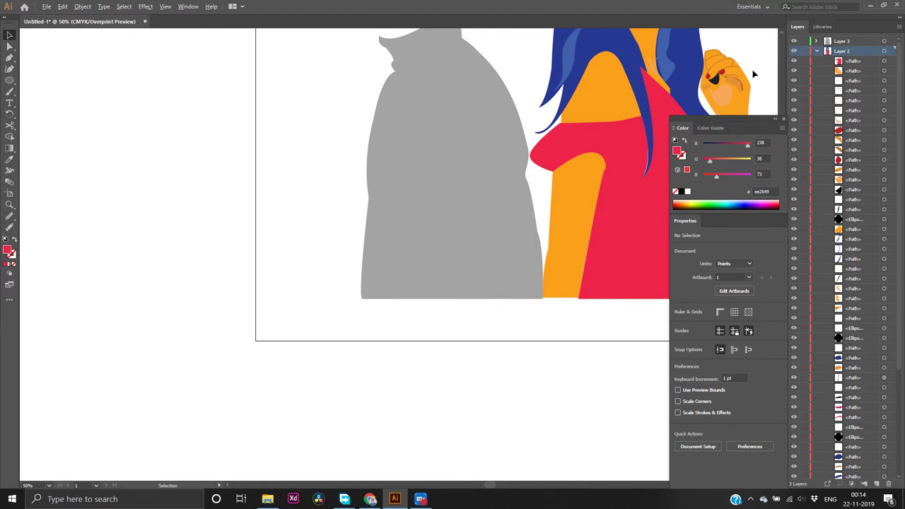
{"action": "scroll", "coordinate": [559, 345], "scroll_direction": "right", "scroll_amount": 4}
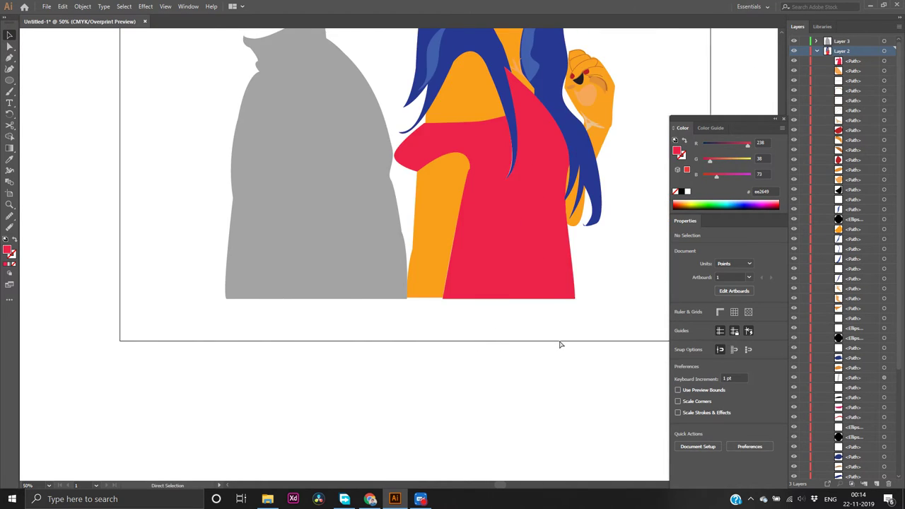
{"action": "scroll", "coordinate": [559, 344], "scroll_direction": "right", "scroll_amount": 1}
{"action": "scroll", "coordinate": [524, 269], "scroll_direction": "up", "scroll_amount": 2}
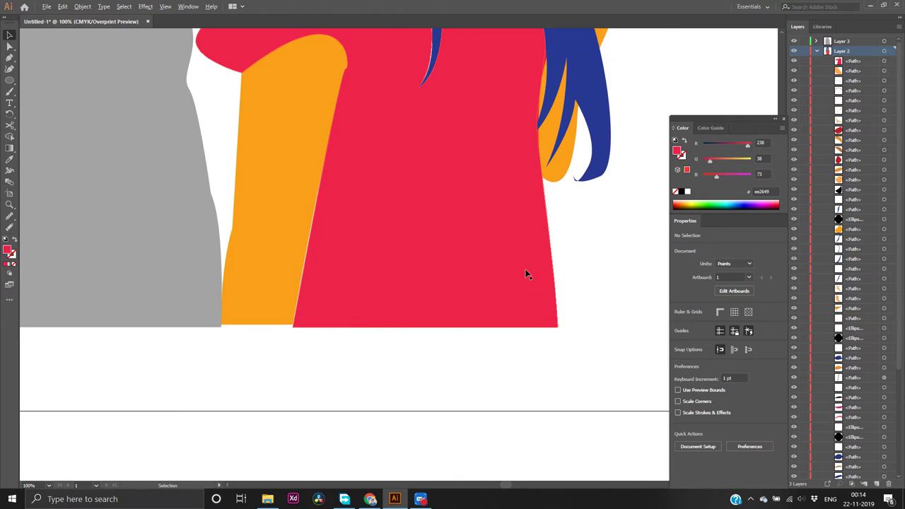
{"action": "left_click", "coordinate": [559, 76]}
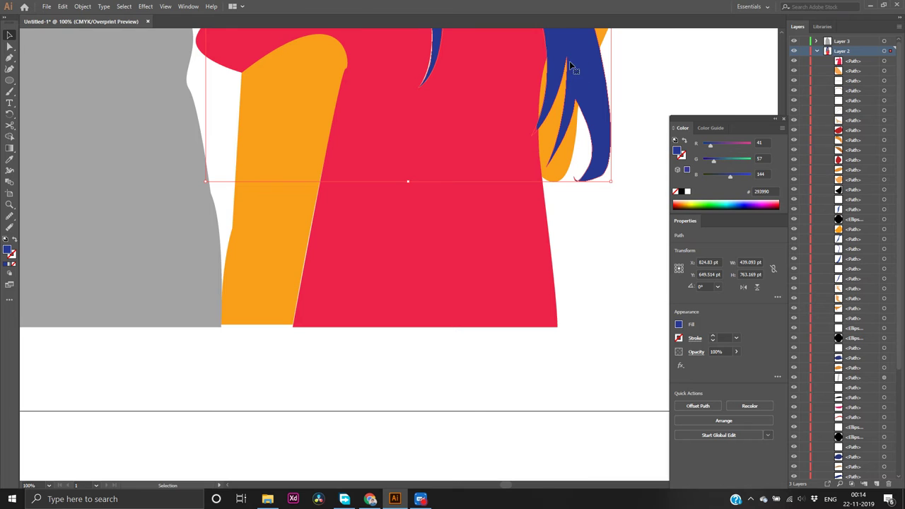
{"action": "scroll", "coordinate": [574, 330], "scroll_direction": "up", "scroll_amount": 10}
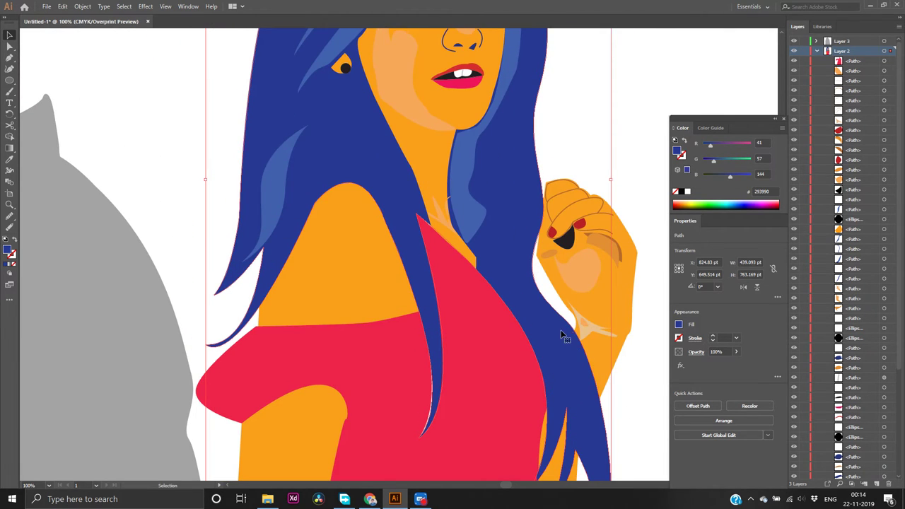
{"action": "left_click", "coordinate": [462, 252]}
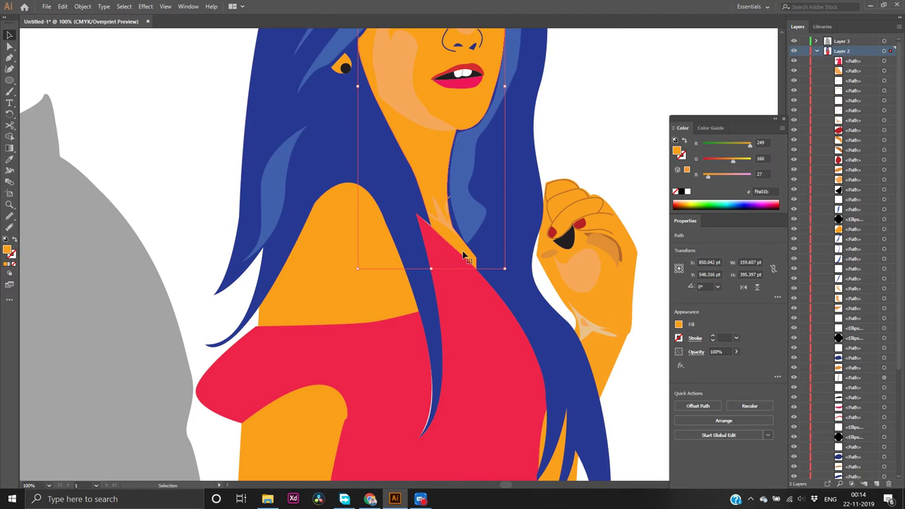
{"action": "left_click", "coordinate": [496, 323]}
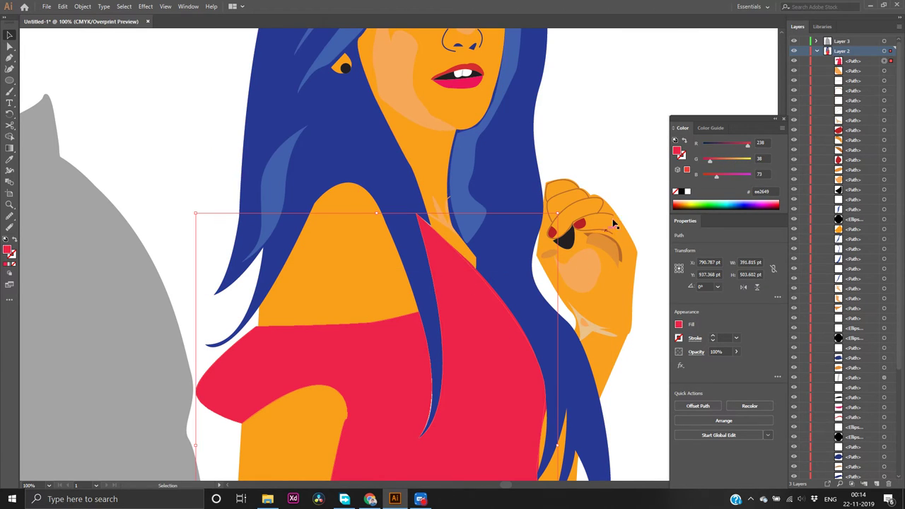
Undo sending the red patch to the back and select the patch again
{"action": "left_click", "coordinate": [849, 65]}
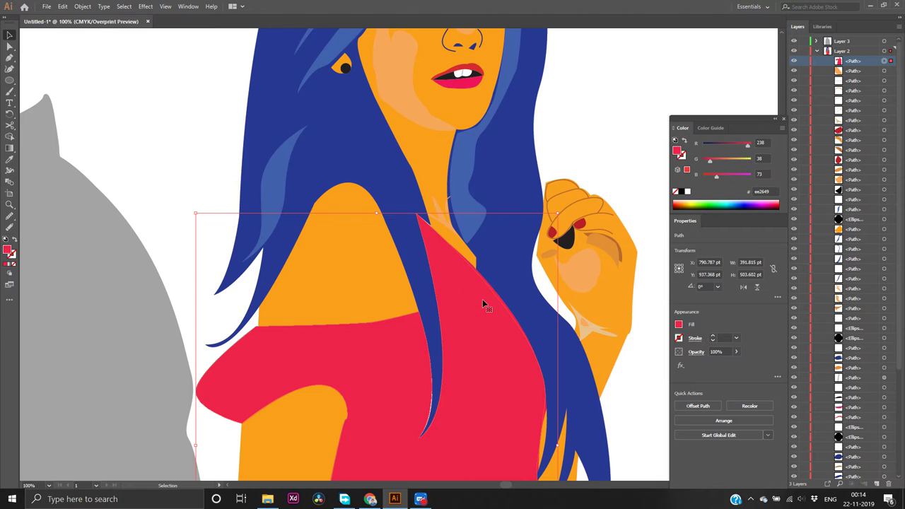
{"action": "key", "text": "a"}
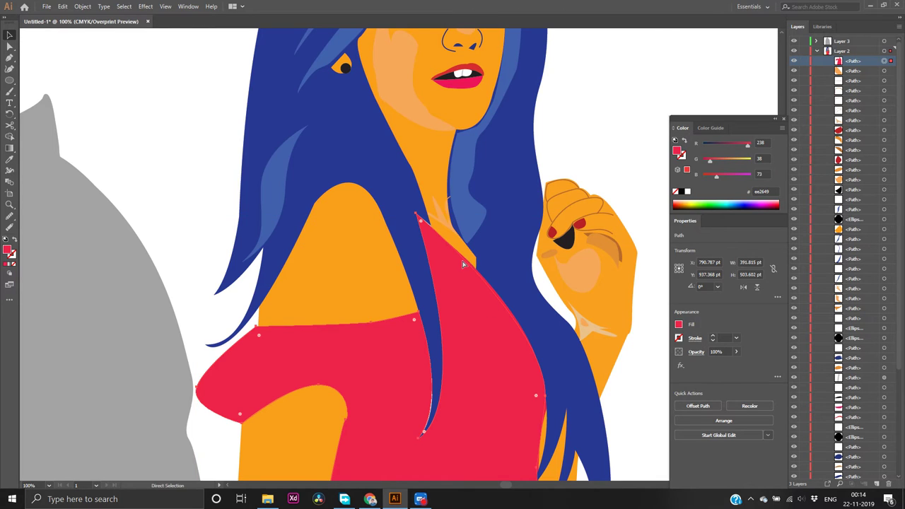
{"action": "left_click", "coordinate": [464, 263]}
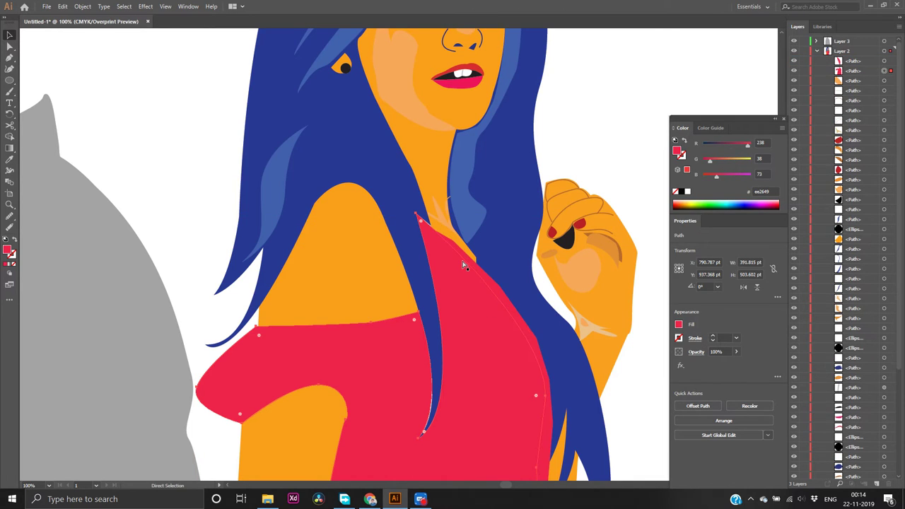
{"action": "left_click", "coordinate": [531, 342]}
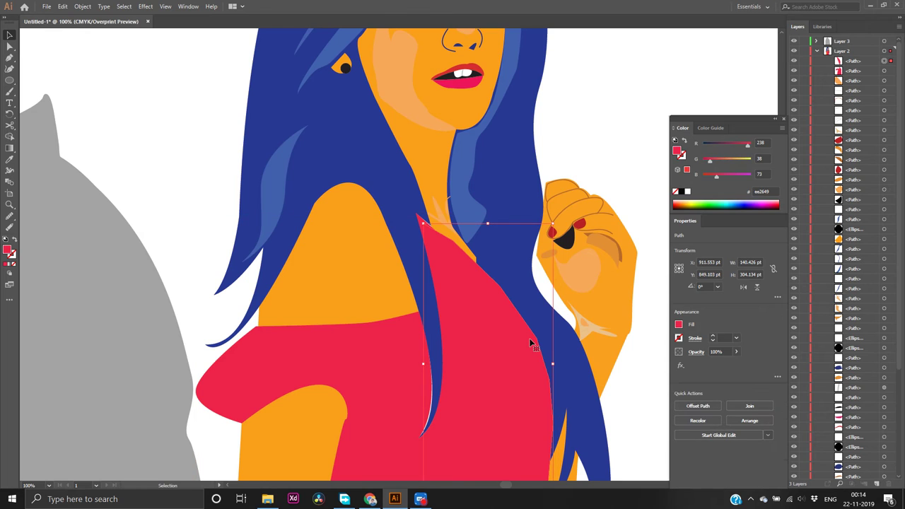
Undo the red patch along the dress's side point by point, back to its first anchor at the neckline
{"action": "key", "text": "a"}
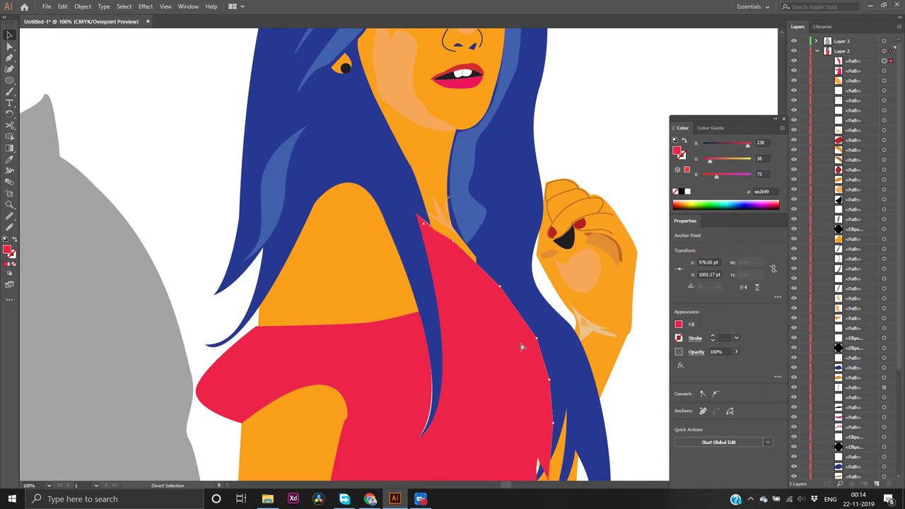
{"action": "key", "text": "ctrl+z"}
{"action": "key", "text": "ctrl+z"}
{"action": "key", "text": "ctrl+z"}
{"action": "key", "text": "ctrl+z"}
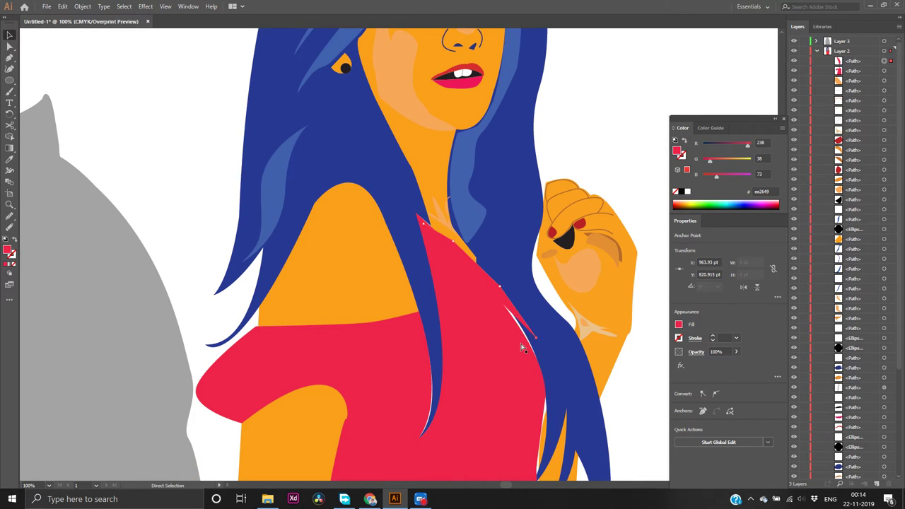
{"action": "key", "text": "ctrl+z"}
{"action": "key", "text": "v"}
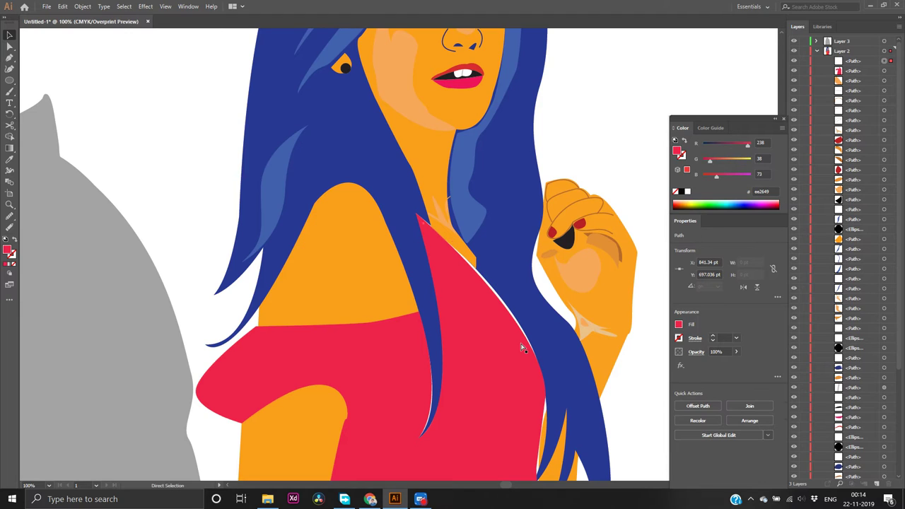
{"action": "scroll", "coordinate": [522, 347], "scroll_direction": "down", "scroll_amount": 3}
{"action": "scroll", "coordinate": [520, 348], "scroll_direction": "down", "scroll_amount": 3}
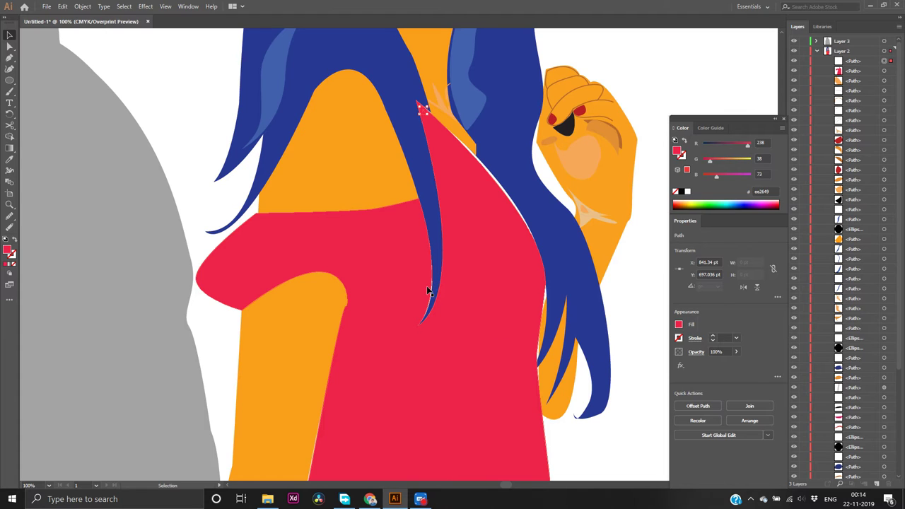
Return the woman's artwork in Layer 2 to a single group and hide the reference photo on Layer 1
{"action": "key", "text": "p"}
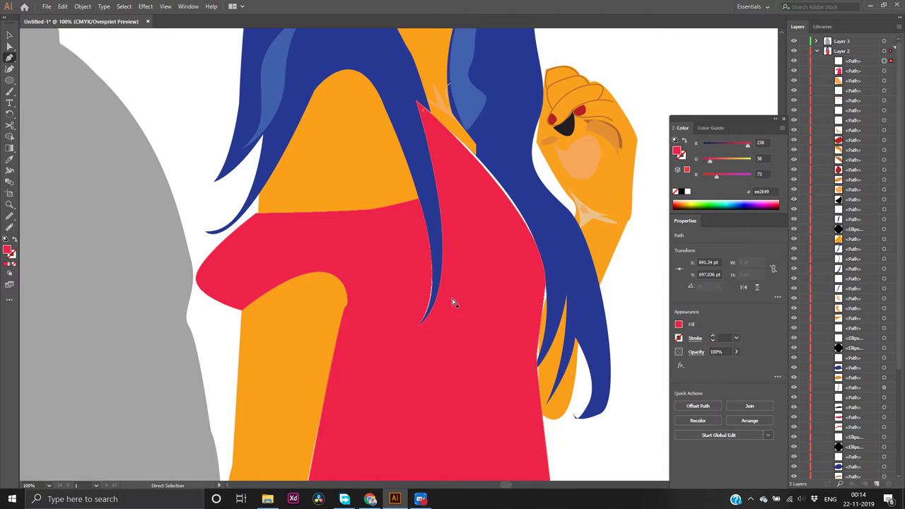
{"action": "key", "text": "ctrl+a"}
{"action": "key", "text": "ctrl+g"}
{"action": "key", "text": "a"}
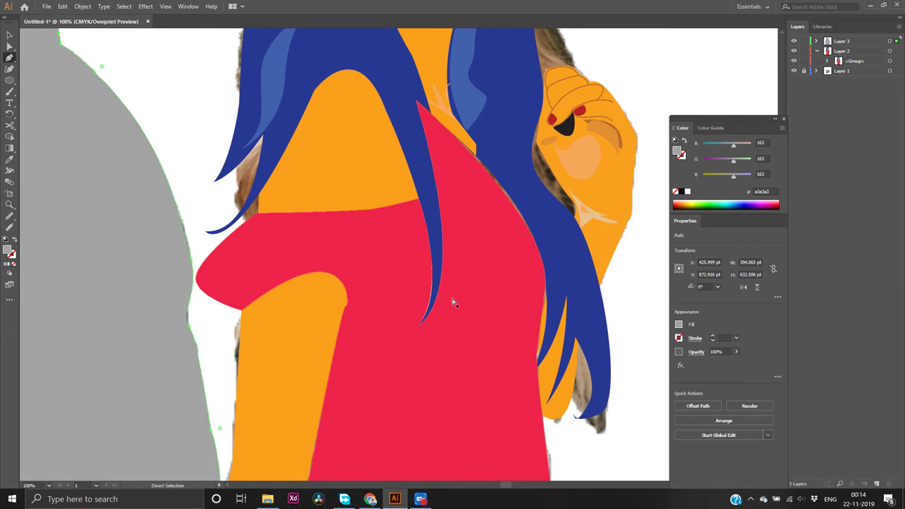
{"action": "key", "text": "ctrl+y"}
{"action": "key", "text": "ctrl+y"}
{"action": "key", "text": "p"}
{"action": "left_click", "coordinate": [793, 71]}
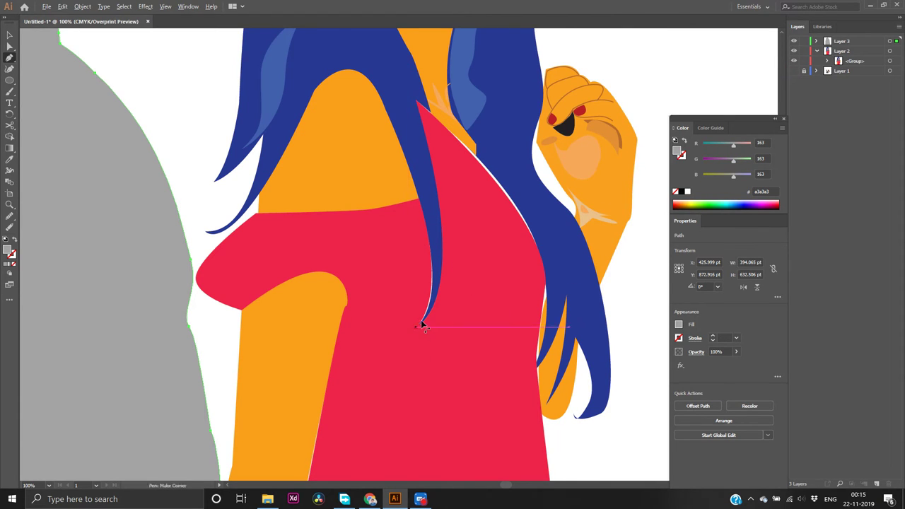
Ungroup the woman's artwork and select only the red dress shape
{"action": "scroll", "coordinate": [421, 319], "scroll_direction": "up", "scroll_amount": 3}
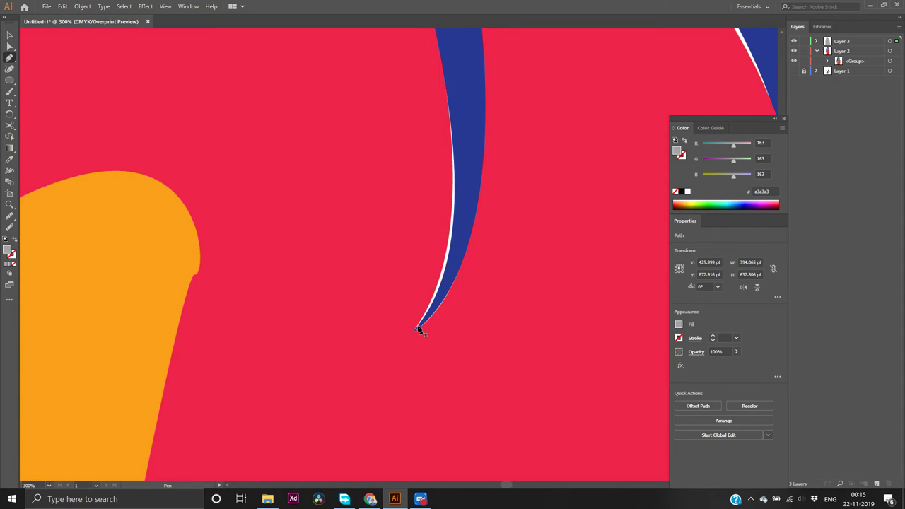
{"action": "key", "text": "v"}
{"action": "left_click", "coordinate": [345, 306]}
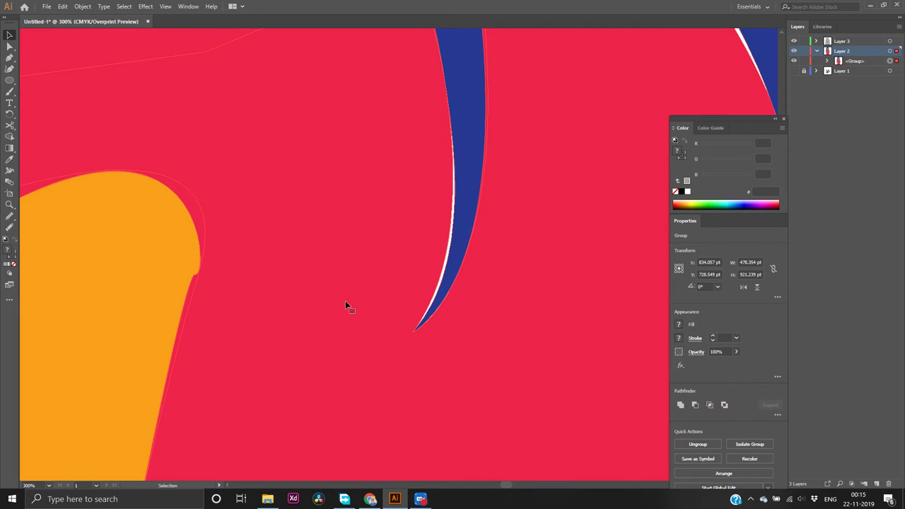
{"action": "right_click", "coordinate": [346, 304]}
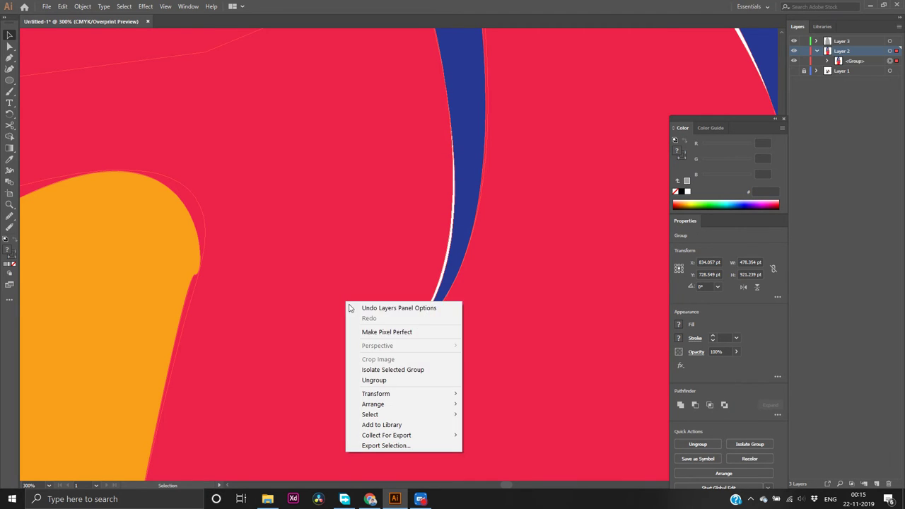
{"action": "left_click", "coordinate": [374, 381]}
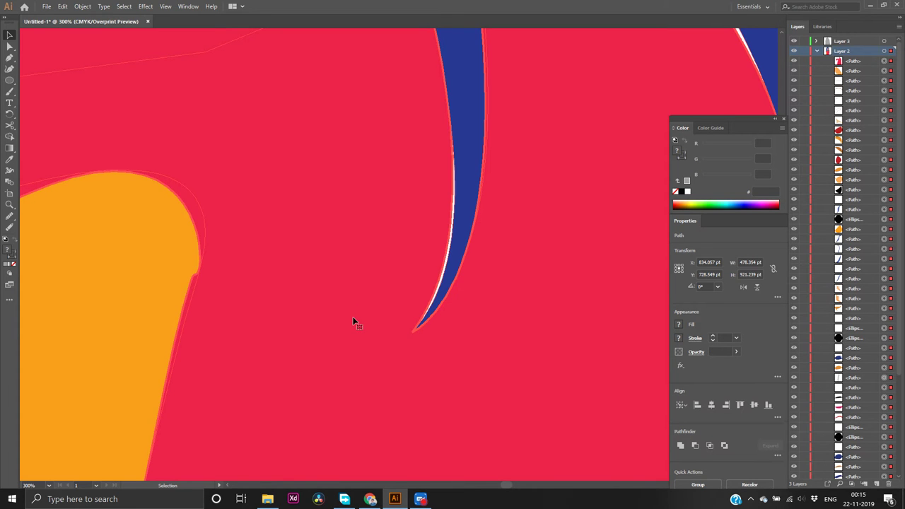
{"action": "scroll", "coordinate": [354, 321], "scroll_direction": "down", "scroll_amount": 4}
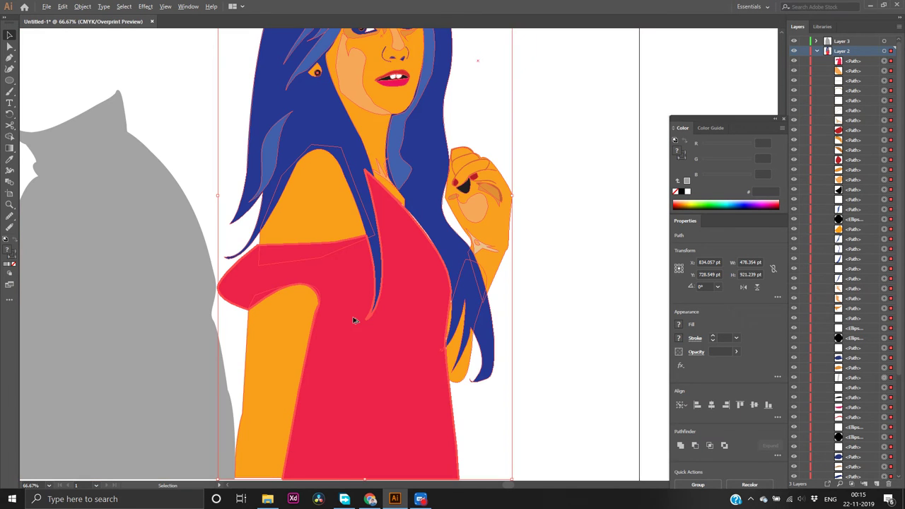
{"action": "left_click", "coordinate": [357, 384]}
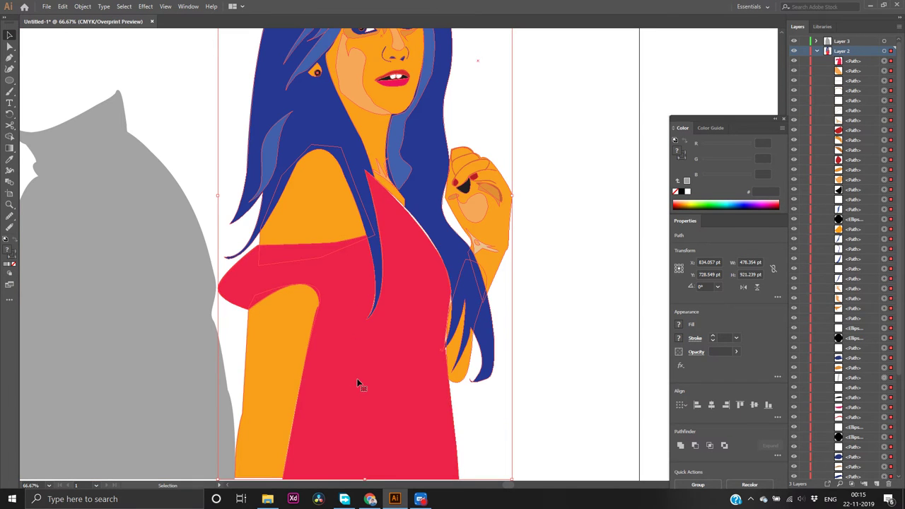
{"action": "left_click", "coordinate": [624, 344]}
{"action": "left_click", "coordinate": [424, 360]}
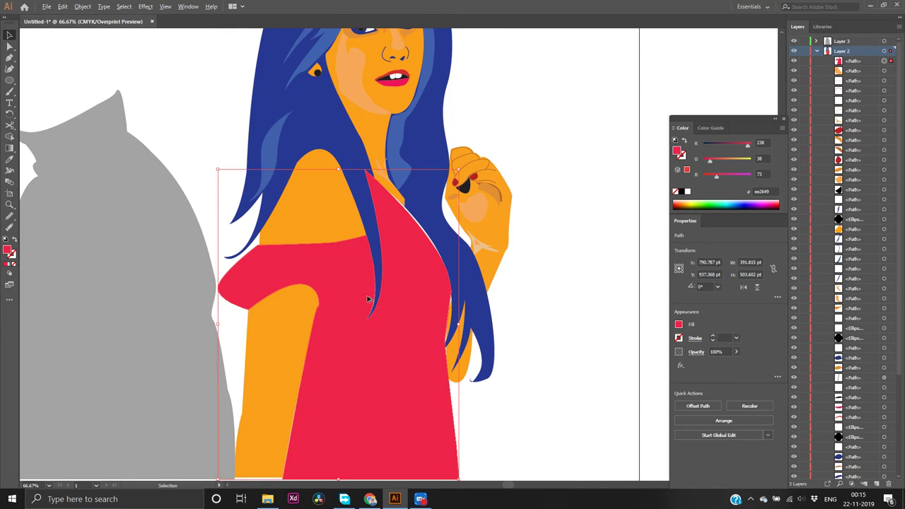
{"action": "scroll", "coordinate": [368, 299], "scroll_direction": "up", "scroll_amount": 5}
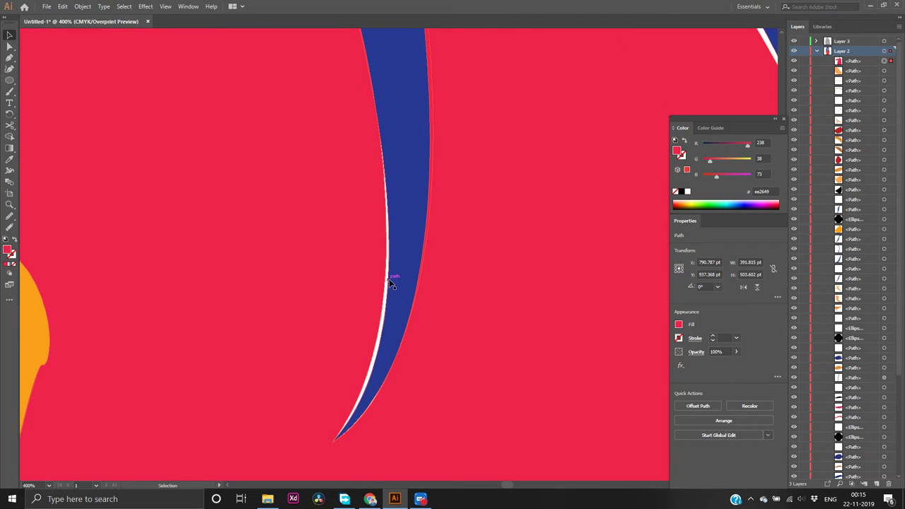
{"action": "key", "text": "p"}
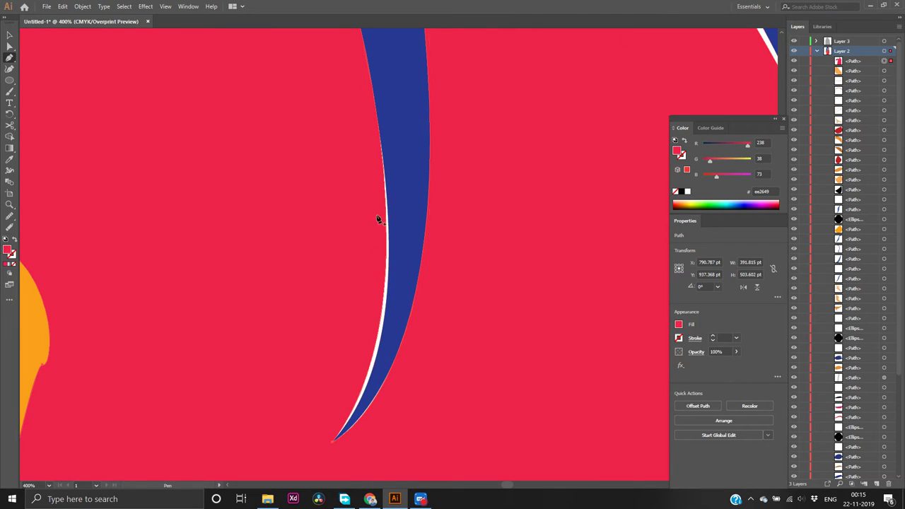
{"action": "left_click", "coordinate": [380, 161]}
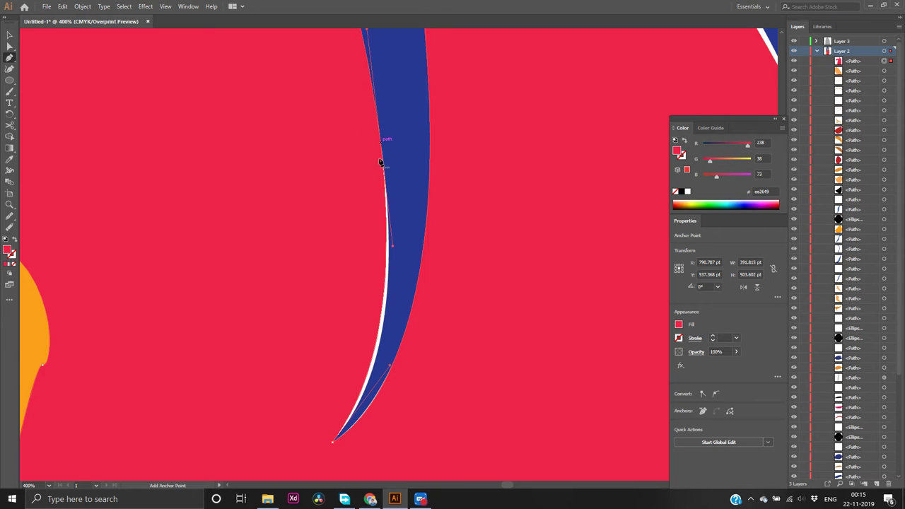
{"action": "left_click", "coordinate": [331, 441]}
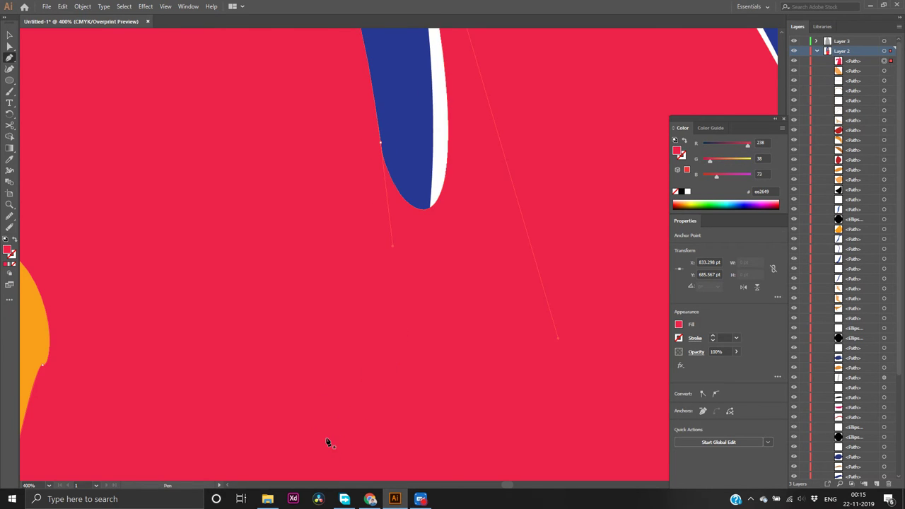
{"action": "key", "text": "ctrl+z"}
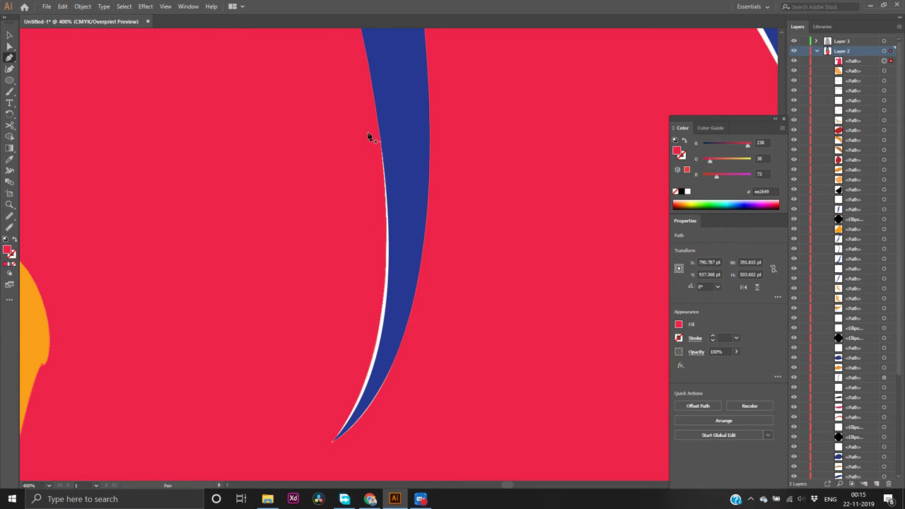
Draw a closed curved red patch with the Pen tool over the white gap beside the hair strand's tip
{"action": "mouse_move", "coordinate": [369, 138]}
{"action": "left_mouse_down"}
{"action": "mouse_move", "coordinate": [381, 164]}
{"action": "mouse_move", "coordinate": [376, 126]}
{"action": "left_mouse_up"}
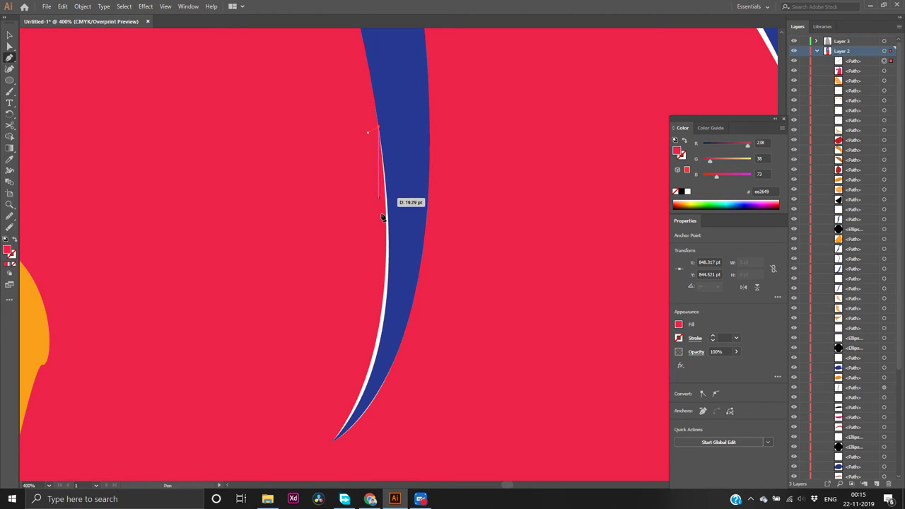
{"action": "left_click", "coordinate": [333, 442]}
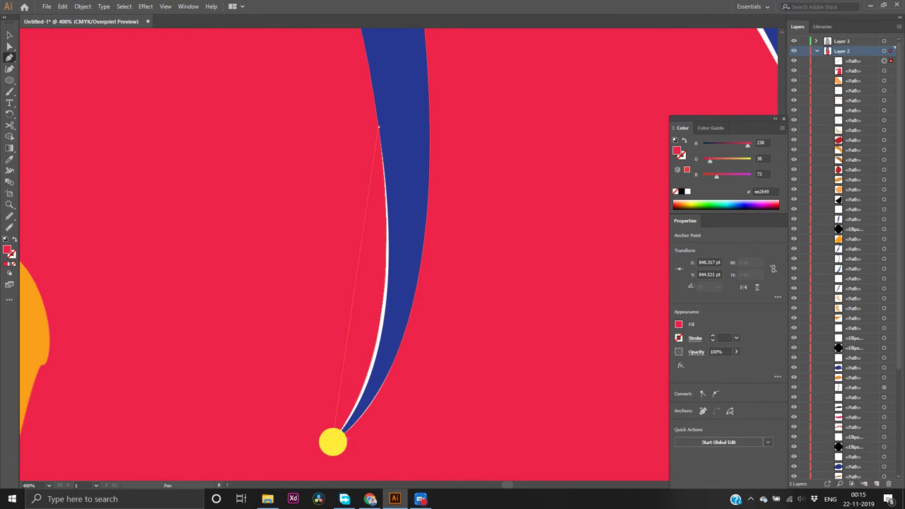
{"action": "left_click_drag", "start_coordinate": [333, 443], "coordinate": [175, 331]}
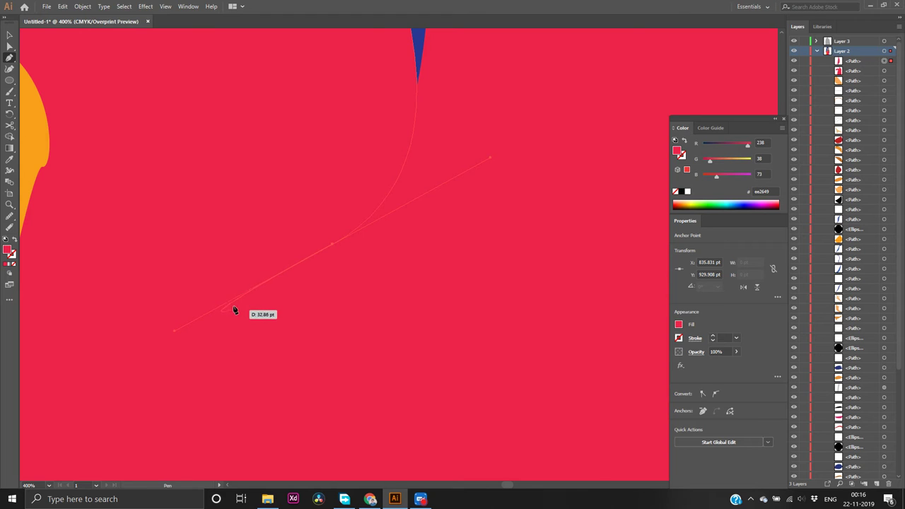
{"action": "scroll", "coordinate": [313, 145], "scroll_direction": "up", "scroll_amount": 5}
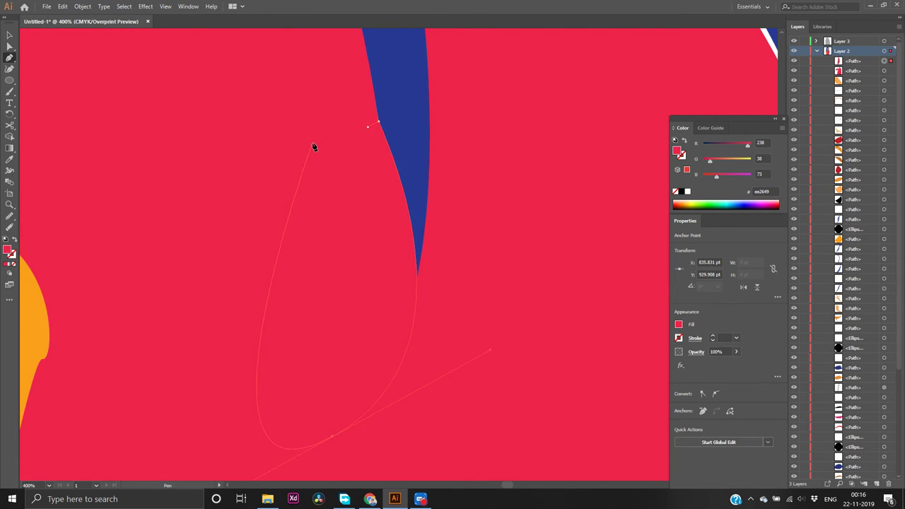
{"action": "left_click_drag", "start_coordinate": [374, 127], "coordinate": [386, 163]}
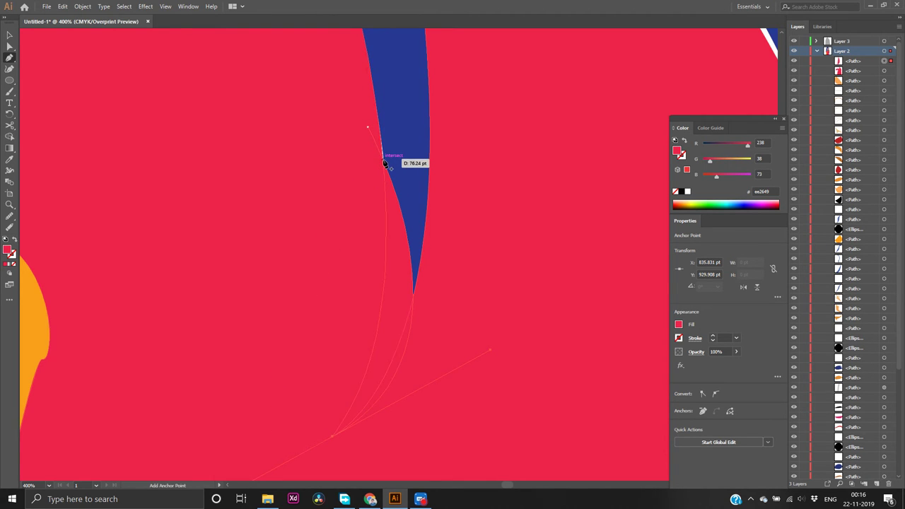
{"action": "left_click", "coordinate": [367, 127]}
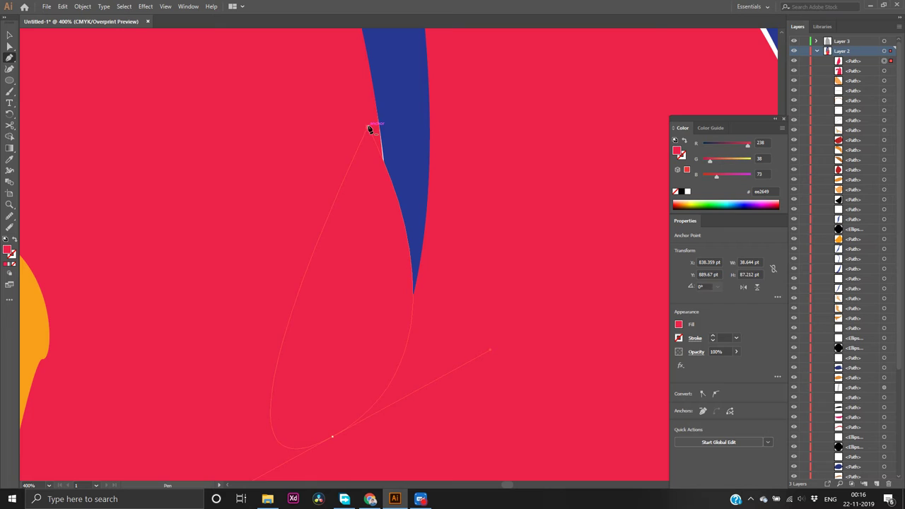
Try sending the curved red patch to the back of the stacking order, and undo that together with the patch's outline
{"action": "key", "text": "v"}
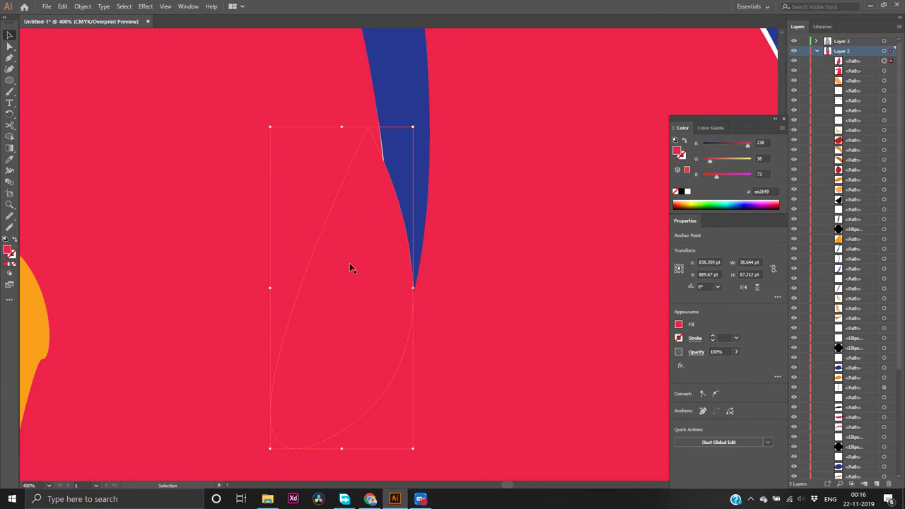
{"action": "right_click", "coordinate": [350, 265]}
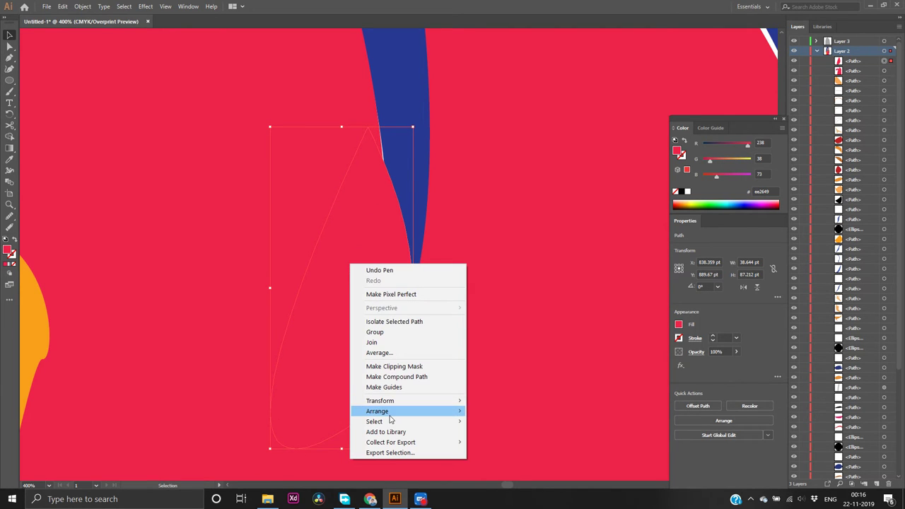
{"action": "mouse_move", "coordinate": [393, 413]}
{"action": "left_click", "coordinate": [485, 442]}
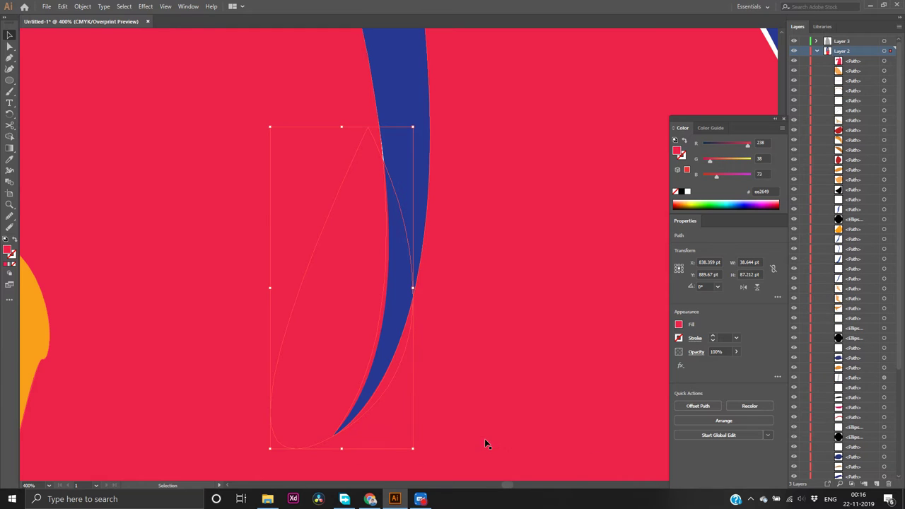
{"action": "left_click", "coordinate": [480, 383]}
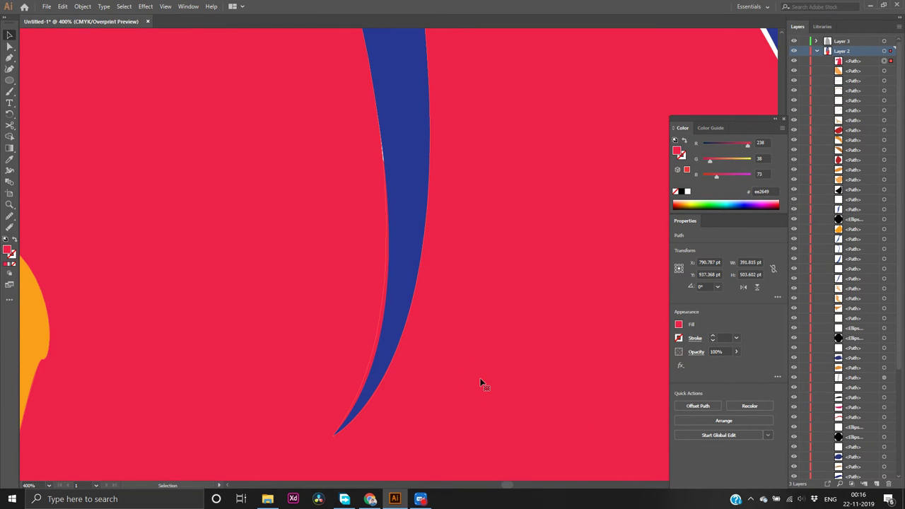
{"action": "key", "text": "ctrl+z"}
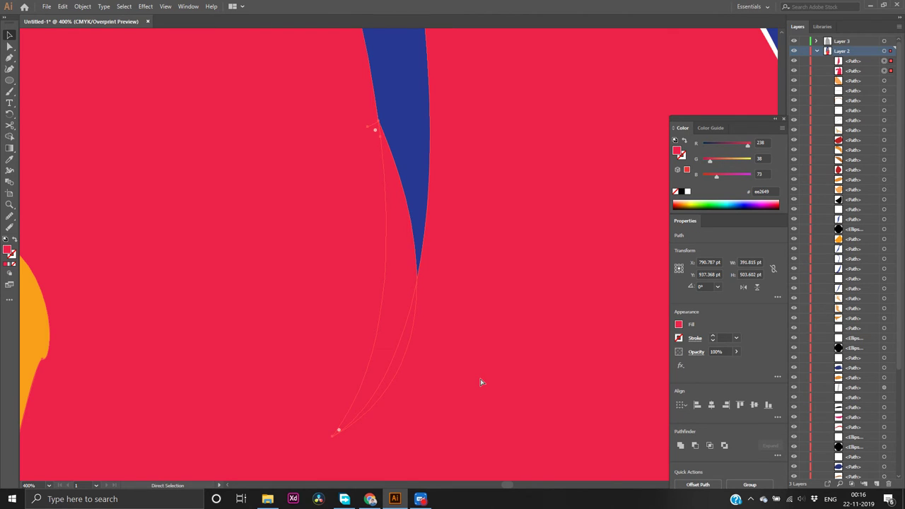
{"action": "key", "text": "ctrl+z"}
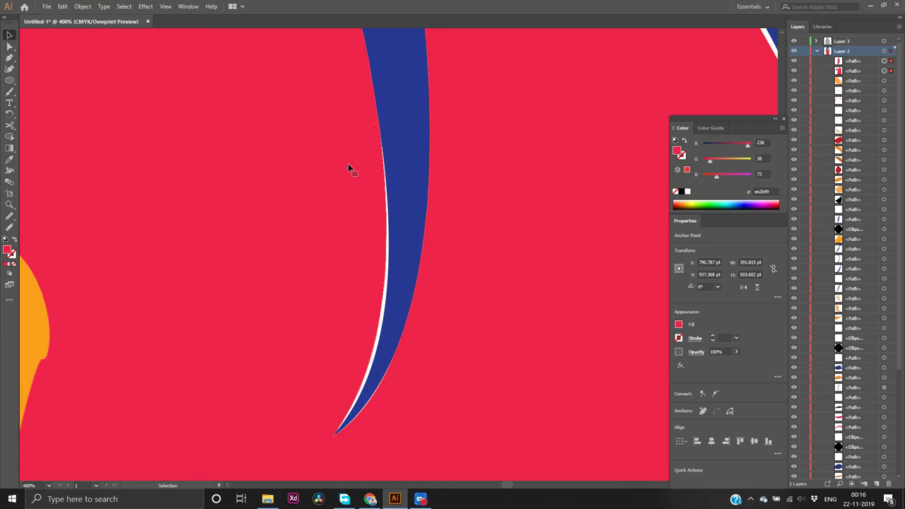
Draw a closed four-sided red patch covering the hair strand's lower part and the white gap beside it
{"action": "key", "text": "p"}
{"action": "left_click", "coordinate": [299, 121]}
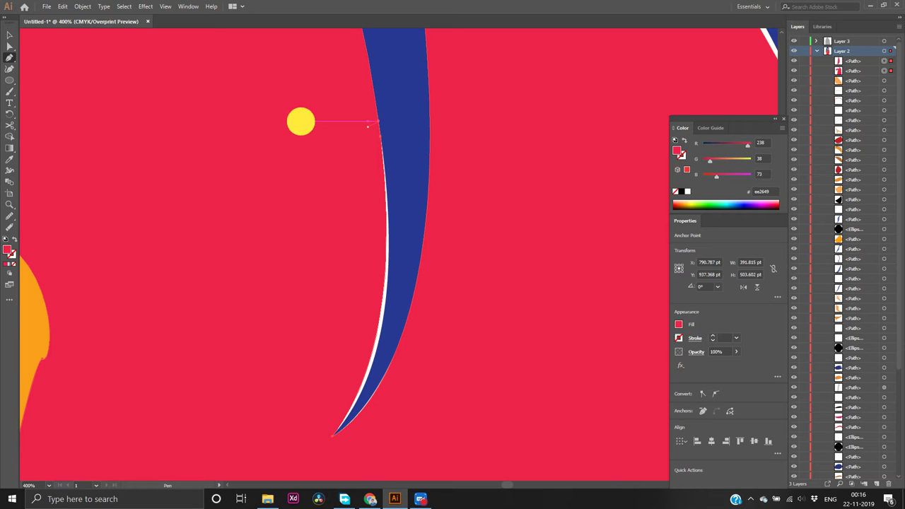
{"action": "left_click", "coordinate": [478, 118]}
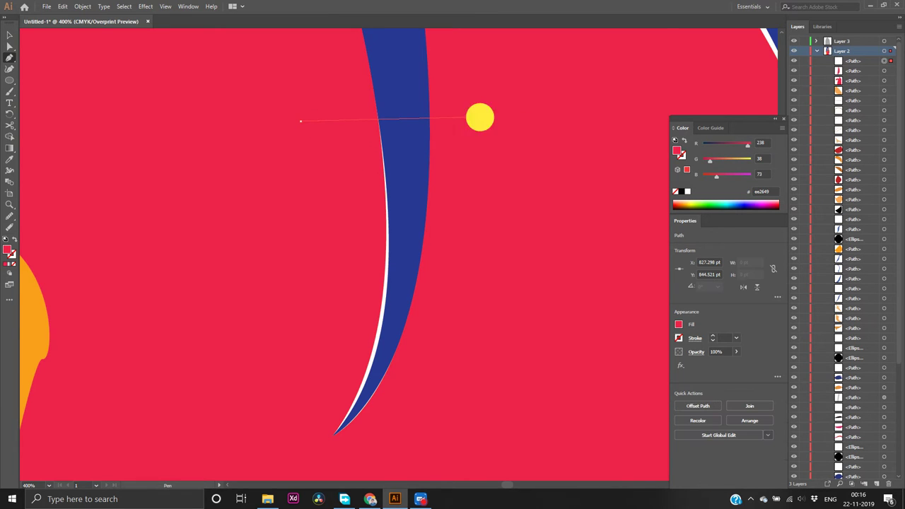
{"action": "left_click", "coordinate": [441, 435]}
{"action": "left_click", "coordinate": [311, 459]}
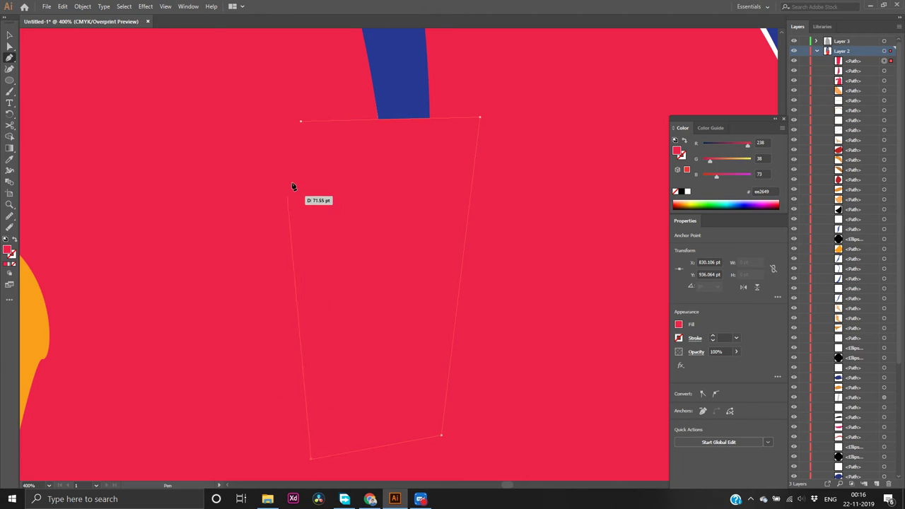
{"action": "left_click", "coordinate": [300, 123]}
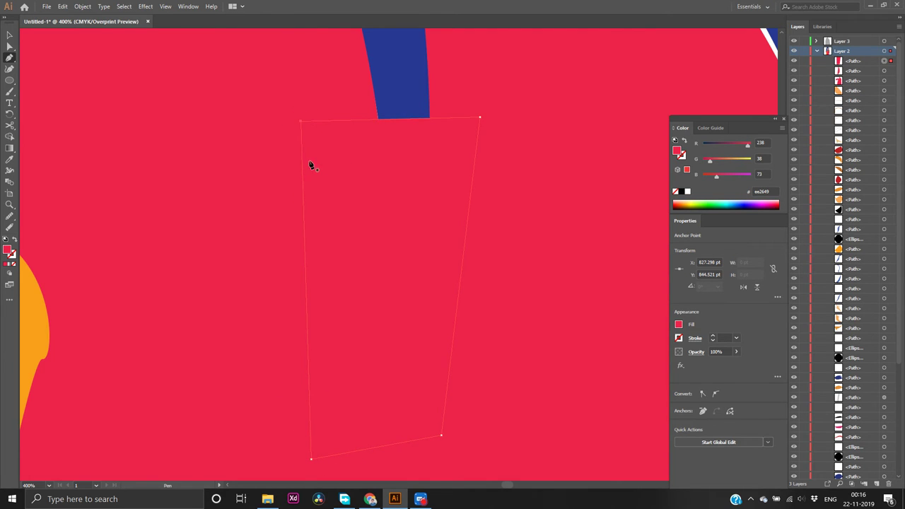
Send the four-sided red patch to the back of the stacking order and select the red dress shape
{"action": "key", "text": "v"}
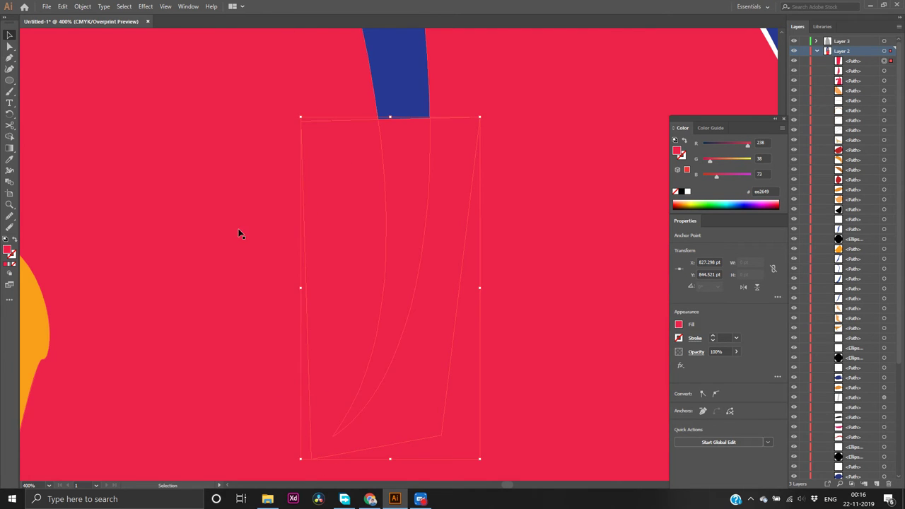
{"action": "right_click", "coordinate": [348, 207]}
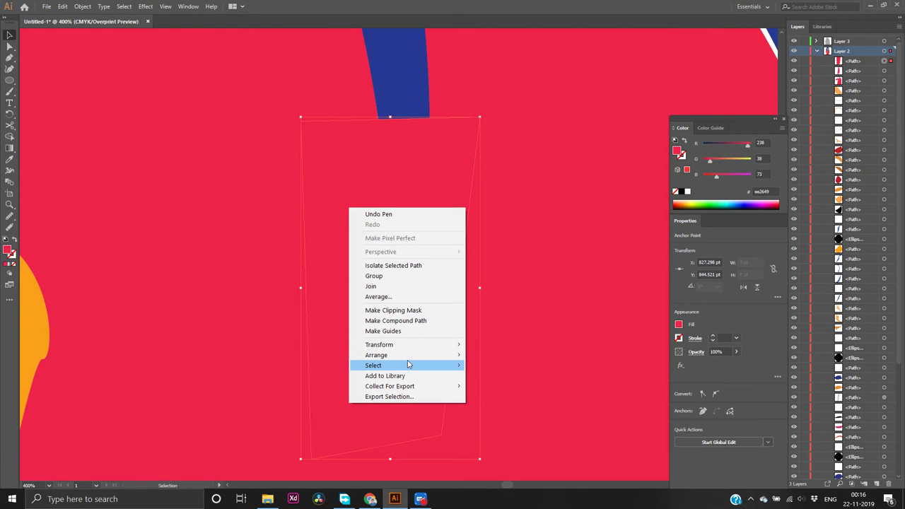
{"action": "mouse_move", "coordinate": [410, 361]}
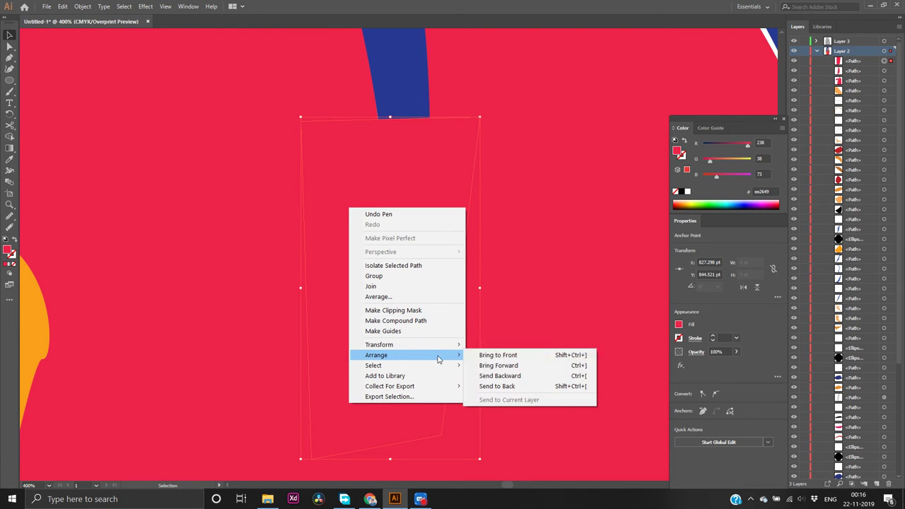
{"action": "left_click", "coordinate": [483, 387]}
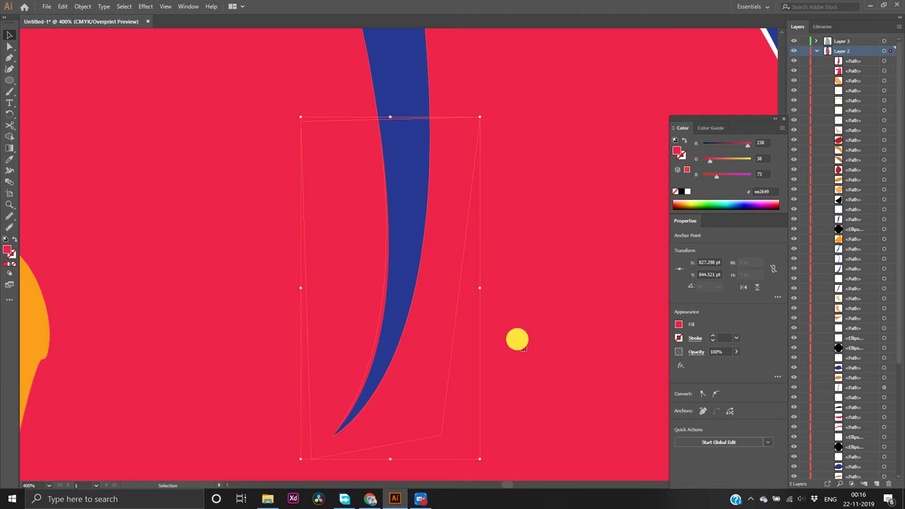
{"action": "left_click", "coordinate": [516, 340]}
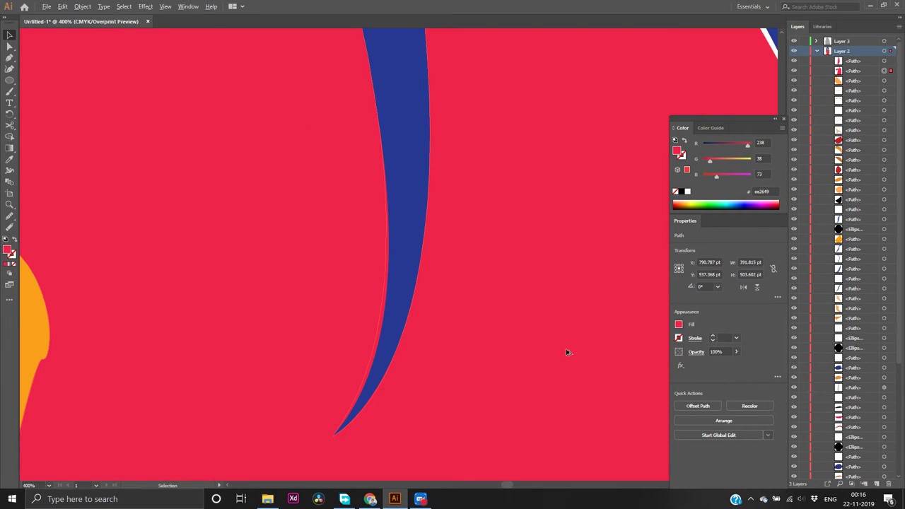
Draw a red patch with the Pen tool over the white gap between the dress's pointed upper tip and the blue hair
{"action": "scroll", "coordinate": [565, 348], "scroll_direction": "down", "scroll_amount": 5}
{"action": "scroll", "coordinate": [591, 351], "scroll_direction": "up", "scroll_amount": 2}
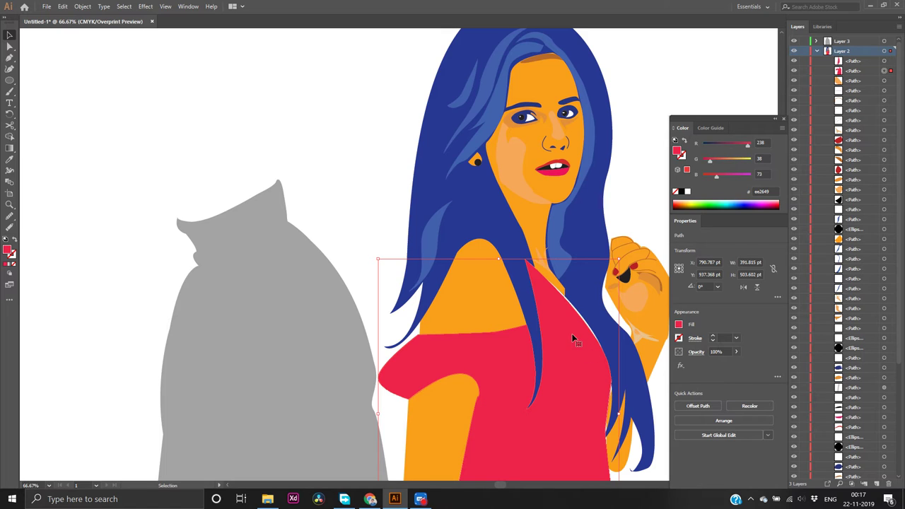
{"action": "scroll", "coordinate": [581, 341], "scroll_direction": "up", "scroll_amount": 4}
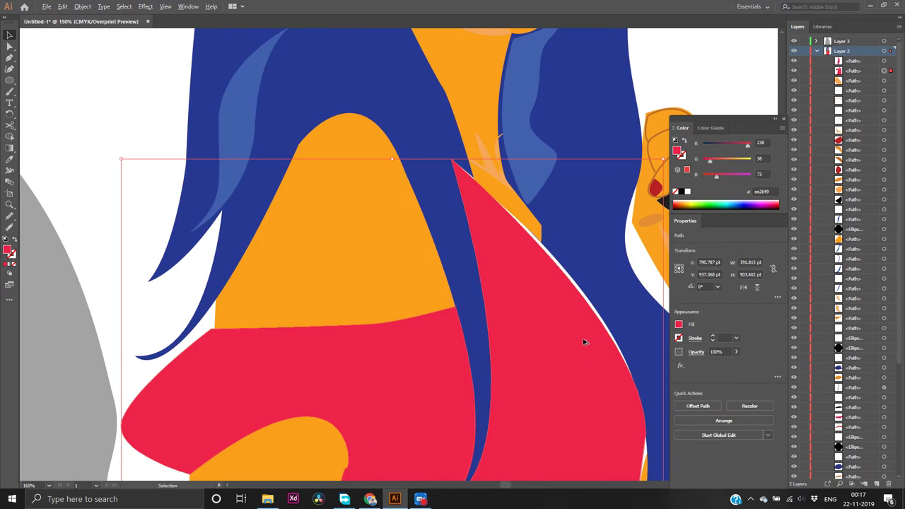
{"action": "scroll", "coordinate": [479, 209], "scroll_direction": "up", "scroll_amount": 5}
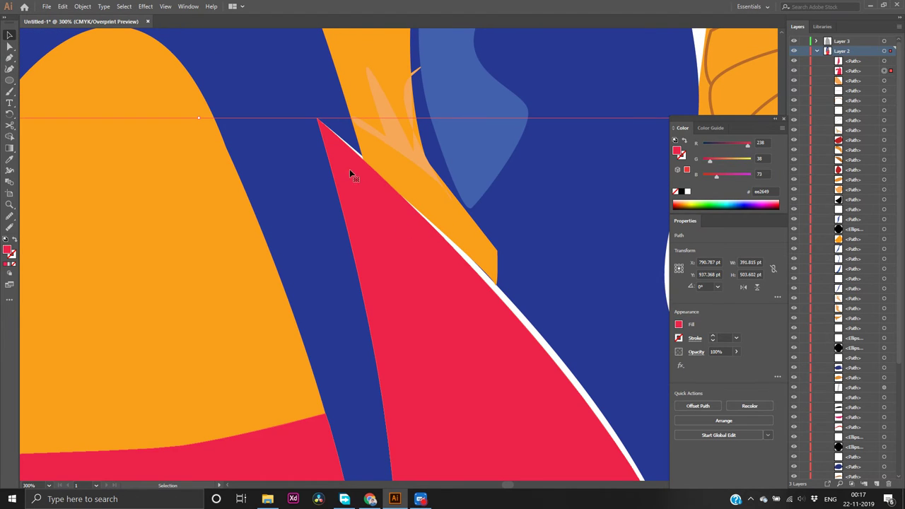
{"action": "scroll", "coordinate": [345, 168], "scroll_direction": "up", "scroll_amount": 5}
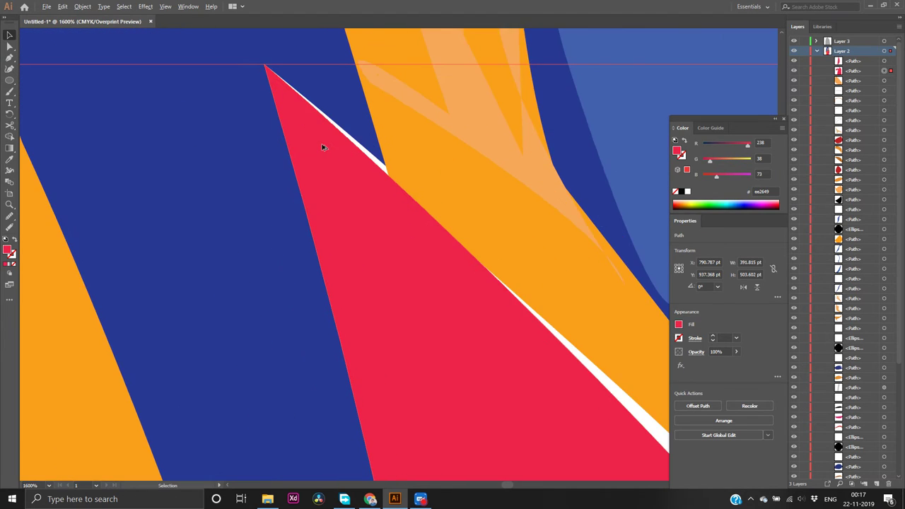
{"action": "scroll", "coordinate": [339, 236], "scroll_direction": "up", "scroll_amount": 7}
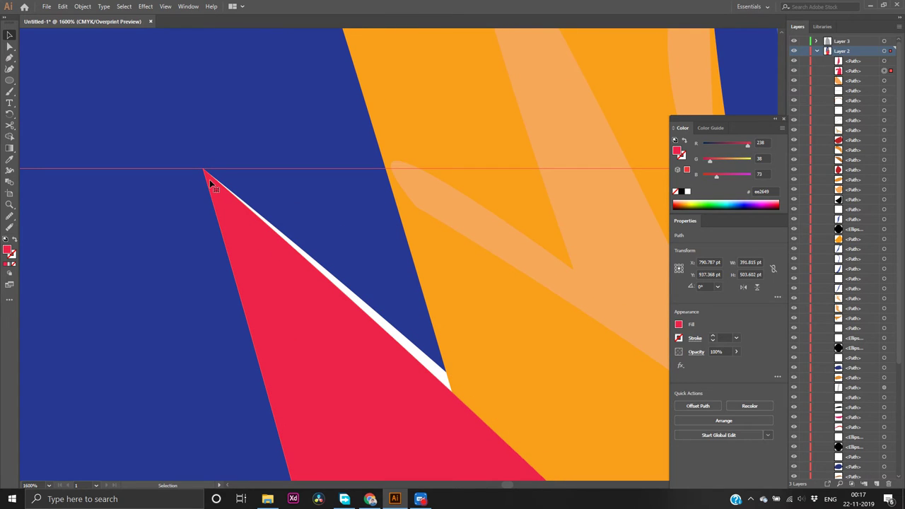
{"action": "key", "text": "p"}
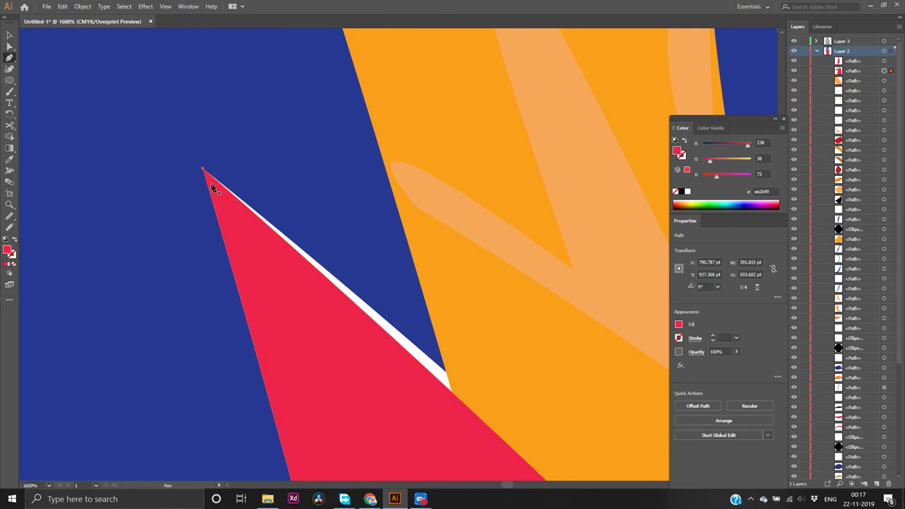
{"action": "left_click", "coordinate": [211, 185]}
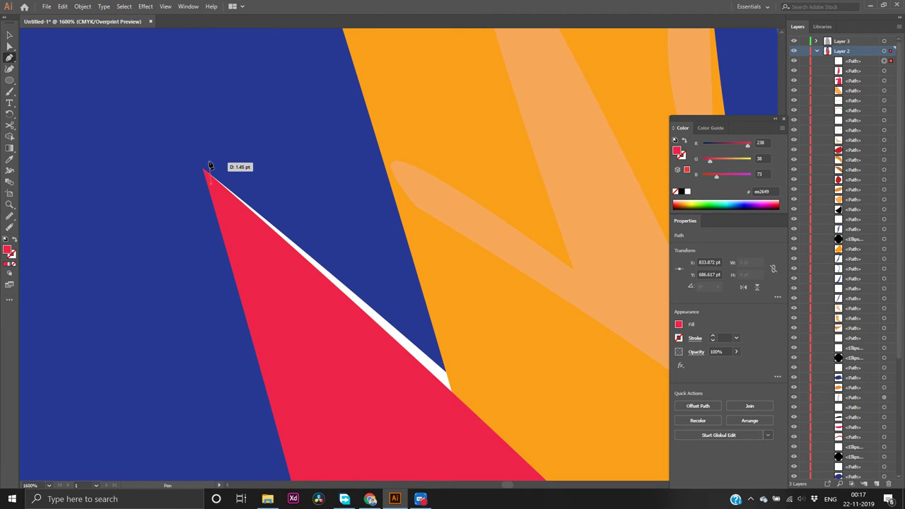
{"action": "left_click", "coordinate": [208, 159]}
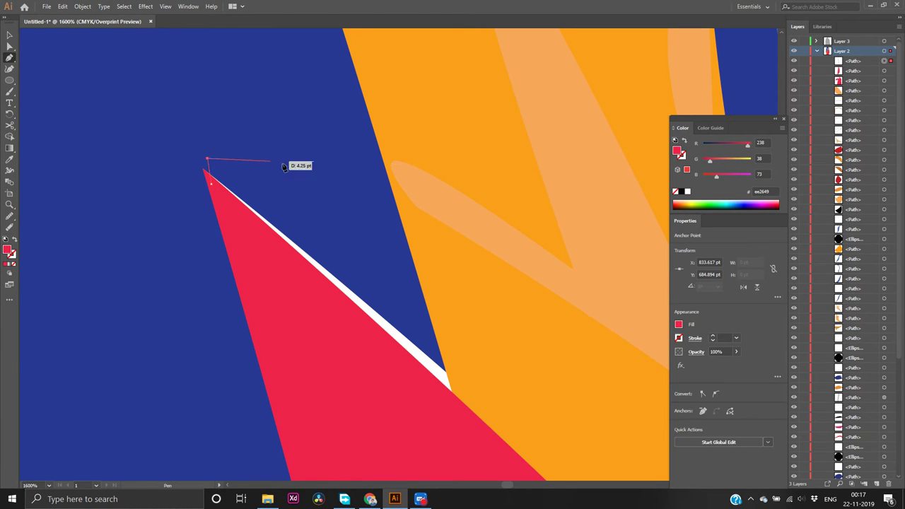
{"action": "left_click", "coordinate": [435, 345]}
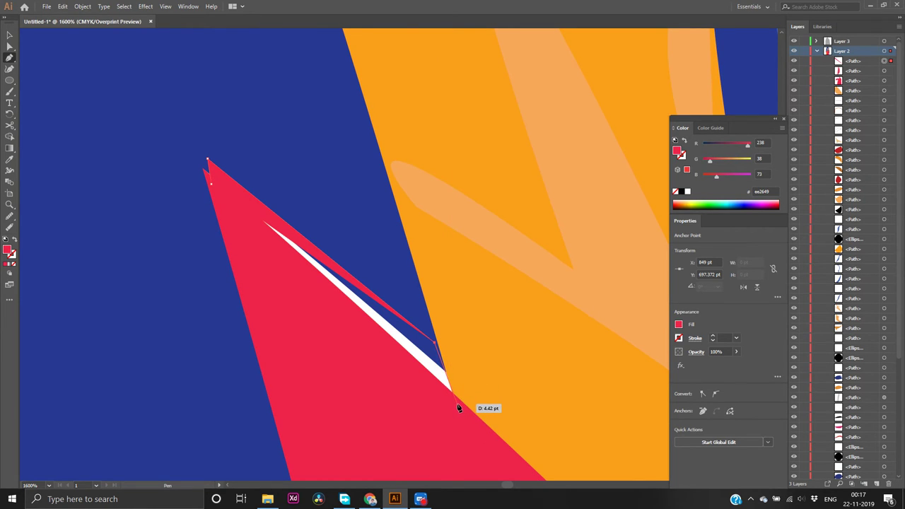
Undo the last Pen anchor and close a four-point red shape over the white gap at the dress's upper tip
{"action": "key", "text": "ctrl+z"}
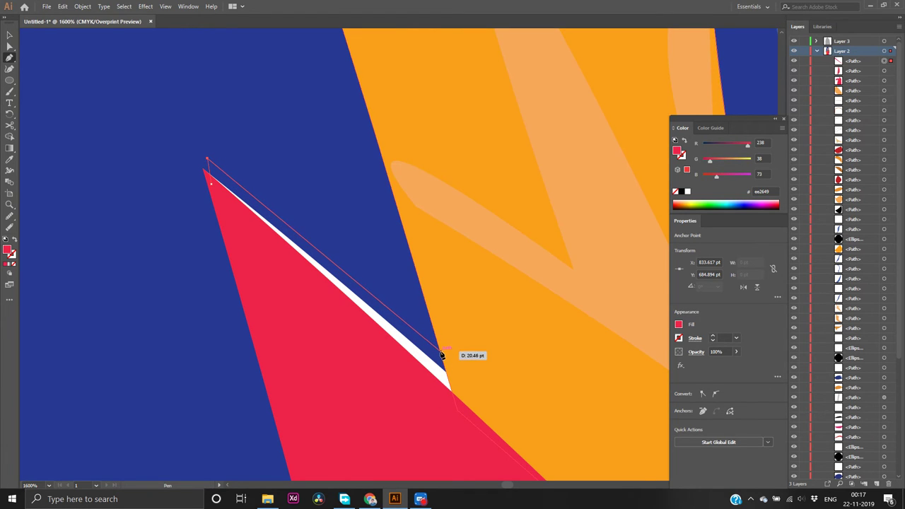
{"action": "left_click", "coordinate": [440, 351]}
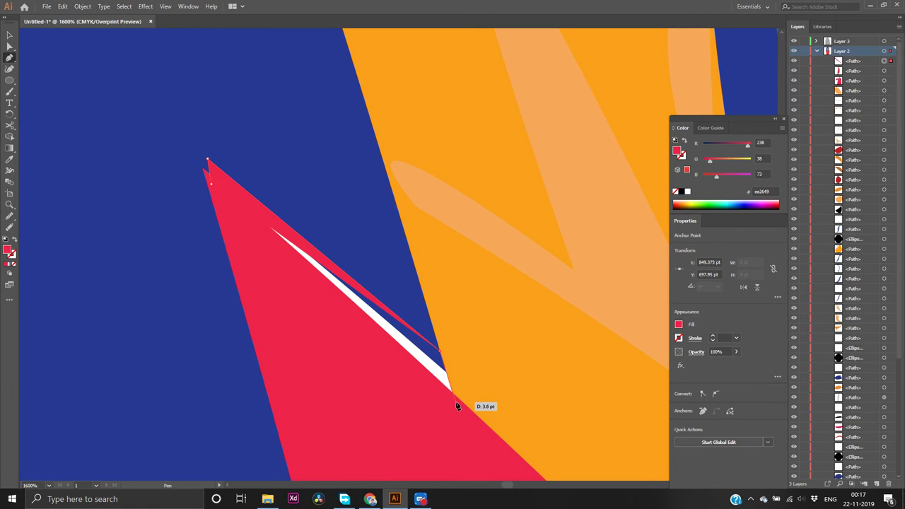
{"action": "left_click", "coordinate": [455, 404]}
{"action": "left_click", "coordinate": [212, 185]}
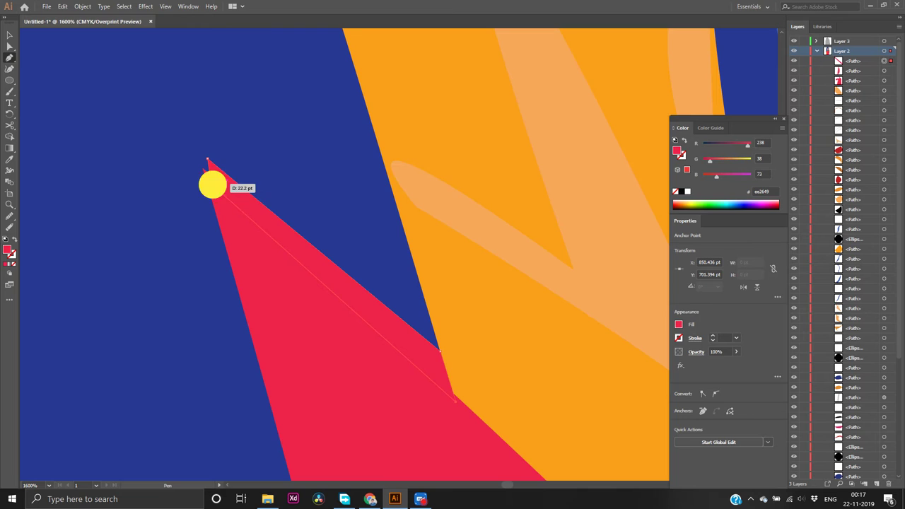
Send the red patch at the dress's upper tip to the back and select the dress shape
{"action": "key", "text": "v"}
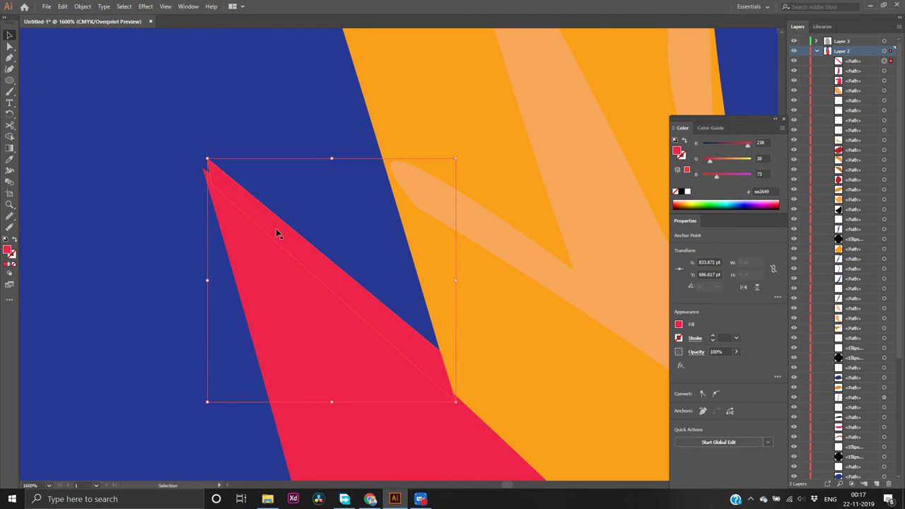
{"action": "right_click", "coordinate": [275, 229]}
{"action": "mouse_move", "coordinate": [317, 379]}
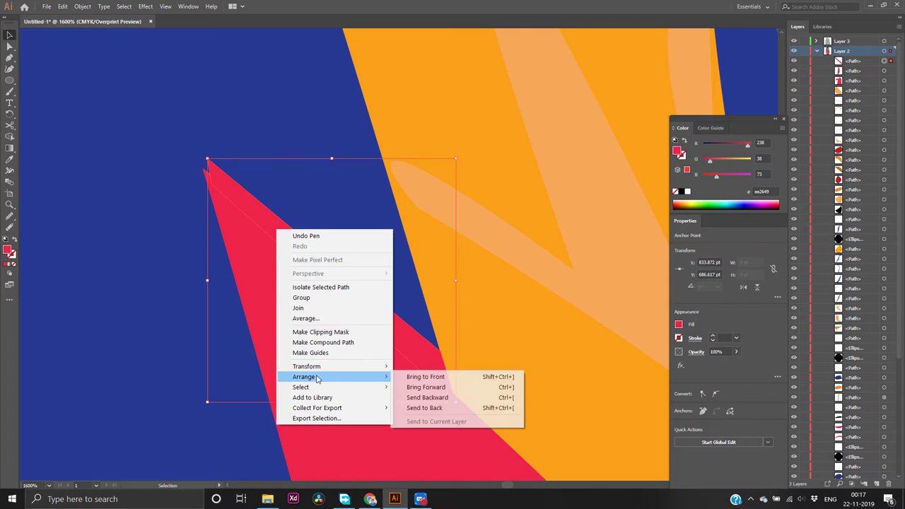
{"action": "left_click", "coordinate": [424, 408]}
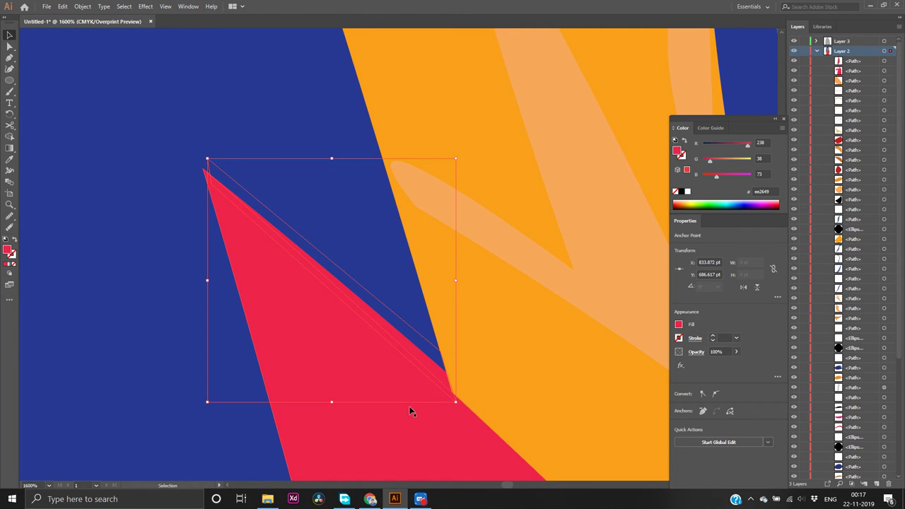
{"action": "left_click", "coordinate": [407, 422]}
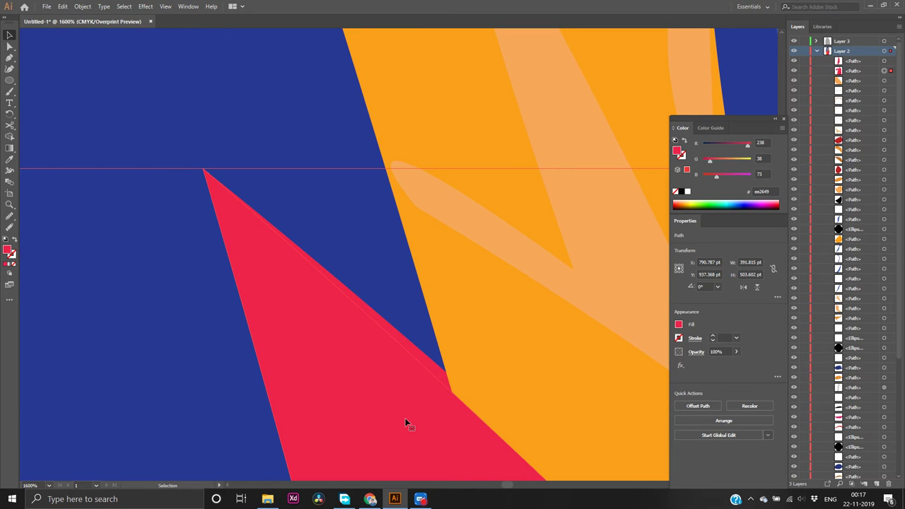
Draw a closed four-point red patch with the Pen tool over the white gap between the dress and the lower neck
{"action": "scroll", "coordinate": [406, 421], "scroll_direction": "down", "scroll_amount": 2}
{"action": "scroll", "coordinate": [406, 421], "scroll_direction": "down", "scroll_amount": 5}
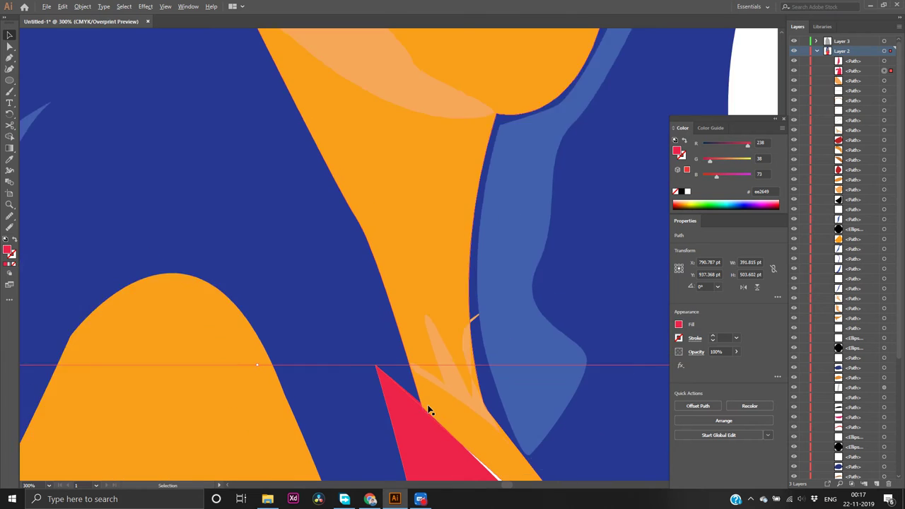
{"action": "scroll", "coordinate": [628, 354], "scroll_direction": "down", "scroll_amount": 4}
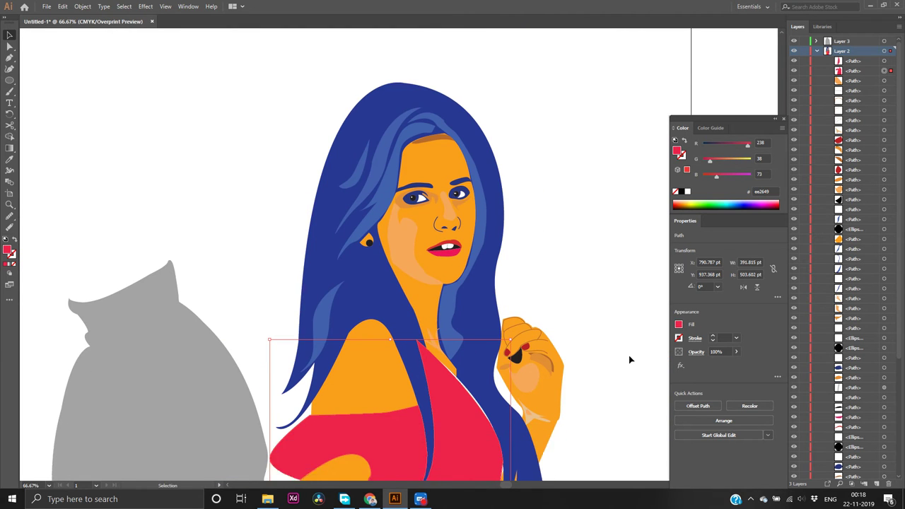
{"action": "scroll", "coordinate": [455, 304], "scroll_direction": "up", "scroll_amount": 2}
{"action": "scroll", "coordinate": [456, 304], "scroll_direction": "up", "scroll_amount": 5}
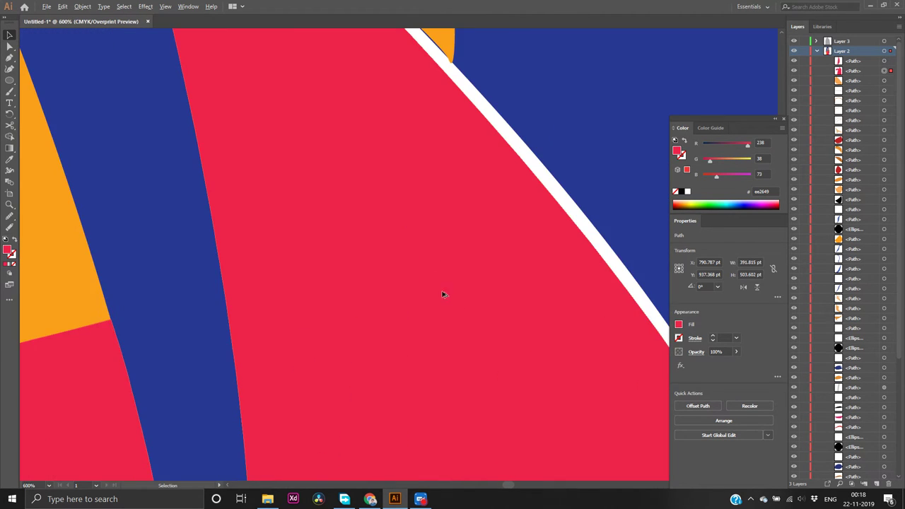
{"action": "scroll", "coordinate": [392, 227], "scroll_direction": "up", "scroll_amount": 5}
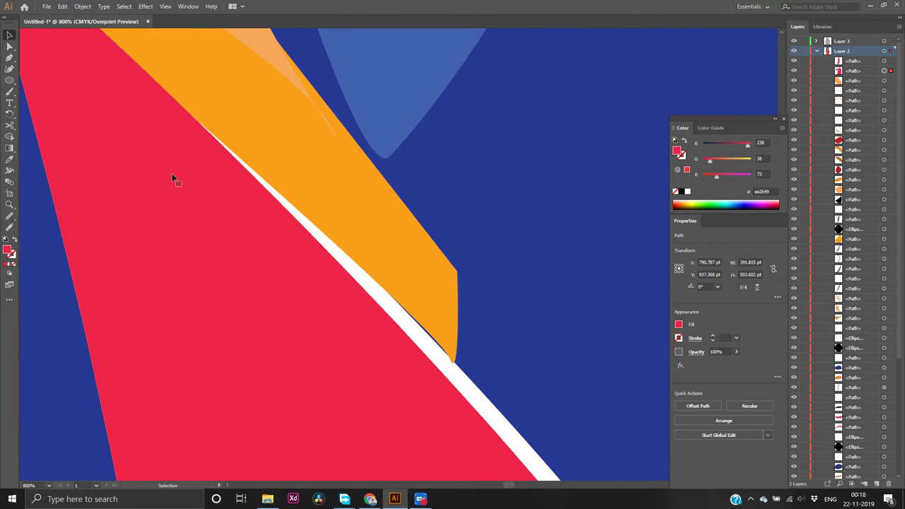
{"action": "scroll", "coordinate": [195, 173], "scroll_direction": "up", "scroll_amount": 1}
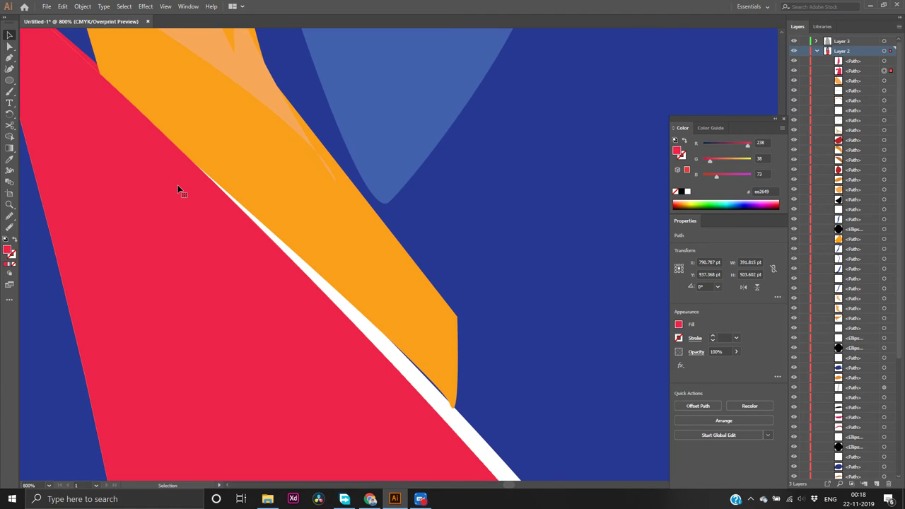
{"action": "key", "text": "p"}
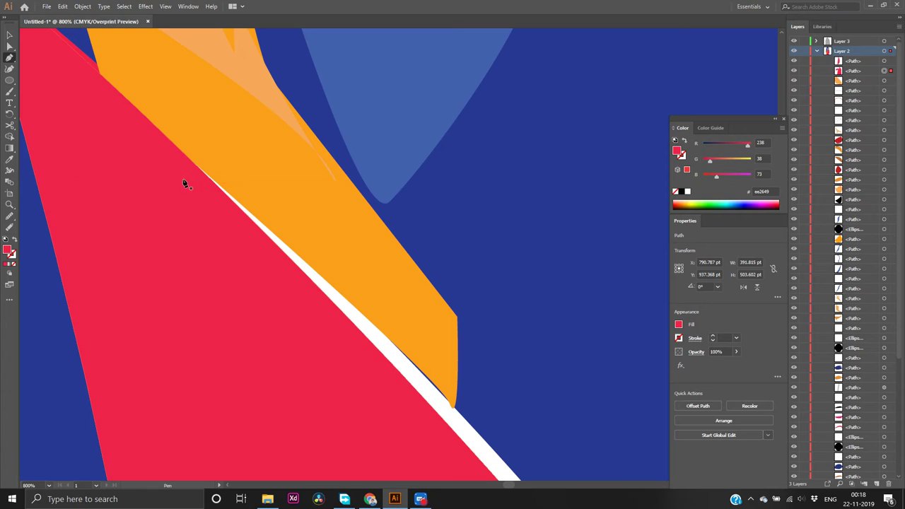
{"action": "left_click", "coordinate": [173, 175]}
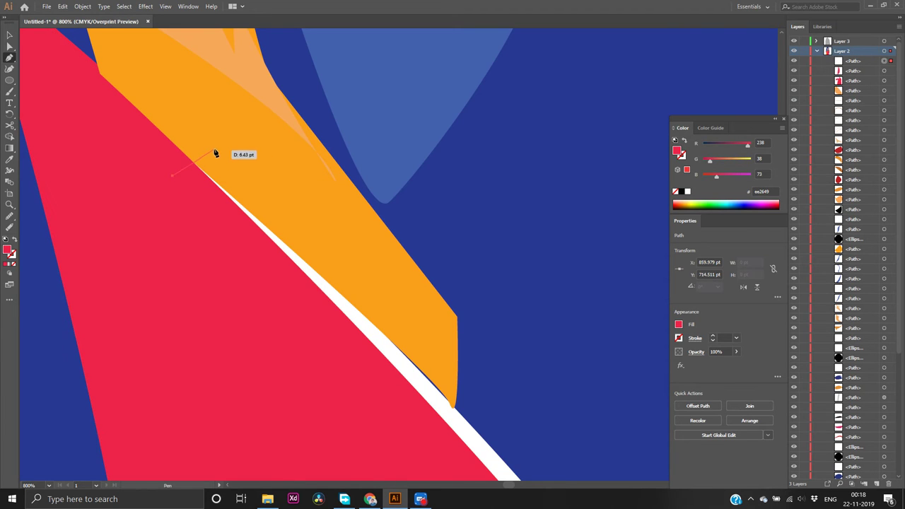
{"action": "left_click", "coordinate": [211, 143]}
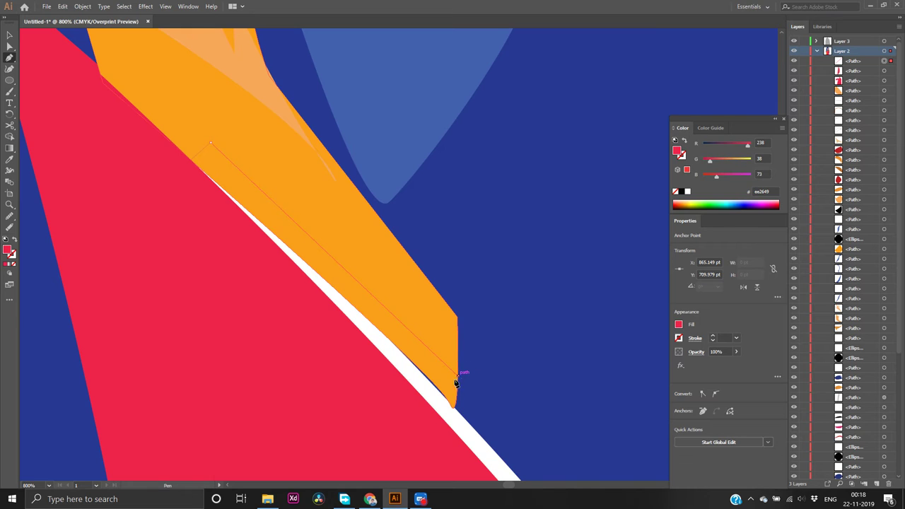
{"action": "left_click", "coordinate": [458, 379]}
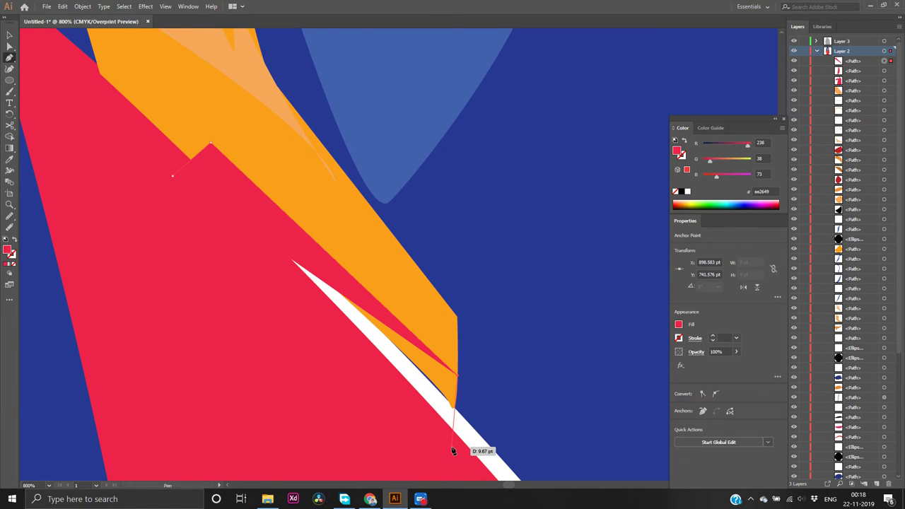
{"action": "left_click", "coordinate": [452, 446]}
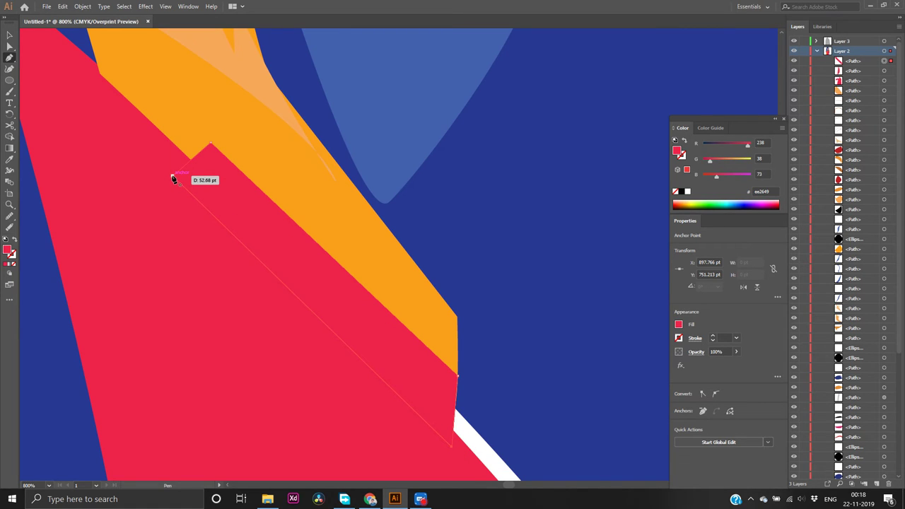
{"action": "left_click", "coordinate": [173, 178]}
Send the red patch between the dress and the neck to the back, and reselect the dress shape
{"action": "key", "text": "v"}
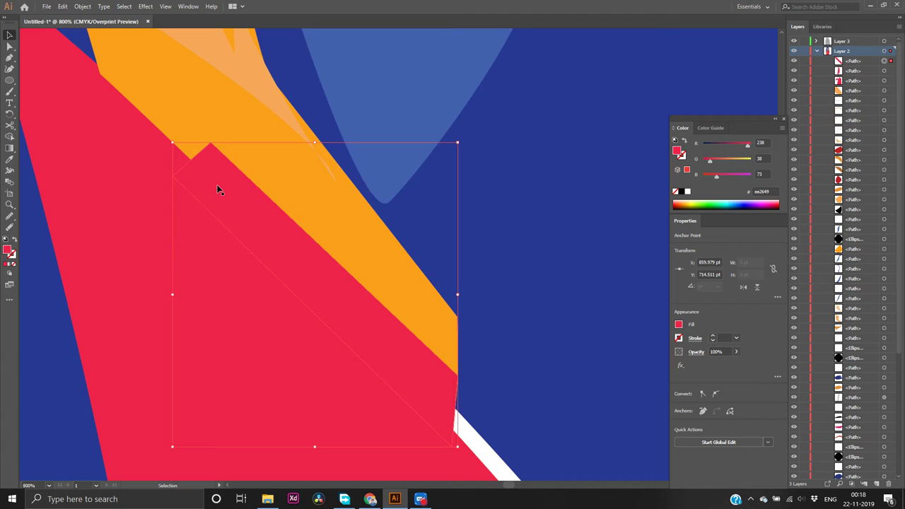
{"action": "right_click", "coordinate": [218, 189]}
{"action": "mouse_move", "coordinate": [266, 342]}
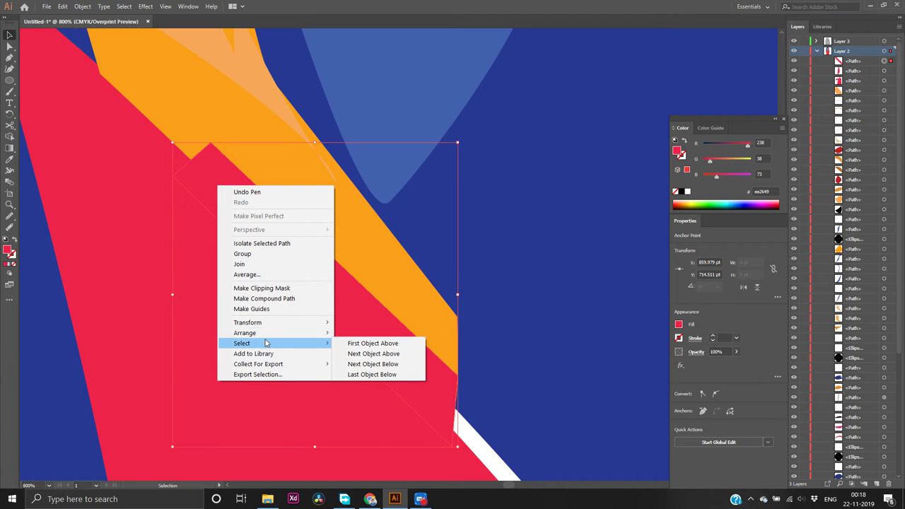
{"action": "left_click", "coordinate": [354, 364]}
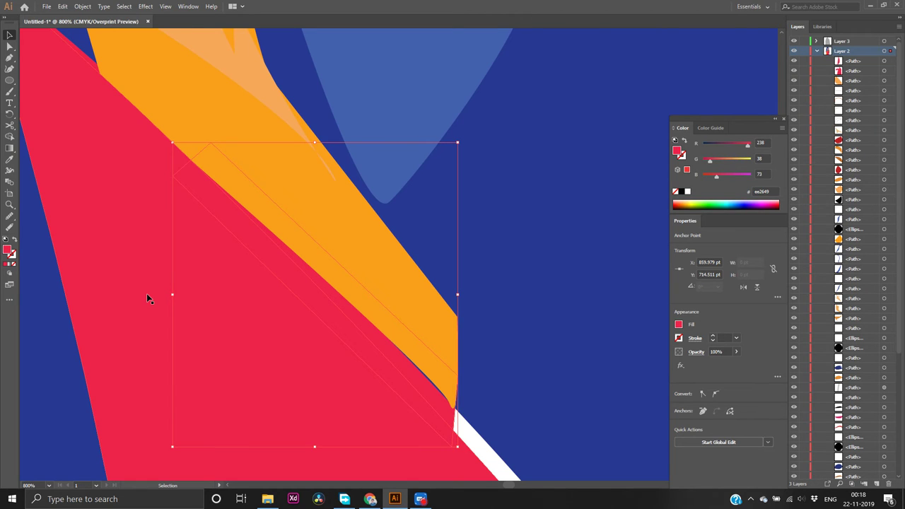
{"action": "left_click", "coordinate": [147, 297]}
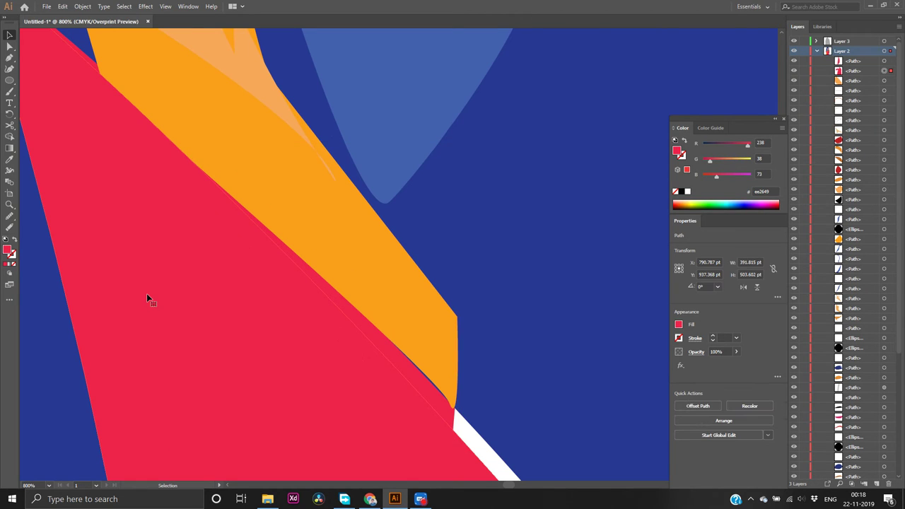
Pick up the neck's orange fill and draw a small closed Pen patch over the blue sliver beside the neck's lower tip
{"action": "left_click", "coordinate": [426, 322]}
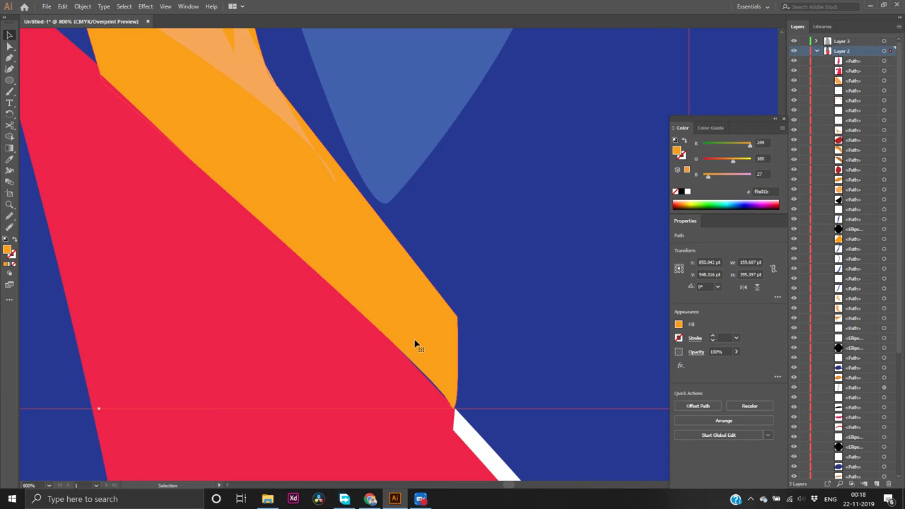
{"action": "key", "text": "p"}
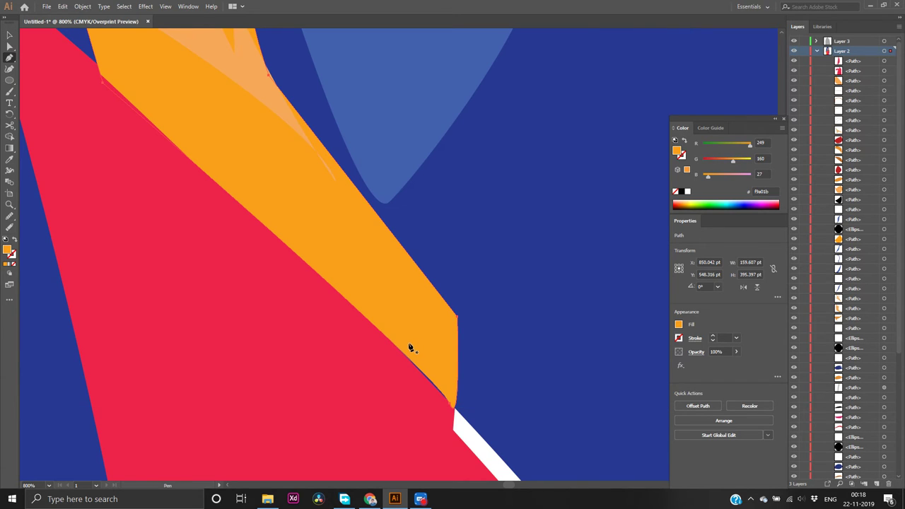
{"action": "left_click_drag", "start_coordinate": [402, 351], "coordinate": [376, 335]}
{"action": "mouse_move", "coordinate": [412, 371]}
{"action": "left_mouse_down"}
{"action": "mouse_move", "coordinate": [443, 406]}
{"action": "mouse_move", "coordinate": [456, 400]}
{"action": "mouse_move", "coordinate": [448, 372]}
{"action": "mouse_move", "coordinate": [409, 344]}
{"action": "left_mouse_up"}
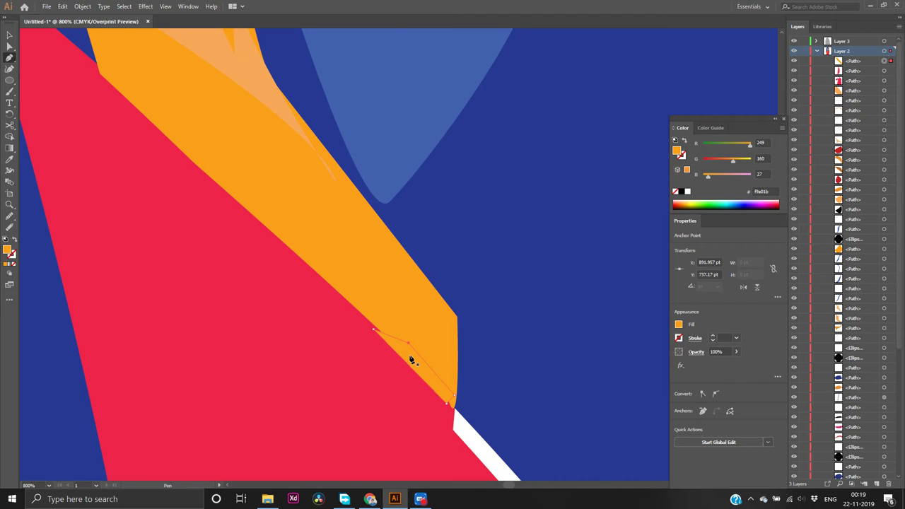
Send the small orange patch at the neck's lower tip to the back and select the neck shape
{"action": "key", "text": "v"}
{"action": "right_click", "coordinate": [411, 360]}
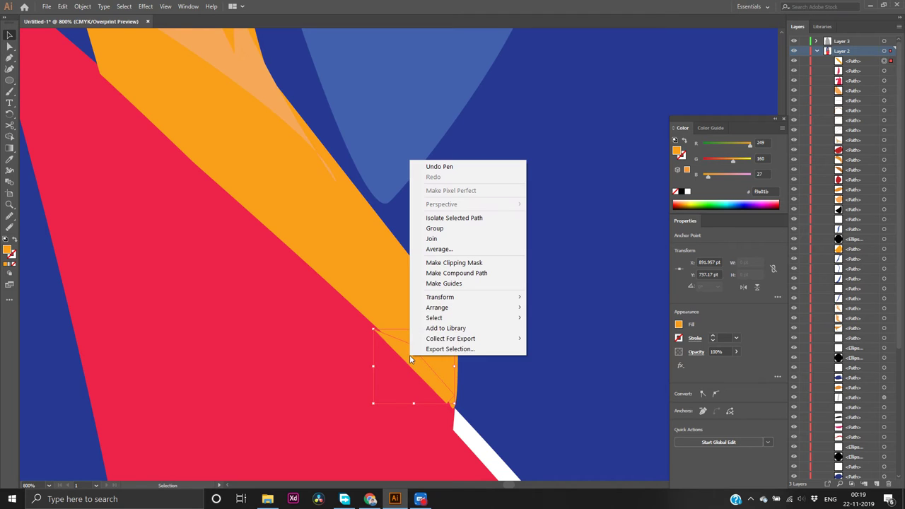
{"action": "mouse_move", "coordinate": [463, 311]}
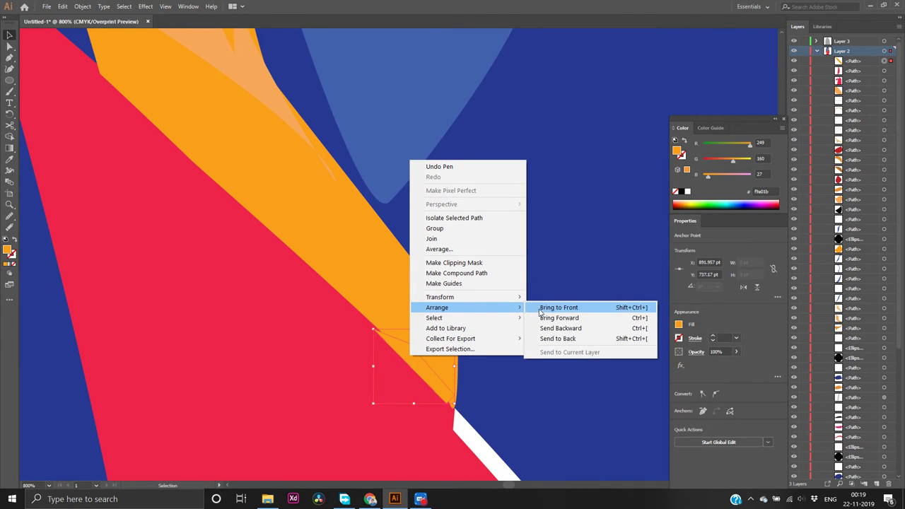
{"action": "left_click", "coordinate": [540, 337]}
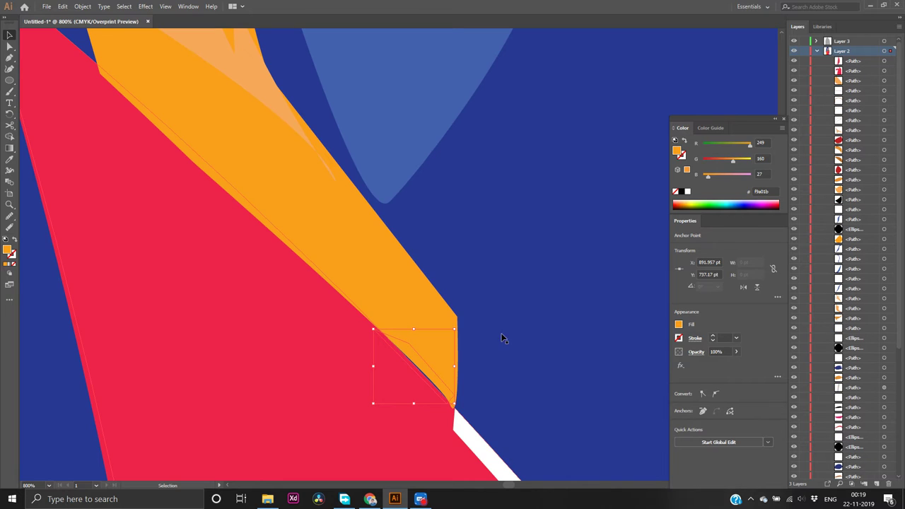
{"action": "left_click", "coordinate": [417, 303]}
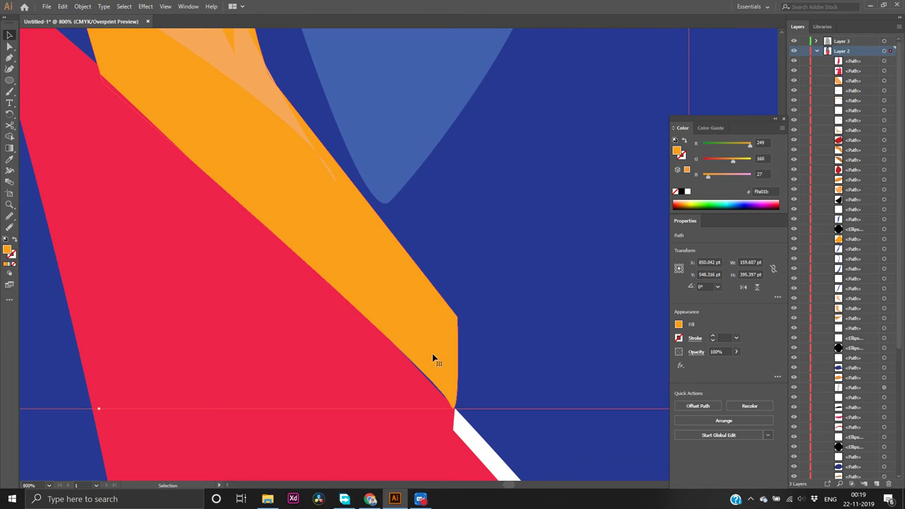
With the dress's red fill, draw a closed five-point Pen patch about 104 pt tall over the white gap between the upper dress and hair
{"action": "scroll", "coordinate": [433, 357], "scroll_direction": "down", "scroll_amount": 5}
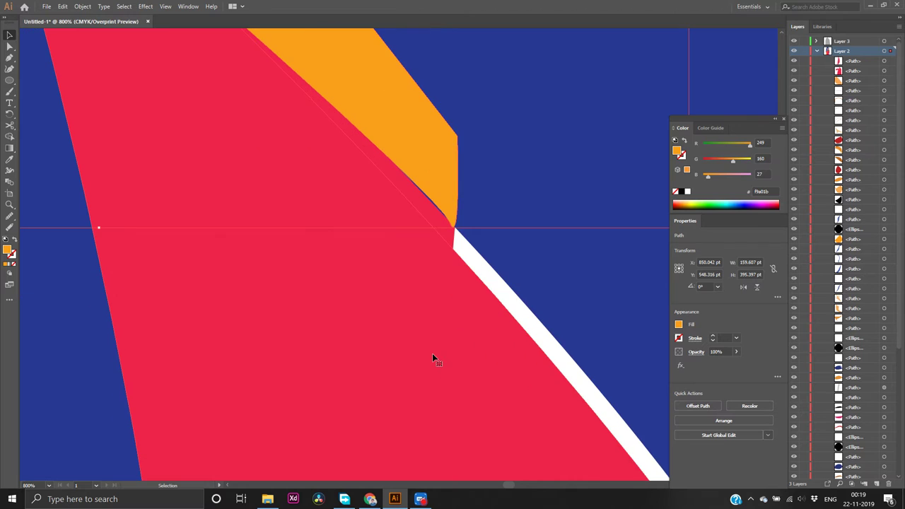
{"action": "scroll", "coordinate": [451, 344], "scroll_direction": "down", "scroll_amount": 4}
{"action": "scroll", "coordinate": [481, 344], "scroll_direction": "down", "scroll_amount": 2}
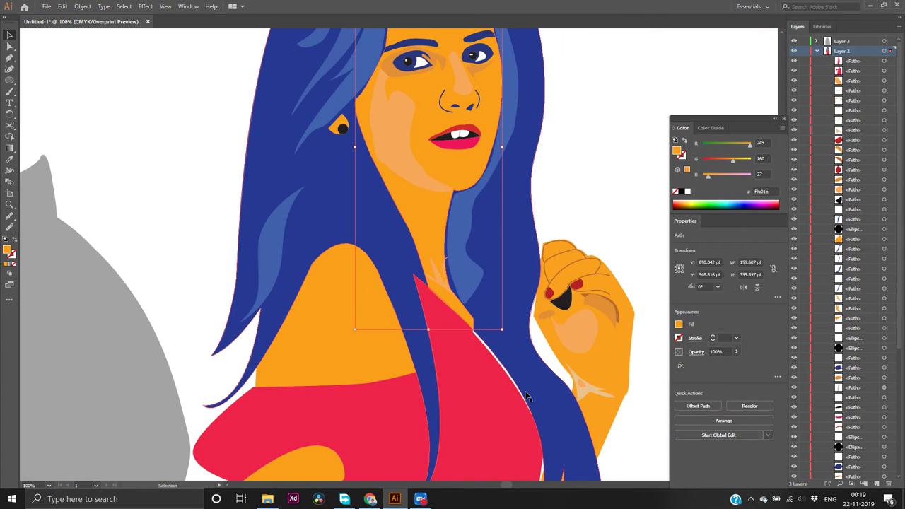
{"action": "scroll", "coordinate": [478, 358], "scroll_direction": "up", "scroll_amount": 3}
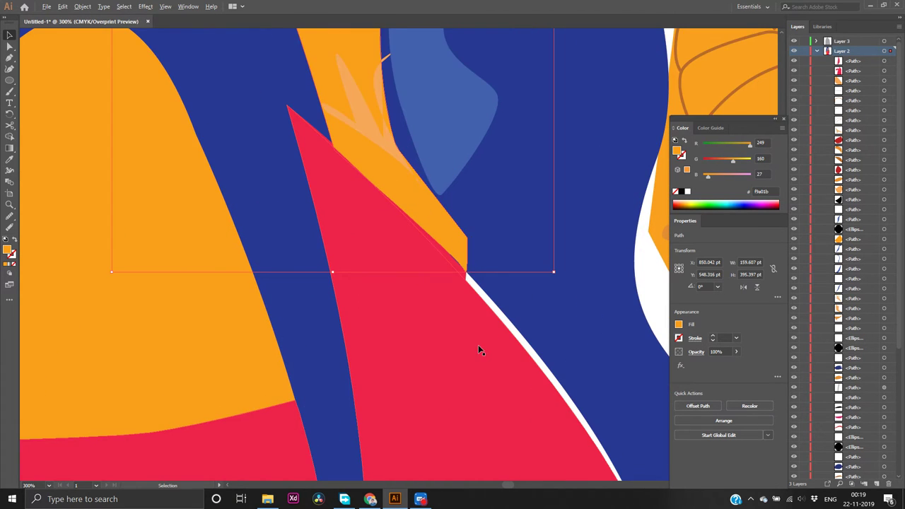
{"action": "scroll", "coordinate": [468, 343], "scroll_direction": "up", "scroll_amount": 2}
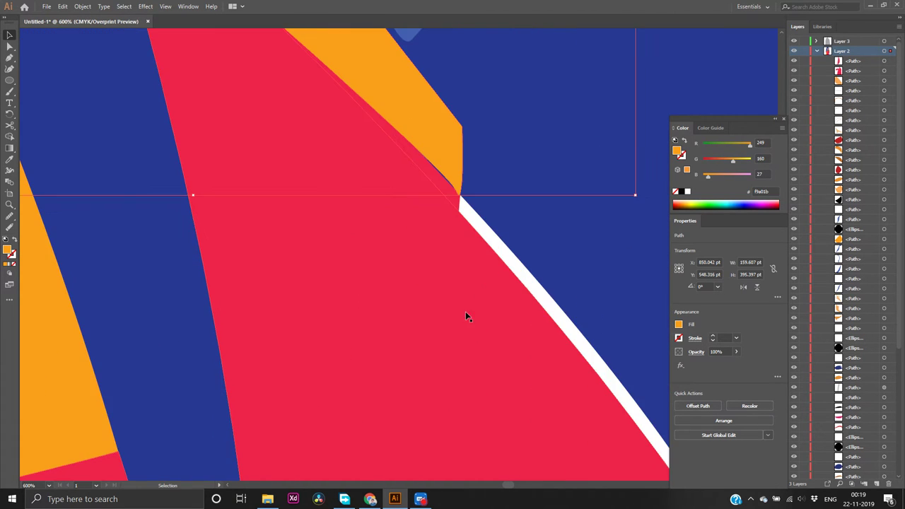
{"action": "left_click", "coordinate": [433, 232]}
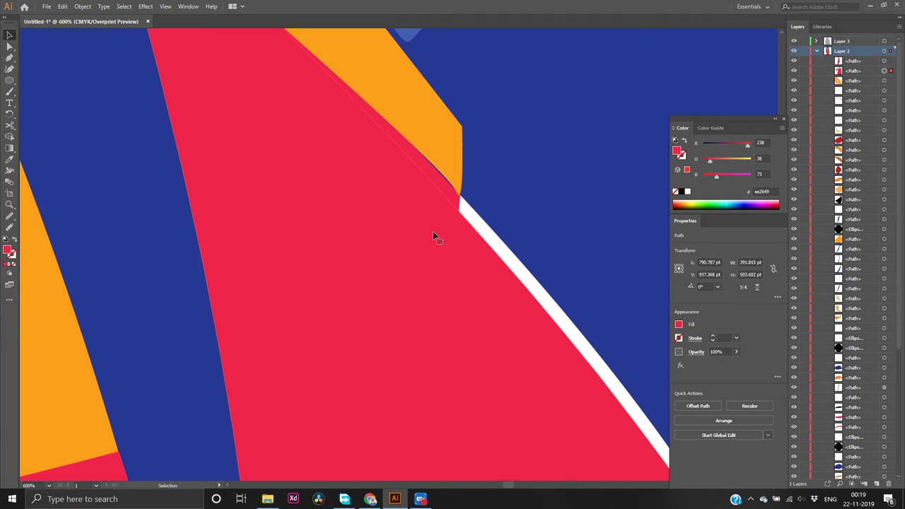
{"action": "key", "text": "p"}
{"action": "left_click", "coordinate": [426, 205]}
{"action": "left_click_drag", "start_coordinate": [459, 193], "coordinate": [540, 265]}
{"action": "left_click", "coordinate": [551, 262]}
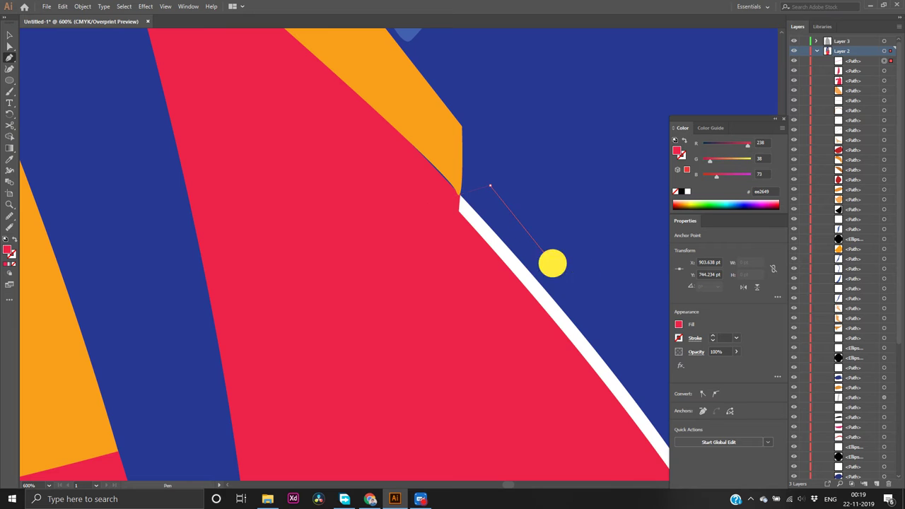
{"action": "scroll", "coordinate": [586, 283], "scroll_direction": "down", "scroll_amount": 2}
{"action": "scroll", "coordinate": [617, 264], "scroll_direction": "down", "scroll_amount": 5}
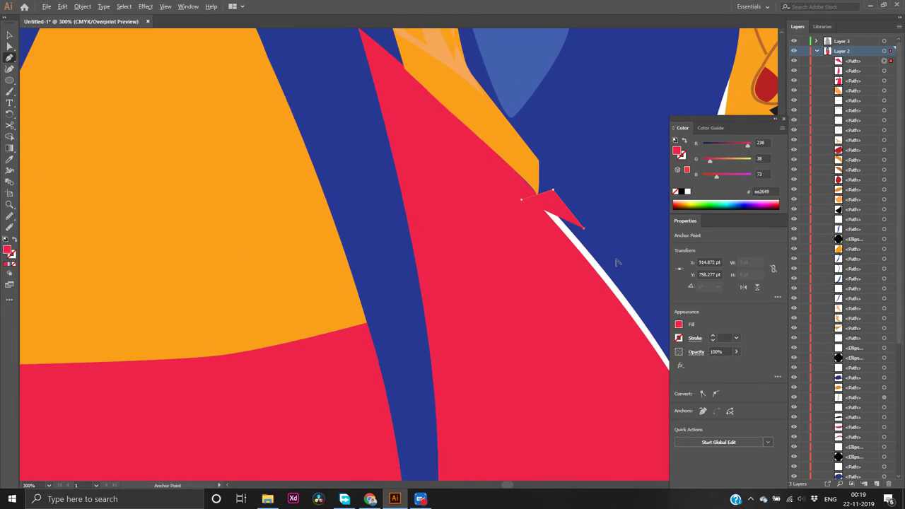
{"action": "scroll", "coordinate": [657, 262], "scroll_direction": "right", "scroll_amount": 2}
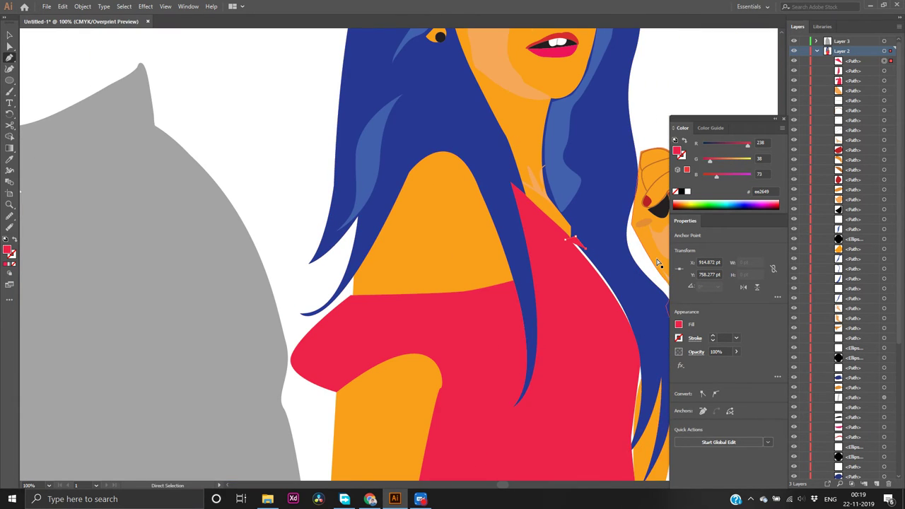
{"action": "left_click", "coordinate": [621, 326]}
{"action": "left_click", "coordinate": [592, 330]}
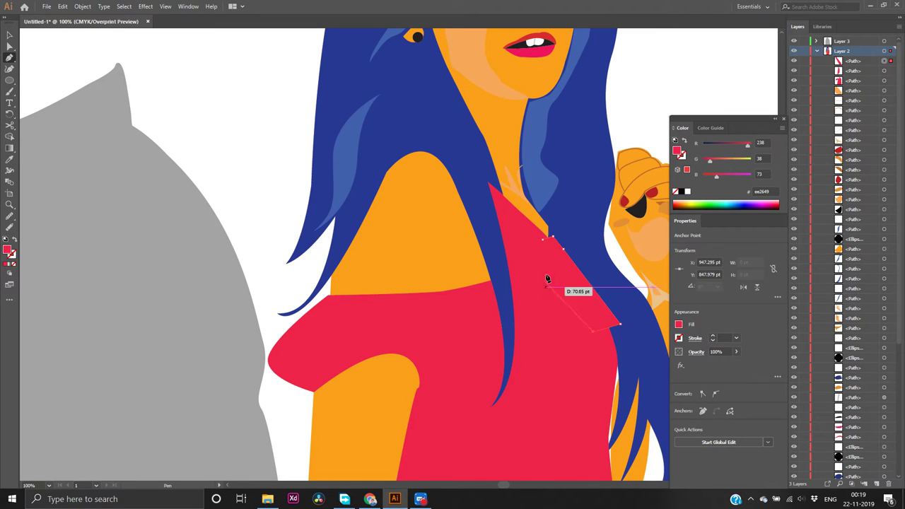
{"action": "left_click", "coordinate": [544, 239]}
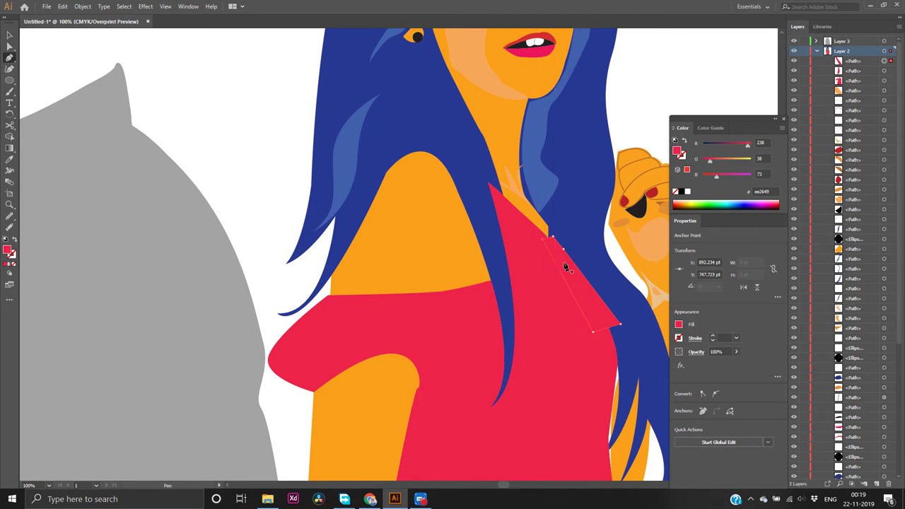
Send the red patch between the upper dress and the hair to the back, and clear the selection
{"action": "key", "text": "v"}
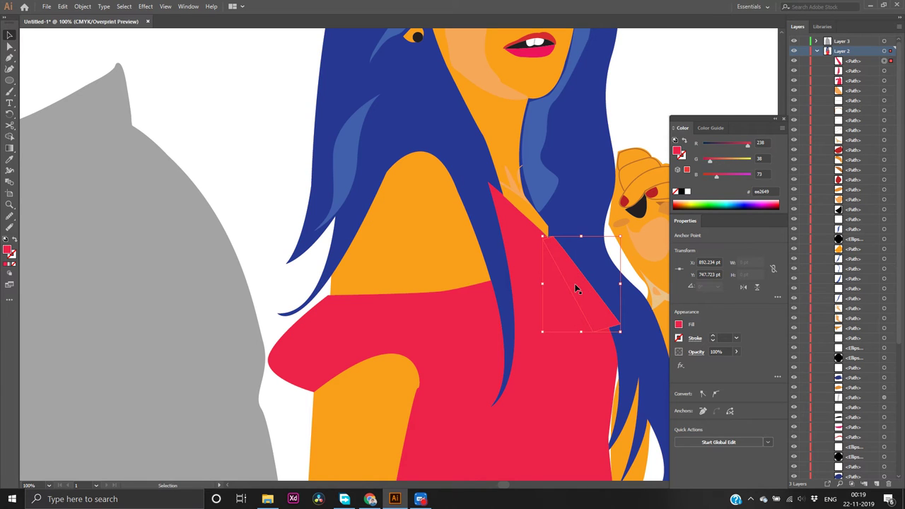
{"action": "right_click", "coordinate": [576, 288]}
{"action": "mouse_move", "coordinate": [602, 432]}
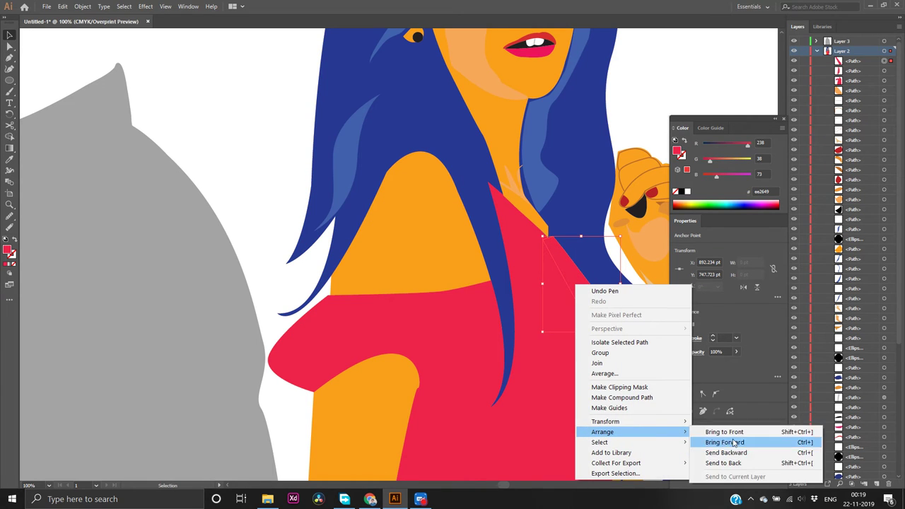
{"action": "left_click", "coordinate": [730, 460]}
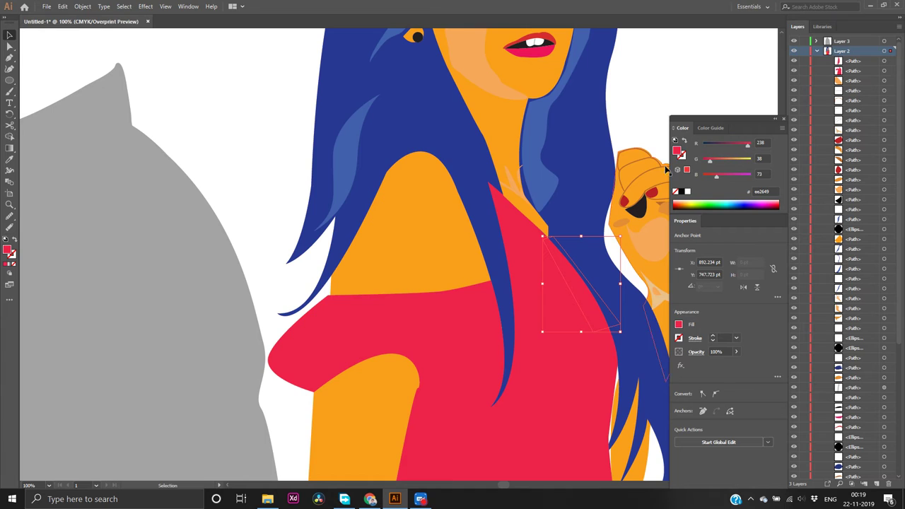
{"action": "left_click", "coordinate": [655, 115]}
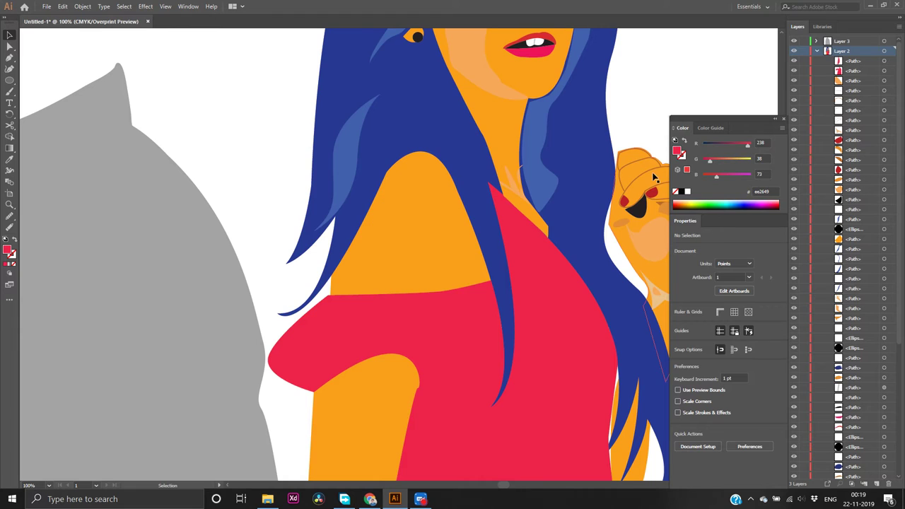
Bring the main blue hair shape to the front and clear the selection
{"action": "scroll", "coordinate": [680, 97], "scroll_direction": "down", "scroll_amount": 6}
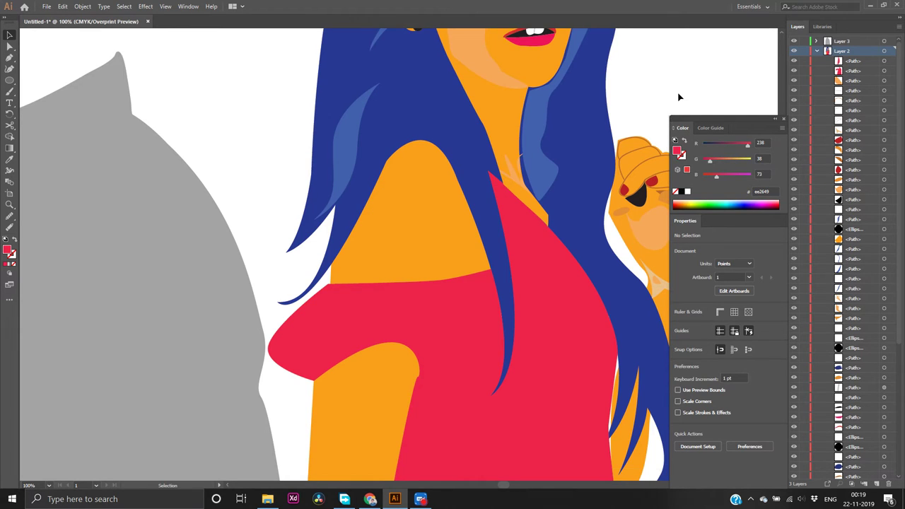
{"action": "scroll", "coordinate": [675, 112], "scroll_direction": "down", "scroll_amount": 1}
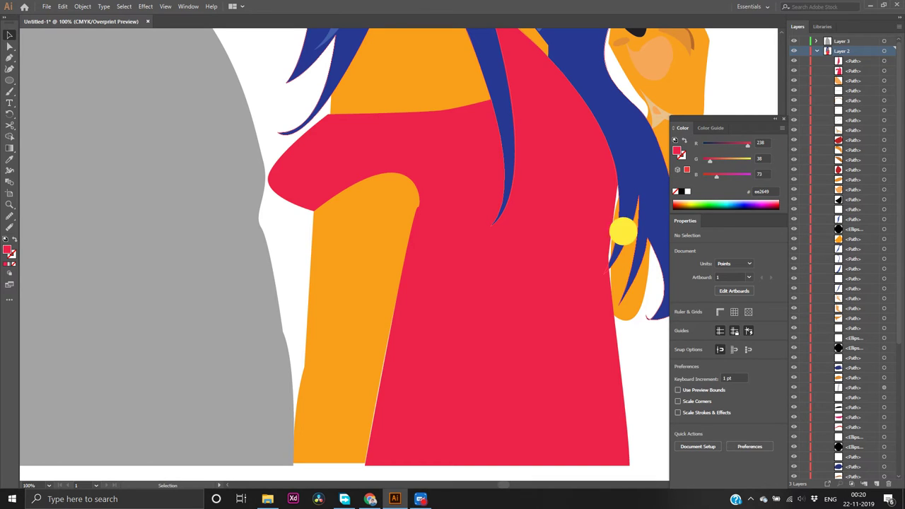
{"action": "left_click", "coordinate": [633, 239]}
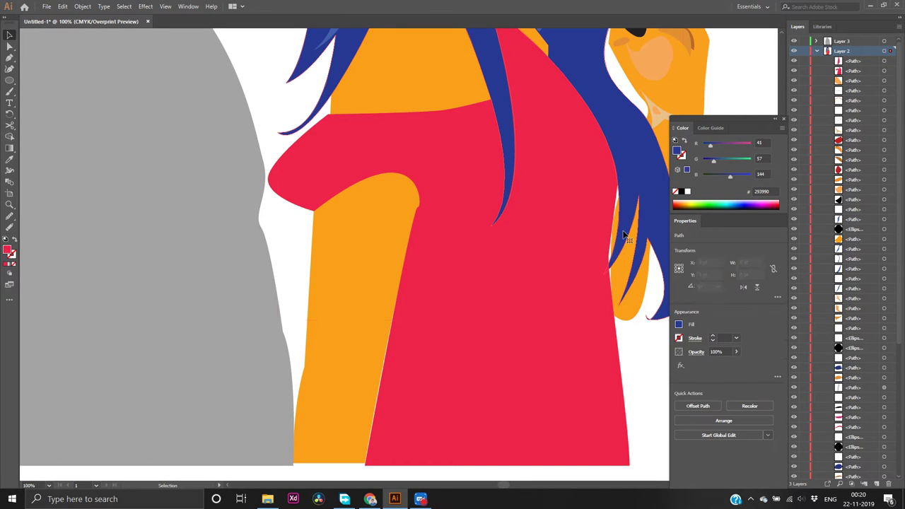
{"action": "right_click", "coordinate": [607, 273]}
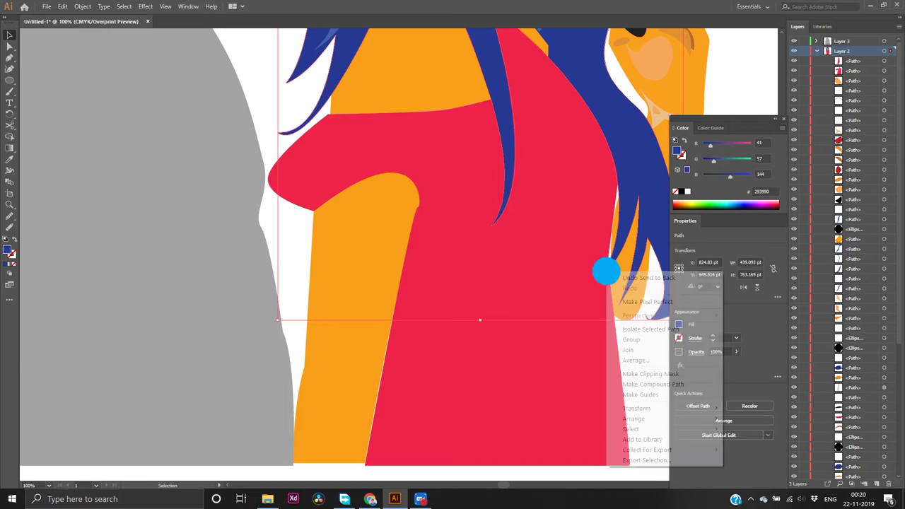
{"action": "mouse_move", "coordinate": [636, 419]}
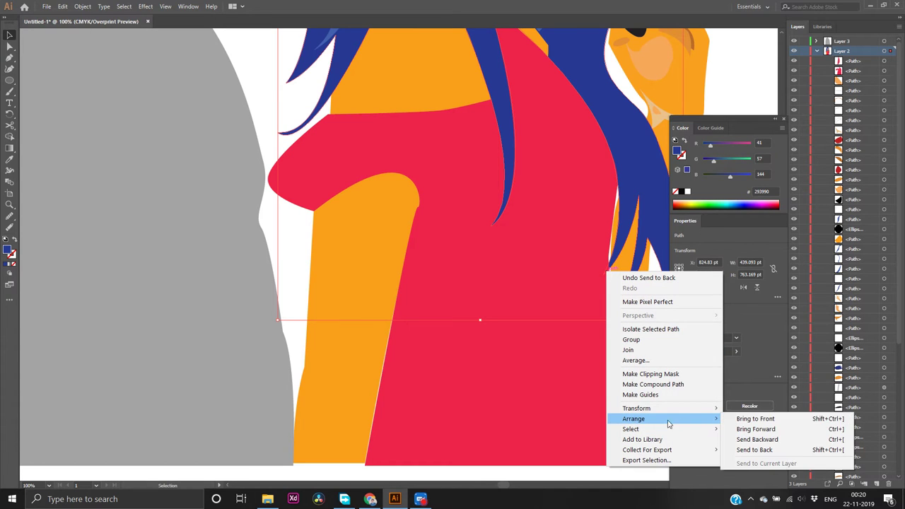
{"action": "left_click", "coordinate": [741, 420]}
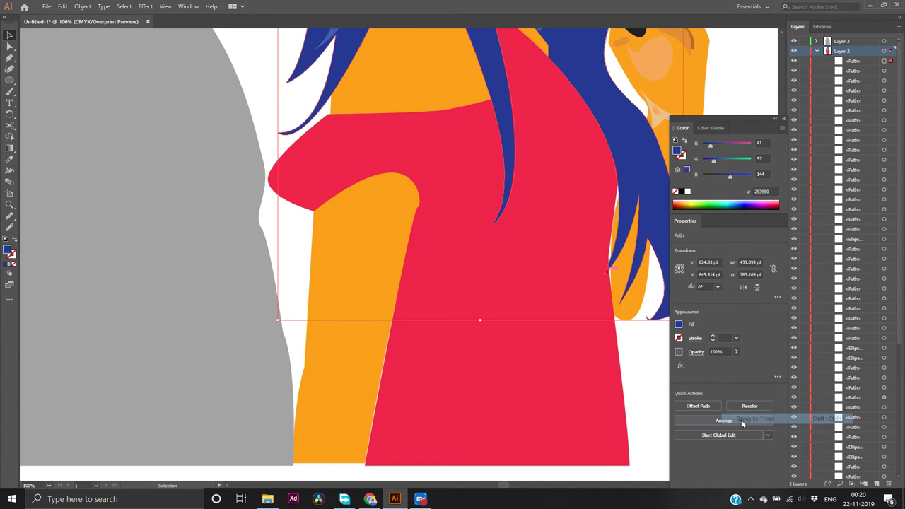
{"action": "left_click", "coordinate": [653, 385]}
With the dress's red fill, draw a closed four-point Pen patch about 125 pt tall over the white gap between the dress and raised arm
{"action": "scroll", "coordinate": [549, 238], "scroll_direction": "up", "scroll_amount": 3}
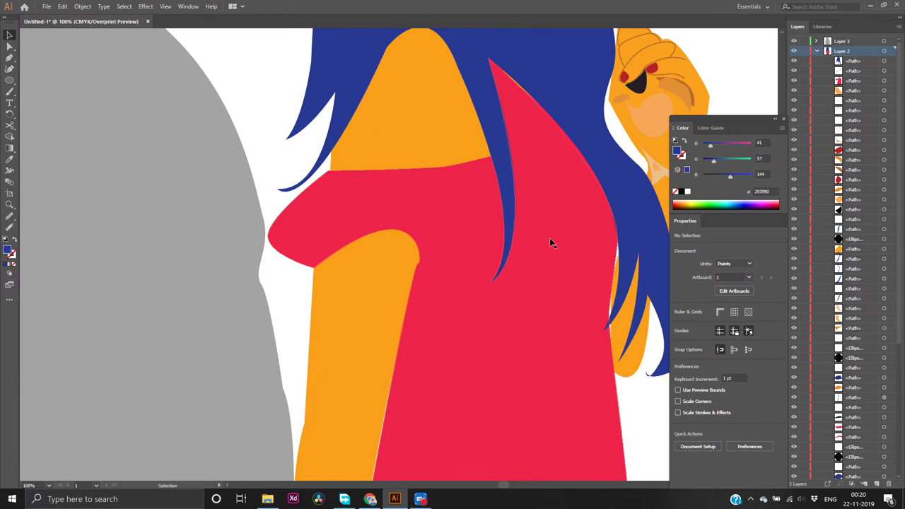
{"action": "scroll", "coordinate": [597, 276], "scroll_direction": "up", "scroll_amount": 3}
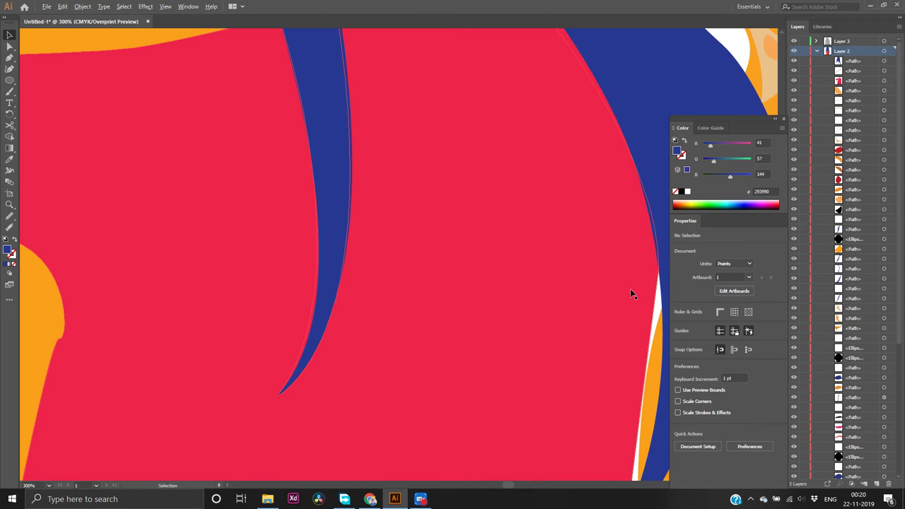
{"action": "scroll", "coordinate": [630, 289], "scroll_direction": "down", "scroll_amount": 1}
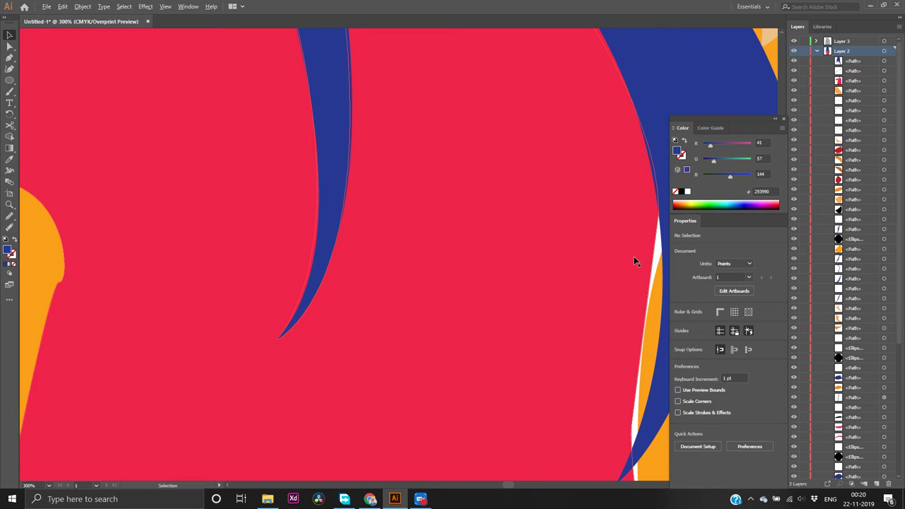
{"action": "scroll", "coordinate": [633, 255], "scroll_direction": "right", "scroll_amount": 5}
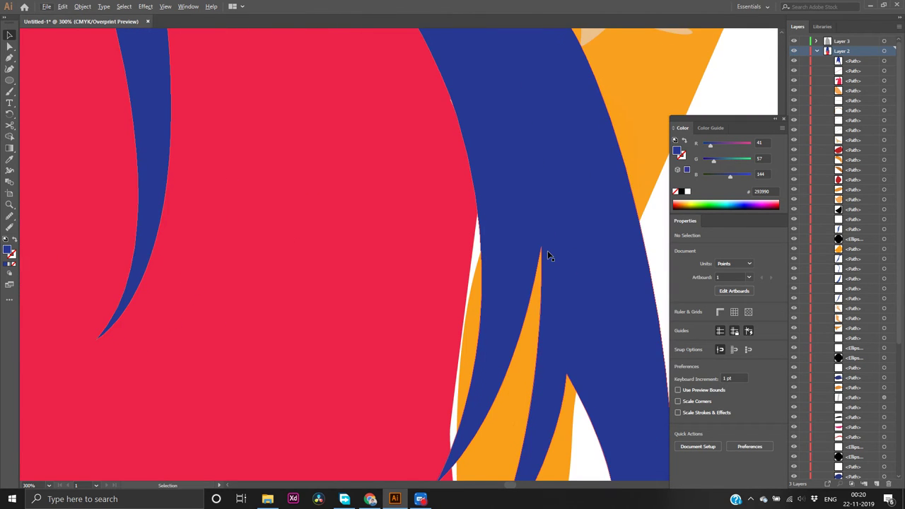
{"action": "scroll", "coordinate": [547, 252], "scroll_direction": "down", "scroll_amount": 4}
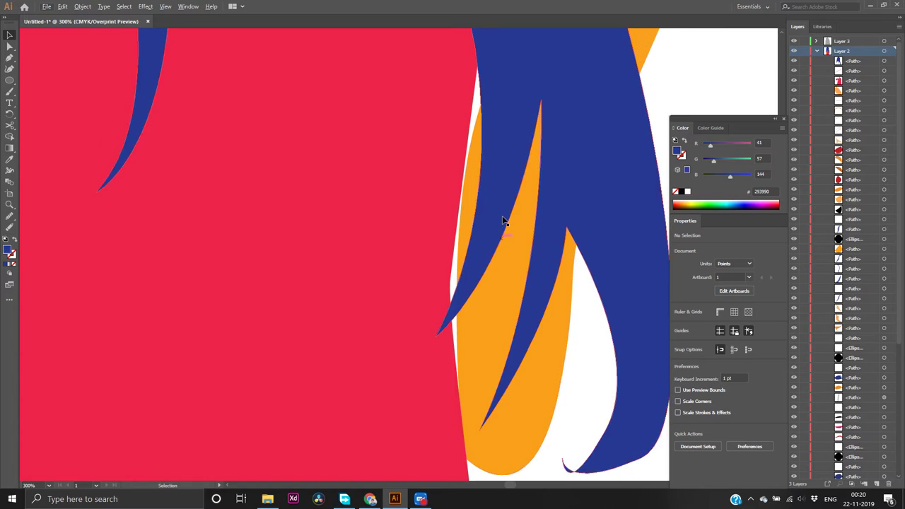
{"action": "scroll", "coordinate": [503, 221], "scroll_direction": "up", "scroll_amount": 2}
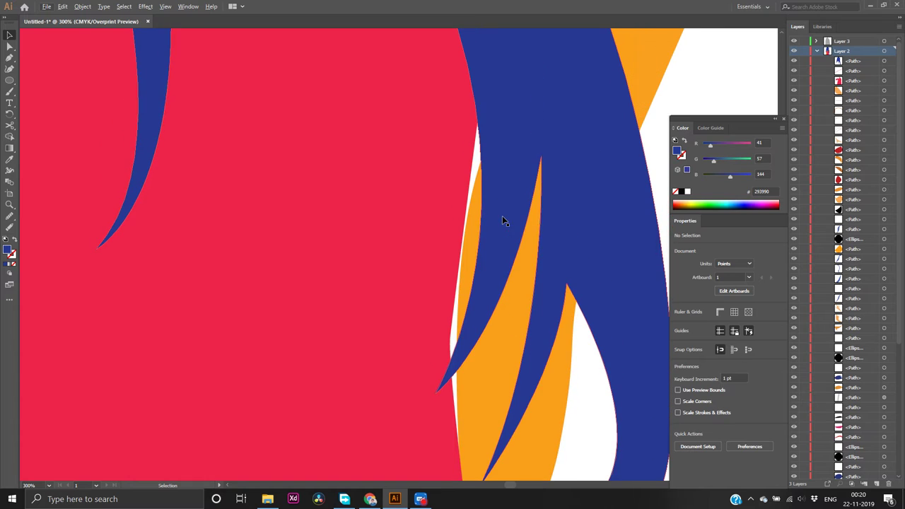
{"action": "left_click", "coordinate": [418, 138]}
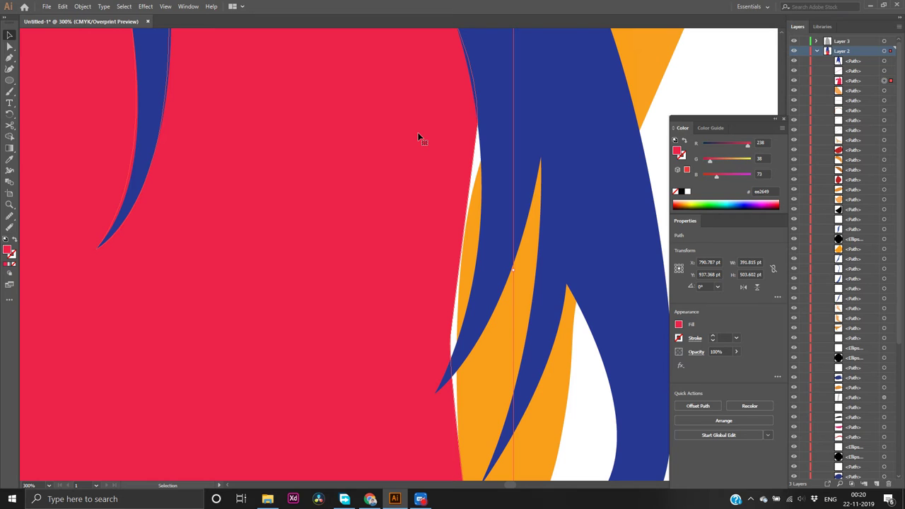
{"action": "key", "text": "o"}
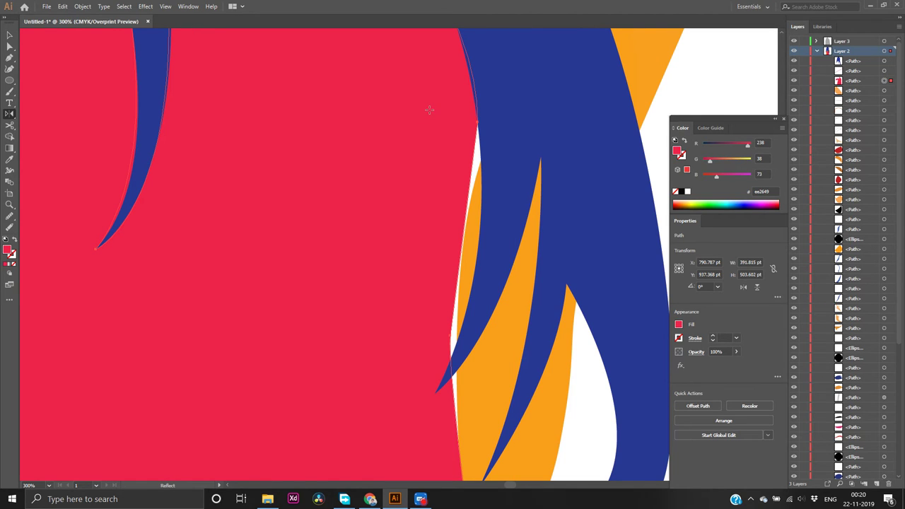
{"action": "key", "text": "p"}
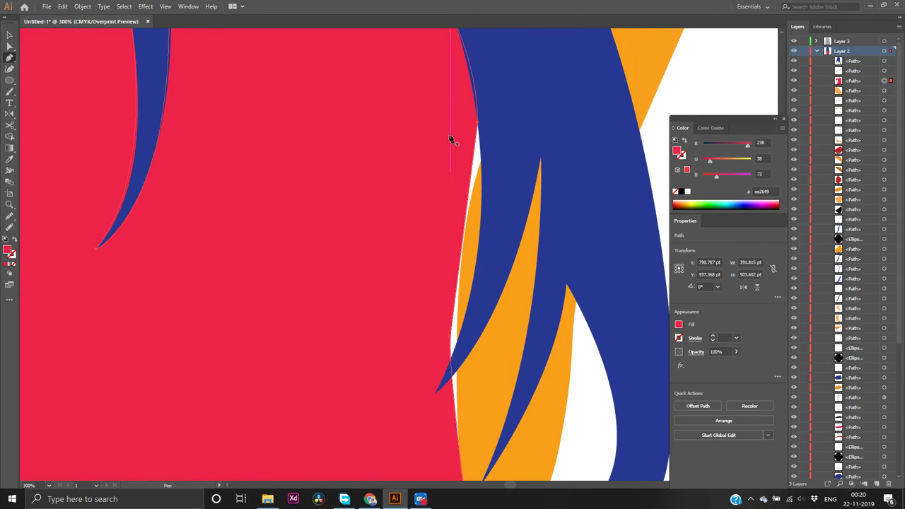
{"action": "left_click", "coordinate": [431, 113]}
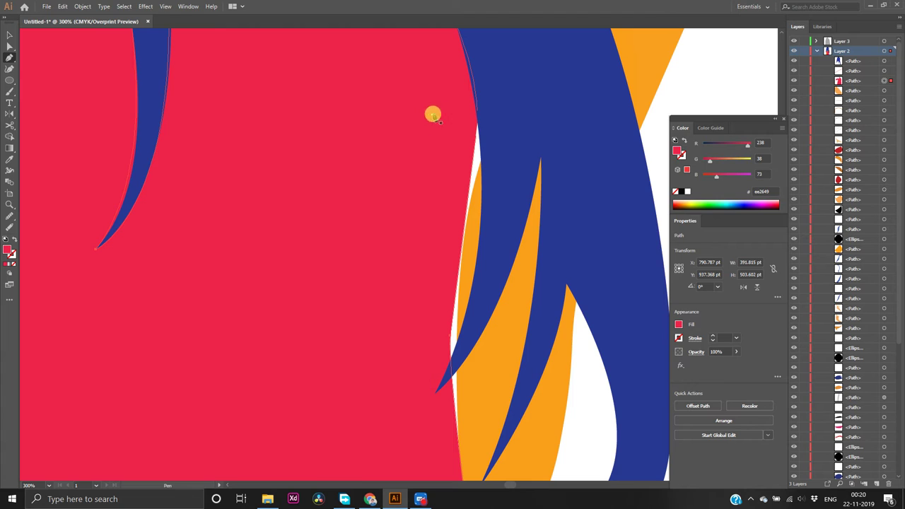
{"action": "left_click", "coordinate": [538, 114]}
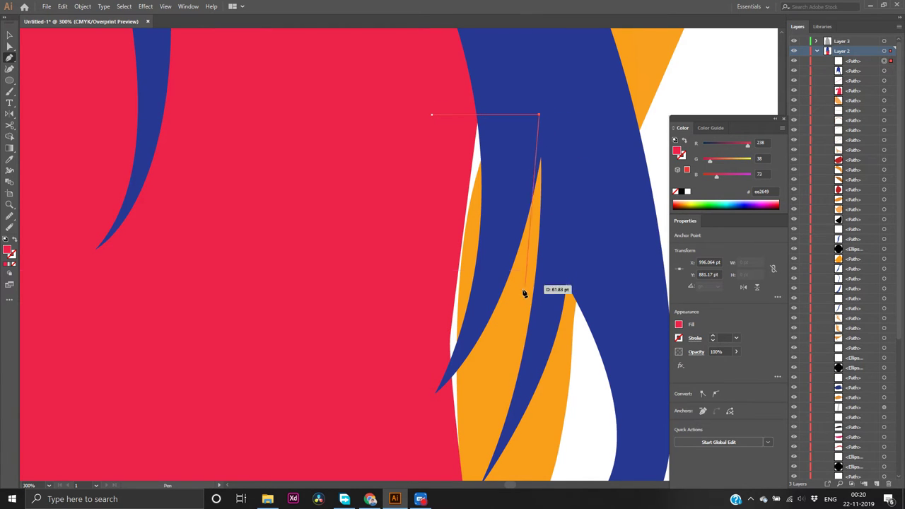
{"action": "left_click", "coordinate": [518, 461]}
{"action": "left_click", "coordinate": [414, 460]}
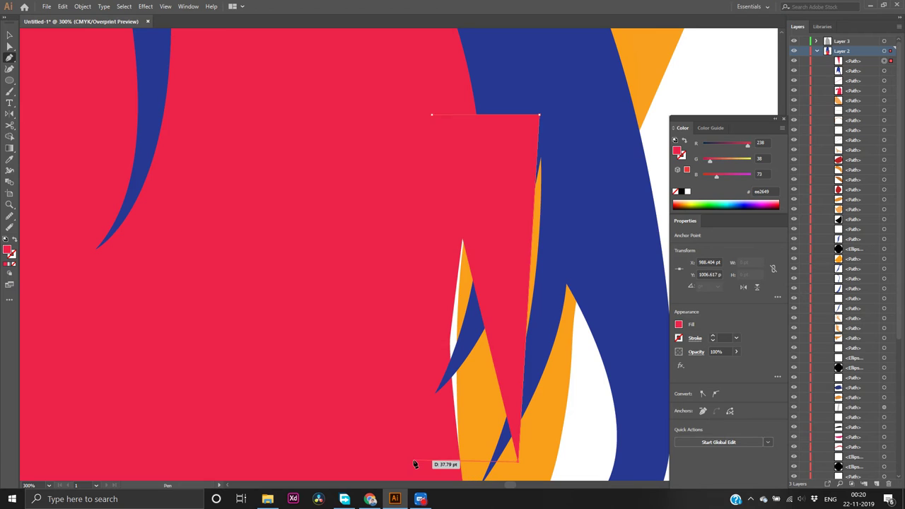
{"action": "left_click", "coordinate": [432, 115]}
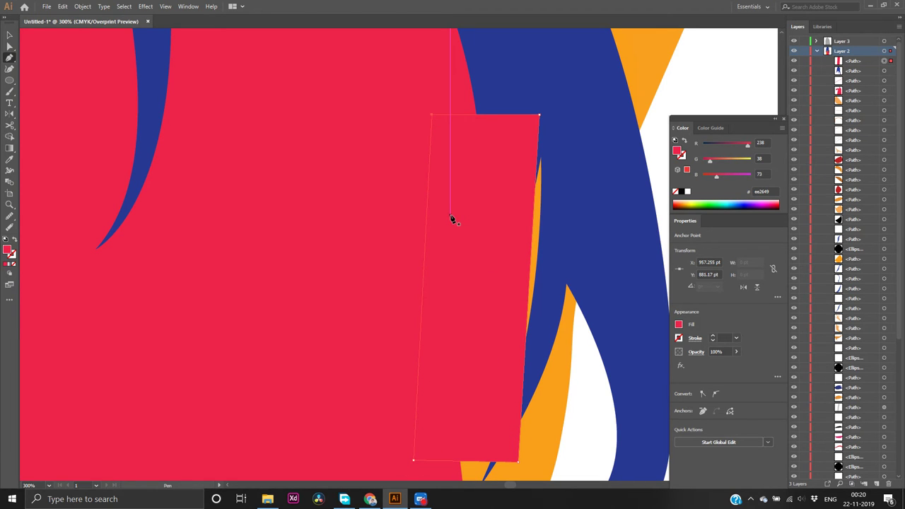
Send the red patch between the dress and raised arm to the back, and clear the selection
{"action": "key", "text": "v"}
{"action": "right_click", "coordinate": [452, 219]}
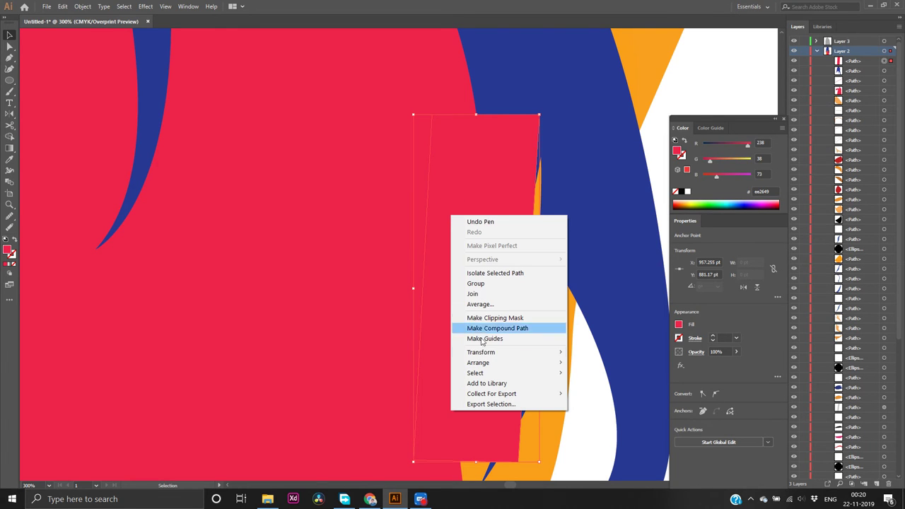
{"action": "mouse_move", "coordinate": [495, 362]}
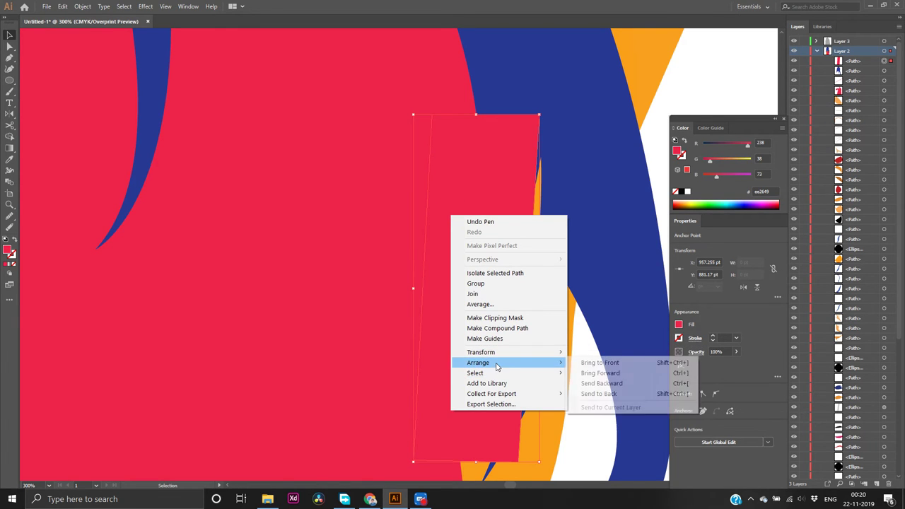
{"action": "left_click", "coordinate": [589, 394]}
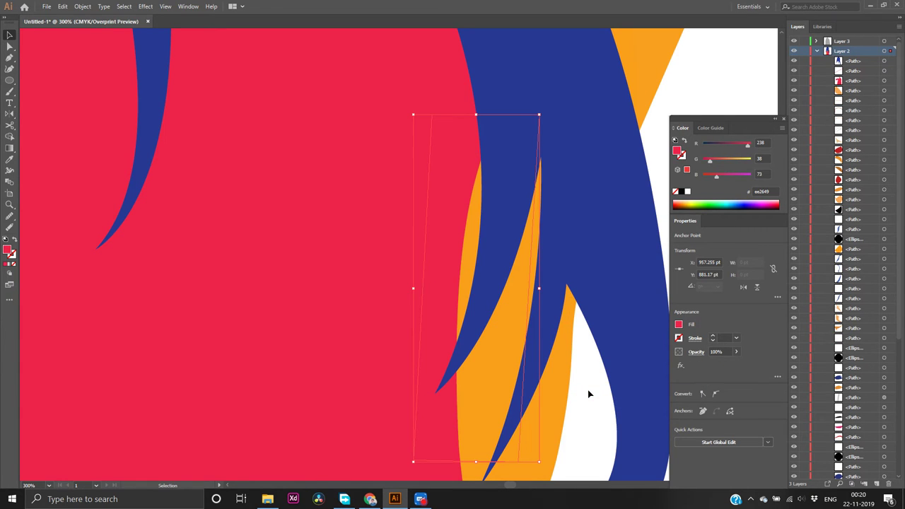
{"action": "left_click", "coordinate": [664, 139]}
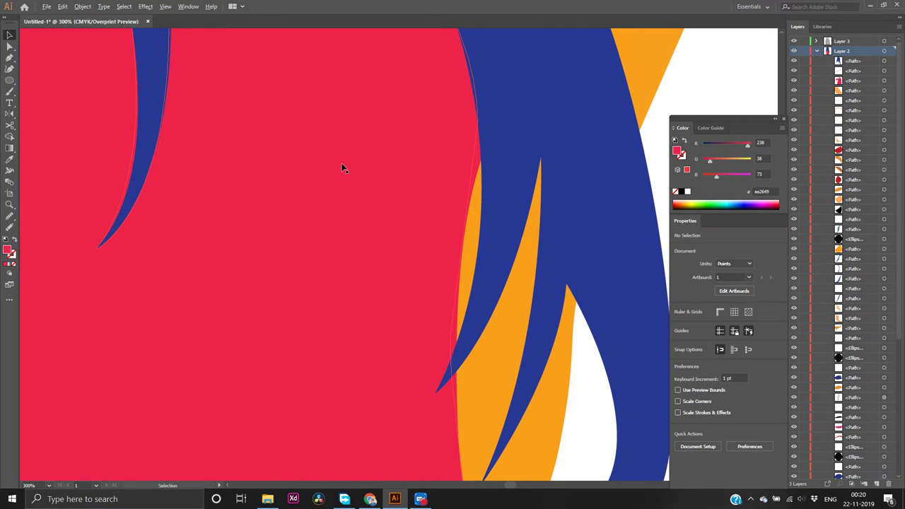
Hide the main blue hair shape in Layer 2 to expose the woman's face and hair highlights
{"action": "scroll", "coordinate": [341, 167], "scroll_direction": "down", "scroll_amount": 4, "text": "alt"}
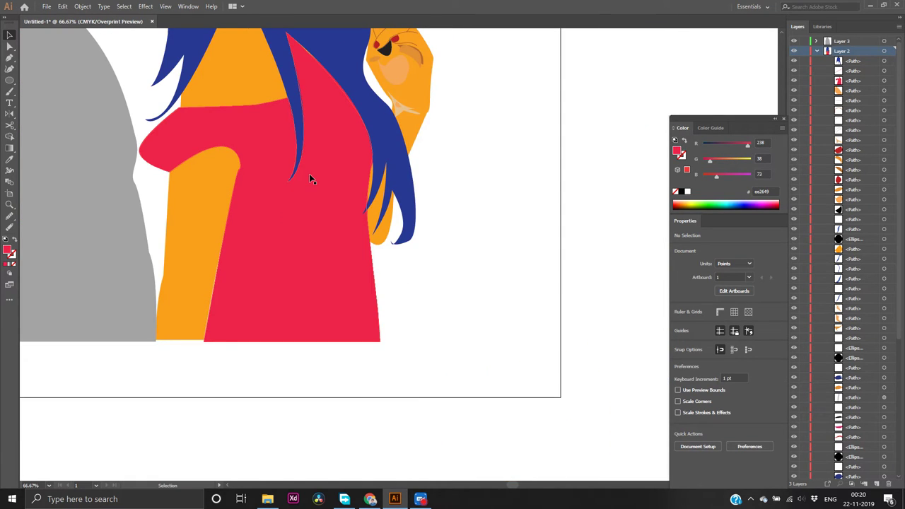
{"action": "scroll", "coordinate": [309, 179], "scroll_direction": "up", "scroll_amount": 3}
{"action": "scroll", "coordinate": [308, 179], "scroll_direction": "down", "scroll_amount": 1, "text": "alt"}
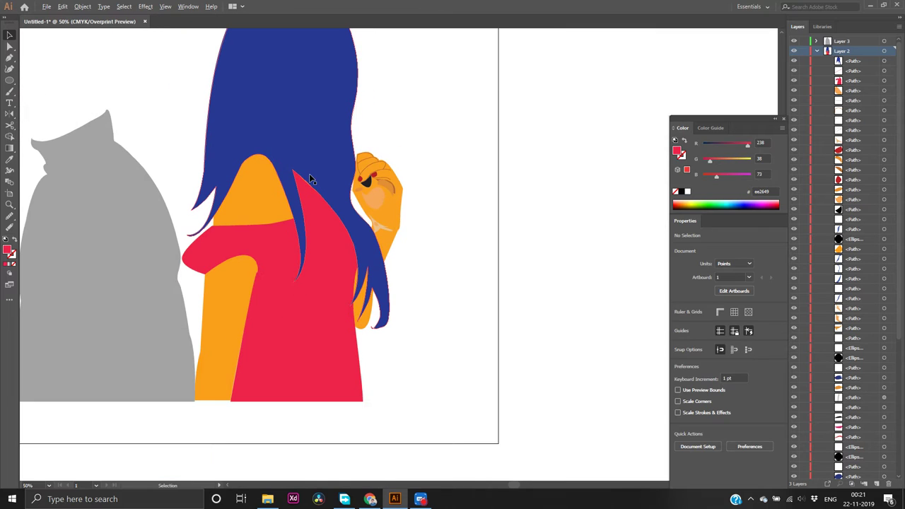
{"action": "scroll", "coordinate": [237, 126], "scroll_direction": "up", "scroll_amount": 1}
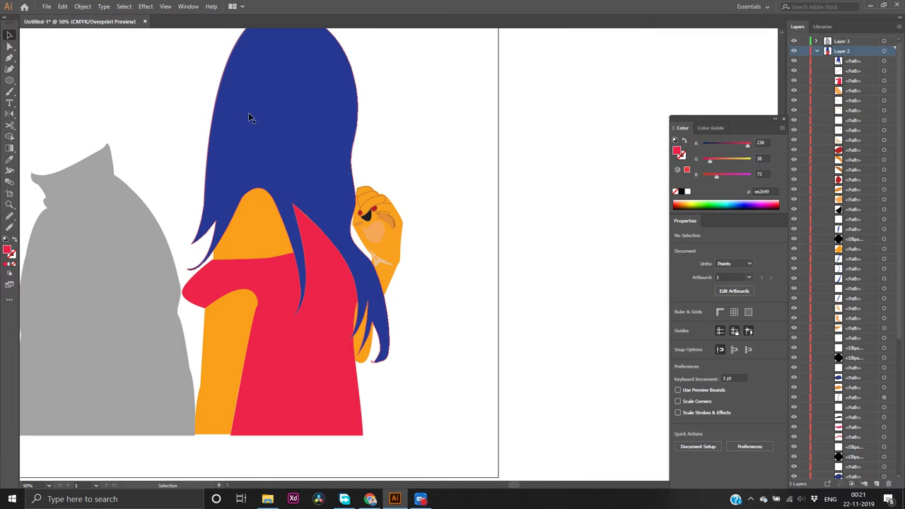
{"action": "left_click", "coordinate": [287, 115]}
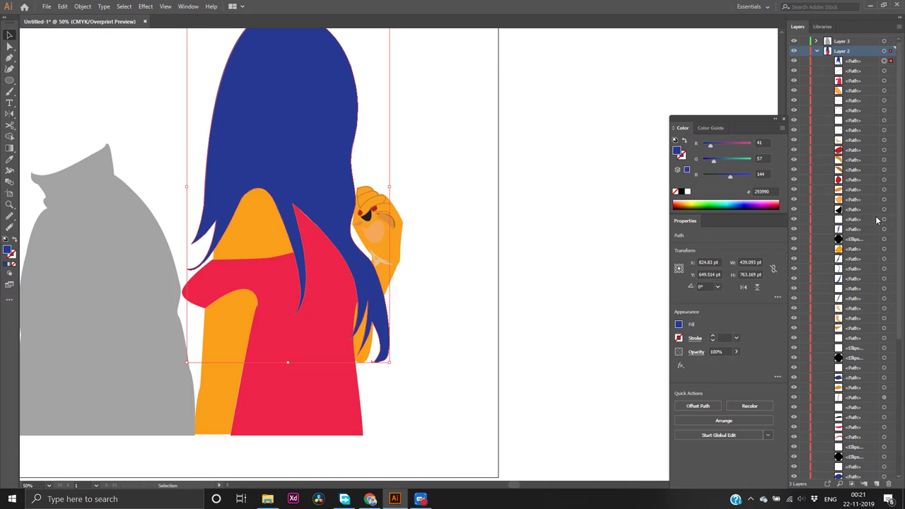
{"action": "scroll", "coordinate": [858, 225], "scroll_direction": "down", "scroll_amount": 3}
{"action": "left_click", "coordinate": [795, 62]}
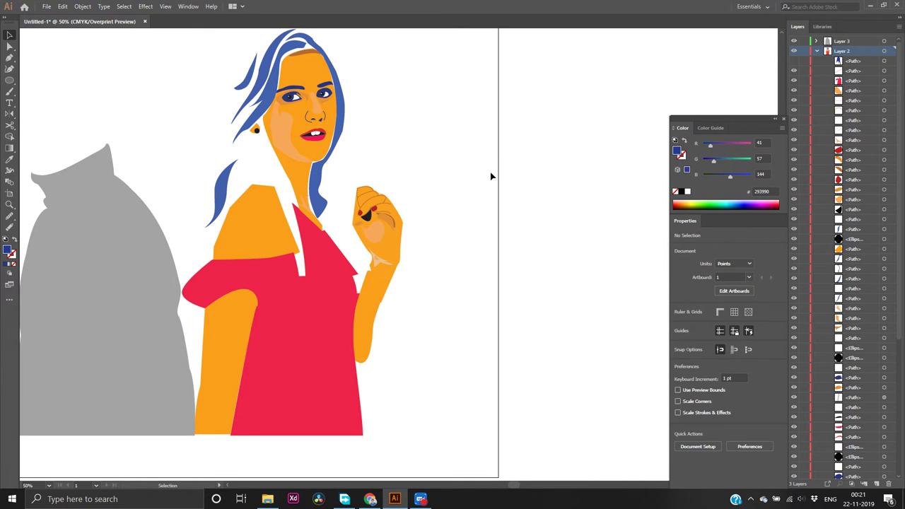
Select the woman's face, neck, earring and hair highlight paths, bring them to the front, and clear the selection
{"action": "scroll", "coordinate": [490, 175], "scroll_direction": "up", "scroll_amount": 5}
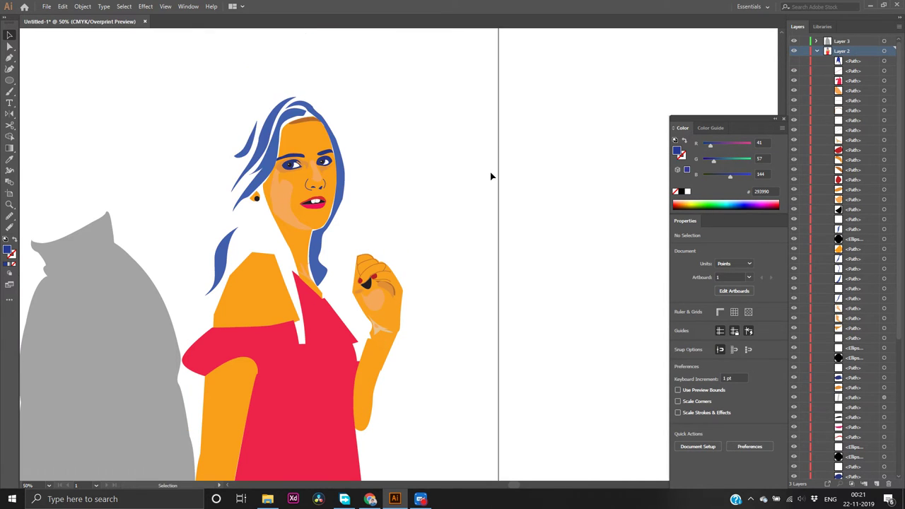
{"action": "left_click_drag", "start_coordinate": [167, 126], "coordinate": [389, 277]}
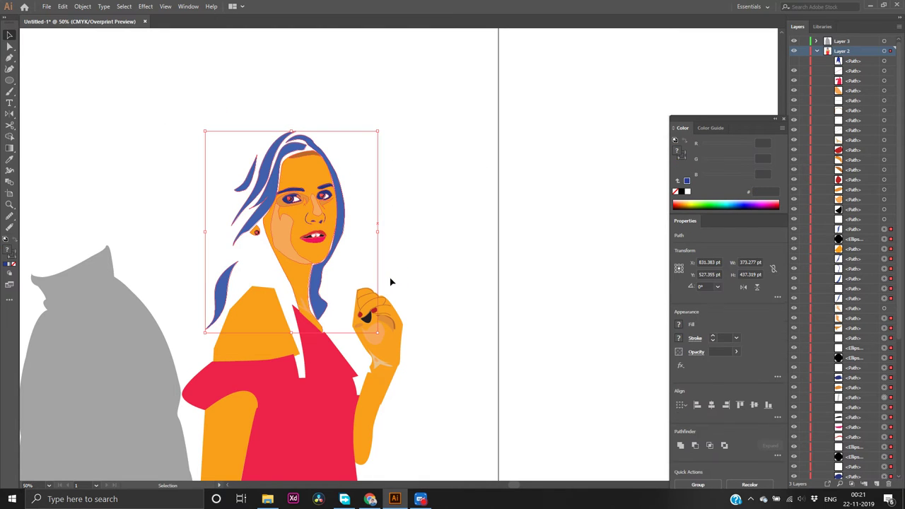
{"action": "right_click", "coordinate": [330, 222]}
{"action": "mouse_move", "coordinate": [378, 358]}
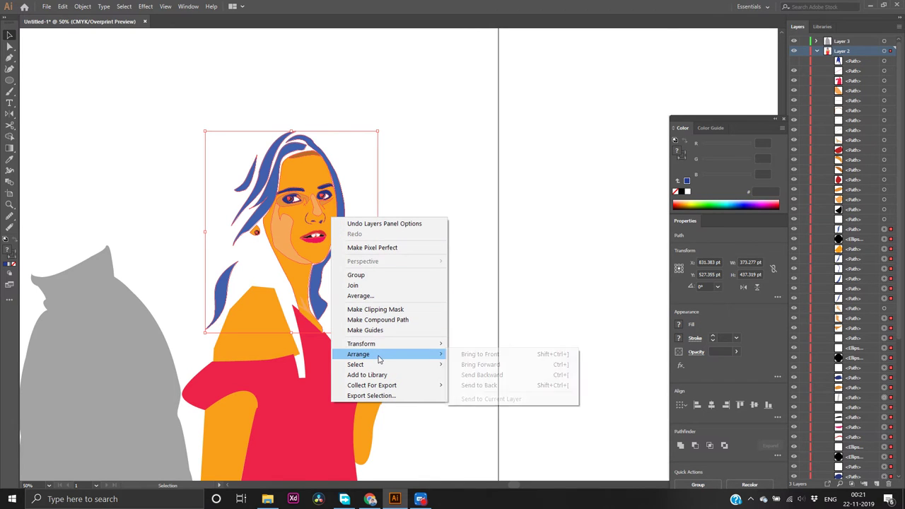
{"action": "left_click", "coordinate": [473, 356]}
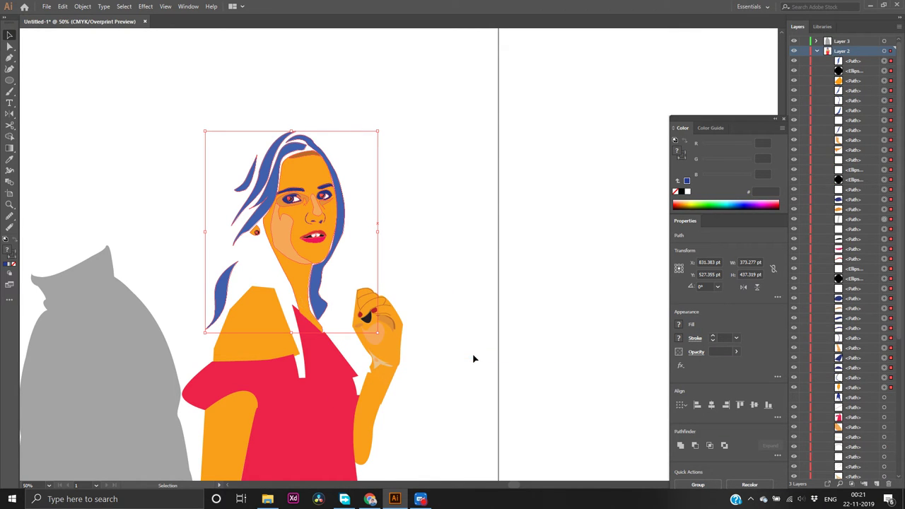
{"action": "left_click", "coordinate": [658, 103]}
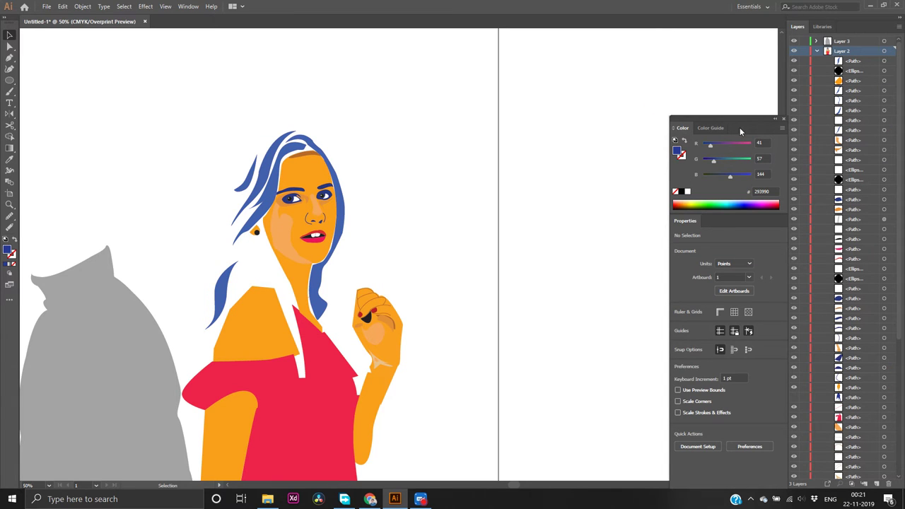
Make the hidden main blue hair shape in Layer 2 visible again
{"action": "left_click_drag", "start_coordinate": [739, 120], "coordinate": [715, 118]}
{"action": "scroll", "coordinate": [810, 220], "scroll_direction": "down", "scroll_amount": 5}
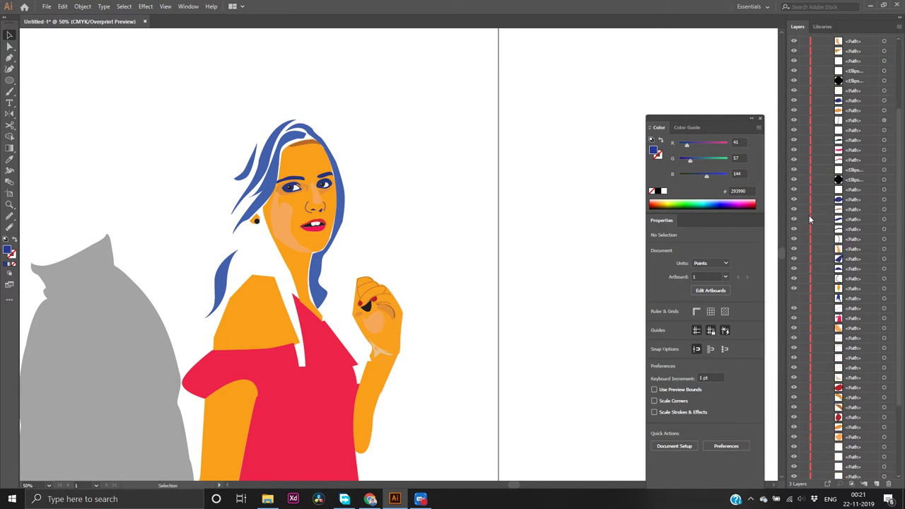
{"action": "scroll", "coordinate": [809, 220], "scroll_direction": "down", "scroll_amount": 1}
{"action": "left_click", "coordinate": [791, 278]}
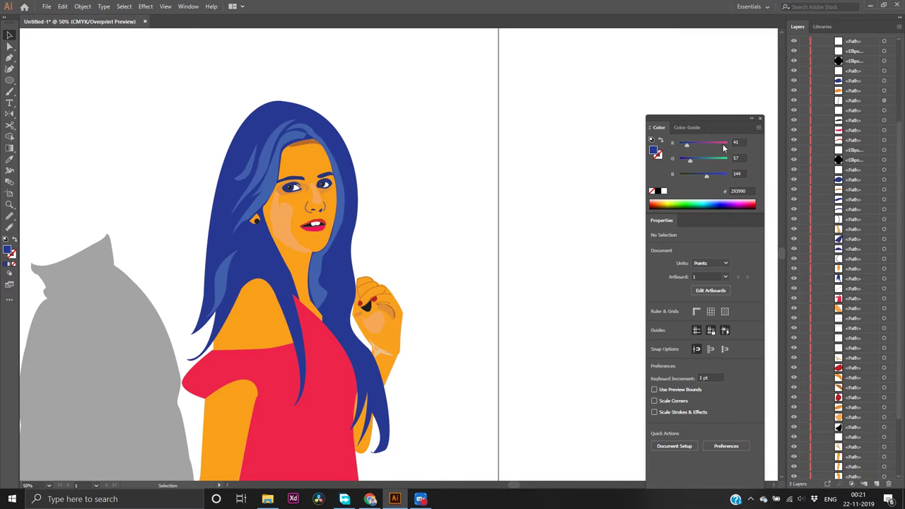
Lock Layer 2 containing the woman's artwork
{"action": "scroll", "coordinate": [813, 94], "scroll_direction": "up", "scroll_amount": 5}
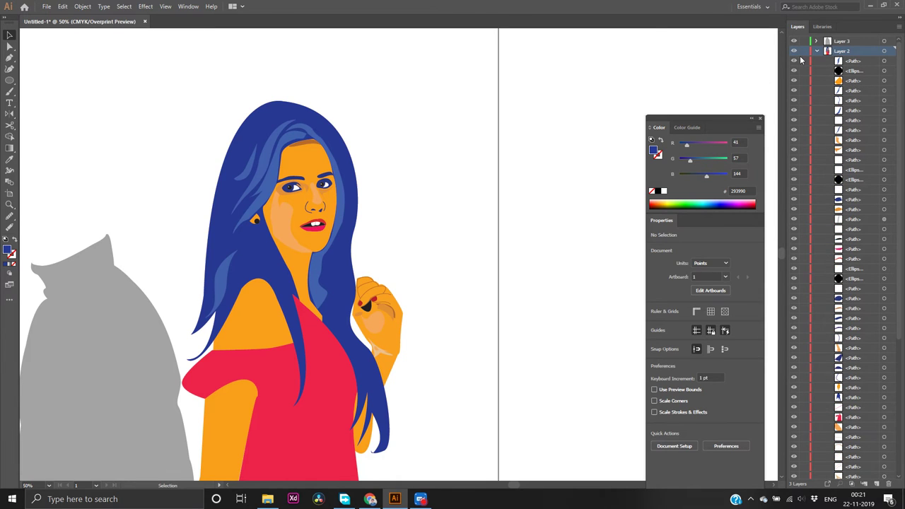
{"action": "left_click", "coordinate": [803, 52]}
{"action": "key", "text": "super"}
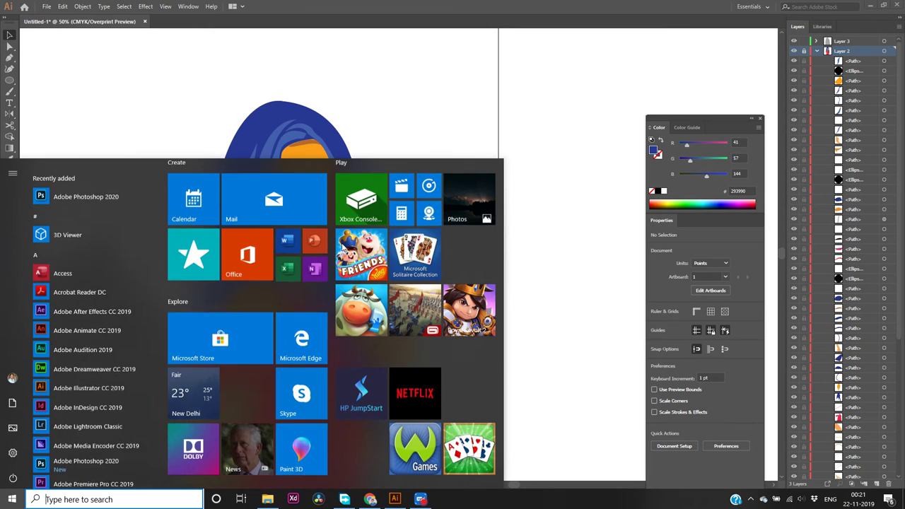
{"action": "key", "text": "super"}
{"action": "scroll", "coordinate": [342, 246], "scroll_direction": "down", "scroll_amount": 2}
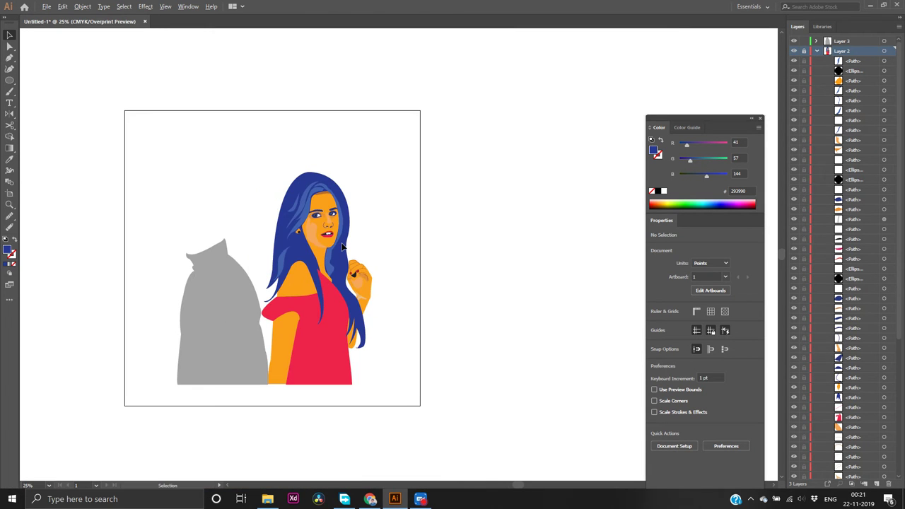
{"action": "scroll", "coordinate": [86, 264], "scroll_direction": "up", "scroll_amount": 1}
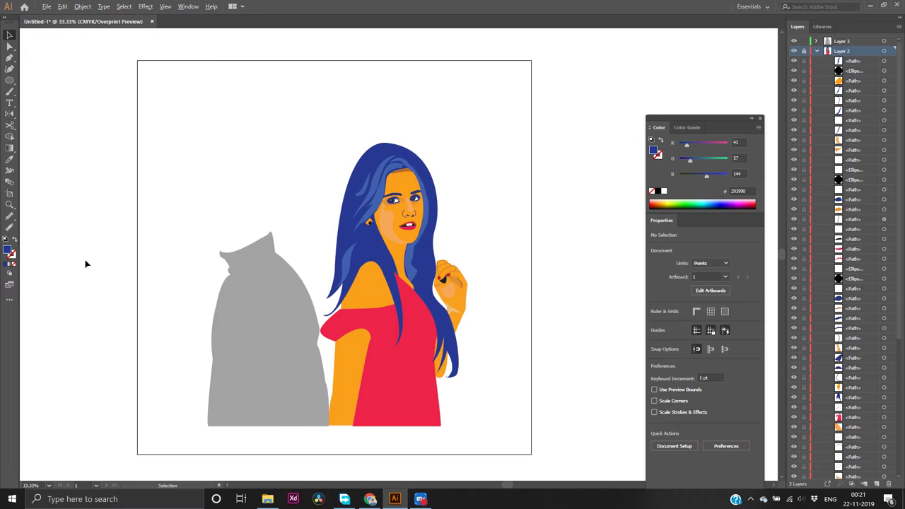
{"action": "scroll", "coordinate": [86, 263], "scroll_direction": "up", "scroll_amount": 1}
{"action": "scroll", "coordinate": [120, 267], "scroll_direction": "down", "scroll_amount": 1}
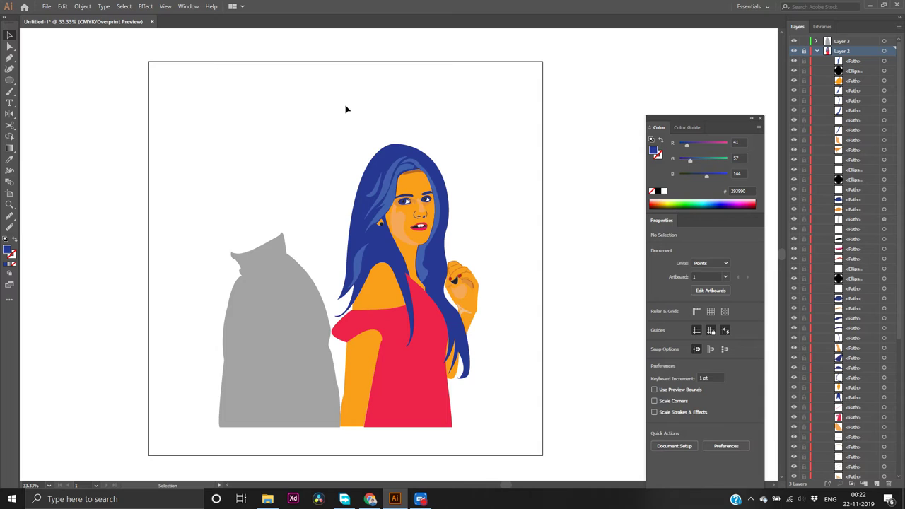
Collapse Layer 2, expand Layer 3, show the Layer 1 reference photo, and hide the man's grey body path
{"action": "left_click", "coordinate": [817, 51]}
{"action": "left_click", "coordinate": [817, 41]}
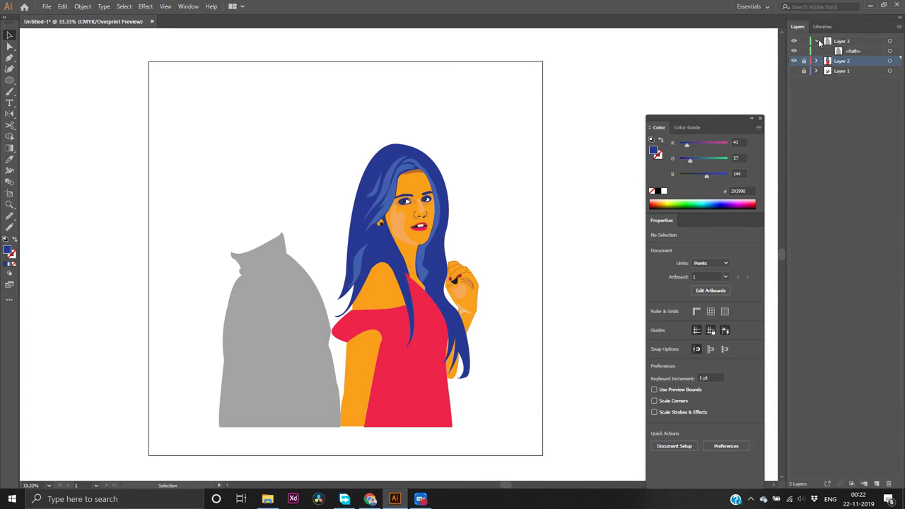
{"action": "left_click", "coordinate": [794, 72]}
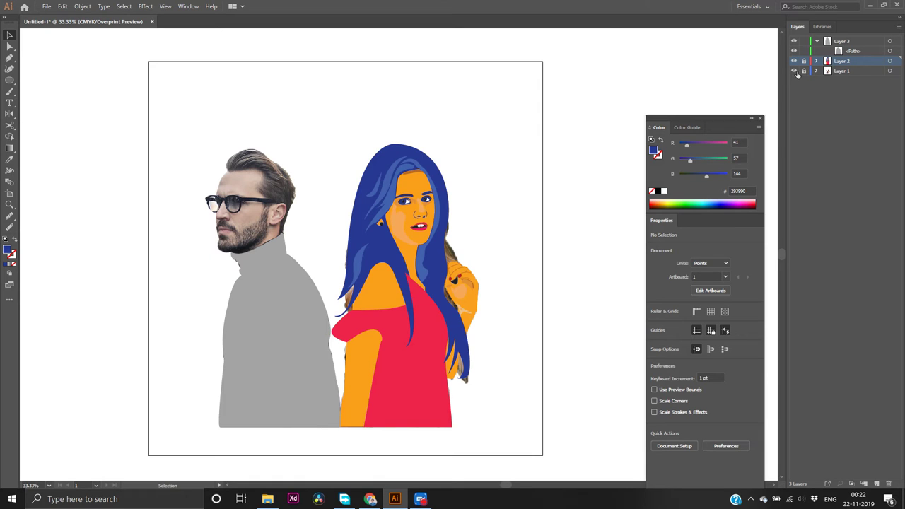
{"action": "left_click", "coordinate": [792, 51]}
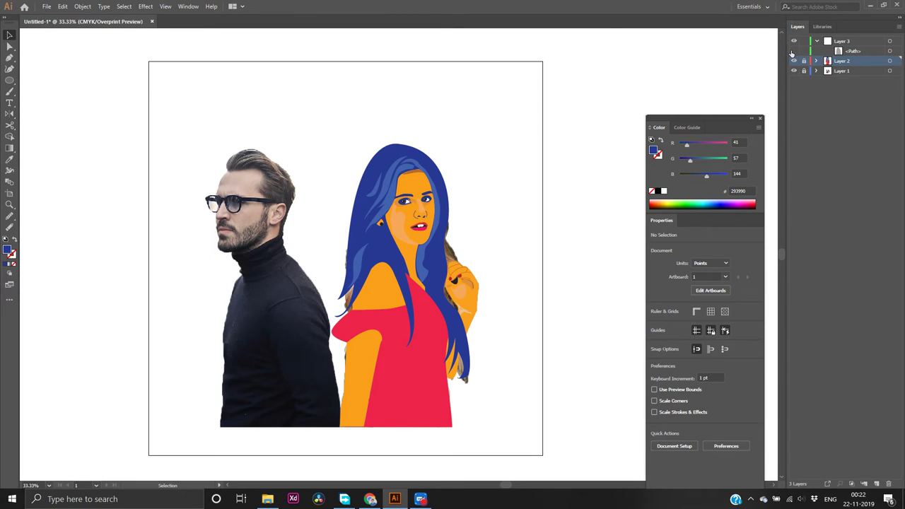
{"action": "left_click", "coordinate": [792, 52]}
{"action": "left_click", "coordinate": [792, 52]}
Examine the man's head and turtleneck in the reference photo, and compare the artwork with Layer 1 hidden and shown
{"action": "scroll", "coordinate": [261, 326], "scroll_direction": "up", "scroll_amount": 4}
{"action": "scroll", "coordinate": [260, 325], "scroll_direction": "down", "scroll_amount": 3}
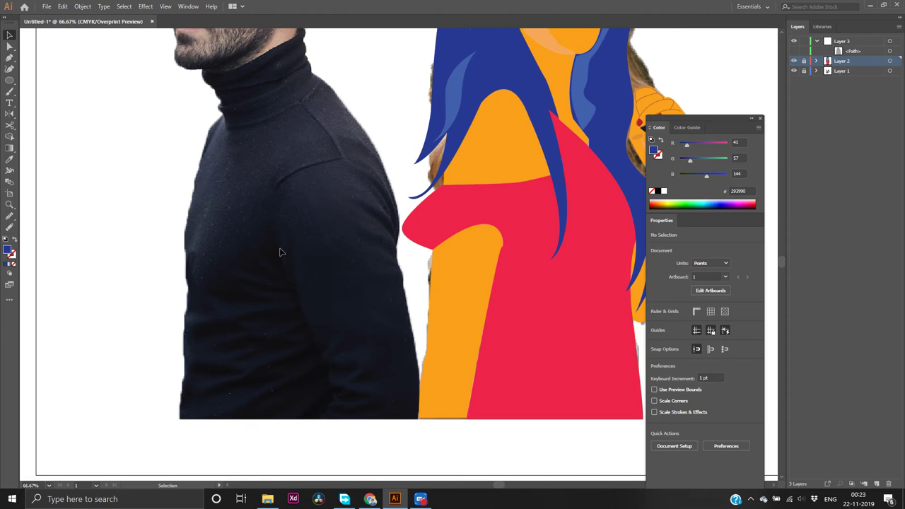
{"action": "scroll", "coordinate": [279, 253], "scroll_direction": "up", "scroll_amount": 4}
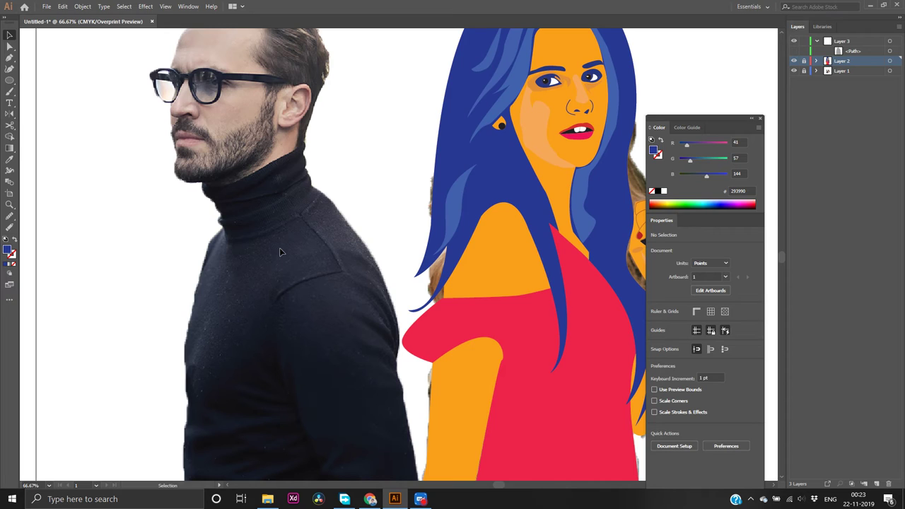
{"action": "left_click", "coordinate": [421, 498]}
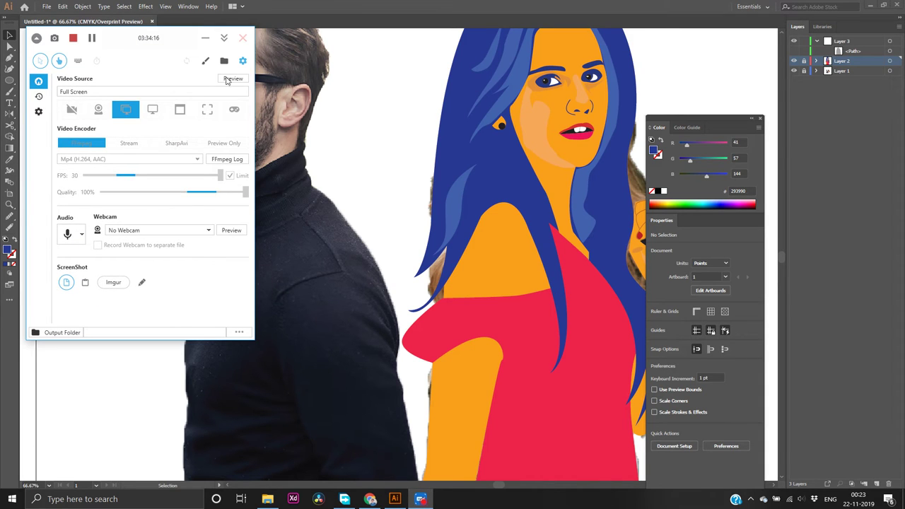
{"action": "left_click", "coordinate": [206, 39]}
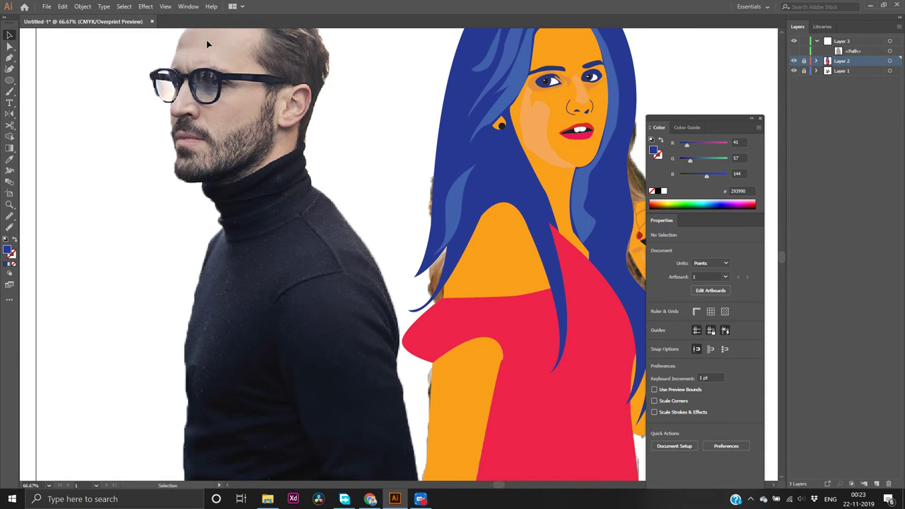
{"action": "scroll", "coordinate": [207, 39], "scroll_direction": "down", "scroll_amount": 5}
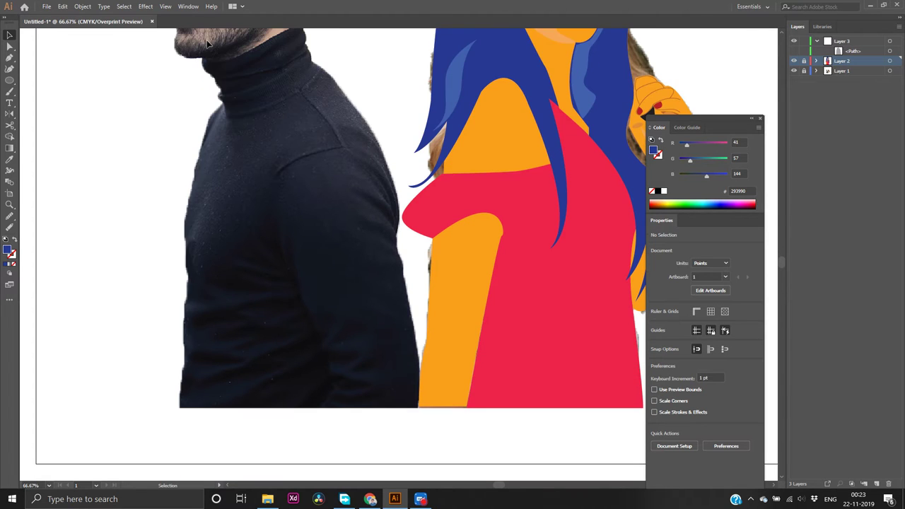
{"action": "scroll", "coordinate": [278, 297], "scroll_direction": "up", "scroll_amount": 2}
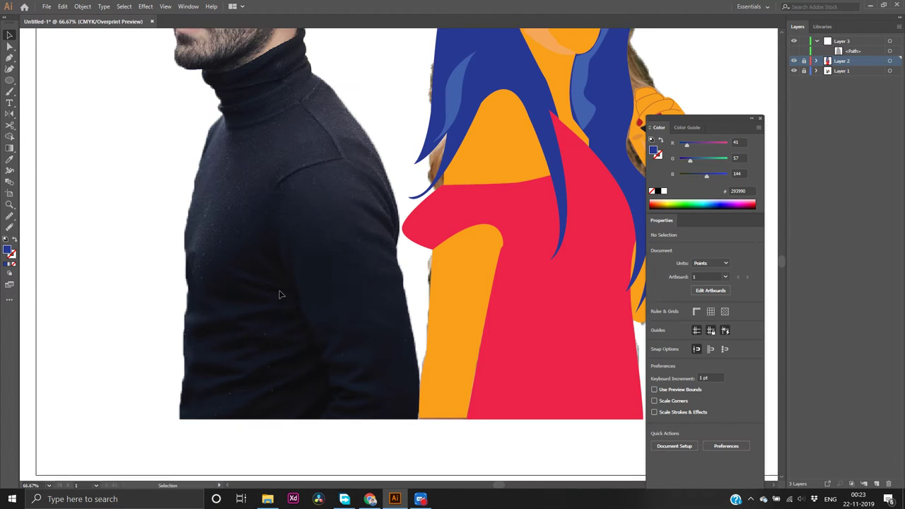
{"action": "scroll", "coordinate": [279, 294], "scroll_direction": "up", "scroll_amount": 2, "text": "alt"}
{"action": "scroll", "coordinate": [280, 294], "scroll_direction": "down", "scroll_amount": 5, "text": "alt"}
{"action": "scroll", "coordinate": [279, 294], "scroll_direction": "up", "scroll_amount": 1, "text": "alt"}
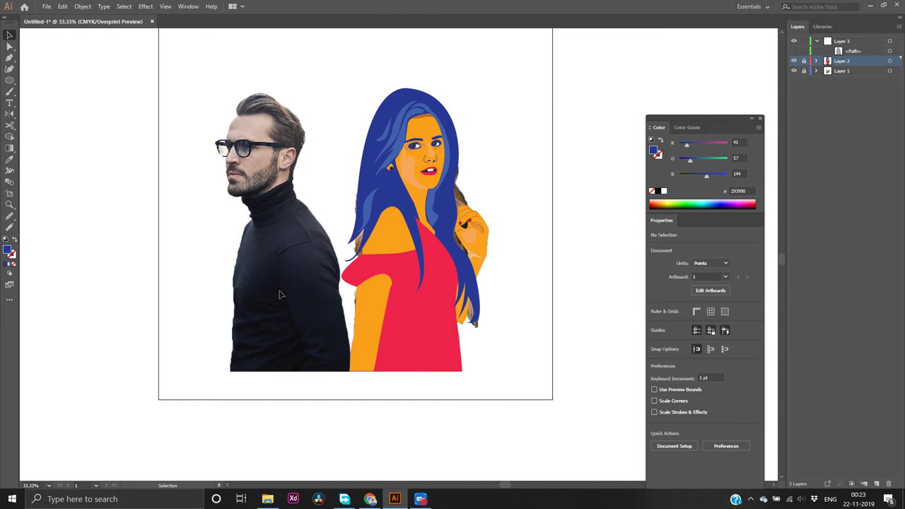
{"action": "scroll", "coordinate": [279, 295], "scroll_direction": "up", "scroll_amount": 1}
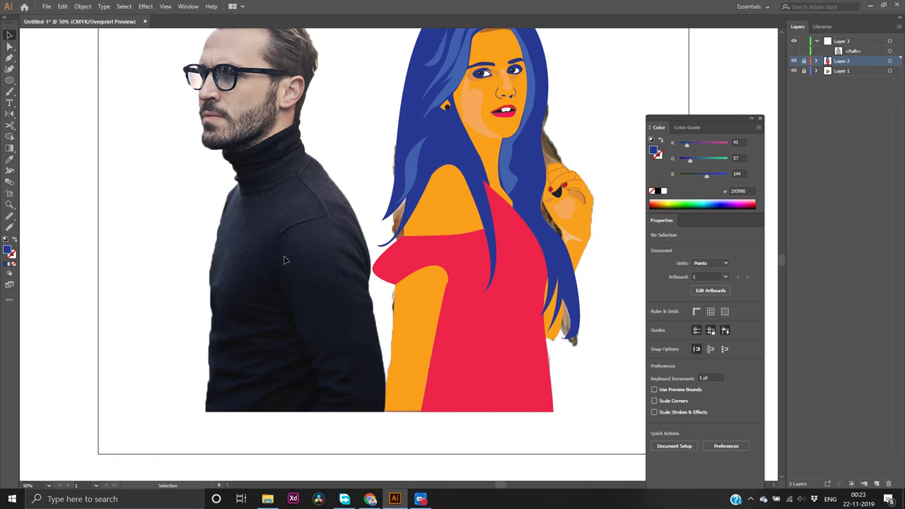
{"action": "scroll", "coordinate": [297, 247], "scroll_direction": "up", "scroll_amount": 2}
{"action": "scroll", "coordinate": [314, 228], "scroll_direction": "up", "scroll_amount": 2}
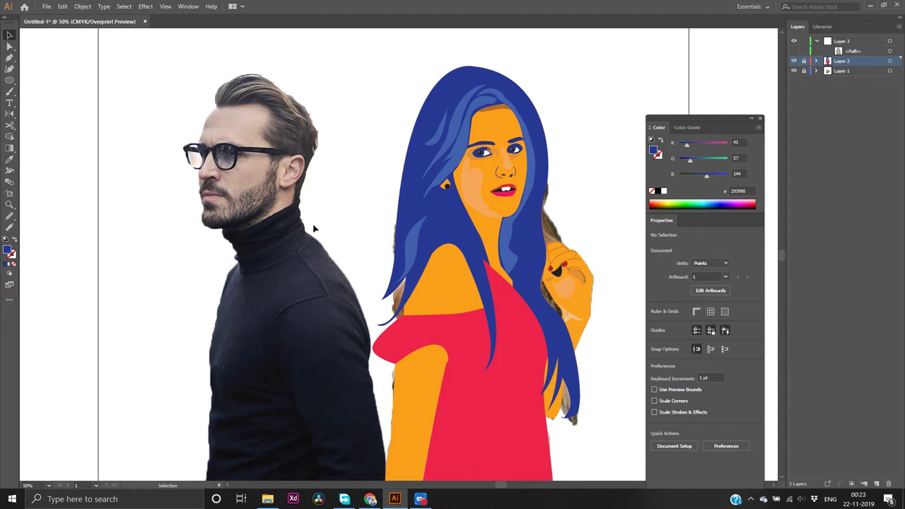
{"action": "left_click", "coordinate": [793, 71]}
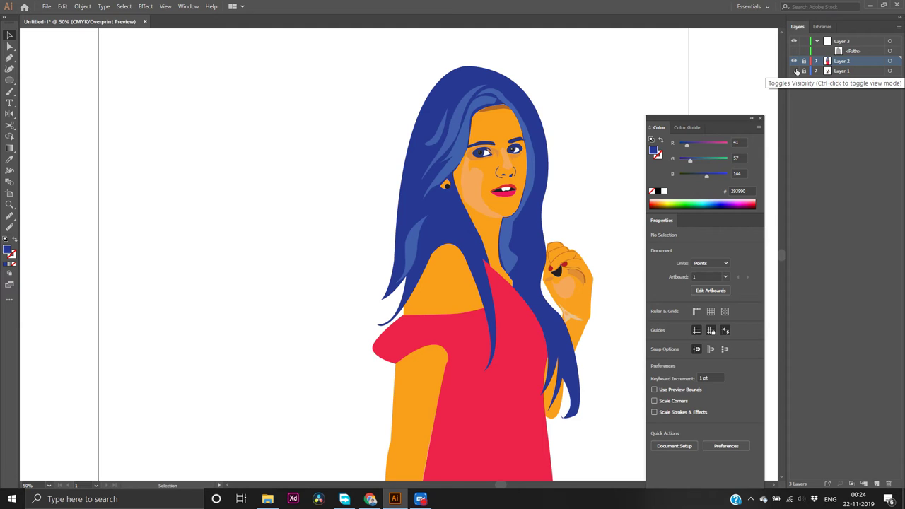
{"action": "left_click", "coordinate": [794, 70]}
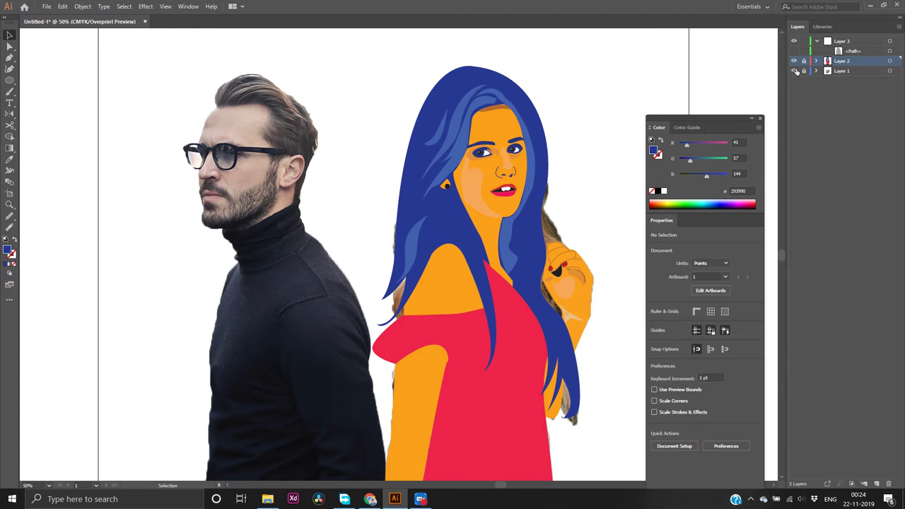
Unlock Layer 2 and select the light blue hair strand above the woman's forehead to reuse its colour with the Pen tool
{"action": "left_click", "coordinate": [794, 61]}
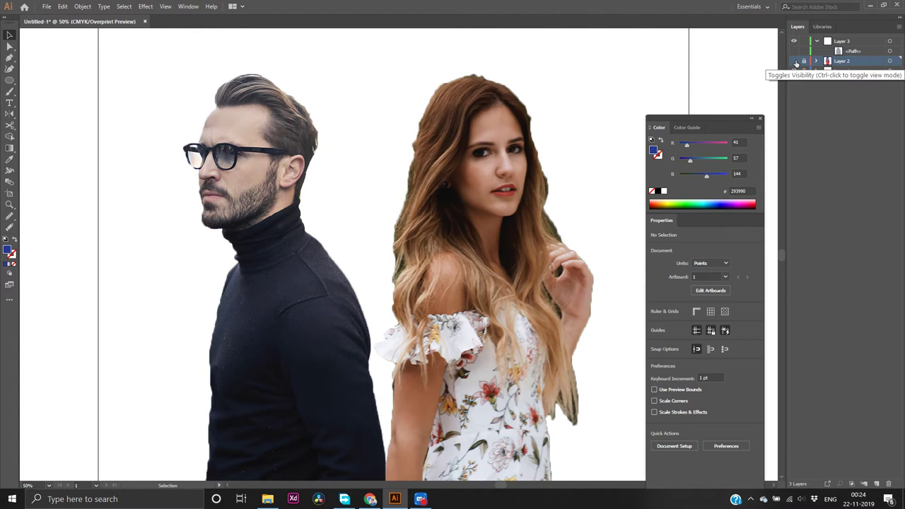
{"action": "left_click", "coordinate": [794, 61]}
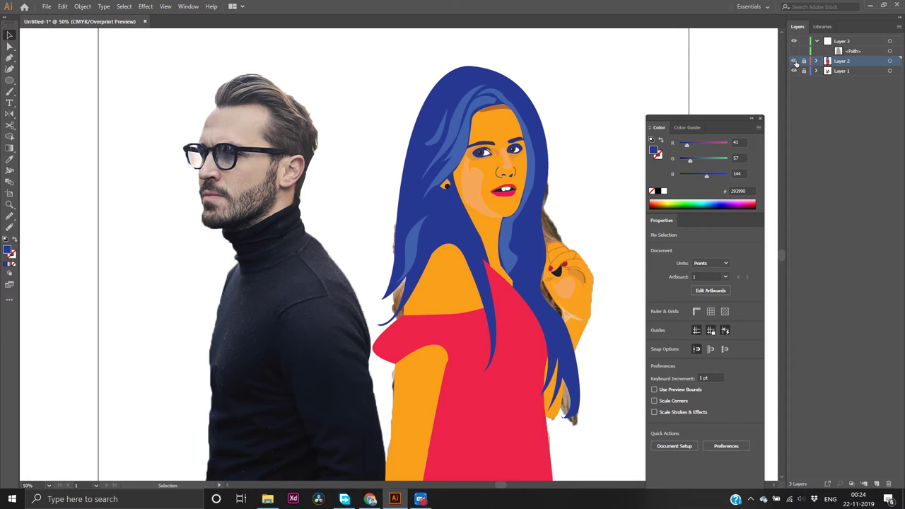
{"action": "left_click", "coordinate": [803, 62]}
{"action": "left_click", "coordinate": [481, 106]}
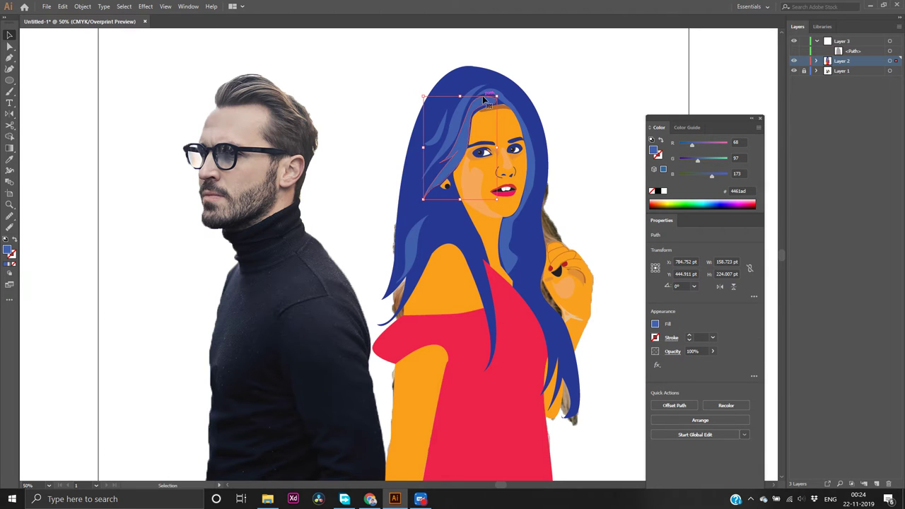
{"action": "key", "text": "shift+c"}
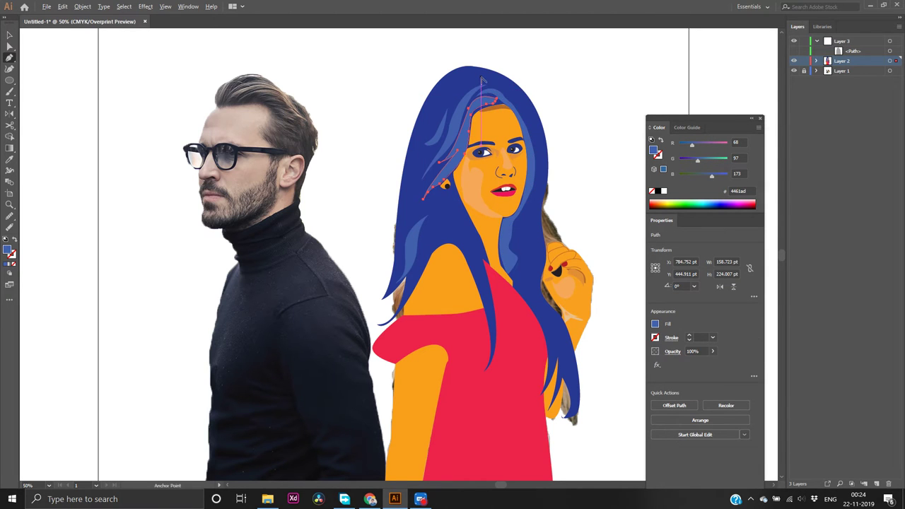
{"action": "scroll", "coordinate": [484, 78], "scroll_direction": "up", "scroll_amount": 2}
{"action": "key", "text": "p"}
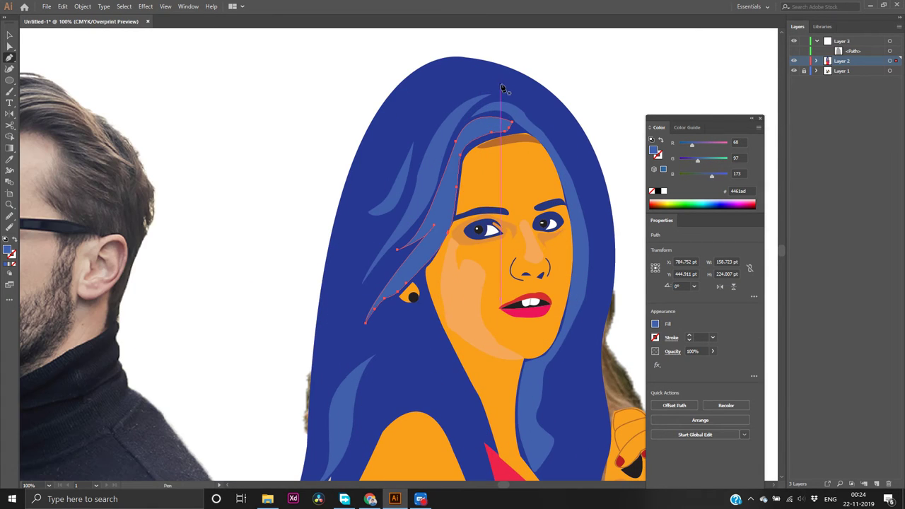
Check the hair against the reference photo and draw a curved highlight path about 58 pt wide near the crown of the woman's hair
{"action": "left_click", "coordinate": [794, 61]}
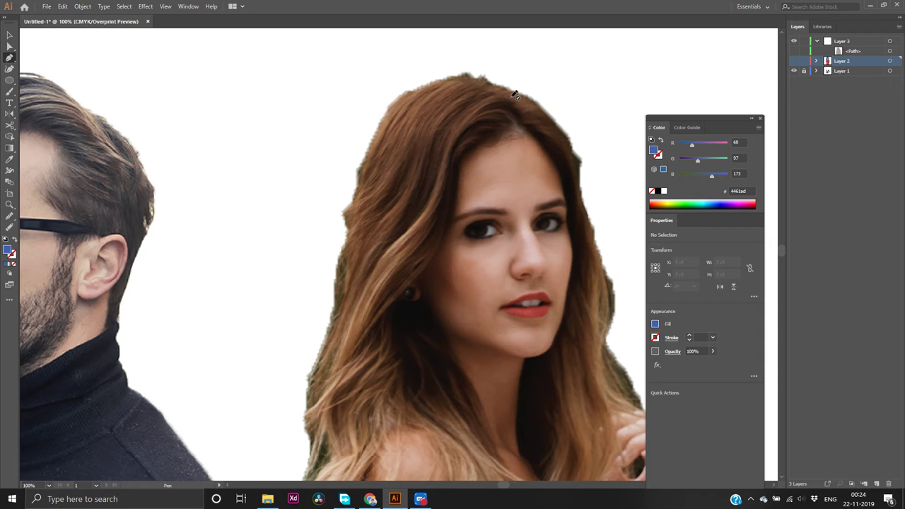
{"action": "left_click", "coordinate": [794, 61]}
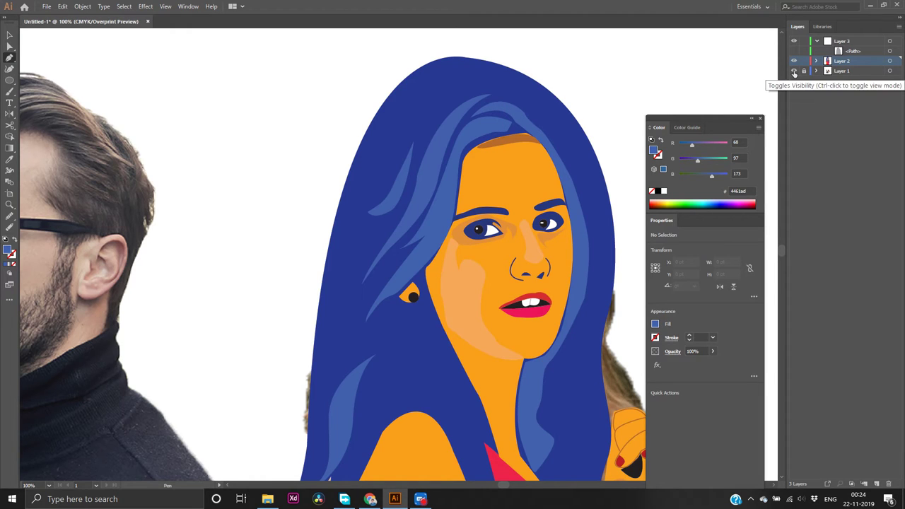
{"action": "left_click", "coordinate": [500, 82]}
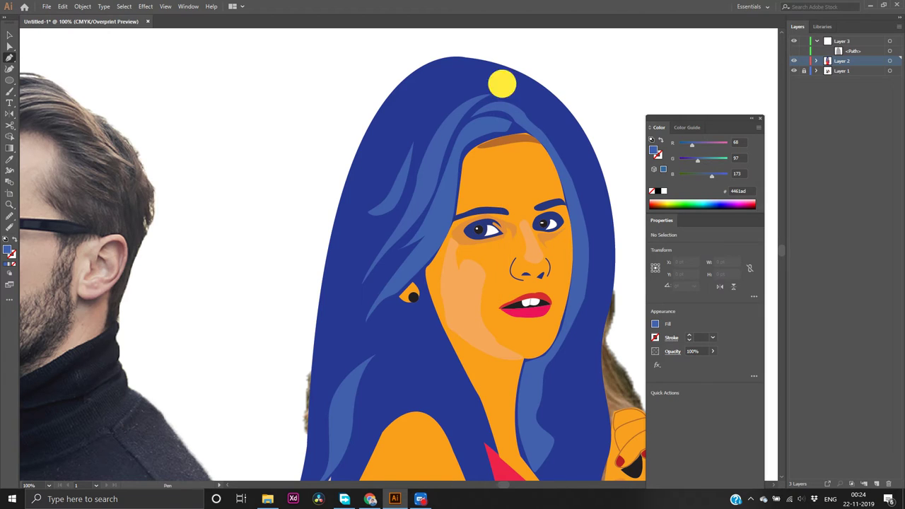
{"action": "left_click_drag", "start_coordinate": [446, 65], "coordinate": [423, 65]}
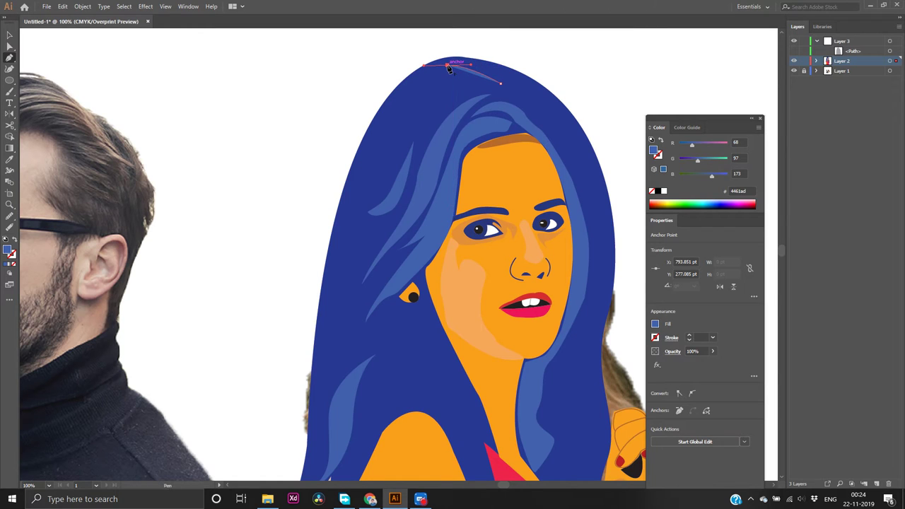
{"action": "left_click", "coordinate": [447, 66]}
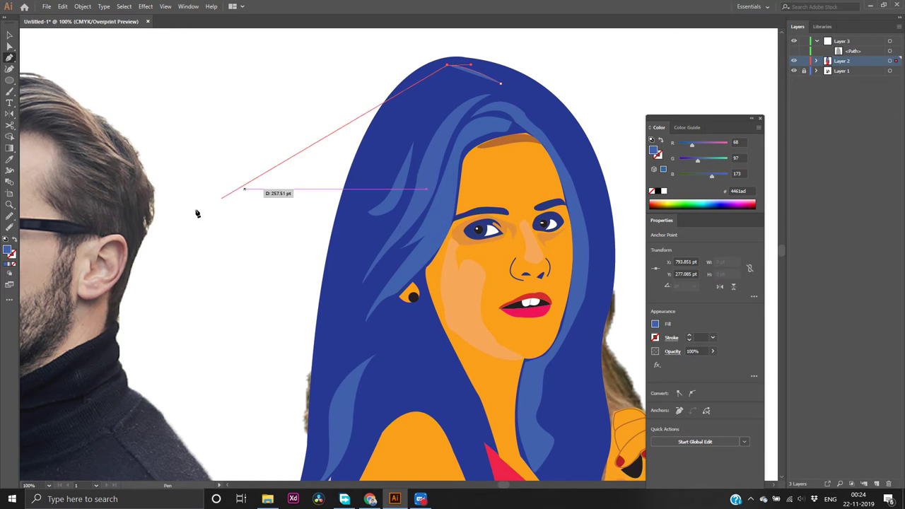
Remove the crown highlight's fill and give it a 4462ad blue stroke
{"action": "left_click", "coordinate": [15, 262]}
{"action": "left_click", "coordinate": [14, 263]}
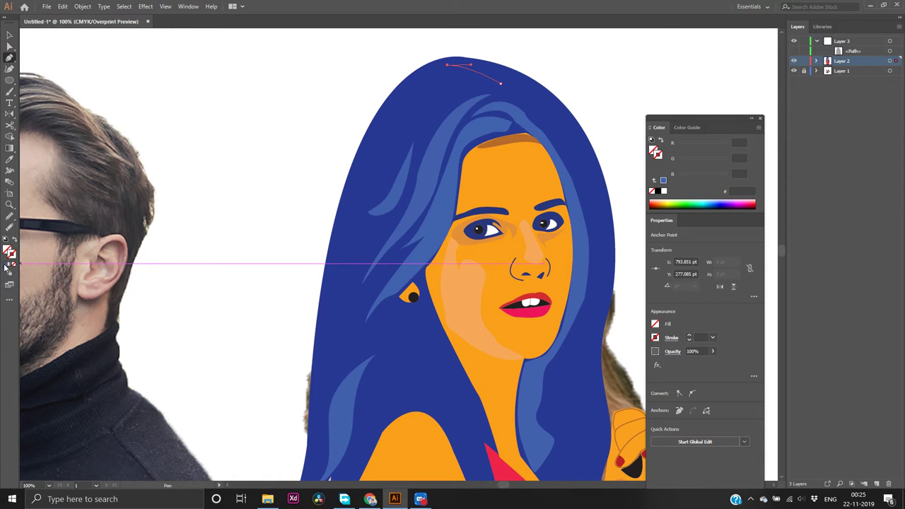
{"action": "left_click", "coordinate": [6, 265]}
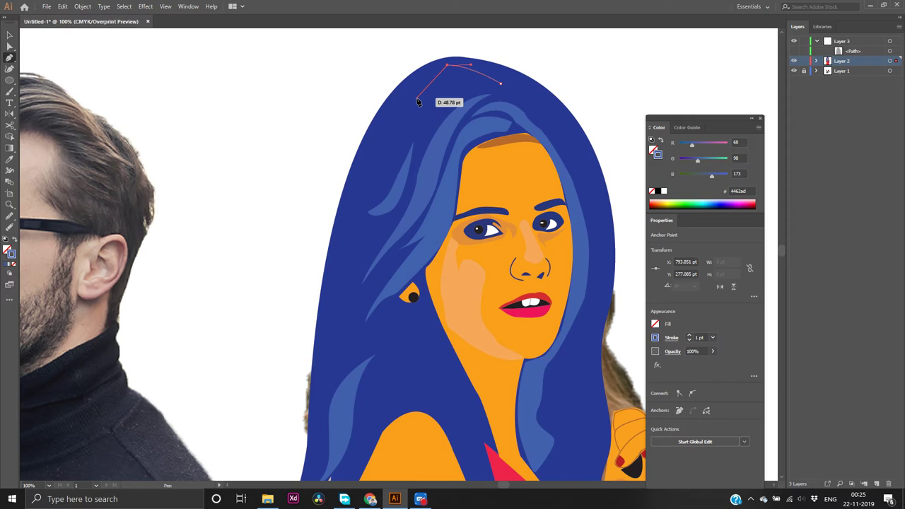
{"action": "left_click", "coordinate": [375, 82], "text": "ctrl"}
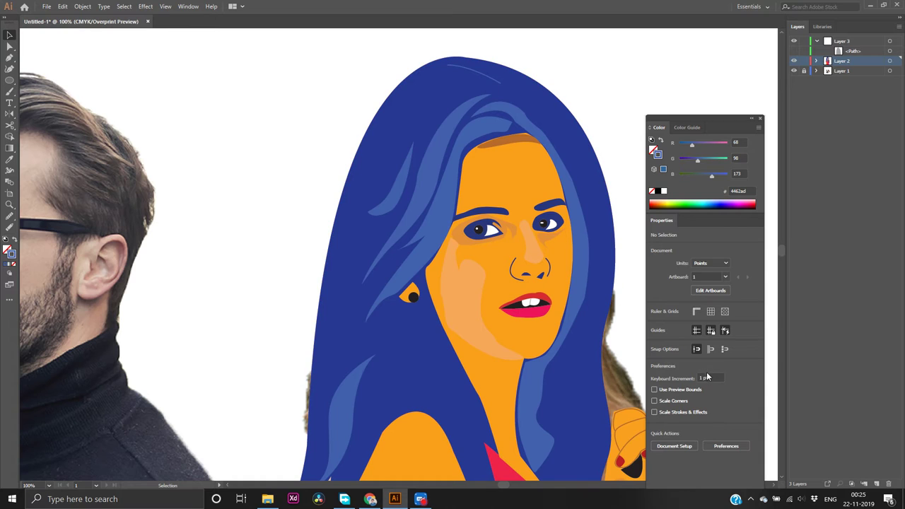
Set the crown highlight's stroke weight to 4 pt
{"action": "left_click", "coordinate": [486, 80]}
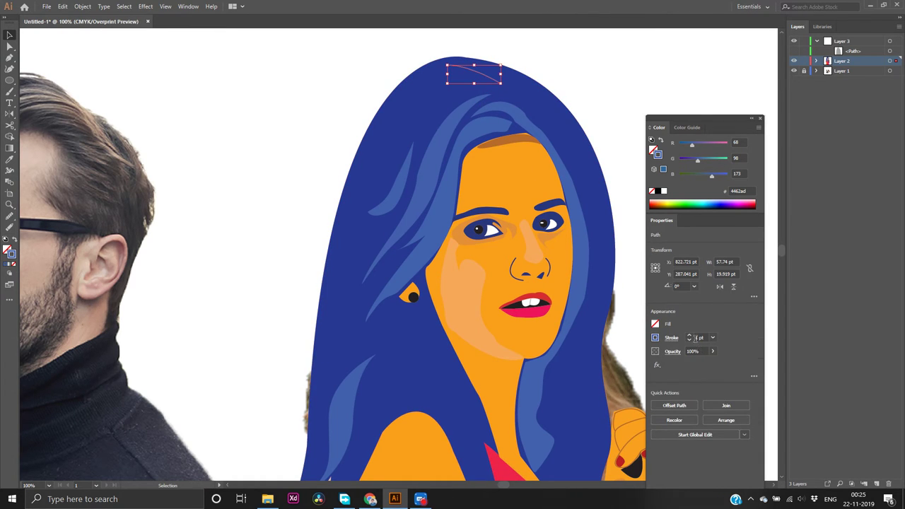
{"action": "left_click", "coordinate": [692, 337]}
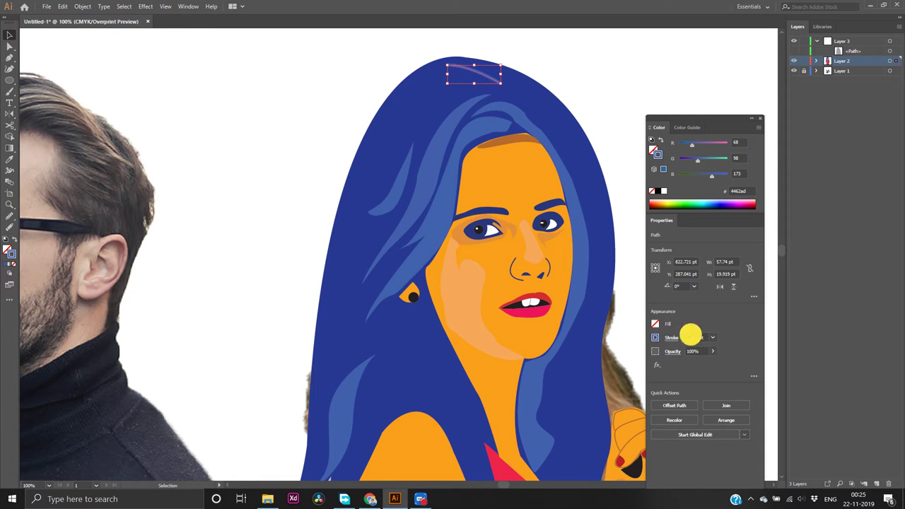
{"action": "left_click", "coordinate": [655, 93]}
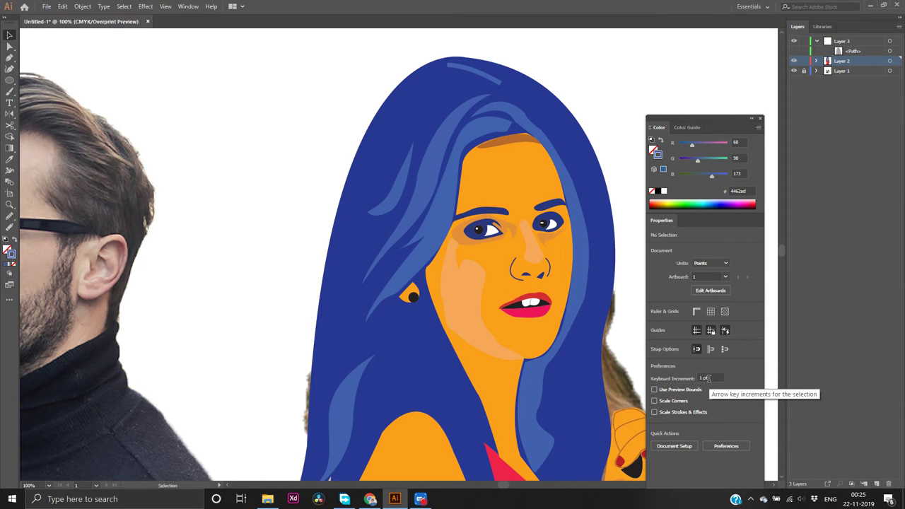
{"action": "key", "text": "ctrl+z"}
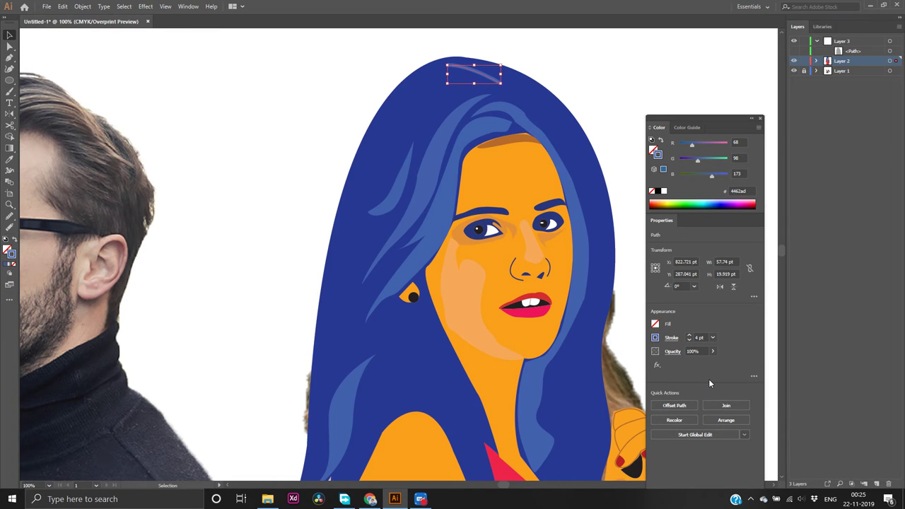
{"action": "left_click", "coordinate": [626, 78]}
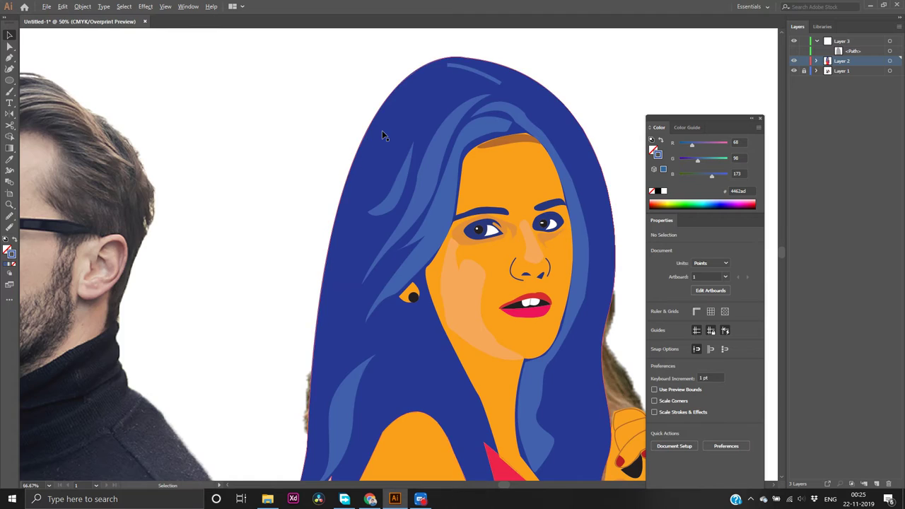
Lock Layer 2 and compare the woman's artwork with the reference photo beneath it
{"action": "scroll", "coordinate": [382, 130], "scroll_direction": "down", "scroll_amount": 3}
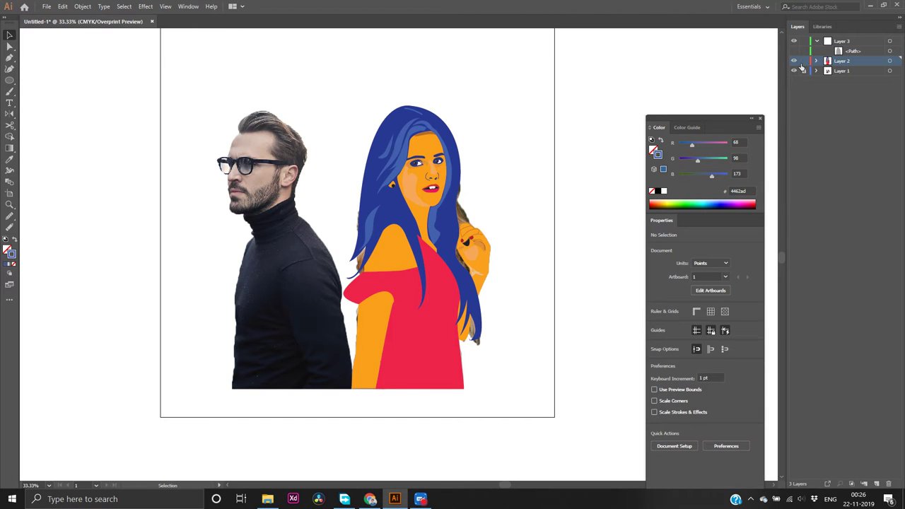
{"action": "left_click_drag", "start_coordinate": [804, 61], "coordinate": [803, 70]}
{"action": "left_click", "coordinate": [793, 61]}
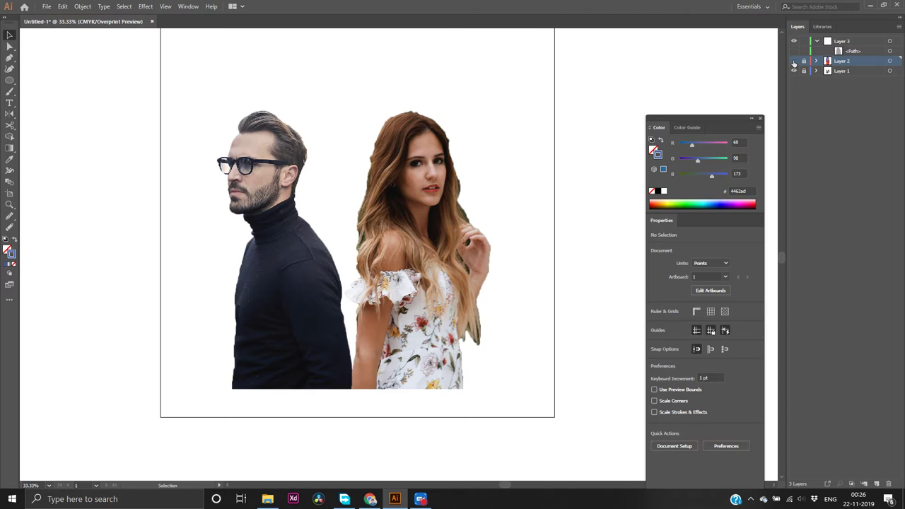
{"action": "left_click", "coordinate": [793, 62]}
Show the man's grey body path in Layer 3 and change its fill to black, 000000
{"action": "left_click", "coordinate": [793, 52]}
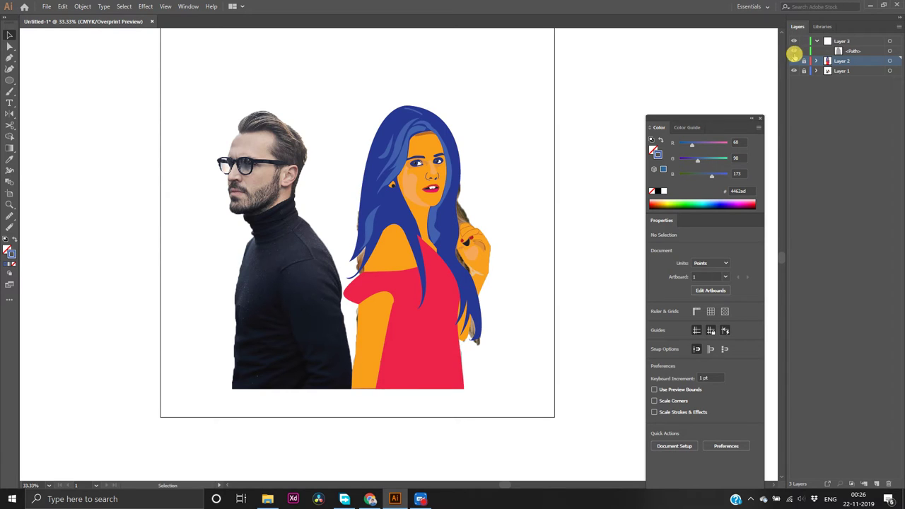
{"action": "left_click", "coordinate": [794, 53]}
{"action": "left_click", "coordinate": [794, 52]}
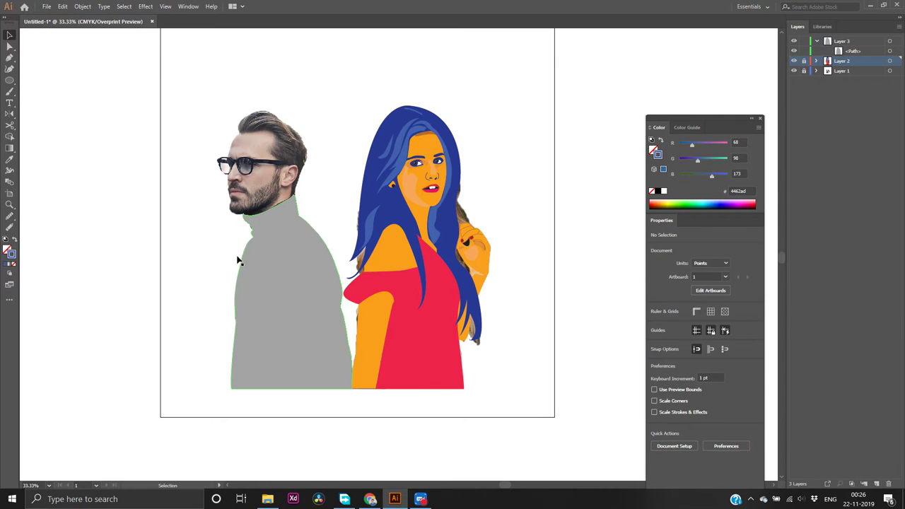
{"action": "left_click", "coordinate": [265, 272]}
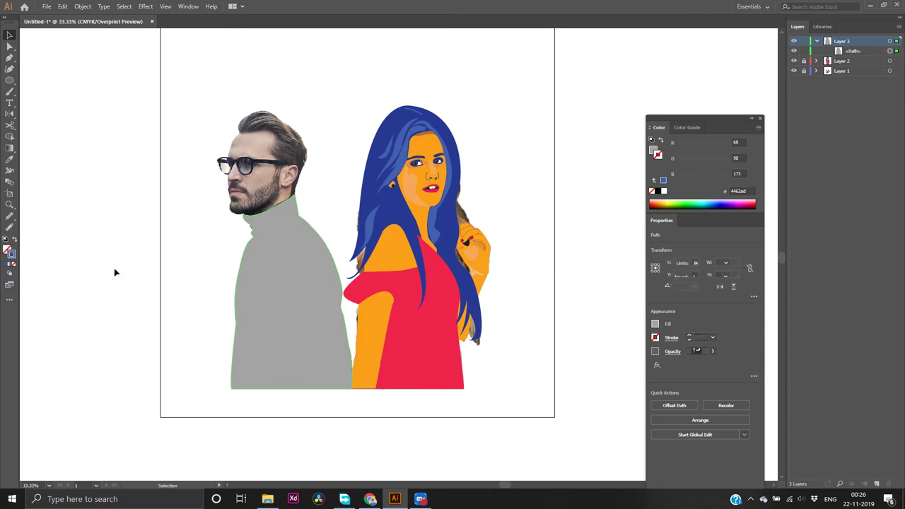
{"action": "double_click", "coordinate": [8, 249]}
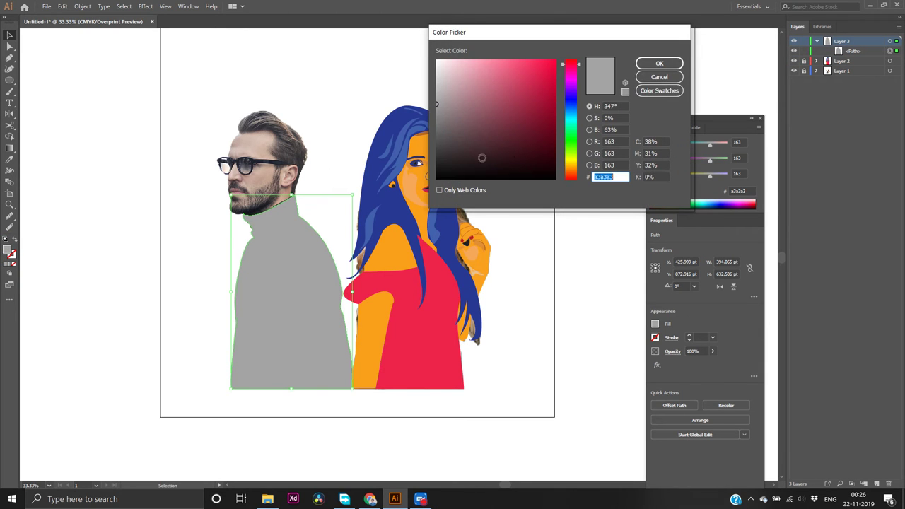
{"action": "left_click", "coordinate": [439, 178]}
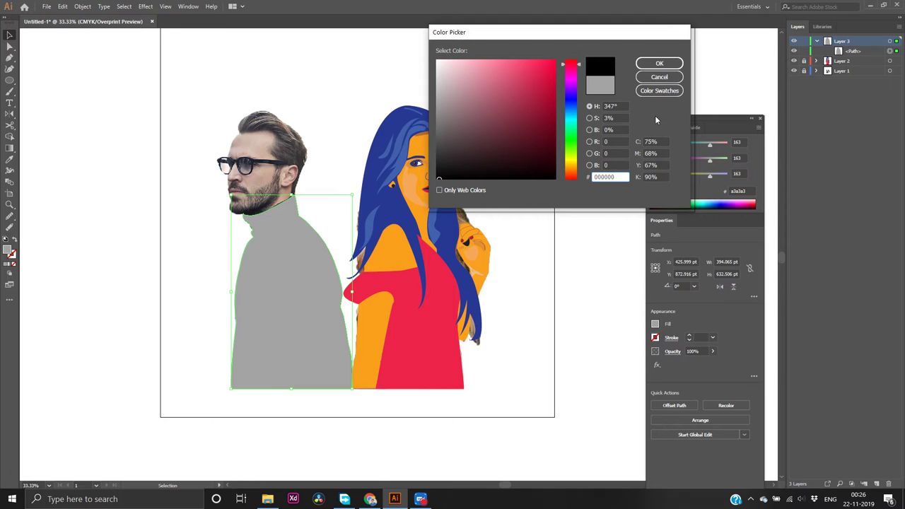
{"action": "left_click", "coordinate": [658, 64]}
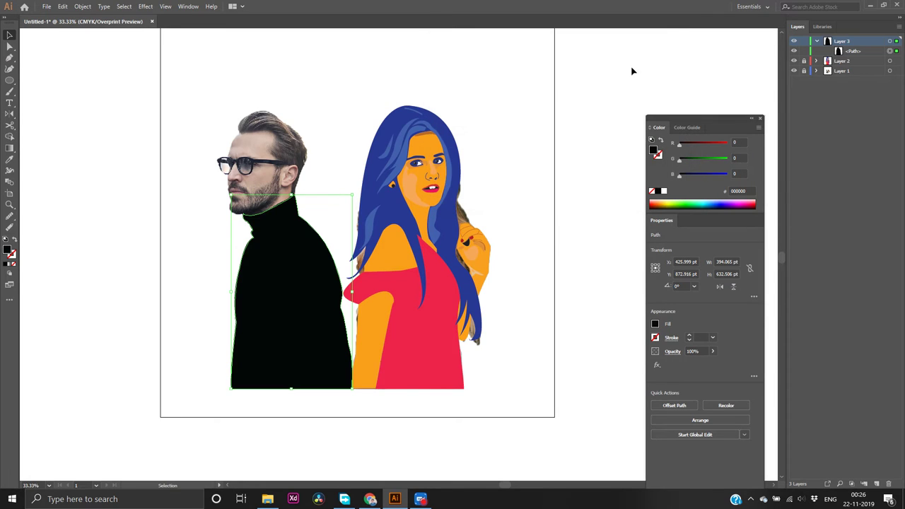
Hide the man's body path and trace a closed black fold shape about 145 by 75 pt across the upper turtleneck collar
{"action": "left_click", "coordinate": [793, 51]}
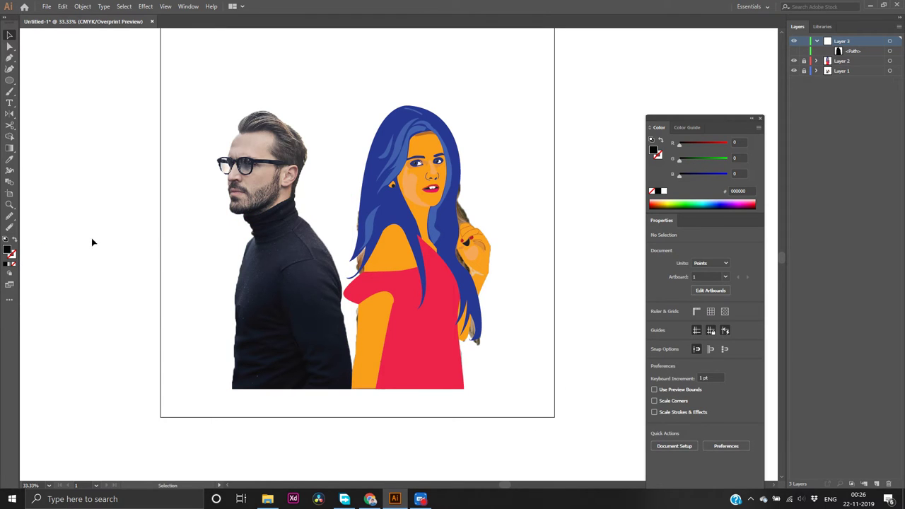
{"action": "key", "text": "p"}
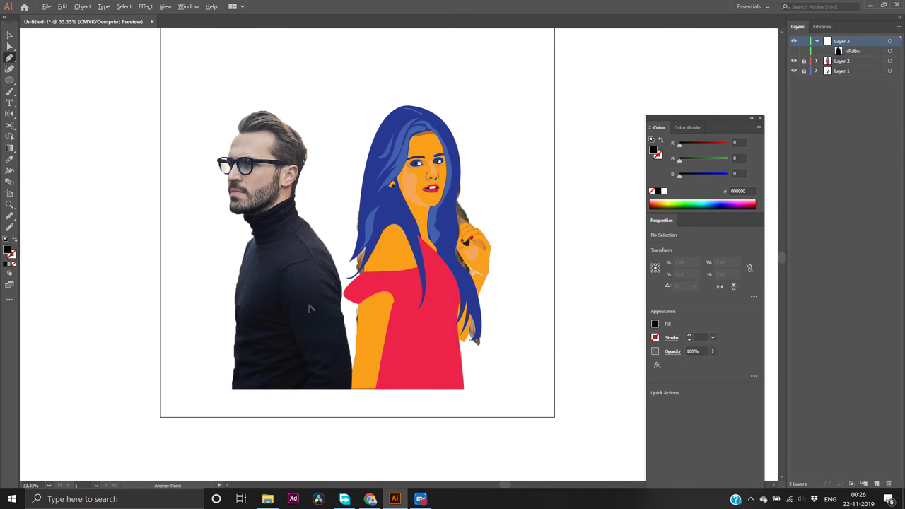
{"action": "scroll", "coordinate": [308, 308], "scroll_direction": "up", "scroll_amount": 2}
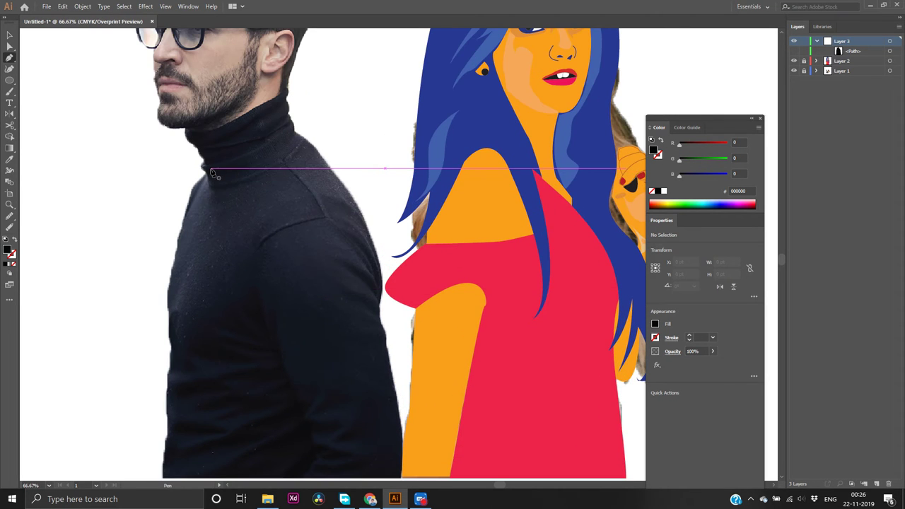
{"action": "scroll", "coordinate": [212, 173], "scroll_direction": "up", "scroll_amount": 3}
{"action": "scroll", "coordinate": [181, 214], "scroll_direction": "up", "scroll_amount": 1}
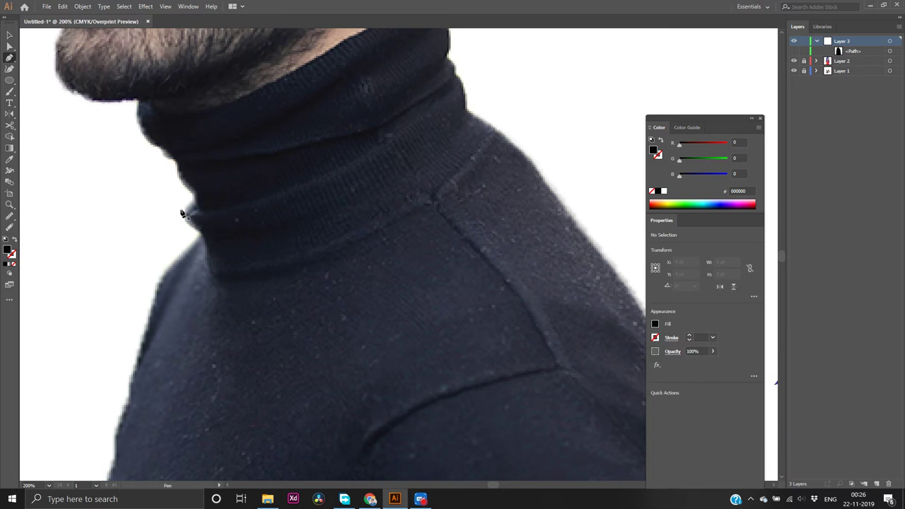
{"action": "scroll", "coordinate": [182, 213], "scroll_direction": "up", "scroll_amount": 2}
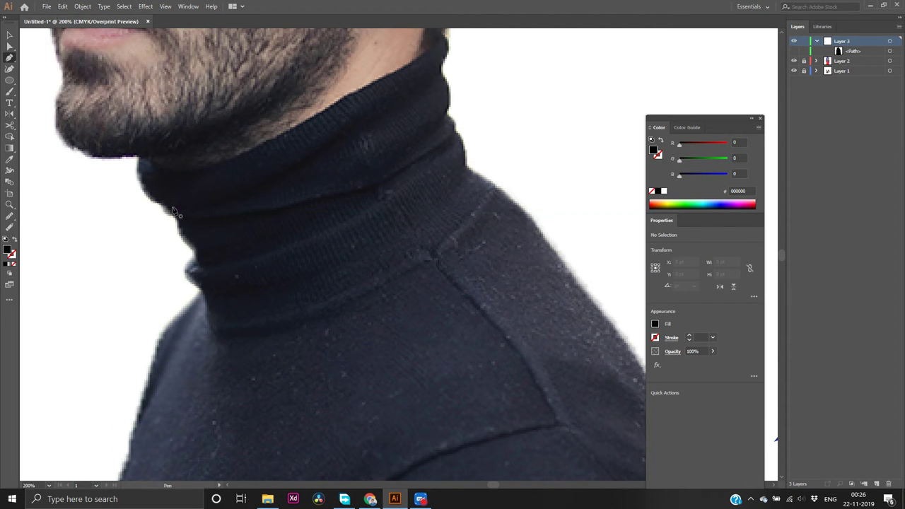
{"action": "left_click", "coordinate": [172, 207]}
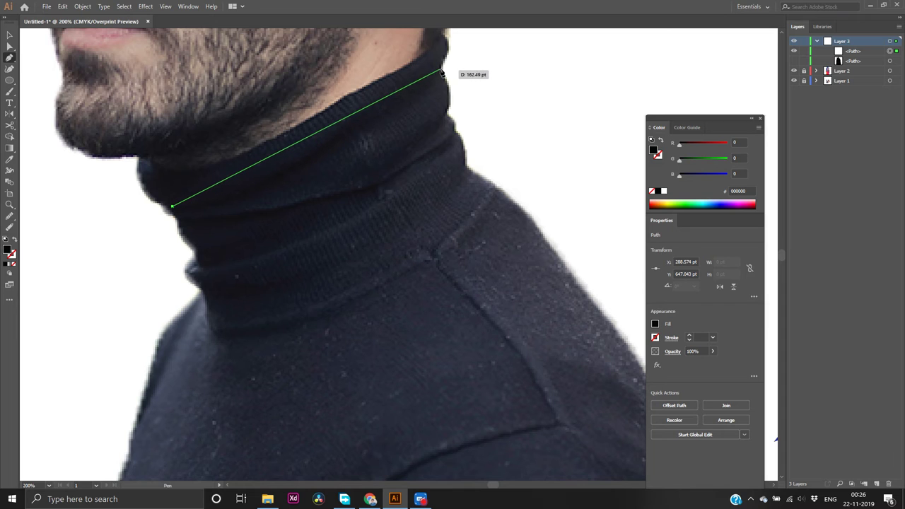
{"action": "left_click_drag", "start_coordinate": [440, 71], "coordinate": [461, 51]}
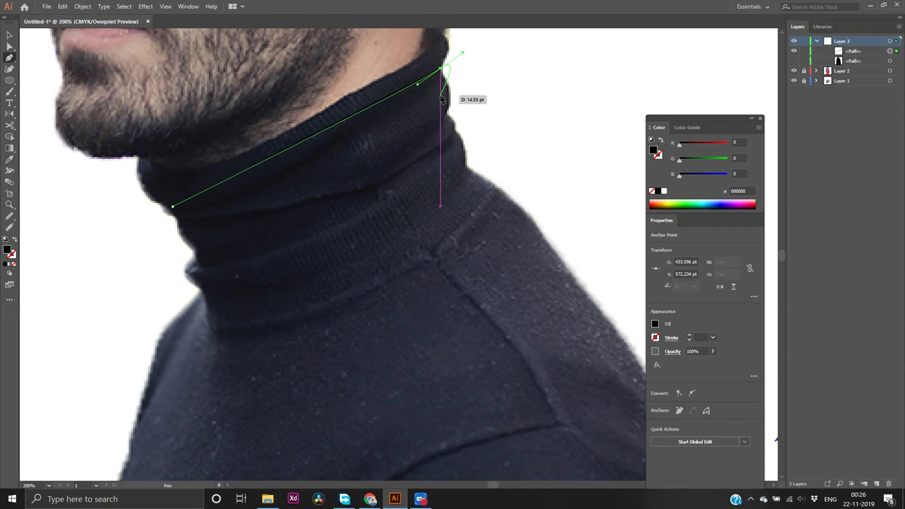
{"action": "left_click", "coordinate": [439, 70]}
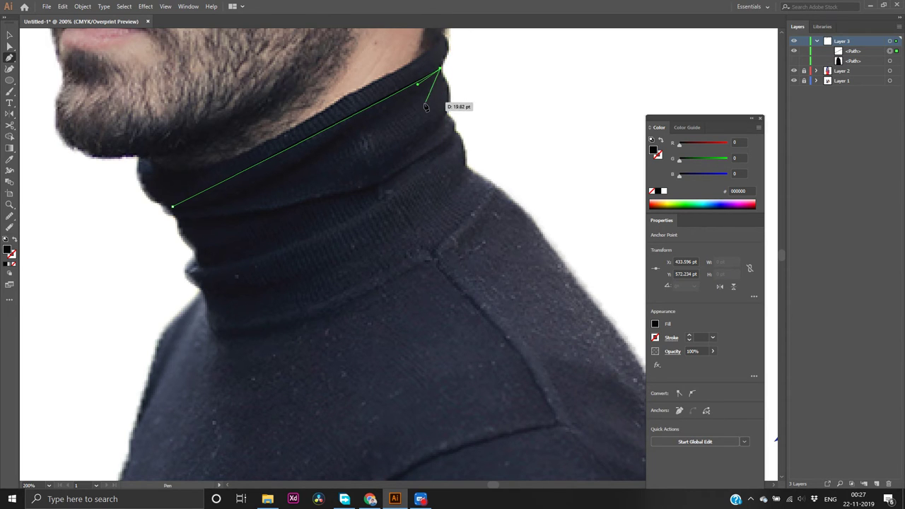
{"action": "left_click", "coordinate": [172, 207]}
{"action": "left_click_drag", "start_coordinate": [172, 206], "coordinate": [233, 259]}
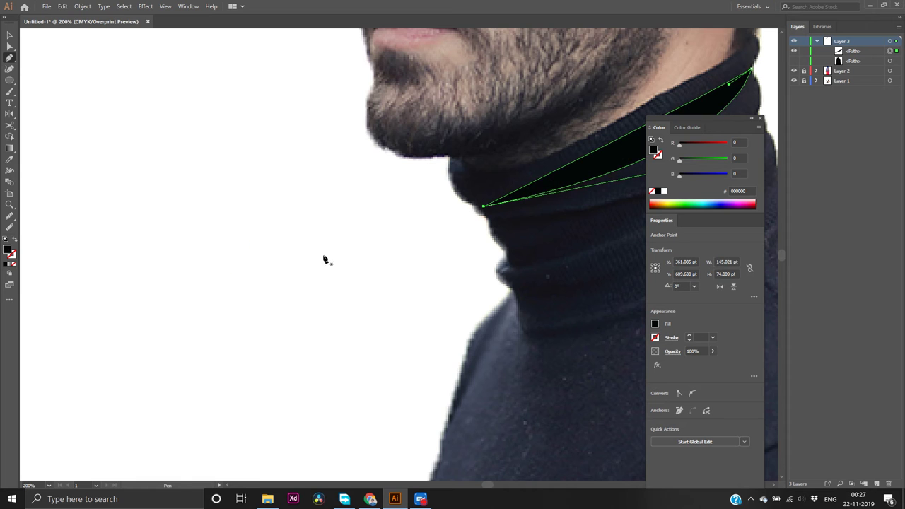
Change the upper collar fold shape's fill to off-white, f2edee
{"action": "key", "text": "ctrl+0"}
{"action": "scroll", "coordinate": [517, 228], "scroll_direction": "up", "scroll_amount": 6}
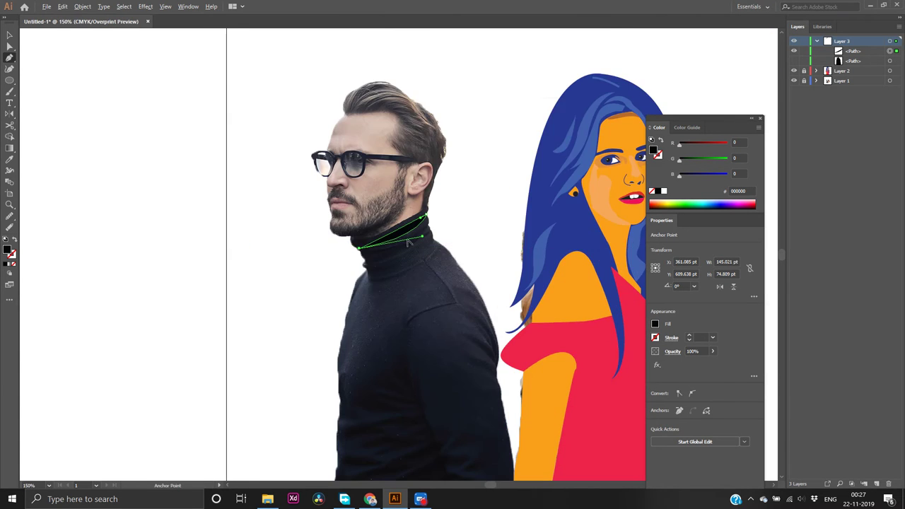
{"action": "scroll", "coordinate": [585, 219], "scroll_direction": "up", "scroll_amount": 2}
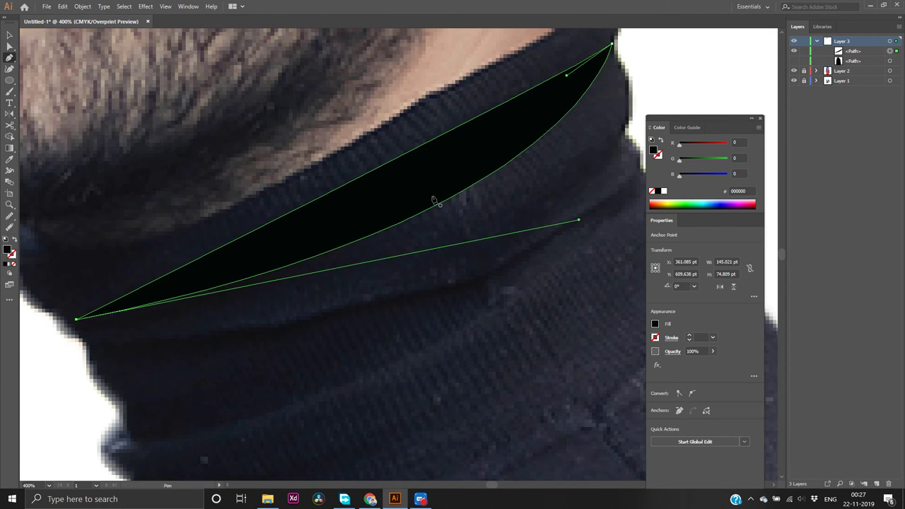
{"action": "scroll", "coordinate": [343, 254], "scroll_direction": "down", "scroll_amount": 1}
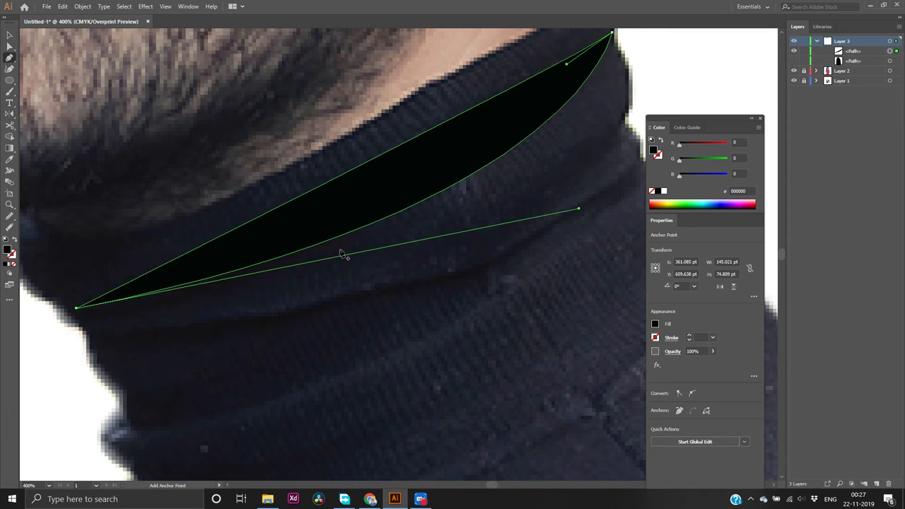
{"action": "scroll", "coordinate": [343, 255], "scroll_direction": "up", "scroll_amount": 2}
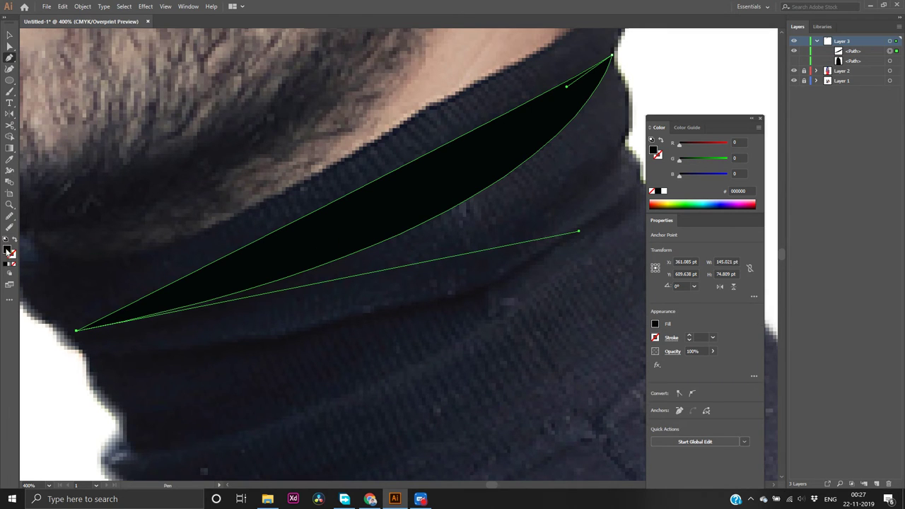
{"action": "double_click", "coordinate": [7, 250]}
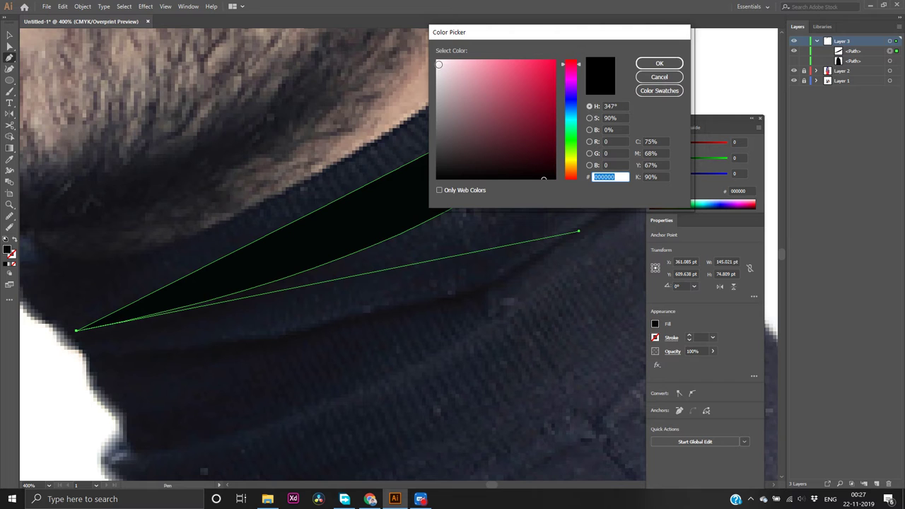
{"action": "left_click", "coordinate": [438, 65]}
{"action": "left_click", "coordinate": [657, 64]}
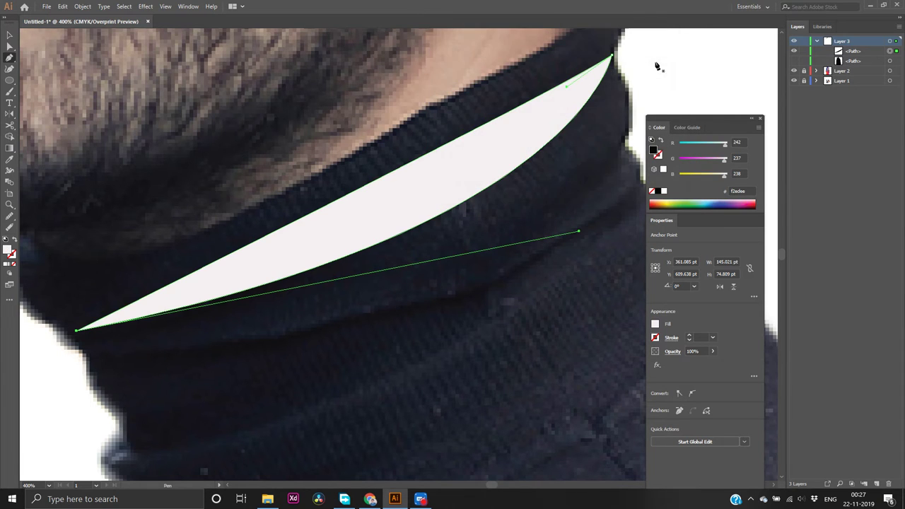
Trace the upper edge of a second off-white fold along the turtleneck's middle crease, from the front of the collar to the nape
{"action": "scroll", "coordinate": [545, 205], "scroll_direction": "down", "scroll_amount": 5}
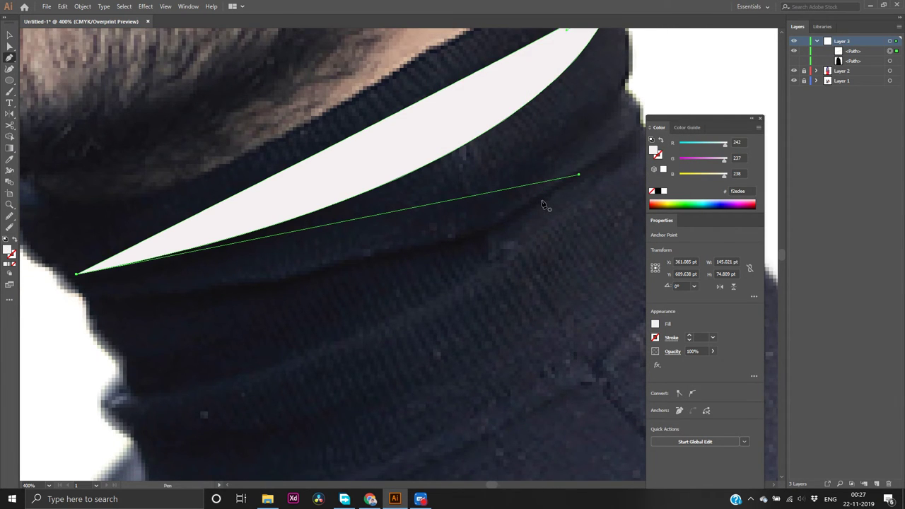
{"action": "left_click", "coordinate": [93, 301]}
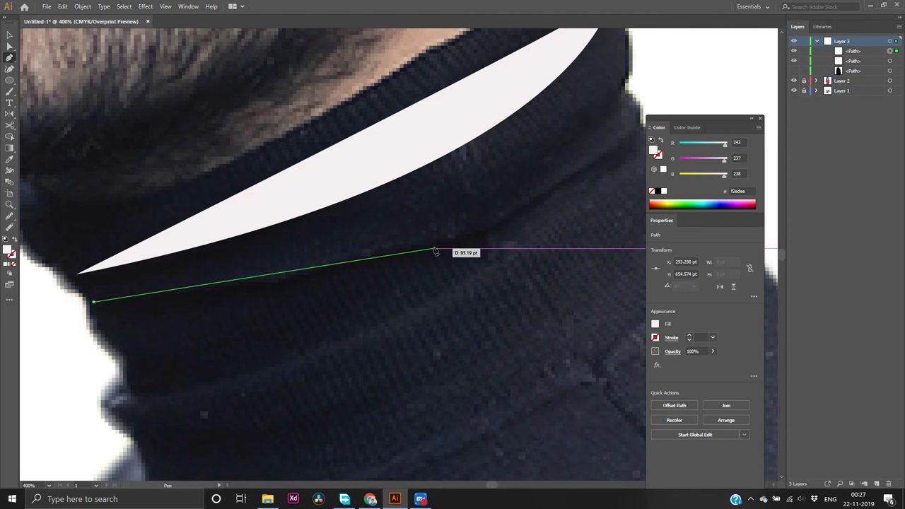
{"action": "left_click_drag", "start_coordinate": [434, 249], "coordinate": [460, 232]}
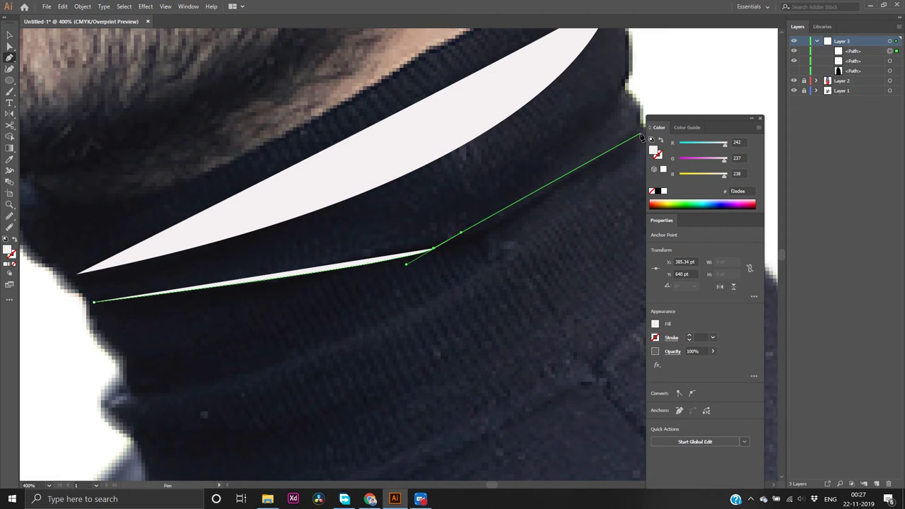
{"action": "mouse_move", "coordinate": [641, 134]}
{"action": "left_mouse_down"}
{"action": "mouse_move", "coordinate": [653, 115]}
{"action": "mouse_move", "coordinate": [652, 124]}
{"action": "left_mouse_up"}
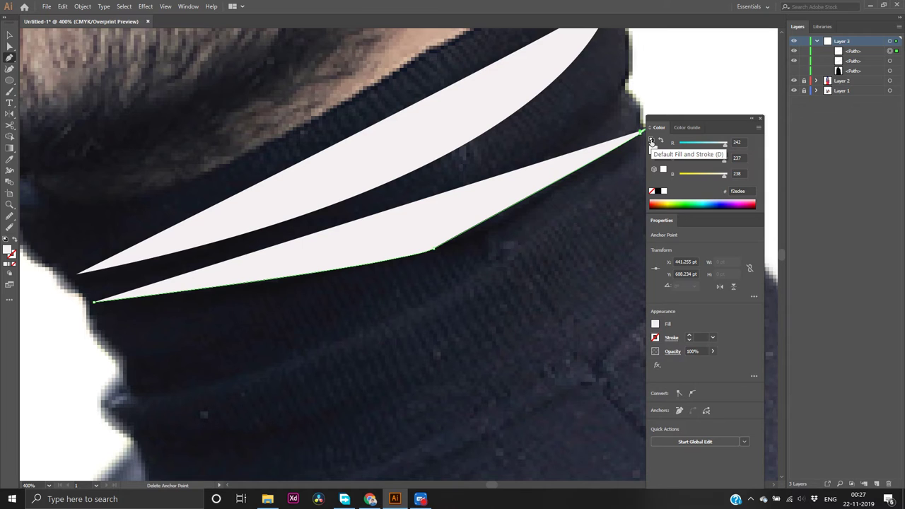
{"action": "scroll", "coordinate": [633, 147], "scroll_direction": "down", "scroll_amount": 1}
{"action": "scroll", "coordinate": [633, 147], "scroll_direction": "right", "scroll_amount": 2}
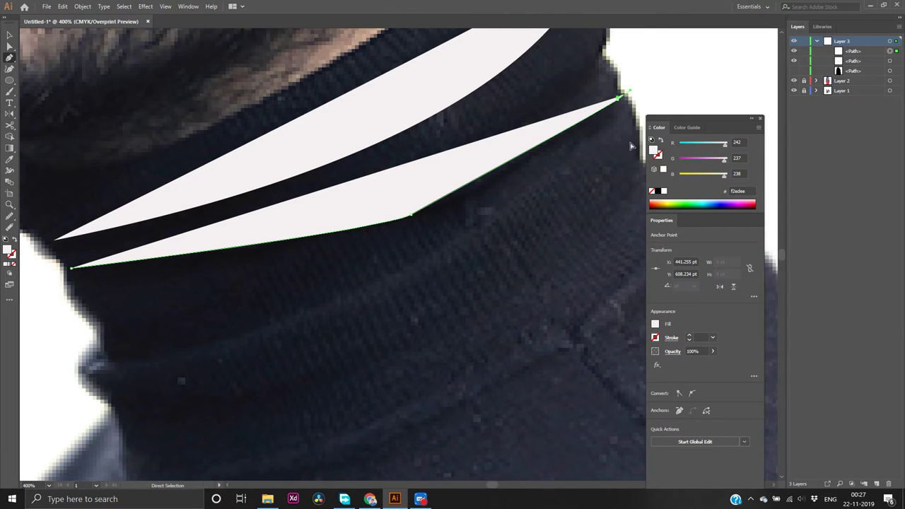
{"action": "left_click", "coordinate": [640, 97]}
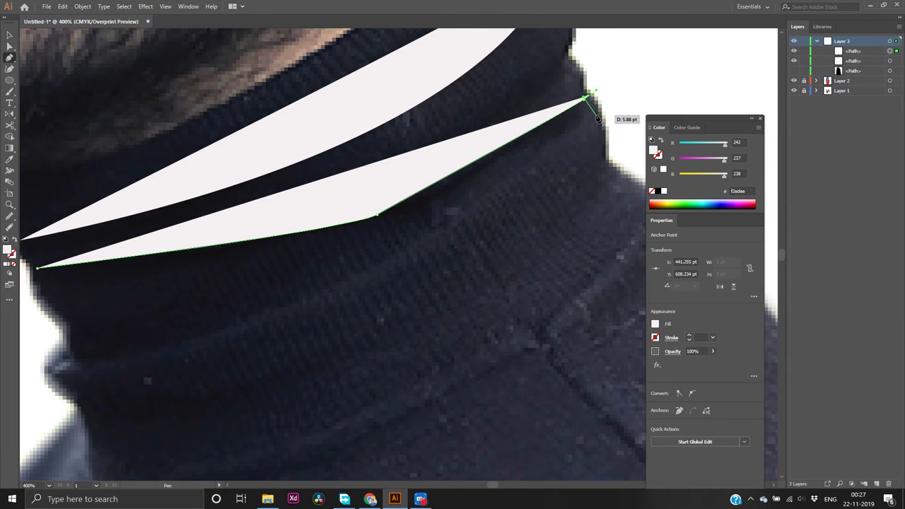
Round the second fold at the nape, trace its lower edge back to the collar front and close the shape
{"action": "left_click_drag", "start_coordinate": [600, 106], "coordinate": [588, 133]}
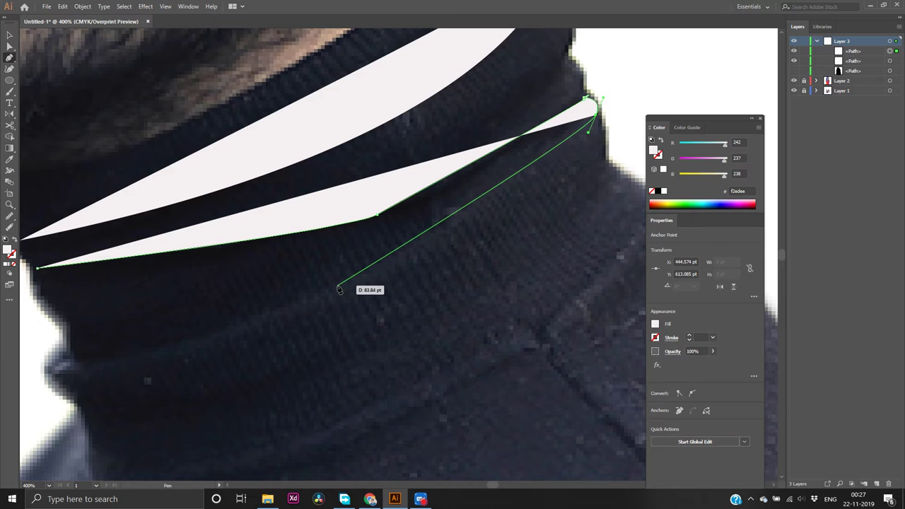
{"action": "left_click_drag", "start_coordinate": [347, 284], "coordinate": [298, 285]}
{"action": "mouse_move", "coordinate": [244, 312]}
{"action": "left_mouse_down"}
{"action": "mouse_move", "coordinate": [127, 348]}
{"action": "mouse_move", "coordinate": [332, 315]}
{"action": "mouse_move", "coordinate": [338, 286]}
{"action": "mouse_move", "coordinate": [291, 309]}
{"action": "mouse_move", "coordinate": [81, 347]}
{"action": "mouse_move", "coordinate": [67, 367]}
{"action": "mouse_move", "coordinate": [66, 330]}
{"action": "mouse_move", "coordinate": [36, 262]}
{"action": "mouse_move", "coordinate": [46, 259]}
{"action": "mouse_move", "coordinate": [34, 214]}
{"action": "mouse_move", "coordinate": [40, 170]}
{"action": "mouse_move", "coordinate": [16, 162]}
{"action": "mouse_move", "coordinate": [35, 150]}
{"action": "mouse_move", "coordinate": [135, 165]}
{"action": "mouse_move", "coordinate": [279, 158]}
{"action": "mouse_move", "coordinate": [303, 245]}
{"action": "mouse_move", "coordinate": [327, 231]}
{"action": "mouse_move", "coordinate": [326, 157]}
{"action": "mouse_move", "coordinate": [310, 286]}
{"action": "left_mouse_up"}
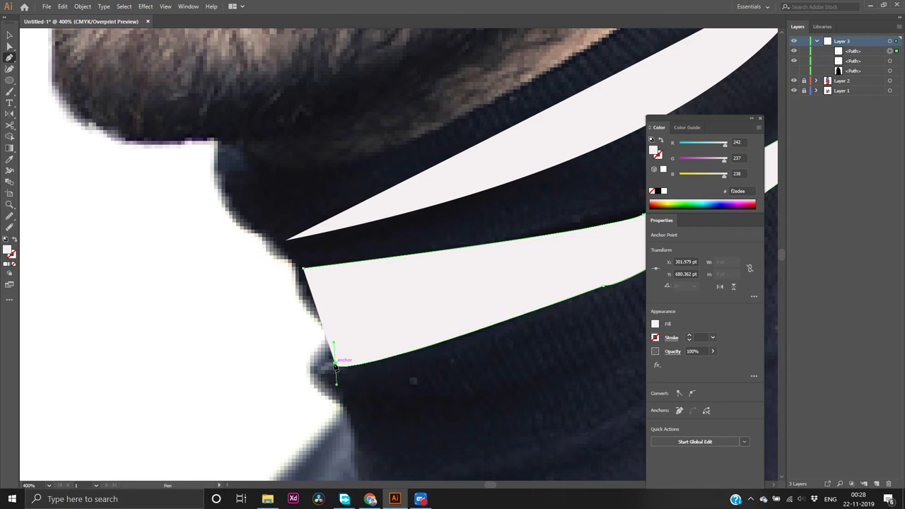
{"action": "left_click_drag", "start_coordinate": [332, 363], "coordinate": [304, 274]}
{"action": "left_click_drag", "start_coordinate": [303, 273], "coordinate": [290, 192]}
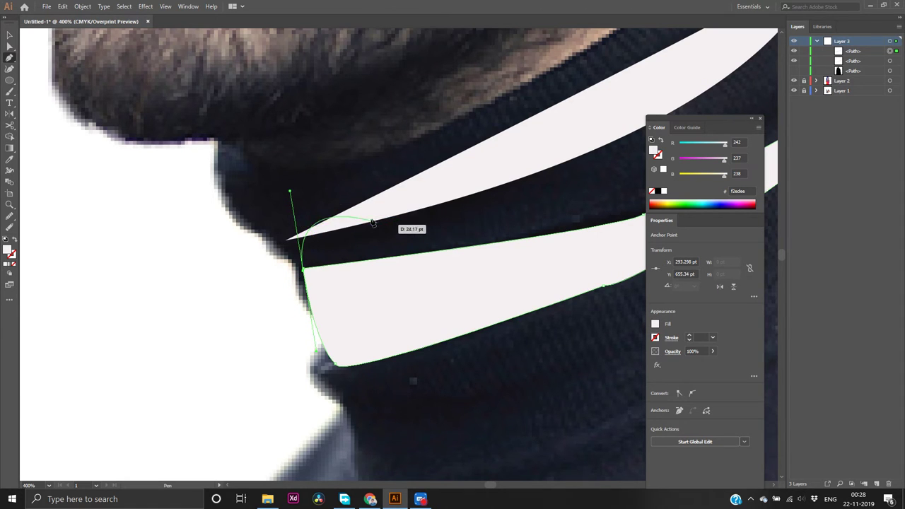
{"action": "left_click", "coordinate": [303, 270]}
Draw a closed straight-sided shape filling the rear part of the gap between the two off-white collar folds, overlapping both
{"action": "scroll", "coordinate": [537, 306], "scroll_direction": "down", "scroll_amount": 2}
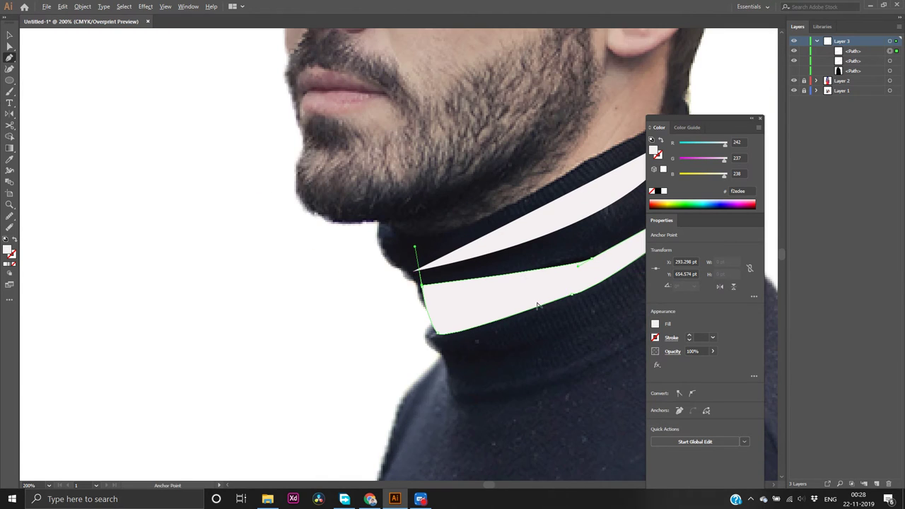
{"action": "scroll", "coordinate": [628, 244], "scroll_direction": "up", "scroll_amount": 3}
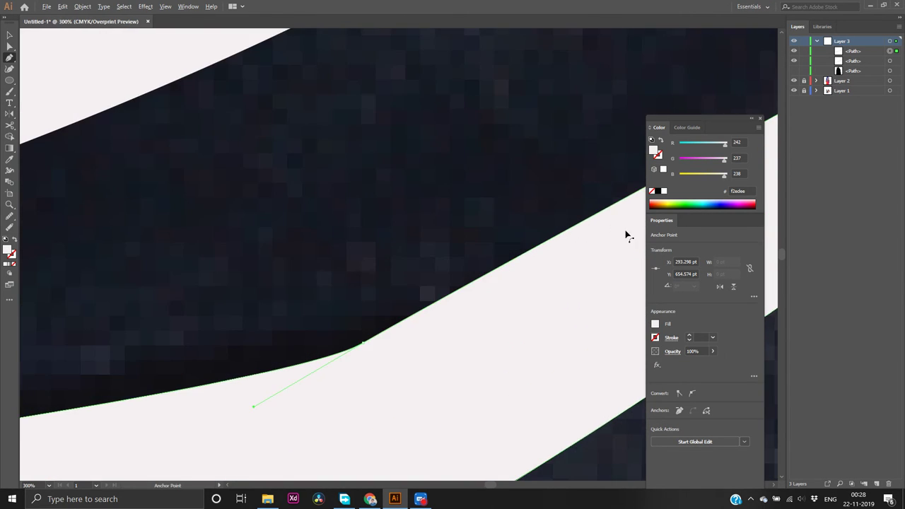
{"action": "scroll", "coordinate": [626, 234], "scroll_direction": "down", "scroll_amount": 5}
{"action": "scroll", "coordinate": [631, 232], "scroll_direction": "right", "scroll_amount": 2}
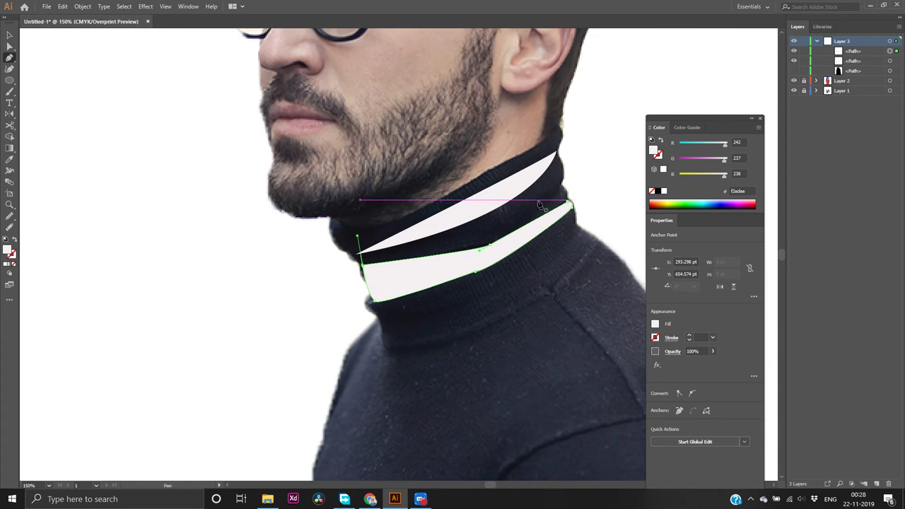
{"action": "scroll", "coordinate": [544, 205], "scroll_direction": "up", "scroll_amount": 3}
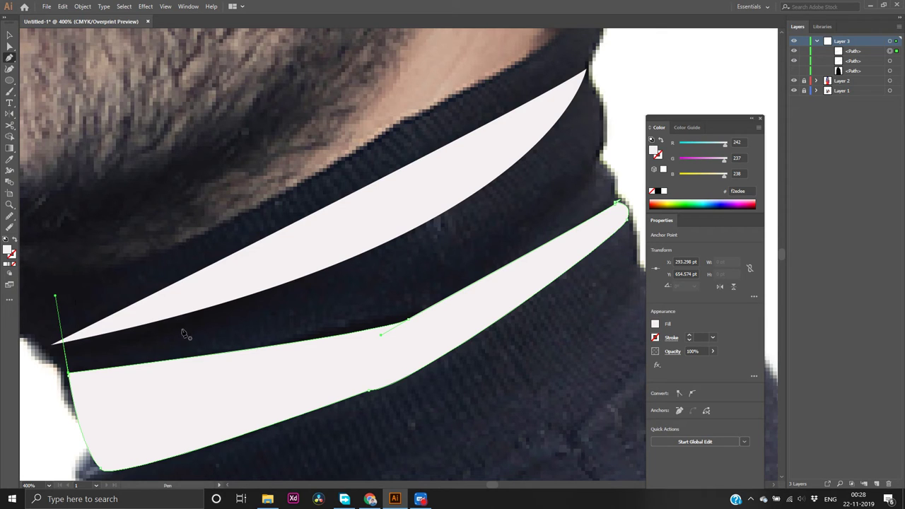
{"action": "left_click", "coordinate": [341, 263]}
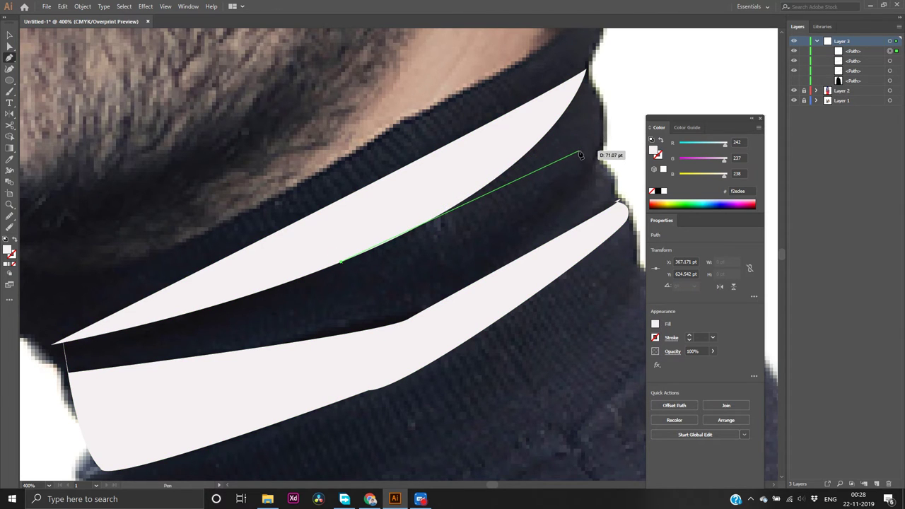
{"action": "left_click", "coordinate": [592, 105]}
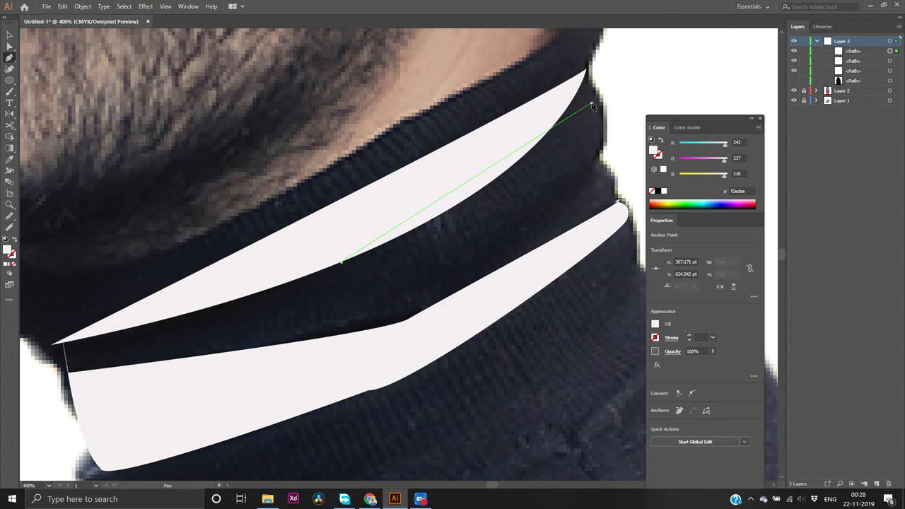
{"action": "left_click", "coordinate": [618, 209]}
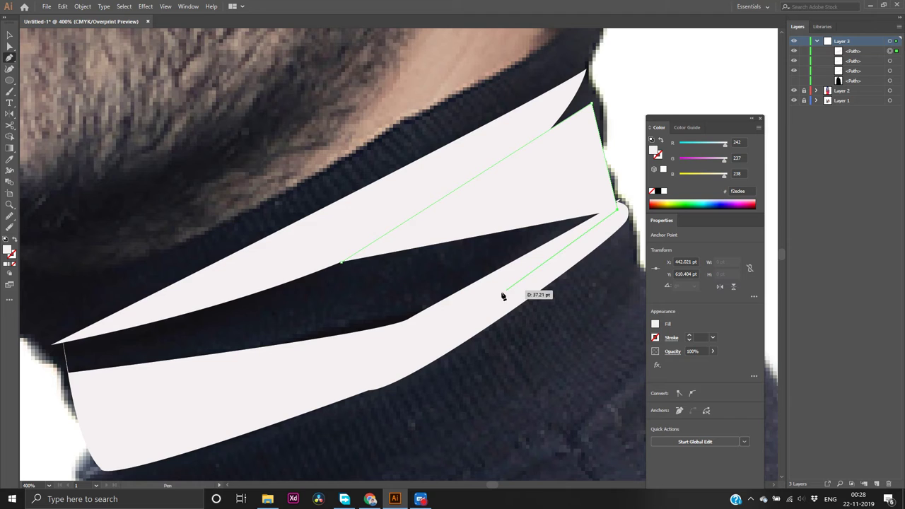
{"action": "left_click", "coordinate": [439, 318]}
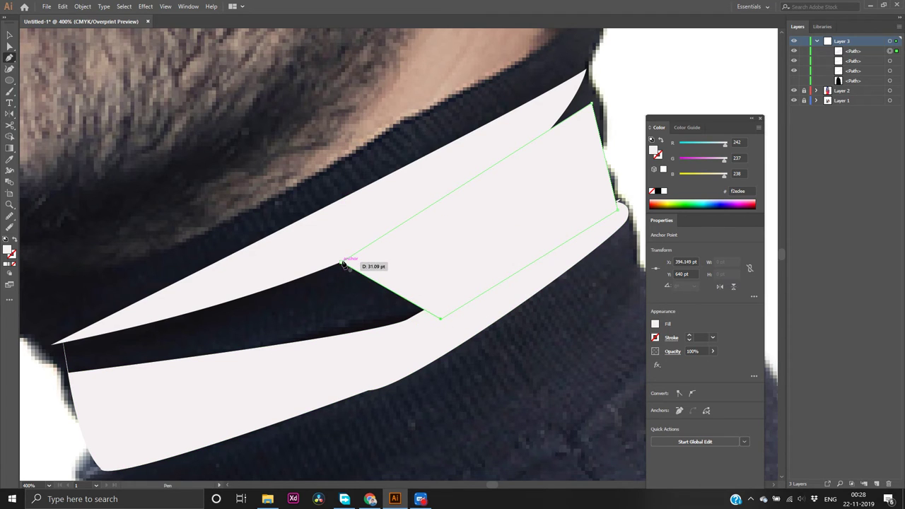
{"action": "left_click", "coordinate": [351, 342]}
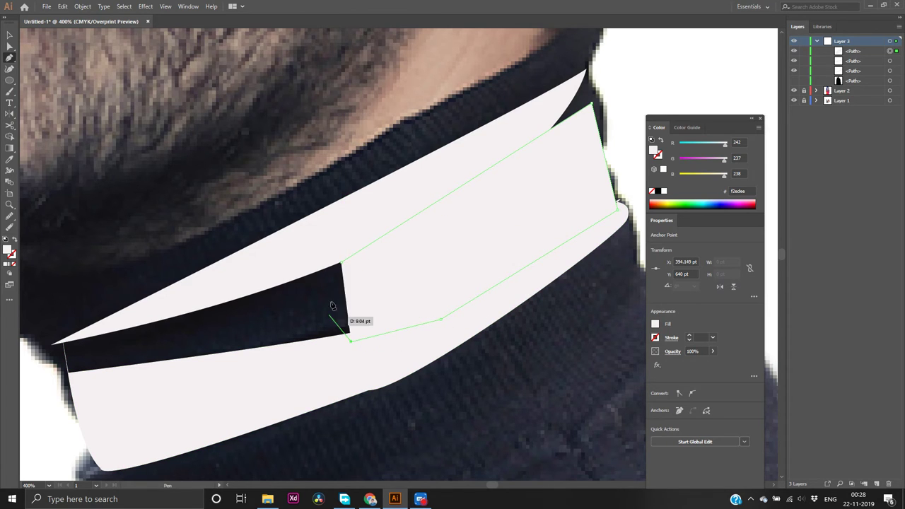
{"action": "left_click", "coordinate": [343, 265]}
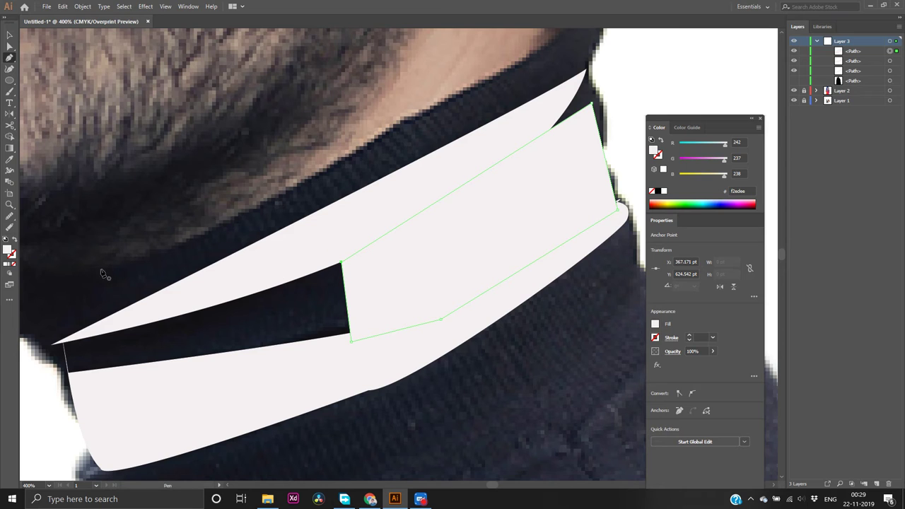
Change the fill of the shape between the two folds to light grey, c6c6c6
{"action": "double_click", "coordinate": [7, 249]}
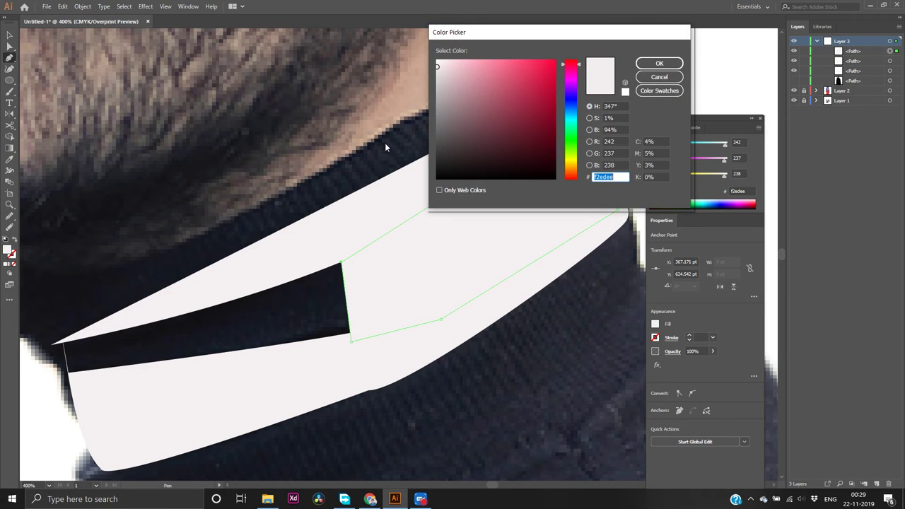
{"action": "left_click", "coordinate": [436, 85]}
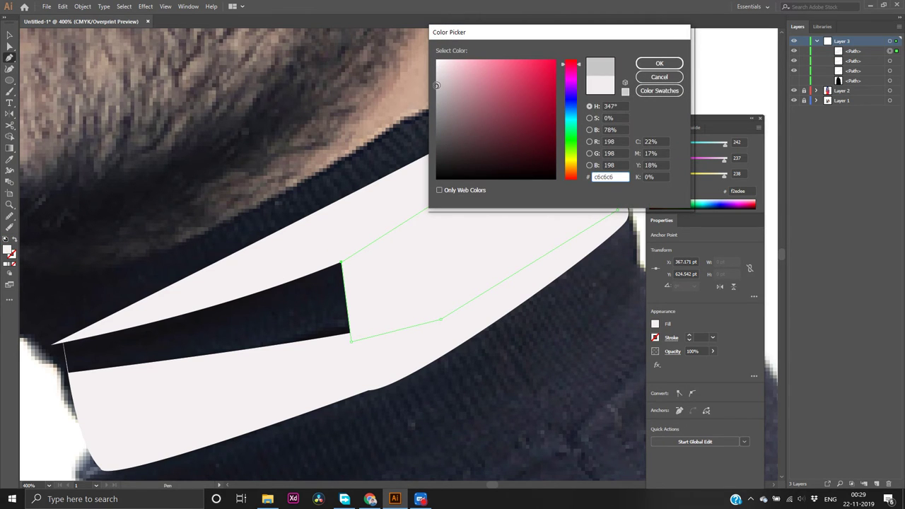
{"action": "left_click", "coordinate": [658, 63]}
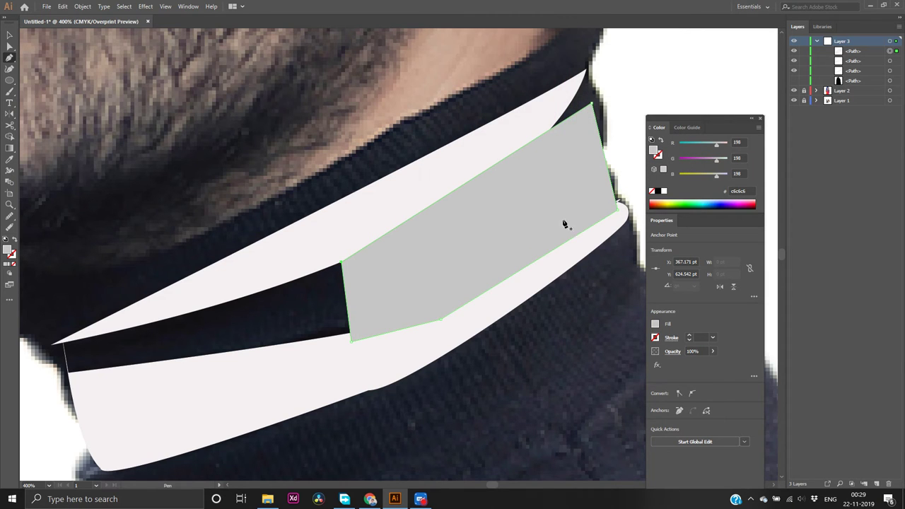
Send the light grey collar shape to the back of Layer 3, behind both off-white folds, and deselect it
{"action": "key", "text": "v"}
{"action": "right_click", "coordinate": [462, 256]}
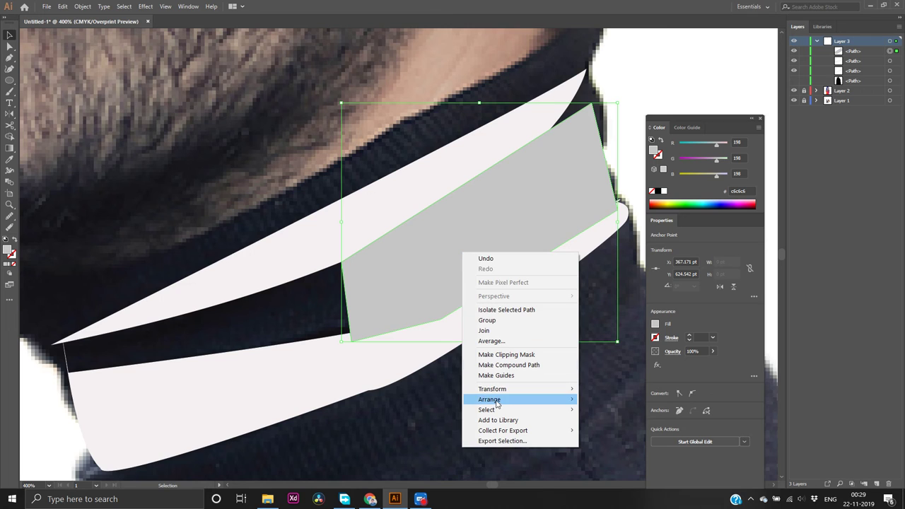
{"action": "mouse_move", "coordinate": [515, 394]}
{"action": "mouse_move", "coordinate": [574, 400]}
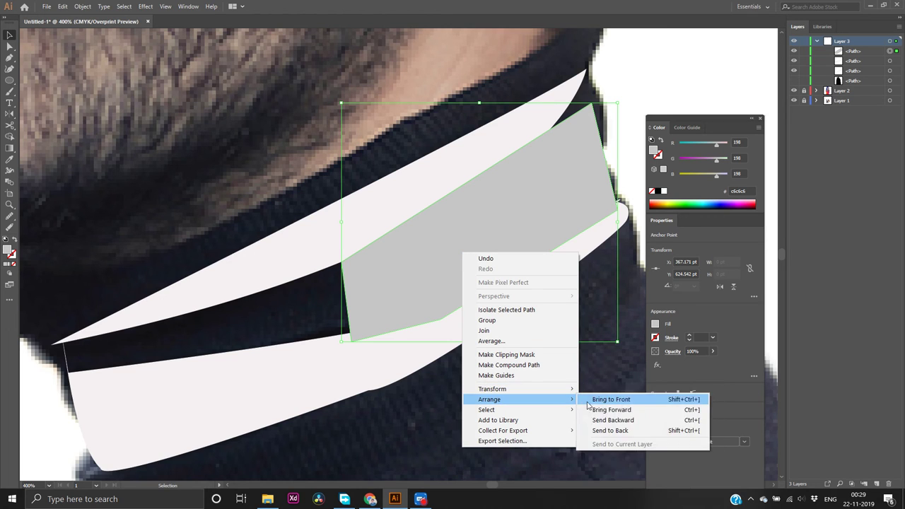
{"action": "left_click", "coordinate": [592, 432]}
{"action": "left_click", "coordinate": [512, 407]}
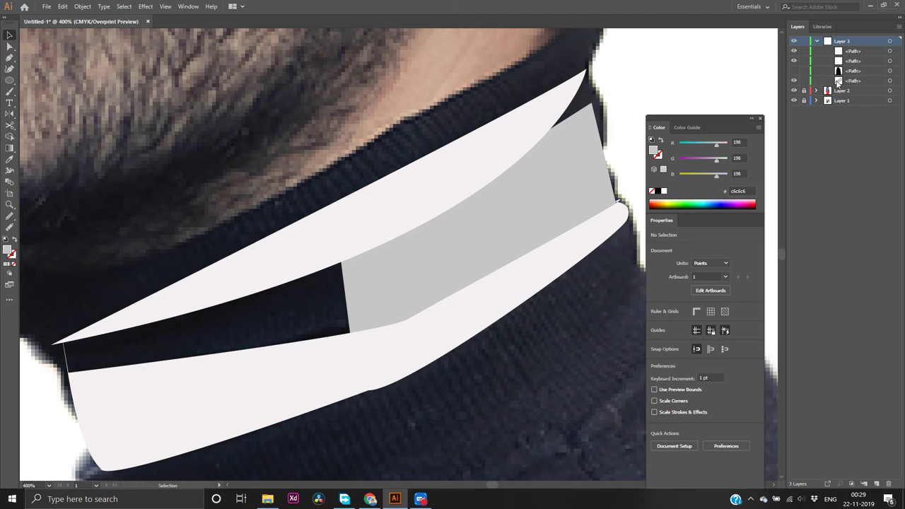
Move the man's black body path below the light grey shape in Layer 3, show it and check the collar against the whole figure
{"action": "left_click_drag", "start_coordinate": [837, 71], "coordinate": [839, 85]}
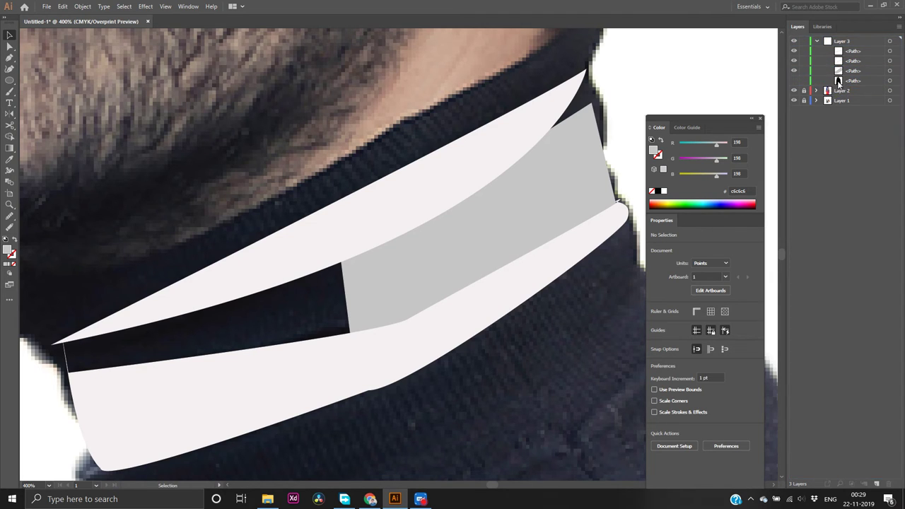
{"action": "left_click", "coordinate": [793, 80]}
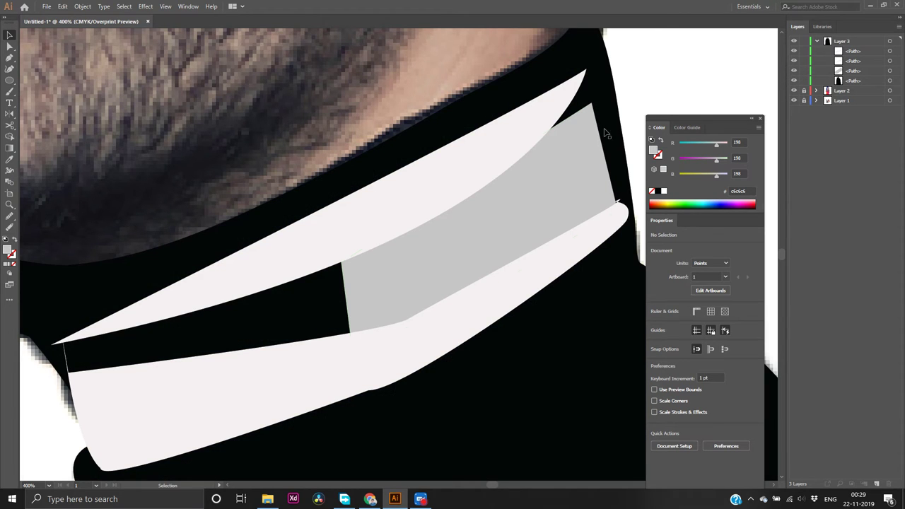
{"action": "scroll", "coordinate": [503, 149], "scroll_direction": "down", "scroll_amount": 10}
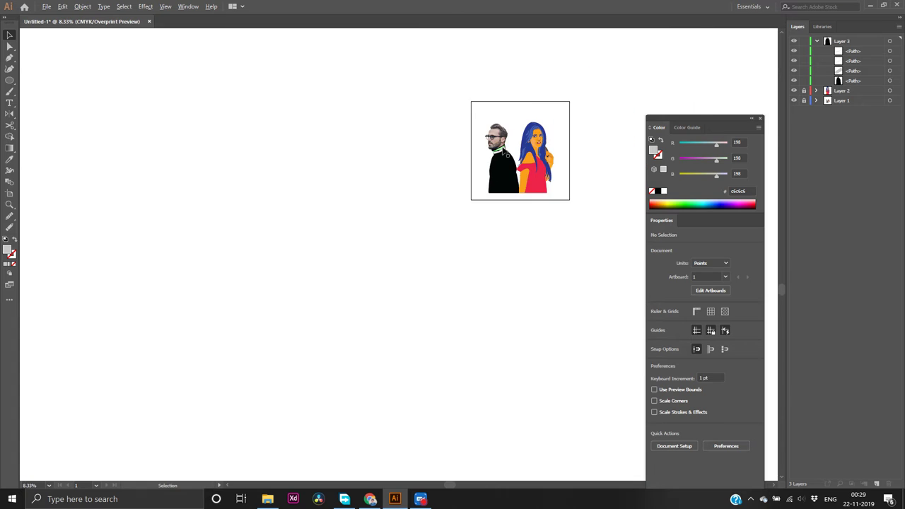
{"action": "scroll", "coordinate": [504, 152], "scroll_direction": "up", "scroll_amount": 6}
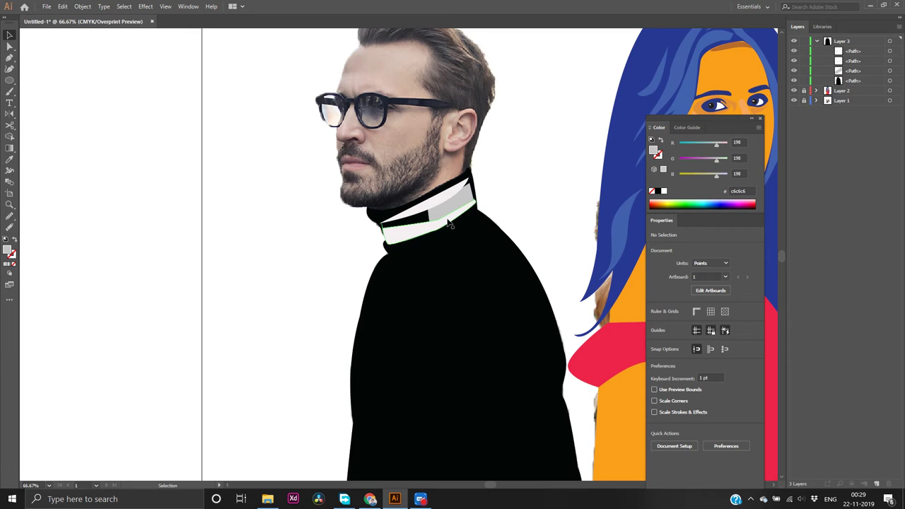
Delete both off-white collar folds and the light grey shape between them, and hide the man's black body path
{"action": "scroll", "coordinate": [450, 223], "scroll_direction": "down", "scroll_amount": 1}
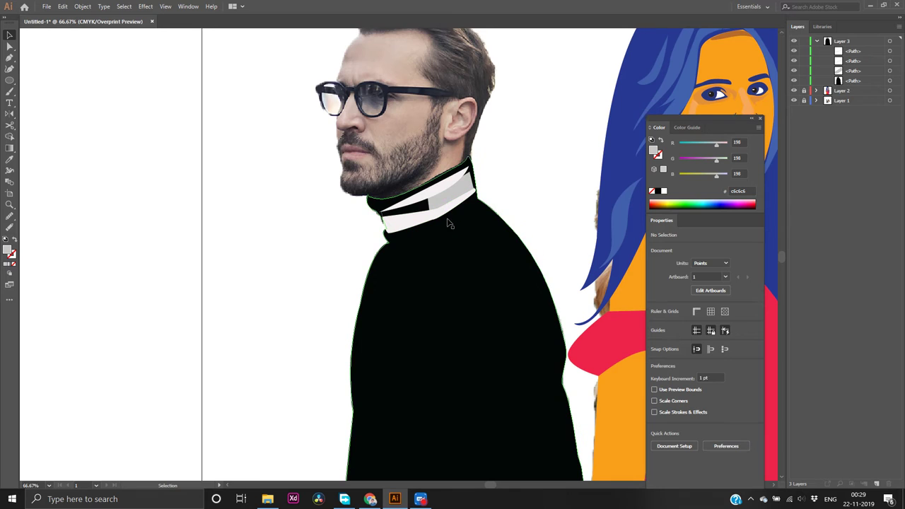
{"action": "scroll", "coordinate": [449, 223], "scroll_direction": "up", "scroll_amount": 1}
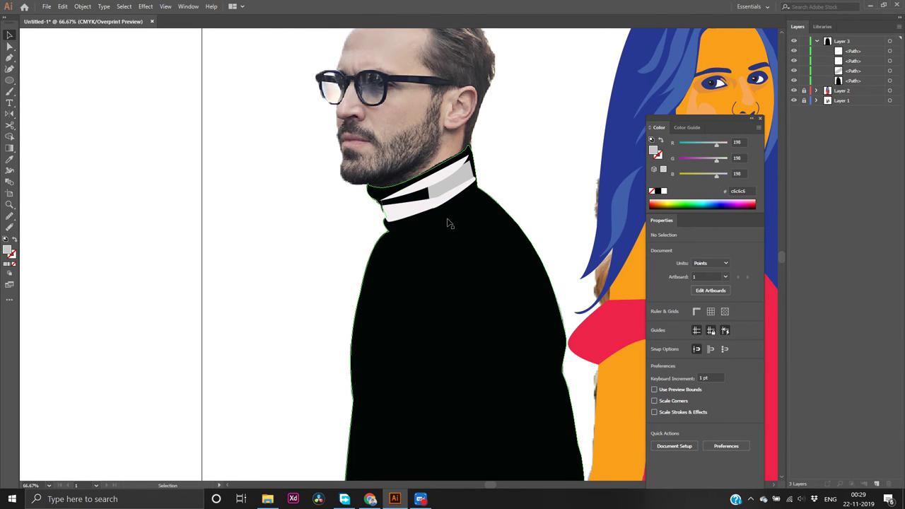
{"action": "left_click", "coordinate": [449, 205]}
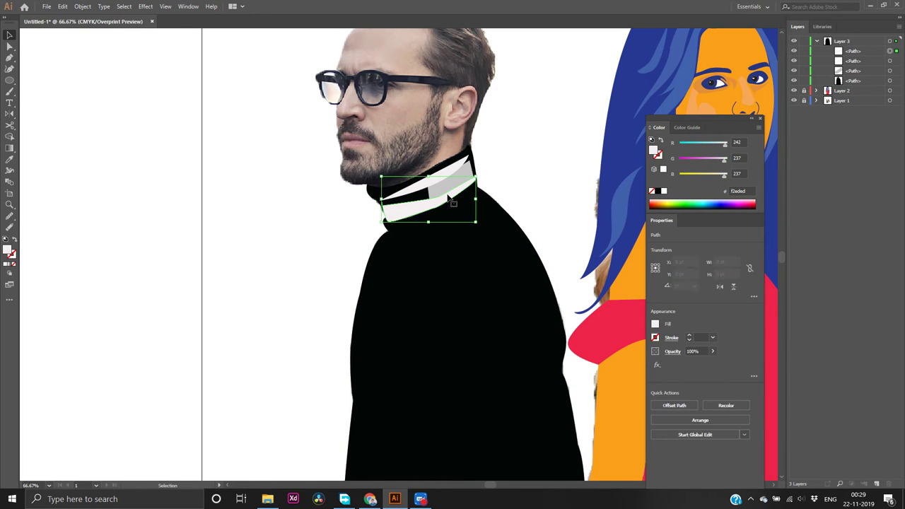
{"action": "key", "text": "Delete"}
{"action": "left_click", "coordinate": [450, 189]}
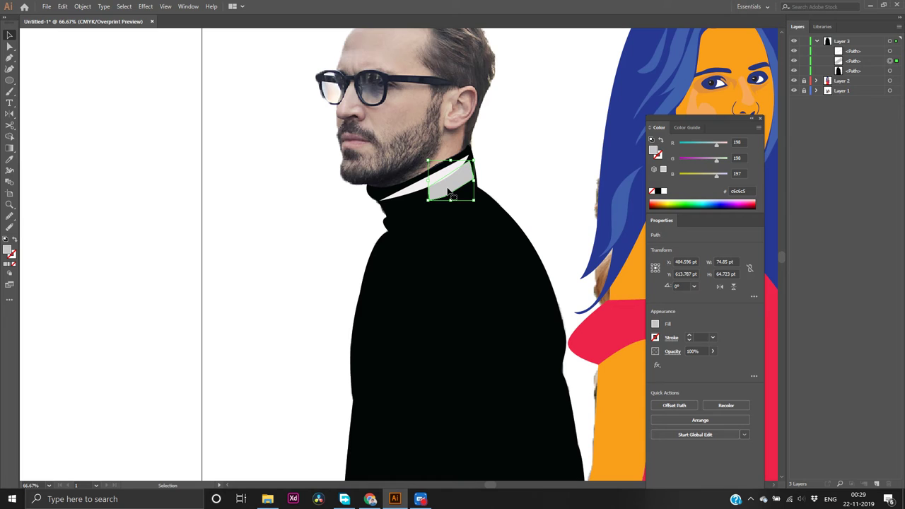
{"action": "key", "text": "Delete"}
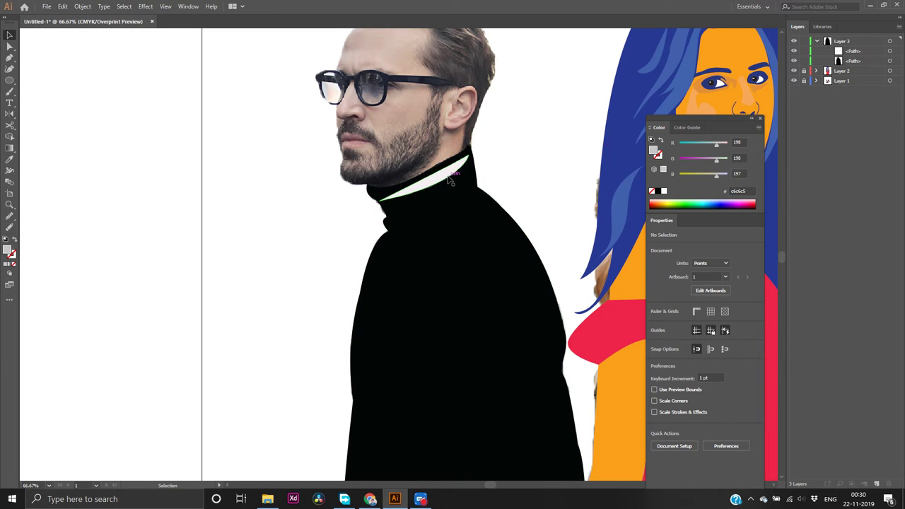
{"action": "left_click", "coordinate": [447, 178]}
{"action": "key", "text": "Delete"}
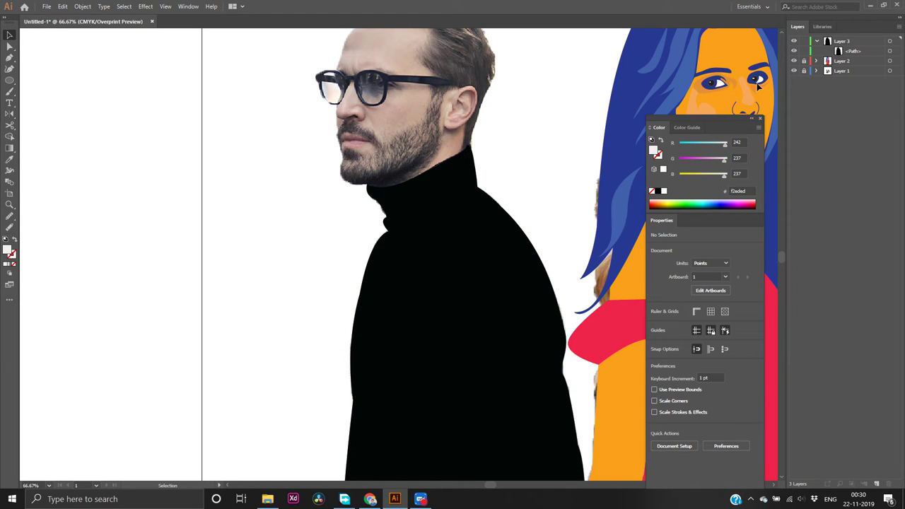
{"action": "left_click", "coordinate": [794, 51]}
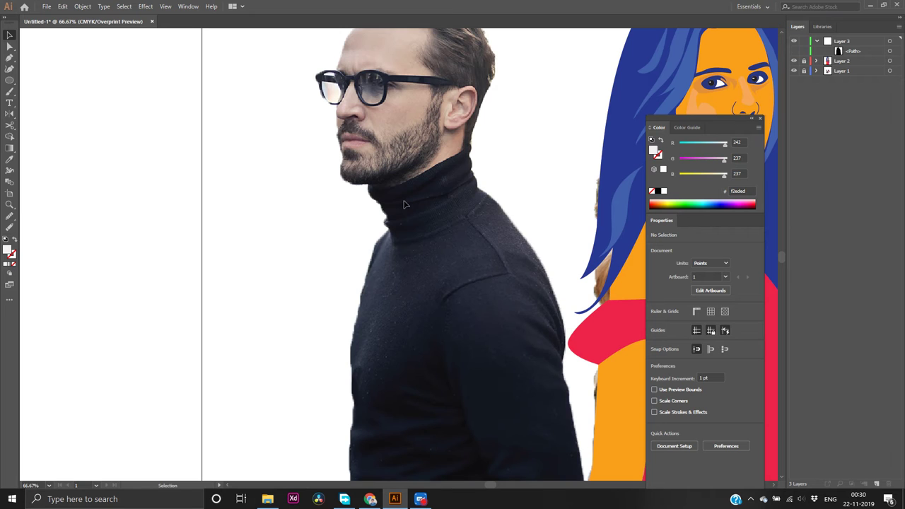
Start a pen path at the front edge of the turtleneck, where the upper collar crease begins
{"action": "scroll", "coordinate": [415, 185], "scroll_direction": "up", "scroll_amount": 4}
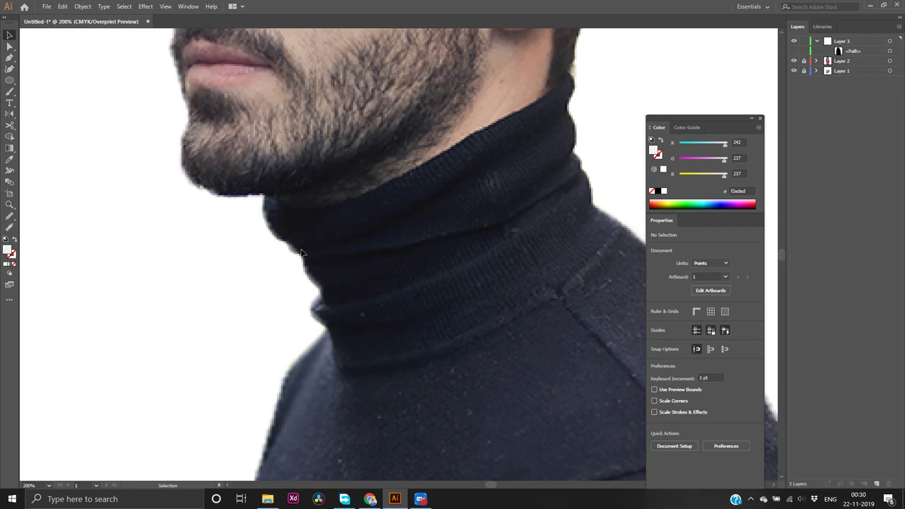
{"action": "key", "text": "p"}
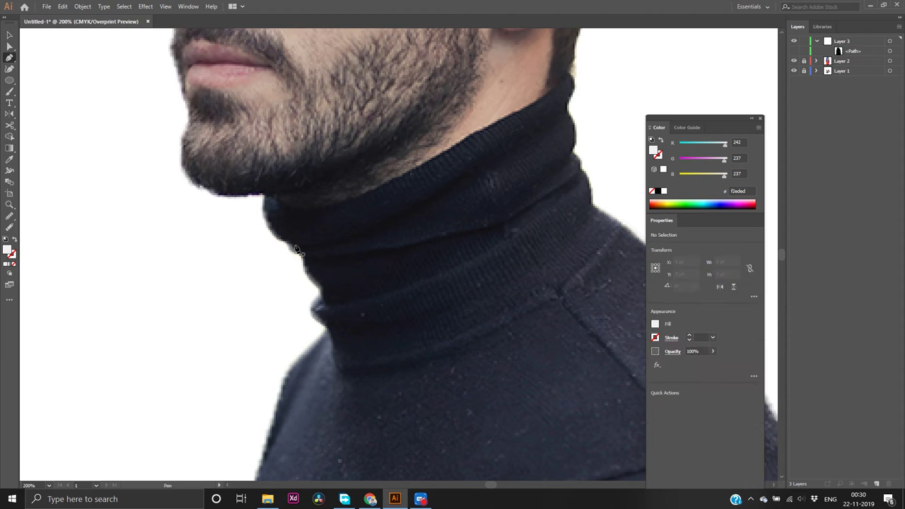
{"action": "left_click", "coordinate": [295, 246]}
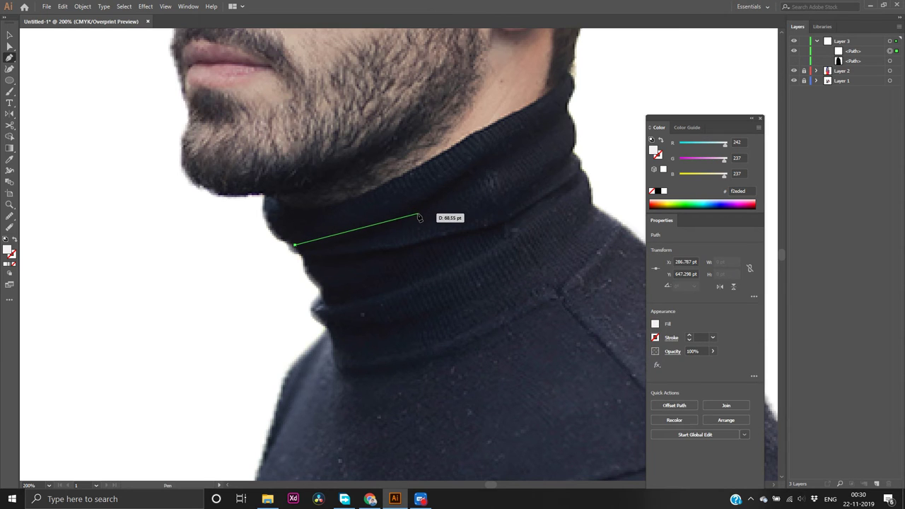
{"action": "left_click_drag", "start_coordinate": [415, 213], "coordinate": [455, 197]}
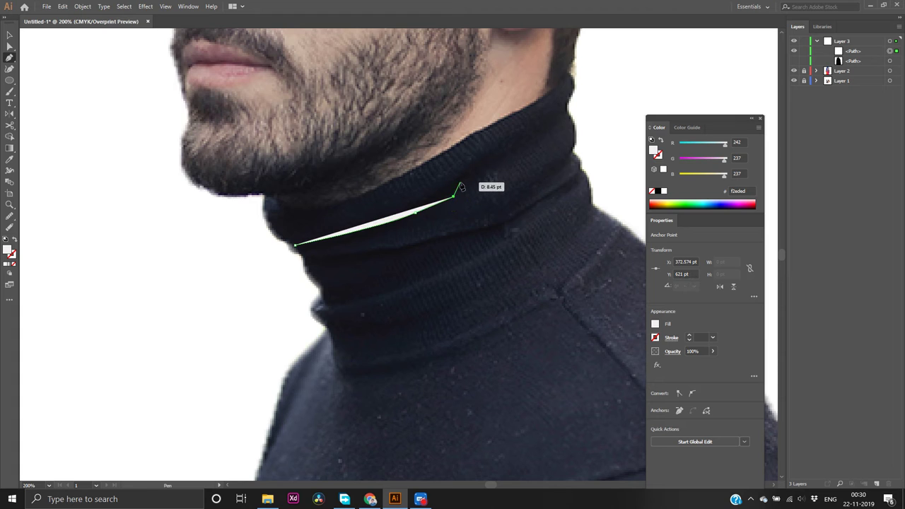
{"action": "left_click", "coordinate": [569, 117]}
{"action": "left_click_drag", "start_coordinate": [568, 117], "coordinate": [696, 64]}
{"action": "key", "text": "ctrl+z"}
{"action": "left_click", "coordinate": [452, 196]}
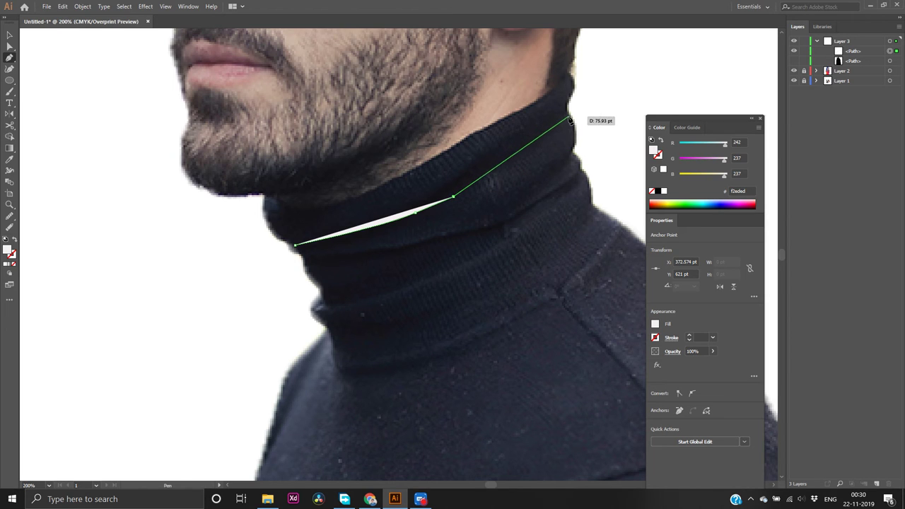
{"action": "left_click_drag", "start_coordinate": [453, 196], "coordinate": [507, 183]}
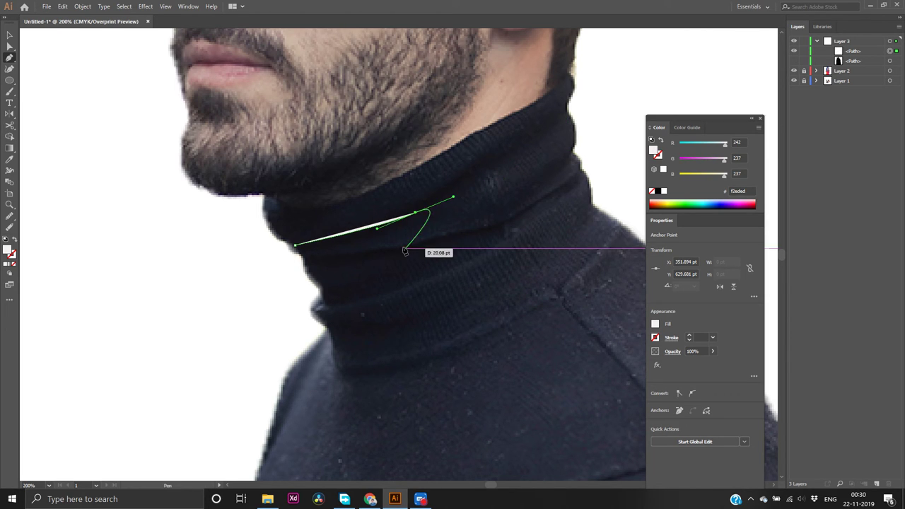
{"action": "key", "text": "ctrl+z"}
{"action": "key", "text": "ctrl+z"}
{"action": "key", "text": "ctrl+z"}
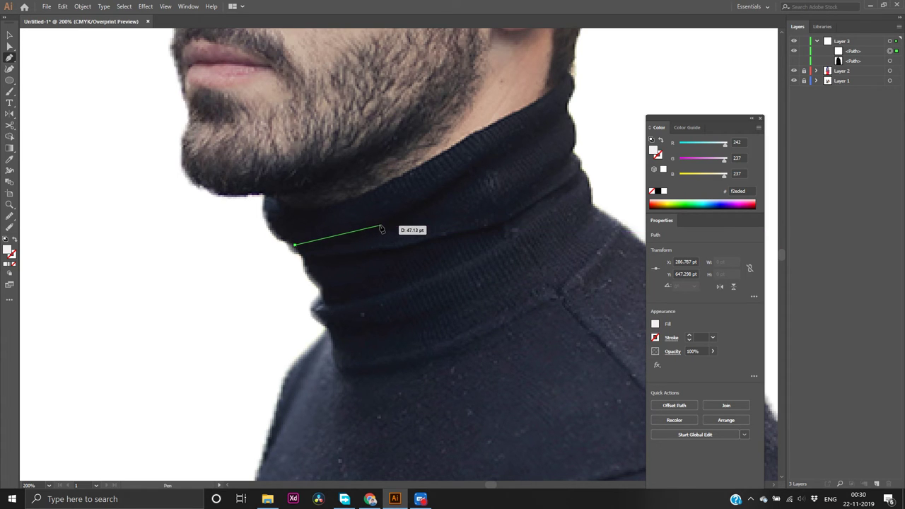
{"action": "left_click", "coordinate": [380, 221]}
{"action": "left_click_drag", "start_coordinate": [379, 221], "coordinate": [427, 193]}
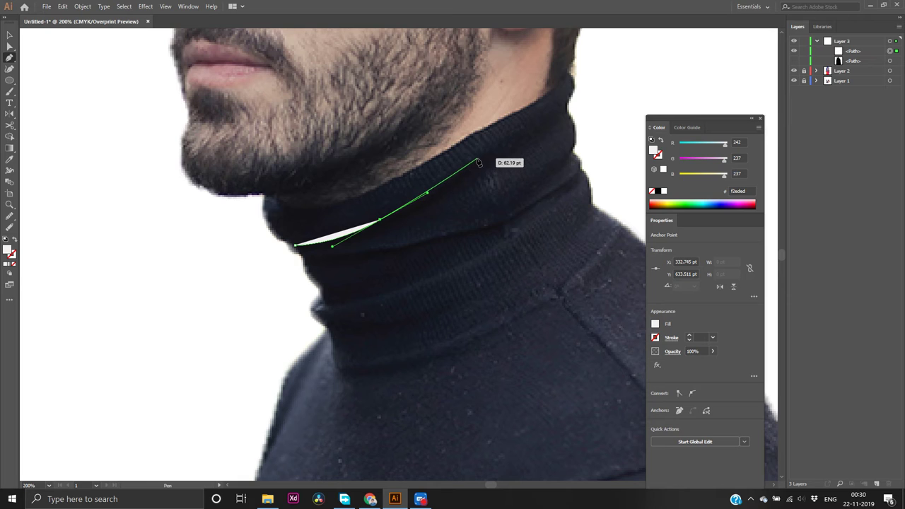
{"action": "left_click_drag", "start_coordinate": [477, 159], "coordinate": [497, 145]}
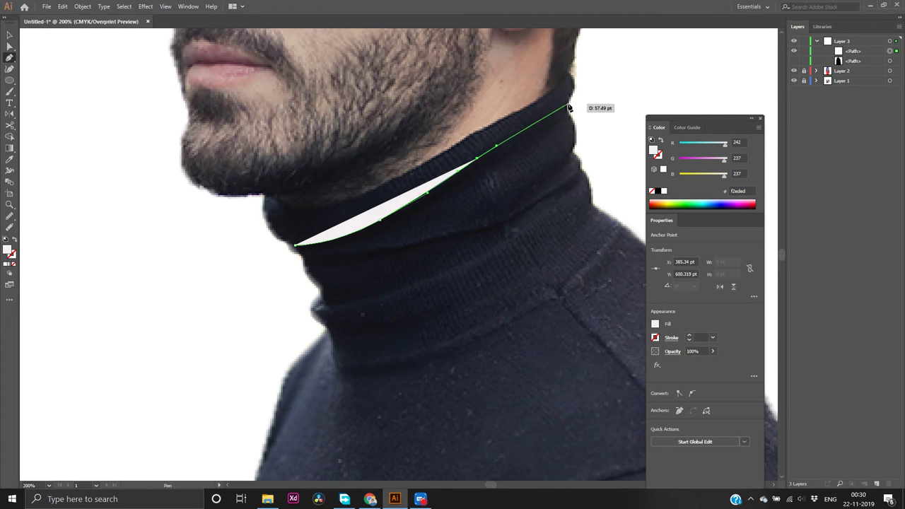
{"action": "left_click_drag", "start_coordinate": [565, 106], "coordinate": [570, 101]}
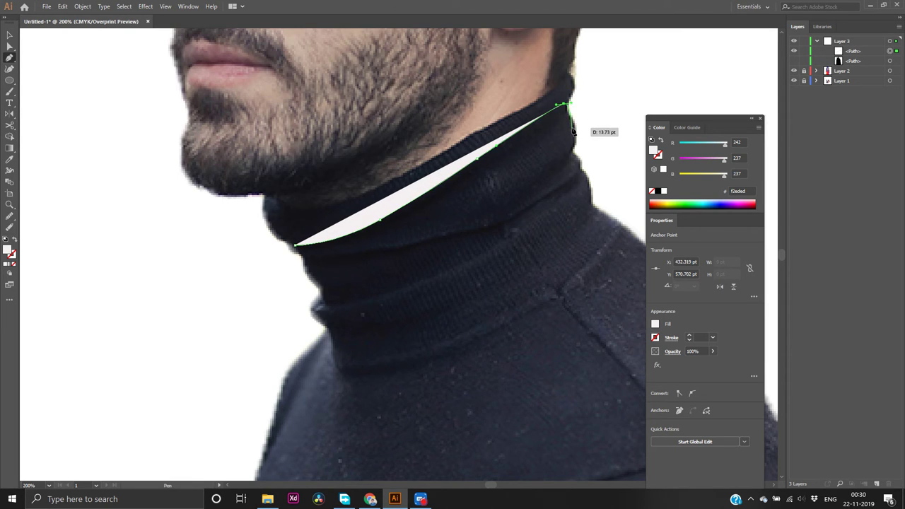
{"action": "left_click_drag", "start_coordinate": [563, 126], "coordinate": [557, 129]}
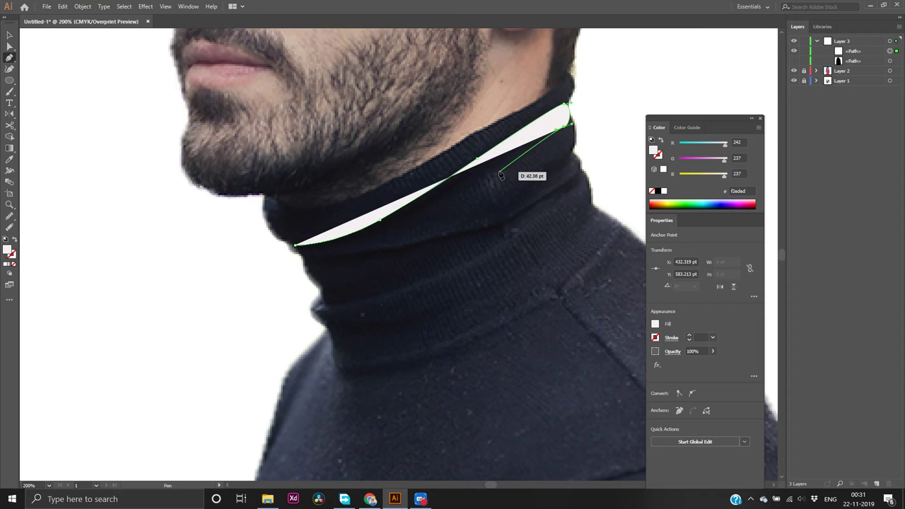
{"action": "mouse_move", "coordinate": [487, 169]}
{"action": "left_mouse_down"}
{"action": "mouse_move", "coordinate": [466, 165]}
{"action": "mouse_move", "coordinate": [442, 183]}
{"action": "mouse_move", "coordinate": [490, 170]}
{"action": "left_mouse_up"}
{"action": "key", "text": "ctrl+z"}
{"action": "key", "text": "ctrl+z"}
{"action": "key", "text": "ctrl+z"}
{"action": "key", "text": "ctrl+z"}
{"action": "key", "text": "ctrl+z"}
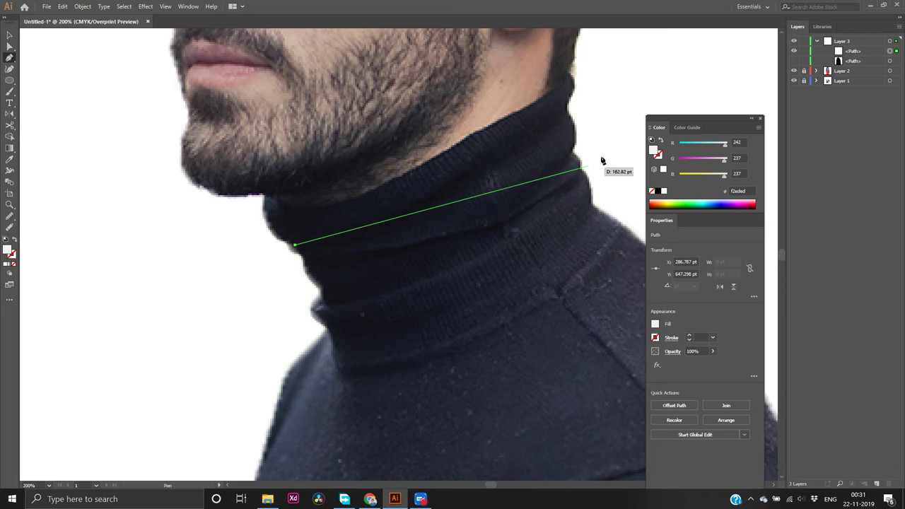
Complete the upper crease as one open curve to the collar's rear edge, with no fill and a 1 pt off-white stroke, f2eded
{"action": "left_click", "coordinate": [566, 121]}
{"action": "left_click_drag", "start_coordinate": [565, 122], "coordinate": [612, 48]}
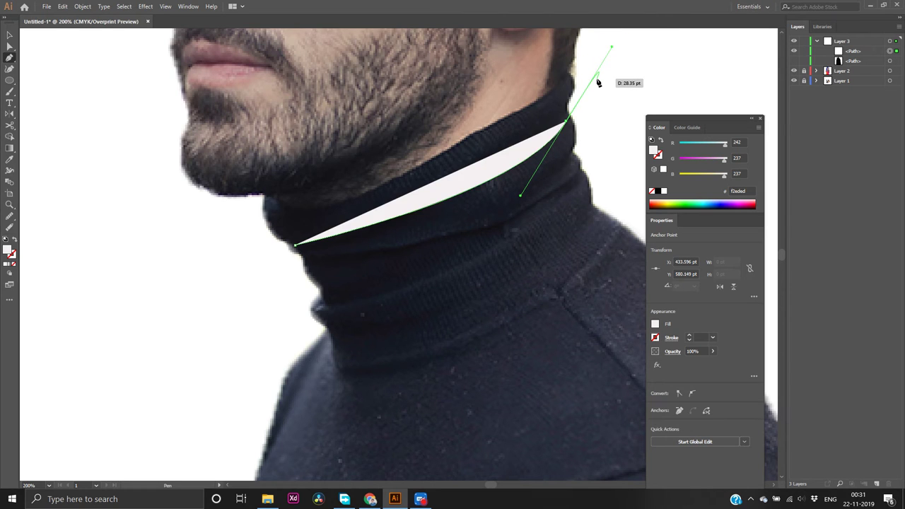
{"action": "left_click", "coordinate": [13, 264]}
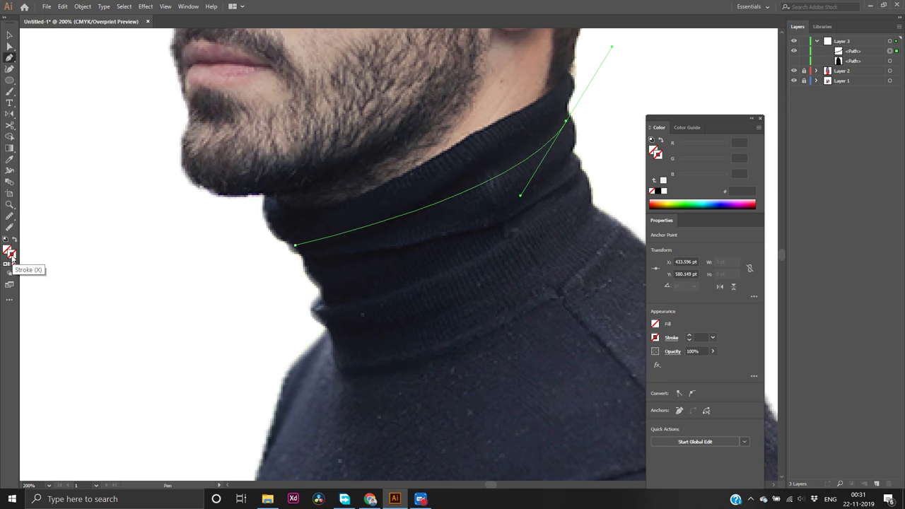
{"action": "left_click", "coordinate": [6, 266]}
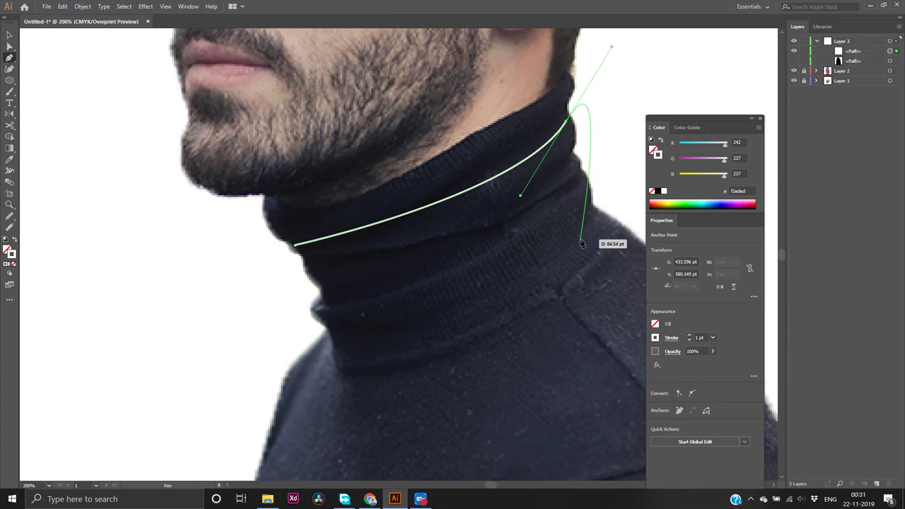
{"action": "key", "text": "v"}
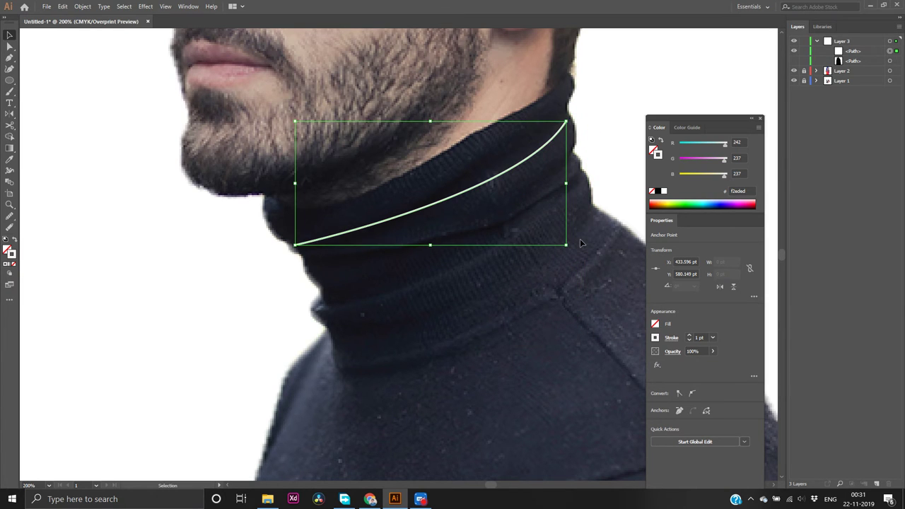
{"action": "left_click", "coordinate": [491, 187]}
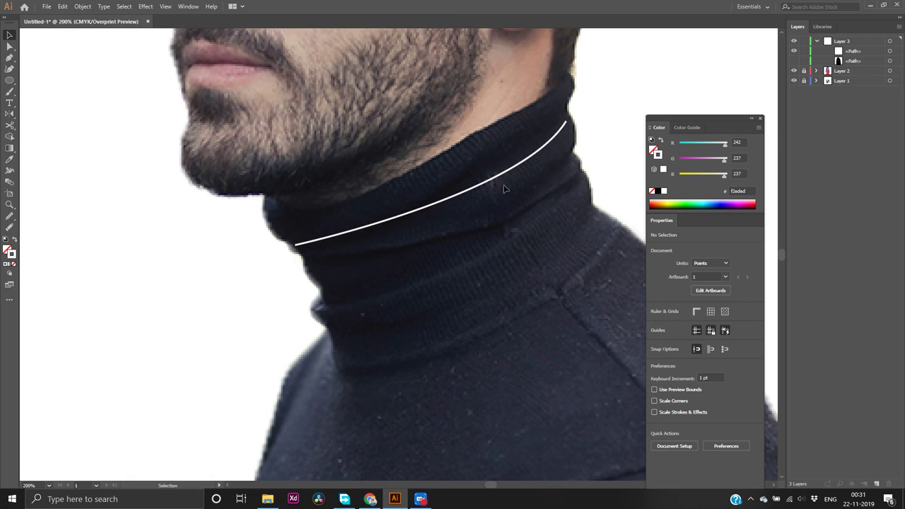
{"action": "left_click", "coordinate": [710, 311]}
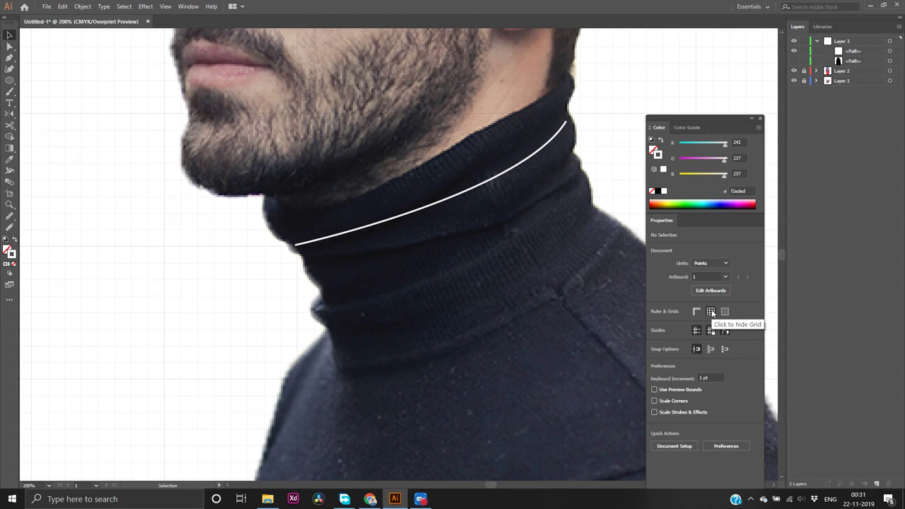
{"action": "left_click", "coordinate": [710, 312]}
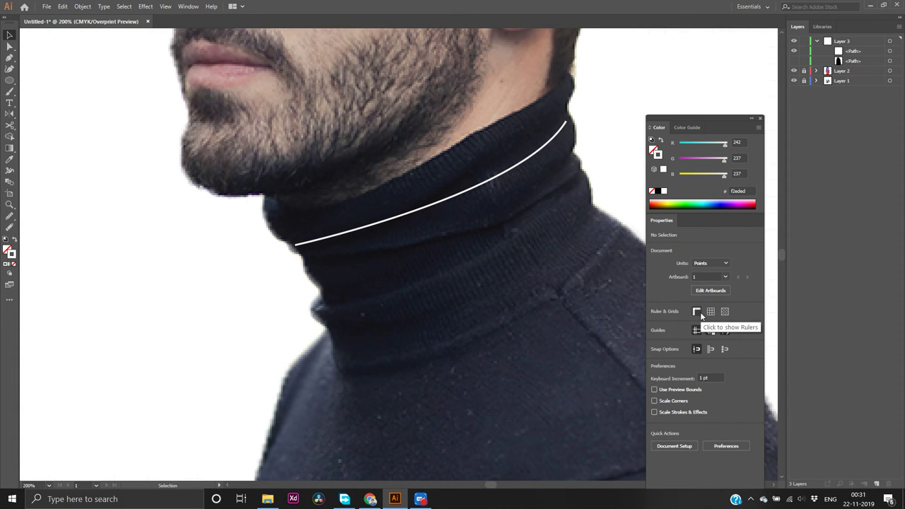
{"action": "left_click", "coordinate": [697, 312]}
{"action": "left_click", "coordinate": [697, 311]}
{"action": "left_click", "coordinate": [723, 311]}
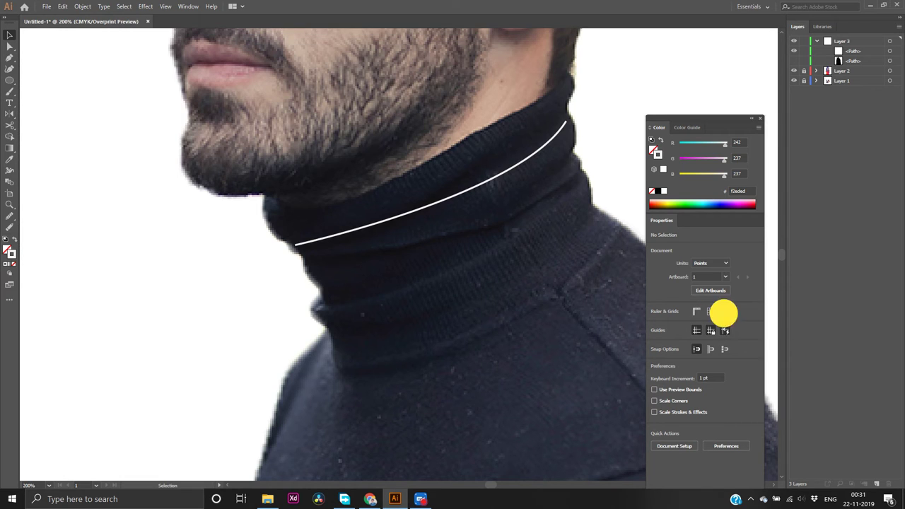
{"action": "left_click", "coordinate": [724, 313]}
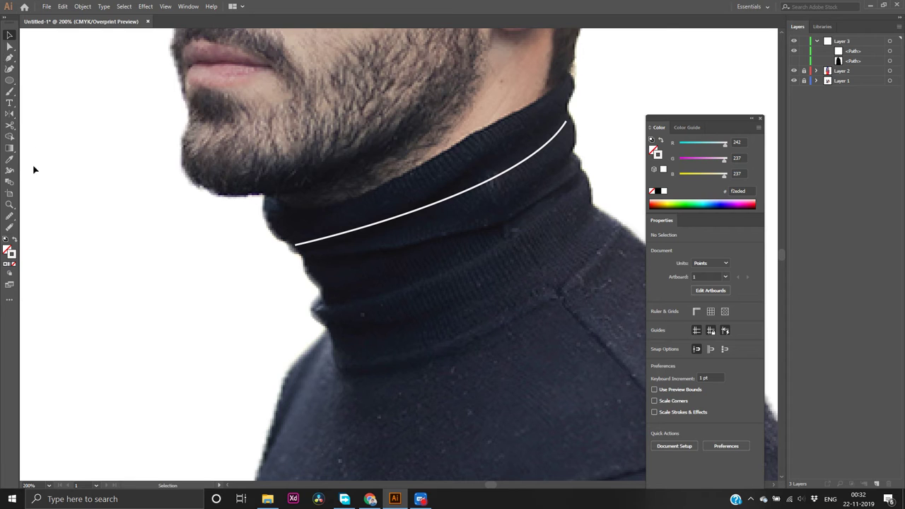
Trace the second collar crease below the first as an open curve from front to rear edge, bending near the back, and deselect it
{"action": "key", "text": "p"}
{"action": "left_click", "coordinate": [304, 260]}
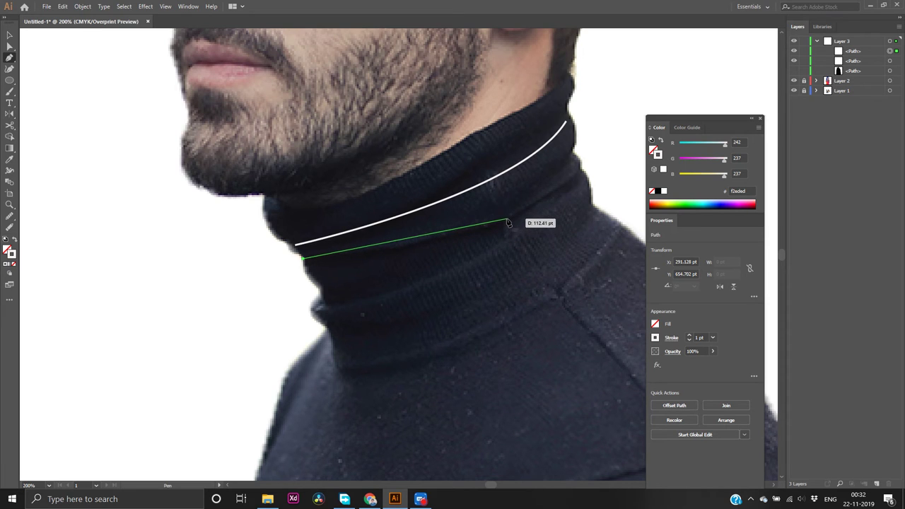
{"action": "left_click_drag", "start_coordinate": [506, 219], "coordinate": [524, 201]}
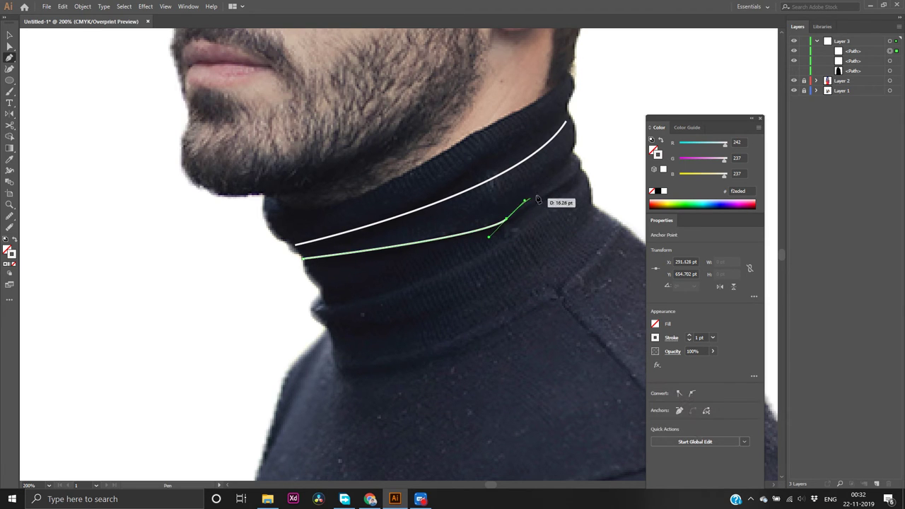
{"action": "left_click_drag", "start_coordinate": [579, 181], "coordinate": [603, 150]}
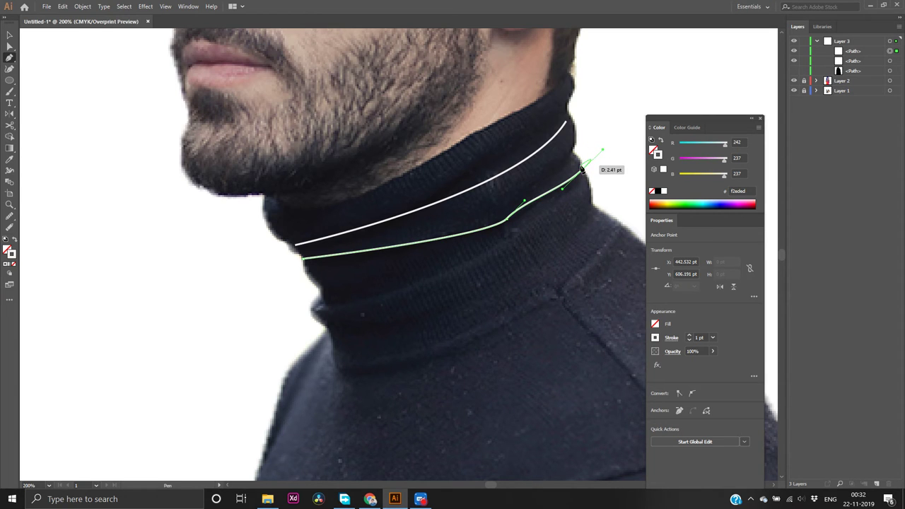
{"action": "key", "text": "v"}
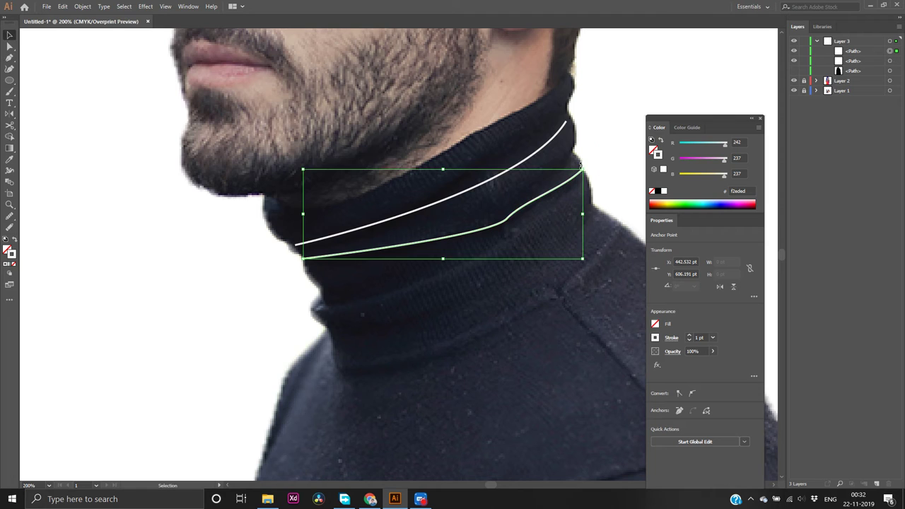
{"action": "left_click", "coordinate": [320, 296]}
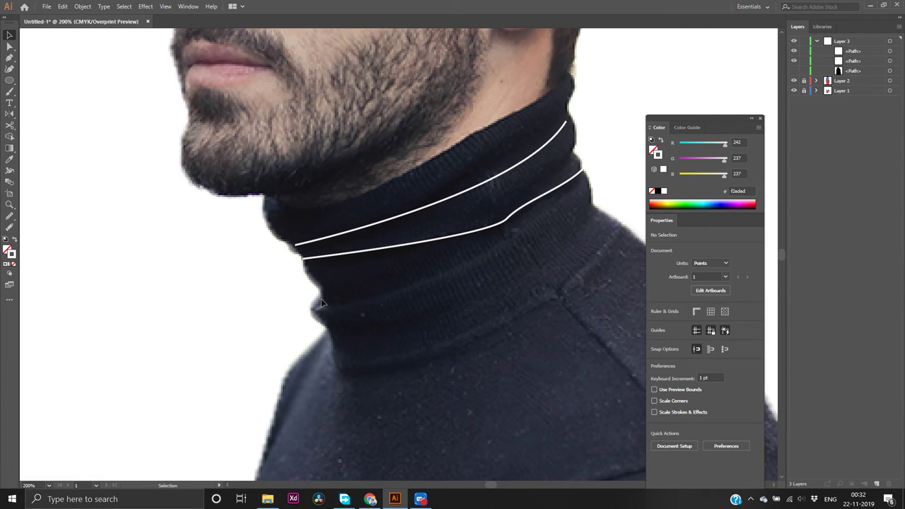
Trace the third collar crease below the second as an open curve, hooking at the front edge and rising to the rear edge
{"action": "key", "text": "p"}
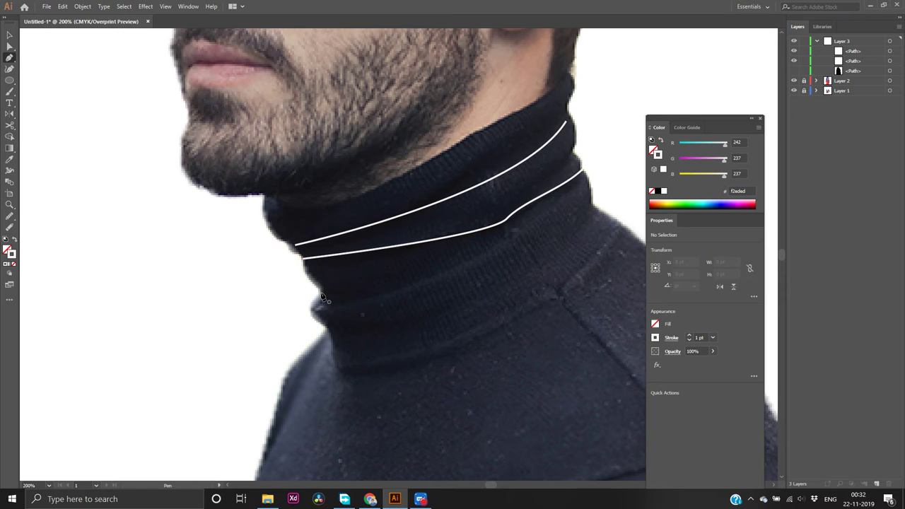
{"action": "left_click", "coordinate": [320, 293]}
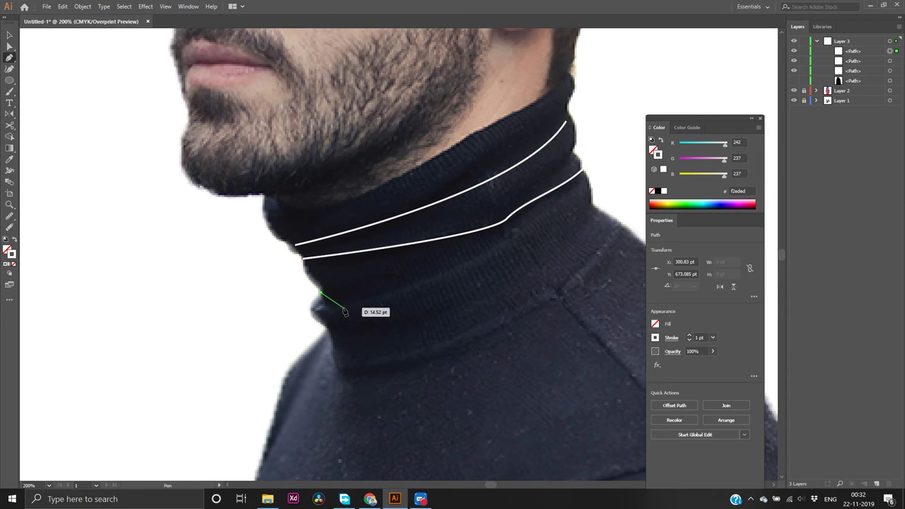
{"action": "left_click_drag", "start_coordinate": [343, 307], "coordinate": [371, 303]}
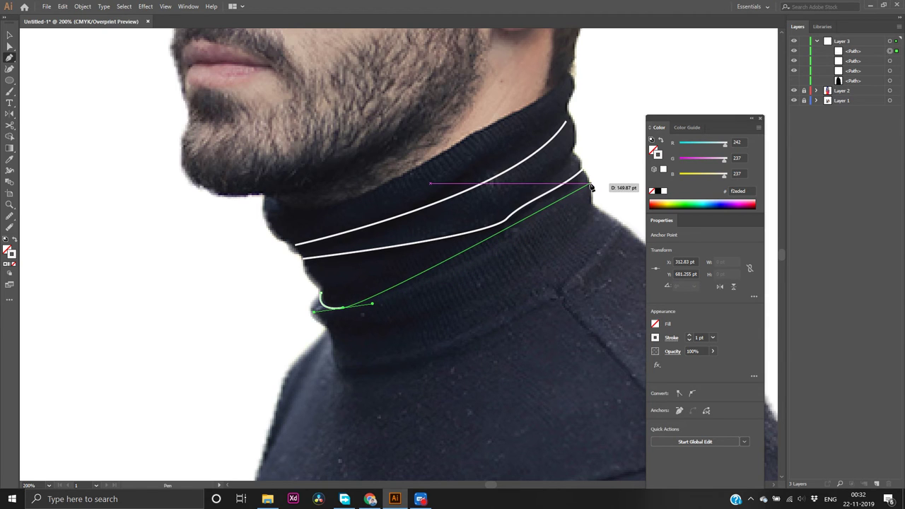
{"action": "mouse_move", "coordinate": [588, 181]}
{"action": "left_mouse_down"}
{"action": "mouse_move", "coordinate": [585, 163]}
{"action": "mouse_move", "coordinate": [605, 139]}
{"action": "mouse_move", "coordinate": [619, 138]}
{"action": "left_mouse_up"}
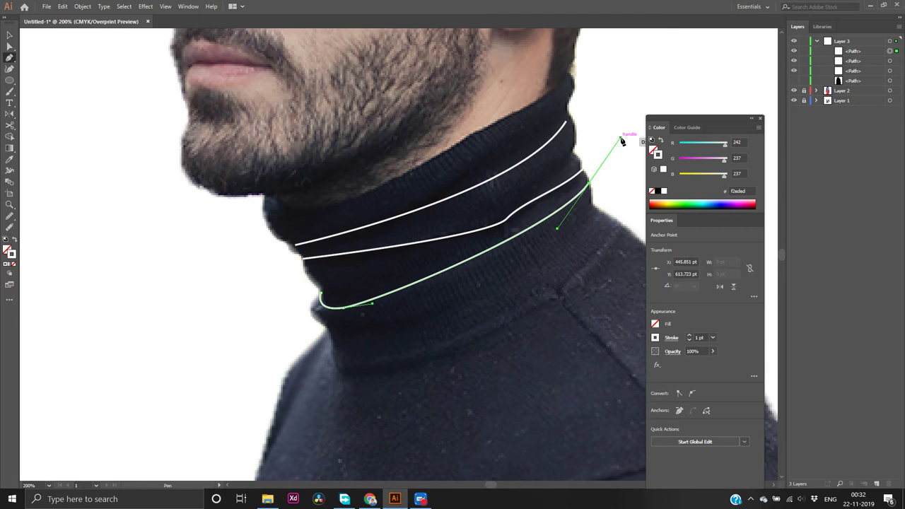
{"action": "left_click_drag", "start_coordinate": [590, 186], "coordinate": [607, 203]}
{"action": "key", "text": "v"}
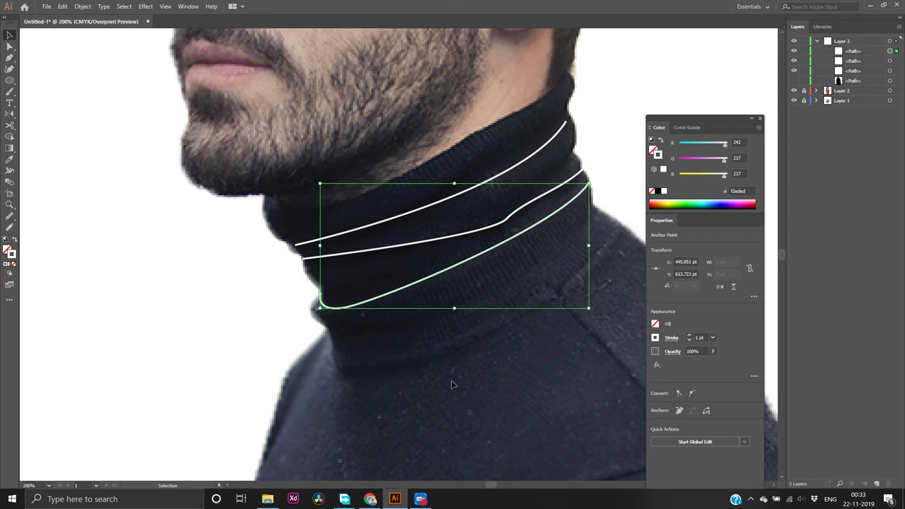
Start the collar's base seam as a new pen path, following the front neck edge from the lower fold down to the chest
{"action": "key", "text": "p"}
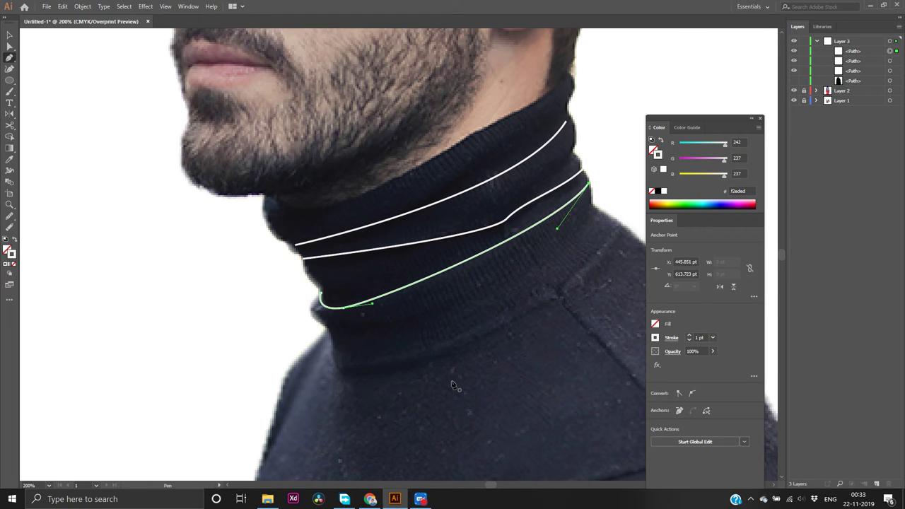
{"action": "left_click", "coordinate": [314, 312]}
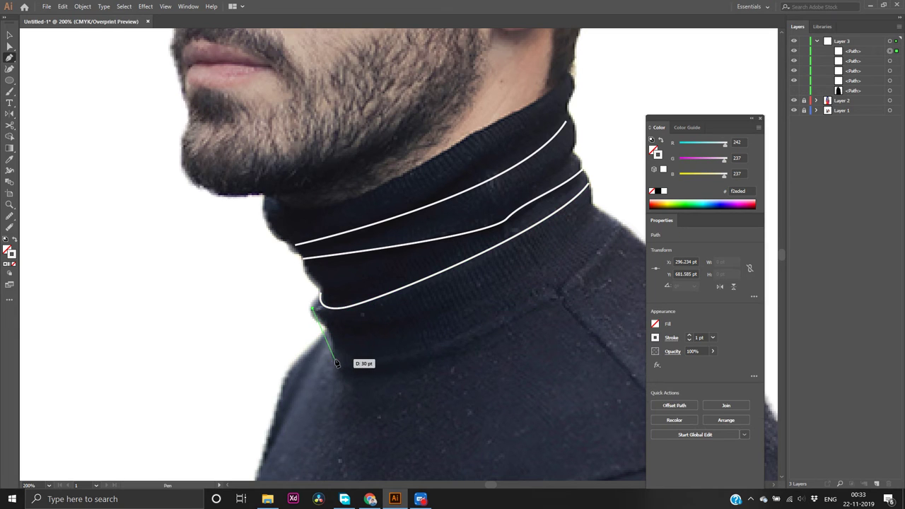
{"action": "left_click", "coordinate": [335, 358]}
{"action": "left_click_drag", "start_coordinate": [333, 361], "coordinate": [355, 345]}
{"action": "key", "text": "ctrl+z"}
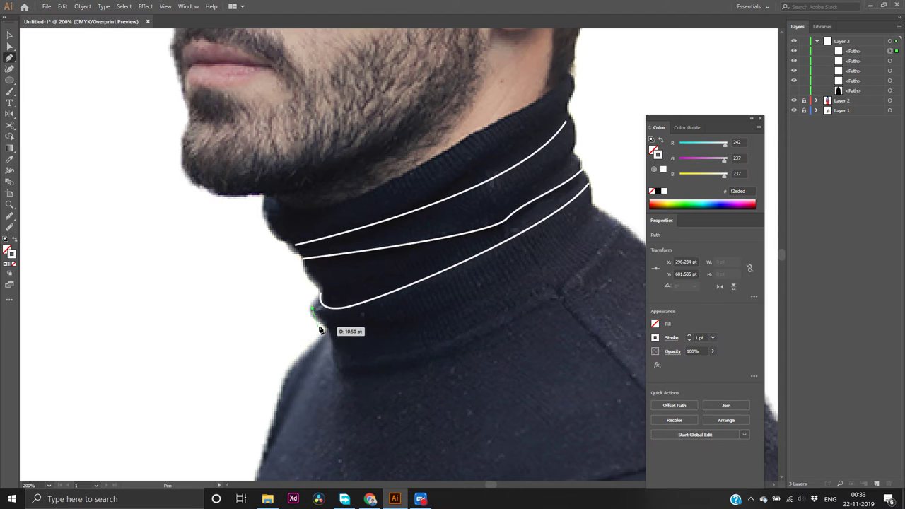
{"action": "left_click", "coordinate": [334, 323]}
{"action": "left_click_drag", "start_coordinate": [334, 322], "coordinate": [343, 337]}
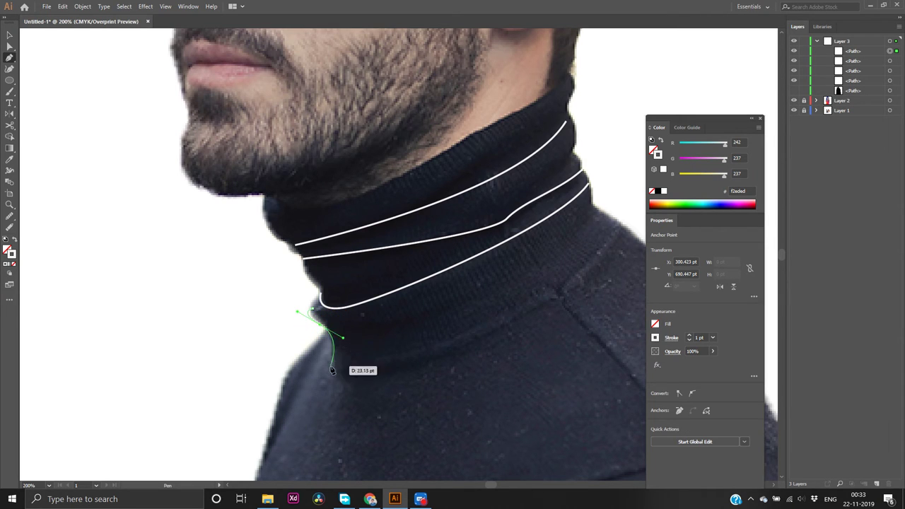
{"action": "left_click_drag", "start_coordinate": [332, 368], "coordinate": [334, 371]}
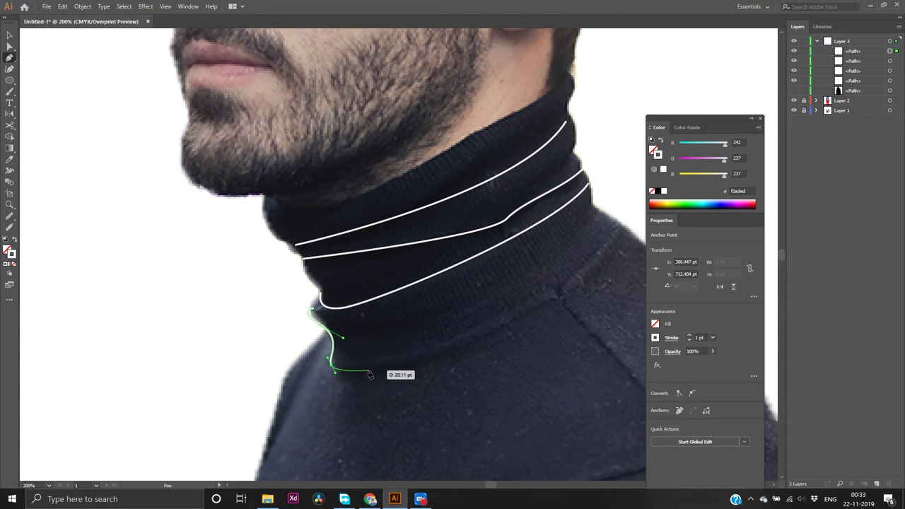
Continue the base seam curve along the collar's bottom to the shoulder edge, and end it at the corner where shoulder meets neck
{"action": "left_click_drag", "start_coordinate": [405, 364], "coordinate": [430, 361]}
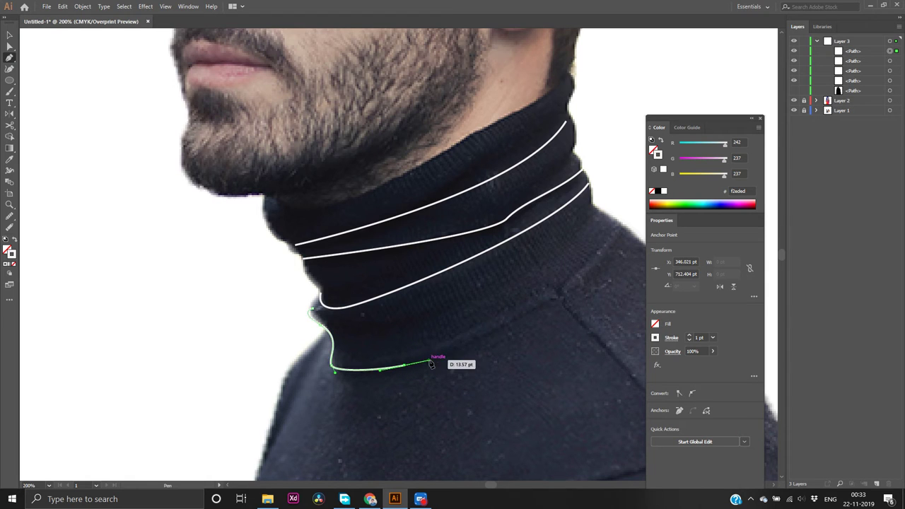
{"action": "left_click_drag", "start_coordinate": [563, 300], "coordinate": [616, 265]}
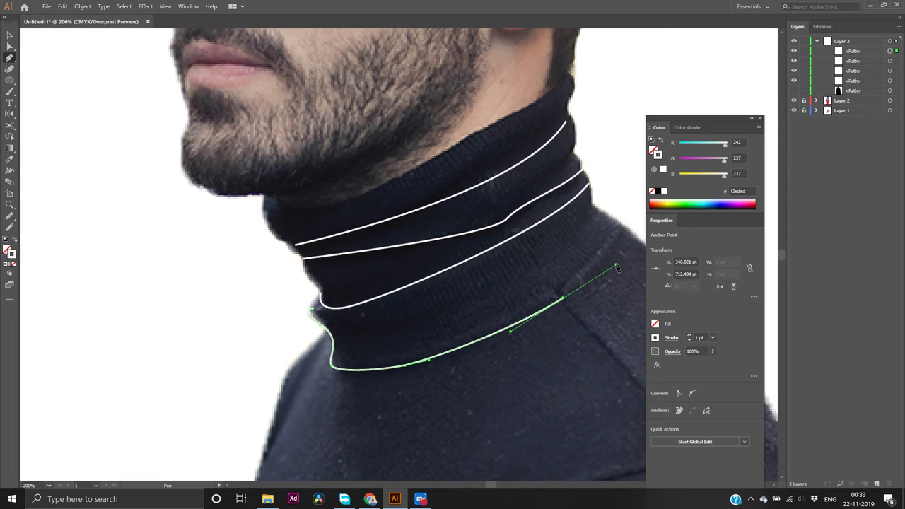
{"action": "left_click", "coordinate": [624, 226]}
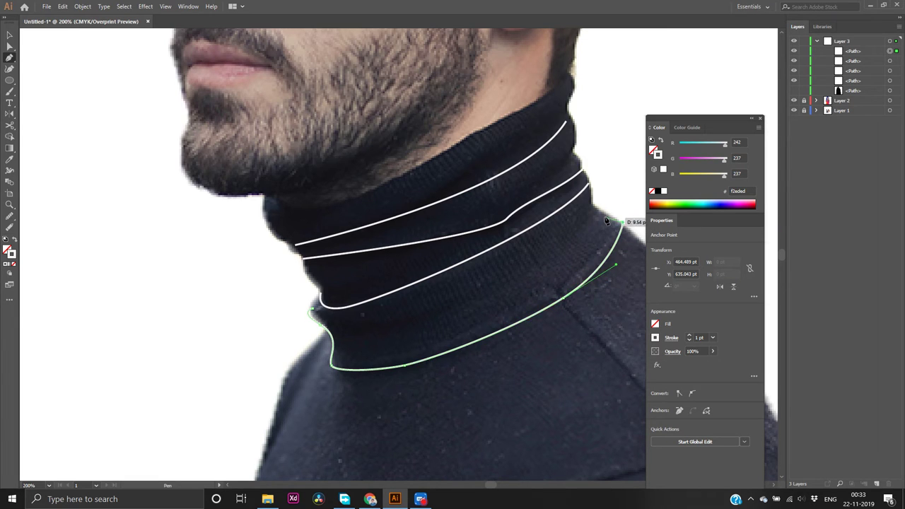
{"action": "left_click", "coordinate": [596, 207], "text": "ctrl"}
{"action": "mouse_move", "coordinate": [596, 207]}
{"action": "left_mouse_down"}
{"action": "mouse_move", "coordinate": [595, 186]}
{"action": "mouse_move", "coordinate": [588, 226]}
{"action": "mouse_move", "coordinate": [590, 193]}
{"action": "left_mouse_up"}
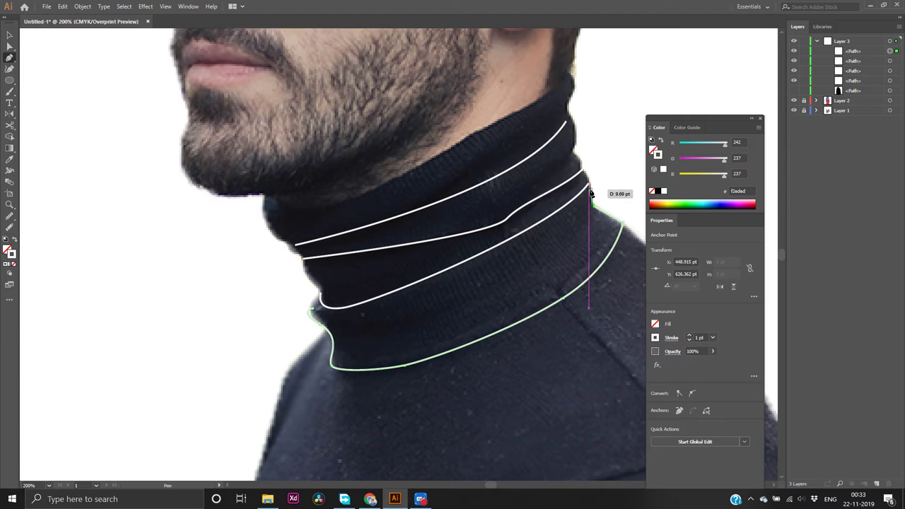
{"action": "left_click_drag", "start_coordinate": [590, 193], "coordinate": [594, 208]}
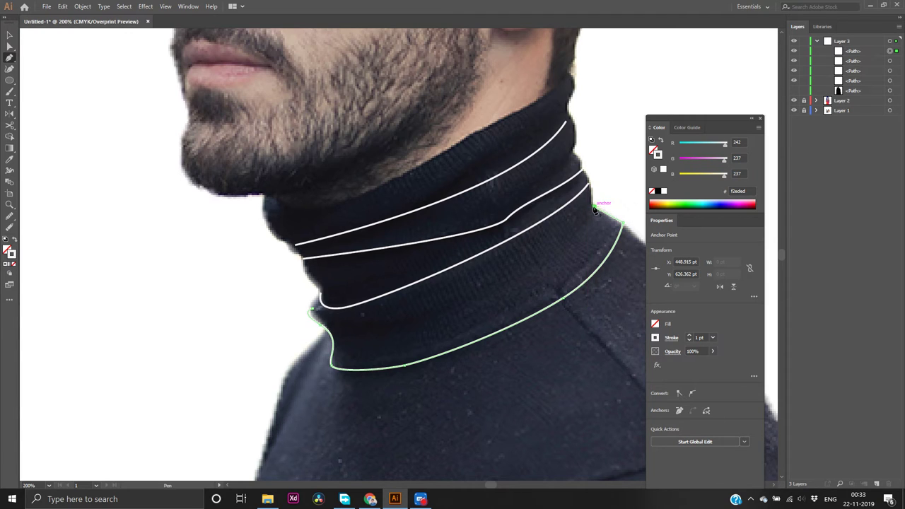
{"action": "key", "text": "ctrl"}
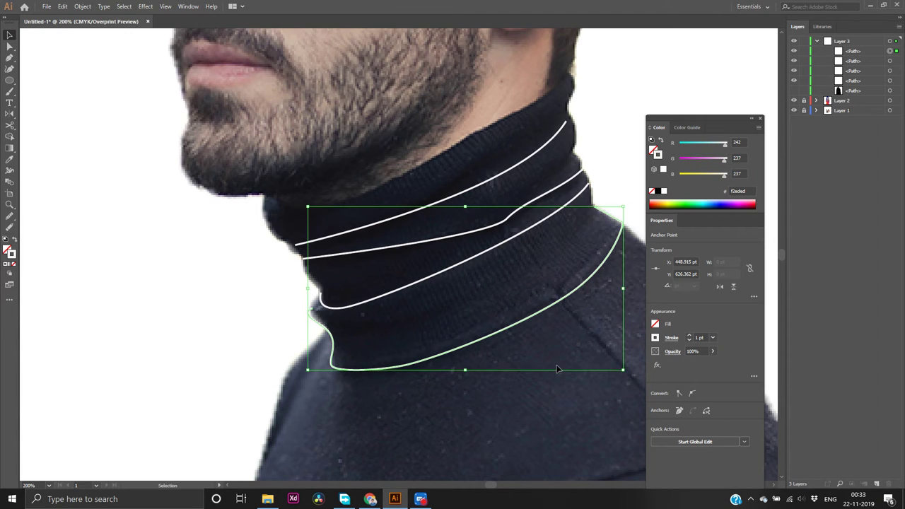
Show the black body path to check the collar lines against it, deselect the seam, and hide the body path again
{"action": "left_click", "coordinate": [792, 90]}
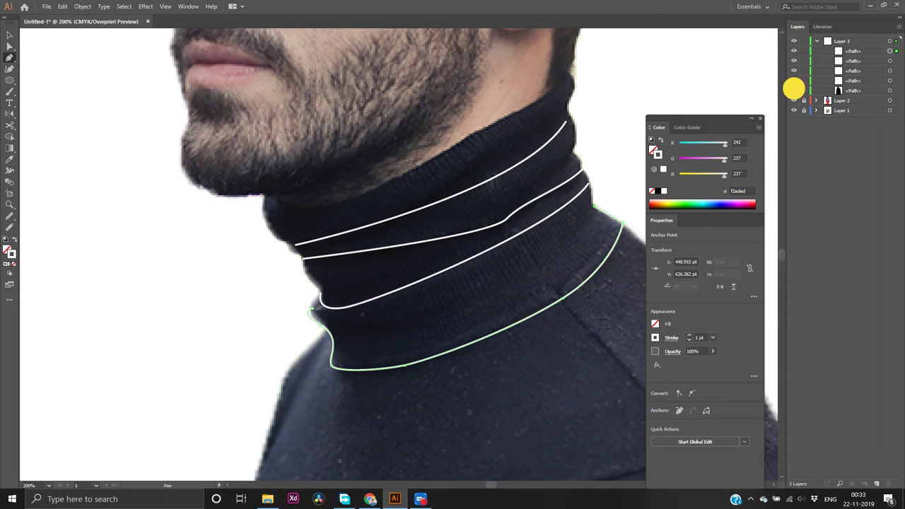
{"action": "scroll", "coordinate": [464, 299], "scroll_direction": "down", "scroll_amount": 5}
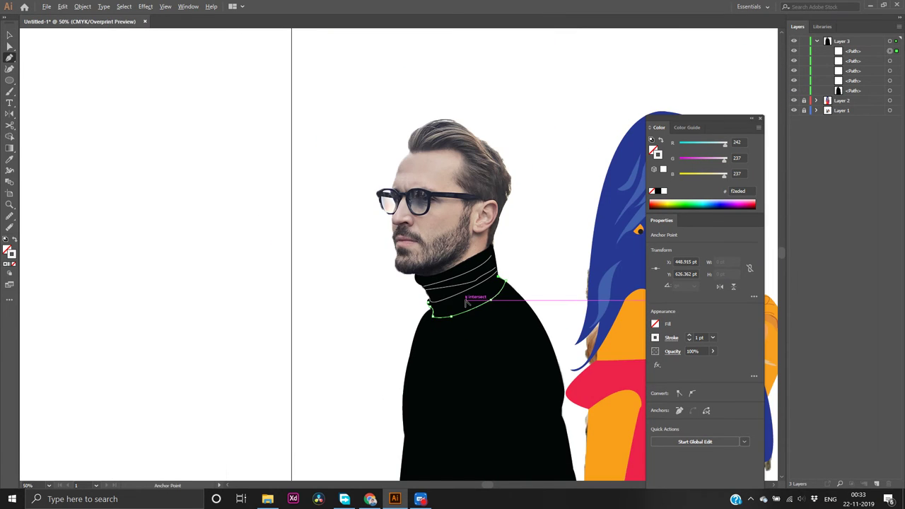
{"action": "key", "text": "v"}
{"action": "left_click", "coordinate": [249, 325]}
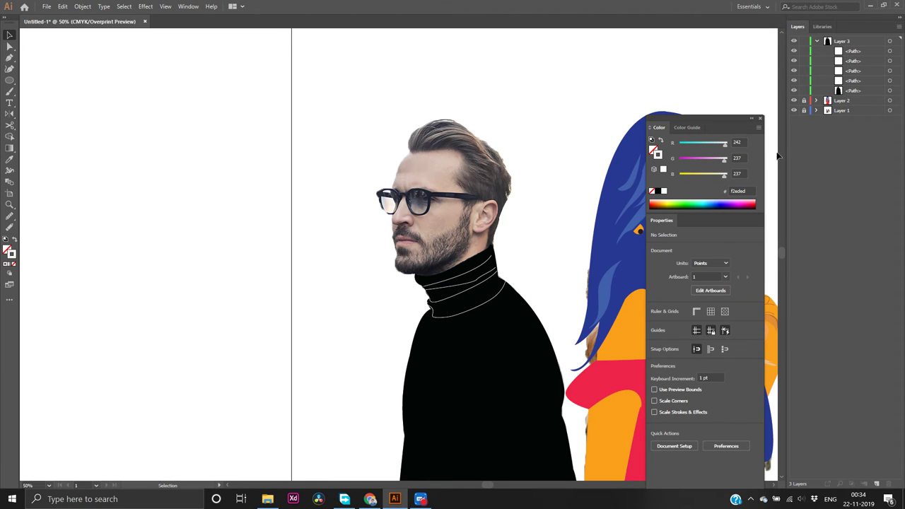
{"action": "left_click", "coordinate": [793, 91]}
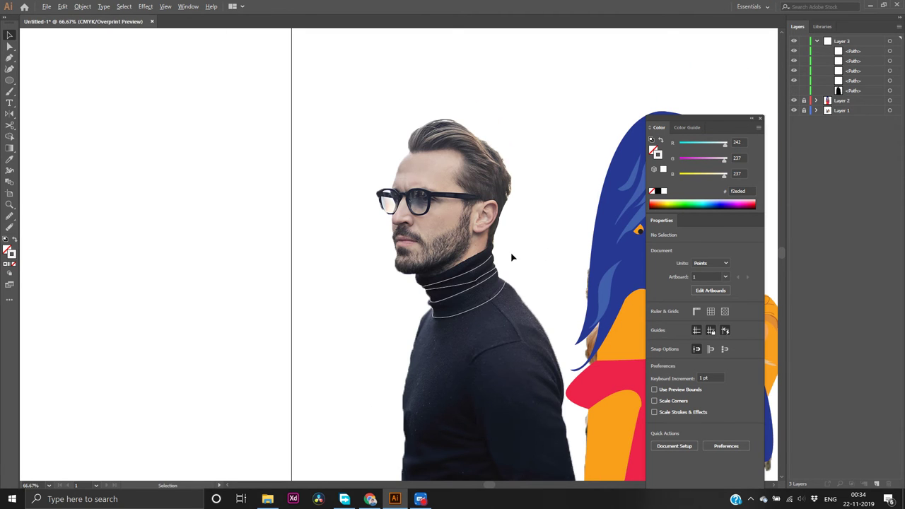
{"action": "scroll", "coordinate": [506, 259], "scroll_direction": "up", "scroll_amount": 5}
{"action": "scroll", "coordinate": [404, 339], "scroll_direction": "down", "scroll_amount": 2}
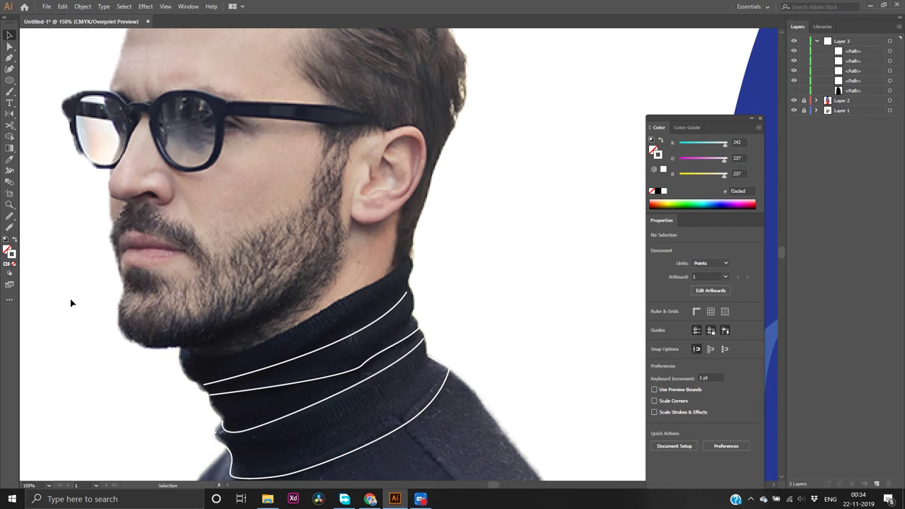
{"action": "scroll", "coordinate": [71, 303], "scroll_direction": "down", "scroll_amount": 6}
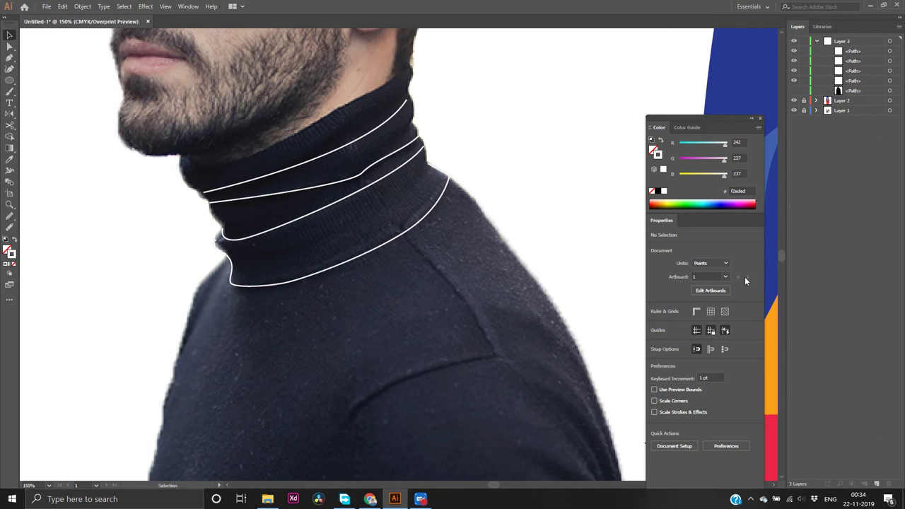
{"action": "left_click", "coordinate": [723, 290]}
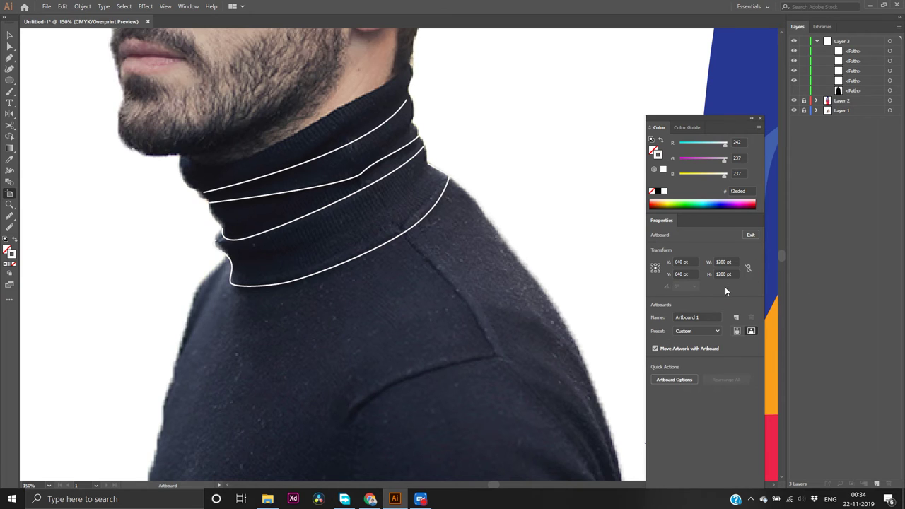
{"action": "left_click", "coordinate": [749, 237]}
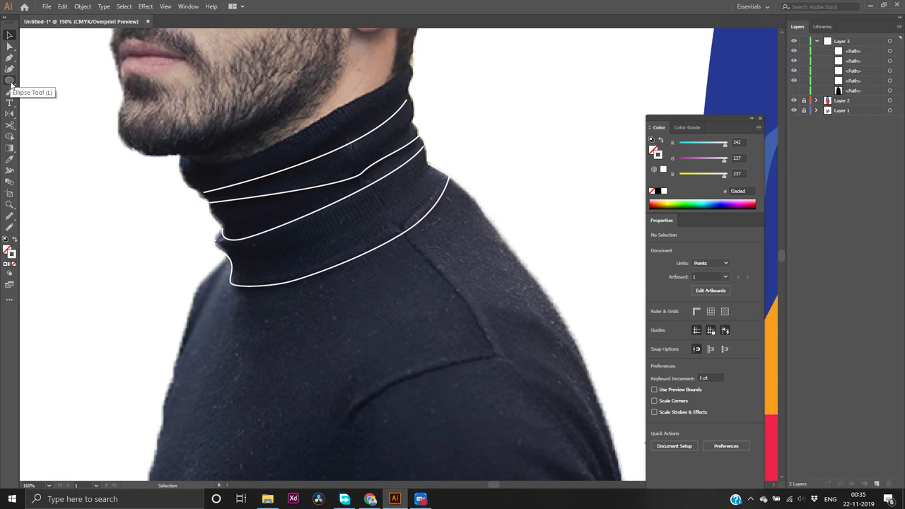
Start a sleeve fold path below the armpit, running down to a sharp corner and back up to a rounded point on the chest
{"action": "scroll", "coordinate": [527, 347], "scroll_direction": "down", "scroll_amount": 6}
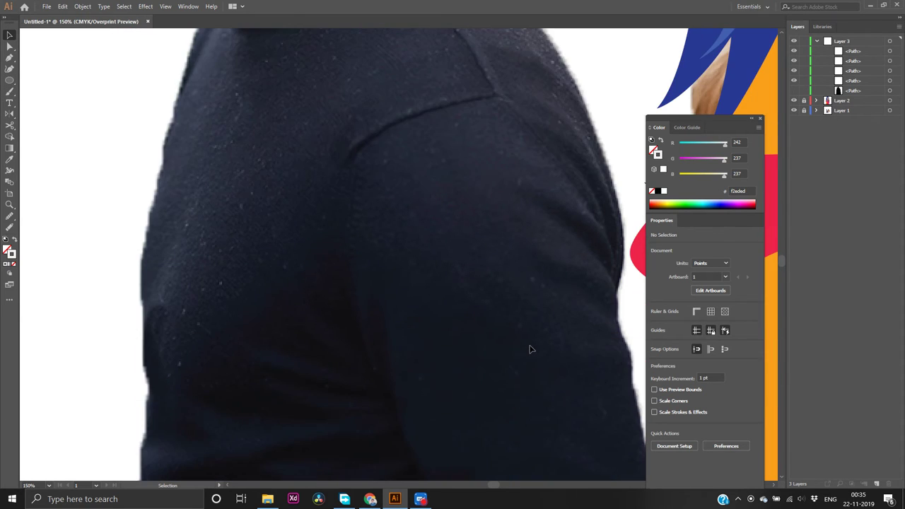
{"action": "scroll", "coordinate": [532, 348], "scroll_direction": "down", "scroll_amount": 3}
{"action": "scroll", "coordinate": [529, 347], "scroll_direction": "down", "scroll_amount": 3}
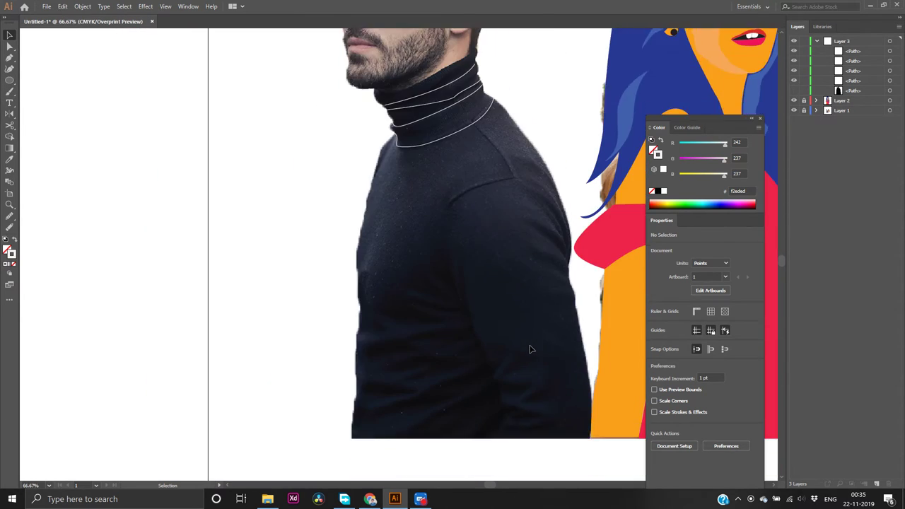
{"action": "scroll", "coordinate": [453, 239], "scroll_direction": "up", "scroll_amount": 1}
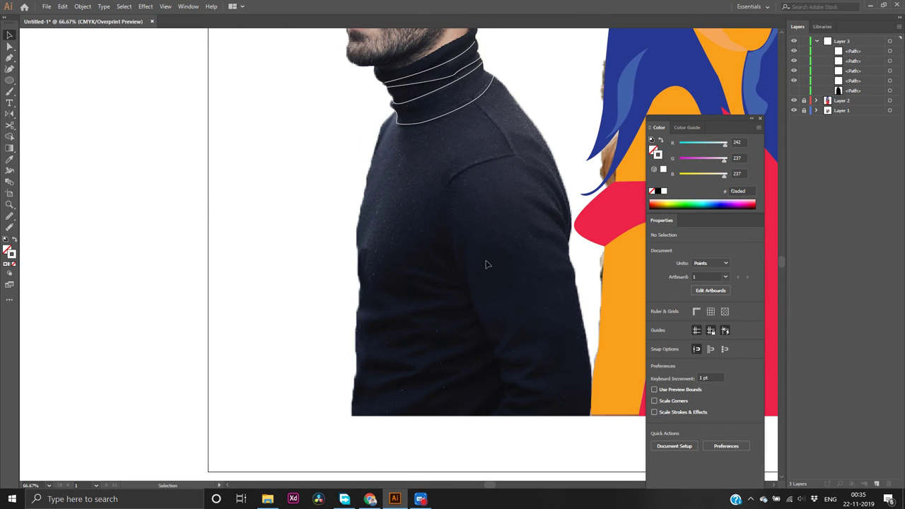
{"action": "scroll", "coordinate": [463, 251], "scroll_direction": "up", "scroll_amount": 2}
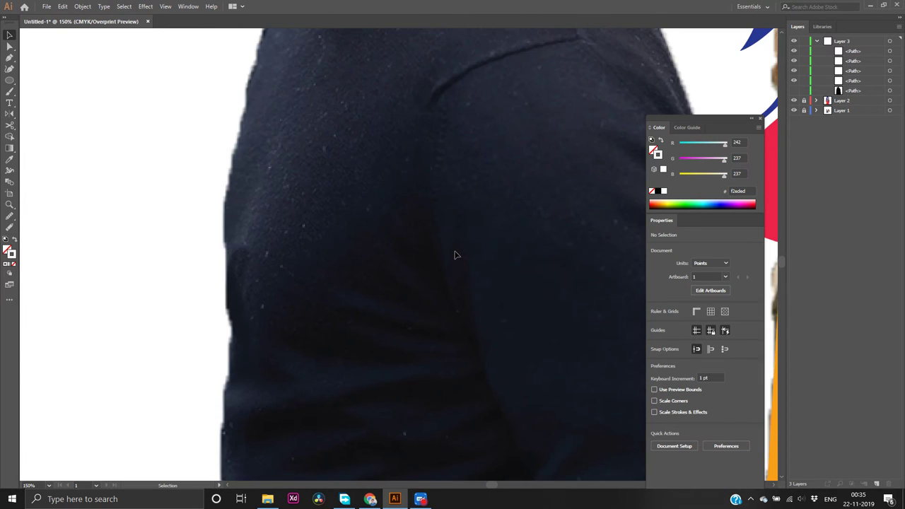
{"action": "scroll", "coordinate": [455, 254], "scroll_direction": "up", "scroll_amount": 1}
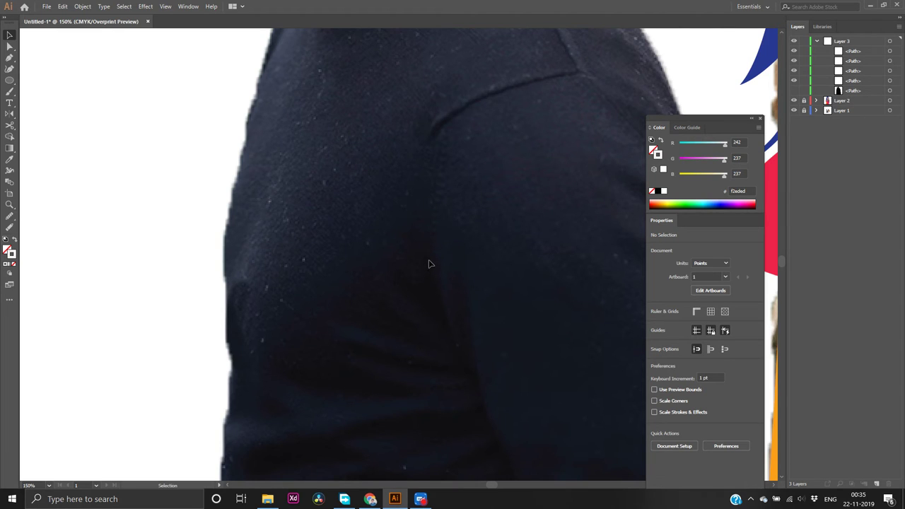
{"action": "key", "text": "p"}
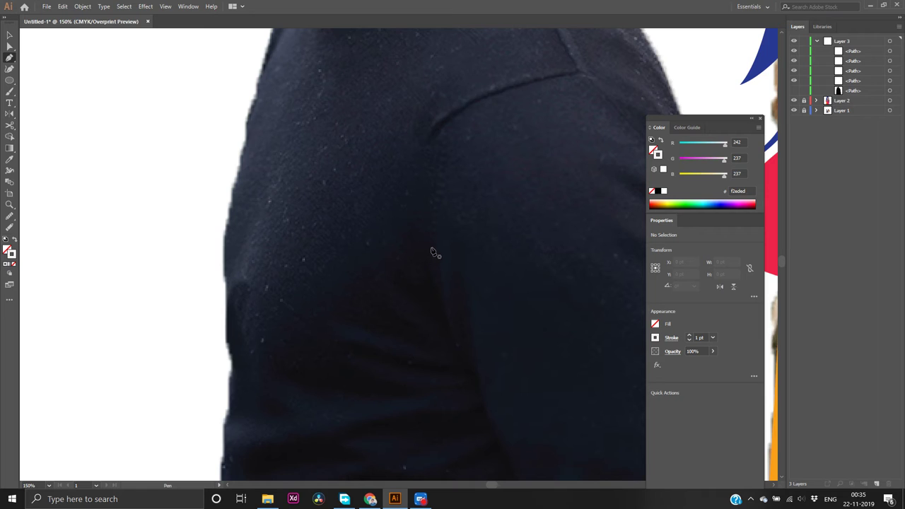
{"action": "left_click", "coordinate": [430, 251]}
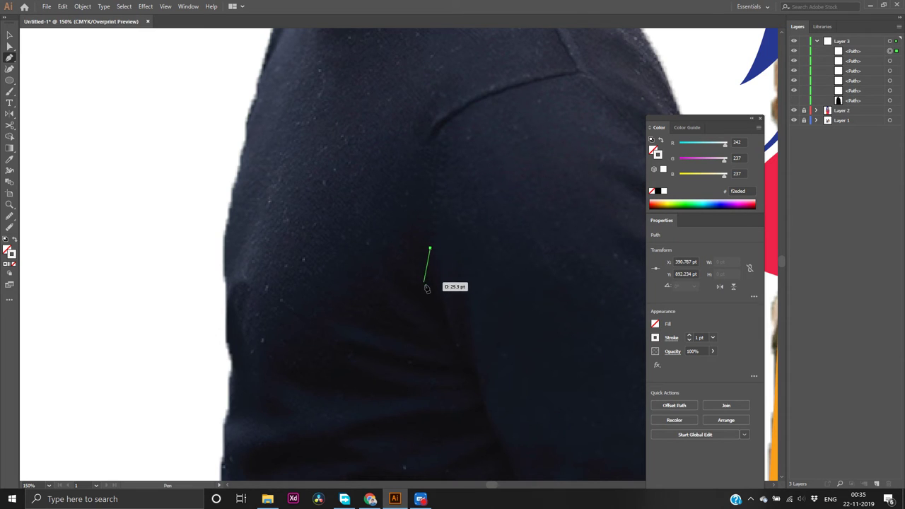
{"action": "left_click_drag", "start_coordinate": [429, 299], "coordinate": [386, 272]}
{"action": "key", "text": "ctrl+z"}
{"action": "left_click_drag", "start_coordinate": [383, 269], "coordinate": [382, 283]}
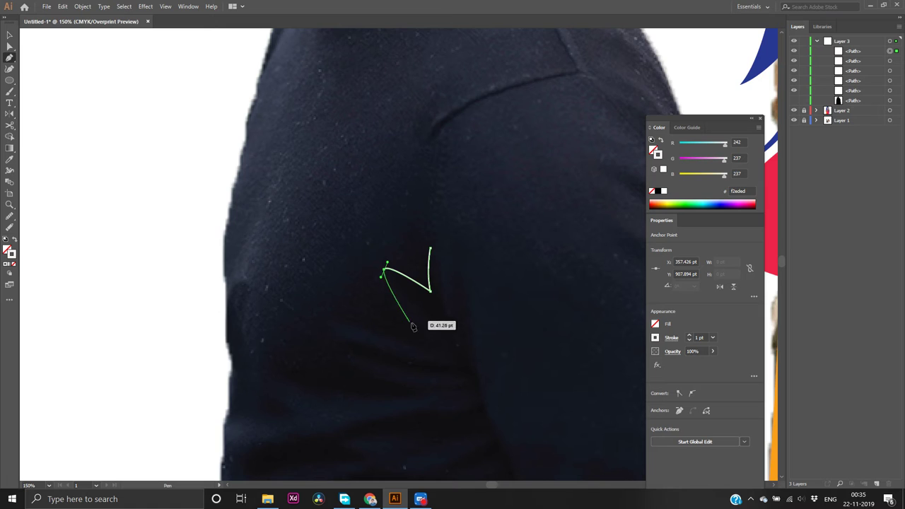
Continue the sleeve fold path down the inner arm with a corner point and a curved point, and remove the last point's outgoing handle
{"action": "left_click_drag", "start_coordinate": [448, 347], "coordinate": [446, 349]}
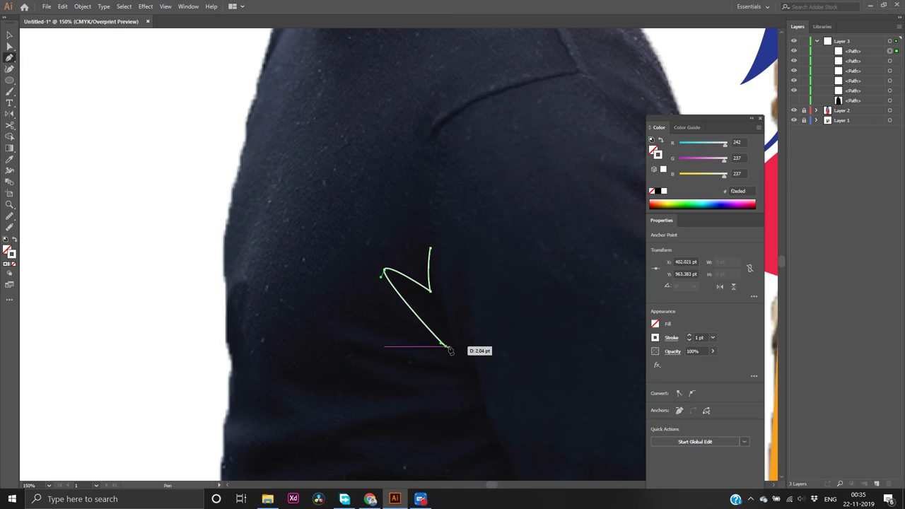
{"action": "left_click", "coordinate": [446, 347]}
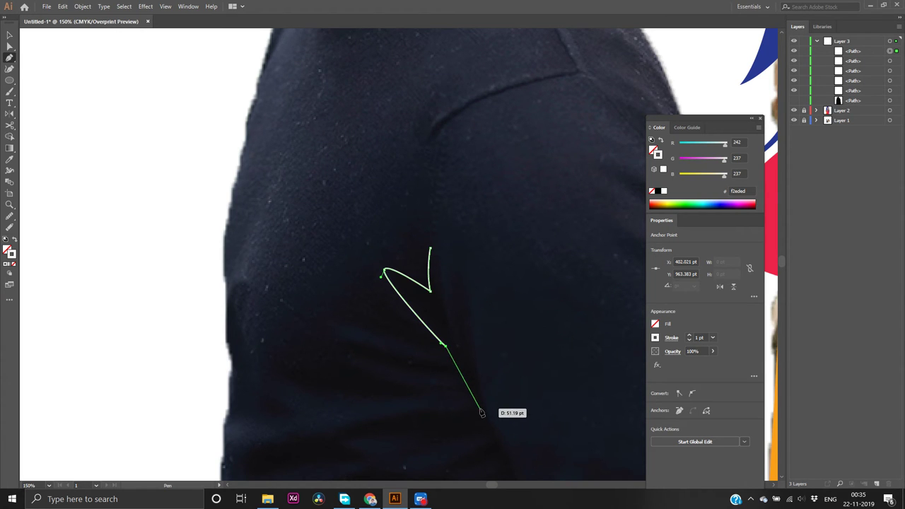
{"action": "left_click_drag", "start_coordinate": [479, 411], "coordinate": [495, 470]}
{"action": "scroll", "coordinate": [497, 471], "scroll_direction": "down", "scroll_amount": 2}
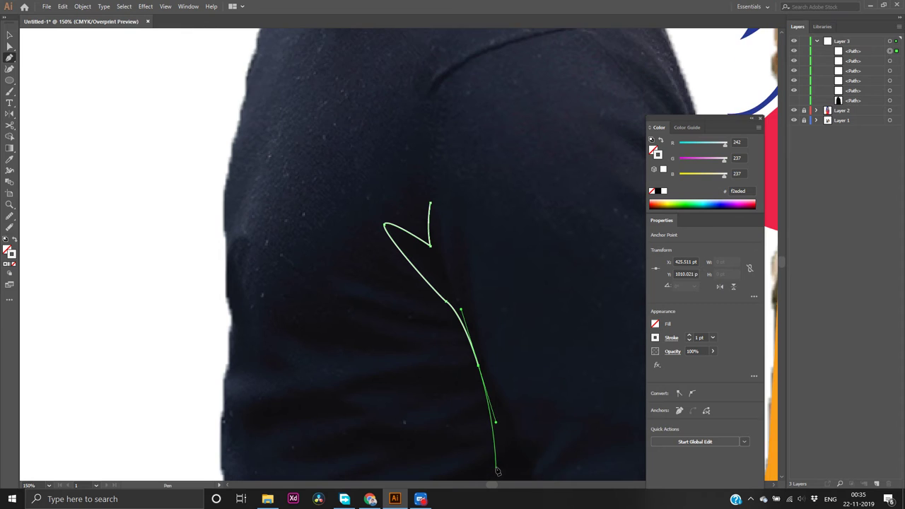
{"action": "scroll", "coordinate": [495, 470], "scroll_direction": "down", "scroll_amount": 2}
{"action": "key", "text": "ctrl+minus"}
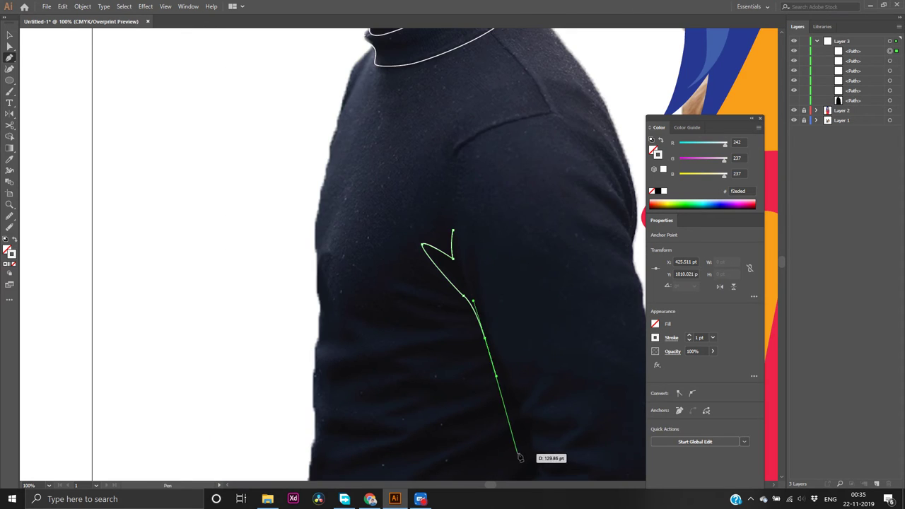
{"action": "scroll", "coordinate": [531, 440], "scroll_direction": "right", "scroll_amount": 3}
{"action": "scroll", "coordinate": [488, 438], "scroll_direction": "down", "scroll_amount": 2}
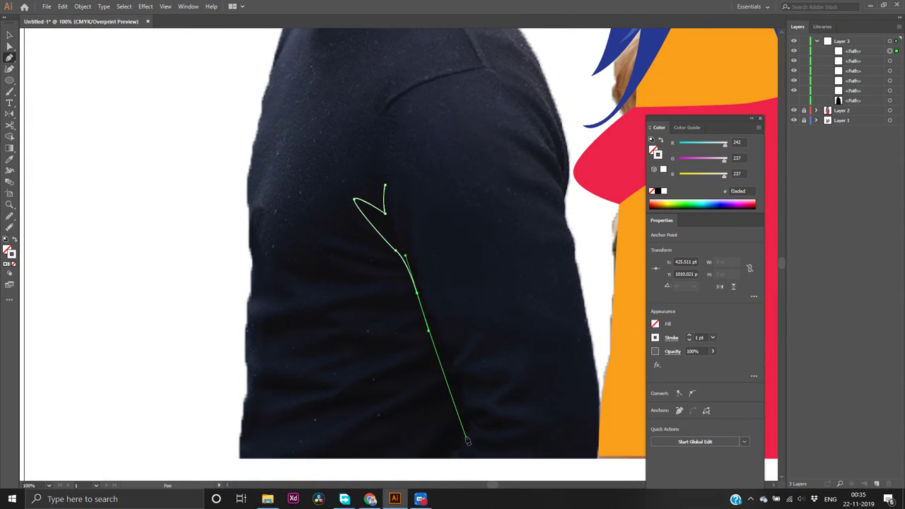
{"action": "scroll", "coordinate": [466, 440], "scroll_direction": "down", "scroll_amount": 1}
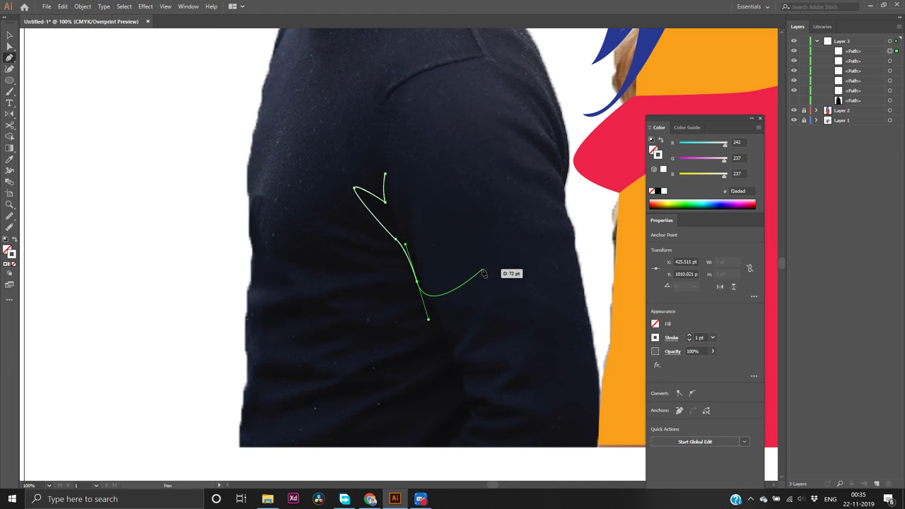
{"action": "left_click", "coordinate": [416, 282]}
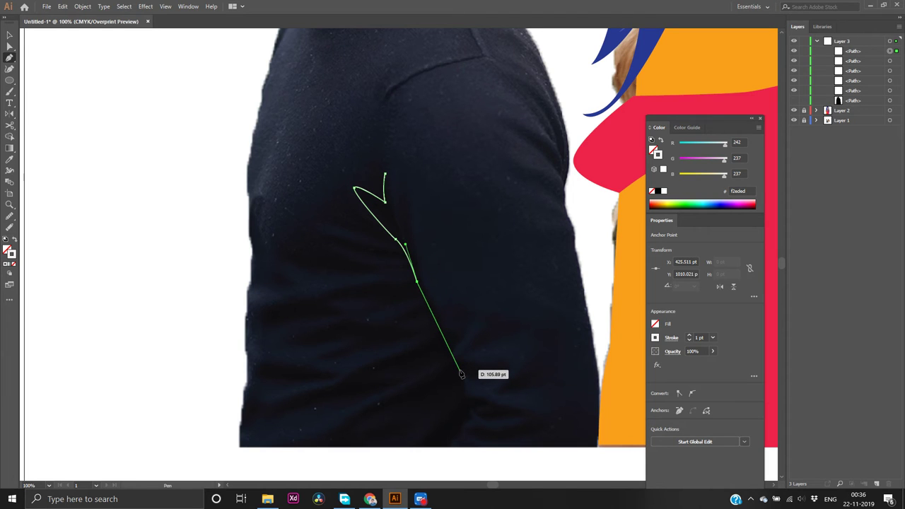
Extend the sleeve fold path along the inner arm toward the elbow, and make its end point a sharp corner by dropping the outgoing handle
{"action": "left_click_drag", "start_coordinate": [460, 371], "coordinate": [479, 415]}
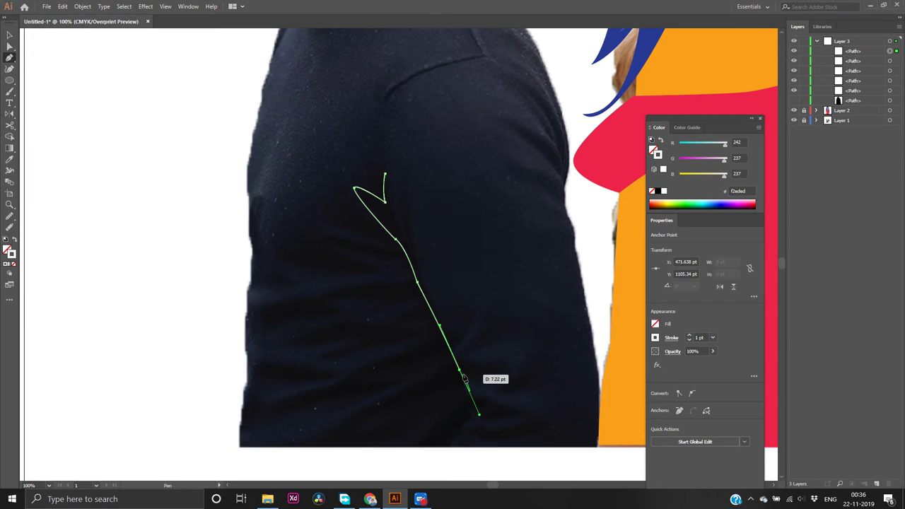
{"action": "left_click_drag", "start_coordinate": [460, 375], "coordinate": [461, 375]}
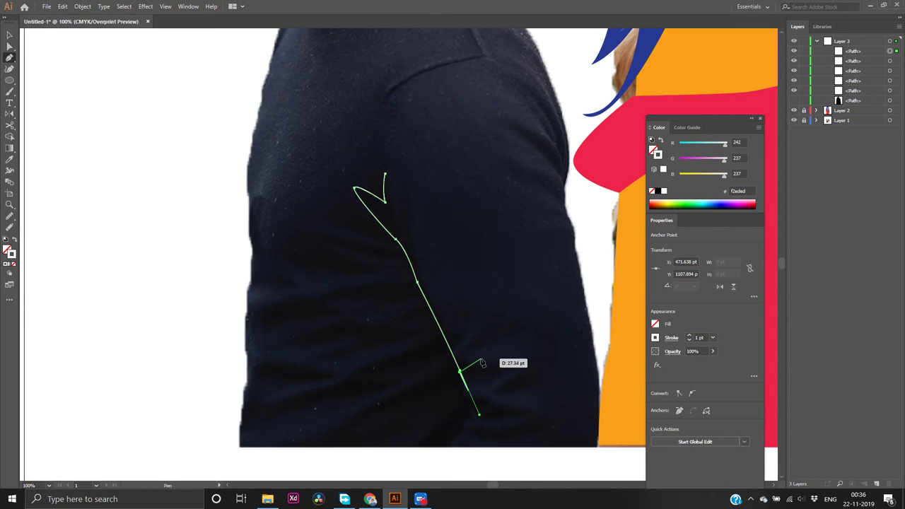
{"action": "key", "text": "ctrl+z"}
{"action": "left_click_drag", "start_coordinate": [482, 362], "coordinate": [492, 311]}
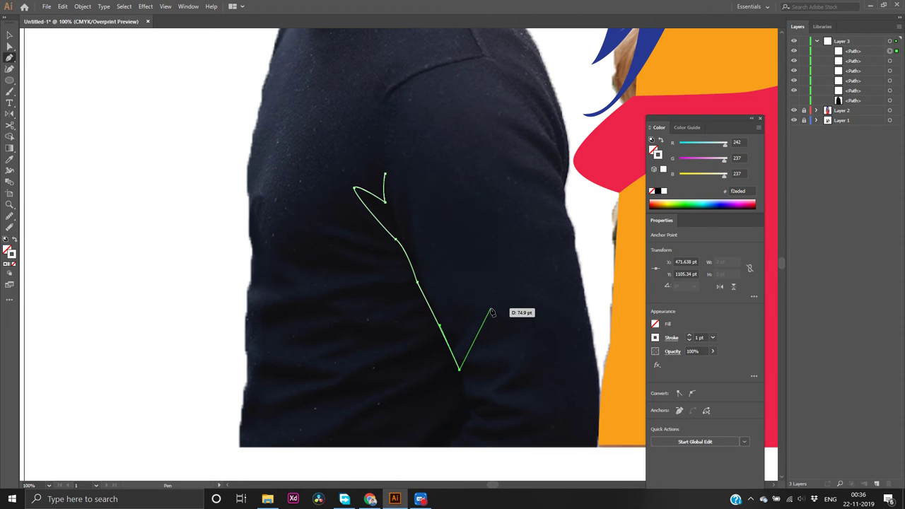
{"action": "left_click_drag", "start_coordinate": [492, 311], "coordinate": [490, 309]}
{"action": "scroll", "coordinate": [492, 312], "scroll_direction": "right", "scroll_amount": 2}
{"action": "scroll", "coordinate": [492, 312], "scroll_direction": "left", "scroll_amount": 2}
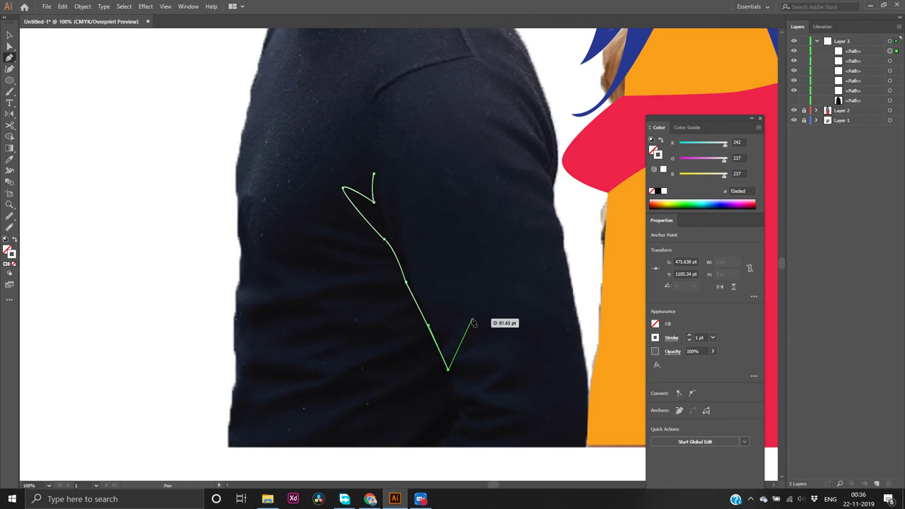
{"action": "scroll", "coordinate": [481, 323], "scroll_direction": "up", "scroll_amount": 3}
{"action": "scroll", "coordinate": [461, 326], "scroll_direction": "down", "scroll_amount": 2}
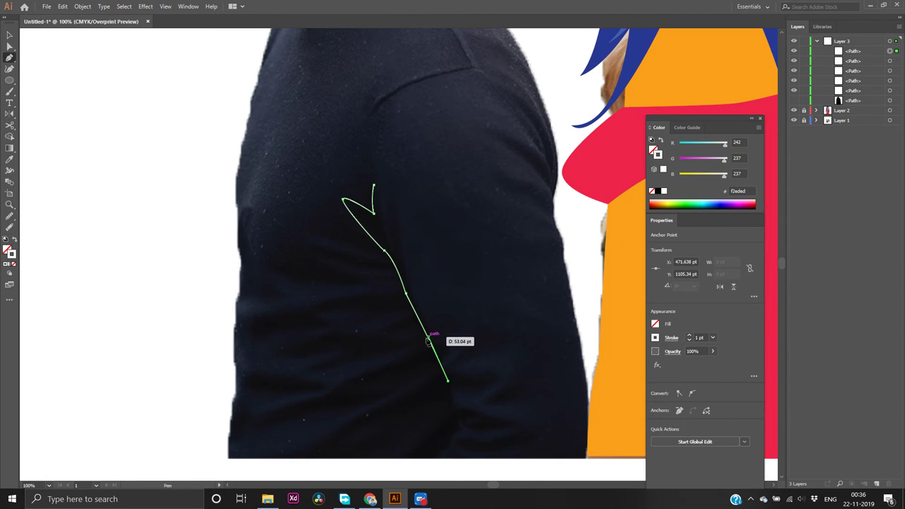
{"action": "key", "text": "ctrl"}
{"action": "scroll", "coordinate": [438, 332], "scroll_direction": "up", "scroll_amount": 4}
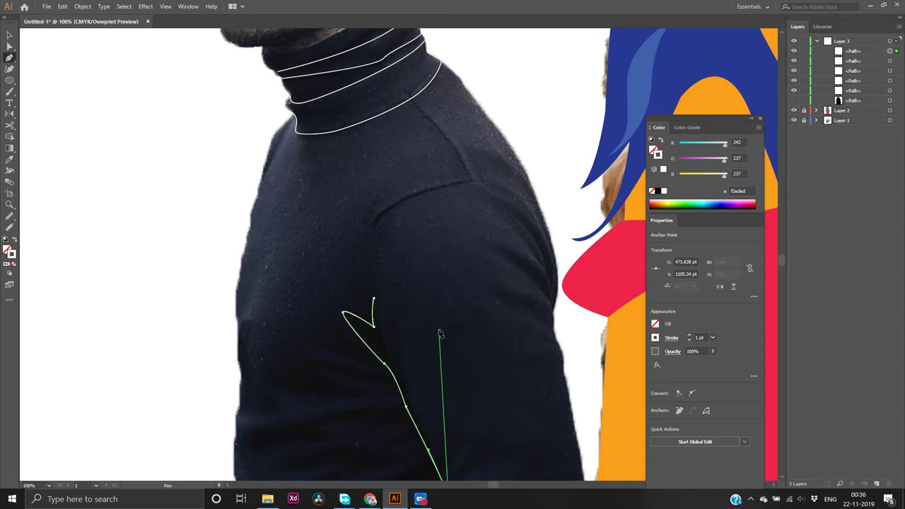
{"action": "scroll", "coordinate": [439, 333], "scroll_direction": "up", "scroll_amount": 1}
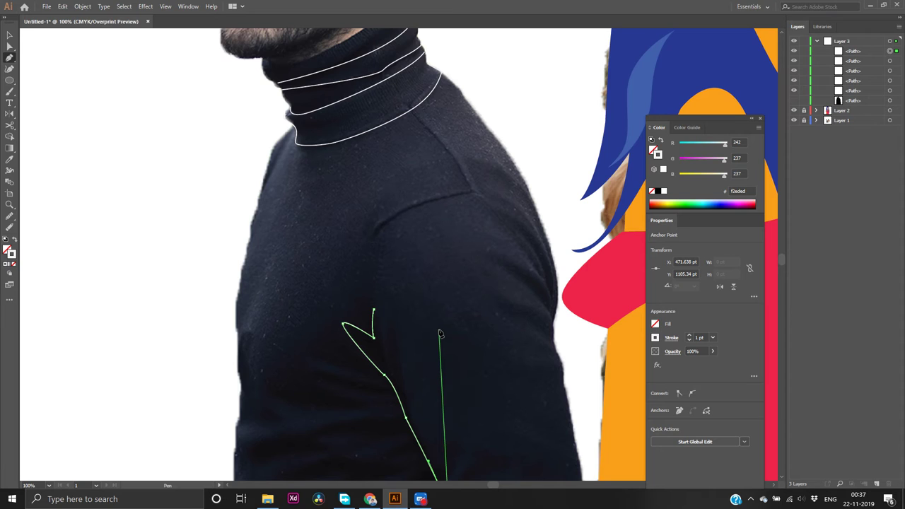
{"action": "left_click", "coordinate": [422, 500]}
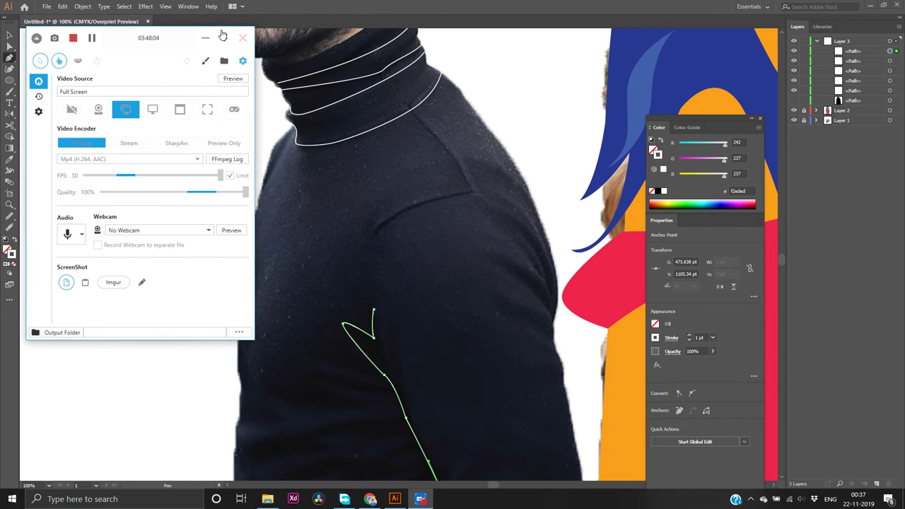
{"action": "left_click", "coordinate": [92, 37]}
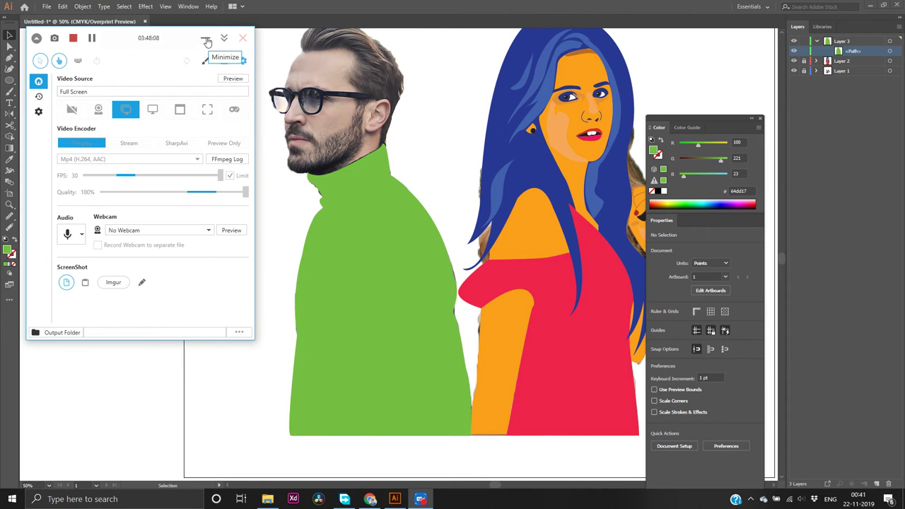
{"action": "left_click", "coordinate": [206, 39]}
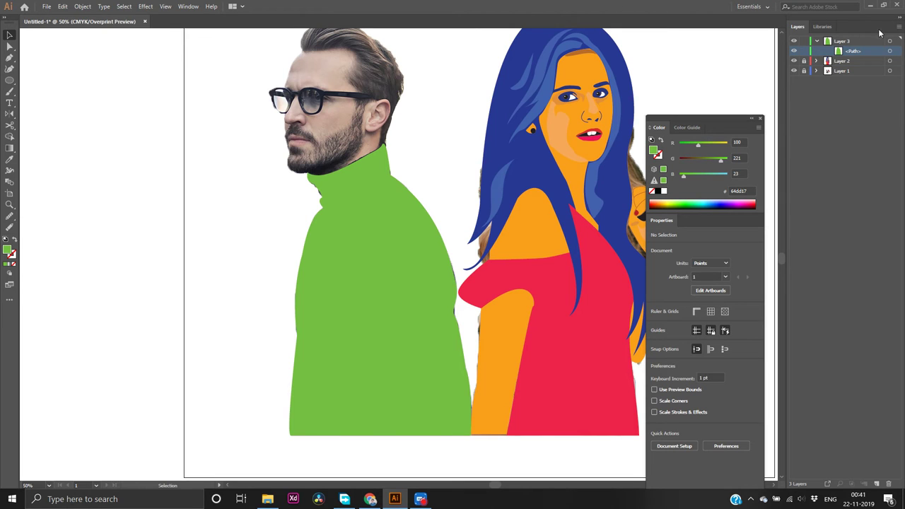
Hide the man's green body path, copy the A400 hex code 76ff03 from the Material-UI color page in the browser, and return to Illustrator
{"action": "left_click", "coordinate": [793, 51]}
{"action": "left_click", "coordinate": [371, 498]}
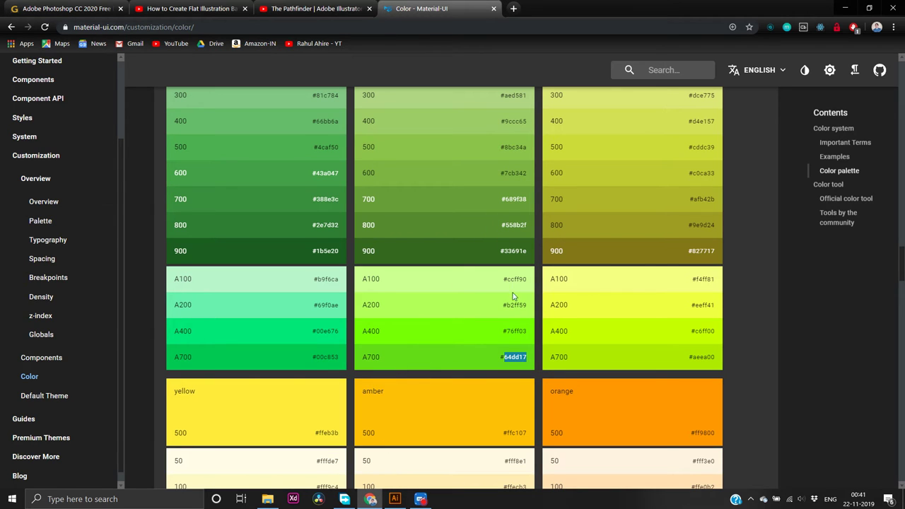
{"action": "double_click", "coordinate": [523, 331]}
{"action": "key", "text": "ctrl+c"}
{"action": "left_click", "coordinate": [389, 499]}
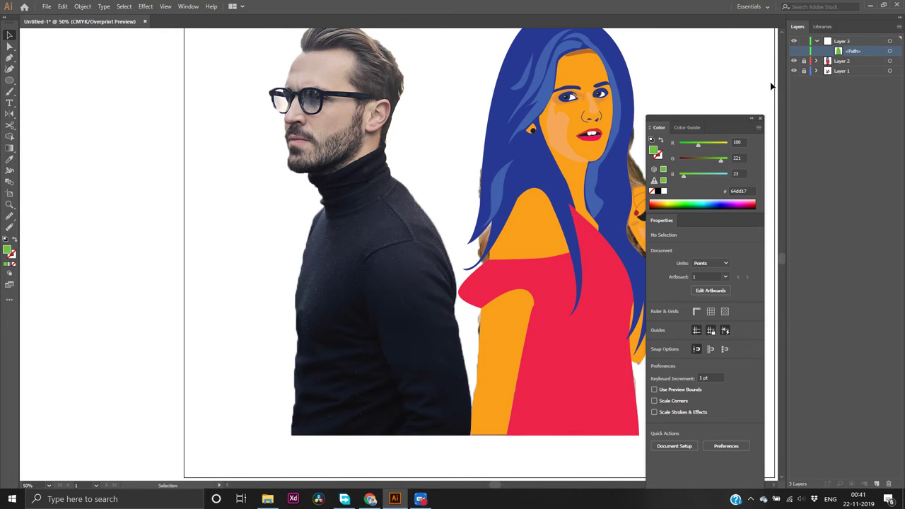
Show the man's green body path again and set its fill color to 76ff03
{"action": "left_click", "coordinate": [793, 51]}
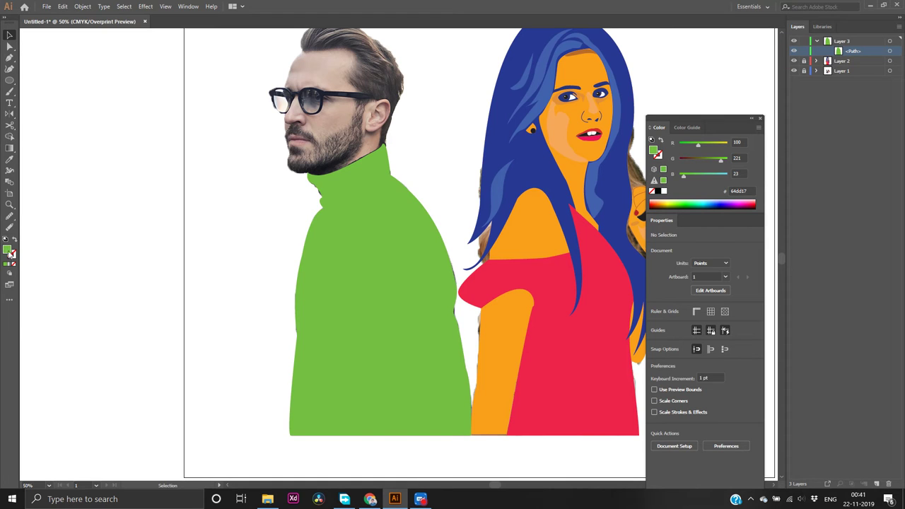
{"action": "double_click", "coordinate": [7, 251]}
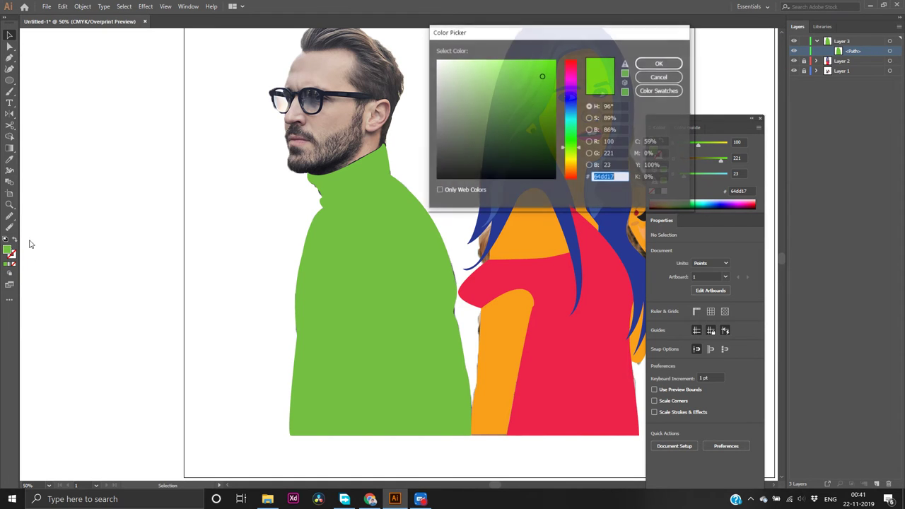
{"action": "key", "text": "ctrl+v"}
{"action": "key", "text": "Return"}
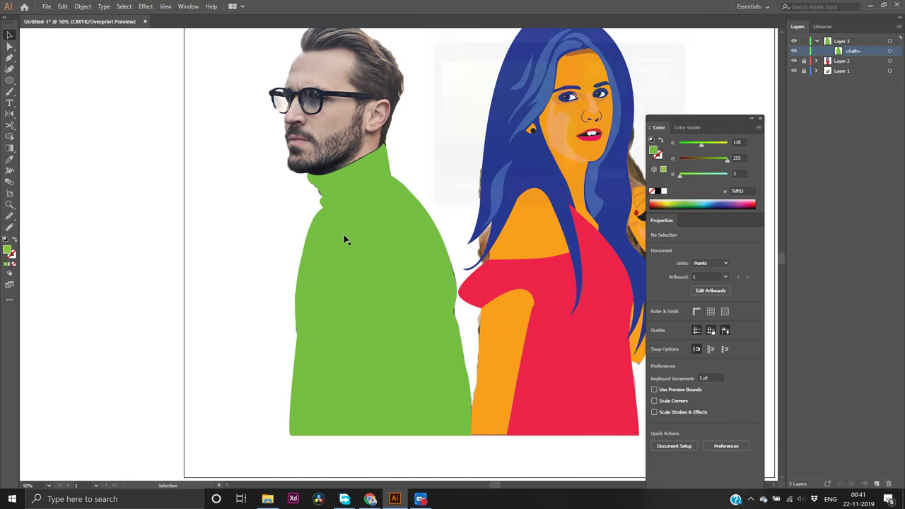
{"action": "left_click", "coordinate": [345, 241]}
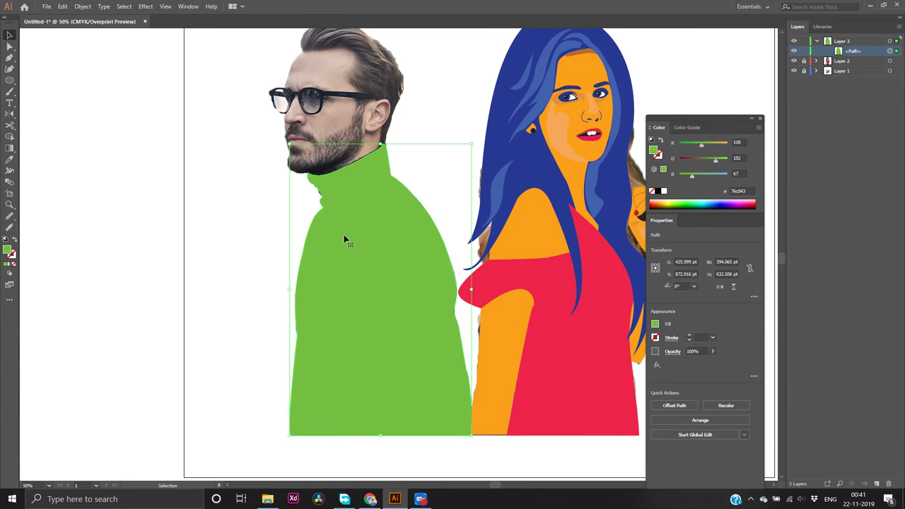
{"action": "double_click", "coordinate": [8, 250]}
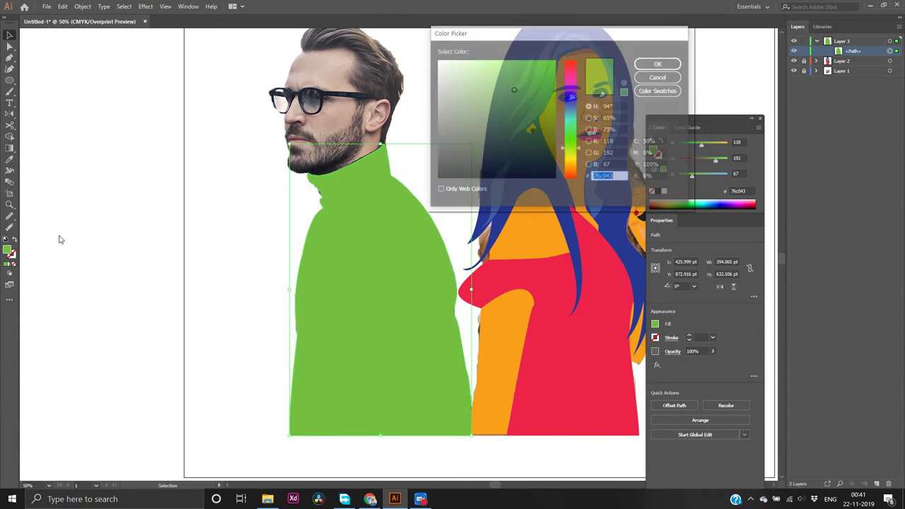
{"action": "key", "text": "ctrl+v"}
{"action": "key", "text": "Return"}
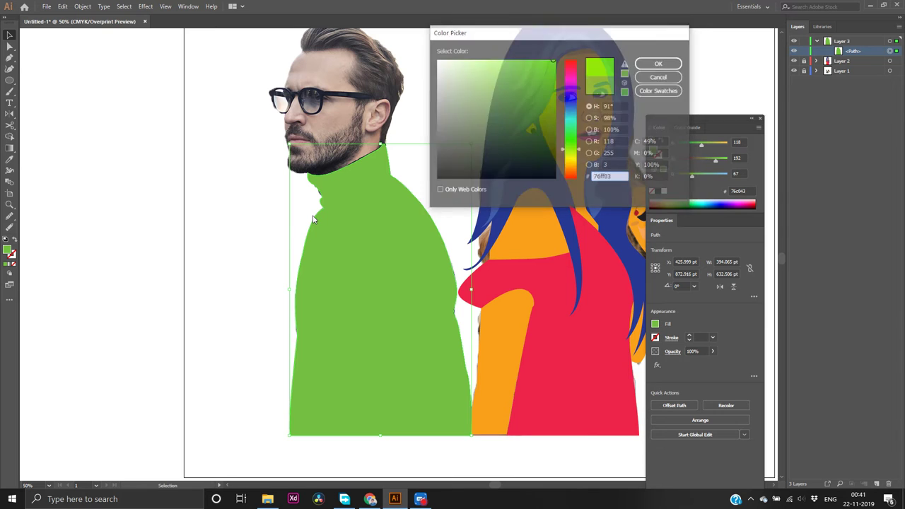
{"action": "left_click", "coordinate": [113, 287]}
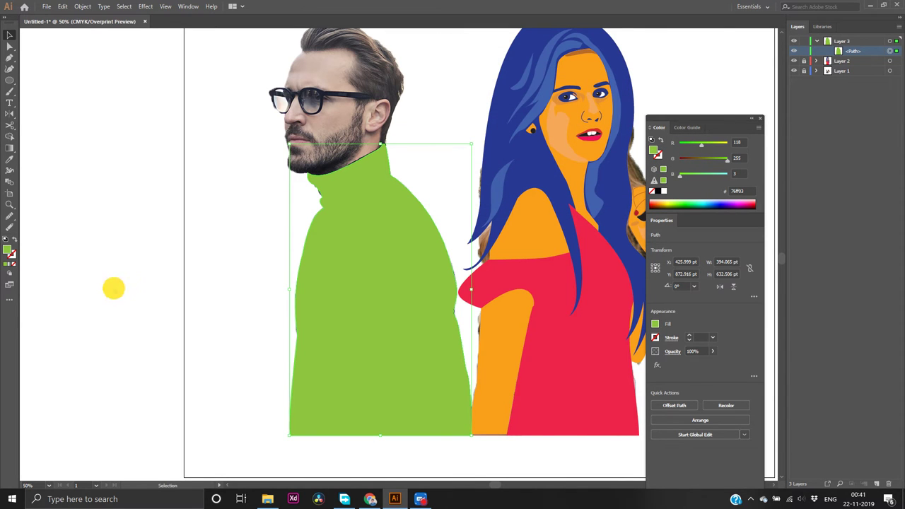
Copy the darker green 800 shade's hex code 558b2f from the Material-UI color page in the browser, and return to Illustrator
{"action": "left_click", "coordinate": [364, 499]}
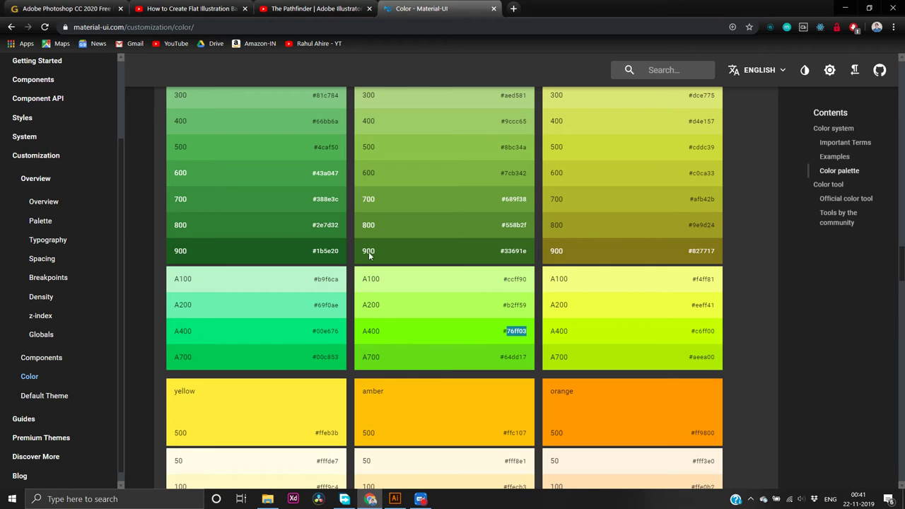
{"action": "double_click", "coordinate": [516, 225]}
{"action": "key", "text": "ctrl+c"}
{"action": "key", "text": "alt+Tab"}
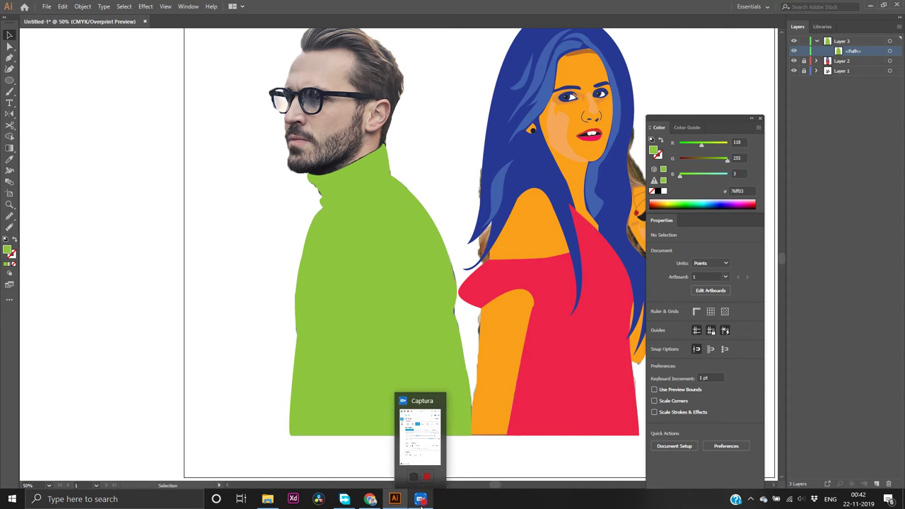
{"action": "mouse_move", "coordinate": [359, 506]}
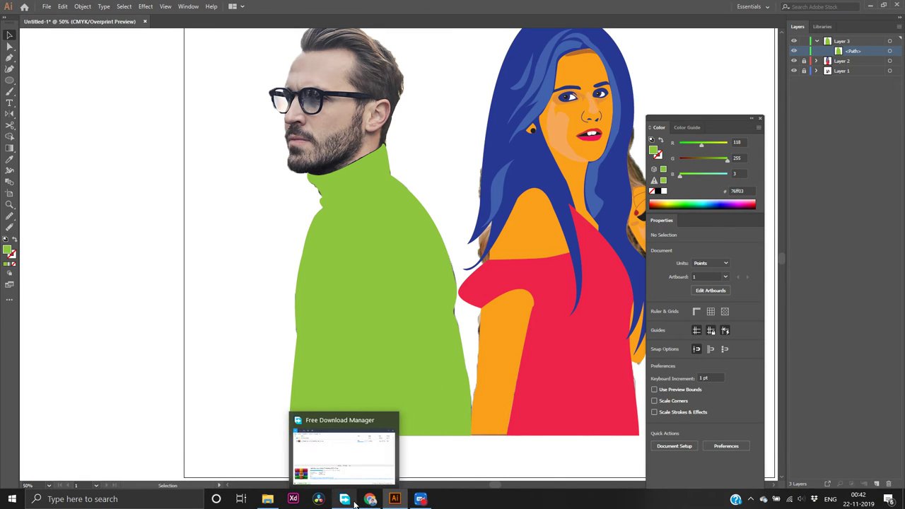
{"action": "mouse_move", "coordinate": [407, 504]}
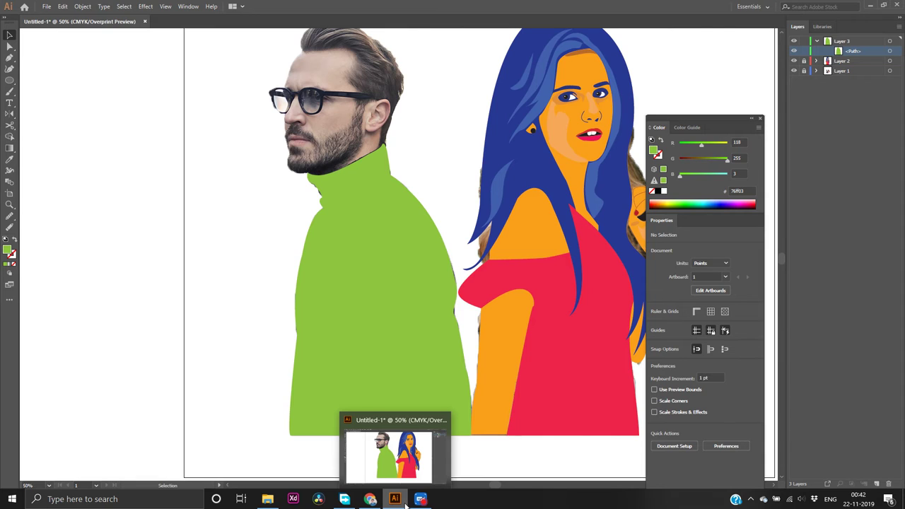
{"action": "left_click", "coordinate": [371, 499]}
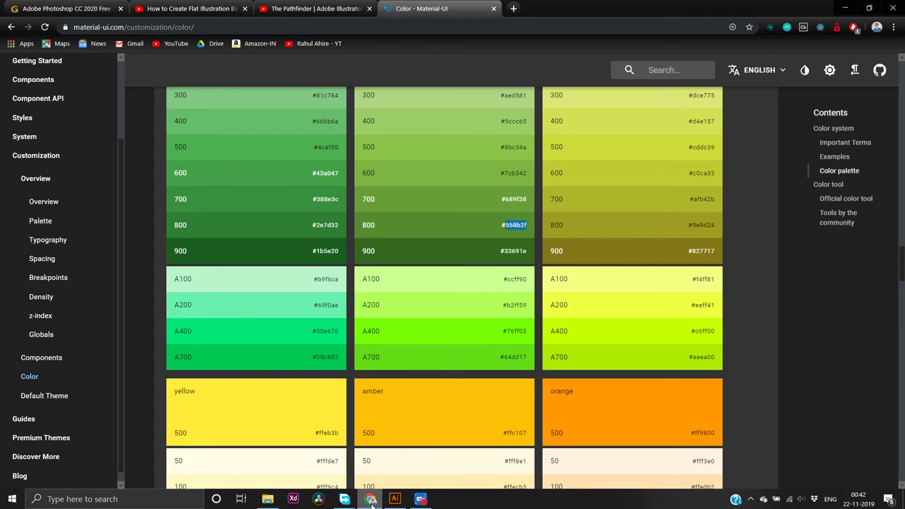
{"action": "left_click", "coordinate": [394, 499]}
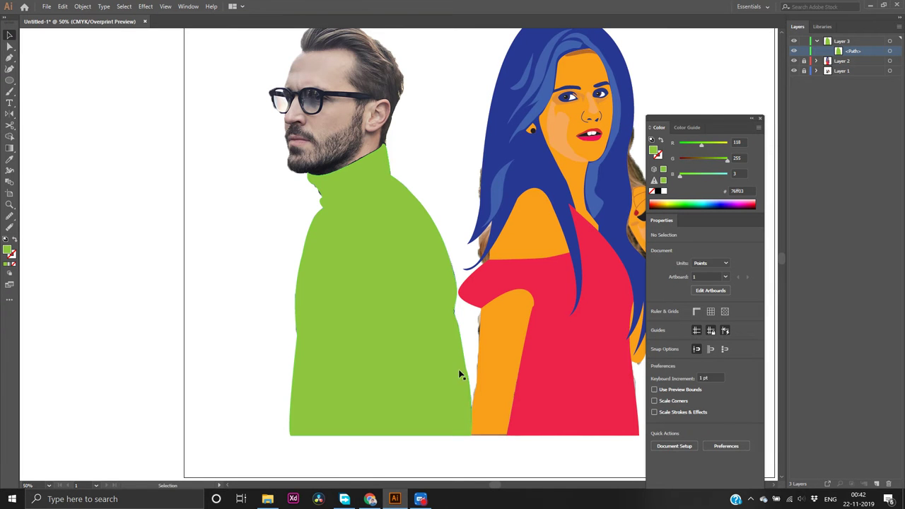
Hide the man's green body path and begin a curved Pen path along the upper inner-arm fold of the sweater
{"action": "left_click", "coordinate": [793, 52]}
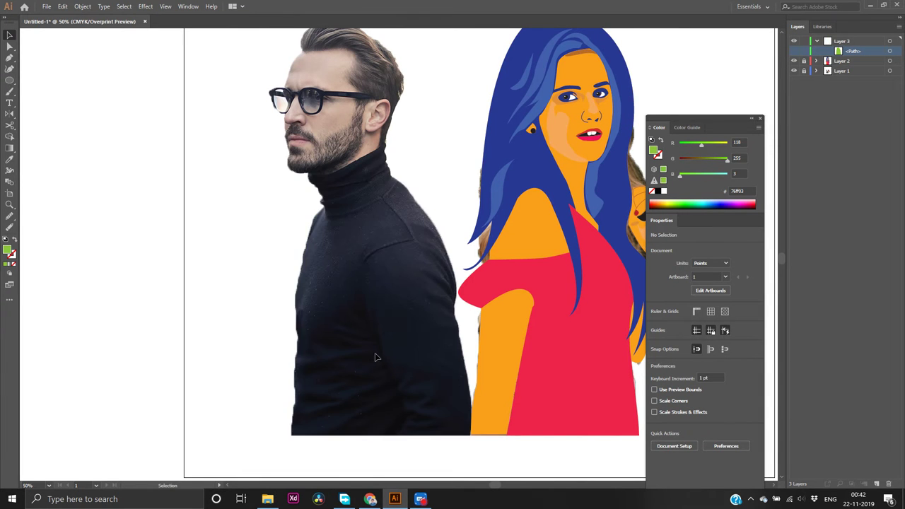
{"action": "key", "text": "p"}
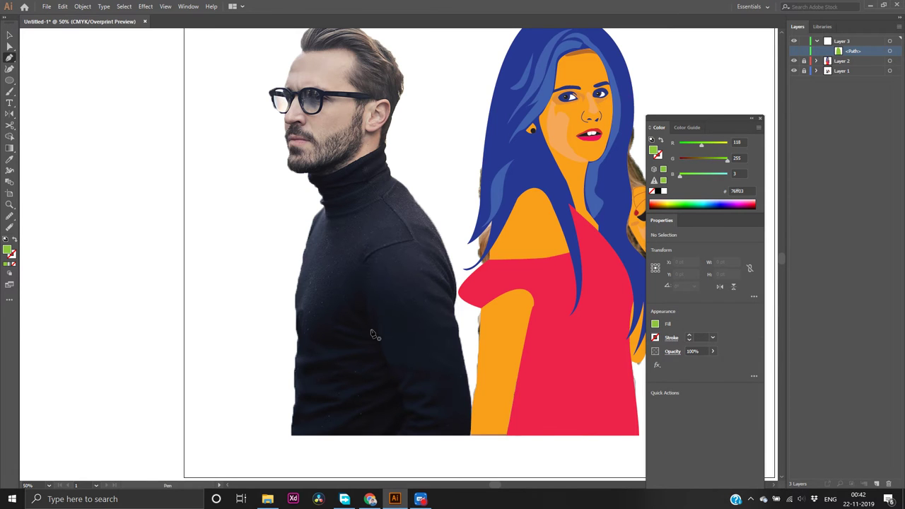
{"action": "scroll", "coordinate": [373, 329], "scroll_direction": "up", "scroll_amount": 2}
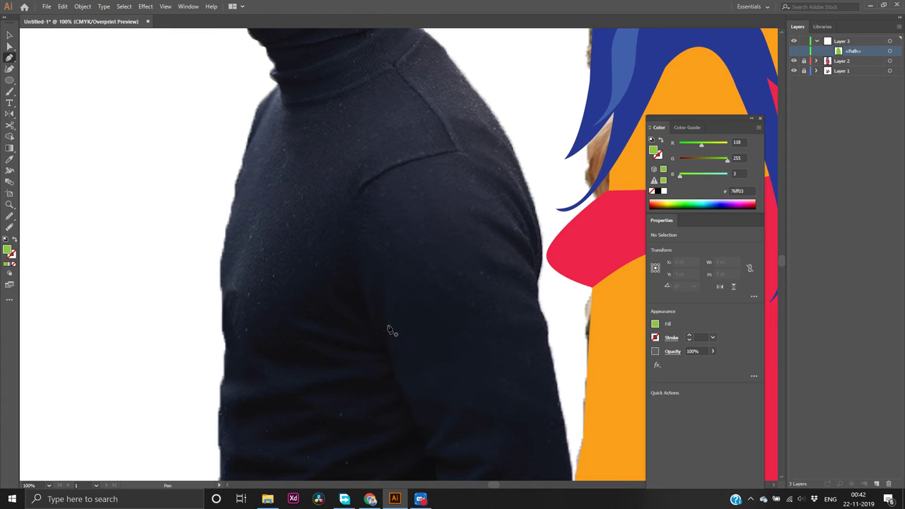
{"action": "left_click", "coordinate": [376, 334]}
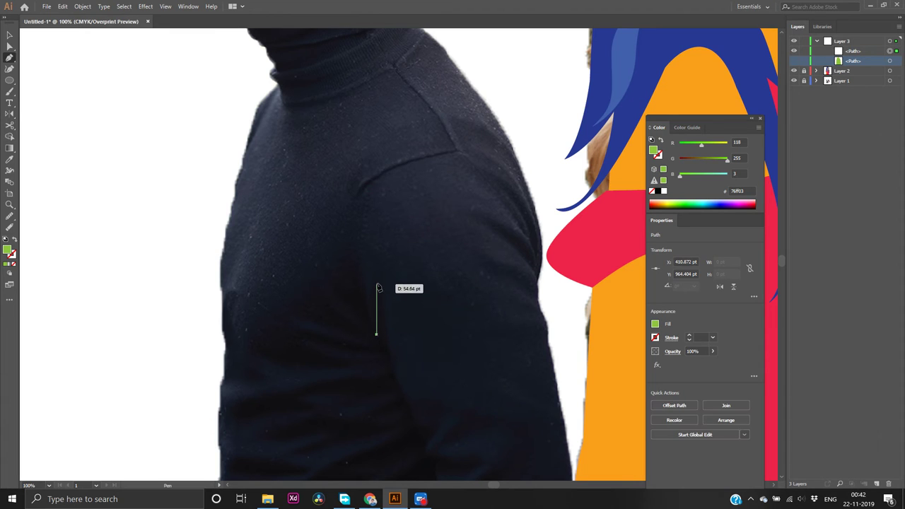
{"action": "left_click_drag", "start_coordinate": [377, 278], "coordinate": [386, 246]}
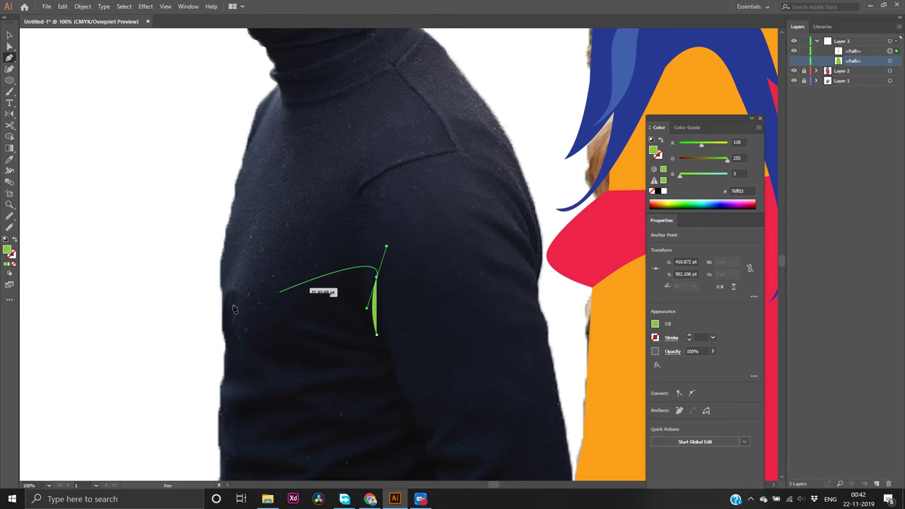
Set the new fold path's fill color to 558b2f, and switch its fill to none for tracing
{"action": "double_click", "coordinate": [8, 250]}
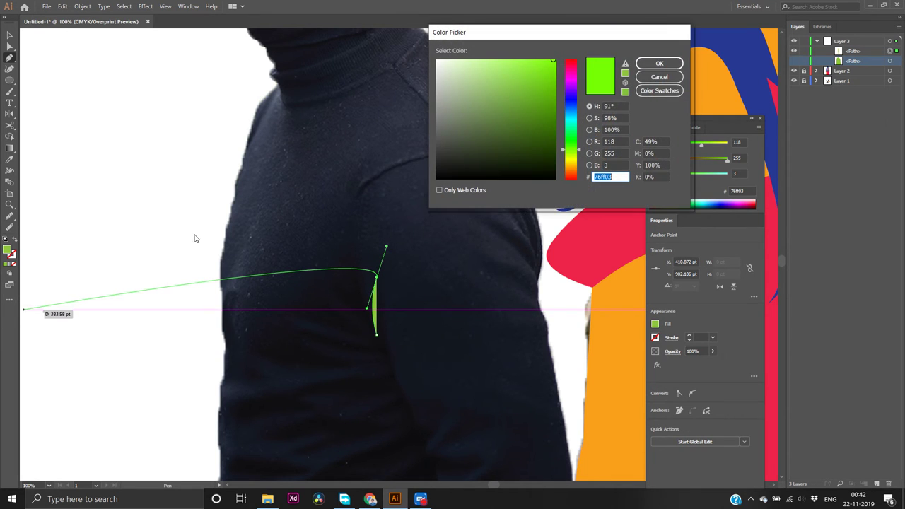
{"action": "key", "text": "ctrl+v"}
{"action": "key", "text": "Return"}
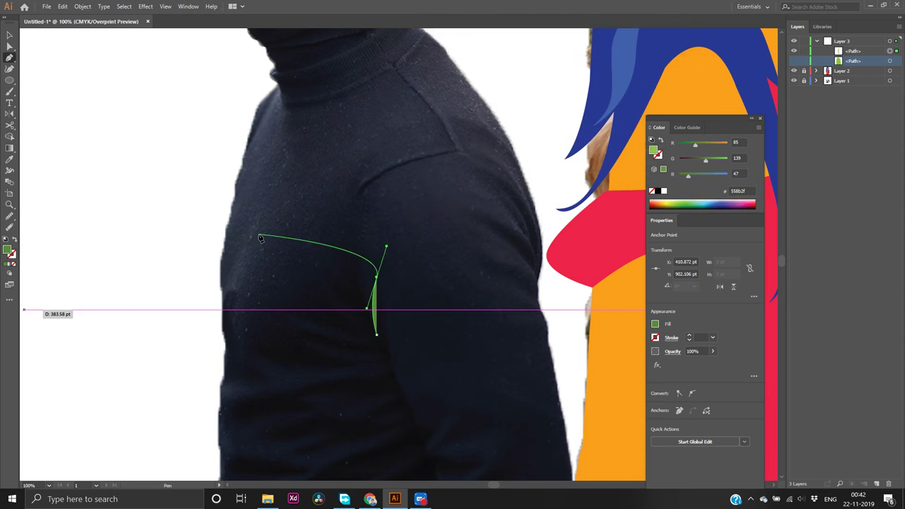
{"action": "left_click", "coordinate": [14, 266]}
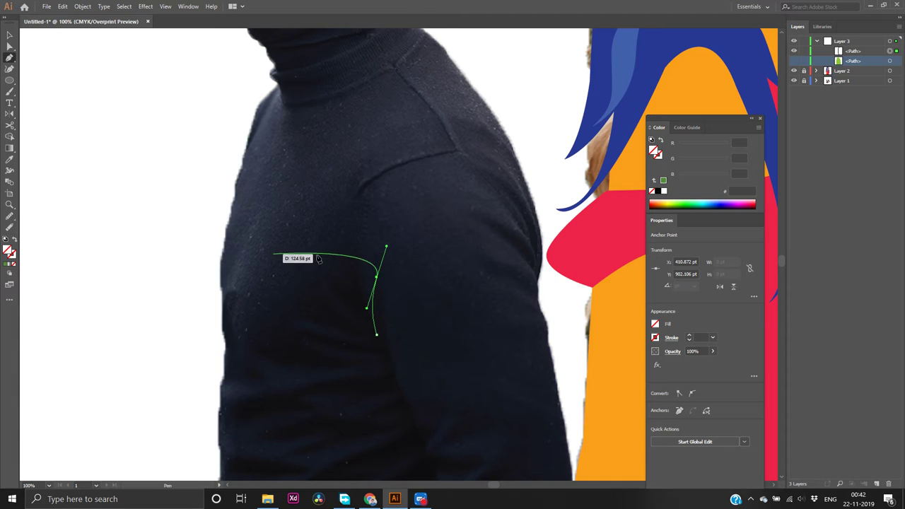
Make the fold path's top point a corner and trace the sleeve's inner edge down to the sweater's bottom hem
{"action": "left_click", "coordinate": [376, 276]}
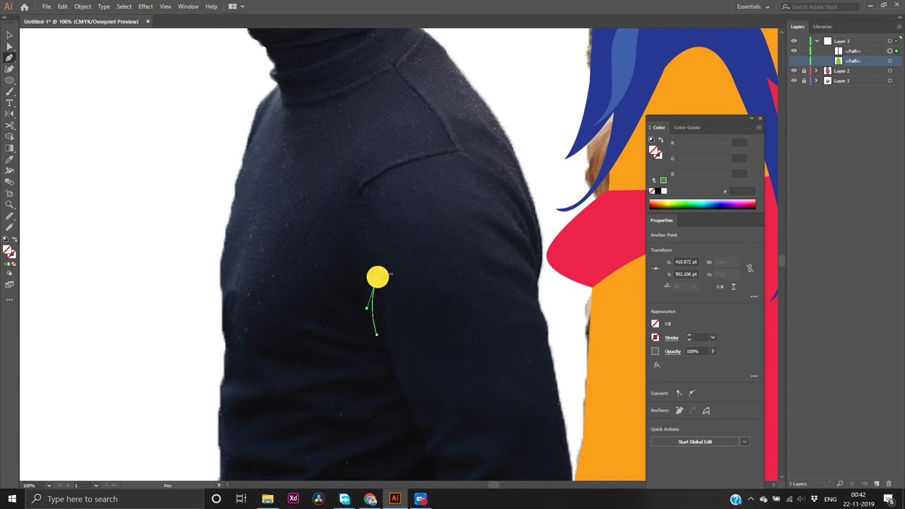
{"action": "left_click", "coordinate": [382, 361]}
{"action": "left_click_drag", "start_coordinate": [395, 366], "coordinate": [399, 408]}
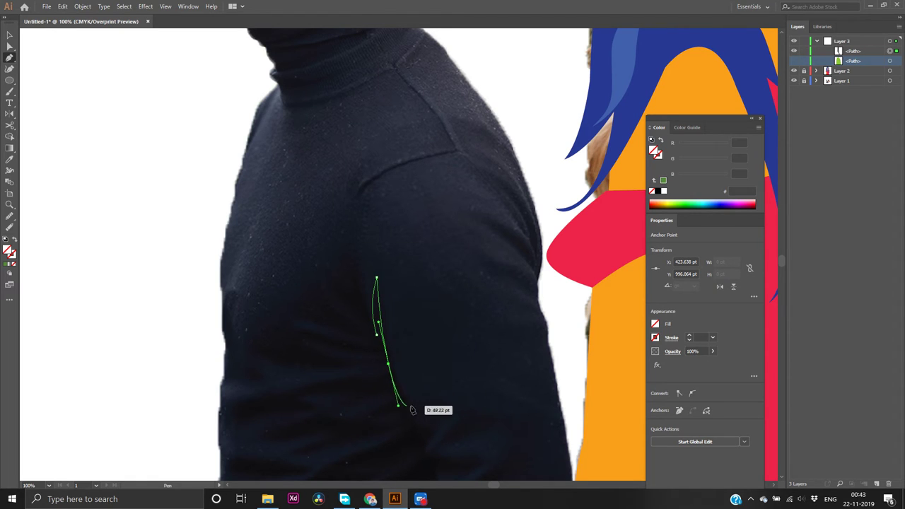
{"action": "scroll", "coordinate": [422, 414], "scroll_direction": "down", "scroll_amount": 4}
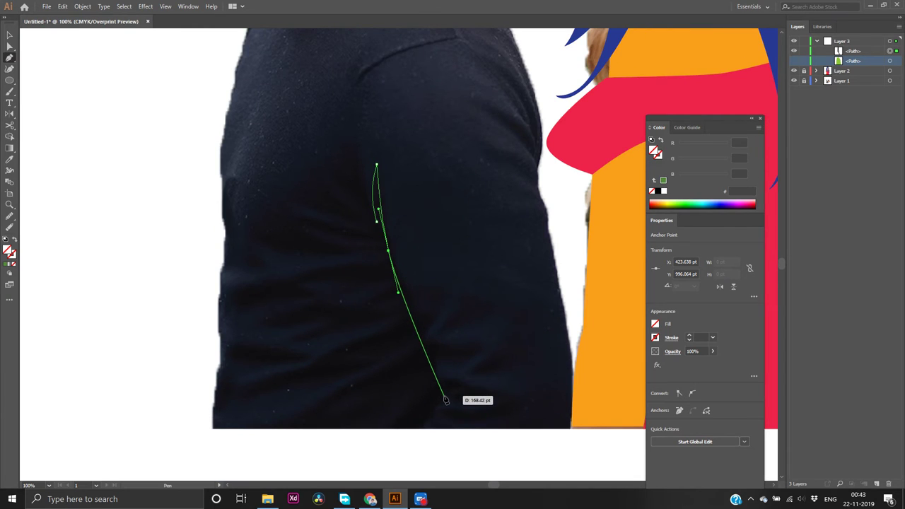
{"action": "left_click_drag", "start_coordinate": [444, 393], "coordinate": [446, 396]}
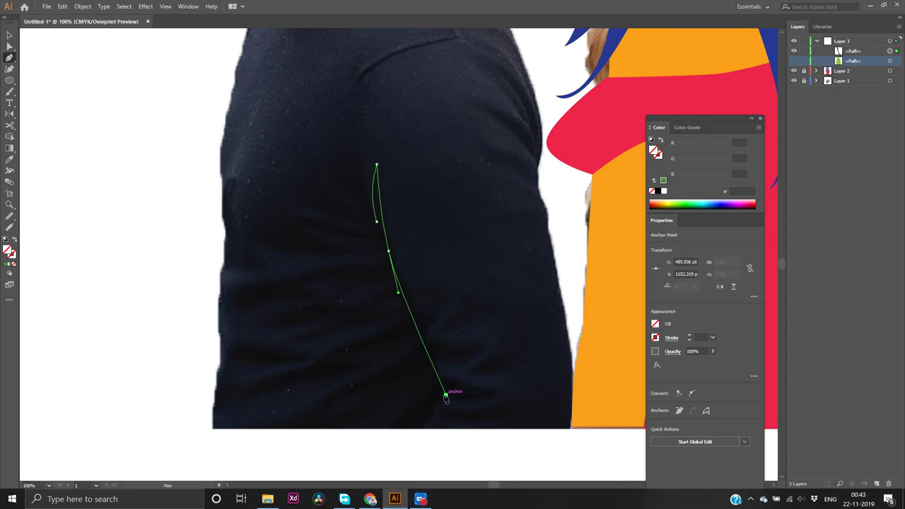
{"action": "left_click", "coordinate": [426, 428]}
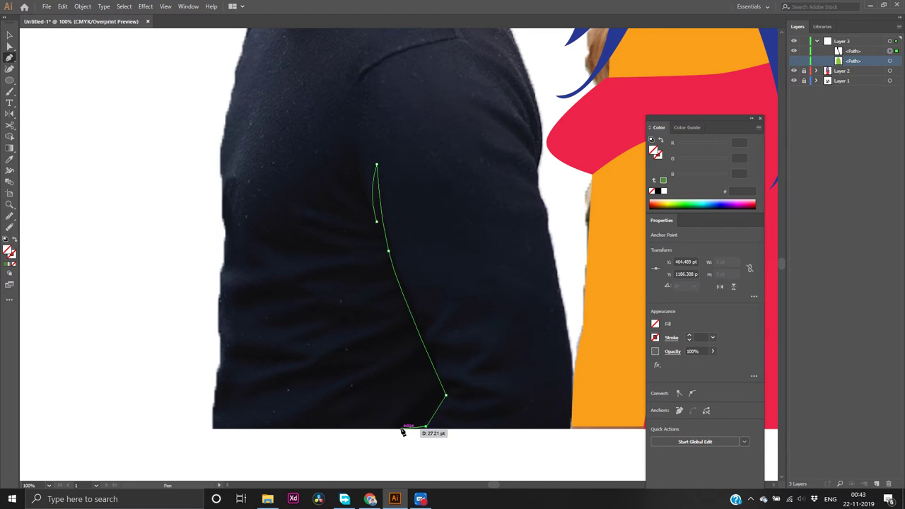
Trace the torso wrinkles with curved points from the hem back up beside the arm, and close the fold path at its starting point
{"action": "mouse_move", "coordinate": [401, 428]}
{"action": "left_mouse_down"}
{"action": "mouse_move", "coordinate": [410, 297]}
{"action": "mouse_move", "coordinate": [429, 404]}
{"action": "mouse_move", "coordinate": [432, 383]}
{"action": "mouse_move", "coordinate": [386, 357]}
{"action": "mouse_move", "coordinate": [391, 344]}
{"action": "mouse_move", "coordinate": [364, 365]}
{"action": "mouse_move", "coordinate": [369, 384]}
{"action": "mouse_move", "coordinate": [397, 371]}
{"action": "left_mouse_up"}
{"action": "left_click", "coordinate": [397, 372]}
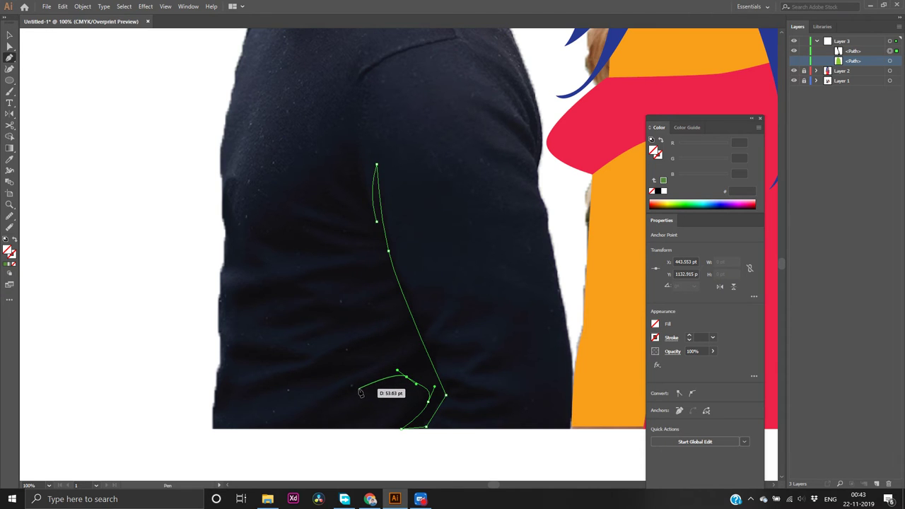
{"action": "left_click_drag", "start_coordinate": [360, 381], "coordinate": [323, 384]}
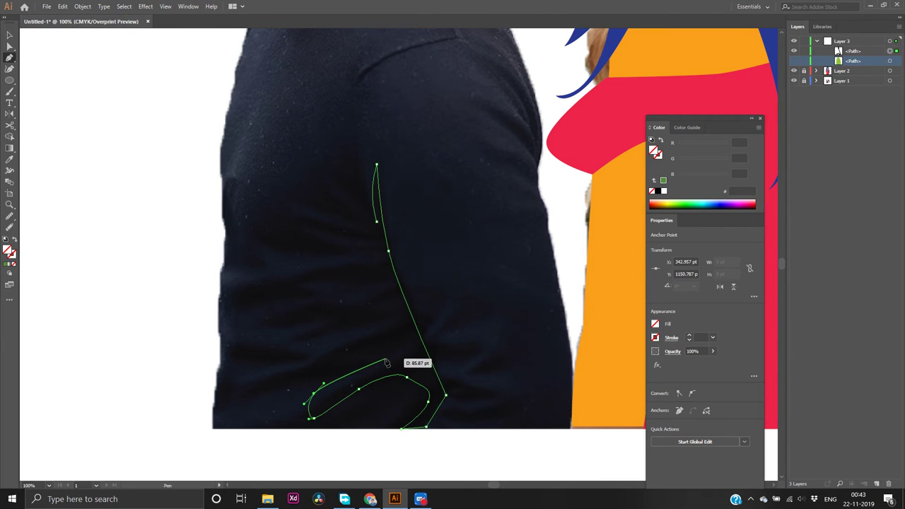
{"action": "left_click_drag", "start_coordinate": [386, 363], "coordinate": [390, 346]}
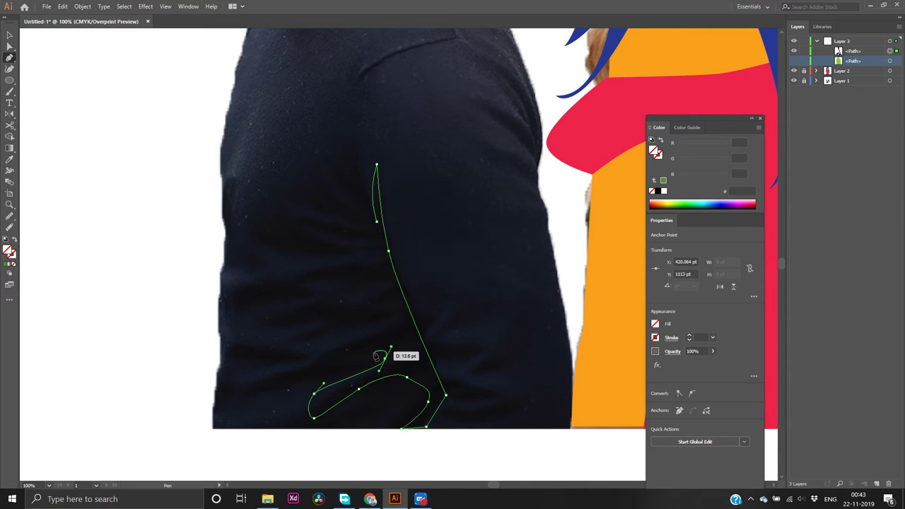
{"action": "left_click_drag", "start_coordinate": [338, 356], "coordinate": [359, 361]}
{"action": "left_click_drag", "start_coordinate": [384, 320], "coordinate": [350, 270]}
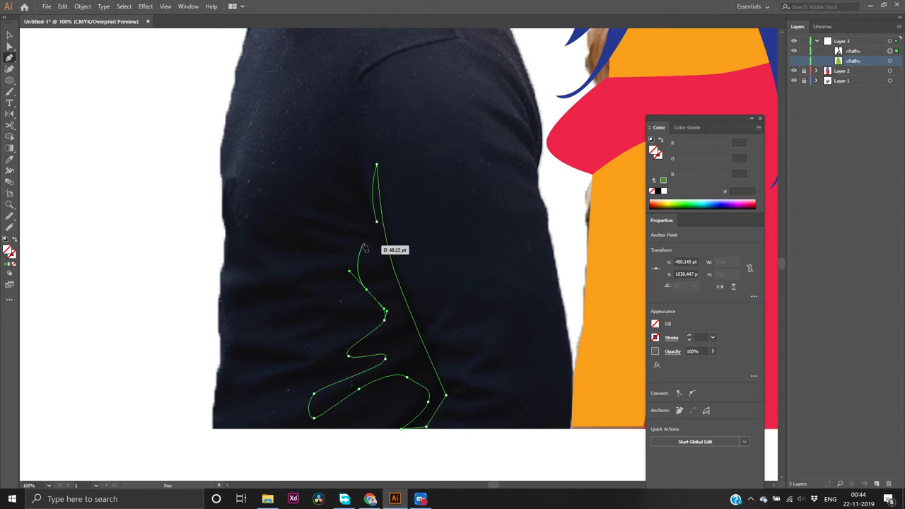
{"action": "left_click_drag", "start_coordinate": [367, 238], "coordinate": [362, 204]}
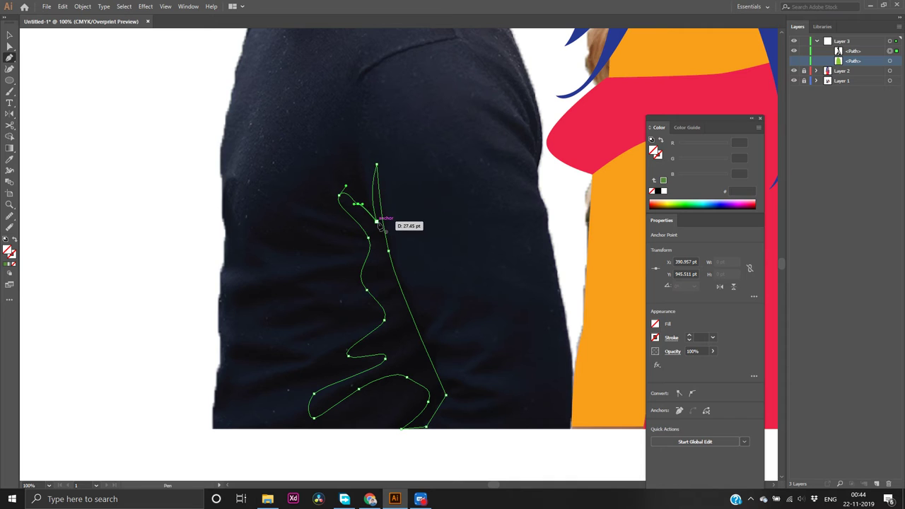
{"action": "left_click", "coordinate": [376, 222]}
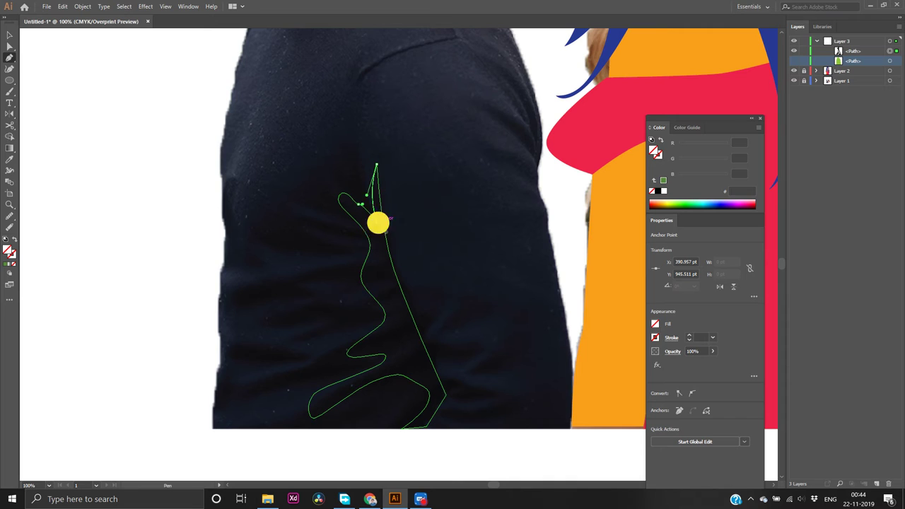
Restore the dark green 558b2f fill on the fold shape, show the man's green body path again, and deselect
{"action": "left_click", "coordinate": [6, 265]}
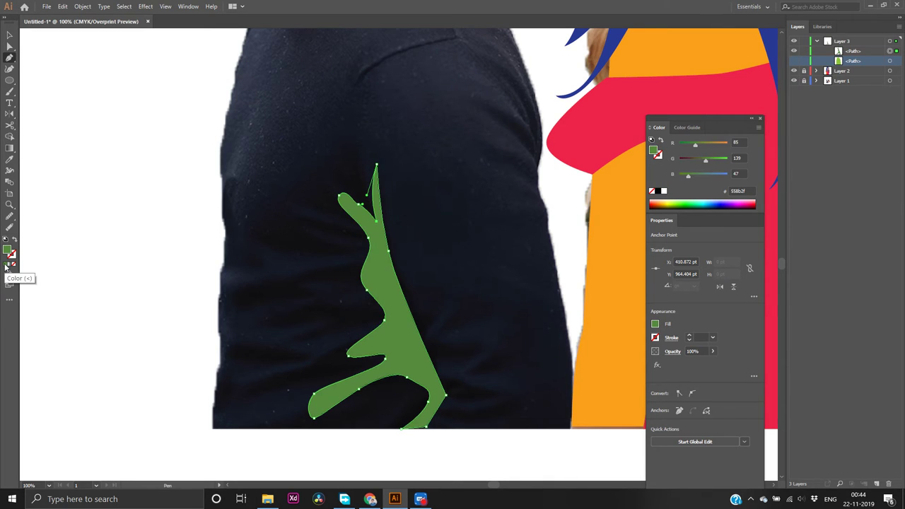
{"action": "left_click", "coordinate": [794, 61]}
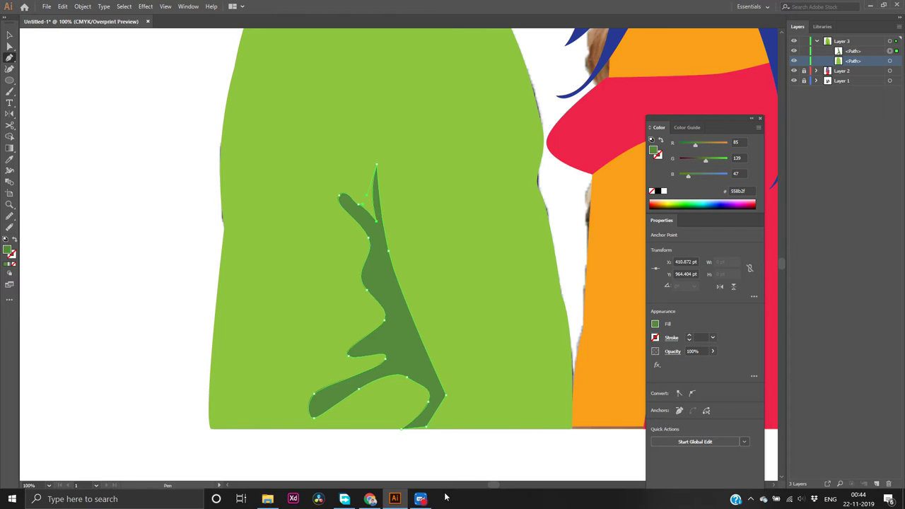
{"action": "key", "text": "v"}
{"action": "left_click", "coordinate": [456, 460]}
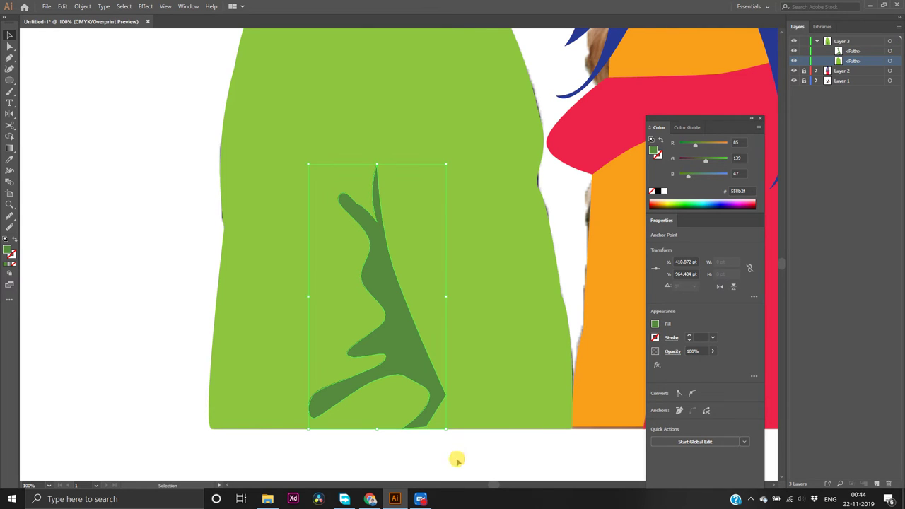
Examine the fold shading within the whole portrait, comparing the artwork with the photo by toggling the woman's layer and the man's body path
{"action": "scroll", "coordinate": [458, 460], "scroll_direction": "down", "scroll_amount": 2}
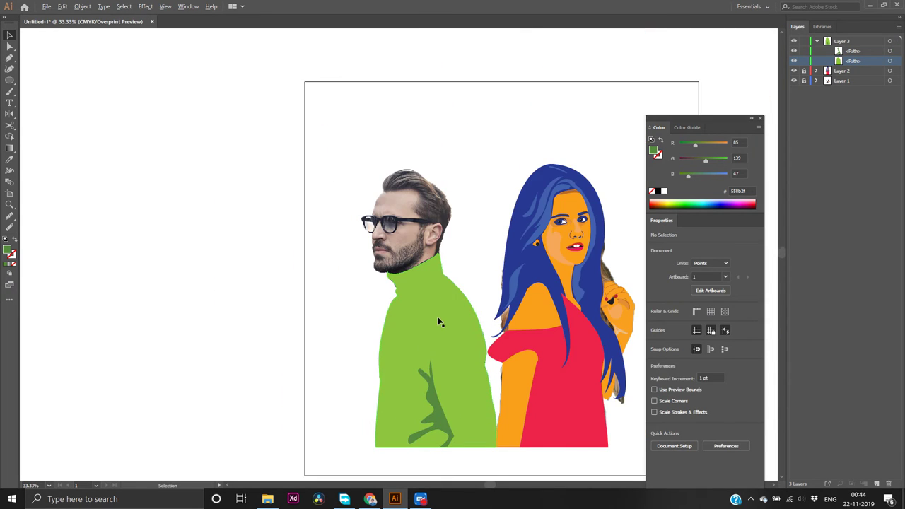
{"action": "scroll", "coordinate": [439, 322], "scroll_direction": "up", "scroll_amount": 2}
{"action": "scroll", "coordinate": [437, 337], "scroll_direction": "down", "scroll_amount": 2}
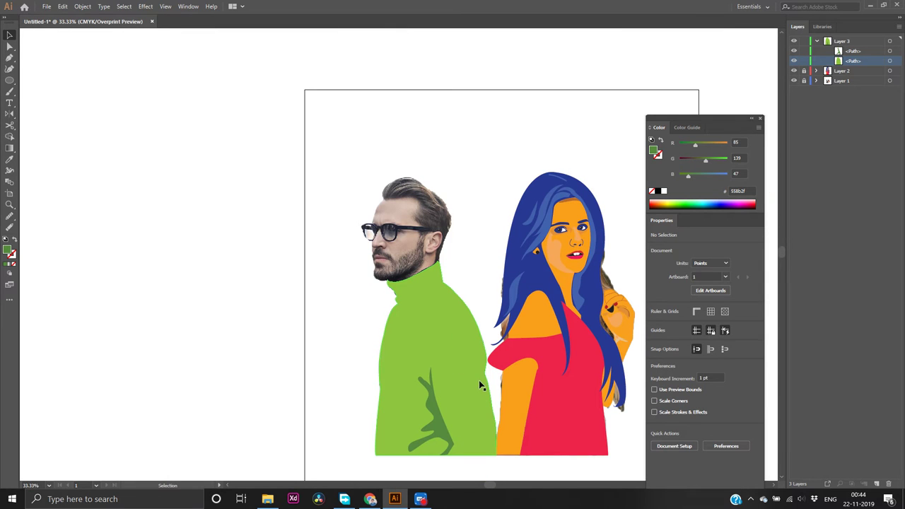
{"action": "scroll", "coordinate": [481, 384], "scroll_direction": "down", "scroll_amount": 2}
{"action": "scroll", "coordinate": [465, 361], "scroll_direction": "up", "scroll_amount": 2}
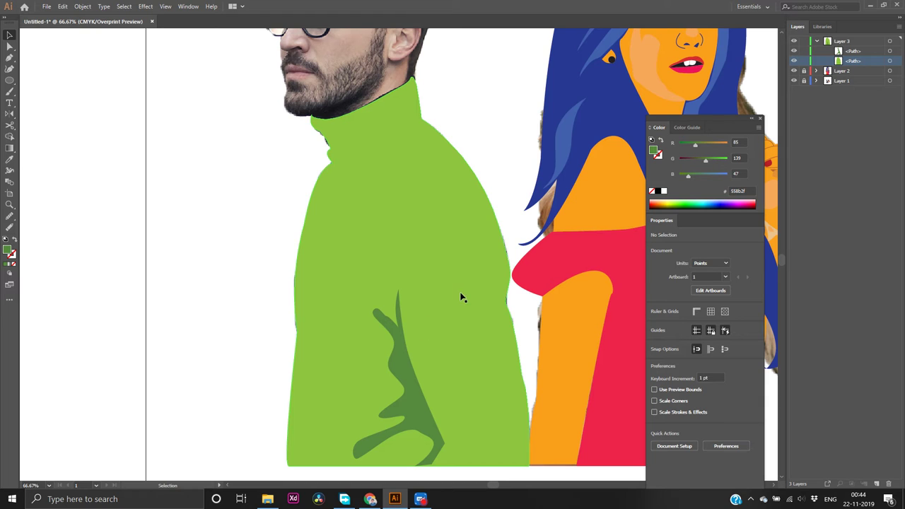
{"action": "left_click", "coordinate": [794, 70]}
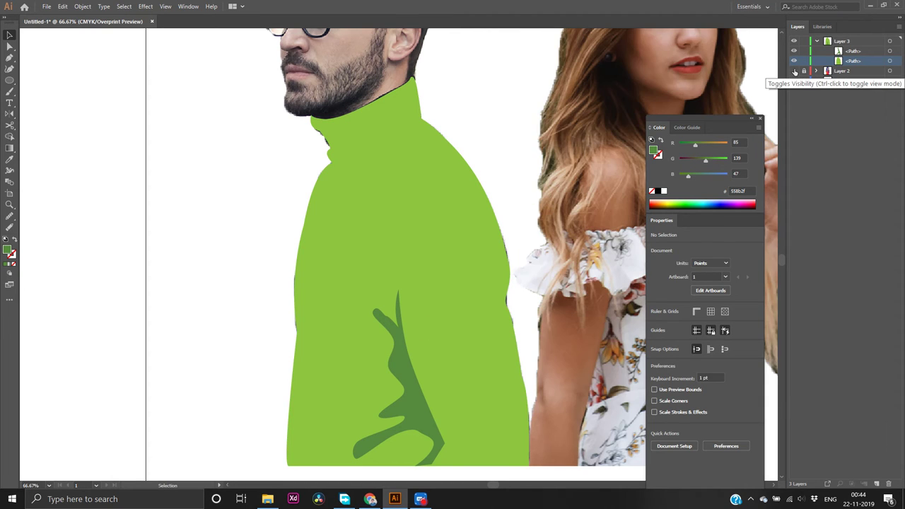
{"action": "left_click", "coordinate": [793, 70]}
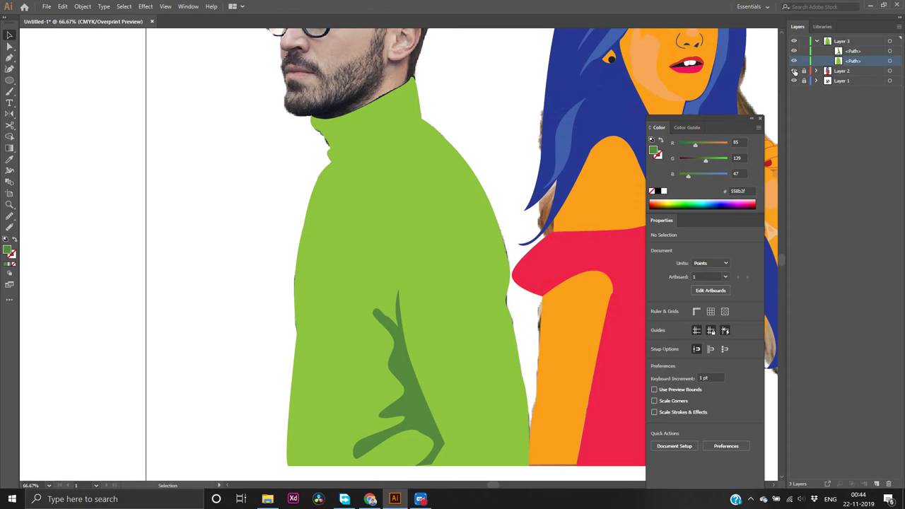
{"action": "left_click", "coordinate": [793, 61]}
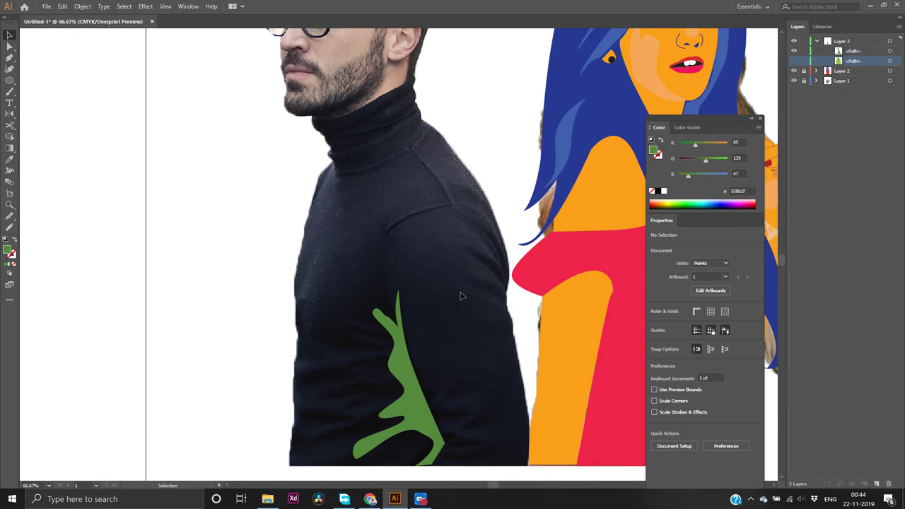
{"action": "left_click", "coordinate": [793, 62]}
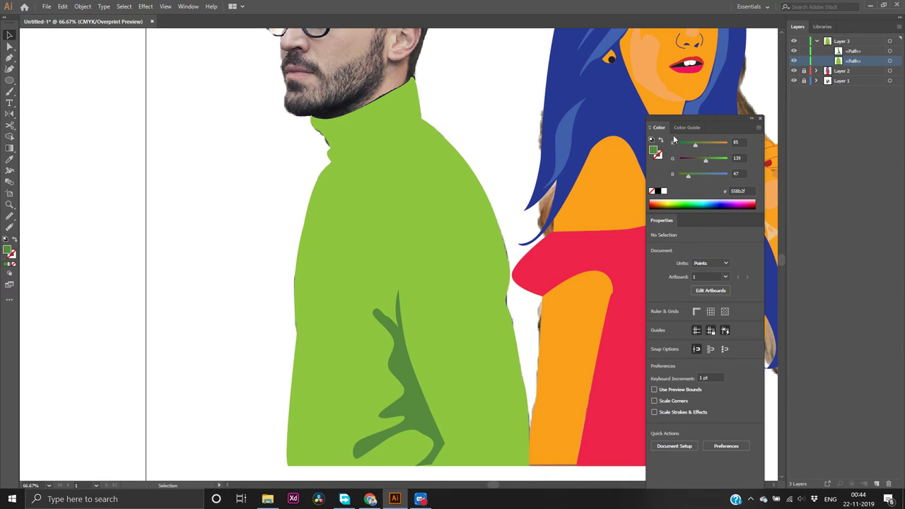
Select the man's green body path, copy the deepPurple 900 hex code 311b92 from the Material-UI color page in the browser, and return to Illustrator
{"action": "left_click", "coordinate": [428, 242]}
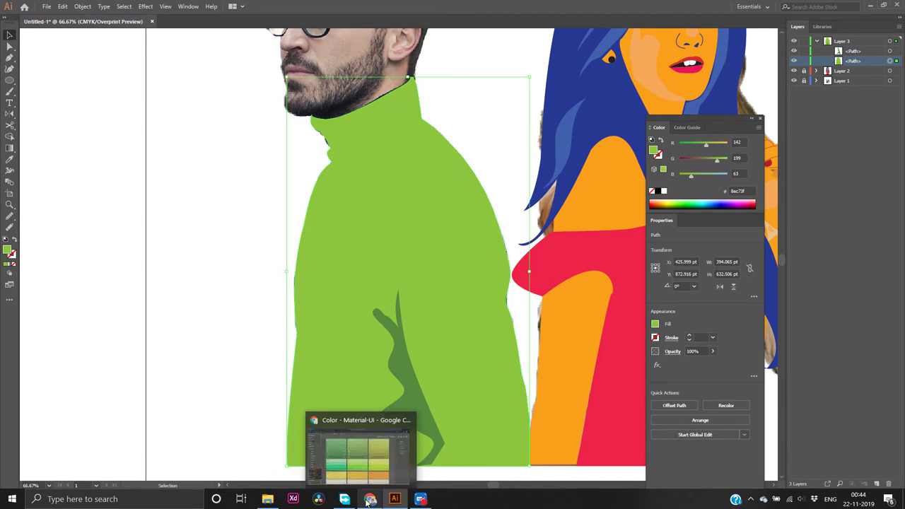
{"action": "left_click", "coordinate": [370, 499]}
{"action": "scroll", "coordinate": [416, 310], "scroll_direction": "up", "scroll_amount": 13}
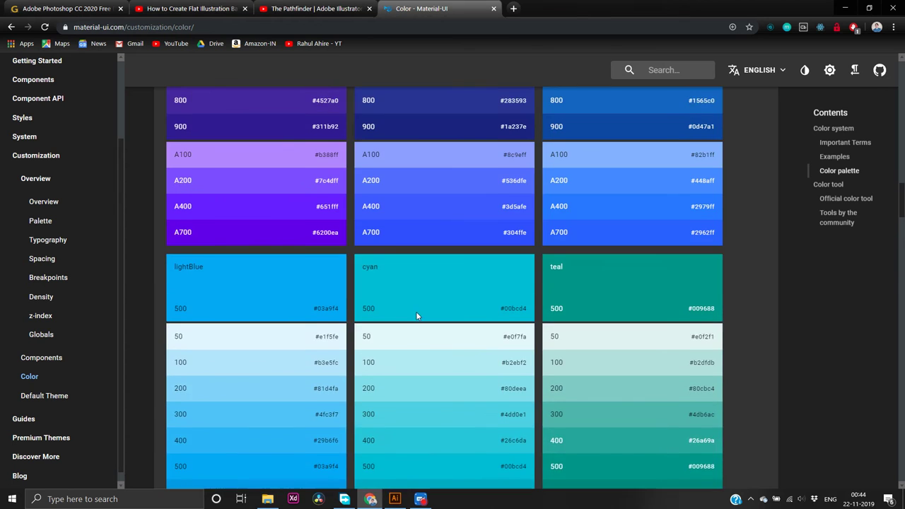
{"action": "scroll", "coordinate": [415, 316], "scroll_direction": "up", "scroll_amount": 3}
{"action": "scroll", "coordinate": [415, 316], "scroll_direction": "down", "scroll_amount": 3}
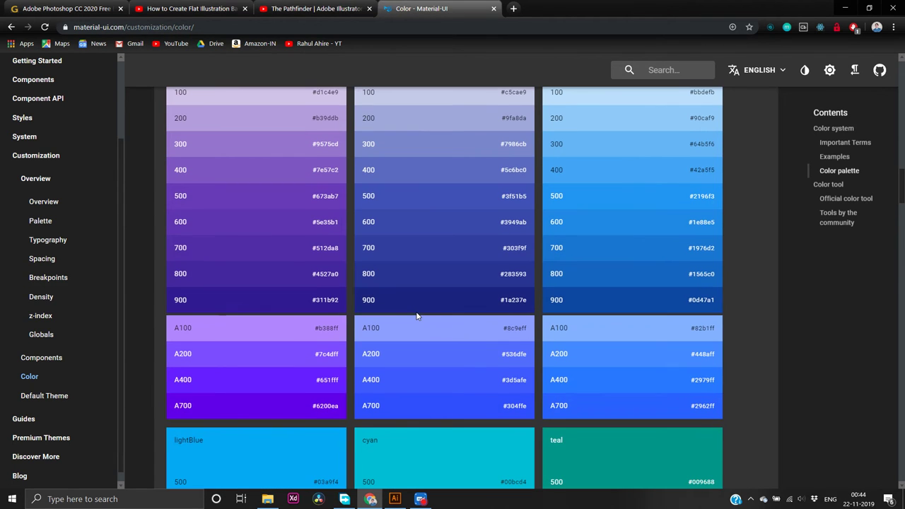
{"action": "scroll", "coordinate": [416, 316], "scroll_direction": "up", "scroll_amount": 2}
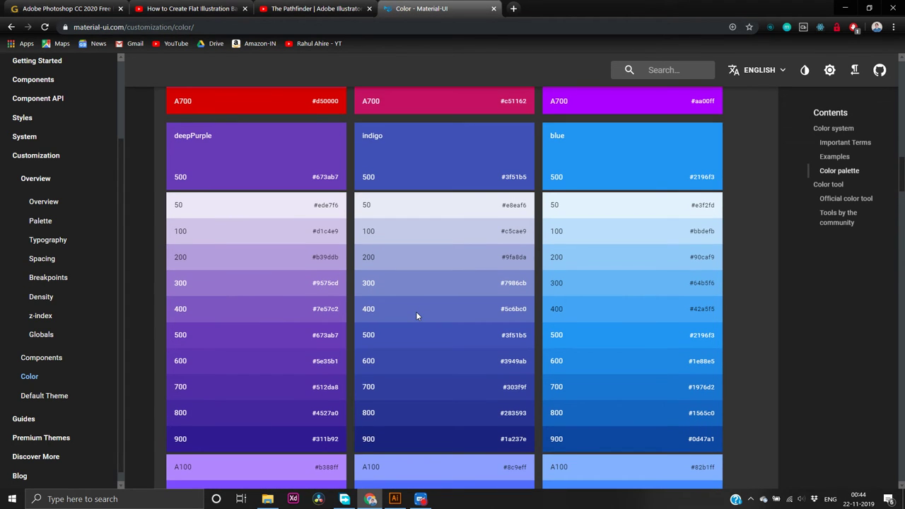
{"action": "double_click", "coordinate": [332, 439]}
{"action": "key", "text": "ctrl+c"}
{"action": "key", "text": "alt+Tab"}
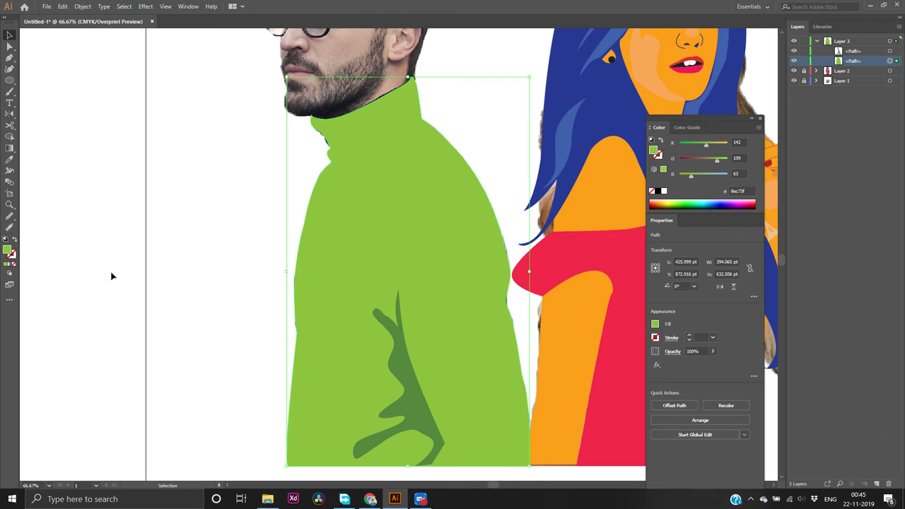
Fill the man's body path with the copied deep purple 311b92
{"action": "double_click", "coordinate": [10, 250]}
{"action": "key", "text": "ctrl+v"}
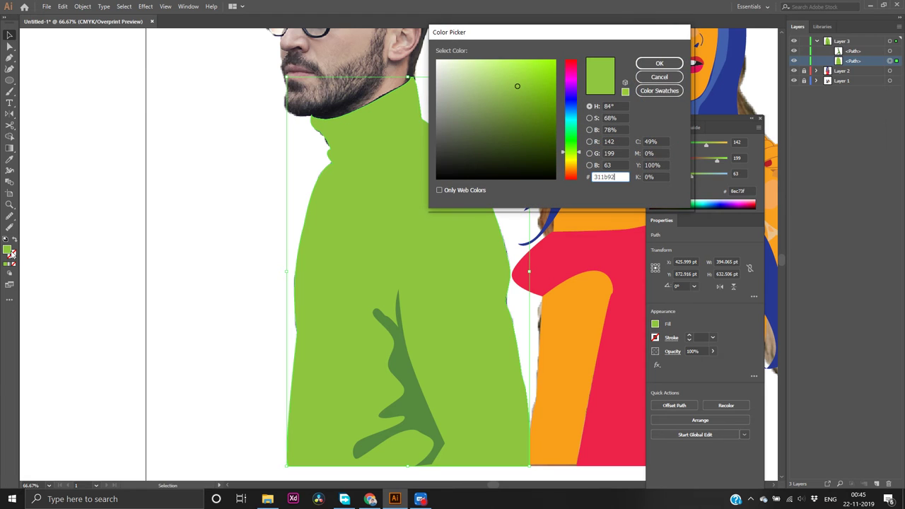
{"action": "key", "text": "Return"}
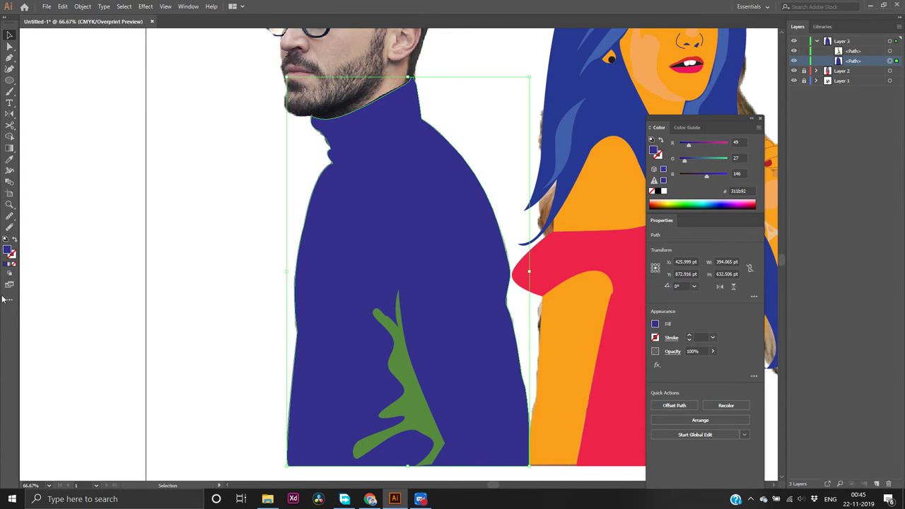
Select the green fold shape, copy the deepPurple 500 hex code 673ab7 from the Material-UI color page in the browser, and return to Illustrator
{"action": "left_click", "coordinate": [391, 361]}
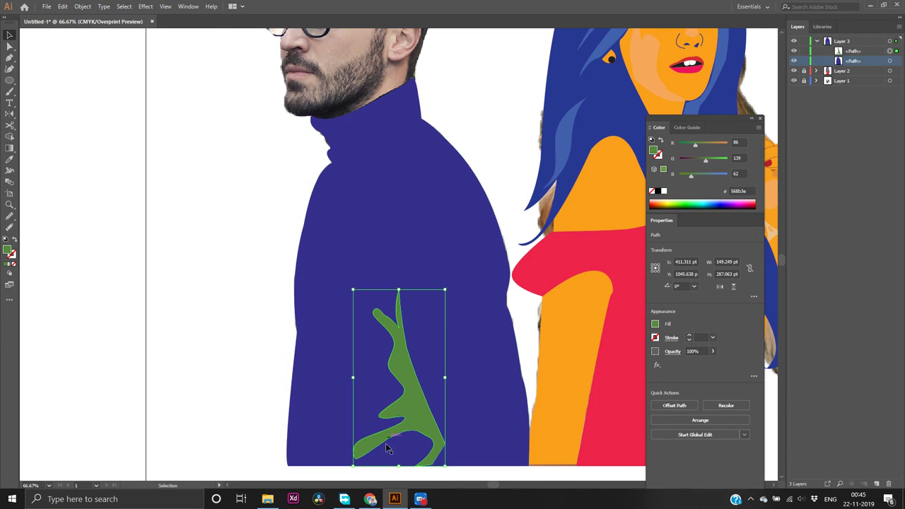
{"action": "left_click", "coordinate": [369, 498]}
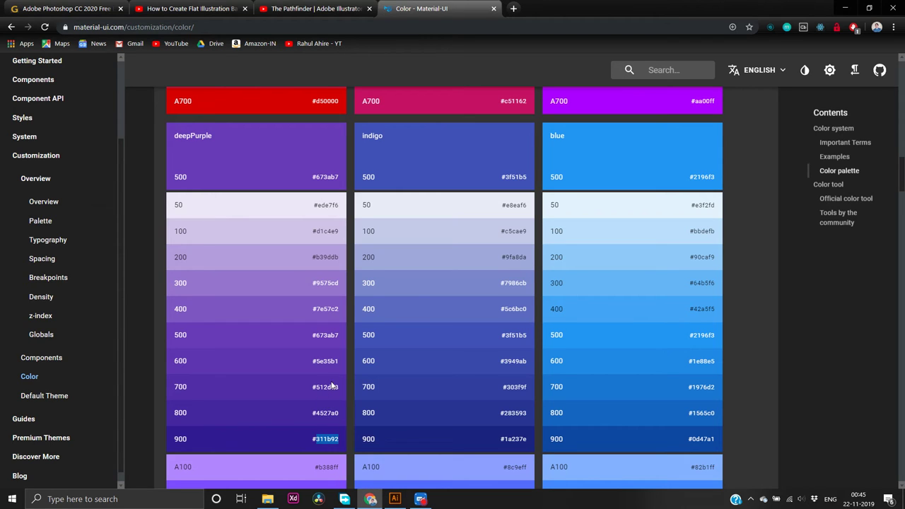
{"action": "double_click", "coordinate": [333, 336]}
{"action": "key", "text": "alt+Tab"}
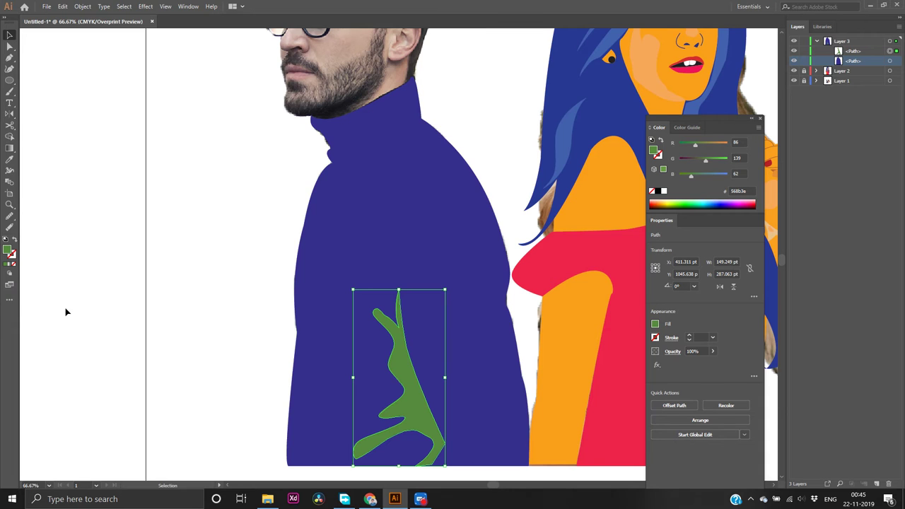
Fill the selected fold shape with 673ab7 and deselect it
{"action": "double_click", "coordinate": [9, 251]}
{"action": "type", "text": "673ab7"}
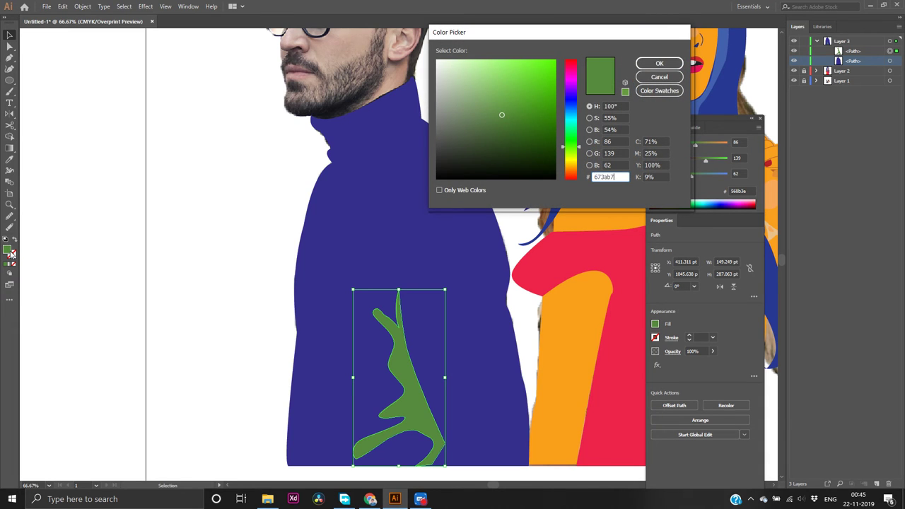
{"action": "key", "text": "Return"}
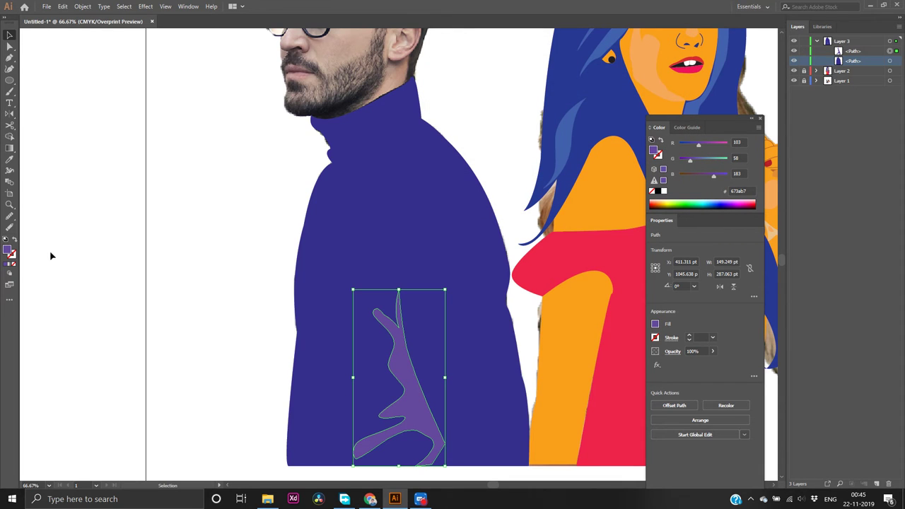
{"action": "left_click", "coordinate": [55, 256]}
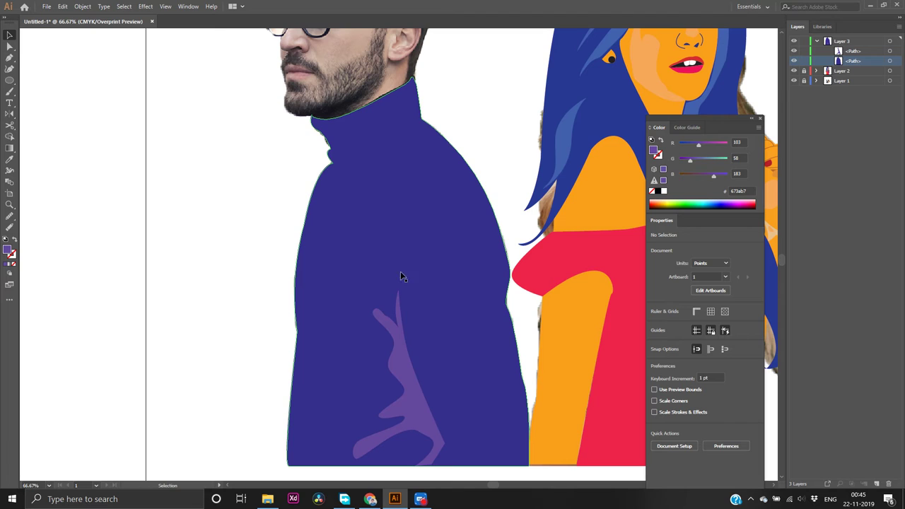
Hide the man's body path and trace a closed four-point fold shape over the wrinkle at the front edge of the sweater
{"action": "left_click", "coordinate": [793, 61]}
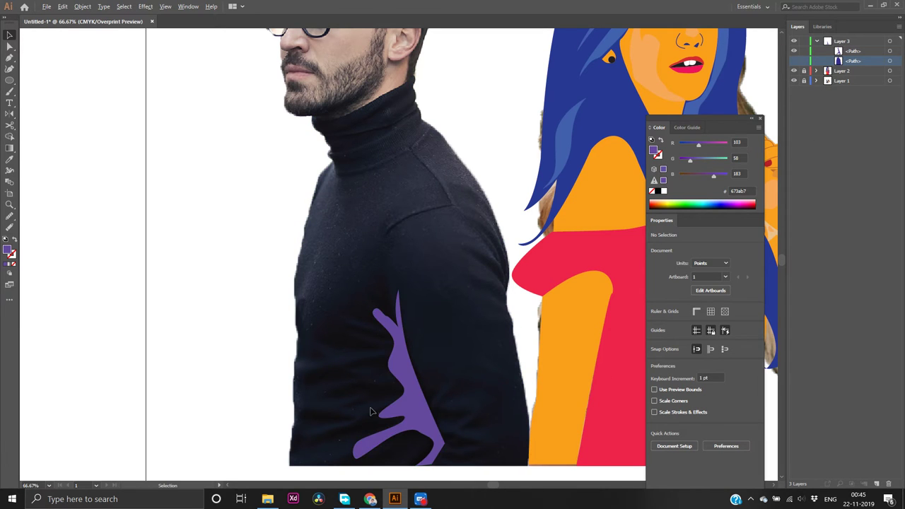
{"action": "scroll", "coordinate": [345, 386], "scroll_direction": "up", "scroll_amount": 2}
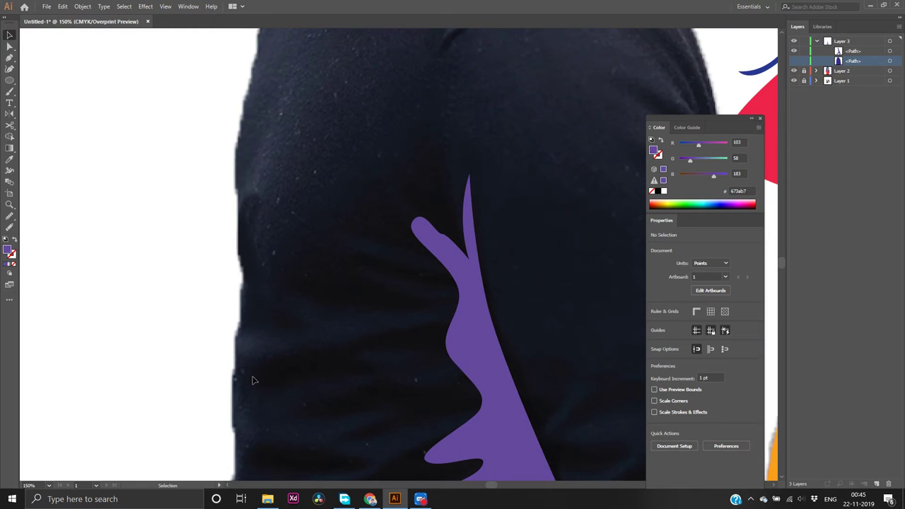
{"action": "key", "text": "p"}
{"action": "left_click", "coordinate": [244, 365]}
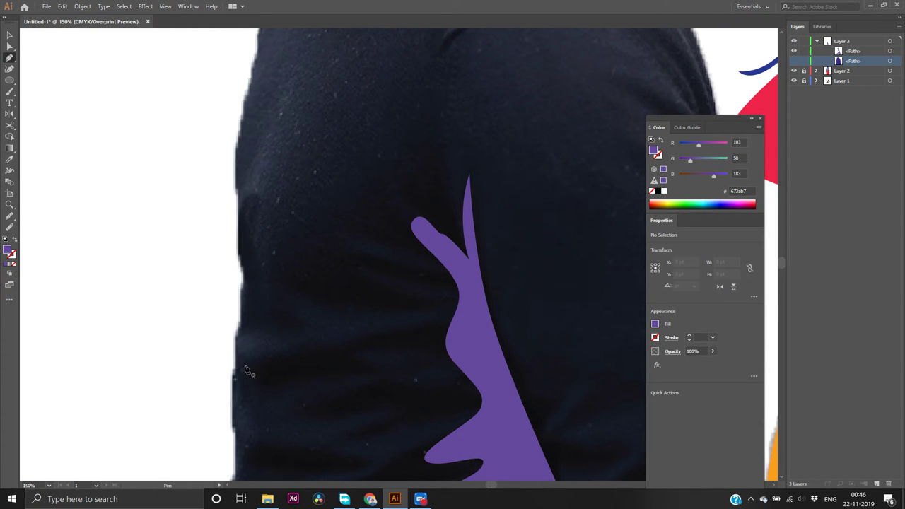
{"action": "left_click_drag", "start_coordinate": [327, 345], "coordinate": [376, 370]}
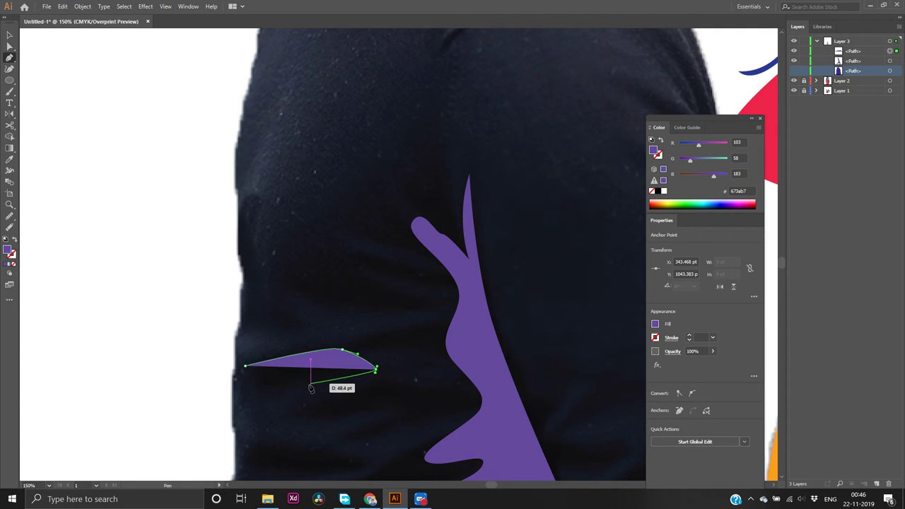
{"action": "left_click_drag", "start_coordinate": [283, 392], "coordinate": [274, 401]}
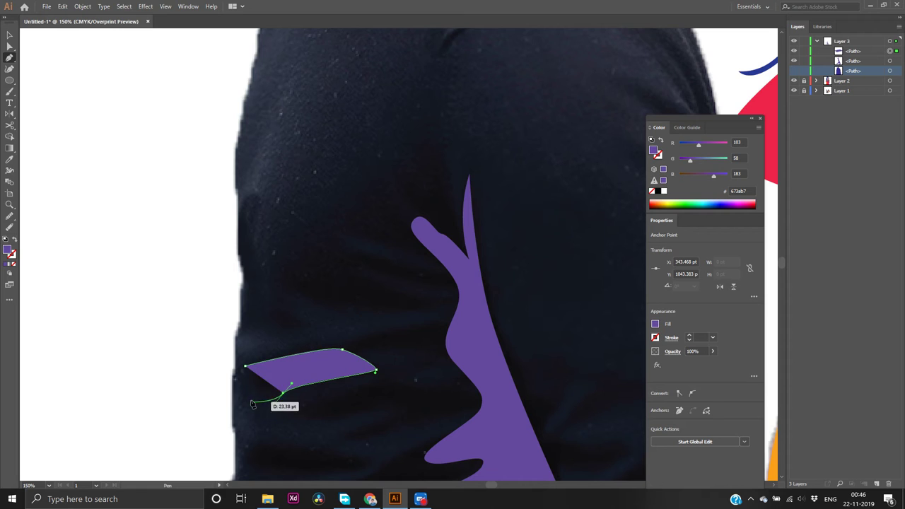
{"action": "left_click", "coordinate": [244, 366]}
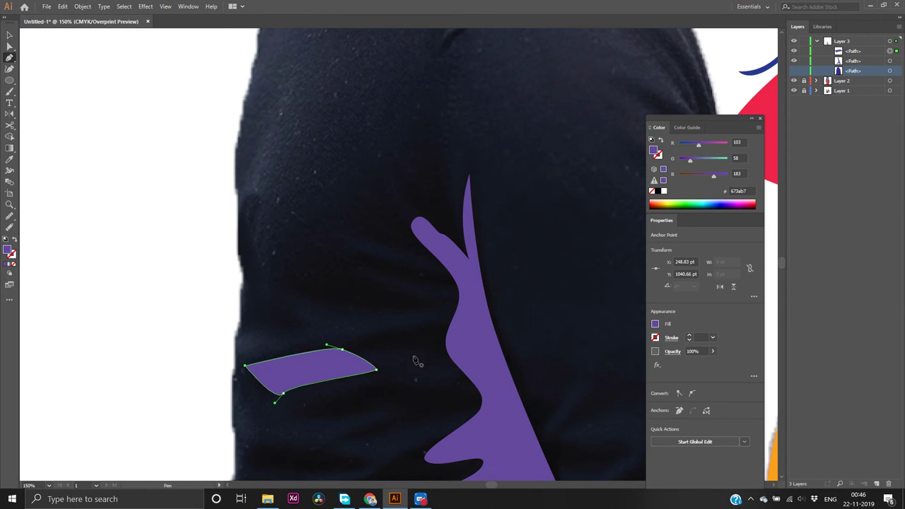
Draw a thin crescent-shaped fold above the previous one, ending just short of the main fold shape, and deselect it
{"action": "left_click", "coordinate": [300, 277]}
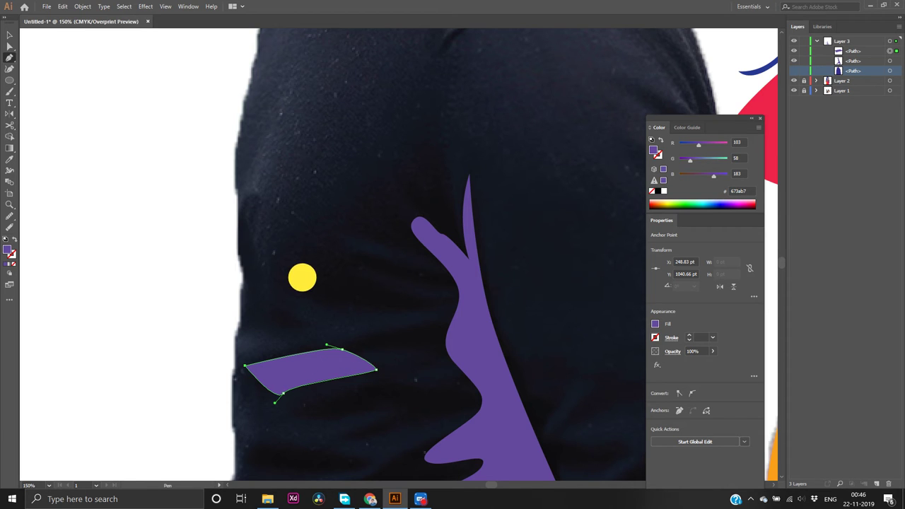
{"action": "left_click", "coordinate": [443, 300]}
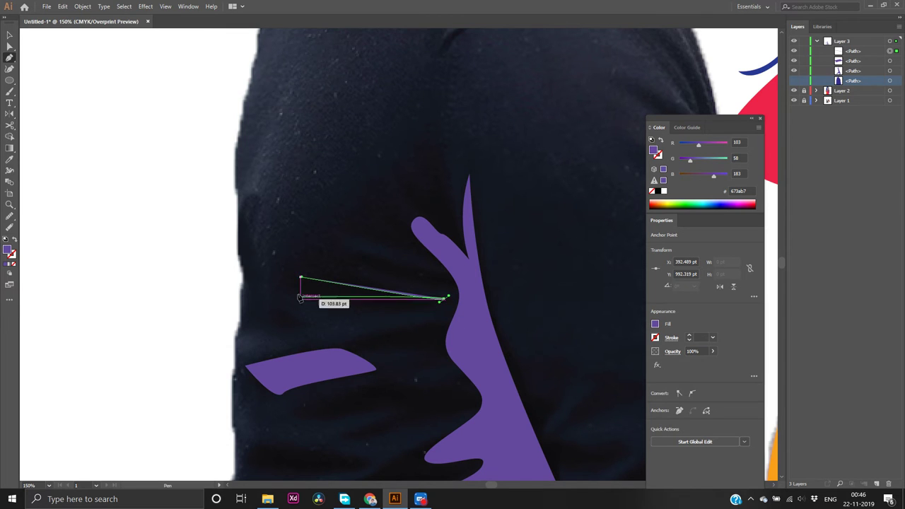
{"action": "left_click_drag", "start_coordinate": [300, 277], "coordinate": [232, 222]}
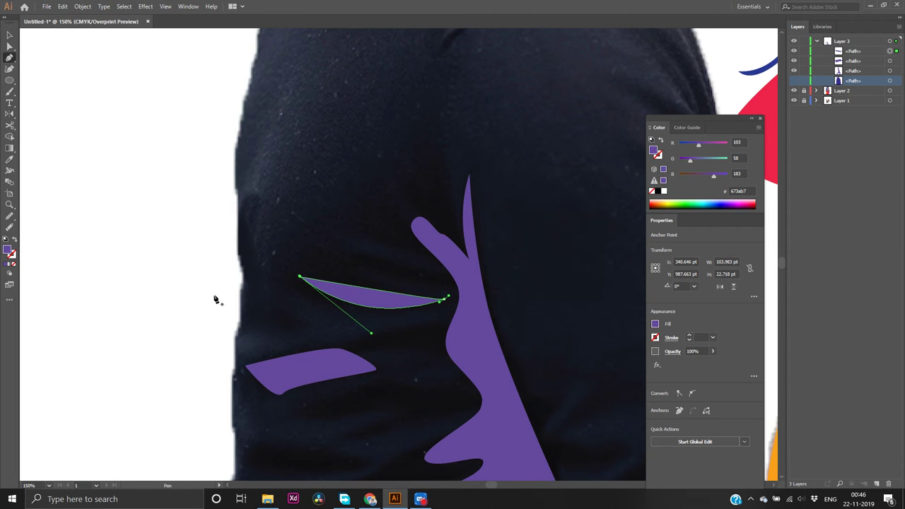
{"action": "key", "text": "v"}
{"action": "left_click", "coordinate": [159, 325]}
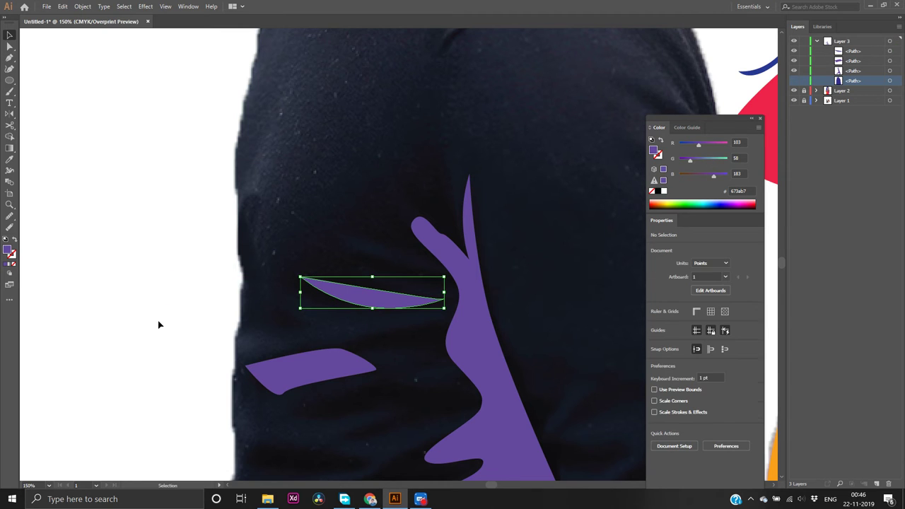
Try tracing a closed wedge-shaped fold over the lower wrinkle at the front of the sweater
{"action": "scroll", "coordinate": [354, 448], "scroll_direction": "down", "scroll_amount": 2}
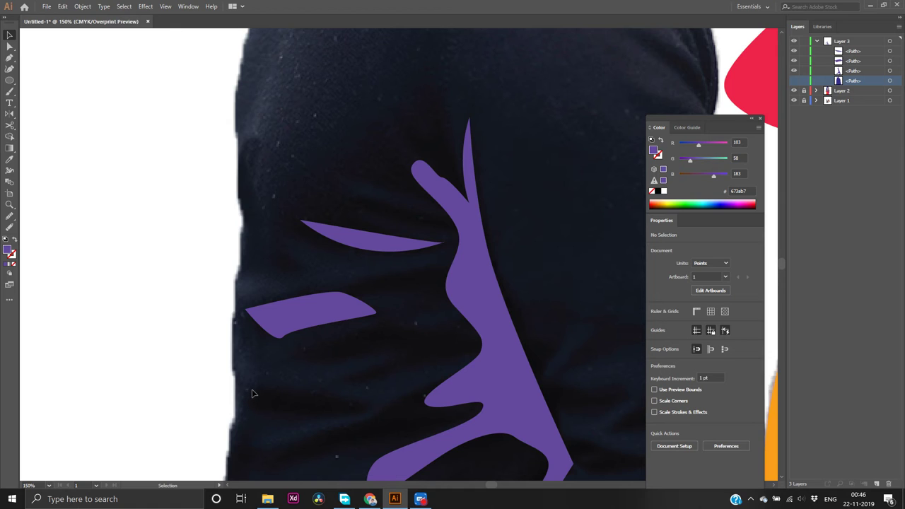
{"action": "left_click", "coordinate": [252, 388]}
{"action": "key", "text": "p"}
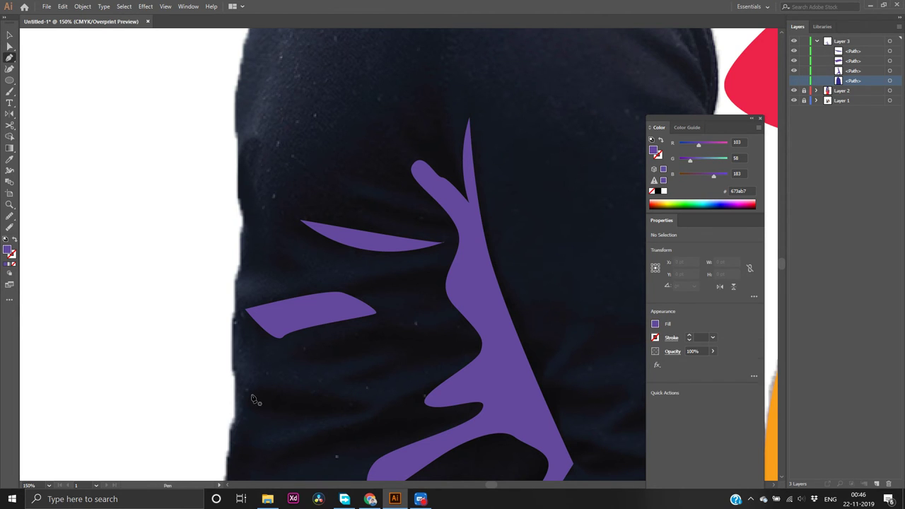
{"action": "left_click", "coordinate": [253, 387]}
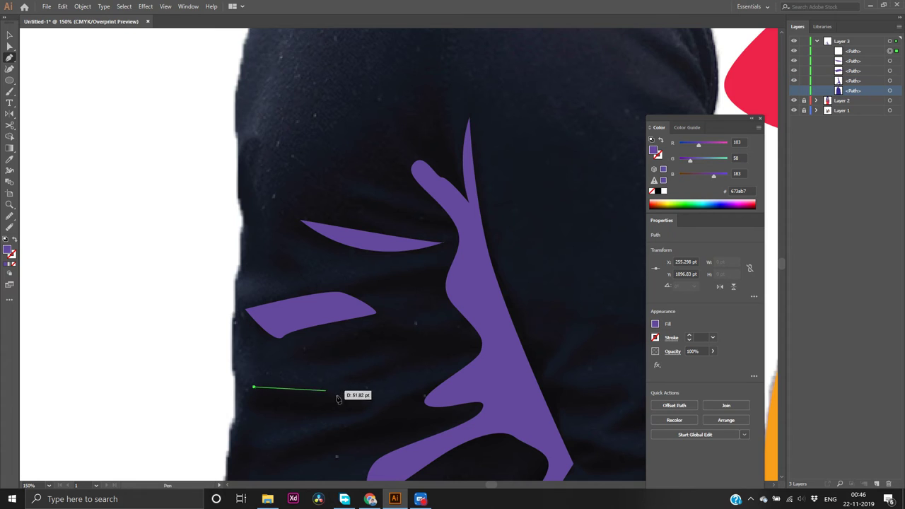
{"action": "left_click", "coordinate": [376, 405]}
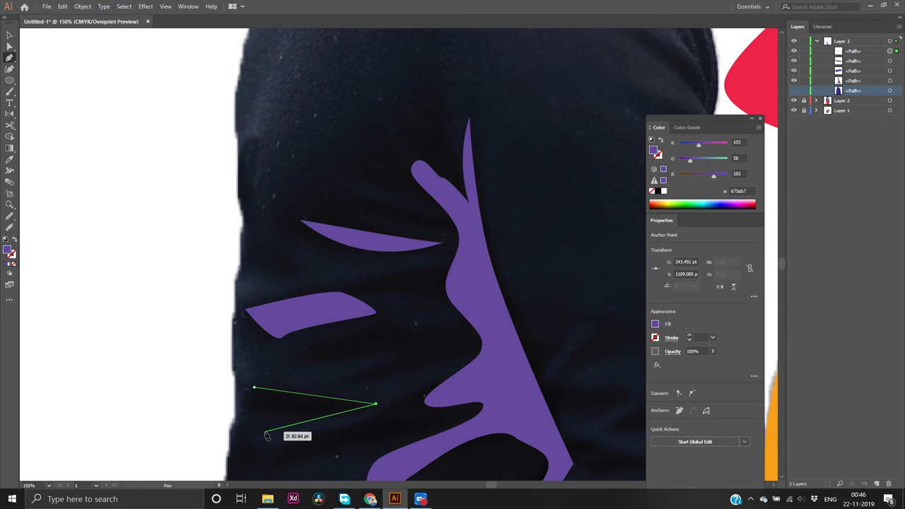
{"action": "left_click_drag", "start_coordinate": [264, 432], "coordinate": [240, 419]}
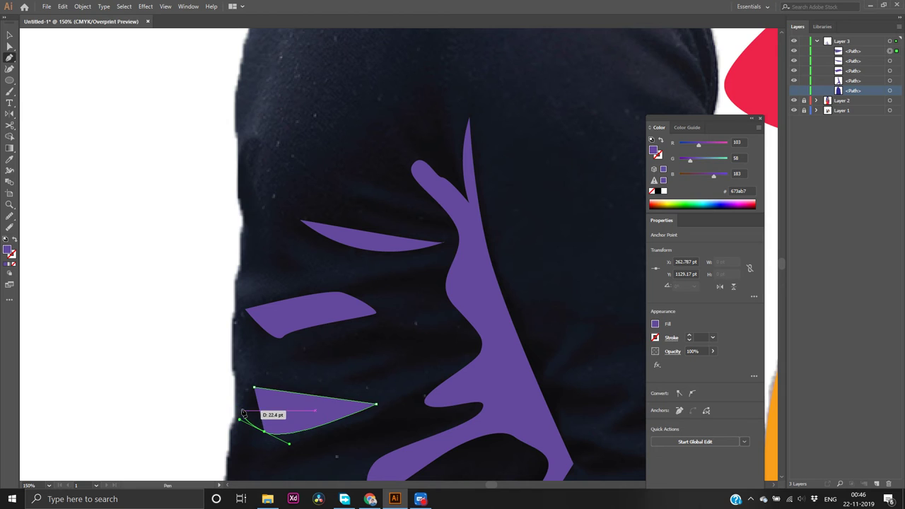
{"action": "left_click", "coordinate": [253, 387]}
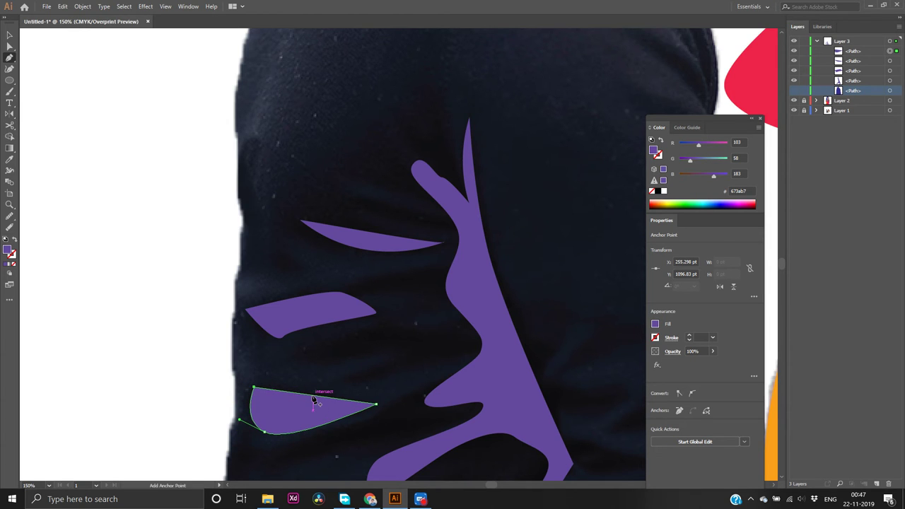
Nudge the lower wedge slightly upward and try to bend its straight upper edge
{"action": "key", "text": "v"}
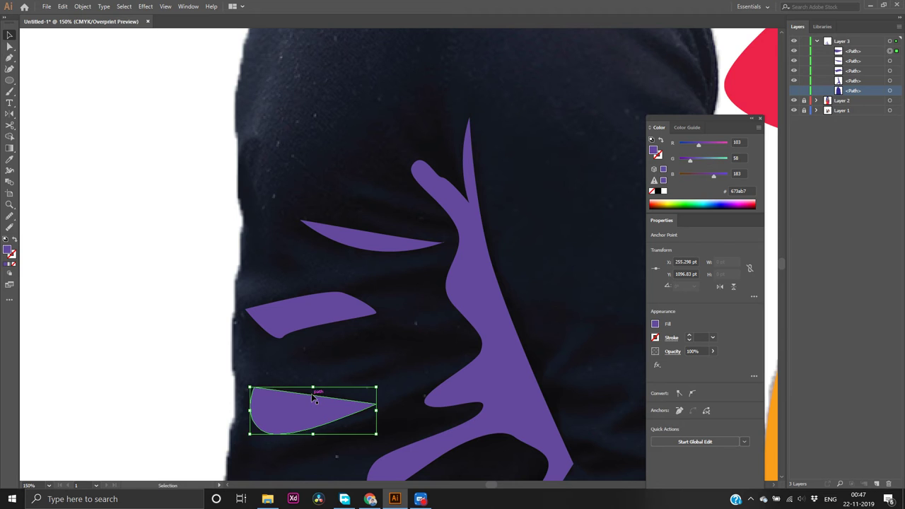
{"action": "left_click_drag", "start_coordinate": [311, 393], "coordinate": [311, 391]}
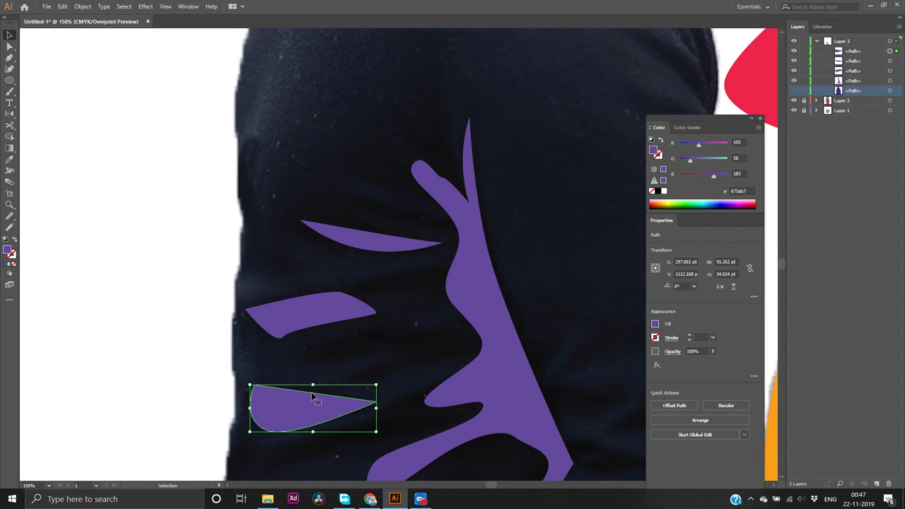
{"action": "key", "text": "a"}
{"action": "left_click", "coordinate": [306, 392]}
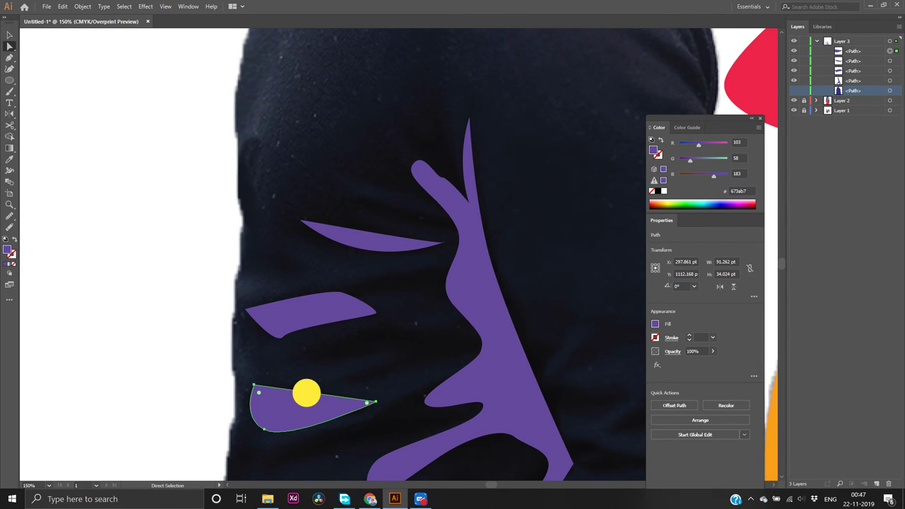
{"action": "mouse_move", "coordinate": [306, 393]}
{"action": "left_mouse_down"}
{"action": "mouse_move", "coordinate": [304, 378]}
{"action": "mouse_move", "coordinate": [304, 387]}
{"action": "left_mouse_up"}
Delete the lower wedge-shaped fold completely
{"action": "scroll", "coordinate": [306, 394], "scroll_direction": "up", "scroll_amount": 1}
{"action": "scroll", "coordinate": [306, 394], "scroll_direction": "down", "scroll_amount": 1}
{"action": "scroll", "coordinate": [306, 394], "scroll_direction": "up", "scroll_amount": 4, "text": "alt"}
{"action": "left_click", "coordinate": [305, 388]}
{"action": "key", "text": "Delete"}
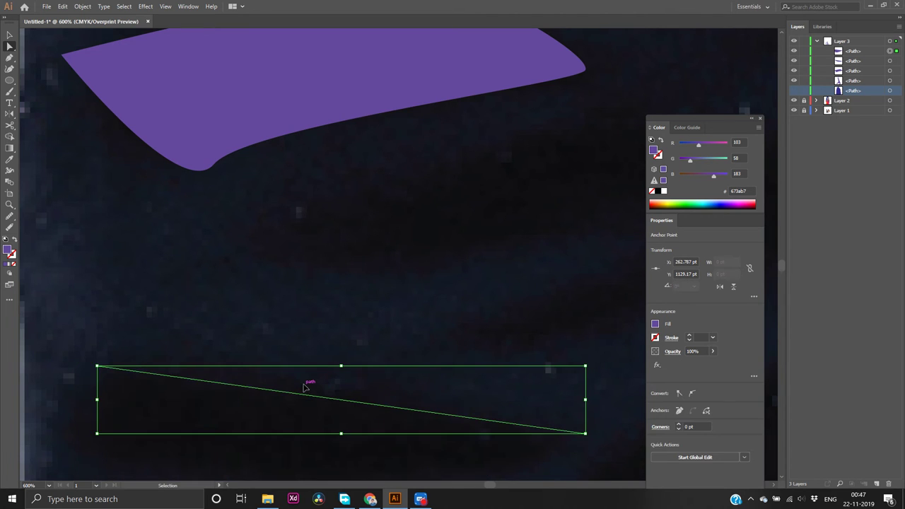
{"action": "key", "text": "Delete"}
{"action": "key", "text": "Delete"}
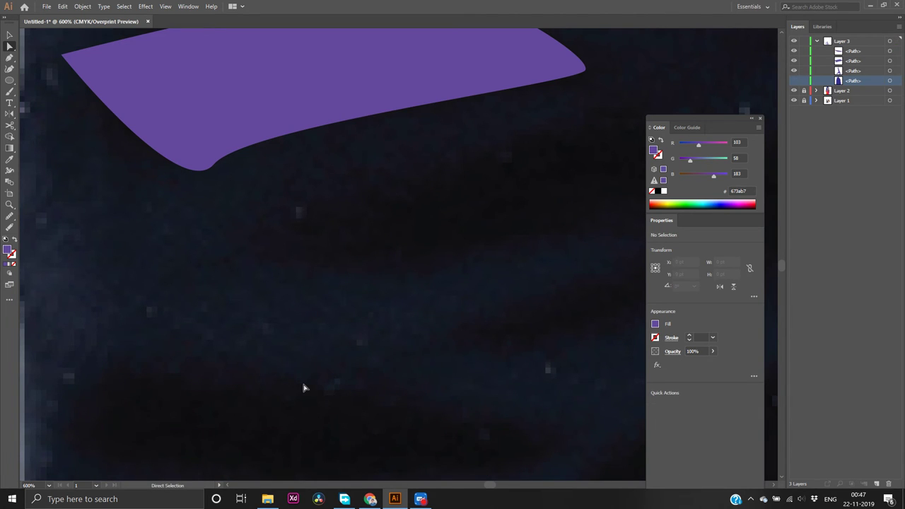
Trace a closed, rounded wedge-shaped fold with the Pen tool over the lower dark wrinkle at the front of the sweater
{"action": "key", "text": "p"}
{"action": "scroll", "coordinate": [303, 385], "scroll_direction": "down", "scroll_amount": 2}
{"action": "scroll", "coordinate": [268, 431], "scroll_direction": "down", "scroll_amount": 2}
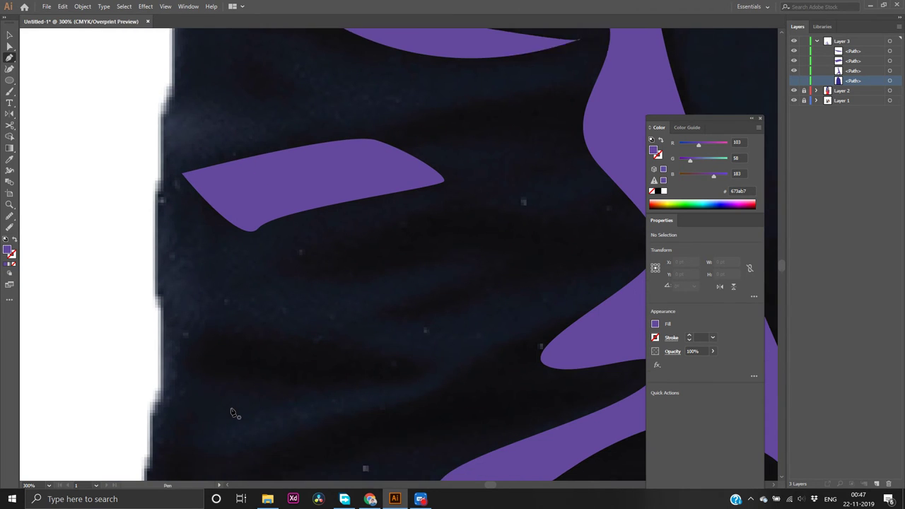
{"action": "scroll", "coordinate": [236, 413], "scroll_direction": "down", "scroll_amount": 1}
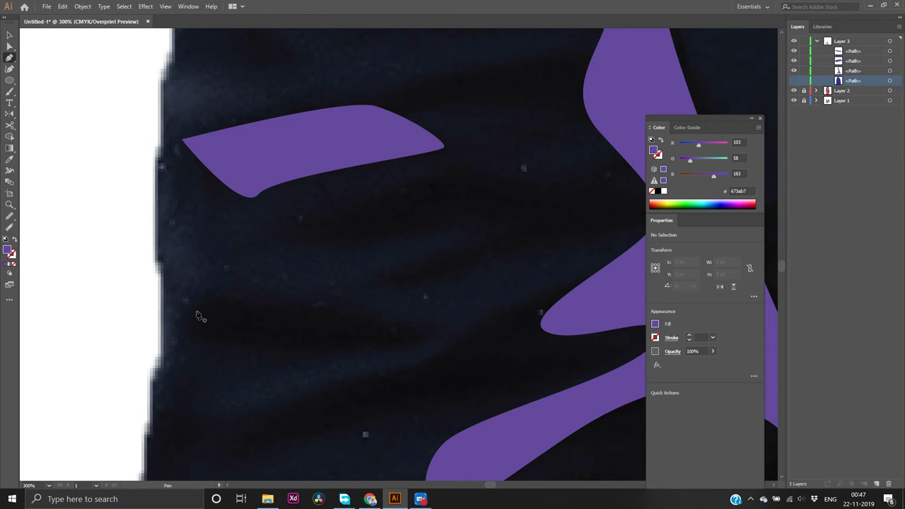
{"action": "left_click", "coordinate": [370, 499]}
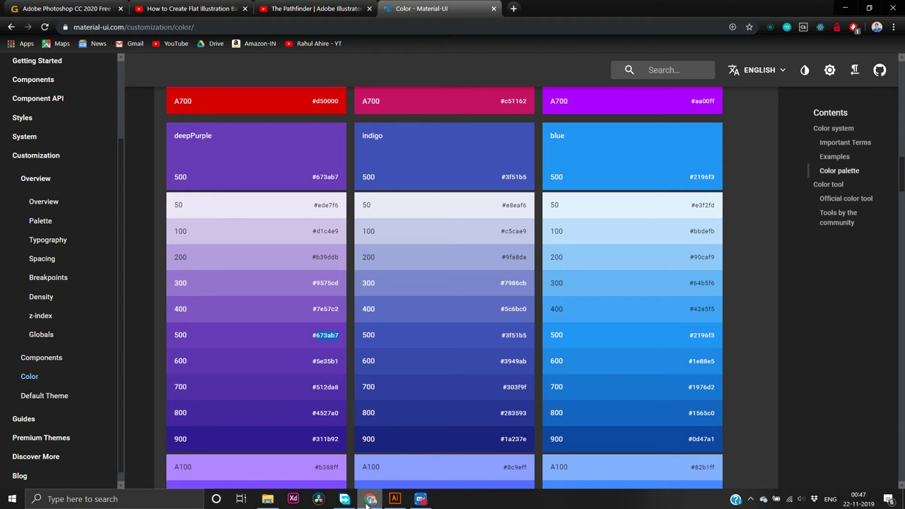
{"action": "left_click", "coordinate": [393, 499]}
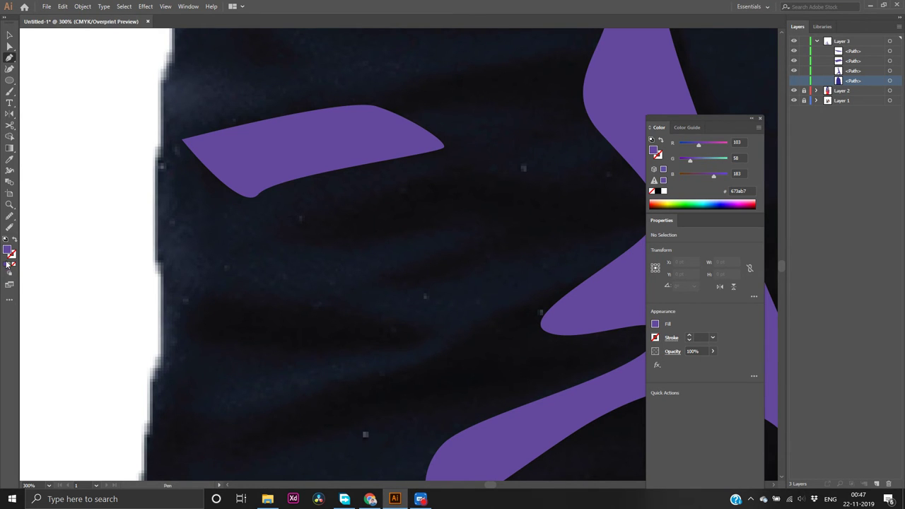
{"action": "left_click", "coordinate": [188, 303]}
{"action": "left_click_drag", "start_coordinate": [197, 398], "coordinate": [237, 423]}
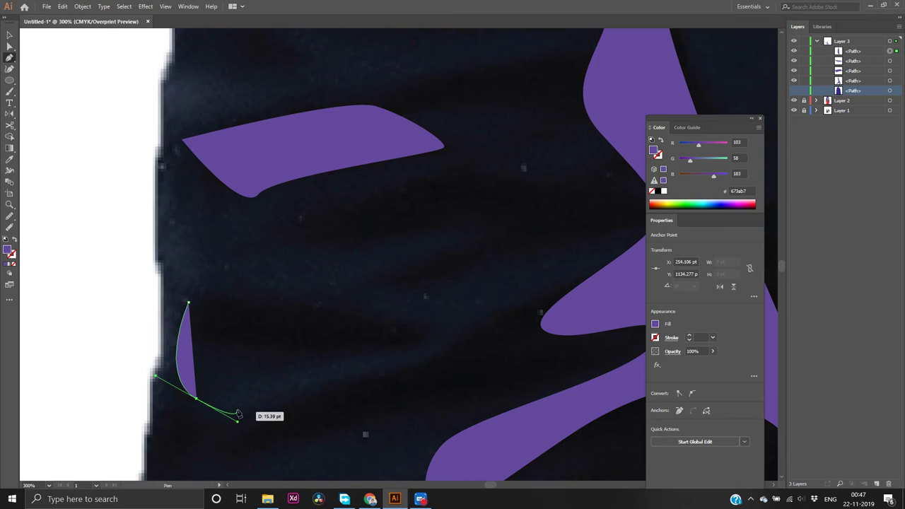
{"action": "left_click", "coordinate": [387, 352]}
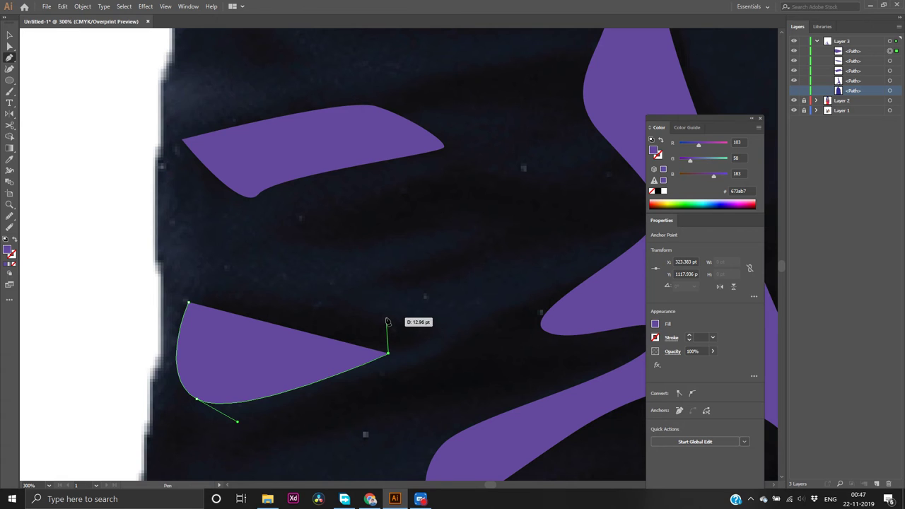
{"action": "left_click_drag", "start_coordinate": [386, 318], "coordinate": [317, 298]}
{"action": "left_click", "coordinate": [188, 304]}
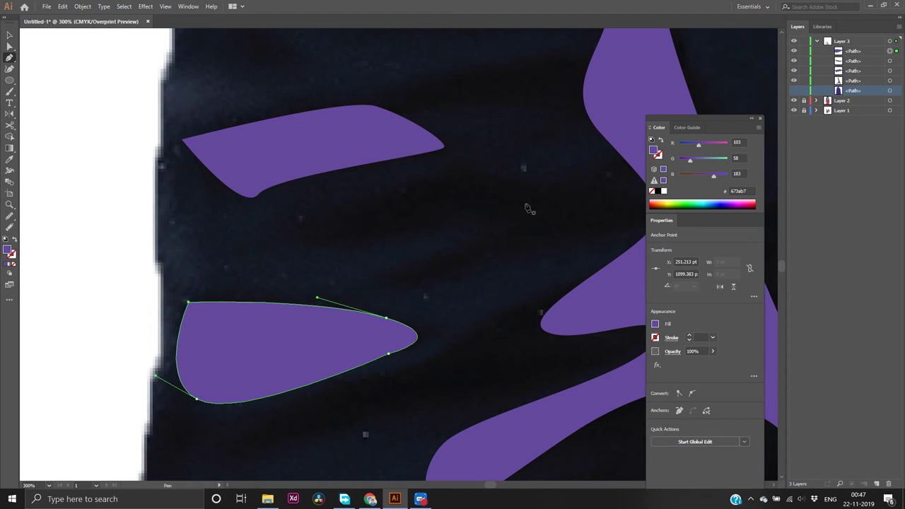
Hide the new lower fold and trace a narrow closed band with rounded ends over the dark wrinkle beneath it
{"action": "left_click", "coordinate": [794, 51]}
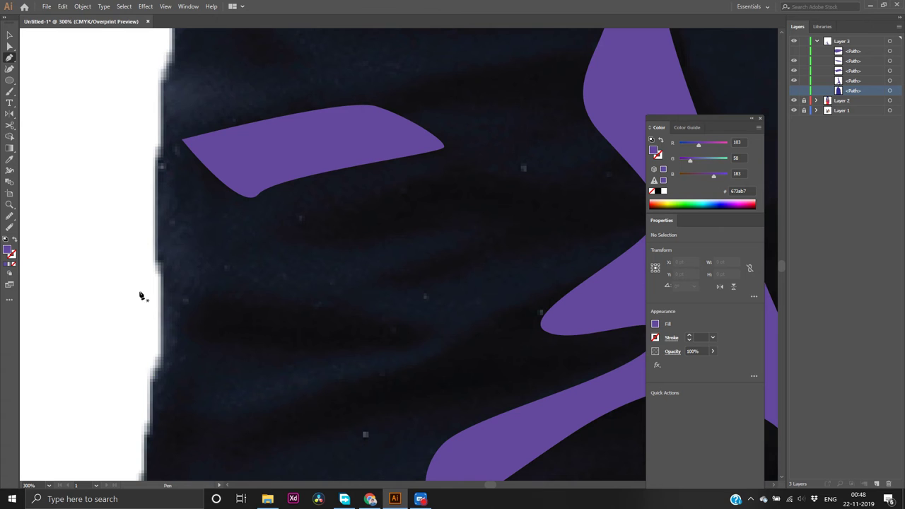
{"action": "left_click", "coordinate": [198, 305]}
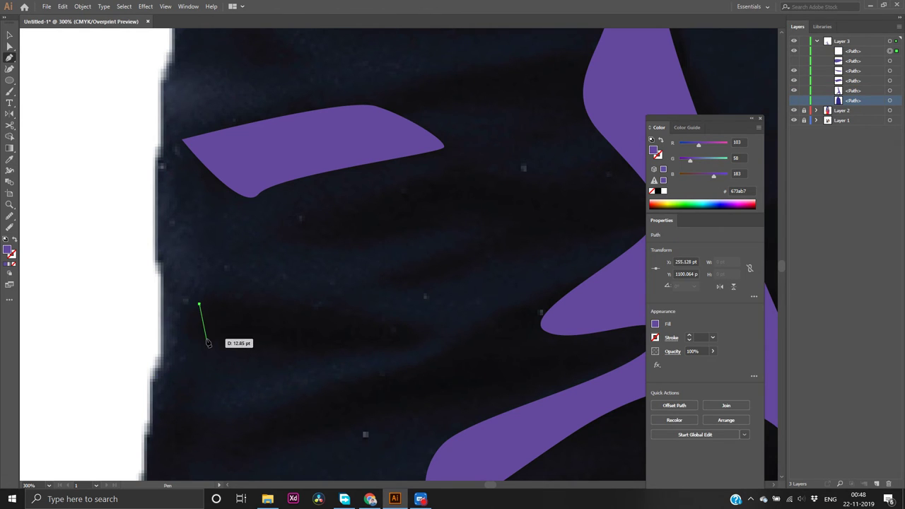
{"action": "left_click_drag", "start_coordinate": [205, 340], "coordinate": [245, 340]}
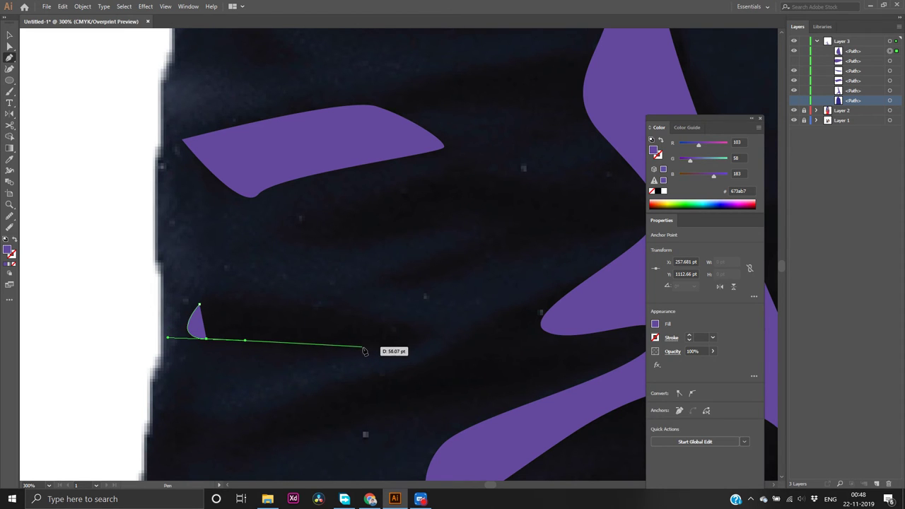
{"action": "left_click_drag", "start_coordinate": [368, 351], "coordinate": [347, 304]}
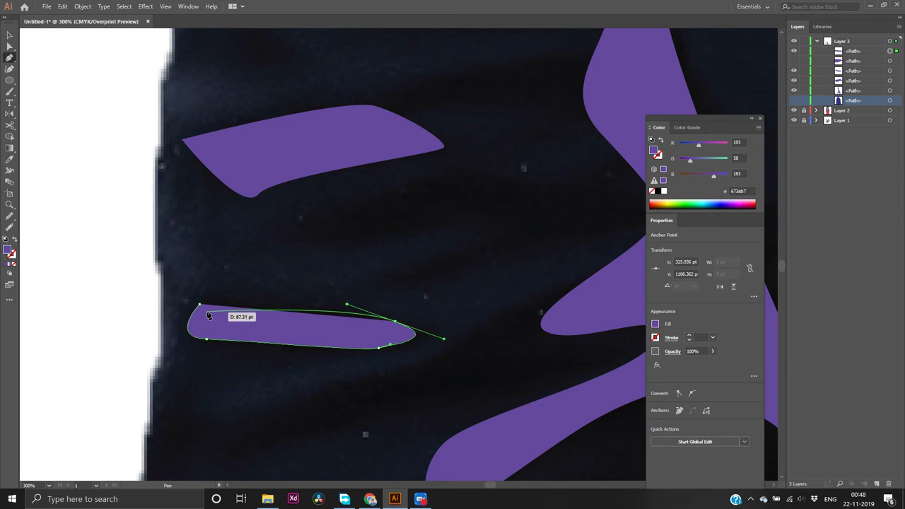
{"action": "left_click", "coordinate": [398, 324]}
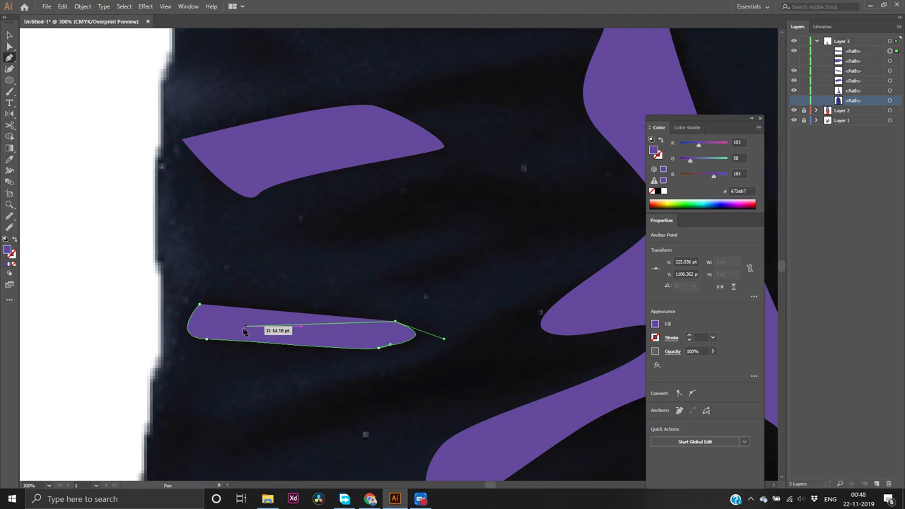
{"action": "left_click", "coordinate": [198, 305]}
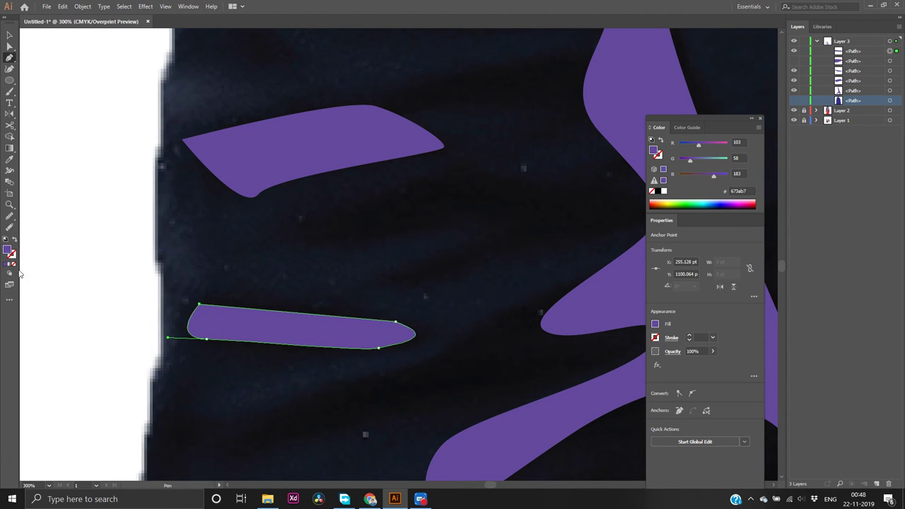
Fill the narrow band with dark purple 42287c and show the hidden lower fold again
{"action": "double_click", "coordinate": [8, 250]}
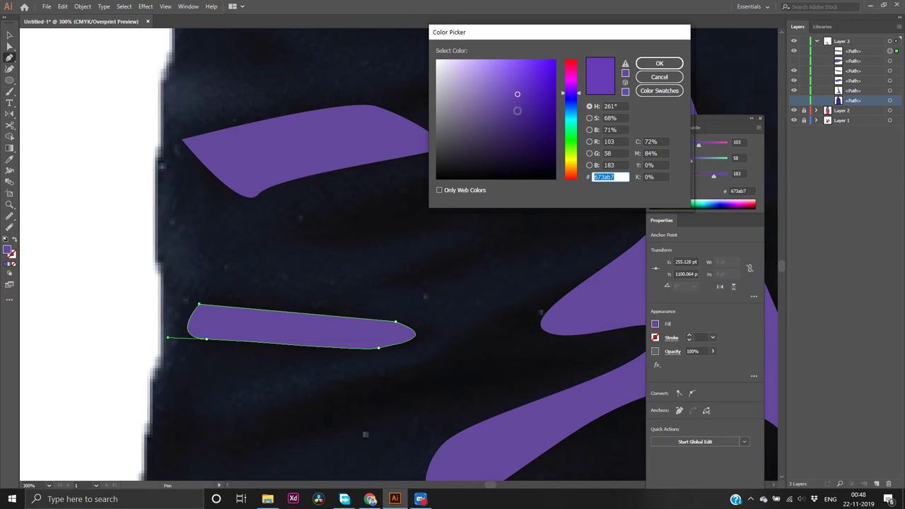
{"action": "left_click", "coordinate": [518, 120]}
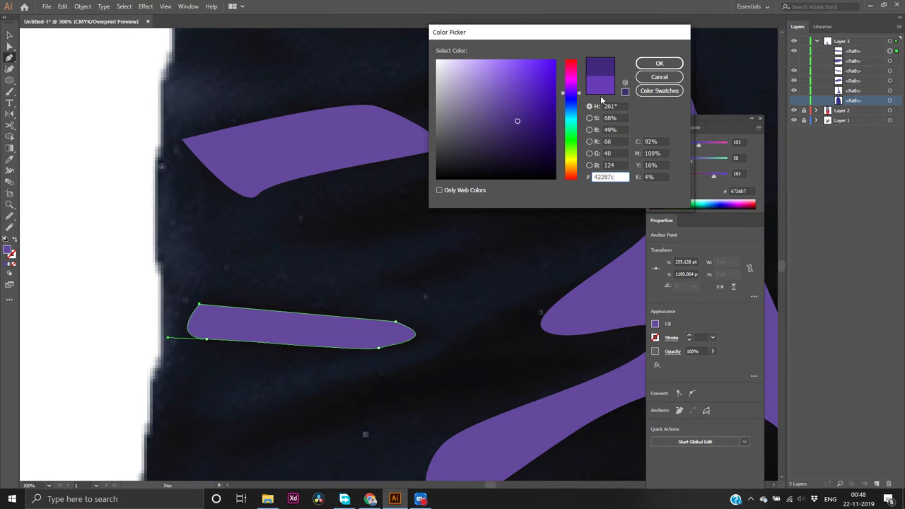
{"action": "left_click", "coordinate": [658, 65]}
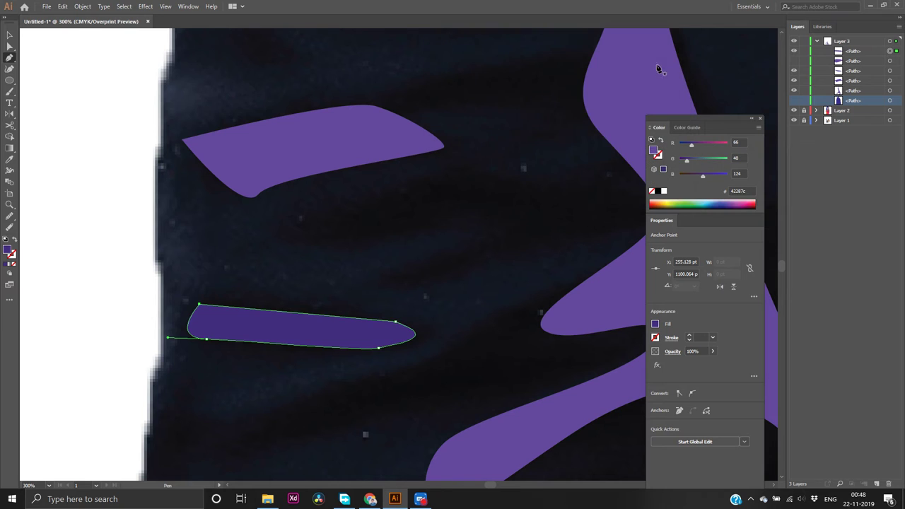
{"action": "left_click", "coordinate": [794, 62]}
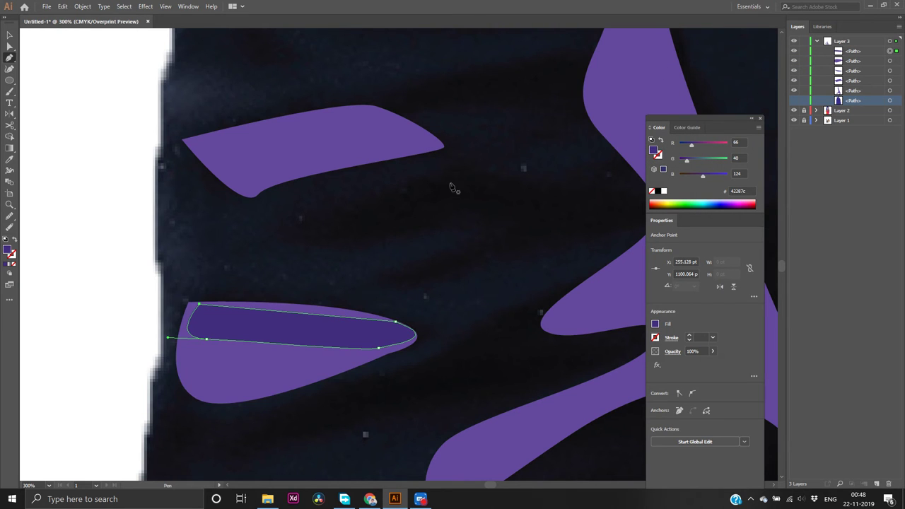
{"action": "left_click", "coordinate": [61, 359]}
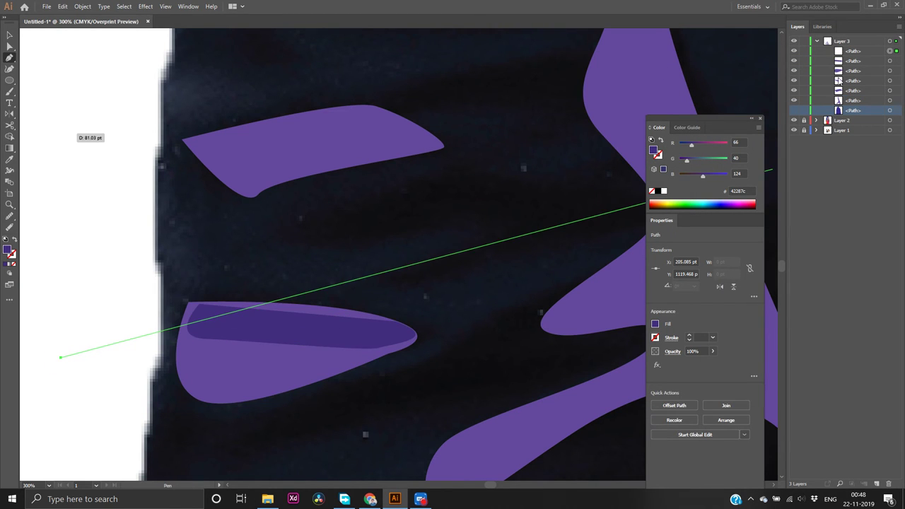
{"action": "left_click", "coordinate": [793, 110]}
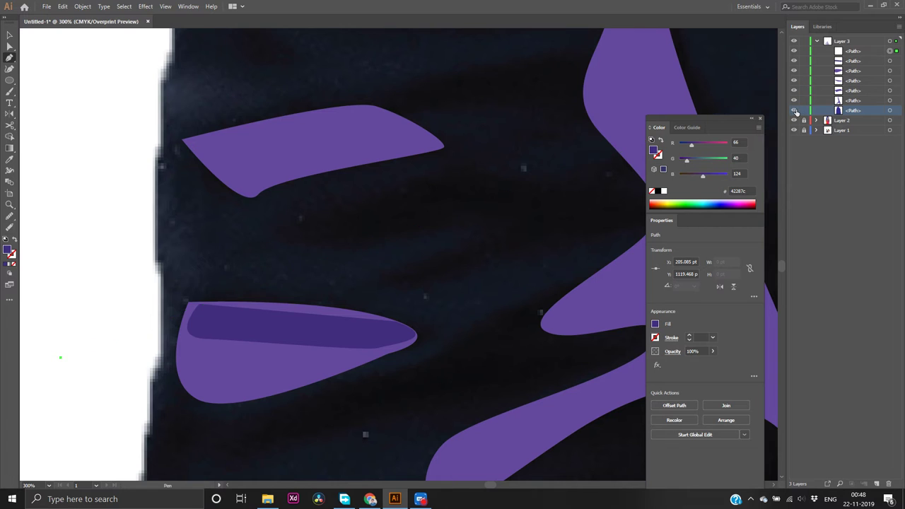
{"action": "key", "text": "ctrl+1"}
{"action": "scroll", "coordinate": [491, 290], "scroll_direction": "down", "scroll_amount": 4}
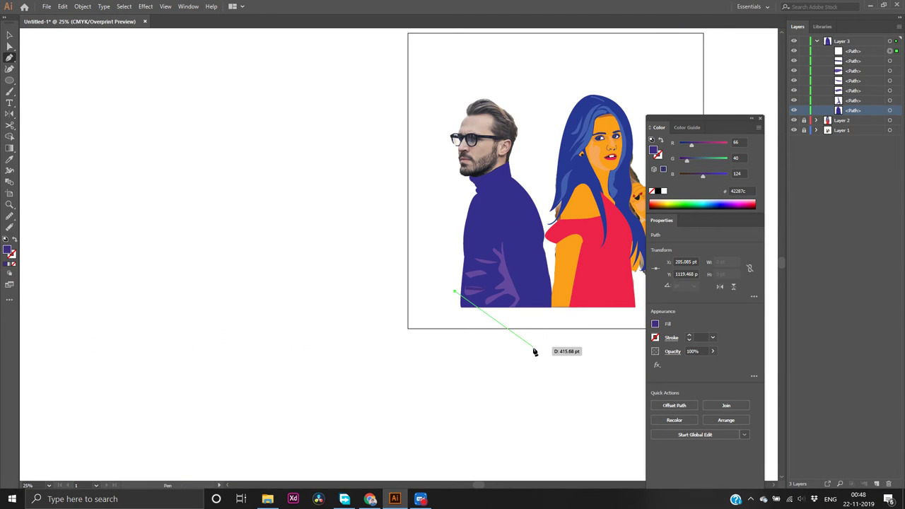
{"action": "scroll", "coordinate": [531, 346], "scroll_direction": "up", "scroll_amount": 1}
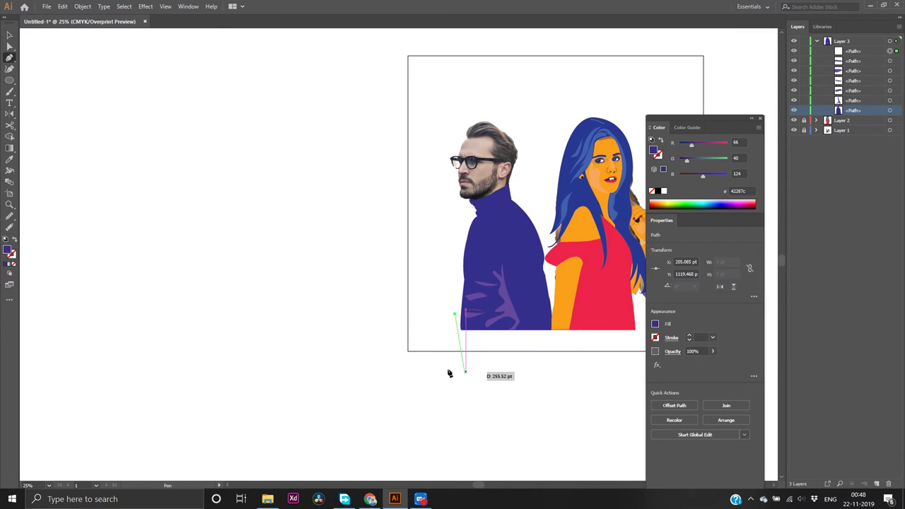
{"action": "key", "text": "ctrl+z"}
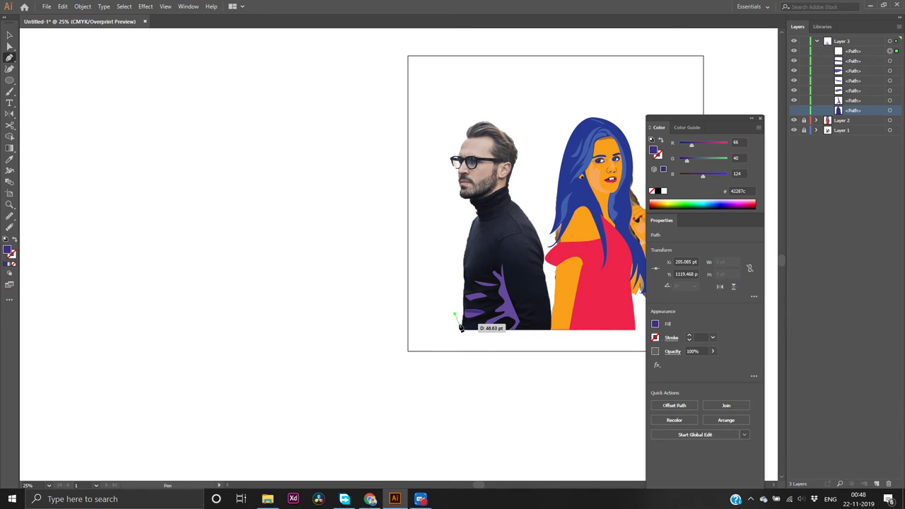
{"action": "key", "text": "v"}
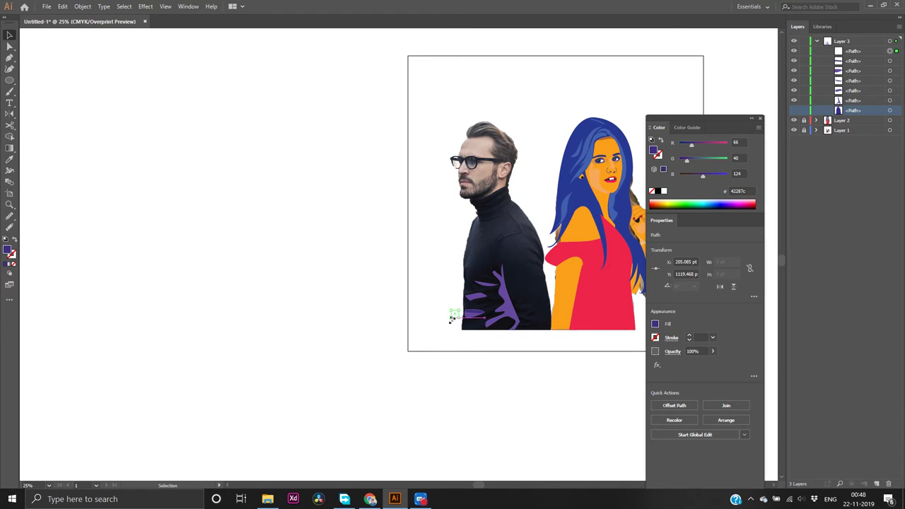
{"action": "key", "text": "Delete"}
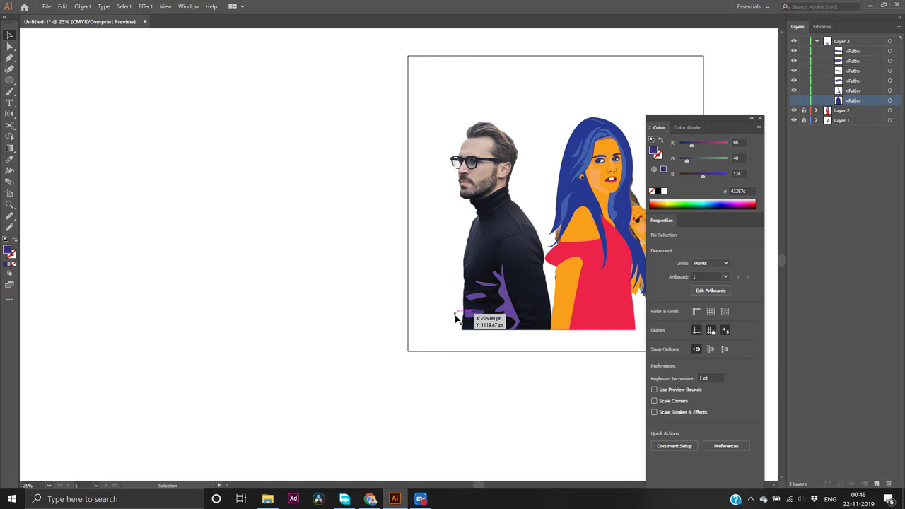
Show the sweater's base shape, examine how the folds look against it, and hide it again
{"action": "left_click", "coordinate": [794, 100]}
{"action": "scroll", "coordinate": [527, 374], "scroll_direction": "up", "scroll_amount": 2}
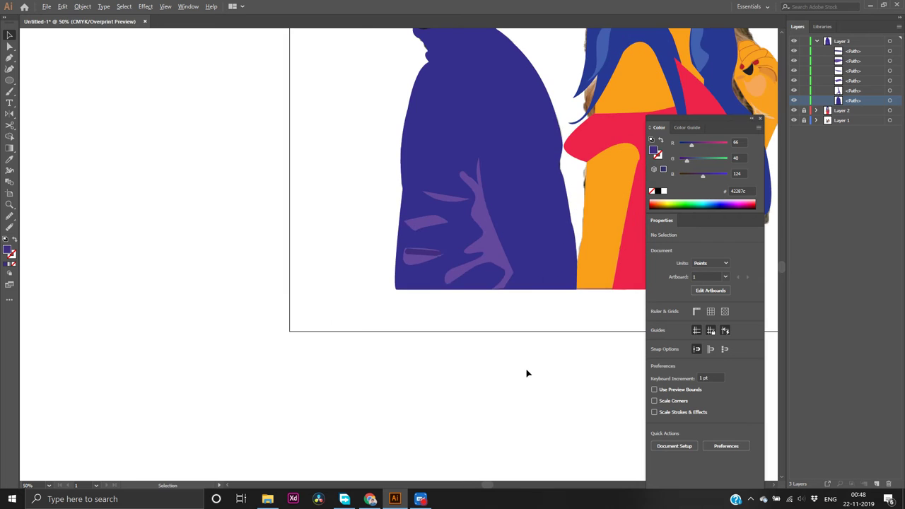
{"action": "scroll", "coordinate": [518, 292], "scroll_direction": "up", "scroll_amount": 3}
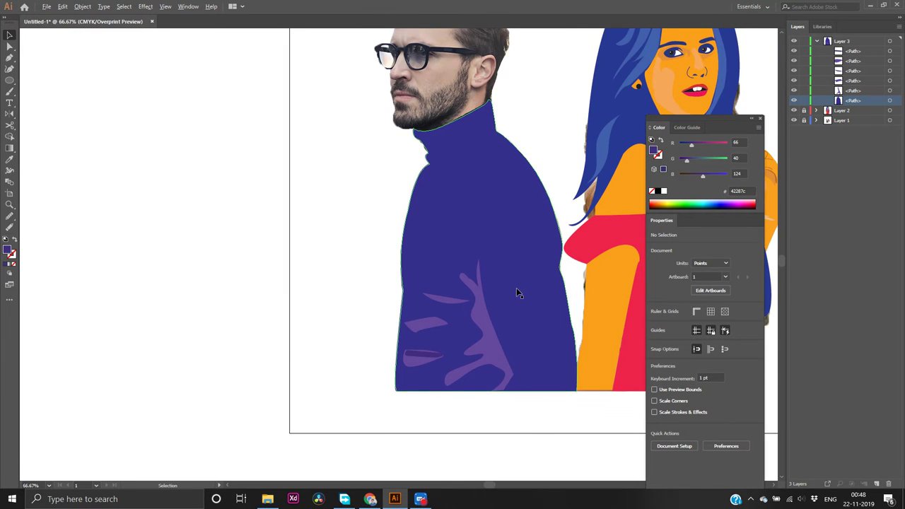
{"action": "scroll", "coordinate": [516, 289], "scroll_direction": "up", "scroll_amount": 1}
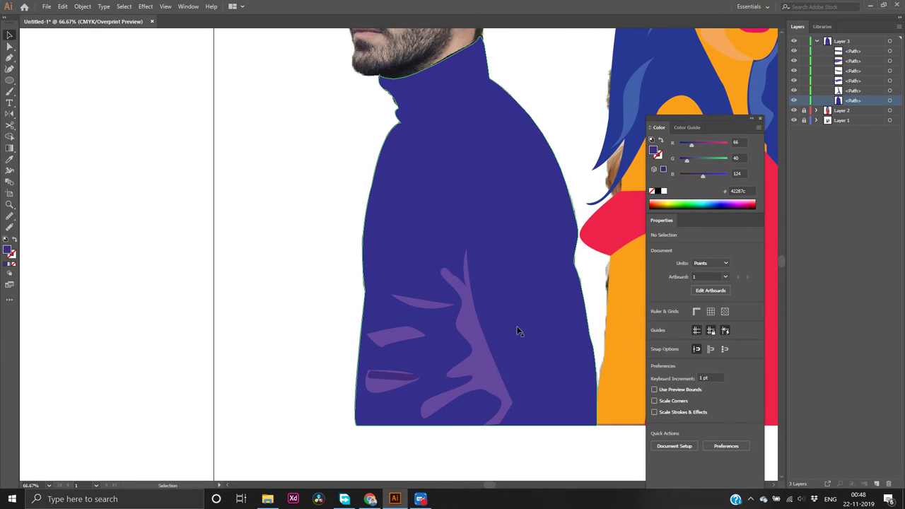
{"action": "scroll", "coordinate": [517, 330], "scroll_direction": "down", "scroll_amount": 1}
{"action": "scroll", "coordinate": [536, 300], "scroll_direction": "down", "scroll_amount": 1}
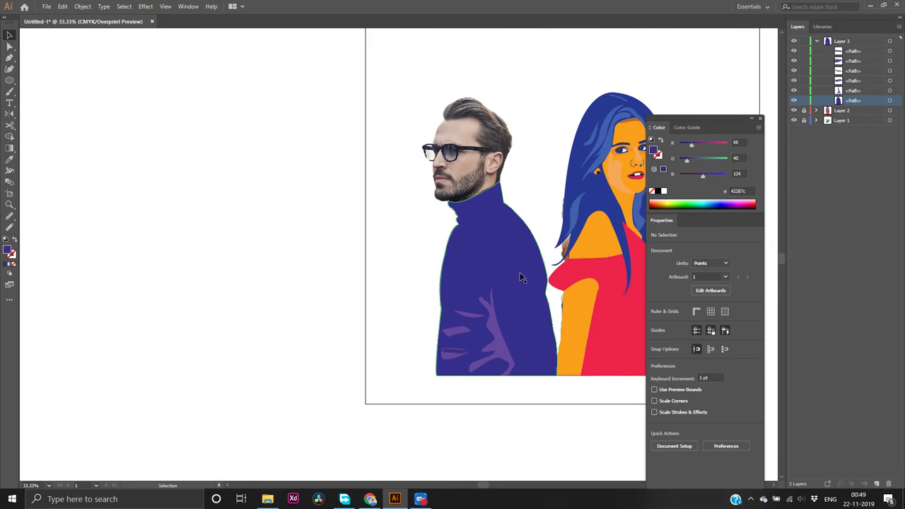
{"action": "left_click", "coordinate": [794, 101]}
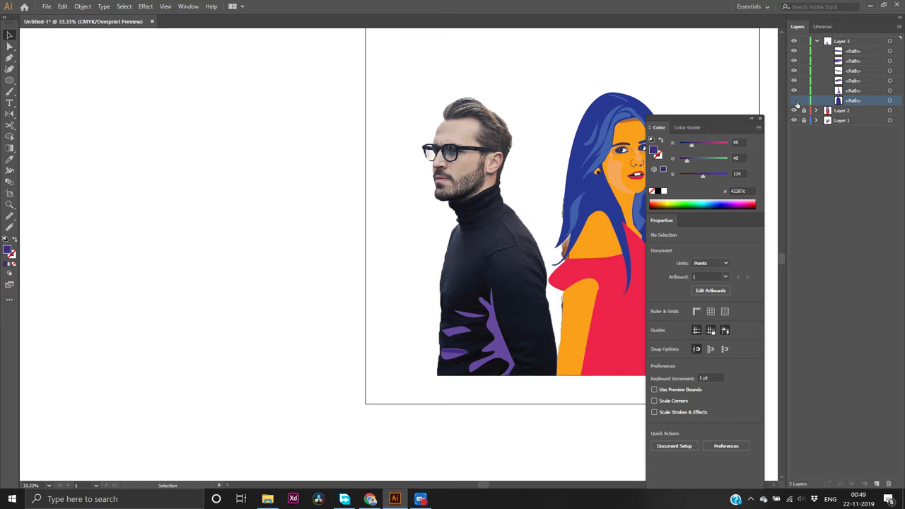
{"action": "scroll", "coordinate": [571, 270], "scroll_direction": "up", "scroll_amount": 1}
{"action": "scroll", "coordinate": [571, 268], "scroll_direction": "up", "scroll_amount": 3}
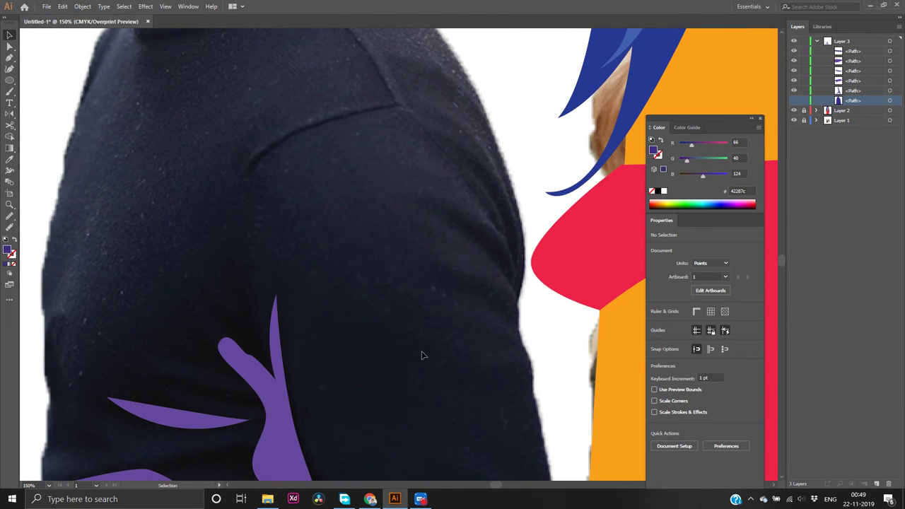
Show the sweater's base shape and fill it with the brighter blue 0a06b7
{"action": "left_click", "coordinate": [276, 405]}
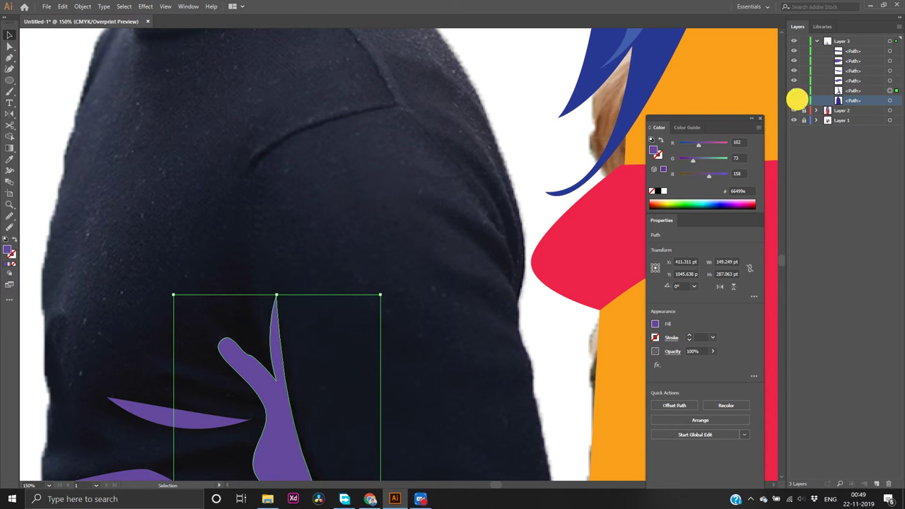
{"action": "left_click", "coordinate": [794, 100]}
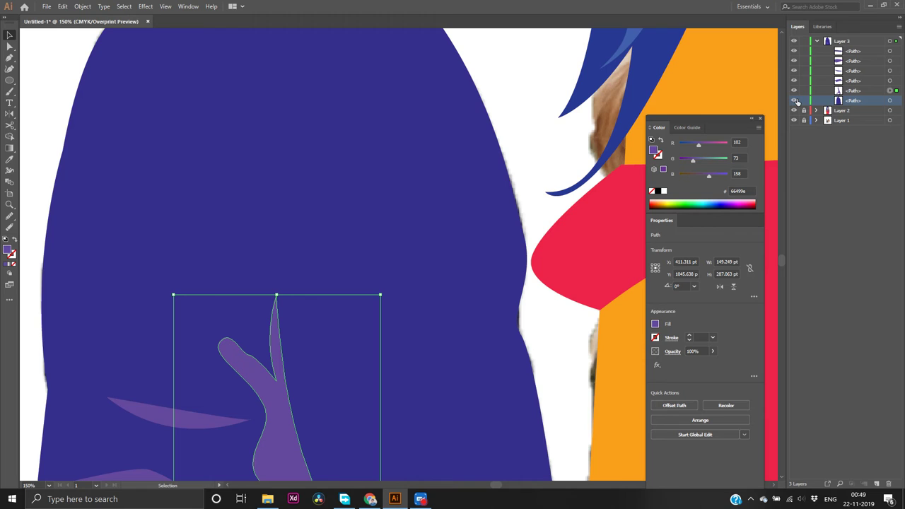
{"action": "left_click", "coordinate": [459, 192]}
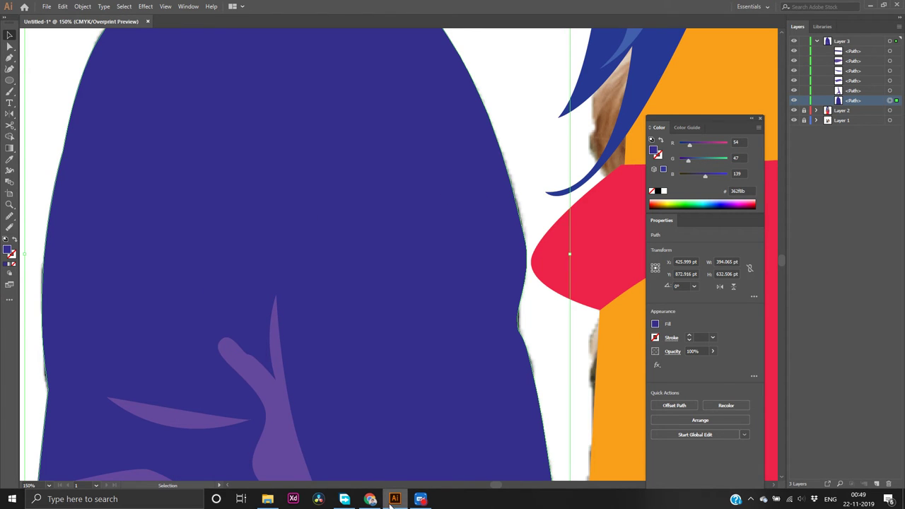
{"action": "double_click", "coordinate": [8, 250]}
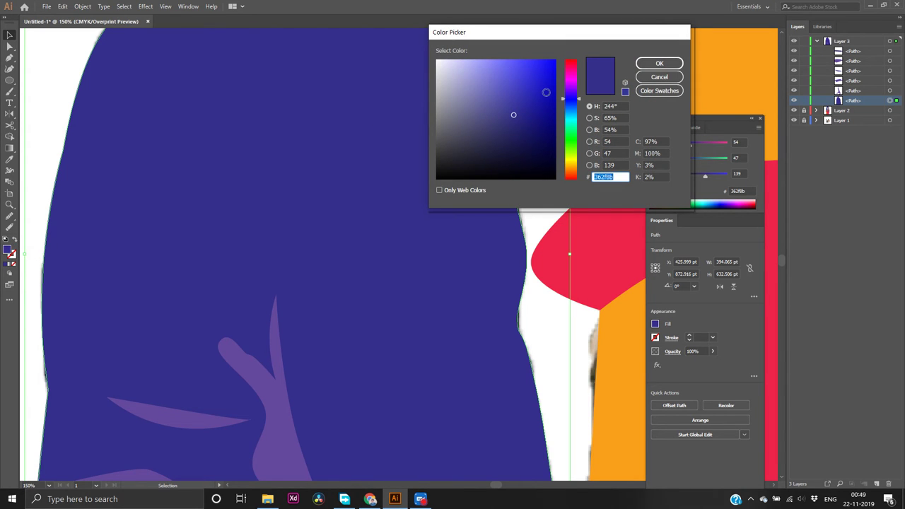
{"action": "left_click", "coordinate": [552, 93]}
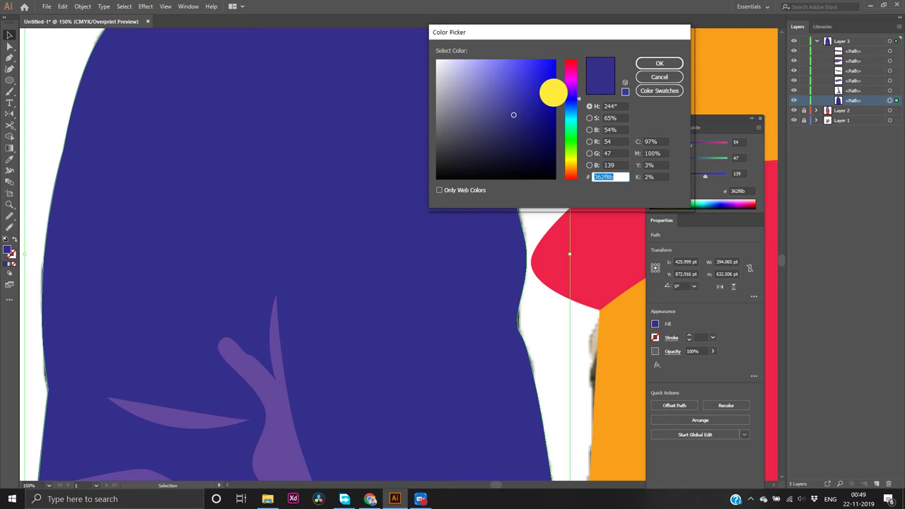
{"action": "left_click", "coordinate": [657, 63]}
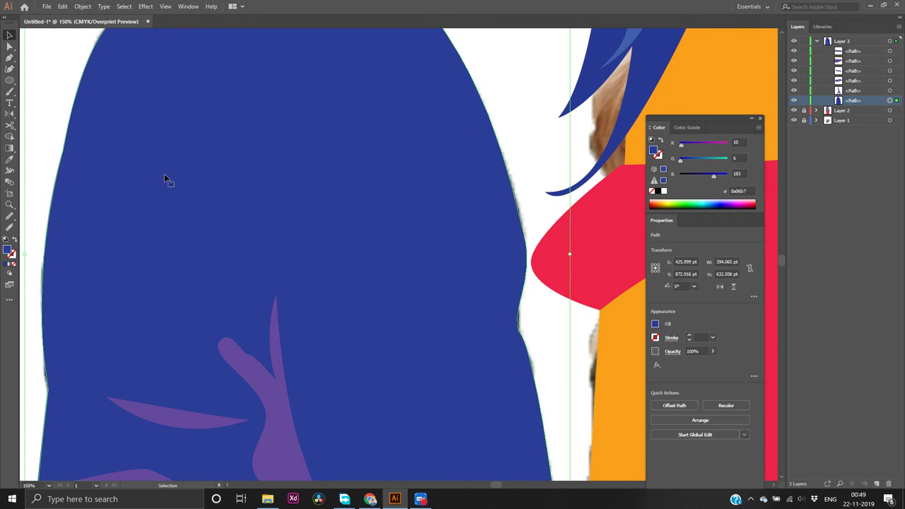
Select the large branching fold, copy hex 1a237e from the Material-UI color palette in the browser, and return to Illustrator
{"action": "scroll", "coordinate": [181, 204], "scroll_direction": "down", "scroll_amount": 5}
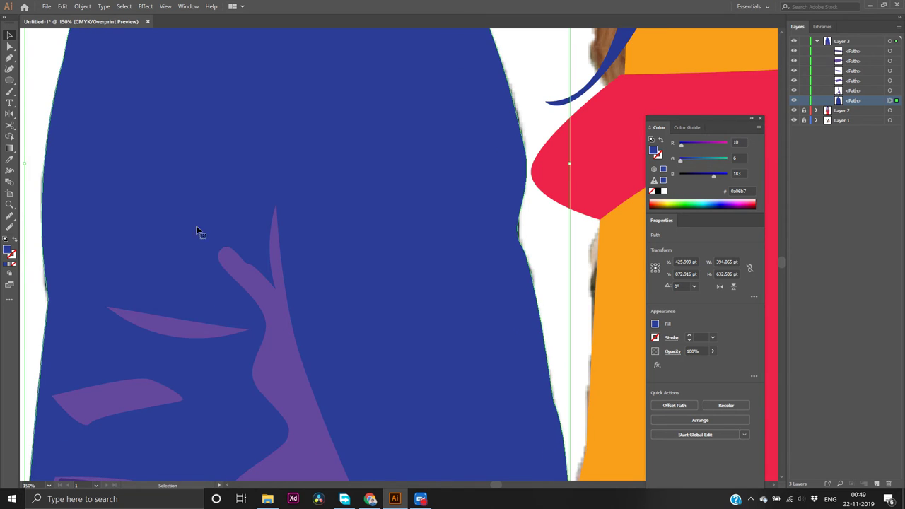
{"action": "left_click", "coordinate": [268, 313]}
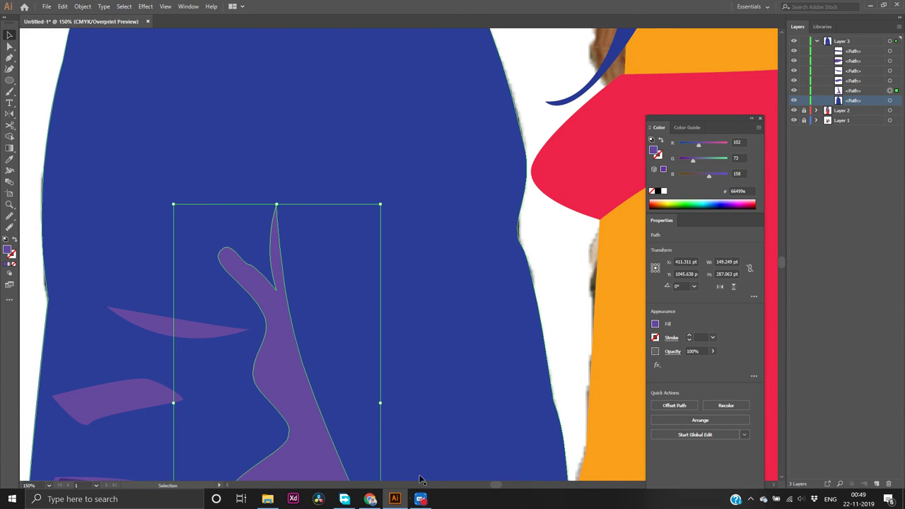
{"action": "left_click", "coordinate": [398, 498]}
{"action": "scroll", "coordinate": [436, 353], "scroll_direction": "down", "scroll_amount": 1}
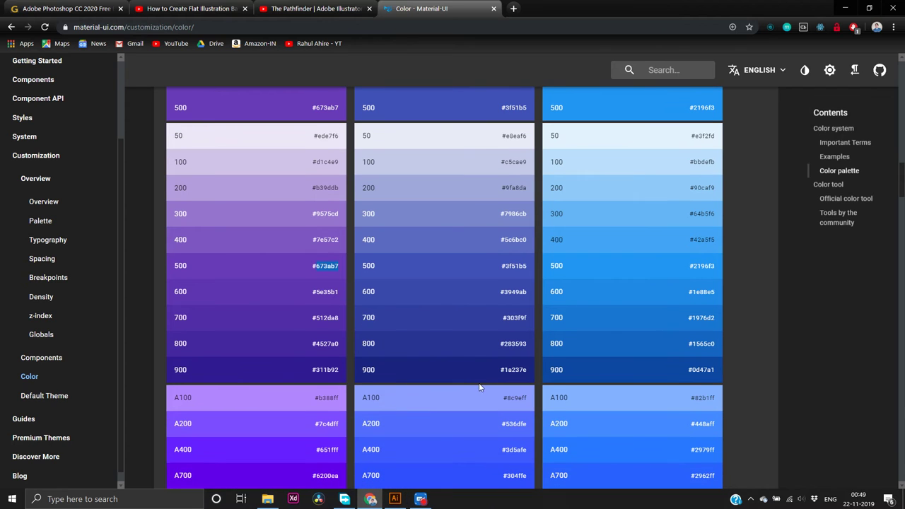
{"action": "double_click", "coordinate": [523, 369]}
{"action": "key", "text": "ctrl+c"}
{"action": "key", "text": "alt+Tab"}
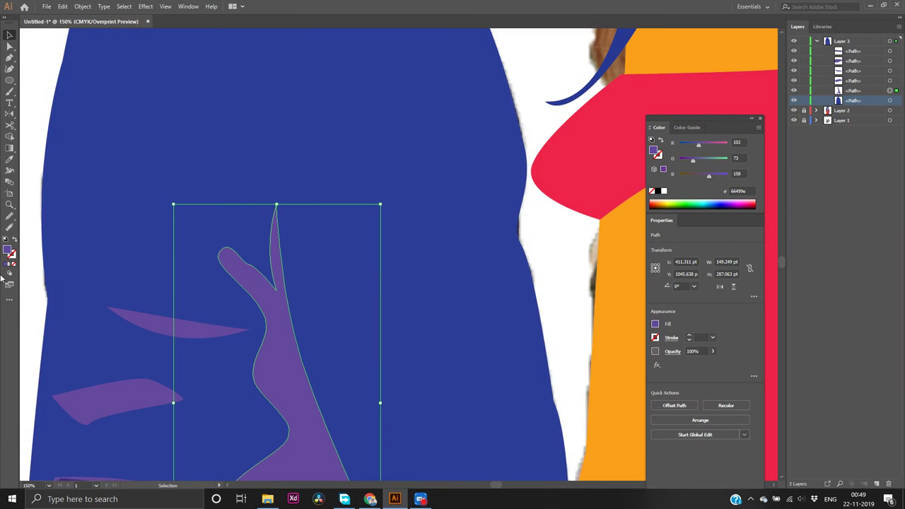
Fill the large branching fold with dark indigo 1a237e and examine it against the whole sweater
{"action": "double_click", "coordinate": [8, 251]}
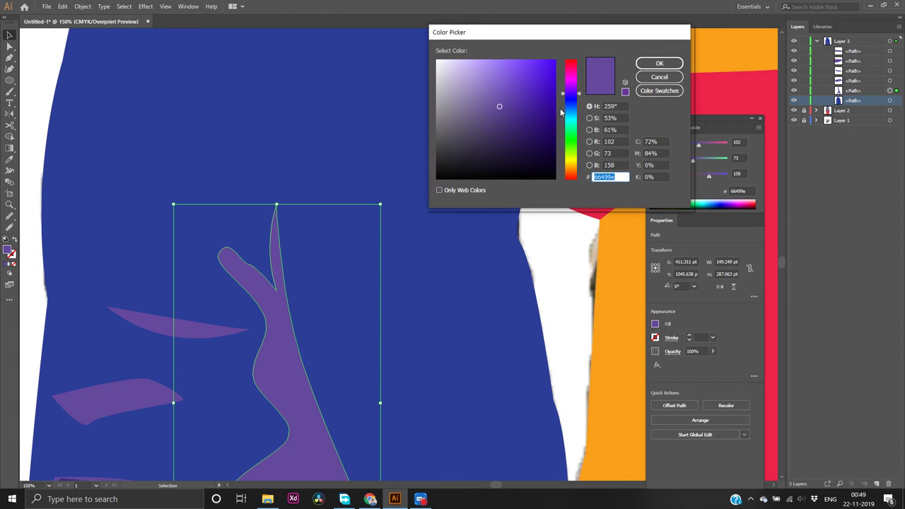
{"action": "key", "text": "ctrl+v"}
{"action": "key", "text": "Return"}
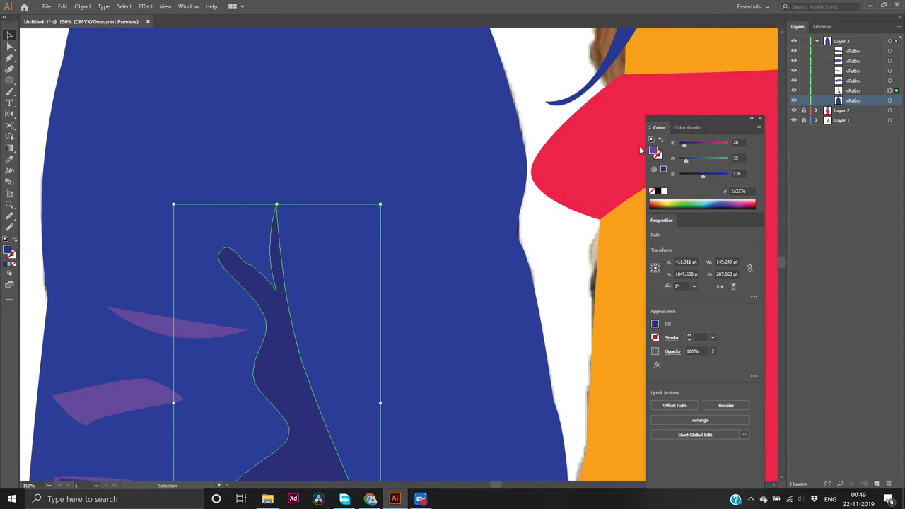
{"action": "left_click", "coordinate": [545, 96]}
{"action": "scroll", "coordinate": [576, 291], "scroll_direction": "down", "scroll_amount": 1}
{"action": "scroll", "coordinate": [576, 314], "scroll_direction": "down", "scroll_amount": 3}
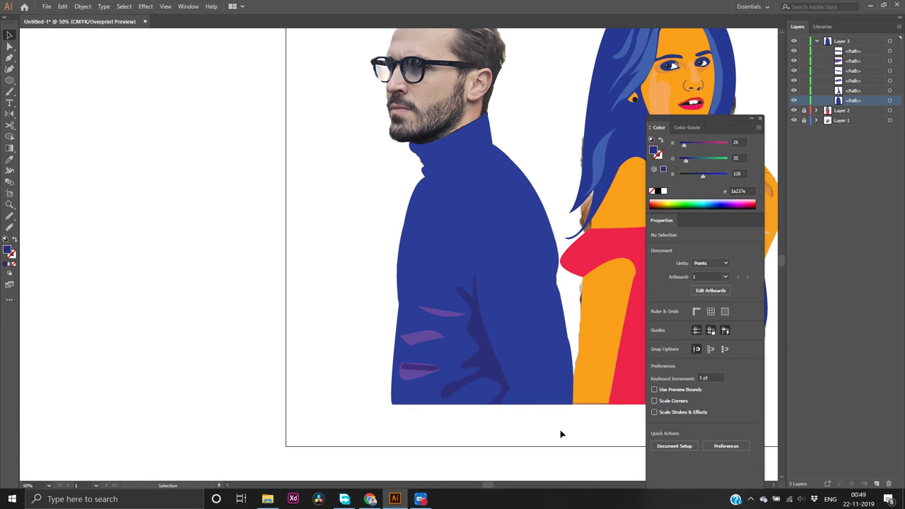
{"action": "scroll", "coordinate": [561, 433], "scroll_direction": "up", "scroll_amount": 1}
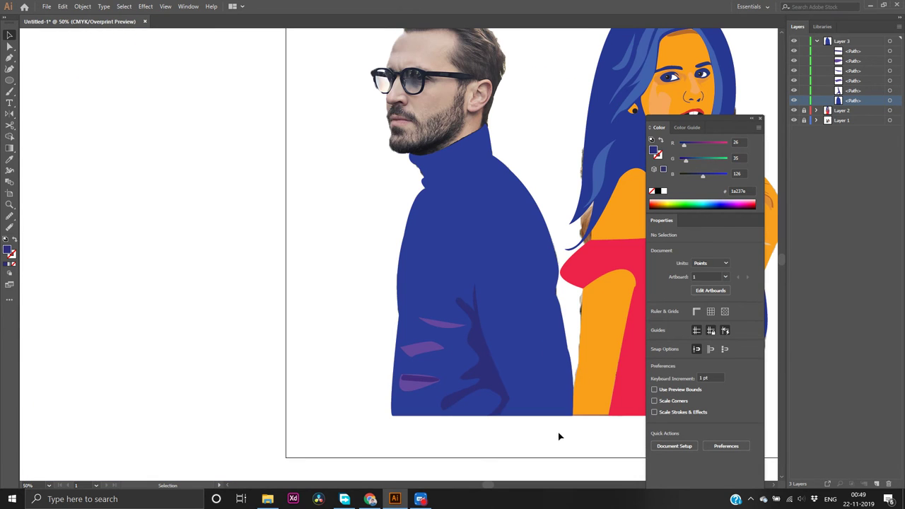
Try to select the three smaller purple folds together, leave isolation mode, and undo the large fold's recoloring
{"action": "left_click", "coordinate": [445, 332]}
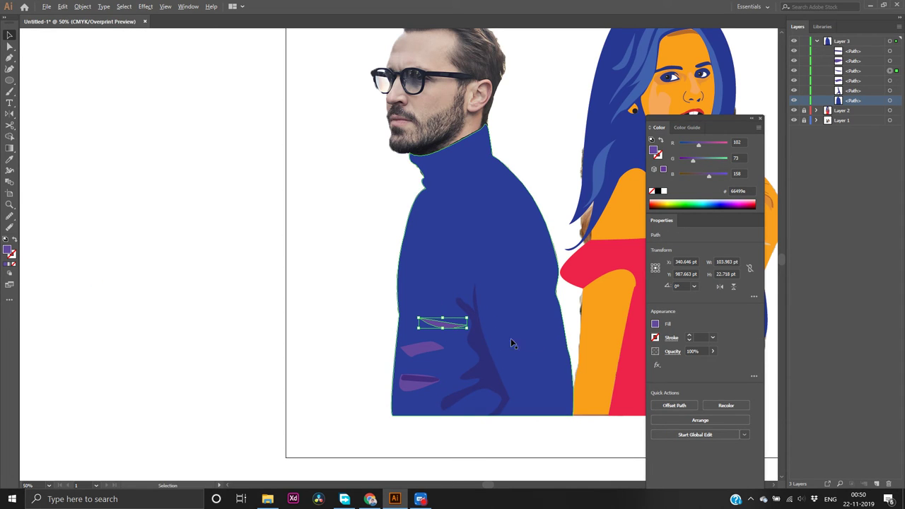
{"action": "left_click_drag", "start_coordinate": [444, 326], "coordinate": [433, 360]}
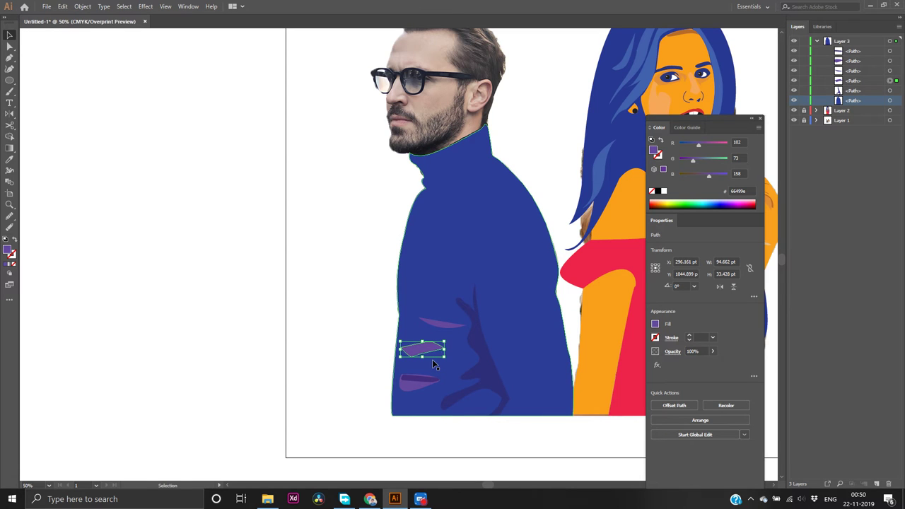
{"action": "left_click", "coordinate": [442, 324], "text": "shift"}
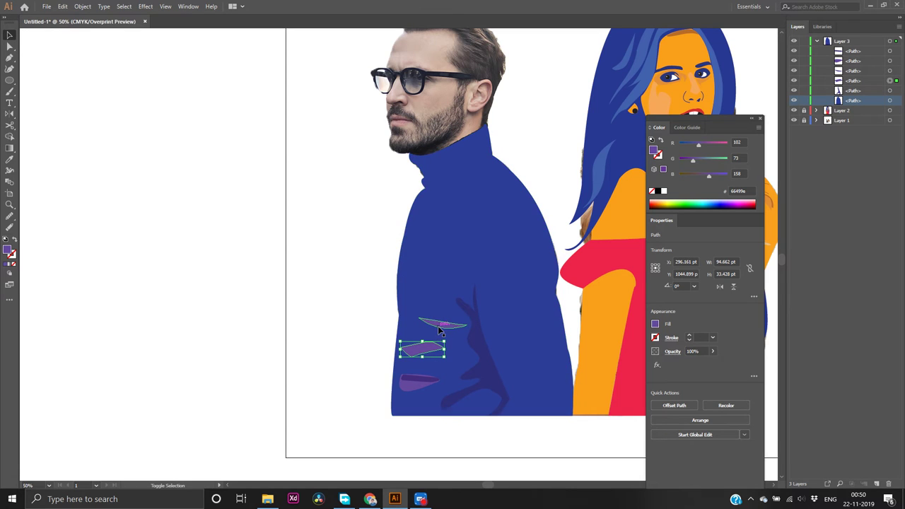
{"action": "left_click", "coordinate": [416, 383], "text": "shift"}
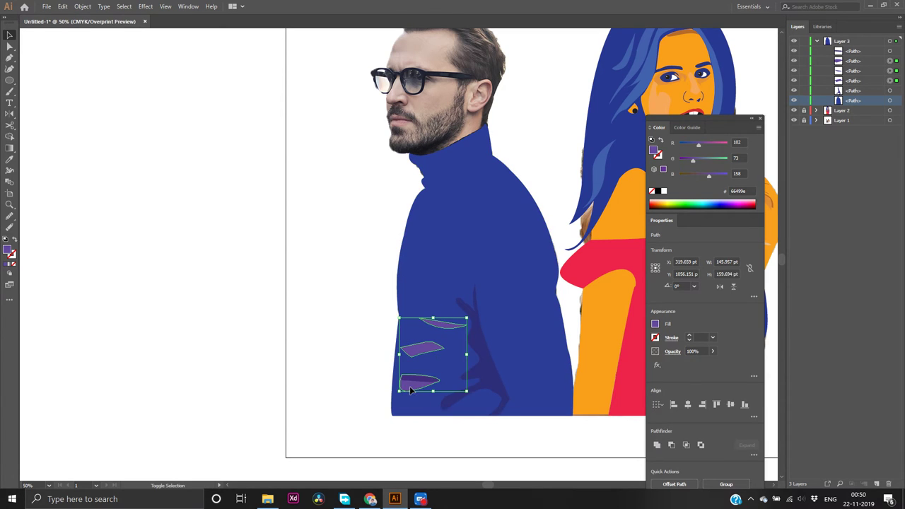
{"action": "double_click", "coordinate": [421, 348]}
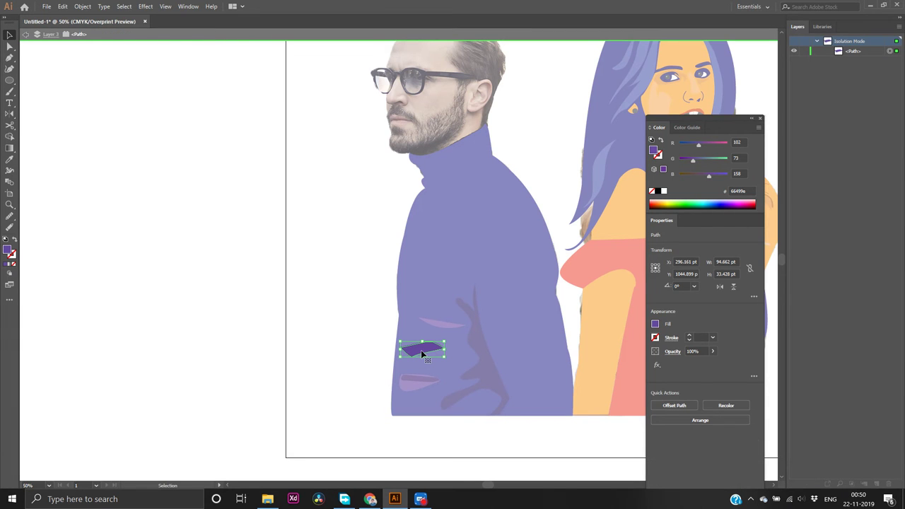
{"action": "double_click", "coordinate": [390, 372]}
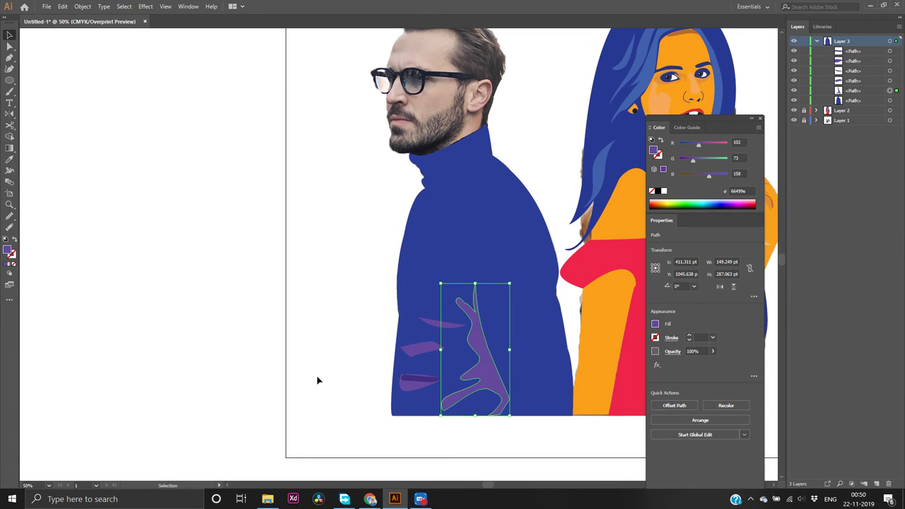
{"action": "left_click", "coordinate": [318, 381]}
Fill the lowest small fold at the front of the sweater with dark indigo 1a237e
{"action": "left_click", "coordinate": [412, 391]}
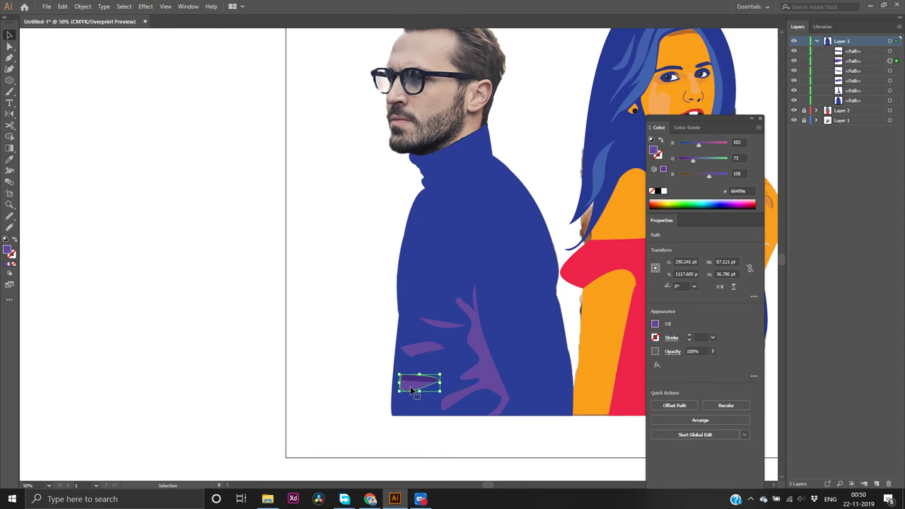
{"action": "double_click", "coordinate": [7, 251]}
{"action": "type", "text": "1a237e"}
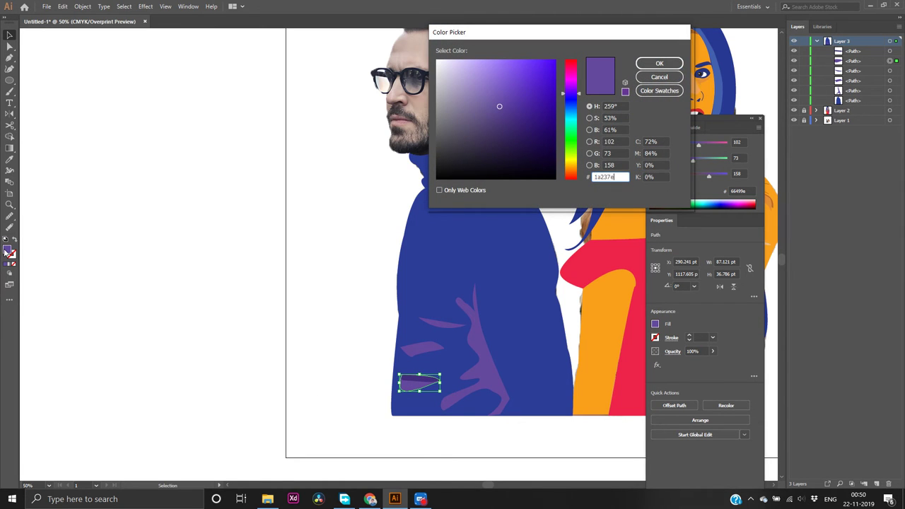
{"action": "key", "text": "Return"}
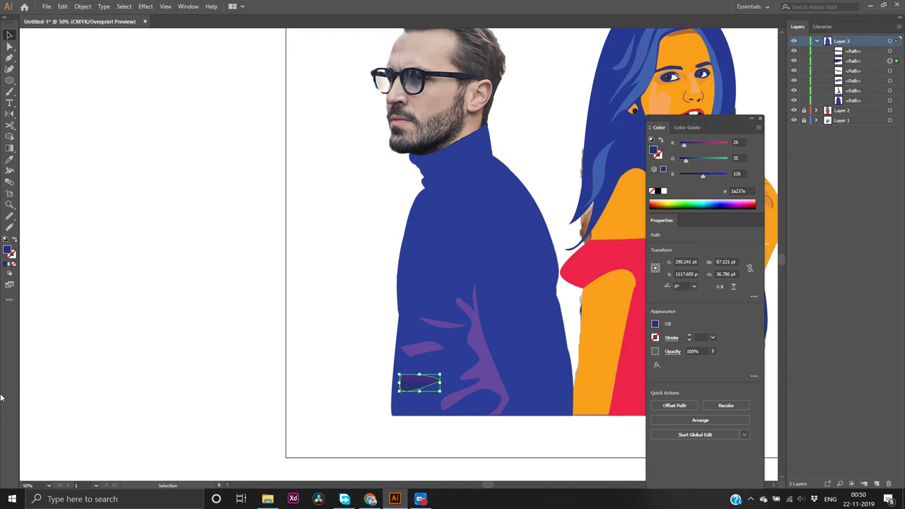
{"action": "left_click", "coordinate": [134, 324]}
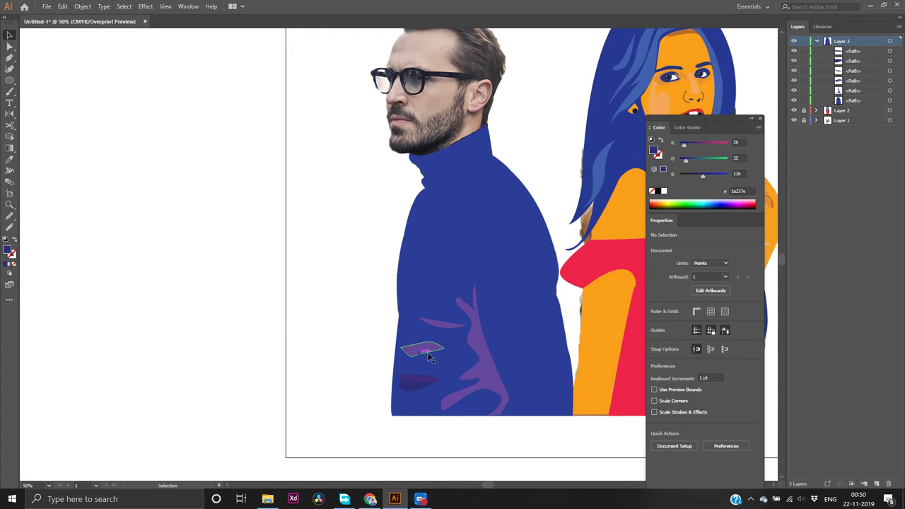
{"action": "left_click", "coordinate": [487, 357]}
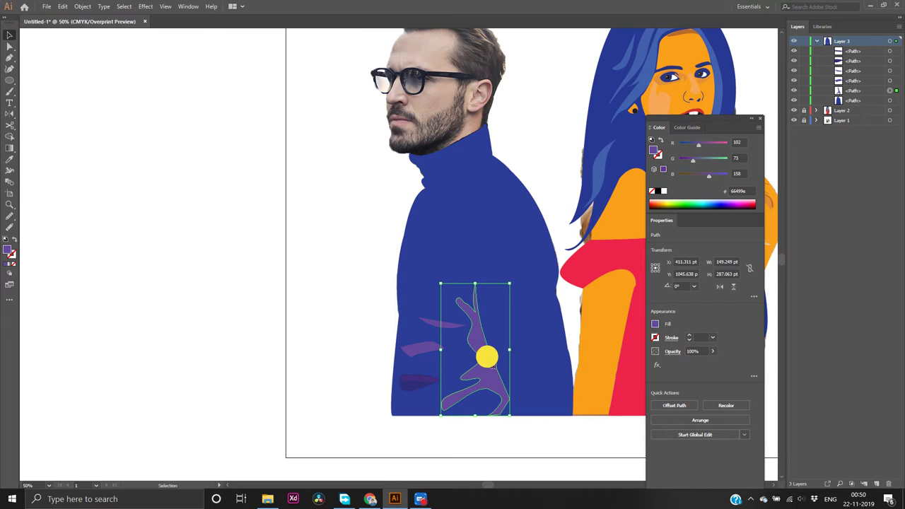
{"action": "double_click", "coordinate": [487, 357]}
{"action": "left_click", "coordinate": [210, 337]}
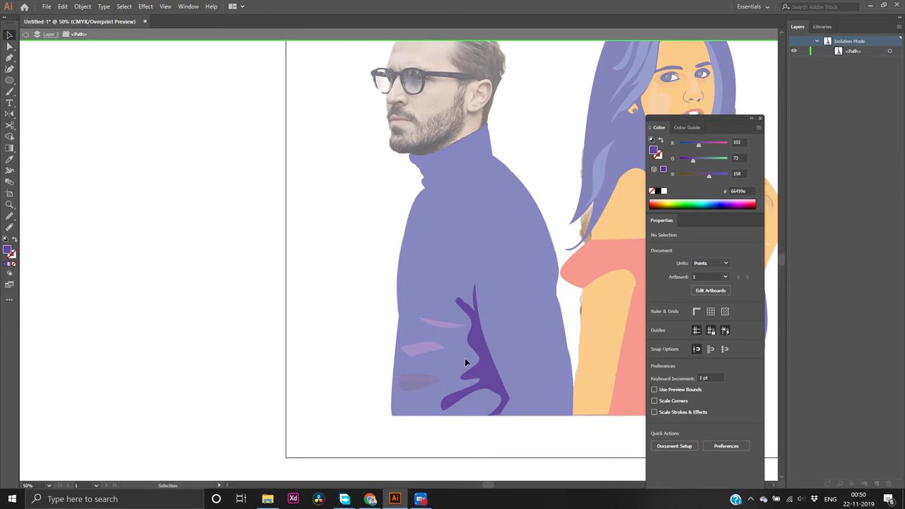
{"action": "double_click", "coordinate": [364, 400]}
{"action": "left_click", "coordinate": [420, 382]}
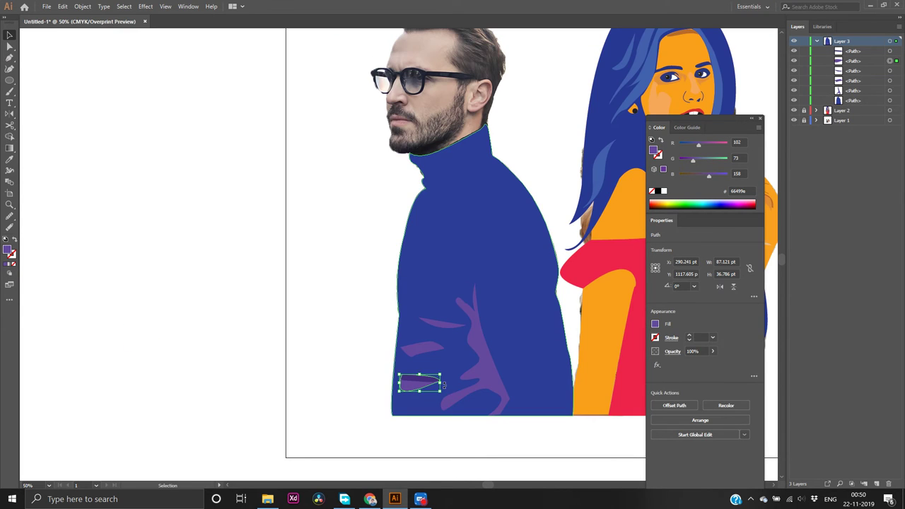
{"action": "double_click", "coordinate": [482, 372]}
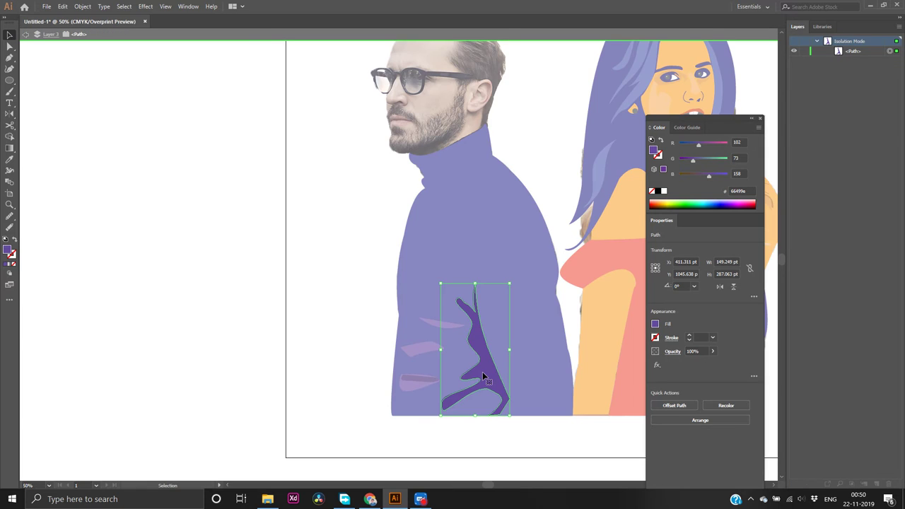
{"action": "left_click", "coordinate": [481, 442]}
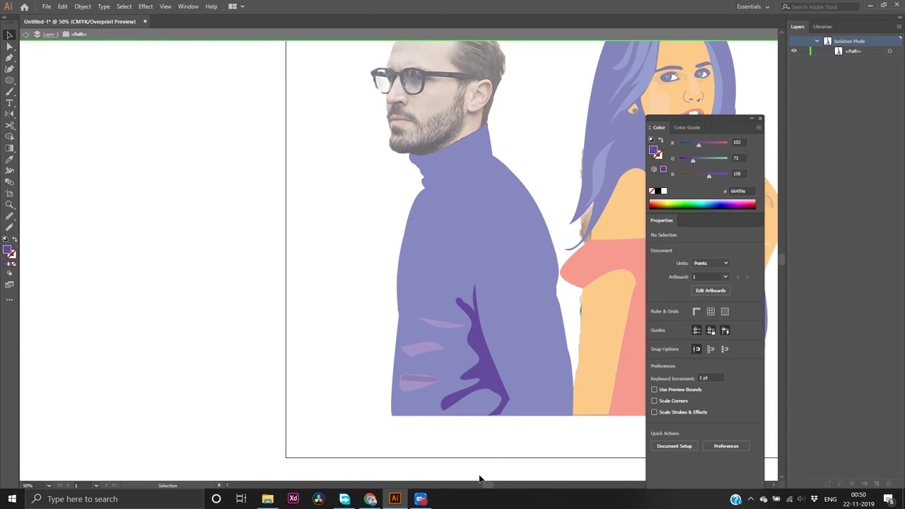
Leave isolation mode and return the man's sweater body to the fill 362f8b
{"action": "key", "text": "a"}
{"action": "key", "text": "Escape"}
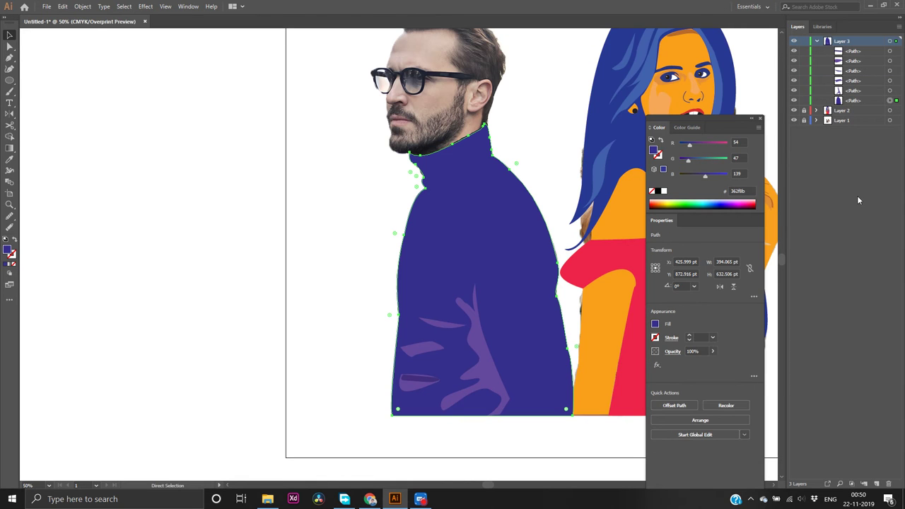
{"action": "key", "text": "v"}
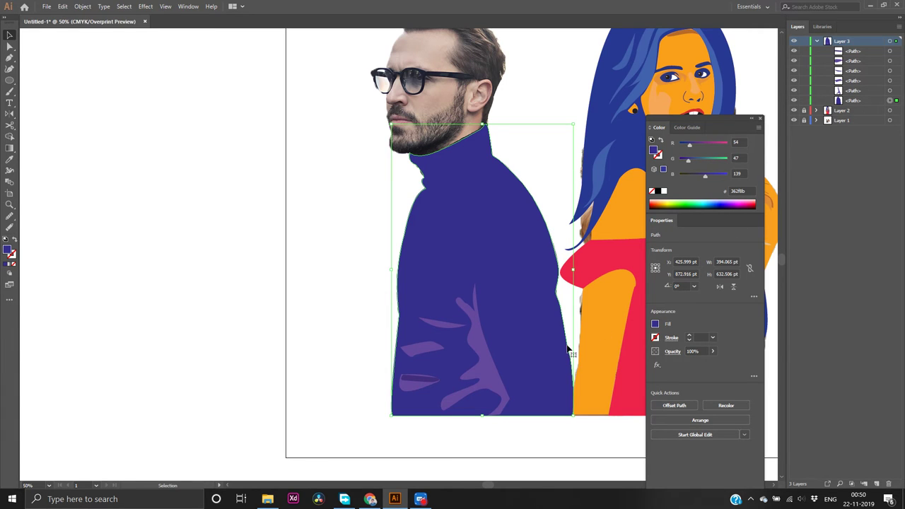
{"action": "left_click", "coordinate": [289, 351]}
Recolor the large branching fold shape on the man's sweater with the dark blue fill 1a237e
{"action": "left_click", "coordinate": [478, 353]}
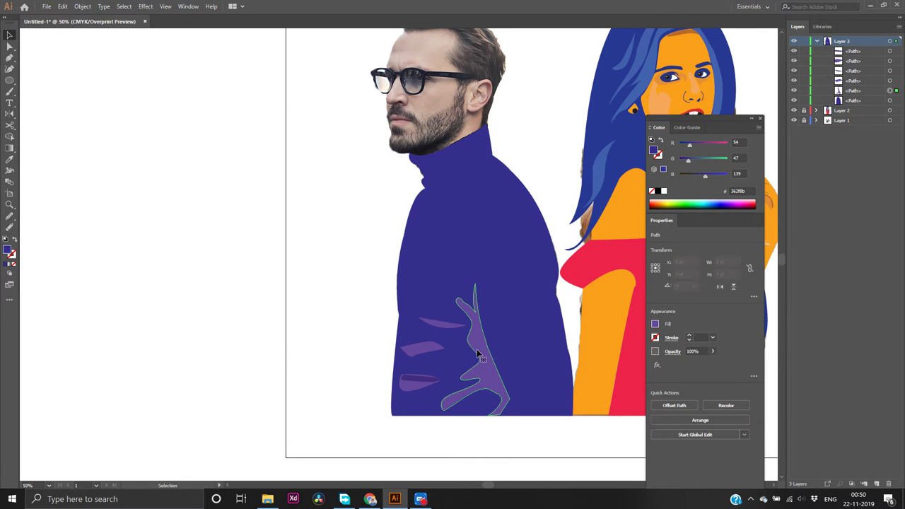
{"action": "double_click", "coordinate": [7, 251]}
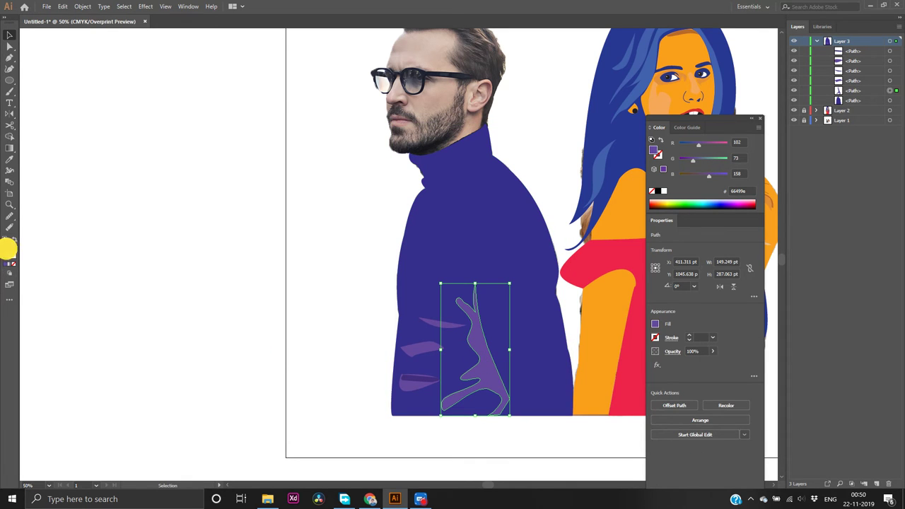
{"action": "key", "text": "ctrl+v"}
{"action": "key", "text": "Return"}
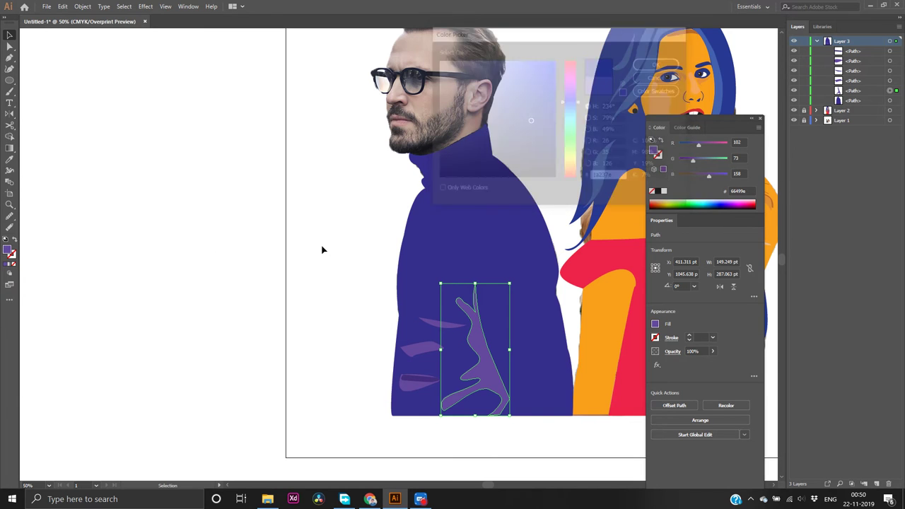
{"action": "left_click", "coordinate": [266, 325]}
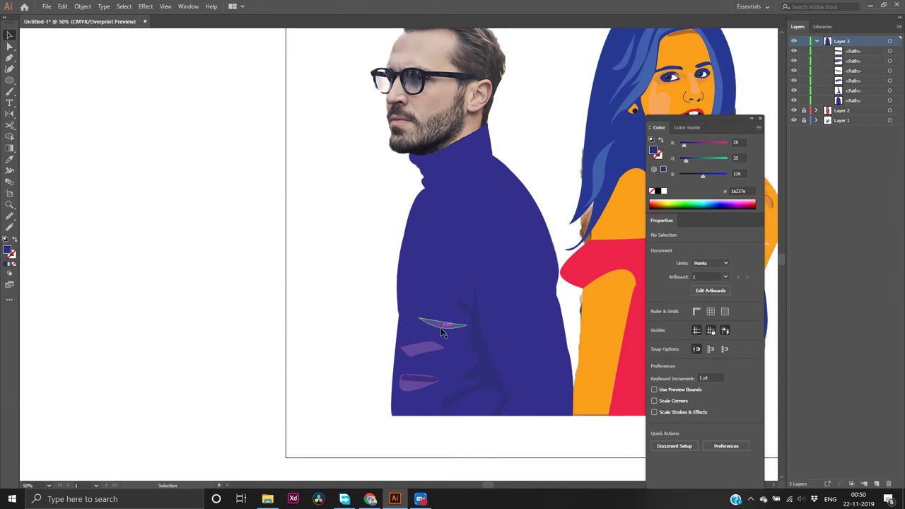
Give the thin uppermost fold shape beside the large fold the fill 1a237e
{"action": "left_click", "coordinate": [440, 325]}
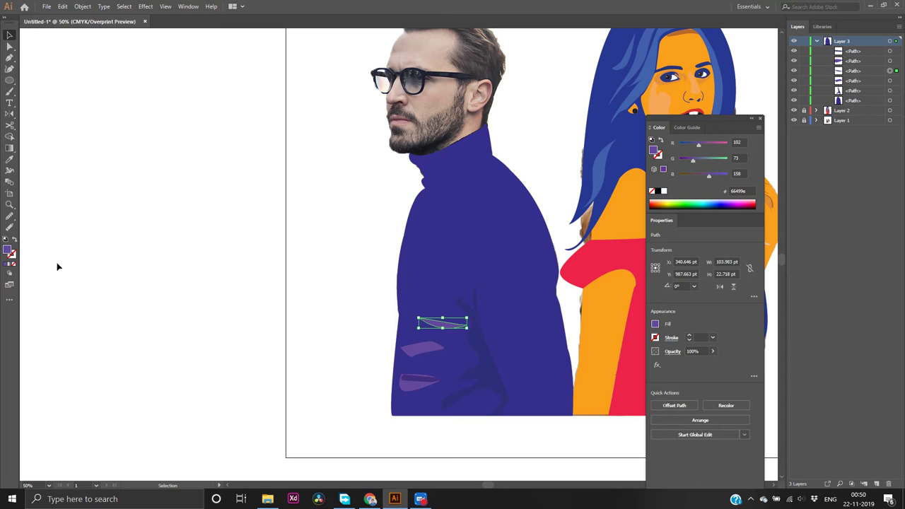
{"action": "double_click", "coordinate": [8, 251]}
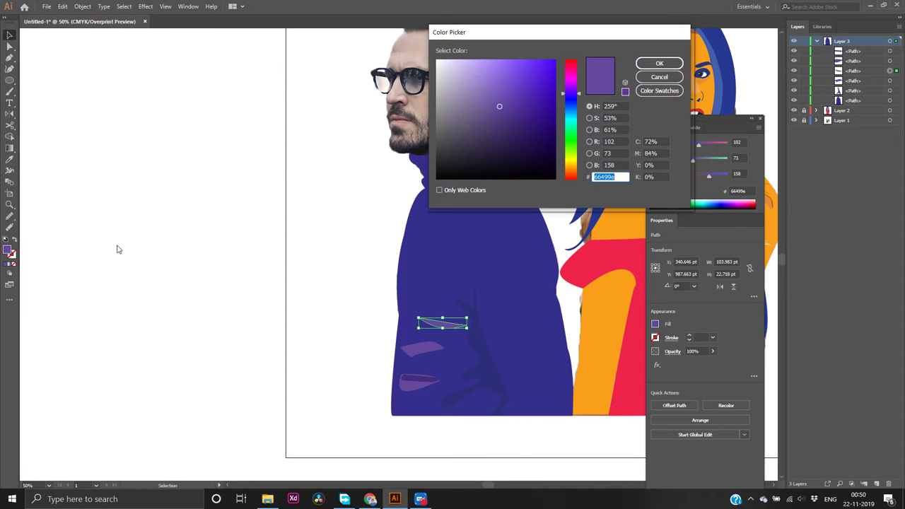
{"action": "type", "text": "1a237e"}
{"action": "key", "text": "Return"}
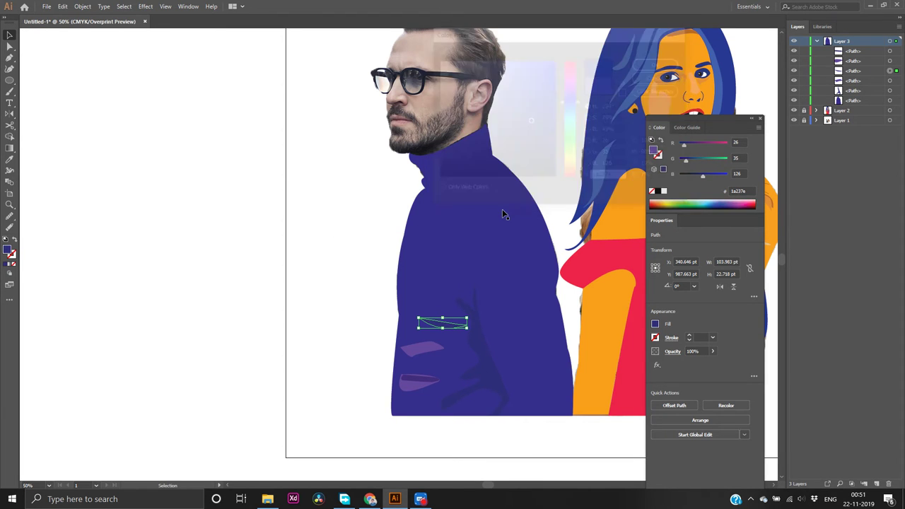
{"action": "left_click", "coordinate": [119, 305]}
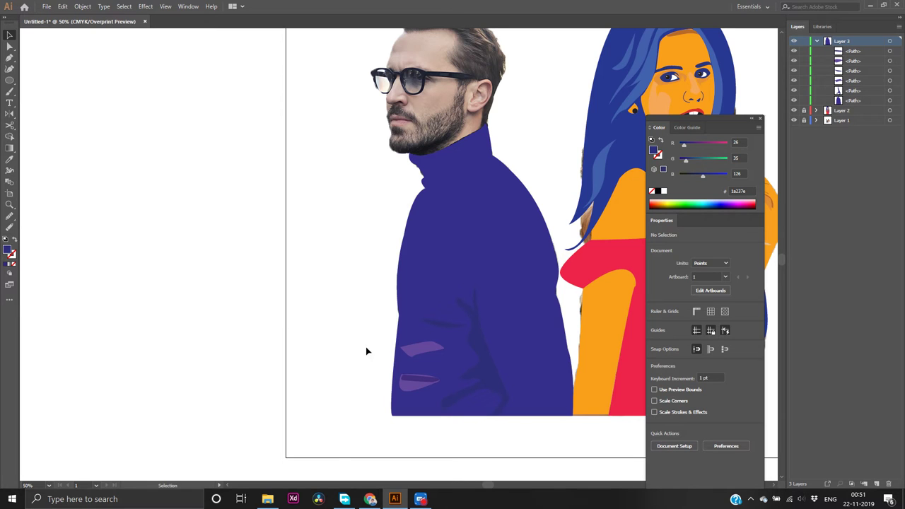
Change the fill of the middle fold shape near the sweater's front edge to 1a237e
{"action": "left_click", "coordinate": [420, 348]}
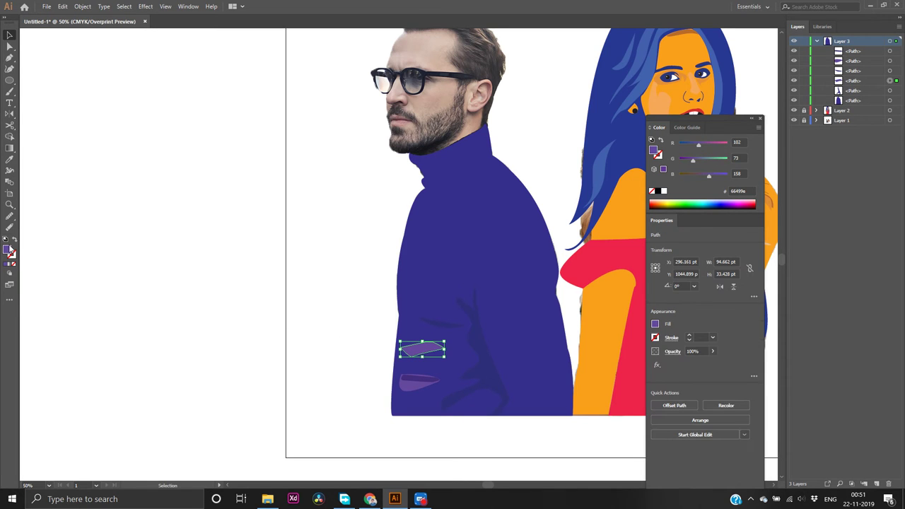
{"action": "double_click", "coordinate": [10, 249]}
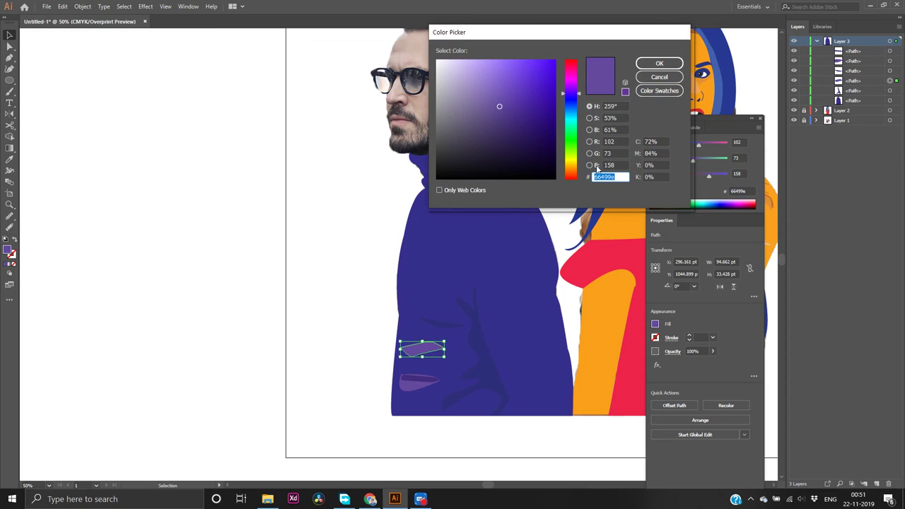
{"action": "type", "text": "1a237e"}
{"action": "key", "text": "Return"}
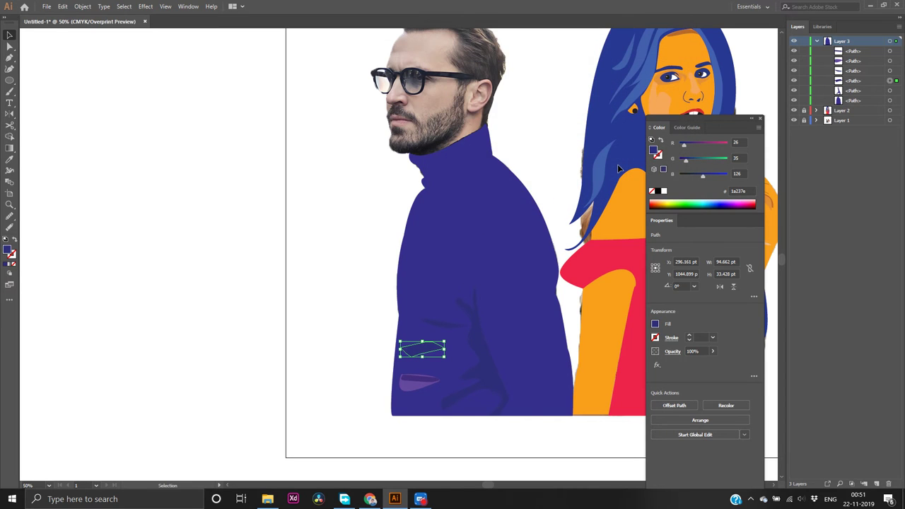
{"action": "left_click", "coordinate": [246, 344]}
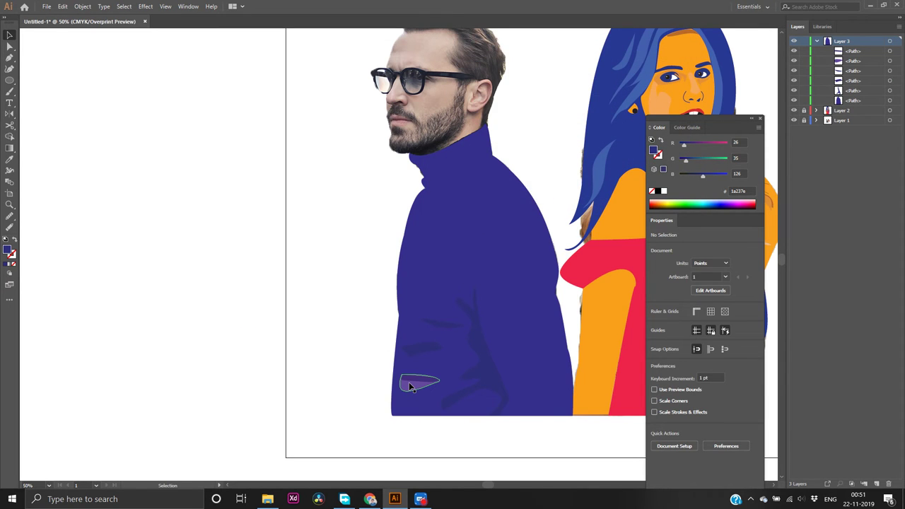
Set the fill of the lowest fold shape near the sweater's front edge to 1a237e and deselect it
{"action": "left_click", "coordinate": [409, 390]}
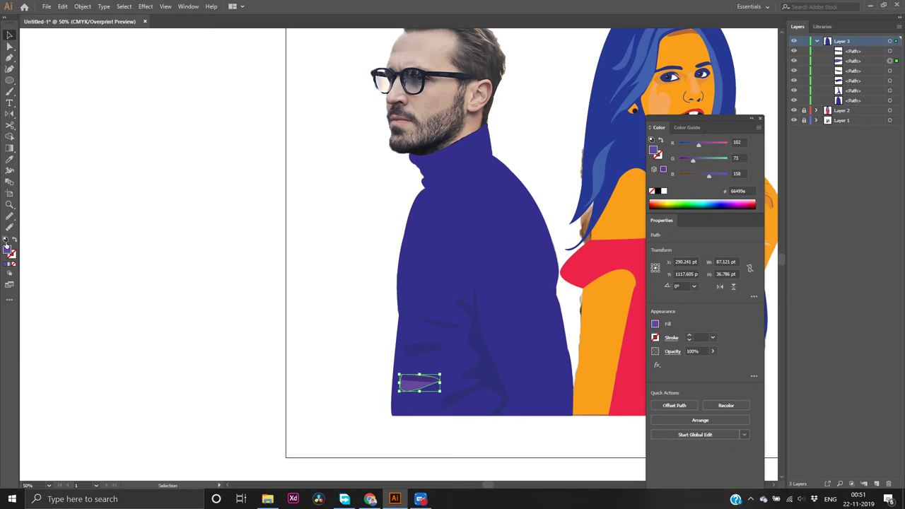
{"action": "double_click", "coordinate": [7, 250]}
{"action": "type", "text": "1a237e"}
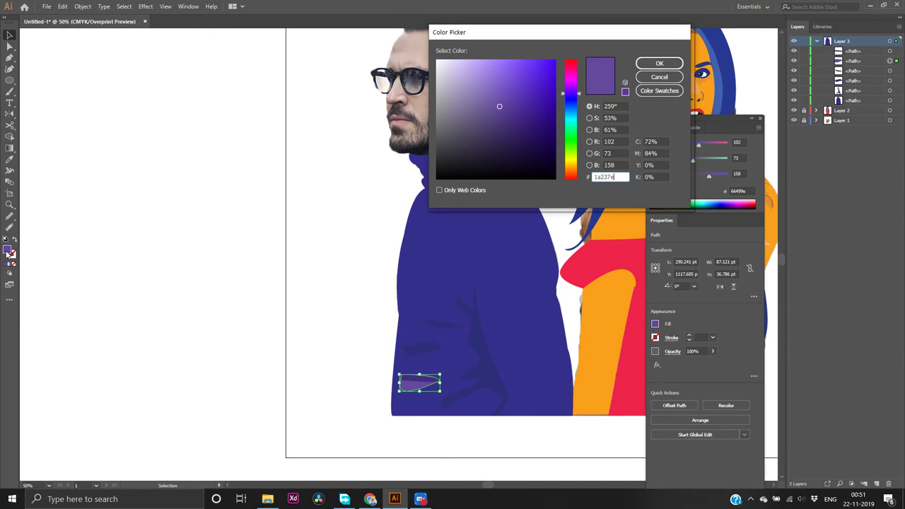
{"action": "key", "text": "Return"}
{"action": "left_click", "coordinate": [9, 300]}
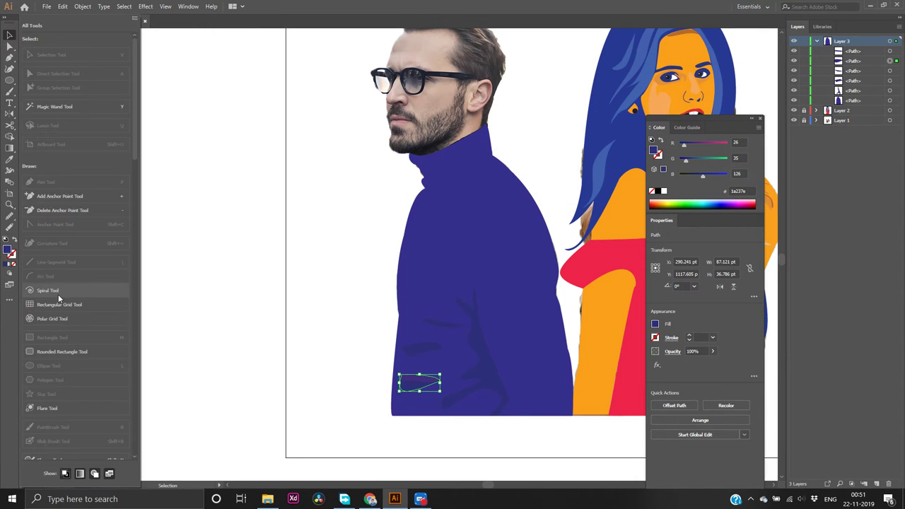
{"action": "left_click", "coordinate": [9, 298]}
{"action": "left_click", "coordinate": [328, 396]}
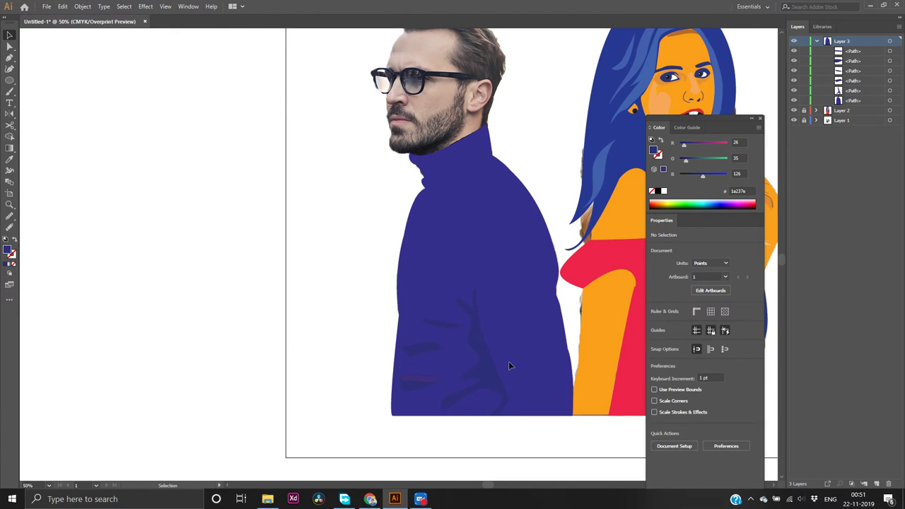
Hide the sweater body path in Layer 3 to expose the reference photo beneath the fold shapes
{"action": "scroll", "coordinate": [578, 293], "scroll_direction": "up", "scroll_amount": 4}
{"action": "scroll", "coordinate": [494, 319], "scroll_direction": "down", "scroll_amount": 4}
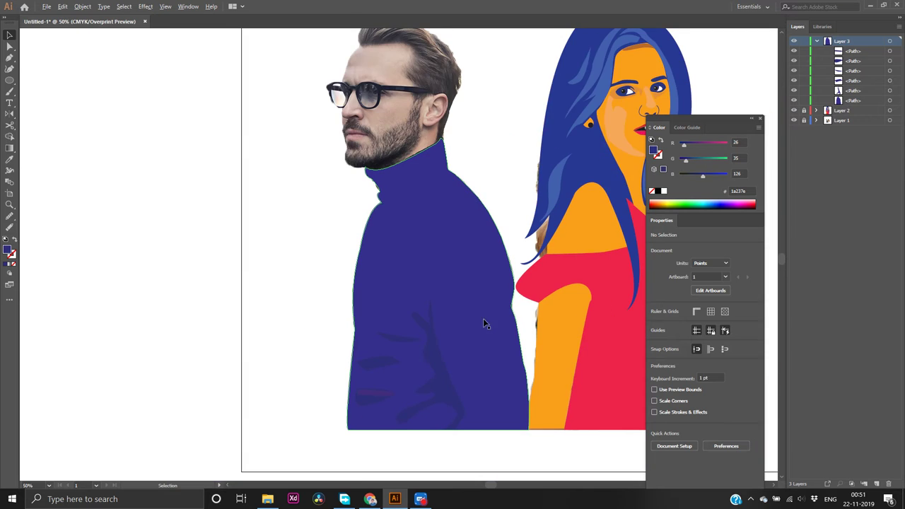
{"action": "scroll", "coordinate": [448, 301], "scroll_direction": "up", "scroll_amount": 1}
{"action": "scroll", "coordinate": [448, 300], "scroll_direction": "down", "scroll_amount": 3}
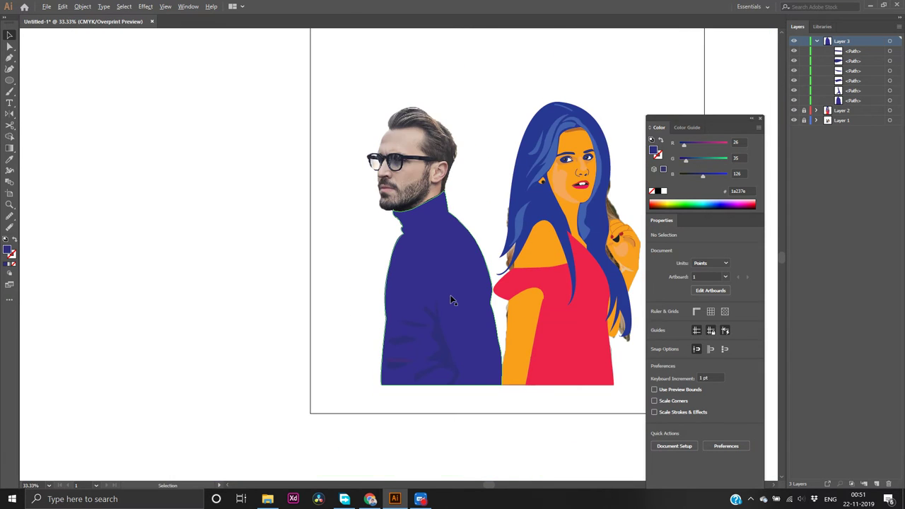
{"action": "scroll", "coordinate": [461, 362], "scroll_direction": "down", "scroll_amount": 1}
{"action": "scroll", "coordinate": [462, 361], "scroll_direction": "up", "scroll_amount": 3}
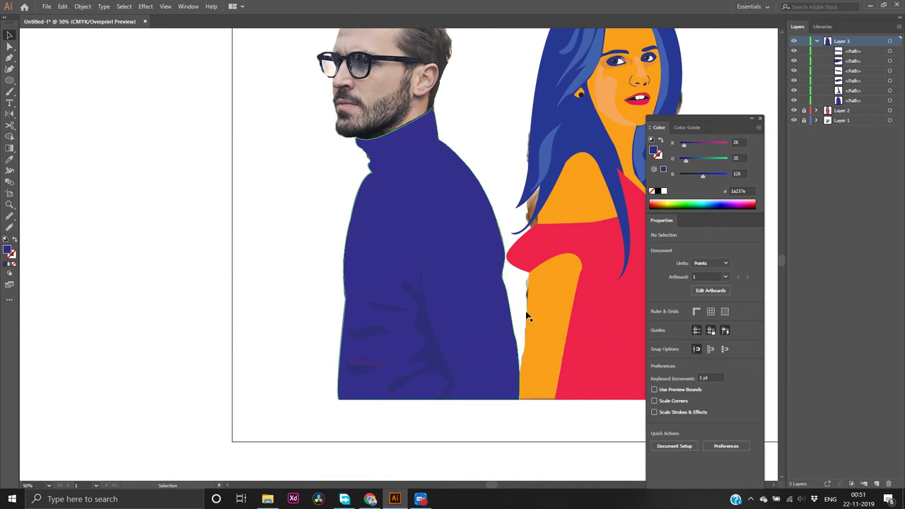
{"action": "left_click", "coordinate": [793, 100]}
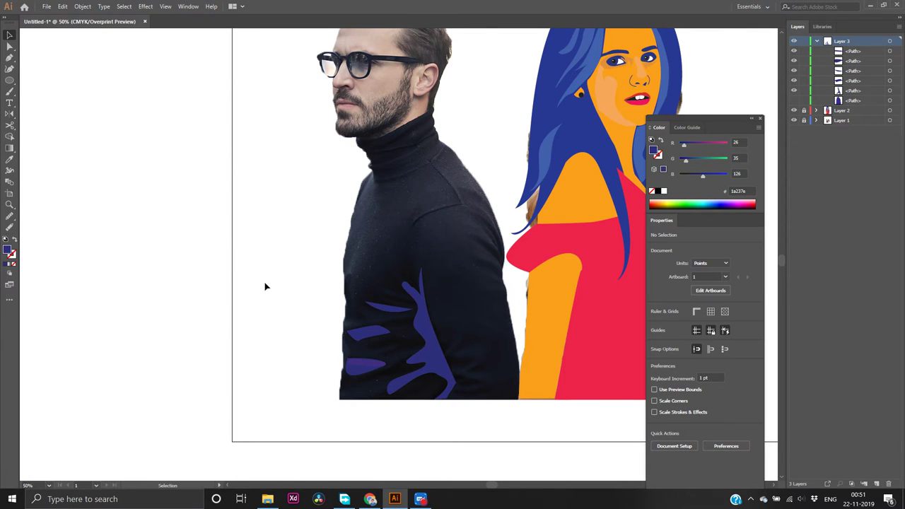
Draw a small triangular fold shape with the Pen tool beside the large fold on the sleeve, filled with 1a237e
{"action": "left_click", "coordinate": [434, 332]}
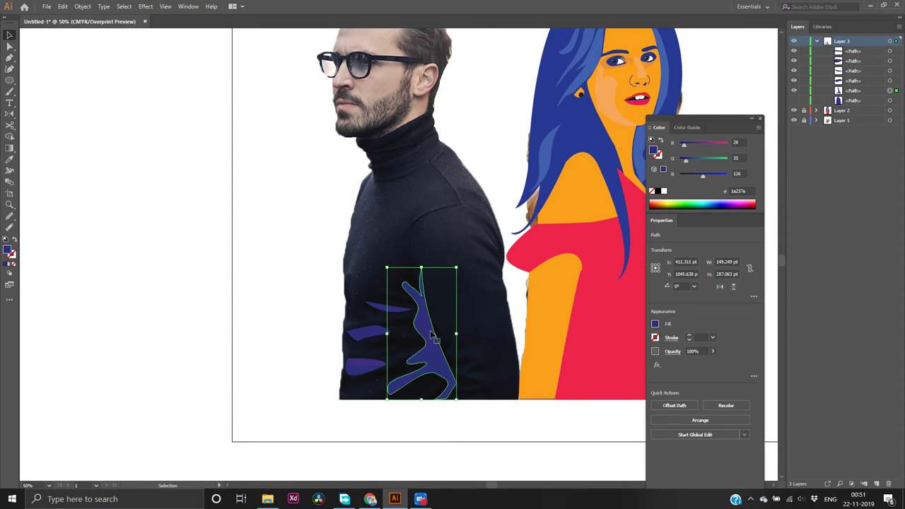
{"action": "key", "text": "p"}
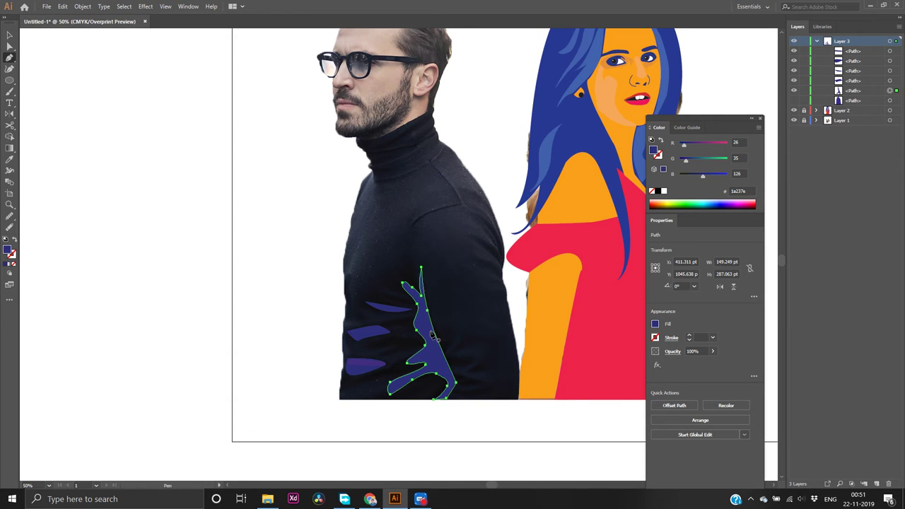
{"action": "scroll", "coordinate": [537, 280], "scroll_direction": "up", "scroll_amount": 2}
{"action": "scroll", "coordinate": [361, 396], "scroll_direction": "down", "scroll_amount": 1}
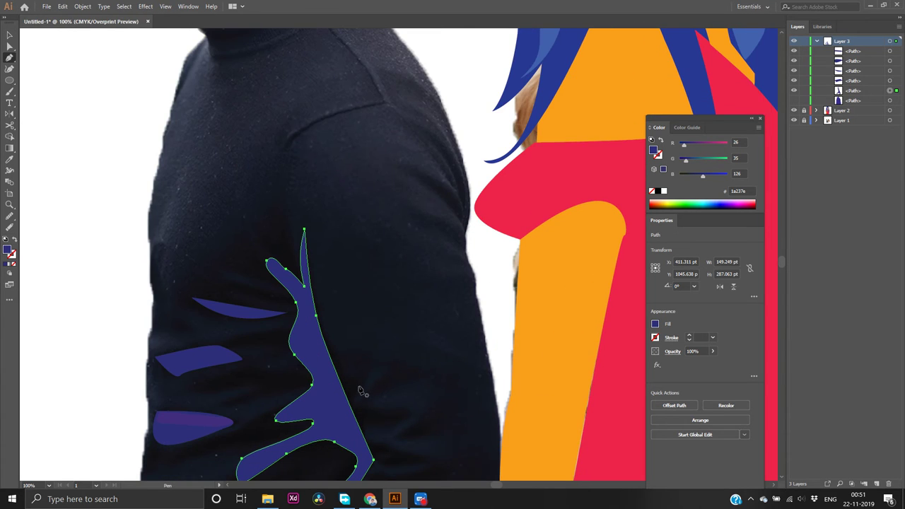
{"action": "left_click", "coordinate": [353, 398]}
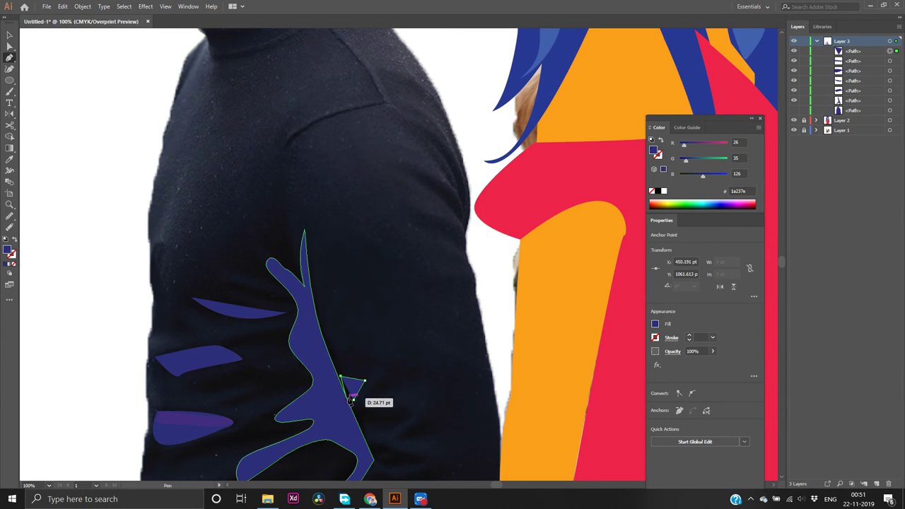
{"action": "left_click", "coordinate": [353, 399]}
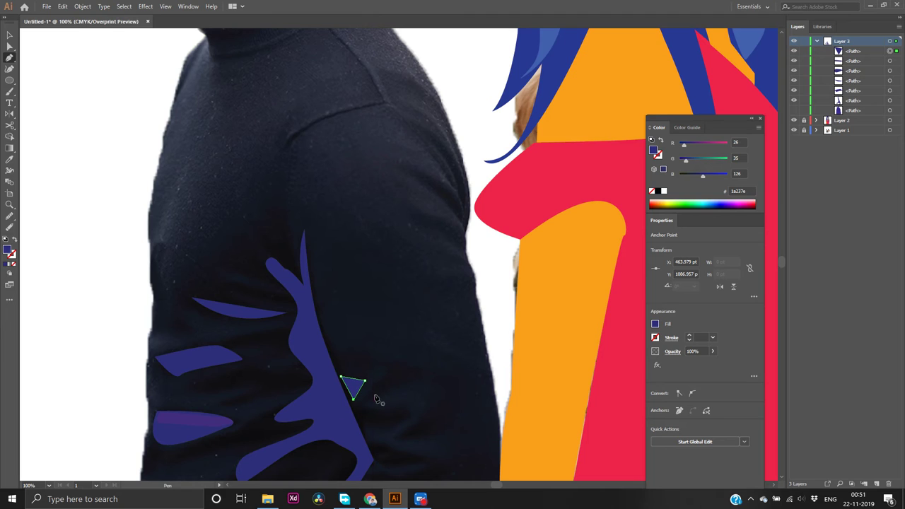
Draw a leaf-shaped fold about 60 × 33 pt with the Pen tool beside the small triangular fold on the sleeve, filled with 1a237e
{"action": "left_click", "coordinate": [373, 396]}
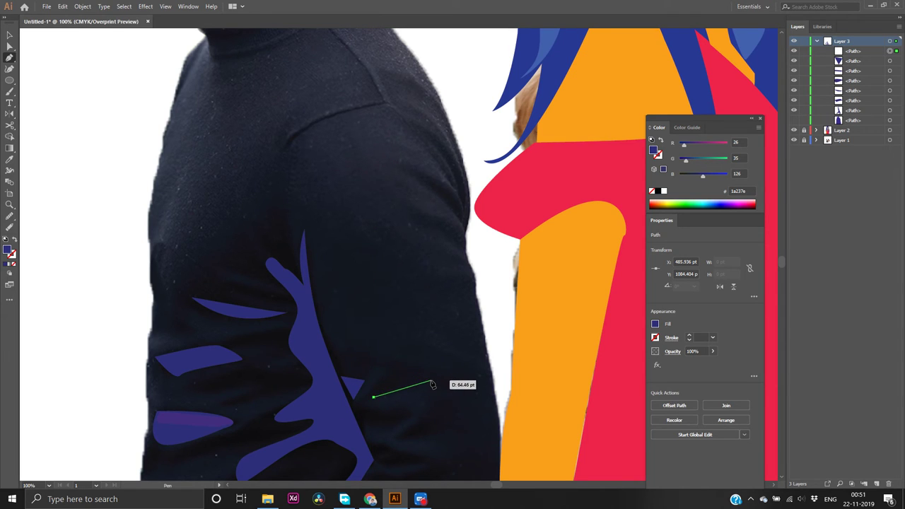
{"action": "left_click_drag", "start_coordinate": [428, 380], "coordinate": [478, 409]}
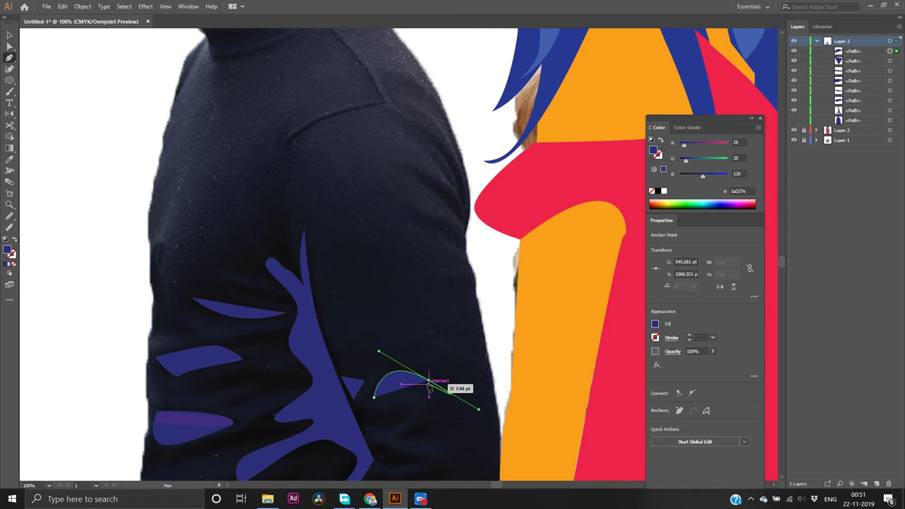
{"action": "left_click", "coordinate": [428, 382]}
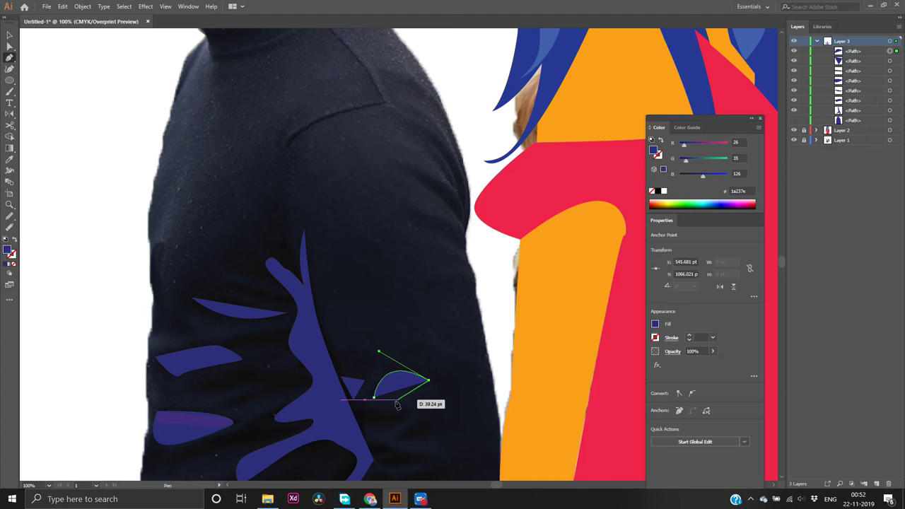
{"action": "left_click_drag", "start_coordinate": [374, 397], "coordinate": [330, 387]}
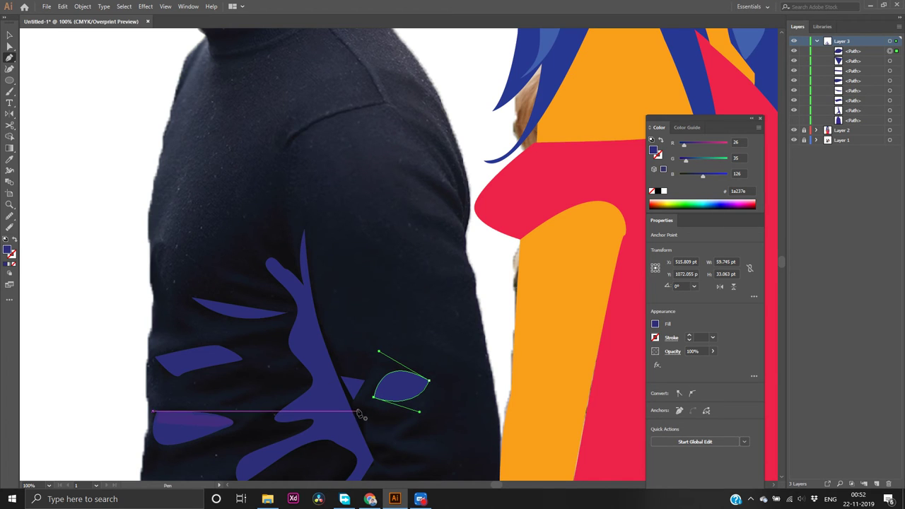
Draw a curved-edge triangular fold with the Pen tool directly below the leaf-shaped fold on the sleeve, filled with 1a237e
{"action": "left_click_drag", "start_coordinate": [358, 408], "coordinate": [403, 434]}
{"action": "left_click_drag", "start_coordinate": [382, 430], "coordinate": [374, 444]}
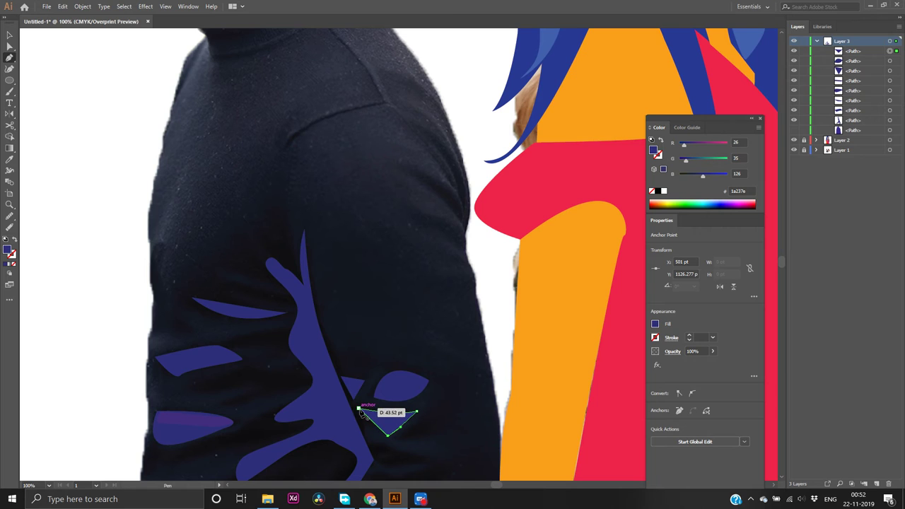
{"action": "left_click_drag", "start_coordinate": [360, 408], "coordinate": [345, 382]}
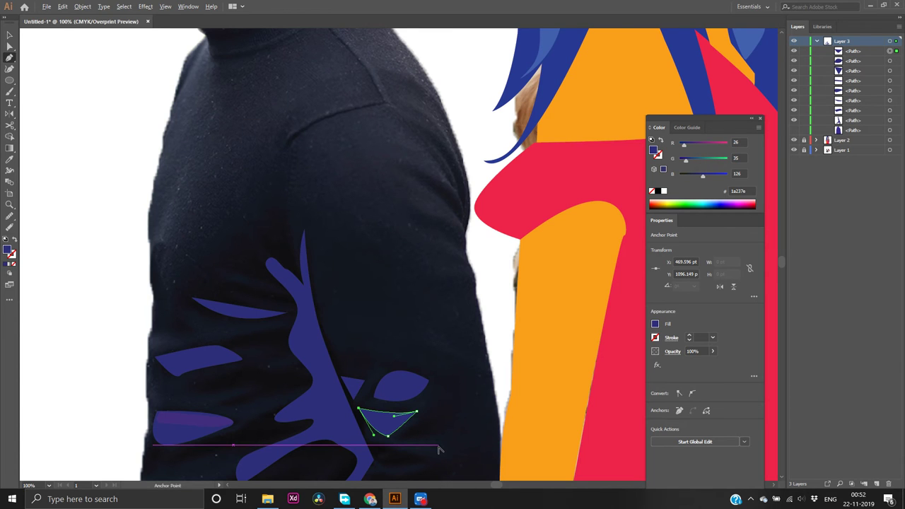
Draw a second, slimmer leaf-shaped fold with the Pen tool to the lower right of the curved triangular fold, filled with 1a237e
{"action": "scroll", "coordinate": [439, 449], "scroll_direction": "down", "scroll_amount": 1}
{"action": "scroll", "coordinate": [441, 450], "scroll_direction": "up", "scroll_amount": 2}
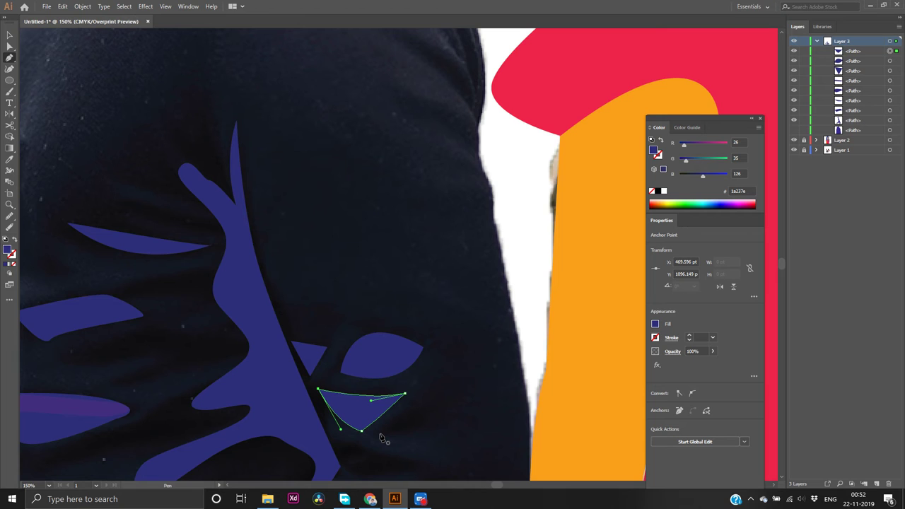
{"action": "scroll", "coordinate": [382, 434], "scroll_direction": "down", "scroll_amount": 3}
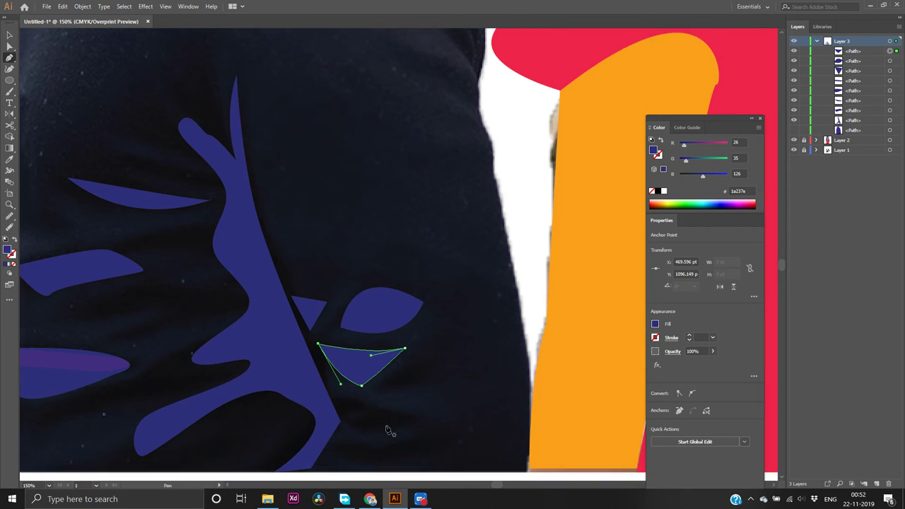
{"action": "scroll", "coordinate": [388, 426], "scroll_direction": "down", "scroll_amount": 1}
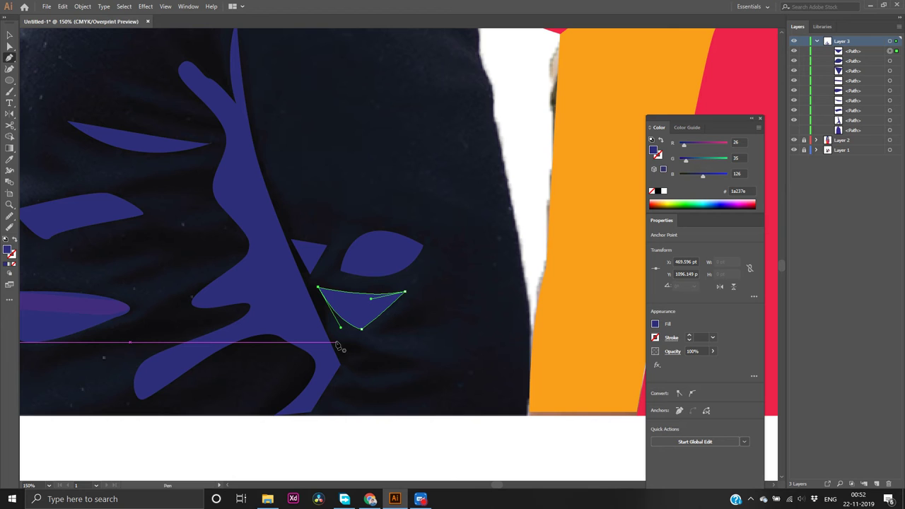
{"action": "left_click_drag", "start_coordinate": [376, 328], "coordinate": [406, 312]}
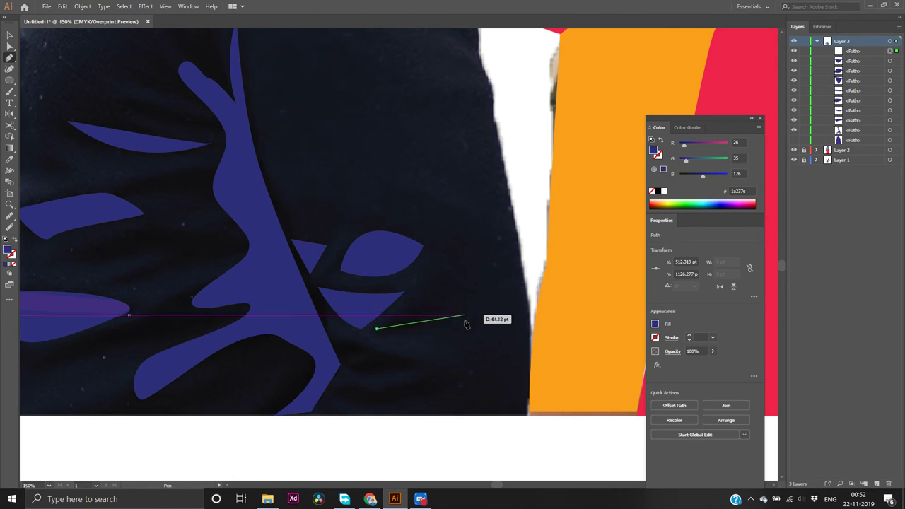
{"action": "left_click_drag", "start_coordinate": [474, 308], "coordinate": [529, 334]}
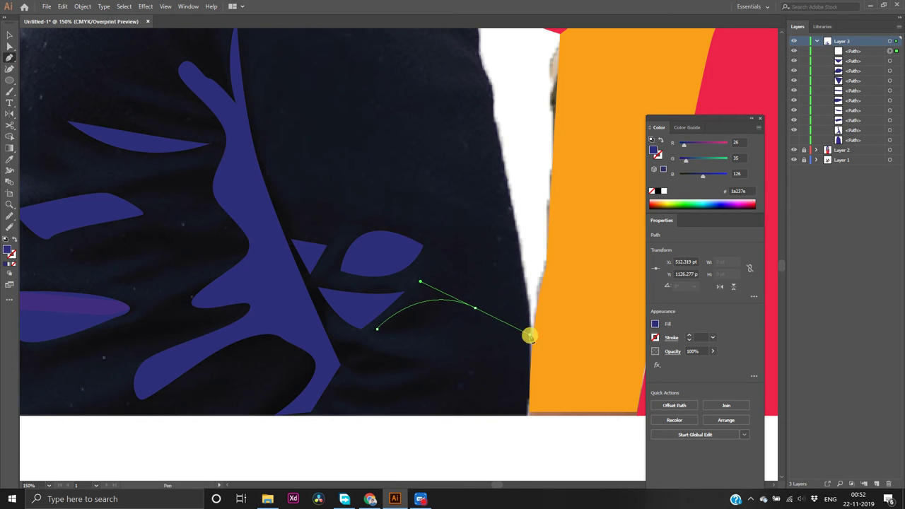
{"action": "left_click", "coordinate": [475, 308]}
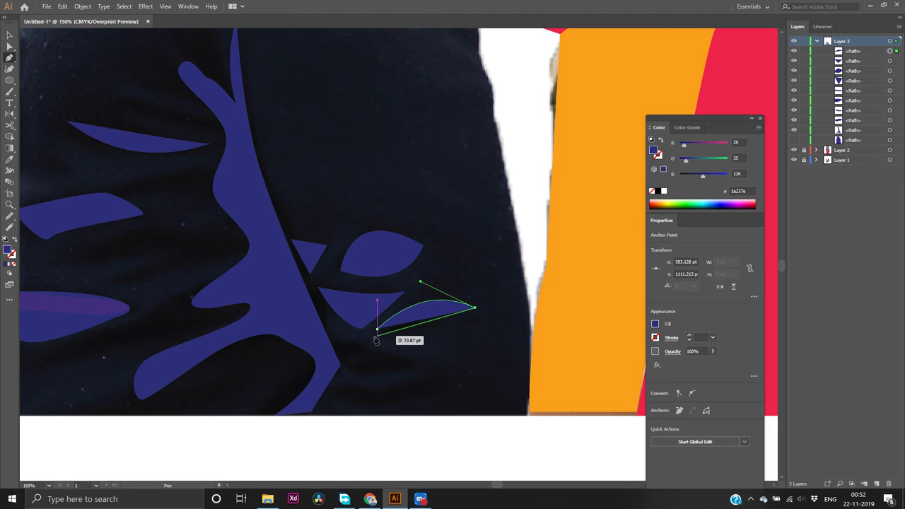
{"action": "left_click_drag", "start_coordinate": [377, 329], "coordinate": [314, 318]}
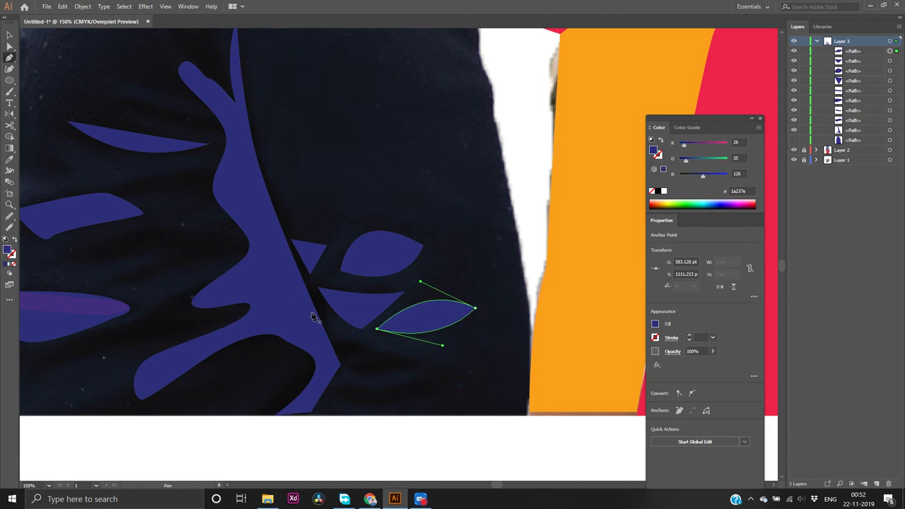
Draw a tapered fold with the Pen tool below the other sleeve folds, starting at the large fold's edge and ending in a point, filled with 1a237e
{"action": "left_click", "coordinate": [335, 340]}
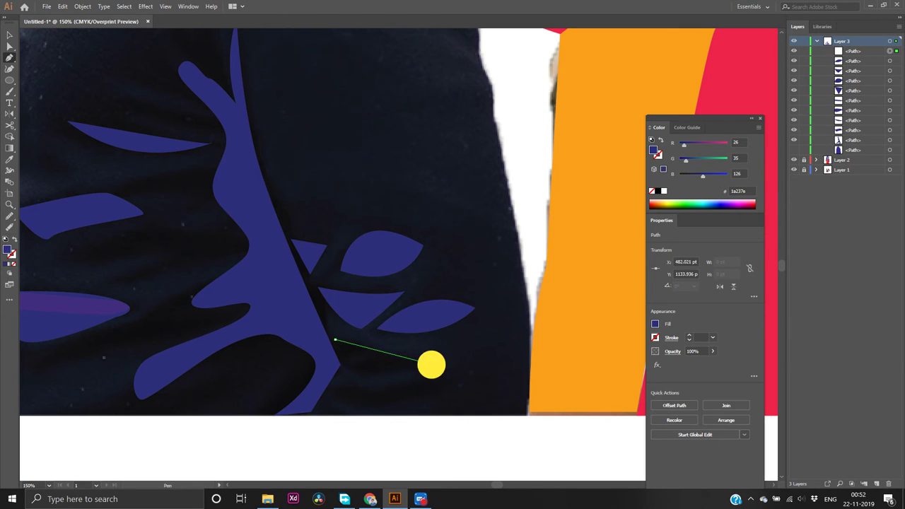
{"action": "left_click_drag", "start_coordinate": [431, 364], "coordinate": [443, 376]}
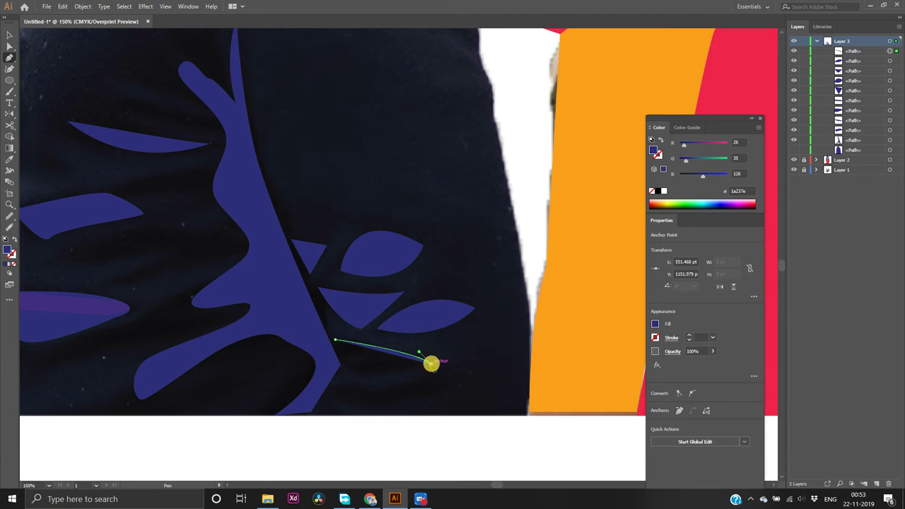
{"action": "left_click", "coordinate": [431, 364]}
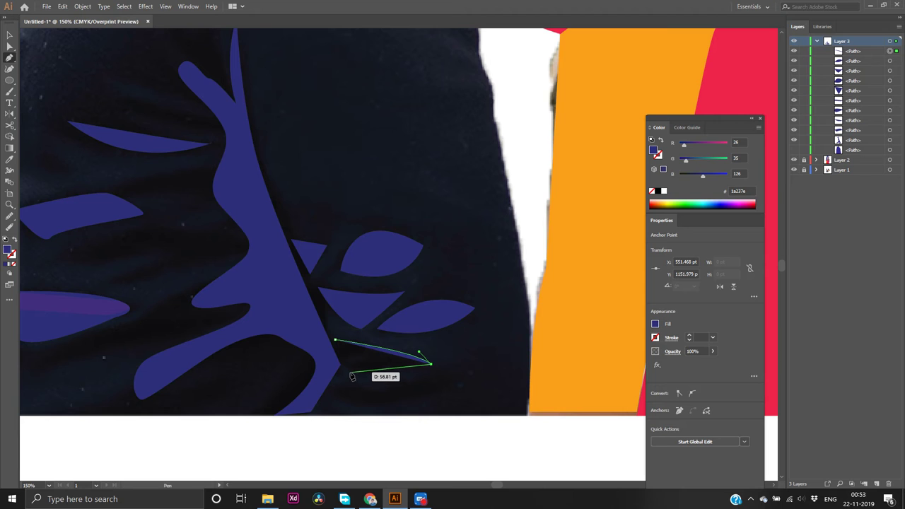
{"action": "left_click_drag", "start_coordinate": [347, 369], "coordinate": [316, 358]}
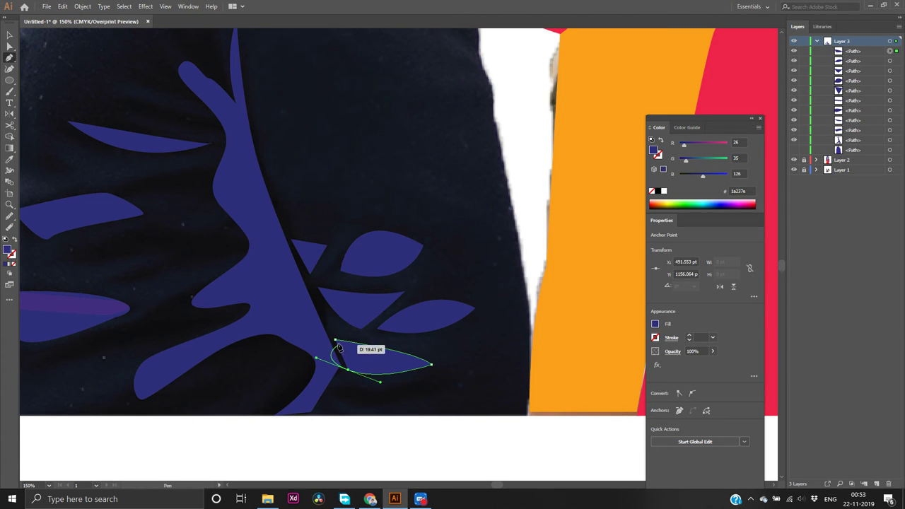
{"action": "left_click", "coordinate": [347, 369]}
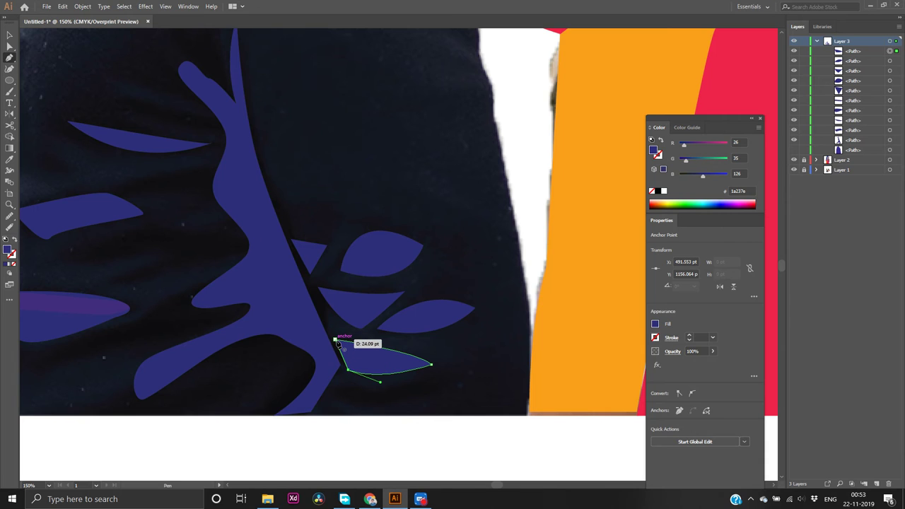
{"action": "left_click", "coordinate": [334, 340]}
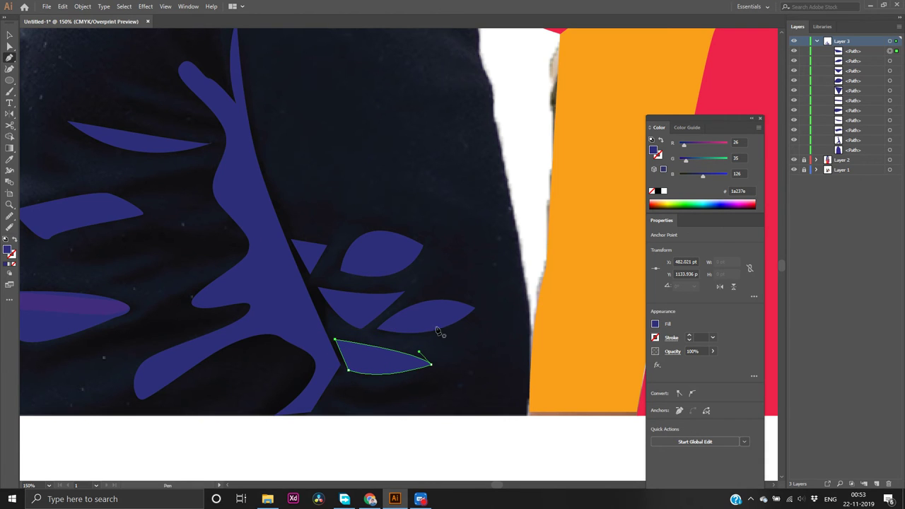
Slim the lowest sleeve fold by placing its lower corner slightly higher beside the large fold, and make that corner sharp
{"action": "left_click_drag", "start_coordinate": [376, 371], "coordinate": [347, 369]}
{"action": "mouse_move", "coordinate": [347, 371]}
{"action": "left_mouse_down"}
{"action": "mouse_move", "coordinate": [342, 353]}
{"action": "mouse_move", "coordinate": [297, 333]}
{"action": "mouse_move", "coordinate": [309, 348]}
{"action": "mouse_move", "coordinate": [362, 344]}
{"action": "mouse_move", "coordinate": [339, 345]}
{"action": "mouse_move", "coordinate": [344, 364]}
{"action": "left_mouse_up"}
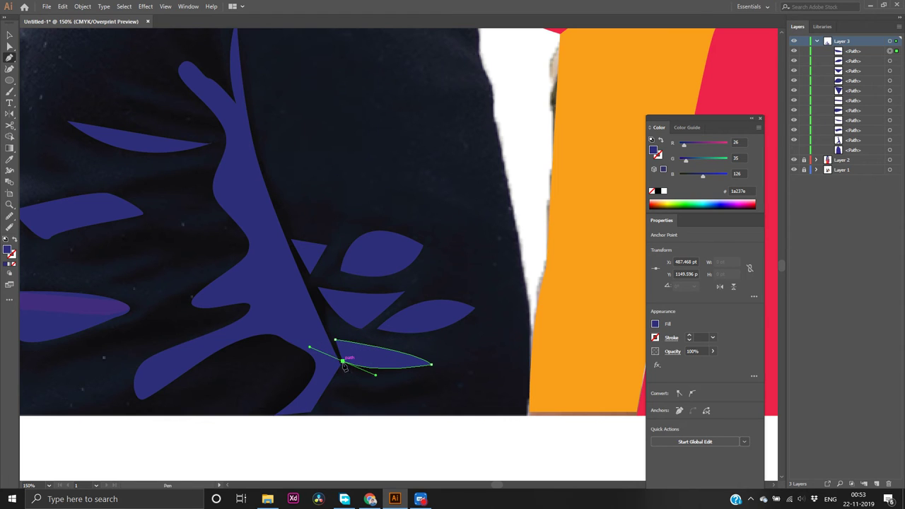
{"action": "left_click", "coordinate": [343, 363], "text": "alt"}
Switch to Chrome and select the Indigo 600 hex code 3949ab on the Material-UI color page, then return to Illustrator and deselect the fold
{"action": "left_click", "coordinate": [372, 501]}
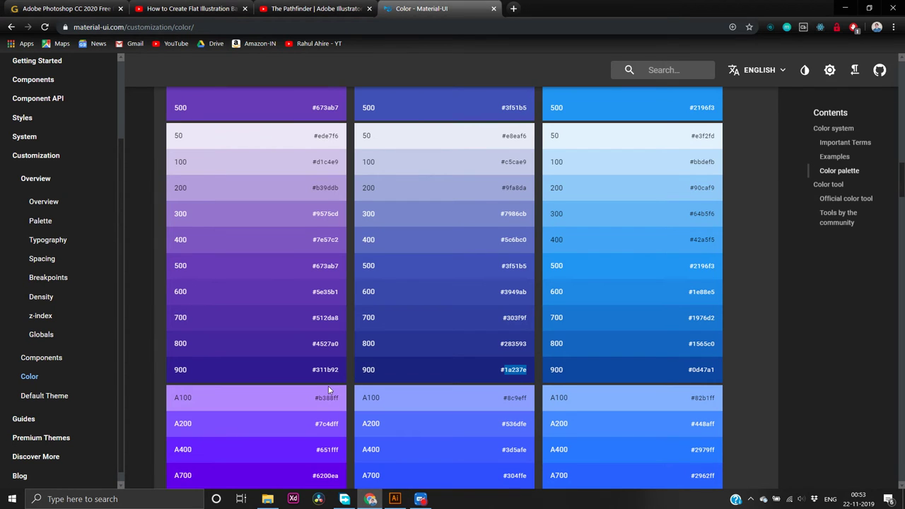
{"action": "double_click", "coordinate": [512, 292]}
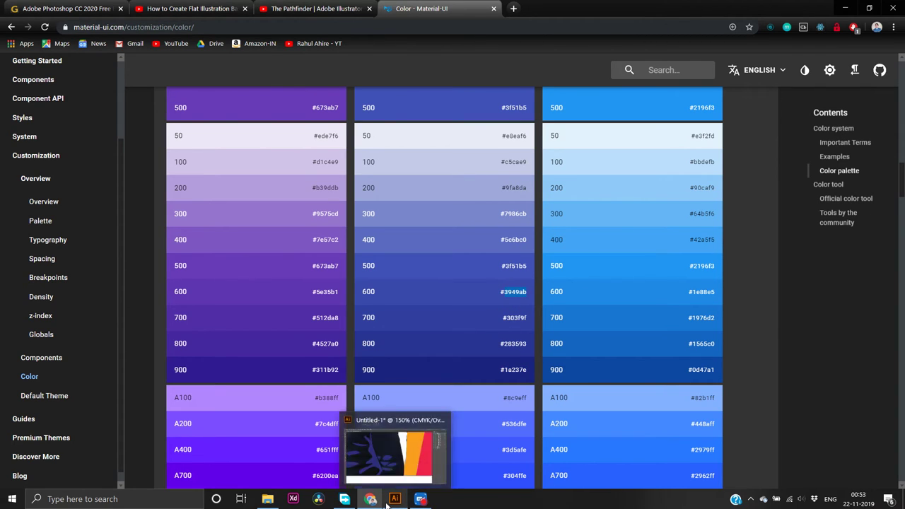
{"action": "mouse_move", "coordinate": [395, 499]}
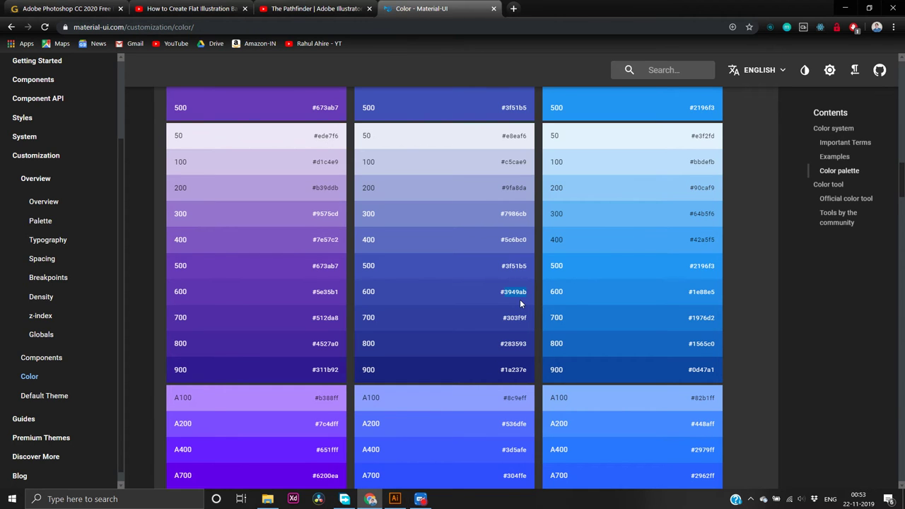
{"action": "key", "text": "alt+Tab"}
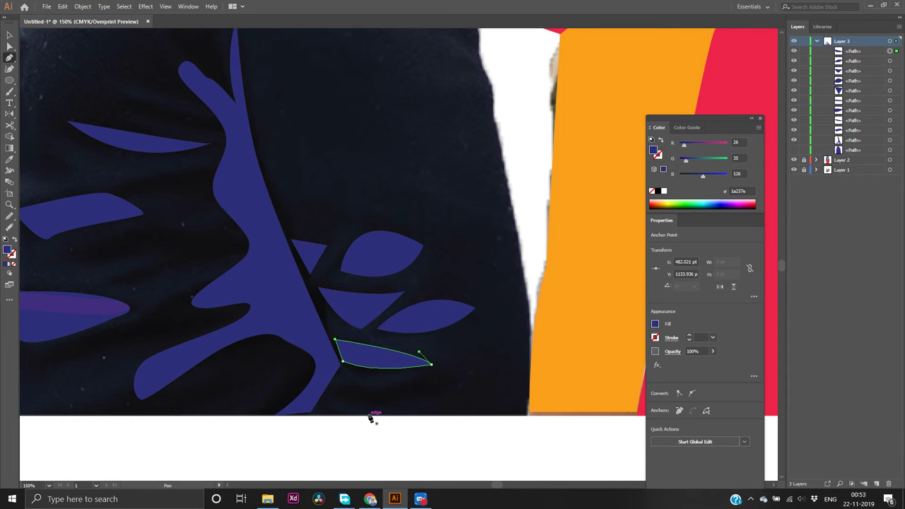
{"action": "key", "text": "v"}
{"action": "left_click", "coordinate": [373, 439]}
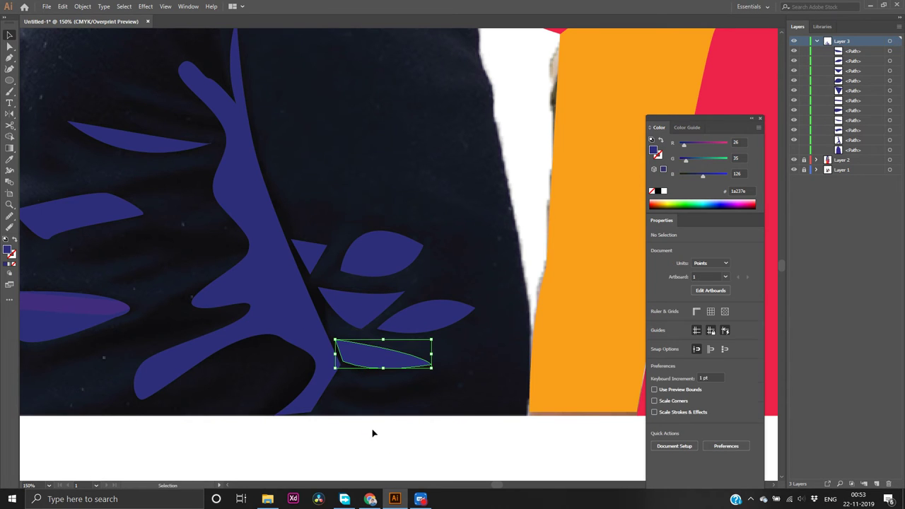
Round off the pointed ends of the upper leaf-shaped fold with the Smooth tool, deselect it and switch back to the Pen tool
{"action": "left_click", "coordinate": [10, 219]}
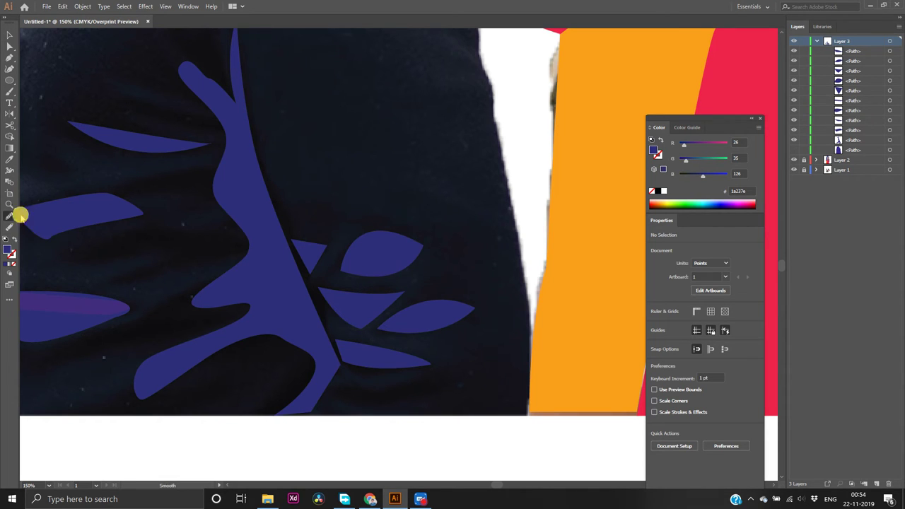
{"action": "left_click", "coordinate": [340, 268]}
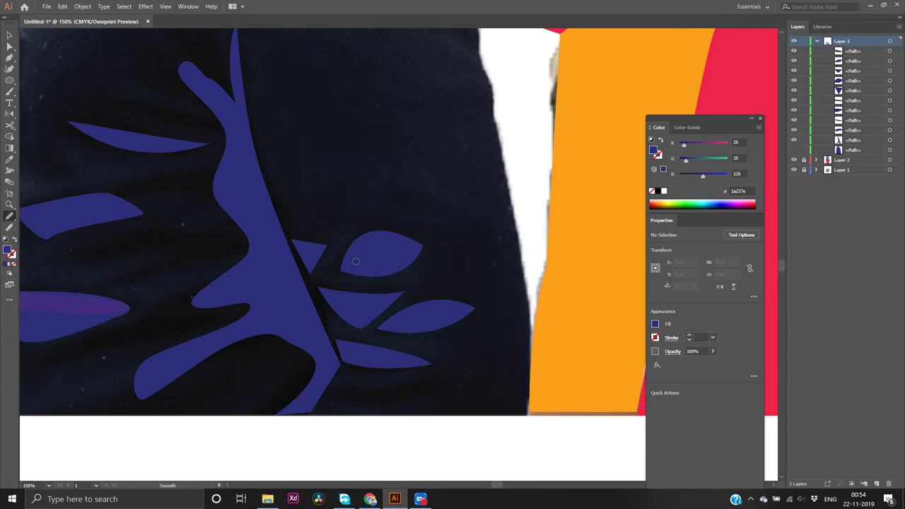
{"action": "key", "text": "v"}
{"action": "left_click", "coordinate": [355, 261]}
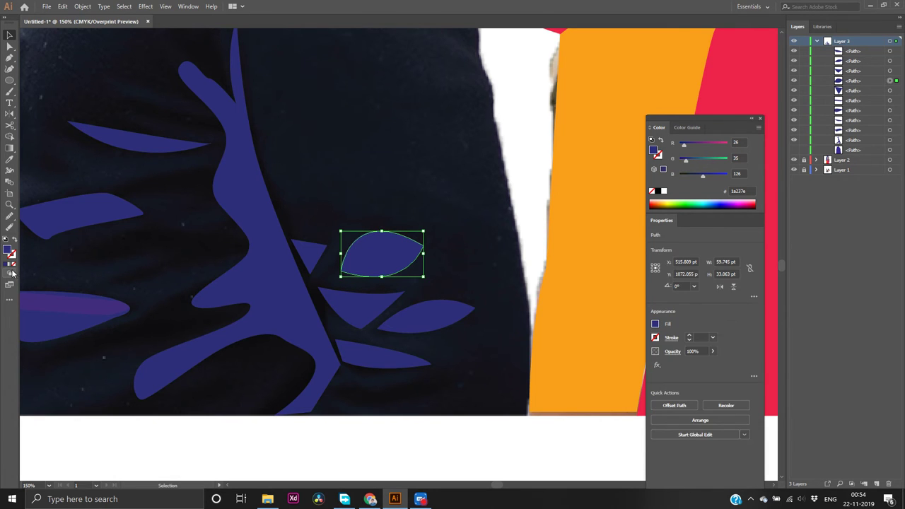
{"action": "left_click", "coordinate": [10, 216]}
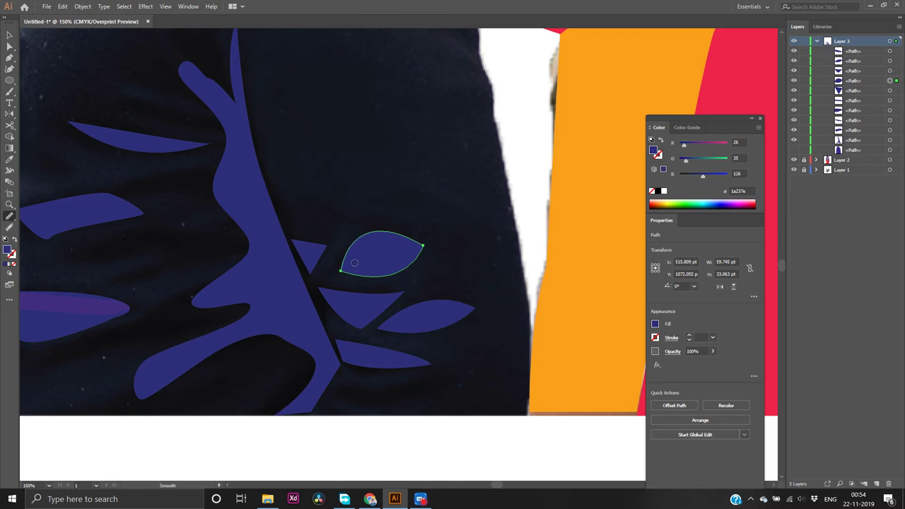
{"action": "mouse_move", "coordinate": [336, 271]}
{"action": "left_mouse_down"}
{"action": "mouse_move", "coordinate": [370, 252]}
{"action": "mouse_move", "coordinate": [361, 268]}
{"action": "mouse_move", "coordinate": [373, 244]}
{"action": "mouse_move", "coordinate": [353, 279]}
{"action": "left_mouse_up"}
{"action": "mouse_move", "coordinate": [429, 248]}
{"action": "left_mouse_down"}
{"action": "mouse_move", "coordinate": [385, 256]}
{"action": "mouse_move", "coordinate": [400, 257]}
{"action": "mouse_move", "coordinate": [398, 246]}
{"action": "mouse_move", "coordinate": [412, 253]}
{"action": "left_mouse_up"}
{"action": "left_click_drag", "start_coordinate": [405, 289], "coordinate": [397, 314]}
{"action": "key", "text": "v"}
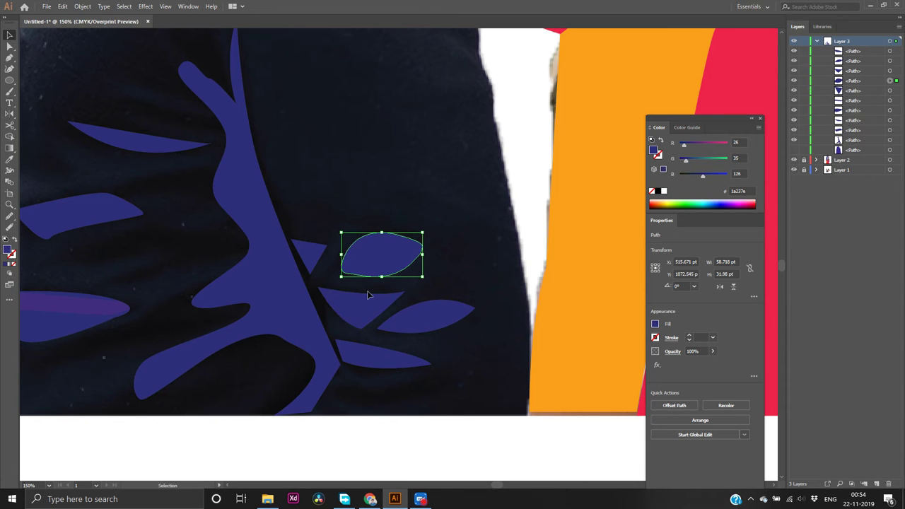
{"action": "key", "text": "s"}
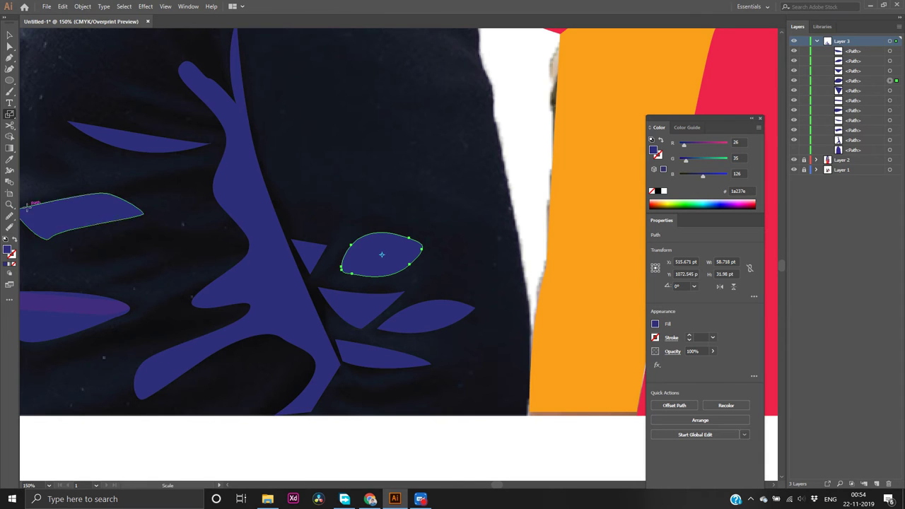
{"action": "left_click", "coordinate": [10, 215]}
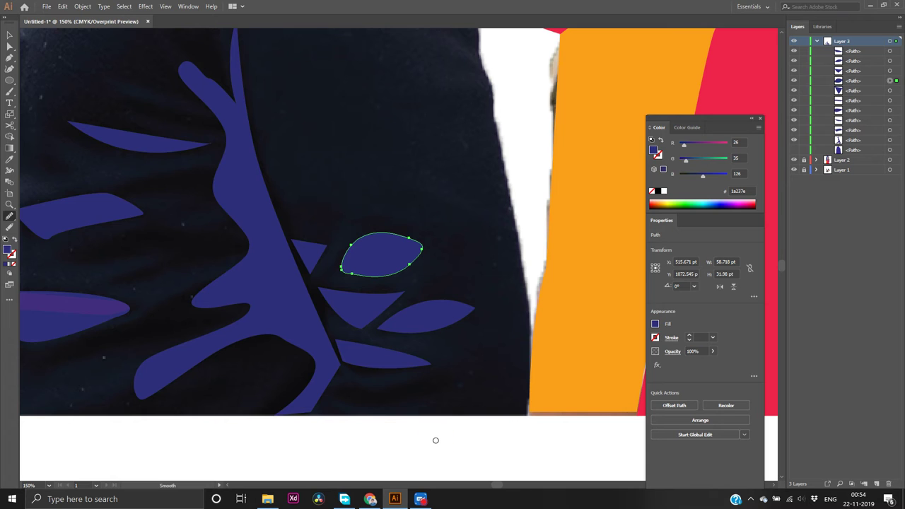
{"action": "key", "text": "v"}
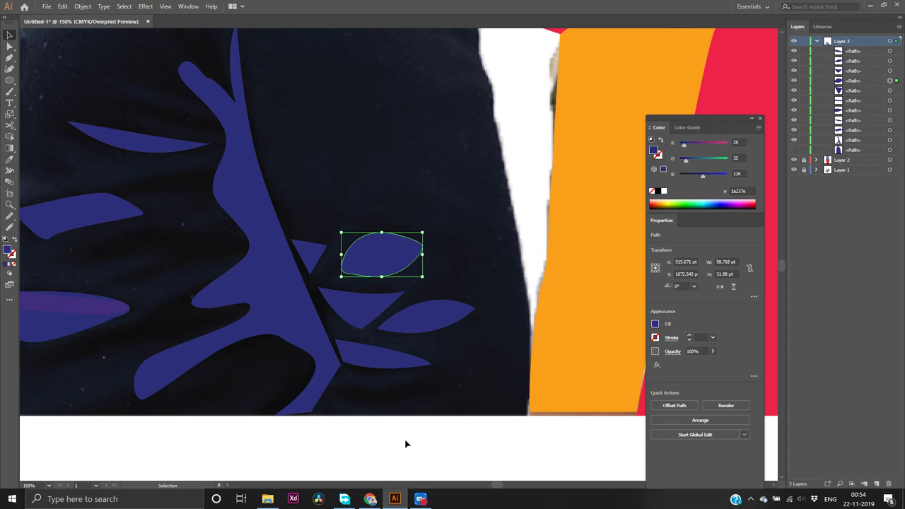
{"action": "left_click", "coordinate": [405, 444]}
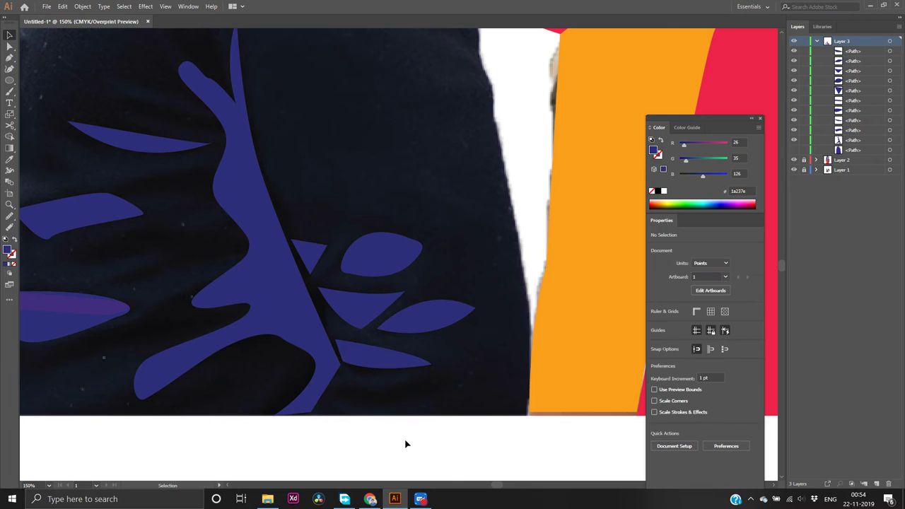
{"action": "key", "text": "p"}
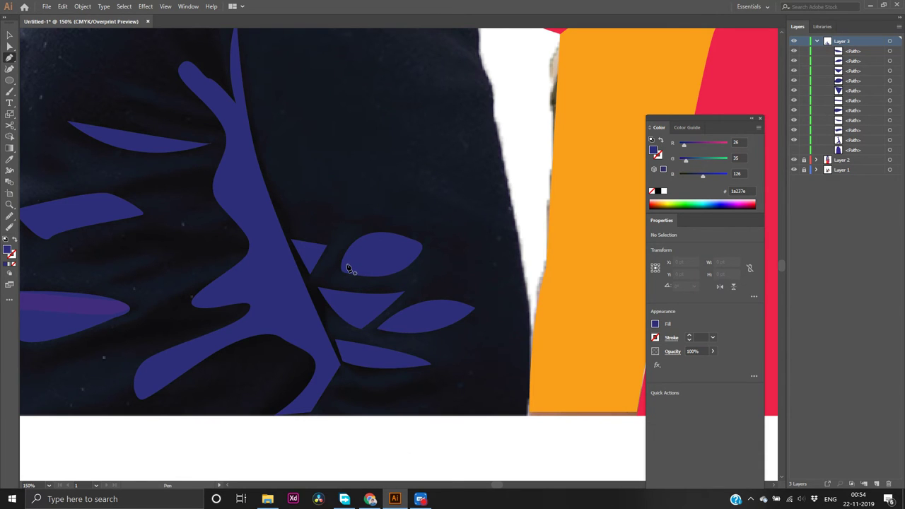
Draw a curved highlight inside the lower half of the upper leaf-shaped sleeve fold with the Pen tool and fill it with 3949ab
{"action": "left_click", "coordinate": [346, 264]}
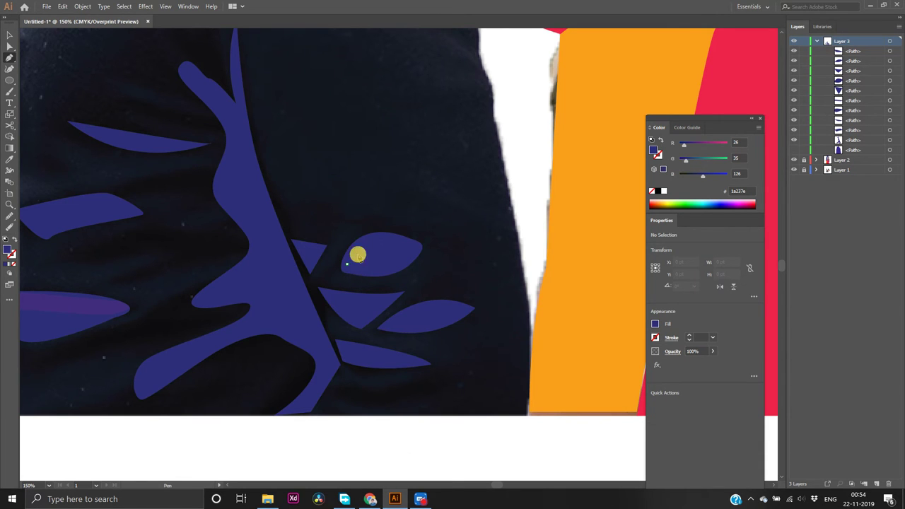
{"action": "left_click", "coordinate": [414, 249]}
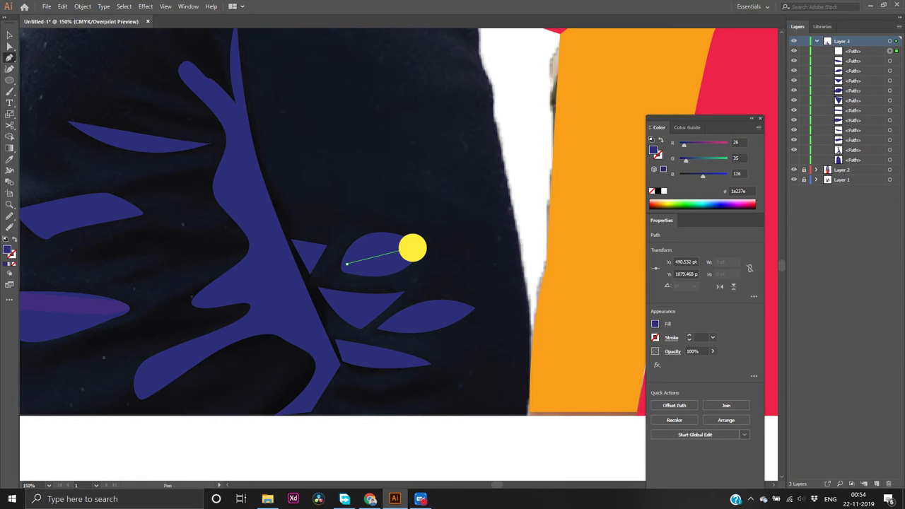
{"action": "left_click_drag", "start_coordinate": [414, 246], "coordinate": [289, 243]}
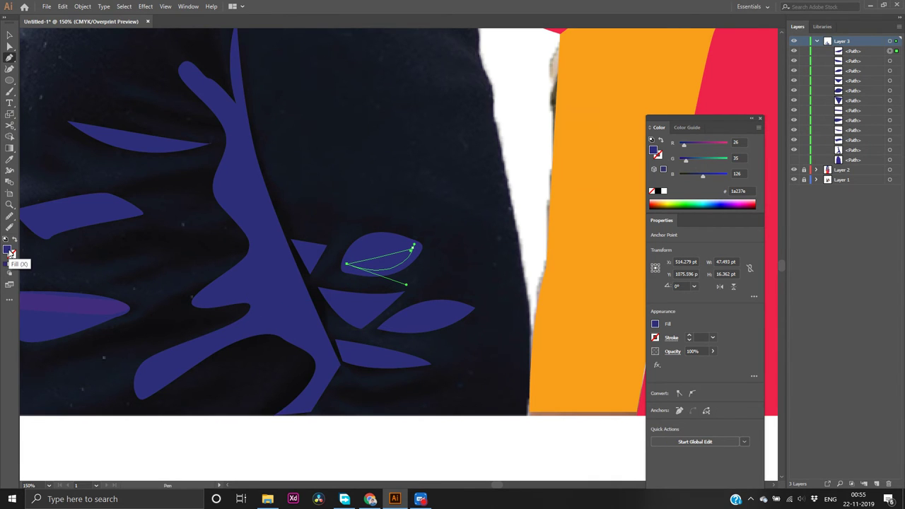
{"action": "double_click", "coordinate": [10, 251]}
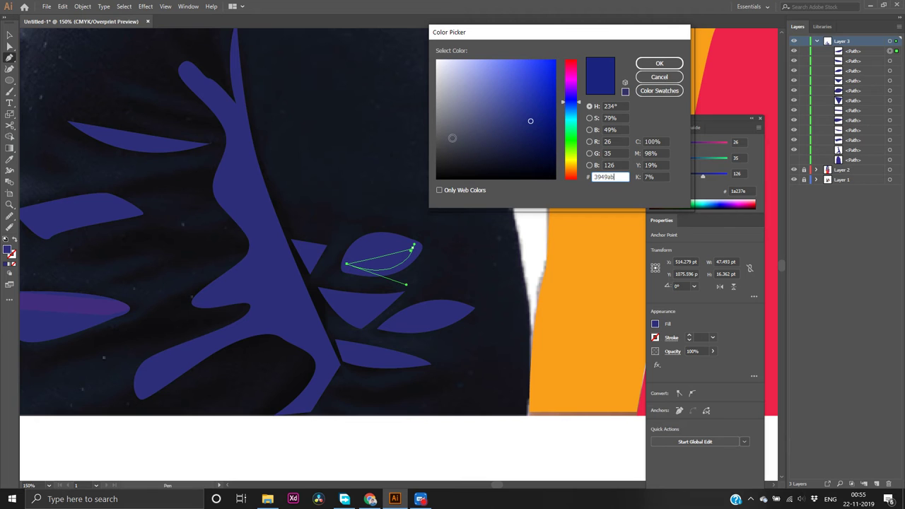
{"action": "type", "text": "3949ab"}
{"action": "key", "text": "Return"}
{"action": "left_click", "coordinate": [444, 429]}
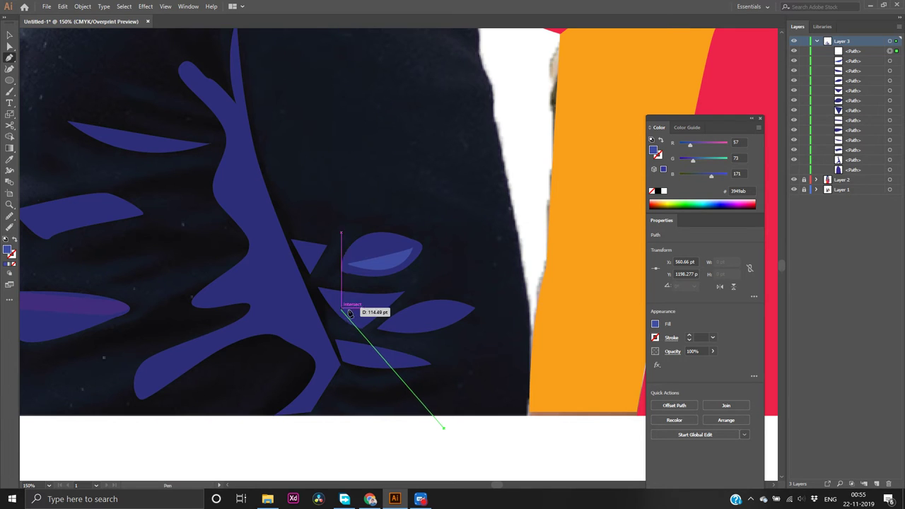
{"action": "key", "text": "ctrl+z"}
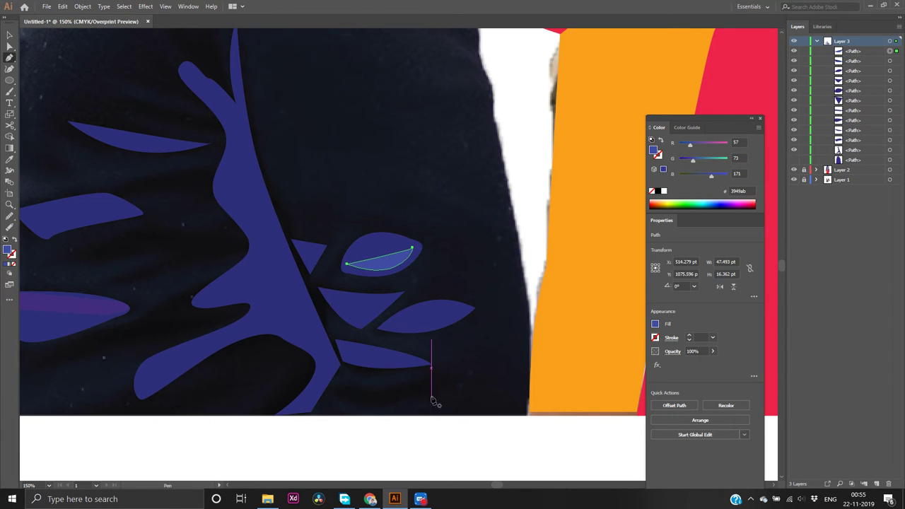
Draw a crescent-shaped 3949ab highlight inside the triangular sleeve fold below the leaf-shaped one, and deselect it
{"action": "left_click", "coordinate": [341, 306]}
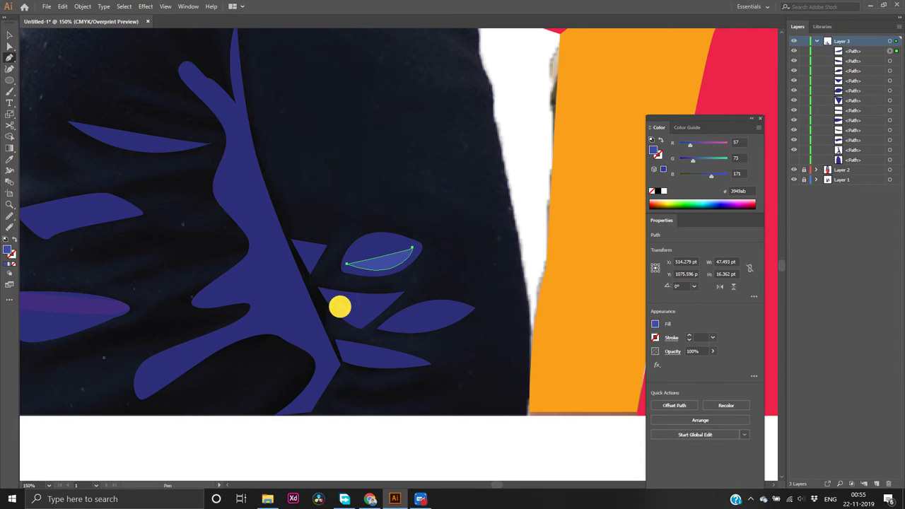
{"action": "left_click", "coordinate": [386, 301]}
{"action": "left_click_drag", "start_coordinate": [386, 301], "coordinate": [407, 282]}
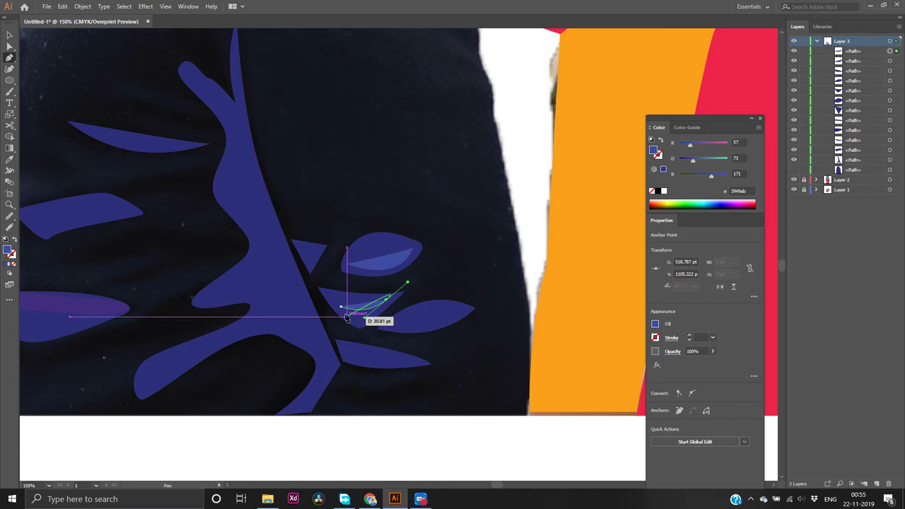
{"action": "left_click", "coordinate": [386, 301]}
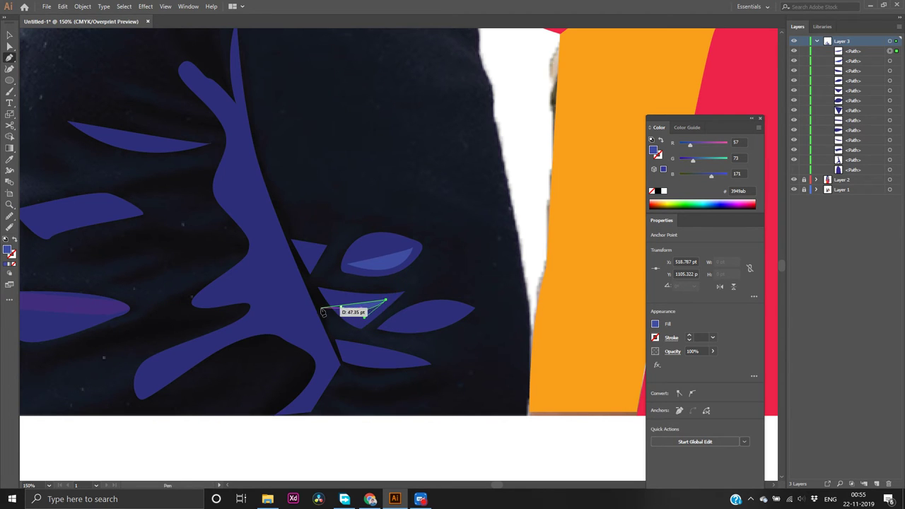
{"action": "left_click", "coordinate": [341, 307]}
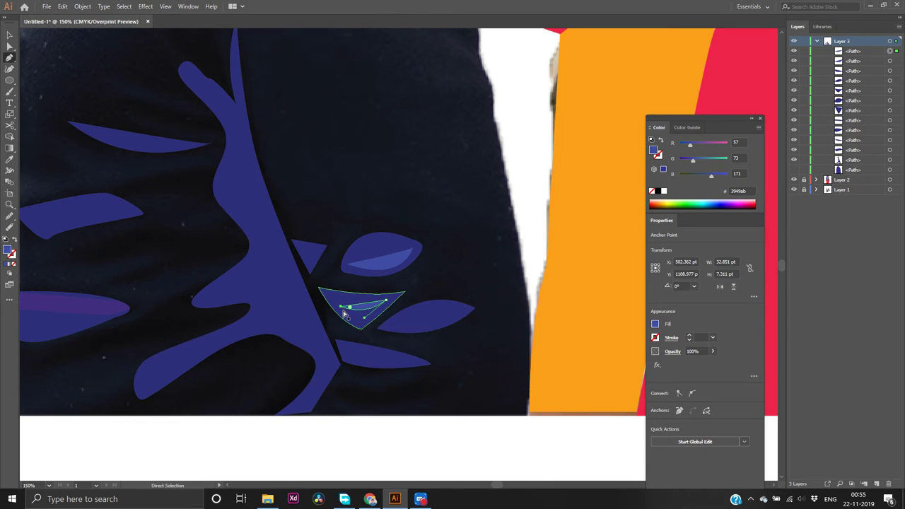
{"action": "left_click", "coordinate": [341, 308]}
{"action": "mouse_move", "coordinate": [340, 308]}
{"action": "left_mouse_down"}
{"action": "mouse_move", "coordinate": [332, 272]}
{"action": "mouse_move", "coordinate": [315, 268]}
{"action": "mouse_move", "coordinate": [322, 271]}
{"action": "left_mouse_up"}
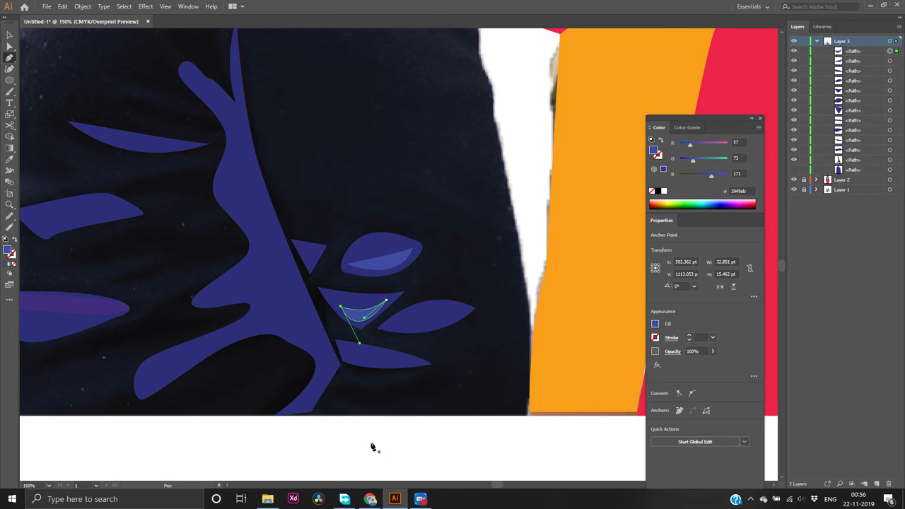
{"action": "key", "text": "v"}
{"action": "left_click", "coordinate": [369, 445]}
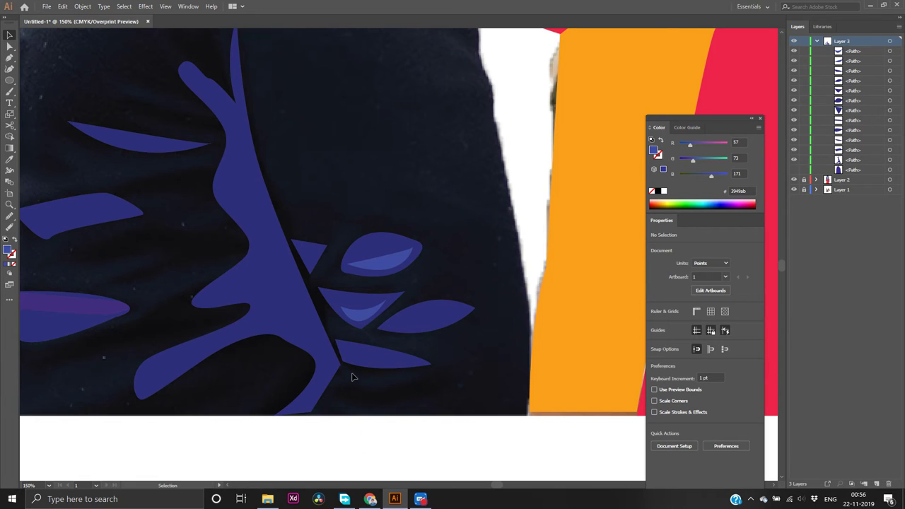
Draw a slim, round-ended 3949ab highlight just below the lowest sleeve fold, starting with a notch beside the large fold, and deselect it
{"action": "key", "text": "p"}
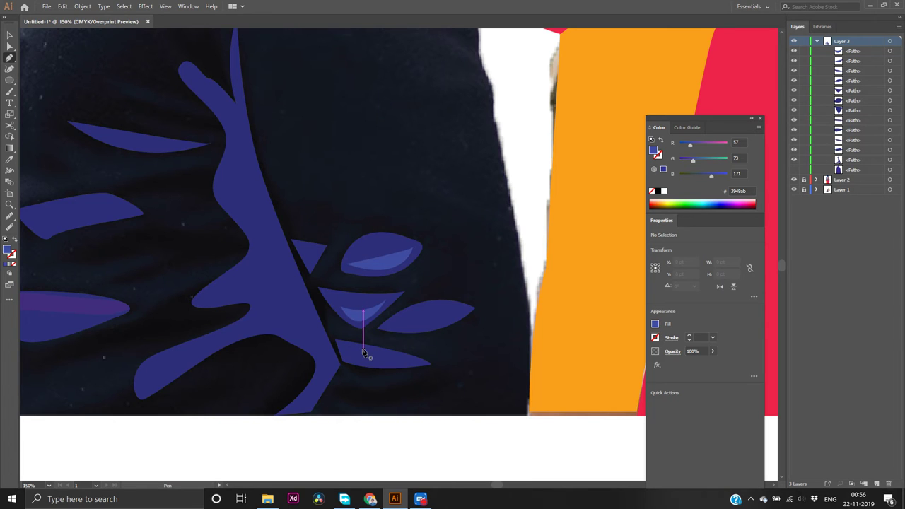
{"action": "key", "text": "v"}
{"action": "left_click", "coordinate": [360, 318]}
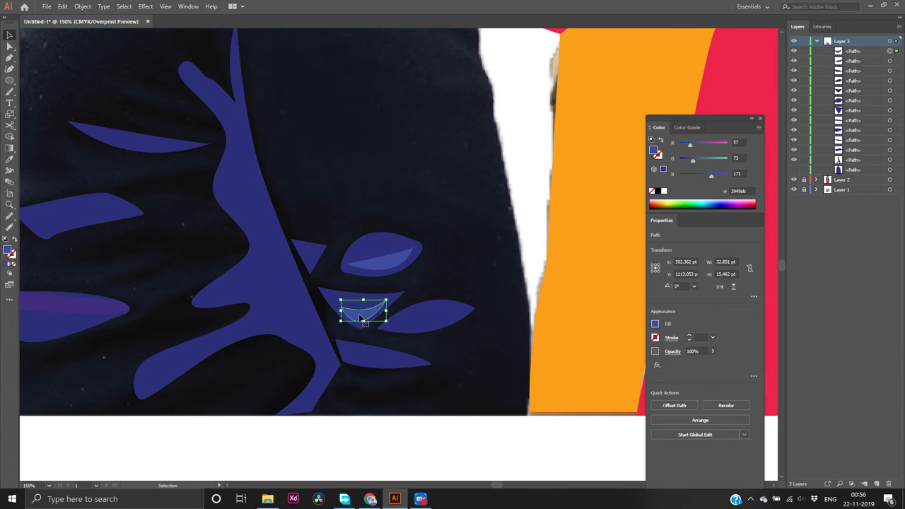
{"action": "key", "text": "p"}
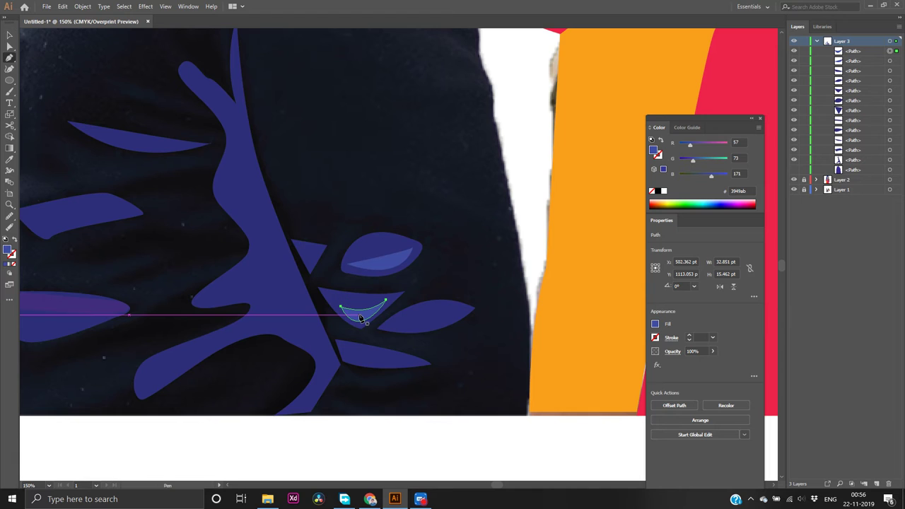
{"action": "left_click", "coordinate": [347, 380]}
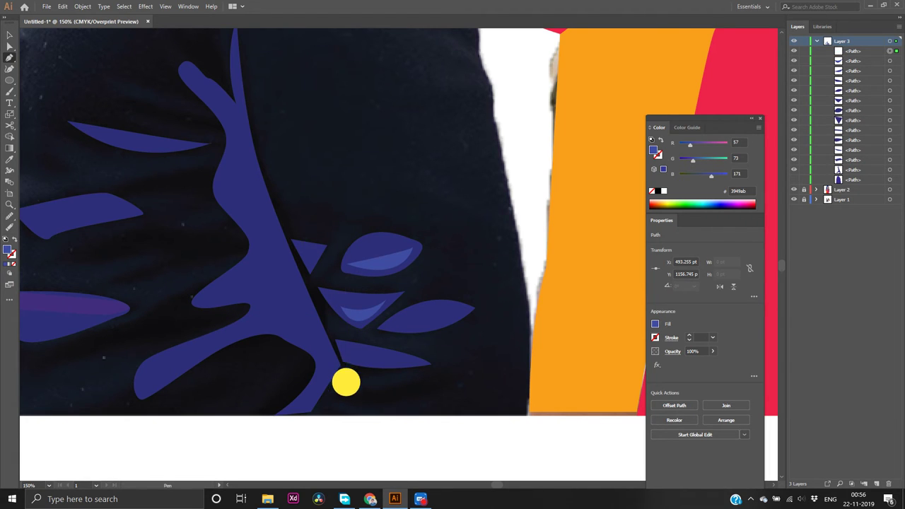
{"action": "mouse_move", "coordinate": [345, 382]}
{"action": "left_mouse_down"}
{"action": "mouse_move", "coordinate": [360, 389]}
{"action": "mouse_move", "coordinate": [340, 373]}
{"action": "left_mouse_up"}
{"action": "left_click", "coordinate": [335, 384]}
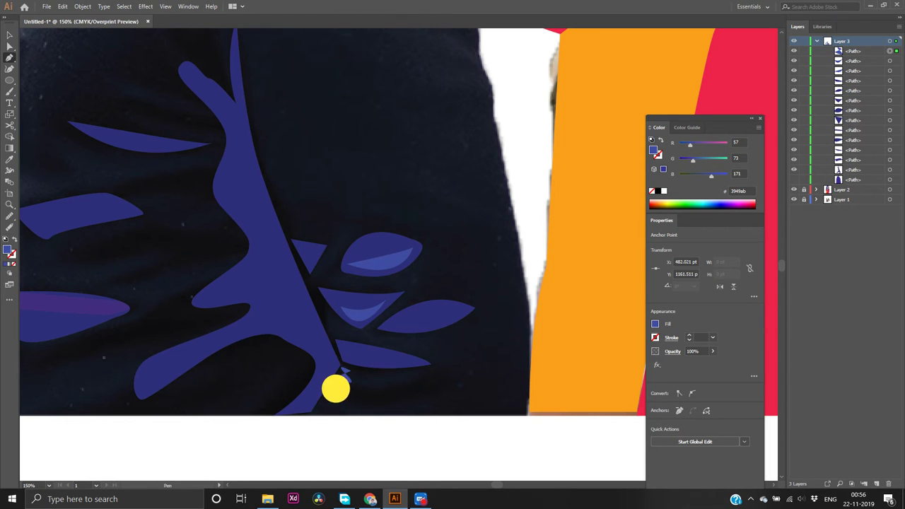
{"action": "left_click_drag", "start_coordinate": [337, 383], "coordinate": [354, 371]}
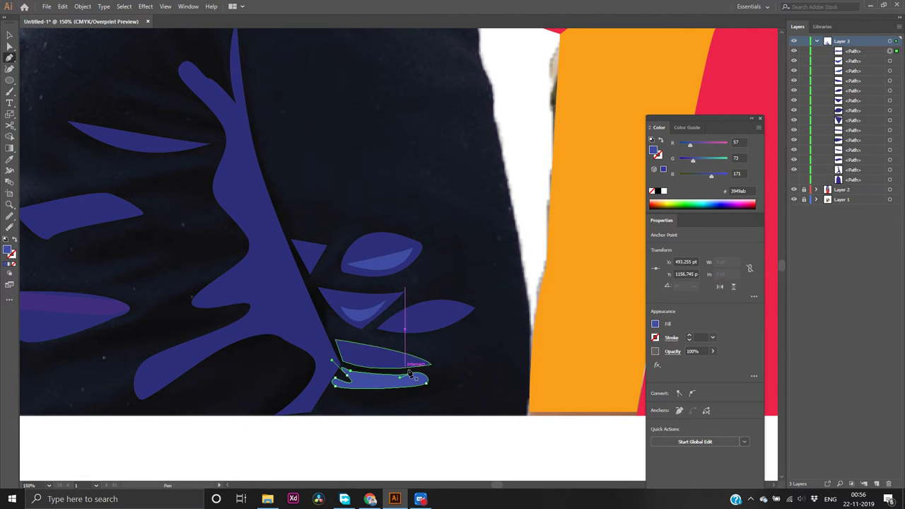
{"action": "key", "text": "v"}
{"action": "left_click", "coordinate": [389, 439]}
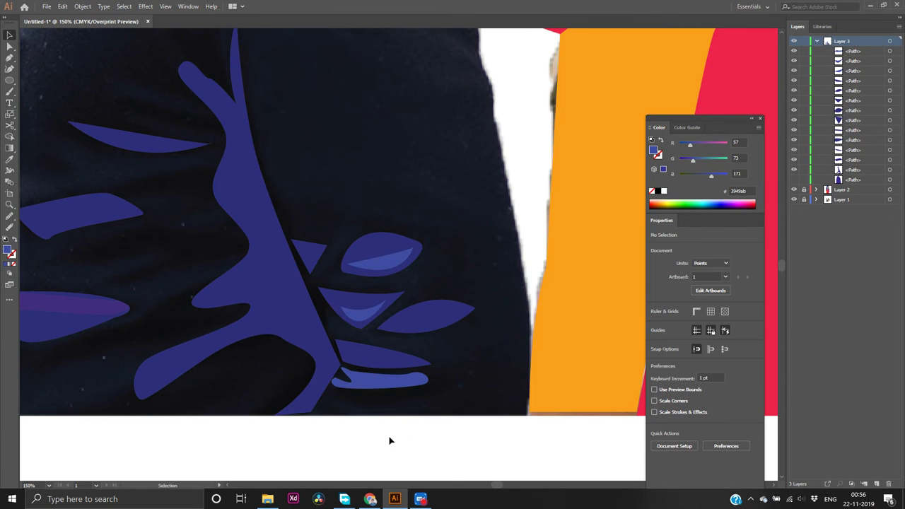
Show the hidden sweater base shape again beneath the folds and check the shading against the whole illustration
{"action": "scroll", "coordinate": [389, 441], "scroll_direction": "up", "scroll_amount": 1}
{"action": "scroll", "coordinate": [389, 441], "scroll_direction": "up", "scroll_amount": 1}
{"action": "scroll", "coordinate": [390, 439], "scroll_direction": "down", "scroll_amount": 1}
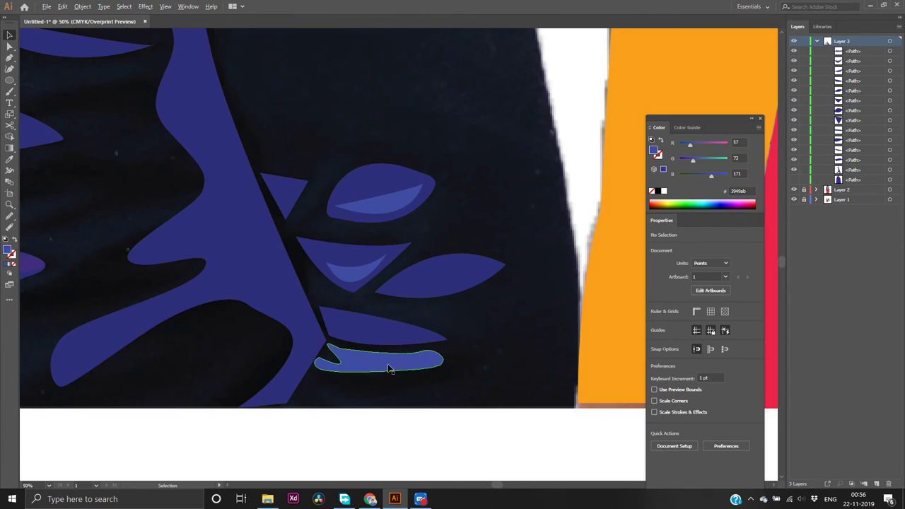
{"action": "scroll", "coordinate": [390, 438], "scroll_direction": "down", "scroll_amount": 6}
{"action": "scroll", "coordinate": [396, 326], "scroll_direction": "up", "scroll_amount": 2}
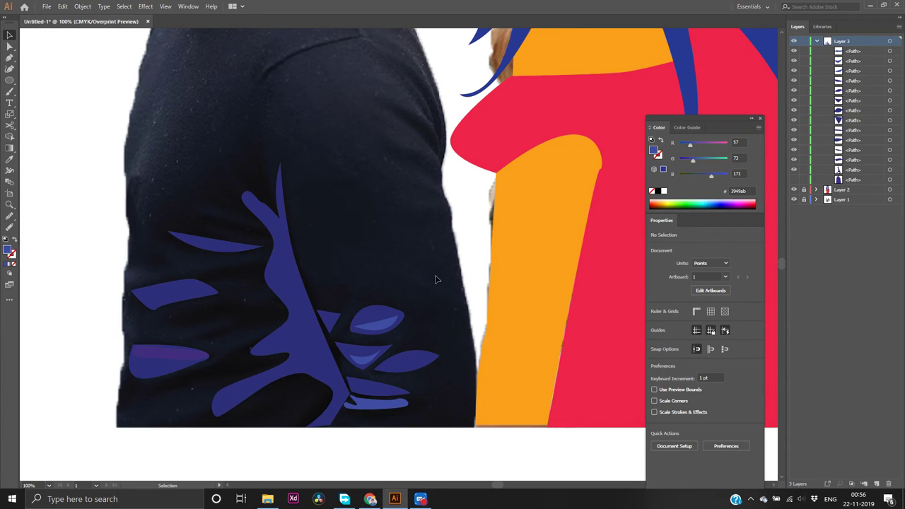
{"action": "scroll", "coordinate": [446, 308], "scroll_direction": "up", "scroll_amount": 1}
{"action": "scroll", "coordinate": [446, 309], "scroll_direction": "up", "scroll_amount": 1}
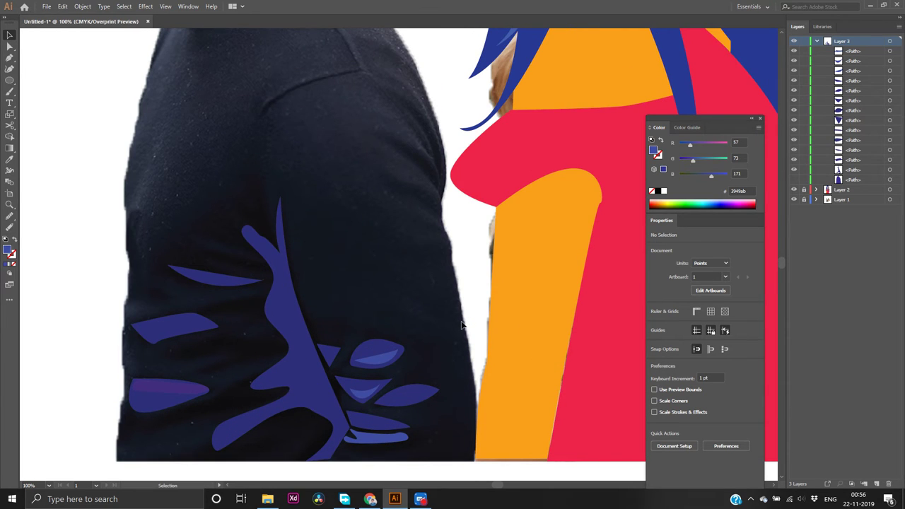
{"action": "left_click", "coordinate": [793, 179]}
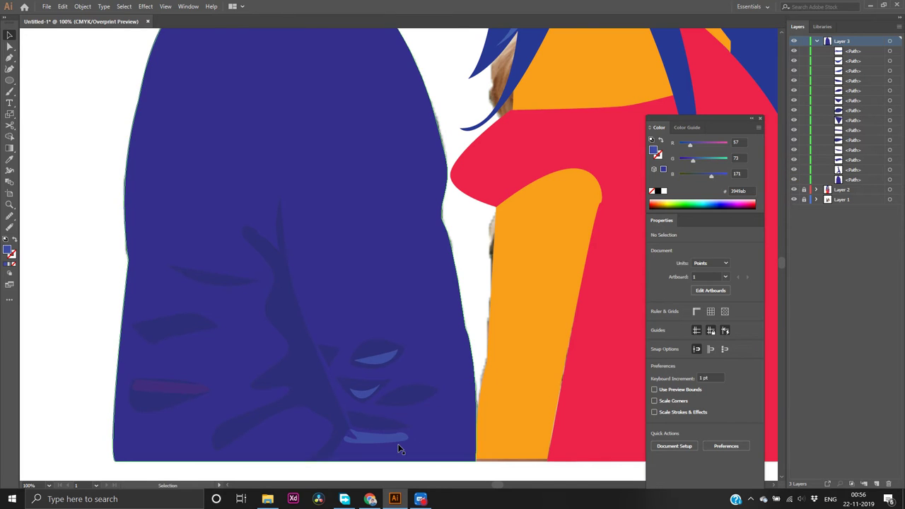
{"action": "scroll", "coordinate": [393, 440], "scroll_direction": "down", "scroll_amount": 1}
{"action": "scroll", "coordinate": [356, 344], "scroll_direction": "down", "scroll_amount": 3}
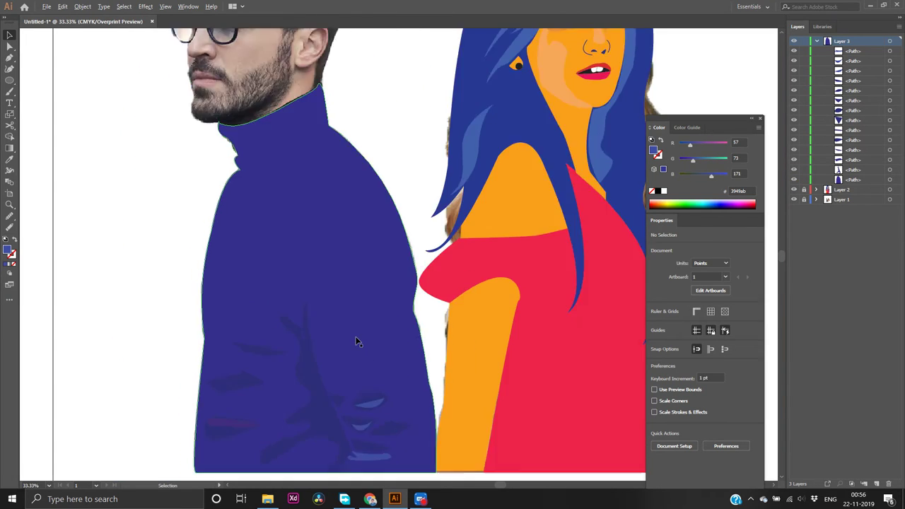
{"action": "scroll", "coordinate": [387, 363], "scroll_direction": "up", "scroll_amount": 1}
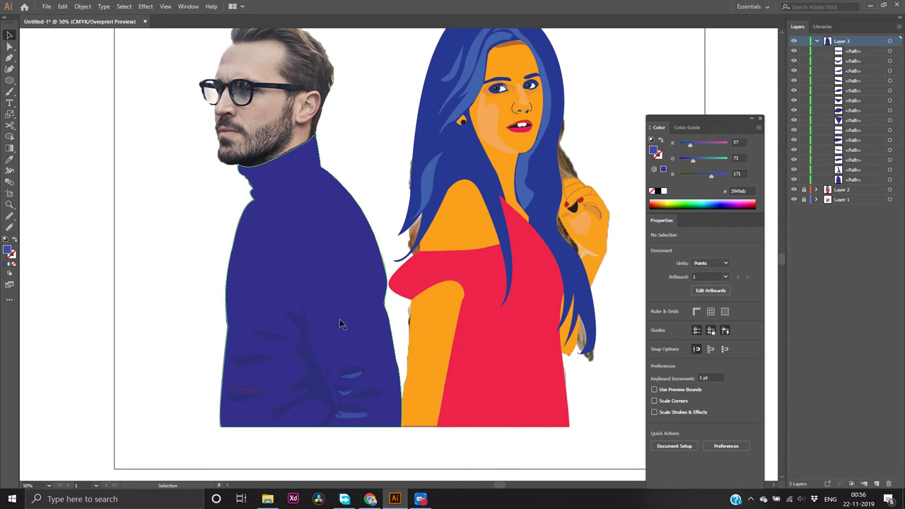
Select the man's sweater base shape and change its fill to the more saturated blue 0f0baf
{"action": "left_click", "coordinate": [316, 261]}
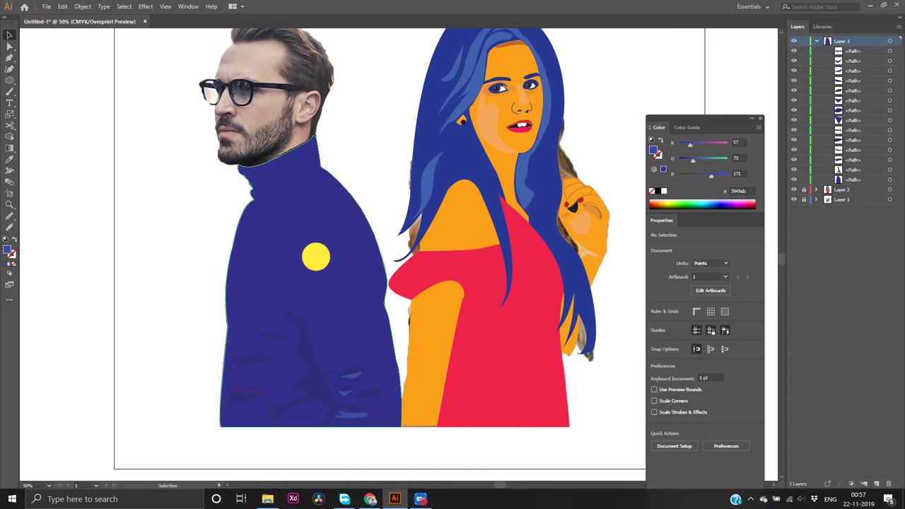
{"action": "left_click", "coordinate": [8, 248]}
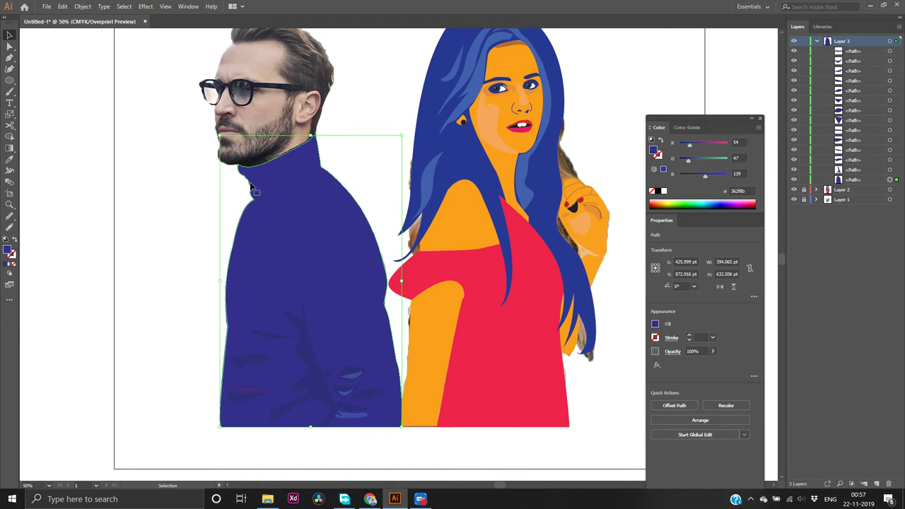
{"action": "left_click", "coordinate": [8, 249]}
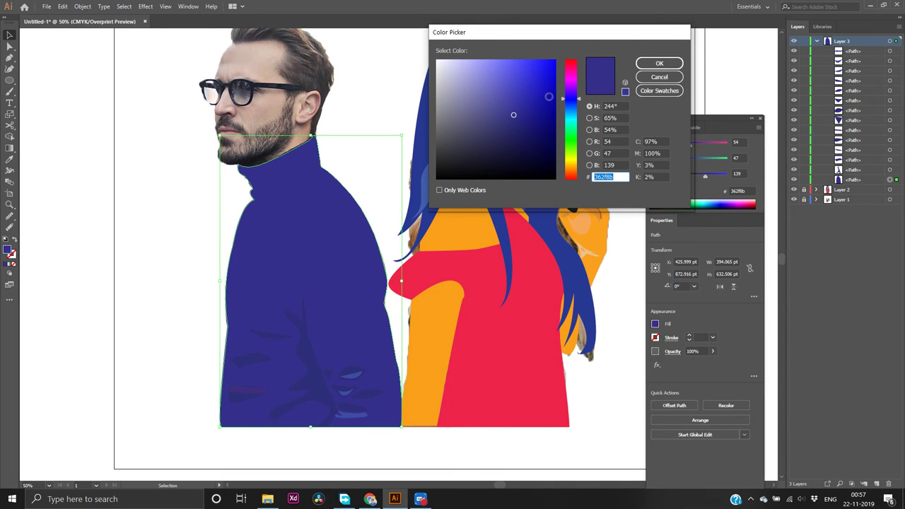
{"action": "left_click", "coordinate": [548, 97]}
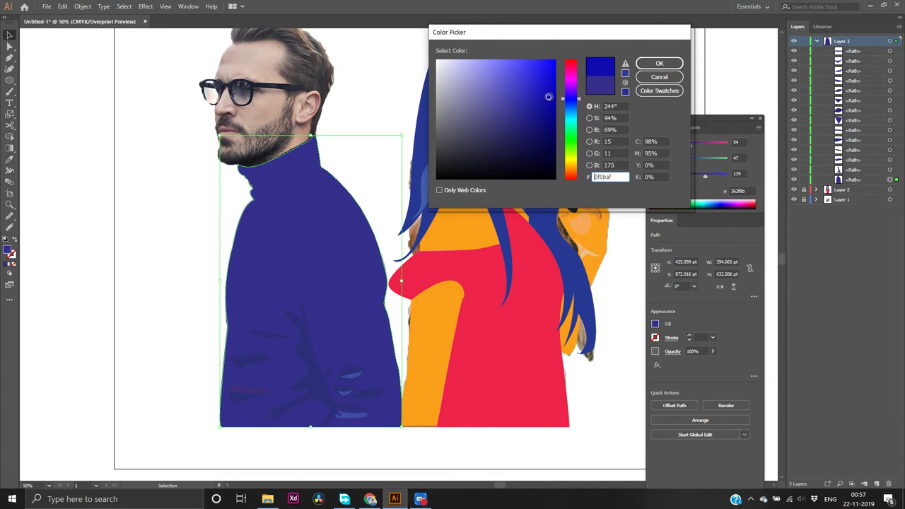
{"action": "left_click", "coordinate": [645, 63]}
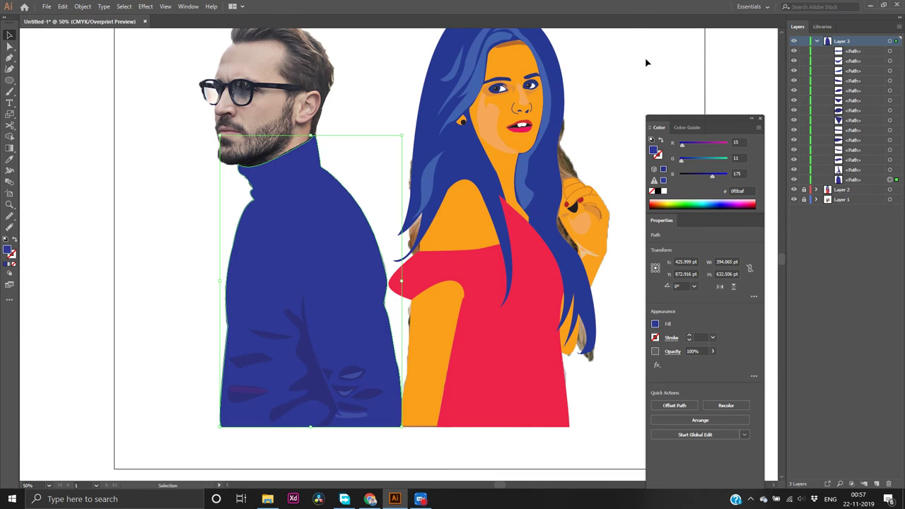
Try the brighter blue 0606f4 as the sweater base shape's fill, and undo it
{"action": "left_click", "coordinate": [9, 251]}
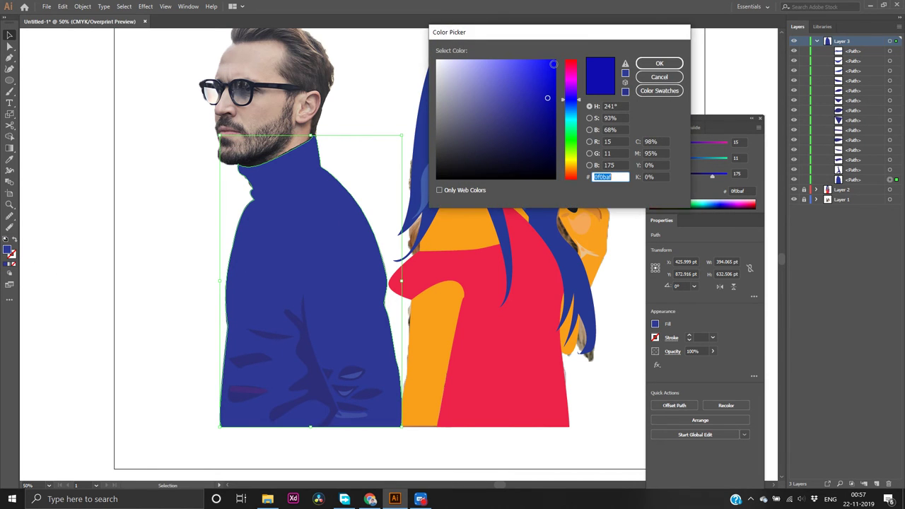
{"action": "left_click", "coordinate": [553, 65]}
{"action": "left_click", "coordinate": [645, 63]}
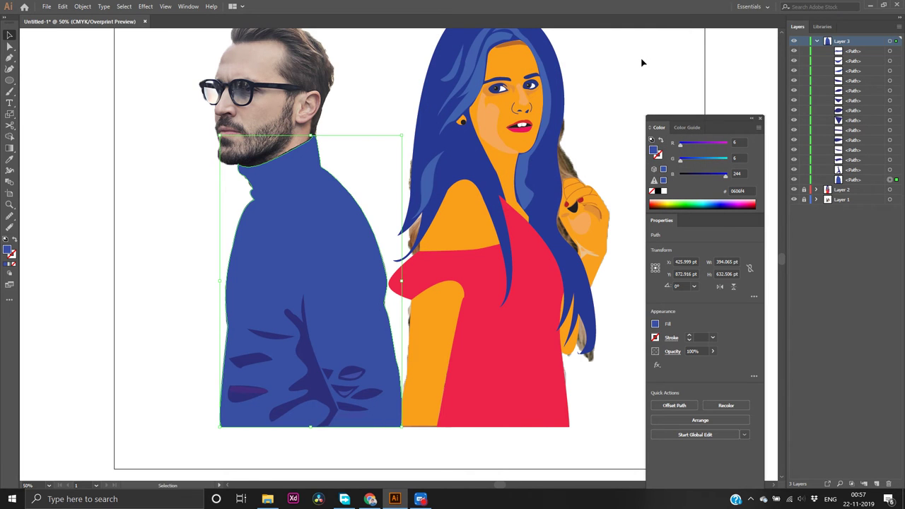
{"action": "key", "text": "ctrl+z"}
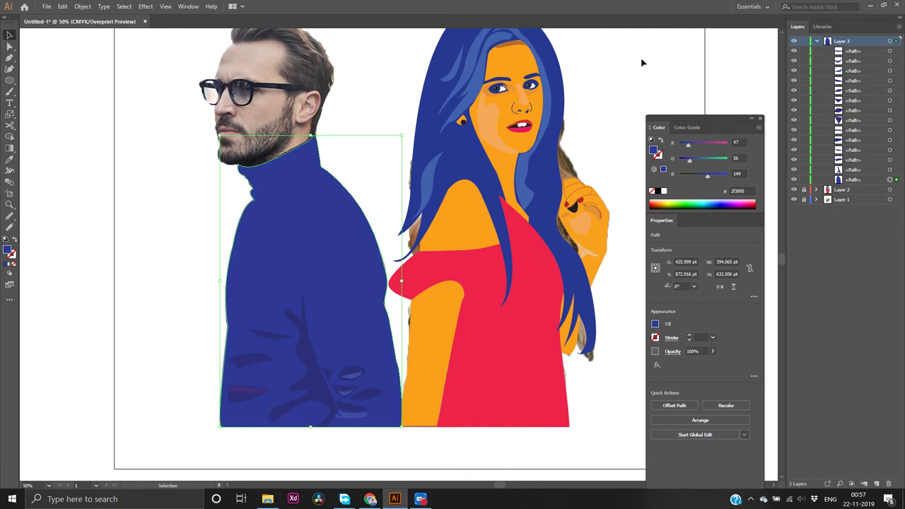
Try the bright blue 0825f9 as the sweater base shape's fill and check it with the photo layer hidden and shown
{"action": "double_click", "coordinate": [8, 250]}
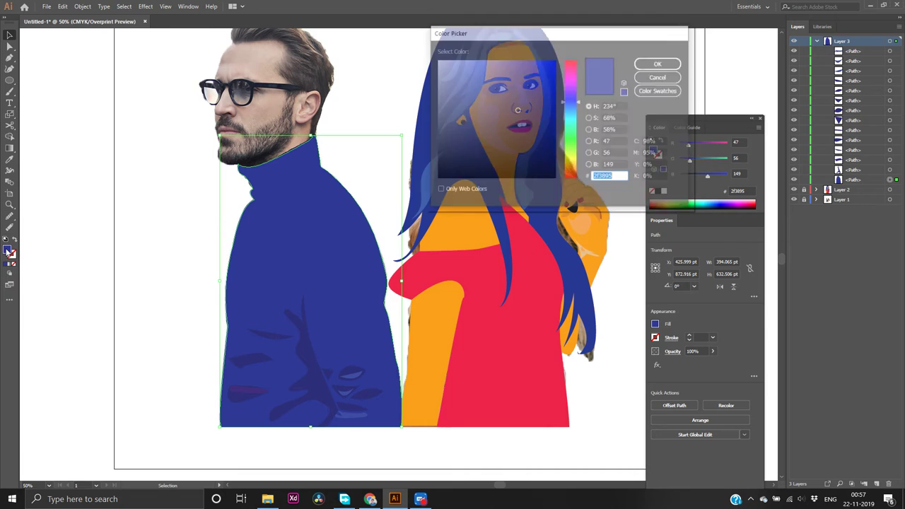
{"action": "left_click", "coordinate": [552, 62]}
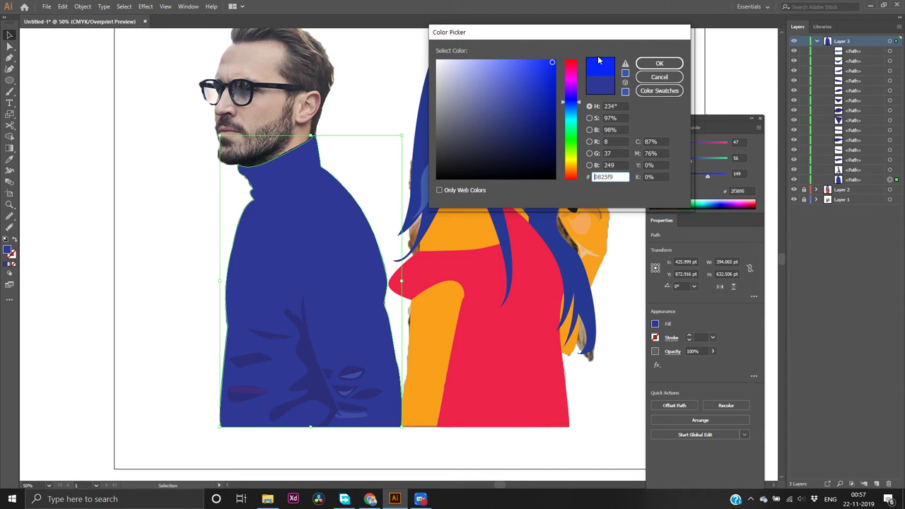
{"action": "left_click", "coordinate": [649, 61]}
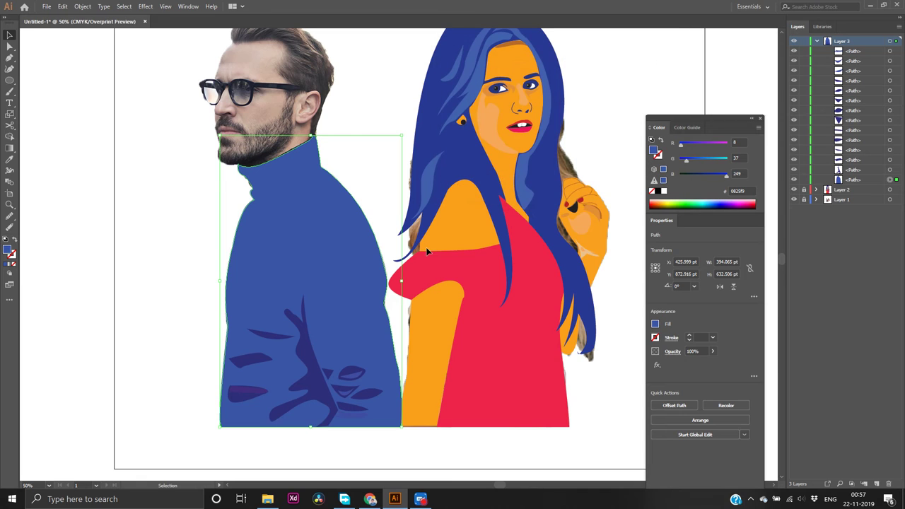
{"action": "left_click", "coordinate": [792, 199]}
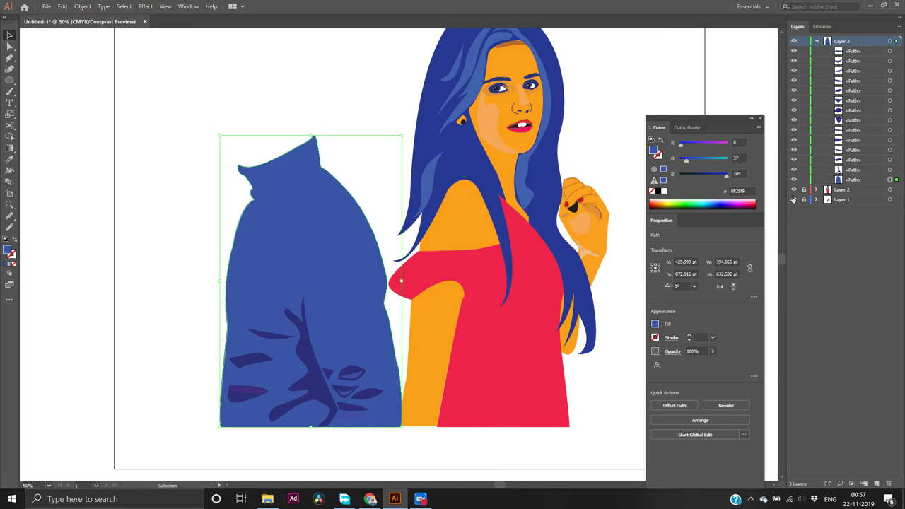
{"action": "left_click", "coordinate": [793, 199]}
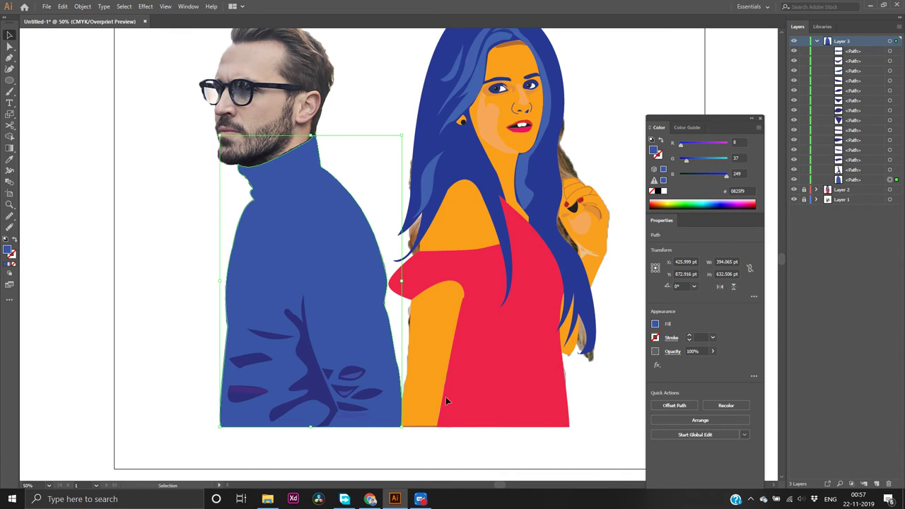
Switch to the Material-UI color page in Chrome and look through the palettes for a suitable sweater blue
{"action": "left_click", "coordinate": [366, 496]}
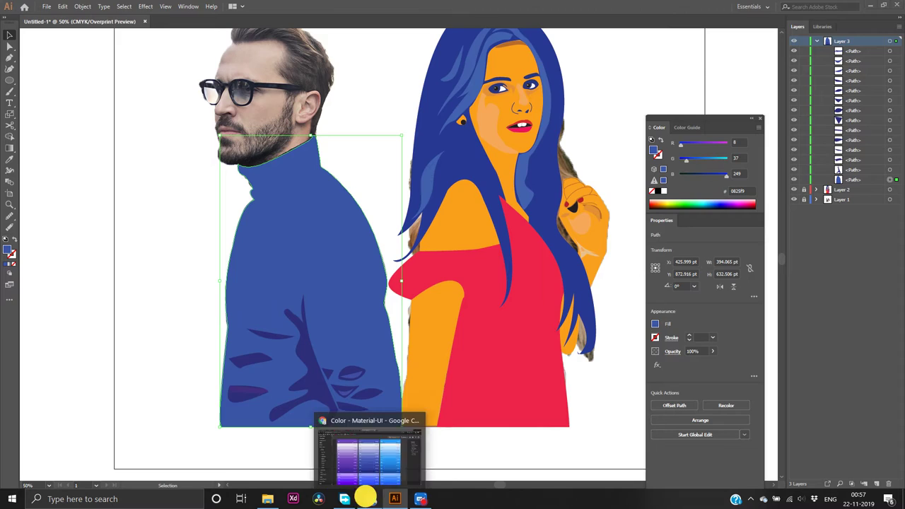
{"action": "scroll", "coordinate": [418, 365], "scroll_direction": "down", "scroll_amount": 1}
{"action": "scroll", "coordinate": [417, 363], "scroll_direction": "up", "scroll_amount": 10}
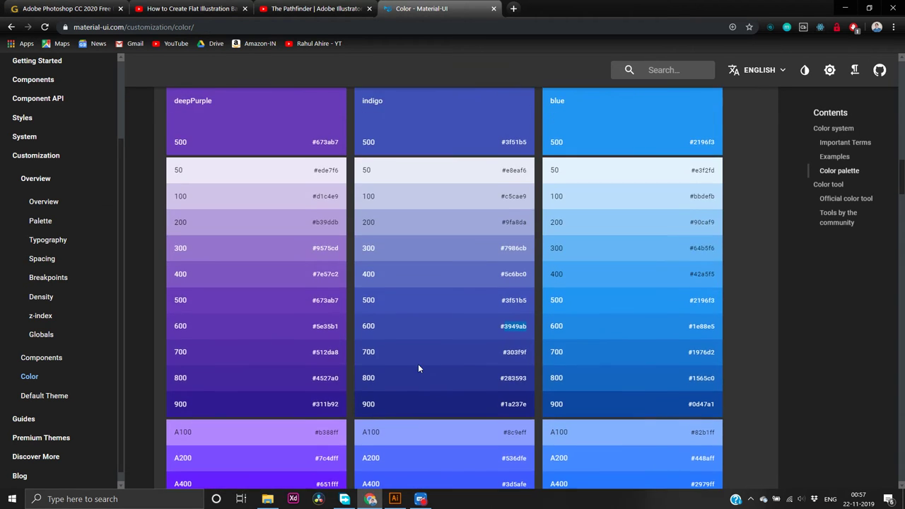
{"action": "scroll", "coordinate": [418, 368], "scroll_direction": "down", "scroll_amount": 10}
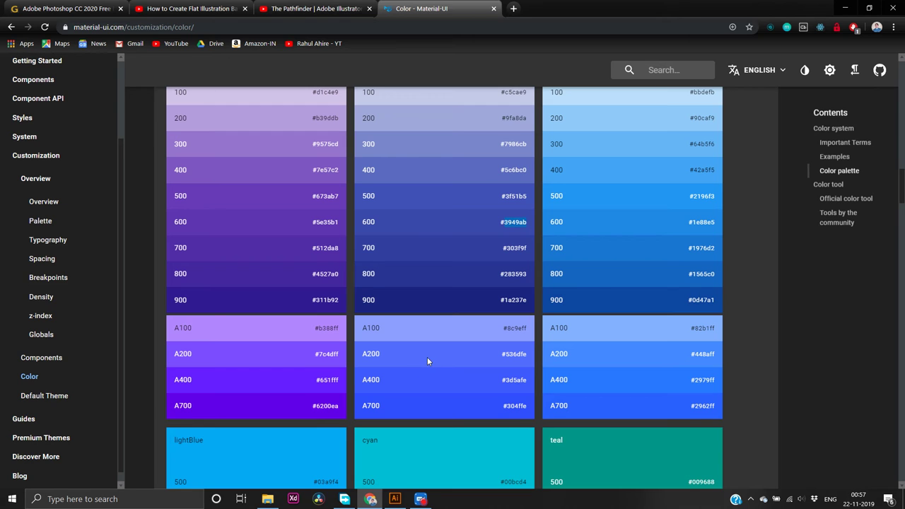
{"action": "scroll", "coordinate": [426, 361], "scroll_direction": "down", "scroll_amount": 3}
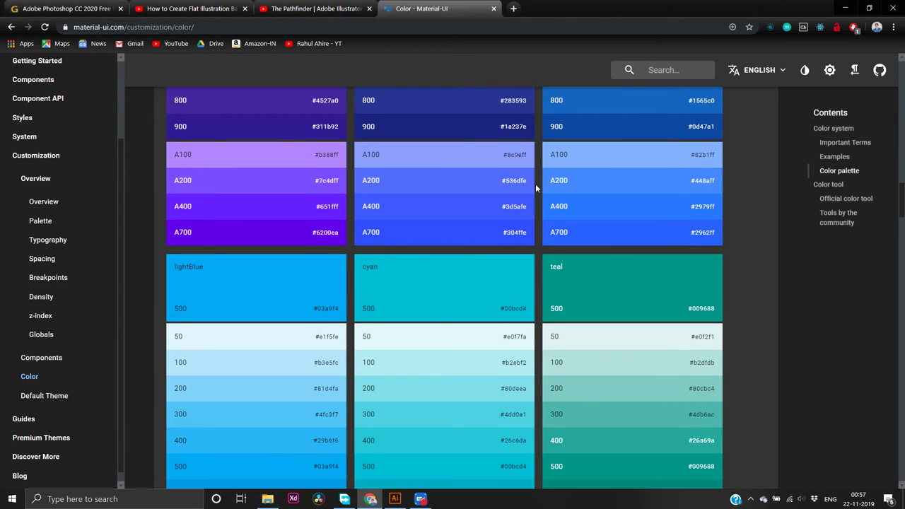
{"action": "scroll", "coordinate": [535, 187], "scroll_direction": "up", "scroll_amount": 1}
{"action": "scroll", "coordinate": [518, 197], "scroll_direction": "down", "scroll_amount": 1}
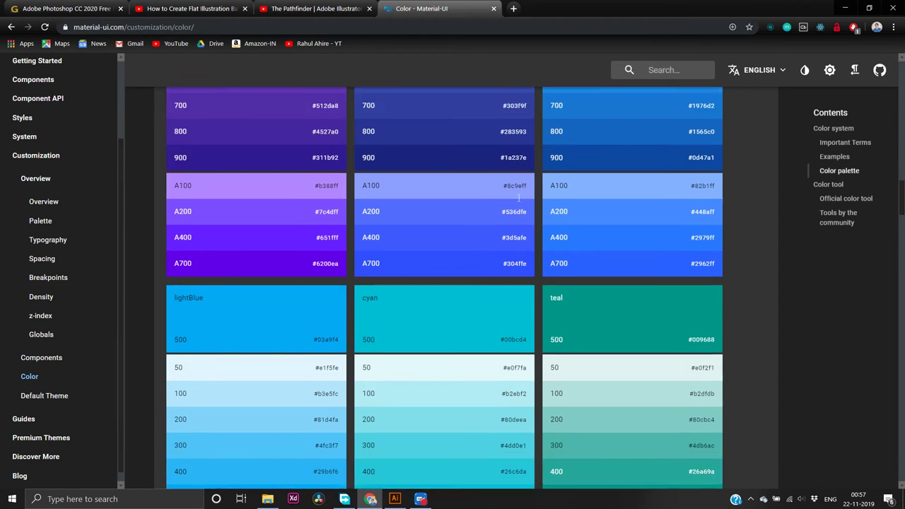
{"action": "scroll", "coordinate": [518, 197], "scroll_direction": "down", "scroll_amount": 13}
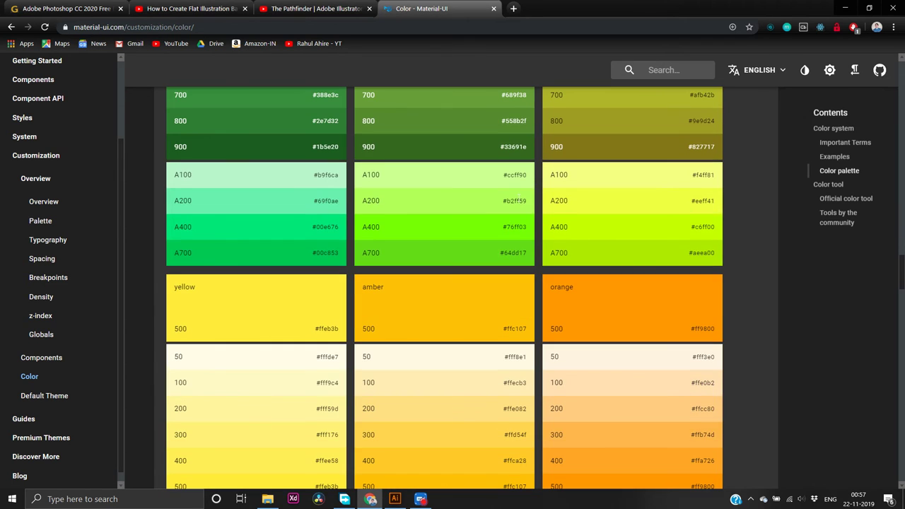
{"action": "scroll", "coordinate": [518, 197], "scroll_direction": "up", "scroll_amount": 9}
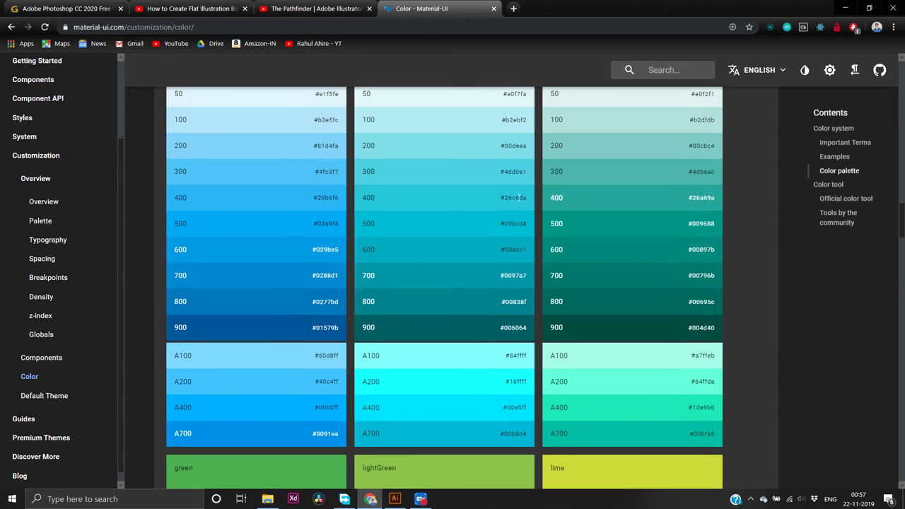
{"action": "scroll", "coordinate": [518, 197], "scroll_direction": "up", "scroll_amount": 4}
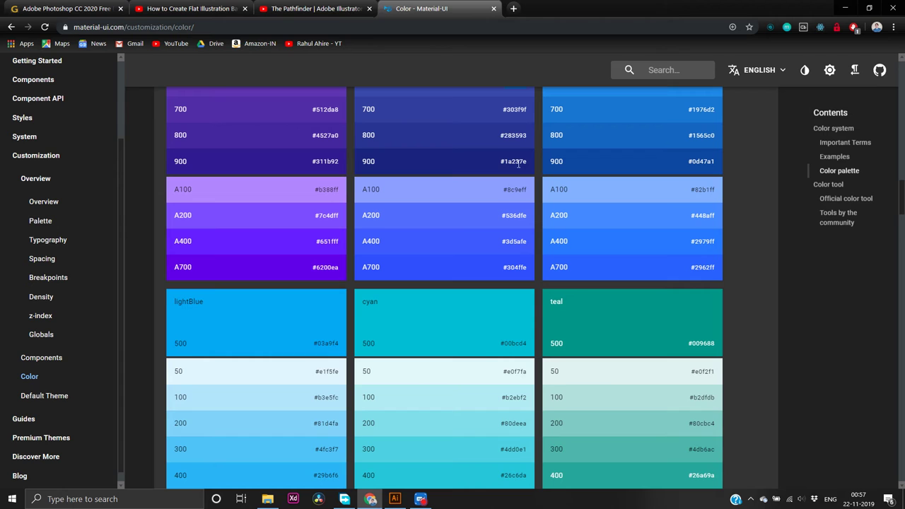
Copy the indigo 900 code 1a237e, try it as the sweater base shape's fill in Illustrator, and undo it
{"action": "double_click", "coordinate": [518, 162]}
{"action": "key", "text": "ctrl+c"}
{"action": "key", "text": "alt+Tab"}
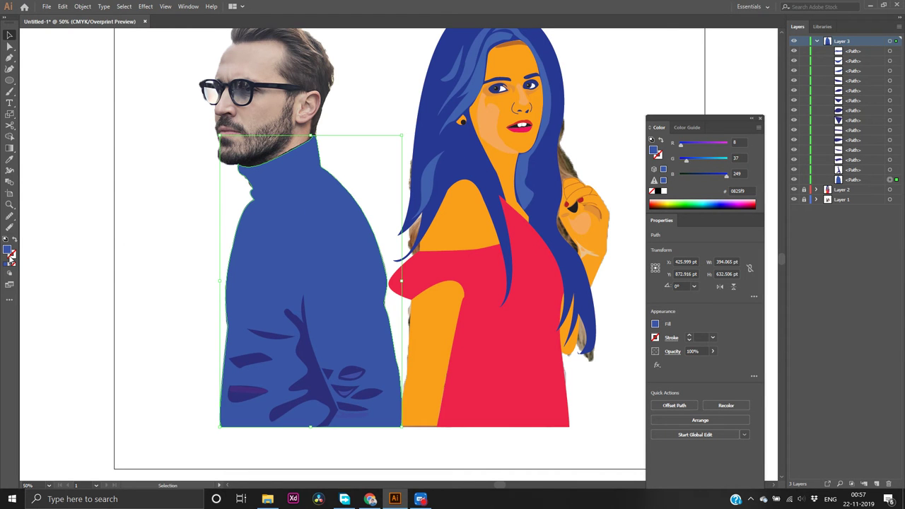
{"action": "double_click", "coordinate": [8, 252]}
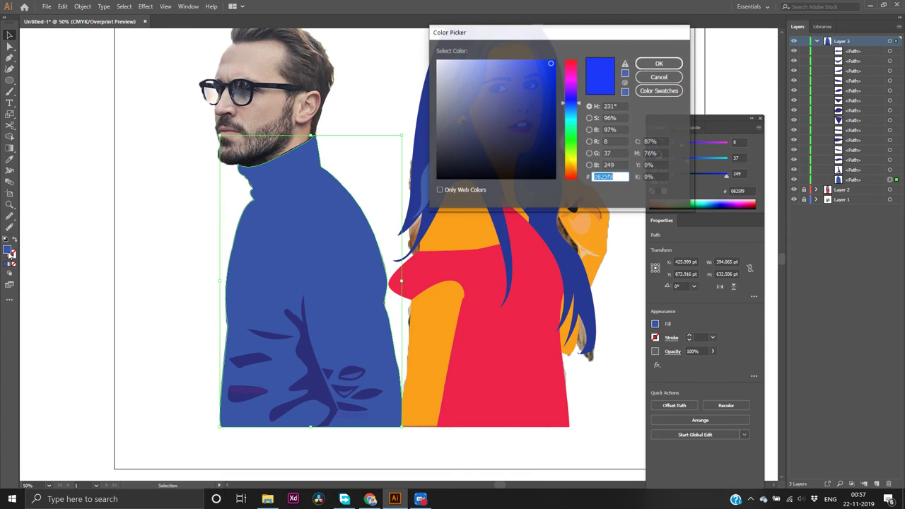
{"action": "key", "text": "ctrl+v"}
{"action": "key", "text": "Return"}
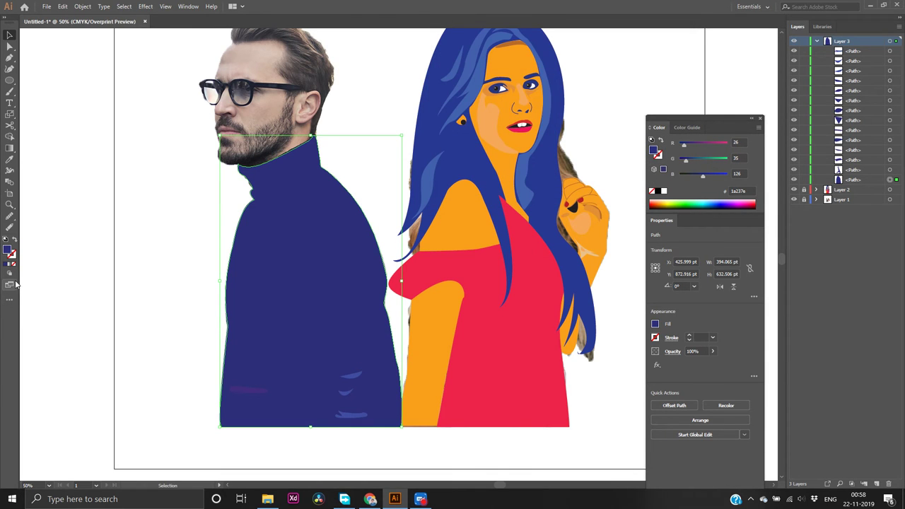
{"action": "key", "text": "ctrl+z"}
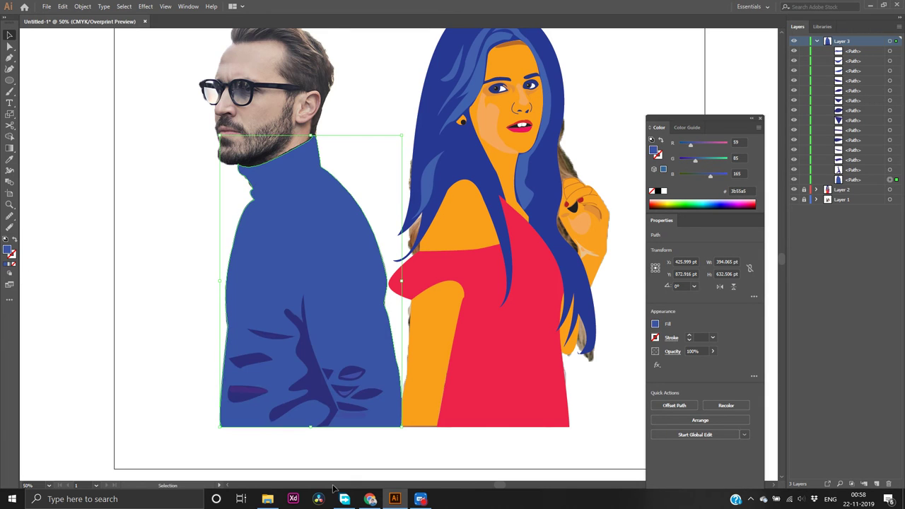
Restore the sweater base shape's fill to 2f3895 from the edit history, keep the photo layer shown, and deselect the shape
{"action": "key", "text": "a"}
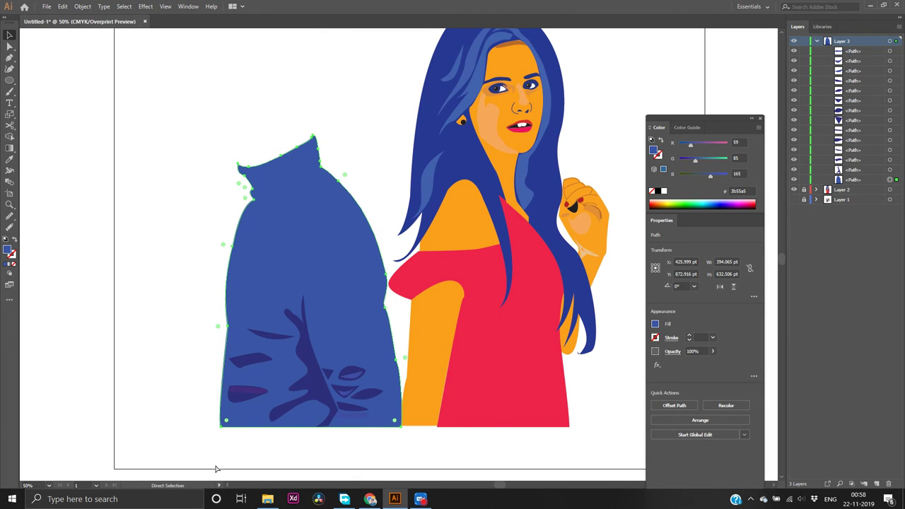
{"action": "key", "text": "ctrl+shift+z"}
{"action": "key", "text": "ctrl+shift+z"}
{"action": "key", "text": "v"}
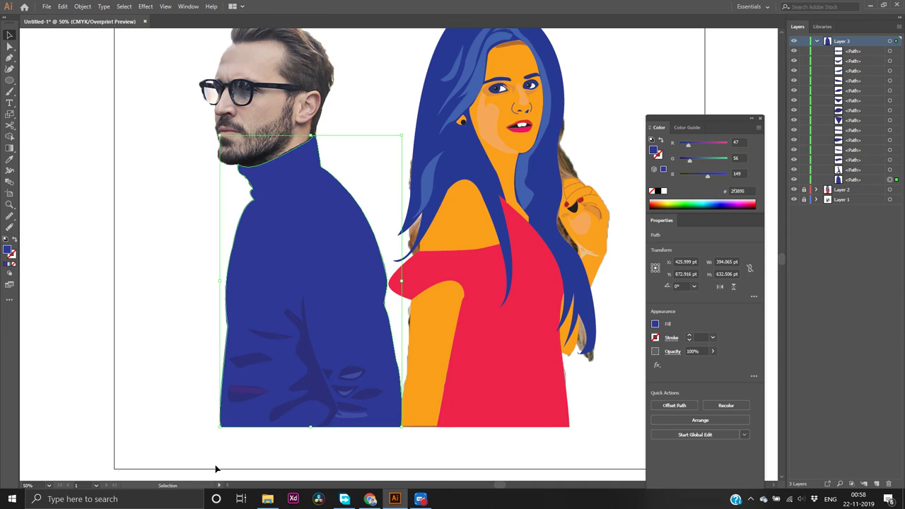
{"action": "scroll", "coordinate": [306, 354], "scroll_direction": "down", "scroll_amount": 1}
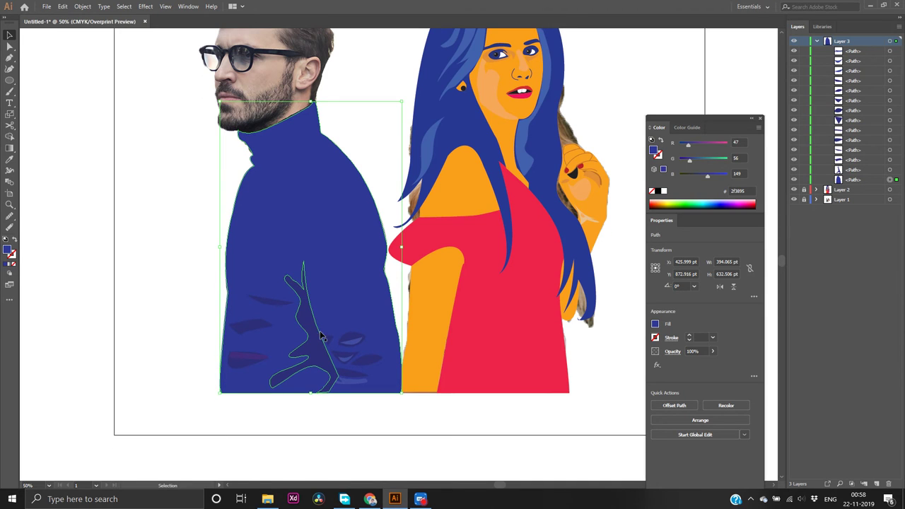
{"action": "left_click", "coordinate": [360, 448]}
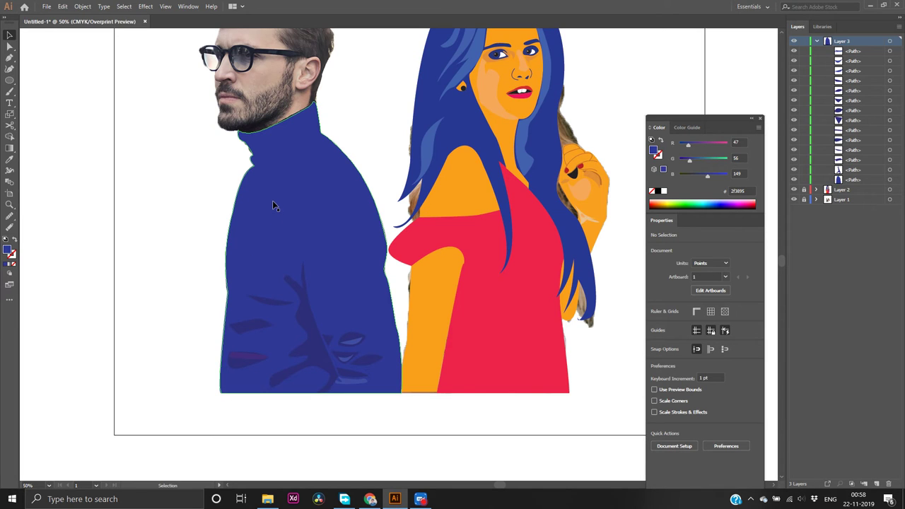
Draw a closed, tall, slightly tilted oval with the Pen tool on the sweater's upper front, about 63 by 192 pt
{"action": "key", "text": "p"}
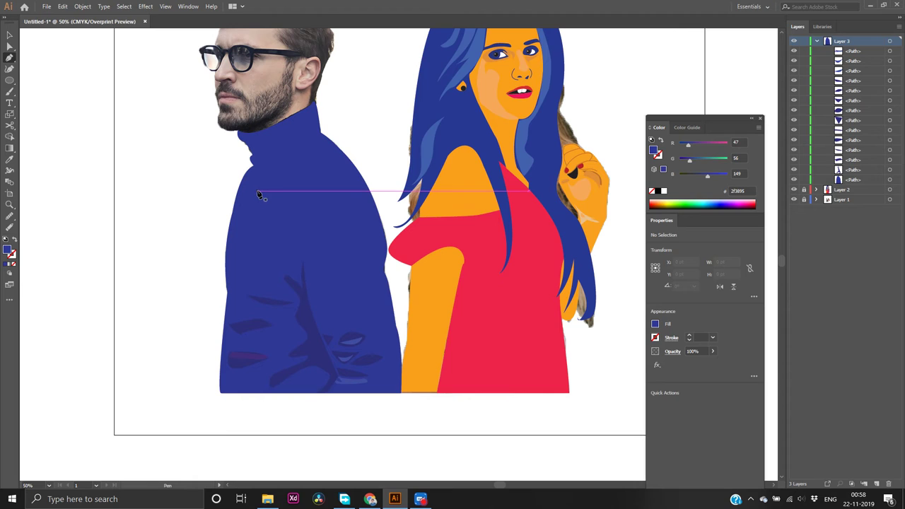
{"action": "left_click", "coordinate": [258, 191]}
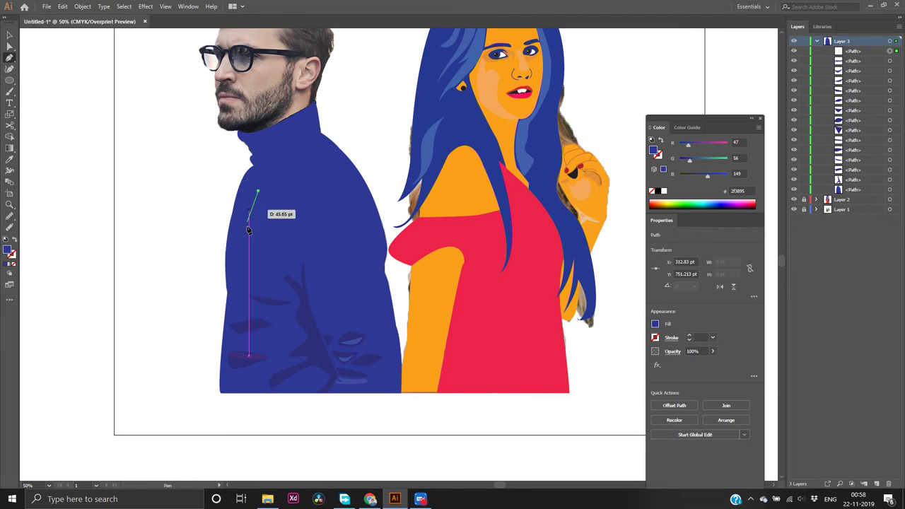
{"action": "left_click_drag", "start_coordinate": [244, 268], "coordinate": [253, 299]}
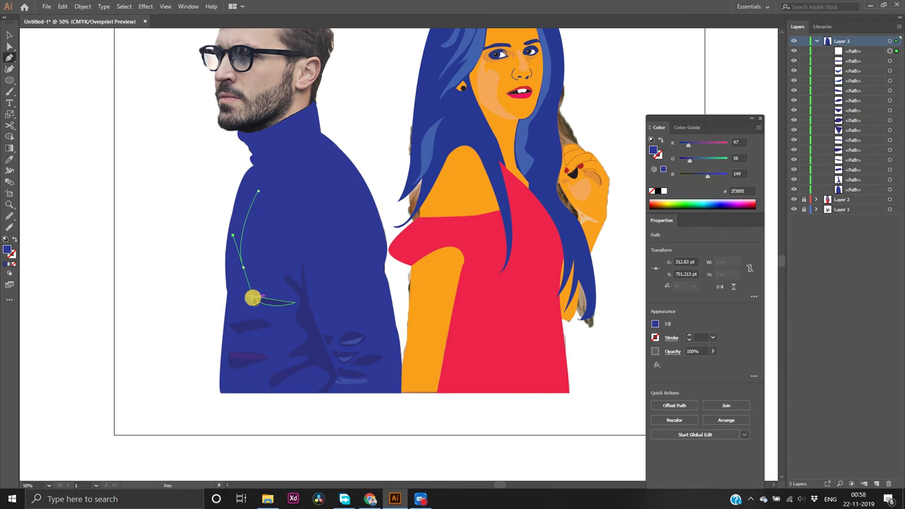
{"action": "left_click_drag", "start_coordinate": [244, 270], "coordinate": [266, 263]}
{"action": "left_click", "coordinate": [263, 257]}
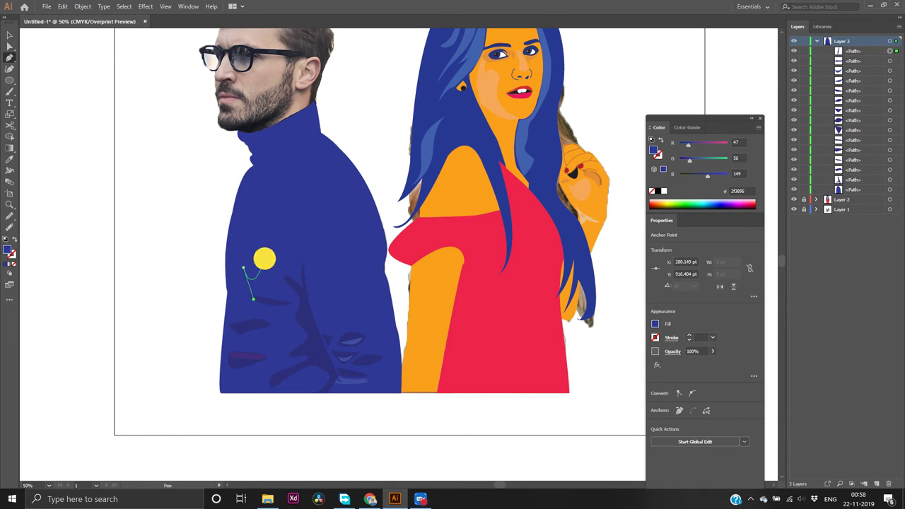
{"action": "left_click", "coordinate": [258, 191]}
{"action": "left_click_drag", "start_coordinate": [255, 191], "coordinate": [236, 200]}
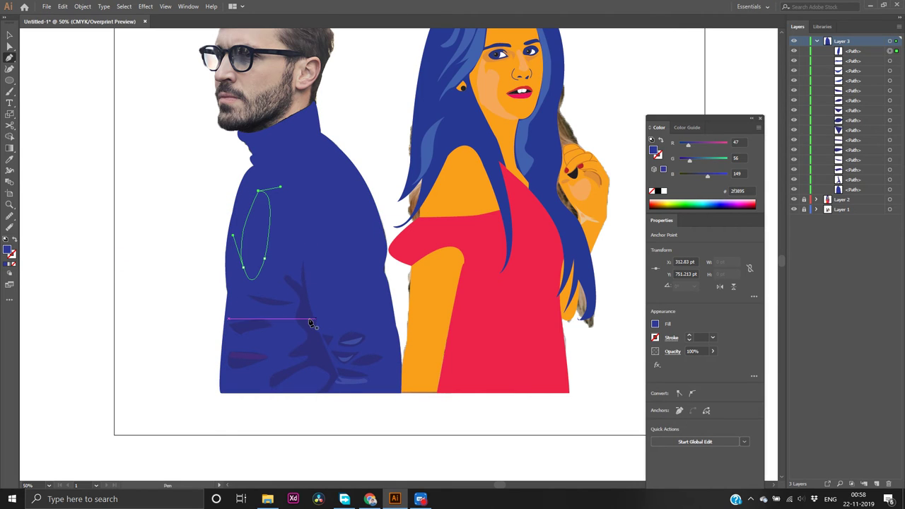
Copy the large fold's fill color 2d3079 and apply it to the tall oval on the sweater's upper front
{"action": "key", "text": "v"}
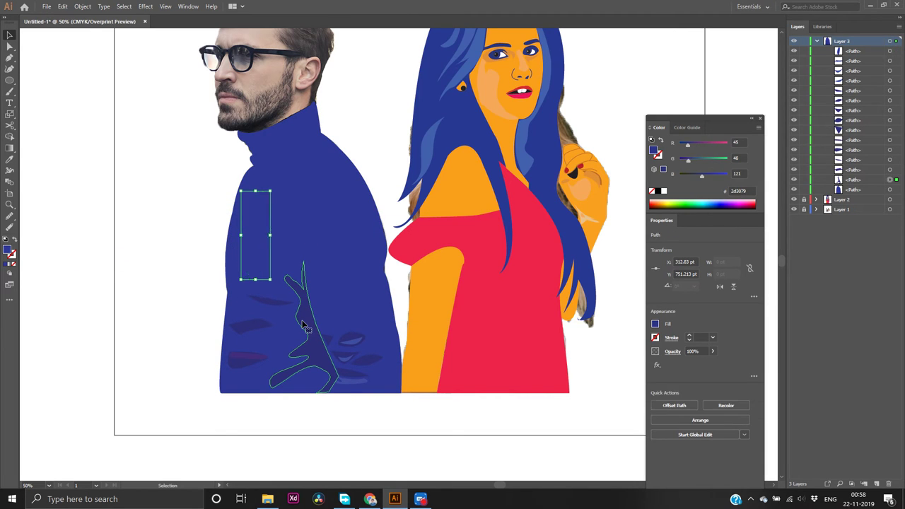
{"action": "left_click", "coordinate": [305, 325]}
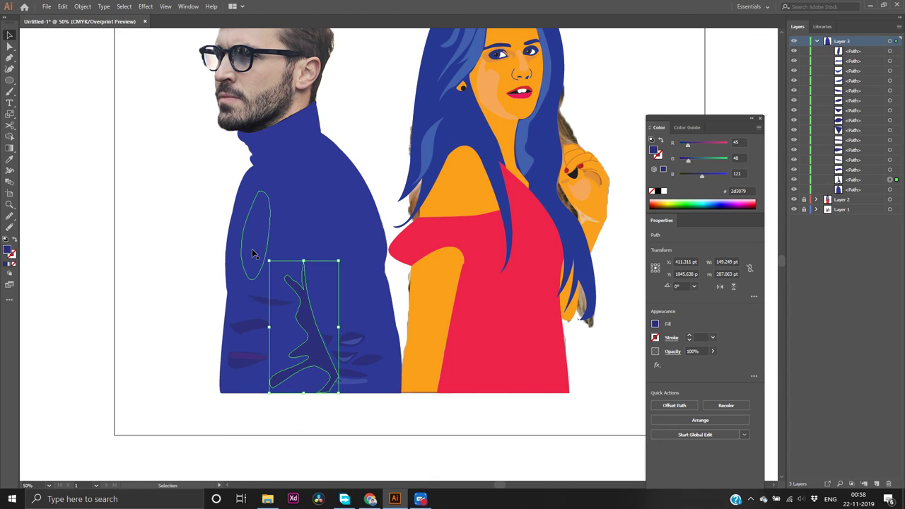
{"action": "double_click", "coordinate": [8, 250]}
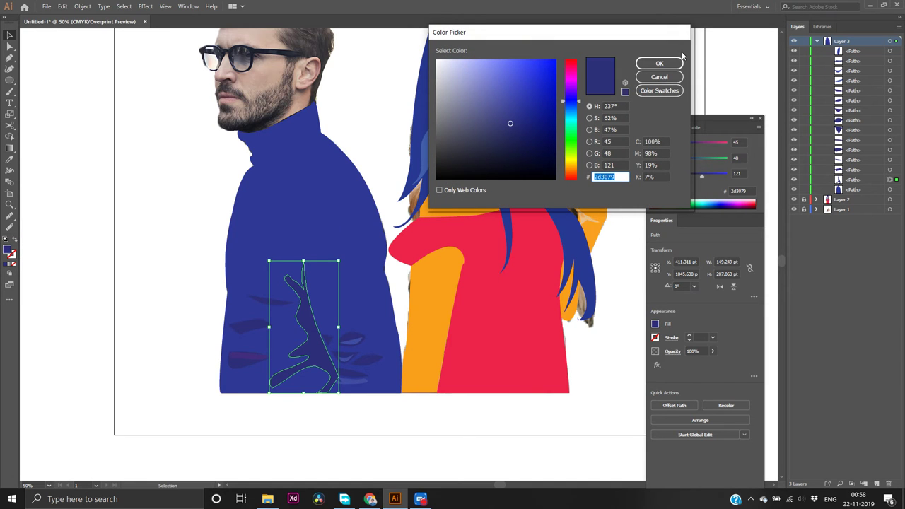
{"action": "left_click", "coordinate": [659, 64]}
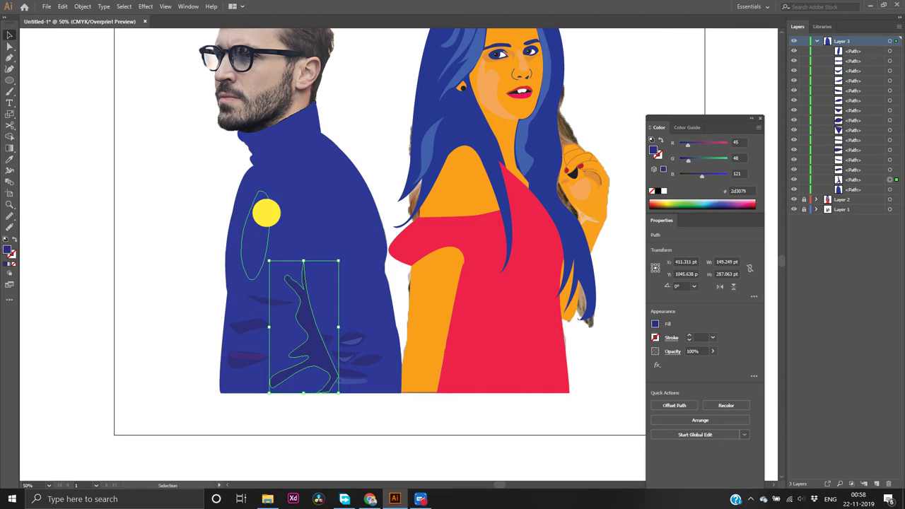
{"action": "left_click", "coordinate": [267, 213]}
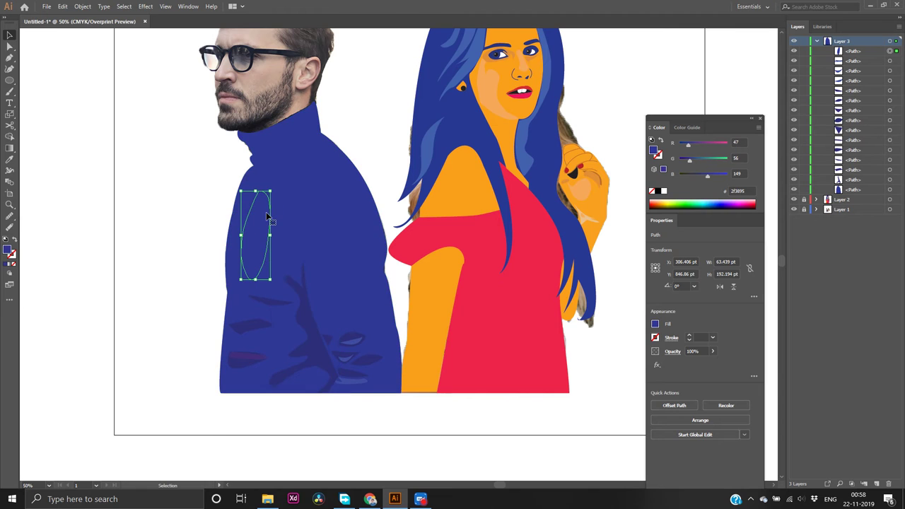
{"action": "double_click", "coordinate": [6, 250]}
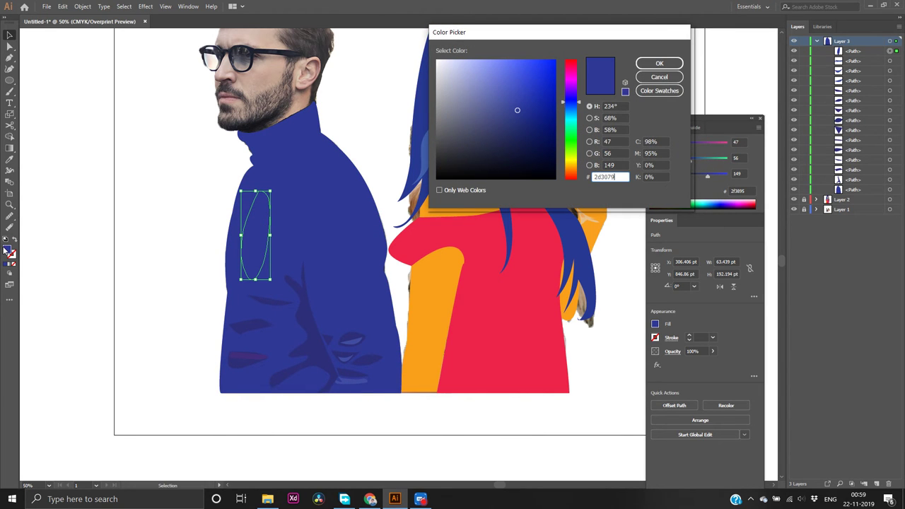
{"action": "key", "text": "Return"}
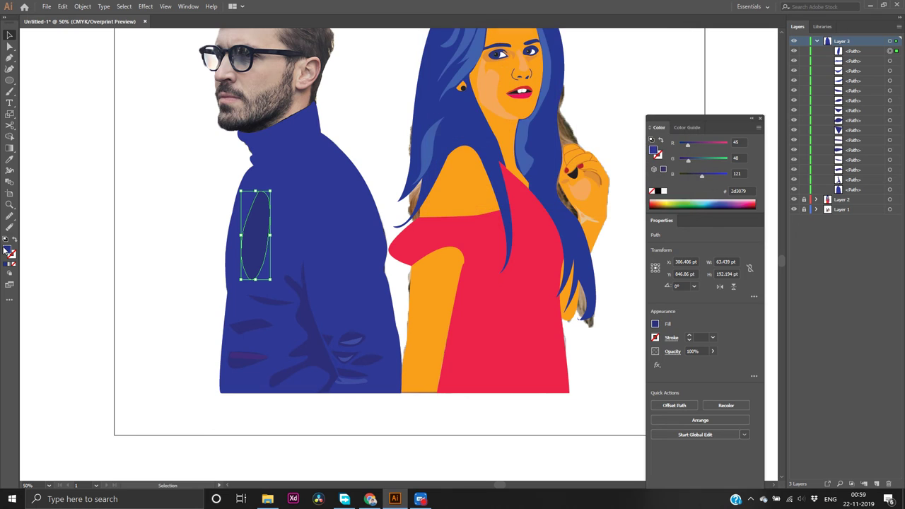
Deselect the oval and hide the sweater base shape to expose the photo beneath the folds
{"action": "left_click", "coordinate": [76, 261]}
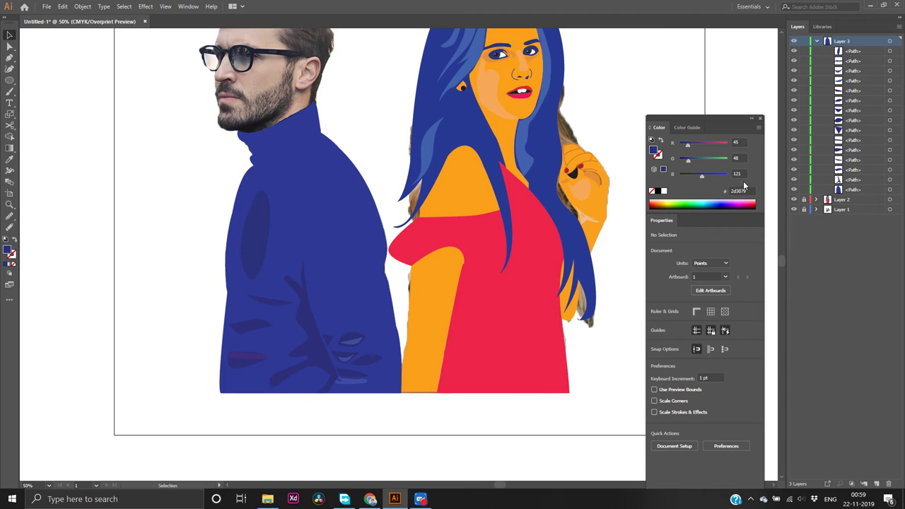
{"action": "left_click", "coordinate": [793, 190]}
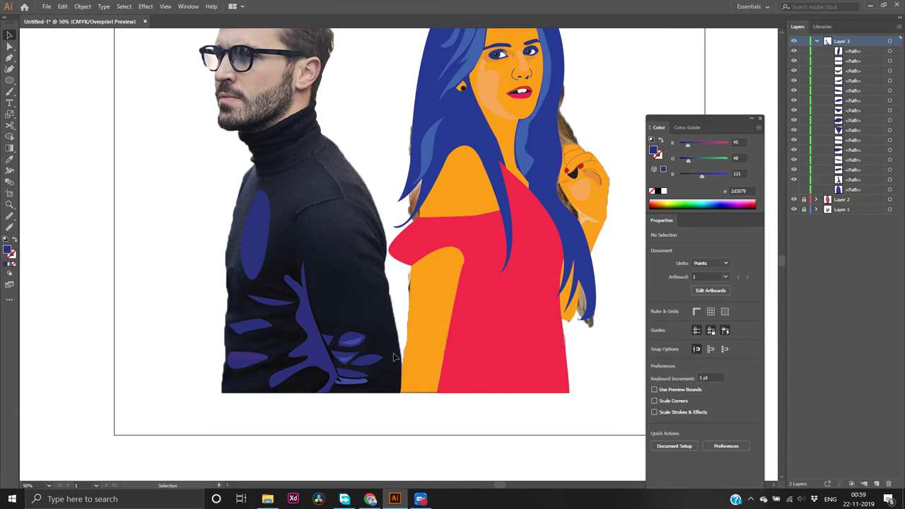
{"action": "left_click", "coordinate": [255, 244]}
{"action": "key", "text": "Delete"}
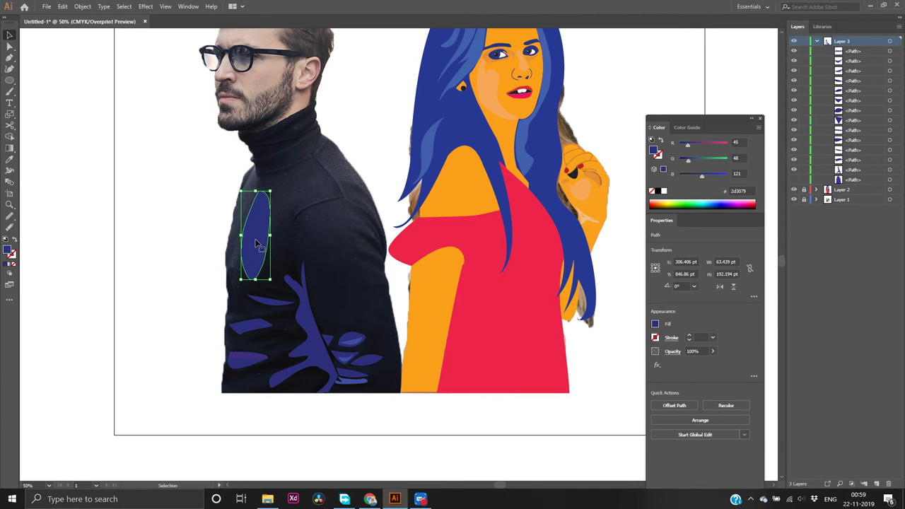
{"action": "key", "text": "ctrl+z"}
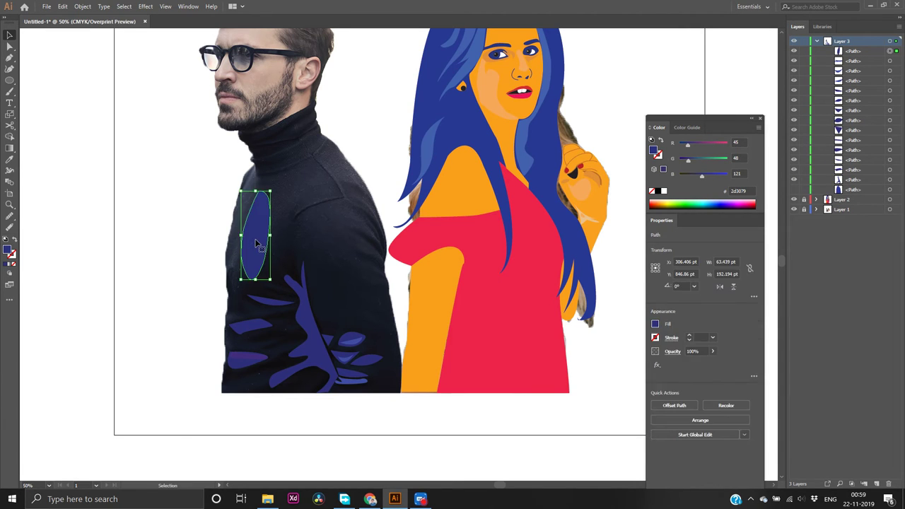
Start a fold path with the Pen tool at the back of the man's upper sleeve, shaping its upper curved, pointed prong
{"action": "key", "text": "p"}
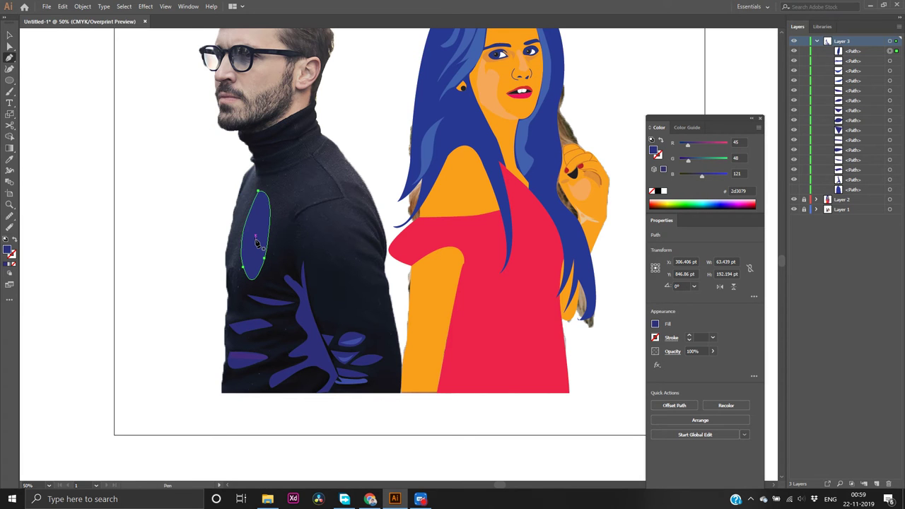
{"action": "left_click", "coordinate": [383, 365]}
{"action": "scroll", "coordinate": [382, 233], "scroll_direction": "up", "scroll_amount": 2}
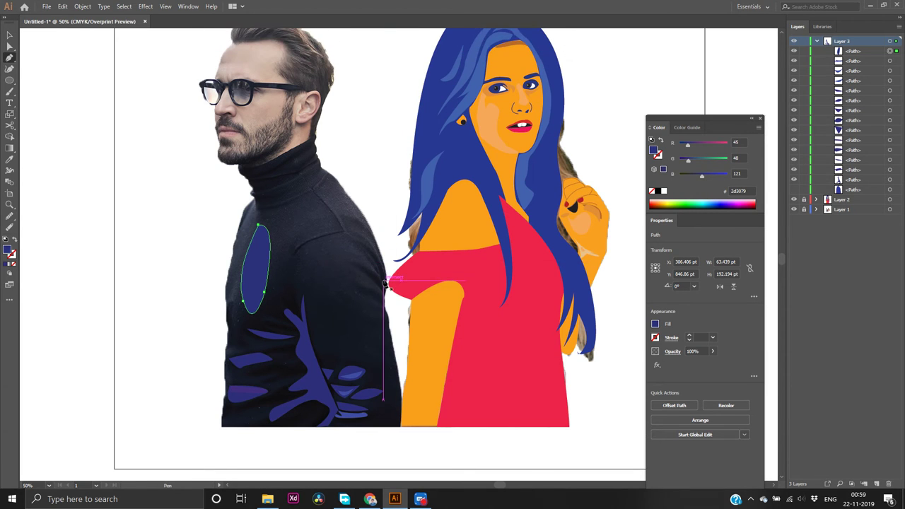
{"action": "scroll", "coordinate": [382, 281], "scroll_direction": "up", "scroll_amount": 1}
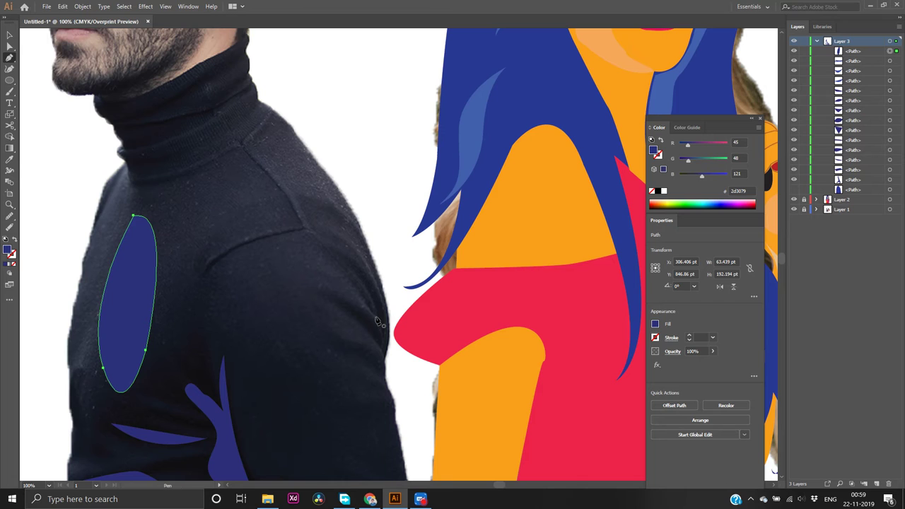
{"action": "scroll", "coordinate": [385, 348], "scroll_direction": "up", "scroll_amount": 1}
{"action": "scroll", "coordinate": [385, 348], "scroll_direction": "down", "scroll_amount": 4}
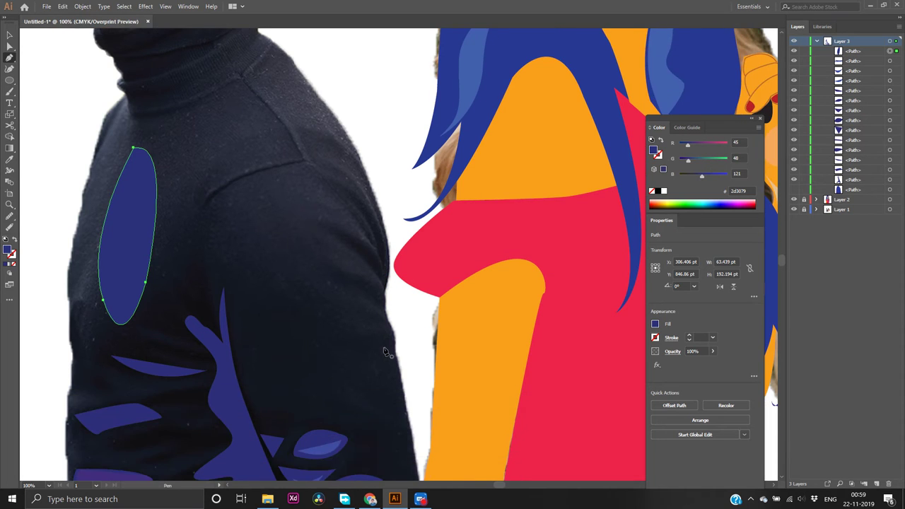
{"action": "scroll", "coordinate": [380, 337], "scroll_direction": "up", "scroll_amount": 1}
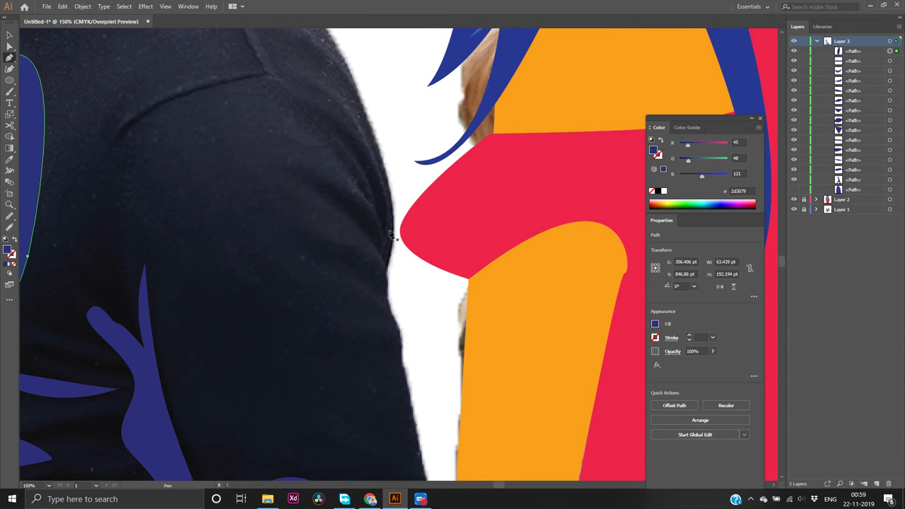
{"action": "left_click_drag", "start_coordinate": [386, 231], "coordinate": [259, 105]}
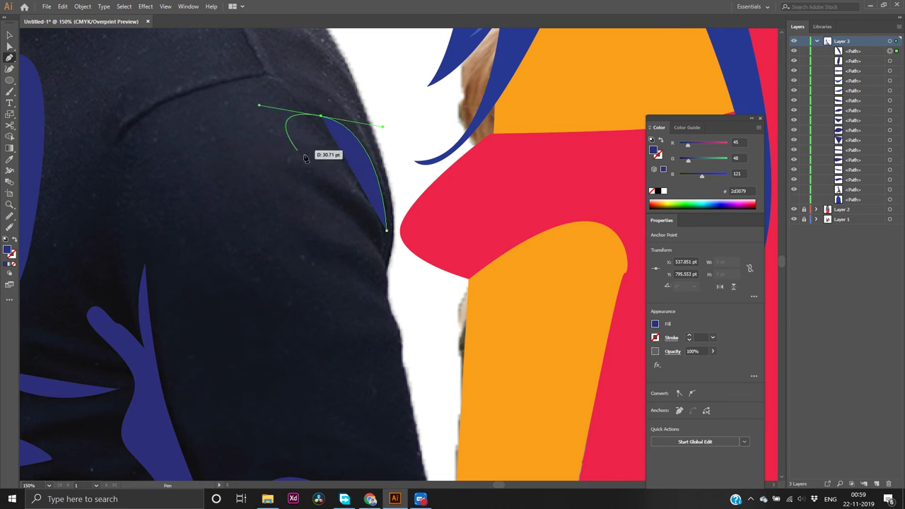
{"action": "left_click", "coordinate": [320, 115]}
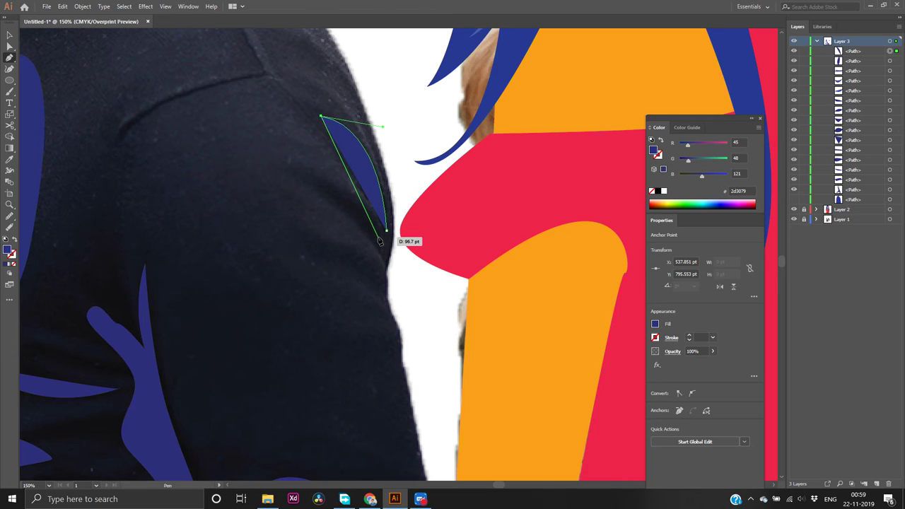
{"action": "left_click_drag", "start_coordinate": [378, 238], "coordinate": [373, 271]}
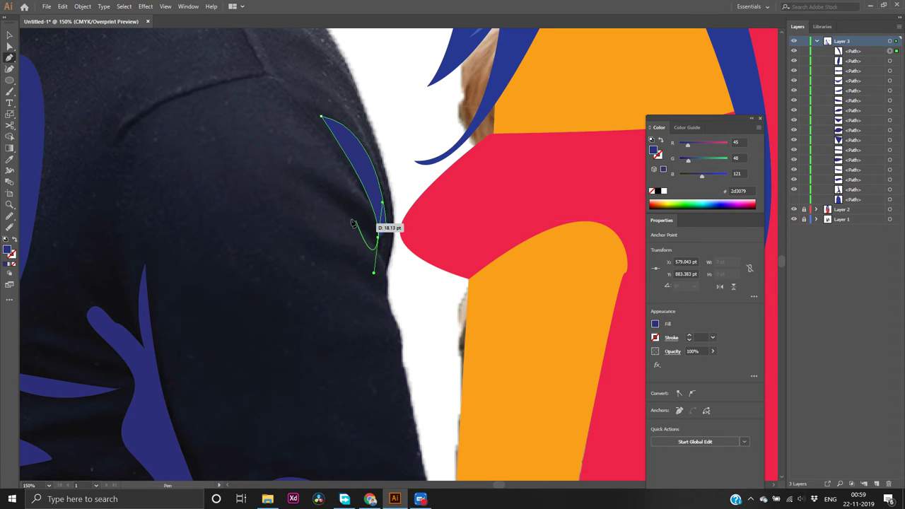
{"action": "left_click", "coordinate": [378, 237]}
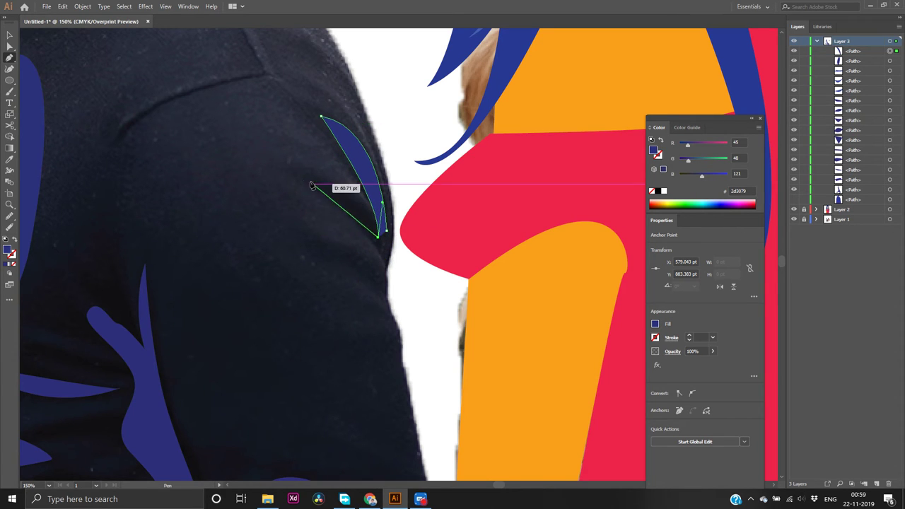
Add a second curved, pointed prong below the first and close the fold path along the sleeve's back edge
{"action": "mouse_move", "coordinate": [297, 182]}
{"action": "left_mouse_down"}
{"action": "mouse_move", "coordinate": [252, 204]}
{"action": "mouse_move", "coordinate": [238, 191]}
{"action": "left_mouse_up"}
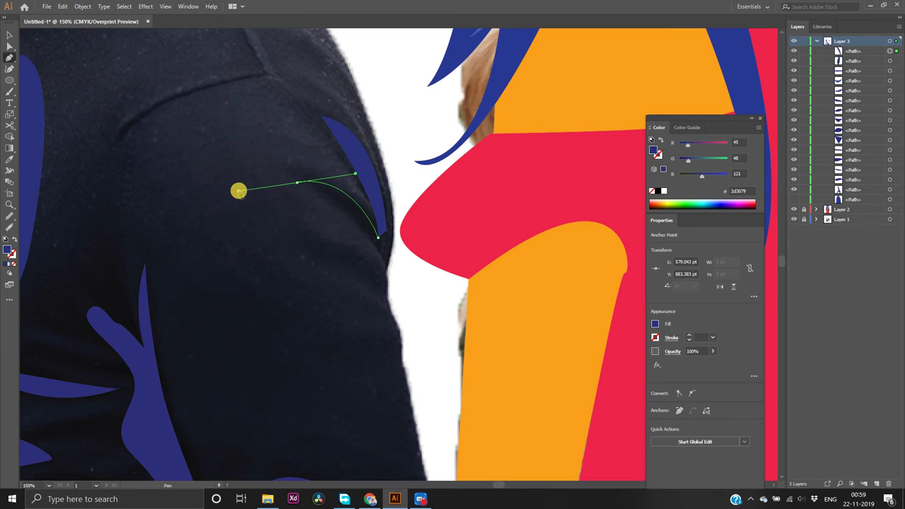
{"action": "left_click", "coordinate": [296, 183]}
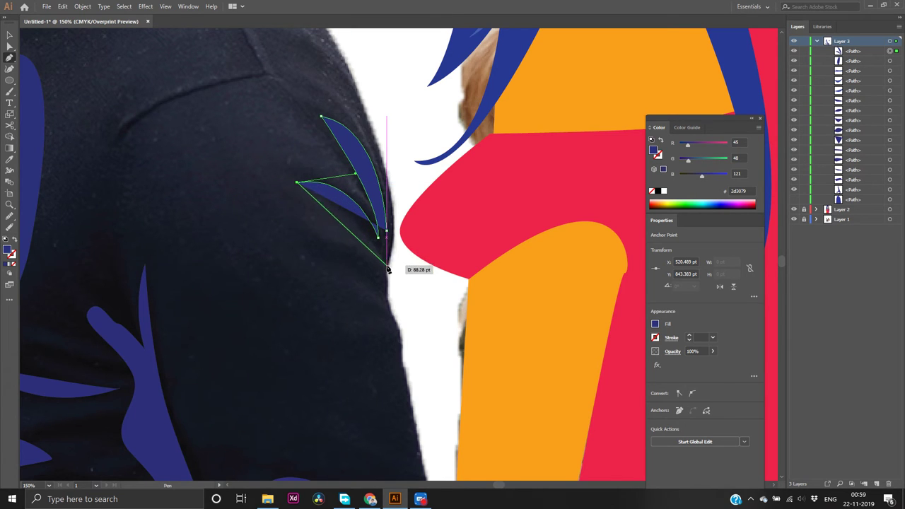
{"action": "left_click_drag", "start_coordinate": [386, 265], "coordinate": [379, 283]}
{"action": "left_click", "coordinate": [321, 117]}
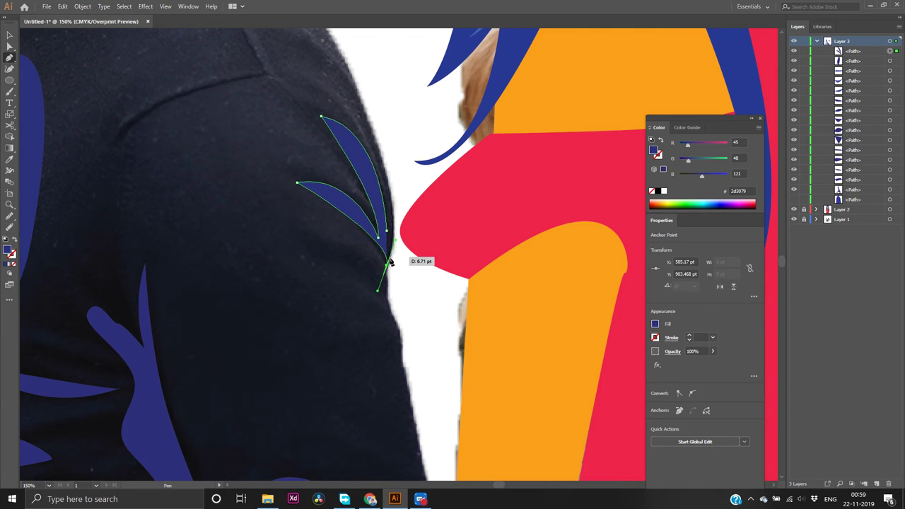
{"action": "left_click_drag", "start_coordinate": [389, 239], "coordinate": [389, 235]}
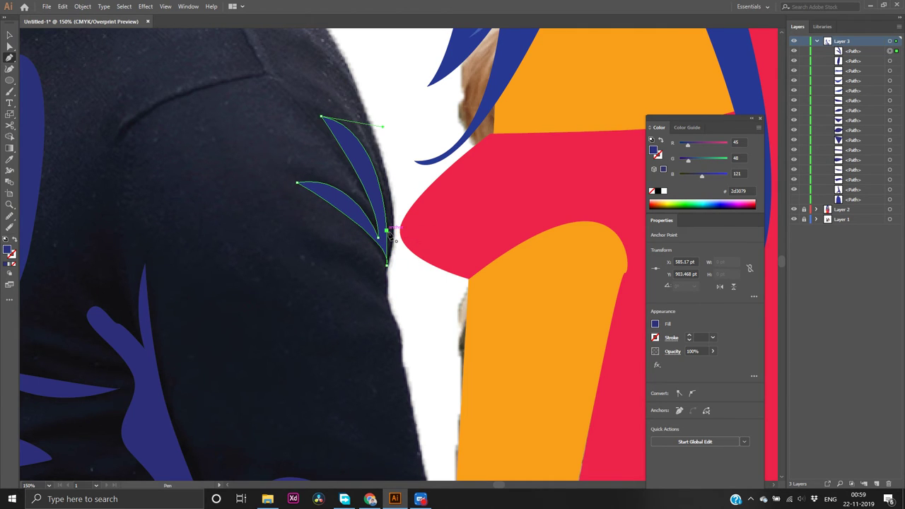
Draw a closed leaf-shaped fold with the Pen tool just below the two-pronged fold on the sleeve, about 54 by 57 pt
{"action": "left_click", "coordinate": [386, 282]}
{"action": "left_click", "coordinate": [311, 242]}
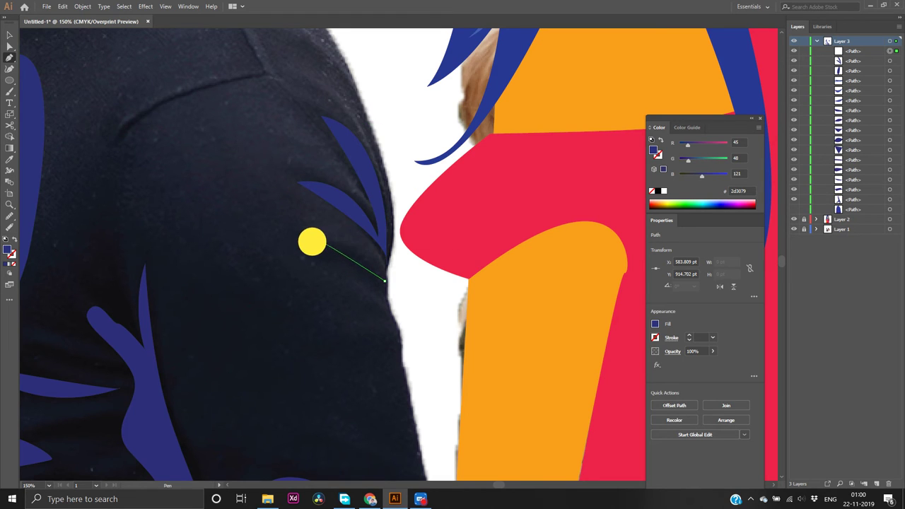
{"action": "left_click_drag", "start_coordinate": [311, 242], "coordinate": [258, 241]}
{"action": "left_click", "coordinate": [318, 241]}
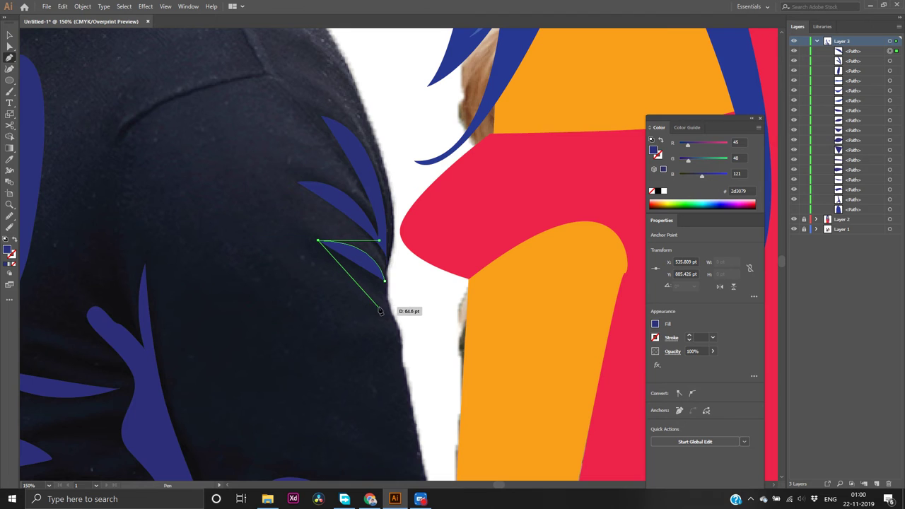
{"action": "left_click_drag", "start_coordinate": [392, 320], "coordinate": [461, 338]}
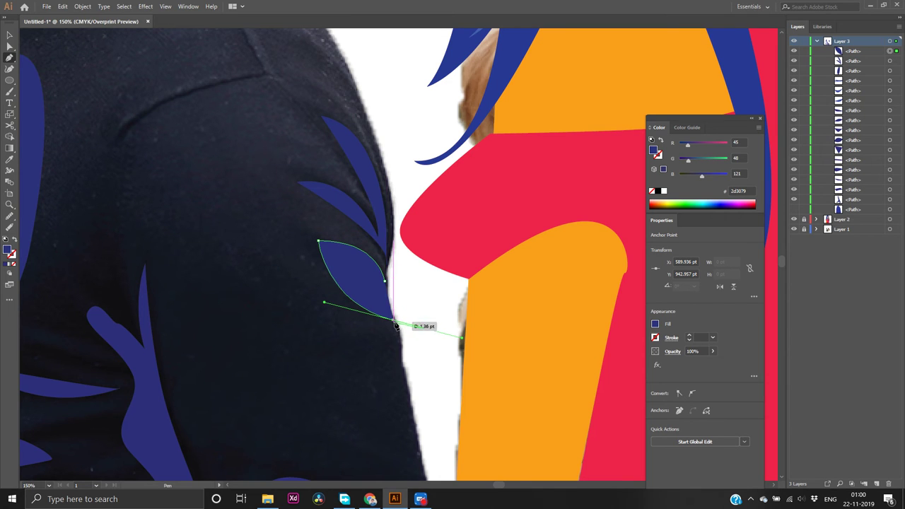
{"action": "left_click", "coordinate": [393, 320]}
{"action": "left_click", "coordinate": [382, 282]}
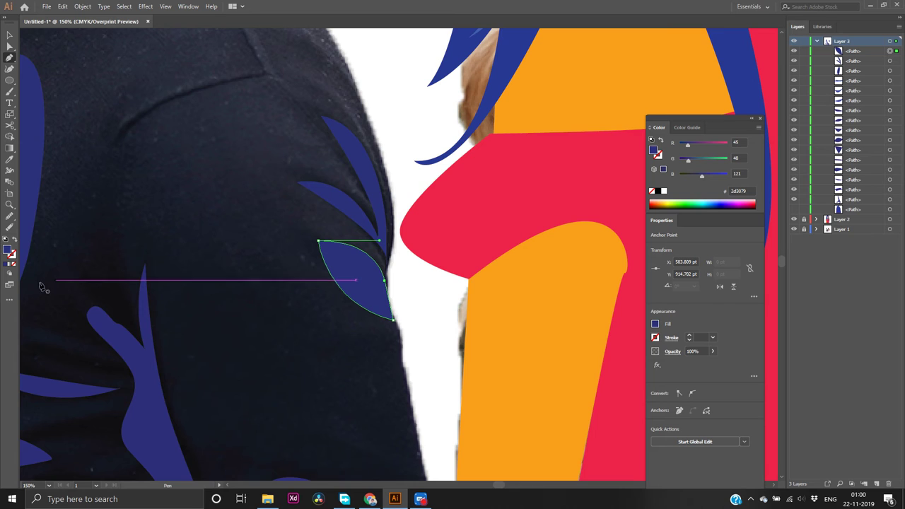
Smooth the leaf-shaped fold's outline around its upper tip and lower edge with the Smooth tool
{"action": "left_click", "coordinate": [9, 219]}
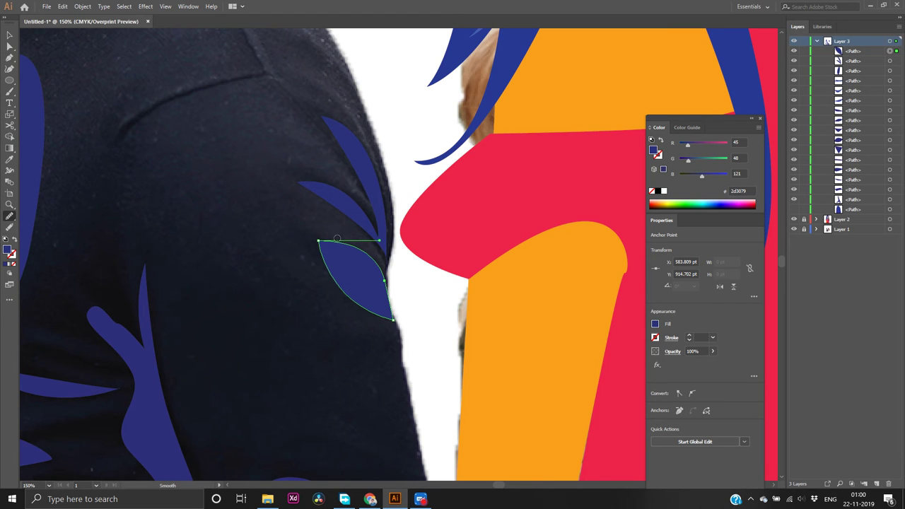
{"action": "left_click", "coordinate": [329, 257]}
{"action": "mouse_move", "coordinate": [325, 236]}
{"action": "left_mouse_down"}
{"action": "mouse_move", "coordinate": [307, 270]}
{"action": "mouse_move", "coordinate": [319, 251]}
{"action": "mouse_move", "coordinate": [310, 256]}
{"action": "mouse_move", "coordinate": [330, 254]}
{"action": "mouse_move", "coordinate": [348, 270]}
{"action": "mouse_move", "coordinate": [320, 244]}
{"action": "mouse_move", "coordinate": [331, 262]}
{"action": "mouse_move", "coordinate": [344, 259]}
{"action": "mouse_move", "coordinate": [391, 321]}
{"action": "mouse_move", "coordinate": [380, 298]}
{"action": "left_mouse_up"}
{"action": "left_click_drag", "start_coordinate": [386, 314], "coordinate": [379, 303]}
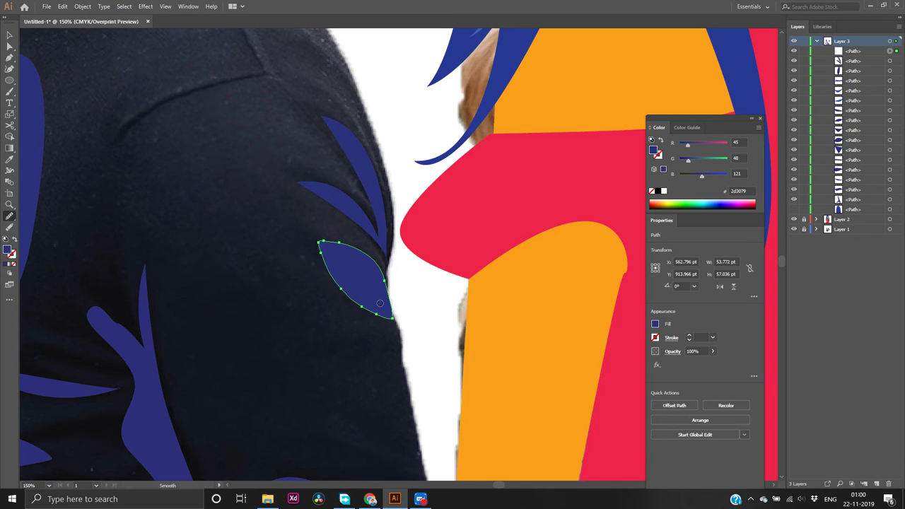
{"action": "key", "text": "v"}
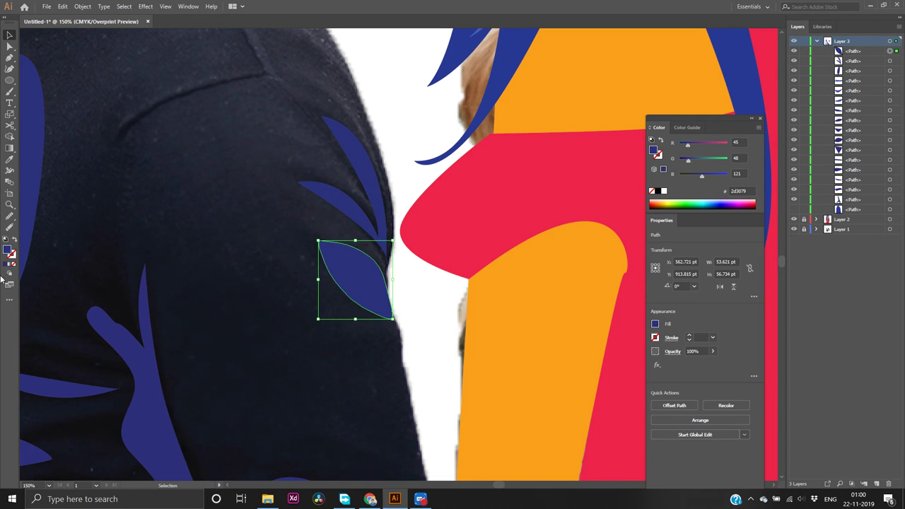
{"action": "left_click", "coordinate": [12, 218]}
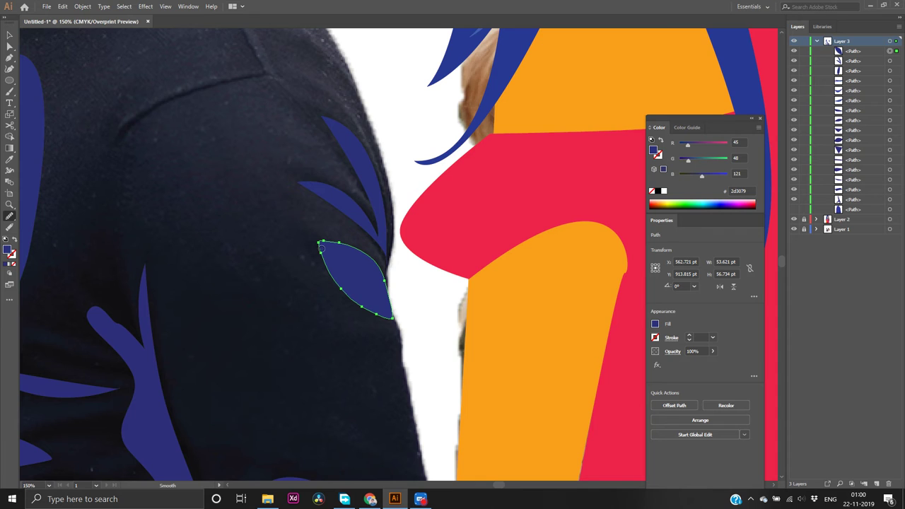
{"action": "left_click", "coordinate": [313, 238]}
{"action": "left_click", "coordinate": [380, 299]}
Pick up the fill color 3f4da1 from the lighter highlight inside the oval fold on the lower sleeve
{"action": "scroll", "coordinate": [250, 398], "scroll_direction": "down", "scroll_amount": 4}
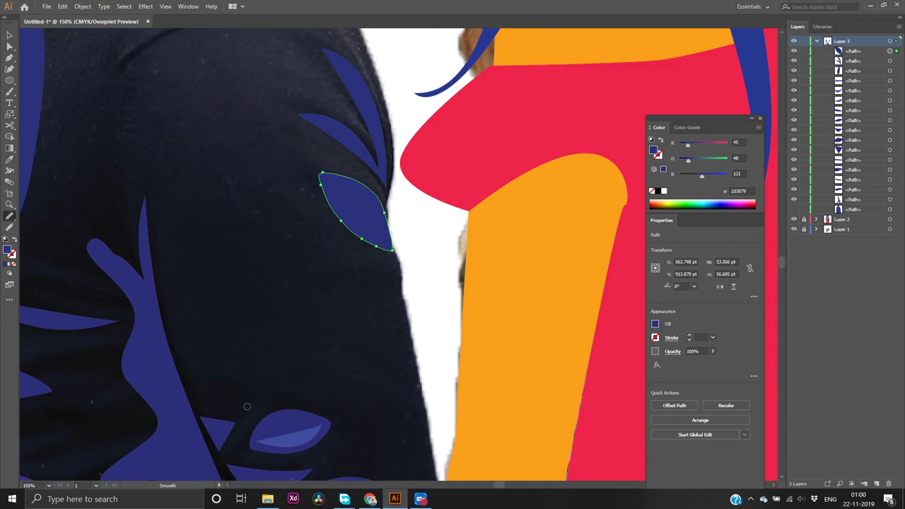
{"action": "key", "text": "v"}
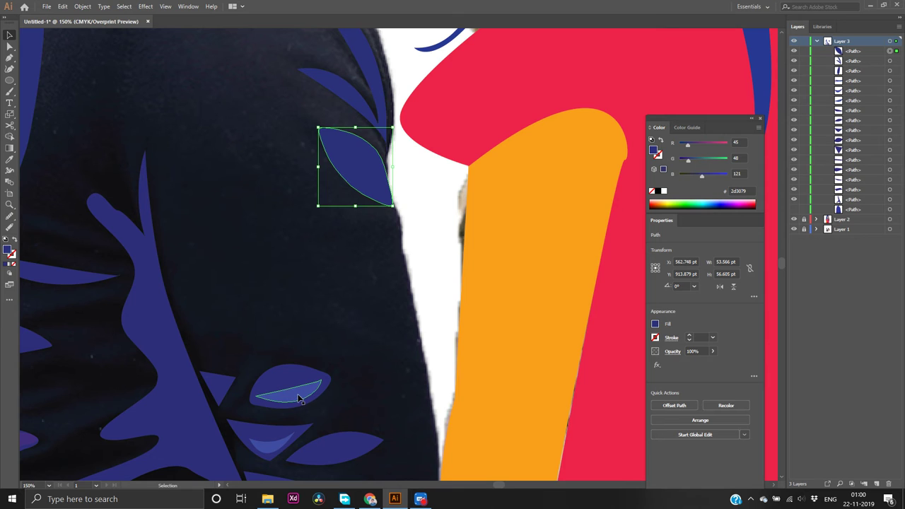
{"action": "left_click", "coordinate": [302, 399]}
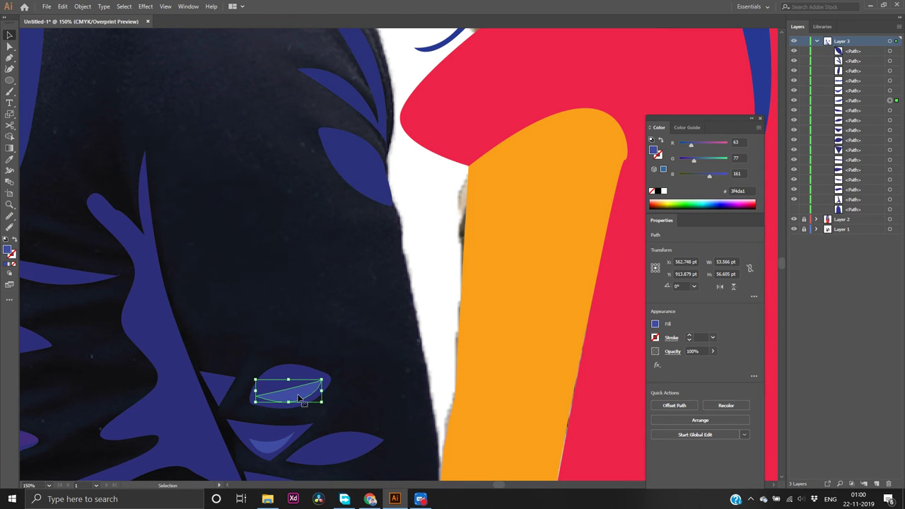
{"action": "double_click", "coordinate": [8, 252]}
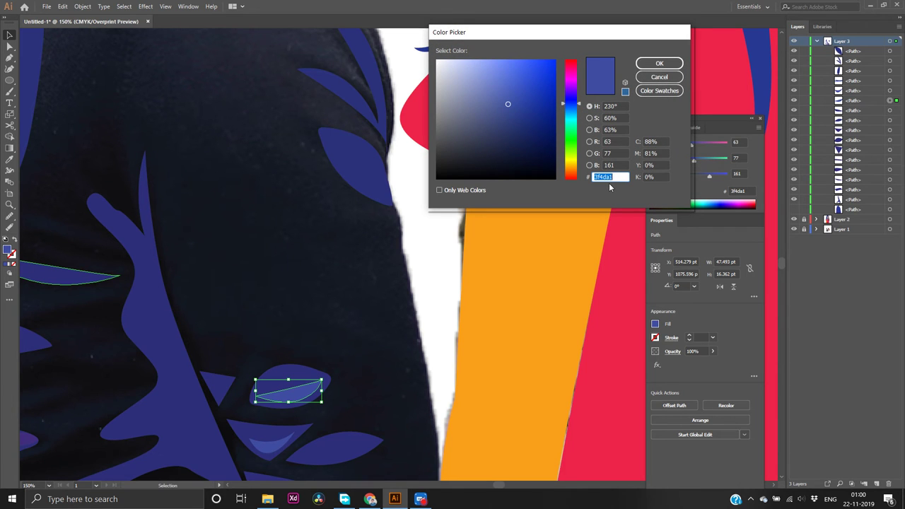
{"action": "left_click", "coordinate": [659, 62]}
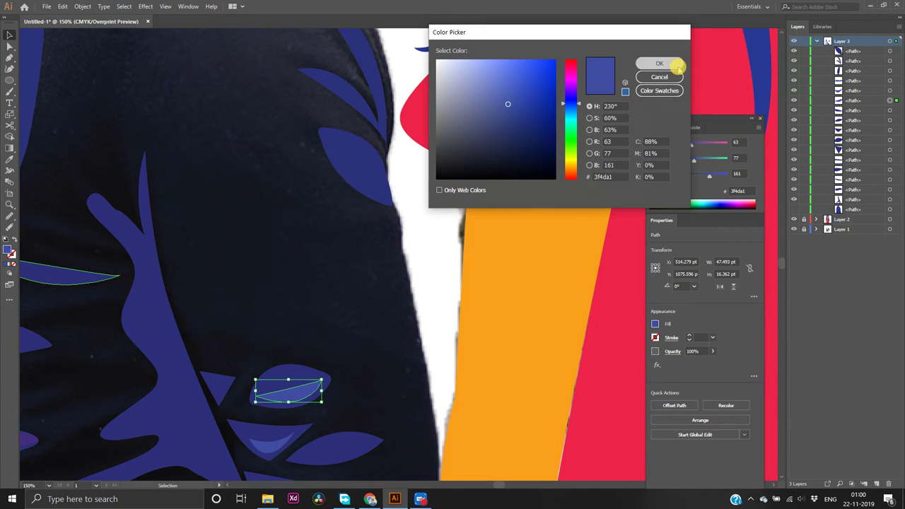
Temporarily hide the leaf-shaped fold, draw a narrow 3f4da1 highlight there with the Pen tool, show the fold again, and deselect
{"action": "key", "text": "p"}
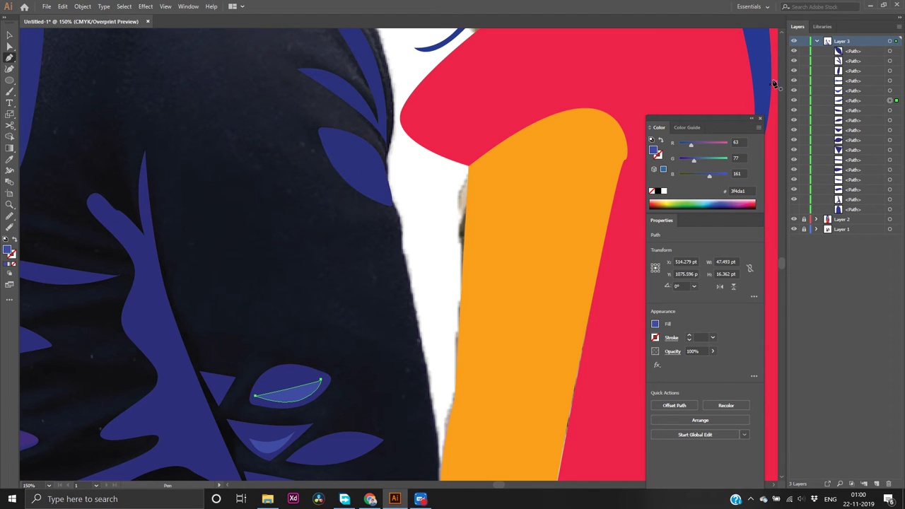
{"action": "left_click", "coordinate": [794, 51]}
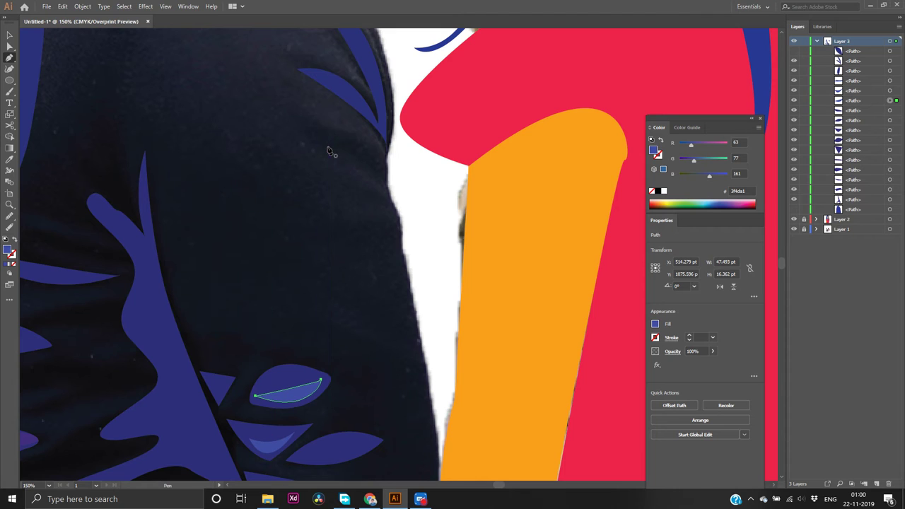
{"action": "left_click_drag", "start_coordinate": [383, 182], "coordinate": [318, 148]}
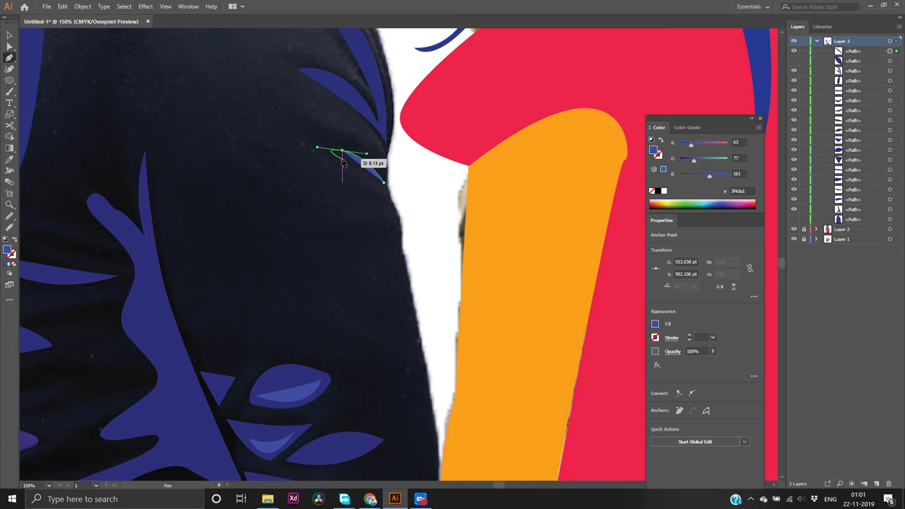
{"action": "left_click", "coordinate": [382, 184]}
{"action": "left_click_drag", "start_coordinate": [381, 185], "coordinate": [383, 181]}
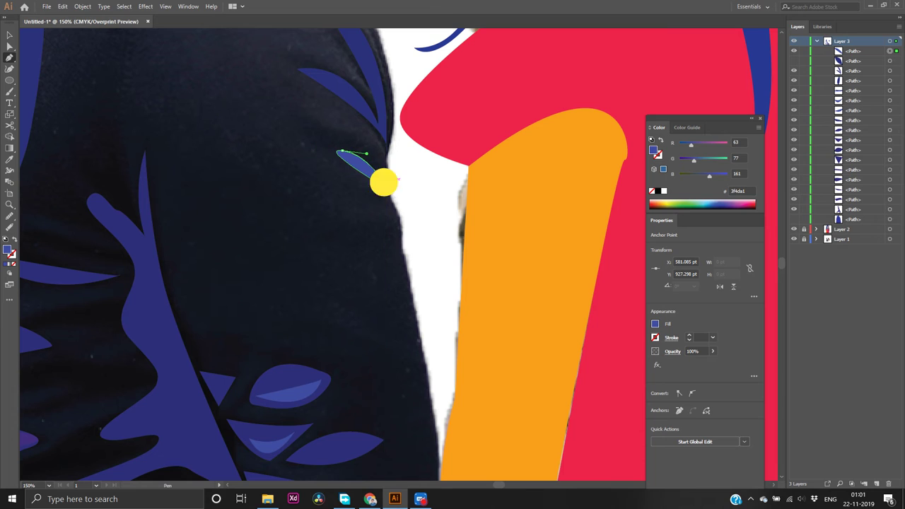
{"action": "left_click", "coordinate": [793, 61]}
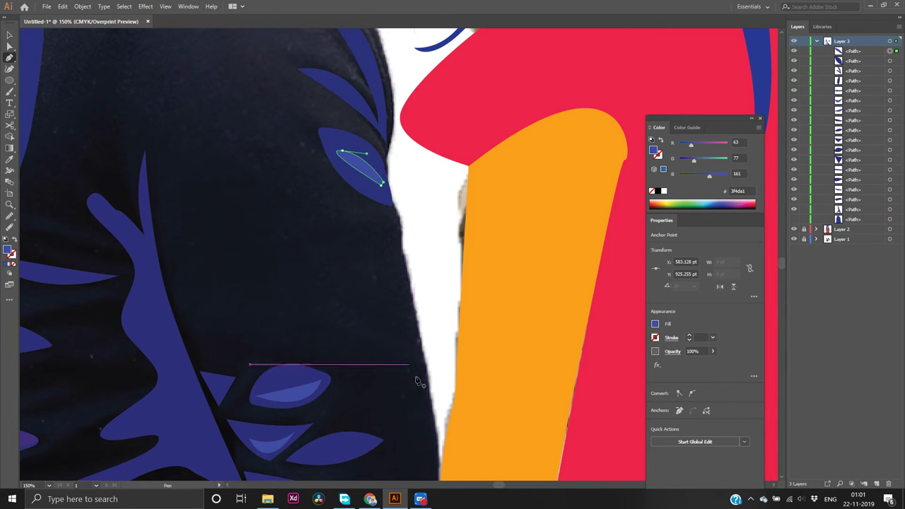
{"action": "key", "text": "v"}
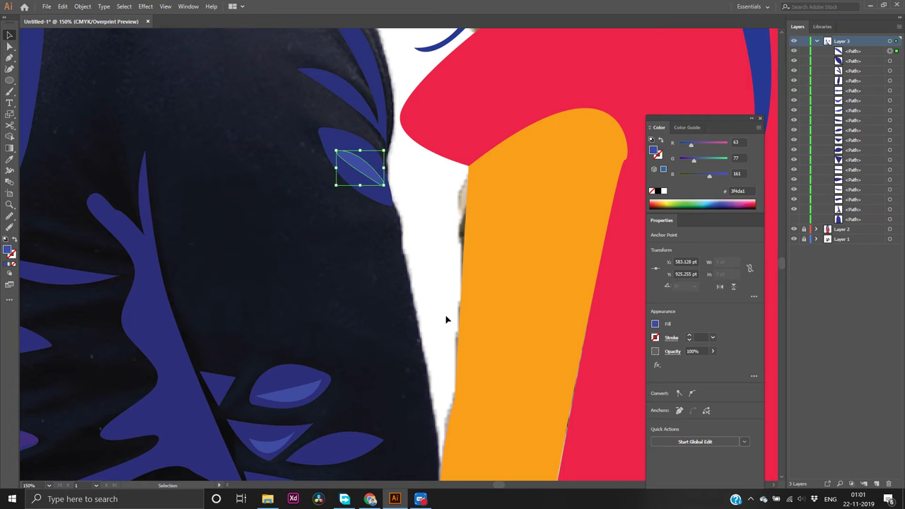
{"action": "left_click", "coordinate": [429, 295]}
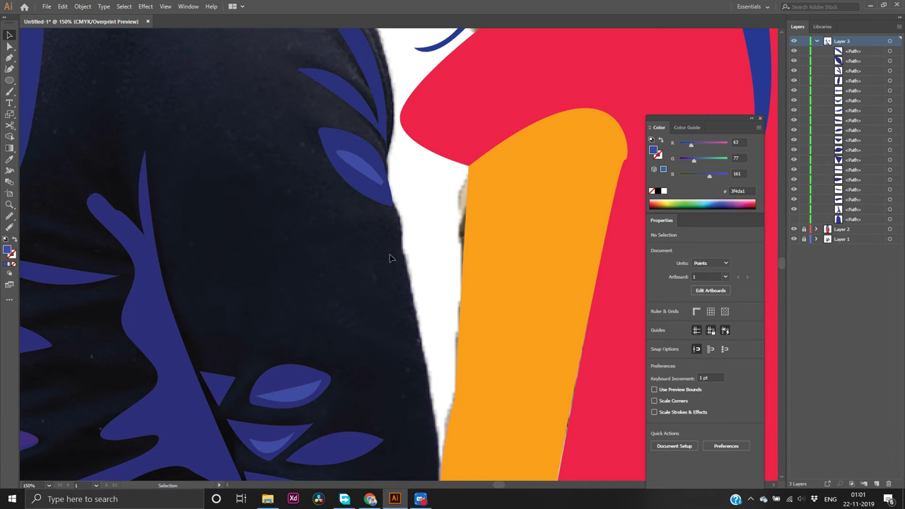
Show the sweater's base shape briefly to check the folds and highlights against it, and hide it again to reveal the photo
{"action": "key", "text": "ctrl+minus"}
{"action": "key", "text": "ctrl+minus"}
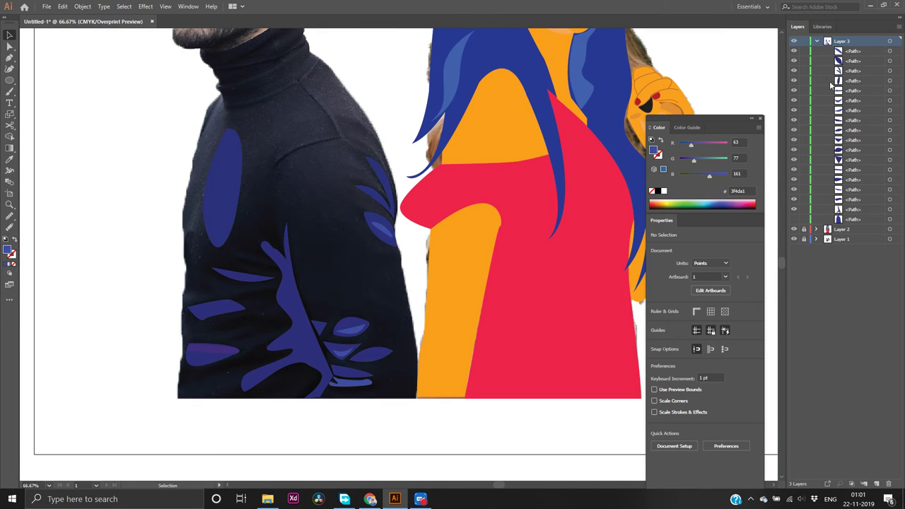
{"action": "left_click", "coordinate": [793, 219]}
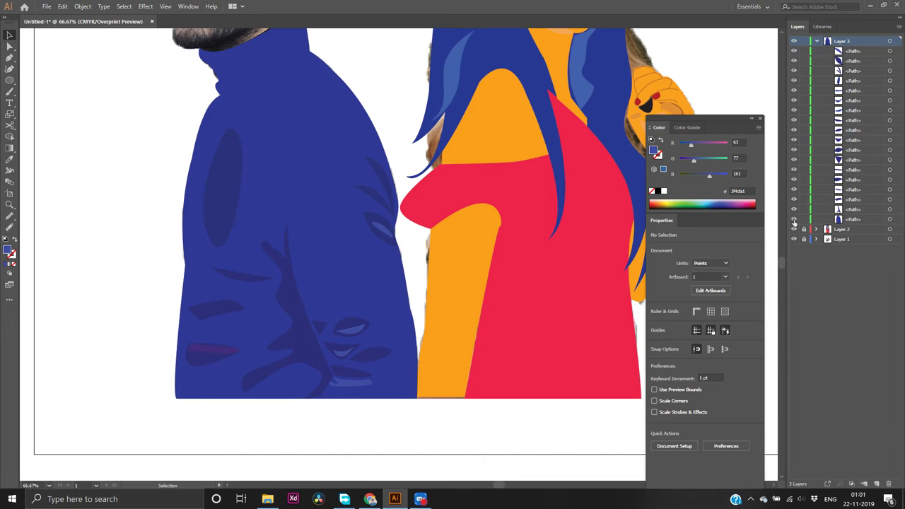
{"action": "left_click", "coordinate": [793, 220]}
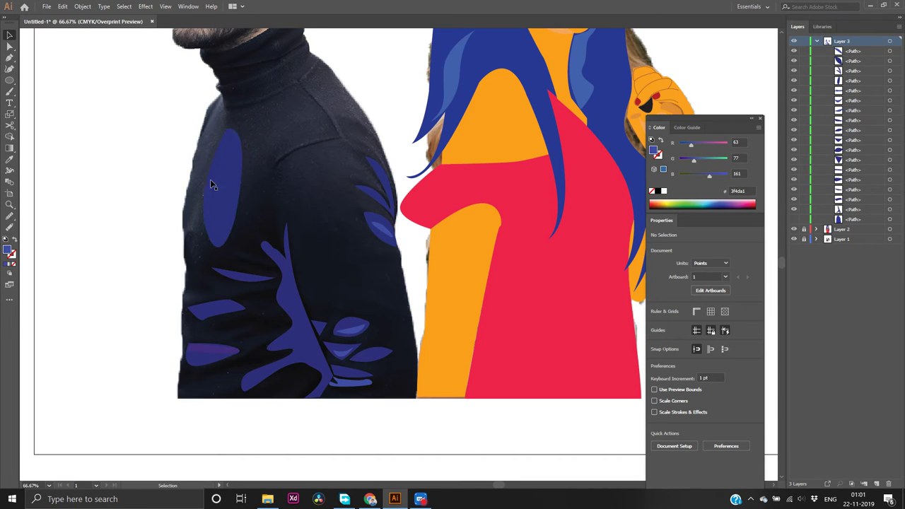
{"action": "scroll", "coordinate": [290, 170], "scroll_direction": "up", "scroll_amount": 2}
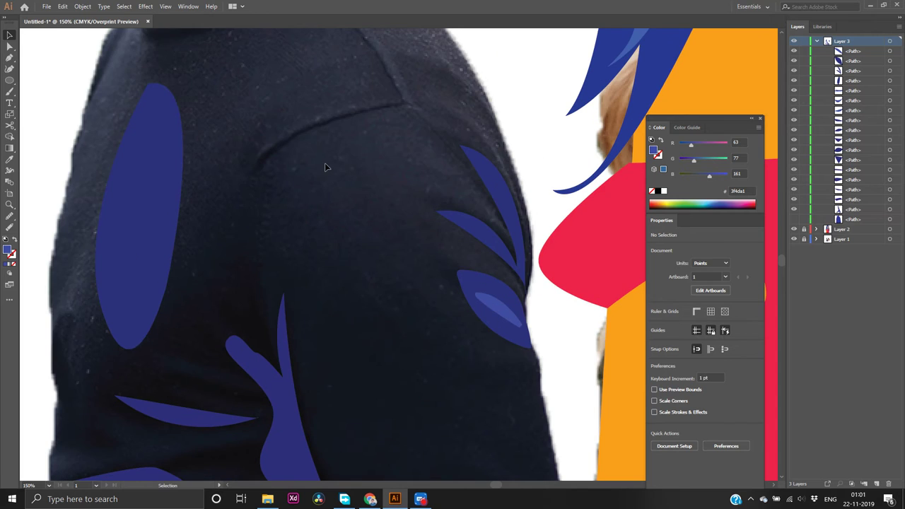
{"action": "scroll", "coordinate": [299, 162], "scroll_direction": "up", "scroll_amount": 4}
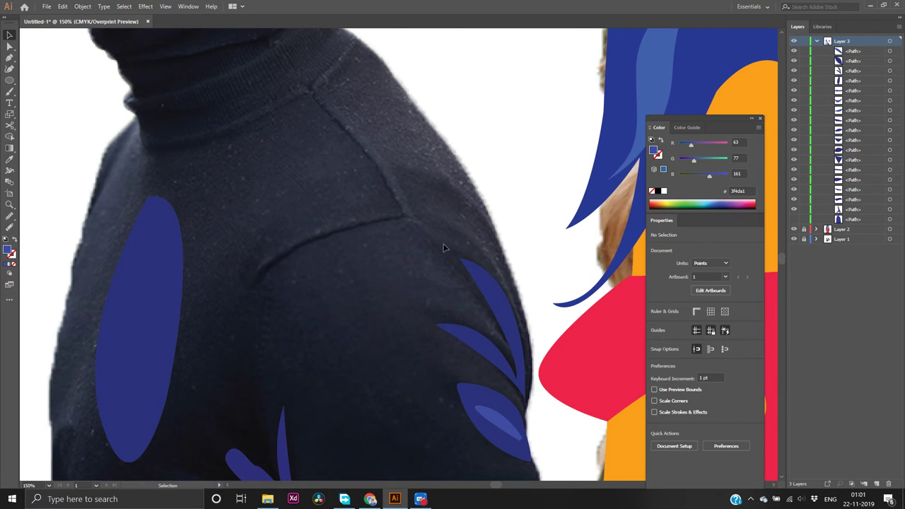
Try to draw a curved sleeve seam with the Pen tool down from the shoulder seam, using no fill and a 1 pt white stroke
{"action": "left_click", "coordinate": [479, 274]}
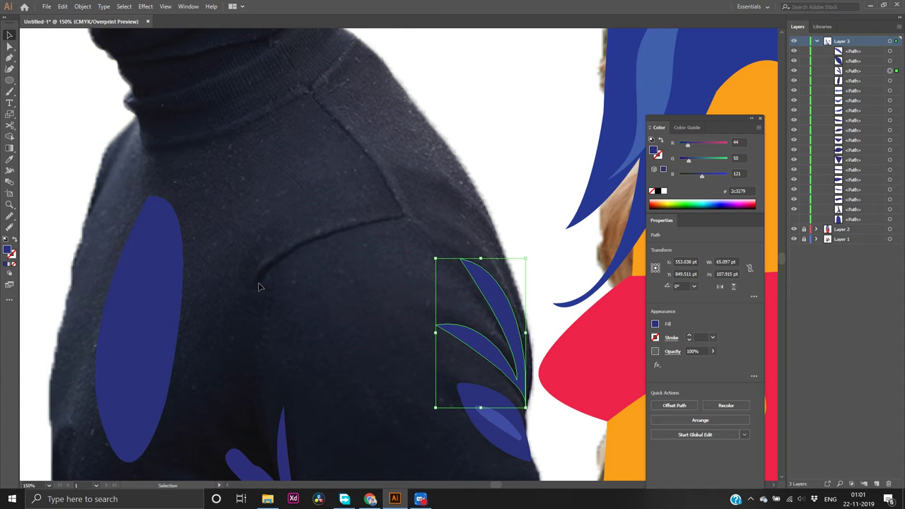
{"action": "key", "text": "p"}
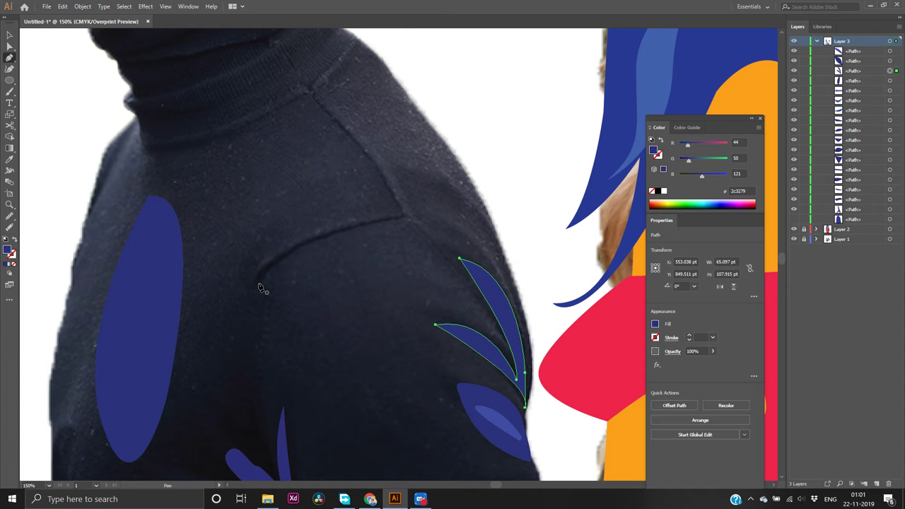
{"action": "left_click", "coordinate": [267, 274]}
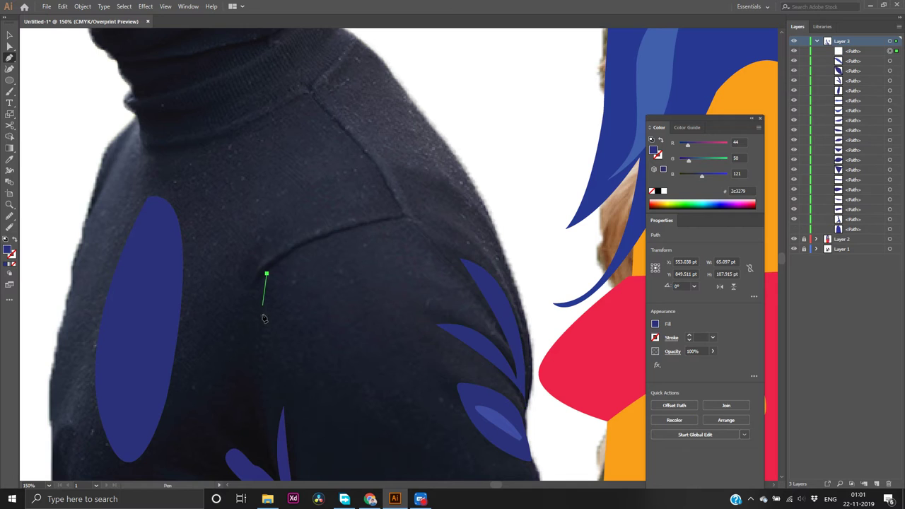
{"action": "left_click", "coordinate": [261, 419]}
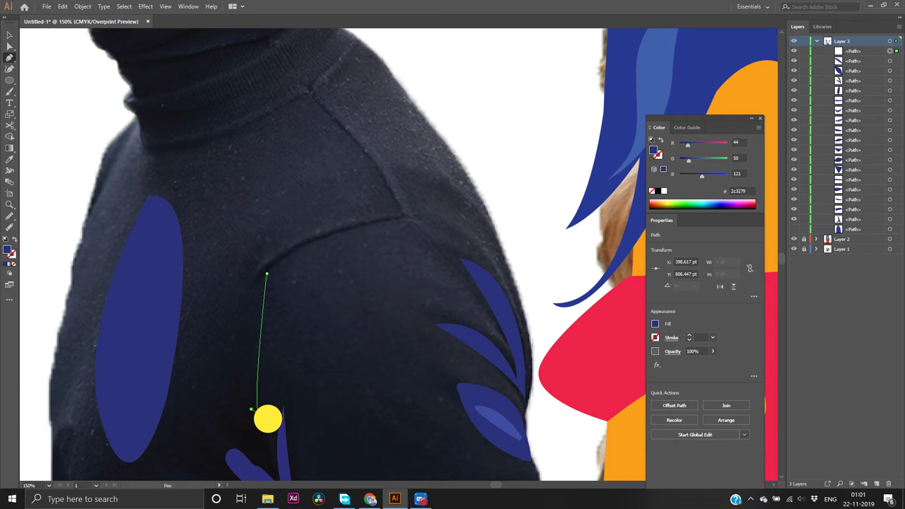
{"action": "left_click", "coordinate": [254, 403]}
{"action": "left_click_drag", "start_coordinate": [264, 425], "coordinate": [276, 447]}
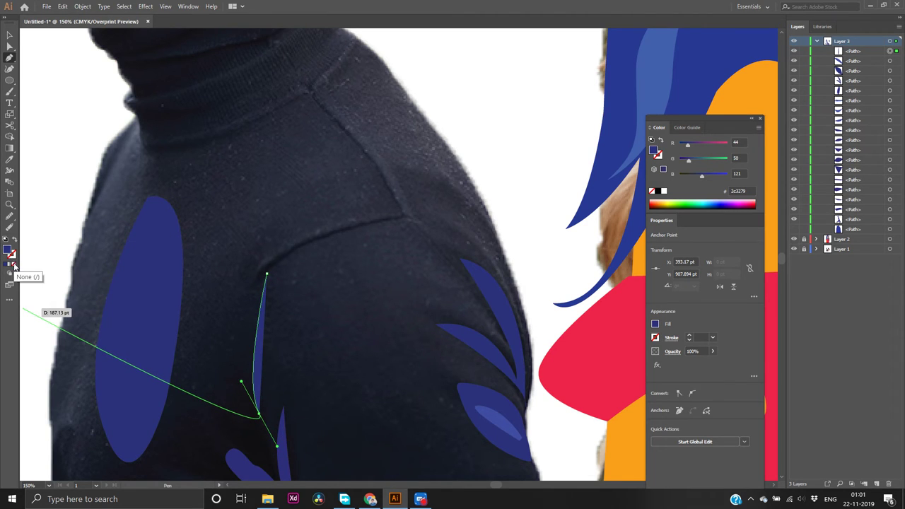
{"action": "left_click", "coordinate": [13, 261]}
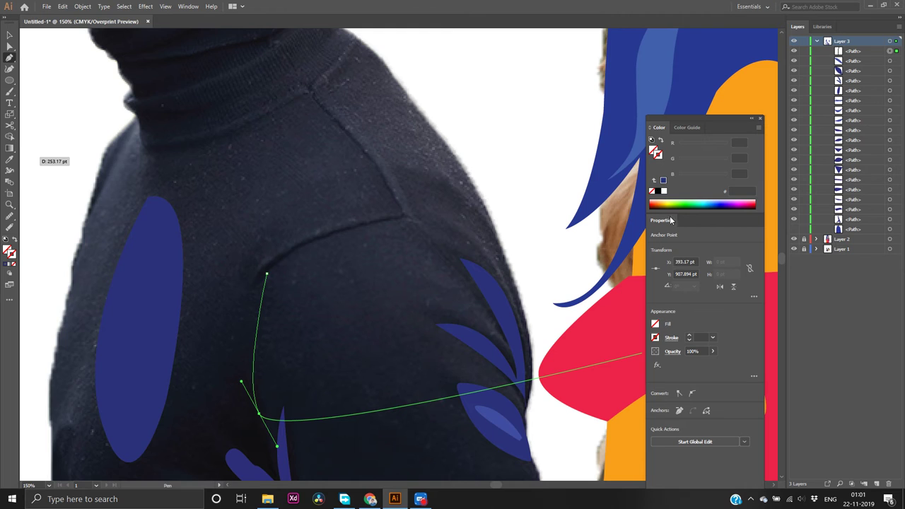
{"action": "left_click", "coordinate": [664, 192]}
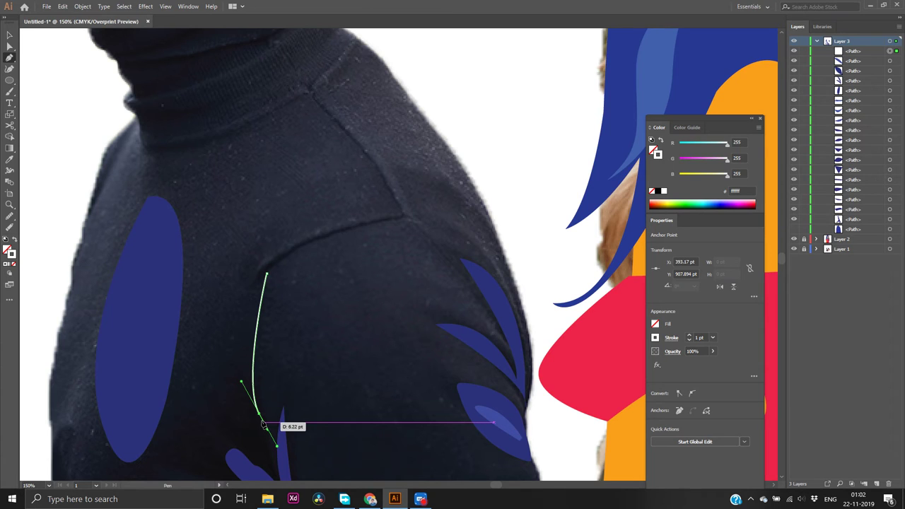
Undo the curved seam line drawn down from the shoulder seam
{"action": "key", "text": "v"}
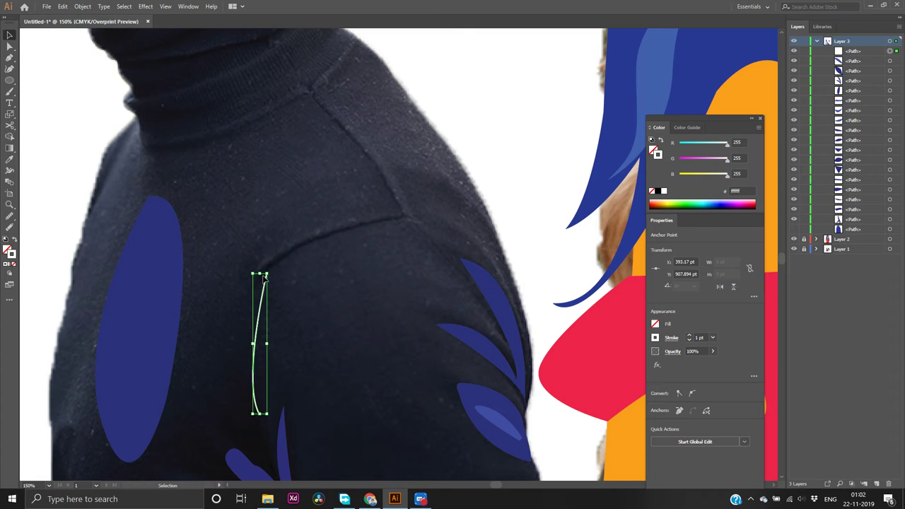
{"action": "key", "text": "a"}
{"action": "key", "text": "v"}
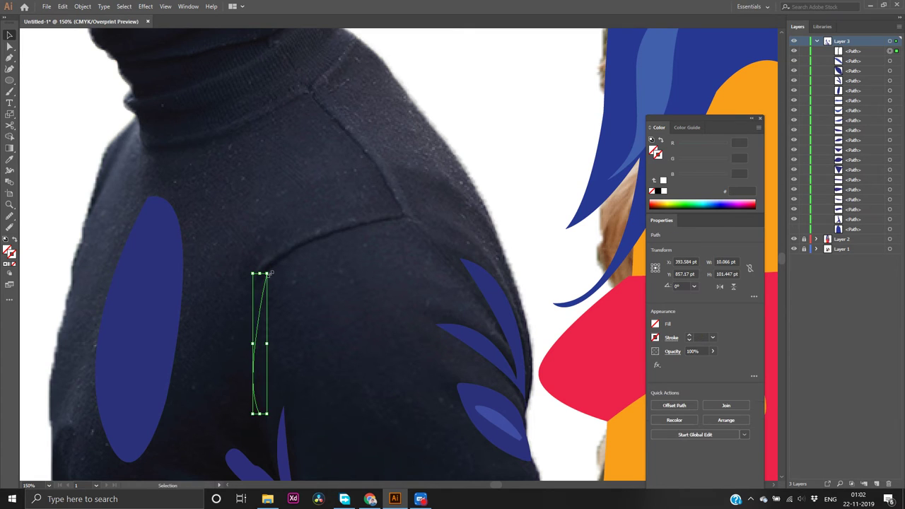
{"action": "key", "text": "comma"}
{"action": "key", "text": "a"}
{"action": "key", "text": "Delete"}
{"action": "key", "text": "v"}
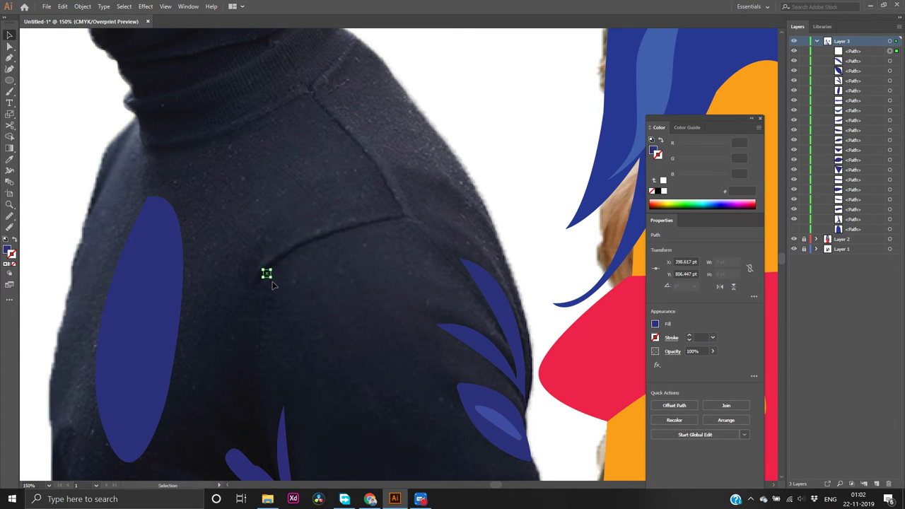
{"action": "key", "text": "ctrl+z"}
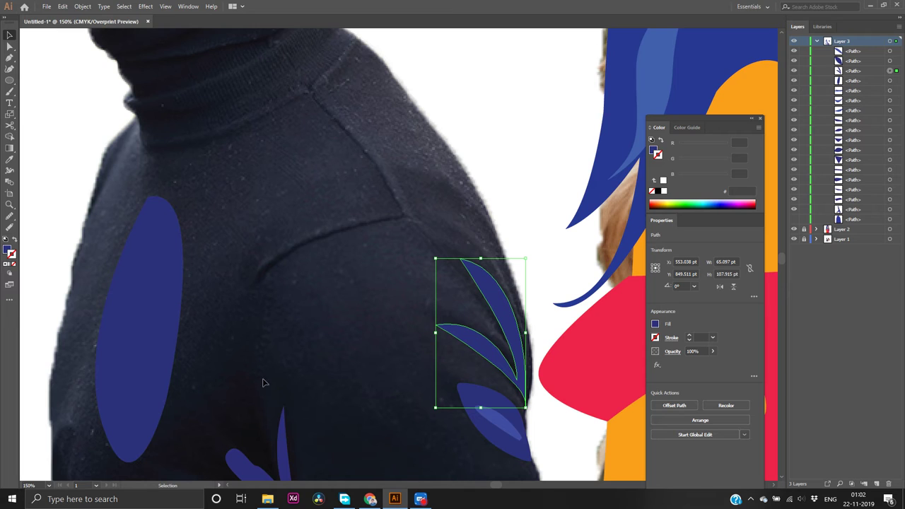
Draw an unfilled seam curve about 4 by 136 pt with a 1 pt white stroke, from the armpit up to the shoulder seam
{"action": "key", "text": "p"}
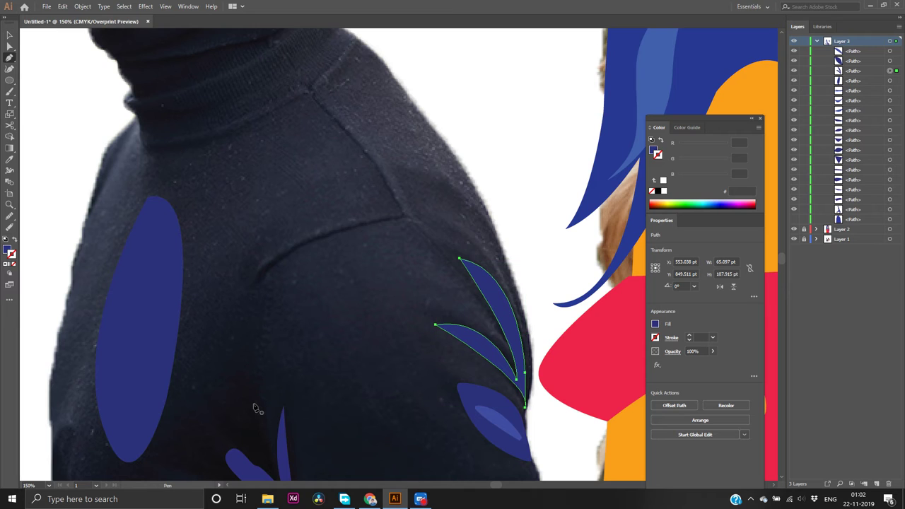
{"action": "left_click", "coordinate": [13, 263]}
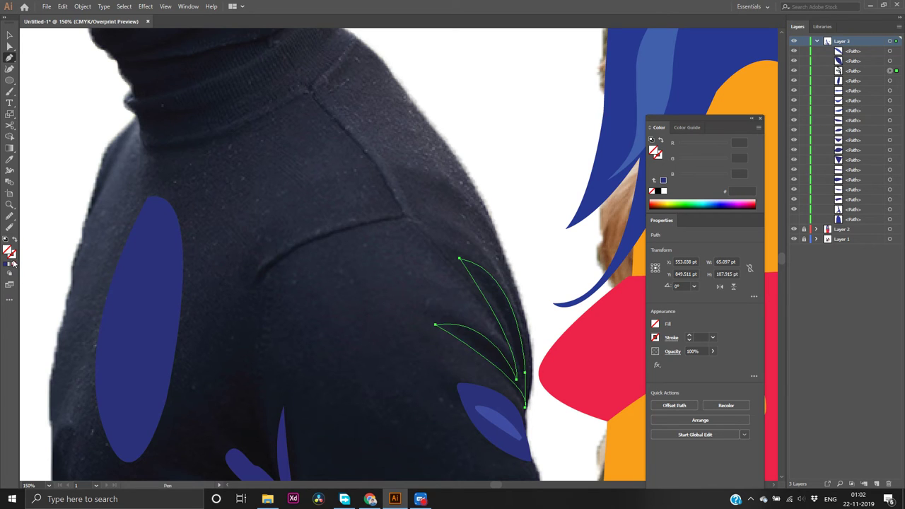
{"action": "left_click", "coordinate": [13, 256]}
{"action": "left_click", "coordinate": [663, 190]}
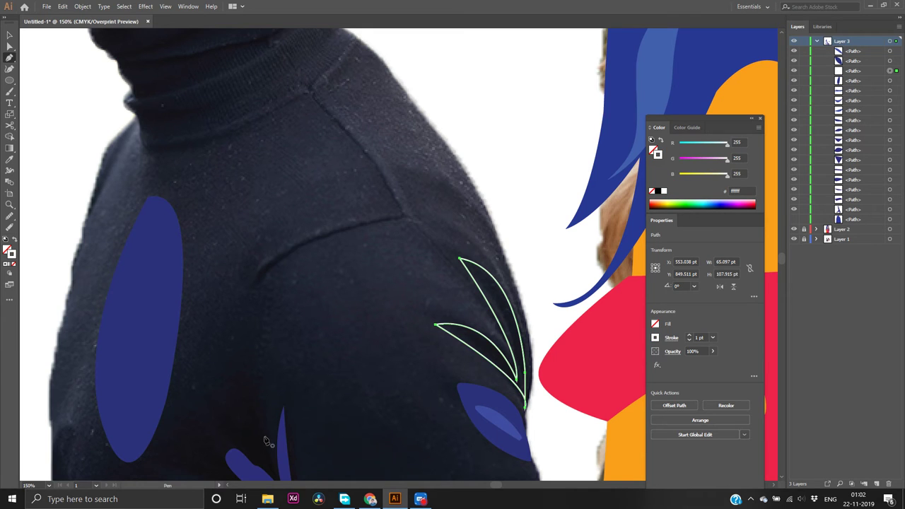
{"action": "left_click", "coordinate": [270, 461]}
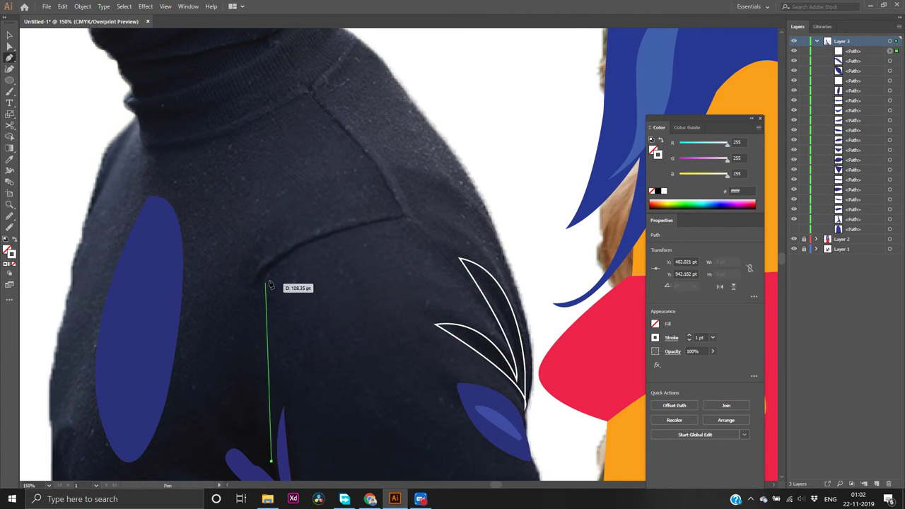
{"action": "left_click_drag", "start_coordinate": [272, 275], "coordinate": [284, 156]}
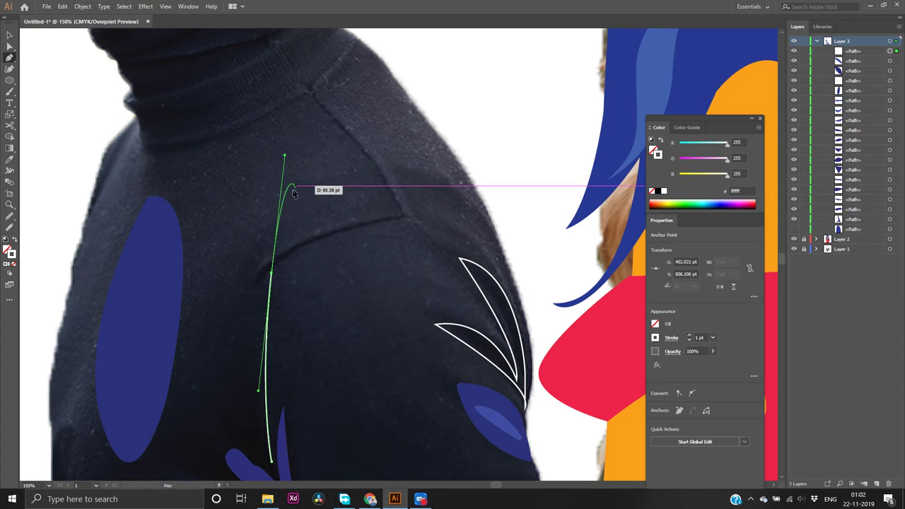
{"action": "key", "text": "v"}
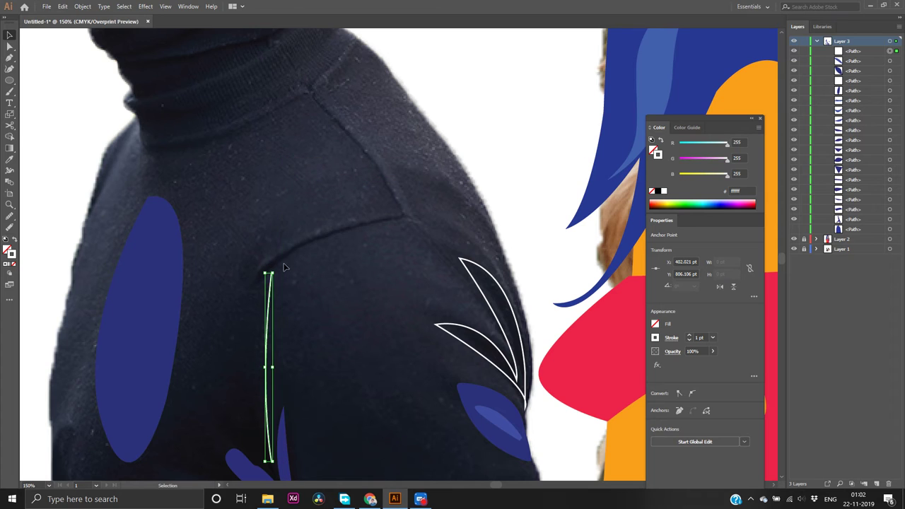
Make the seam curve's stroke a dashed line with 3 pt dashes and deselect it
{"action": "left_click", "coordinate": [267, 329]}
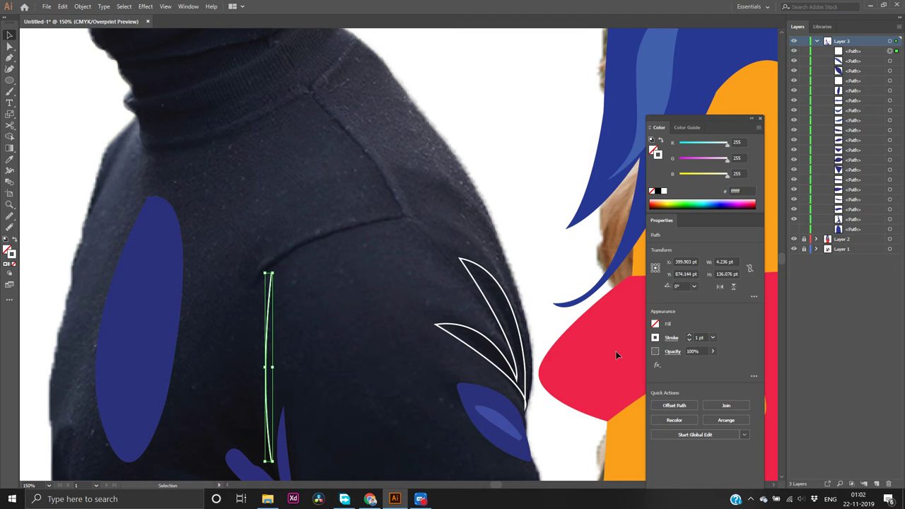
{"action": "left_click", "coordinate": [672, 337]}
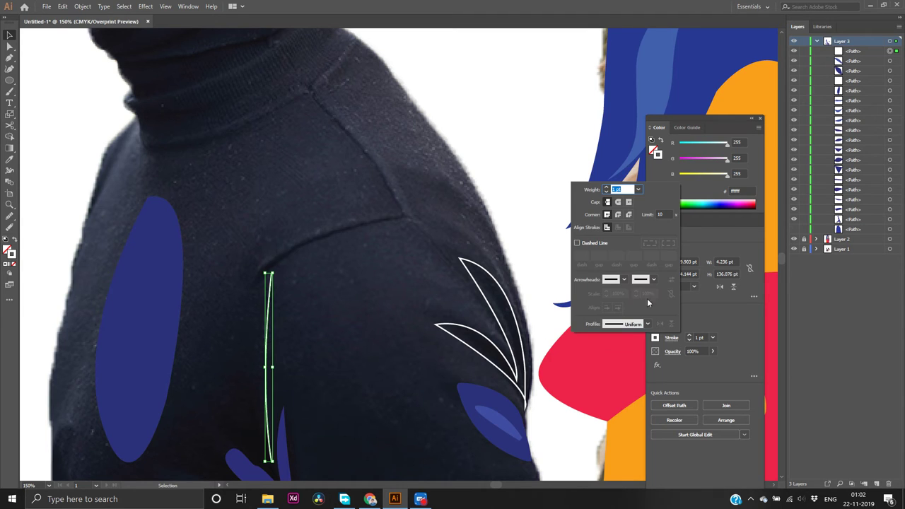
{"action": "left_click", "coordinate": [577, 242]}
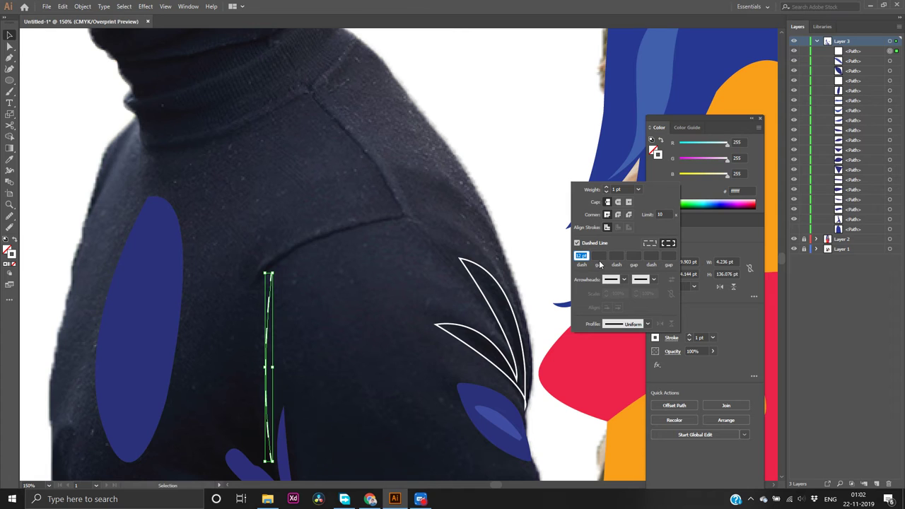
{"action": "type", "text": "3"}
{"action": "key", "text": "Return"}
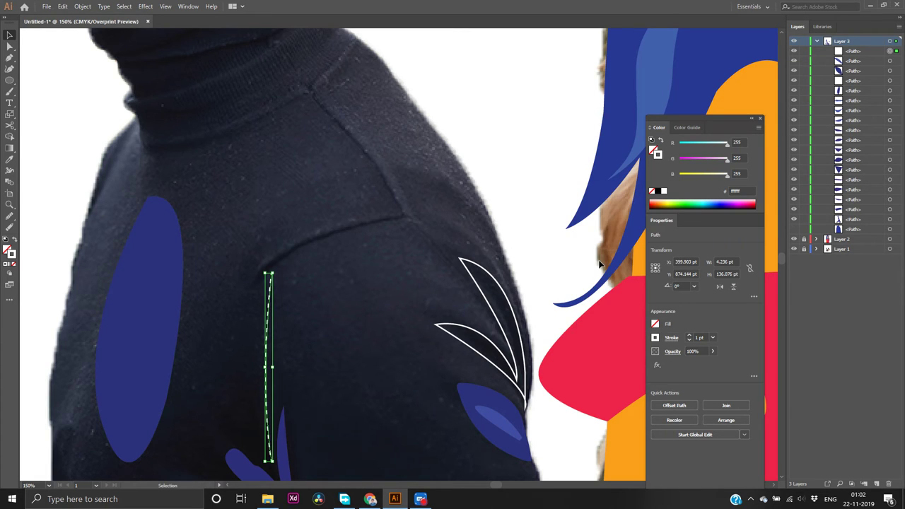
{"action": "left_click", "coordinate": [523, 196]}
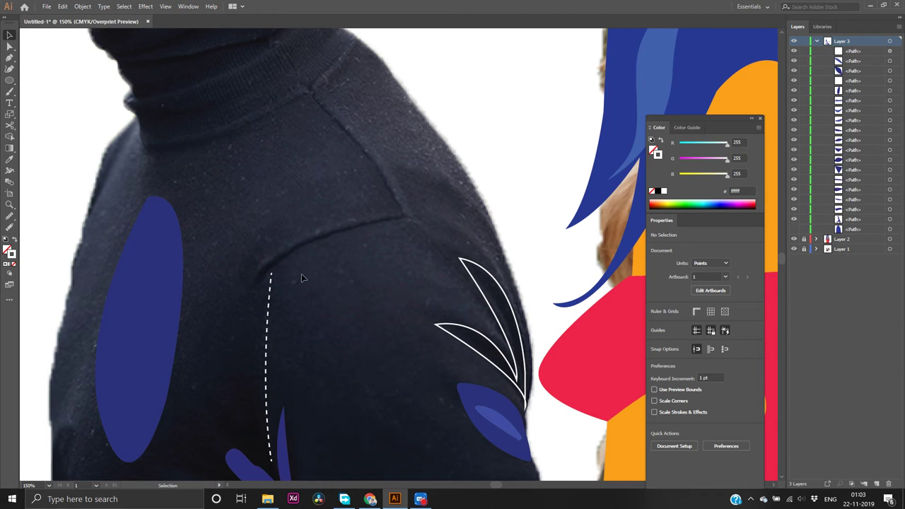
Undo the dashed seam curve and the accidental white outline on the two-pronged fold
{"action": "left_click", "coordinate": [501, 305]}
{"action": "key", "text": "ctrl+z"}
{"action": "key", "text": "ctrl+z"}
{"action": "key", "text": "ctrl+z"}
{"action": "key", "text": "ctrl+z"}
{"action": "key", "text": "ctrl+z"}
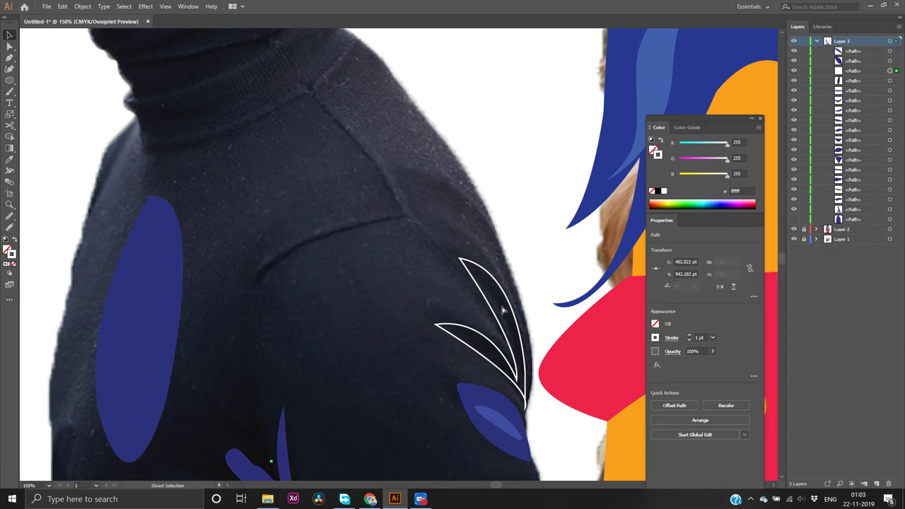
{"action": "key", "text": "v"}
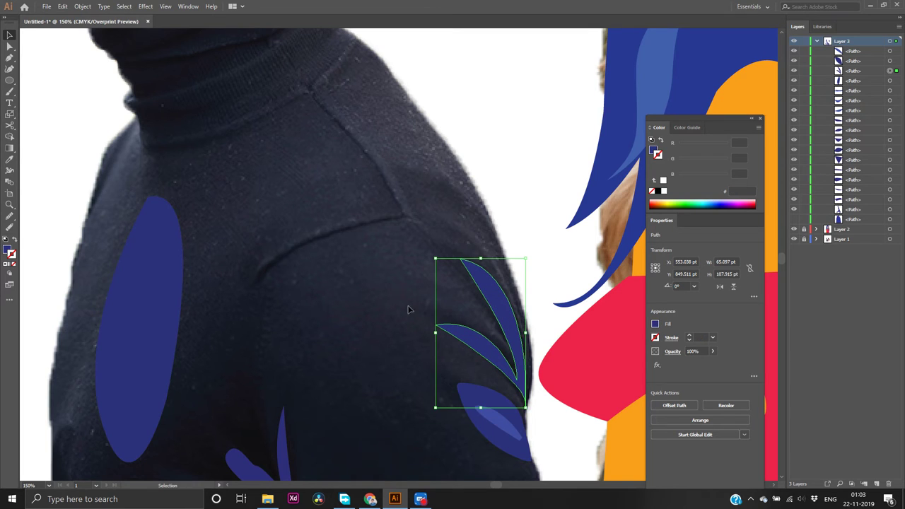
Draw an unfilled seam curve about 136 pt tall with a 1 pt white stroke, from the armpit up to the shoulder seam
{"action": "left_click", "coordinate": [351, 287]}
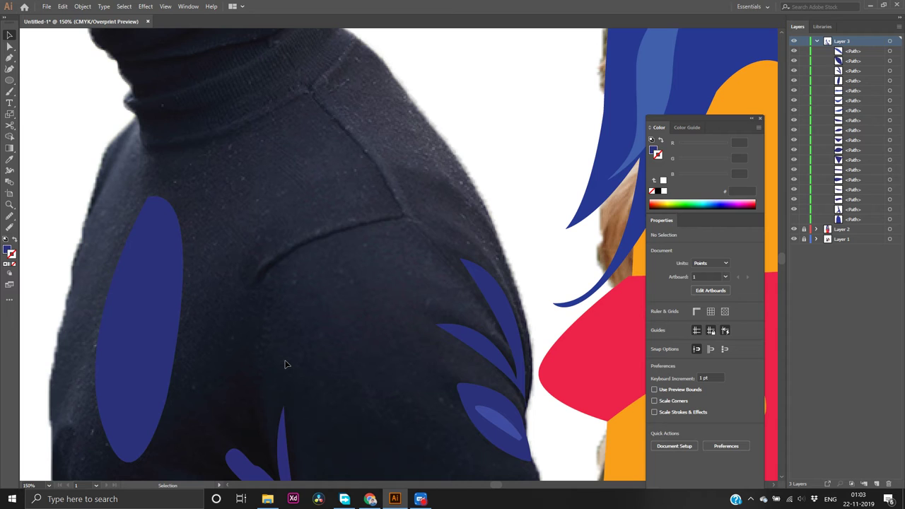
{"action": "key", "text": "p"}
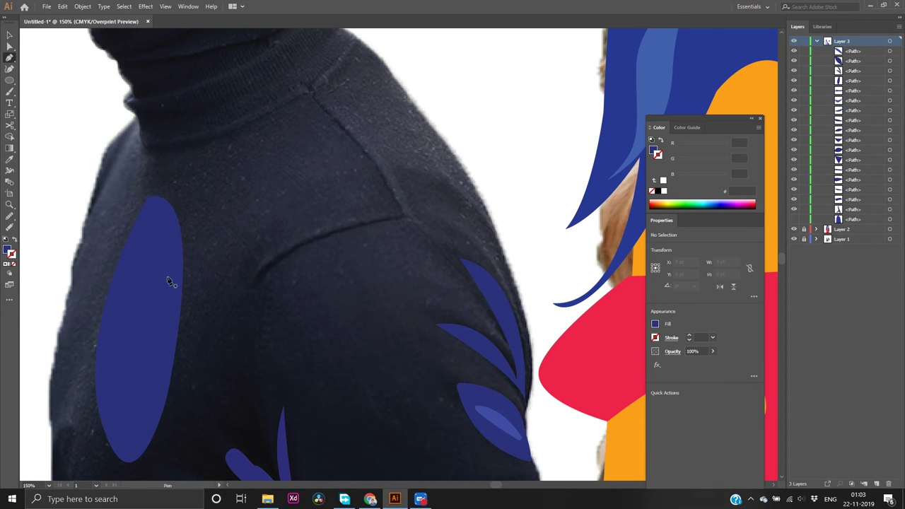
{"action": "left_click", "coordinate": [8, 250]}
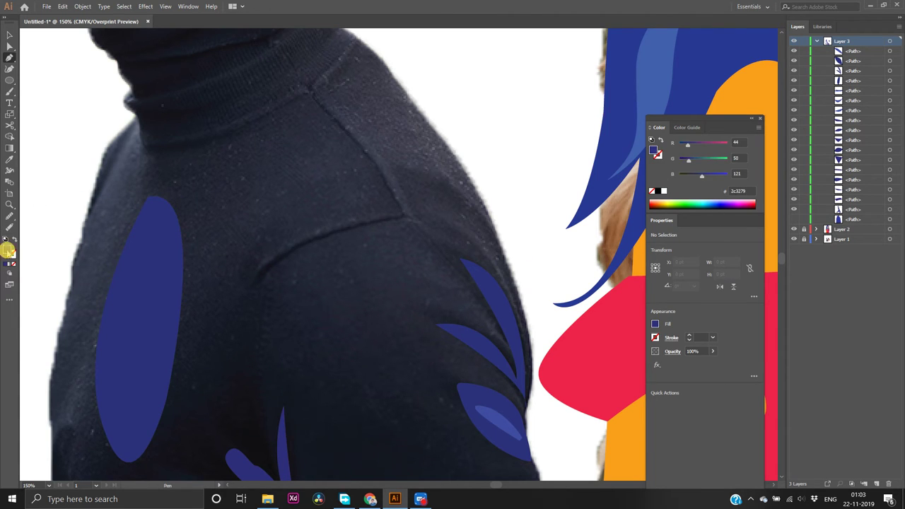
{"action": "left_click", "coordinate": [12, 265]}
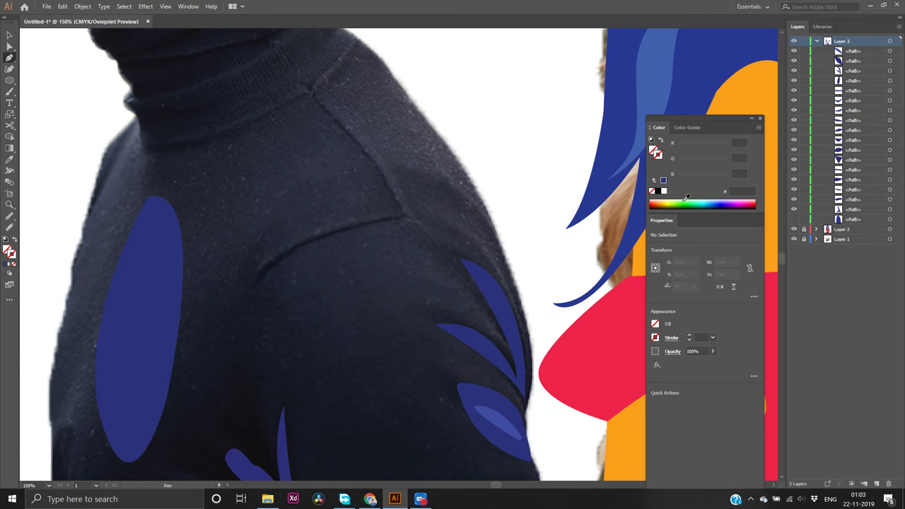
{"action": "left_click", "coordinate": [663, 191]}
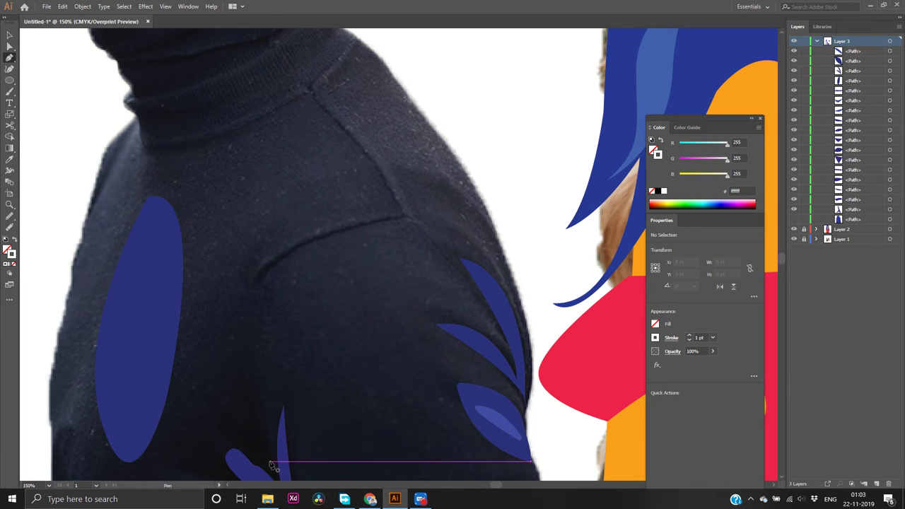
{"action": "left_click", "coordinate": [269, 461]}
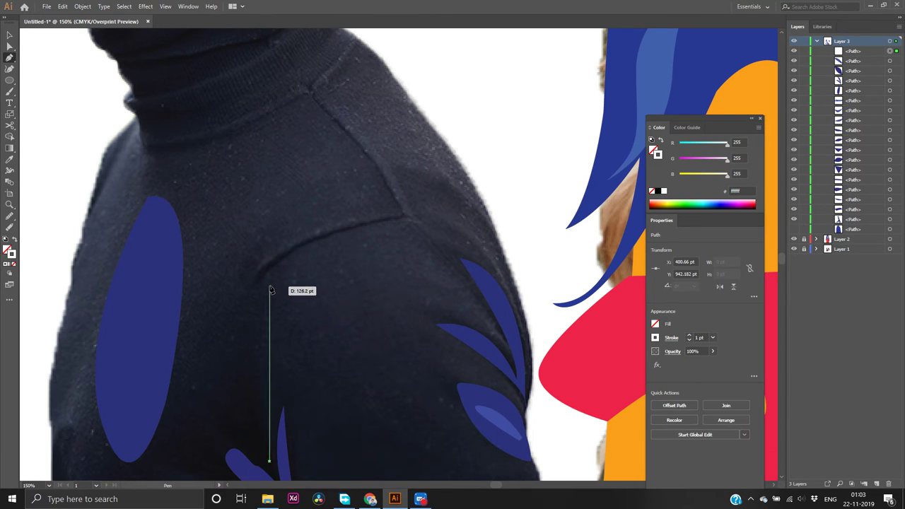
{"action": "left_click_drag", "start_coordinate": [273, 273], "coordinate": [296, 208]}
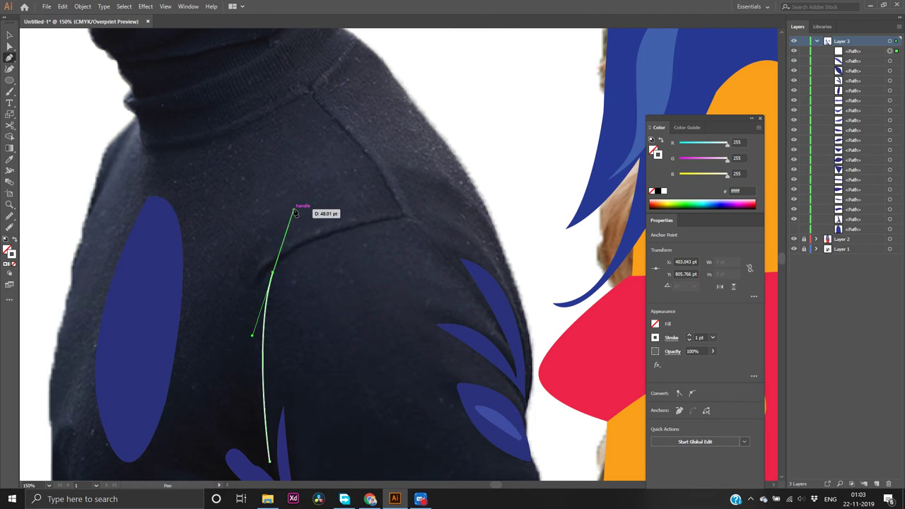
Style the armpit seam curve as a 2 pt dashed line with round caps and 3 pt dashes, and deselect it
{"action": "key", "text": "v"}
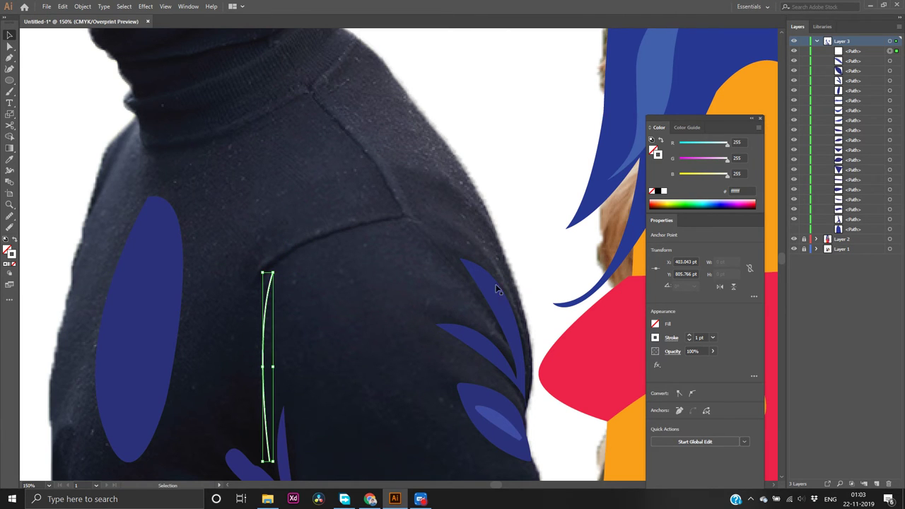
{"action": "left_click", "coordinate": [688, 336]}
{"action": "left_click", "coordinate": [689, 336]}
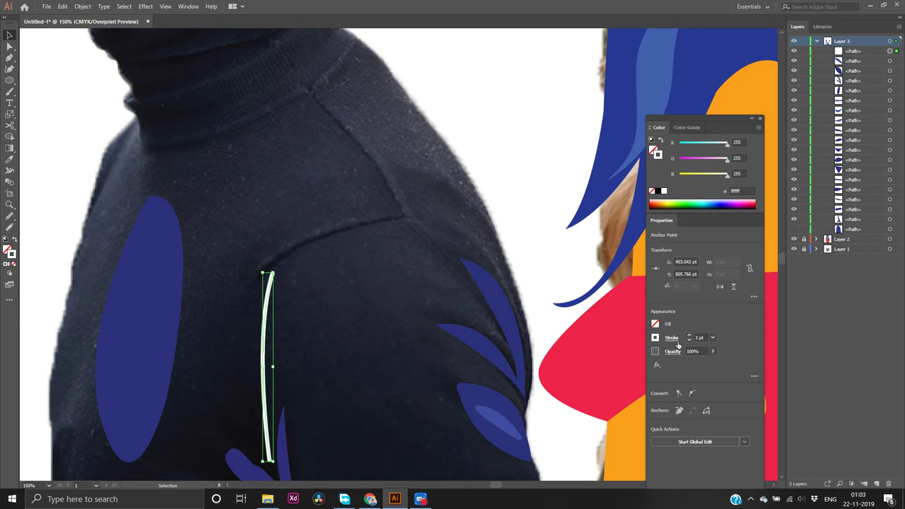
{"action": "left_click", "coordinate": [672, 338]}
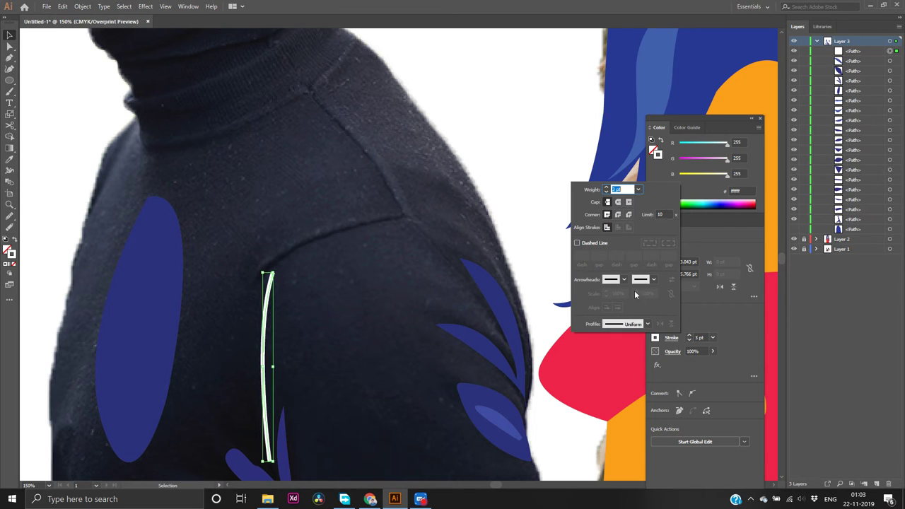
{"action": "left_click", "coordinate": [617, 201]}
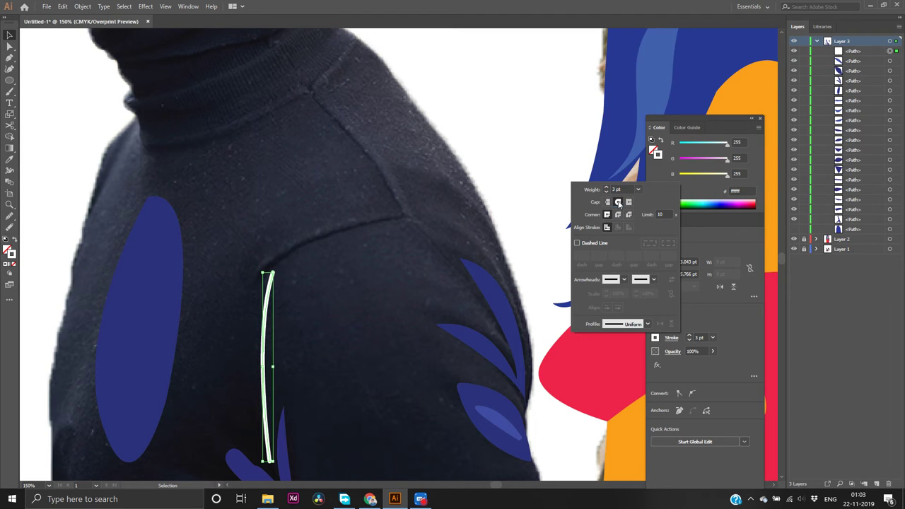
{"action": "left_click", "coordinate": [584, 246]}
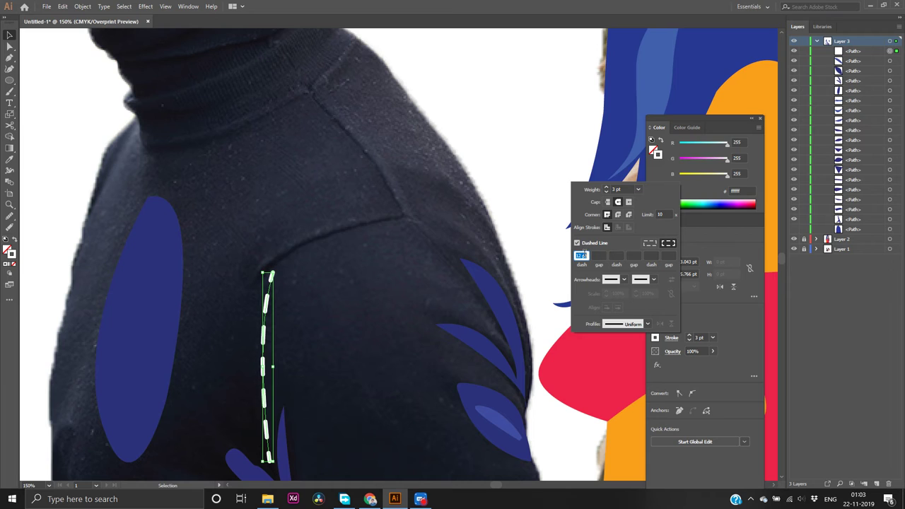
{"action": "type", "text": "3"}
{"action": "key", "text": "Return"}
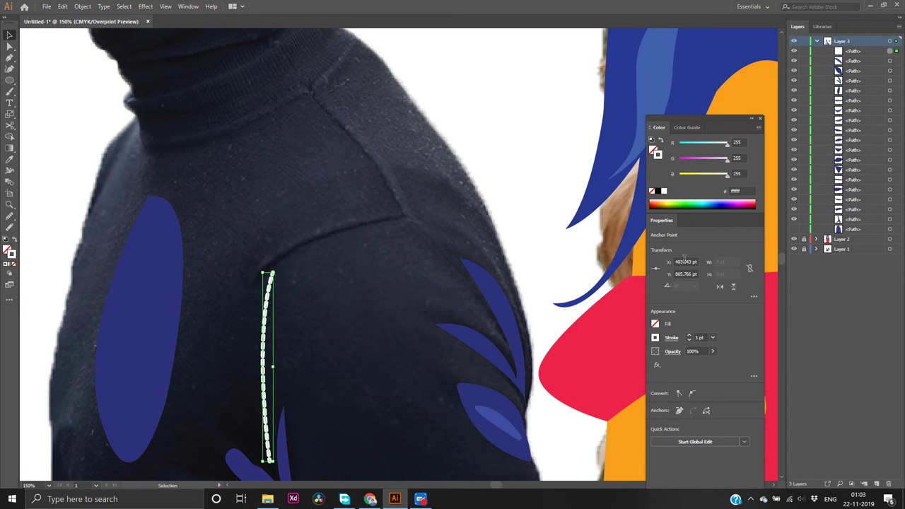
{"action": "left_click", "coordinate": [687, 341]}
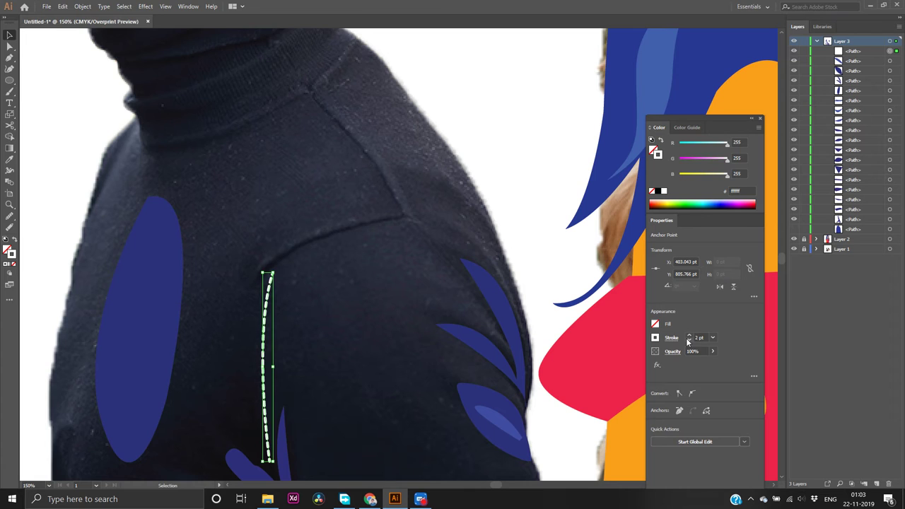
{"action": "left_click", "coordinate": [521, 214]}
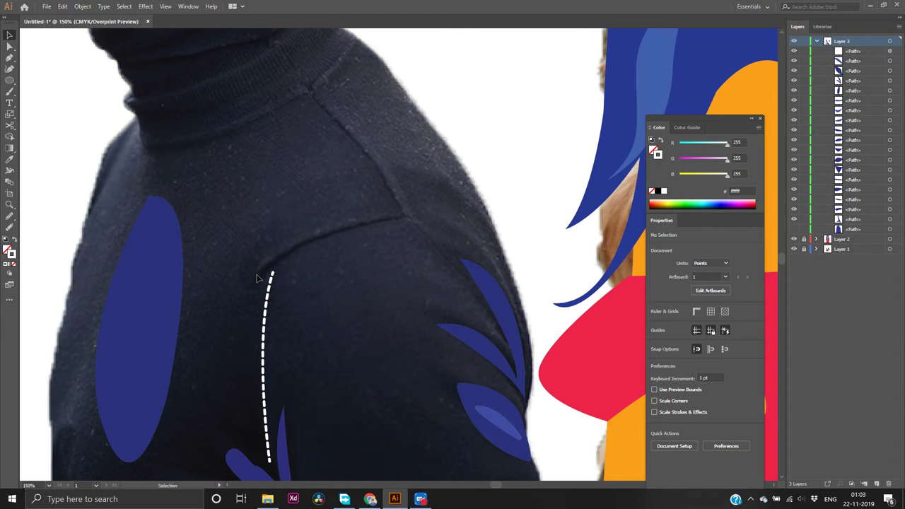
Draw a dashed white curve about 107 by 50 pt along the shoulder seam, from above the armpit to the outer shoulder
{"action": "key", "text": "p"}
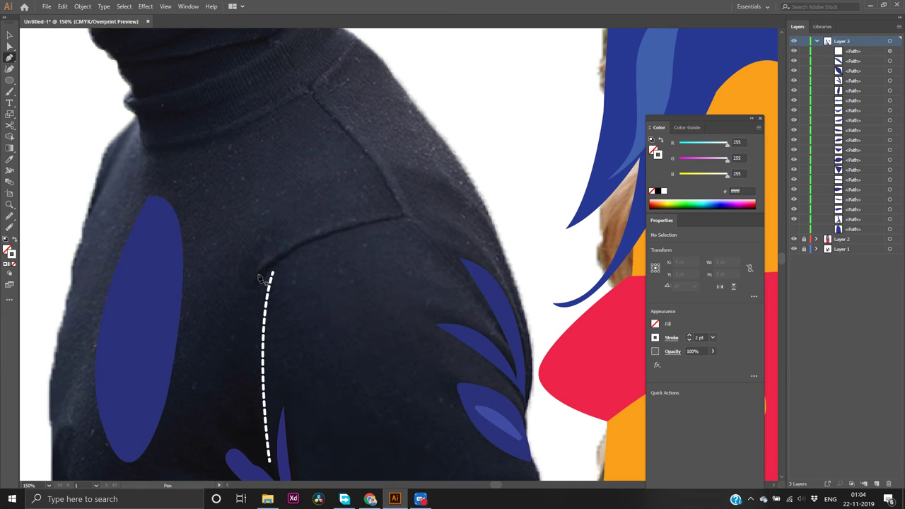
{"action": "left_click_drag", "start_coordinate": [256, 287], "coordinate": [286, 264]}
{"action": "left_click_drag", "start_coordinate": [405, 217], "coordinate": [540, 204]}
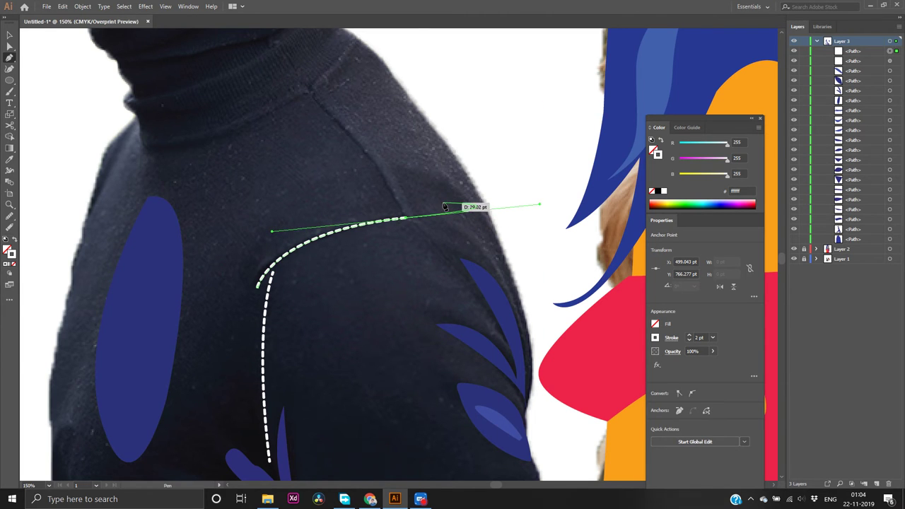
{"action": "key", "text": "v"}
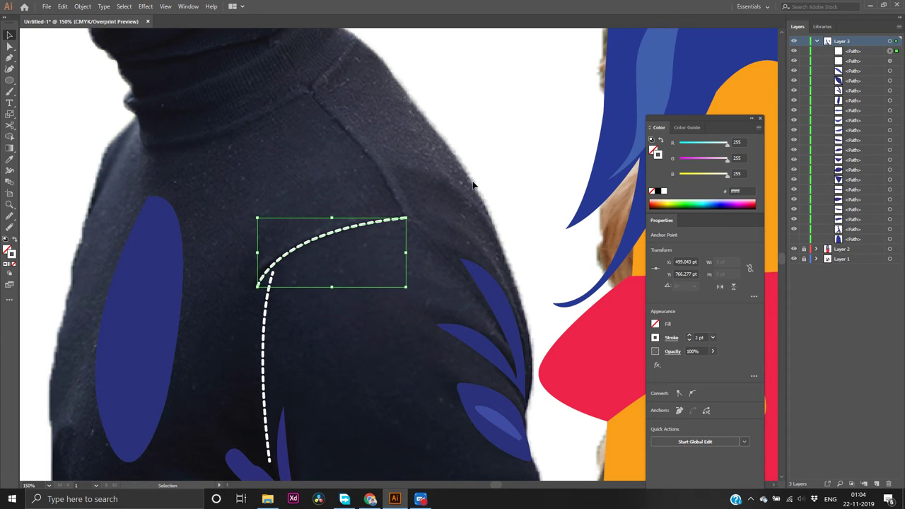
{"action": "left_click", "coordinate": [492, 173]}
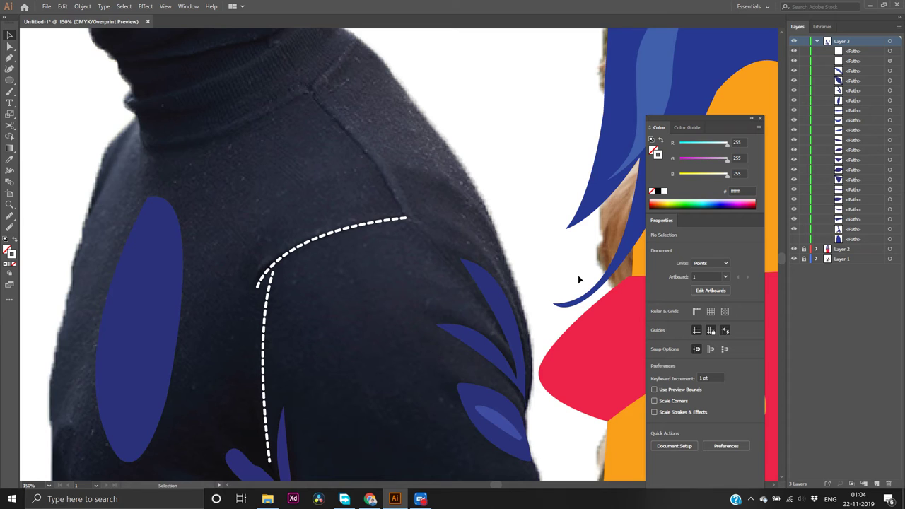
Set the shoulder seam curve's stroke weight to 1 pt and deselect it
{"action": "left_click", "coordinate": [354, 223]}
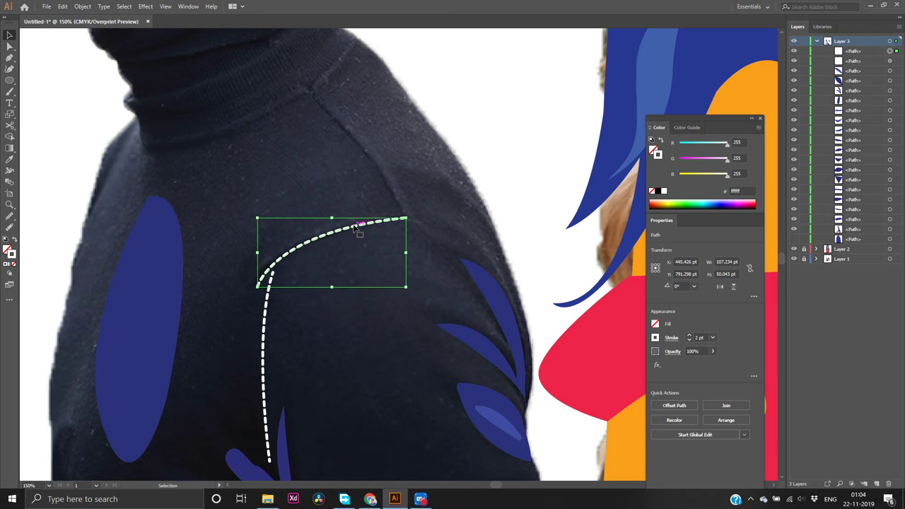
{"action": "left_click", "coordinate": [690, 341]}
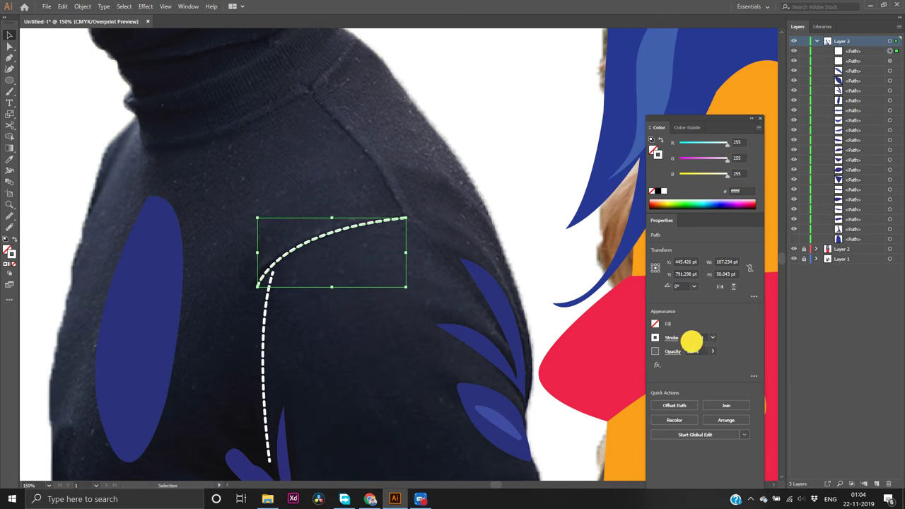
{"action": "left_click", "coordinate": [486, 169]}
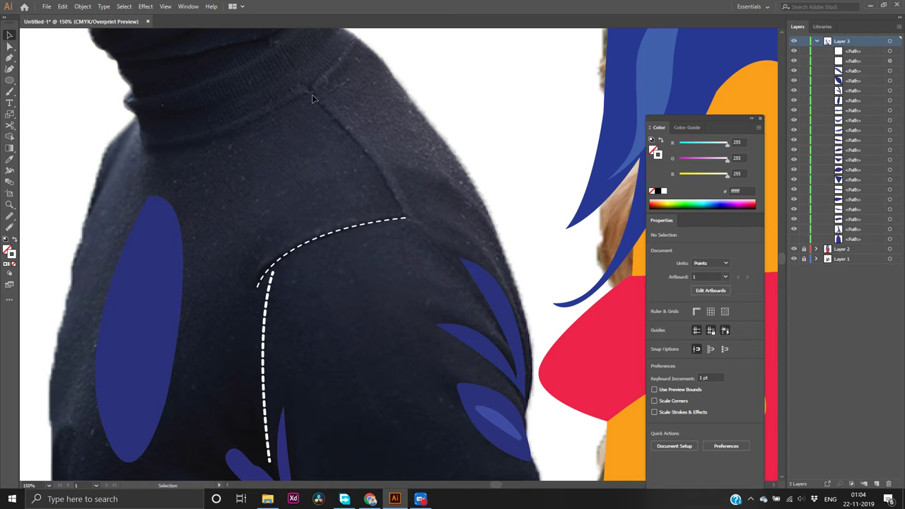
Draw a 1 pt dashed white seam curve about 71 by 94 pt from the collar to the shoulder seam's outer end, undoing the stray extra segment
{"action": "key", "text": "p"}
{"action": "left_click", "coordinate": [309, 92]}
{"action": "mouse_move", "coordinate": [408, 219]}
{"action": "left_mouse_down"}
{"action": "mouse_move", "coordinate": [396, 224]}
{"action": "mouse_move", "coordinate": [399, 242]}
{"action": "mouse_move", "coordinate": [414, 244]}
{"action": "mouse_move", "coordinate": [403, 212]}
{"action": "mouse_move", "coordinate": [410, 259]}
{"action": "mouse_move", "coordinate": [426, 273]}
{"action": "left_mouse_up"}
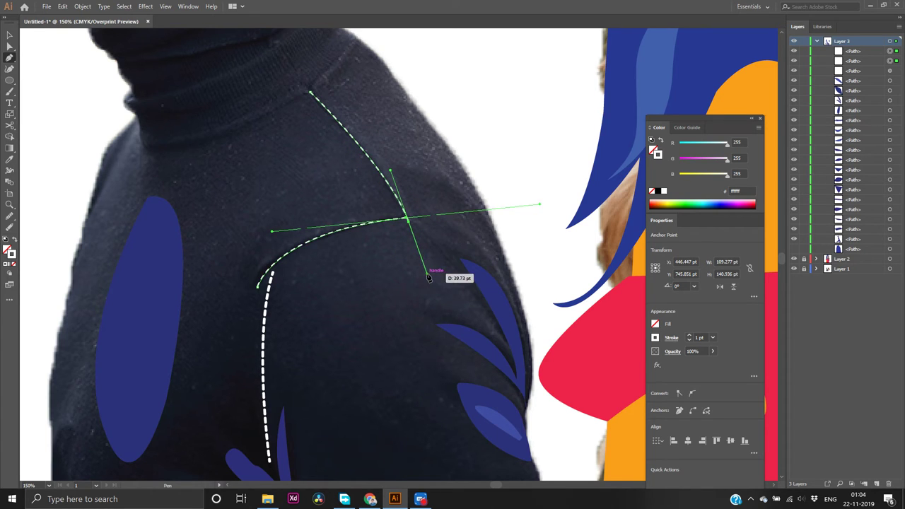
{"action": "left_click", "coordinate": [406, 219]}
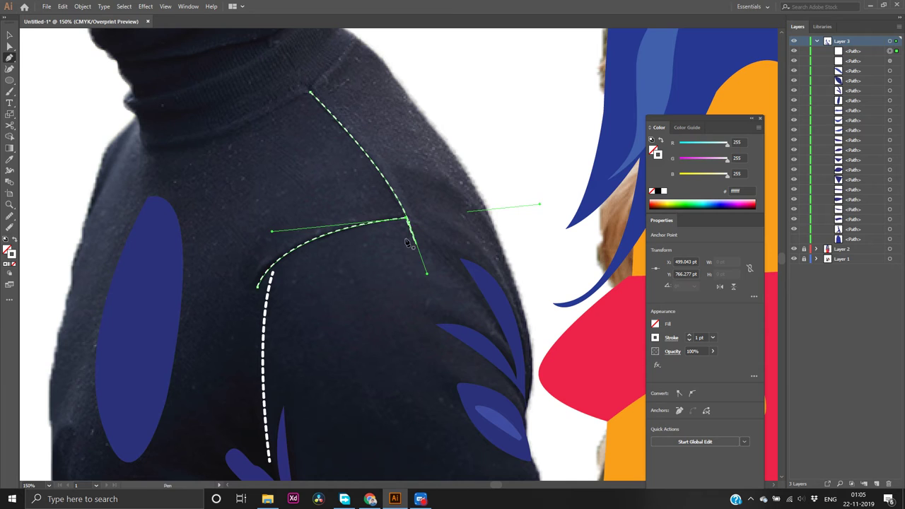
{"action": "key", "text": "v"}
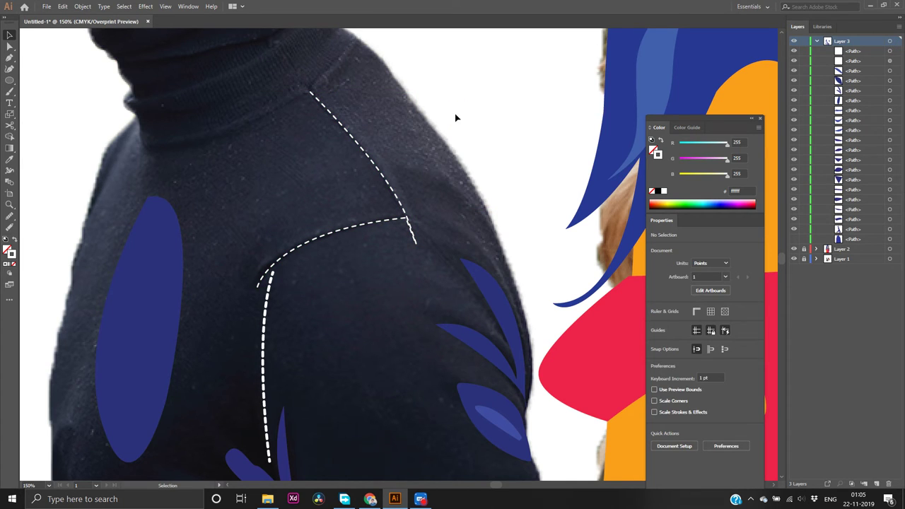
{"action": "key", "text": "ctrl+f"}
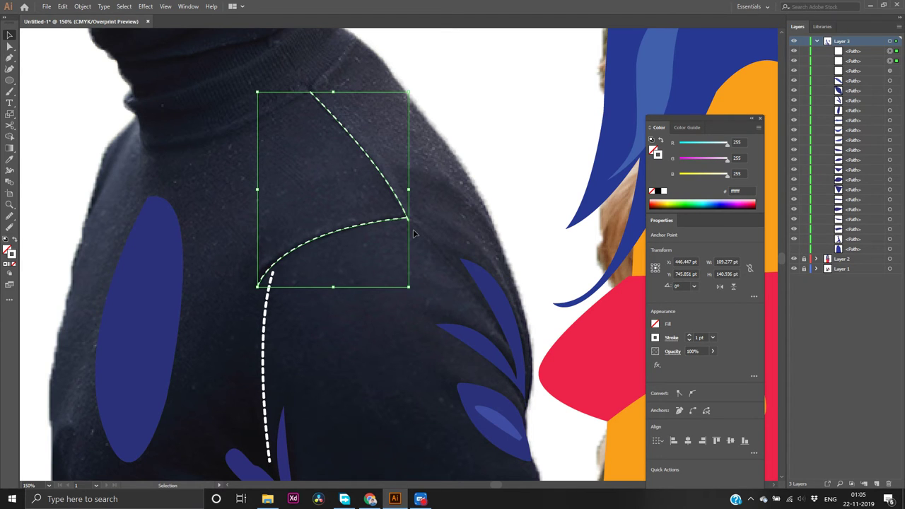
{"action": "left_click", "coordinate": [496, 151]}
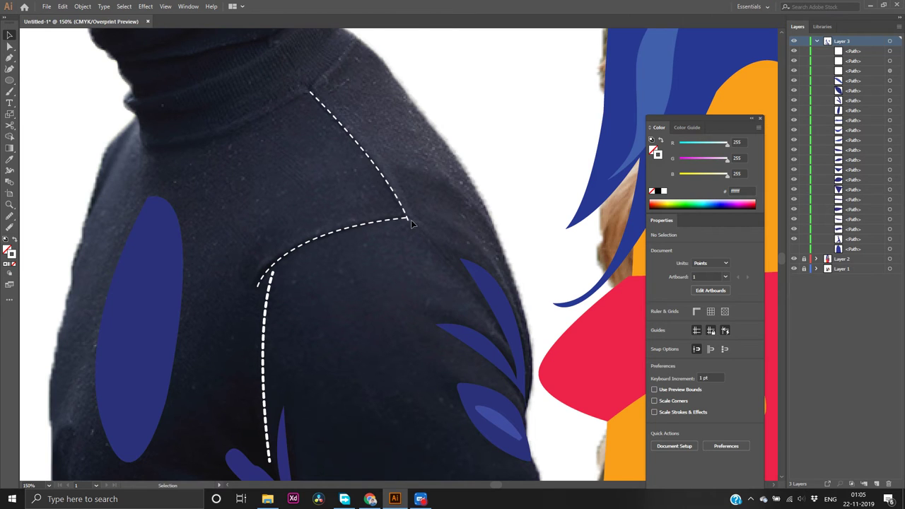
Show the hidden blue sweater base shape and check the dashed seams against the whole sweater
{"action": "left_click", "coordinate": [793, 250]}
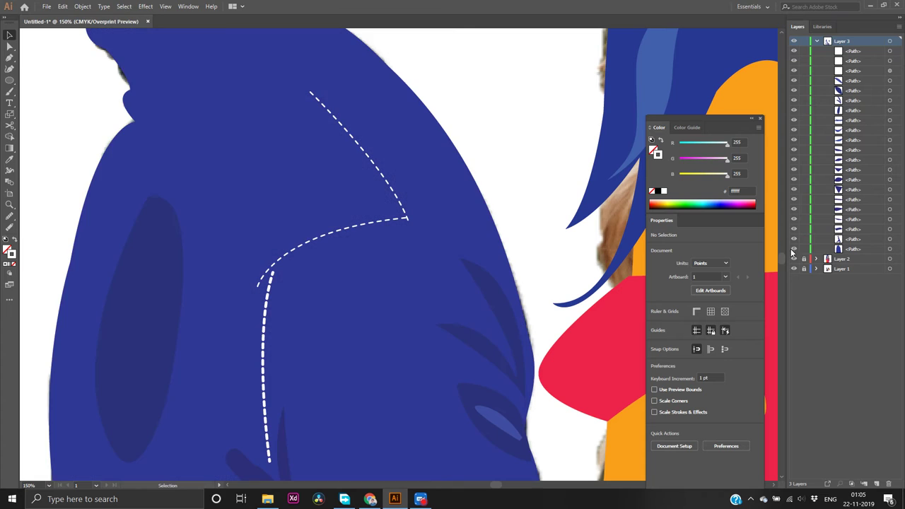
{"action": "scroll", "coordinate": [301, 232], "scroll_direction": "down", "scroll_amount": 2}
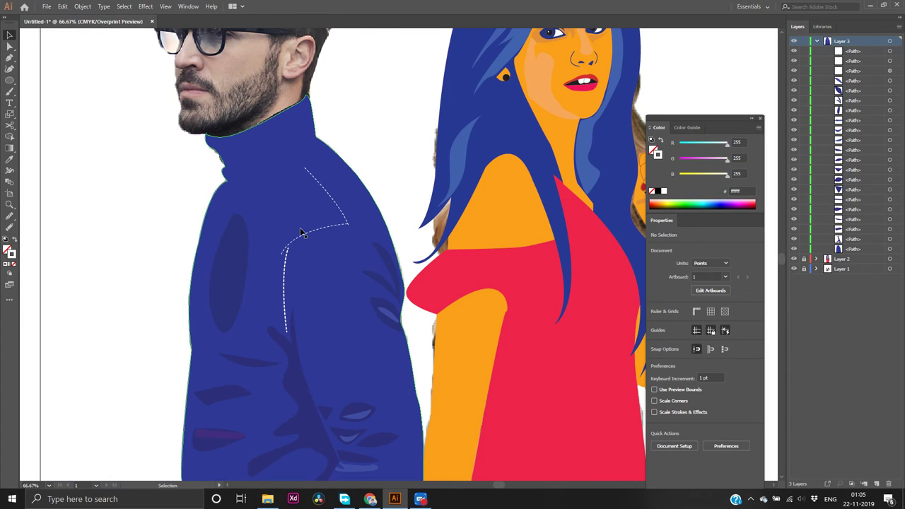
{"action": "scroll", "coordinate": [300, 232], "scroll_direction": "down", "scroll_amount": 1}
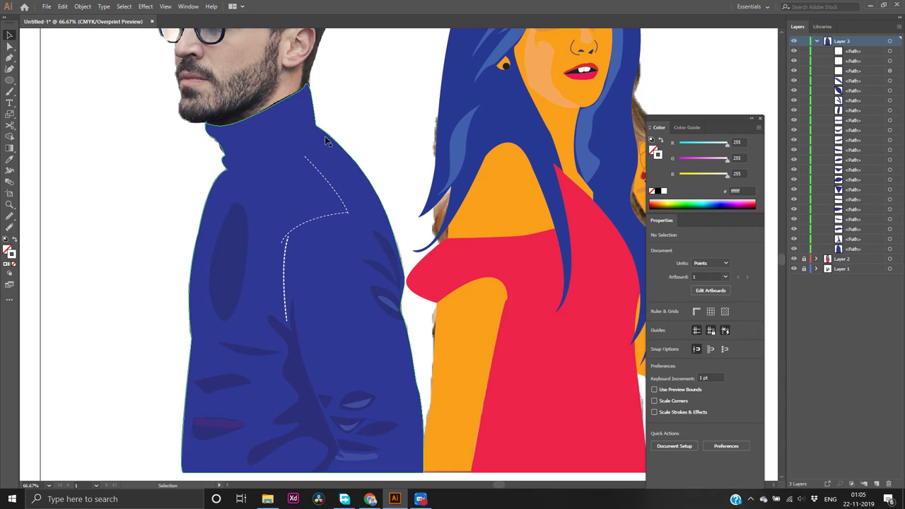
{"action": "scroll", "coordinate": [325, 135], "scroll_direction": "down", "scroll_amount": 1}
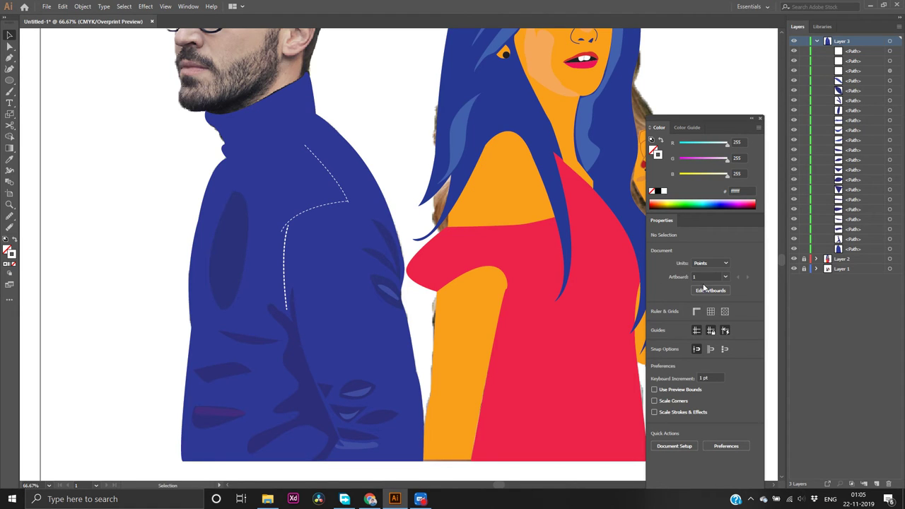
Make the seam curve running down from the collar a solid black line by recolouring its stroke and turning off the dashes
{"action": "left_click", "coordinate": [341, 185]}
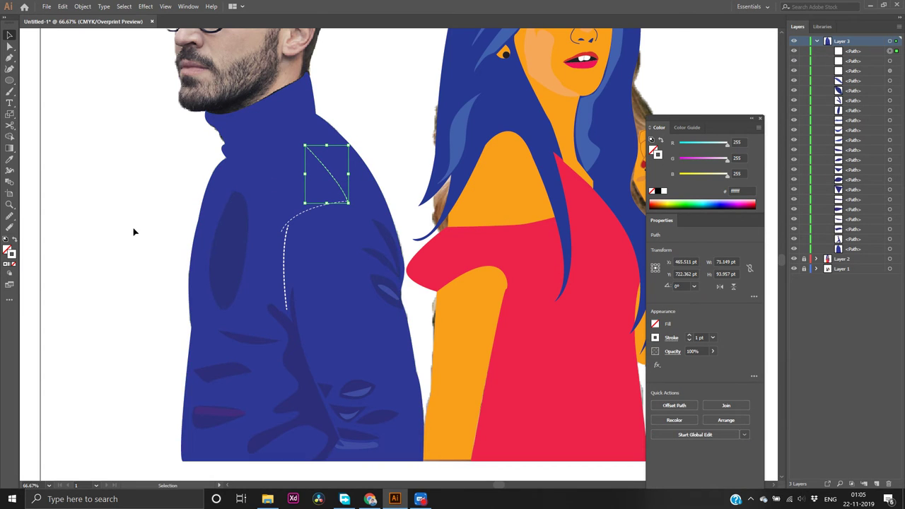
{"action": "left_click", "coordinate": [656, 191]}
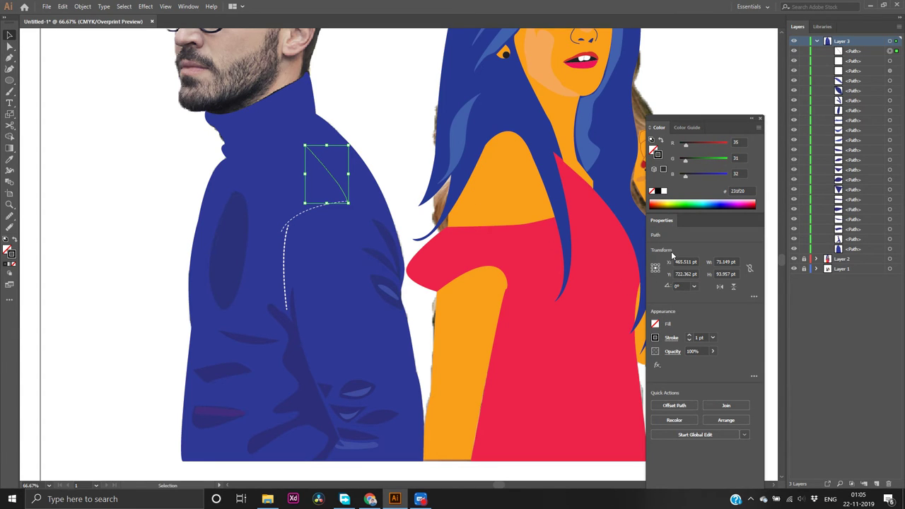
{"action": "left_click", "coordinate": [670, 338]}
{"action": "left_click", "coordinate": [576, 242]}
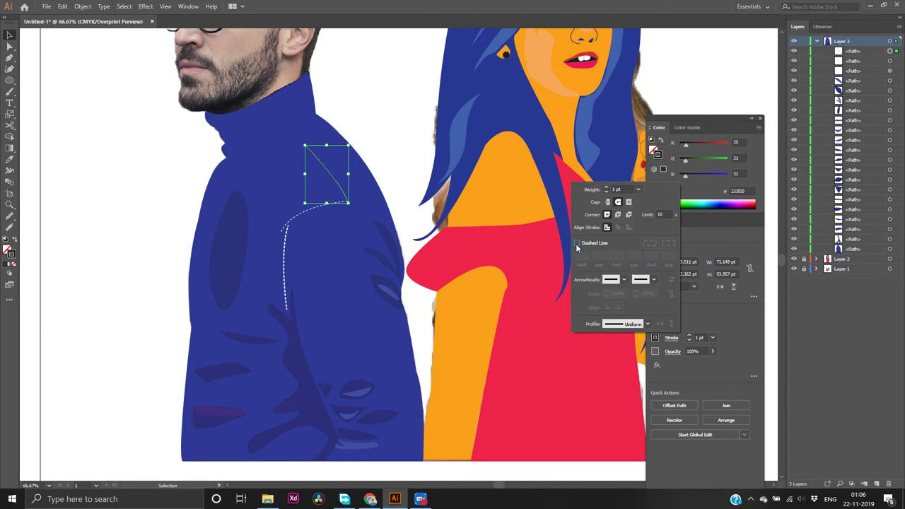
{"action": "left_click", "coordinate": [391, 144]}
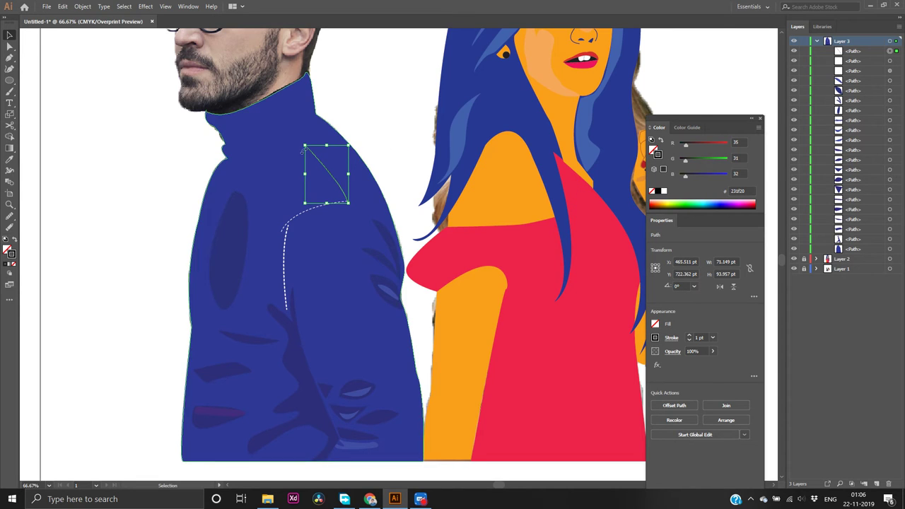
Undo the black recolouring and dash removal on the seam curve running down from the collar, and deselect the curve
{"action": "left_click", "coordinate": [198, 159]}
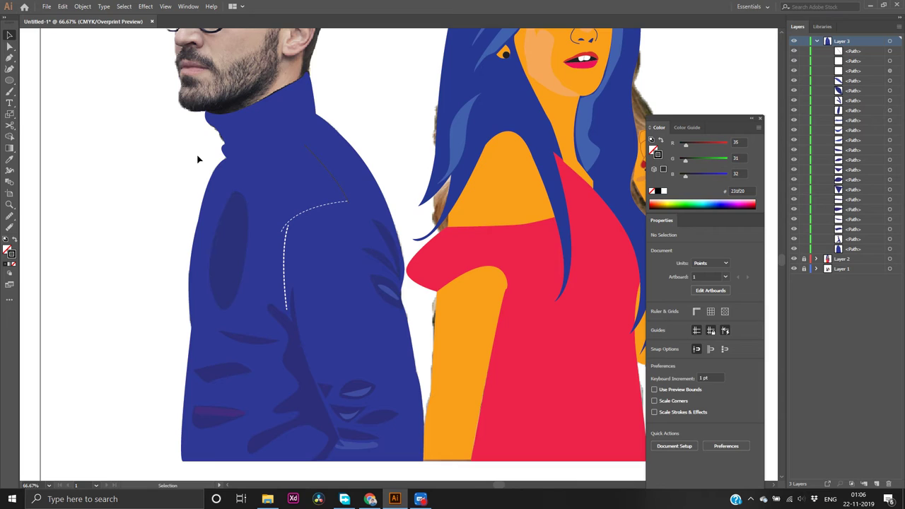
{"action": "key", "text": "a"}
{"action": "key", "text": "ctrl+z"}
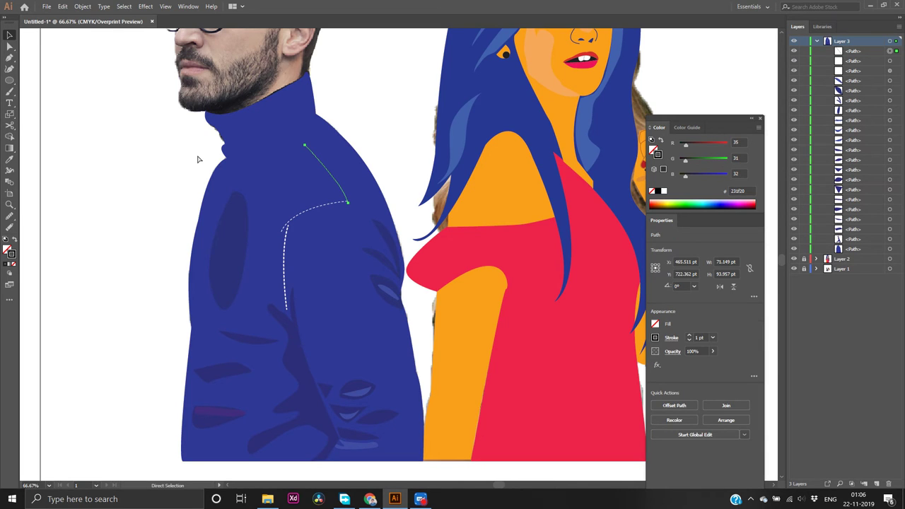
{"action": "key", "text": "v"}
{"action": "left_click", "coordinate": [201, 156]}
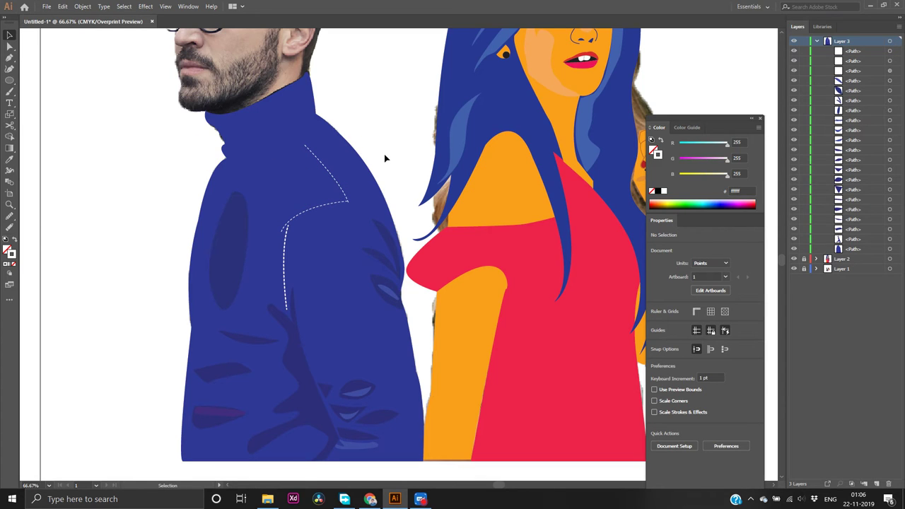
{"action": "key", "text": "XF86MonBrightnessDown"}
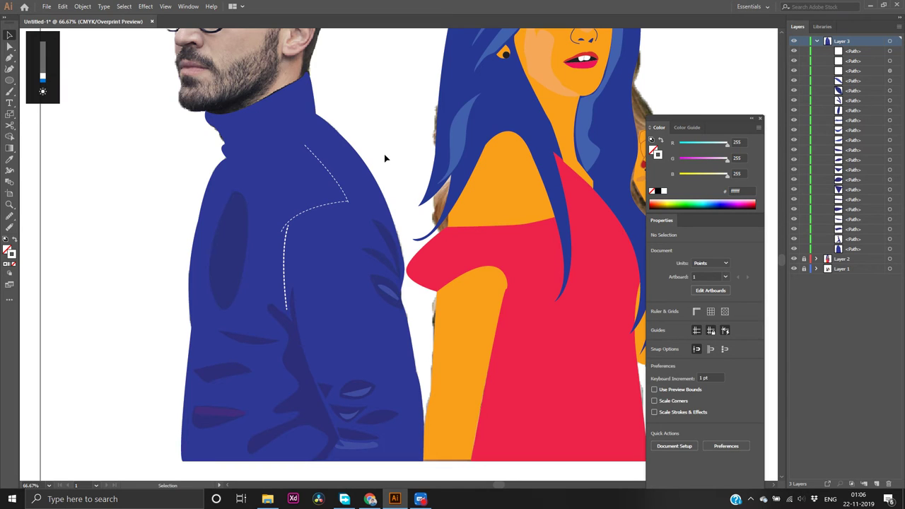
{"action": "key", "text": "XF86MonBrightnessUp"}
{"action": "key", "text": "XF86MonBrightnessUp"}
{"action": "key", "text": "XF86MonBrightnessDown"}
{"action": "key", "text": "XF86MonBrightnessUp"}
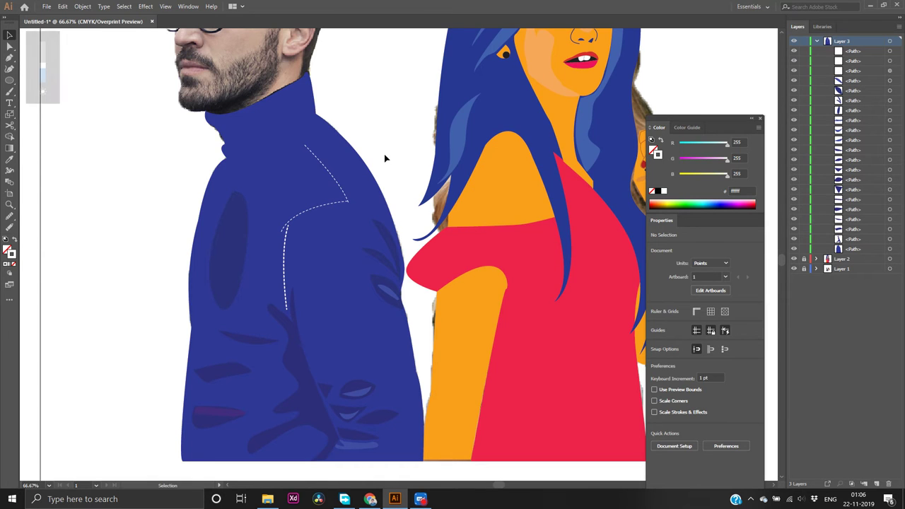
{"action": "scroll", "coordinate": [384, 158], "scroll_direction": "up", "scroll_amount": 2}
{"action": "scroll", "coordinate": [384, 159], "scroll_direction": "up", "scroll_amount": 4}
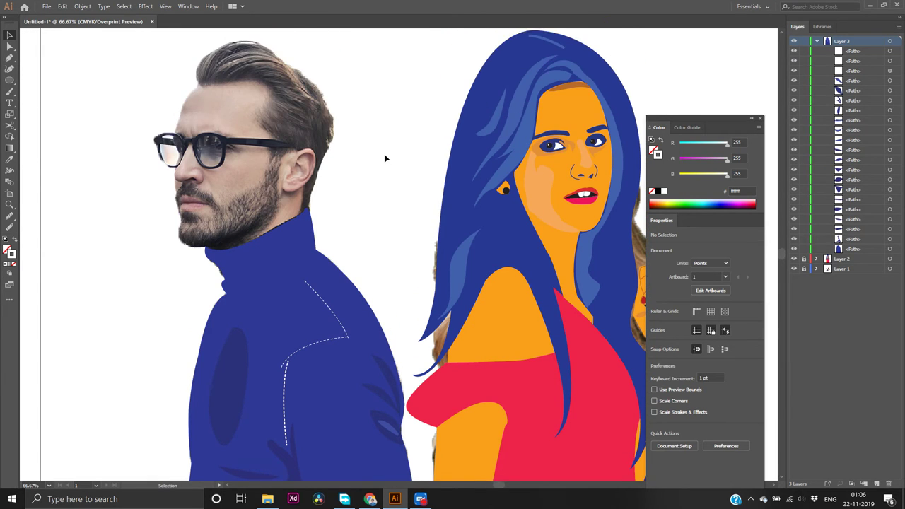
{"action": "scroll", "coordinate": [384, 158], "scroll_direction": "down", "scroll_amount": 2}
{"action": "scroll", "coordinate": [384, 159], "scroll_direction": "down", "scroll_amount": 2}
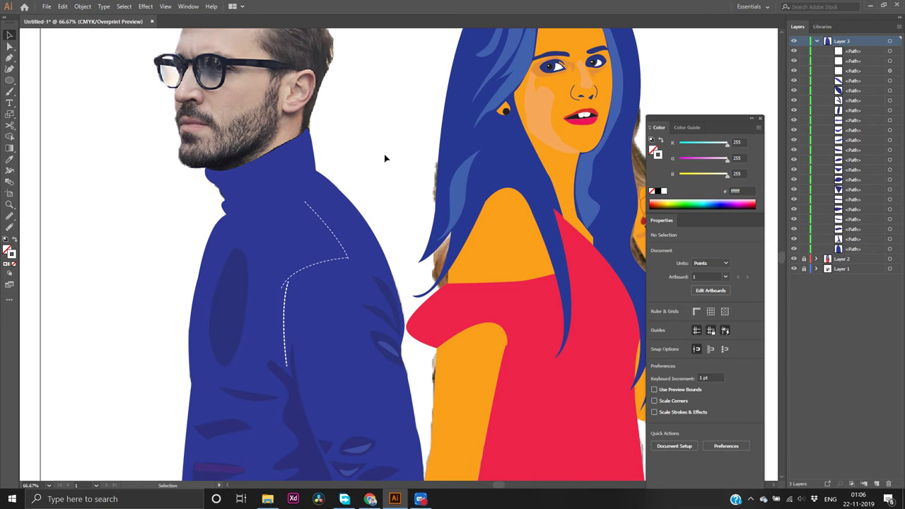
{"action": "scroll", "coordinate": [385, 158], "scroll_direction": "down", "scroll_amount": 1, "text": "alt"}
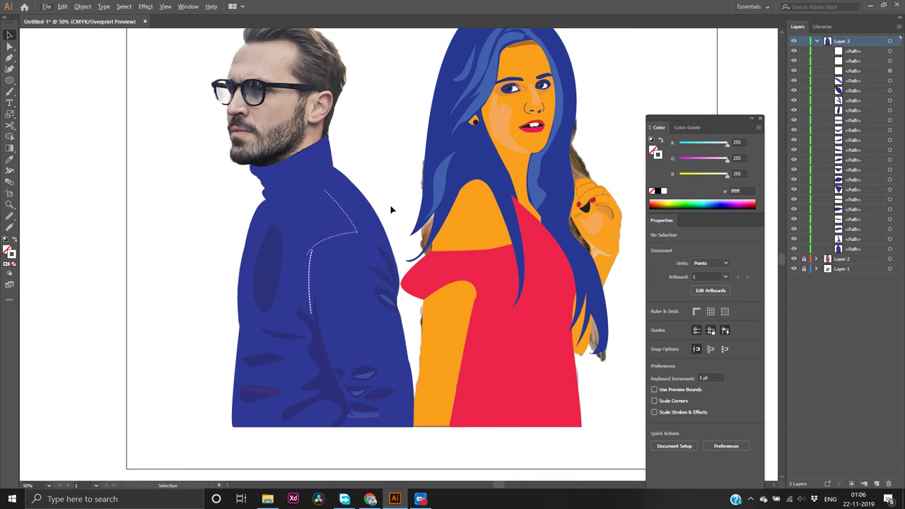
Hide the blue sweater base shape to expose the photo around the man's shoulder and upper sleeve
{"action": "scroll", "coordinate": [391, 206], "scroll_direction": "up", "scroll_amount": 1, "text": "alt"}
{"action": "scroll", "coordinate": [393, 208], "scroll_direction": "up", "scroll_amount": 2, "text": "alt"}
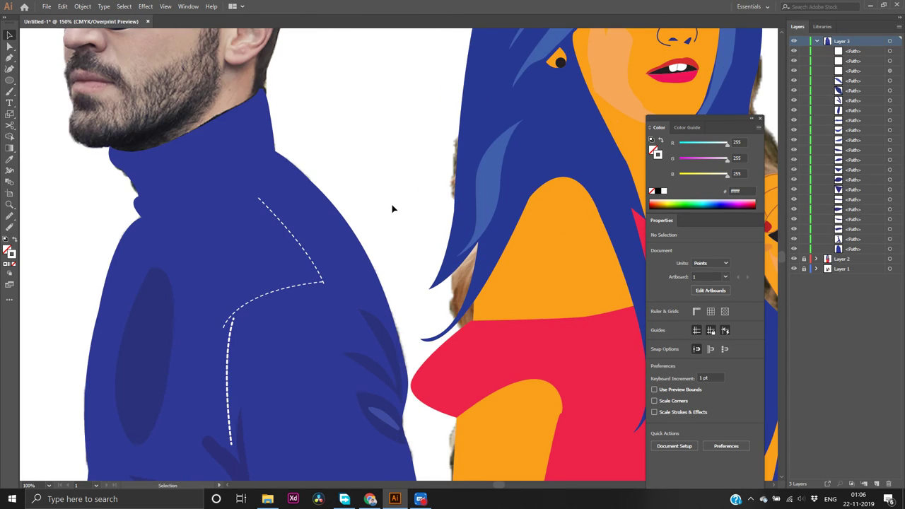
{"action": "scroll", "coordinate": [393, 208], "scroll_direction": "down", "scroll_amount": 3}
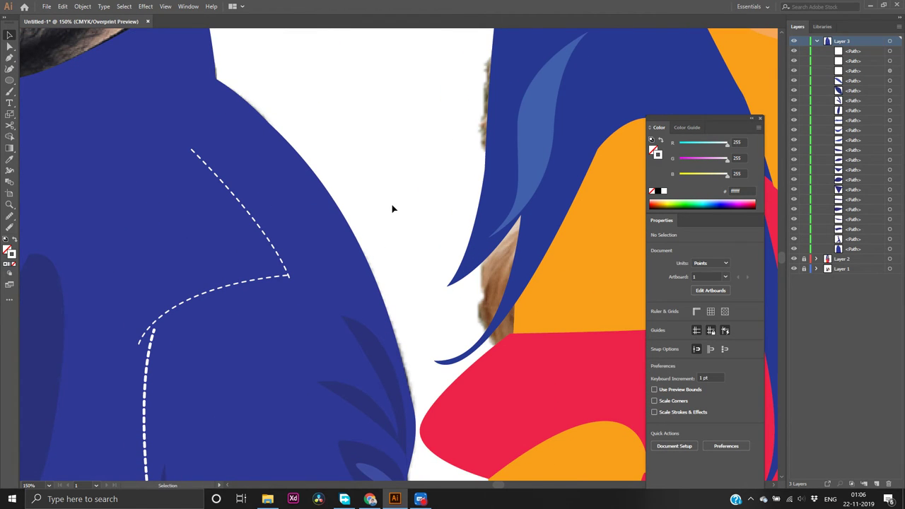
{"action": "left_click", "coordinate": [793, 249]}
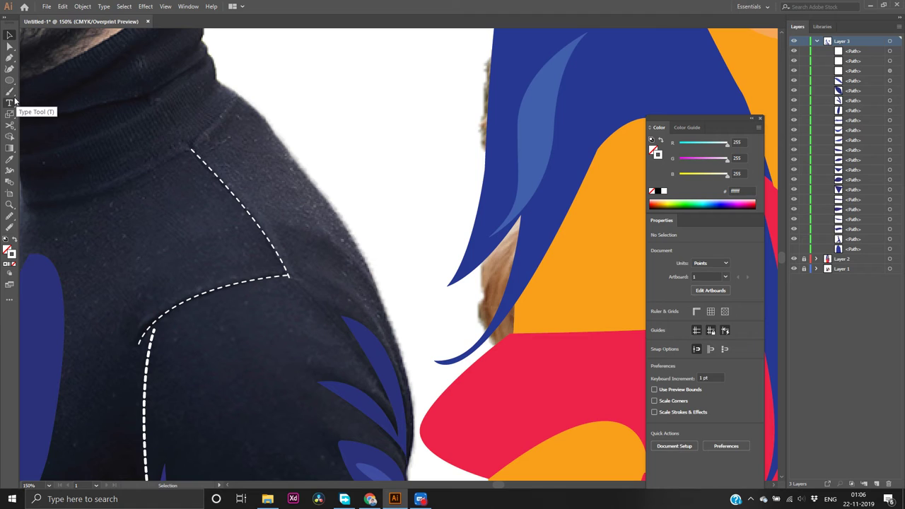
Try to extend the collar seam curve from its lower end down to the sleeve's outer edge with the Pen tool
{"action": "left_click", "coordinate": [9, 56]}
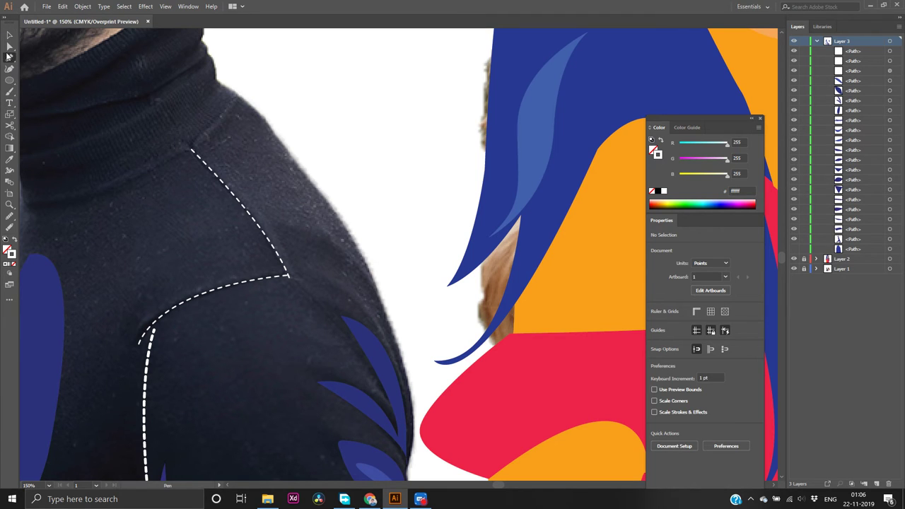
{"action": "left_click", "coordinate": [289, 279]}
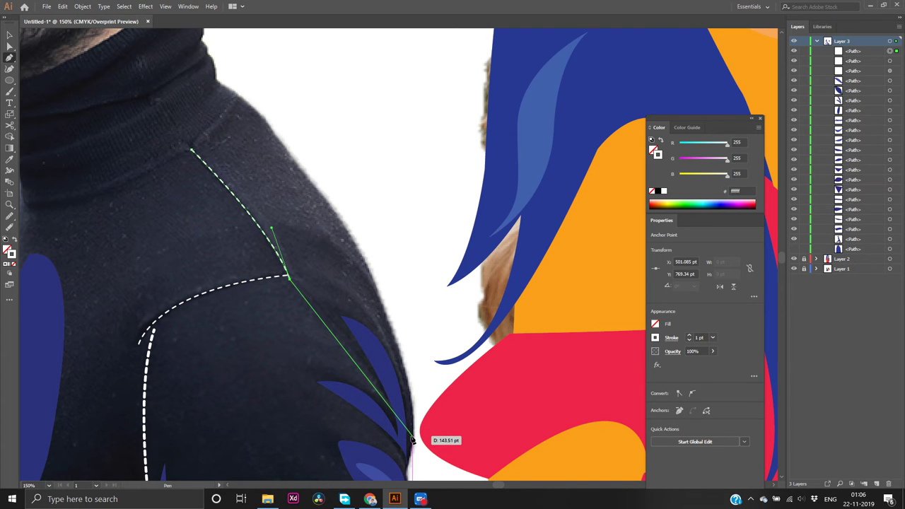
{"action": "left_click_drag", "start_coordinate": [412, 440], "coordinate": [408, 451]}
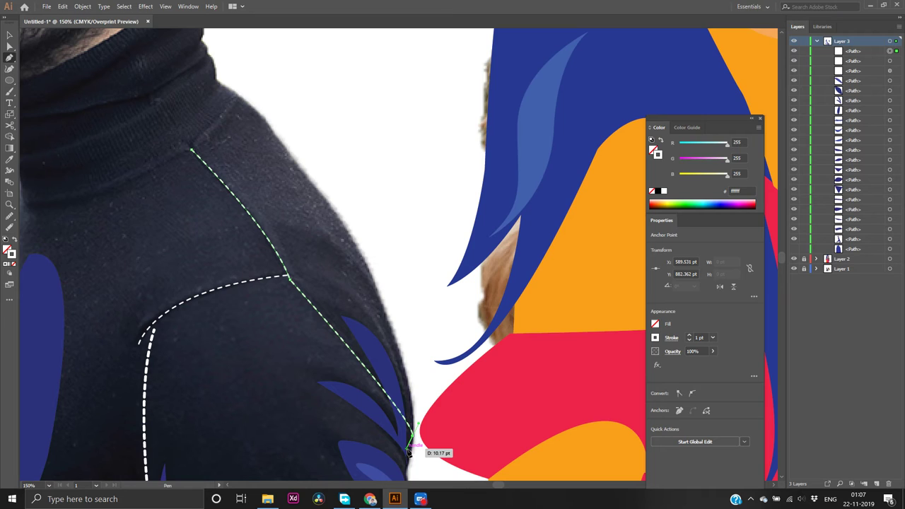
{"action": "left_click_drag", "start_coordinate": [408, 450], "coordinate": [415, 428]}
{"action": "key", "text": "v"}
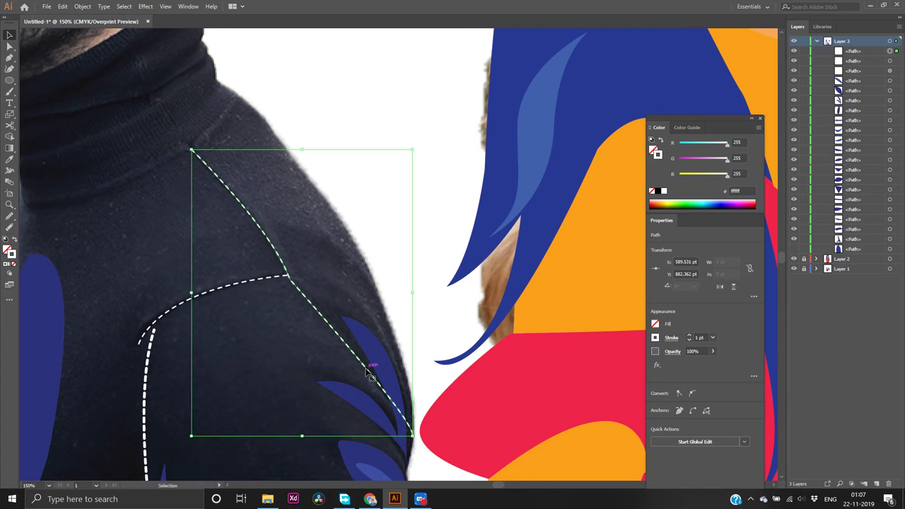
{"action": "left_click", "coordinate": [434, 344]}
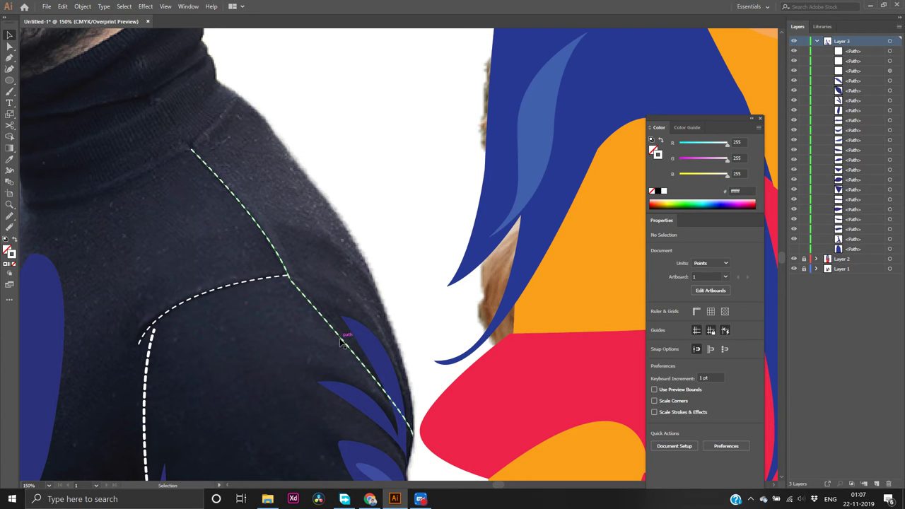
Try a solid stroke on the extended seam curve, undo both the dash change and the extra segment, and deselect the curve
{"action": "left_click", "coordinate": [354, 351]}
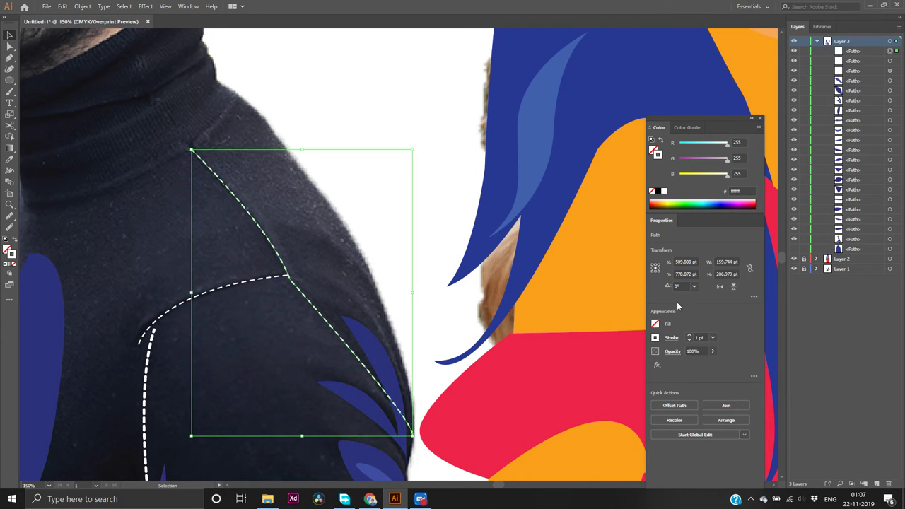
{"action": "left_click", "coordinate": [671, 337]}
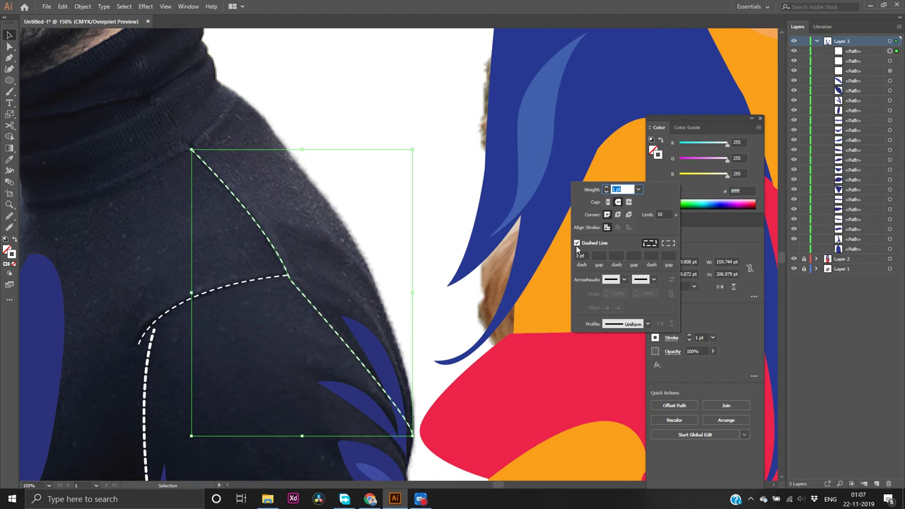
{"action": "left_click", "coordinate": [576, 243]}
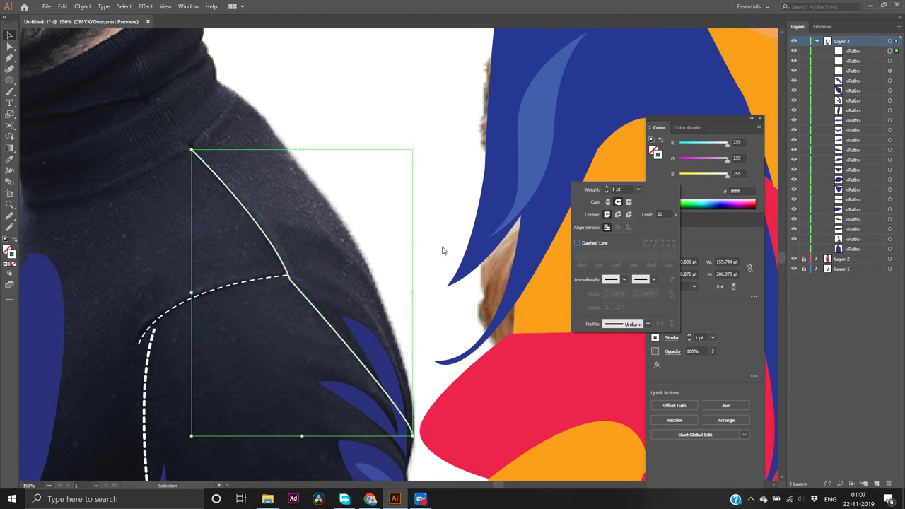
{"action": "key", "text": "Escape"}
{"action": "key", "text": "a"}
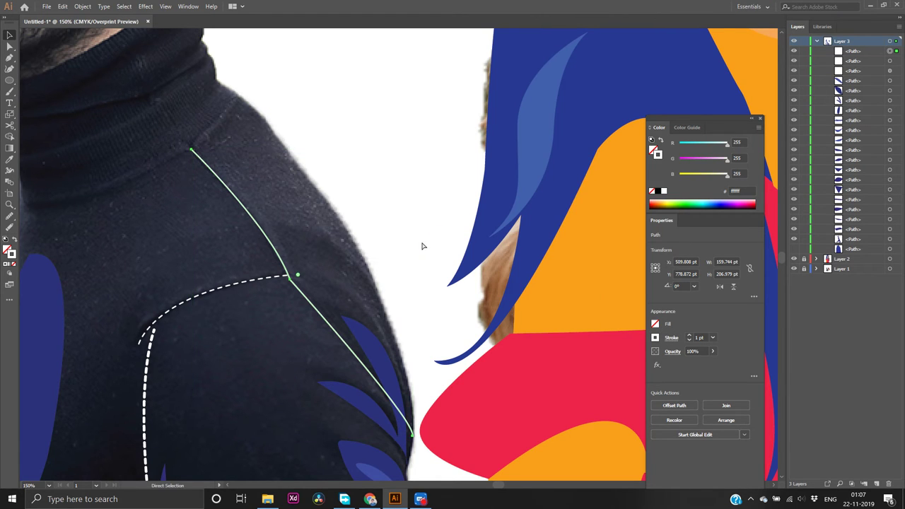
{"action": "key", "text": "v"}
{"action": "key", "text": "ctrl+z"}
{"action": "key", "text": "ctrl+z"}
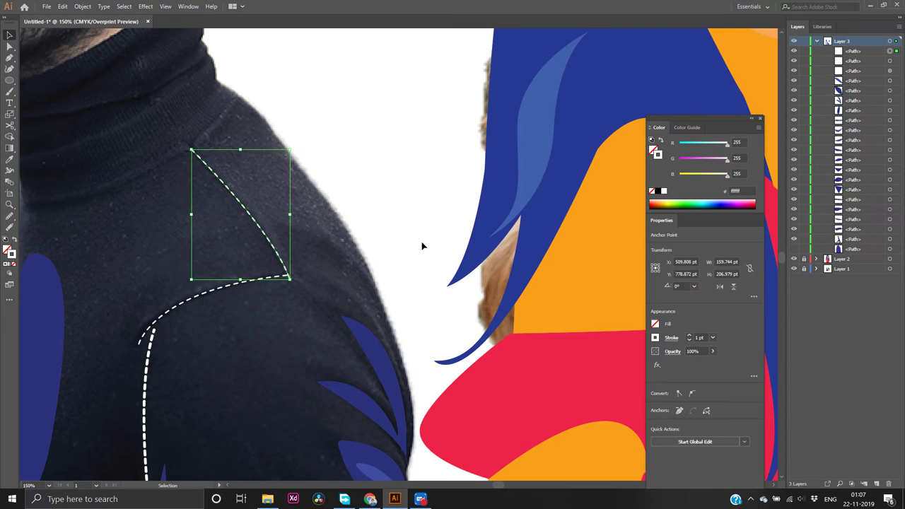
{"action": "left_click", "coordinate": [383, 259]}
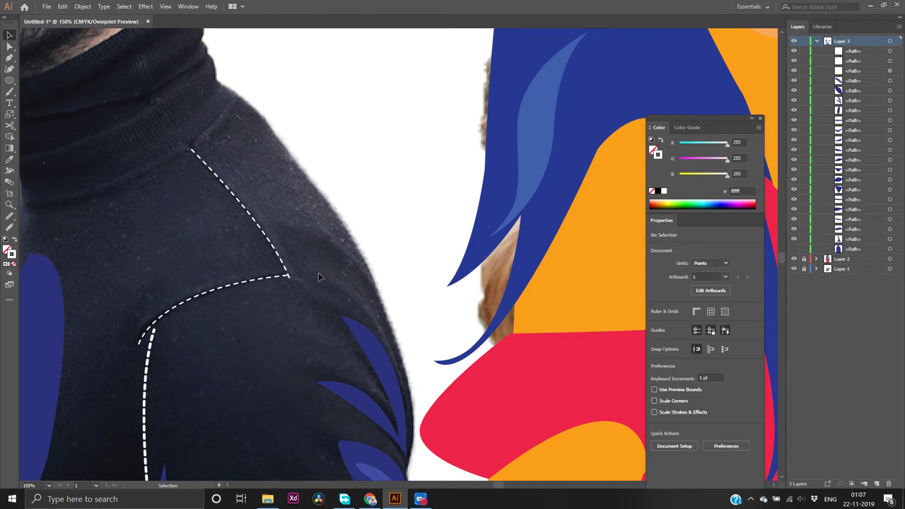
Try to continue the collar seam down to the sleeve folds as a solid 1 pt curve, and undo the added segment and dash change
{"action": "key", "text": "p"}
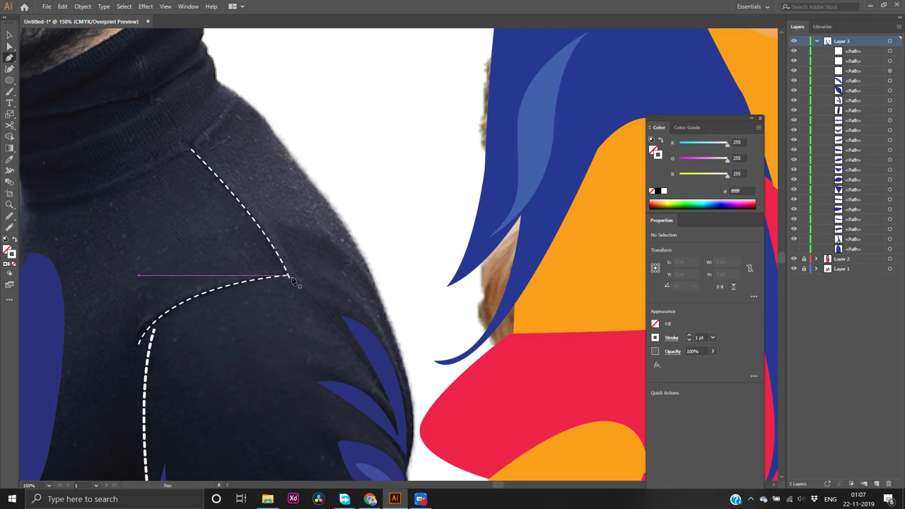
{"action": "left_click", "coordinate": [670, 337]}
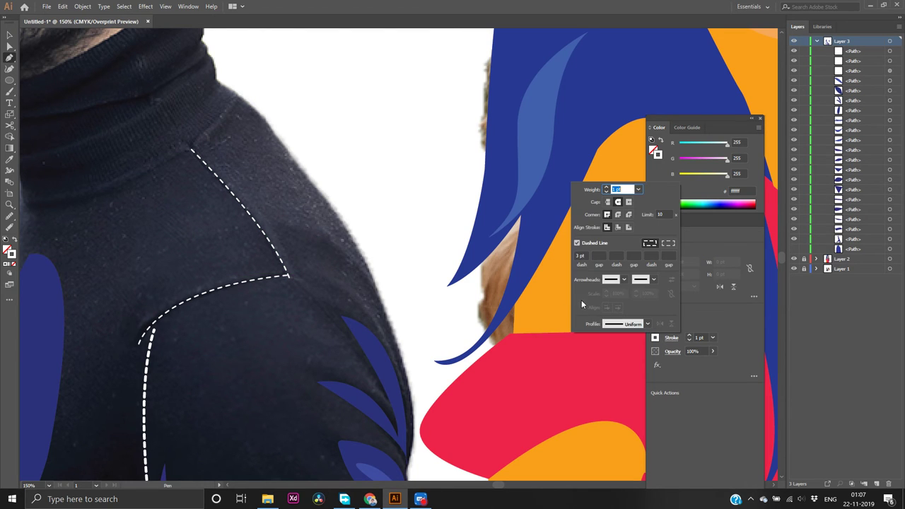
{"action": "left_click", "coordinate": [577, 244]}
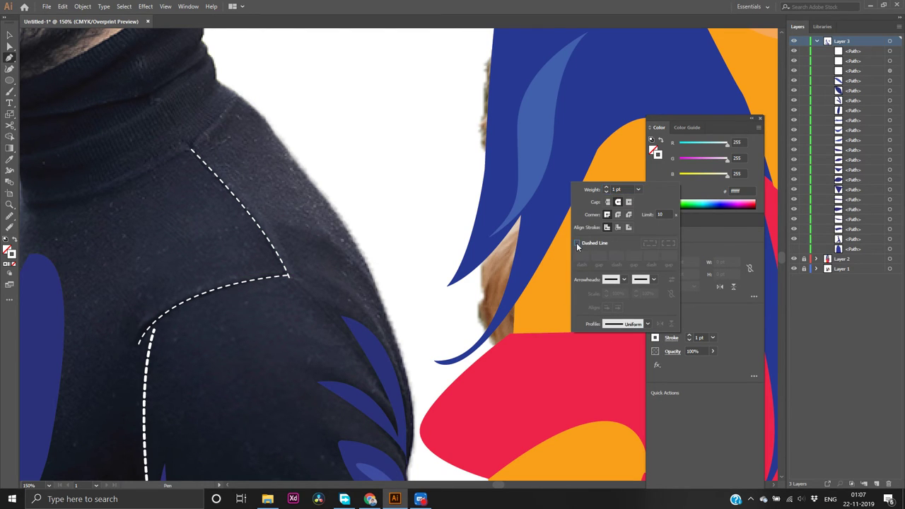
{"action": "left_click", "coordinate": [427, 233]}
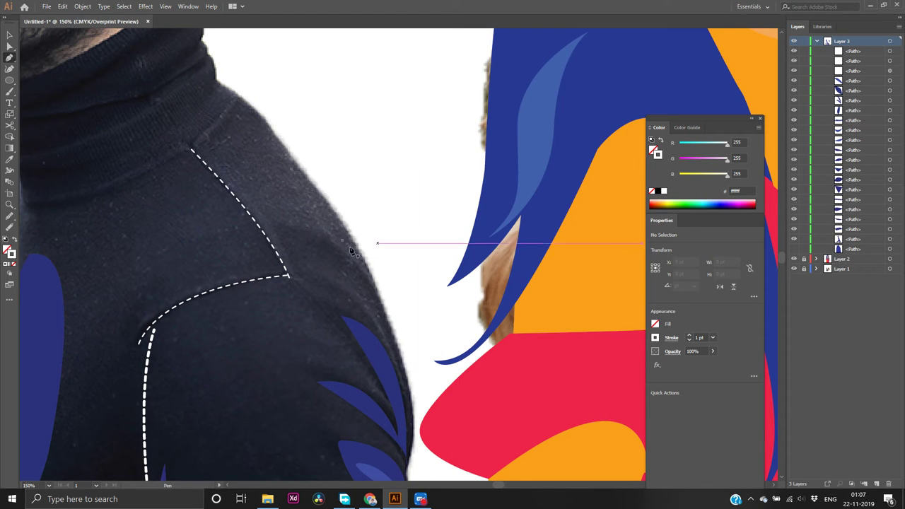
{"action": "left_click", "coordinate": [288, 277]}
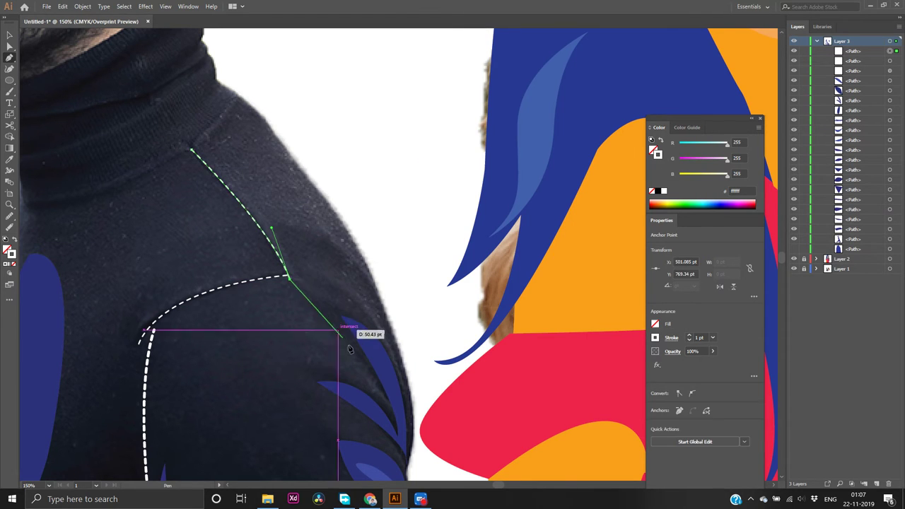
{"action": "left_click_drag", "start_coordinate": [386, 404], "coordinate": [393, 451]}
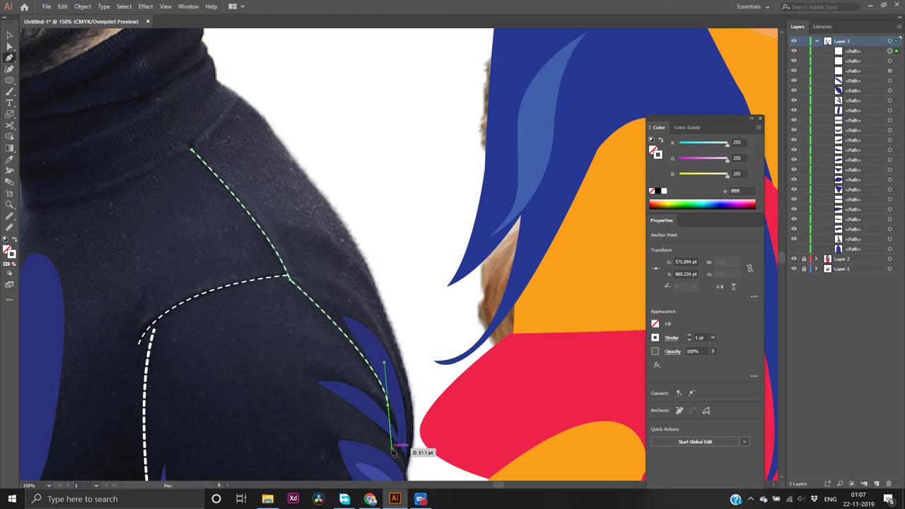
{"action": "left_click", "coordinate": [666, 339]}
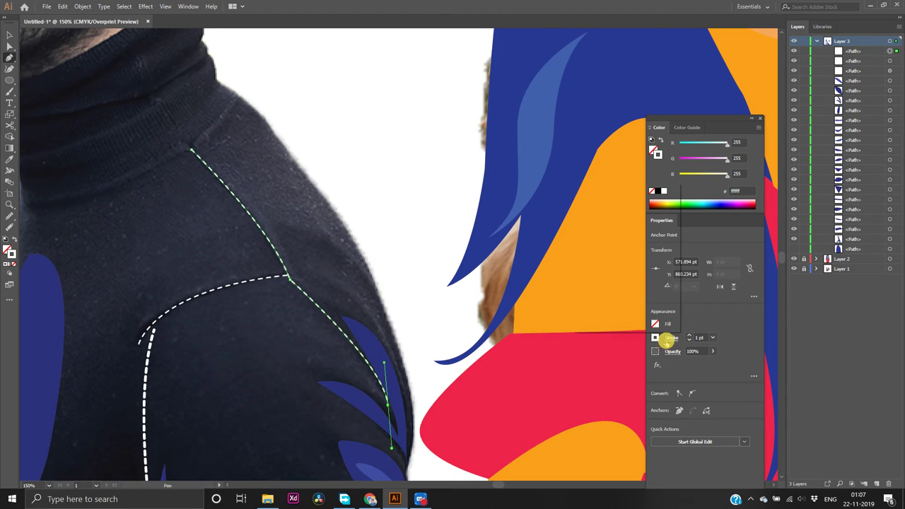
{"action": "left_click", "coordinate": [577, 243]}
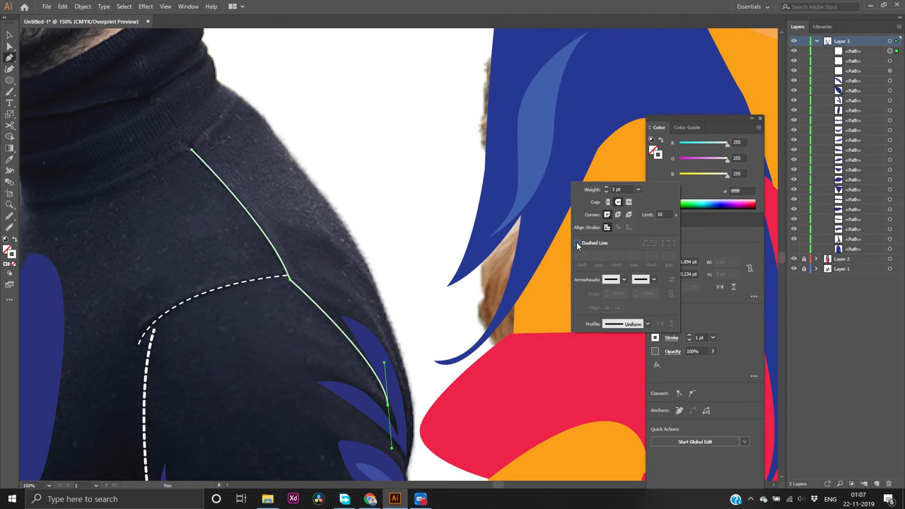
{"action": "key", "text": "Escape"}
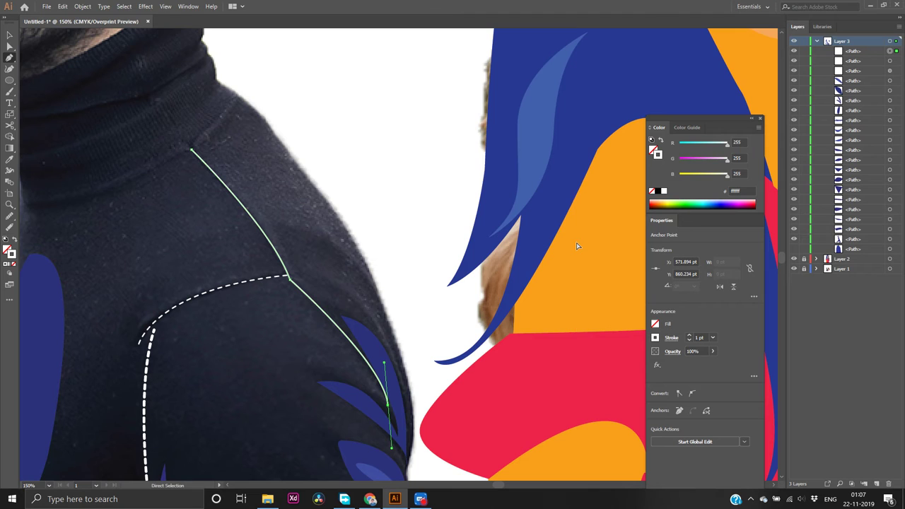
{"action": "key", "text": "Delete"}
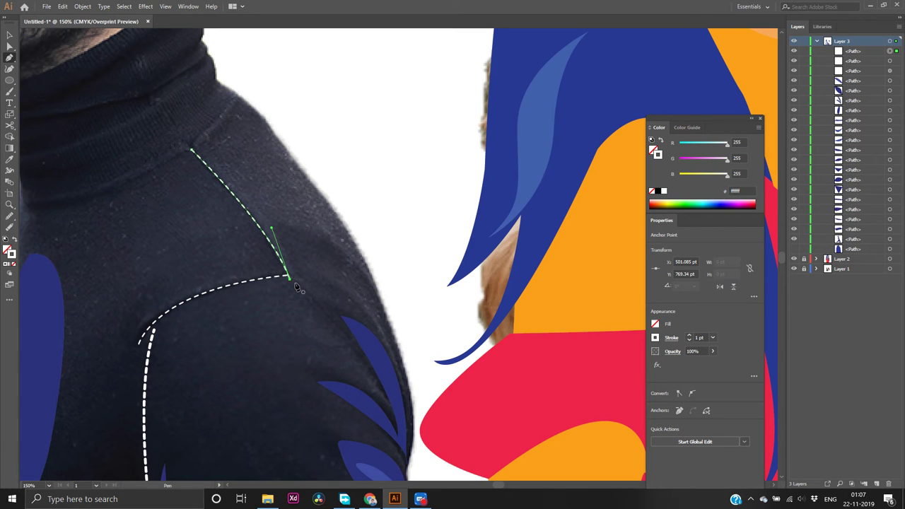
Draw a separate solid white 1 pt seam curve about 69 by 88 pt from just below the seams' junction down to the sleeve folds
{"action": "left_click", "coordinate": [289, 278]}
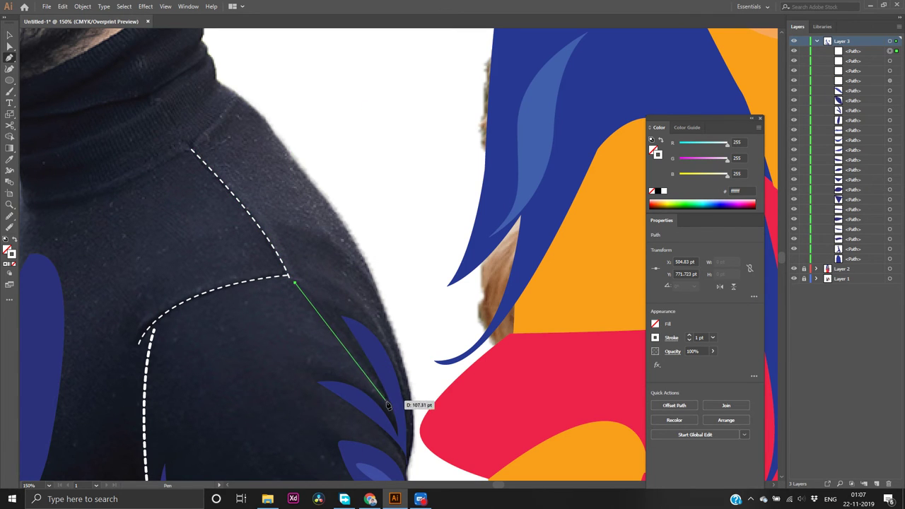
{"action": "left_click_drag", "start_coordinate": [391, 405], "coordinate": [390, 421]}
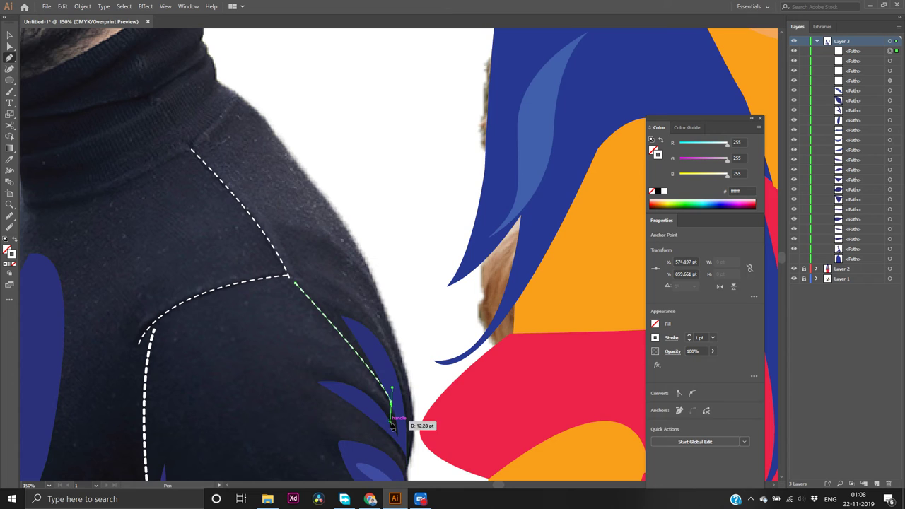
{"action": "left_click", "coordinate": [671, 338]}
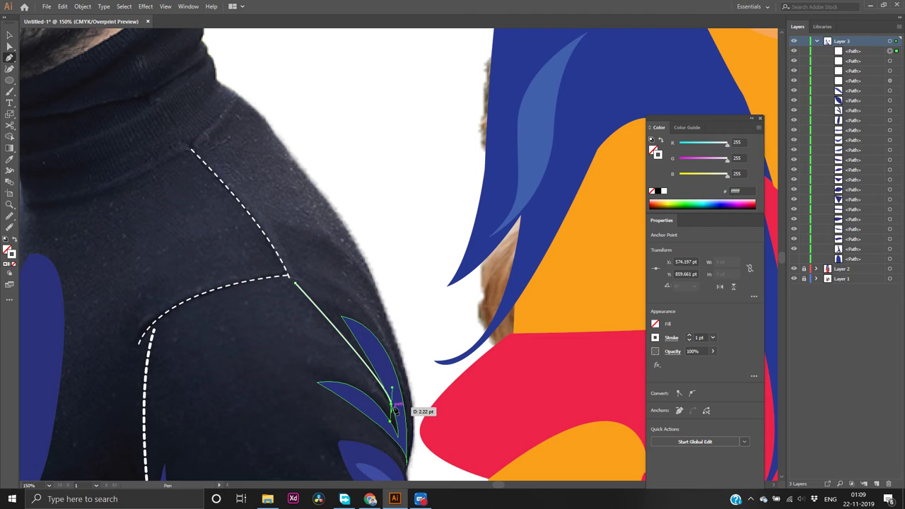
Deselect the solid seam curve and check the folds and seams against the sweater's blue base shape, leaving the base hidden
{"action": "key", "text": "v"}
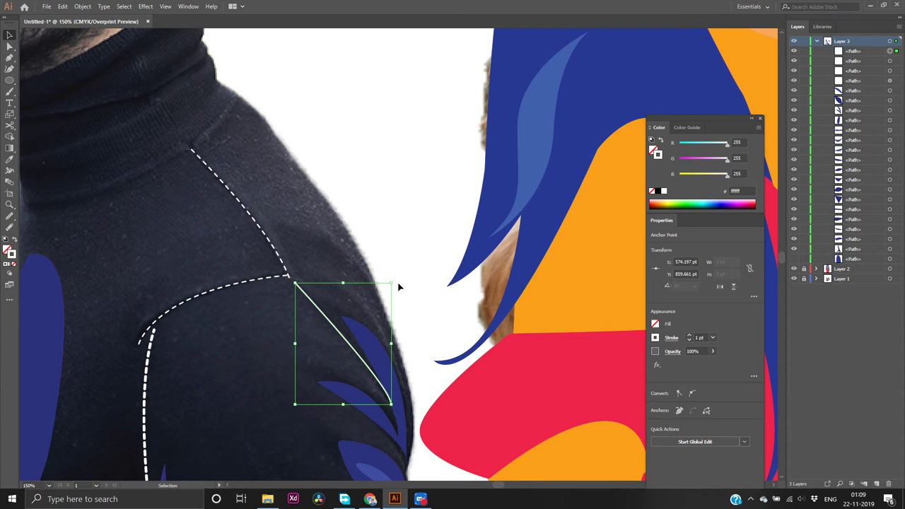
{"action": "left_click", "coordinate": [396, 227]}
{"action": "scroll", "coordinate": [396, 226], "scroll_direction": "down", "scroll_amount": 3}
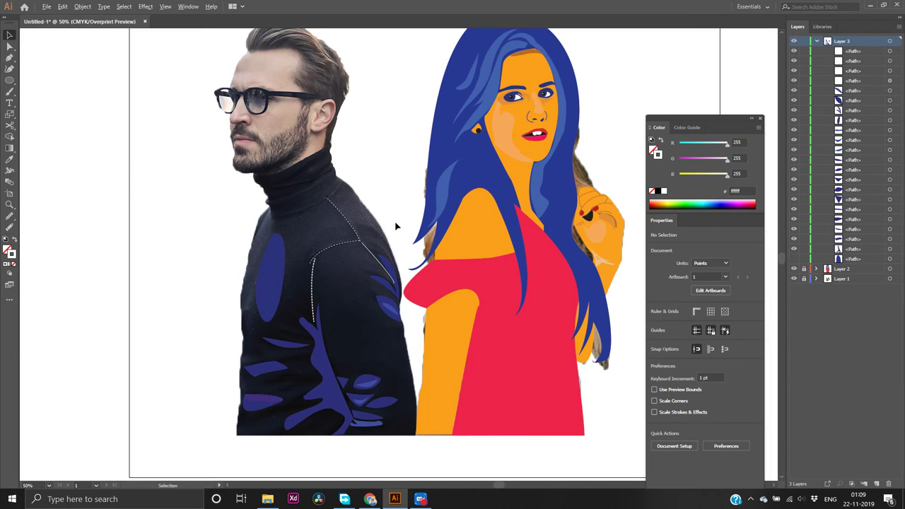
{"action": "left_click", "coordinate": [794, 259]}
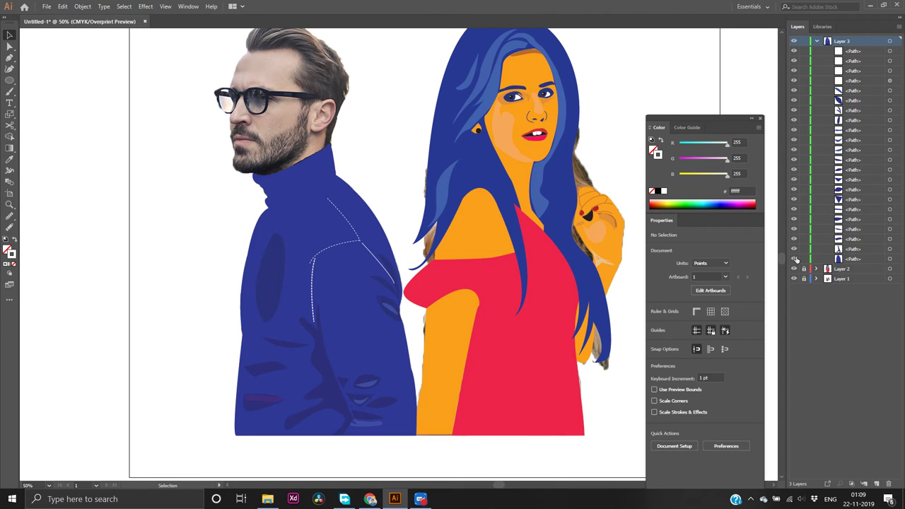
{"action": "left_click", "coordinate": [794, 258]}
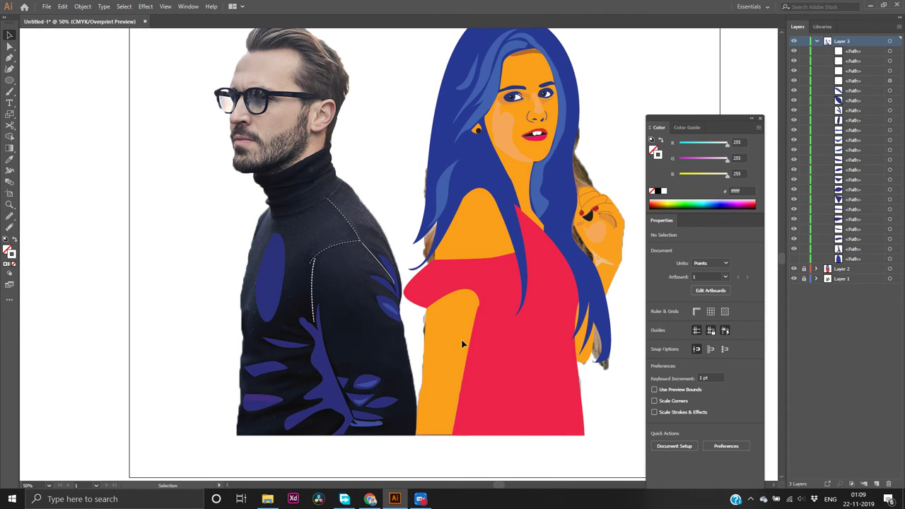
Start a fold in the sleeve folds' dark blue (#2c3279) with the Pen tool, from the sleeve's outer edge to the shoulder seam and back along the shoulder
{"action": "left_click", "coordinate": [386, 284]}
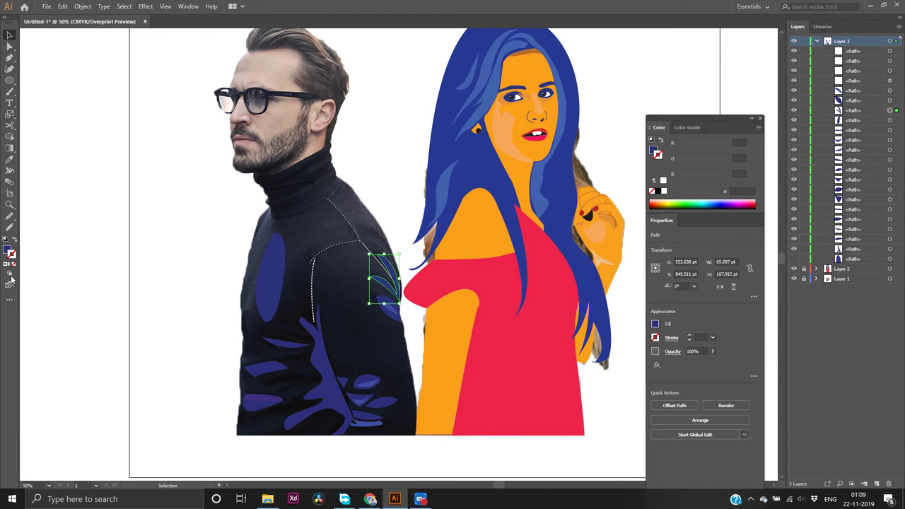
{"action": "left_click", "coordinate": [7, 248]}
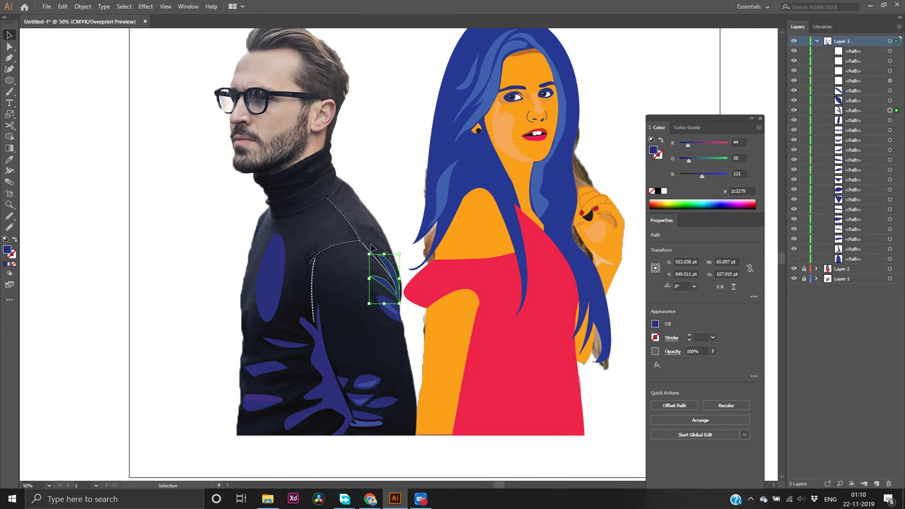
{"action": "scroll", "coordinate": [373, 243], "scroll_direction": "up", "scroll_amount": 2}
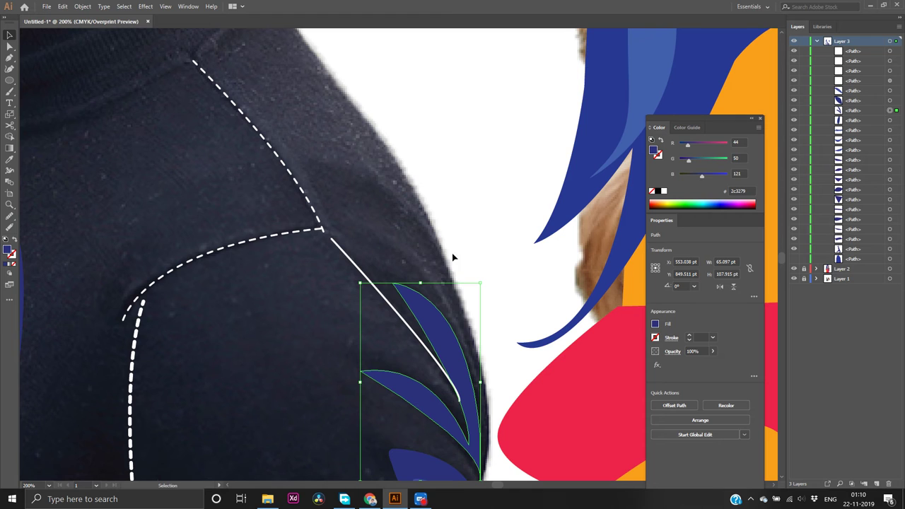
{"action": "left_click", "coordinate": [465, 242]}
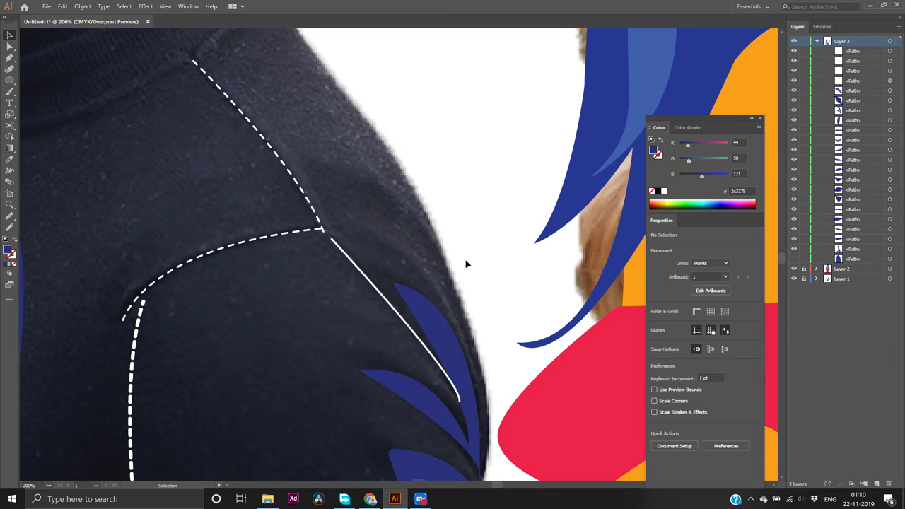
{"action": "left_click", "coordinate": [431, 317]}
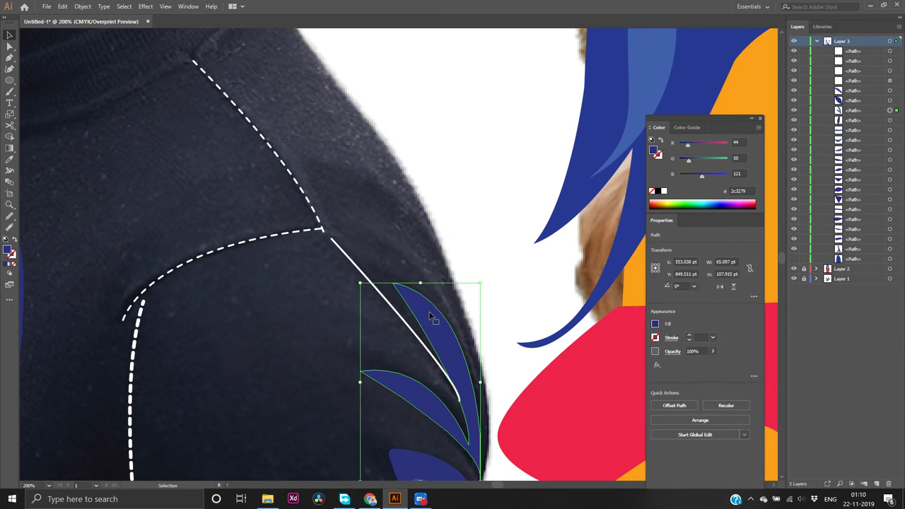
{"action": "key", "text": "p"}
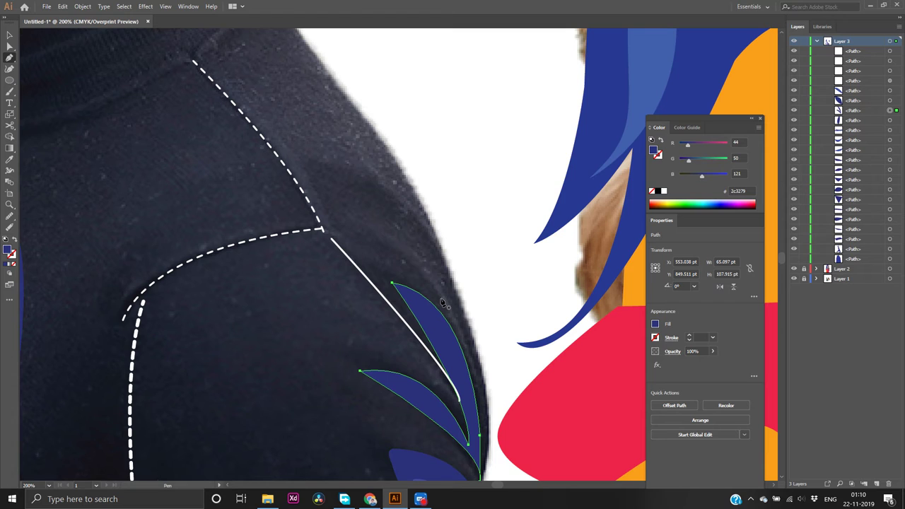
{"action": "left_click", "coordinate": [478, 370]}
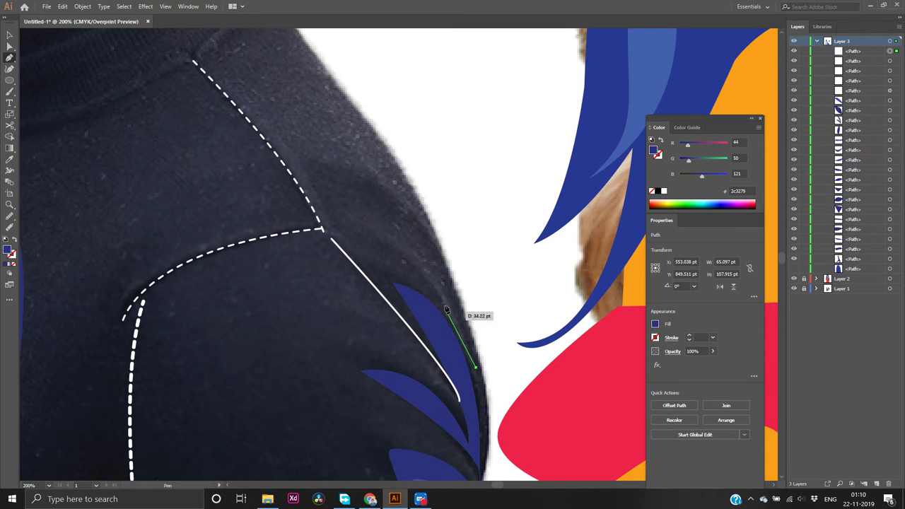
{"action": "left_click", "coordinate": [334, 220]}
{"action": "left_click_drag", "start_coordinate": [335, 221], "coordinate": [230, 203]}
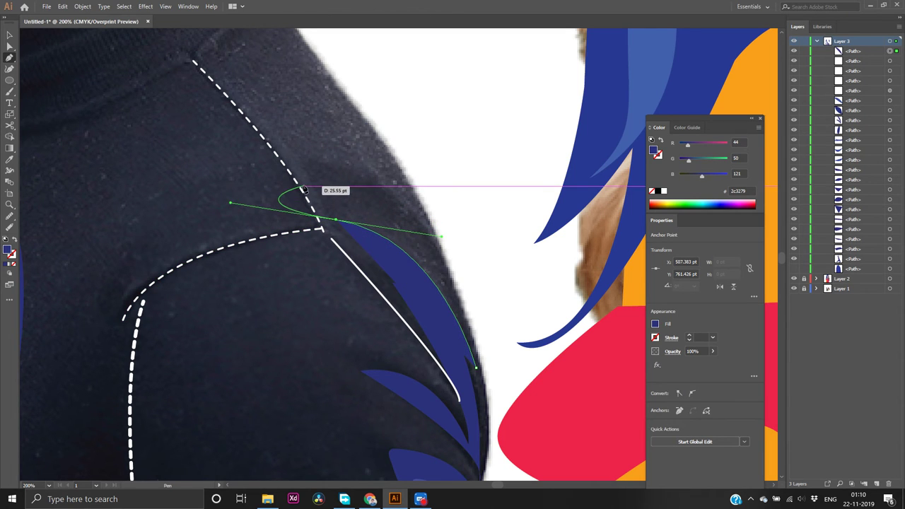
{"action": "left_click_drag", "start_coordinate": [330, 213], "coordinate": [481, 357]}
{"action": "left_click", "coordinate": [476, 366]}
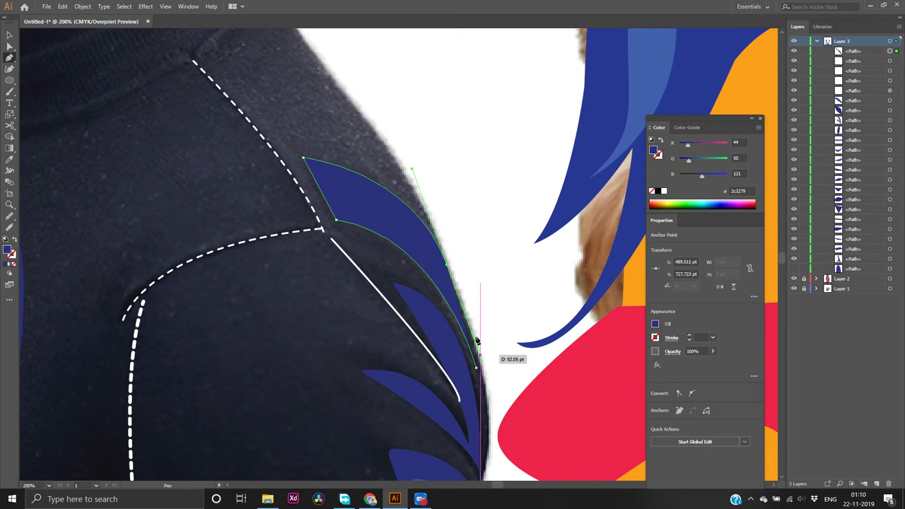
{"action": "left_click", "coordinate": [446, 267]}
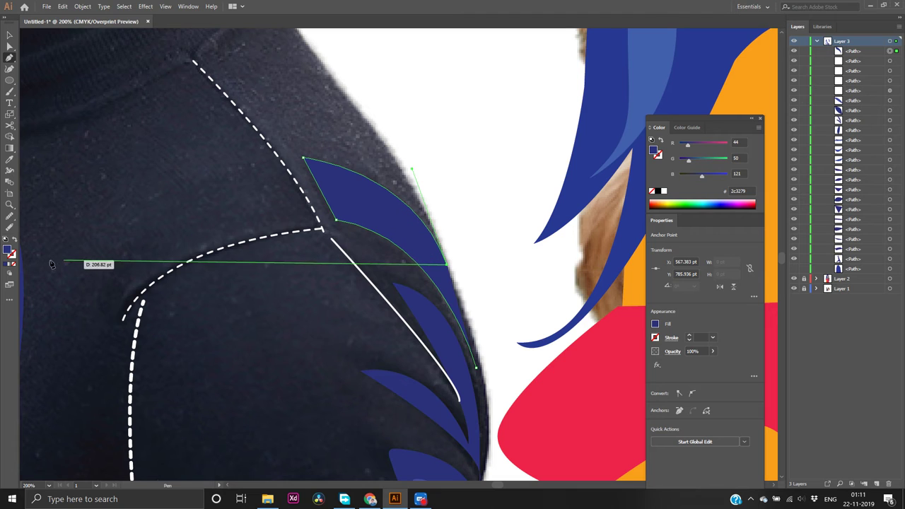
Close the shoulder fold with a forked inner notch, about 94 by 114 pt overall, and give it a dark blue #2b3379 fill
{"action": "left_click", "coordinate": [14, 264]}
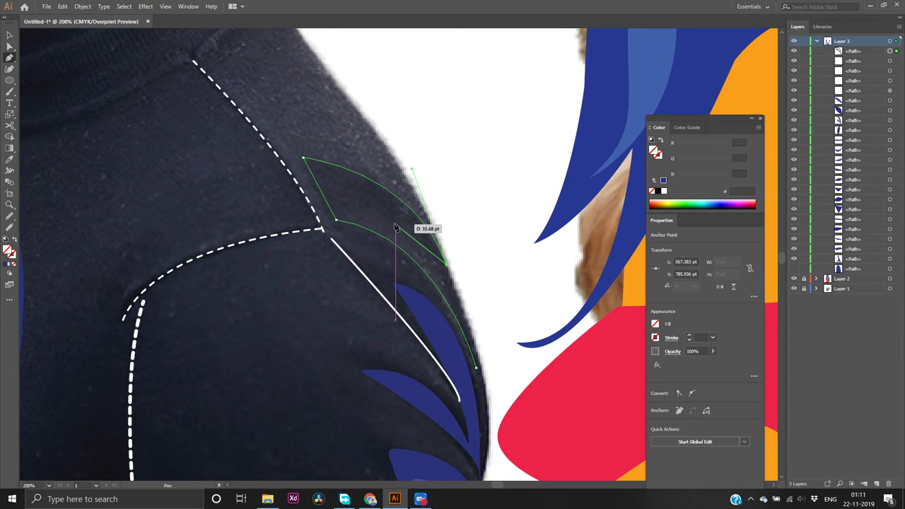
{"action": "left_click_drag", "start_coordinate": [388, 219], "coordinate": [359, 213]}
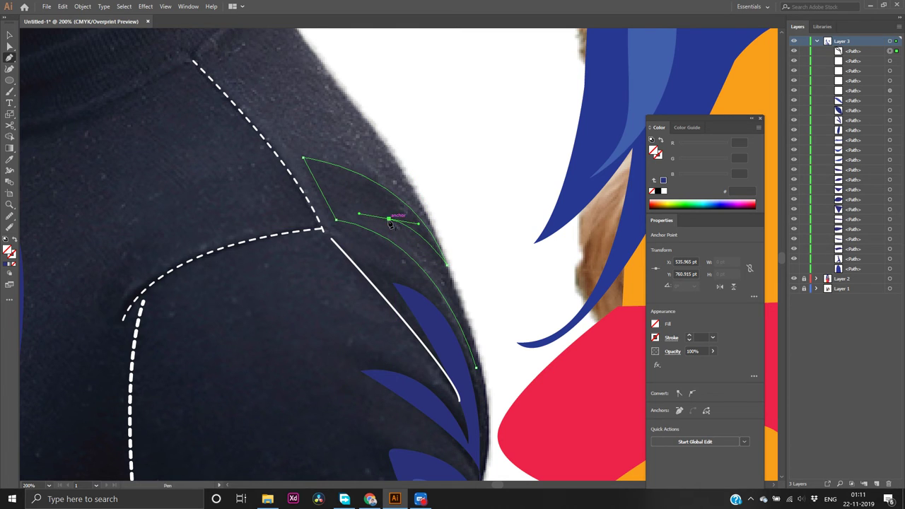
{"action": "left_click", "coordinate": [388, 219]}
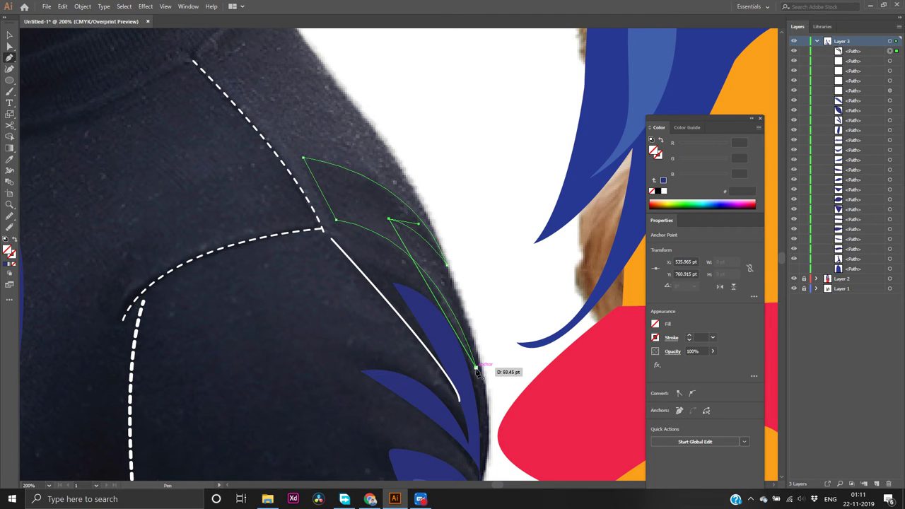
{"action": "left_click_drag", "start_coordinate": [480, 367], "coordinate": [491, 446]}
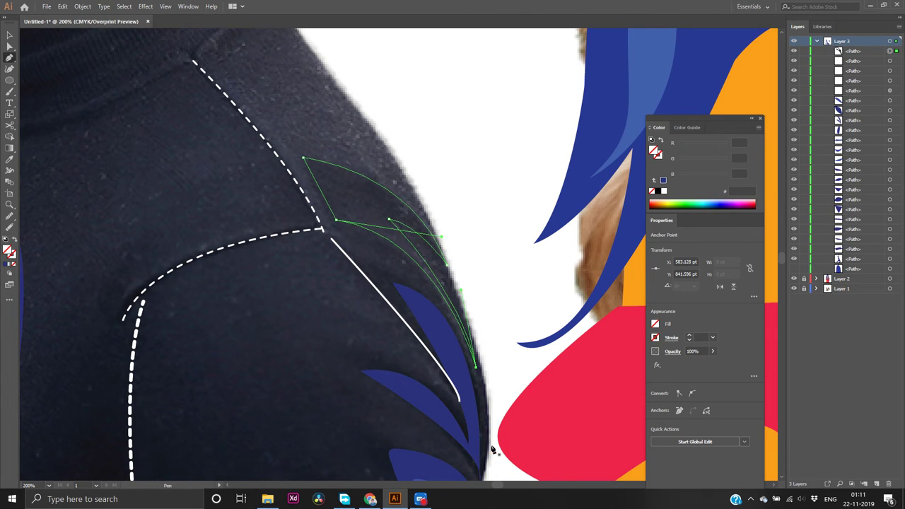
{"action": "left_click", "coordinate": [7, 266]}
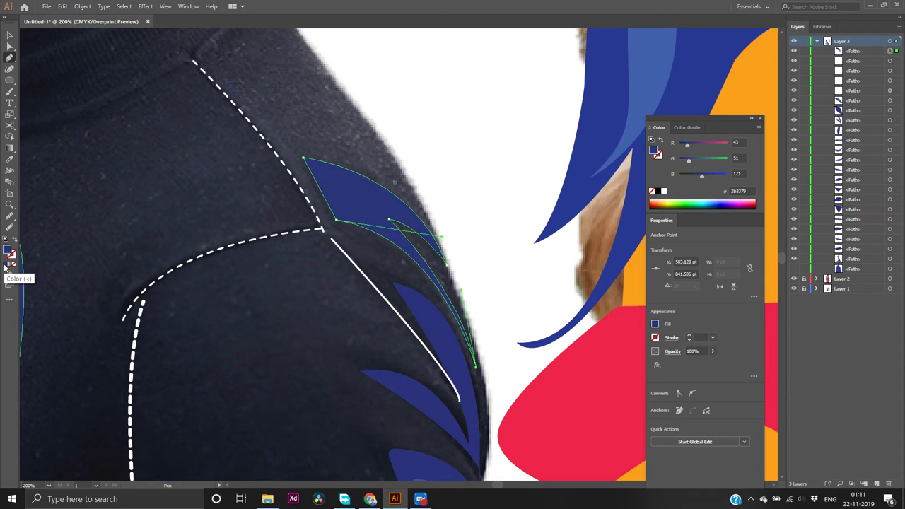
Show the sweater's blue base shape and deselect the new shoulder fold to review it against the base
{"action": "left_click", "coordinate": [793, 268]}
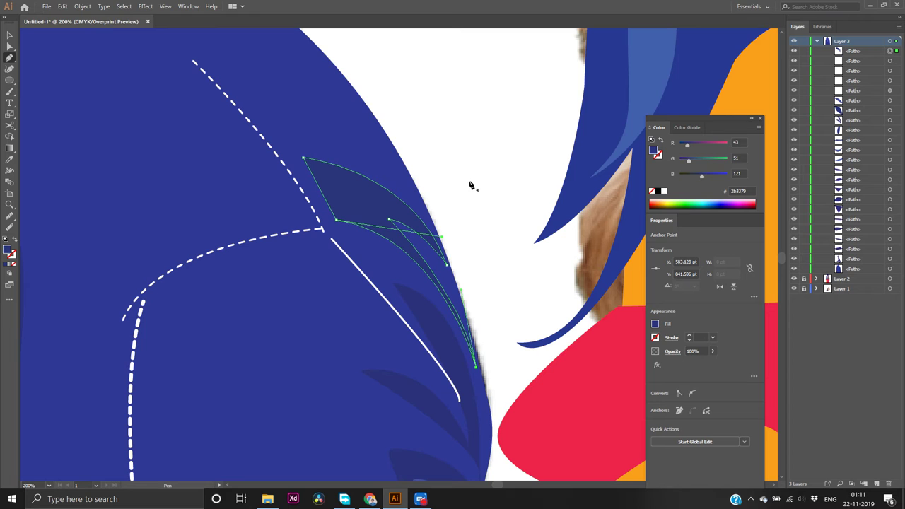
{"action": "key", "text": "v"}
{"action": "left_click", "coordinate": [491, 116]}
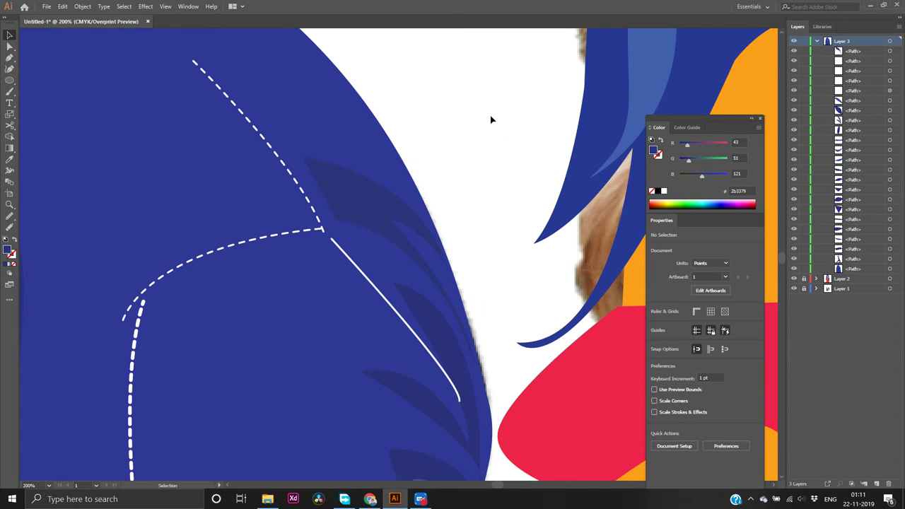
{"action": "scroll", "coordinate": [490, 116], "scroll_direction": "down", "scroll_amount": 3}
{"action": "scroll", "coordinate": [490, 116], "scroll_direction": "down", "scroll_amount": 1}
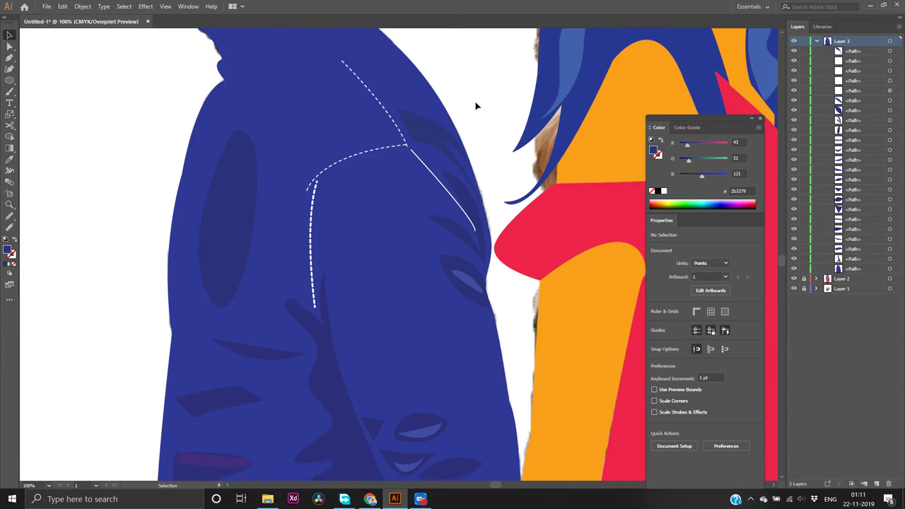
Delete all the white seam lines from the sweater: the three dashed curves and the solid one on the sleeve
{"action": "scroll", "coordinate": [476, 105], "scroll_direction": "up", "scroll_amount": 5}
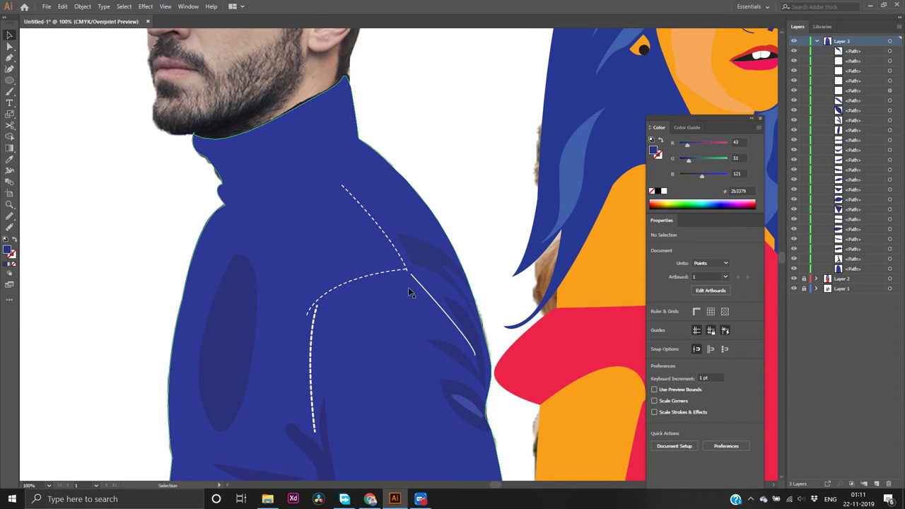
{"action": "left_click", "coordinate": [389, 275]}
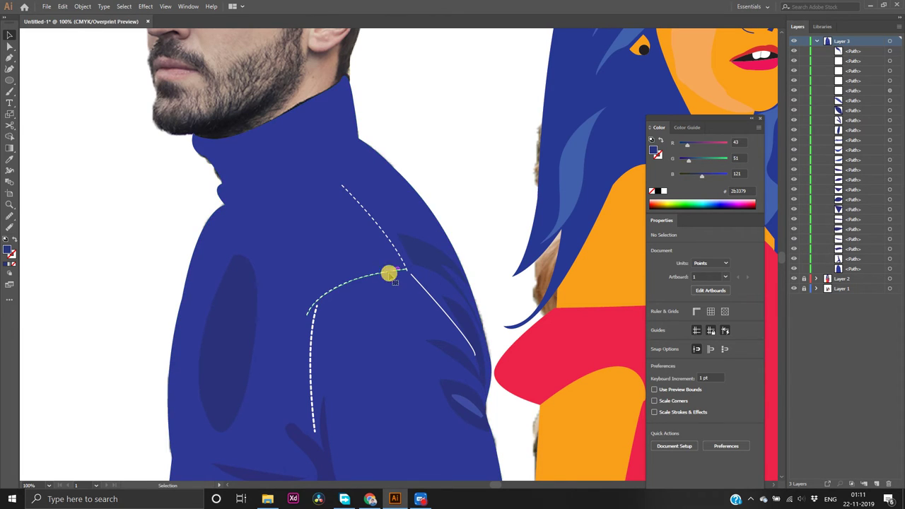
{"action": "key", "text": "Delete"}
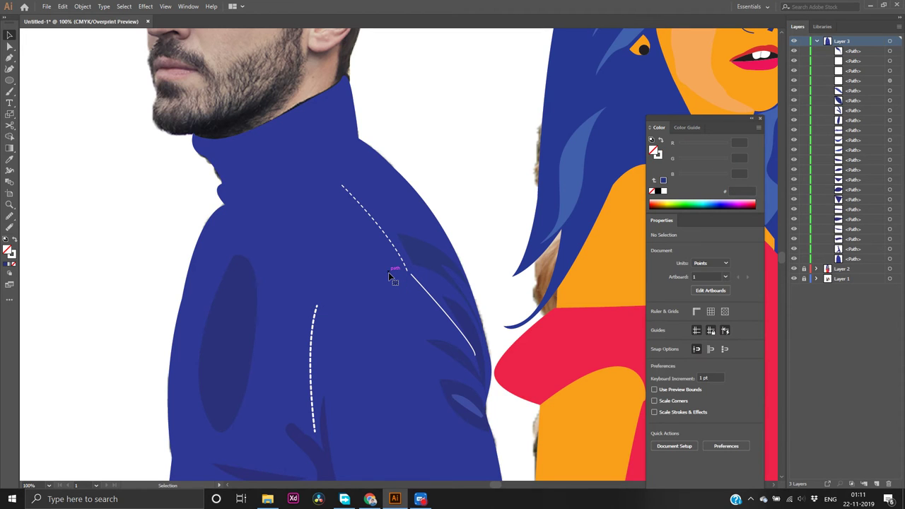
{"action": "left_click", "coordinate": [314, 330]}
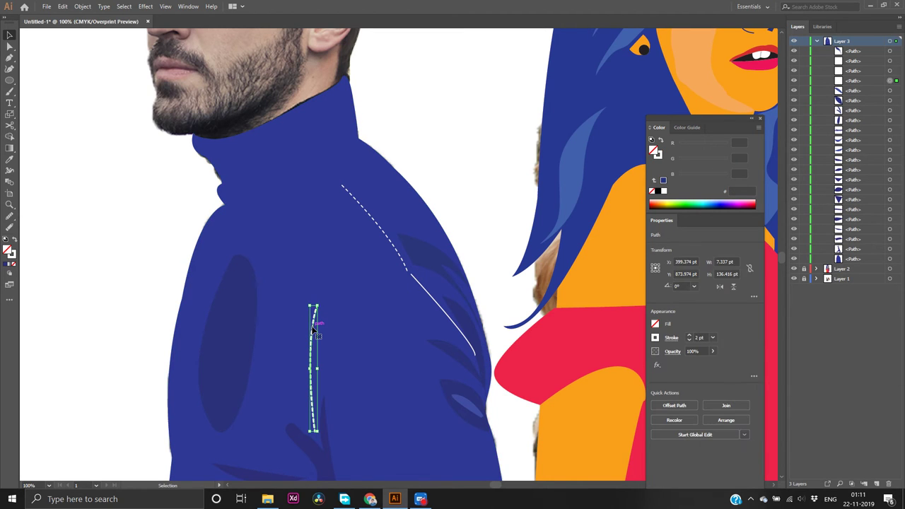
{"action": "key", "text": "Delete"}
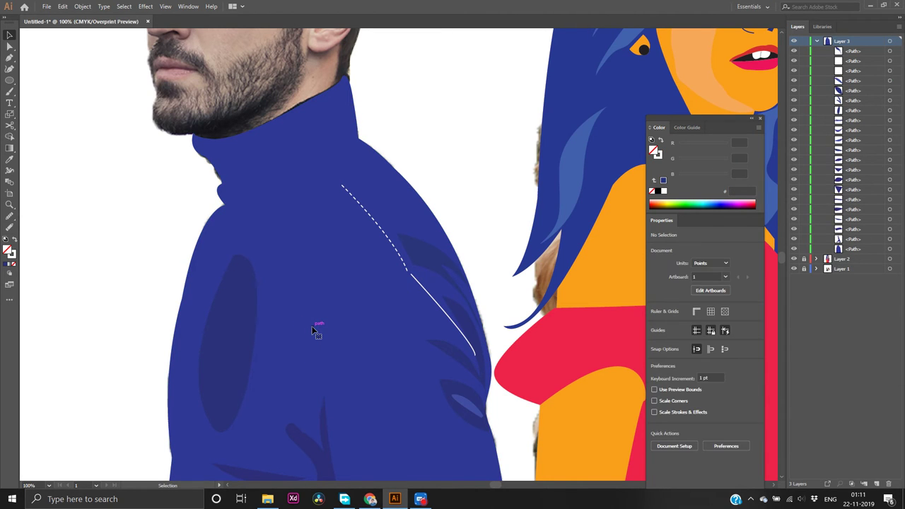
{"action": "left_click", "coordinate": [384, 237]}
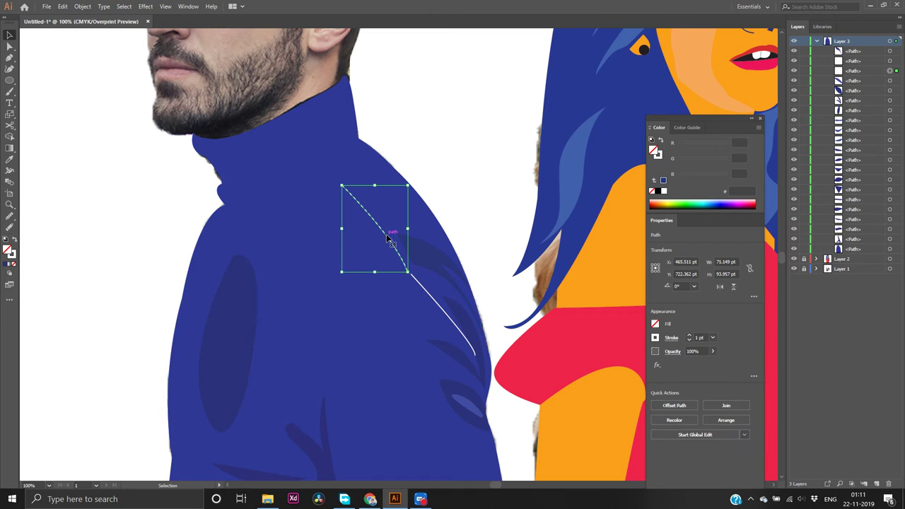
{"action": "key", "text": "Delete"}
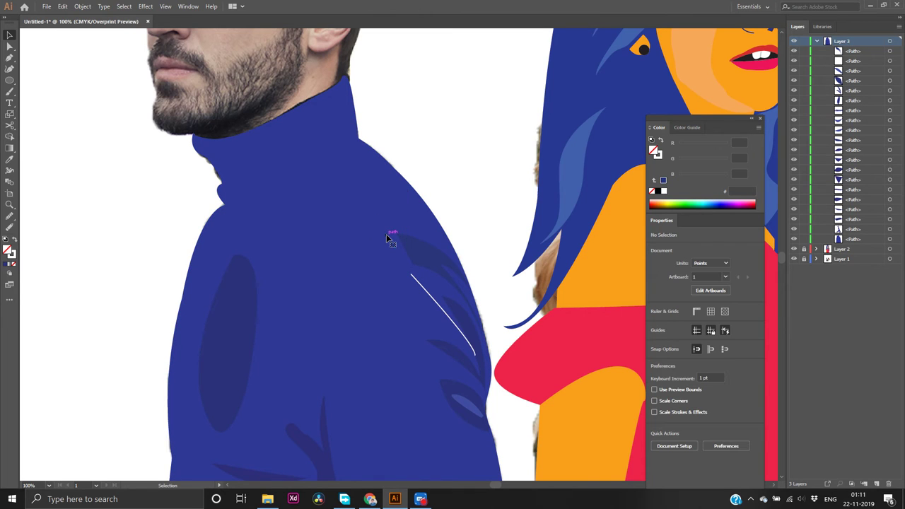
{"action": "left_click", "coordinate": [421, 289]}
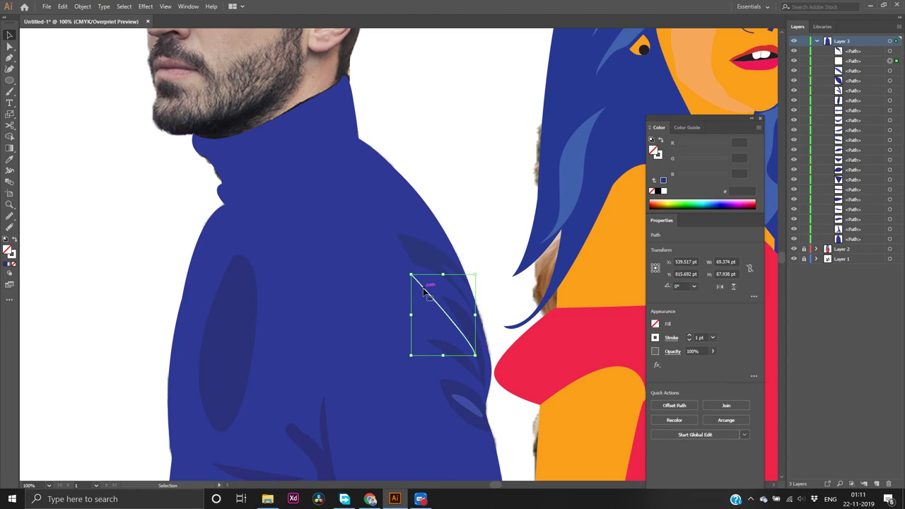
{"action": "key", "text": "Delete"}
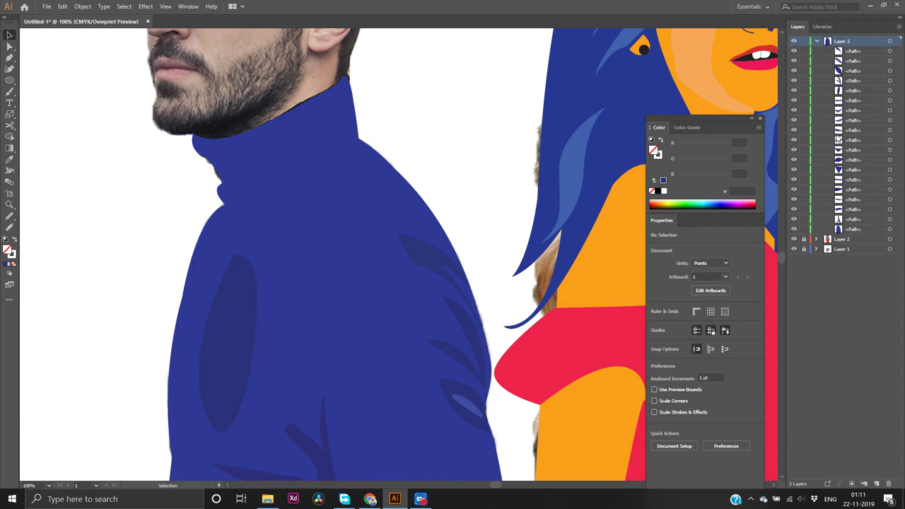
Hide the sweater's blue base shape and inspect the shoulder fold's fill colour without changing it
{"action": "left_click", "coordinate": [792, 229]}
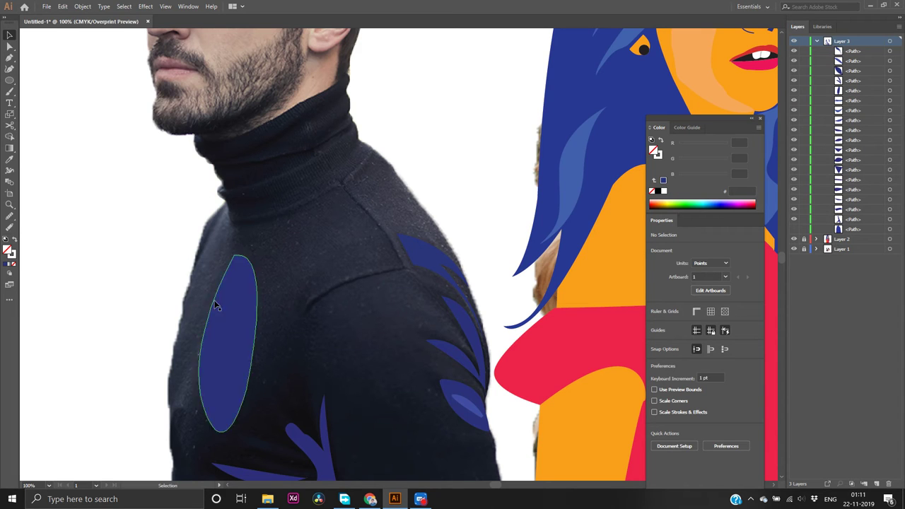
{"action": "left_click", "coordinate": [12, 260]}
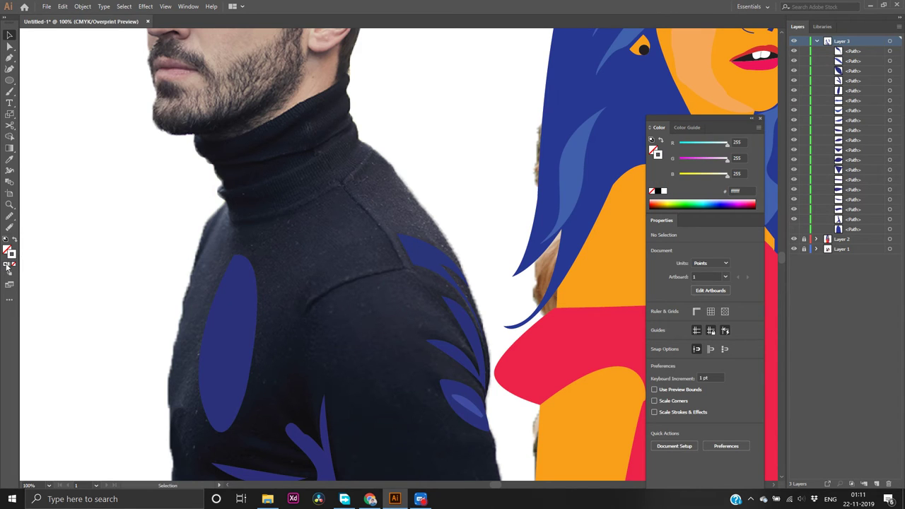
{"action": "left_click", "coordinate": [233, 312]}
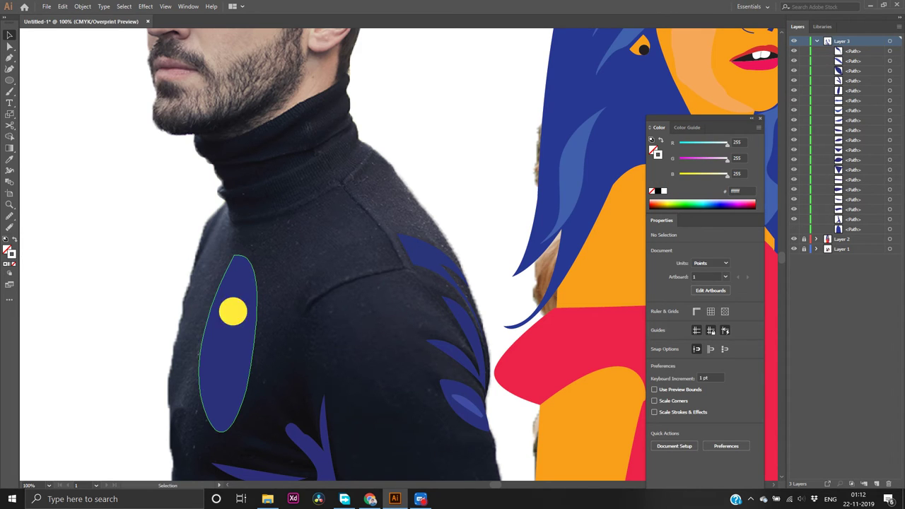
{"action": "left_click", "coordinate": [439, 251]}
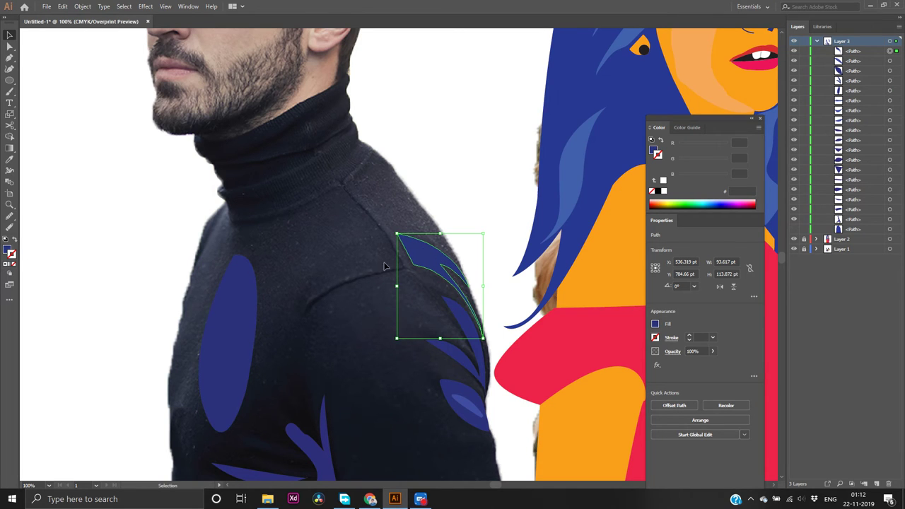
{"action": "double_click", "coordinate": [7, 250]}
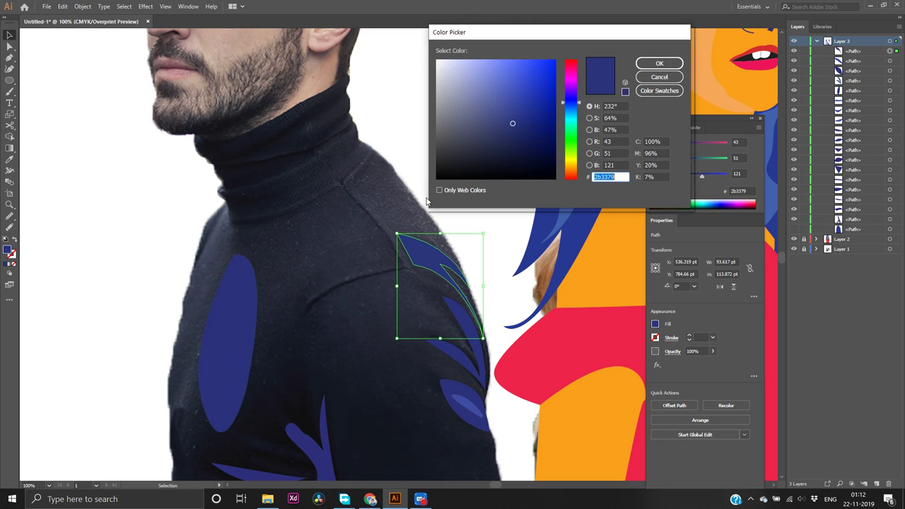
{"action": "left_click", "coordinate": [665, 78]}
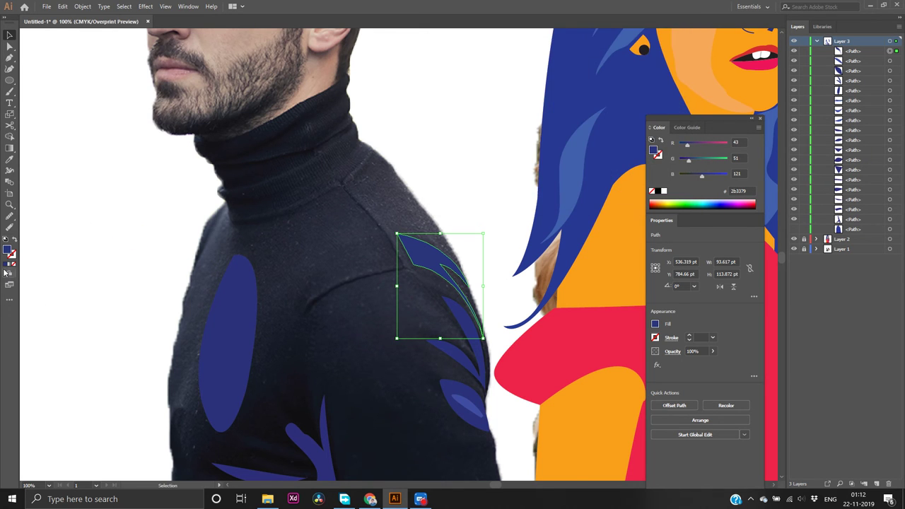
Give the shoulder fold a dark blue #2b3379 stroke and remove its fill
{"action": "left_click", "coordinate": [10, 258]}
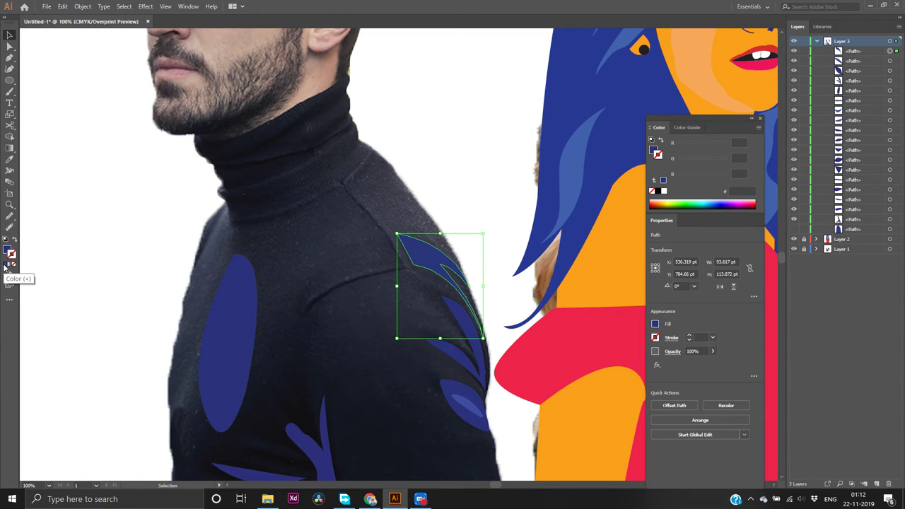
{"action": "left_click", "coordinate": [5, 266]}
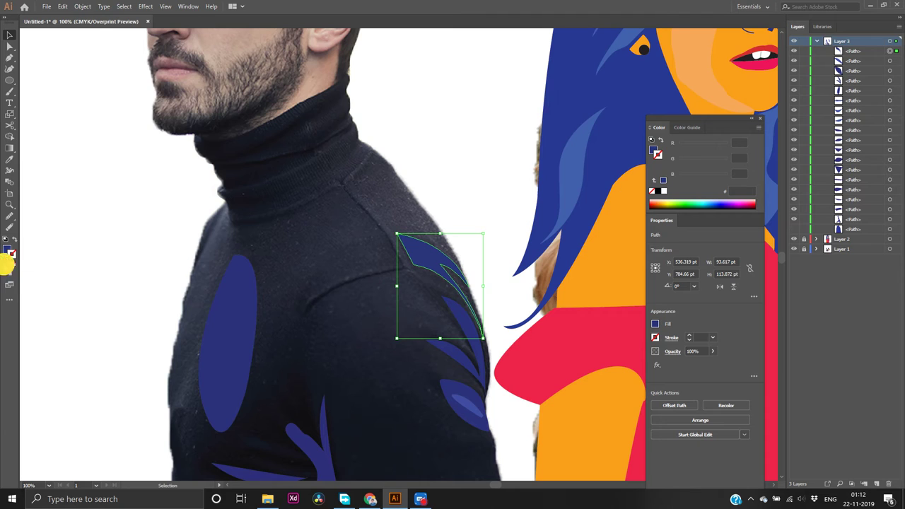
{"action": "left_click", "coordinate": [7, 248]}
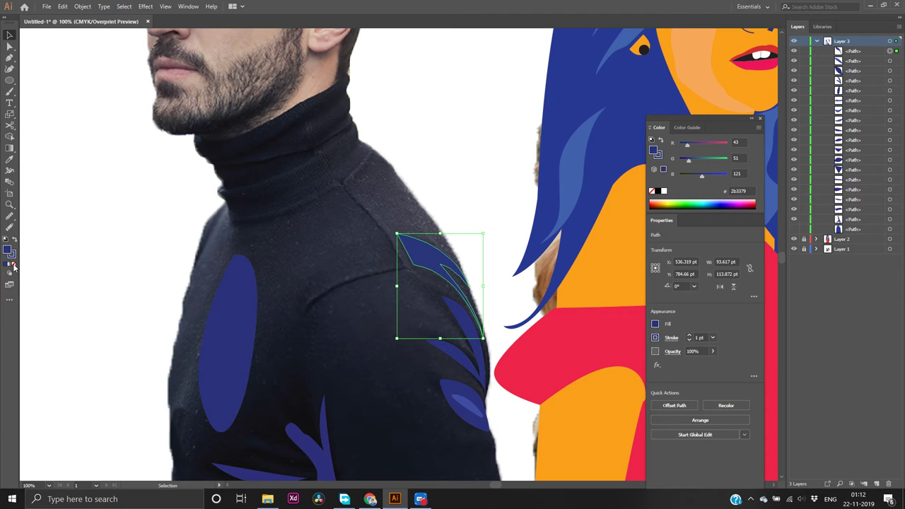
{"action": "left_click", "coordinate": [12, 265]}
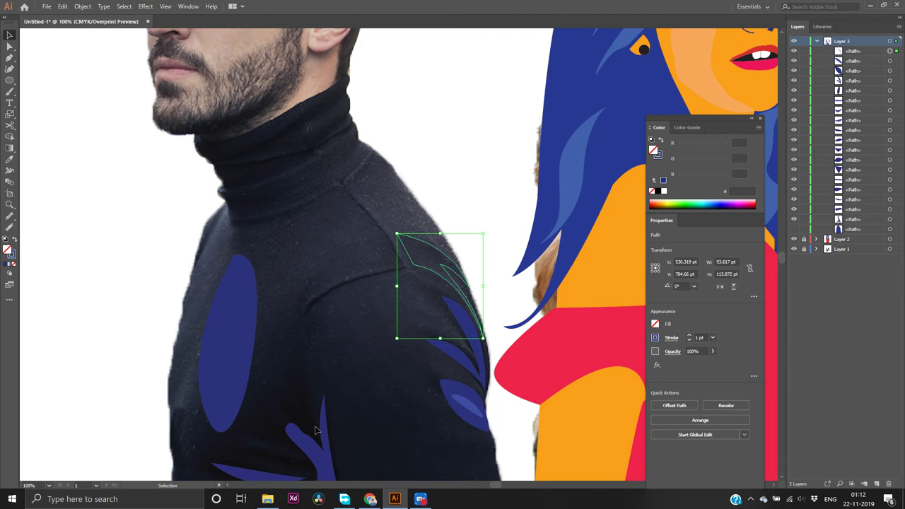
Draw a curved dark blue seam line, about 102 by 46 pt, along the sleeve top from the chest side to the shoulder seam
{"action": "left_click", "coordinate": [307, 311]}
{"action": "key", "text": "p"}
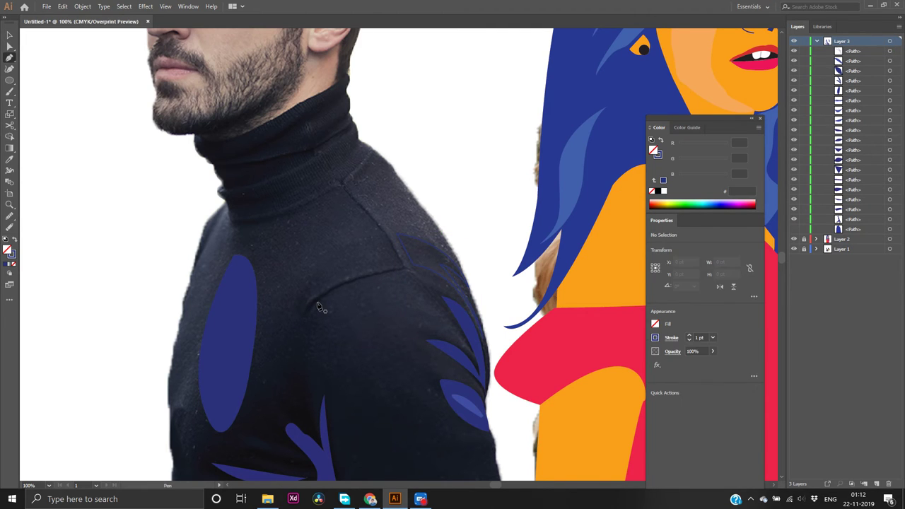
{"action": "left_click", "coordinate": [307, 310]}
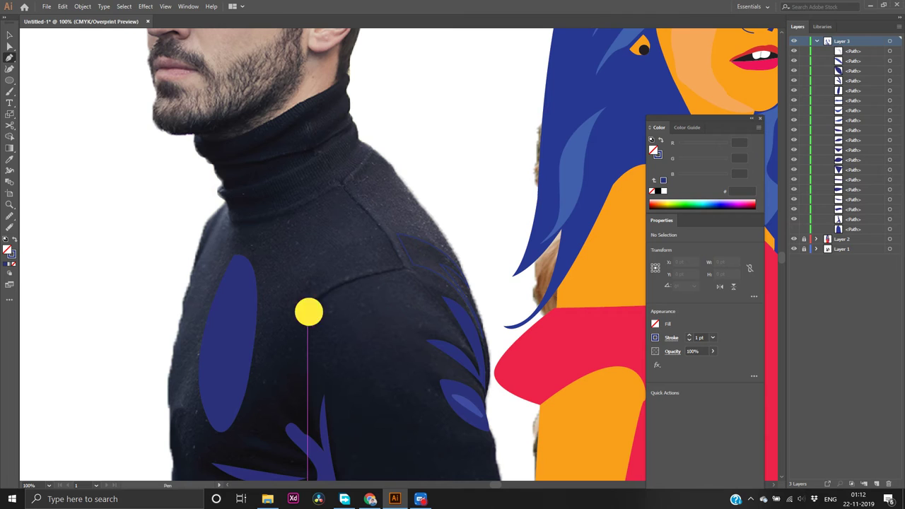
{"action": "left_click_drag", "start_coordinate": [401, 269], "coordinate": [484, 259]}
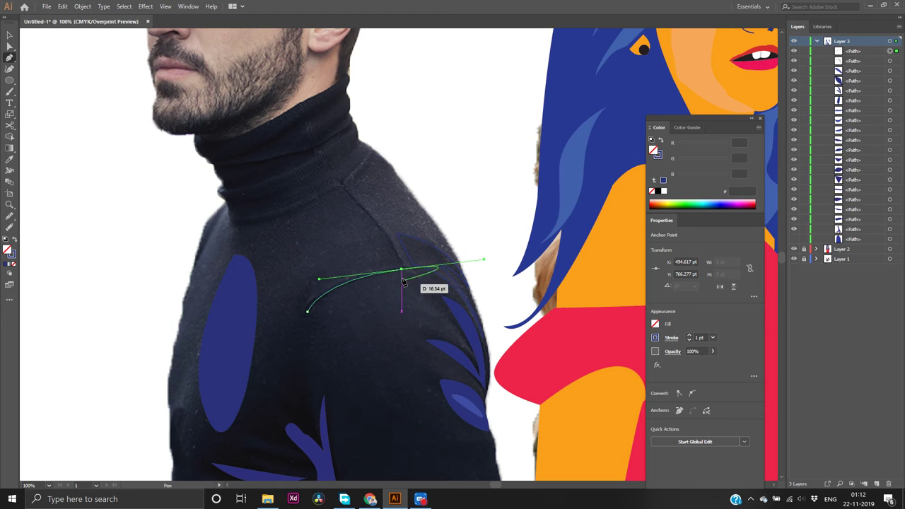
{"action": "key", "text": "v"}
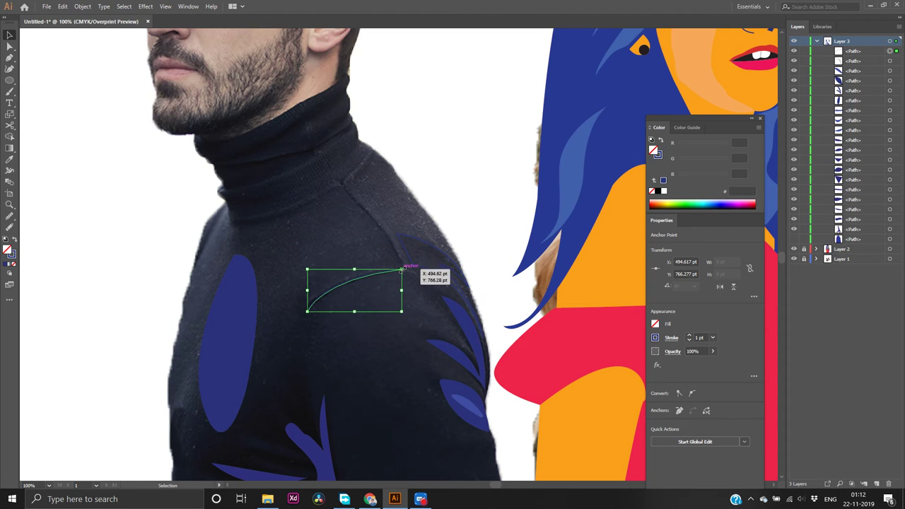
{"action": "left_click", "coordinate": [444, 174]}
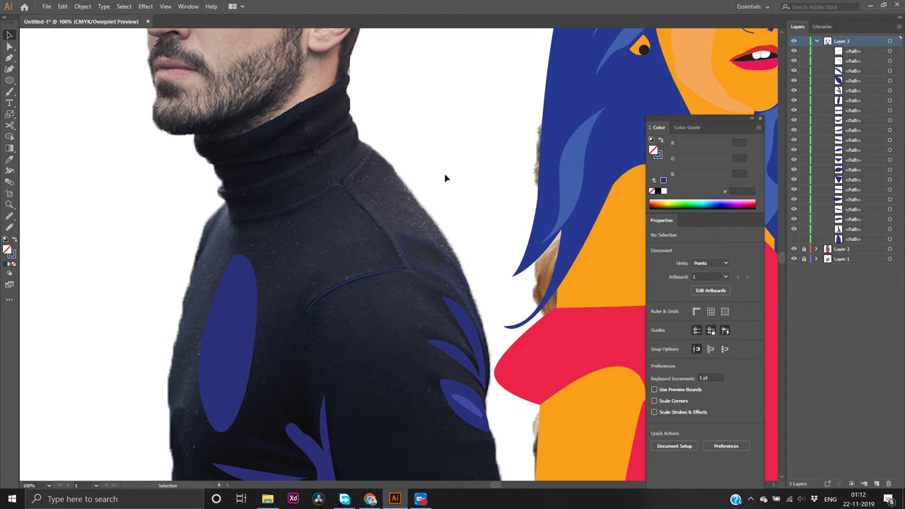
Set the curved sleeve-top seam's stroke weight to 4 pt and give it round caps
{"action": "left_click", "coordinate": [372, 275]}
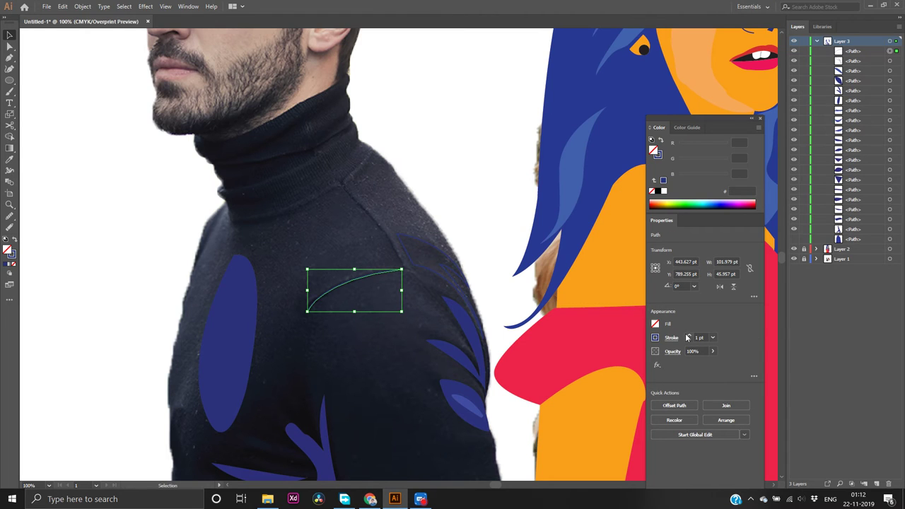
{"action": "left_click", "coordinate": [686, 337]}
{"action": "left_click", "coordinate": [475, 175]}
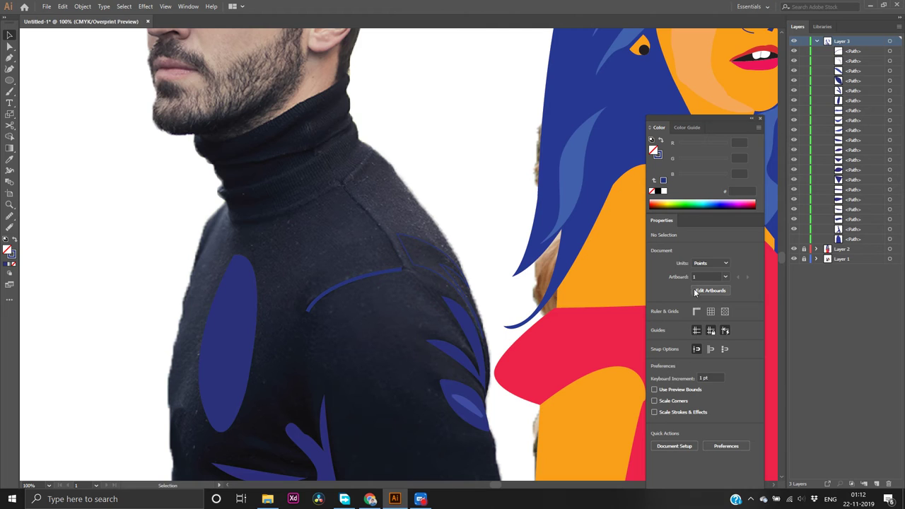
{"action": "left_click", "coordinate": [354, 280]}
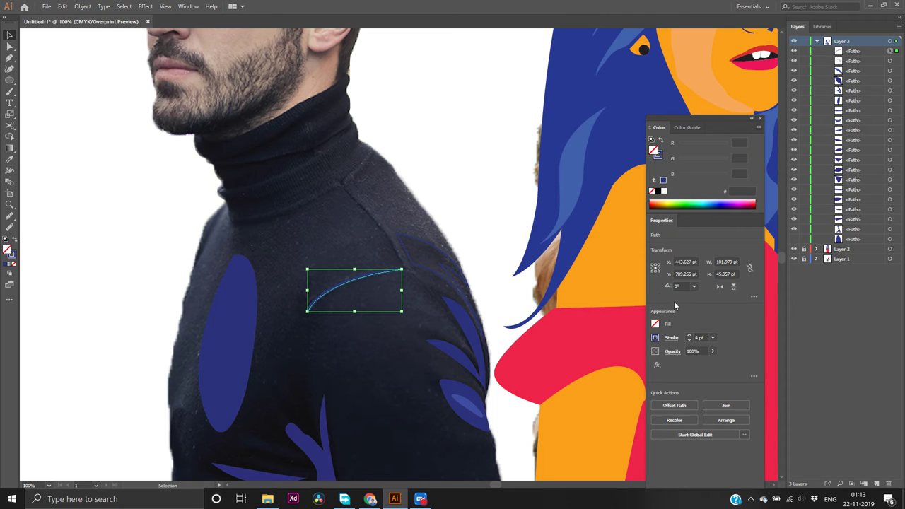
{"action": "left_click", "coordinate": [671, 337]}
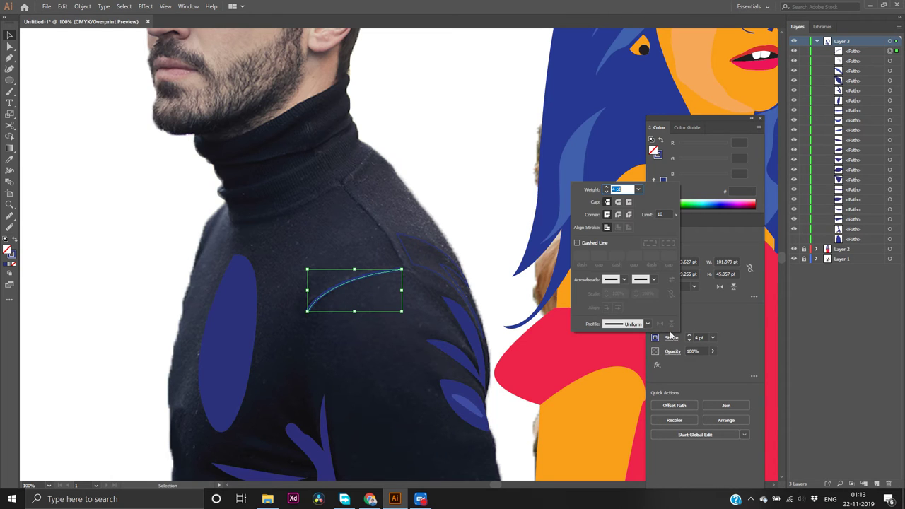
{"action": "left_click", "coordinate": [617, 201]}
{"action": "left_click", "coordinate": [484, 174]}
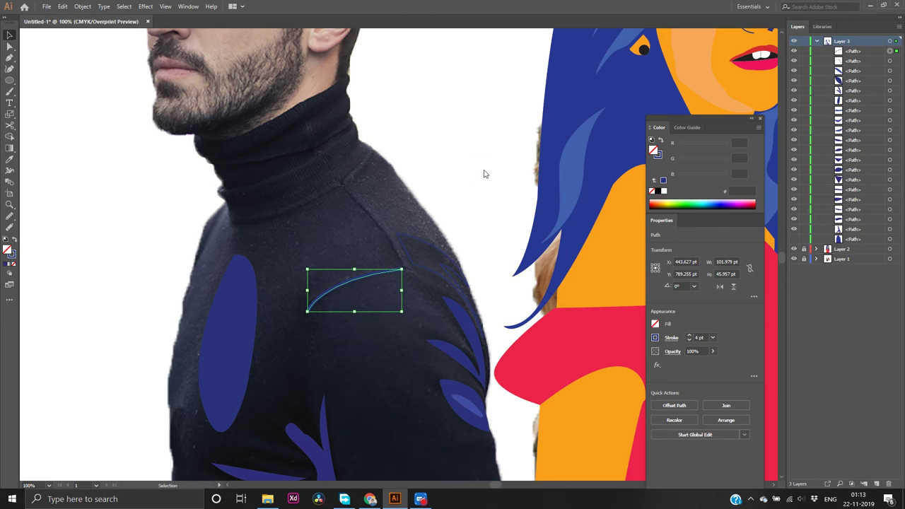
{"action": "left_click", "coordinate": [452, 196]}
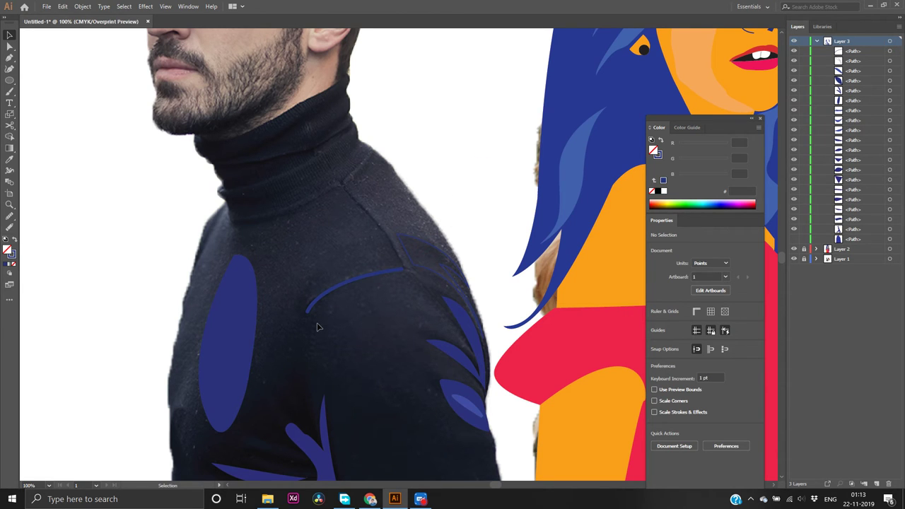
Start another 4 pt seam path with the Pen tool on the sleeve-top curve, near its chest-side end
{"action": "key", "text": "p"}
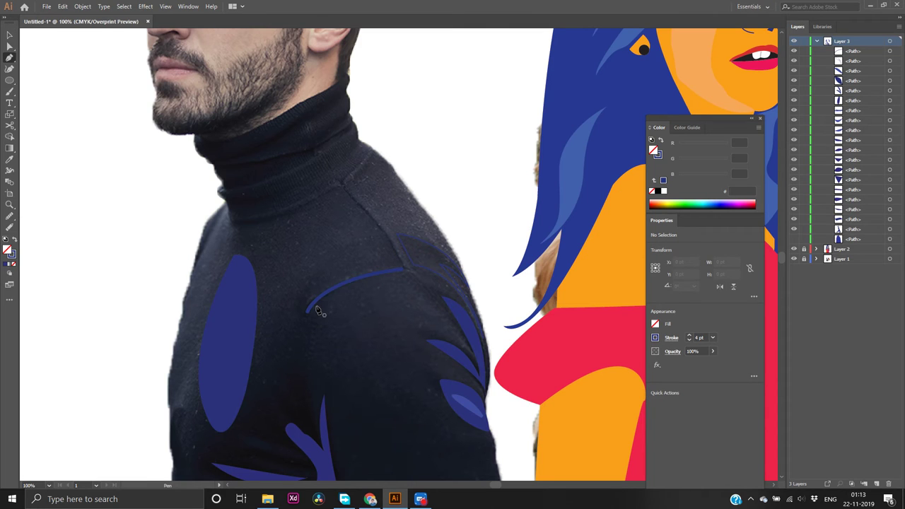
{"action": "left_click", "coordinate": [317, 301]}
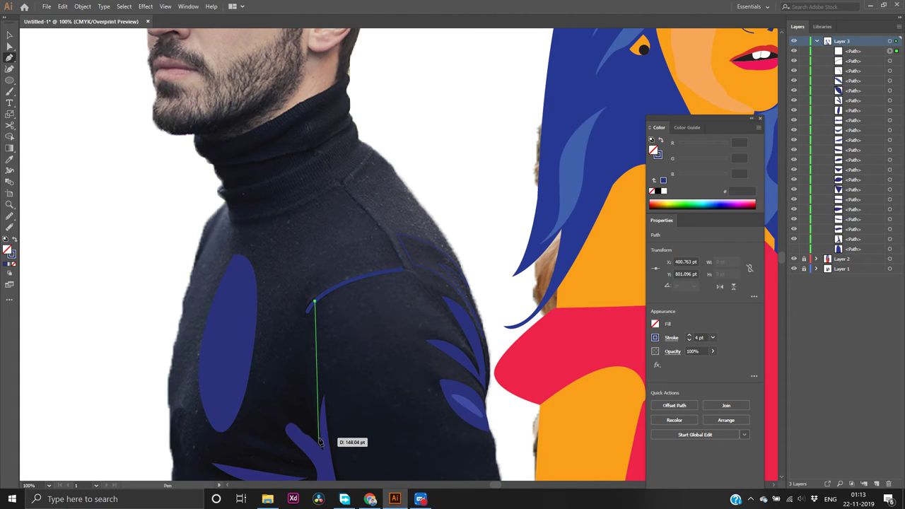
{"action": "left_click_drag", "start_coordinate": [317, 438], "coordinate": [320, 455]}
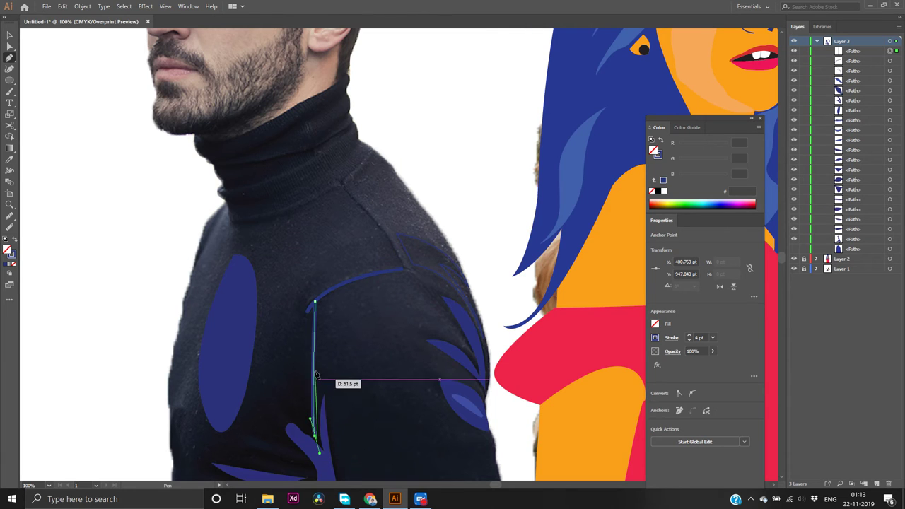
{"action": "left_click", "coordinate": [313, 433]}
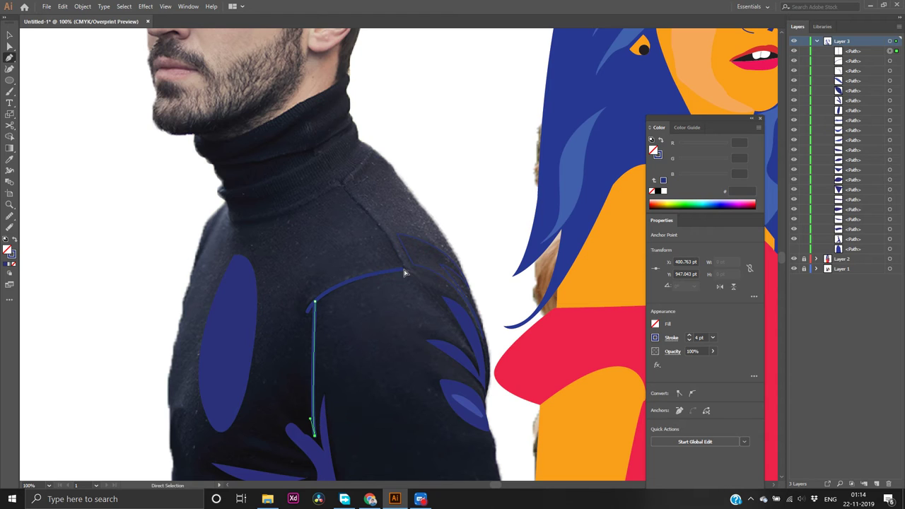
{"action": "key", "text": "ctrl+z"}
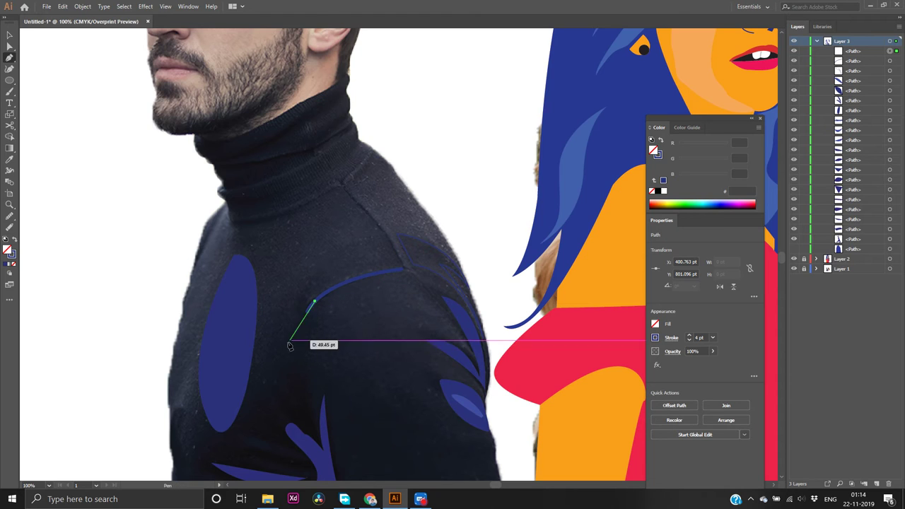
Extend the new seam down to the armpit fold as a slight curve about 142 pt tall
{"action": "left_click_drag", "start_coordinate": [312, 432], "coordinate": [323, 480]}
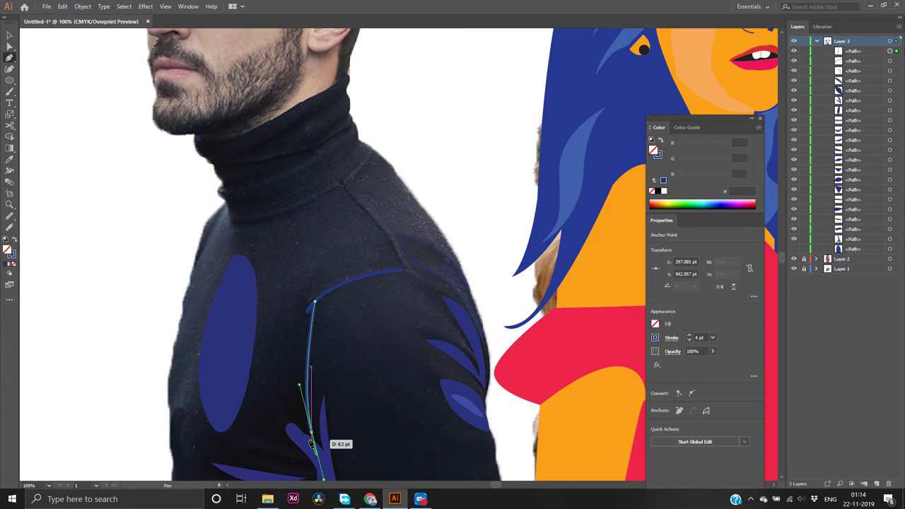
{"action": "left_click", "coordinate": [314, 303]}
{"action": "key", "text": "v"}
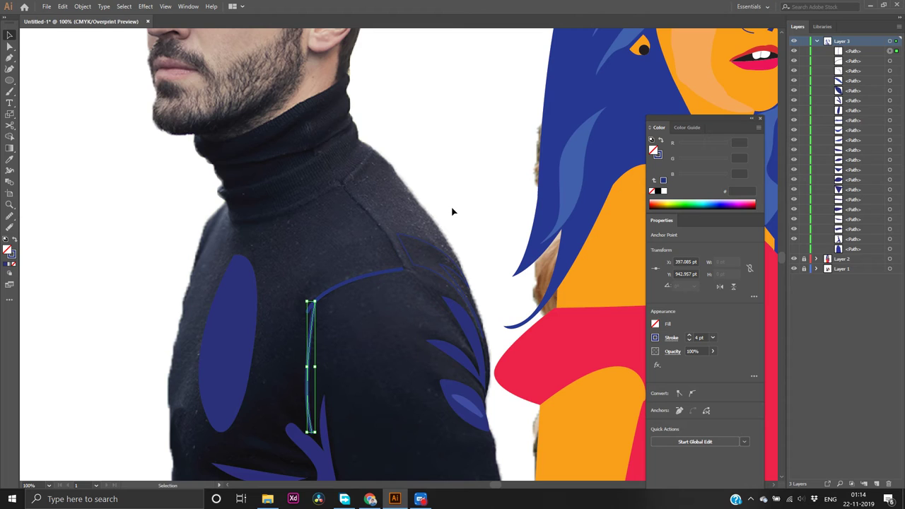
{"action": "key", "text": "ctrl+z"}
Draw a 4 pt shoulder seam, about 70 by 90 pt, from the collar's base down to the end of the sleeve-top curve
{"action": "key", "text": "p"}
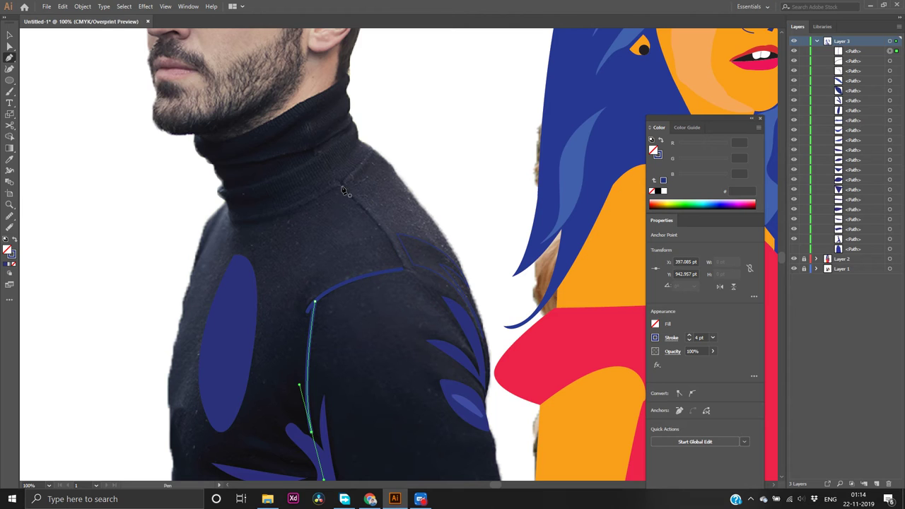
{"action": "left_click_drag", "start_coordinate": [342, 190], "coordinate": [410, 286]}
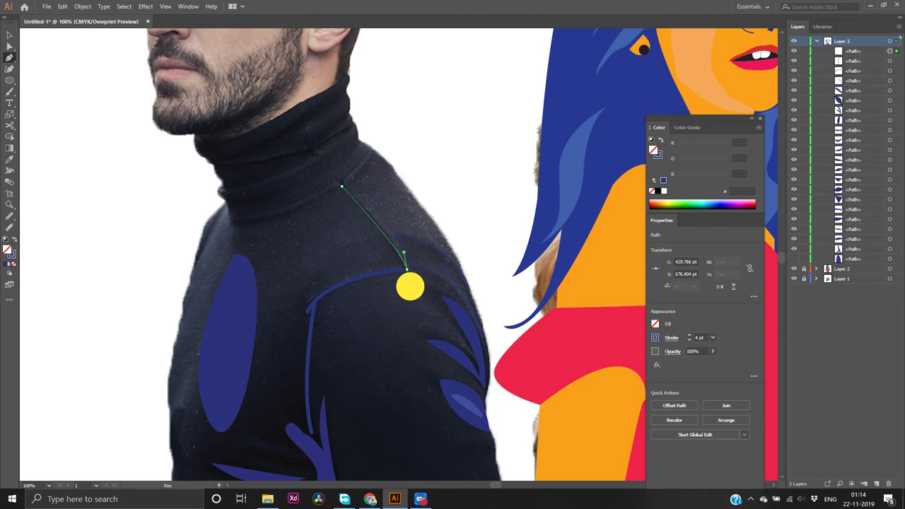
{"action": "left_click_drag", "start_coordinate": [410, 286], "coordinate": [410, 288]}
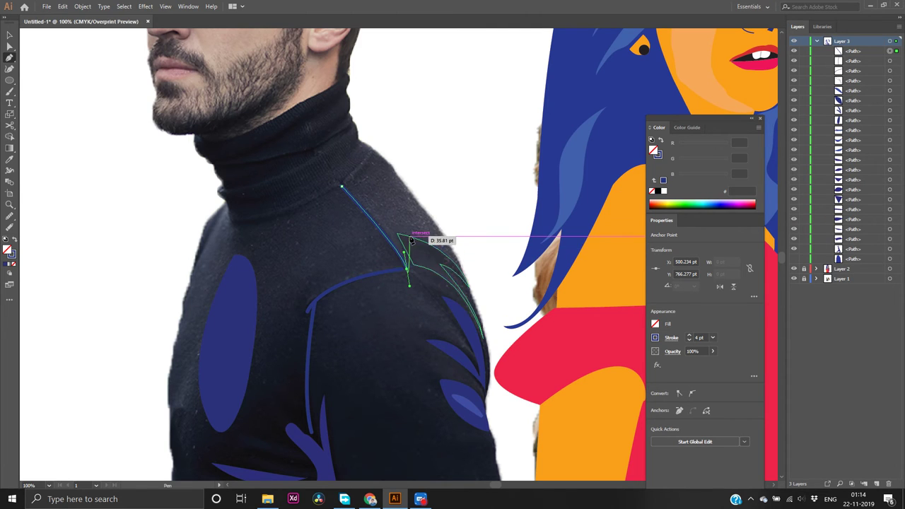
{"action": "key", "text": "v"}
{"action": "left_click", "coordinate": [434, 175]}
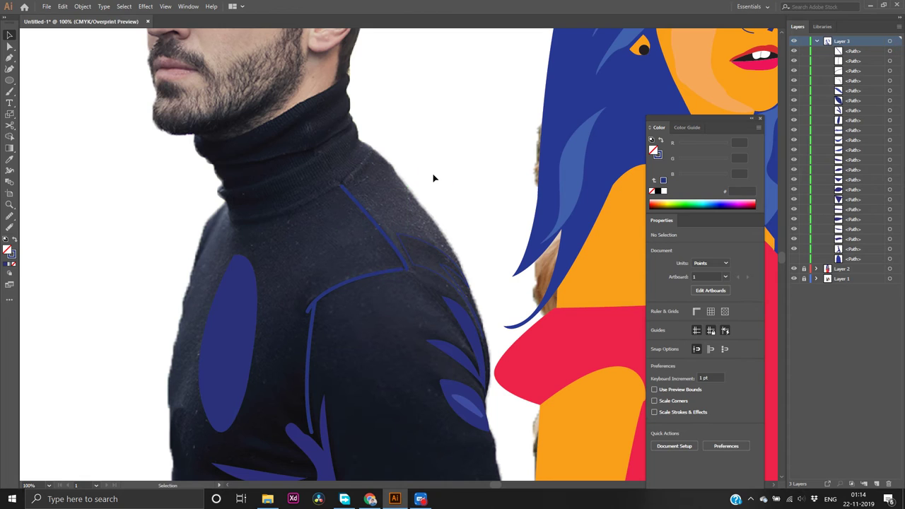
Draw a curved seam of about 65 by 85 pt from the shoulder seam's lower end to the sleeve folds, with a 3 pt stroke
{"action": "key", "text": "p"}
{"action": "left_click", "coordinate": [410, 276]}
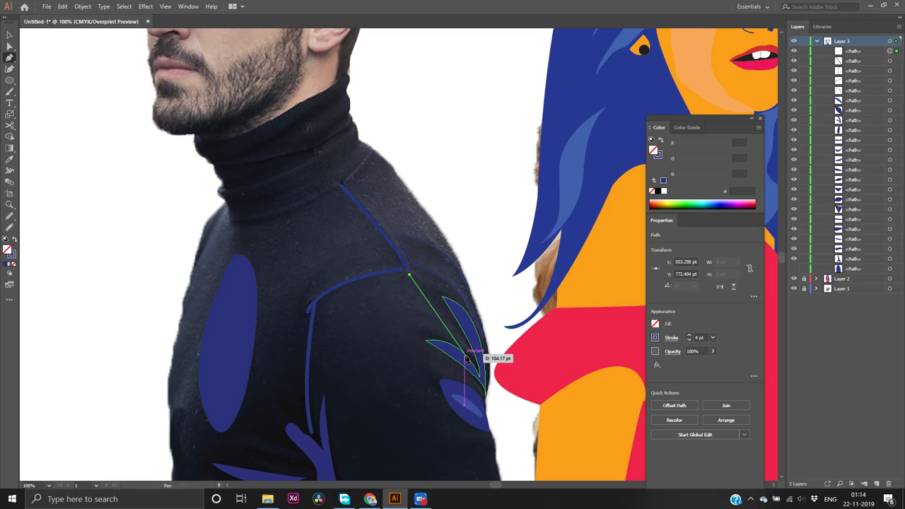
{"action": "left_click", "coordinate": [468, 351]}
{"action": "left_click_drag", "start_coordinate": [469, 361], "coordinate": [471, 347]}
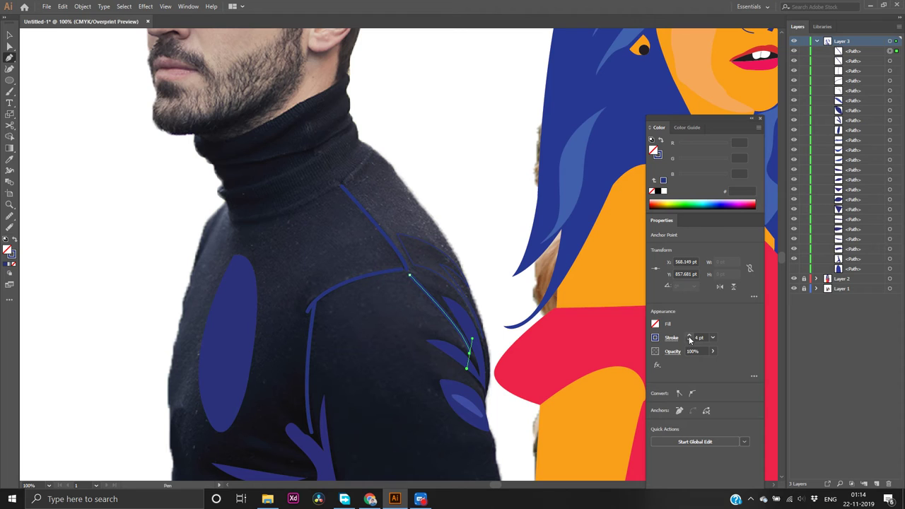
{"action": "left_click", "coordinate": [689, 336]}
{"action": "left_click", "coordinate": [689, 340]}
{"action": "left_click", "coordinate": [689, 340]}
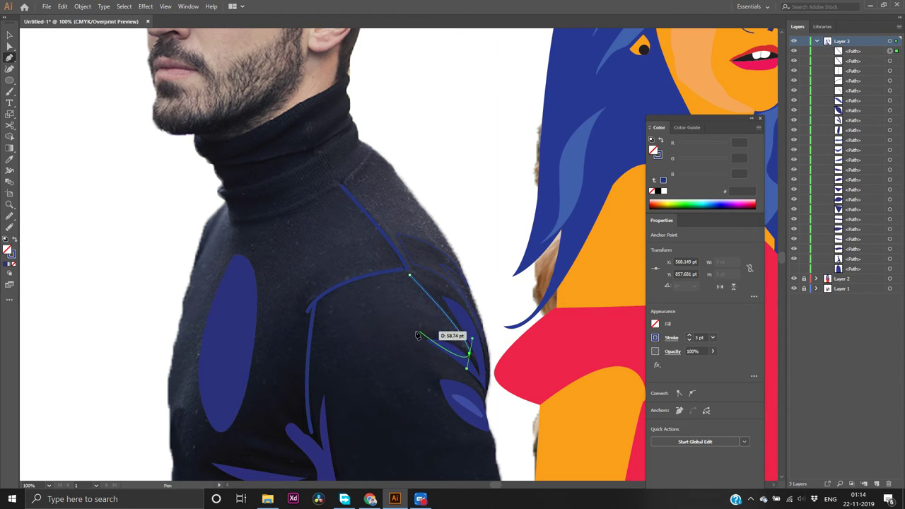
Finish the sleeve seam path and give the unfilled fold shape on the outer shoulder a solid dark blue fill
{"action": "key", "text": "v"}
{"action": "left_click", "coordinate": [443, 204]}
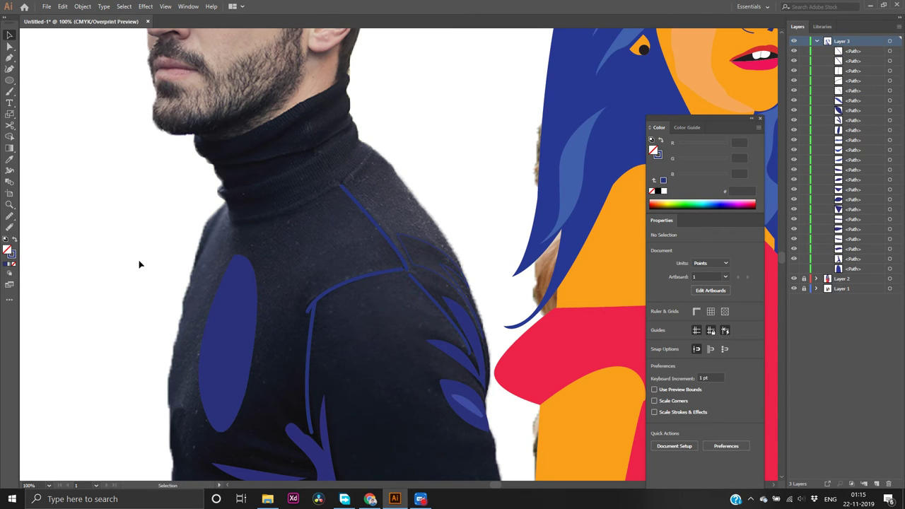
{"action": "left_click", "coordinate": [7, 263]}
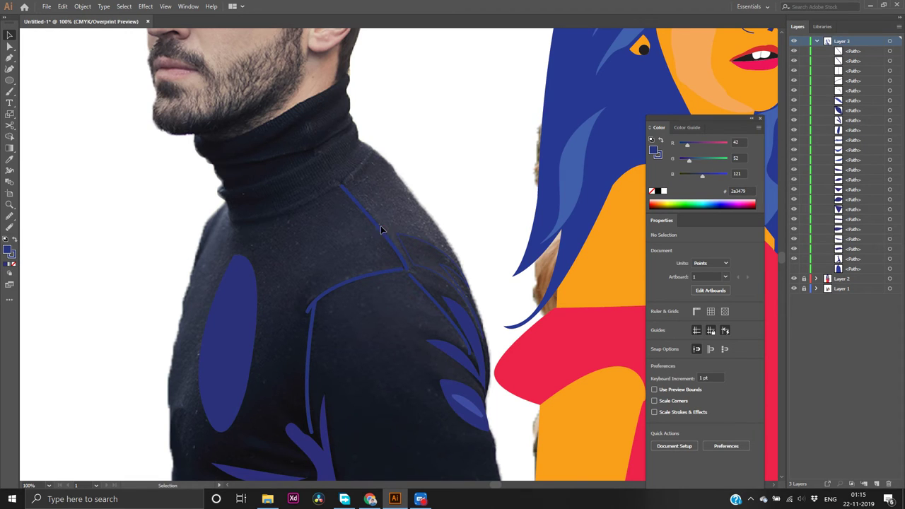
{"action": "left_click", "coordinate": [419, 247]}
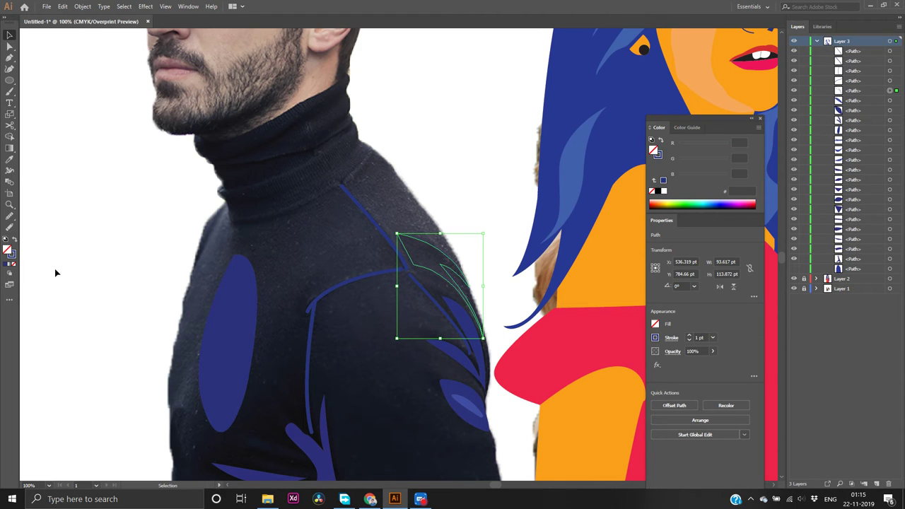
{"action": "left_click", "coordinate": [5, 263]}
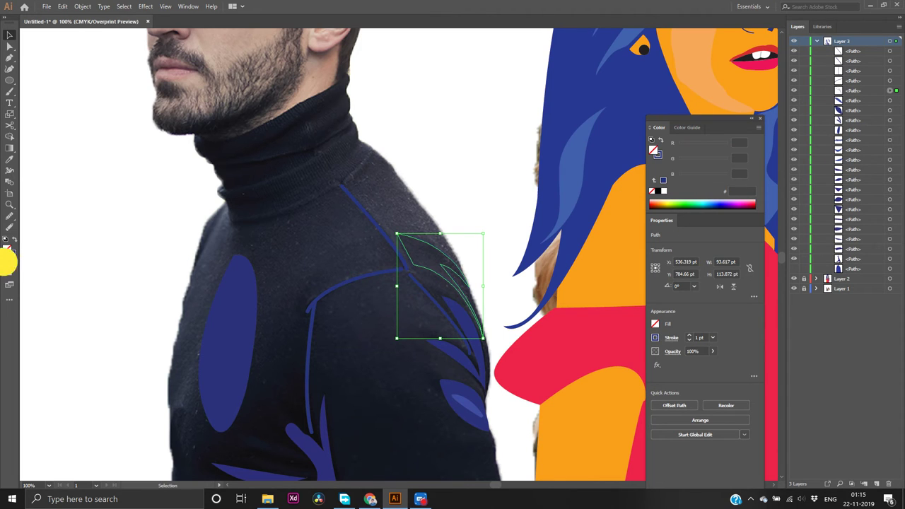
{"action": "left_click", "coordinate": [64, 222]}
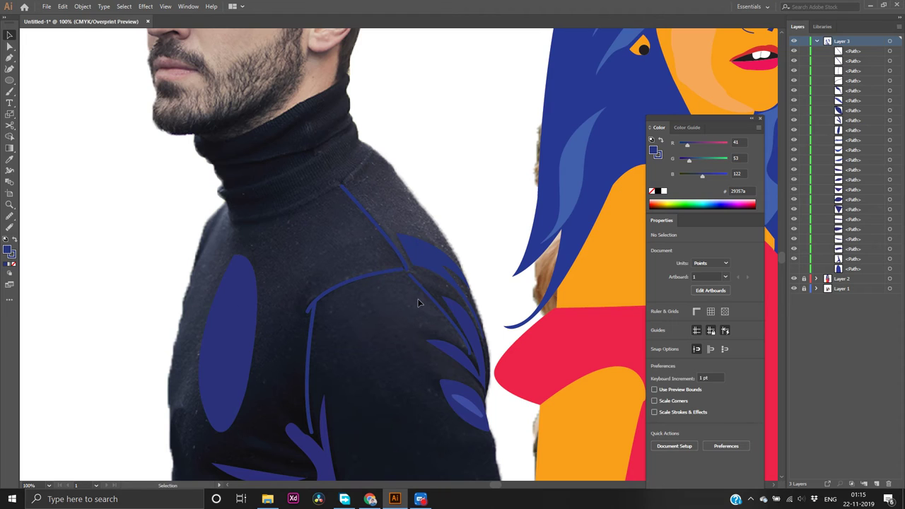
{"action": "left_click", "coordinate": [452, 311]}
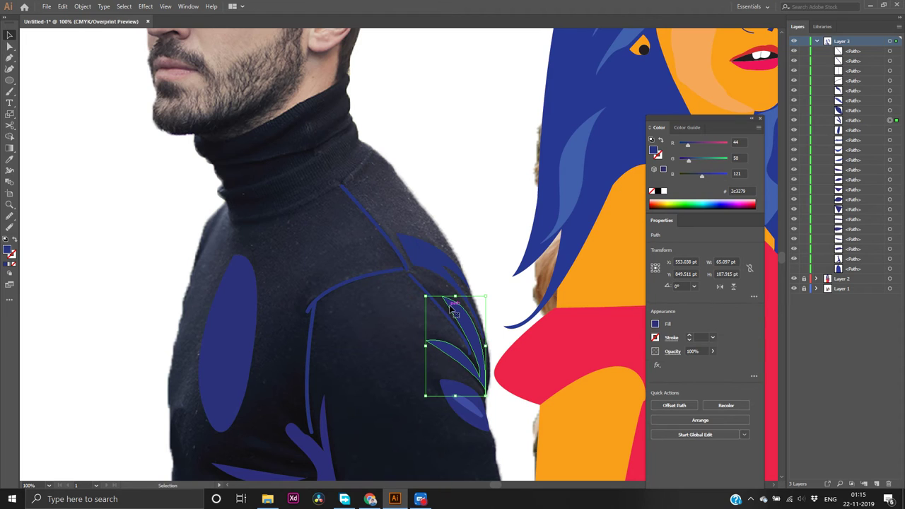
{"action": "left_click", "coordinate": [12, 266]}
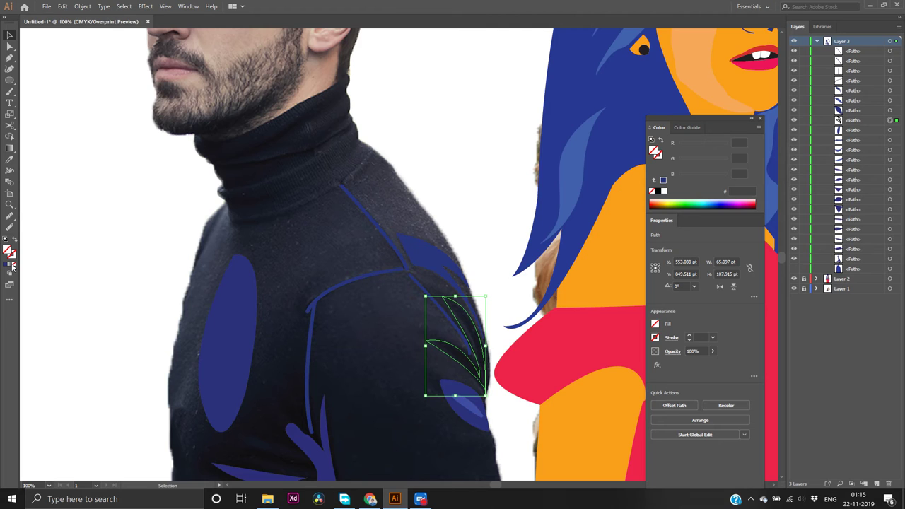
{"action": "key", "text": "ctrl+z"}
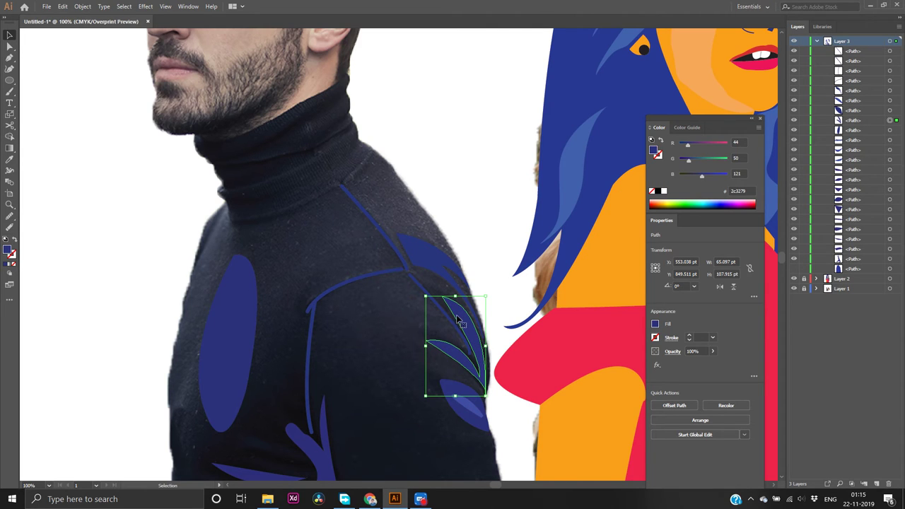
Set the outer shoulder fold's fill to 2b3379 and show the sweater's base shape again
{"action": "left_click", "coordinate": [420, 263]}
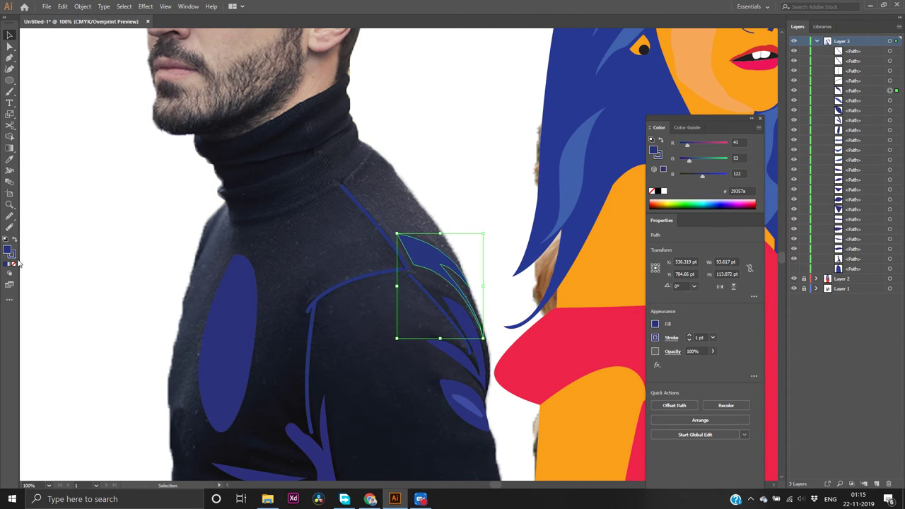
{"action": "double_click", "coordinate": [7, 250]}
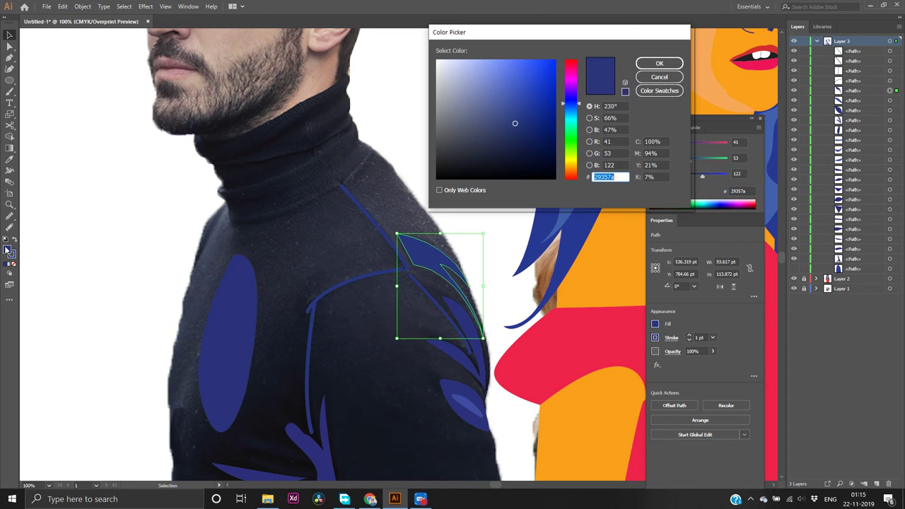
{"action": "type", "text": "2b3379"}
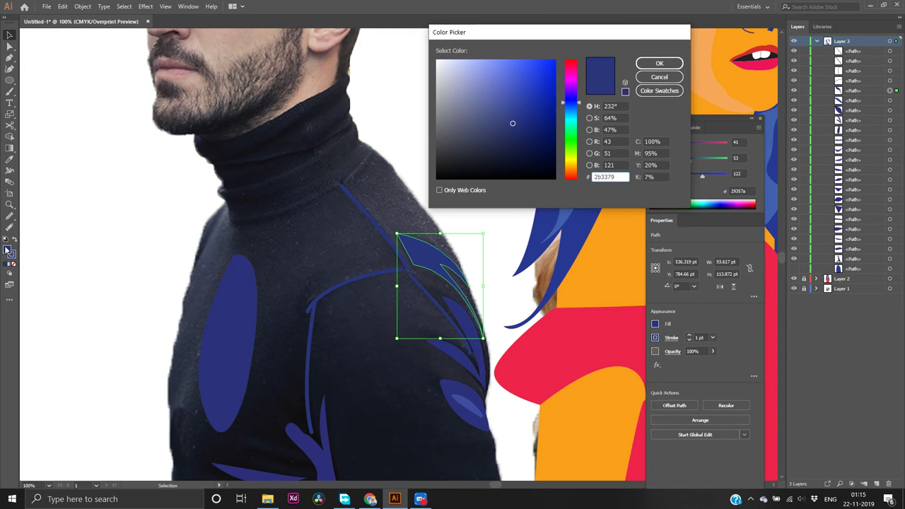
{"action": "key", "text": "Return"}
{"action": "left_click", "coordinate": [70, 240]}
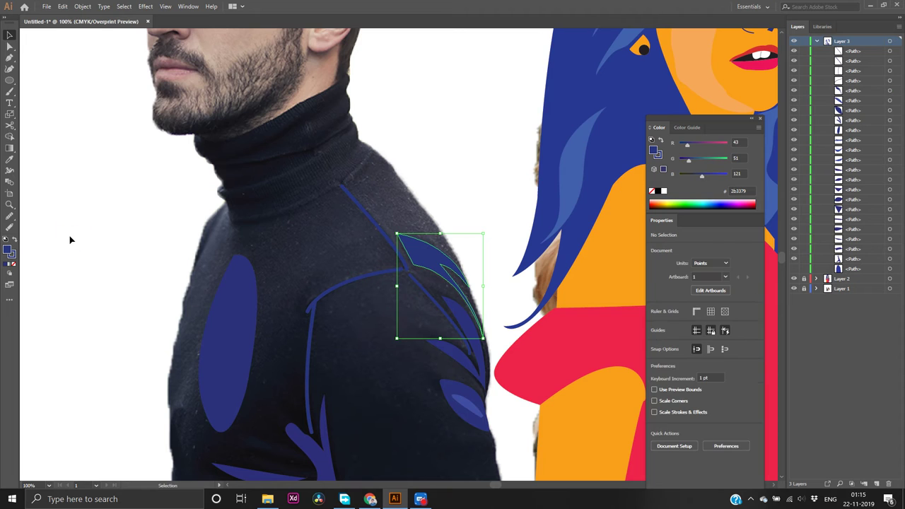
{"action": "left_click", "coordinate": [793, 269]}
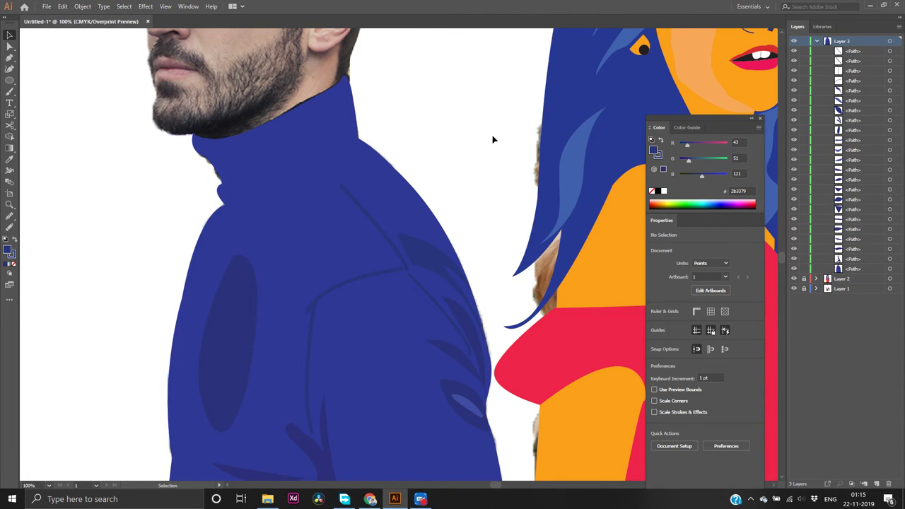
Examine the man's sweater with its seams and folds alongside the woman's figure
{"action": "scroll", "coordinate": [488, 141], "scroll_direction": "down", "scroll_amount": 2}
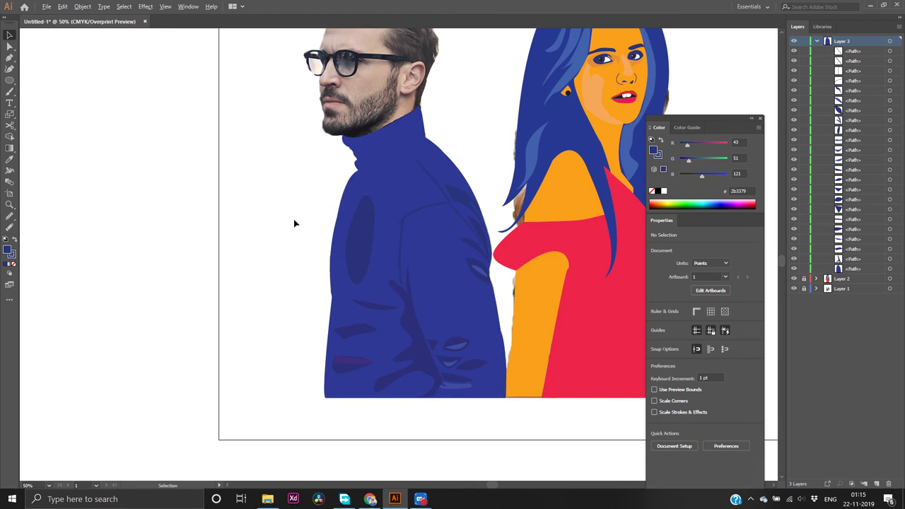
{"action": "scroll", "coordinate": [292, 222], "scroll_direction": "up", "scroll_amount": 1}
{"action": "scroll", "coordinate": [303, 218], "scroll_direction": "down", "scroll_amount": 1}
{"action": "scroll", "coordinate": [489, 151], "scroll_direction": "up", "scroll_amount": 3}
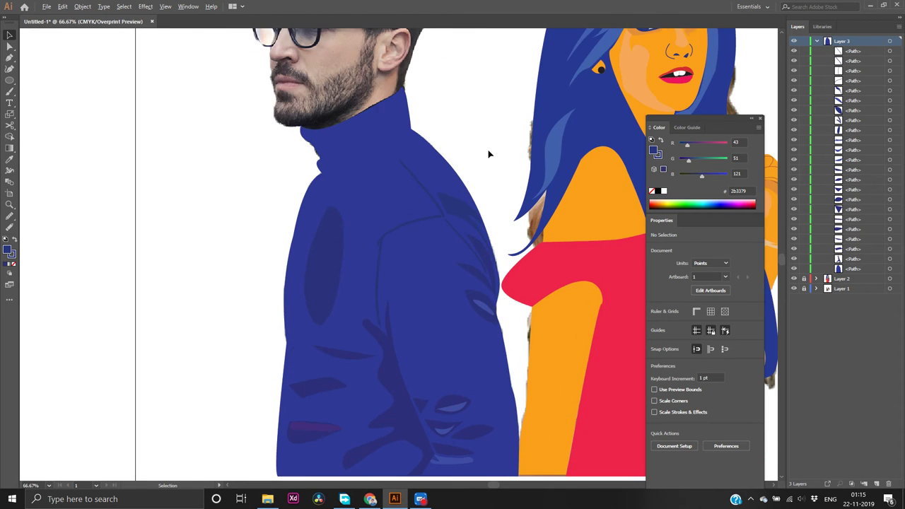
{"action": "scroll", "coordinate": [37, 220], "scroll_direction": "down", "scroll_amount": 2}
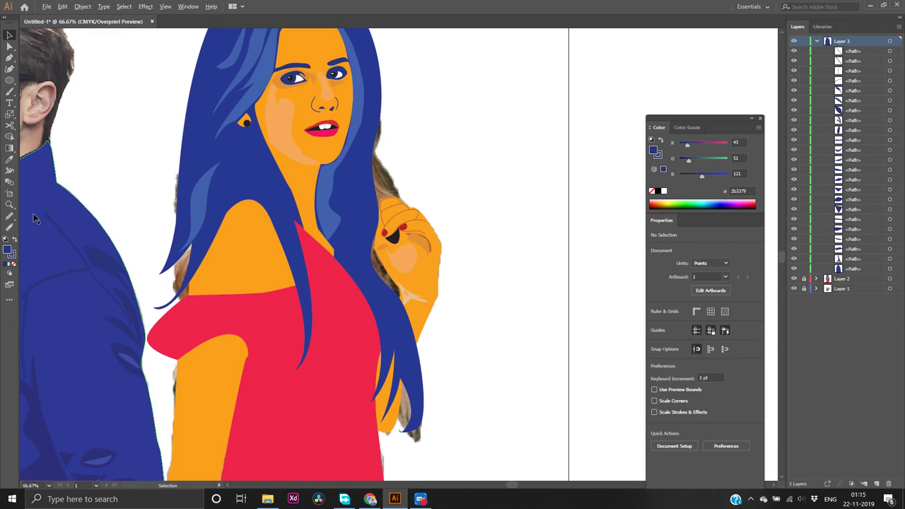
{"action": "scroll", "coordinate": [34, 213], "scroll_direction": "down", "scroll_amount": 1}
{"action": "scroll", "coordinate": [76, 210], "scroll_direction": "up", "scroll_amount": 1}
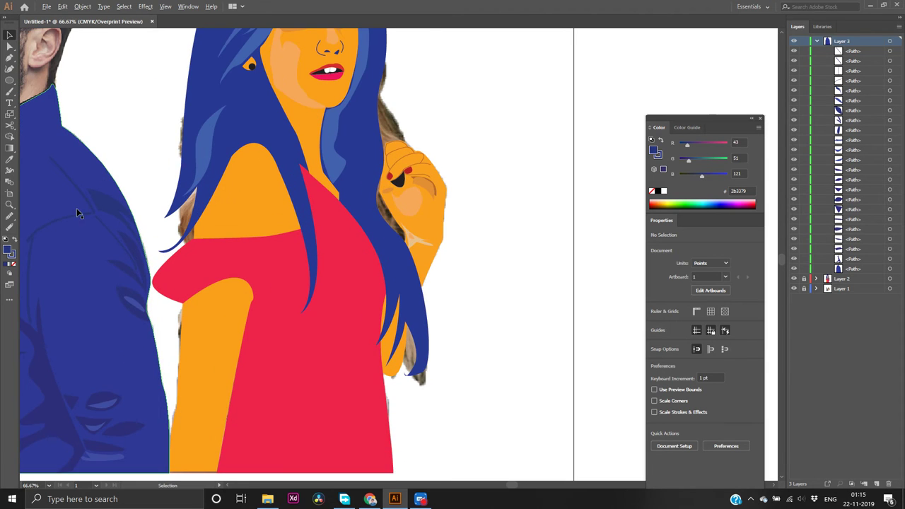
{"action": "scroll", "coordinate": [147, 199], "scroll_direction": "down", "scroll_amount": 2}
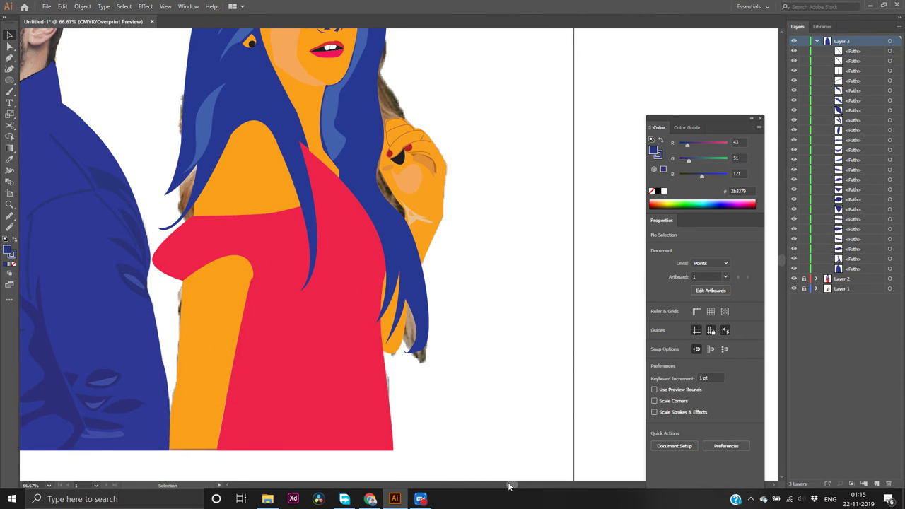
{"action": "left_click", "coordinate": [472, 483]}
{"action": "left_click_drag", "start_coordinate": [472, 483], "coordinate": [488, 479]}
{"action": "scroll", "coordinate": [504, 205], "scroll_direction": "up", "scroll_amount": 4}
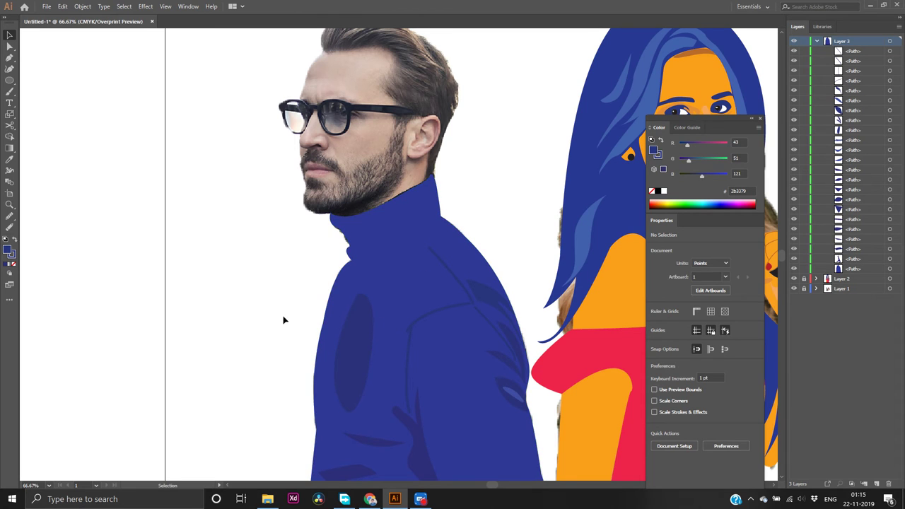
Try lighter, greyer blues up to 515993 as the fill of the oval shade on the sweater's chest
{"action": "left_click", "coordinate": [355, 351]}
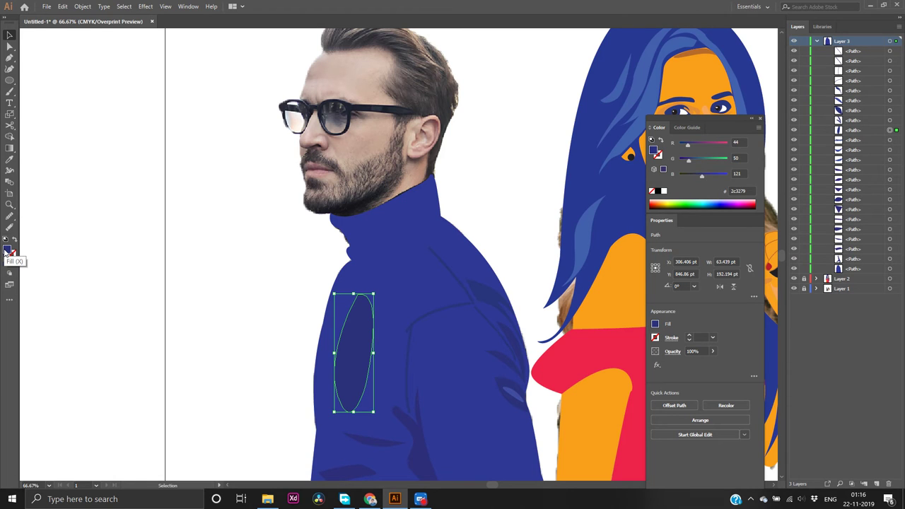
{"action": "double_click", "coordinate": [7, 250]}
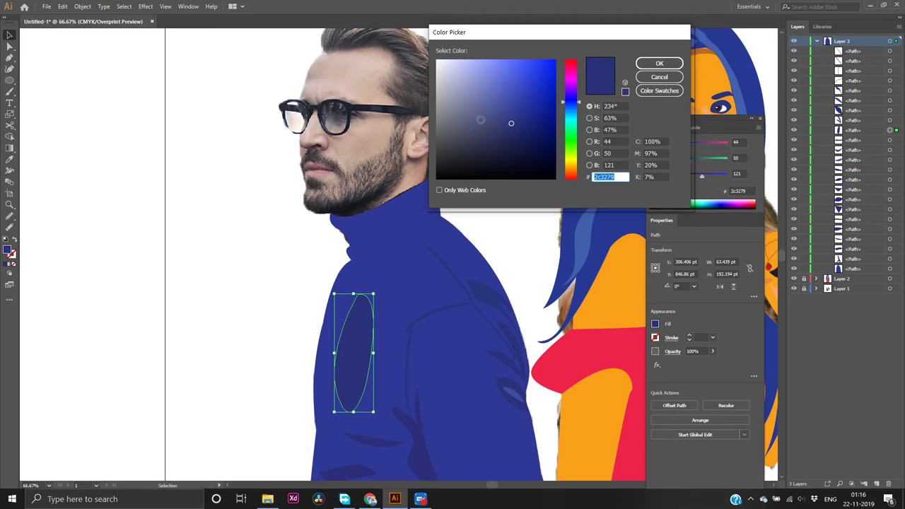
{"action": "left_click", "coordinate": [480, 121]}
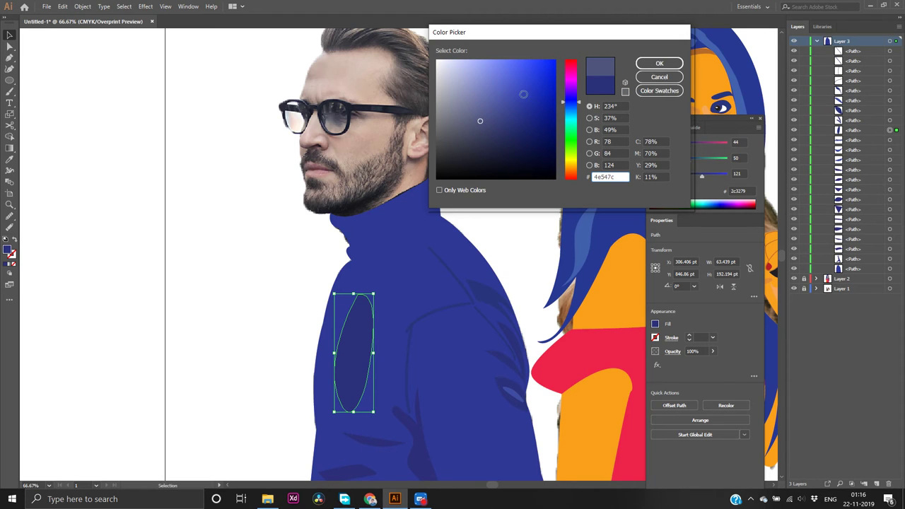
{"action": "left_click", "coordinate": [467, 102]}
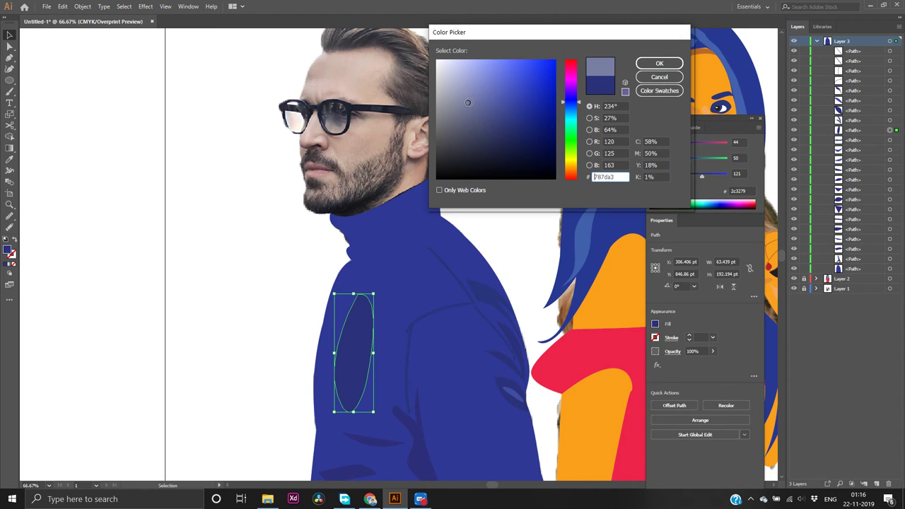
{"action": "left_click", "coordinate": [472, 137]}
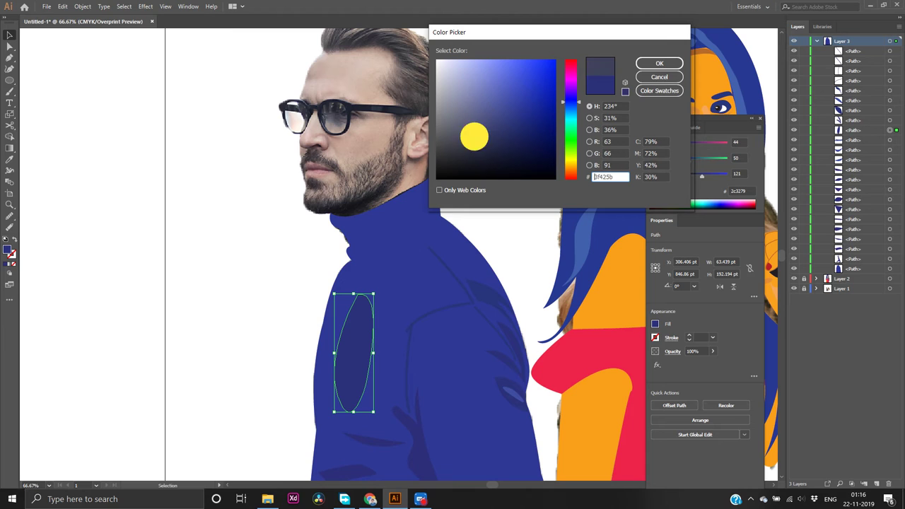
{"action": "left_click", "coordinate": [466, 102]}
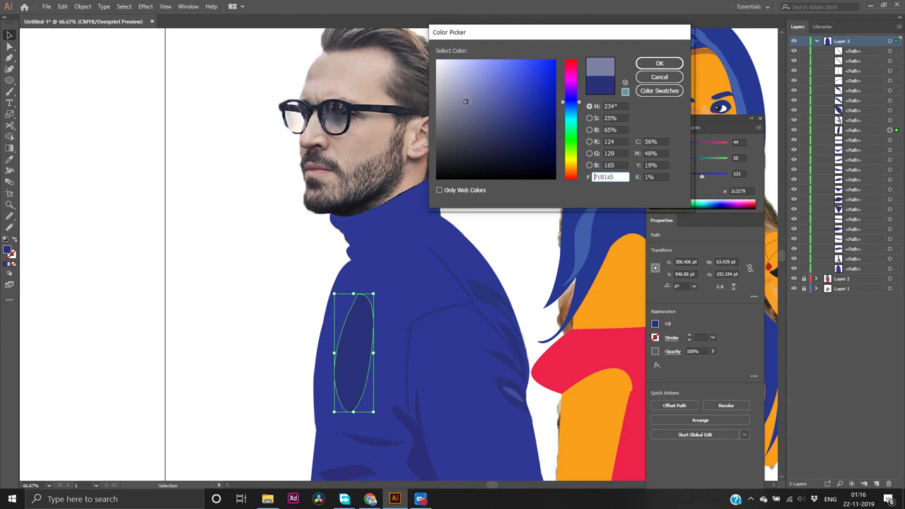
{"action": "left_click", "coordinate": [498, 106]}
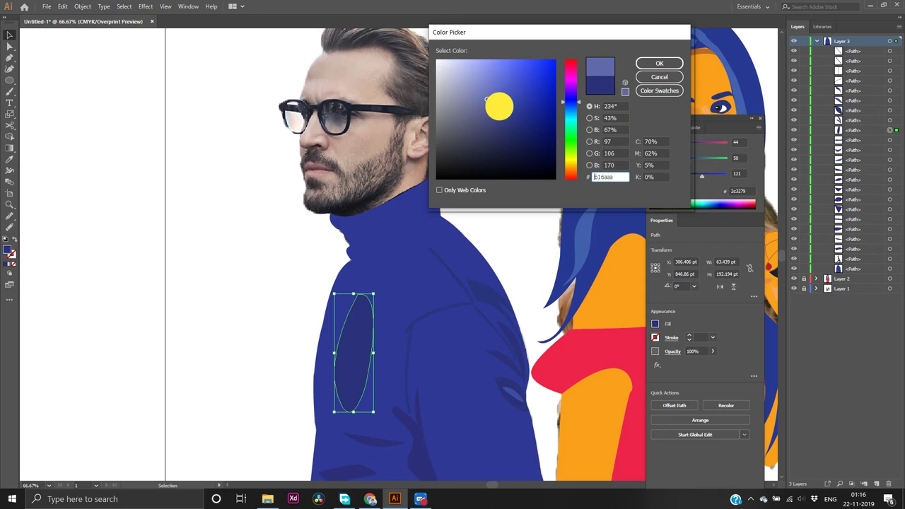
{"action": "left_click", "coordinate": [491, 110]}
{"action": "left_click", "coordinate": [664, 65]}
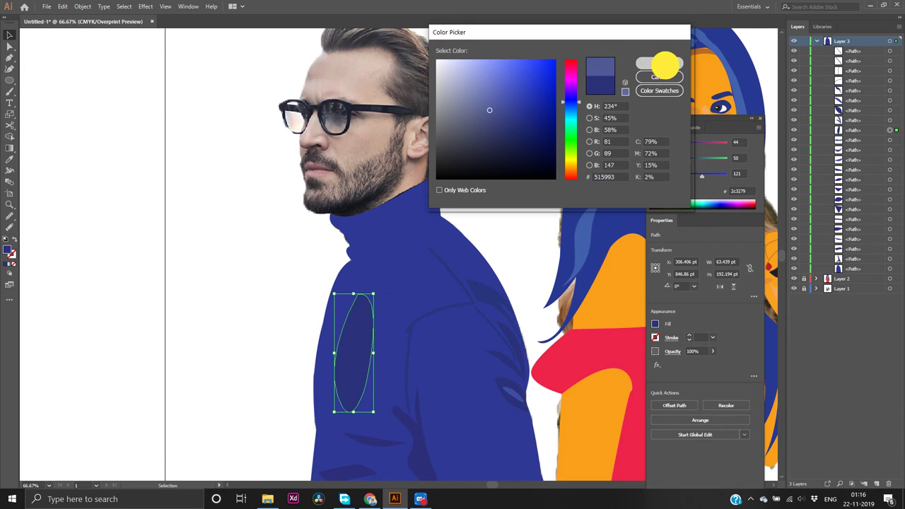
{"action": "key", "text": "ctrl+z"}
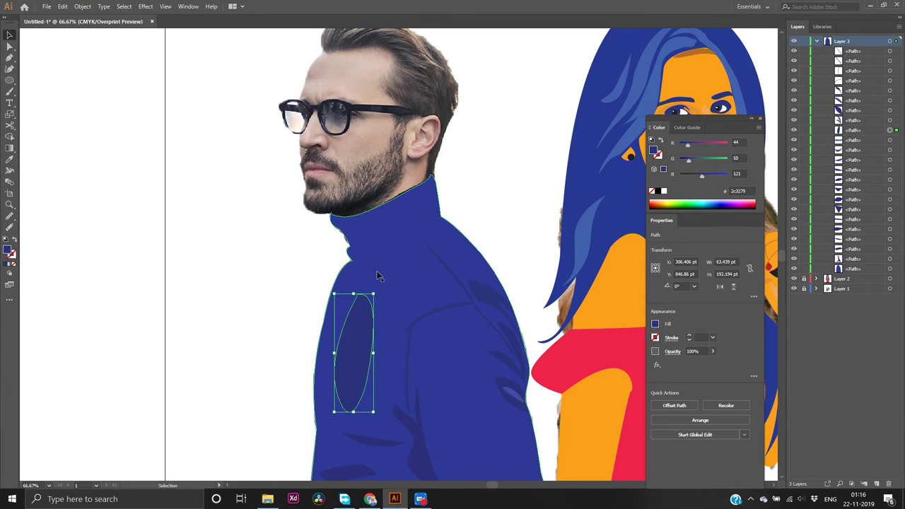
{"action": "left_click", "coordinate": [148, 244]}
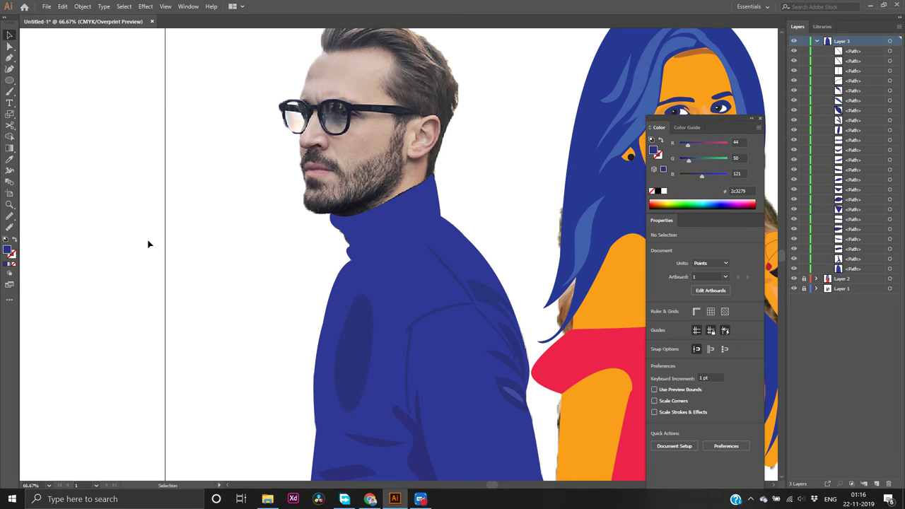
Check the whole illustration without the reference photo by hiding Layer 1, and show the layer again
{"action": "key", "text": "ctrl+minus"}
{"action": "scroll", "coordinate": [435, 297], "scroll_direction": "down", "scroll_amount": 2}
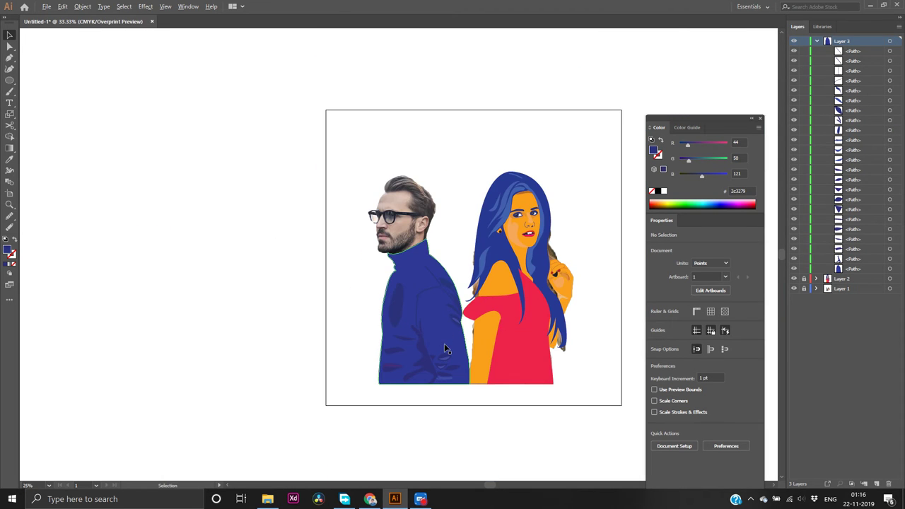
{"action": "scroll", "coordinate": [452, 332], "scroll_direction": "up", "scroll_amount": 1}
{"action": "left_click", "coordinate": [792, 288]}
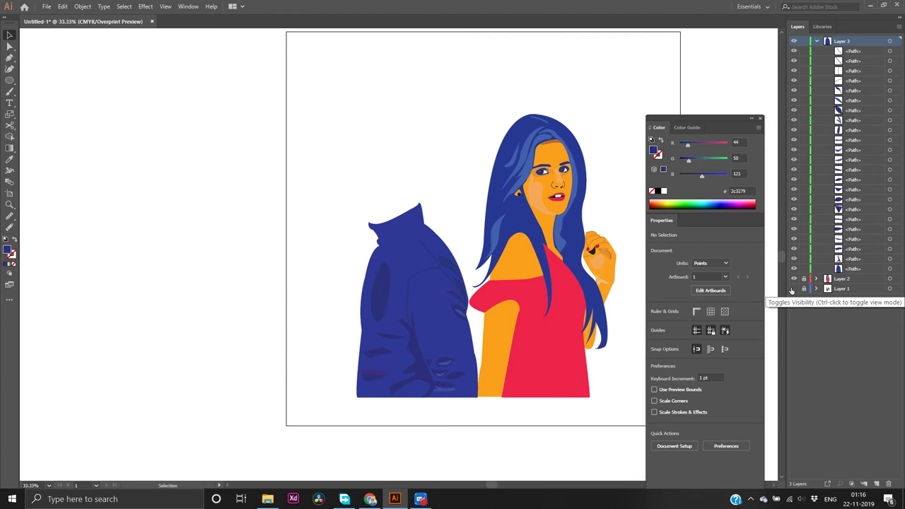
{"action": "left_click", "coordinate": [792, 288]}
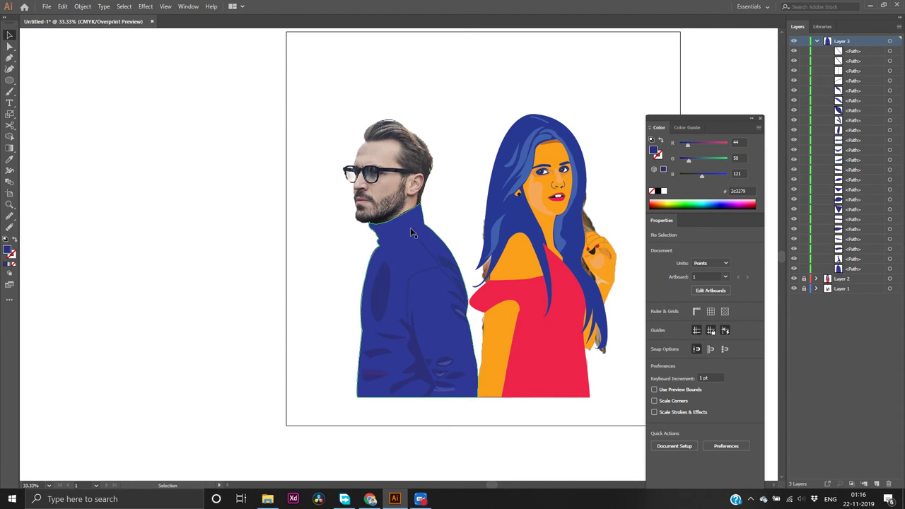
{"action": "scroll", "coordinate": [448, 209], "scroll_direction": "up", "scroll_amount": 2}
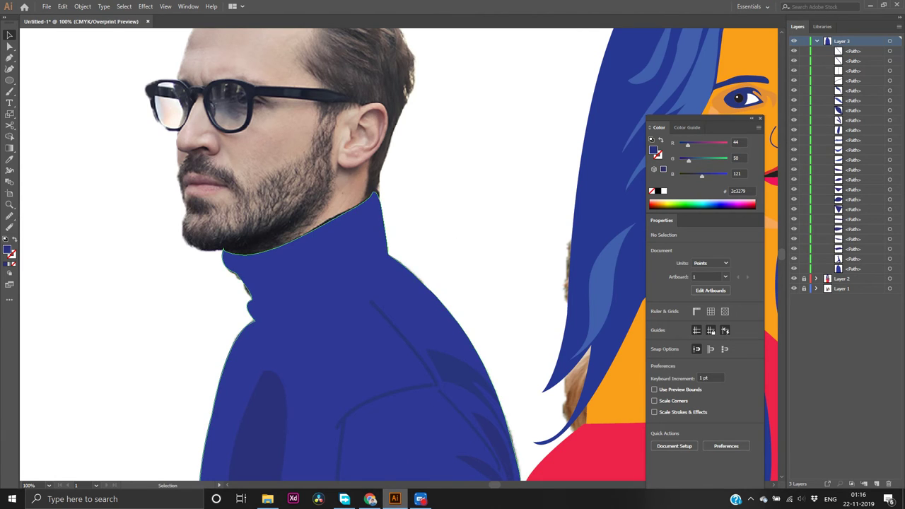
{"action": "left_click", "coordinate": [421, 499]}
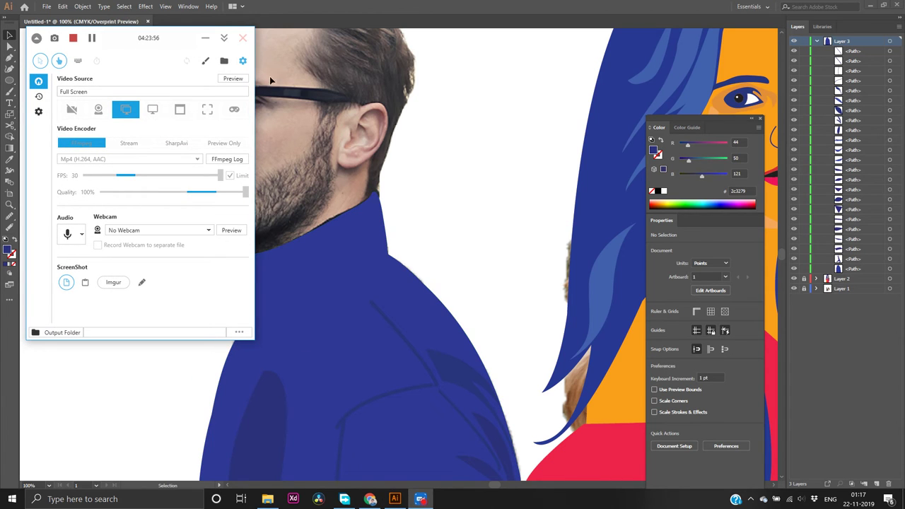
{"action": "left_click", "coordinate": [206, 38]}
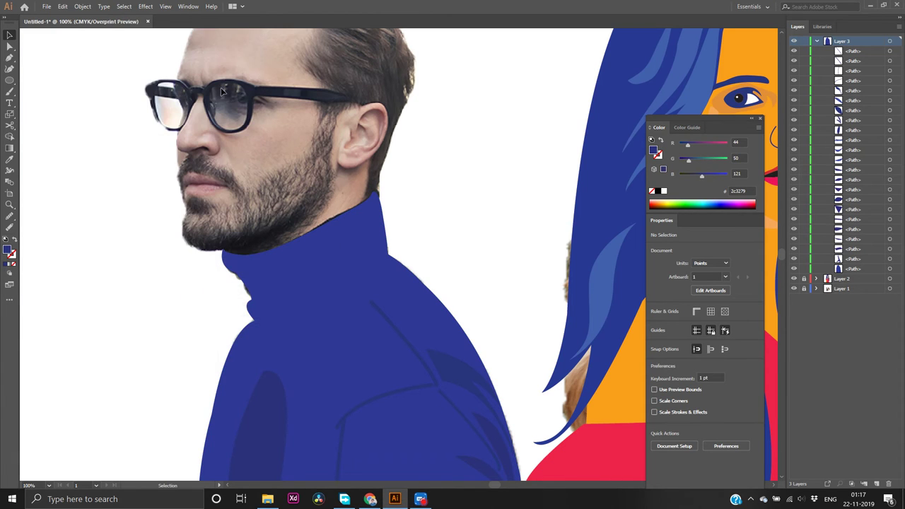
Hide the sweater's base shape so the turtleneck collar in the reference photo can be traced
{"action": "scroll", "coordinate": [260, 297], "scroll_direction": "up", "scroll_amount": 3}
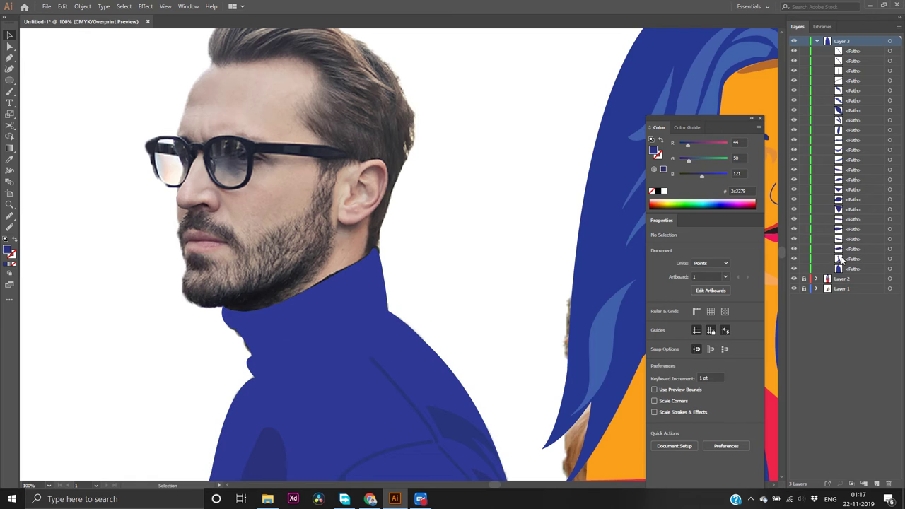
{"action": "left_click", "coordinate": [793, 268]}
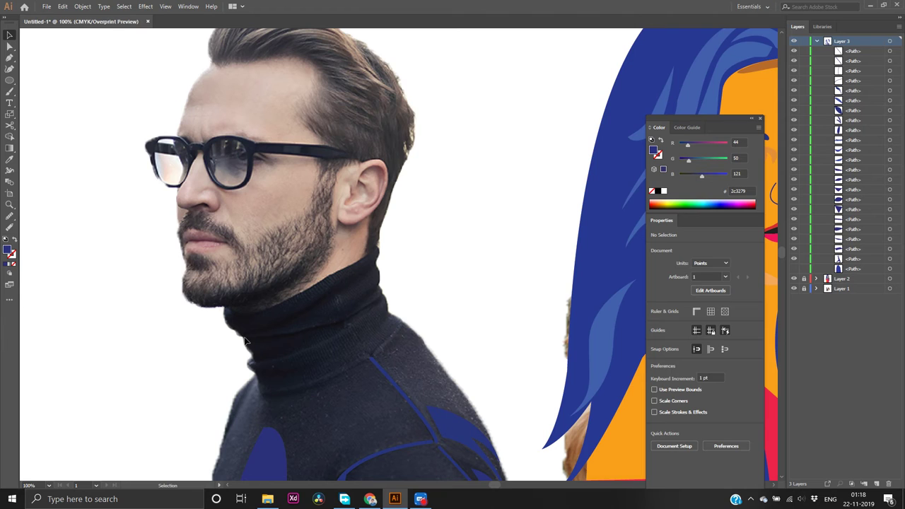
{"action": "key", "text": "p"}
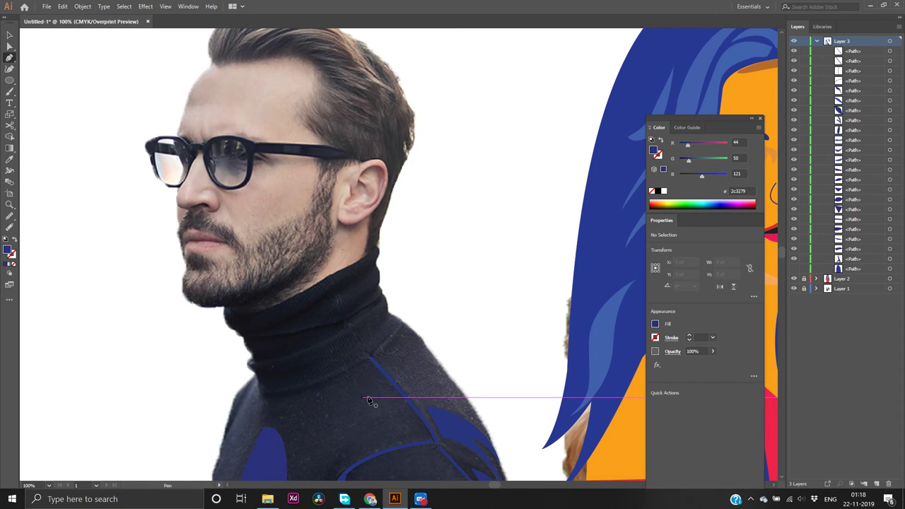
Remove the stroke from the dark fold shape on the man's outer shoulder, keeping its blue fill
{"action": "key", "text": "v"}
{"action": "left_click", "coordinate": [445, 420]}
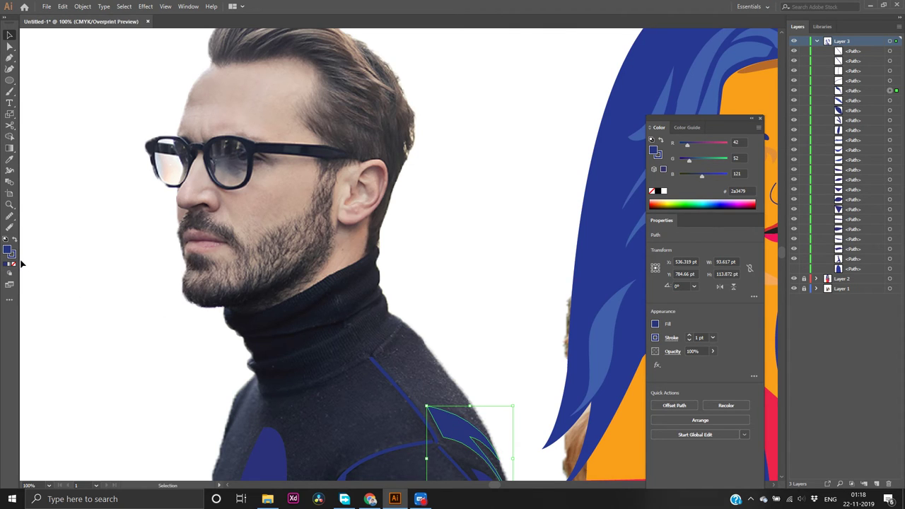
{"action": "left_click", "coordinate": [13, 256]}
{"action": "left_click", "coordinate": [15, 265]}
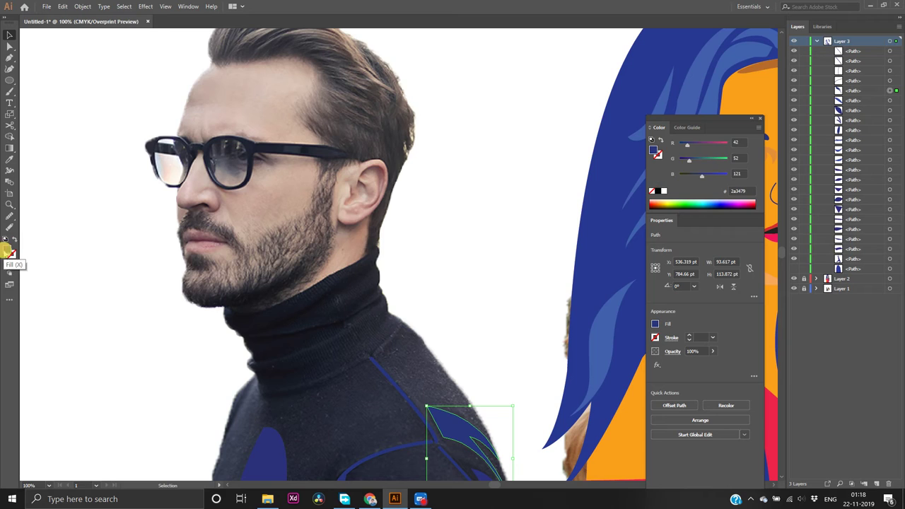
Start outlining a fold on the turtleneck collar with the Pen tool from the collar's front edge, using the shoulder fold's blue fill
{"action": "left_click", "coordinate": [7, 249]}
{"action": "key", "text": "p"}
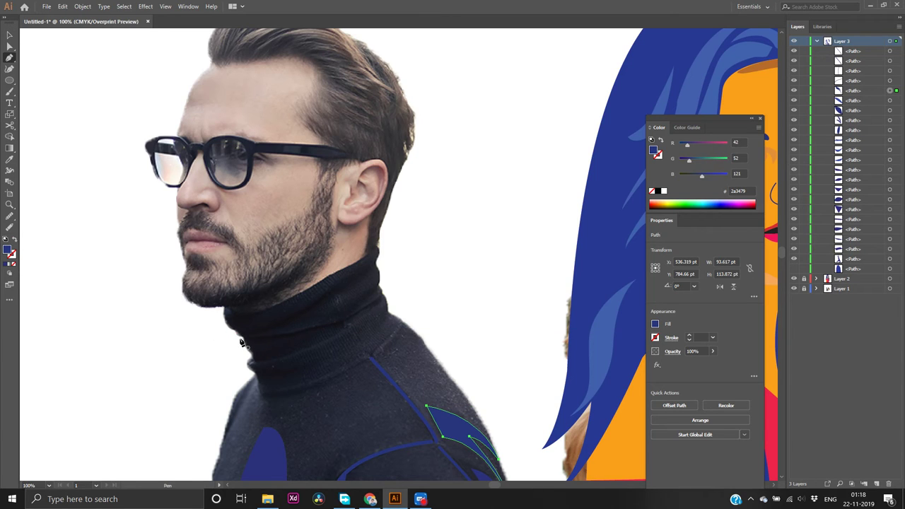
{"action": "left_click", "coordinate": [243, 338]}
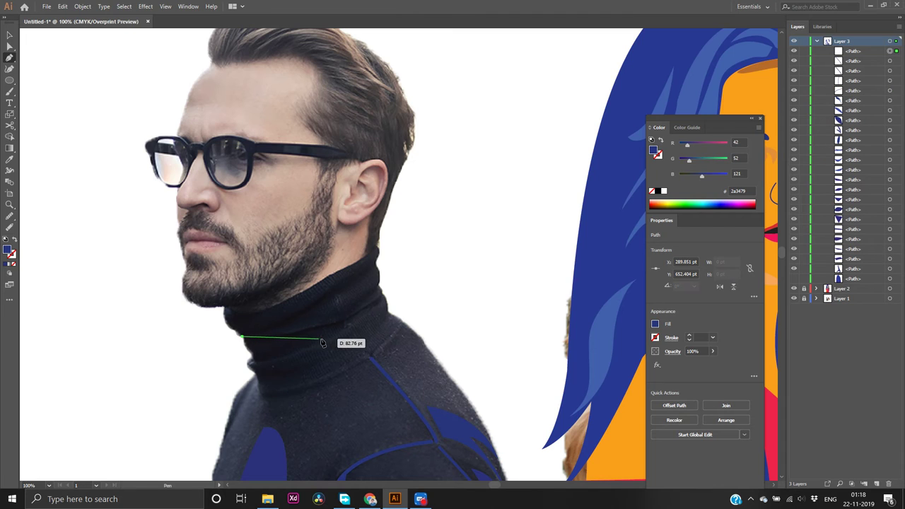
{"action": "scroll", "coordinate": [286, 342], "scroll_direction": "up", "scroll_amount": 1}
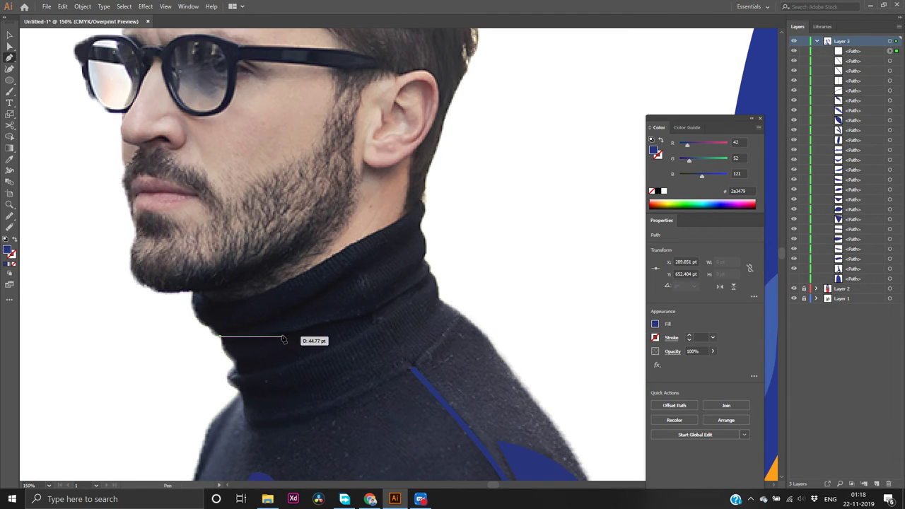
{"action": "left_click", "coordinate": [283, 332]}
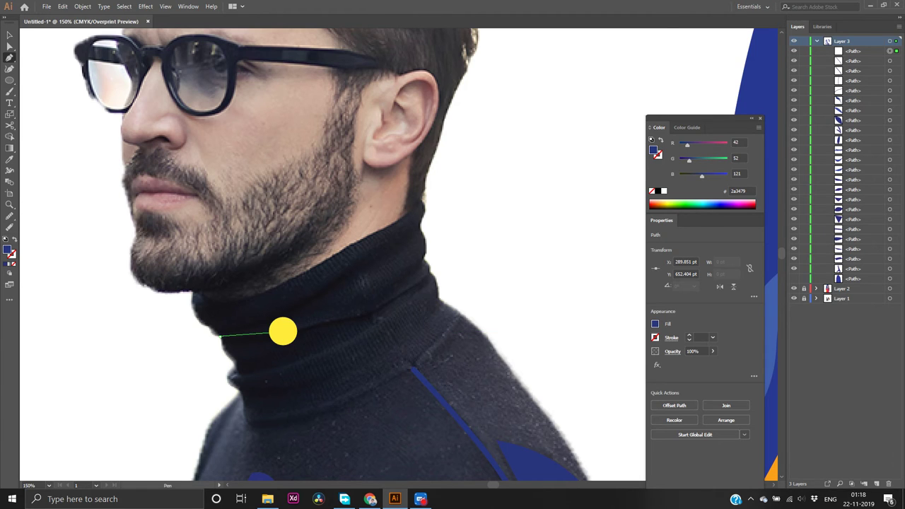
{"action": "mouse_move", "coordinate": [283, 332]}
{"action": "left_mouse_down"}
{"action": "mouse_move", "coordinate": [284, 323]}
{"action": "mouse_move", "coordinate": [289, 330]}
{"action": "left_mouse_up"}
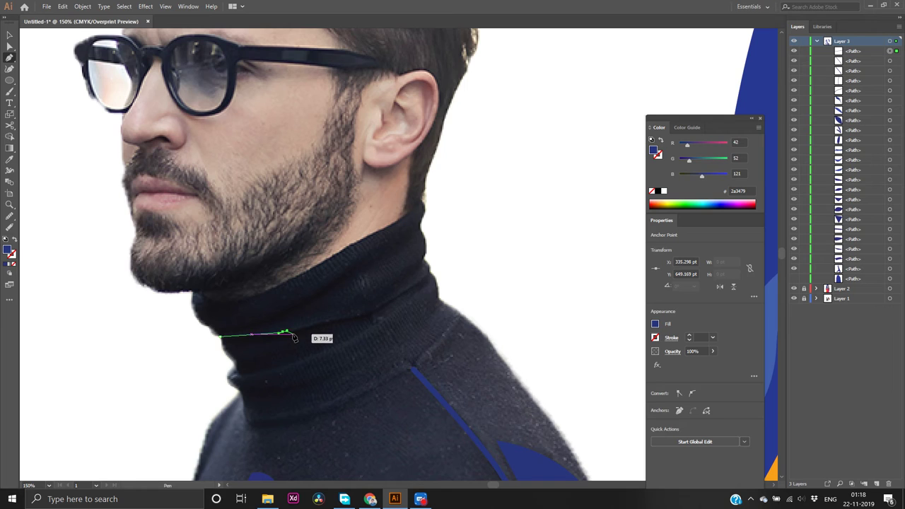
{"action": "left_click", "coordinate": [302, 332]}
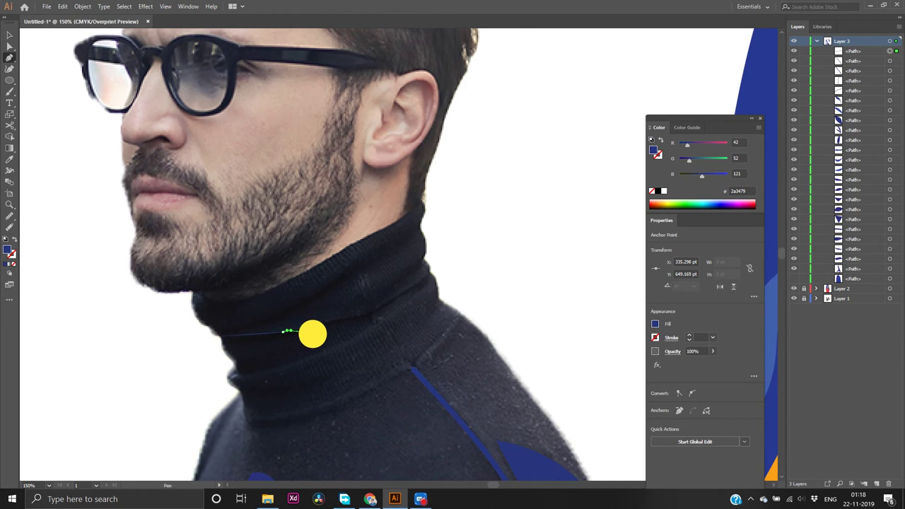
{"action": "left_click_drag", "start_coordinate": [313, 333], "coordinate": [380, 312]}
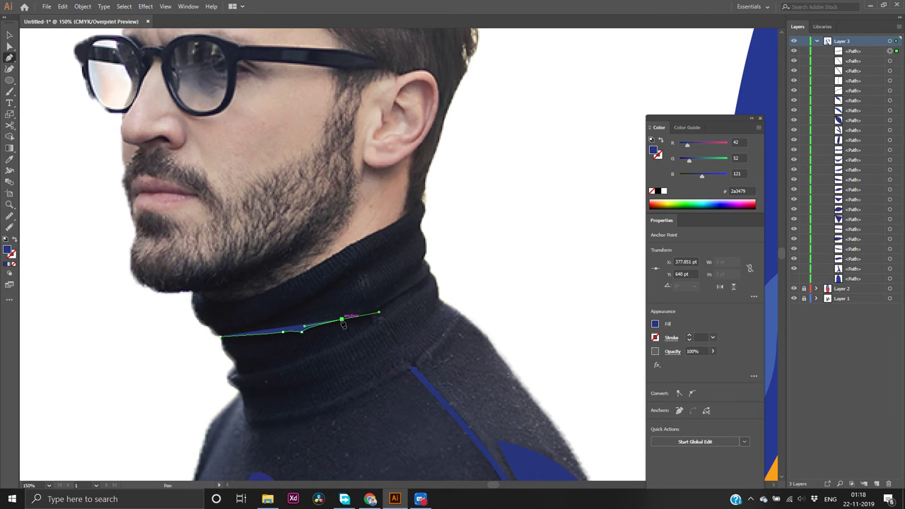
{"action": "left_click", "coordinate": [341, 322]}
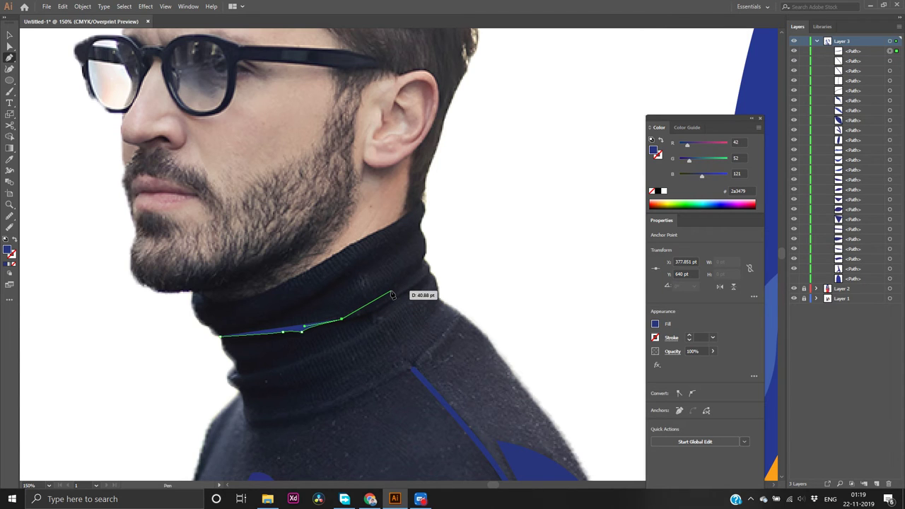
{"action": "key", "text": "ctrl+z"}
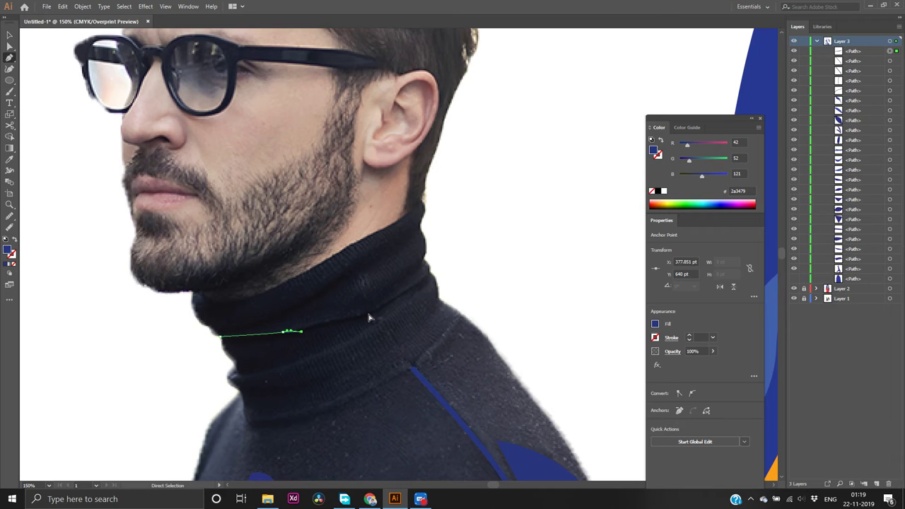
{"action": "key", "text": "ctrl+z"}
{"action": "key", "text": "ctrl+z"}
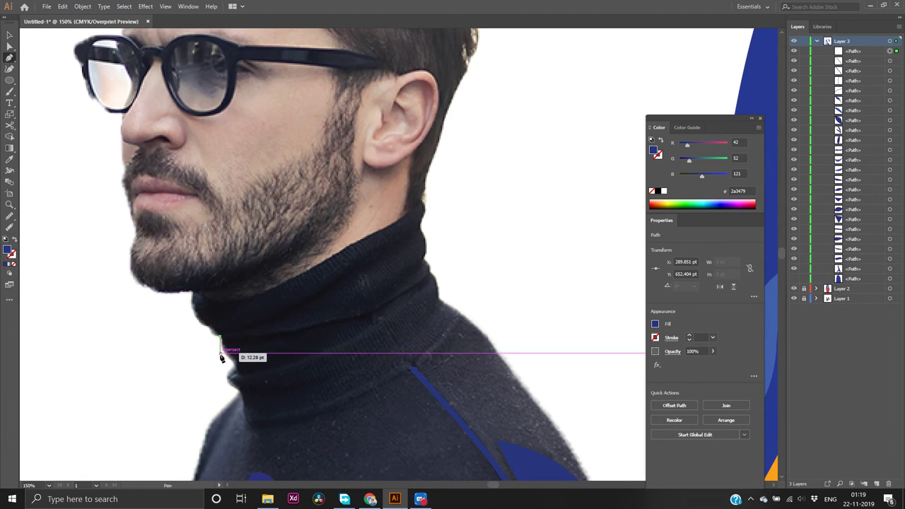
Trace the upper edge of the turtleneck's lower fold shadow with the Pen tool, from the collar's front edge to its back edge
{"action": "left_click", "coordinate": [255, 335]}
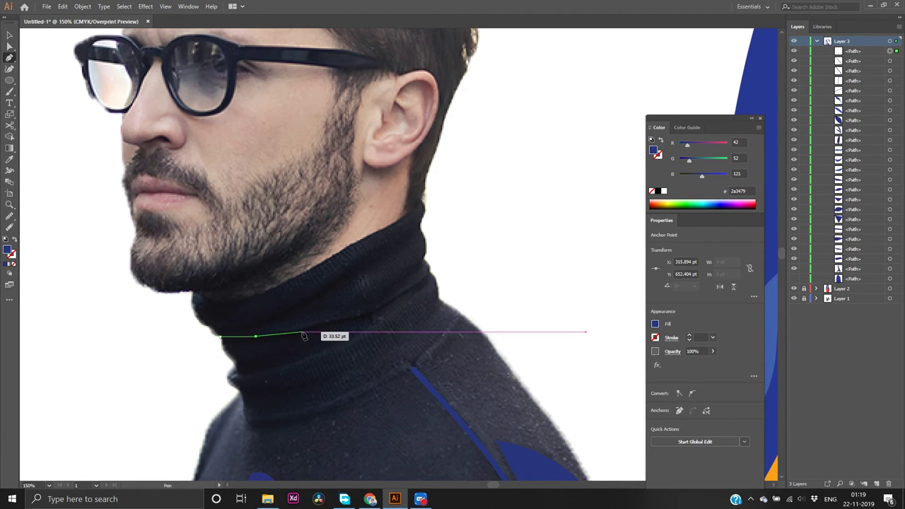
{"action": "left_click", "coordinate": [307, 330]}
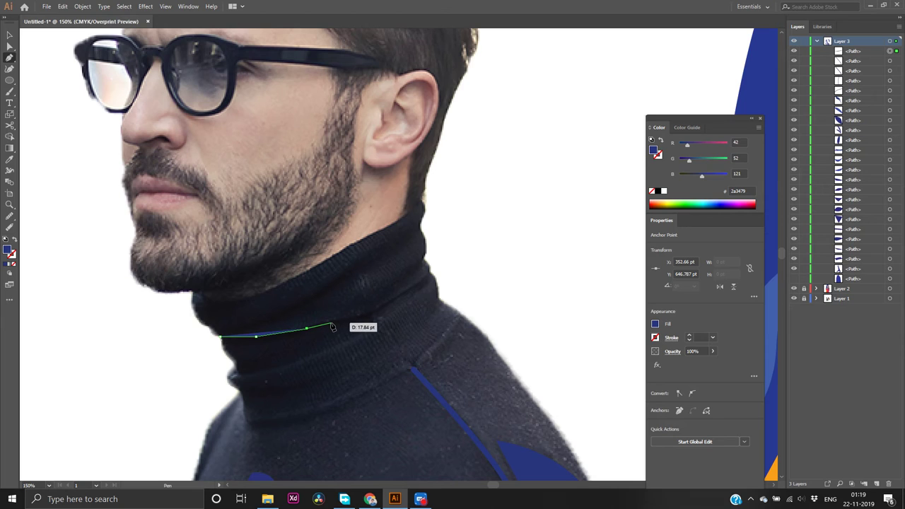
{"action": "left_click_drag", "start_coordinate": [332, 323], "coordinate": [377, 308]}
{"action": "left_click_drag", "start_coordinate": [428, 276], "coordinate": [428, 274]}
{"action": "left_click", "coordinate": [425, 284], "text": "ctrl"}
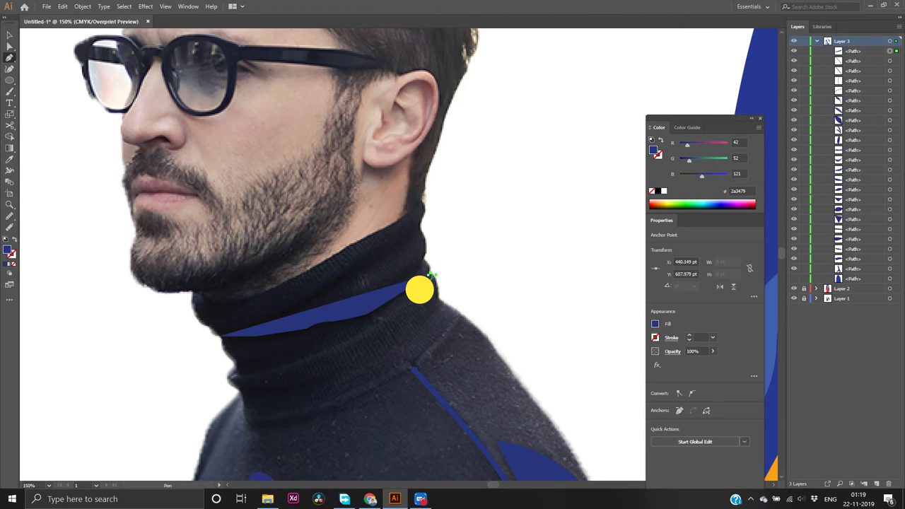
{"action": "left_click", "coordinate": [429, 275]}
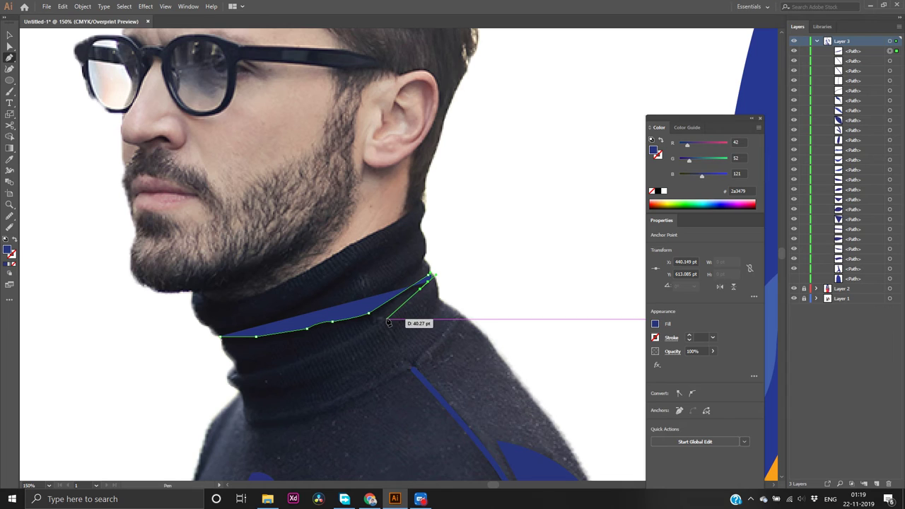
Trace the fold shadow's lower edge back to the collar's front and close the shape at its starting anchor
{"action": "left_click_drag", "start_coordinate": [395, 311], "coordinate": [362, 326]}
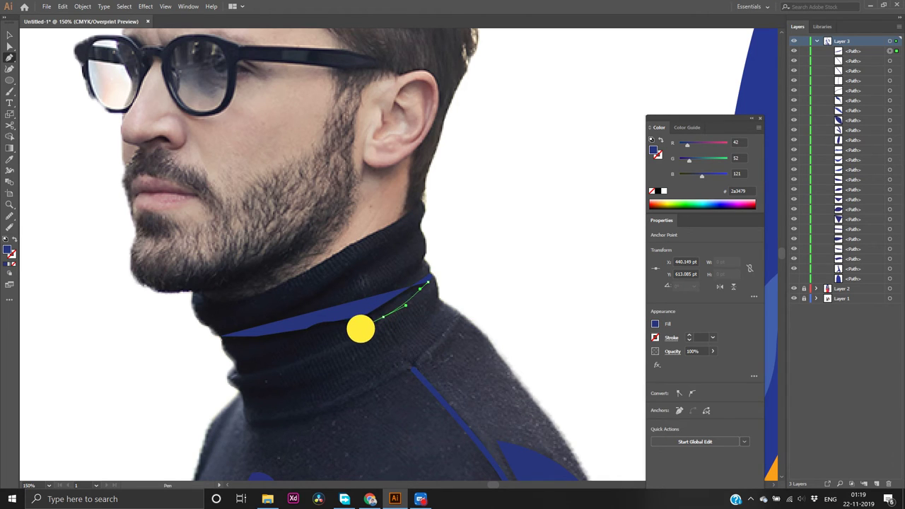
{"action": "left_click", "coordinate": [382, 317]}
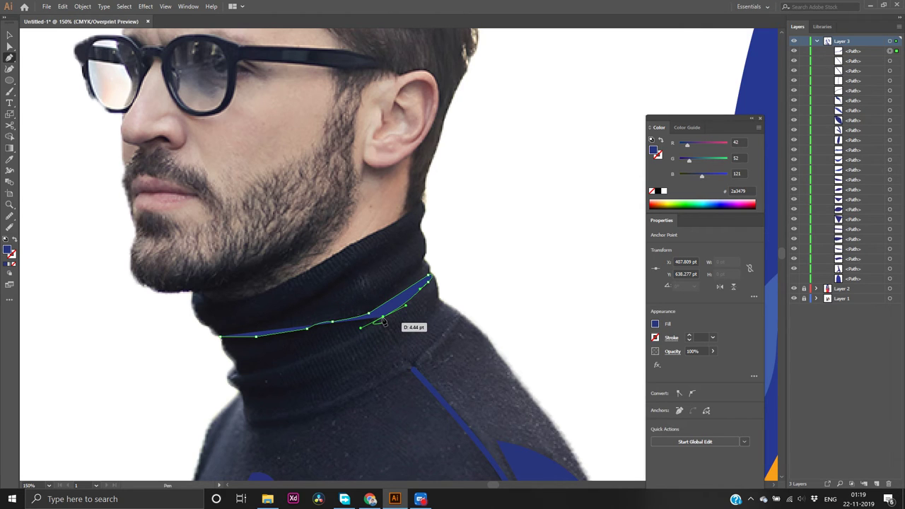
{"action": "left_click_drag", "start_coordinate": [382, 322], "coordinate": [234, 363]}
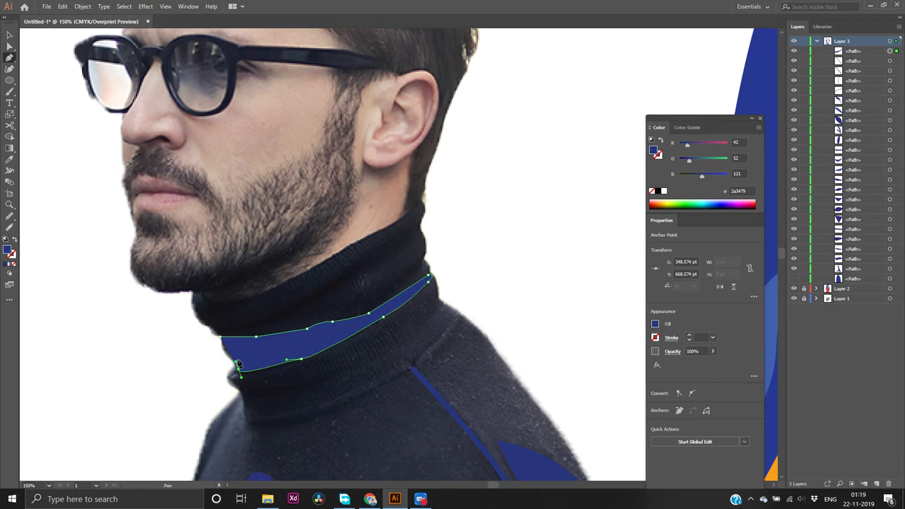
{"action": "left_click", "coordinate": [233, 359]}
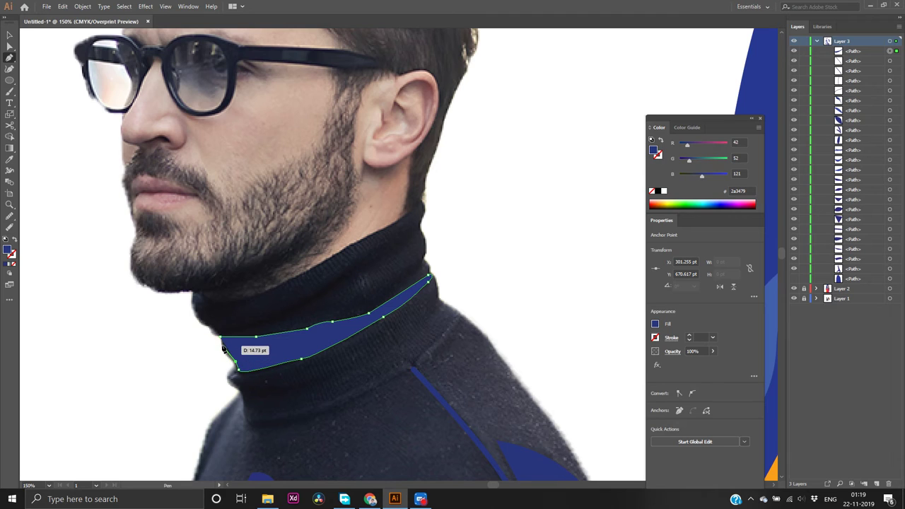
{"action": "left_click", "coordinate": [223, 340], "text": "ctrl"}
{"action": "left_click_drag", "start_coordinate": [223, 340], "coordinate": [215, 315]}
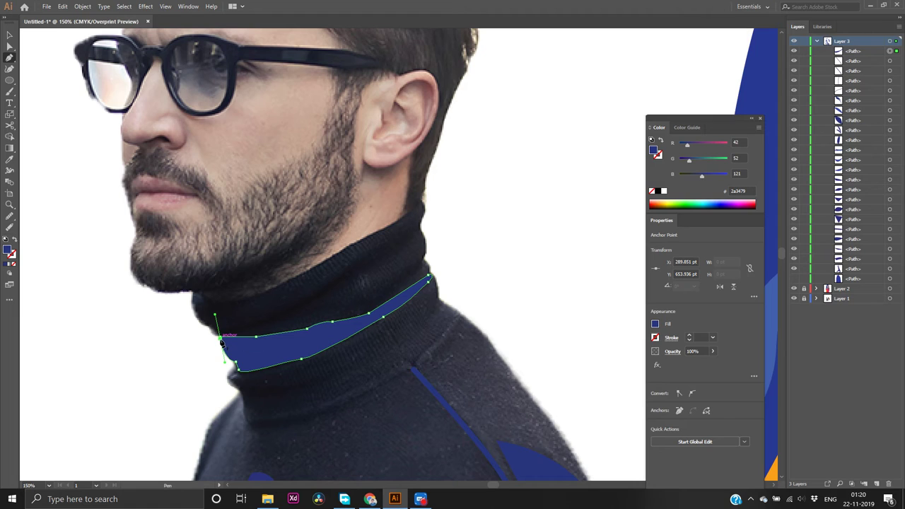
{"action": "left_click", "coordinate": [220, 339]}
{"action": "mouse_move", "coordinate": [220, 340]}
{"action": "left_mouse_down"}
{"action": "mouse_move", "coordinate": [199, 347]}
{"action": "mouse_move", "coordinate": [223, 340]}
{"action": "left_mouse_up"}
Show the blue sweater base shape to check the new collar shadow against it, and hide the base shape again
{"action": "left_click", "coordinate": [793, 279]}
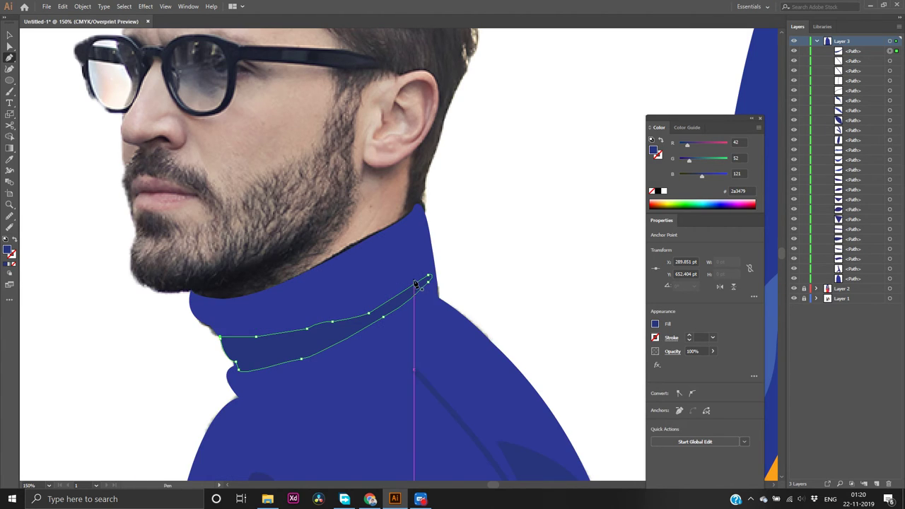
{"action": "left_click", "coordinate": [516, 250]}
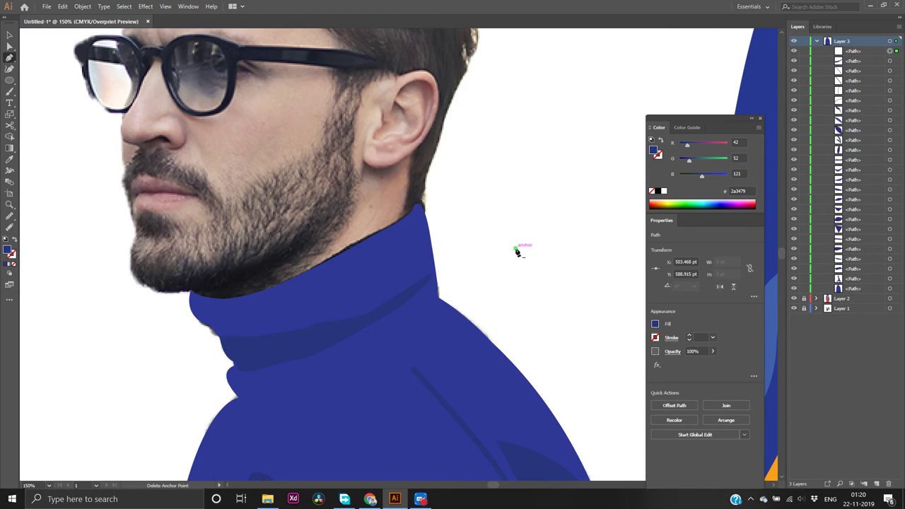
{"action": "left_click", "coordinate": [793, 289]}
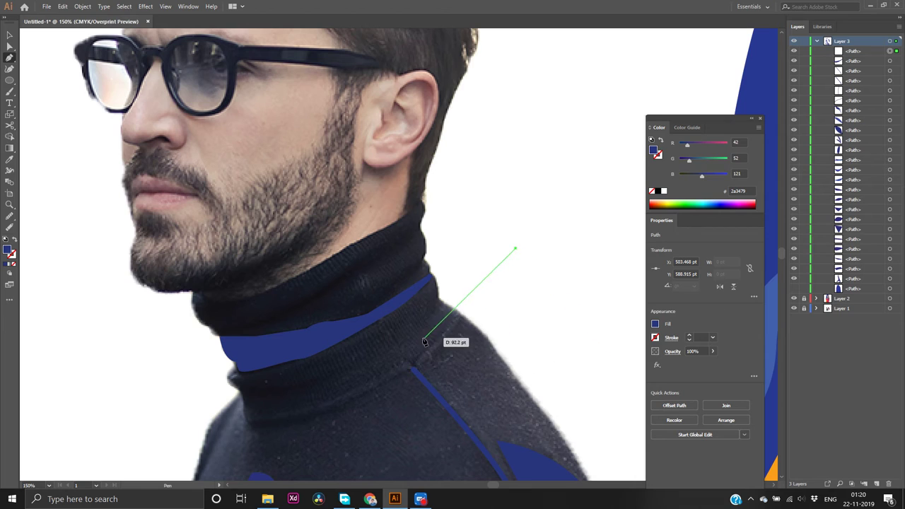
{"action": "key", "text": "ctrl+z"}
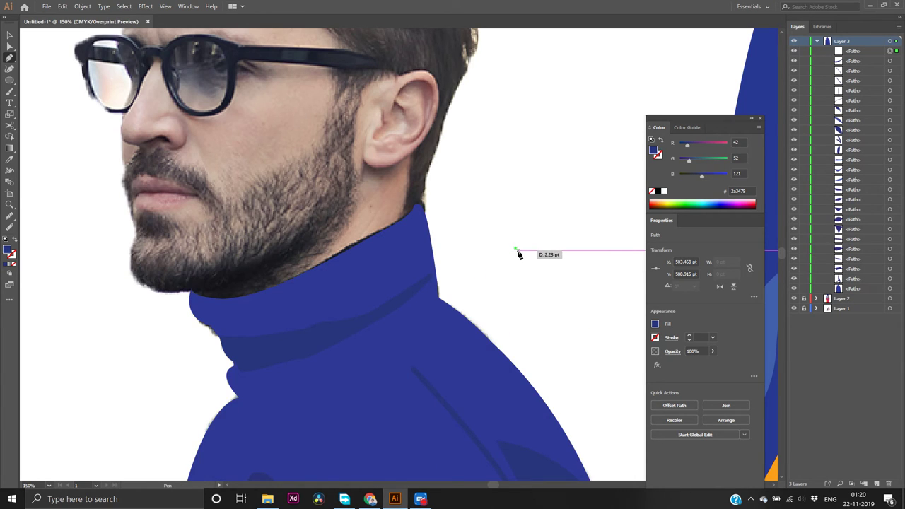
{"action": "key", "text": "ctrl+z"}
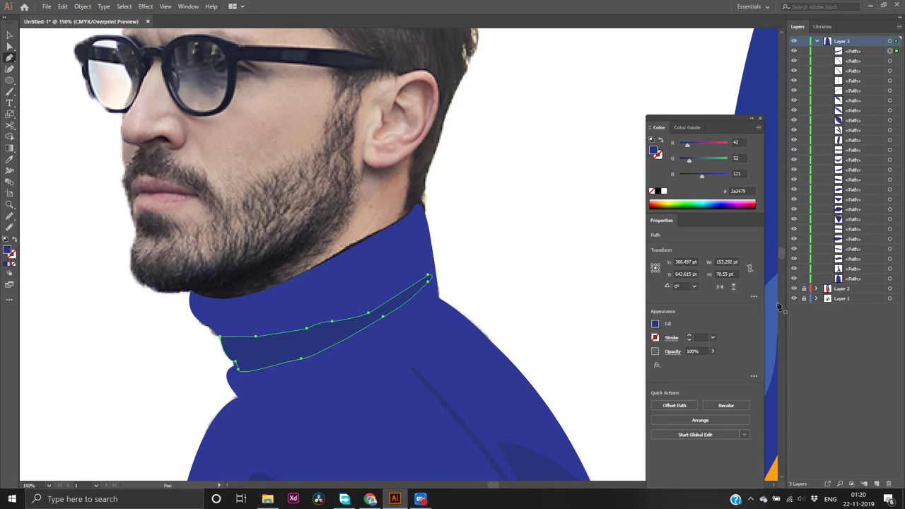
{"action": "left_click", "coordinate": [793, 282]}
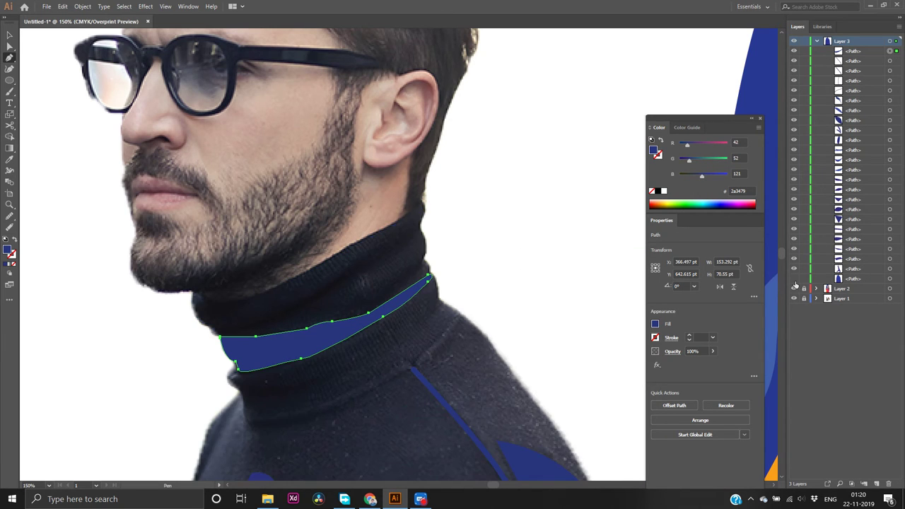
Start a second shadow shape above the first, curving from the collar's front edge up to the middle of the upper fold
{"action": "left_click", "coordinate": [221, 332]}
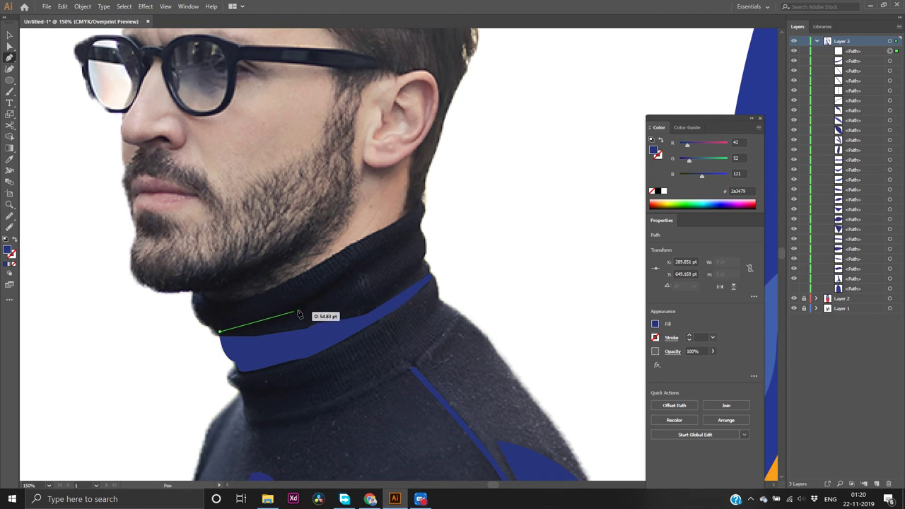
{"action": "left_click_drag", "start_coordinate": [326, 288], "coordinate": [355, 270]}
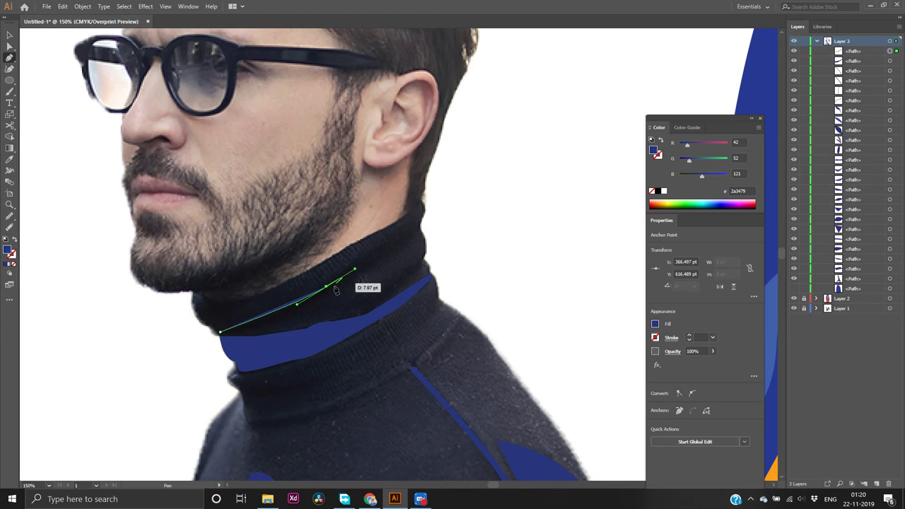
{"action": "left_click", "coordinate": [327, 287]}
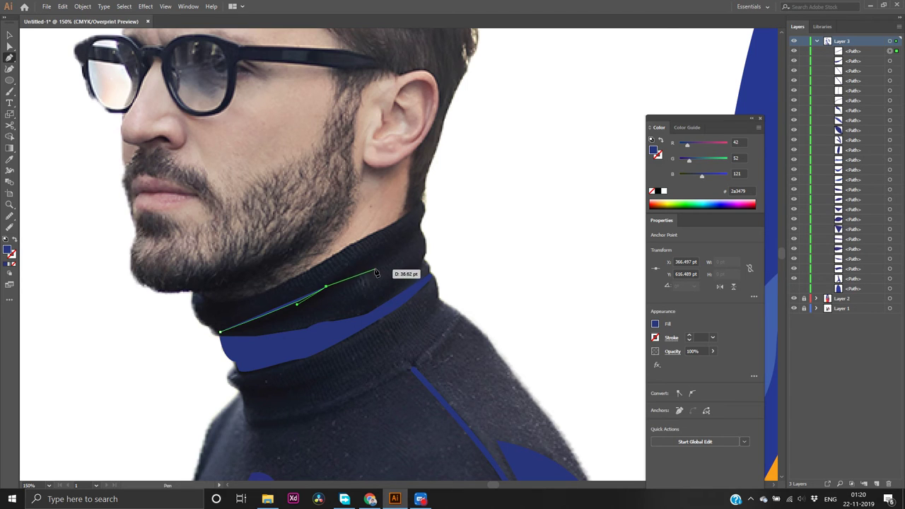
{"action": "left_click_drag", "start_coordinate": [390, 244], "coordinate": [412, 242]}
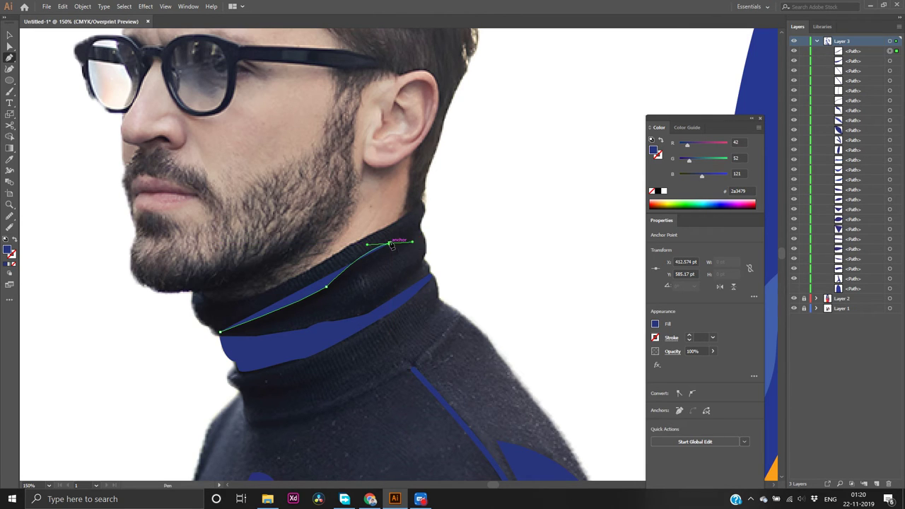
{"action": "left_click", "coordinate": [390, 243]}
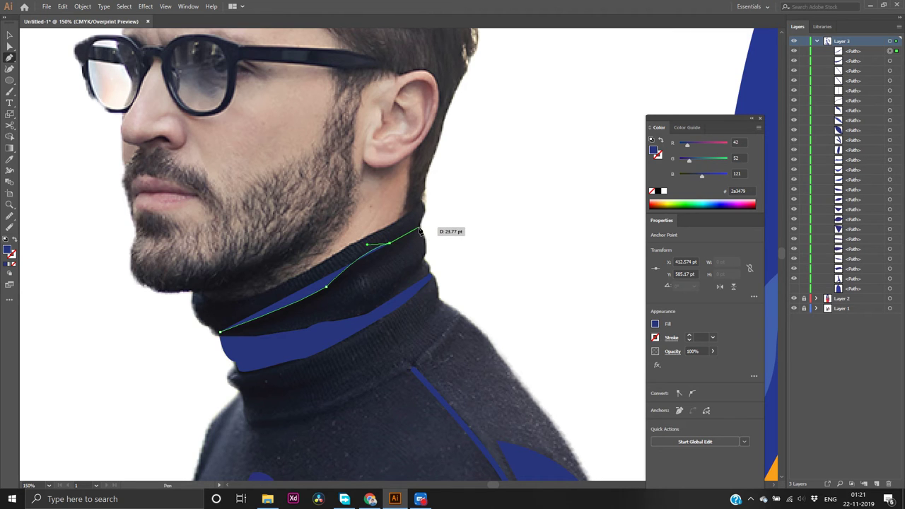
{"action": "key", "text": "alt"}
{"action": "scroll", "coordinate": [422, 235], "scroll_direction": "up", "scroll_amount": 3}
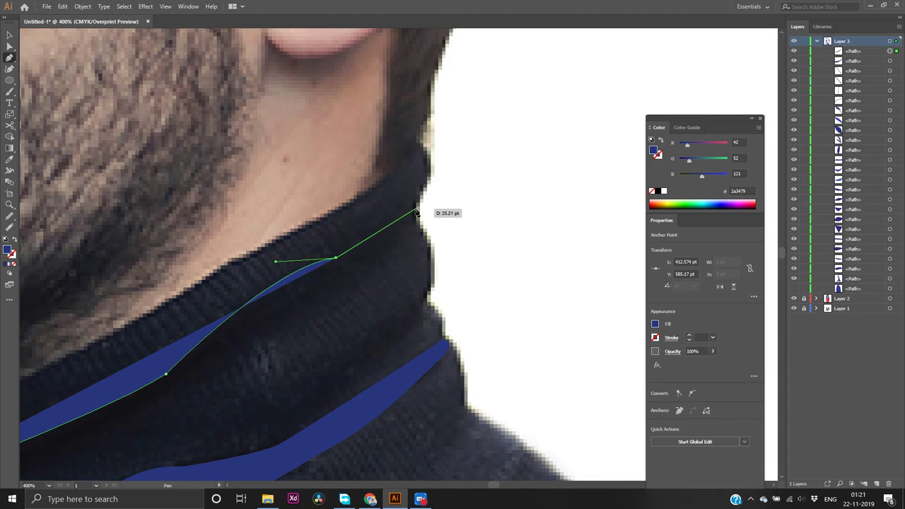
{"action": "left_click", "coordinate": [419, 210]}
{"action": "left_click_drag", "start_coordinate": [419, 204], "coordinate": [419, 206]}
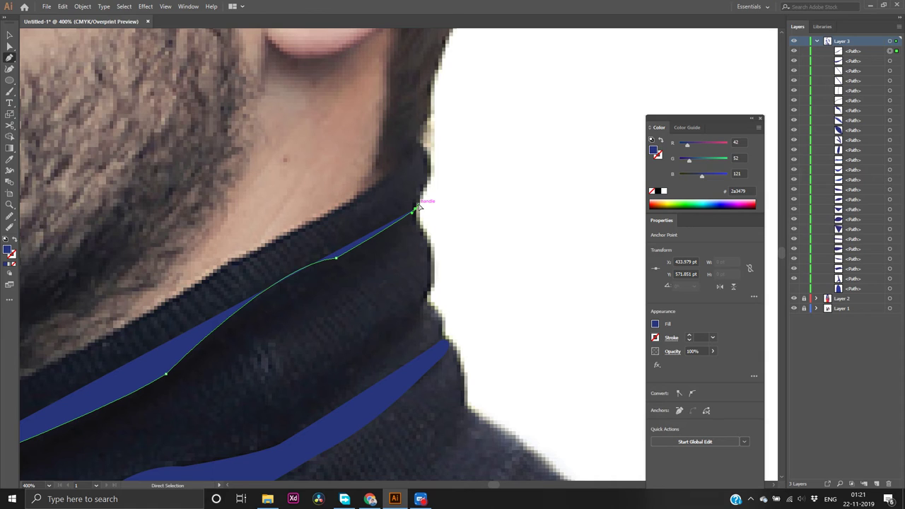
{"action": "key", "text": "ctrl+z"}
{"action": "key", "text": "ctrl+z"}
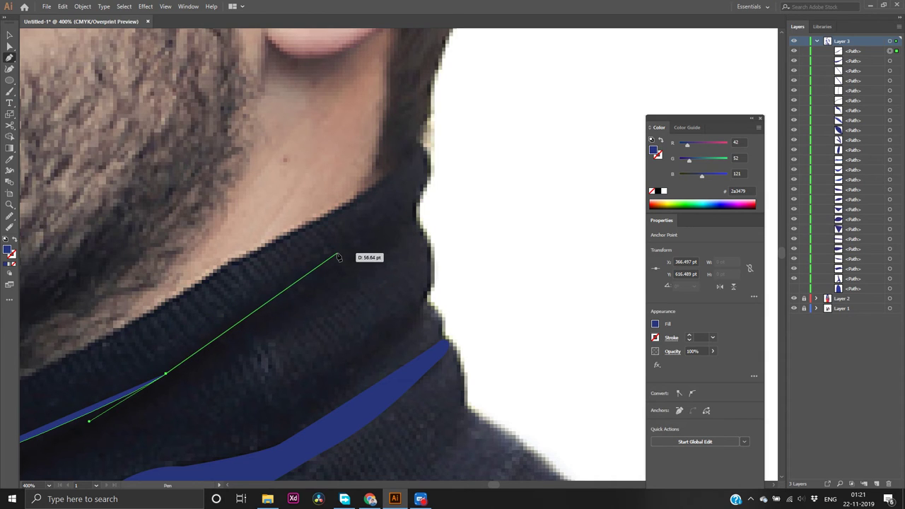
Extend the second fold shadow's upper edge to the back of the collar, and curve the outline round to mid-collar along its lower edge
{"action": "left_click_drag", "start_coordinate": [337, 253], "coordinate": [381, 213]}
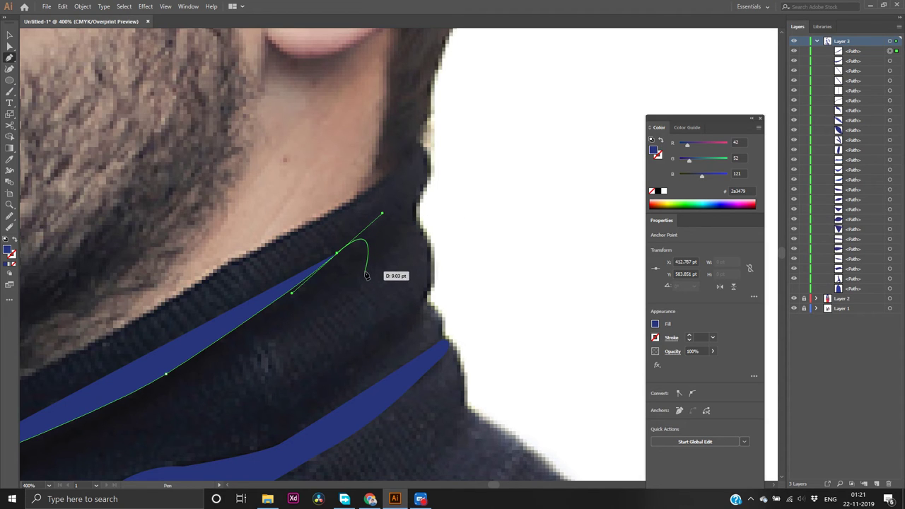
{"action": "left_click_drag", "start_coordinate": [364, 270], "coordinate": [133, 374]}
{"action": "scroll", "coordinate": [252, 351], "scroll_direction": "down", "scroll_amount": 2}
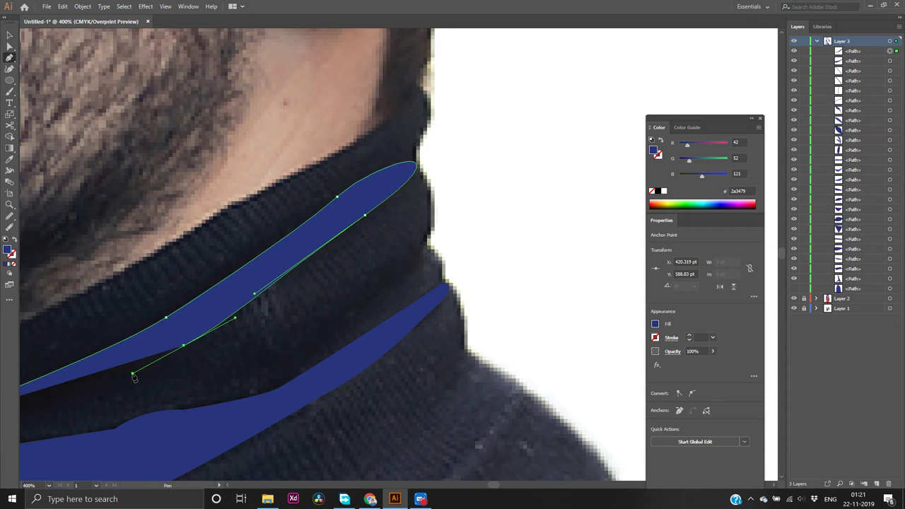
{"action": "scroll", "coordinate": [133, 376], "scroll_direction": "down", "scroll_amount": 1}
{"action": "scroll", "coordinate": [132, 376], "scroll_direction": "down", "scroll_amount": 2}
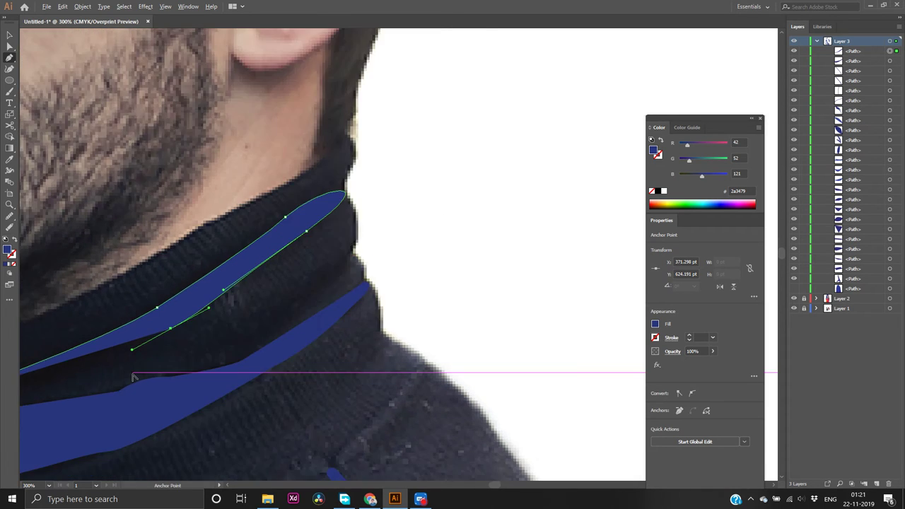
Trace the second fold shadow's lower edge to the collar's front, and close the shape at its starting anchor
{"action": "left_click", "coordinate": [44, 387]}
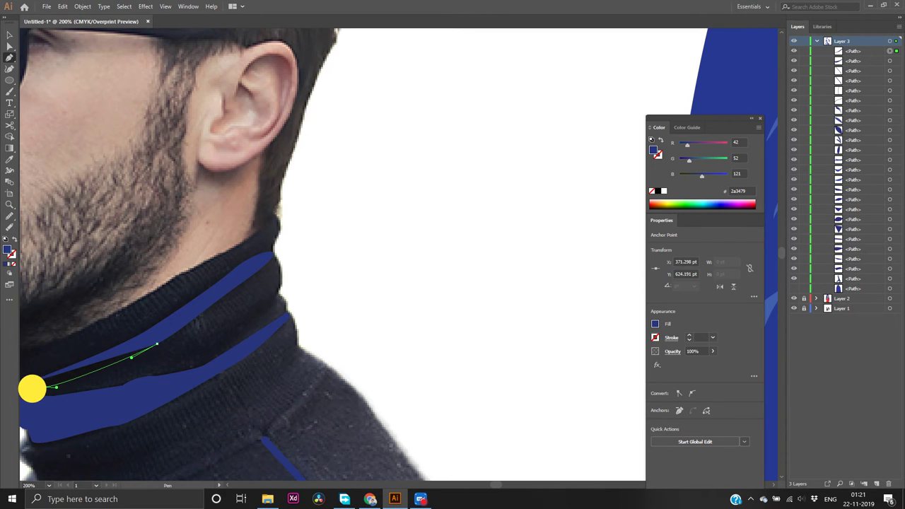
{"action": "left_click", "coordinate": [31, 388]}
{"action": "scroll", "coordinate": [32, 387], "scroll_direction": "down", "scroll_amount": 1}
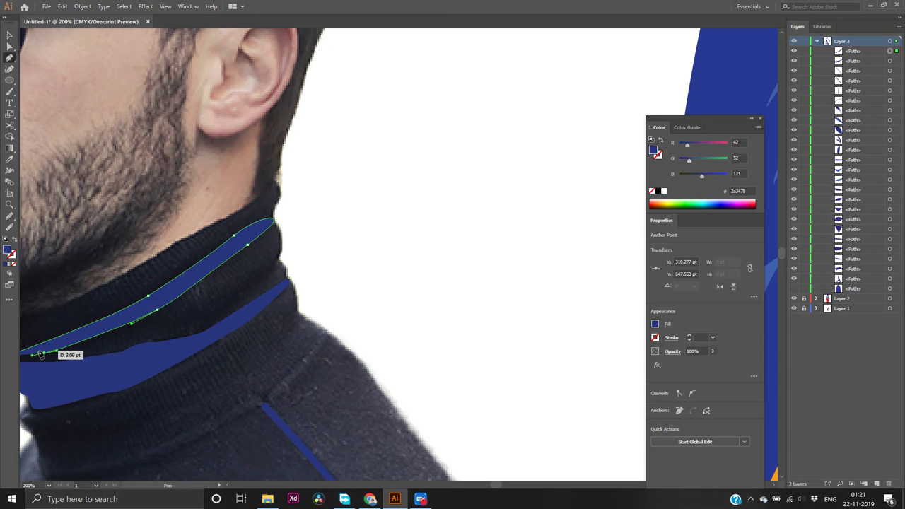
{"action": "left_click_drag", "start_coordinate": [41, 355], "coordinate": [71, 359]}
{"action": "left_click", "coordinate": [74, 356]}
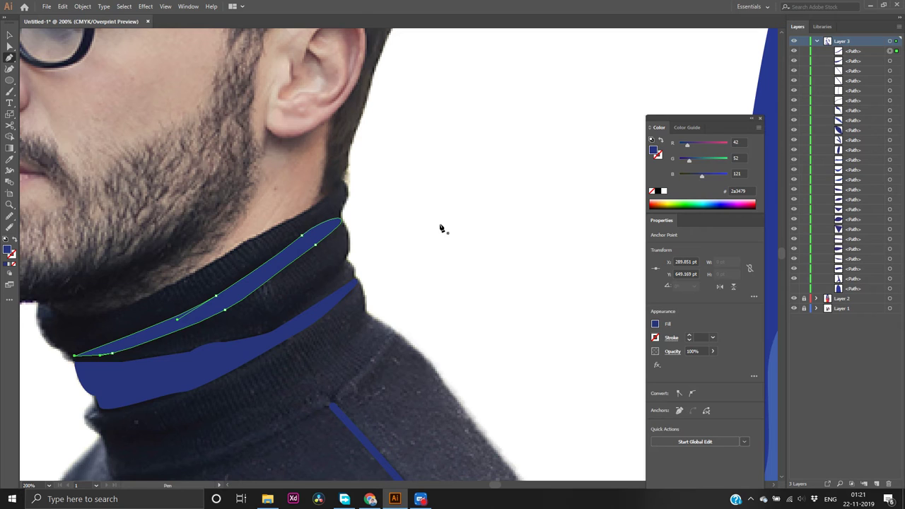
{"action": "scroll", "coordinate": [397, 270], "scroll_direction": "up", "scroll_amount": 1}
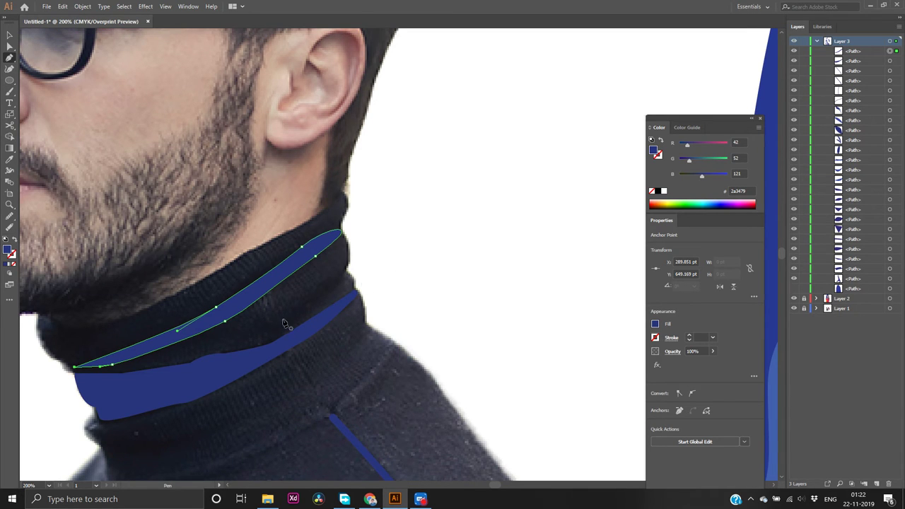
Draw a short, closed leaf-shaped shadow between the two long fold shadows near the collar's back edge, and deselect it
{"action": "left_click", "coordinate": [231, 342]}
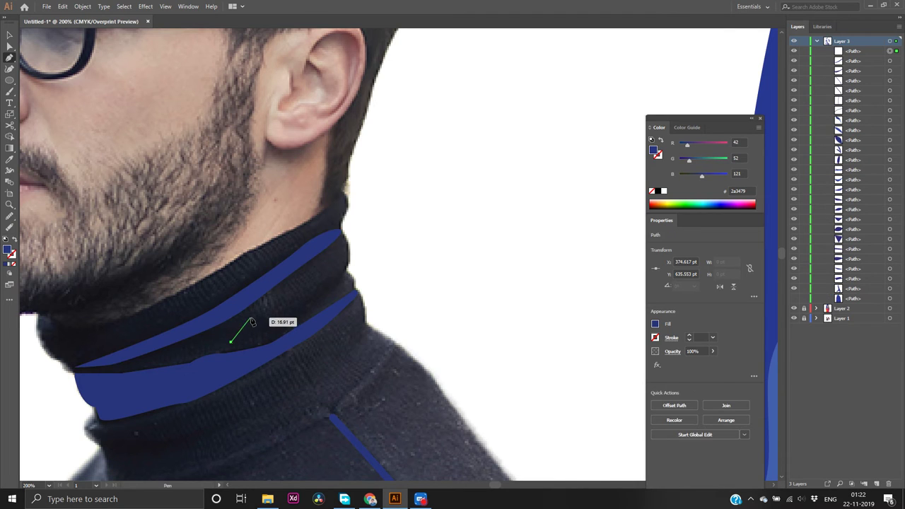
{"action": "left_click_drag", "start_coordinate": [297, 300], "coordinate": [231, 330]}
{"action": "key", "text": "ctrl+z"}
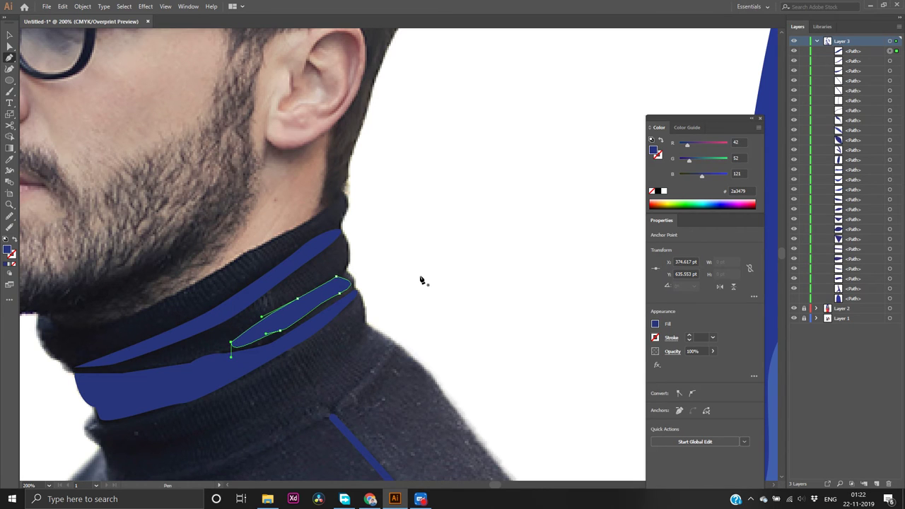
{"action": "key", "text": "v"}
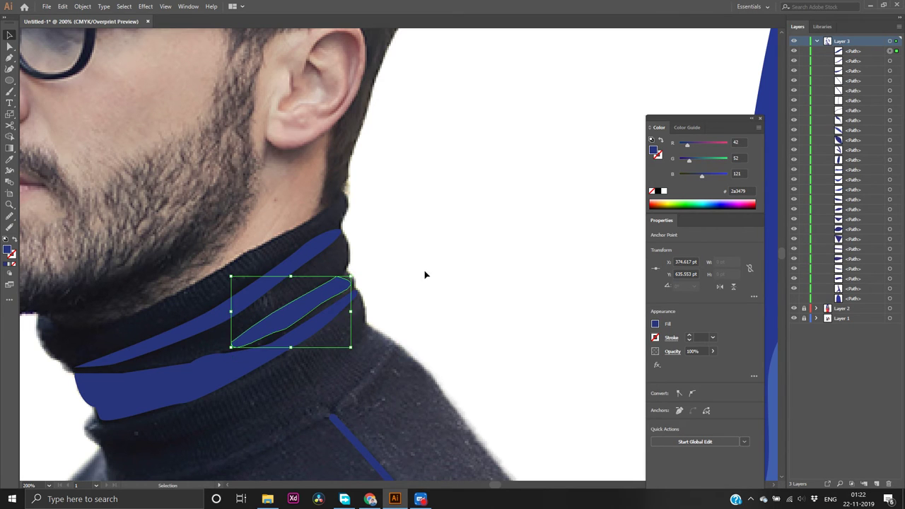
{"action": "left_click", "coordinate": [421, 278]}
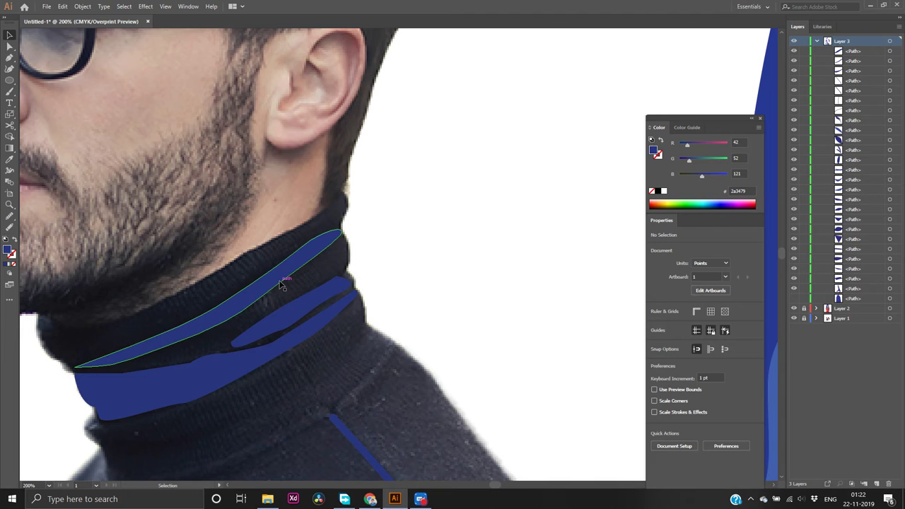
Show the blue sweater base shape to check all three collar fold shadows against it, and hide the base shape again
{"action": "left_click", "coordinate": [793, 299]}
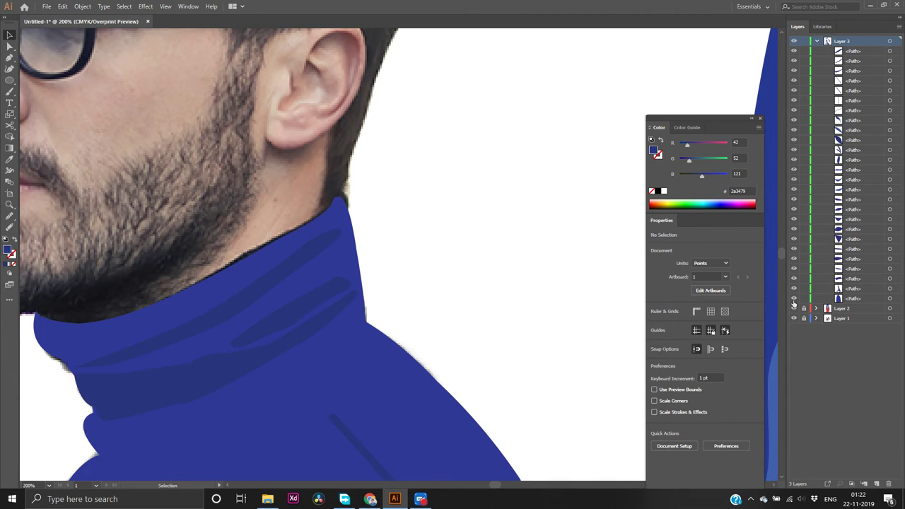
{"action": "left_click", "coordinate": [793, 300]}
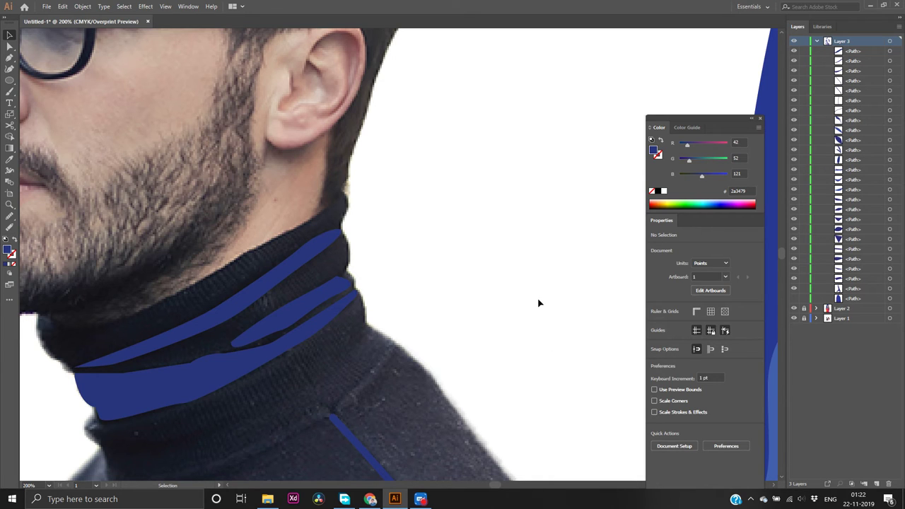
{"action": "scroll", "coordinate": [537, 303], "scroll_direction": "down", "scroll_amount": 2}
Switch to the Material-UI color page in Chrome, select the indigo 300 hex code 7986cb, and return to Illustrator with nothing selected
{"action": "left_click", "coordinate": [239, 316]}
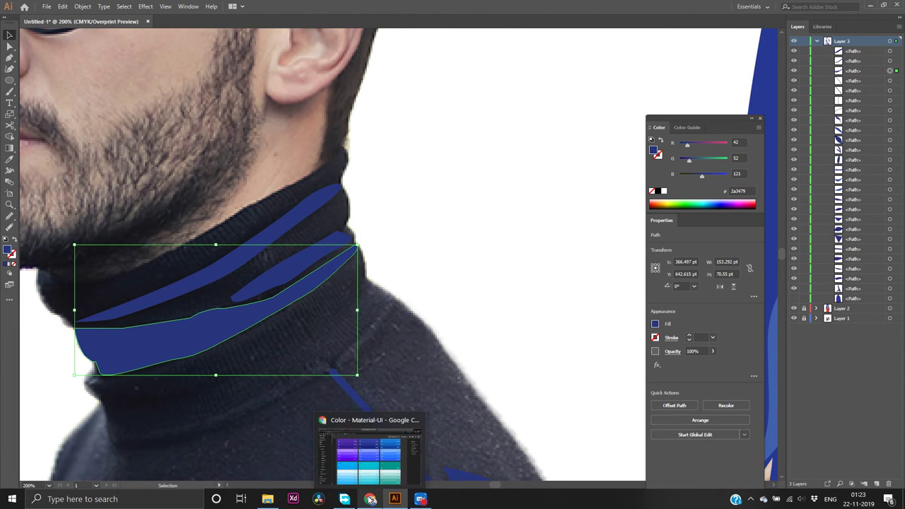
{"action": "left_click", "coordinate": [370, 499]}
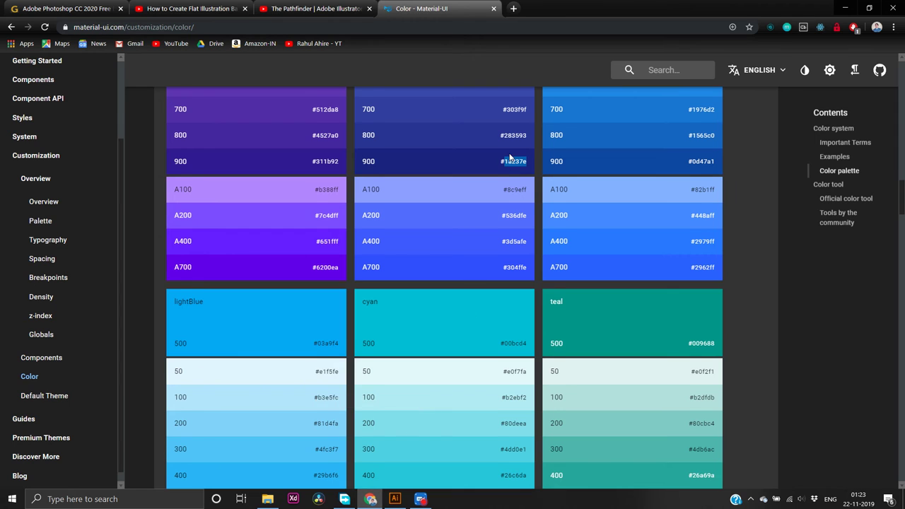
{"action": "scroll", "coordinate": [508, 157], "scroll_direction": "up", "scroll_amount": 3}
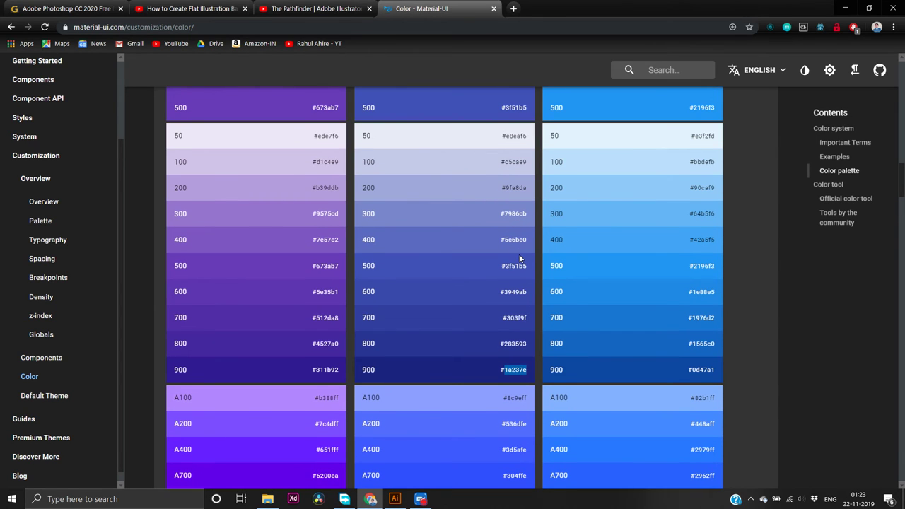
{"action": "double_click", "coordinate": [518, 213]}
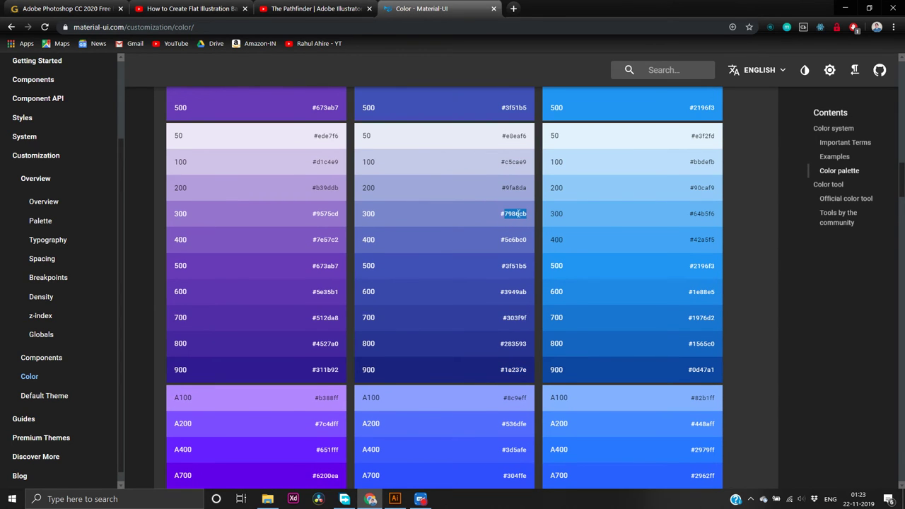
{"action": "left_click", "coordinate": [845, 8]}
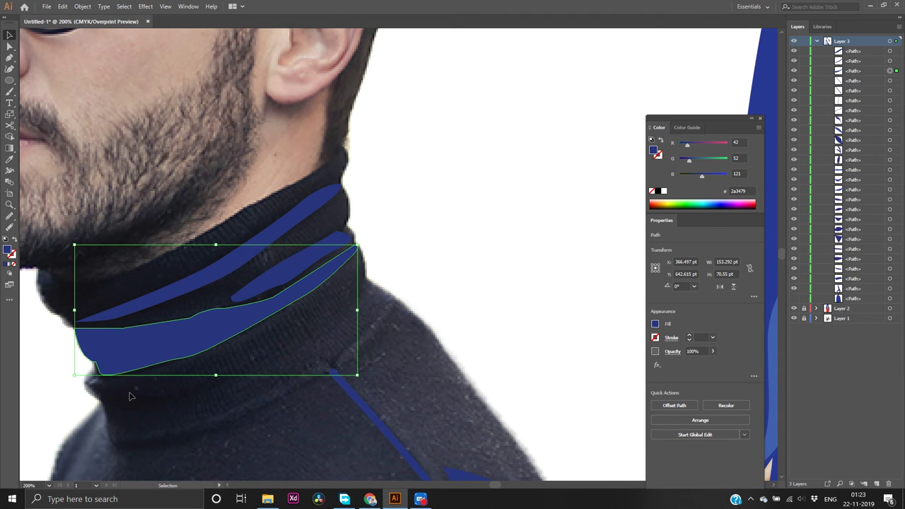
{"action": "left_click", "coordinate": [49, 418]}
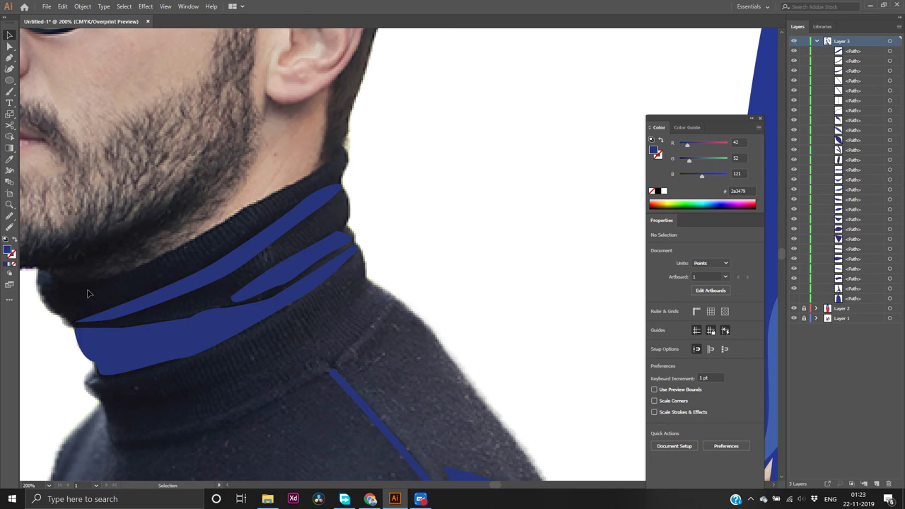
{"action": "key", "text": "p"}
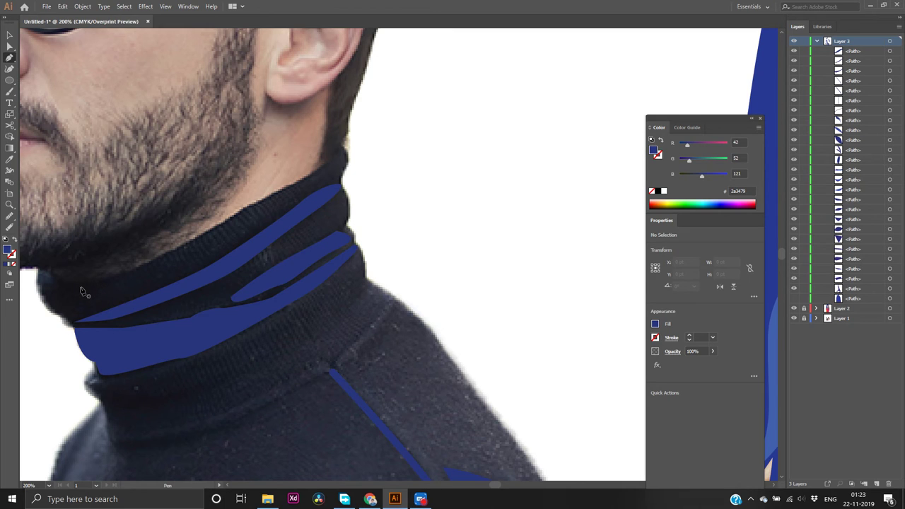
{"action": "left_click_drag", "start_coordinate": [81, 290], "coordinate": [103, 308]}
{"action": "key", "text": "v"}
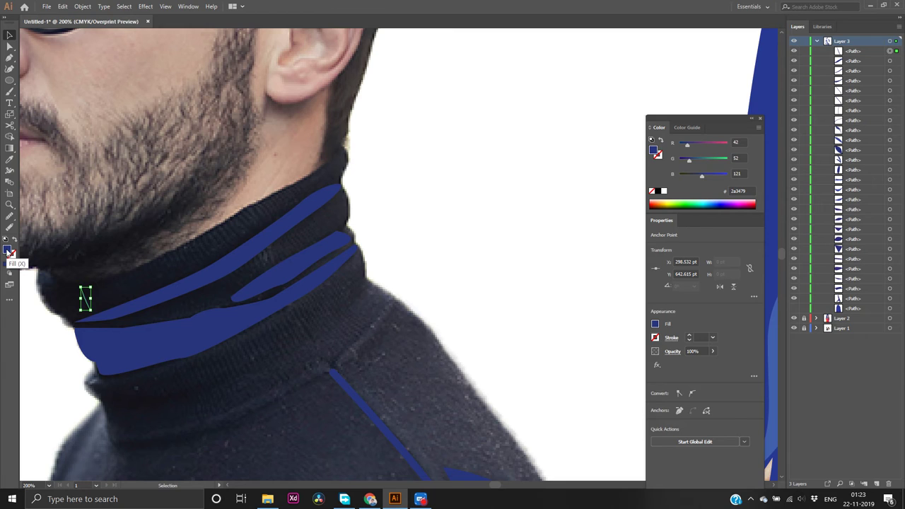
{"action": "key", "text": "Delete"}
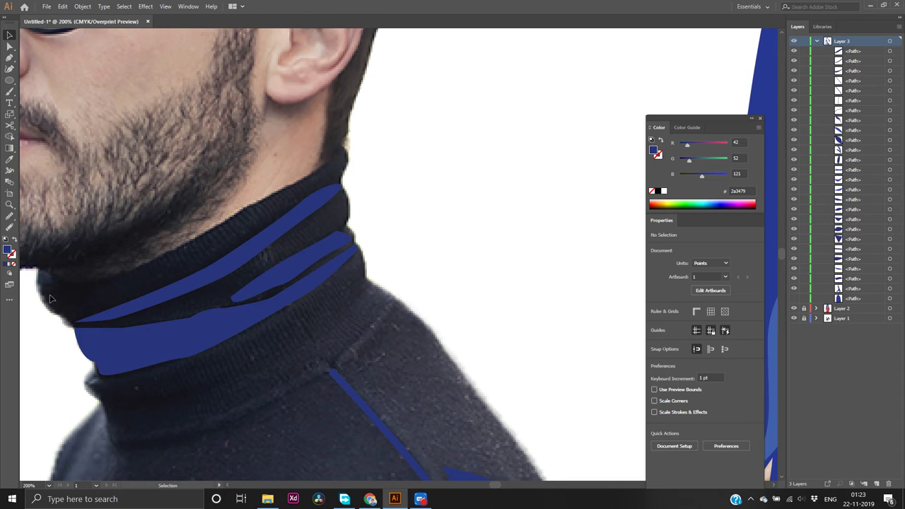
Start a new Pen tool shape with an anchor at the collar's front edge, just below the chin
{"action": "key", "text": "p"}
{"action": "left_click", "coordinate": [48, 292]}
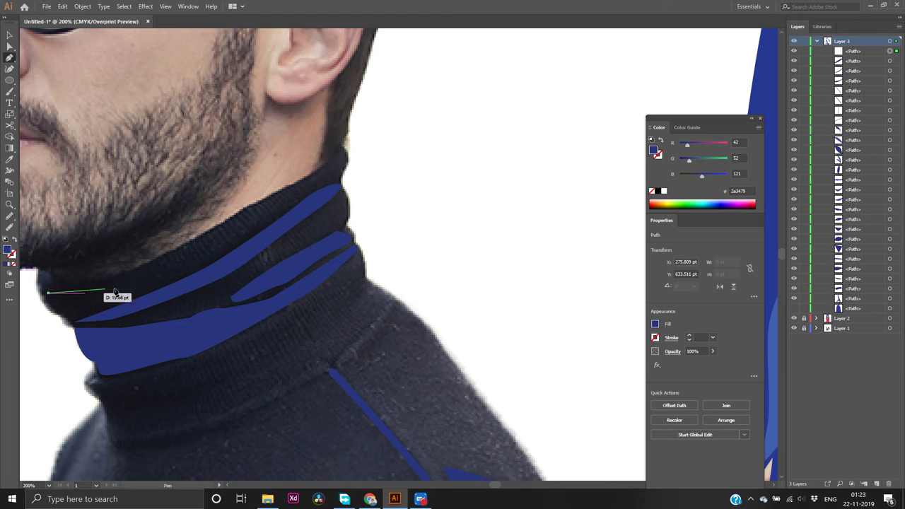
{"action": "left_click", "coordinate": [325, 175]}
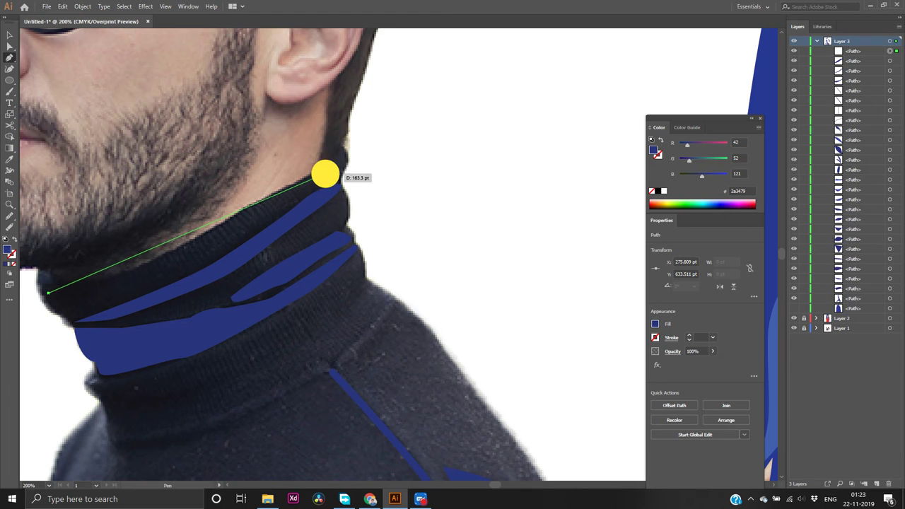
{"action": "left_click_drag", "start_coordinate": [325, 174], "coordinate": [529, 64]}
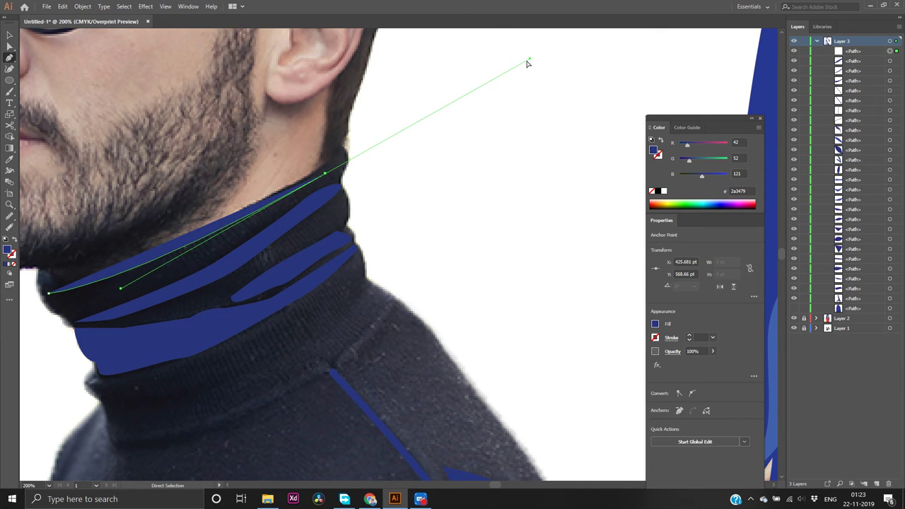
{"action": "key", "text": "ctrl+z"}
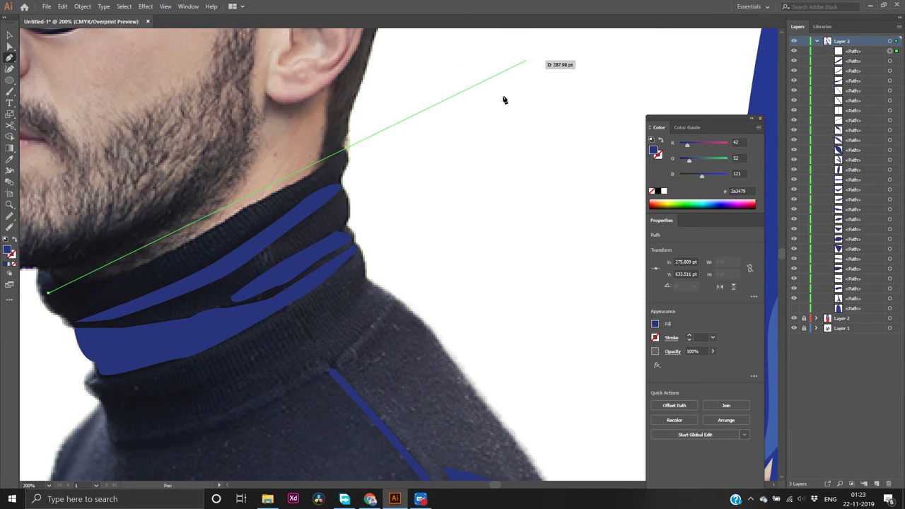
{"action": "left_click", "coordinate": [143, 278]}
{"action": "left_click_drag", "start_coordinate": [143, 279], "coordinate": [198, 255]}
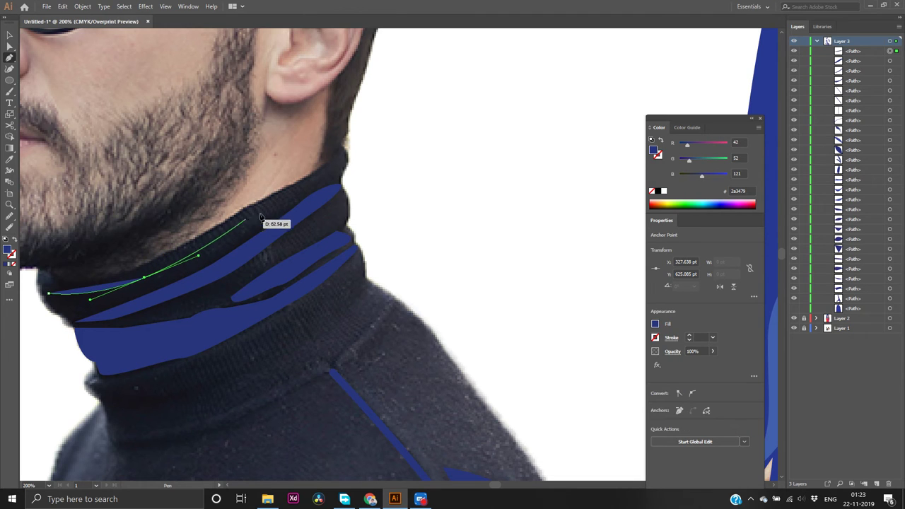
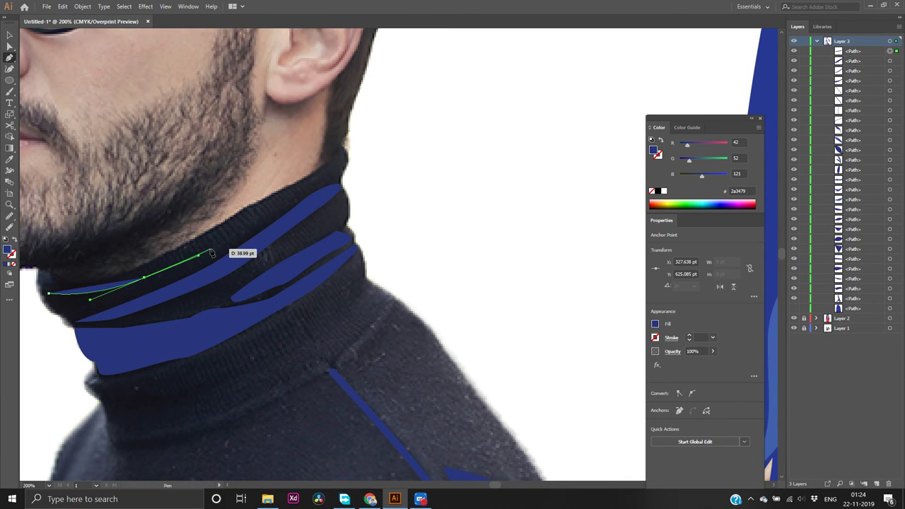
{"action": "left_click", "coordinate": [142, 277]}
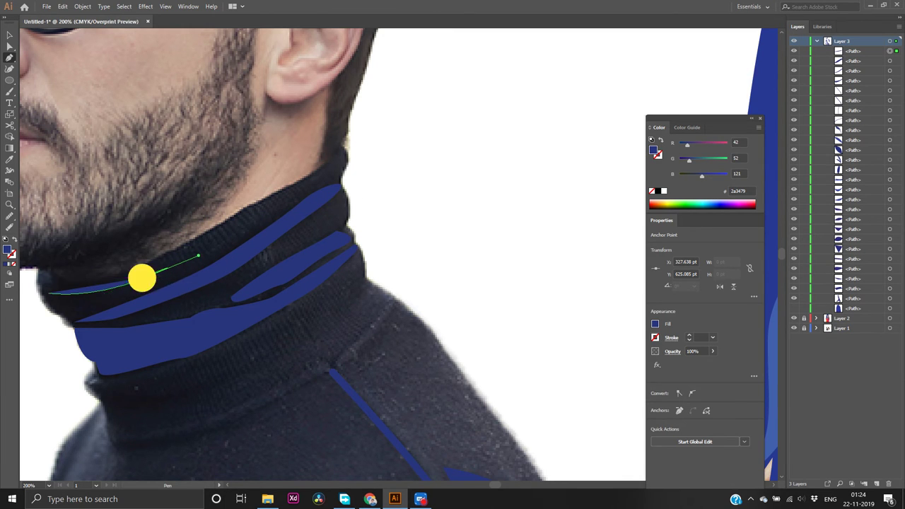
{"action": "key", "text": "ctrl"}
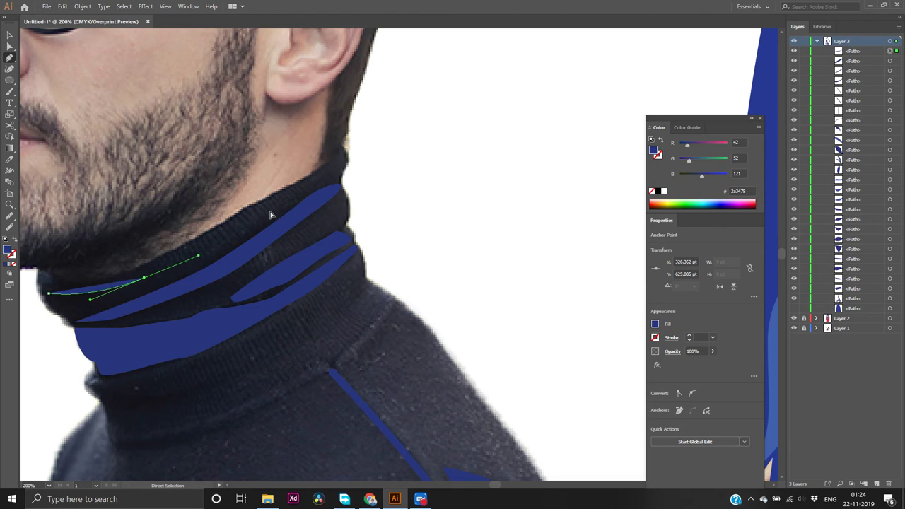
{"action": "key", "text": "ctrl+z"}
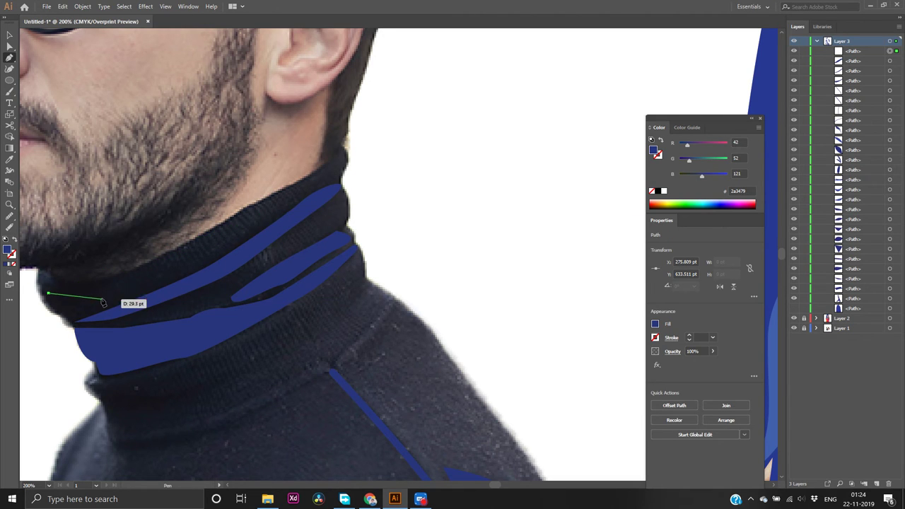
Try to trace the whole collar as one filled shape, along its upper edge, down the back and around the base seam
{"action": "left_click_drag", "start_coordinate": [111, 288], "coordinate": [157, 269]}
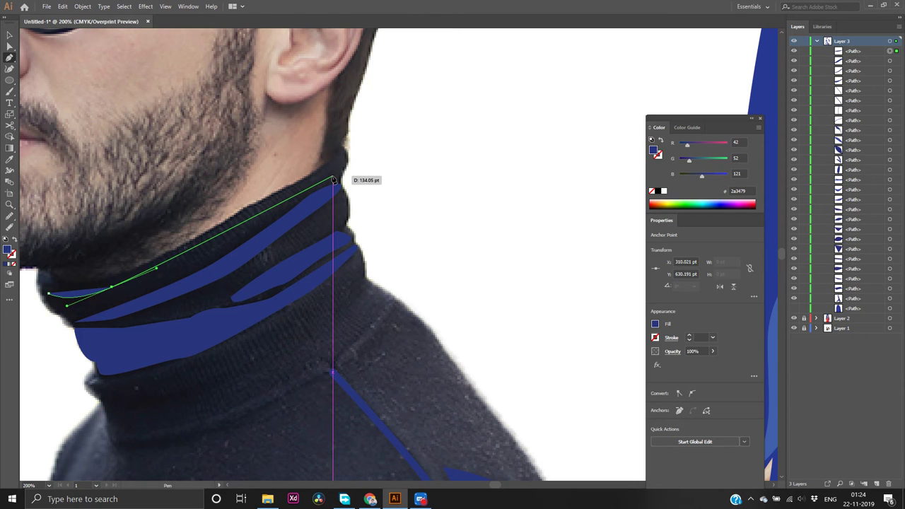
{"action": "left_click", "coordinate": [333, 177]}
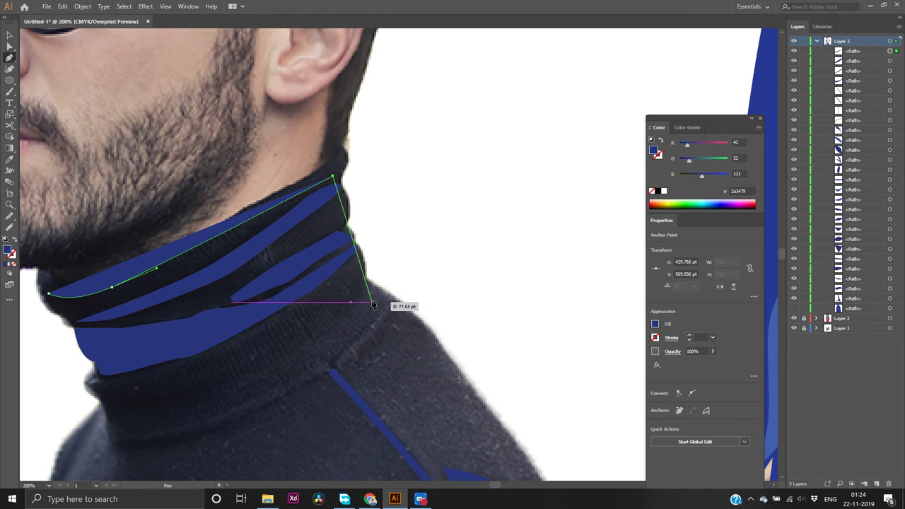
{"action": "left_click_drag", "start_coordinate": [360, 265], "coordinate": [355, 286]}
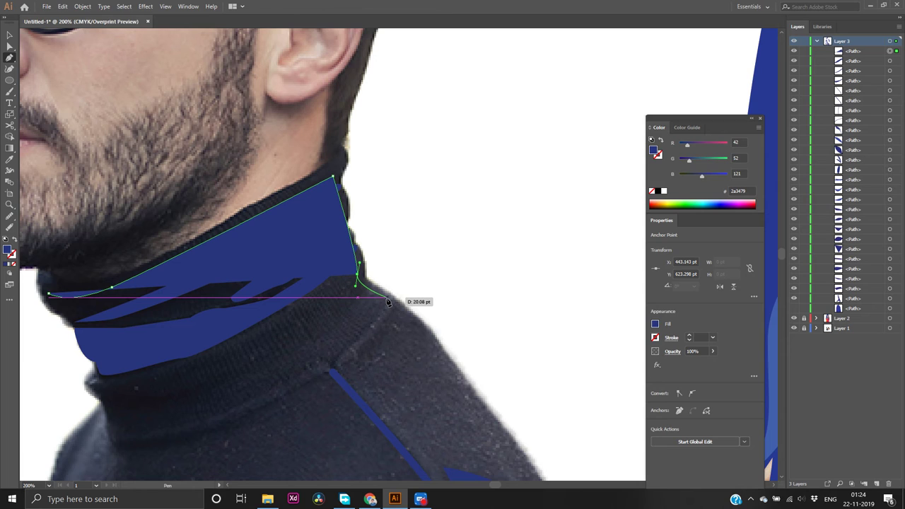
{"action": "left_click", "coordinate": [385, 298]}
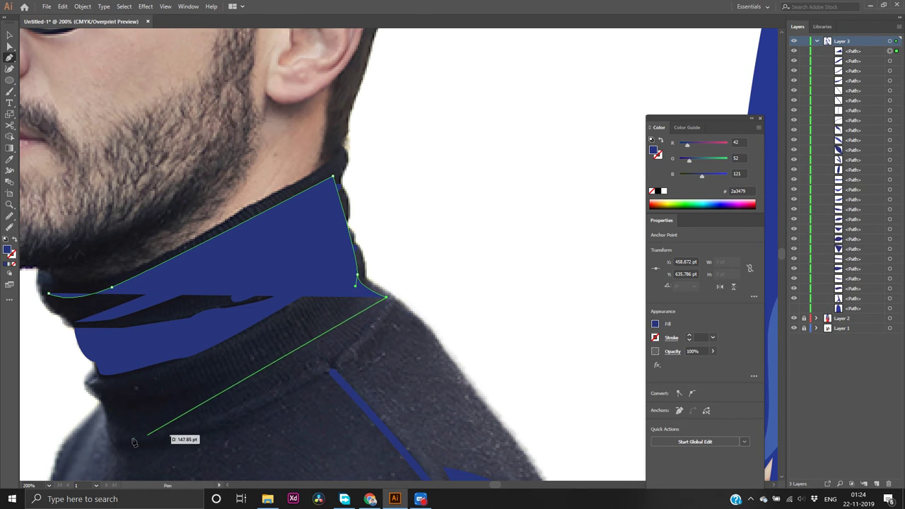
{"action": "left_click_drag", "start_coordinate": [111, 437], "coordinate": [179, 421]}
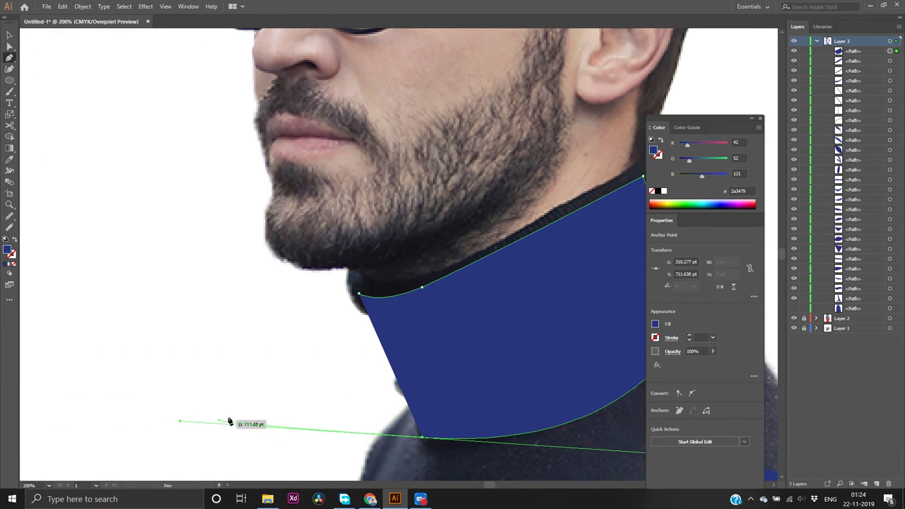
{"action": "left_click", "coordinate": [422, 439]}
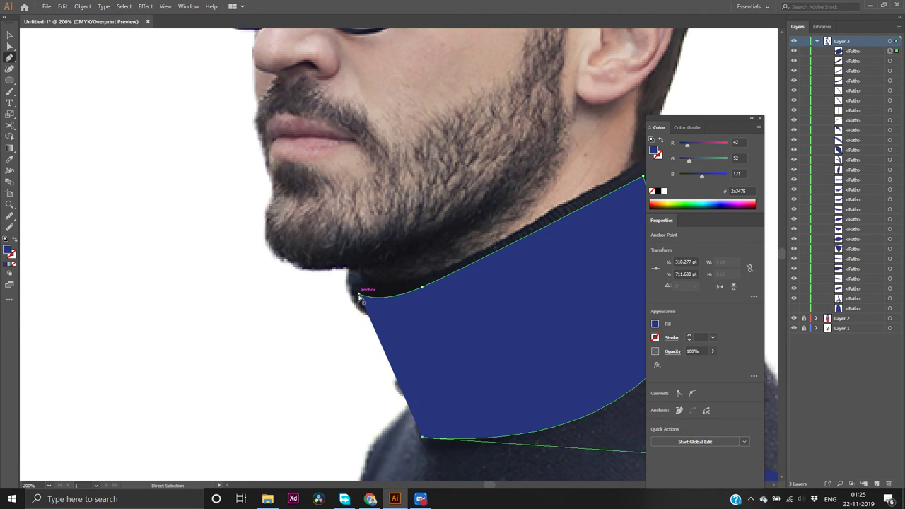
Undo the curve along the collar's base and remove the outline's fill so the photo shows through
{"action": "key", "text": "ctrl+z"}
{"action": "key", "text": "ctrl+z"}
{"action": "left_click_drag", "start_coordinate": [359, 297], "coordinate": [15, 267]}
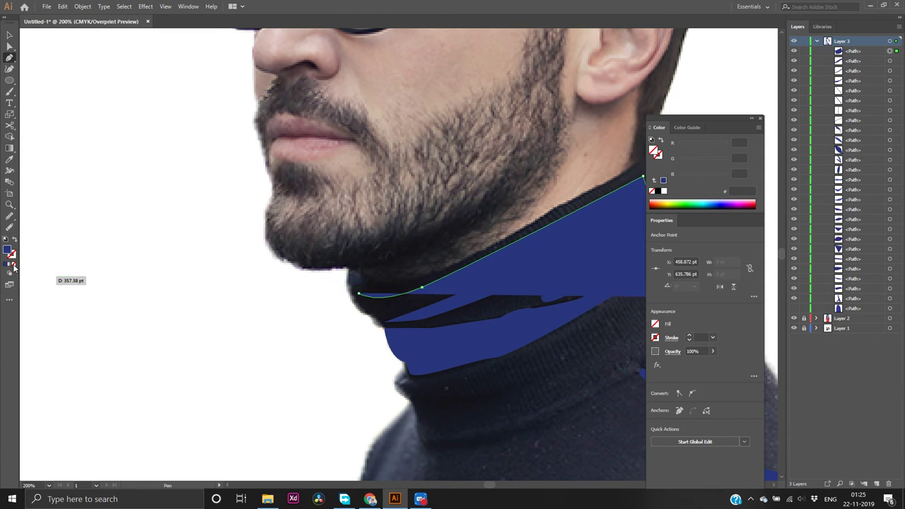
{"action": "left_click", "coordinate": [13, 266]}
{"action": "scroll", "coordinate": [578, 429], "scroll_direction": "down", "scroll_amount": 3}
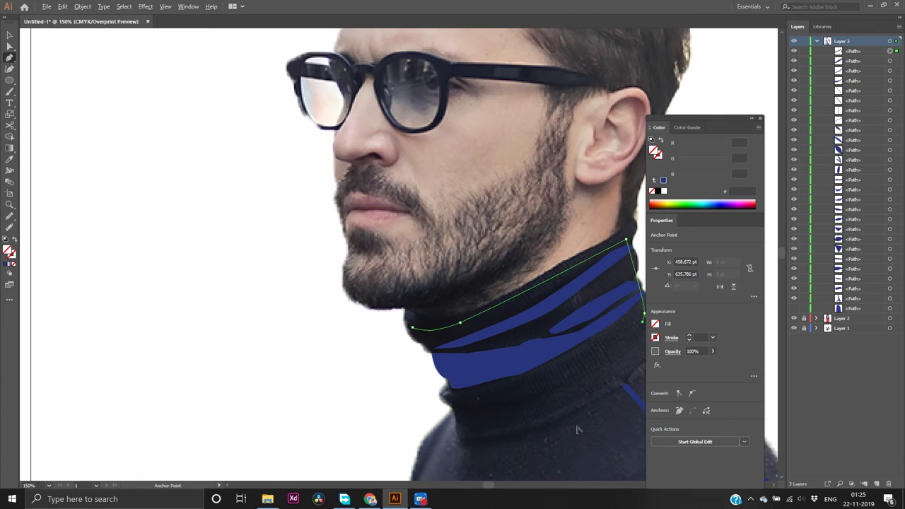
{"action": "scroll", "coordinate": [618, 401], "scroll_direction": "up", "scroll_amount": 3}
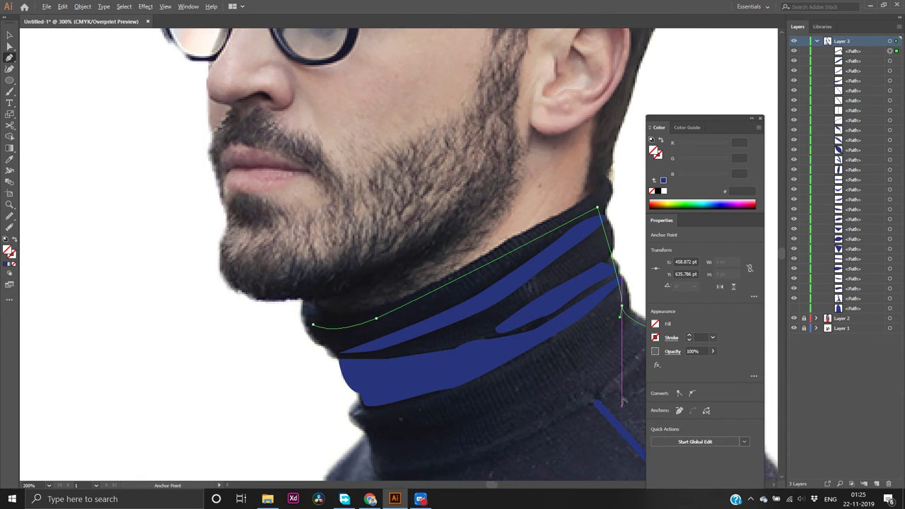
{"action": "scroll", "coordinate": [622, 401], "scroll_direction": "up", "scroll_amount": 3}
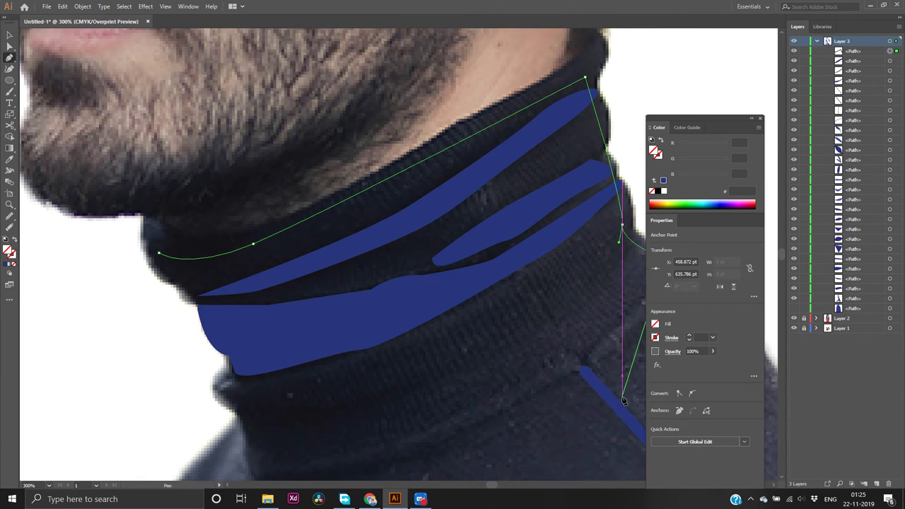
{"action": "scroll", "coordinate": [621, 400], "scroll_direction": "down", "scroll_amount": 2}
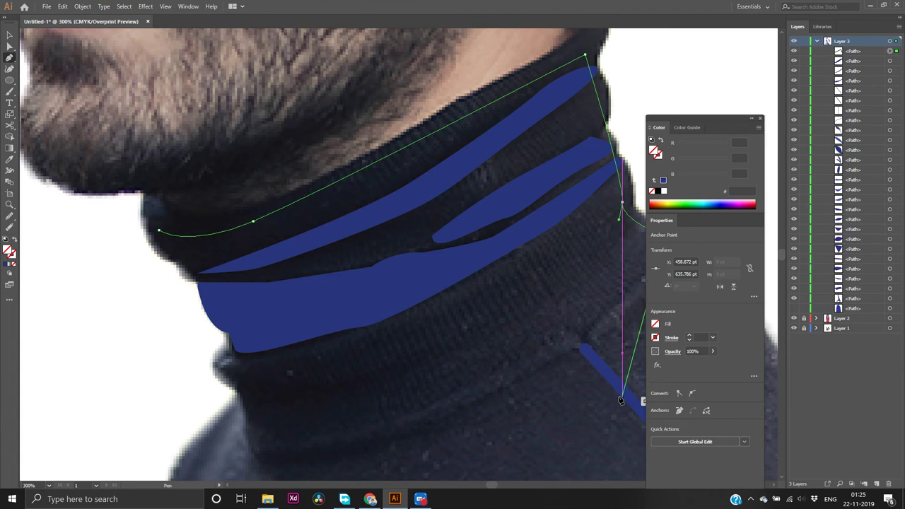
{"action": "scroll", "coordinate": [618, 402], "scroll_direction": "down", "scroll_amount": 1}
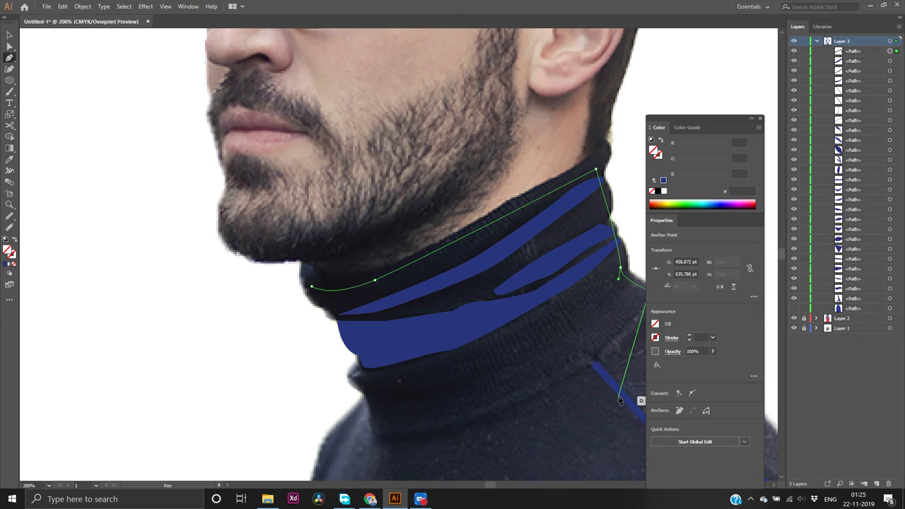
{"action": "left_click", "coordinate": [618, 401]}
{"action": "key", "text": "comma"}
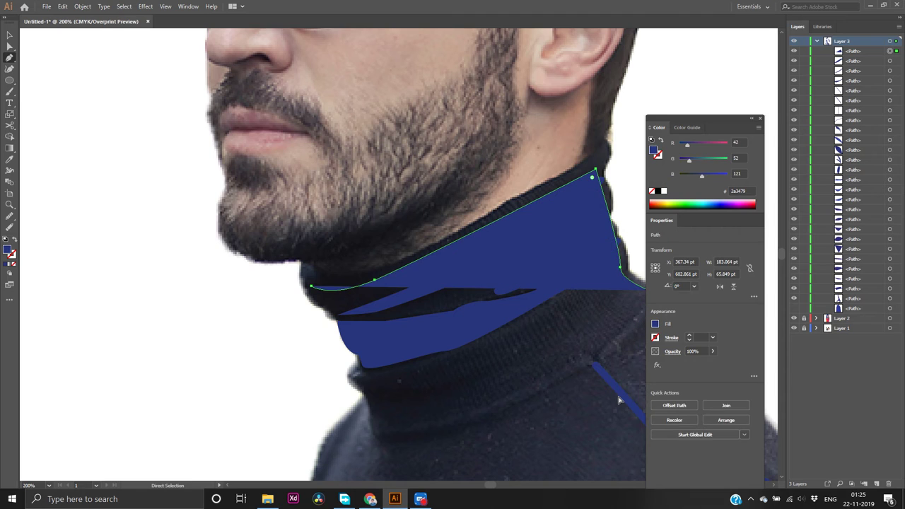
Undo the entire collar outline, including its first anchor
{"action": "key", "text": "ctrl+z"}
{"action": "key", "text": "ctrl+z"}
{"action": "key", "text": "ctrl+z"}
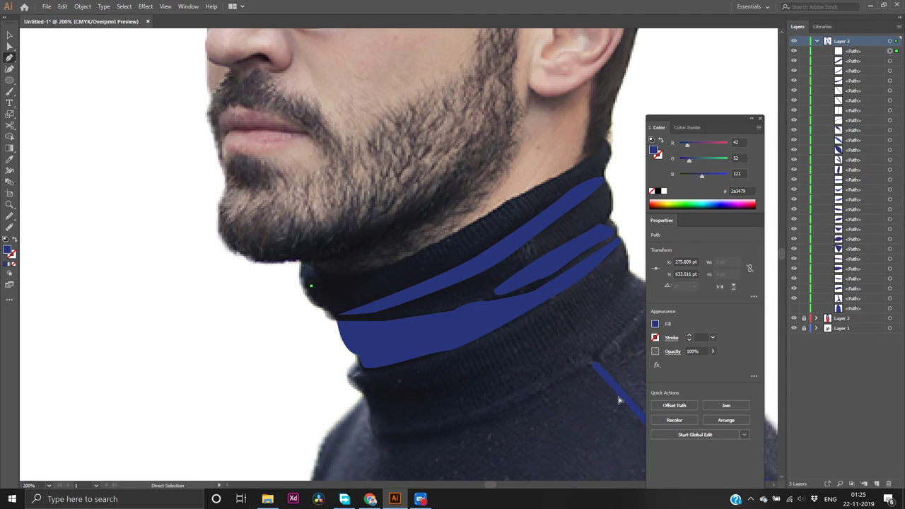
{"action": "key", "text": "ctrl+z"}
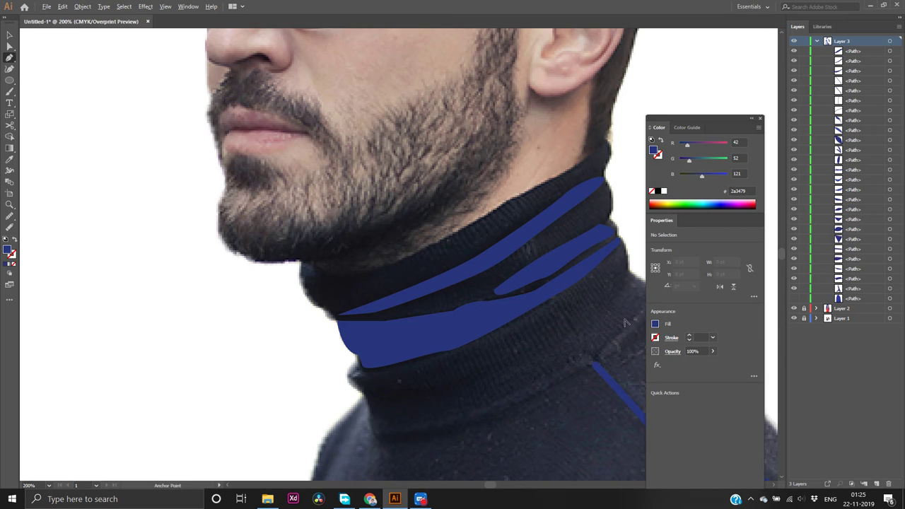
Draw an open curve along the collar's base seam from shoulder to front, with no fill and a dark blue 2a3579 stroke
{"action": "scroll", "coordinate": [640, 236], "scroll_direction": "right", "scroll_amount": 4}
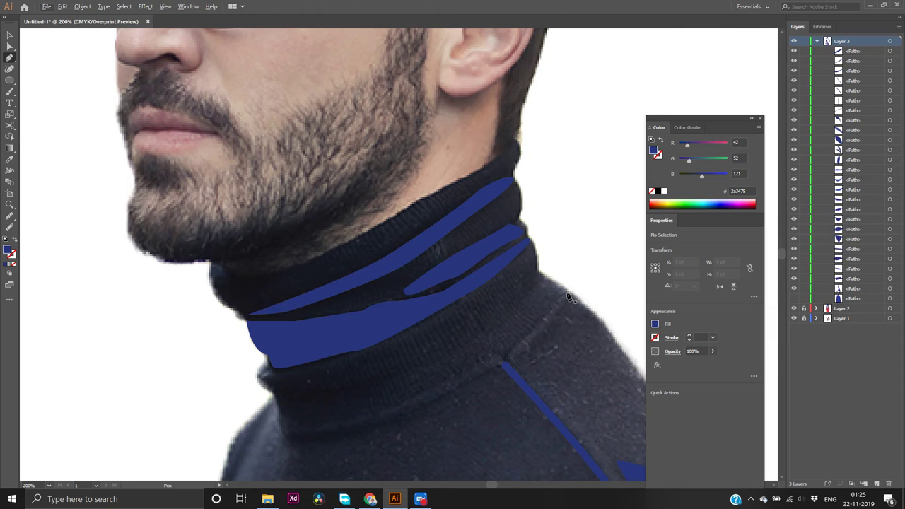
{"action": "left_click", "coordinate": [566, 293]}
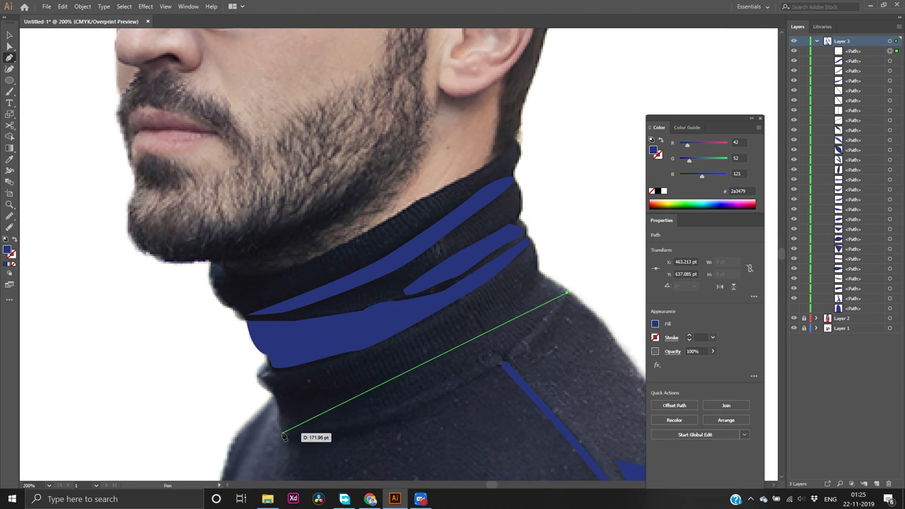
{"action": "left_click_drag", "start_coordinate": [281, 426], "coordinate": [83, 415]}
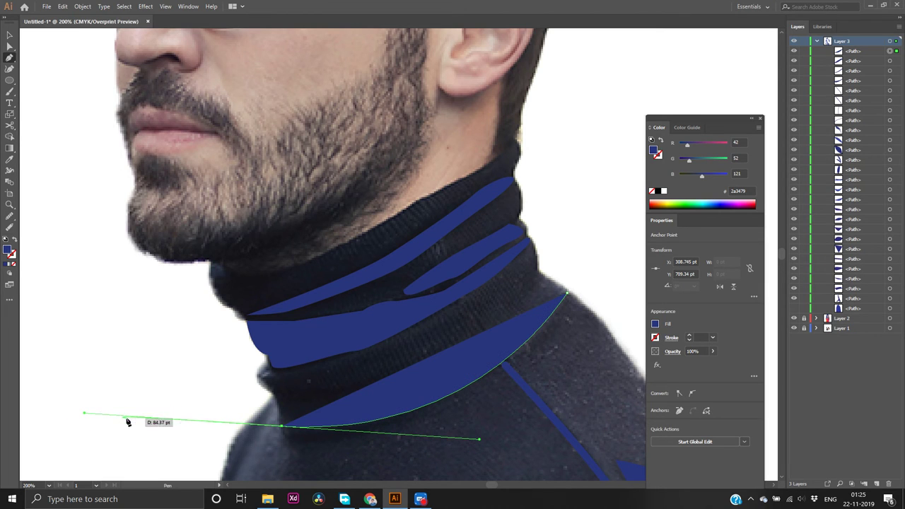
{"action": "left_click", "coordinate": [13, 265]}
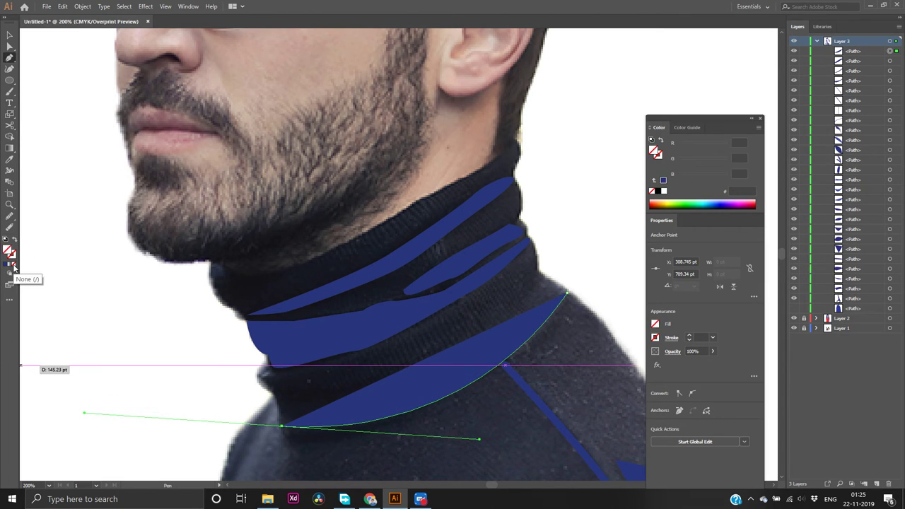
{"action": "left_click", "coordinate": [14, 258]}
{"action": "left_click", "coordinate": [7, 265]}
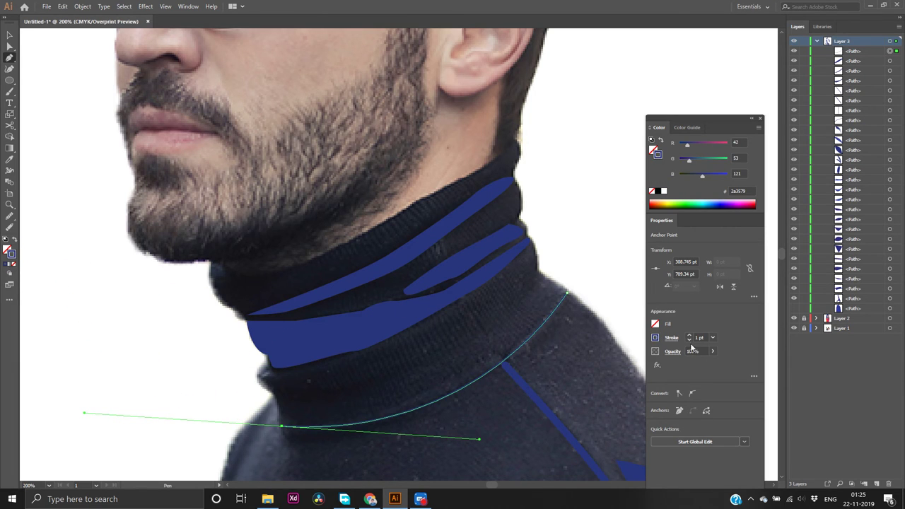
Set the collar seam curve's stroke weight to 4 pt and deselect it
{"action": "left_click", "coordinate": [689, 335]}
{"action": "left_click", "coordinate": [688, 335]}
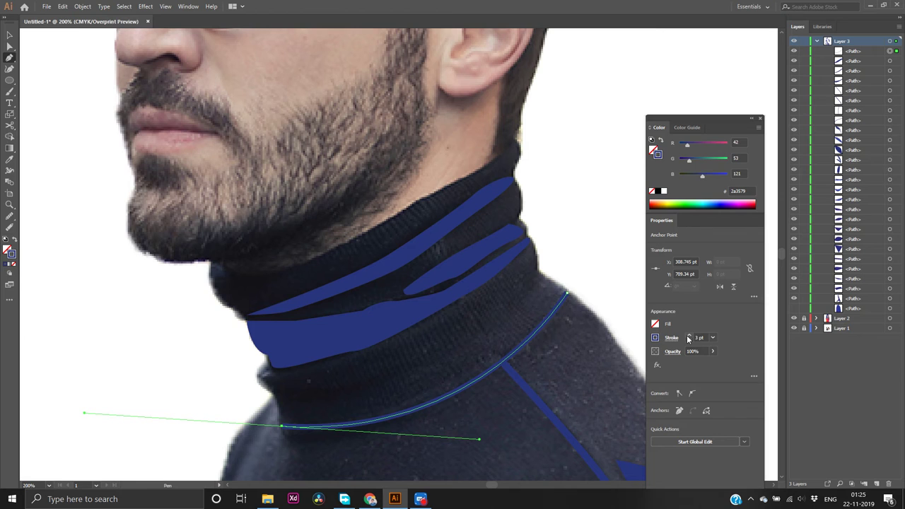
{"action": "left_click", "coordinate": [688, 336]}
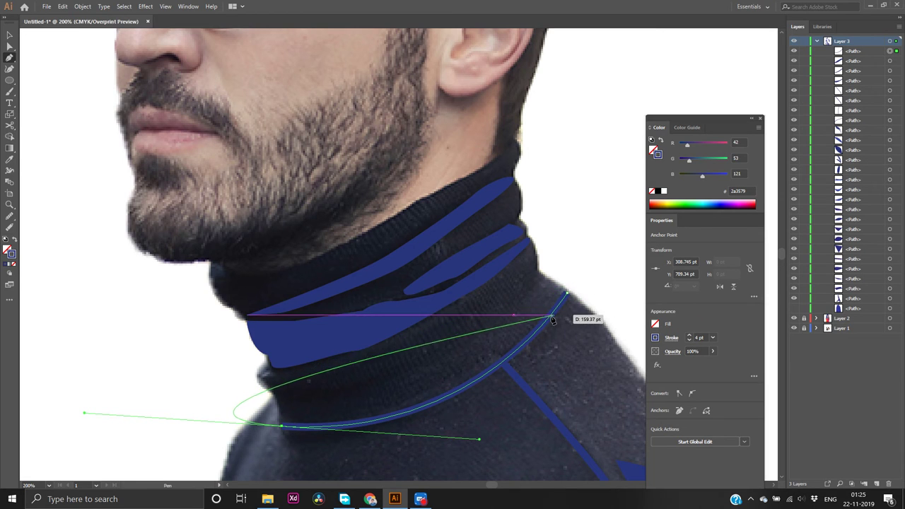
{"action": "key", "text": "v"}
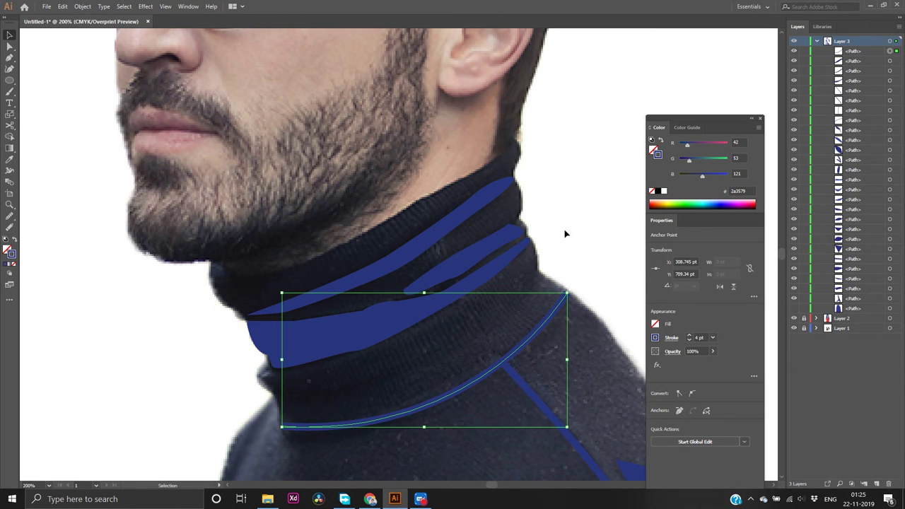
{"action": "left_click", "coordinate": [597, 217]}
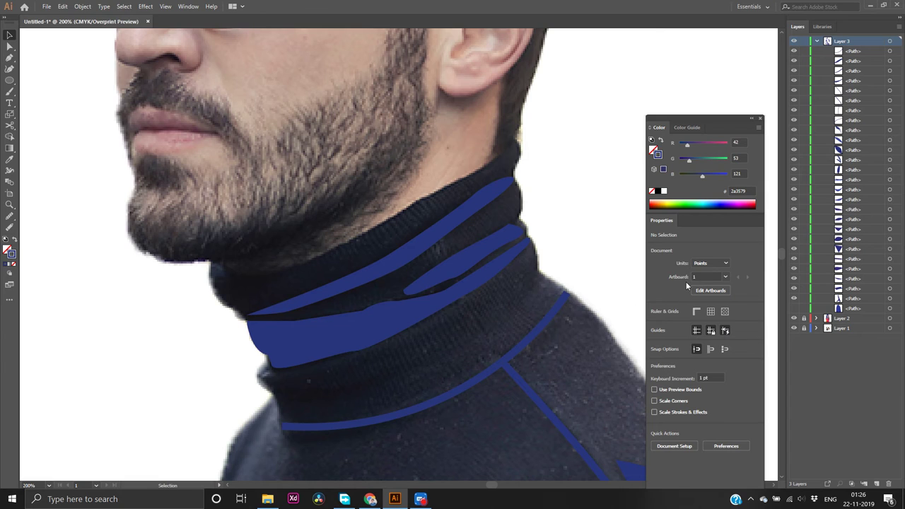
Give the collar seam curve's stroke a Round Cap and deselect it
{"action": "left_click", "coordinate": [486, 370]}
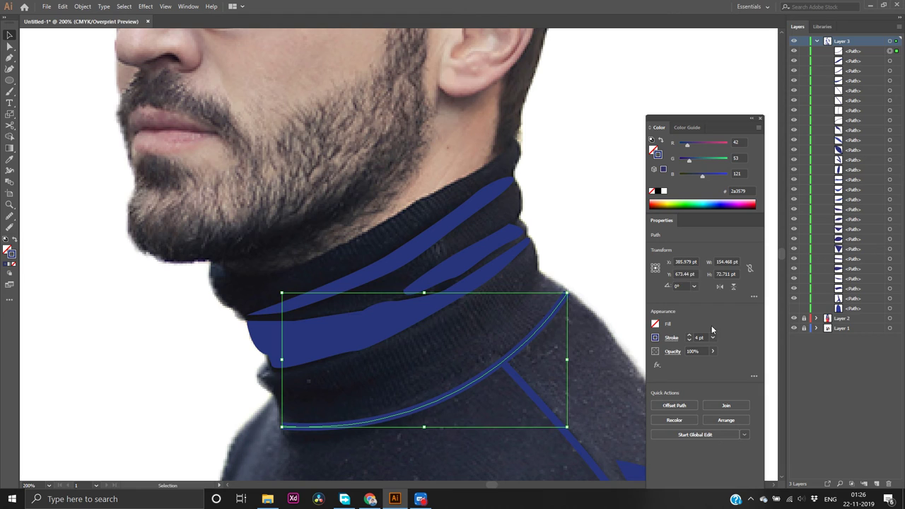
{"action": "left_click", "coordinate": [670, 337]}
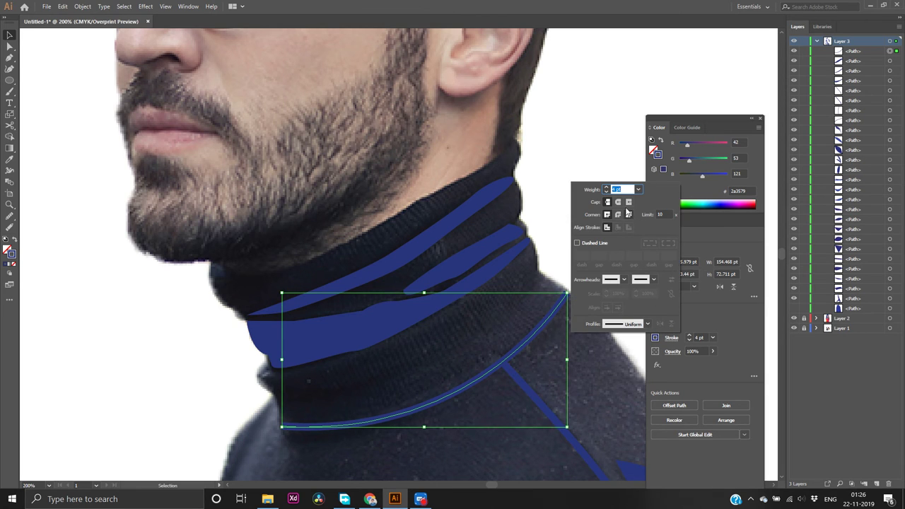
{"action": "left_click", "coordinate": [618, 202]}
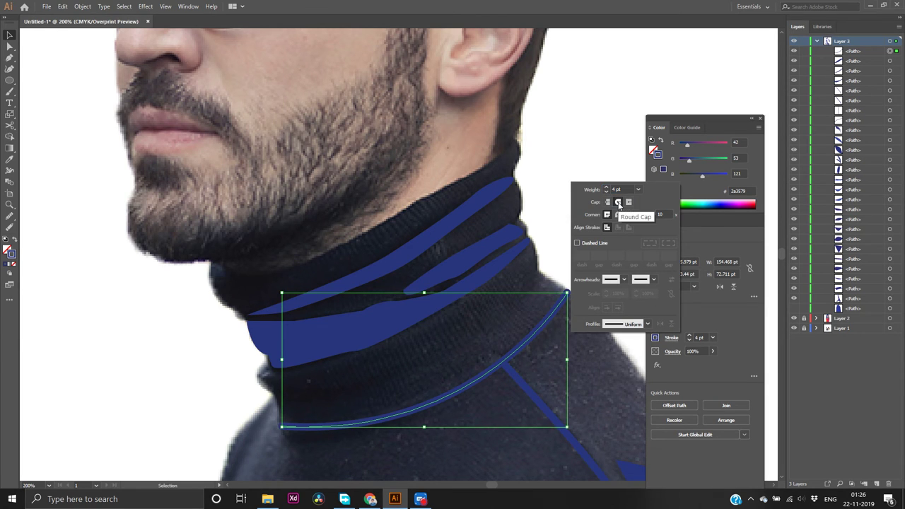
{"action": "left_click", "coordinate": [561, 191]}
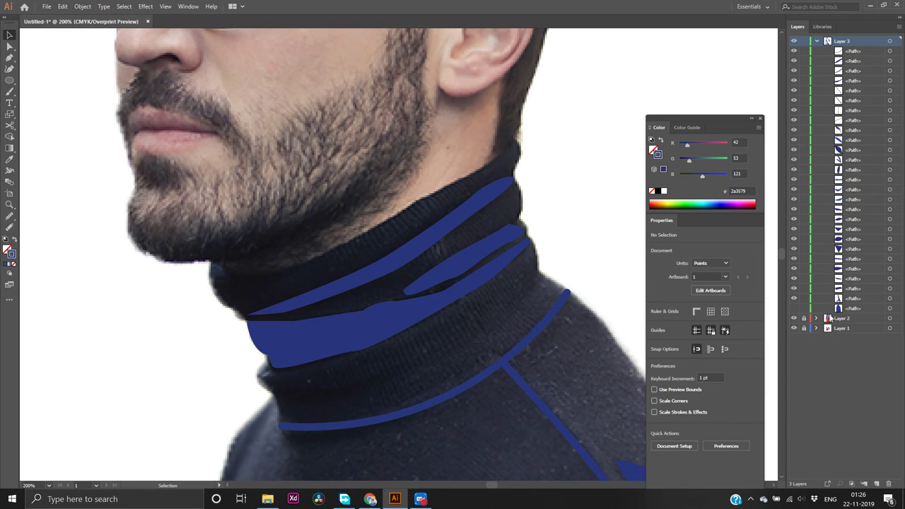
Show the blue sweater base shape to check the collar seam and fold shadows against it, and hide the base shape again
{"action": "left_click", "coordinate": [793, 309]}
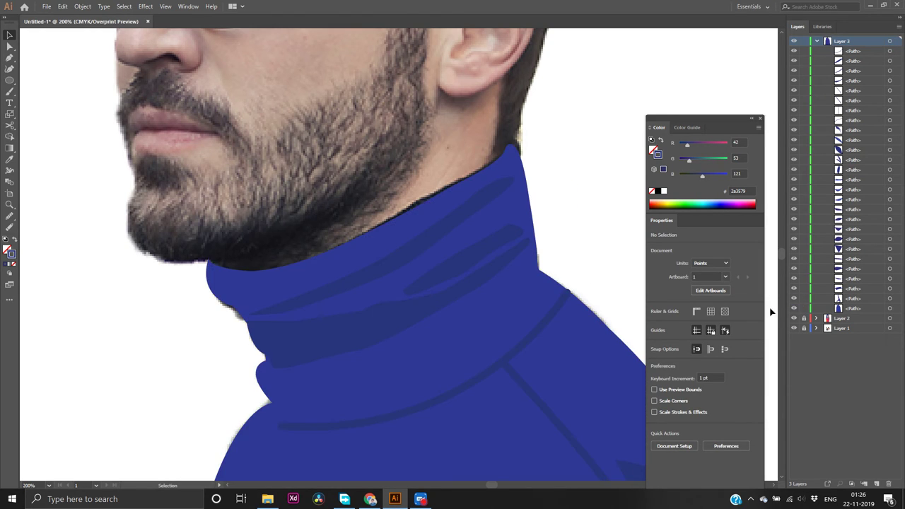
{"action": "scroll", "coordinate": [620, 248], "scroll_direction": "down", "scroll_amount": 2}
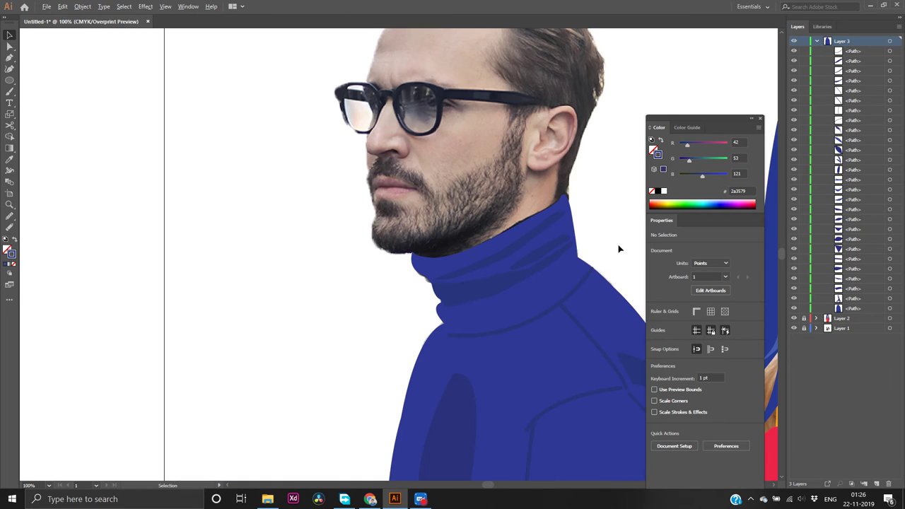
{"action": "scroll", "coordinate": [550, 313], "scroll_direction": "down", "scroll_amount": 1}
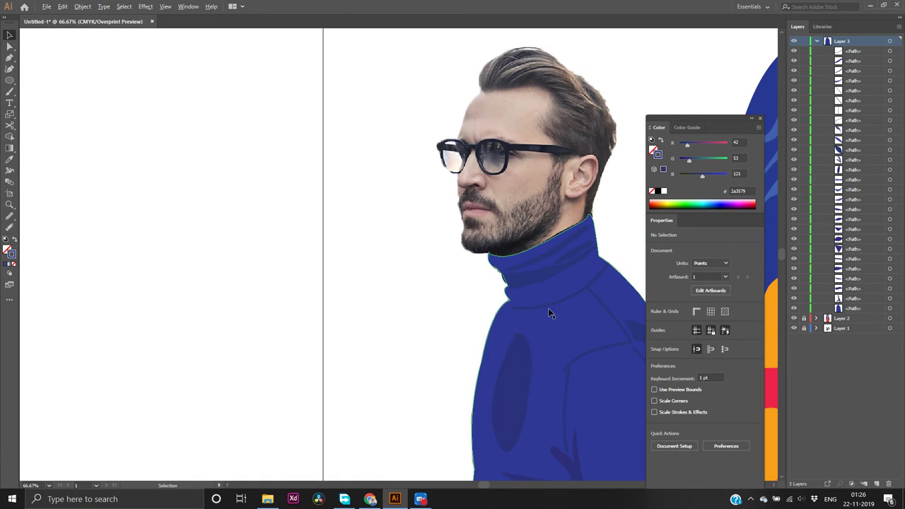
{"action": "scroll", "coordinate": [554, 314], "scroll_direction": "right", "scroll_amount": 3}
{"action": "scroll", "coordinate": [527, 229], "scroll_direction": "up", "scroll_amount": 2}
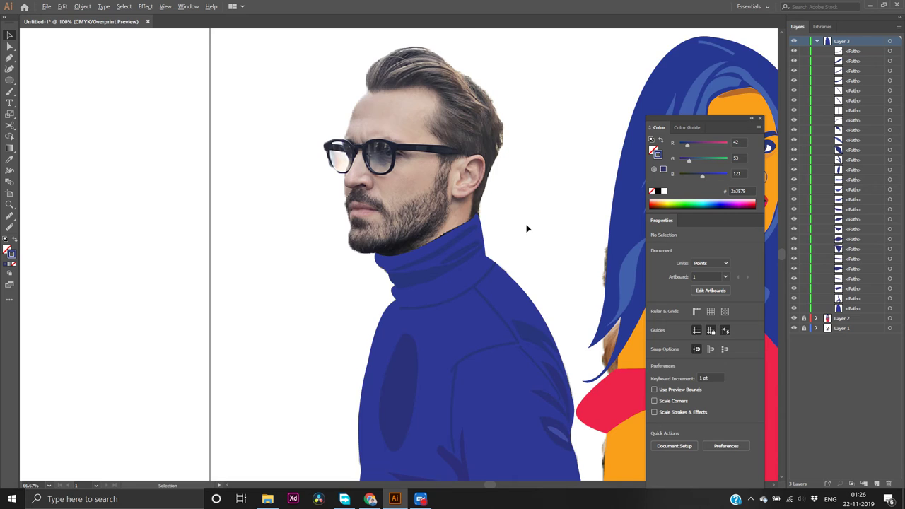
{"action": "left_click", "coordinate": [793, 309]}
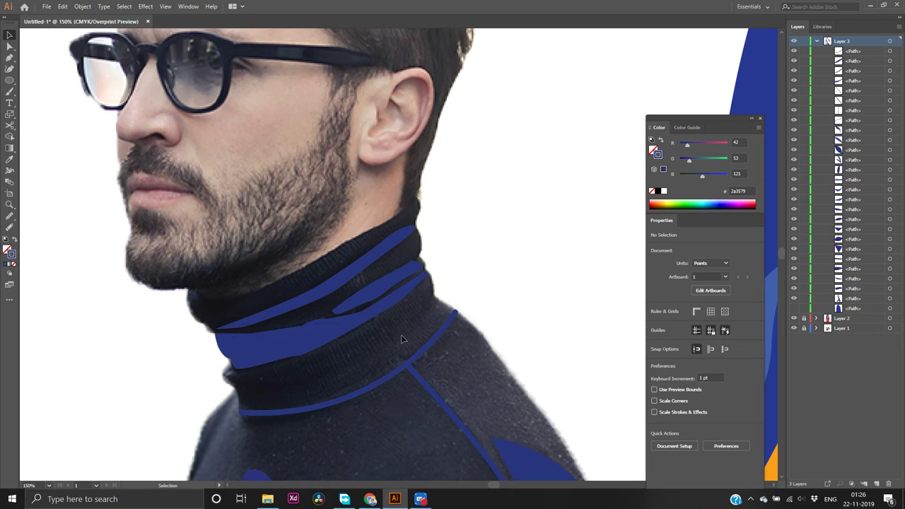
Draw a short, unfilled line across the lower collar band from the fold shadow's lower edge to where the collar and shoulder seams meet
{"action": "key", "text": "p"}
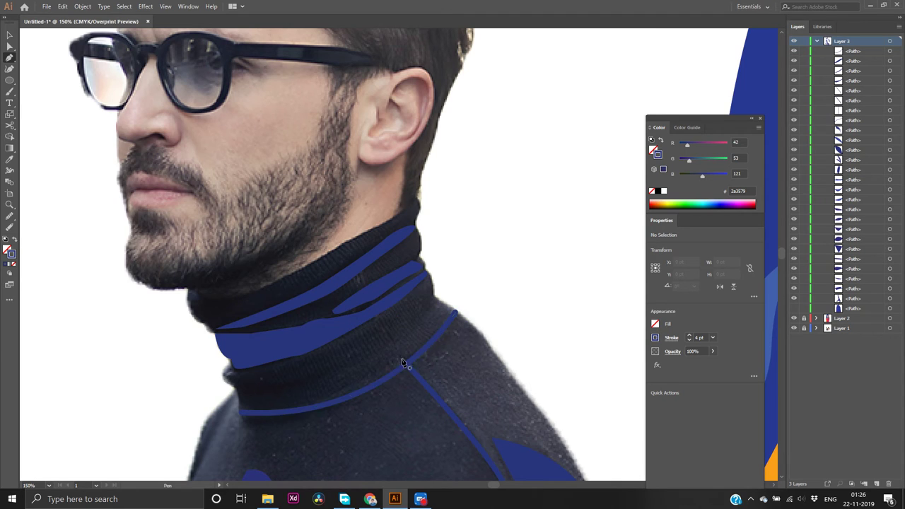
{"action": "left_click", "coordinate": [377, 318]}
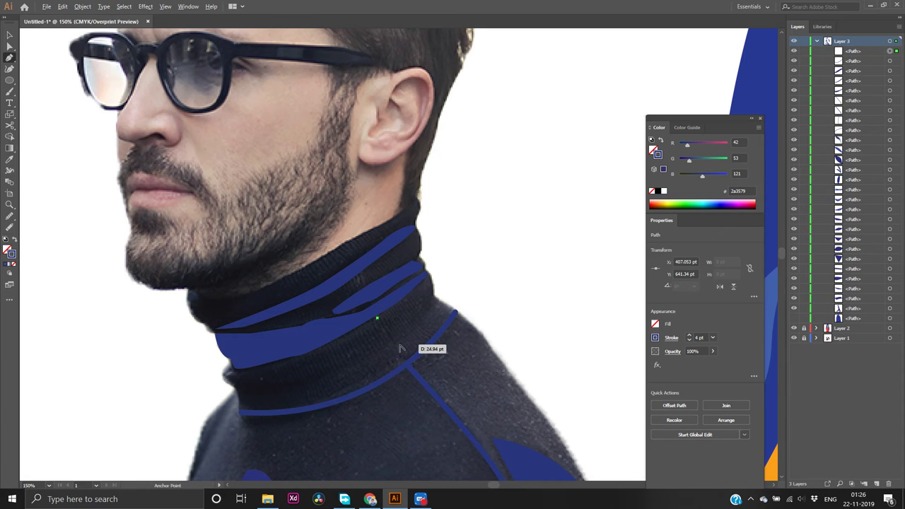
{"action": "scroll", "coordinate": [400, 349], "scroll_direction": "down", "scroll_amount": 2}
{"action": "scroll", "coordinate": [401, 348], "scroll_direction": "up", "scroll_amount": 5}
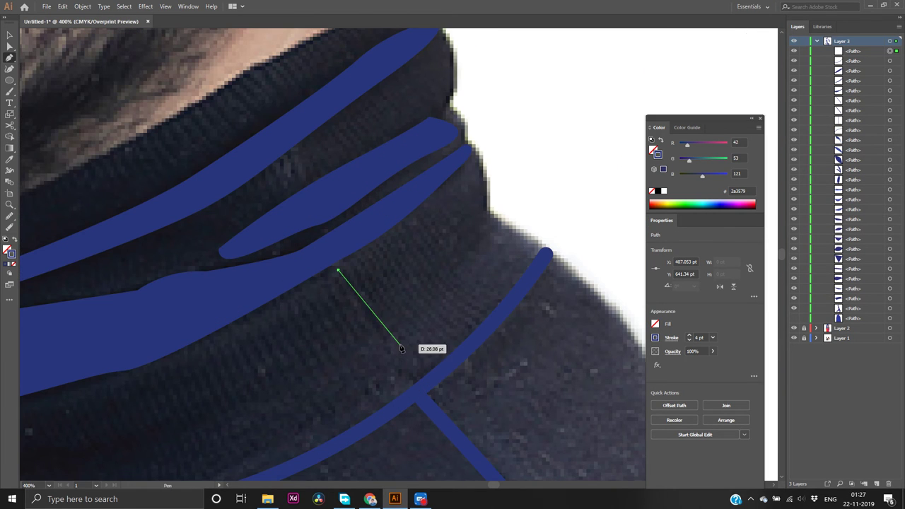
{"action": "left_click", "coordinate": [410, 382]}
{"action": "left_click_drag", "start_coordinate": [409, 381], "coordinate": [424, 407]}
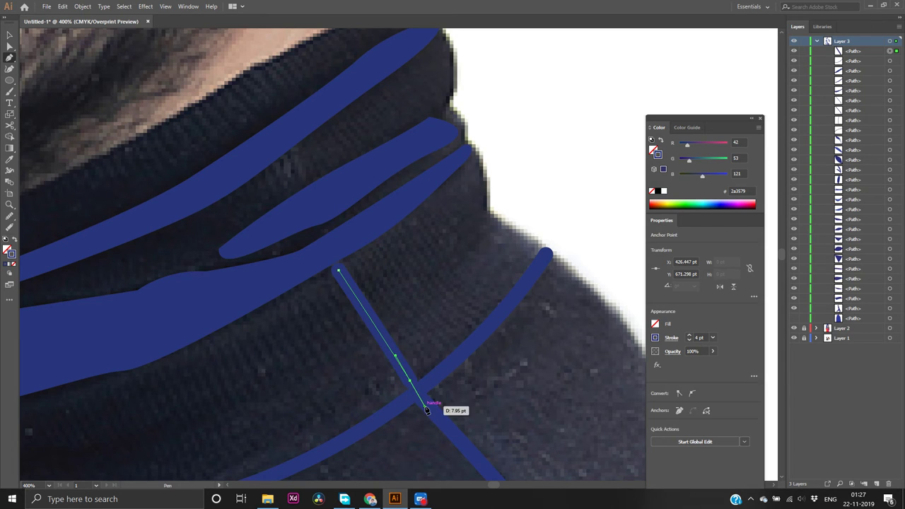
Set the short collar line's stroke weight to 2 pt, make it a Dashed Line, and deselect it
{"action": "left_click", "coordinate": [689, 340]}
{"action": "left_click", "coordinate": [689, 340]}
{"action": "left_click", "coordinate": [689, 340]}
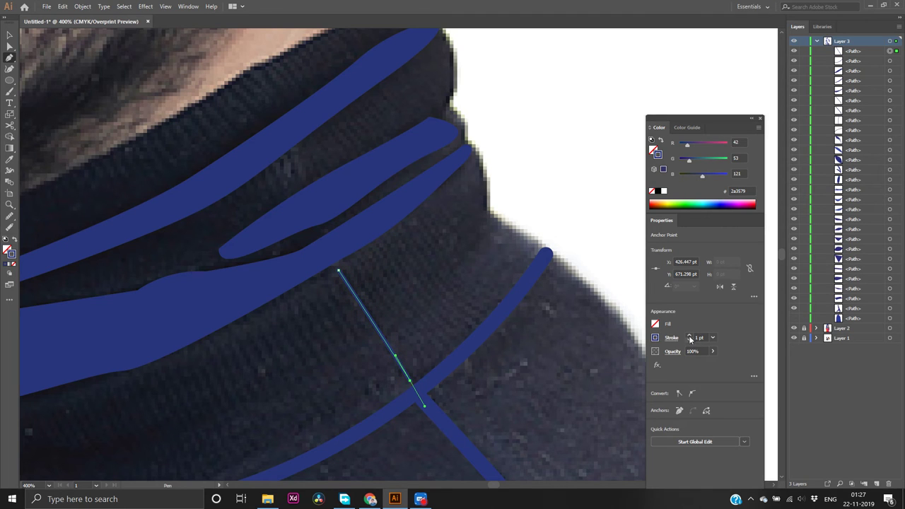
{"action": "left_click", "coordinate": [689, 336]}
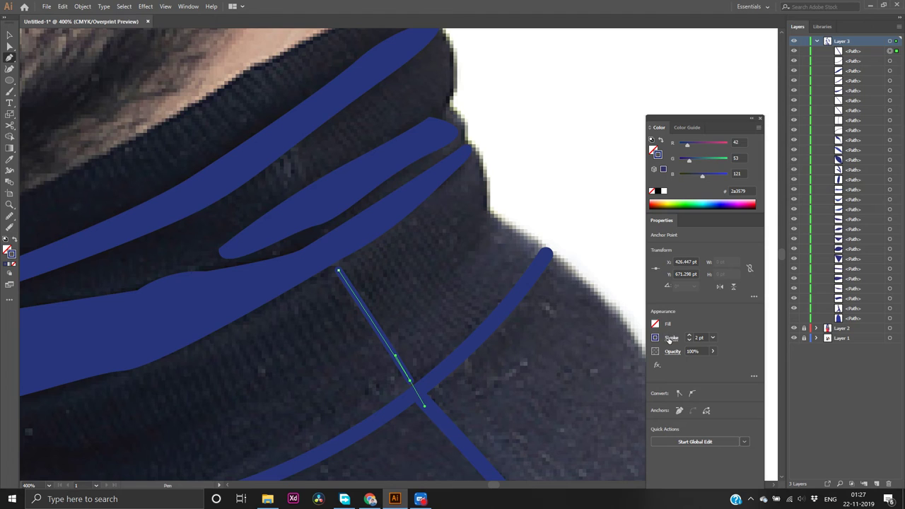
{"action": "left_click", "coordinate": [669, 340]}
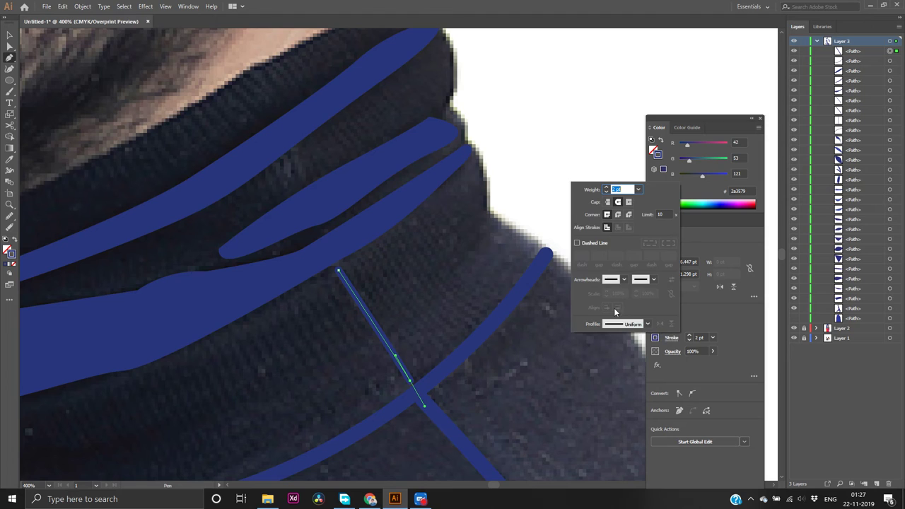
{"action": "left_click", "coordinate": [577, 243]}
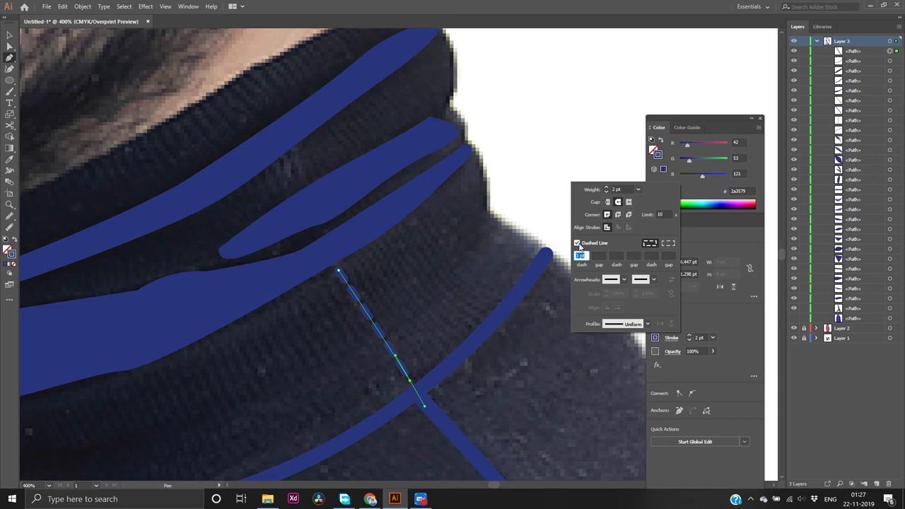
{"action": "left_click", "coordinate": [516, 148]}
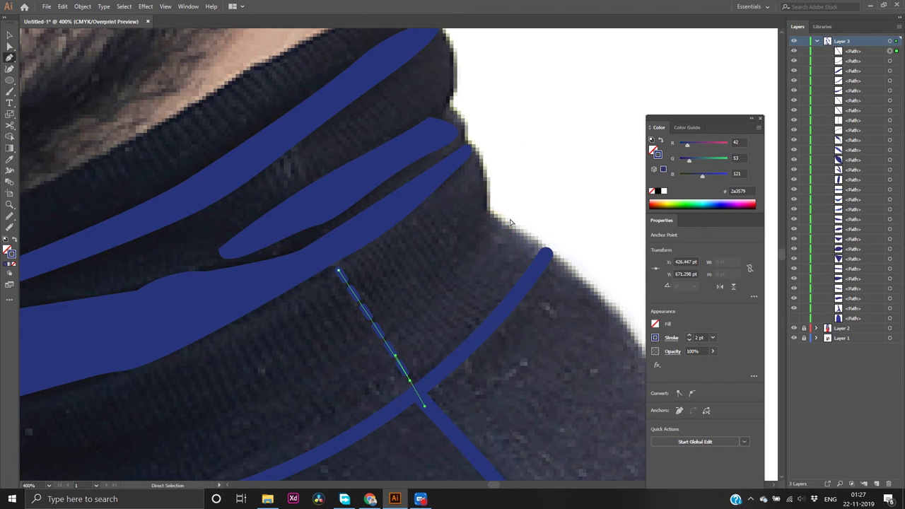
{"action": "key", "text": "v"}
{"action": "left_click", "coordinate": [537, 180]}
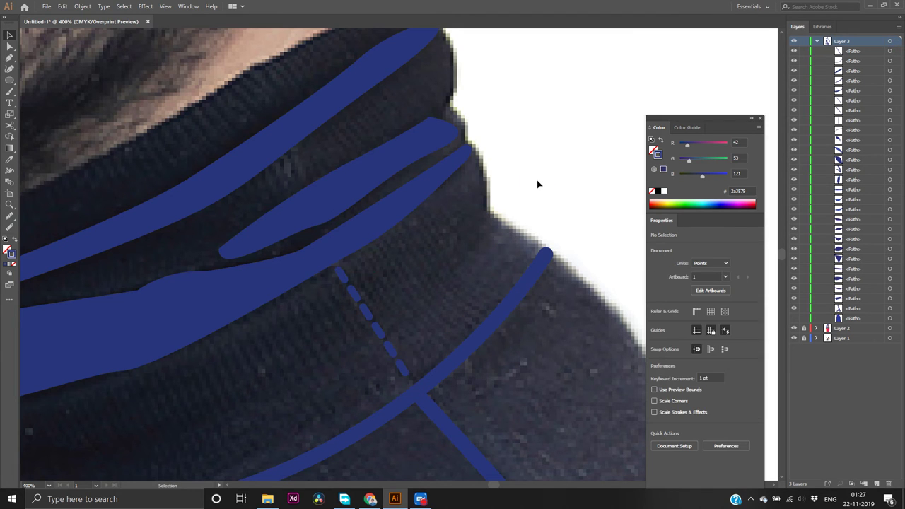
Toggle the blue sweater base shape on and off to check the dashed collar line against it, leaving the base hidden
{"action": "key", "text": "ctrl+1"}
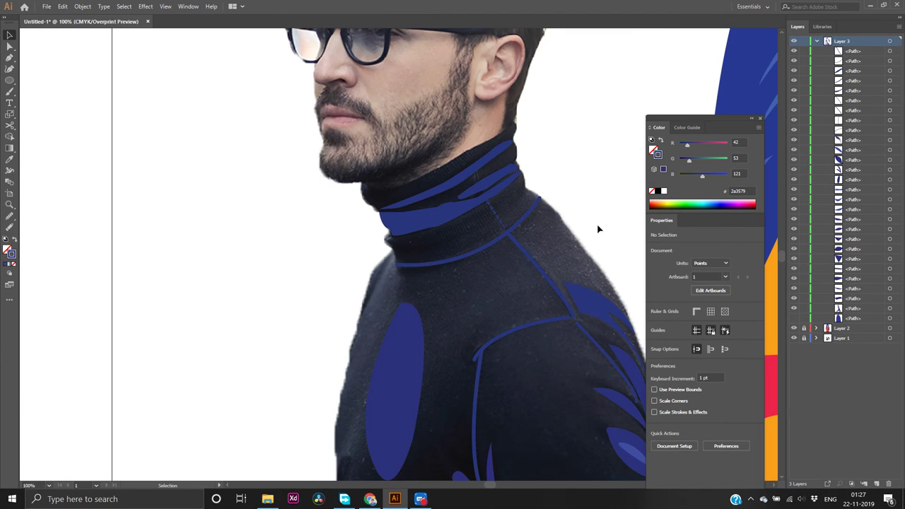
{"action": "left_click", "coordinate": [794, 319]}
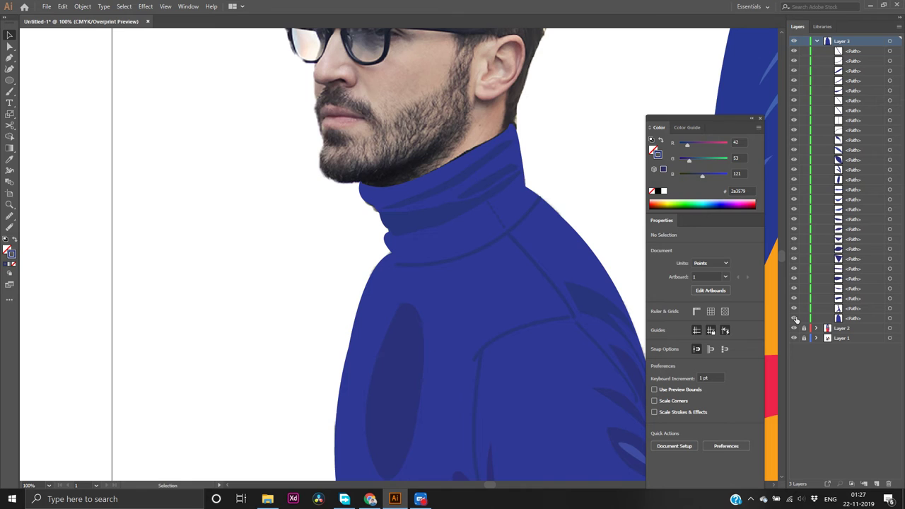
{"action": "left_click", "coordinate": [795, 318]}
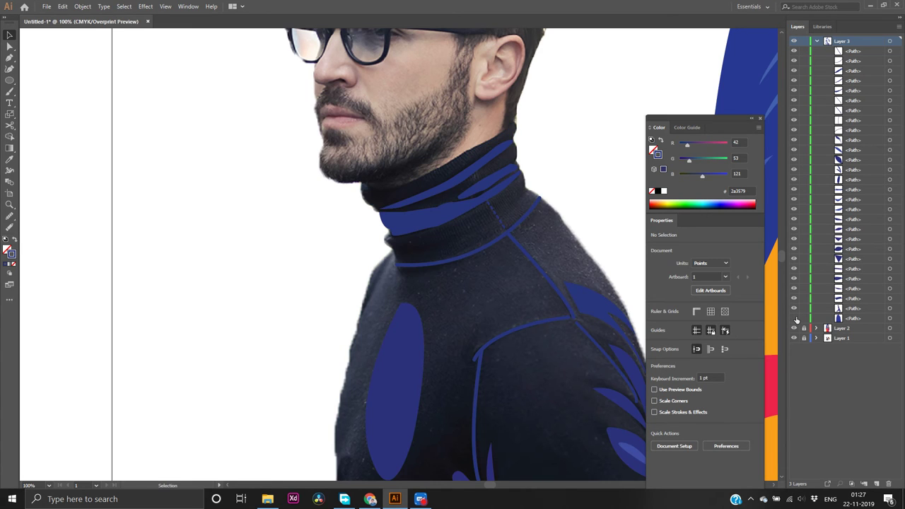
{"action": "left_click", "coordinate": [795, 319]}
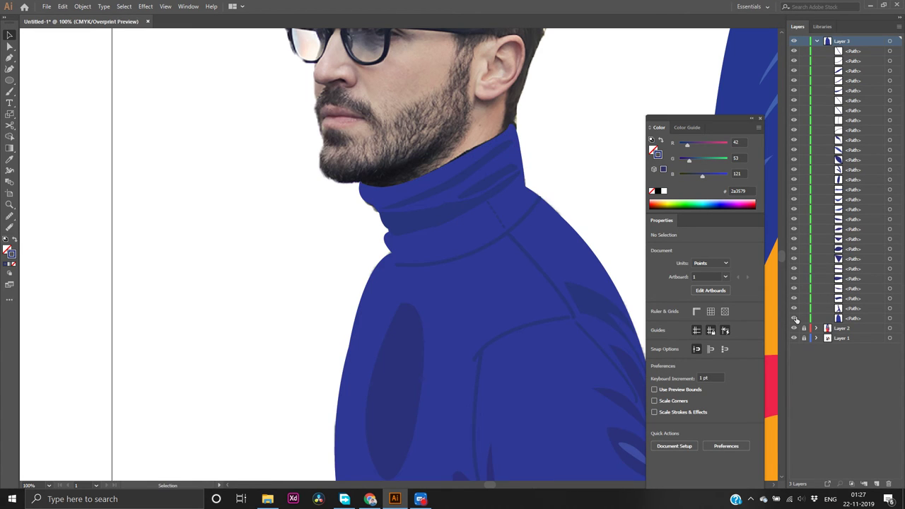
{"action": "left_click", "coordinate": [794, 318]}
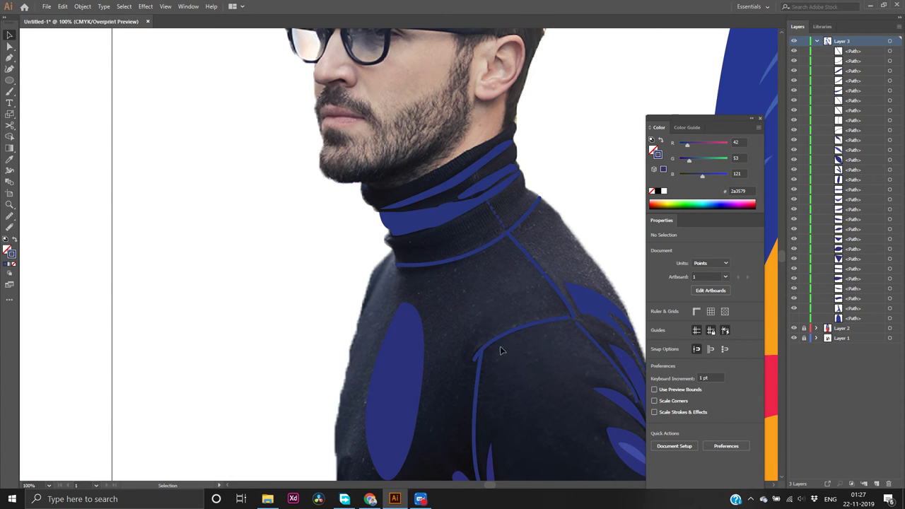
Start a new Pen path at the front edge of the lower collar band, just below the fold
{"action": "scroll", "coordinate": [437, 278], "scroll_direction": "up", "scroll_amount": 3}
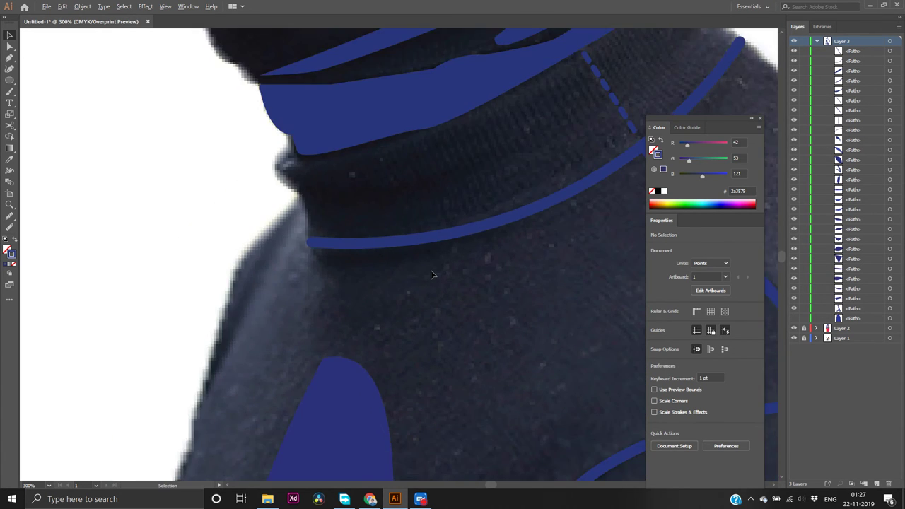
{"action": "key", "text": "p"}
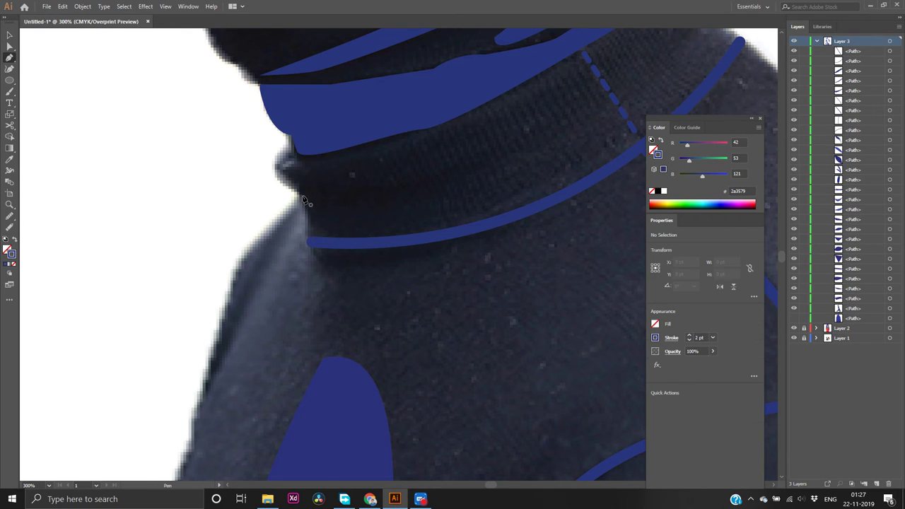
{"action": "left_click", "coordinate": [301, 188]}
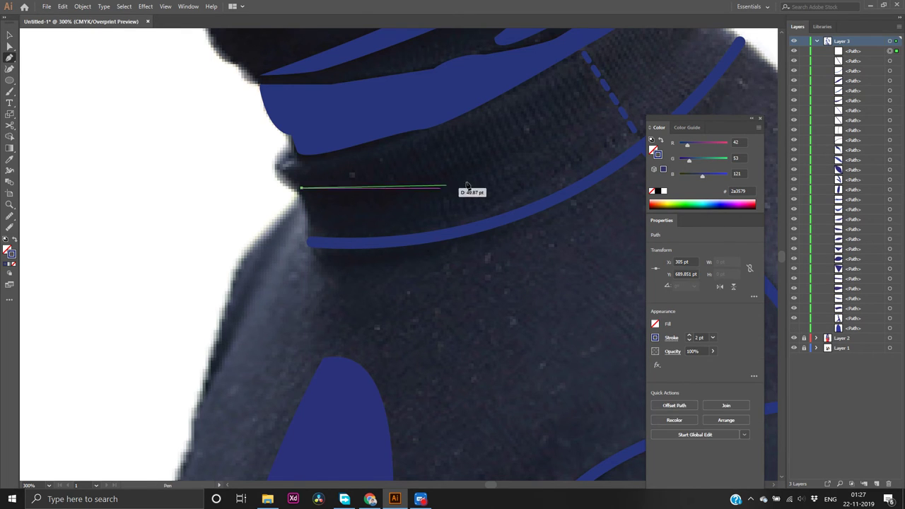
{"action": "left_click", "coordinate": [511, 146]}
{"action": "left_click_drag", "start_coordinate": [512, 145], "coordinate": [601, 115]}
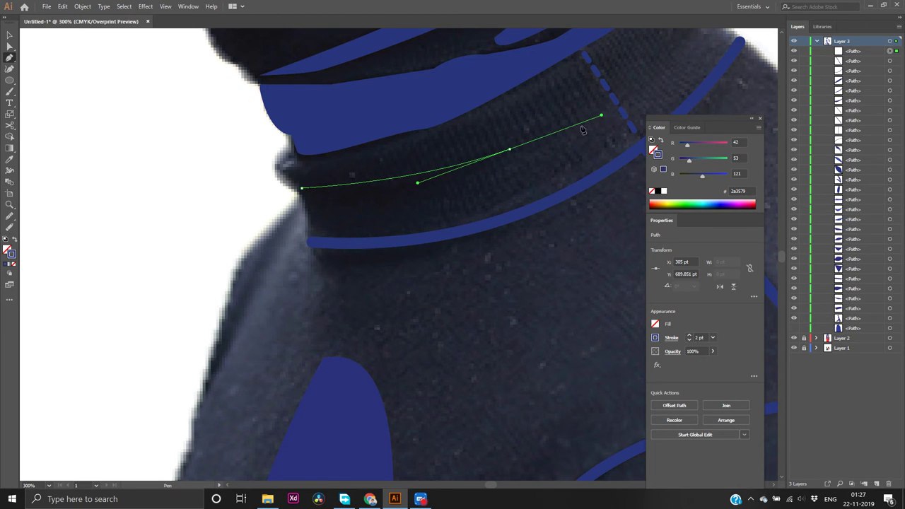
{"action": "left_click", "coordinate": [509, 150]}
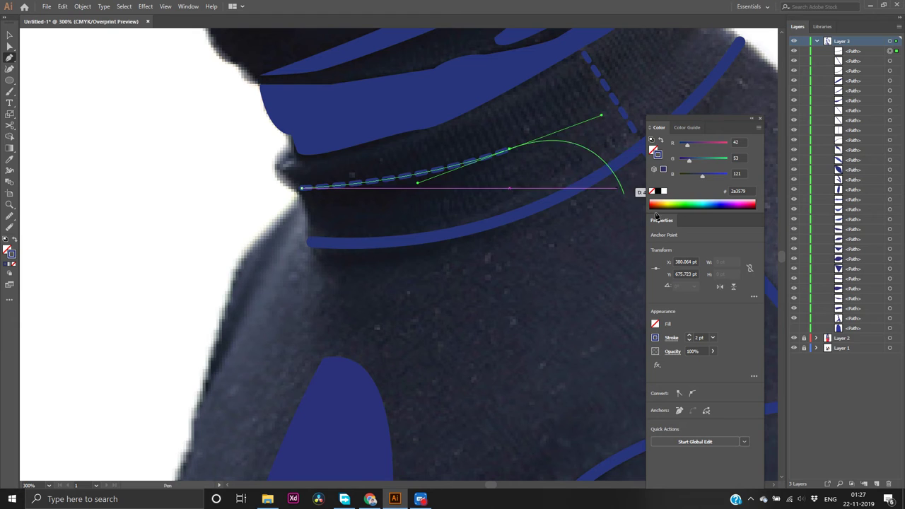
{"action": "left_click", "coordinate": [671, 337]}
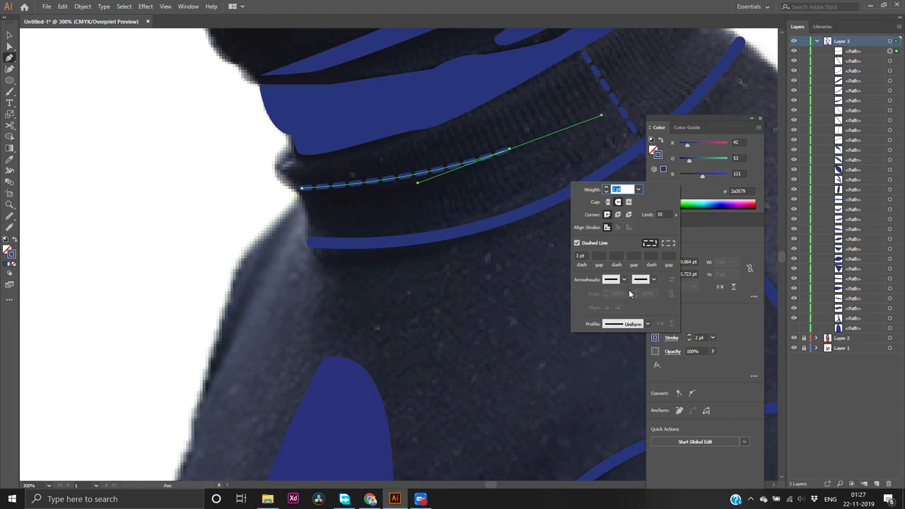
{"action": "left_click", "coordinate": [577, 243]}
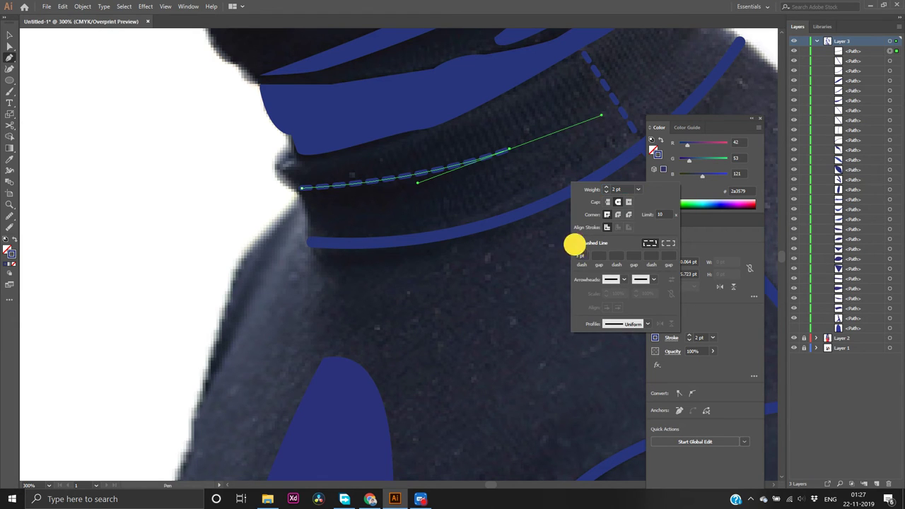
{"action": "left_click", "coordinate": [685, 340]}
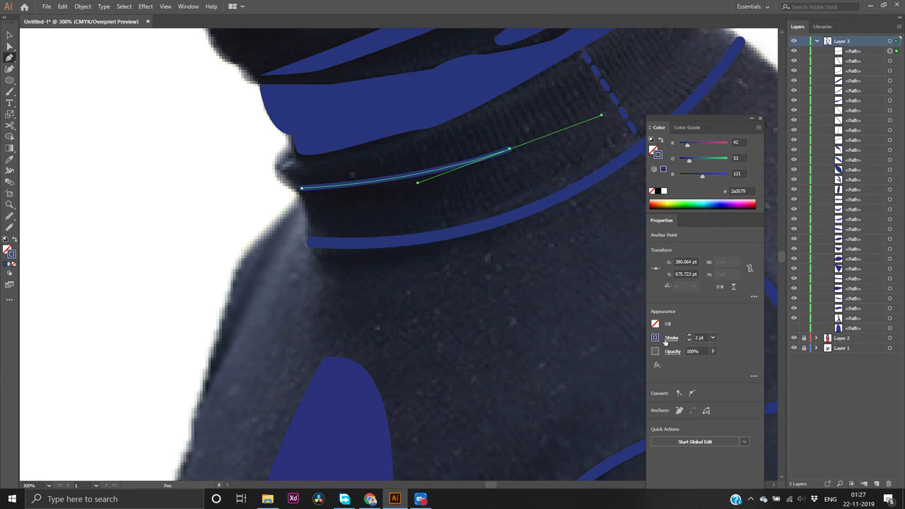
{"action": "left_click", "coordinate": [15, 266]}
{"action": "left_click", "coordinate": [6, 263]}
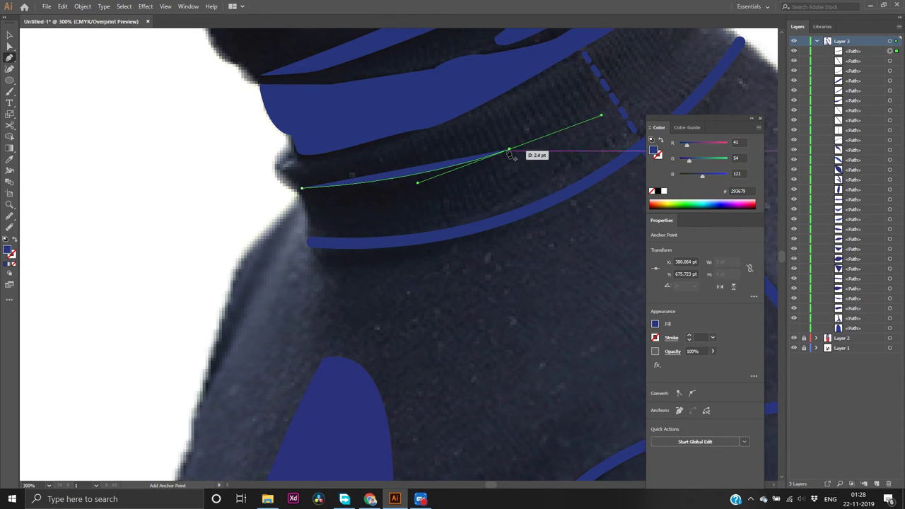
{"action": "left_click_drag", "start_coordinate": [509, 150], "coordinate": [508, 179]}
{"action": "key", "text": "shift+x"}
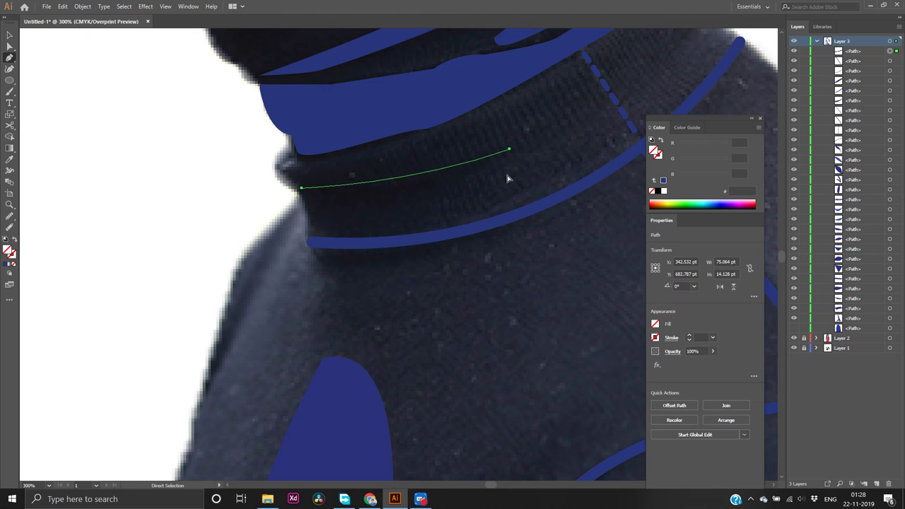
{"action": "key", "text": "ctrl+z"}
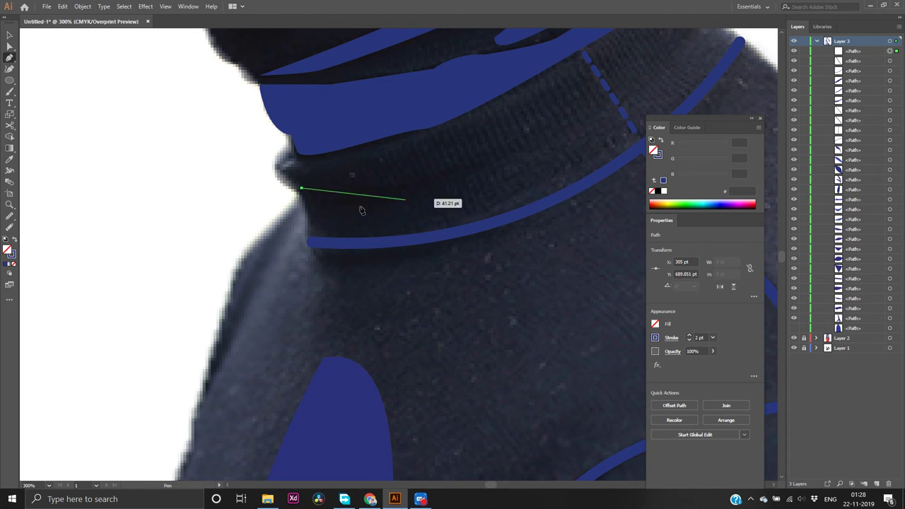
Remove the path's stroke and draw the shadow's upper edge curving across the lower collar band, ending in a corner point
{"action": "left_click", "coordinate": [5, 264]}
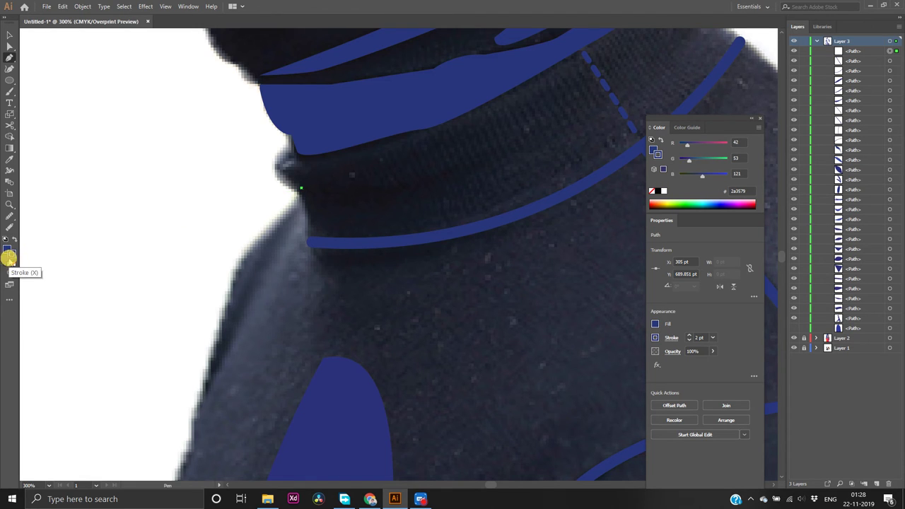
{"action": "left_click", "coordinate": [14, 264]}
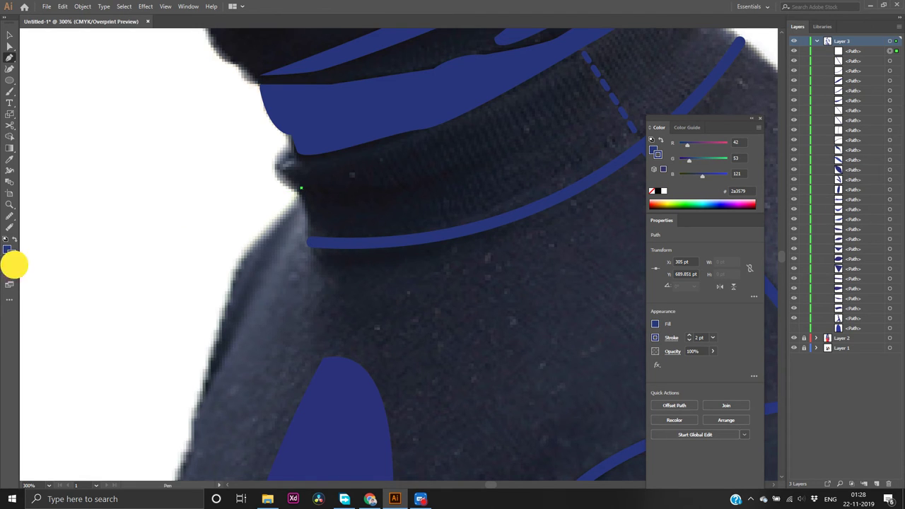
{"action": "left_click", "coordinate": [498, 156]}
{"action": "left_click_drag", "start_coordinate": [509, 145], "coordinate": [537, 118]}
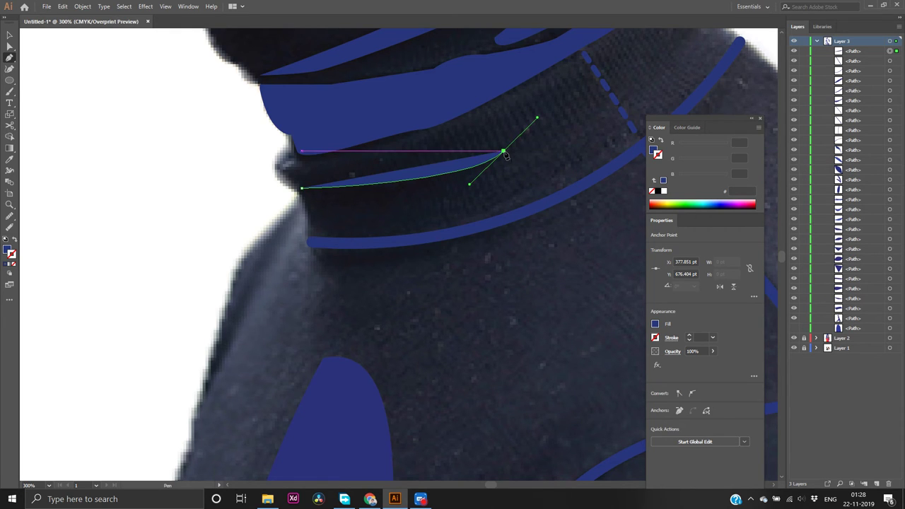
{"action": "left_click", "coordinate": [502, 151]}
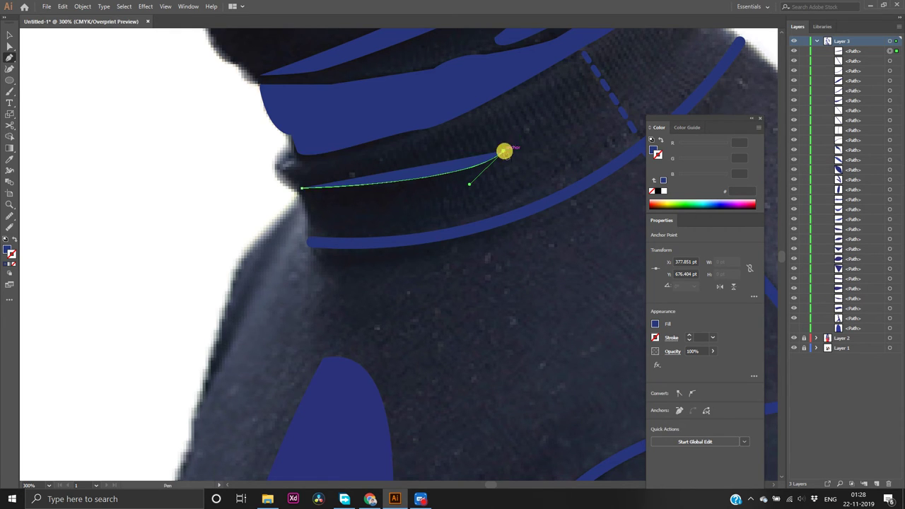
Close the shadow shape with a curved lower edge above the collar seam and fill it dark blue 28377a
{"action": "left_click", "coordinate": [9, 251]}
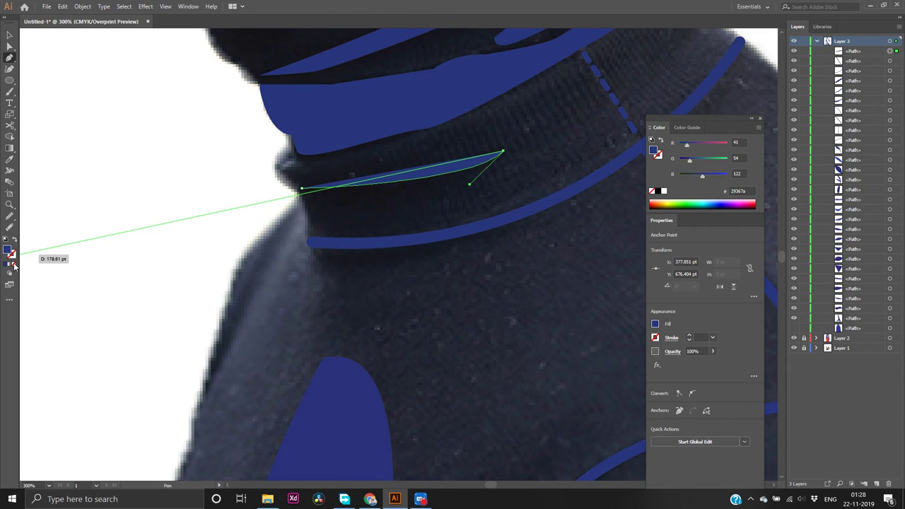
{"action": "left_click", "coordinate": [14, 264]}
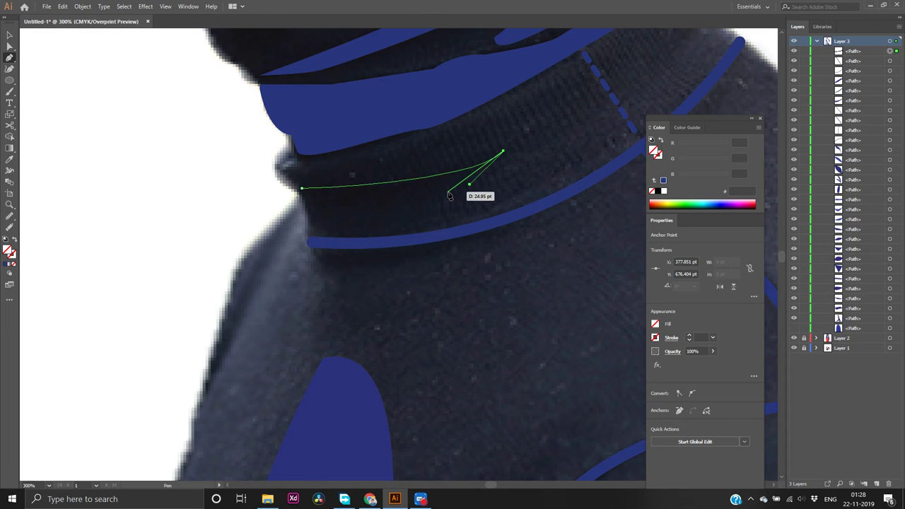
{"action": "left_click_drag", "start_coordinate": [449, 196], "coordinate": [476, 174]}
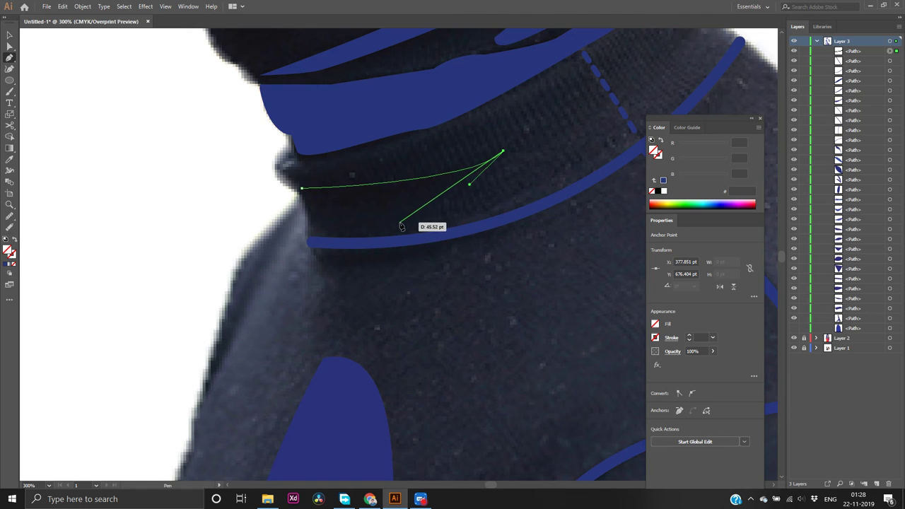
{"action": "left_click_drag", "start_coordinate": [400, 223], "coordinate": [315, 224]}
{"action": "left_click_drag", "start_coordinate": [303, 188], "coordinate": [271, 162]}
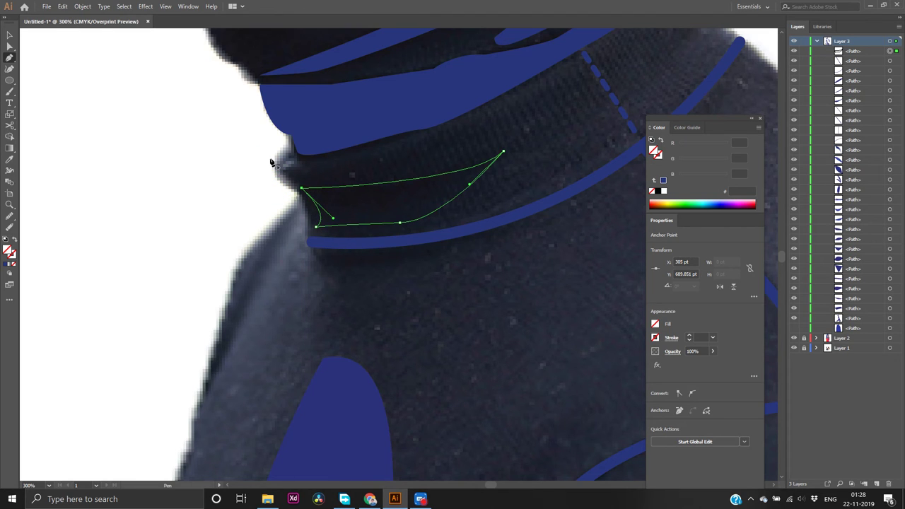
{"action": "left_click", "coordinate": [5, 265]}
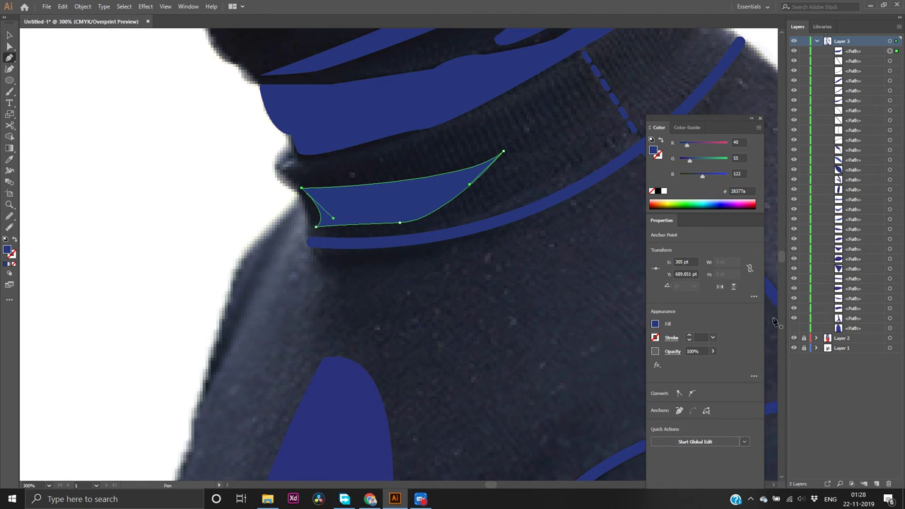
Show the blue sweater base shape and examine the collar shading against the man's whole figure and the neighbouring woman
{"action": "left_click", "coordinate": [793, 325]}
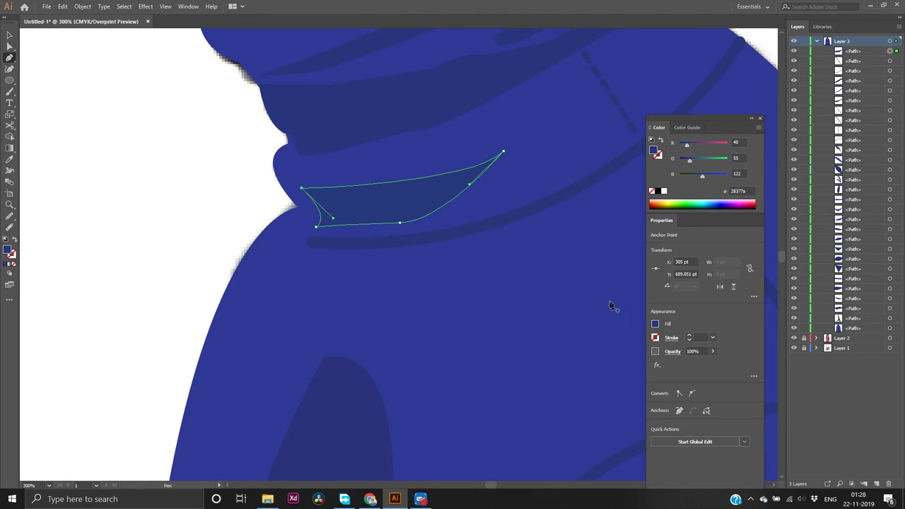
{"action": "scroll", "coordinate": [612, 306], "scroll_direction": "down", "scroll_amount": 5}
{"action": "left_click", "coordinate": [385, 304]}
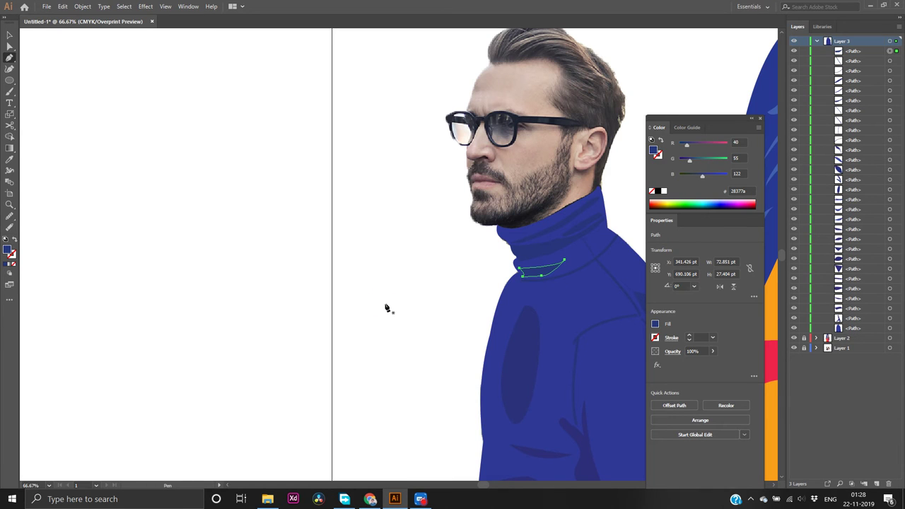
{"action": "key", "text": "v"}
{"action": "left_click", "coordinate": [385, 306]}
{"action": "scroll", "coordinate": [428, 305], "scroll_direction": "down", "scroll_amount": 1}
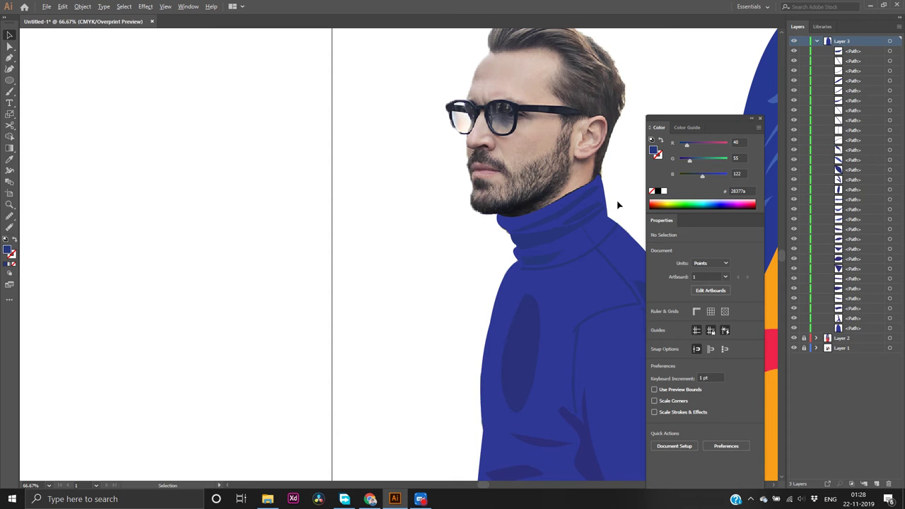
{"action": "scroll", "coordinate": [634, 175], "scroll_direction": "up", "scroll_amount": 2}
{"action": "scroll", "coordinate": [634, 176], "scroll_direction": "down", "scroll_amount": 2}
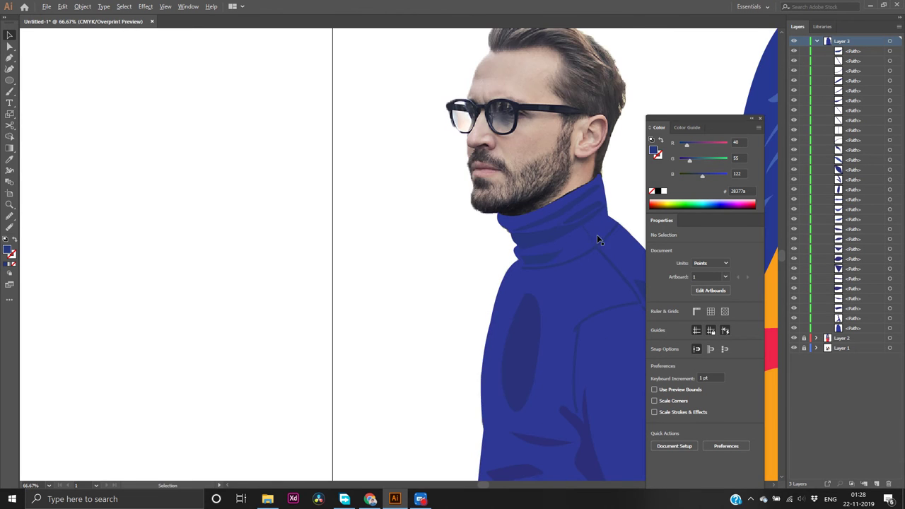
{"action": "scroll", "coordinate": [535, 198], "scroll_direction": "right", "scroll_amount": 5}
{"action": "scroll", "coordinate": [535, 198], "scroll_direction": "down", "scroll_amount": 1}
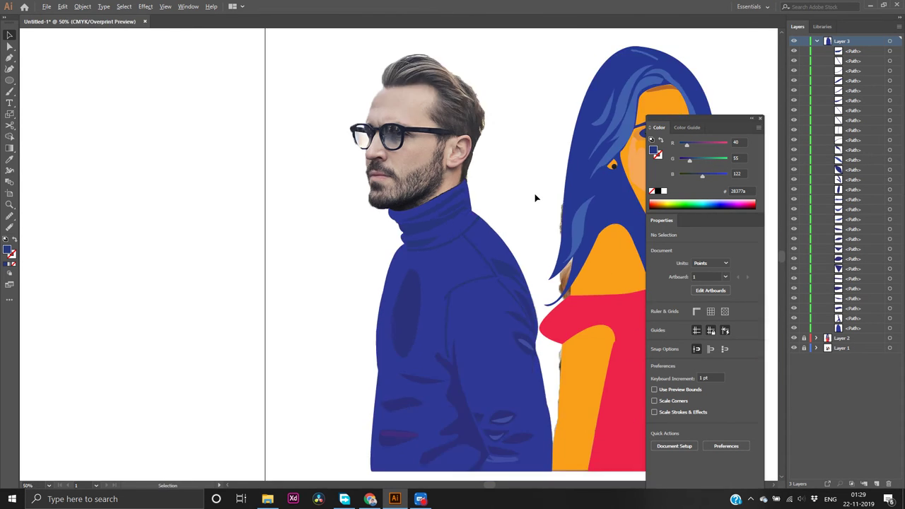
{"action": "scroll", "coordinate": [535, 197], "scroll_direction": "up", "scroll_amount": 1}
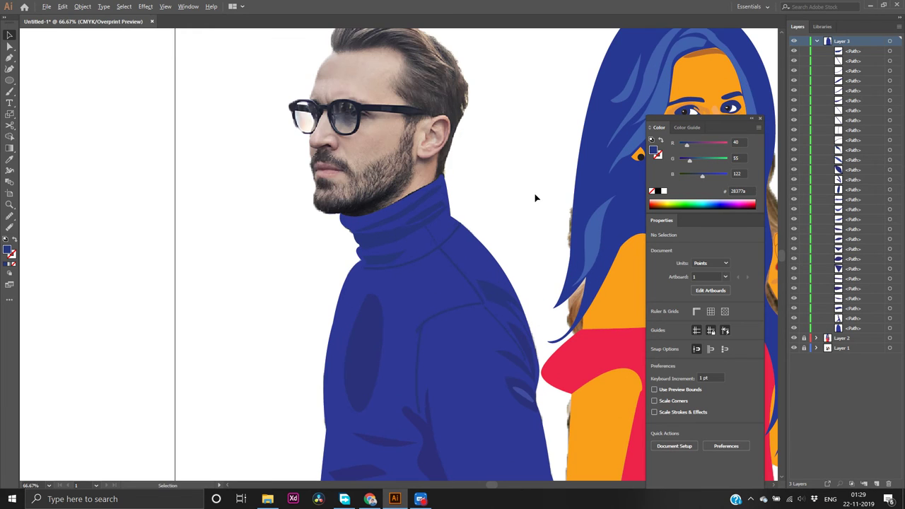
{"action": "scroll", "coordinate": [535, 198], "scroll_direction": "down", "scroll_amount": 1}
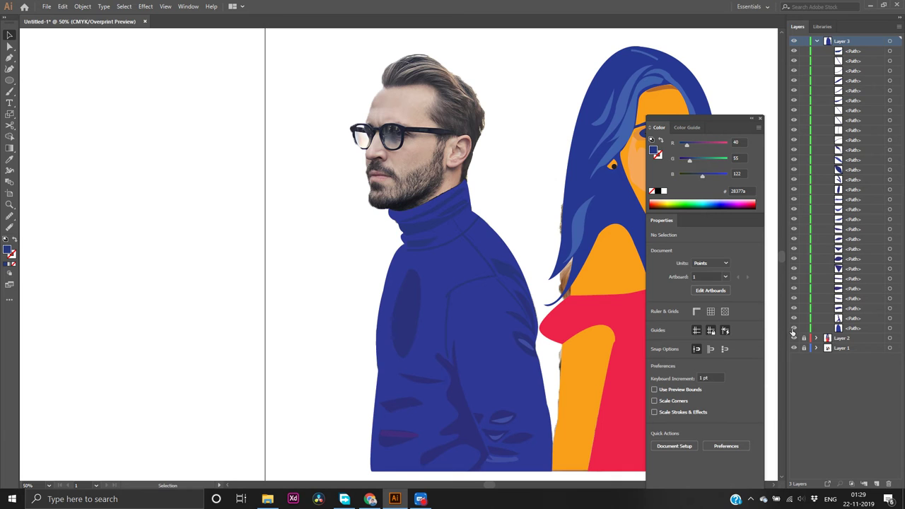
Hide the sweater base and start a Pen path curving down the lower collar band's front edge, ending in a corner below the seam
{"action": "key", "text": "ctrl+3"}
{"action": "scroll", "coordinate": [424, 252], "scroll_direction": "up", "scroll_amount": 4}
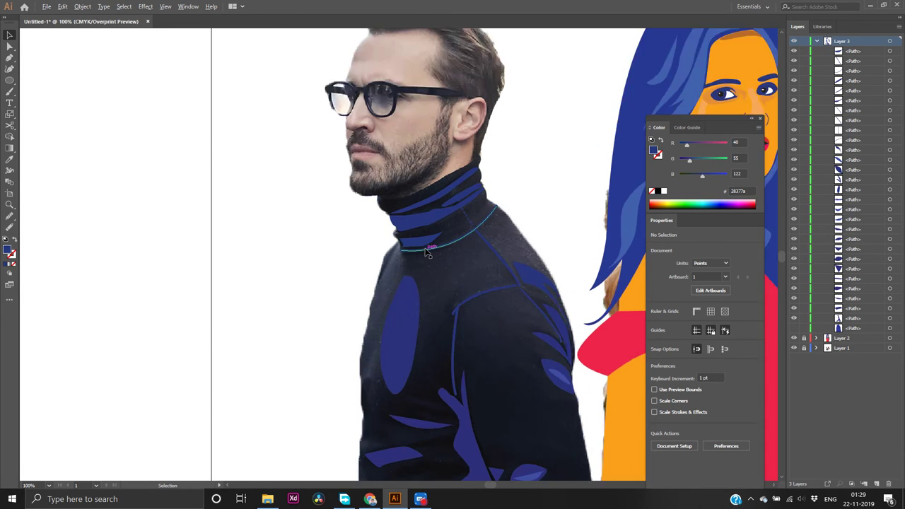
{"action": "scroll", "coordinate": [425, 252], "scroll_direction": "up", "scroll_amount": 1}
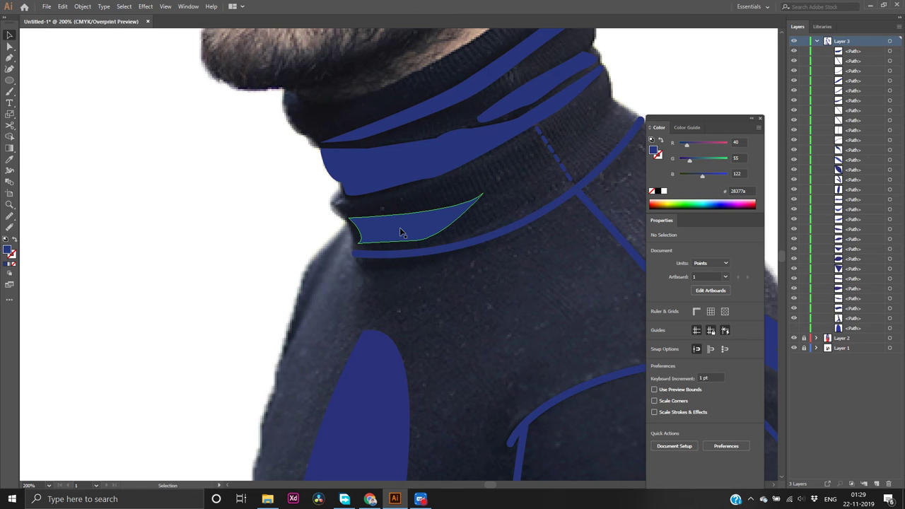
{"action": "key", "text": "p"}
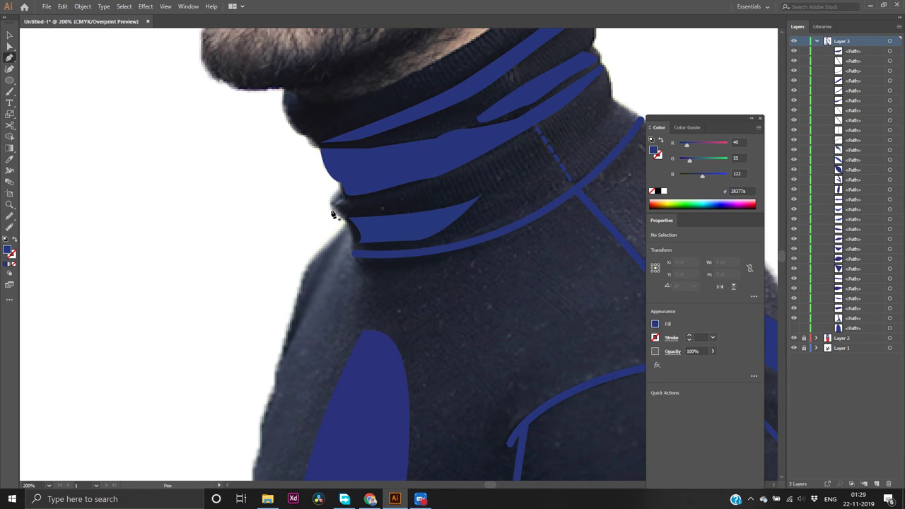
{"action": "left_click", "coordinate": [335, 206]}
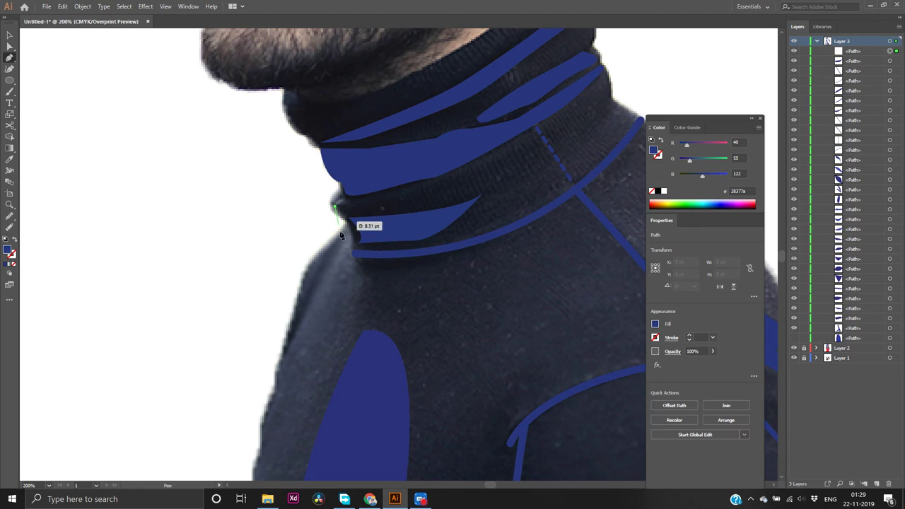
{"action": "left_click_drag", "start_coordinate": [356, 268], "coordinate": [342, 309]}
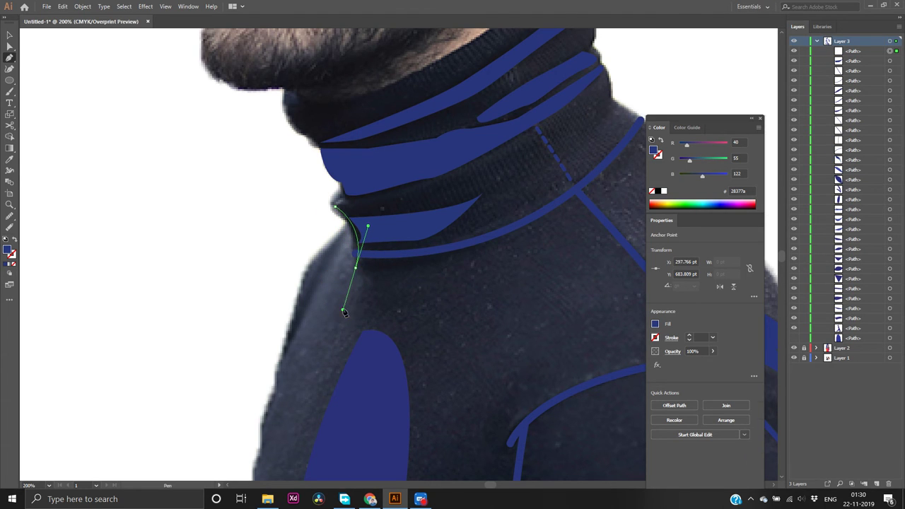
{"action": "left_click", "coordinate": [356, 267]}
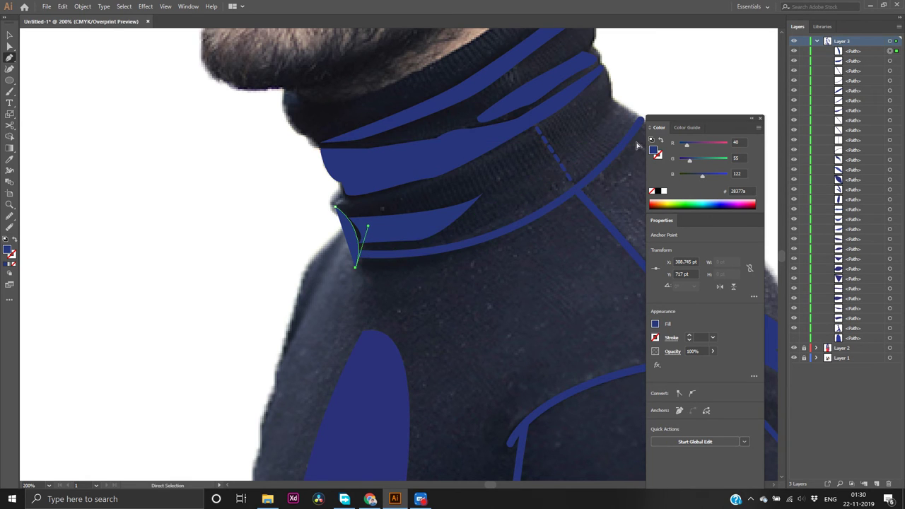
Continue the outline along the underside of the collar seam to the shoulder and up the back of the neck to the fold
{"action": "left_click_drag", "start_coordinate": [634, 139], "coordinate": [670, 39]}
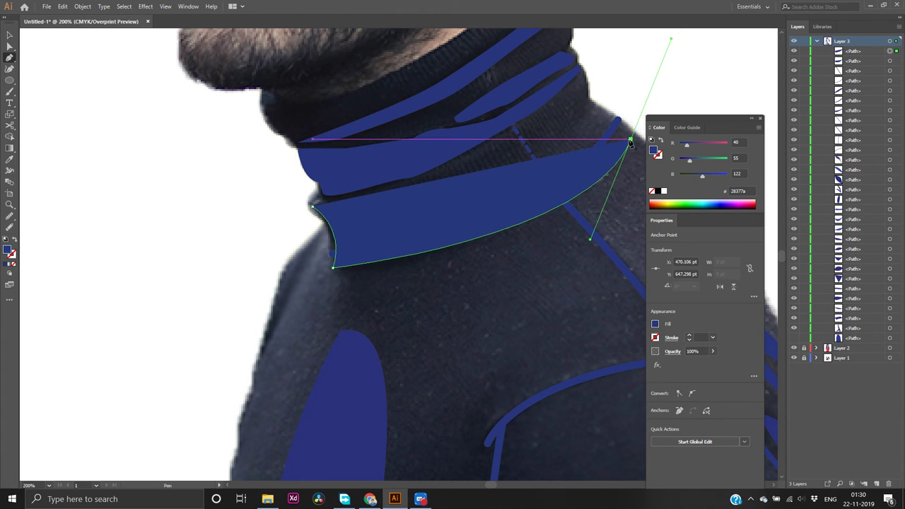
{"action": "left_click_drag", "start_coordinate": [629, 139], "coordinate": [592, 105]}
{"action": "left_click_drag", "start_coordinate": [578, 101], "coordinate": [582, 75]}
{"action": "left_click", "coordinate": [582, 76]}
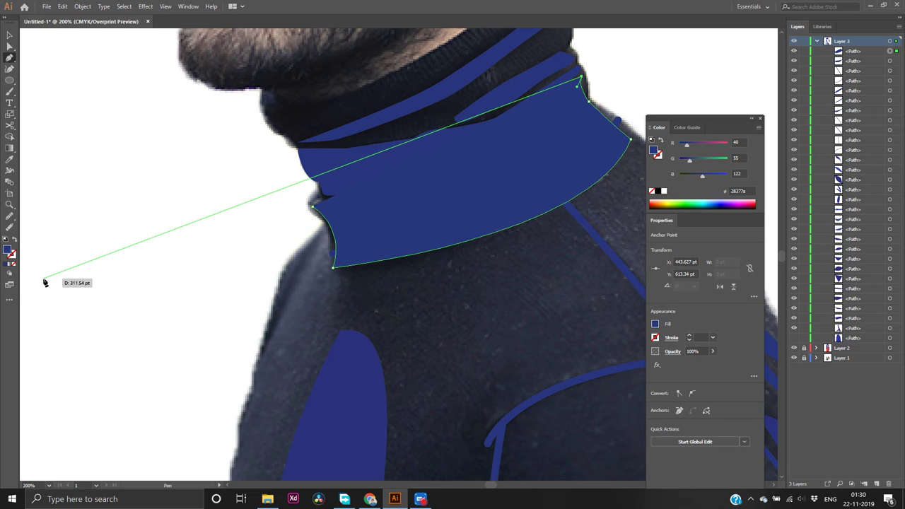
Close the collar band outline at its front starting point and fill it light blue 7986cb
{"action": "left_click", "coordinate": [13, 264]}
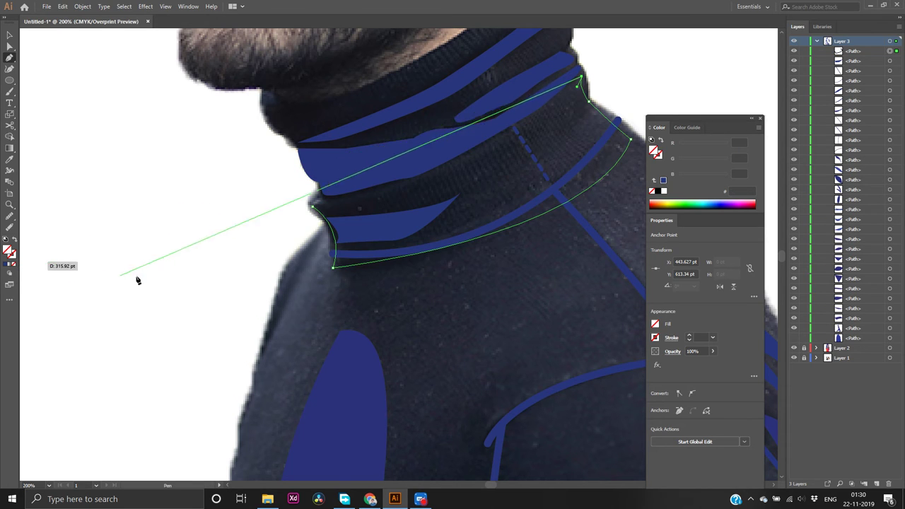
{"action": "left_click", "coordinate": [313, 206]}
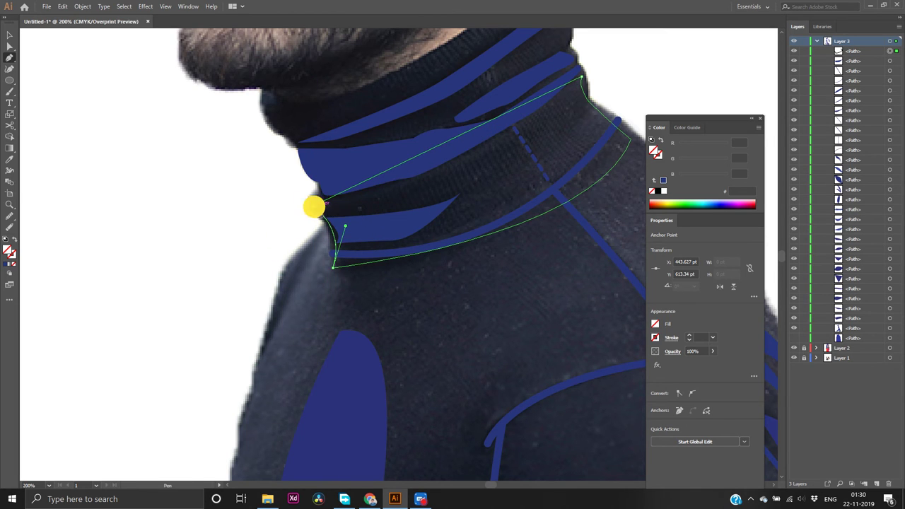
{"action": "left_click", "coordinate": [6, 264]}
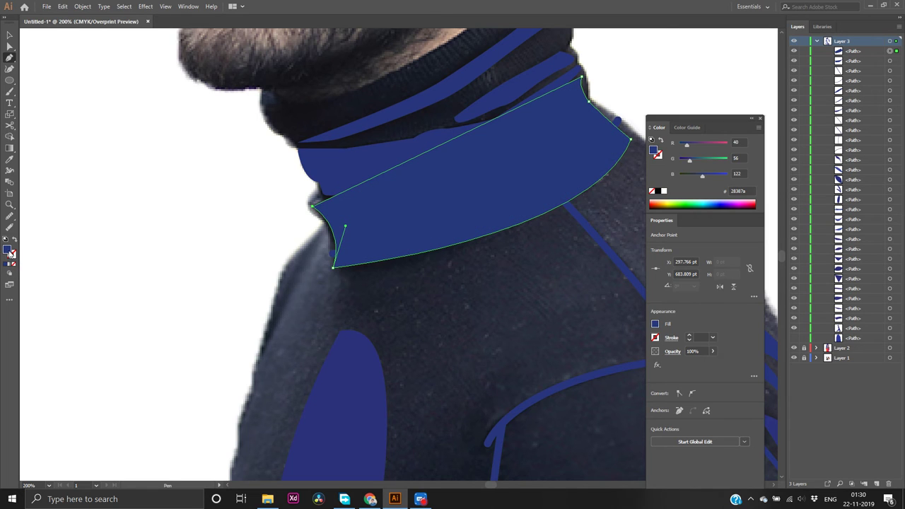
{"action": "left_click", "coordinate": [9, 251]}
{"action": "left_click", "coordinate": [9, 251]}
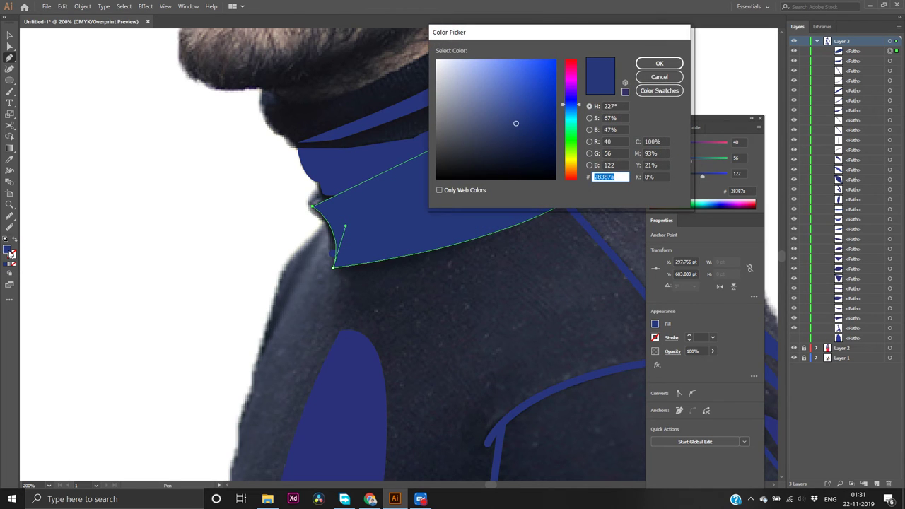
{"action": "type", "text": "7986cb"}
{"action": "key", "text": "Return"}
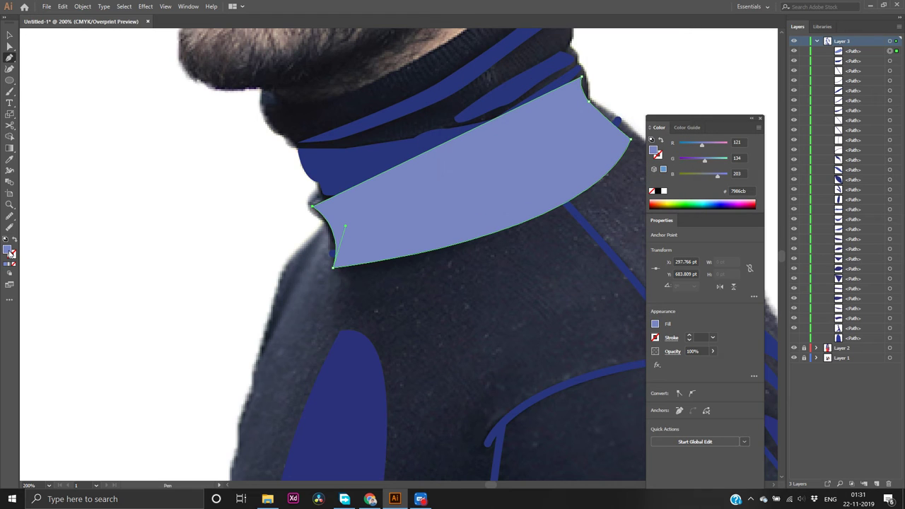
Send the light blue collar band to the back, behind the fold shadows, seam and dashed stitching, and deselect it
{"action": "key", "text": "v"}
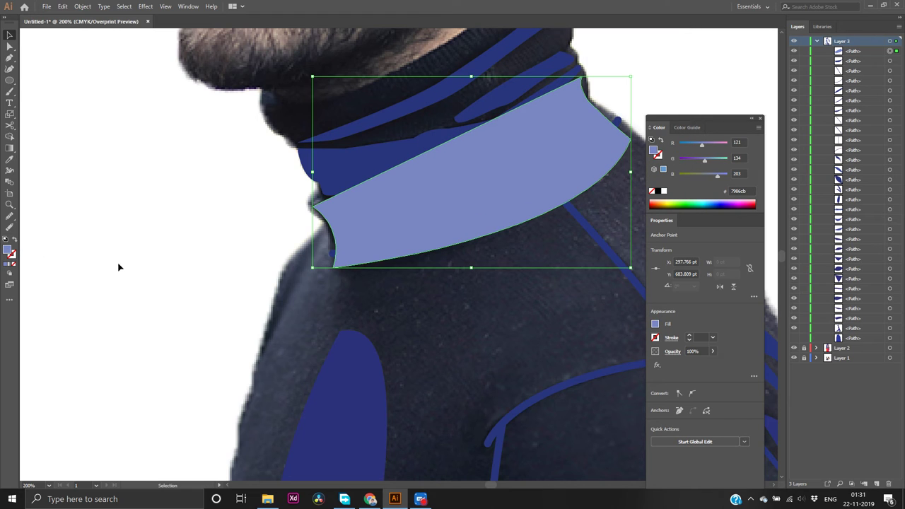
{"action": "right_click", "coordinate": [424, 220]}
{"action": "mouse_move", "coordinate": [472, 367]}
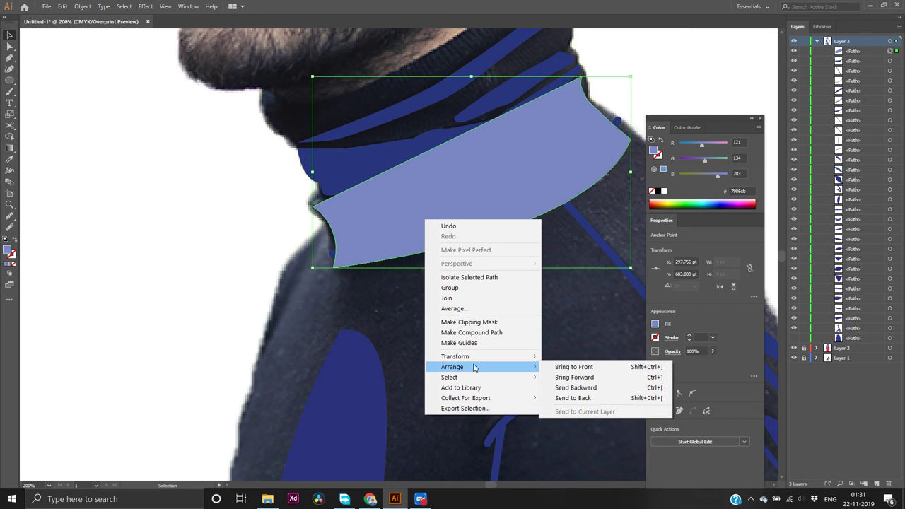
{"action": "left_click", "coordinate": [579, 398]}
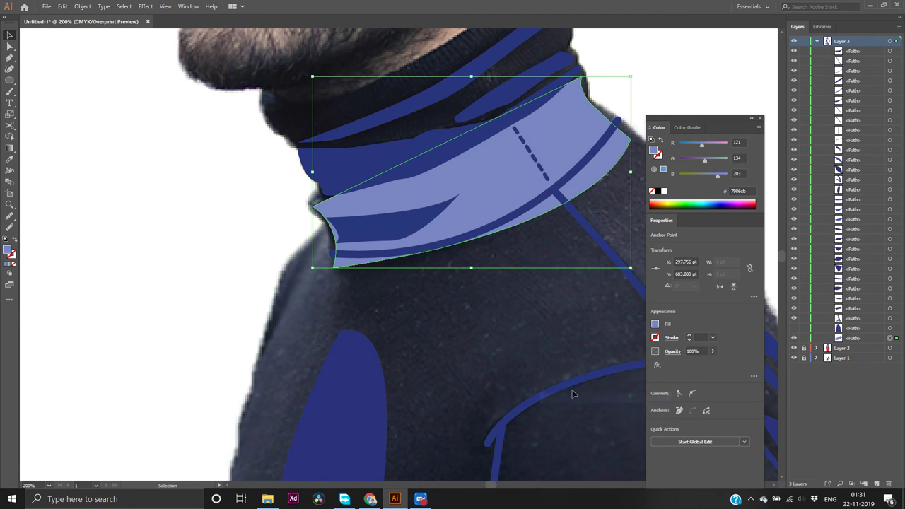
{"action": "left_click", "coordinate": [165, 313]}
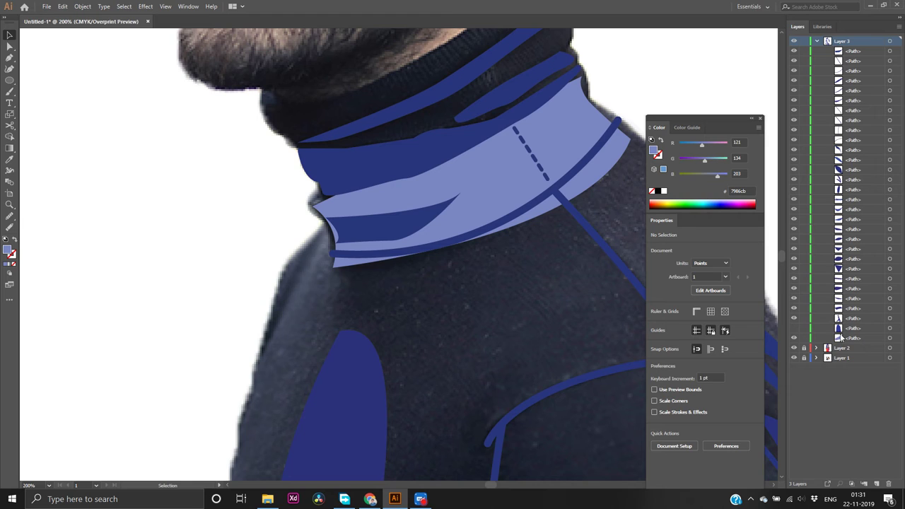
Show the sweater base again and reorder the paths so the light collar band sits directly above the base
{"action": "left_click", "coordinate": [793, 337]}
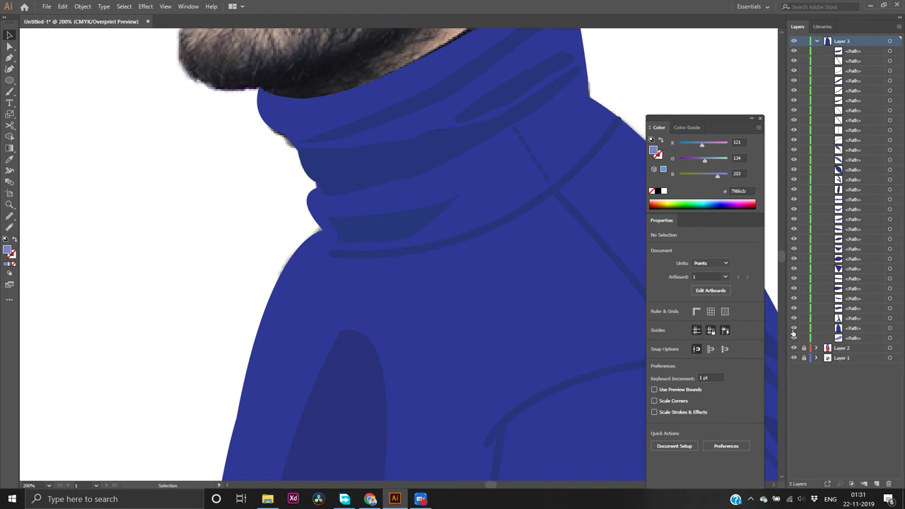
{"action": "left_click", "coordinate": [837, 338]}
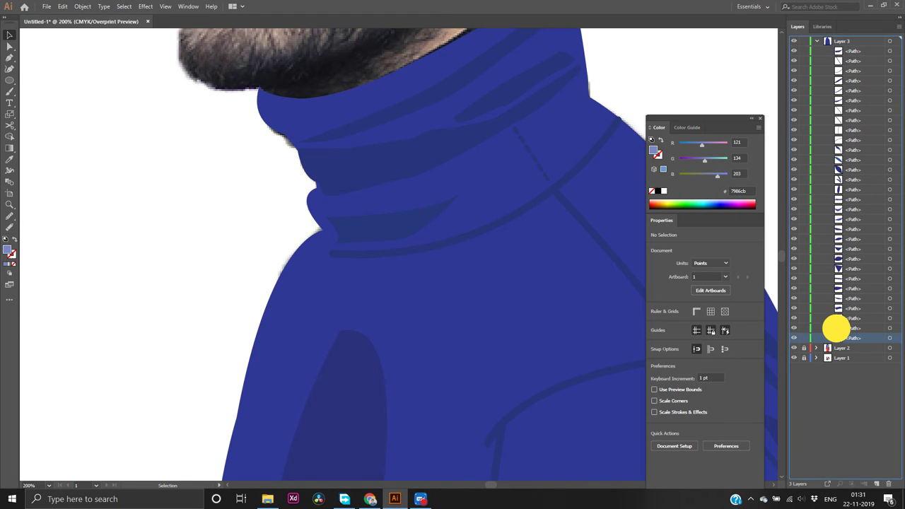
{"action": "left_click_drag", "start_coordinate": [837, 331], "coordinate": [838, 346]}
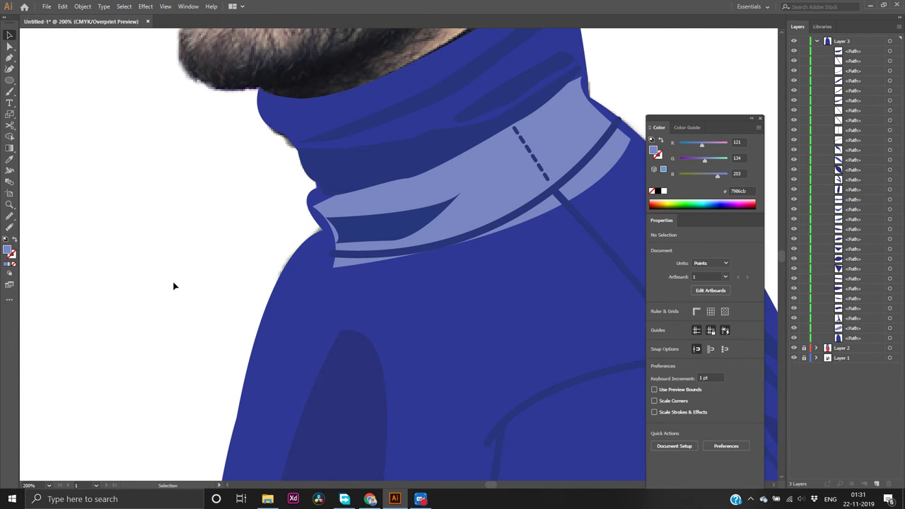
Examine the light collar band in the context of the man's whole sweater and both figures
{"action": "scroll", "coordinate": [636, 83], "scroll_direction": "down", "scroll_amount": 4}
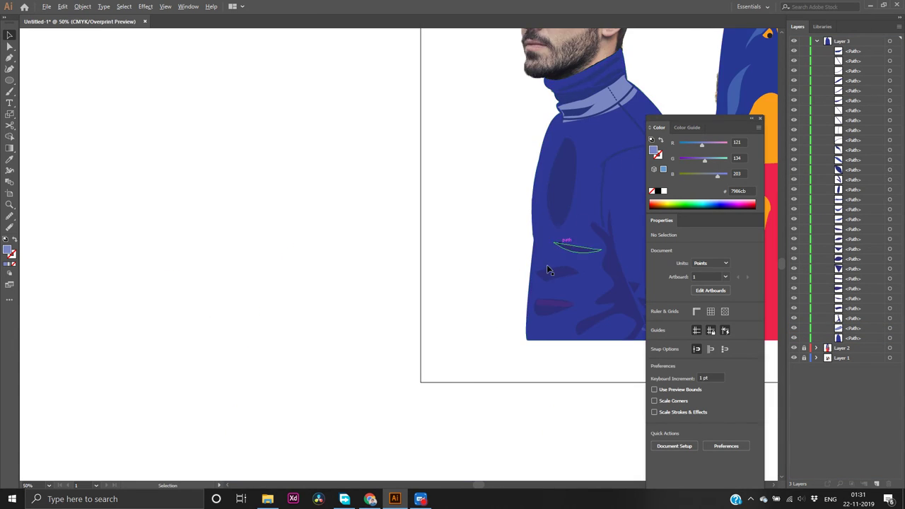
{"action": "scroll", "coordinate": [584, 412], "scroll_direction": "right", "scroll_amount": 2}
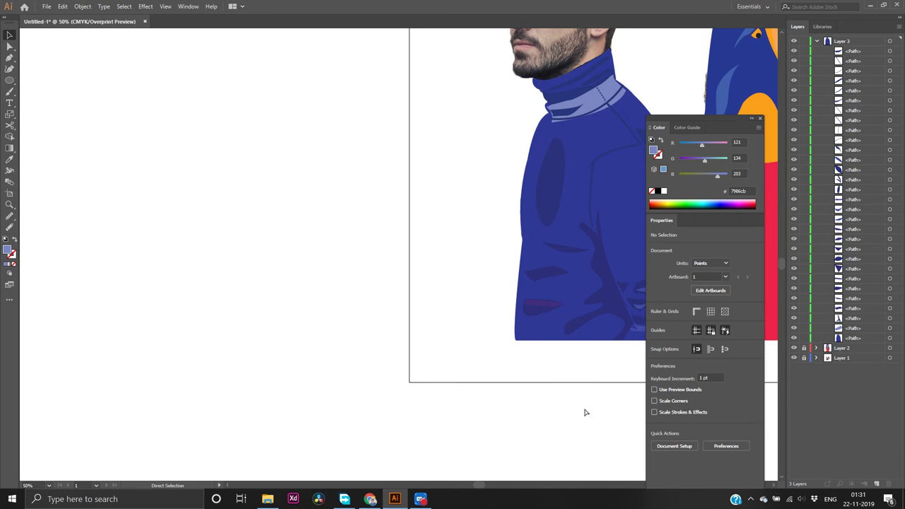
{"action": "scroll", "coordinate": [584, 399], "scroll_direction": "right", "scroll_amount": 5}
{"action": "scroll", "coordinate": [514, 224], "scroll_direction": "down", "scroll_amount": 2}
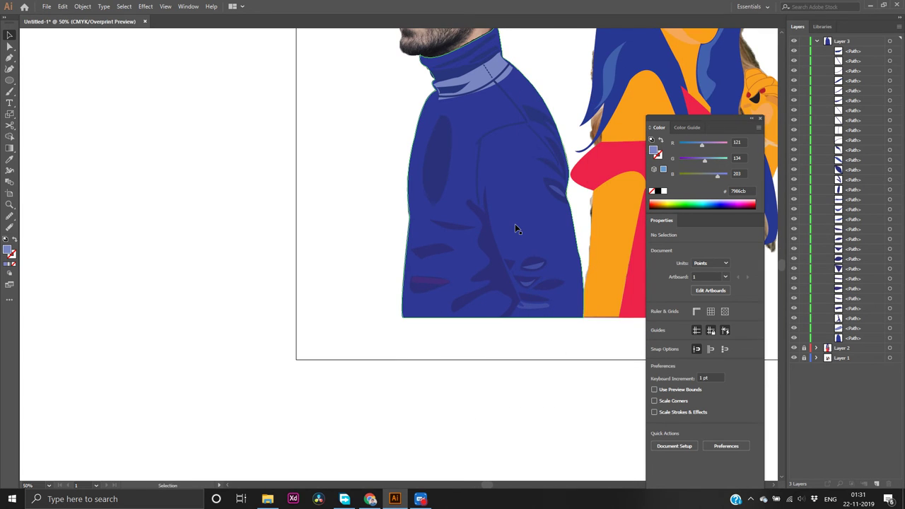
{"action": "scroll", "coordinate": [514, 221], "scroll_direction": "up", "scroll_amount": 3}
{"action": "scroll", "coordinate": [516, 222], "scroll_direction": "down", "scroll_amount": 1}
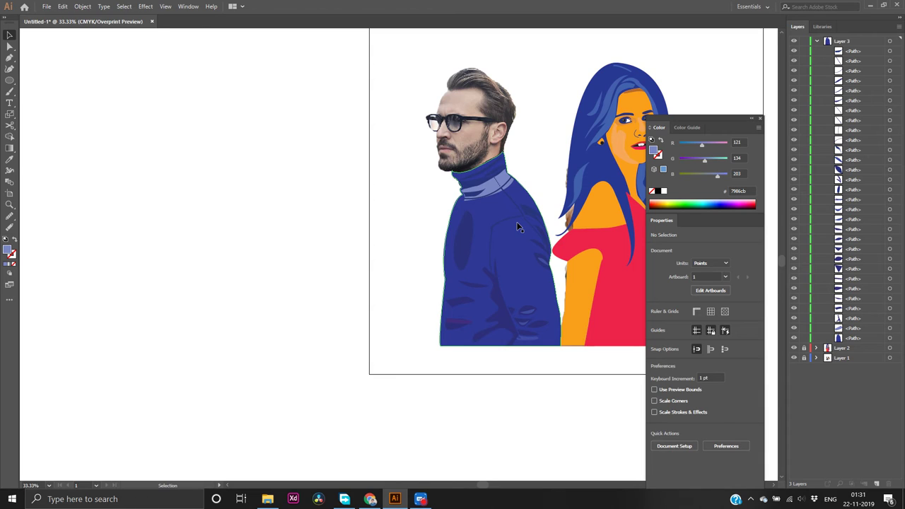
{"action": "key", "text": "XF86MonBrightnessDown"}
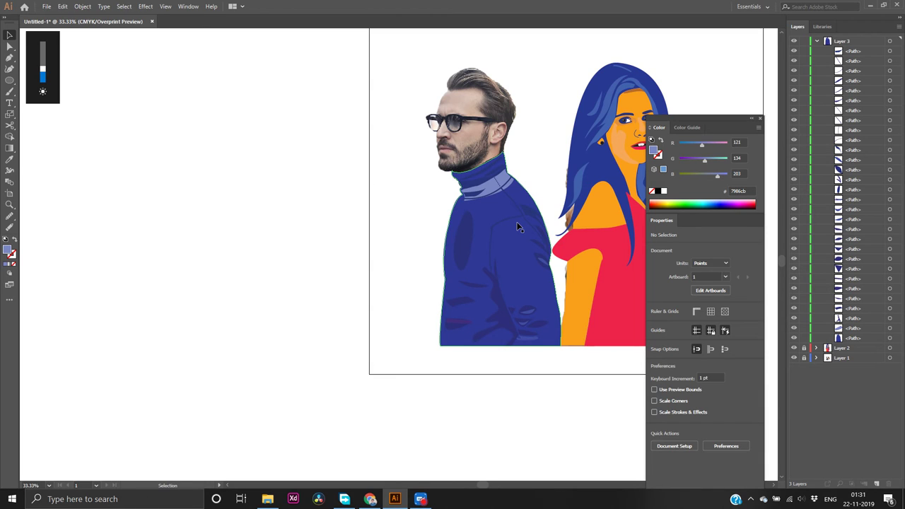
{"action": "key", "text": "XF86MonBrightnessUp"}
{"action": "left_click", "coordinate": [420, 500]}
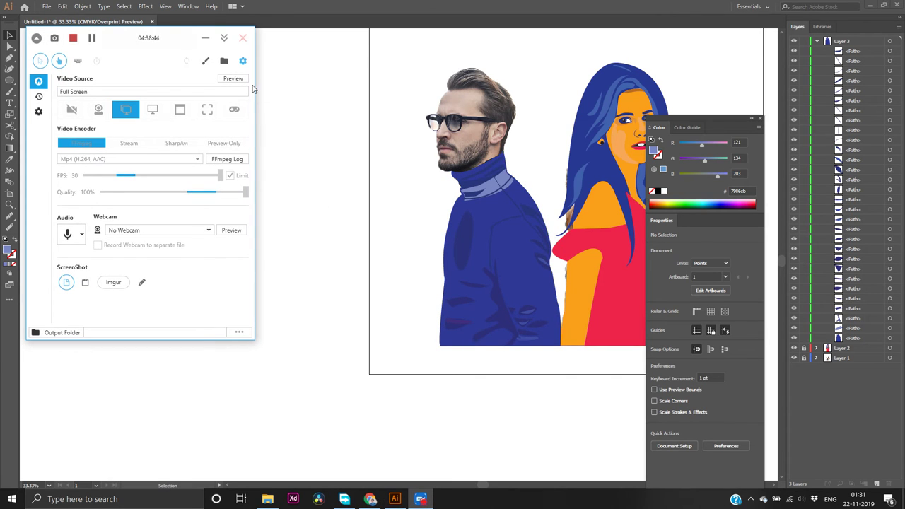
{"action": "left_click", "coordinate": [206, 39]}
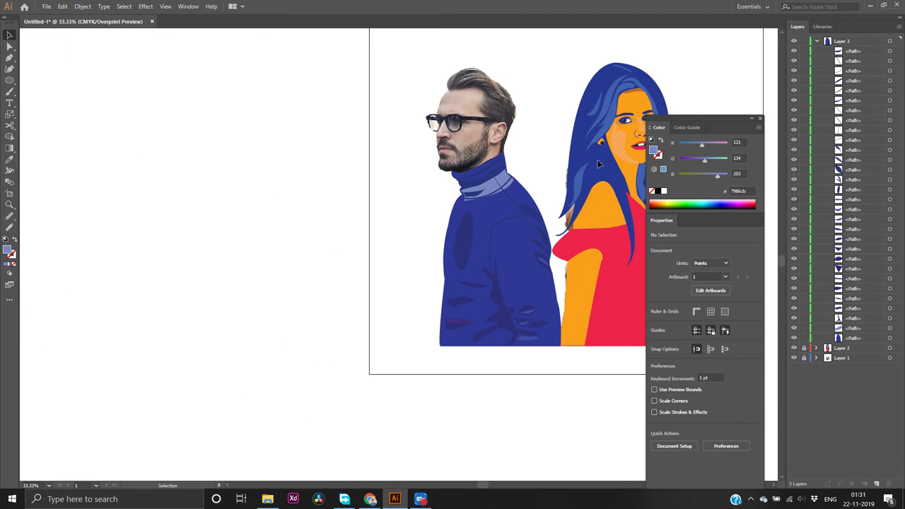
{"action": "key", "text": "ctrl+equal"}
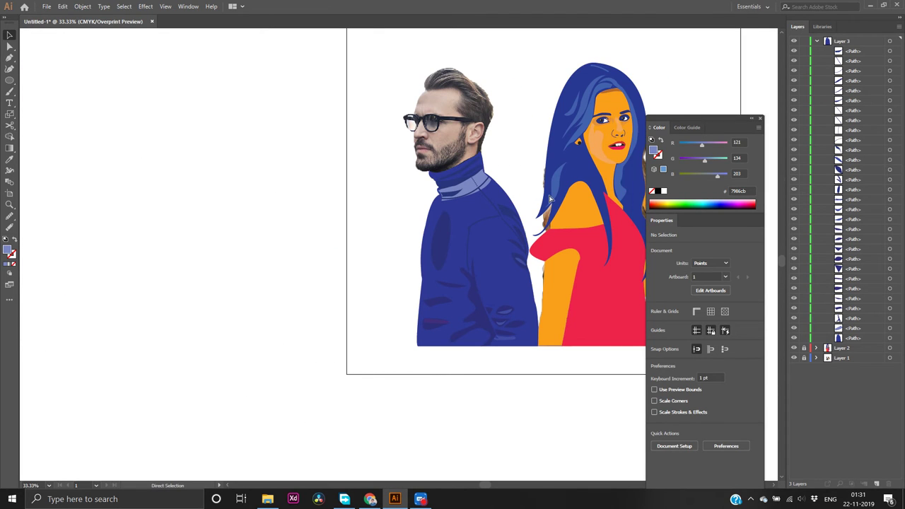
Compare the turtleneck with and without the light blue collar band, and delete the band
{"action": "key", "text": "ctrl+equal"}
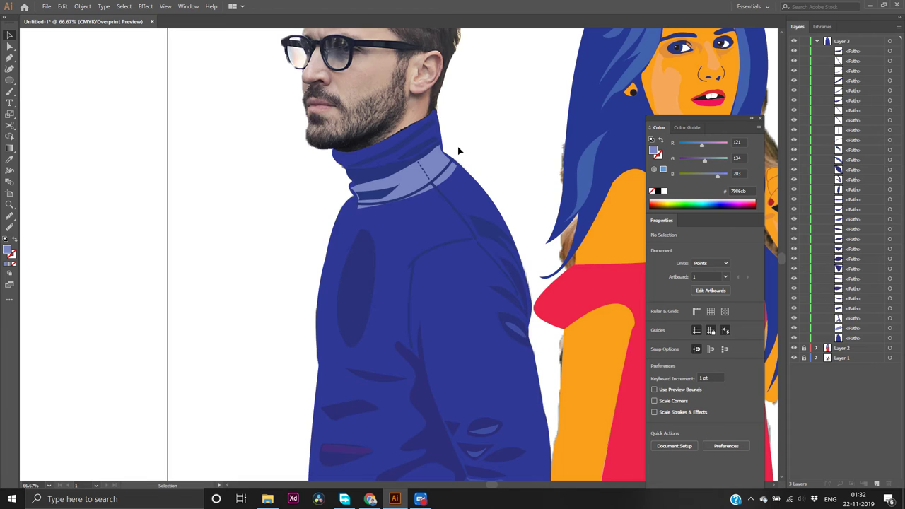
{"action": "key", "text": "ctrl+minus"}
{"action": "key", "text": "ctrl+minus"}
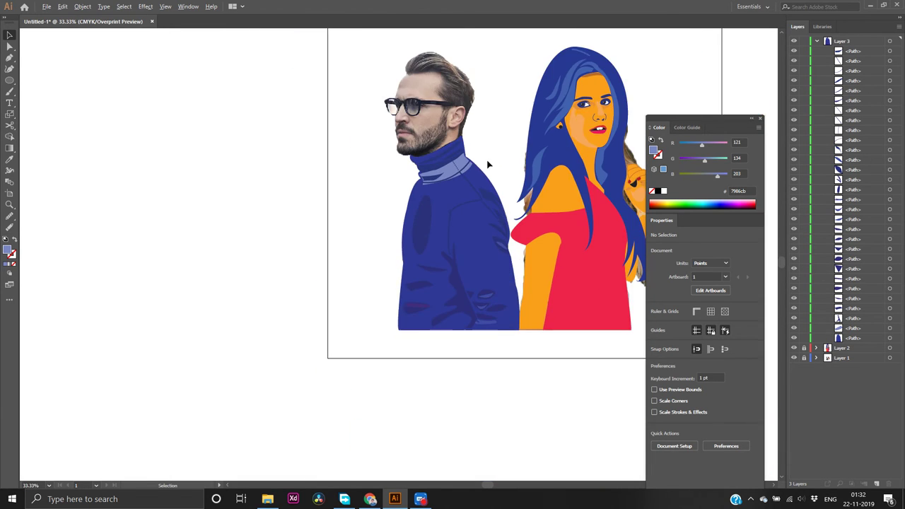
{"action": "left_click", "coordinate": [450, 171]}
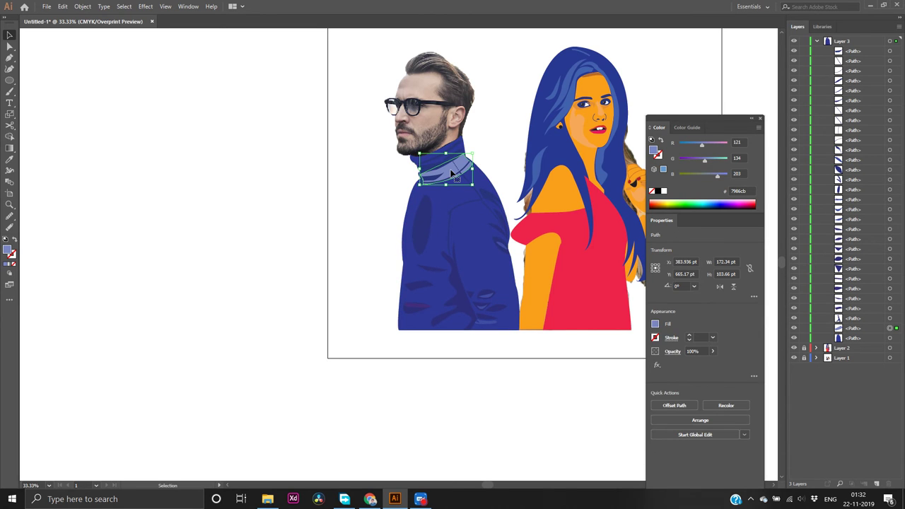
{"action": "left_click", "coordinate": [792, 329]}
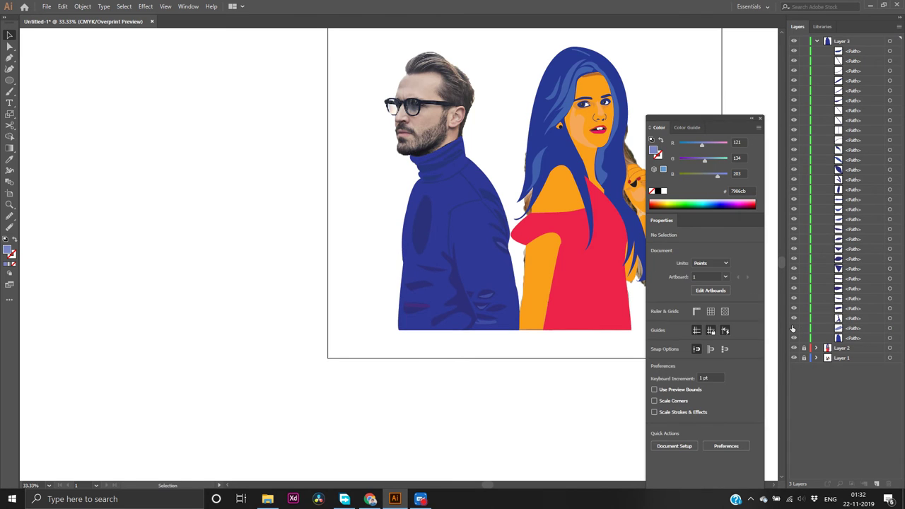
{"action": "left_click", "coordinate": [792, 329]}
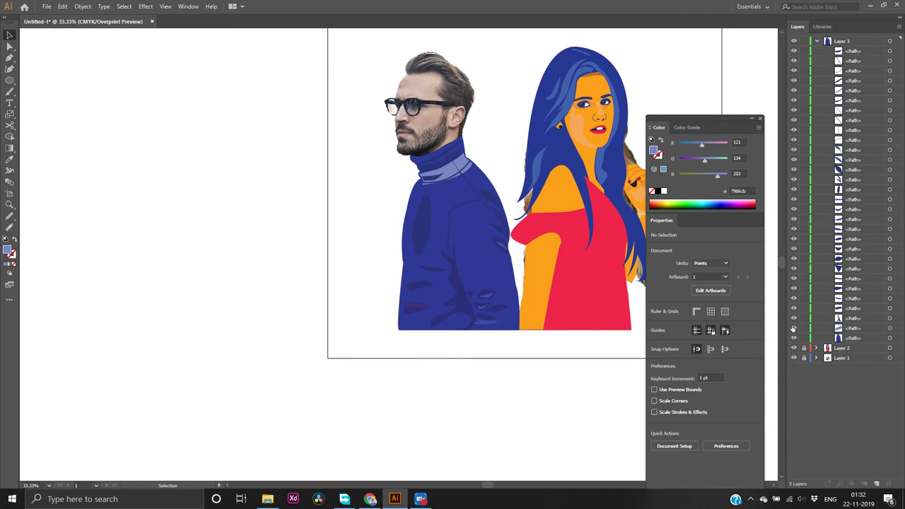
{"action": "left_click", "coordinate": [792, 329]}
{"action": "left_click", "coordinate": [792, 329]}
{"action": "left_click", "coordinate": [792, 329]}
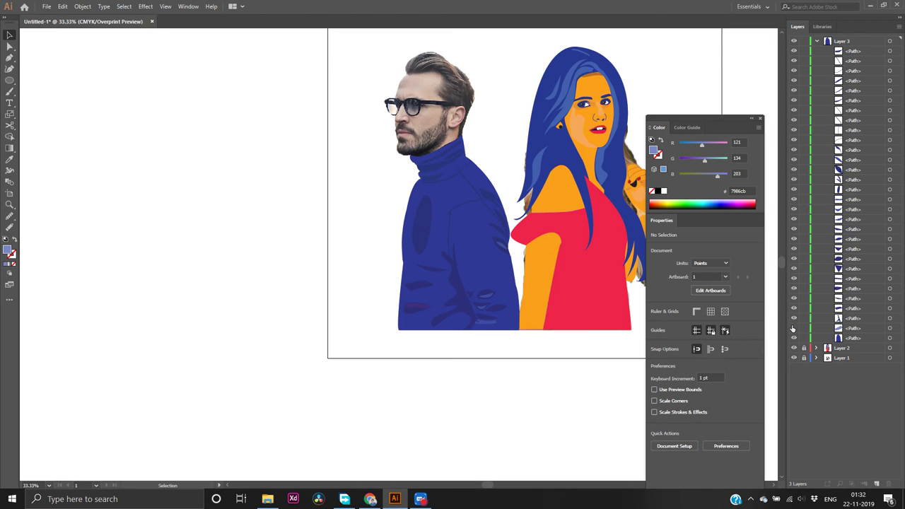
{"action": "left_click", "coordinate": [792, 328]}
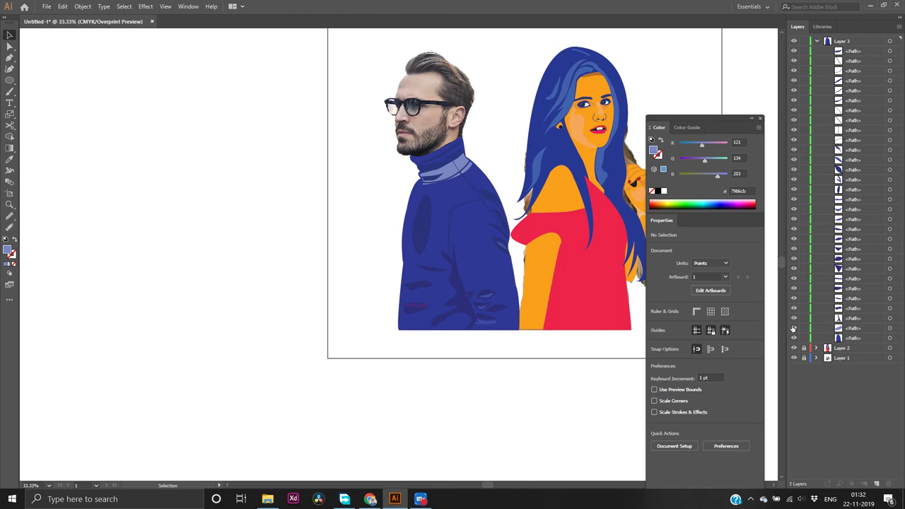
{"action": "left_click", "coordinate": [450, 172]}
{"action": "key", "text": "ctrl+3"}
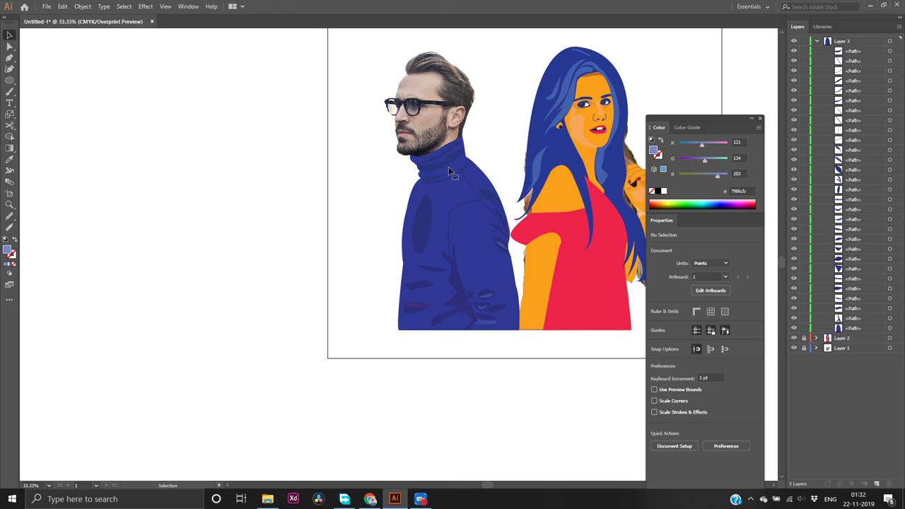
Start a light blue 7986cb Pen outline of the whole collar from its upper back edge down to the shoulder and along the neck seam
{"action": "key", "text": "p"}
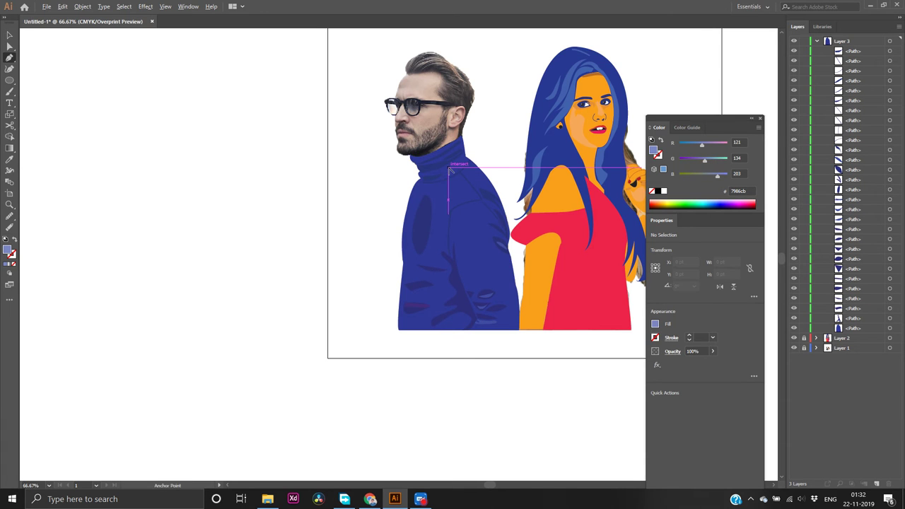
{"action": "scroll", "coordinate": [452, 168], "scroll_direction": "up", "scroll_amount": 2}
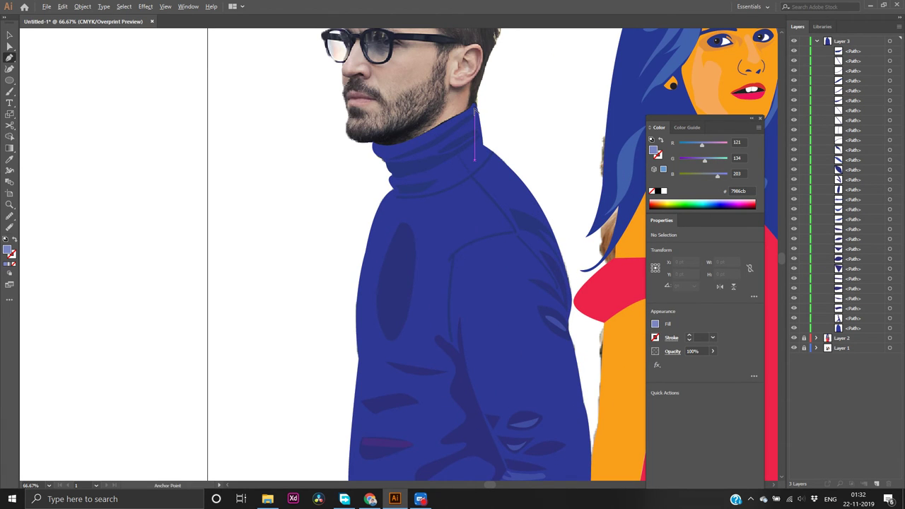
{"action": "scroll", "coordinate": [475, 108], "scroll_direction": "up", "scroll_amount": 2}
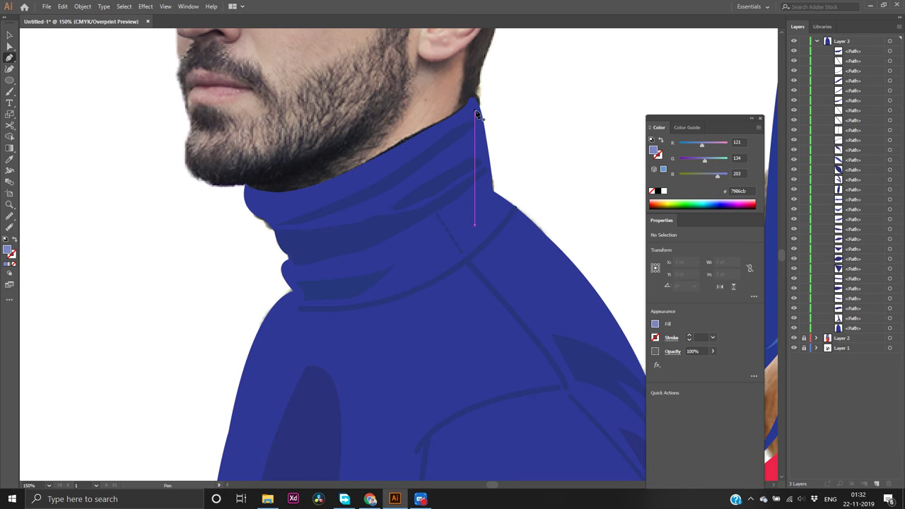
{"action": "left_click", "coordinate": [475, 108]}
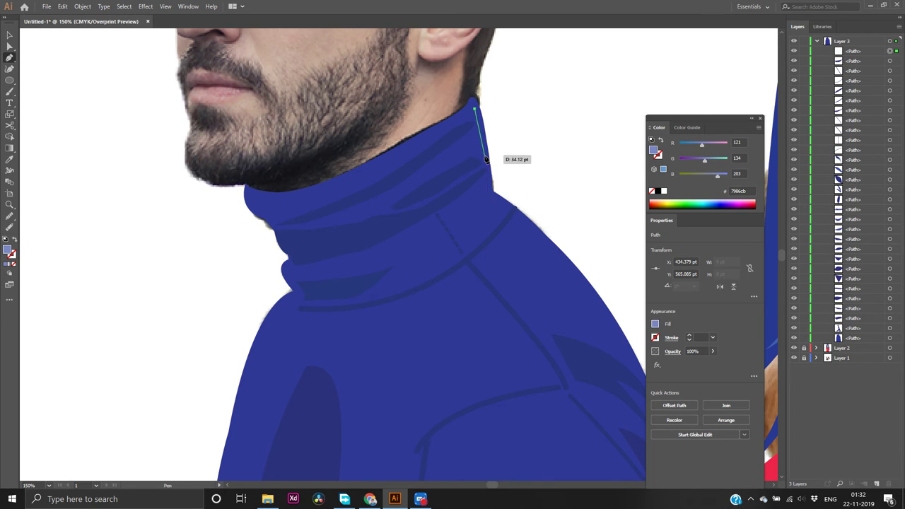
{"action": "left_click", "coordinate": [484, 157]}
{"action": "left_click", "coordinate": [489, 197]}
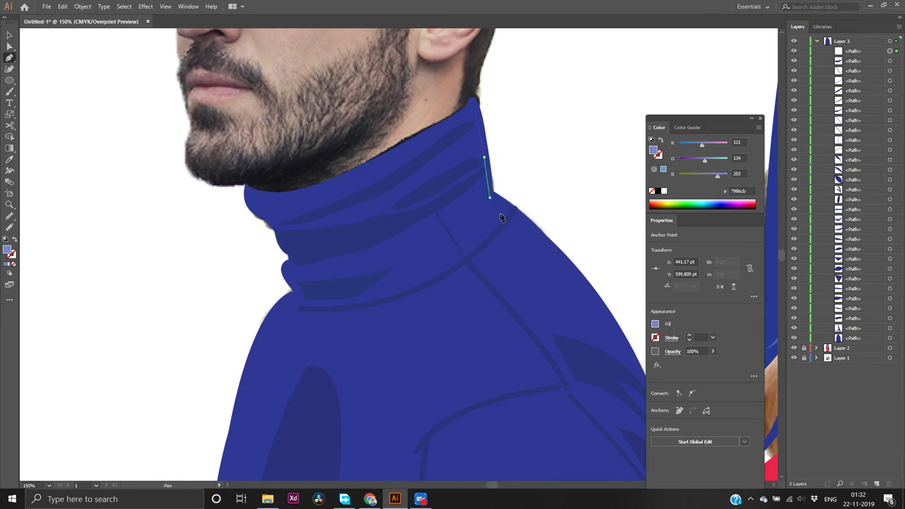
{"action": "left_click", "coordinate": [520, 216]}
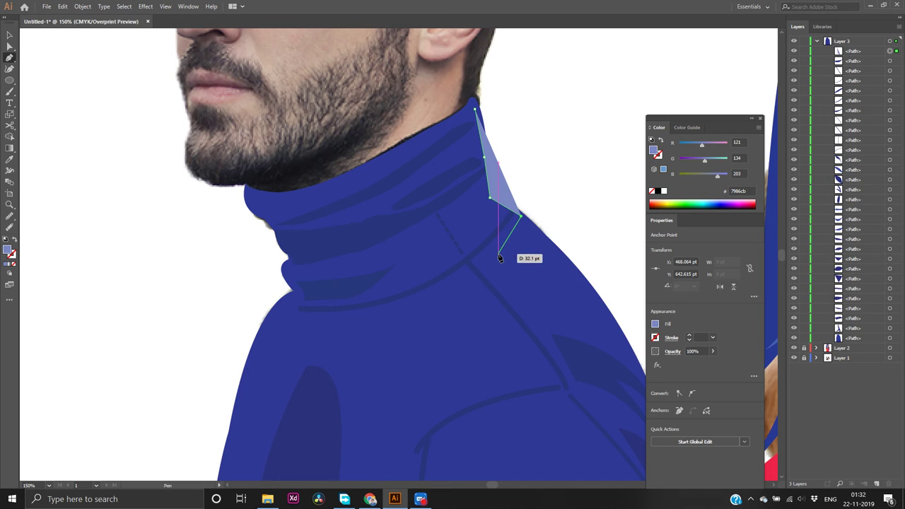
{"action": "left_click", "coordinate": [498, 253]}
{"action": "left_click", "coordinate": [460, 278]}
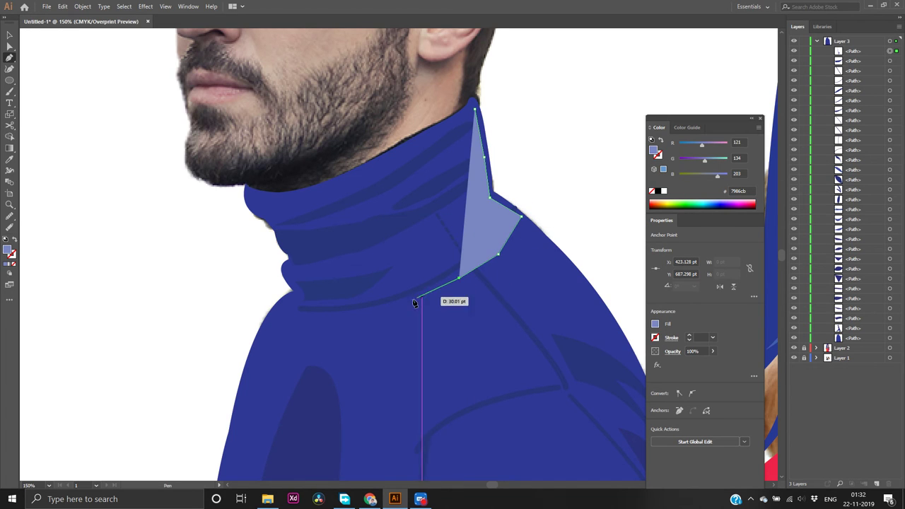
Continue the collar outline along the front of the seam and up the front folds, and close it at the upper back starting point
{"action": "left_click", "coordinate": [367, 313]}
{"action": "left_click", "coordinate": [290, 308]}
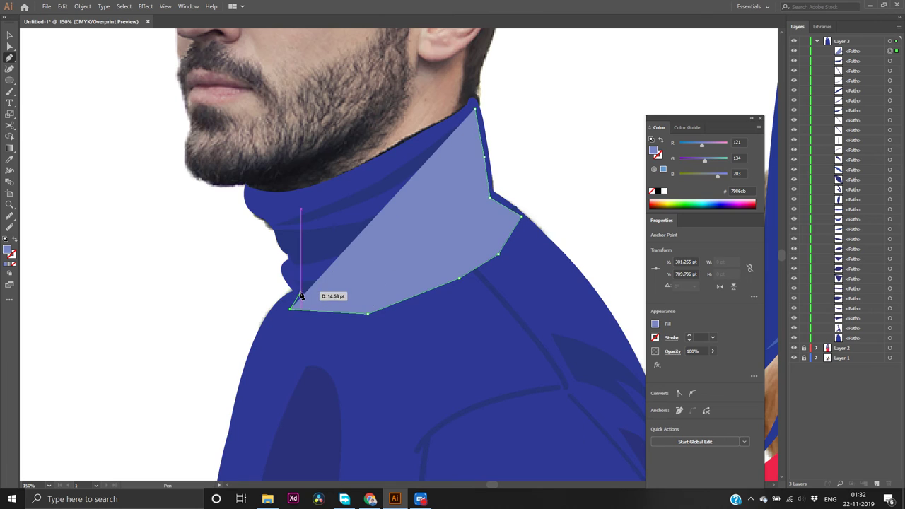
{"action": "left_click", "coordinate": [297, 287]}
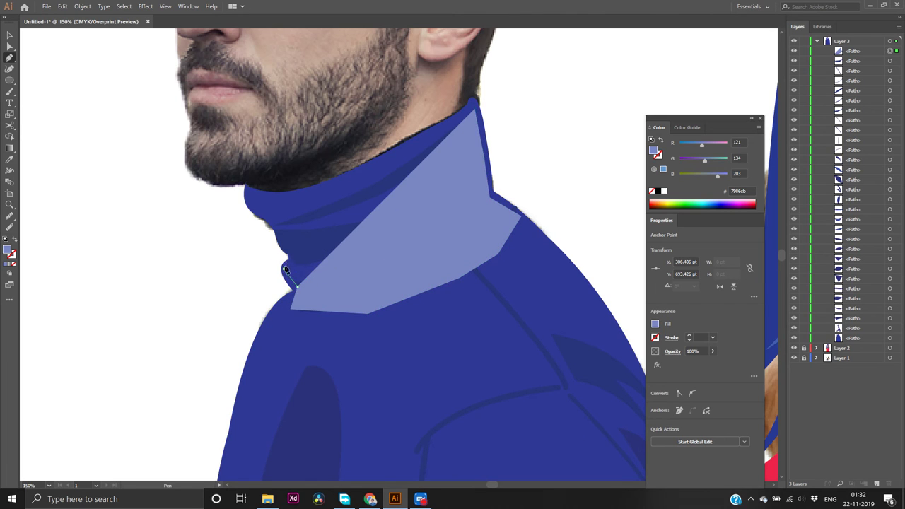
{"action": "left_click", "coordinate": [292, 249]}
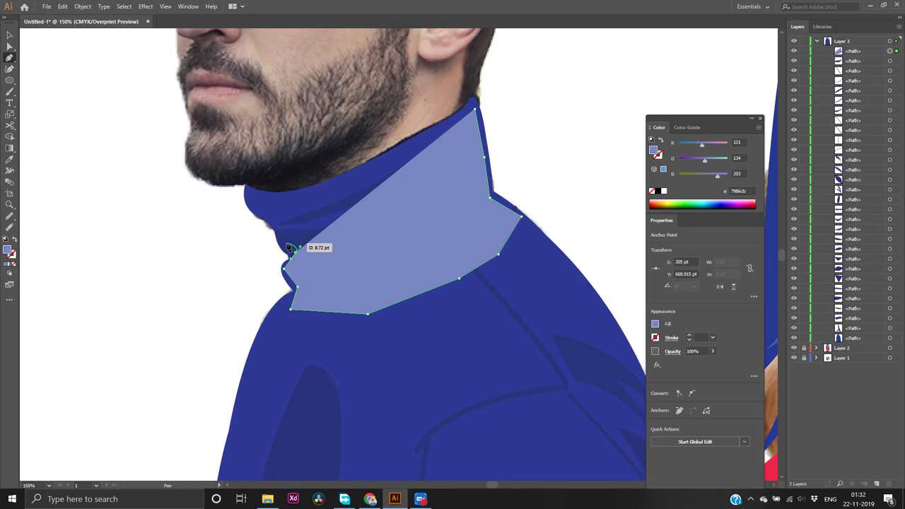
{"action": "left_click_drag", "start_coordinate": [301, 243], "coordinate": [262, 202]}
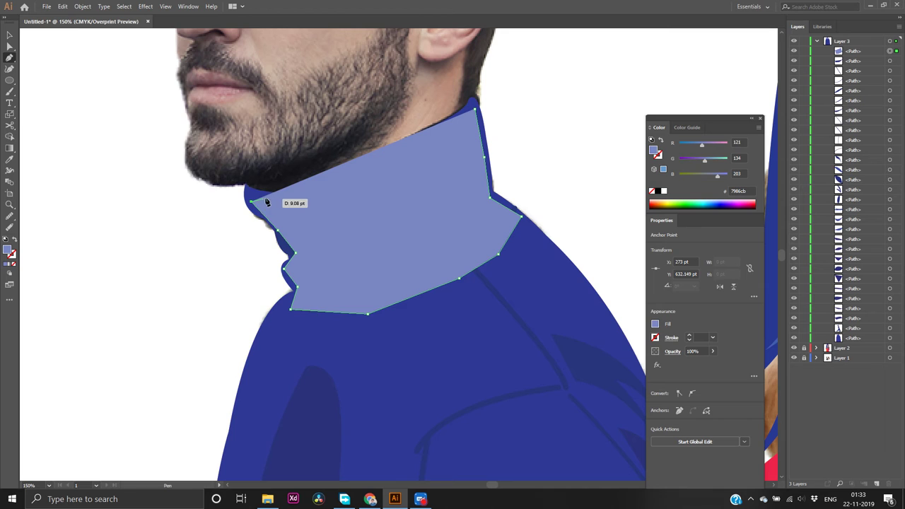
{"action": "left_click", "coordinate": [476, 111]}
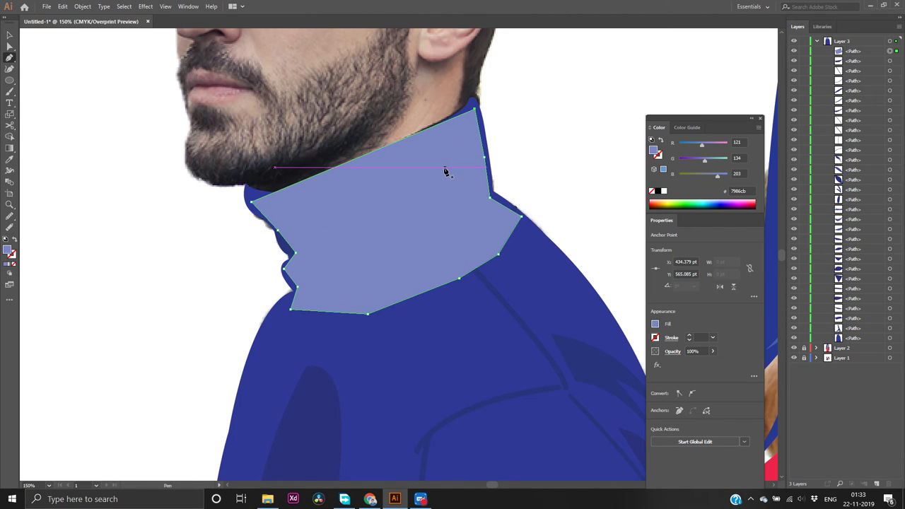
Send the full light blue collar shape to the back of the layer and deselect it
{"action": "key", "text": "v"}
{"action": "right_click", "coordinate": [405, 185]}
{"action": "mouse_move", "coordinate": [445, 331]}
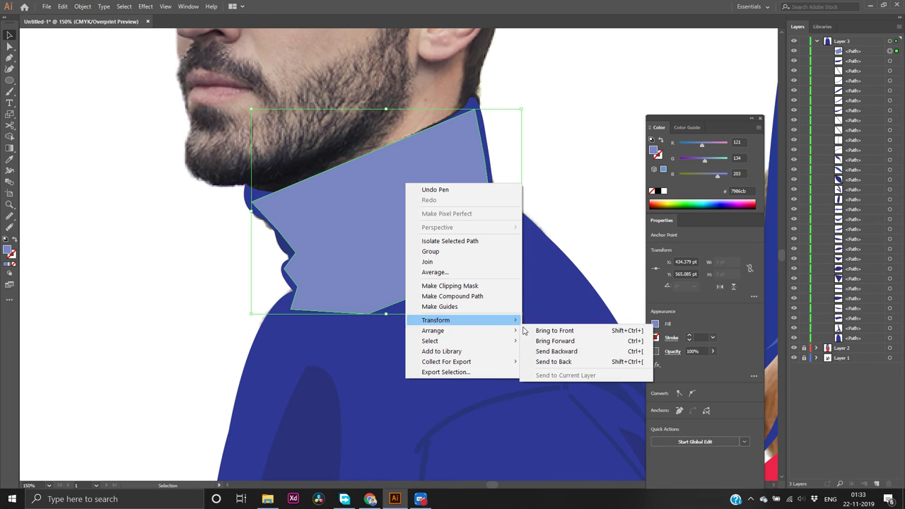
{"action": "left_click", "coordinate": [545, 362]}
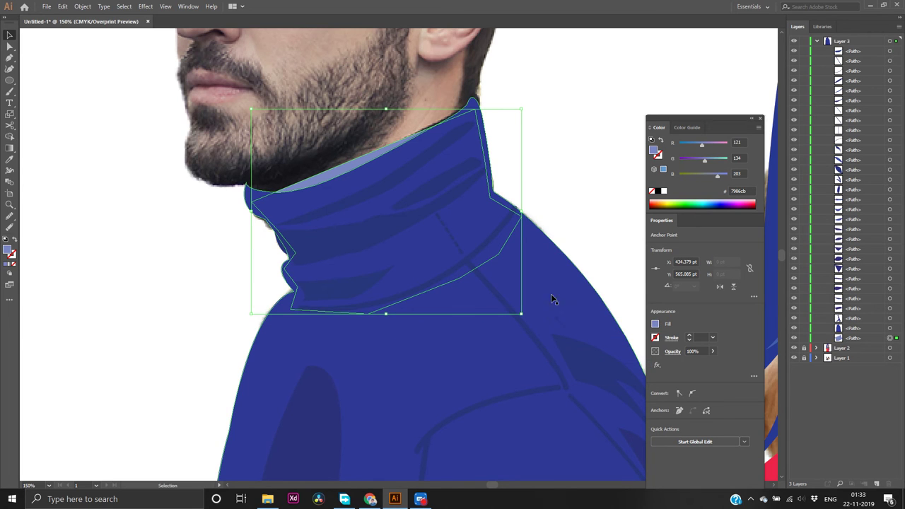
{"action": "left_click", "coordinate": [599, 170]}
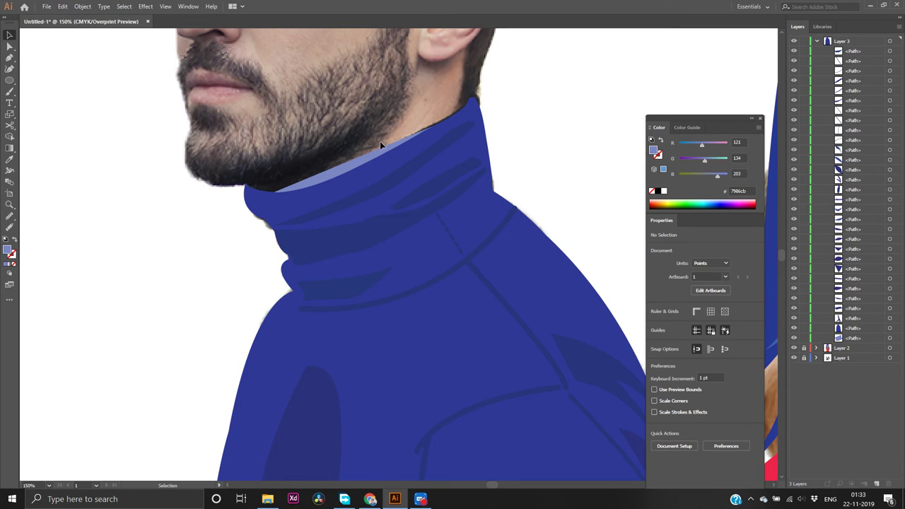
Shift the light blue collar shape slightly down and right, and reorder the paths so it sits directly above the sweater base
{"action": "left_click_drag", "start_coordinate": [365, 162], "coordinate": [373, 175]}
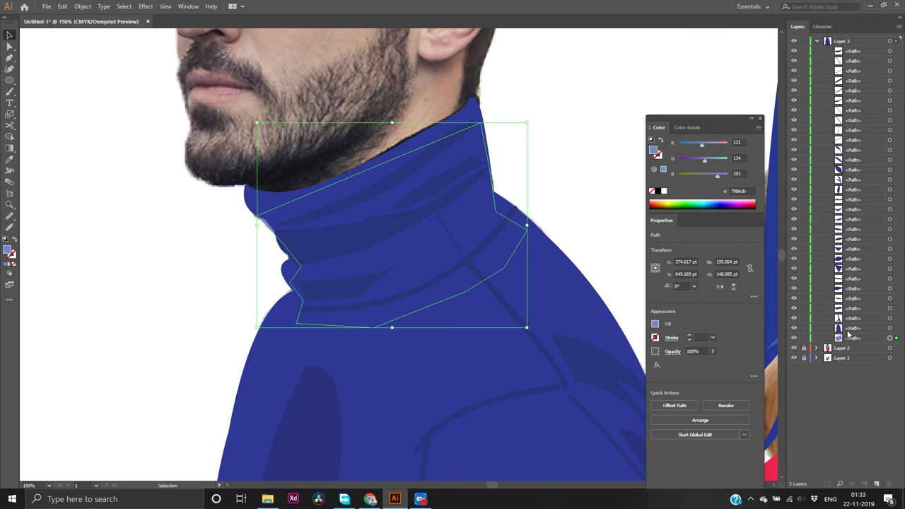
{"action": "left_click_drag", "start_coordinate": [845, 327], "coordinate": [848, 340]}
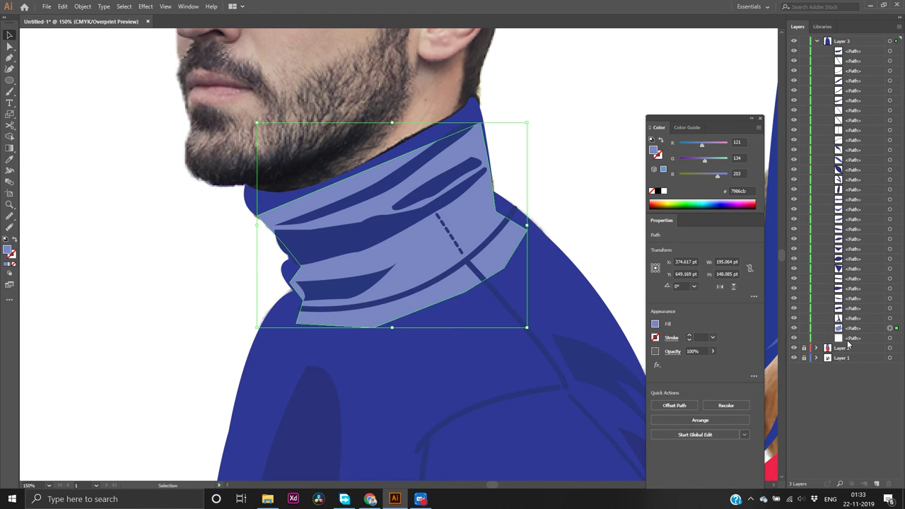
{"action": "left_click", "coordinate": [603, 196]}
Compare both figures with and without the full light blue collar shape, and delete that shape
{"action": "scroll", "coordinate": [548, 219], "scroll_direction": "down", "scroll_amount": 4}
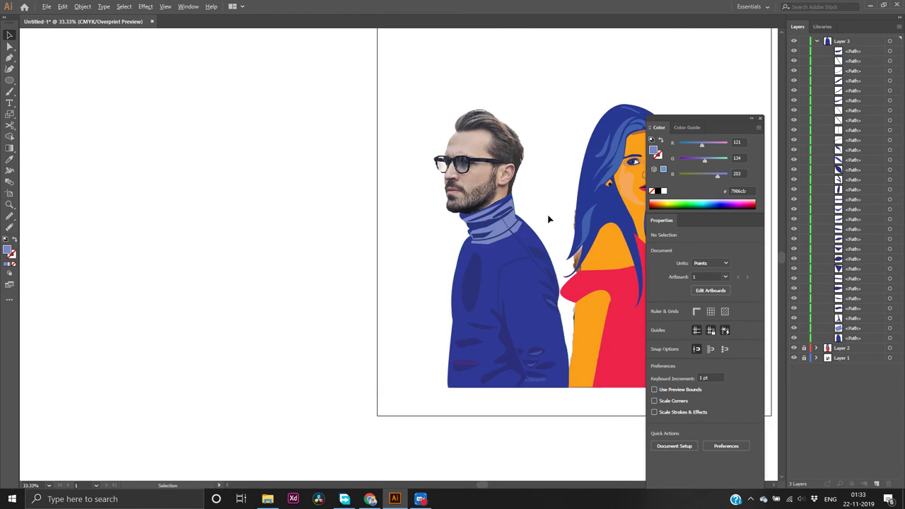
{"action": "scroll", "coordinate": [591, 395], "scroll_direction": "right", "scroll_amount": 4}
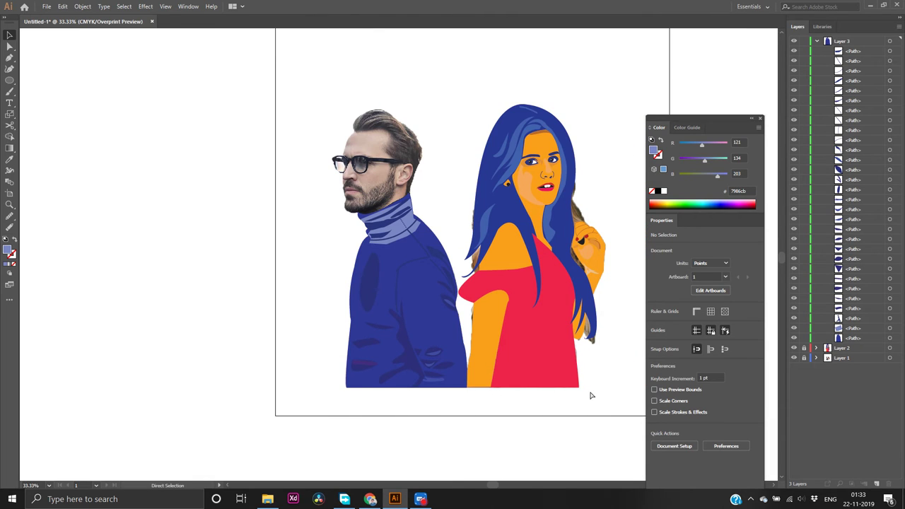
{"action": "scroll", "coordinate": [591, 395], "scroll_direction": "right", "scroll_amount": 1}
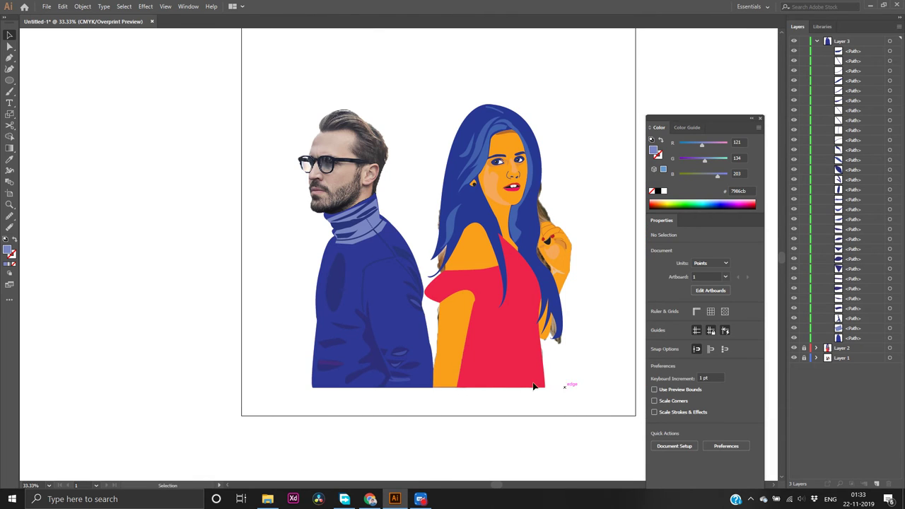
{"action": "left_click", "coordinate": [793, 338]}
{"action": "left_click", "coordinate": [793, 331]}
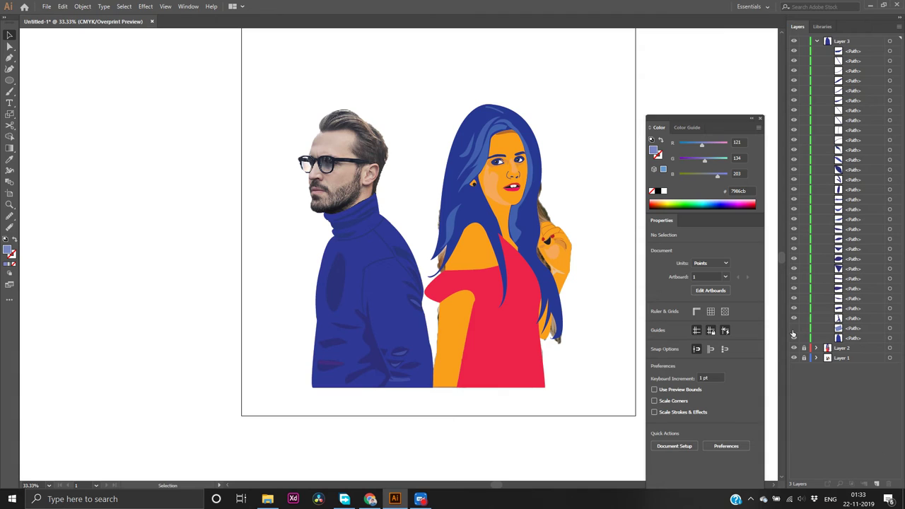
{"action": "left_click", "coordinate": [793, 330]}
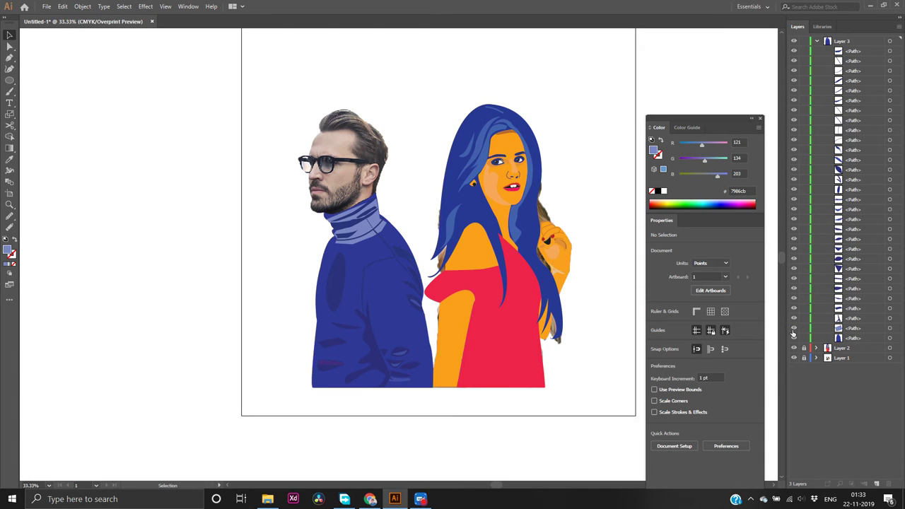
{"action": "left_click", "coordinate": [793, 331]}
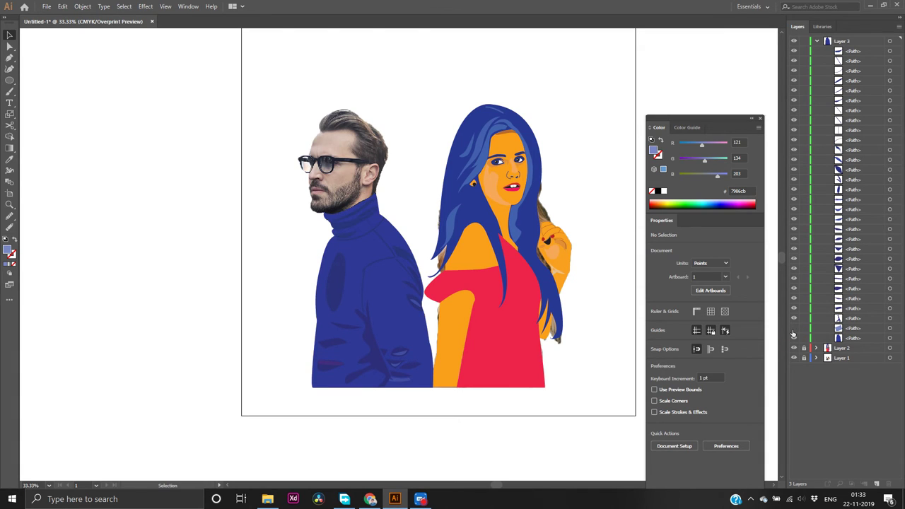
{"action": "left_click", "coordinate": [793, 330]}
{"action": "left_click_drag", "start_coordinate": [844, 331], "coordinate": [889, 484]}
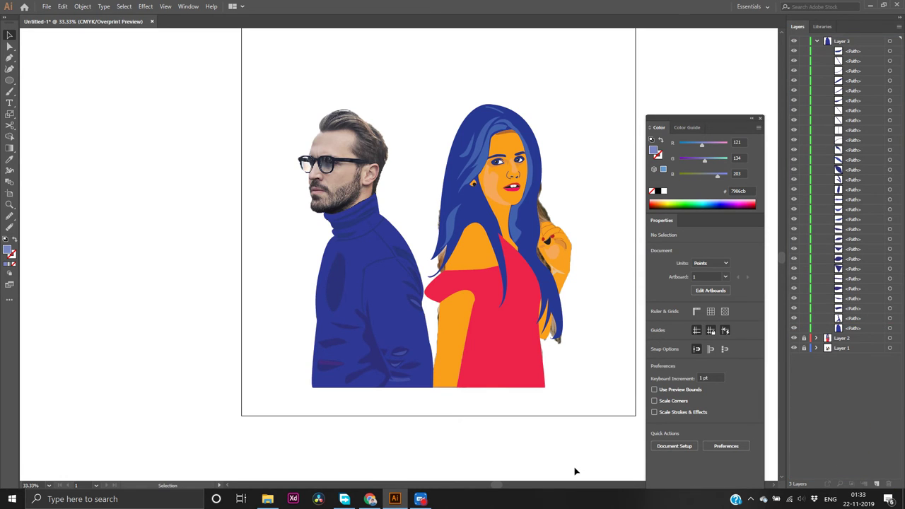
{"action": "scroll", "coordinate": [405, 221], "scroll_direction": "up", "scroll_amount": 2}
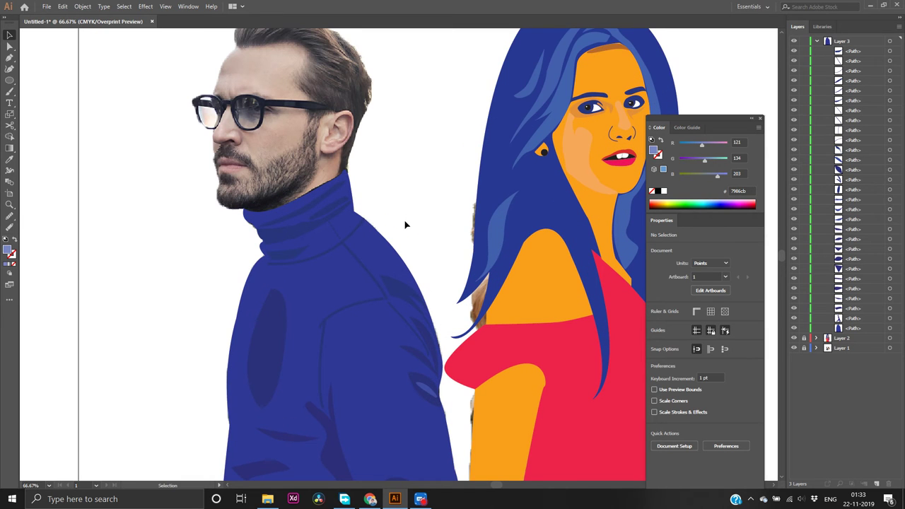
{"action": "scroll", "coordinate": [405, 225], "scroll_direction": "down", "scroll_amount": 1}
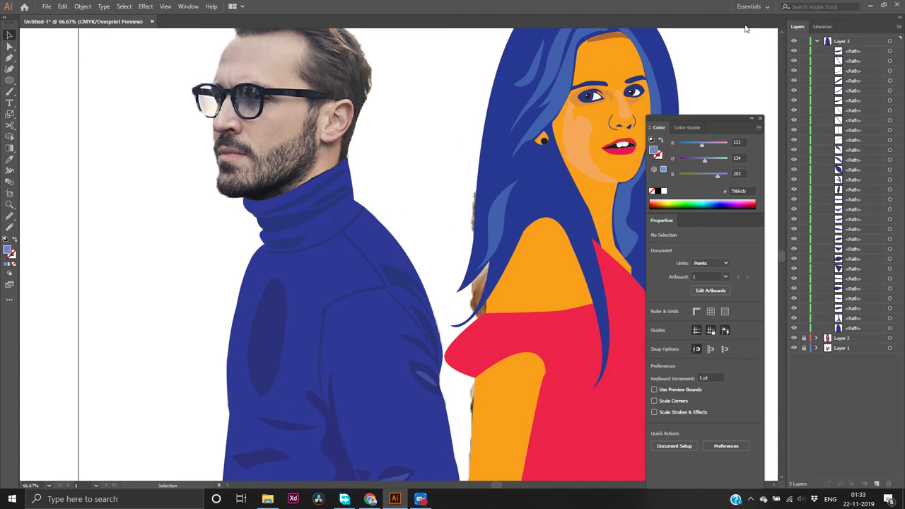
{"action": "scroll", "coordinate": [398, 222], "scroll_direction": "up", "scroll_amount": 4}
{"action": "scroll", "coordinate": [374, 227], "scroll_direction": "up", "scroll_amount": 3}
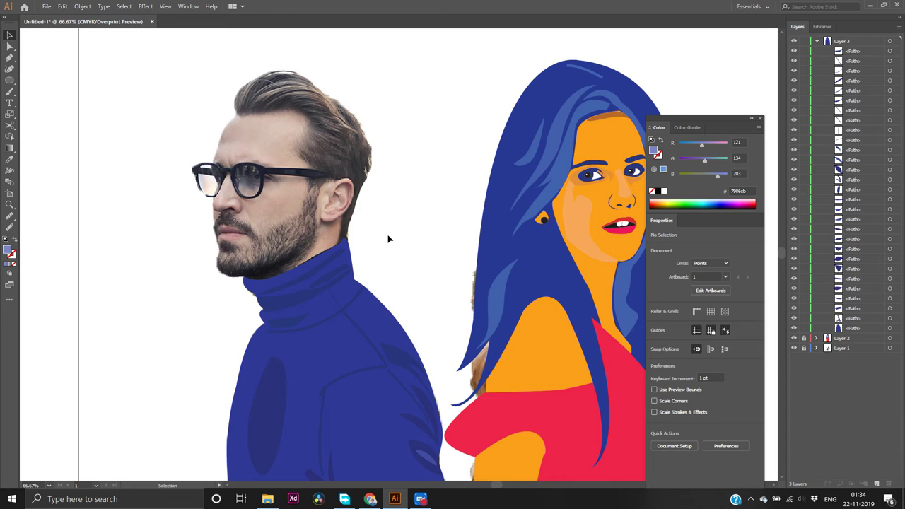
Select the man's blue sweater base shape with both figures in view
{"action": "scroll", "coordinate": [387, 238], "scroll_direction": "down", "scroll_amount": 5}
{"action": "scroll", "coordinate": [388, 238], "scroll_direction": "down", "scroll_amount": 3}
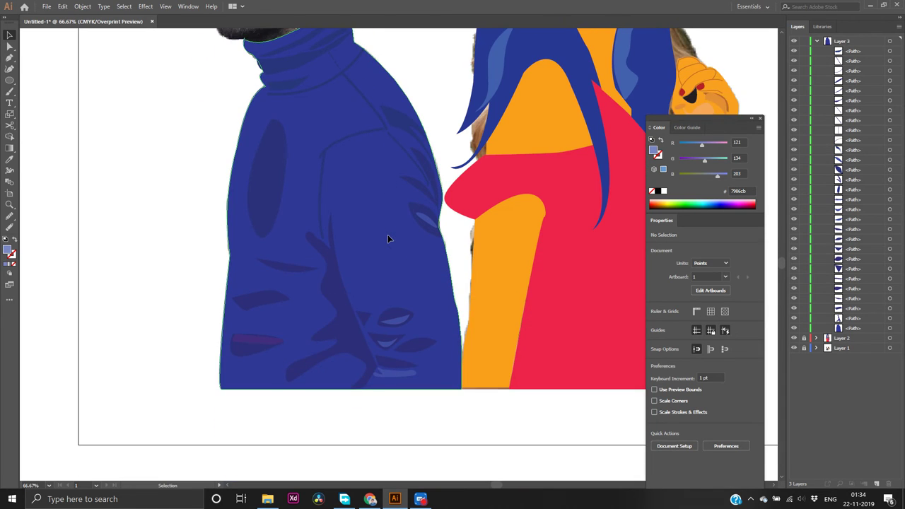
{"action": "scroll", "coordinate": [387, 238], "scroll_direction": "up", "scroll_amount": 1}
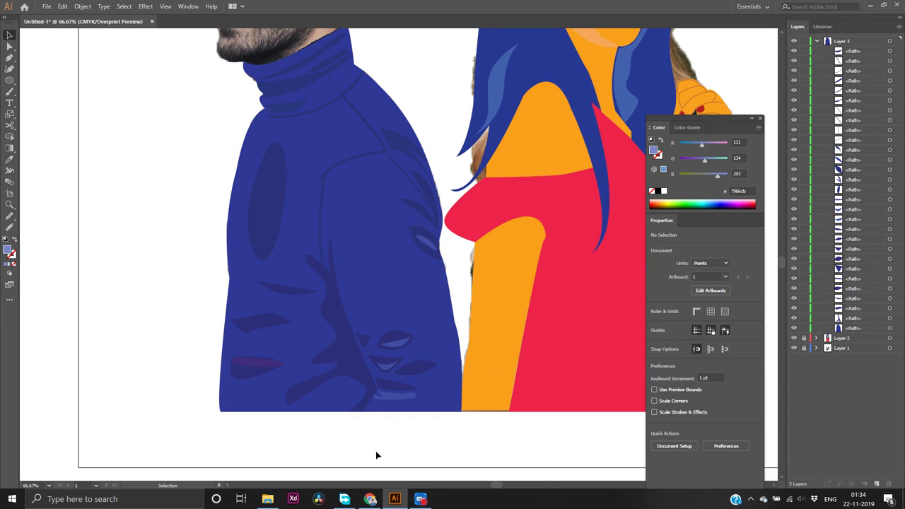
{"action": "key", "text": "ctrl+minus"}
{"action": "key", "text": "ctrl+minus"}
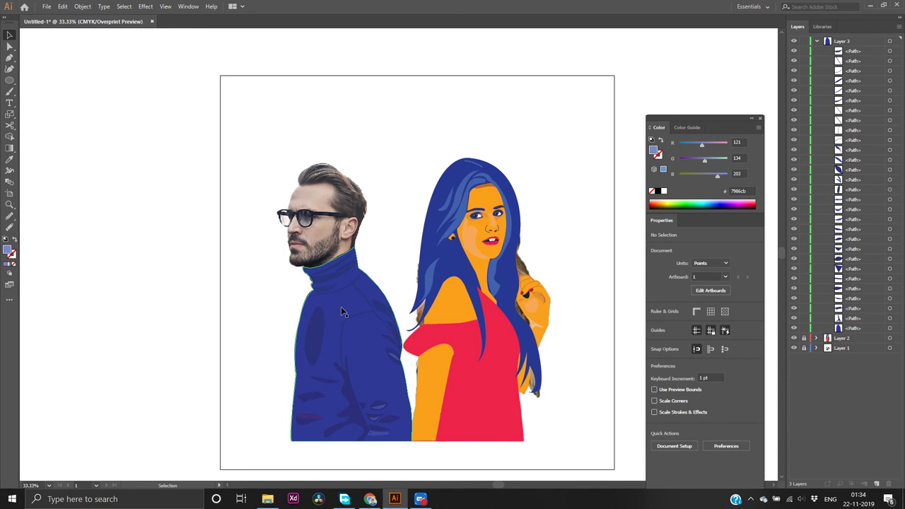
{"action": "left_click", "coordinate": [340, 307]}
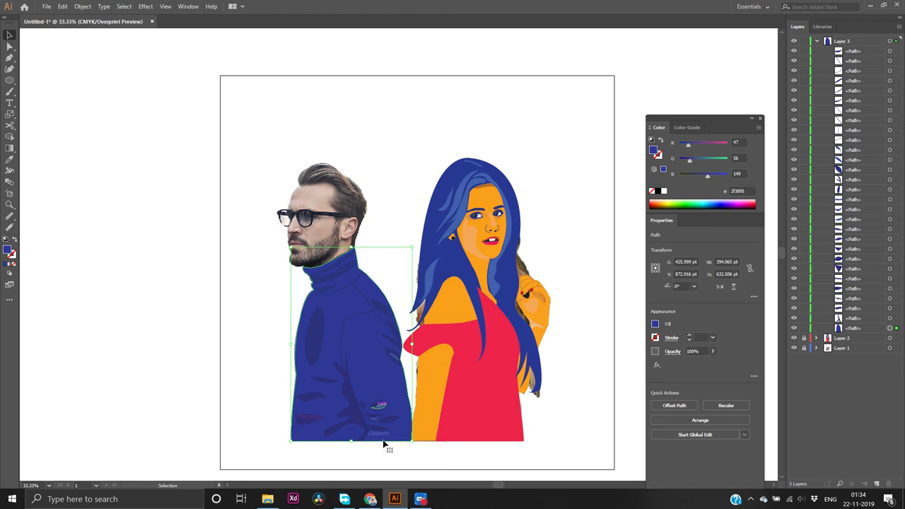
Switch to Chrome and search the web for "hex value of blue" in a new tab
{"action": "left_click", "coordinate": [370, 498]}
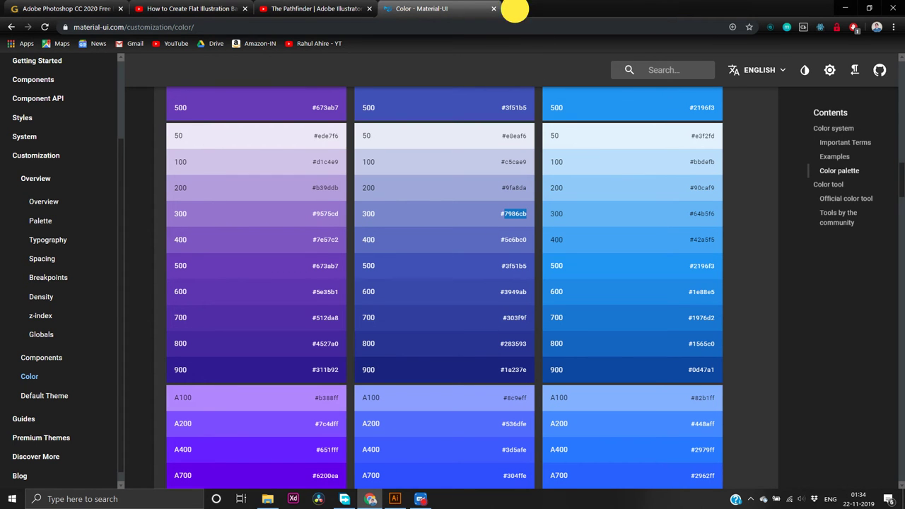
{"action": "left_click", "coordinate": [514, 8]}
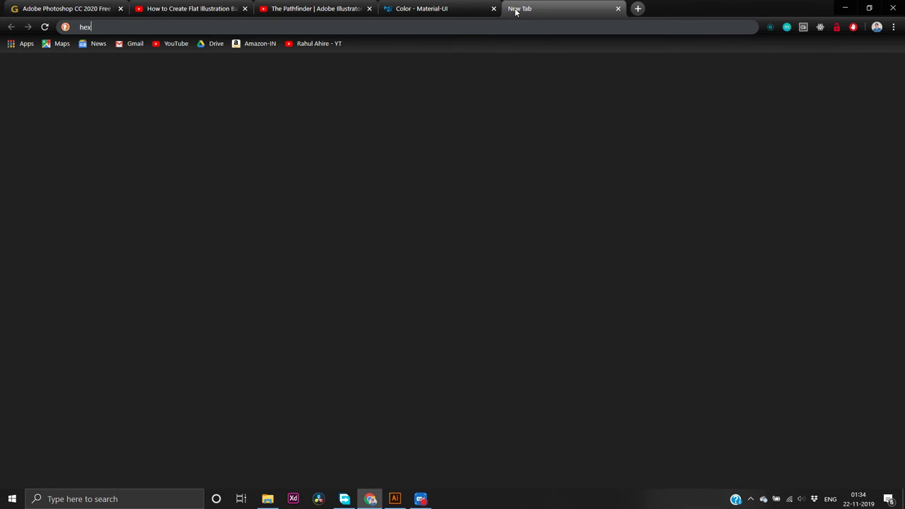
{"action": "type", "text": "hex ba"}
{"action": "key", "text": "BackSpace"}
{"action": "key", "text": "BackSpace"}
{"action": "type", "text": "value "}
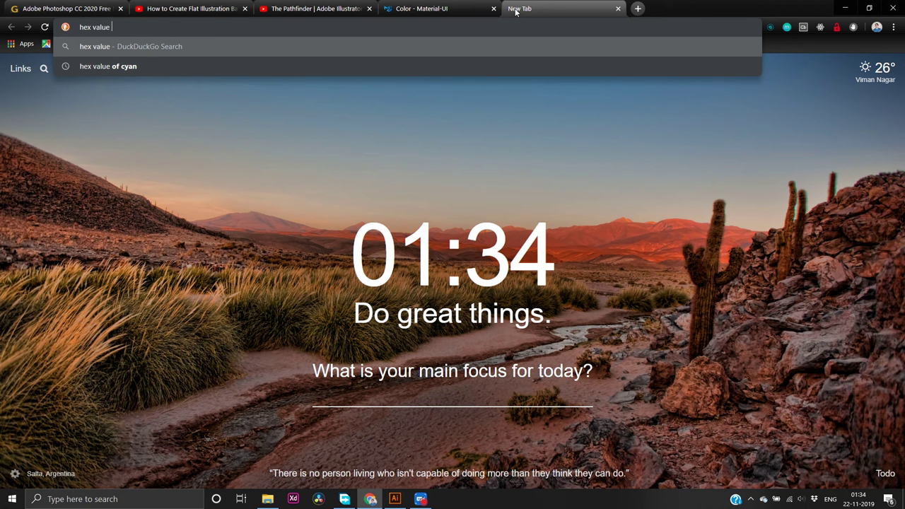
{"action": "type", "text": "of blue"}
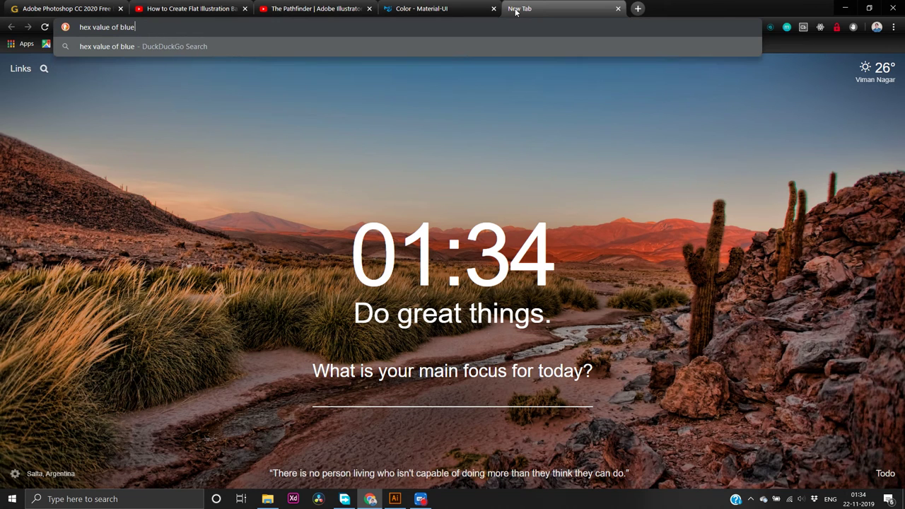
{"action": "key", "text": "Return"}
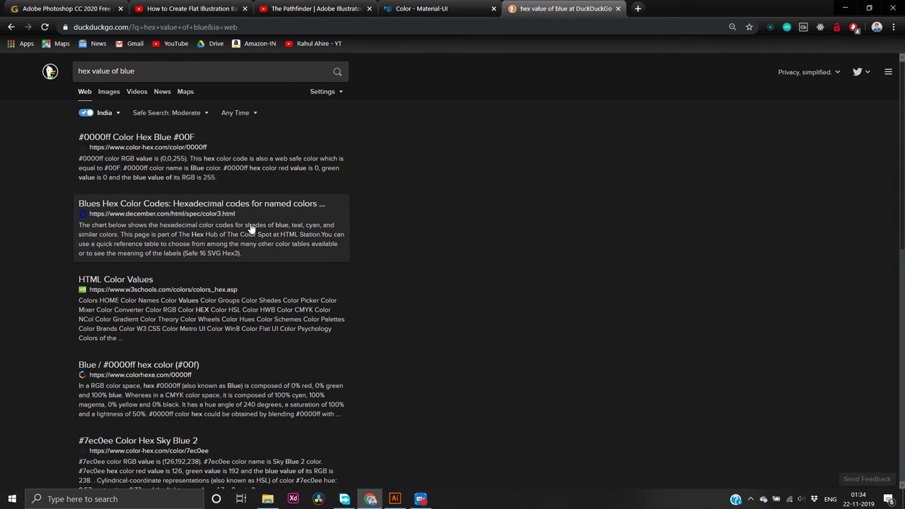
Return to Illustrator, try hex 00f as the sweater base's fill, and undo the colour change
{"action": "left_click", "coordinate": [844, 8]}
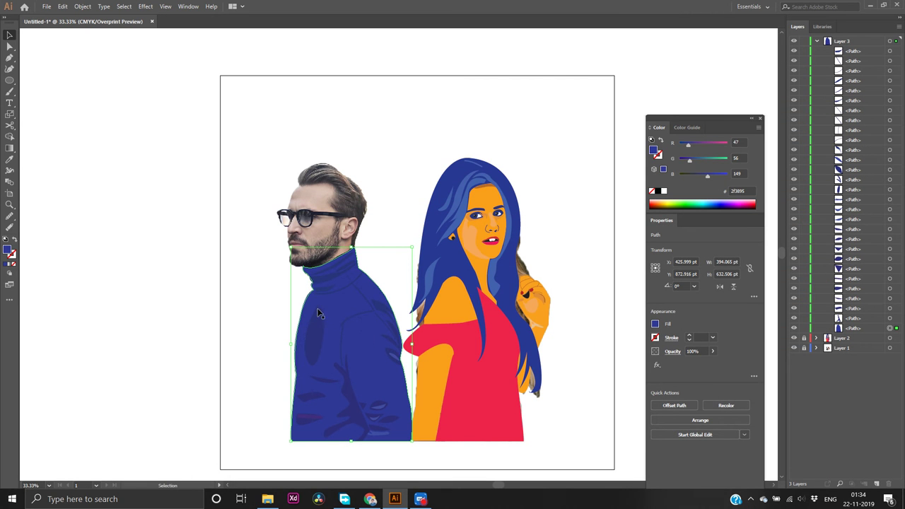
{"action": "double_click", "coordinate": [8, 252]}
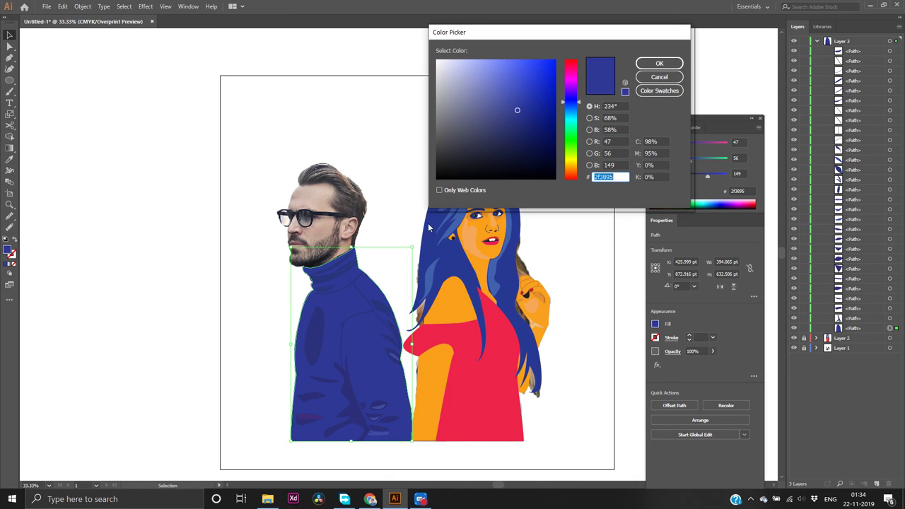
{"action": "type", "text": "00f"}
{"action": "key", "text": "Return"}
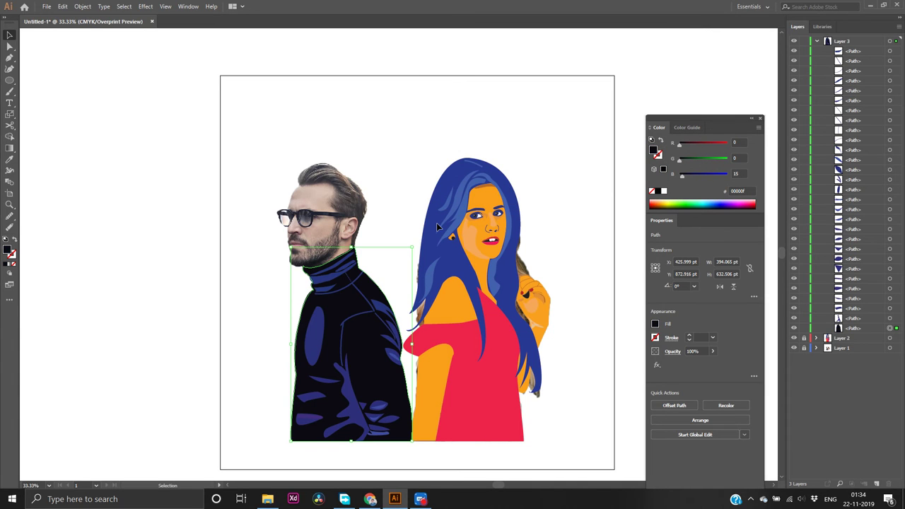
{"action": "left_click", "coordinate": [202, 316]}
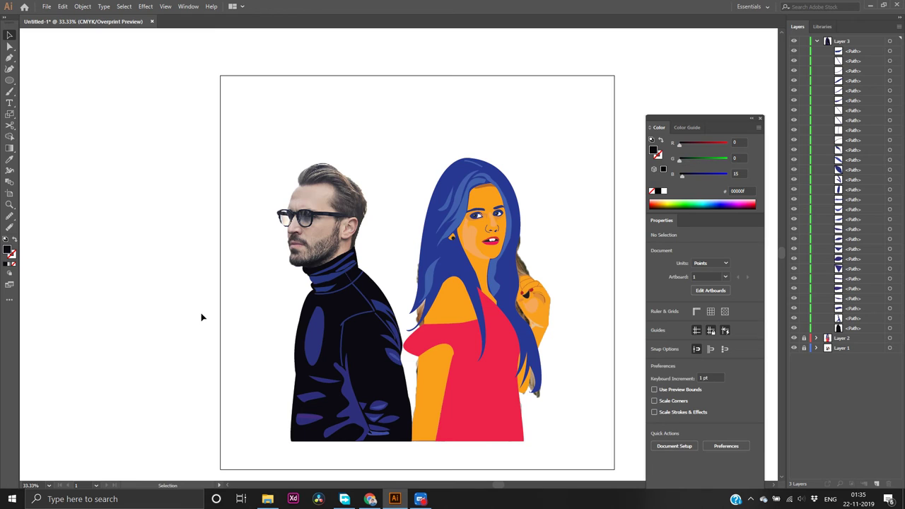
{"action": "key", "text": "ctrl+z"}
{"action": "key", "text": "ctrl+z"}
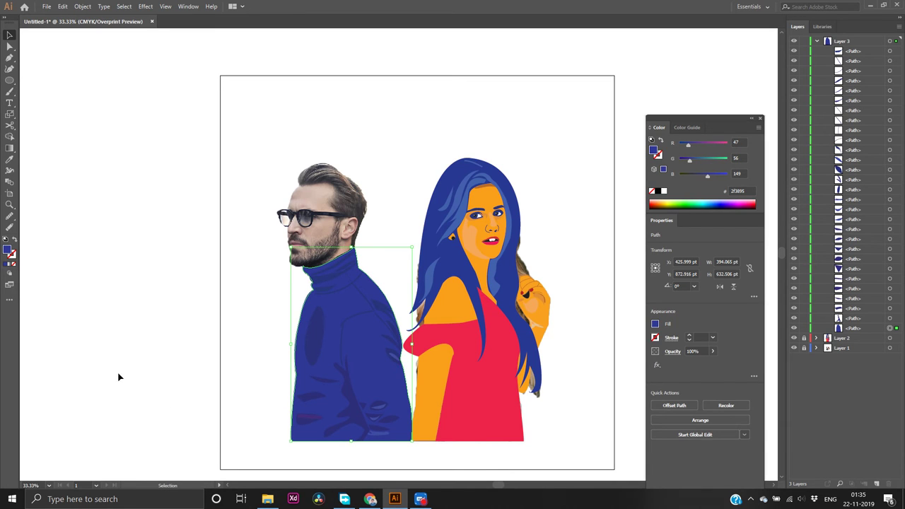
Switch to Chrome and look through the search results for hex codes of blue shades
{"action": "left_click", "coordinate": [370, 498]}
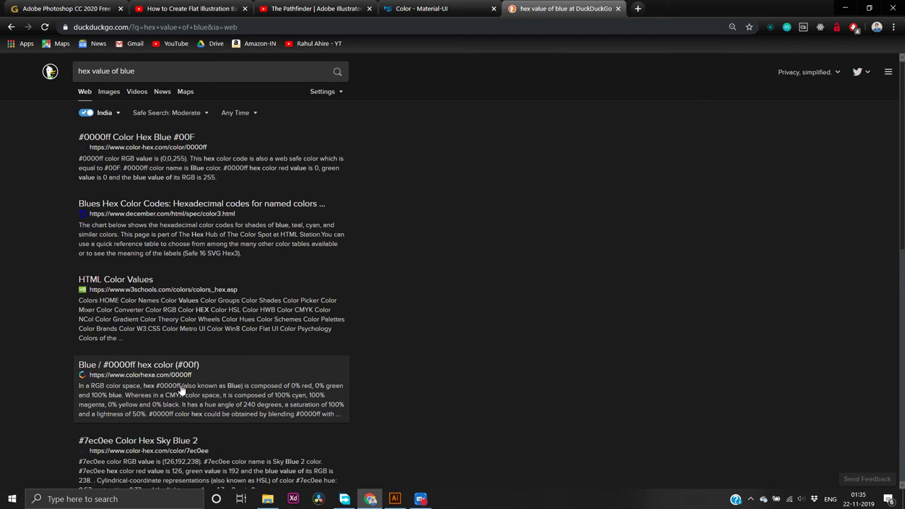
{"action": "mouse_move", "coordinate": [268, 499]}
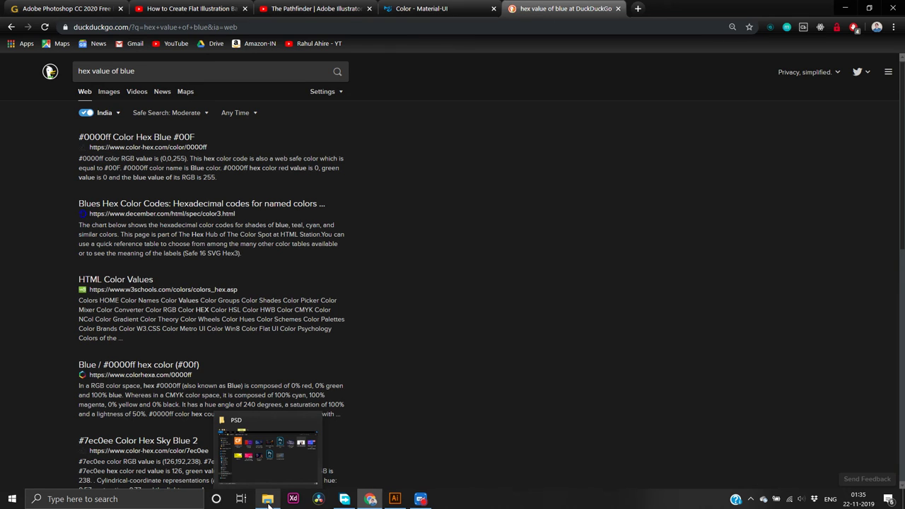
{"action": "left_click", "coordinate": [395, 359]}
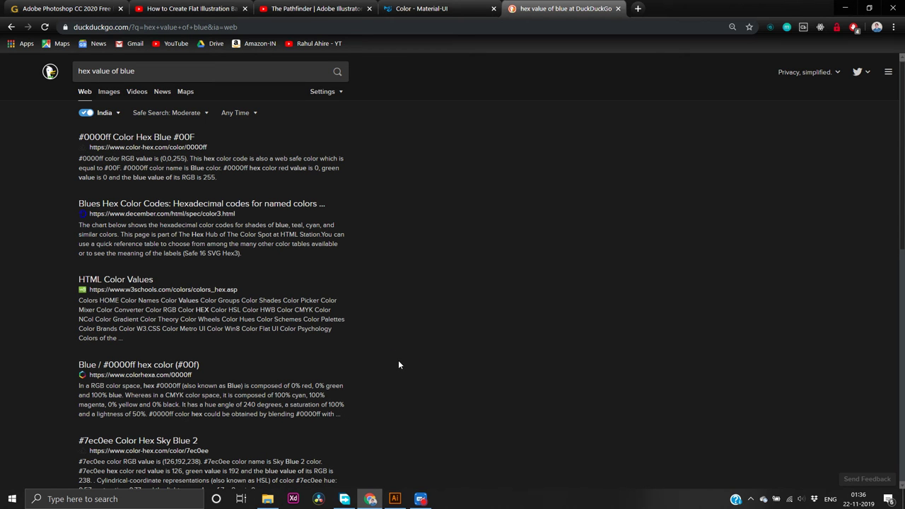
{"action": "scroll", "coordinate": [398, 365], "scroll_direction": "down", "scroll_amount": 5}
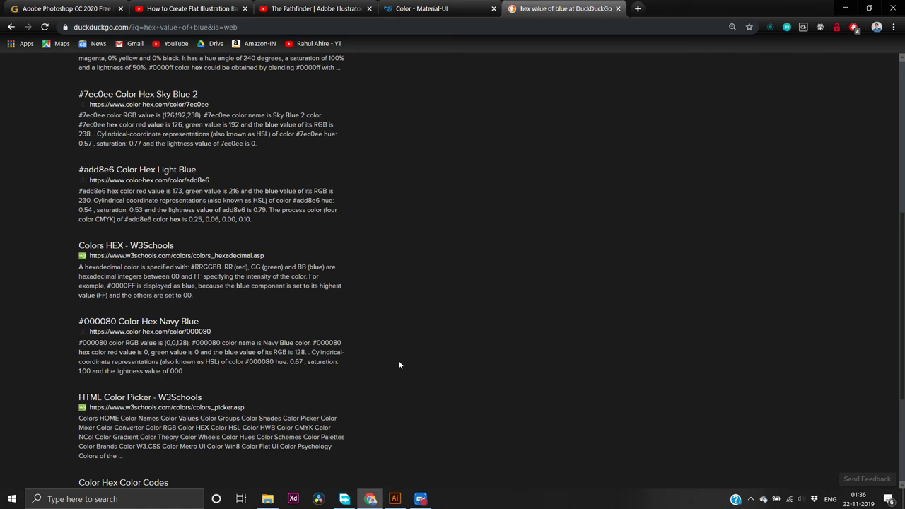
{"action": "scroll", "coordinate": [398, 365], "scroll_direction": "up", "scroll_amount": 5}
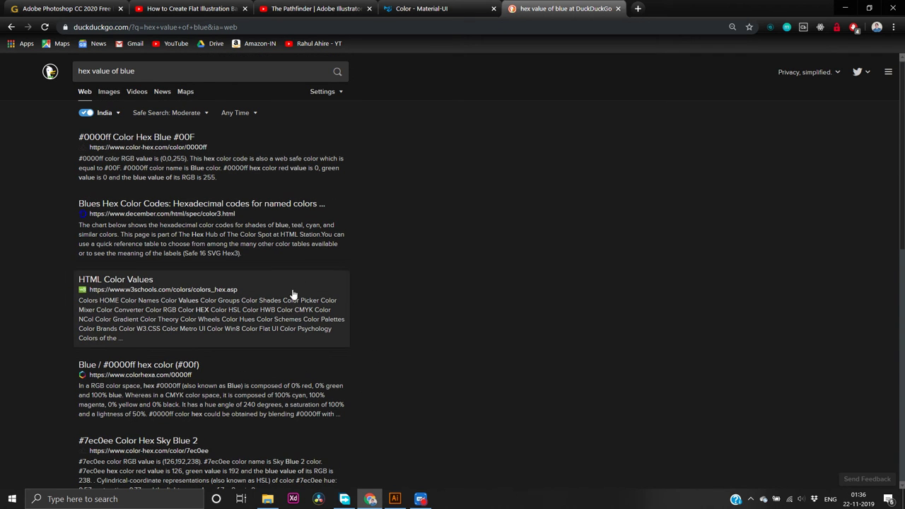
Switch back to Illustrator, try 00F as the sweater base's fill once more, and undo it
{"action": "left_click", "coordinate": [394, 498]}
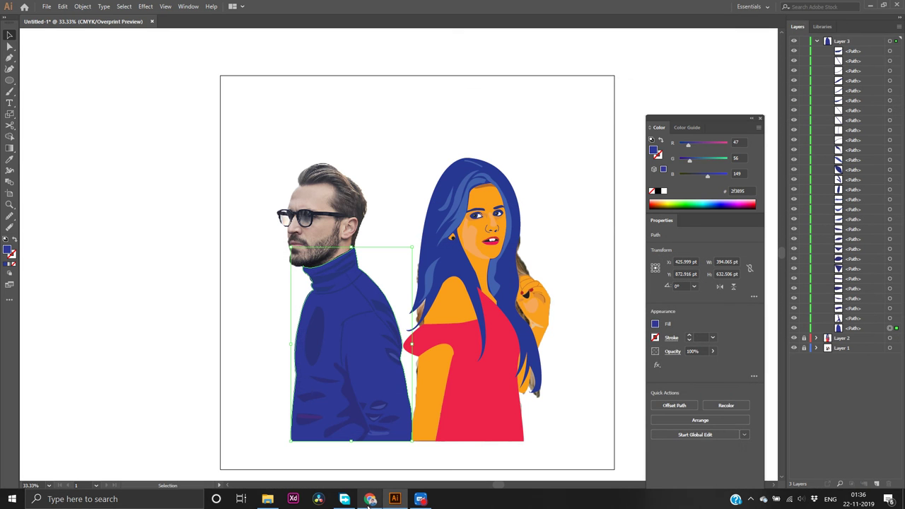
{"action": "double_click", "coordinate": [7, 251]}
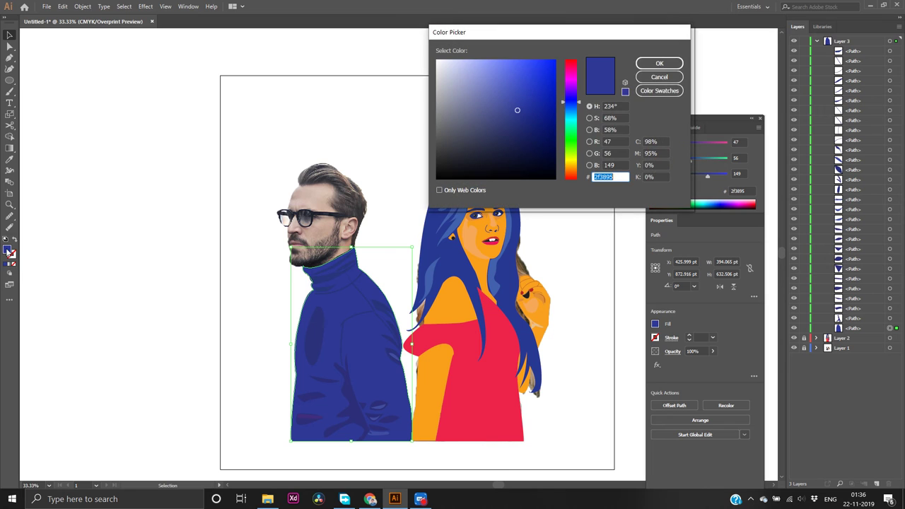
{"action": "type", "text": "00F"}
{"action": "key", "text": "Return"}
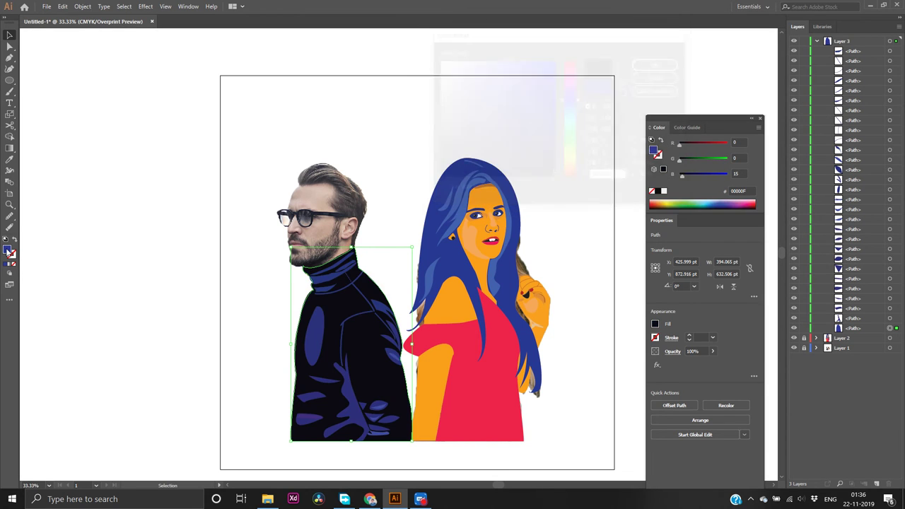
{"action": "key", "text": "ctrl+z"}
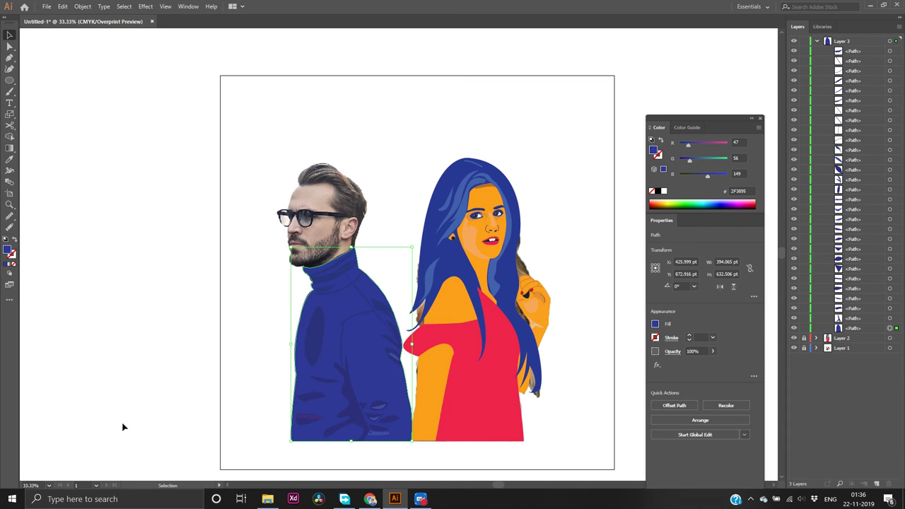
Open the color-hex page for #0000ff blue in Chrome and select its six-digit code 0000FF
{"action": "left_click", "coordinate": [370, 500]}
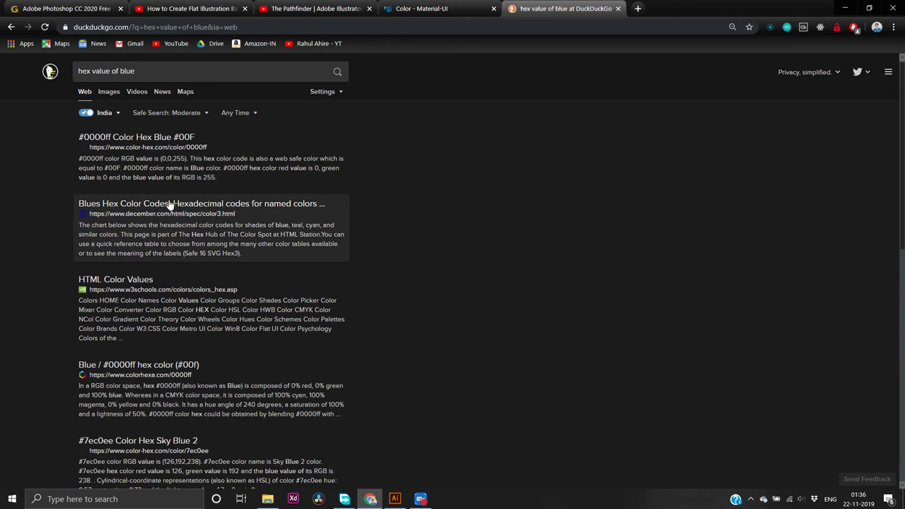
{"action": "left_click", "coordinate": [99, 139]}
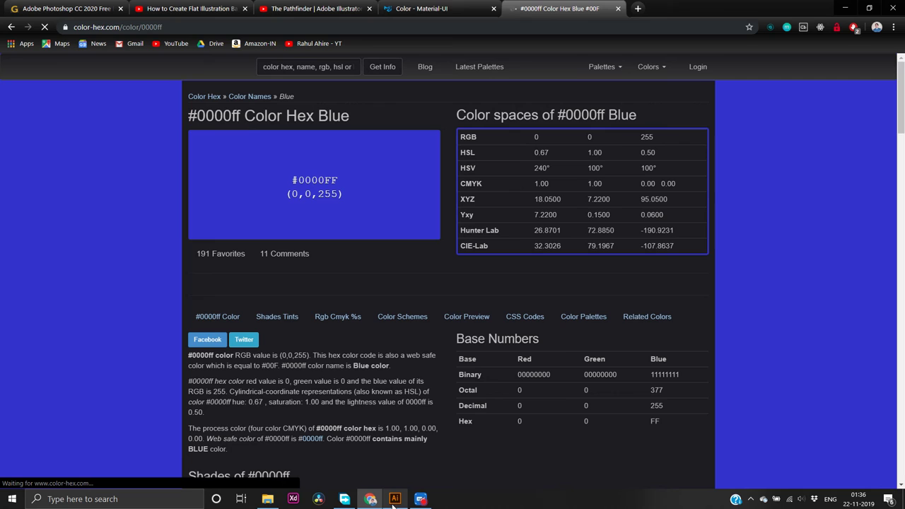
{"action": "mouse_move", "coordinate": [392, 504]}
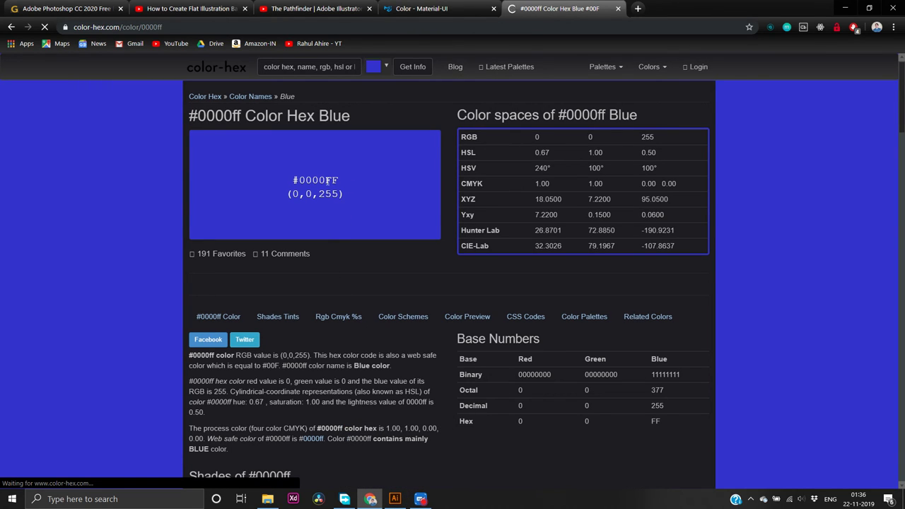
{"action": "double_click", "coordinate": [326, 181]}
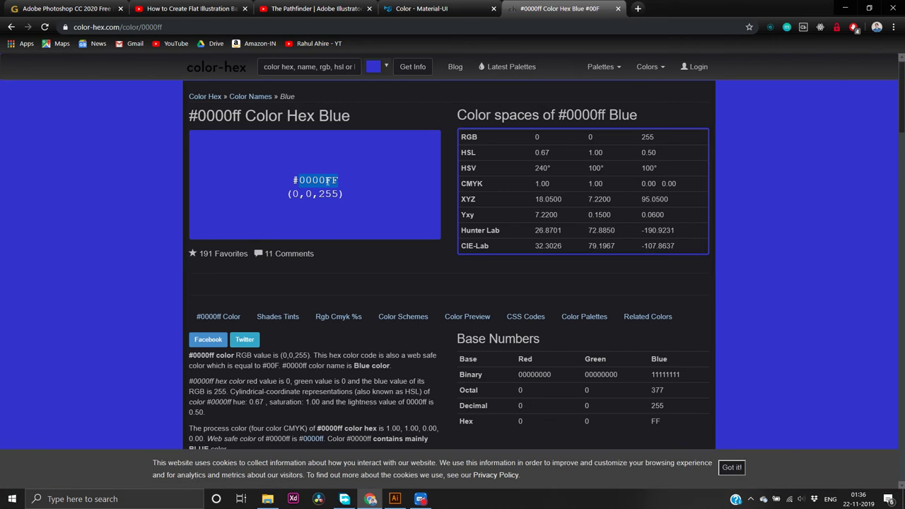
Return to Illustrator, try 0000FF as the sweater base's fill with the shape deselected, and undo the change
{"action": "key", "text": "alt+Tab"}
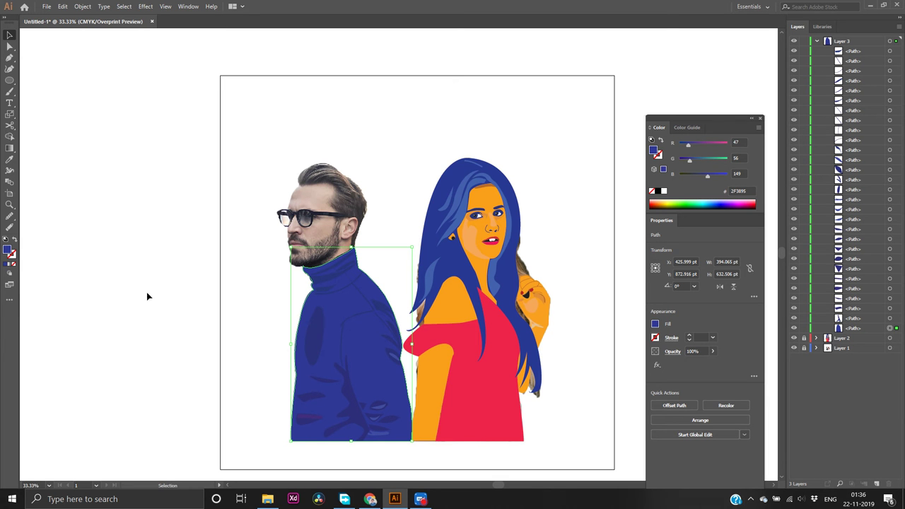
{"action": "double_click", "coordinate": [7, 251]}
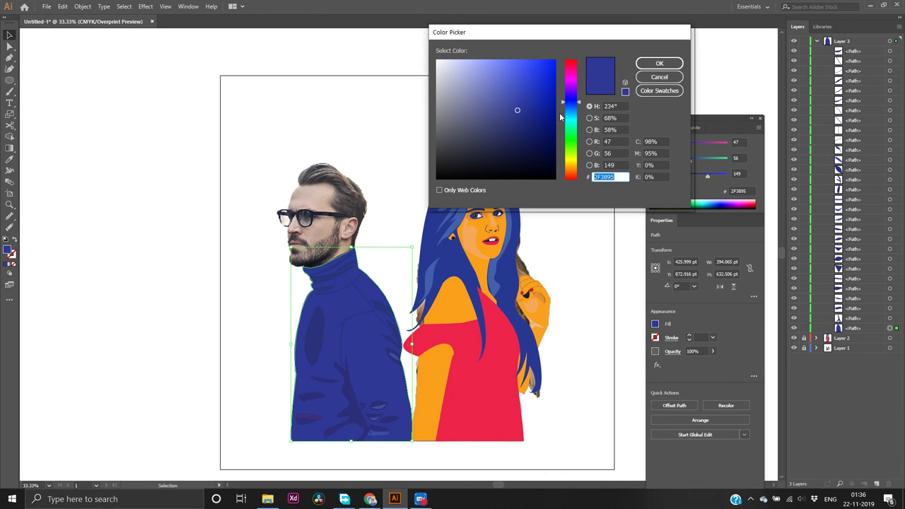
{"action": "type", "text": "0000FF"}
{"action": "key", "text": "Return"}
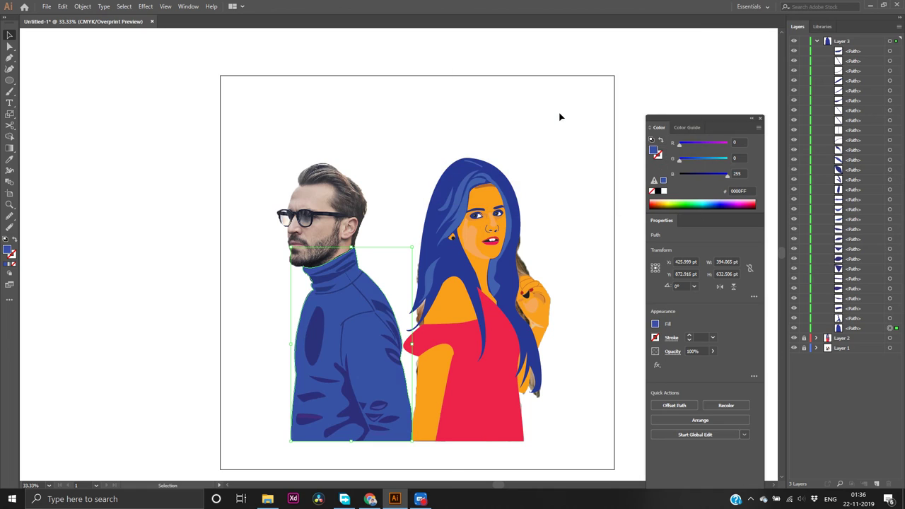
{"action": "left_click", "coordinate": [182, 349]}
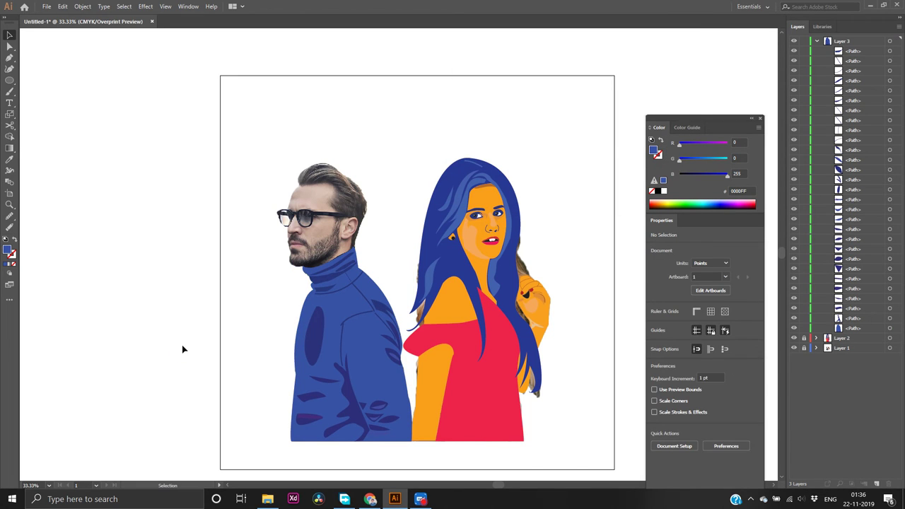
{"action": "key", "text": "ctrl+z"}
{"action": "key", "text": "ctrl+z"}
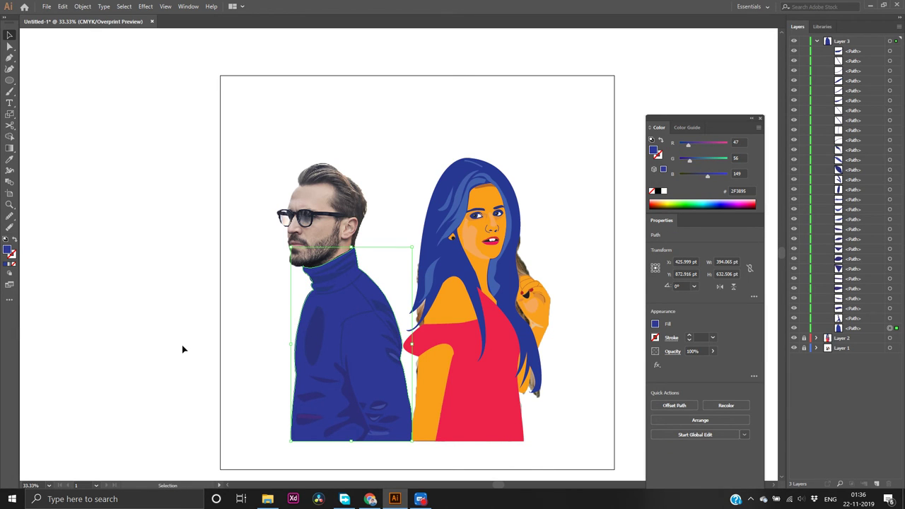
Fill the sweater base with a darker navy blue, hex 051060
{"action": "double_click", "coordinate": [9, 252]}
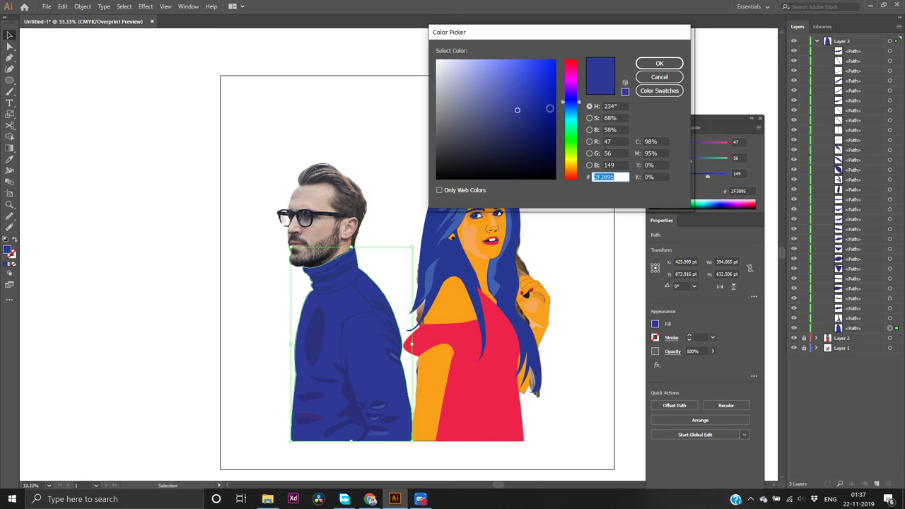
{"action": "left_click", "coordinate": [550, 133]}
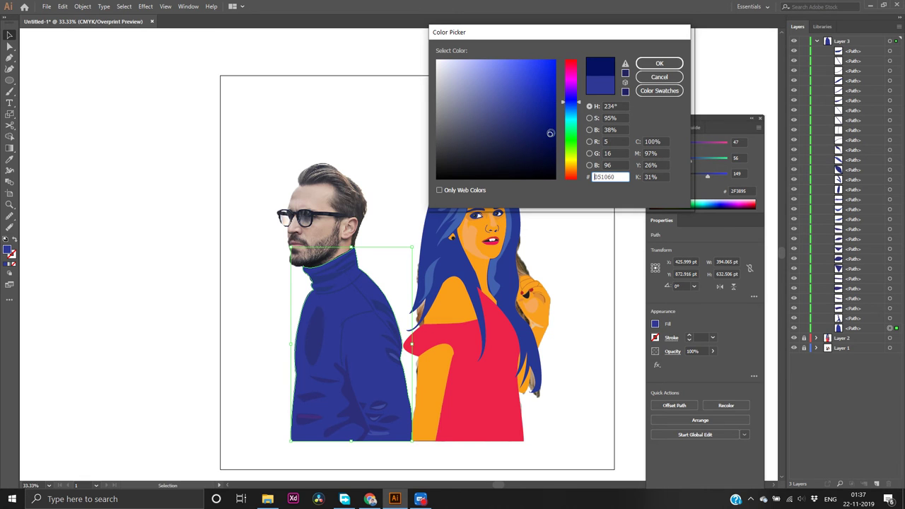
{"action": "left_click", "coordinate": [654, 64]}
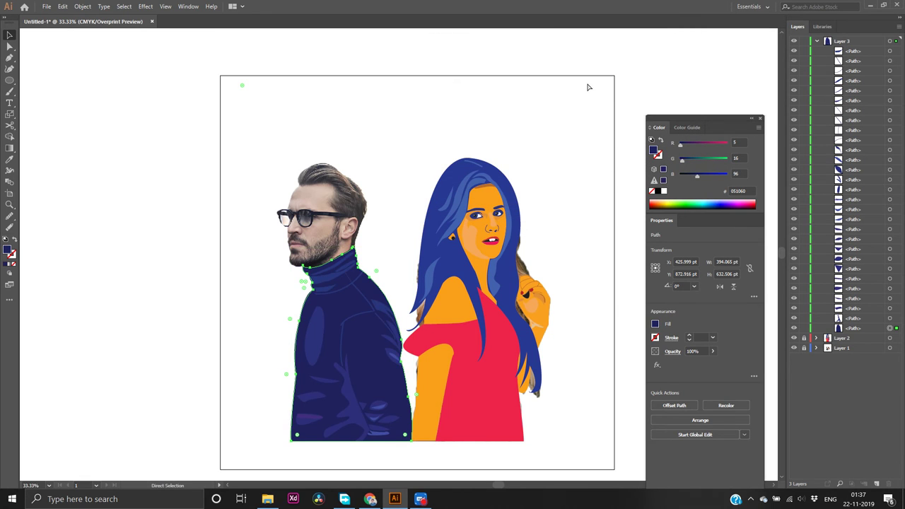
Undo the navy fill on the sweater base and deselect the shape
{"action": "key", "text": "ctrl+z"}
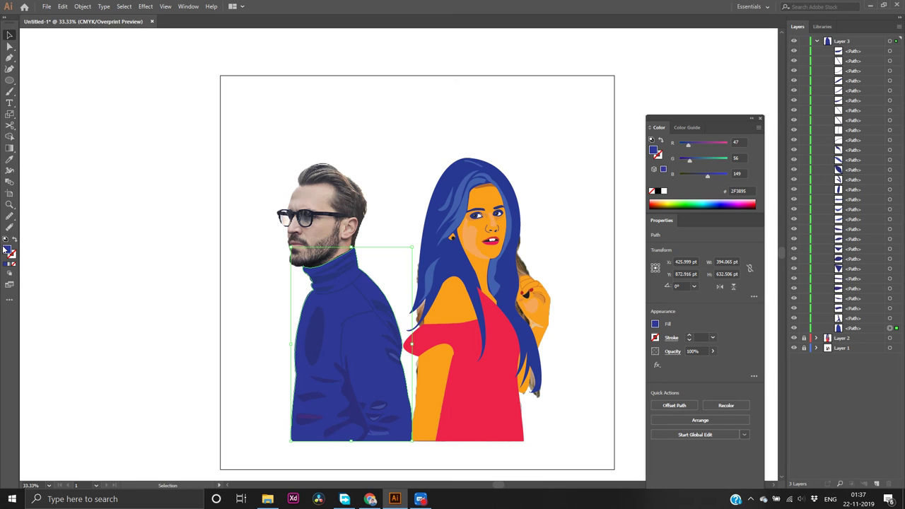
{"action": "left_click", "coordinate": [89, 286]}
{"action": "key", "text": "XF86MonBrightnessUp"}
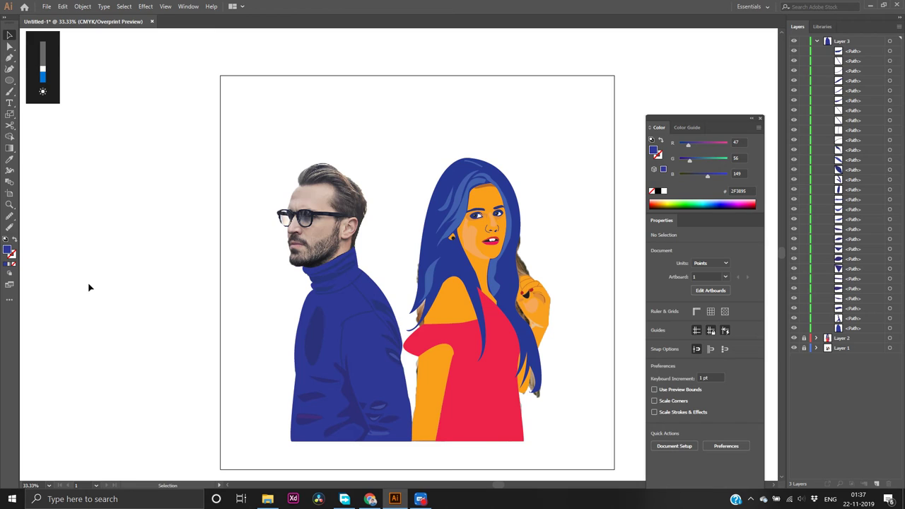
{"action": "key", "text": "XF86MonBrightnessUp"}
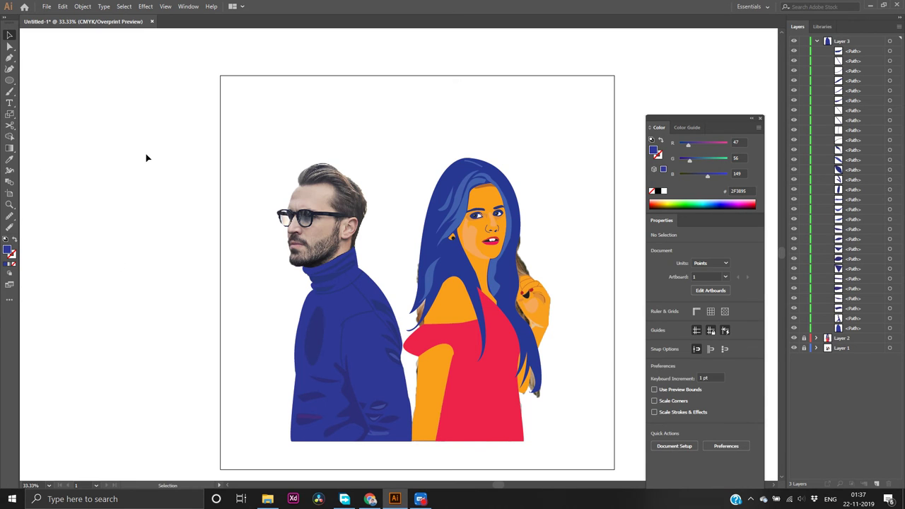
Try tracing the man's face with the Pen tool from the front hairline down the forehead to the glasses, with the fill set to none
{"action": "key", "text": "p"}
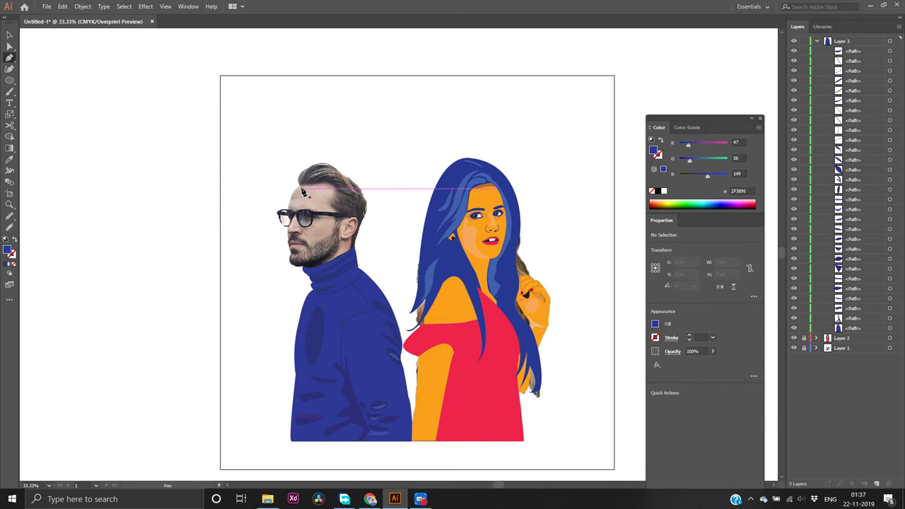
{"action": "scroll", "coordinate": [303, 191], "scroll_direction": "up", "scroll_amount": 3}
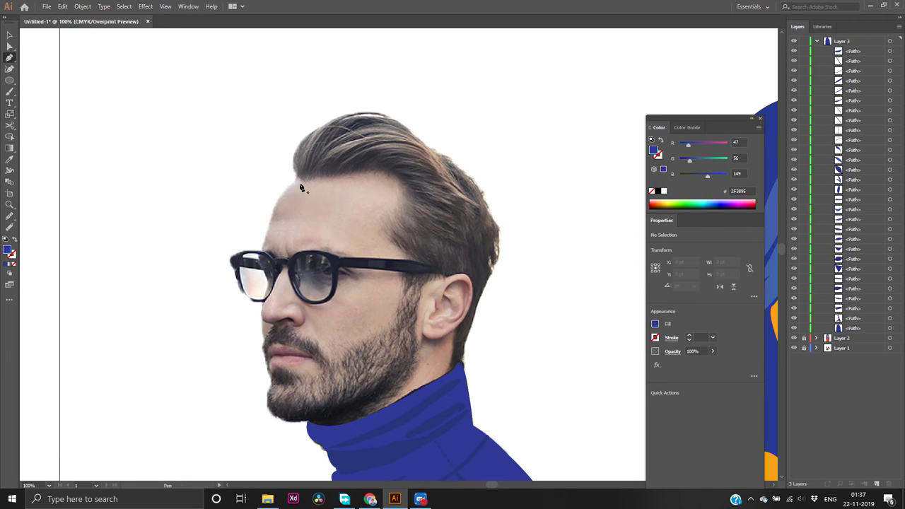
{"action": "left_click", "coordinate": [298, 184]}
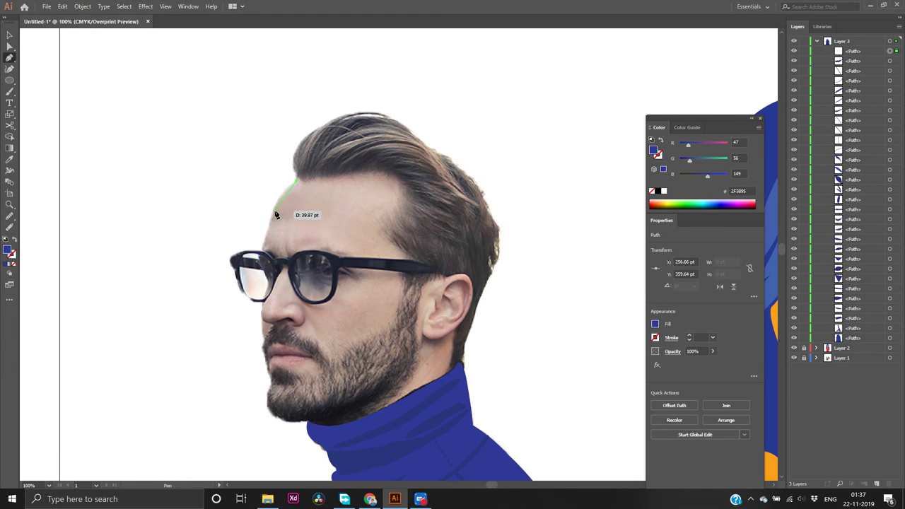
{"action": "mouse_move", "coordinate": [272, 213]}
{"action": "left_mouse_down"}
{"action": "mouse_move", "coordinate": [272, 231]}
{"action": "mouse_move", "coordinate": [267, 224]}
{"action": "left_mouse_up"}
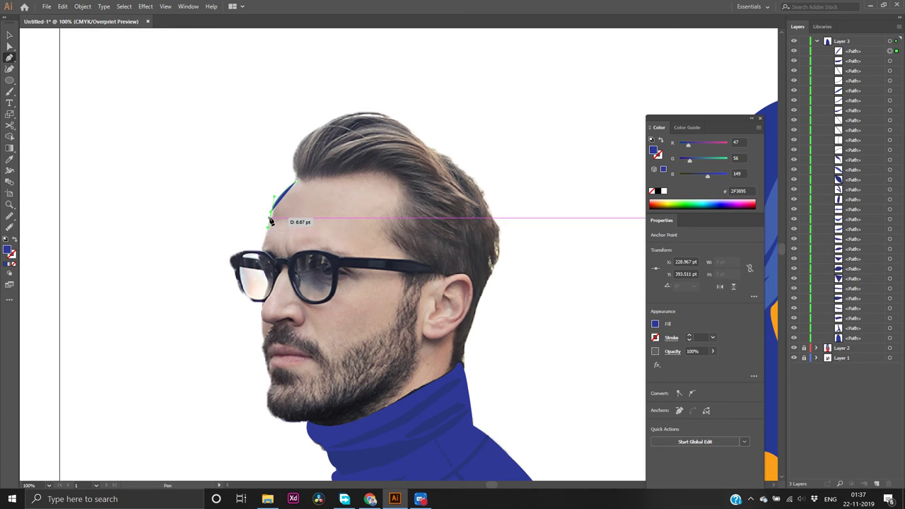
{"action": "left_click", "coordinate": [15, 263]}
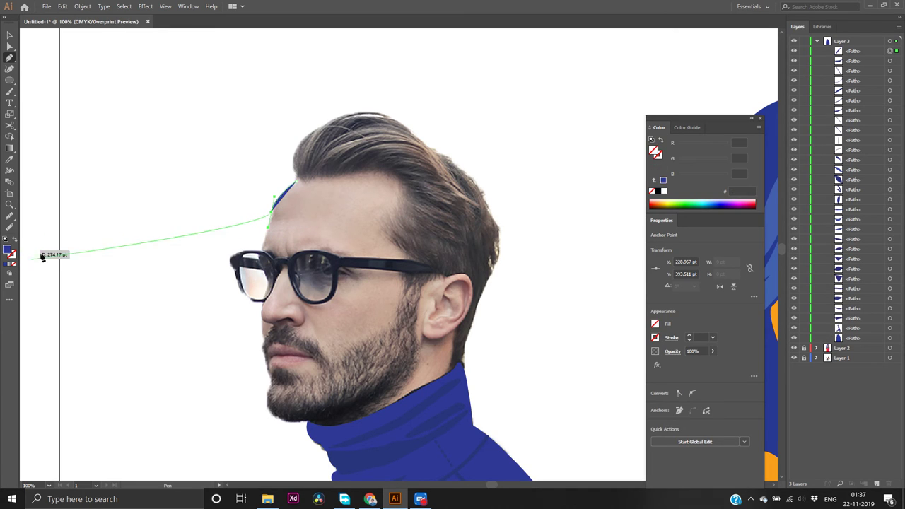
{"action": "left_click", "coordinate": [272, 209]}
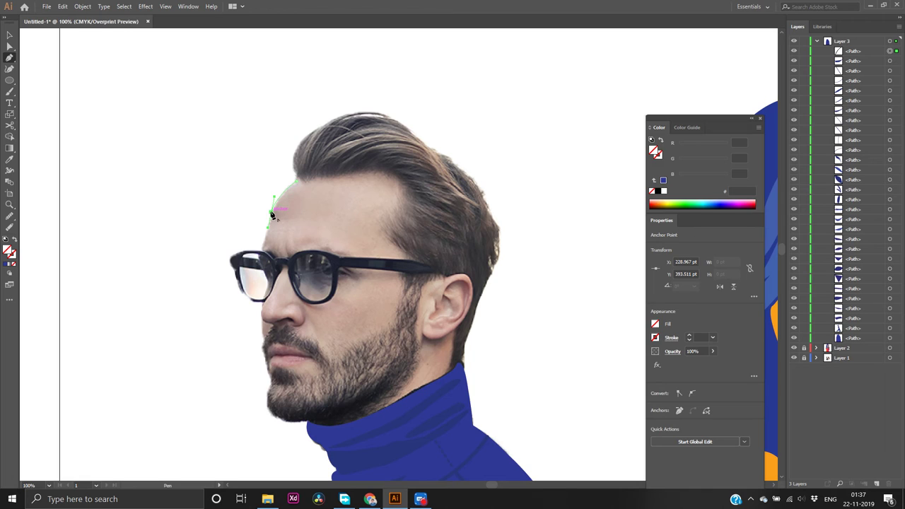
{"action": "left_click_drag", "start_coordinate": [263, 221], "coordinate": [264, 250]}
{"action": "left_click", "coordinate": [260, 251]}
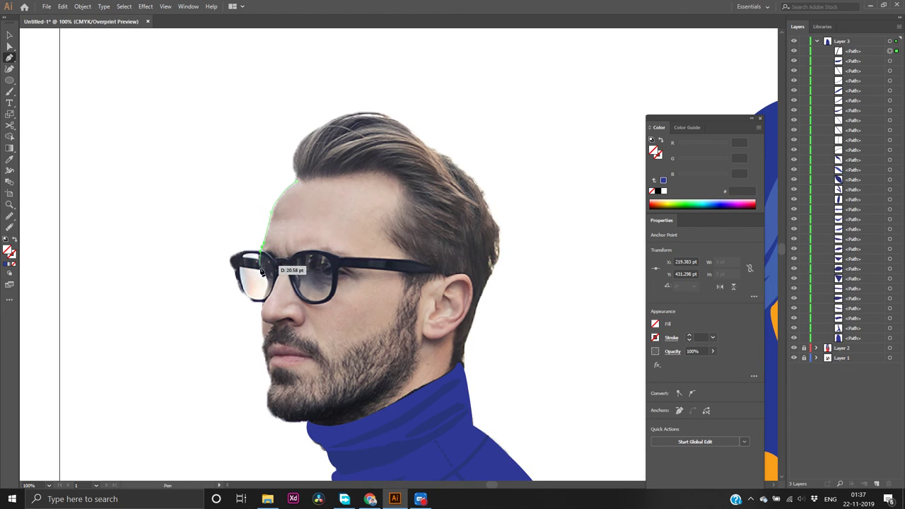
Continue the face outline from behind the glasses down past the nose and moustache to the front of the chin
{"action": "mouse_move", "coordinate": [269, 282]}
{"action": "left_mouse_down"}
{"action": "mouse_move", "coordinate": [273, 273]}
{"action": "mouse_move", "coordinate": [277, 289]}
{"action": "left_mouse_up"}
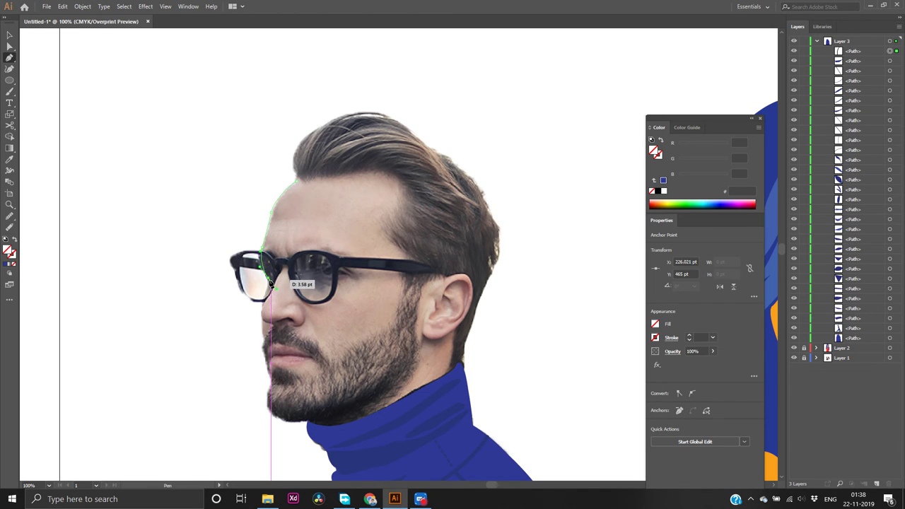
{"action": "left_click", "coordinate": [269, 282]}
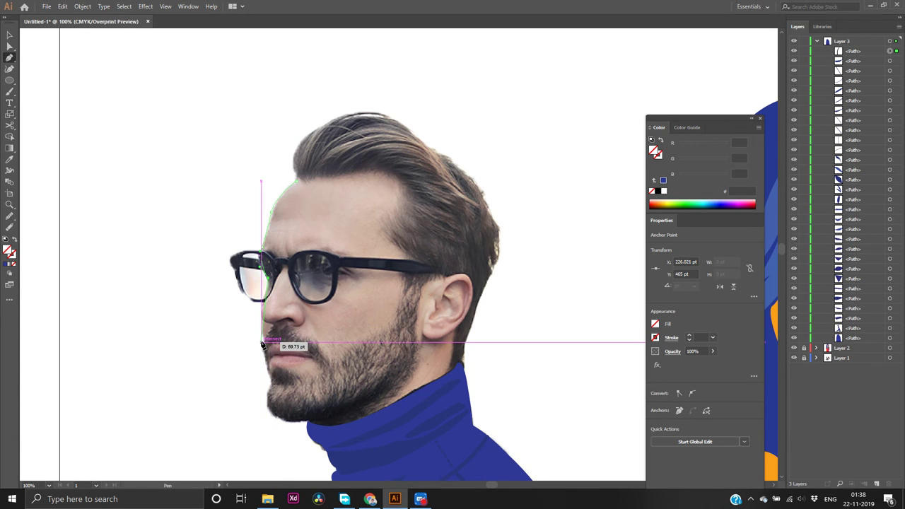
{"action": "left_click_drag", "start_coordinate": [264, 338], "coordinate": [273, 364]}
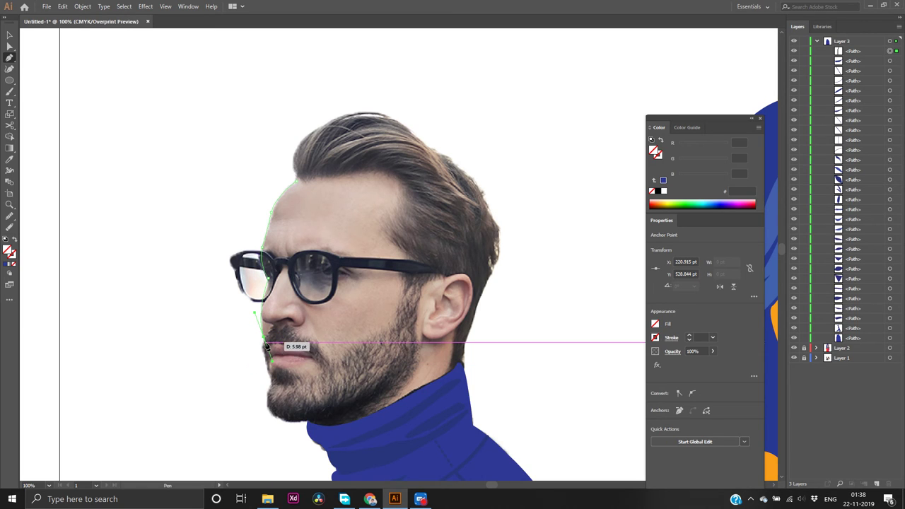
{"action": "left_click", "coordinate": [264, 339]}
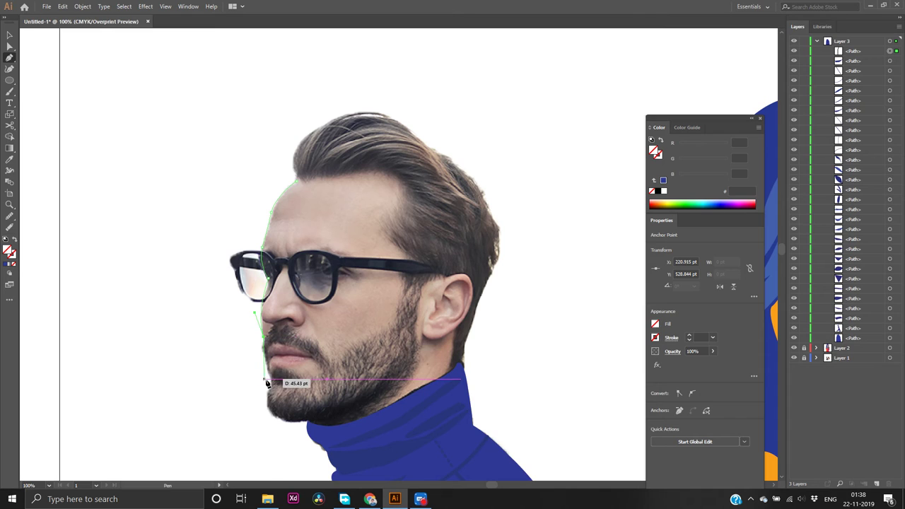
{"action": "left_click_drag", "start_coordinate": [270, 379], "coordinate": [280, 400]}
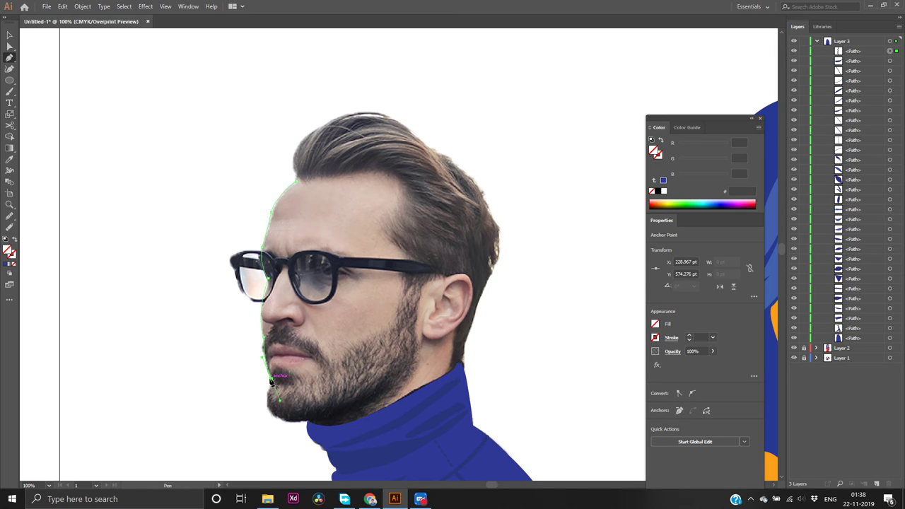
{"action": "left_click", "coordinate": [272, 380]}
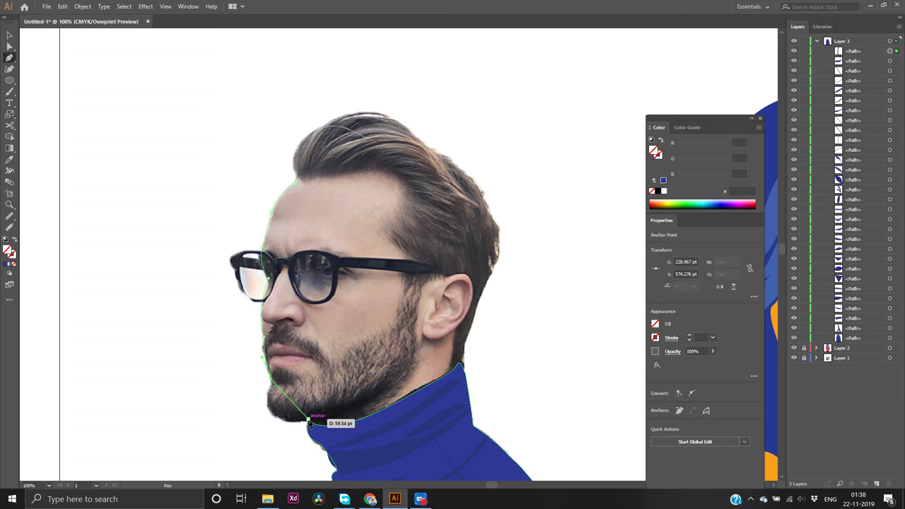
Extend the face outline around the bearded chin, along the turtleneck's collar edge and up the neck to the ear
{"action": "left_click", "coordinate": [309, 421]}
{"action": "left_click_drag", "start_coordinate": [318, 415], "coordinate": [340, 404]}
{"action": "left_click_drag", "start_coordinate": [358, 399], "coordinate": [369, 409]}
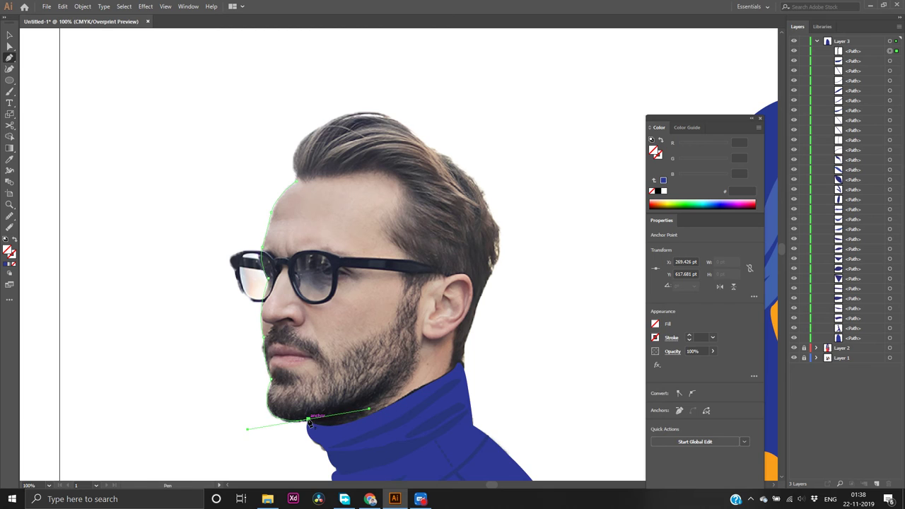
{"action": "left_click", "coordinate": [309, 422]}
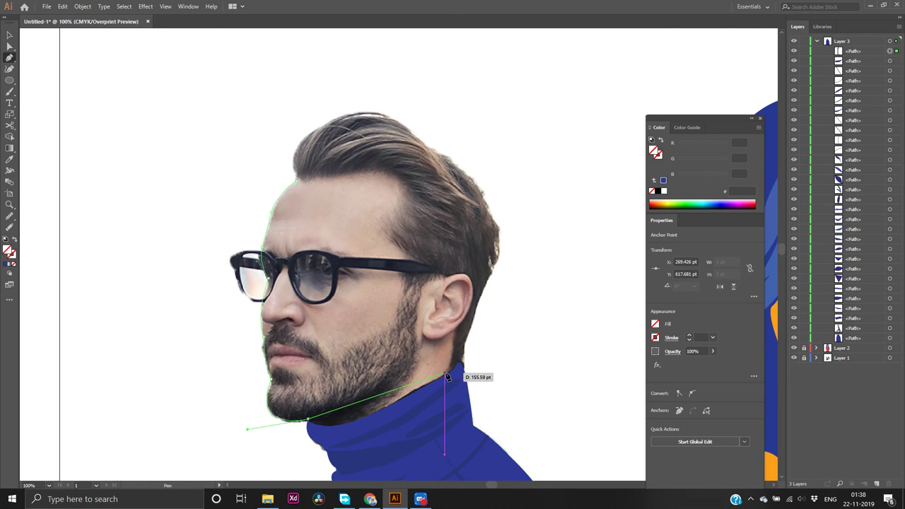
{"action": "left_click_drag", "start_coordinate": [445, 373], "coordinate": [566, 293]}
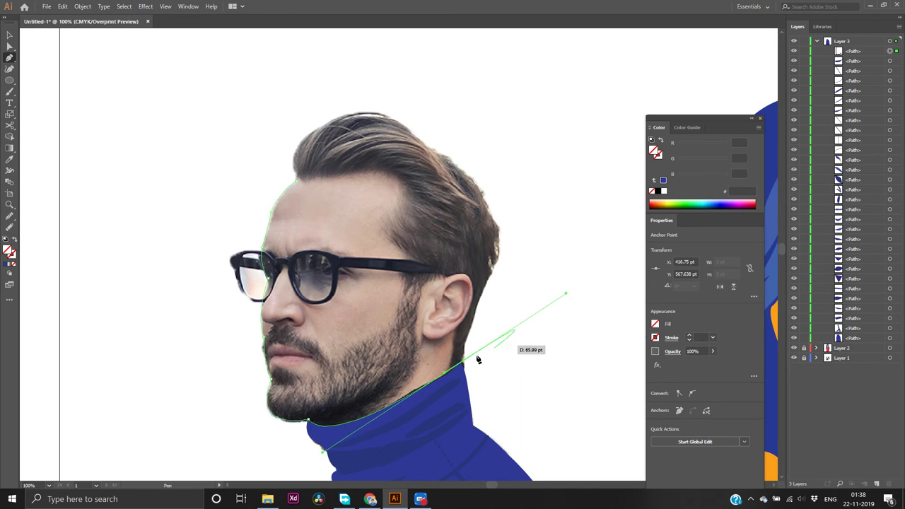
{"action": "left_click", "coordinate": [446, 374]}
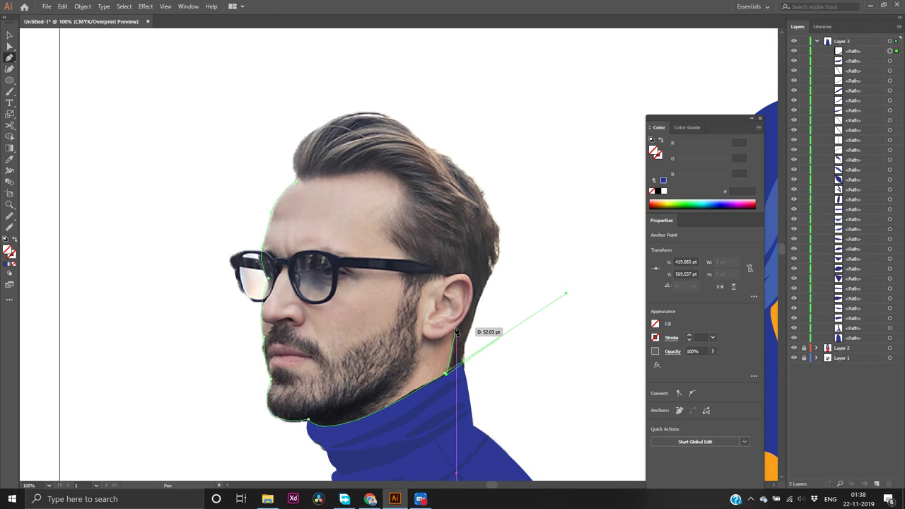
{"action": "left_click", "coordinate": [456, 328]}
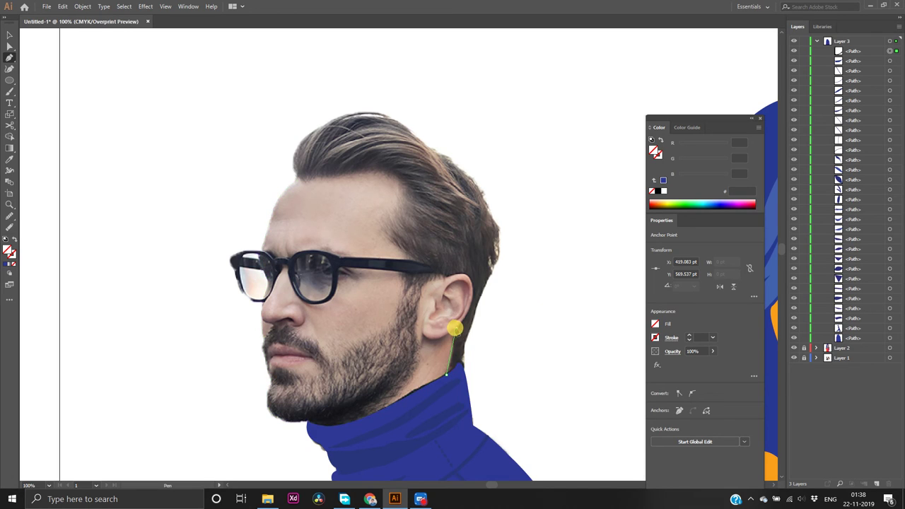
{"action": "left_click", "coordinate": [465, 287]}
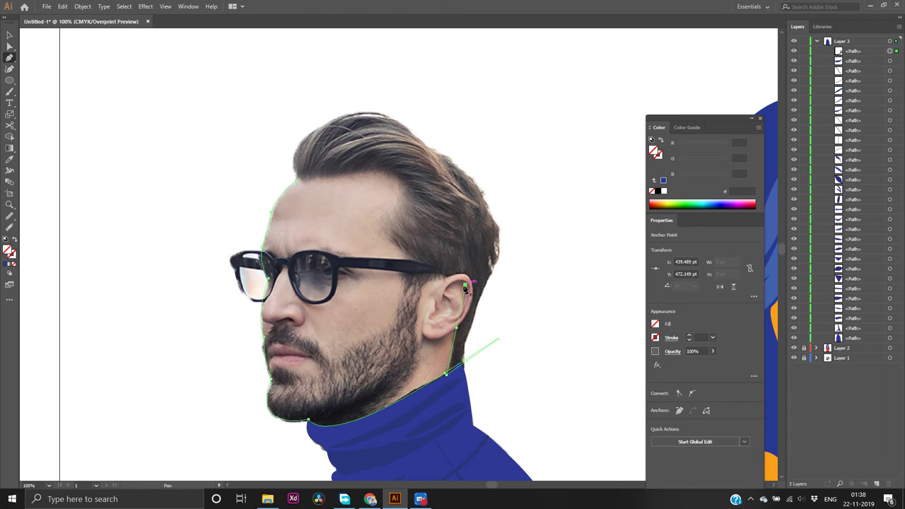
Undo the face outline back to its first anchor point at the hairline and return to the Selection tool
{"action": "key", "text": "ctrl+z"}
{"action": "key", "text": "ctrl+z"}
{"action": "key", "text": "ctrl+z"}
{"action": "key", "text": "ctrl+z"}
{"action": "key", "text": "ctrl+z"}
{"action": "key", "text": "ctrl+z"}
{"action": "key", "text": "ctrl+z"}
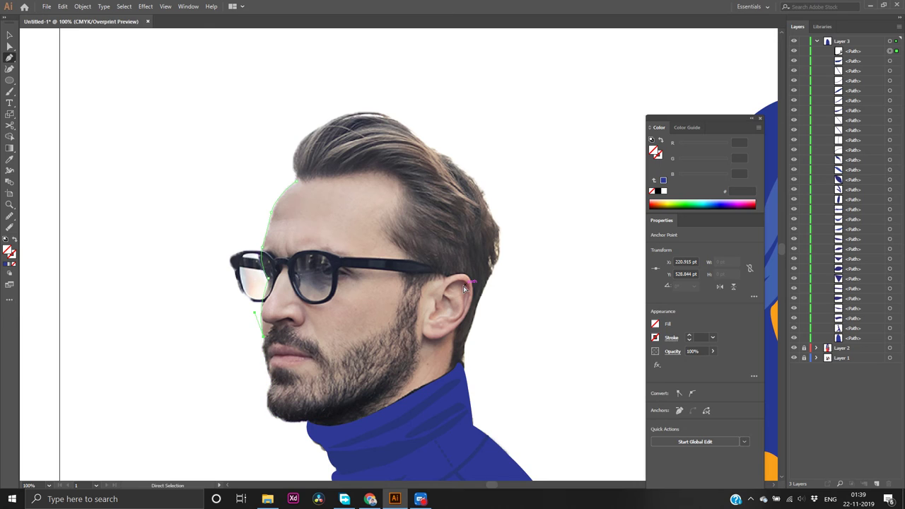
{"action": "key", "text": "ctrl+z"}
{"action": "key", "text": "ctrl+z"}
{"action": "key", "text": "ctrl+z"}
{"action": "key", "text": "ctrl+z"}
{"action": "key", "text": "ctrl+z"}
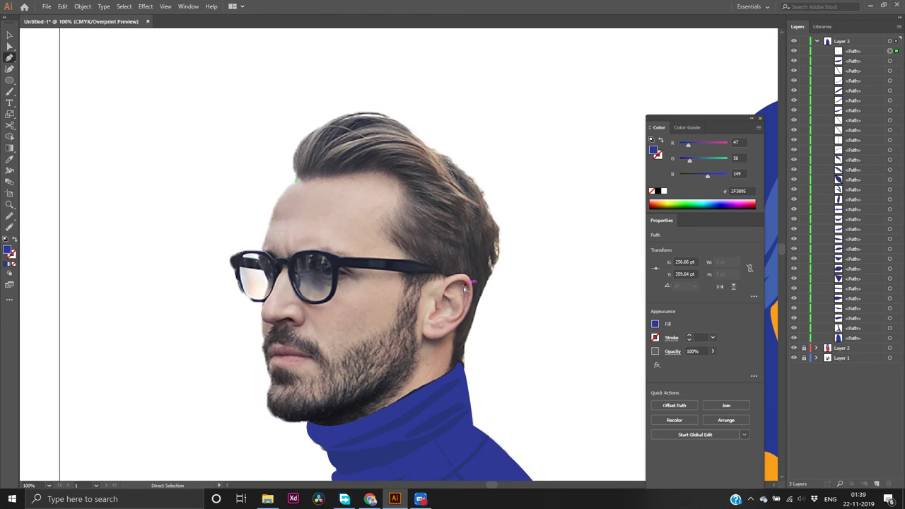
{"action": "key", "text": "v"}
Select the sweater base with its shadow, seam and stitching paths, group them, and clear the selection
{"action": "scroll", "coordinate": [525, 262], "scroll_direction": "down", "scroll_amount": 3}
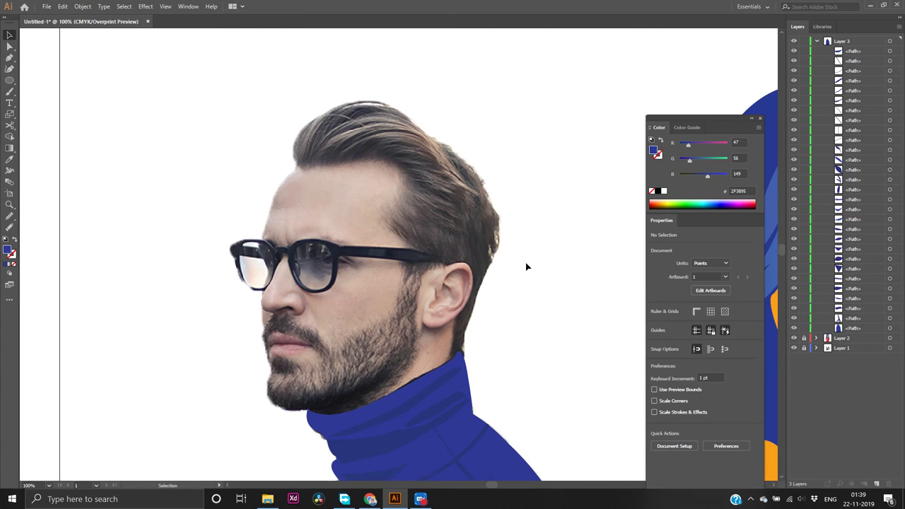
{"action": "scroll", "coordinate": [527, 266], "scroll_direction": "down", "scroll_amount": 3}
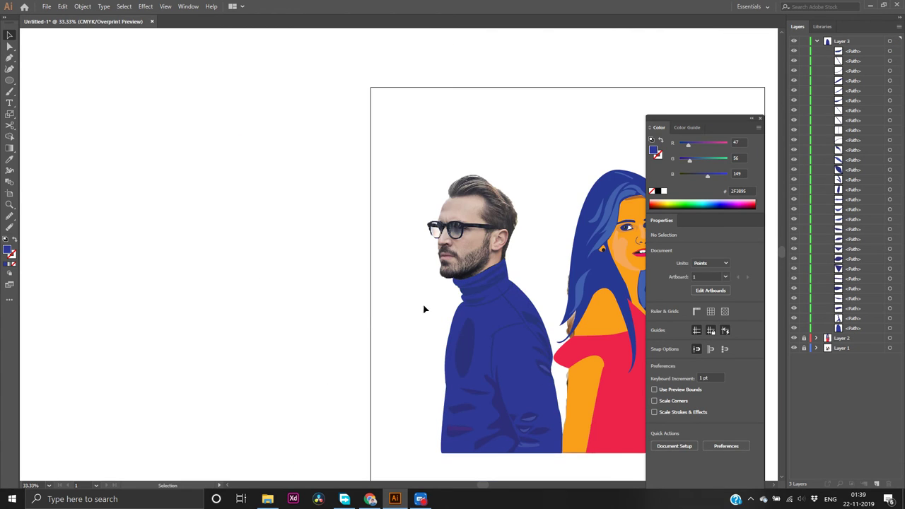
{"action": "left_click_drag", "start_coordinate": [410, 289], "coordinate": [562, 455]}
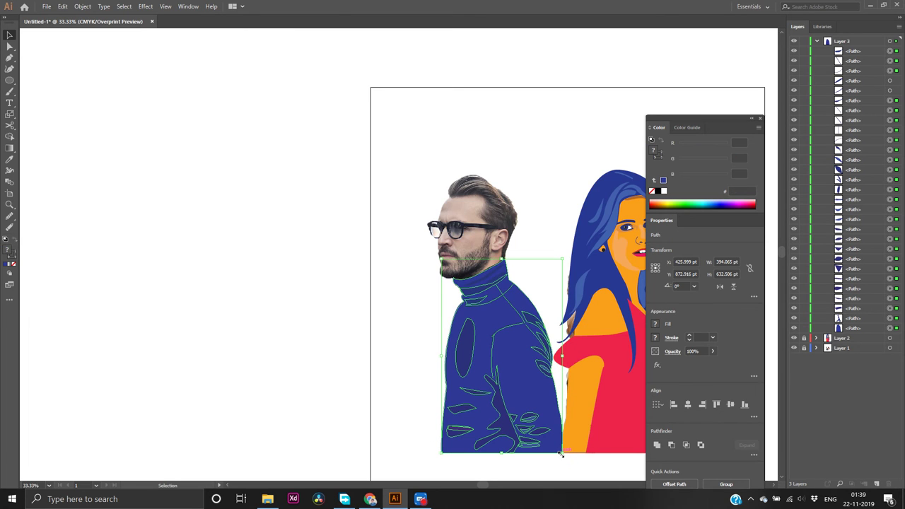
{"action": "right_click", "coordinate": [481, 385]}
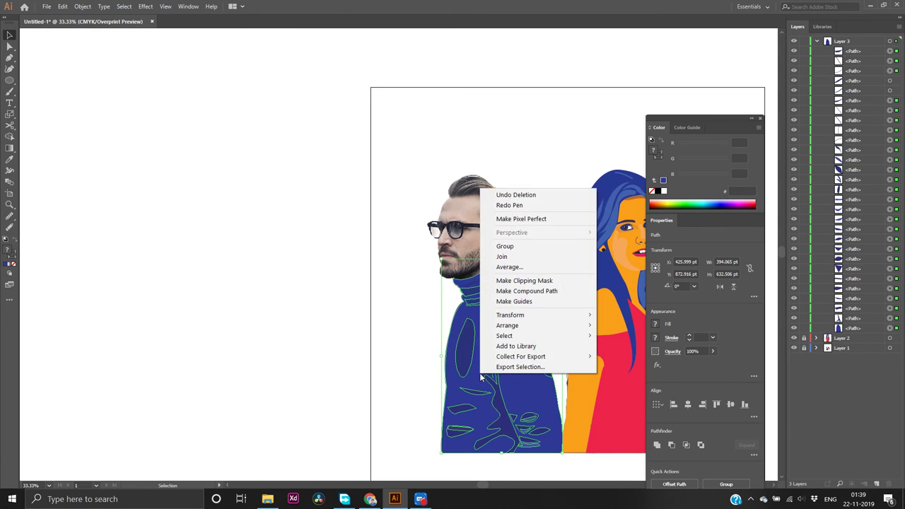
{"action": "left_click", "coordinate": [514, 246]}
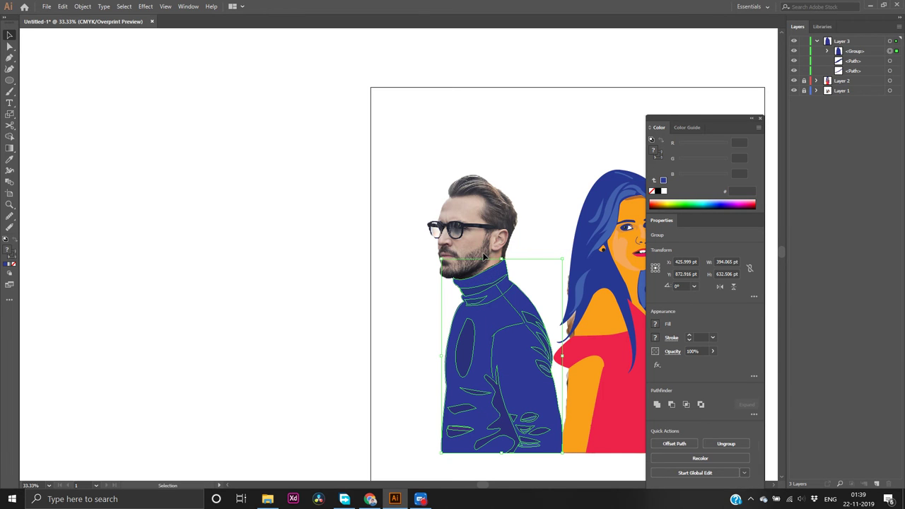
{"action": "left_click", "coordinate": [388, 308]}
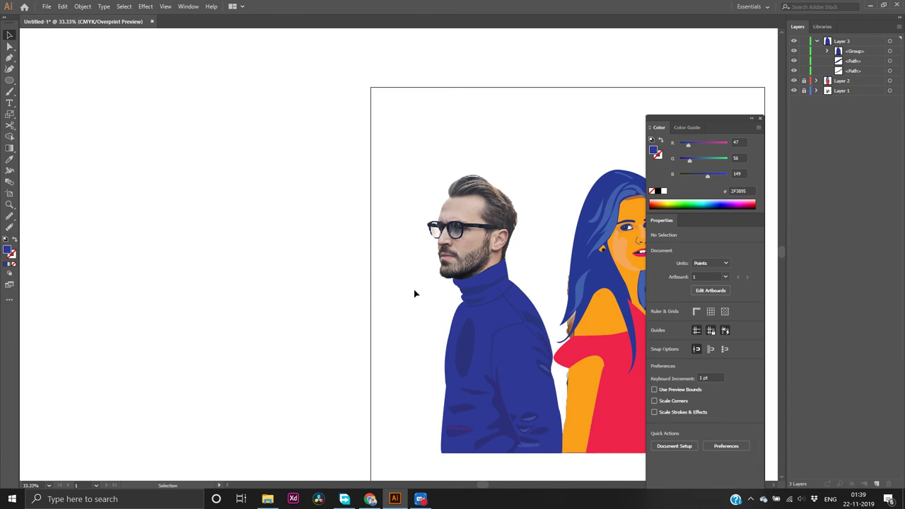
Combine the sweater group and the two leftover ungrouped paths into one group, and deselect it
{"action": "left_click_drag", "start_coordinate": [411, 276], "coordinate": [556, 472]}
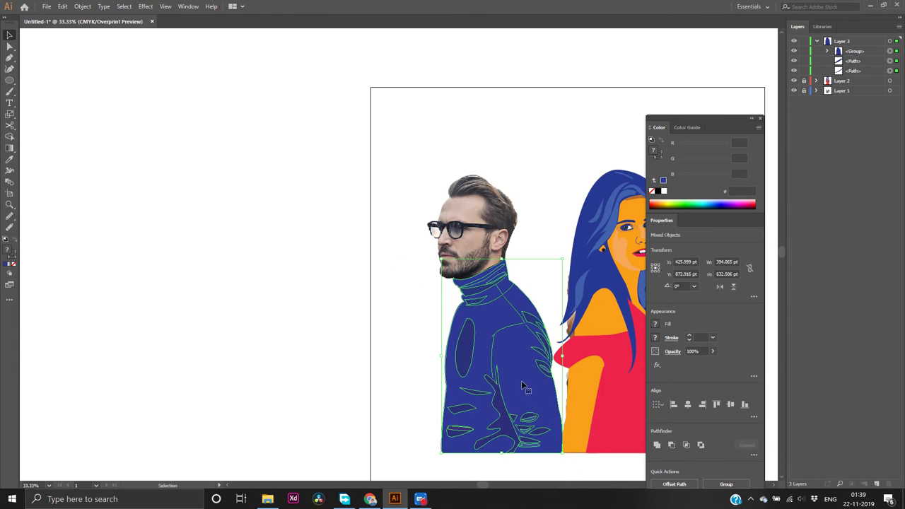
{"action": "right_click", "coordinate": [489, 320]}
{"action": "left_click", "coordinate": [506, 378]}
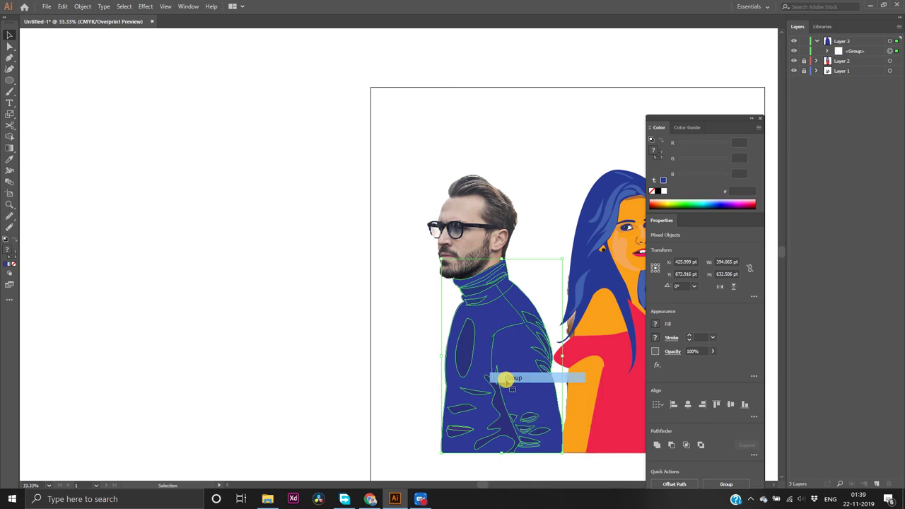
{"action": "left_click", "coordinate": [313, 354]}
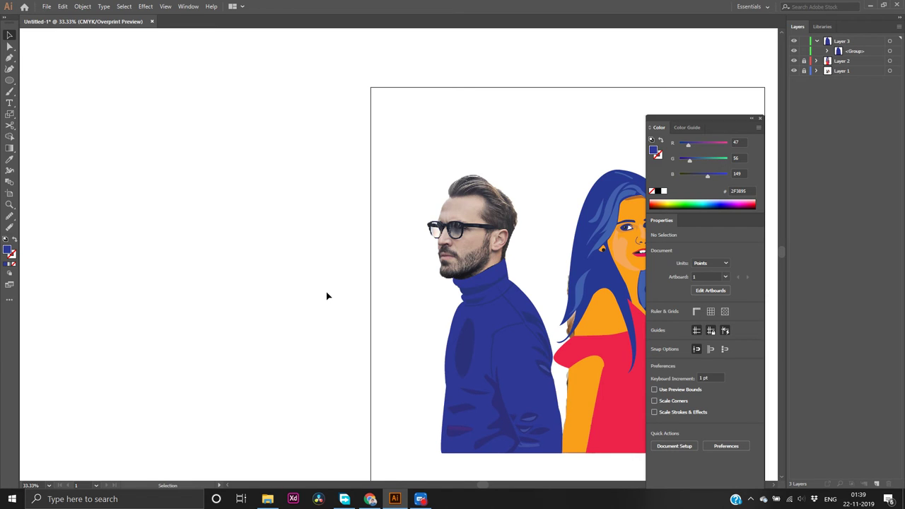
Switch to the browser's Material-UI color page, select the amber 100 hex code ffecb3, and return to the Illustrator drawing
{"action": "scroll", "coordinate": [524, 256], "scroll_direction": "up", "scroll_amount": 2}
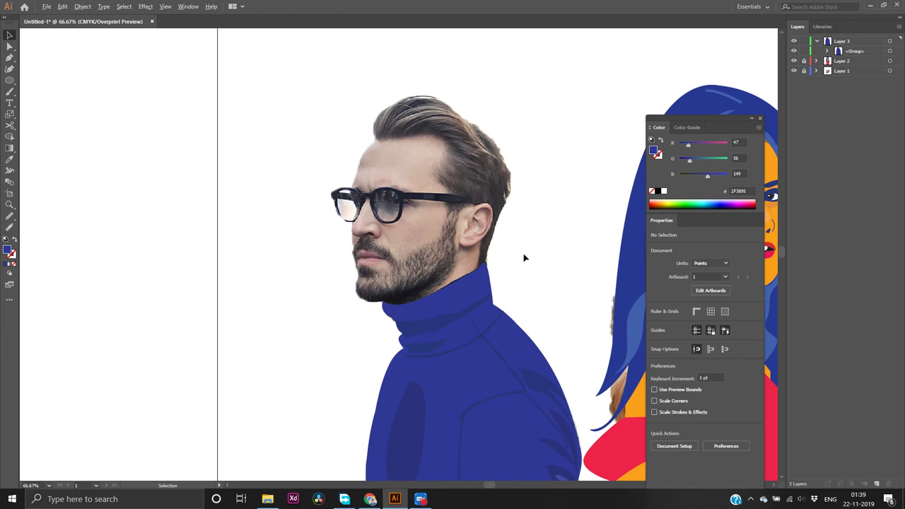
{"action": "key", "text": "p"}
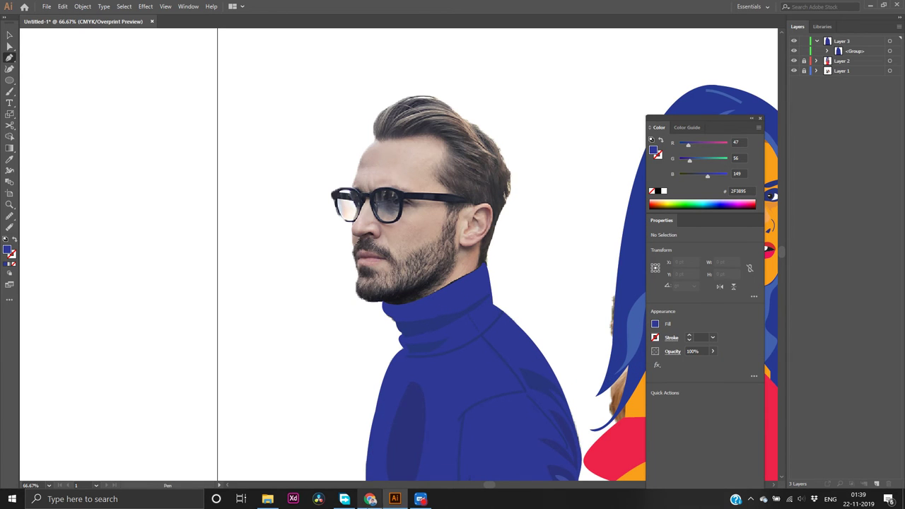
{"action": "left_click", "coordinate": [369, 498]}
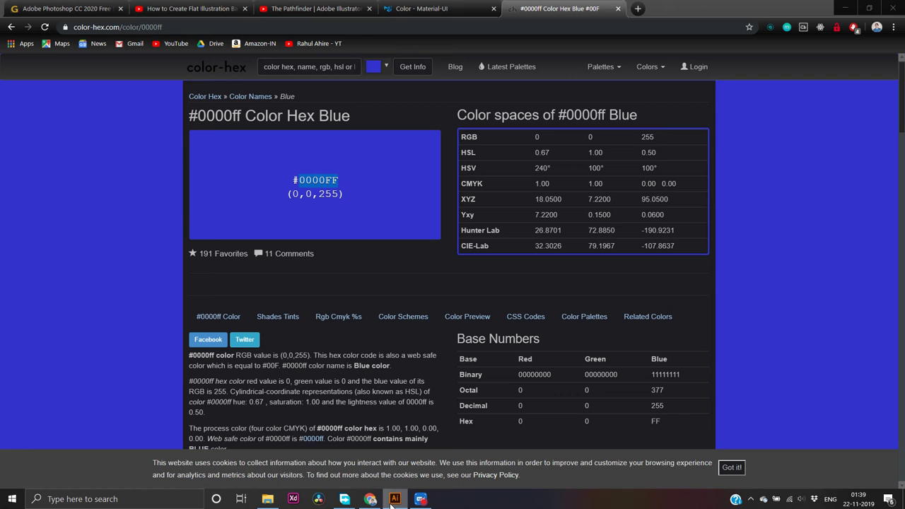
{"action": "left_click", "coordinate": [421, 10]}
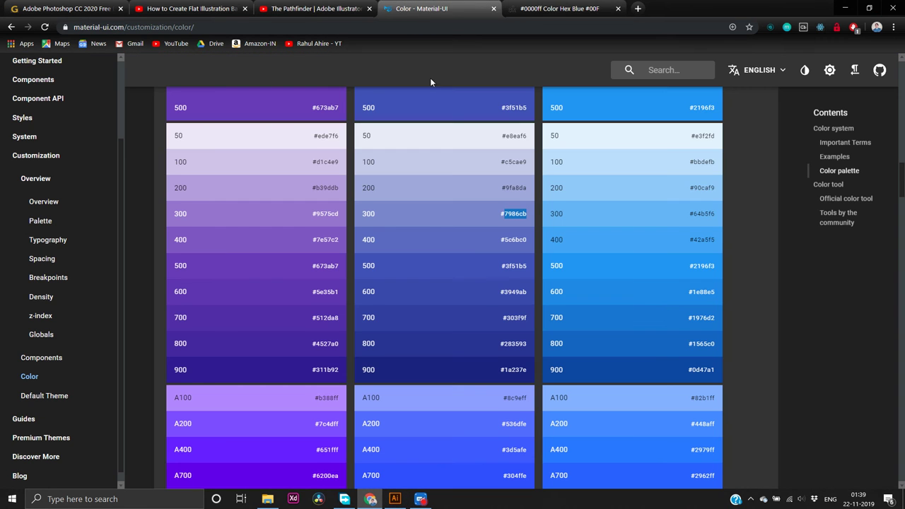
{"action": "scroll", "coordinate": [467, 304], "scroll_direction": "down", "scroll_amount": 8}
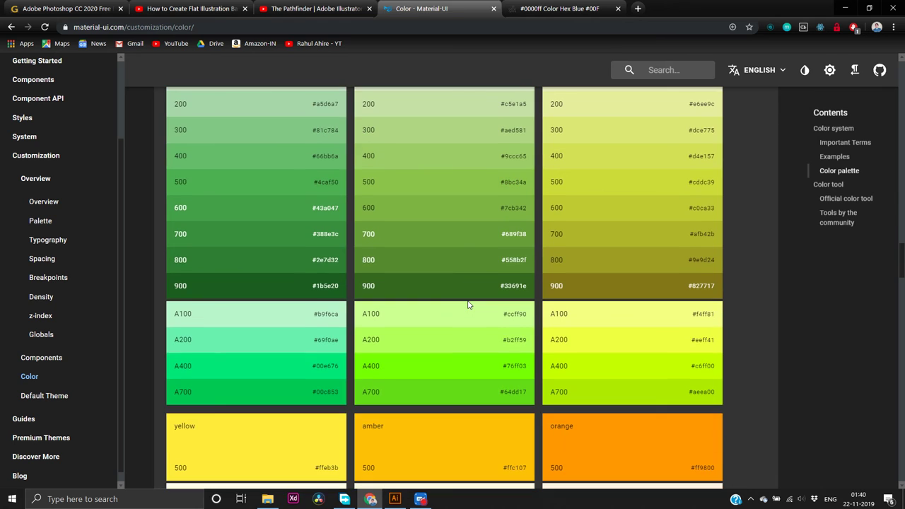
{"action": "scroll", "coordinate": [467, 304], "scroll_direction": "up", "scroll_amount": 2}
{"action": "scroll", "coordinate": [467, 304], "scroll_direction": "down", "scroll_amount": 5}
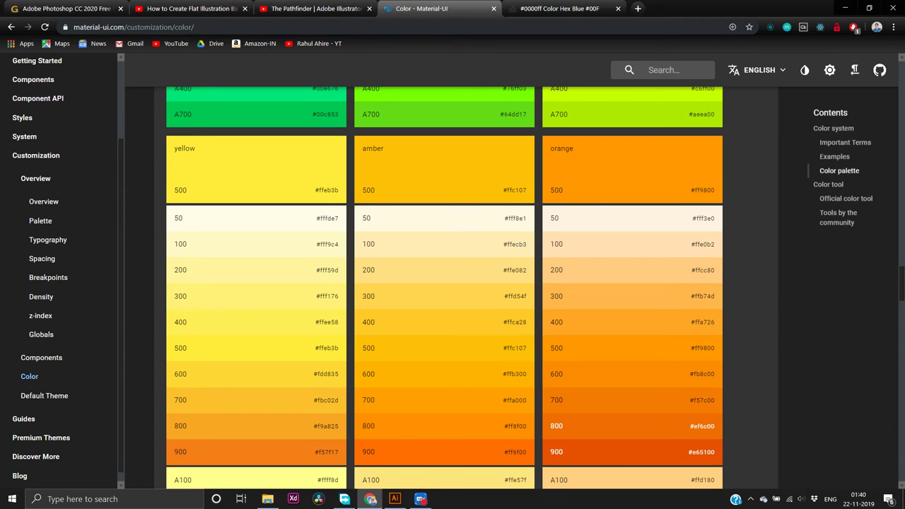
{"action": "double_click", "coordinate": [516, 244]}
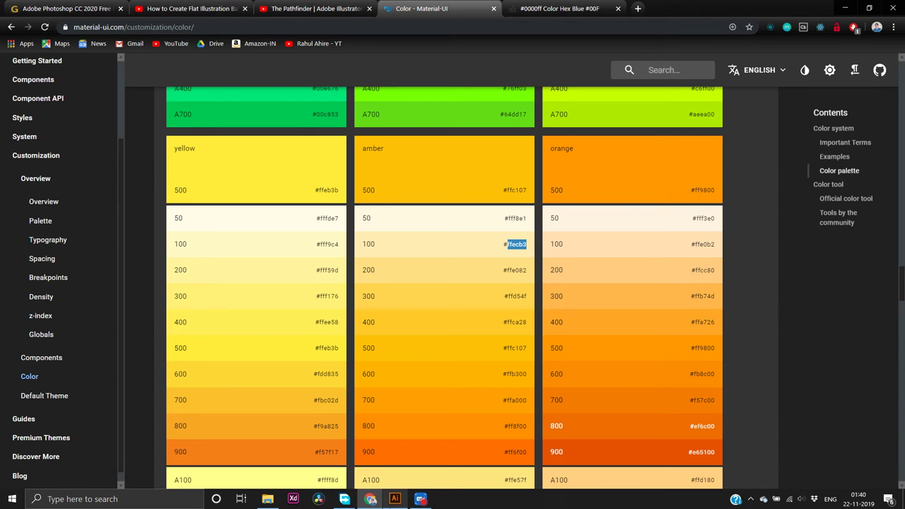
{"action": "left_click", "coordinate": [381, 501]}
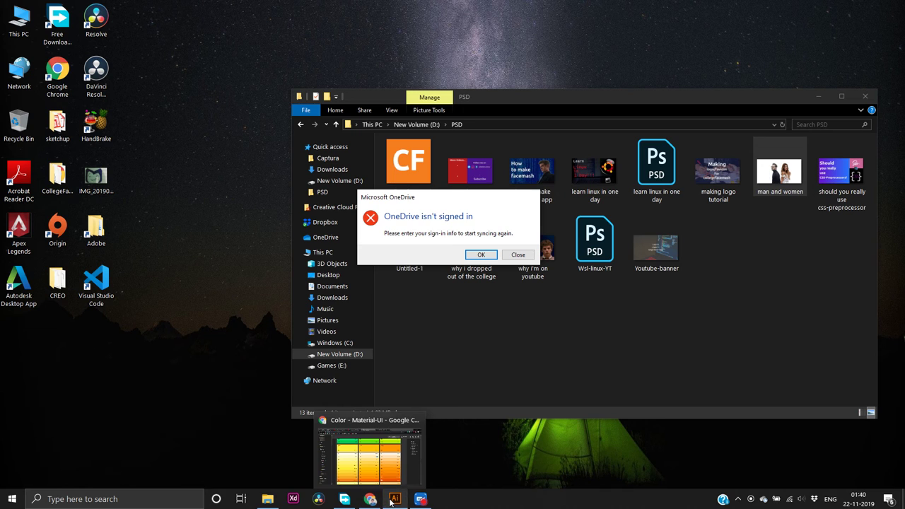
{"action": "left_click", "coordinate": [395, 499]}
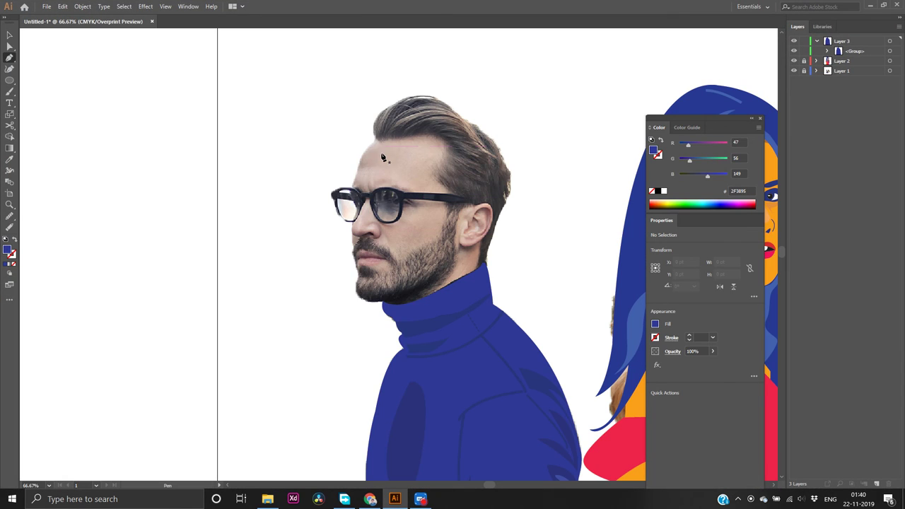
Start a new Pen path at the man's front hairline, undo the misplaced second point, and set the path's fill to none
{"action": "left_click", "coordinate": [375, 143]}
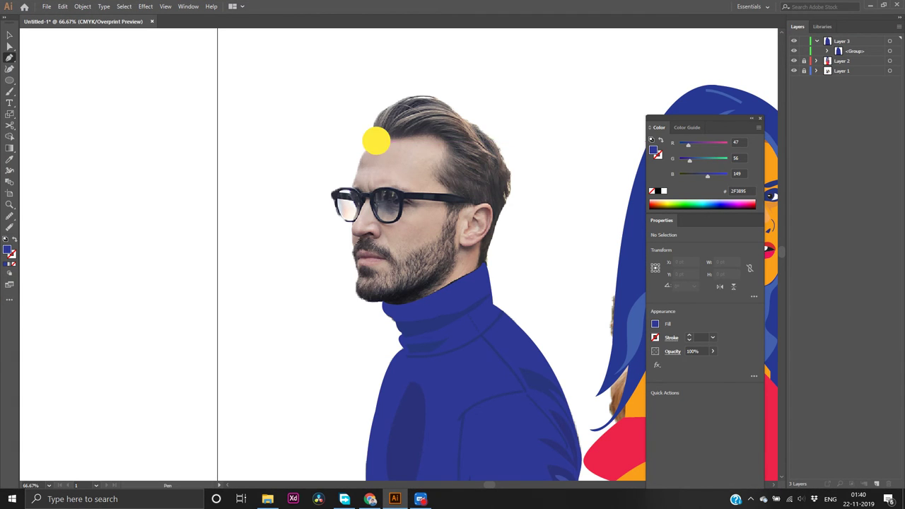
{"action": "left_click", "coordinate": [352, 187]}
{"action": "left_click_drag", "start_coordinate": [352, 187], "coordinate": [349, 223]}
{"action": "key", "text": "ctrl+z"}
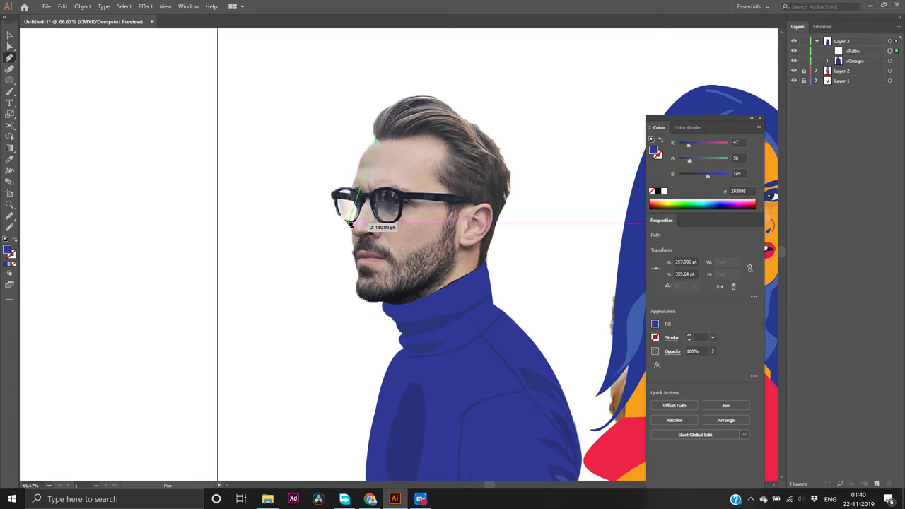
{"action": "left_click", "coordinate": [12, 264]}
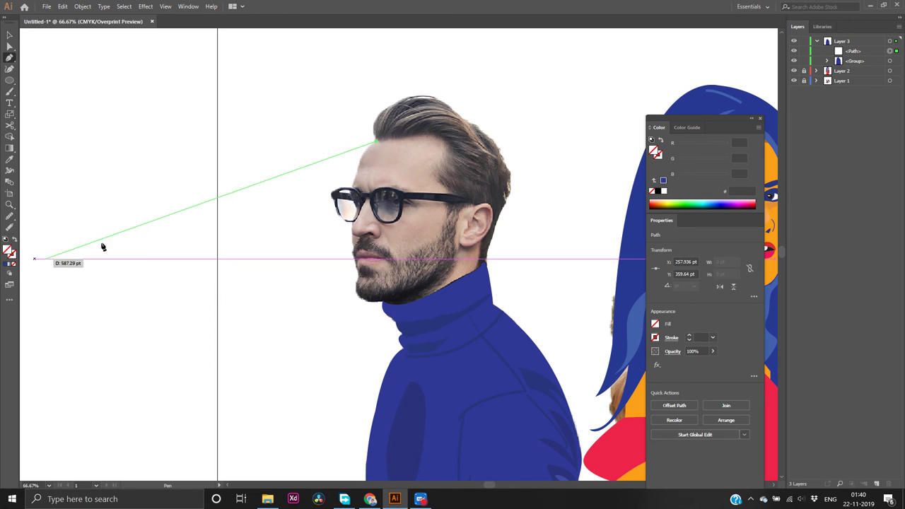
Trace the face outline from the front hairline down the forehead and brow to behind the glasses' front lens
{"action": "scroll", "coordinate": [396, 135], "scroll_direction": "up", "scroll_amount": 3}
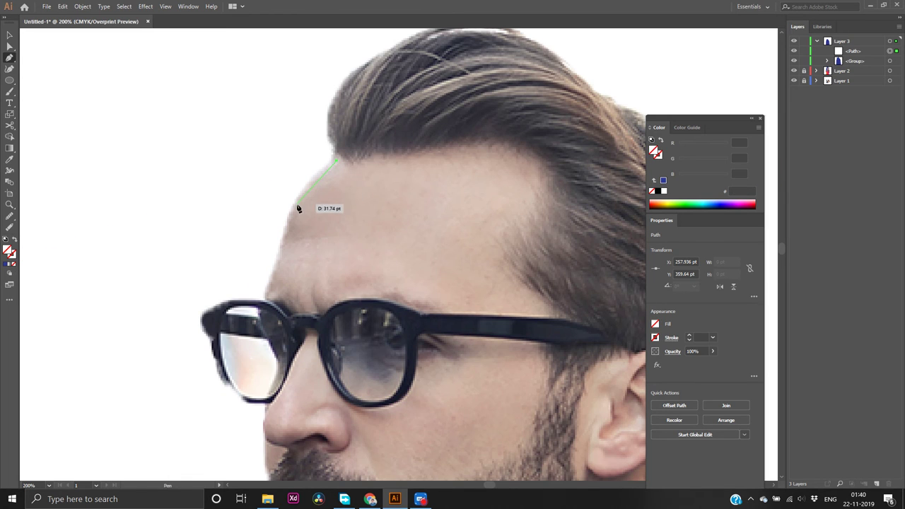
{"action": "left_click_drag", "start_coordinate": [279, 244], "coordinate": [270, 303]}
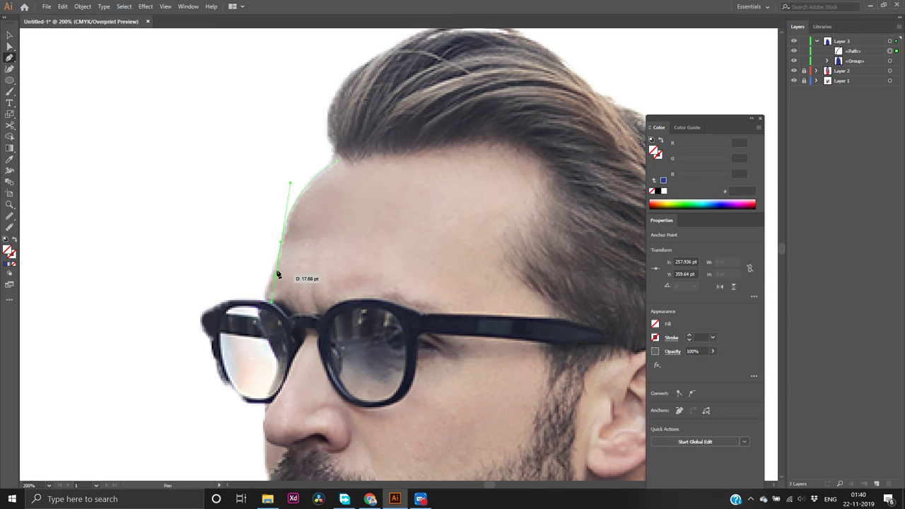
{"action": "left_click", "coordinate": [282, 244]}
{"action": "left_click_drag", "start_coordinate": [281, 244], "coordinate": [265, 302]}
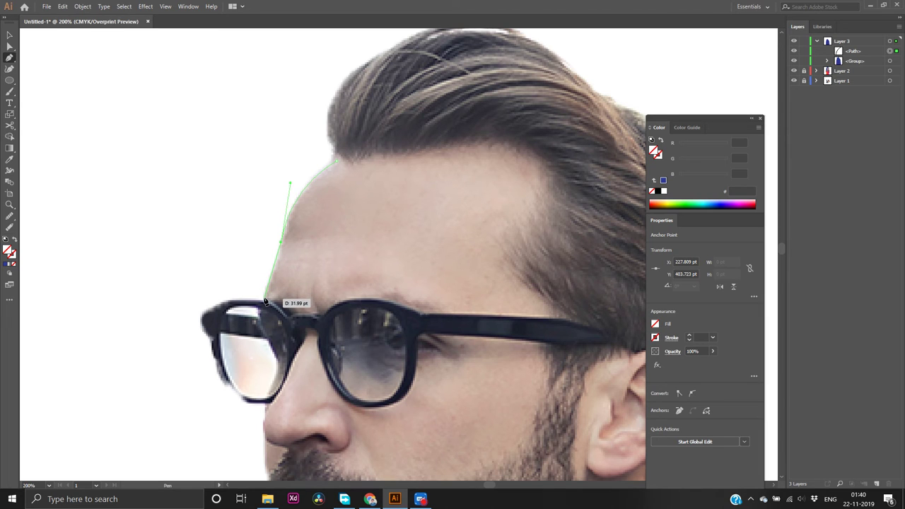
{"action": "left_click", "coordinate": [263, 298]}
{"action": "mouse_move", "coordinate": [263, 298]}
{"action": "left_mouse_down"}
{"action": "mouse_move", "coordinate": [280, 367]}
{"action": "mouse_move", "coordinate": [297, 357]}
{"action": "mouse_move", "coordinate": [277, 380]}
{"action": "mouse_move", "coordinate": [260, 316]}
{"action": "left_mouse_up"}
{"action": "left_click", "coordinate": [259, 313]}
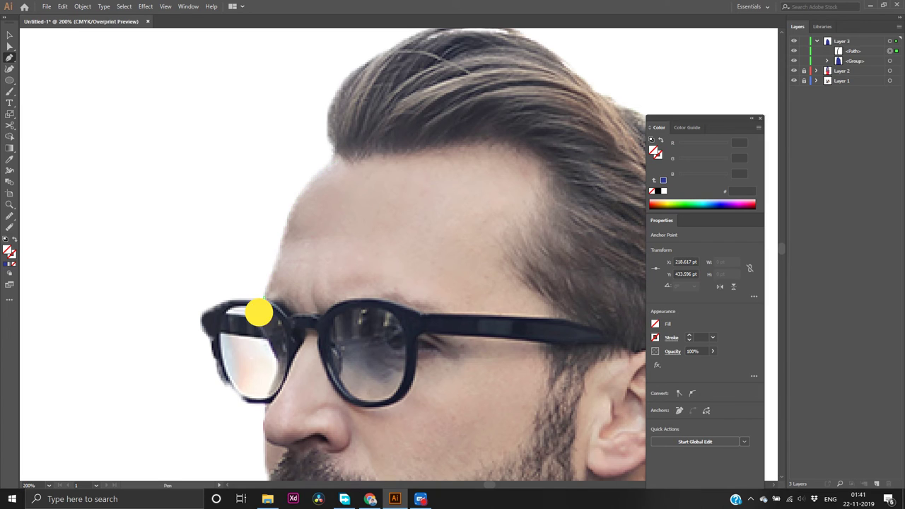
Extend the face outline behind the front lens to the nose bridge and down past the nose to the moustache
{"action": "left_click_drag", "start_coordinate": [279, 366], "coordinate": [294, 388]}
{"action": "left_click", "coordinate": [276, 362]}
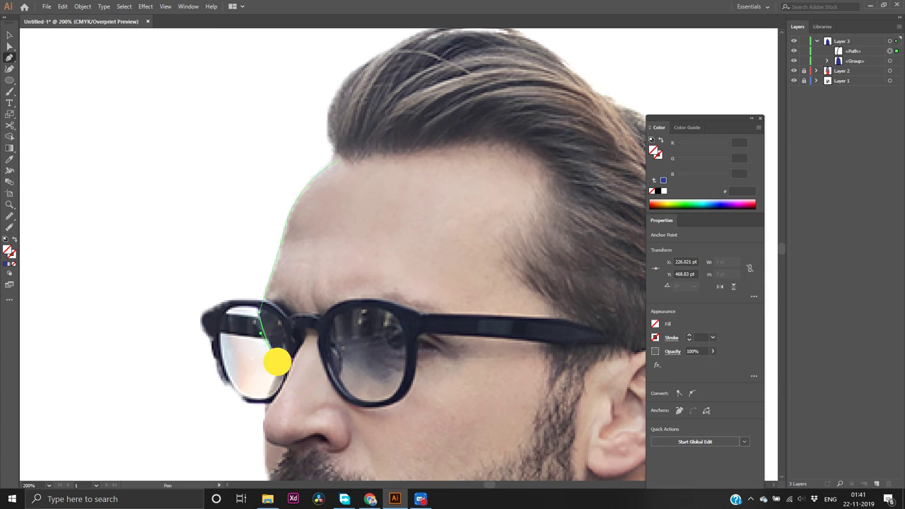
{"action": "scroll", "coordinate": [265, 364], "scroll_direction": "down", "scroll_amount": 3}
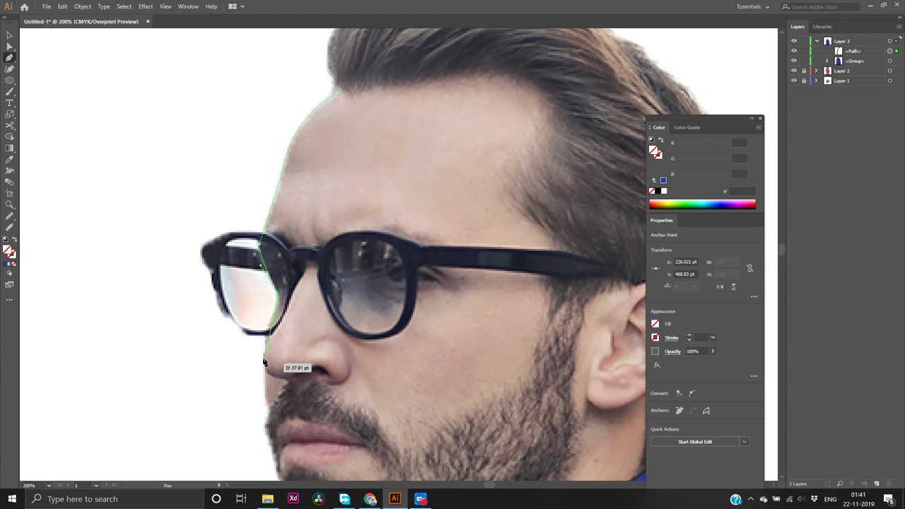
{"action": "left_click", "coordinate": [268, 408]}
{"action": "left_click_drag", "start_coordinate": [268, 409], "coordinate": [288, 461]}
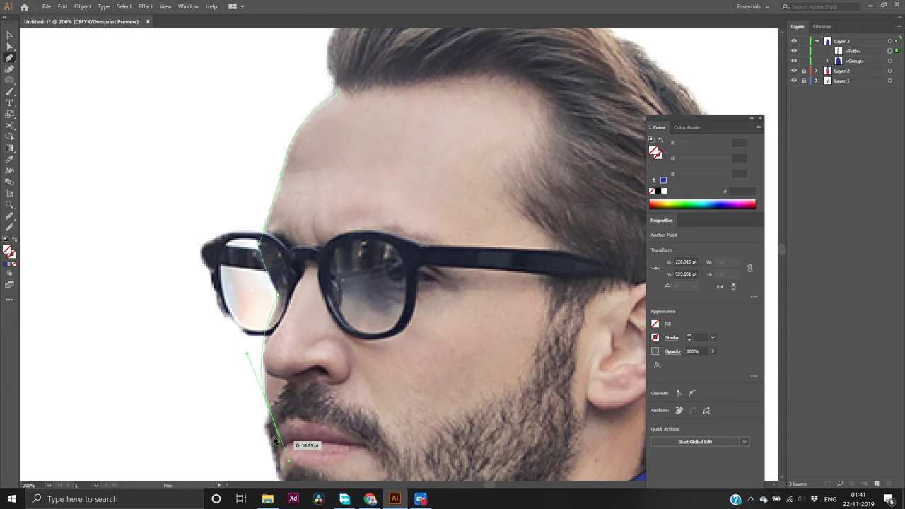
{"action": "left_click", "coordinate": [269, 408]}
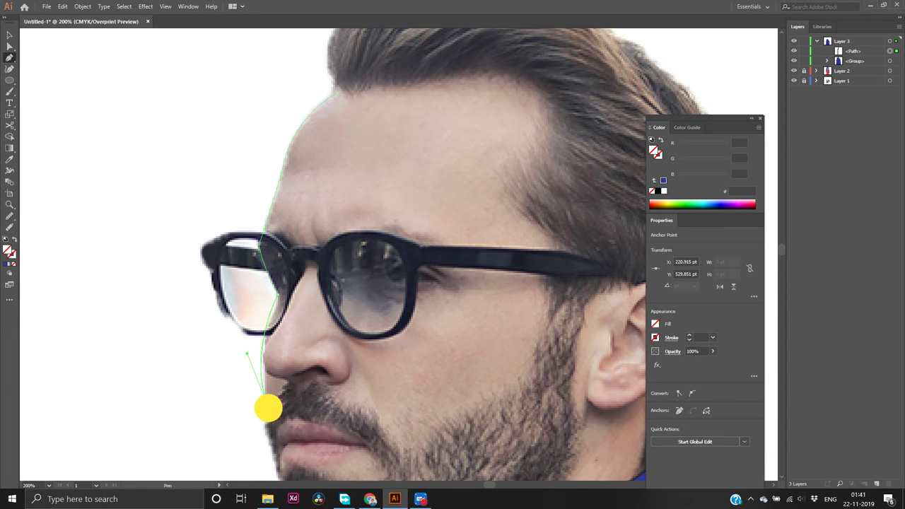
Extend the face outline past the lips and around the bearded chin to the front of the turtleneck's collar
{"action": "scroll", "coordinate": [269, 410], "scroll_direction": "down", "scroll_amount": 3}
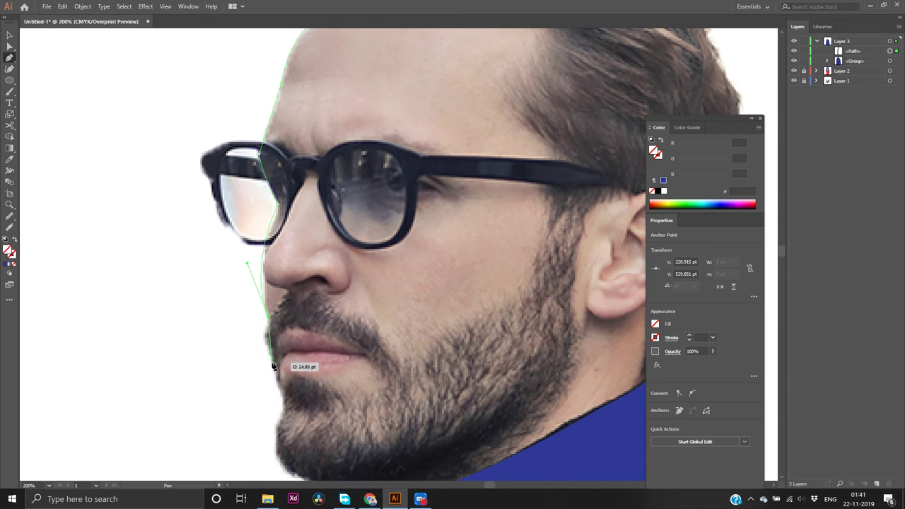
{"action": "mouse_move", "coordinate": [283, 408]}
{"action": "left_mouse_down"}
{"action": "mouse_move", "coordinate": [295, 417]}
{"action": "mouse_move", "coordinate": [309, 484]}
{"action": "mouse_move", "coordinate": [312, 422]}
{"action": "mouse_move", "coordinate": [288, 318]}
{"action": "mouse_move", "coordinate": [263, 308]}
{"action": "mouse_move", "coordinate": [369, 327]}
{"action": "mouse_move", "coordinate": [347, 388]}
{"action": "mouse_move", "coordinate": [299, 343]}
{"action": "mouse_move", "coordinate": [311, 327]}
{"action": "mouse_move", "coordinate": [292, 289]}
{"action": "mouse_move", "coordinate": [306, 314]}
{"action": "left_mouse_up"}
{"action": "scroll", "coordinate": [289, 313], "scroll_direction": "up", "scroll_amount": 5}
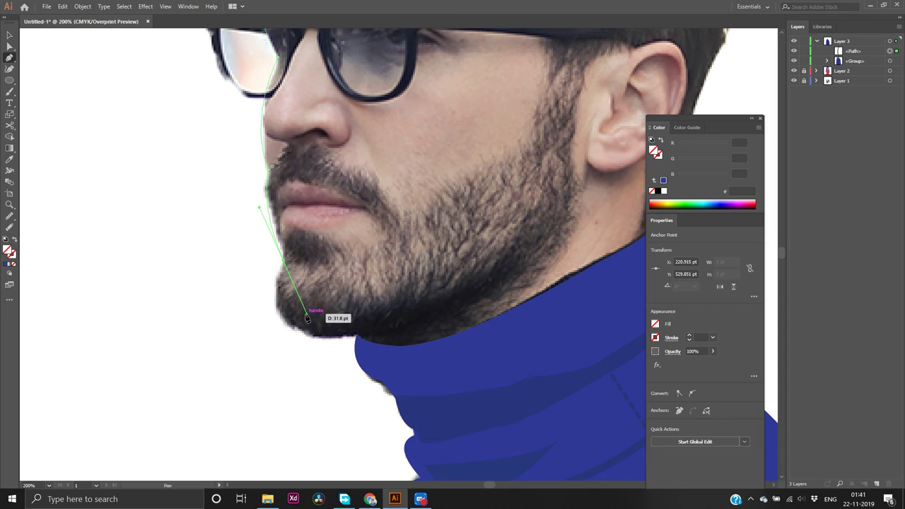
{"action": "left_click", "coordinate": [285, 264]}
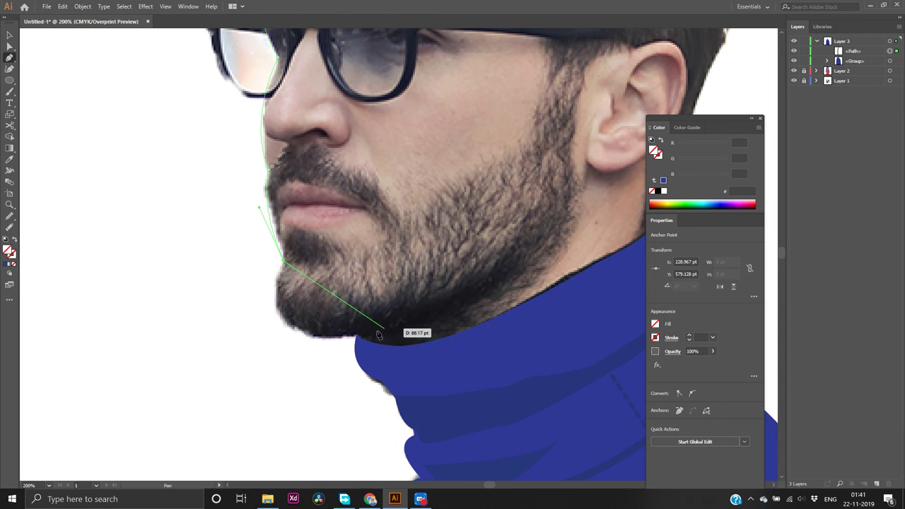
{"action": "mouse_move", "coordinate": [358, 331]}
{"action": "left_mouse_down"}
{"action": "mouse_move", "coordinate": [405, 311]}
{"action": "mouse_move", "coordinate": [474, 312]}
{"action": "left_mouse_up"}
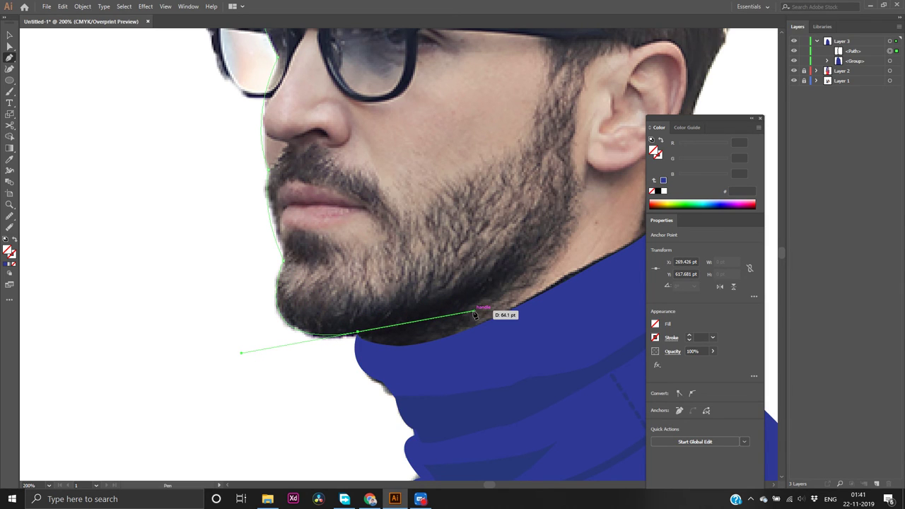
{"action": "left_click", "coordinate": [358, 331]}
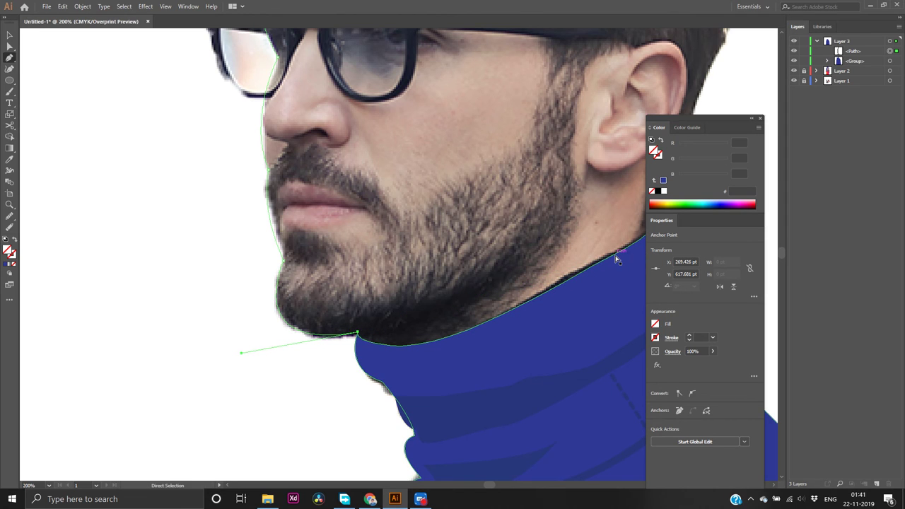
Follow the turtleneck's upper collar edge with the face outline to the back of the neck, undoing the first misplaced curve
{"action": "scroll", "coordinate": [615, 259], "scroll_direction": "right", "scroll_amount": 3}
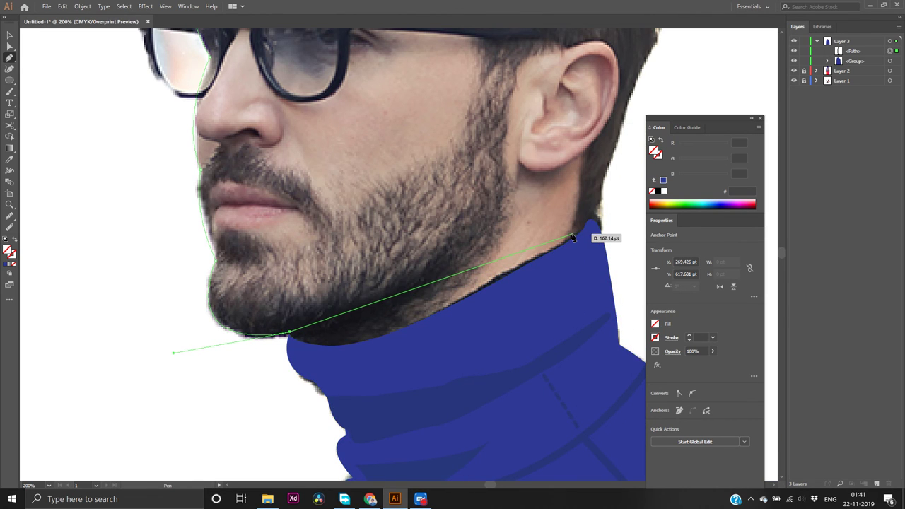
{"action": "left_click_drag", "start_coordinate": [571, 236], "coordinate": [651, 157]}
{"action": "key", "text": "ctrl+z"}
{"action": "mouse_move", "coordinate": [406, 311]}
{"action": "left_mouse_down"}
{"action": "mouse_move", "coordinate": [396, 343]}
{"action": "mouse_move", "coordinate": [424, 318]}
{"action": "mouse_move", "coordinate": [452, 310]}
{"action": "mouse_move", "coordinate": [499, 262]}
{"action": "mouse_move", "coordinate": [579, 243]}
{"action": "mouse_move", "coordinate": [589, 230]}
{"action": "left_mouse_up"}
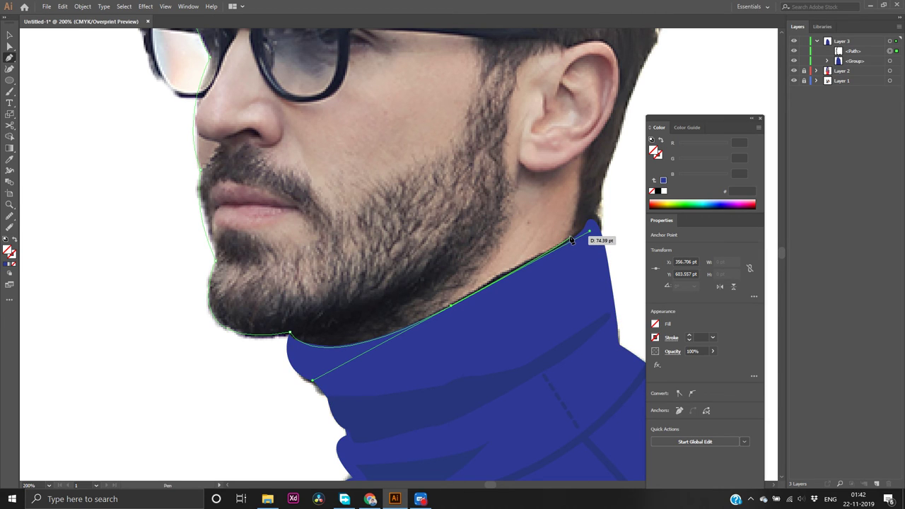
{"action": "left_click", "coordinate": [572, 240]}
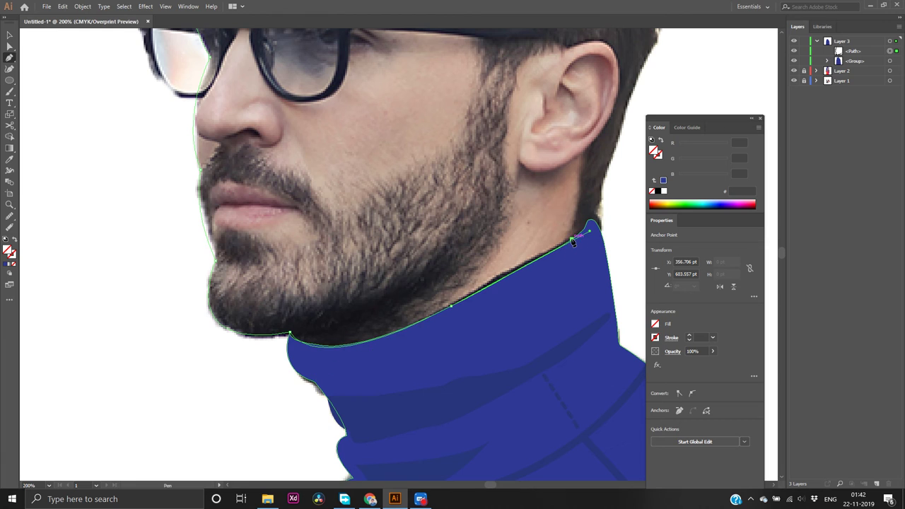
Extend the face outline up the back of the neck, around the earlobe and along the ear's front edge to its top
{"action": "scroll", "coordinate": [583, 192], "scroll_direction": "up", "scroll_amount": 2}
{"action": "scroll", "coordinate": [576, 190], "scroll_direction": "up", "scroll_amount": 2}
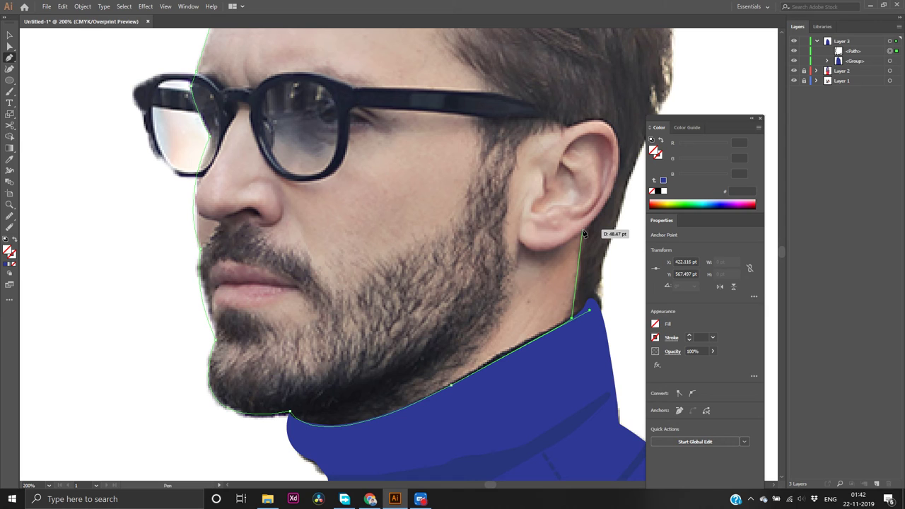
{"action": "left_click", "coordinate": [582, 230]}
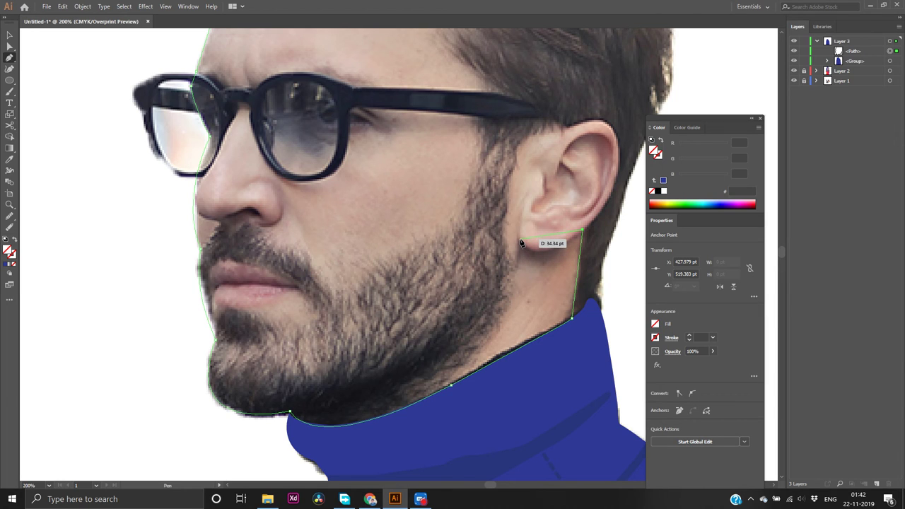
{"action": "left_click_drag", "start_coordinate": [520, 242], "coordinate": [498, 211]}
{"action": "left_click_drag", "start_coordinate": [524, 241], "coordinate": [521, 242]}
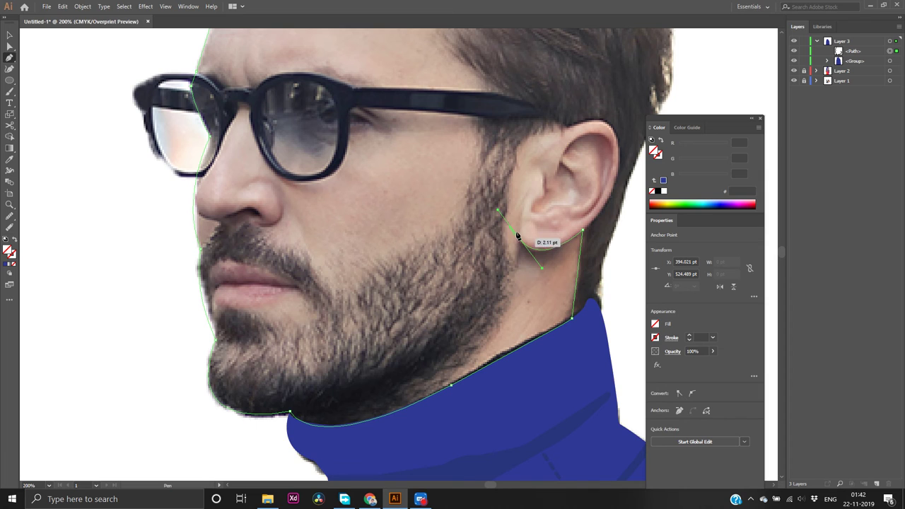
{"action": "left_click", "coordinate": [566, 128]}
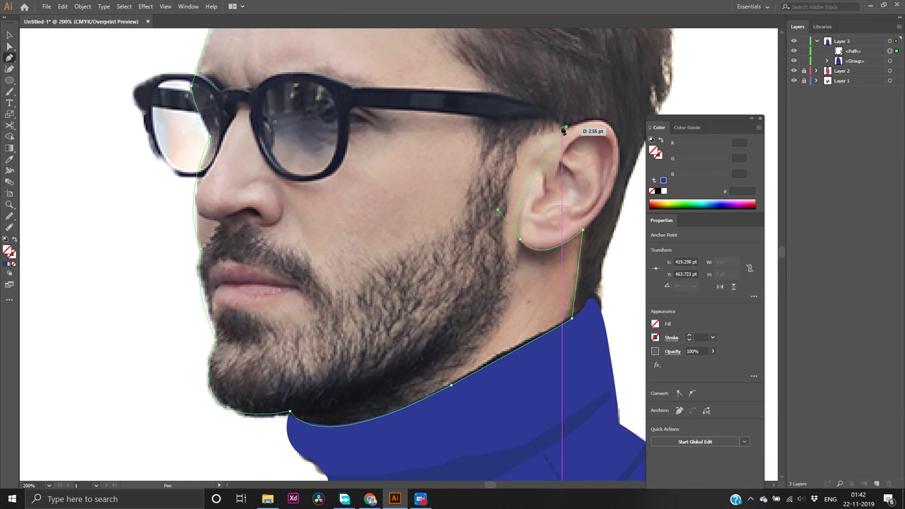
Extend the face outline from the top of the ear to the temple hairline and up to the forehead's rear corner
{"action": "scroll", "coordinate": [456, 90], "scroll_direction": "up", "scroll_amount": 5}
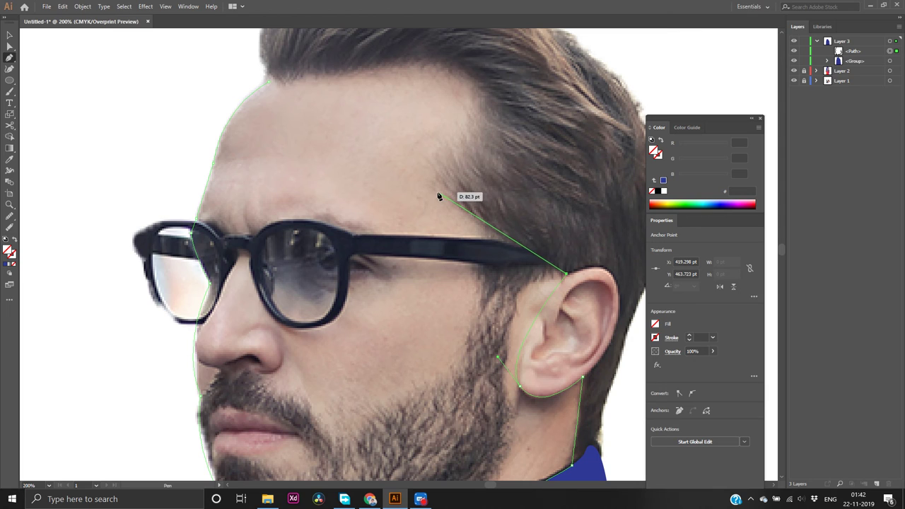
{"action": "left_click", "coordinate": [435, 186]}
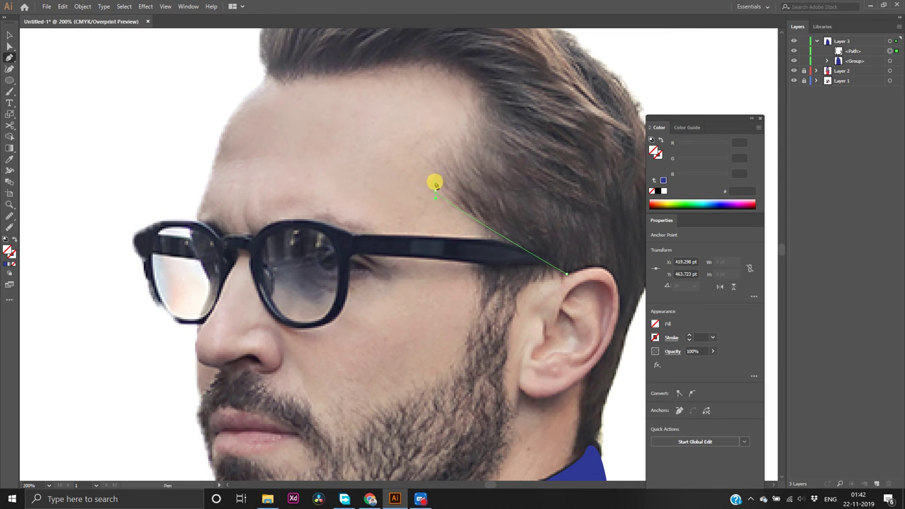
{"action": "left_click_drag", "start_coordinate": [434, 186], "coordinate": [478, 109]}
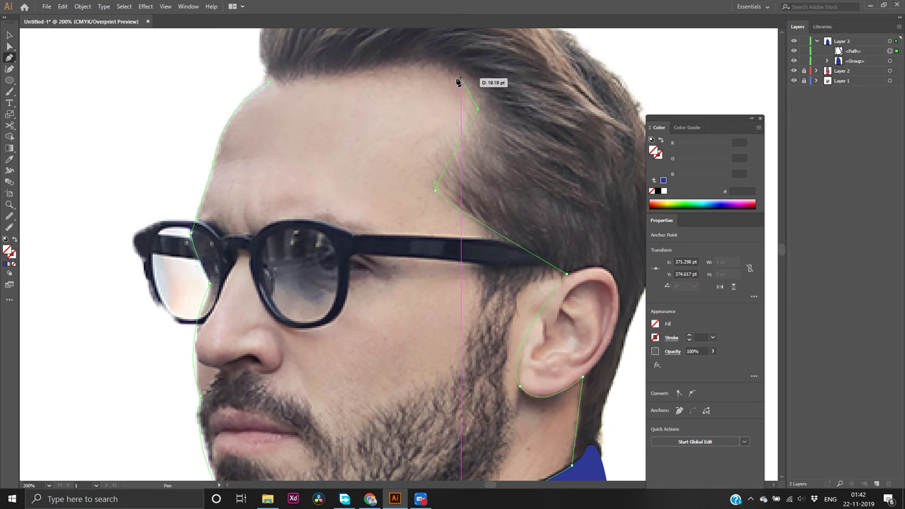
Close the face outline with a curve along the forehead hairline, redoing the first closing curve, and deselect the path
{"action": "left_click", "coordinate": [262, 84]}
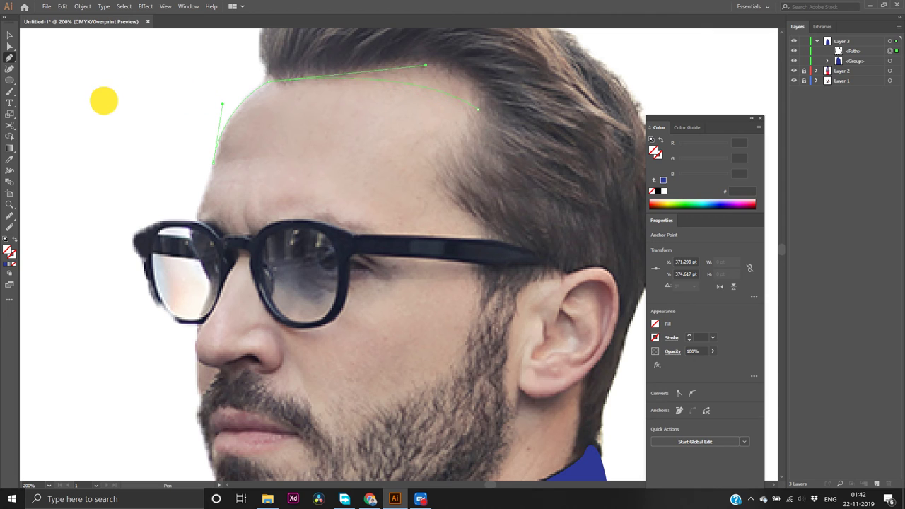
{"action": "key", "text": "ctrl+z"}
{"action": "scroll", "coordinate": [32, 122], "scroll_direction": "left", "scroll_amount": 3}
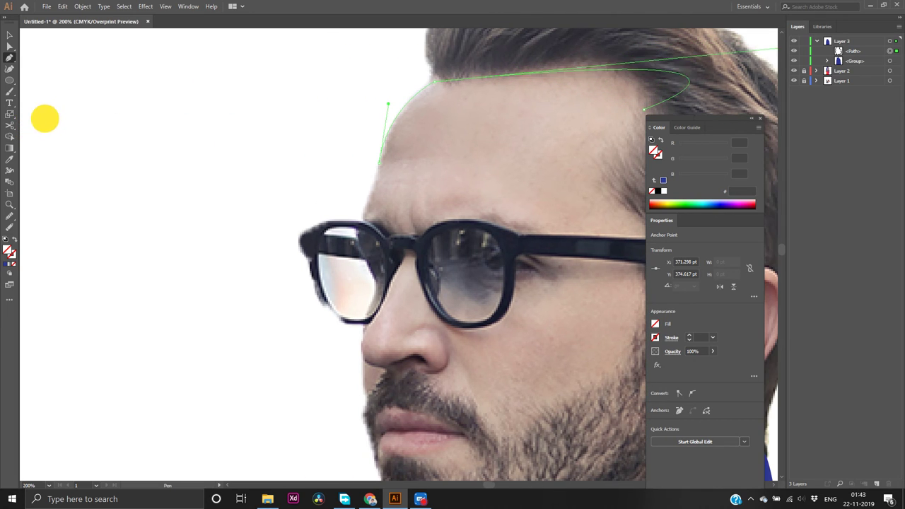
{"action": "left_click_drag", "start_coordinate": [149, 118], "coordinate": [216, 125]}
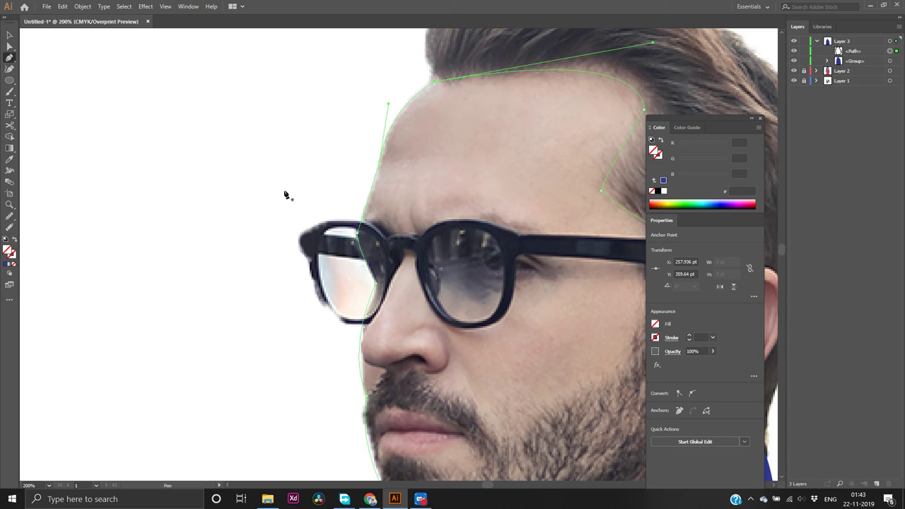
{"action": "key", "text": "v"}
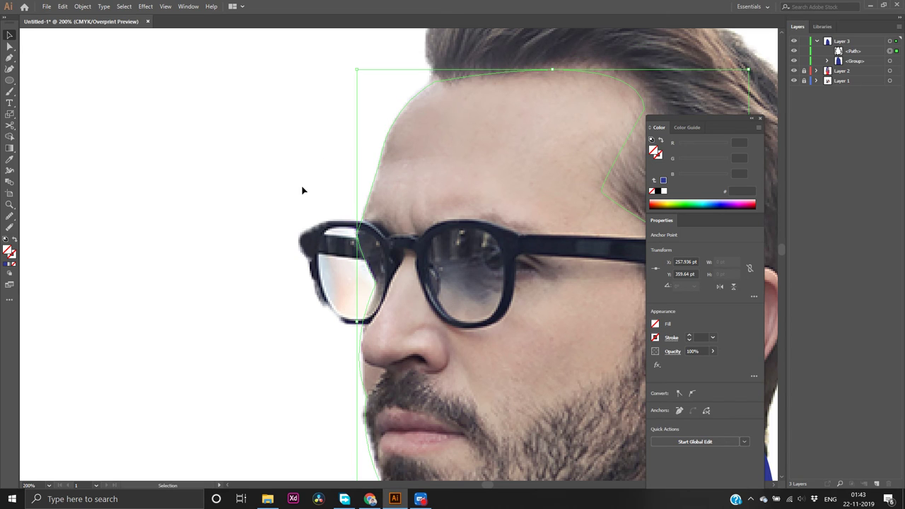
{"action": "left_click", "coordinate": [303, 188]}
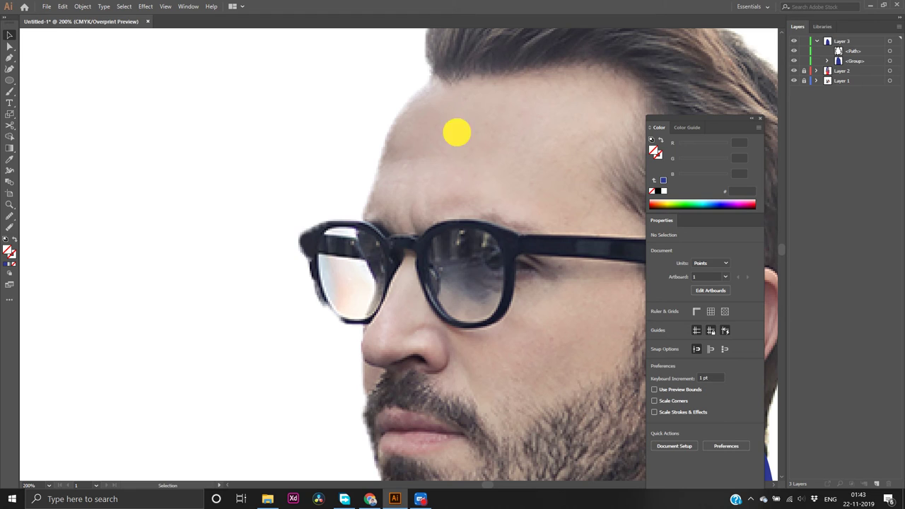
Select the closed face path and fill it with skin colour ffecb3
{"action": "left_click", "coordinate": [468, 82]}
{"action": "left_click", "coordinate": [851, 54]}
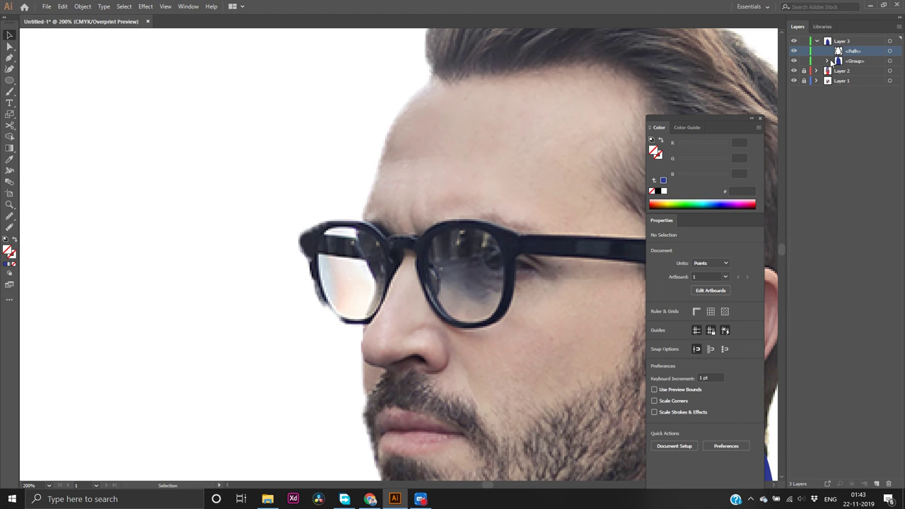
{"action": "left_click", "coordinate": [471, 112]}
{"action": "scroll", "coordinate": [509, 133], "scroll_direction": "down", "scroll_amount": 2}
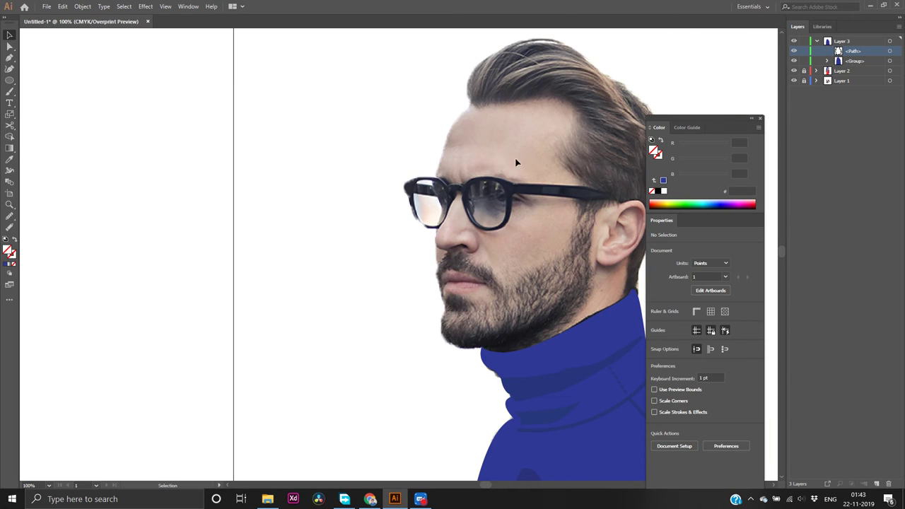
{"action": "left_click_drag", "start_coordinate": [394, 124], "coordinate": [504, 127]}
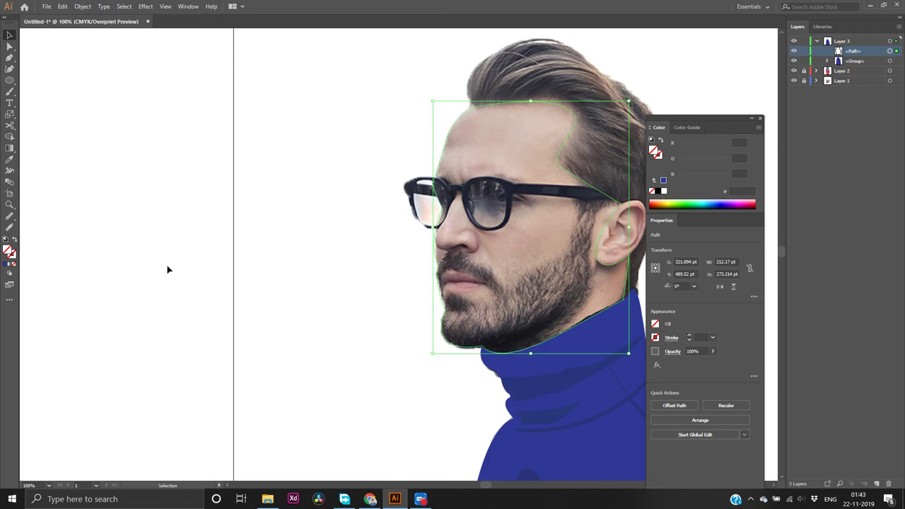
{"action": "double_click", "coordinate": [11, 253]}
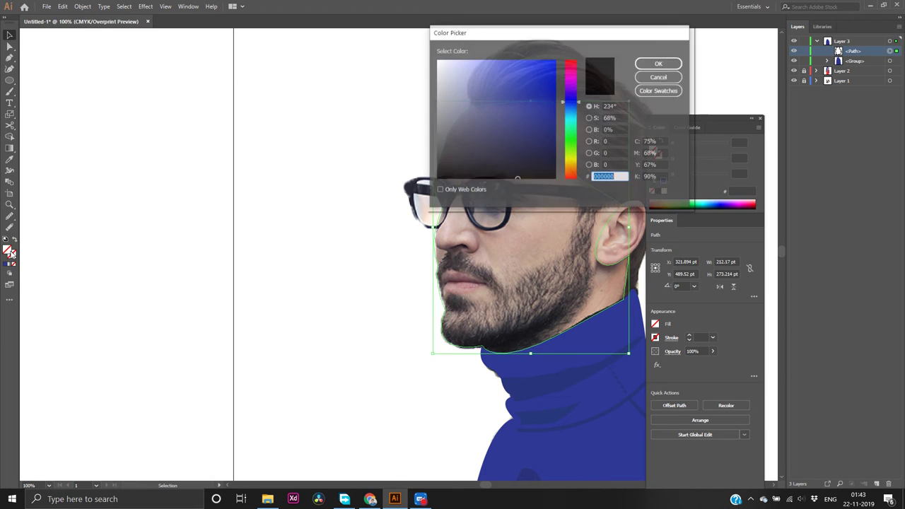
{"action": "type", "text": "ffecb3"}
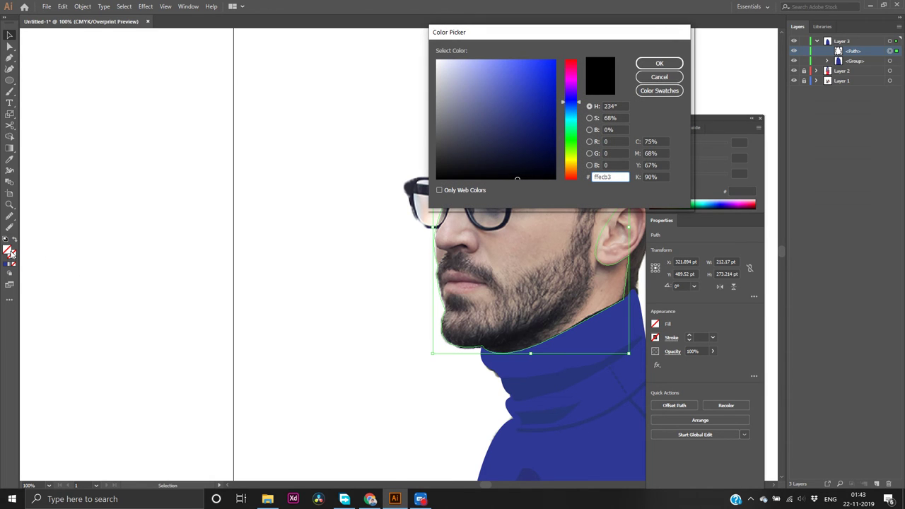
{"action": "key", "text": "Return"}
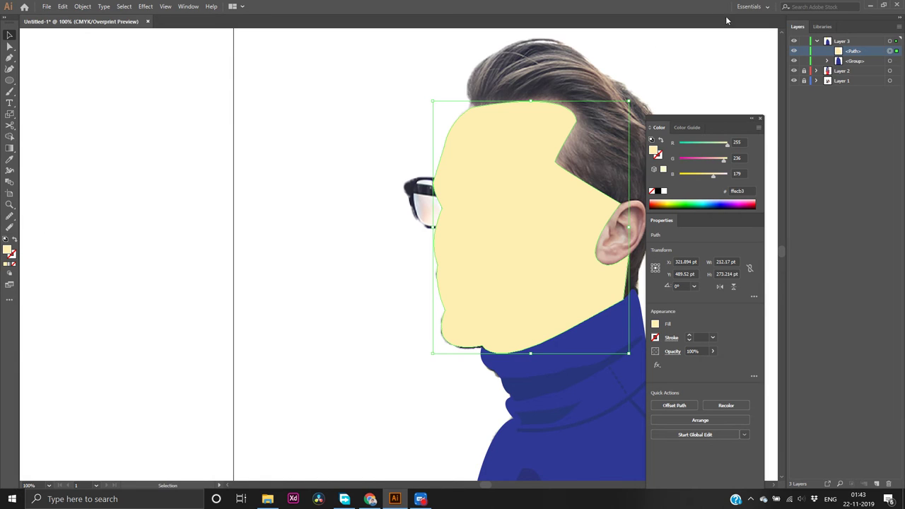
{"action": "left_click", "coordinate": [793, 53]}
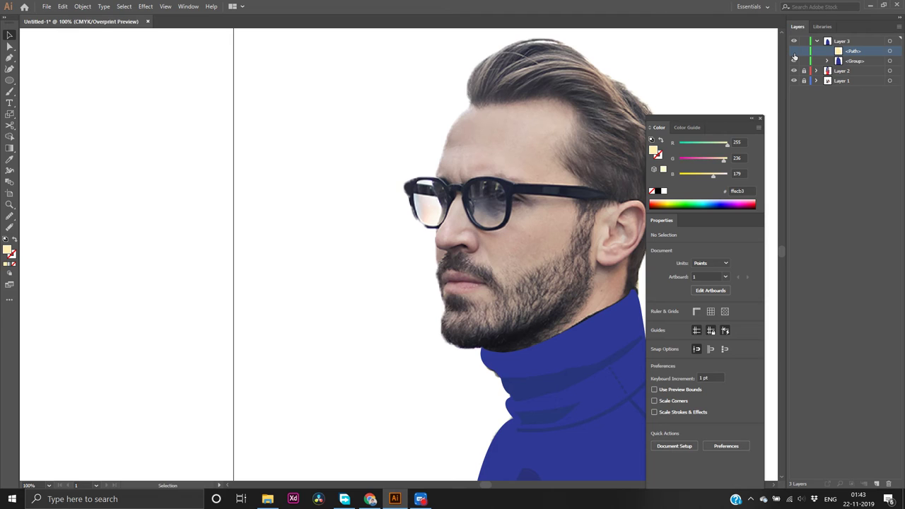
{"action": "left_click", "coordinate": [794, 54]}
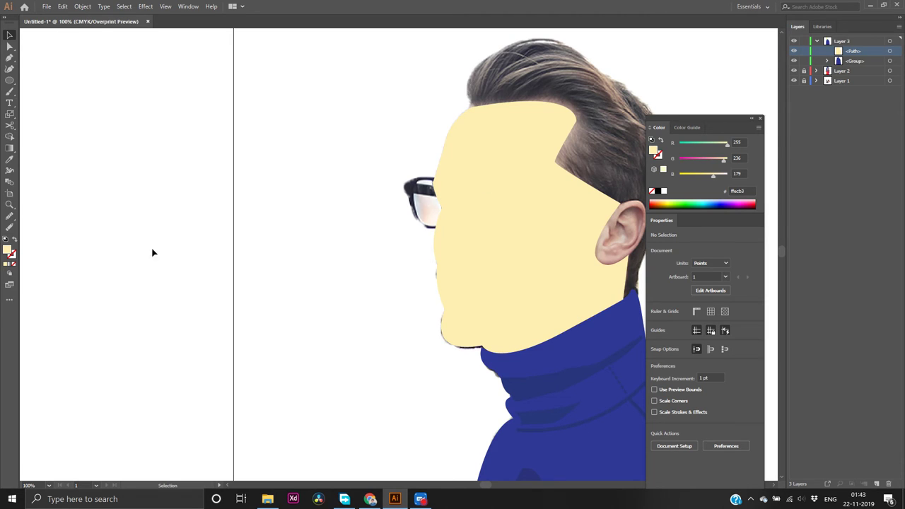
{"action": "double_click", "coordinate": [7, 250]}
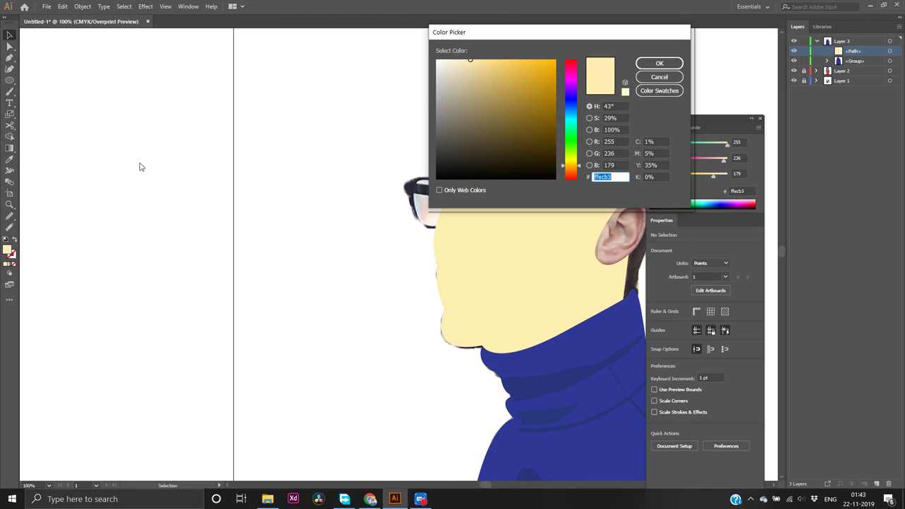
{"action": "left_click", "coordinate": [499, 75]}
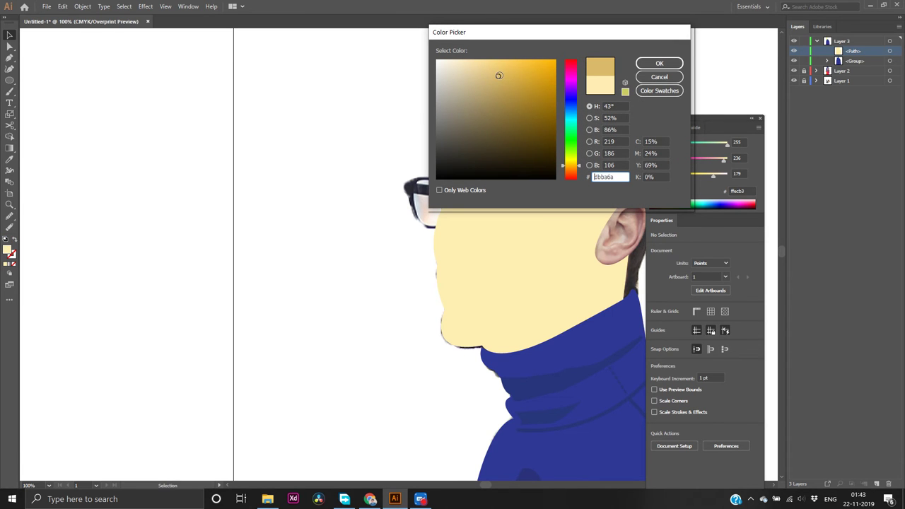
{"action": "left_click", "coordinate": [658, 76]}
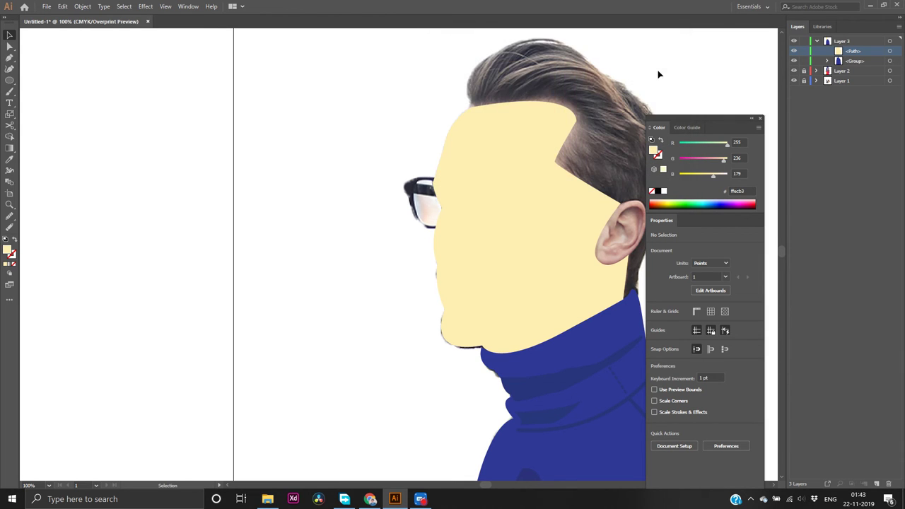
Hide the filled face shape so the photo underneath can be traced
{"action": "left_click", "coordinate": [794, 62]}
{"action": "left_click", "coordinate": [794, 61]}
{"action": "left_click", "coordinate": [795, 52]}
{"action": "key", "text": "ctrl+plus"}
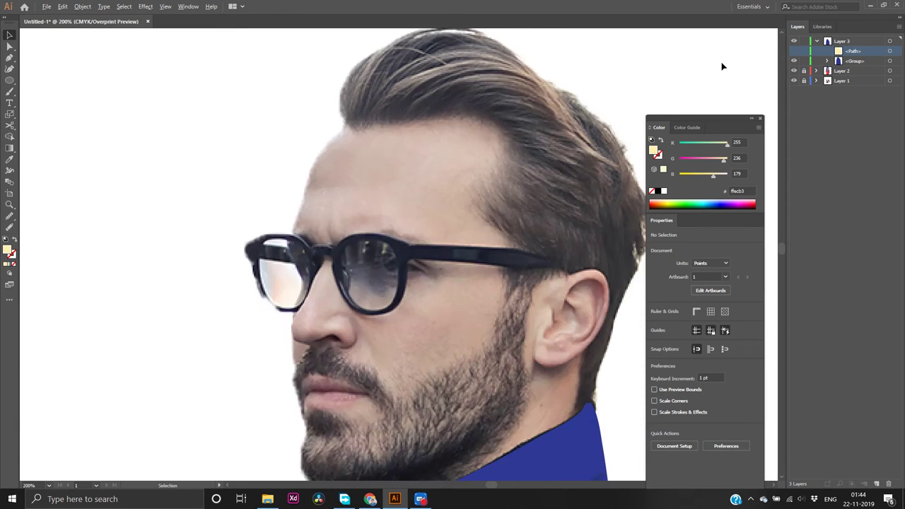
{"action": "key", "text": "ctrl+plus"}
{"action": "key", "text": "ctrl+minus"}
{"action": "key", "text": "ctrl+minus"}
{"action": "key", "text": "ctrl+plus"}
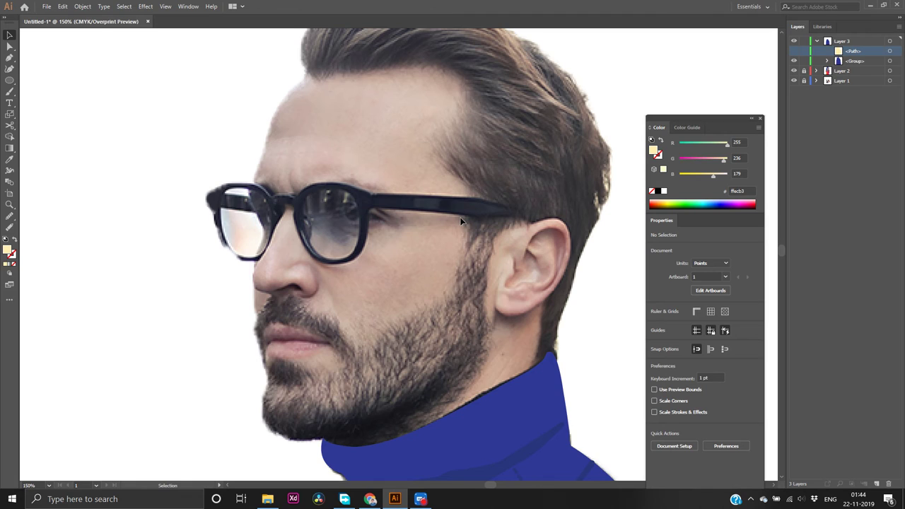
{"action": "scroll", "coordinate": [463, 222], "scroll_direction": "up", "scroll_amount": 4}
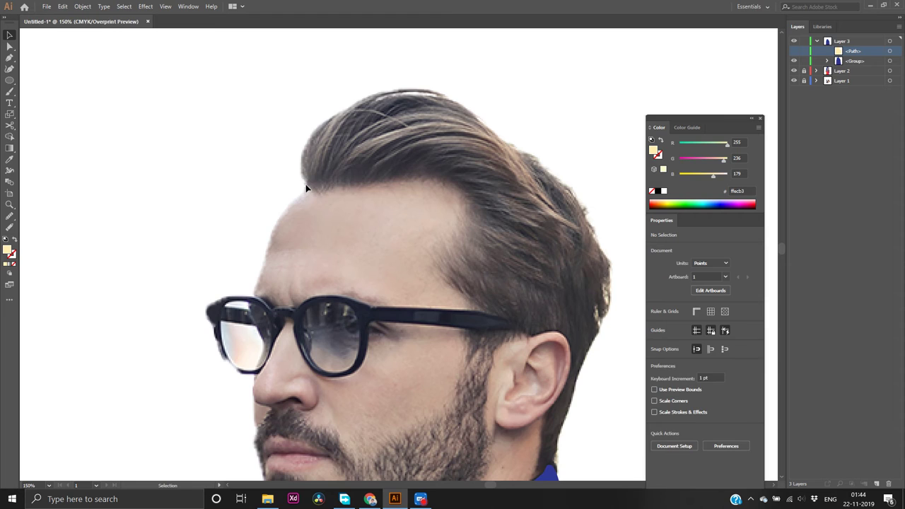
Try to trace the hair's lower edge from the forehead's front to the temple, and undo the curves back to the starting point
{"action": "key", "text": "p"}
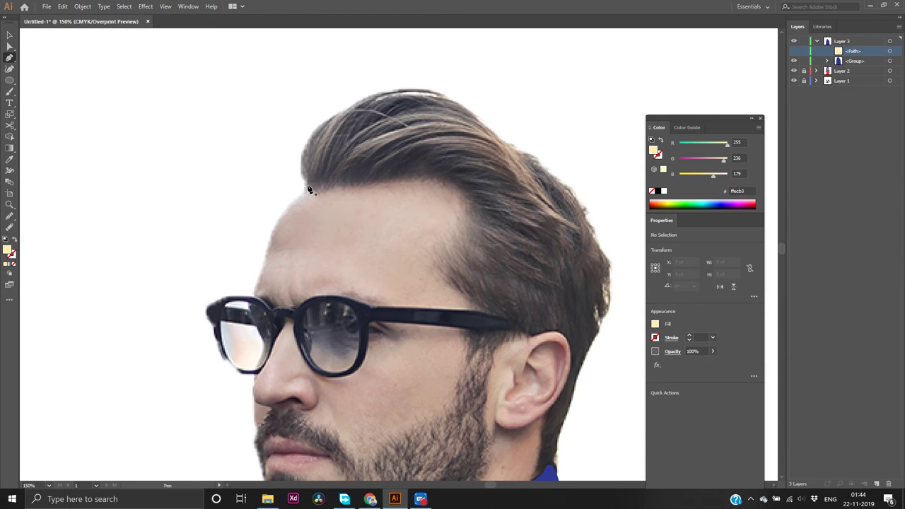
{"action": "left_click", "coordinate": [307, 184]}
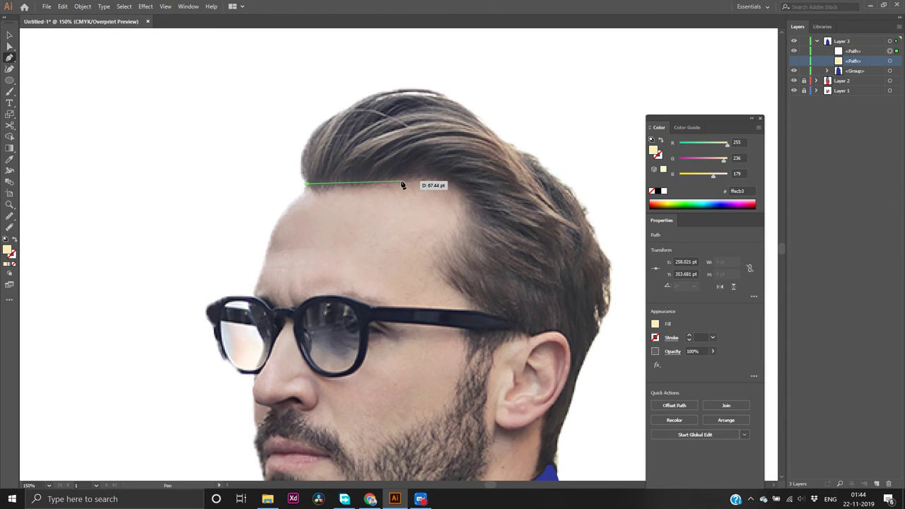
{"action": "mouse_move", "coordinate": [401, 176]}
{"action": "left_mouse_down"}
{"action": "mouse_move", "coordinate": [450, 160]}
{"action": "mouse_move", "coordinate": [404, 179]}
{"action": "left_mouse_up"}
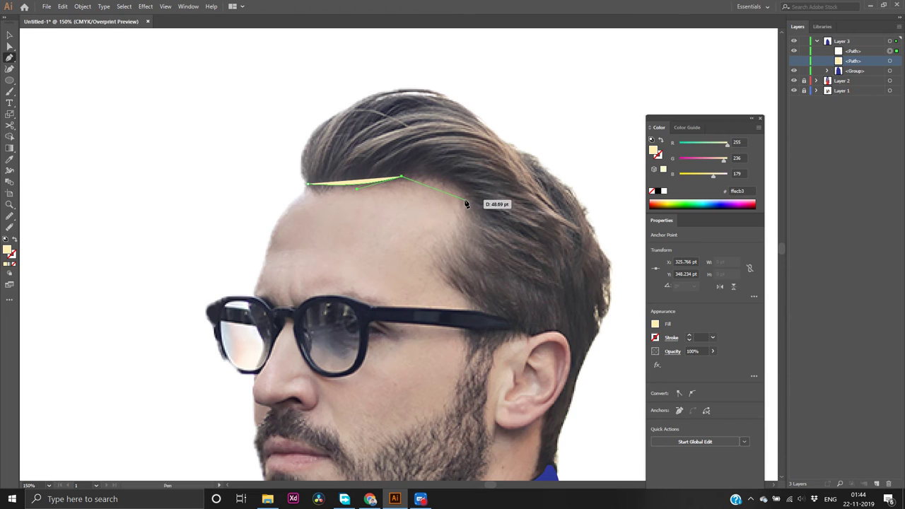
{"action": "left_click_drag", "start_coordinate": [465, 200], "coordinate": [463, 229]}
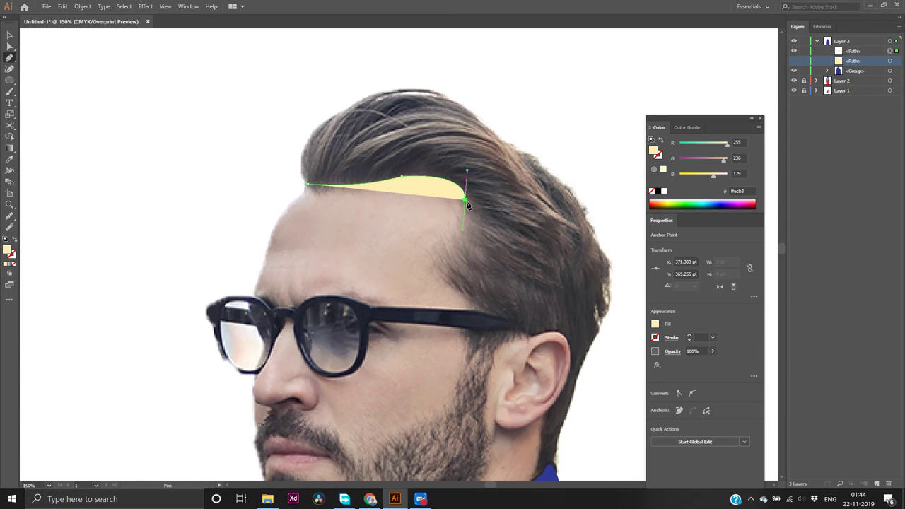
{"action": "left_click", "coordinate": [465, 200]}
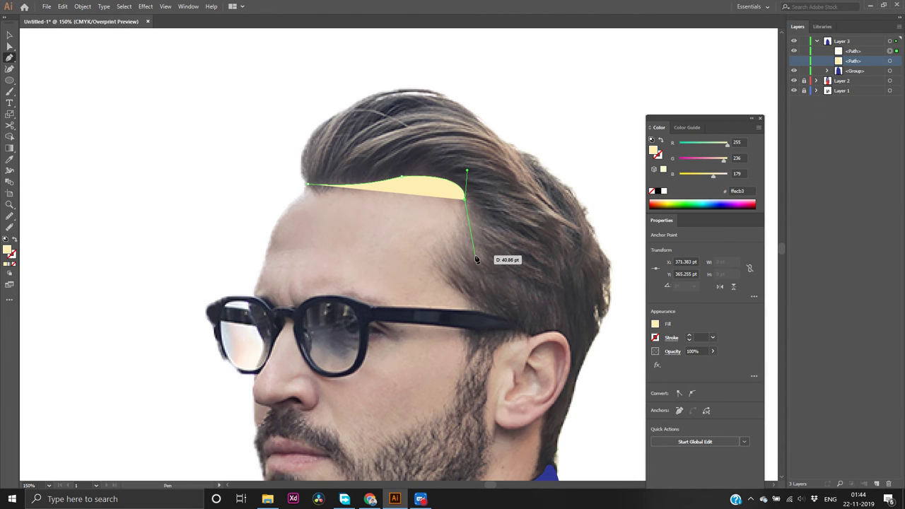
{"action": "left_click_drag", "start_coordinate": [476, 257], "coordinate": [470, 304]}
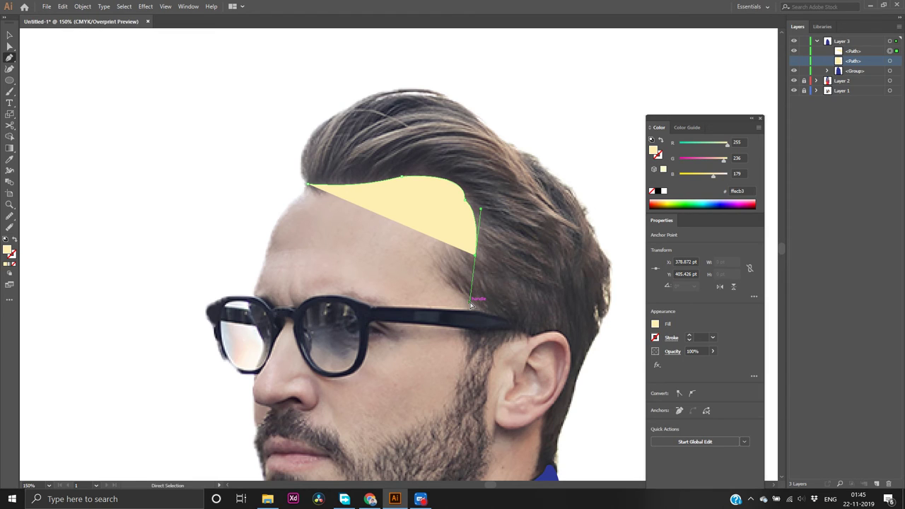
{"action": "key", "text": "ctrl+z"}
{"action": "key", "text": "ctrl+z"}
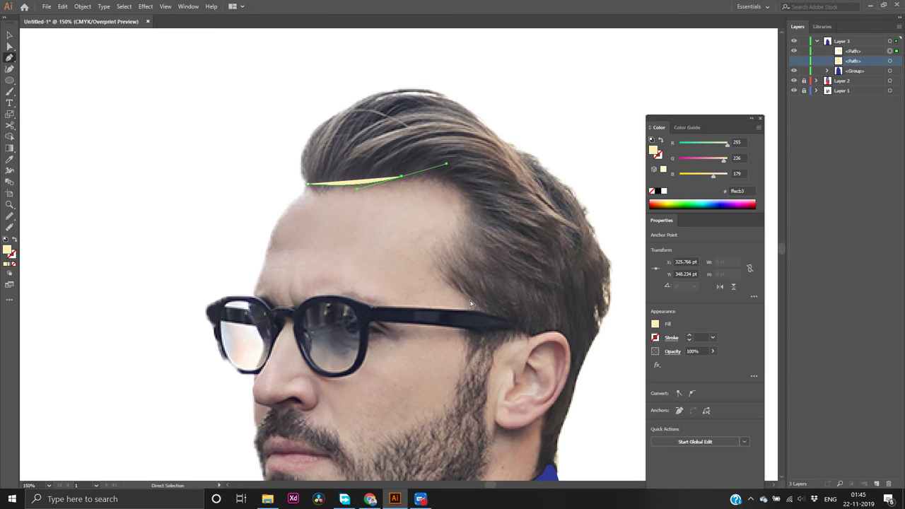
{"action": "key", "text": "ctrl+z"}
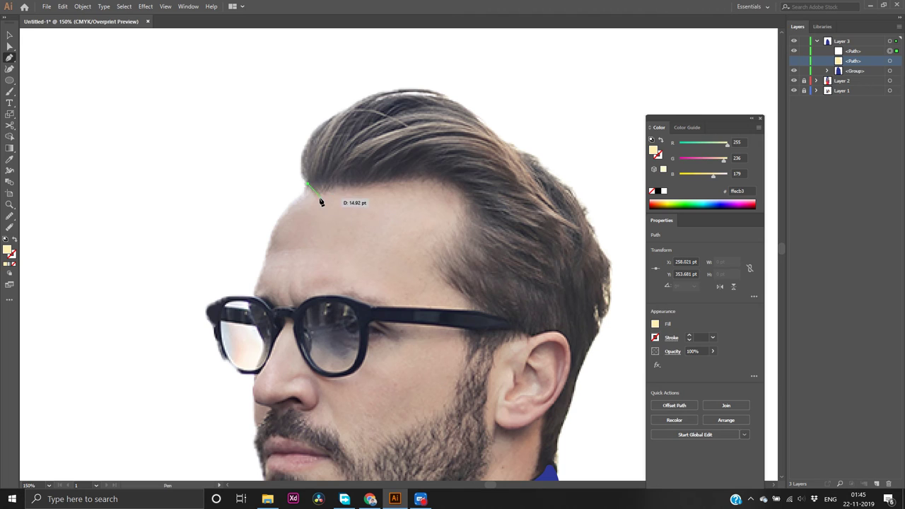
Try a broader hairline curve down to the temple with no fill, and undo the whole hair path
{"action": "left_click_drag", "start_coordinate": [342, 191], "coordinate": [373, 186]}
{"action": "left_click", "coordinate": [373, 186]}
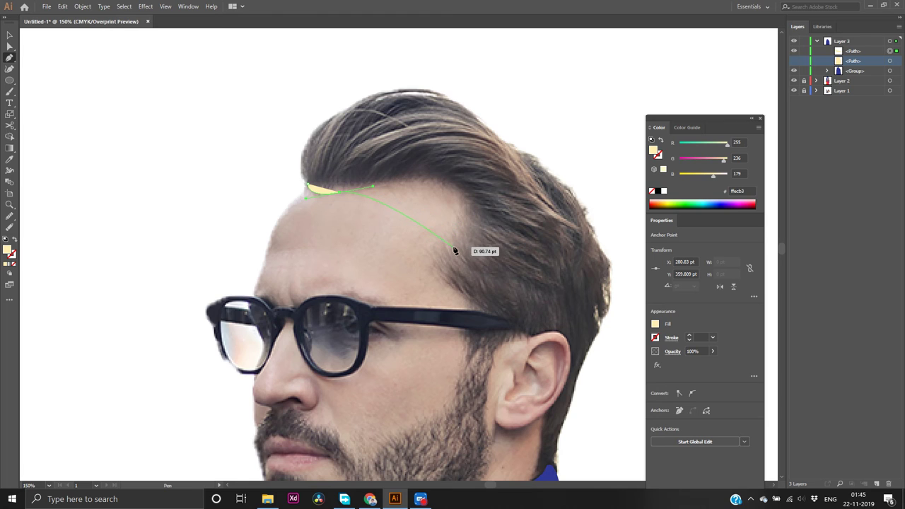
{"action": "left_click_drag", "start_coordinate": [466, 243], "coordinate": [443, 347]}
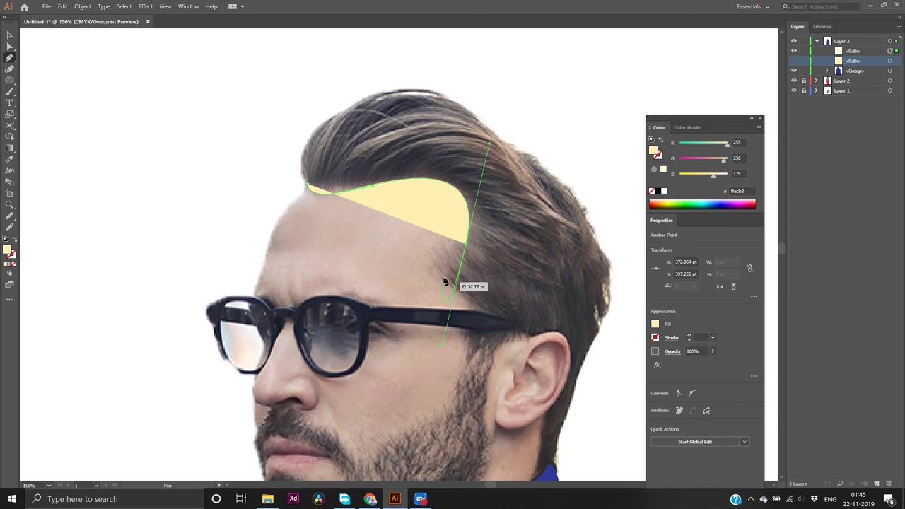
{"action": "left_click", "coordinate": [460, 243]}
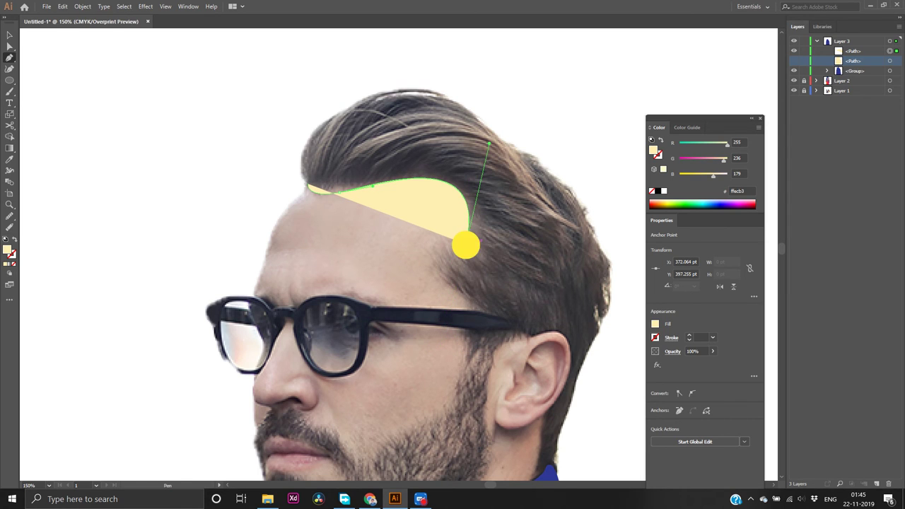
{"action": "left_click", "coordinate": [15, 264]}
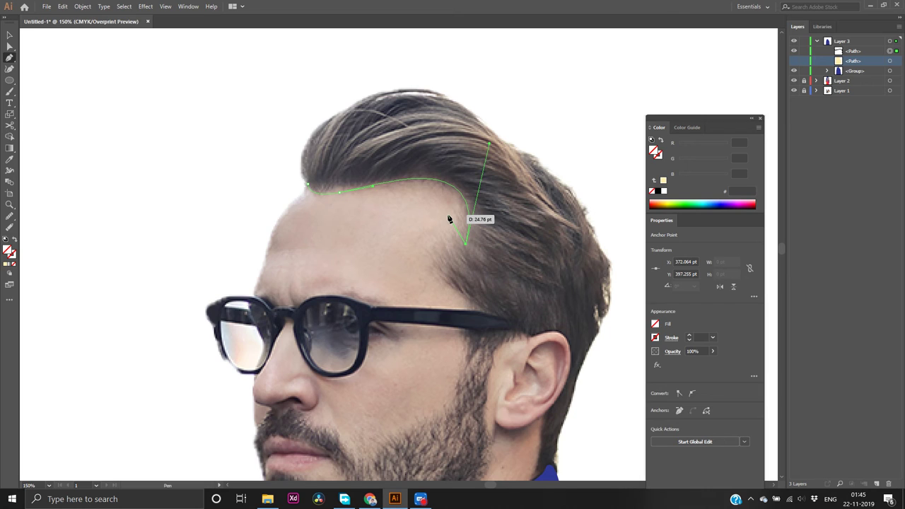
{"action": "key", "text": "ctrl+z"}
{"action": "key", "text": "ctrl+z"}
{"action": "key", "text": "ctrl+z"}
{"action": "key", "text": "ctrl+z"}
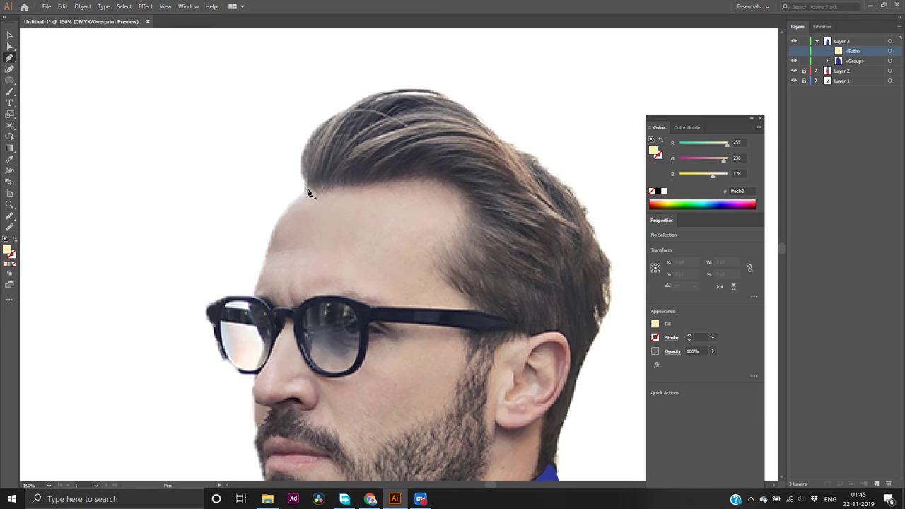
Start a hair path at the forehead's front and curve it over the top of the hair with no fill
{"action": "left_click", "coordinate": [307, 188]}
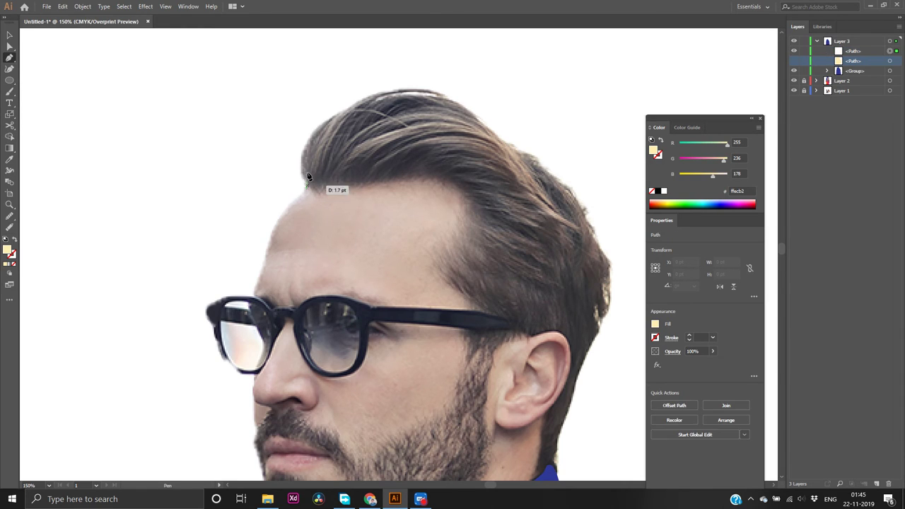
{"action": "left_click_drag", "start_coordinate": [332, 118], "coordinate": [387, 83]}
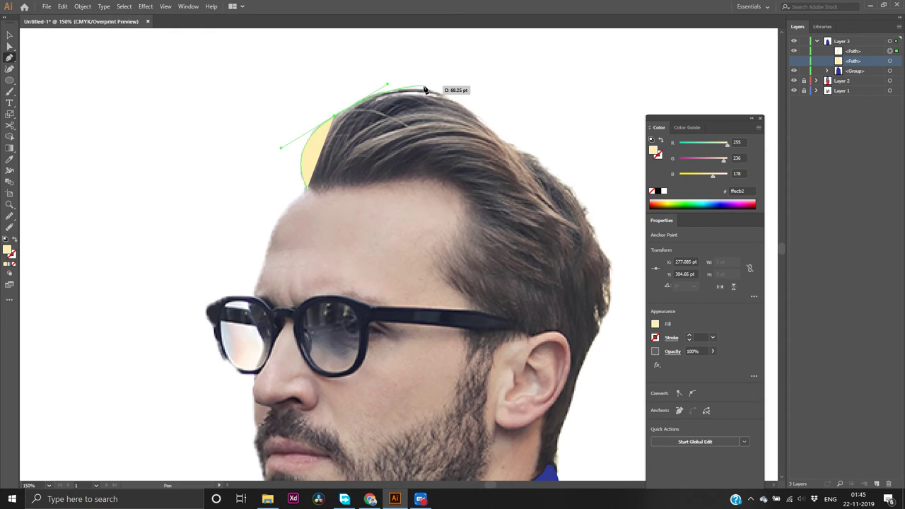
{"action": "left_click", "coordinate": [14, 264]}
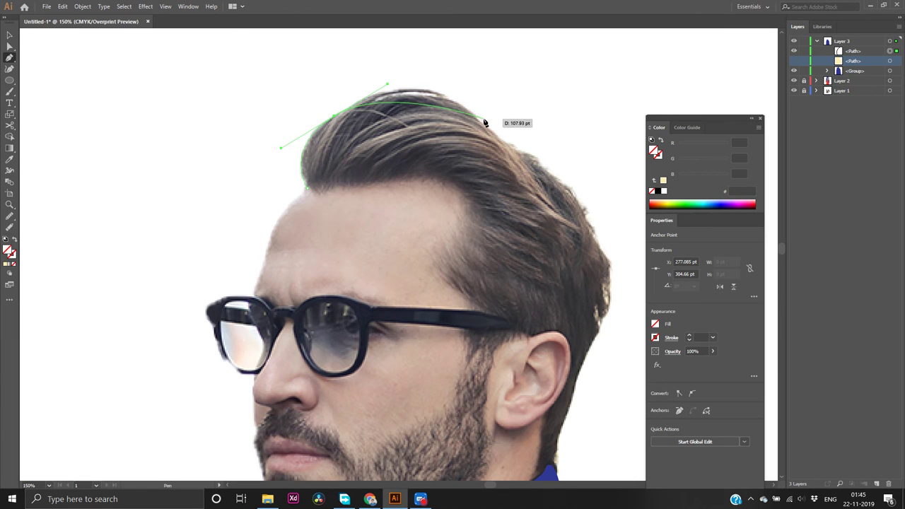
{"action": "left_click_drag", "start_coordinate": [514, 149], "coordinate": [614, 245]}
Extend the hair path in a curve from the crown down to the back of the head, ending in a corner point
{"action": "scroll", "coordinate": [615, 246], "scroll_direction": "down", "scroll_amount": 2}
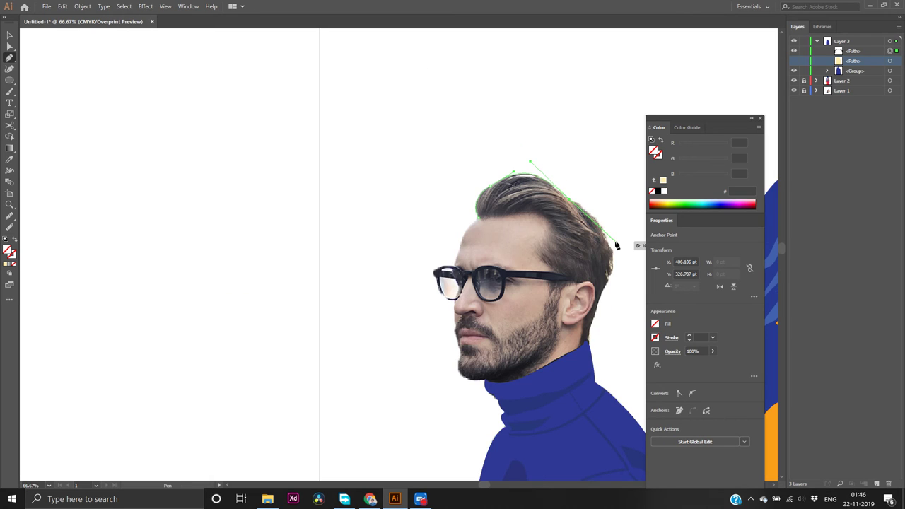
{"action": "scroll", "coordinate": [616, 245], "scroll_direction": "right", "scroll_amount": 5}
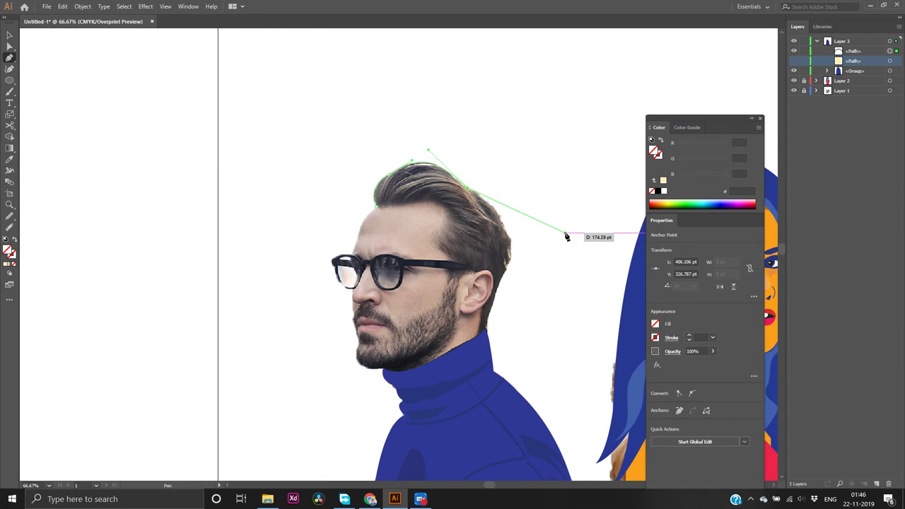
{"action": "scroll", "coordinate": [566, 236], "scroll_direction": "down", "scroll_amount": 3}
{"action": "scroll", "coordinate": [569, 233], "scroll_direction": "up", "scroll_amount": 3}
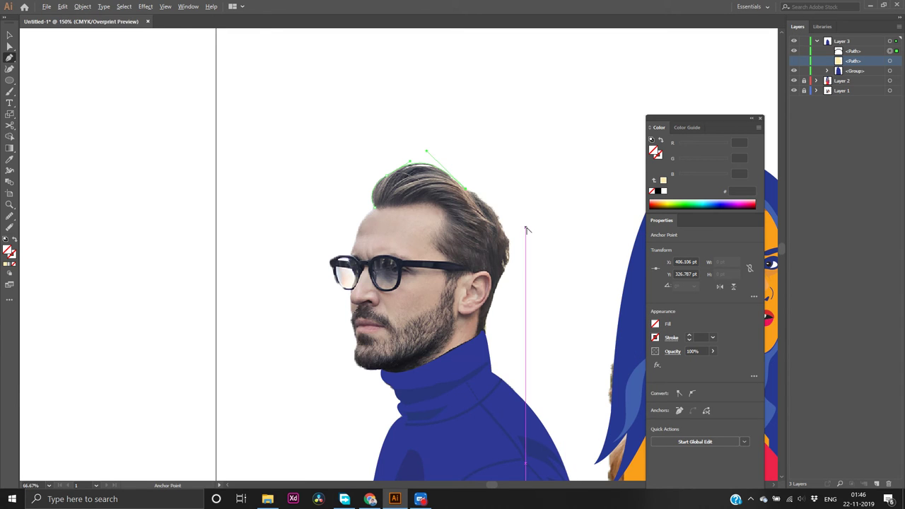
{"action": "scroll", "coordinate": [527, 229], "scroll_direction": "up", "scroll_amount": 1}
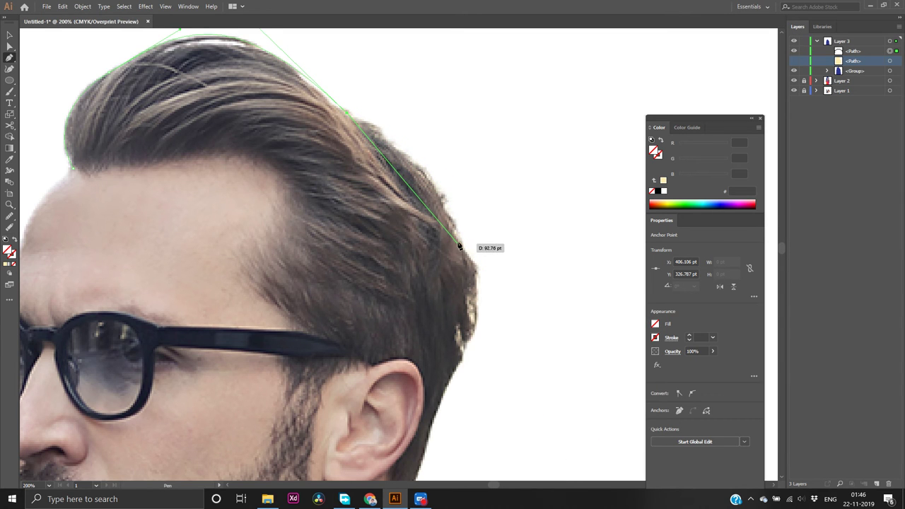
{"action": "left_click_drag", "start_coordinate": [459, 245], "coordinate": [474, 347]}
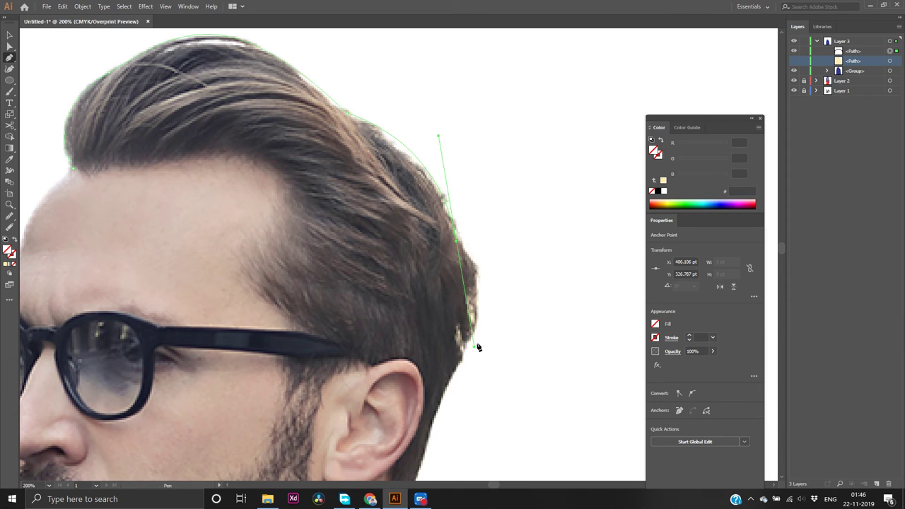
{"action": "left_click", "coordinate": [457, 245]}
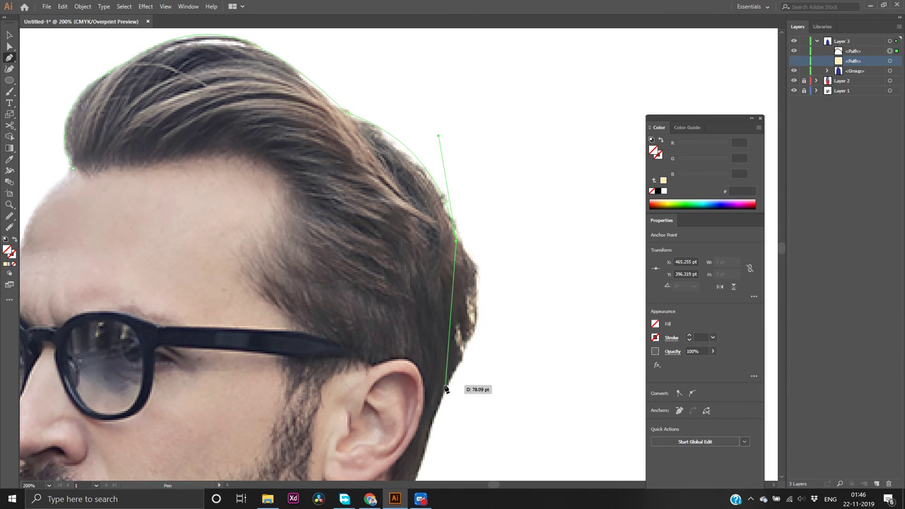
Trace the hair's outer edge down the nape to the sweater collar and across the collar's upper edge
{"action": "left_click_drag", "start_coordinate": [447, 388], "coordinate": [390, 371]}
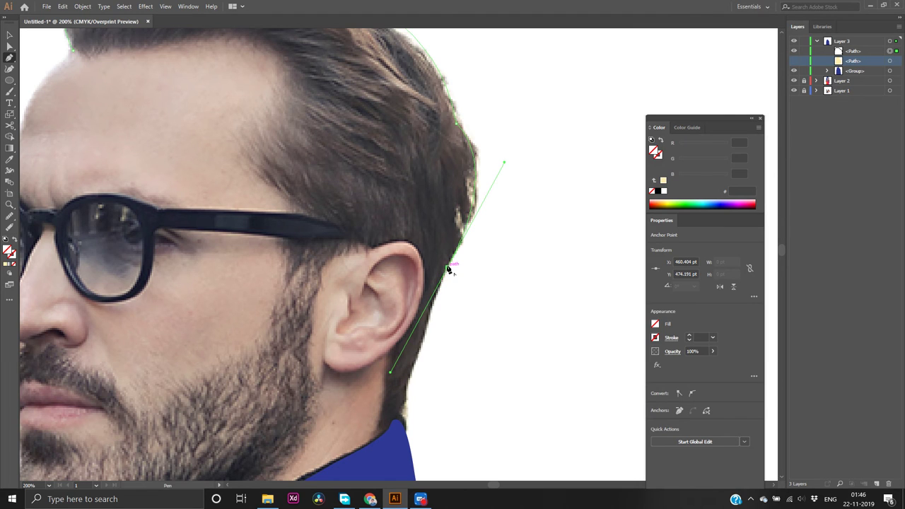
{"action": "left_click", "coordinate": [447, 269]}
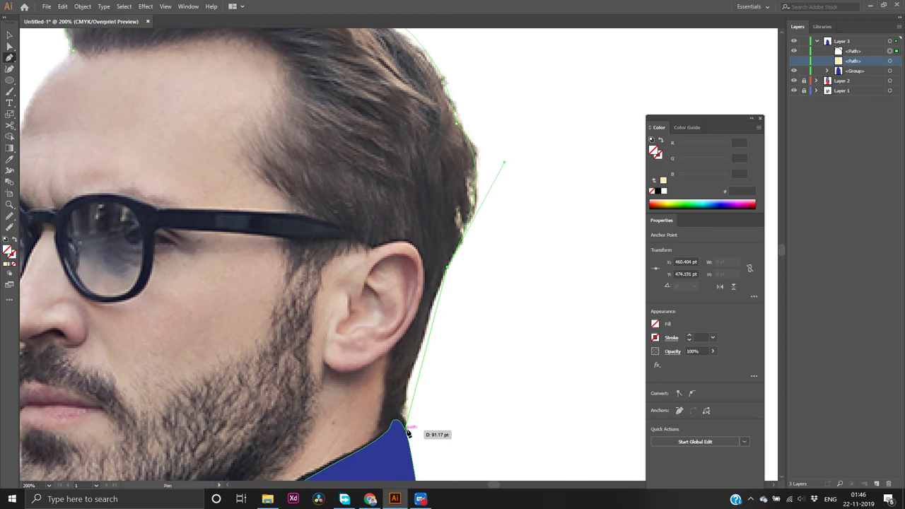
{"action": "left_click_drag", "start_coordinate": [406, 431], "coordinate": [352, 440]}
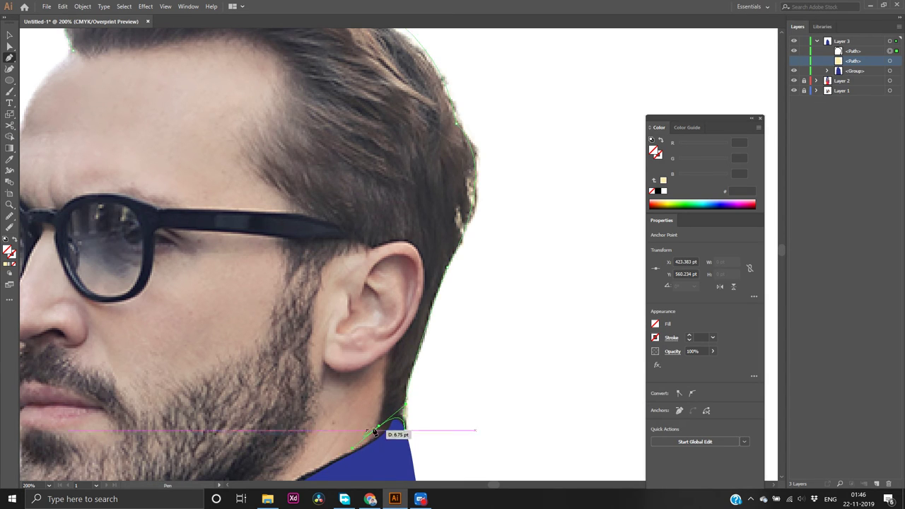
{"action": "left_click", "coordinate": [379, 424]}
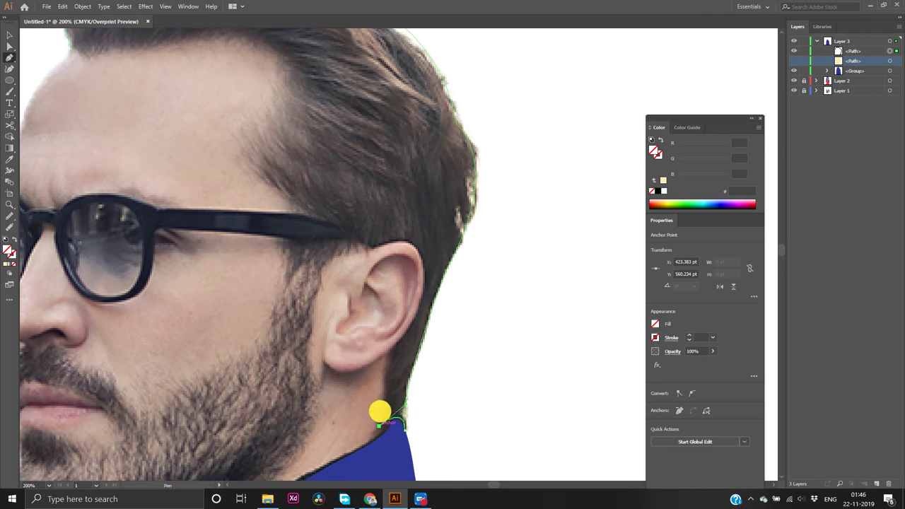
Trace the hair edge up behind the ear, over the ear's top and forward to the lower temple
{"action": "left_click", "coordinate": [388, 352]}
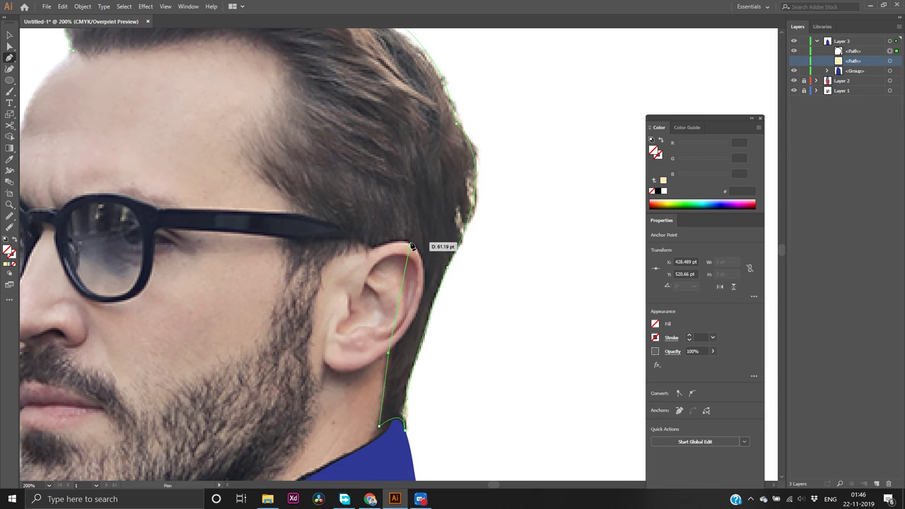
{"action": "left_click_drag", "start_coordinate": [411, 244], "coordinate": [368, 185]}
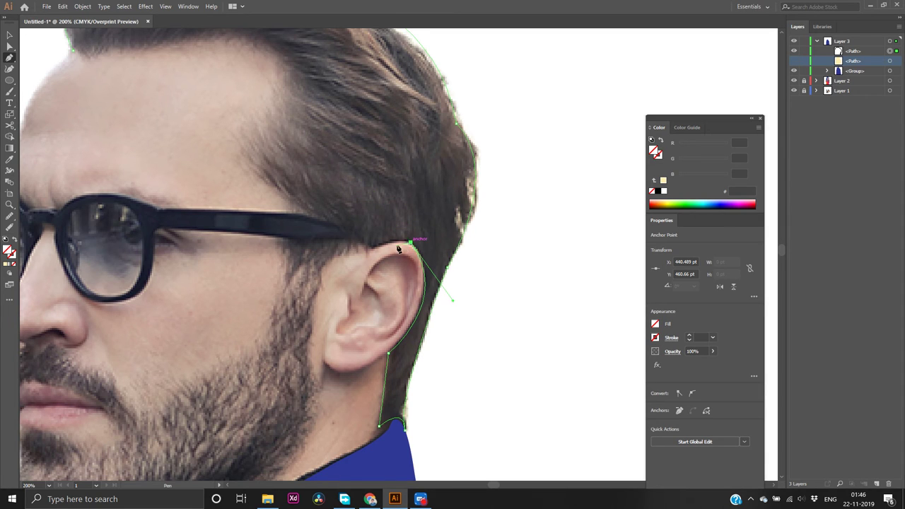
{"action": "left_click", "coordinate": [373, 250]}
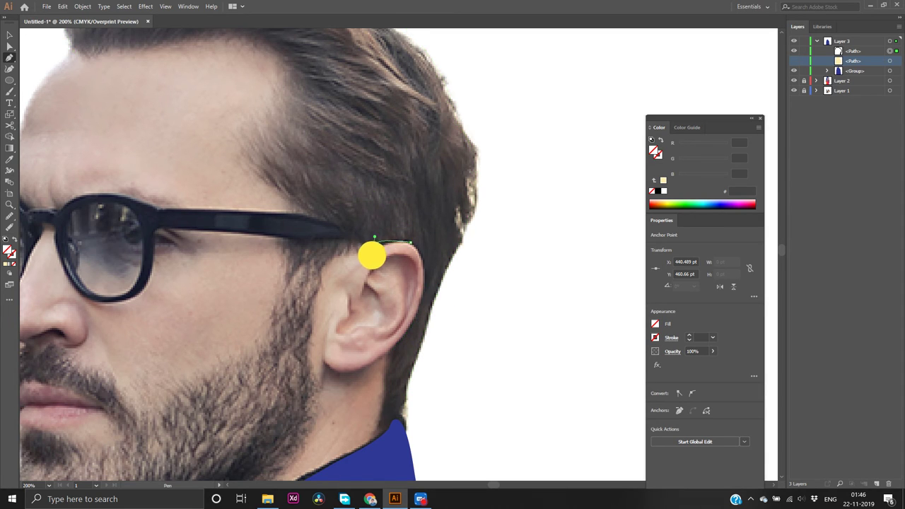
{"action": "left_click_drag", "start_coordinate": [372, 246], "coordinate": [355, 255]}
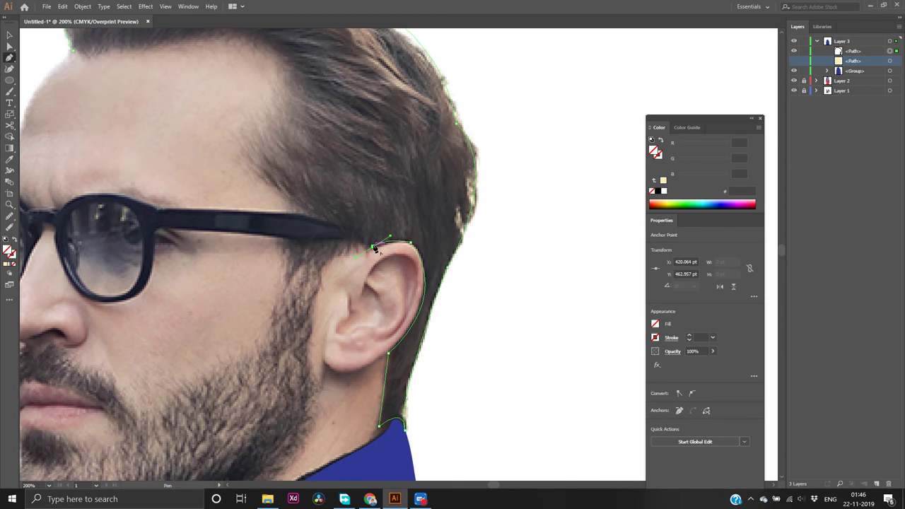
{"action": "left_click", "coordinate": [372, 245]}
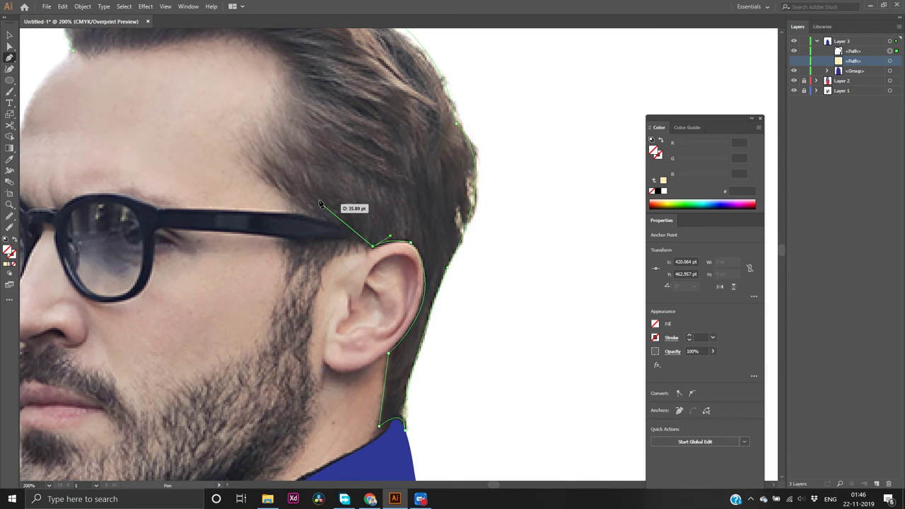
{"action": "left_click", "coordinate": [283, 188]}
{"action": "scroll", "coordinate": [279, 152], "scroll_direction": "up", "scroll_amount": 3}
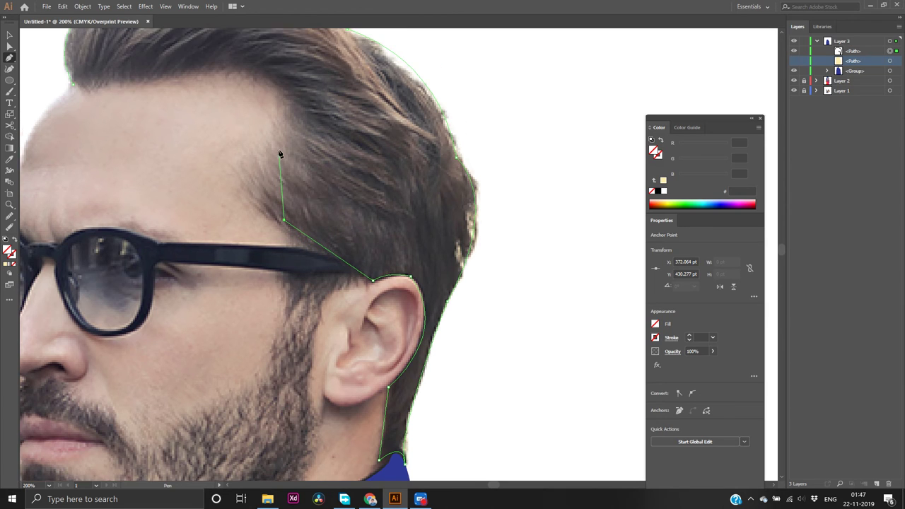
{"action": "scroll", "coordinate": [279, 153], "scroll_direction": "up", "scroll_amount": 2}
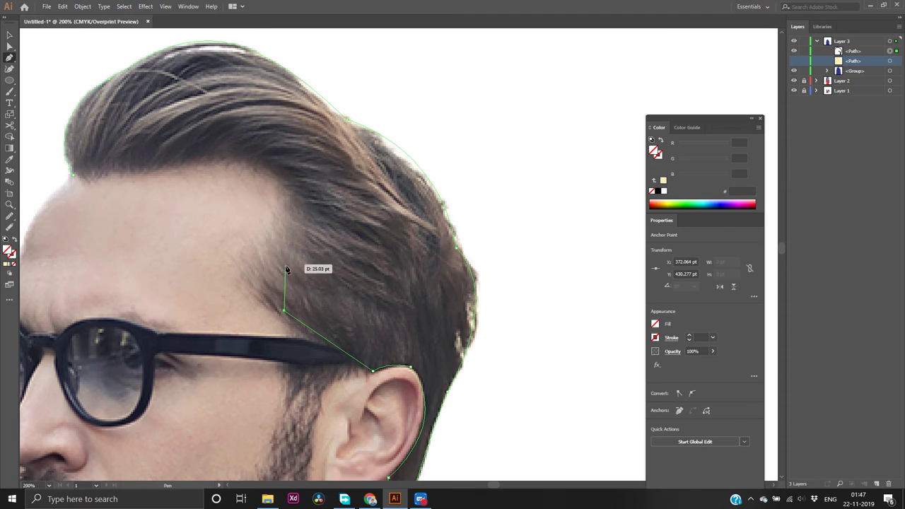
Try straight segments along the front edge of the temple hair, and undo them back to the lower temple point
{"action": "left_click", "coordinate": [240, 277]}
{"action": "left_click", "coordinate": [240, 250]}
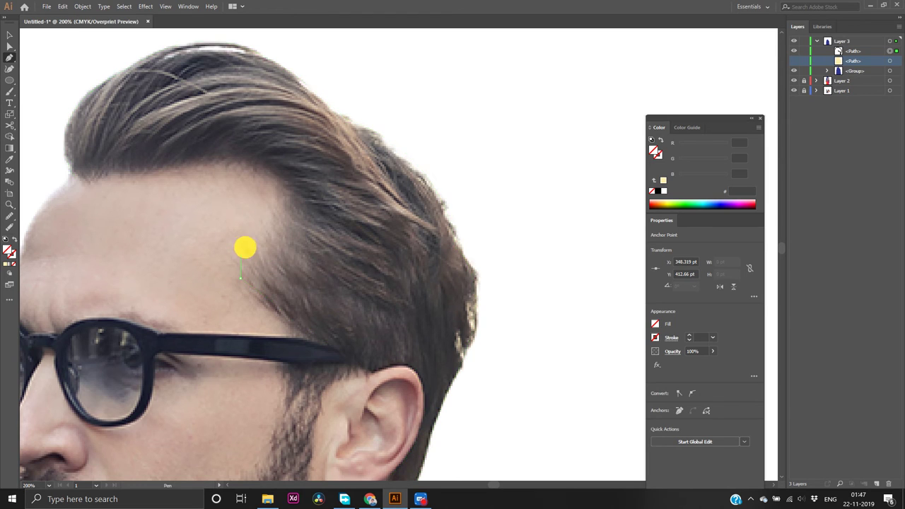
{"action": "key", "text": "ctrl"}
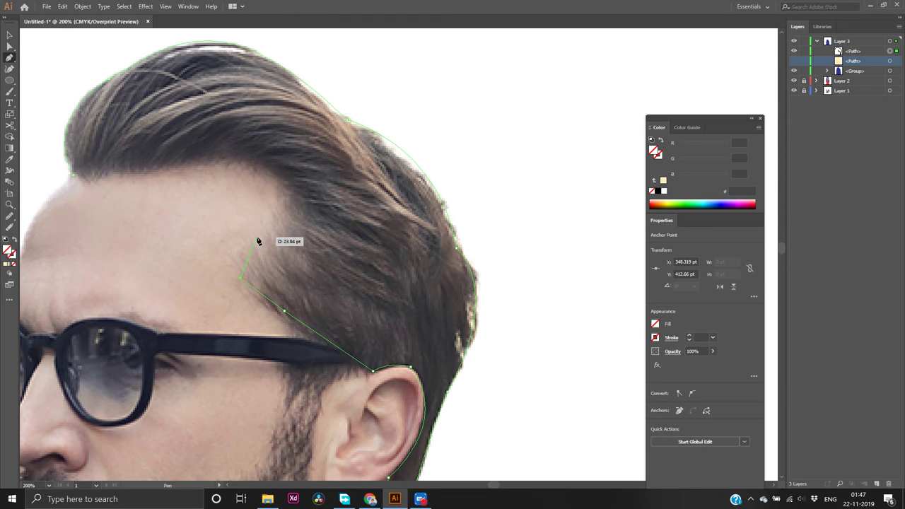
{"action": "key", "text": "ctrl+z"}
{"action": "key", "text": "ctrl+z"}
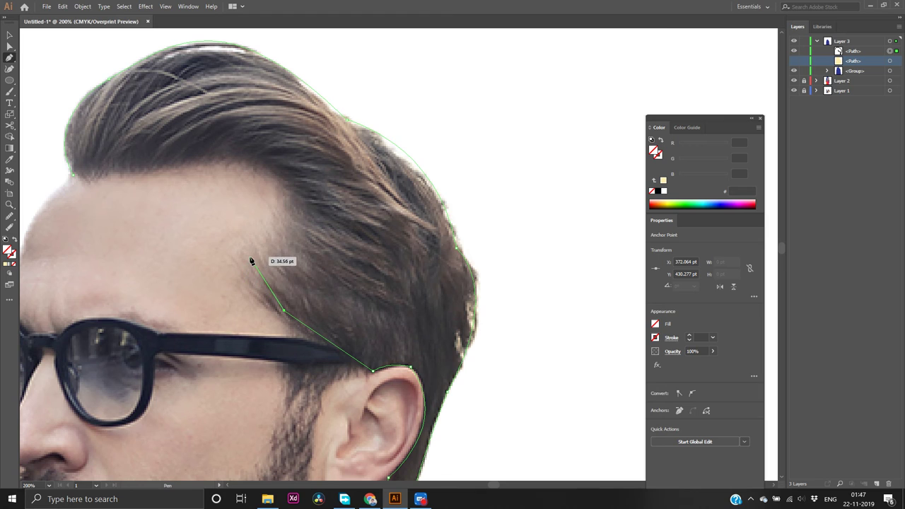
Curve the path up the temple and along the forehead hairline, closing the hair shape at its starting point
{"action": "left_click_drag", "start_coordinate": [251, 257], "coordinate": [260, 215]}
{"action": "left_click", "coordinate": [251, 258]}
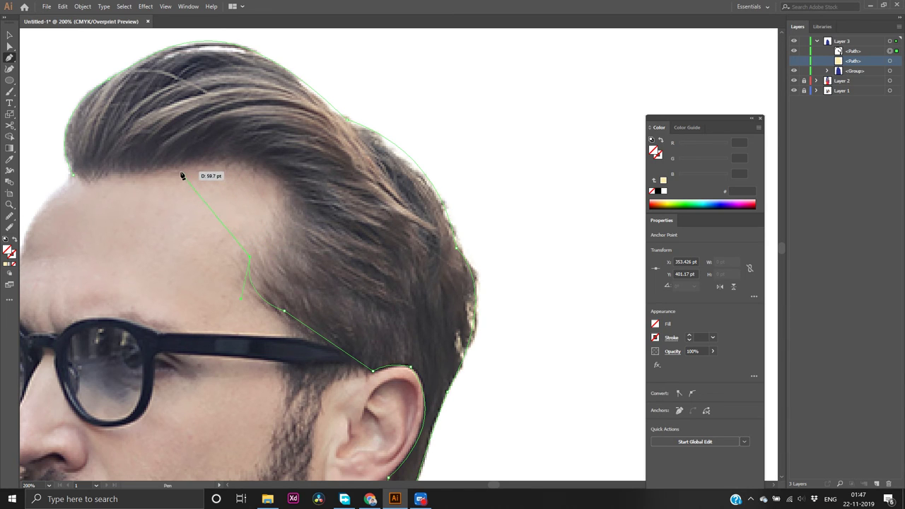
{"action": "left_click_drag", "start_coordinate": [184, 170], "coordinate": [339, 191]}
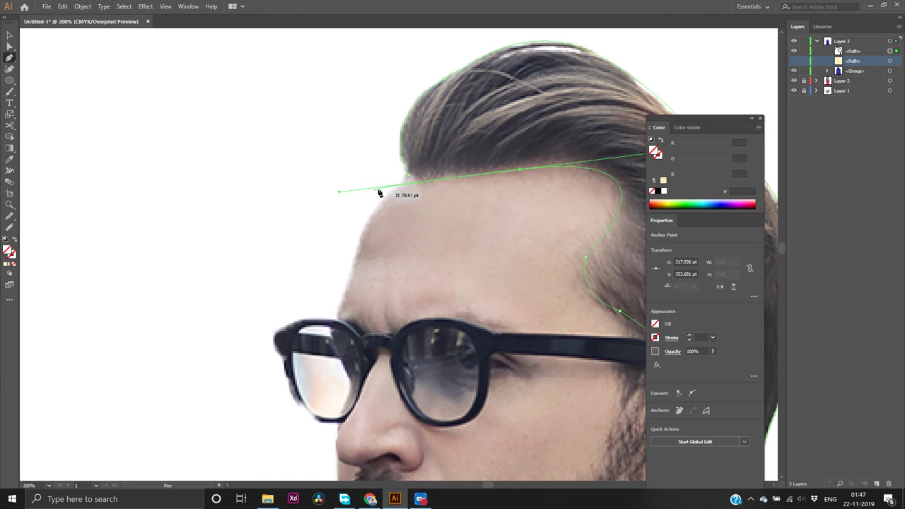
{"action": "left_click", "coordinate": [522, 171]}
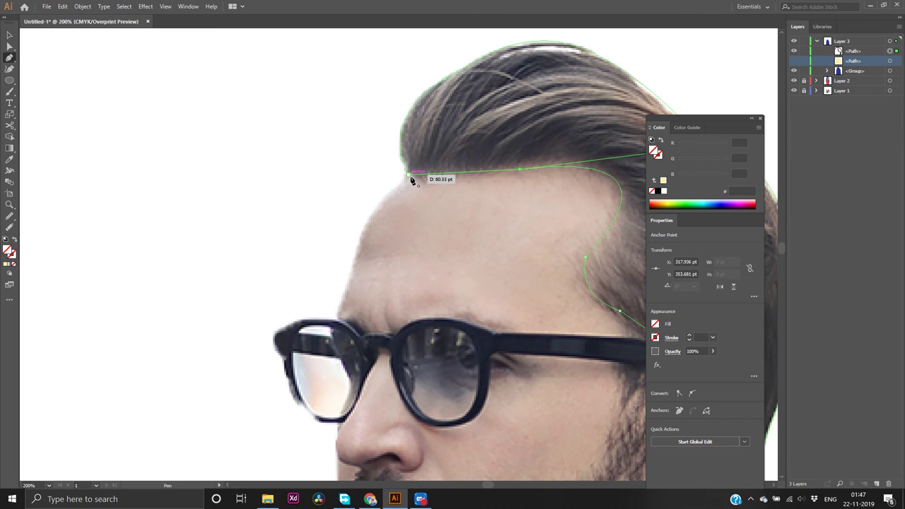
{"action": "mouse_move", "coordinate": [410, 176]}
{"action": "left_mouse_down"}
{"action": "mouse_move", "coordinate": [373, 122]}
{"action": "mouse_move", "coordinate": [412, 161]}
{"action": "mouse_move", "coordinate": [408, 170]}
{"action": "left_mouse_up"}
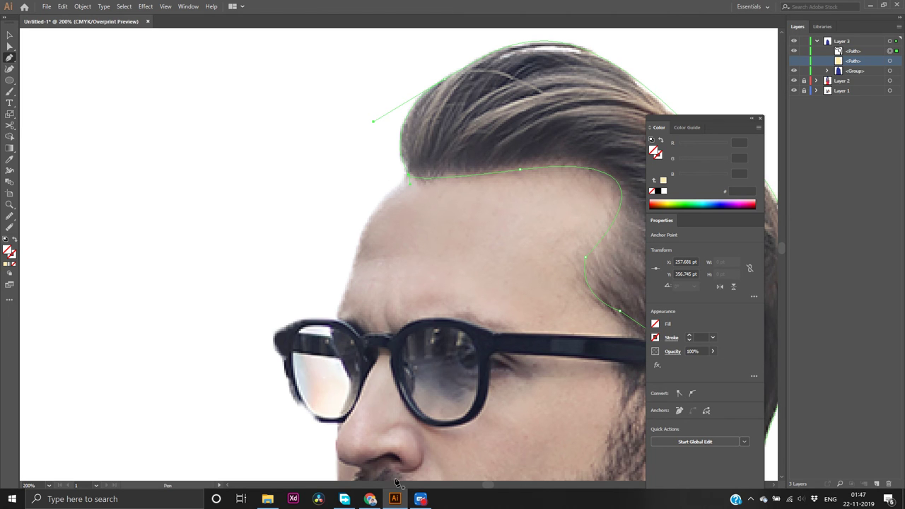
Switch to the browser and pick the purple 800 hex code 6a1b9a from the Material-UI color palette
{"action": "left_click", "coordinate": [370, 499]}
{"action": "scroll", "coordinate": [470, 275], "scroll_direction": "up", "scroll_amount": 12}
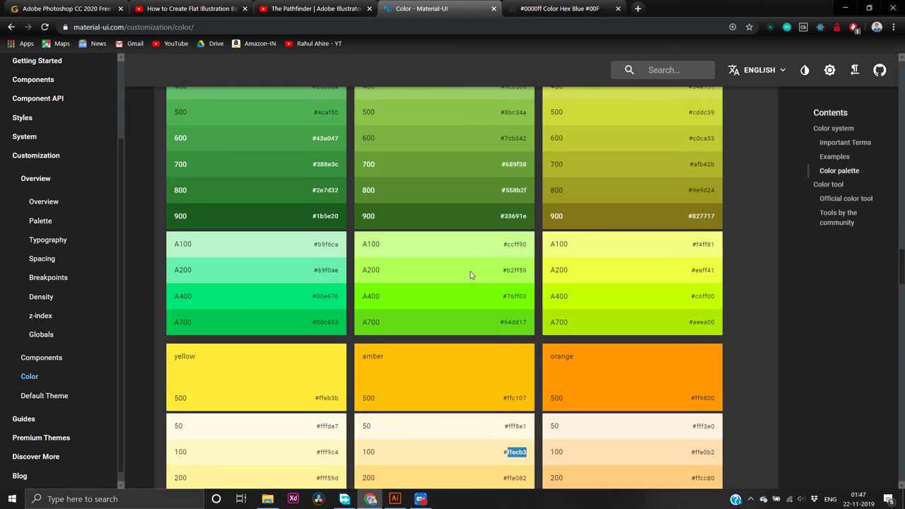
{"action": "scroll", "coordinate": [470, 275], "scroll_direction": "up", "scroll_amount": 11}
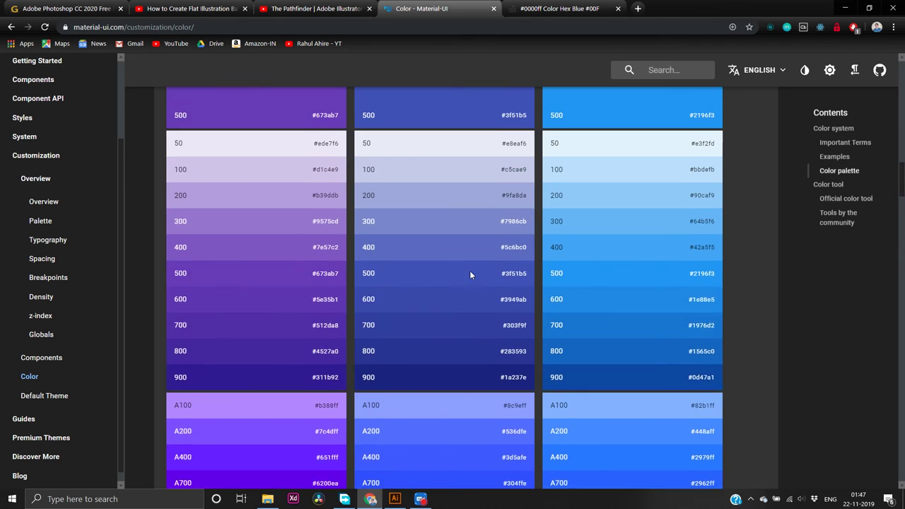
{"action": "scroll", "coordinate": [470, 275], "scroll_direction": "down", "scroll_amount": 3}
{"action": "scroll", "coordinate": [470, 275], "scroll_direction": "up", "scroll_amount": 6}
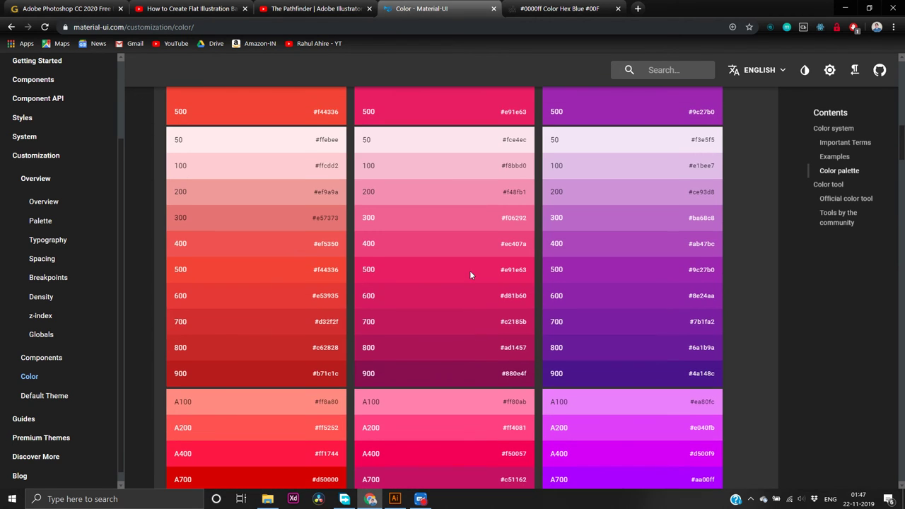
{"action": "scroll", "coordinate": [470, 275], "scroll_direction": "down", "scroll_amount": 3}
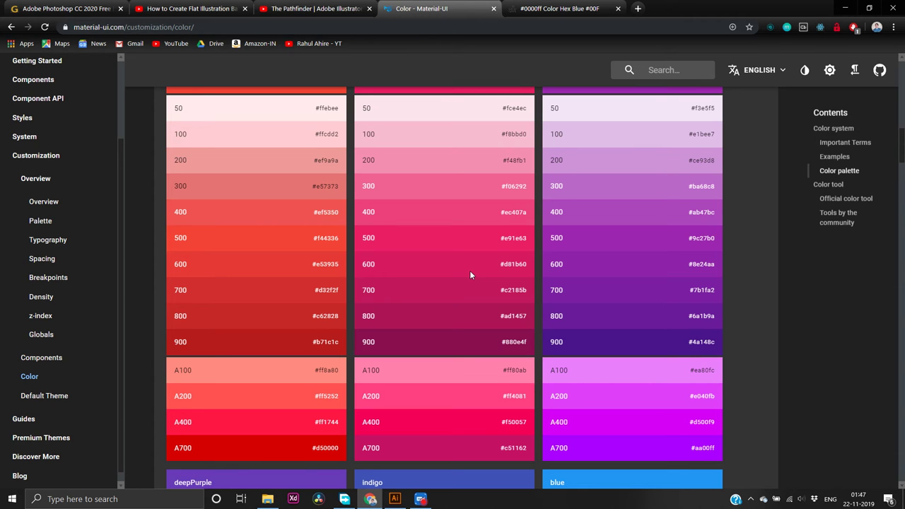
{"action": "scroll", "coordinate": [470, 275], "scroll_direction": "up", "scroll_amount": 3}
{"action": "scroll", "coordinate": [470, 275], "scroll_direction": "down", "scroll_amount": 8}
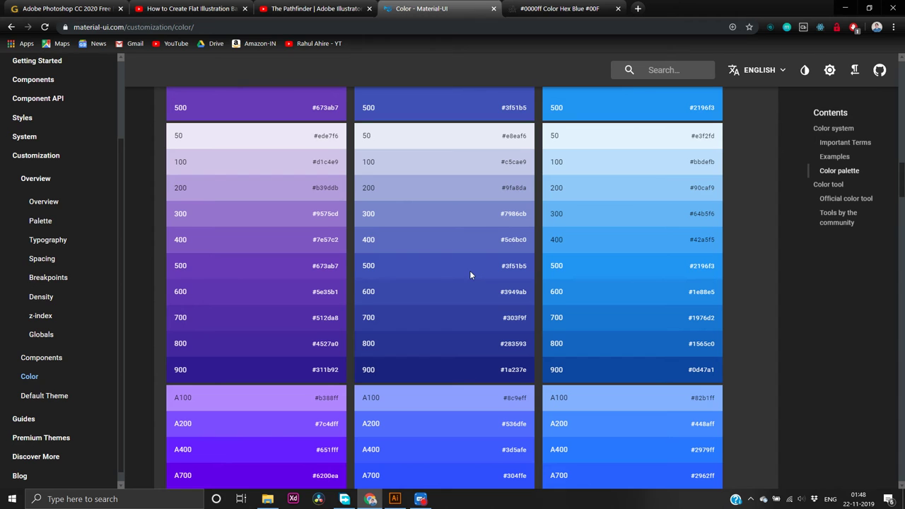
{"action": "scroll", "coordinate": [470, 275], "scroll_direction": "up", "scroll_amount": 4}
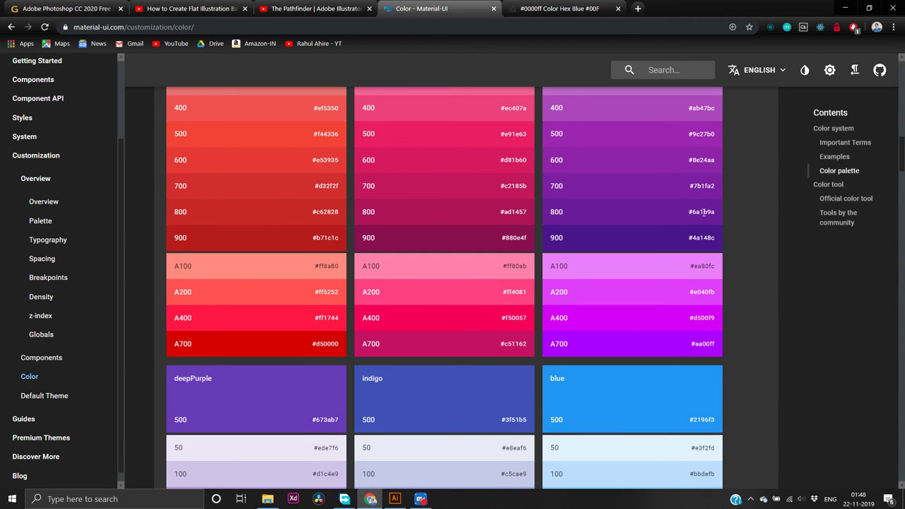
{"action": "double_click", "coordinate": [703, 212]}
Switch back to Illustrator and fill the closed hair shape with the purple hex color 6a1b9a
{"action": "key", "text": "alt+Tab"}
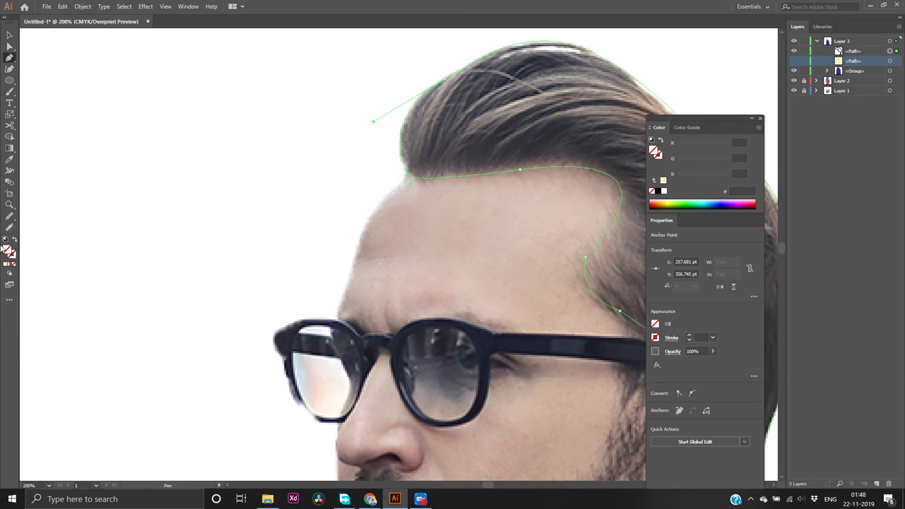
{"action": "double_click", "coordinate": [7, 254]}
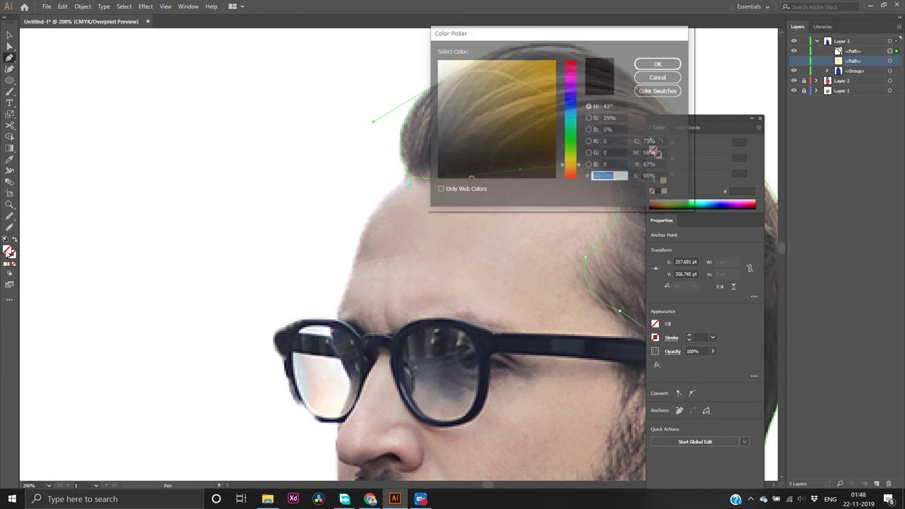
{"action": "key", "text": "Return"}
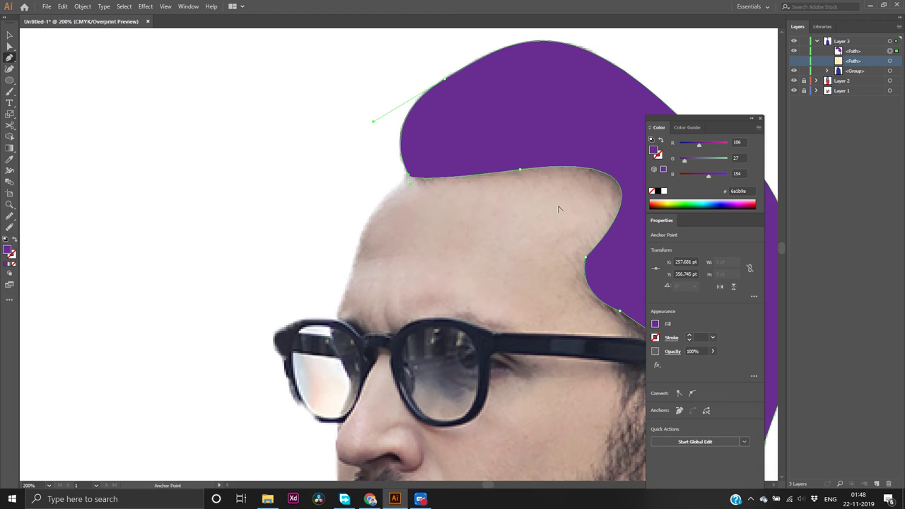
{"action": "scroll", "coordinate": [558, 208], "scroll_direction": "down", "scroll_amount": 3}
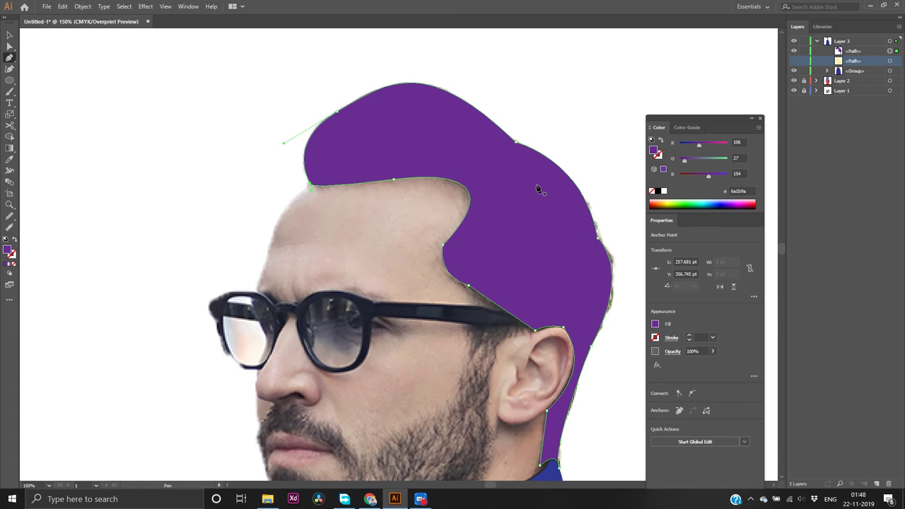
Hide the purple hair shape and briefly show the face shape to check it against the photo
{"action": "left_click", "coordinate": [794, 53]}
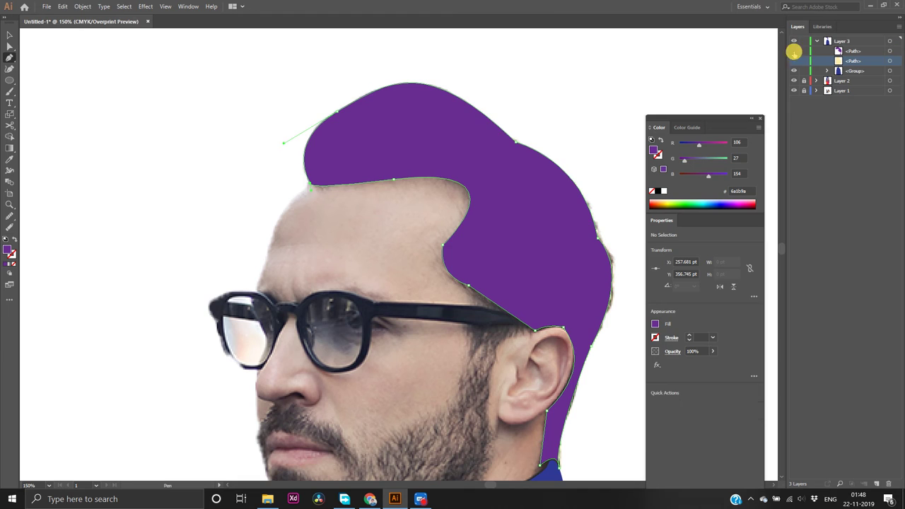
{"action": "left_click", "coordinate": [794, 53]}
{"action": "left_click", "coordinate": [793, 61]}
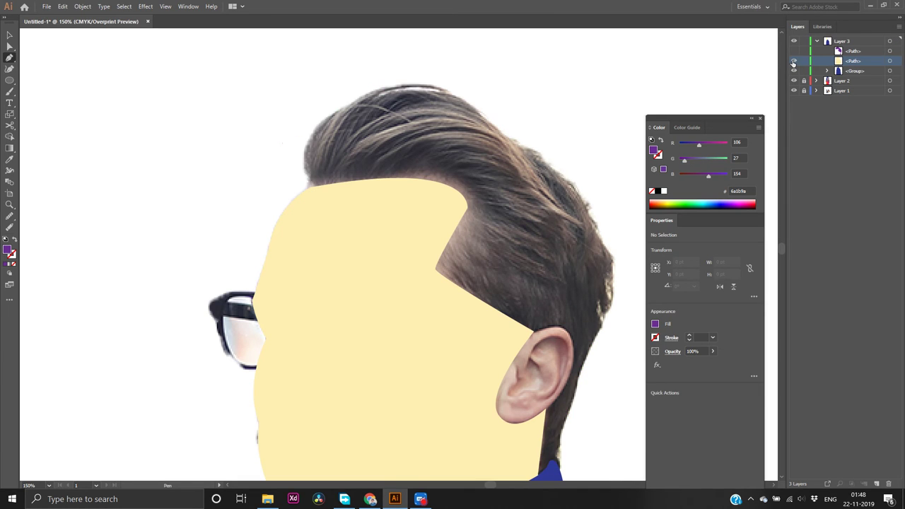
{"action": "left_click", "coordinate": [793, 60]}
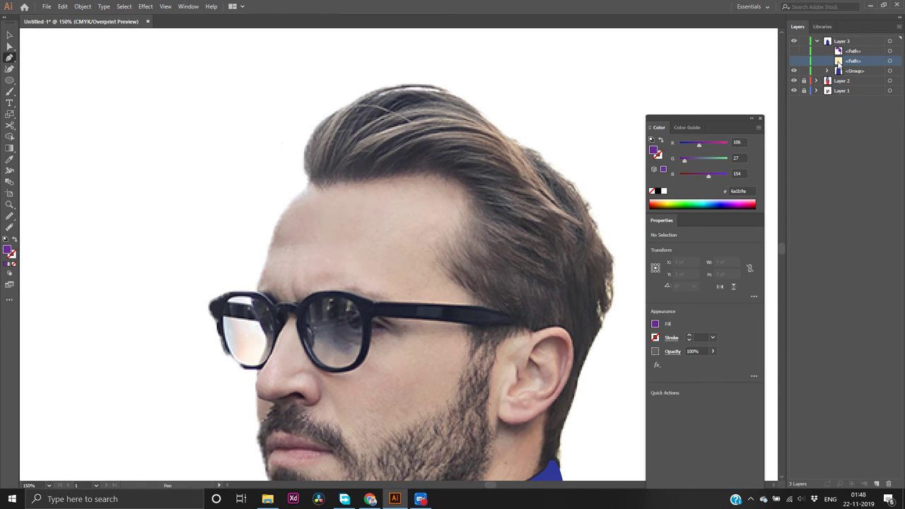
Make the face shape's cream fill ffecb2 current for the Pen tool, showing the shape only while selecting it
{"action": "left_click", "coordinate": [793, 62]}
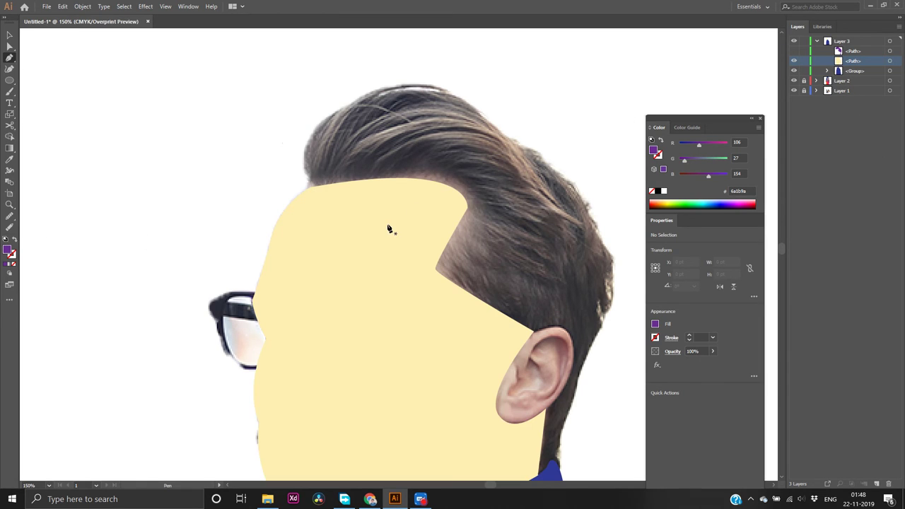
{"action": "key", "text": "v"}
{"action": "left_click", "coordinate": [387, 228]}
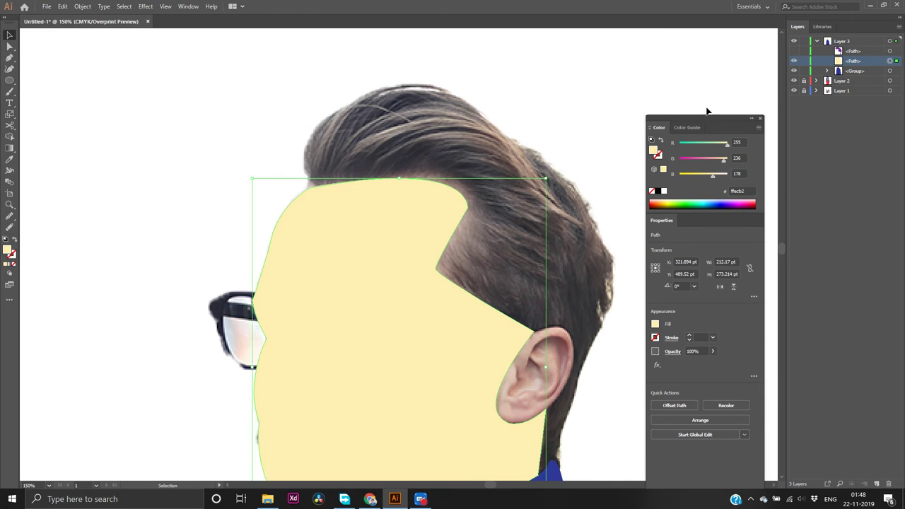
{"action": "key", "text": "p"}
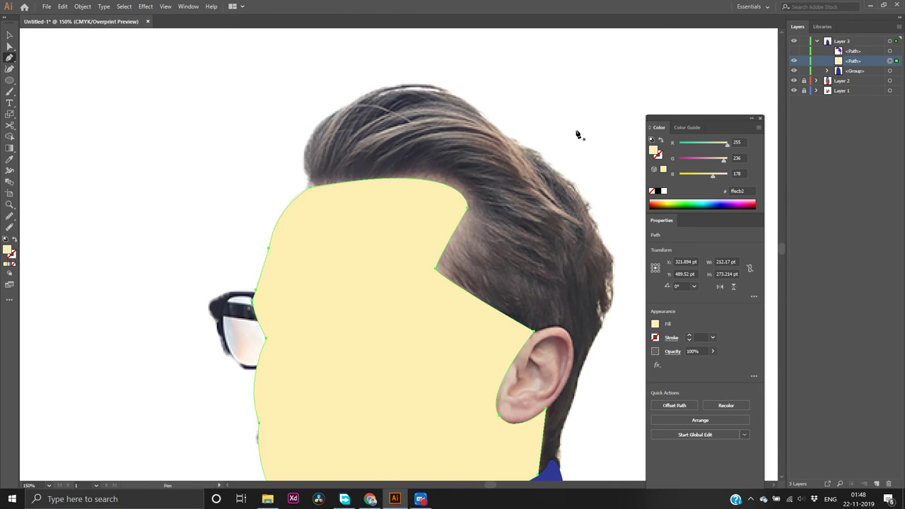
{"action": "left_click", "coordinate": [793, 61]}
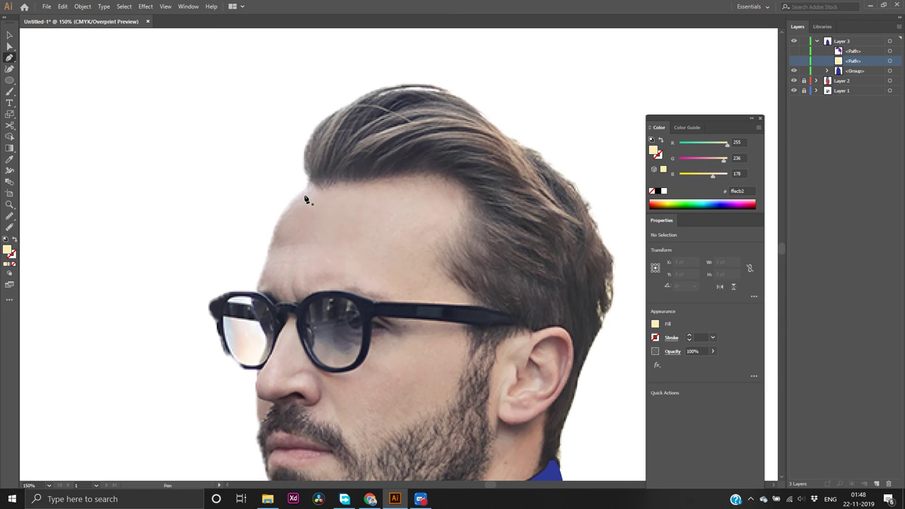
Switch to Chrome, copy the amber 900 hex code ff6f00 from the Material-UI colour palette, and return to Illustrator
{"action": "left_click", "coordinate": [369, 500]}
{"action": "scroll", "coordinate": [344, 308], "scroll_direction": "up", "scroll_amount": 5}
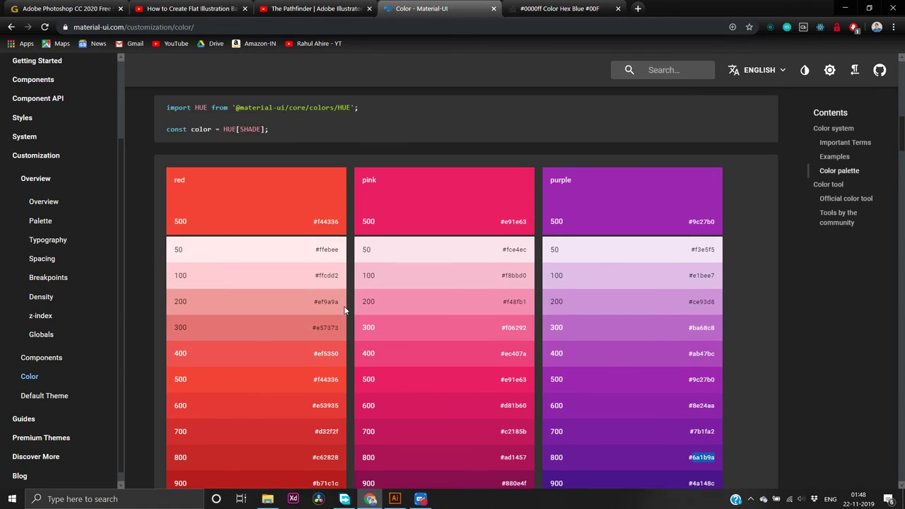
{"action": "scroll", "coordinate": [344, 309], "scroll_direction": "up", "scroll_amount": 5}
{"action": "scroll", "coordinate": [344, 308], "scroll_direction": "down", "scroll_amount": 15}
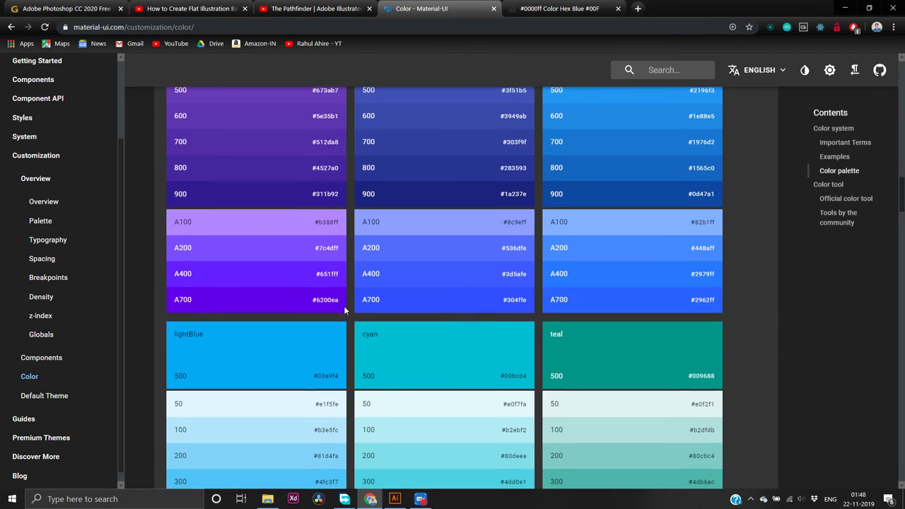
{"action": "scroll", "coordinate": [345, 309], "scroll_direction": "down", "scroll_amount": 18}
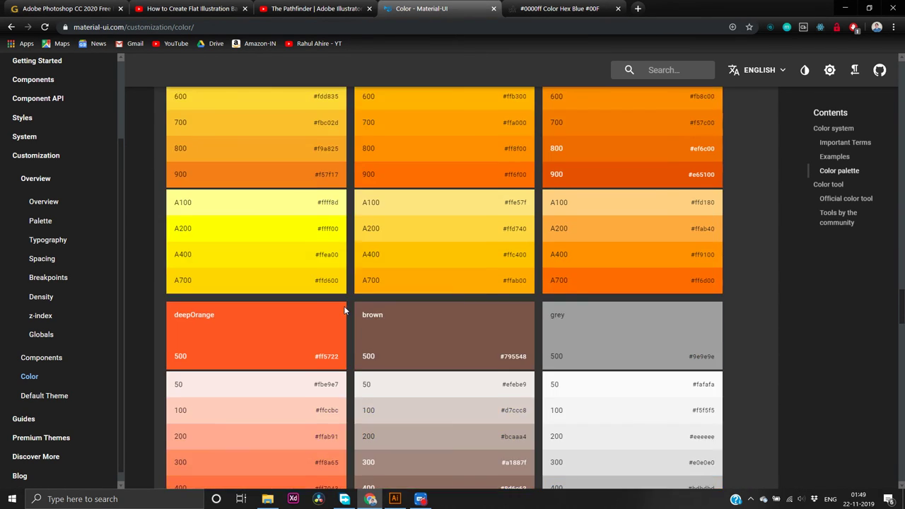
{"action": "scroll", "coordinate": [344, 308], "scroll_direction": "up", "scroll_amount": 5}
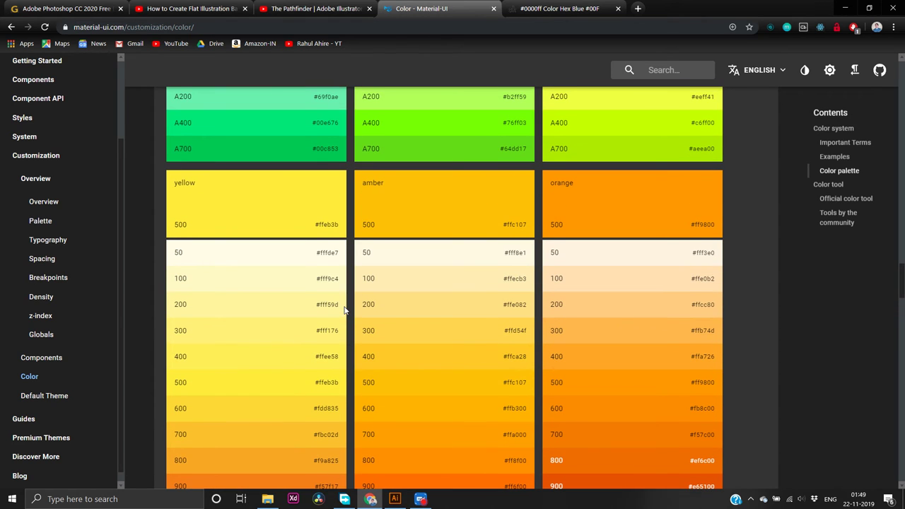
{"action": "scroll", "coordinate": [345, 309], "scroll_direction": "down", "scroll_amount": 1}
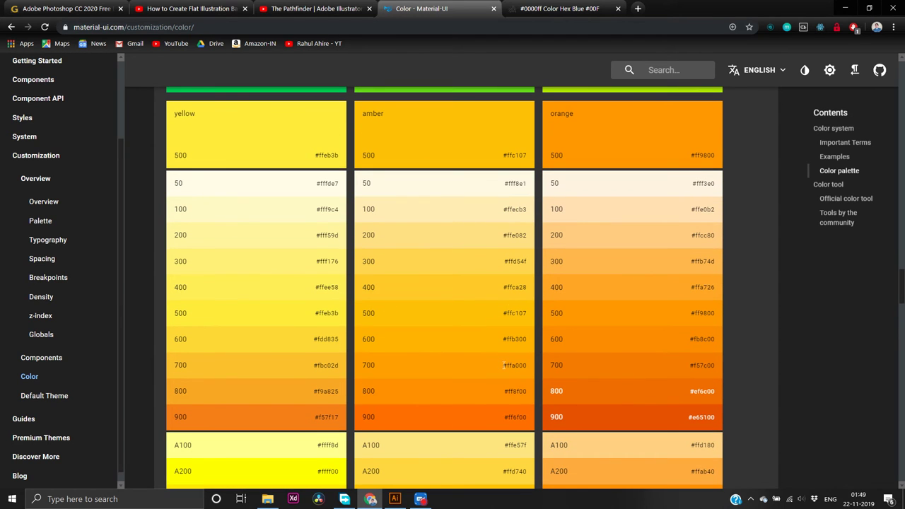
{"action": "double_click", "coordinate": [517, 416]}
{"action": "key", "text": "alt+Tab"}
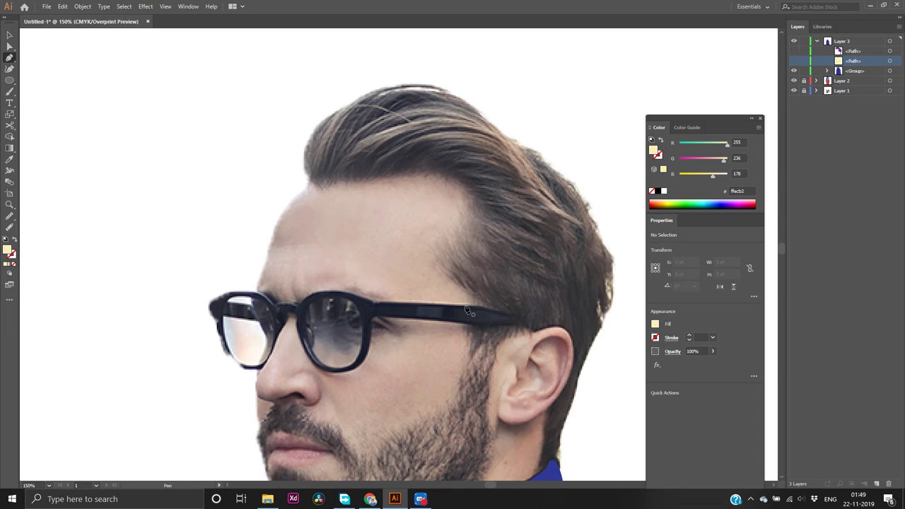
Draw a closed, unfilled Pen path about 126 by 60 pt along the forehead hairline, curving down to the temple
{"action": "left_click", "coordinate": [301, 197]}
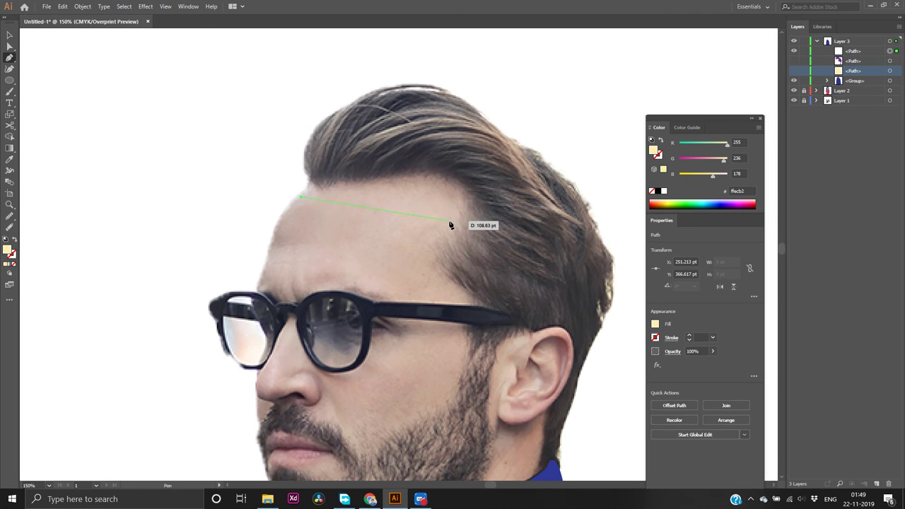
{"action": "left_click_drag", "start_coordinate": [447, 221], "coordinate": [407, 281]}
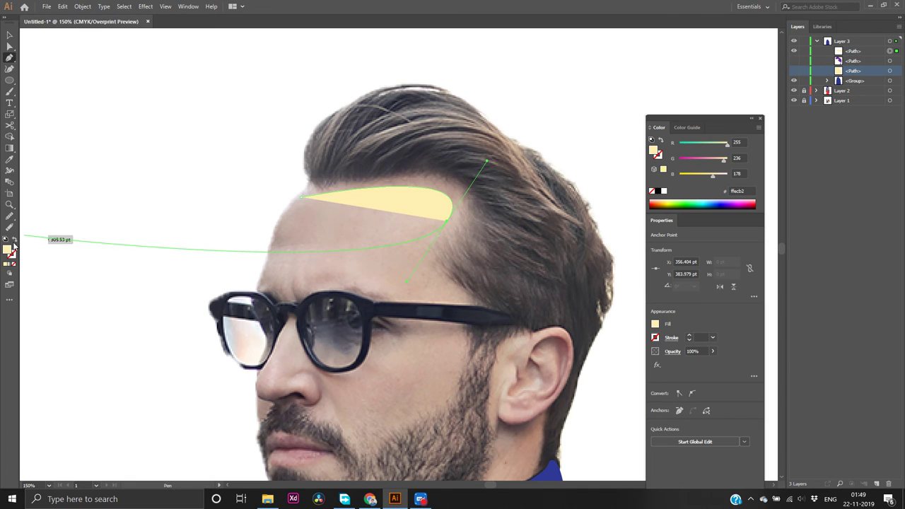
{"action": "left_click", "coordinate": [14, 264]}
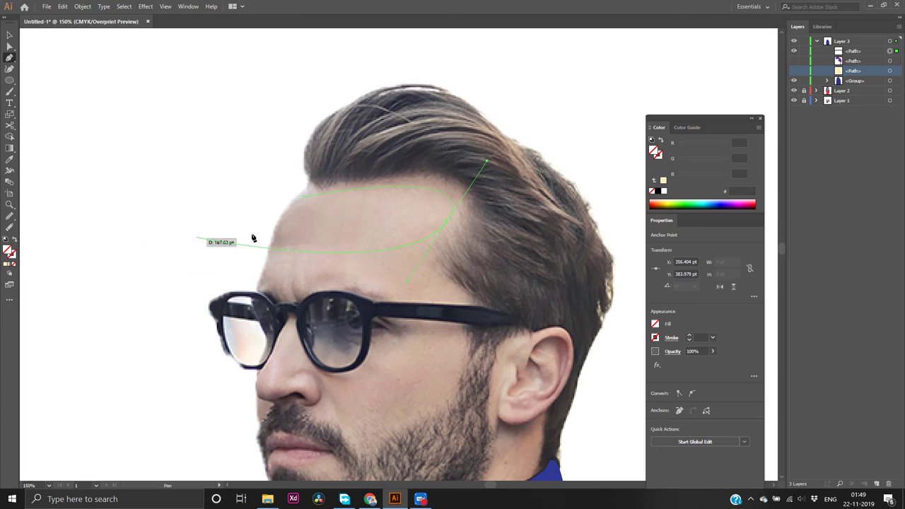
{"action": "left_click", "coordinate": [448, 222]}
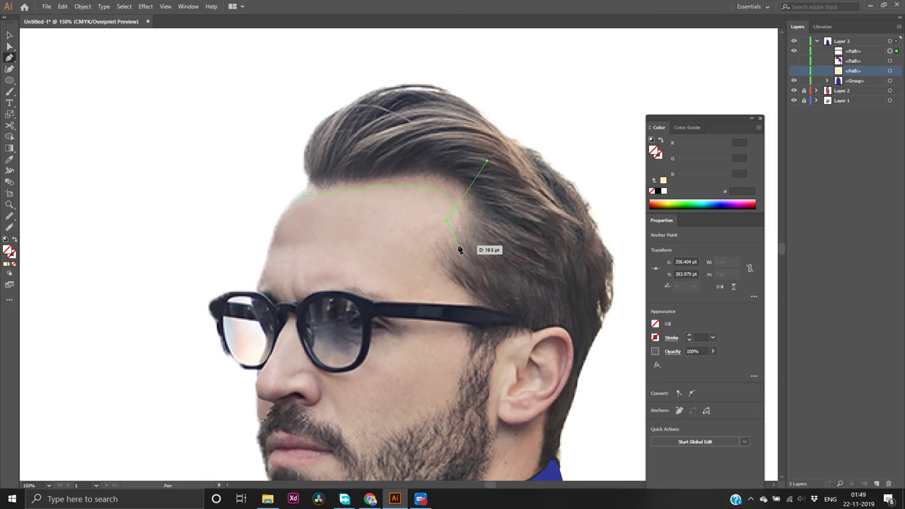
{"action": "left_click_drag", "start_coordinate": [459, 249], "coordinate": [500, 205]}
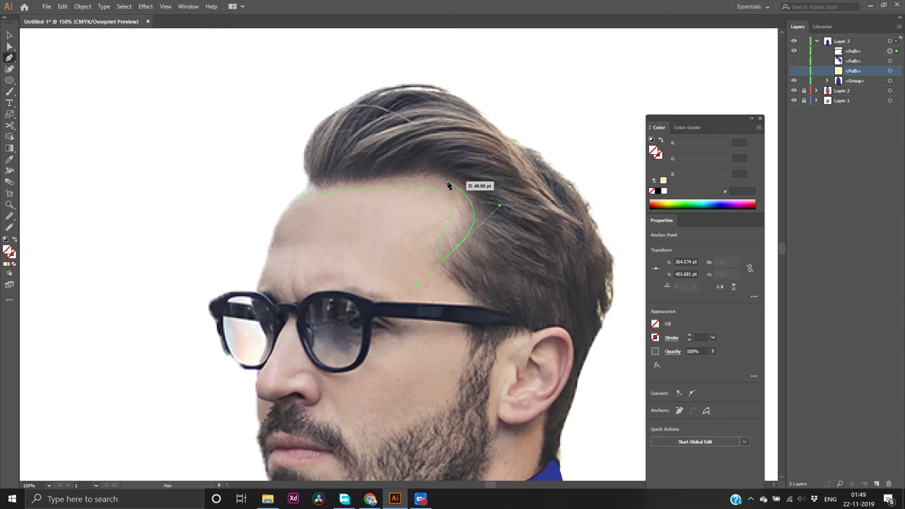
{"action": "left_click_drag", "start_coordinate": [445, 181], "coordinate": [346, 180]}
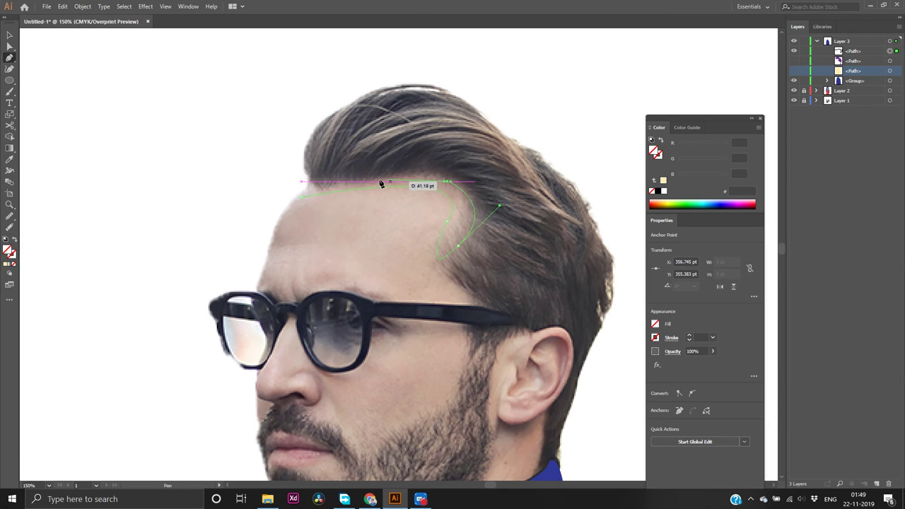
{"action": "left_click_drag", "start_coordinate": [375, 183], "coordinate": [303, 187]}
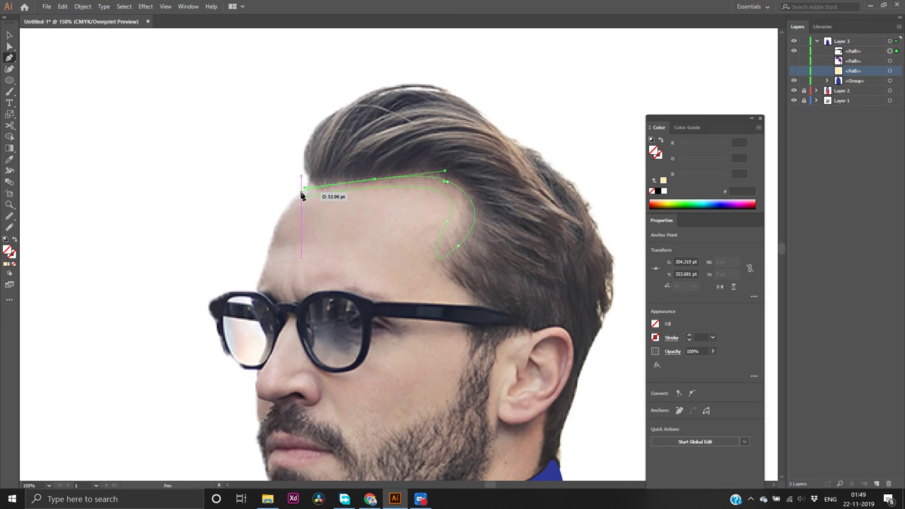
{"action": "left_click", "coordinate": [301, 198]}
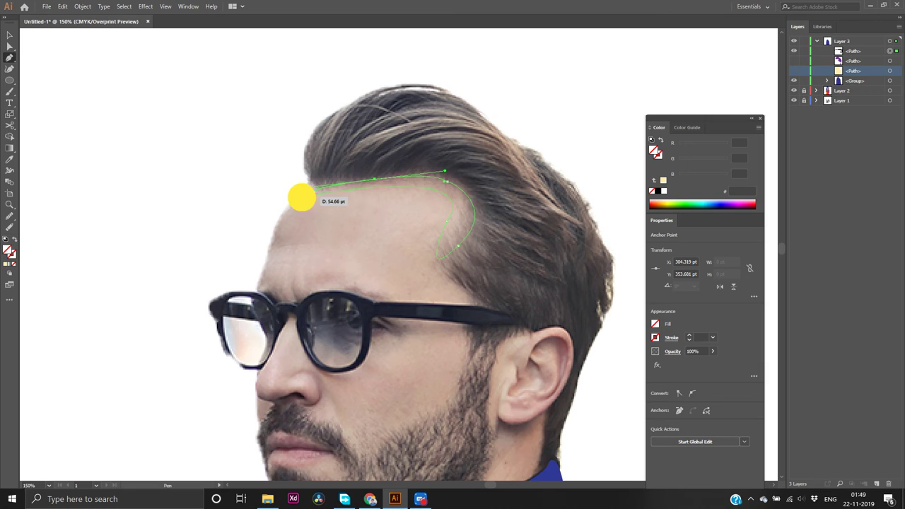
{"action": "mouse_move", "coordinate": [302, 197]}
{"action": "left_mouse_down"}
{"action": "mouse_move", "coordinate": [315, 202]}
{"action": "mouse_move", "coordinate": [305, 202]}
{"action": "mouse_move", "coordinate": [308, 212]}
{"action": "left_mouse_up"}
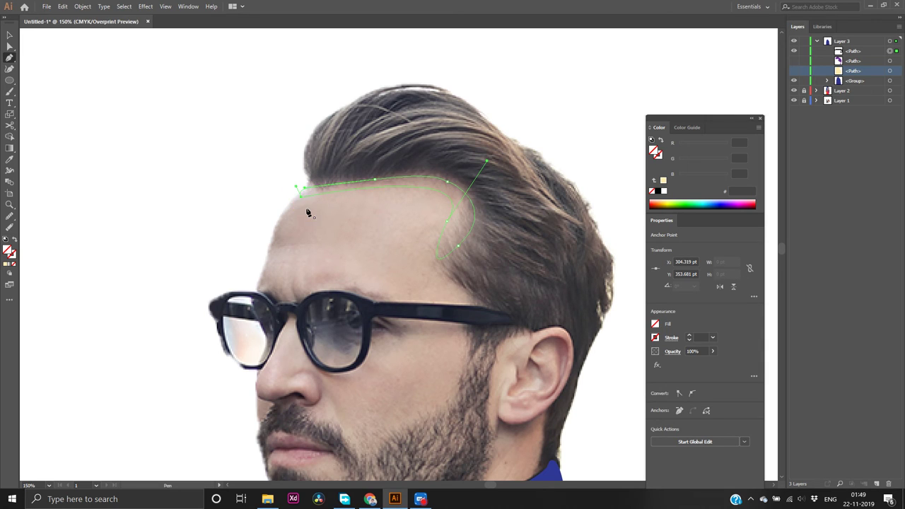
Fill the new hairline shape with the orange colour ff6f00
{"action": "double_click", "coordinate": [10, 252]}
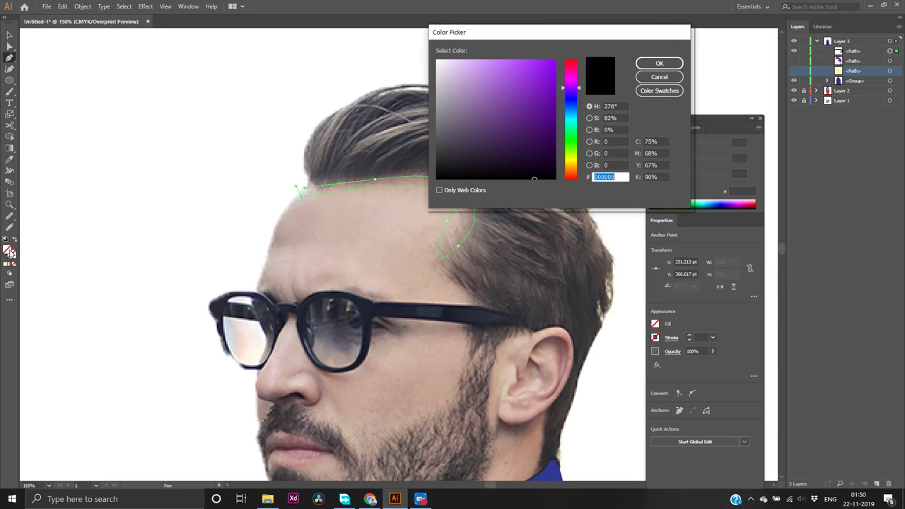
{"action": "type", "text": "ff6f00"}
{"action": "key", "text": "Return"}
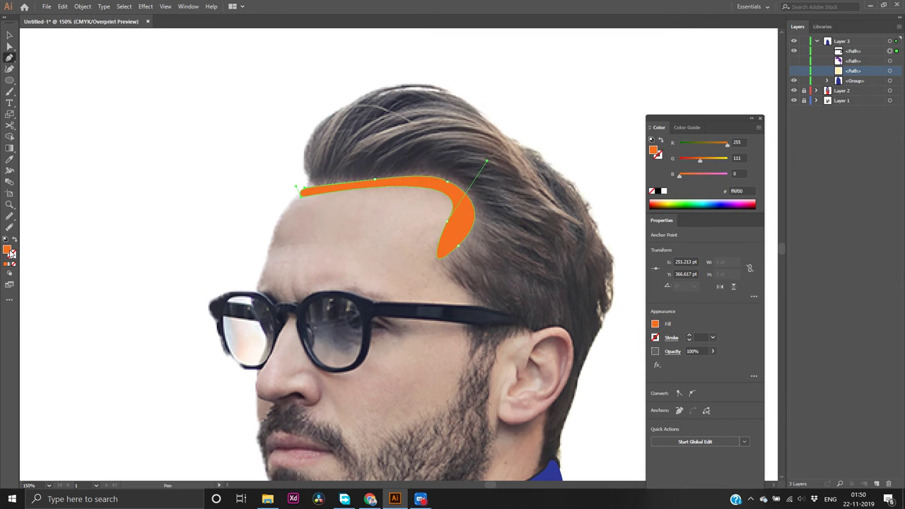
Show the hidden purple hair path and cream face path in Layer 3, undoing the stray anchor point
{"action": "left_click", "coordinate": [794, 71]}
{"action": "left_click", "coordinate": [794, 62]}
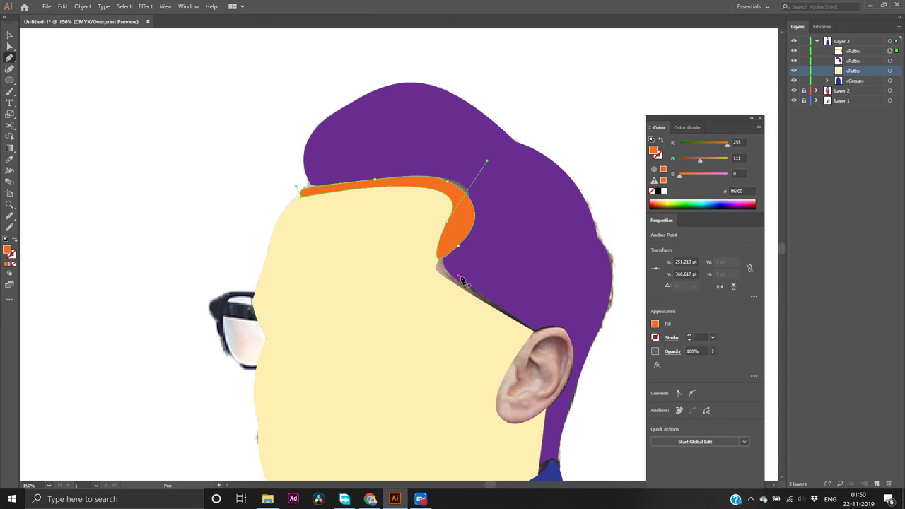
{"action": "left_click", "coordinate": [137, 193]}
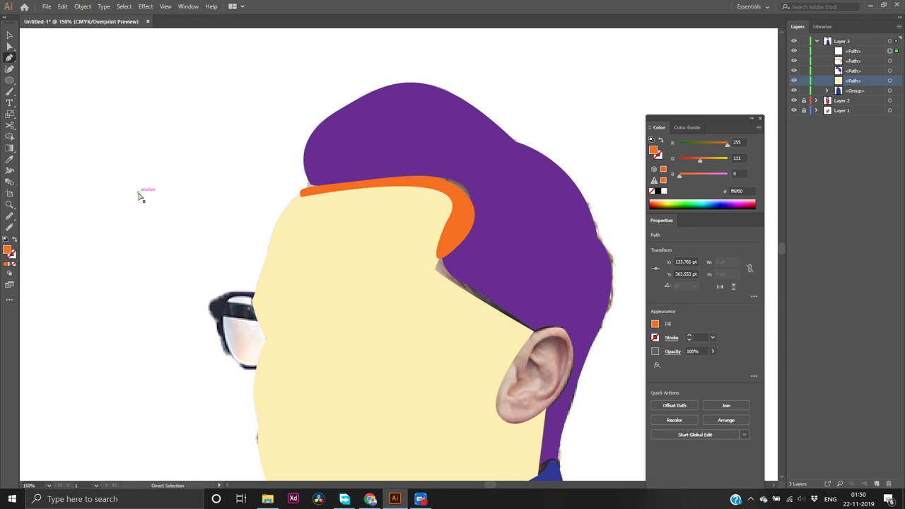
{"action": "key", "text": "ctrl+z"}
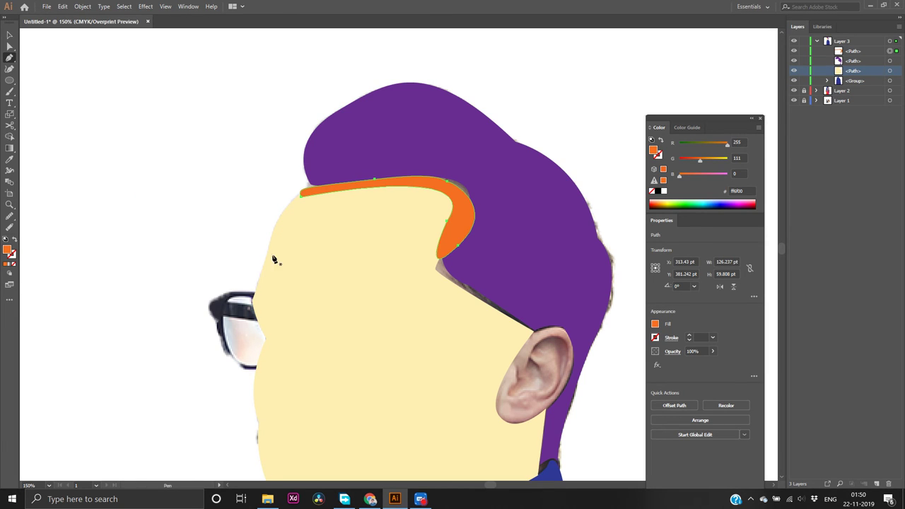
{"action": "scroll", "coordinate": [276, 260], "scroll_direction": "down", "scroll_amount": 5}
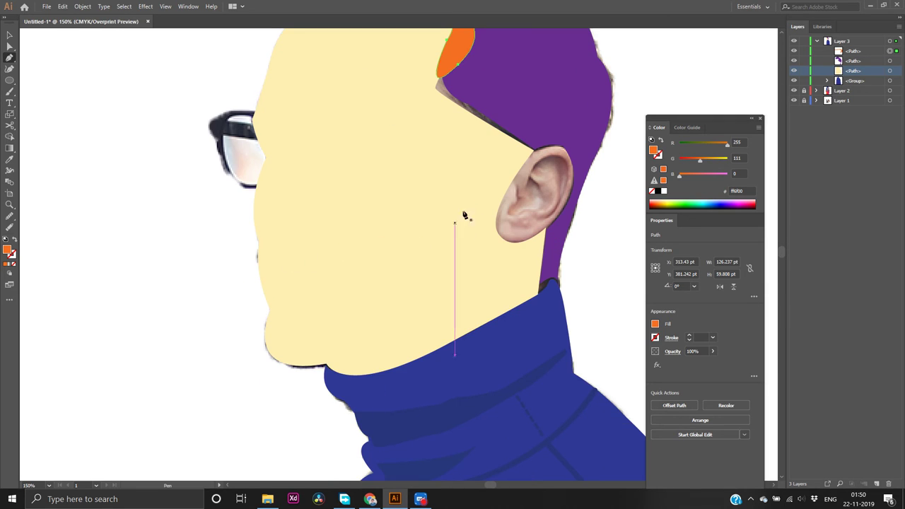
{"action": "scroll", "coordinate": [417, 168], "scroll_direction": "up", "scroll_amount": 2}
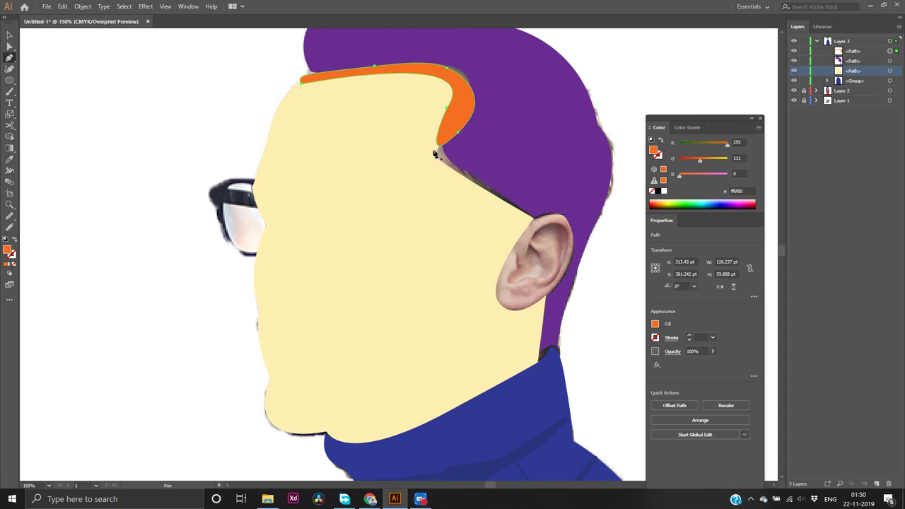
Give the hairline shape the same fill as the face, ffecb2, and deselect it
{"action": "key", "text": "v"}
{"action": "left_click", "coordinate": [317, 215]}
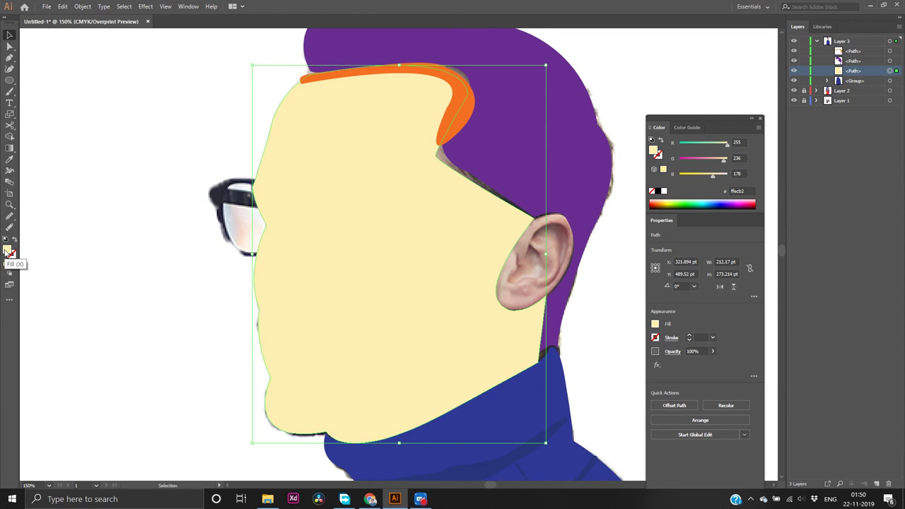
{"action": "double_click", "coordinate": [8, 251]}
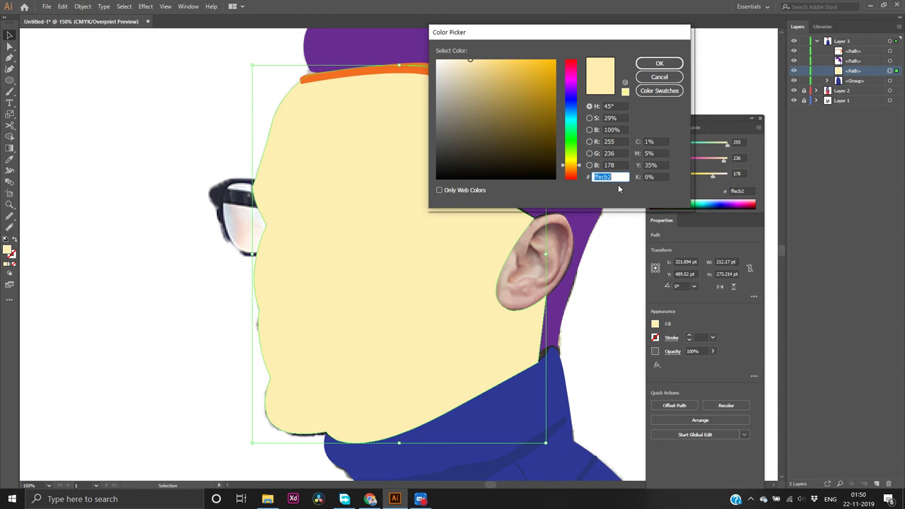
{"action": "left_click", "coordinate": [659, 63]}
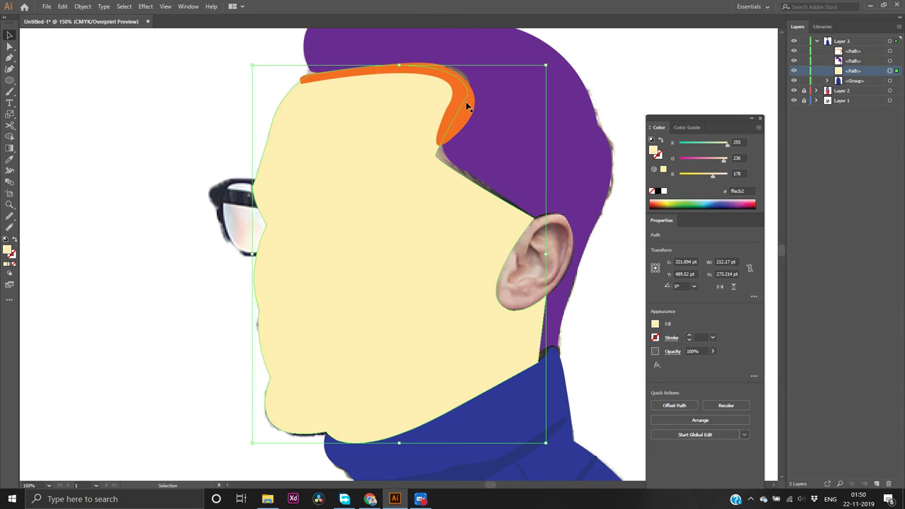
{"action": "left_click", "coordinate": [467, 106]}
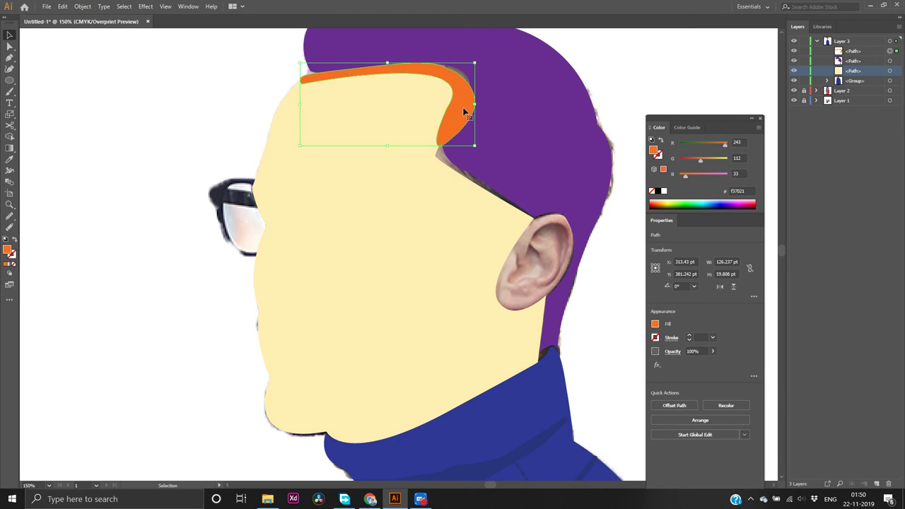
{"action": "double_click", "coordinate": [7, 250]}
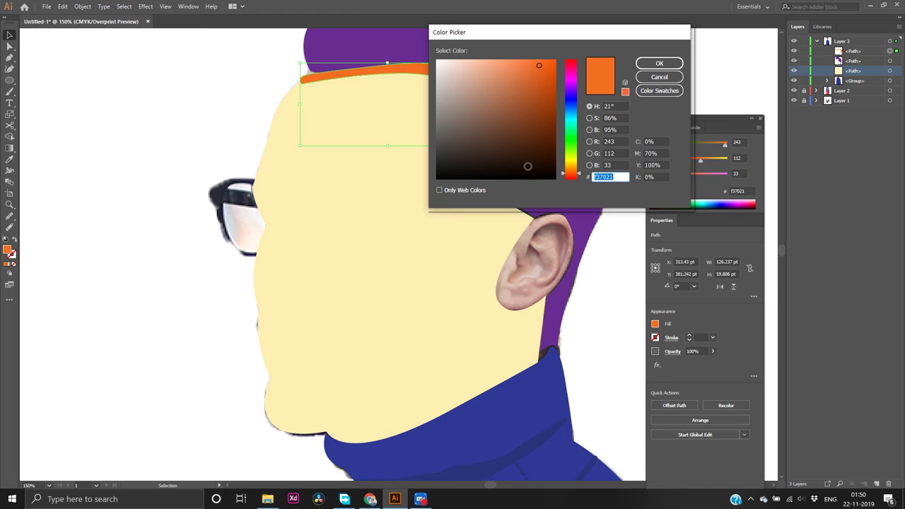
{"action": "type", "text": "ffecb2"}
{"action": "key", "text": "Return"}
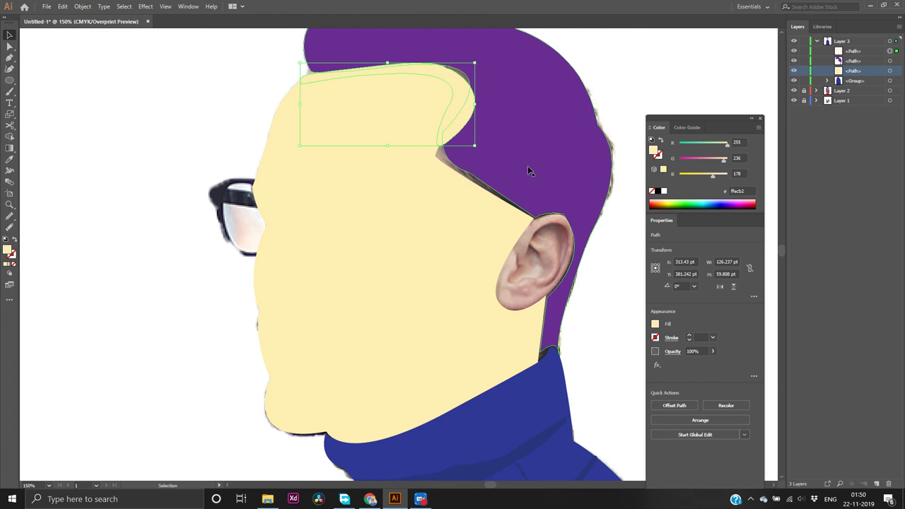
{"action": "left_click", "coordinate": [176, 191]}
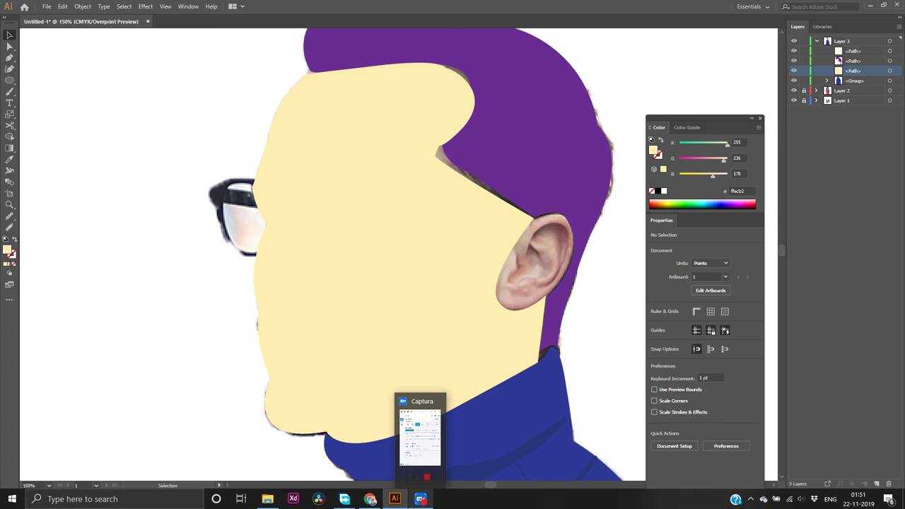
{"action": "left_click", "coordinate": [416, 498]}
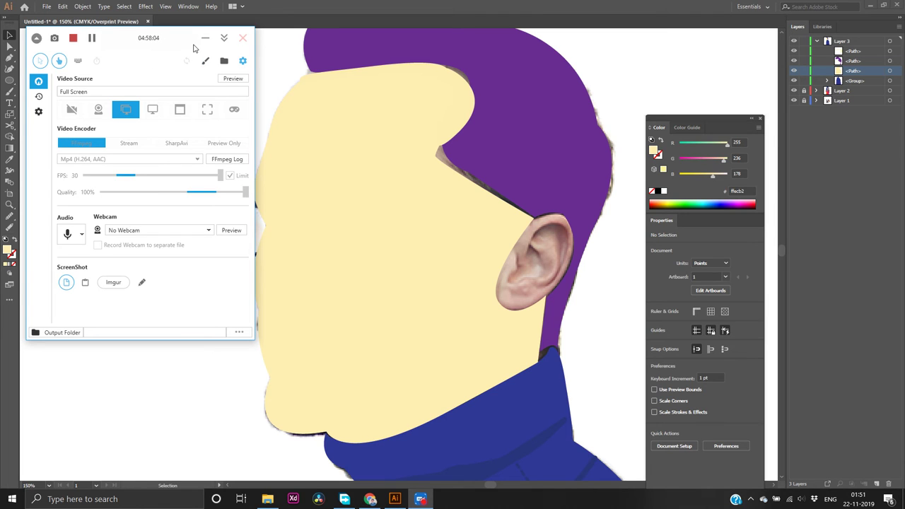
{"action": "left_click", "coordinate": [204, 39]}
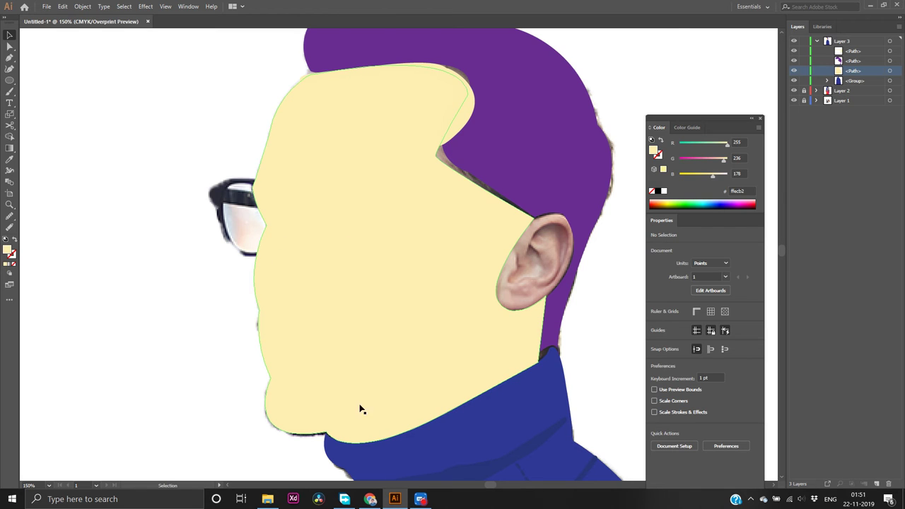
{"action": "left_click", "coordinate": [369, 499]}
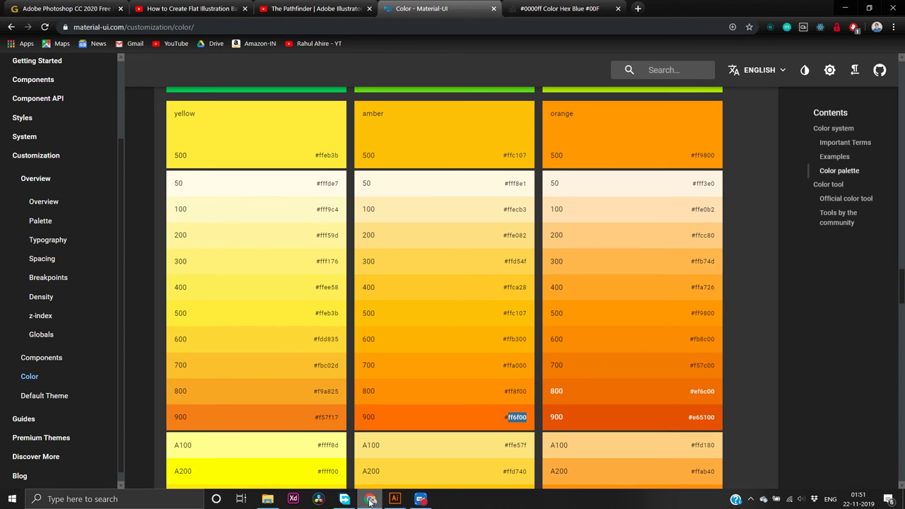
{"action": "left_click", "coordinate": [368, 499]}
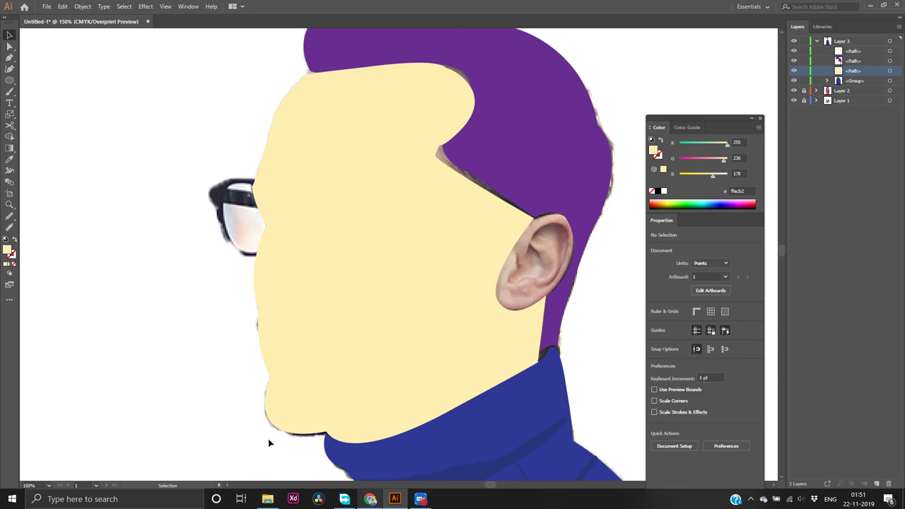
{"action": "double_click", "coordinate": [8, 252]}
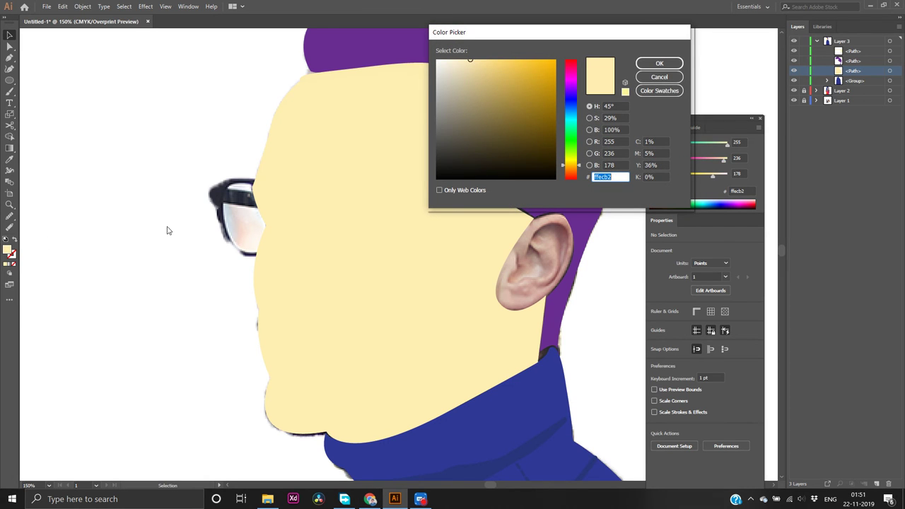
{"action": "left_click", "coordinate": [674, 79]}
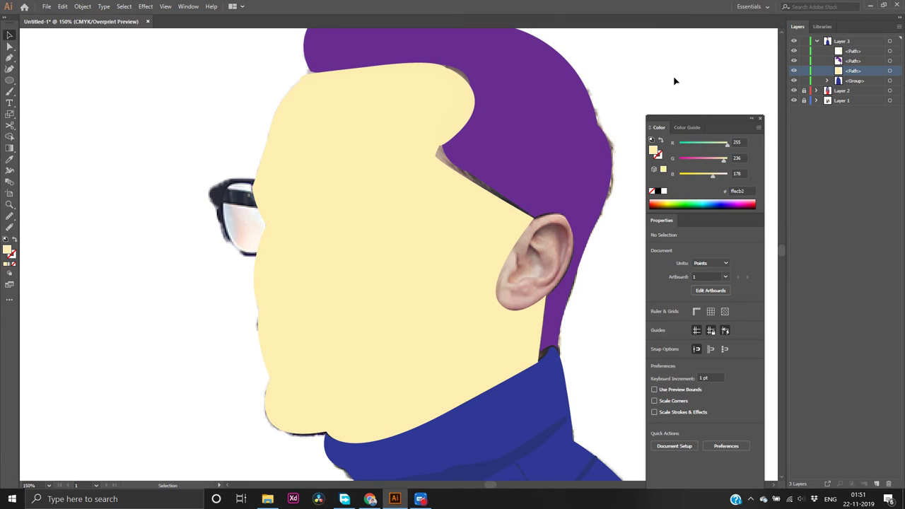
Fill the cream face shape with the orange colour ff6f00 and deselect it
{"action": "left_click", "coordinate": [353, 233]}
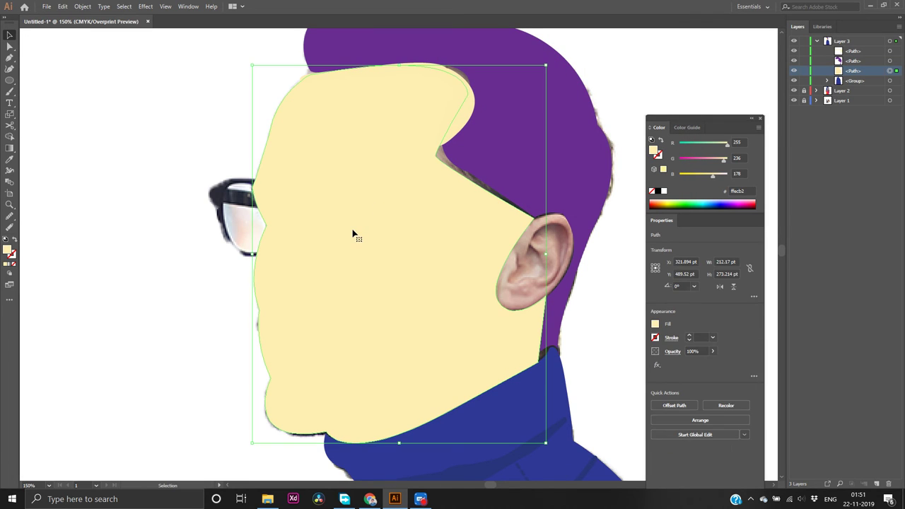
{"action": "double_click", "coordinate": [8, 252]}
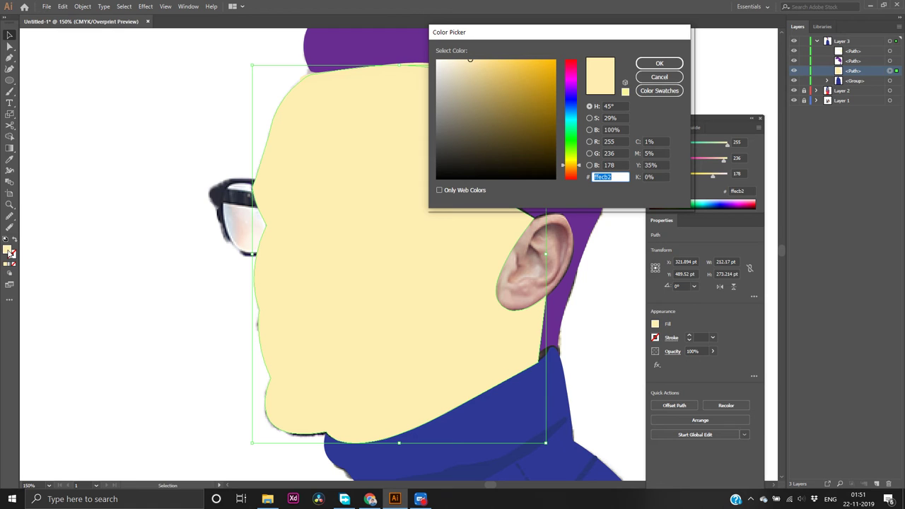
{"action": "type", "text": "ff6f00"}
{"action": "key", "text": "Return"}
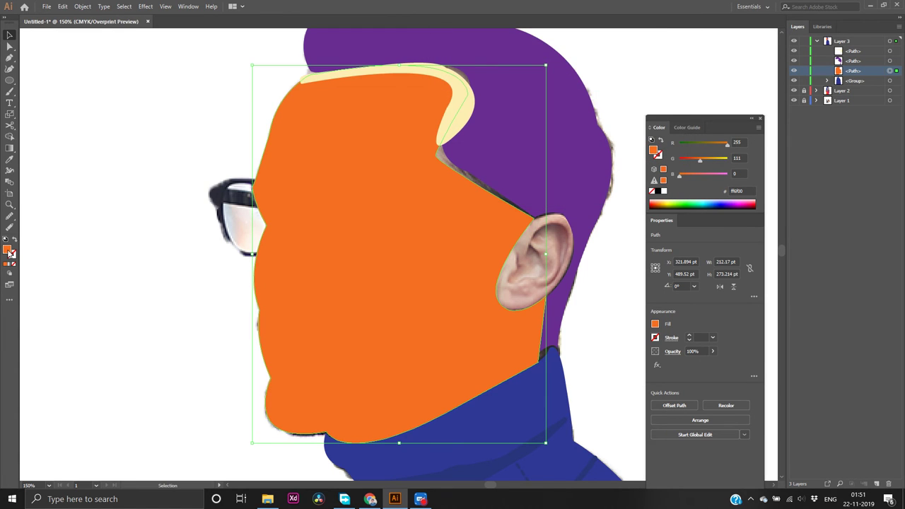
{"action": "left_click", "coordinate": [59, 251]}
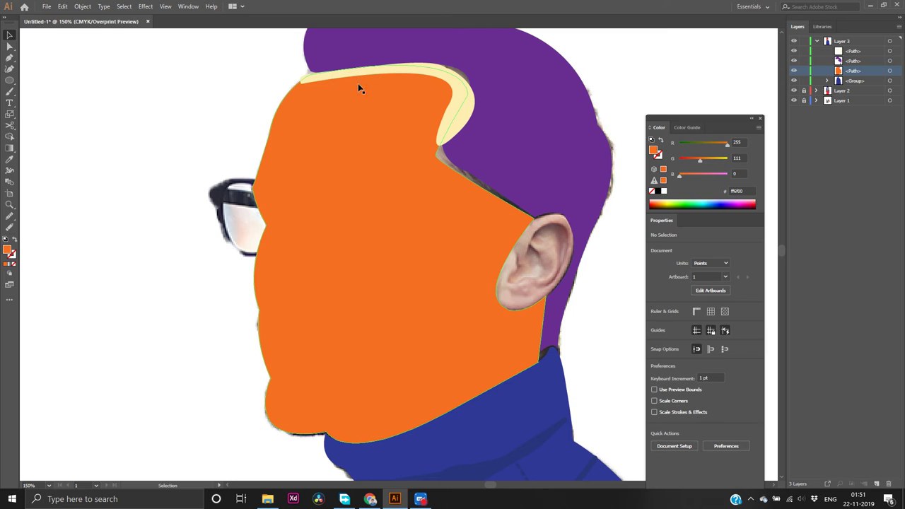
Draw a closed Pen patch about 93 by 73 pt in the hair's purple fill, covering the gap from the temple to the ear
{"action": "scroll", "coordinate": [449, 252], "scroll_direction": "up", "scroll_amount": 3}
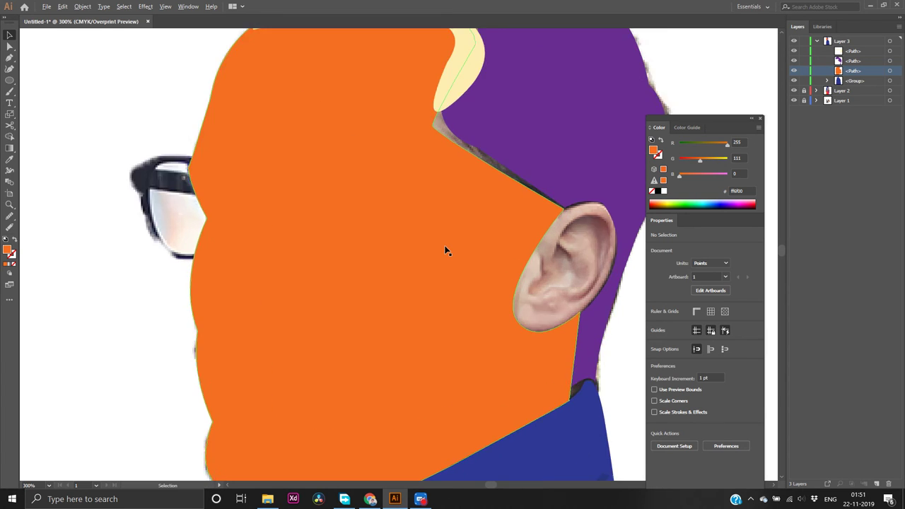
{"action": "scroll", "coordinate": [445, 251], "scroll_direction": "down", "scroll_amount": 4}
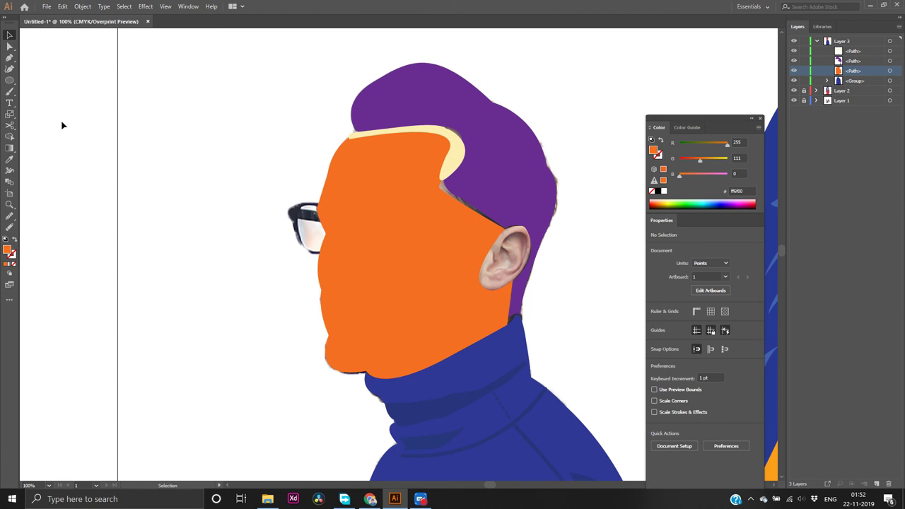
{"action": "left_click", "coordinate": [375, 115]}
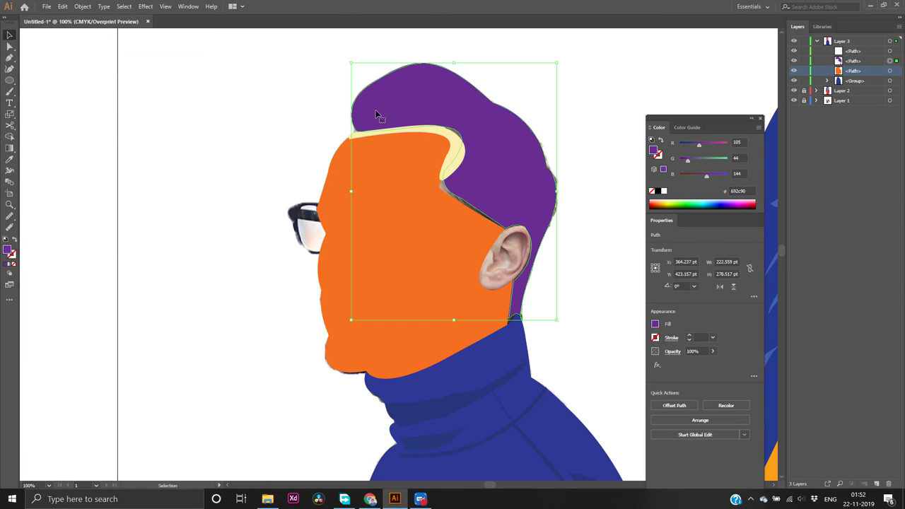
{"action": "key", "text": "p"}
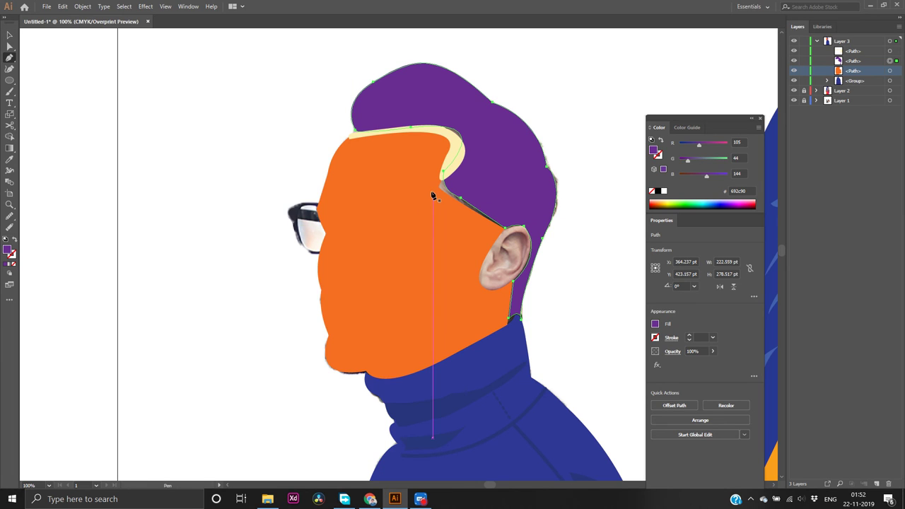
{"action": "mouse_move", "coordinate": [433, 189]}
{"action": "left_mouse_down"}
{"action": "mouse_move", "coordinate": [451, 181]}
{"action": "mouse_move", "coordinate": [512, 206]}
{"action": "mouse_move", "coordinate": [514, 242]}
{"action": "mouse_move", "coordinate": [428, 222]}
{"action": "mouse_move", "coordinate": [434, 191]}
{"action": "left_mouse_up"}
{"action": "left_click", "coordinate": [515, 241]}
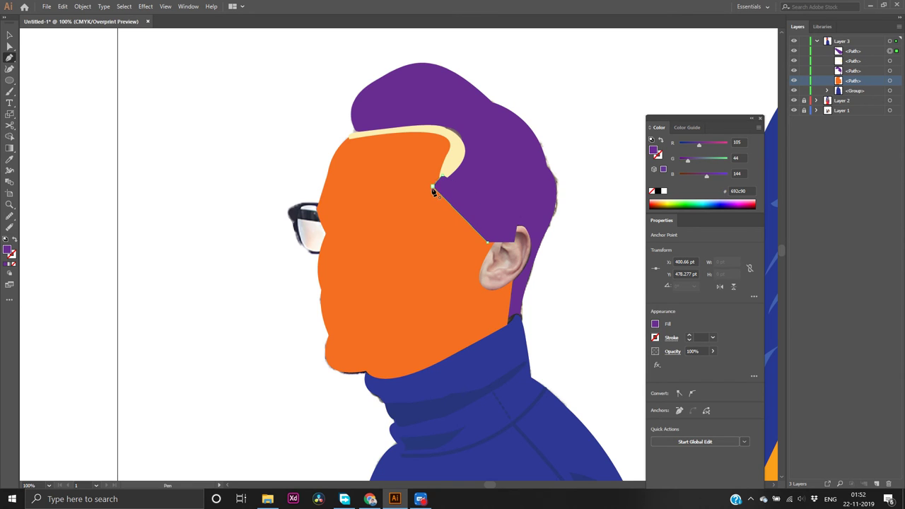
Send the purple temple patch to the back of Layer 3 and deselect it
{"action": "key", "text": "v"}
{"action": "right_click", "coordinate": [472, 214]}
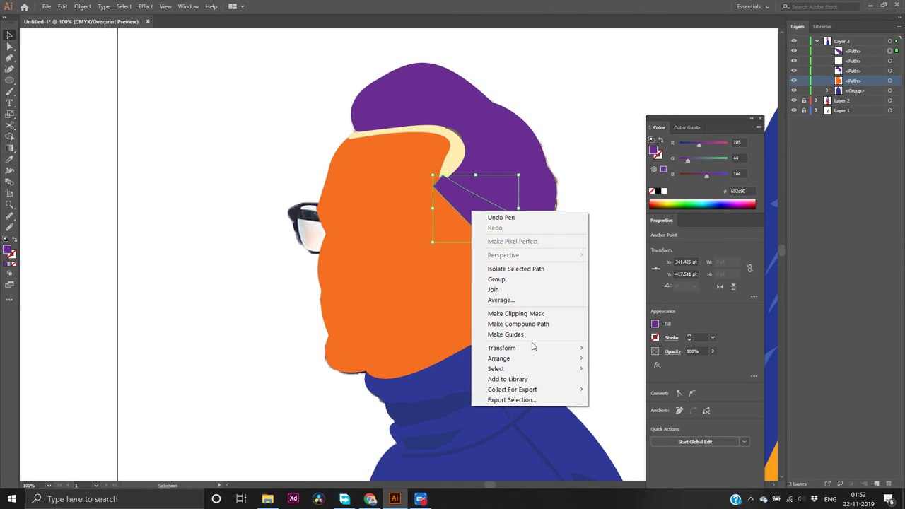
{"action": "mouse_move", "coordinate": [555, 358]}
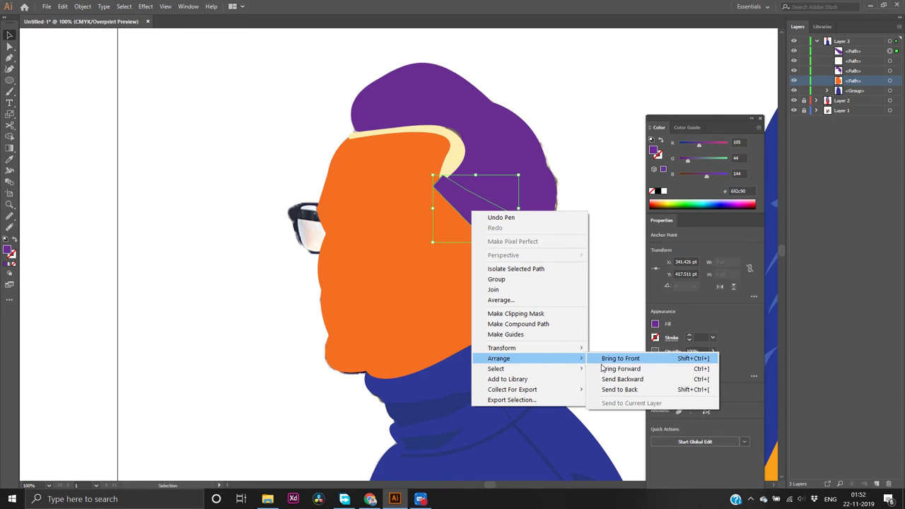
{"action": "left_click", "coordinate": [616, 389]}
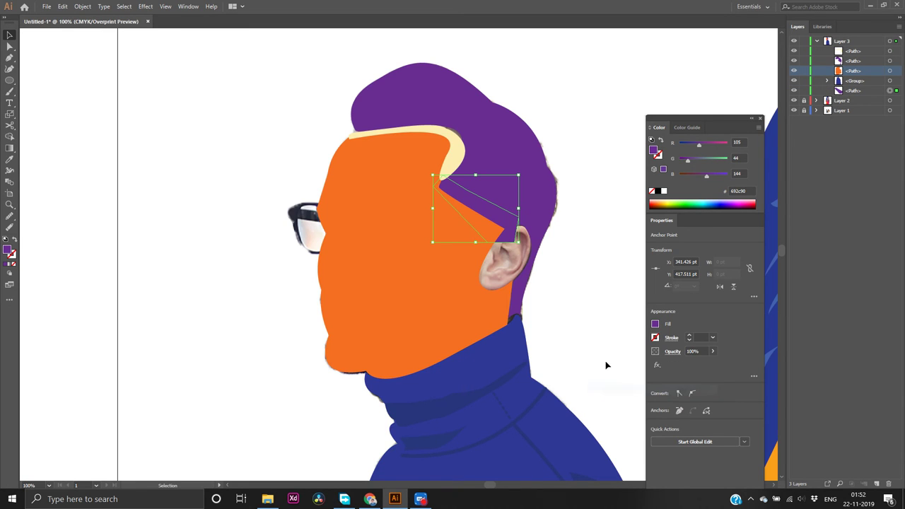
{"action": "left_click", "coordinate": [586, 291]}
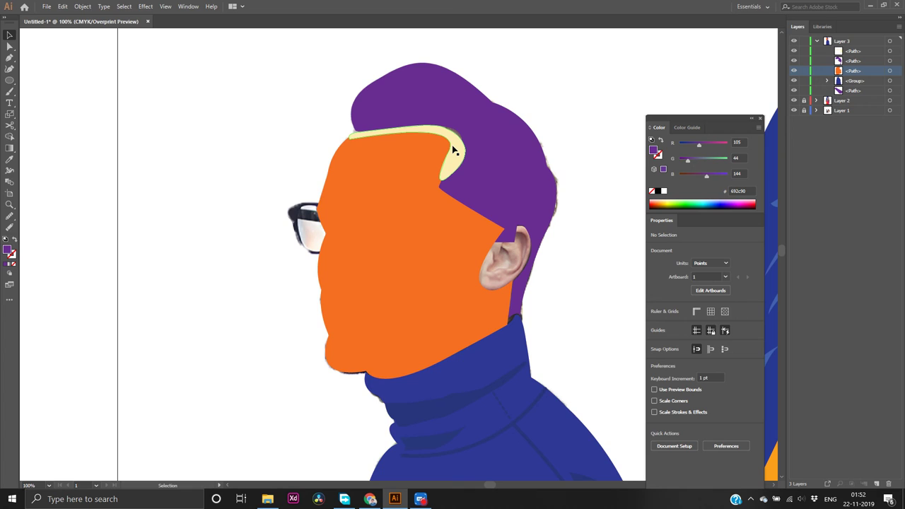
Draw a small closed Pen patch with the hairline shape's cream fill over the gap at the hairline's upper curve
{"action": "left_click", "coordinate": [453, 150]}
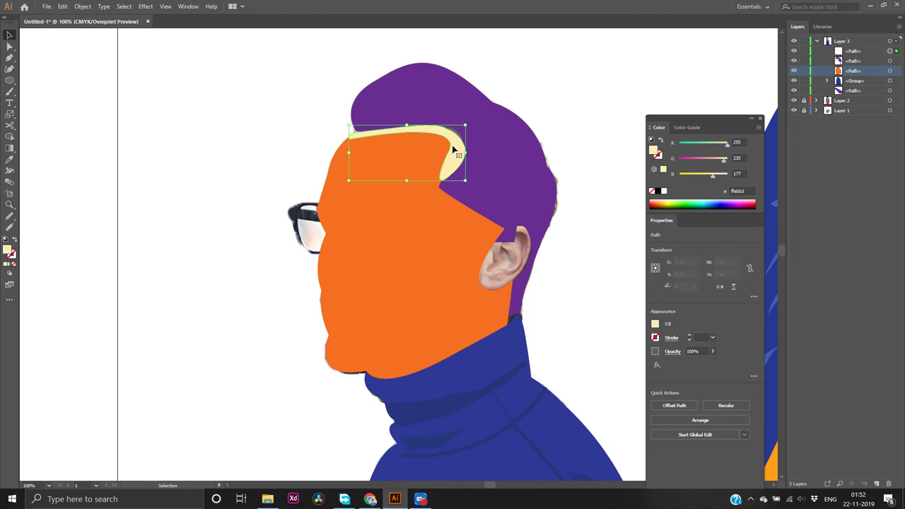
{"action": "key", "text": "p"}
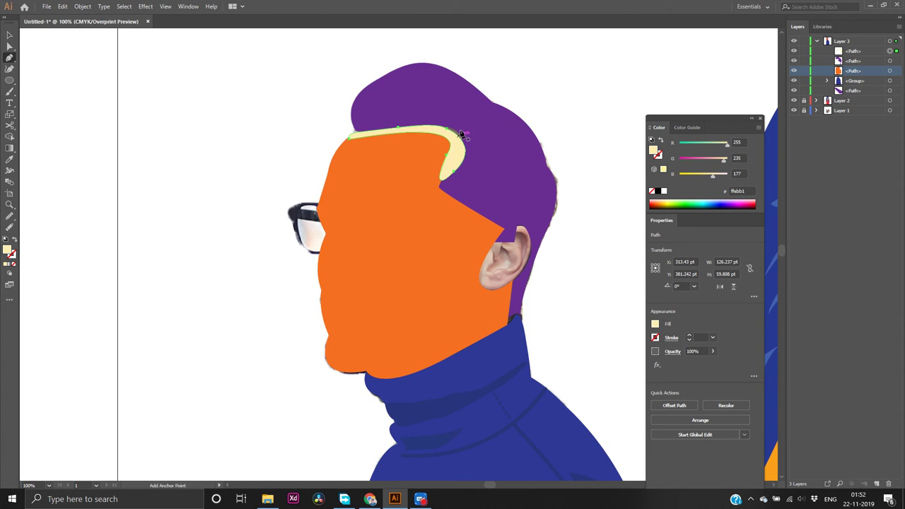
{"action": "left_click_drag", "start_coordinate": [439, 120], "coordinate": [439, 133]}
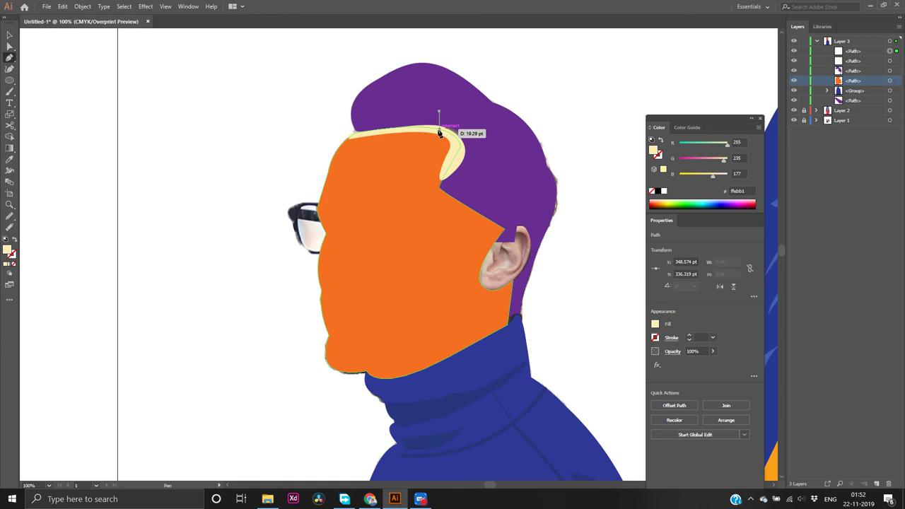
{"action": "left_click", "coordinate": [478, 144]}
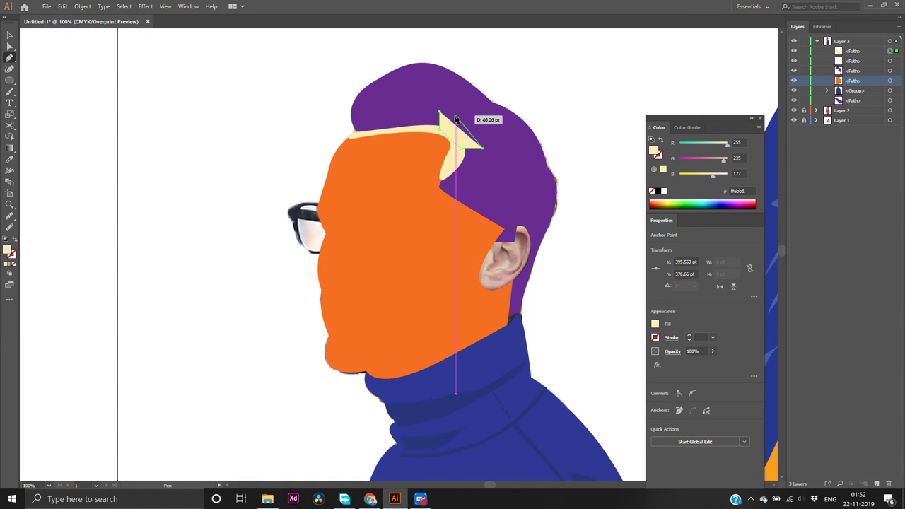
{"action": "left_click", "coordinate": [453, 120]}
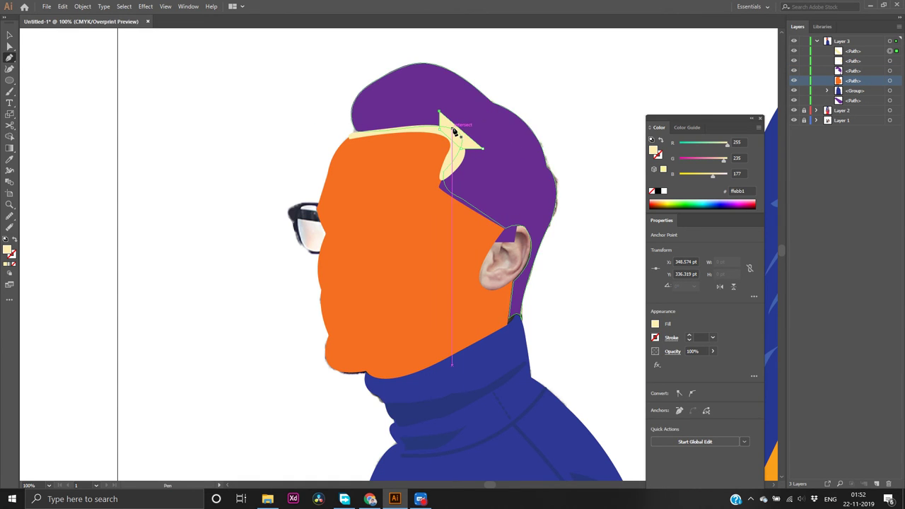
Send the small cream hairline patch to the back of Layer 3 and deselect it
{"action": "key", "text": "v"}
{"action": "right_click", "coordinate": [457, 130]}
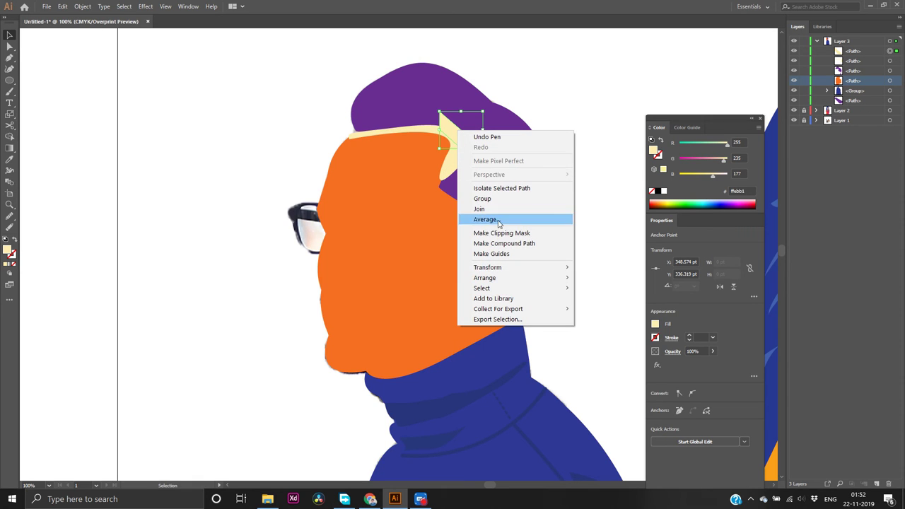
{"action": "mouse_move", "coordinate": [499, 278]}
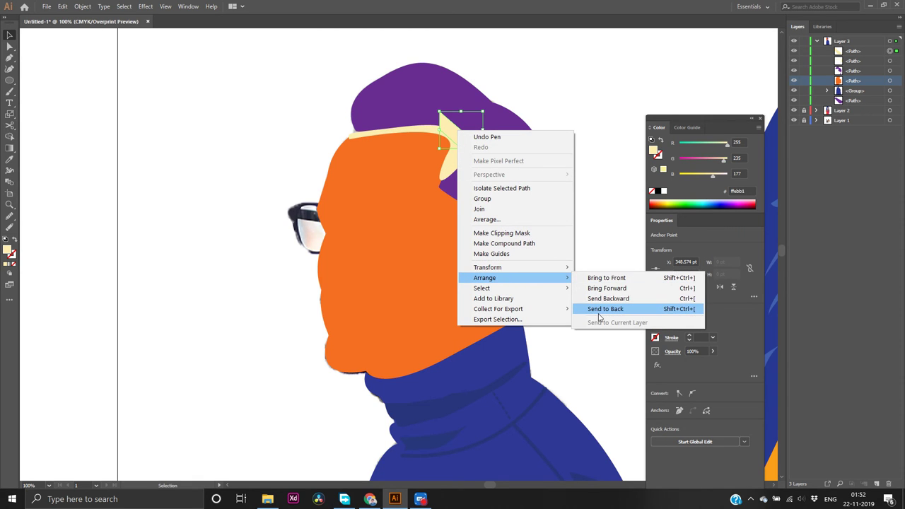
{"action": "left_click", "coordinate": [599, 309]}
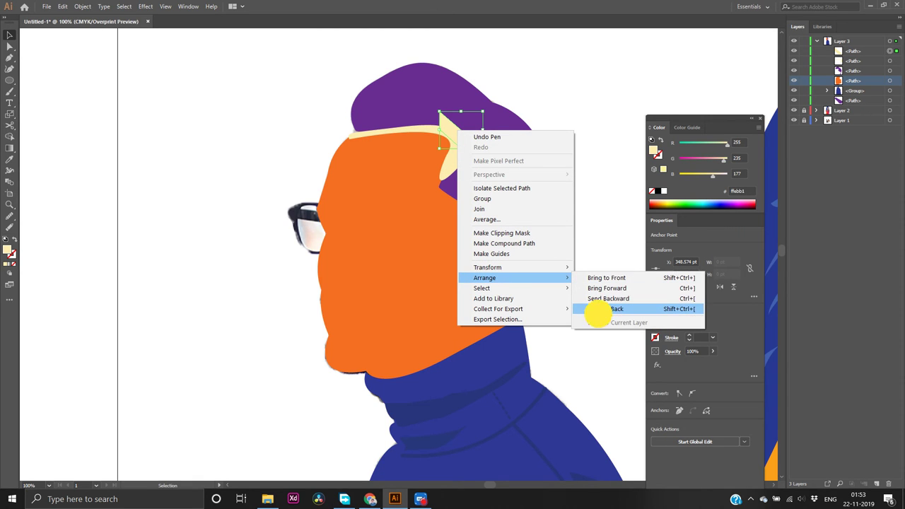
{"action": "left_click", "coordinate": [592, 139]}
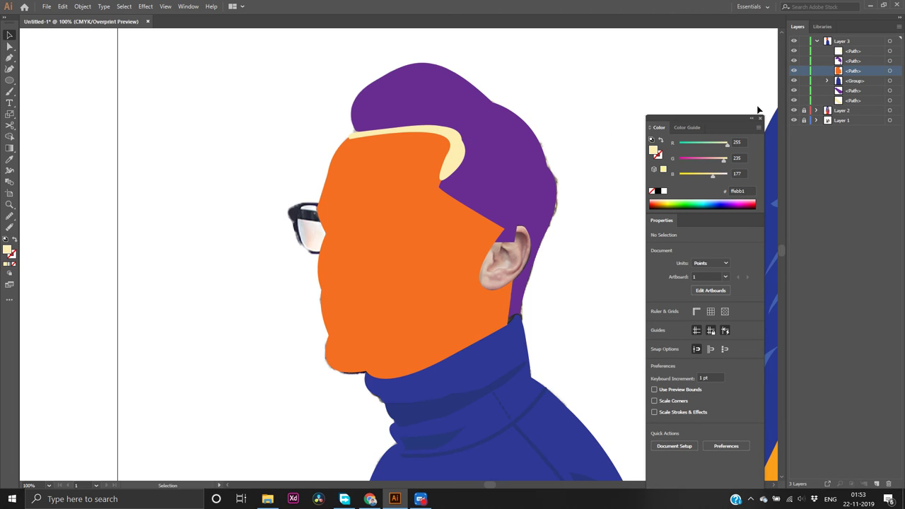
Hide the orange face path and the large purple hair path in Layer 3, keeping the sweater group and hairline shape shown
{"action": "left_click", "coordinate": [793, 82]}
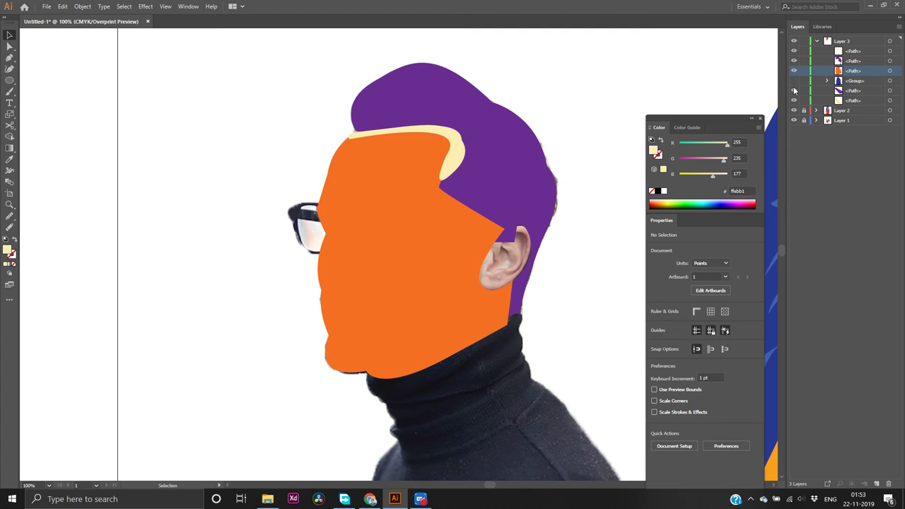
{"action": "left_click", "coordinate": [793, 82]}
{"action": "left_click", "coordinate": [793, 72]}
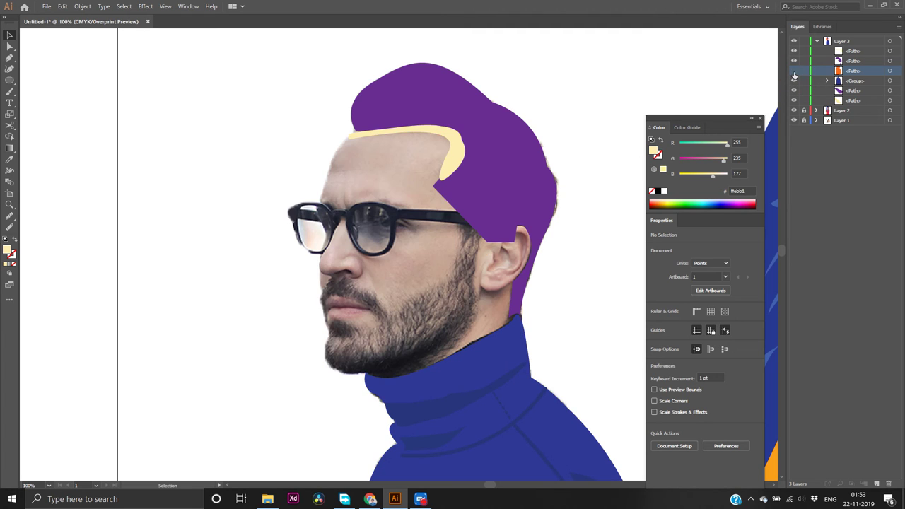
{"action": "left_click", "coordinate": [793, 61]}
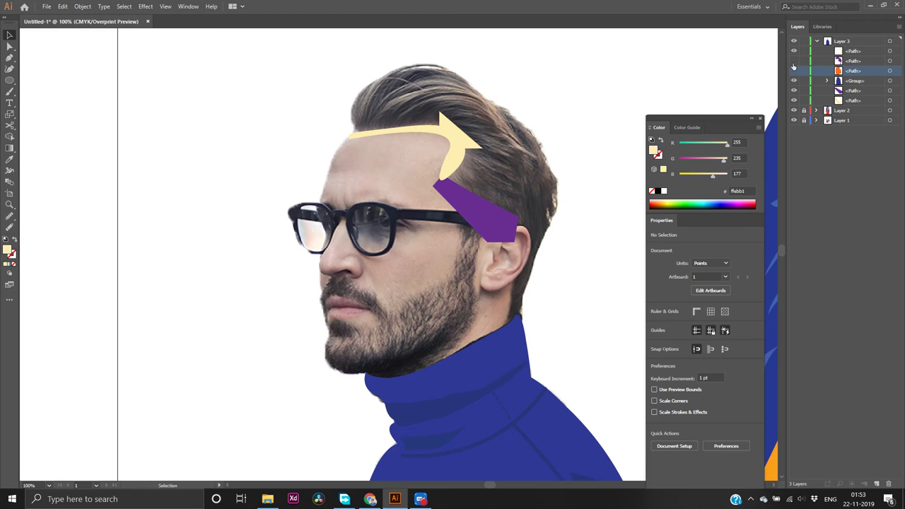
{"action": "left_click", "coordinate": [793, 52]}
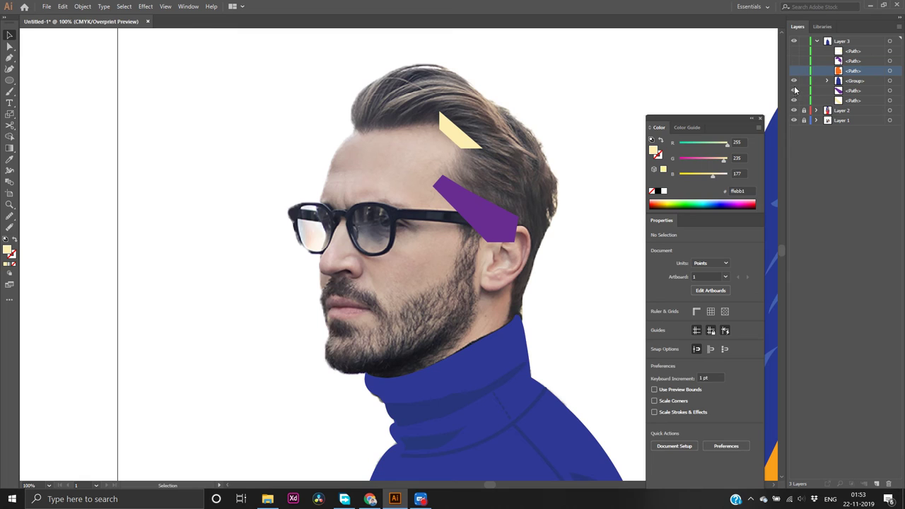
{"action": "left_click", "coordinate": [793, 52]}
{"action": "left_click", "coordinate": [793, 62]}
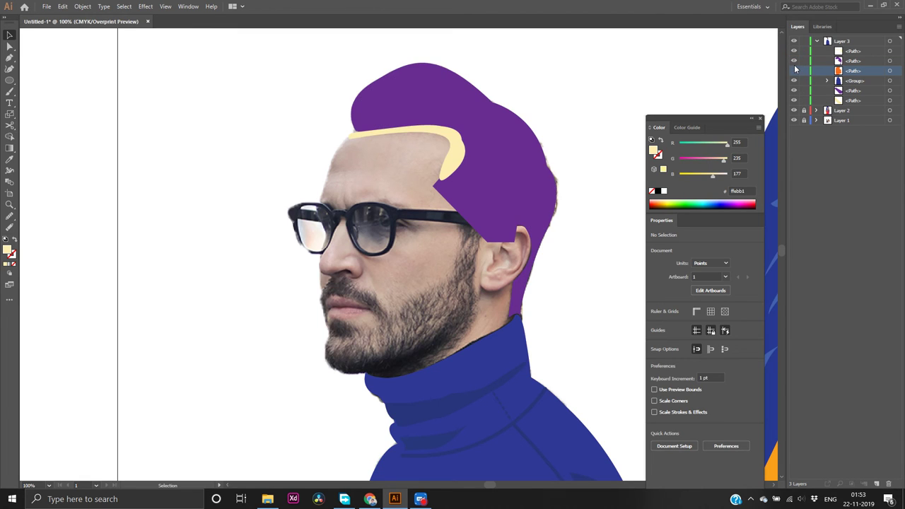
{"action": "left_click", "coordinate": [793, 69]}
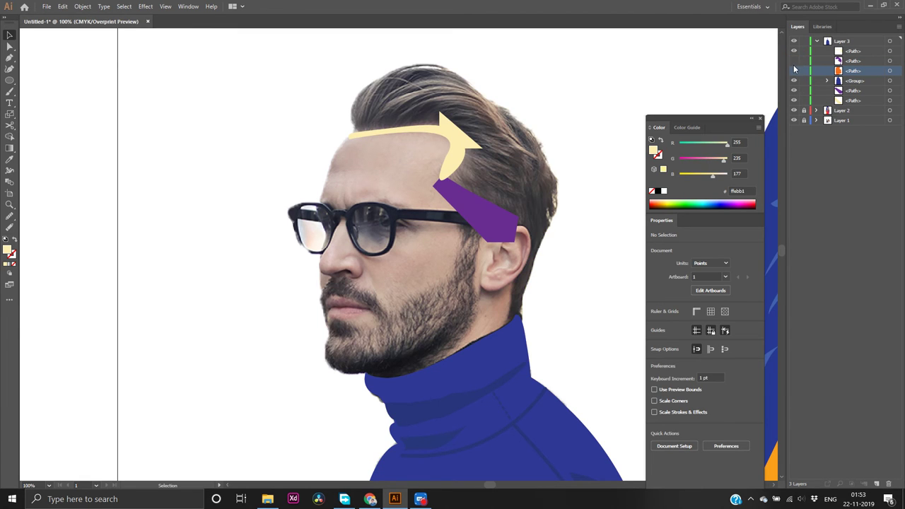
Try the lighter purple fill 9b63c6 on the temple patch, and undo the recolouring
{"action": "left_click", "coordinate": [489, 216]}
{"action": "double_click", "coordinate": [7, 251]}
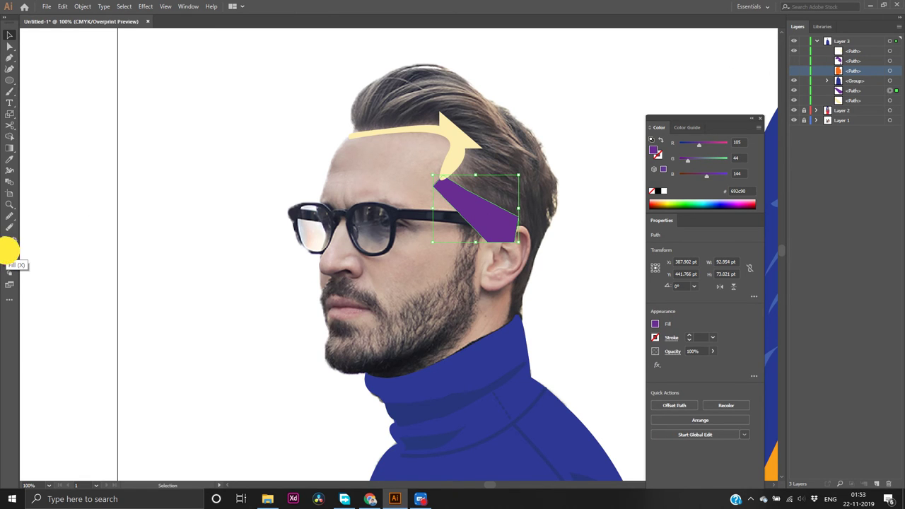
{"action": "left_click", "coordinate": [492, 113]}
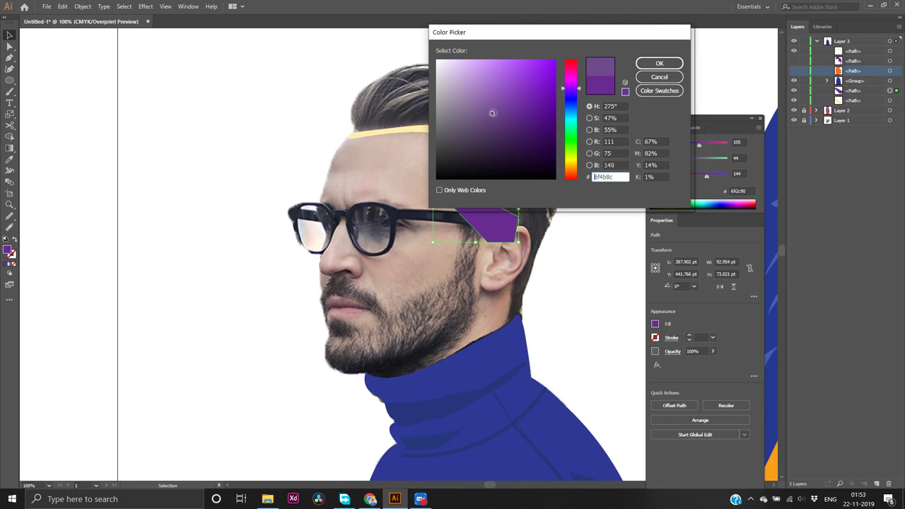
{"action": "left_click_drag", "start_coordinate": [492, 113], "coordinate": [476, 115]}
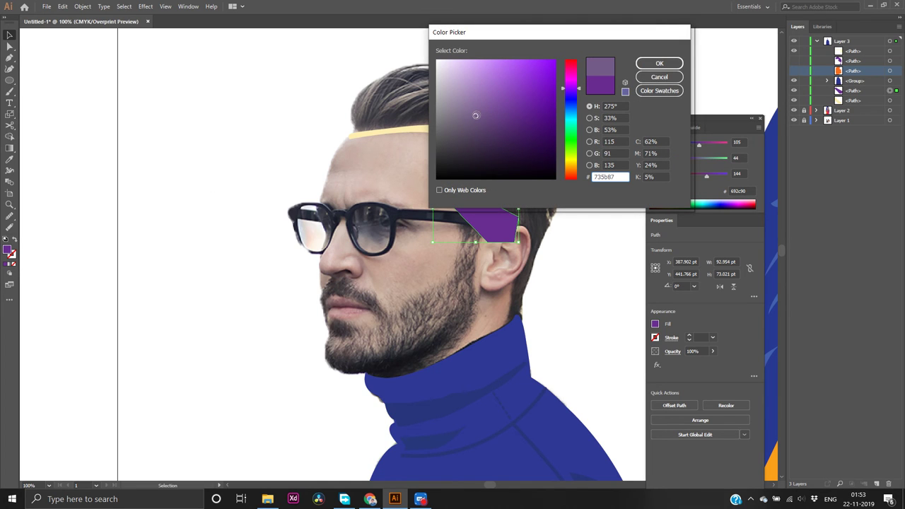
{"action": "left_click", "coordinate": [496, 85]}
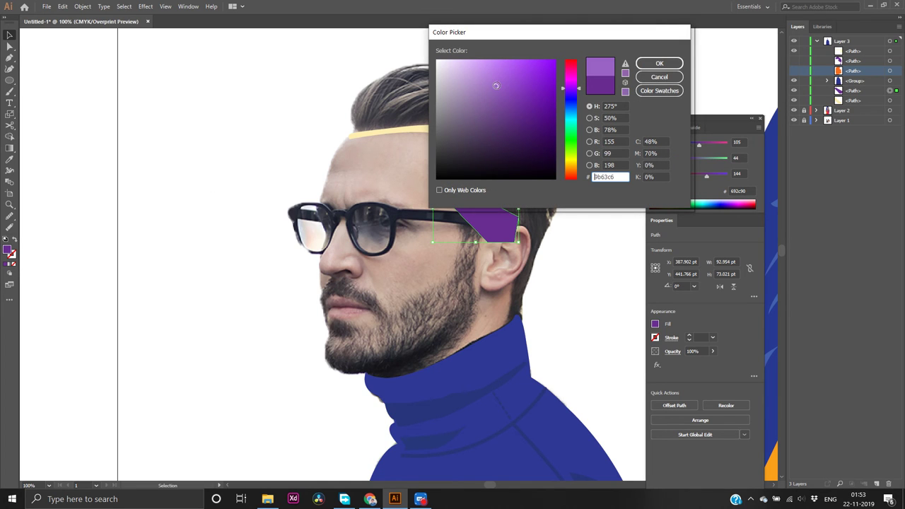
{"action": "left_click", "coordinate": [661, 64]}
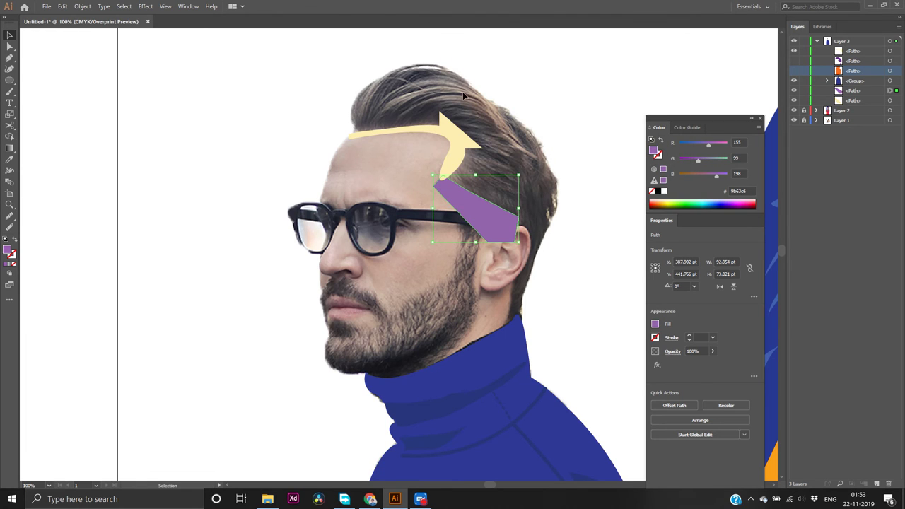
{"action": "key", "text": "p"}
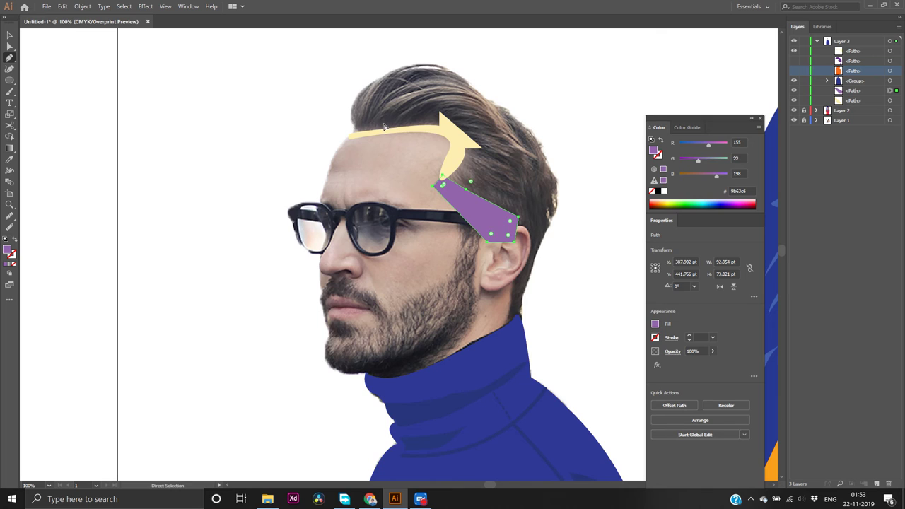
{"action": "key", "text": "ctrl+z"}
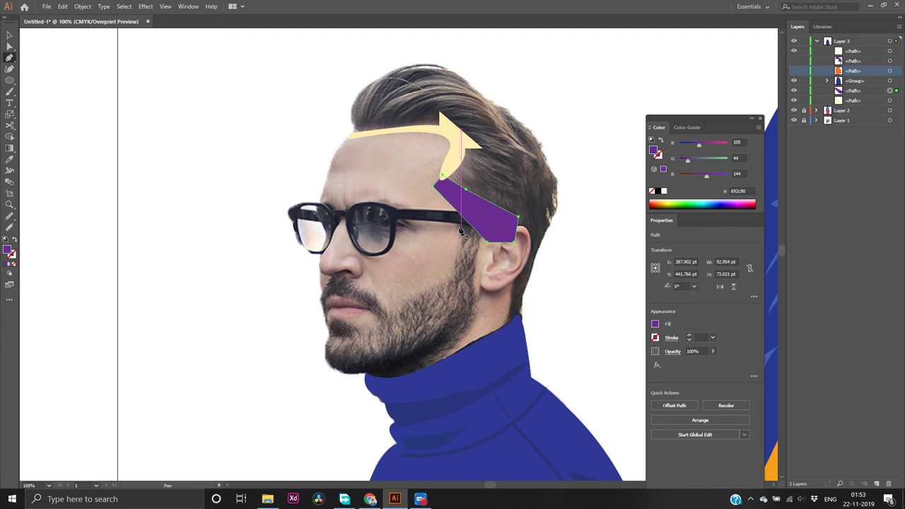
Start an unfilled Pen outline of the beard from the sideburn below the glasses' arm, along the cheek beard line to under the nose
{"action": "left_click", "coordinate": [14, 264]}
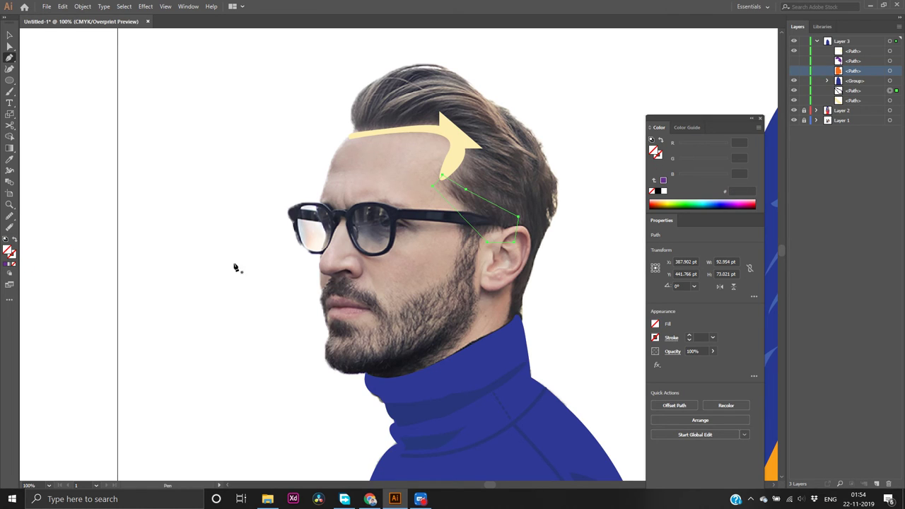
{"action": "left_click", "coordinate": [457, 225]}
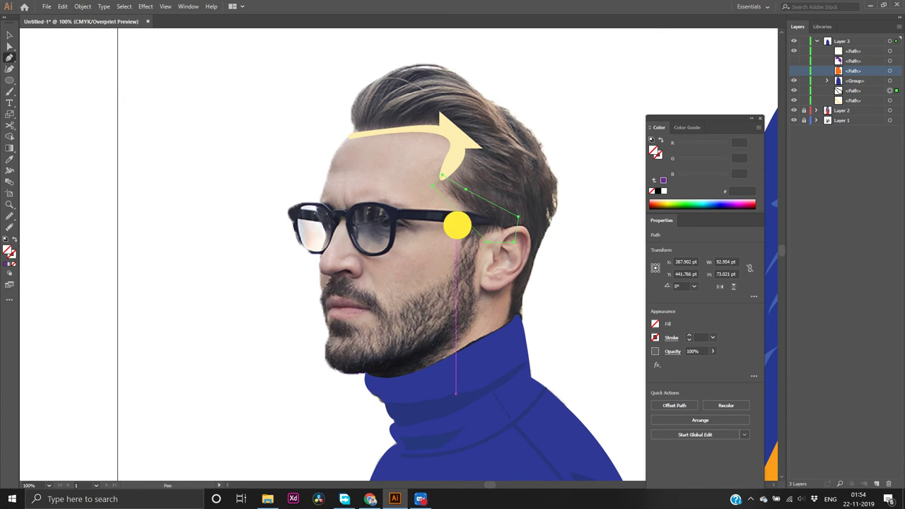
{"action": "left_click", "coordinate": [453, 274]}
{"action": "left_click_drag", "start_coordinate": [453, 274], "coordinate": [439, 316]}
{"action": "left_click", "coordinate": [452, 274]}
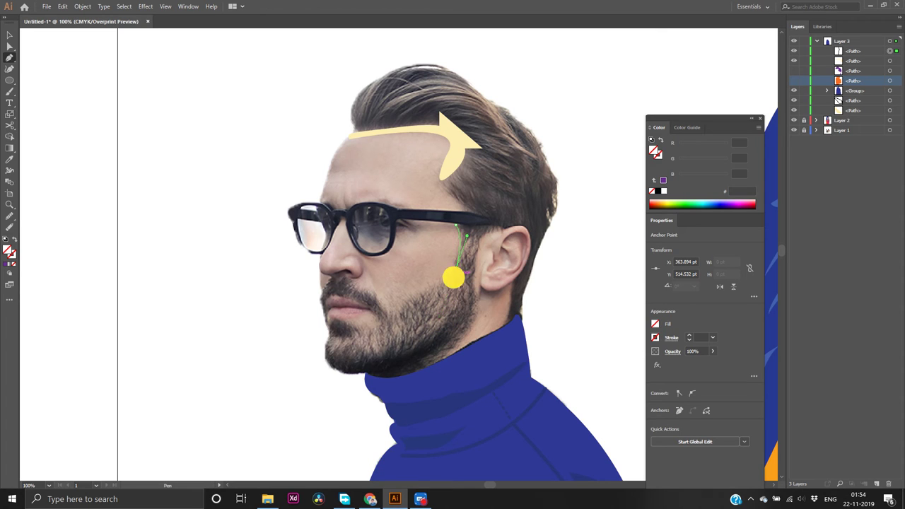
{"action": "left_click_drag", "start_coordinate": [392, 318], "coordinate": [322, 276]}
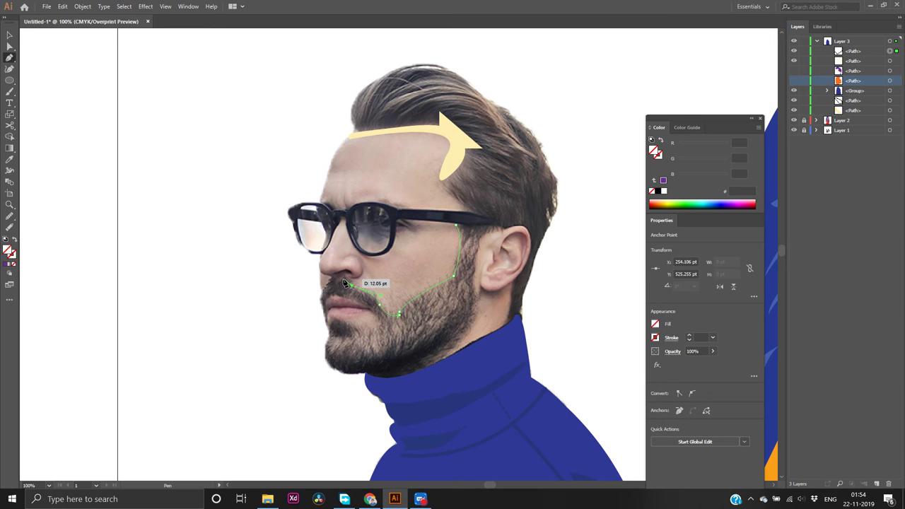
{"action": "left_click", "coordinate": [345, 279]}
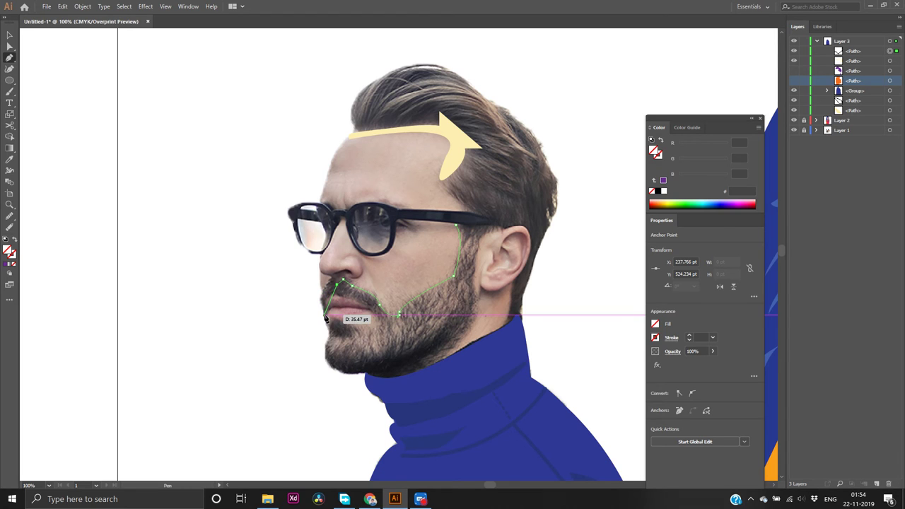
Continue the beard outline around the moustache's front edge and down past the lips
{"action": "left_click_drag", "start_coordinate": [323, 320], "coordinate": [329, 355]}
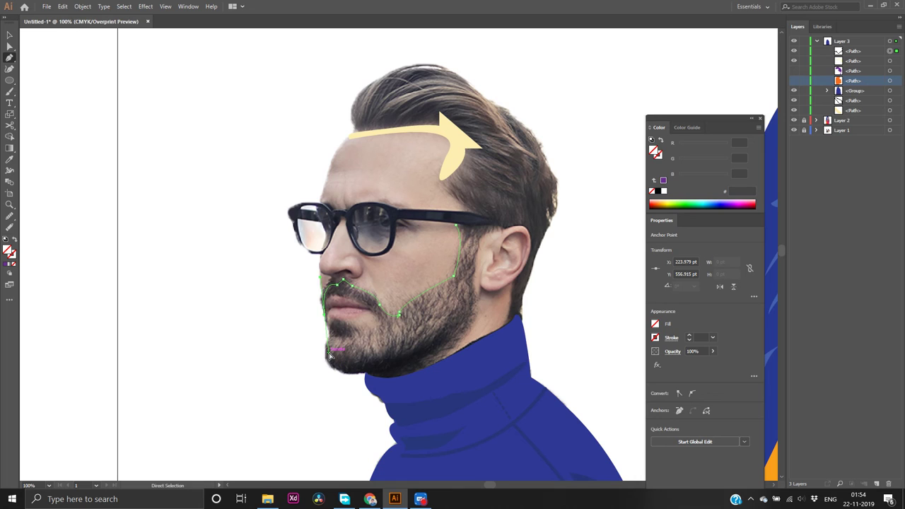
{"action": "left_click", "coordinate": [321, 295]}
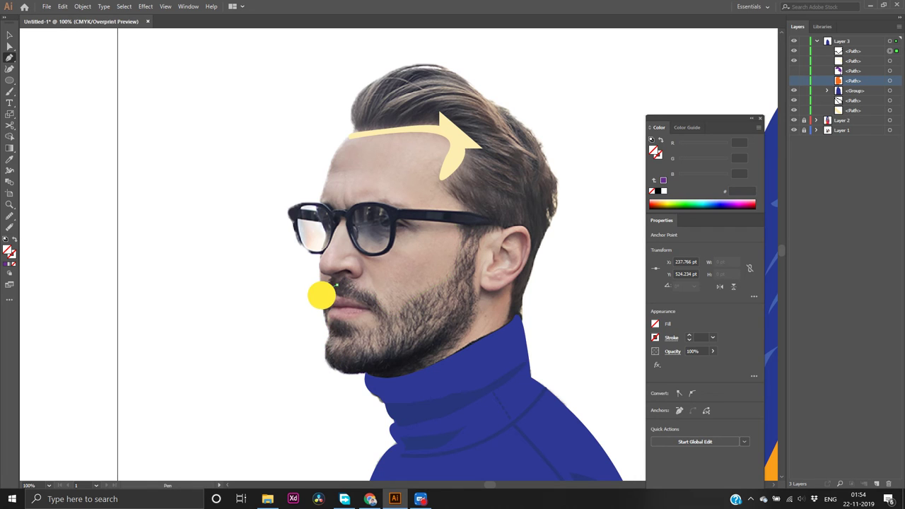
{"action": "mouse_move", "coordinate": [322, 295]}
{"action": "left_mouse_down"}
{"action": "mouse_move", "coordinate": [312, 319]}
{"action": "mouse_move", "coordinate": [322, 298]}
{"action": "left_mouse_up"}
{"action": "left_click", "coordinate": [322, 298]}
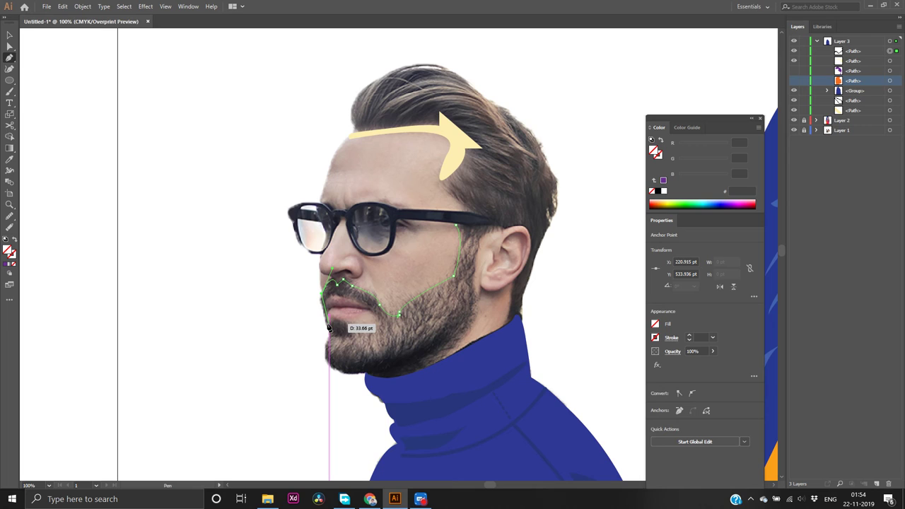
{"action": "left_click", "coordinate": [329, 327]}
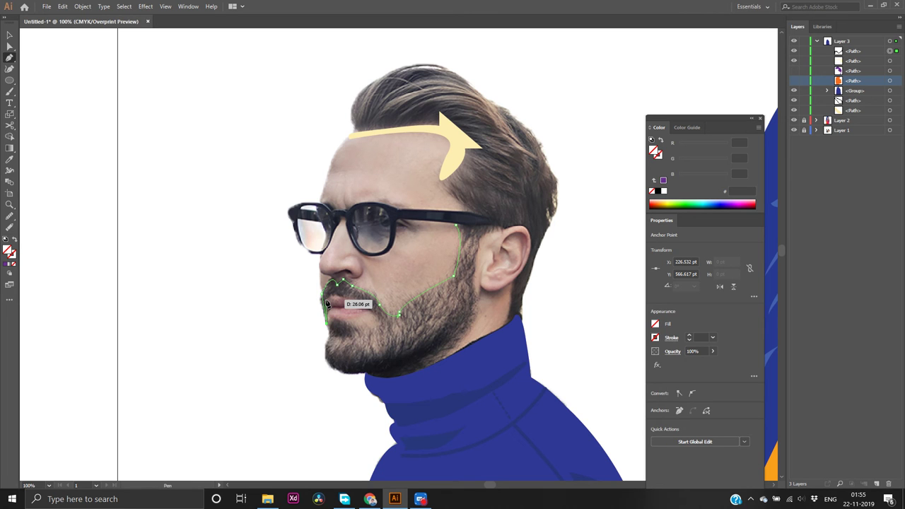
Trace the moustache's lower edge along the upper lip and down past the corner of the mouth
{"action": "scroll", "coordinate": [327, 303], "scroll_direction": "up", "scroll_amount": 3}
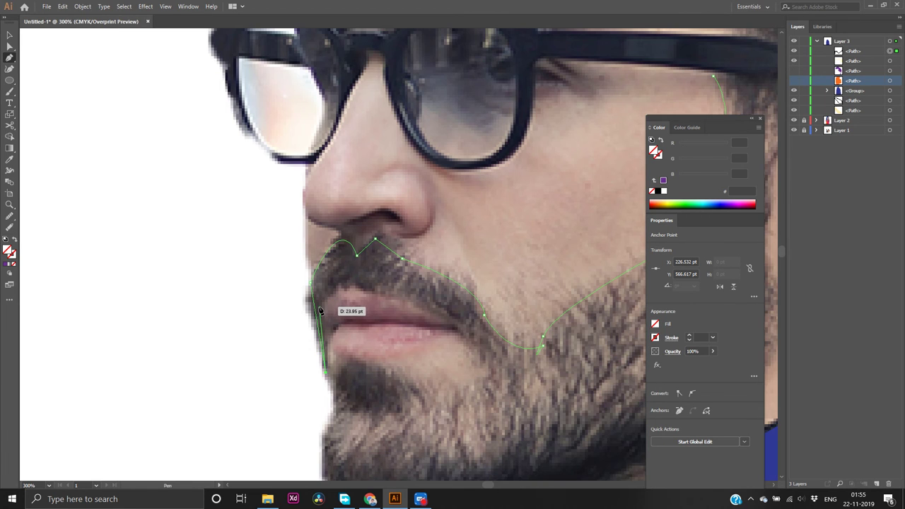
{"action": "left_click", "coordinate": [324, 306]}
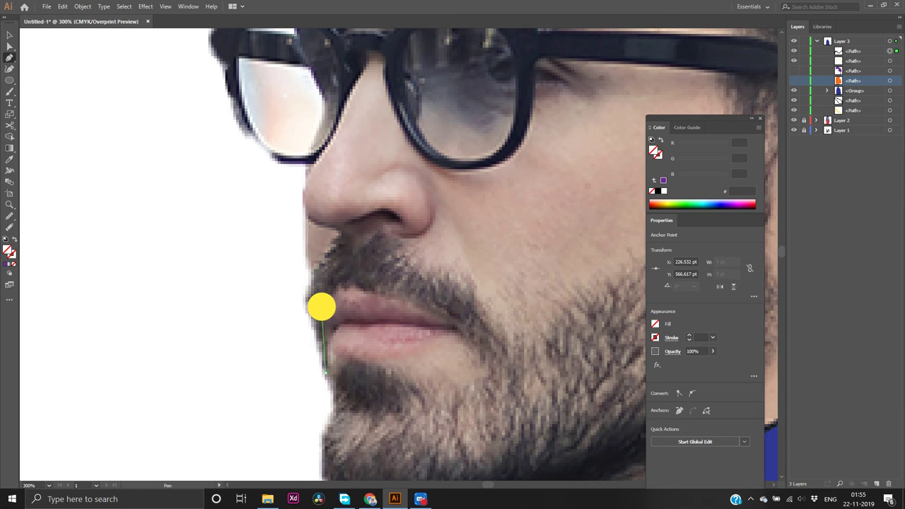
{"action": "left_click_drag", "start_coordinate": [324, 306], "coordinate": [367, 290]}
{"action": "left_click_drag", "start_coordinate": [364, 289], "coordinate": [452, 318]}
{"action": "left_click_drag", "start_coordinate": [450, 319], "coordinate": [489, 372]}
{"action": "left_click", "coordinate": [488, 370]}
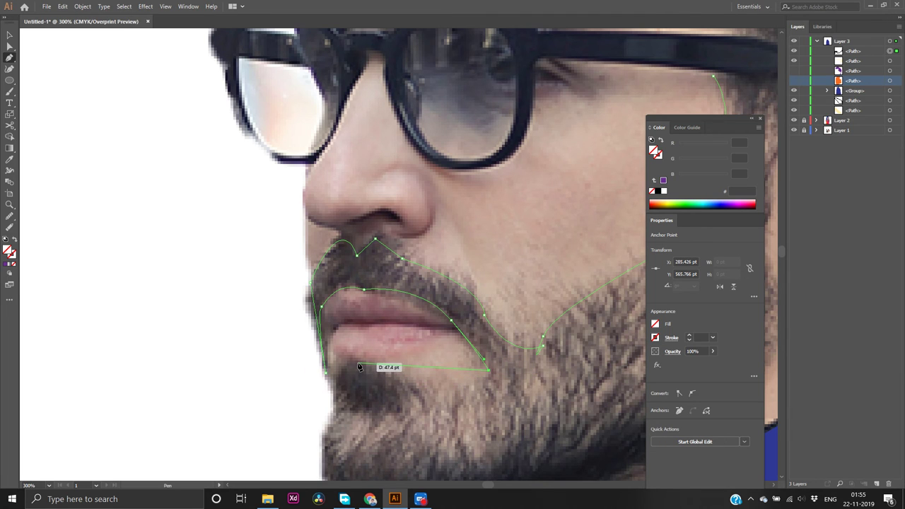
Trace the beard's edge below the lower lip back to the face profile and down to the front of the chin
{"action": "left_click_drag", "start_coordinate": [380, 371], "coordinate": [330, 345]}
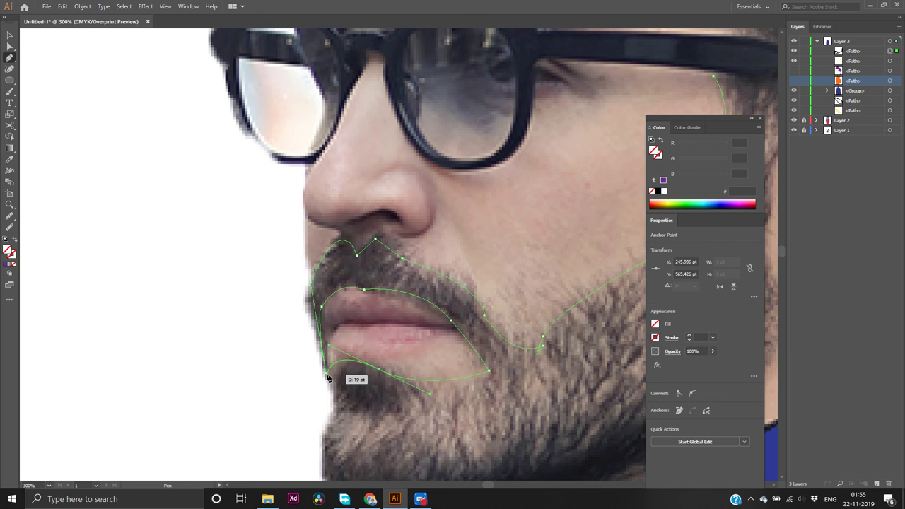
{"action": "left_click_drag", "start_coordinate": [325, 375], "coordinate": [327, 383]}
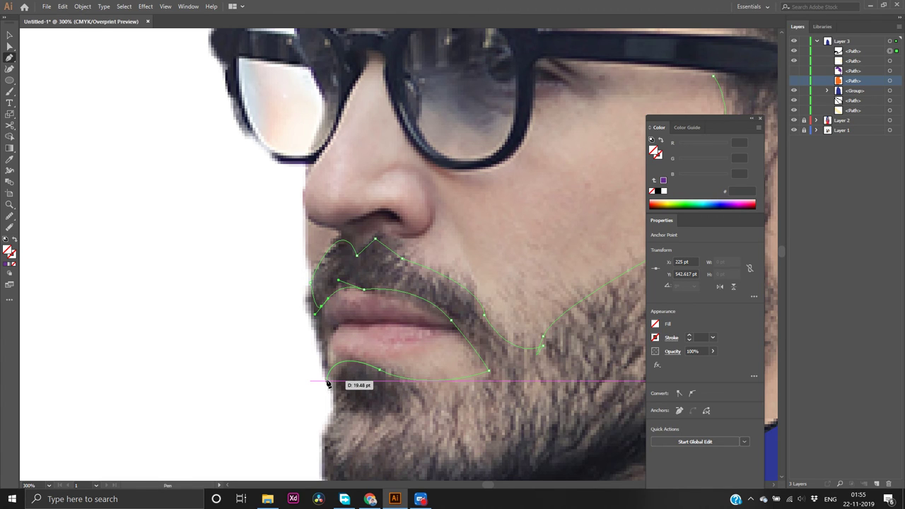
{"action": "key", "text": "ctrl+z"}
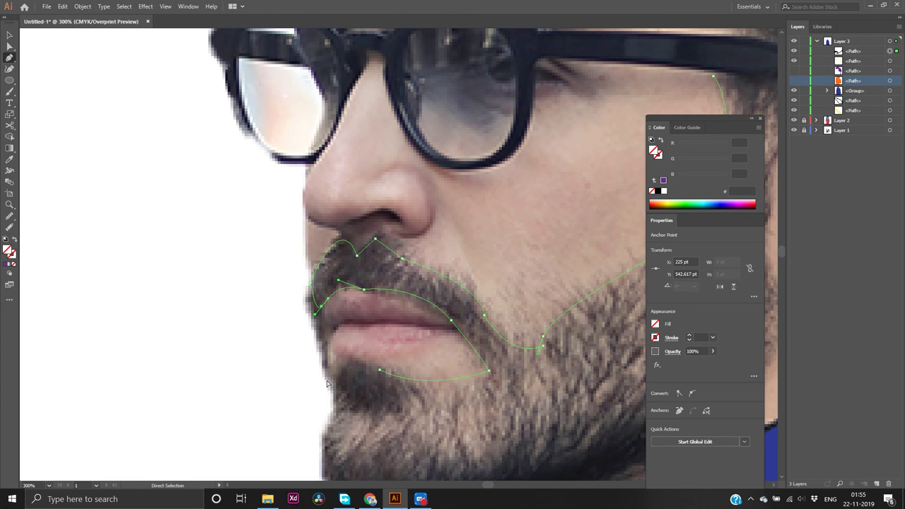
{"action": "key", "text": "ctrl+shift+z"}
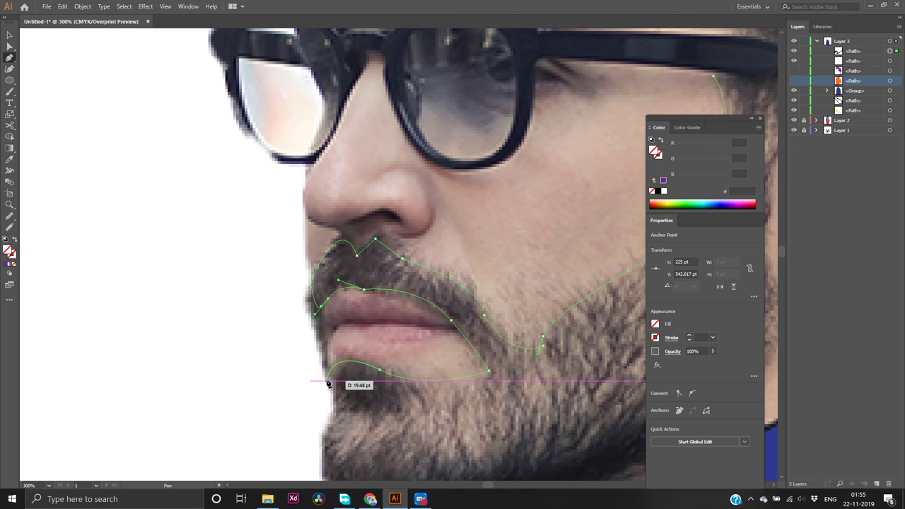
{"action": "left_click_drag", "start_coordinate": [326, 382], "coordinate": [304, 450]}
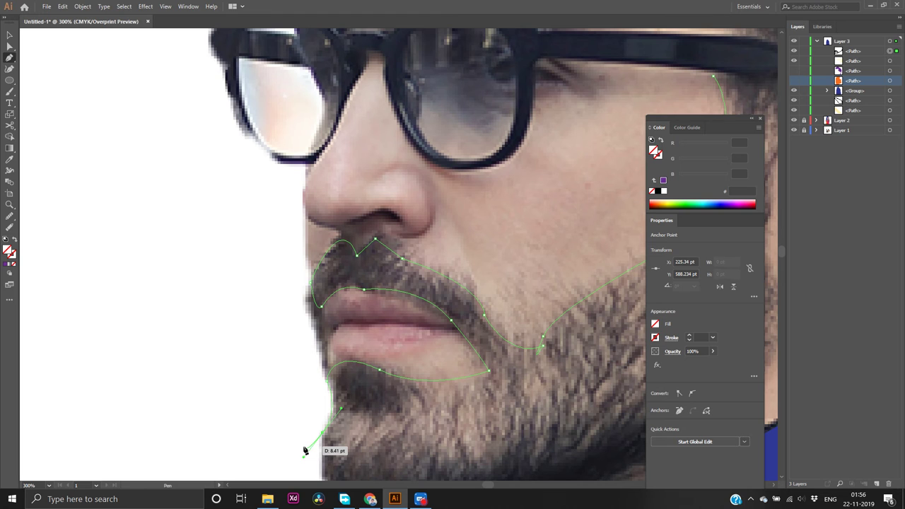
Curve the beard outline around the chin to its underside and remove the last anchor's outgoing handle
{"action": "scroll", "coordinate": [304, 450], "scroll_direction": "down", "scroll_amount": 3}
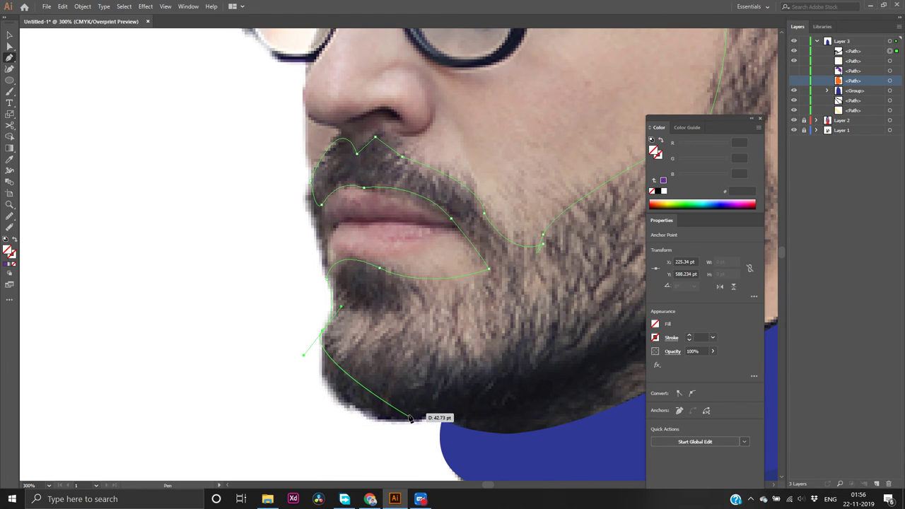
{"action": "left_click_drag", "start_coordinate": [410, 418], "coordinate": [484, 383]}
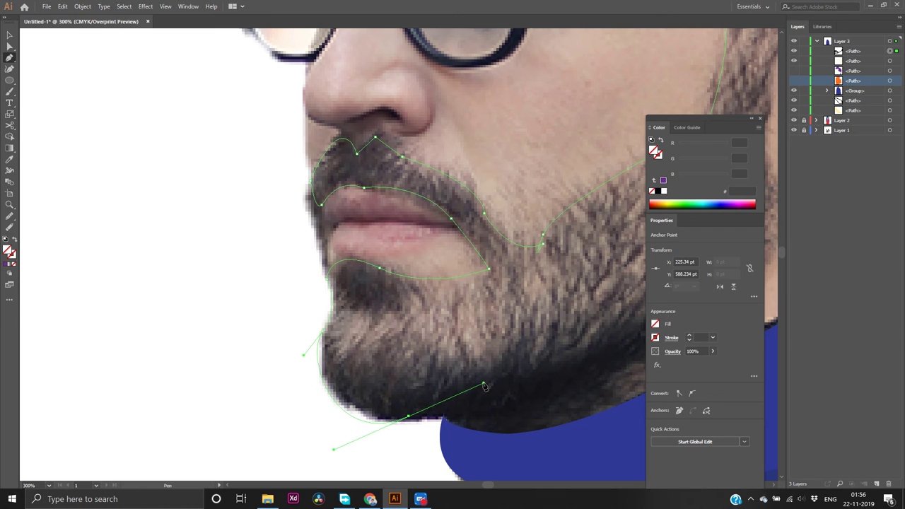
{"action": "scroll", "coordinate": [542, 370], "scroll_direction": "up", "scroll_amount": 1}
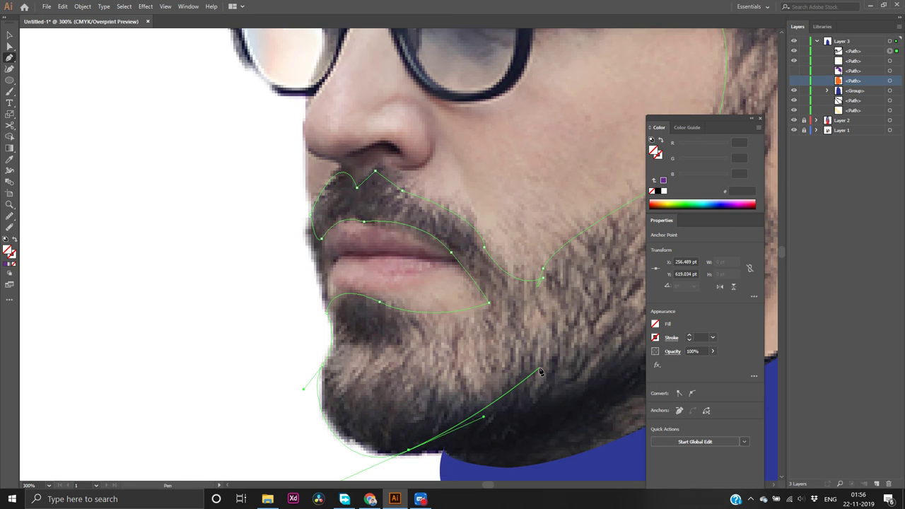
{"action": "key", "text": "ctrl+minus"}
{"action": "key", "text": "ctrl+minus"}
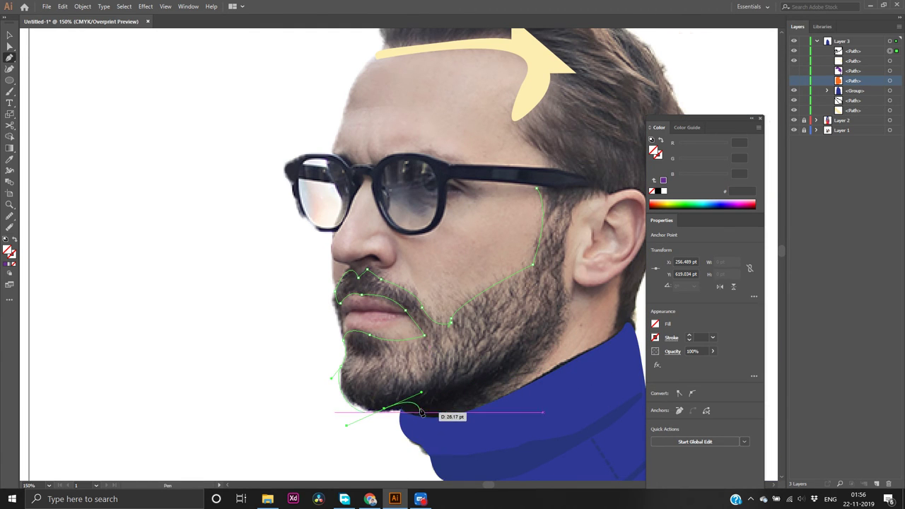
{"action": "left_click", "coordinate": [383, 409]}
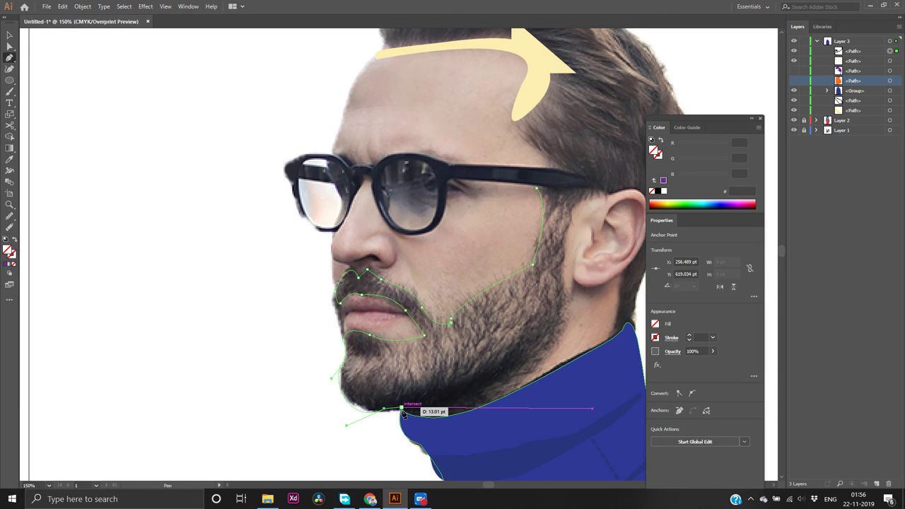
Continue the beard outline along the turtleneck collar's edge under the jaw, ending with a corner anchor
{"action": "left_click", "coordinate": [402, 413]}
{"action": "left_click_drag", "start_coordinate": [402, 413], "coordinate": [458, 416]}
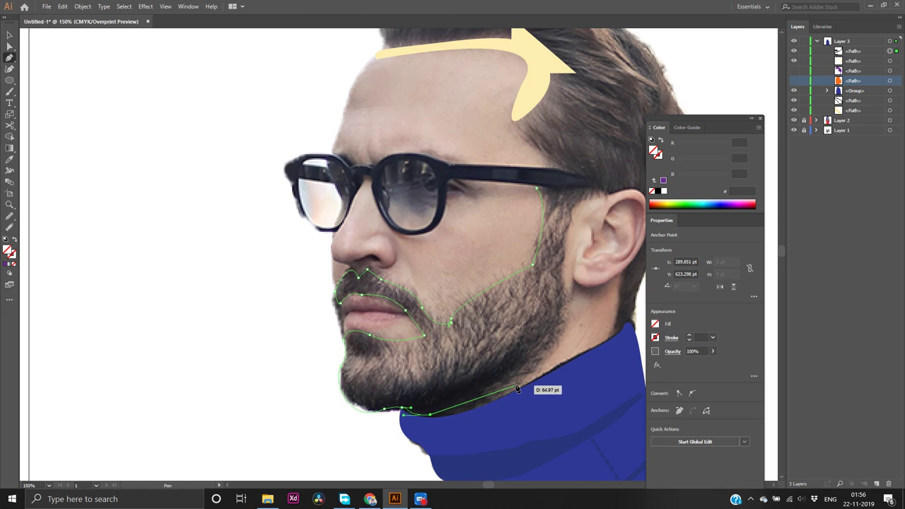
{"action": "left_click_drag", "start_coordinate": [529, 373], "coordinate": [594, 327]}
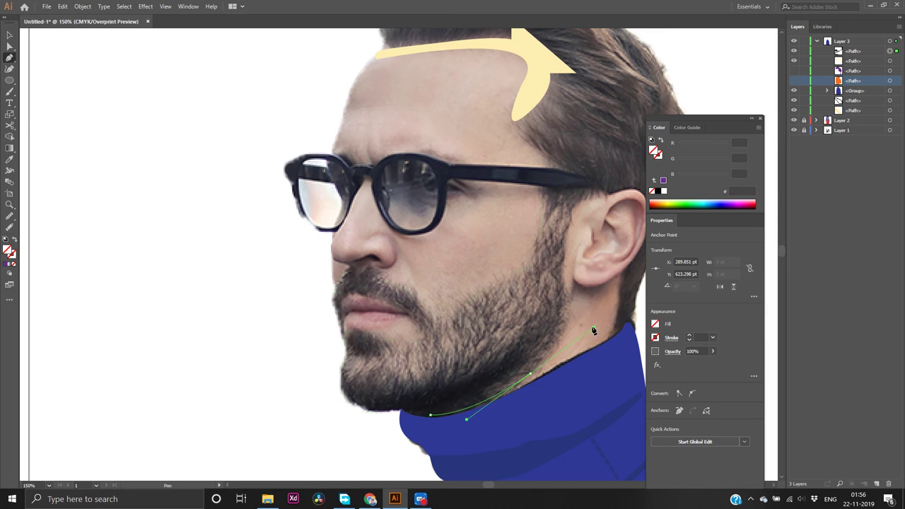
{"action": "left_click", "coordinate": [533, 375]}
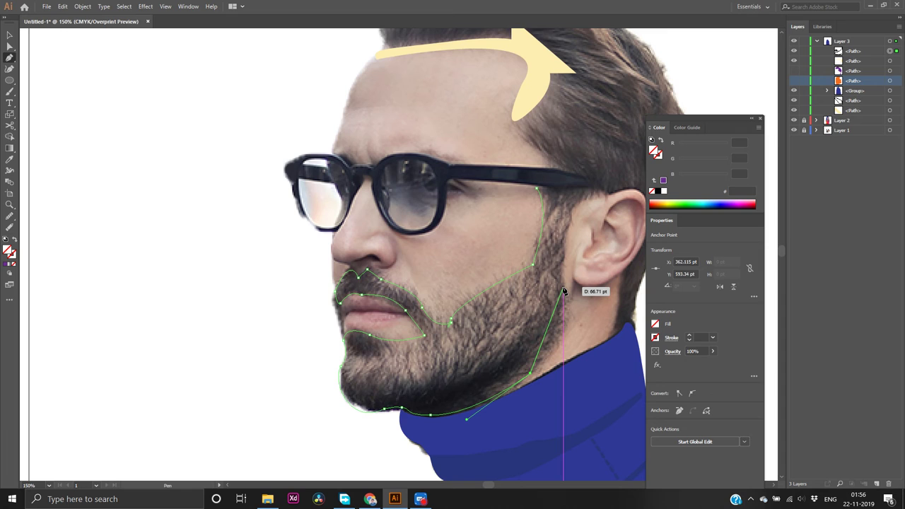
Trace the beard's back edge up in front of the ear and close the outline across the sideburn's top below the glasses' arm
{"action": "left_click_drag", "start_coordinate": [563, 290], "coordinate": [554, 228]}
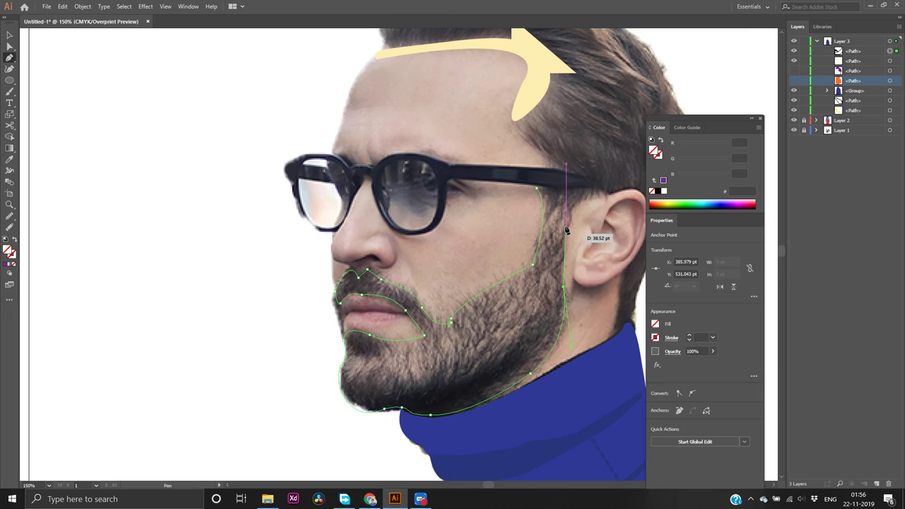
{"action": "left_click", "coordinate": [576, 203]}
{"action": "left_click_drag", "start_coordinate": [576, 203], "coordinate": [594, 177]}
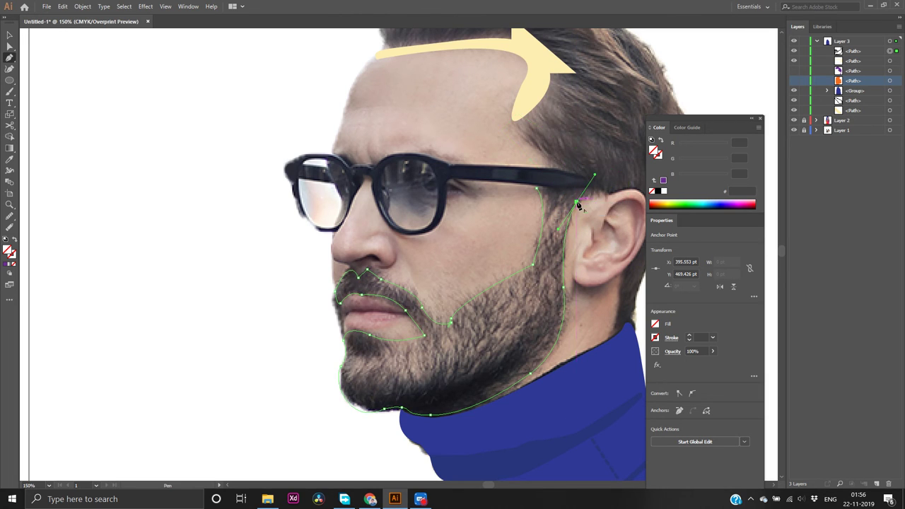
{"action": "left_click", "coordinate": [577, 203]}
{"action": "mouse_move", "coordinate": [602, 196]}
{"action": "left_mouse_down"}
{"action": "mouse_move", "coordinate": [611, 191]}
{"action": "mouse_move", "coordinate": [612, 200]}
{"action": "mouse_move", "coordinate": [590, 183]}
{"action": "left_mouse_up"}
{"action": "left_click", "coordinate": [535, 188]}
Fill the beard shape with black 231f20 and show the hidden purple hair and orange face paths in Layer 3
{"action": "left_click", "coordinate": [657, 191]}
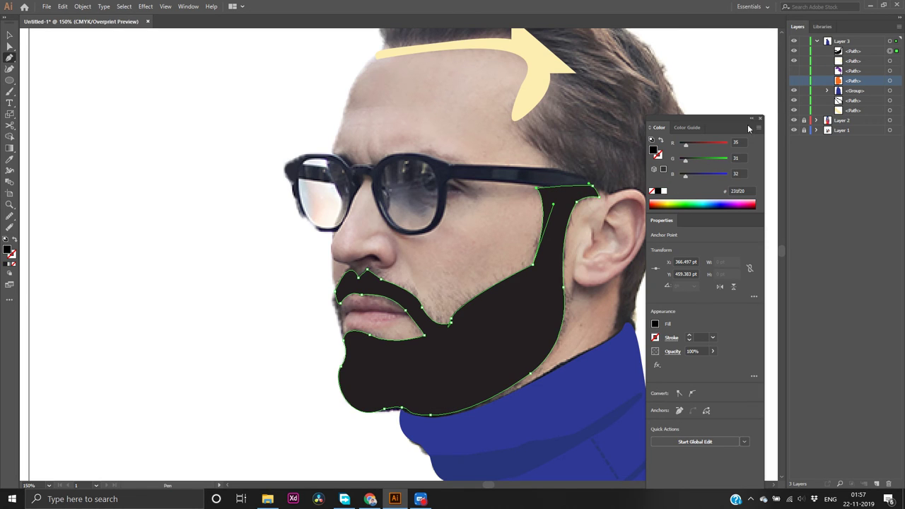
{"action": "left_click", "coordinate": [793, 80]}
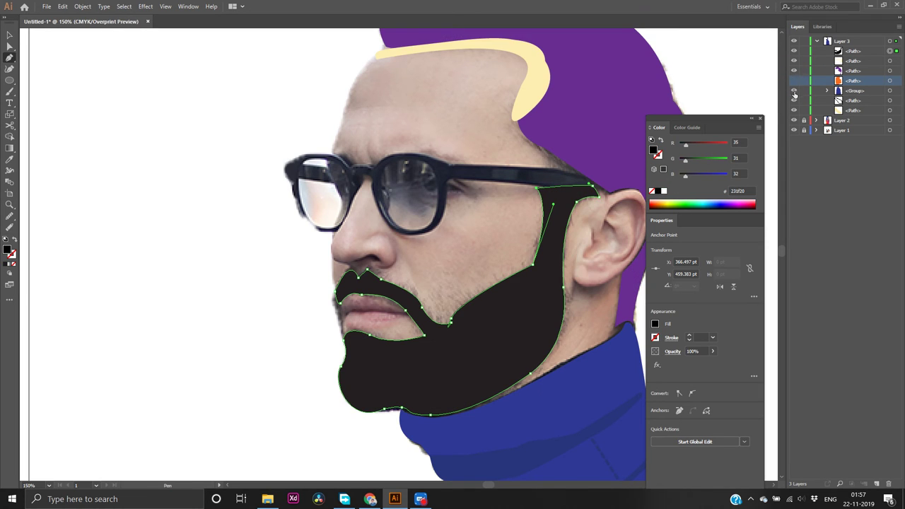
{"action": "left_click", "coordinate": [793, 80]}
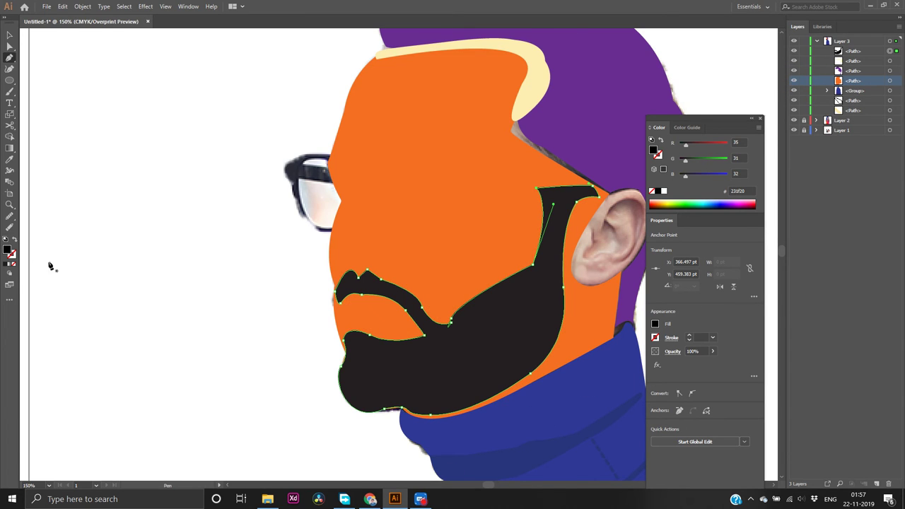
Smooth the beard shape's edges at the moustache, sideburn and jaw with the Smooth tool
{"action": "left_click", "coordinate": [9, 215]}
{"action": "left_click", "coordinate": [389, 274]}
{"action": "mouse_move", "coordinate": [358, 264]}
{"action": "left_mouse_down"}
{"action": "mouse_move", "coordinate": [375, 293]}
{"action": "mouse_move", "coordinate": [370, 258]}
{"action": "mouse_move", "coordinate": [371, 293]}
{"action": "left_mouse_up"}
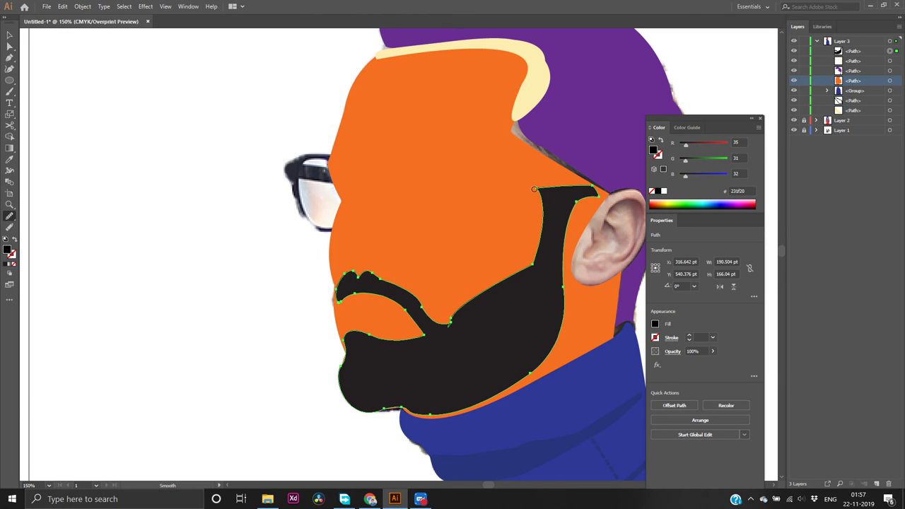
{"action": "mouse_move", "coordinate": [590, 190]}
{"action": "left_mouse_down"}
{"action": "mouse_move", "coordinate": [600, 202]}
{"action": "mouse_move", "coordinate": [587, 204]}
{"action": "mouse_move", "coordinate": [566, 239]}
{"action": "mouse_move", "coordinate": [558, 291]}
{"action": "mouse_move", "coordinate": [569, 302]}
{"action": "left_mouse_up"}
{"action": "left_click_drag", "start_coordinate": [558, 254], "coordinate": [552, 325]}
{"action": "left_click_drag", "start_coordinate": [530, 372], "coordinate": [539, 380]}
Select the orange face path and copy the orange 400 hex code ffa726 from the Material-UI color page in Chrome
{"action": "key", "text": "v"}
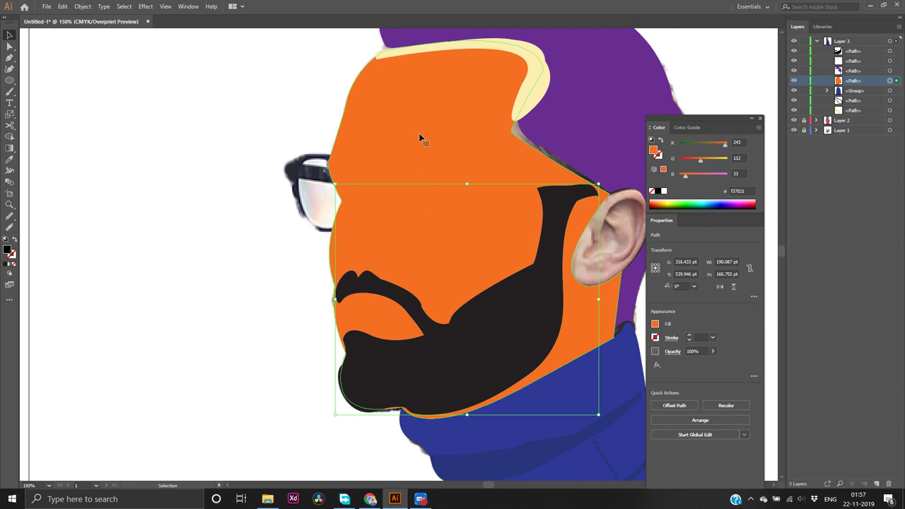
{"action": "left_click", "coordinate": [421, 140]}
{"action": "left_click", "coordinate": [369, 498]}
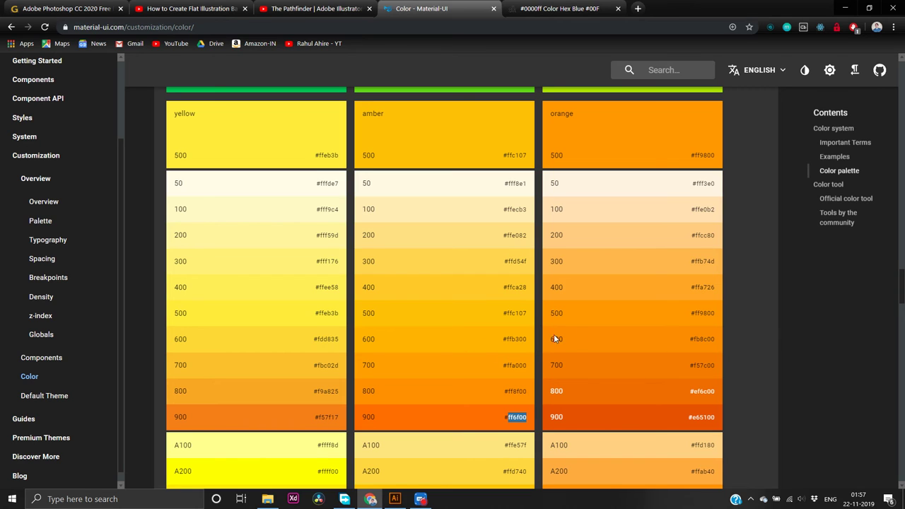
{"action": "double_click", "coordinate": [704, 287]}
{"action": "key", "text": "ctrl+c"}
Switch back to Illustrator and fill the selected face path with the copied orange ffa726, leaving nothing selected
{"action": "key", "text": "alt+Tab"}
{"action": "double_click", "coordinate": [7, 249]}
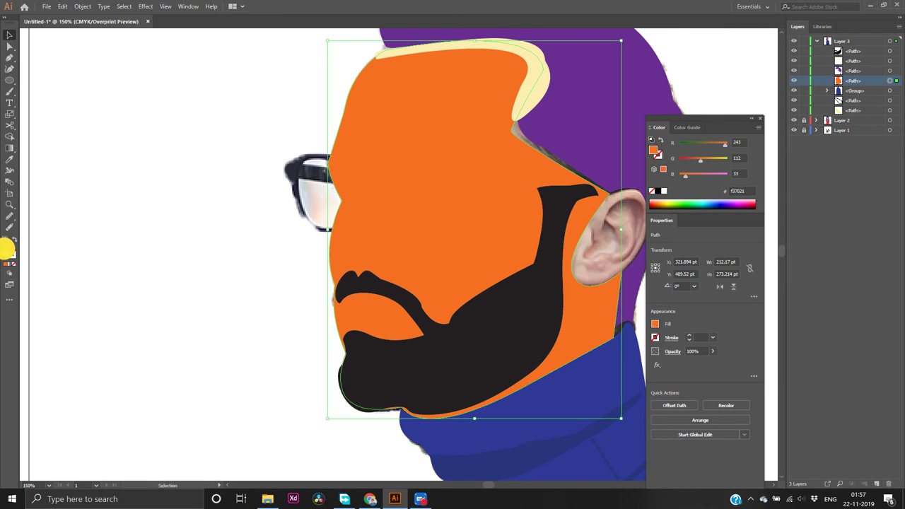
{"action": "key", "text": "ctrl+v"}
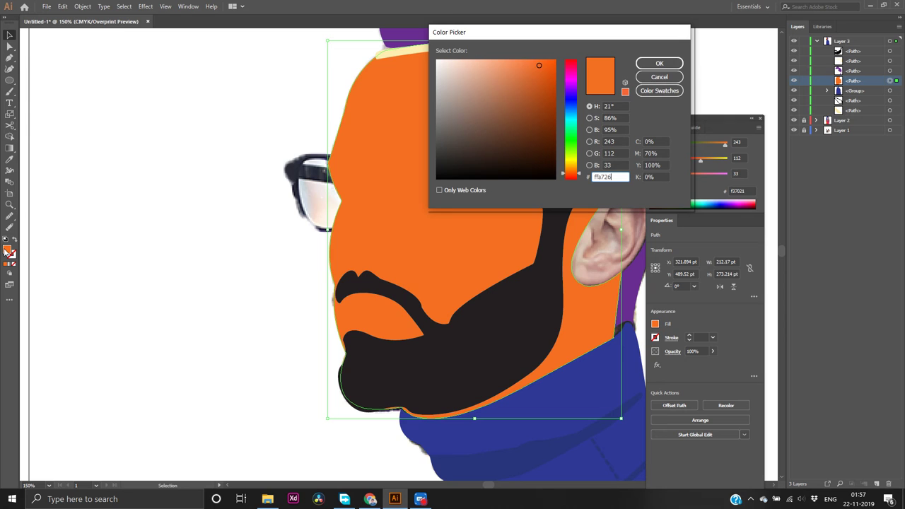
{"action": "key", "text": "Return"}
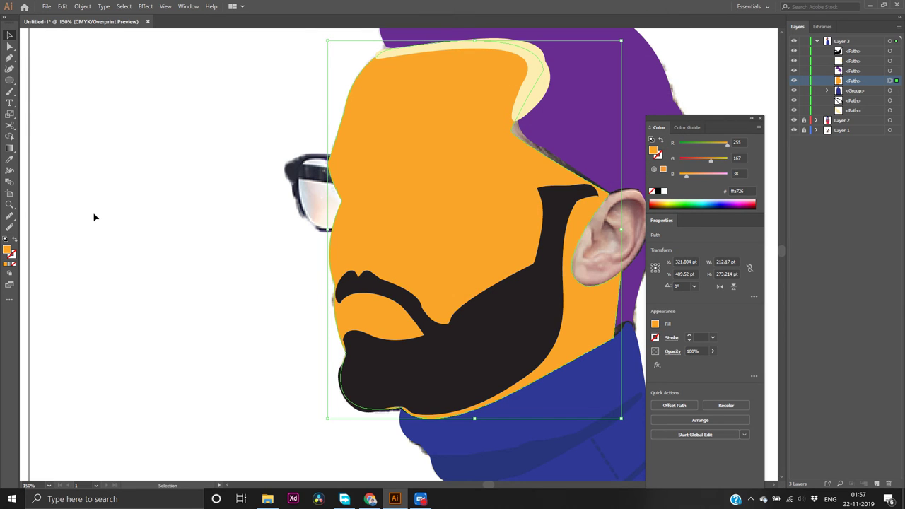
{"action": "left_click", "coordinate": [99, 216]}
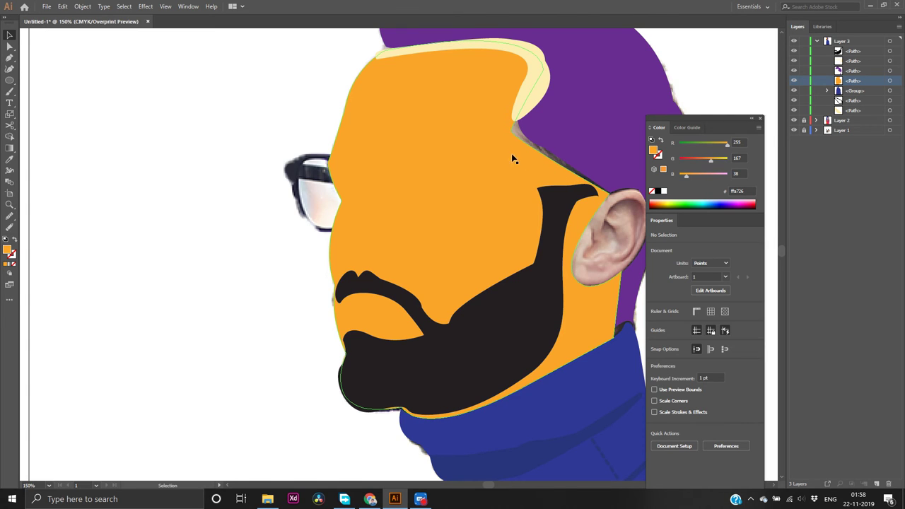
Try nudging the purple hair and the cream hairline strip to close the gap between them at the forehead's front
{"action": "scroll", "coordinate": [549, 137], "scroll_direction": "up", "scroll_amount": 3}
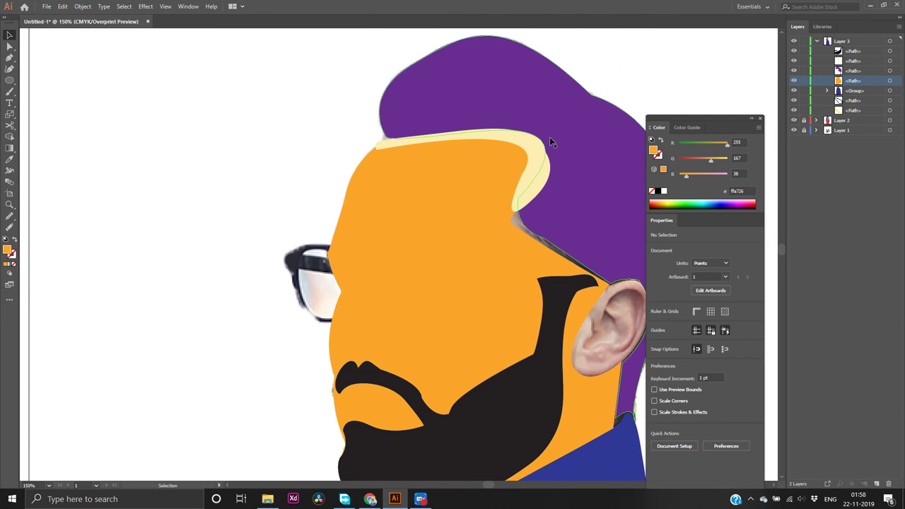
{"action": "scroll", "coordinate": [391, 152], "scroll_direction": "up", "scroll_amount": 5}
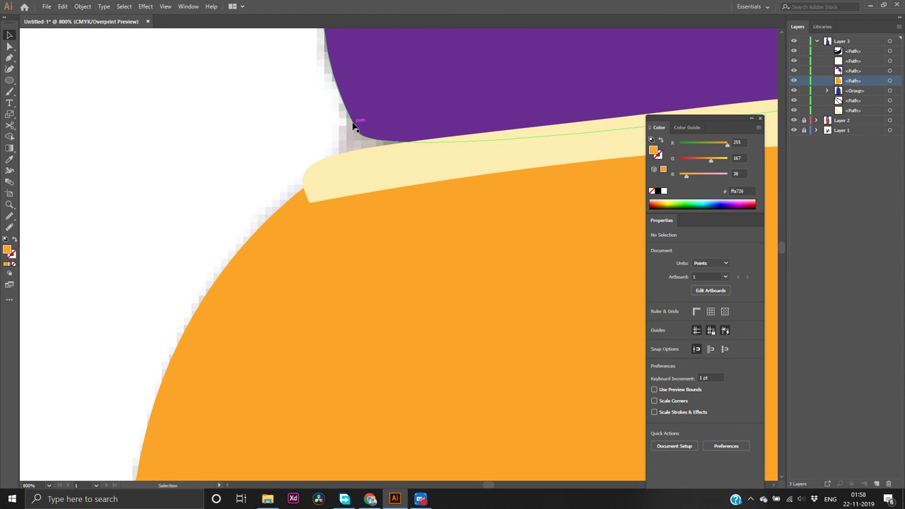
{"action": "mouse_move", "coordinate": [351, 123]}
{"action": "left_mouse_down"}
{"action": "mouse_move", "coordinate": [347, 129]}
{"action": "mouse_move", "coordinate": [356, 122]}
{"action": "left_mouse_up"}
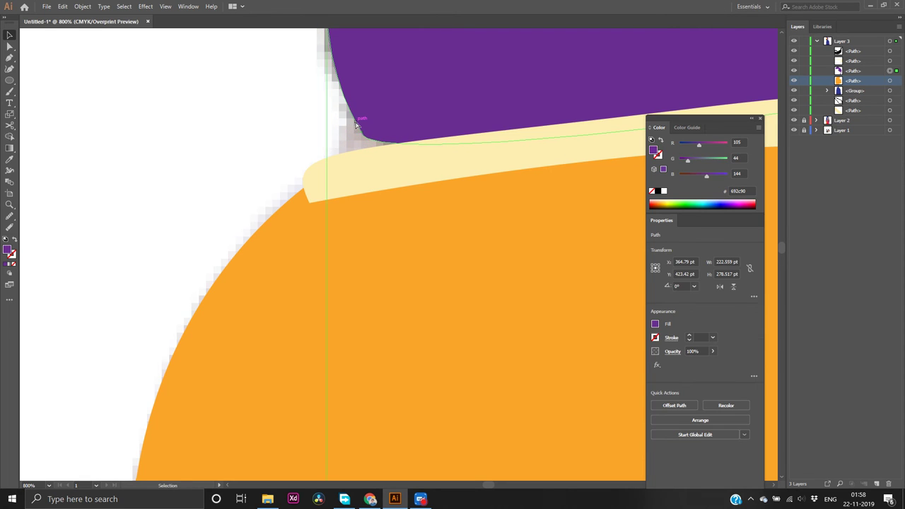
{"action": "key", "text": "ctrl+z"}
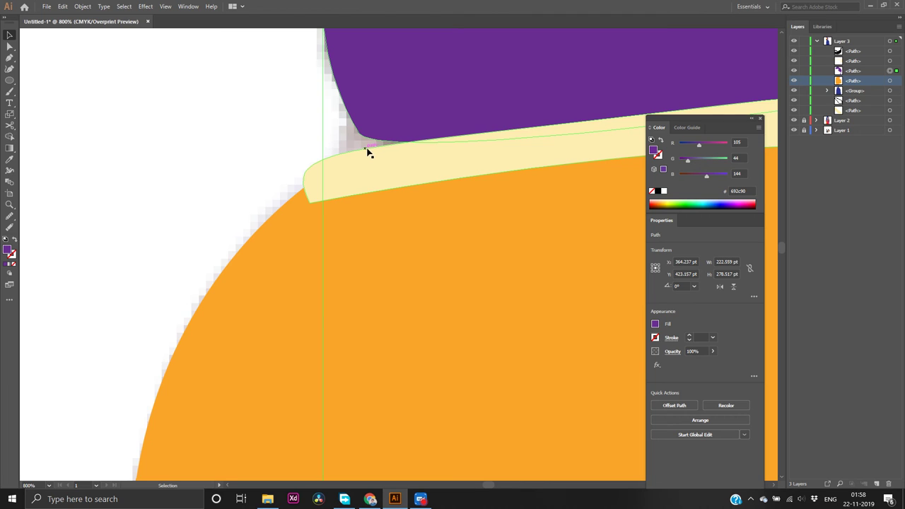
{"action": "left_click_drag", "start_coordinate": [367, 148], "coordinate": [367, 144]}
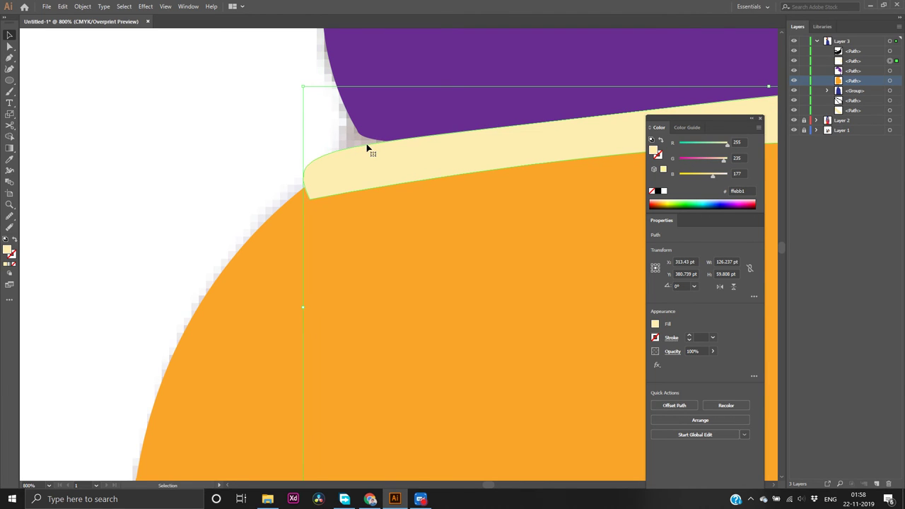
{"action": "key", "text": "ctrl+z"}
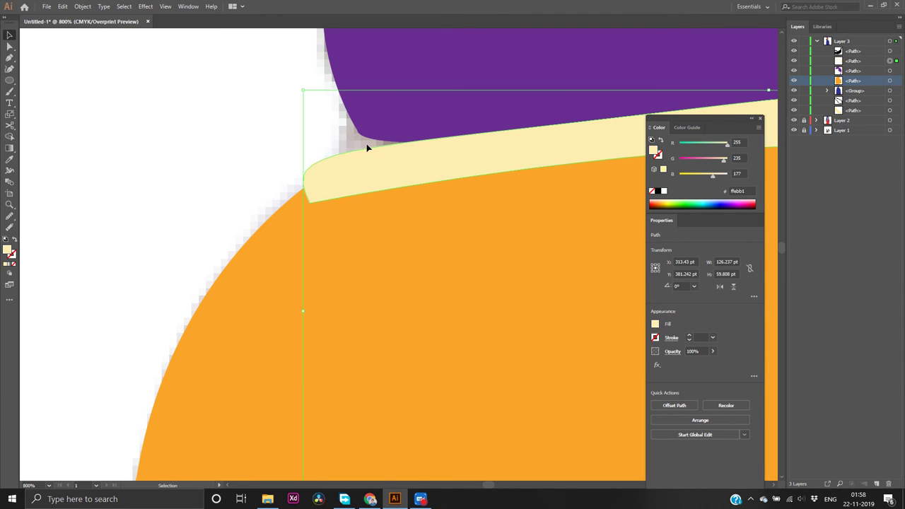
{"action": "scroll", "coordinate": [366, 145], "scroll_direction": "down", "scroll_amount": 4}
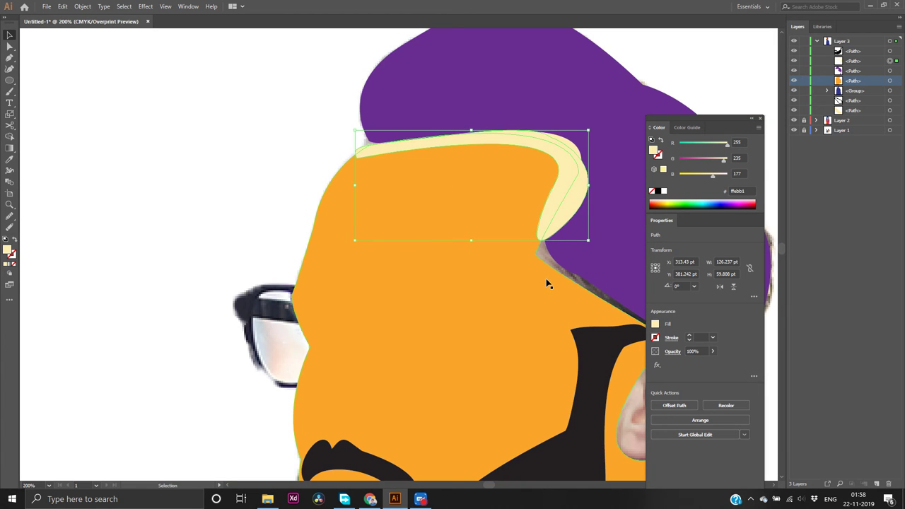
{"action": "key", "text": "XF86MonBrightnessDown"}
{"action": "key", "text": "a"}
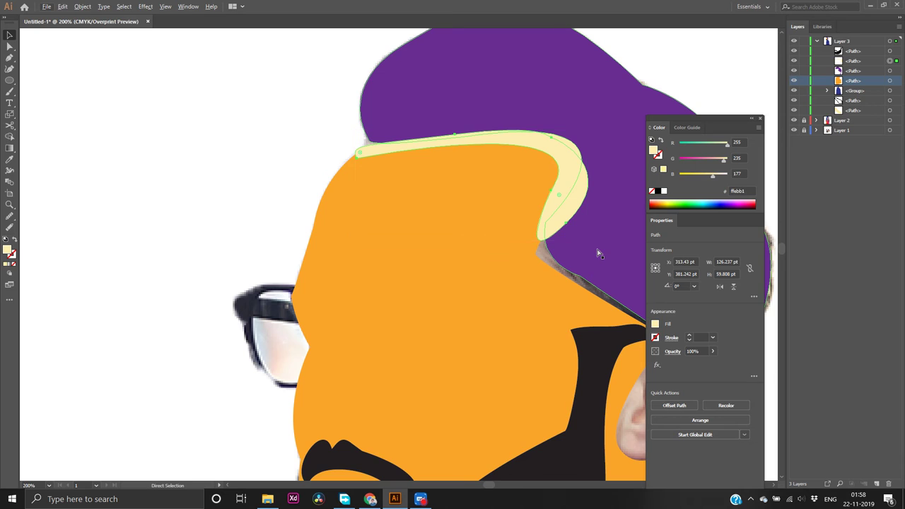
{"action": "scroll", "coordinate": [598, 252], "scroll_direction": "right", "scroll_amount": 4}
{"action": "scroll", "coordinate": [598, 252], "scroll_direction": "right", "scroll_amount": 1}
{"action": "key", "text": "v"}
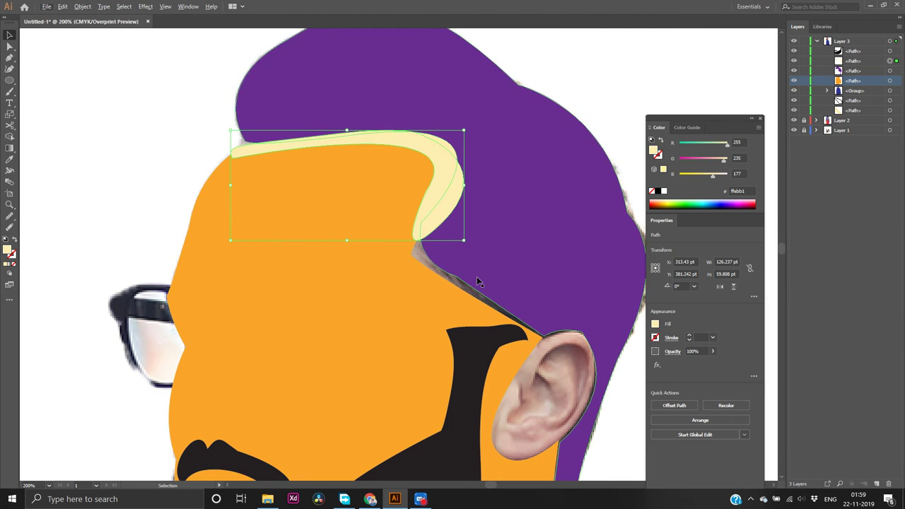
{"action": "left_click", "coordinate": [169, 235]}
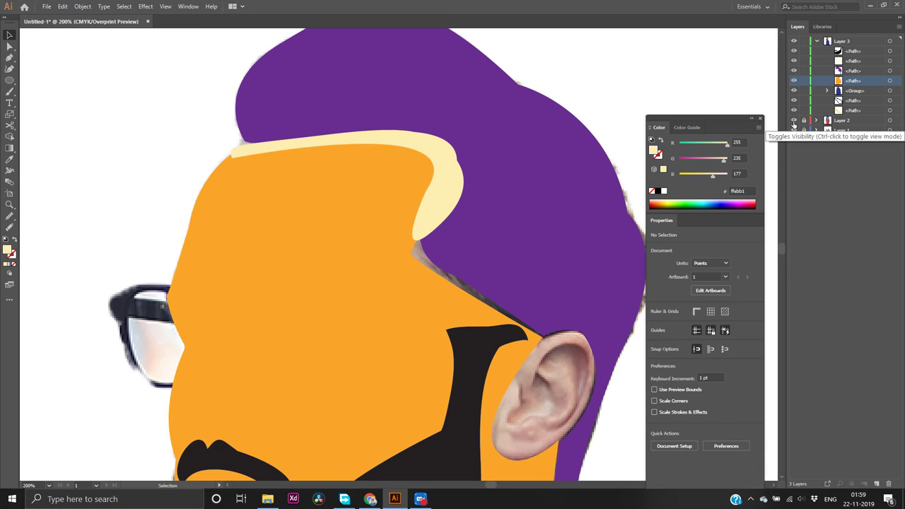
Hide the orange face path and draw a closed crescent under the earlobe with the Pen tool, using the hairline strip's cream fill ffebb1
{"action": "left_click", "coordinate": [794, 81]}
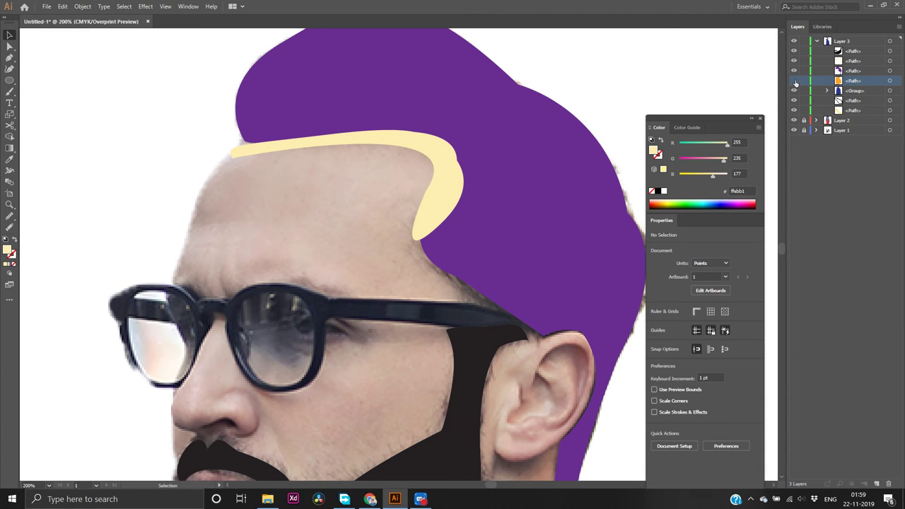
{"action": "scroll", "coordinate": [534, 416], "scroll_direction": "down", "scroll_amount": 8}
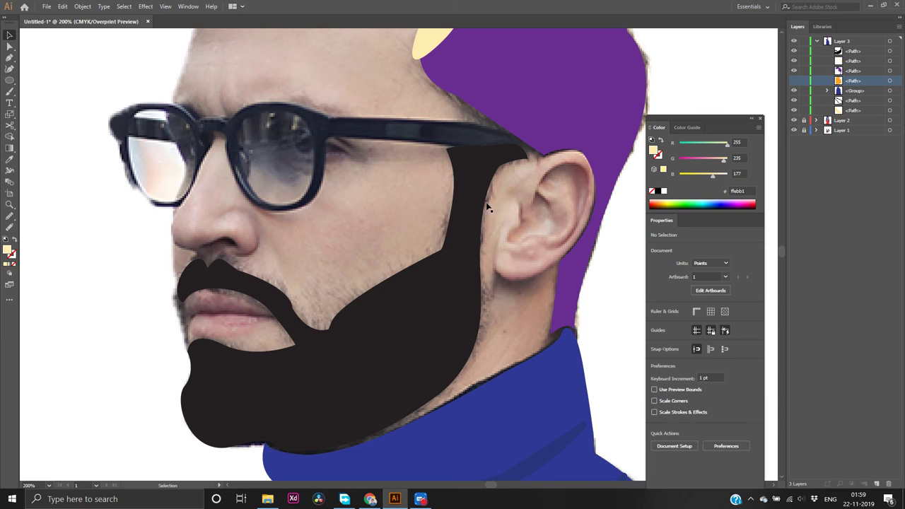
{"action": "left_click", "coordinate": [423, 41]}
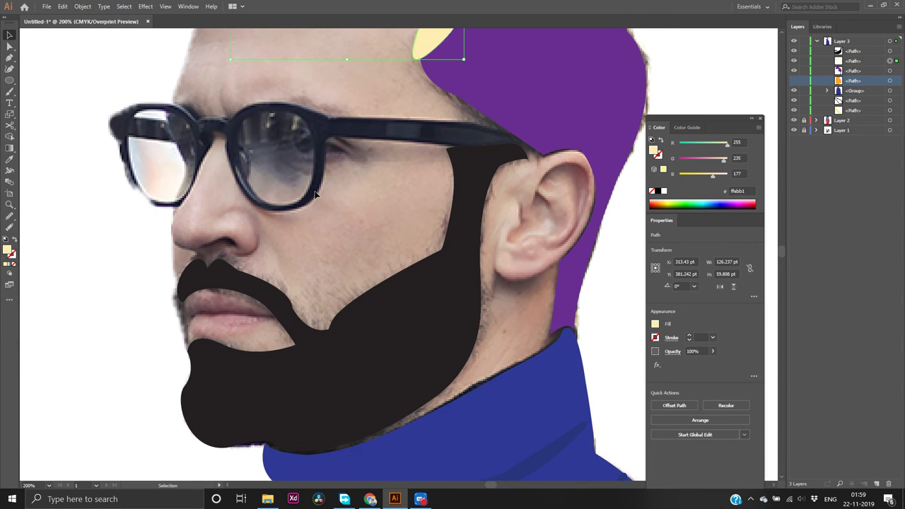
{"action": "key", "text": "p"}
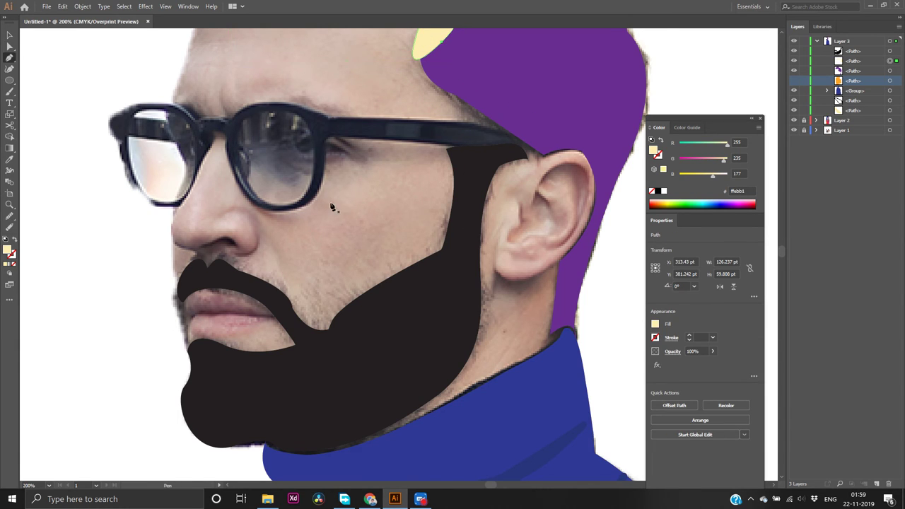
{"action": "left_click", "coordinate": [494, 292]}
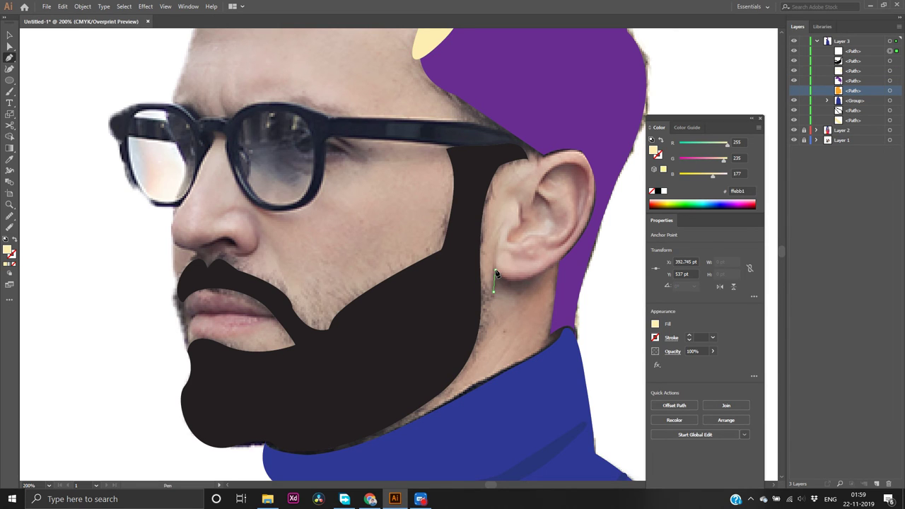
{"action": "left_click", "coordinate": [555, 262]}
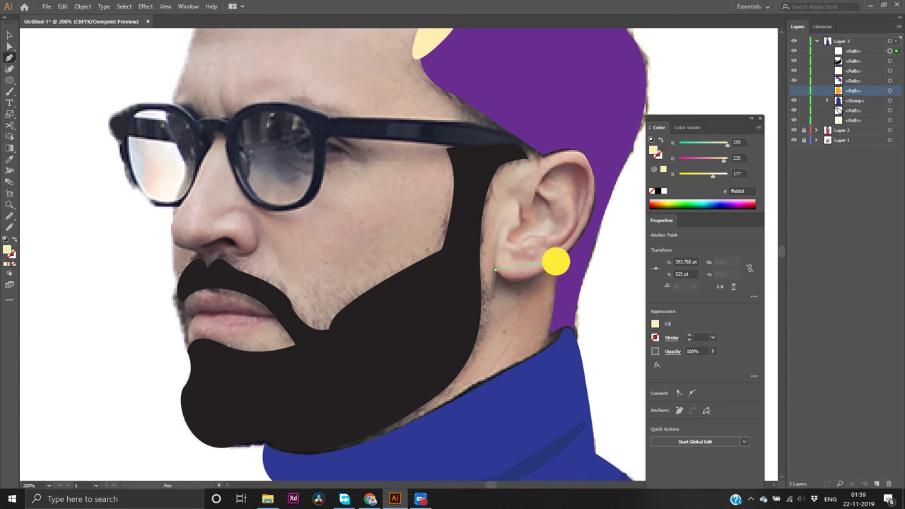
{"action": "left_click_drag", "start_coordinate": [555, 262], "coordinate": [597, 222]}
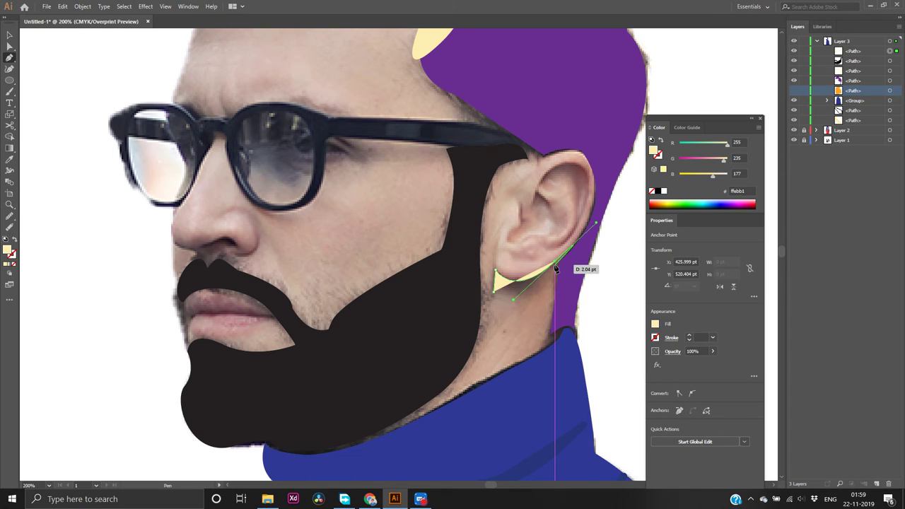
{"action": "left_click", "coordinate": [555, 264]}
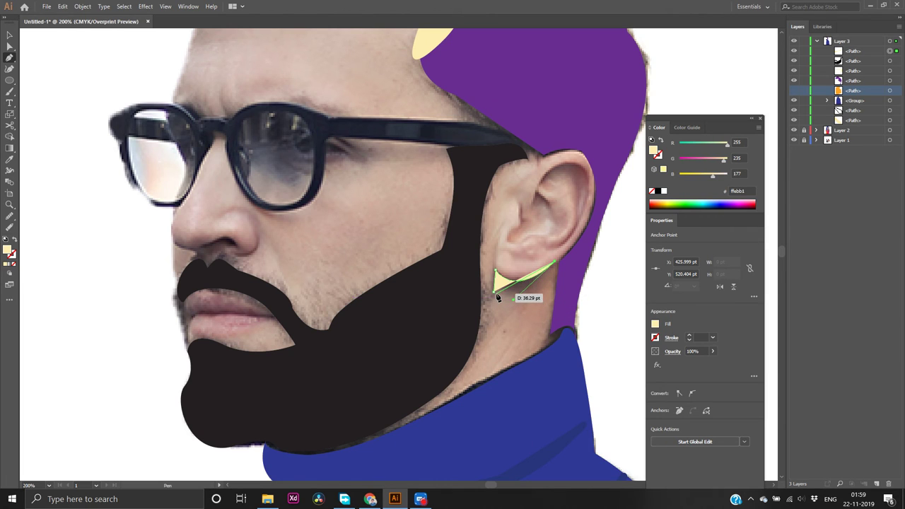
{"action": "left_click_drag", "start_coordinate": [494, 290], "coordinate": [456, 287]}
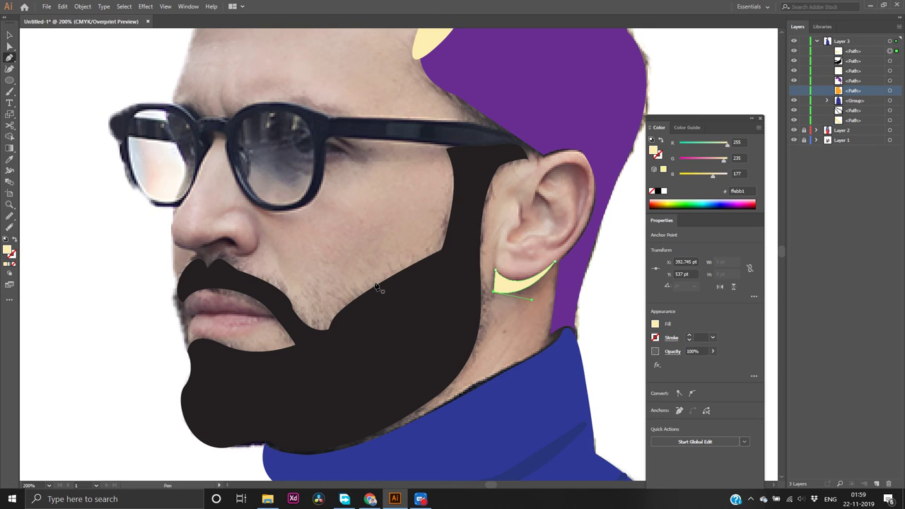
Smooth the edges of the crescent under the earlobe with the Smooth tool and show the orange face path again
{"action": "left_click", "coordinate": [9, 217]}
{"action": "mouse_move", "coordinate": [501, 273]}
{"action": "left_mouse_down"}
{"action": "mouse_move", "coordinate": [503, 291]}
{"action": "mouse_move", "coordinate": [557, 273]}
{"action": "mouse_move", "coordinate": [547, 262]}
{"action": "mouse_move", "coordinate": [537, 276]}
{"action": "mouse_move", "coordinate": [559, 260]}
{"action": "mouse_move", "coordinate": [515, 286]}
{"action": "mouse_move", "coordinate": [513, 275]}
{"action": "mouse_move", "coordinate": [535, 289]}
{"action": "left_mouse_up"}
{"action": "left_click", "coordinate": [548, 262]}
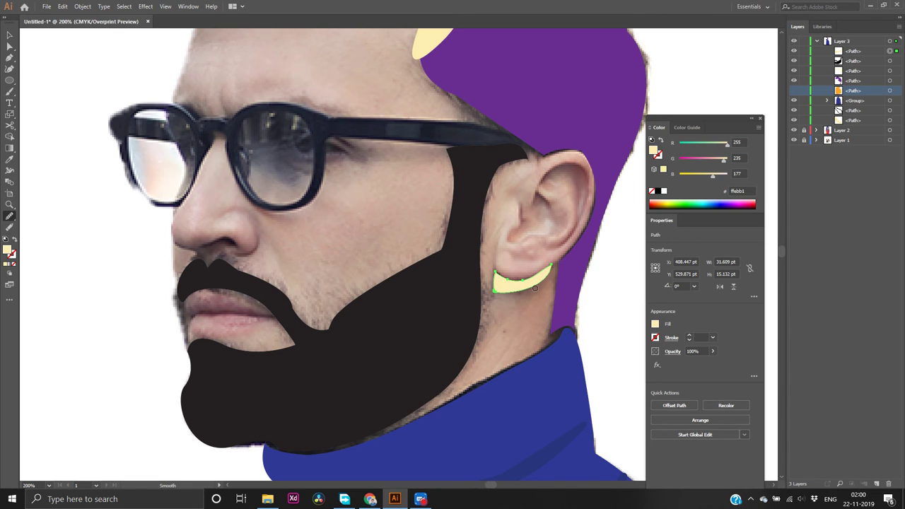
{"action": "left_click", "coordinate": [794, 93]}
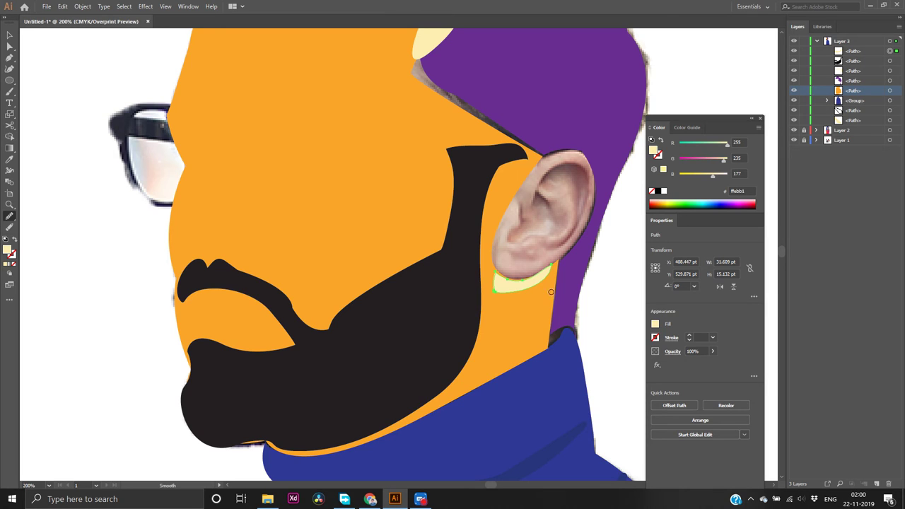
Pick the lighter tint f2b464 from the orange face path's fill color and copy its hex code without applying it to the face
{"action": "scroll", "coordinate": [509, 287], "scroll_direction": "up", "scroll_amount": 5}
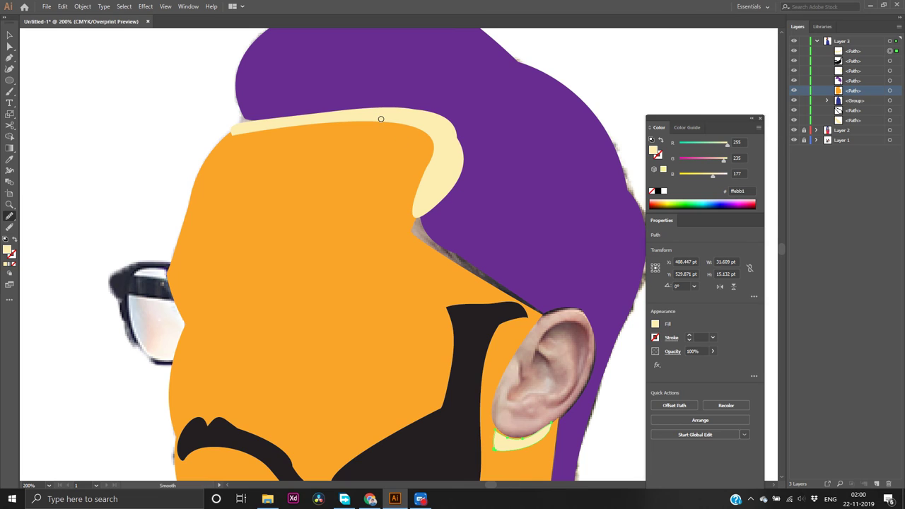
{"action": "key", "text": "v"}
{"action": "left_click", "coordinate": [381, 118]}
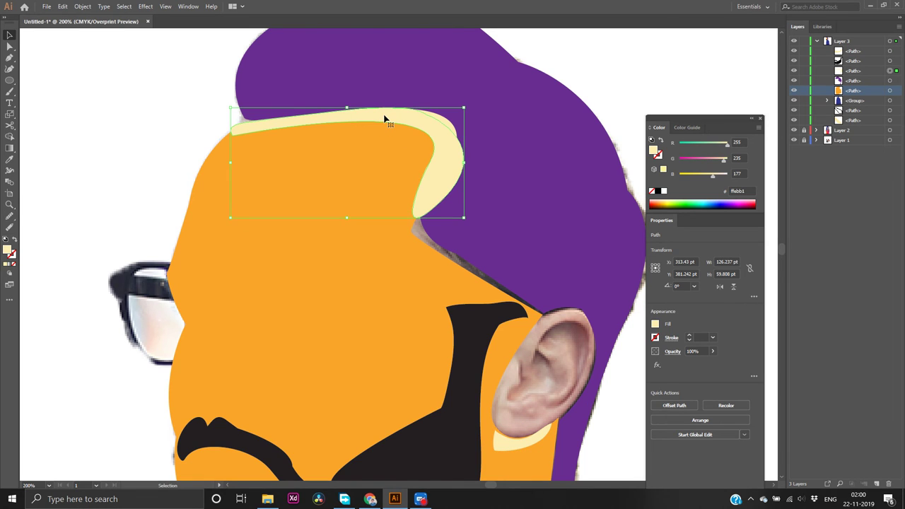
{"action": "left_click", "coordinate": [361, 169]}
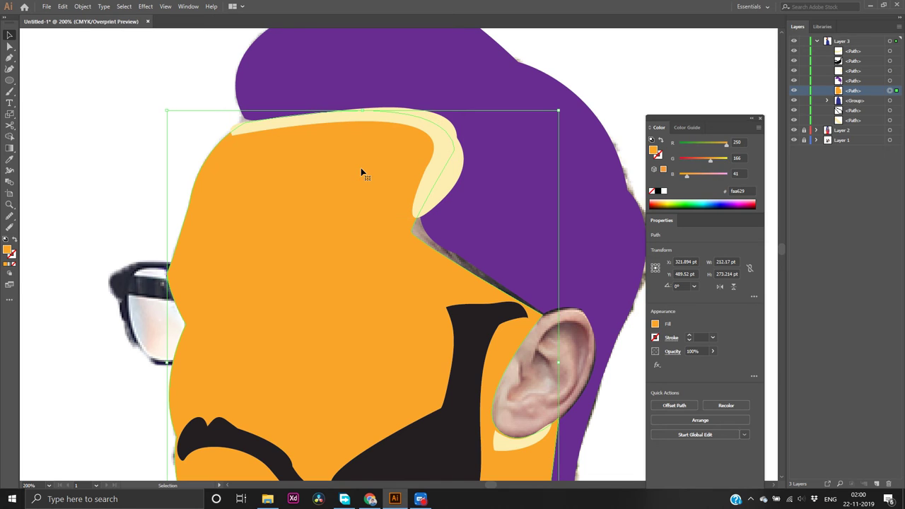
{"action": "double_click", "coordinate": [8, 253]}
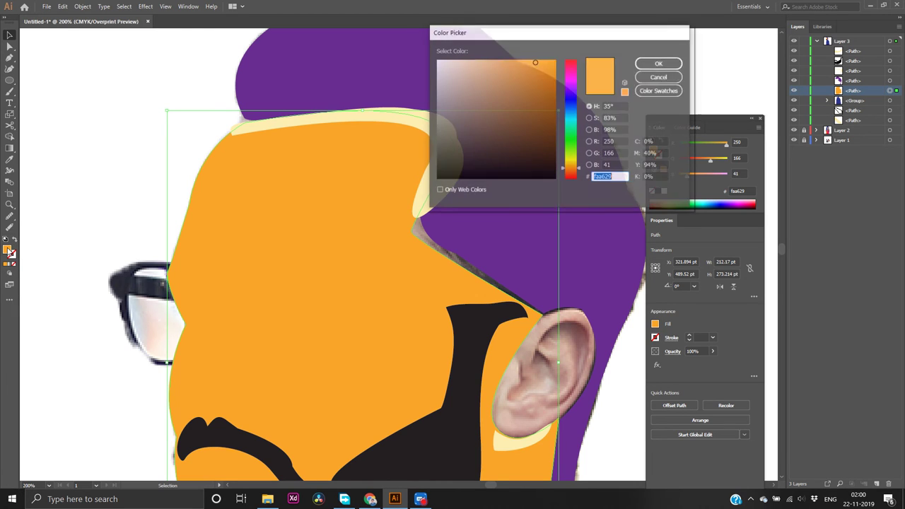
{"action": "left_click", "coordinate": [507, 65]}
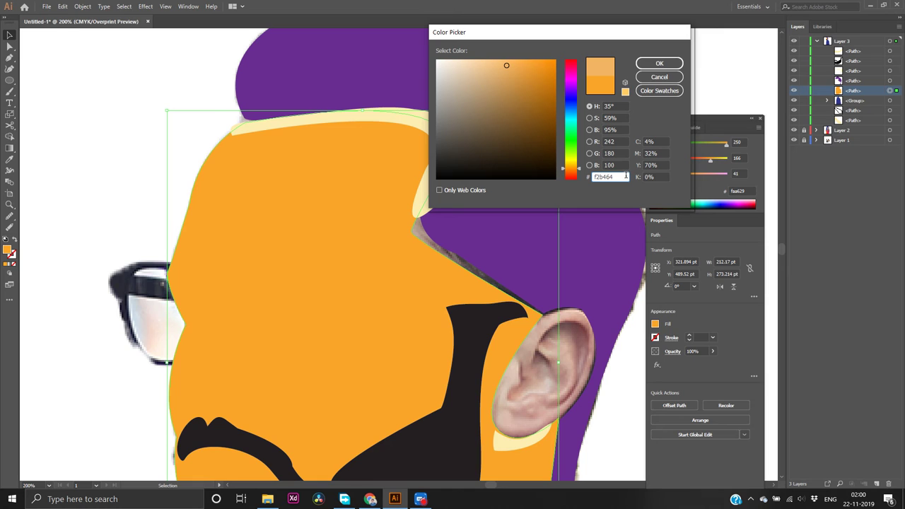
{"action": "double_click", "coordinate": [625, 176]}
{"action": "key", "text": "ctrl+c"}
{"action": "left_click", "coordinate": [657, 77]}
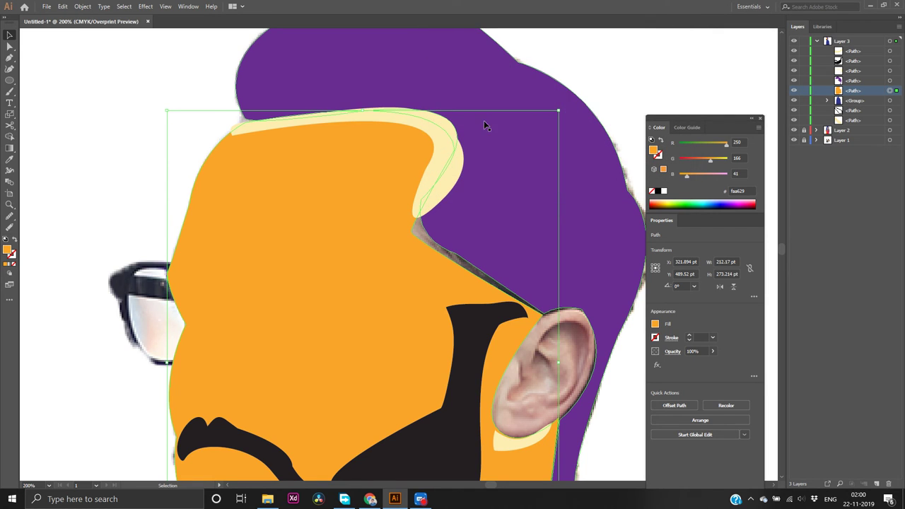
Fill the cream hairline strip with the copied light orange f2b464 and deselect it
{"action": "left_click", "coordinate": [444, 150]}
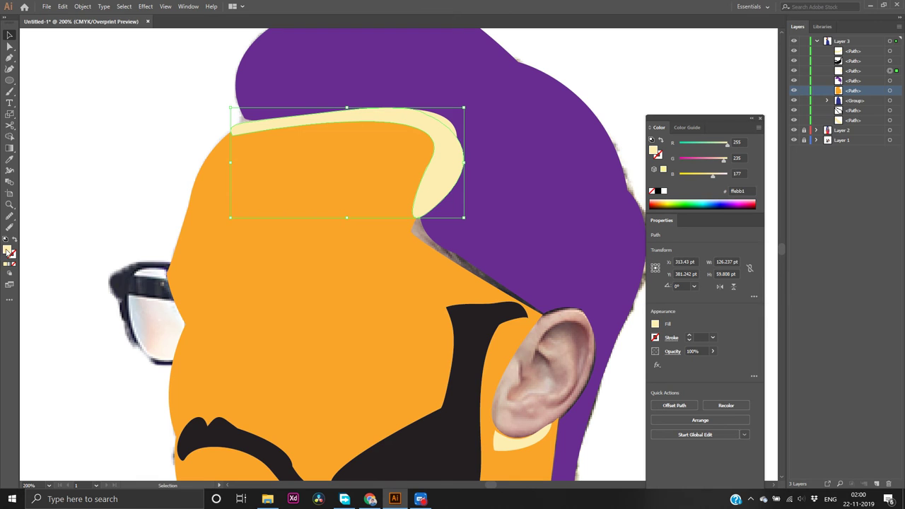
{"action": "double_click", "coordinate": [8, 250]}
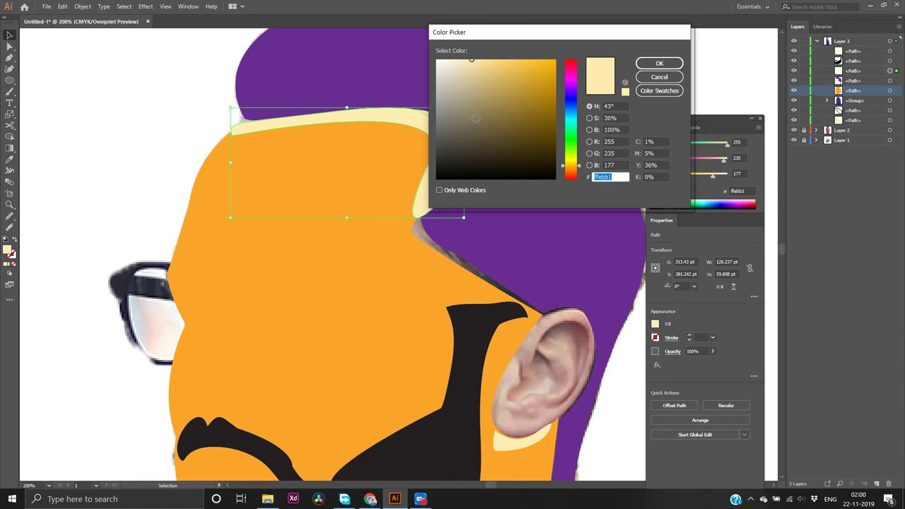
{"action": "key", "text": "ctrl+v"}
{"action": "key", "text": "Return"}
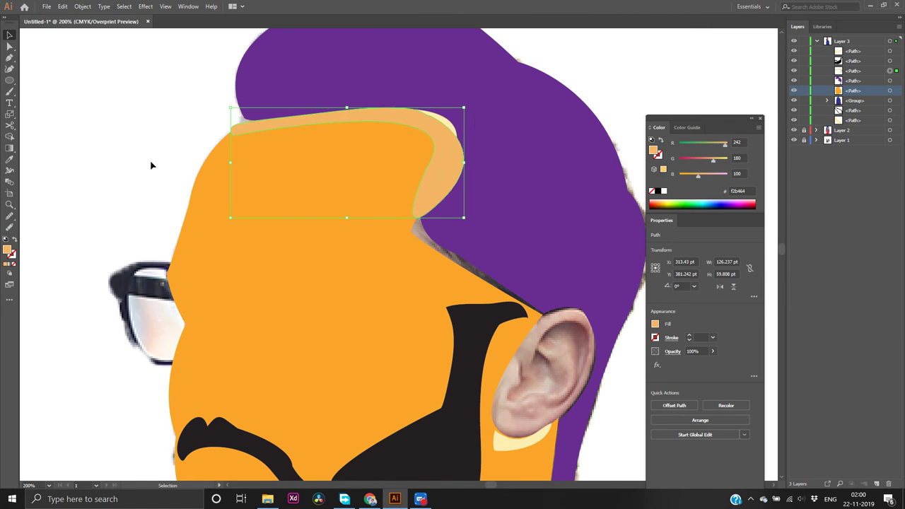
{"action": "left_click", "coordinate": [78, 161]}
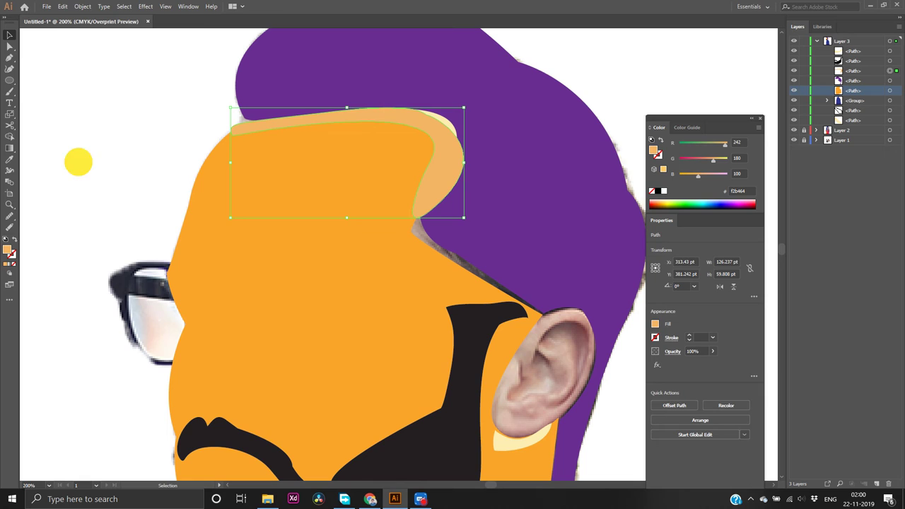
Fill the remaining cream patch behind the hairline strip's upper corner with the copied light orange f2b464 and deselect it
{"action": "left_click", "coordinate": [444, 124]}
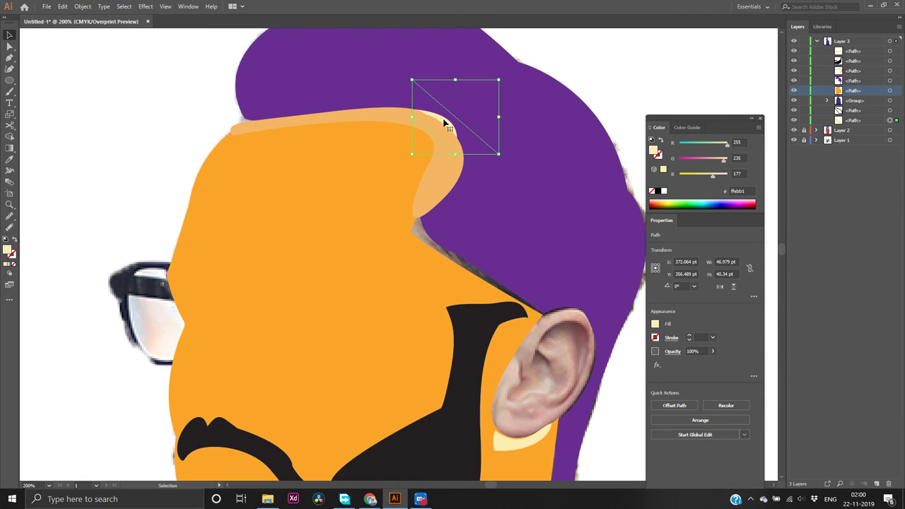
{"action": "double_click", "coordinate": [7, 251]}
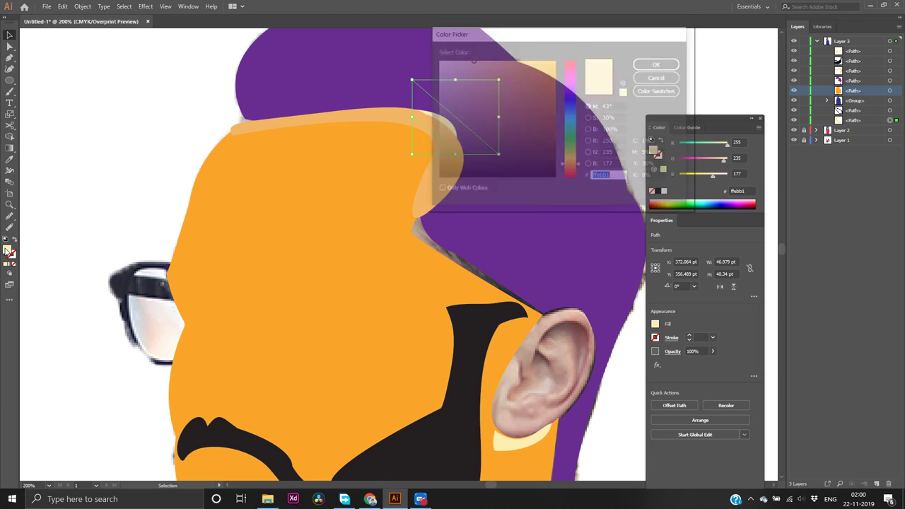
{"action": "key", "text": "ctrl+v"}
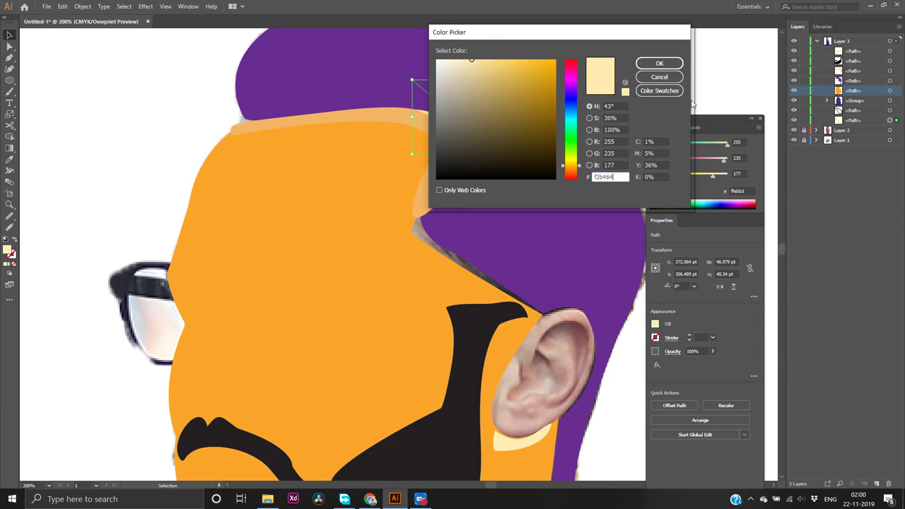
{"action": "key", "text": "Return"}
{"action": "left_click", "coordinate": [670, 80]}
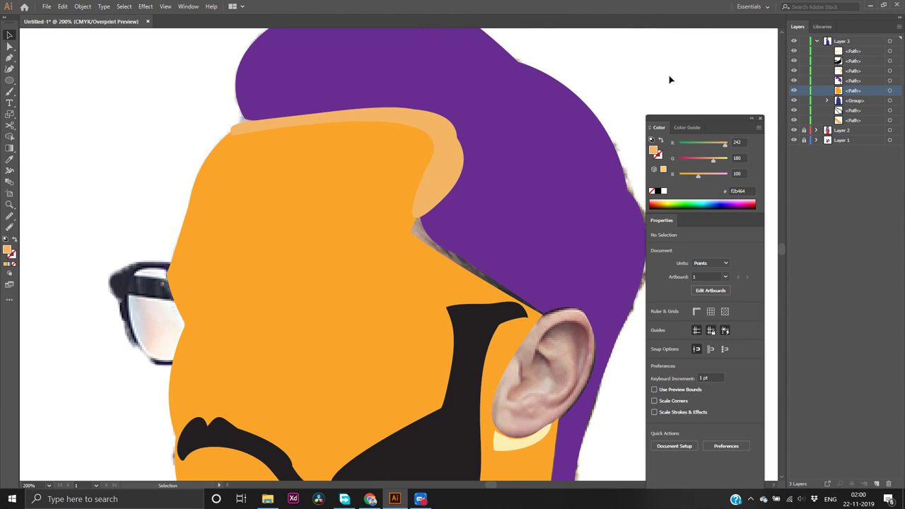
Fill the cream crescent under the earlobe with light orange f2b464
{"action": "left_click_drag", "start_coordinate": [712, 160], "coordinate": [718, 159]}
{"action": "scroll", "coordinate": [537, 276], "scroll_direction": "down", "scroll_amount": 5}
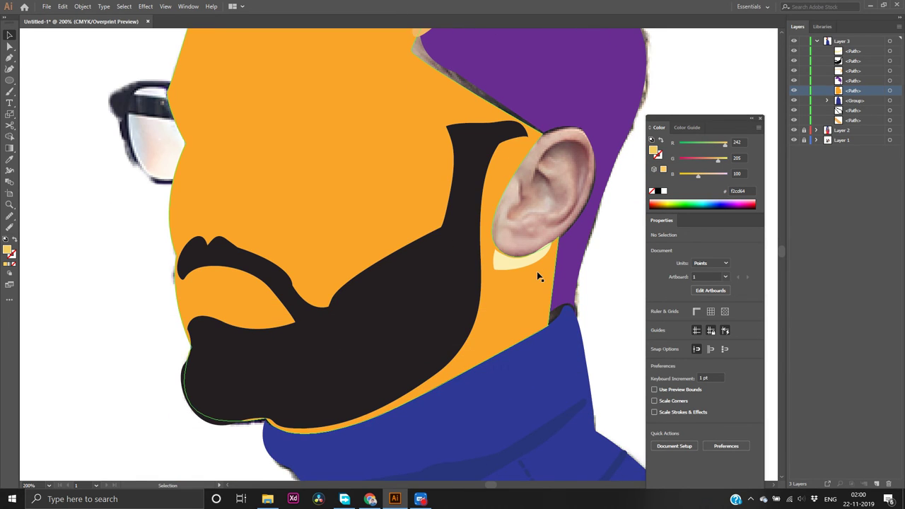
{"action": "left_click", "coordinate": [519, 259]}
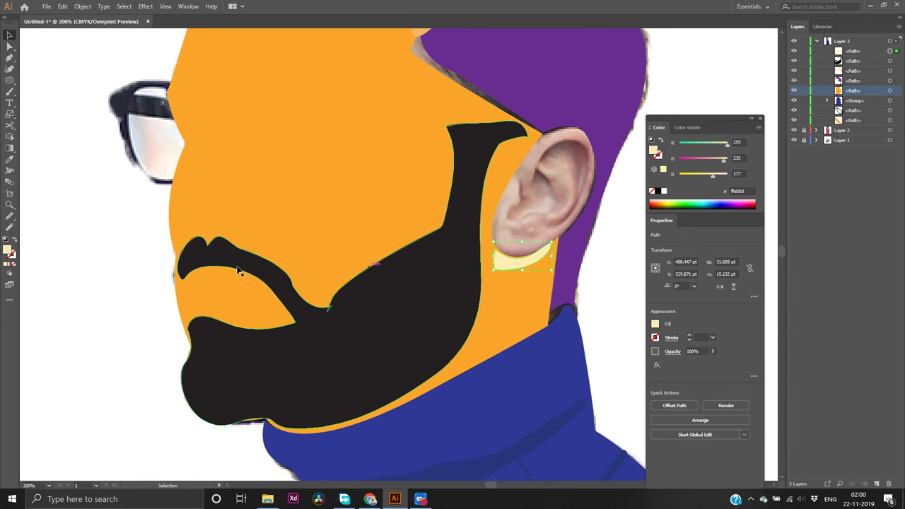
{"action": "double_click", "coordinate": [7, 251]}
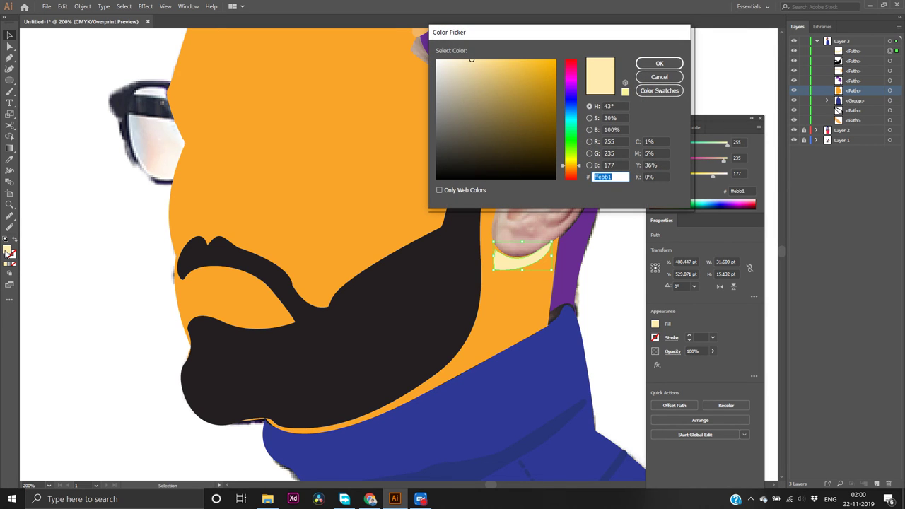
{"action": "type", "text": "f2b464"}
{"action": "key", "text": "Return"}
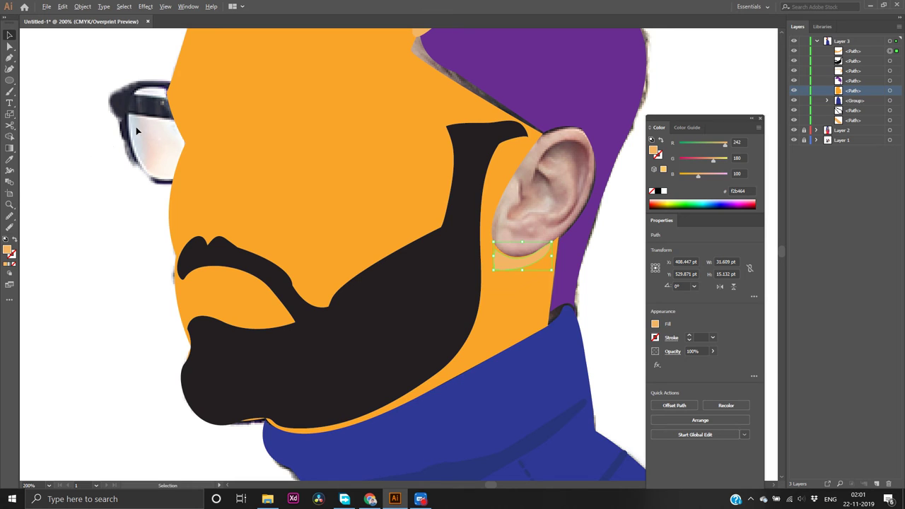
Draw a closed shape over the gap between the face and the hair from the hairline tip to the ear, using the face's orange fill faa629
{"action": "scroll", "coordinate": [277, 124], "scroll_direction": "up", "scroll_amount": 4}
{"action": "scroll", "coordinate": [347, 137], "scroll_direction": "down", "scroll_amount": 4}
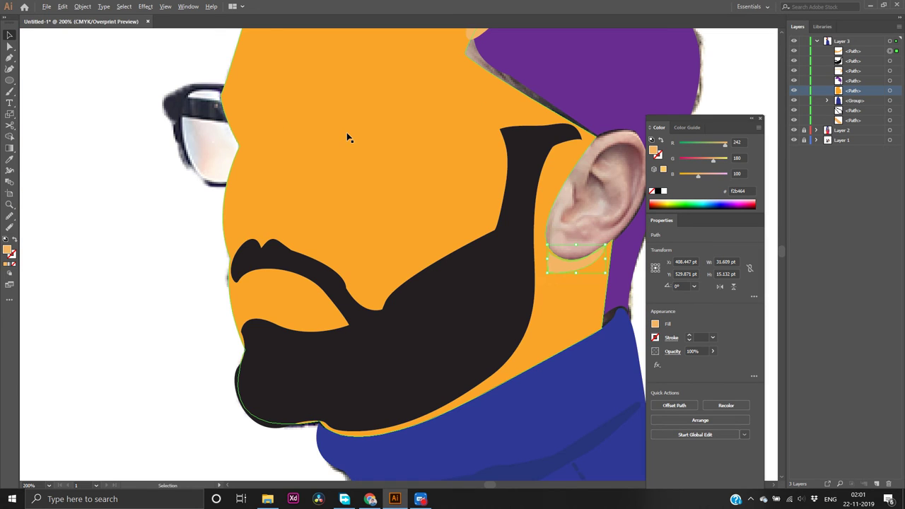
{"action": "scroll", "coordinate": [479, 106], "scroll_direction": "down", "scroll_amount": 1}
{"action": "scroll", "coordinate": [478, 106], "scroll_direction": "up", "scroll_amount": 4}
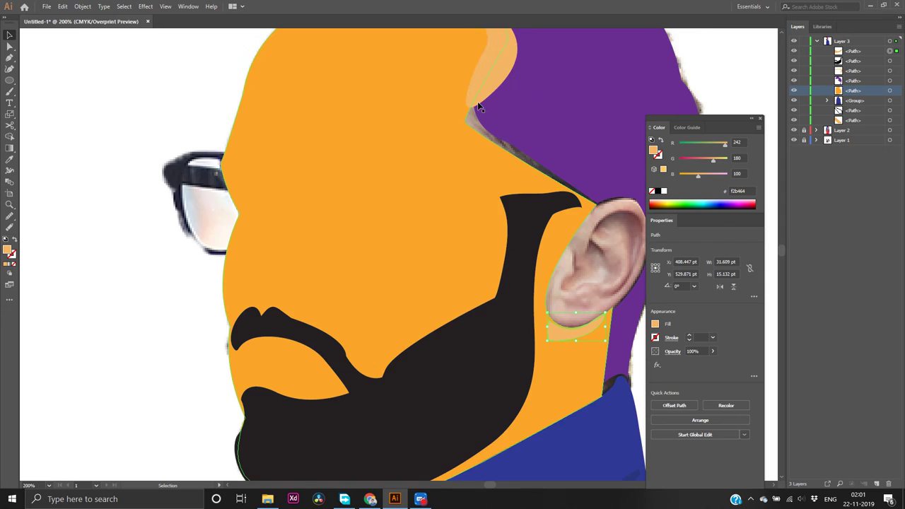
{"action": "left_click", "coordinate": [445, 179]}
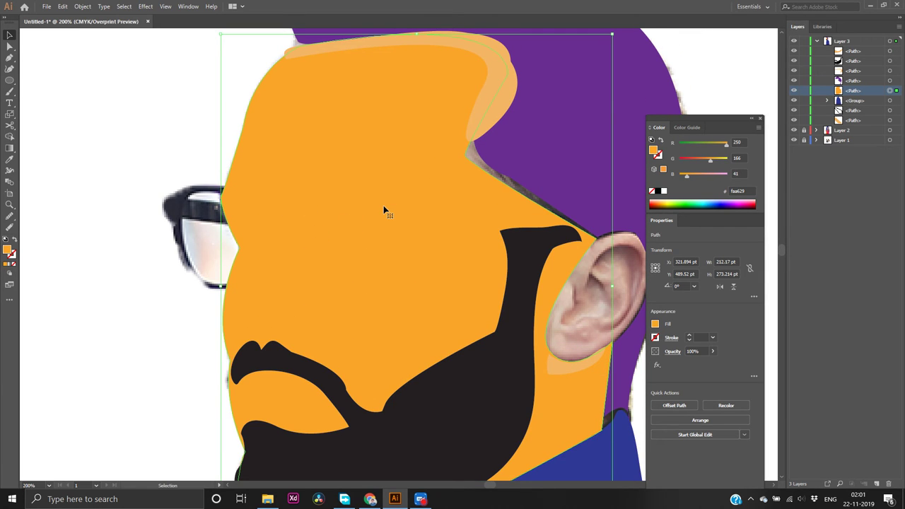
{"action": "key", "text": "p"}
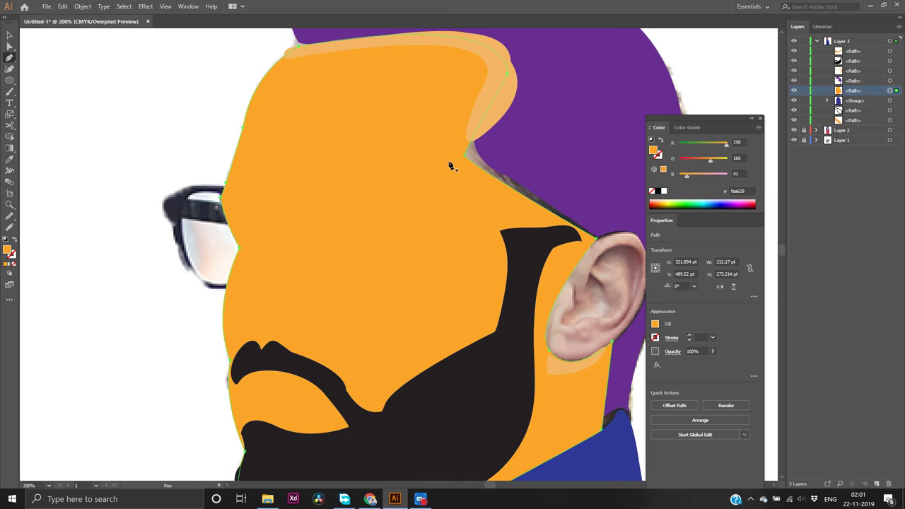
{"action": "left_click_drag", "start_coordinate": [471, 144], "coordinate": [494, 140]}
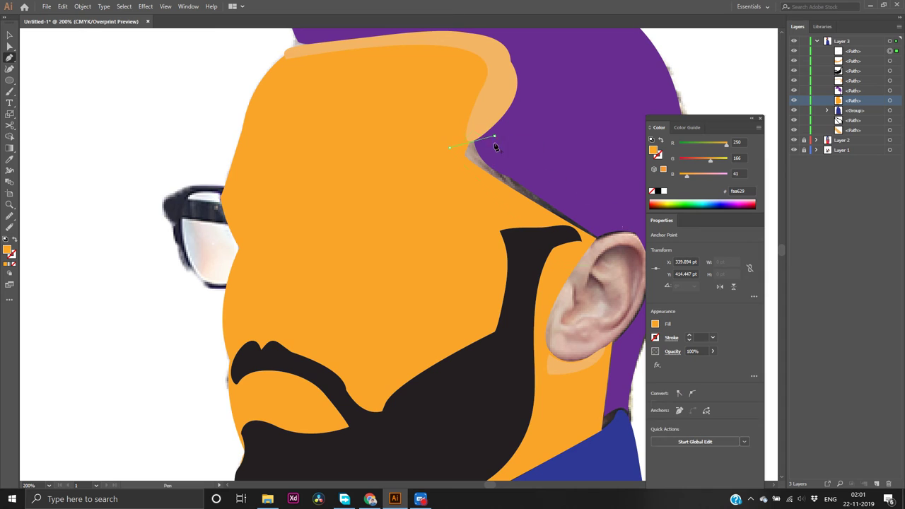
{"action": "left_click", "coordinate": [603, 231]}
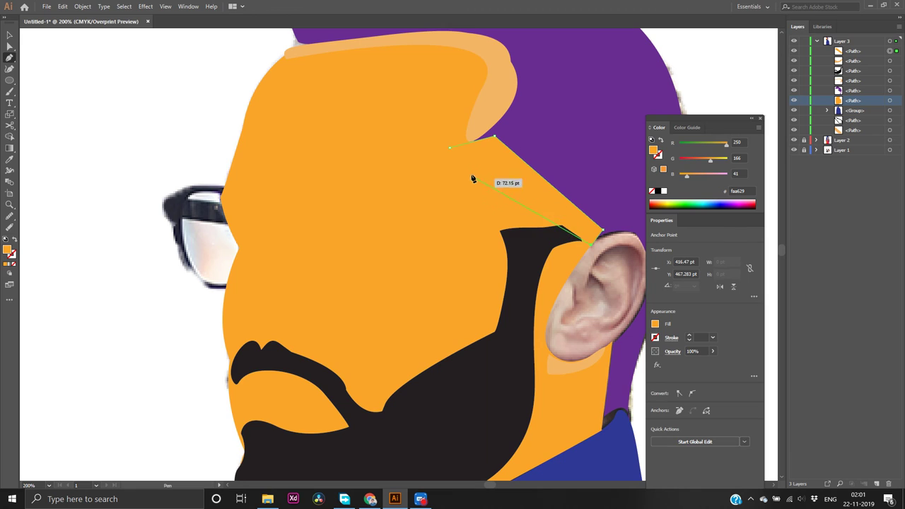
{"action": "left_click", "coordinate": [449, 149]}
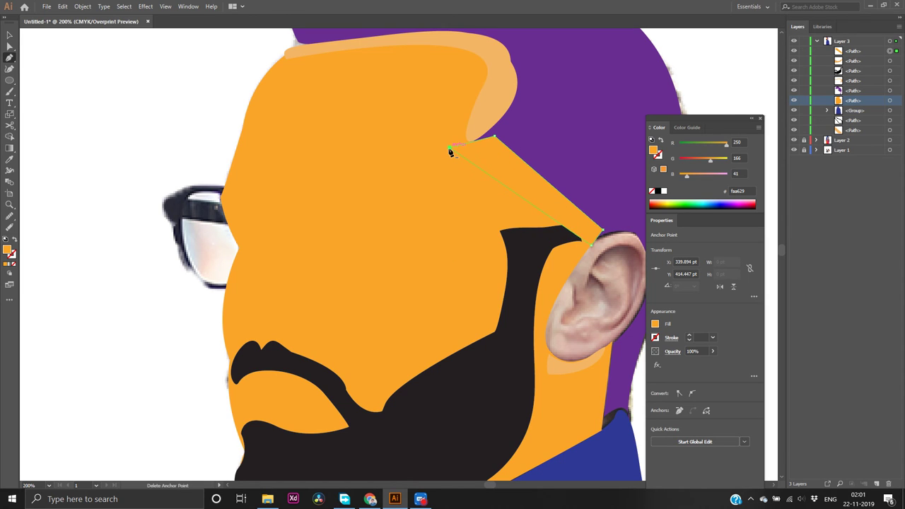
Send the new orange temple shape to the back of the layer's stack and deselect it
{"action": "key", "text": "v"}
{"action": "left_click", "coordinate": [509, 167]}
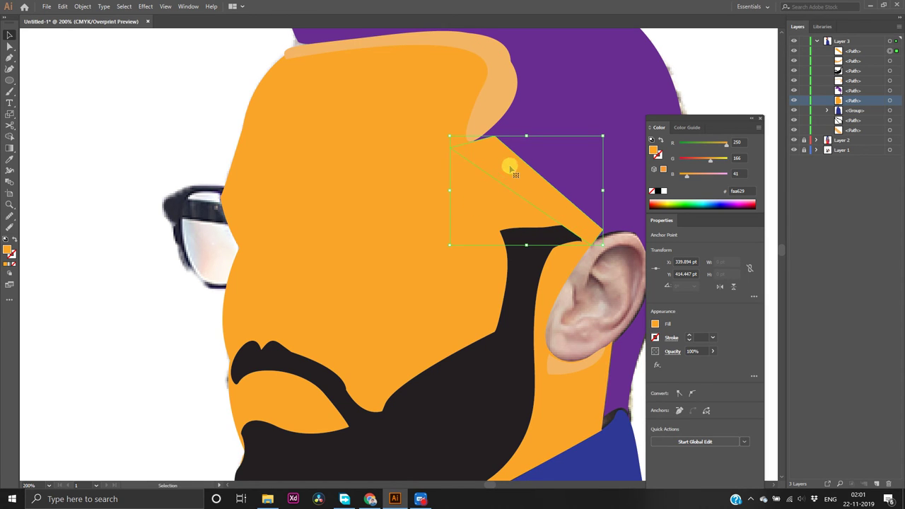
{"action": "right_click", "coordinate": [510, 168]}
{"action": "mouse_move", "coordinate": [552, 319]}
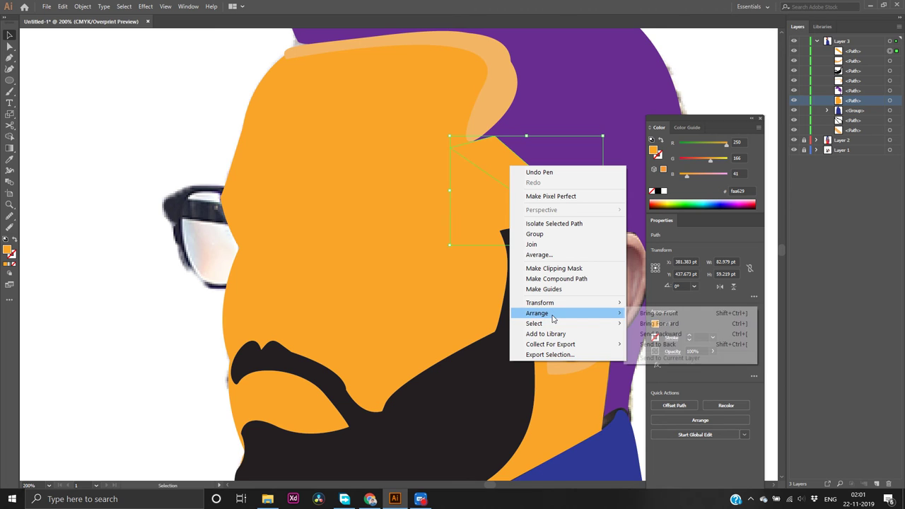
{"action": "left_click", "coordinate": [643, 344]}
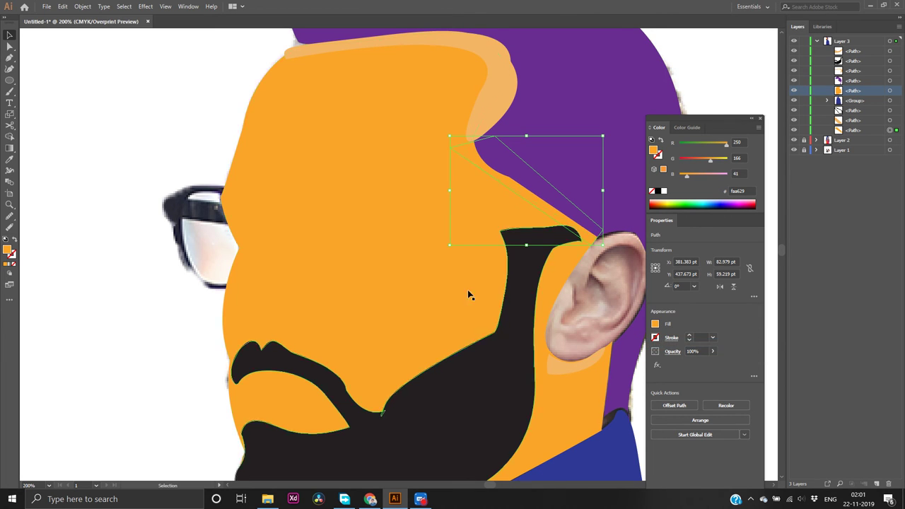
{"action": "left_click", "coordinate": [172, 148]}
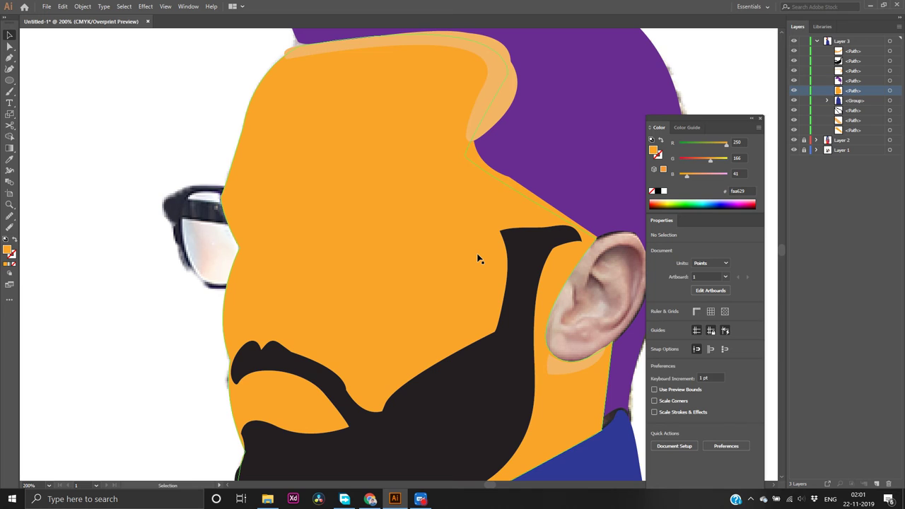
Hide the orange face path to reveal the photo and select the crescent under the earlobe to pick up its light orange fill
{"action": "scroll", "coordinate": [478, 259], "scroll_direction": "down", "scroll_amount": 4}
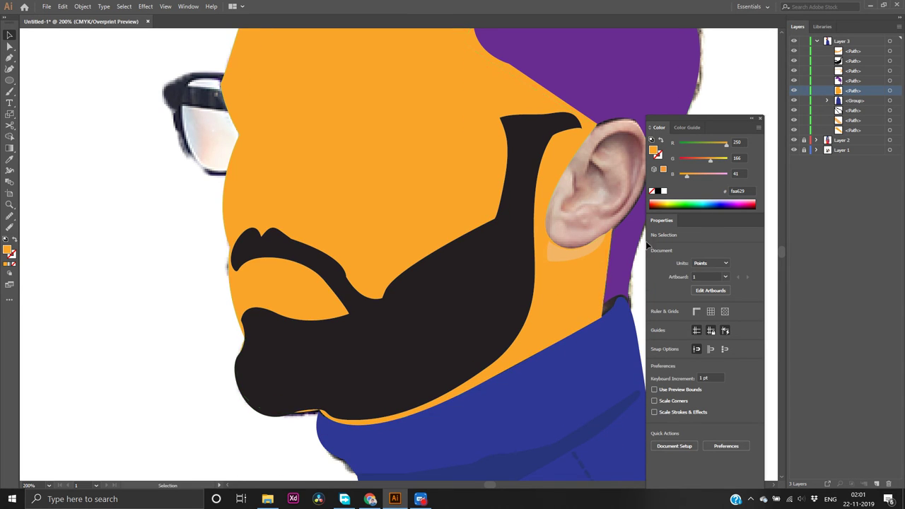
{"action": "left_click", "coordinate": [793, 91]}
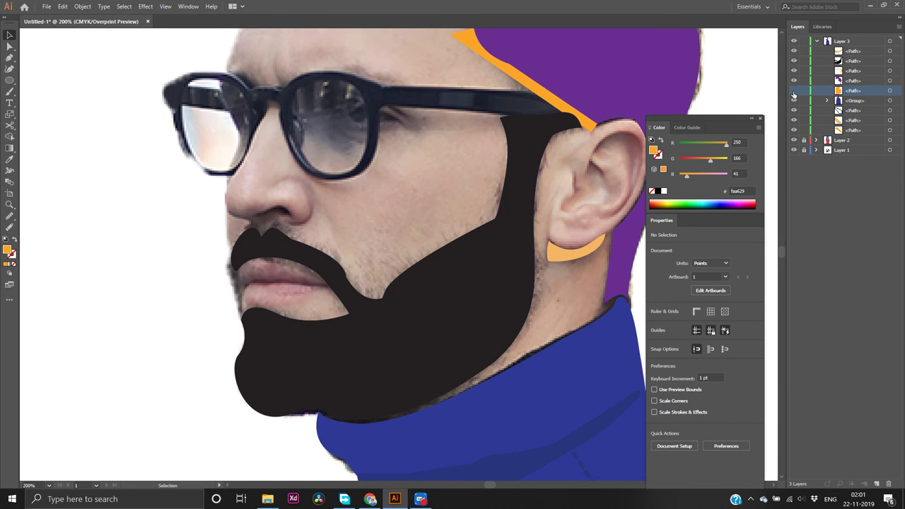
{"action": "left_click", "coordinate": [792, 91]}
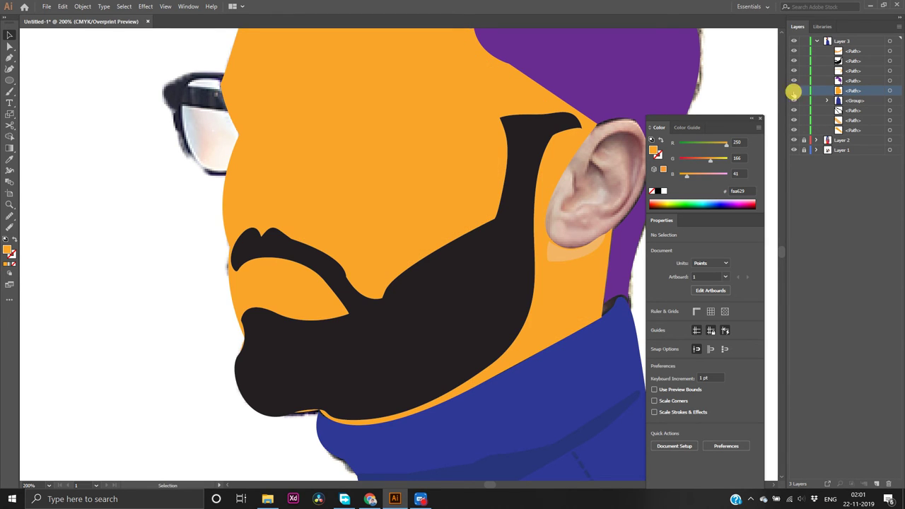
{"action": "left_click", "coordinate": [792, 91]}
{"action": "left_click", "coordinate": [578, 261]}
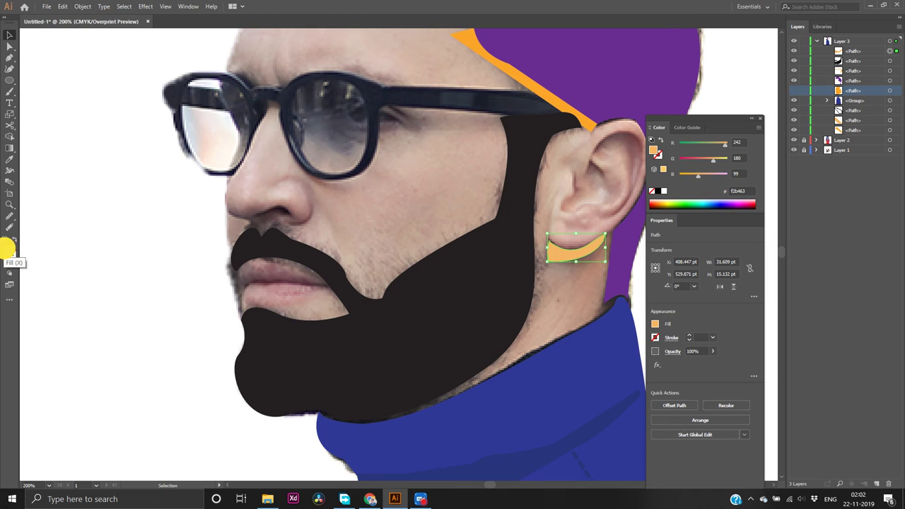
Try the paler tint e8be8b as the earlobe crescent's fill and undo the change
{"action": "double_click", "coordinate": [7, 251]}
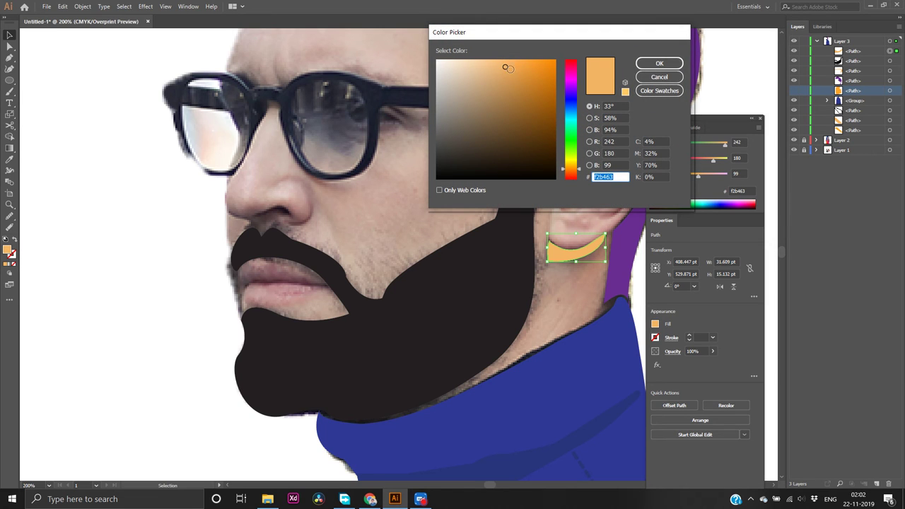
{"action": "left_click", "coordinate": [484, 69]}
{"action": "left_click", "coordinate": [644, 63]}
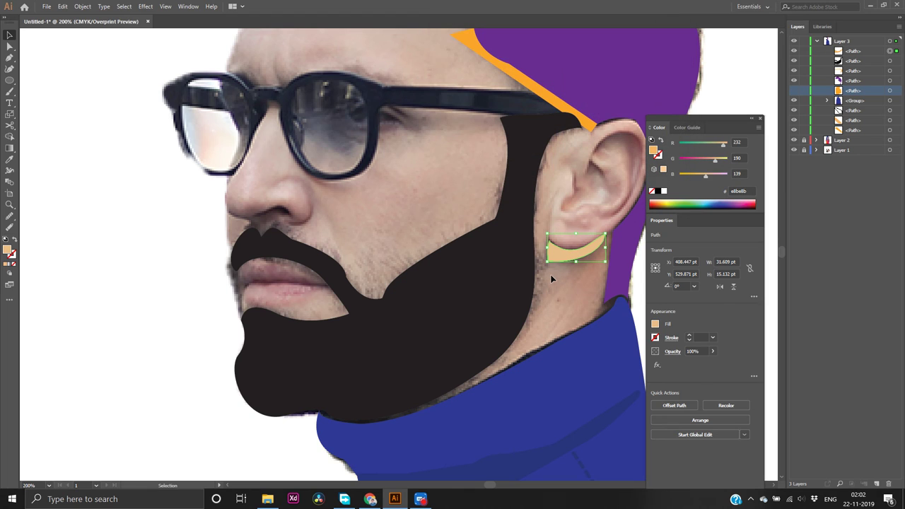
{"action": "key", "text": "ctrl+z"}
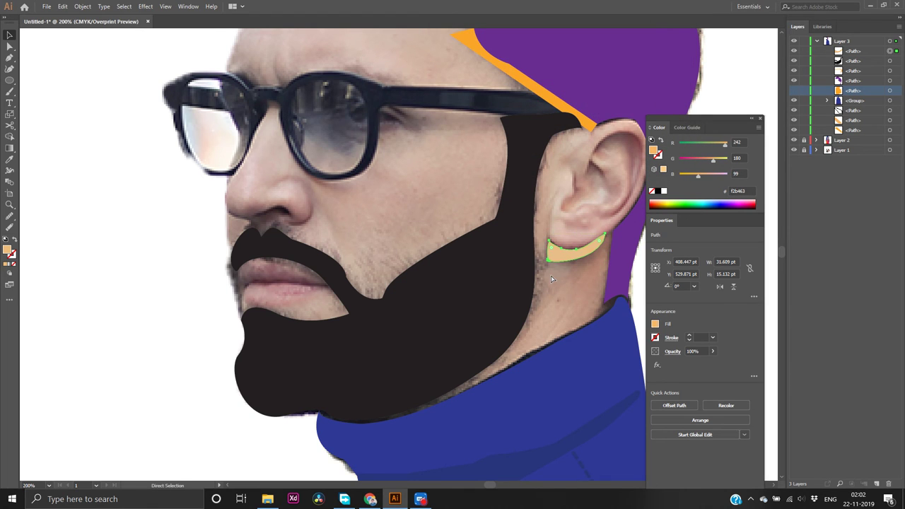
Draw a closed four-sided patch with the Pen tool on the neck below the earlobe, between the beard and the turtleneck collar
{"action": "left_click", "coordinate": [551, 275]}
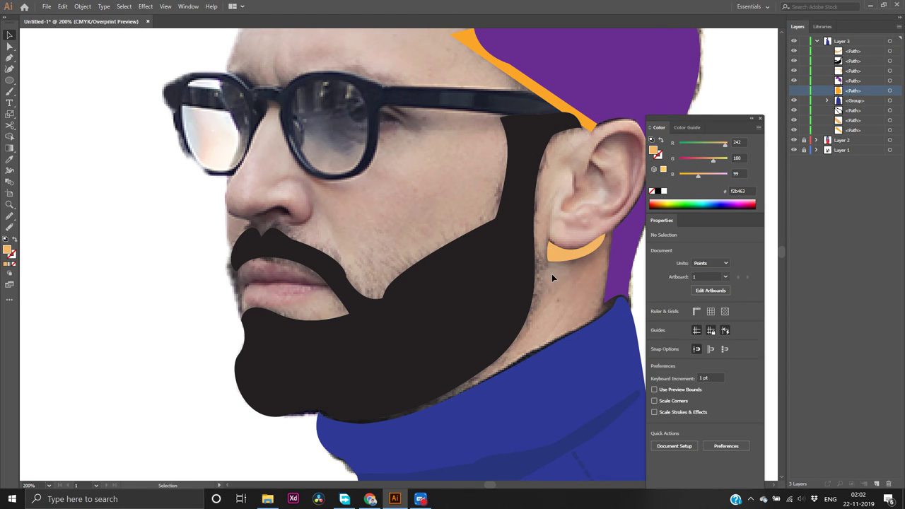
{"action": "key", "text": "p"}
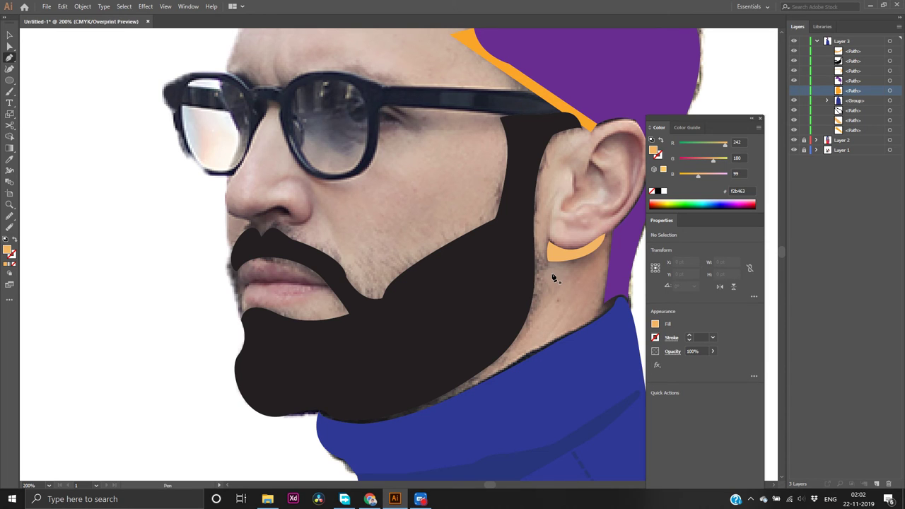
{"action": "left_click", "coordinate": [555, 272]}
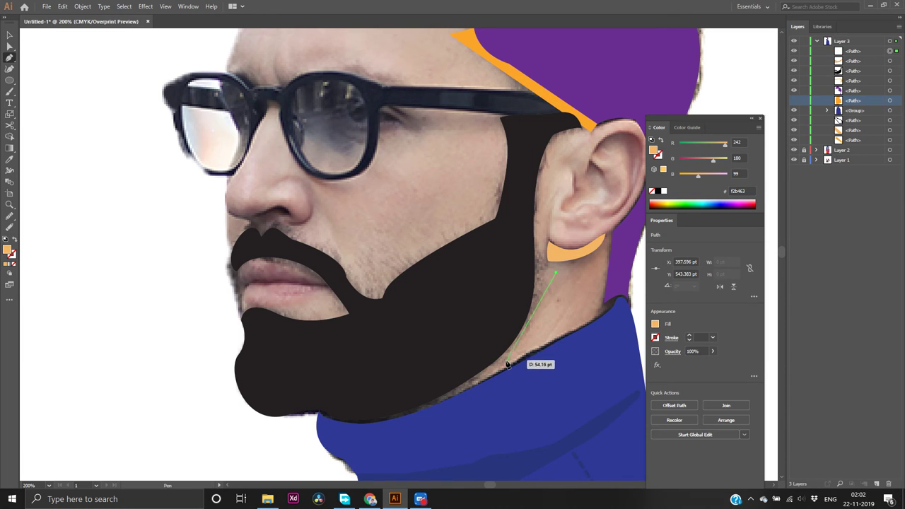
{"action": "left_click_drag", "start_coordinate": [503, 361], "coordinate": [478, 371]}
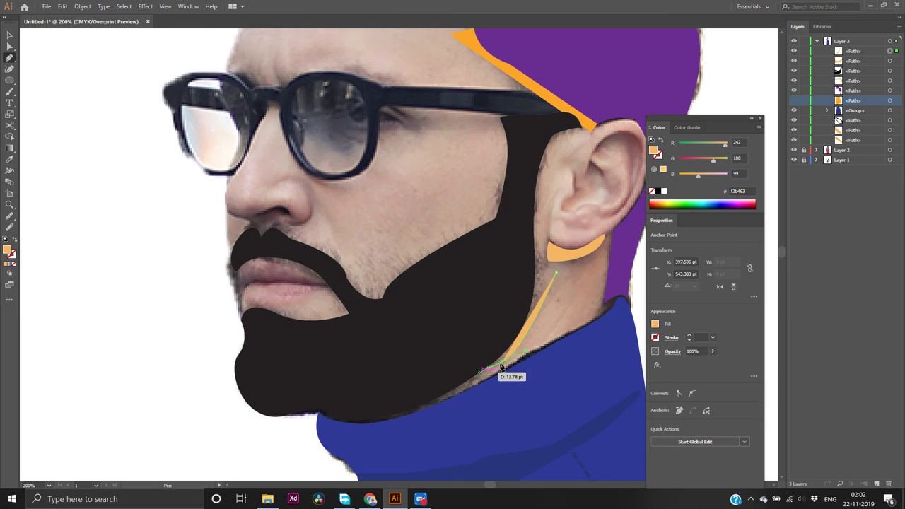
{"action": "left_click", "coordinate": [587, 324]}
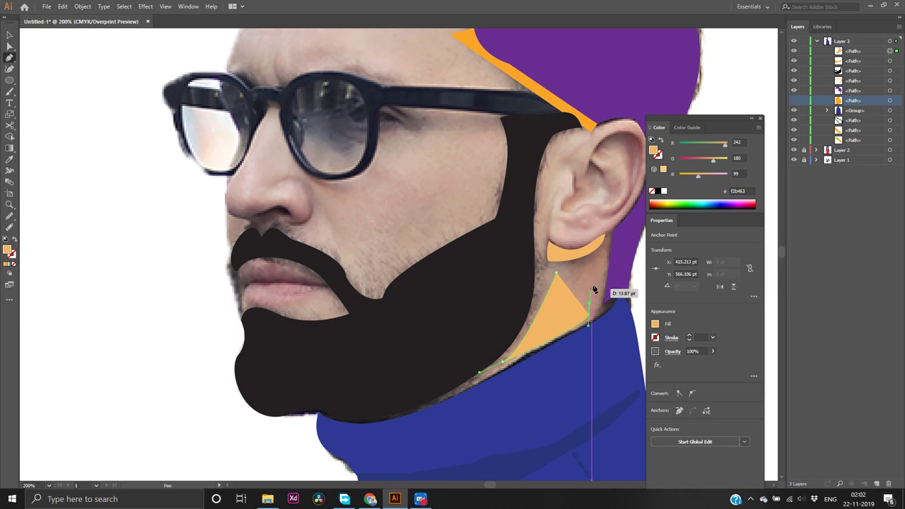
{"action": "left_click", "coordinate": [596, 263]}
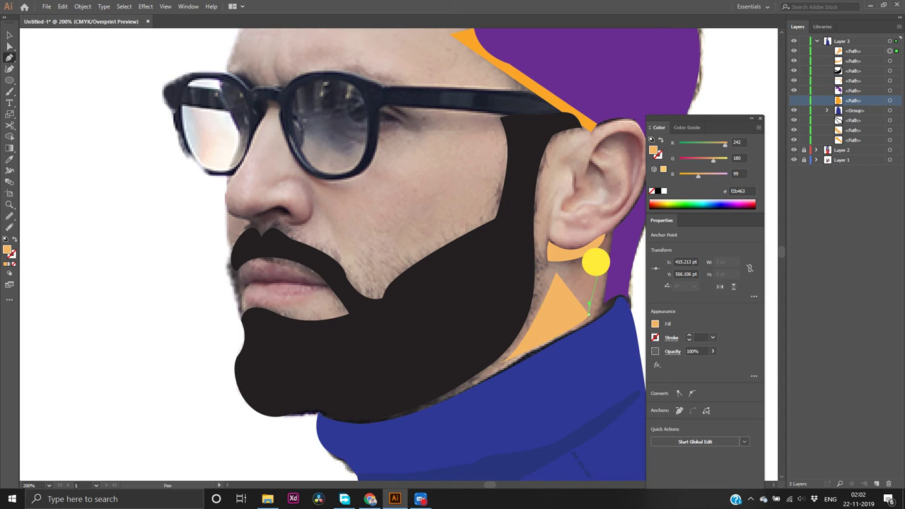
{"action": "key", "text": "ctrl+z"}
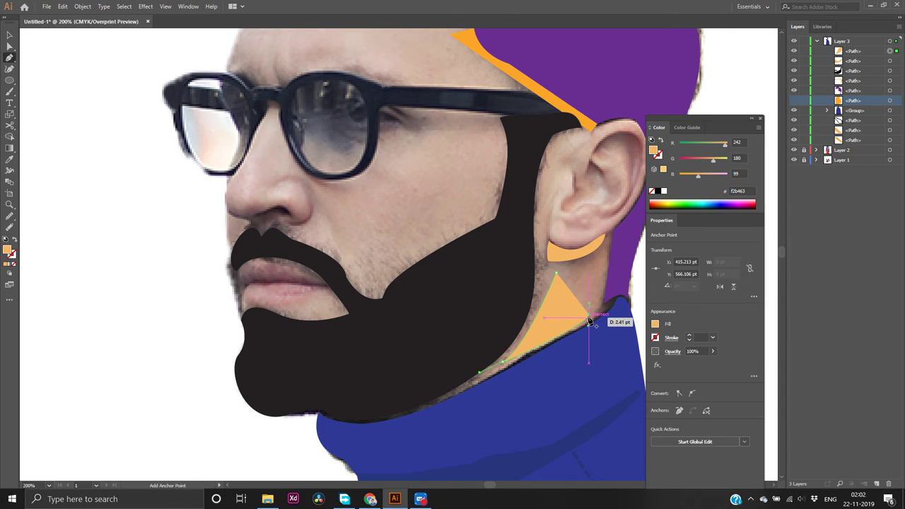
{"action": "left_click", "coordinate": [587, 314]}
{"action": "left_click", "coordinate": [597, 265]}
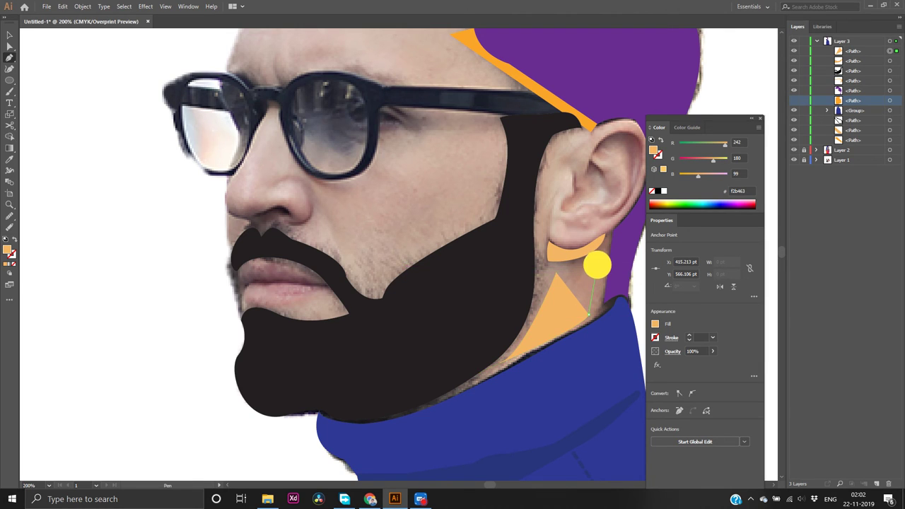
{"action": "mouse_move", "coordinate": [597, 265]}
{"action": "left_mouse_down"}
{"action": "mouse_move", "coordinate": [596, 251]}
{"action": "mouse_move", "coordinate": [599, 268]}
{"action": "left_mouse_up"}
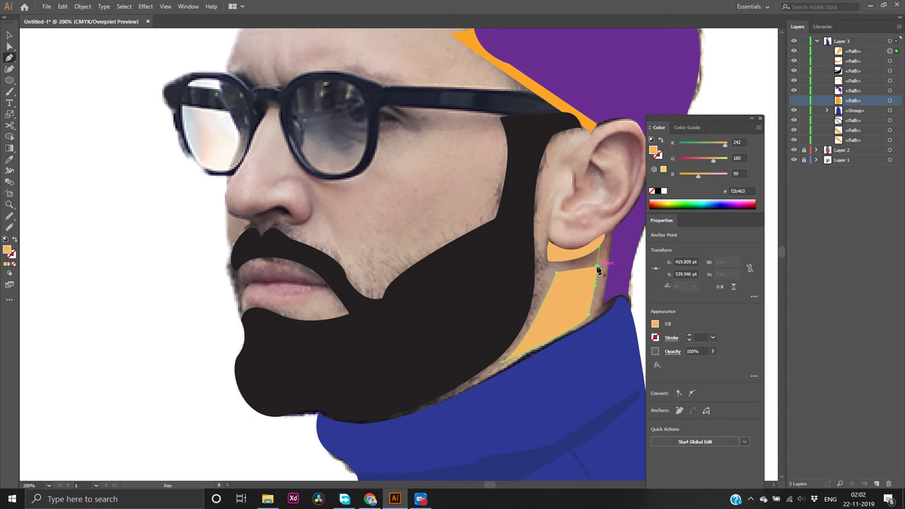
{"action": "left_click", "coordinate": [555, 272]}
Fill the neck patch with the paler tint e8b77c, show the orange face path again and deselect everything
{"action": "key", "text": "v"}
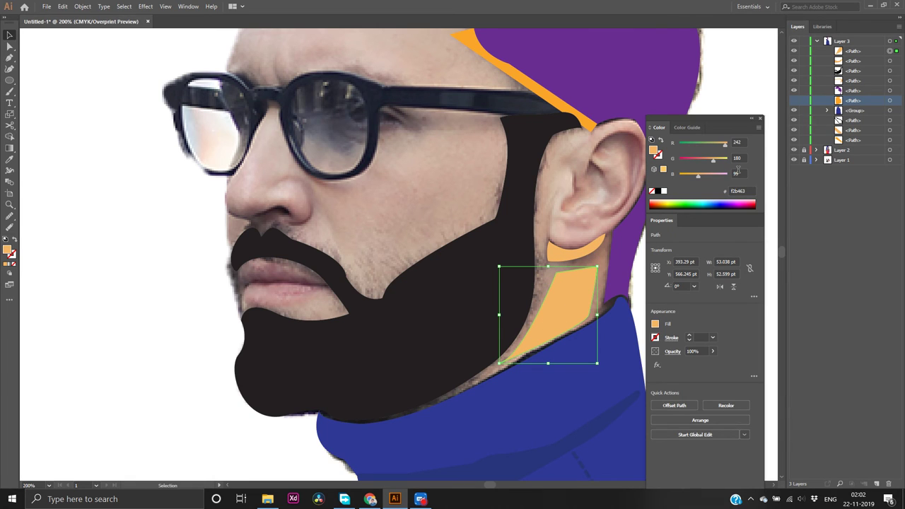
{"action": "double_click", "coordinate": [7, 249]}
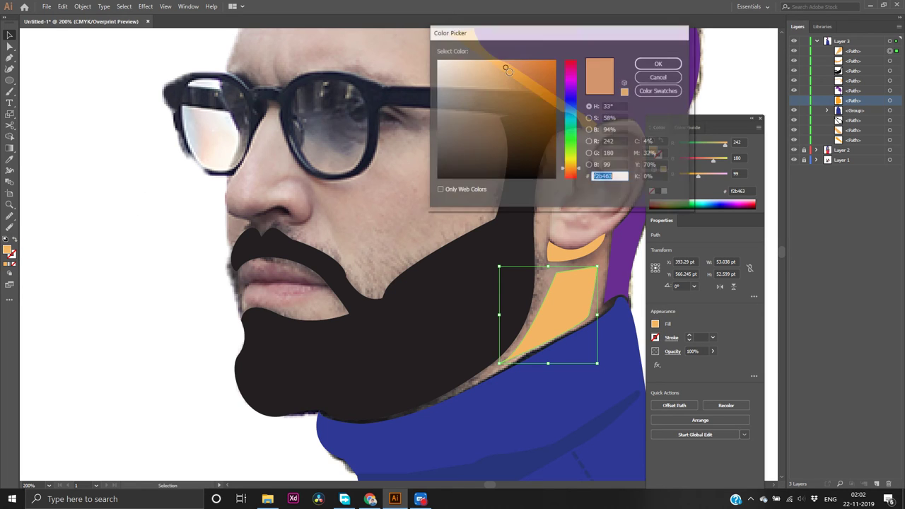
{"action": "left_click", "coordinate": [493, 69]}
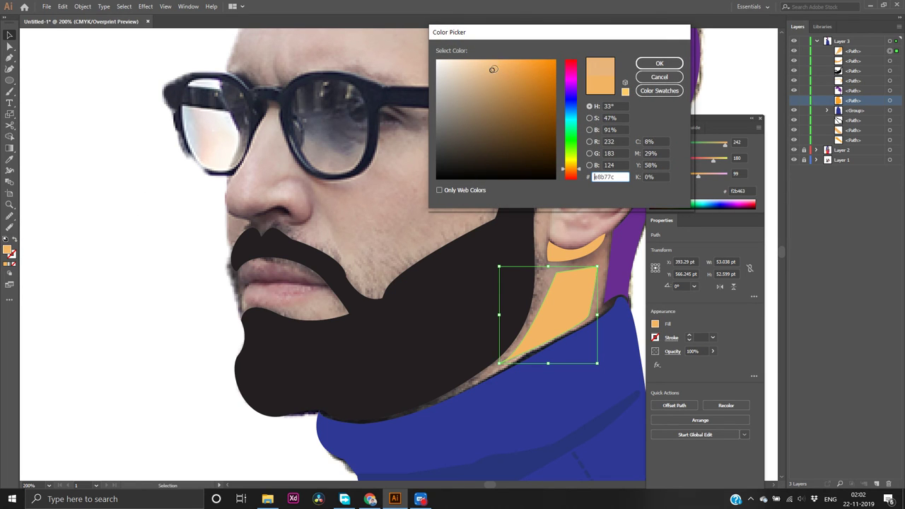
{"action": "left_click", "coordinate": [643, 65]}
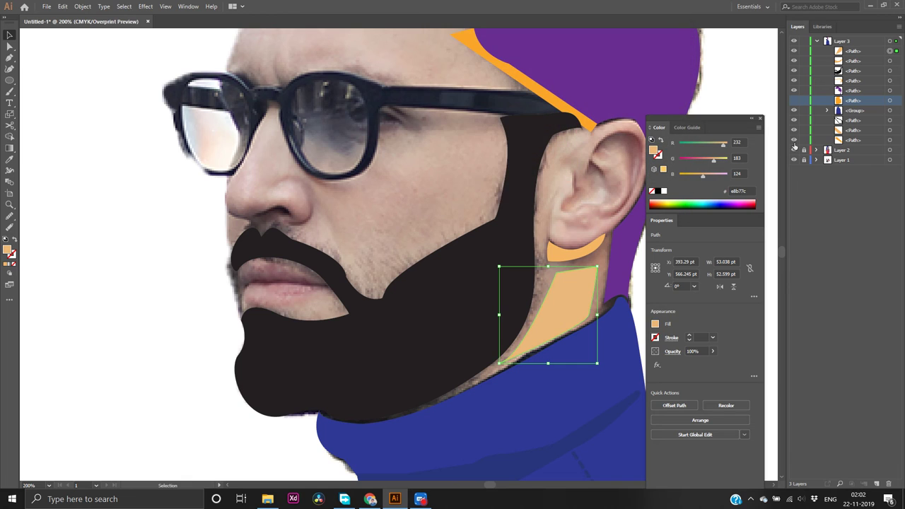
{"action": "left_click", "coordinate": [793, 100]}
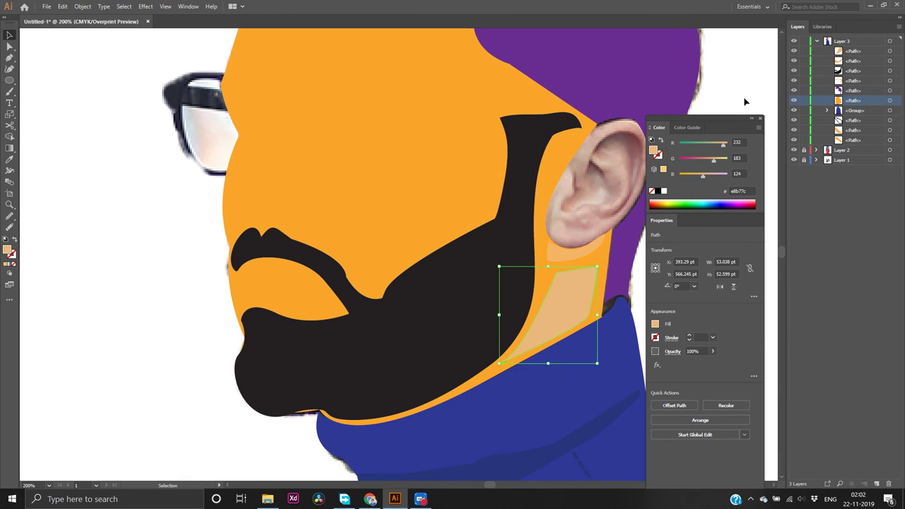
{"action": "left_click", "coordinate": [744, 101]}
Compare the man's skin shading with the woman's illustration and check the artwork with the Layer 1 photo temporarily hidden
{"action": "scroll", "coordinate": [516, 187], "scroll_direction": "up", "scroll_amount": 2}
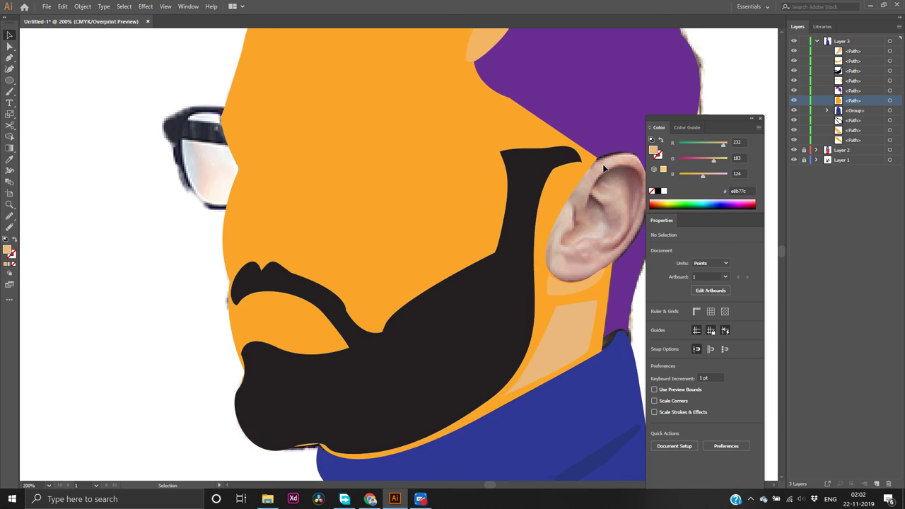
{"action": "scroll", "coordinate": [480, 193], "scroll_direction": "down", "scroll_amount": 4}
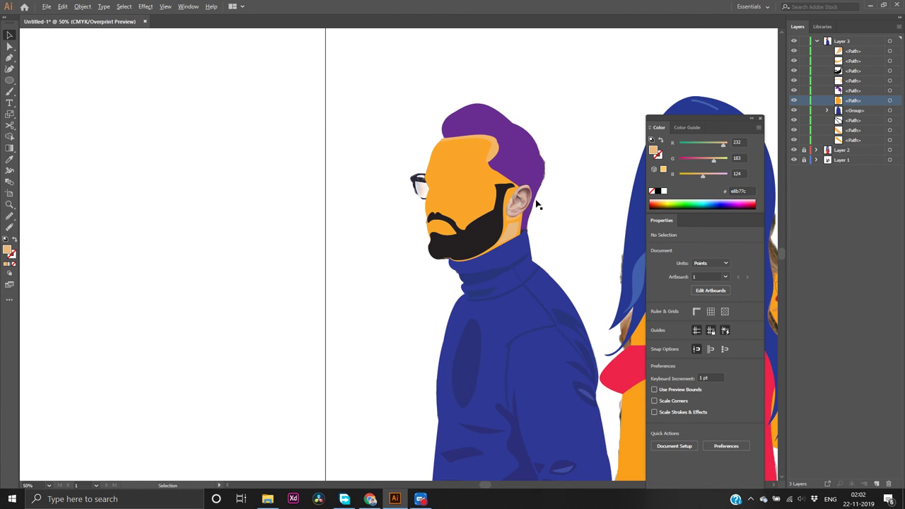
{"action": "scroll", "coordinate": [576, 228], "scroll_direction": "right", "scroll_amount": 2}
{"action": "scroll", "coordinate": [576, 228], "scroll_direction": "right", "scroll_amount": 2}
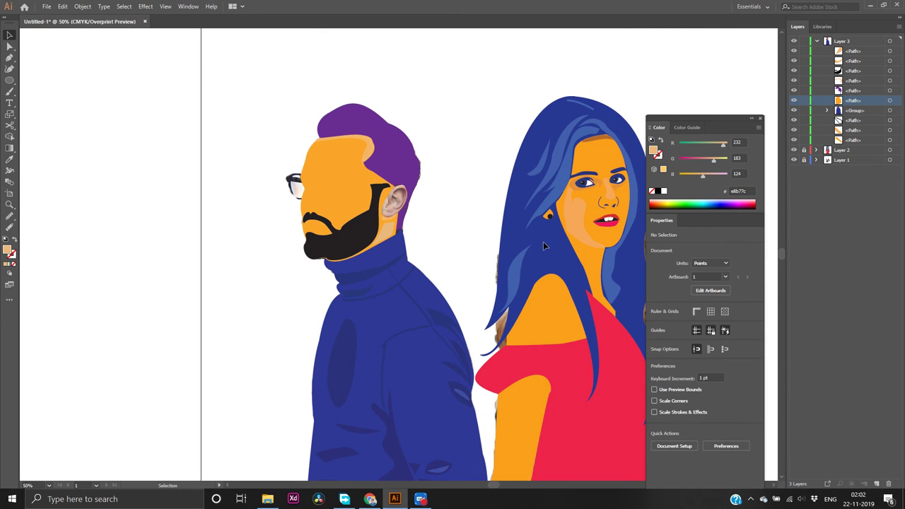
{"action": "scroll", "coordinate": [430, 228], "scroll_direction": "up", "scroll_amount": 2}
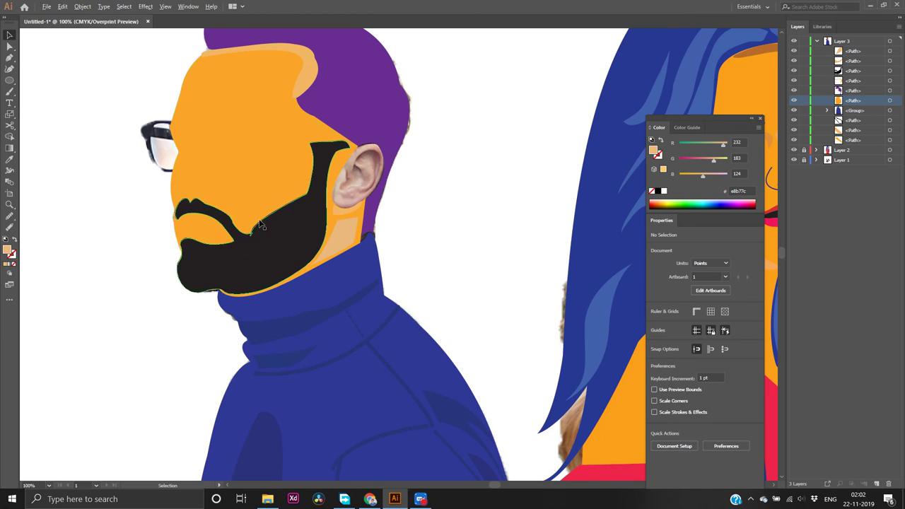
{"action": "left_click", "coordinate": [793, 161]}
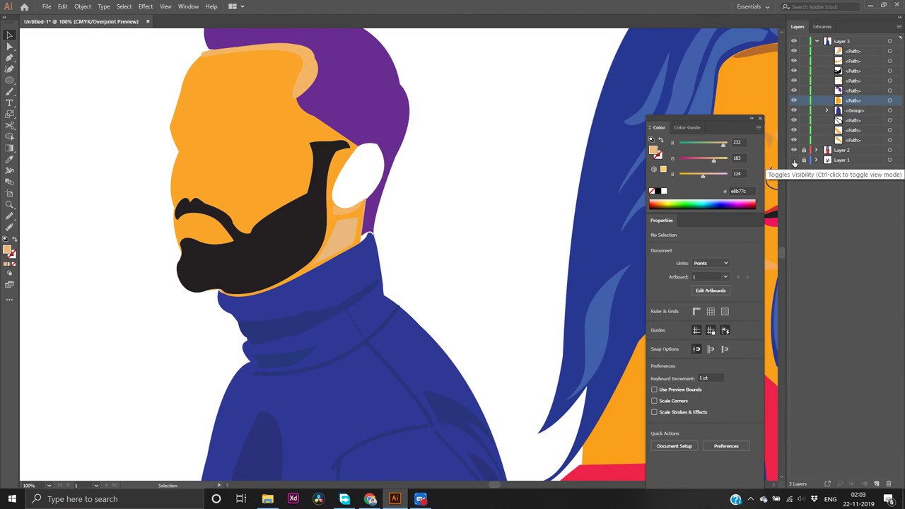
{"action": "left_click", "coordinate": [793, 161]}
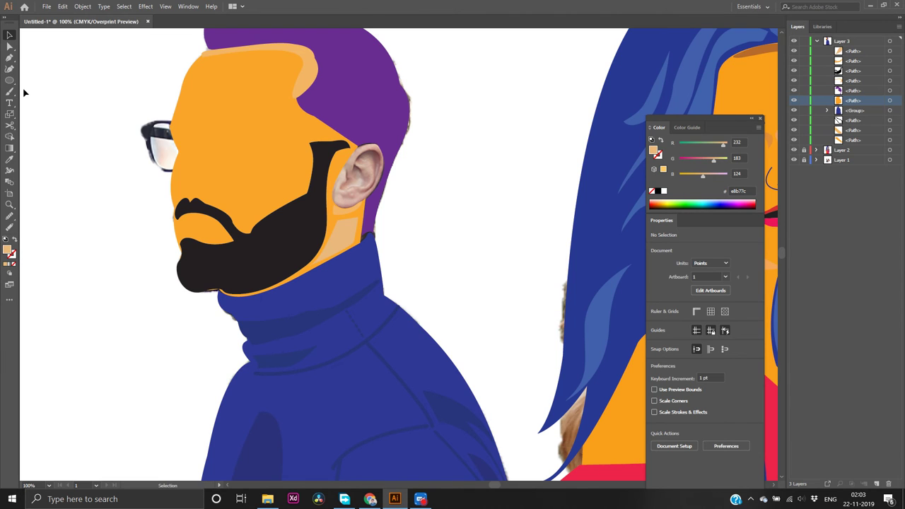
Trace the ear's upper rim and back edge with the Pen tool, starting at the face side with the fill e8b77c
{"action": "key", "text": "p"}
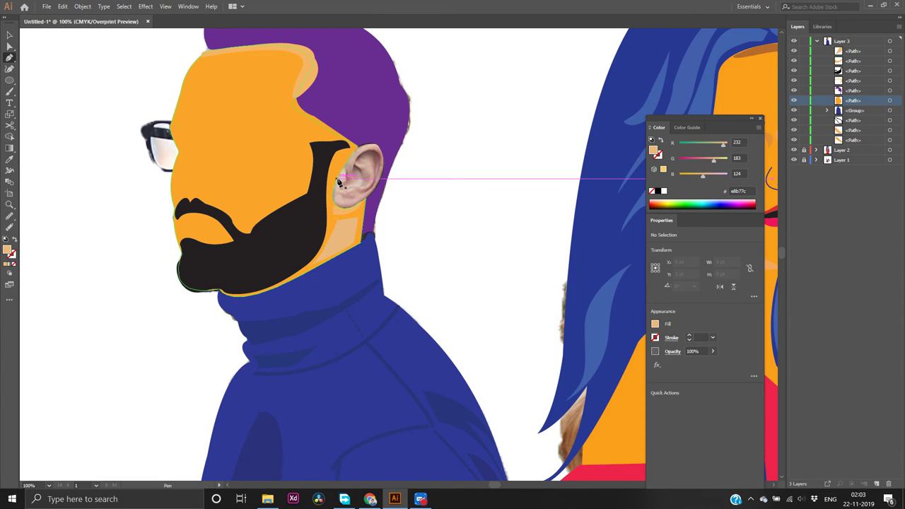
{"action": "left_click", "coordinate": [338, 181]}
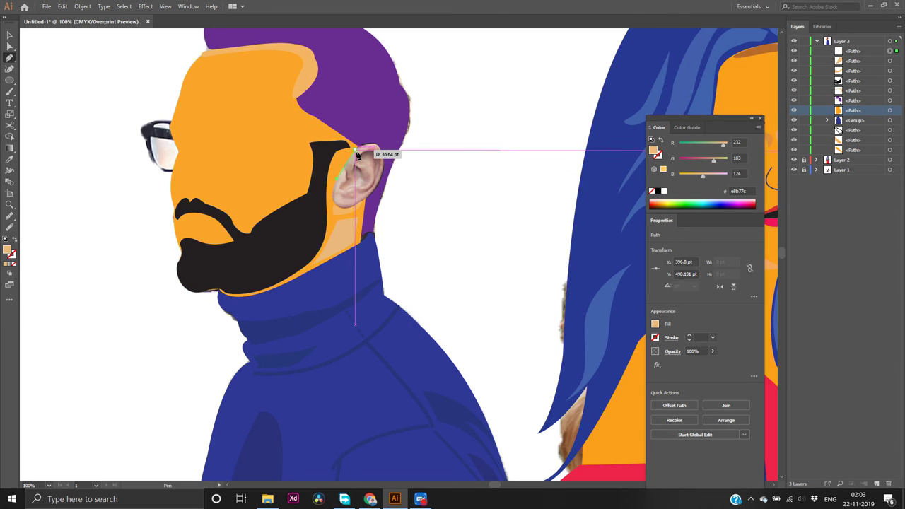
{"action": "left_click", "coordinate": [354, 147]}
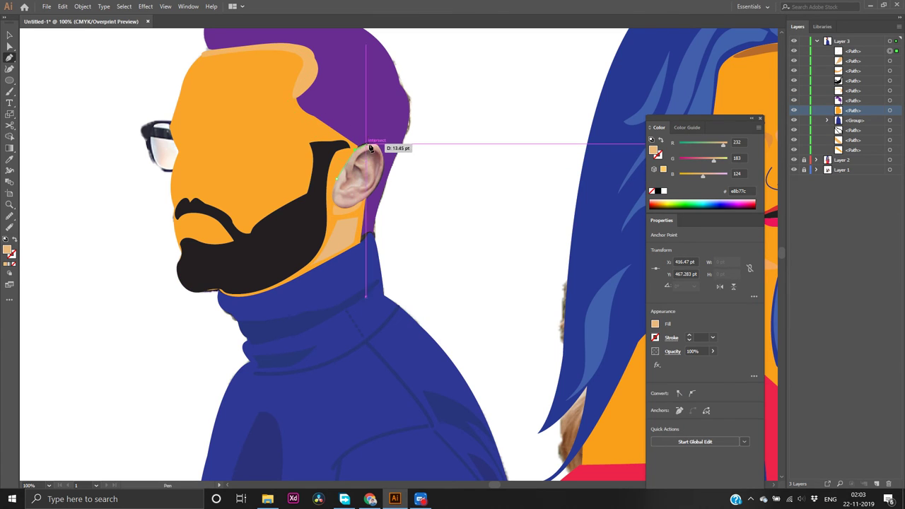
{"action": "left_click_drag", "start_coordinate": [384, 172], "coordinate": [376, 211]}
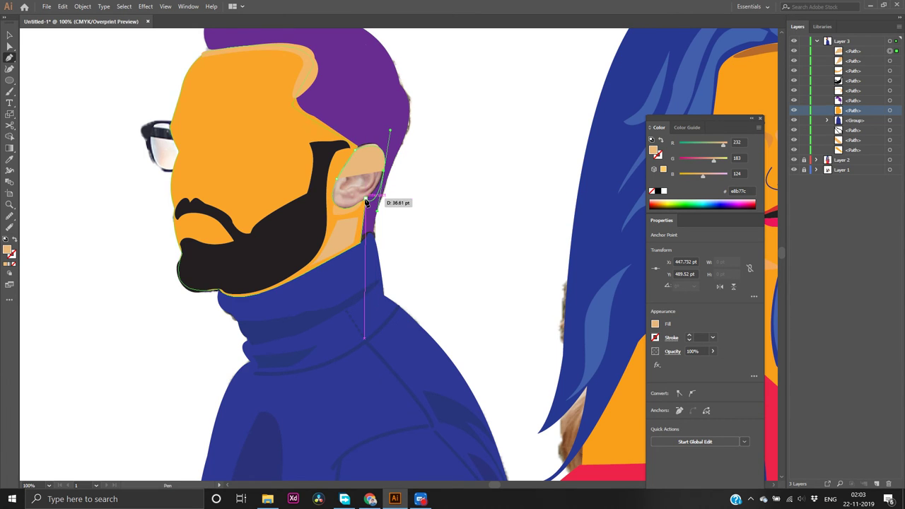
{"action": "scroll", "coordinate": [379, 193], "scroll_direction": "up", "scroll_amount": 2}
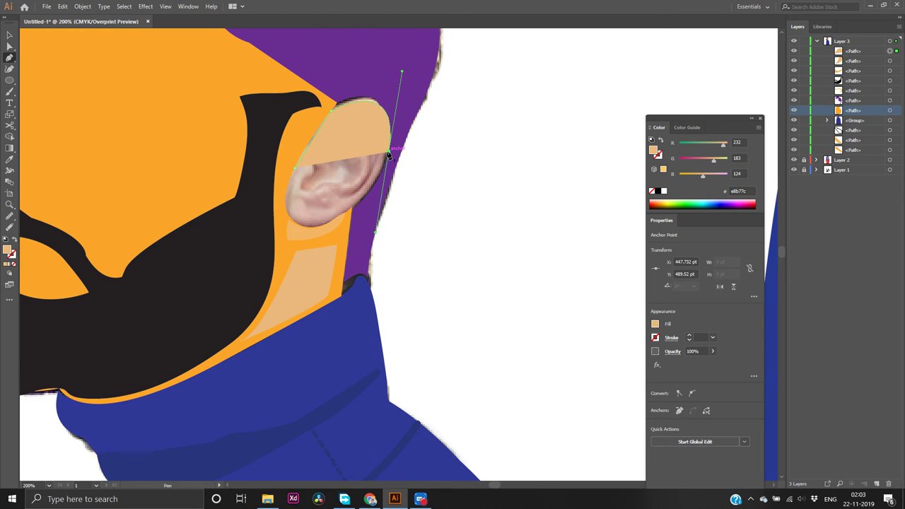
{"action": "left_click", "coordinate": [388, 154]}
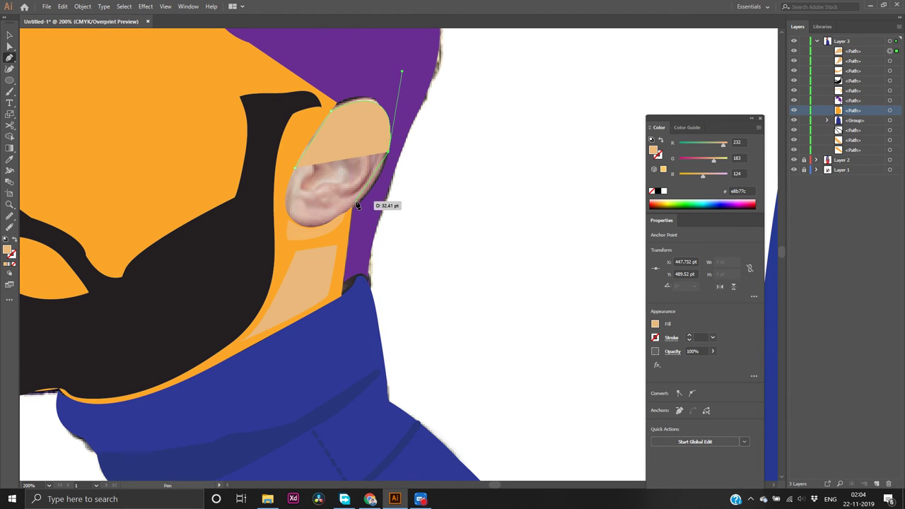
Continue the ear outline around the lobe, close it at its starting point and keep the fill e8b77c
{"action": "left_click_drag", "start_coordinate": [351, 210], "coordinate": [329, 214]}
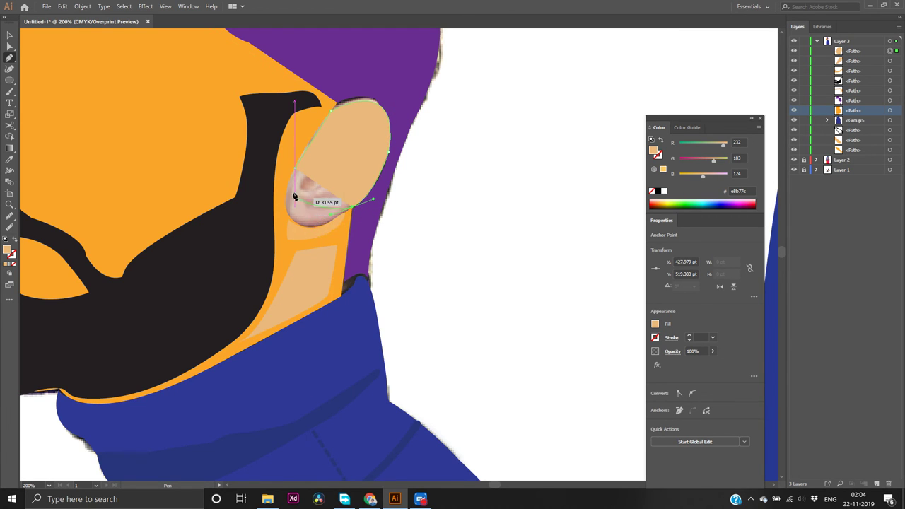
{"action": "left_click_drag", "start_coordinate": [293, 169], "coordinate": [316, 81]}
{"action": "left_click_drag", "start_coordinate": [335, 209], "coordinate": [273, 176]}
{"action": "left_click_drag", "start_coordinate": [351, 210], "coordinate": [271, 147]}
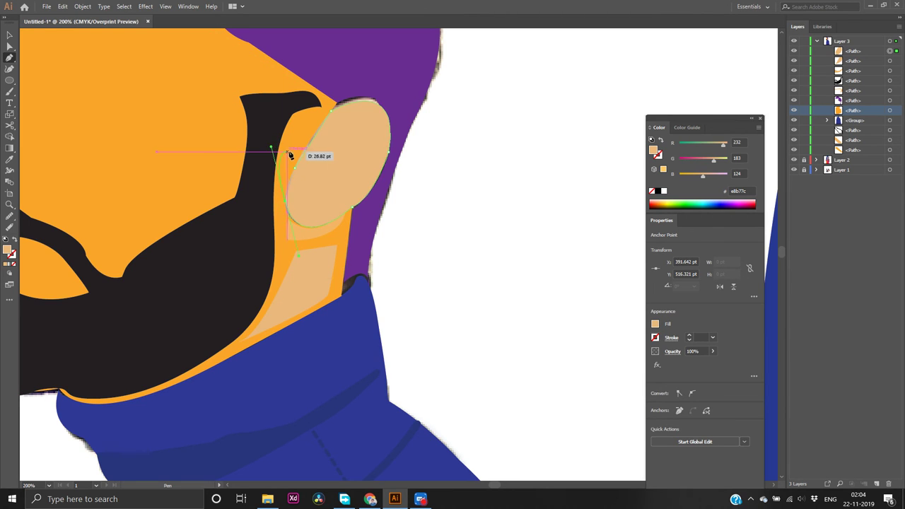
{"action": "left_click", "coordinate": [286, 205]}
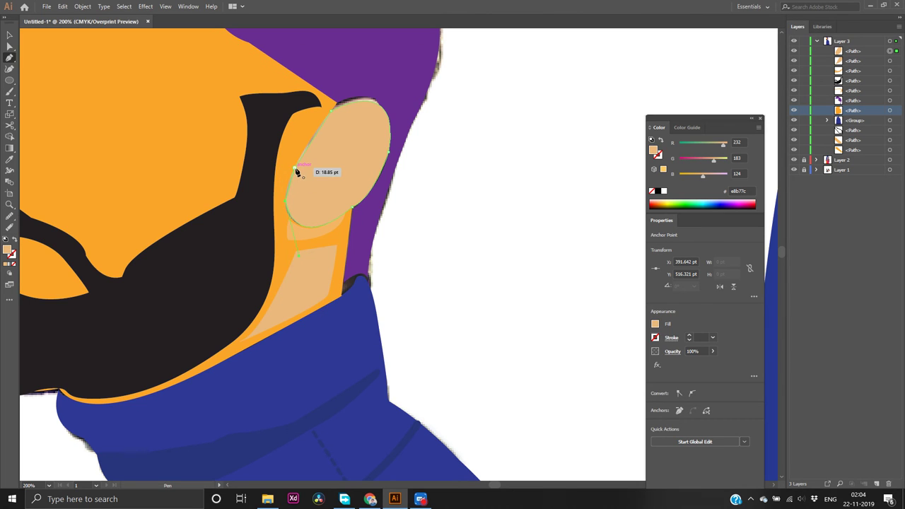
{"action": "left_click", "coordinate": [14, 264]}
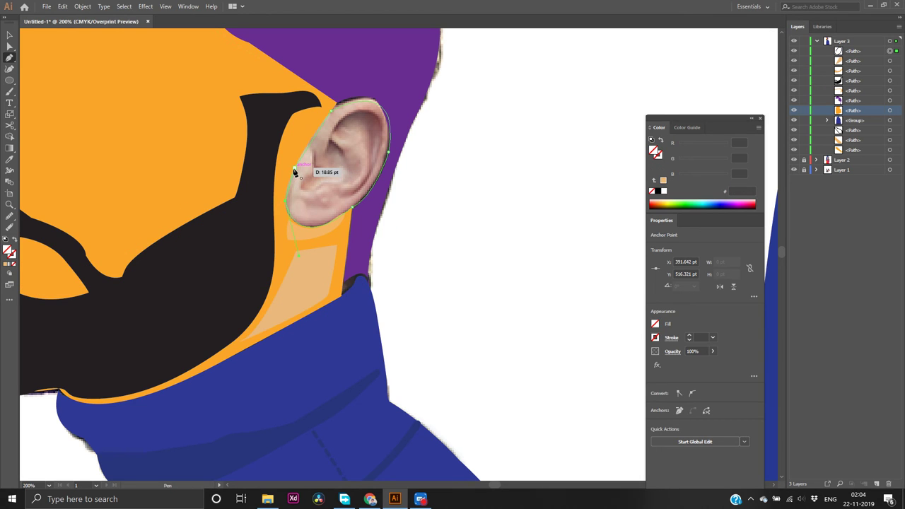
{"action": "left_click_drag", "start_coordinate": [294, 172], "coordinate": [302, 166]}
{"action": "left_click", "coordinate": [6, 264]}
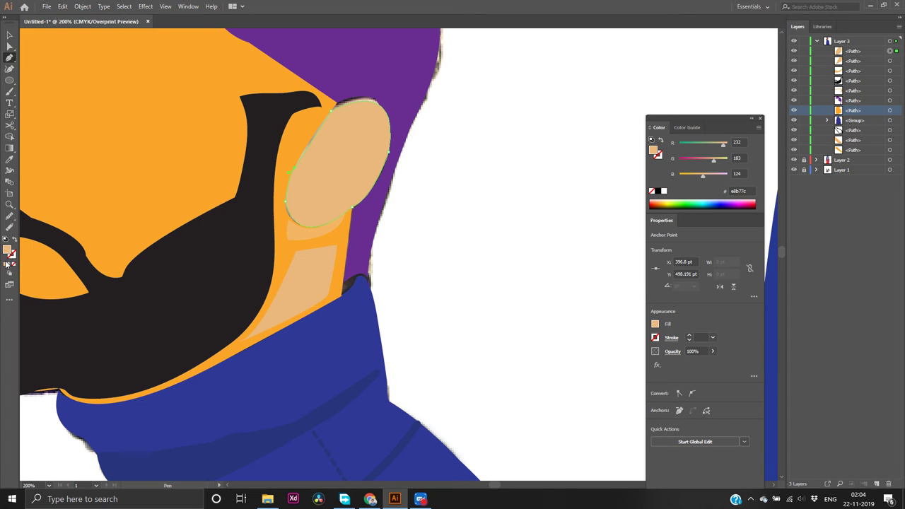
Set the ear shape's fill to the darker orange e57d0c
{"action": "double_click", "coordinate": [7, 249]}
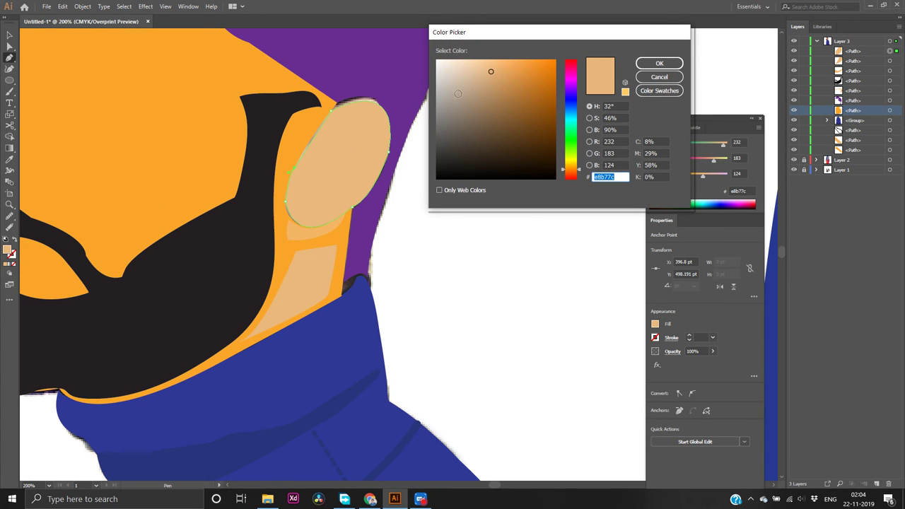
{"action": "left_click", "coordinate": [542, 102]}
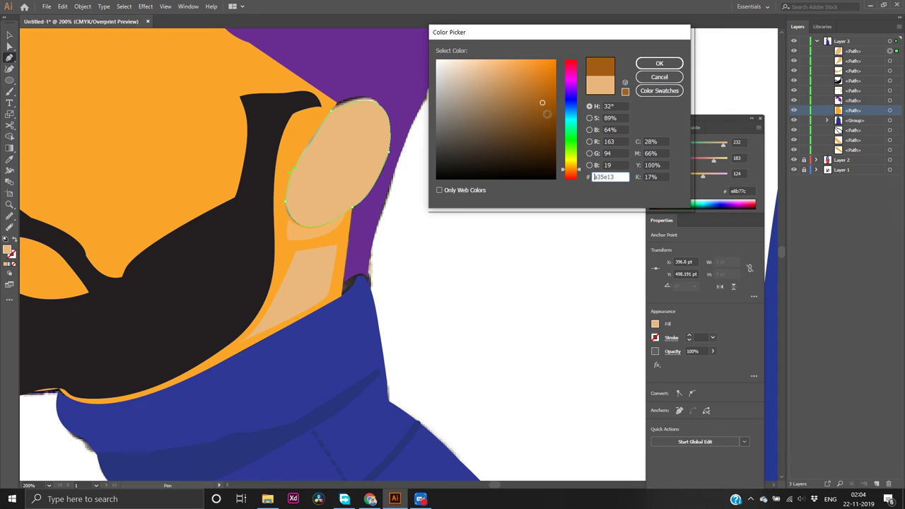
{"action": "left_click", "coordinate": [550, 72]}
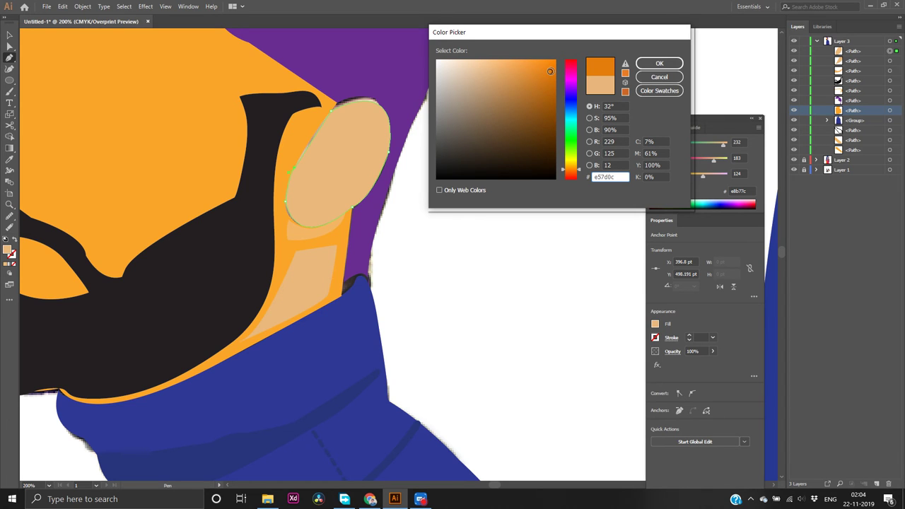
{"action": "left_click", "coordinate": [658, 63]}
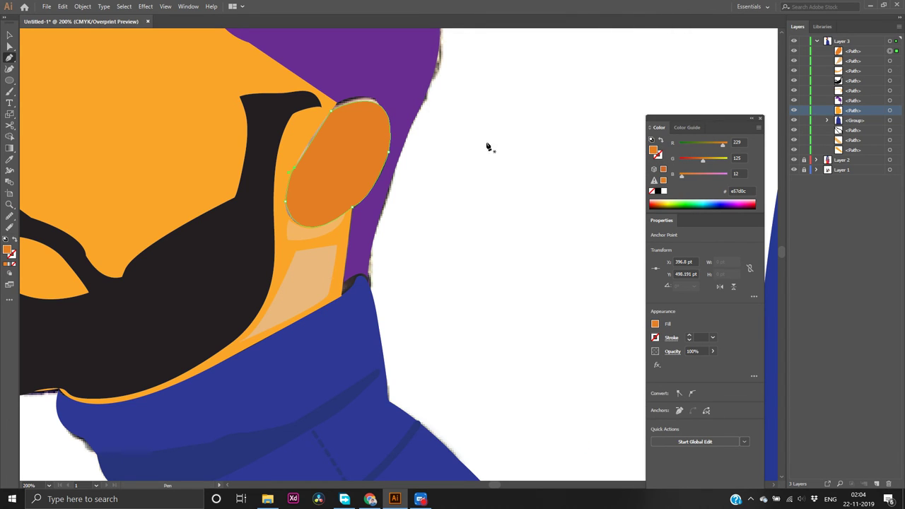
Deselect the finished ear shape and hide it to expose the ear in the photo
{"action": "scroll", "coordinate": [429, 188], "scroll_direction": "up", "scroll_amount": 3}
{"action": "key", "text": "ctrl"}
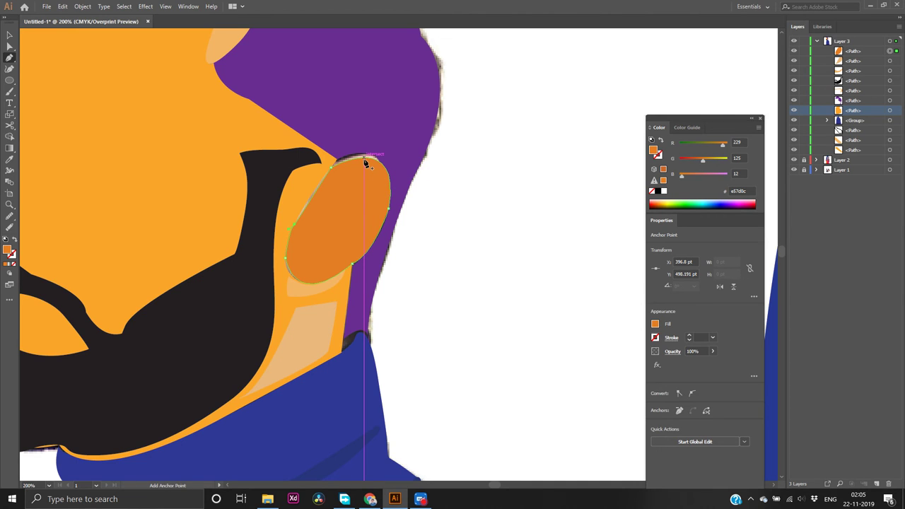
{"action": "key", "text": "v"}
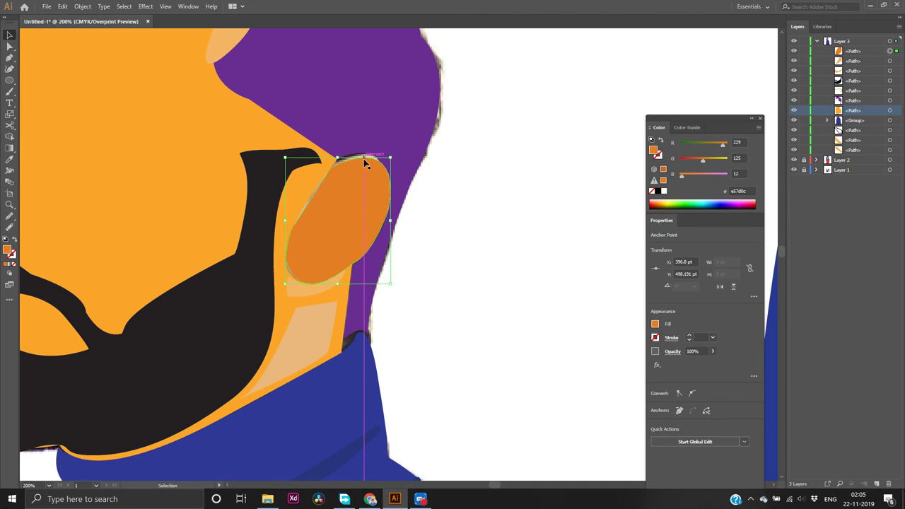
{"action": "left_click", "coordinate": [501, 208]}
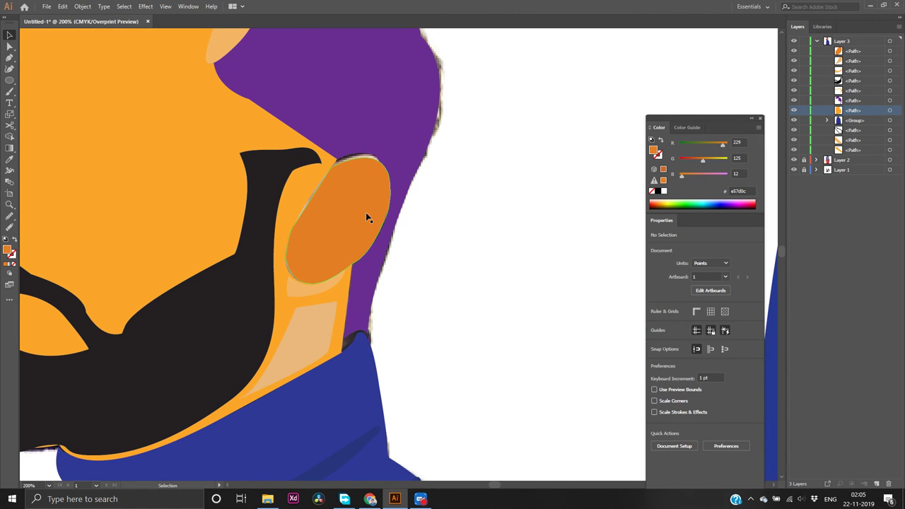
{"action": "left_click", "coordinate": [793, 51]}
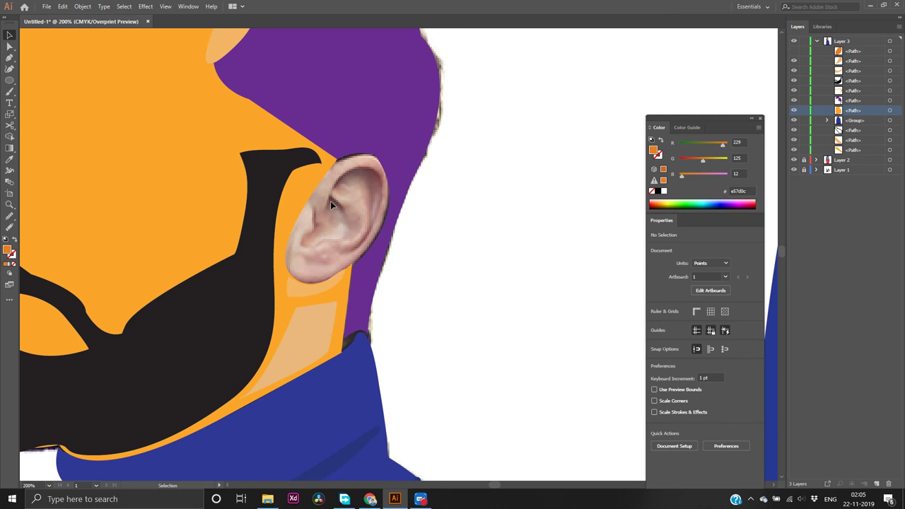
Trace the front edge of the inner ear's hollow with the Pen tool, from the upper fold down around the notch behind the tragus
{"action": "key", "text": "p"}
{"action": "scroll", "coordinate": [336, 204], "scroll_direction": "up", "scroll_amount": 3}
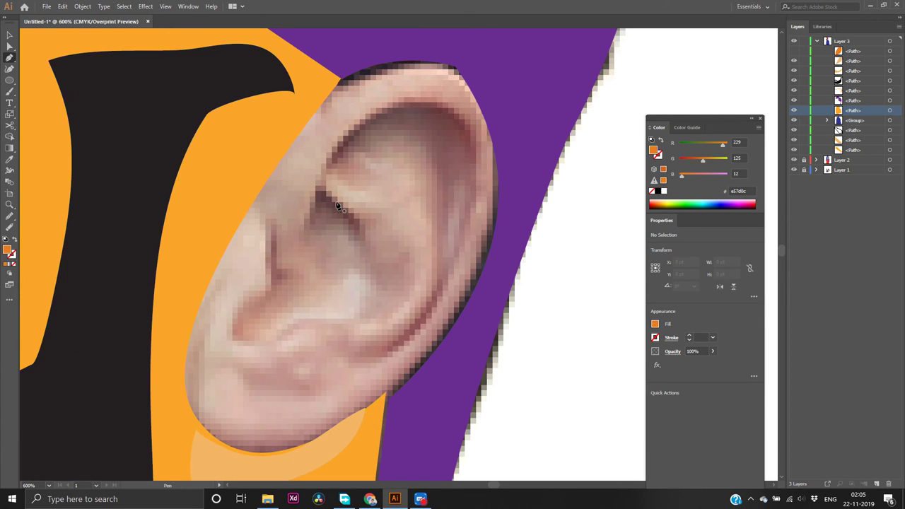
{"action": "left_click", "coordinate": [317, 189]}
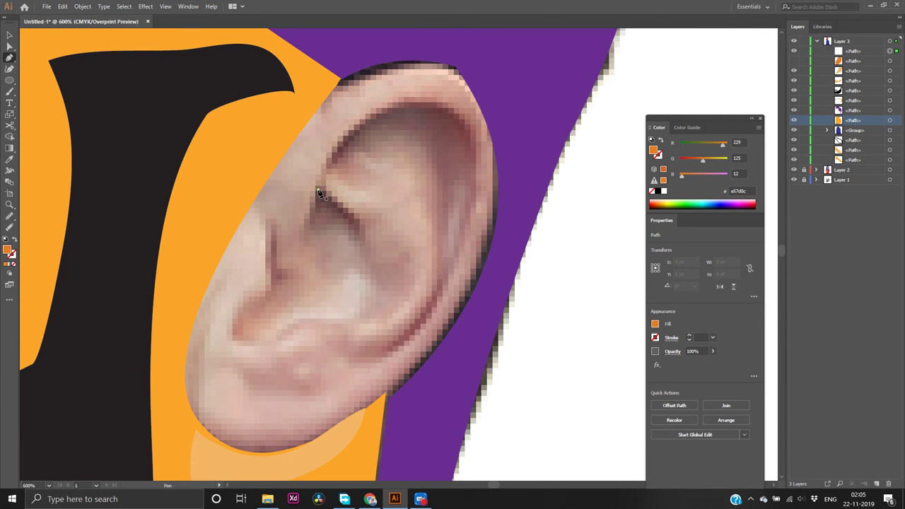
{"action": "left_click_drag", "start_coordinate": [303, 240], "coordinate": [302, 262]}
{"action": "left_click", "coordinate": [302, 241]}
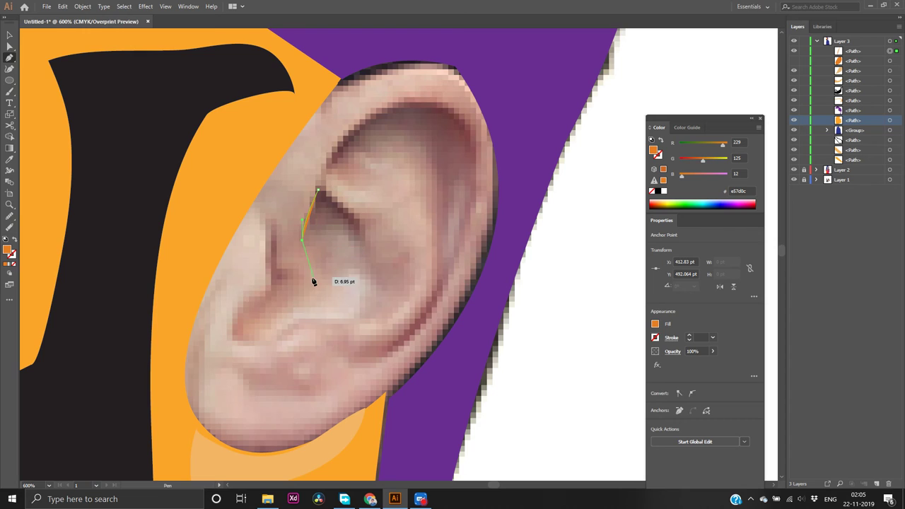
{"action": "left_click", "coordinate": [303, 276]}
{"action": "left_click_drag", "start_coordinate": [303, 275], "coordinate": [278, 272]}
{"action": "left_click", "coordinate": [277, 266]}
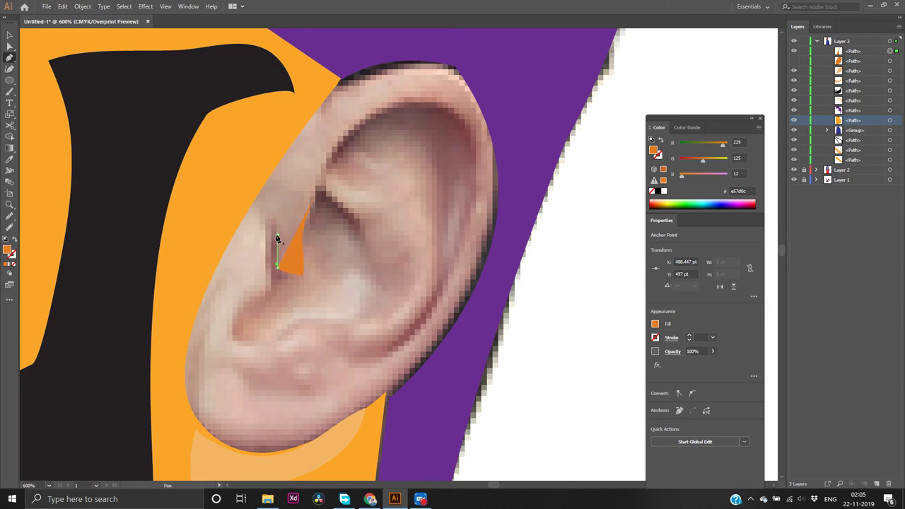
{"action": "left_click_drag", "start_coordinate": [268, 244], "coordinate": [273, 293]}
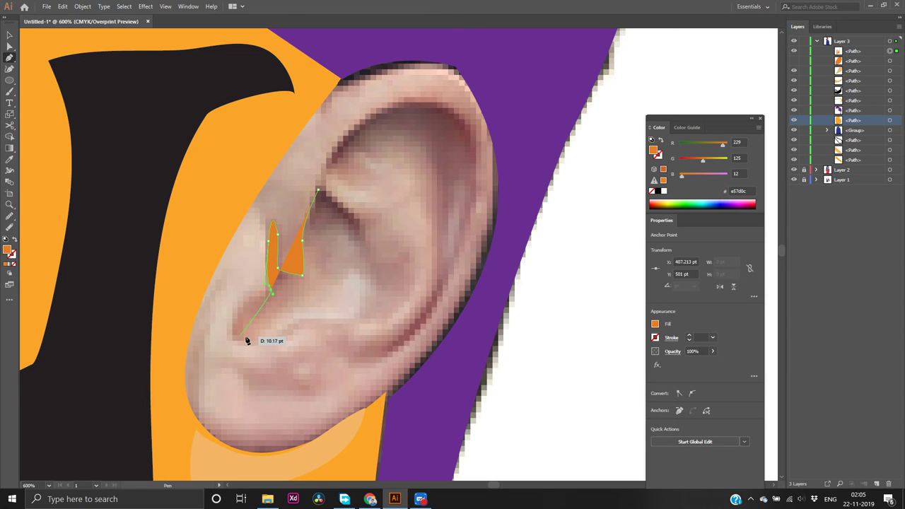
Continue the hollow's outline along its lower edge and up the back, closing it at the starting point
{"action": "left_click_drag", "start_coordinate": [277, 335], "coordinate": [372, 316]}
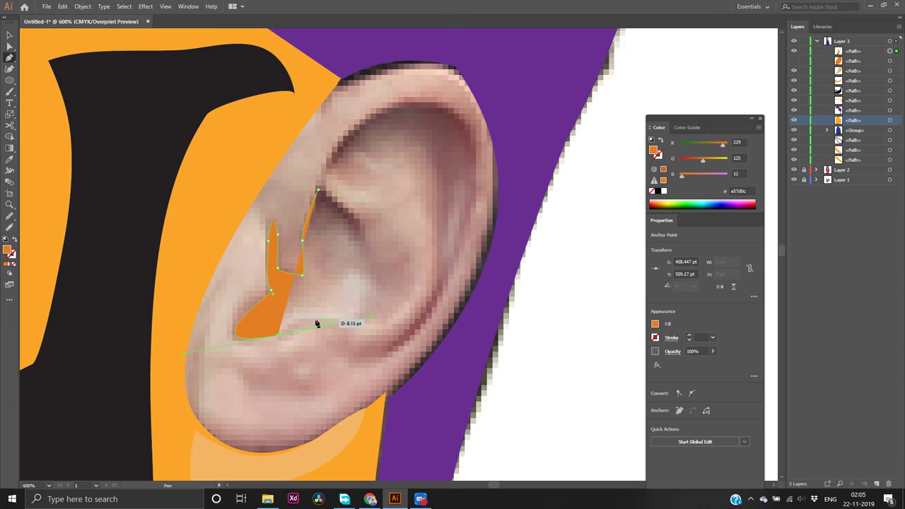
{"action": "left_click", "coordinate": [278, 337]}
{"action": "mouse_move", "coordinate": [320, 323]}
{"action": "left_mouse_down"}
{"action": "mouse_move", "coordinate": [343, 326]}
{"action": "mouse_move", "coordinate": [384, 309]}
{"action": "mouse_move", "coordinate": [377, 298]}
{"action": "mouse_move", "coordinate": [360, 316]}
{"action": "mouse_move", "coordinate": [382, 300]}
{"action": "left_mouse_up"}
{"action": "left_click", "coordinate": [384, 296], "text": "ctrl"}
{"action": "left_click", "coordinate": [384, 279]}
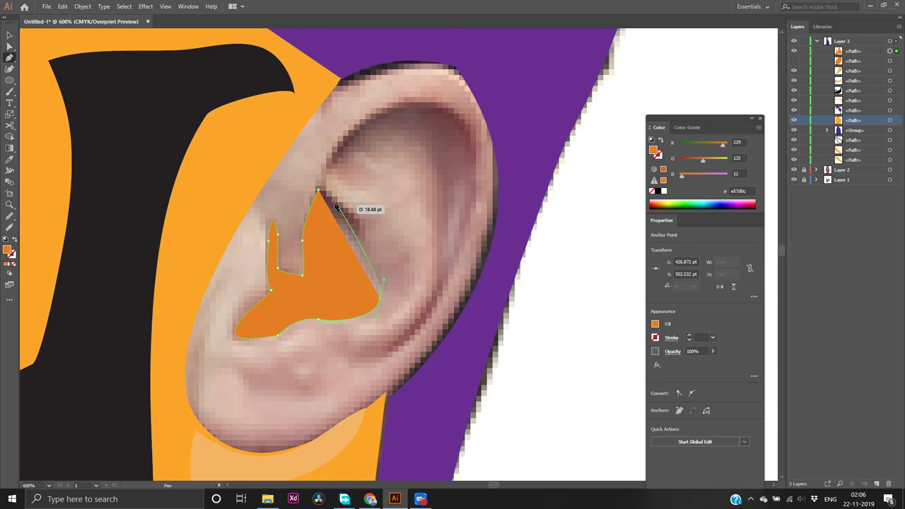
{"action": "left_click_drag", "start_coordinate": [319, 190], "coordinate": [297, 202]}
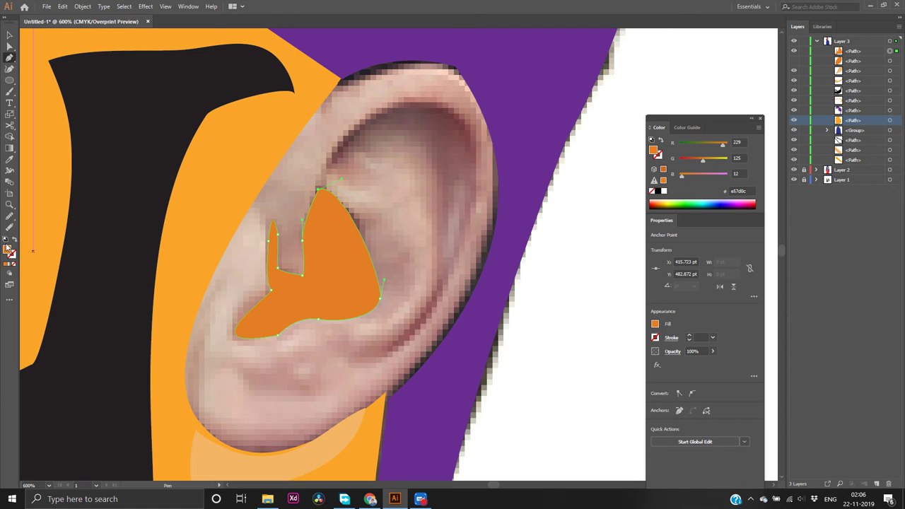
Set the inner-ear shape's fill to the lighter orange e8913a and show the full ear shape again
{"action": "double_click", "coordinate": [9, 251]}
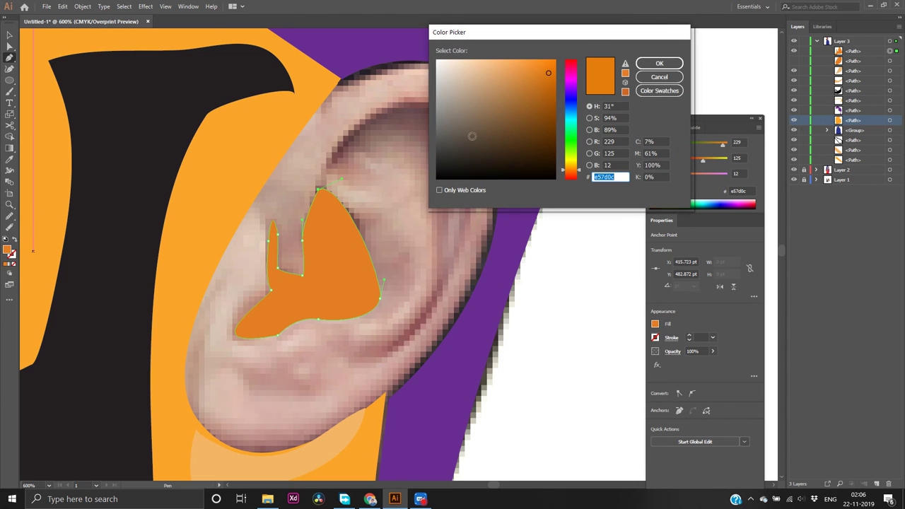
{"action": "left_click", "coordinate": [526, 69]}
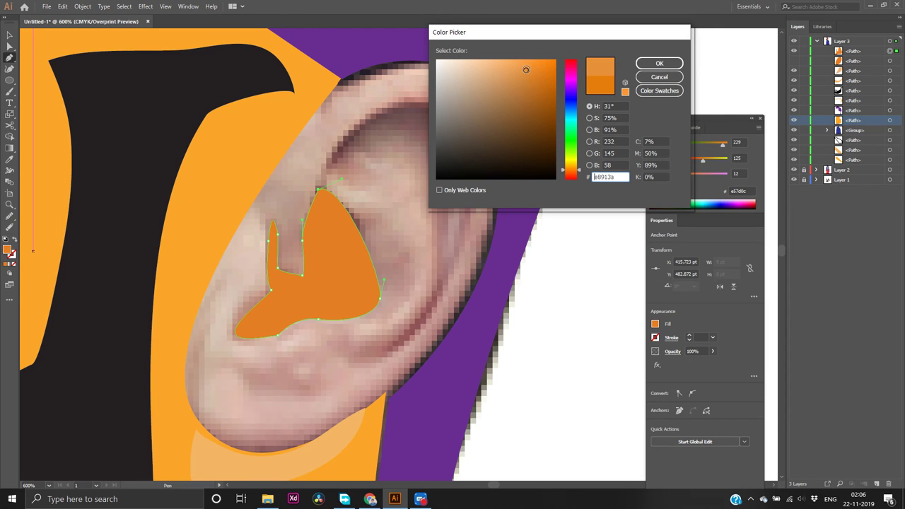
{"action": "left_click", "coordinate": [659, 62]}
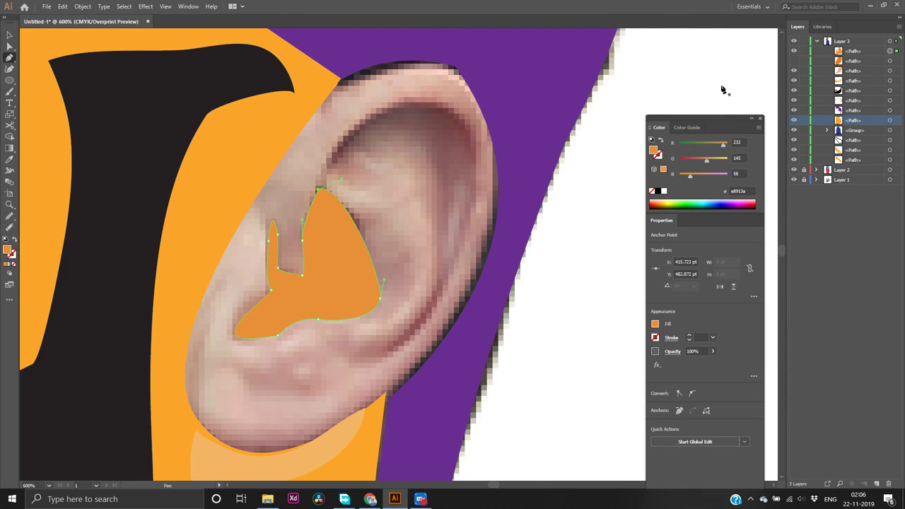
{"action": "left_click", "coordinate": [793, 61]}
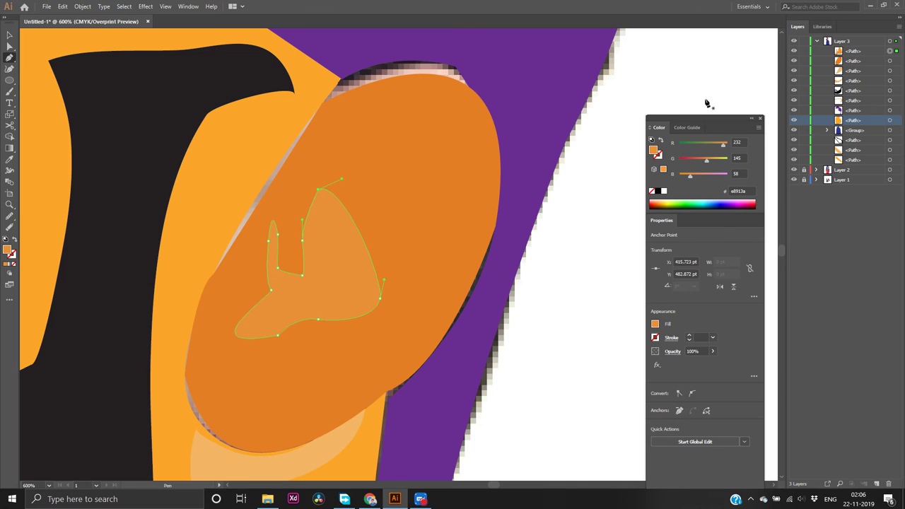
{"action": "left_click", "coordinate": [684, 100]}
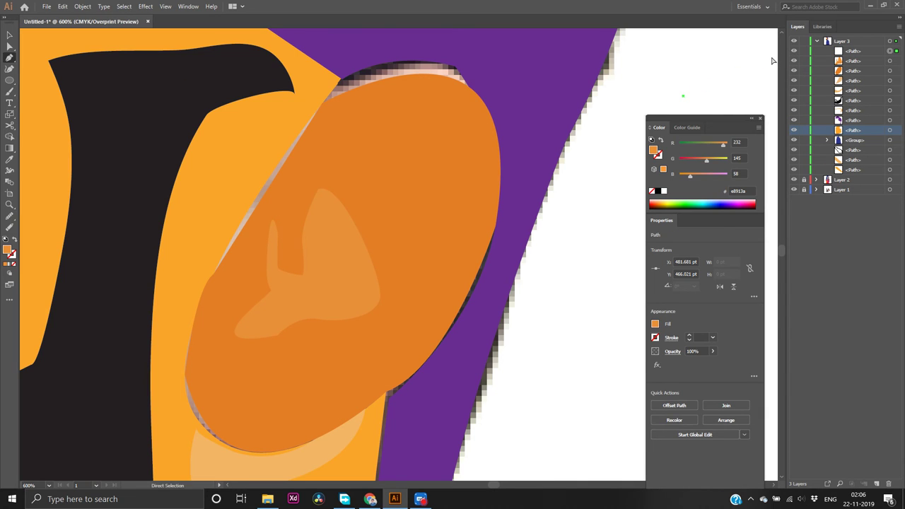
{"action": "key", "text": "ctrl+z"}
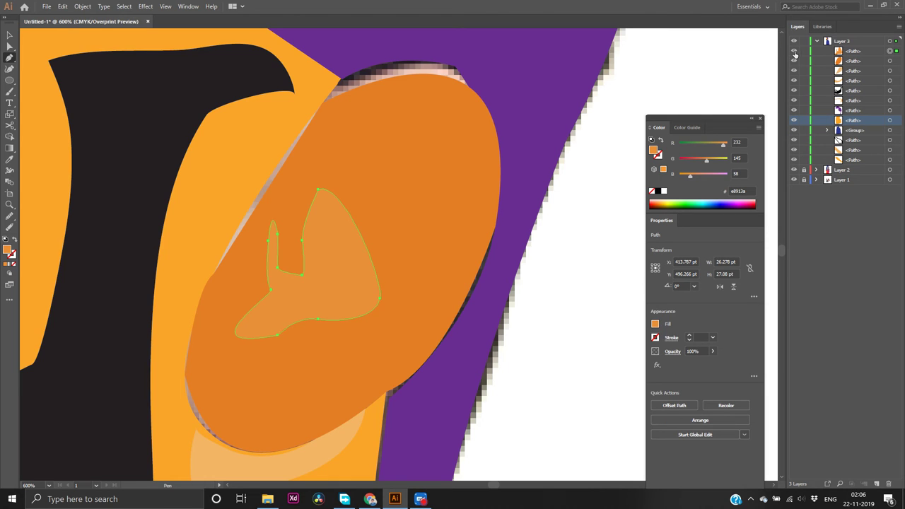
Hide both ear shapes and start a new Pen path at the lower front end of the inner ear's hollow
{"action": "left_click", "coordinate": [794, 51]}
{"action": "left_click", "coordinate": [794, 61]}
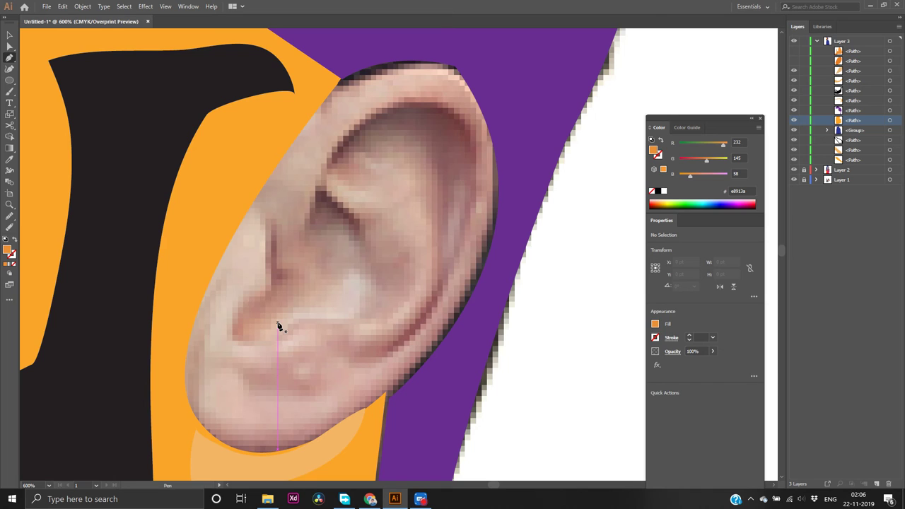
{"action": "left_click", "coordinate": [256, 338]}
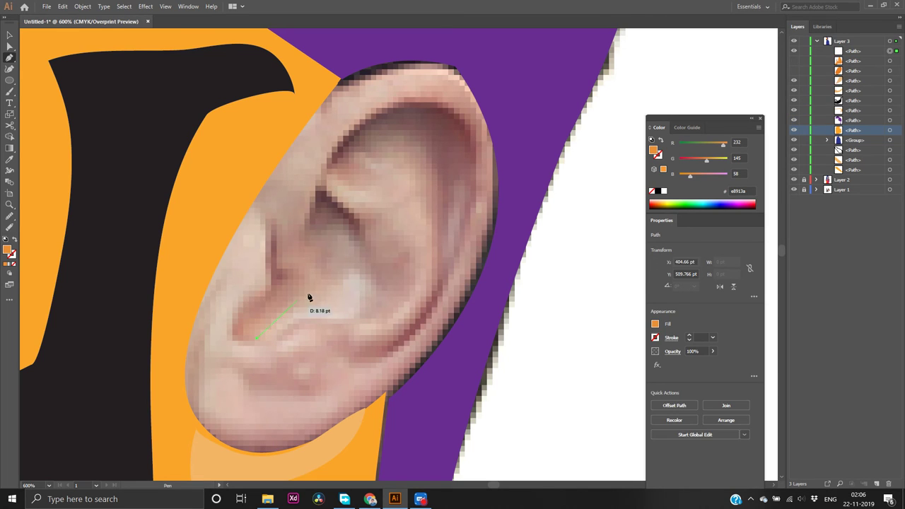
{"action": "left_click", "coordinate": [332, 277]}
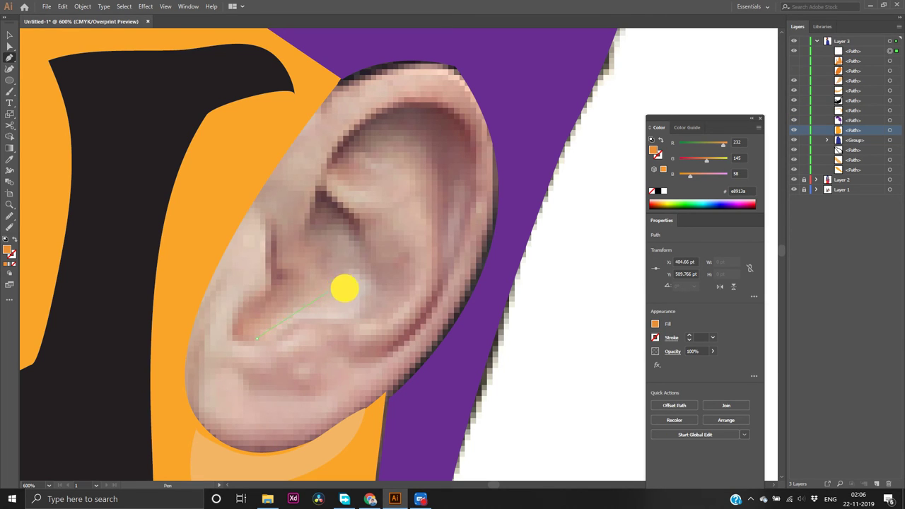
{"action": "left_click_drag", "start_coordinate": [344, 294], "coordinate": [375, 299]}
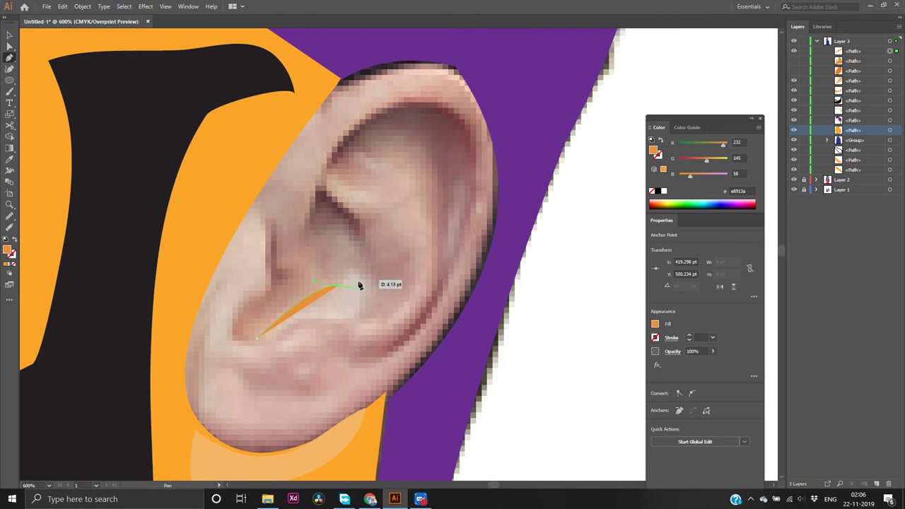
{"action": "mouse_move", "coordinate": [337, 289]}
{"action": "left_mouse_down"}
{"action": "mouse_move", "coordinate": [363, 261]}
{"action": "mouse_move", "coordinate": [359, 268]}
{"action": "left_mouse_up"}
{"action": "key", "text": "ctrl"}
{"action": "key", "text": "Delete"}
{"action": "left_click_drag", "start_coordinate": [256, 337], "coordinate": [288, 313]}
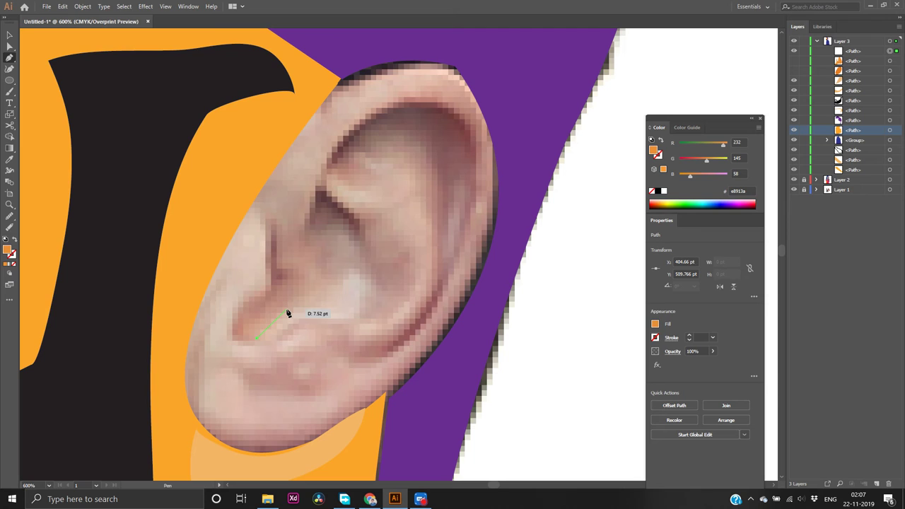
Switch to the Material-UI color page in Chrome, copy the orange 200 hex code ffcc80 and return to Illustrator
{"action": "scroll", "coordinate": [288, 313], "scroll_direction": "down", "scroll_amount": 2}
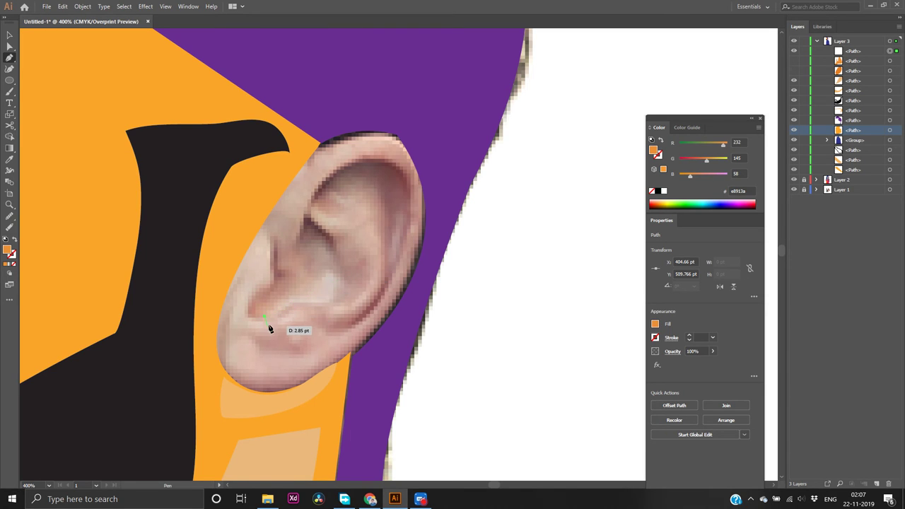
{"action": "left_click", "coordinate": [373, 499]}
{"action": "scroll", "coordinate": [571, 237], "scroll_direction": "up", "scroll_amount": 3}
{"action": "scroll", "coordinate": [571, 236], "scroll_direction": "down", "scroll_amount": 3}
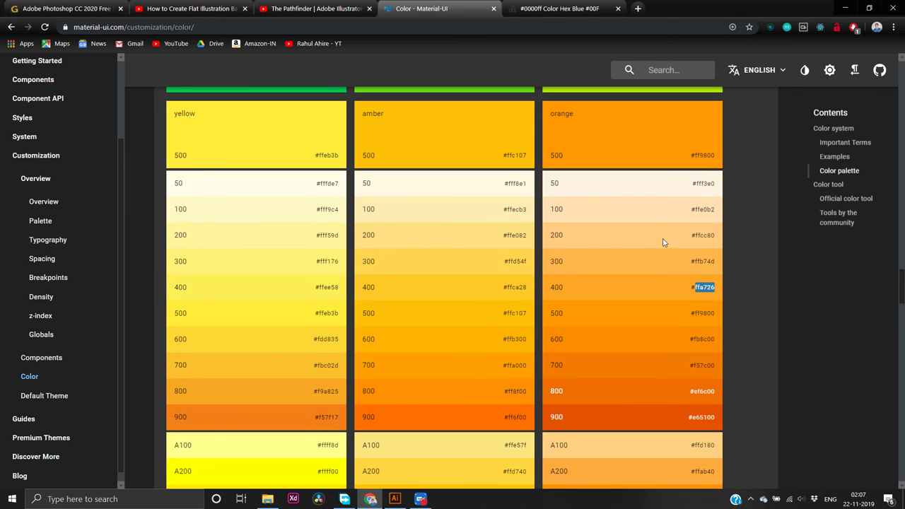
{"action": "double_click", "coordinate": [708, 235]}
{"action": "key", "text": "alt+Tab"}
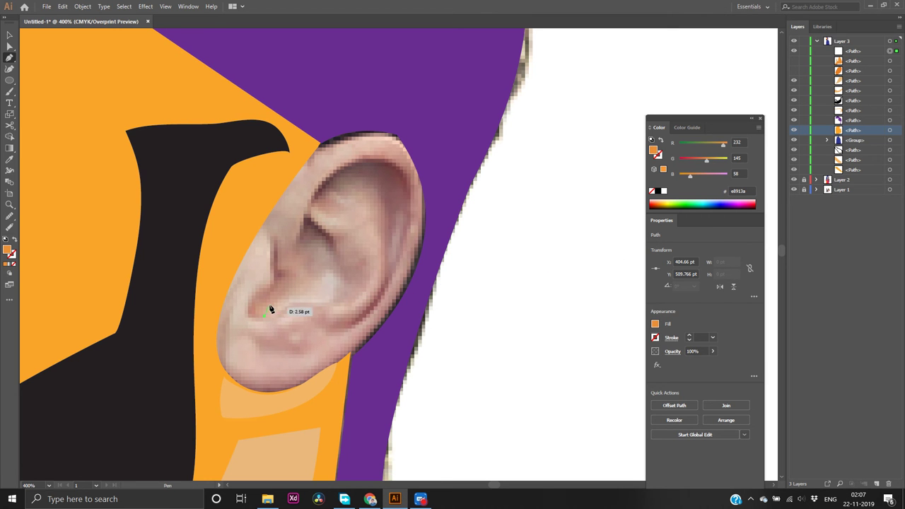
Trace and close a narrow highlight along the floor of the inner ear's hollow, and round its edges with the Smooth tool
{"action": "left_click_drag", "start_coordinate": [270, 309], "coordinate": [349, 292]}
{"action": "left_click_drag", "start_coordinate": [349, 293], "coordinate": [266, 319]}
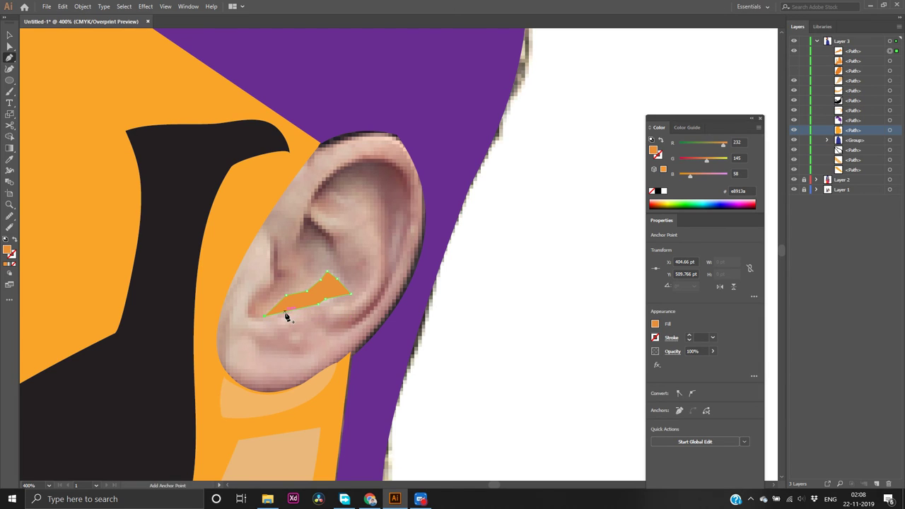
{"action": "left_click", "coordinate": [8, 215]}
{"action": "mouse_move", "coordinate": [267, 304]}
{"action": "left_mouse_down"}
{"action": "mouse_move", "coordinate": [300, 297]}
{"action": "mouse_move", "coordinate": [261, 316]}
{"action": "mouse_move", "coordinate": [285, 312]}
{"action": "mouse_move", "coordinate": [249, 306]}
{"action": "mouse_move", "coordinate": [279, 330]}
{"action": "mouse_move", "coordinate": [270, 309]}
{"action": "mouse_move", "coordinate": [274, 320]}
{"action": "mouse_move", "coordinate": [289, 305]}
{"action": "mouse_move", "coordinate": [259, 319]}
{"action": "mouse_move", "coordinate": [286, 296]}
{"action": "left_mouse_up"}
{"action": "left_click", "coordinate": [279, 330]}
{"action": "left_click", "coordinate": [275, 321]}
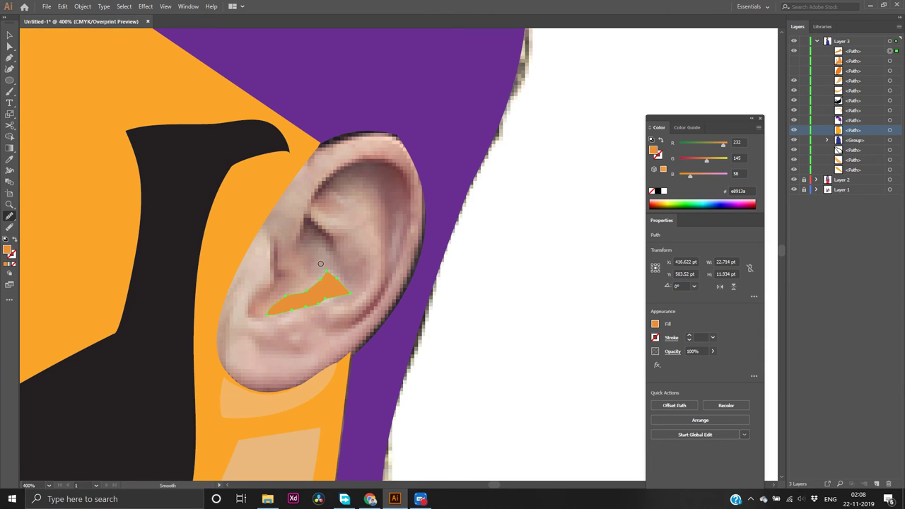
{"action": "mouse_move", "coordinate": [323, 263]}
{"action": "left_mouse_down"}
{"action": "mouse_move", "coordinate": [329, 292]}
{"action": "mouse_move", "coordinate": [348, 292]}
{"action": "mouse_move", "coordinate": [321, 291]}
{"action": "left_mouse_up"}
Set the highlight's fill to ffcc80, show the two hidden ear shapes again and deselect the artwork
{"action": "double_click", "coordinate": [7, 251]}
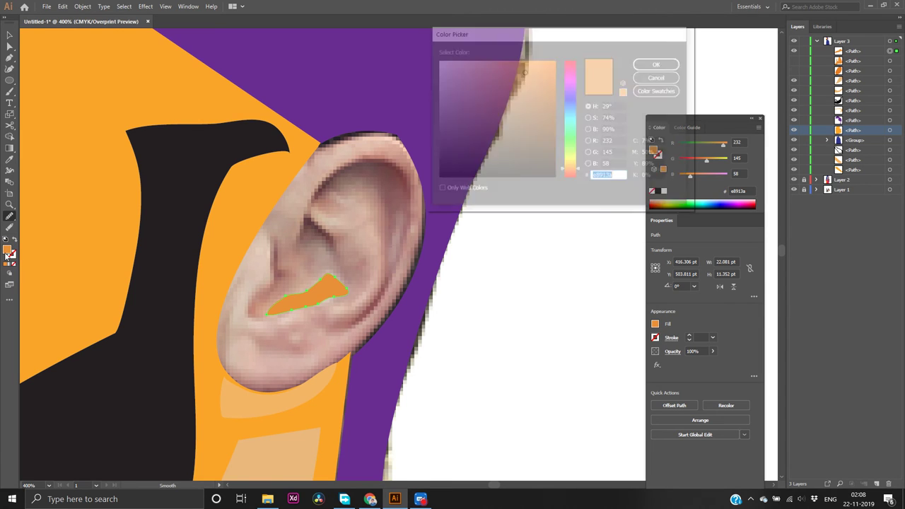
{"action": "type", "text": "ffcc80"}
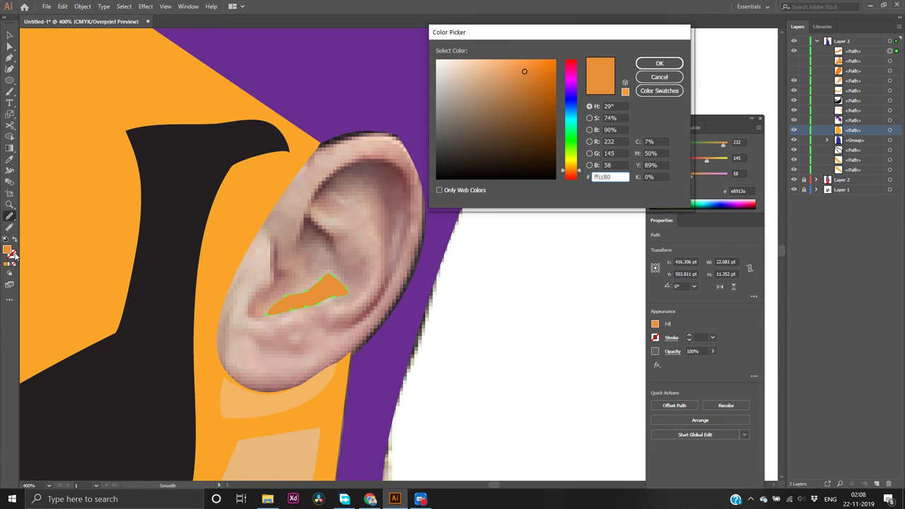
{"action": "key", "text": "Return"}
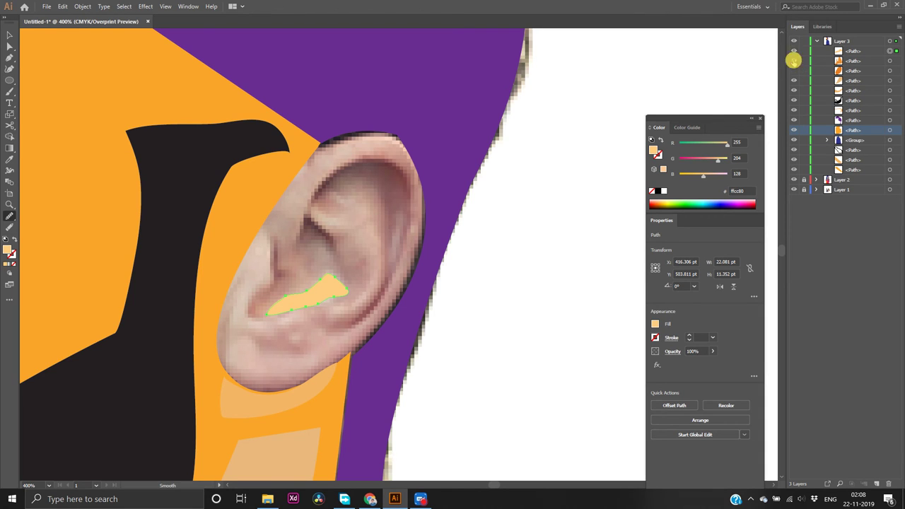
{"action": "left_click", "coordinate": [793, 67]}
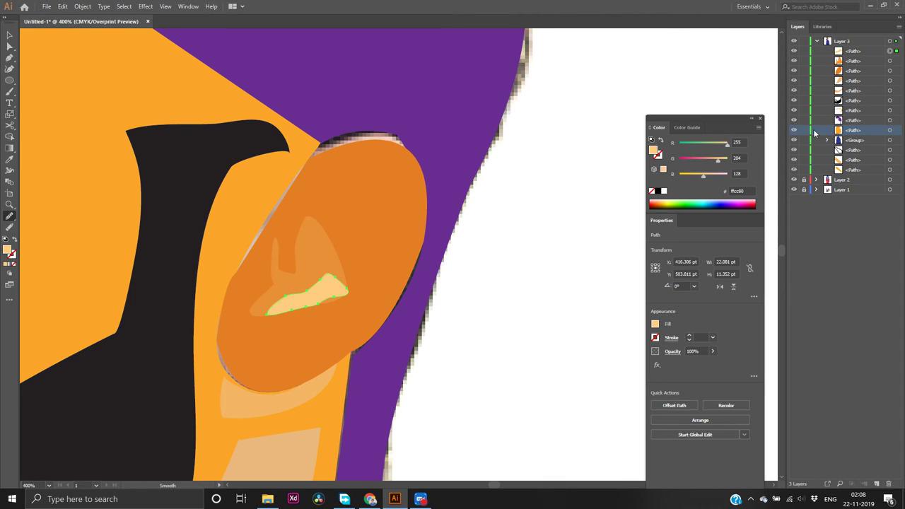
{"action": "left_click", "coordinate": [794, 61]}
{"action": "left_click", "coordinate": [795, 62]}
{"action": "key", "text": "v"}
{"action": "left_click", "coordinate": [596, 192]}
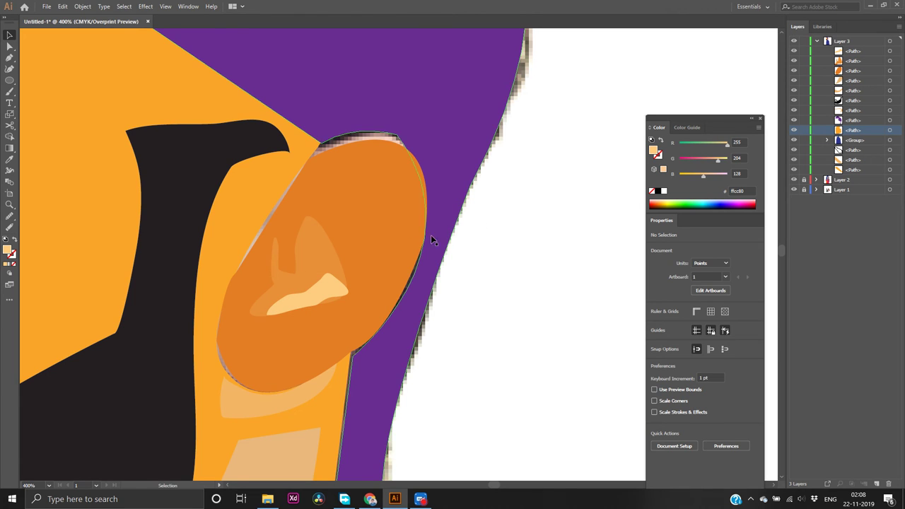
Take over the inner hollow shape's e89038 fill for the Pen tool and hide the base ear shape to reveal the photo
{"action": "left_click", "coordinate": [322, 261]}
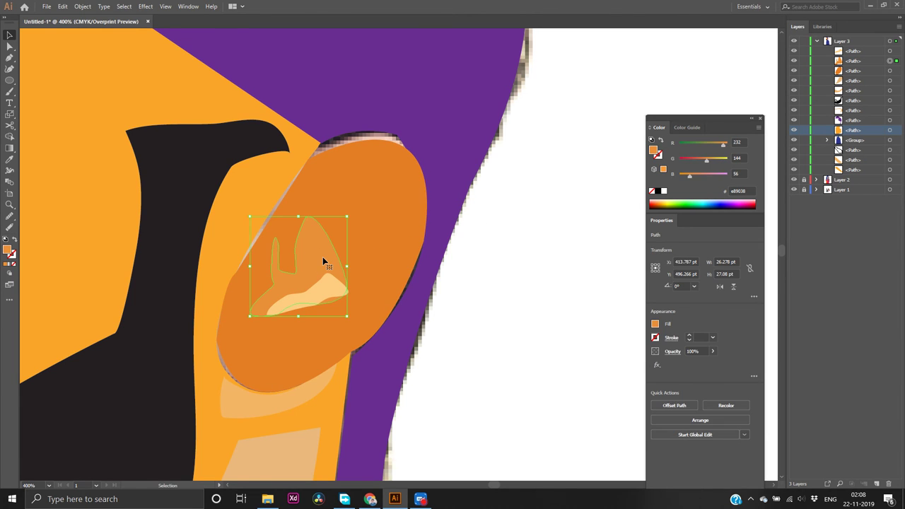
{"action": "key", "text": "p"}
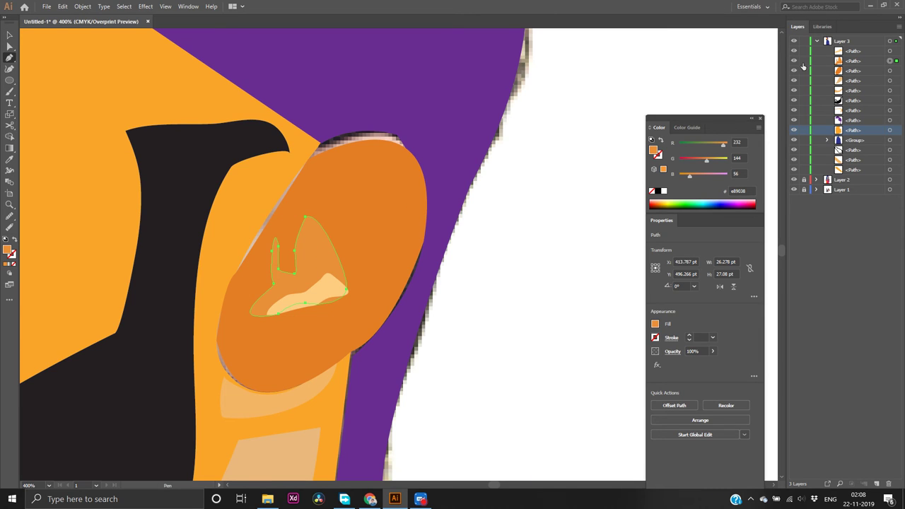
{"action": "left_click", "coordinate": [793, 62]}
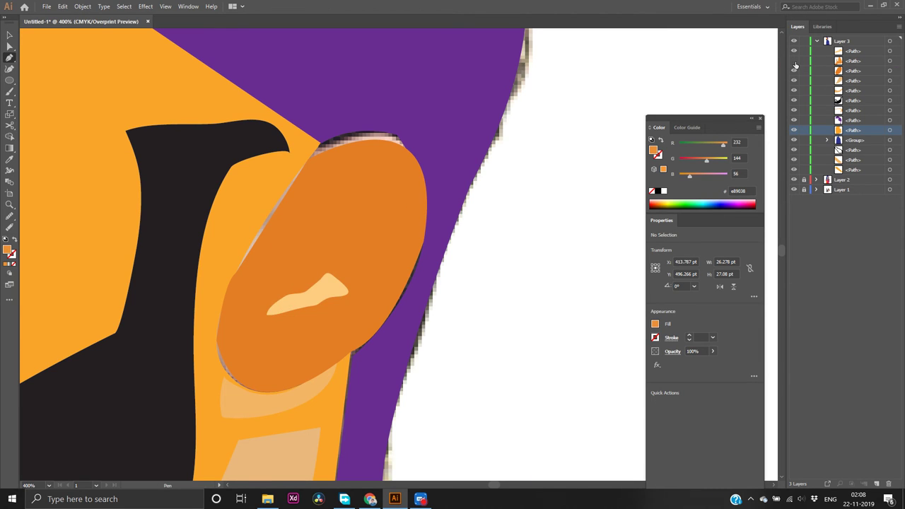
{"action": "left_click", "coordinate": [793, 61]}
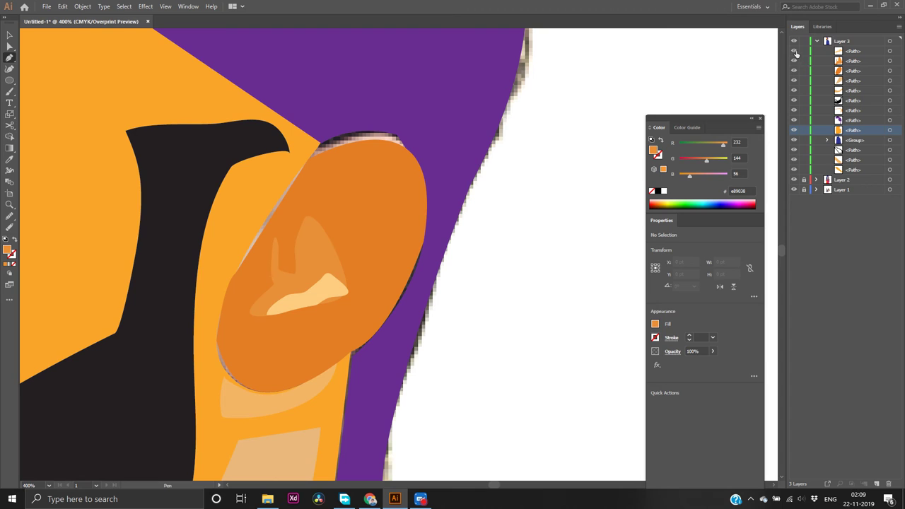
{"action": "left_click", "coordinate": [794, 52]}
{"action": "left_click", "coordinate": [795, 52]}
{"action": "left_click", "coordinate": [794, 72]}
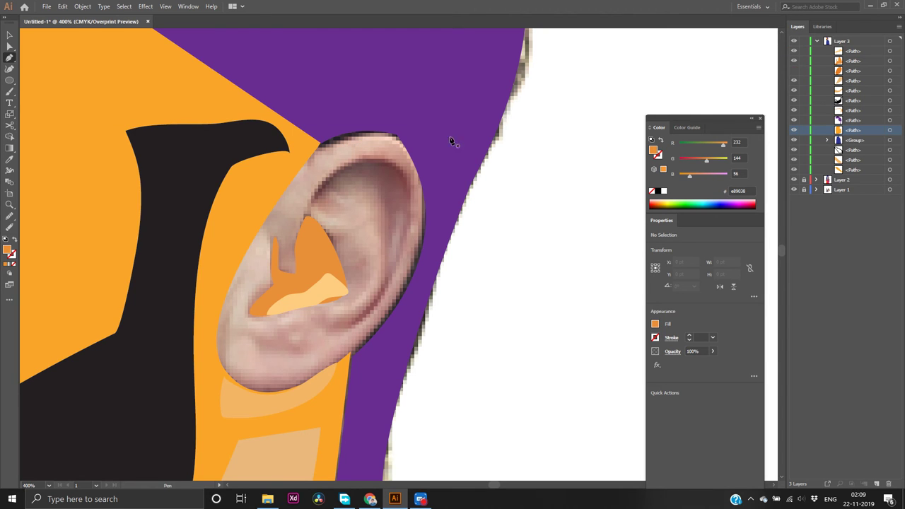
Start a Pen path at the upper front end of the ear's rim fold and trace the fold's inner edge down the back
{"action": "left_click", "coordinate": [314, 198]}
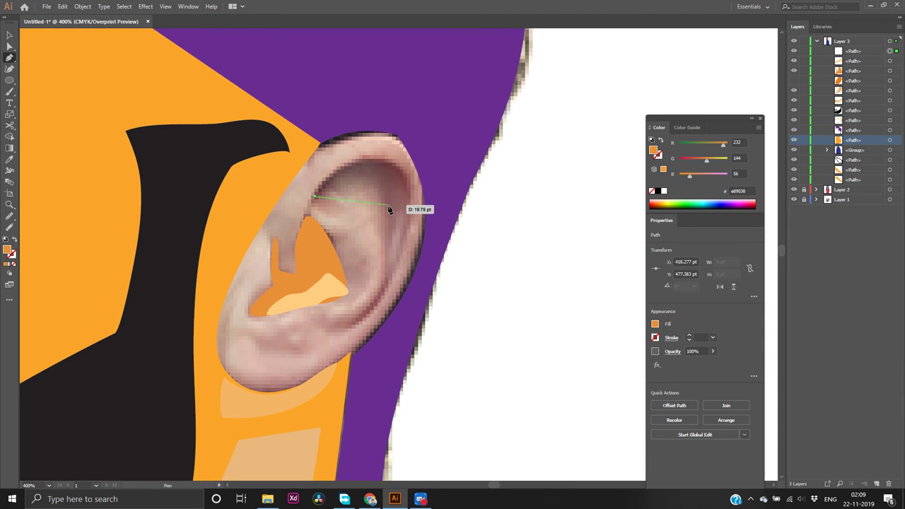
{"action": "left_click_drag", "start_coordinate": [380, 214], "coordinate": [381, 279]}
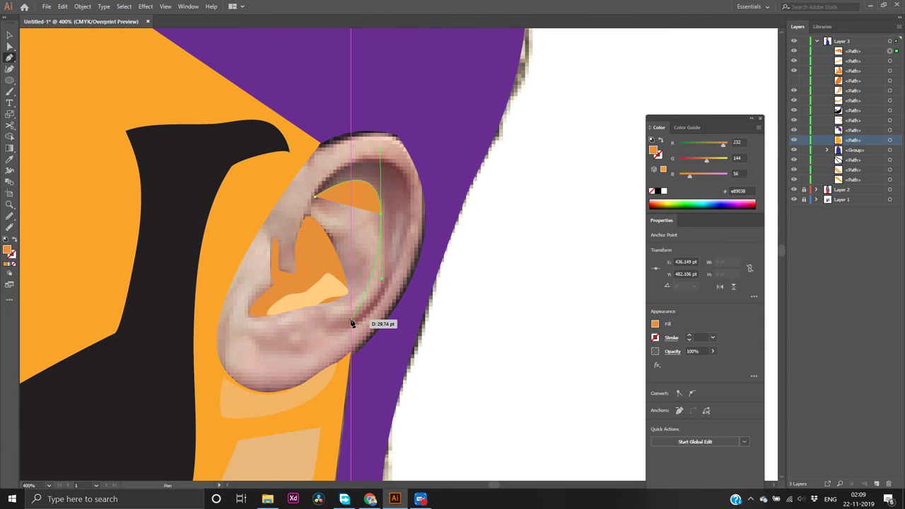
{"action": "mouse_move", "coordinate": [335, 326]}
{"action": "left_mouse_down"}
{"action": "mouse_move", "coordinate": [324, 334]}
{"action": "mouse_move", "coordinate": [278, 313]}
{"action": "mouse_move", "coordinate": [291, 329]}
{"action": "mouse_move", "coordinate": [344, 319]}
{"action": "mouse_move", "coordinate": [324, 330]}
{"action": "left_mouse_up"}
{"action": "key", "text": "ctrl+z"}
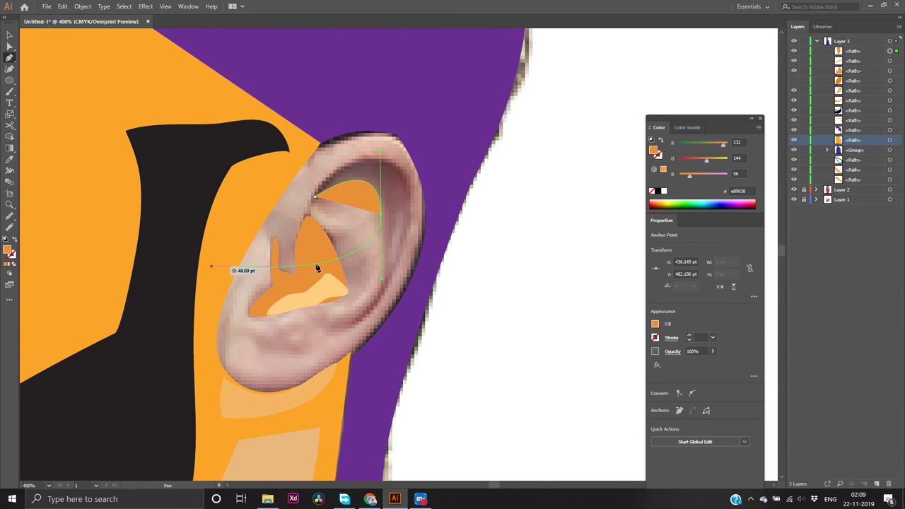
{"action": "left_click", "coordinate": [381, 214]}
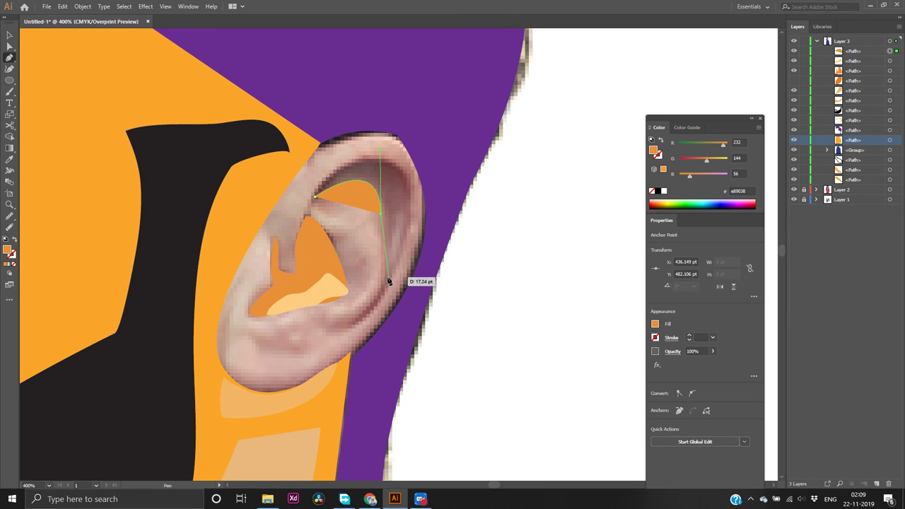
{"action": "left_click_drag", "start_coordinate": [382, 280], "coordinate": [378, 318]}
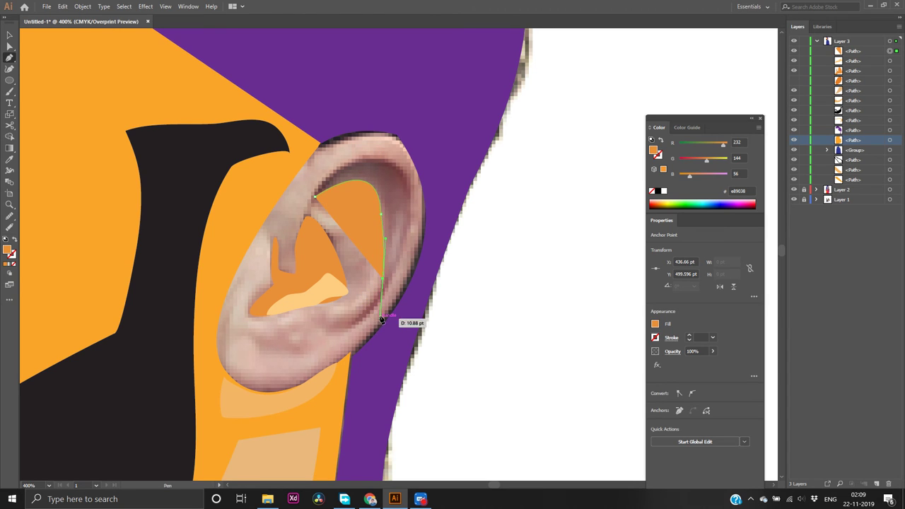
Extend the path to the fold's lower tip, then trace back up its outer edge and close the curved rim shape at its start
{"action": "left_click", "coordinate": [332, 330]}
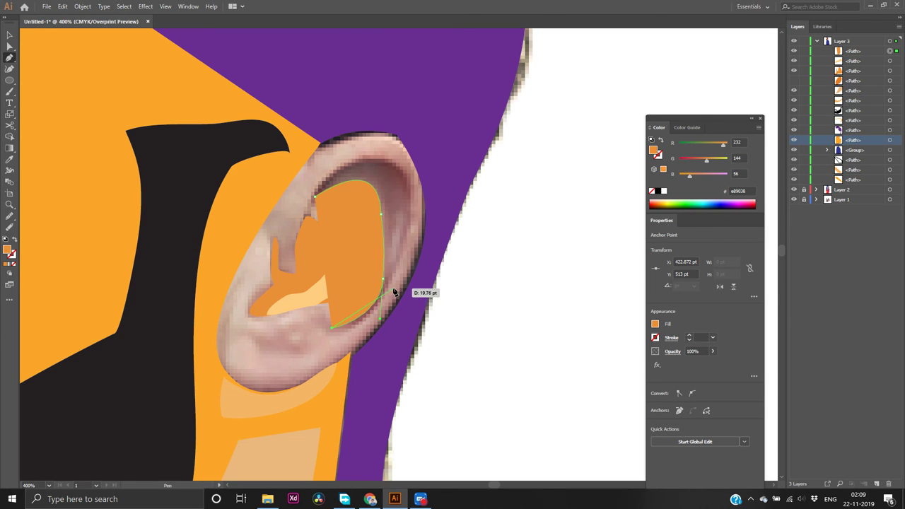
{"action": "left_click_drag", "start_coordinate": [393, 286], "coordinate": [410, 237]}
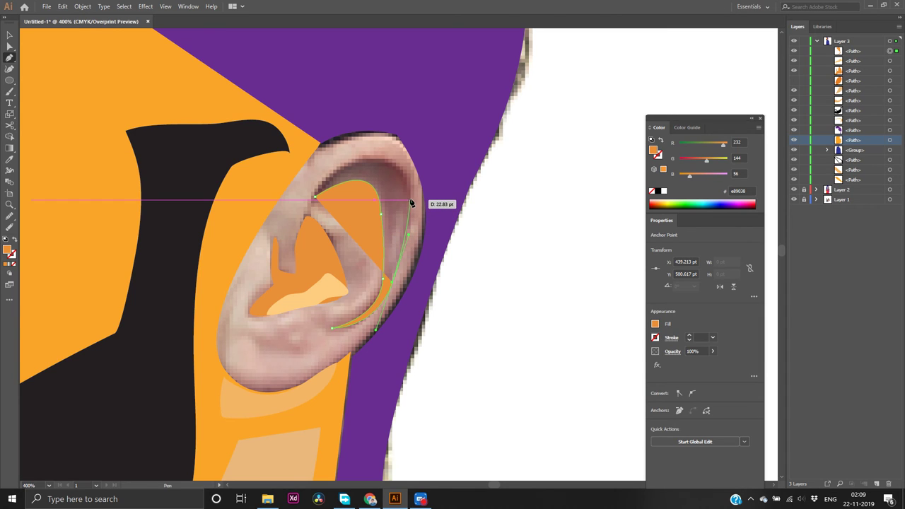
{"action": "left_click", "coordinate": [410, 209]}
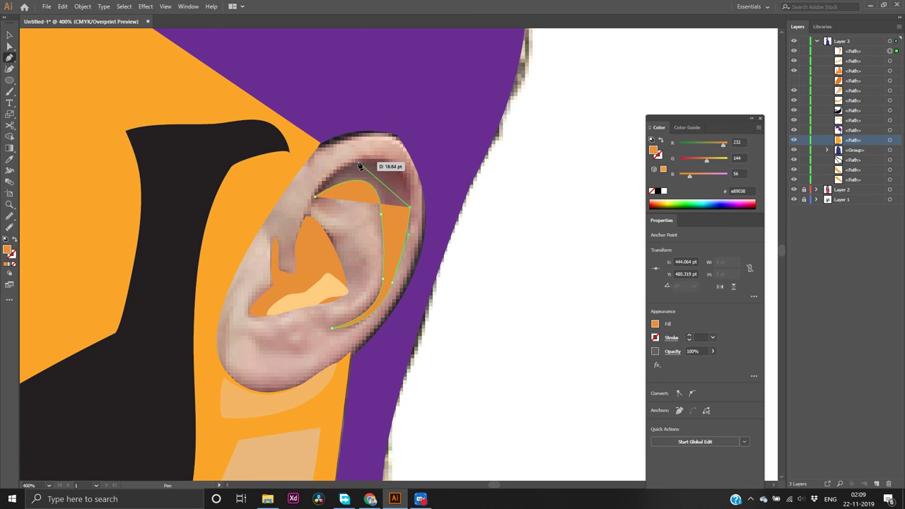
{"action": "left_click_drag", "start_coordinate": [358, 159], "coordinate": [300, 168]}
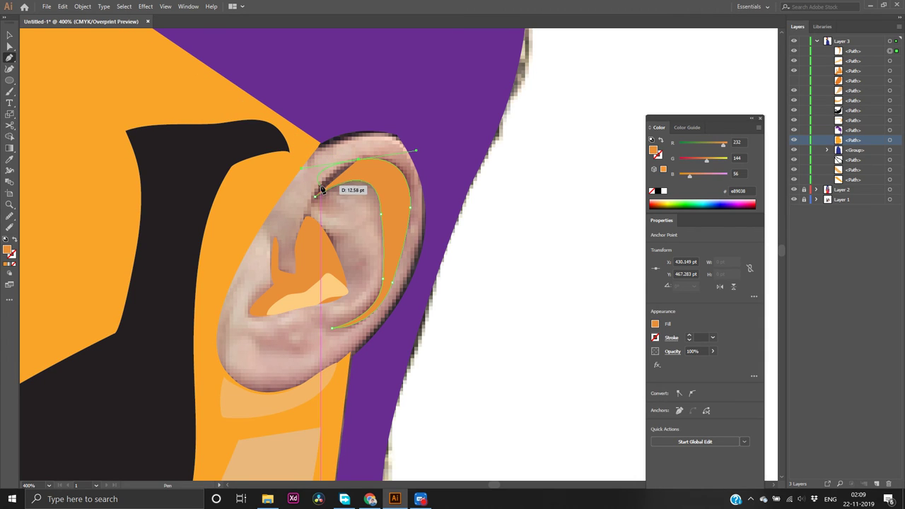
{"action": "left_click", "coordinate": [358, 160]}
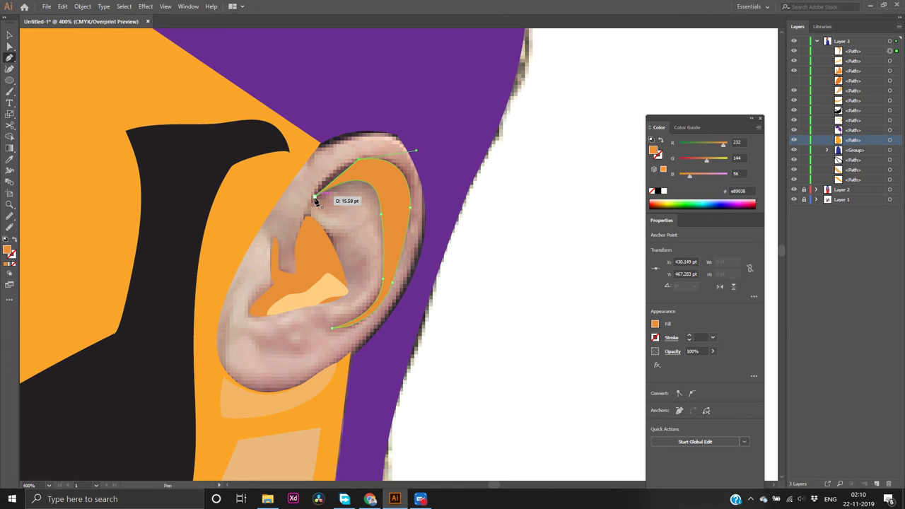
{"action": "left_click_drag", "start_coordinate": [315, 199], "coordinate": [308, 230]}
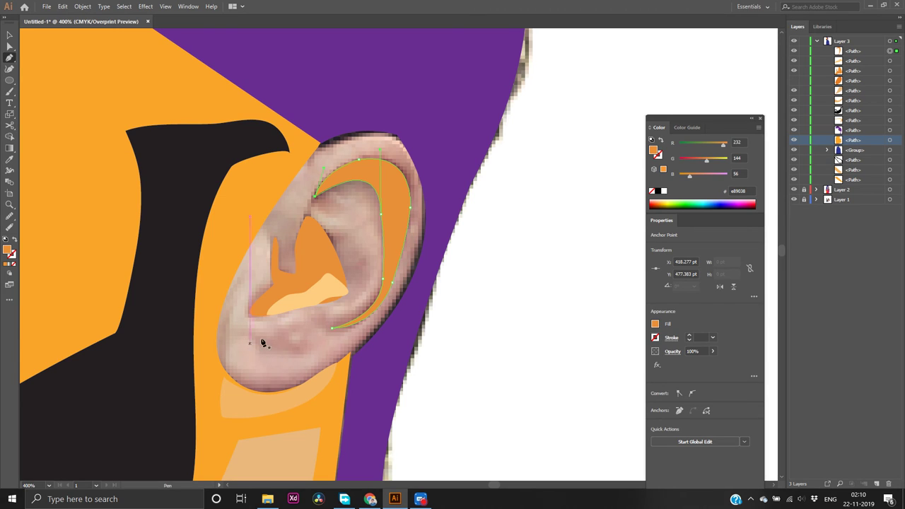
Trace a closed highlight about 20 pt wide and 9 pt tall on the earlobe, reusing the hollow highlight's light orange fill
{"action": "key", "text": "v"}
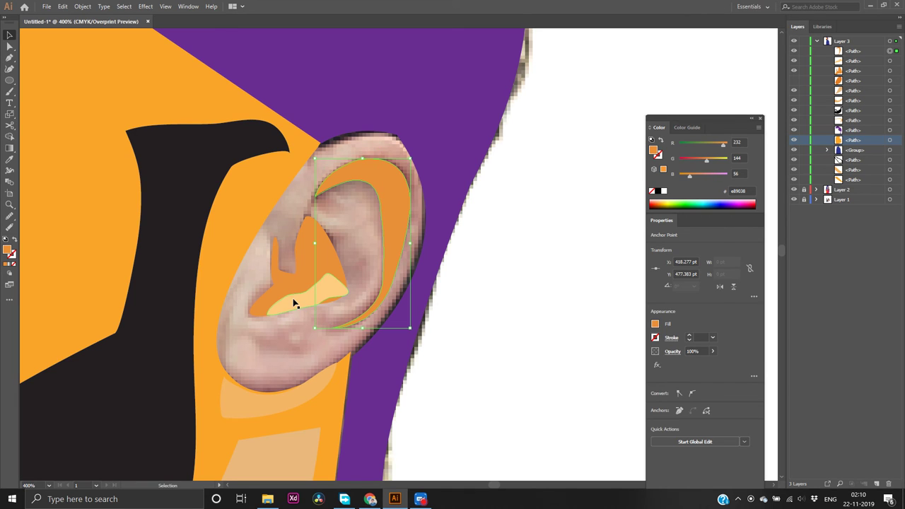
{"action": "left_click", "coordinate": [295, 304]}
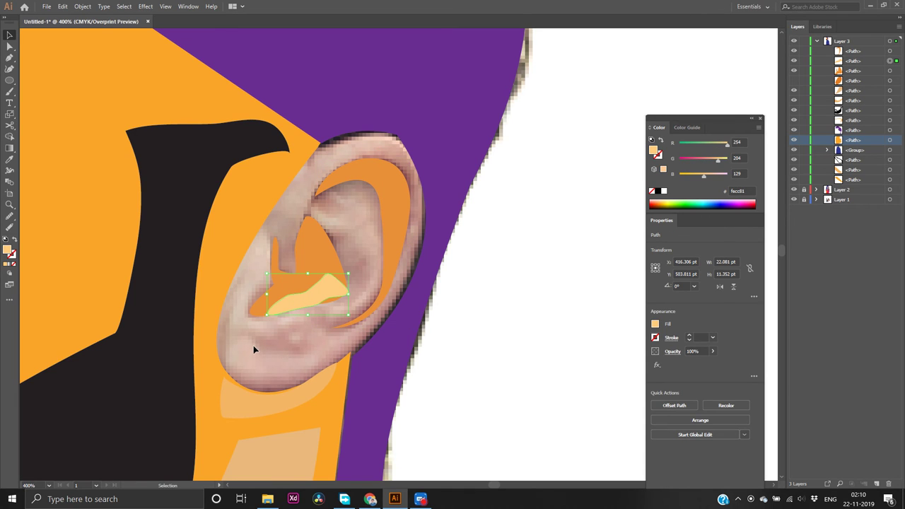
{"action": "key", "text": "p"}
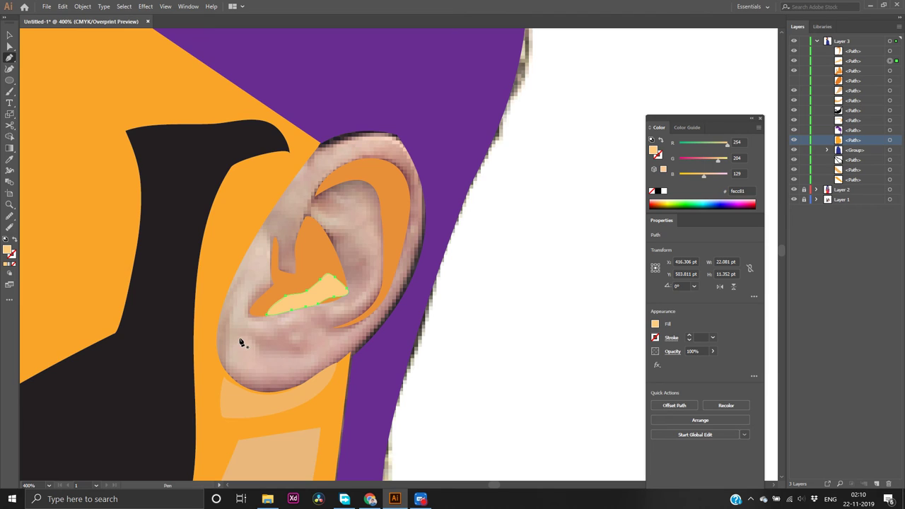
{"action": "left_click", "coordinate": [241, 341]}
{"action": "left_click_drag", "start_coordinate": [257, 348], "coordinate": [267, 379]}
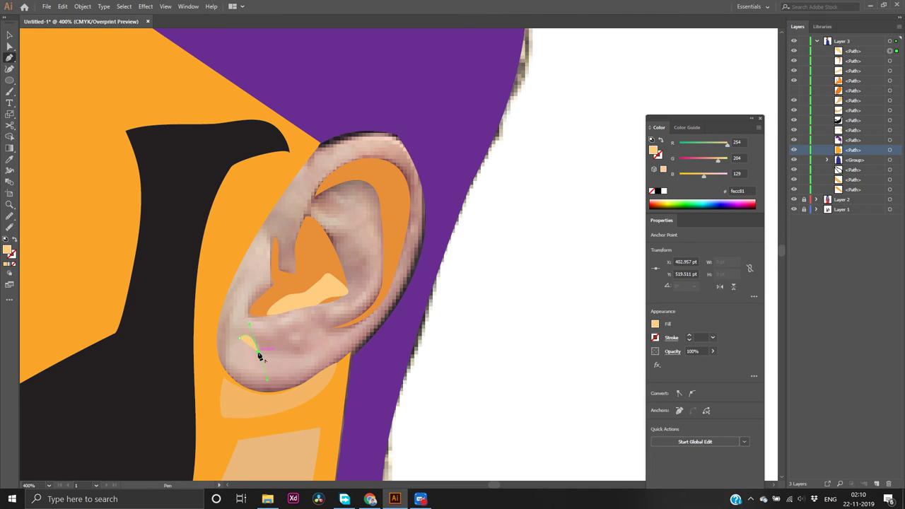
{"action": "left_click", "coordinate": [258, 349]}
{"action": "left_click_drag", "start_coordinate": [304, 353], "coordinate": [238, 334]}
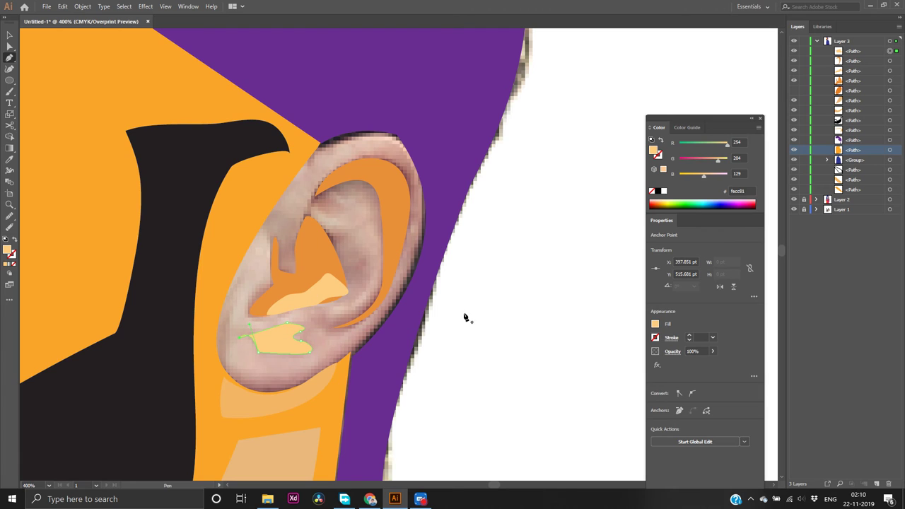
Show the hidden base ear shape again and deselect the earlobe highlight
{"action": "left_click", "coordinate": [793, 91]}
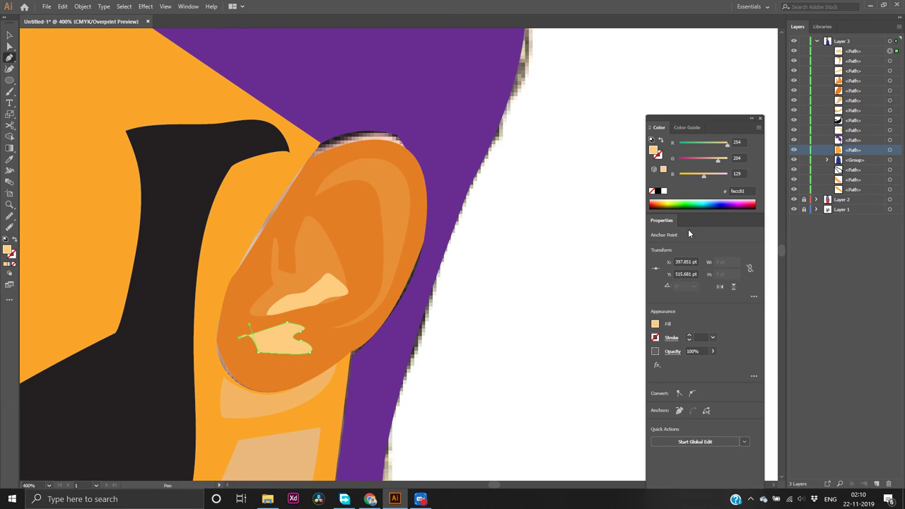
{"action": "key", "text": "v"}
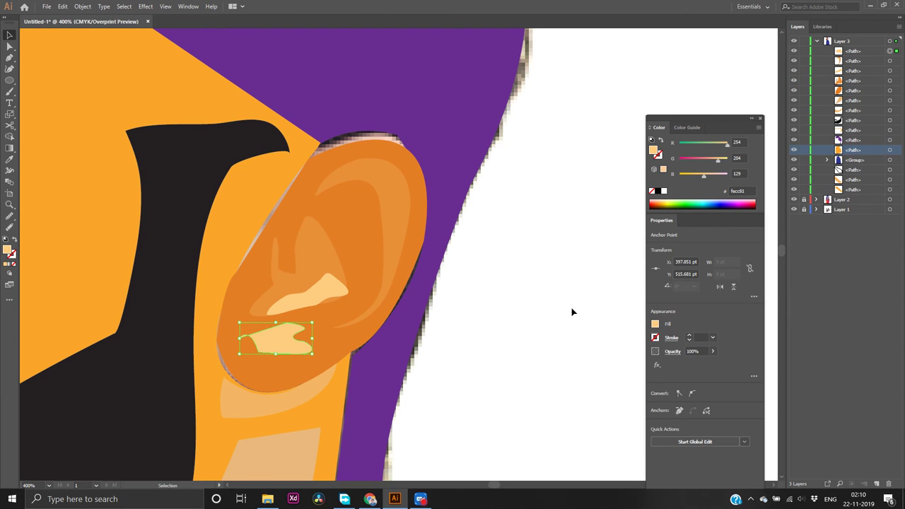
{"action": "left_click", "coordinate": [572, 312]}
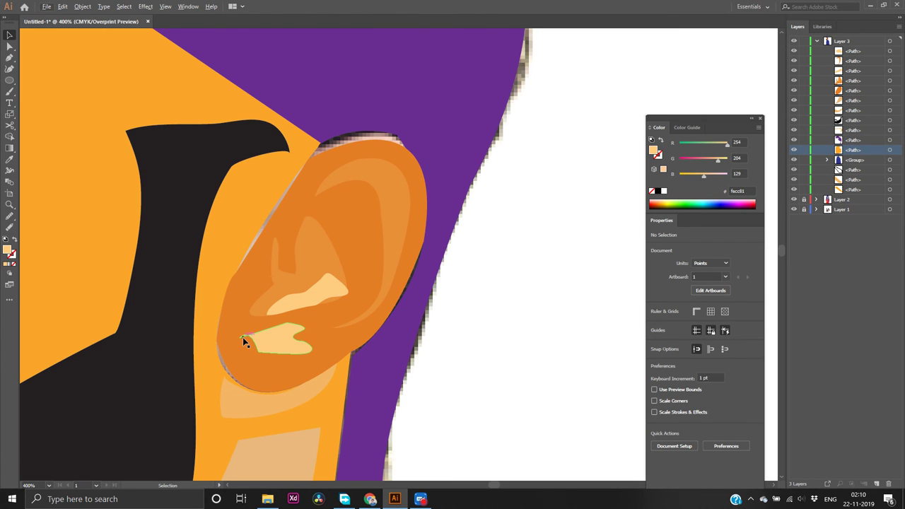
Turn off Overprint Preview for the document
{"action": "key", "text": "alt+v"}
{"action": "key", "text": "Escape"}
{"action": "key", "text": "ctrl+alt+shift+y"}
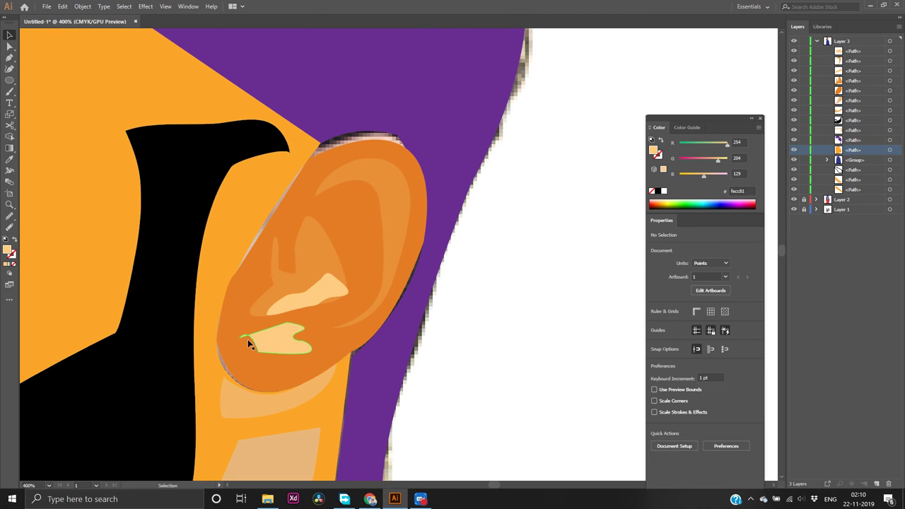
Adjust the anchor point at the earlobe highlight's front tip with the Anchor Point tool
{"action": "left_click_drag", "start_coordinate": [249, 344], "coordinate": [240, 338]}
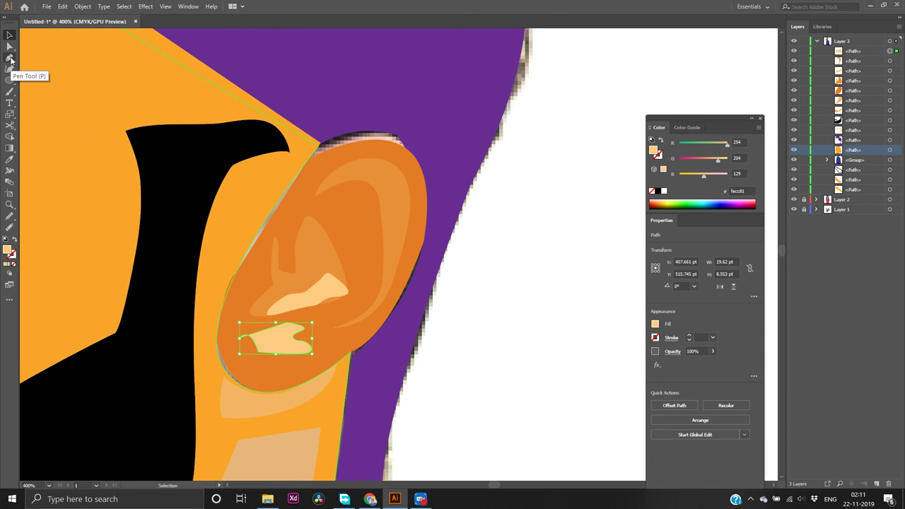
{"action": "left_click_drag", "start_coordinate": [10, 58], "coordinate": [71, 56]}
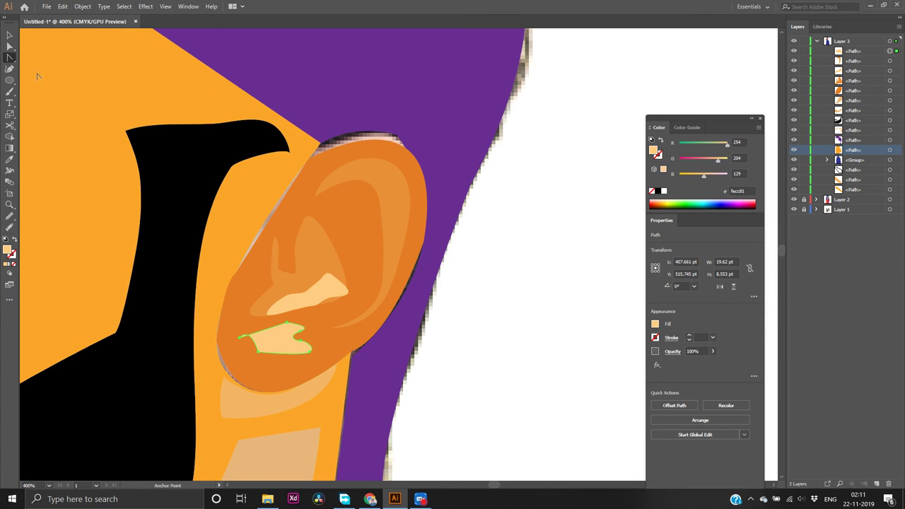
{"action": "left_click", "coordinate": [240, 338]}
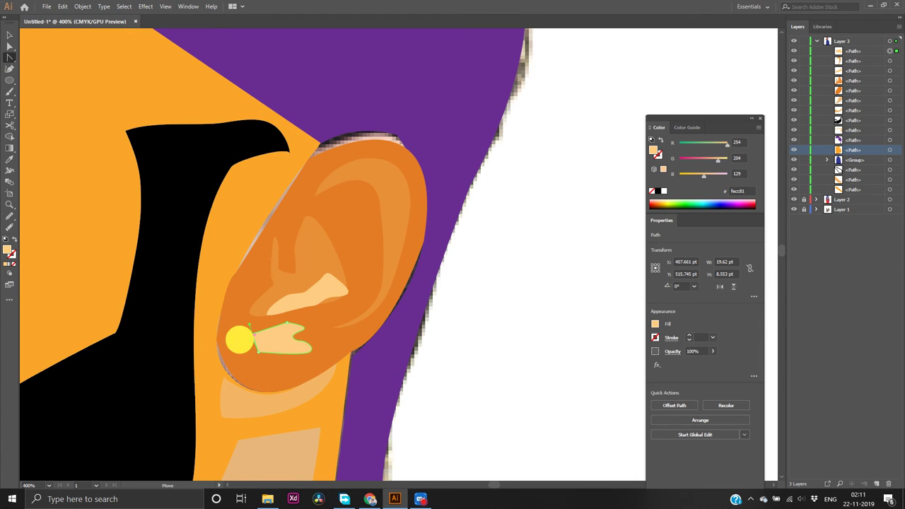
{"action": "left_click_drag", "start_coordinate": [241, 340], "coordinate": [243, 339]}
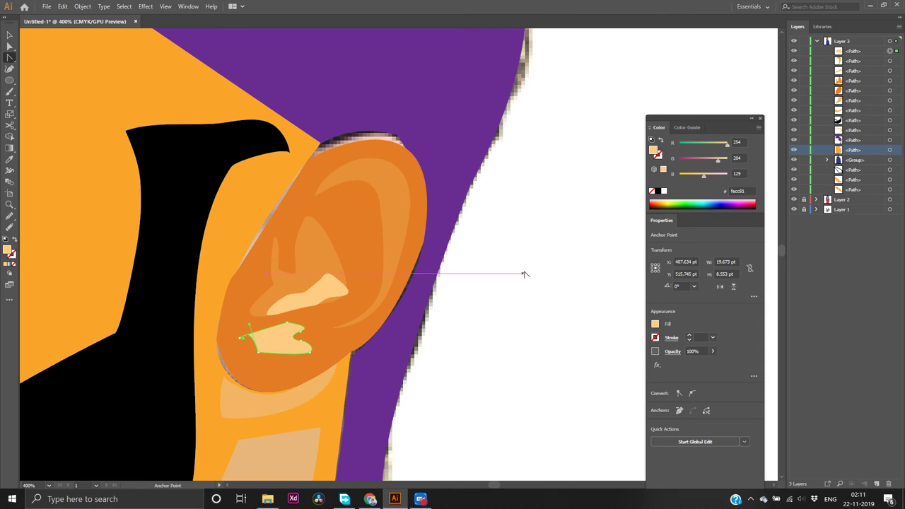
Deselect the highlight and examine the ear shading within the whole head and upper body of the bearded man
{"action": "scroll", "coordinate": [520, 273], "scroll_direction": "down", "scroll_amount": 5}
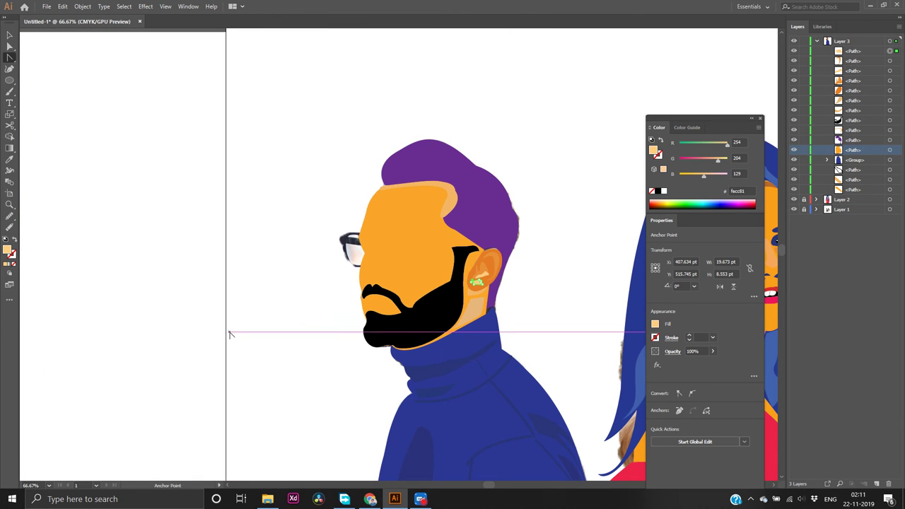
{"action": "key", "text": "c"}
{"action": "key", "text": "v"}
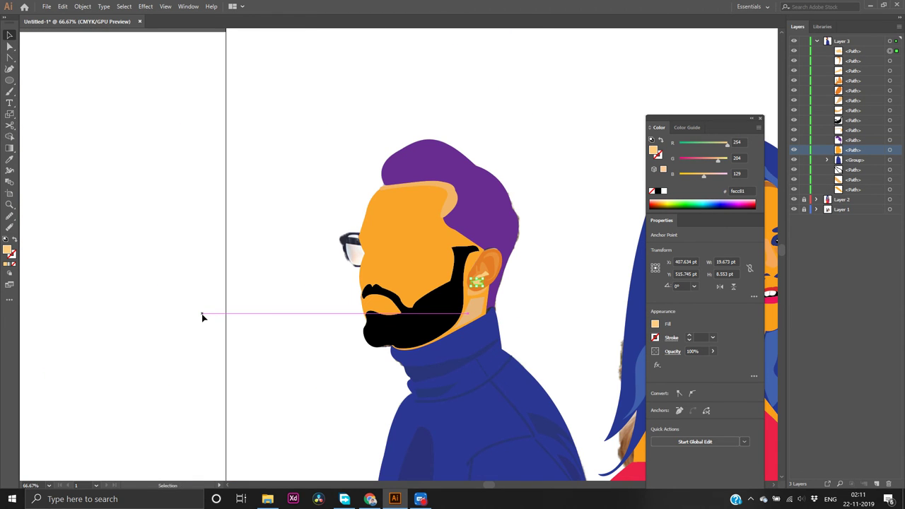
{"action": "left_click", "coordinate": [202, 316]}
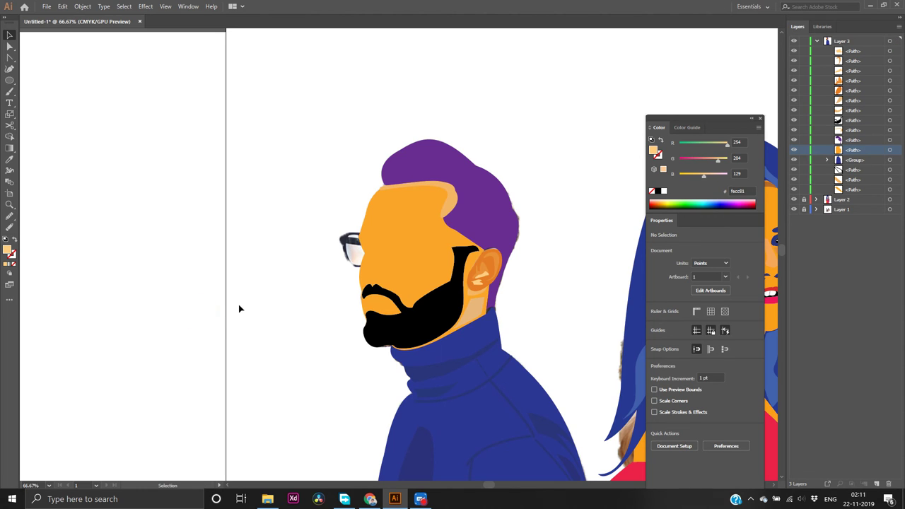
{"action": "scroll", "coordinate": [239, 308], "scroll_direction": "down", "scroll_amount": 3}
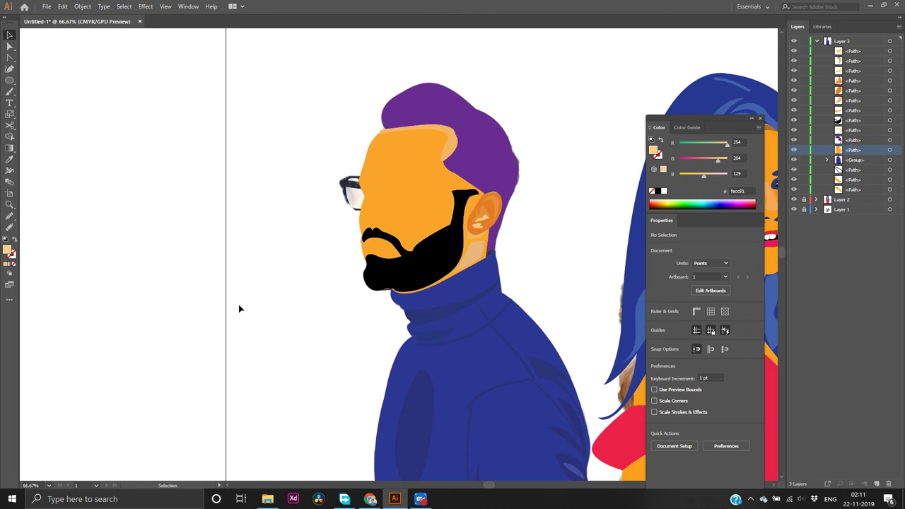
{"action": "scroll", "coordinate": [239, 309], "scroll_direction": "down", "scroll_amount": 2}
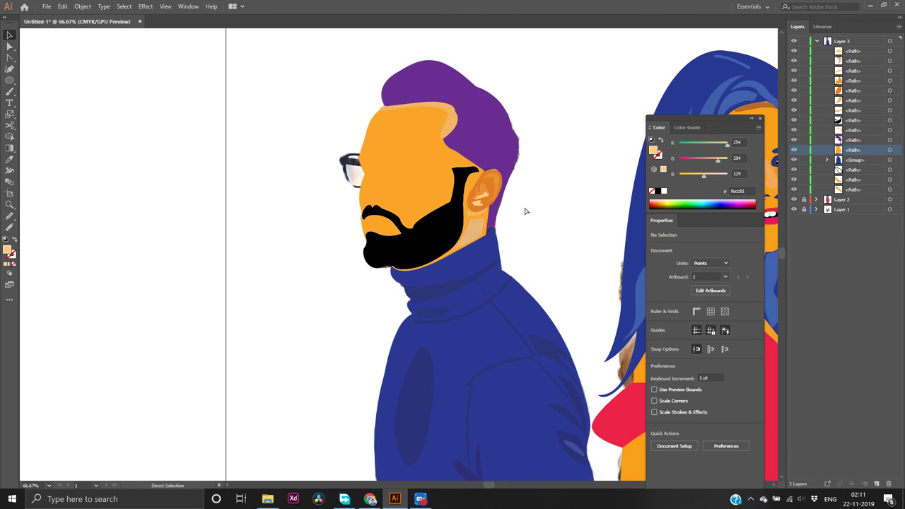
{"action": "scroll", "coordinate": [522, 206], "scroll_direction": "left", "scroll_amount": 3}
{"action": "scroll", "coordinate": [548, 200], "scroll_direction": "right", "scroll_amount": 4}
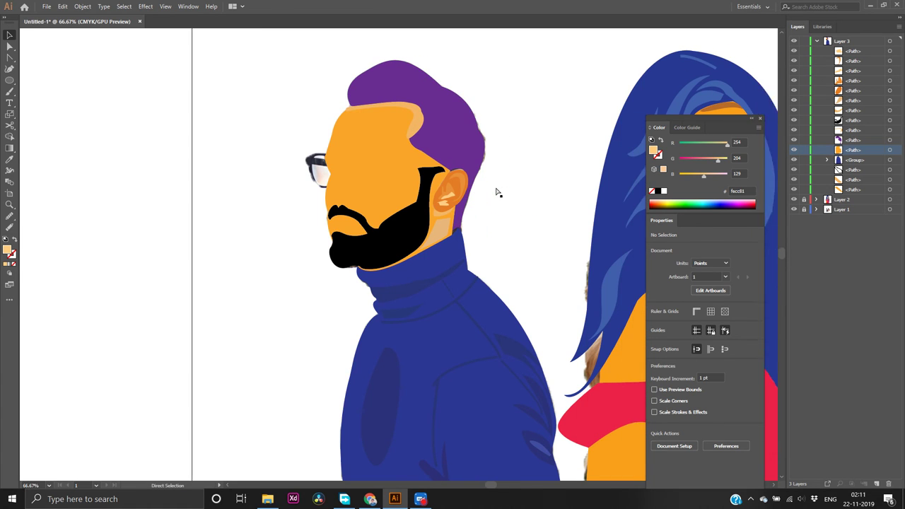
Delete the light highlight shape on the earlobe
{"action": "scroll", "coordinate": [479, 191], "scroll_direction": "up", "scroll_amount": 3}
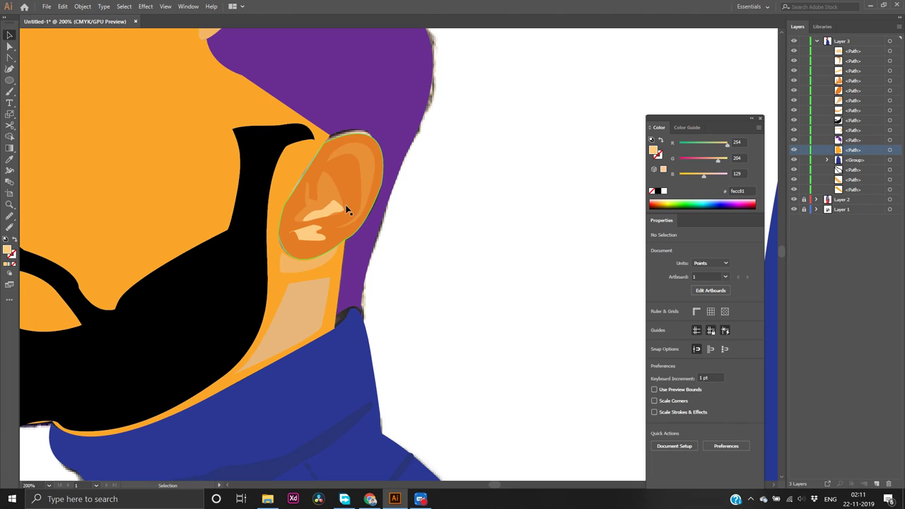
{"action": "left_click", "coordinate": [313, 236]}
{"action": "key", "text": "Delete"}
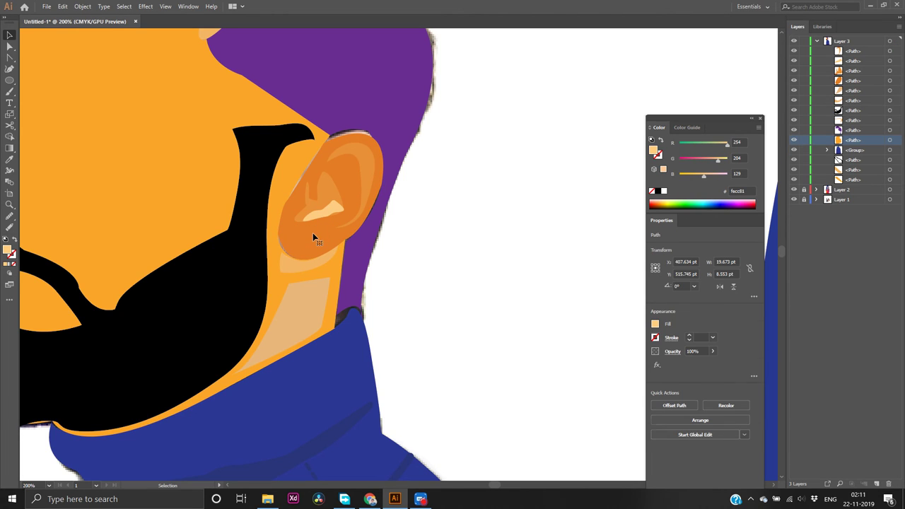
Hide the base ear shape and delete the orange inner-ear shading together with the light highlight beneath the ear canal
{"action": "left_click", "coordinate": [794, 80]}
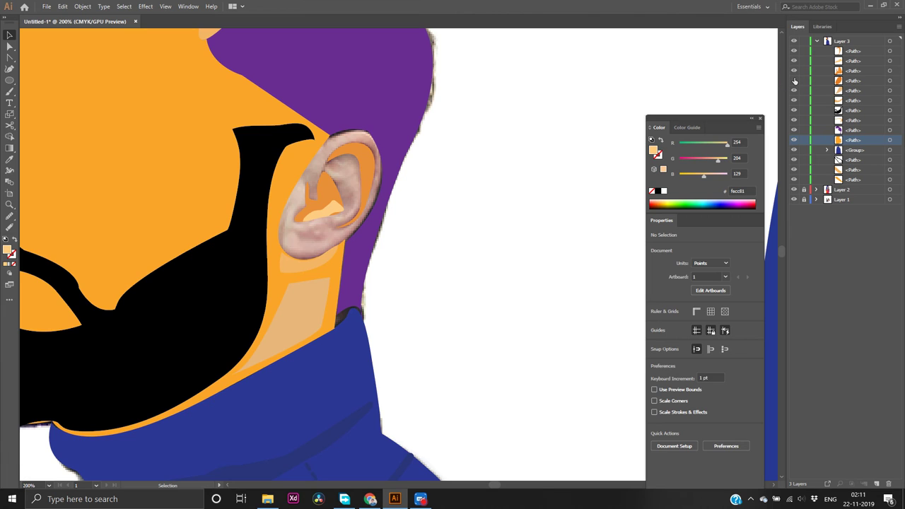
{"action": "left_click", "coordinate": [793, 80]}
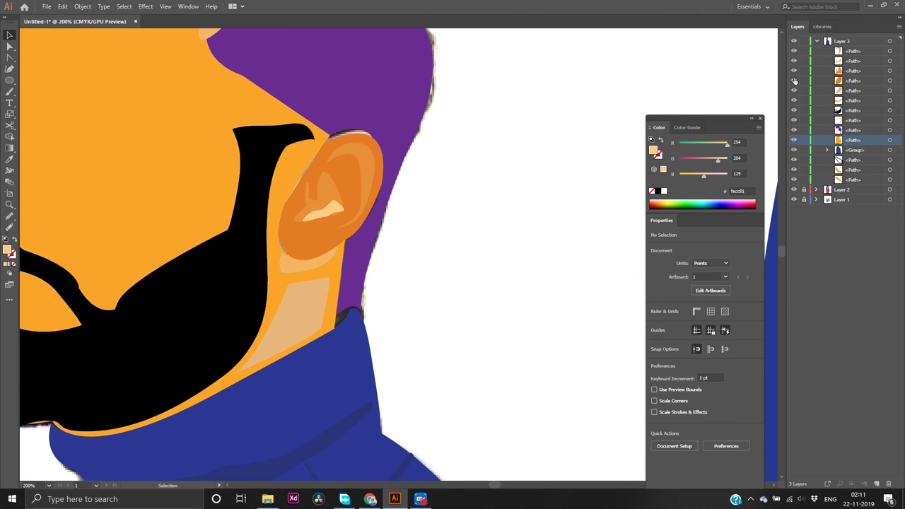
{"action": "left_click", "coordinate": [794, 80]}
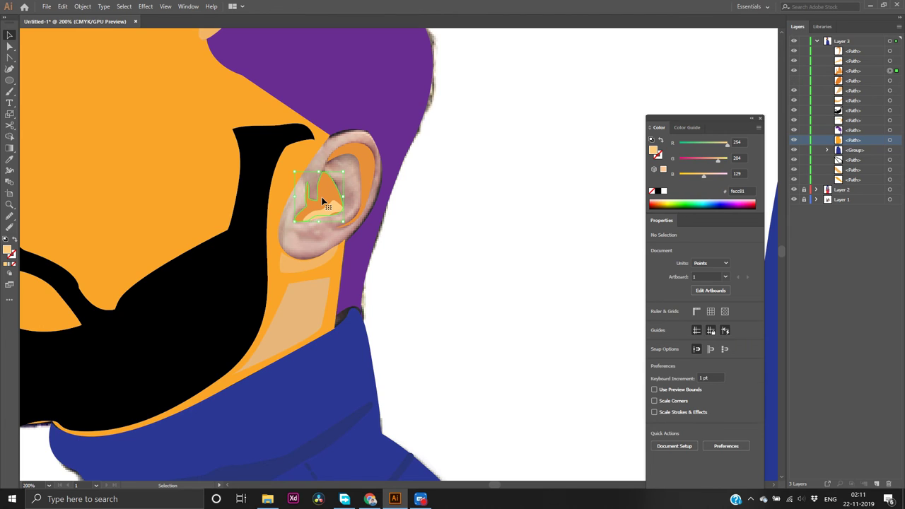
{"action": "left_click", "coordinate": [322, 202]}
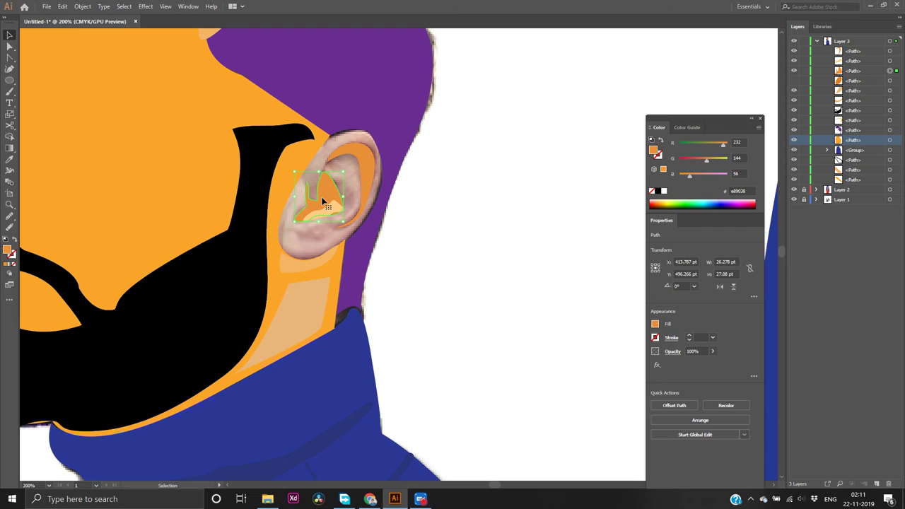
{"action": "key", "text": "Delete"}
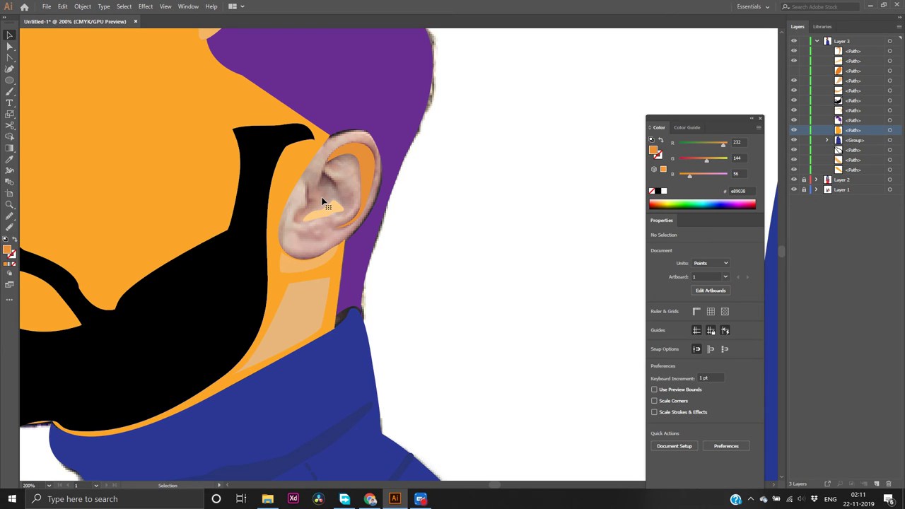
{"action": "left_click", "coordinate": [326, 217]}
{"action": "key", "text": "Delete"}
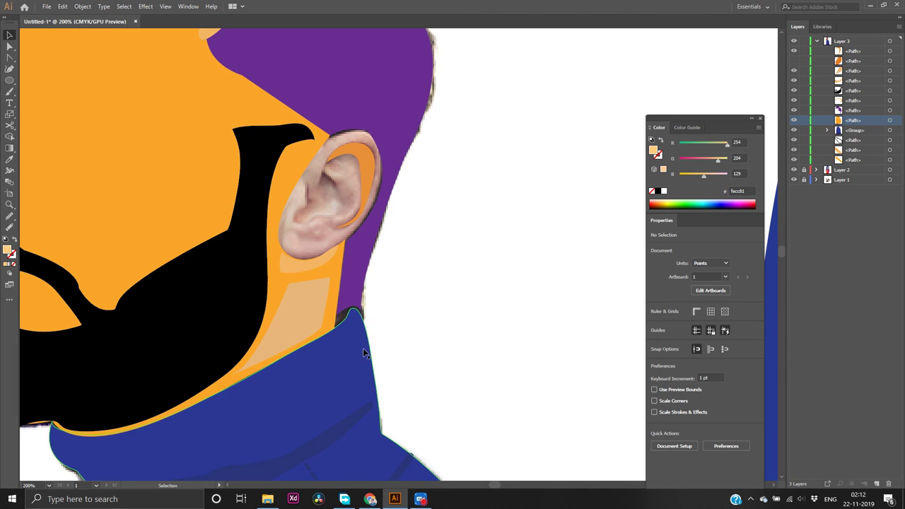
{"action": "left_click", "coordinate": [426, 500]}
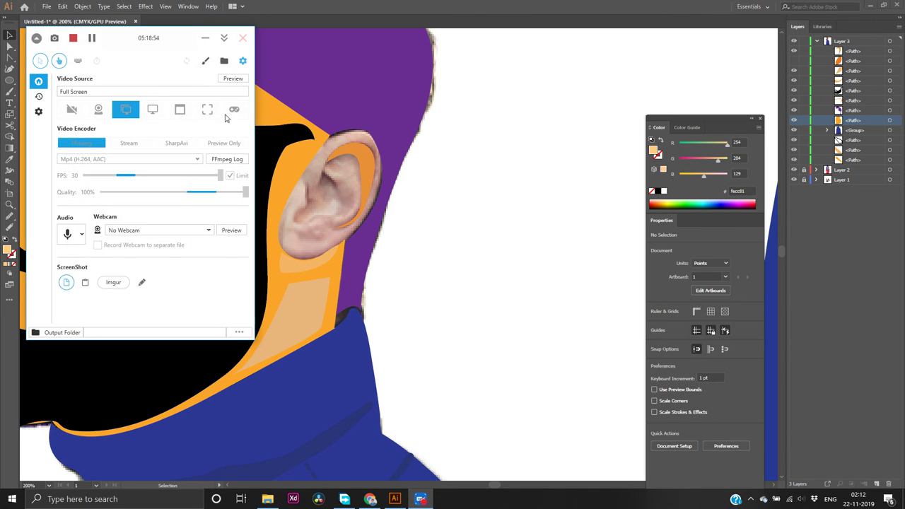
{"action": "left_click", "coordinate": [205, 38]}
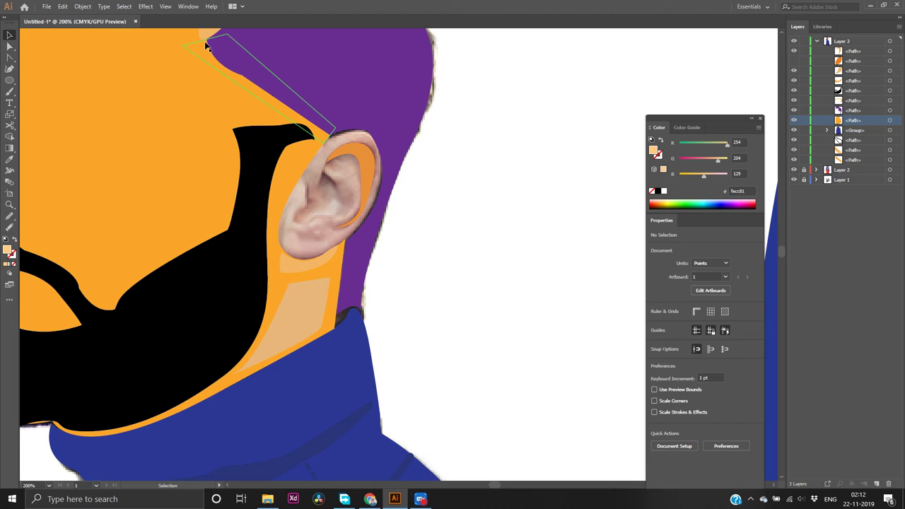
{"action": "key", "text": "p"}
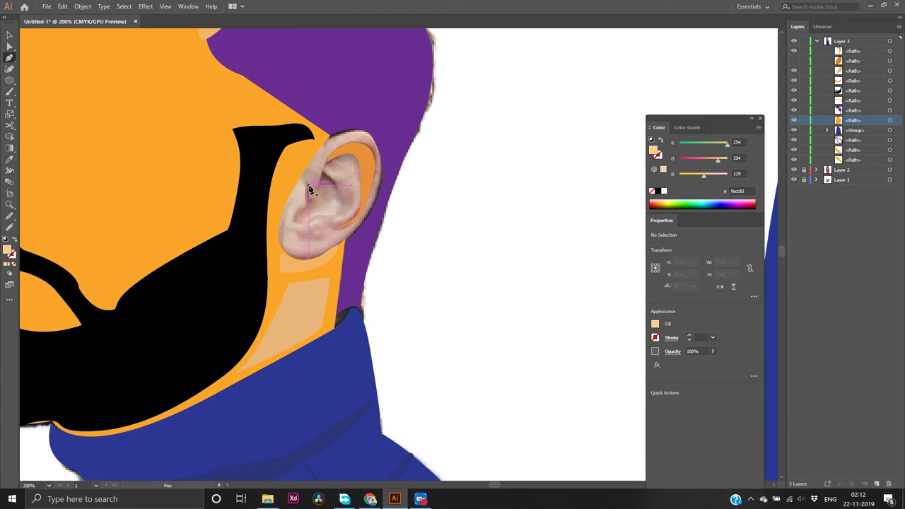
{"action": "left_click_drag", "start_coordinate": [317, 183], "coordinate": [356, 192]}
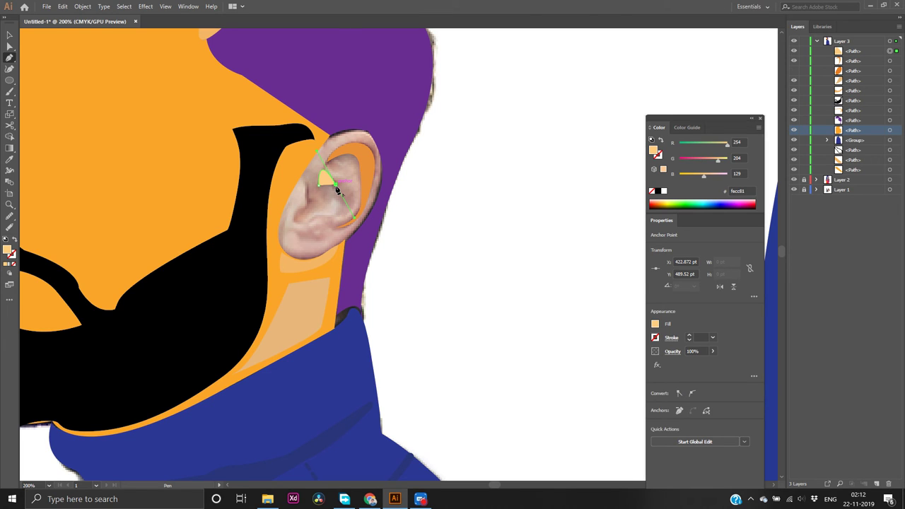
{"action": "left_click_drag", "start_coordinate": [337, 189], "coordinate": [337, 189]}
{"action": "key", "text": "v"}
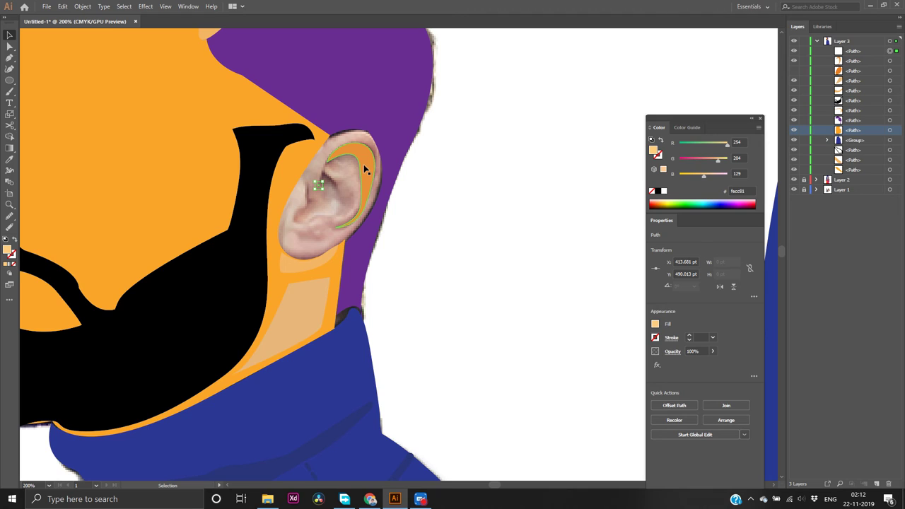
Trace the ear canal's shadow over the photo as a closed, unfilled Pen tool path and fill it with orange e79036
{"action": "left_click", "coordinate": [344, 183]}
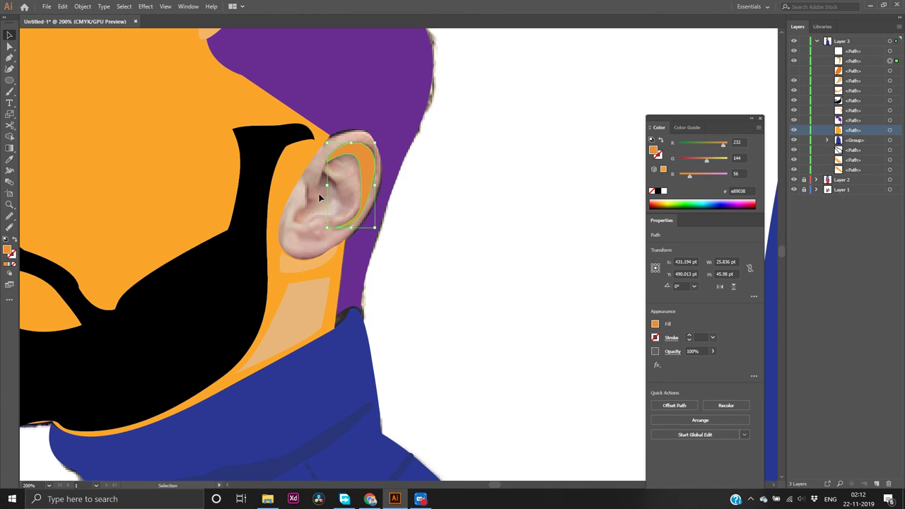
{"action": "key", "text": "p"}
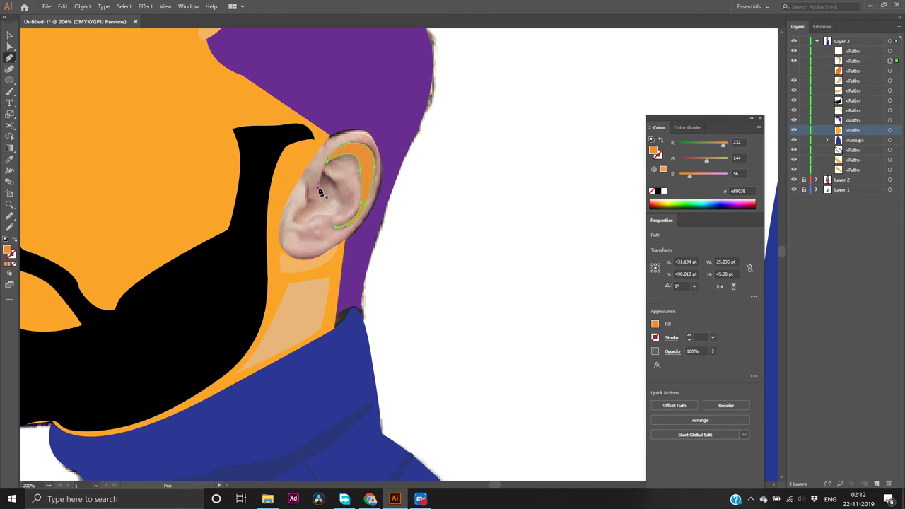
{"action": "mouse_move", "coordinate": [320, 191]}
{"action": "left_mouse_down"}
{"action": "mouse_move", "coordinate": [335, 186]}
{"action": "mouse_move", "coordinate": [318, 192]}
{"action": "left_mouse_up"}
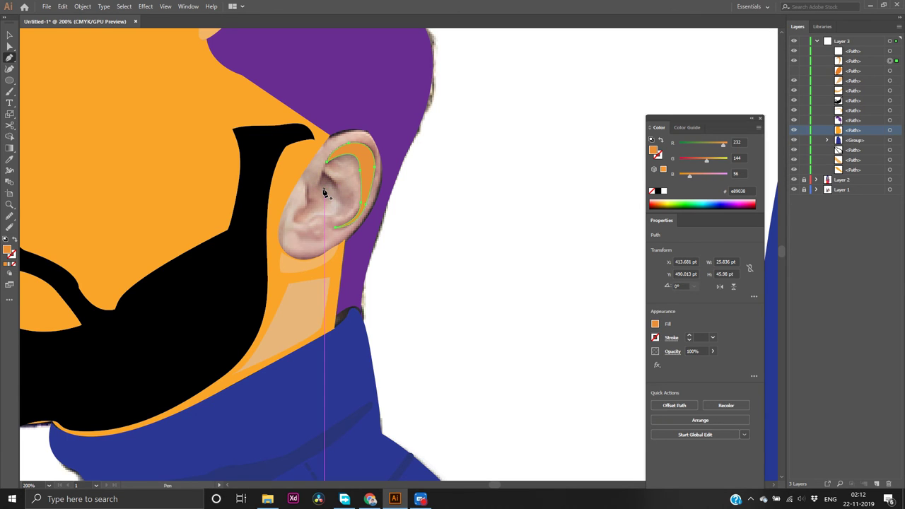
{"action": "left_click_drag", "start_coordinate": [338, 200], "coordinate": [357, 216]}
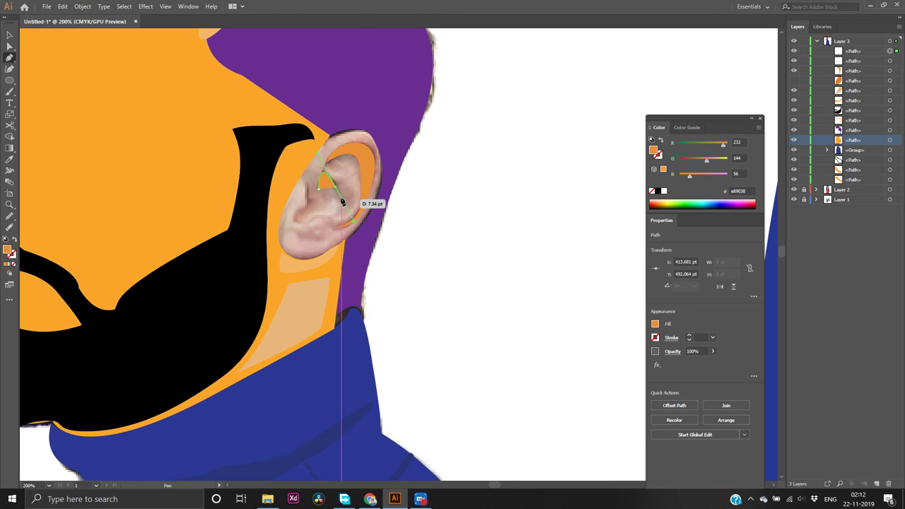
{"action": "left_click", "coordinate": [15, 266]}
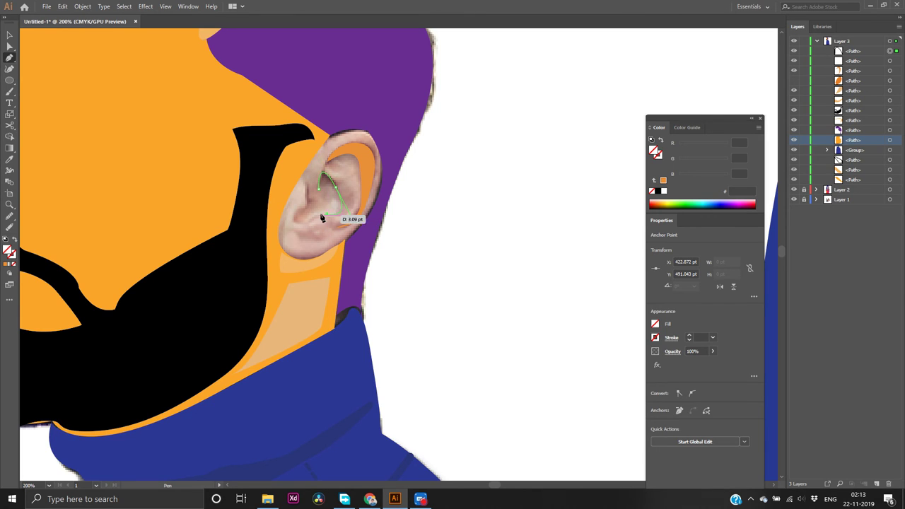
{"action": "left_click", "coordinate": [308, 225]}
{"action": "mouse_move", "coordinate": [308, 225]}
{"action": "left_mouse_down"}
{"action": "mouse_move", "coordinate": [301, 244]}
{"action": "mouse_move", "coordinate": [299, 206]}
{"action": "mouse_move", "coordinate": [319, 204]}
{"action": "mouse_move", "coordinate": [304, 211]}
{"action": "left_mouse_up"}
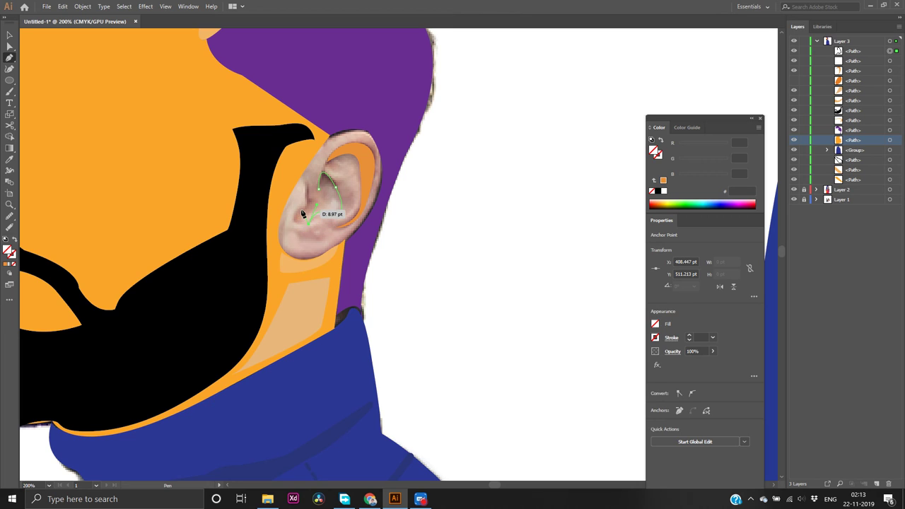
{"action": "left_click", "coordinate": [301, 210]}
{"action": "left_click_drag", "start_coordinate": [301, 210], "coordinate": [311, 157]}
{"action": "left_click_drag", "start_coordinate": [309, 192], "coordinate": [330, 151]}
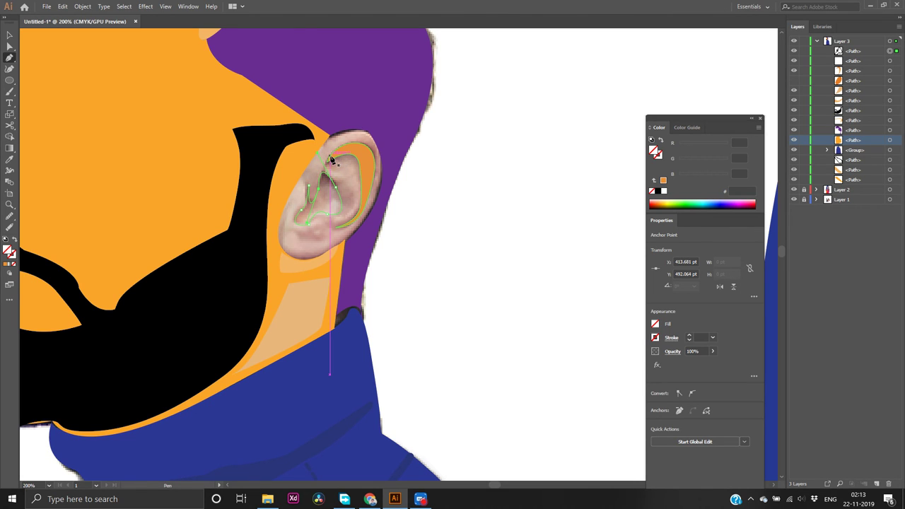
{"action": "left_click", "coordinate": [326, 210]}
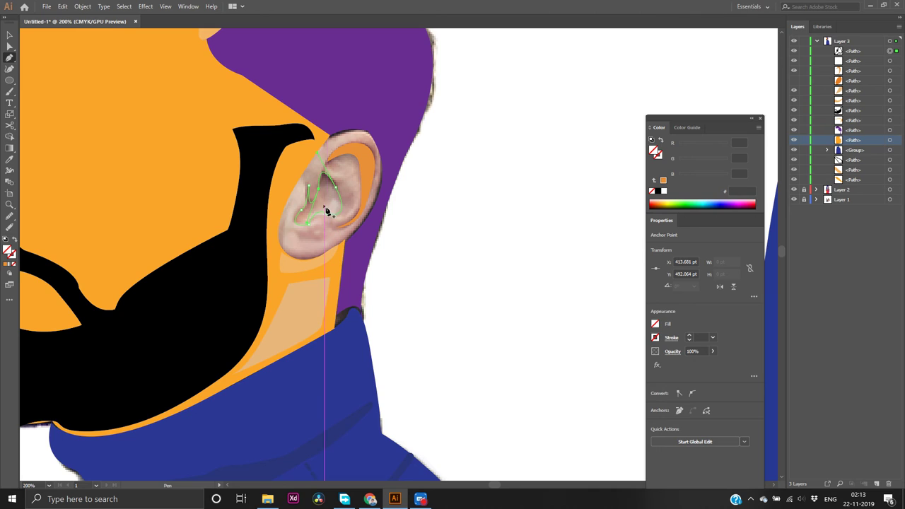
{"action": "left_click", "coordinate": [6, 265]}
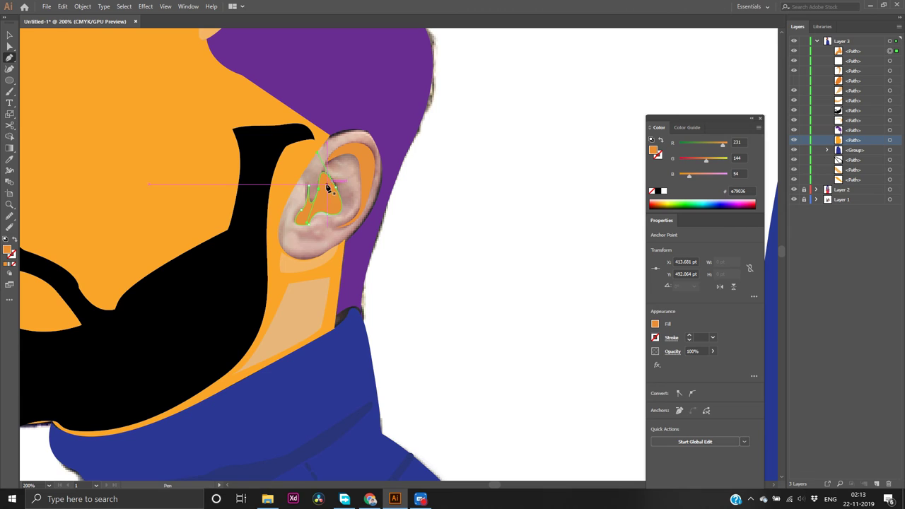
Trace a larger shape, about 31 by 33 pt, around the ear canal shadow with the Pen tool and fill it with peach eabe96
{"action": "left_click", "coordinate": [303, 199]}
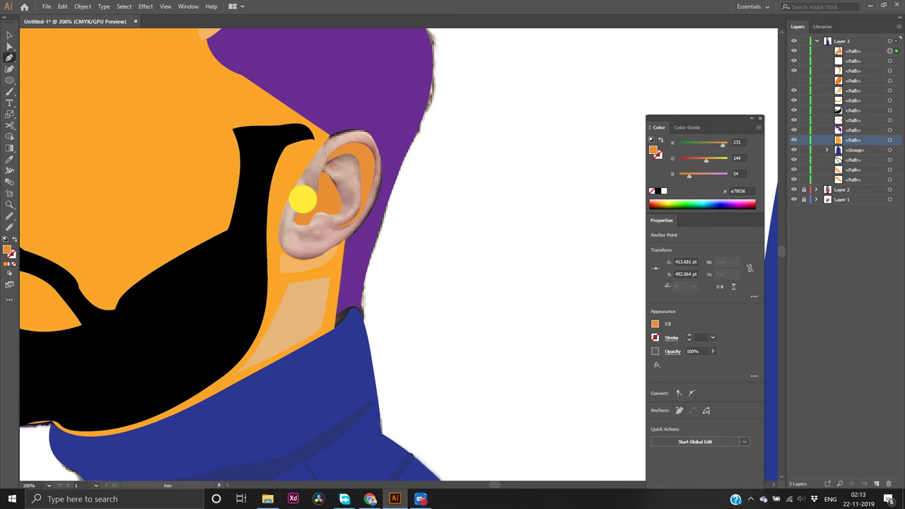
{"action": "mouse_move", "coordinate": [297, 190]}
{"action": "left_mouse_down"}
{"action": "mouse_move", "coordinate": [313, 163]}
{"action": "mouse_move", "coordinate": [349, 190]}
{"action": "mouse_move", "coordinate": [354, 210]}
{"action": "mouse_move", "coordinate": [312, 219]}
{"action": "mouse_move", "coordinate": [303, 238]}
{"action": "mouse_move", "coordinate": [304, 204]}
{"action": "left_mouse_up"}
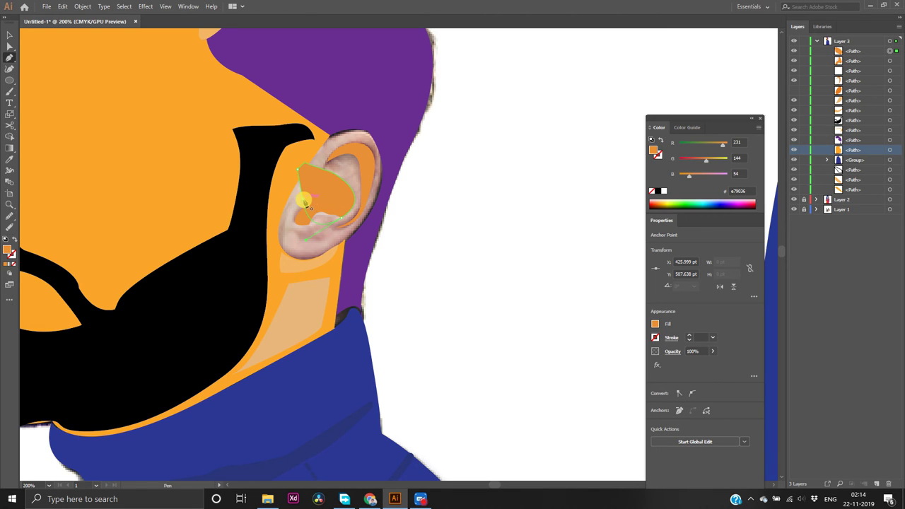
{"action": "double_click", "coordinate": [7, 251]}
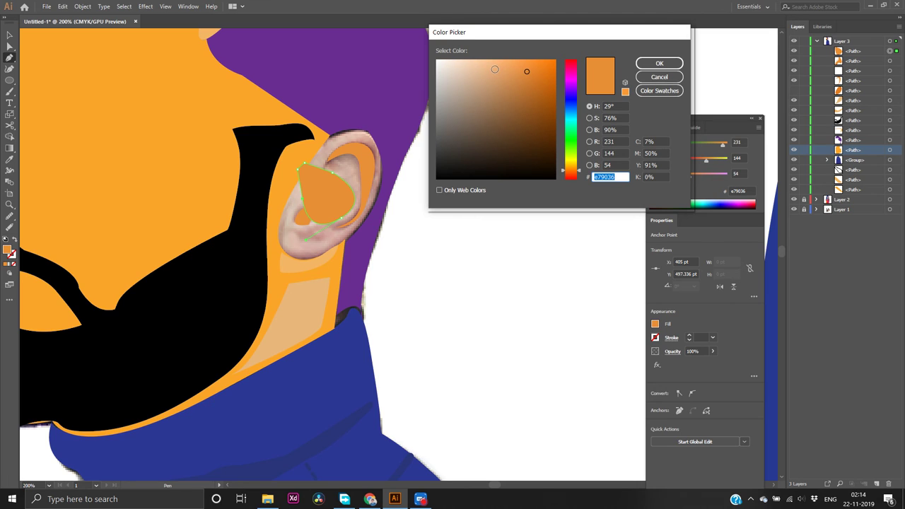
{"action": "left_click", "coordinate": [494, 69]}
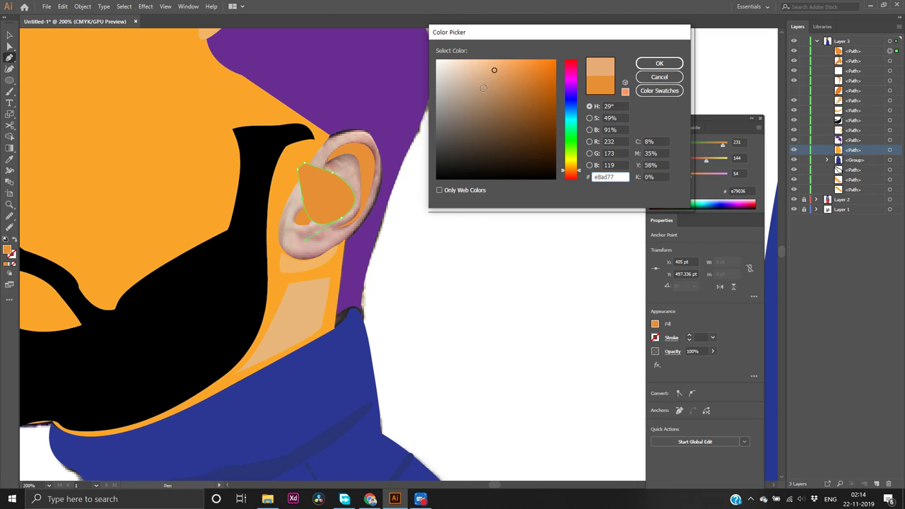
{"action": "left_click", "coordinate": [479, 68]}
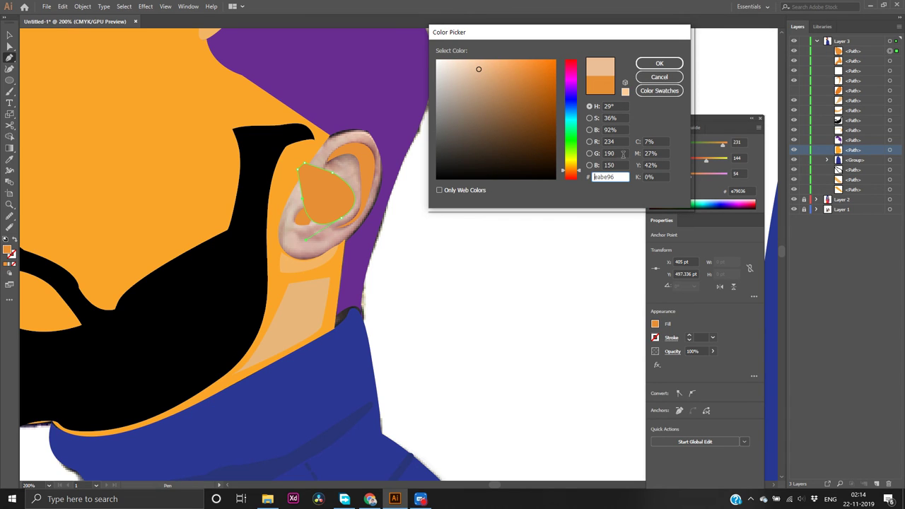
{"action": "left_click", "coordinate": [659, 63]}
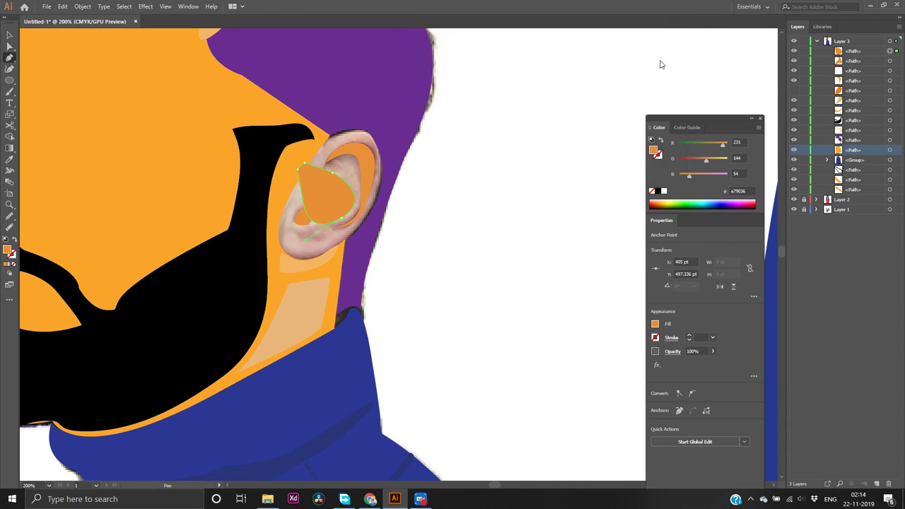
{"action": "left_click", "coordinate": [522, 177]}
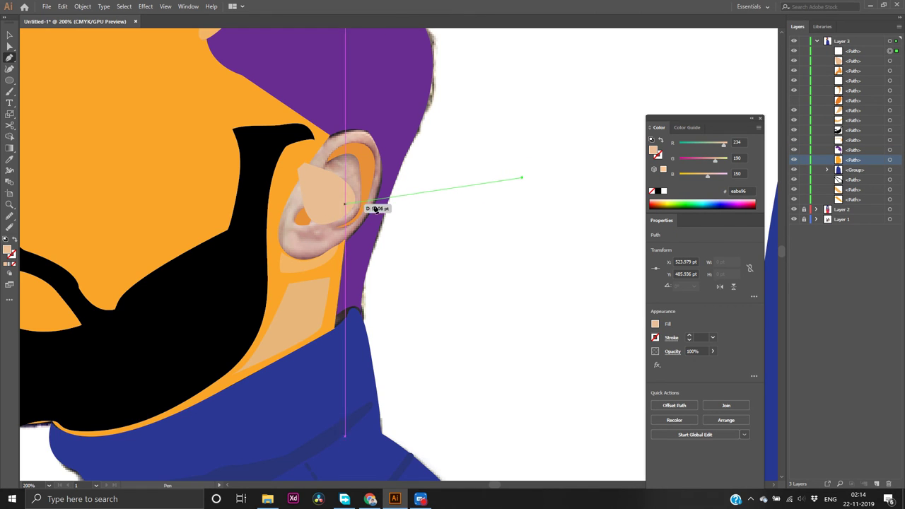
{"action": "key", "text": "ctrl"}
{"action": "key", "text": "ctrl+z"}
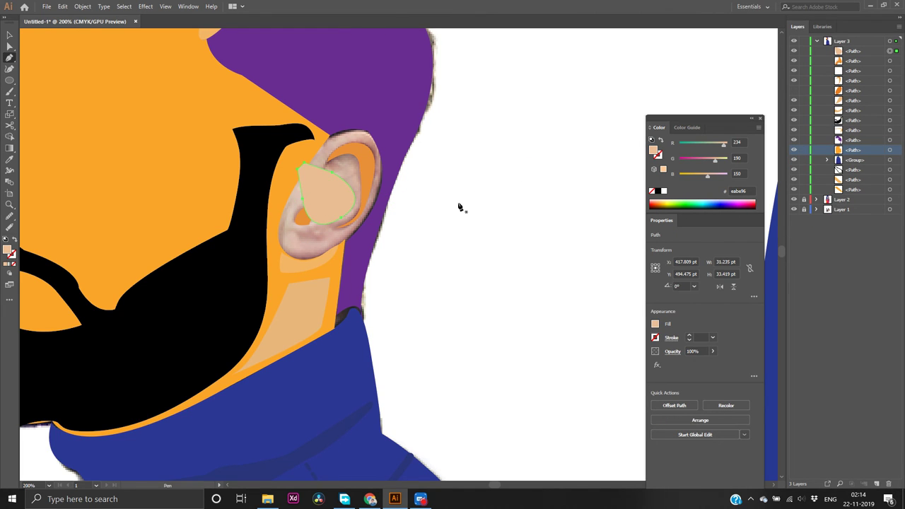
Send the peach inner-ear shape to the back and show the hidden base ear shape again
{"action": "key", "text": "v"}
{"action": "right_click", "coordinate": [333, 203]}
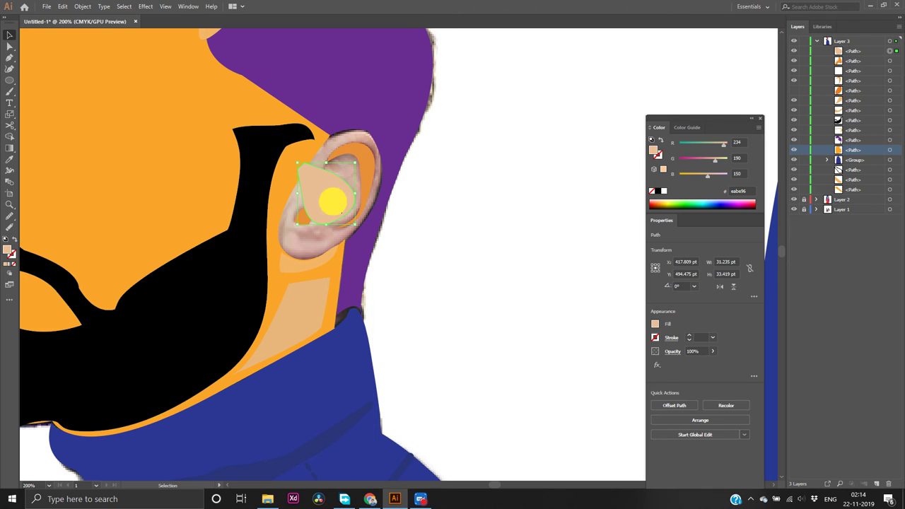
{"action": "mouse_move", "coordinate": [409, 349]}
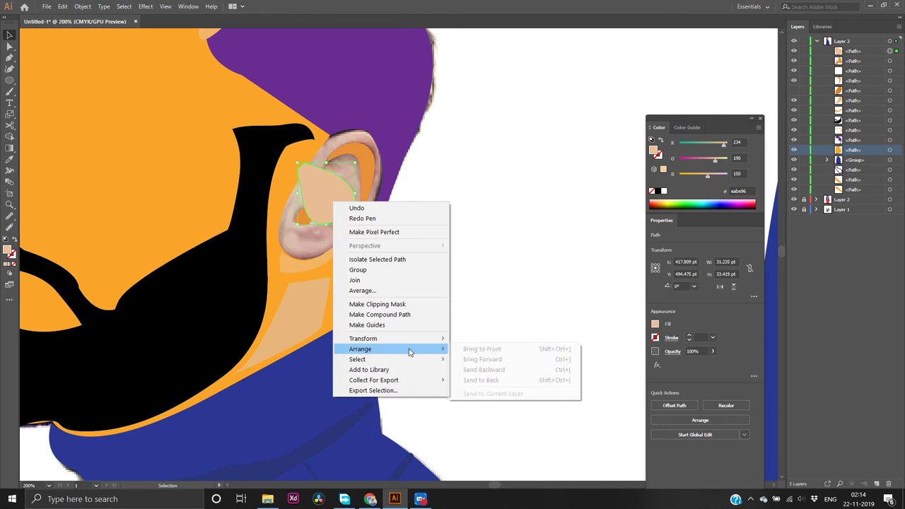
{"action": "left_click", "coordinate": [470, 378]}
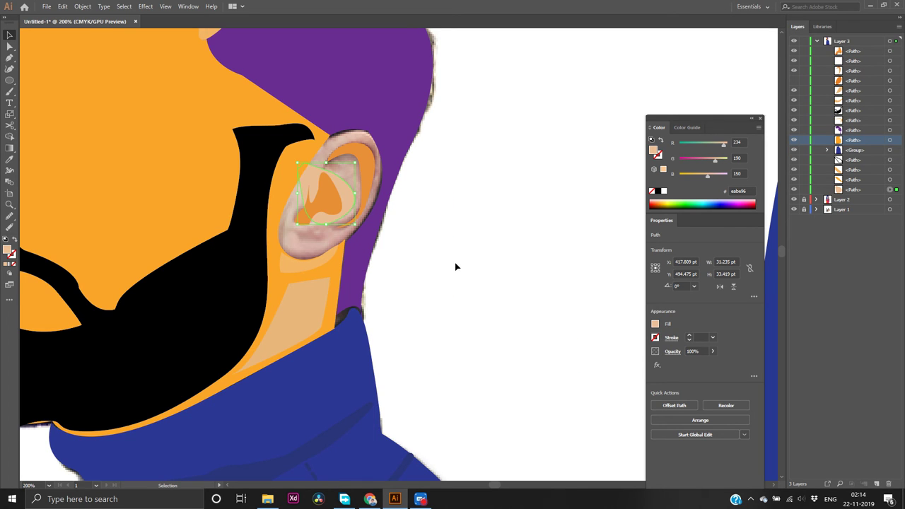
{"action": "left_click", "coordinate": [455, 263]}
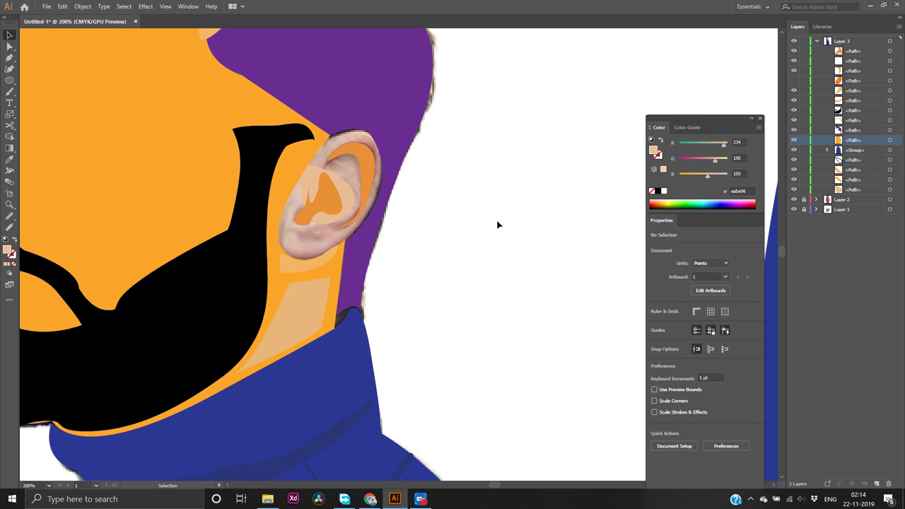
{"action": "left_click", "coordinate": [794, 80]}
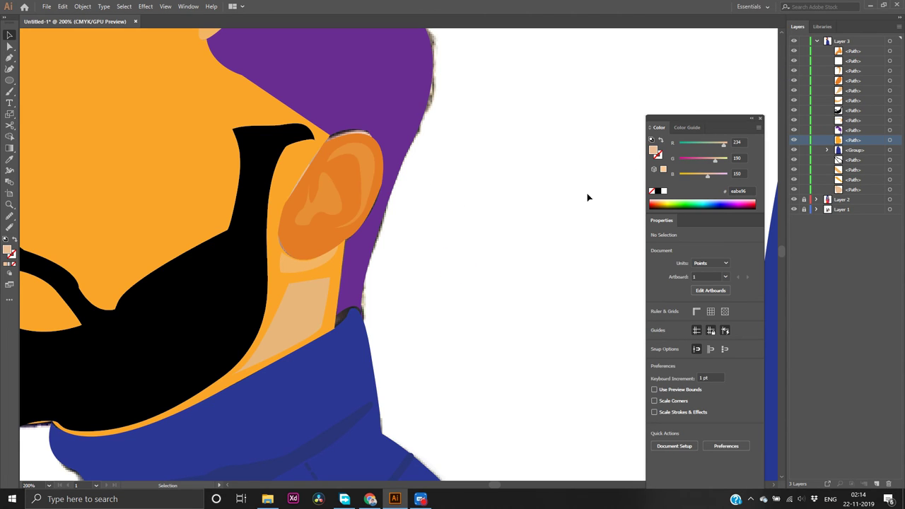
Try to move the base ear shape one level down in the stacking order
{"action": "left_click", "coordinate": [346, 197]}
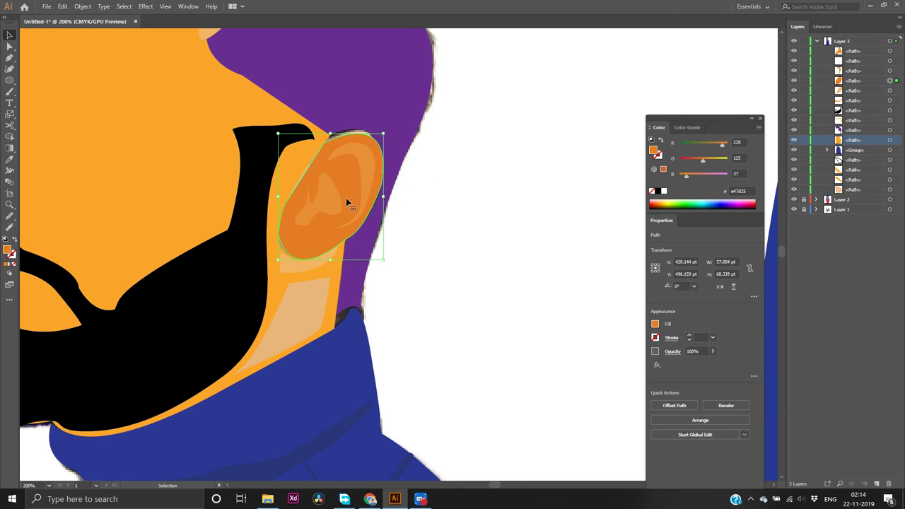
{"action": "left_click", "coordinate": [837, 91]}
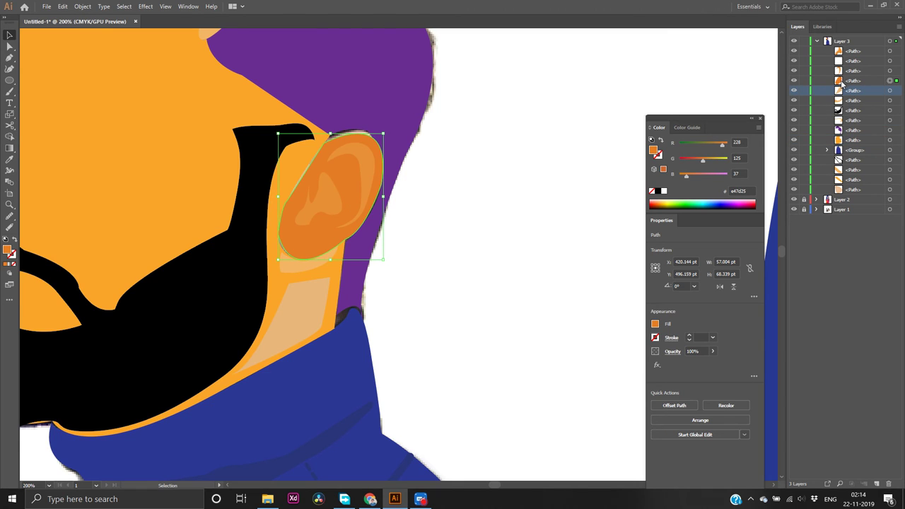
{"action": "left_click", "coordinate": [841, 81]}
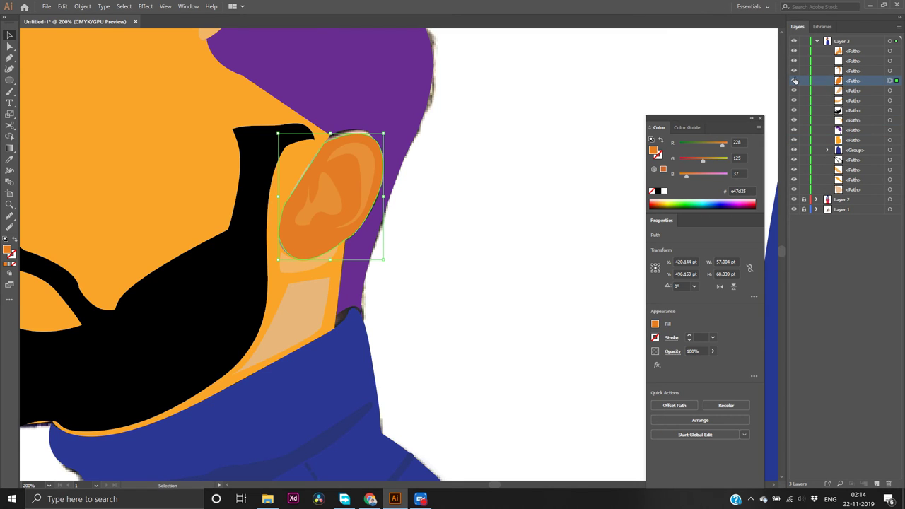
{"action": "left_click_drag", "start_coordinate": [844, 81], "coordinate": [847, 96]}
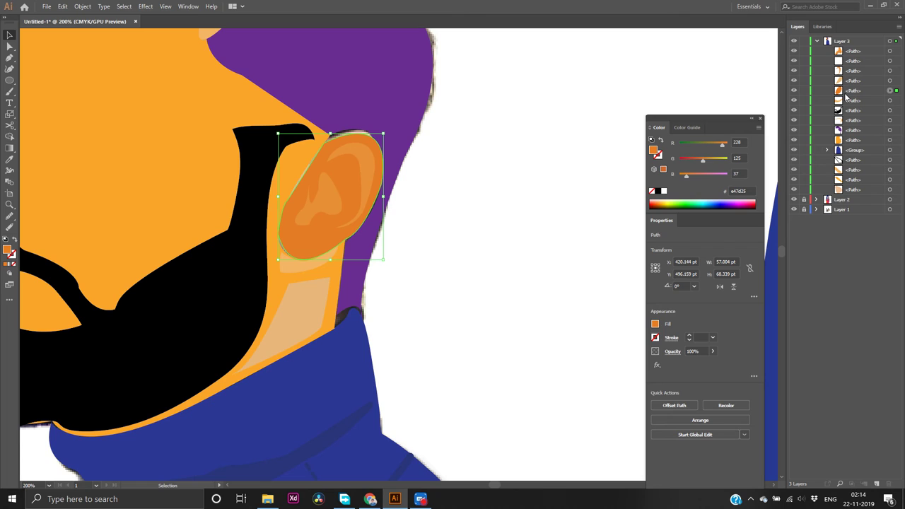
{"action": "key", "text": "ctrl+z"}
Group the orange base ear shape and move it off the head onto the blank area beside it
{"action": "left_click", "coordinate": [840, 190]}
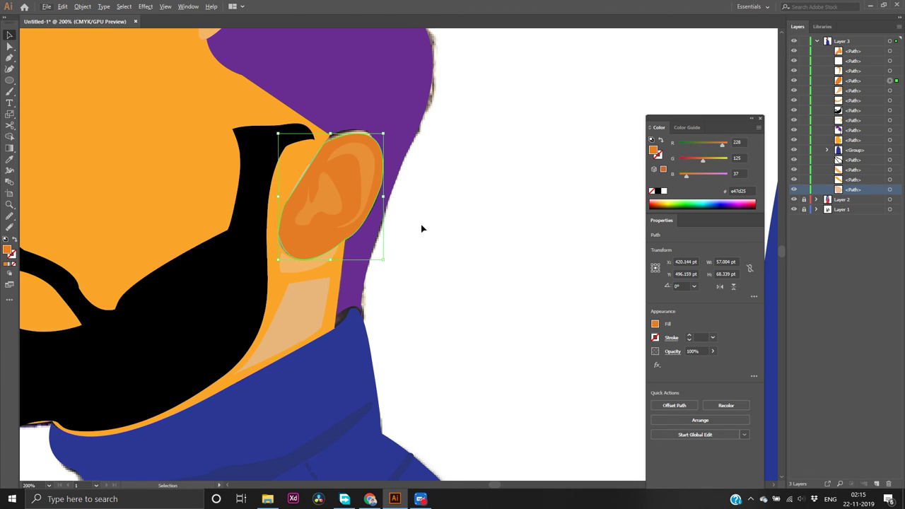
{"action": "right_click", "coordinate": [345, 180]}
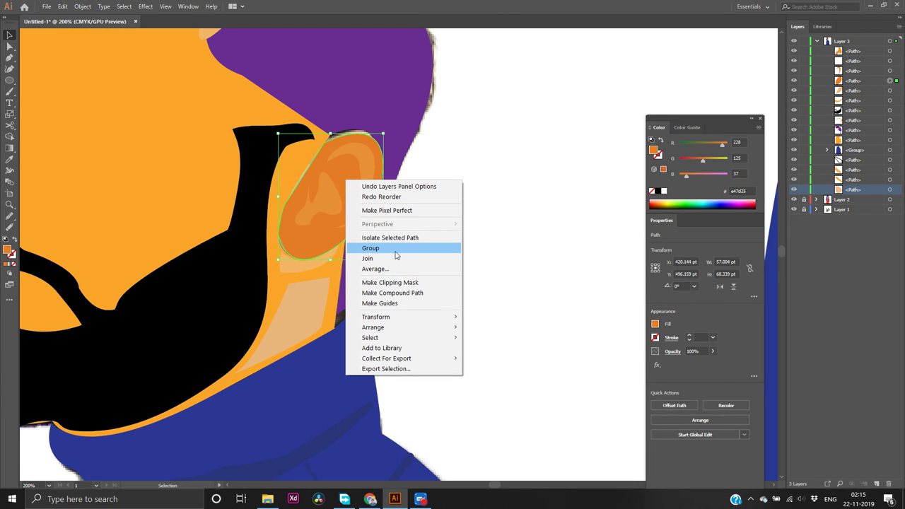
{"action": "left_click", "coordinate": [374, 248]}
{"action": "left_click_drag", "start_coordinate": [348, 192], "coordinate": [472, 197]}
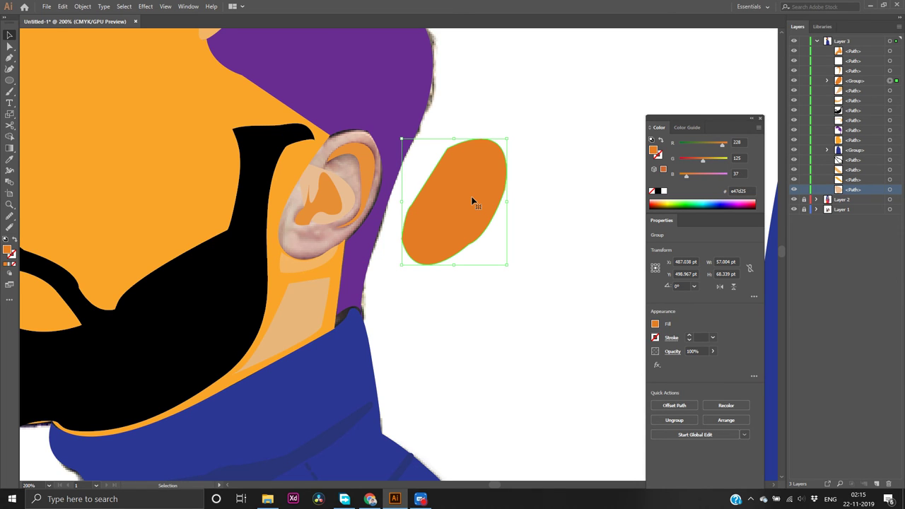
{"action": "left_click", "coordinate": [420, 303]}
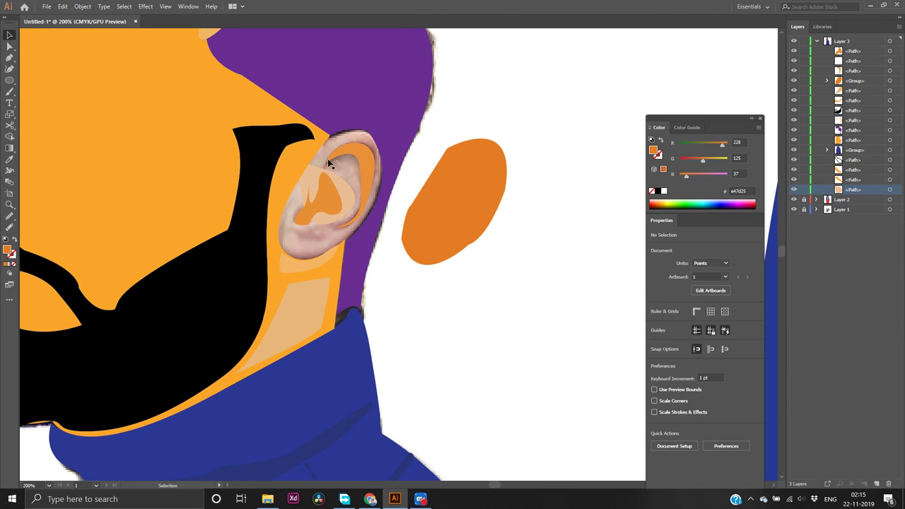
{"action": "left_click", "coordinate": [354, 145]}
{"action": "left_click_drag", "start_coordinate": [353, 144], "coordinate": [357, 232]}
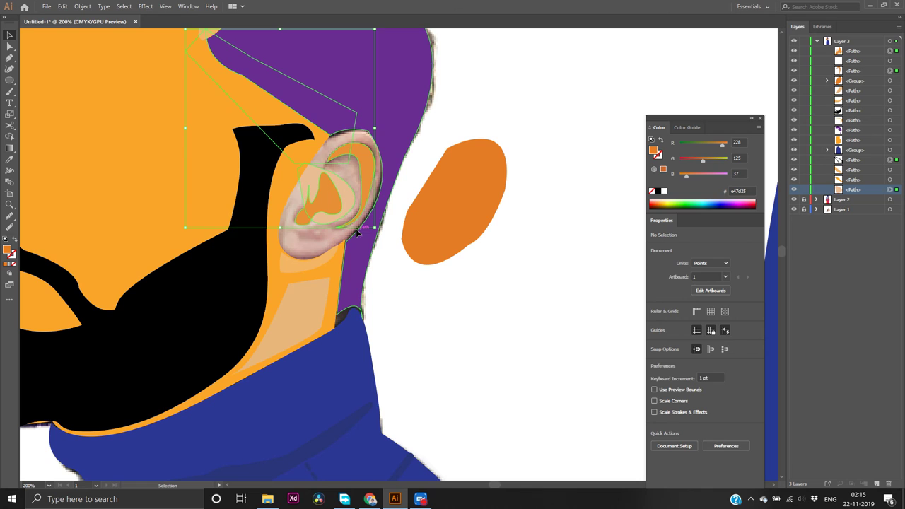
{"action": "left_click", "coordinate": [412, 282]}
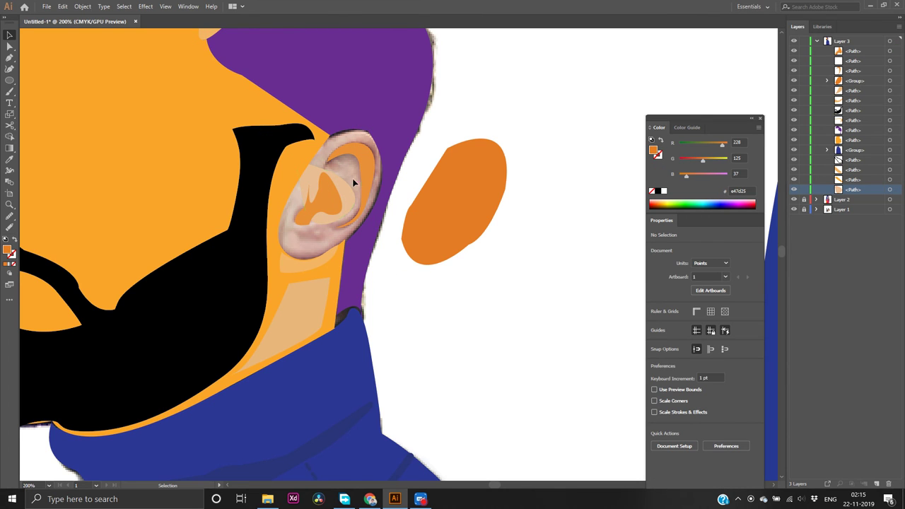
Move the curved outer-ear highlight, the peach inner-ear shape and the orange ear canal shadow onto the relocated base ear
{"action": "left_click_drag", "start_coordinate": [366, 168], "coordinate": [484, 174]}
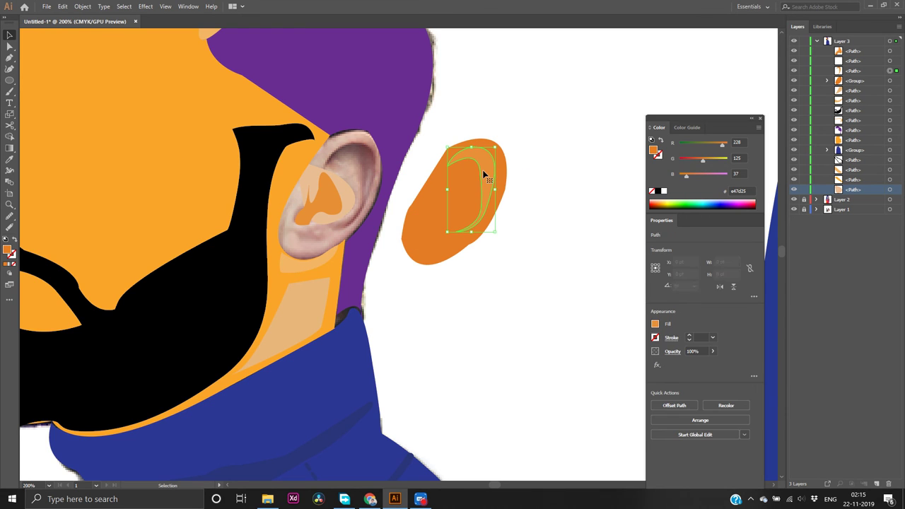
{"action": "left_click_drag", "start_coordinate": [346, 195], "coordinate": [465, 206]}
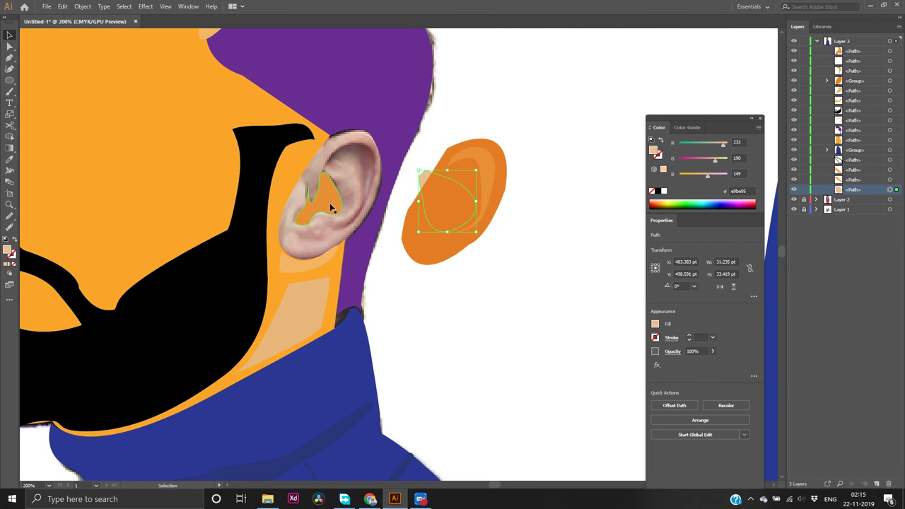
{"action": "left_click_drag", "start_coordinate": [330, 203], "coordinate": [462, 208]}
{"action": "left_click_drag", "start_coordinate": [419, 171], "coordinate": [425, 175]}
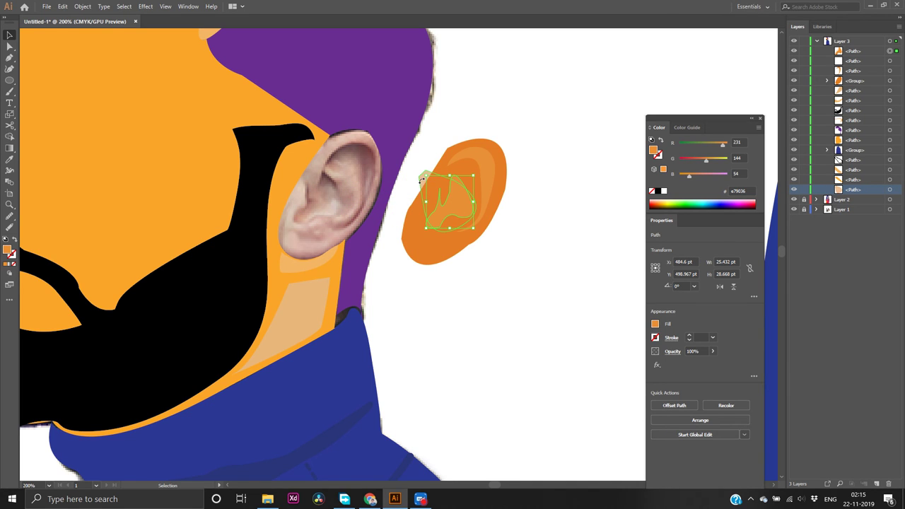
{"action": "key", "text": "ctrl+z"}
Bring the peach inner-ear shape to the front so it lies above the base ear
{"action": "left_click", "coordinate": [422, 178]}
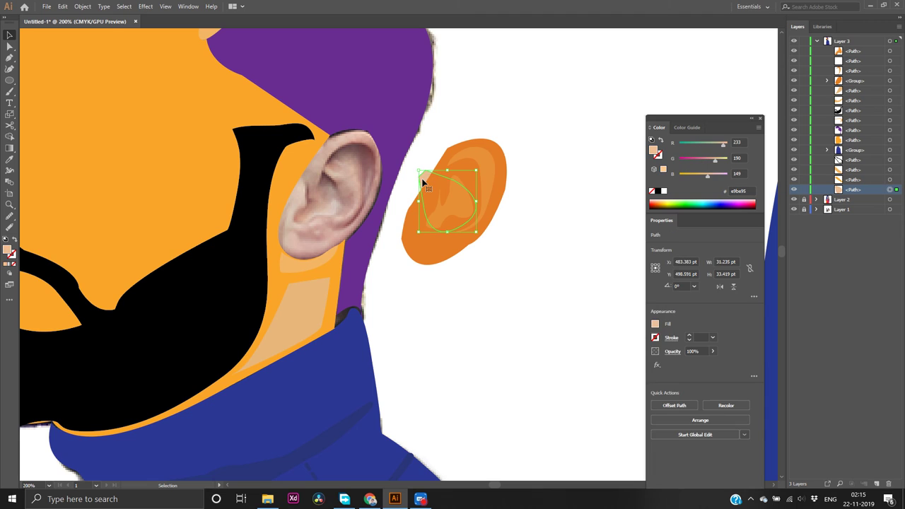
{"action": "right_click", "coordinate": [422, 183]}
{"action": "mouse_move", "coordinate": [466, 327]}
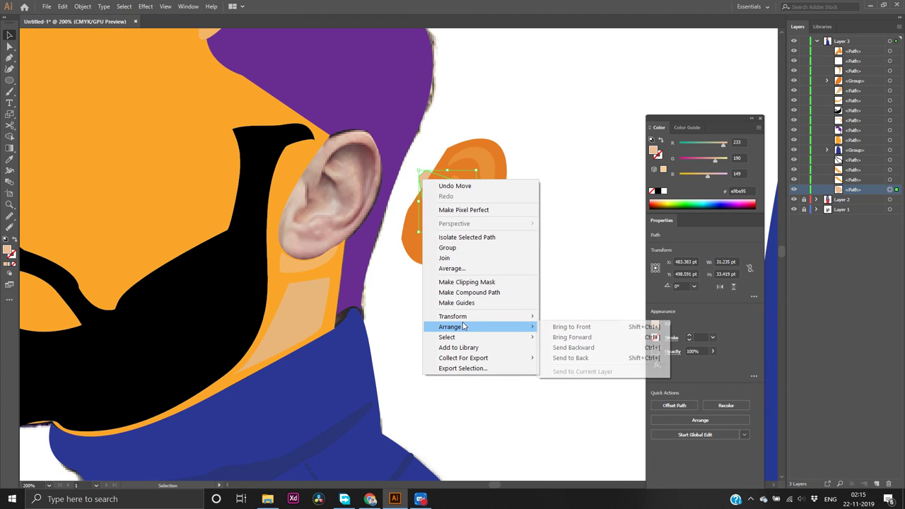
{"action": "left_click", "coordinate": [564, 337]}
{"action": "left_click", "coordinate": [515, 320]}
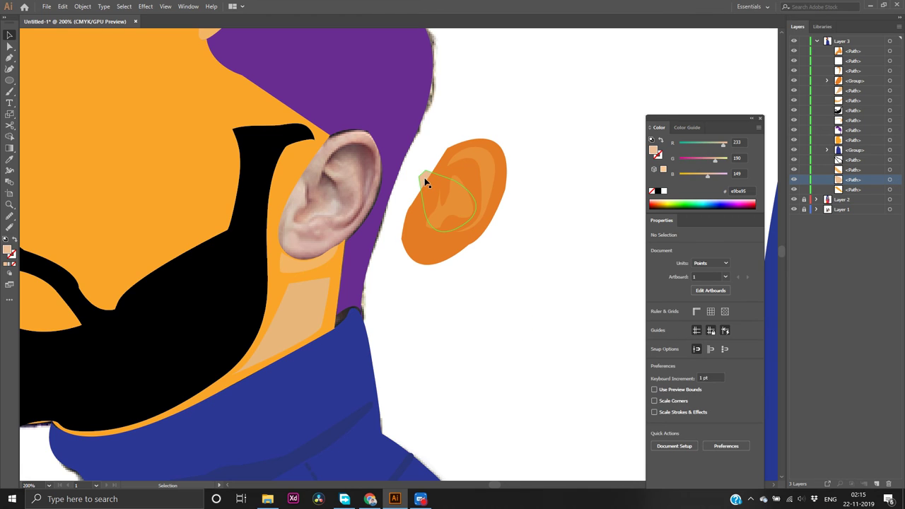
{"action": "left_click", "coordinate": [427, 185]}
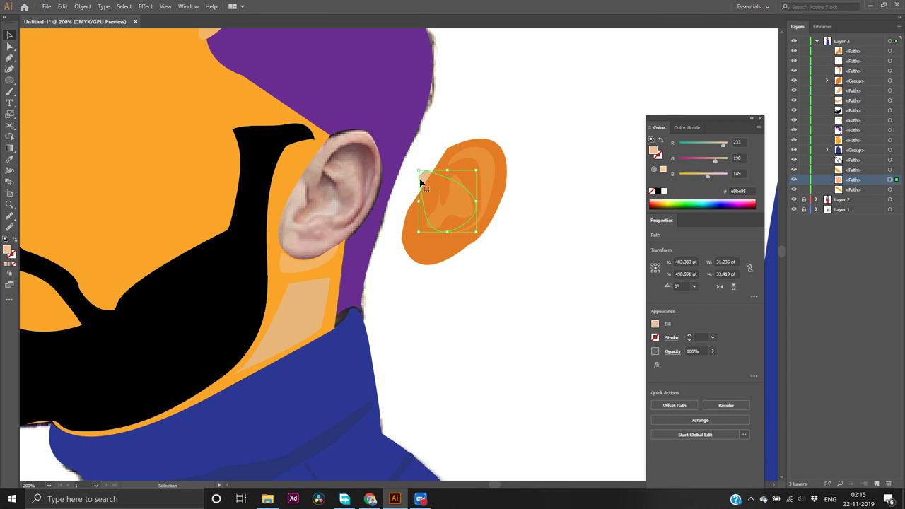
{"action": "right_click", "coordinate": [424, 178]}
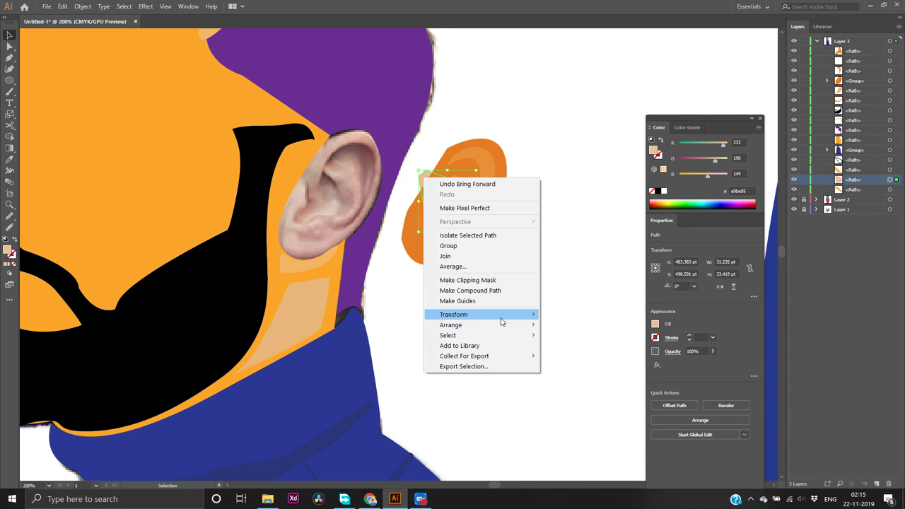
{"action": "mouse_move", "coordinate": [514, 326]}
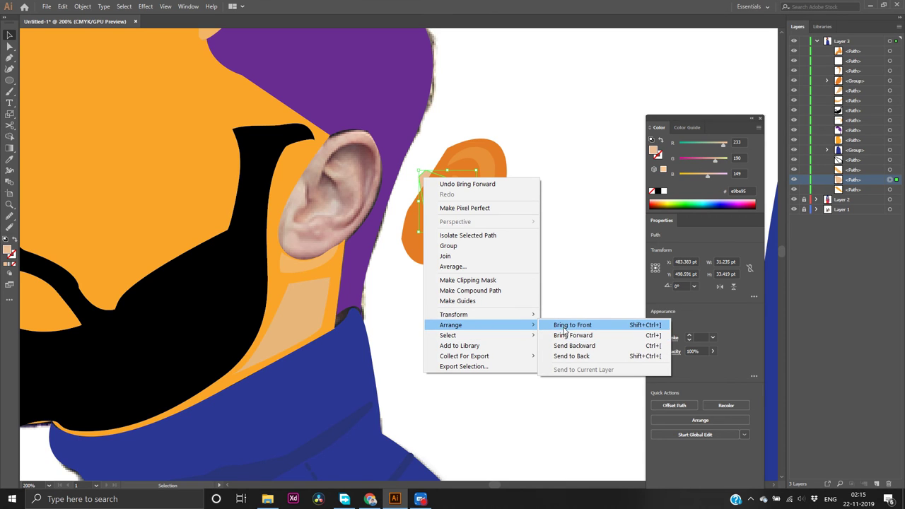
{"action": "left_click", "coordinate": [553, 325]}
{"action": "left_click", "coordinate": [555, 293]}
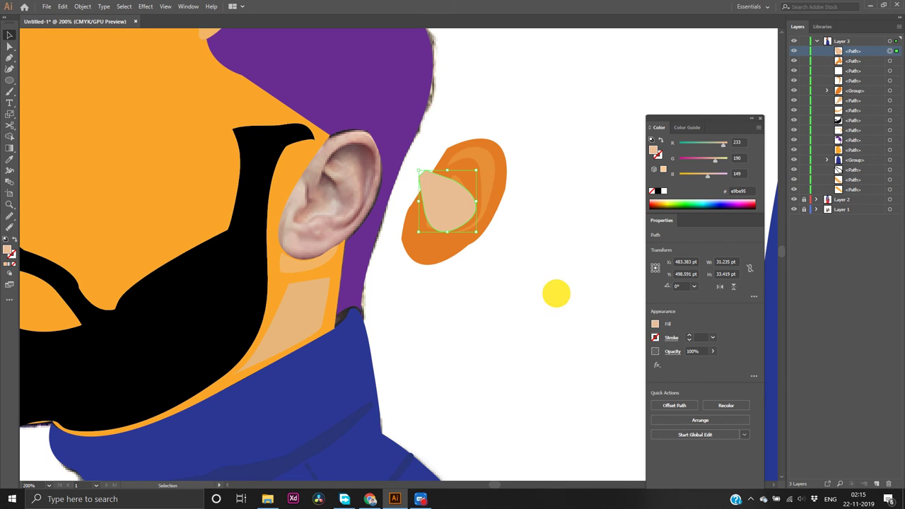
Bring the orange ear canal shadow to the front, above the peach inner-ear shape
{"action": "left_click", "coordinate": [458, 192]}
{"action": "right_click", "coordinate": [455, 205]}
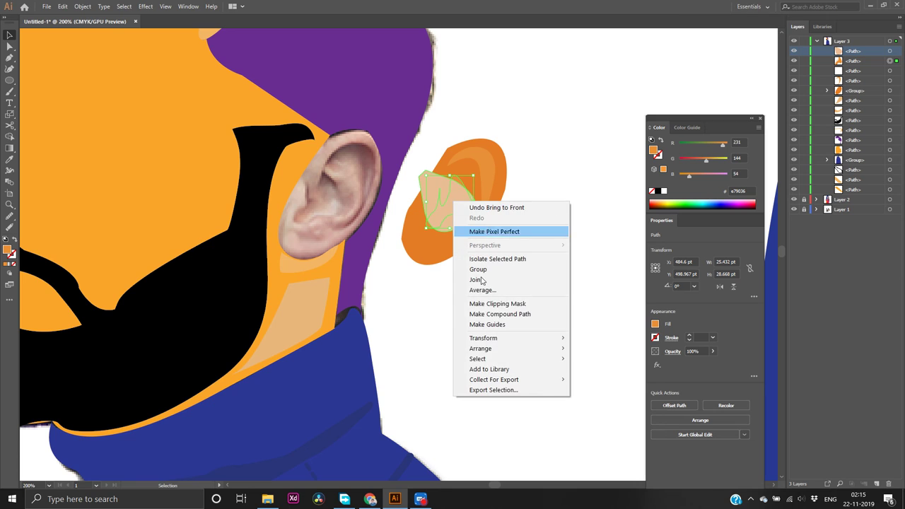
{"action": "mouse_move", "coordinate": [558, 349]}
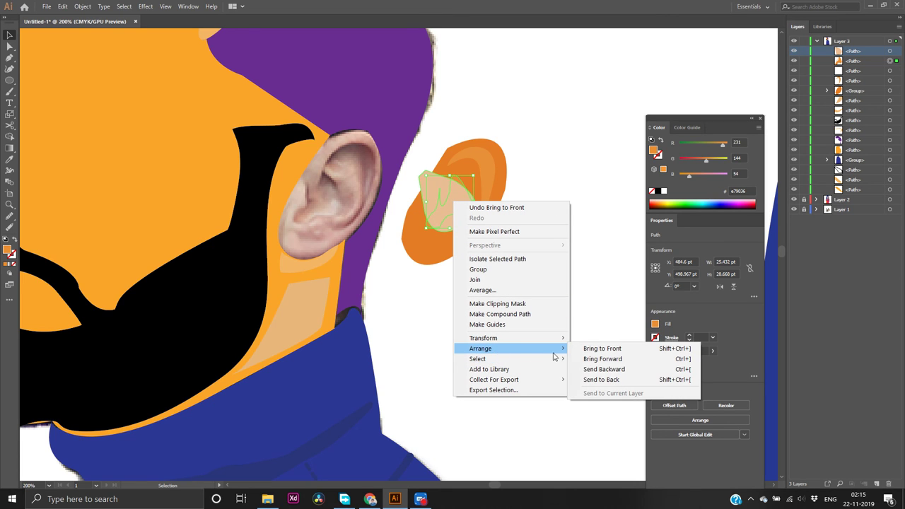
{"action": "left_click", "coordinate": [601, 348]}
{"action": "left_click", "coordinate": [507, 290]}
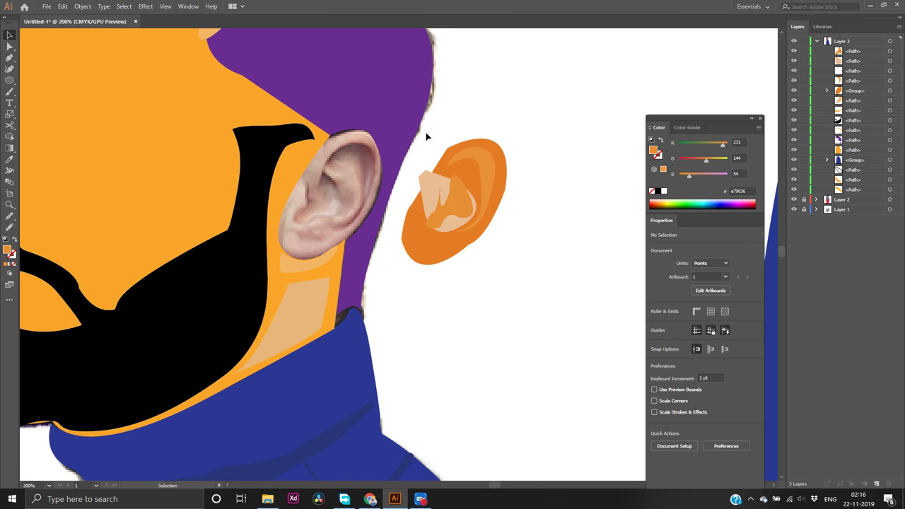
Select all the ear pieces together and move them back over the photo's ear on the head
{"action": "left_click_drag", "start_coordinate": [426, 137], "coordinate": [505, 281]}
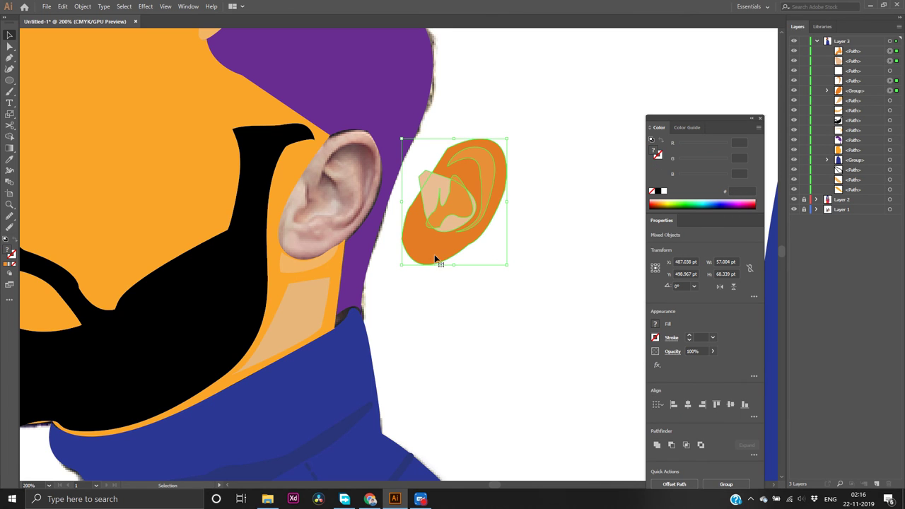
{"action": "left_click_drag", "start_coordinate": [434, 259], "coordinate": [310, 248]}
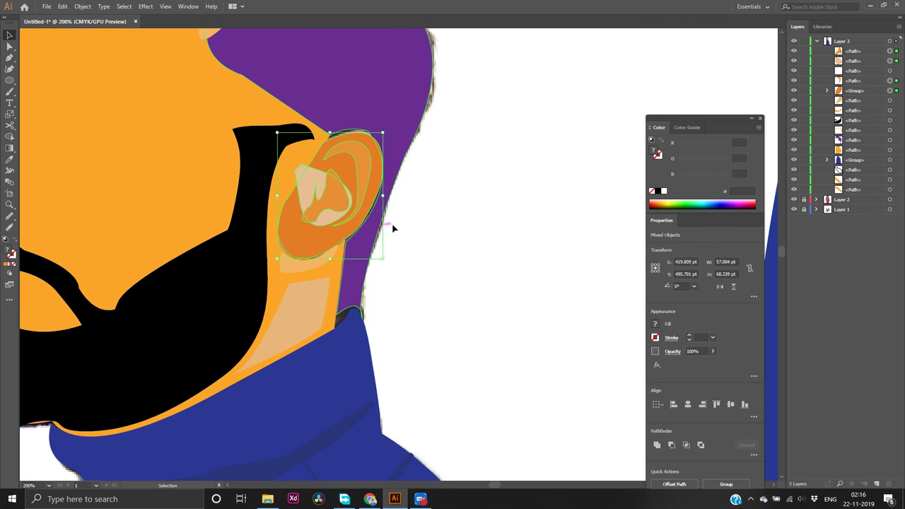
{"action": "left_click", "coordinate": [504, 224]}
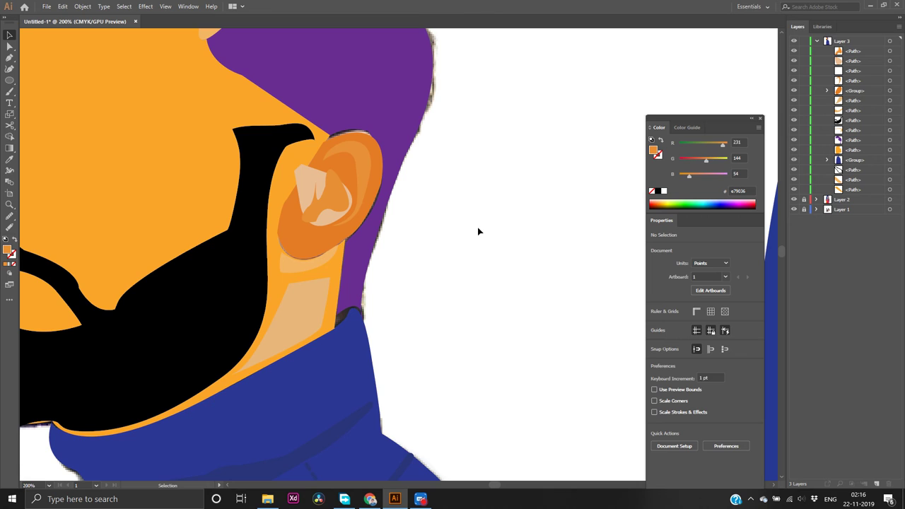
{"action": "left_click_drag", "start_coordinate": [307, 240], "coordinate": [307, 241]}
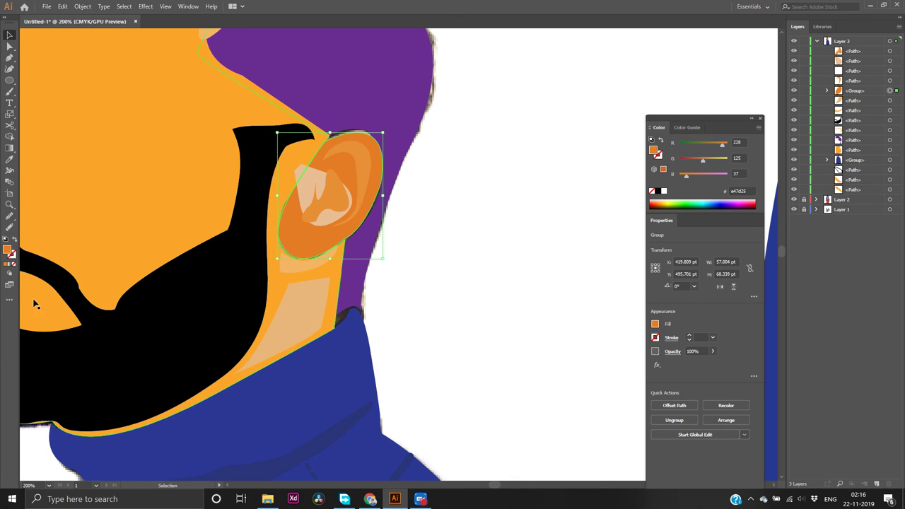
{"action": "left_click", "coordinate": [470, 286]}
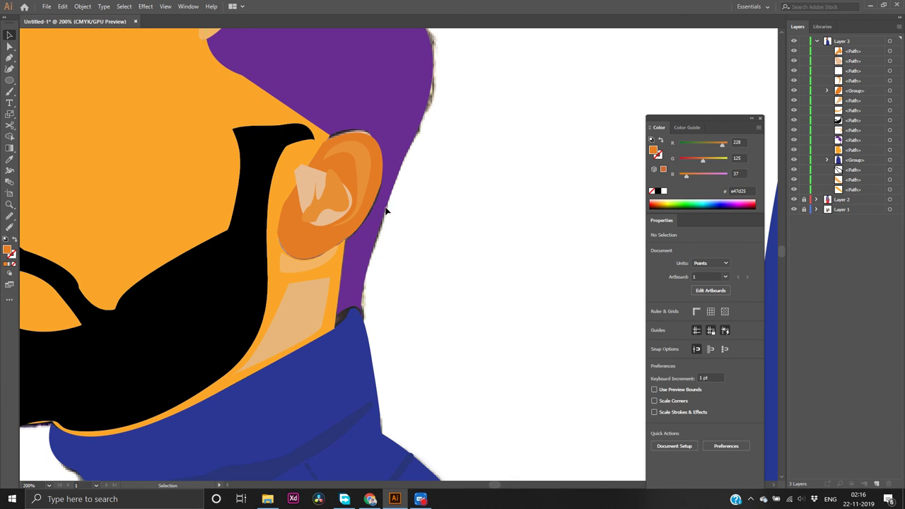
Draw a small four-sided Pen tool patch in the face color faa629 over the peach overhang at the ear's front edge
{"action": "left_click", "coordinate": [160, 175]}
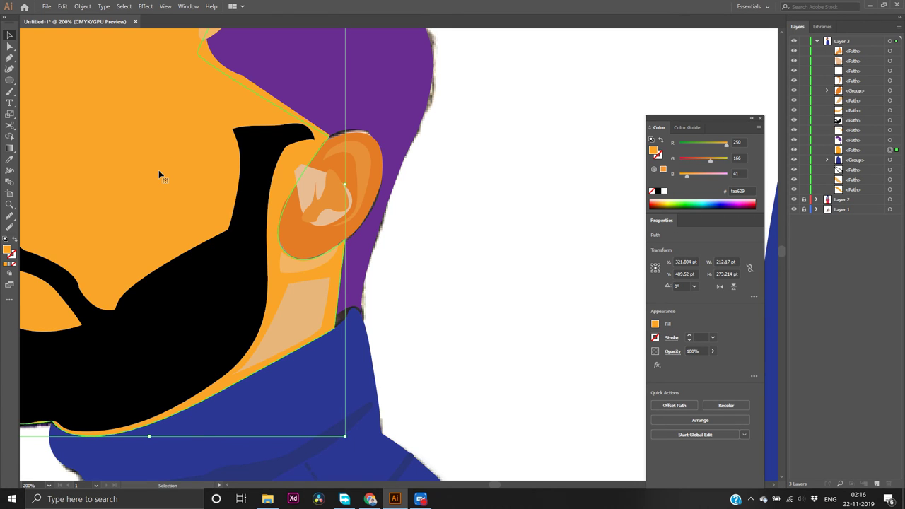
{"action": "key", "text": "p"}
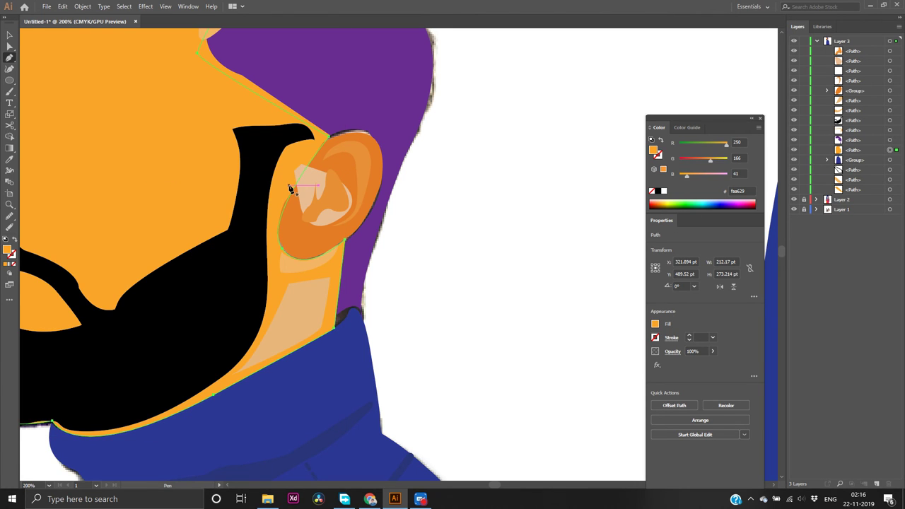
{"action": "scroll", "coordinate": [289, 188], "scroll_direction": "up", "scroll_amount": 2}
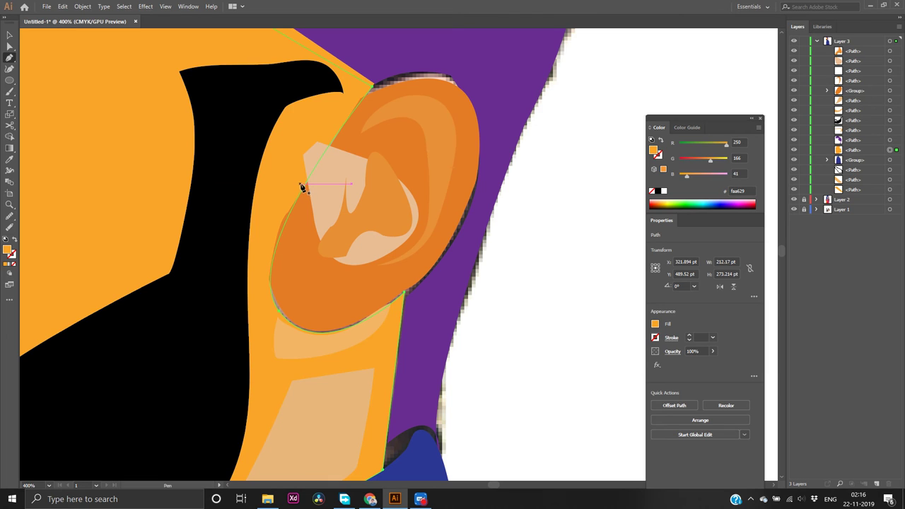
{"action": "left_click", "coordinate": [303, 187]}
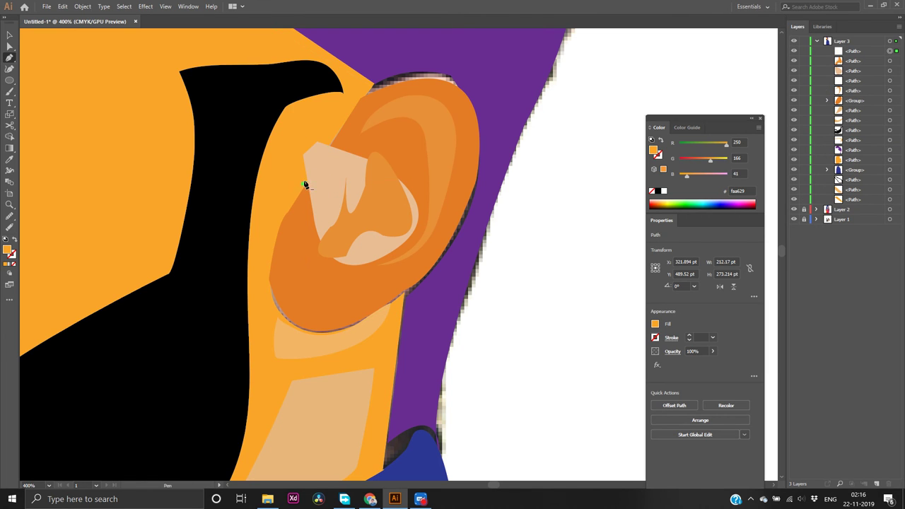
{"action": "mouse_move", "coordinate": [333, 143]}
{"action": "left_mouse_down"}
{"action": "mouse_move", "coordinate": [417, 35]}
{"action": "mouse_move", "coordinate": [333, 138]}
{"action": "left_mouse_up"}
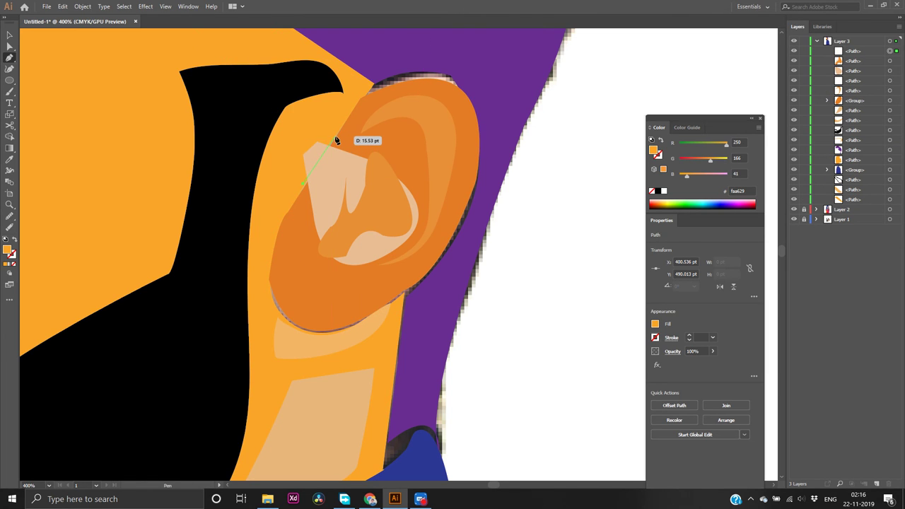
{"action": "left_click", "coordinate": [333, 136]}
{"action": "left_click", "coordinate": [304, 130]}
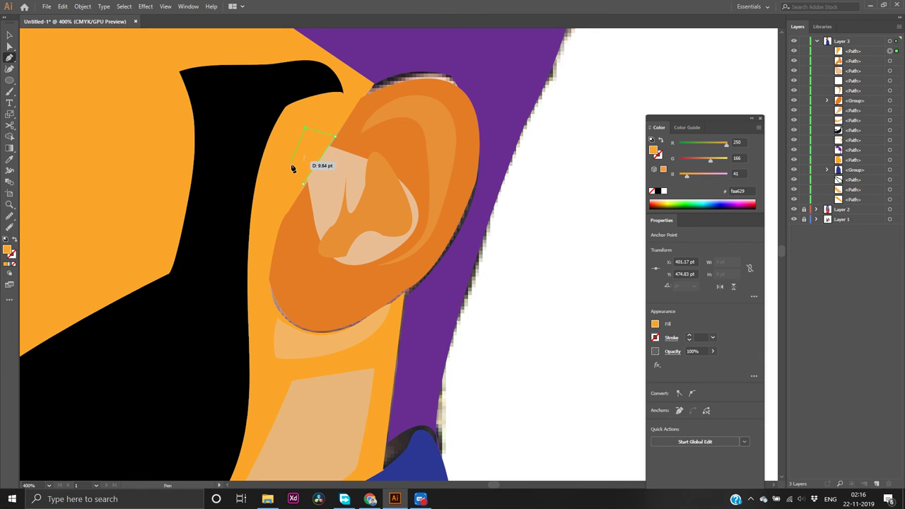
{"action": "left_click", "coordinate": [286, 162]}
{"action": "left_click", "coordinate": [303, 184]}
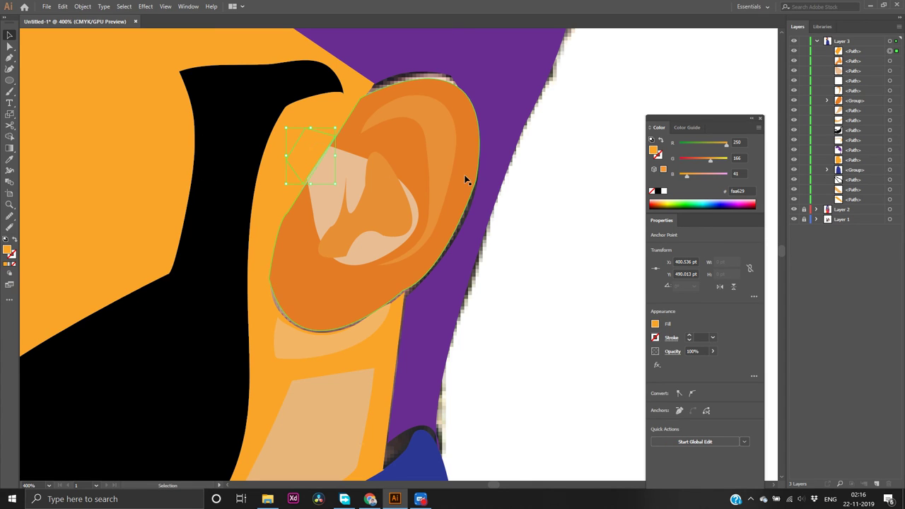
Deselect the ear patch and examine the whole illustration of the man and woman on the artboard
{"action": "key", "text": "v"}
{"action": "left_click", "coordinate": [586, 199]}
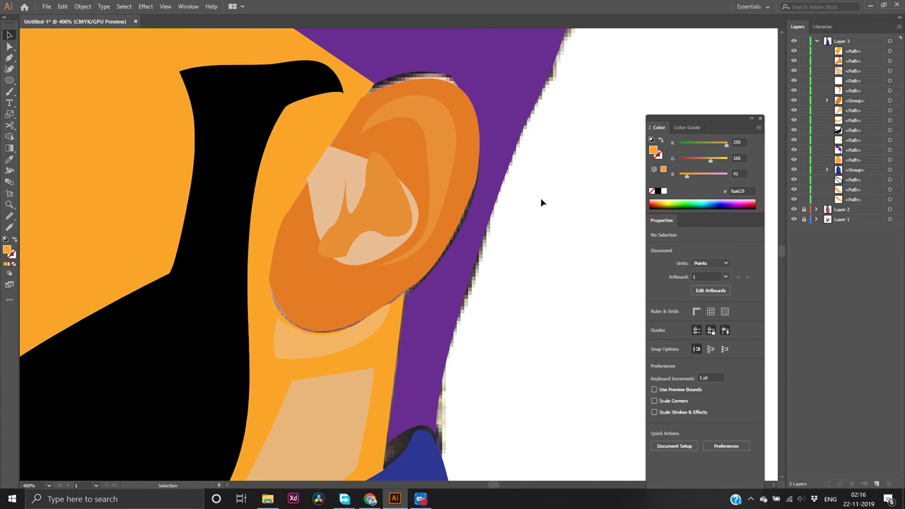
{"action": "scroll", "coordinate": [542, 202], "scroll_direction": "down", "scroll_amount": 6}
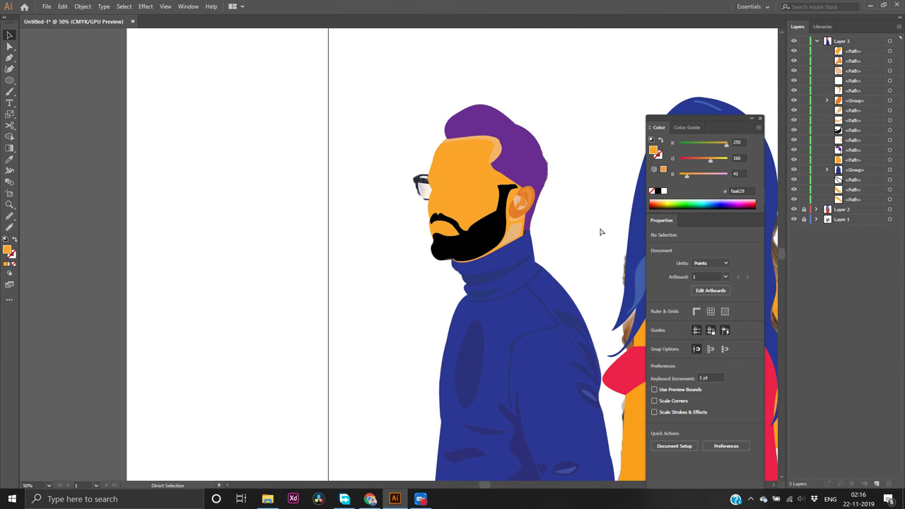
{"action": "scroll", "coordinate": [600, 231], "scroll_direction": "right", "scroll_amount": 3}
{"action": "scroll", "coordinate": [563, 227], "scroll_direction": "down", "scroll_amount": 2}
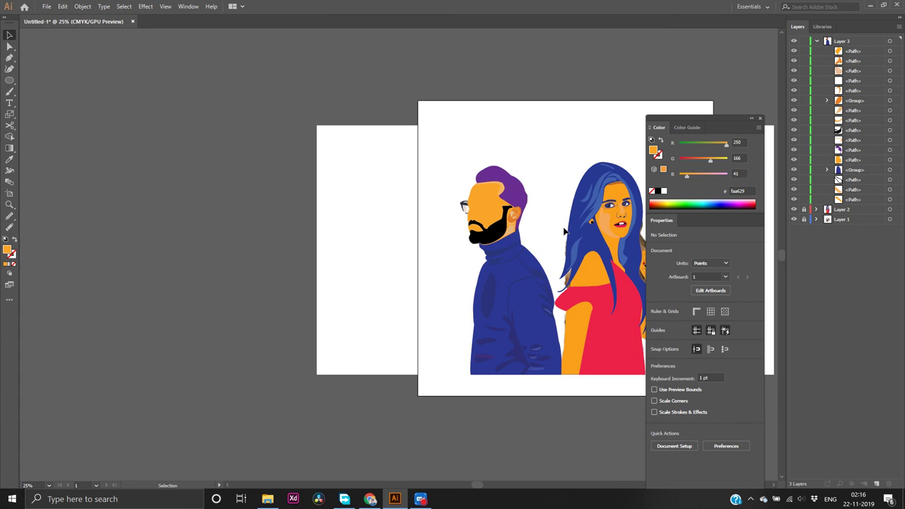
{"action": "scroll", "coordinate": [563, 231], "scroll_direction": "up", "scroll_amount": 2}
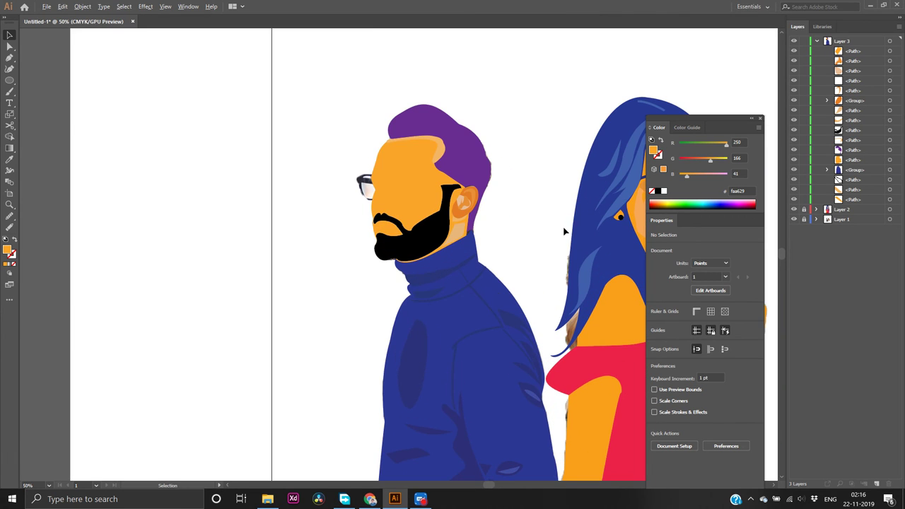
{"action": "scroll", "coordinate": [563, 230], "scroll_direction": "down", "scroll_amount": 3}
{"action": "scroll", "coordinate": [579, 230], "scroll_direction": "left", "scroll_amount": 1}
{"action": "scroll", "coordinate": [541, 237], "scroll_direction": "right", "scroll_amount": 2}
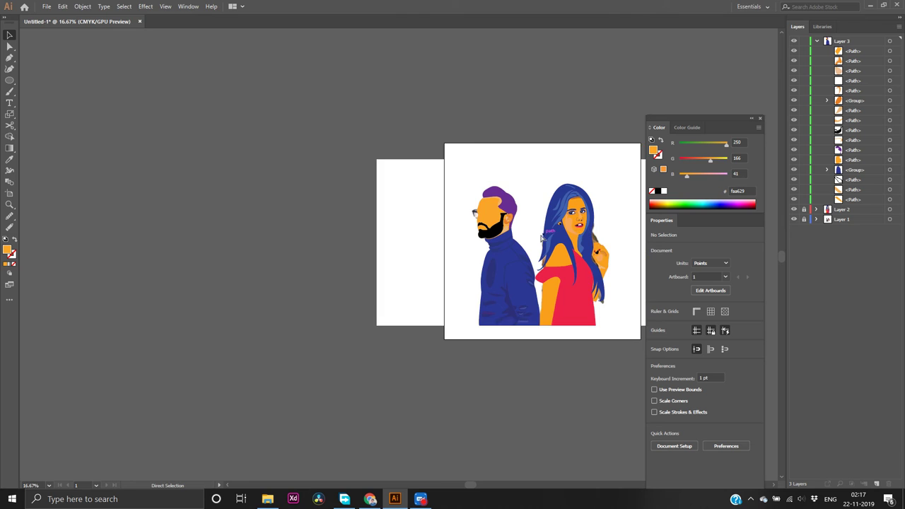
{"action": "scroll", "coordinate": [541, 238], "scroll_direction": "right", "scroll_amount": 3}
{"action": "scroll", "coordinate": [375, 237], "scroll_direction": "up", "scroll_amount": 2}
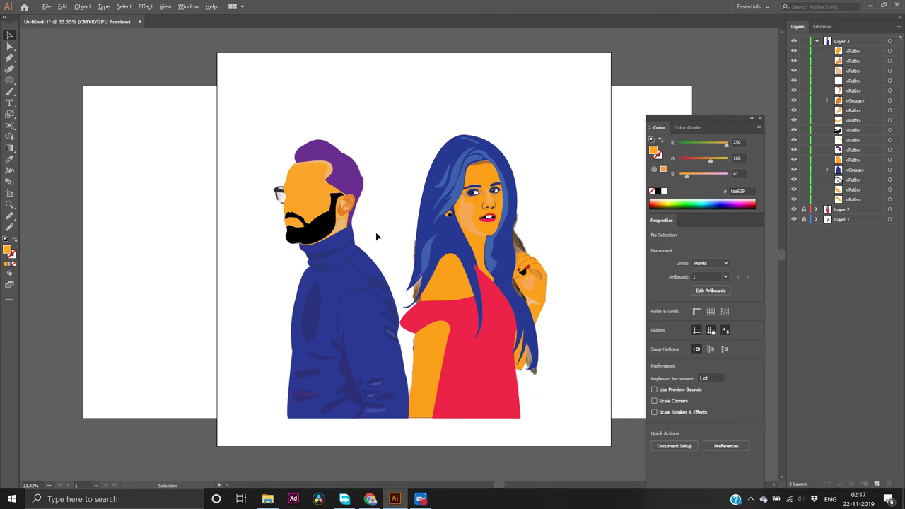
{"action": "scroll", "coordinate": [376, 236], "scroll_direction": "right", "scroll_amount": 2}
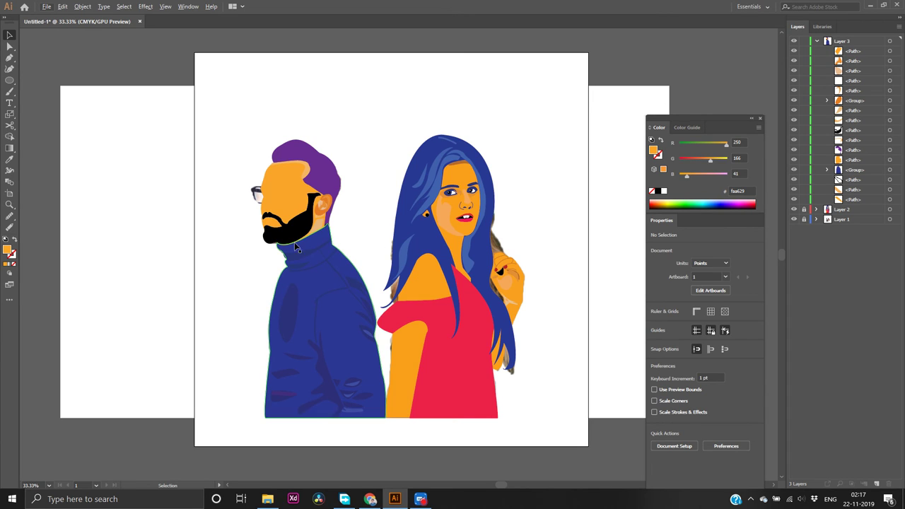
Select the man's face shape, switch to Chrome and copy the orange 600 hex code fb8c00 from the Material-UI color palette
{"action": "left_click", "coordinate": [287, 197]}
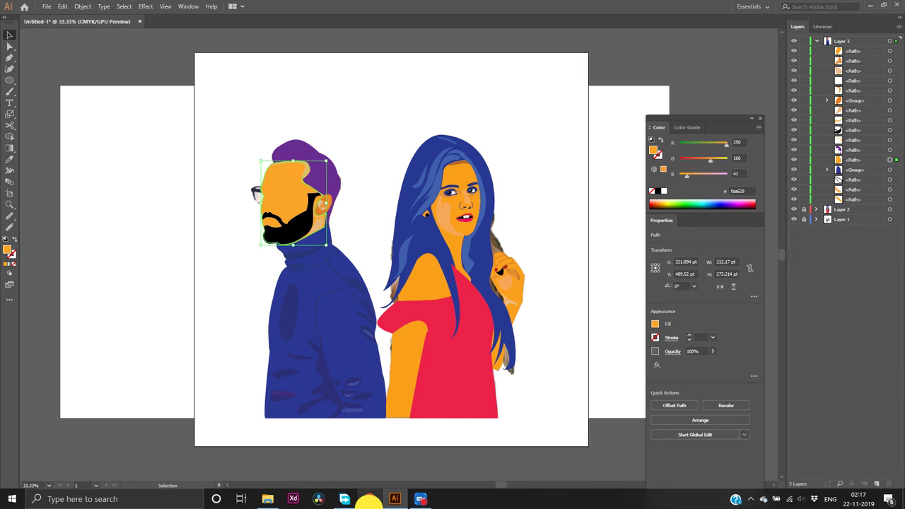
{"action": "left_click", "coordinate": [369, 498]}
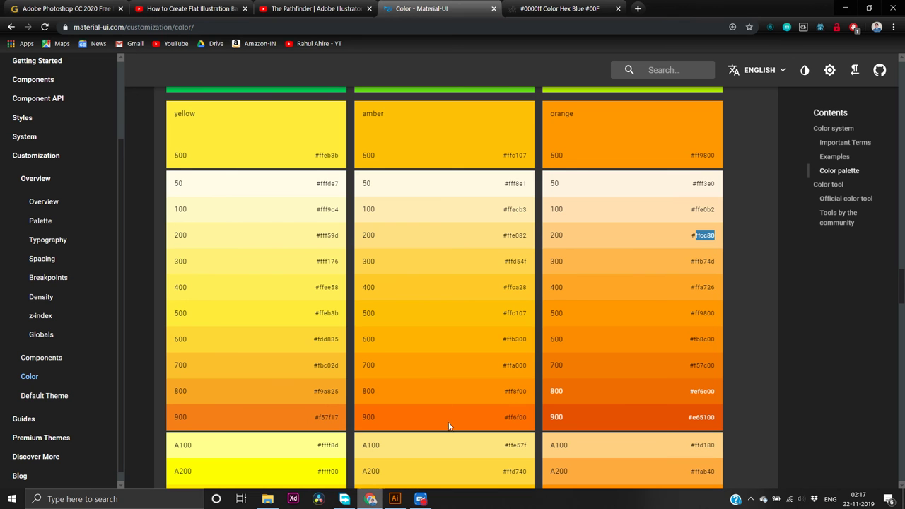
{"action": "double_click", "coordinate": [703, 338]}
{"action": "key", "text": "ctrl+c"}
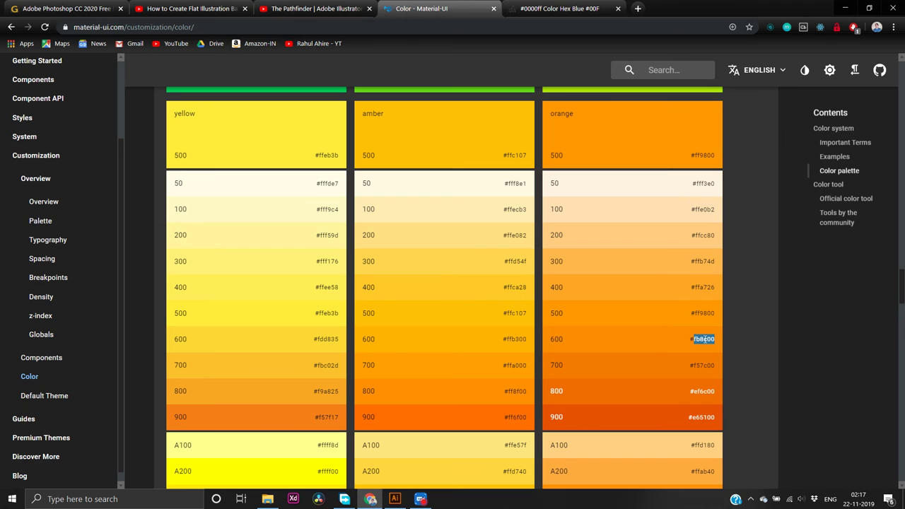
Switch back to Illustrator and set the face shape's fill to fb8c00, leaving nothing selected
{"action": "key", "text": "alt+Tab"}
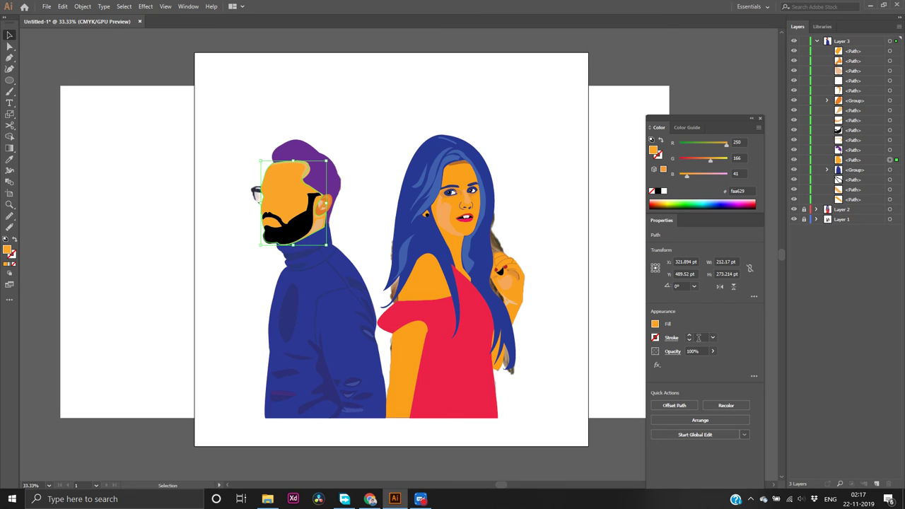
{"action": "double_click", "coordinate": [7, 248]}
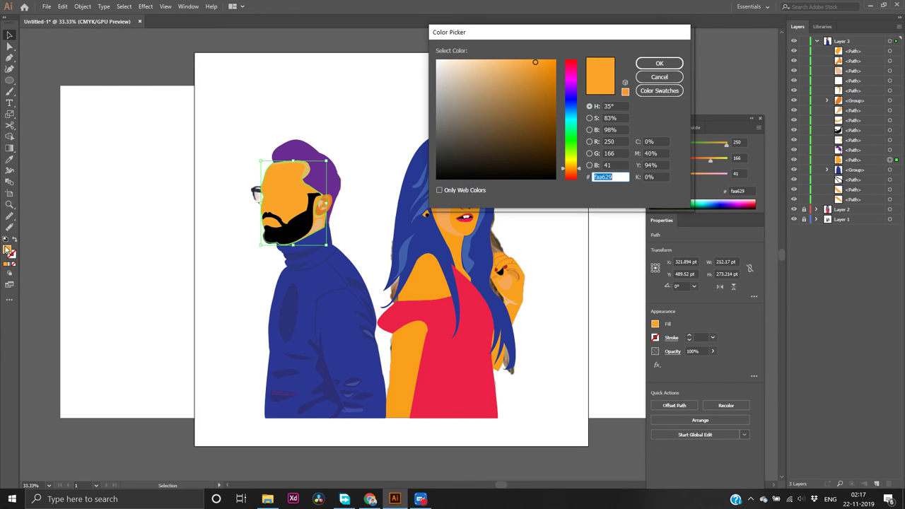
{"action": "key", "text": "ctrl+v"}
{"action": "key", "text": "Return"}
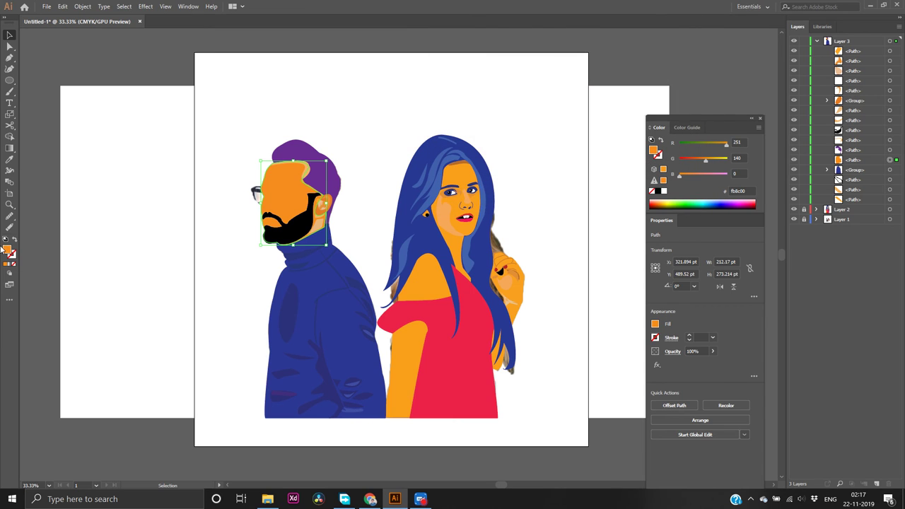
{"action": "left_click", "coordinate": [38, 176]}
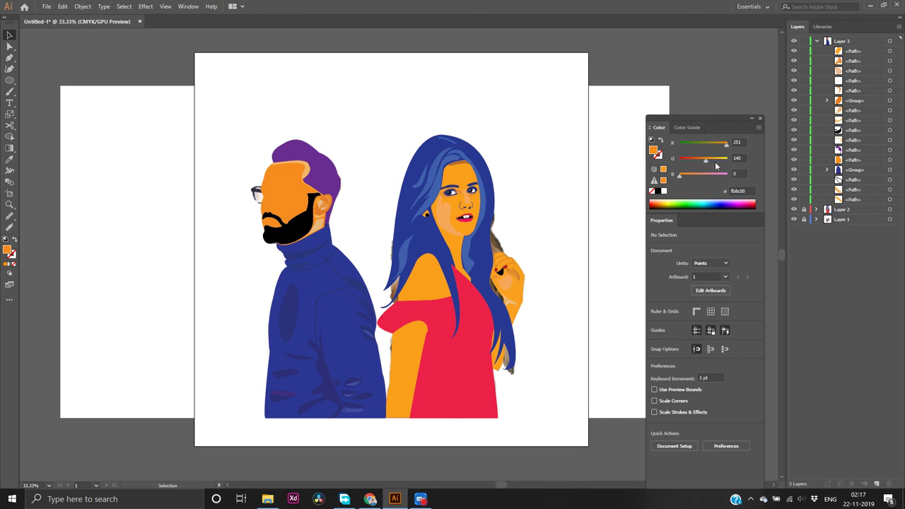
Toggle the visibility of the base ear group and the peach inner-ear path to check which parts they cover
{"action": "left_click", "coordinate": [794, 101]}
{"action": "left_click", "coordinate": [793, 102]}
{"action": "left_click", "coordinate": [794, 70]}
{"action": "left_click", "coordinate": [793, 65]}
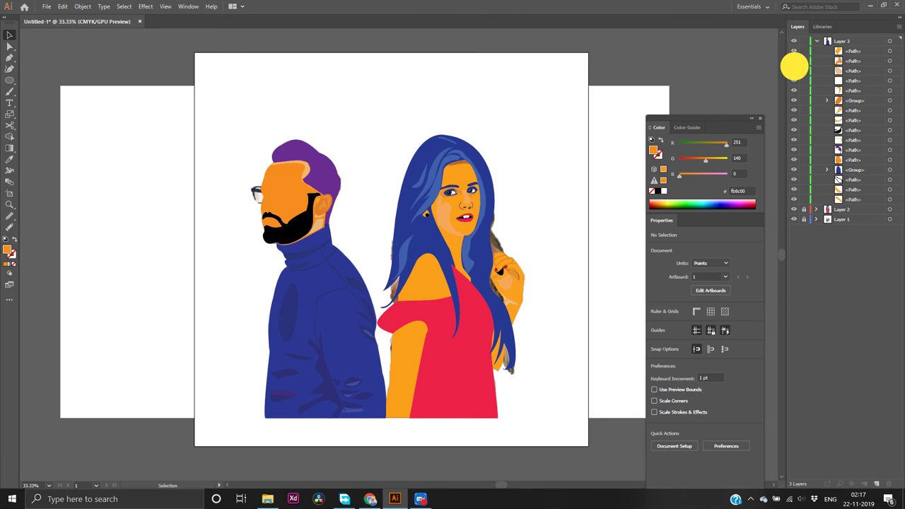
{"action": "left_click", "coordinate": [795, 77]}
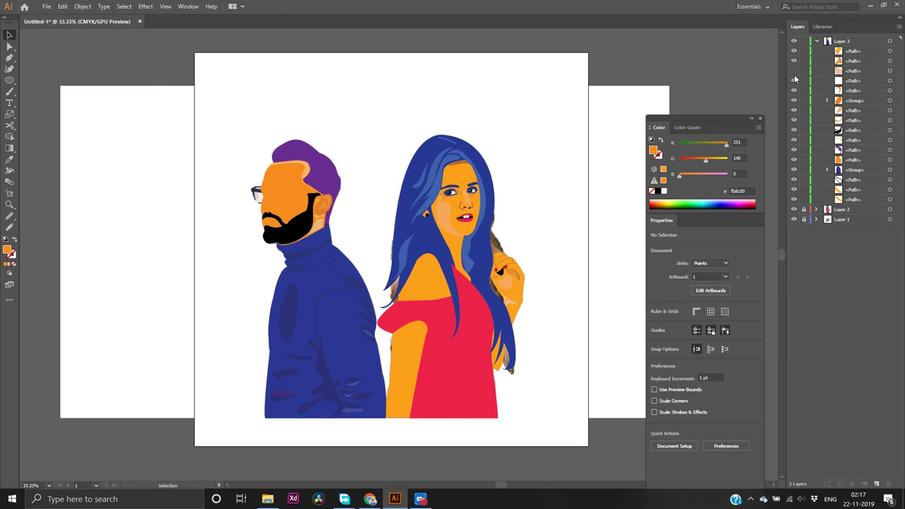
{"action": "left_click", "coordinate": [794, 71]}
Hide the orange base ear group to expose the photo's ear underneath
{"action": "scroll", "coordinate": [337, 232], "scroll_direction": "up", "scroll_amount": 1}
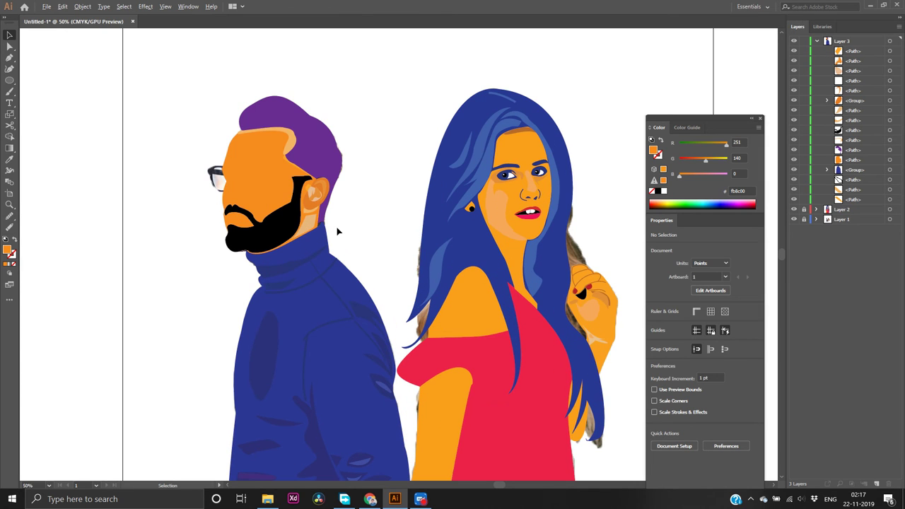
{"action": "scroll", "coordinate": [337, 231], "scroll_direction": "up", "scroll_amount": 4}
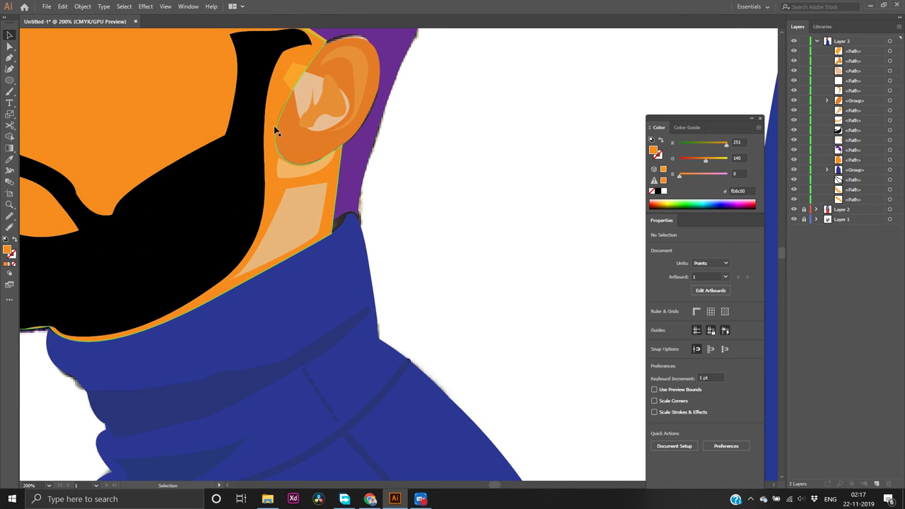
{"action": "scroll", "coordinate": [277, 127], "scroll_direction": "up", "scroll_amount": 1}
{"action": "scroll", "coordinate": [259, 139], "scroll_direction": "up", "scroll_amount": 1}
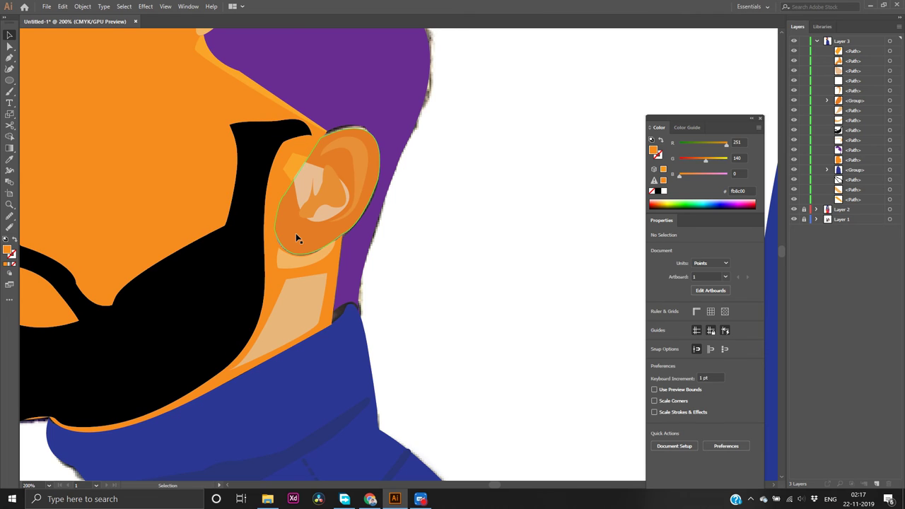
{"action": "left_click", "coordinate": [793, 100]}
{"action": "left_click", "coordinate": [794, 101]}
{"action": "left_click", "coordinate": [793, 100]}
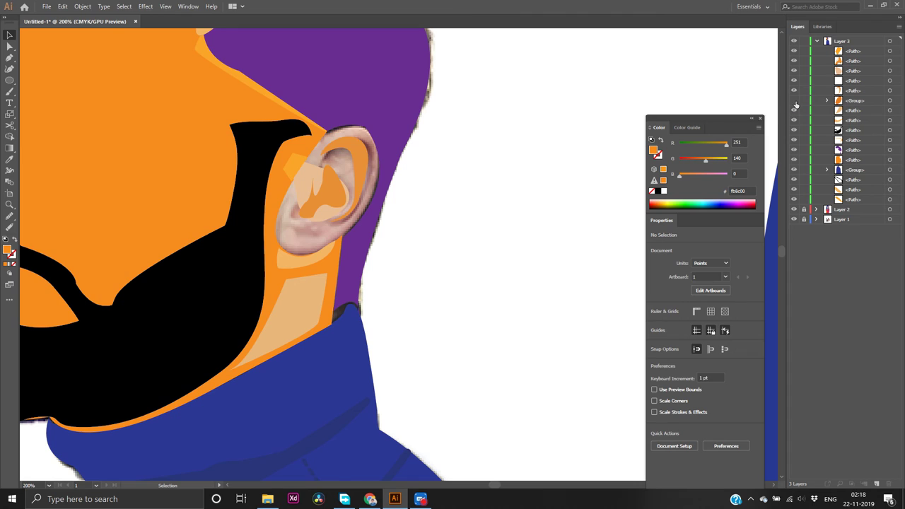
Draw a small four-sided Pen tool highlight on the earlobe in the inner-ear peach e9be95 and smooth its outline to about 16 by 8 pt
{"action": "left_click", "coordinate": [307, 183]}
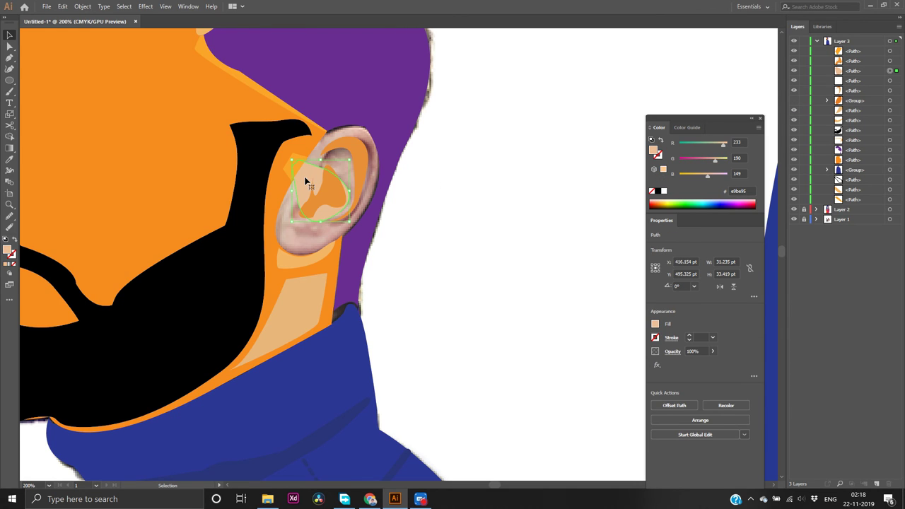
{"action": "key", "text": "p"}
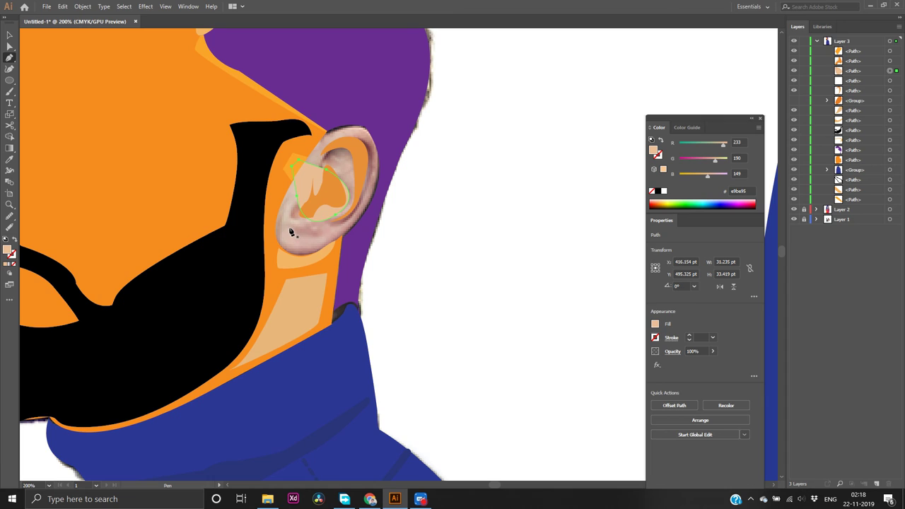
{"action": "mouse_move", "coordinate": [286, 227]}
{"action": "left_mouse_down"}
{"action": "mouse_move", "coordinate": [309, 243]}
{"action": "mouse_move", "coordinate": [323, 236]}
{"action": "mouse_move", "coordinate": [288, 226]}
{"action": "mouse_move", "coordinate": [297, 228]}
{"action": "left_mouse_up"}
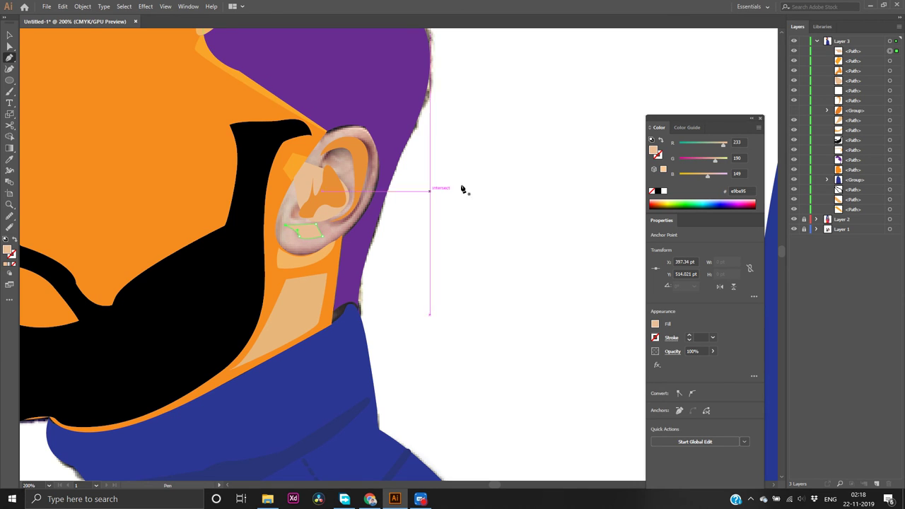
{"action": "left_click", "coordinate": [9, 216]}
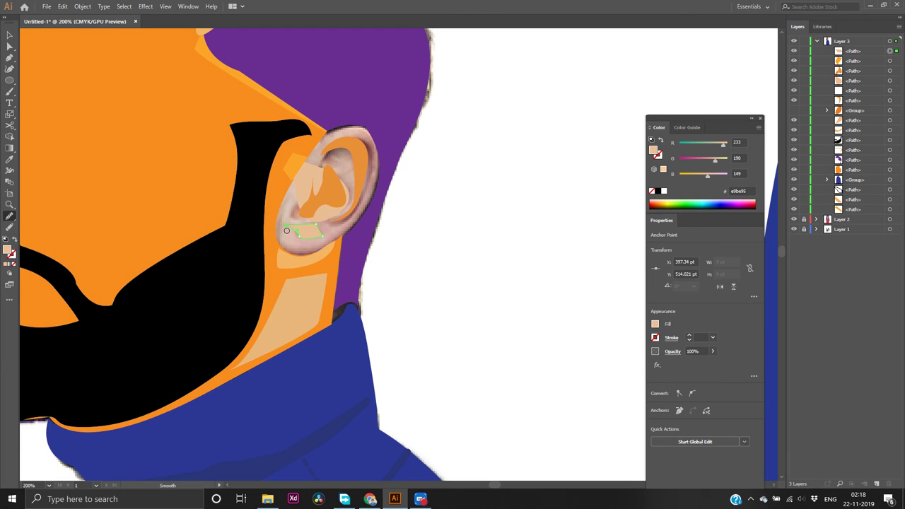
{"action": "mouse_move", "coordinate": [284, 224]}
{"action": "left_mouse_down"}
{"action": "mouse_move", "coordinate": [291, 227]}
{"action": "mouse_move", "coordinate": [308, 234]}
{"action": "mouse_move", "coordinate": [273, 216]}
{"action": "mouse_move", "coordinate": [329, 236]}
{"action": "mouse_move", "coordinate": [299, 228]}
{"action": "mouse_move", "coordinate": [329, 236]}
{"action": "mouse_move", "coordinate": [303, 236]}
{"action": "left_mouse_up"}
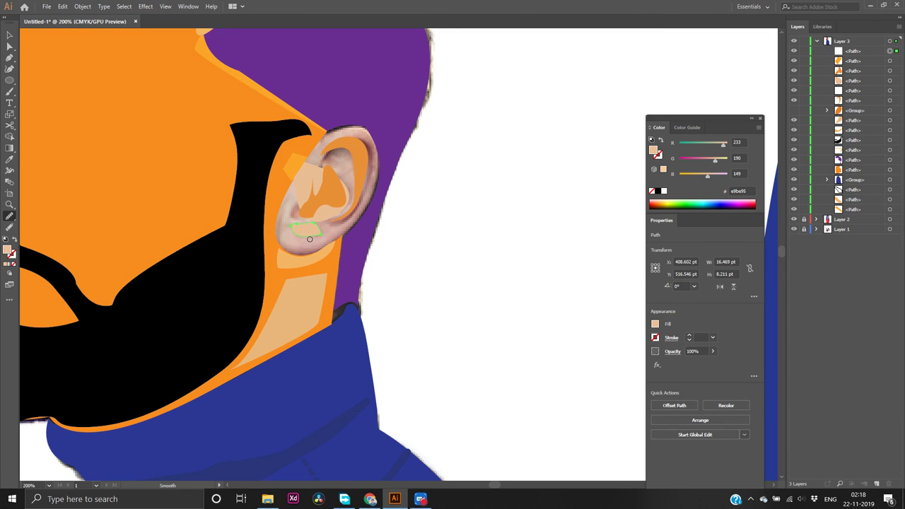
Show the orange base ear group again and deselect the earlobe highlight
{"action": "left_click", "coordinate": [793, 111]}
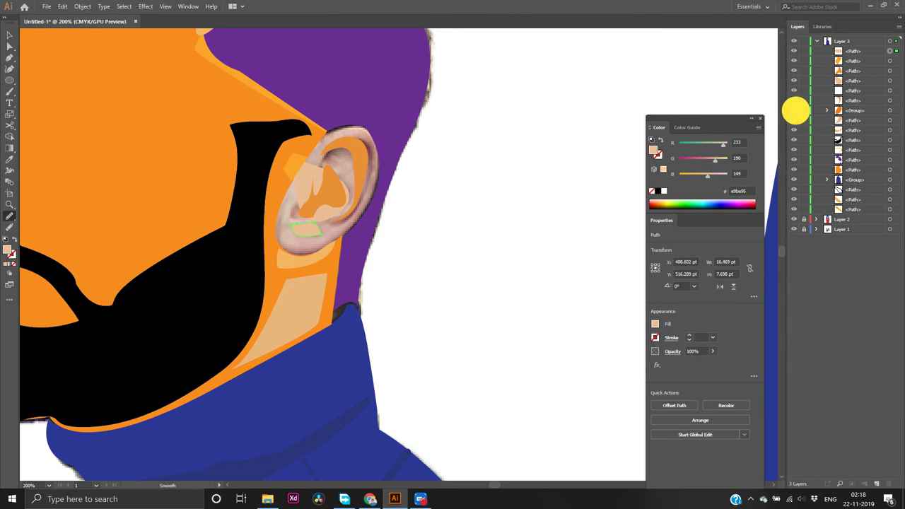
{"action": "key", "text": "v"}
{"action": "left_click", "coordinate": [534, 199]}
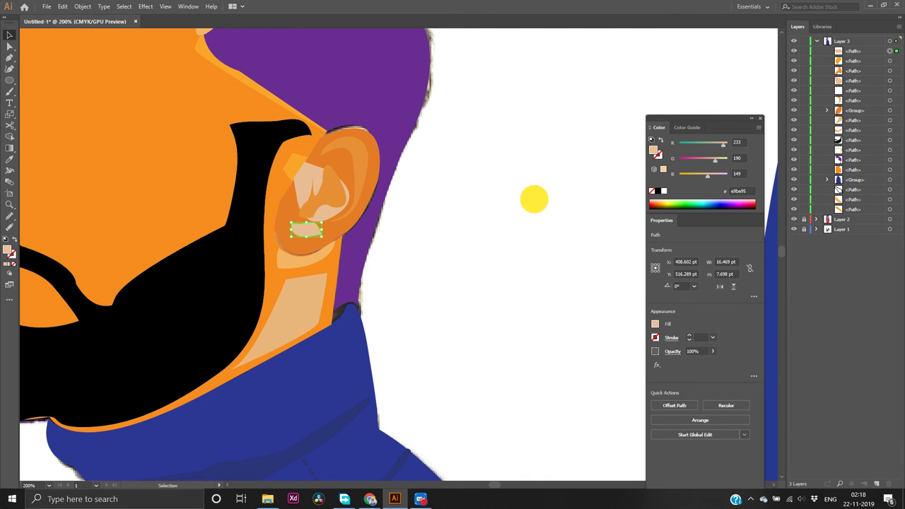
Copy the fill hex code f78c1e from the man's face shape
{"action": "scroll", "coordinate": [473, 210], "scroll_direction": "down", "scroll_amount": 4}
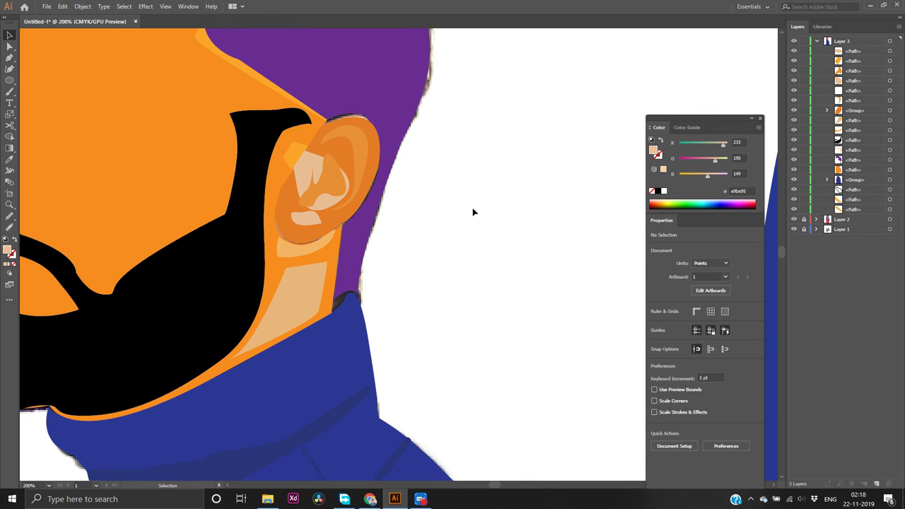
{"action": "scroll", "coordinate": [473, 212], "scroll_direction": "up", "scroll_amount": 1}
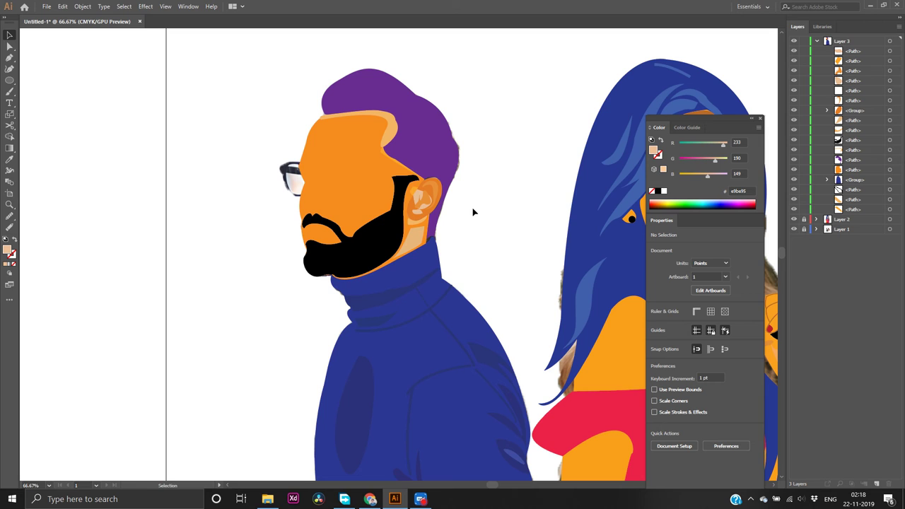
{"action": "scroll", "coordinate": [485, 204], "scroll_direction": "up", "scroll_amount": 2}
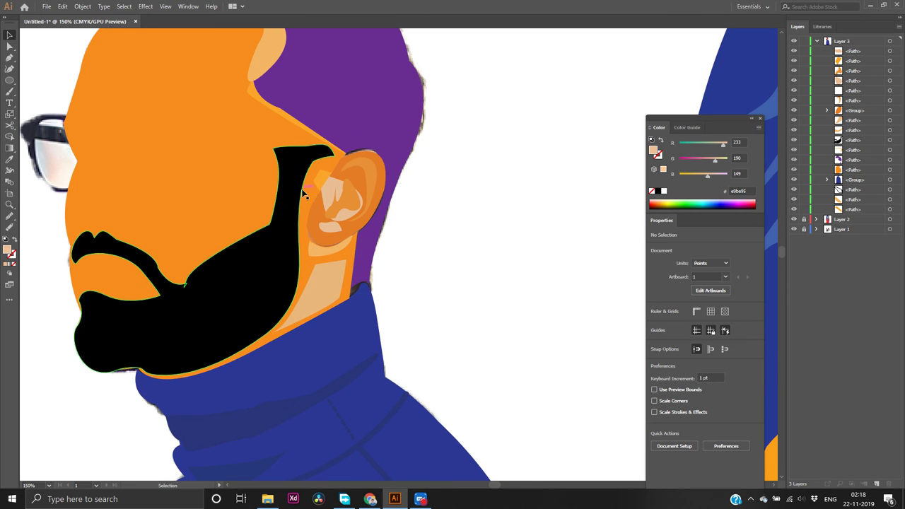
{"action": "left_click", "coordinate": [238, 179]}
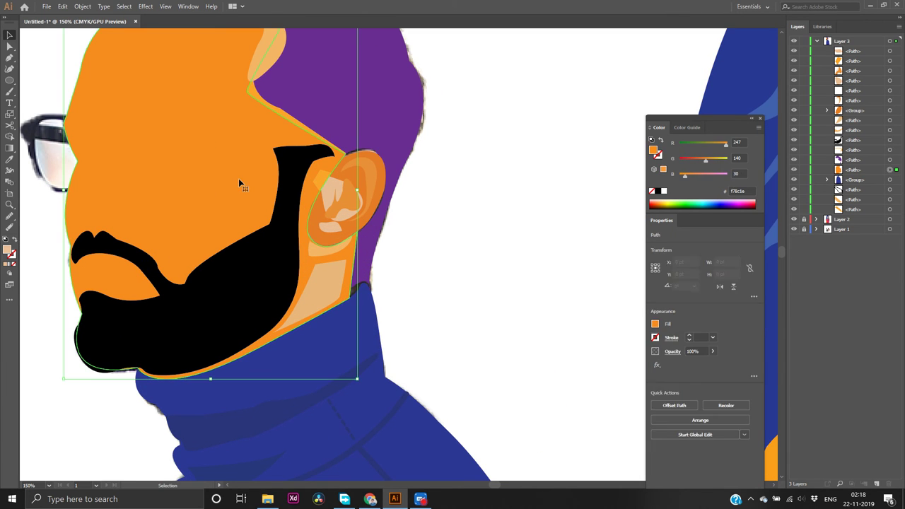
{"action": "left_click", "coordinate": [6, 251]}
{"action": "left_click", "coordinate": [7, 250]}
{"action": "key", "text": "ctrl+c"}
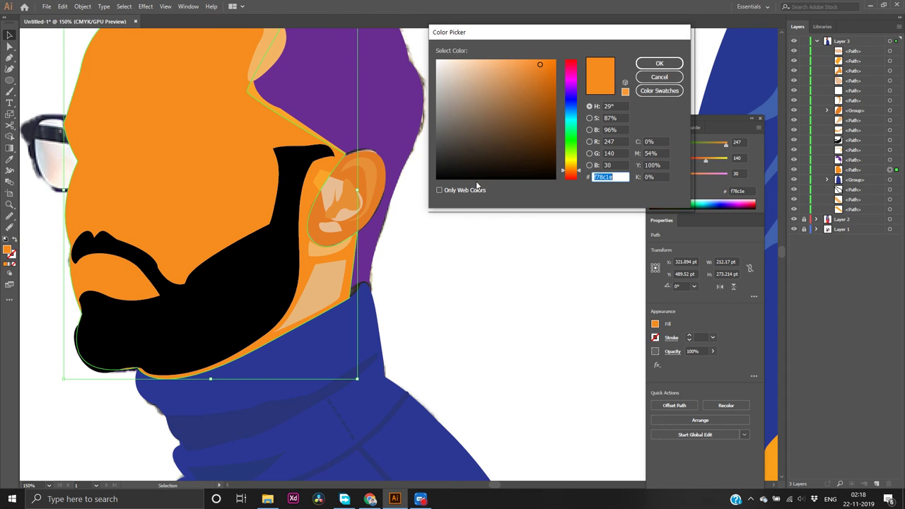
{"action": "left_click", "coordinate": [659, 63]}
Set the fill of the small patch at the ear's front edge to f78c1e and deselect it
{"action": "left_click", "coordinate": [318, 185]}
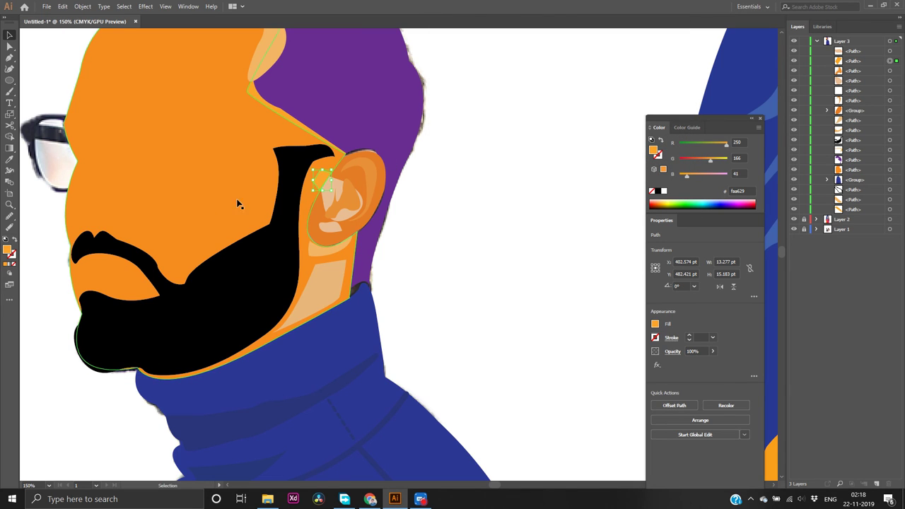
{"action": "double_click", "coordinate": [7, 250]}
{"action": "key", "text": "ctrl+v"}
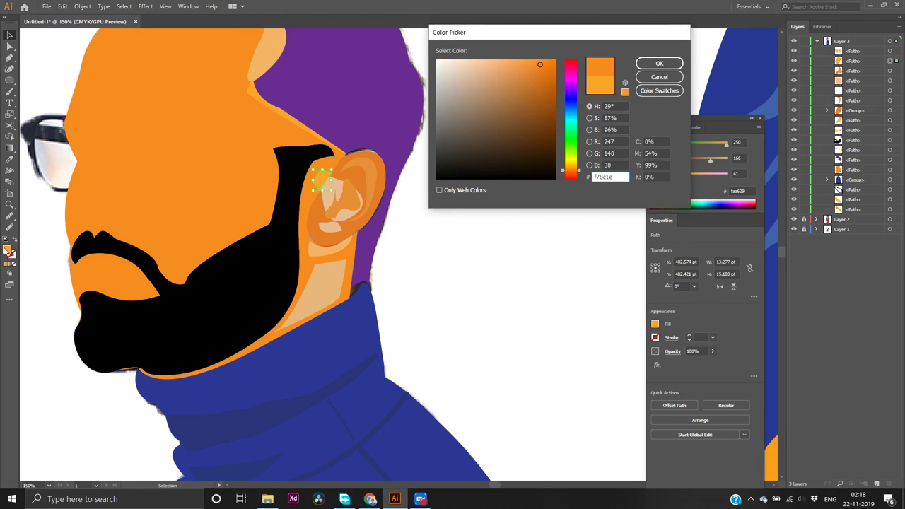
{"action": "key", "text": "Return"}
{"action": "left_click", "coordinate": [547, 203]}
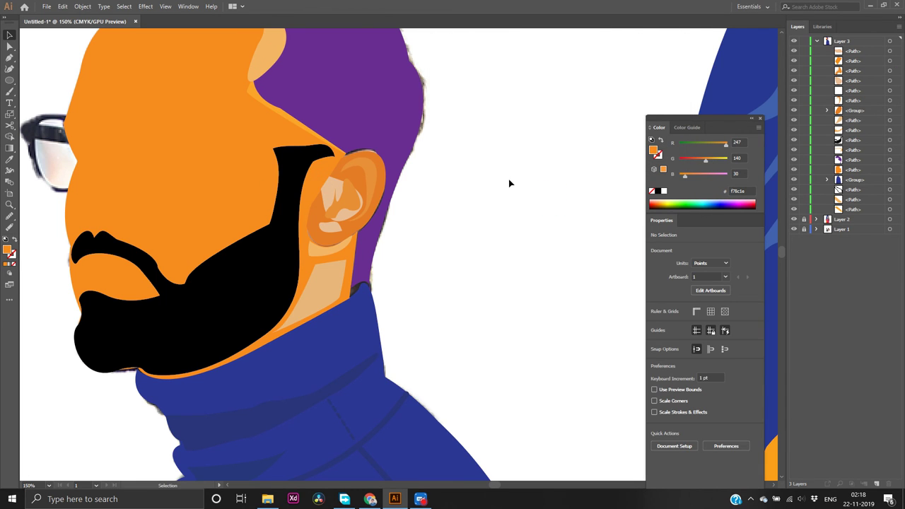
Set the fill of the narrow skin strip along the hairline between temple and ear to f78c1e and deselect it
{"action": "scroll", "coordinate": [508, 179], "scroll_direction": "up", "scroll_amount": 3}
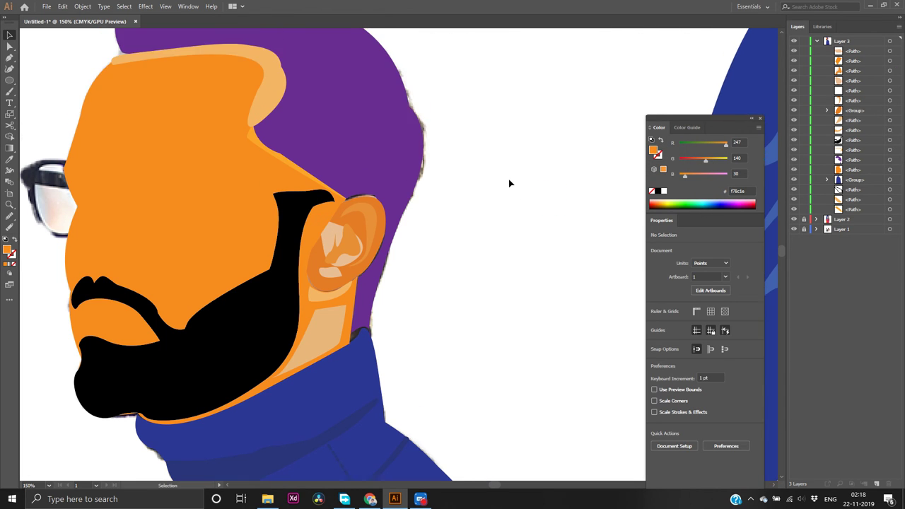
{"action": "left_click", "coordinate": [263, 157]}
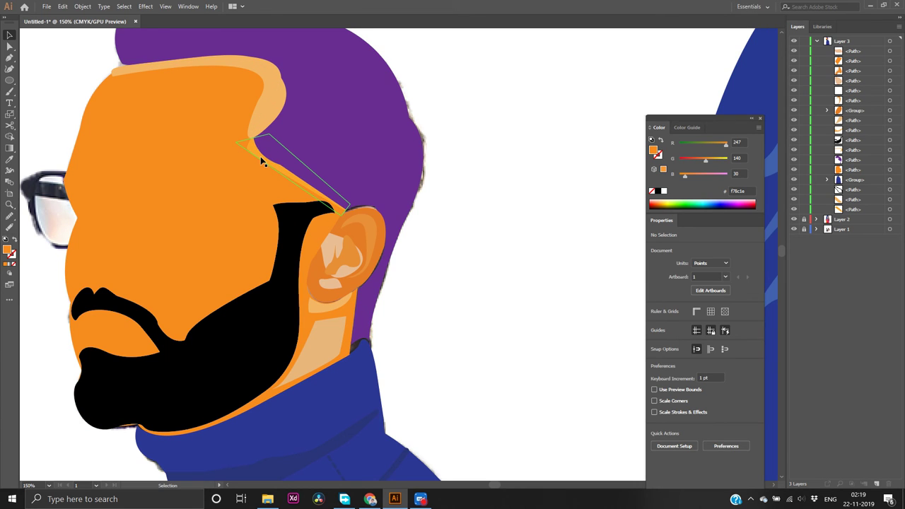
{"action": "double_click", "coordinate": [7, 252]}
{"action": "type", "text": "f78c1e"}
{"action": "key", "text": "Return"}
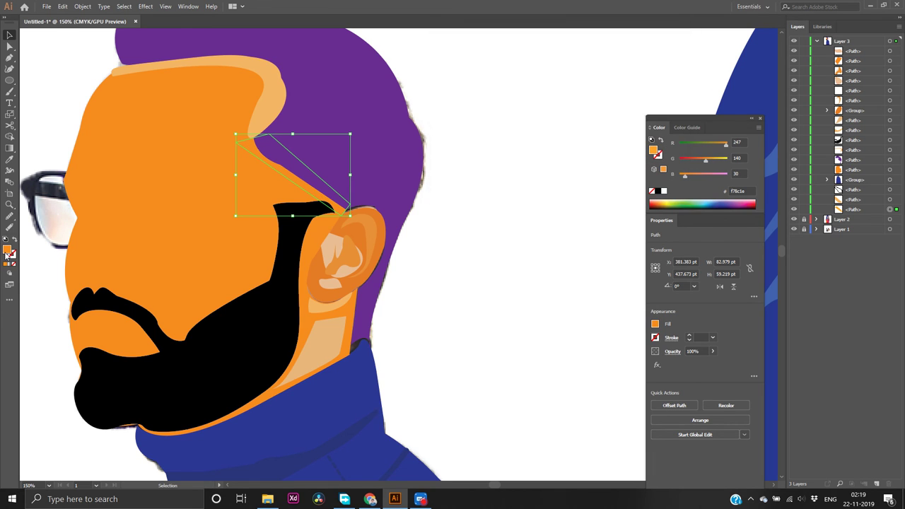
{"action": "left_click", "coordinate": [585, 162]}
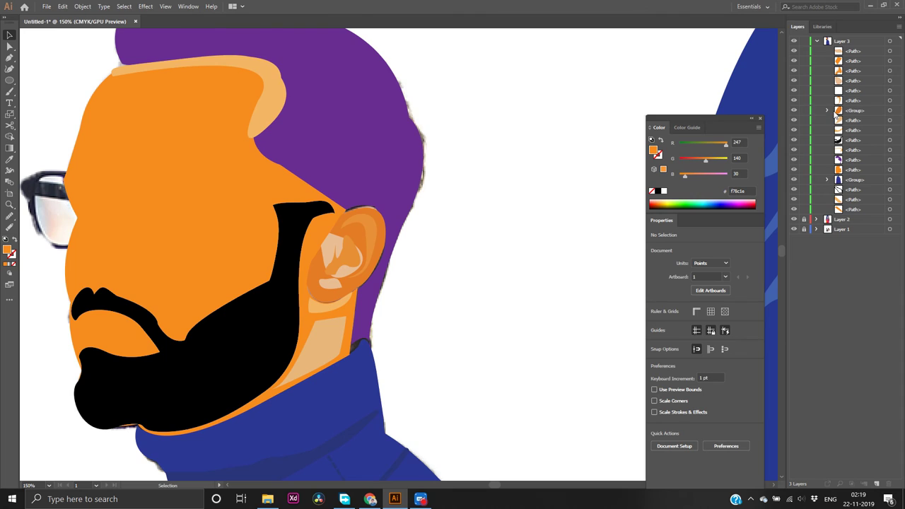
Hide the orange base face shape to expose the photo's glasses and facial features underneath
{"action": "left_click", "coordinate": [792, 100]}
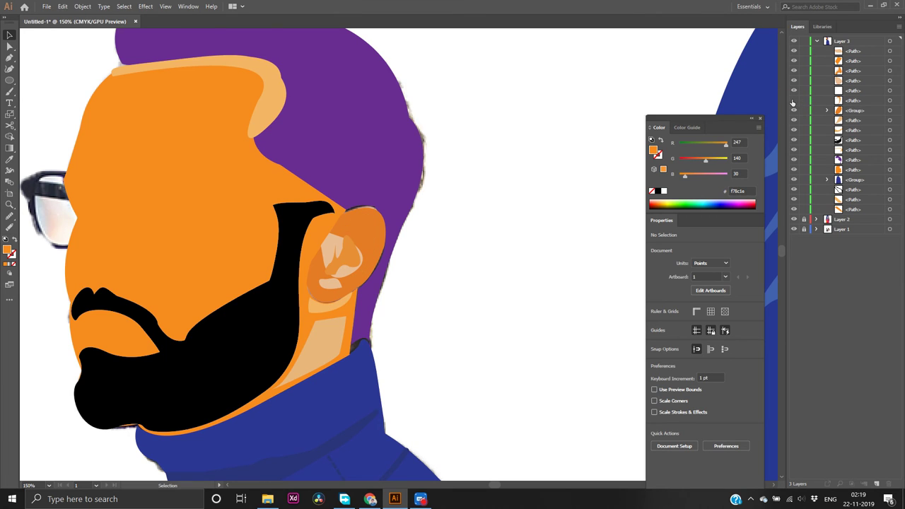
{"action": "left_click", "coordinate": [792, 101]}
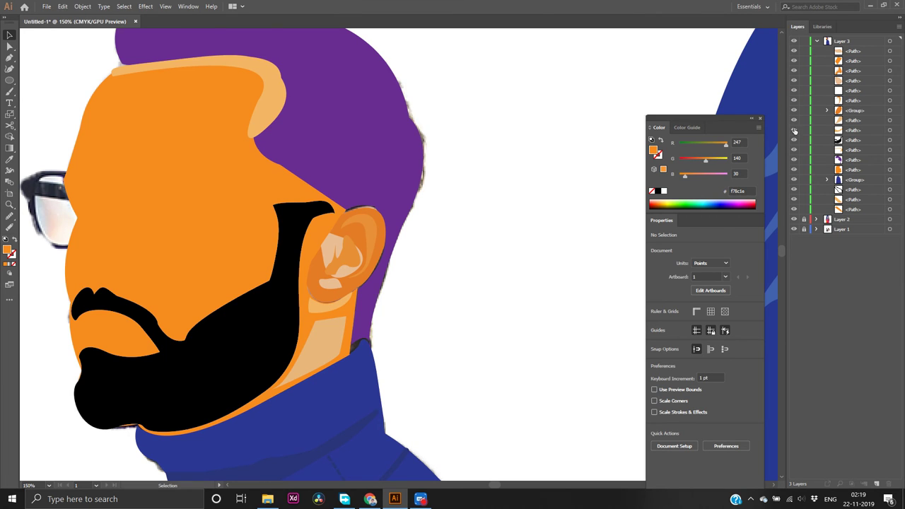
{"action": "left_click", "coordinate": [795, 171]}
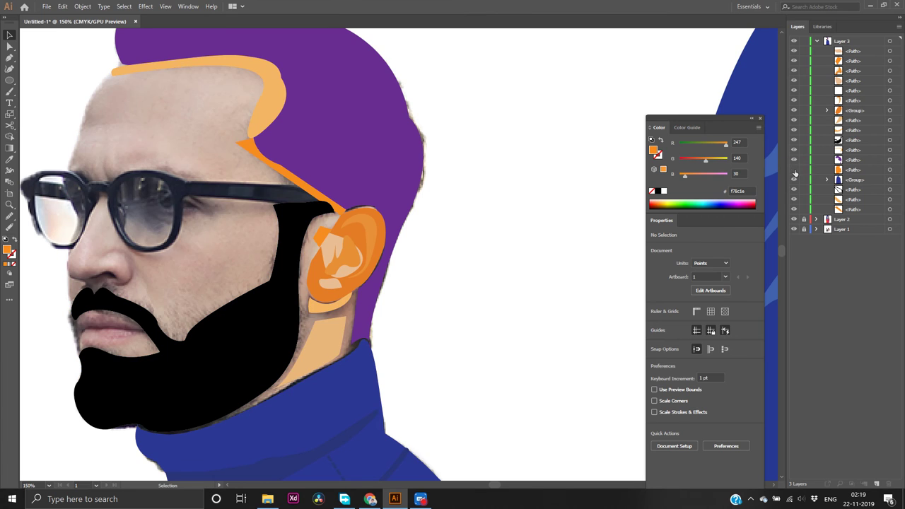
Try to draw a thin curved highlight across the man's forehead with the Pen tool, using the hairline strip's light orange fill
{"action": "left_click", "coordinate": [794, 171]}
{"action": "left_click", "coordinate": [793, 171]}
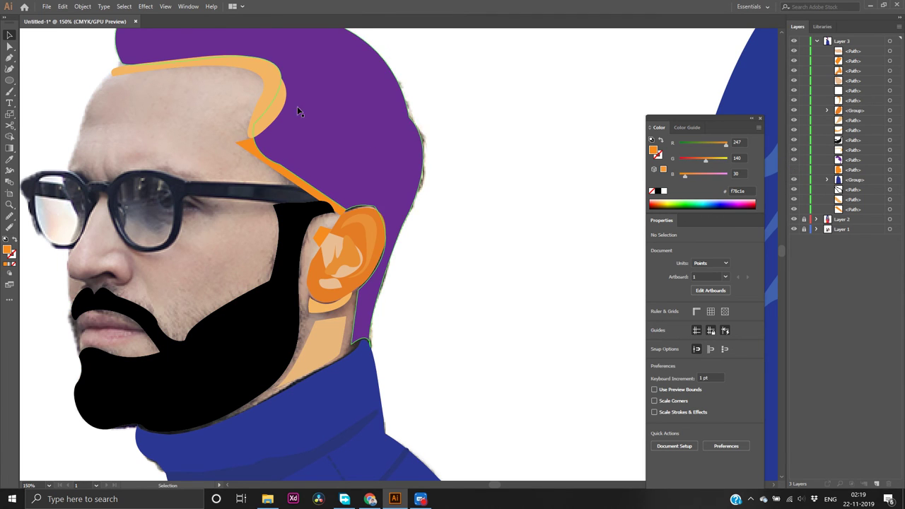
{"action": "left_click", "coordinate": [269, 79]}
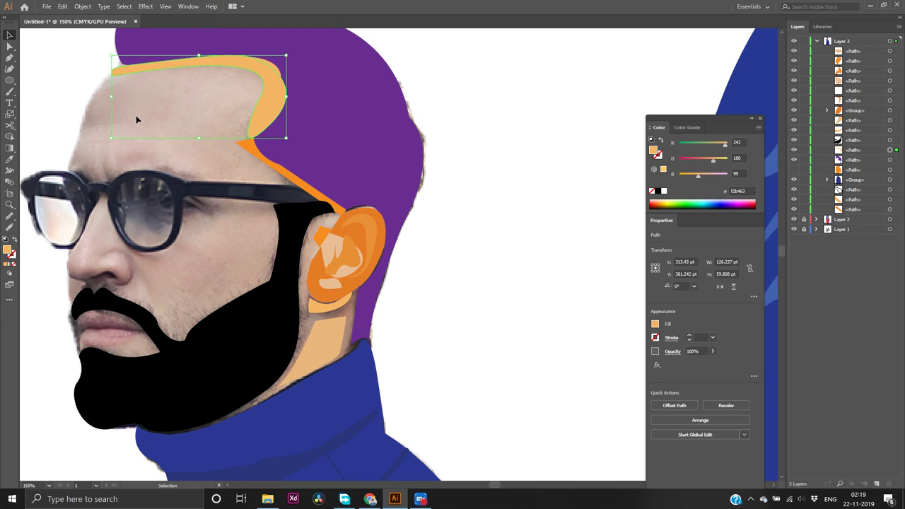
{"action": "key", "text": "p"}
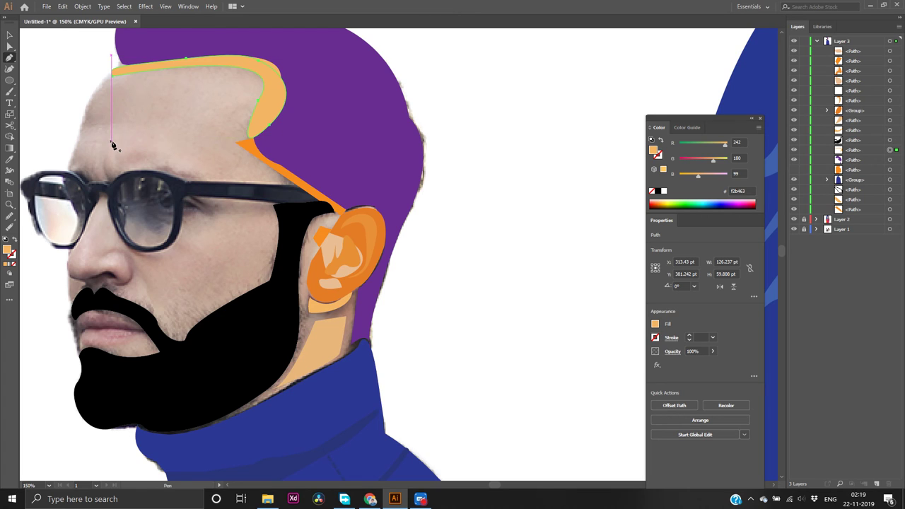
{"action": "left_click", "coordinate": [98, 97]}
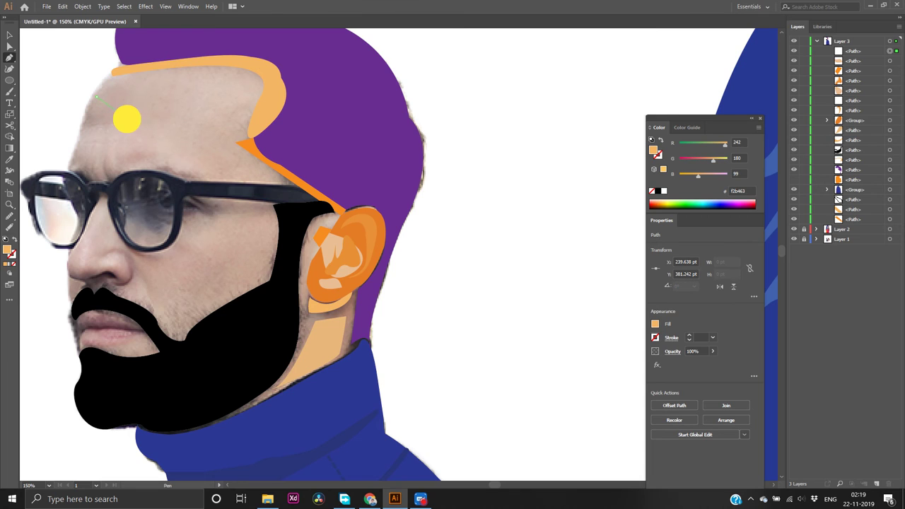
{"action": "left_click_drag", "start_coordinate": [126, 119], "coordinate": [190, 110]}
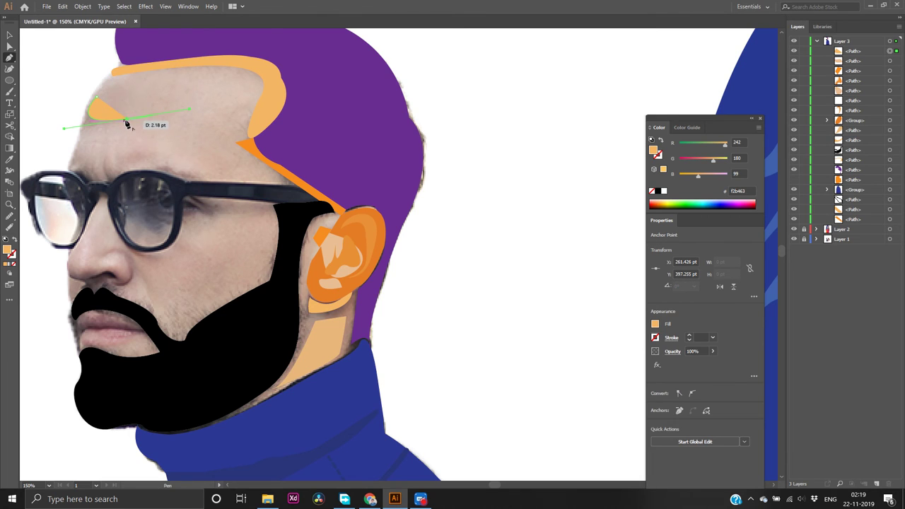
{"action": "left_click_drag", "start_coordinate": [126, 120], "coordinate": [184, 120]}
{"action": "left_click_drag", "start_coordinate": [184, 123], "coordinate": [193, 129]}
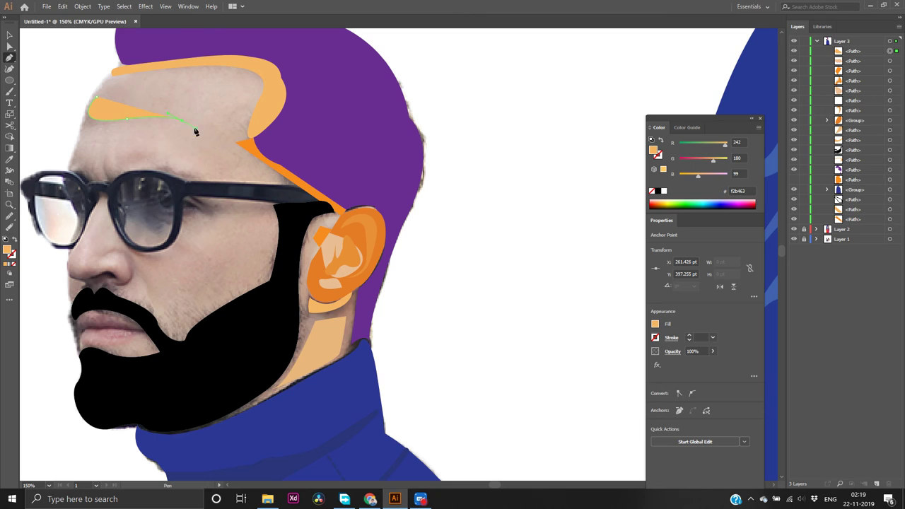
{"action": "left_click_drag", "start_coordinate": [127, 133], "coordinate": [93, 131]}
{"action": "left_click_drag", "start_coordinate": [181, 121], "coordinate": [95, 97]}
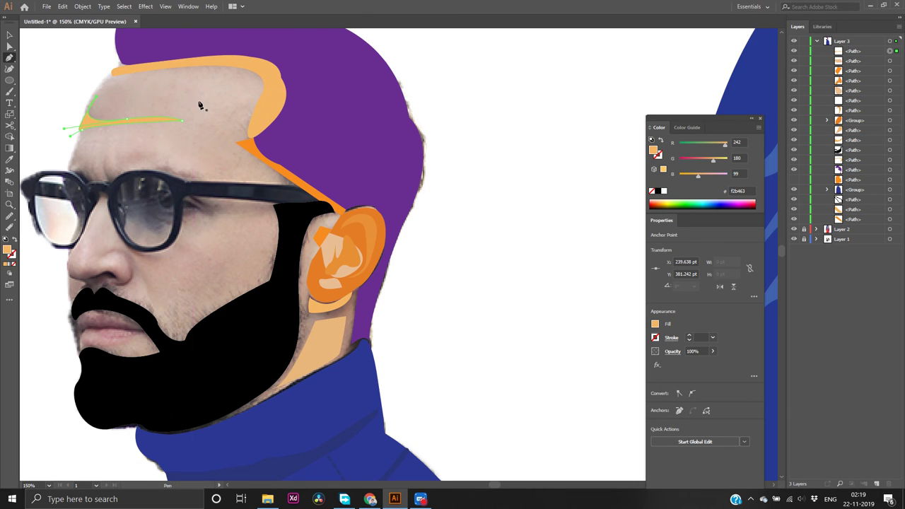
Show the orange face shape and clear the selection to check the forehead highlight against it
{"action": "left_click", "coordinate": [793, 181]}
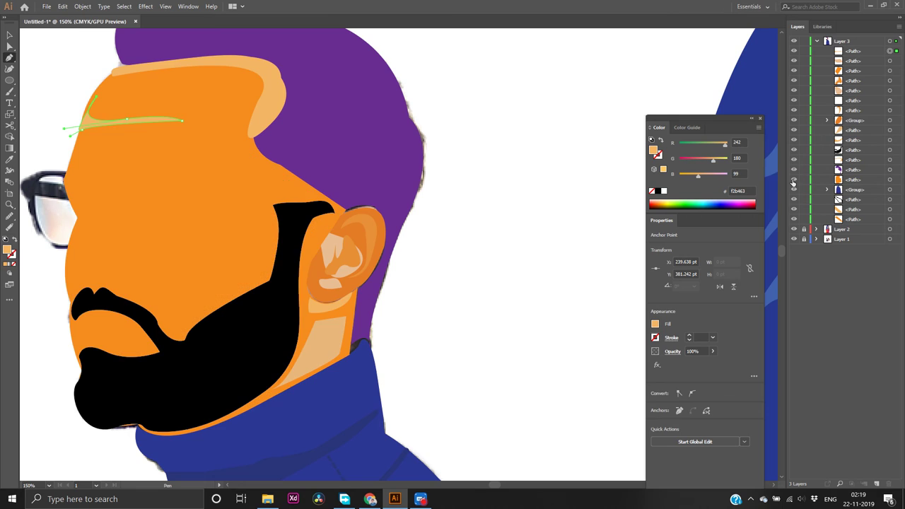
{"action": "key", "text": "v"}
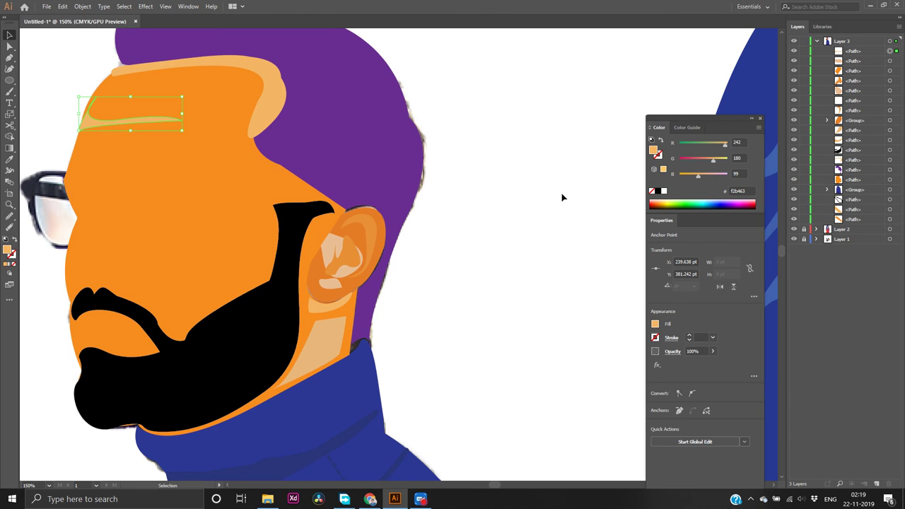
{"action": "left_click", "coordinate": [562, 197]}
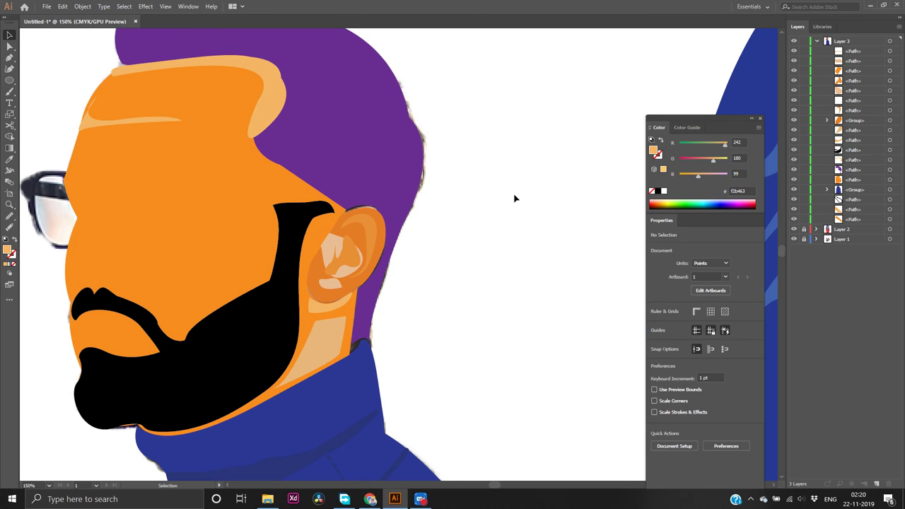
Undo the forehead highlight and the showing of the orange face shape
{"action": "key", "text": "a"}
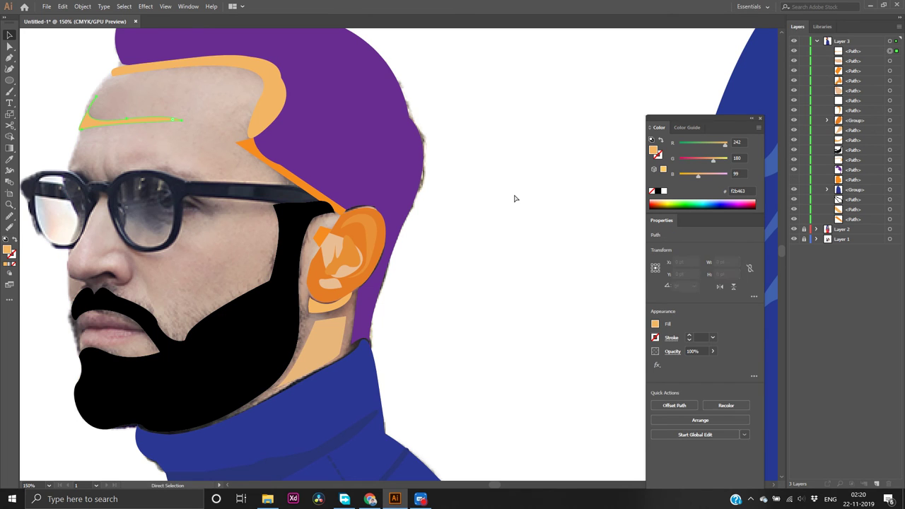
{"action": "key", "text": "ctrl+z"}
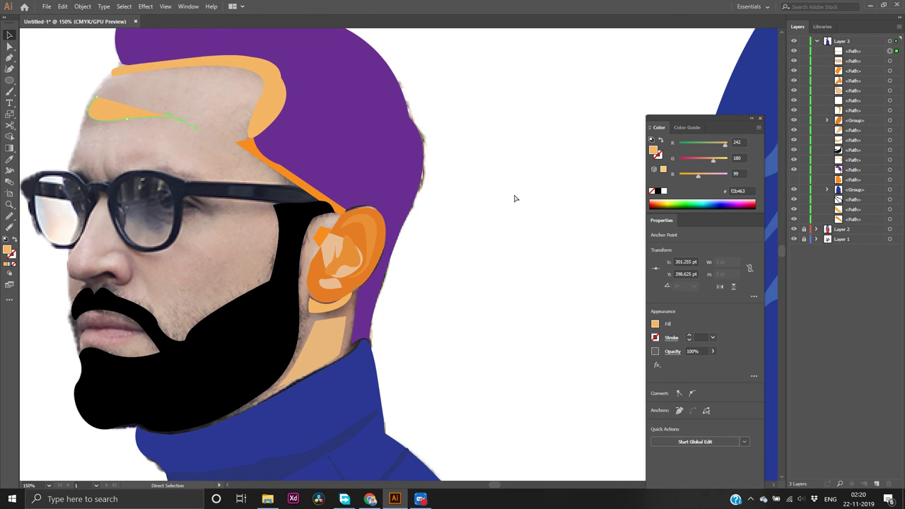
{"action": "key", "text": "ctrl+z"}
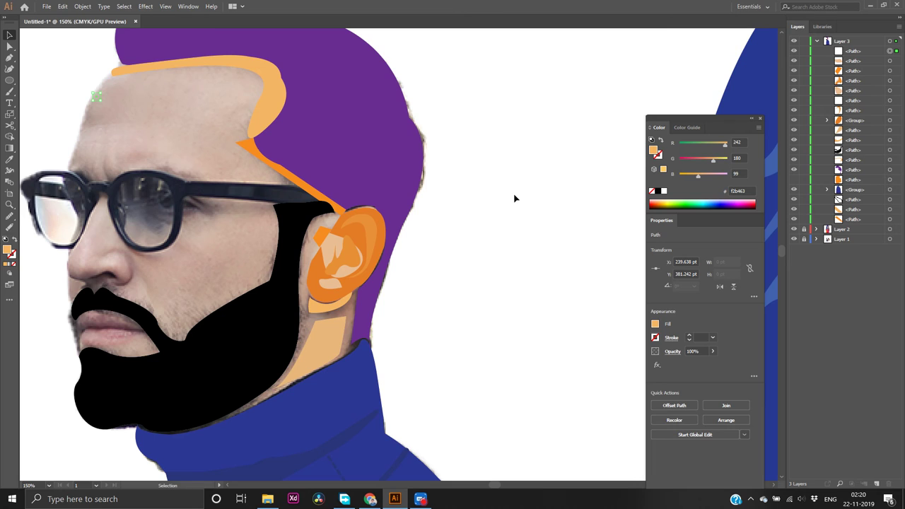
{"action": "key", "text": "v"}
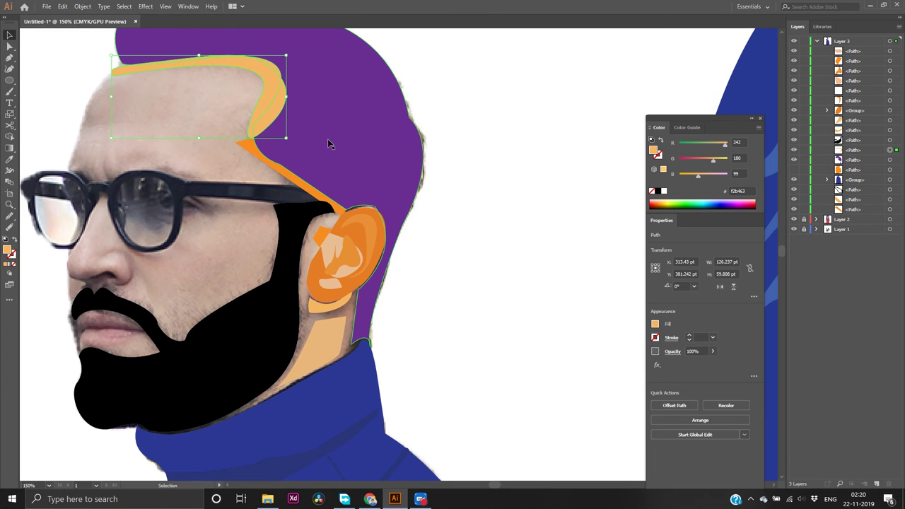
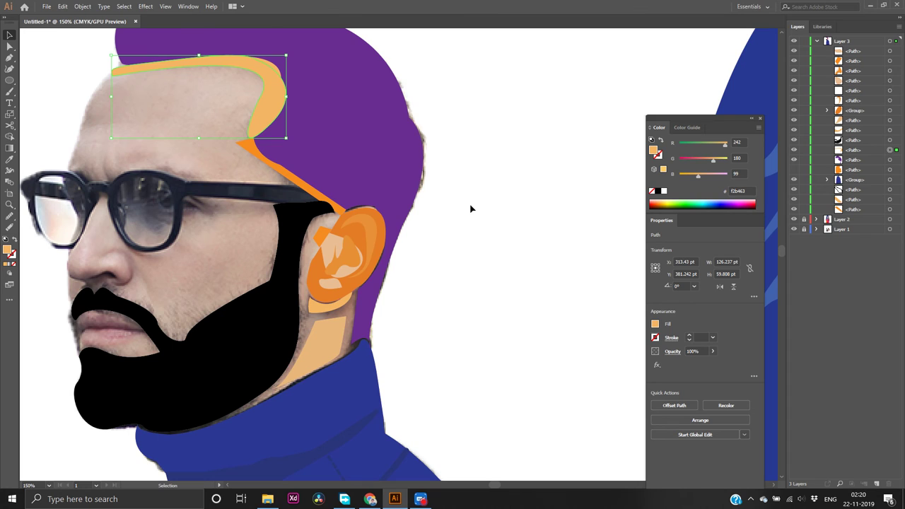
Try to draw a closed shape covering the man's forehead with the Pen tool, using the orange fill of the temple strip
{"action": "left_click", "coordinate": [476, 146]}
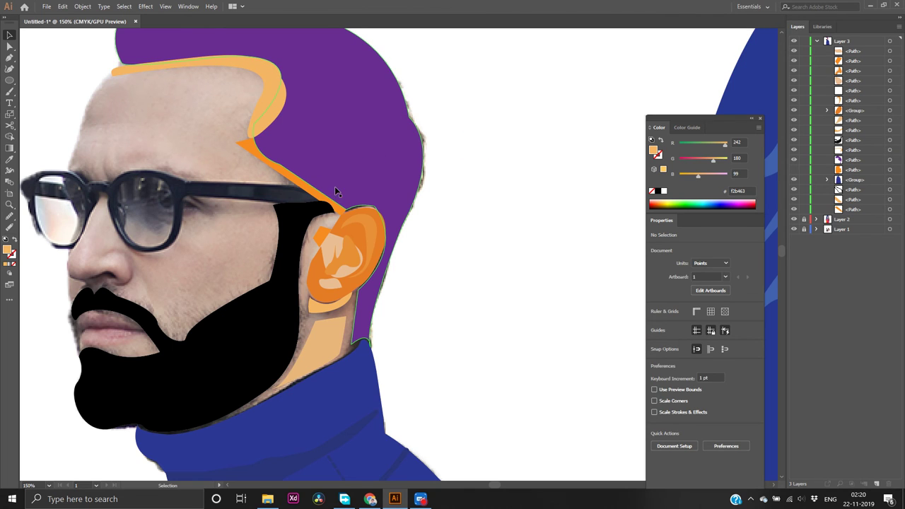
{"action": "left_click", "coordinate": [314, 199]}
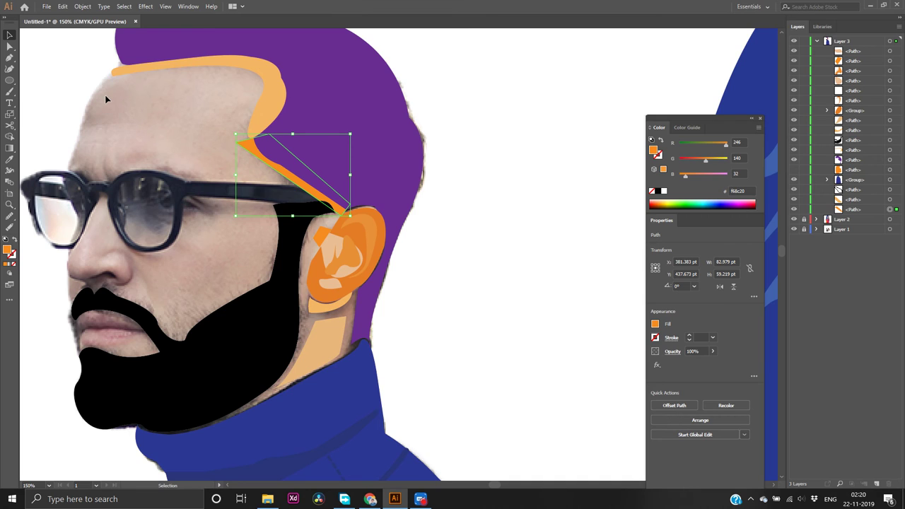
{"action": "key", "text": "p"}
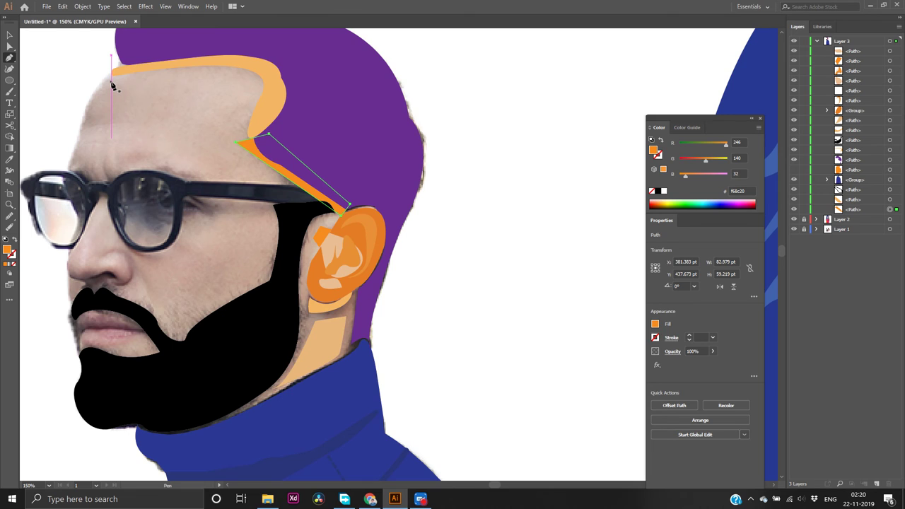
{"action": "left_click", "coordinate": [111, 83]}
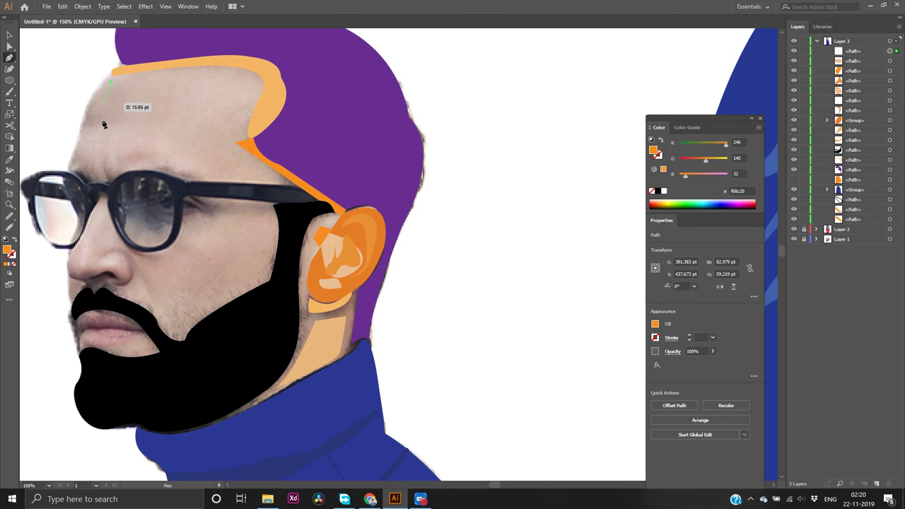
{"action": "left_click", "coordinate": [70, 149]}
{"action": "mouse_move", "coordinate": [85, 164]}
{"action": "left_mouse_down"}
{"action": "mouse_move", "coordinate": [89, 180]}
{"action": "mouse_move", "coordinate": [80, 180]}
{"action": "mouse_move", "coordinate": [237, 151]}
{"action": "mouse_move", "coordinate": [80, 157]}
{"action": "left_mouse_up"}
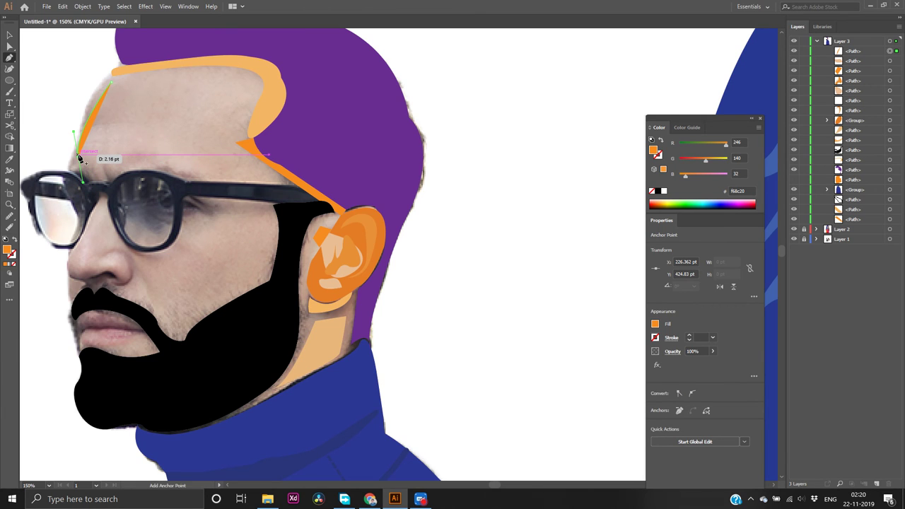
{"action": "left_click", "coordinate": [78, 154]}
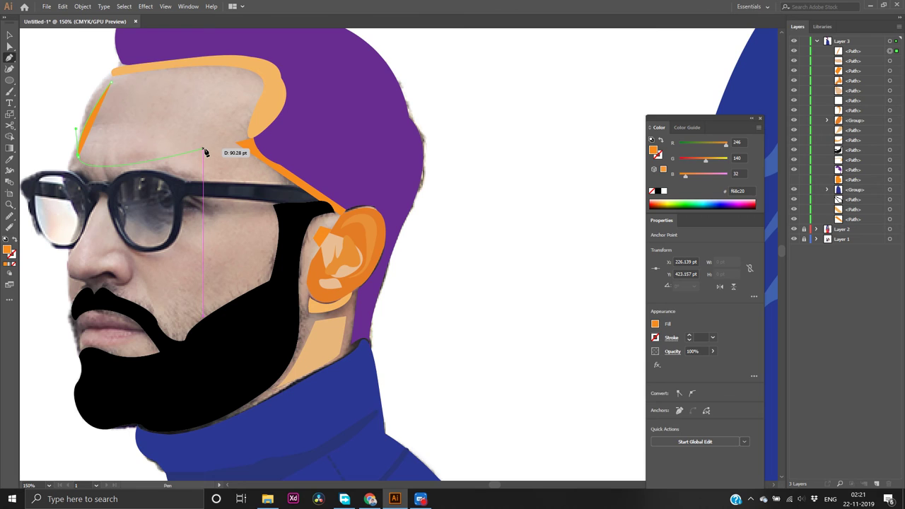
{"action": "left_click", "coordinate": [81, 161], "text": "ctrl"}
{"action": "left_click", "coordinate": [78, 154]}
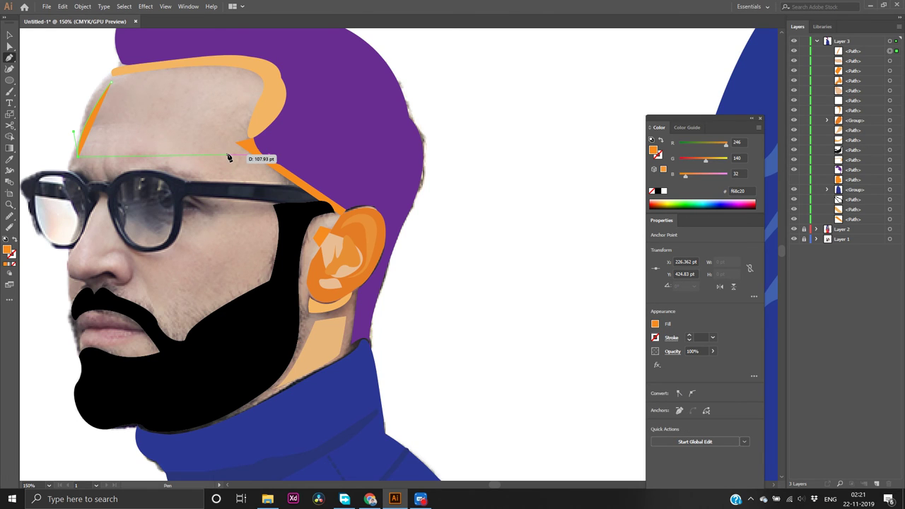
{"action": "left_click", "coordinate": [228, 155]}
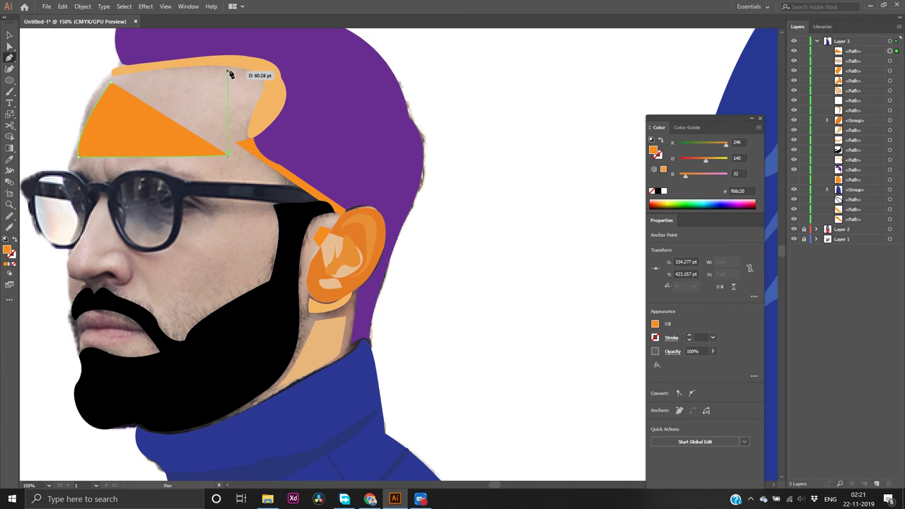
{"action": "left_click_drag", "start_coordinate": [229, 74], "coordinate": [176, 63]}
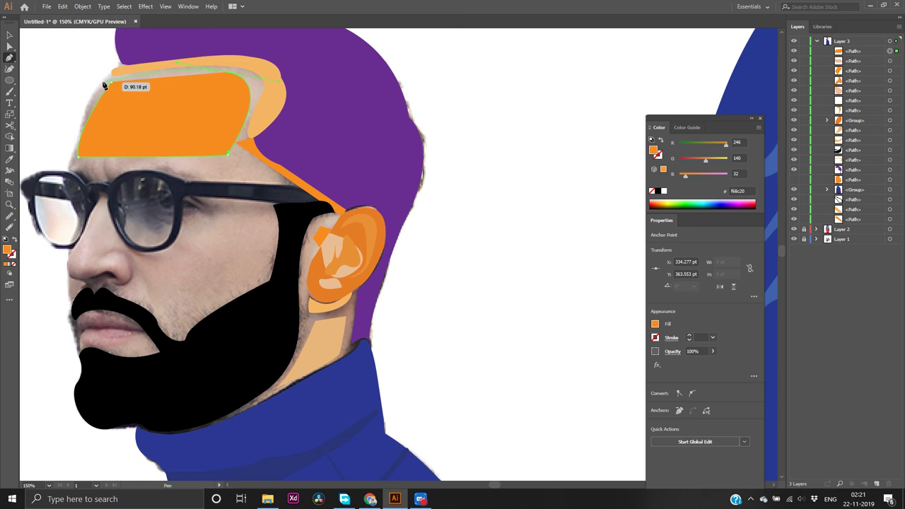
{"action": "left_click", "coordinate": [113, 87]}
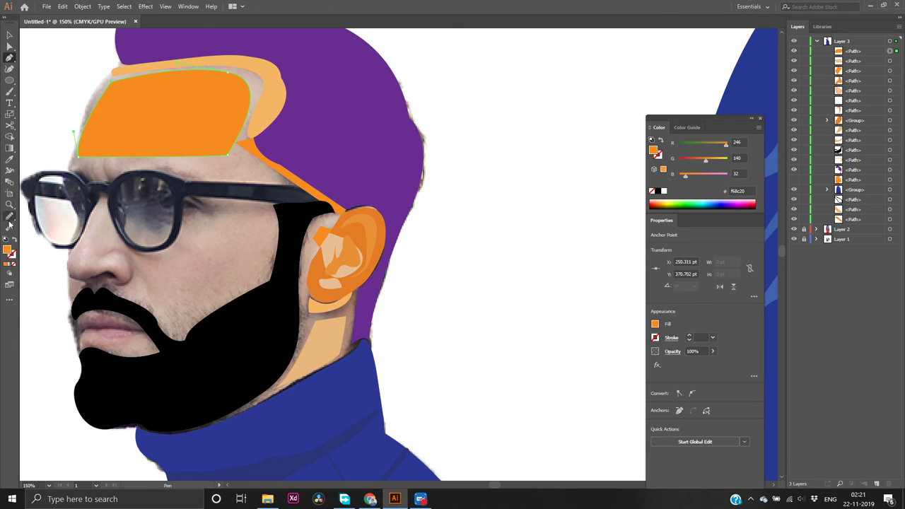
Change the forehead shape's fill to the muted peach colour e8aa72
{"action": "double_click", "coordinate": [9, 249]}
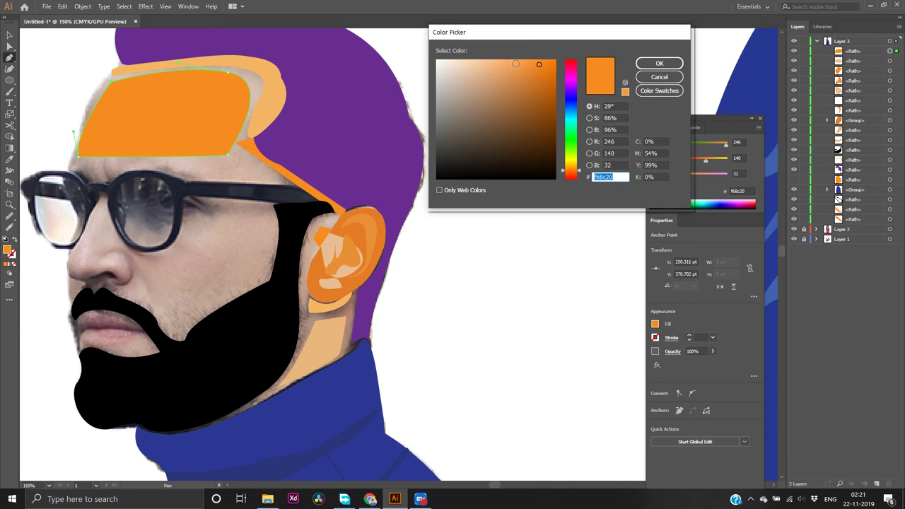
{"action": "left_click", "coordinate": [498, 70]}
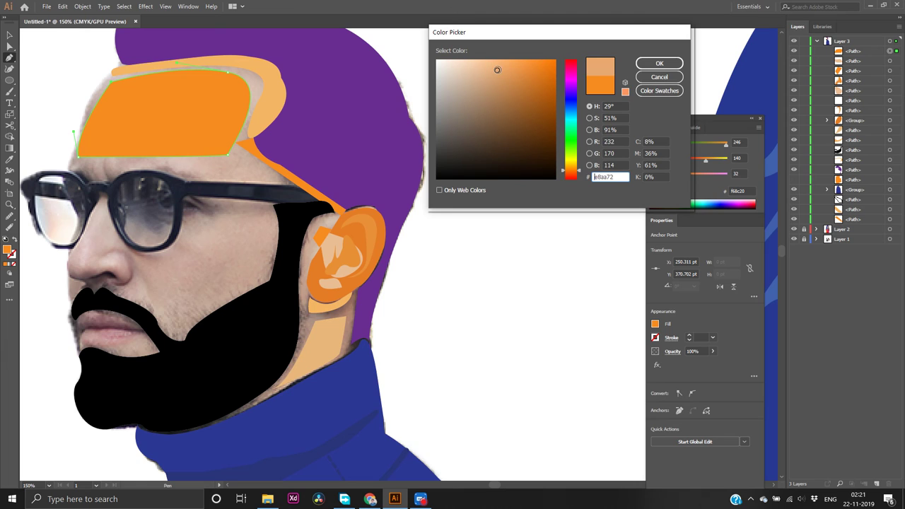
{"action": "left_click", "coordinate": [646, 62]}
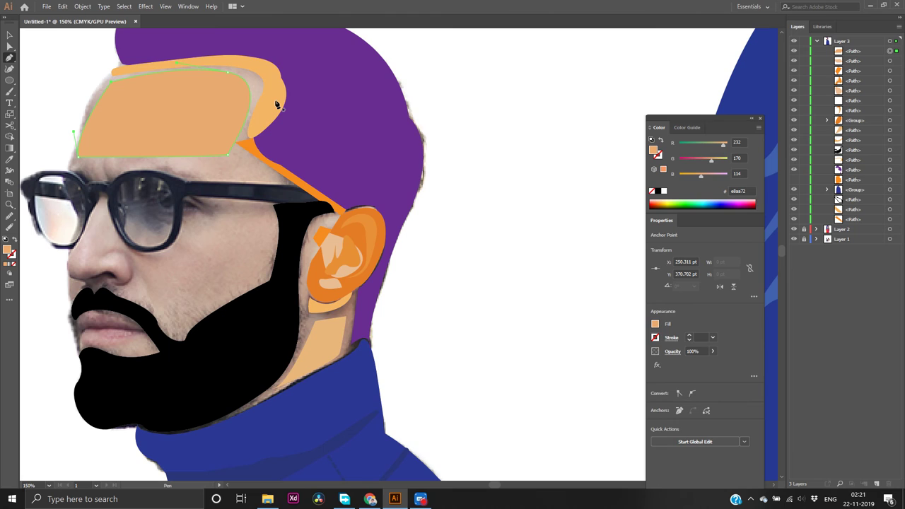
Show the orange face shape and review the peach forehead patch against the whole figure
{"action": "key", "text": "v"}
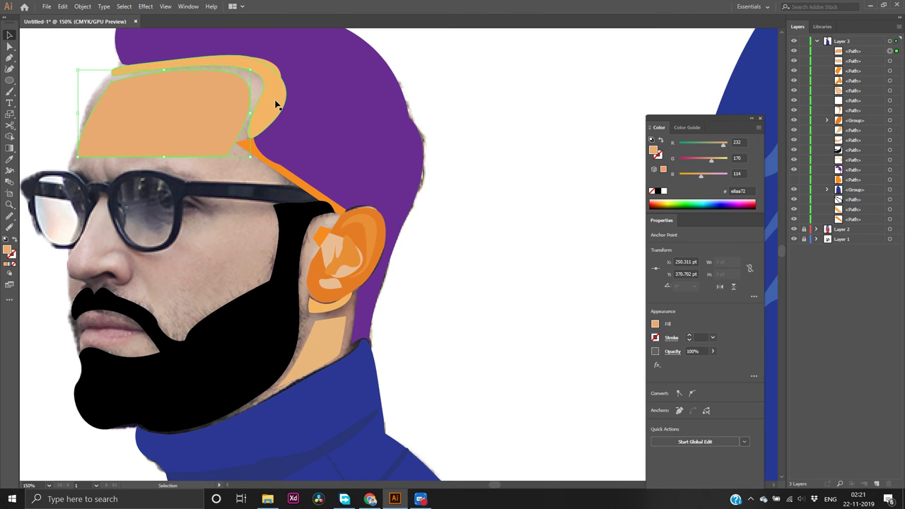
{"action": "left_click", "coordinate": [276, 104]}
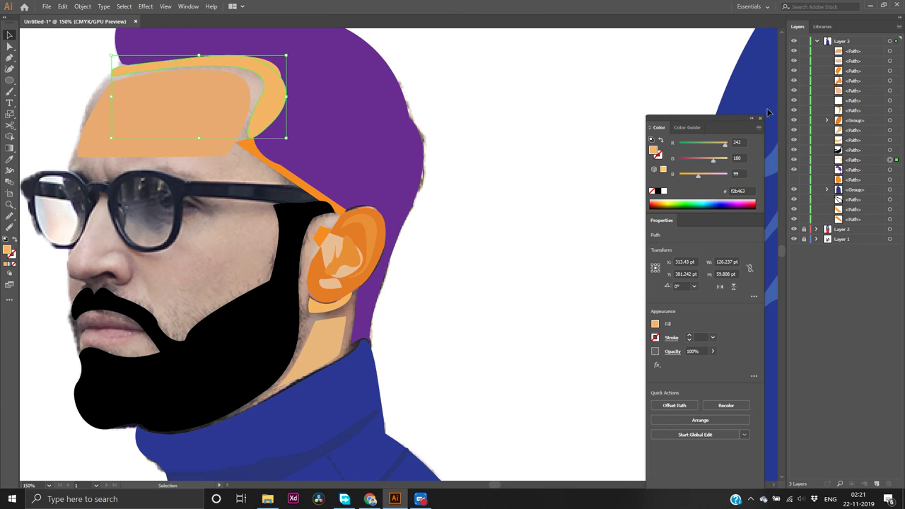
{"action": "left_click", "coordinate": [793, 180]}
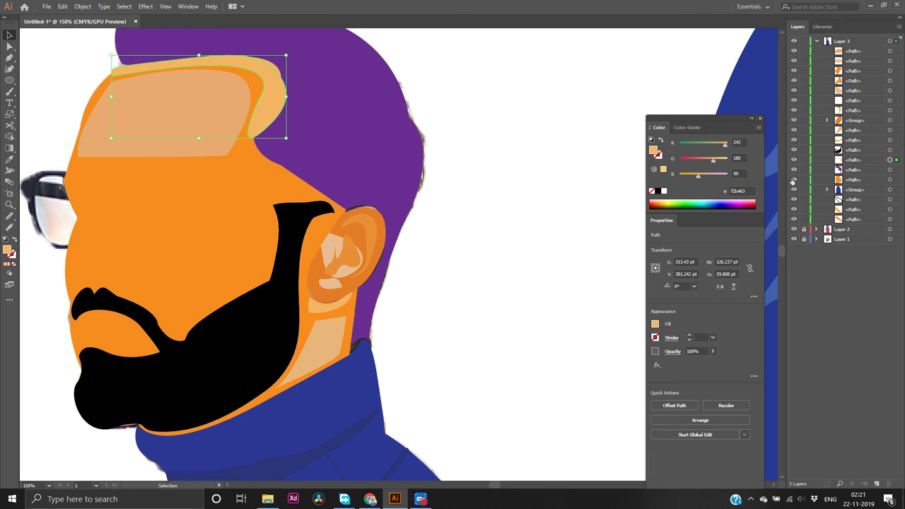
{"action": "left_click", "coordinate": [505, 164]}
{"action": "scroll", "coordinate": [505, 164], "scroll_direction": "down", "scroll_amount": 3}
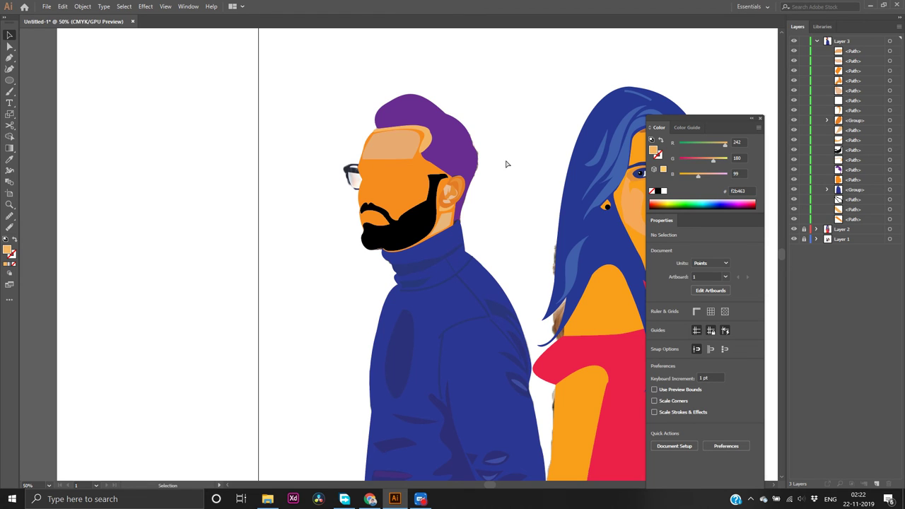
Undo the face shape's visibility change, the peach recolouring and the whole forehead shape
{"action": "key", "text": "a"}
{"action": "key", "text": "ctrl+z"}
{"action": "key", "text": "ctrl+z"}
{"action": "key", "text": "ctrl+z"}
{"action": "key", "text": "ctrl+z"}
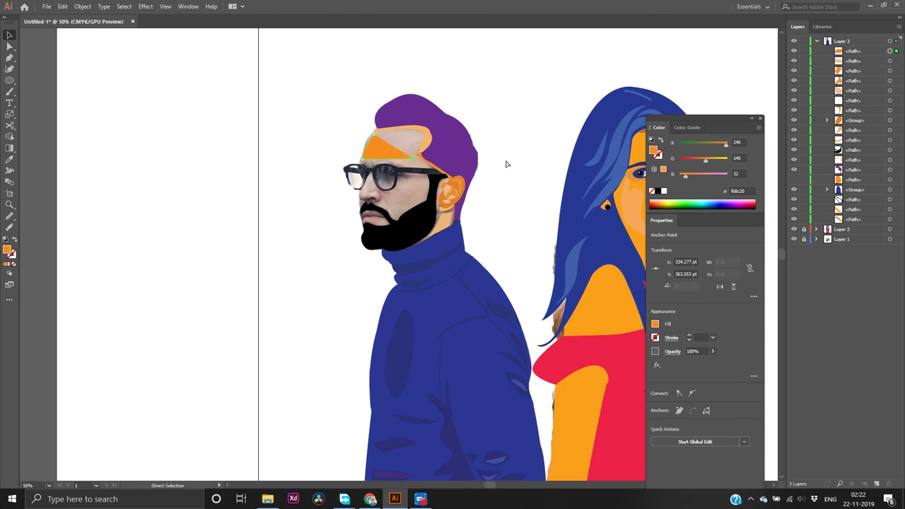
{"action": "key", "text": "ctrl+z"}
{"action": "key", "text": "v"}
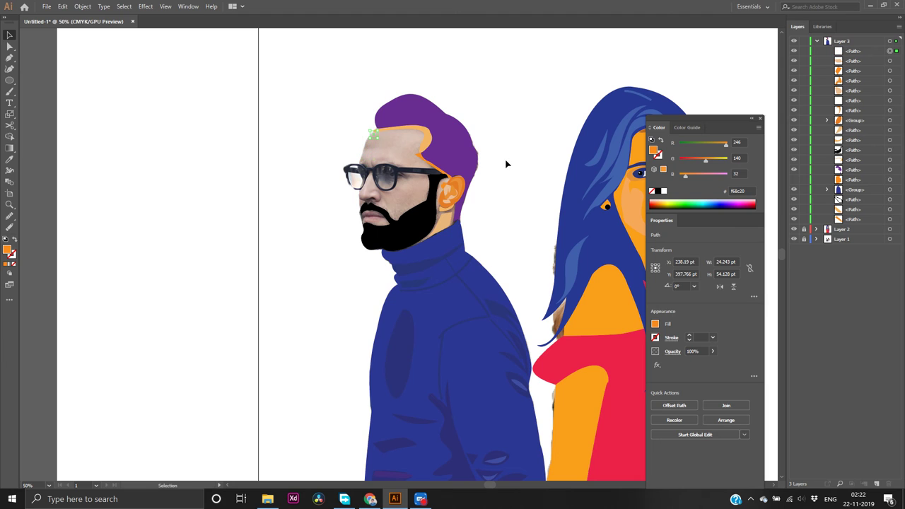
{"action": "key", "text": "ctrl+z"}
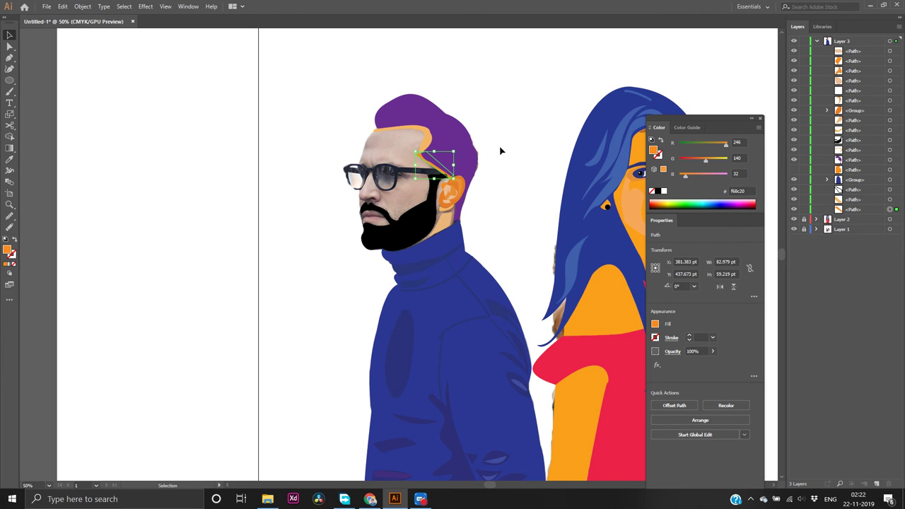
Start a Pen tool outline of the man's nose from the bridge along its front edge to the underside, with the fill removed
{"action": "left_click", "coordinate": [516, 152]}
{"action": "scroll", "coordinate": [510, 204], "scroll_direction": "up", "scroll_amount": 1}
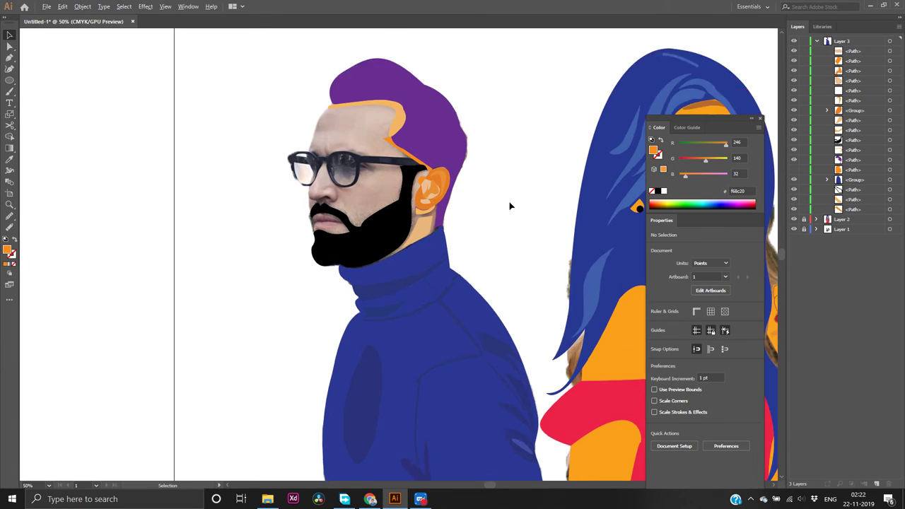
{"action": "scroll", "coordinate": [510, 203], "scroll_direction": "up", "scroll_amount": 1}
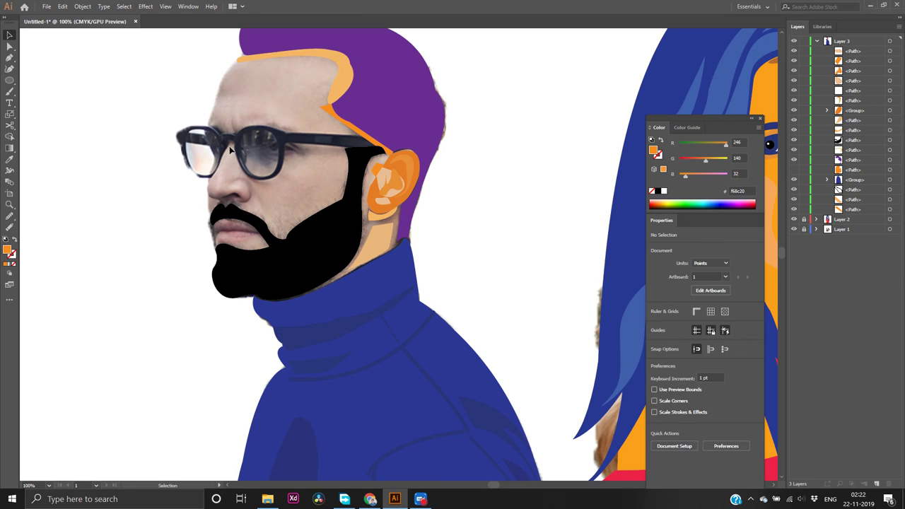
{"action": "key", "text": "p"}
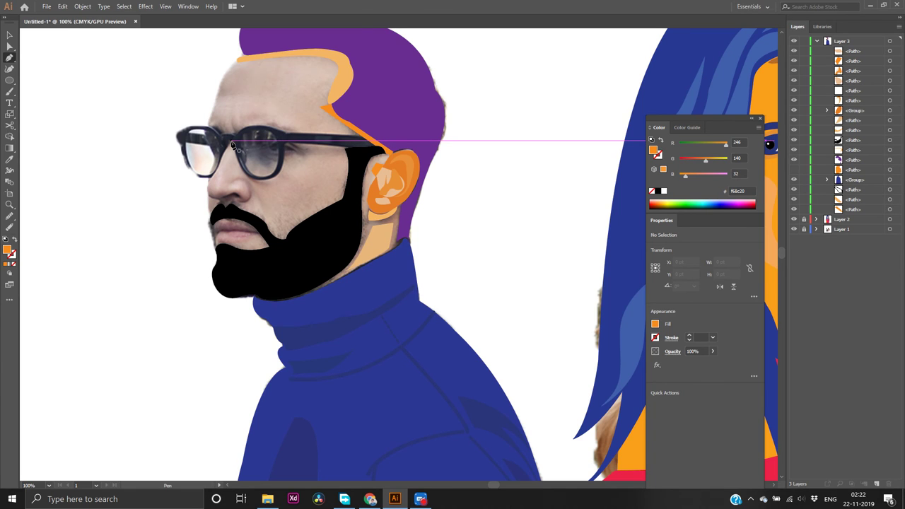
{"action": "left_click_drag", "start_coordinate": [234, 144], "coordinate": [238, 208]}
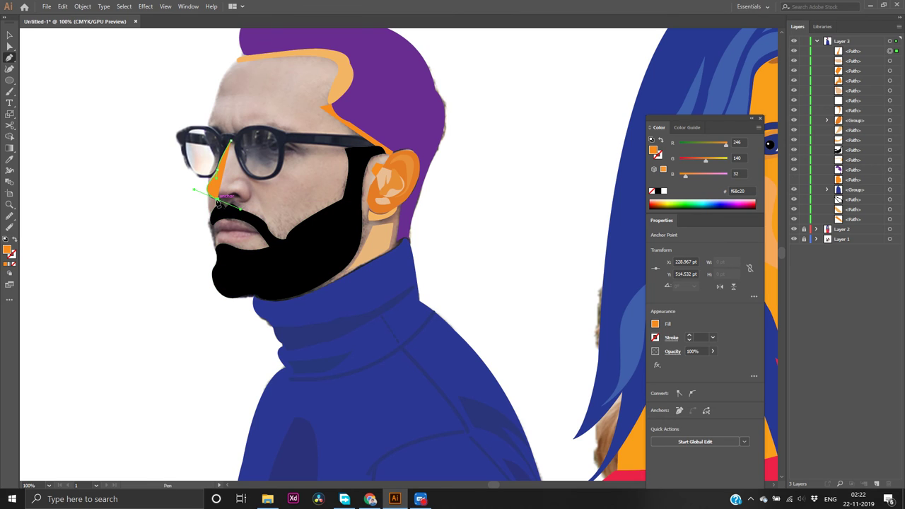
{"action": "left_click", "coordinate": [15, 265]}
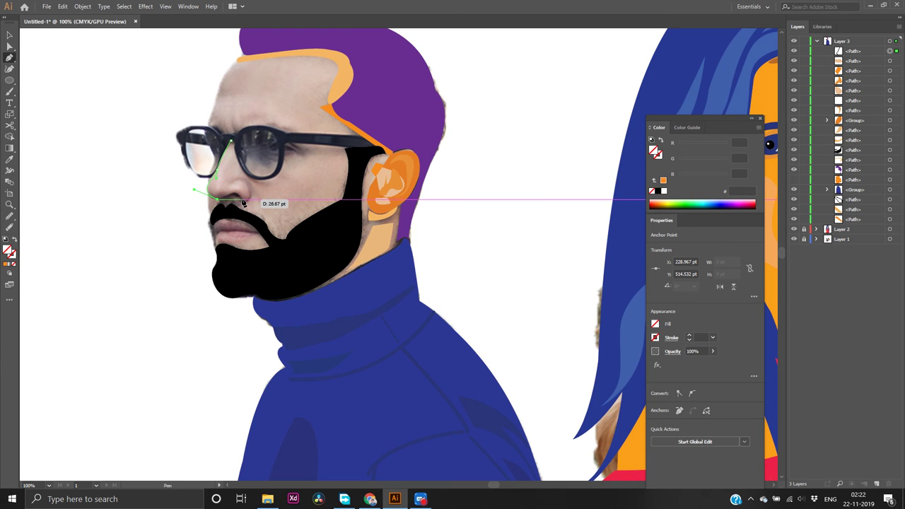
{"action": "left_click_drag", "start_coordinate": [242, 203], "coordinate": [244, 218]}
{"action": "left_click", "coordinate": [240, 195]}
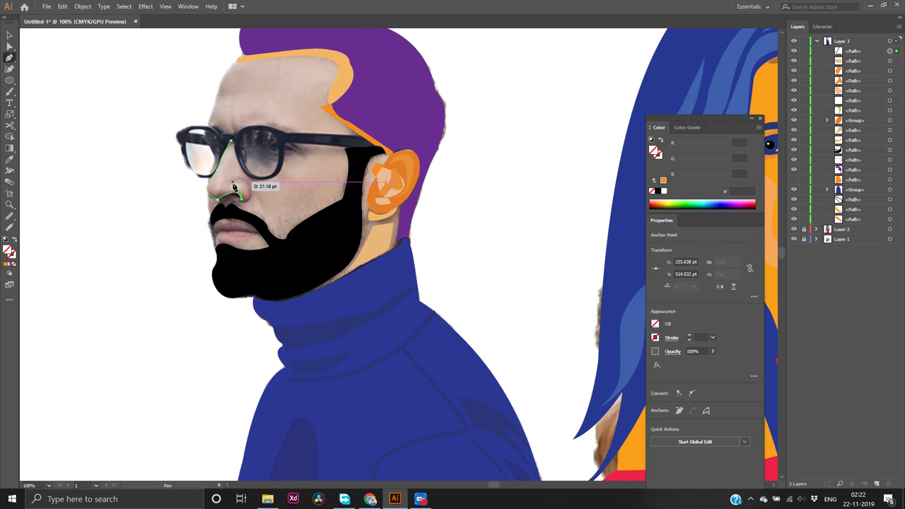
Complete the nose outline around the nostril and back up to the bridge as a closed shape about 49 by 65 pt
{"action": "left_click_drag", "start_coordinate": [235, 186], "coordinate": [189, 179]}
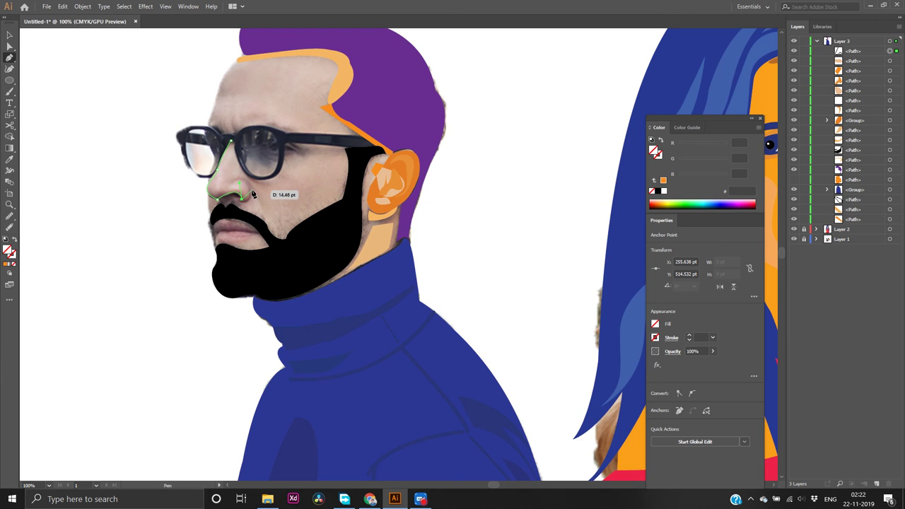
{"action": "mouse_move", "coordinate": [252, 190]}
{"action": "left_mouse_down"}
{"action": "mouse_move", "coordinate": [262, 169]}
{"action": "mouse_move", "coordinate": [253, 159]}
{"action": "mouse_move", "coordinate": [251, 173]}
{"action": "left_mouse_up"}
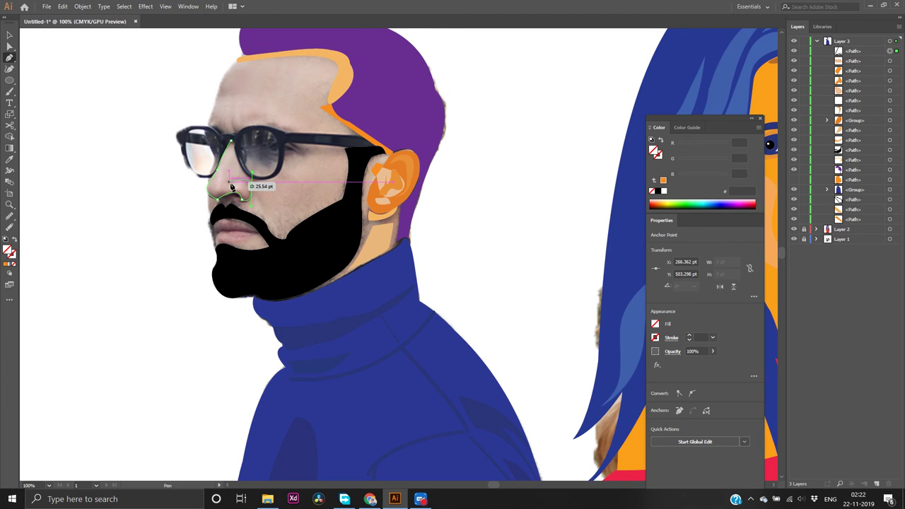
{"action": "left_click", "coordinate": [230, 185]}
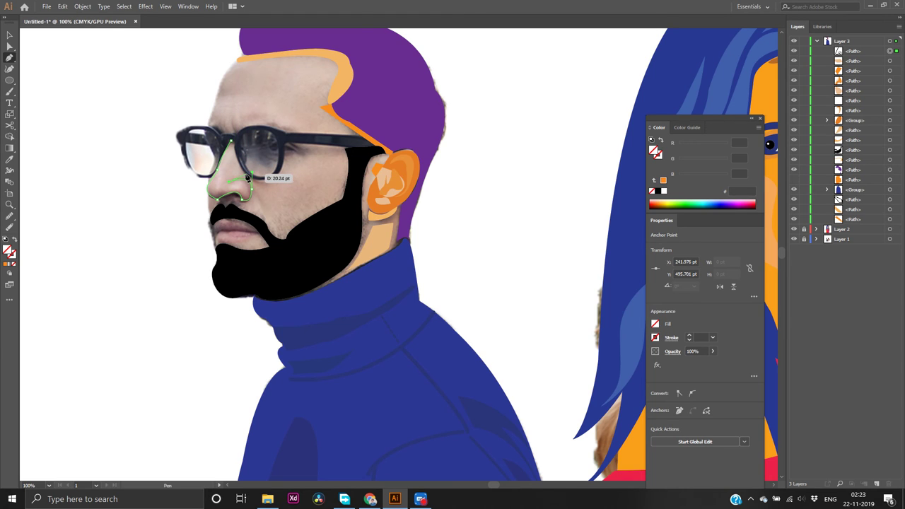
{"action": "left_click", "coordinate": [242, 172]}
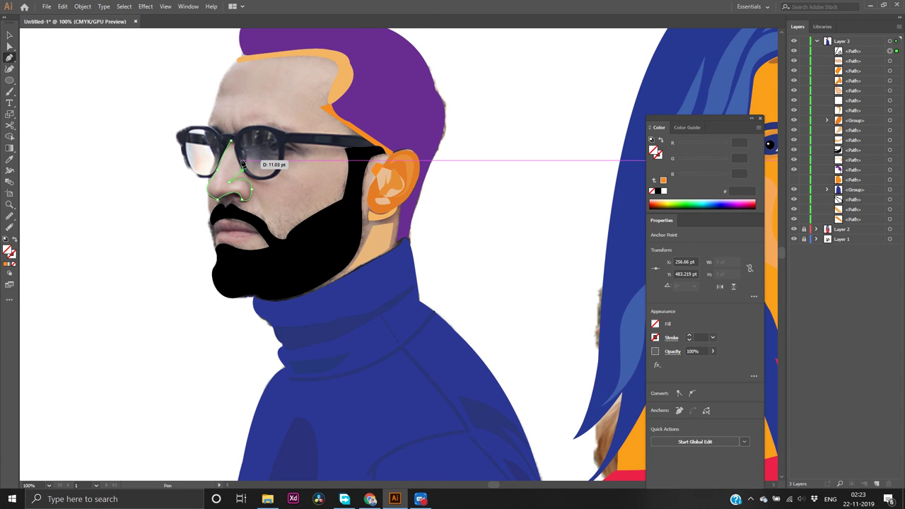
{"action": "left_click", "coordinate": [231, 140]}
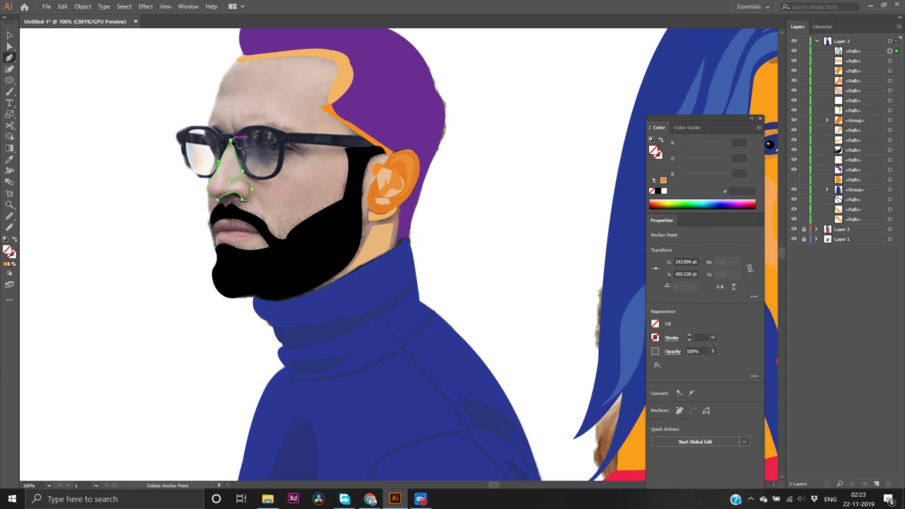
{"action": "left_click", "coordinate": [219, 144]}
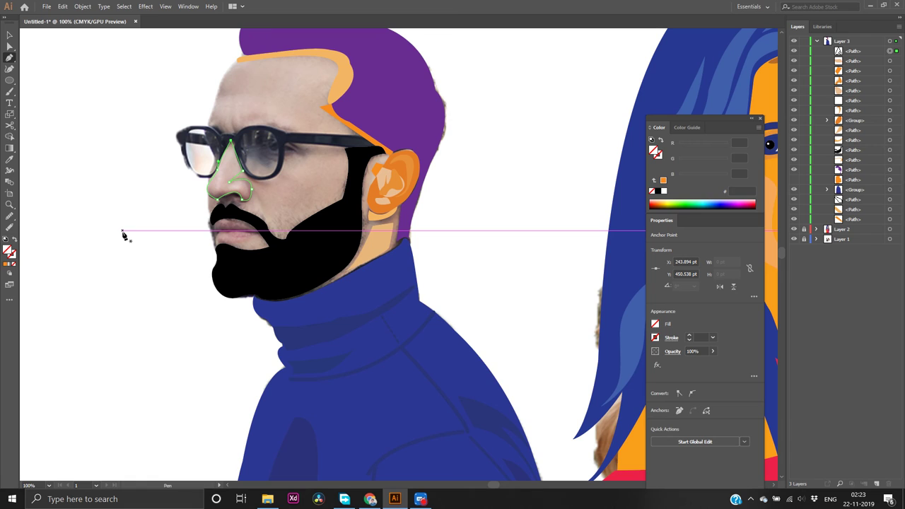
Fill the nose shape with f2b463, the light orange of the hairline highlight
{"action": "key", "text": "v"}
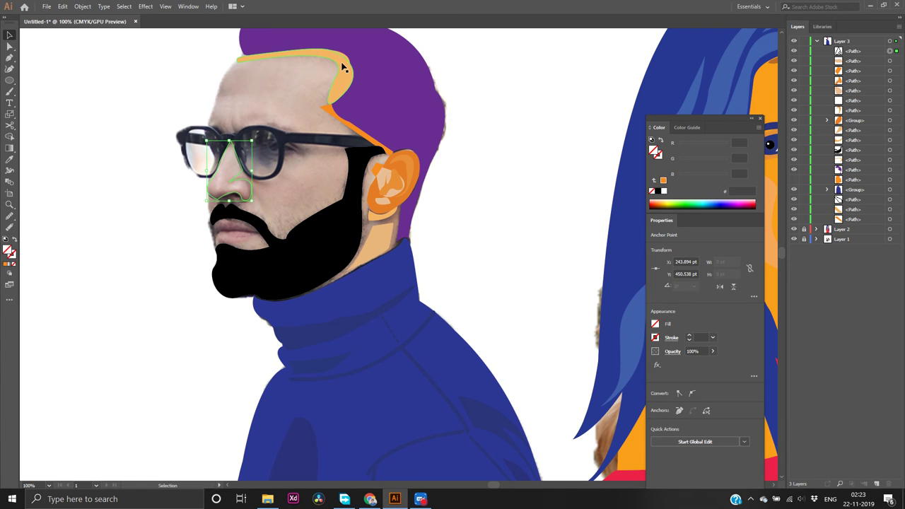
{"action": "left_click", "coordinate": [344, 66]}
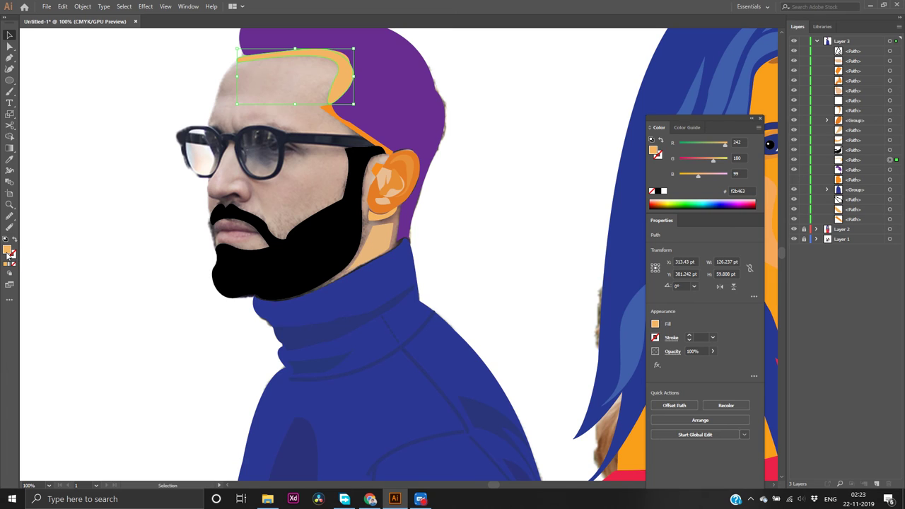
{"action": "left_click", "coordinate": [749, 191]}
{"action": "double_click", "coordinate": [749, 192]}
{"action": "left_click", "coordinate": [133, 144]}
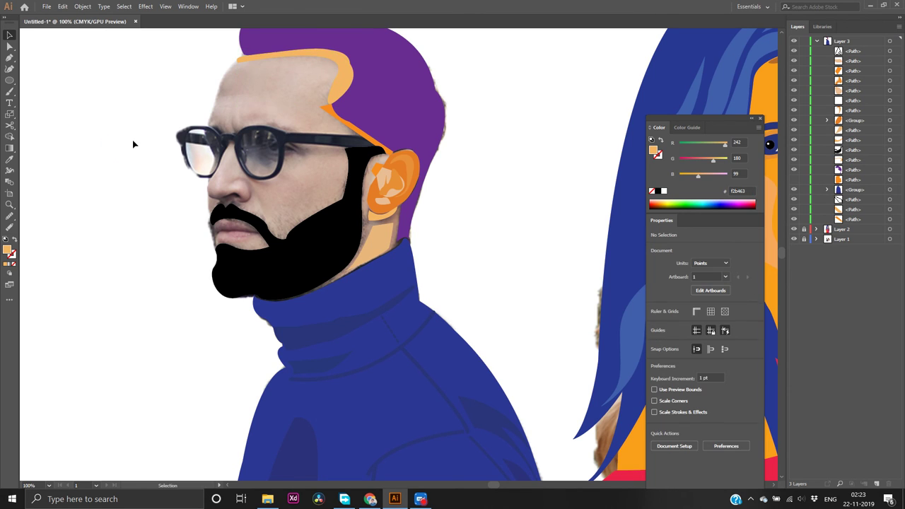
{"action": "left_click", "coordinate": [231, 174]}
{"action": "left_click_drag", "start_coordinate": [178, 181], "coordinate": [218, 186]}
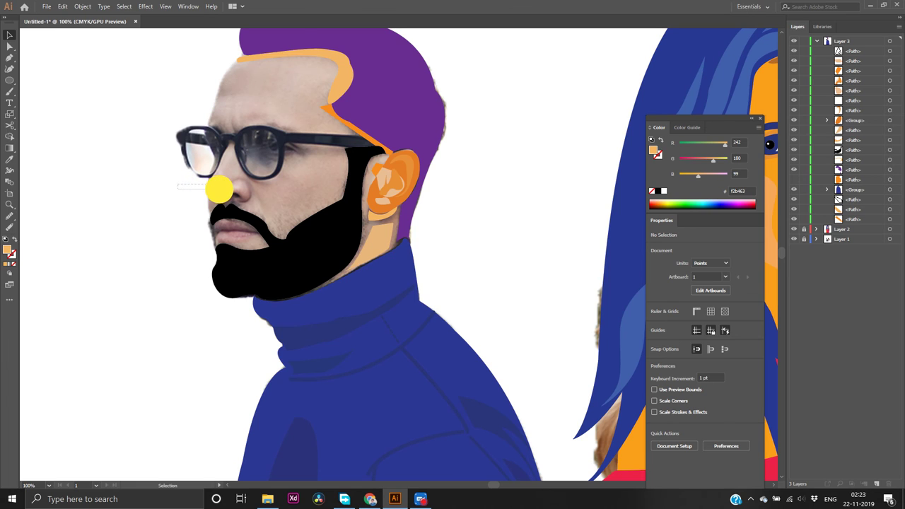
{"action": "left_click", "coordinate": [9, 250]}
{"action": "double_click", "coordinate": [9, 250]}
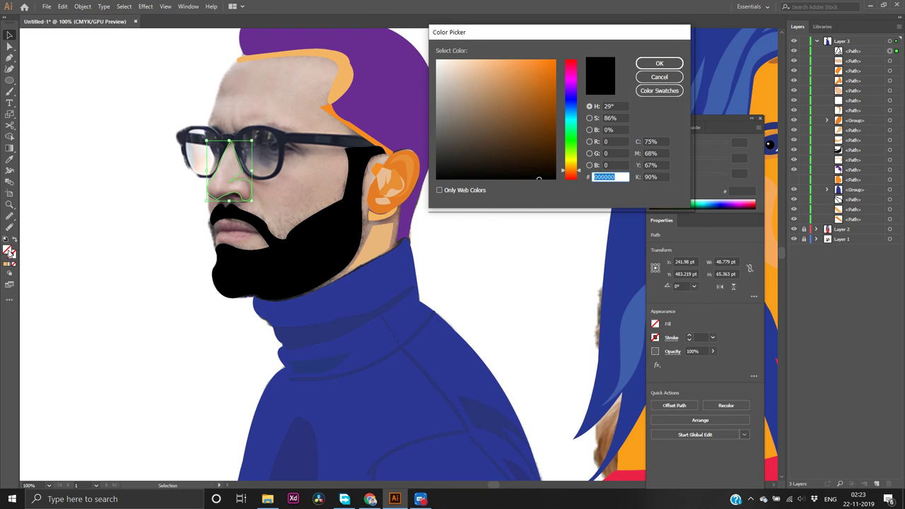
{"action": "type", "text": "f2b463"}
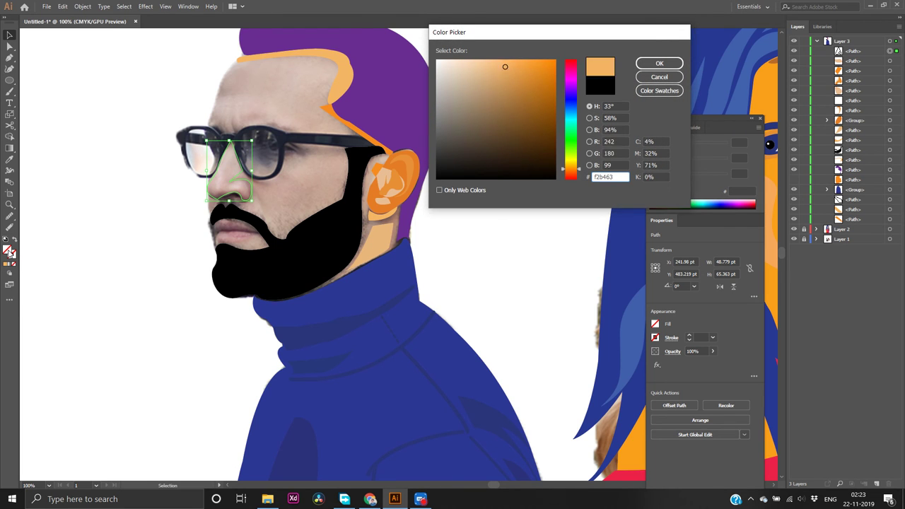
{"action": "key", "text": "Return"}
{"action": "left_click", "coordinate": [134, 365]}
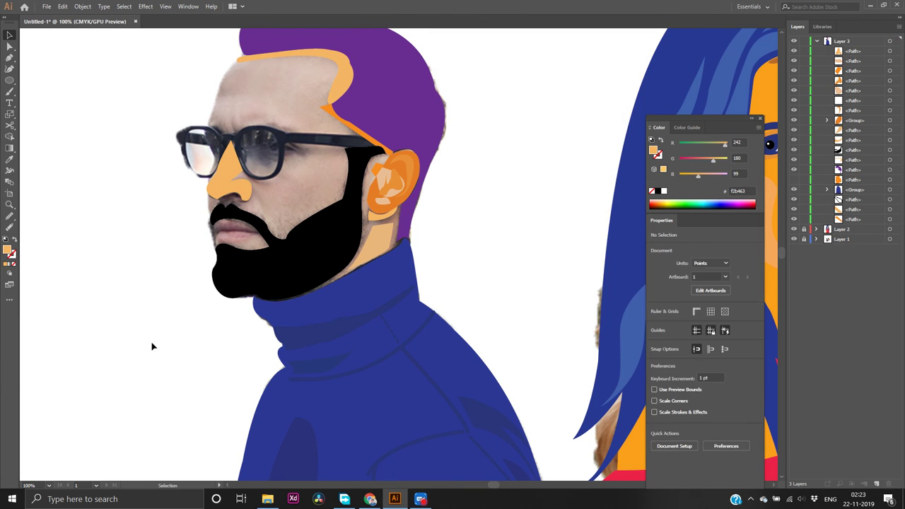
Show the orange face shape to compare the nose highlight with both figures, and hide the face shape again
{"action": "left_click", "coordinate": [794, 180]}
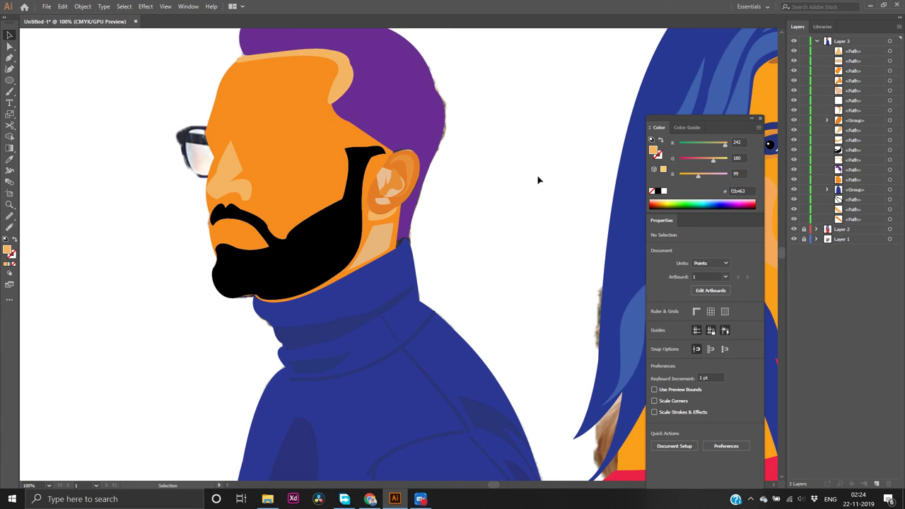
{"action": "scroll", "coordinate": [537, 180], "scroll_direction": "down", "scroll_amount": 2}
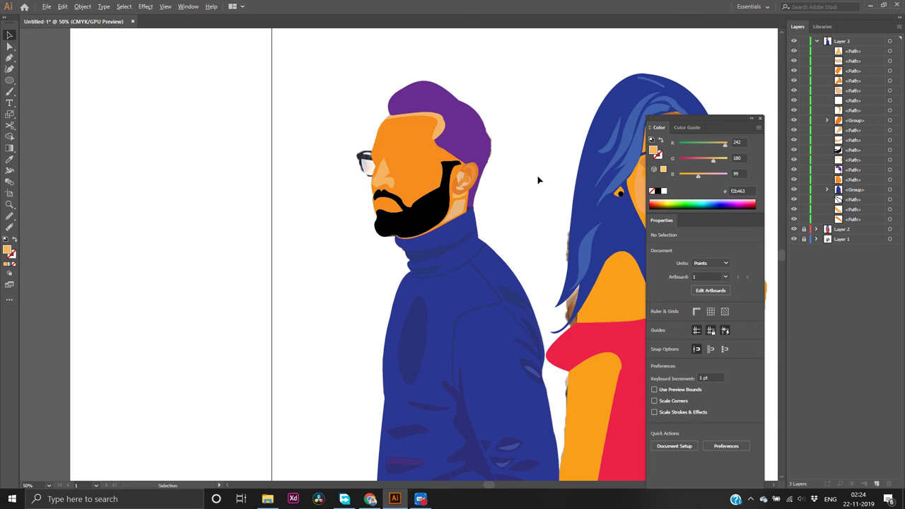
{"action": "scroll", "coordinate": [537, 180], "scroll_direction": "down", "scroll_amount": 1}
{"action": "scroll", "coordinate": [537, 180], "scroll_direction": "up", "scroll_amount": 2}
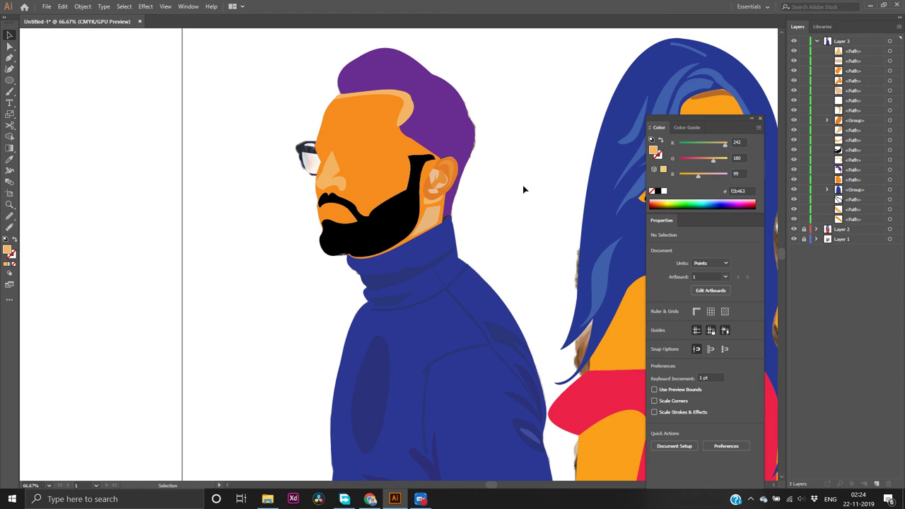
{"action": "scroll", "coordinate": [526, 189], "scroll_direction": "right", "scroll_amount": 4}
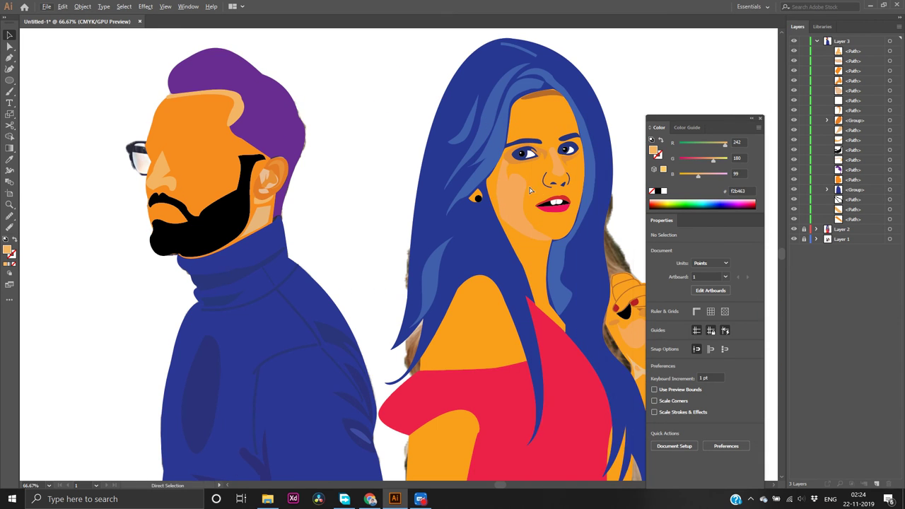
{"action": "scroll", "coordinate": [398, 178], "scroll_direction": "right", "scroll_amount": 2}
{"action": "scroll", "coordinate": [397, 177], "scroll_direction": "left", "scroll_amount": 3}
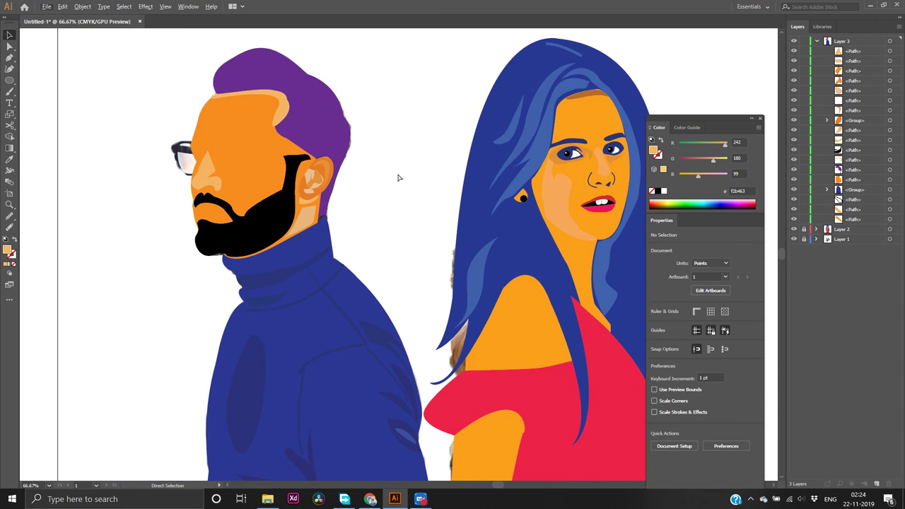
{"action": "scroll", "coordinate": [398, 177], "scroll_direction": "left", "scroll_amount": 2}
{"action": "left_click", "coordinate": [486, 175]}
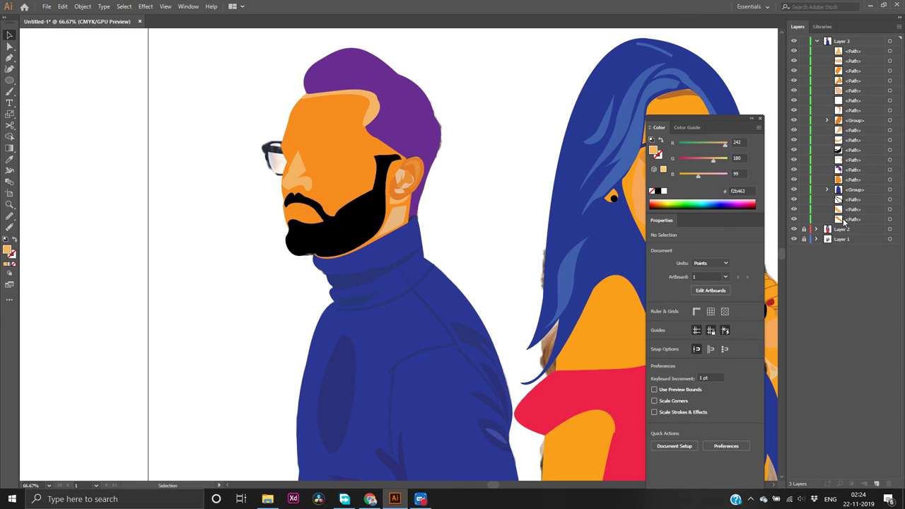
{"action": "left_click", "coordinate": [792, 181]}
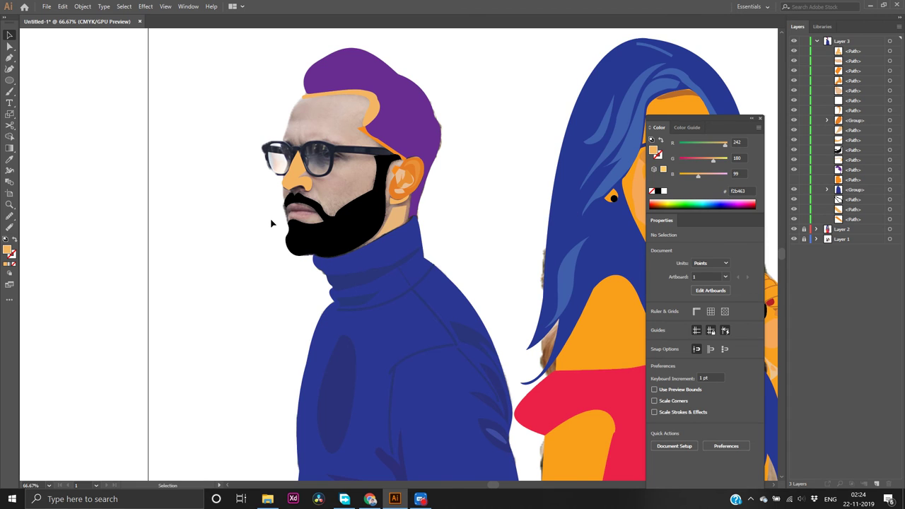
Start a Pen tool outline of the man's upper lip from the mouth corner along its upper edge to the front
{"action": "key", "text": "ctrl+minus"}
{"action": "key", "text": "ctrl+minus"}
{"action": "scroll", "coordinate": [364, 225], "scroll_direction": "up", "scroll_amount": 6, "text": "alt"}
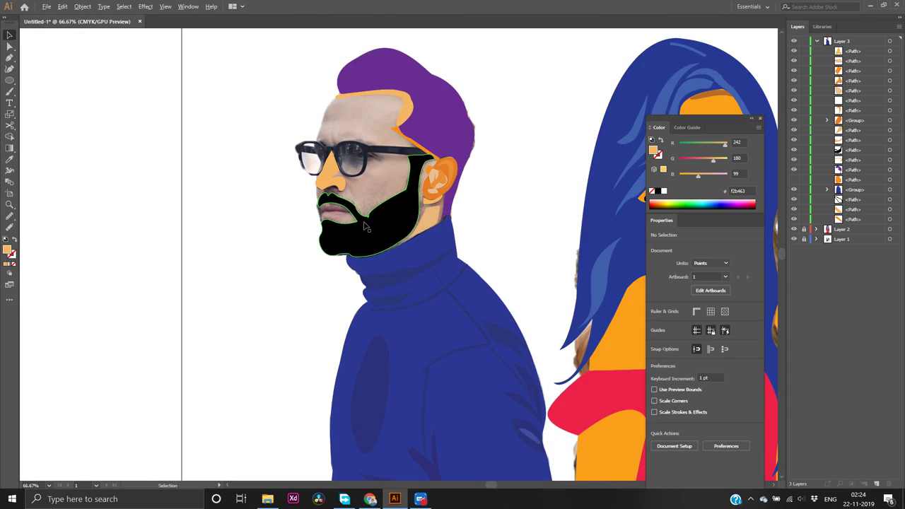
{"action": "key", "text": "a"}
{"action": "scroll", "coordinate": [297, 201], "scroll_direction": "left", "scroll_amount": 1}
{"action": "key", "text": "v"}
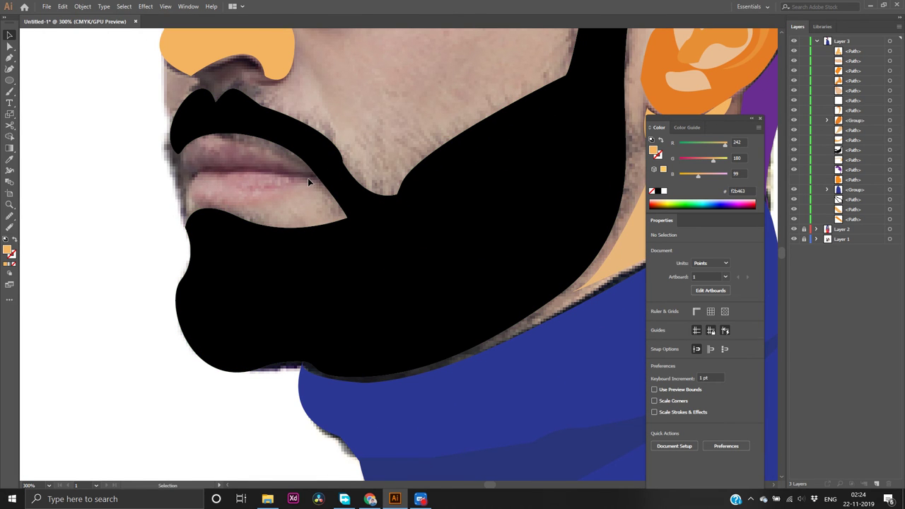
{"action": "key", "text": "p"}
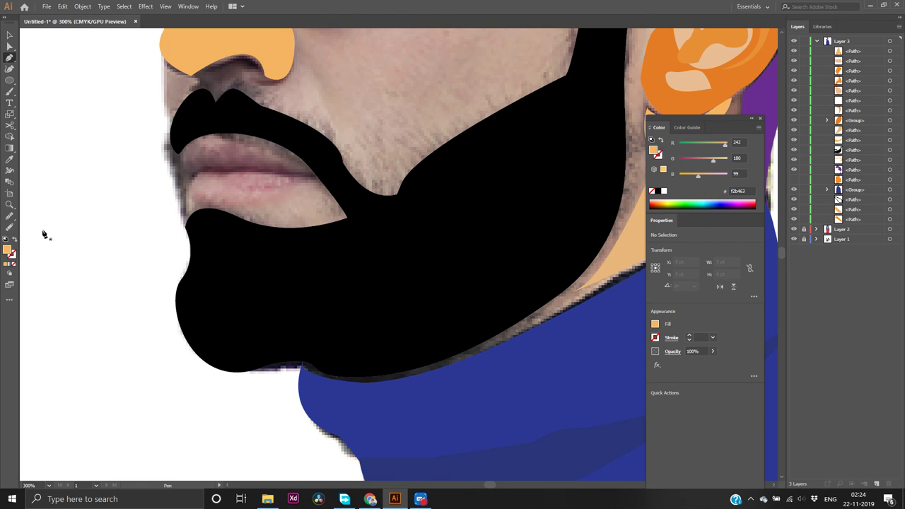
{"action": "double_click", "coordinate": [7, 251]}
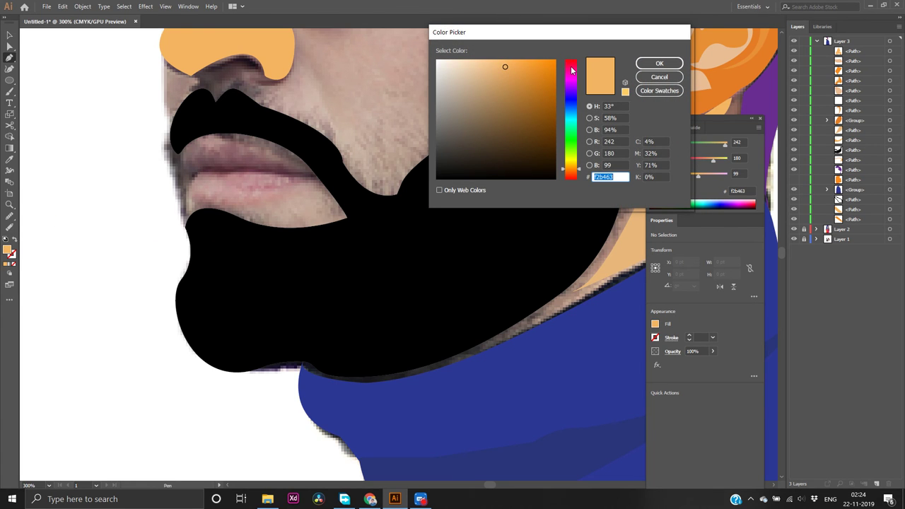
{"action": "left_click", "coordinate": [659, 76]}
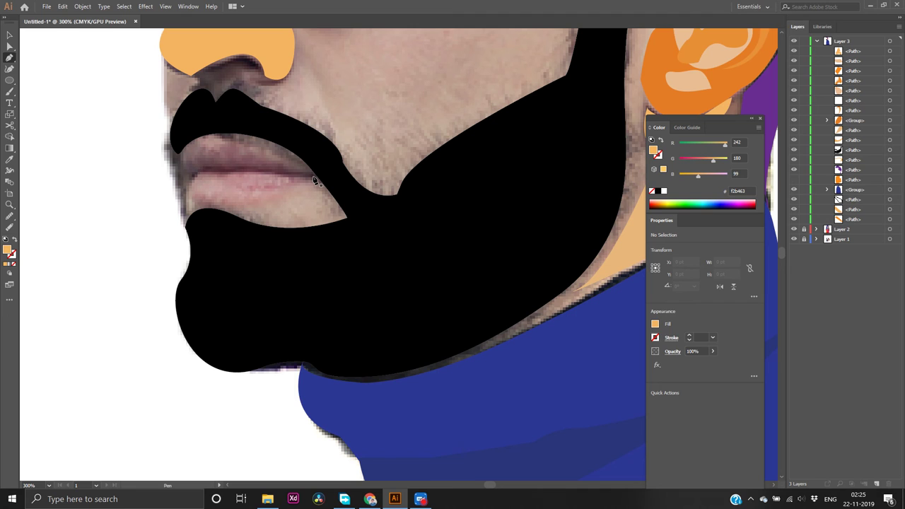
{"action": "left_click", "coordinate": [313, 176]}
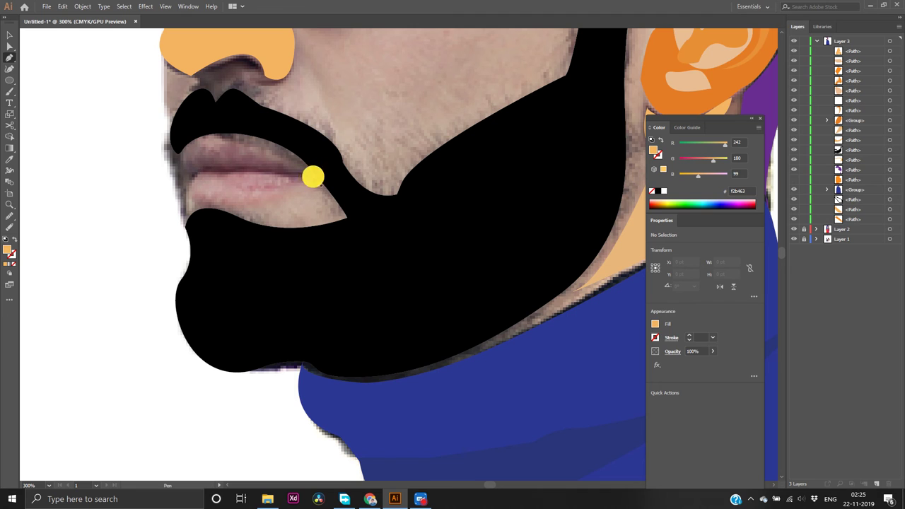
{"action": "left_click", "coordinate": [183, 166]}
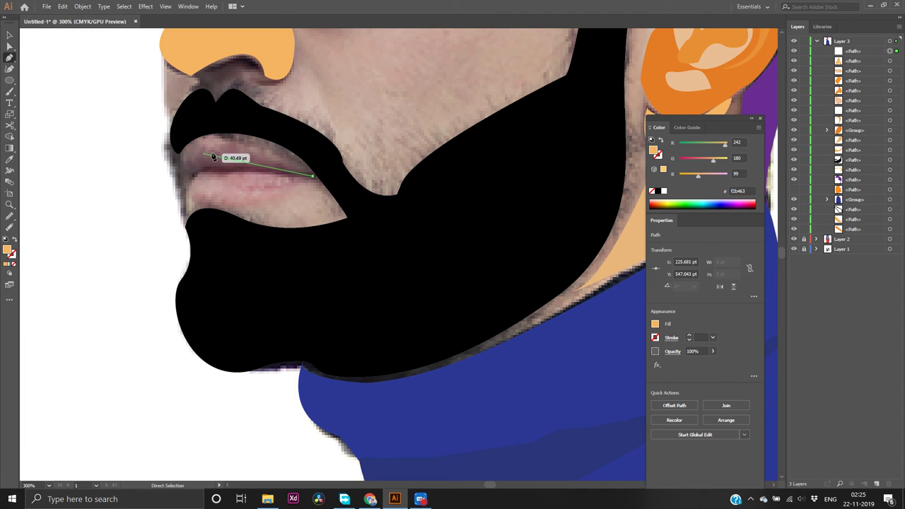
{"action": "left_click_drag", "start_coordinate": [210, 151], "coordinate": [185, 165]}
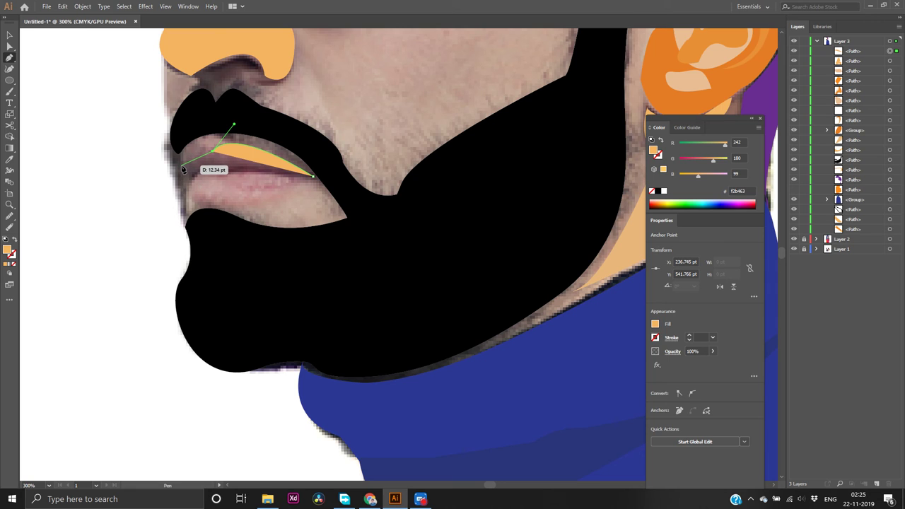
{"action": "left_click_drag", "start_coordinate": [183, 167], "coordinate": [169, 197]}
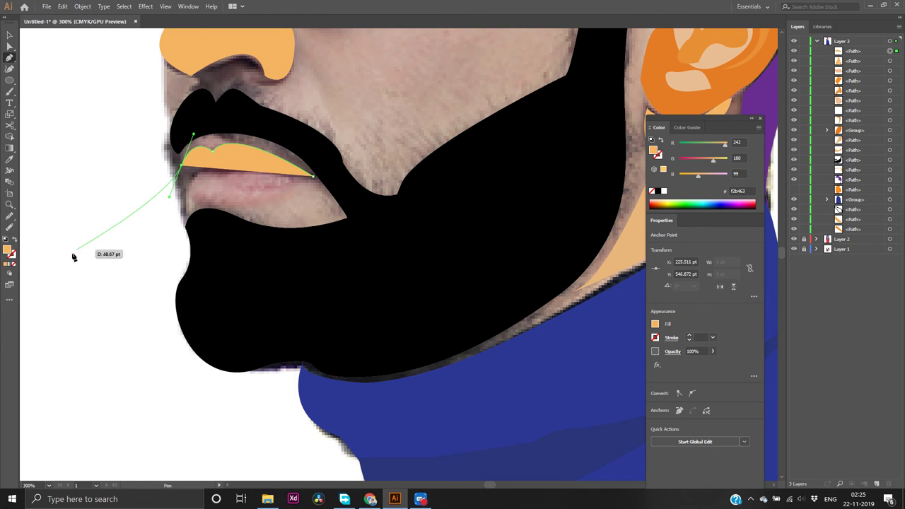
Remove the fill and complete the upper lip outline back along the mouth line as a closed shape about 48 by 12 pt
{"action": "left_click", "coordinate": [14, 264]}
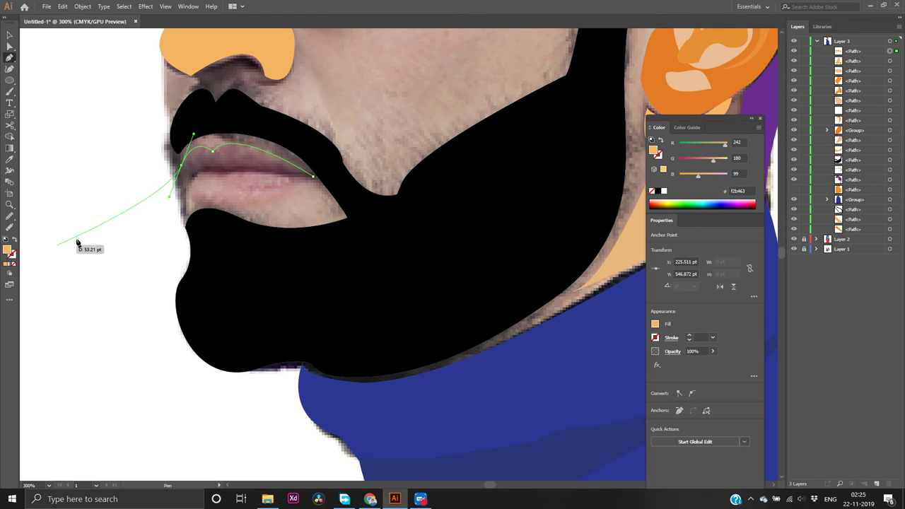
{"action": "left_click", "coordinate": [181, 167]}
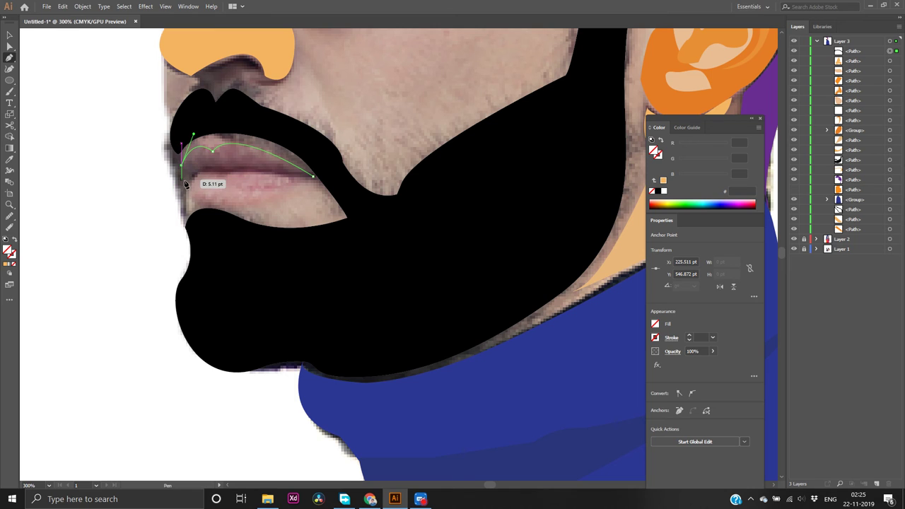
{"action": "left_click_drag", "start_coordinate": [187, 182], "coordinate": [203, 160]}
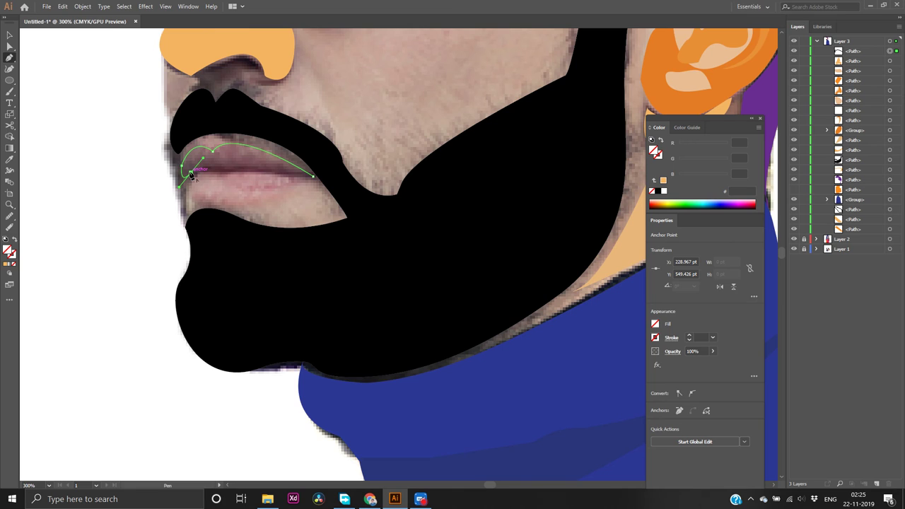
{"action": "left_click_drag", "start_coordinate": [228, 170], "coordinate": [244, 177]}
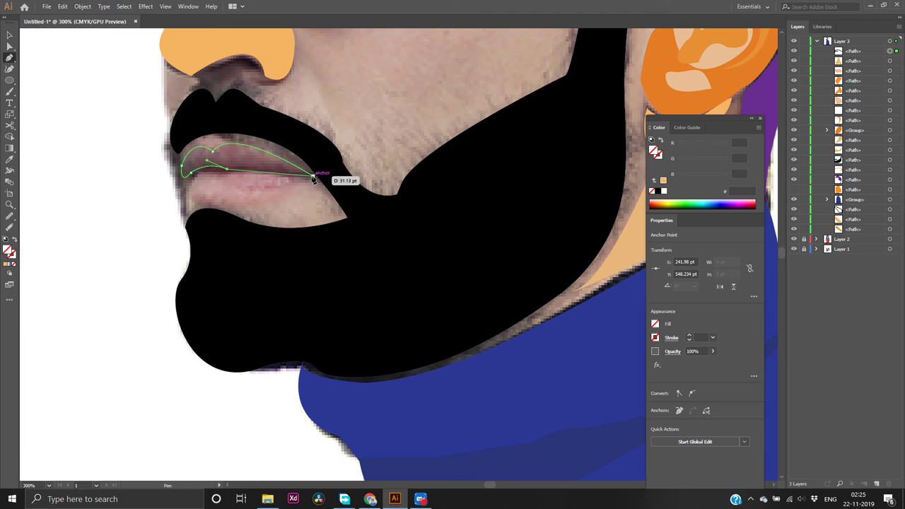
{"action": "left_click_drag", "start_coordinate": [313, 177], "coordinate": [390, 196]}
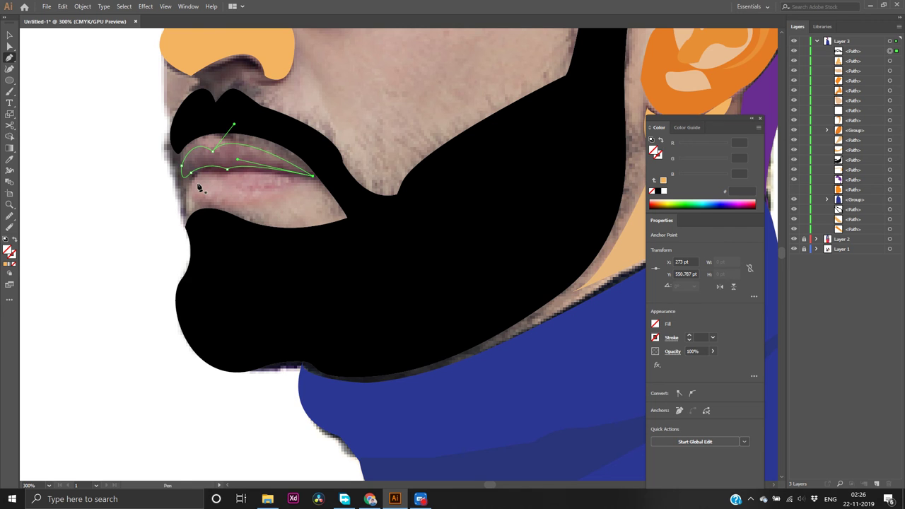
Switch to the browser, copy the pink 500 code e91e63 from the Material-UI colour palette, and return to Illustrator
{"action": "scroll", "coordinate": [197, 186], "scroll_direction": "up", "scroll_amount": 3}
{"action": "scroll", "coordinate": [190, 181], "scroll_direction": "down", "scroll_amount": 5}
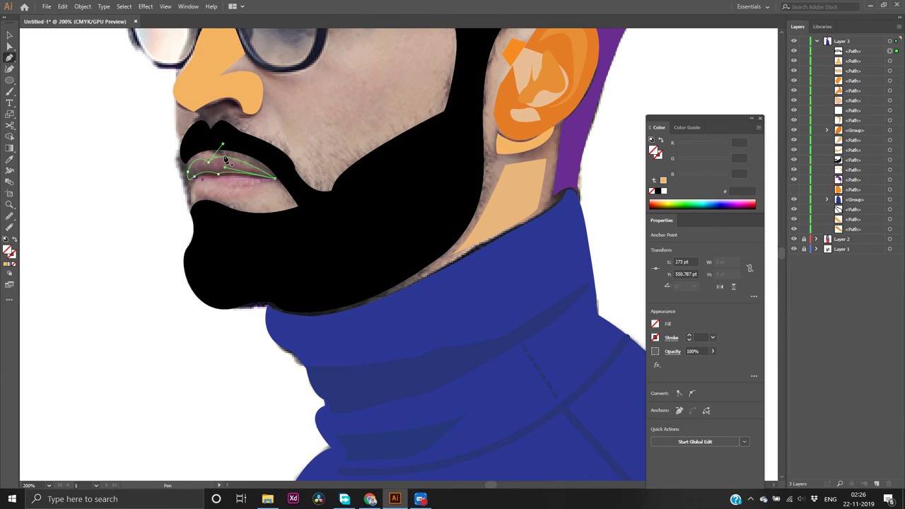
{"action": "scroll", "coordinate": [257, 109], "scroll_direction": "left", "scroll_amount": 1}
{"action": "left_click", "coordinate": [369, 499]}
{"action": "scroll", "coordinate": [404, 351], "scroll_direction": "up", "scroll_amount": 15}
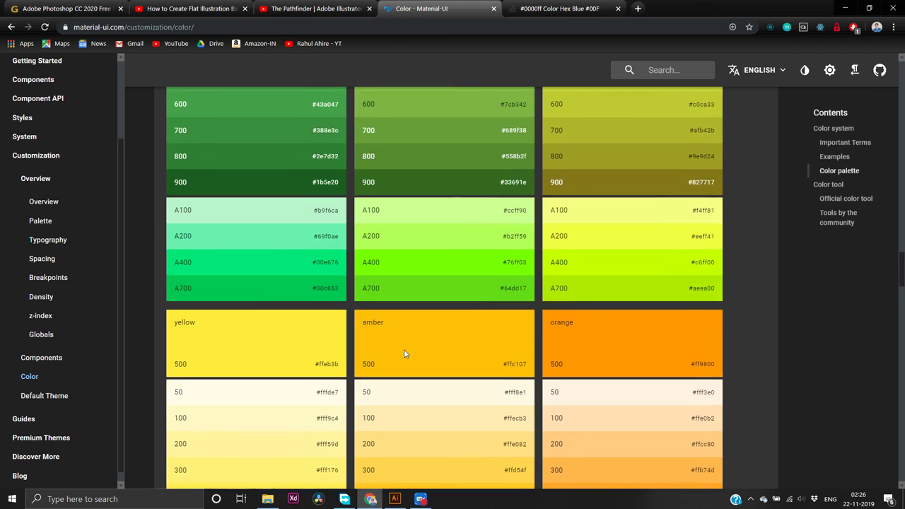
{"action": "scroll", "coordinate": [403, 351], "scroll_direction": "up", "scroll_amount": 15}
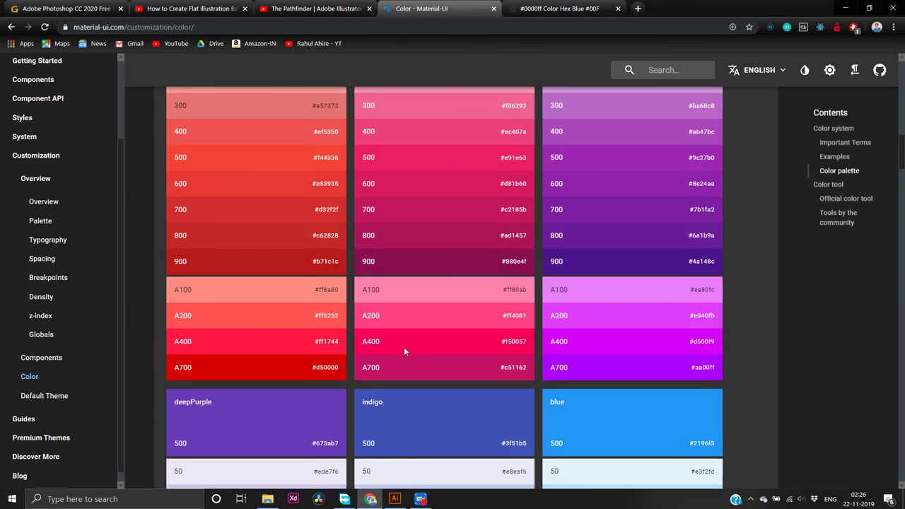
{"action": "scroll", "coordinate": [405, 351], "scroll_direction": "down", "scroll_amount": 3}
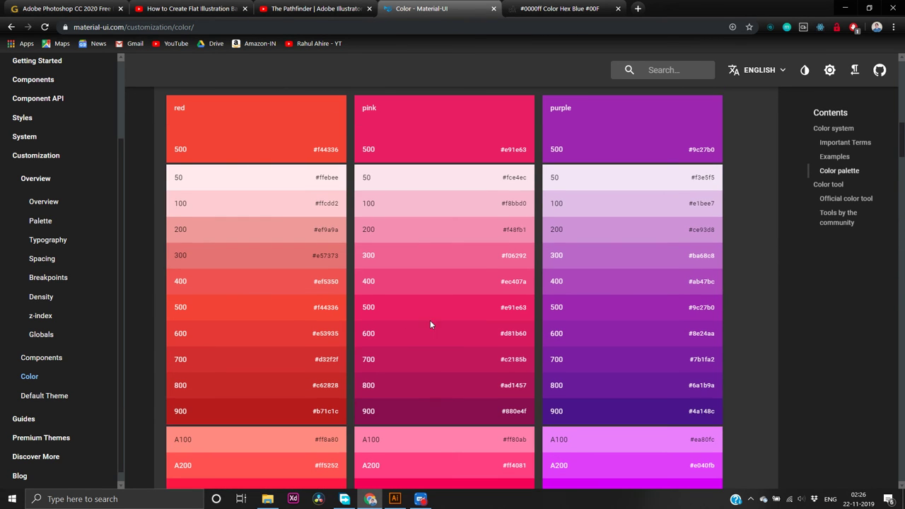
{"action": "double_click", "coordinate": [523, 152]}
{"action": "key", "text": "ctrl+c"}
{"action": "key", "text": "alt+Tab"}
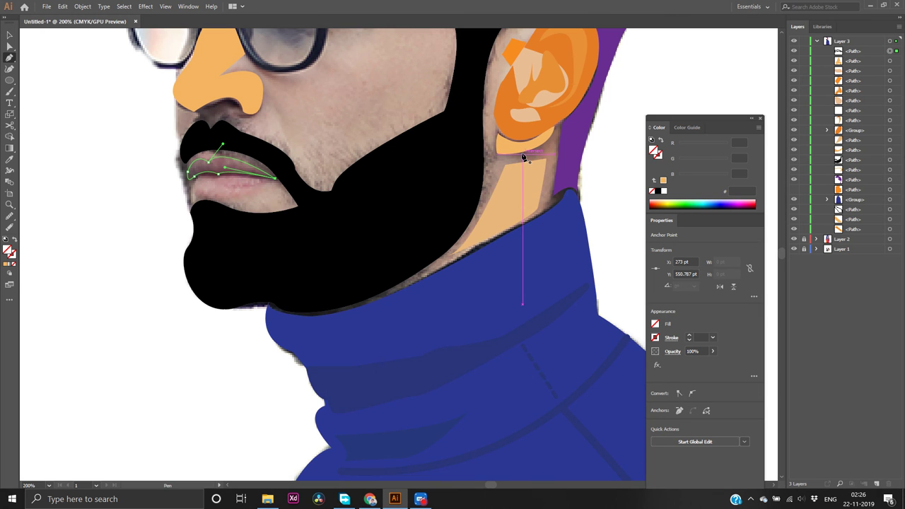
Fill the upper lip shape with the copied pink, e91e63
{"action": "double_click", "coordinate": [9, 250]}
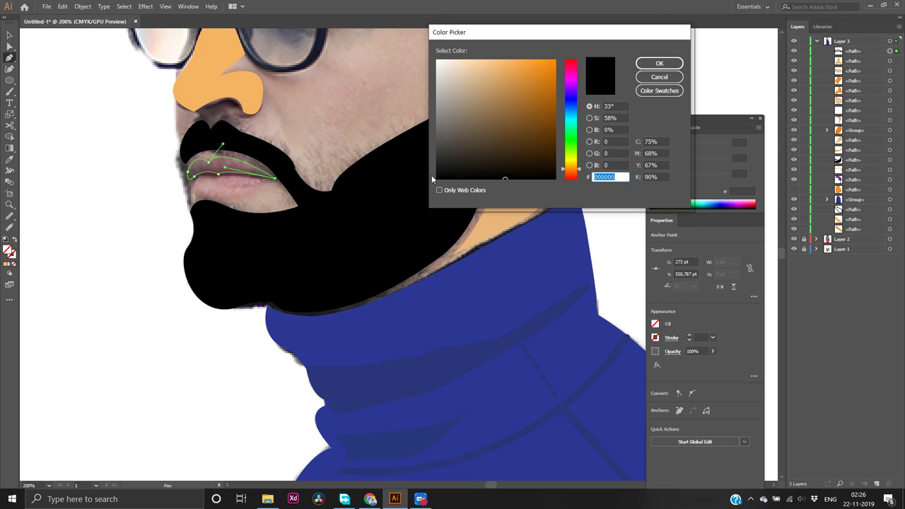
{"action": "key", "text": "ctrl+v"}
{"action": "key", "text": "Return"}
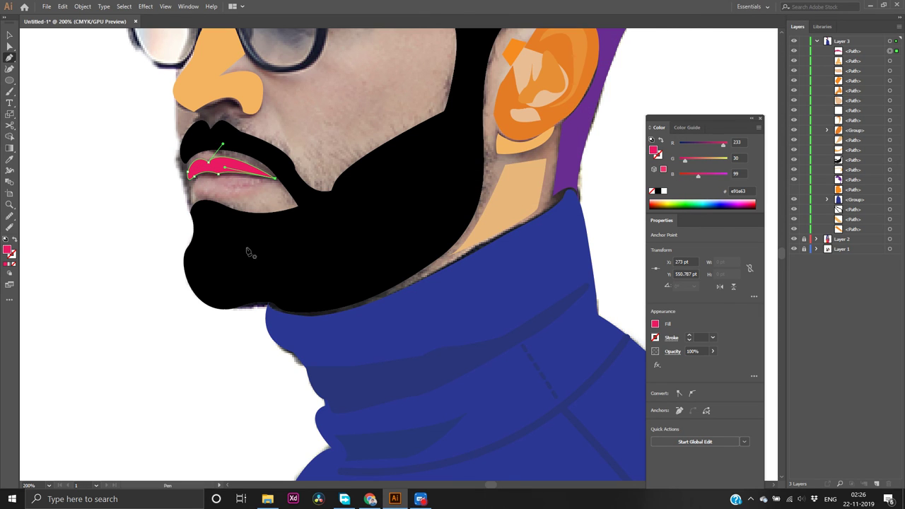
Soften the upper lip fill to the lighter pink e2548a
{"action": "double_click", "coordinate": [8, 251]}
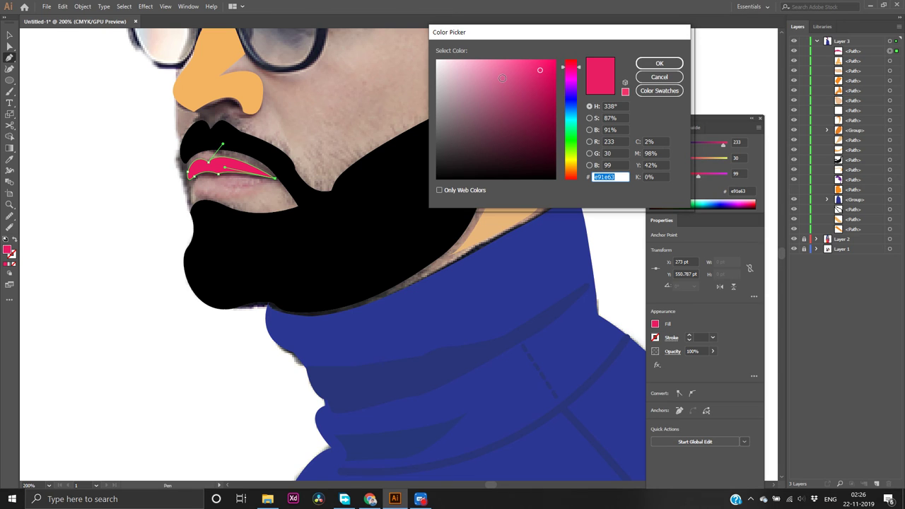
{"action": "left_click", "coordinate": [501, 78]}
{"action": "left_click", "coordinate": [511, 72]}
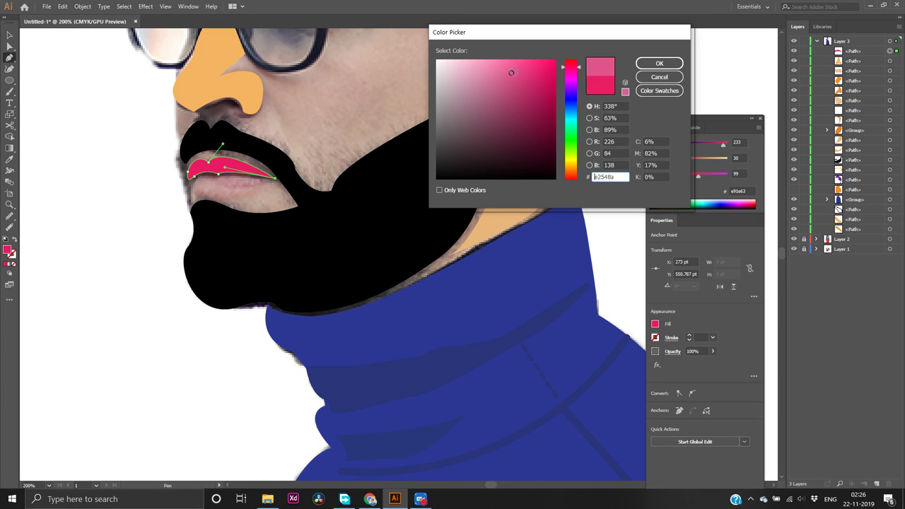
{"action": "left_click", "coordinate": [659, 63]}
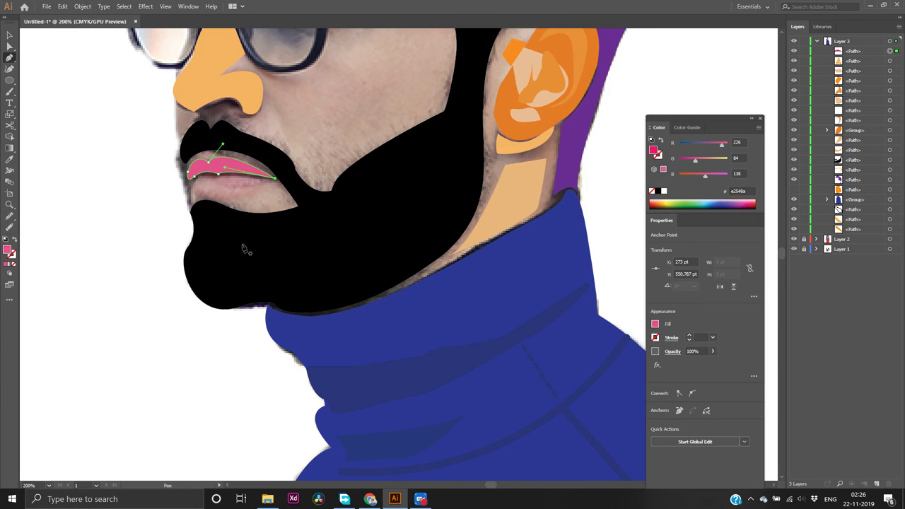
{"action": "left_click", "coordinate": [107, 275]}
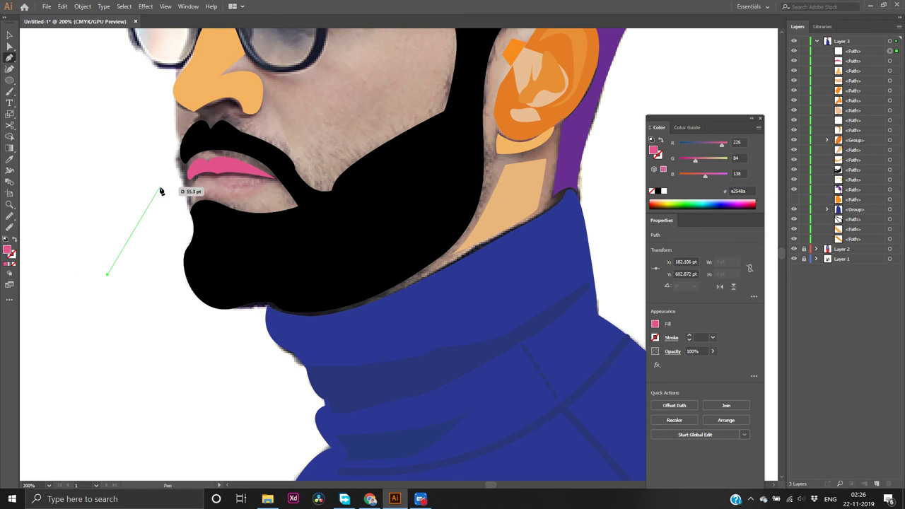
{"action": "key", "text": "ctrl"}
{"action": "key", "text": "ctrl+z"}
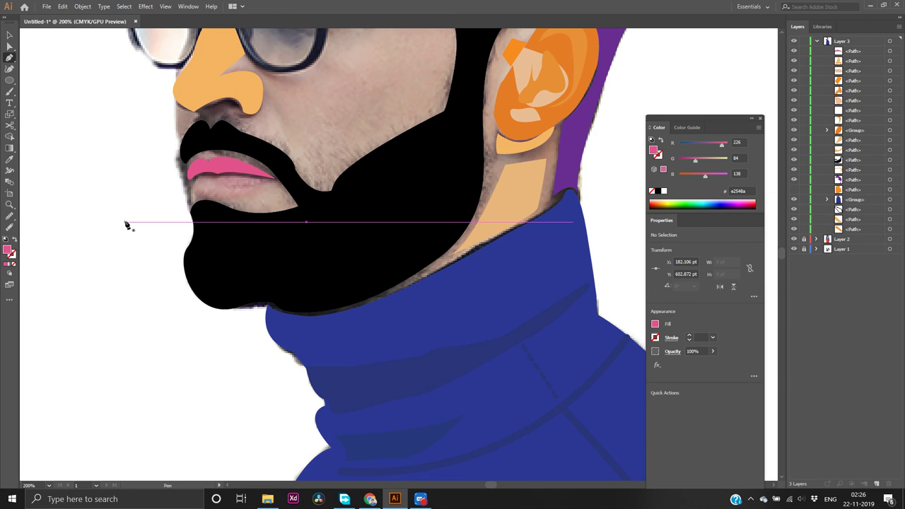
Move the pink upper lip shape off the face onto the blank canvas in front of the mouth
{"action": "key", "text": "v"}
{"action": "left_click", "coordinate": [135, 216]}
{"action": "left_click_drag", "start_coordinate": [226, 172], "coordinate": [113, 199]}
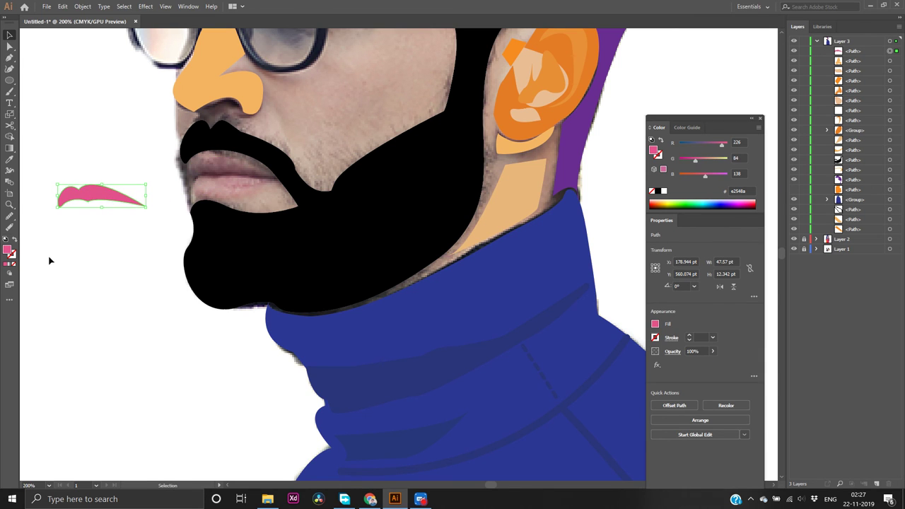
Draw a closed, unfilled five-point Pen tool shape over the gap between the man's lips, about 44 by 12 pt
{"action": "key", "text": "p"}
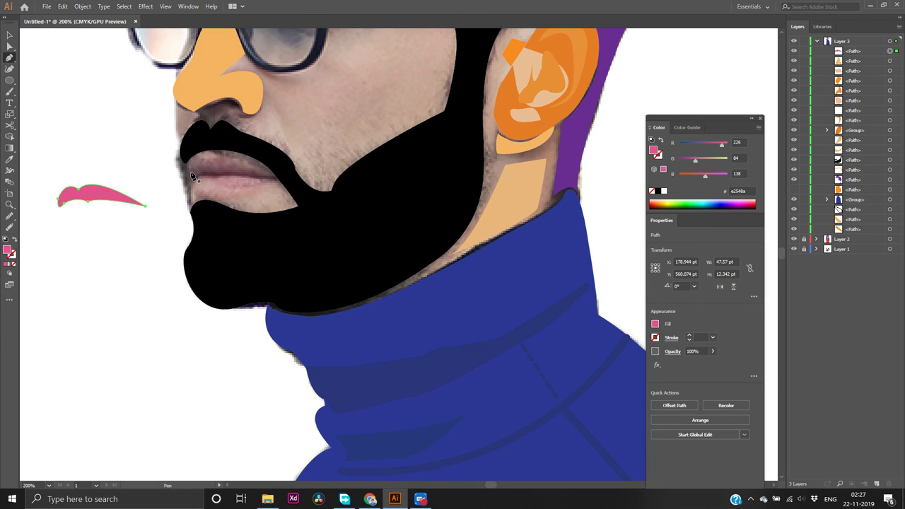
{"action": "mouse_move", "coordinate": [191, 173]}
{"action": "left_mouse_down"}
{"action": "mouse_move", "coordinate": [201, 189]}
{"action": "mouse_move", "coordinate": [193, 189]}
{"action": "left_mouse_up"}
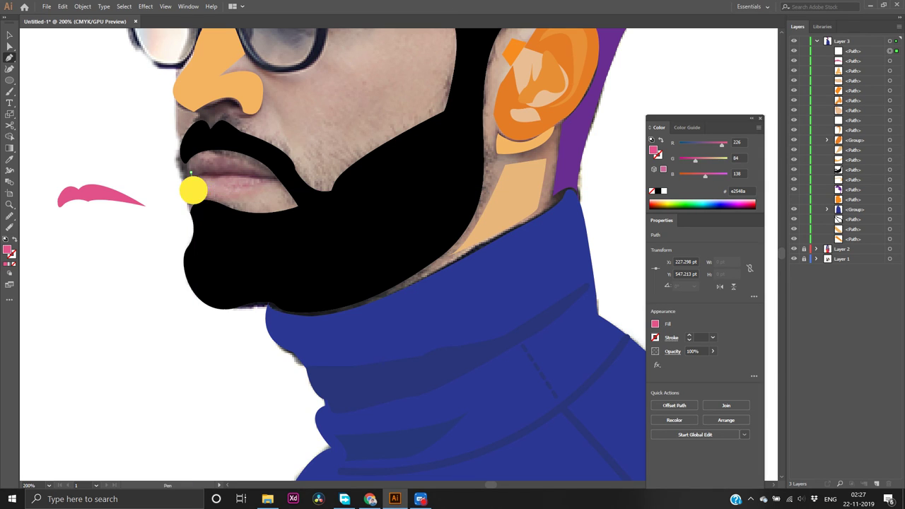
{"action": "left_click", "coordinate": [272, 183]}
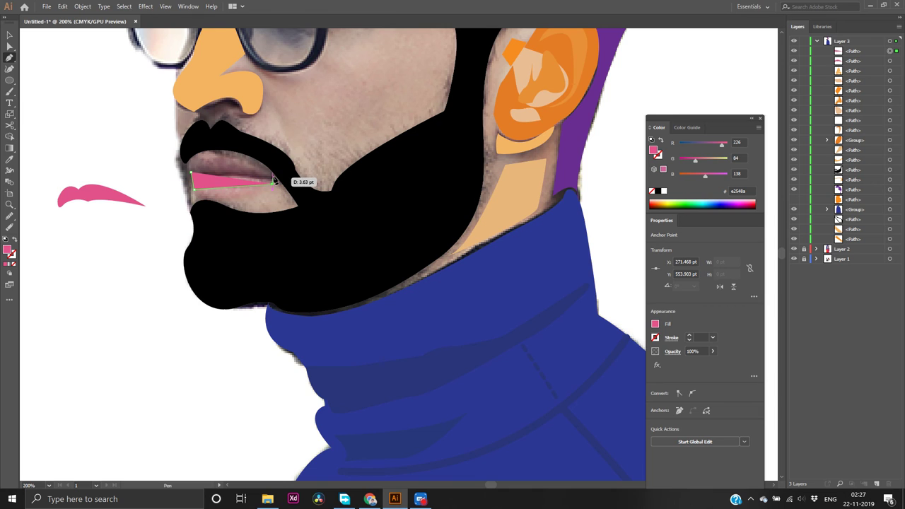
{"action": "left_click", "coordinate": [15, 265]}
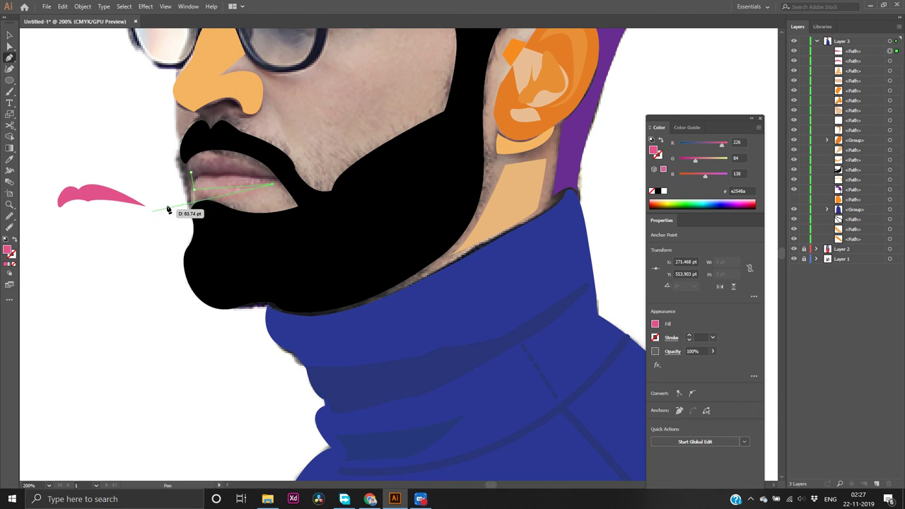
{"action": "left_click", "coordinate": [265, 174]}
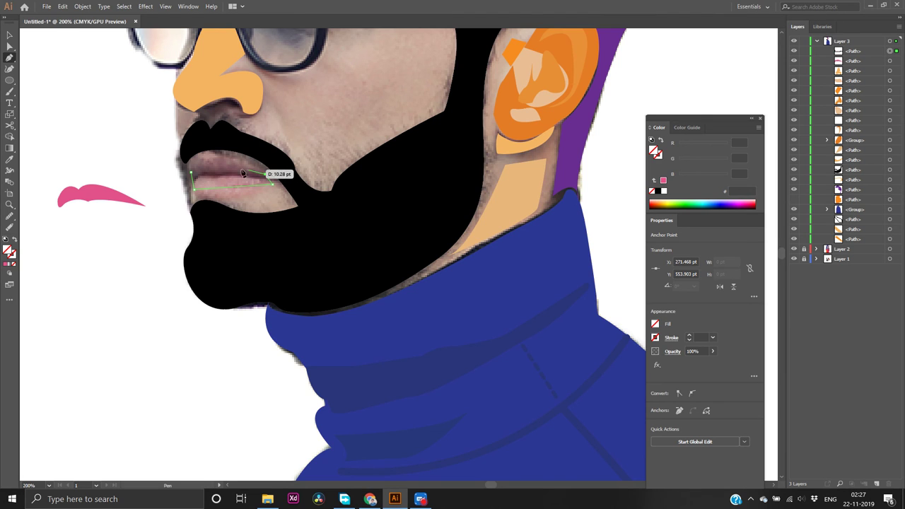
{"action": "left_click", "coordinate": [232, 167]}
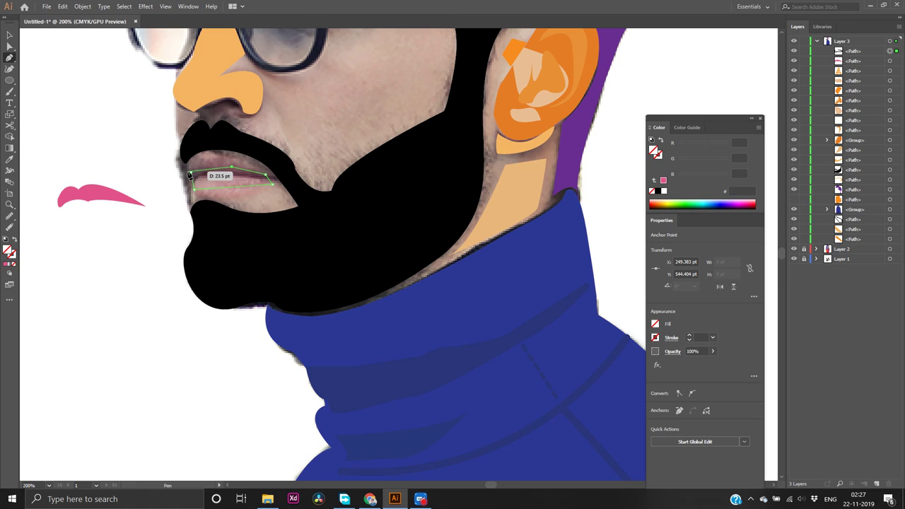
{"action": "left_click", "coordinate": [191, 173]}
Fill the mouth gap shape with black and move it off the face to just below the pink upper lip shape
{"action": "left_click", "coordinate": [657, 191]}
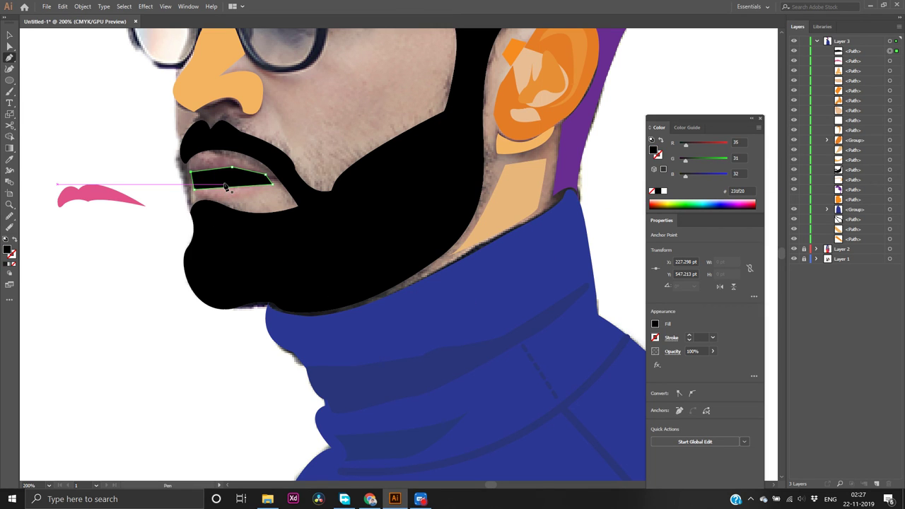
{"action": "key", "text": "v"}
{"action": "left_click_drag", "start_coordinate": [224, 186], "coordinate": [81, 258]}
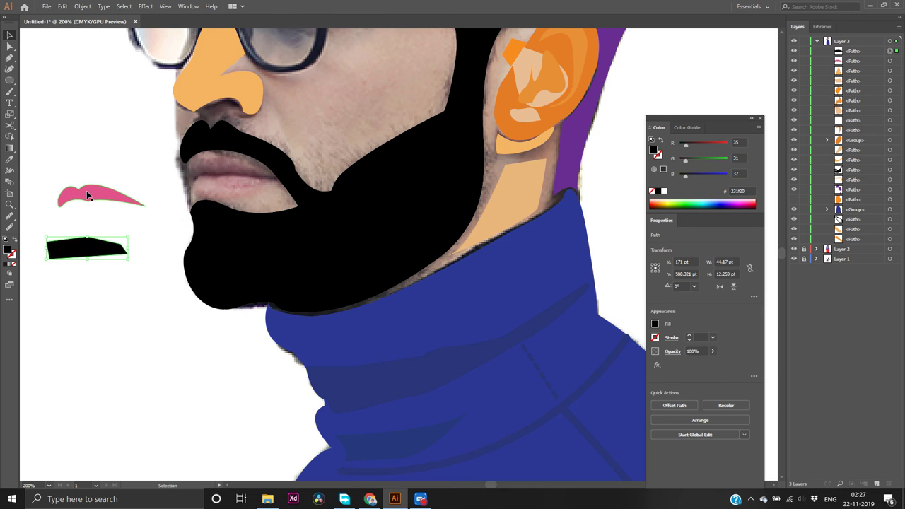
Move the pink upper lip shape back onto the man's face, aligned over the upper lip in the photo
{"action": "left_click_drag", "start_coordinate": [88, 198], "coordinate": [215, 167]}
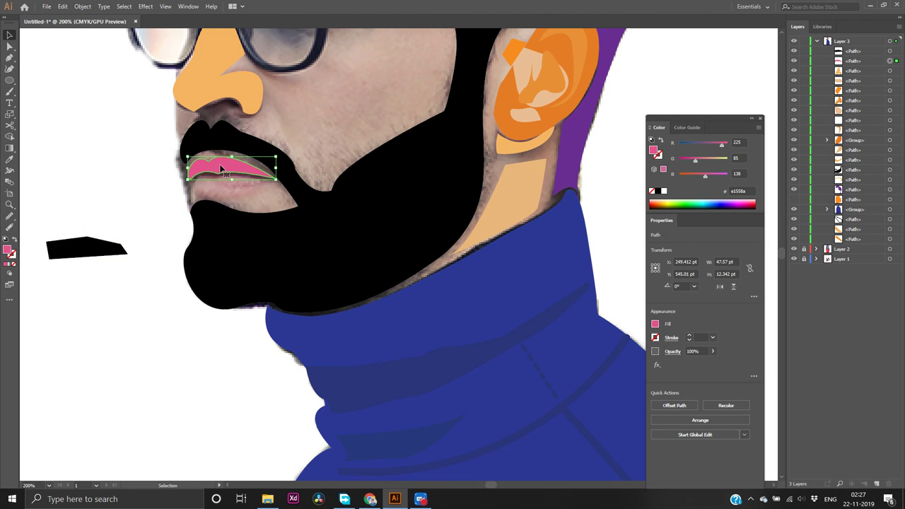
{"action": "mouse_move", "coordinate": [221, 169]}
{"action": "left_mouse_down"}
{"action": "mouse_move", "coordinate": [125, 181]}
{"action": "mouse_move", "coordinate": [223, 167]}
{"action": "left_mouse_up"}
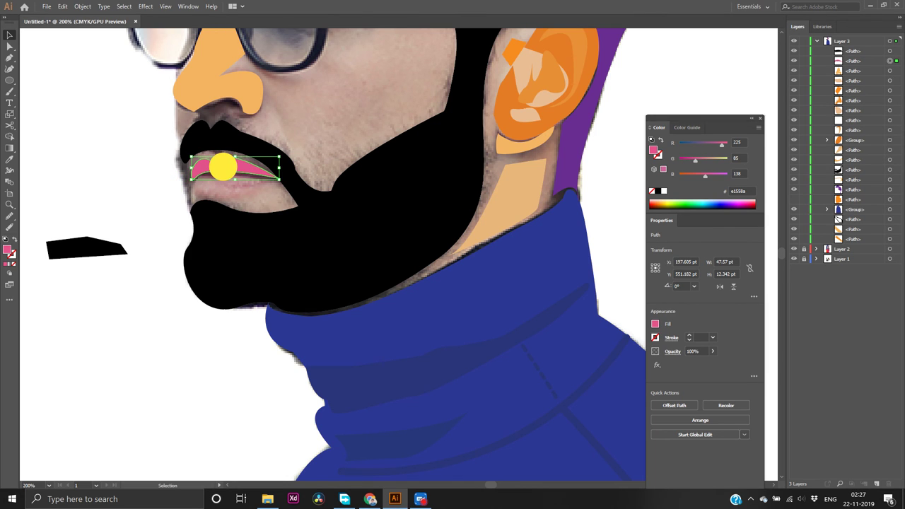
{"action": "left_click", "coordinate": [136, 241]}
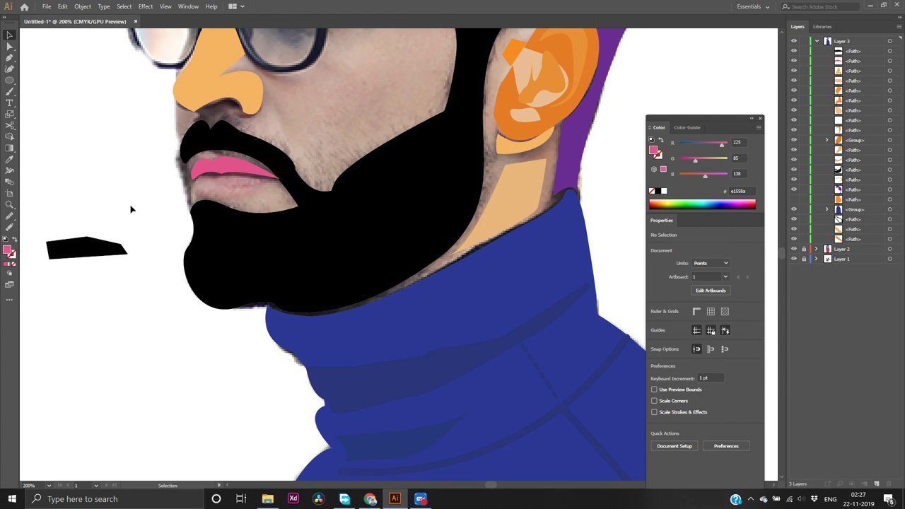
Draw a closed pink lower lip shape with the Pen tool beneath the upper lip, about 42 by 12 pt
{"action": "key", "text": "p"}
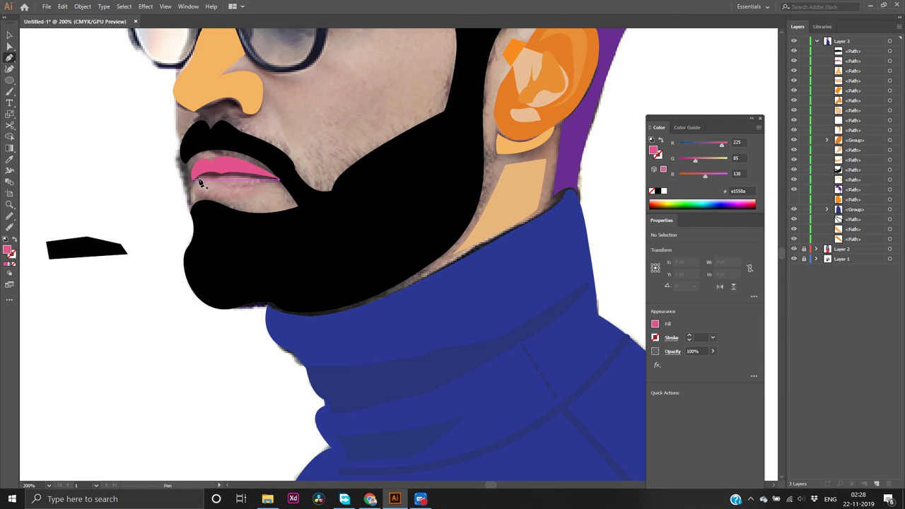
{"action": "left_click", "coordinate": [200, 183]}
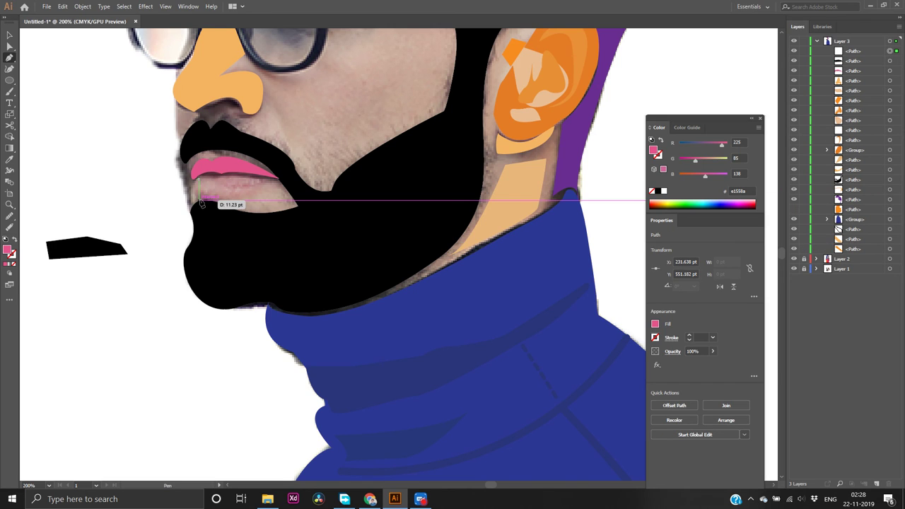
{"action": "left_click_drag", "start_coordinate": [199, 198], "coordinate": [205, 216]}
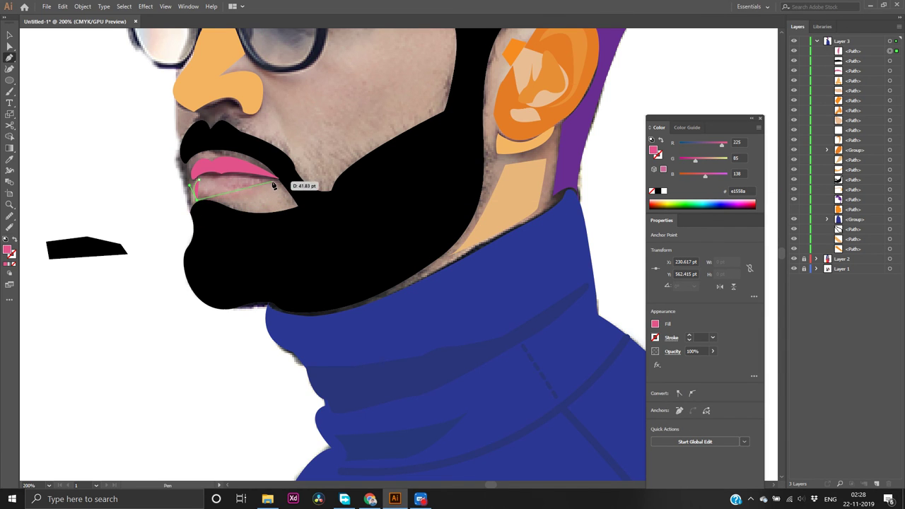
{"action": "mouse_move", "coordinate": [273, 183]}
{"action": "left_mouse_down"}
{"action": "mouse_move", "coordinate": [290, 158]}
{"action": "mouse_move", "coordinate": [323, 156]}
{"action": "left_mouse_up"}
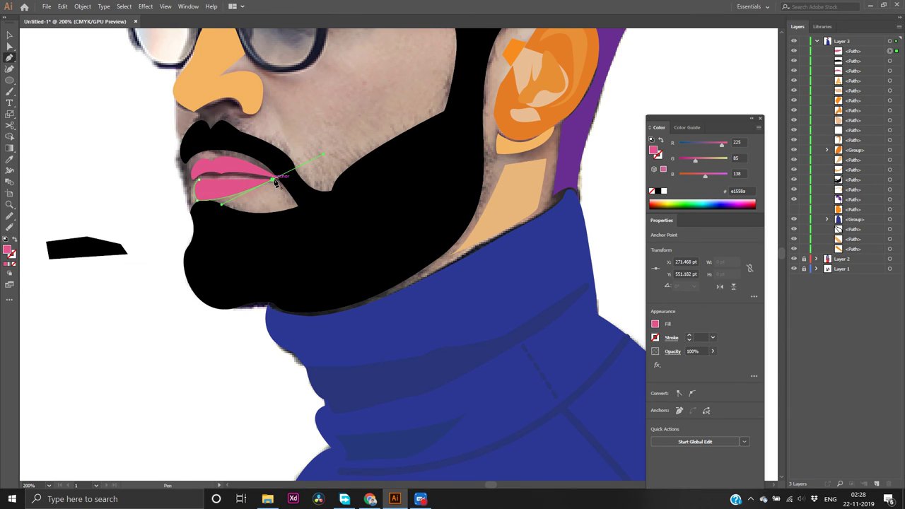
{"action": "left_click", "coordinate": [274, 180]}
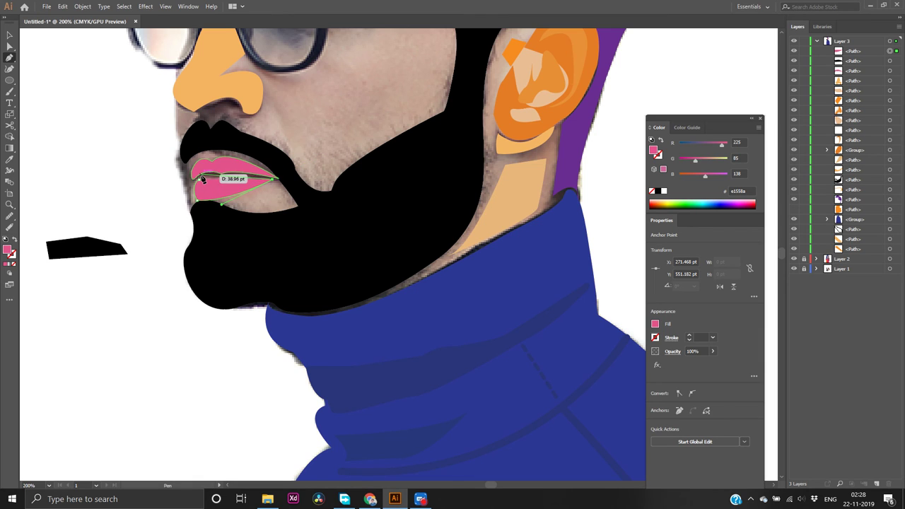
{"action": "left_click_drag", "start_coordinate": [199, 182], "coordinate": [197, 187]}
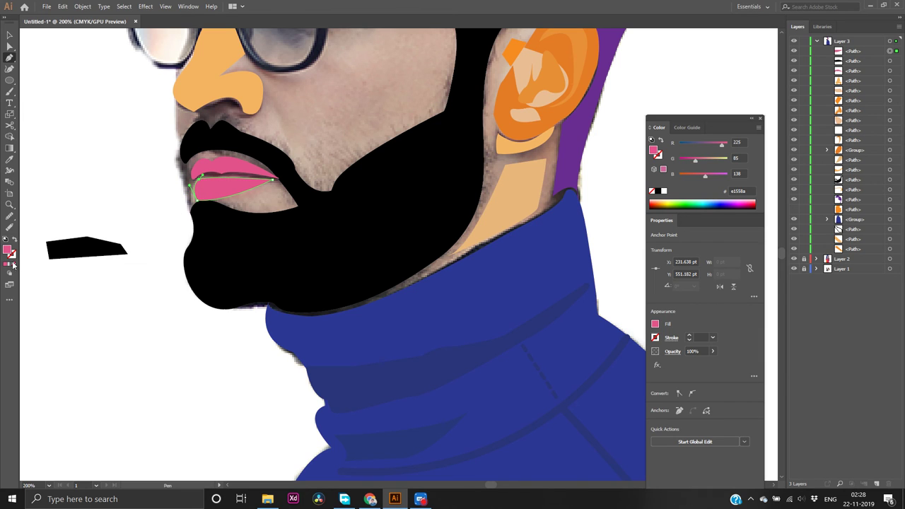
Switch to the Material-UI color palette in the browser and copy the red 700 hex code d32f2f
{"action": "left_click", "coordinate": [369, 499]}
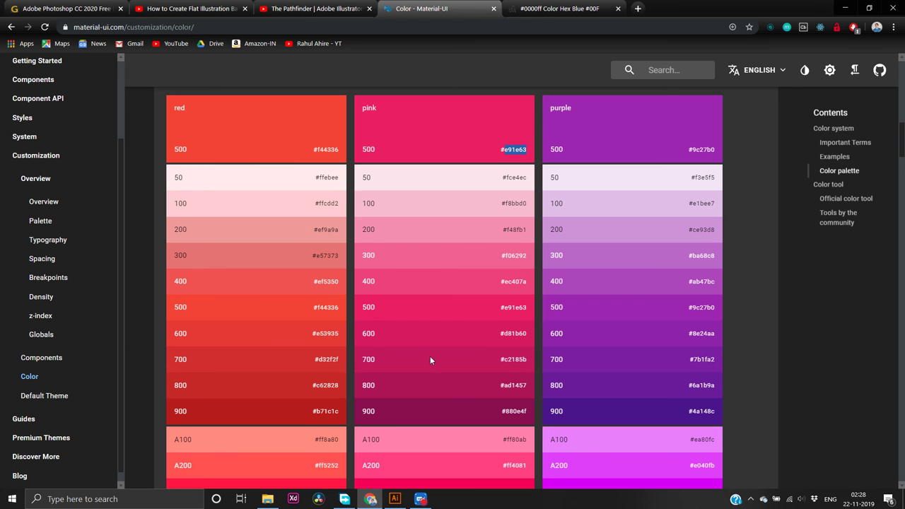
{"action": "scroll", "coordinate": [407, 308], "scroll_direction": "down", "scroll_amount": 4}
{"action": "scroll", "coordinate": [407, 307], "scroll_direction": "up", "scroll_amount": 7}
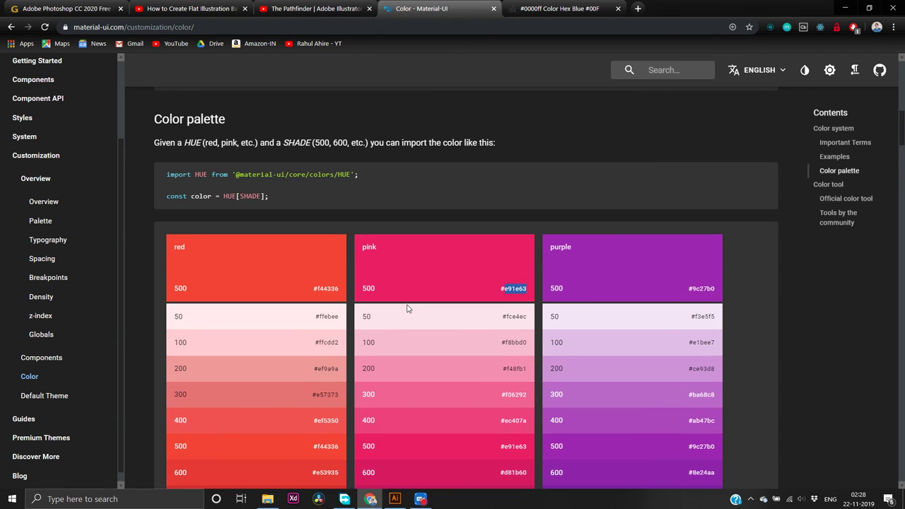
{"action": "scroll", "coordinate": [407, 308], "scroll_direction": "down", "scroll_amount": 3}
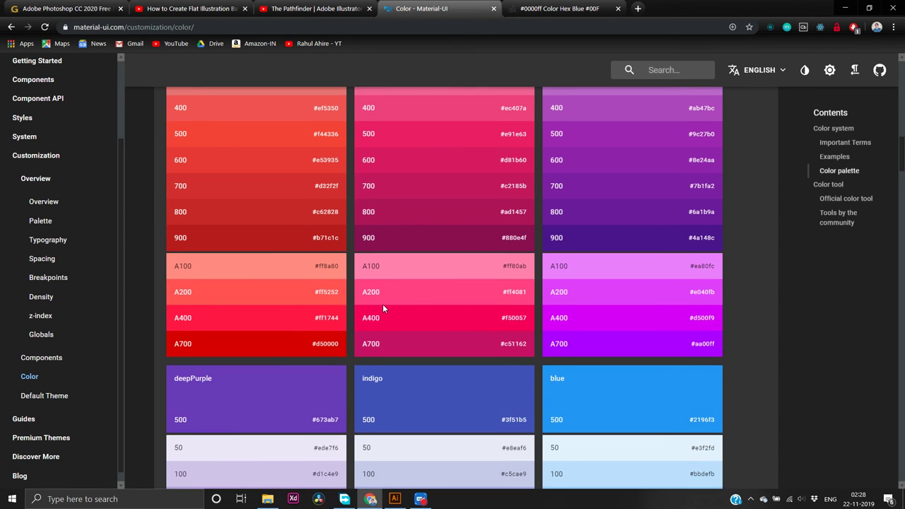
{"action": "scroll", "coordinate": [382, 304], "scroll_direction": "up", "scroll_amount": 2}
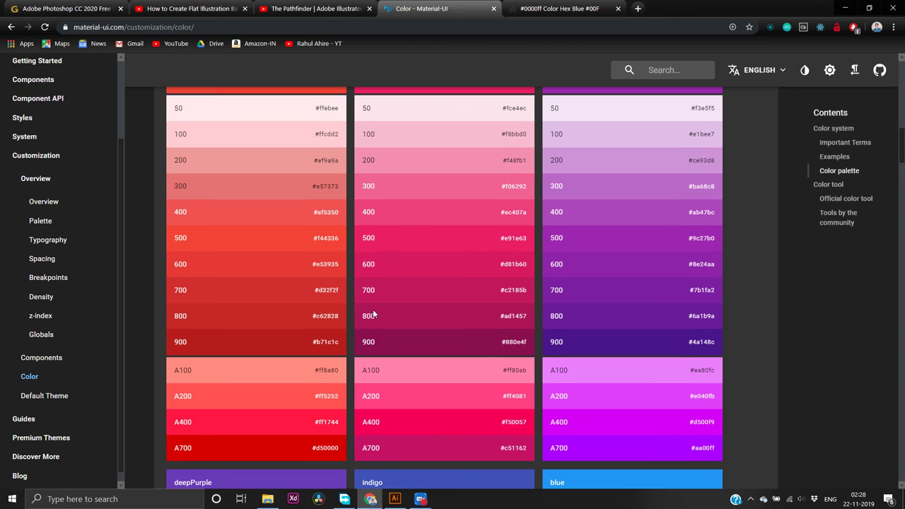
{"action": "double_click", "coordinate": [326, 345]}
{"action": "double_click", "coordinate": [330, 316]}
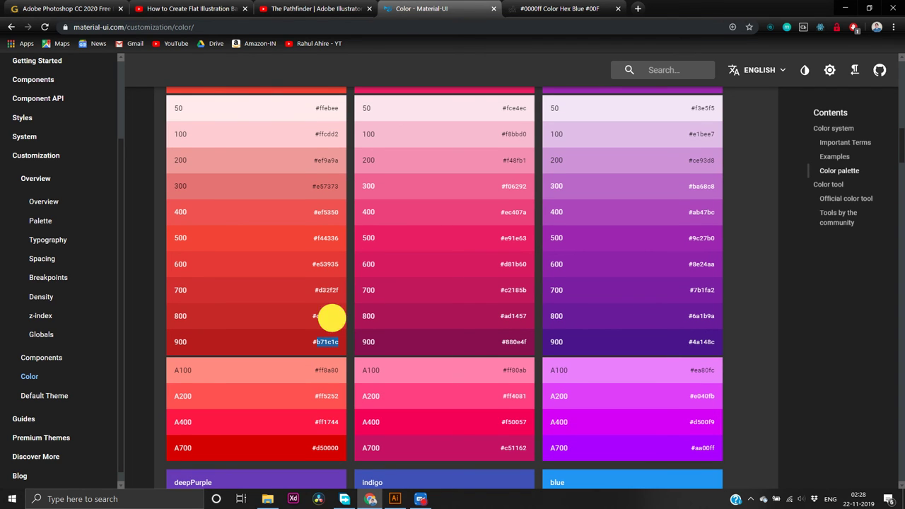
{"action": "double_click", "coordinate": [332, 289]}
{"action": "key", "text": "ctrl+c"}
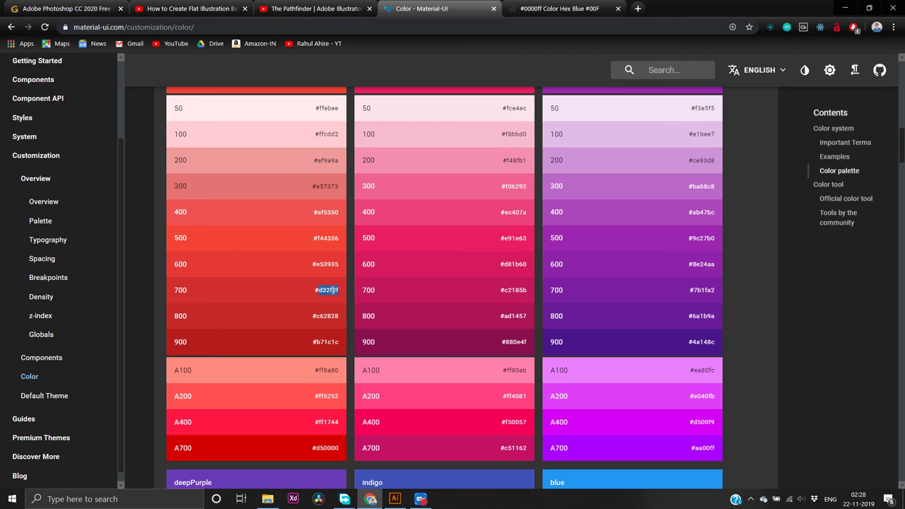
Switch back to Illustrator, fill the lower lip shape with red d32f2f and deselect it
{"action": "key", "text": "alt+Tab"}
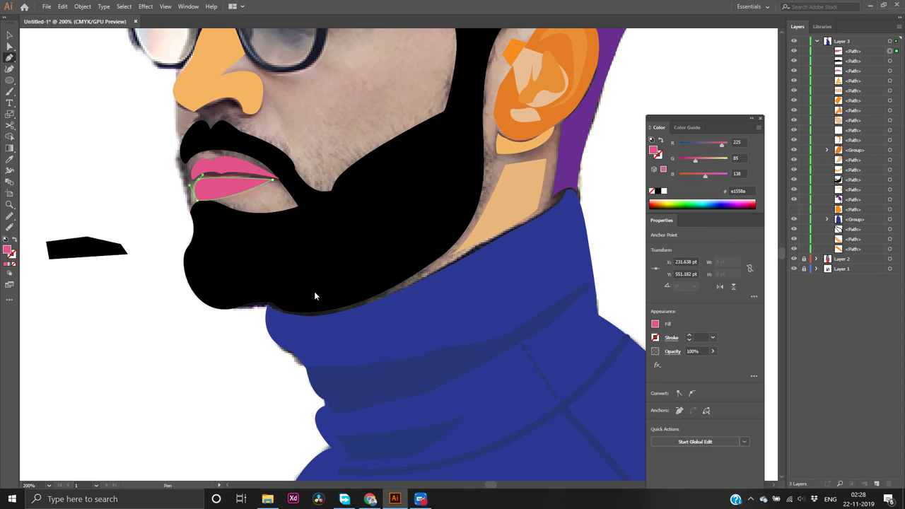
{"action": "double_click", "coordinate": [9, 251]}
{"action": "key", "text": "ctrl+v"}
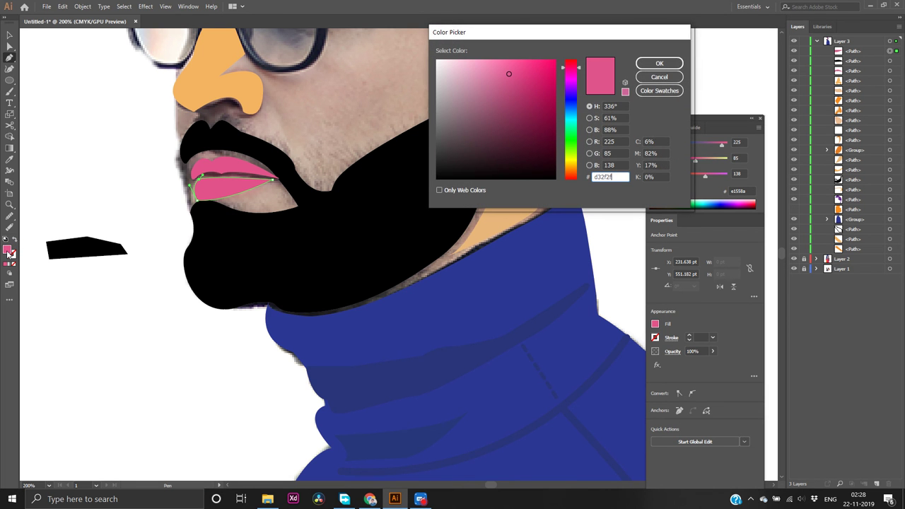
{"action": "key", "text": "Return"}
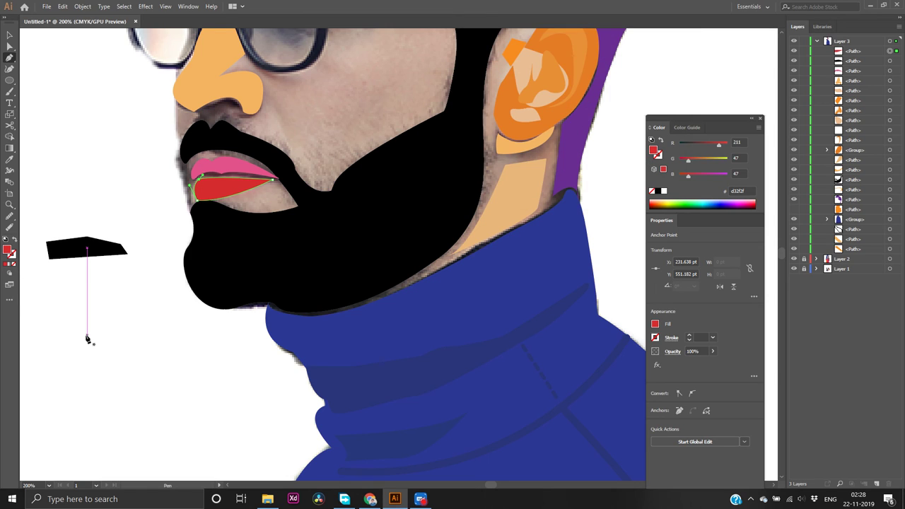
{"action": "key", "text": "b"}
{"action": "key", "text": "v"}
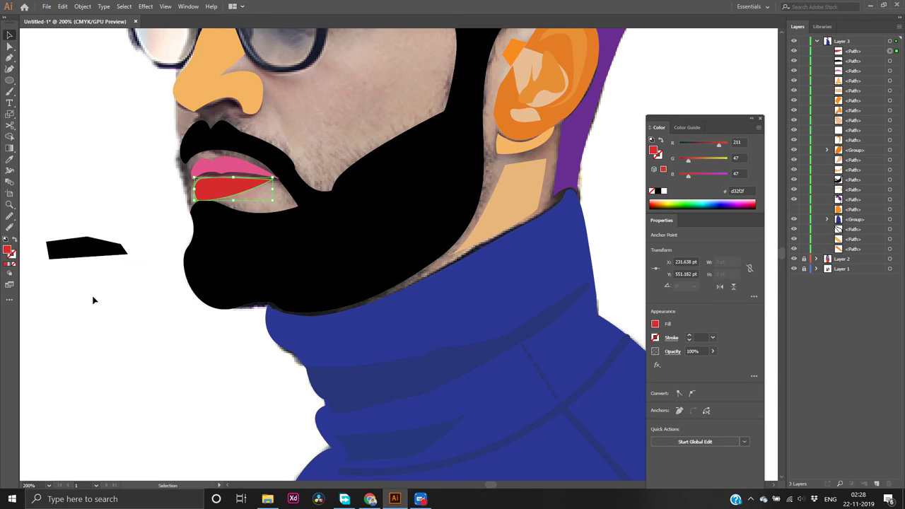
{"action": "left_click", "coordinate": [107, 333]}
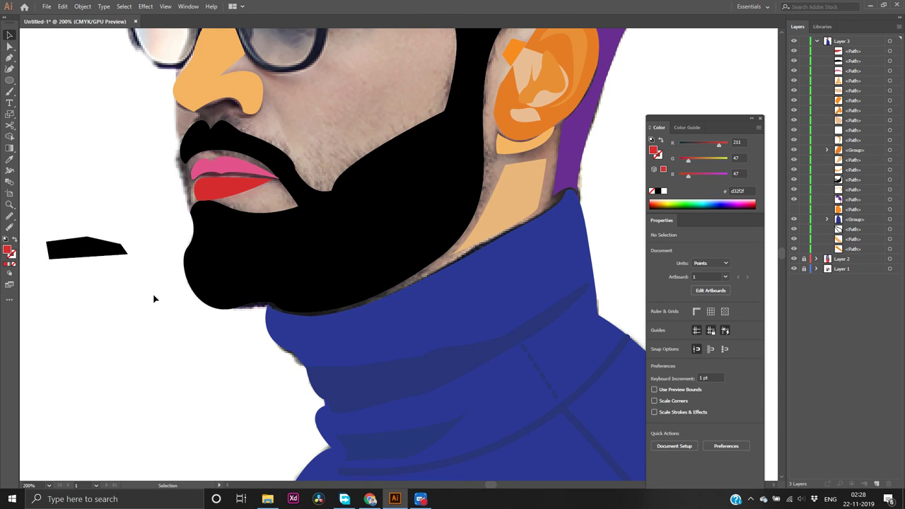
Move the red lower lip and the pink upper lip off the face onto the blank canvas
{"action": "left_click", "coordinate": [144, 405]}
{"action": "left_click_drag", "start_coordinate": [206, 189], "coordinate": [138, 305]}
{"action": "left_click_drag", "start_coordinate": [202, 168], "coordinate": [71, 183]}
Move the black gap shape onto the man's mouth and place the pink upper lip over its upper part
{"action": "left_click", "coordinate": [89, 245]}
{"action": "left_click_drag", "start_coordinate": [88, 245], "coordinate": [234, 176]}
{"action": "left_click_drag", "start_coordinate": [100, 183], "coordinate": [234, 165]}
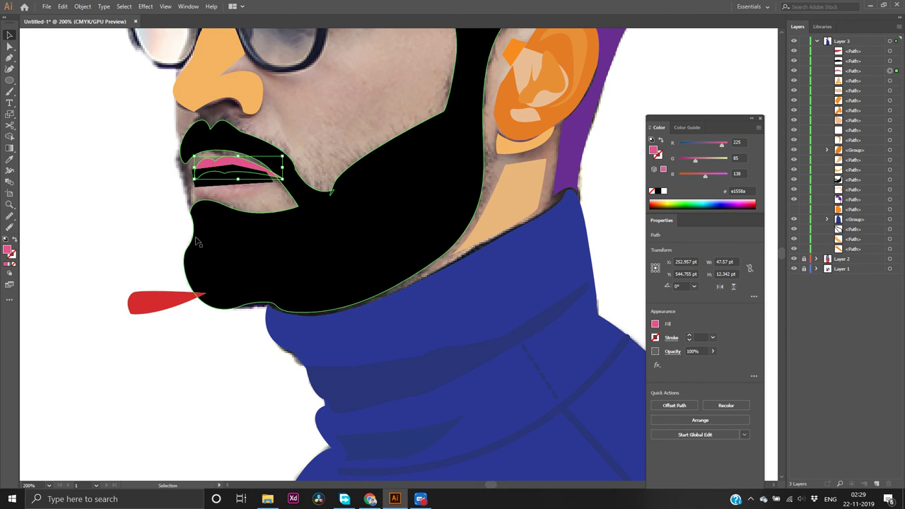
{"action": "left_click", "coordinate": [235, 161]}
{"action": "left_click_drag", "start_coordinate": [236, 161], "coordinate": [231, 162]}
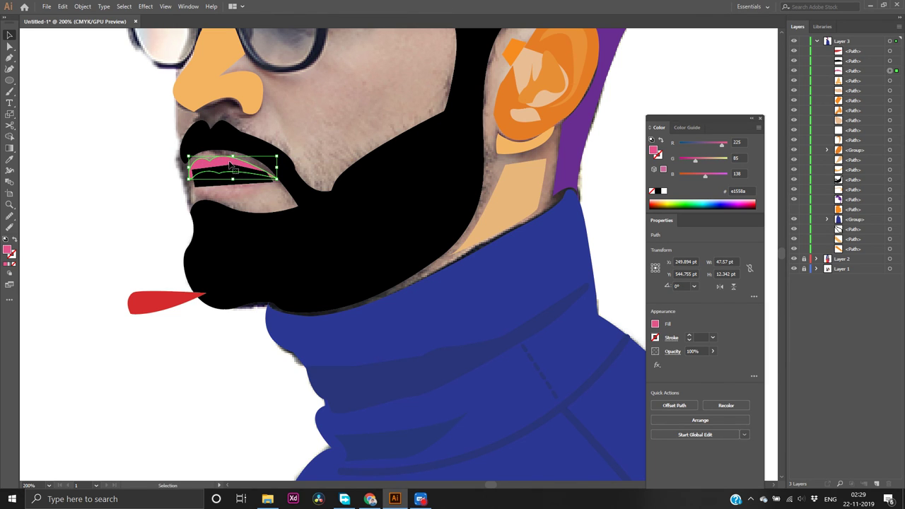
Bring the pink upper lip to the front and move the red lower lip back onto the mouth, below the black gap
{"action": "right_click", "coordinate": [228, 164]}
{"action": "mouse_move", "coordinate": [311, 315]}
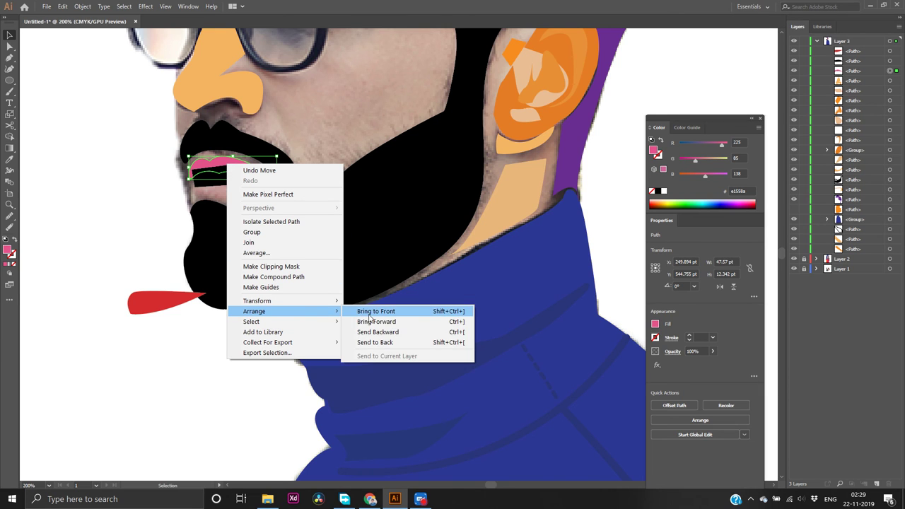
{"action": "left_click", "coordinate": [369, 311]}
{"action": "left_click", "coordinate": [116, 313]}
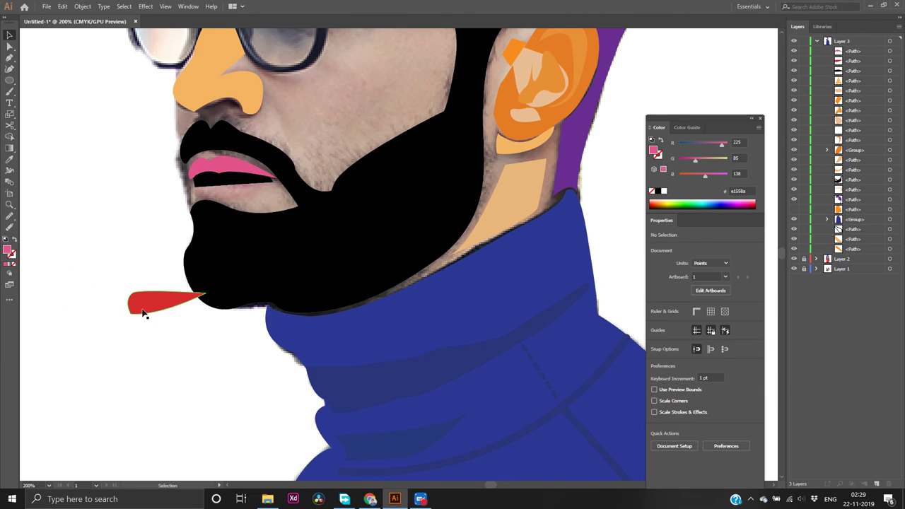
{"action": "left_click_drag", "start_coordinate": [146, 307], "coordinate": [207, 193]}
{"action": "left_click", "coordinate": [53, 257]}
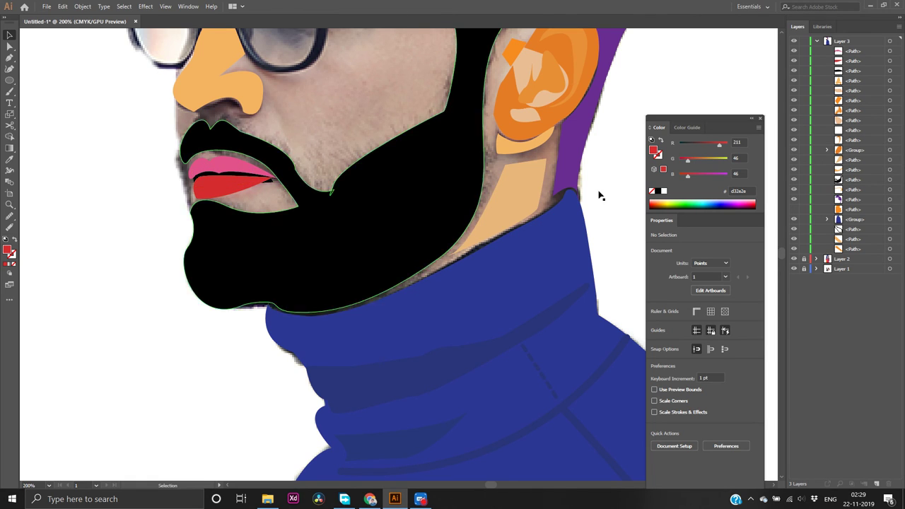
Show the hidden orange face base shape and check the mouth against the rest of the illustration
{"action": "left_click", "coordinate": [795, 207]}
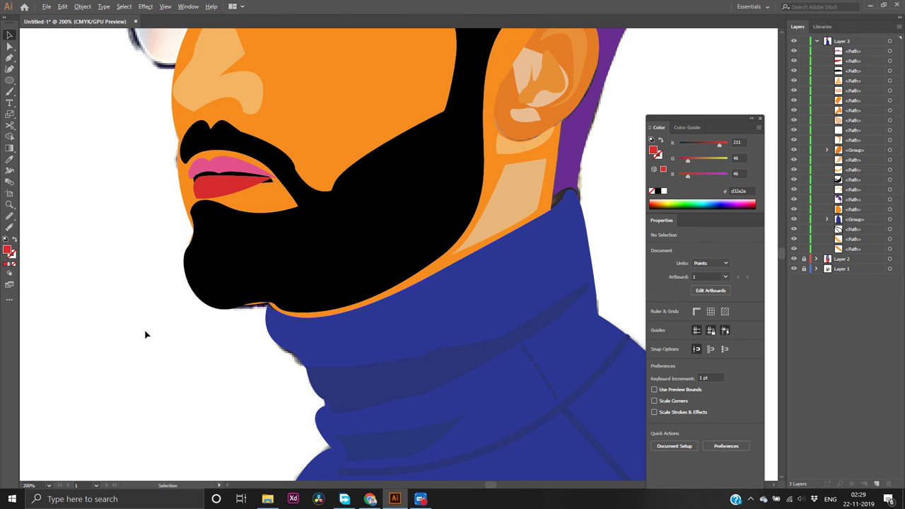
{"action": "scroll", "coordinate": [144, 334], "scroll_direction": "down", "scroll_amount": 4}
{"action": "scroll", "coordinate": [117, 332], "scroll_direction": "up", "scroll_amount": 1}
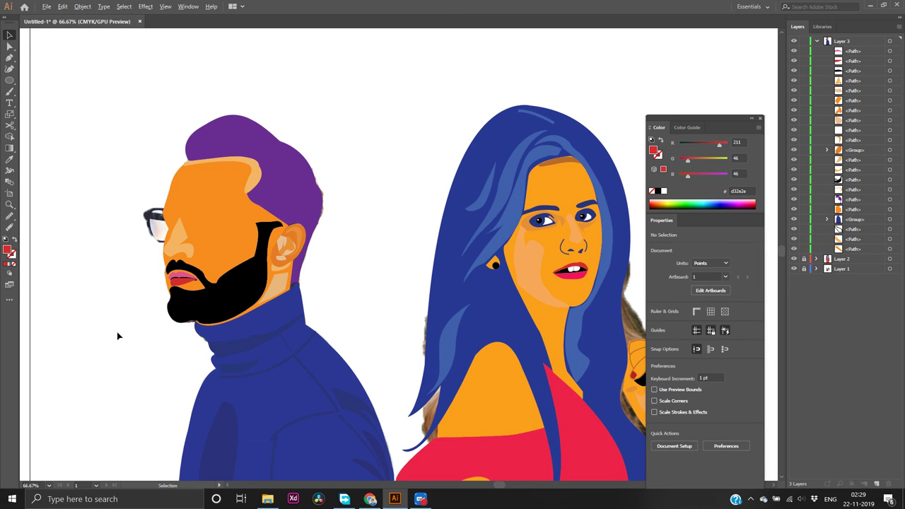
{"action": "scroll", "coordinate": [117, 333], "scroll_direction": "up", "scroll_amount": 2}
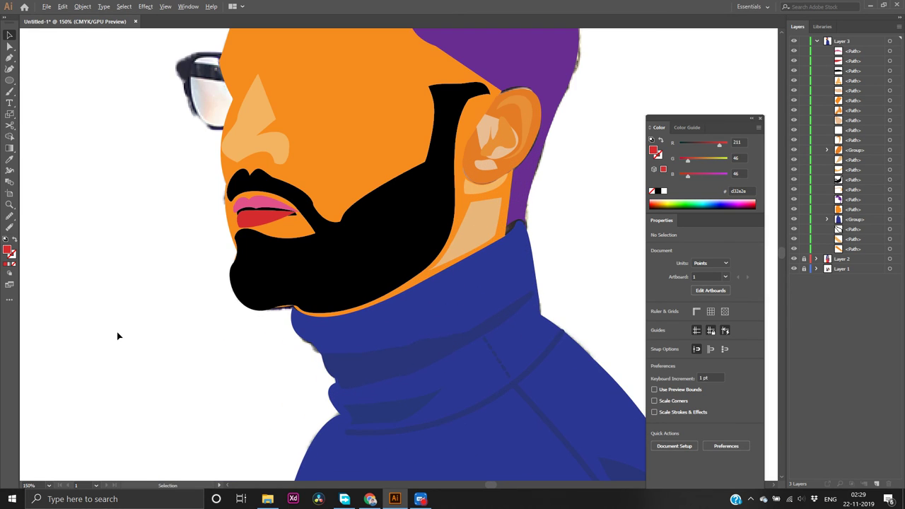
Pick a darker shade of the upper lip's pink, copy its hex code c91b62, and leave the upper lip's fill as it is
{"action": "left_click", "coordinate": [258, 206]}
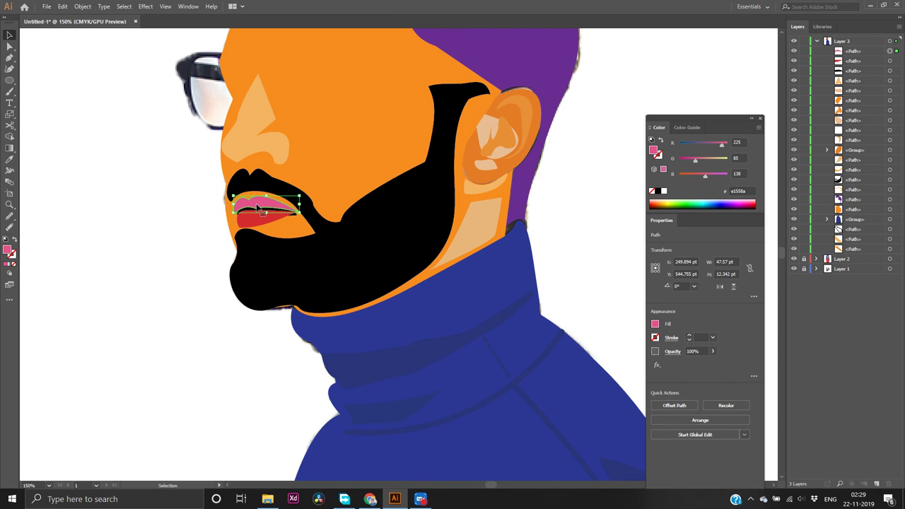
{"action": "double_click", "coordinate": [7, 251]}
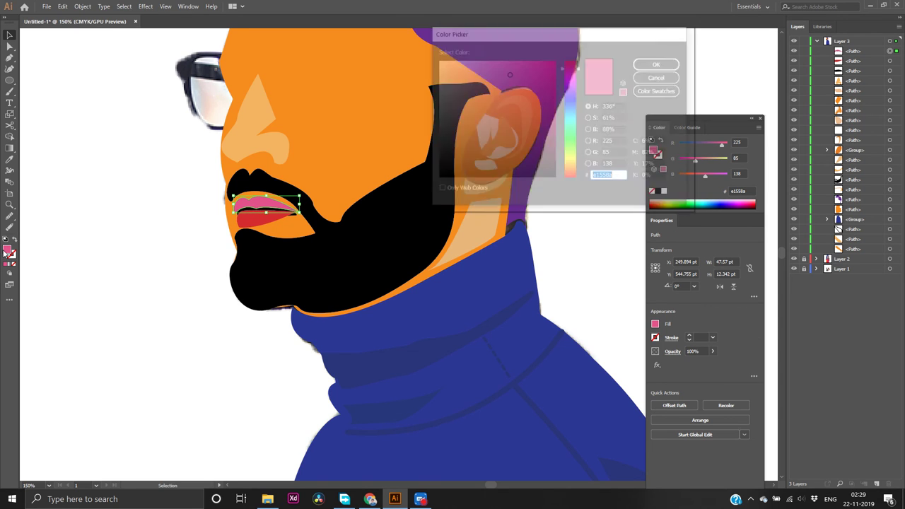
{"action": "left_click", "coordinate": [539, 85]}
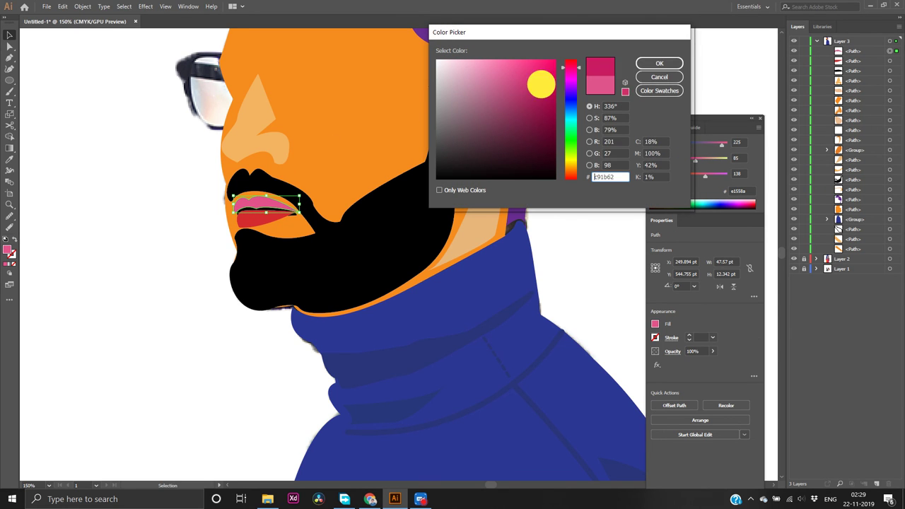
{"action": "double_click", "coordinate": [614, 176]}
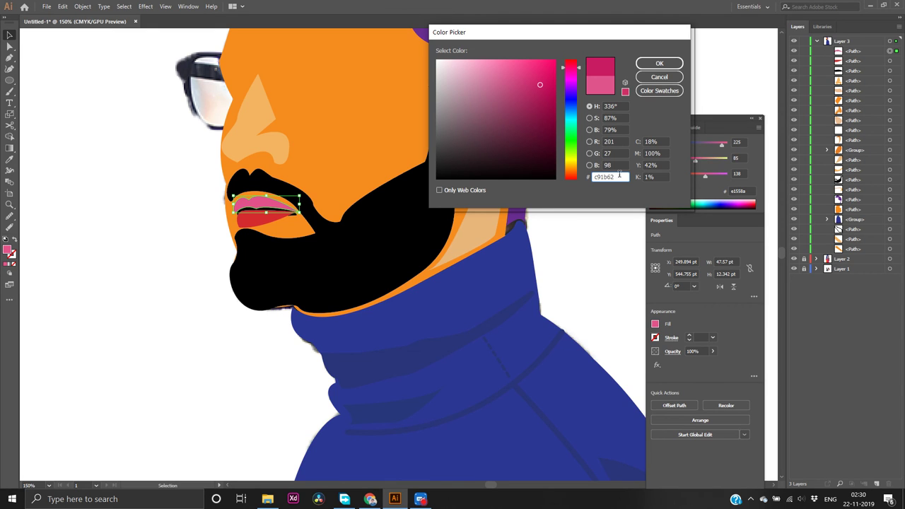
{"action": "double_click", "coordinate": [619, 176]}
{"action": "key", "text": "ctrl+c"}
{"action": "left_click", "coordinate": [658, 76]}
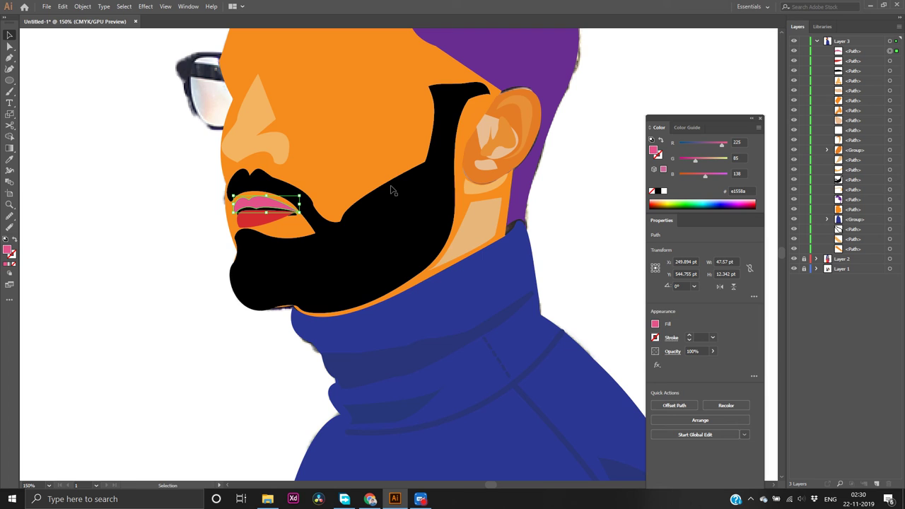
Fill the lower lip shape with the copied darker pink c91b62
{"action": "left_click", "coordinate": [249, 222]}
{"action": "double_click", "coordinate": [7, 251]}
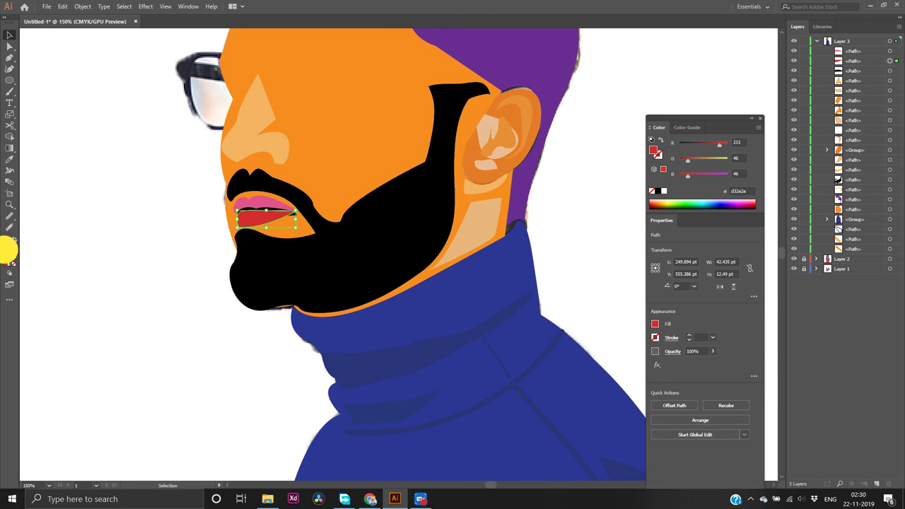
{"action": "key", "text": "ctrl+v"}
{"action": "key", "text": "Return"}
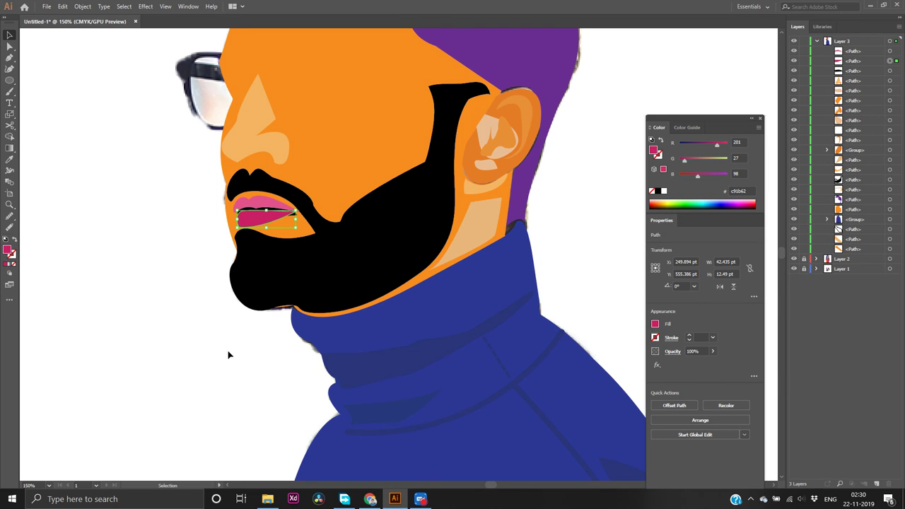
Copy the hex code e1558a from the upper lip's fill, leaving its colour as it is
{"action": "left_click", "coordinate": [262, 201]}
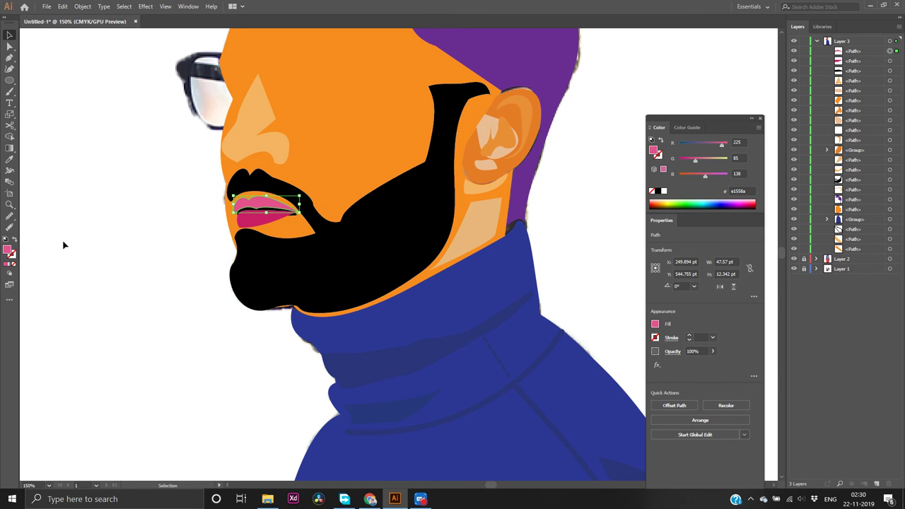
{"action": "left_click", "coordinate": [8, 249]}
{"action": "double_click", "coordinate": [8, 248]}
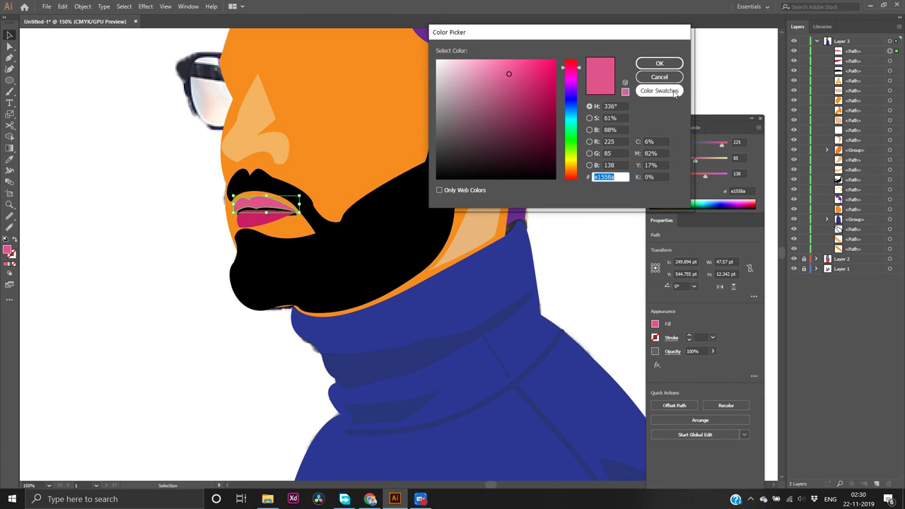
{"action": "left_click", "coordinate": [720, 65]}
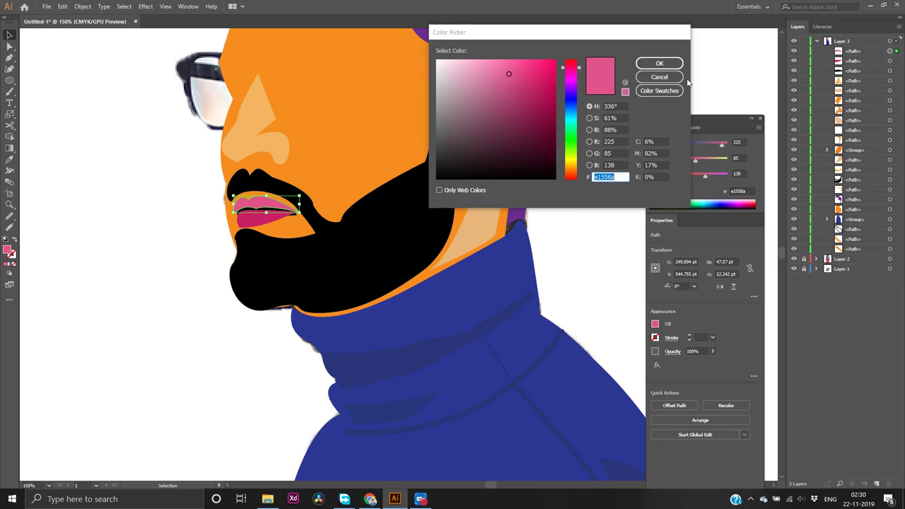
{"action": "left_click", "coordinate": [659, 64]}
Fill the lower lip shape with the upper lip's pink e1558a
{"action": "left_click", "coordinate": [256, 225]}
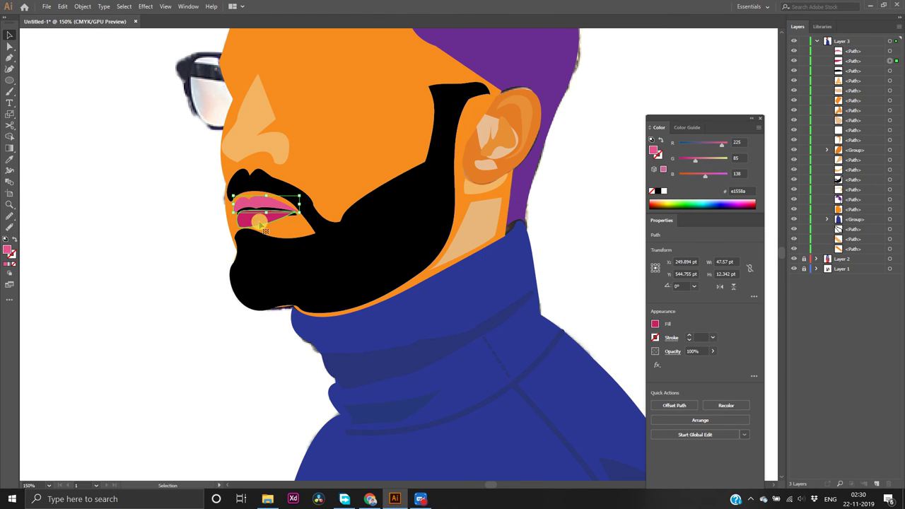
{"action": "double_click", "coordinate": [9, 251]}
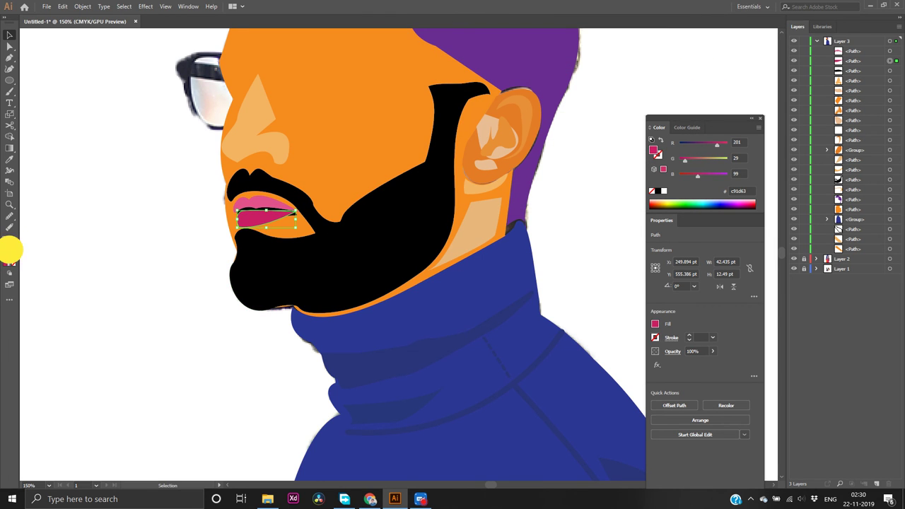
{"action": "type", "text": "e1558a"}
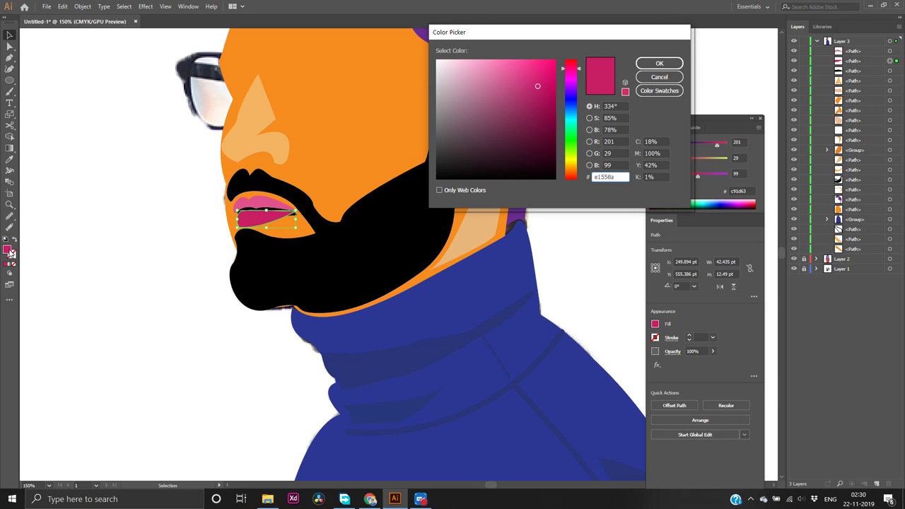
{"action": "key", "text": "Return"}
{"action": "left_click", "coordinate": [96, 332]}
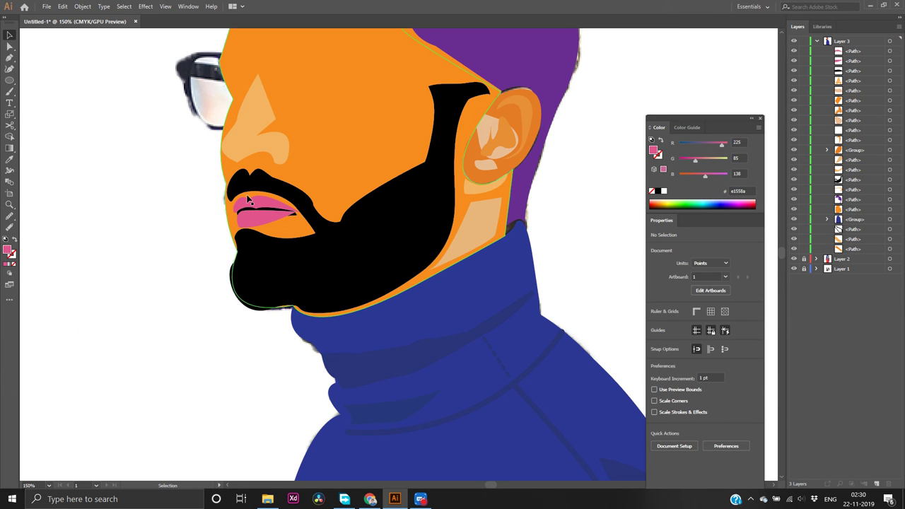
Examine how the man's lips look beside the rest of the illustration and the woman's portrait
{"action": "left_click", "coordinate": [248, 200]}
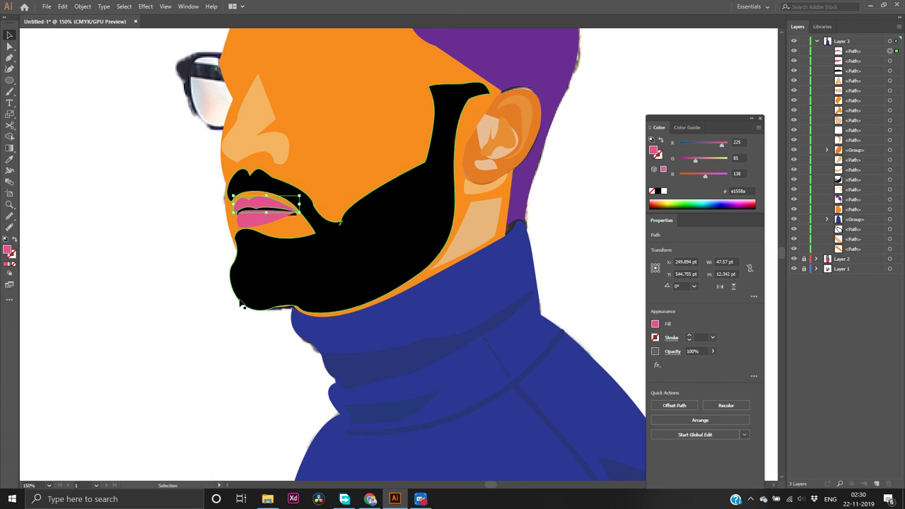
{"action": "left_click", "coordinate": [190, 334]}
{"action": "scroll", "coordinate": [190, 334], "scroll_direction": "down", "scroll_amount": 2}
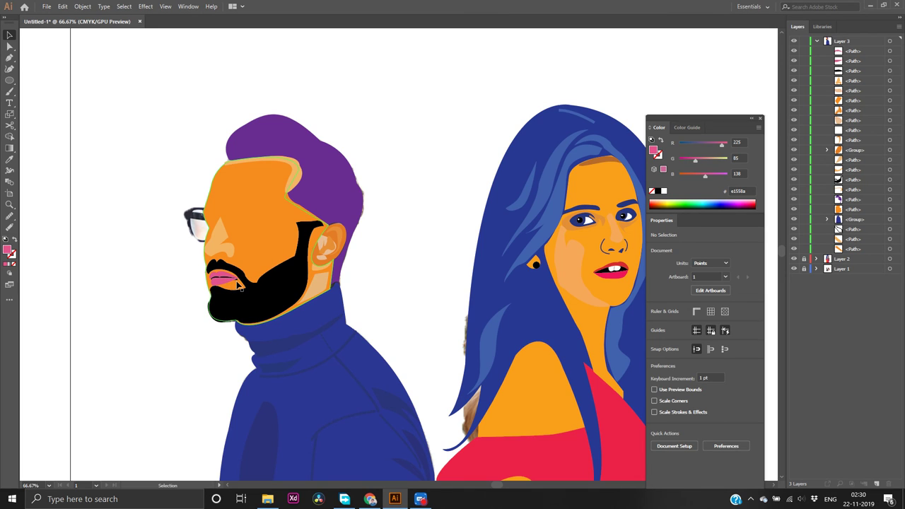
{"action": "left_click_drag", "start_coordinate": [239, 284], "coordinate": [241, 285]}
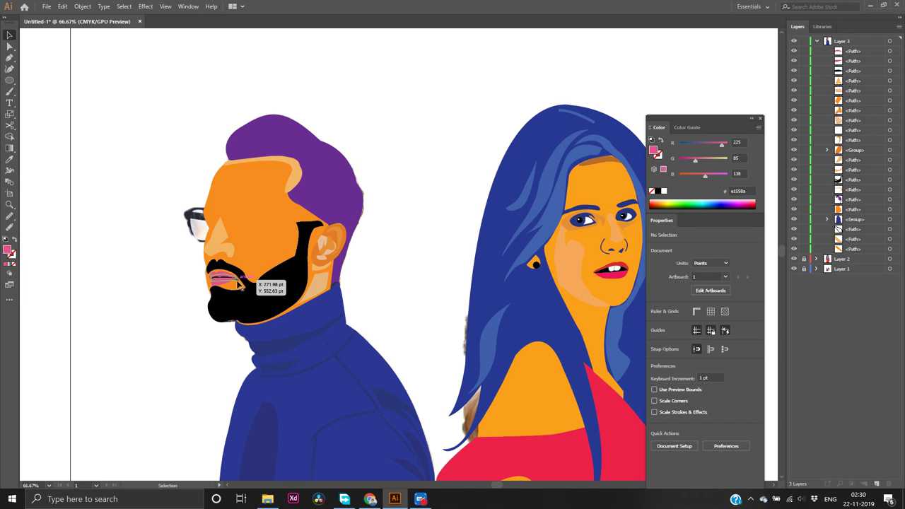
{"action": "left_click_drag", "start_coordinate": [241, 286], "coordinate": [241, 285]}
{"action": "scroll", "coordinate": [415, 255], "scroll_direction": "down", "scroll_amount": 3}
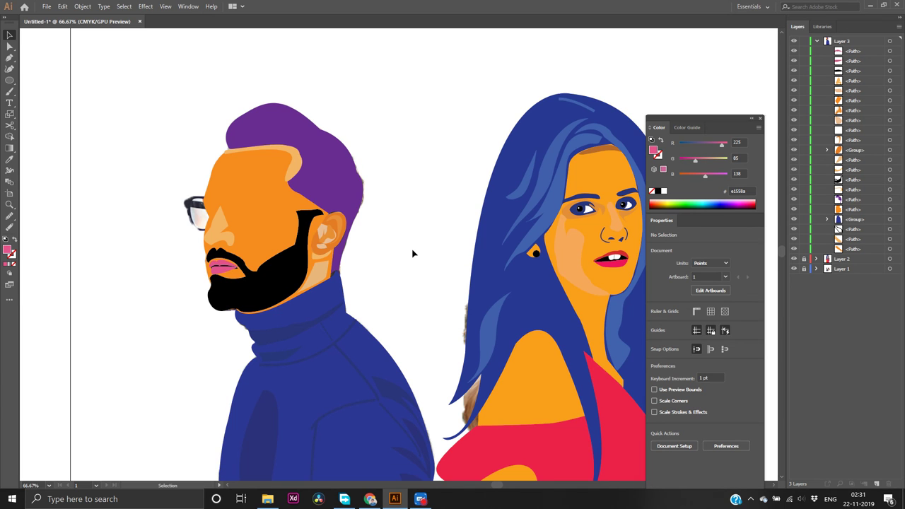
{"action": "scroll", "coordinate": [268, 312], "scroll_direction": "up", "scroll_amount": 4}
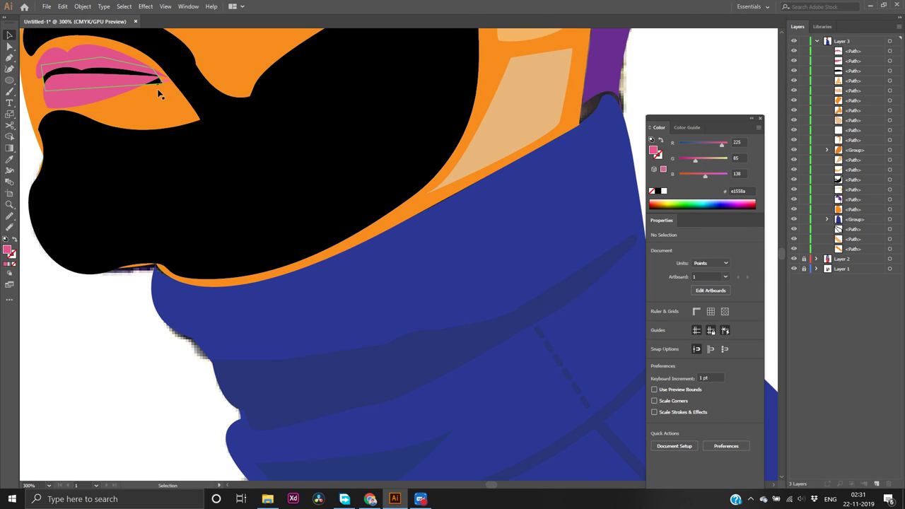
{"action": "key", "text": "p"}
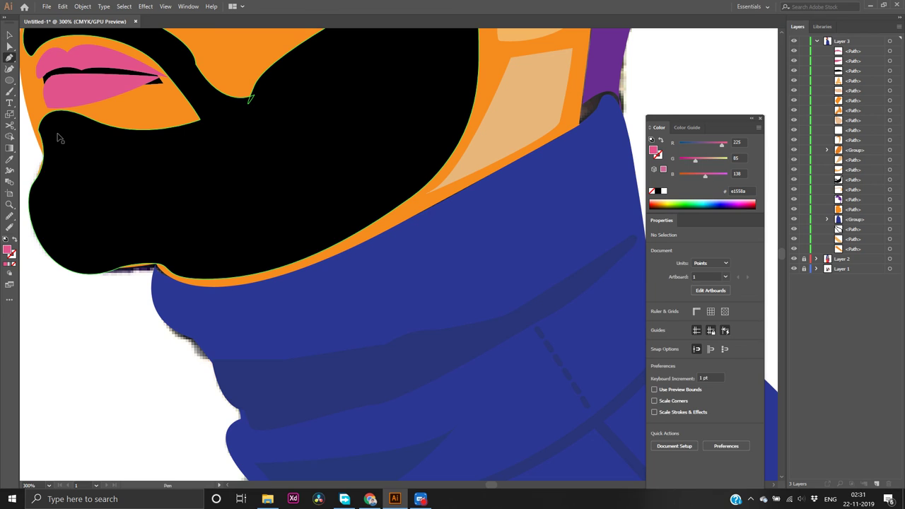
{"action": "scroll", "coordinate": [162, 118], "scroll_direction": "up", "scroll_amount": 1}
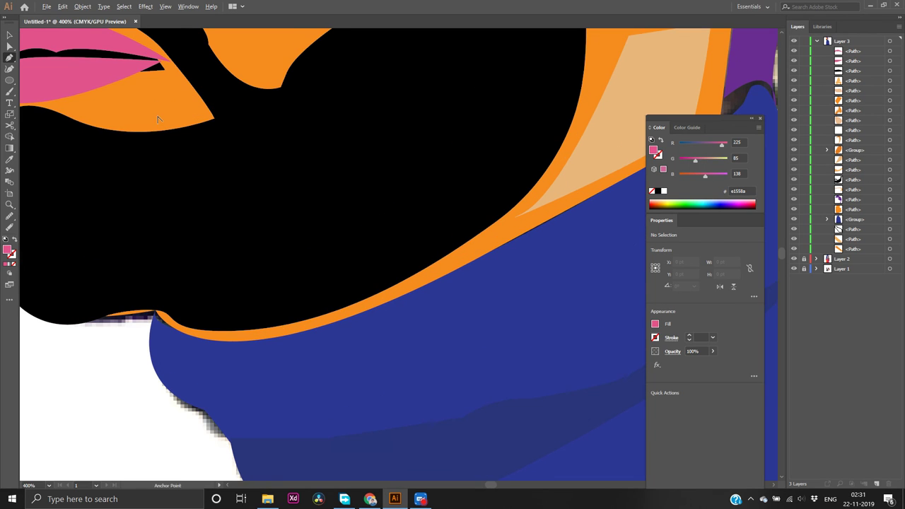
{"action": "left_click", "coordinate": [126, 66]}
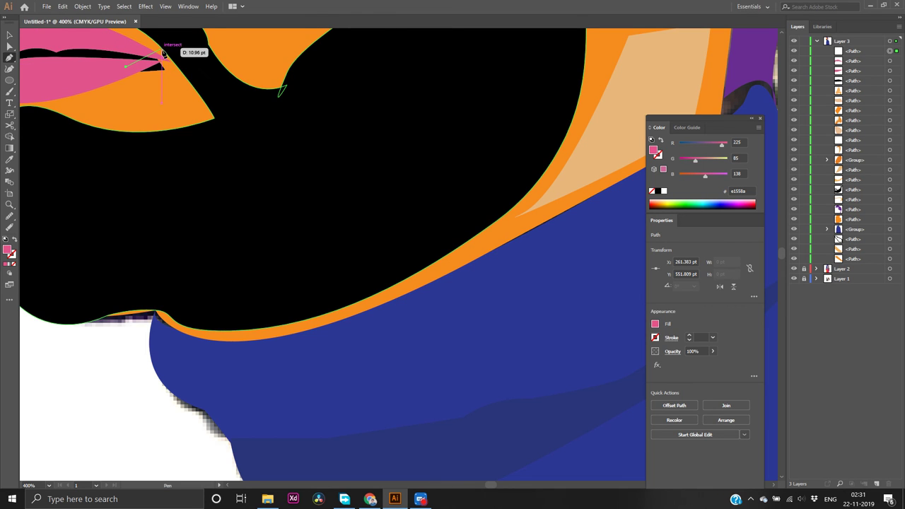
{"action": "left_click", "coordinate": [162, 52]}
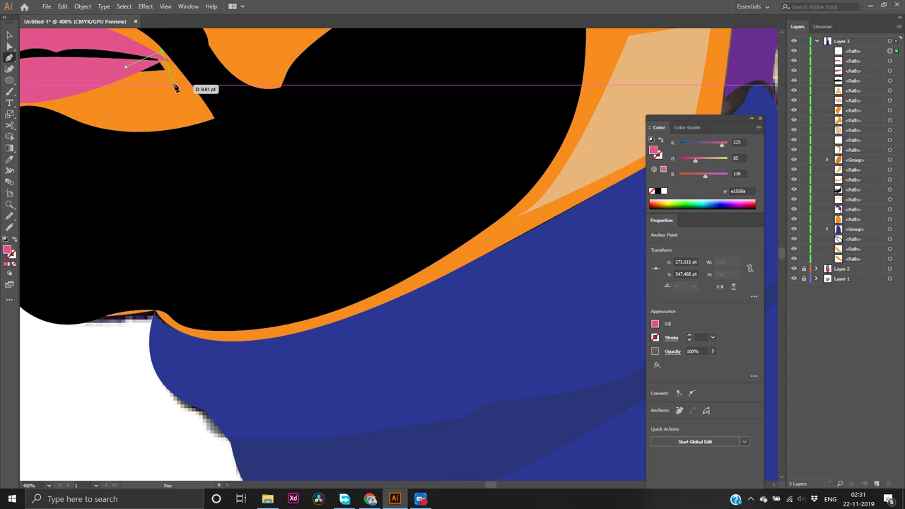
{"action": "left_click", "coordinate": [176, 87]}
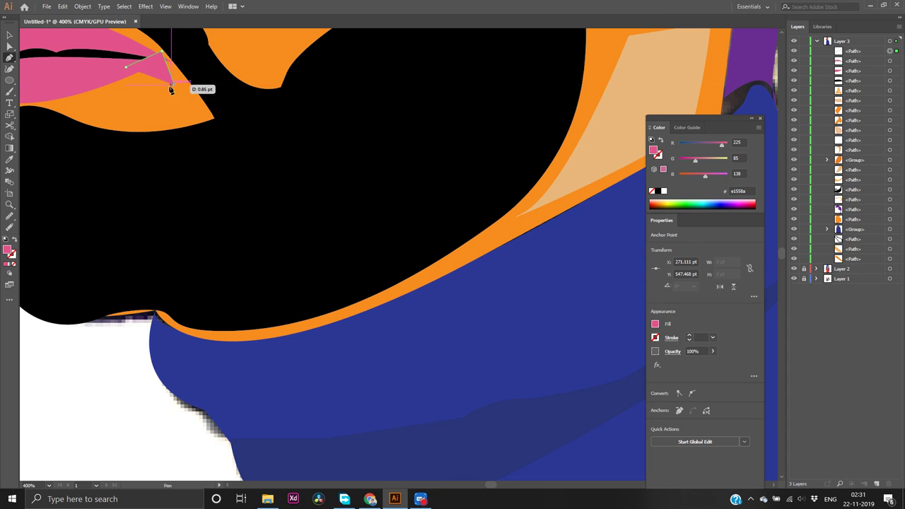
{"action": "left_click", "coordinate": [128, 72]}
{"action": "left_click", "coordinate": [130, 73], "text": "ctrl"}
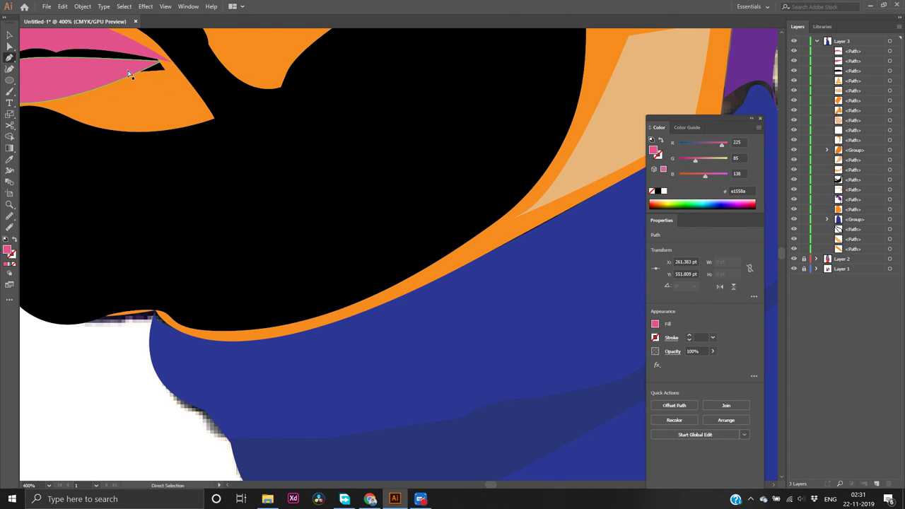
Take the face base's orange fill and draw a small closed patch with the Pen tool over the black sliver below the lips' inner corner
{"action": "key", "text": "v"}
{"action": "left_click", "coordinate": [161, 98]}
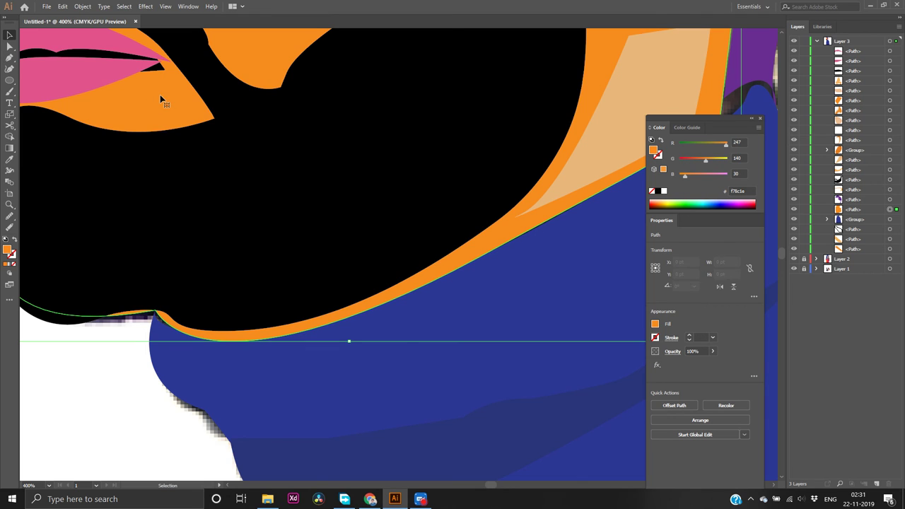
{"action": "key", "text": "p"}
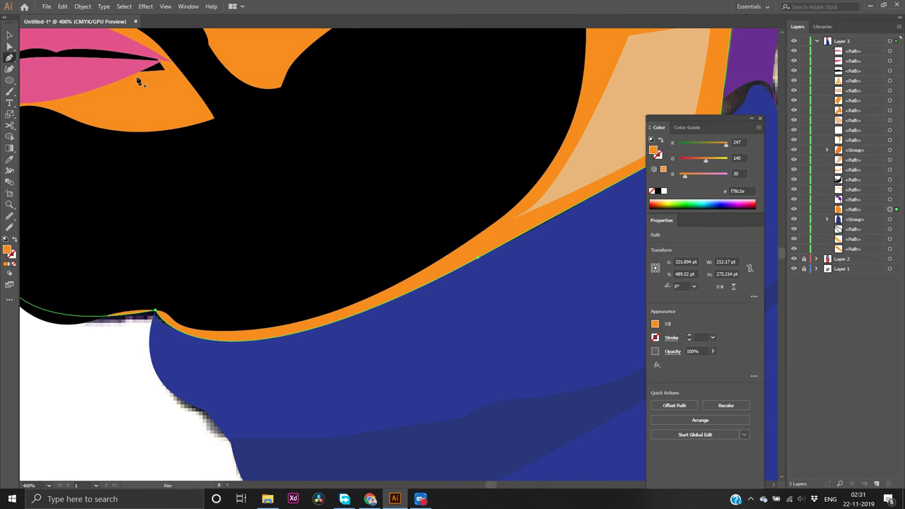
{"action": "left_click", "coordinate": [138, 73]}
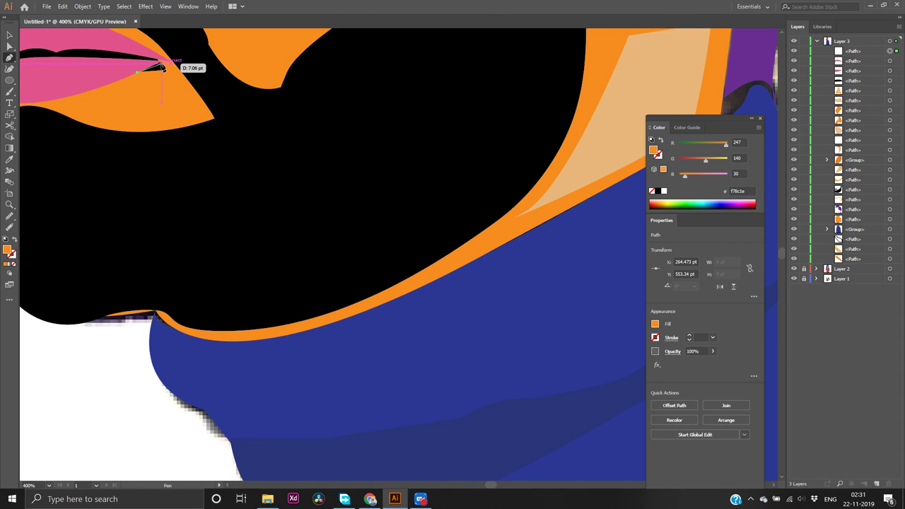
{"action": "left_click", "coordinate": [164, 64]}
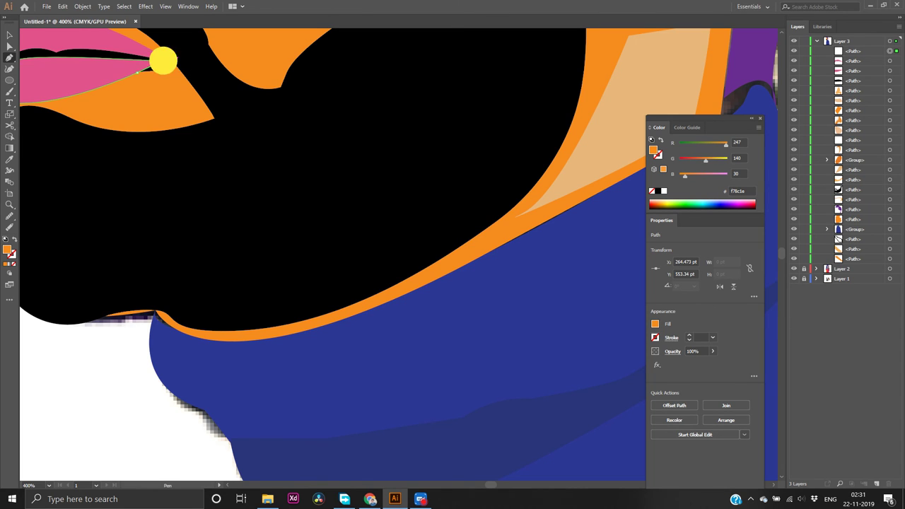
{"action": "left_click", "coordinate": [173, 79]}
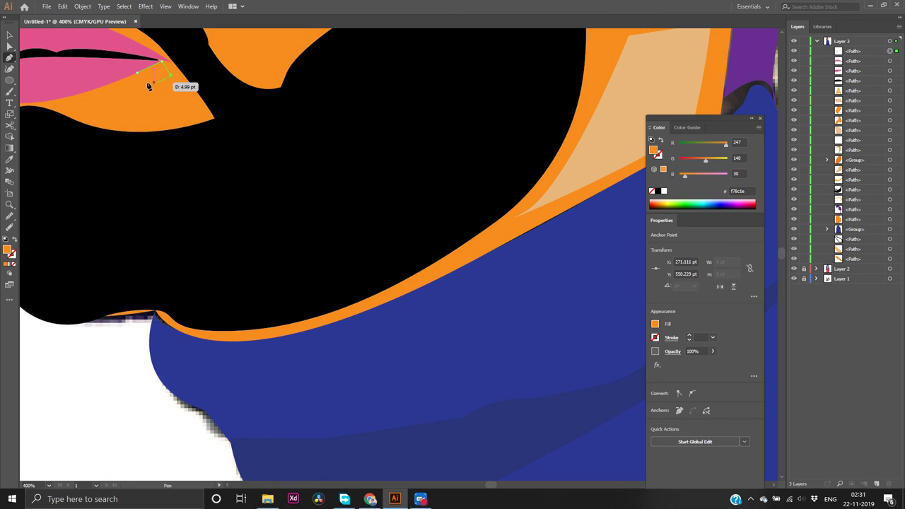
{"action": "left_click", "coordinate": [138, 74]}
{"action": "key", "text": "v"}
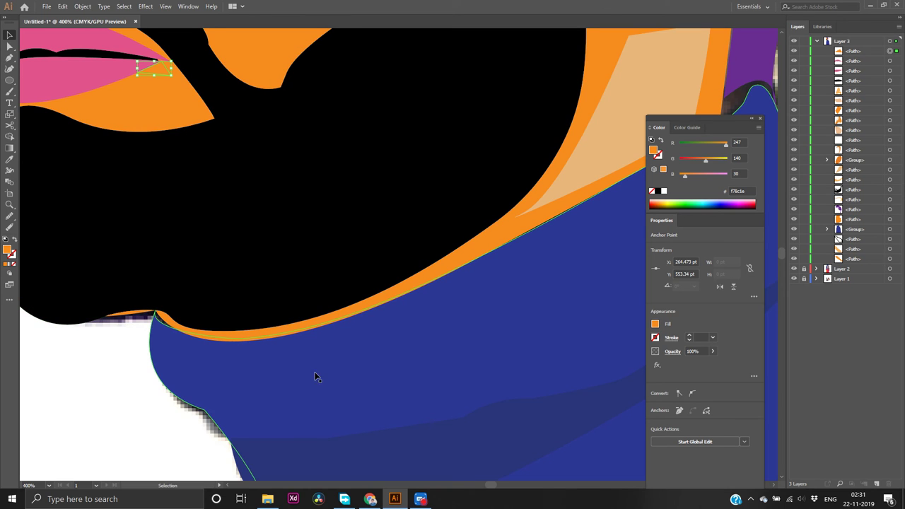
{"action": "left_click", "coordinate": [154, 438]}
Change the man's lower lip fill to a more saturated pink, dd2c74, and check it against the whole illustration
{"action": "scroll", "coordinate": [184, 238], "scroll_direction": "up", "scroll_amount": 3}
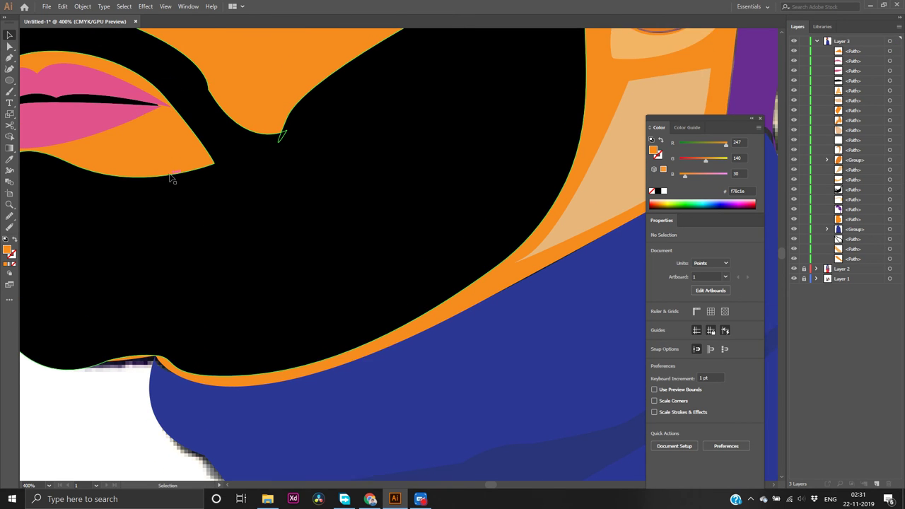
{"action": "scroll", "coordinate": [169, 173], "scroll_direction": "left", "scroll_amount": 5}
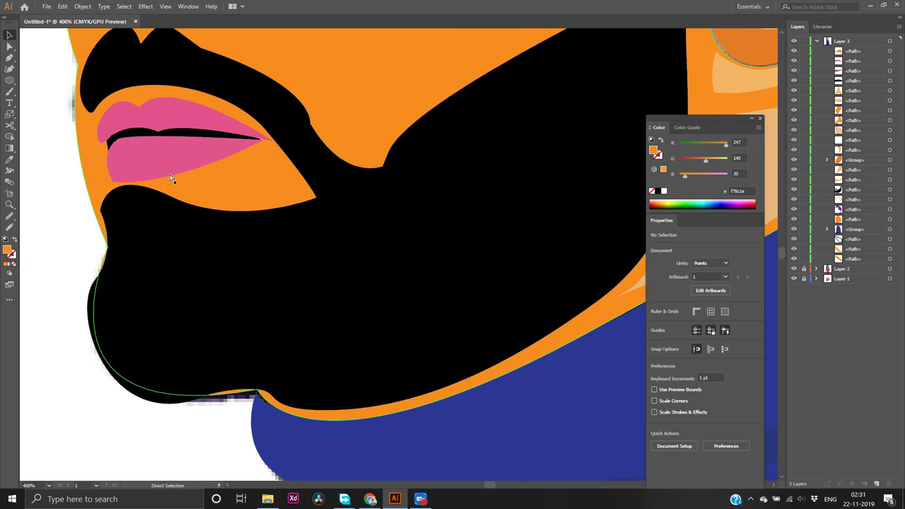
{"action": "scroll", "coordinate": [169, 174], "scroll_direction": "down", "scroll_amount": 5}
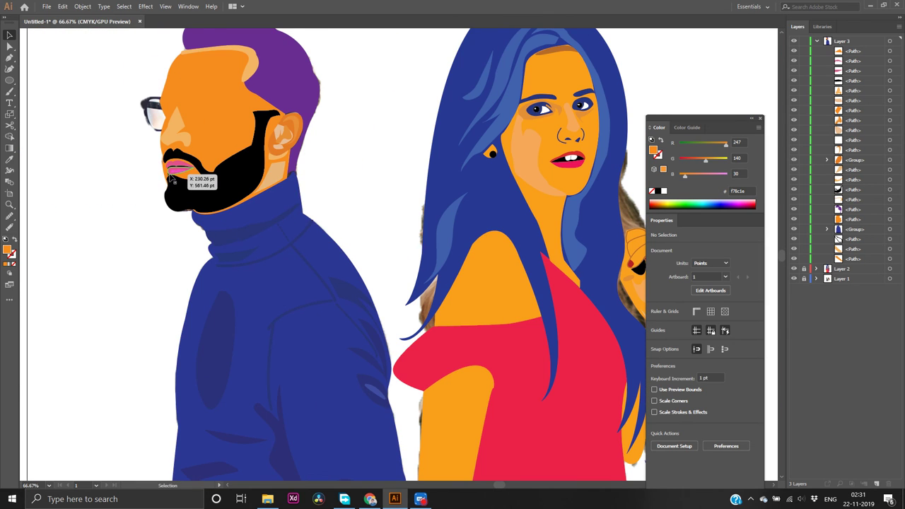
{"action": "scroll", "coordinate": [170, 177], "scroll_direction": "down", "scroll_amount": 1}
{"action": "scroll", "coordinate": [170, 176], "scroll_direction": "up", "scroll_amount": 2}
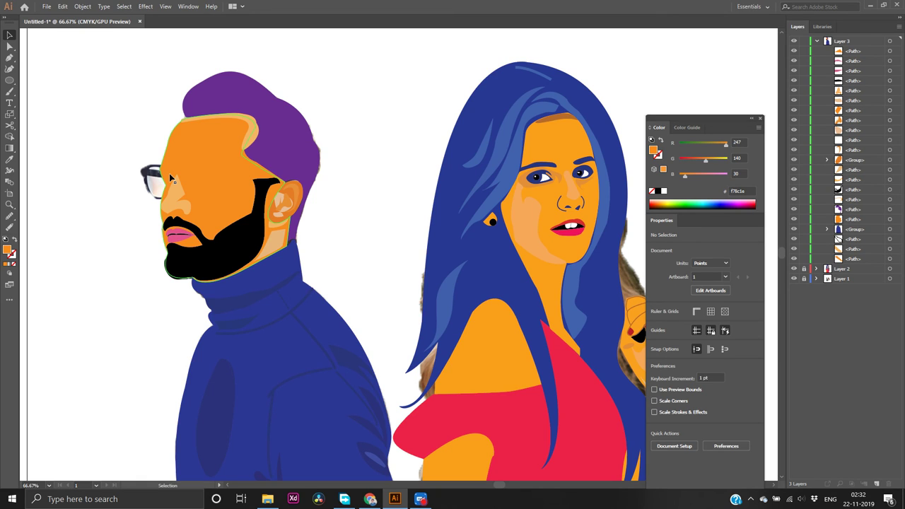
{"action": "scroll", "coordinate": [169, 178], "scroll_direction": "up", "scroll_amount": 1}
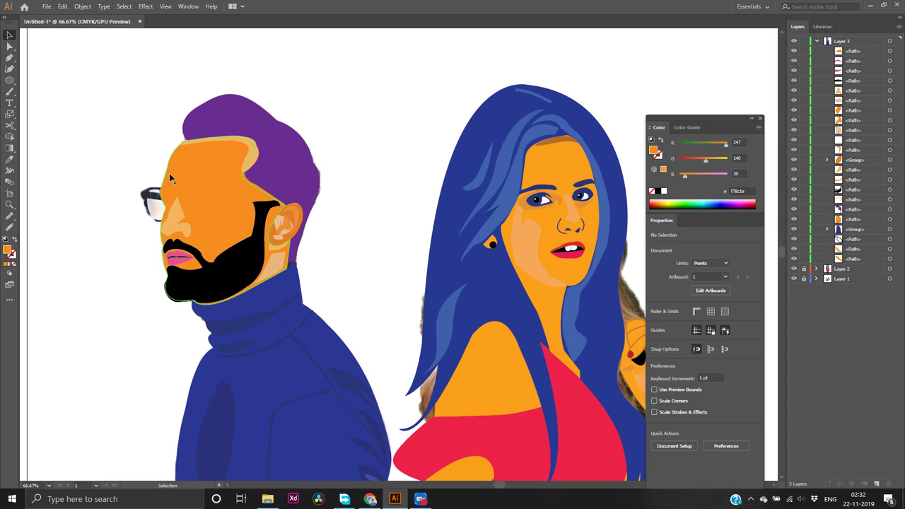
{"action": "left_click", "coordinate": [180, 267]}
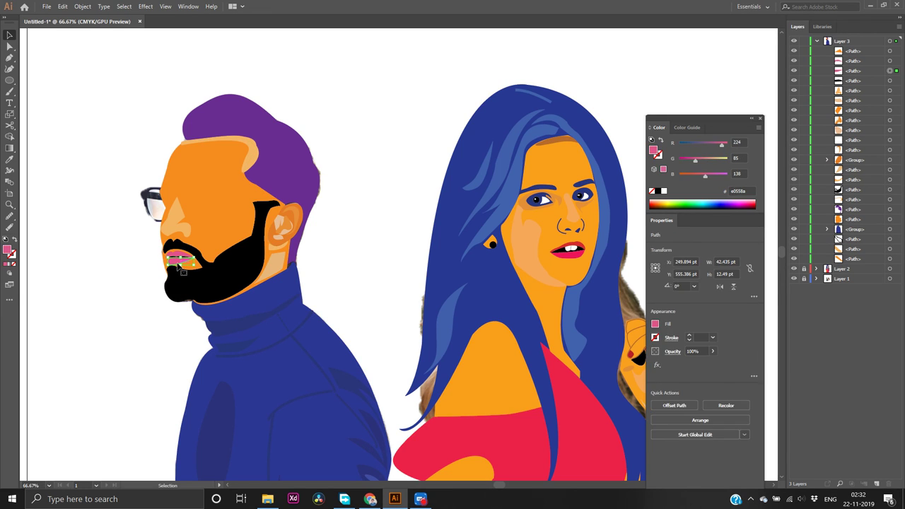
{"action": "double_click", "coordinate": [7, 251]}
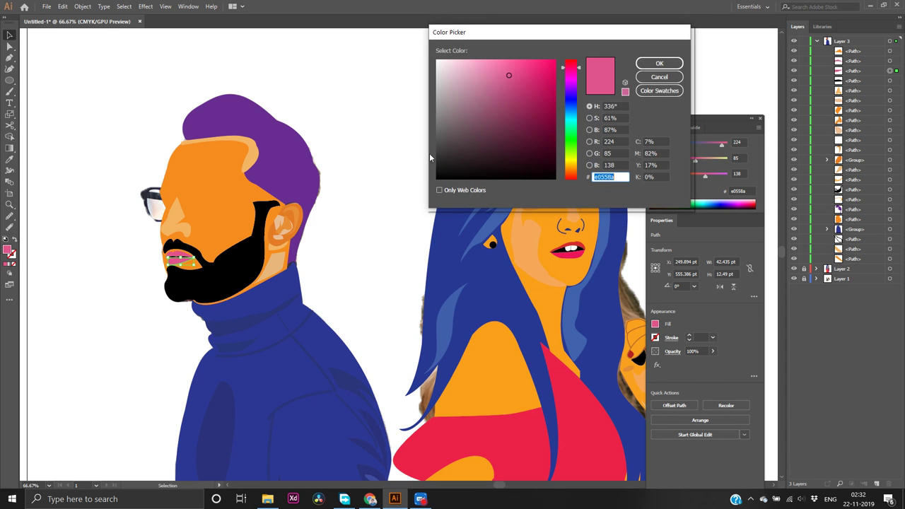
{"action": "left_click", "coordinate": [532, 75]}
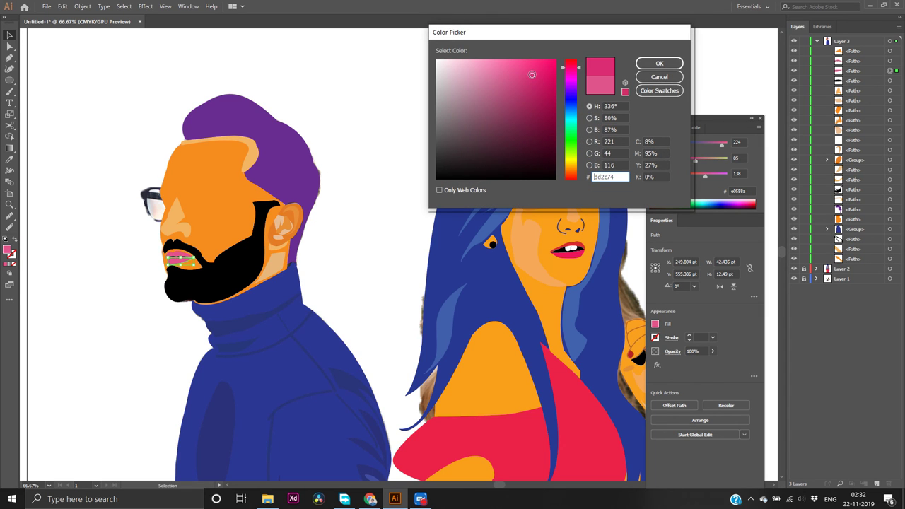
{"action": "left_click", "coordinate": [643, 63]}
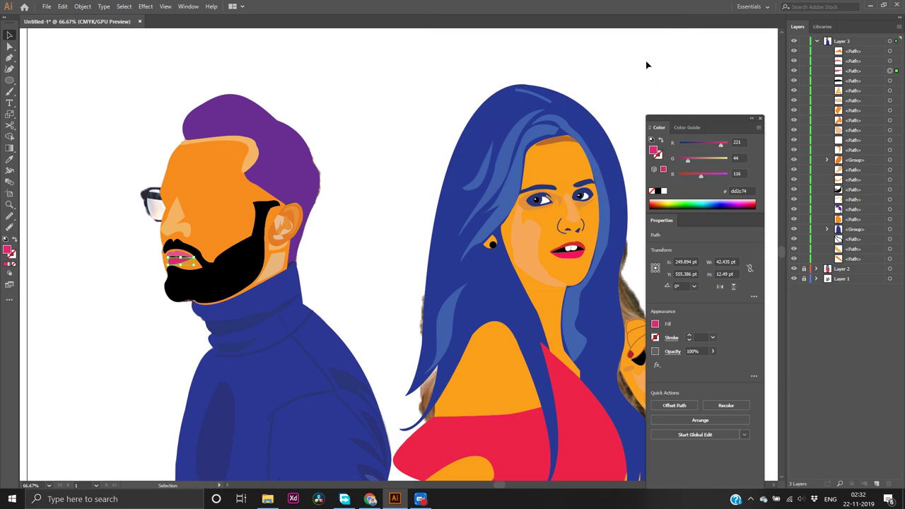
{"action": "left_click", "coordinate": [650, 60]}
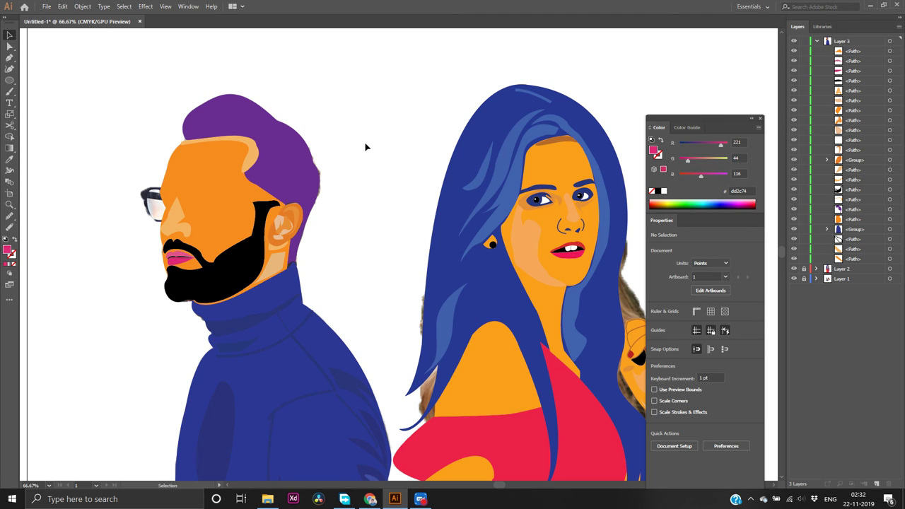
{"action": "scroll", "coordinate": [365, 147], "scroll_direction": "down", "scroll_amount": 2}
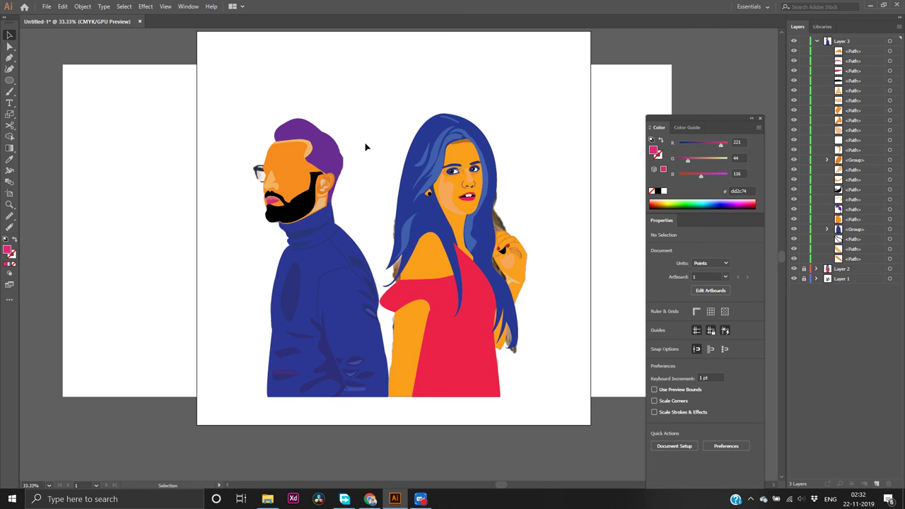
Hide the man's orange face base and move the pink lower lip shape off the face to uncover the lips in the photo
{"action": "scroll", "coordinate": [365, 146], "scroll_direction": "right", "scroll_amount": 2}
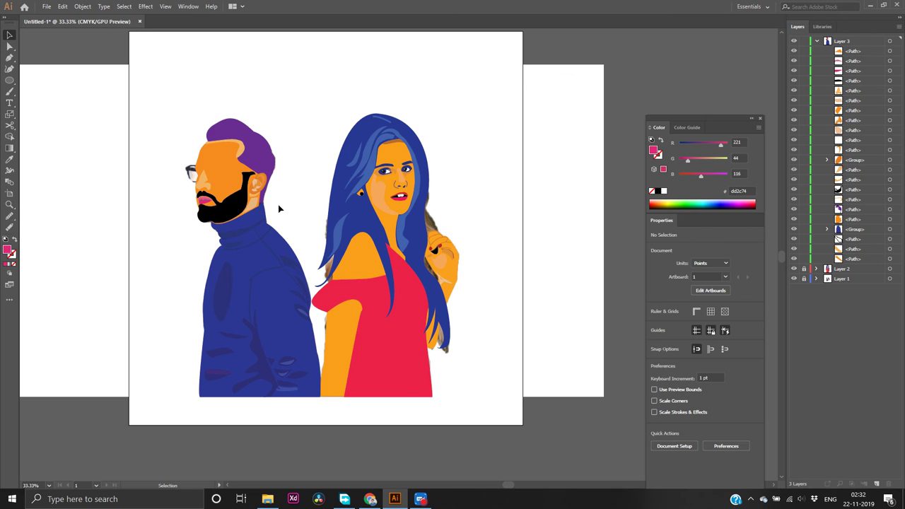
{"action": "left_click", "coordinate": [205, 203]}
{"action": "scroll", "coordinate": [174, 255], "scroll_direction": "up", "scroll_amount": 4}
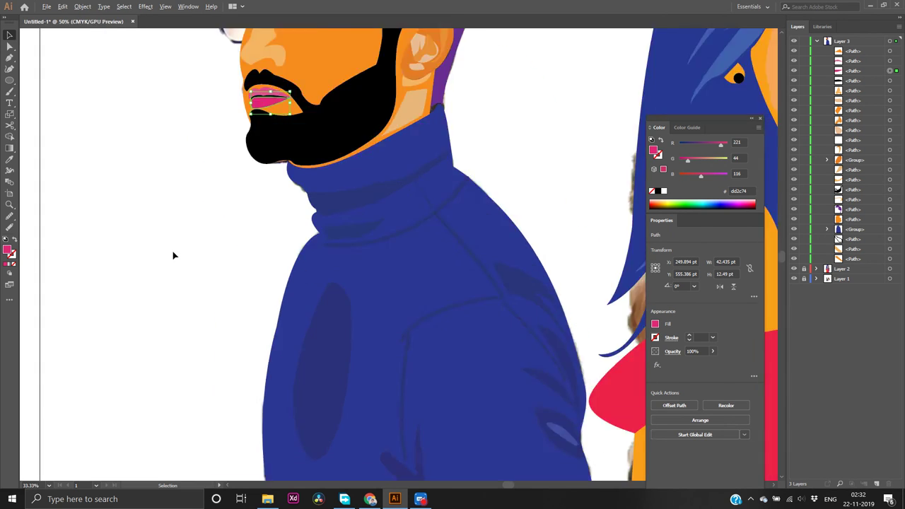
{"action": "scroll", "coordinate": [344, 132], "scroll_direction": "up", "scroll_amount": 2}
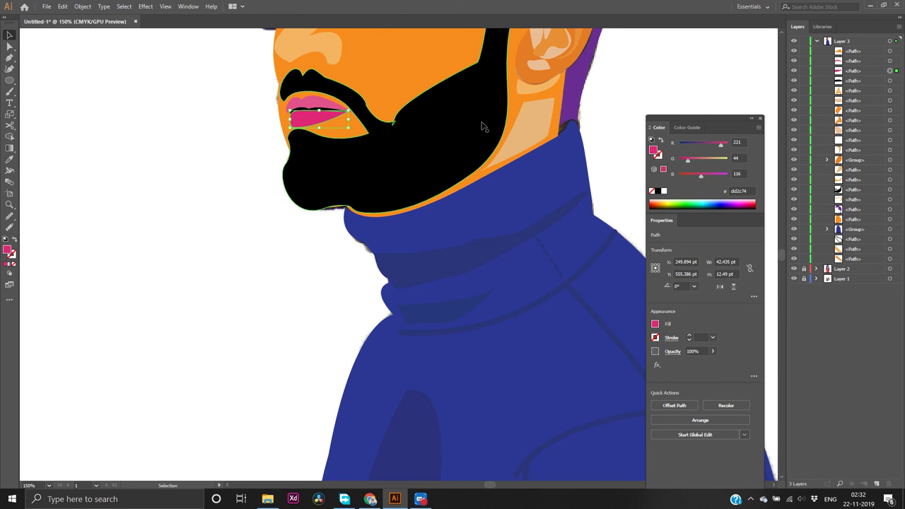
{"action": "left_click", "coordinate": [792, 220]}
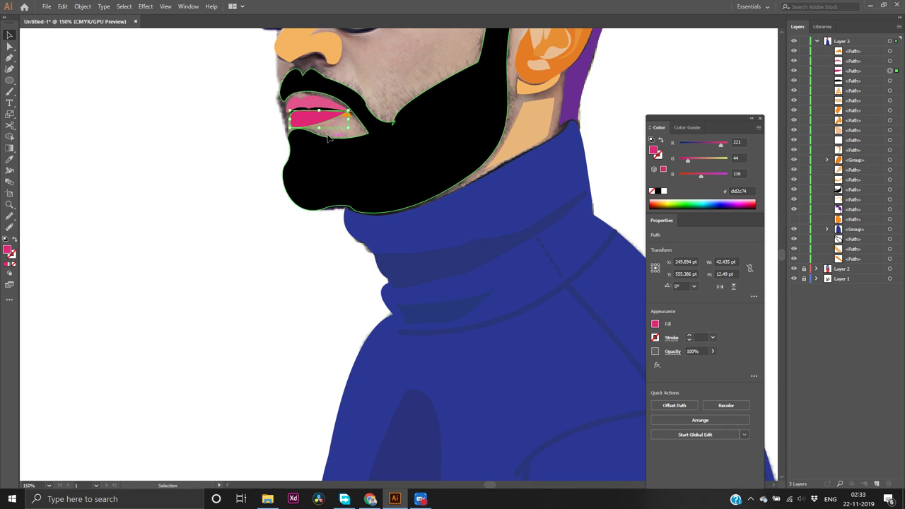
{"action": "left_click_drag", "start_coordinate": [289, 128], "coordinate": [188, 155]}
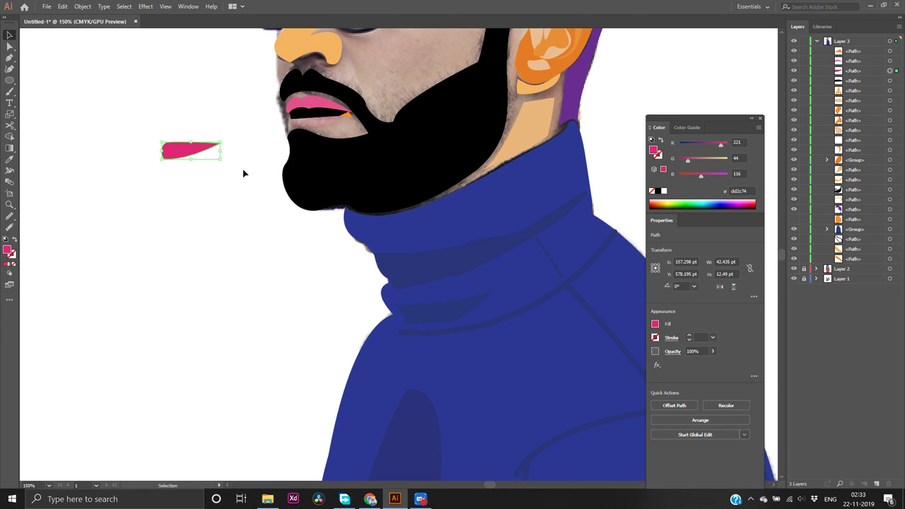
Hide the black shape between the lips and delete the old lower lip shape set beside the face
{"action": "left_click", "coordinate": [299, 115]}
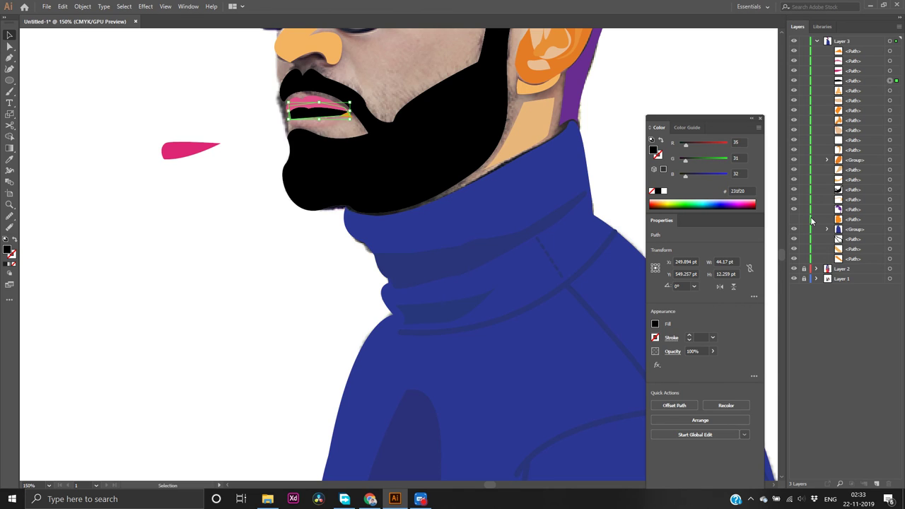
{"action": "left_click", "coordinate": [793, 160]}
{"action": "left_click", "coordinate": [793, 160]}
{"action": "left_click", "coordinate": [793, 81]}
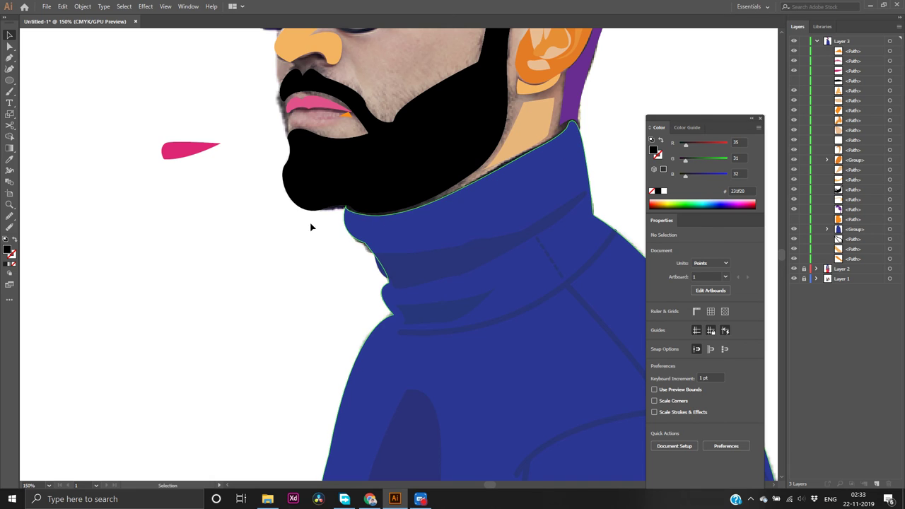
{"action": "left_click", "coordinate": [189, 151]}
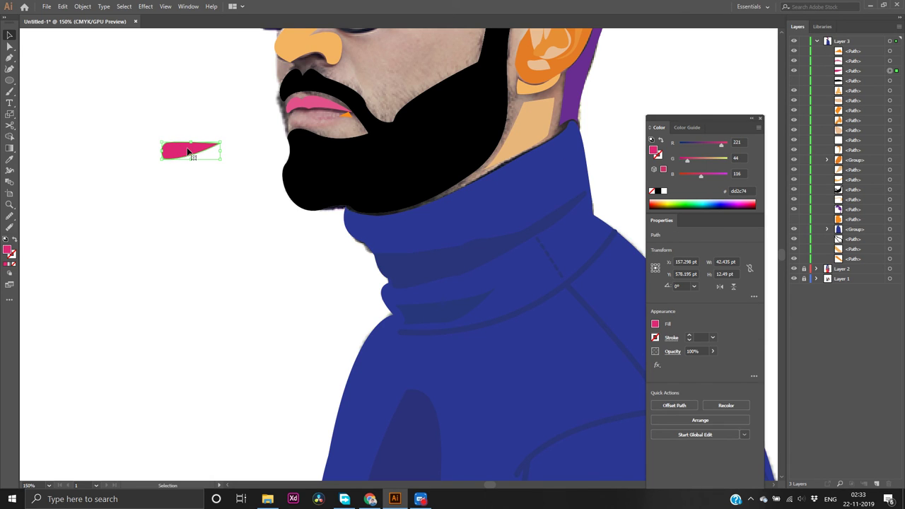
{"action": "key", "text": "Delete"}
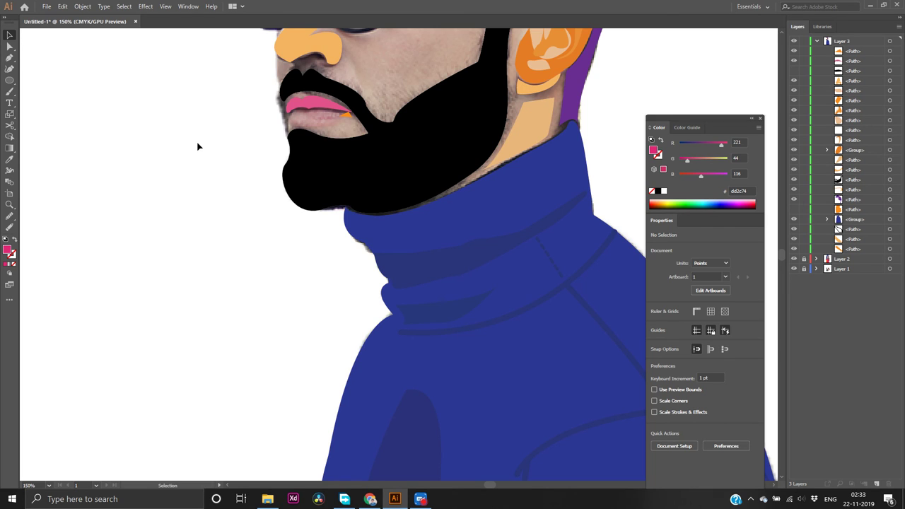
Draw a fuller closed lower lip with the Pen tool over the photo's lower lip, filled with dd2c74
{"action": "key", "text": "p"}
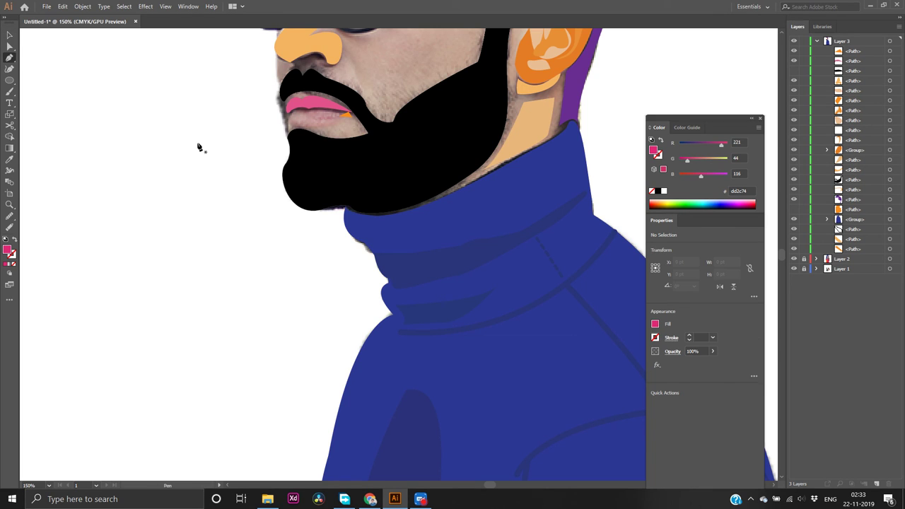
{"action": "left_click", "coordinate": [293, 113]}
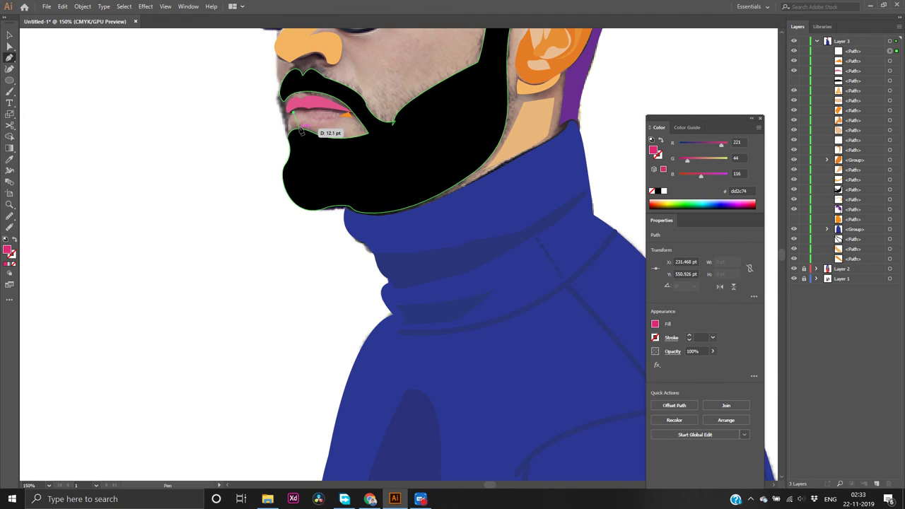
{"action": "left_click_drag", "start_coordinate": [300, 130], "coordinate": [314, 137]}
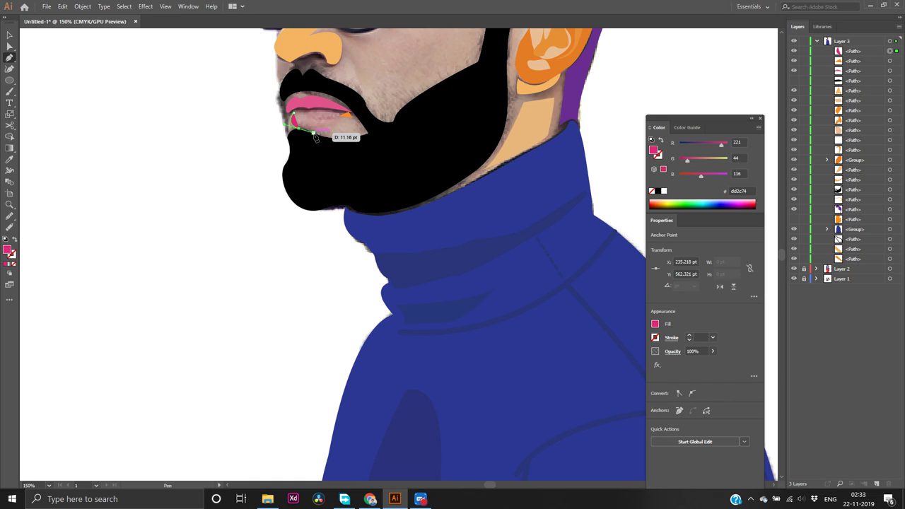
{"action": "scroll", "coordinate": [315, 136], "scroll_direction": "up", "scroll_amount": 2}
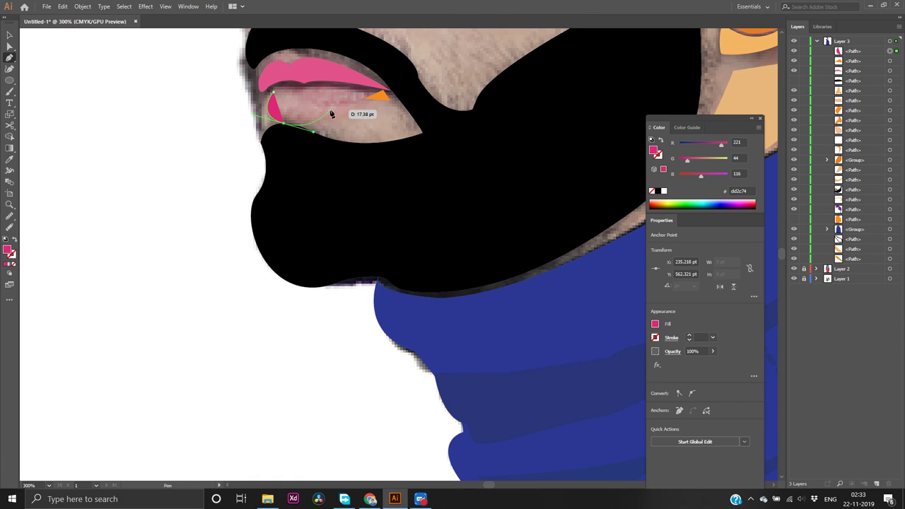
{"action": "left_click", "coordinate": [282, 124]}
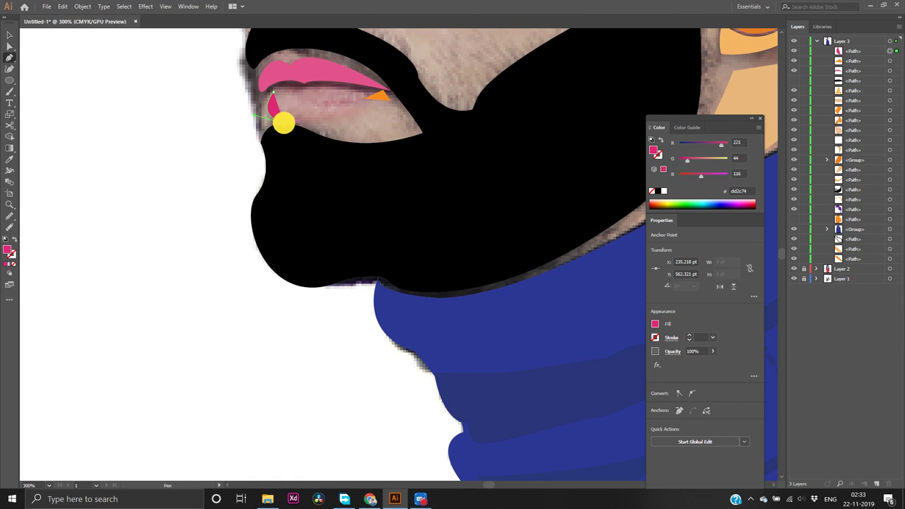
{"action": "left_click", "coordinate": [379, 95]}
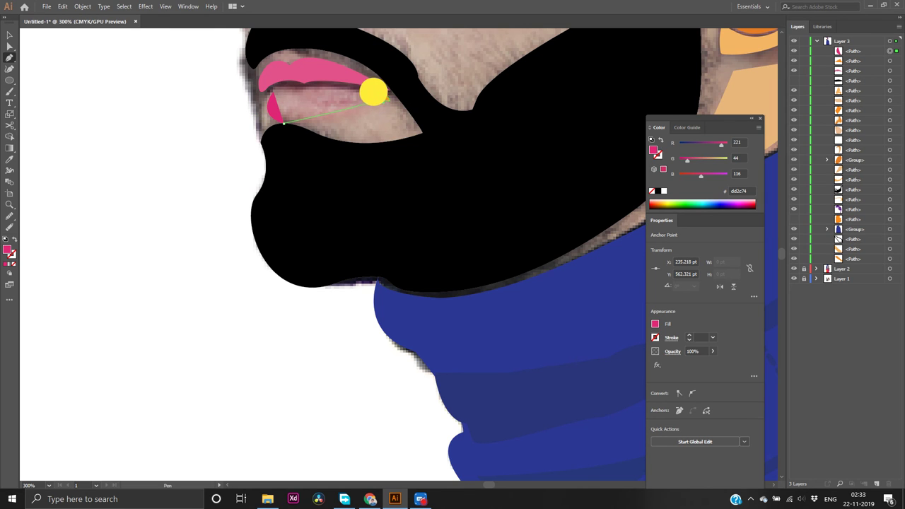
{"action": "mouse_move", "coordinate": [373, 92]}
{"action": "left_mouse_down"}
{"action": "mouse_move", "coordinate": [370, 77]}
{"action": "mouse_move", "coordinate": [402, 77]}
{"action": "mouse_move", "coordinate": [377, 92]}
{"action": "mouse_move", "coordinate": [348, 85]}
{"action": "mouse_move", "coordinate": [273, 93]}
{"action": "left_mouse_up"}
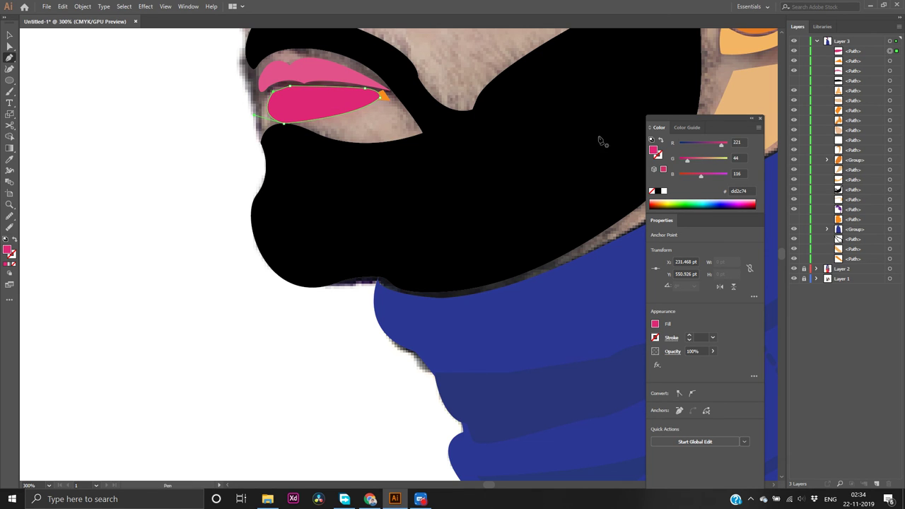
Show the black shape between the lips and the orange face base again, and check the redrawn lower lip against the illustration
{"action": "left_click", "coordinate": [793, 81]}
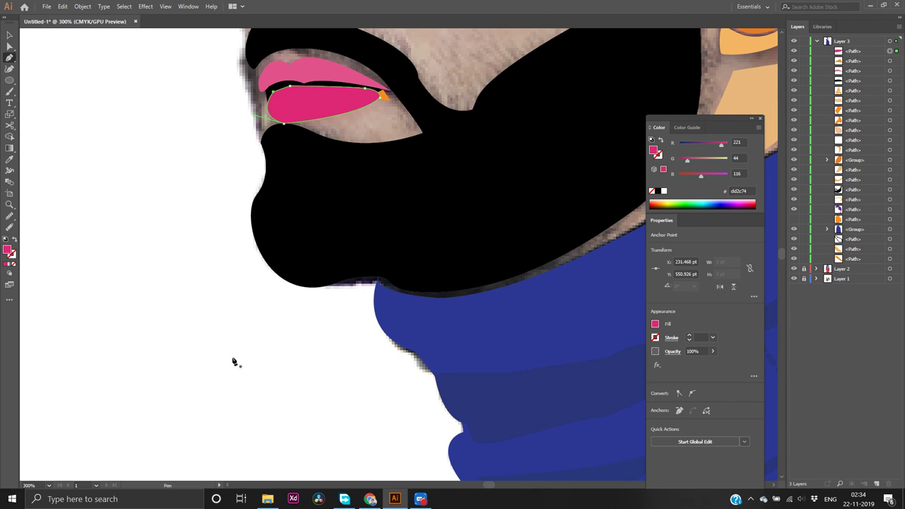
{"action": "left_click", "coordinate": [793, 220]}
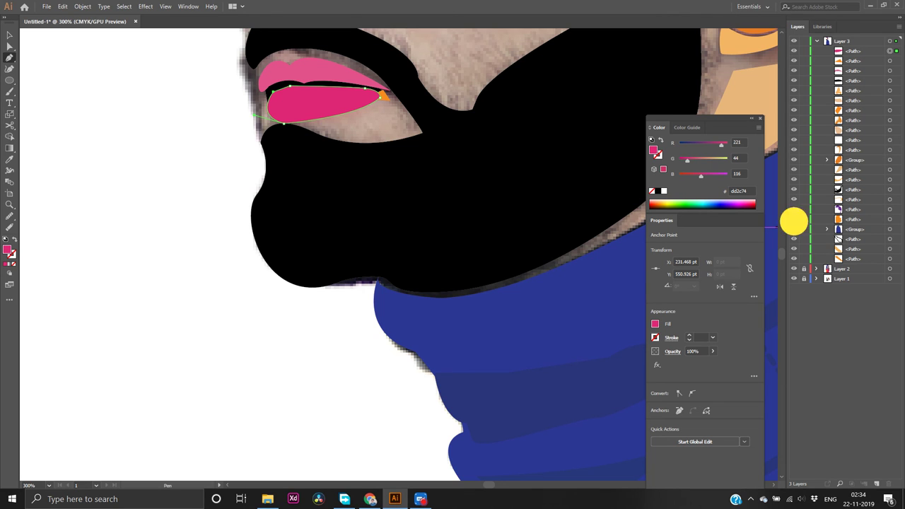
{"action": "key", "text": "v"}
{"action": "left_click", "coordinate": [309, 385]}
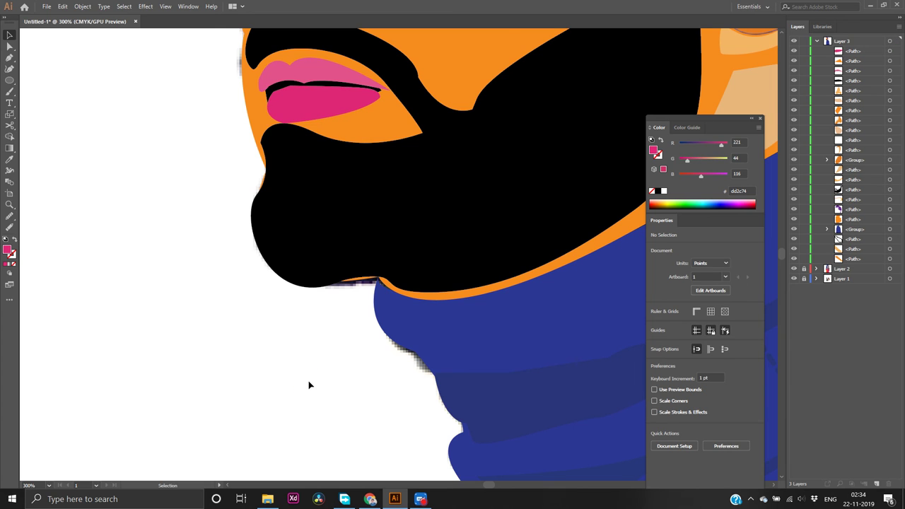
{"action": "scroll", "coordinate": [309, 385], "scroll_direction": "down", "scroll_amount": 5}
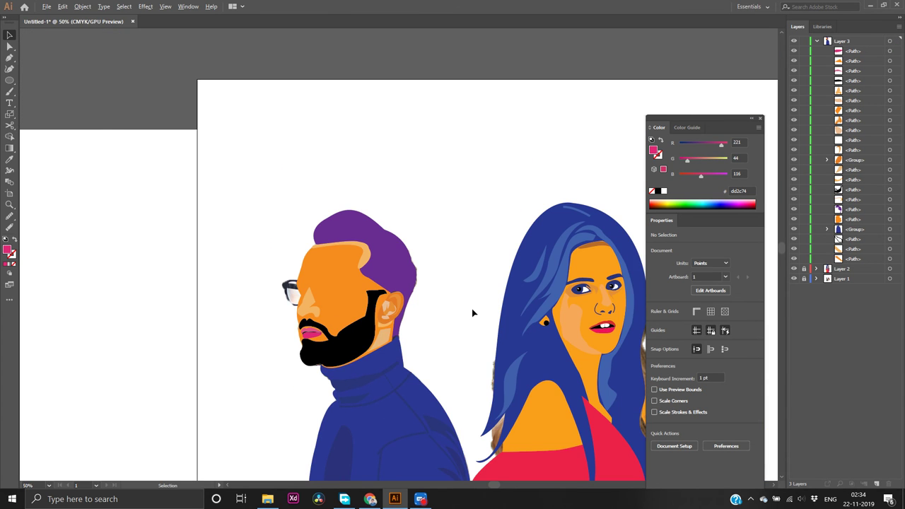
Hide the face base and trace the arched upper edge of the nostril with the Pen tool below the nose highlight
{"action": "scroll", "coordinate": [472, 312], "scroll_direction": "up", "scroll_amount": 1}
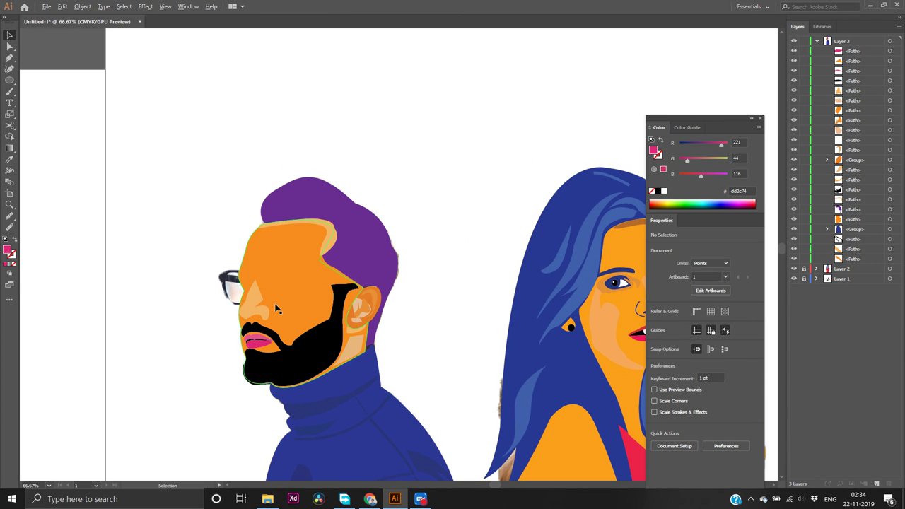
{"action": "scroll", "coordinate": [274, 305], "scroll_direction": "up", "scroll_amount": 2}
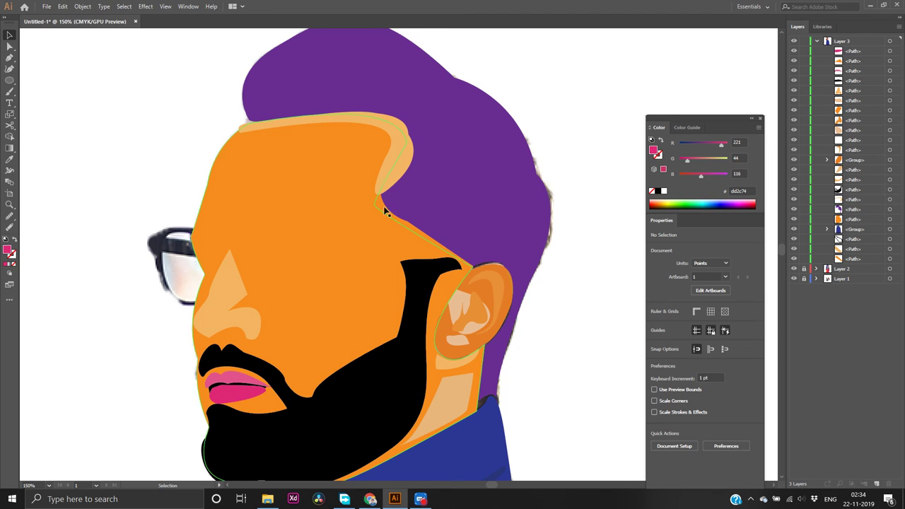
{"action": "left_click", "coordinate": [793, 219]}
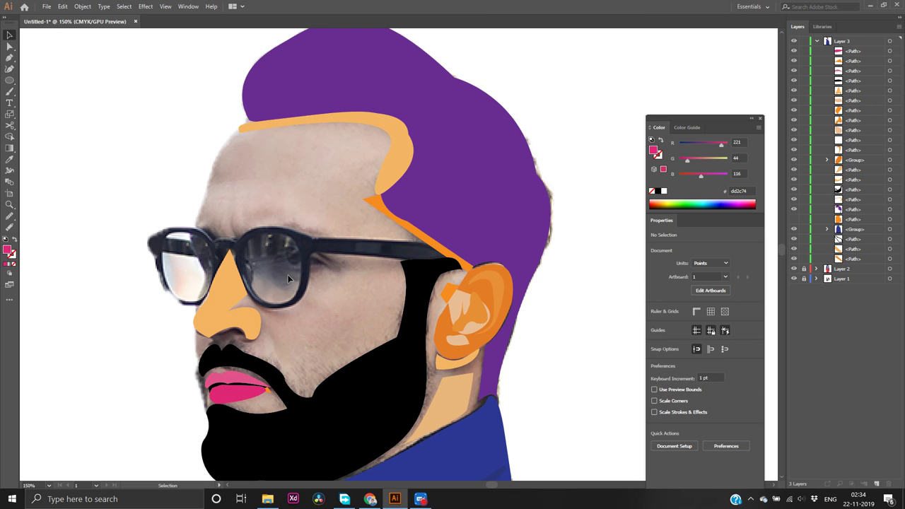
{"action": "key", "text": "p"}
{"action": "scroll", "coordinate": [219, 340], "scroll_direction": "up", "scroll_amount": 3}
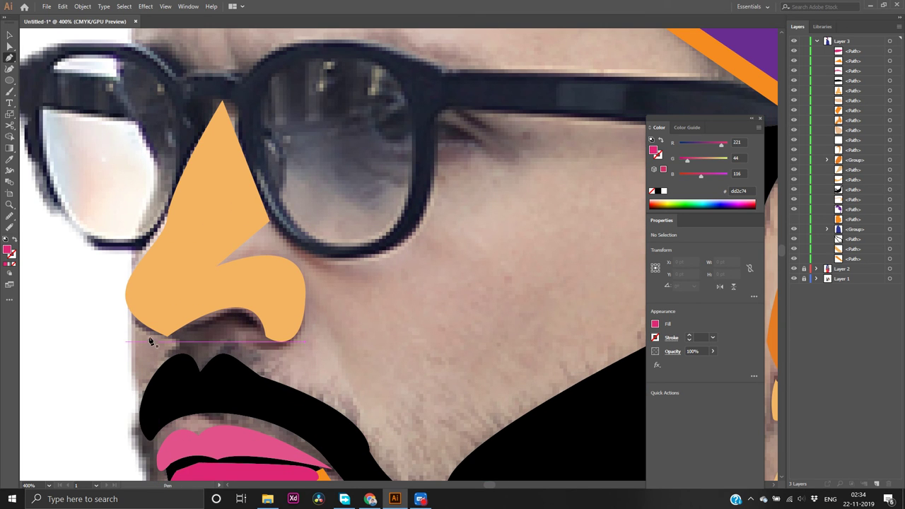
{"action": "left_click", "coordinate": [189, 331]}
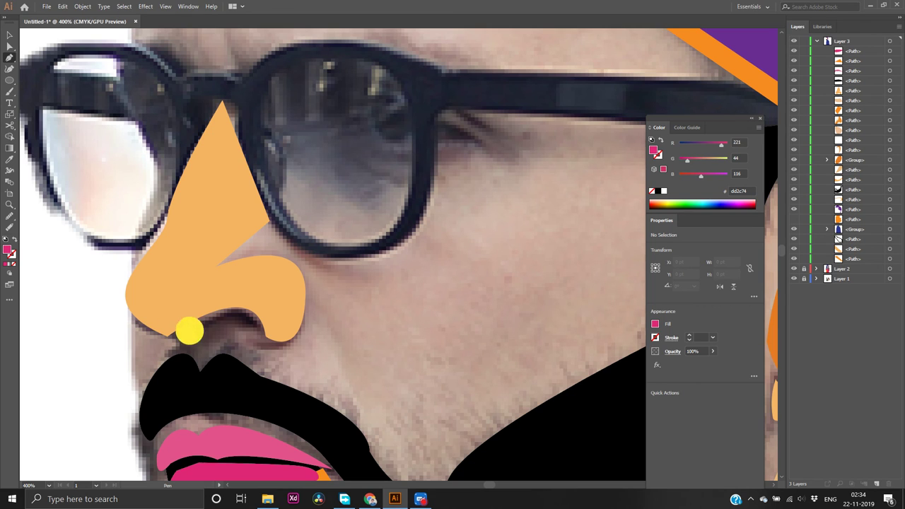
{"action": "left_click", "coordinate": [258, 327]}
{"action": "left_click_drag", "start_coordinate": [258, 328], "coordinate": [280, 362]}
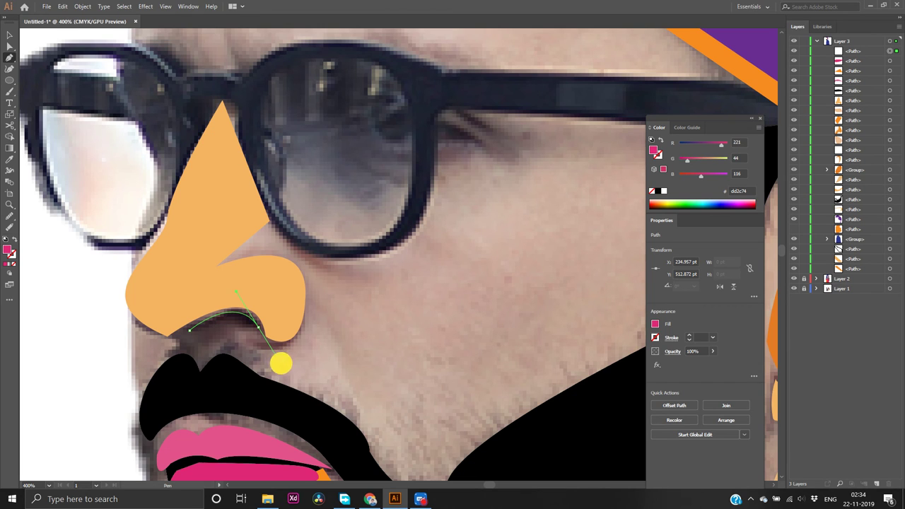
{"action": "left_click_drag", "start_coordinate": [261, 328], "coordinate": [185, 330]}
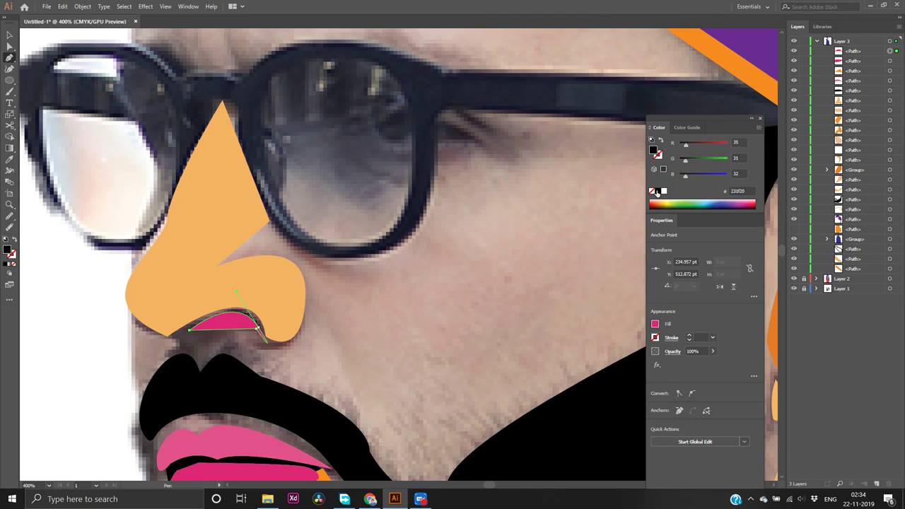
{"action": "left_click", "coordinate": [657, 191]}
{"action": "key", "text": "ctrl+z"}
{"action": "key", "text": "ctrl+z"}
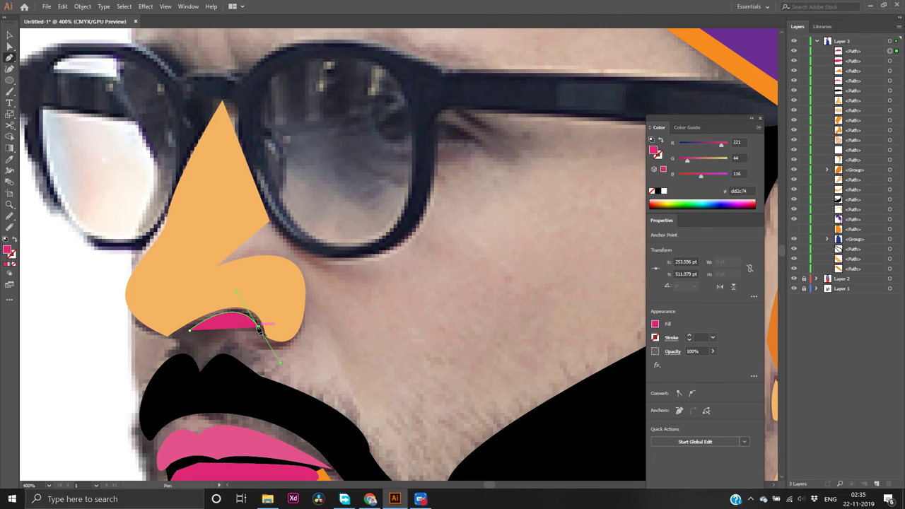
Close the nostril path with a straight lower edge and fill it with black 231f20
{"action": "left_click", "coordinate": [259, 329]}
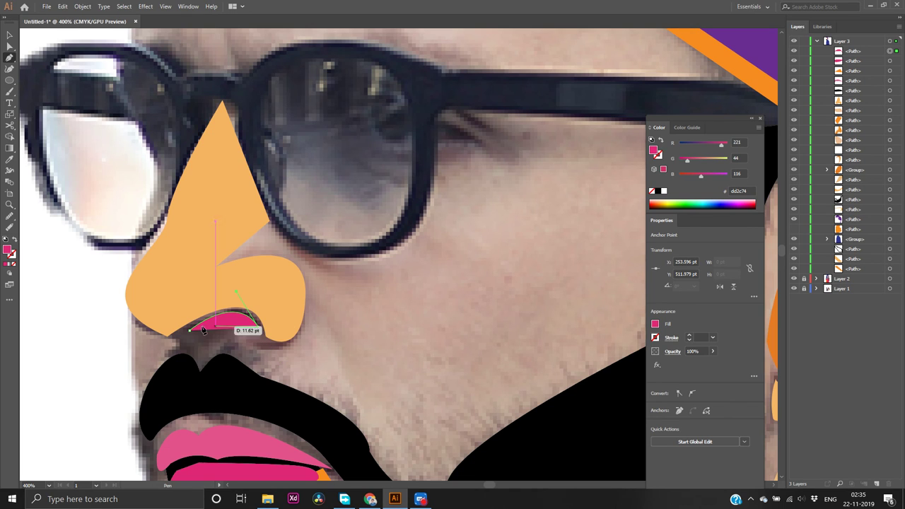
{"action": "left_click", "coordinate": [190, 330]}
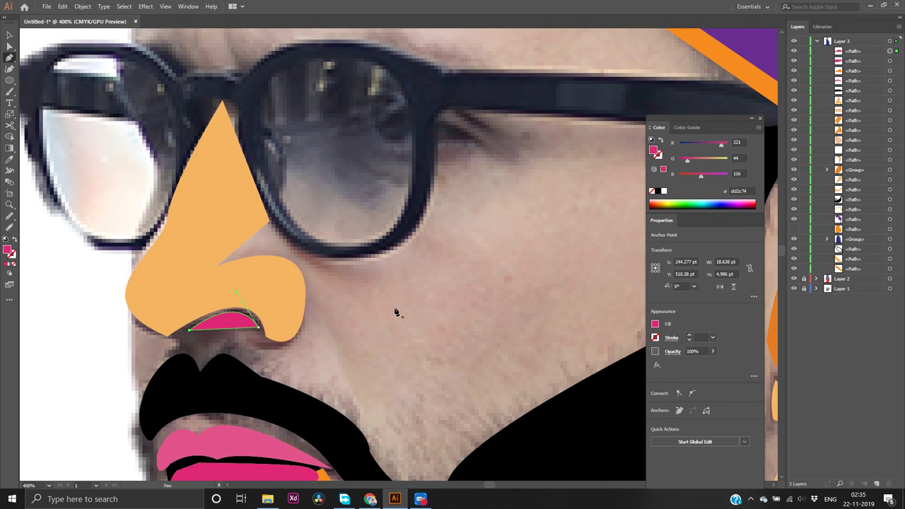
{"action": "left_click", "coordinate": [657, 192]}
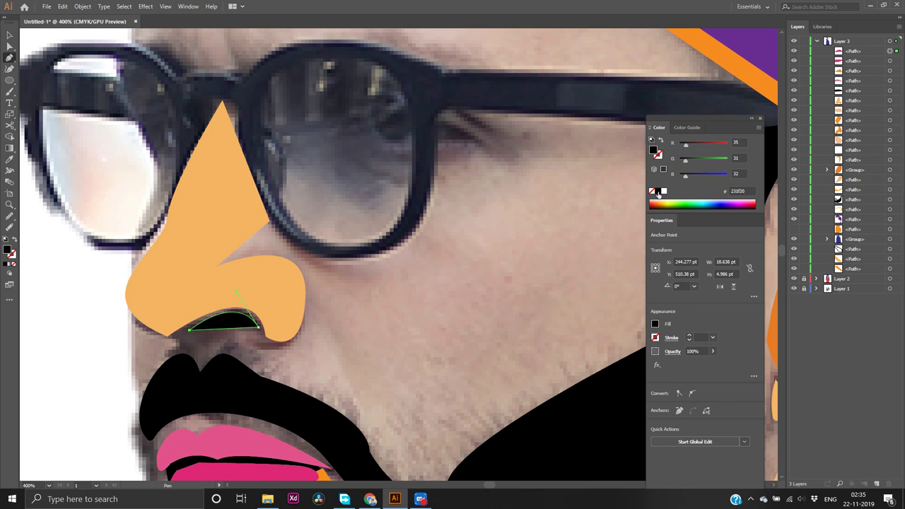
Show the orange face base again and check the black nostril against the whole portrait and the woman's face
{"action": "left_click", "coordinate": [795, 228]}
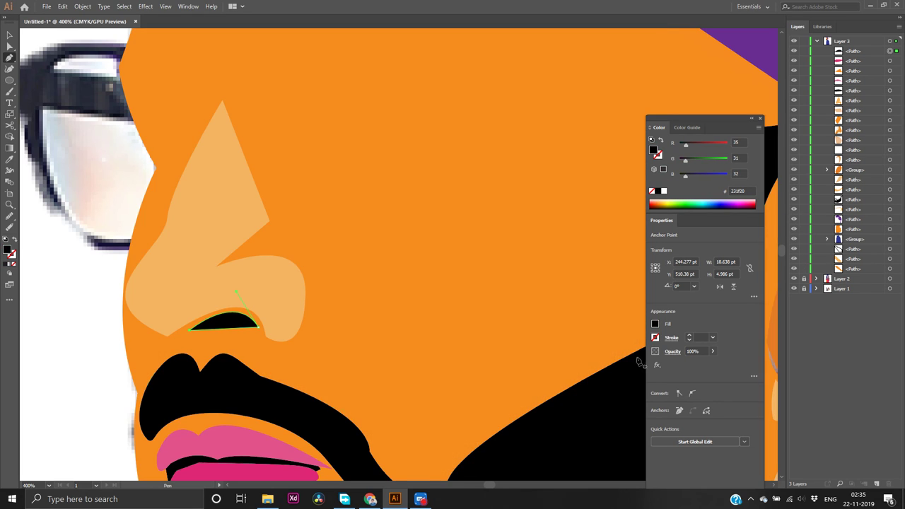
{"action": "scroll", "coordinate": [375, 344], "scroll_direction": "down", "scroll_amount": 4, "text": "alt"}
{"action": "scroll", "coordinate": [375, 344], "scroll_direction": "down", "scroll_amount": 2, "text": "alt"}
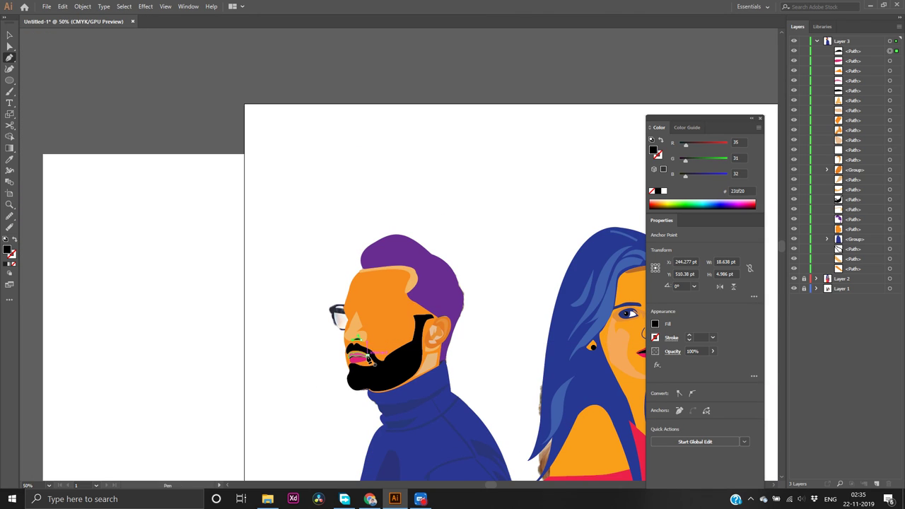
{"action": "key", "text": "v"}
{"action": "left_click", "coordinate": [338, 399]}
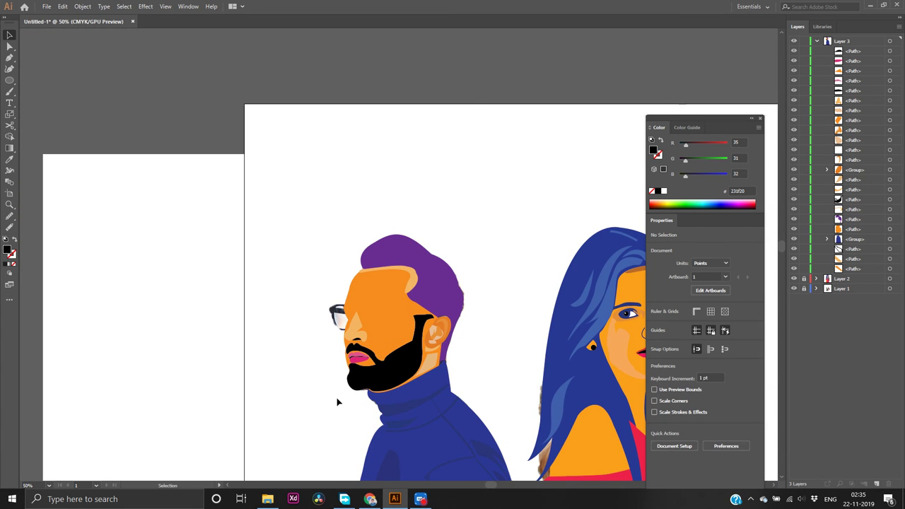
{"action": "scroll", "coordinate": [586, 375], "scroll_direction": "right", "scroll_amount": 4}
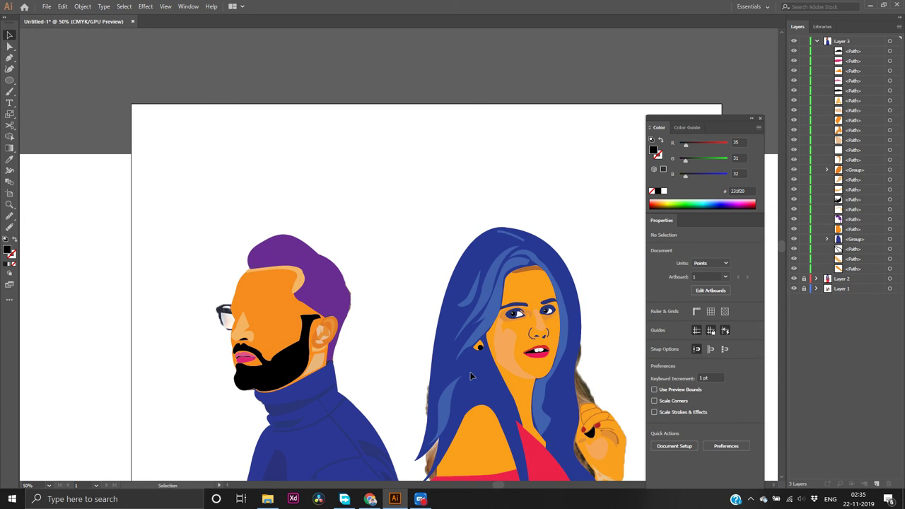
Review both figures with the reference photo hidden, toggle the man's orange face base off and on, and show the photo again
{"action": "scroll", "coordinate": [470, 375], "scroll_direction": "down", "scroll_amount": 6}
{"action": "scroll", "coordinate": [470, 372], "scroll_direction": "right", "scroll_amount": 2}
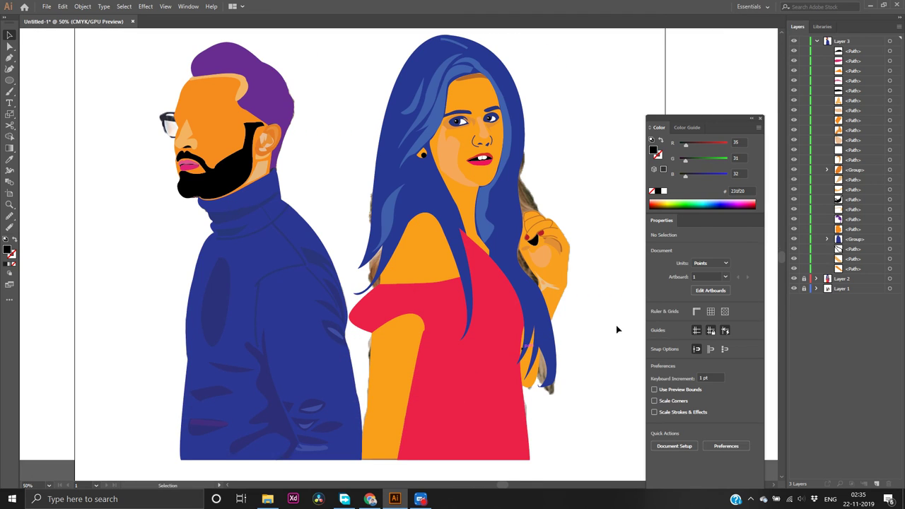
{"action": "left_click", "coordinate": [793, 289]}
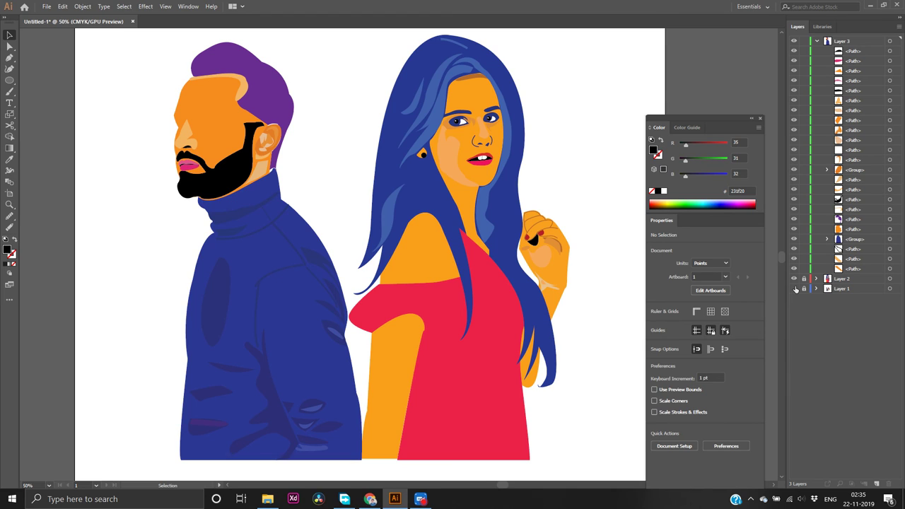
{"action": "left_click", "coordinate": [794, 231]}
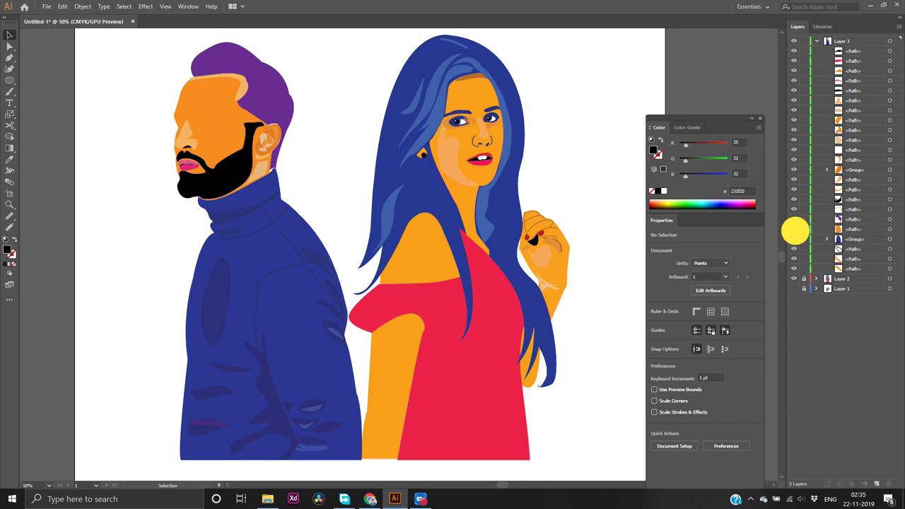
{"action": "left_click", "coordinate": [795, 232]}
{"action": "left_click", "coordinate": [794, 231]}
{"action": "left_click", "coordinate": [794, 232]}
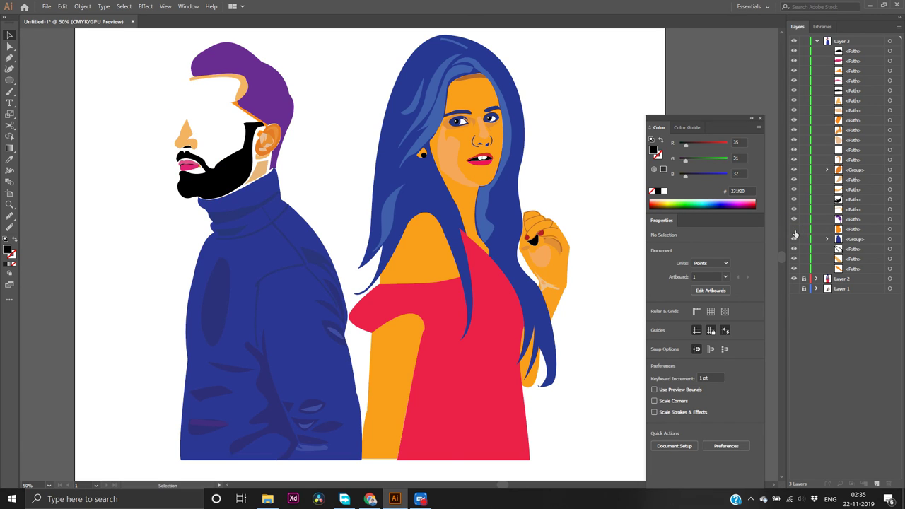
{"action": "left_click", "coordinate": [794, 233]}
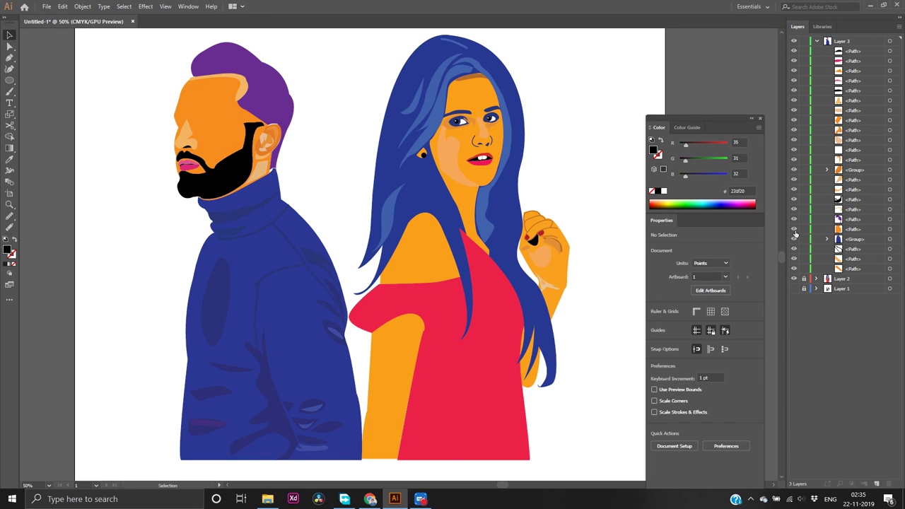
{"action": "left_click", "coordinate": [794, 280]}
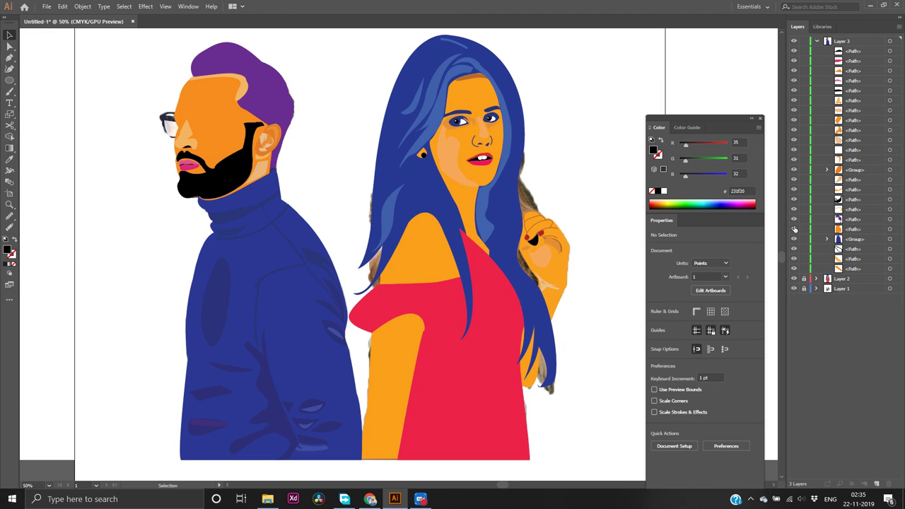
Hide the orange face base and trace the arched upper edge of the man's eye behind the glasses lens with the Pen tool
{"action": "left_click", "coordinate": [793, 229]}
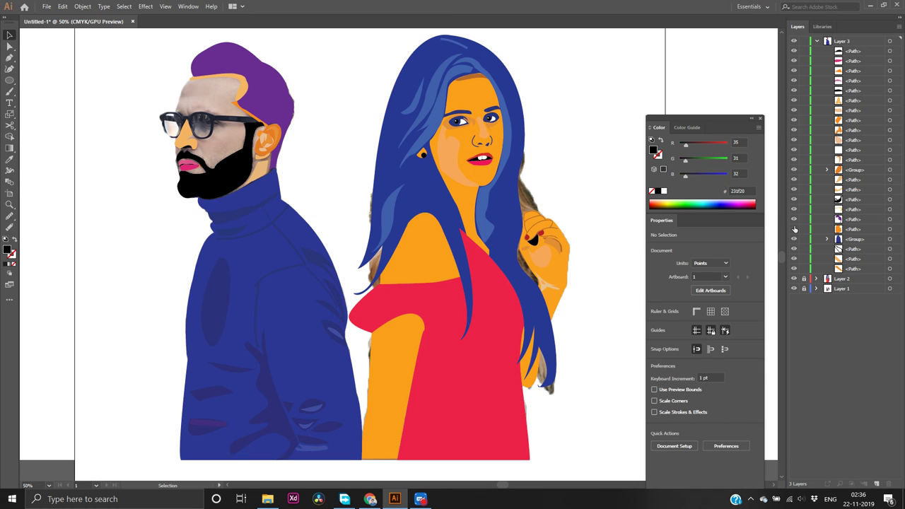
{"action": "scroll", "coordinate": [209, 157], "scroll_direction": "up", "scroll_amount": 3}
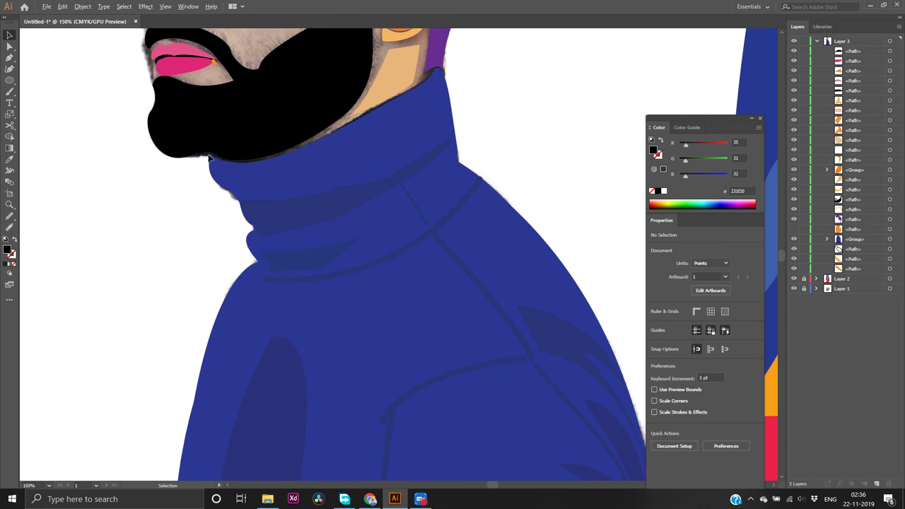
{"action": "scroll", "coordinate": [210, 157], "scroll_direction": "up", "scroll_amount": 5}
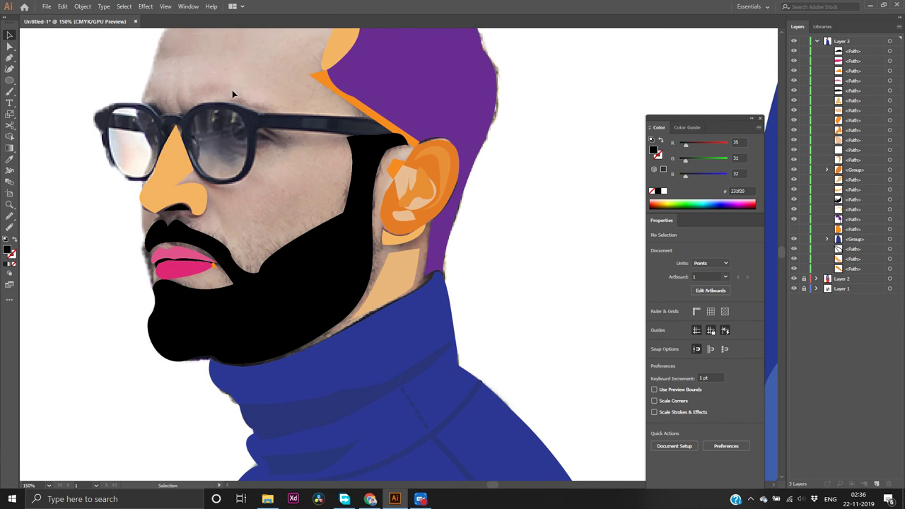
{"action": "scroll", "coordinate": [232, 90], "scroll_direction": "up", "scroll_amount": 1}
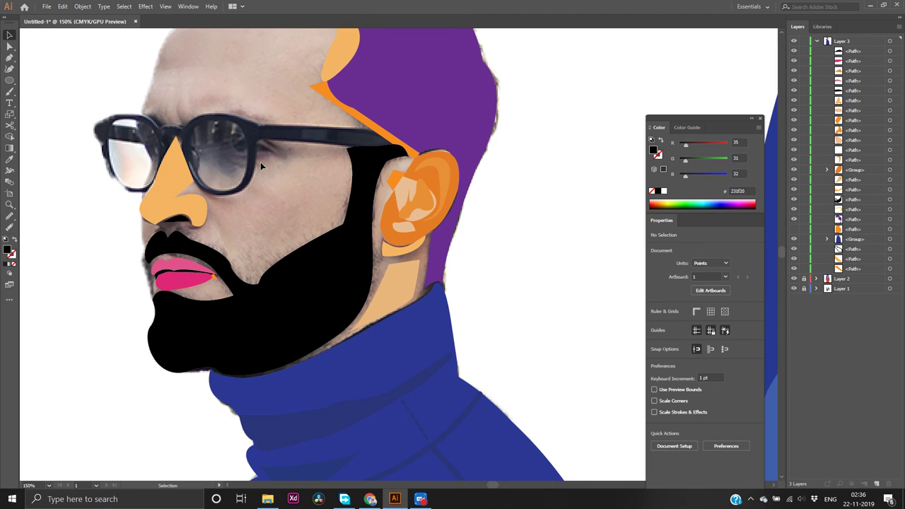
{"action": "key", "text": "p"}
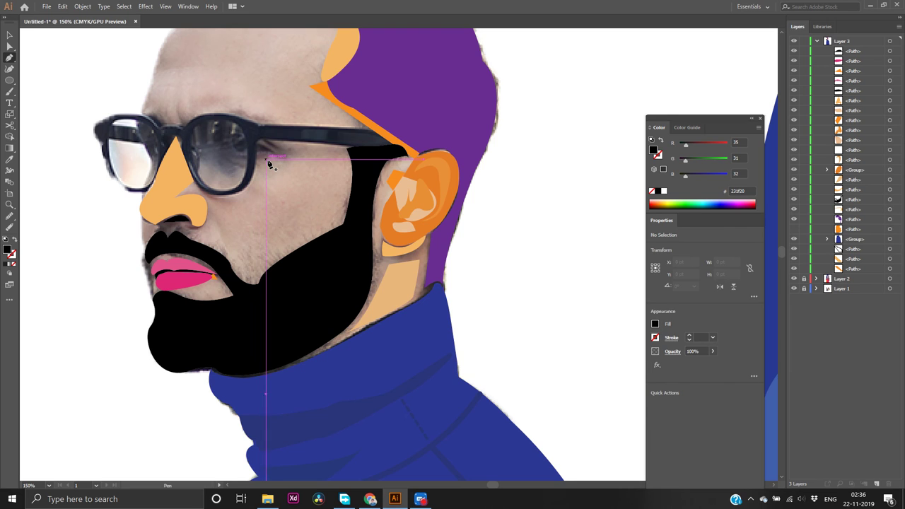
{"action": "scroll", "coordinate": [265, 167], "scroll_direction": "up", "scroll_amount": 3}
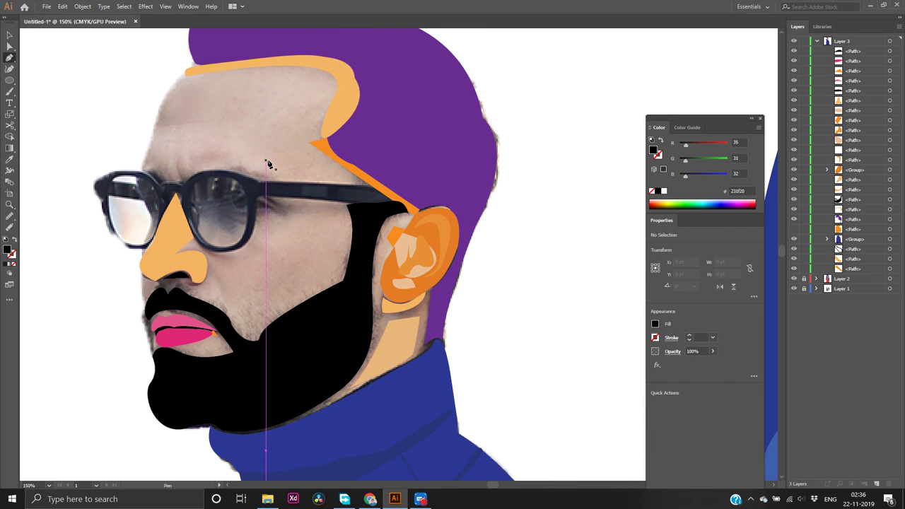
{"action": "left_click", "coordinate": [273, 207]}
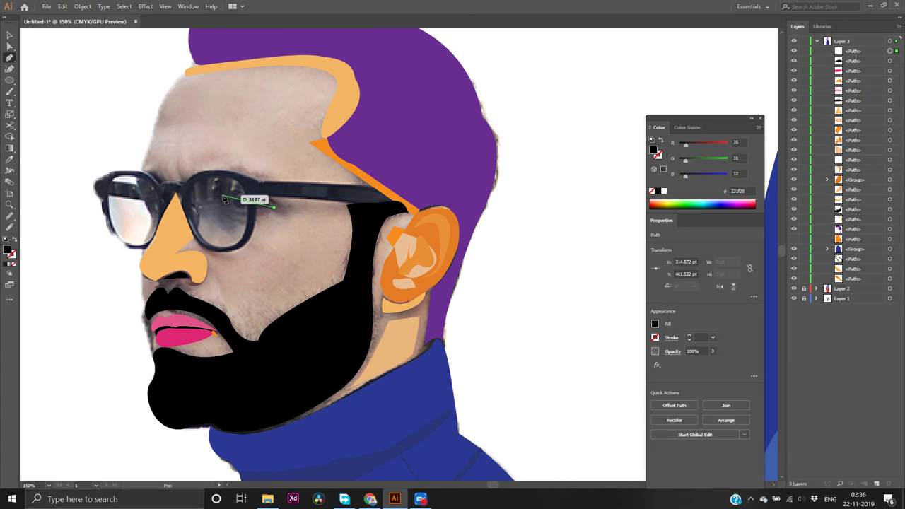
{"action": "left_click_drag", "start_coordinate": [222, 199], "coordinate": [204, 223]}
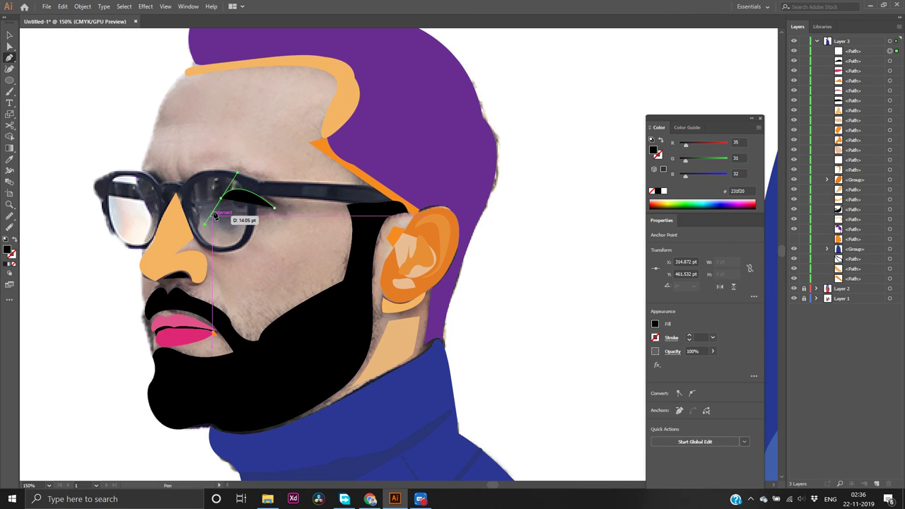
Give the eye path no fill and a 1 pt black stroke, and close it into an outline about 40 × 17 pt
{"action": "left_click", "coordinate": [14, 266]}
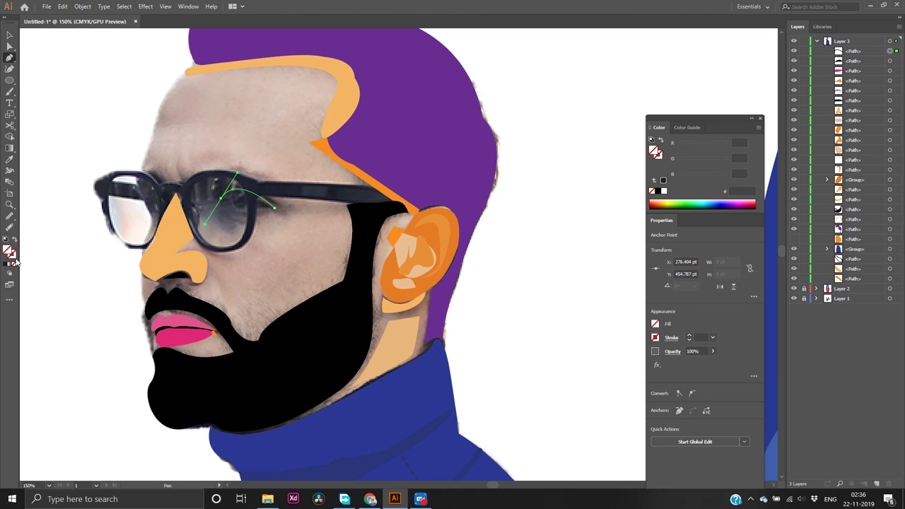
{"action": "left_click", "coordinate": [16, 260]}
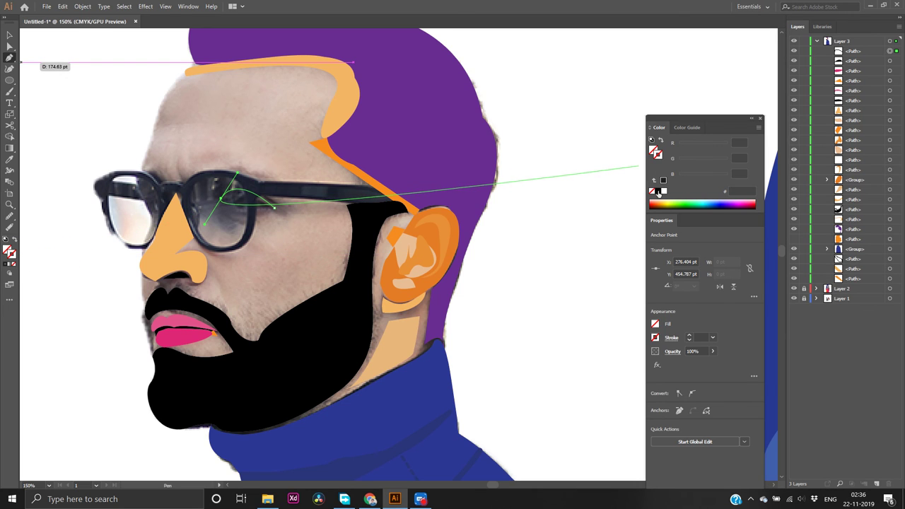
{"action": "left_click", "coordinate": [658, 191]}
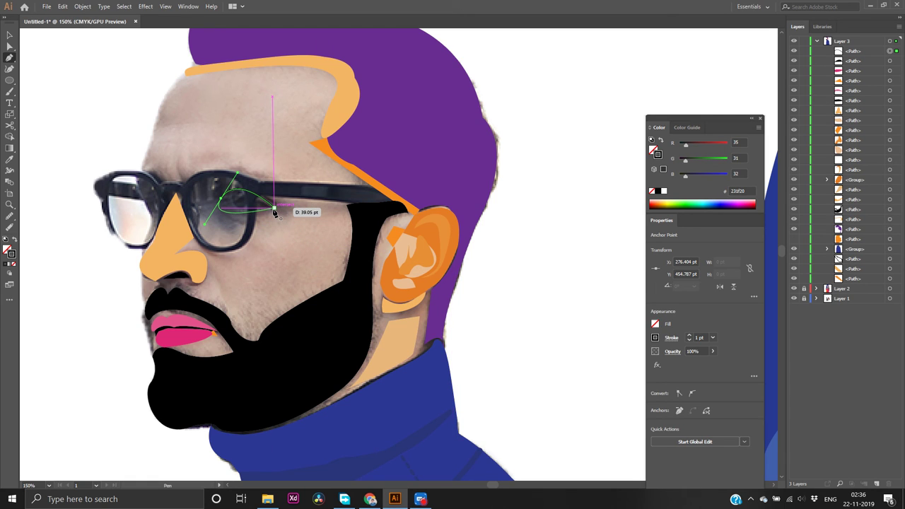
{"action": "left_click", "coordinate": [273, 208]}
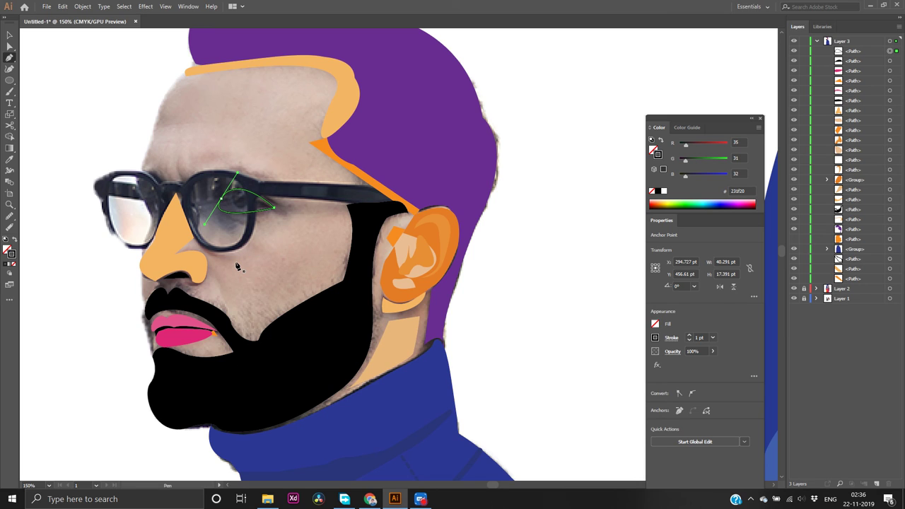
{"action": "key", "text": "v"}
{"action": "left_click", "coordinate": [553, 282]}
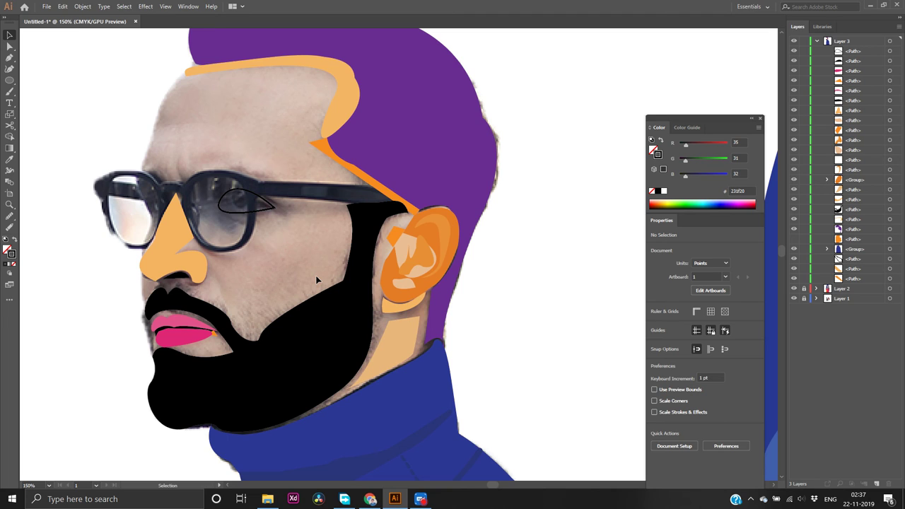
Inspect the purple fill colour of the man's hair in the Color Picker without changing it
{"action": "left_click", "coordinate": [416, 162]}
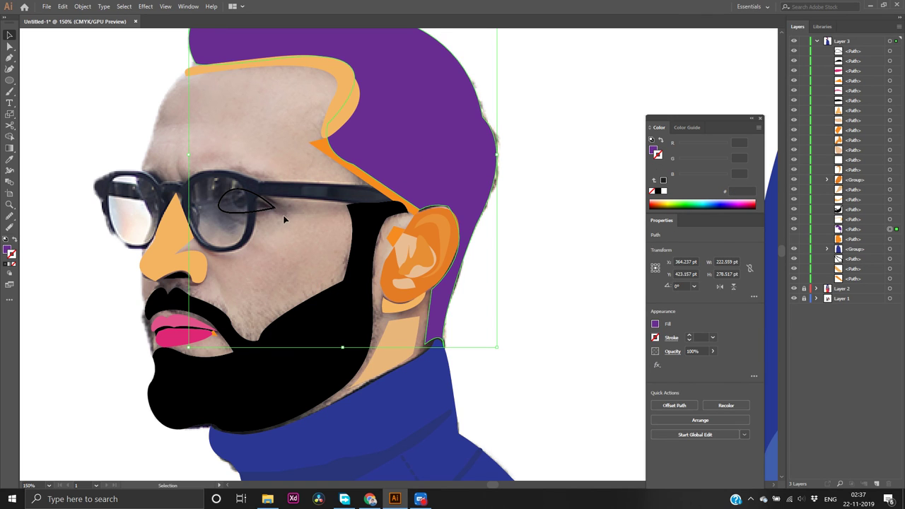
{"action": "left_click", "coordinate": [7, 246]}
{"action": "double_click", "coordinate": [8, 246]}
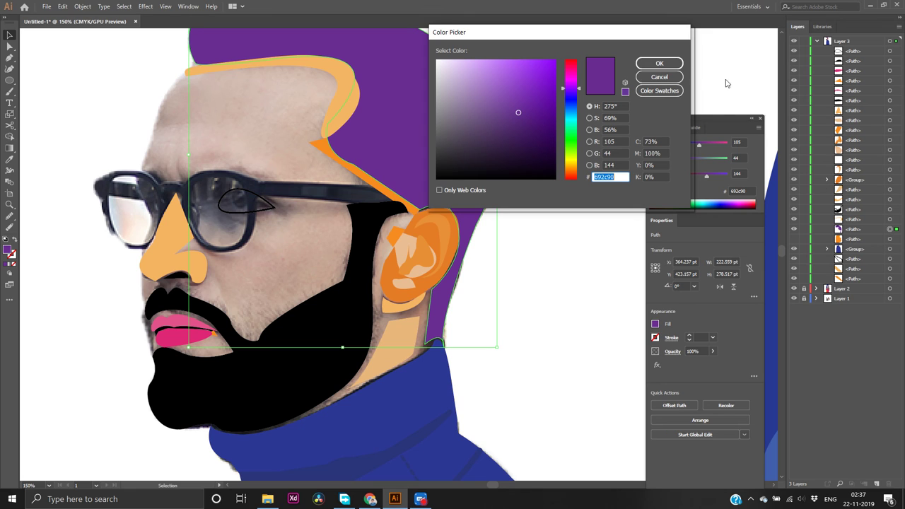
{"action": "left_click", "coordinate": [668, 66]}
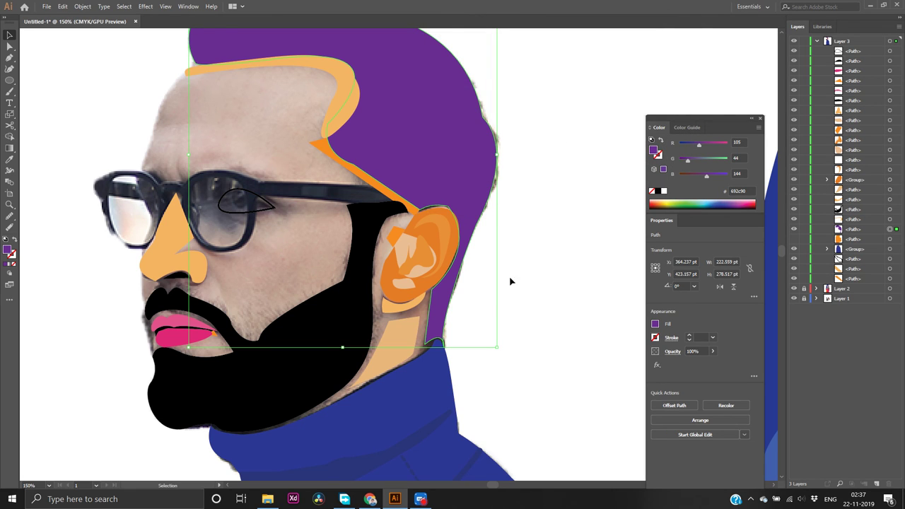
{"action": "left_click", "coordinate": [536, 414]}
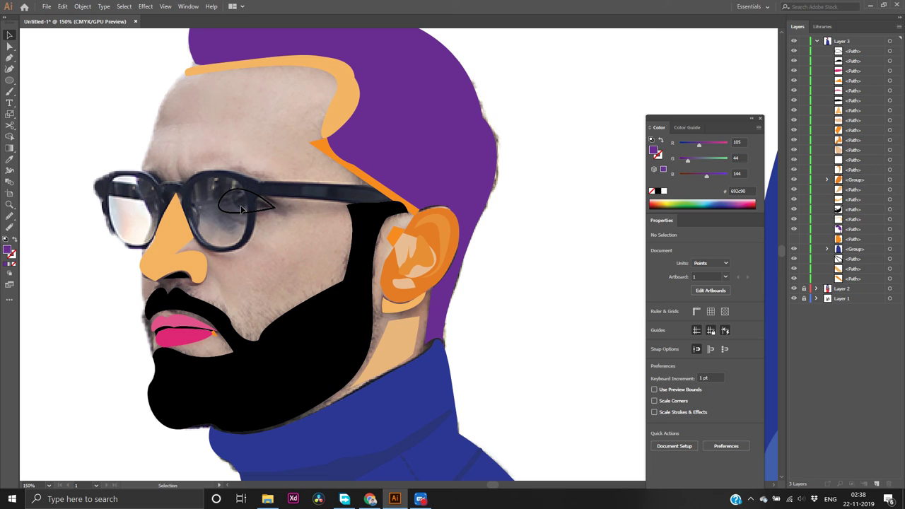
Move the eye outline off the glasses onto the blank canvas in front of the man's face
{"action": "left_click_drag", "start_coordinate": [241, 209], "coordinate": [70, 292]}
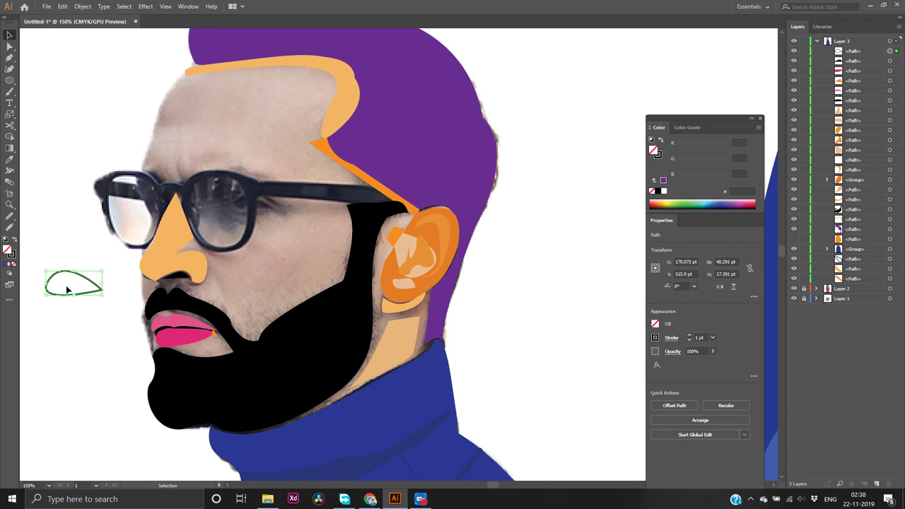
{"action": "left_click", "coordinate": [66, 307]}
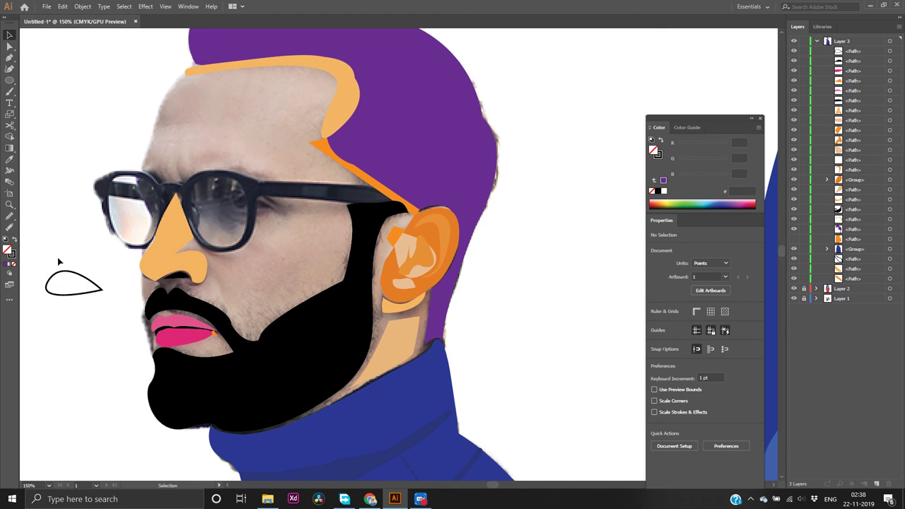
{"action": "key", "text": "a"}
{"action": "left_click", "coordinate": [71, 289]}
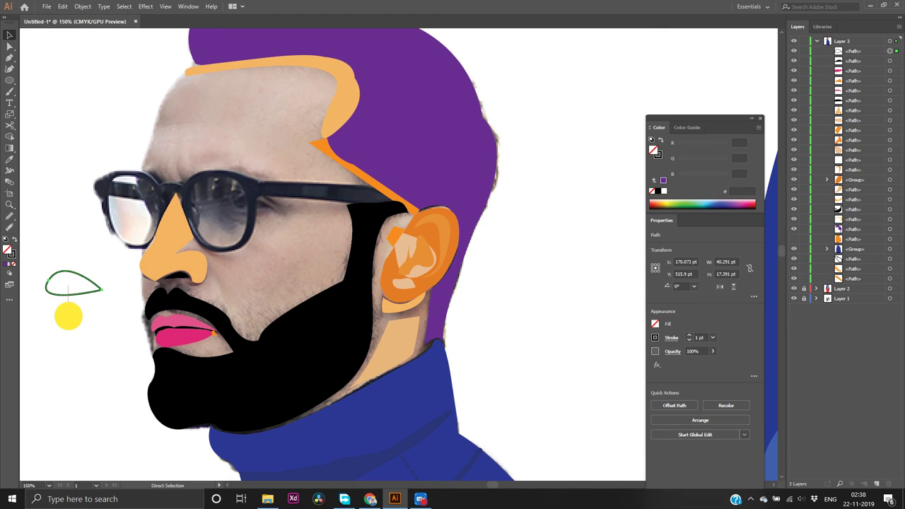
{"action": "key", "text": "v"}
{"action": "mouse_move", "coordinate": [71, 317]}
{"action": "left_mouse_down"}
{"action": "mouse_move", "coordinate": [66, 282]}
{"action": "mouse_move", "coordinate": [67, 319]}
{"action": "left_mouse_up"}
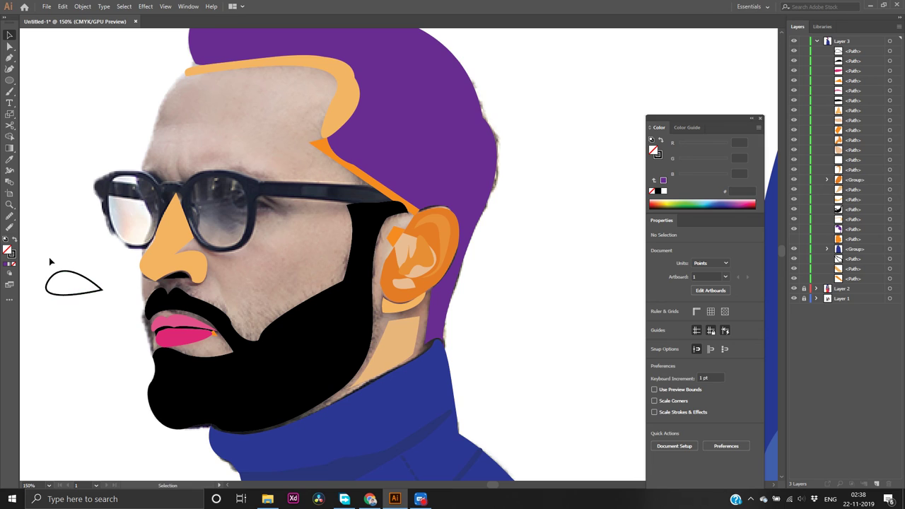
{"action": "left_click_drag", "start_coordinate": [40, 249], "coordinate": [81, 317]}
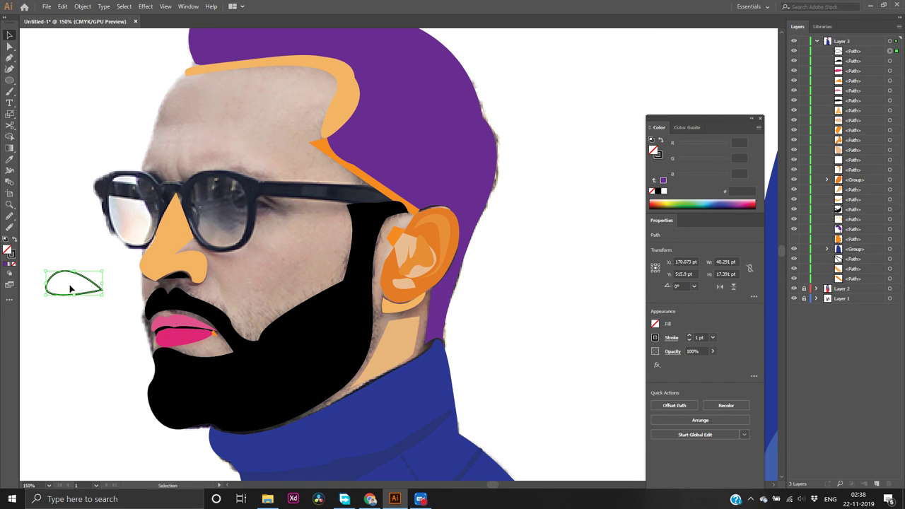
Duplicate the eye outline just below the original and give the copy a white fill with no stroke
{"action": "key", "text": "a"}
{"action": "left_click", "coordinate": [68, 286], "text": "alt"}
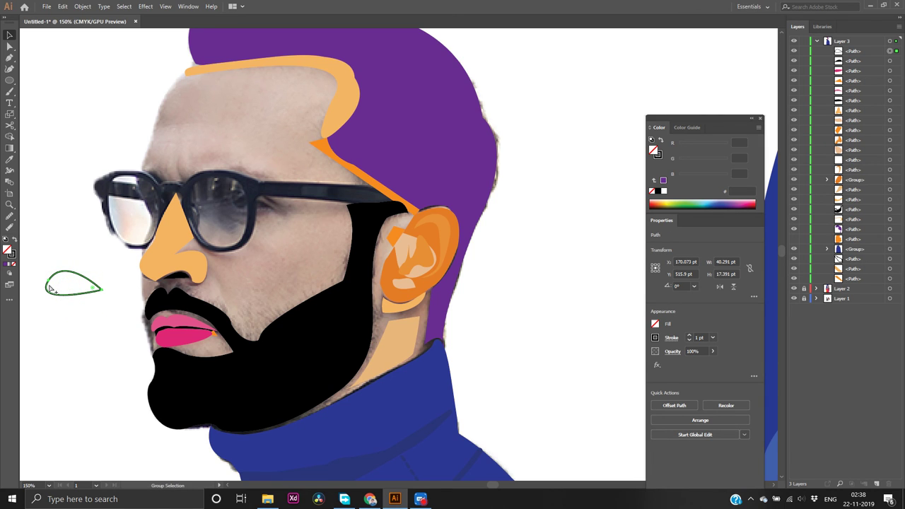
{"action": "left_click_drag", "start_coordinate": [48, 288], "coordinate": [43, 327]}
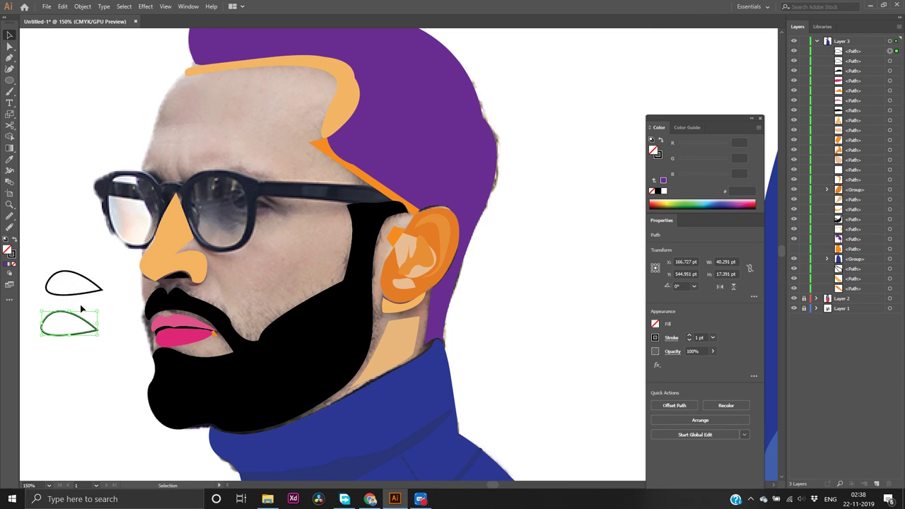
{"action": "left_click", "coordinate": [13, 256]}
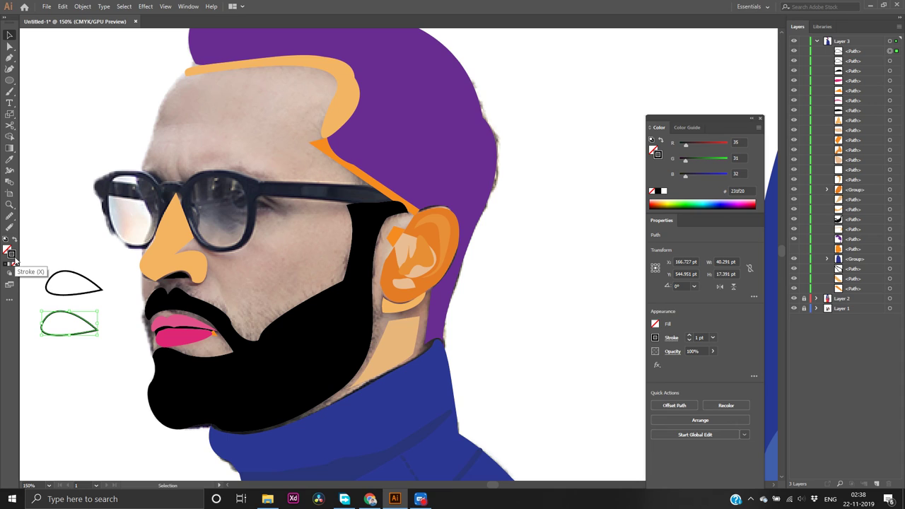
{"action": "left_click", "coordinate": [13, 262]}
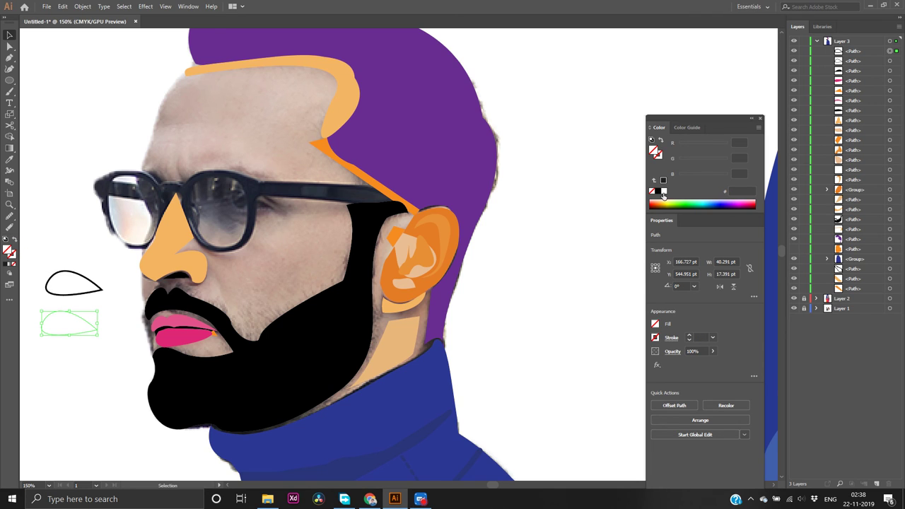
{"action": "left_click", "coordinate": [663, 193]}
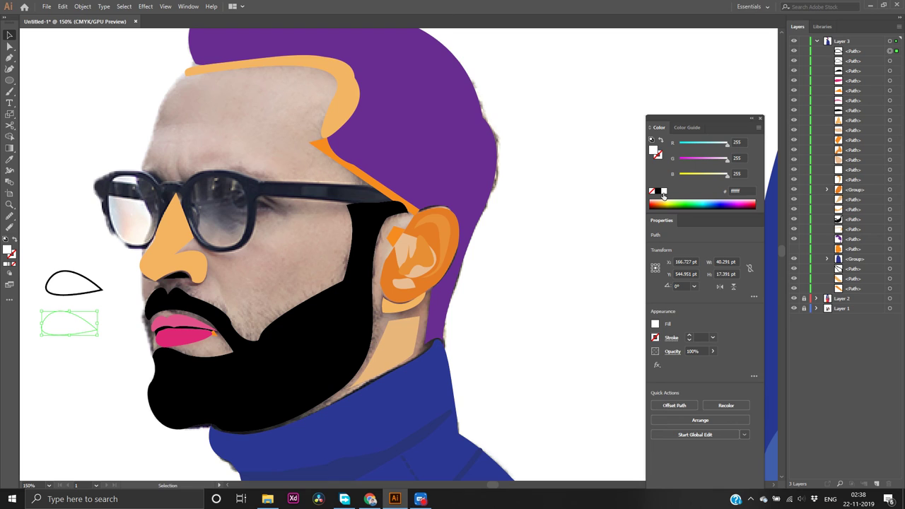
Shrink the white eye copy to about 35.5 × 13.7 pt below the black outline, and select the outline
{"action": "left_click", "coordinate": [104, 394]}
{"action": "left_click_drag", "start_coordinate": [93, 292], "coordinate": [76, 349]}
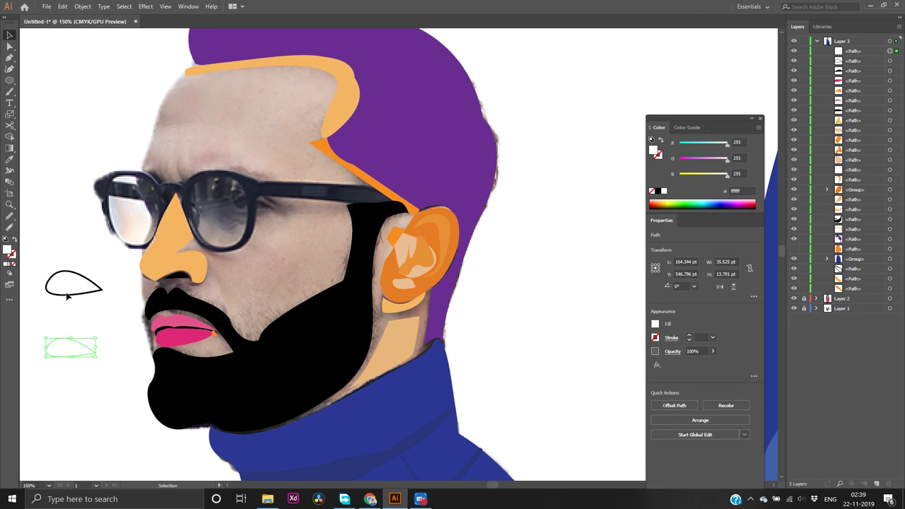
{"action": "left_click", "coordinate": [65, 276]}
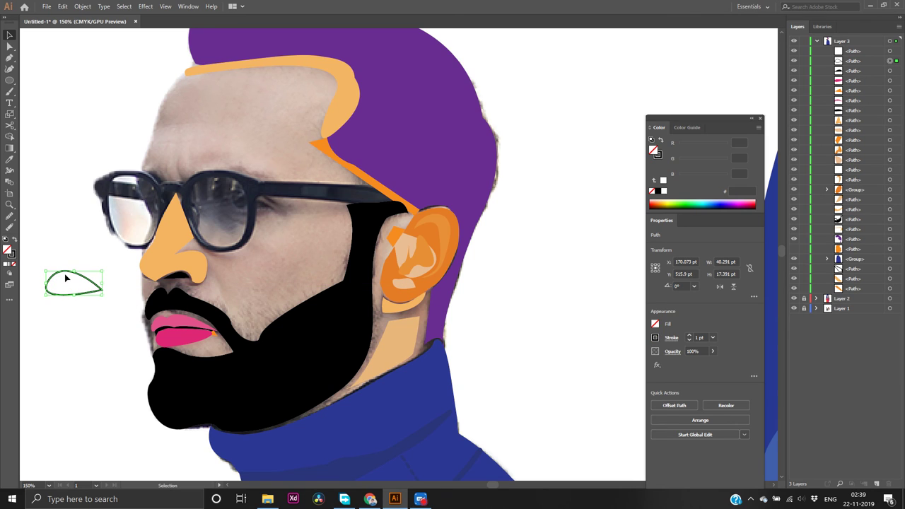
Fill the eye outline in front of the face with the hair's purple and remove its stroke
{"action": "left_click", "coordinate": [444, 135]}
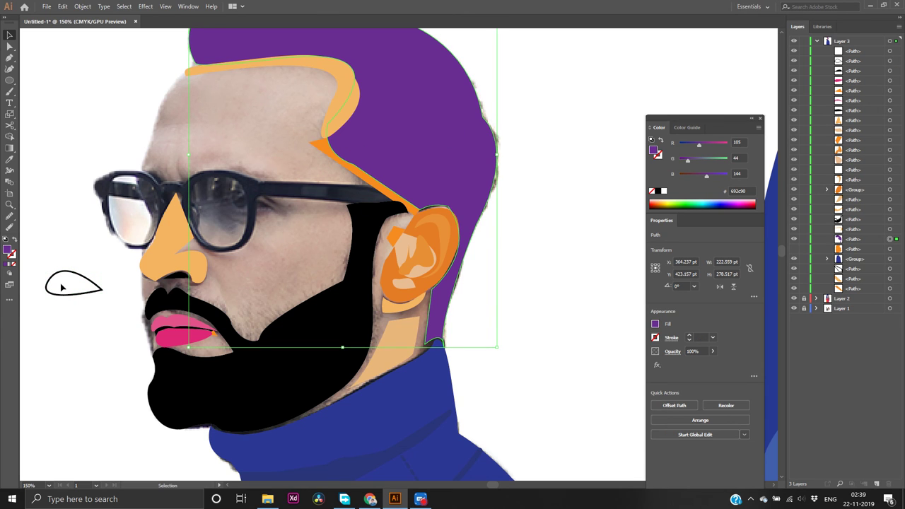
{"action": "left_click", "coordinate": [62, 287]}
{"action": "left_click", "coordinate": [448, 146]}
{"action": "left_click", "coordinate": [71, 271]}
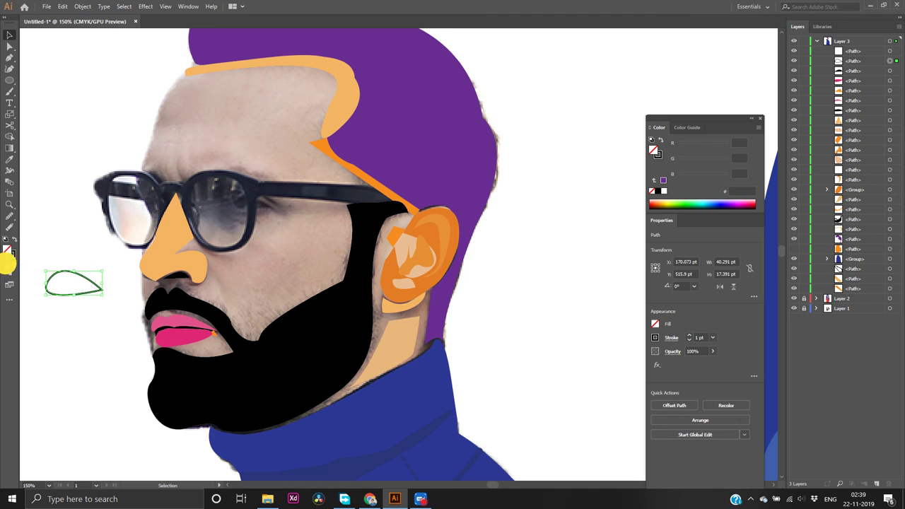
{"action": "left_click", "coordinate": [5, 263]}
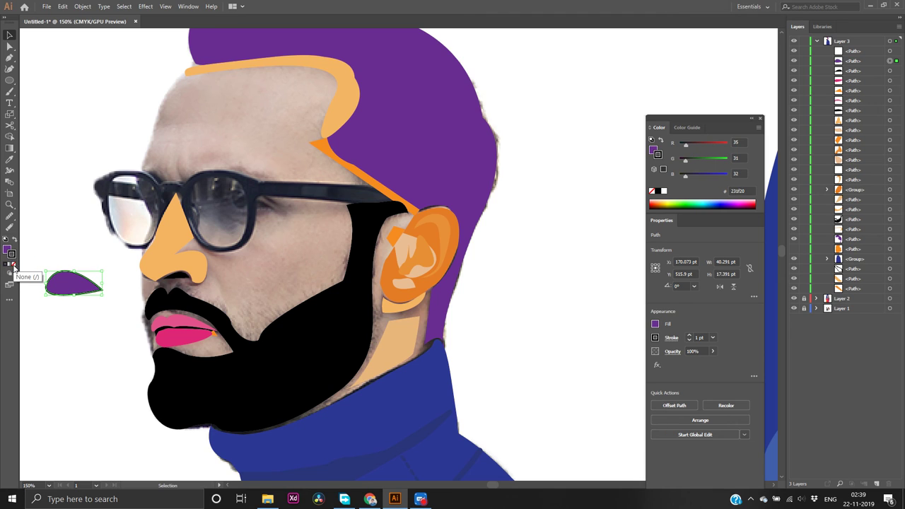
{"action": "left_click", "coordinate": [14, 266]}
{"action": "left_click", "coordinate": [61, 257]}
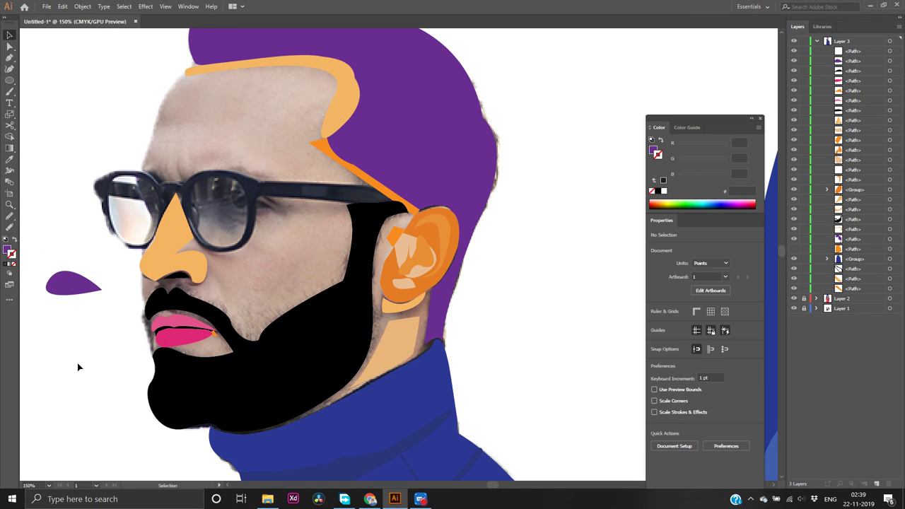
Move the purple and white eye shapes together onto the glasses lens nearer the ear, and delete the white inner shape
{"action": "left_click_drag", "start_coordinate": [70, 346], "coordinate": [80, 288]}
{"action": "left_click_drag", "start_coordinate": [41, 259], "coordinate": [243, 202]}
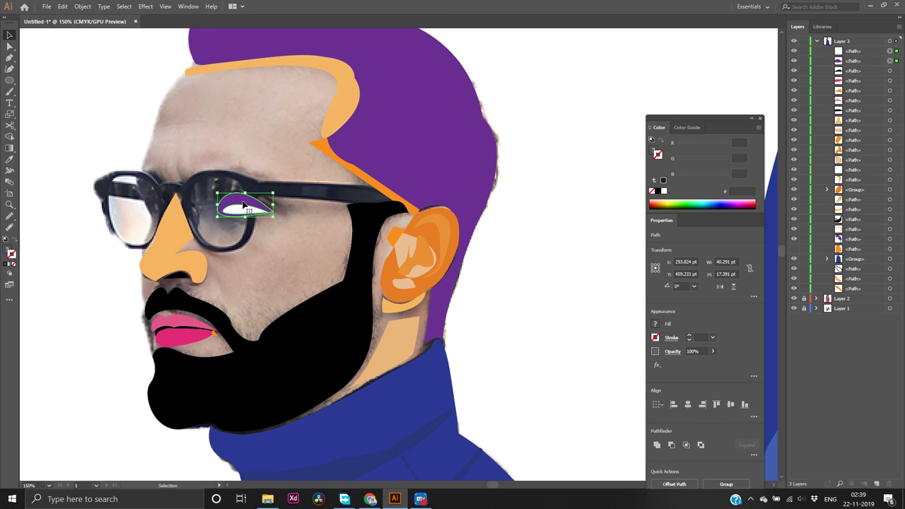
{"action": "left_click", "coordinate": [61, 329]}
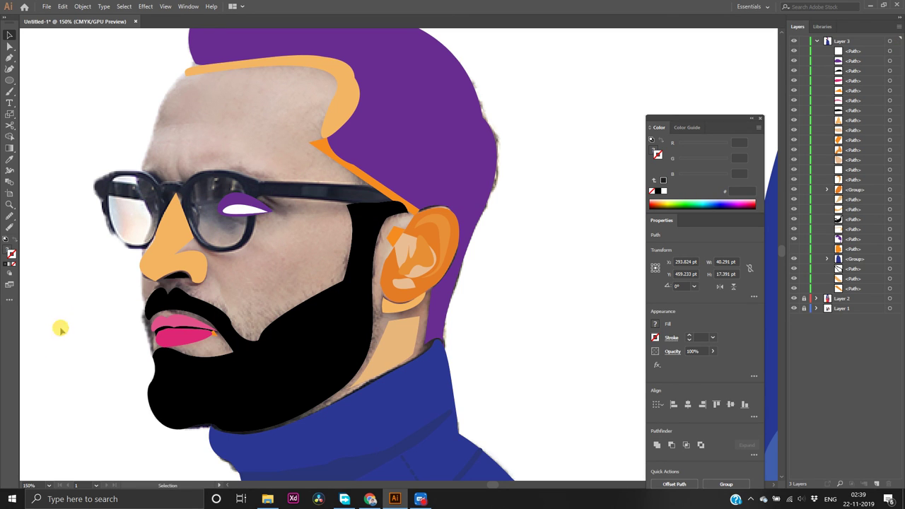
{"action": "left_click", "coordinate": [239, 210]}
{"action": "key", "text": "Delete"}
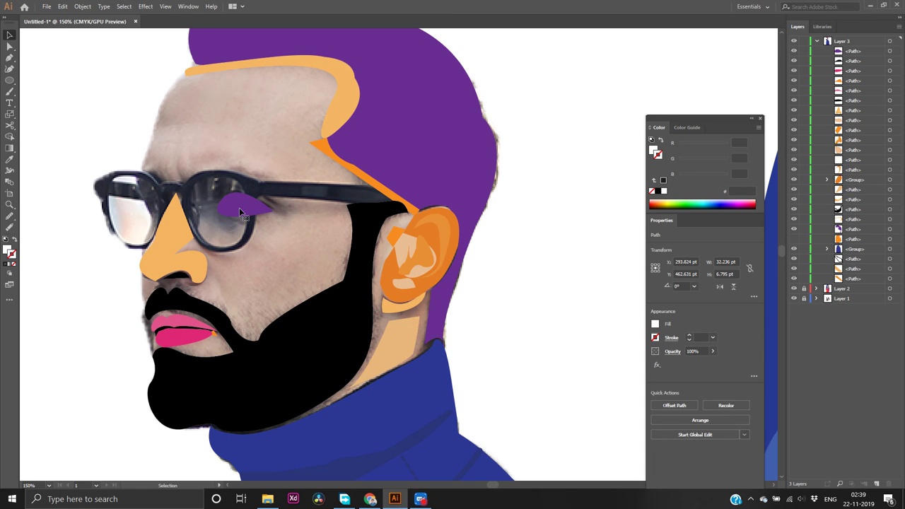
Draw a circle about 11.2 pt wide as the pupil, fill it black without a stroke, and place it in the purple eye's wider part
{"action": "left_click", "coordinate": [9, 79]}
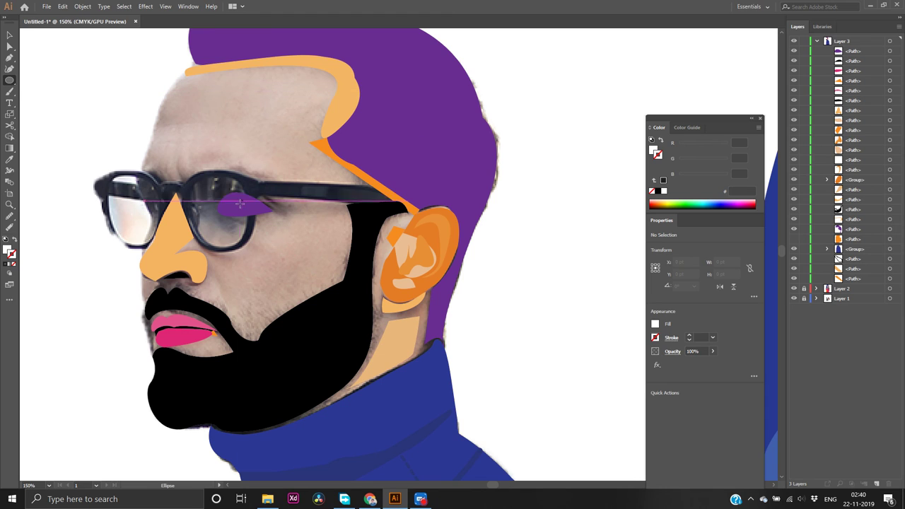
{"action": "left_click_drag", "start_coordinate": [233, 198], "coordinate": [245, 206]}
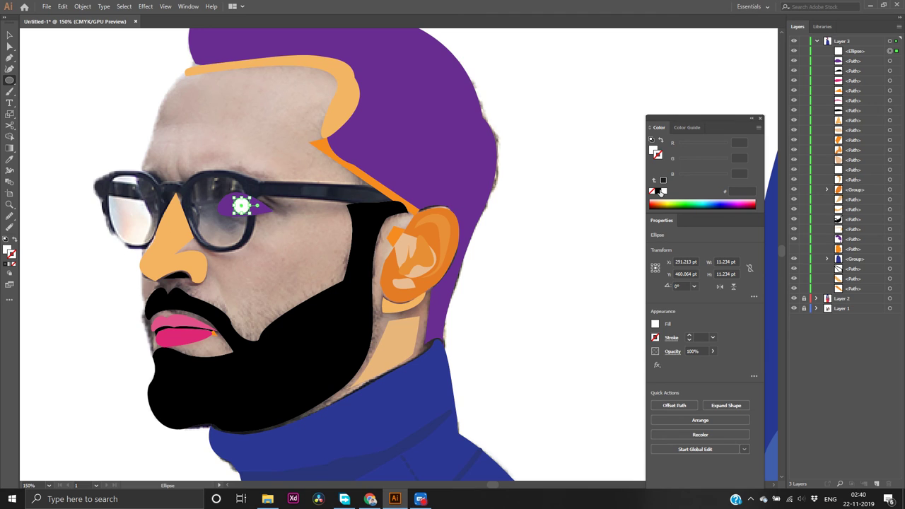
{"action": "left_click", "coordinate": [658, 192]}
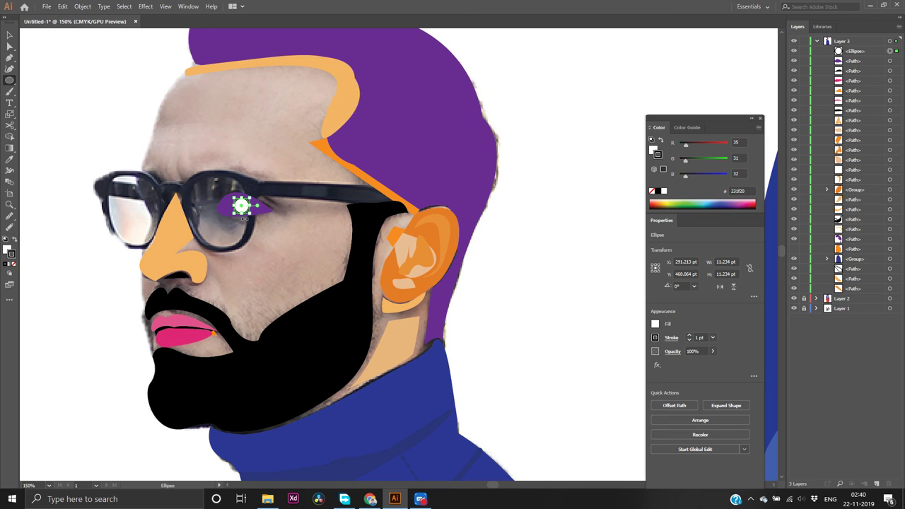
{"action": "left_click", "coordinate": [12, 263]}
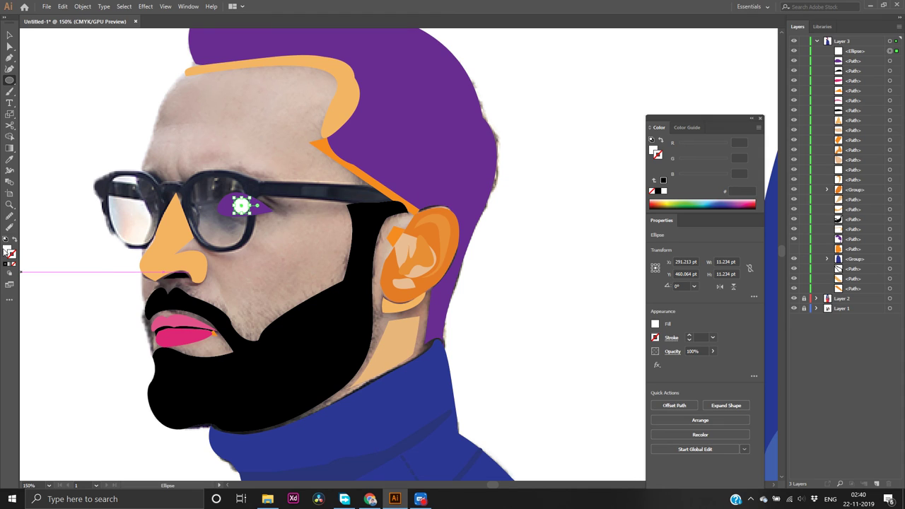
{"action": "left_click", "coordinate": [7, 249]}
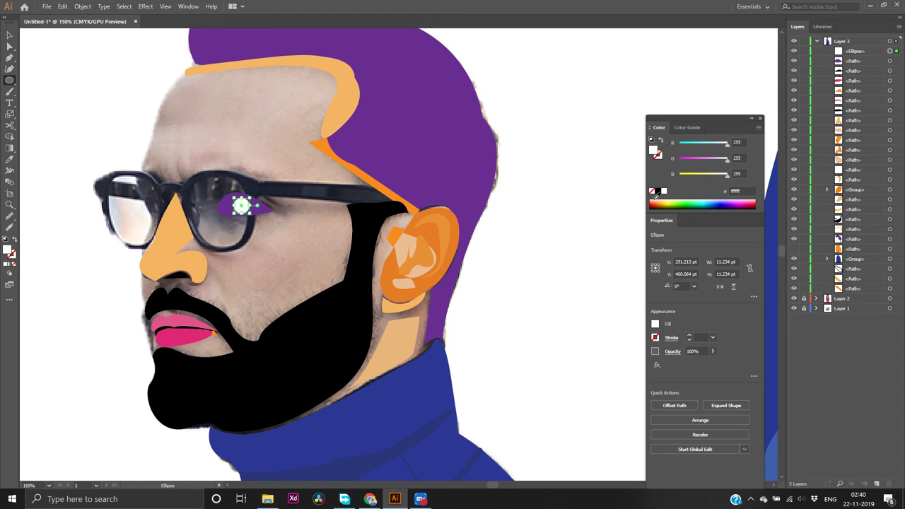
{"action": "left_click", "coordinate": [657, 191]}
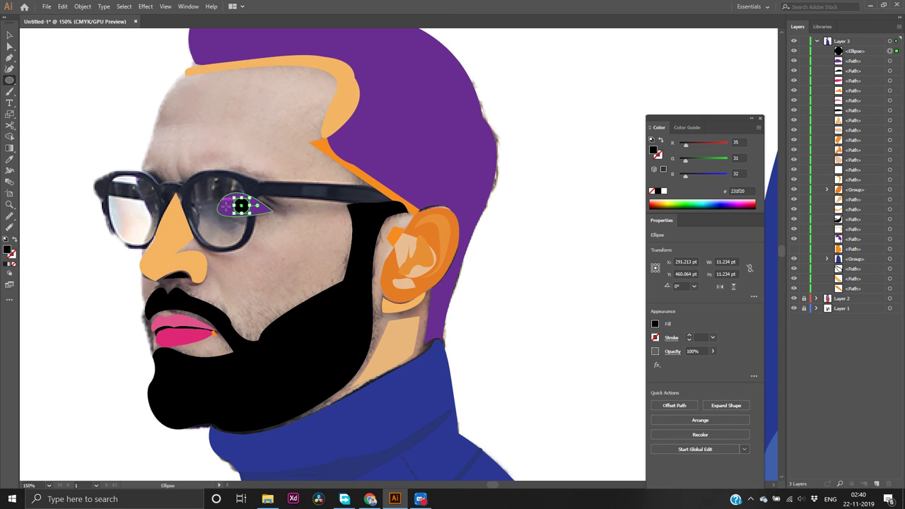
{"action": "key", "text": "v"}
{"action": "left_click_drag", "start_coordinate": [242, 210], "coordinate": [233, 205]}
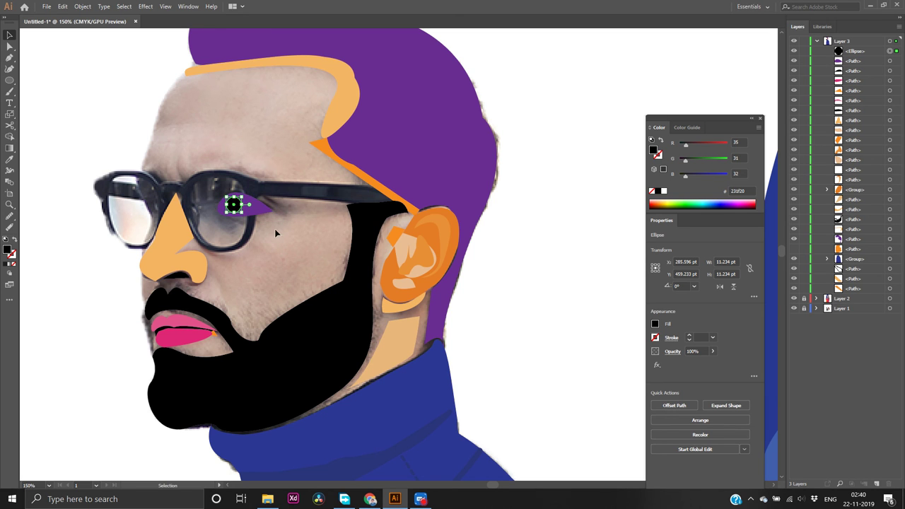
Add a white highlight ellipse of about 1.4 × 1.1 pt near the upper left of the black pupil
{"action": "scroll", "coordinate": [219, 200], "scroll_direction": "up", "scroll_amount": 5}
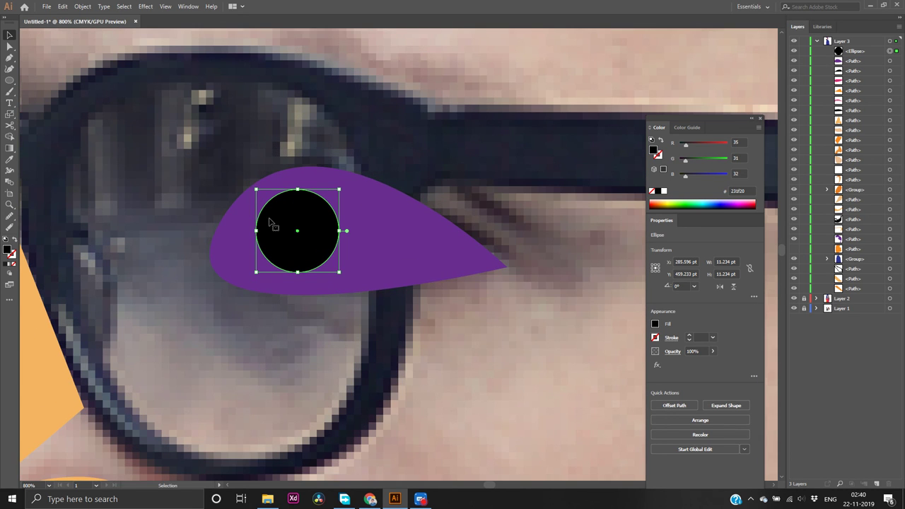
{"action": "left_click", "coordinate": [409, 105]}
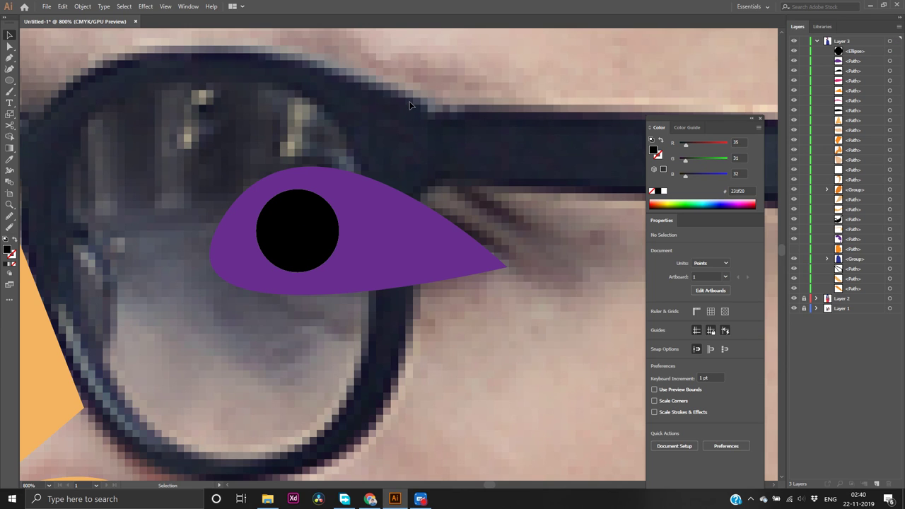
{"action": "left_click", "coordinate": [10, 80]}
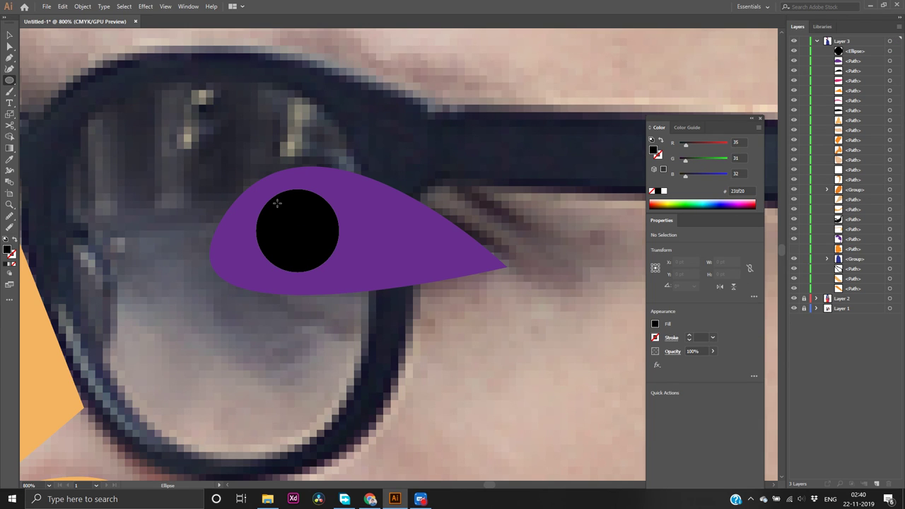
{"action": "left_click_drag", "start_coordinate": [277, 202], "coordinate": [303, 210]}
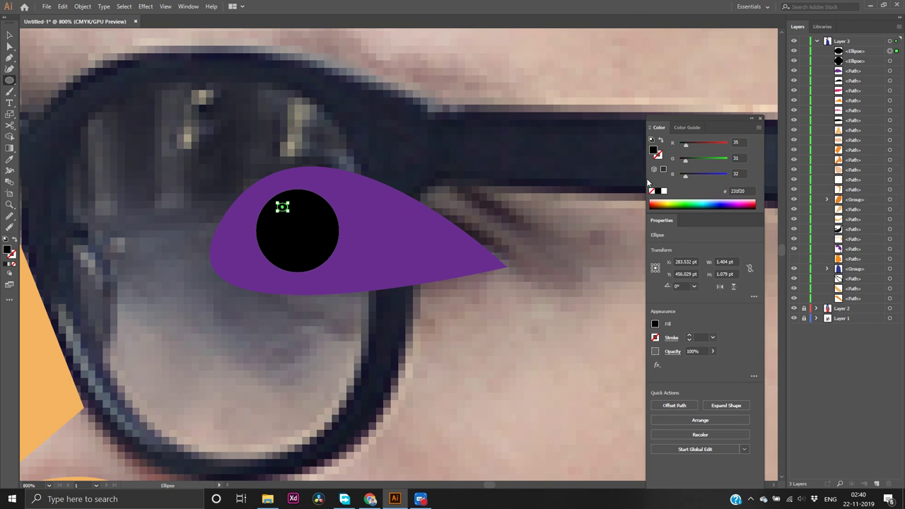
{"action": "left_click", "coordinate": [664, 190]}
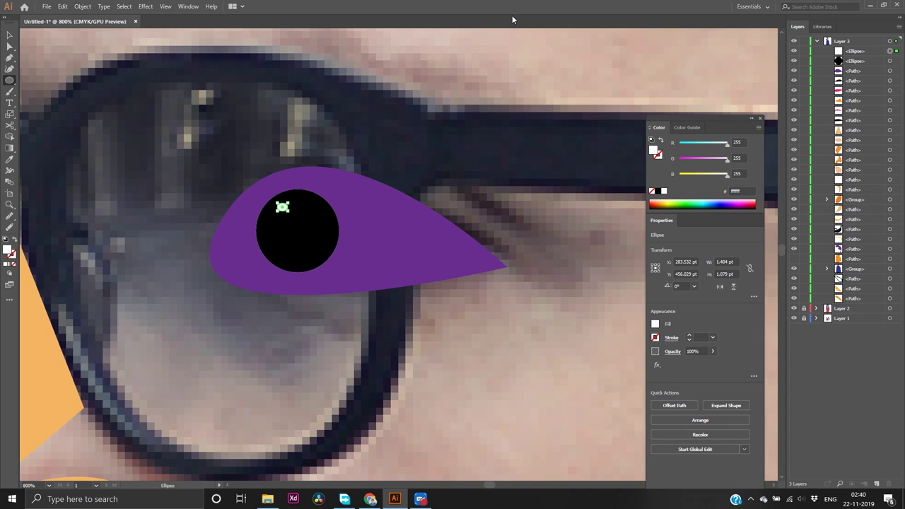
{"action": "left_click", "coordinate": [520, 38]}
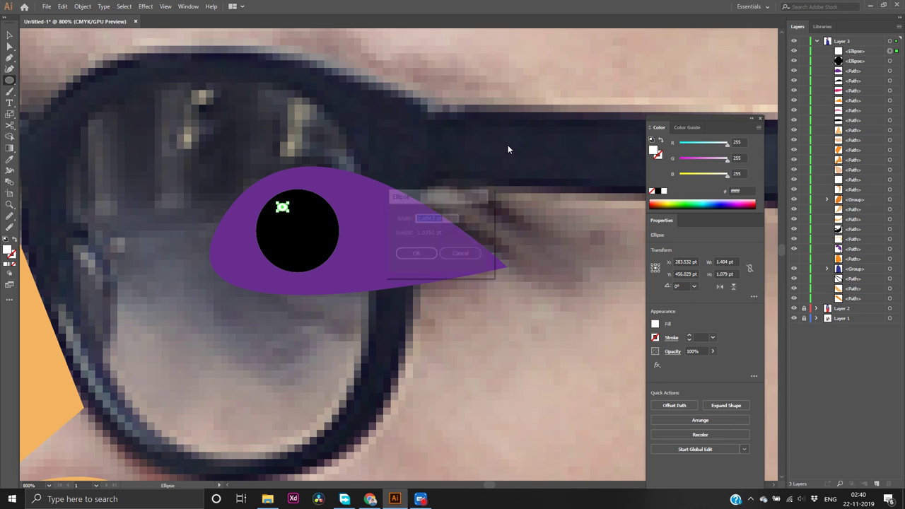
{"action": "left_click", "coordinate": [460, 255]}
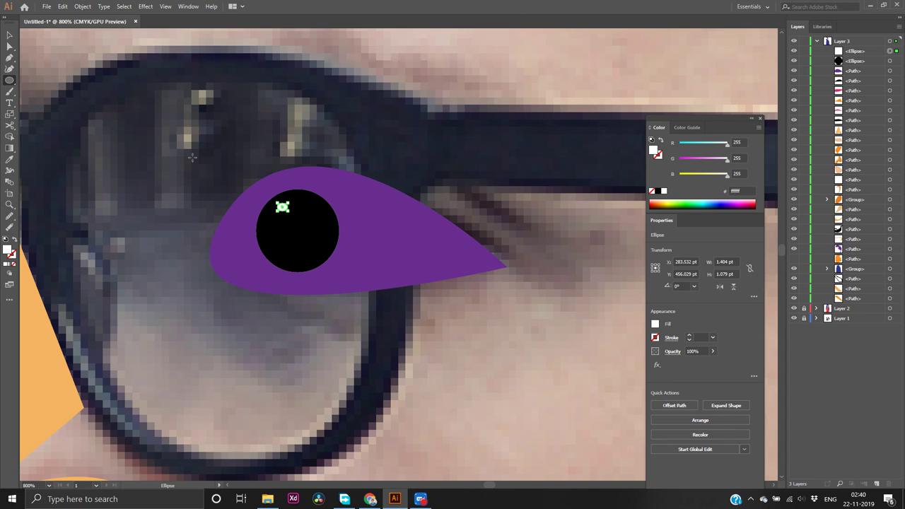
Select all three eye shapes, enlarge them to about 44.4 × 20.4 pt, and reposition them over the glasses lens
{"action": "key", "text": "v"}
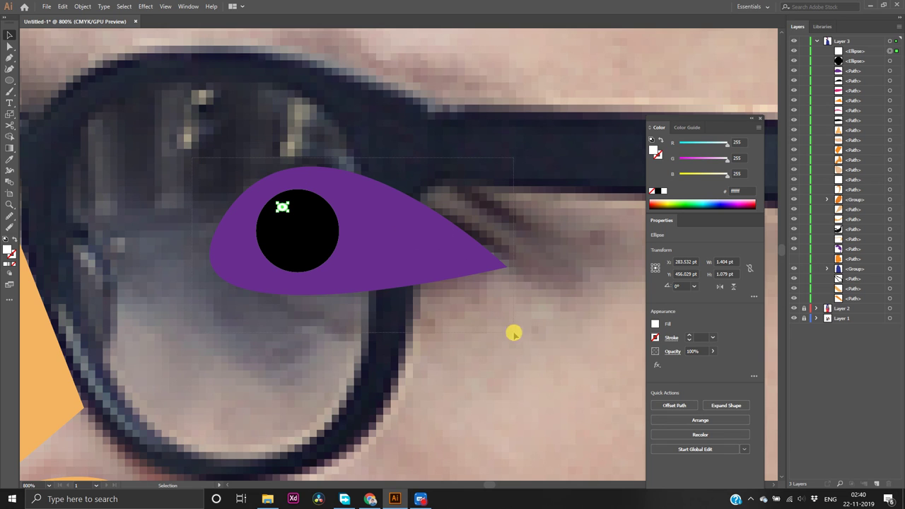
{"action": "left_click_drag", "start_coordinate": [513, 329], "coordinate": [503, 221]}
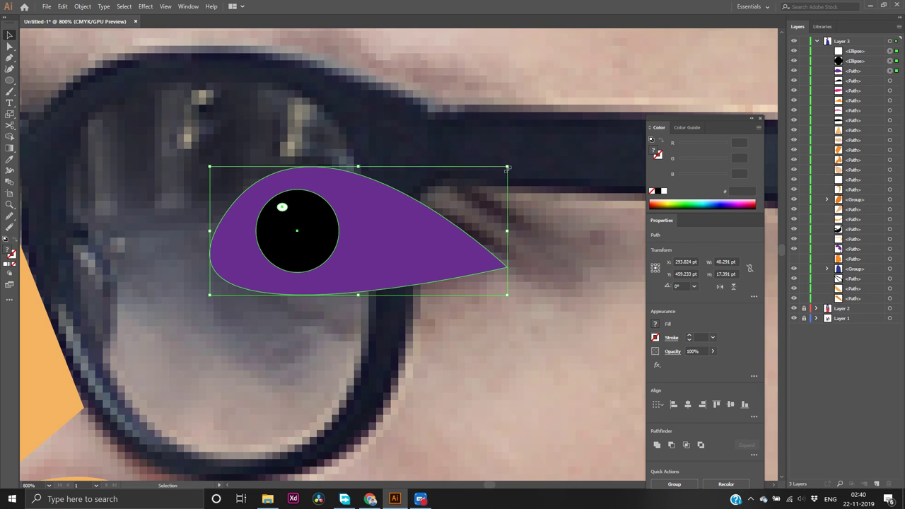
{"action": "left_click_drag", "start_coordinate": [507, 168], "coordinate": [537, 146]}
{"action": "left_click_drag", "start_coordinate": [446, 229], "coordinate": [377, 181]}
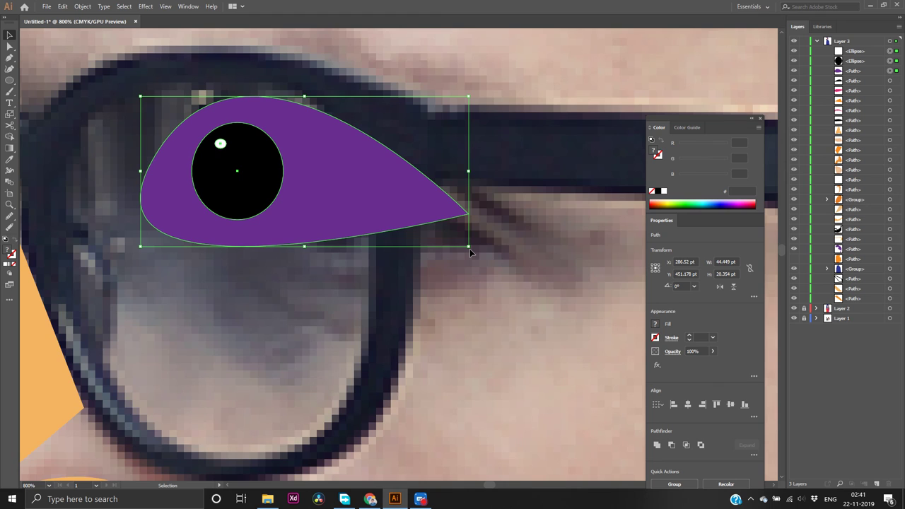
{"action": "scroll", "coordinate": [469, 249], "scroll_direction": "down", "scroll_amount": 5}
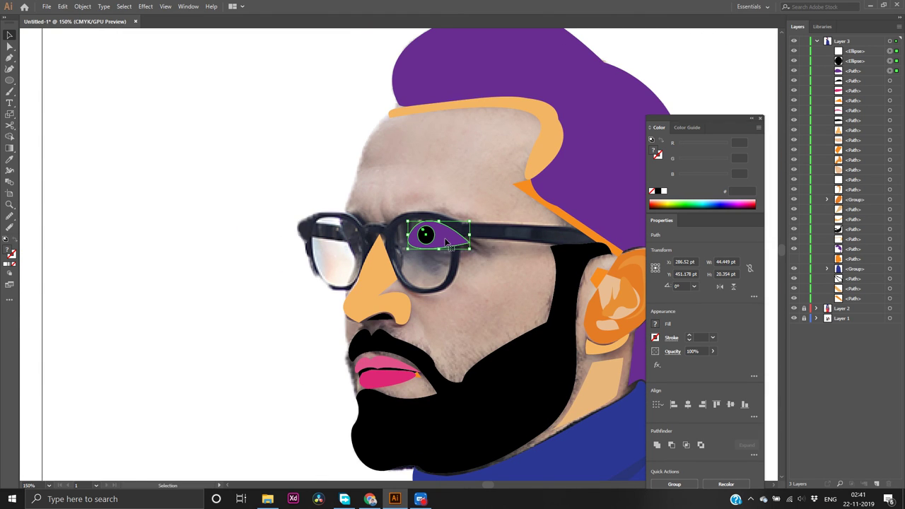
{"action": "left_click_drag", "start_coordinate": [445, 238], "coordinate": [445, 246]}
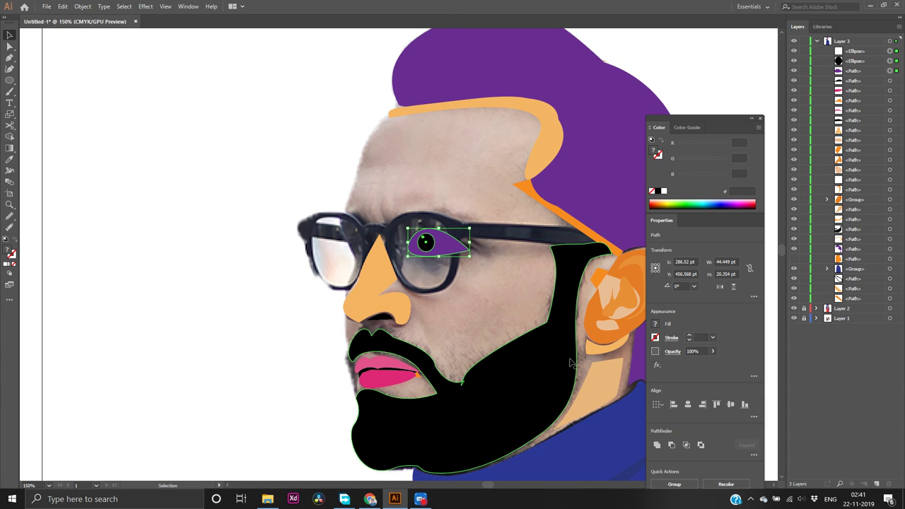
Show the orange face shape and copy the hex code of a darker brown, 9e5412, from its fill's Color Picker without recolouring the face
{"action": "left_click", "coordinate": [794, 259]}
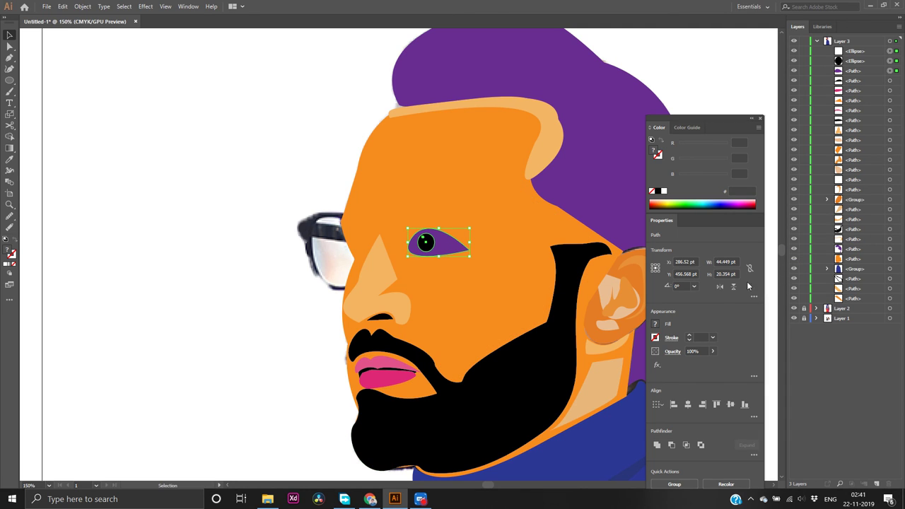
{"action": "left_click", "coordinate": [272, 360]}
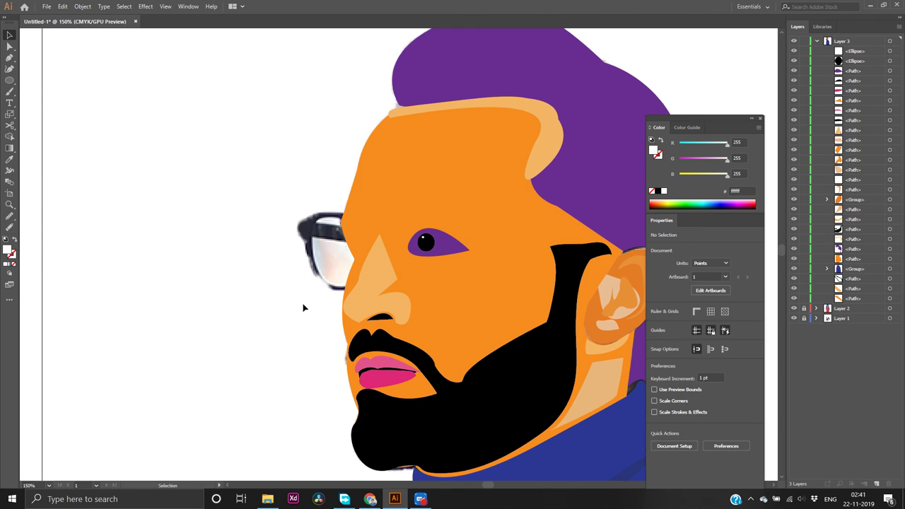
{"action": "left_click", "coordinate": [362, 212]}
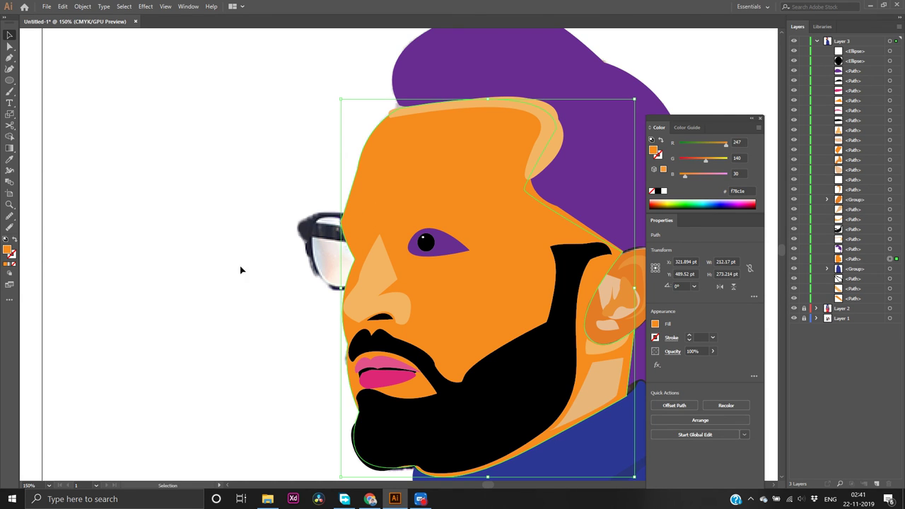
{"action": "double_click", "coordinate": [9, 250]}
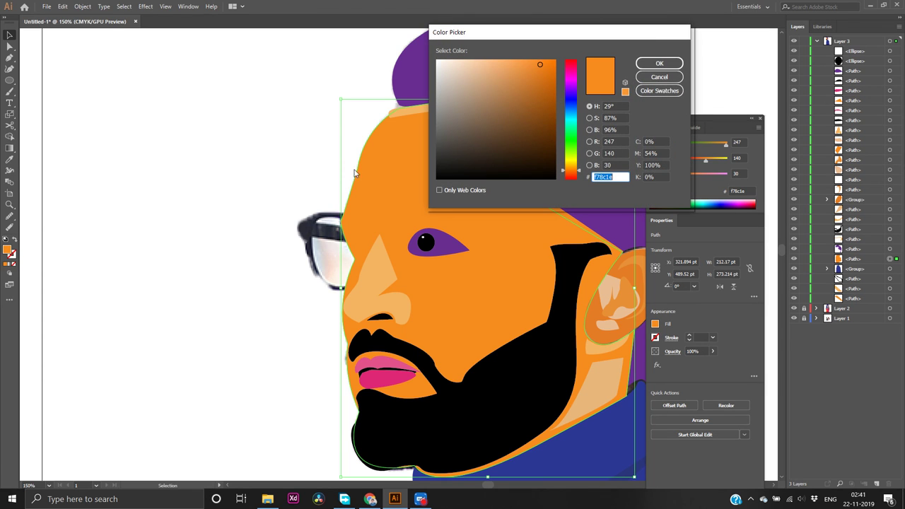
{"action": "left_click", "coordinate": [543, 104]}
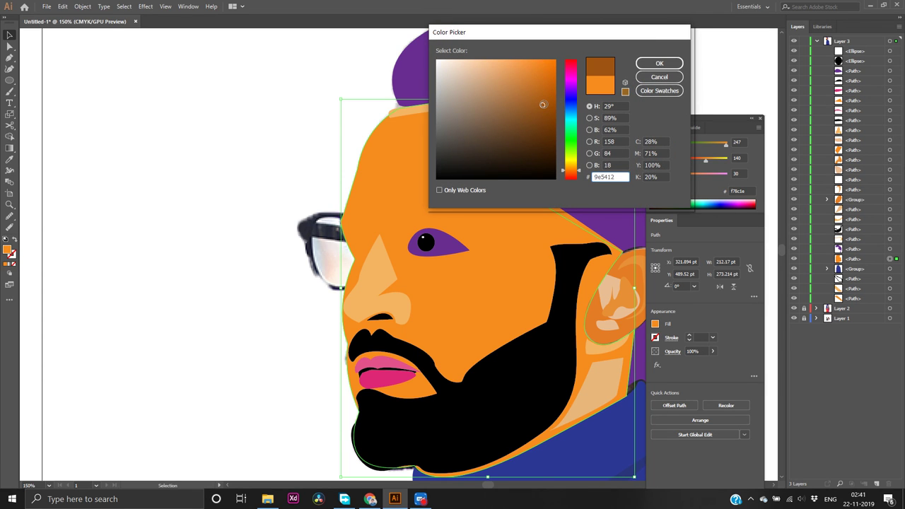
{"action": "double_click", "coordinate": [619, 177]}
{"action": "left_click", "coordinate": [659, 77]}
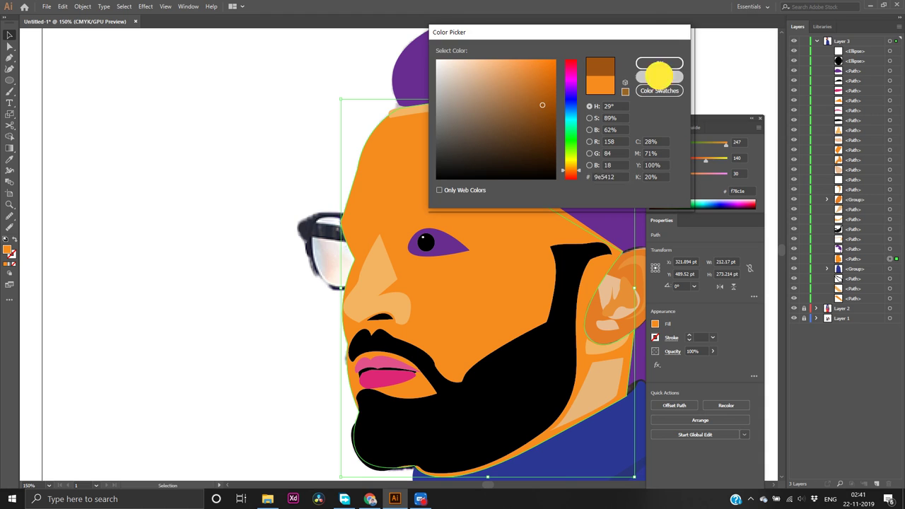
Set the fill of the purple almond-shaped eye to brown 9e5412
{"action": "left_click", "coordinate": [444, 247]}
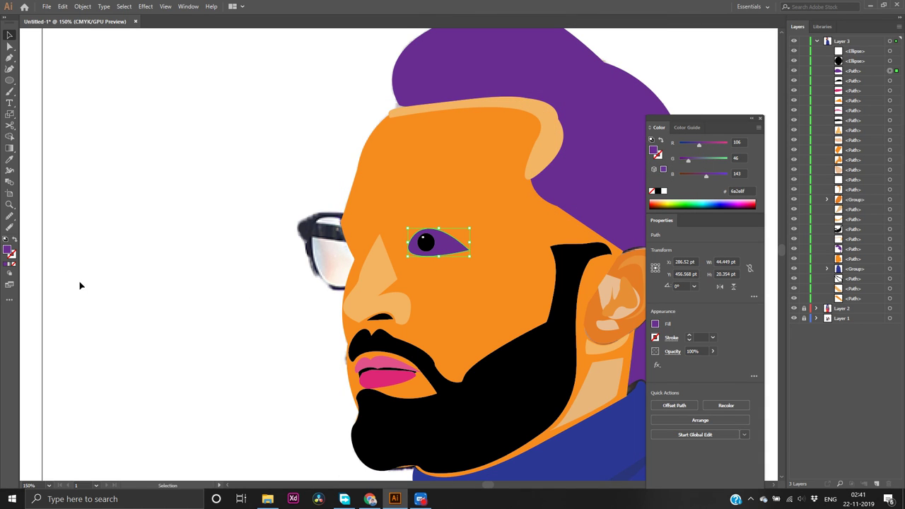
{"action": "double_click", "coordinate": [9, 250]}
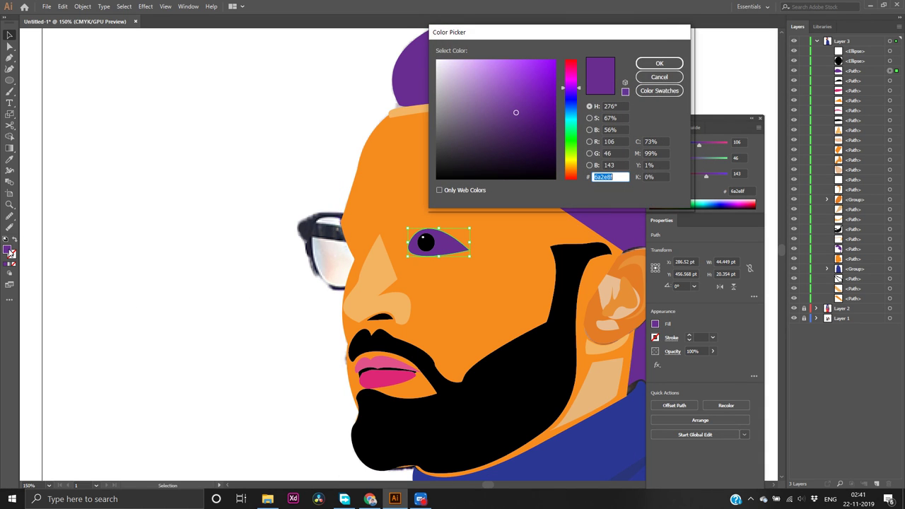
{"action": "type", "text": "9e5412"}
{"action": "key", "text": "Return"}
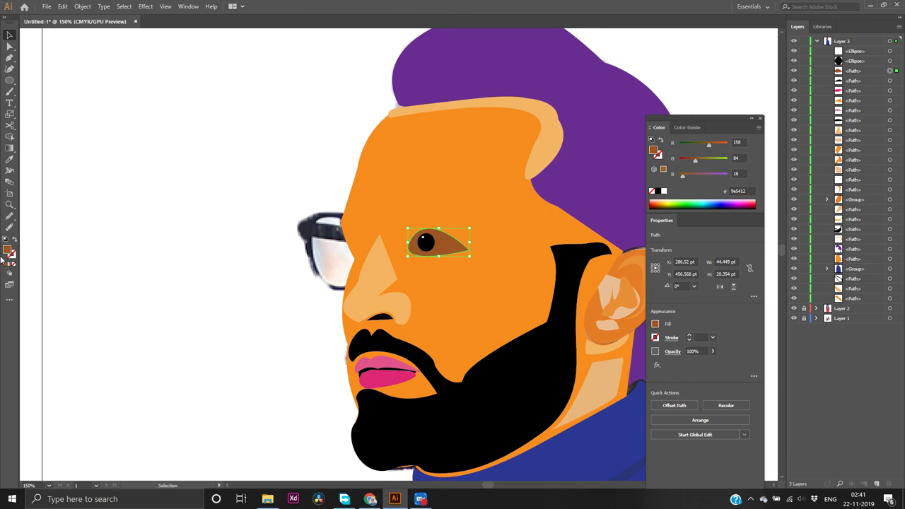
Hide and show the orange face shape repeatedly to compare the drawn eye with the photo underneath
{"action": "left_click", "coordinate": [145, 232]}
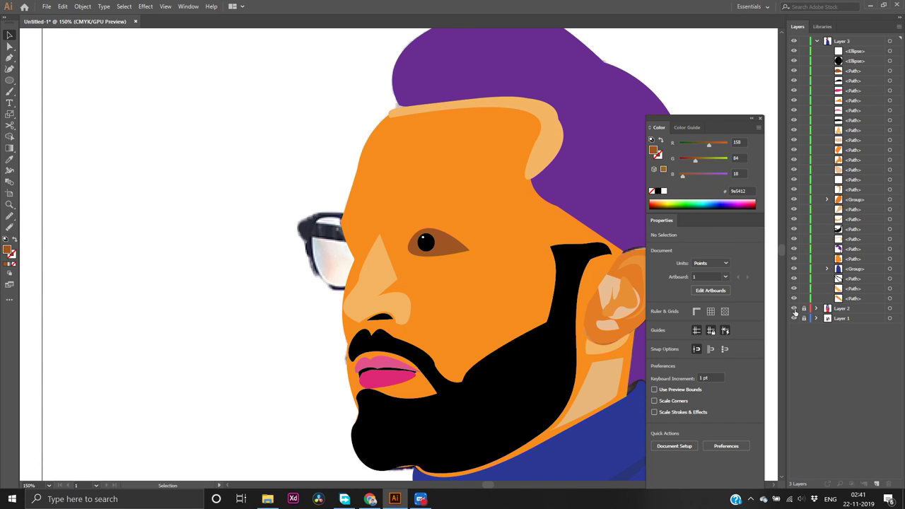
{"action": "left_click", "coordinate": [793, 259]}
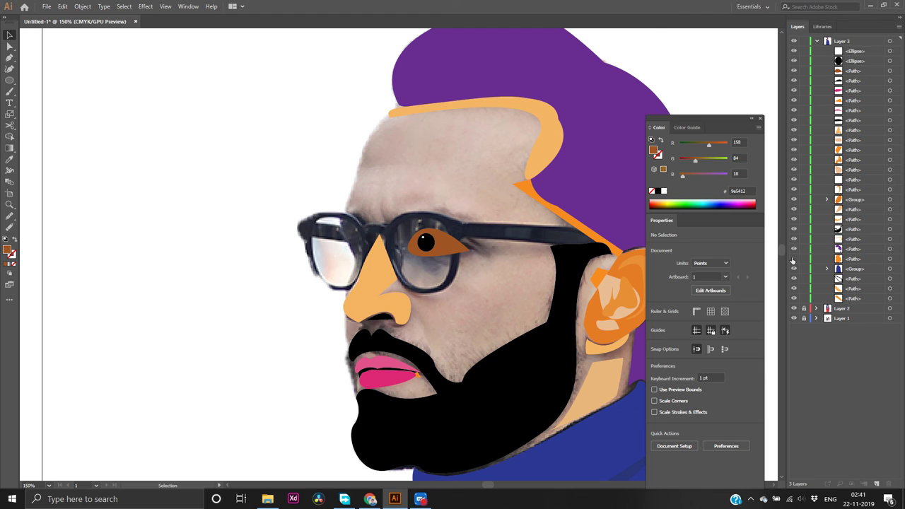
{"action": "left_click", "coordinate": [793, 259]}
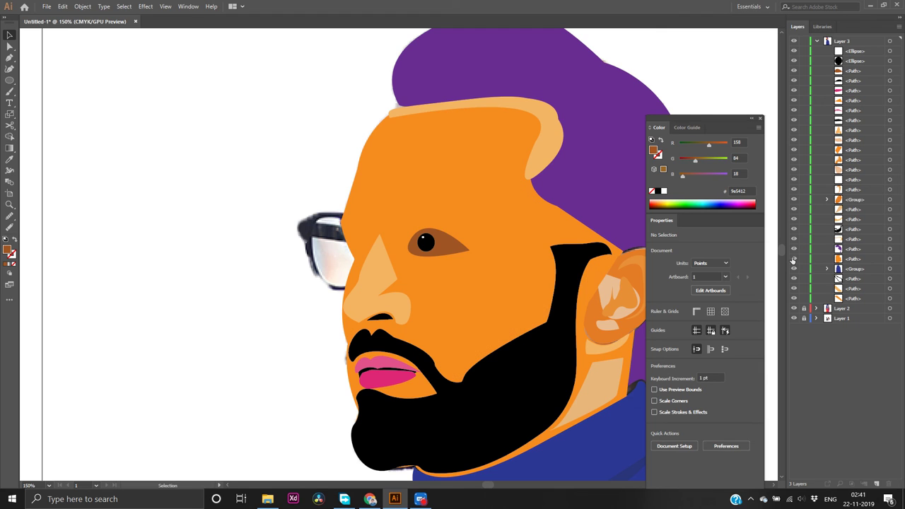
{"action": "left_click", "coordinate": [793, 259]}
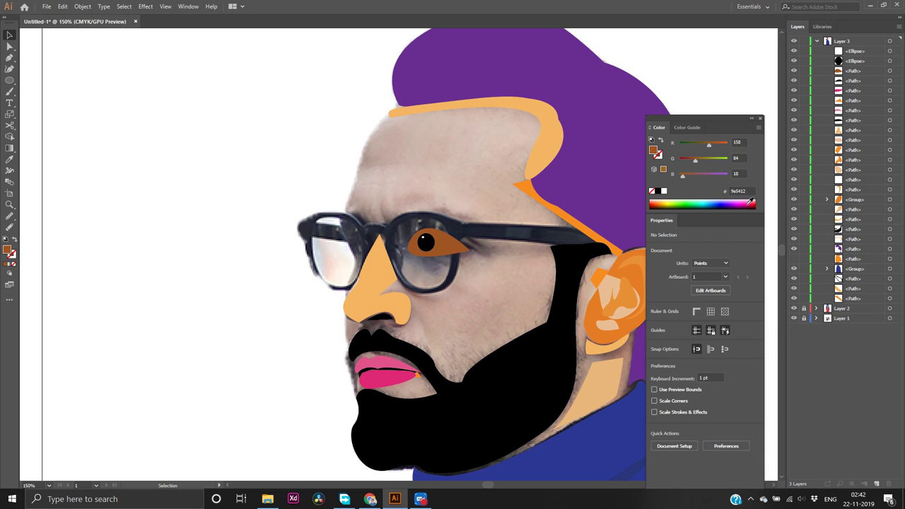
{"action": "left_click", "coordinate": [794, 259]}
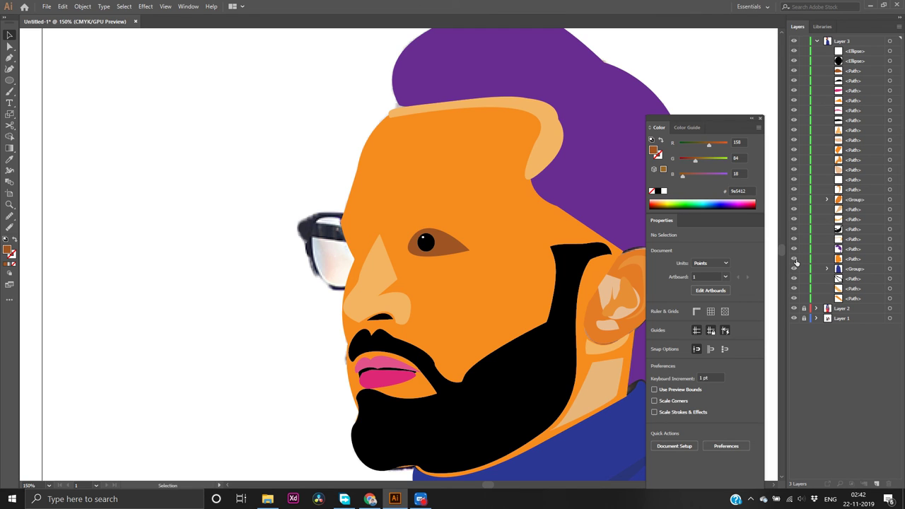
{"action": "left_click", "coordinate": [795, 259]}
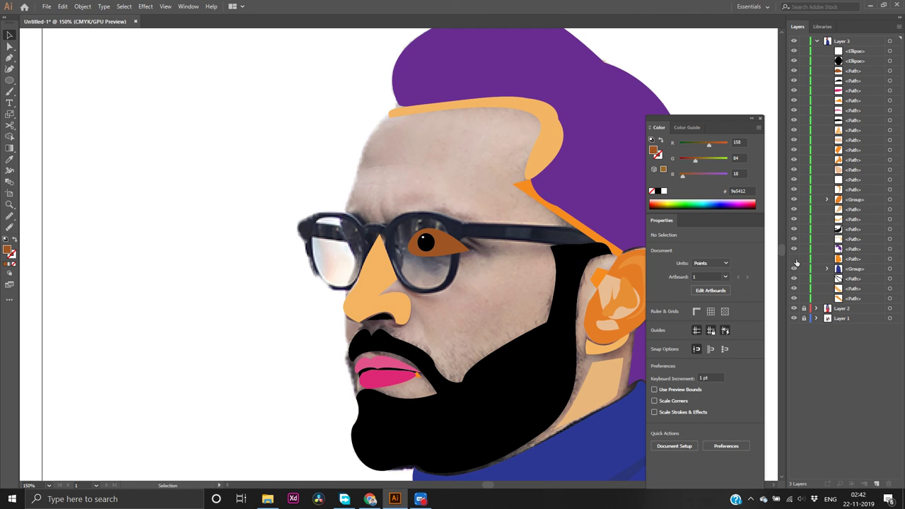
{"action": "left_click", "coordinate": [794, 259]}
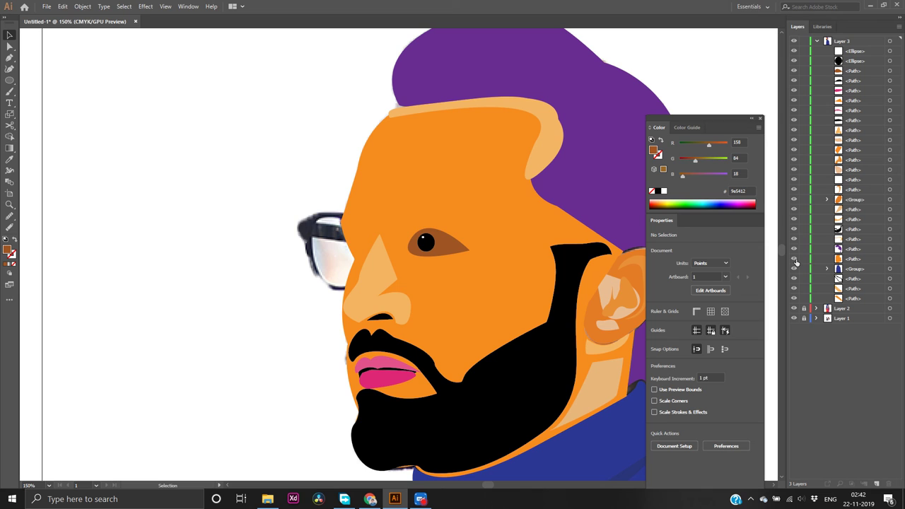
{"action": "left_click", "coordinate": [795, 260]}
{"action": "left_click", "coordinate": [795, 259]}
{"action": "left_click", "coordinate": [422, 499]}
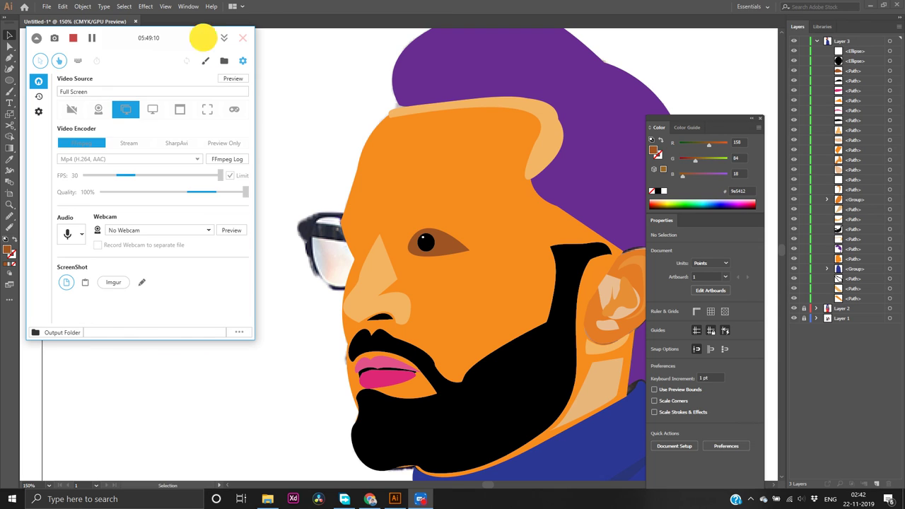
{"action": "left_click", "coordinate": [203, 37]}
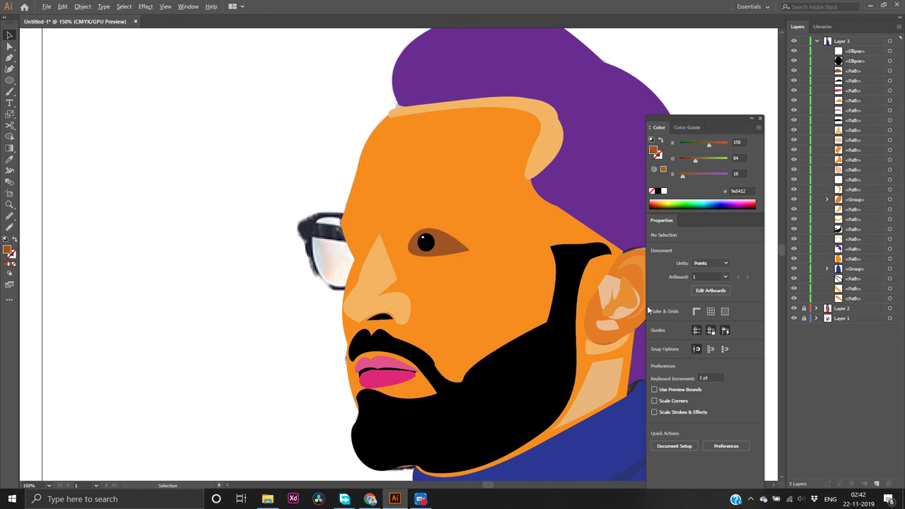
Move the notch anchor point above the nostril on the light orange nose shape outward to about X 256, Y 490 pt
{"action": "scroll", "coordinate": [636, 311], "scroll_direction": "down", "scroll_amount": 1}
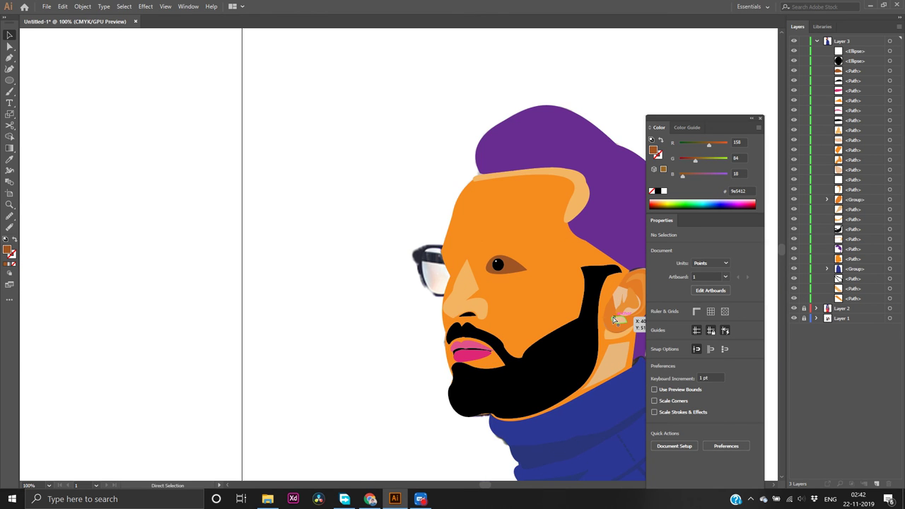
{"action": "scroll", "coordinate": [613, 320], "scroll_direction": "right", "scroll_amount": 5}
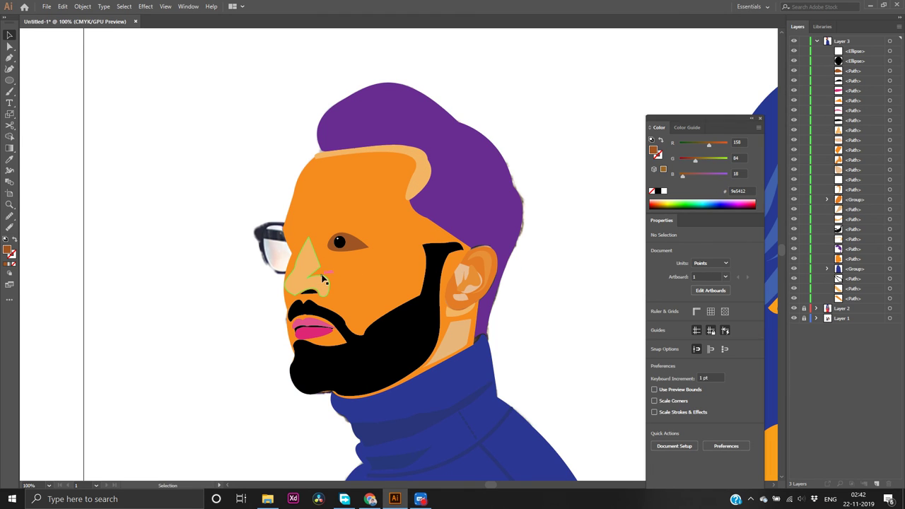
{"action": "left_click_drag", "start_coordinate": [310, 279], "coordinate": [311, 280]}
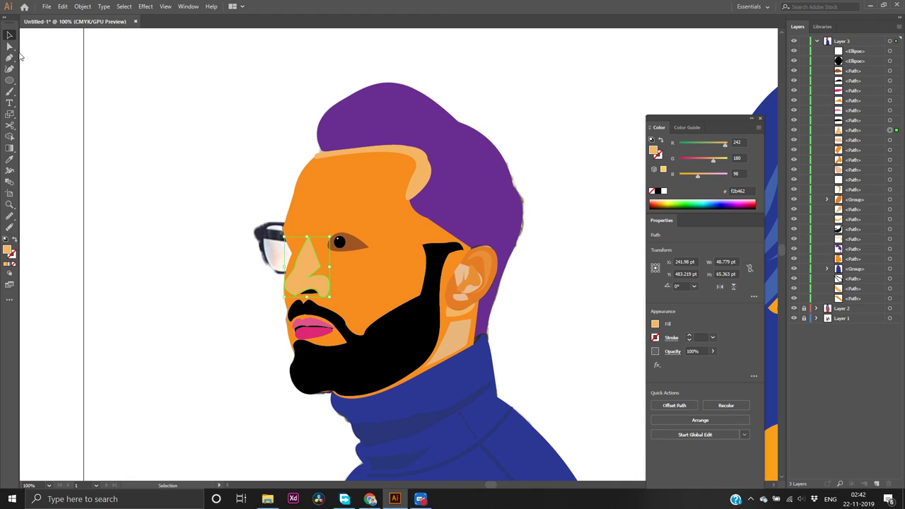
{"action": "left_click", "coordinate": [11, 48]}
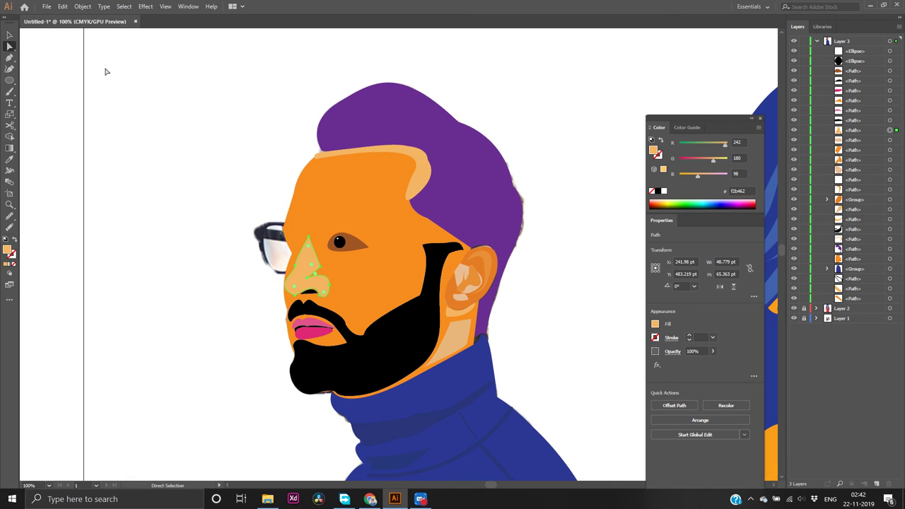
{"action": "left_click", "coordinate": [306, 281]}
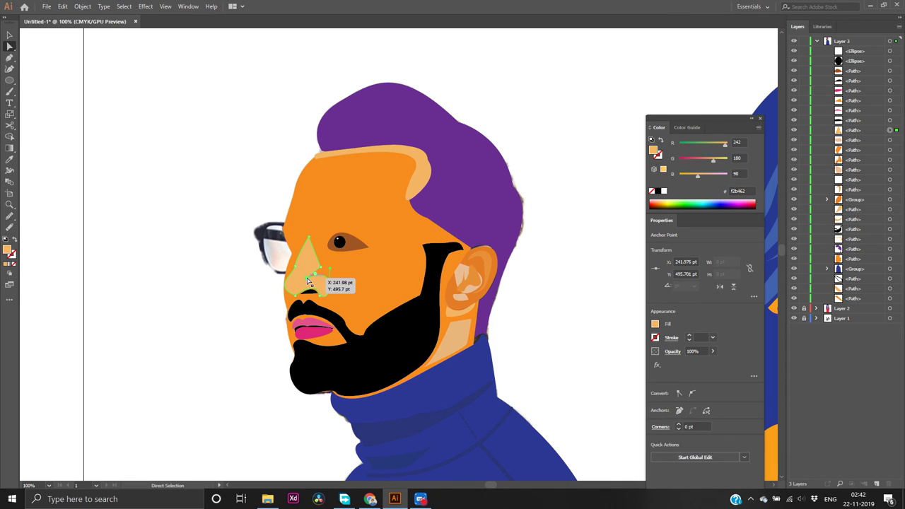
{"action": "left_click_drag", "start_coordinate": [307, 282], "coordinate": [320, 272]}
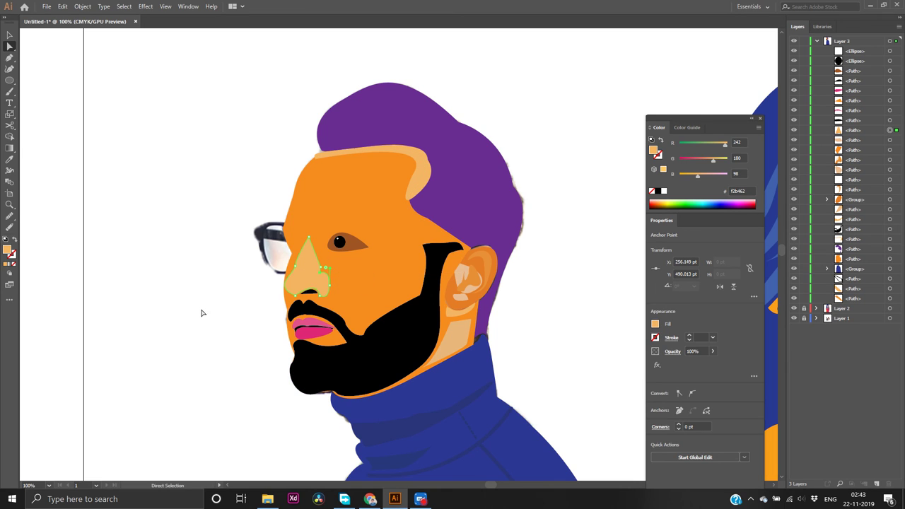
Round off the pointed upper tip of the nose shape with the Smooth tool, and deselect it
{"action": "left_click", "coordinate": [10, 215]}
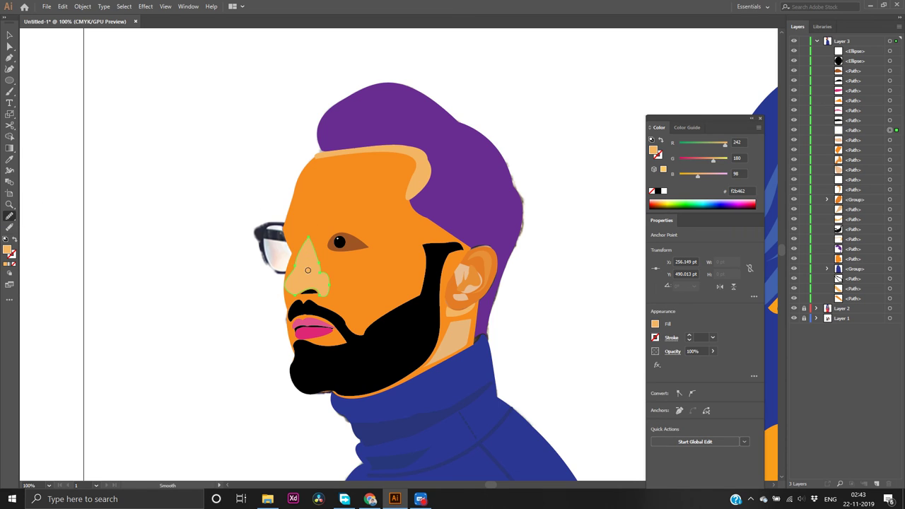
{"action": "mouse_move", "coordinate": [312, 230]}
{"action": "left_mouse_down"}
{"action": "mouse_move", "coordinate": [308, 264]}
{"action": "mouse_move", "coordinate": [306, 232]}
{"action": "mouse_move", "coordinate": [306, 256]}
{"action": "left_mouse_up"}
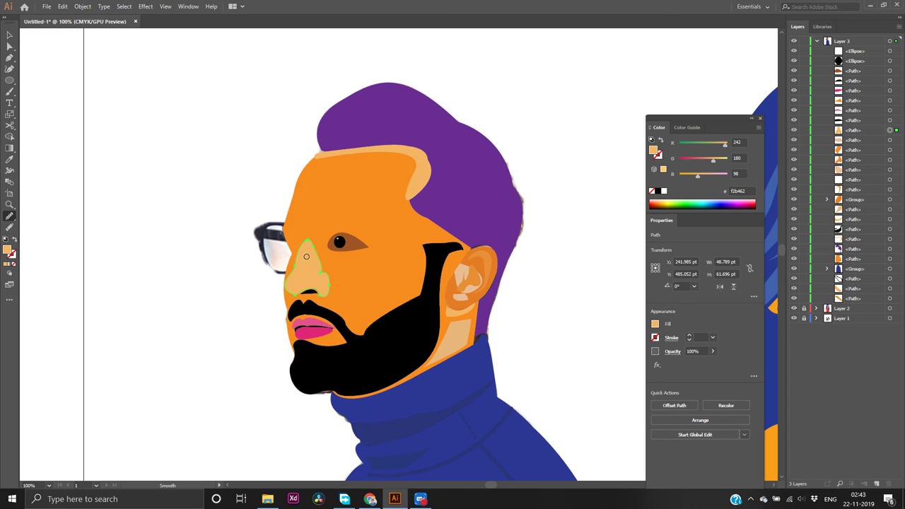
{"action": "key", "text": "v"}
{"action": "left_click", "coordinate": [73, 298]}
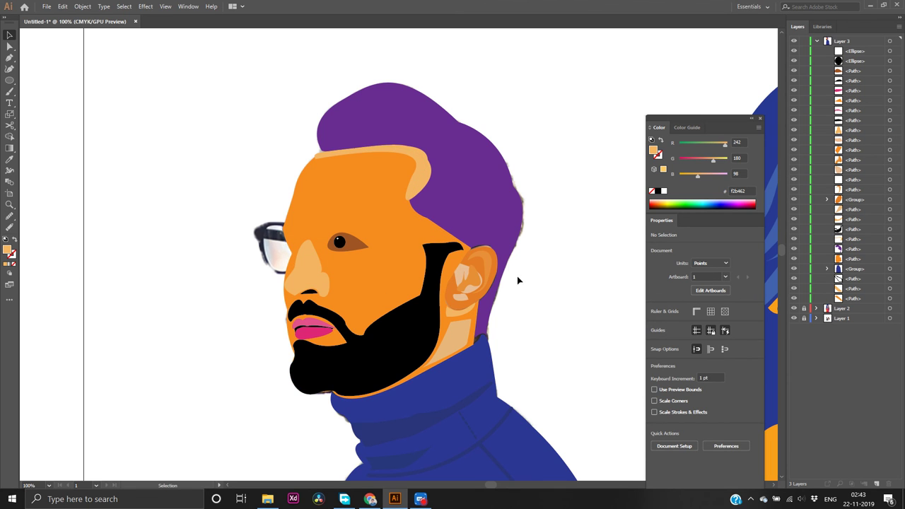
Draw a circle about 2.5 pt across centred on the black pupil and fill it with white
{"action": "scroll", "coordinate": [481, 267], "scroll_direction": "down", "scroll_amount": 1}
{"action": "scroll", "coordinate": [480, 267], "scroll_direction": "up", "scroll_amount": 3}
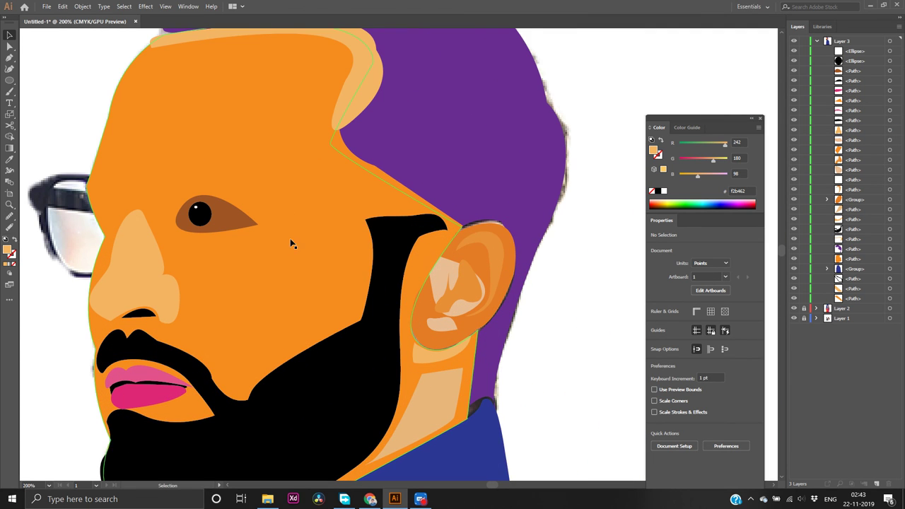
{"action": "scroll", "coordinate": [264, 240], "scroll_direction": "down", "scroll_amount": 1}
{"action": "scroll", "coordinate": [268, 246], "scroll_direction": "right", "scroll_amount": 1}
{"action": "scroll", "coordinate": [265, 244], "scroll_direction": "left", "scroll_amount": 2}
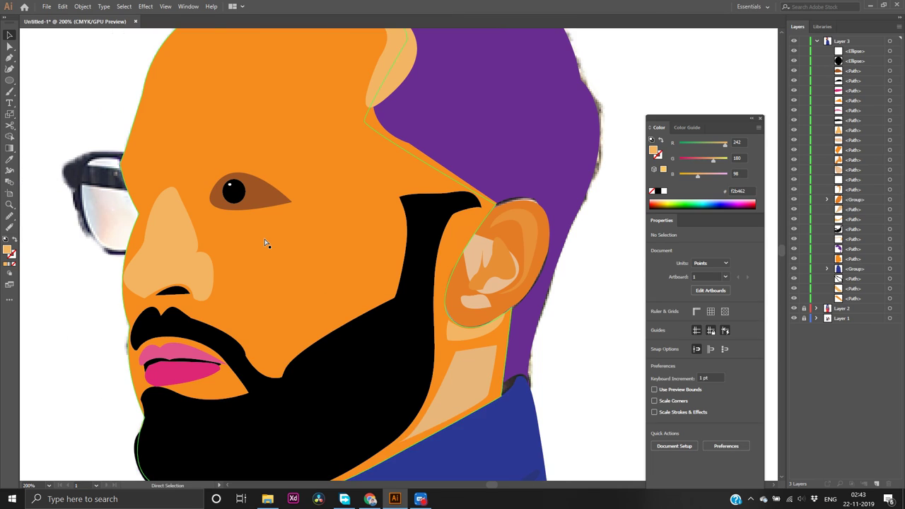
{"action": "scroll", "coordinate": [264, 238], "scroll_direction": "left", "scroll_amount": 2}
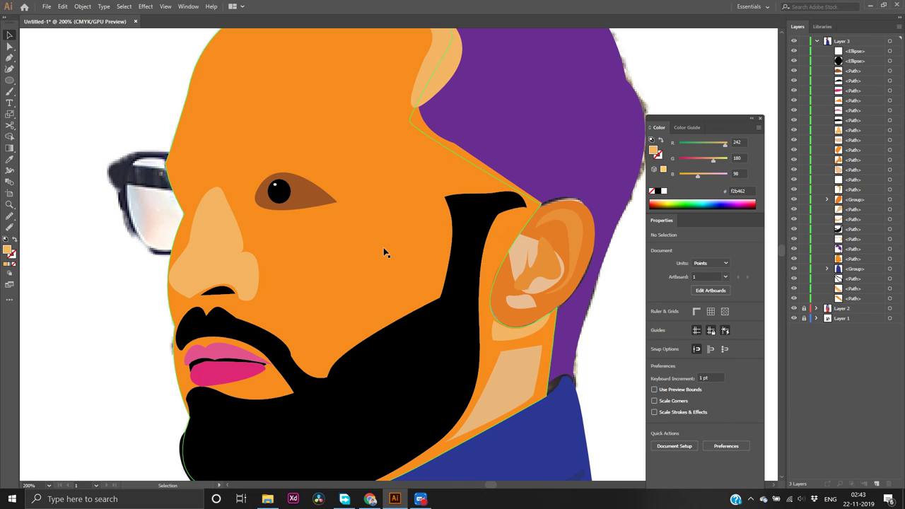
{"action": "left_click", "coordinate": [10, 80]}
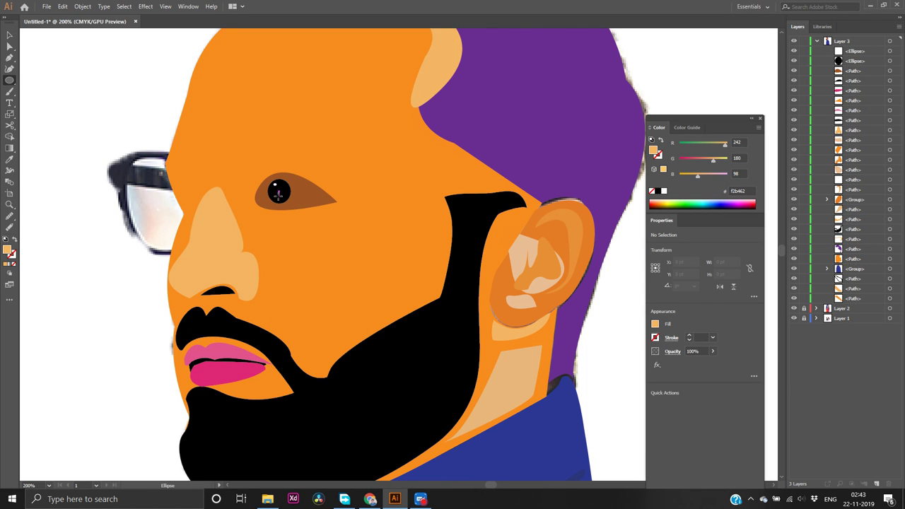
{"action": "scroll", "coordinate": [278, 192], "scroll_direction": "up", "scroll_amount": 2}
{"action": "scroll", "coordinate": [278, 187], "scroll_direction": "up", "scroll_amount": 2}
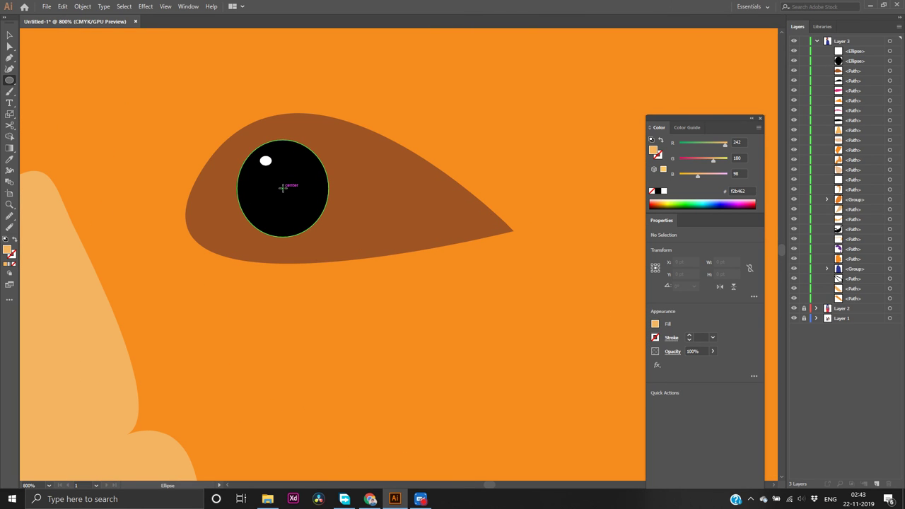
{"action": "mouse_move", "coordinate": [282, 188]}
{"action": "left_mouse_down"}
{"action": "mouse_move", "coordinate": [314, 206]}
{"action": "mouse_move", "coordinate": [293, 198]}
{"action": "left_mouse_up"}
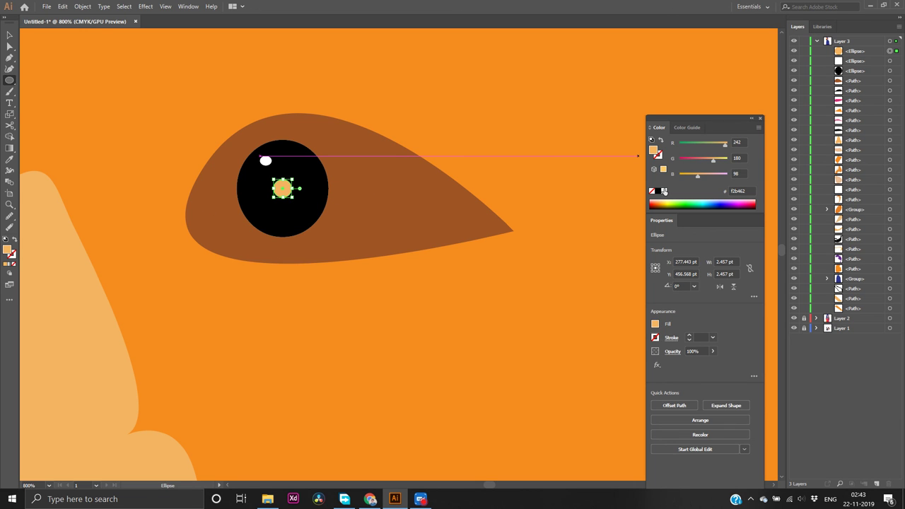
{"action": "left_click", "coordinate": [663, 191]}
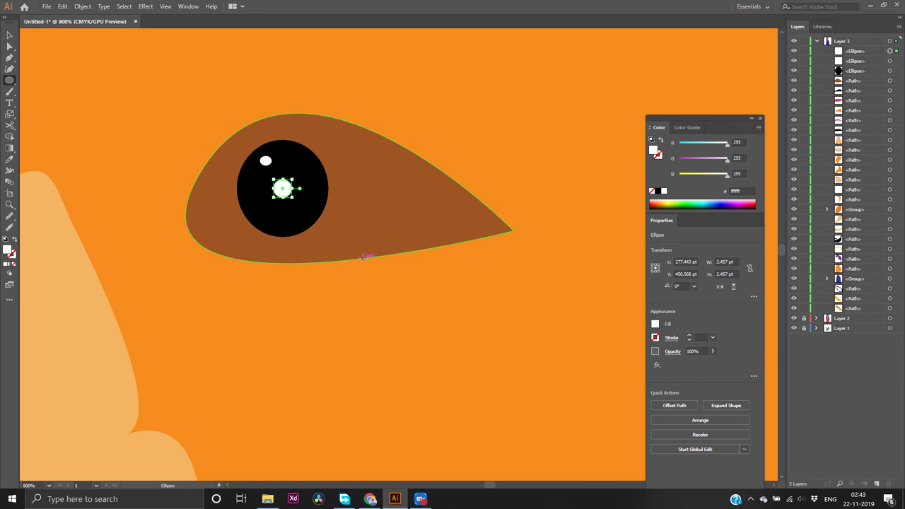
{"action": "scroll", "coordinate": [362, 258], "scroll_direction": "down", "scroll_amount": 6}
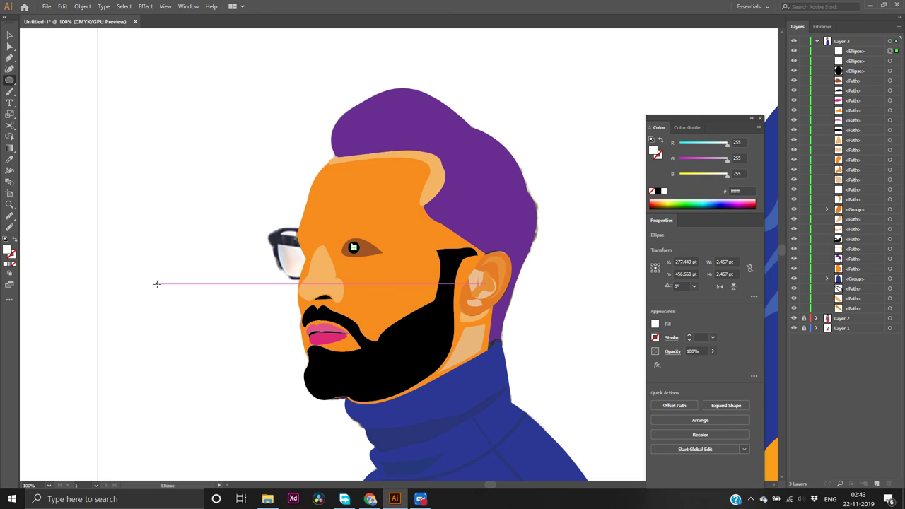
{"action": "key", "text": "v"}
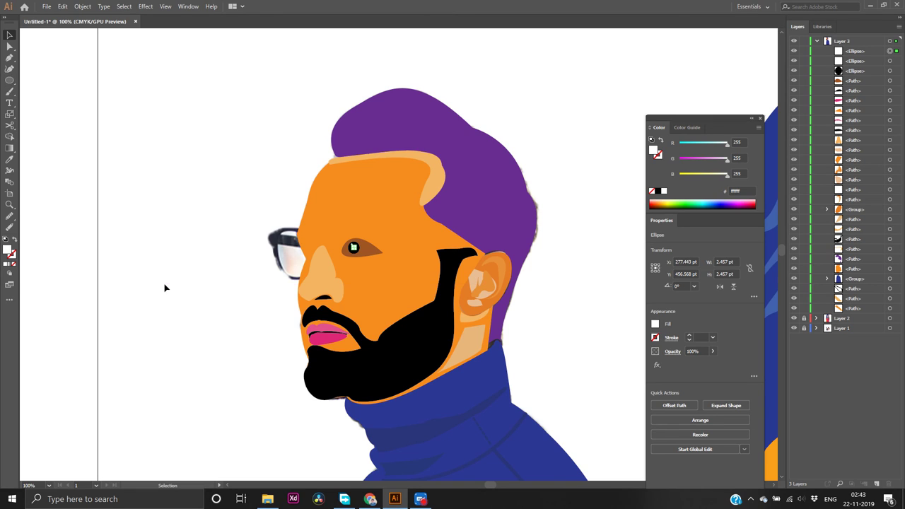
{"action": "left_click", "coordinate": [162, 282]}
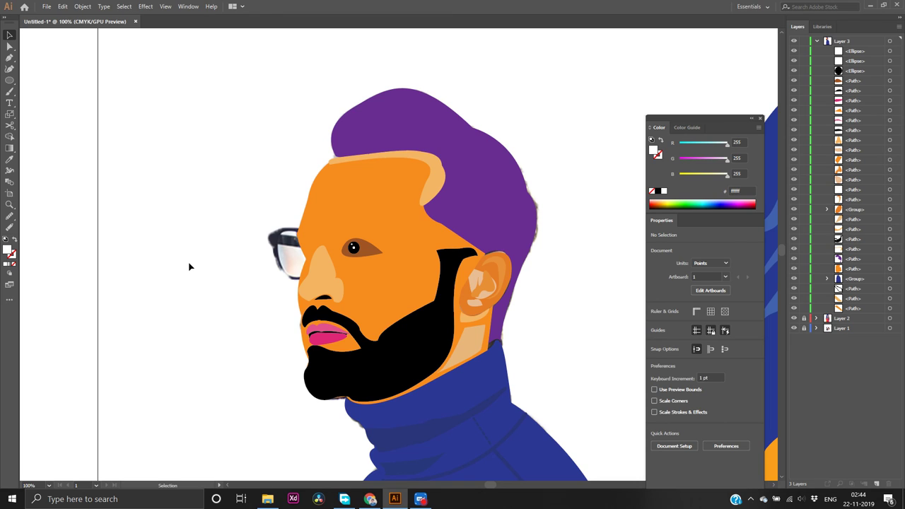
Hide the orange face shape and draw a closed leaf-shaped path of about 9.4 × 19.4 pt over the far eye behind the glasses
{"action": "left_click", "coordinate": [792, 270]}
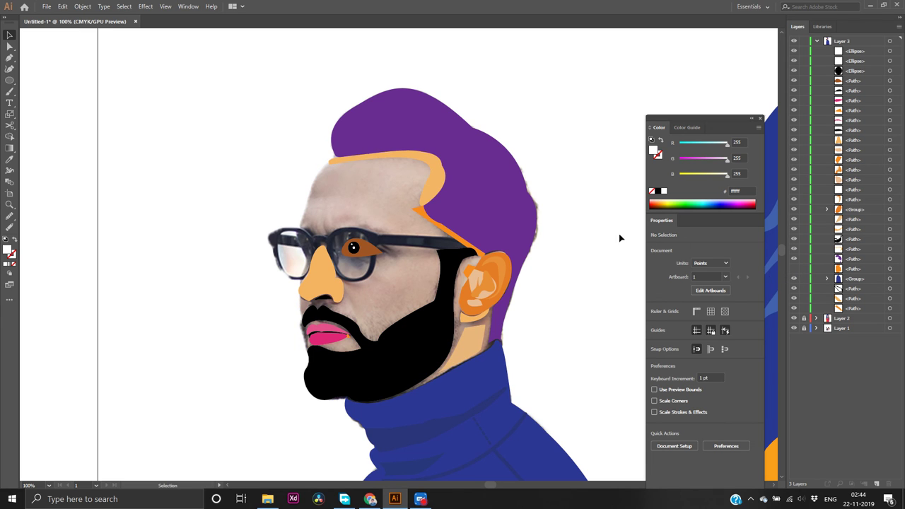
{"action": "scroll", "coordinate": [283, 260], "scroll_direction": "up", "scroll_amount": 3}
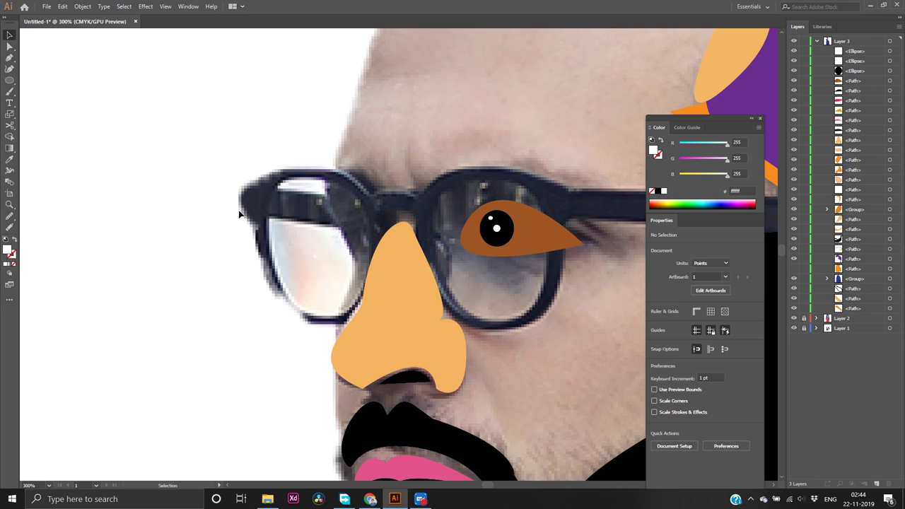
{"action": "key", "text": "p"}
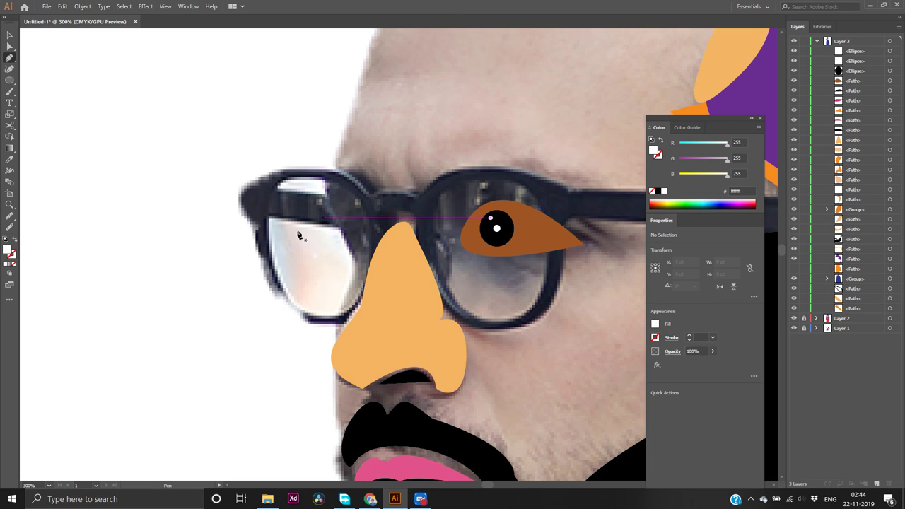
{"action": "left_click", "coordinate": [359, 205]}
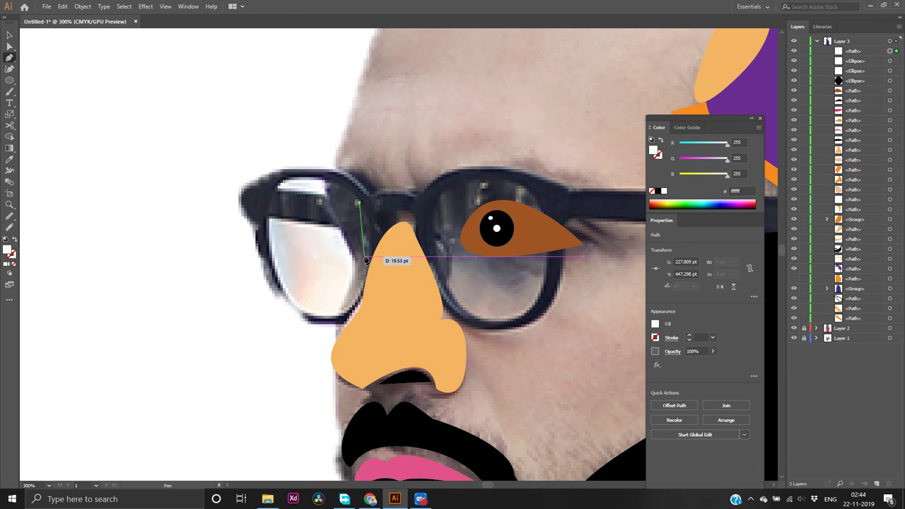
{"action": "left_click", "coordinate": [369, 258]}
{"action": "left_click_drag", "start_coordinate": [369, 258], "coordinate": [405, 280]}
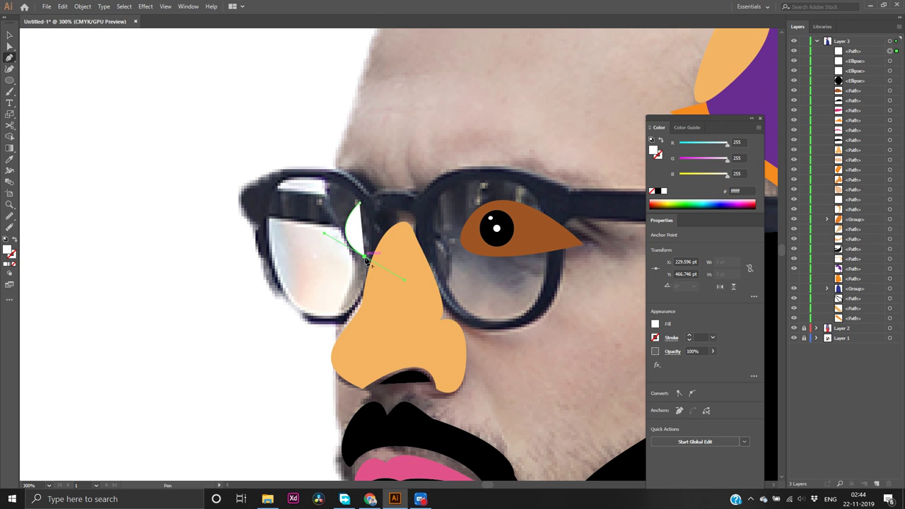
{"action": "left_click", "coordinate": [363, 257]}
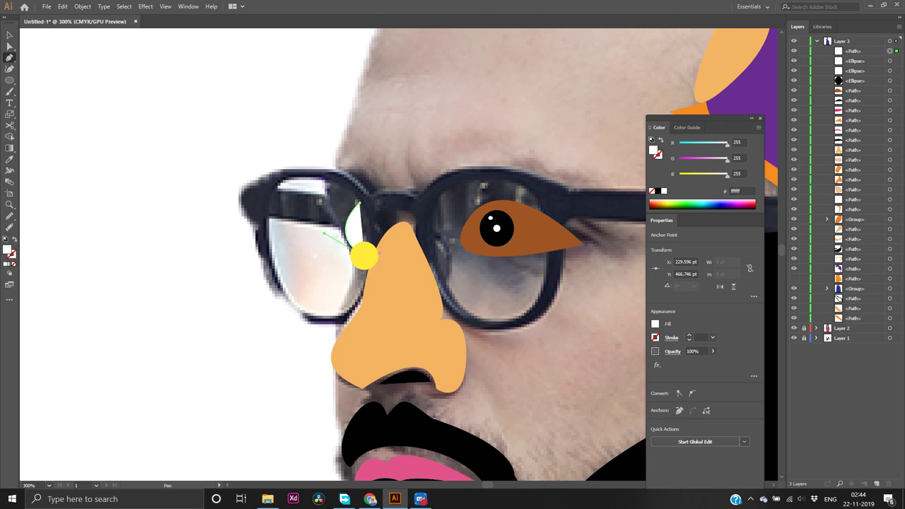
{"action": "left_click", "coordinate": [350, 202]}
{"action": "left_click_drag", "start_coordinate": [351, 202], "coordinate": [336, 172]}
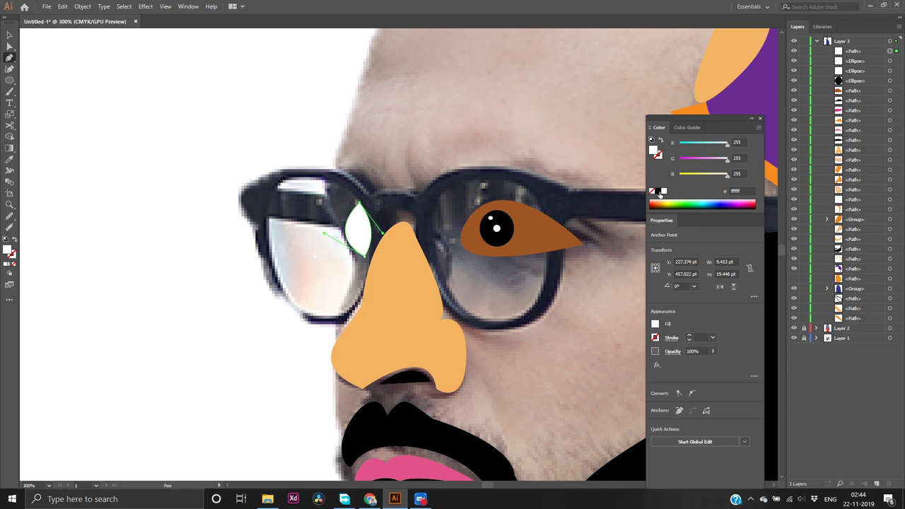
Fill the leaf-shaped far eye with black and show the orange face shape again
{"action": "left_click", "coordinate": [658, 191]}
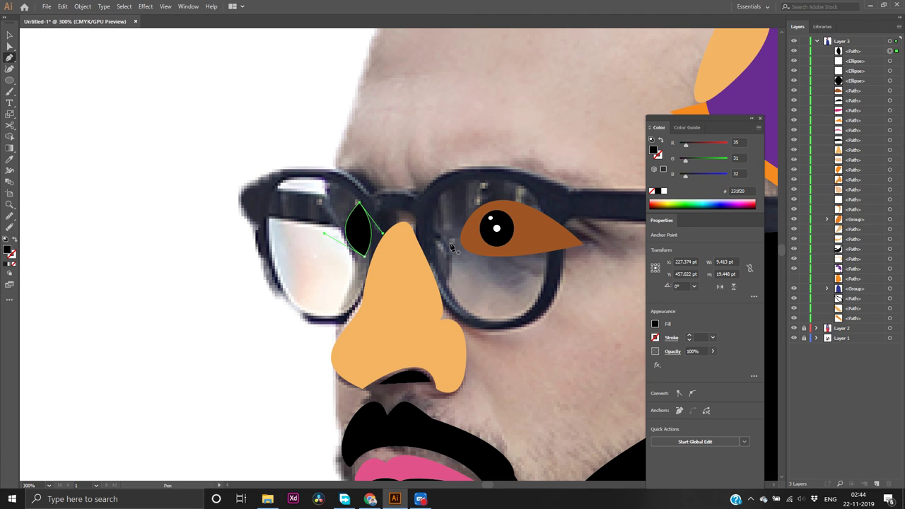
{"action": "left_click", "coordinate": [794, 280]}
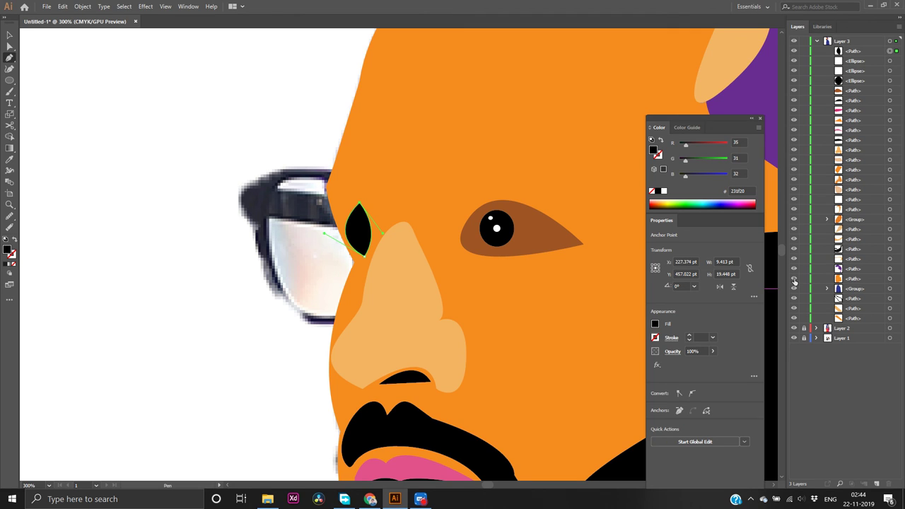
Round off the pointed upper and lower tips of the black far-eye shape with the Smooth tool
{"action": "left_click", "coordinate": [9, 216]}
{"action": "mouse_move", "coordinate": [352, 207]}
{"action": "left_mouse_down"}
{"action": "mouse_move", "coordinate": [366, 195]}
{"action": "mouse_move", "coordinate": [358, 194]}
{"action": "mouse_move", "coordinate": [359, 233]}
{"action": "left_mouse_up"}
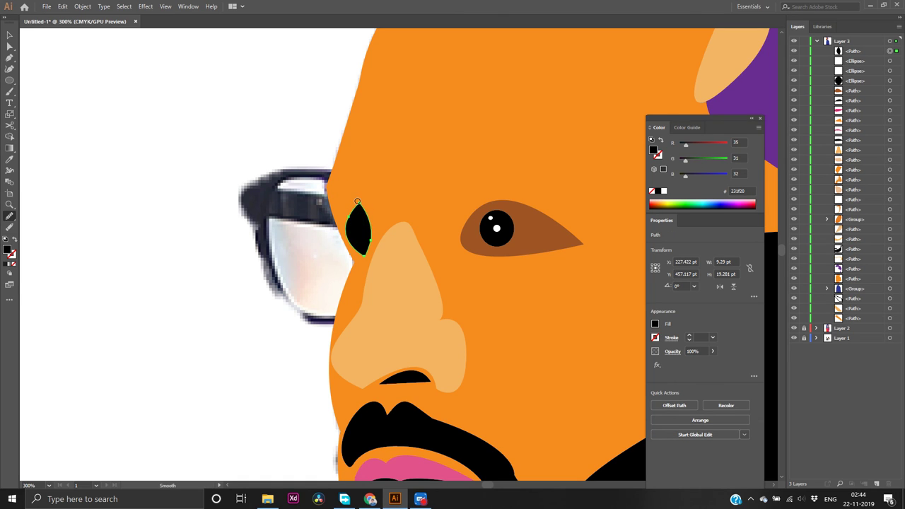
{"action": "left_click_drag", "start_coordinate": [359, 200], "coordinate": [359, 234]}
{"action": "left_click_drag", "start_coordinate": [365, 269], "coordinate": [360, 227]}
{"action": "left_click_drag", "start_coordinate": [357, 266], "coordinate": [365, 239]}
Identify the orange face shape among the paths of Layer 3 and hide it to expose the glasses in the photo
{"action": "left_click", "coordinate": [793, 269]}
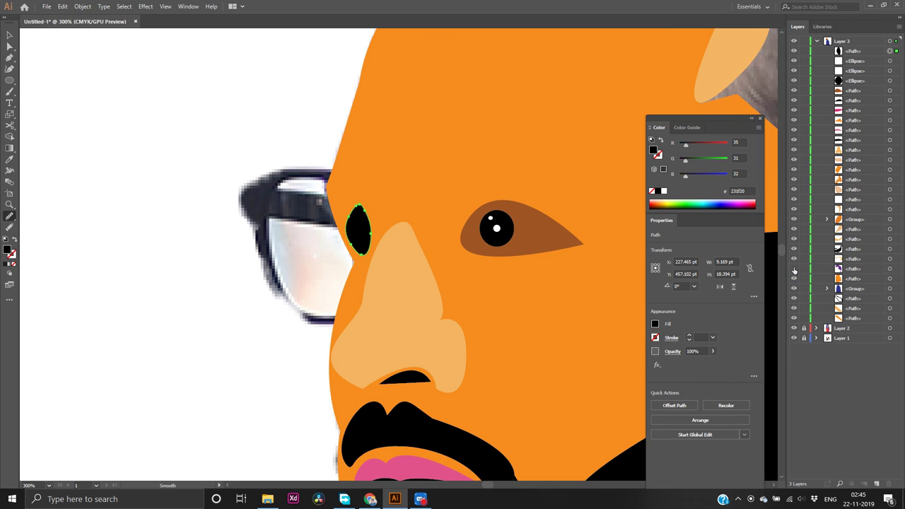
{"action": "left_click", "coordinate": [793, 269]}
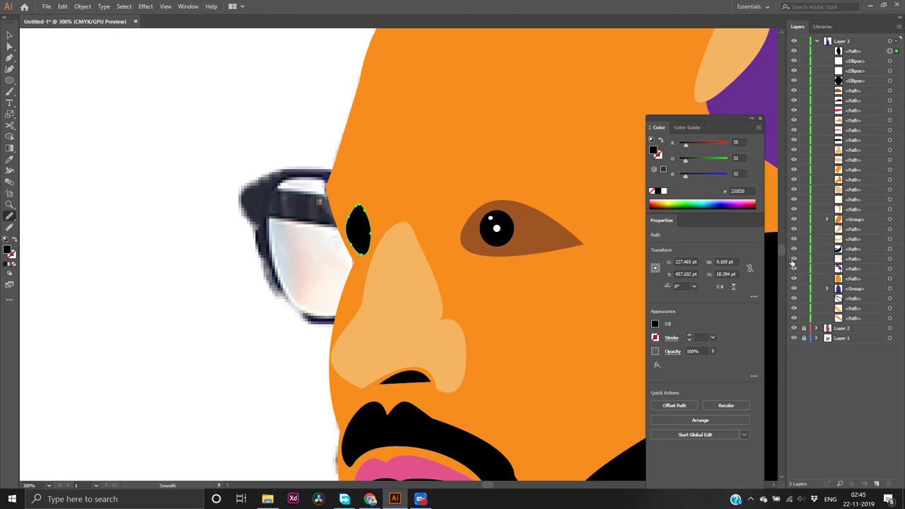
{"action": "left_click", "coordinate": [792, 261]}
{"action": "left_click", "coordinate": [793, 261]}
{"action": "left_click", "coordinate": [793, 250]}
{"action": "left_click", "coordinate": [792, 249]}
{"action": "key", "text": "v"}
{"action": "left_click", "coordinate": [583, 305]}
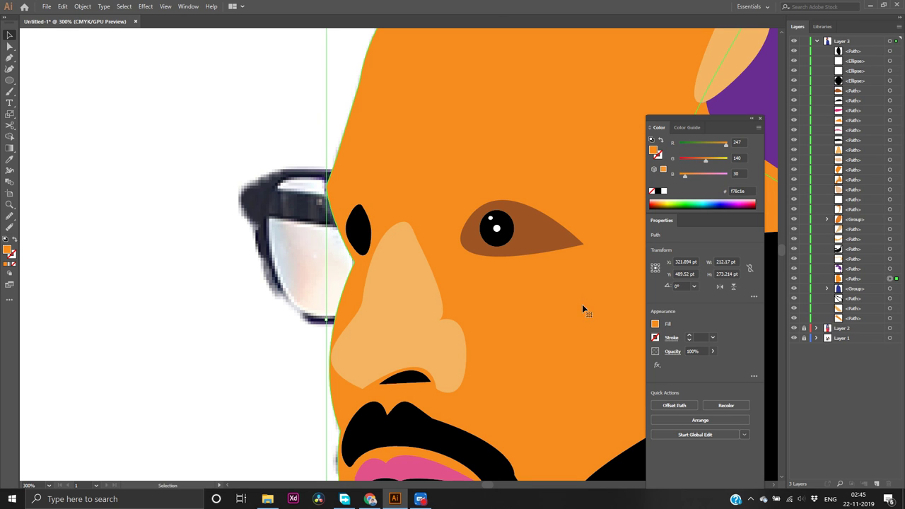
{"action": "left_click", "coordinate": [794, 280]}
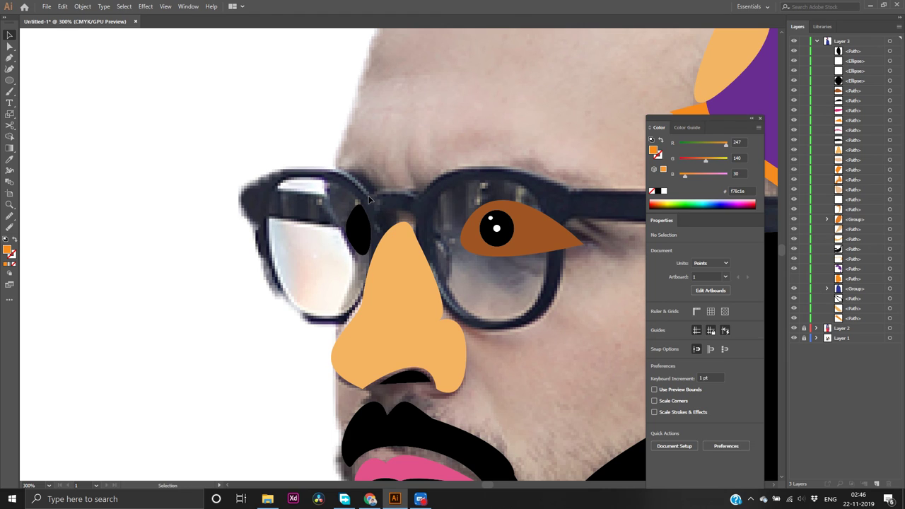
Hide the purple hair shape and the orange strip running from the temple to the ear
{"action": "scroll", "coordinate": [375, 198], "scroll_direction": "down", "scroll_amount": 4}
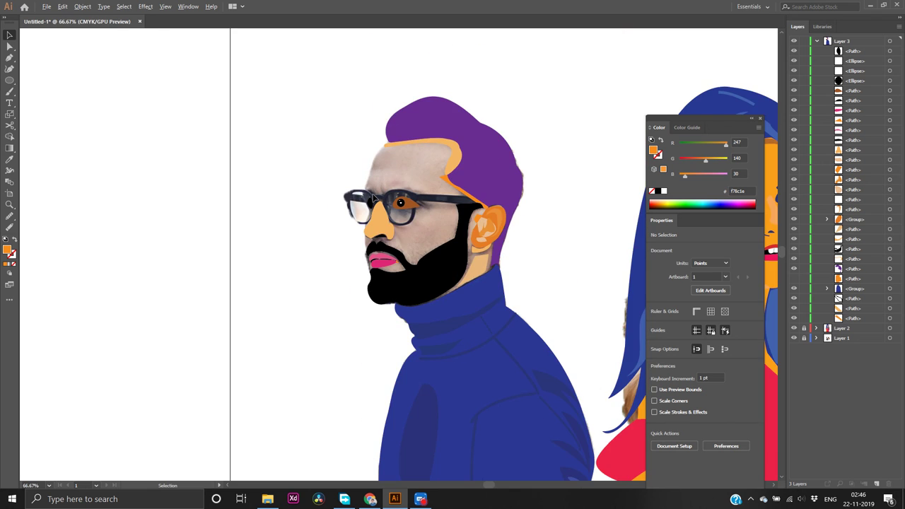
{"action": "scroll", "coordinate": [374, 198], "scroll_direction": "up", "scroll_amount": 1}
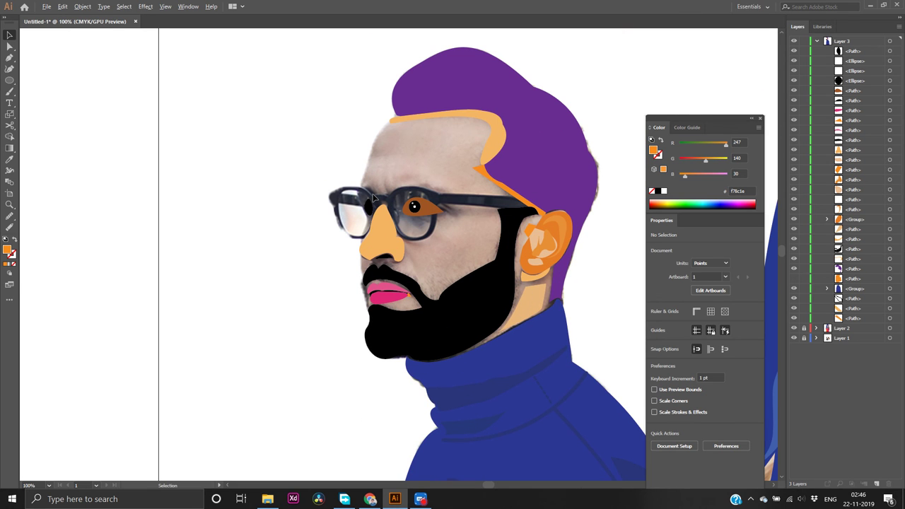
{"action": "scroll", "coordinate": [534, 210], "scroll_direction": "up", "scroll_amount": 3}
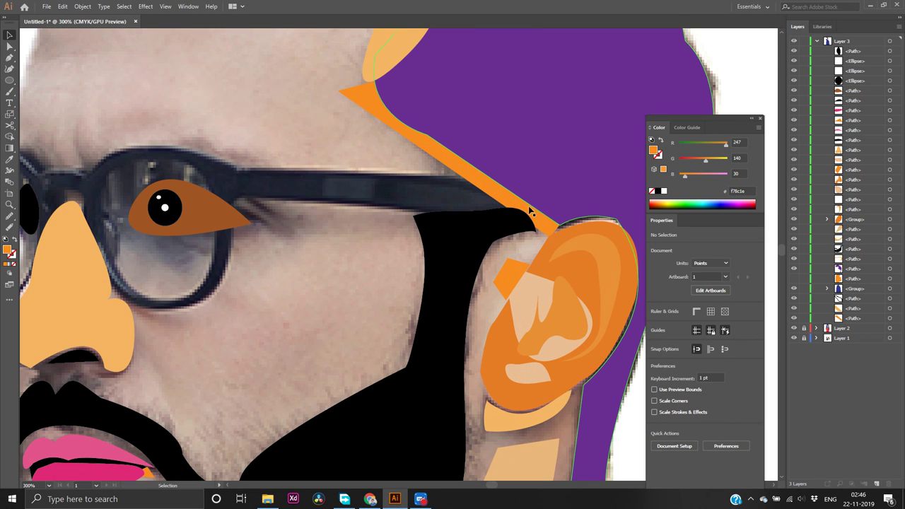
{"action": "left_click", "coordinate": [567, 190]}
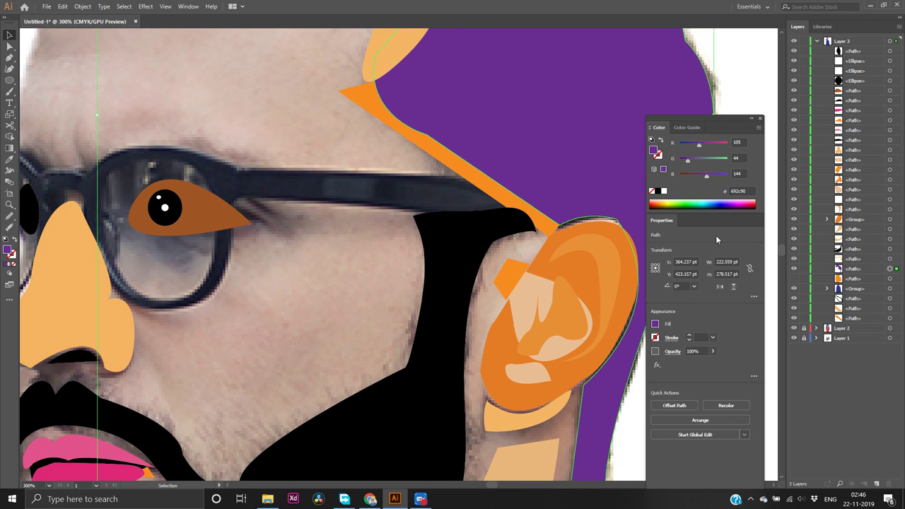
{"action": "left_click", "coordinate": [793, 269]}
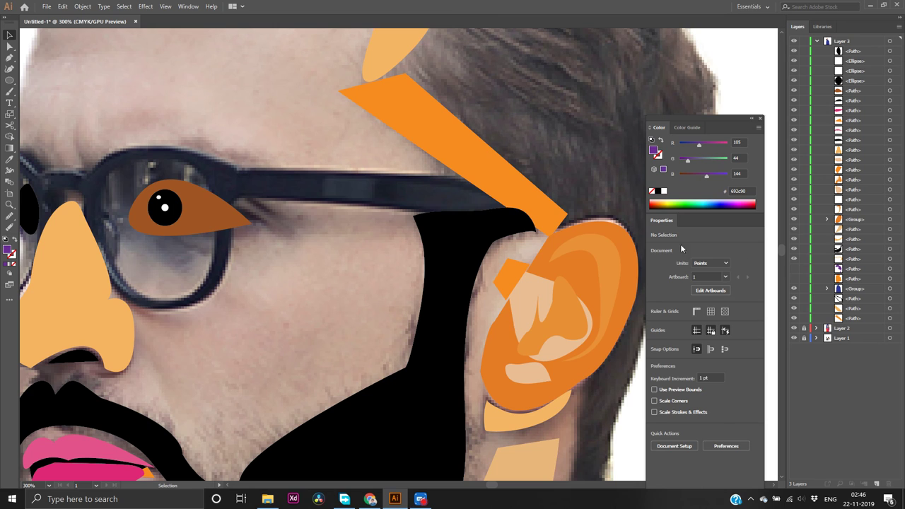
{"action": "left_click", "coordinate": [530, 208]}
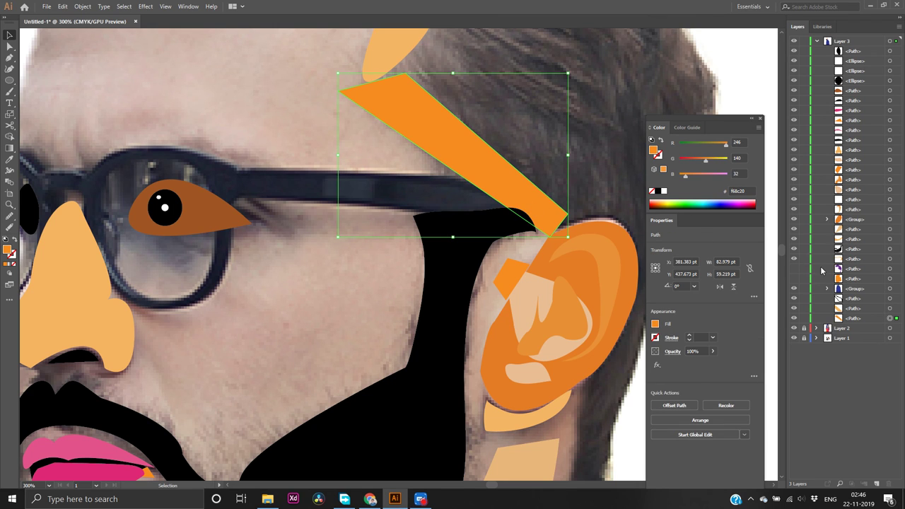
{"action": "left_click", "coordinate": [794, 320]}
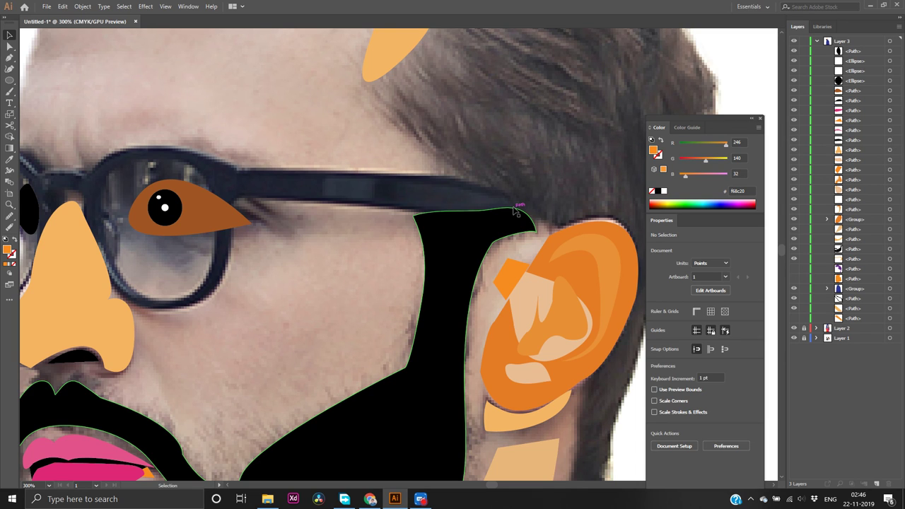
Start a Pen path at the ear end of the glasses' temple arm, remove its fill, and trace the arm's upper edge to the hinge
{"action": "key", "text": "p"}
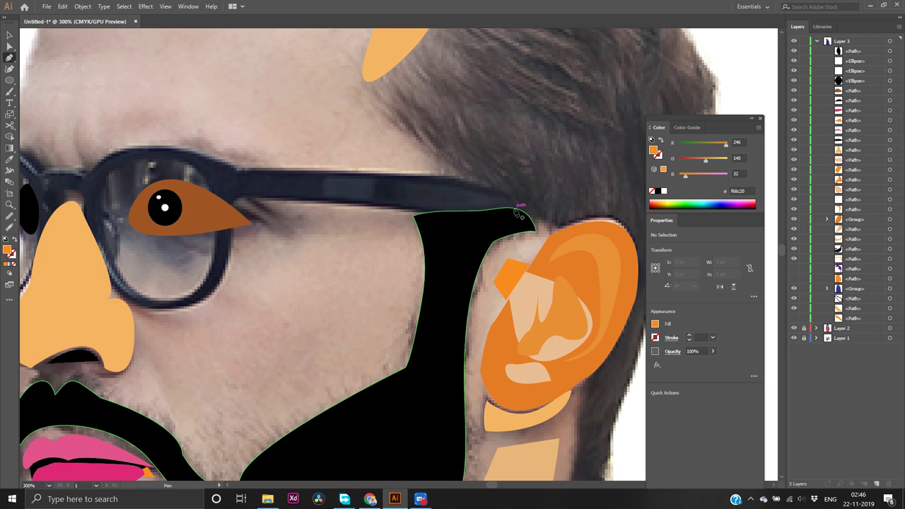
{"action": "left_click", "coordinate": [514, 205]}
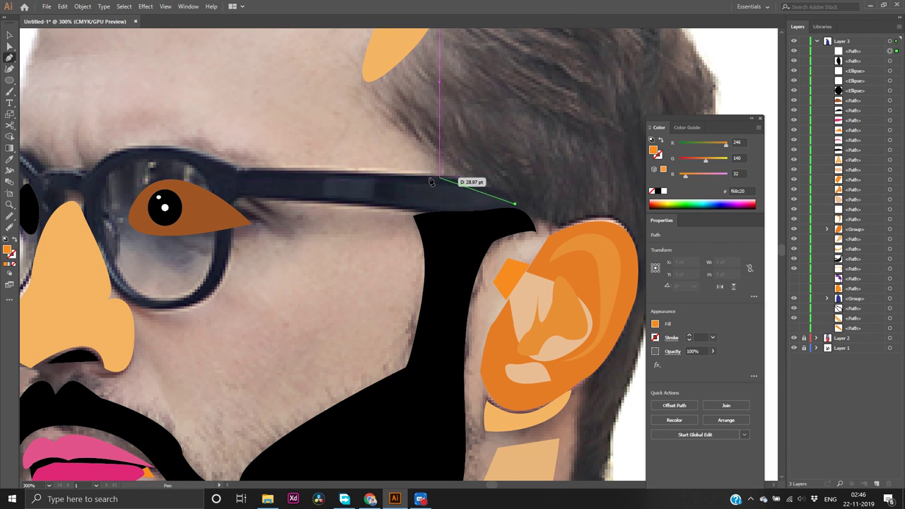
{"action": "mouse_move", "coordinate": [426, 180]}
{"action": "left_mouse_down"}
{"action": "mouse_move", "coordinate": [243, 171]}
{"action": "mouse_move", "coordinate": [413, 176]}
{"action": "left_mouse_up"}
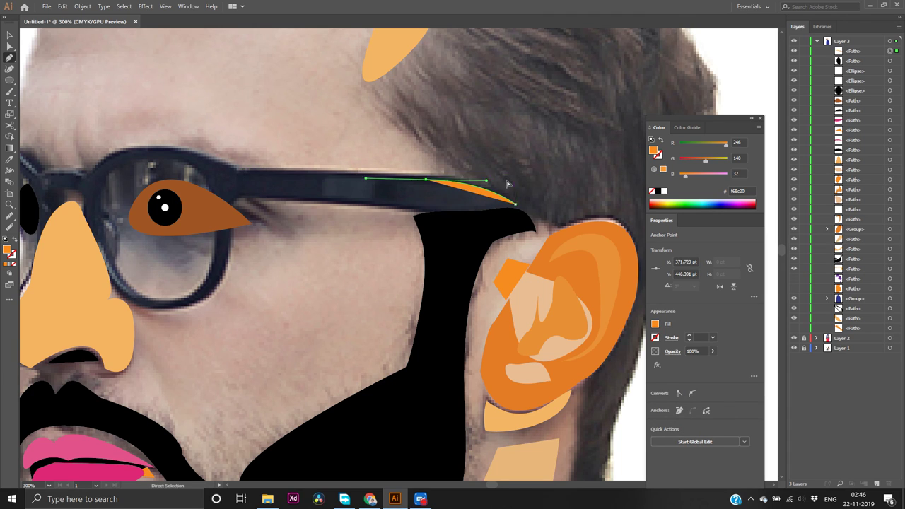
{"action": "key", "text": "ctrl+z"}
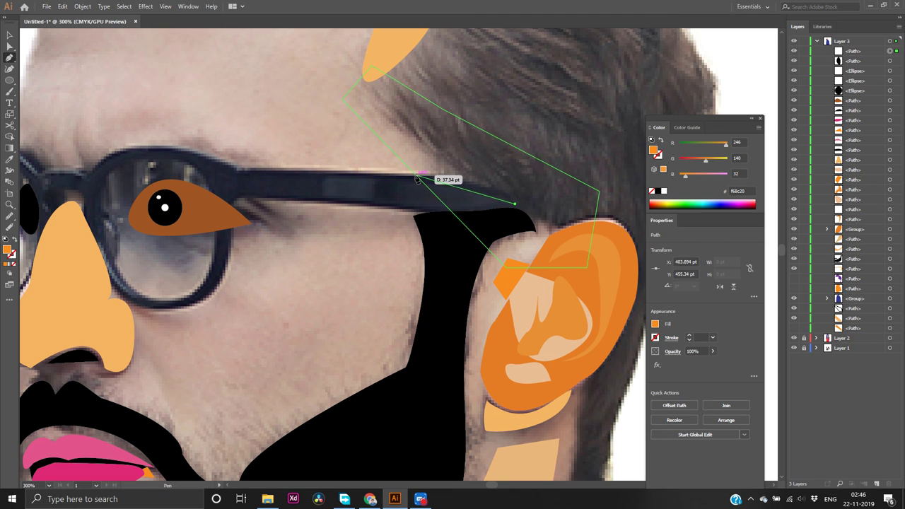
{"action": "left_click", "coordinate": [390, 181]}
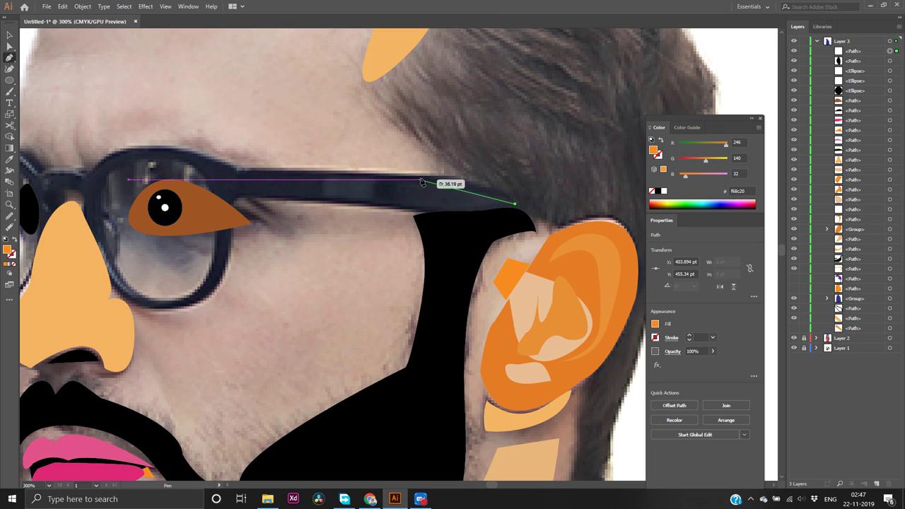
{"action": "left_click_drag", "start_coordinate": [421, 173], "coordinate": [356, 168]}
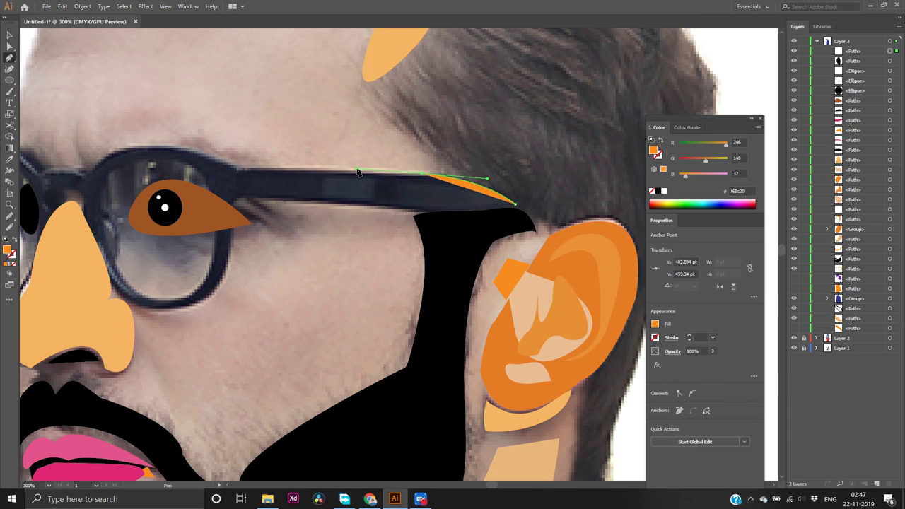
{"action": "left_click", "coordinate": [13, 264]}
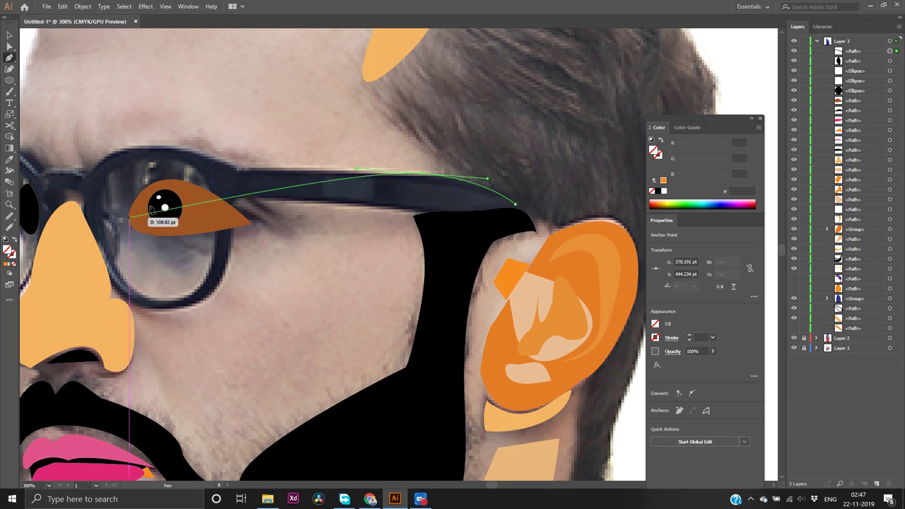
{"action": "left_click", "coordinate": [239, 171]}
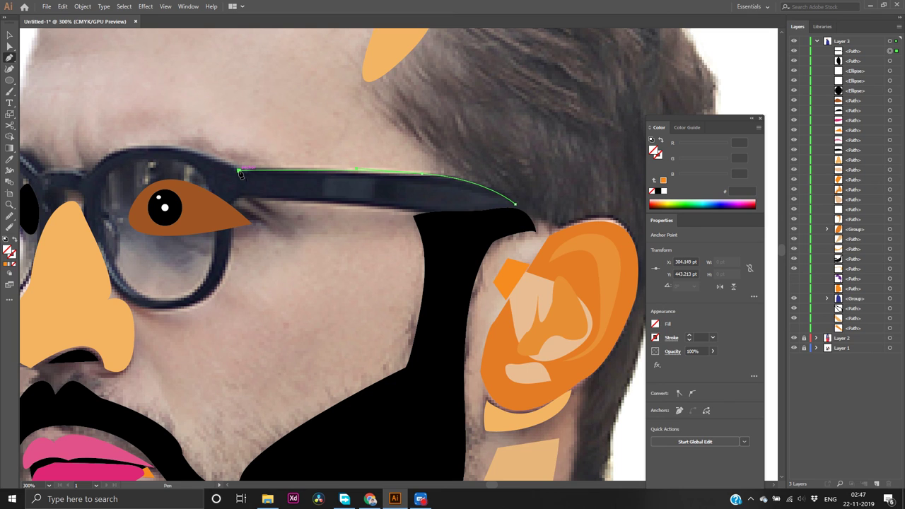
Continue the glasses outline in a curve over the near lens rim to the bridge, ending in a corner point
{"action": "scroll", "coordinate": [239, 172], "scroll_direction": "left", "scroll_amount": 3}
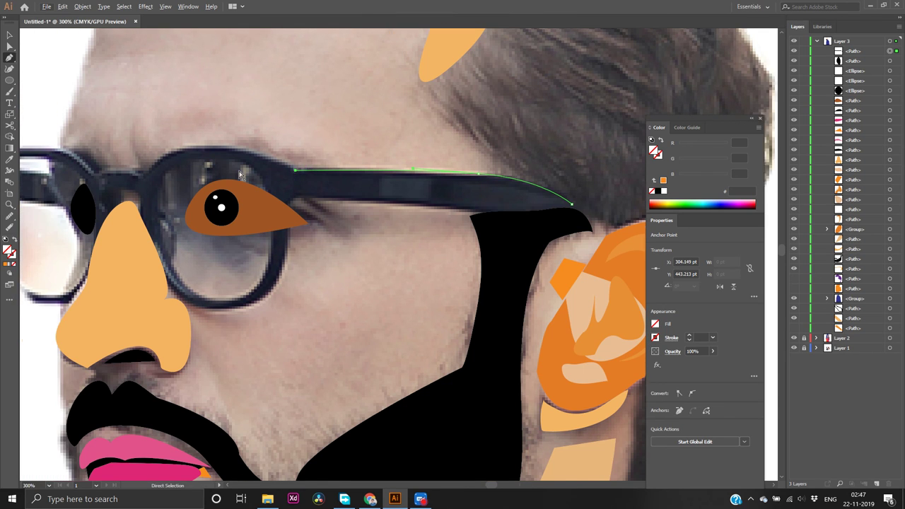
{"action": "scroll", "coordinate": [239, 173], "scroll_direction": "left", "scroll_amount": 1}
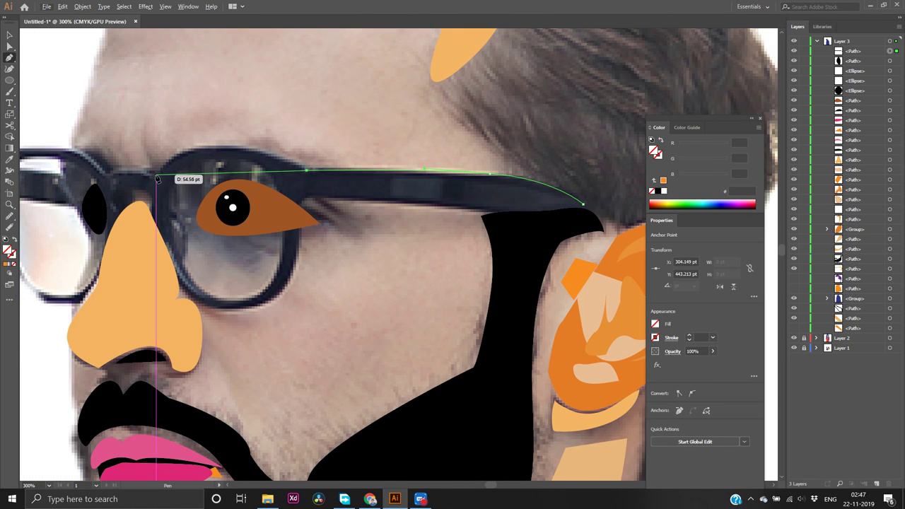
{"action": "left_click_drag", "start_coordinate": [157, 176], "coordinate": [101, 240]}
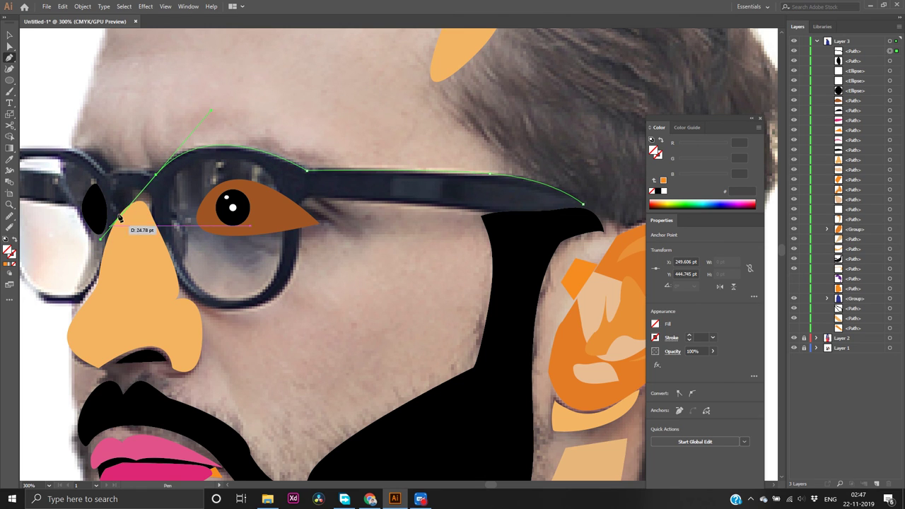
{"action": "left_click", "coordinate": [156, 176]}
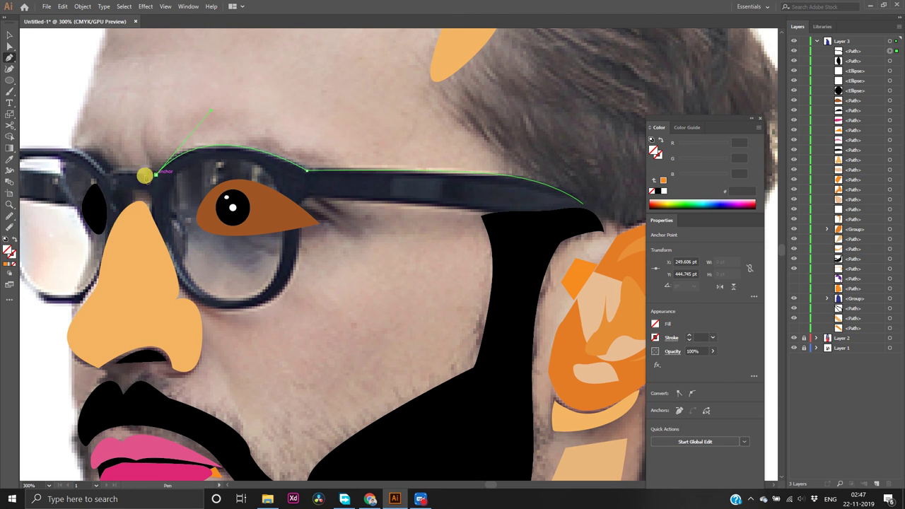
Trace the upper edge of the bridge and the top of the far lens rim to its outer corner, with corner points at both ends
{"action": "left_click", "coordinate": [105, 183]}
{"action": "left_click_drag", "start_coordinate": [105, 183], "coordinate": [83, 193]}
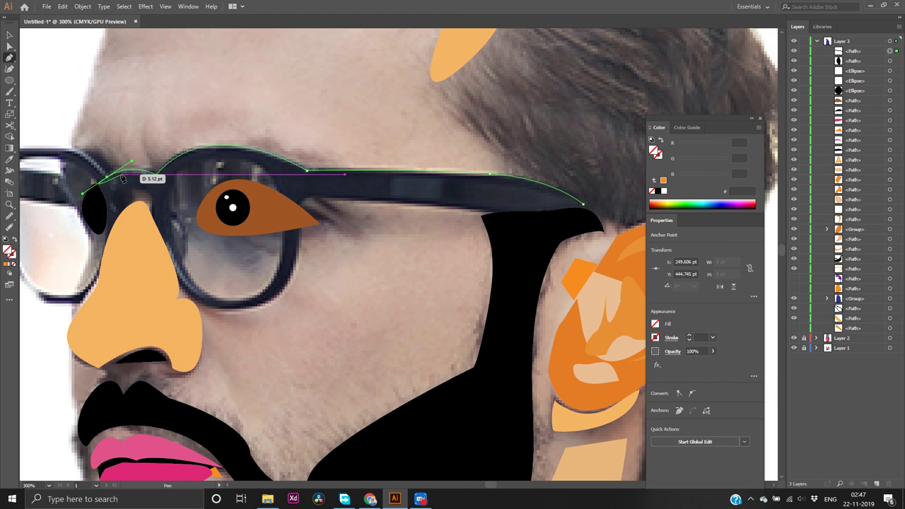
{"action": "scroll", "coordinate": [121, 178], "scroll_direction": "right", "scroll_amount": 1}
{"action": "scroll", "coordinate": [121, 178], "scroll_direction": "left", "scroll_amount": 5}
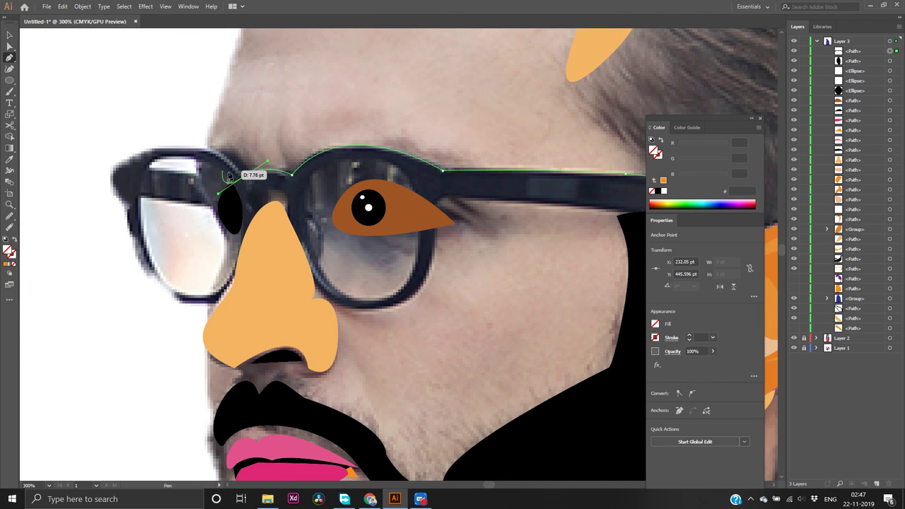
{"action": "left_click", "coordinate": [242, 176]}
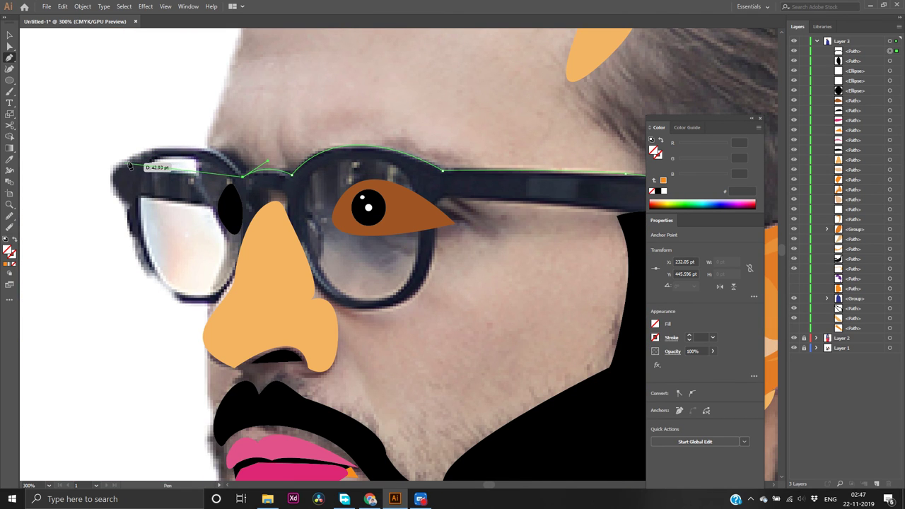
{"action": "left_click_drag", "start_coordinate": [113, 176], "coordinate": [44, 234]}
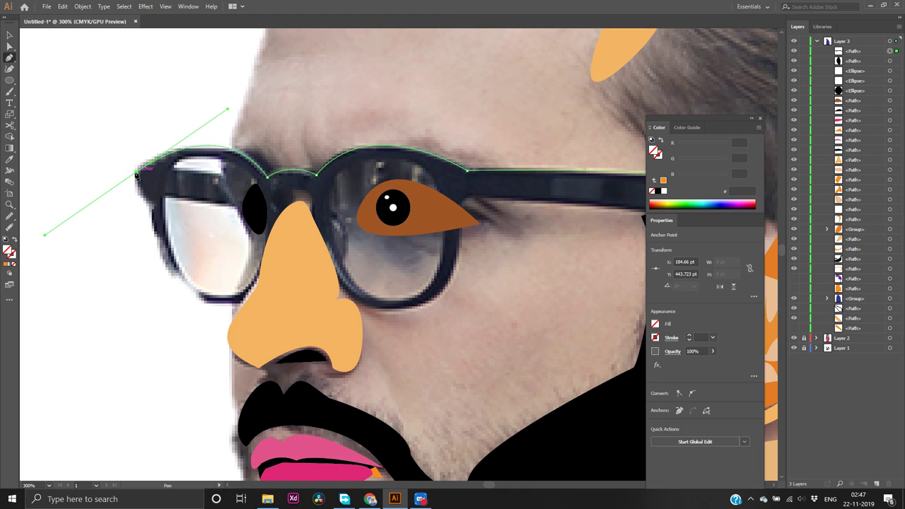
{"action": "left_click", "coordinate": [138, 176]}
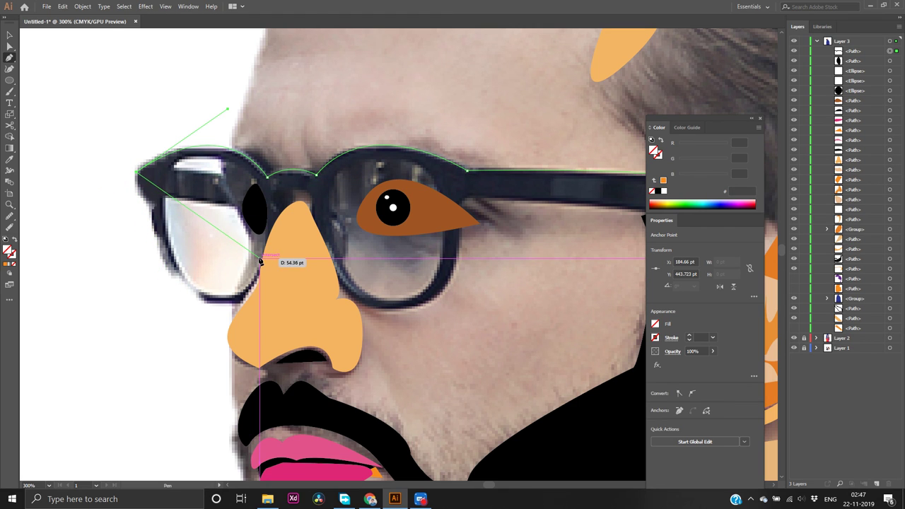
{"action": "left_click", "coordinate": [203, 299]}
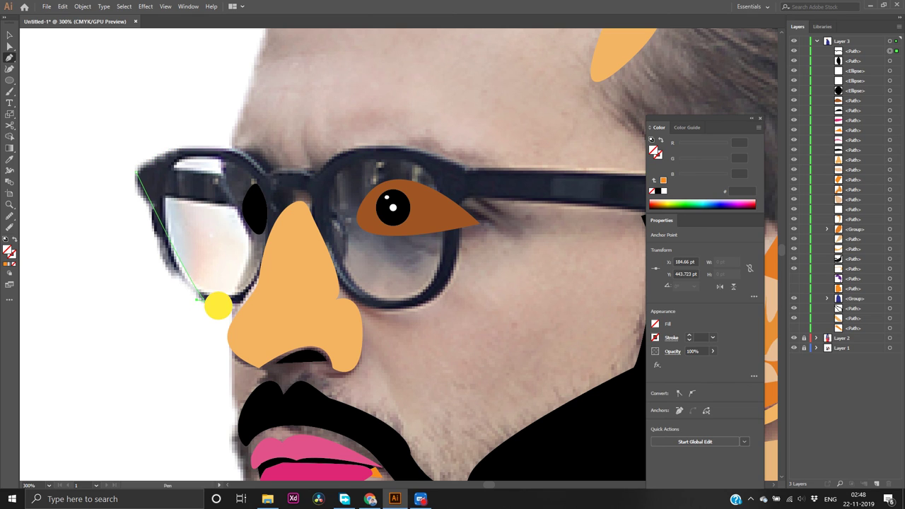
{"action": "mouse_move", "coordinate": [218, 305]}
{"action": "left_mouse_down"}
{"action": "mouse_move", "coordinate": [224, 262]}
{"action": "mouse_move", "coordinate": [245, 261]}
{"action": "mouse_move", "coordinate": [247, 284]}
{"action": "left_mouse_up"}
{"action": "key", "text": "ctrl"}
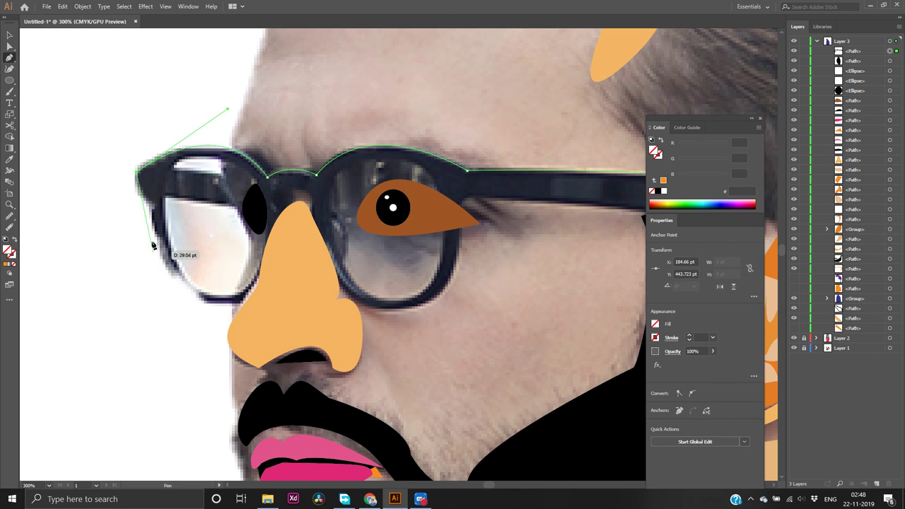
Trace the outer side of the far lens rim down to its lowest point beside the nose, ending in a corner point
{"action": "left_click", "coordinate": [159, 205]}
{"action": "left_click_drag", "start_coordinate": [159, 205], "coordinate": [293, 297]}
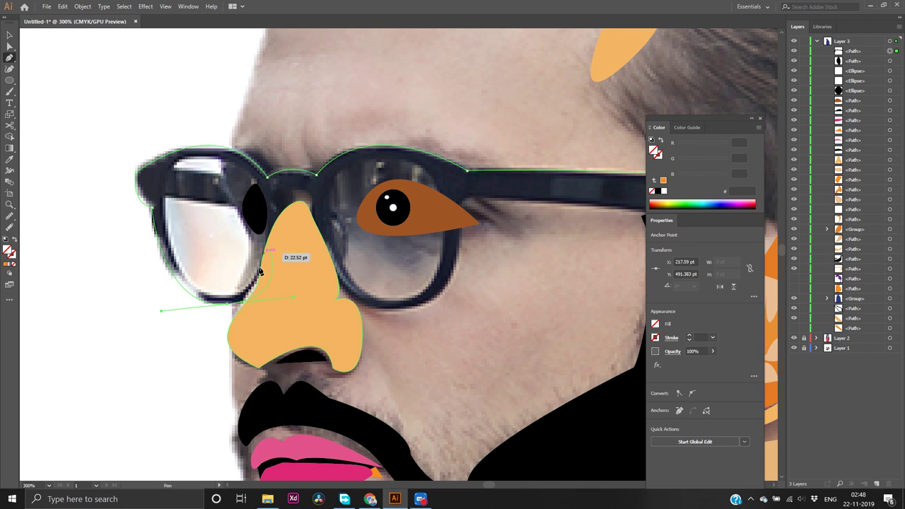
{"action": "left_click_drag", "start_coordinate": [229, 306], "coordinate": [234, 309]}
{"action": "left_click", "coordinate": [228, 306]}
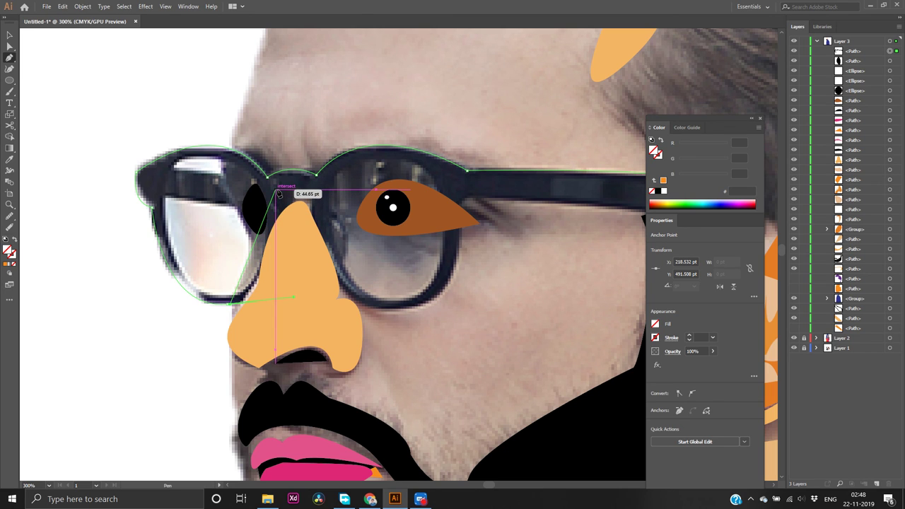
Trace the far lens rim's inner edge up to the bridge and along the bridge's underside, with corner points at both ends
{"action": "mouse_move", "coordinate": [277, 189]}
{"action": "left_mouse_down"}
{"action": "mouse_move", "coordinate": [269, 178]}
{"action": "mouse_move", "coordinate": [286, 153]}
{"action": "mouse_move", "coordinate": [270, 133]}
{"action": "mouse_move", "coordinate": [281, 80]}
{"action": "left_mouse_up"}
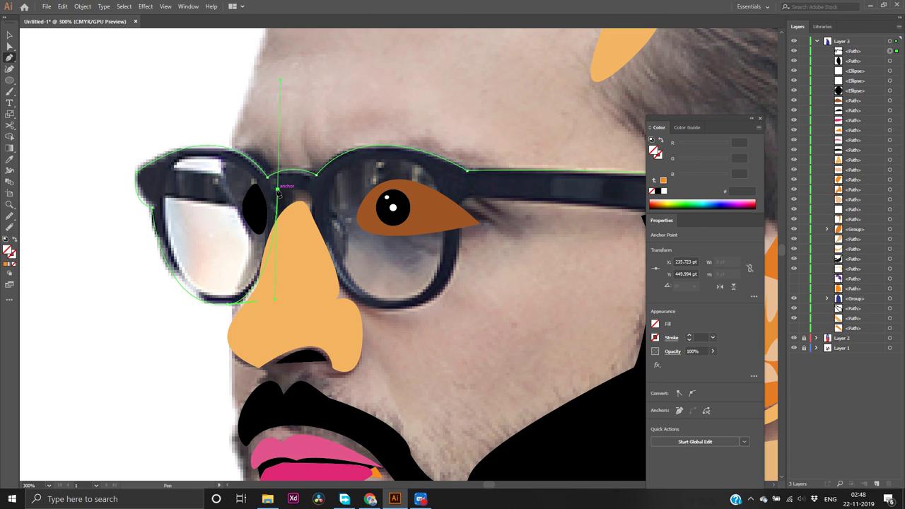
{"action": "left_click", "coordinate": [279, 189]}
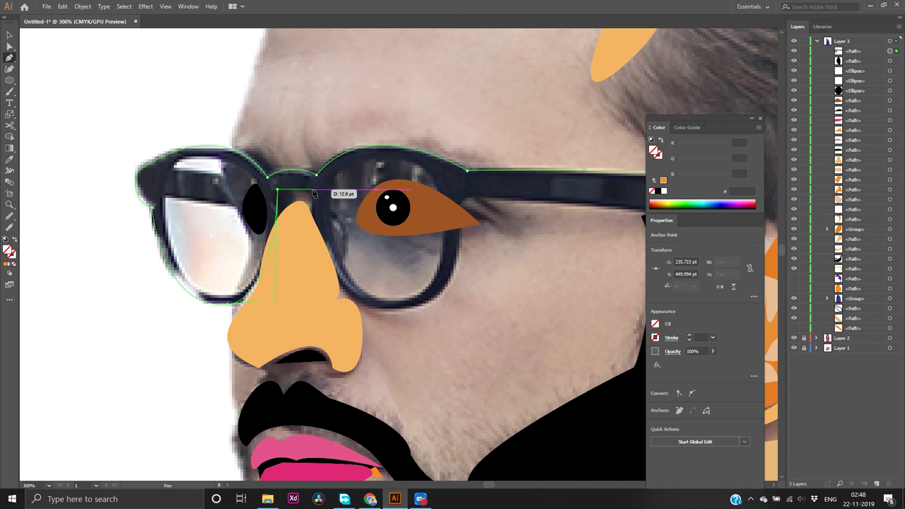
{"action": "left_click", "coordinate": [313, 193]}
{"action": "left_click_drag", "start_coordinate": [312, 193], "coordinate": [315, 200]}
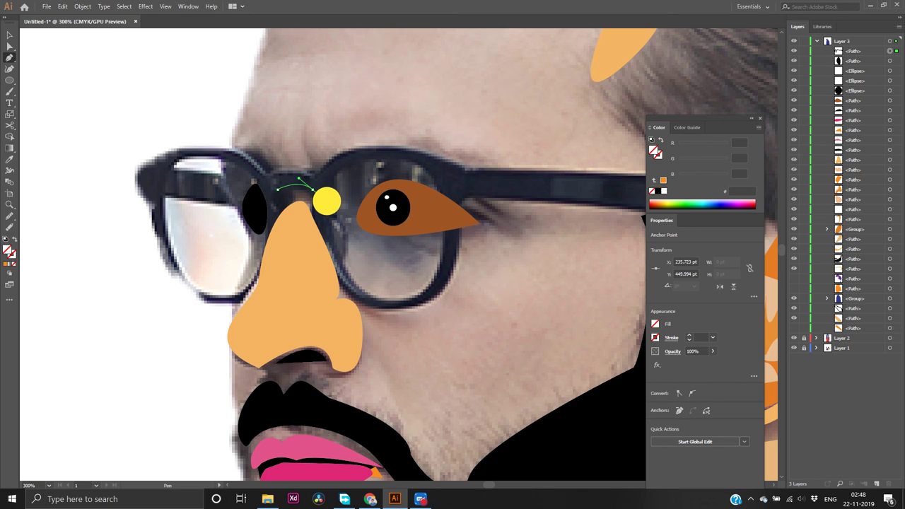
{"action": "left_click_drag", "start_coordinate": [312, 188], "coordinate": [325, 201]}
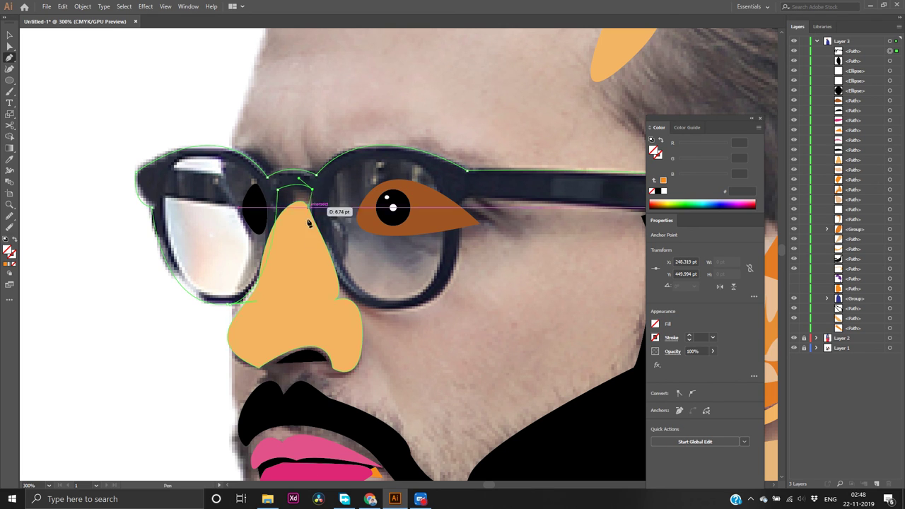
Trace the near lens rim down beside the nose and around its lower outer side to the hinge, with corner points at both ends
{"action": "left_click_drag", "start_coordinate": [367, 305], "coordinate": [433, 343]}
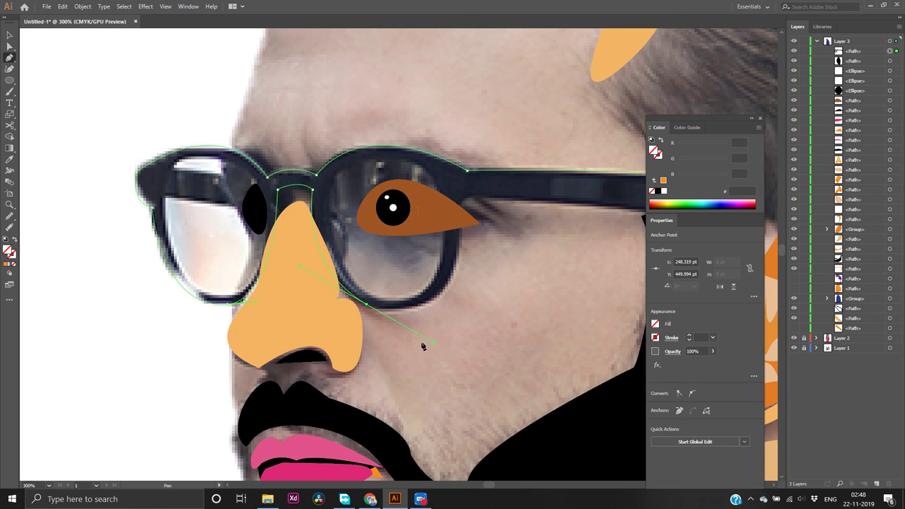
{"action": "left_click", "coordinate": [367, 304]}
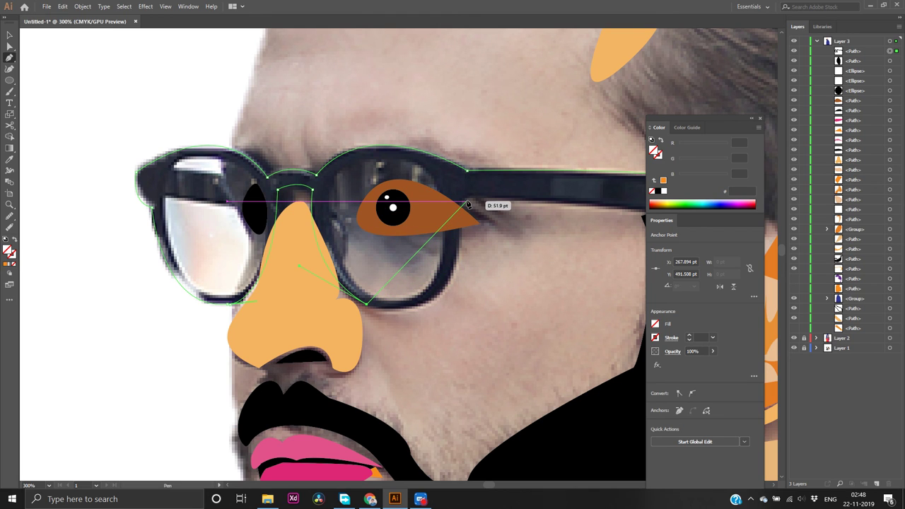
{"action": "left_click_drag", "start_coordinate": [464, 205], "coordinate": [460, 55]}
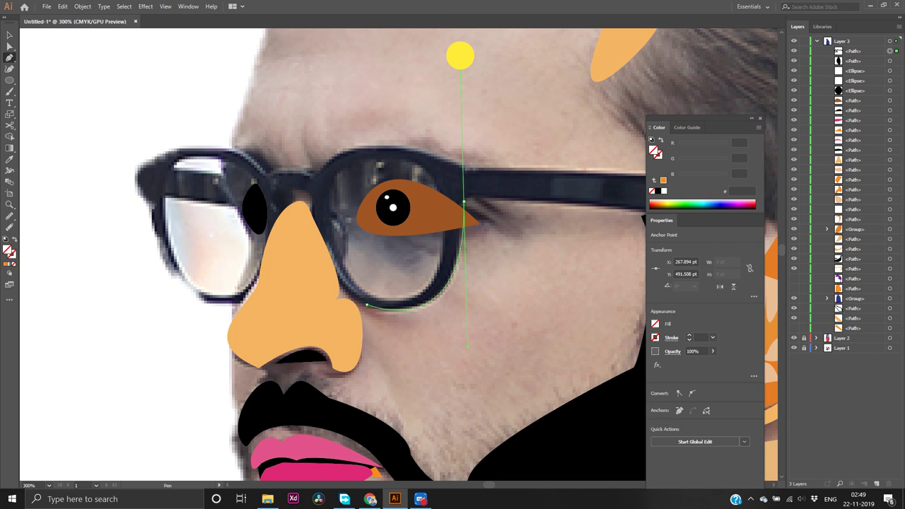
{"action": "left_click_drag", "start_coordinate": [460, 55], "coordinate": [461, 58]}
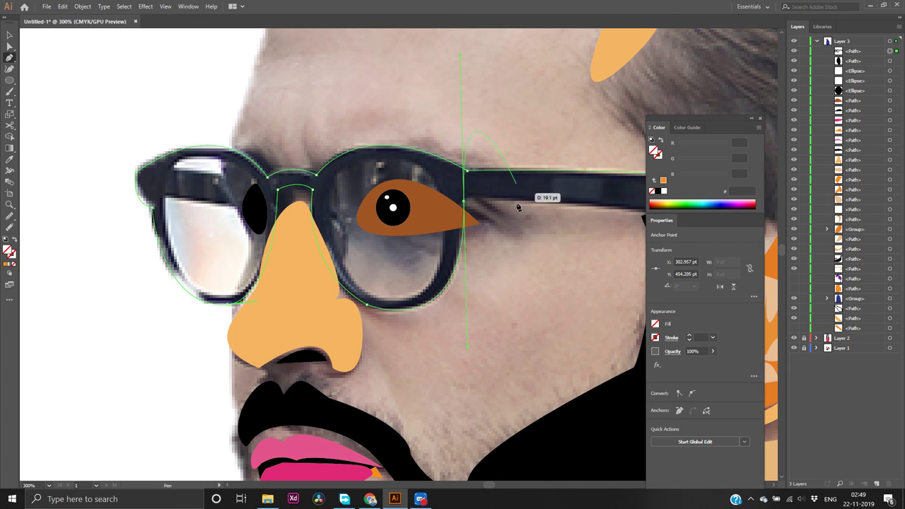
{"action": "left_click", "coordinate": [465, 202]}
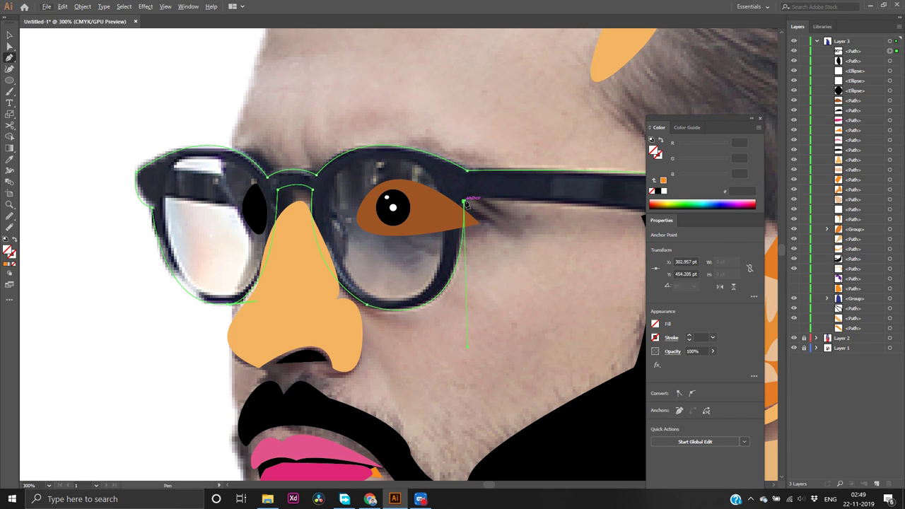
Trace the temple arm's lower edge back to the start point, closing the glasses outline, and fill the shape with white
{"action": "scroll", "coordinate": [465, 203], "scroll_direction": "right", "scroll_amount": 5}
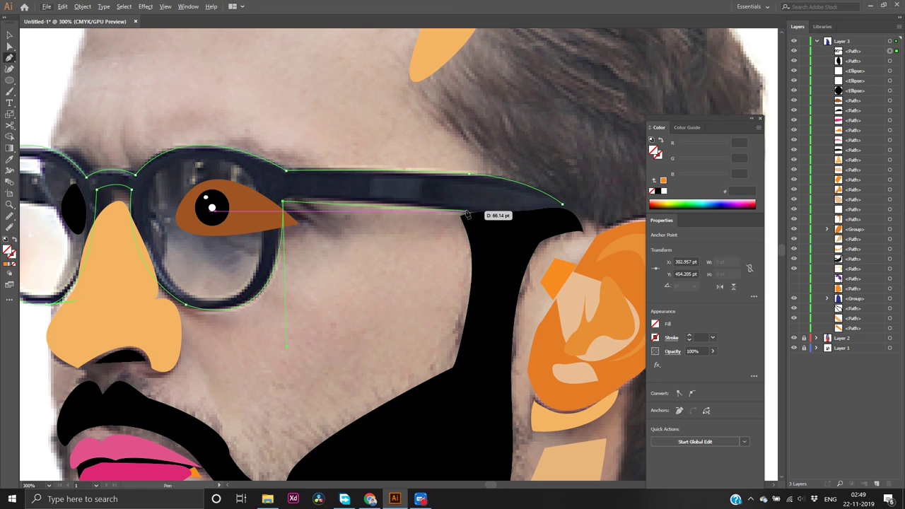
{"action": "left_click_drag", "start_coordinate": [466, 212], "coordinate": [594, 224]}
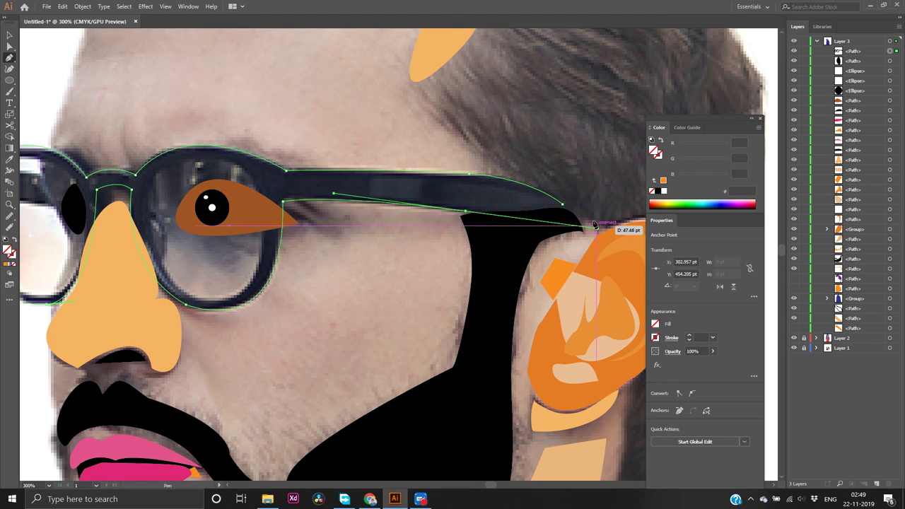
{"action": "left_click", "coordinate": [467, 210]}
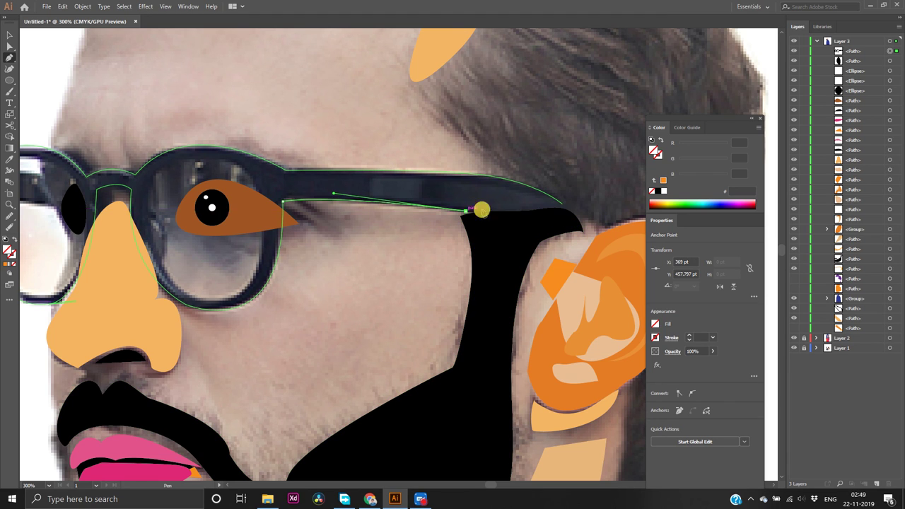
{"action": "left_click", "coordinate": [563, 205]}
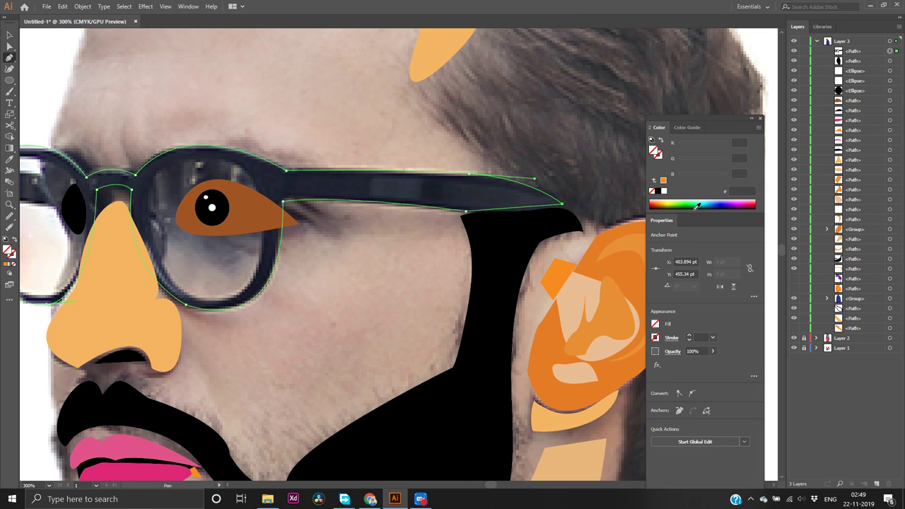
{"action": "left_click", "coordinate": [664, 192]}
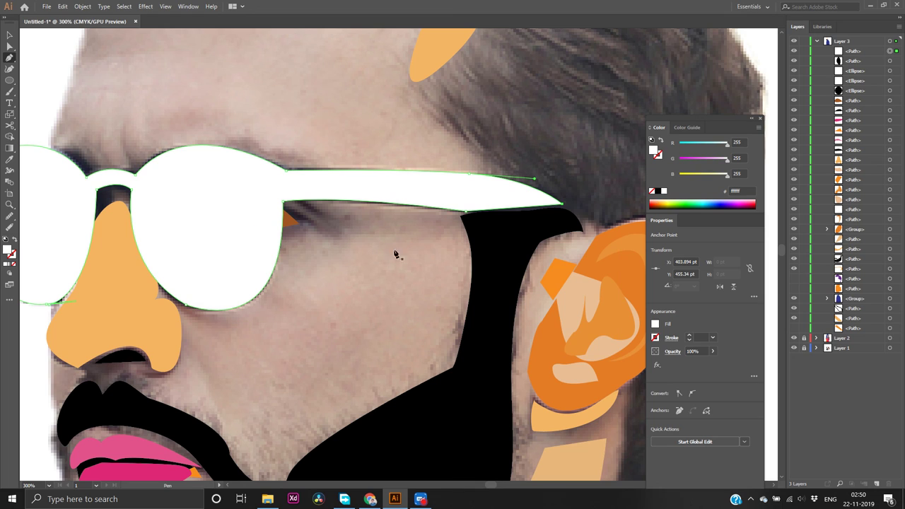
Show the hidden purple hair shape, the orange face shape and the lowest hidden path of Layer 3
{"action": "left_click", "coordinate": [794, 279]}
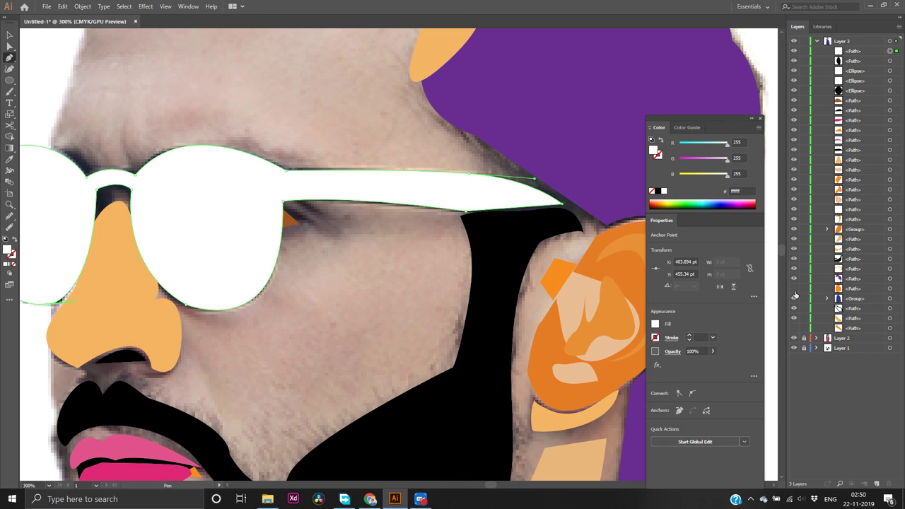
{"action": "left_click", "coordinate": [793, 290]}
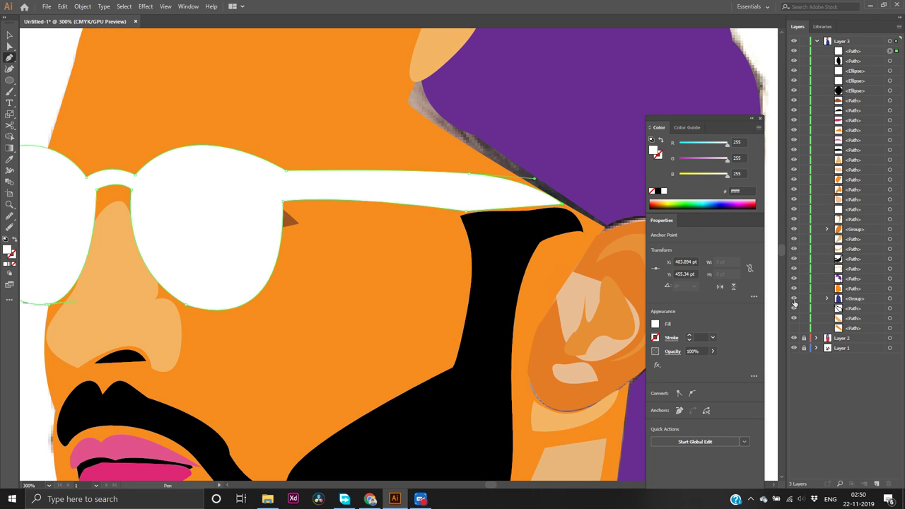
{"action": "left_click", "coordinate": [793, 328]}
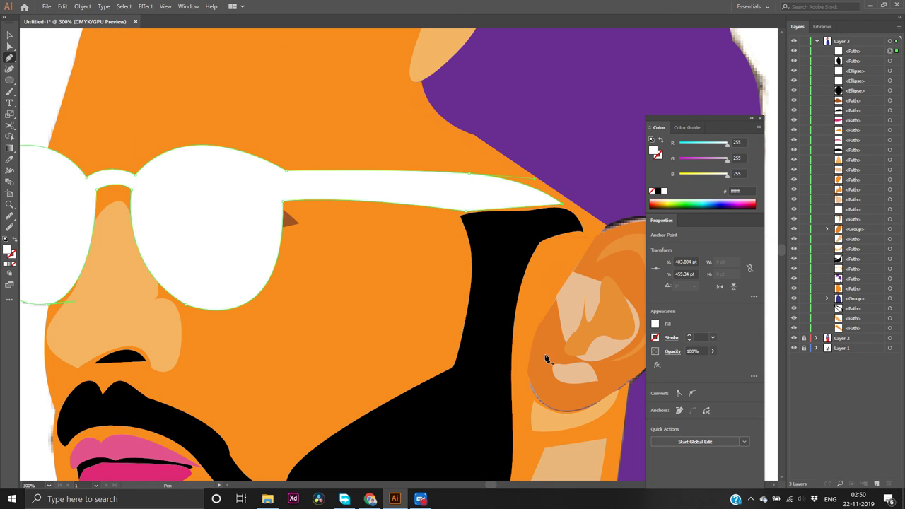
Bring the brown eye shape to the front of the stack and send it backward five levels
{"action": "scroll", "coordinate": [307, 329], "scroll_direction": "down", "scroll_amount": 4}
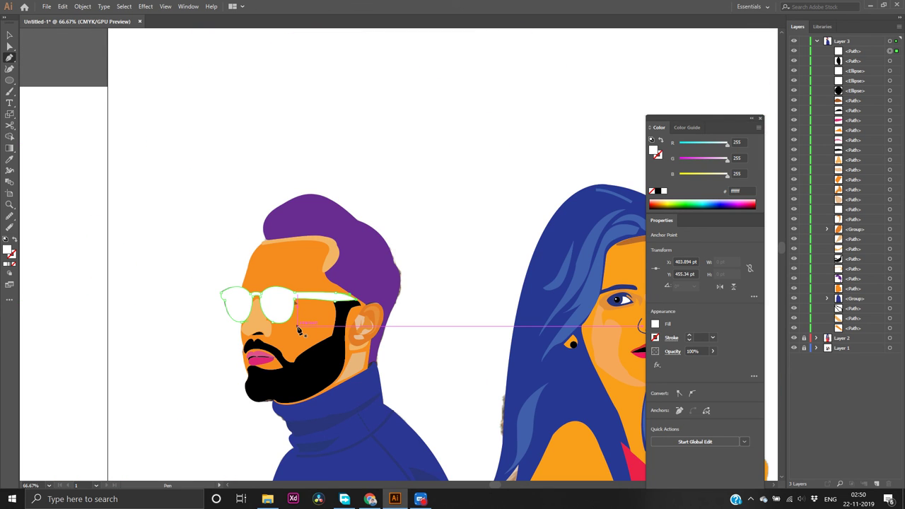
{"action": "scroll", "coordinate": [298, 329], "scroll_direction": "up", "scroll_amount": 1}
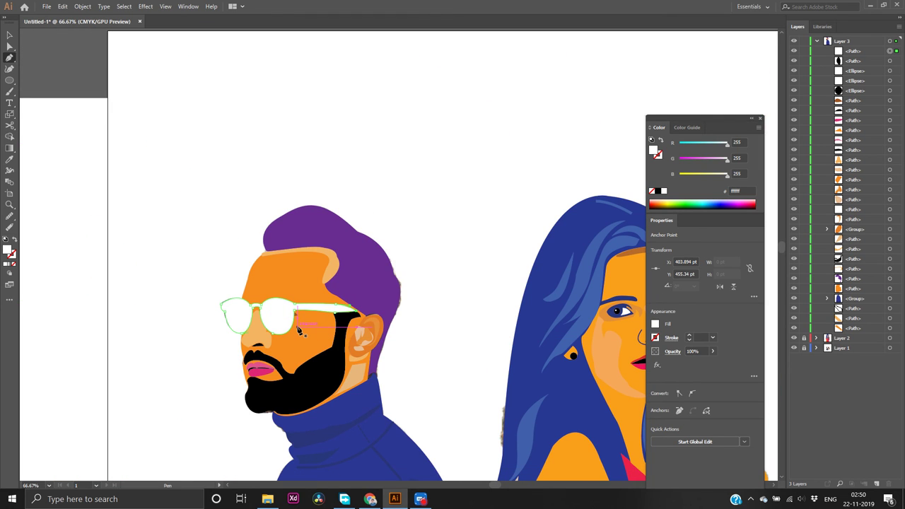
{"action": "scroll", "coordinate": [299, 329], "scroll_direction": "up", "scroll_amount": 2}
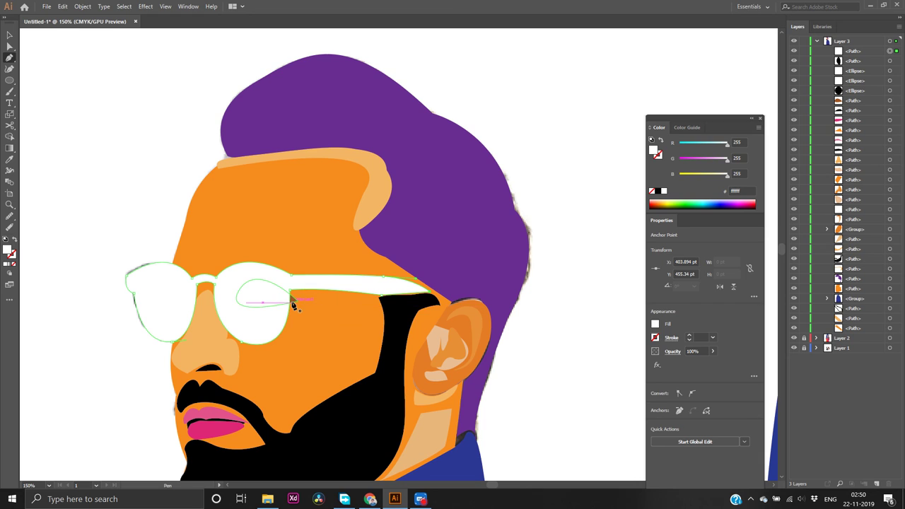
{"action": "key", "text": "v"}
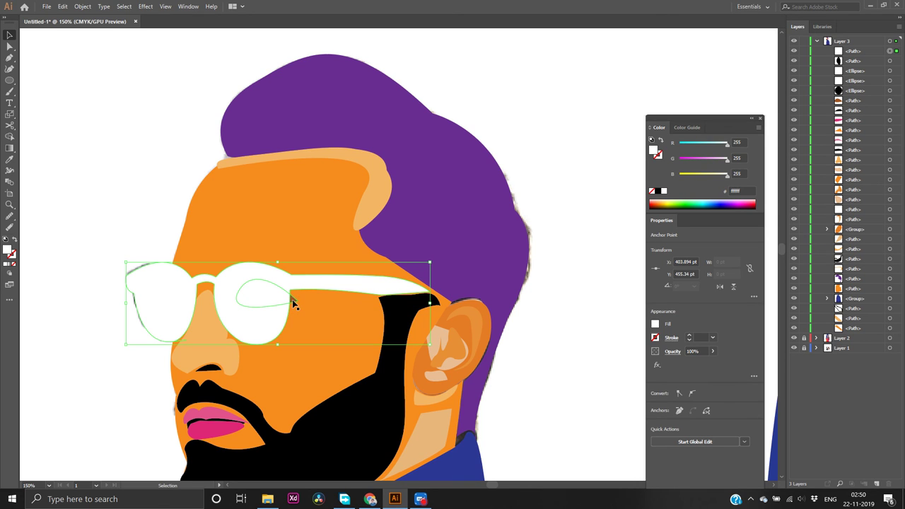
{"action": "left_click", "coordinate": [296, 302]}
{"action": "right_click", "coordinate": [294, 301]}
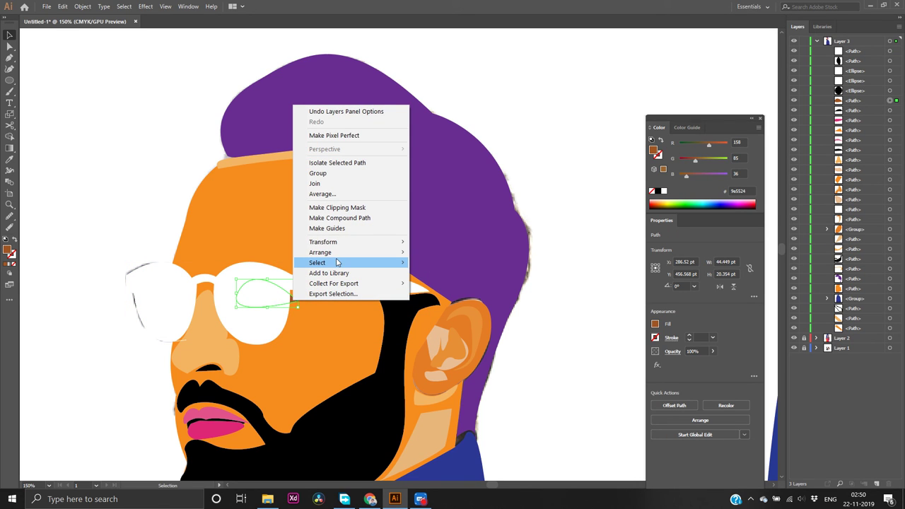
{"action": "mouse_move", "coordinate": [337, 262]}
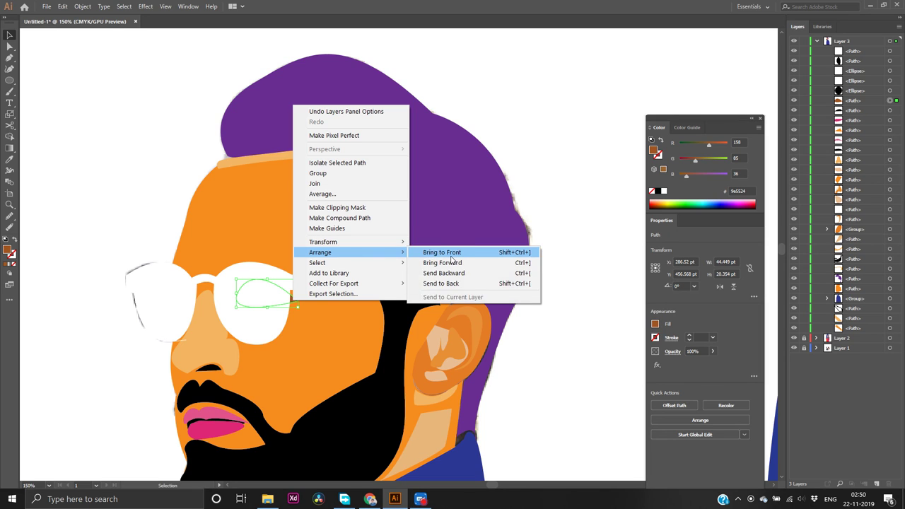
{"action": "left_click", "coordinate": [451, 256]}
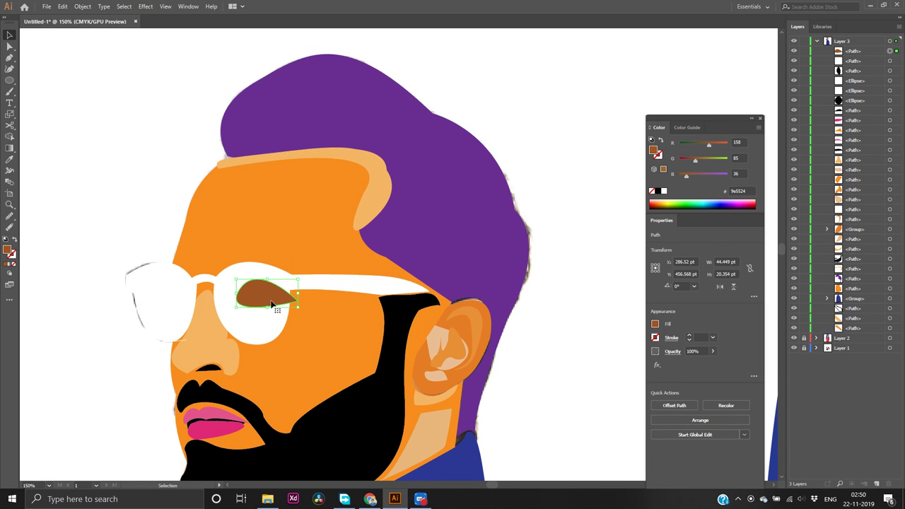
{"action": "key", "text": "ctrl+bracketleft"}
{"action": "key", "text": "ctrl+bracketleft"}
{"action": "key", "text": "ctrl+bracketleft"}
{"action": "key", "text": "ctrl+bracketleft"}
{"action": "key", "text": "ctrl+bracketleft"}
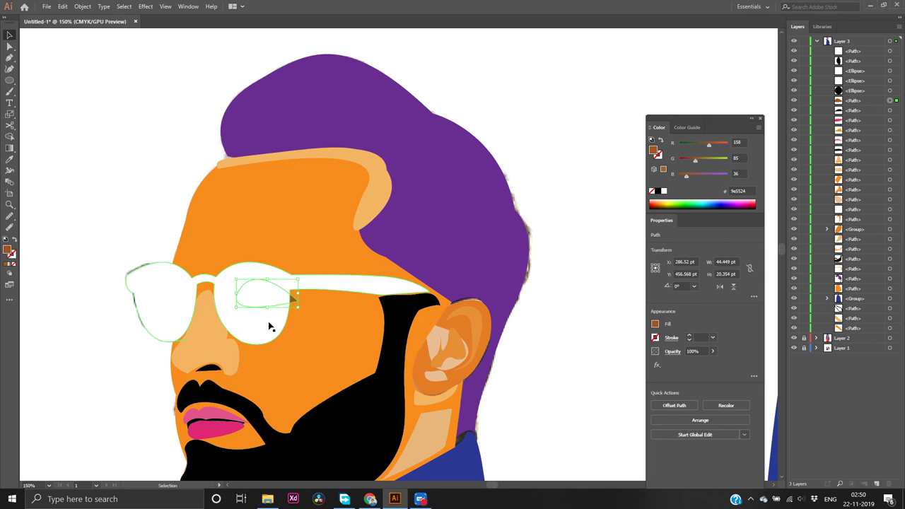
Move the white glasses shape up over the forehead, clear of both eyes, and clear the selection
{"action": "left_click", "coordinate": [268, 319]}
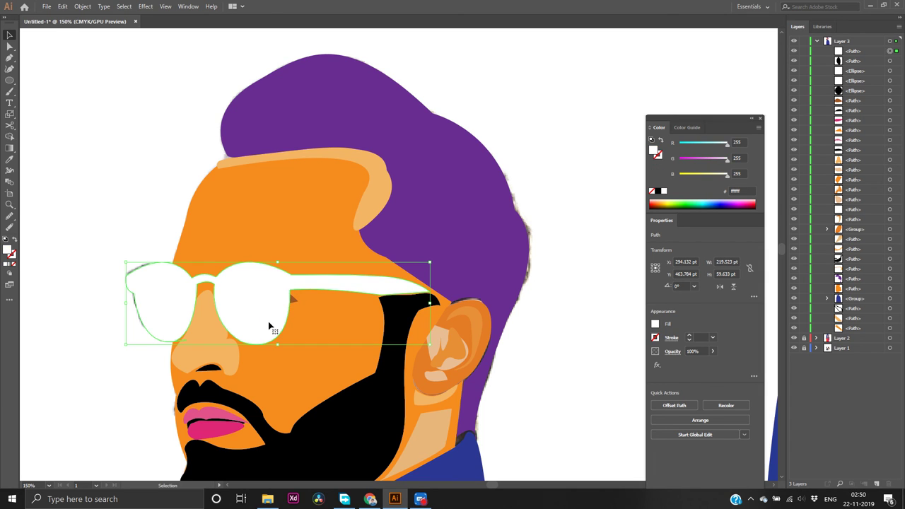
{"action": "left_click_drag", "start_coordinate": [268, 322], "coordinate": [196, 209]}
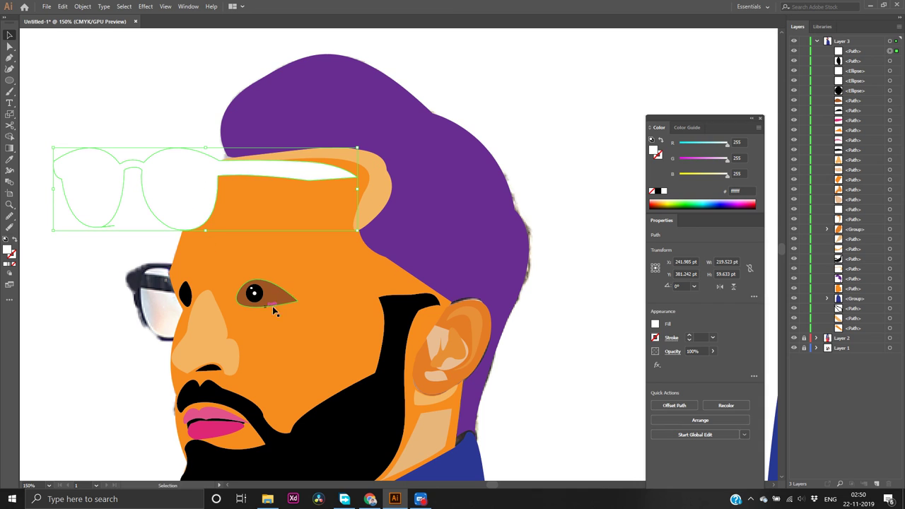
{"action": "mouse_move", "coordinate": [235, 275]}
{"action": "left_mouse_down"}
{"action": "mouse_move", "coordinate": [261, 275]}
{"action": "mouse_move", "coordinate": [237, 274]}
{"action": "left_mouse_up"}
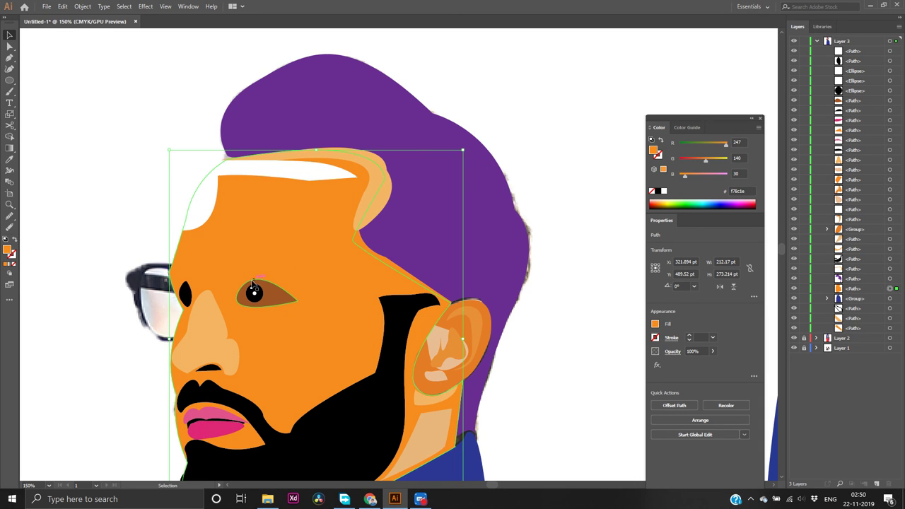
{"action": "left_click", "coordinate": [272, 314]}
{"action": "left_click", "coordinate": [127, 298]}
{"action": "left_click", "coordinate": [235, 283]}
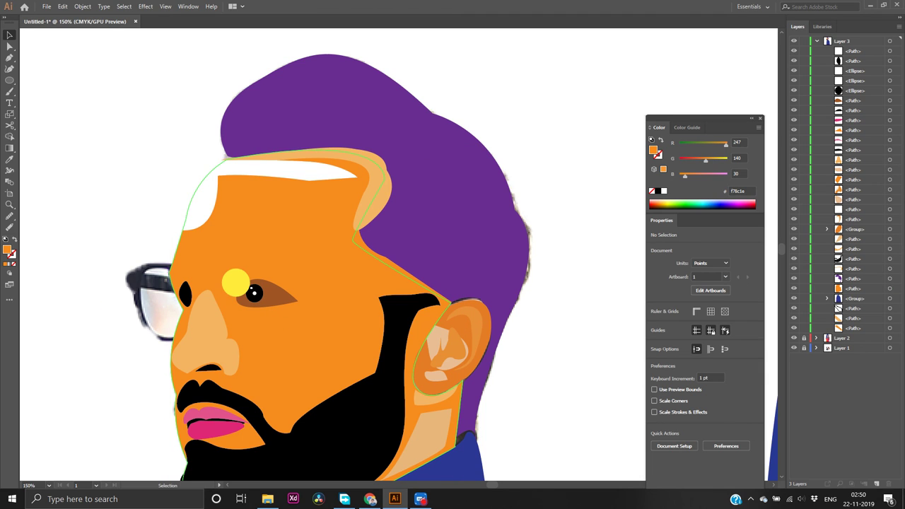
{"action": "left_click", "coordinate": [118, 297]}
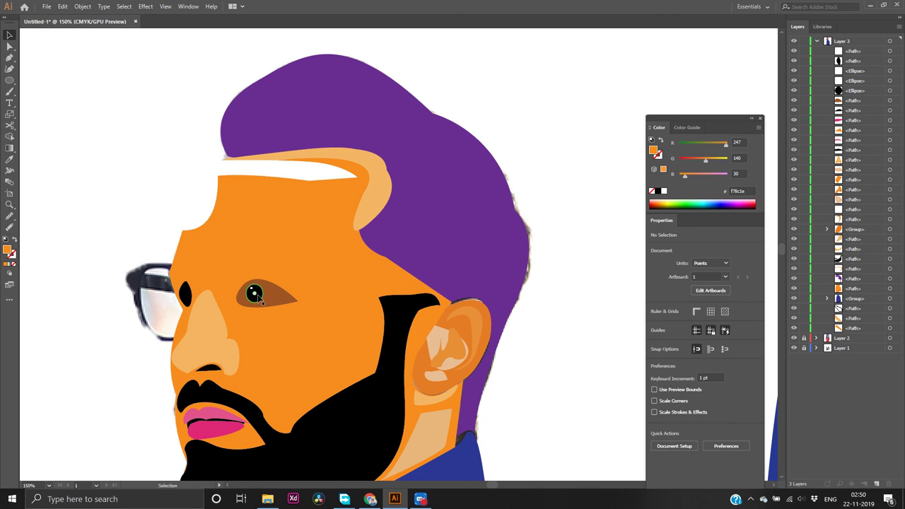
Move the brown eye shape, its black pupil and both white highlights to the blank area beside the face, reassembled as an eye
{"action": "left_click", "coordinate": [257, 296]}
{"action": "left_click_drag", "start_coordinate": [269, 297], "coordinate": [104, 338]}
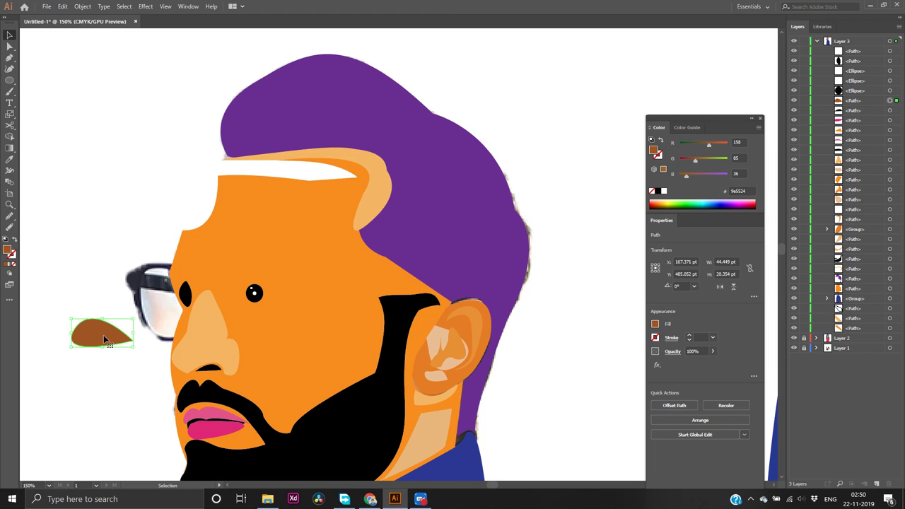
{"action": "left_click", "coordinate": [251, 298]}
{"action": "left_click_drag", "start_coordinate": [251, 297], "coordinate": [87, 337]}
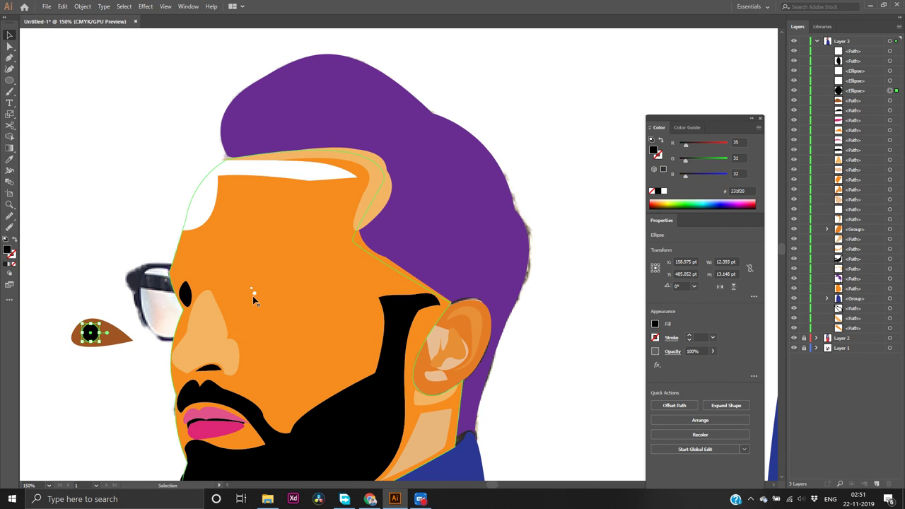
{"action": "left_click_drag", "start_coordinate": [254, 295], "coordinate": [89, 332]}
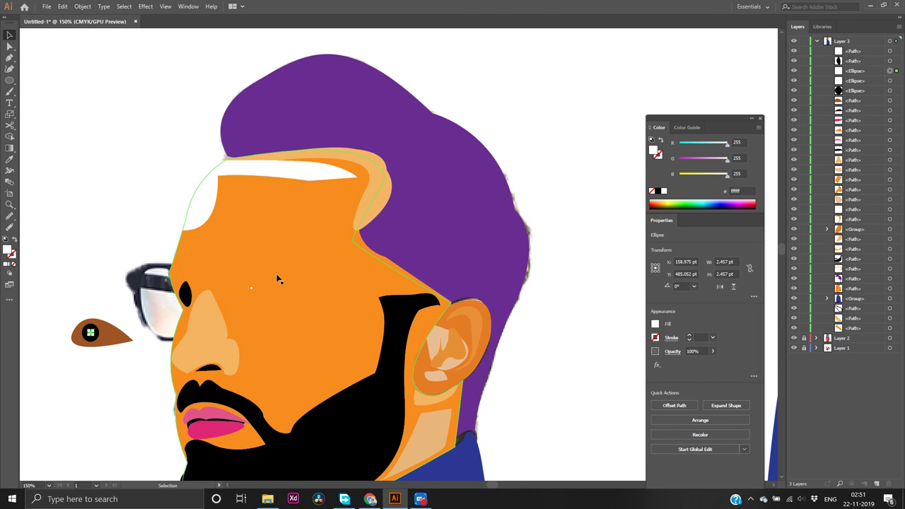
{"action": "left_click_drag", "start_coordinate": [251, 287], "coordinate": [87, 330]}
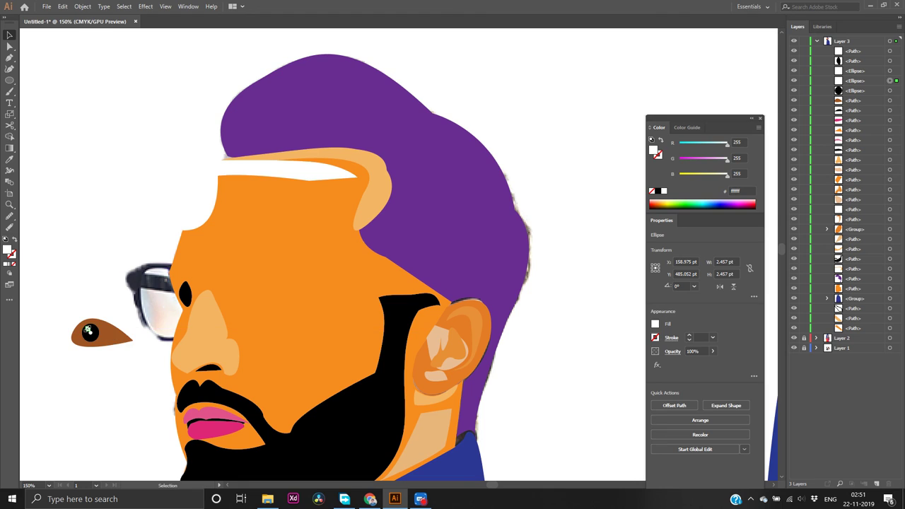
{"action": "left_click", "coordinate": [102, 381]}
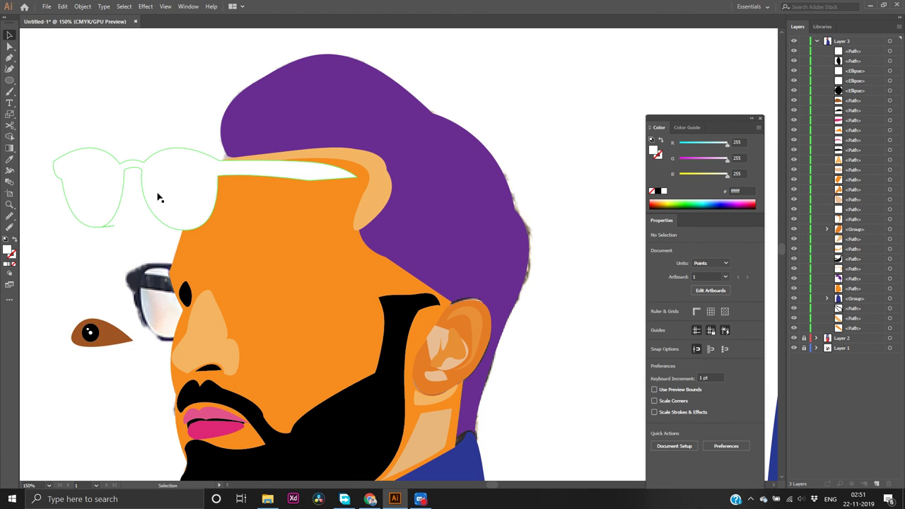
Move the black far-eye shape to the blank area above the brown eye and place the white glasses back on the face
{"action": "left_click_drag", "start_coordinate": [163, 204], "coordinate": [220, 208]}
{"action": "left_click_drag", "start_coordinate": [186, 289], "coordinate": [89, 269]}
{"action": "left_click_drag", "start_coordinate": [248, 215], "coordinate": [253, 313]}
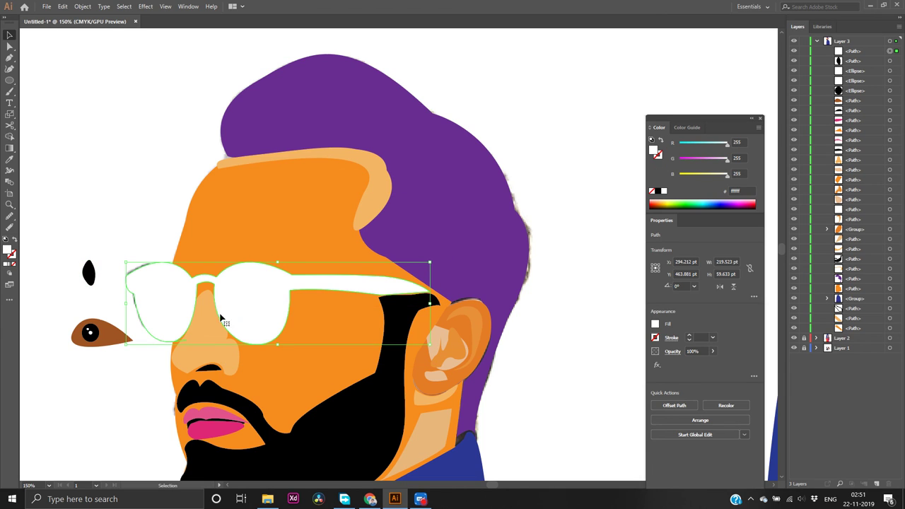
Select the brown eye shape together with its pupil and both highlights beside the face
{"action": "left_click_drag", "start_coordinate": [53, 322], "coordinate": [130, 367]}
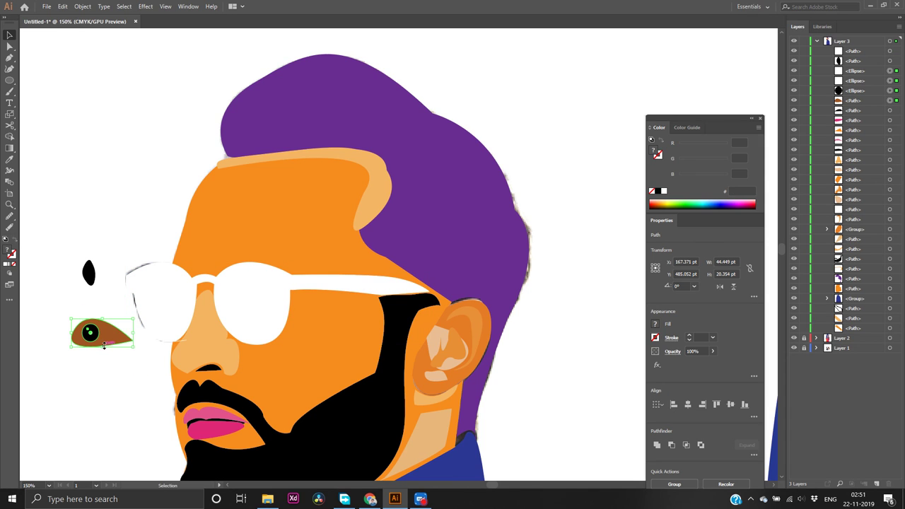
{"action": "left_click_drag", "start_coordinate": [105, 333], "coordinate": [265, 302]}
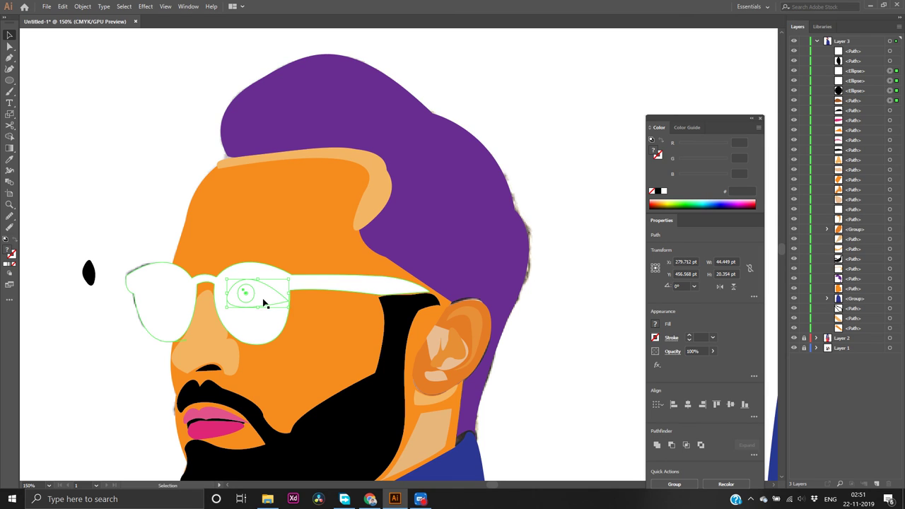
{"action": "left_click", "coordinate": [154, 225]}
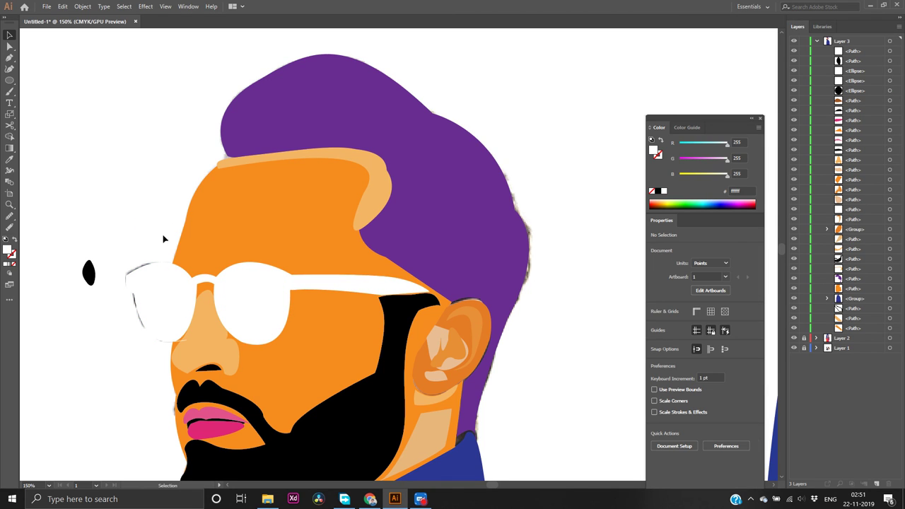
{"action": "key", "text": "ctrl+z"}
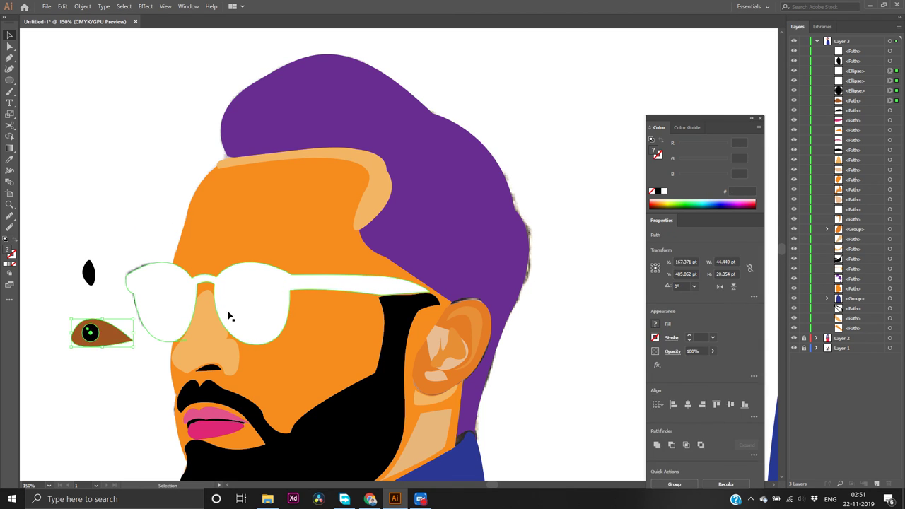
Move the complete brown eye onto the white glasses lens nearest the ear and bring it to the front
{"action": "left_click_drag", "start_coordinate": [121, 322], "coordinate": [258, 299]}
{"action": "right_click", "coordinate": [259, 299]}
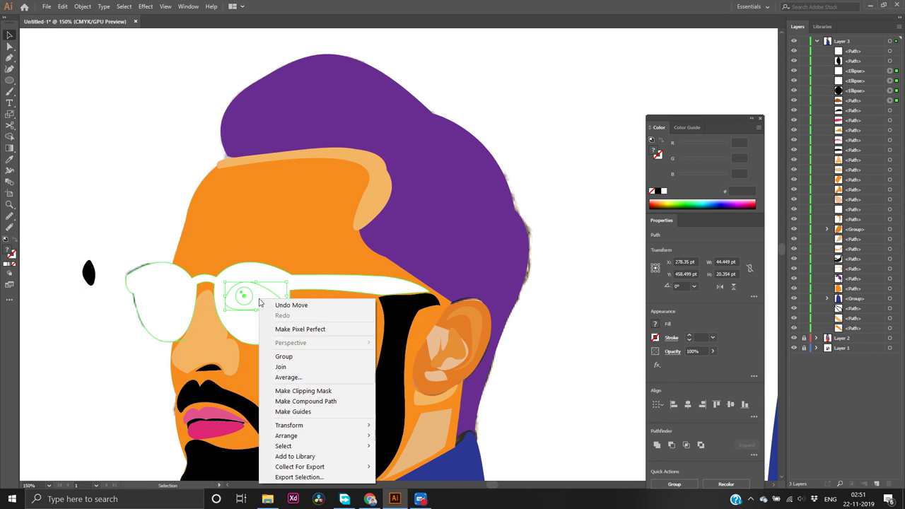
{"action": "mouse_move", "coordinate": [339, 434]}
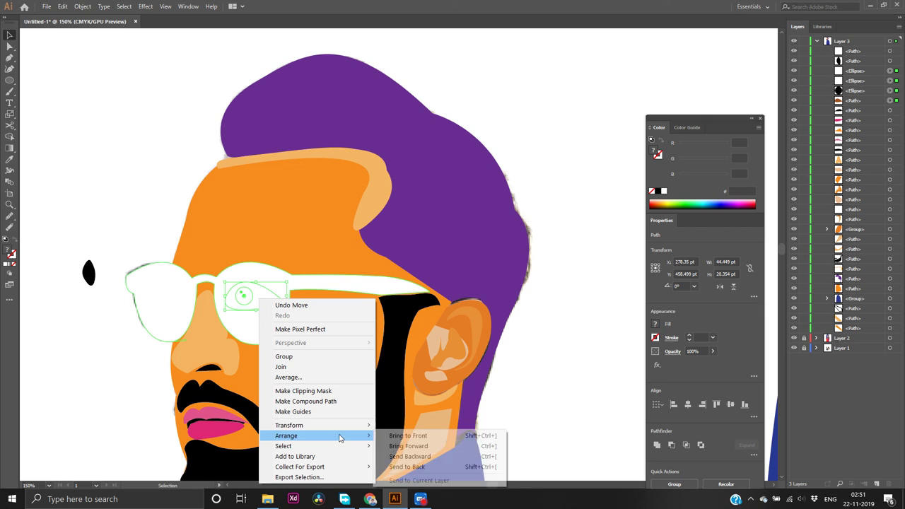
{"action": "left_click", "coordinate": [401, 435]}
{"action": "left_click", "coordinate": [576, 363]}
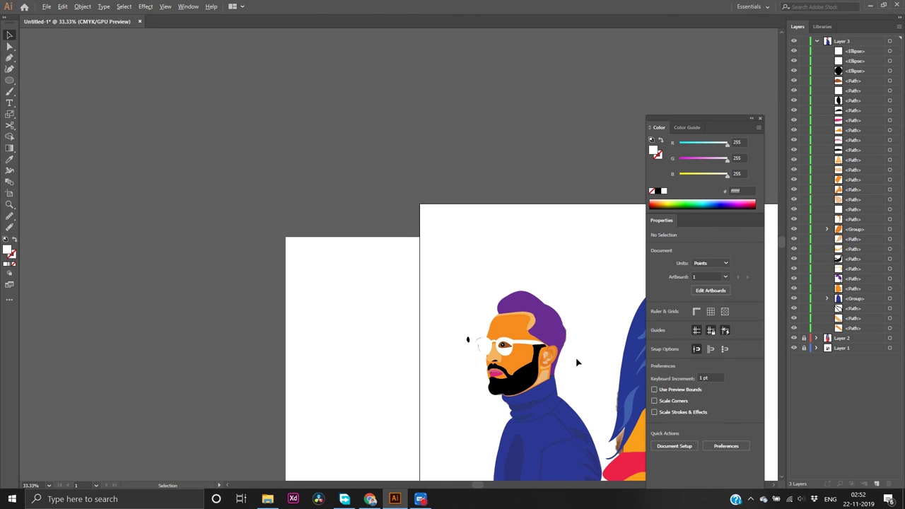
Examine the man's portrait with the eye on the lens, comparing it with the woman's portrait beside it
{"action": "scroll", "coordinate": [593, 357], "scroll_direction": "right", "scroll_amount": 2}
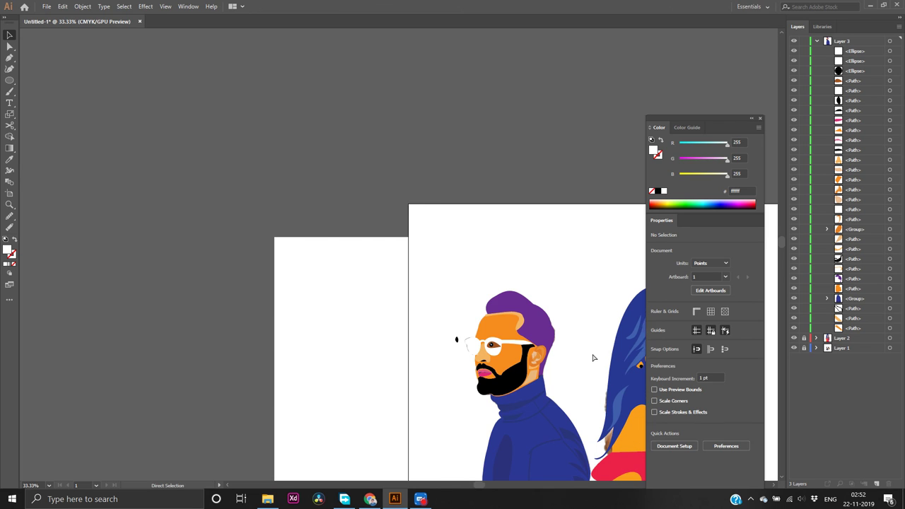
{"action": "scroll", "coordinate": [593, 358], "scroll_direction": "right", "scroll_amount": 10}
{"action": "scroll", "coordinate": [466, 344], "scroll_direction": "left", "scroll_amount": 1}
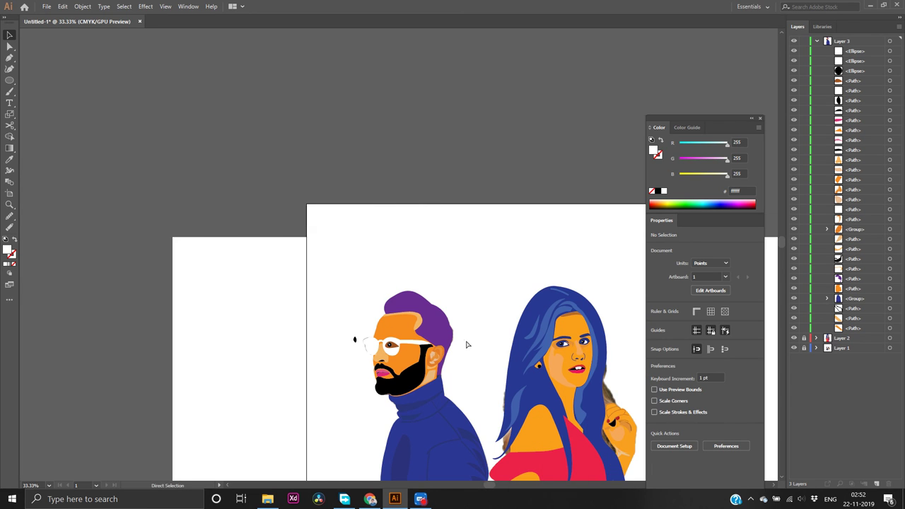
{"action": "scroll", "coordinate": [466, 344], "scroll_direction": "left", "scroll_amount": 1}
{"action": "scroll", "coordinate": [465, 347], "scroll_direction": "right", "scroll_amount": 4}
{"action": "scroll", "coordinate": [464, 347], "scroll_direction": "up", "scroll_amount": 4}
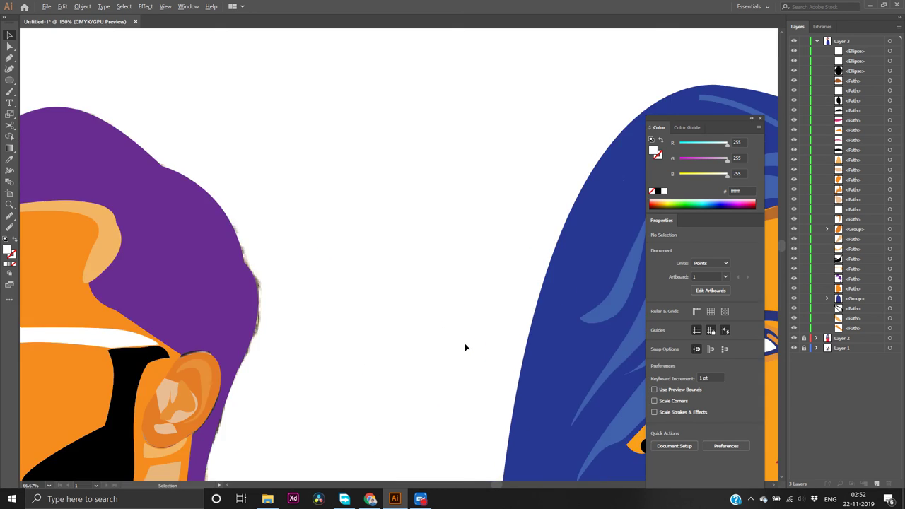
{"action": "scroll", "coordinate": [317, 340], "scroll_direction": "down", "scroll_amount": 2}
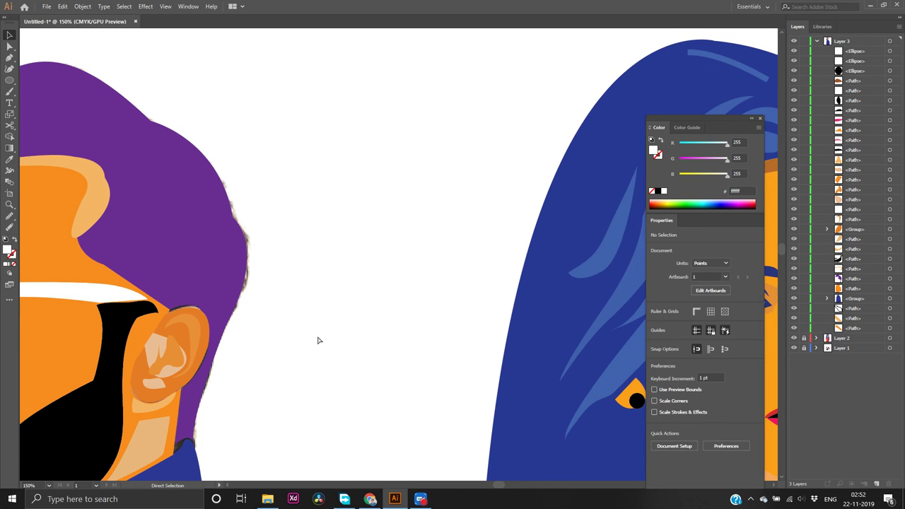
{"action": "scroll", "coordinate": [317, 340], "scroll_direction": "left", "scroll_amount": 15}
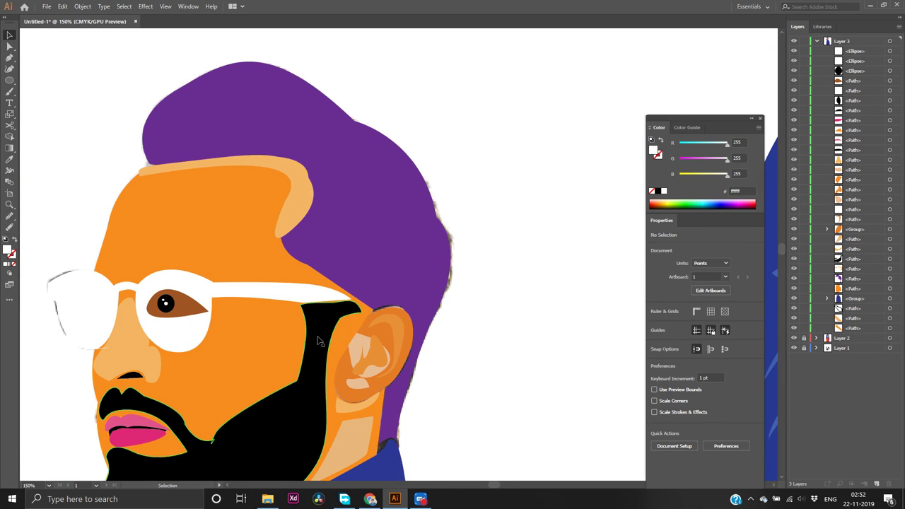
{"action": "scroll", "coordinate": [317, 339], "scroll_direction": "up", "scroll_amount": 1}
{"action": "scroll", "coordinate": [317, 340], "scroll_direction": "right", "scroll_amount": 2}
{"action": "scroll", "coordinate": [317, 339], "scroll_direction": "left", "scroll_amount": 3}
{"action": "key", "text": "a"}
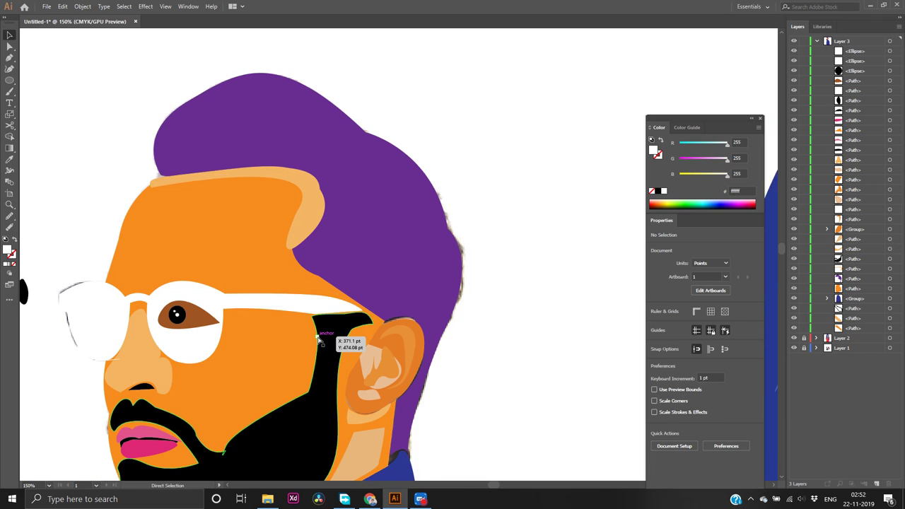
{"action": "scroll", "coordinate": [318, 339], "scroll_direction": "left", "scroll_amount": 3}
{"action": "key", "text": "v"}
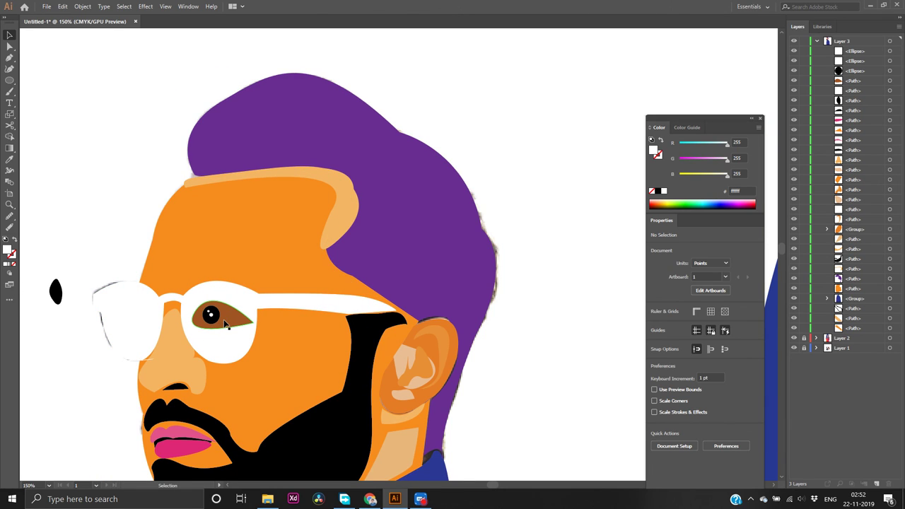
Undo the eye's bring-to-front and the earlier moves of the eye and glasses, back to the eye on the bare face
{"action": "left_click", "coordinate": [225, 323]}
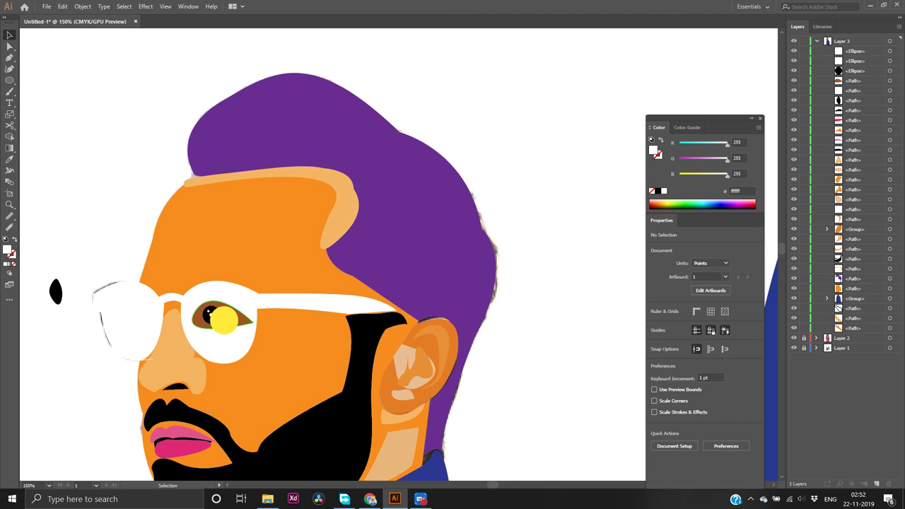
{"action": "key", "text": "ctrl+z"}
{"action": "key", "text": "ctrl+z"}
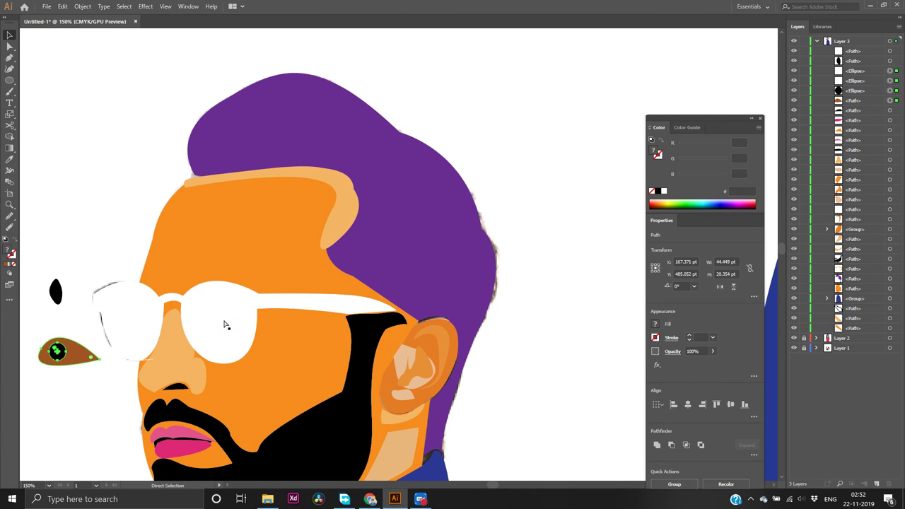
{"action": "key", "text": "ctrl+z"}
{"action": "key", "text": "ctrl+z"}
{"action": "key", "text": "ctrl+z"}
{"action": "key", "text": "ctrl+z"}
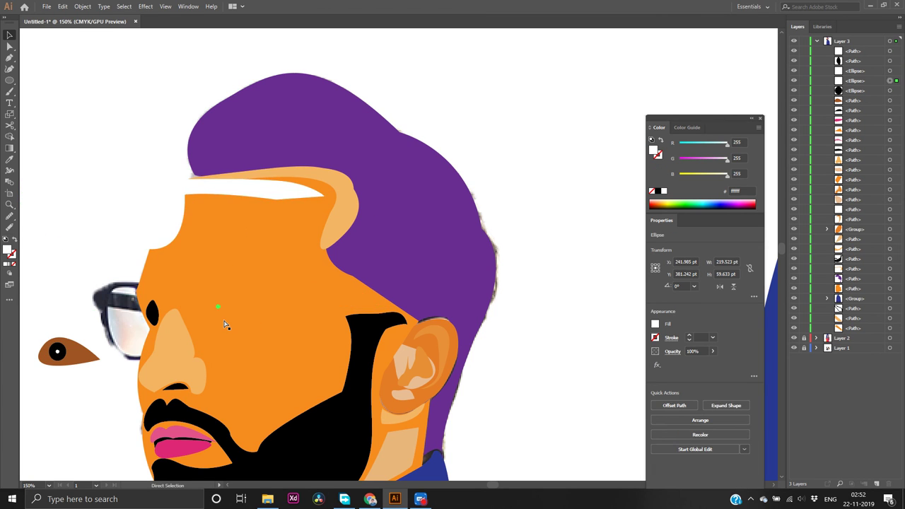
{"action": "key", "text": "ctrl+shift+z"}
{"action": "key", "text": "ctrl+shift+z"}
{"action": "key", "text": "ctrl+shift+z"}
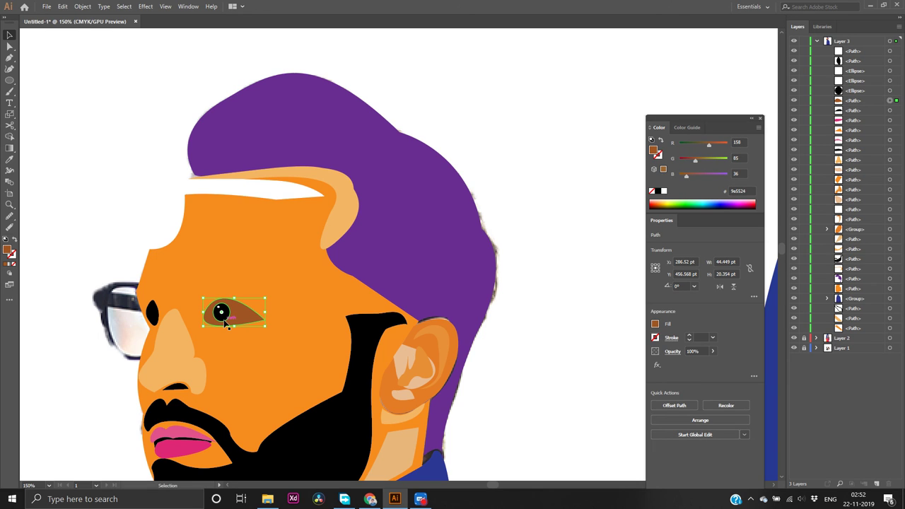
{"action": "key", "text": "ctrl+shift+z"}
Move the white glasses shape from the forehead down over the eyes and remove its fill
{"action": "left_click", "coordinate": [137, 224]}
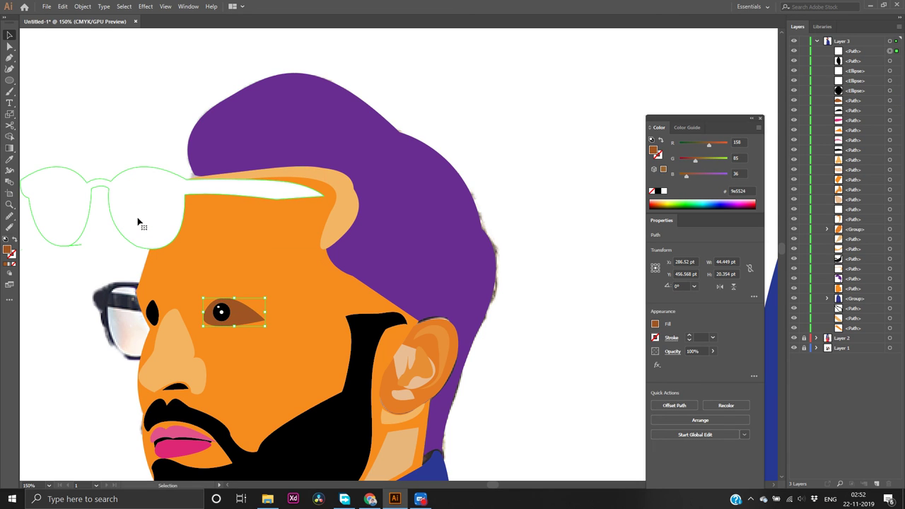
{"action": "left_click_drag", "start_coordinate": [138, 223], "coordinate": [209, 331]}
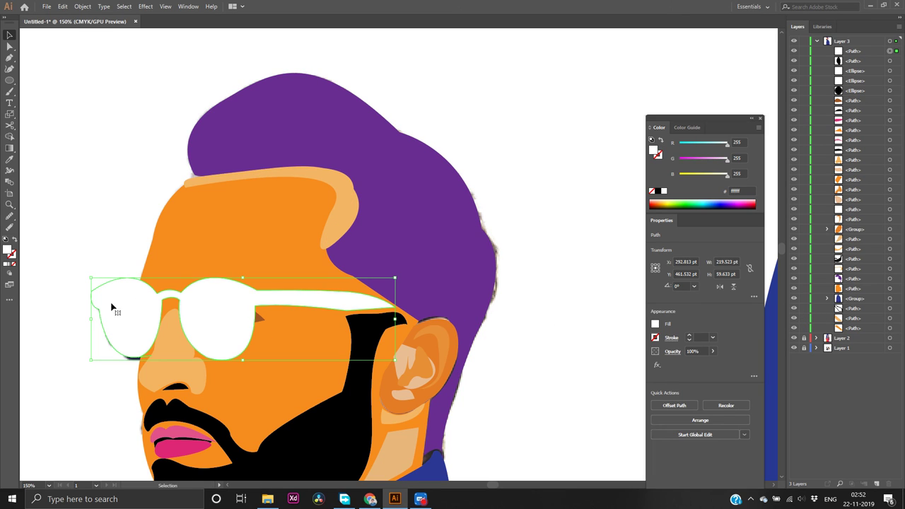
{"action": "left_click", "coordinate": [12, 266]}
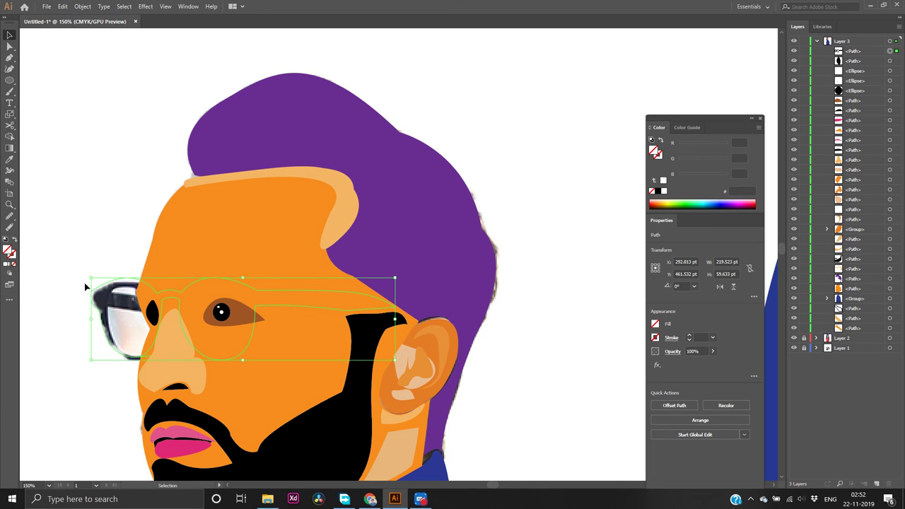
Hide the orange face shape in Layer 3 to expose the reference photo behind it
{"action": "key", "text": "a"}
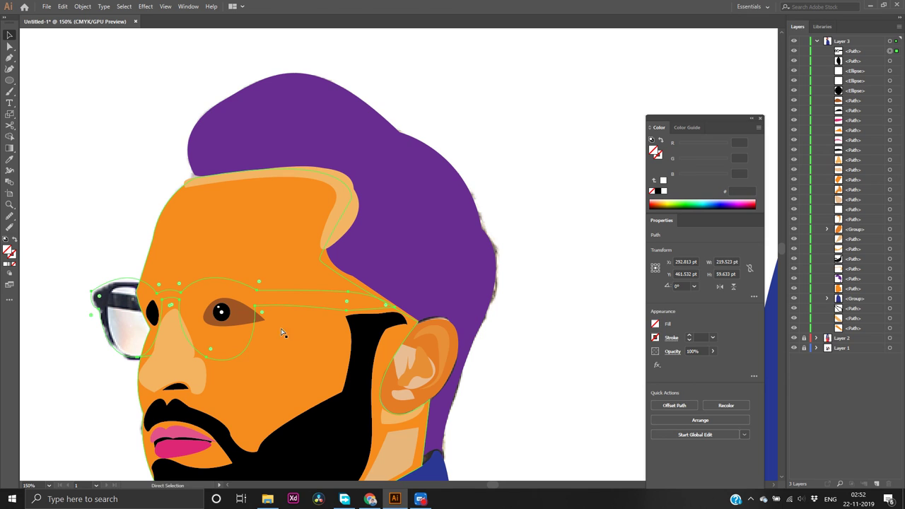
{"action": "key", "text": "v"}
{"action": "scroll", "coordinate": [263, 333], "scroll_direction": "up", "scroll_amount": 2}
{"action": "scroll", "coordinate": [247, 329], "scroll_direction": "down", "scroll_amount": 2}
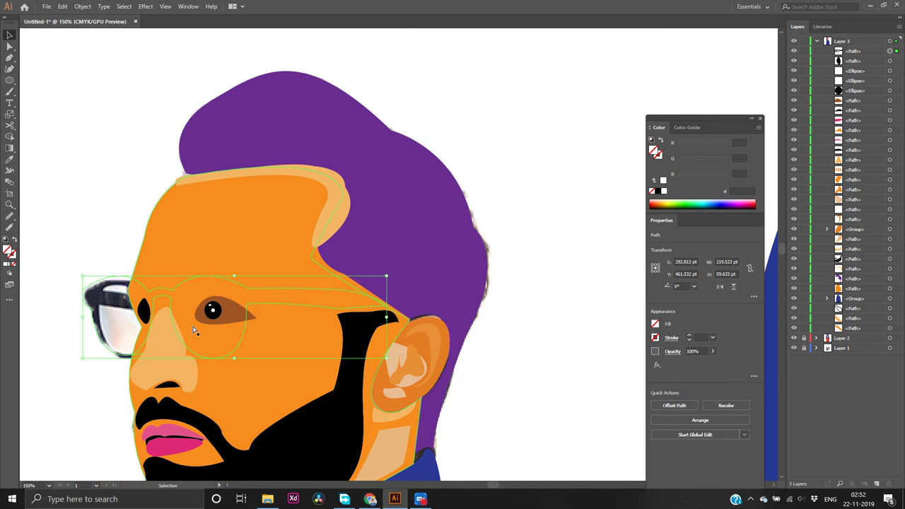
{"action": "key", "text": "a"}
{"action": "scroll", "coordinate": [195, 331], "scroll_direction": "left", "scroll_amount": 2}
{"action": "scroll", "coordinate": [194, 331], "scroll_direction": "left", "scroll_amount": 2}
{"action": "key", "text": "v"}
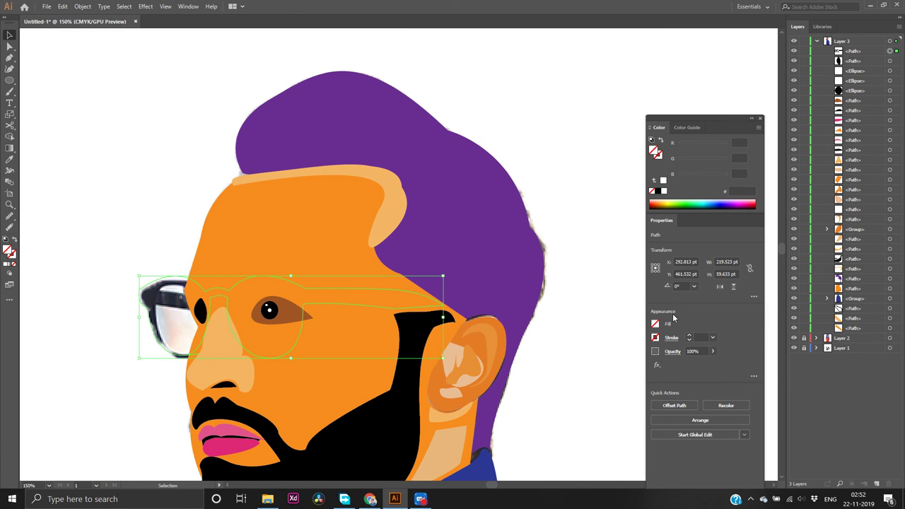
{"action": "left_click", "coordinate": [328, 386]}
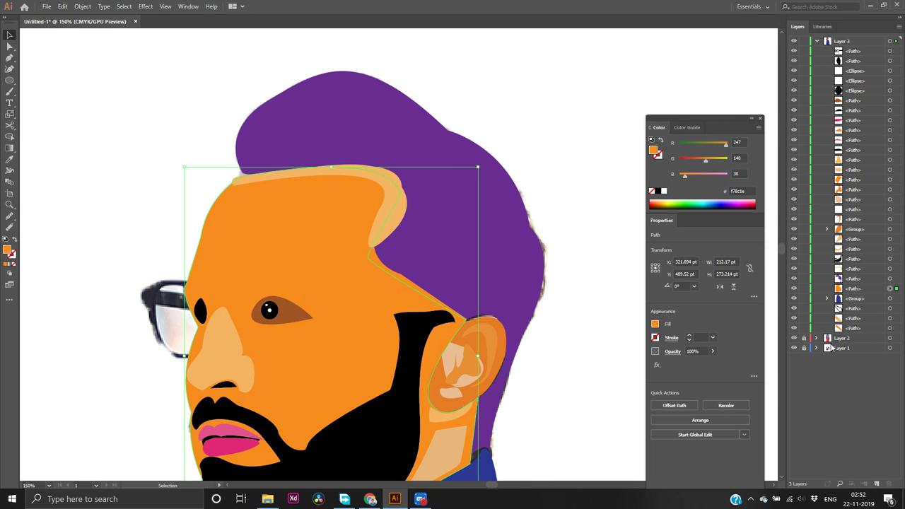
{"action": "left_click", "coordinate": [793, 289]}
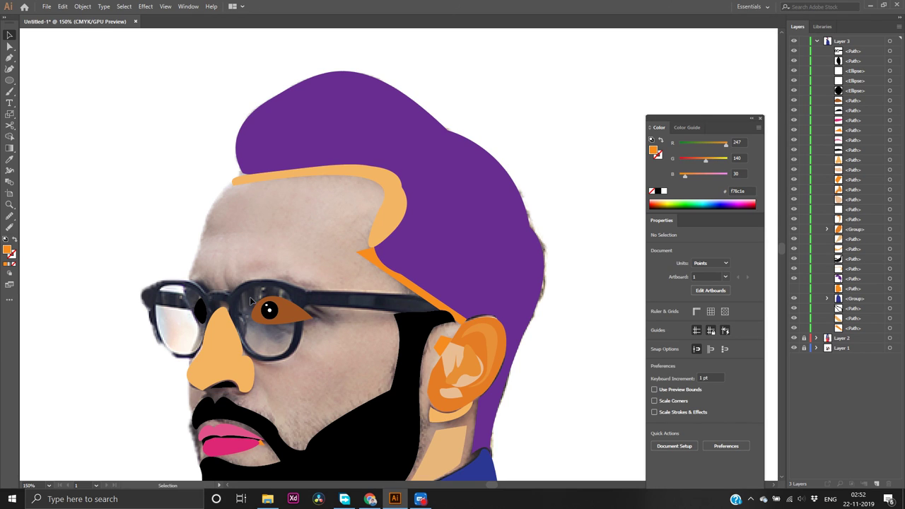
Try to cut a path with the Scissors tool beside the glasses and dismiss the message
{"action": "key", "text": "p"}
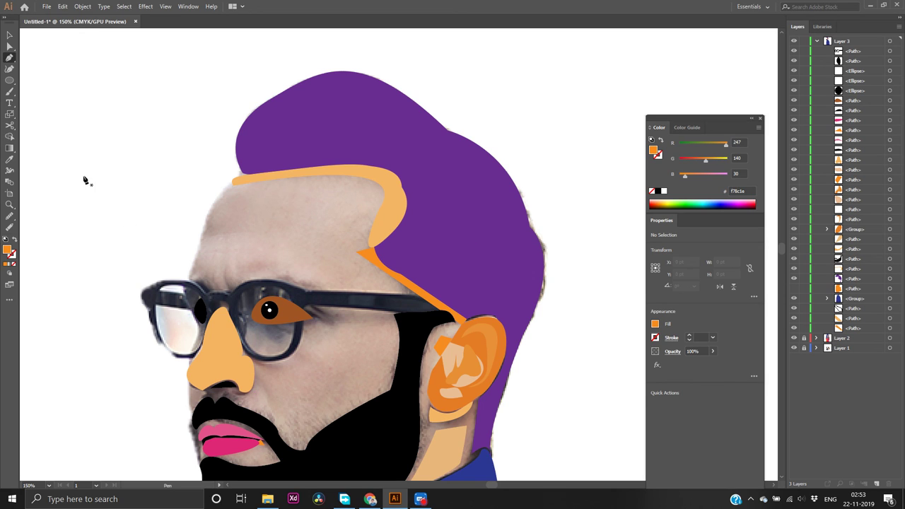
{"action": "left_click", "coordinate": [14, 131]}
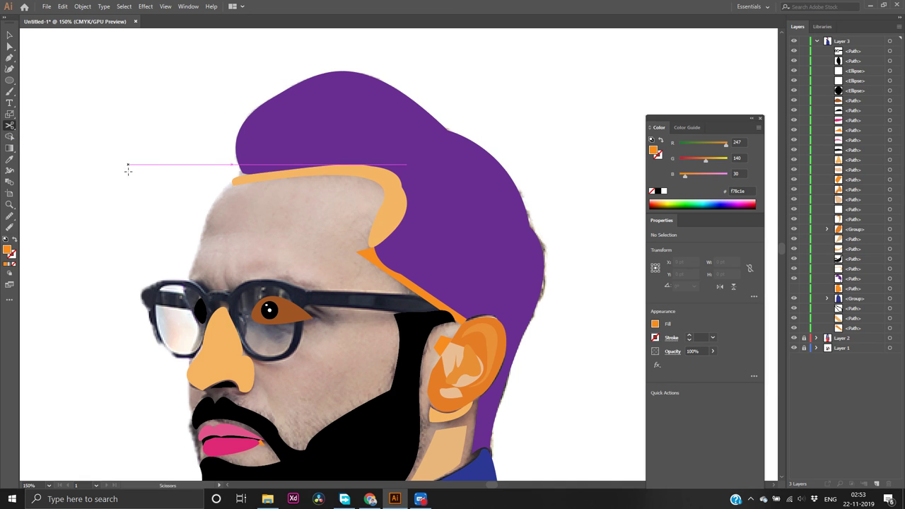
{"action": "left_click", "coordinate": [83, 244]}
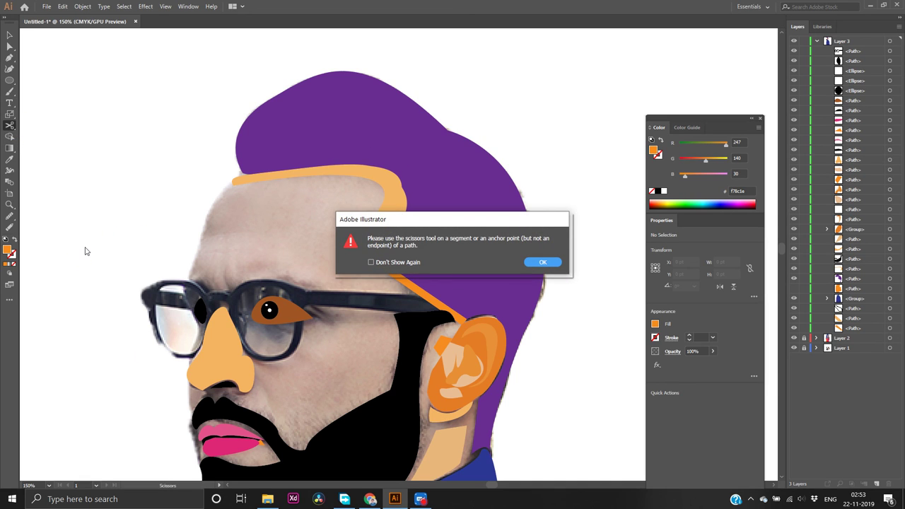
{"action": "left_click", "coordinate": [538, 264]}
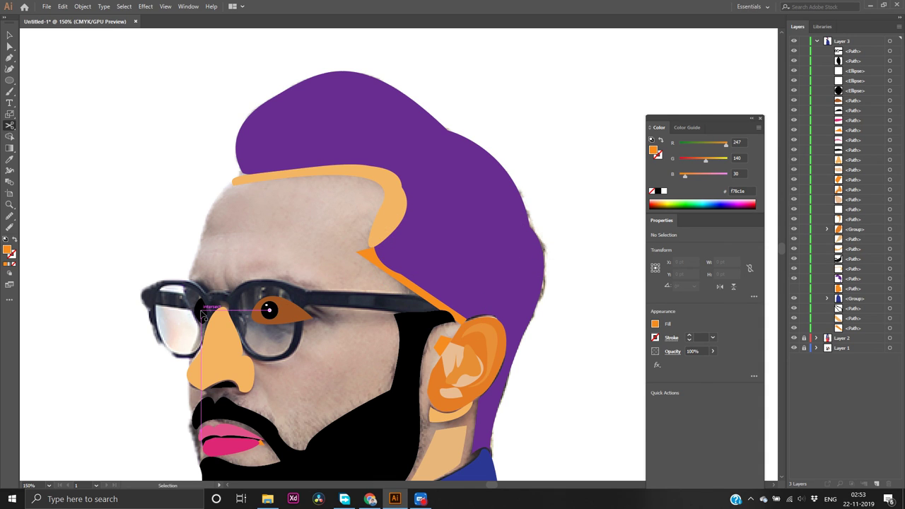
Undo the hiding of the face shape, the removal of the glasses' fill and the last glasses move
{"action": "key", "text": "ctrl+z"}
{"action": "key", "text": "ctrl+z"}
{"action": "key", "text": "ctrl+z"}
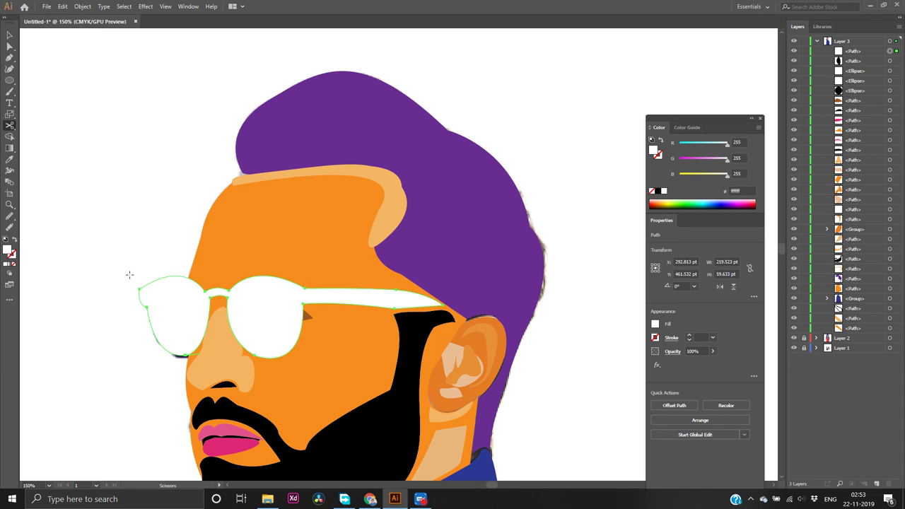
{"action": "key", "text": "v"}
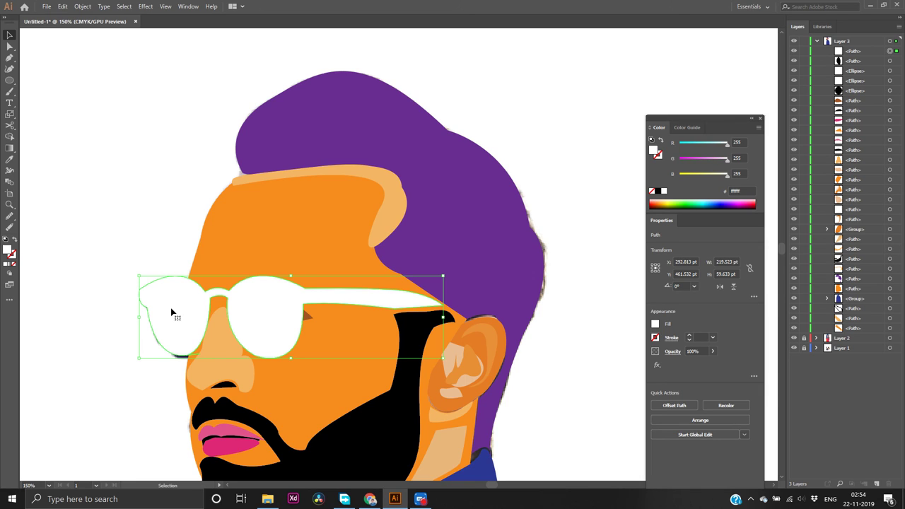
{"action": "key", "text": "ctrl+z"}
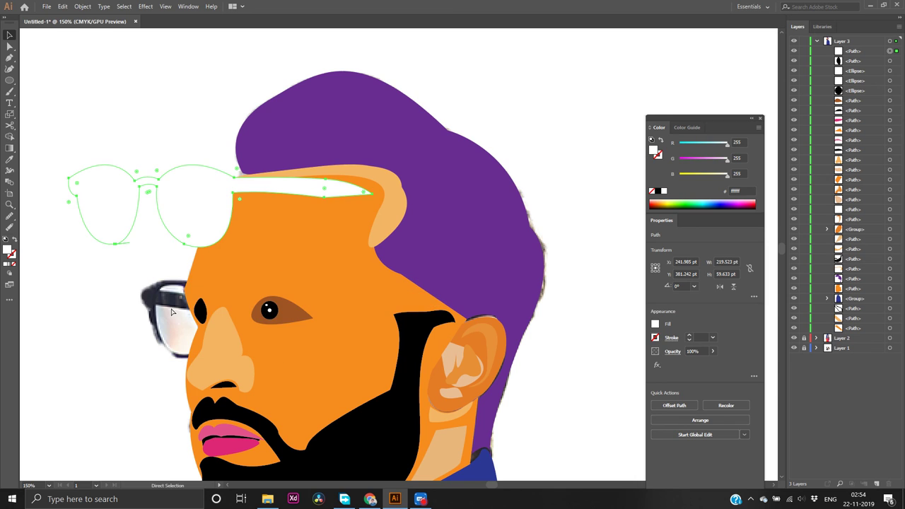
Undo further edits back to the unfilled, partly drawn glasses outline traced over the reference photo
{"action": "key", "text": "ctrl+shift+z"}
{"action": "key", "text": "ctrl+shift+z"}
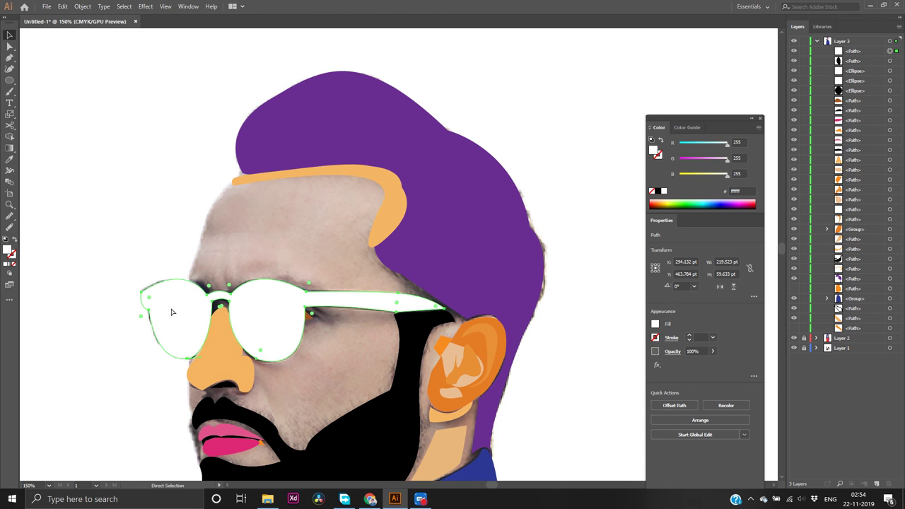
{"action": "key", "text": "ctrl+shift+z"}
{"action": "key", "text": "ctrl+shift+z"}
{"action": "key", "text": "ctrl+shift+z"}
{"action": "key", "text": "ctrl+shift+z"}
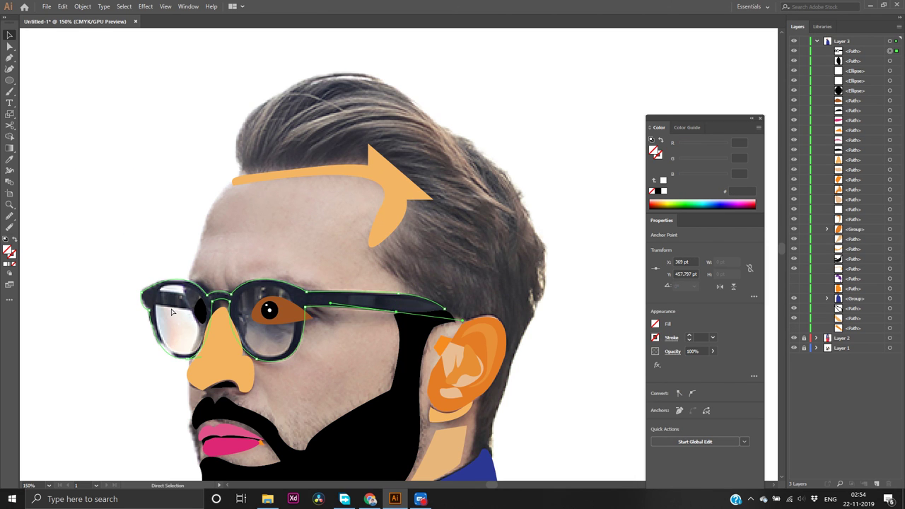
{"action": "key", "text": "ctrl+shift+z"}
{"action": "key", "text": "ctrl+shift+z"}
{"action": "key", "text": "ctrl+shift+z"}
{"action": "key", "text": "ctrl+shift+z"}
{"action": "key", "text": "ctrl+shift+z"}
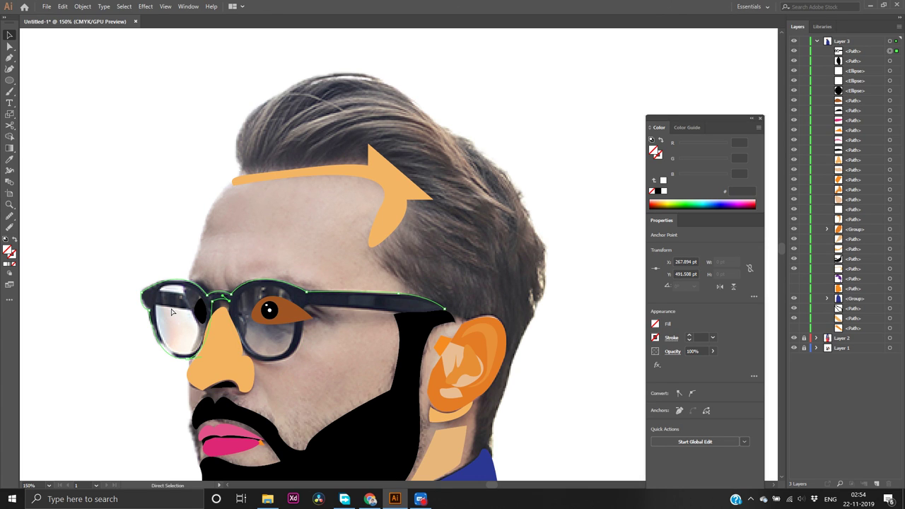
Undo the traced glasses outline back to its first anchor point at the end of the temple arm
{"action": "key", "text": "ctrl+shift+z"}
{"action": "key", "text": "ctrl+shift+z"}
{"action": "key", "text": "ctrl+shift+z"}
{"action": "key", "text": "ctrl+shift+z"}
{"action": "key", "text": "ctrl+z"}
{"action": "key", "text": "ctrl+z"}
{"action": "key", "text": "ctrl+z"}
{"action": "key", "text": "ctrl+z"}
{"action": "key", "text": "ctrl+z"}
{"action": "key", "text": "ctrl+z"}
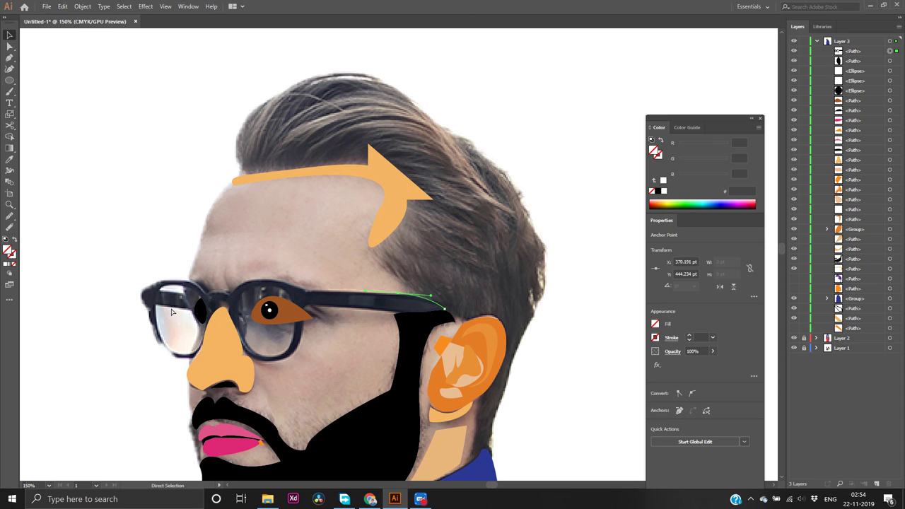
{"action": "key", "text": "ctrl+z"}
{"action": "key", "text": "ctrl+z"}
{"action": "key", "text": "ctrl+z"}
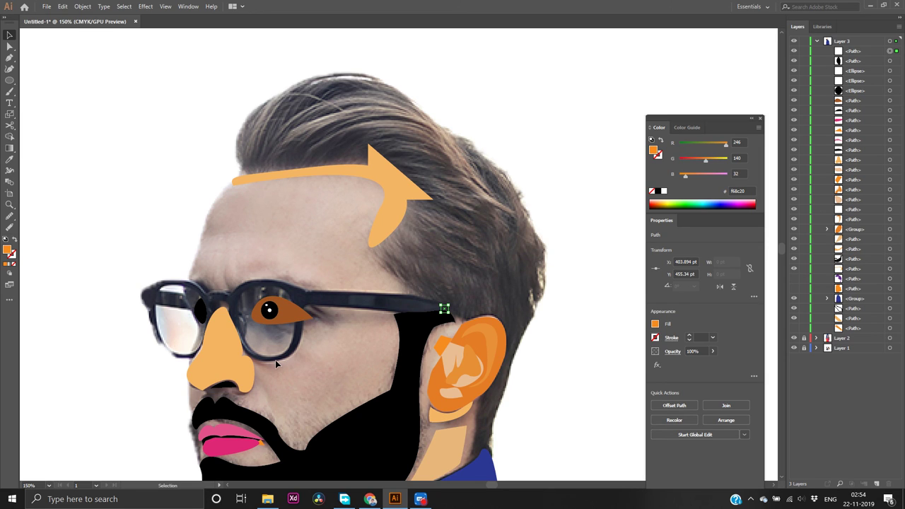
Delete the leftover anchor point and set the drawing colours to no fill with a white stroke
{"action": "key", "text": "p"}
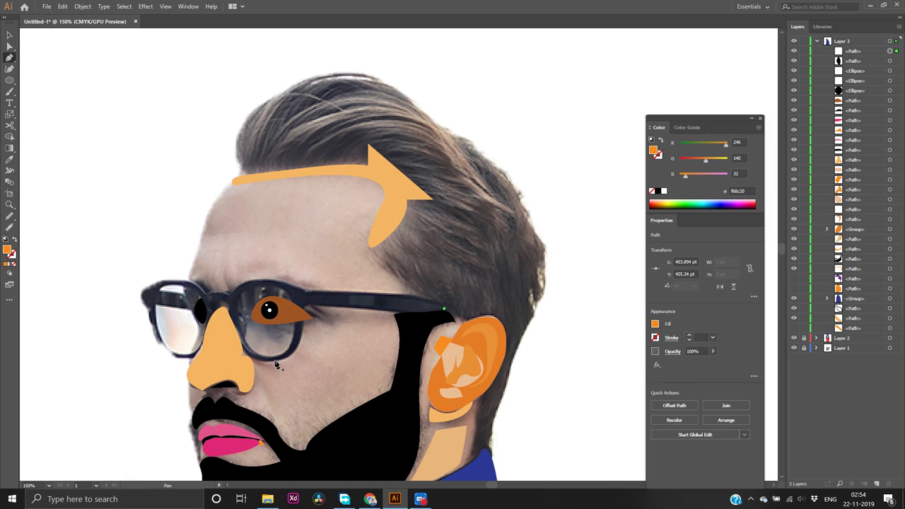
{"action": "key", "text": "Delete"}
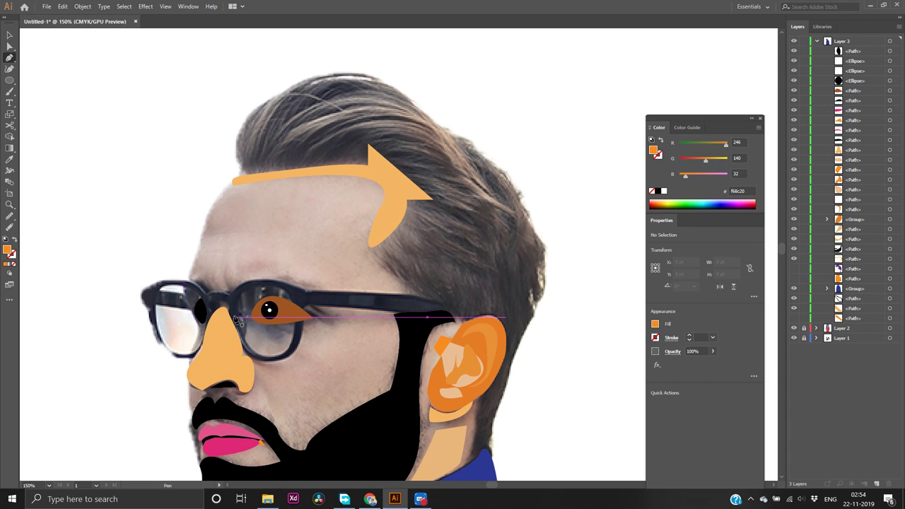
{"action": "left_click", "coordinate": [14, 263]}
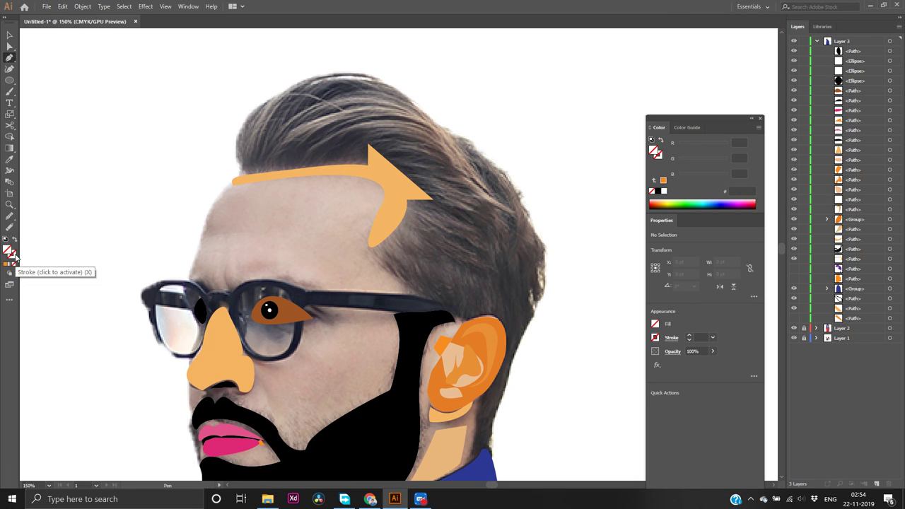
{"action": "left_click", "coordinate": [664, 187]}
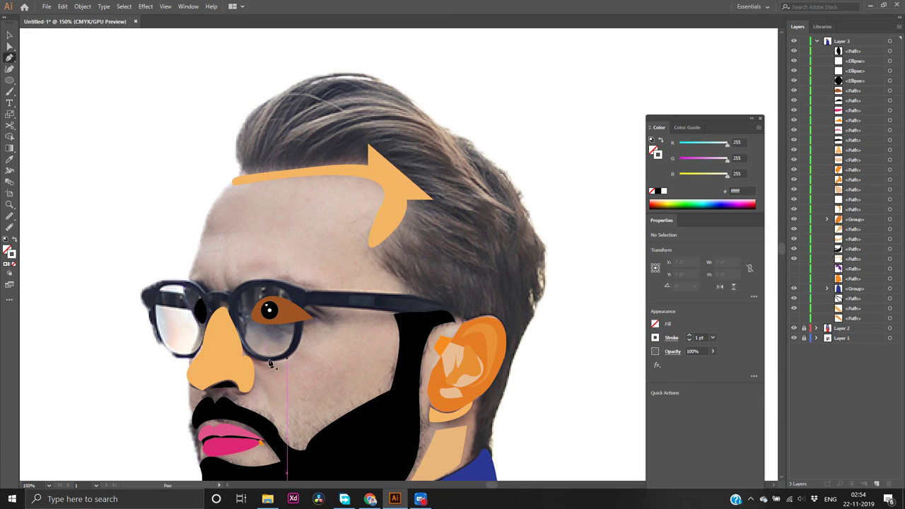
Try to trace the near lens rim with the Pen tool as a closed white outline
{"action": "left_click", "coordinate": [233, 313]}
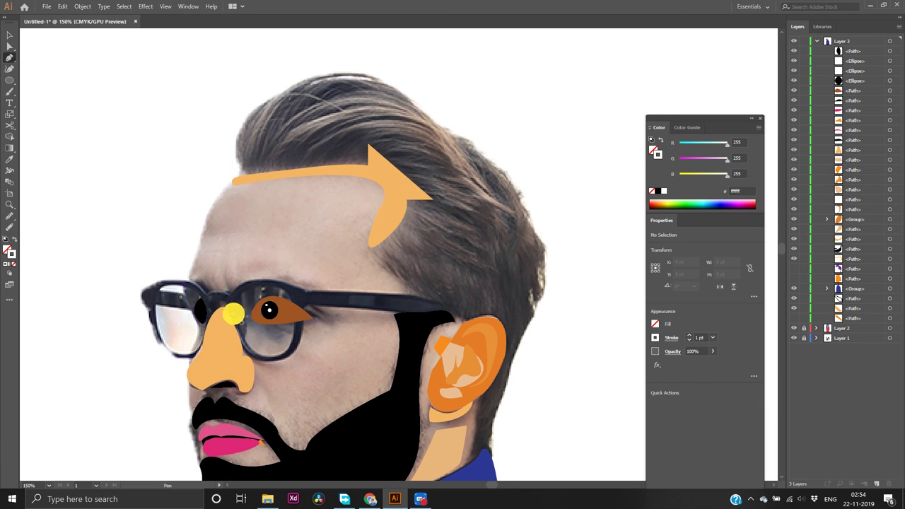
{"action": "left_click", "coordinate": [280, 356]}
{"action": "left_click_drag", "start_coordinate": [271, 357], "coordinate": [295, 345]}
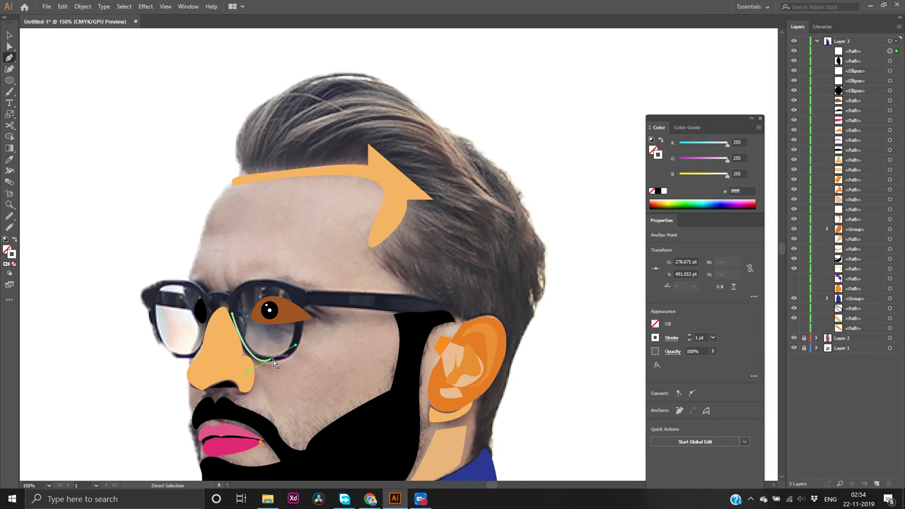
{"action": "key", "text": "ctrl+z"}
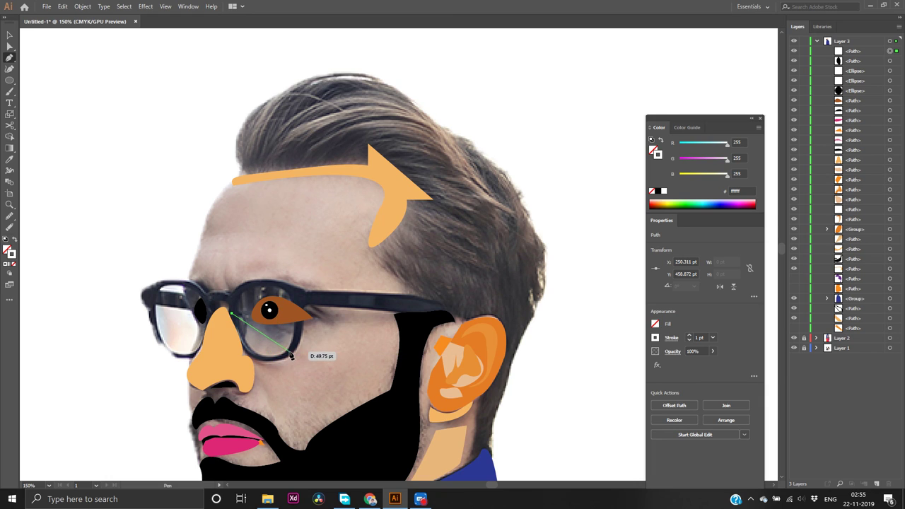
{"action": "left_click_drag", "start_coordinate": [289, 352], "coordinate": [333, 318]}
{"action": "left_click_drag", "start_coordinate": [294, 351], "coordinate": [297, 249]}
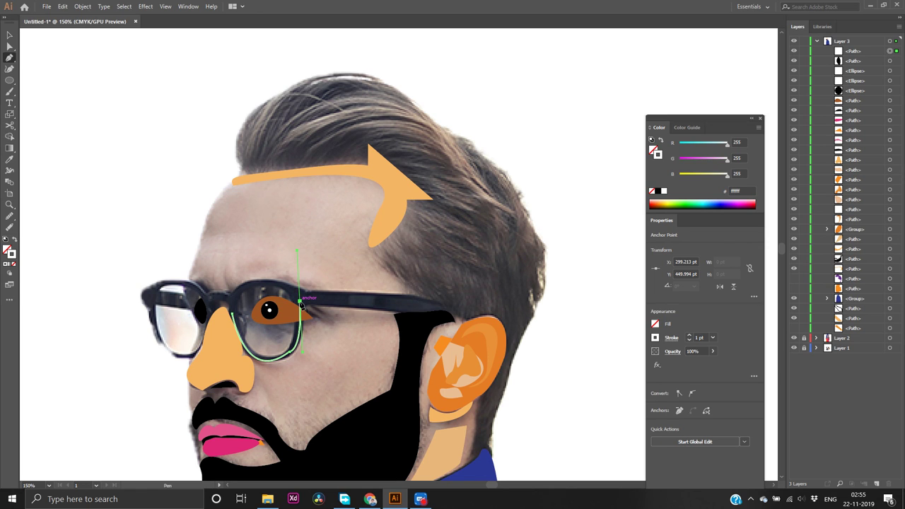
{"action": "left_click_drag", "start_coordinate": [300, 303], "coordinate": [186, 332]}
{"action": "key", "text": "ctrl"}
{"action": "mouse_move", "coordinate": [243, 302]}
{"action": "left_mouse_down"}
{"action": "mouse_move", "coordinate": [266, 299]}
{"action": "mouse_move", "coordinate": [263, 288]}
{"action": "mouse_move", "coordinate": [252, 290]}
{"action": "mouse_move", "coordinate": [271, 288]}
{"action": "mouse_move", "coordinate": [202, 297]}
{"action": "mouse_move", "coordinate": [246, 286]}
{"action": "mouse_move", "coordinate": [230, 307]}
{"action": "mouse_move", "coordinate": [240, 311]}
{"action": "mouse_move", "coordinate": [231, 311]}
{"action": "mouse_move", "coordinate": [233, 341]}
{"action": "left_mouse_up"}
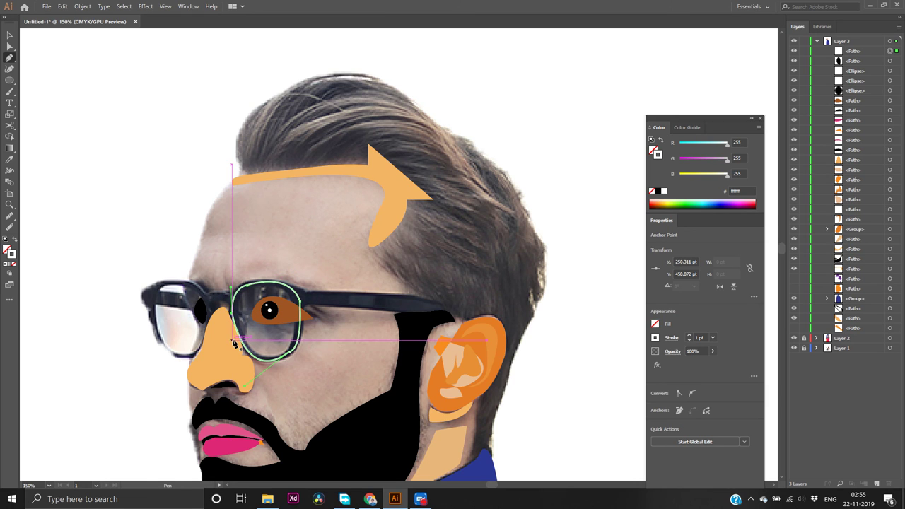
Try stroke weights up to 5 pt on the traced lens outline and return it to 1 pt
{"action": "left_click", "coordinate": [689, 337]}
{"action": "left_click", "coordinate": [689, 337]}
{"action": "left_click", "coordinate": [690, 336]}
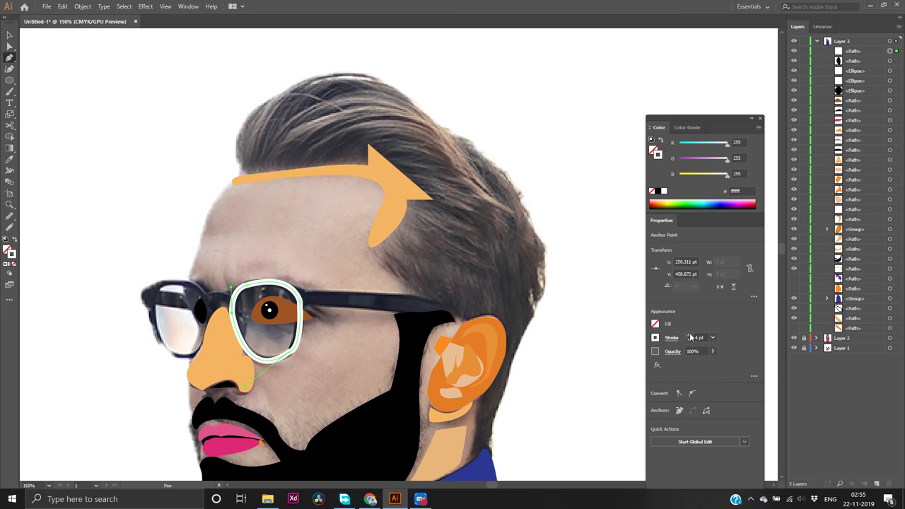
{"action": "left_click", "coordinate": [689, 336]}
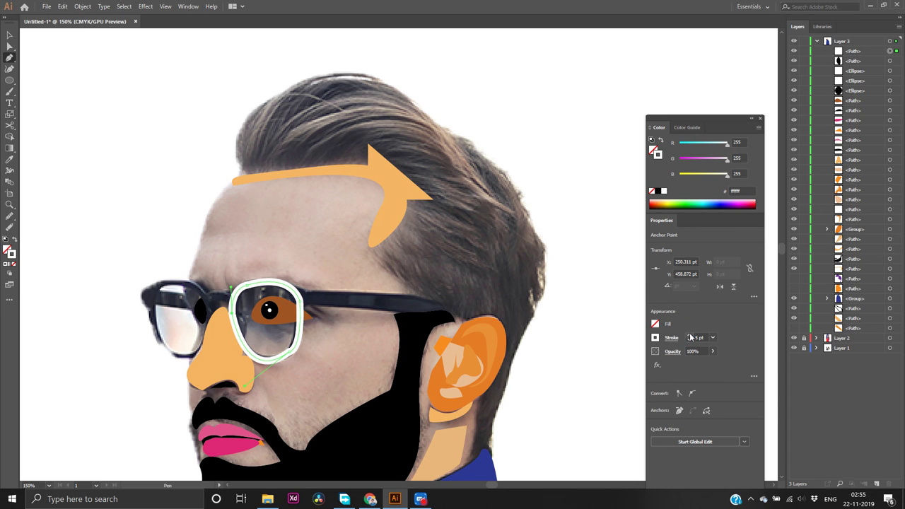
{"action": "left_click", "coordinate": [690, 339]}
{"action": "left_click", "coordinate": [690, 338]}
{"action": "left_click", "coordinate": [690, 338]}
{"action": "left_click", "coordinate": [690, 338]}
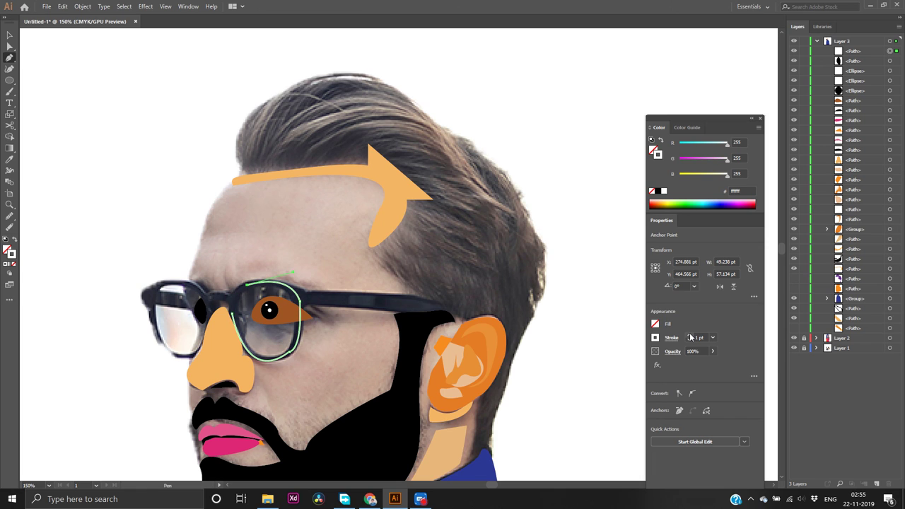
Undo the traced lens outline completely, including its starting anchor point
{"action": "key", "text": "ctrl+z"}
{"action": "key", "text": "ctrl+z"}
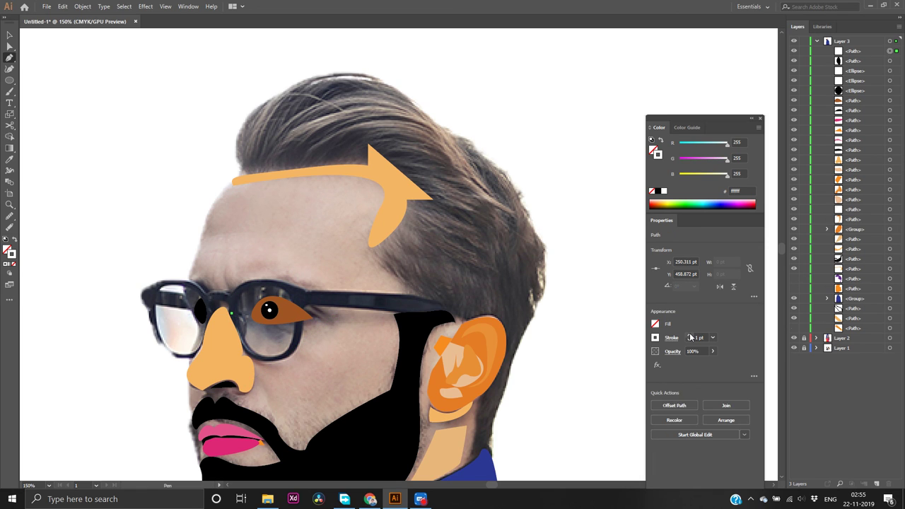
{"action": "key", "text": "ctrl+z"}
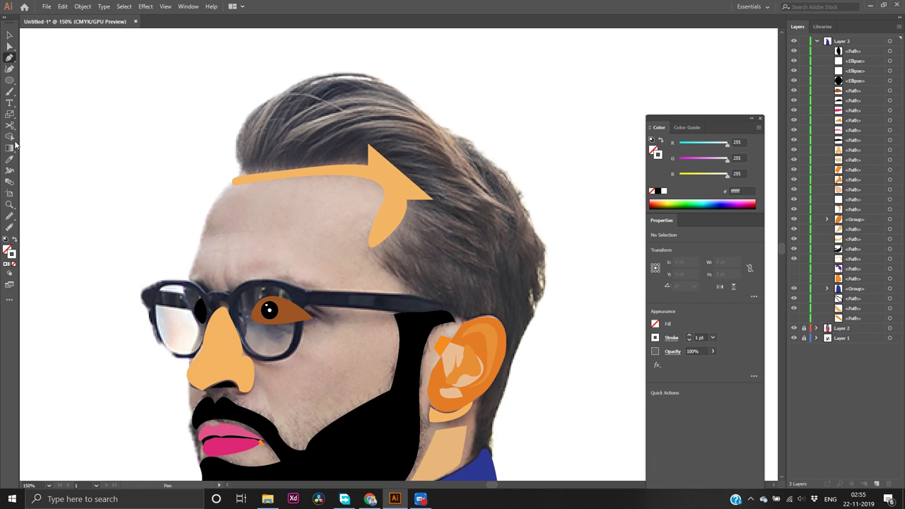
Draw an ellipse and fit it over the near lens at about 53 by 57 pt
{"action": "left_click", "coordinate": [9, 80]}
{"action": "left_click_drag", "start_coordinate": [264, 283], "coordinate": [194, 350]}
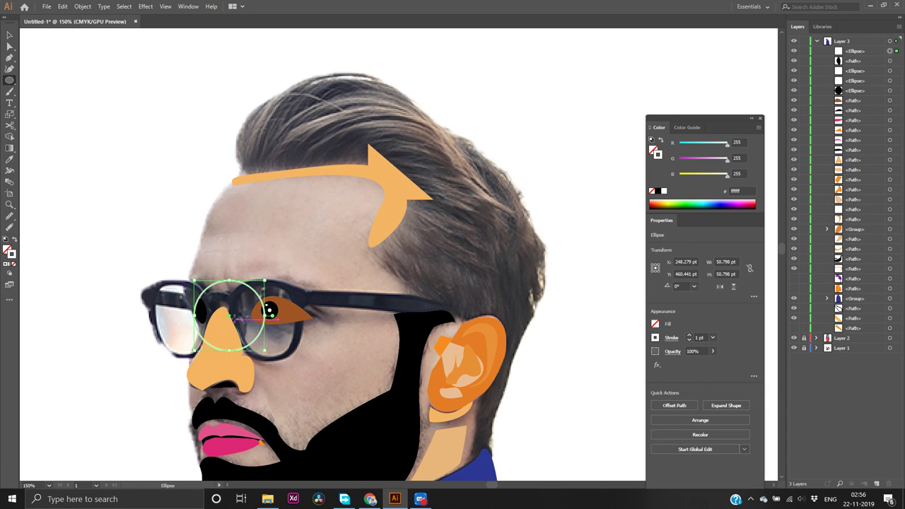
{"action": "left_click_drag", "start_coordinate": [228, 316], "coordinate": [266, 359]}
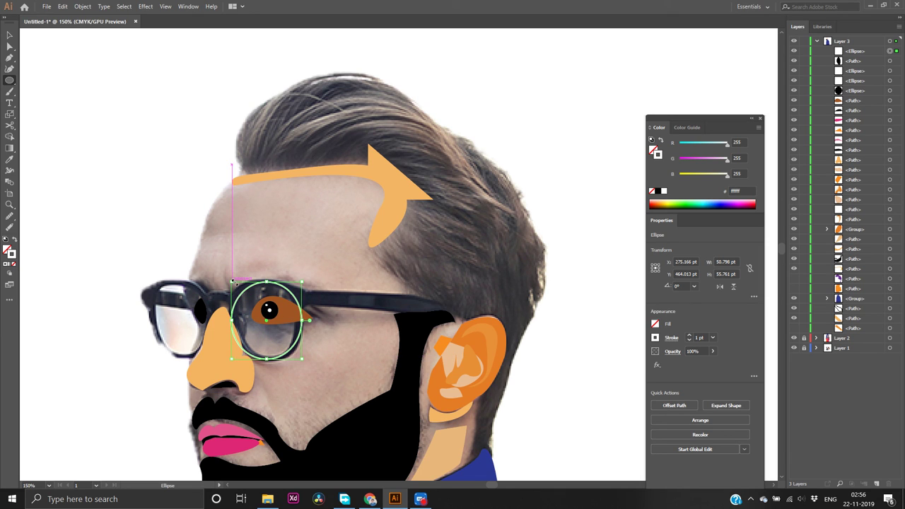
{"action": "mouse_move", "coordinate": [232, 281]}
{"action": "left_mouse_down"}
{"action": "mouse_move", "coordinate": [230, 269]}
{"action": "mouse_move", "coordinate": [230, 279]}
{"action": "left_mouse_up"}
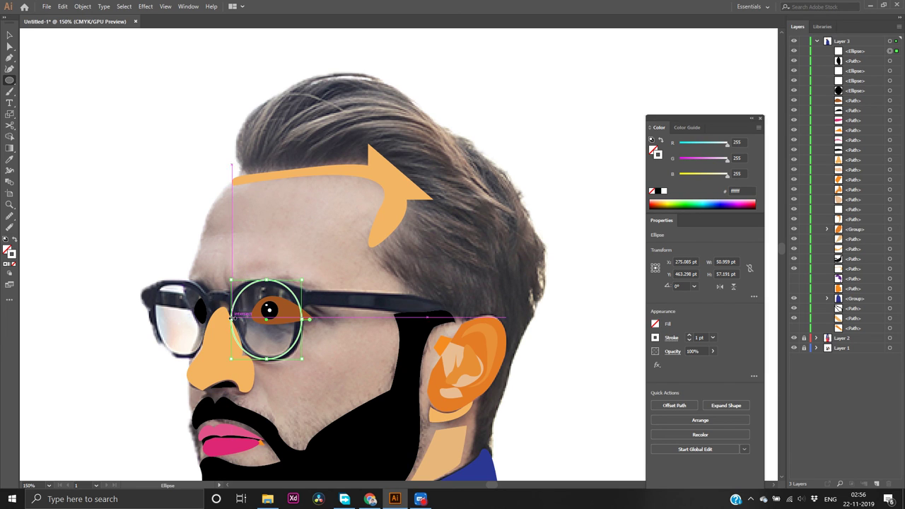
{"action": "mouse_move", "coordinate": [230, 321]}
{"action": "left_mouse_down"}
{"action": "mouse_move", "coordinate": [217, 323]}
{"action": "mouse_move", "coordinate": [228, 322]}
{"action": "left_mouse_up"}
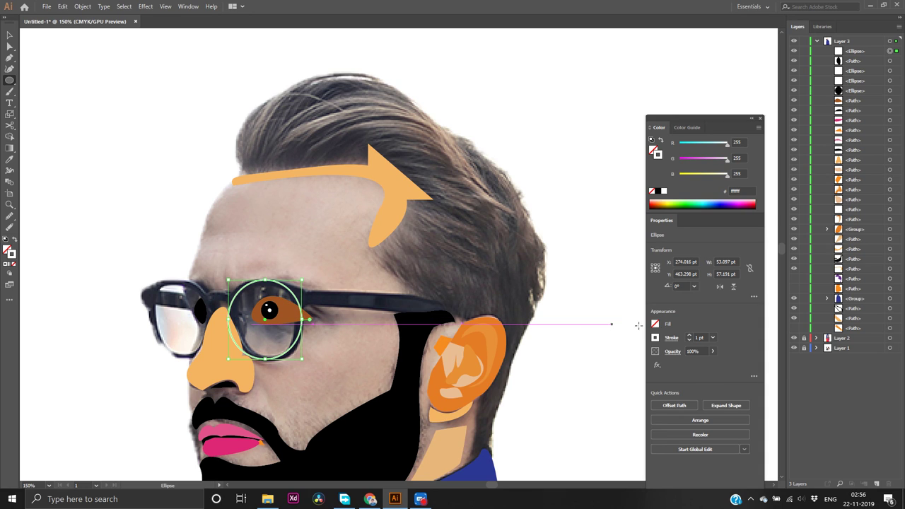
Set the lens ellipse's stroke weight to 2 pt and keep only that ellipse selected
{"action": "left_click", "coordinate": [690, 336]}
{"action": "left_click", "coordinate": [690, 336]}
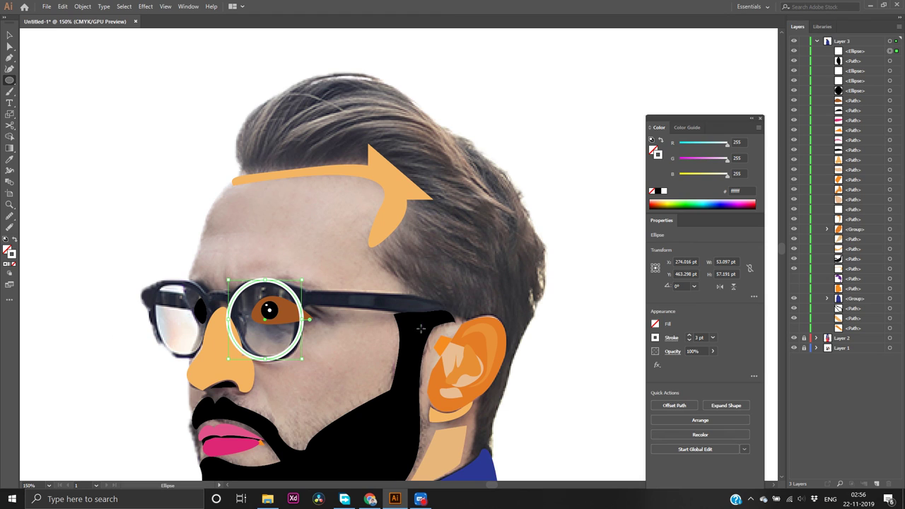
{"action": "key", "text": "v"}
{"action": "left_click", "coordinate": [259, 344]}
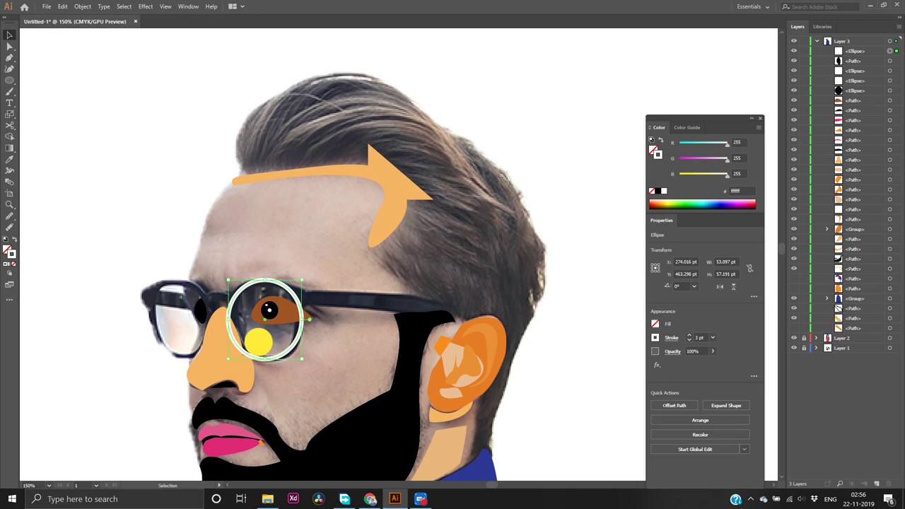
{"action": "left_click", "coordinate": [266, 323], "text": "shift"}
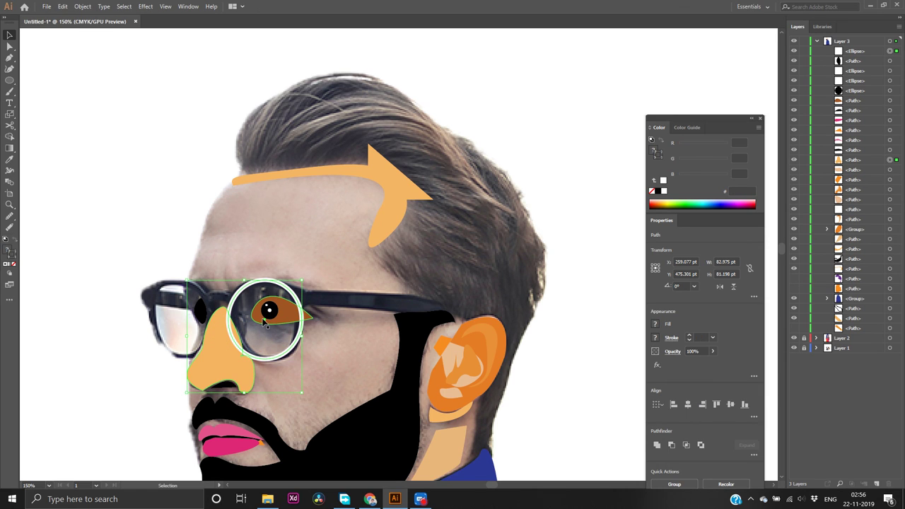
{"action": "key", "text": "a"}
{"action": "key", "text": "v"}
{"action": "left_click", "coordinate": [264, 323]}
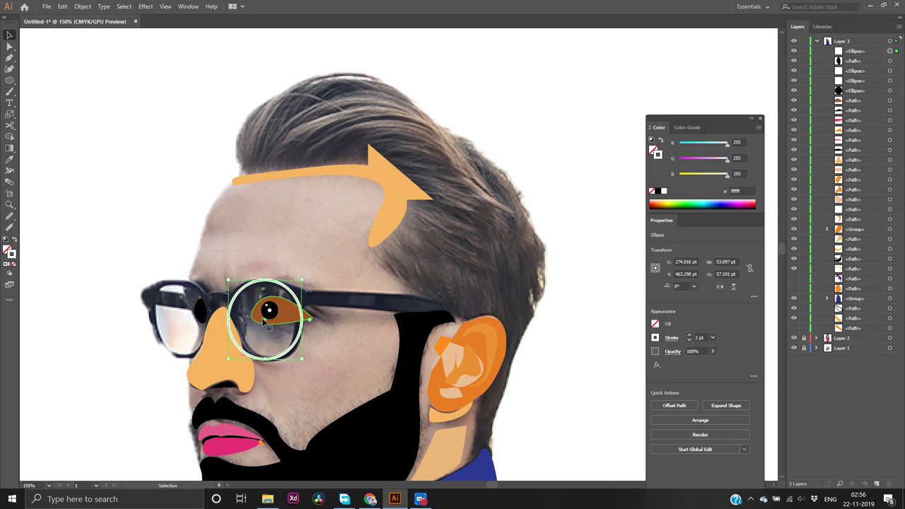
Duplicate the lens ellipse onto the far lens and undo the extra copy beside it
{"action": "left_click_drag", "start_coordinate": [264, 318], "coordinate": [171, 322]}
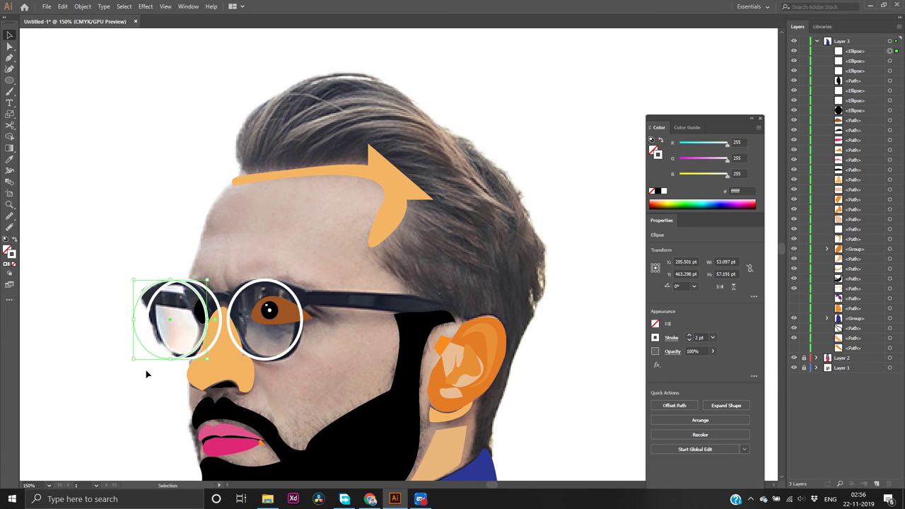
{"action": "key", "text": "a"}
{"action": "key", "text": "ctrl+z"}
{"action": "key", "text": "v"}
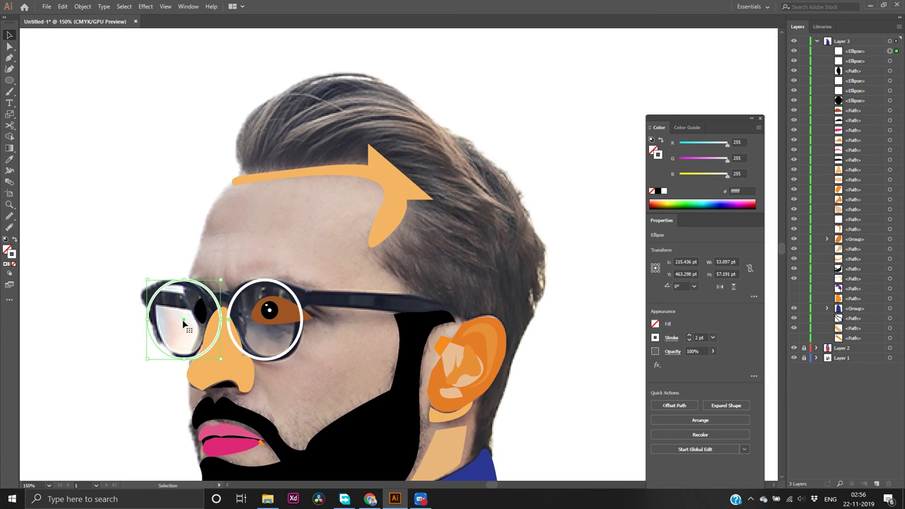
Resize and position the copied ellipse to fit the far lens at about 48 by 53 pt
{"action": "left_click", "coordinate": [181, 321]}
{"action": "scroll", "coordinate": [184, 314], "scroll_direction": "up", "scroll_amount": 2}
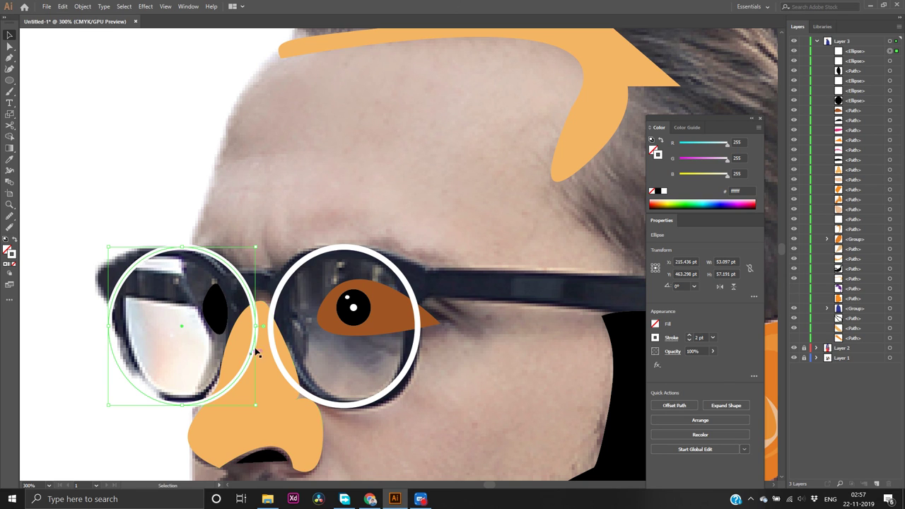
{"action": "left_click_drag", "start_coordinate": [258, 327], "coordinate": [243, 311]}
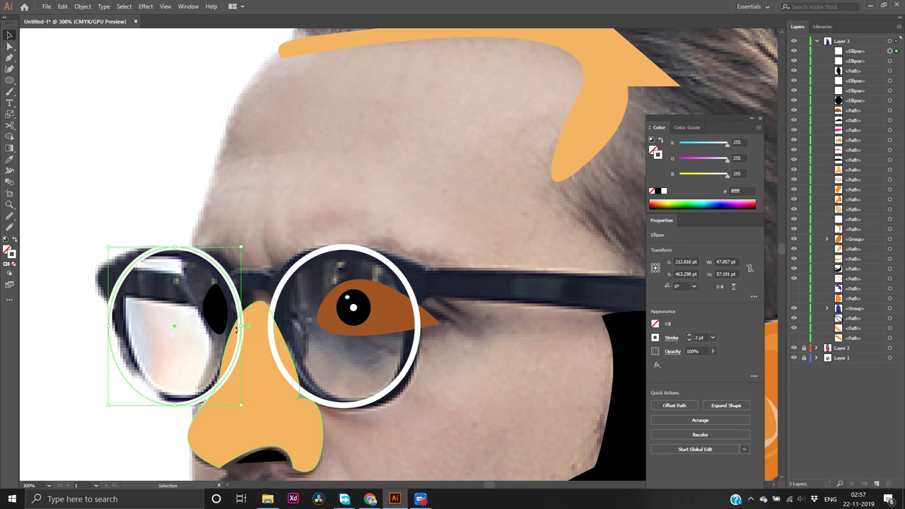
{"action": "left_click_drag", "start_coordinate": [173, 406], "coordinate": [172, 396]}
{"action": "left_click_drag", "start_coordinate": [122, 370], "coordinate": [128, 368]}
{"action": "left_click_drag", "start_coordinate": [126, 280], "coordinate": [115, 277]}
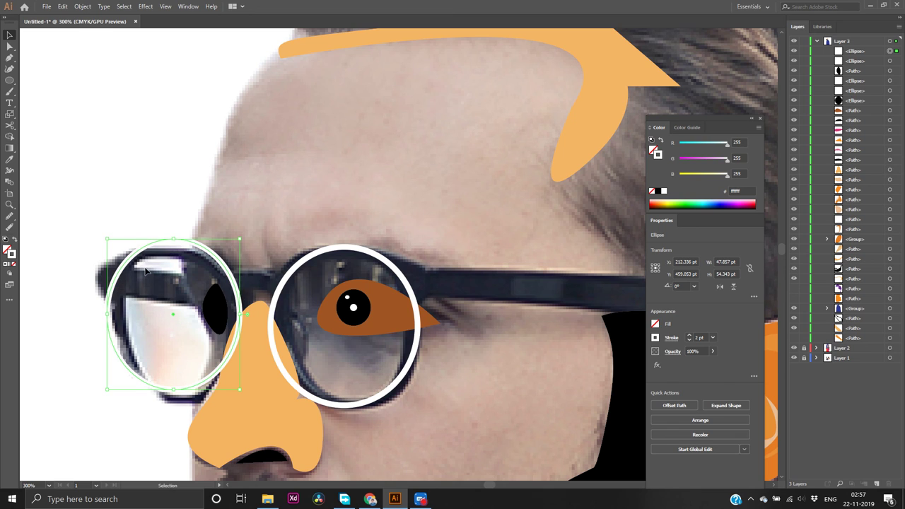
{"action": "left_click_drag", "start_coordinate": [174, 240], "coordinate": [175, 244]}
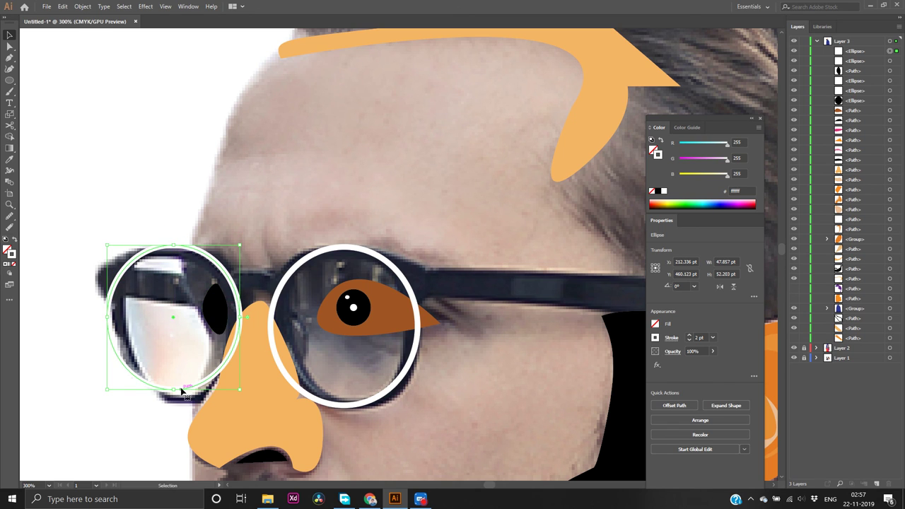
{"action": "left_click_drag", "start_coordinate": [180, 391], "coordinate": [181, 398]}
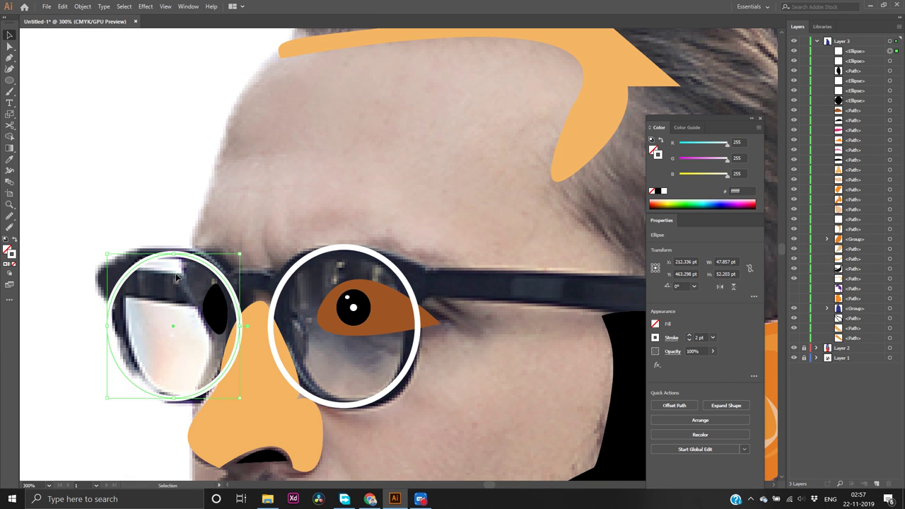
{"action": "left_click_drag", "start_coordinate": [175, 253], "coordinate": [175, 250]}
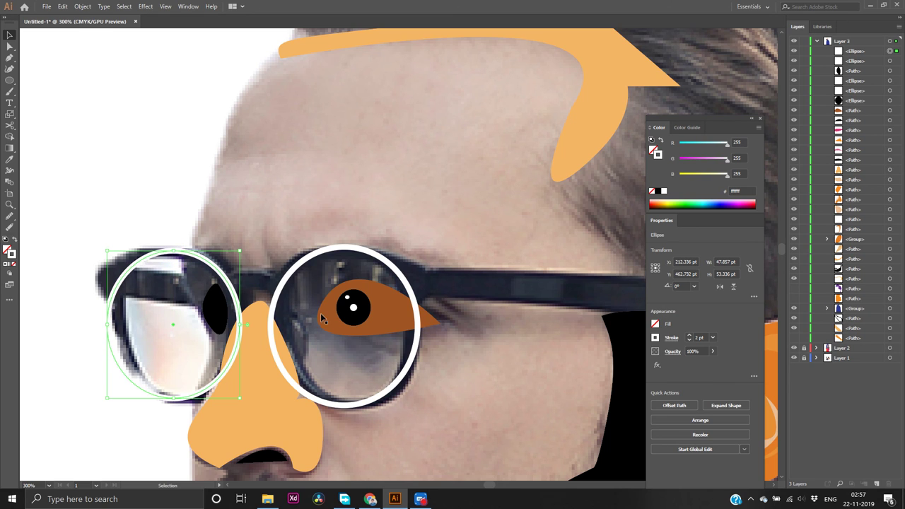
Reposition the near lens ellipse and enlarge it to about 59 by 61 pt to cover the whole frame rim
{"action": "left_click", "coordinate": [359, 405]}
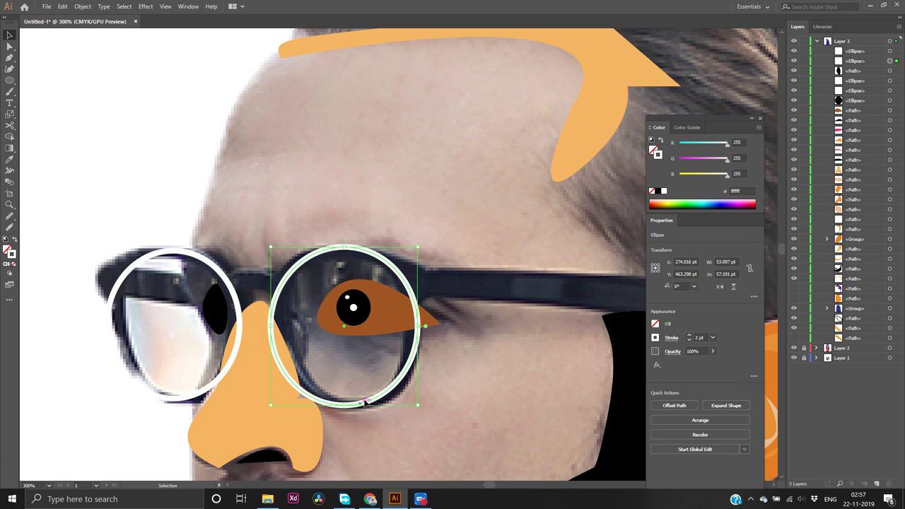
{"action": "left_click_drag", "start_coordinate": [393, 391], "coordinate": [398, 395]}
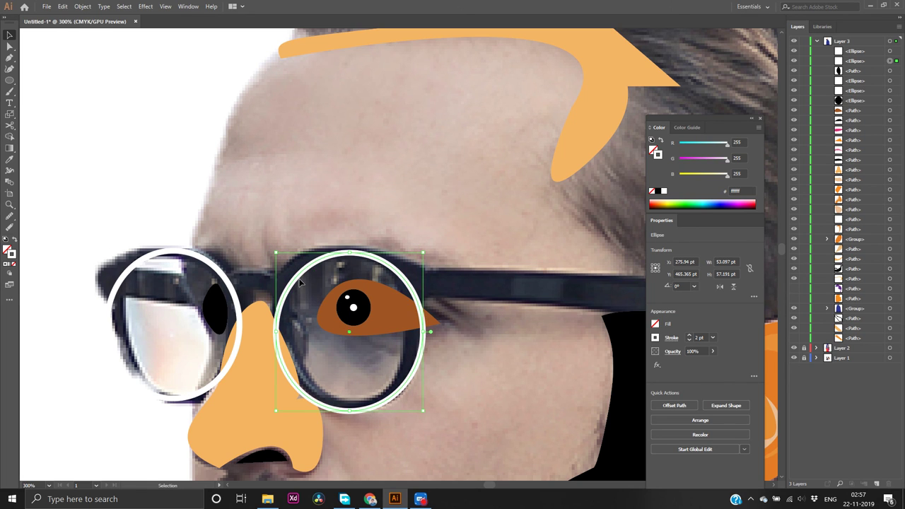
{"action": "mouse_move", "coordinate": [295, 276]}
{"action": "left_mouse_down"}
{"action": "mouse_move", "coordinate": [293, 267]}
{"action": "mouse_move", "coordinate": [279, 276]}
{"action": "left_mouse_up"}
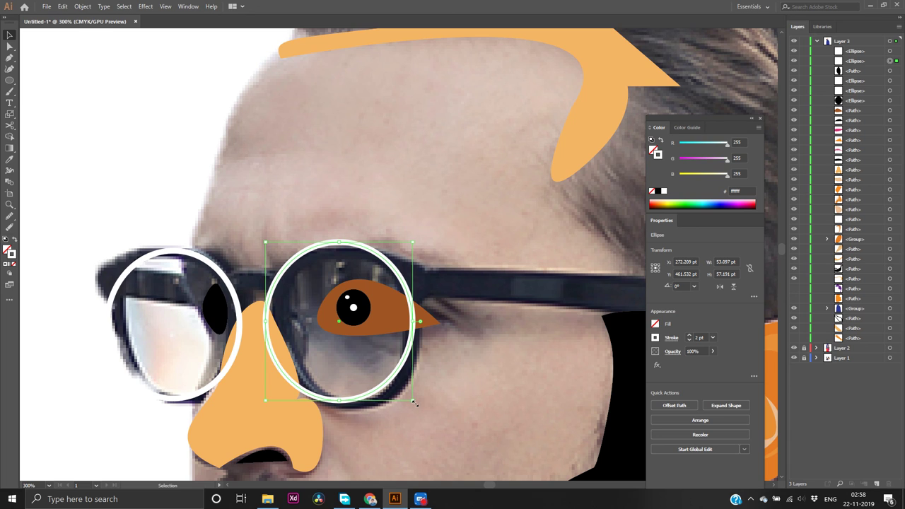
{"action": "left_click_drag", "start_coordinate": [414, 401], "coordinate": [429, 411]}
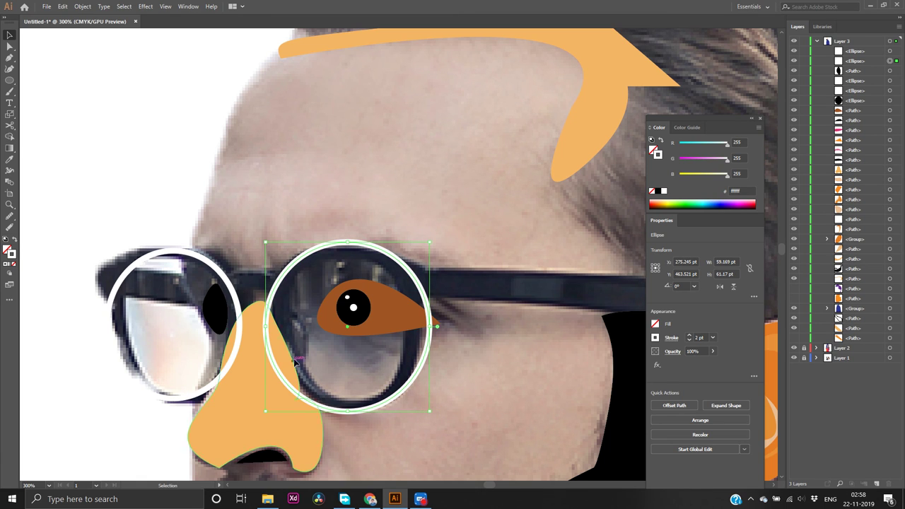
{"action": "left_click", "coordinate": [157, 213]}
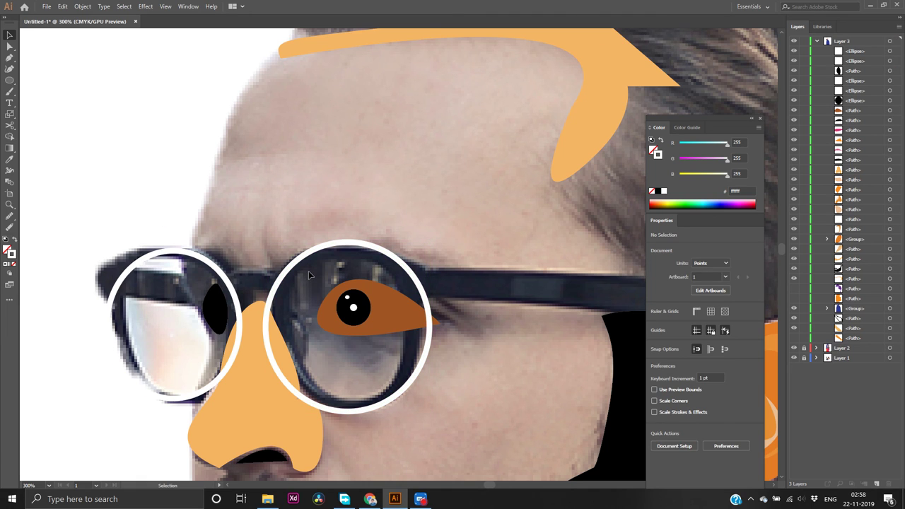
Draw a curved bridge line between the two lens ellipses with the Pen tool and set its stroke weight to 3 pt
{"action": "key", "text": "p"}
{"action": "left_click", "coordinate": [227, 282]}
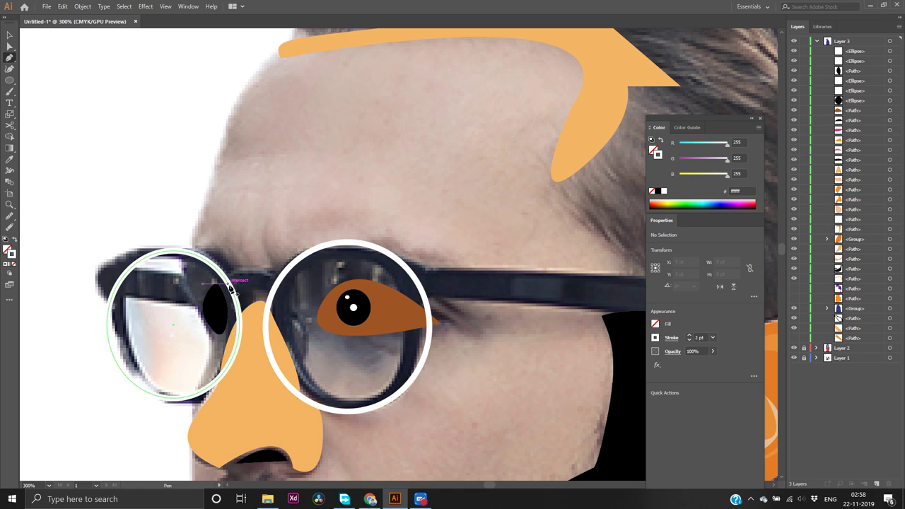
{"action": "left_click", "coordinate": [273, 288]}
{"action": "left_click_drag", "start_coordinate": [273, 288], "coordinate": [293, 304]}
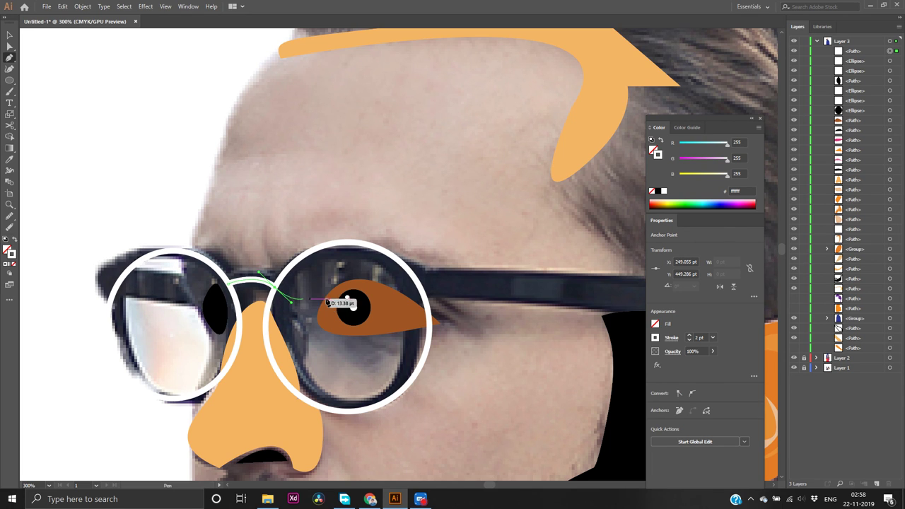
{"action": "left_click", "coordinate": [691, 337]}
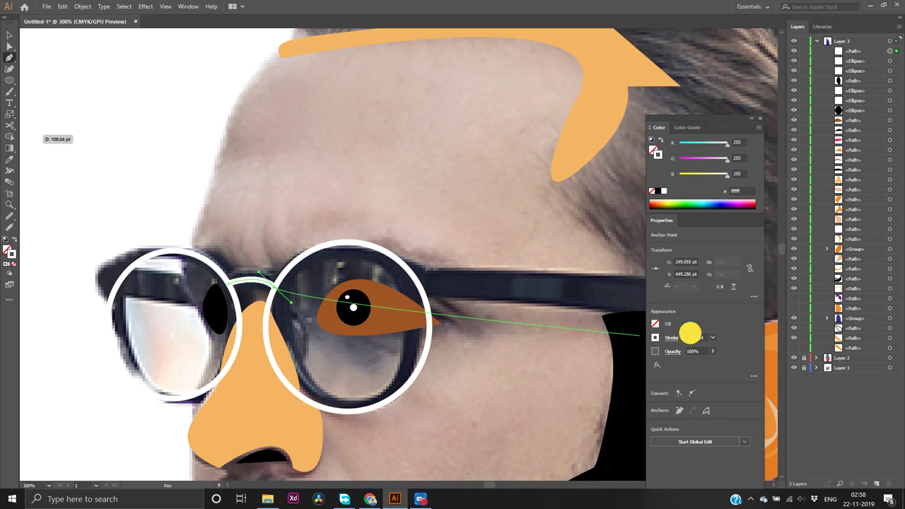
{"action": "left_click", "coordinate": [690, 337]}
{"action": "left_click", "coordinate": [689, 337]}
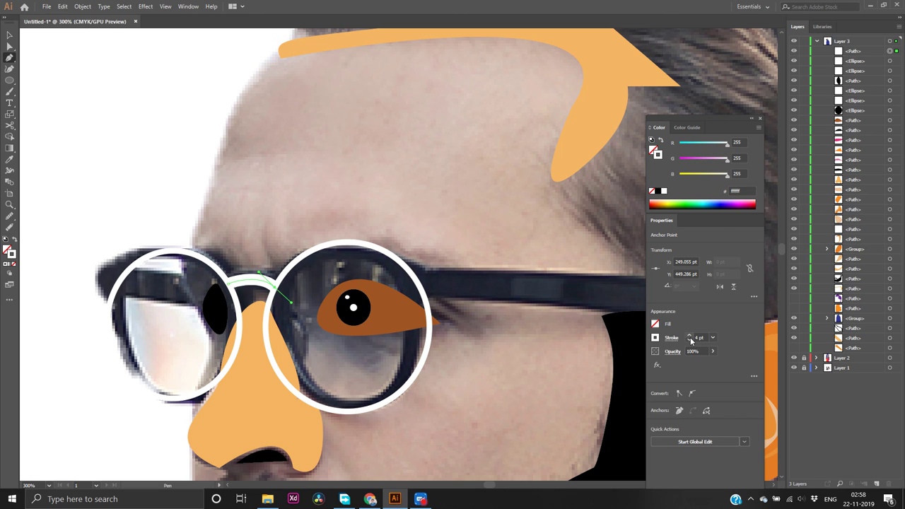
{"action": "left_click", "coordinate": [690, 338]}
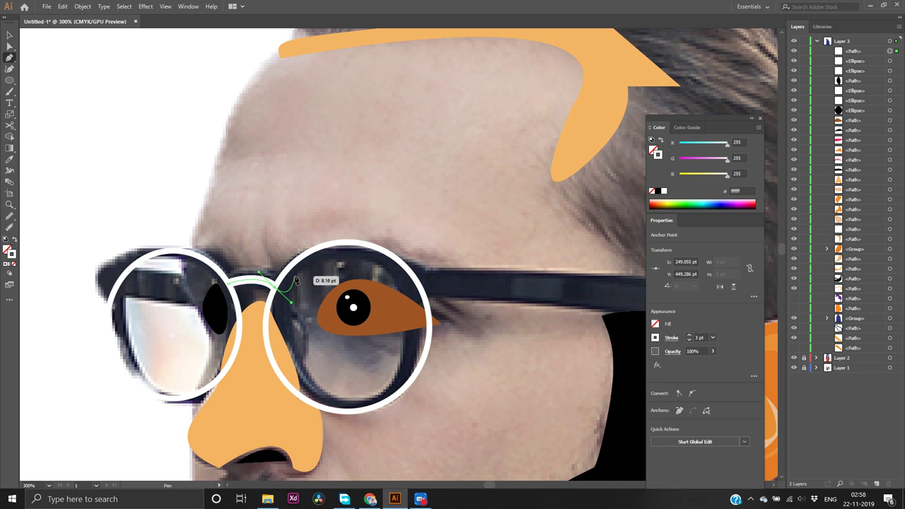
Set the stroke weight of the near and far lens ellipses to 3 pt
{"action": "key", "text": "v"}
{"action": "left_click", "coordinate": [297, 263]}
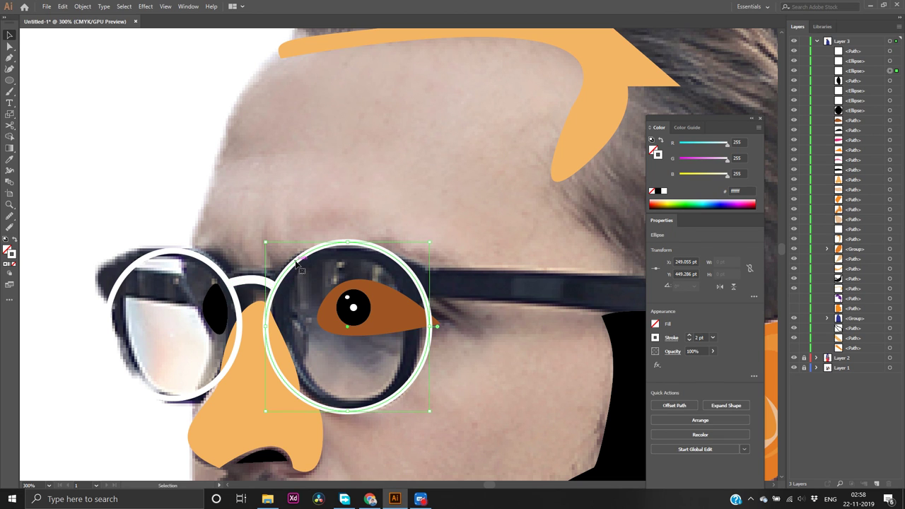
{"action": "left_click", "coordinate": [690, 336]}
{"action": "left_click", "coordinate": [691, 336]}
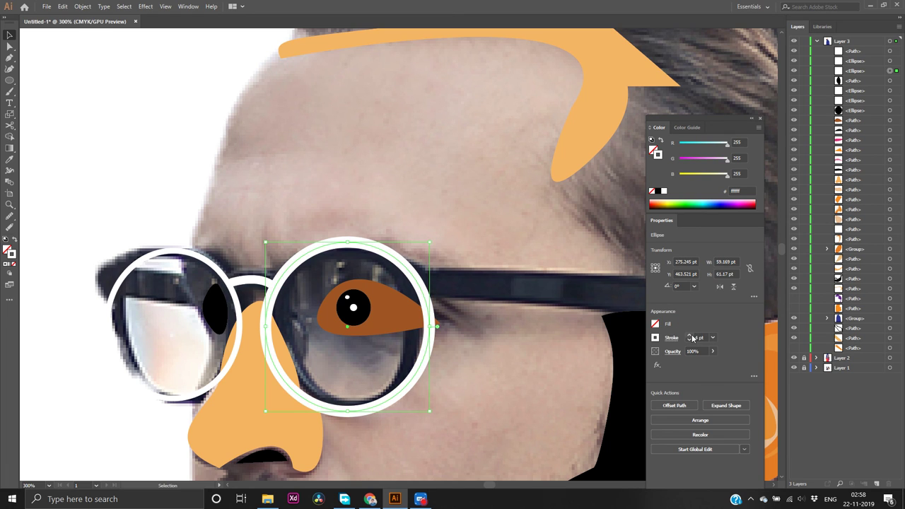
{"action": "left_click", "coordinate": [689, 340]}
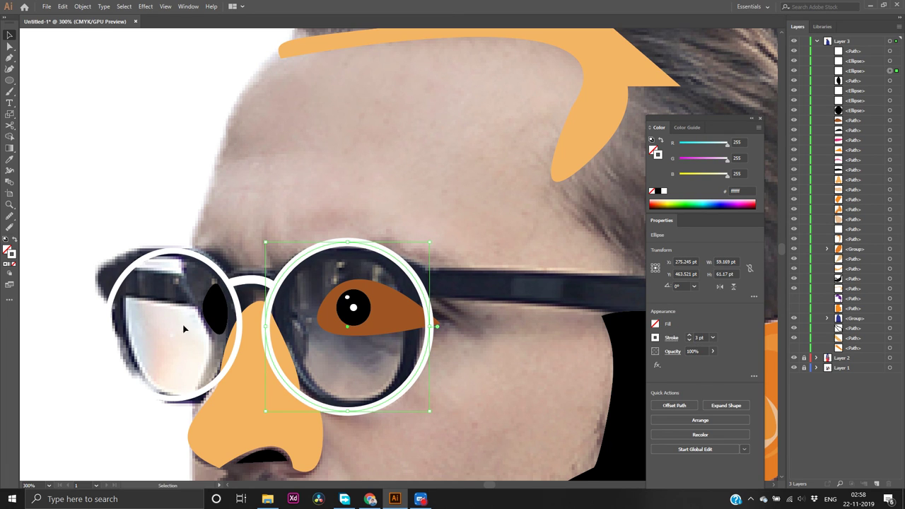
{"action": "left_click", "coordinate": [207, 263]}
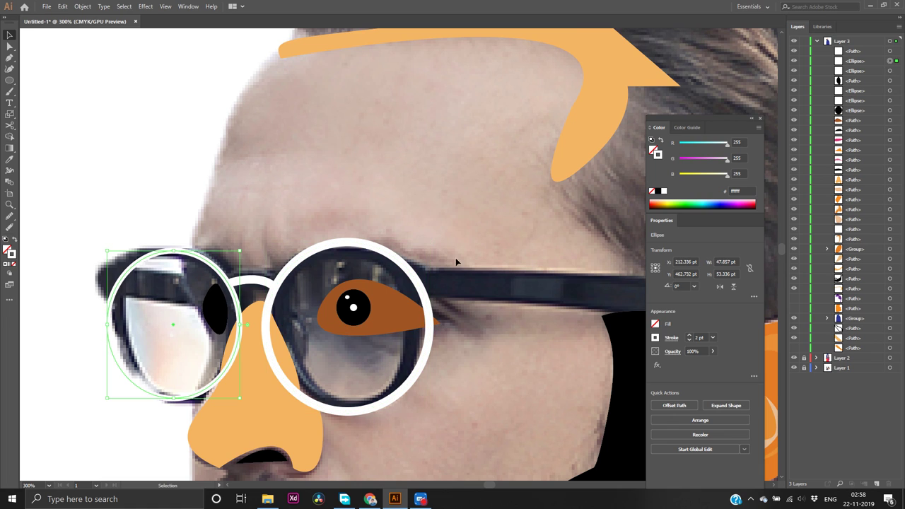
{"action": "left_click", "coordinate": [690, 337]}
{"action": "left_click", "coordinate": [690, 337]}
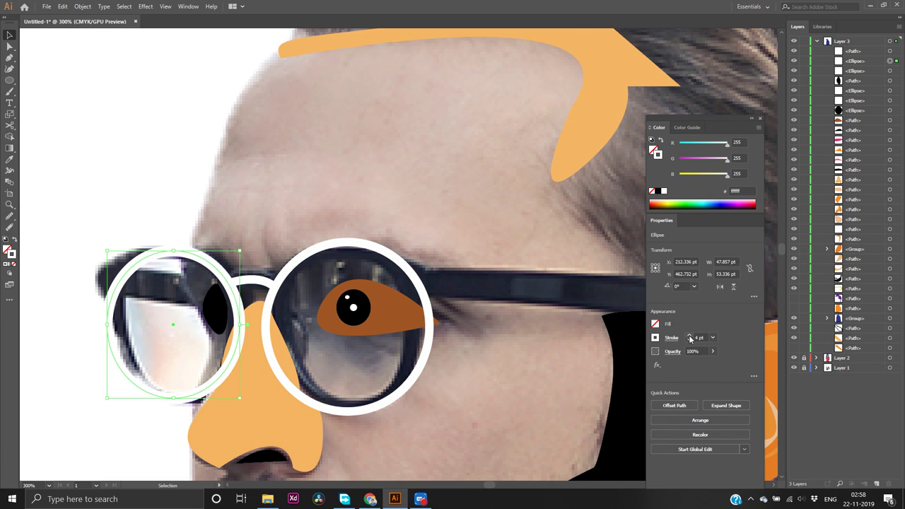
{"action": "left_click", "coordinate": [691, 344]}
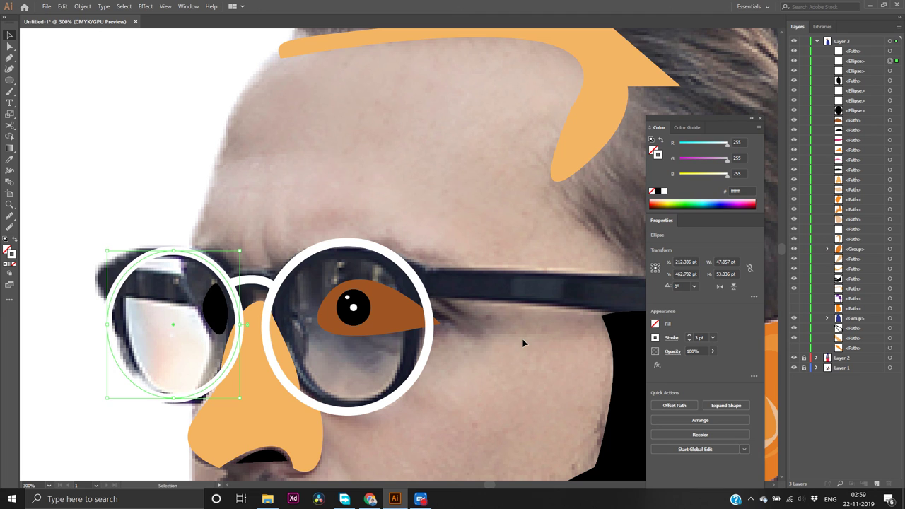
Draw the glasses' temple arm with the Pen tool from the near lens to above the ear, about 106 pt long, curving down at its end
{"action": "scroll", "coordinate": [532, 336], "scroll_direction": "down", "scroll_amount": 4}
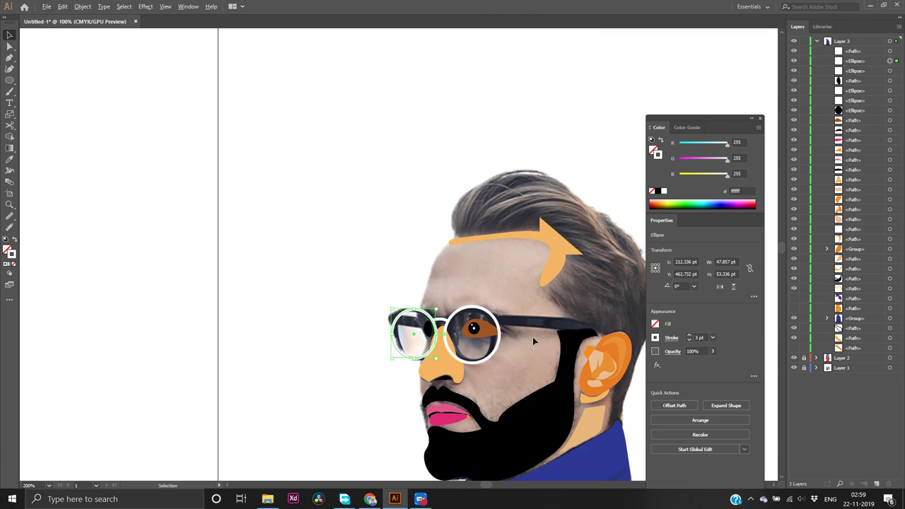
{"action": "scroll", "coordinate": [535, 340], "scroll_direction": "left", "scroll_amount": 1}
{"action": "scroll", "coordinate": [537, 340], "scroll_direction": "right", "scroll_amount": 3}
{"action": "scroll", "coordinate": [538, 340], "scroll_direction": "right", "scroll_amount": 2}
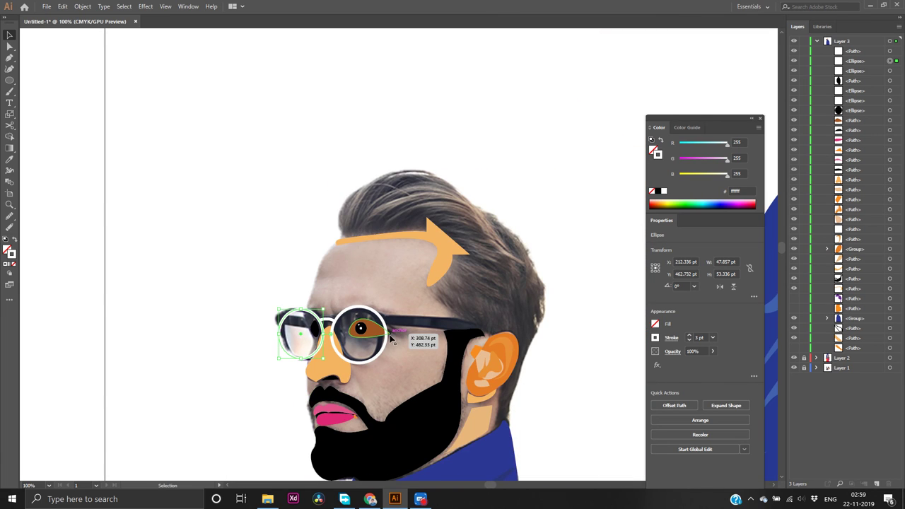
{"action": "key", "text": "p"}
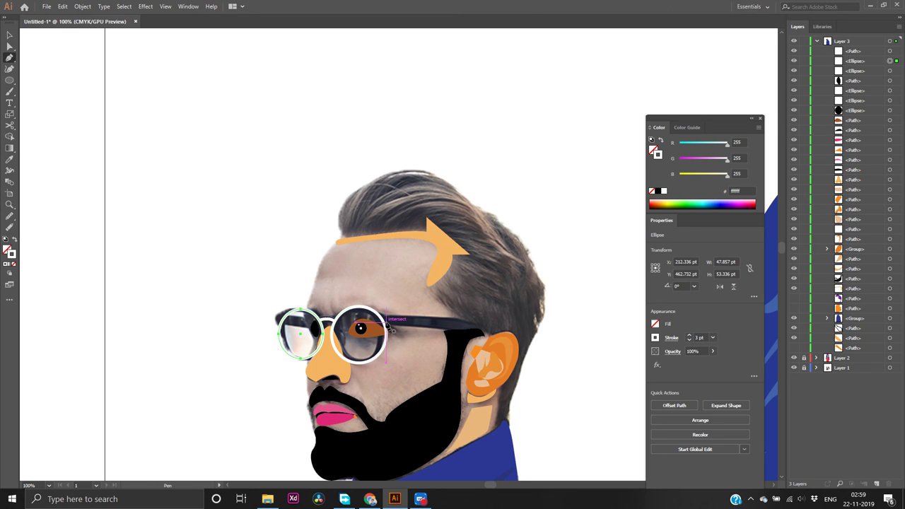
{"action": "left_click", "coordinate": [382, 323]}
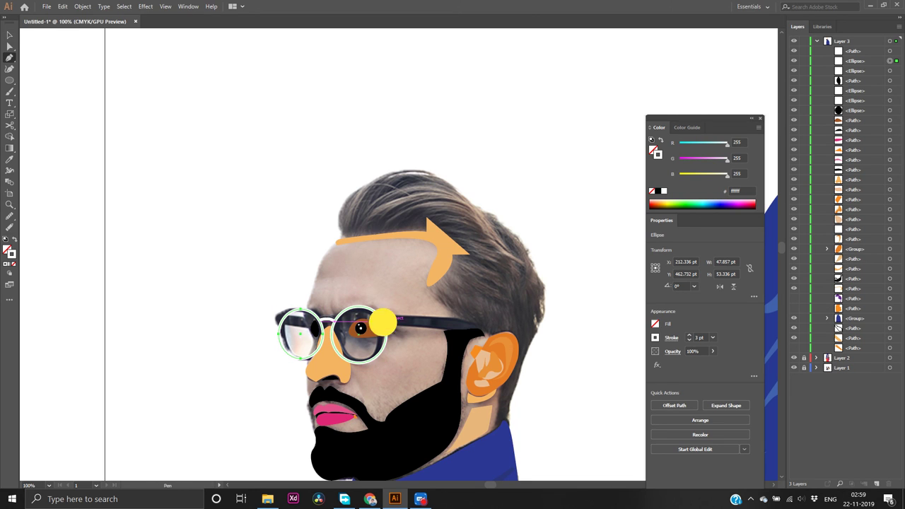
{"action": "left_click", "coordinate": [454, 324]}
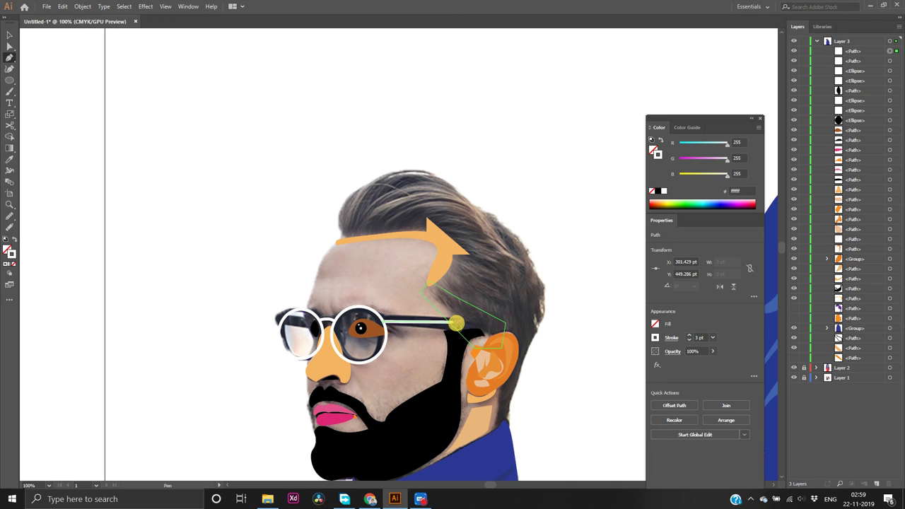
{"action": "left_click", "coordinate": [481, 327], "text": "ctrl"}
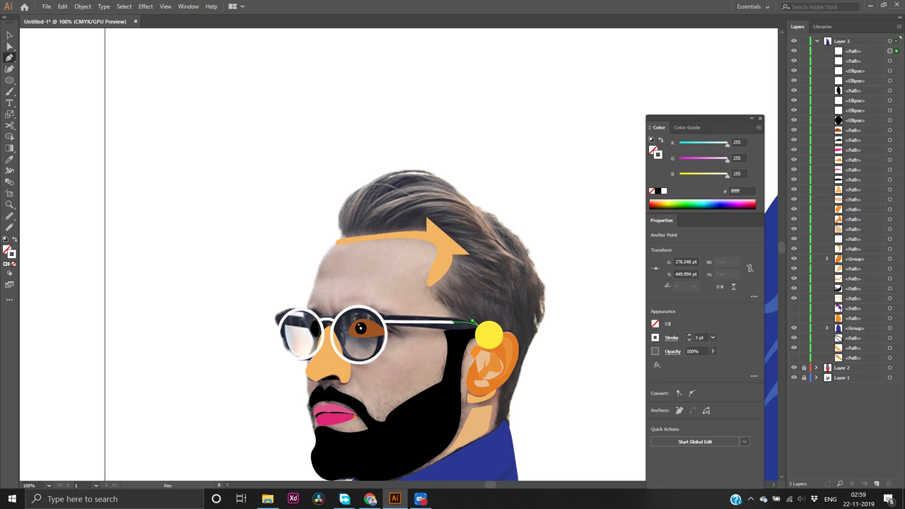
{"action": "left_click", "coordinate": [472, 322], "text": "ctrl"}
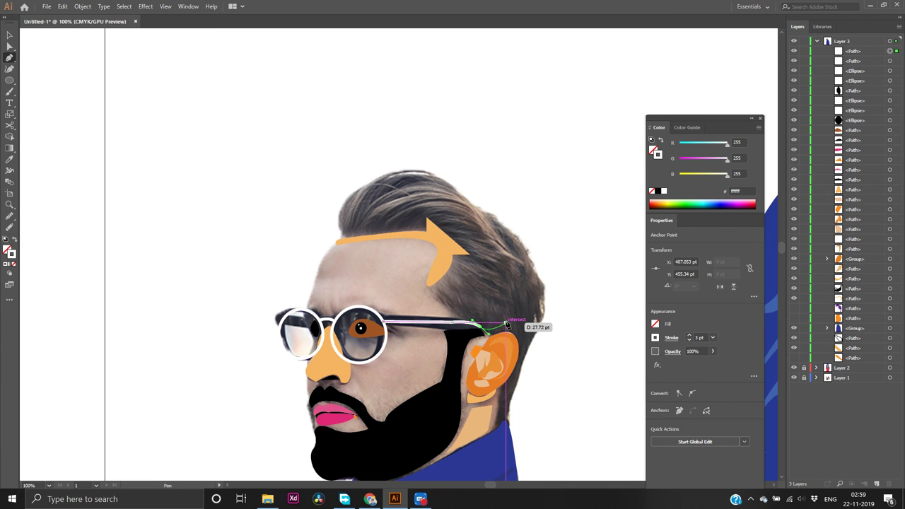
Give the temple arm's stroke a round cap and a weight of 6 pt
{"action": "scroll", "coordinate": [507, 325], "scroll_direction": "left", "scroll_amount": 2}
{"action": "scroll", "coordinate": [519, 324], "scroll_direction": "down", "scroll_amount": 4}
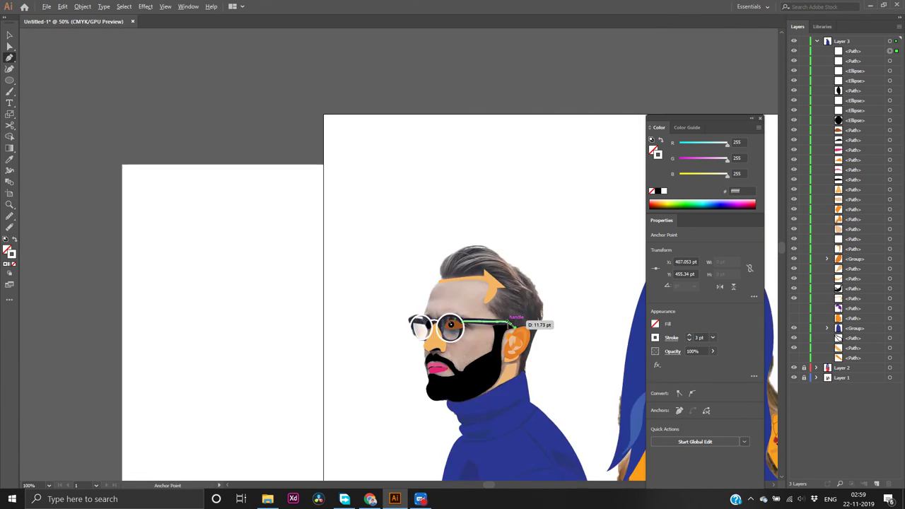
{"action": "scroll", "coordinate": [527, 327], "scroll_direction": "up", "scroll_amount": 5}
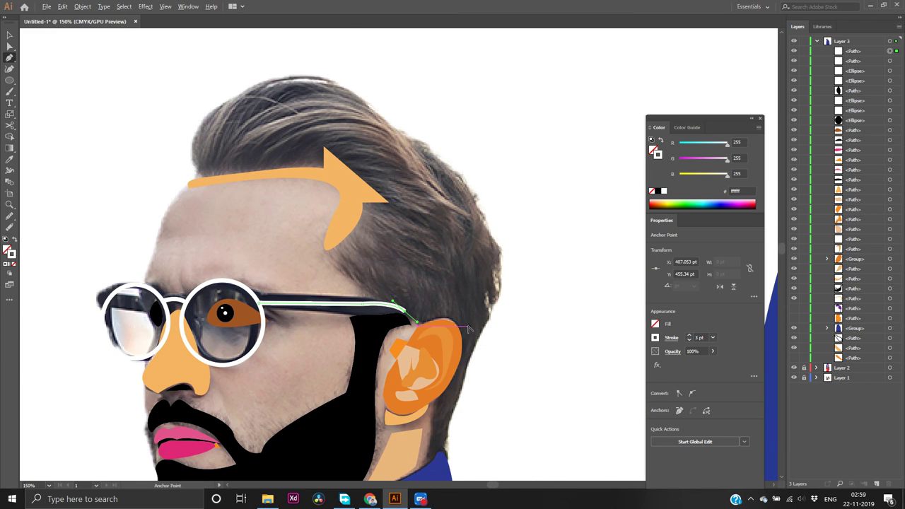
{"action": "scroll", "coordinate": [397, 324], "scroll_direction": "up", "scroll_amount": 2}
{"action": "scroll", "coordinate": [424, 332], "scroll_direction": "up", "scroll_amount": 1}
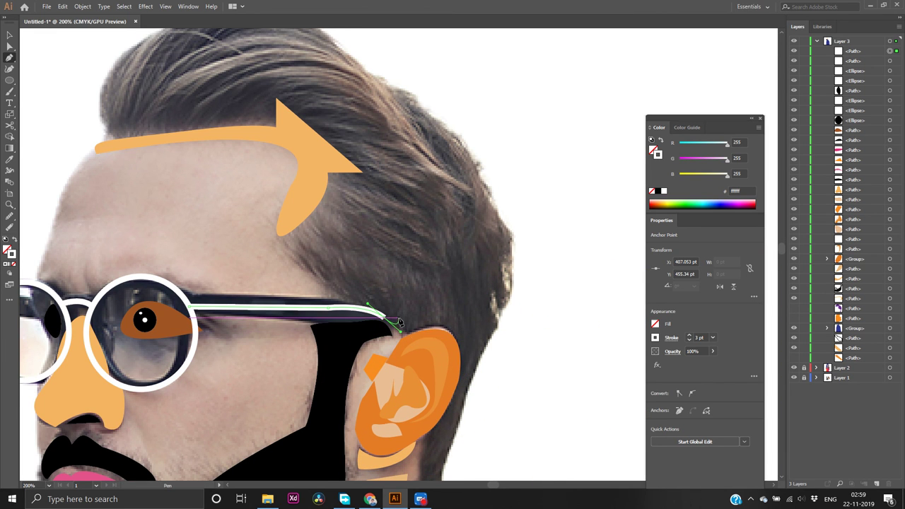
{"action": "left_click", "coordinate": [671, 337]}
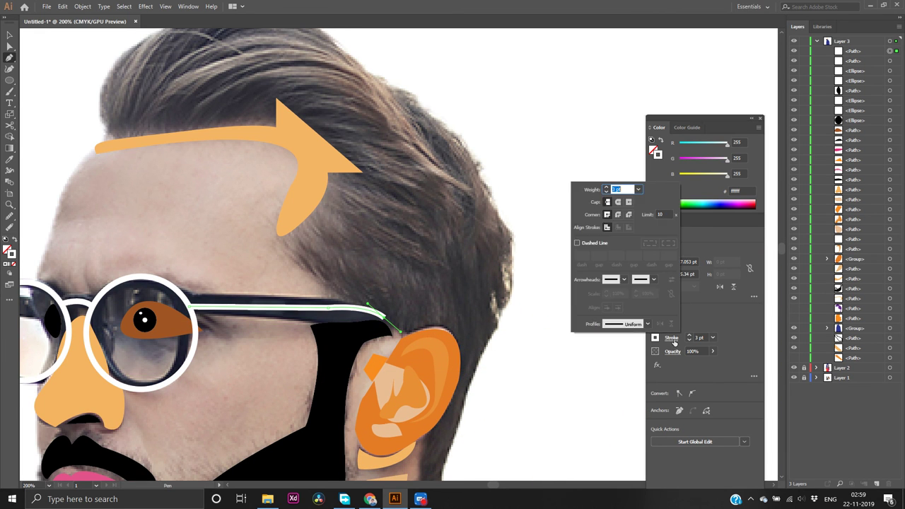
{"action": "left_click", "coordinate": [618, 202]}
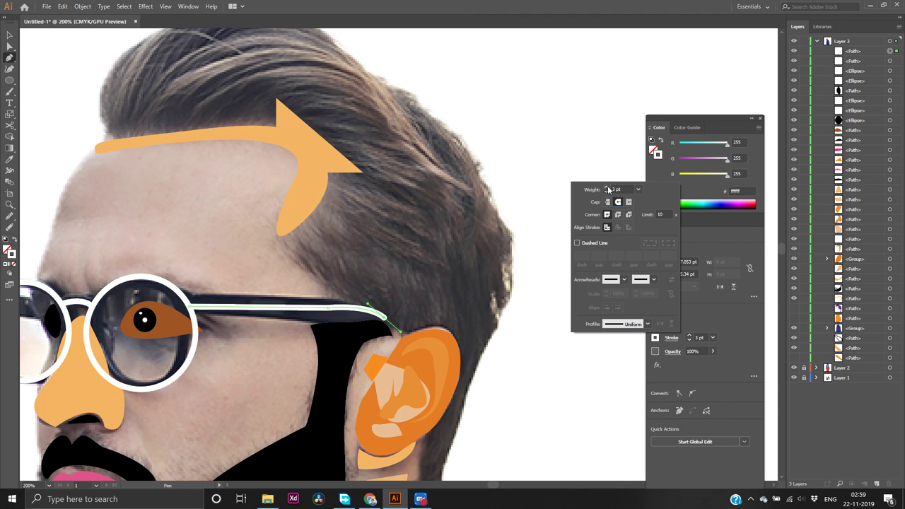
{"action": "left_click", "coordinate": [606, 187]}
{"action": "left_click", "coordinate": [607, 188]}
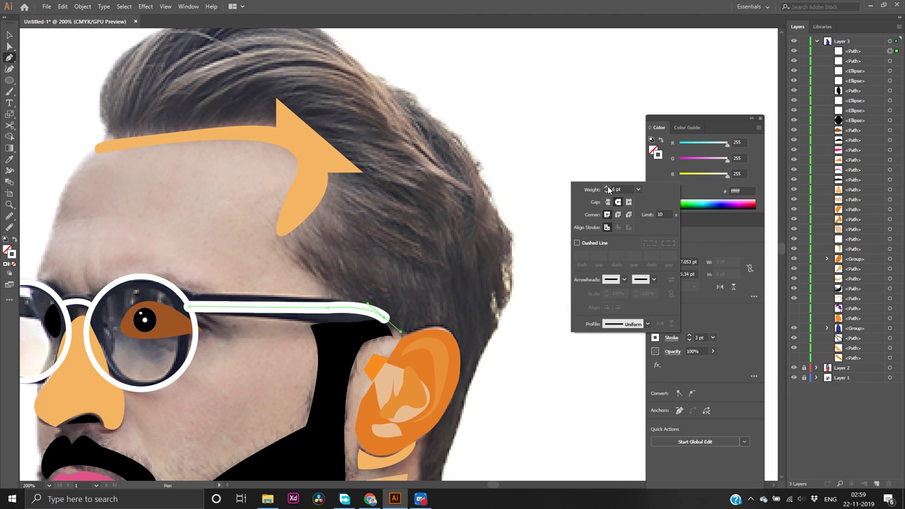
Move the temple arm slightly upward to line up with the photo's frame arm and deselect it
{"action": "key", "text": "v"}
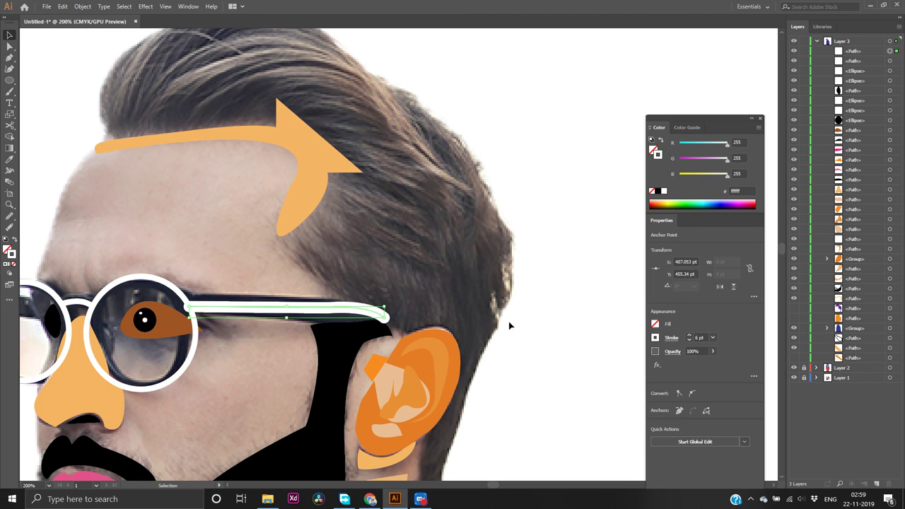
{"action": "left_click", "coordinate": [290, 306]}
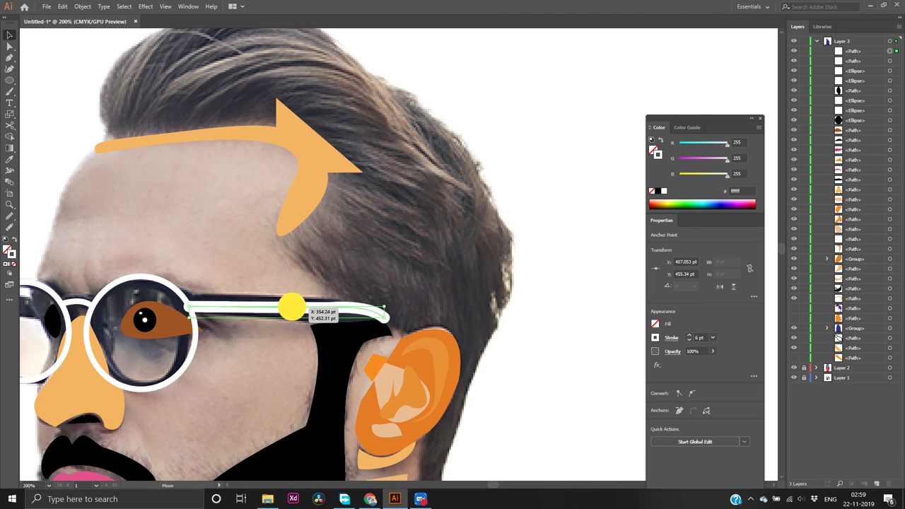
{"action": "mouse_move", "coordinate": [291, 309]}
{"action": "left_mouse_down"}
{"action": "mouse_move", "coordinate": [299, 303]}
{"action": "mouse_move", "coordinate": [292, 307]}
{"action": "left_mouse_up"}
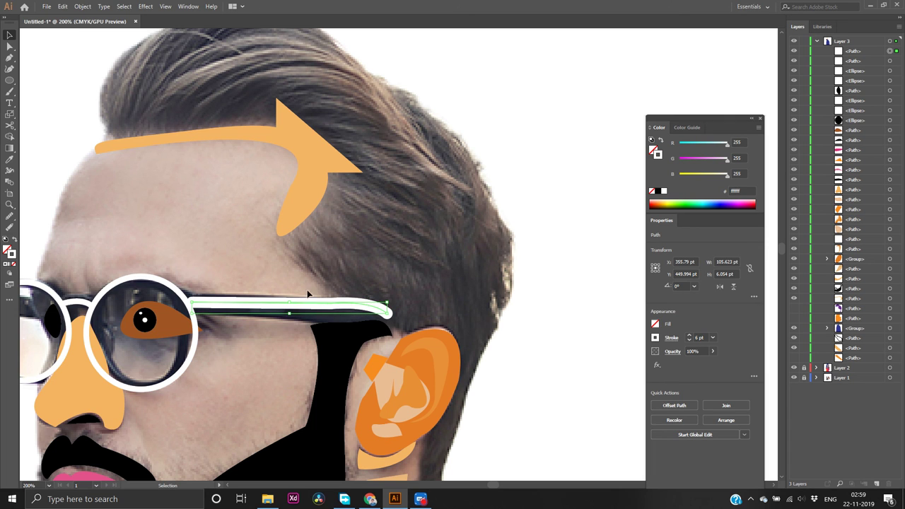
{"action": "left_click", "coordinate": [556, 364]}
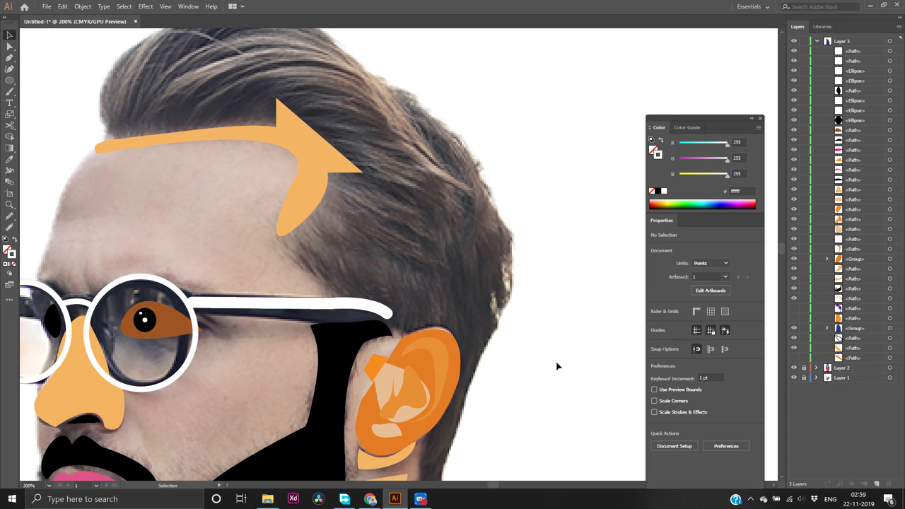
Make the hidden purple hair shape visible over the photo
{"action": "scroll", "coordinate": [556, 364], "scroll_direction": "down", "scroll_amount": 4}
{"action": "scroll", "coordinate": [557, 364], "scroll_direction": "up", "scroll_amount": 2}
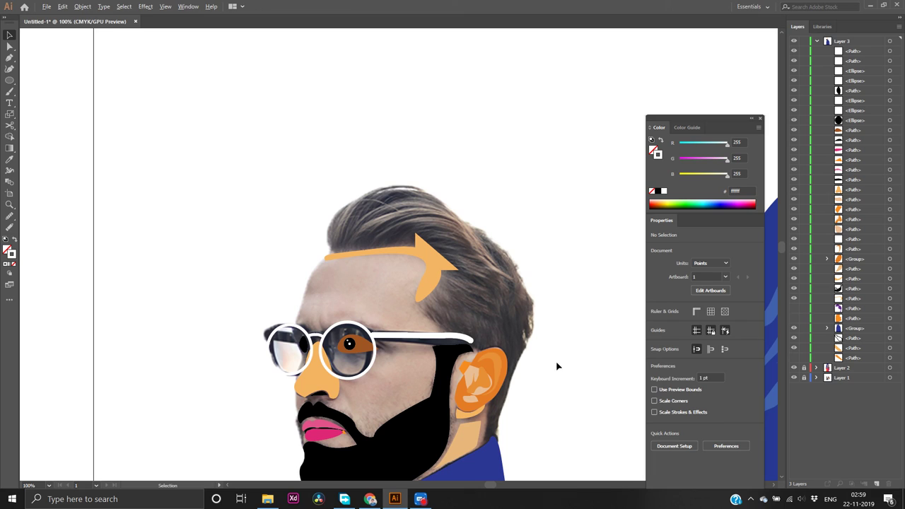
{"action": "left_click", "coordinate": [792, 306]}
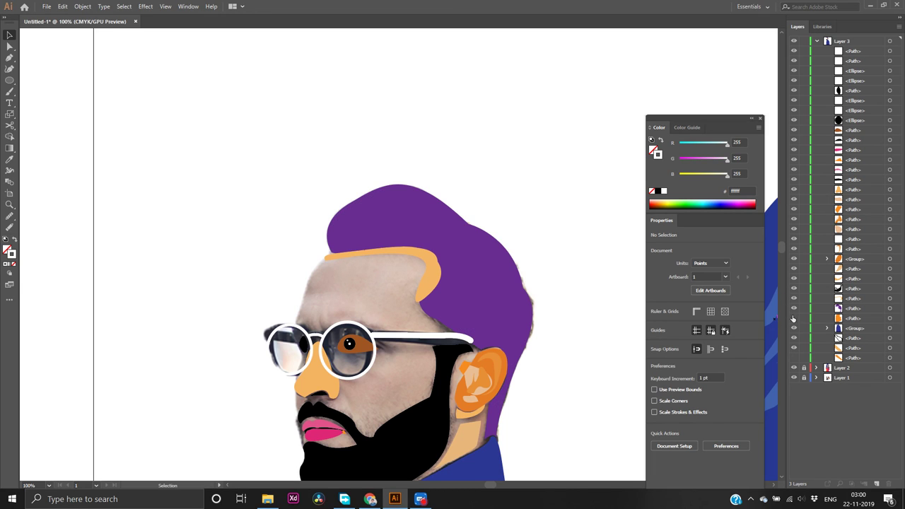
Make the orange face shape and the lowest hidden path in Layer 3 visible again
{"action": "left_click", "coordinate": [793, 321]}
{"action": "left_click", "coordinate": [793, 357]}
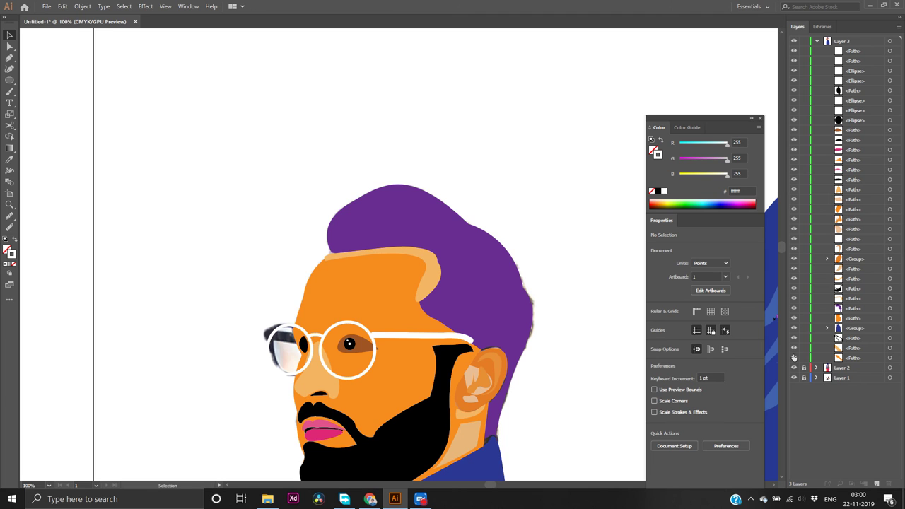
Review the whole illustration of both figures, then return to the man's head for a closer check of his glasses
{"action": "scroll", "coordinate": [592, 390], "scroll_direction": "down", "scroll_amount": 3}
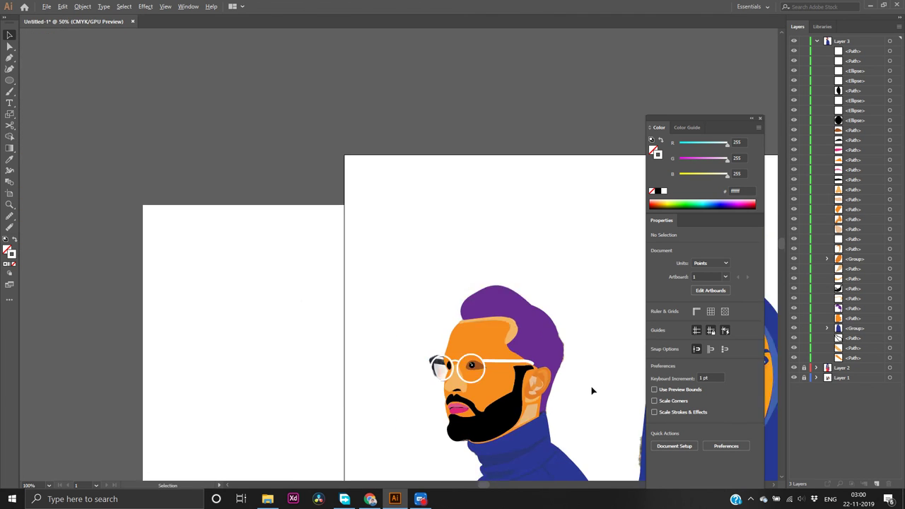
{"action": "scroll", "coordinate": [597, 389], "scroll_direction": "right", "scroll_amount": 1}
{"action": "scroll", "coordinate": [597, 389], "scroll_direction": "right", "scroll_amount": 5}
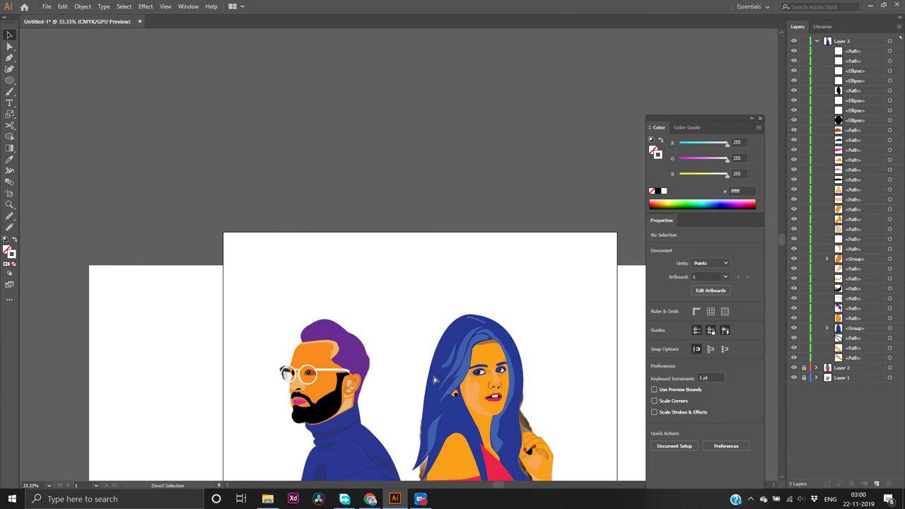
{"action": "scroll", "coordinate": [402, 374], "scroll_direction": "down", "scroll_amount": 3}
{"action": "scroll", "coordinate": [401, 374], "scroll_direction": "up", "scroll_amount": 2}
{"action": "scroll", "coordinate": [402, 395], "scroll_direction": "down", "scroll_amount": 5}
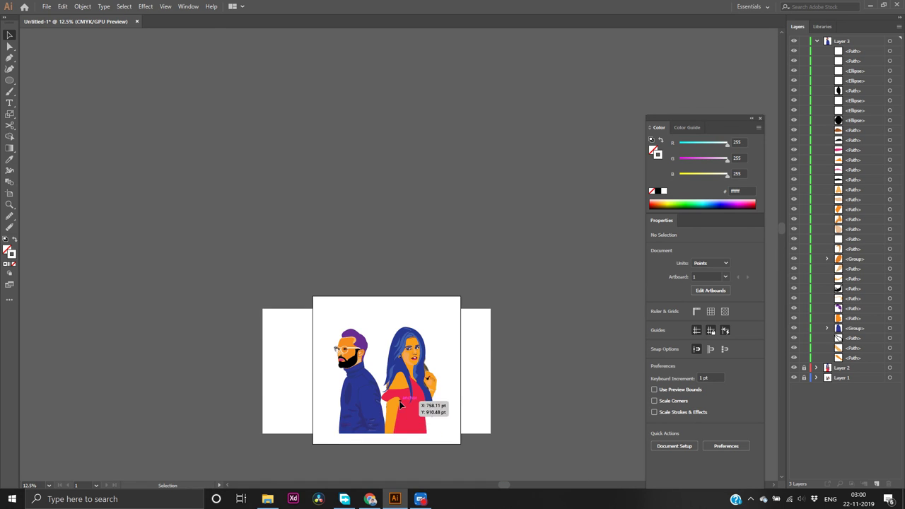
{"action": "scroll", "coordinate": [399, 402], "scroll_direction": "up", "scroll_amount": 2}
{"action": "scroll", "coordinate": [388, 336], "scroll_direction": "up", "scroll_amount": 3}
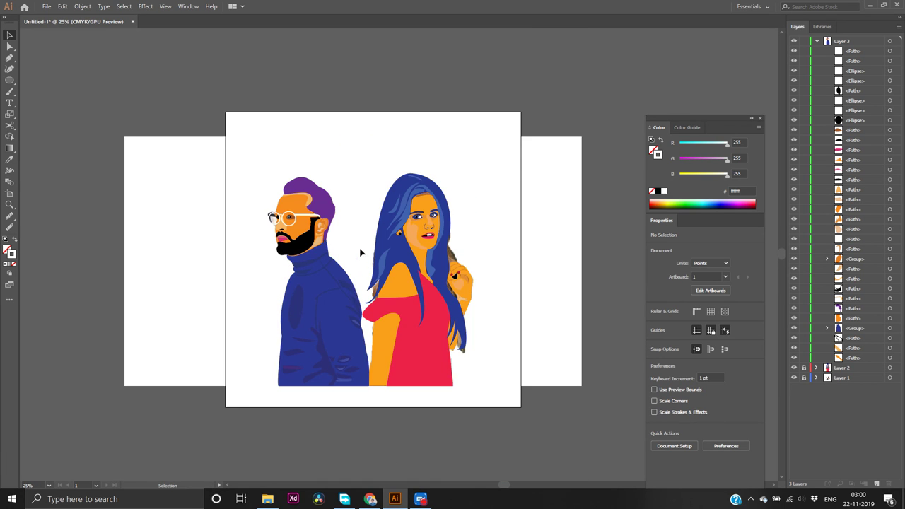
{"action": "scroll", "coordinate": [357, 247], "scroll_direction": "up", "scroll_amount": 1}
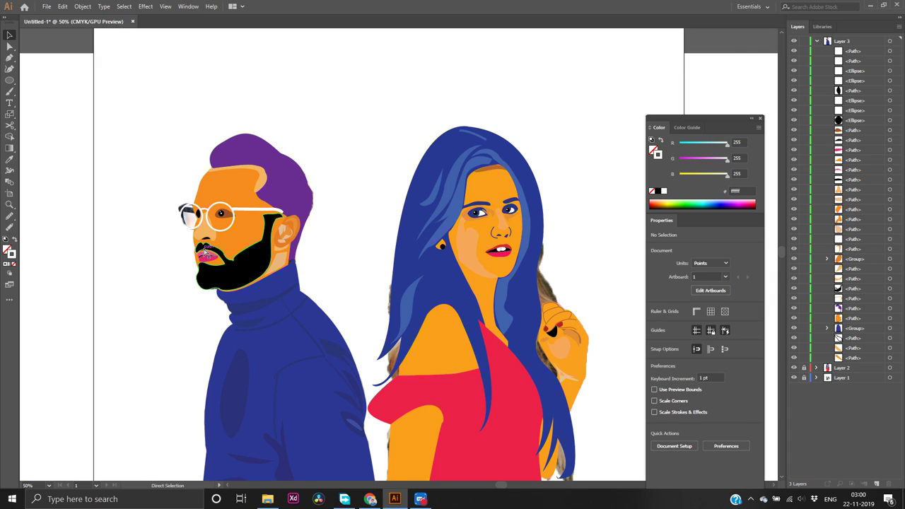
{"action": "scroll", "coordinate": [207, 251], "scroll_direction": "left", "scroll_amount": 1}
{"action": "scroll", "coordinate": [216, 226], "scroll_direction": "up", "scroll_amount": 1}
{"action": "scroll", "coordinate": [216, 227], "scroll_direction": "up", "scroll_amount": 1}
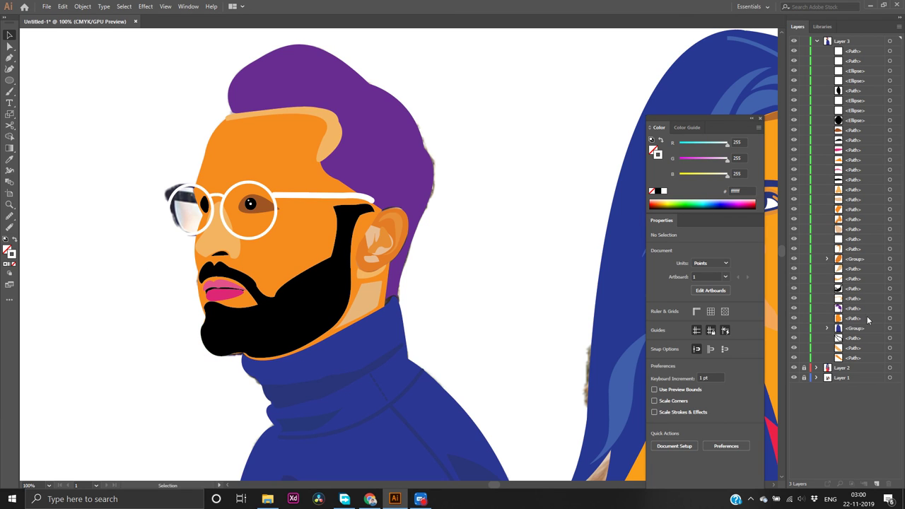
Identify the orange face shape in Layer 3 and hide it to expose the photo underneath
{"action": "left_click", "coordinate": [296, 233]}
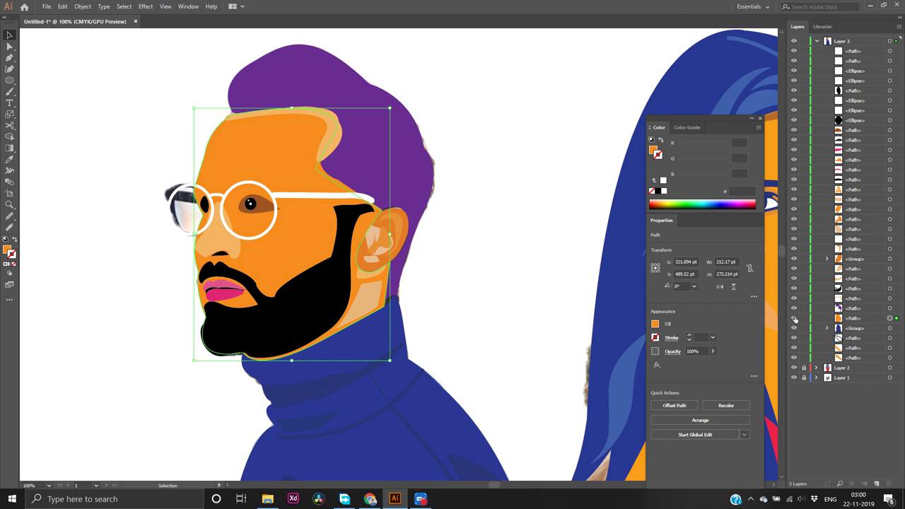
{"action": "left_click", "coordinate": [793, 319]}
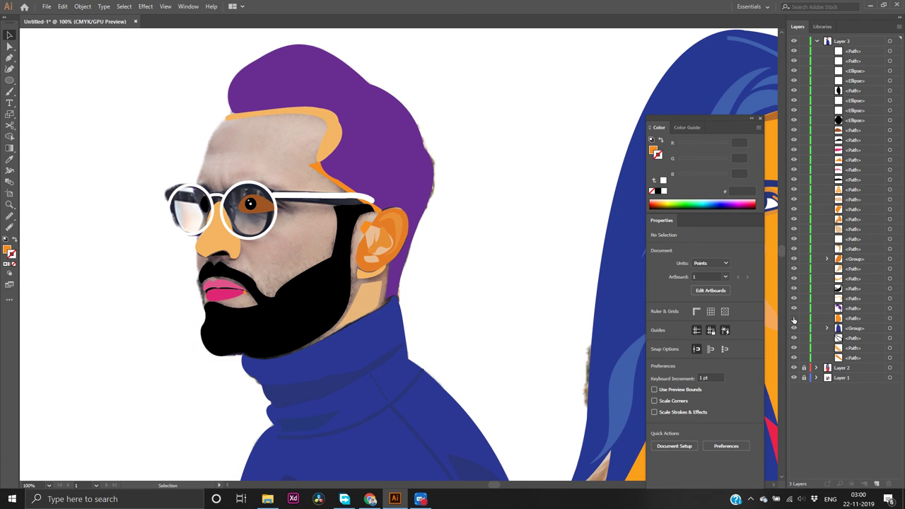
{"action": "left_click", "coordinate": [793, 319]}
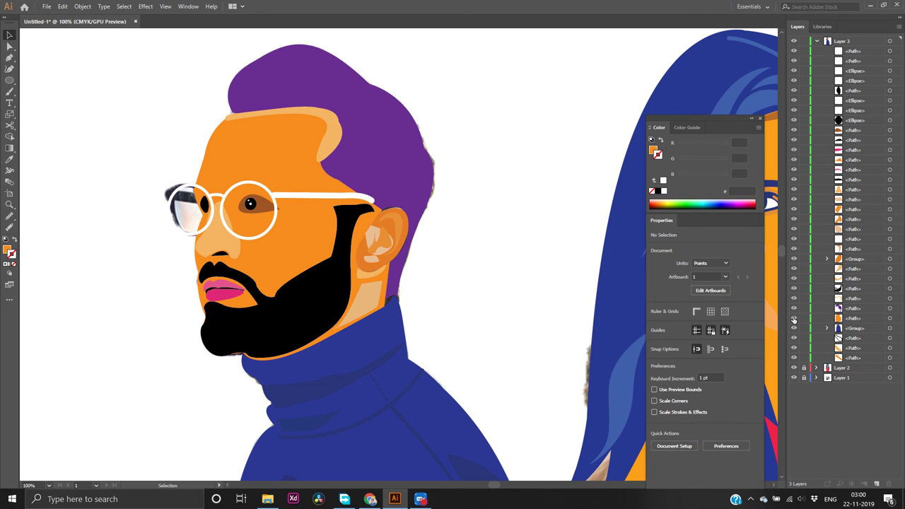
{"action": "left_click", "coordinate": [793, 318]}
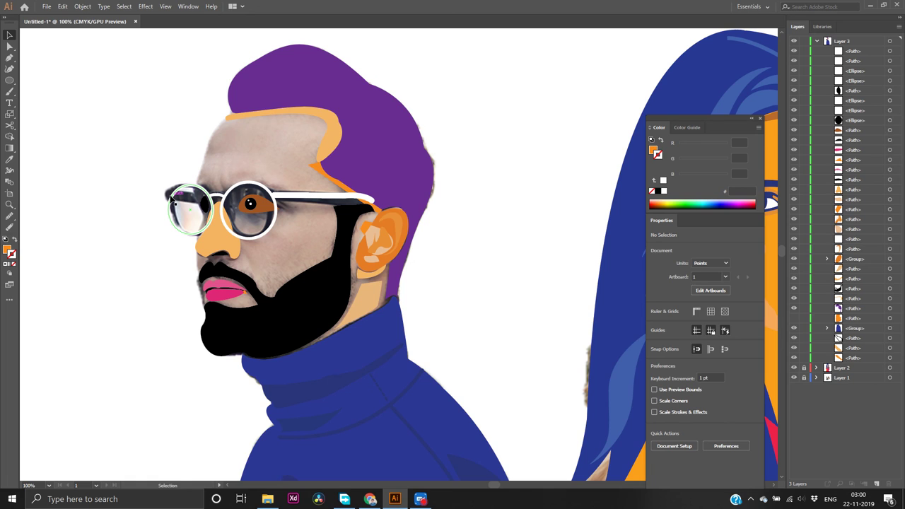
Draw a temple line about 30 pt long across the upper far lens with the Pen tool and give it a white 5 pt stroke
{"action": "key", "text": "p"}
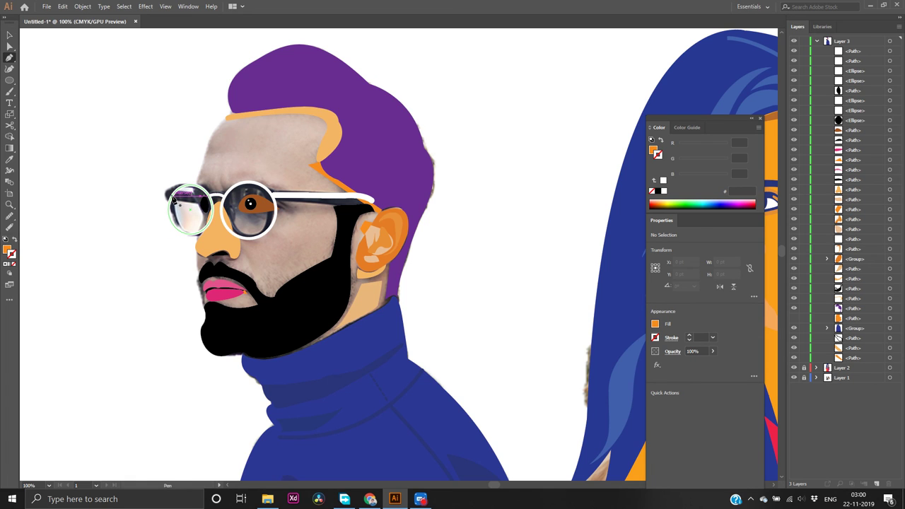
{"action": "mouse_move", "coordinate": [175, 197]}
{"action": "left_mouse_down"}
{"action": "mouse_move", "coordinate": [200, 203]}
{"action": "mouse_move", "coordinate": [182, 205]}
{"action": "left_mouse_up"}
{"action": "key", "text": "v"}
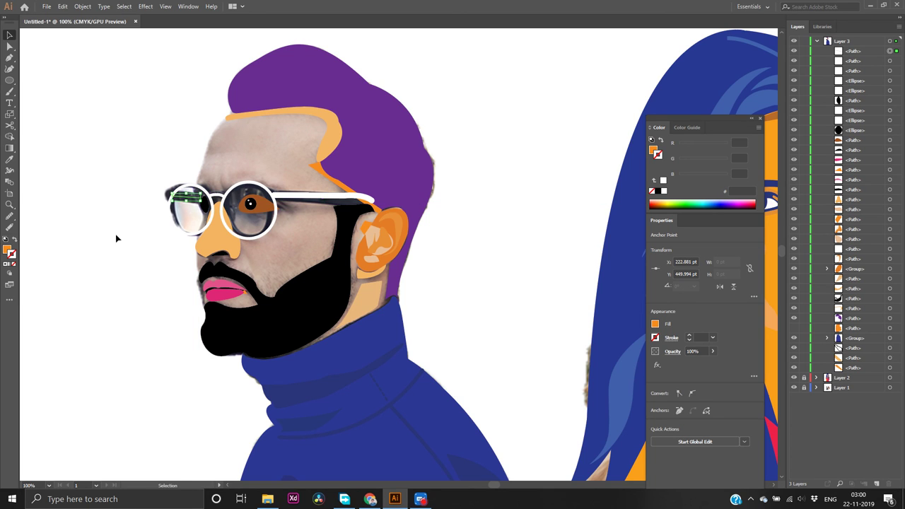
{"action": "left_click", "coordinate": [664, 192]}
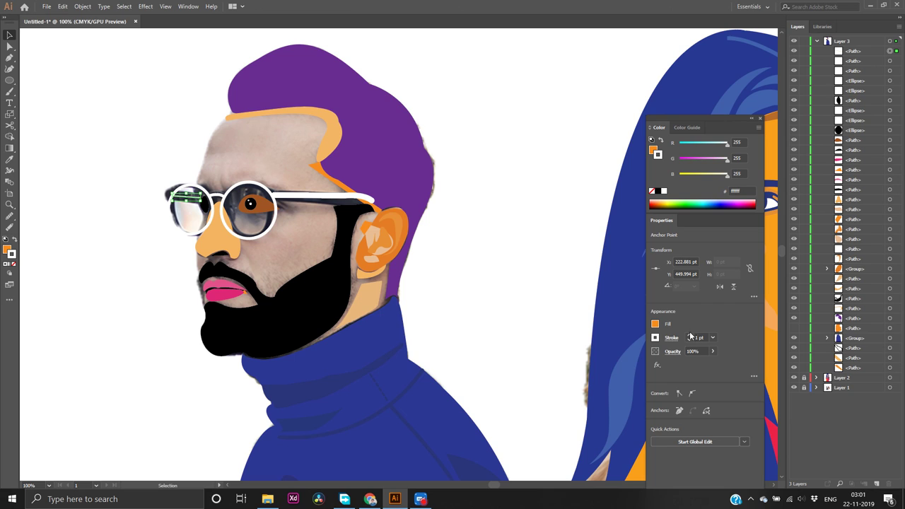
{"action": "left_click", "coordinate": [689, 336]}
{"action": "left_click", "coordinate": [689, 335]}
Bring the black far-eye shape to the front and show the orange face shape again
{"action": "left_click", "coordinate": [204, 205]}
{"action": "right_click", "coordinate": [205, 207]}
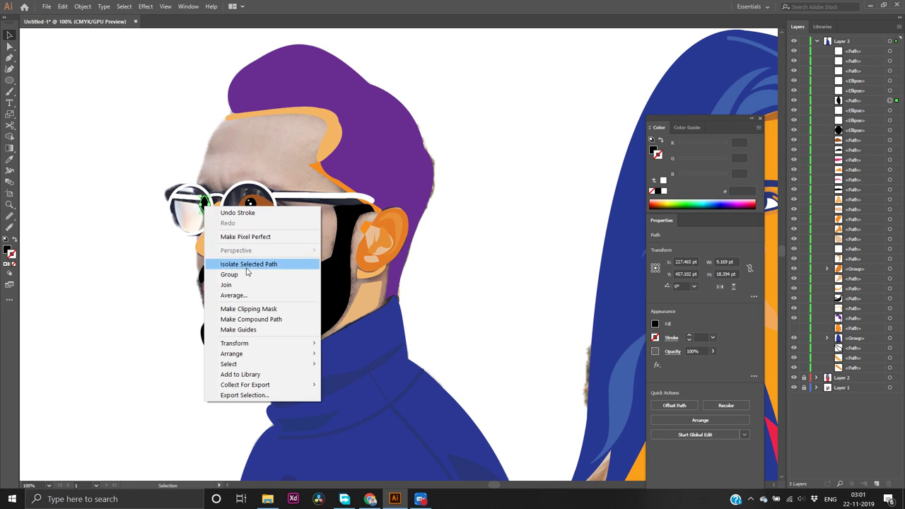
{"action": "mouse_move", "coordinate": [297, 355]}
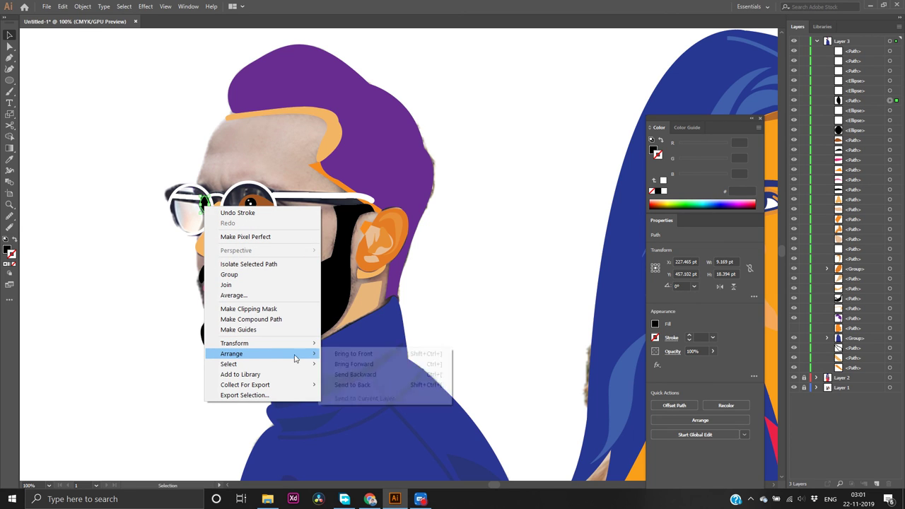
{"action": "left_click", "coordinate": [340, 357]}
{"action": "left_click", "coordinate": [515, 306]}
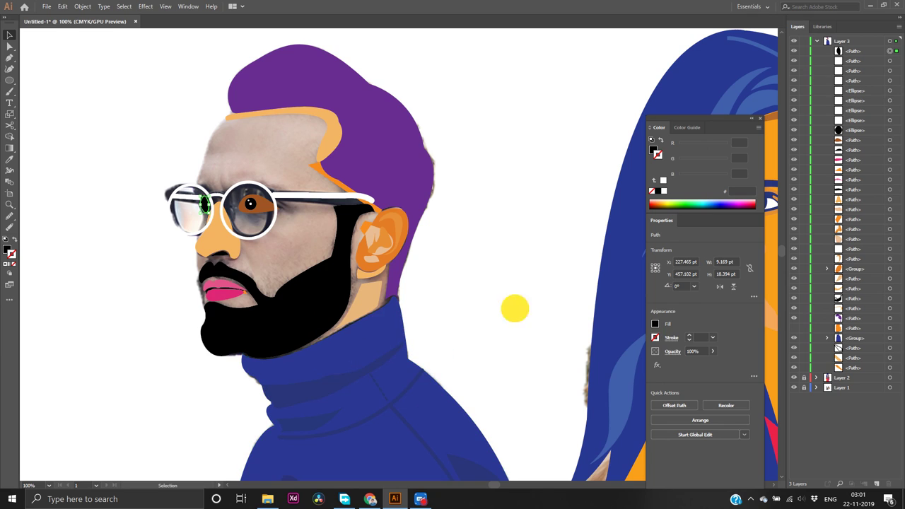
{"action": "left_click", "coordinate": [793, 328]}
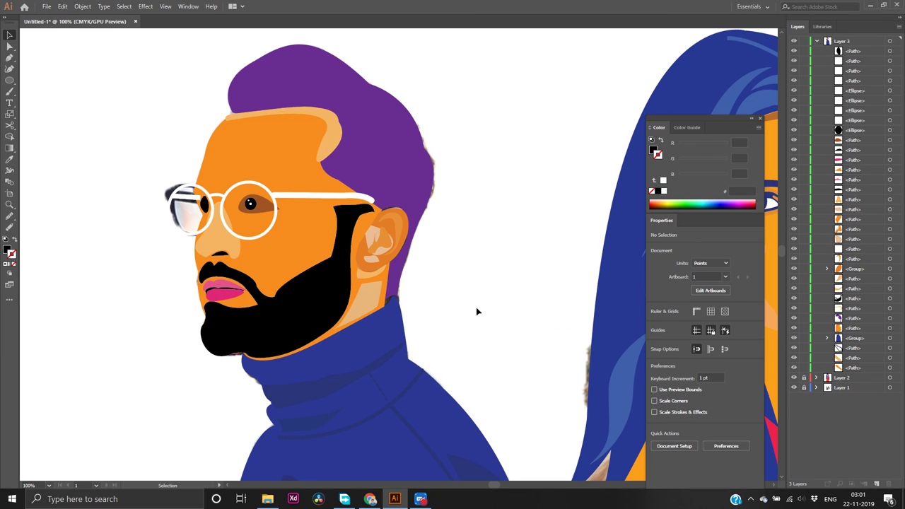
Move the far lens's temple line out to the blank area beside the face and shorten it to about 26 pt wide
{"action": "left_click", "coordinate": [216, 189]}
{"action": "right_click", "coordinate": [215, 190]}
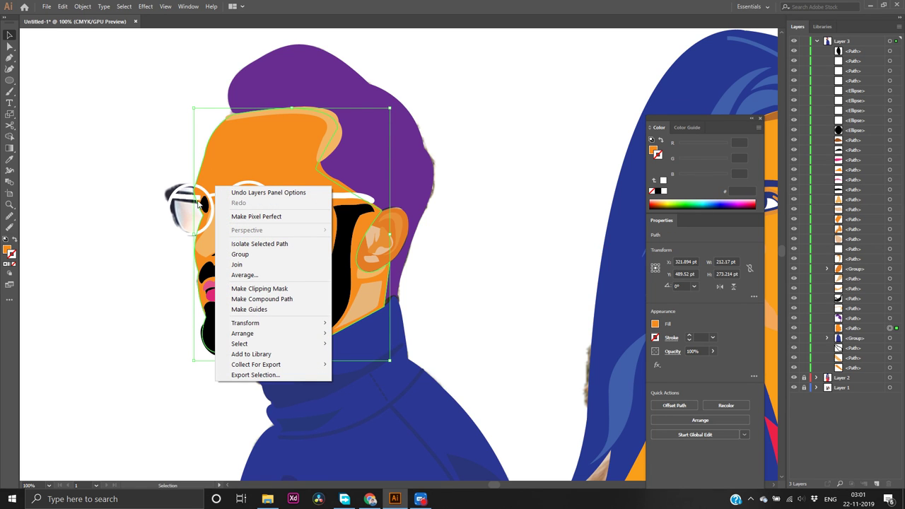
{"action": "left_click", "coordinate": [185, 198]}
{"action": "left_click", "coordinate": [184, 196]}
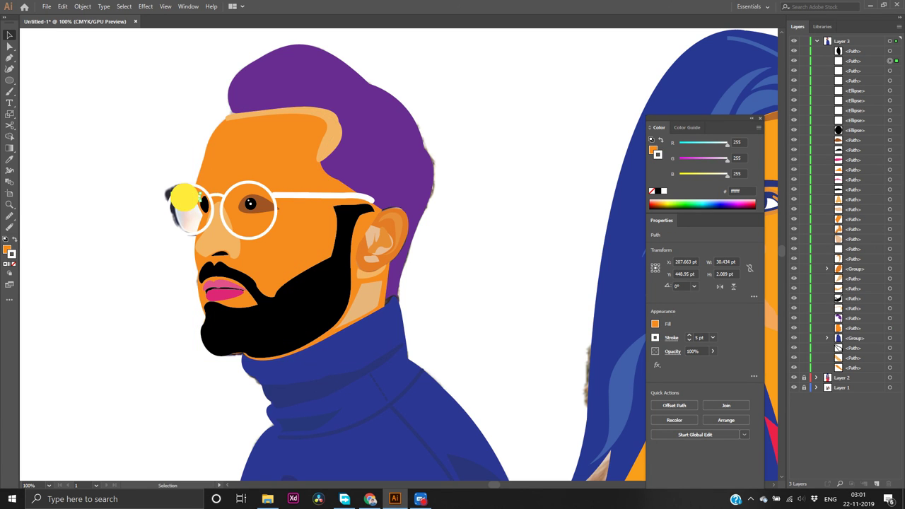
{"action": "left_click_drag", "start_coordinate": [185, 197], "coordinate": [119, 200]}
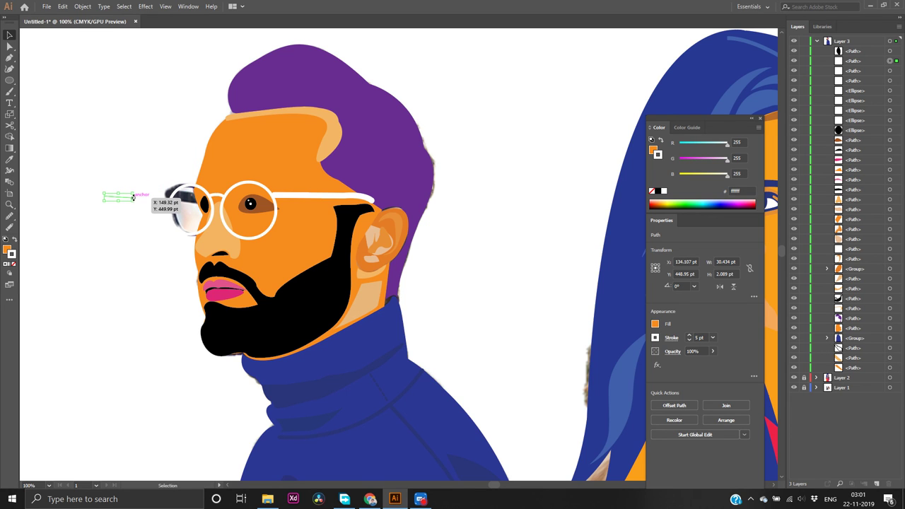
{"action": "scroll", "coordinate": [131, 198], "scroll_direction": "up", "scroll_amount": 3}
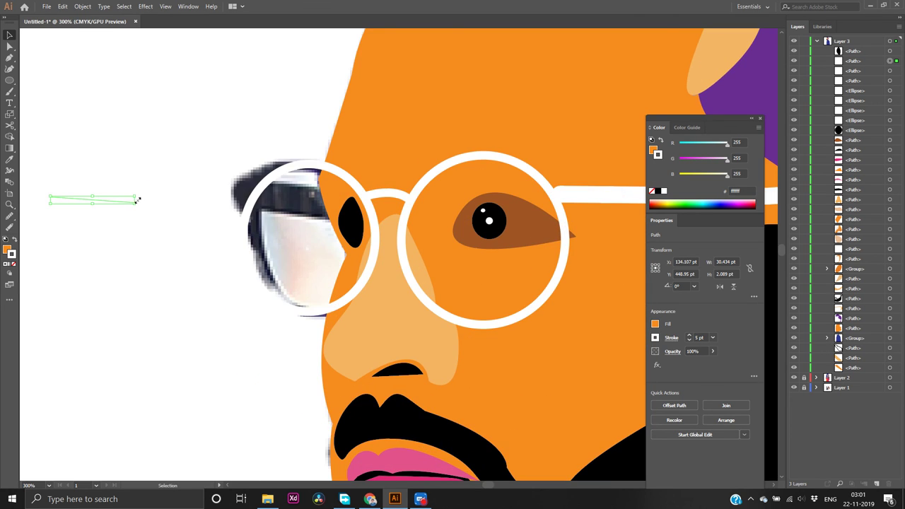
{"action": "left_click_drag", "start_coordinate": [136, 205], "coordinate": [122, 202]}
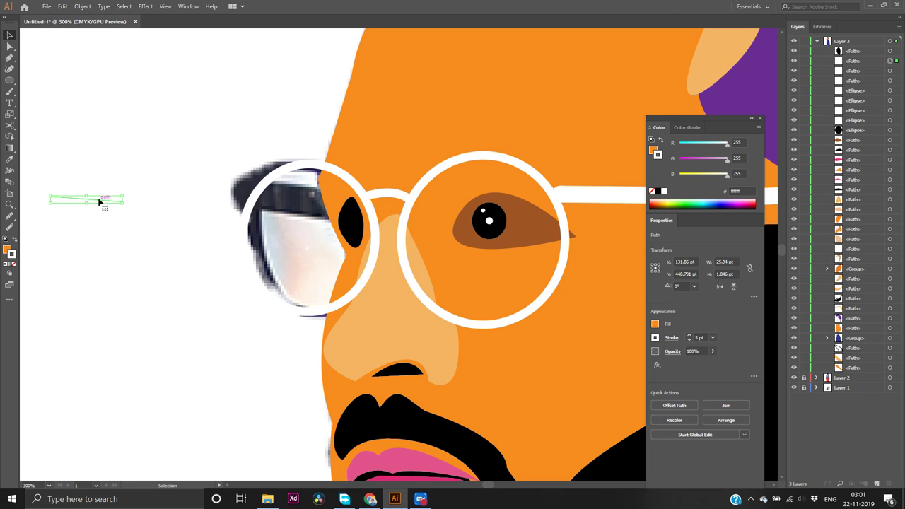
Place the shortened temple line back over the upper part of the far lens and deselect it
{"action": "left_click_drag", "start_coordinate": [99, 202], "coordinate": [298, 203]}
{"action": "left_click", "coordinate": [298, 204]}
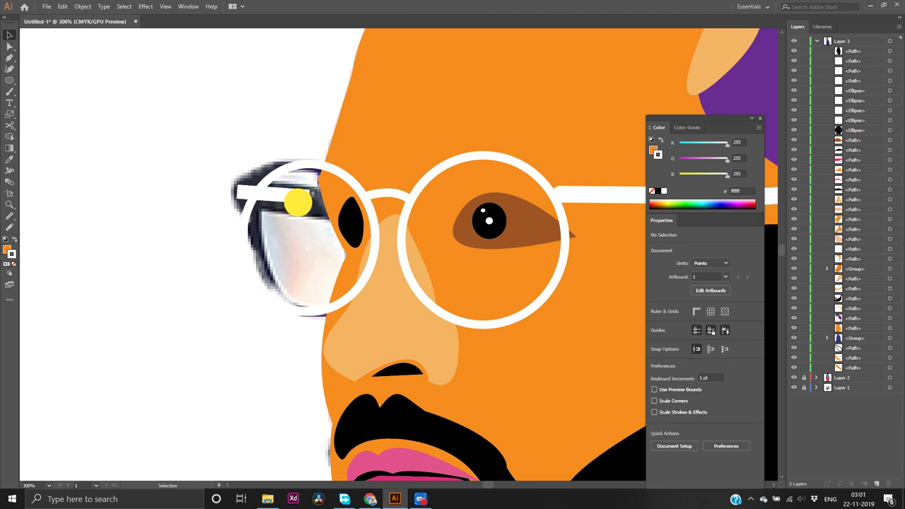
{"action": "left_click", "coordinate": [286, 201]}
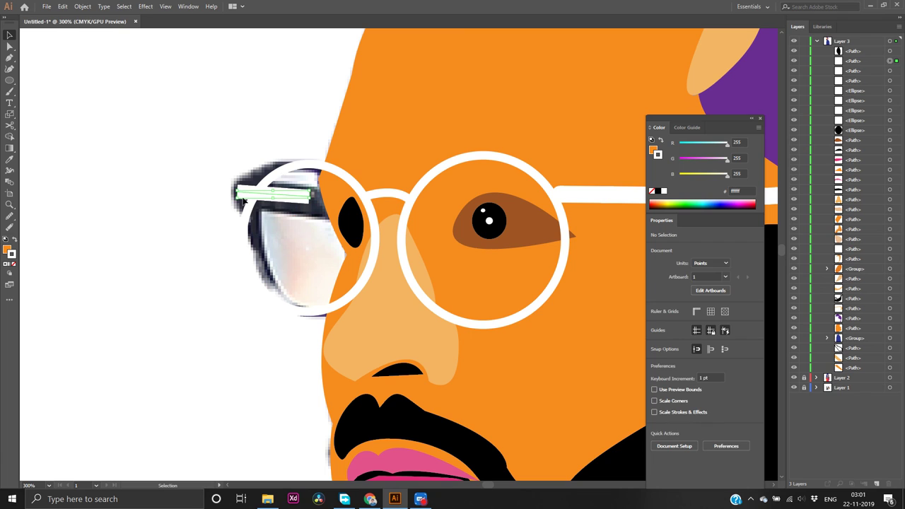
{"action": "left_click", "coordinate": [176, 199]}
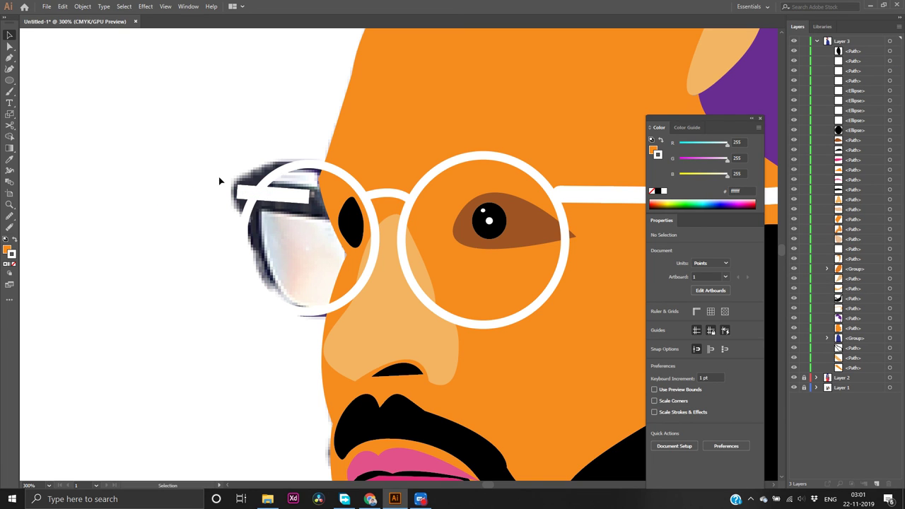
{"action": "left_click", "coordinate": [259, 204]}
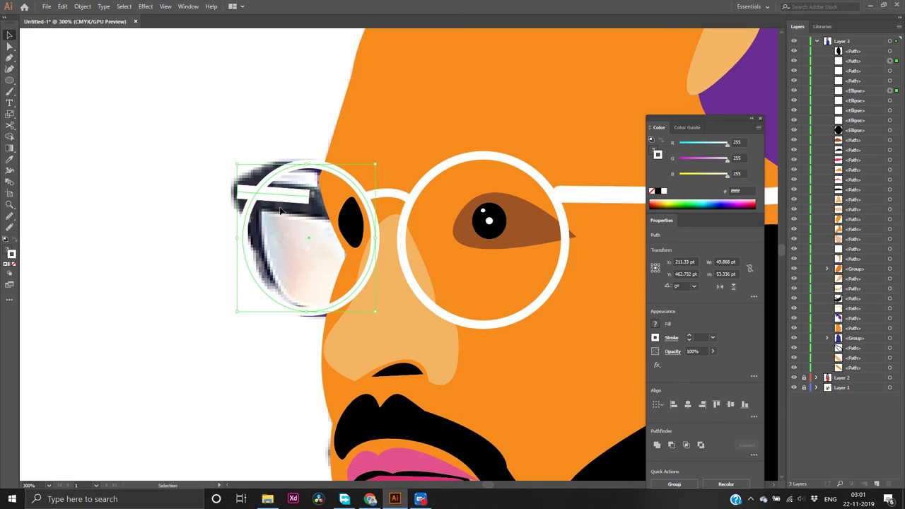
{"action": "left_click_drag", "start_coordinate": [285, 196], "coordinate": [292, 202]}
{"action": "key", "text": "a"}
{"action": "key", "text": "ctrl+z"}
{"action": "left_click", "coordinate": [269, 200]}
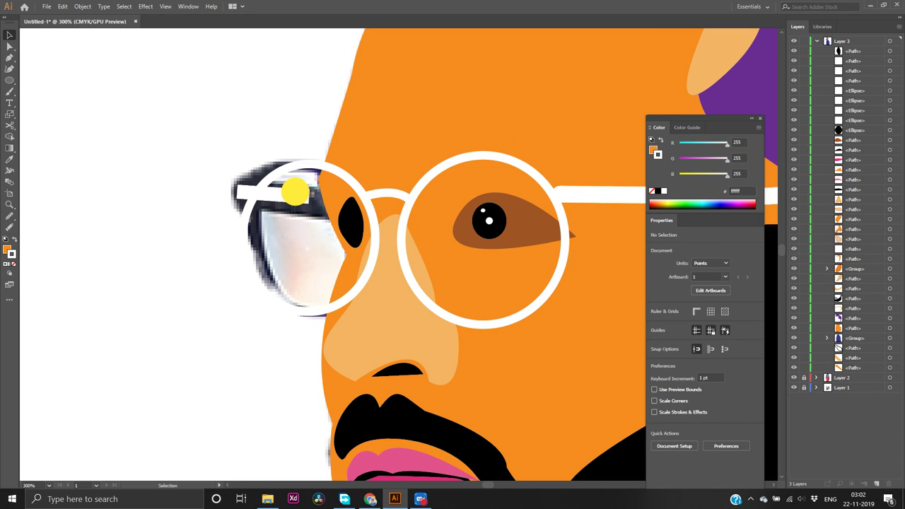
Shift the short temple line slightly down and toward the nose within the far lens and give its stroke a round cap
{"action": "left_click_drag", "start_coordinate": [294, 192], "coordinate": [302, 205]}
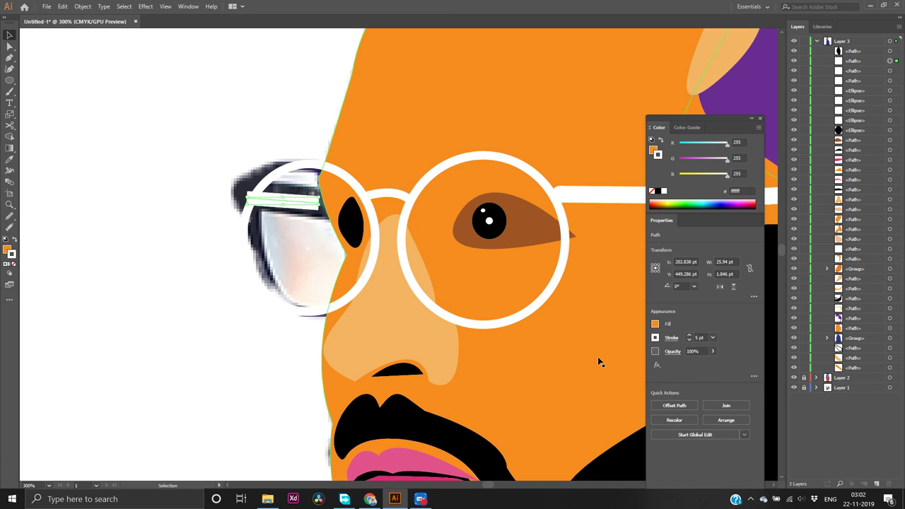
{"action": "left_click", "coordinate": [667, 340]}
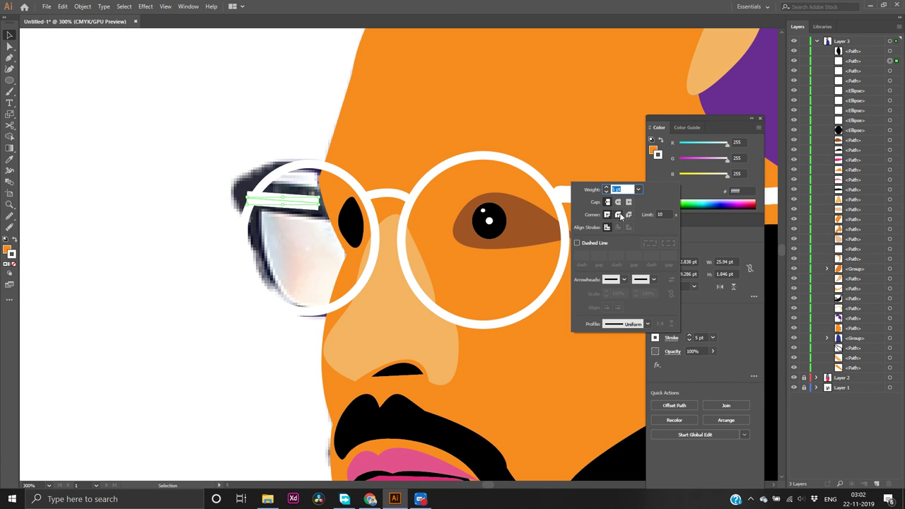
{"action": "left_click", "coordinate": [617, 202]}
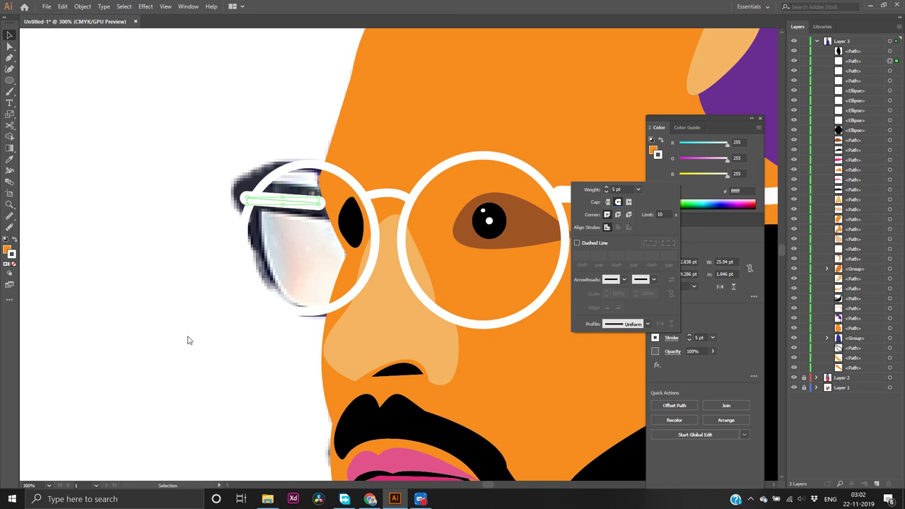
Check the finished glasses on the man's portrait and how both figures look together on the artboard
{"action": "scroll", "coordinate": [323, 321], "scroll_direction": "down", "scroll_amount": 1}
{"action": "scroll", "coordinate": [403, 325], "scroll_direction": "down", "scroll_amount": 4}
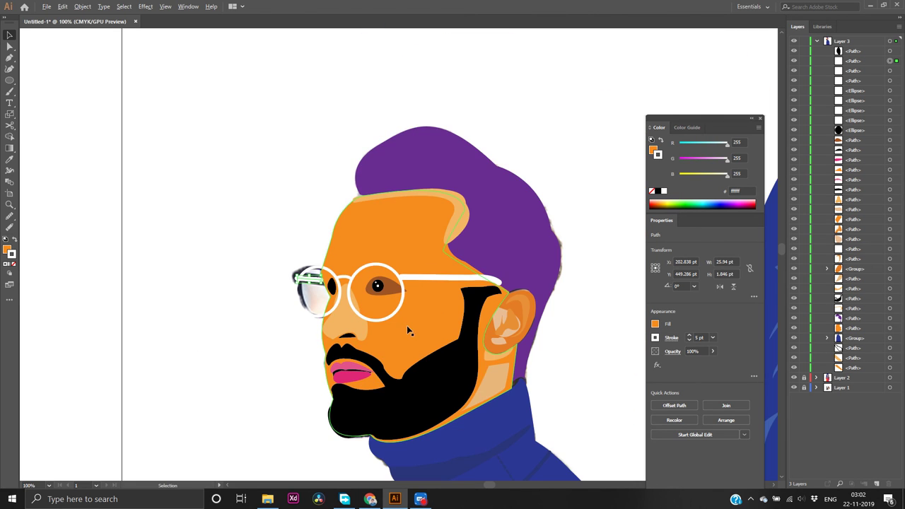
{"action": "scroll", "coordinate": [583, 328], "scroll_direction": "up", "scroll_amount": 1}
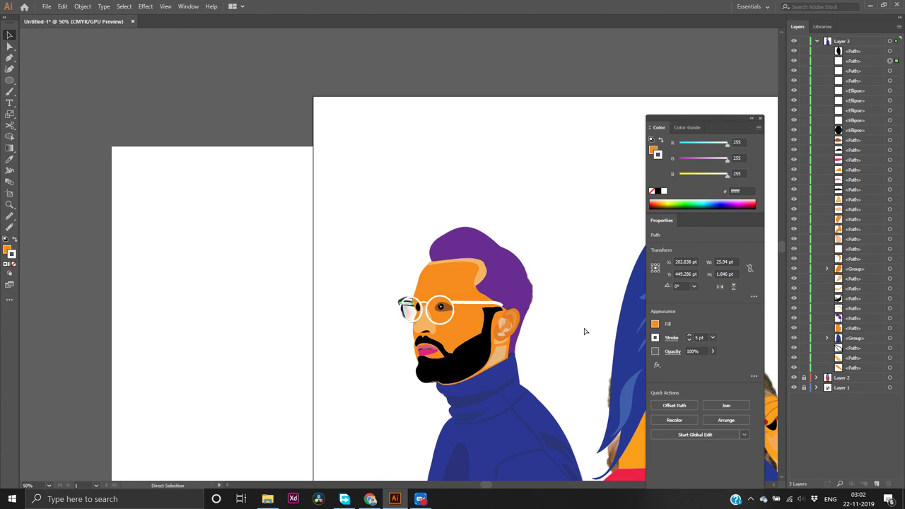
{"action": "scroll", "coordinate": [583, 331], "scroll_direction": "right", "scroll_amount": 5}
{"action": "scroll", "coordinate": [499, 325], "scroll_direction": "down", "scroll_amount": 1}
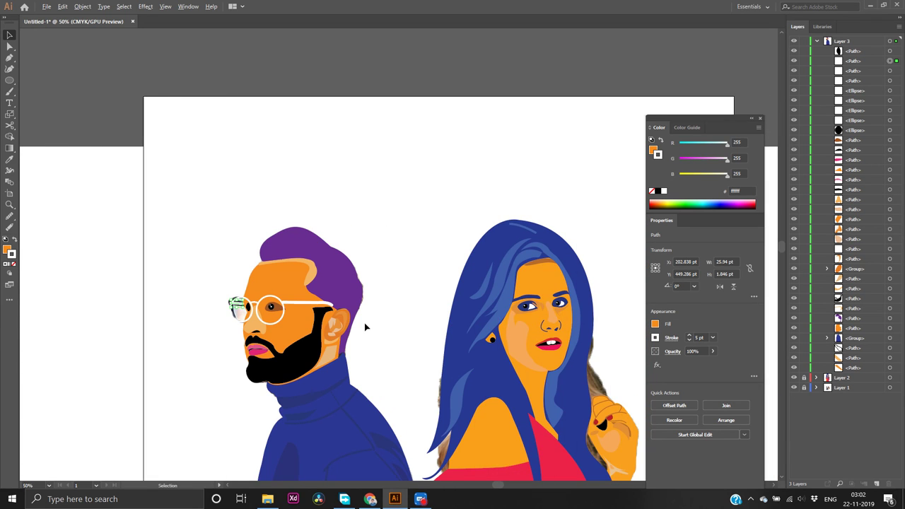
{"action": "scroll", "coordinate": [364, 323], "scroll_direction": "down", "scroll_amount": 1}
{"action": "scroll", "coordinate": [396, 361], "scroll_direction": "down", "scroll_amount": 1}
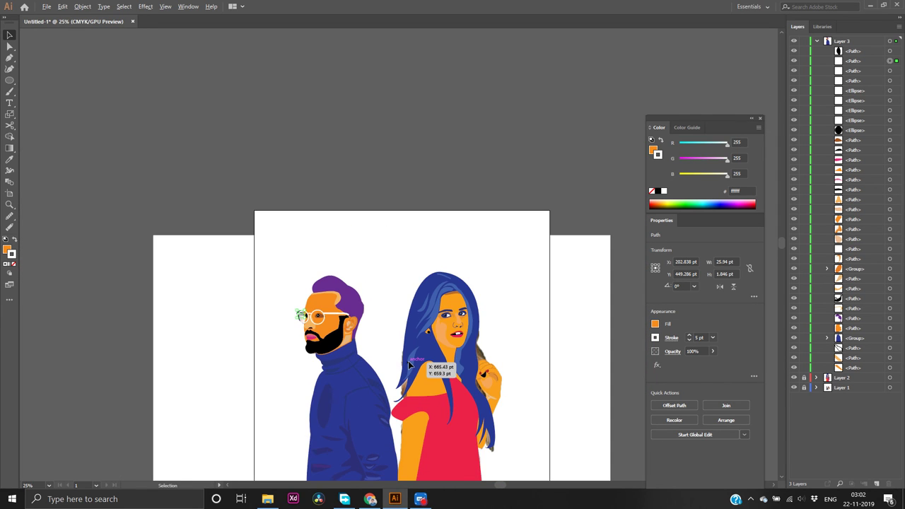
Try a darker tan fill, cc8b44, on the light highlight shape on the man's neck below the ear
{"action": "scroll", "coordinate": [417, 371], "scroll_direction": "down", "scroll_amount": 3}
{"action": "scroll", "coordinate": [420, 414], "scroll_direction": "up", "scroll_amount": 3}
{"action": "scroll", "coordinate": [420, 412], "scroll_direction": "up", "scroll_amount": 1}
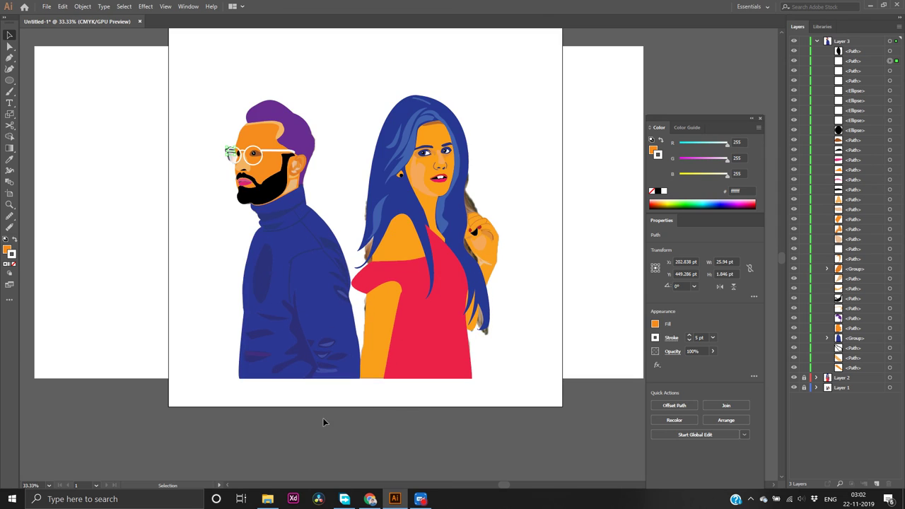
{"action": "left_click", "coordinate": [322, 419]}
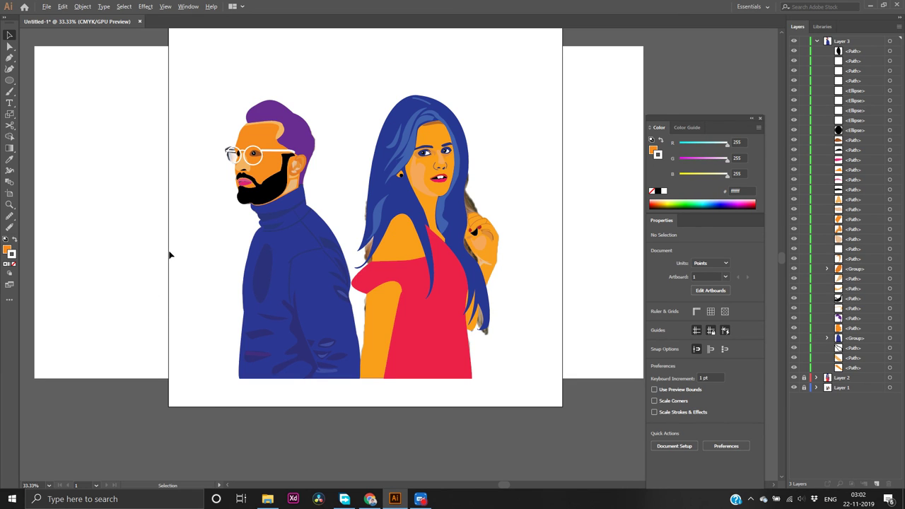
{"action": "scroll", "coordinate": [170, 255], "scroll_direction": "up", "scroll_amount": 2}
{"action": "scroll", "coordinate": [422, 211], "scroll_direction": "up", "scroll_amount": 3}
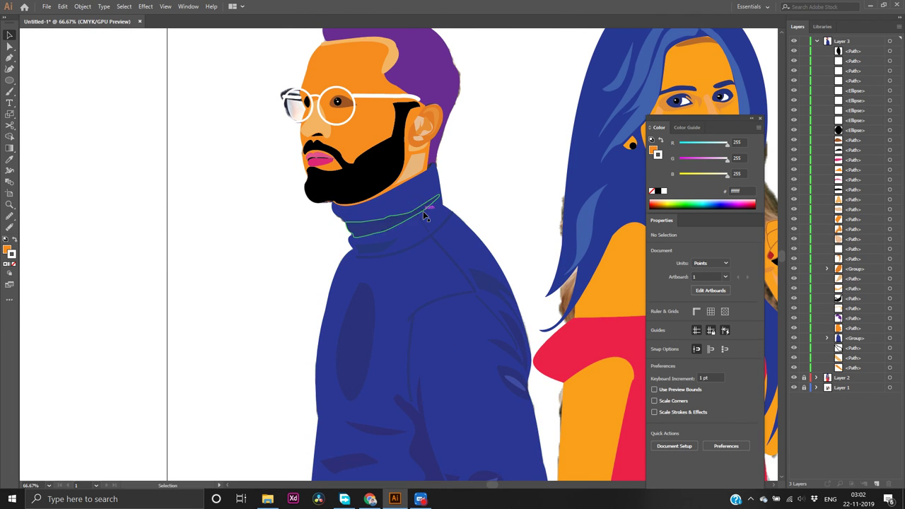
{"action": "scroll", "coordinate": [423, 210], "scroll_direction": "up", "scroll_amount": 1}
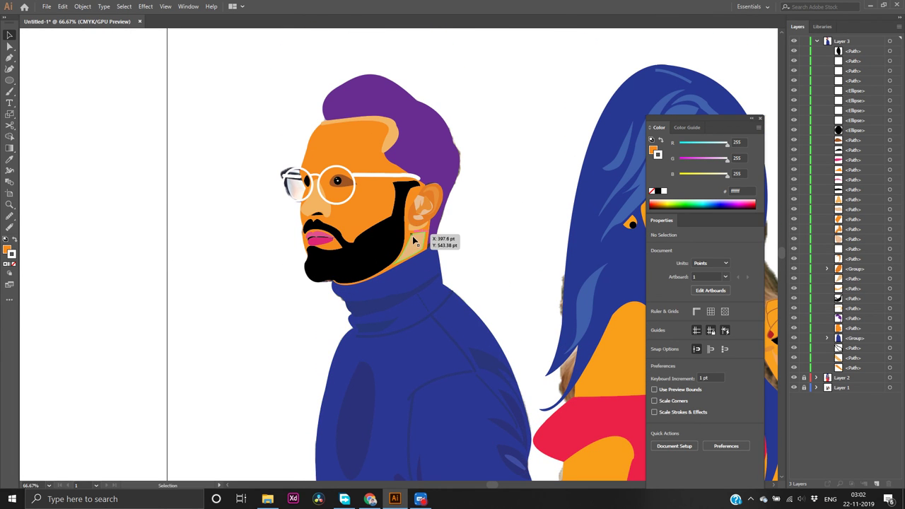
{"action": "left_click", "coordinate": [414, 245]}
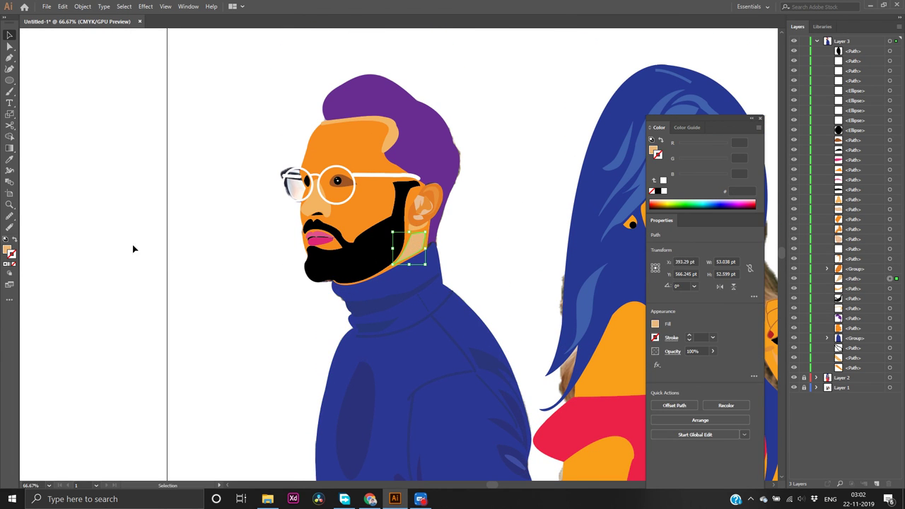
{"action": "left_click", "coordinate": [8, 247]}
{"action": "double_click", "coordinate": [10, 250]}
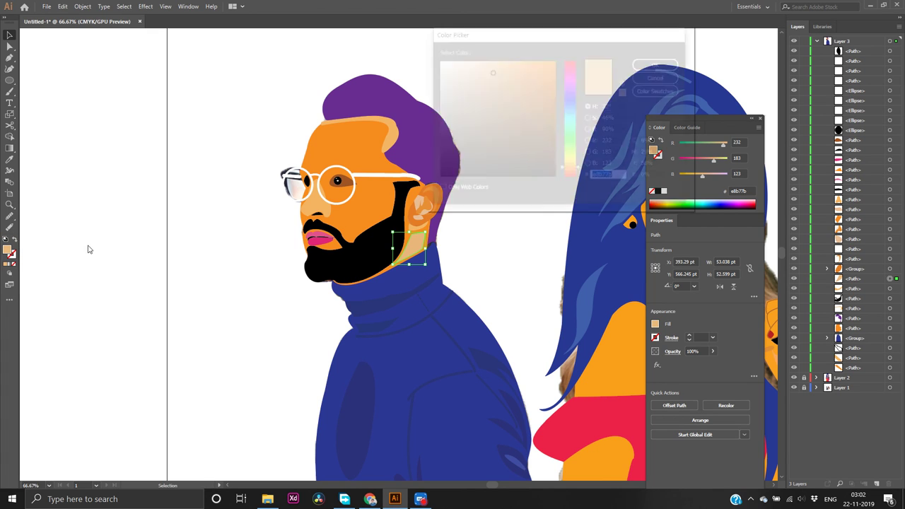
{"action": "left_click", "coordinate": [517, 83]}
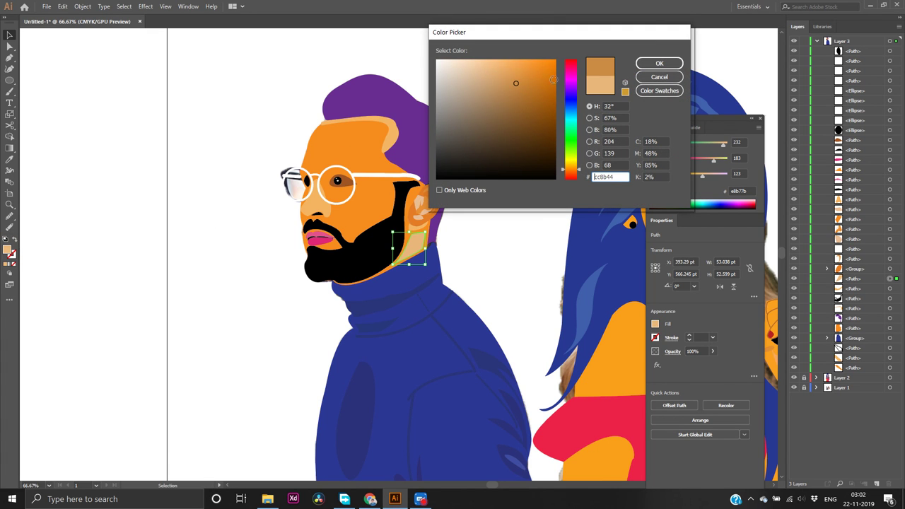
{"action": "left_click", "coordinate": [644, 65]}
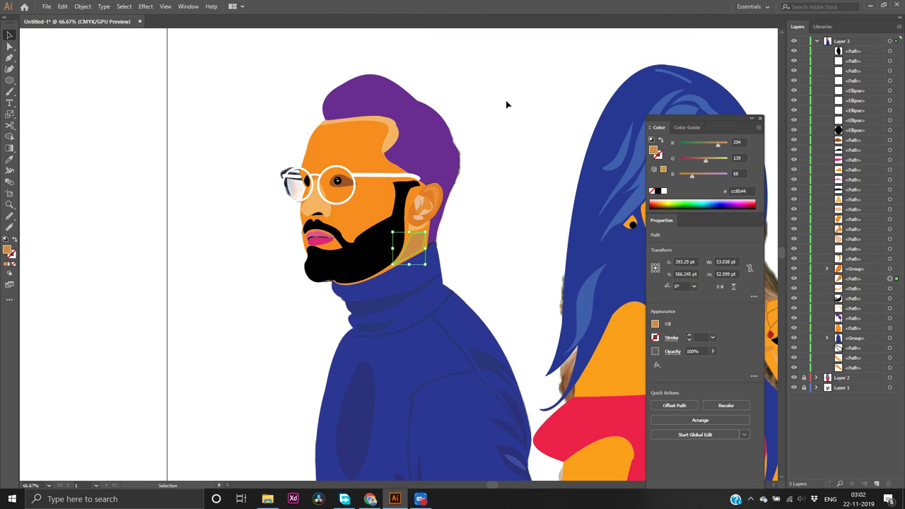
{"action": "left_click", "coordinate": [479, 238]}
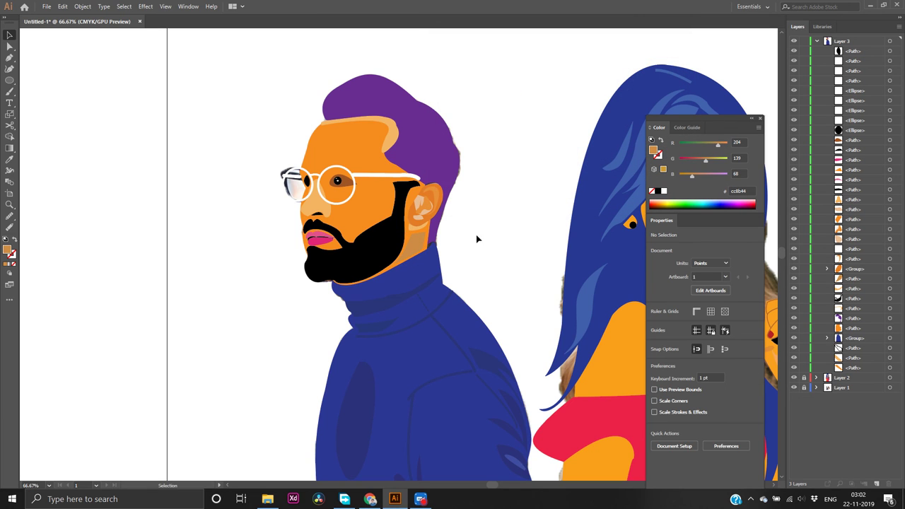
Undo the darker fill on the man's neck highlight and leave the shape deselected
{"action": "double_click", "coordinate": [417, 246]}
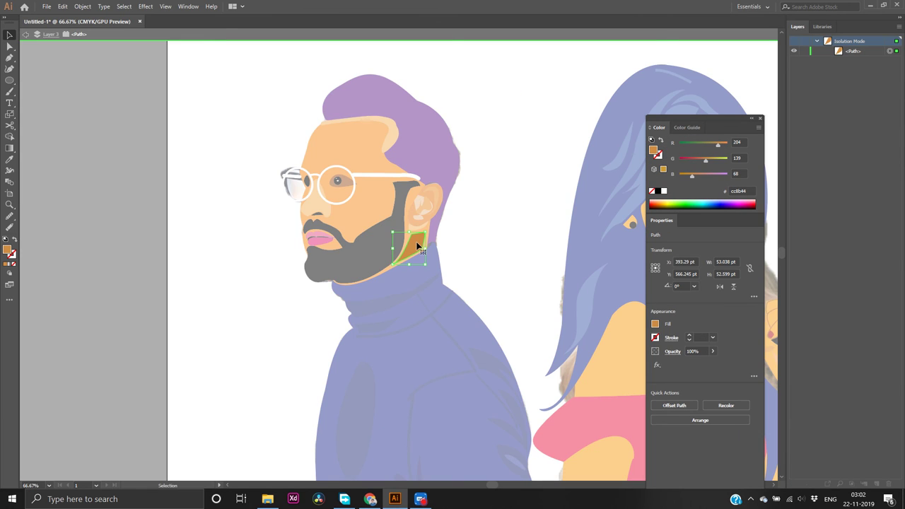
{"action": "key", "text": "ctrl+z"}
{"action": "key", "text": "Escape"}
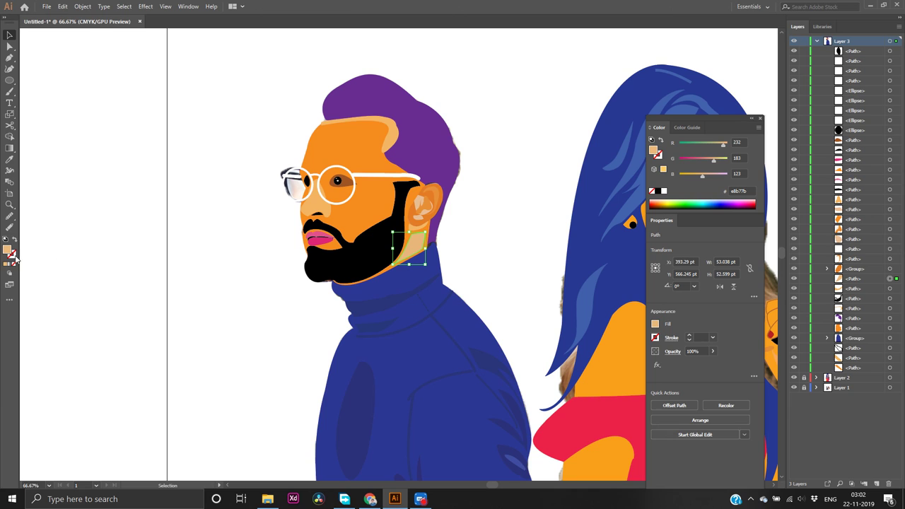
{"action": "left_click", "coordinate": [120, 280]}
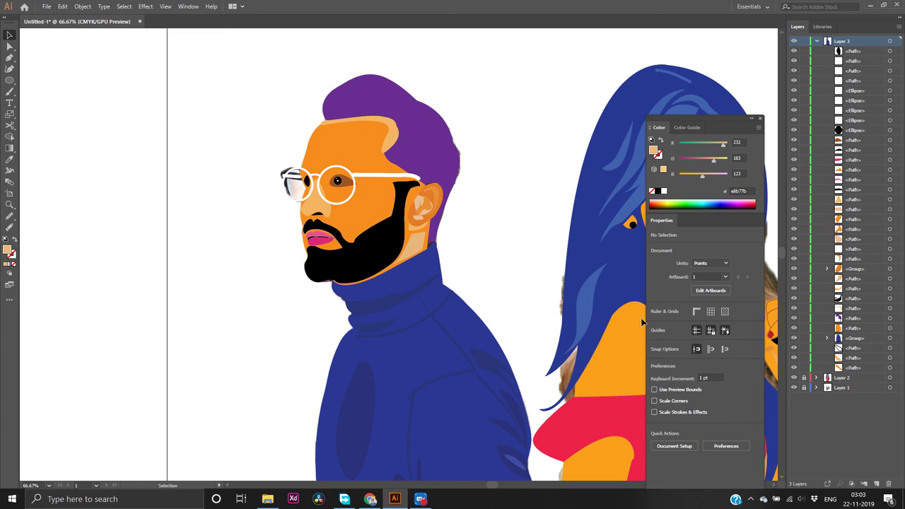
Hide Layer 1 to remove the man's reference photo from behind the artwork
{"action": "left_click", "coordinate": [793, 388]}
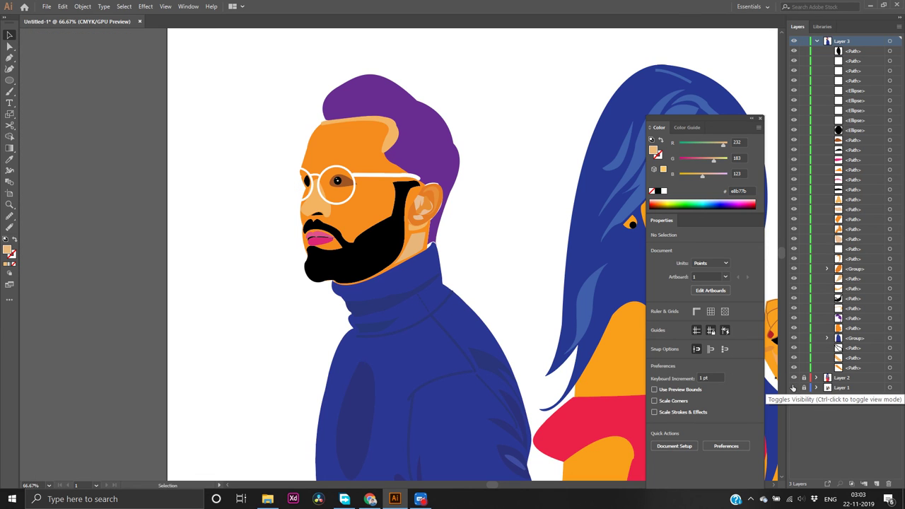
{"action": "left_click", "coordinate": [793, 387]}
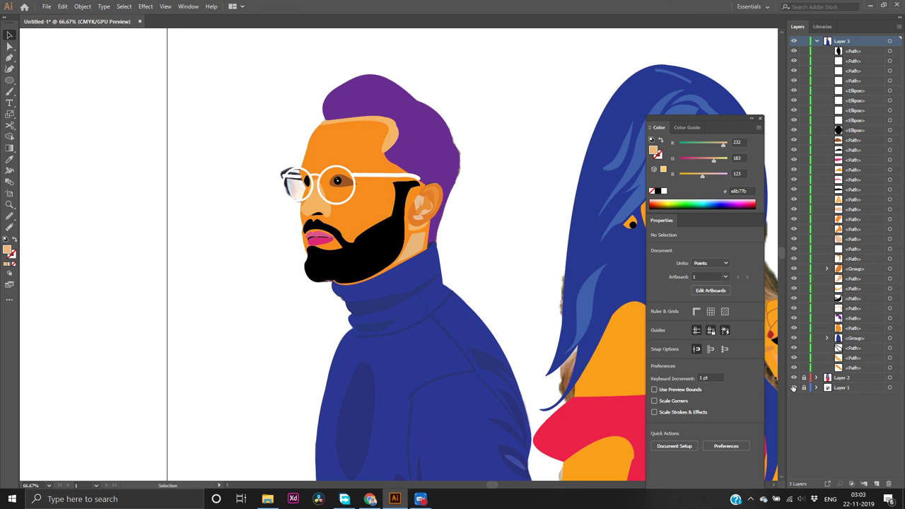
{"action": "left_click", "coordinate": [793, 387]}
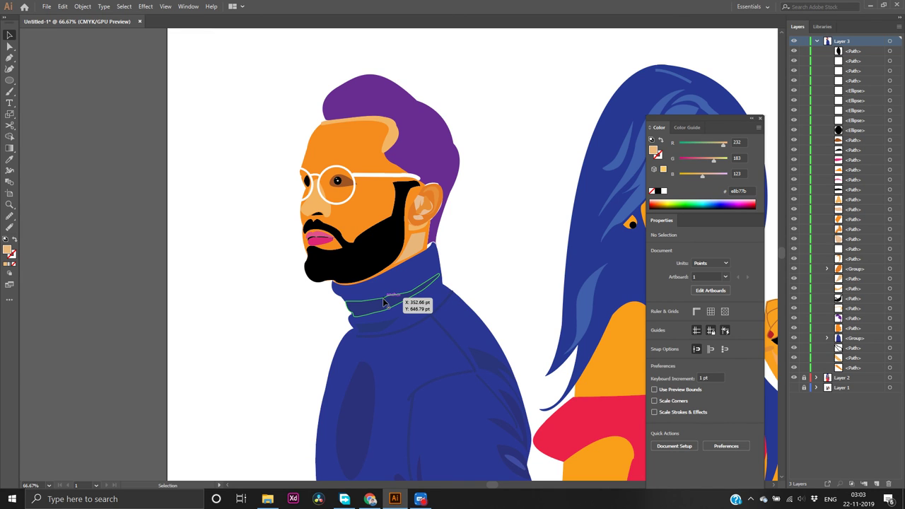
Recolor the stroke of the near lens ring on the man's glasses to grey adadad
{"action": "left_click", "coordinate": [345, 208]}
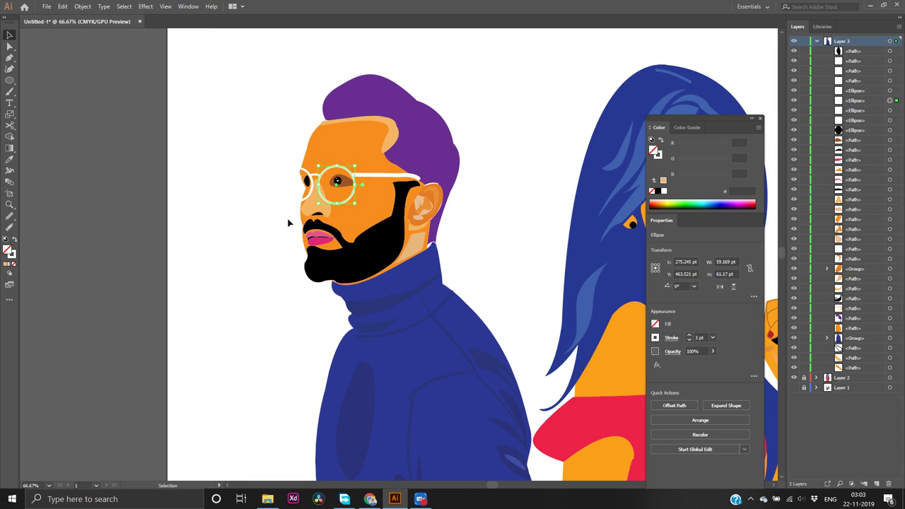
{"action": "left_click", "coordinate": [658, 157]}
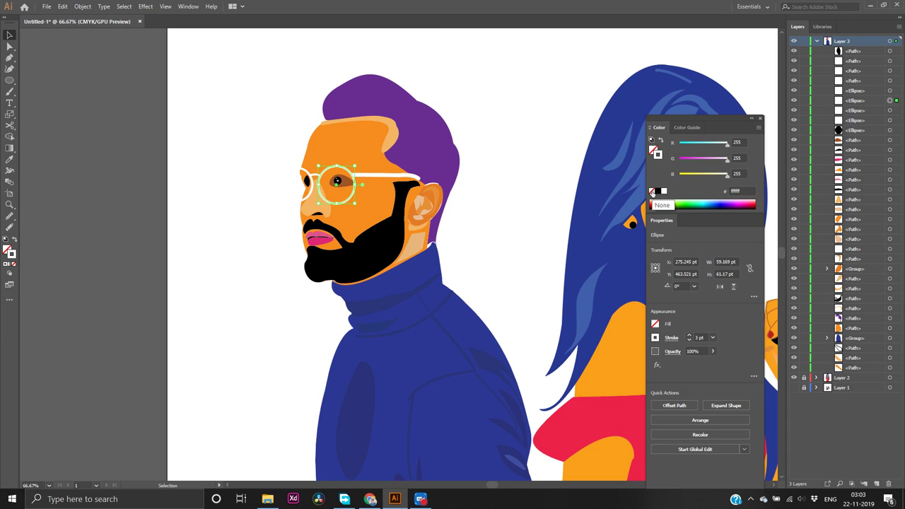
{"action": "double_click", "coordinate": [11, 254]}
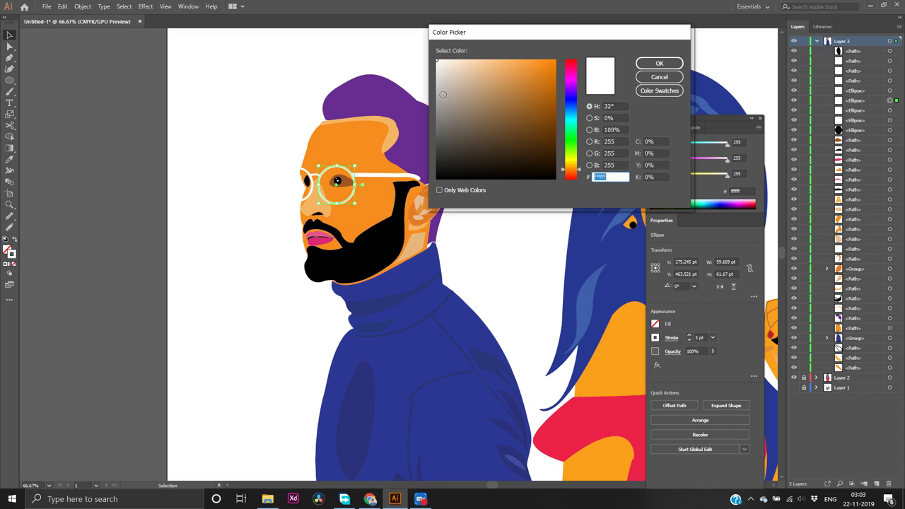
{"action": "left_click", "coordinate": [436, 97]}
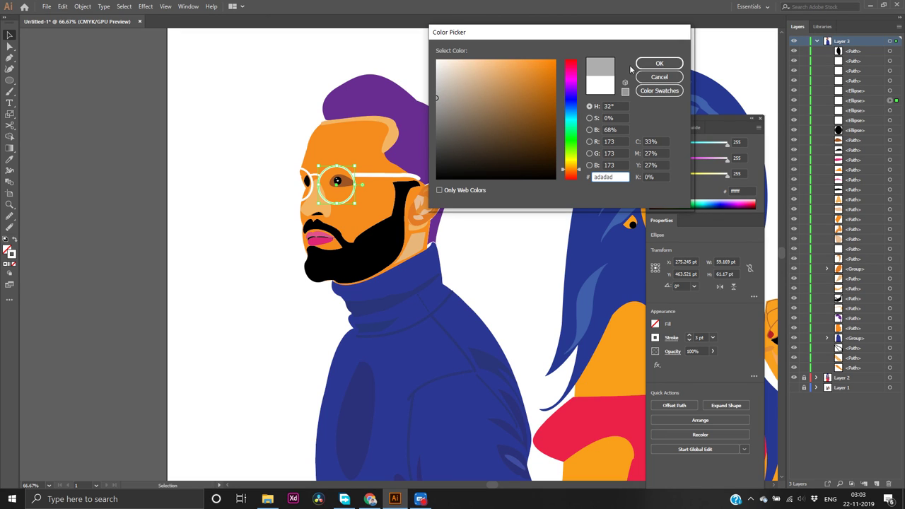
{"action": "left_click", "coordinate": [616, 177]}
{"action": "left_click", "coordinate": [648, 66]}
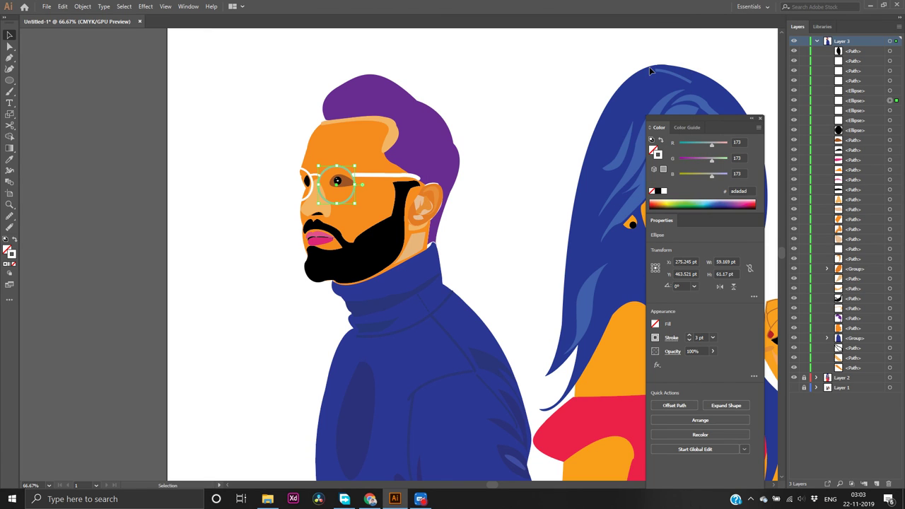
Set the stroke of the long temple line running to the man's ear to grey adadad and deselect it
{"action": "left_click", "coordinate": [391, 175]}
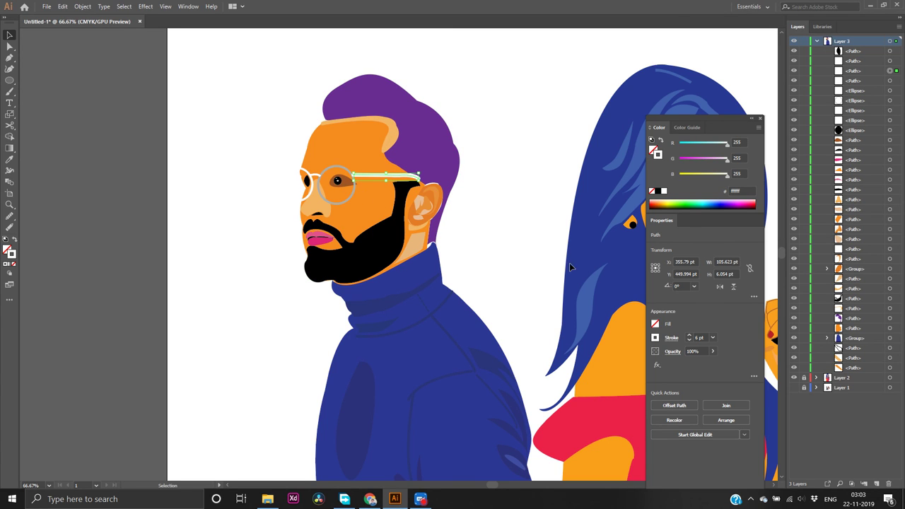
{"action": "double_click", "coordinate": [12, 255]}
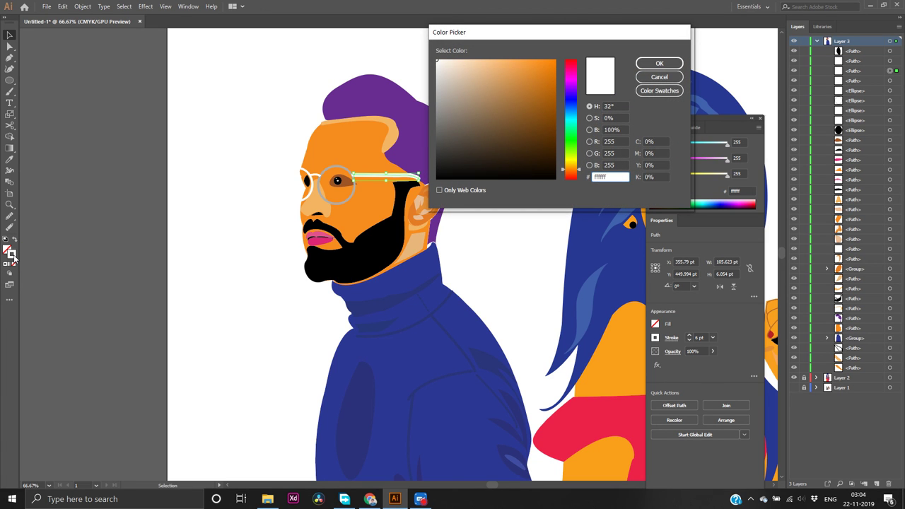
{"action": "key", "text": "End"}
{"action": "type", "text": "a"}
{"action": "key", "text": "ctrl+a"}
{"action": "type", "text": "a"}
{"action": "key", "text": "Return"}
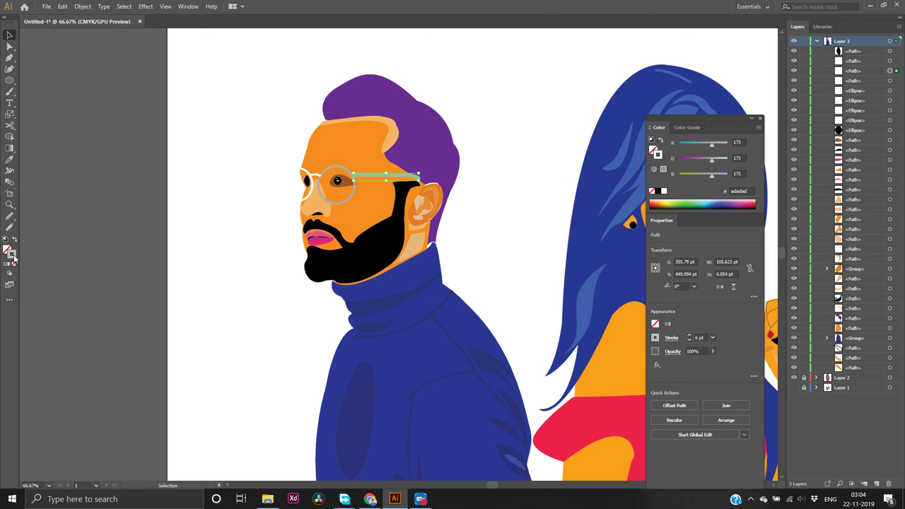
{"action": "left_click", "coordinate": [210, 247]}
Change the stroke of the glasses' bridge between the two lenses to grey adadad
{"action": "scroll", "coordinate": [234, 237], "scroll_direction": "up", "scroll_amount": 1}
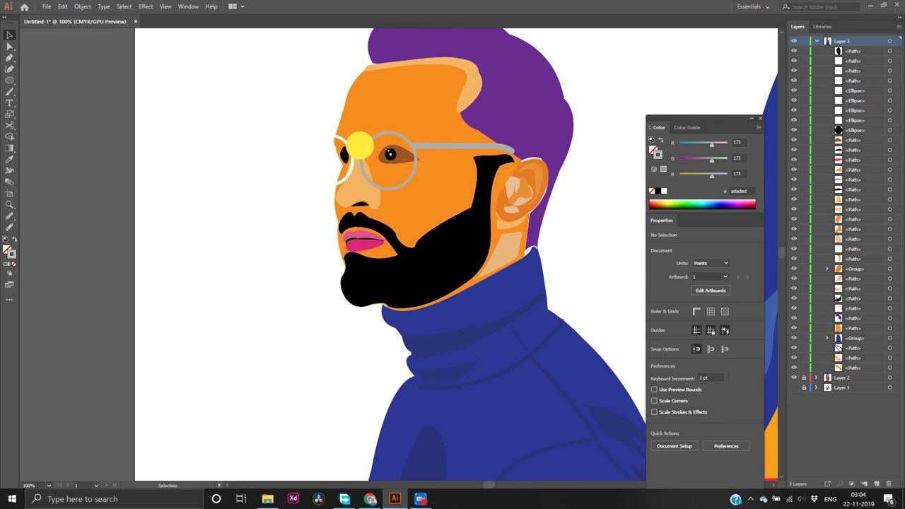
{"action": "left_click", "coordinate": [356, 146]}
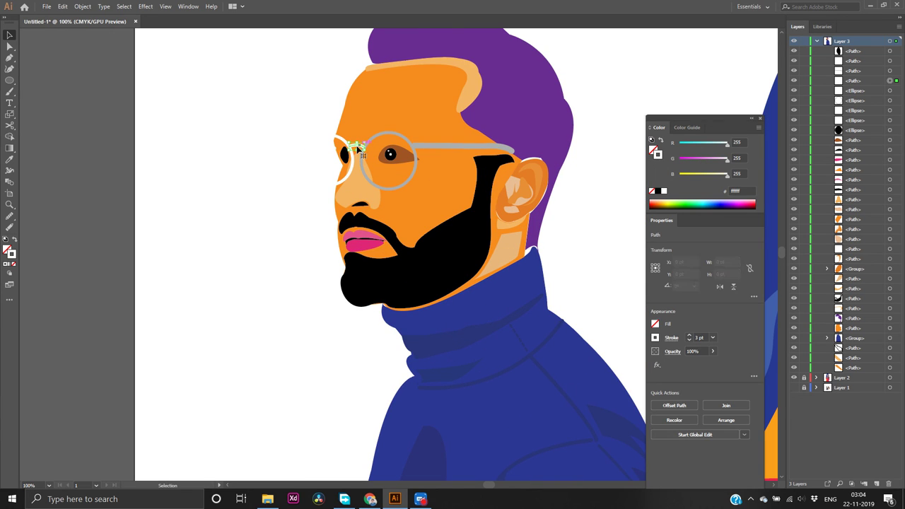
{"action": "double_click", "coordinate": [12, 254]}
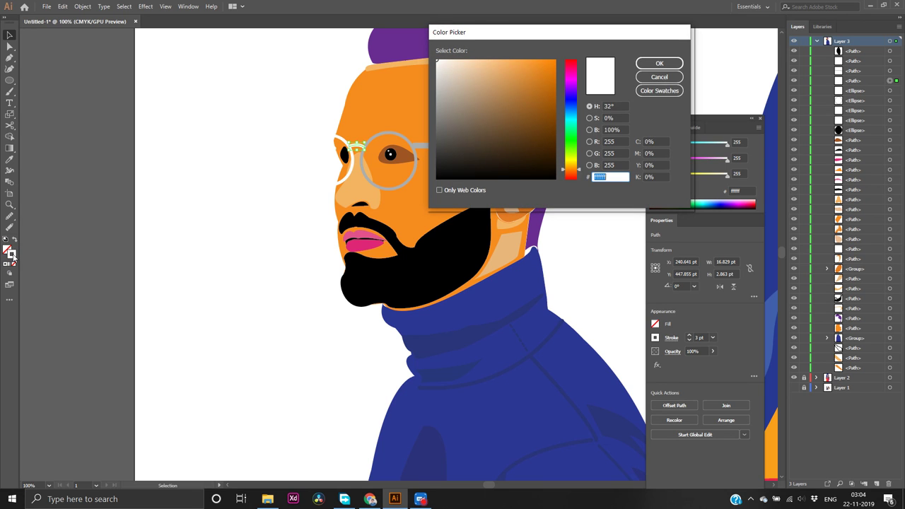
{"action": "type", "text": "adadad"}
{"action": "key", "text": "ctrl+a"}
{"action": "key", "text": "Return"}
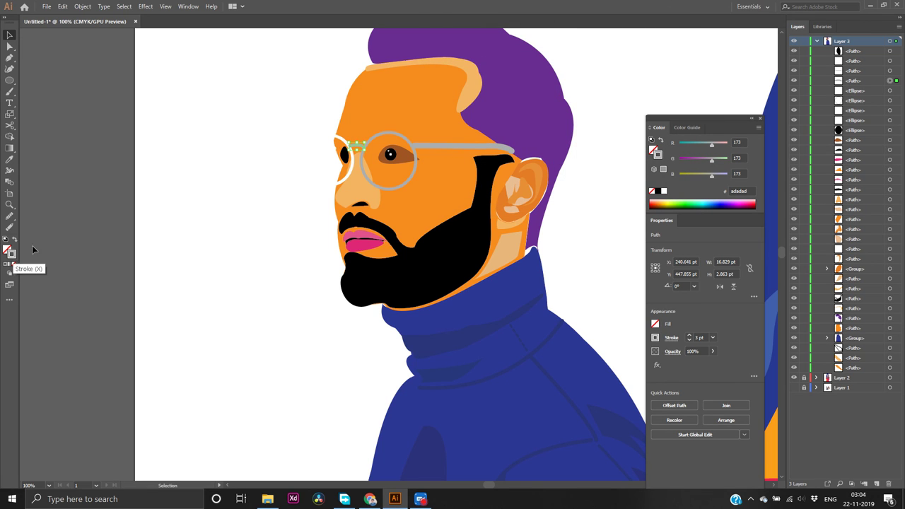
Recolor the far lens ring's stroke to grey adadad
{"action": "left_click", "coordinate": [329, 136]}
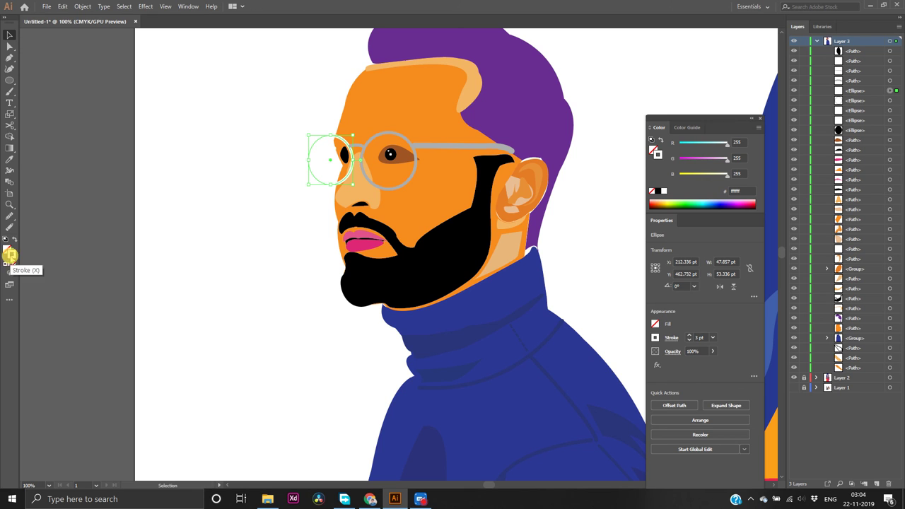
{"action": "double_click", "coordinate": [10, 256]}
{"action": "type", "text": "adadad"}
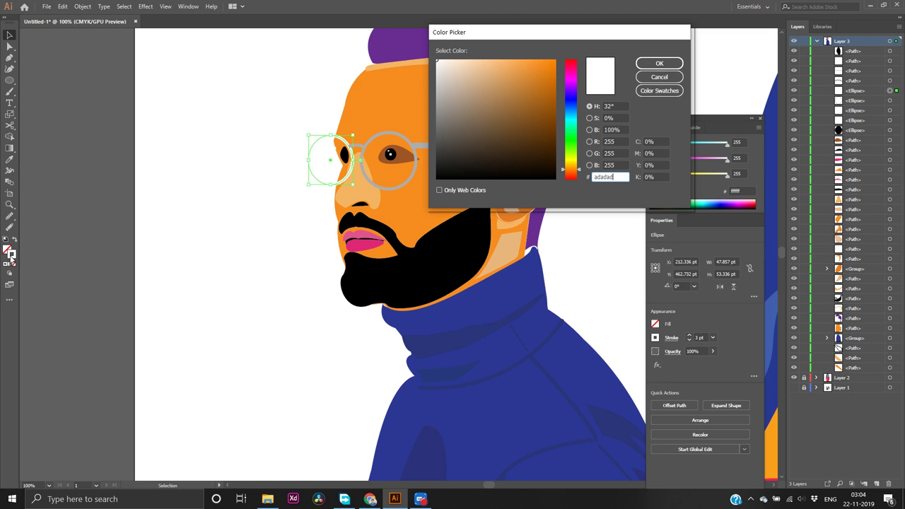
{"action": "key", "text": "Return"}
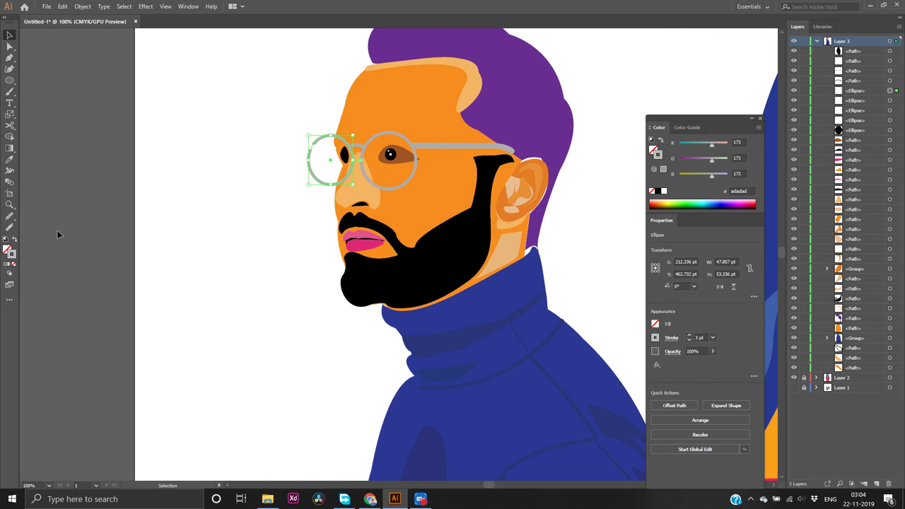
Give the short temple line inside the far lens a grey adadad stroke and deselect it
{"action": "left_click", "coordinate": [323, 147]}
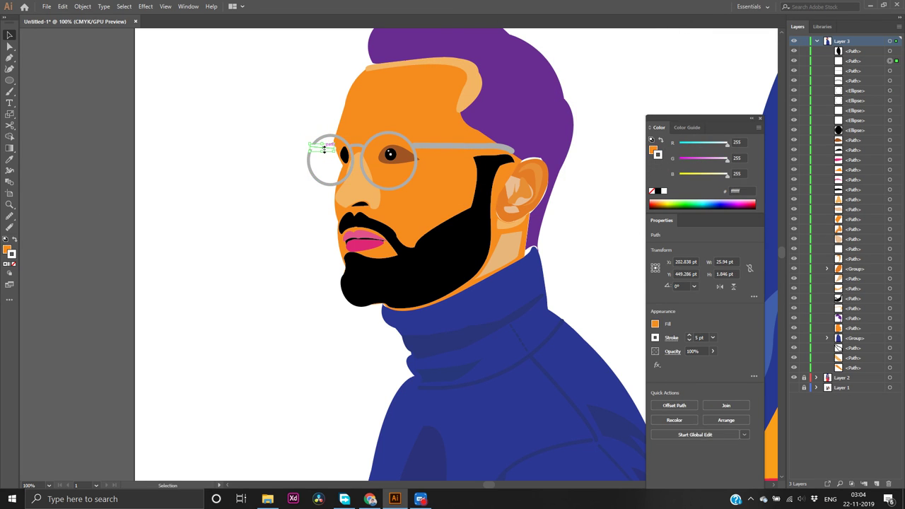
{"action": "double_click", "coordinate": [12, 255]}
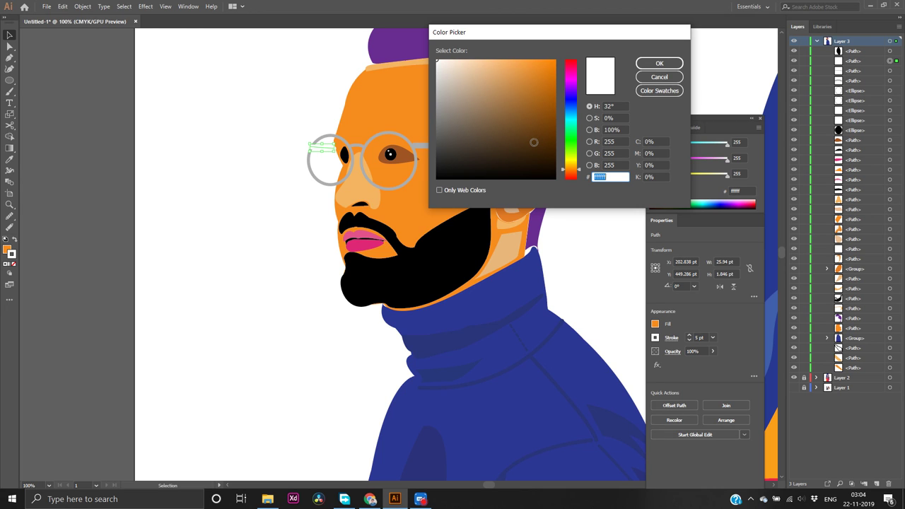
{"action": "type", "text": "adadad"}
{"action": "key", "text": "Return"}
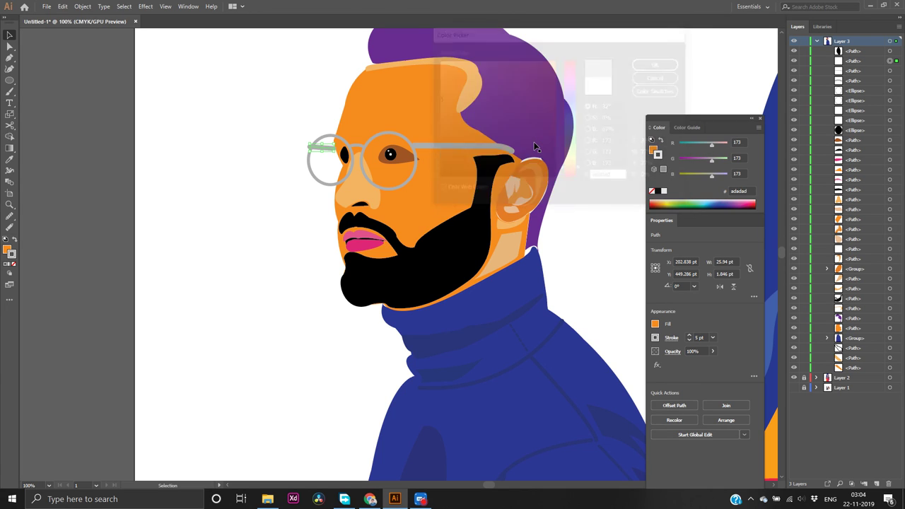
{"action": "left_click", "coordinate": [227, 271]}
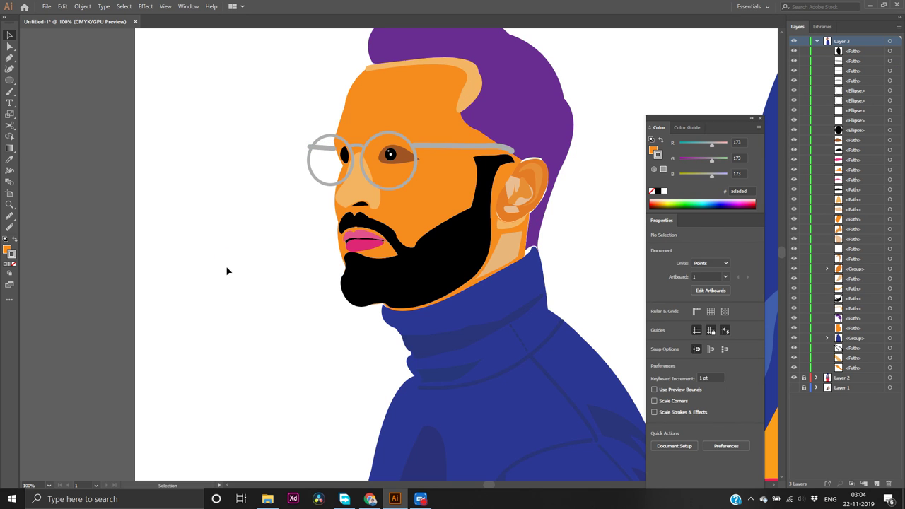
{"action": "key", "text": "ctrl+minus"}
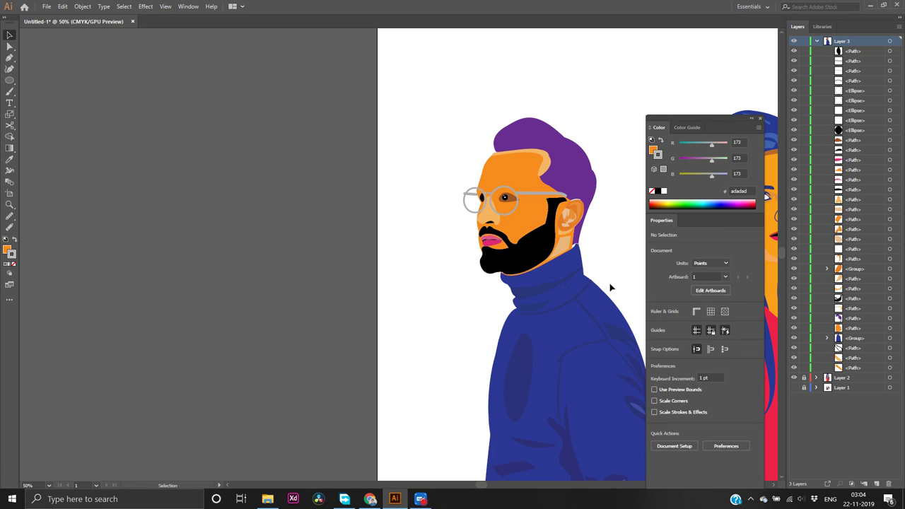
Examine the whole illustration of the man and the woman together on the artboard
{"action": "scroll", "coordinate": [610, 286], "scroll_direction": "right", "scroll_amount": 5}
{"action": "scroll", "coordinate": [547, 321], "scroll_direction": "right", "scroll_amount": 2}
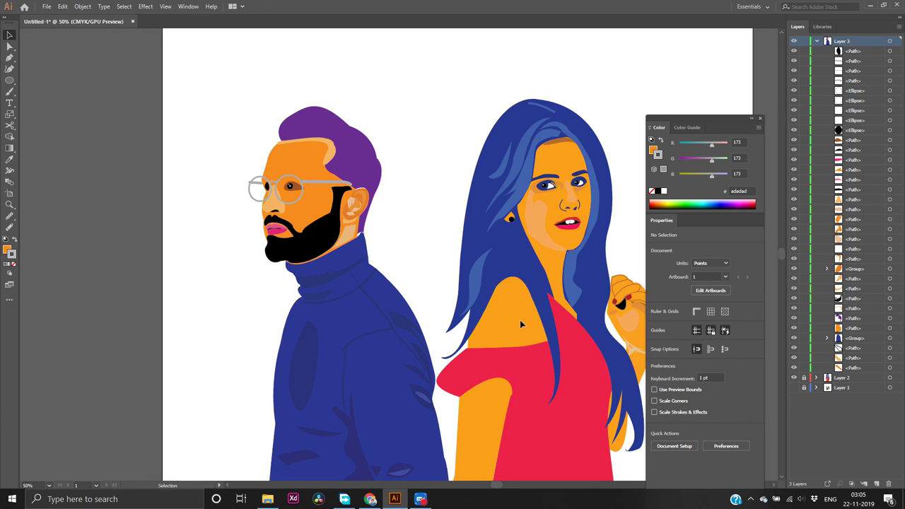
{"action": "scroll", "coordinate": [506, 330], "scroll_direction": "down", "scroll_amount": 1}
{"action": "scroll", "coordinate": [460, 325], "scroll_direction": "right", "scroll_amount": 3}
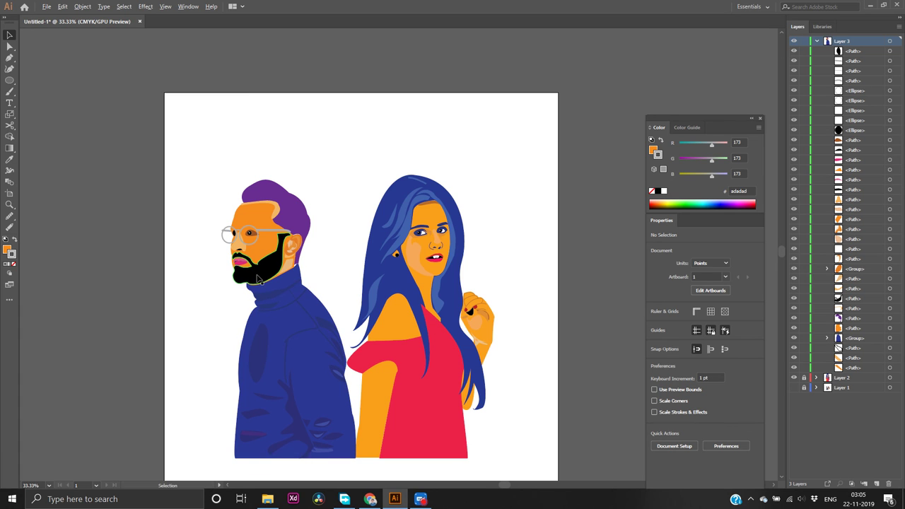
{"action": "scroll", "coordinate": [252, 223], "scroll_direction": "down", "scroll_amount": 2}
{"action": "scroll", "coordinate": [252, 223], "scroll_direction": "up", "scroll_amount": 5}
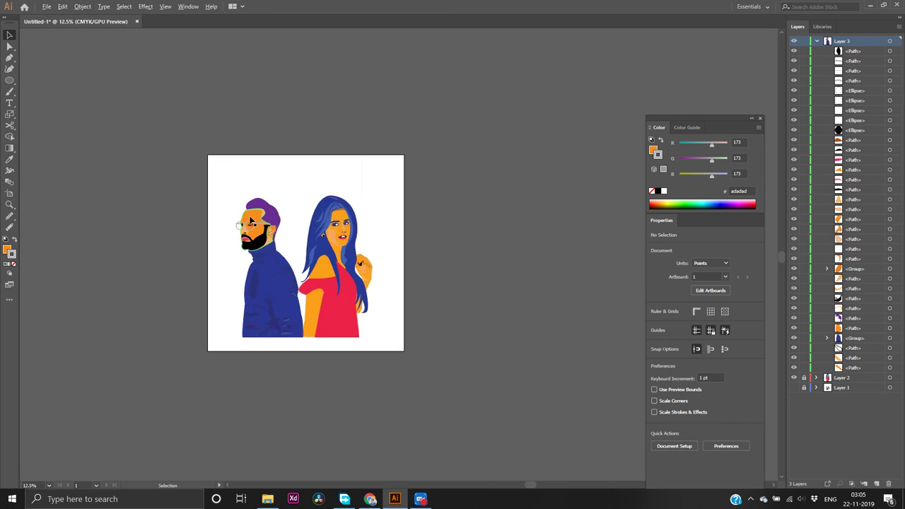
{"action": "scroll", "coordinate": [252, 223], "scroll_direction": "up", "scroll_amount": 2}
Show the reference photo on Layer 1 and hide the man's purple hair path to expose the photographed hair
{"action": "left_click", "coordinate": [436, 183]}
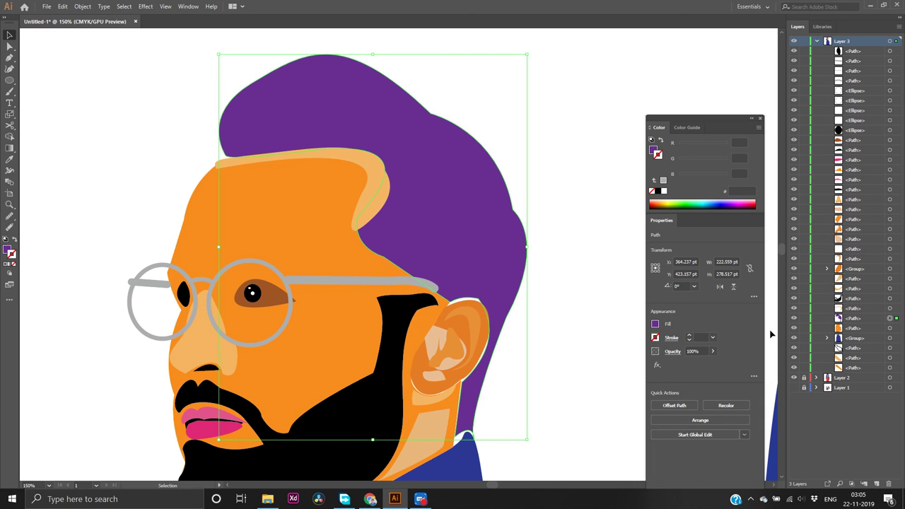
{"action": "key", "text": "p"}
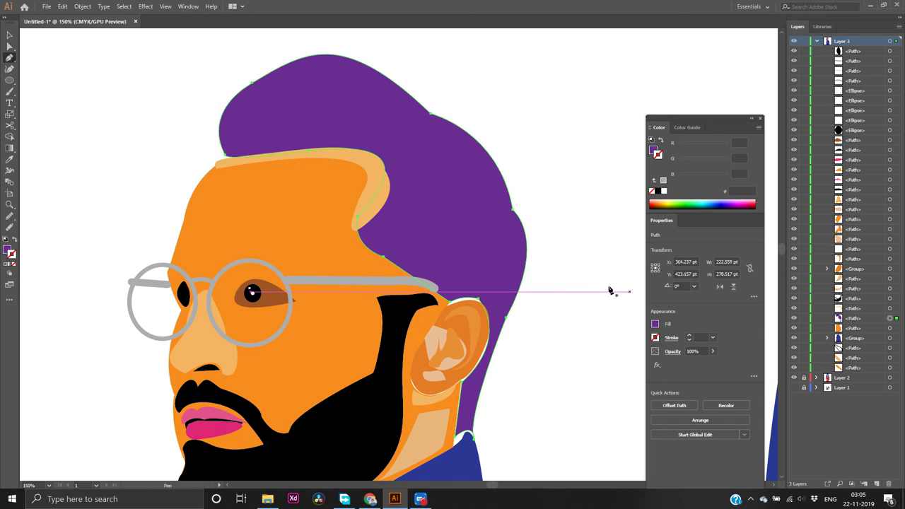
{"action": "left_click", "coordinate": [793, 318]}
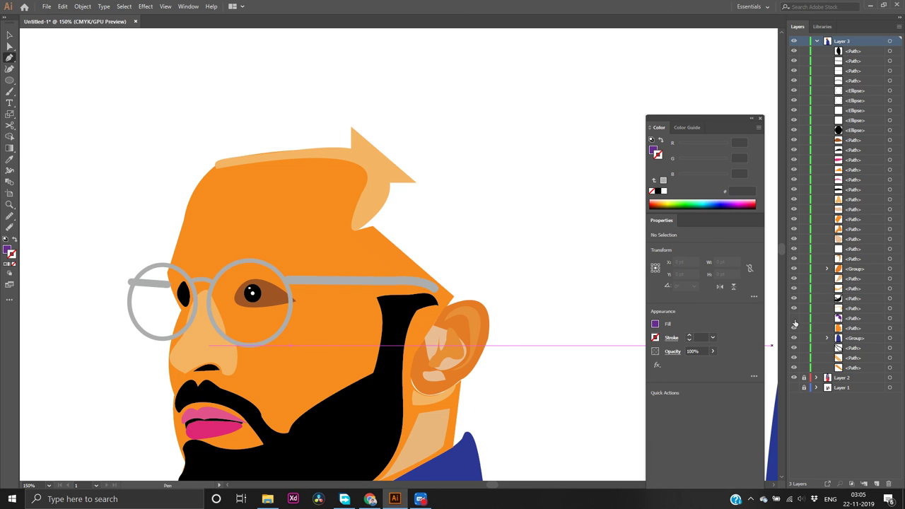
{"action": "left_click", "coordinate": [794, 319]}
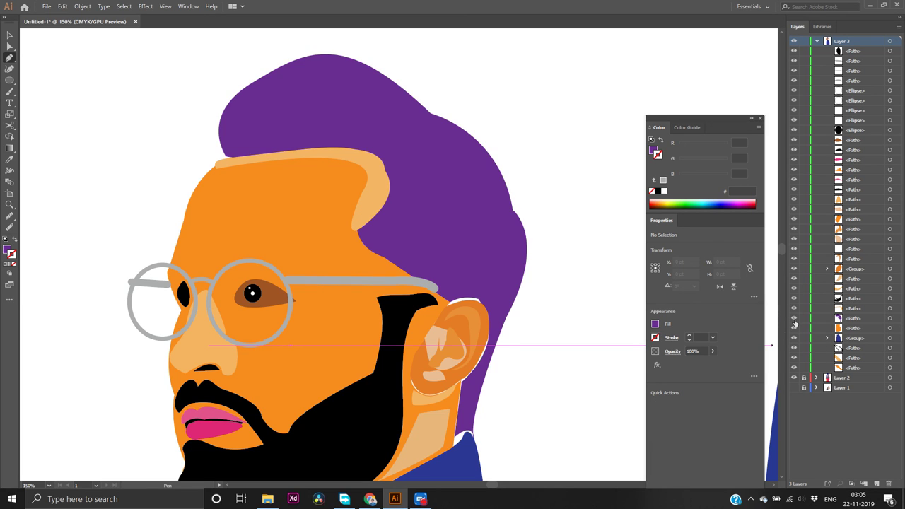
{"action": "left_click", "coordinate": [793, 387]}
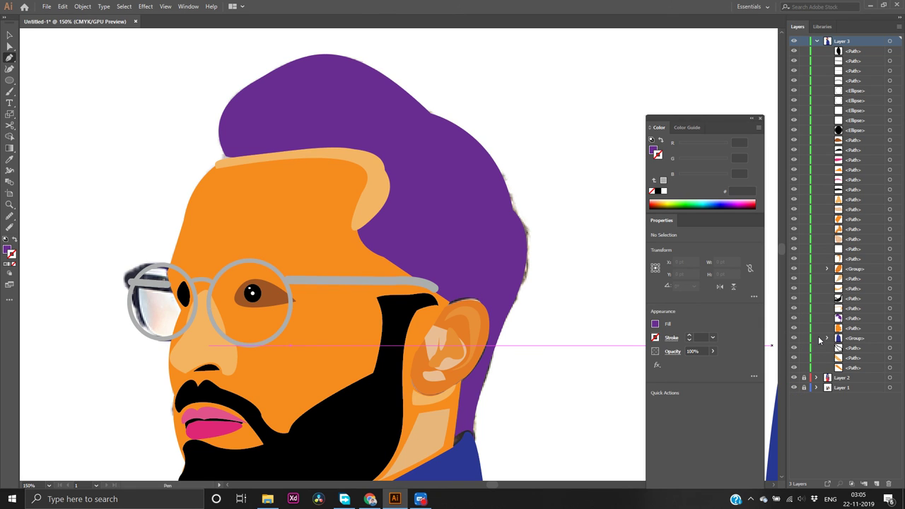
{"action": "left_click", "coordinate": [793, 318]}
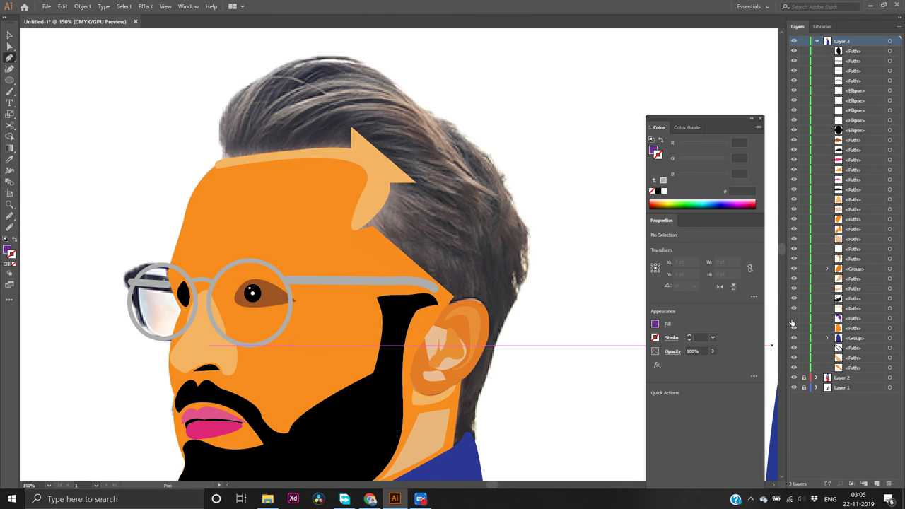
{"action": "left_click", "coordinate": [431, 122]}
{"action": "left_click_drag", "start_coordinate": [480, 189], "coordinate": [520, 195]}
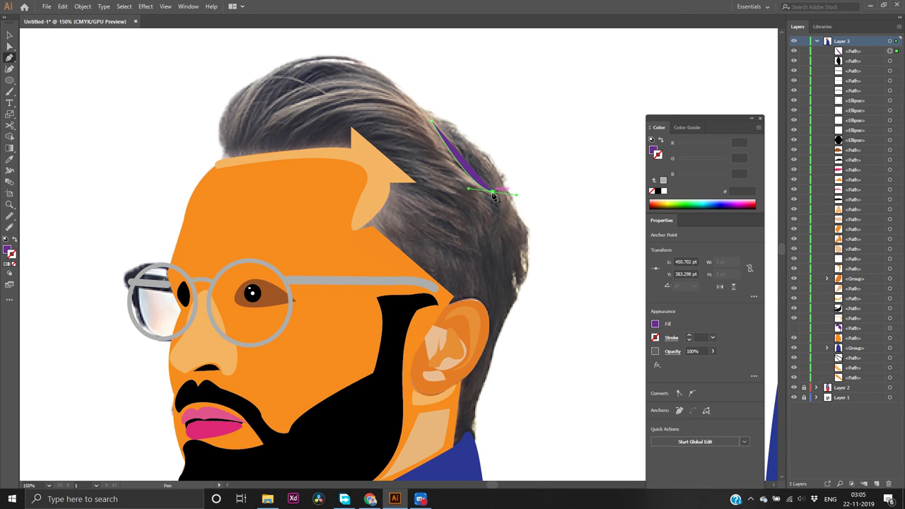
{"action": "left_click", "coordinate": [493, 194]}
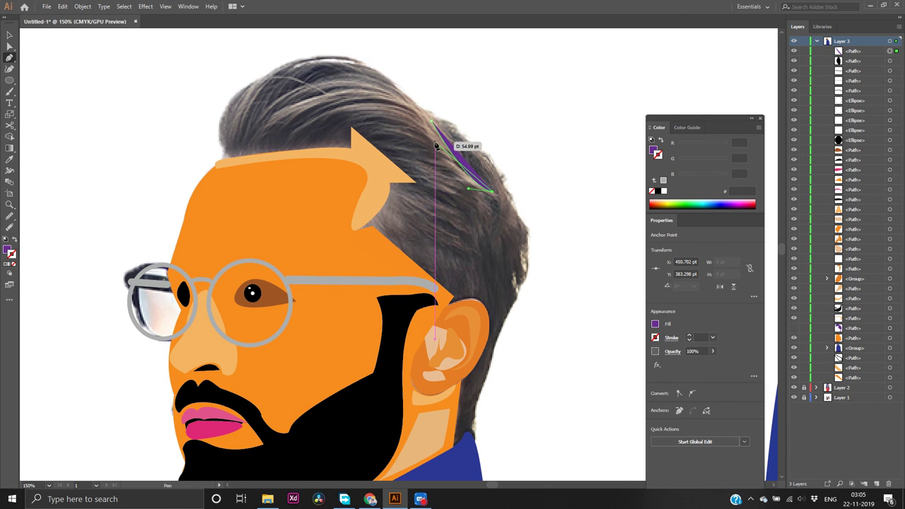
{"action": "left_click", "coordinate": [9, 253]}
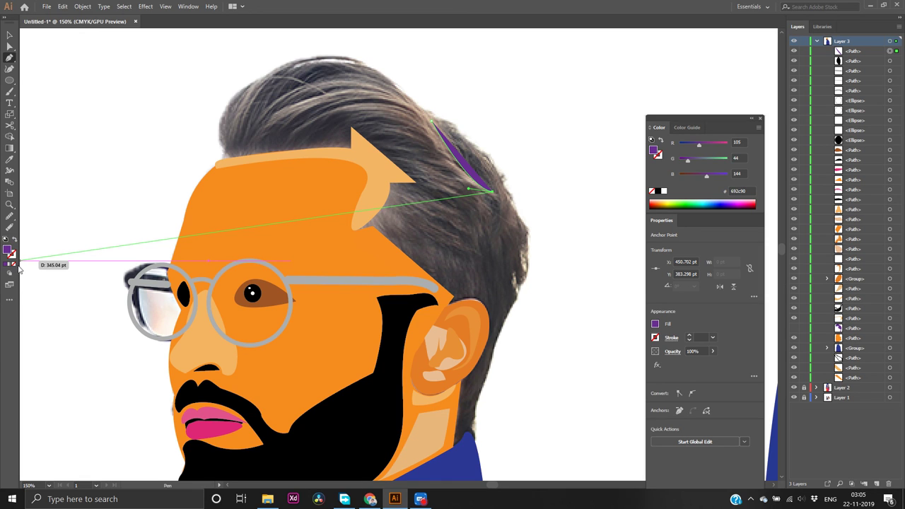
{"action": "left_click", "coordinate": [15, 264]}
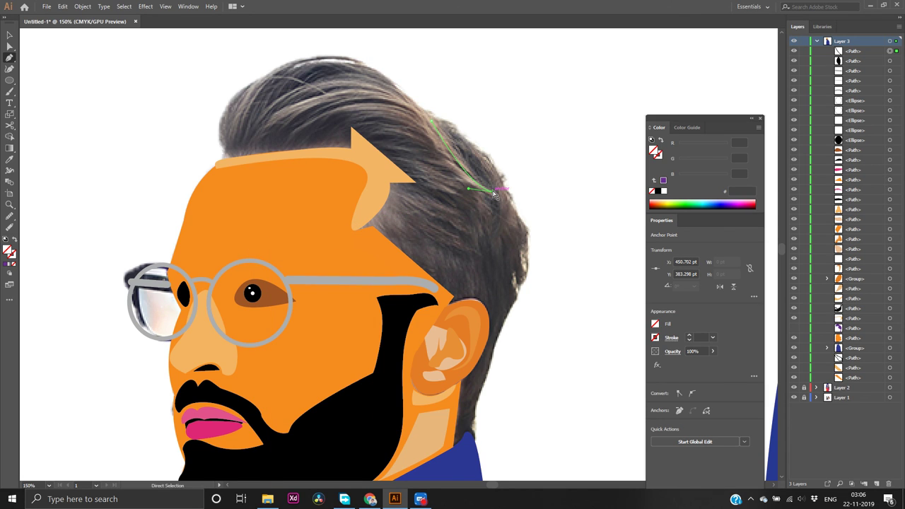
{"action": "key", "text": "ctrl+z"}
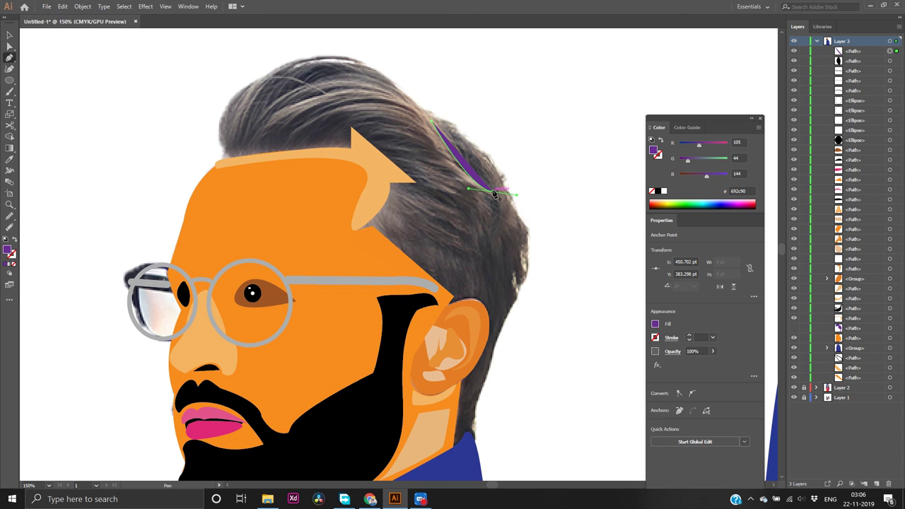
{"action": "left_click", "coordinate": [419, 500]}
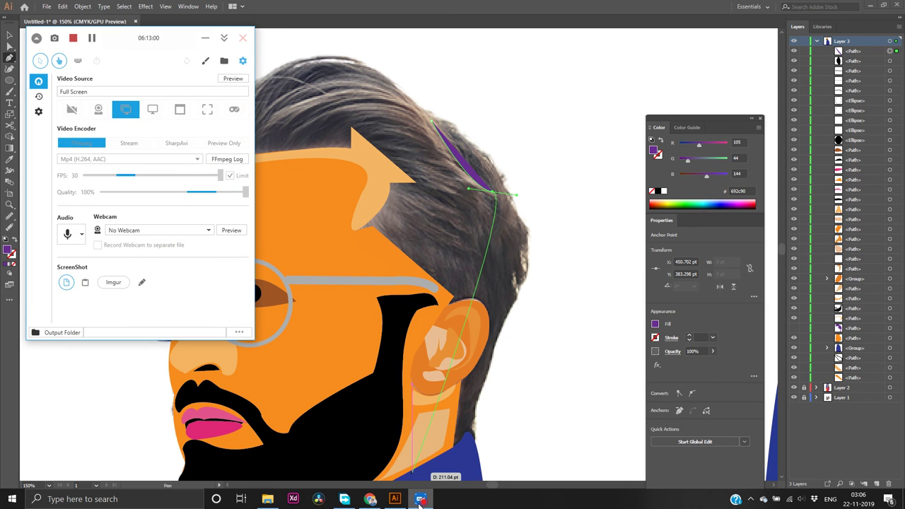
{"action": "left_click", "coordinate": [204, 42]}
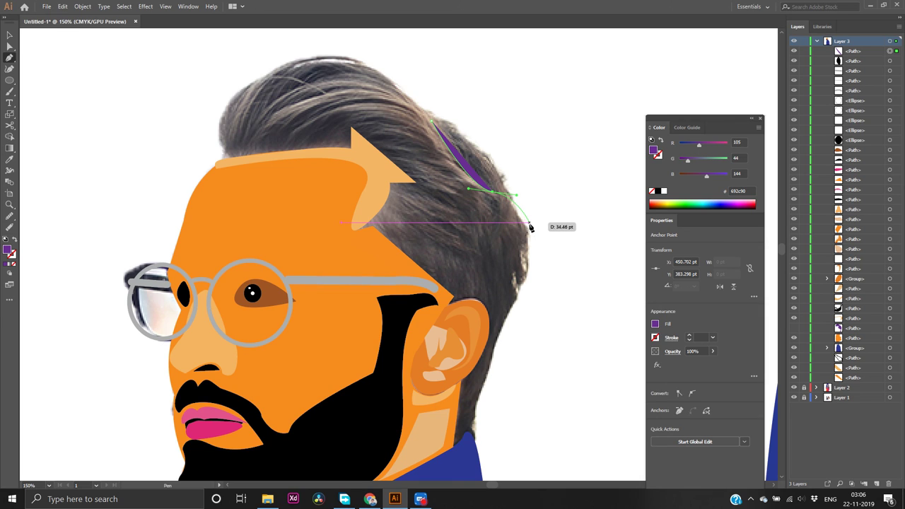
{"action": "key", "text": "ctrl+z"}
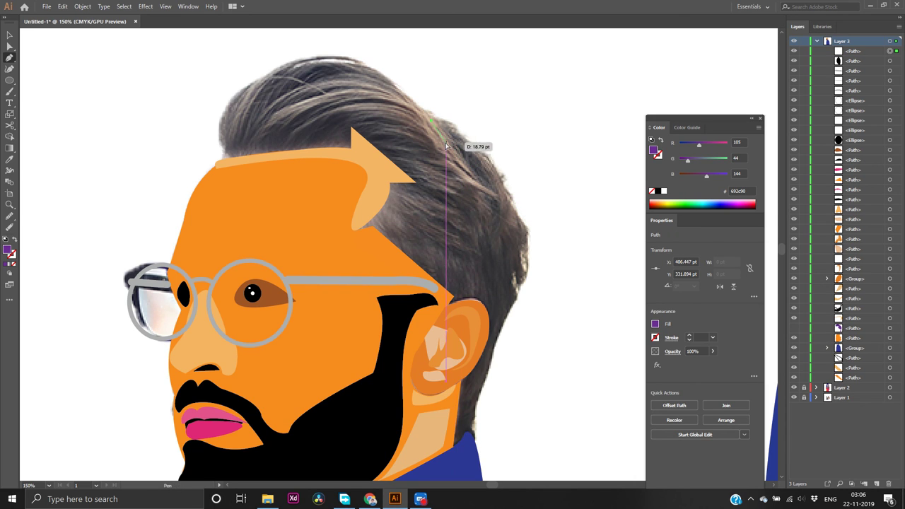
{"action": "key", "text": "ctrl+z"}
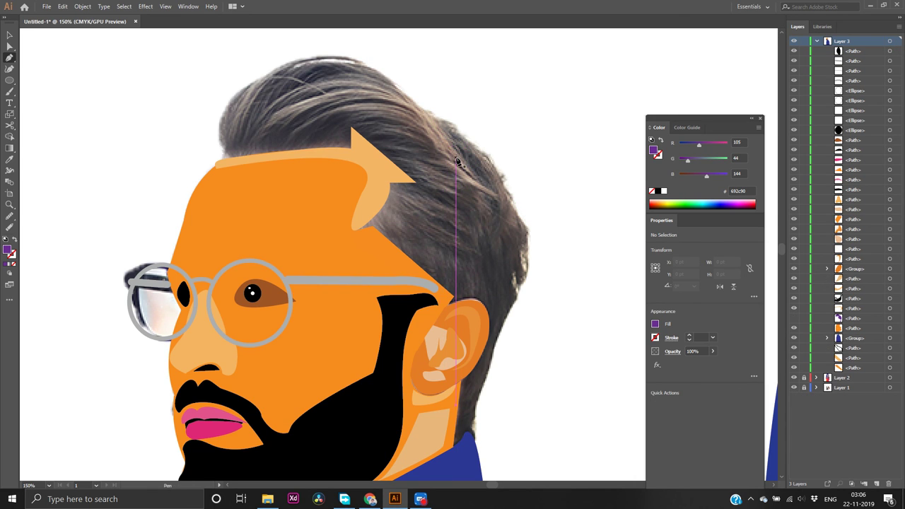
Draw a closed, unfilled crescent about 76 by 41 pt along the top of the man's quiff with the Pen tool
{"action": "left_click", "coordinate": [255, 123]}
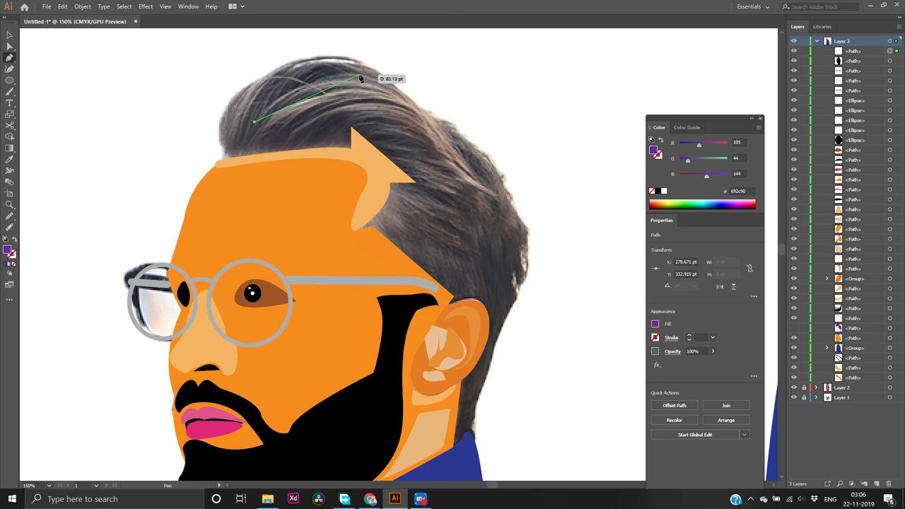
{"action": "left_click_drag", "start_coordinate": [359, 75], "coordinate": [427, 110]}
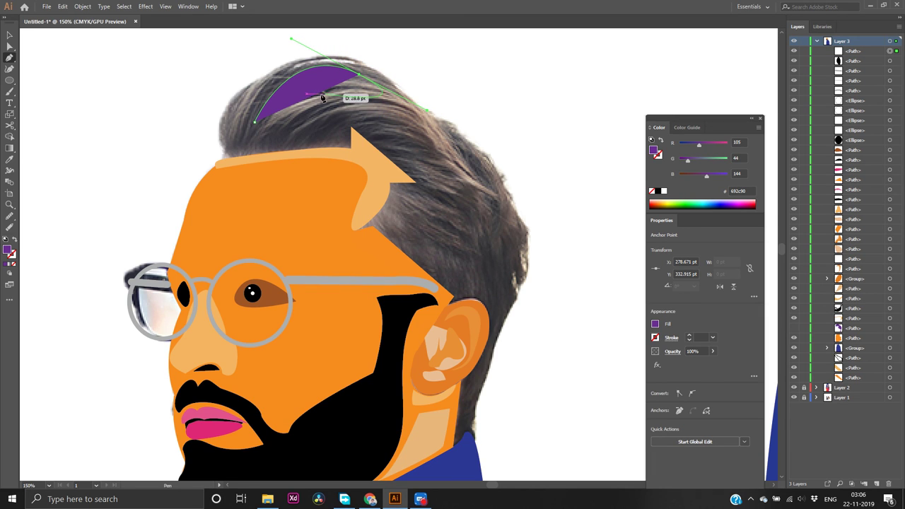
{"action": "left_click", "coordinate": [358, 75]}
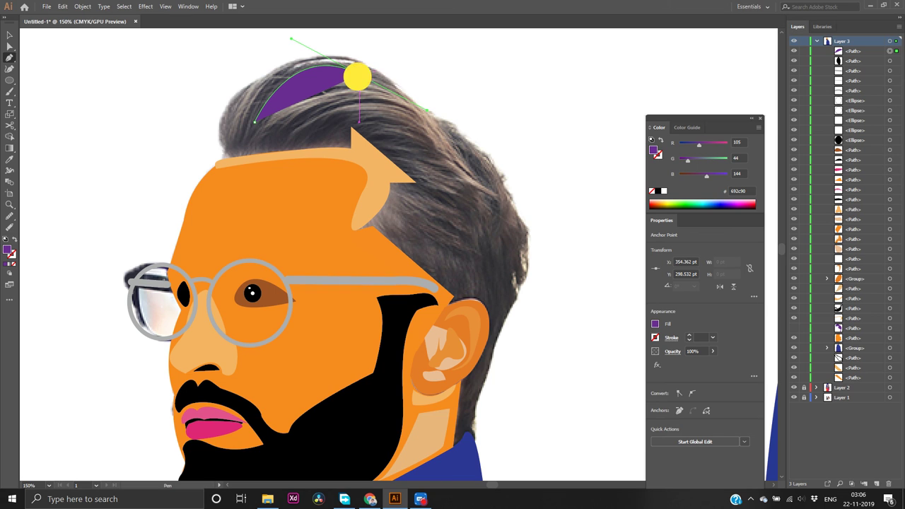
{"action": "left_click", "coordinate": [14, 266]}
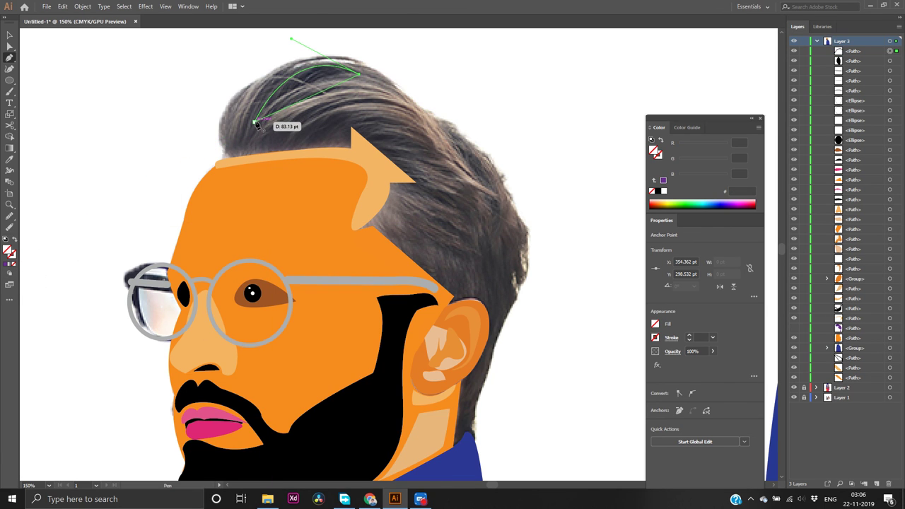
{"action": "left_click_drag", "start_coordinate": [255, 123], "coordinate": [203, 178]}
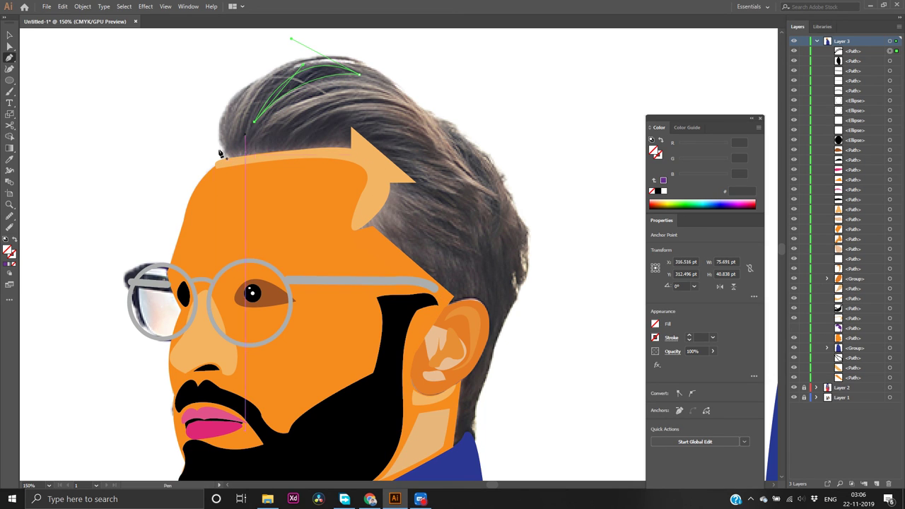
Fill the crescent on the man's quiff with light purple 9a65c1
{"action": "left_click", "coordinate": [7, 266]}
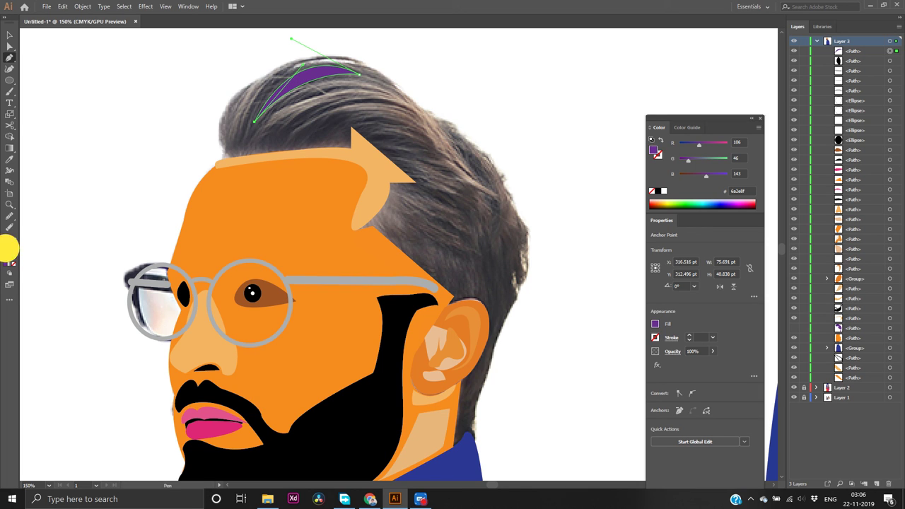
{"action": "double_click", "coordinate": [7, 249]}
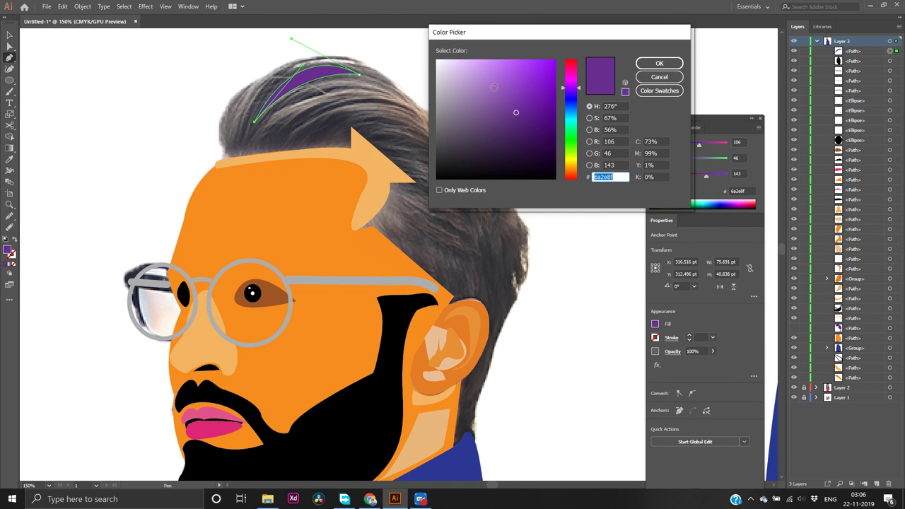
{"action": "left_click", "coordinate": [494, 88]}
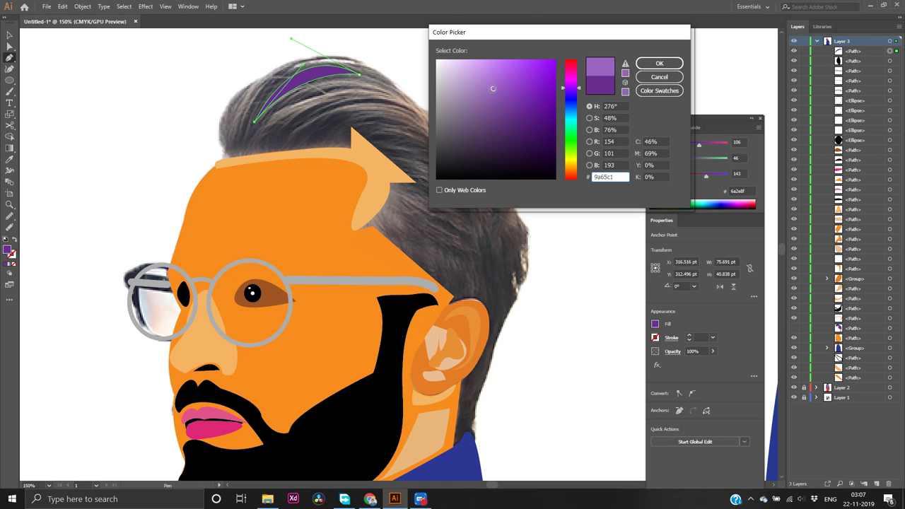
{"action": "left_click", "coordinate": [643, 63]}
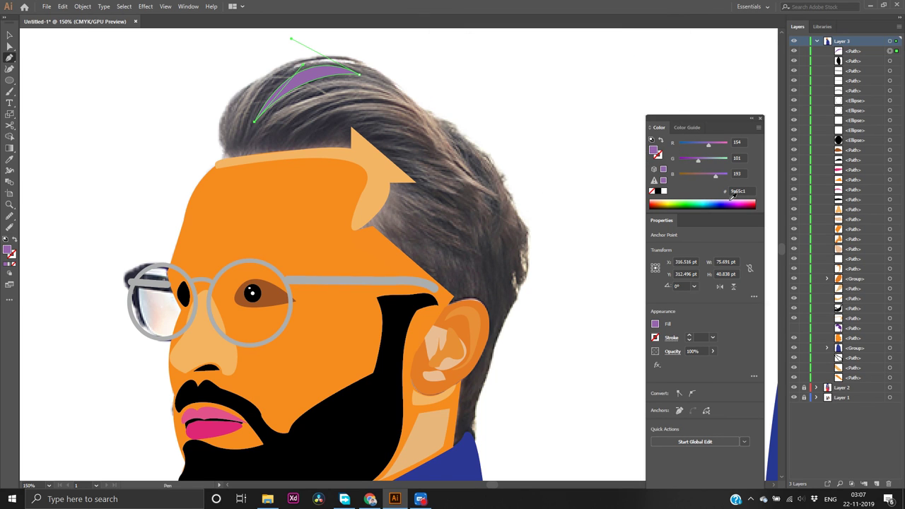
Check the crescent highlight against the purple hair by showing the hair path briefly and hiding it again
{"action": "left_click", "coordinate": [793, 328]}
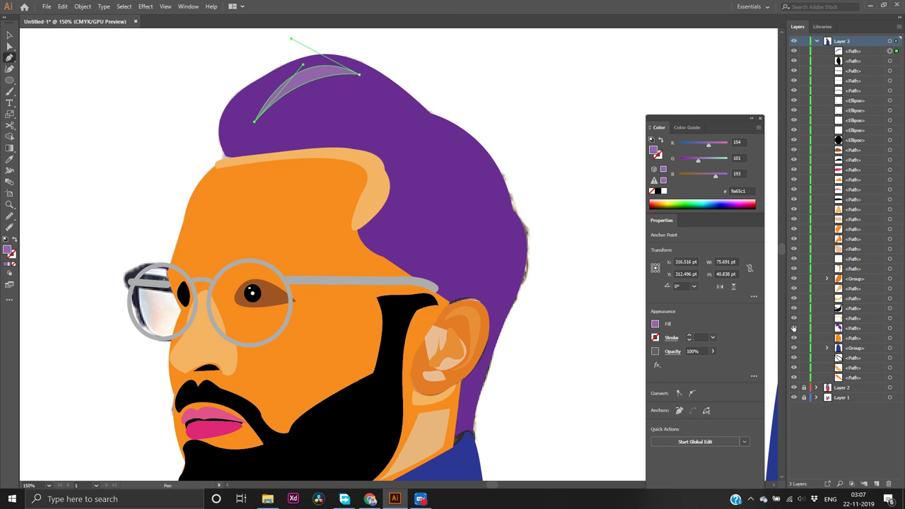
{"action": "key", "text": "v"}
{"action": "left_click", "coordinate": [621, 311]}
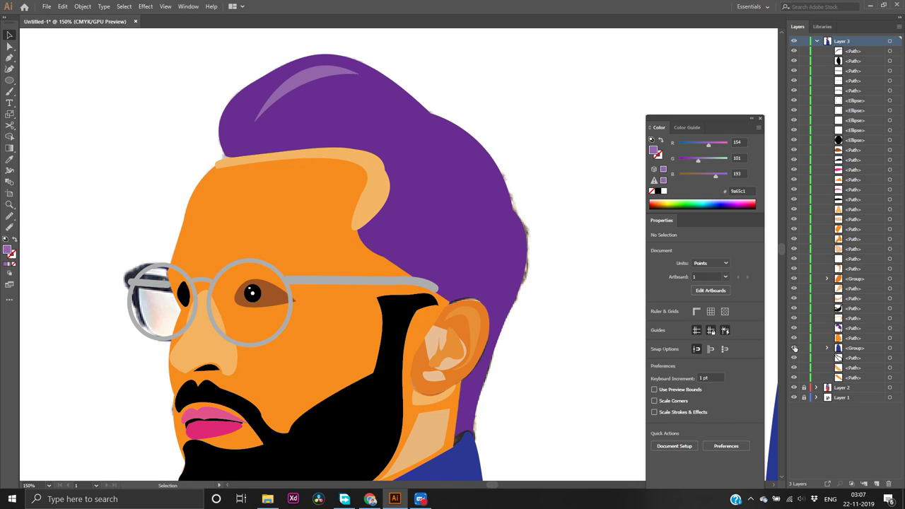
{"action": "left_click", "coordinate": [505, 227]}
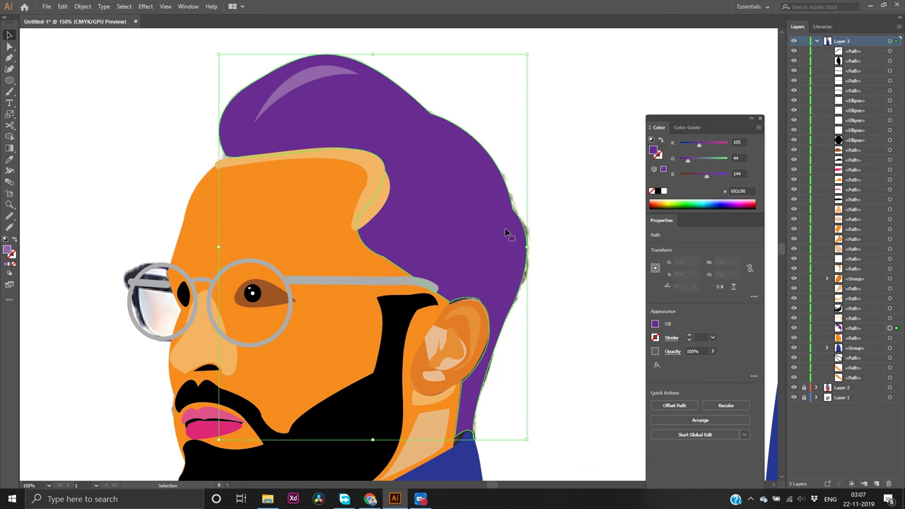
{"action": "left_click", "coordinate": [794, 328]}
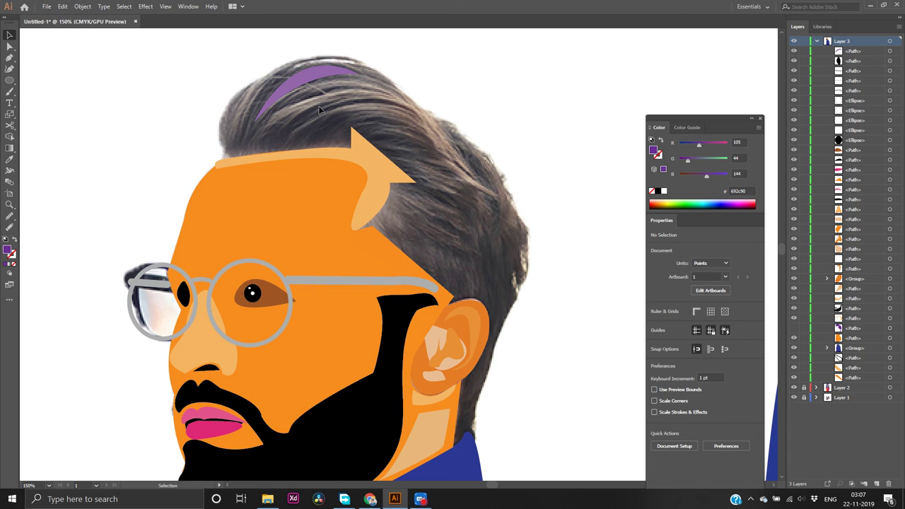
Pick up the quiff crescent's light purple fill and start a Pen path at the outer edge of the hair behind the quiff
{"action": "key", "text": "p"}
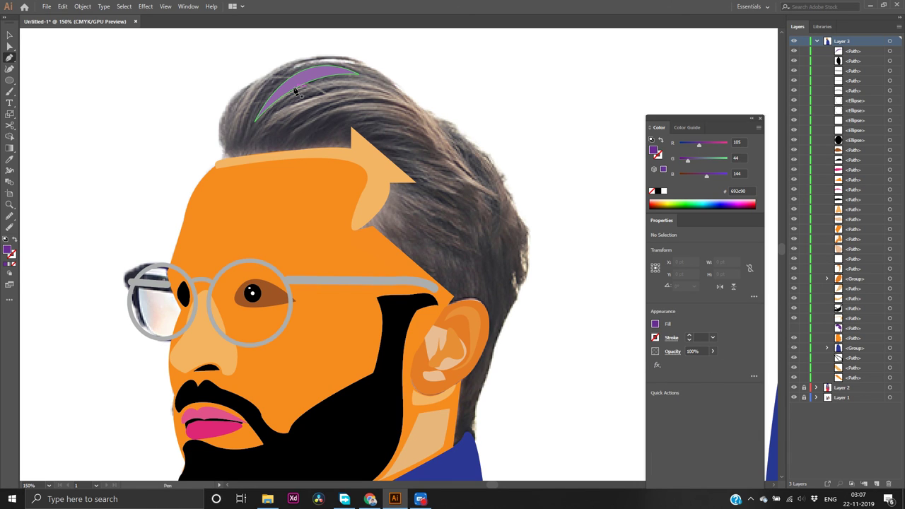
{"action": "key", "text": "v"}
{"action": "left_click", "coordinate": [299, 82]}
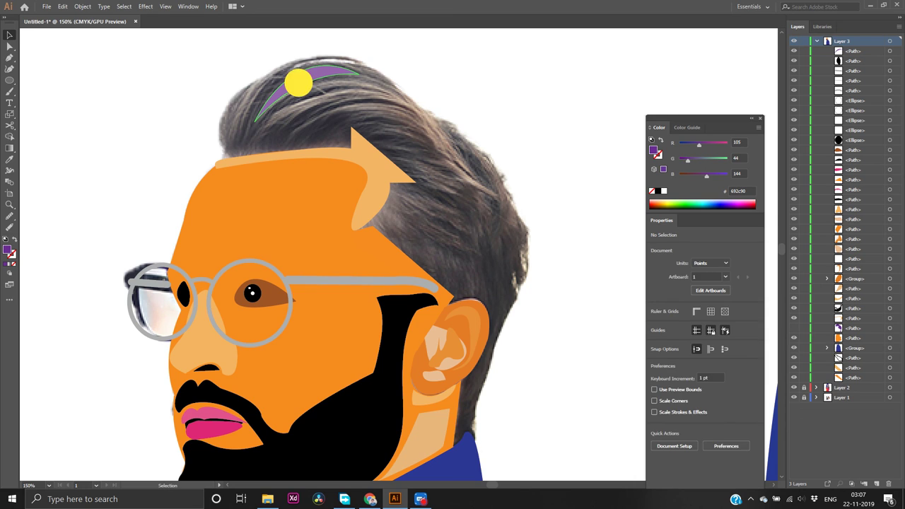
{"action": "key", "text": "p"}
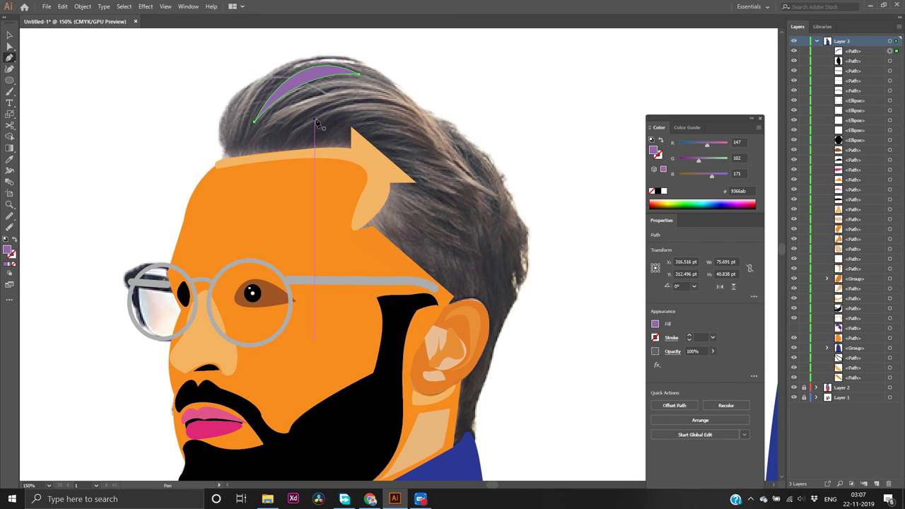
{"action": "left_click", "coordinate": [410, 98]}
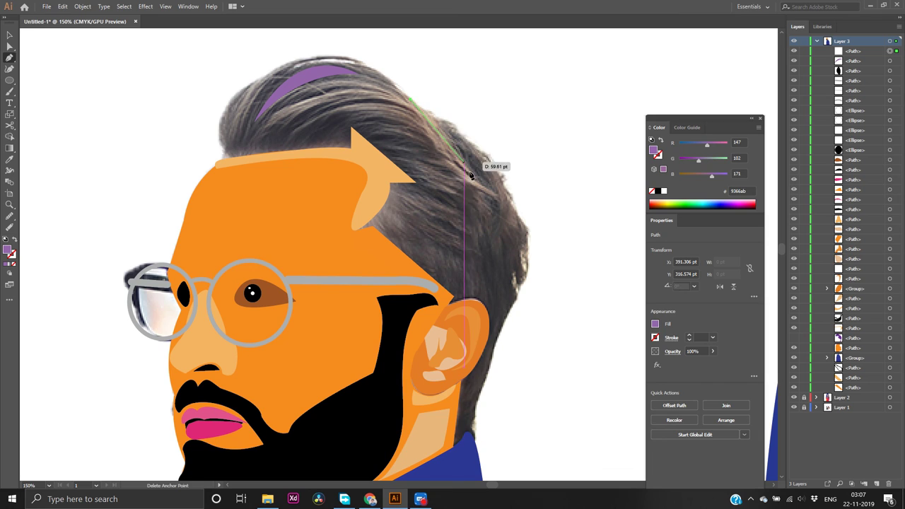
{"action": "left_click_drag", "start_coordinate": [496, 197], "coordinate": [539, 232]}
{"action": "key", "text": "ctrl+z"}
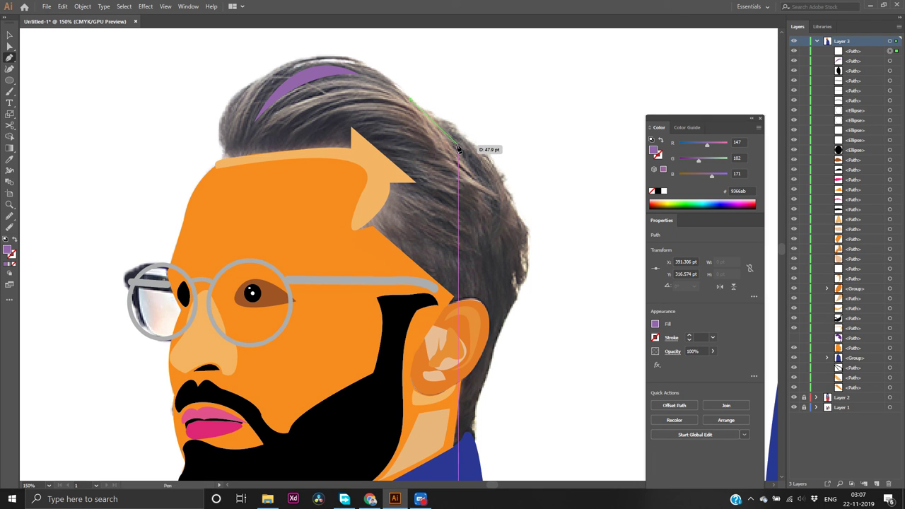
{"action": "left_click_drag", "start_coordinate": [458, 149], "coordinate": [523, 225]}
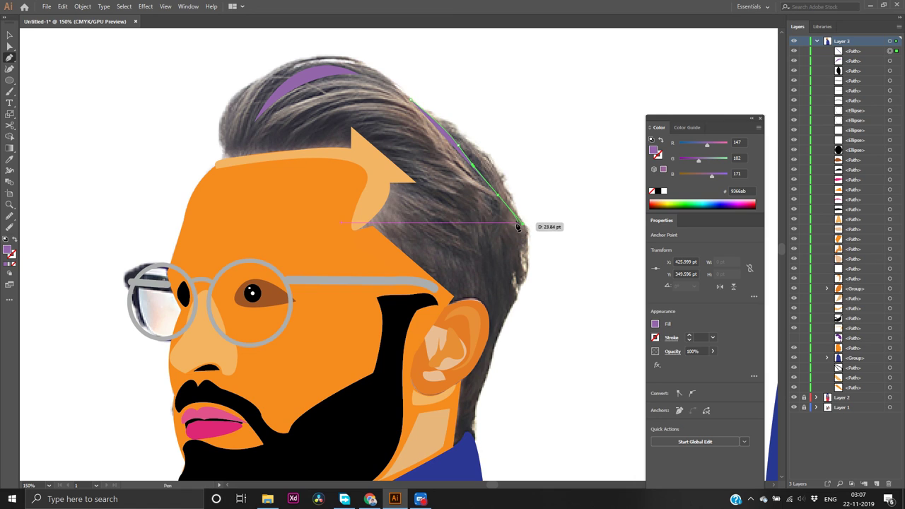
{"action": "left_click", "coordinate": [499, 198]}
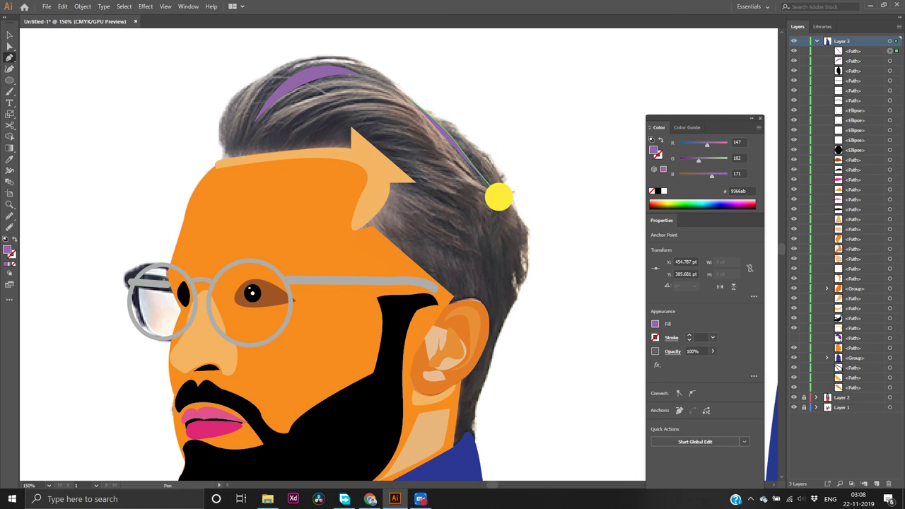
{"action": "left_click", "coordinate": [433, 141]}
{"action": "left_click_drag", "start_coordinate": [434, 141], "coordinate": [413, 113]}
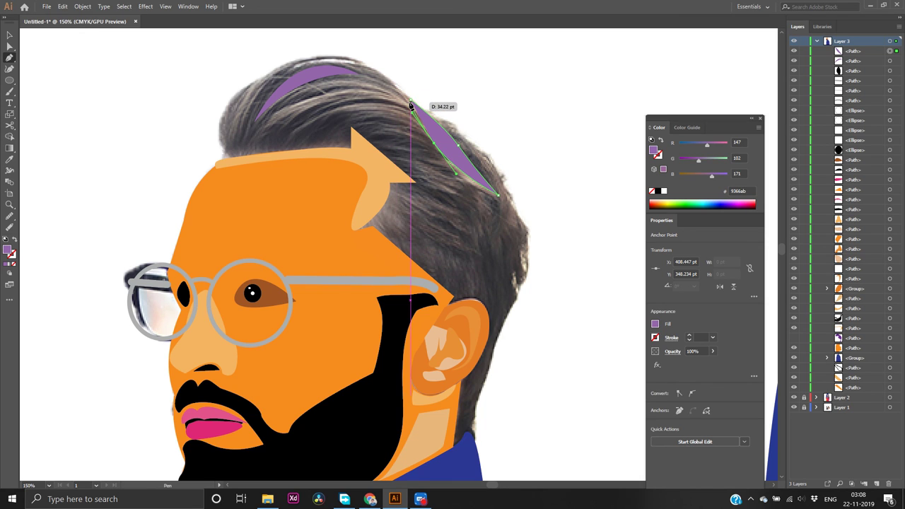
{"action": "left_click_drag", "start_coordinate": [412, 102], "coordinate": [388, 78]}
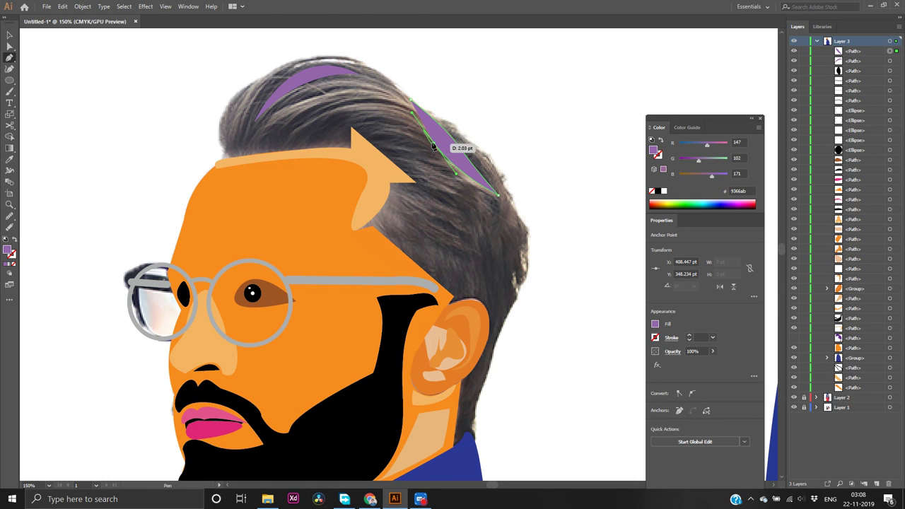
{"action": "left_click_drag", "start_coordinate": [432, 146], "coordinate": [382, 64]}
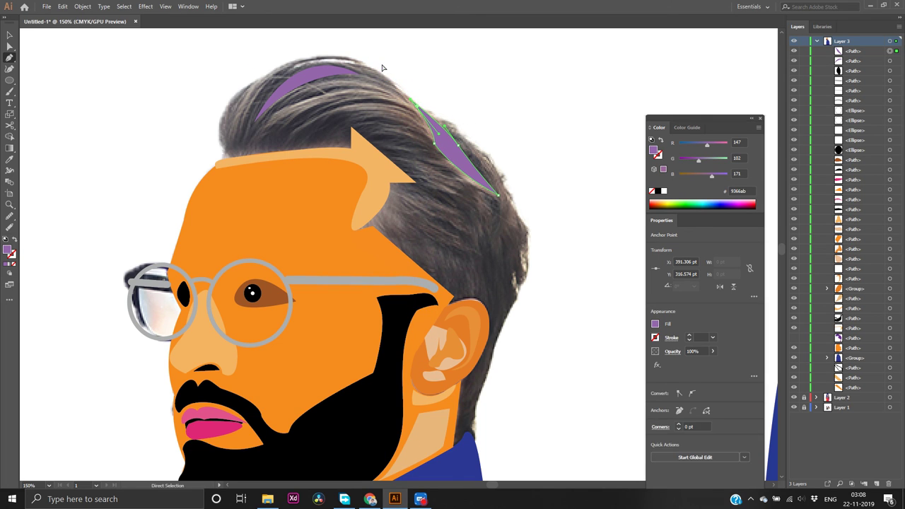
{"action": "left_click_drag", "start_coordinate": [423, 153], "coordinate": [483, 182]}
{"action": "key", "text": "ctrl+z"}
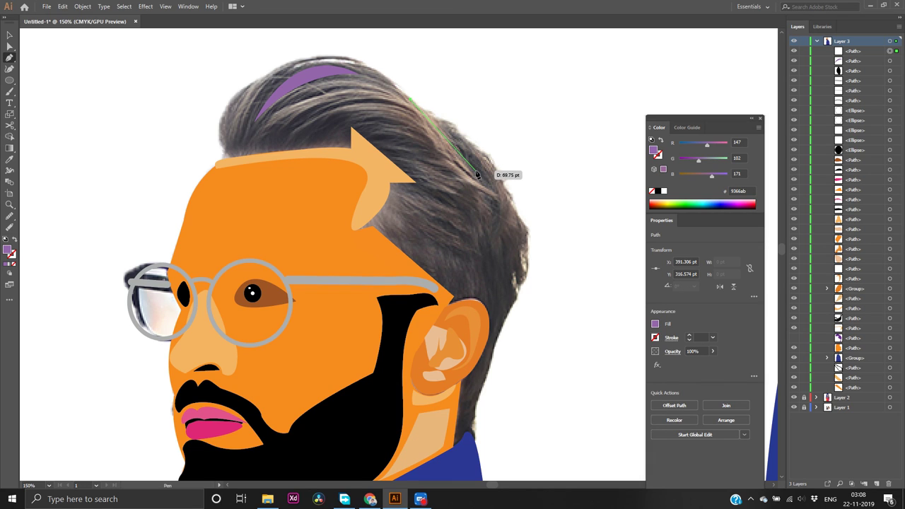
Draw a narrow closed strand with a forked lower end from that anchor down the back of the man's crown
{"action": "left_click_drag", "start_coordinate": [476, 172], "coordinate": [492, 178]}
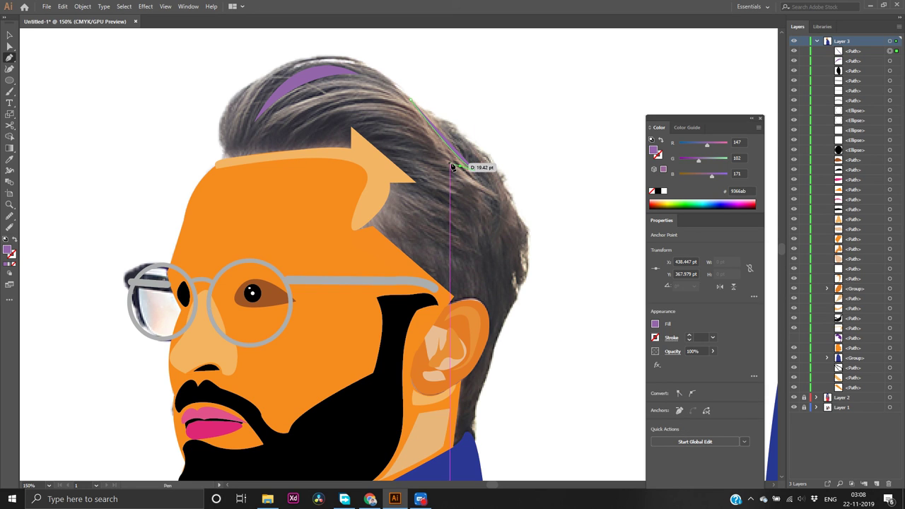
{"action": "left_click", "coordinate": [451, 155]}
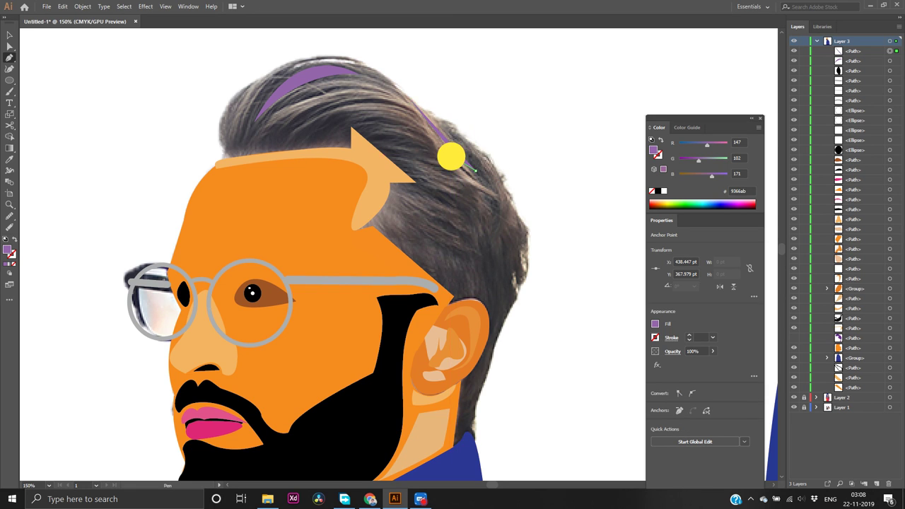
{"action": "left_click_drag", "start_coordinate": [451, 154], "coordinate": [442, 147]}
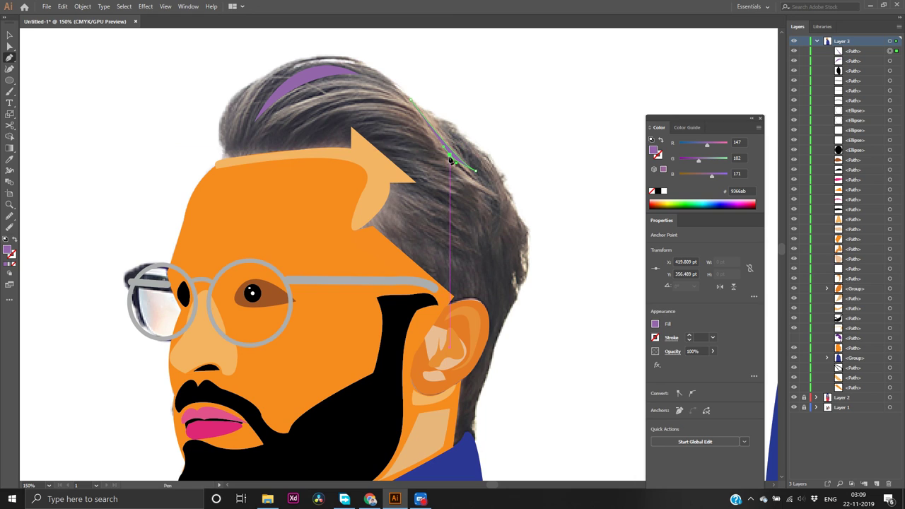
{"action": "left_click", "coordinate": [448, 153]}
{"action": "mouse_move", "coordinate": [455, 185]}
{"action": "left_mouse_down"}
{"action": "mouse_move", "coordinate": [521, 198]}
{"action": "mouse_move", "coordinate": [504, 202]}
{"action": "mouse_move", "coordinate": [487, 188]}
{"action": "mouse_move", "coordinate": [484, 200]}
{"action": "mouse_move", "coordinate": [448, 176]}
{"action": "mouse_move", "coordinate": [414, 105]}
{"action": "mouse_move", "coordinate": [428, 75]}
{"action": "mouse_move", "coordinate": [391, 31]}
{"action": "mouse_move", "coordinate": [398, 59]}
{"action": "mouse_move", "coordinate": [365, 95]}
{"action": "mouse_move", "coordinate": [367, 126]}
{"action": "left_mouse_up"}
{"action": "left_click", "coordinate": [503, 190]}
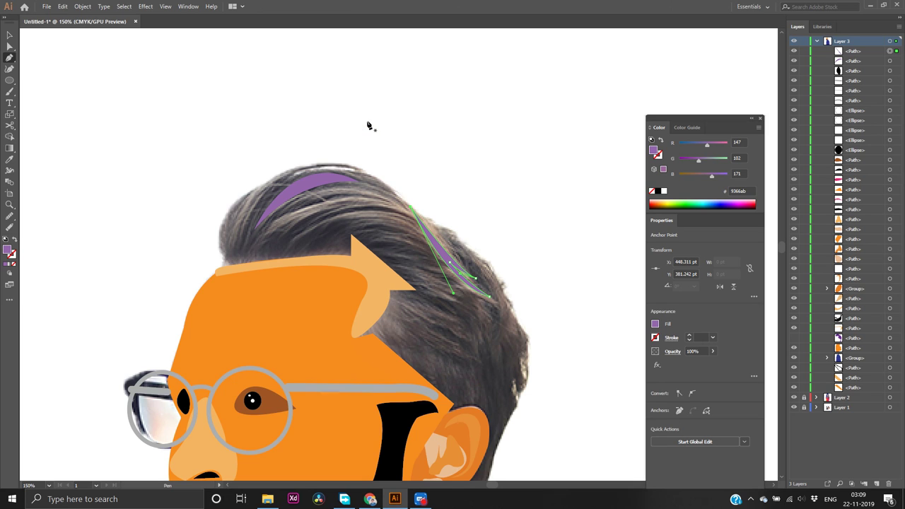
Check the crescent and forked strand against the purple hair by showing the hair path, viewing both figures and hiding the path again
{"action": "left_click", "coordinate": [795, 338]}
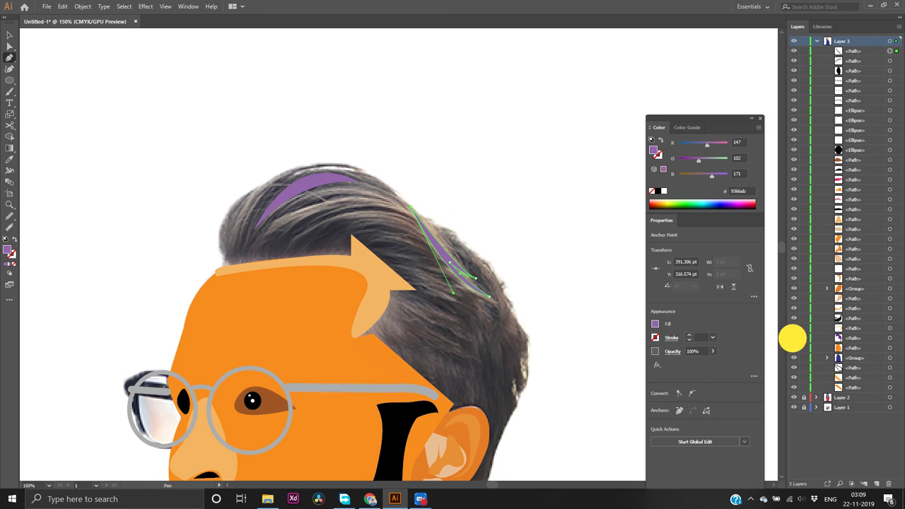
{"action": "key", "text": "v"}
{"action": "left_click", "coordinate": [593, 333]}
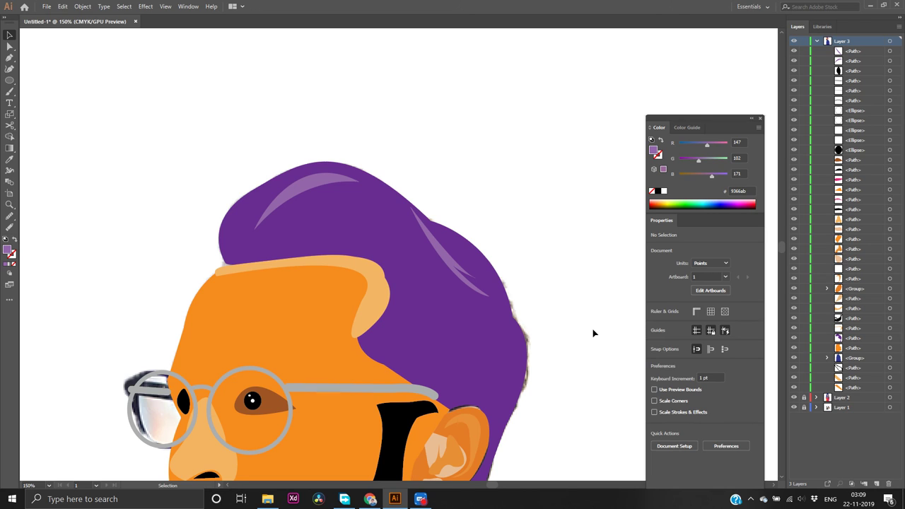
{"action": "scroll", "coordinate": [591, 337], "scroll_direction": "down", "scroll_amount": 2}
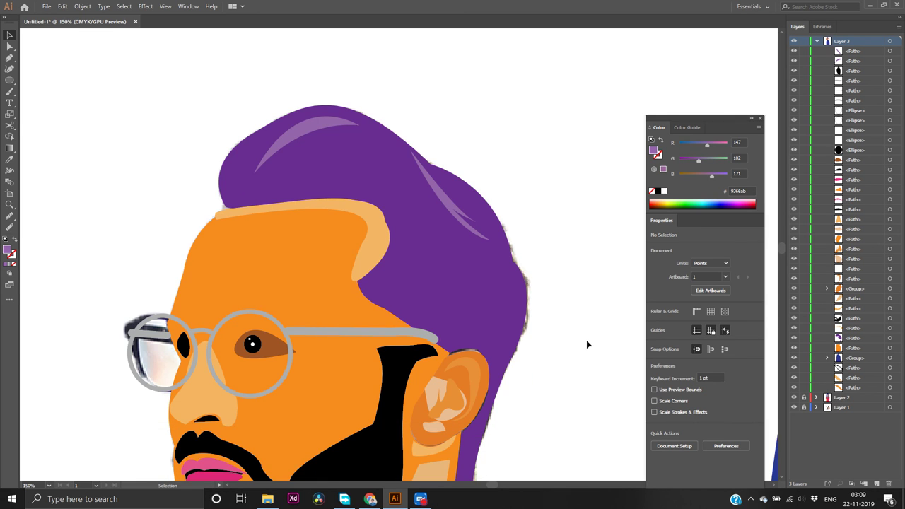
{"action": "scroll", "coordinate": [587, 345], "scroll_direction": "down", "scroll_amount": 3, "text": "alt"}
{"action": "scroll", "coordinate": [590, 344], "scroll_direction": "right", "scroll_amount": 5}
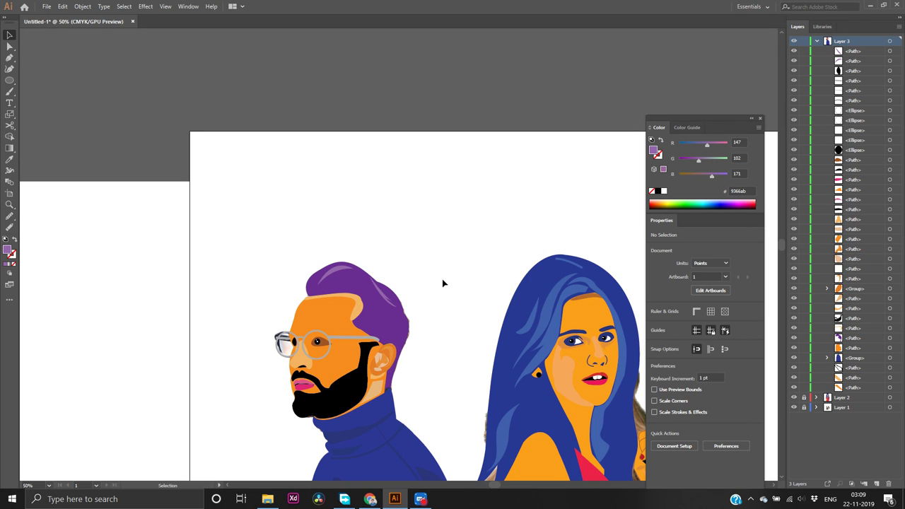
{"action": "scroll", "coordinate": [442, 283], "scroll_direction": "up", "scroll_amount": 2}
{"action": "scroll", "coordinate": [429, 291], "scroll_direction": "down", "scroll_amount": 4}
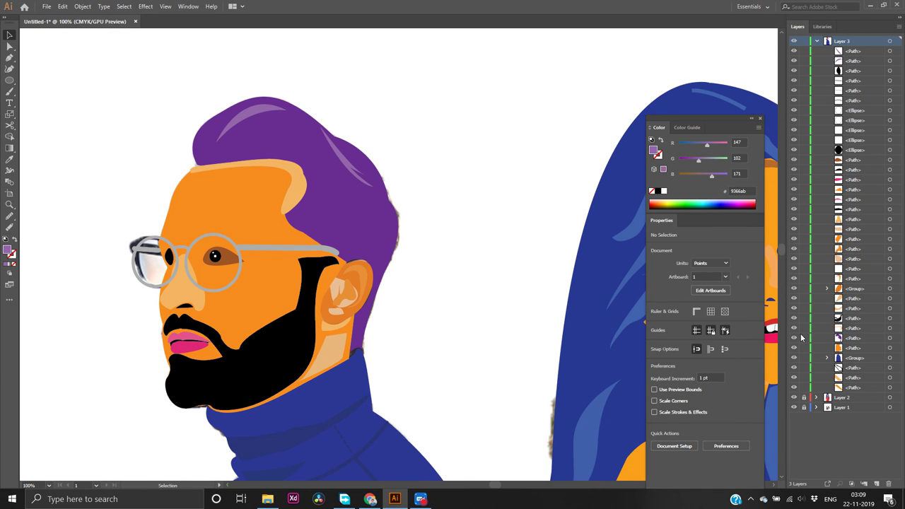
{"action": "left_click", "coordinate": [372, 239]}
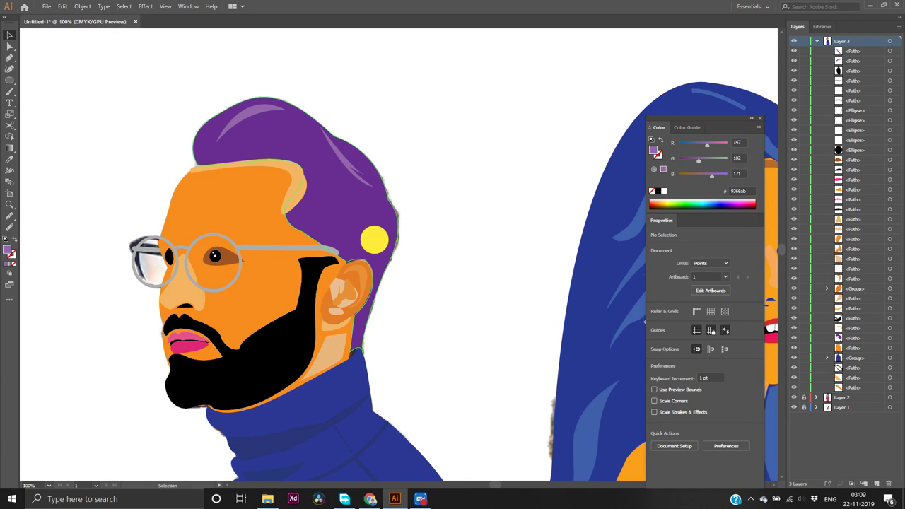
{"action": "left_click", "coordinate": [793, 337]}
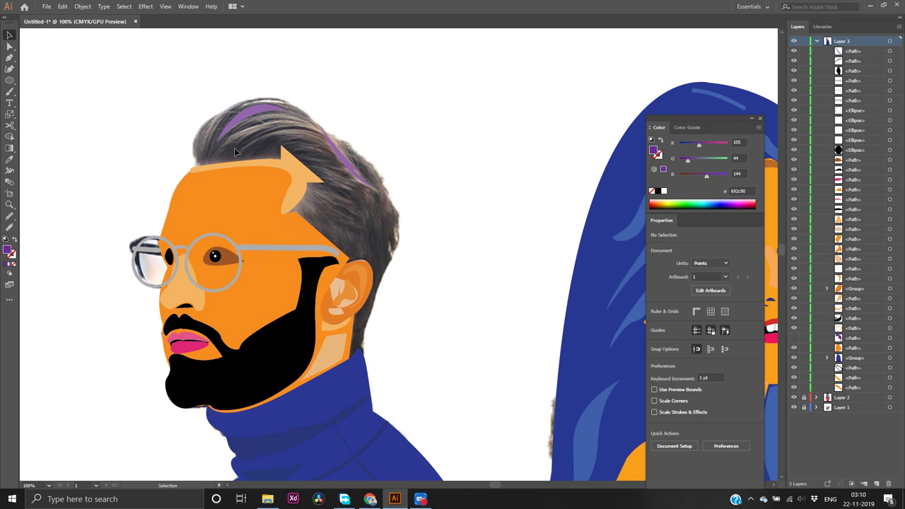
Draw a second light purple crescent about 99 by 33 pt below the first on the man's quiff, reusing its fill
{"action": "left_click", "coordinate": [249, 118]}
{"action": "key", "text": "p"}
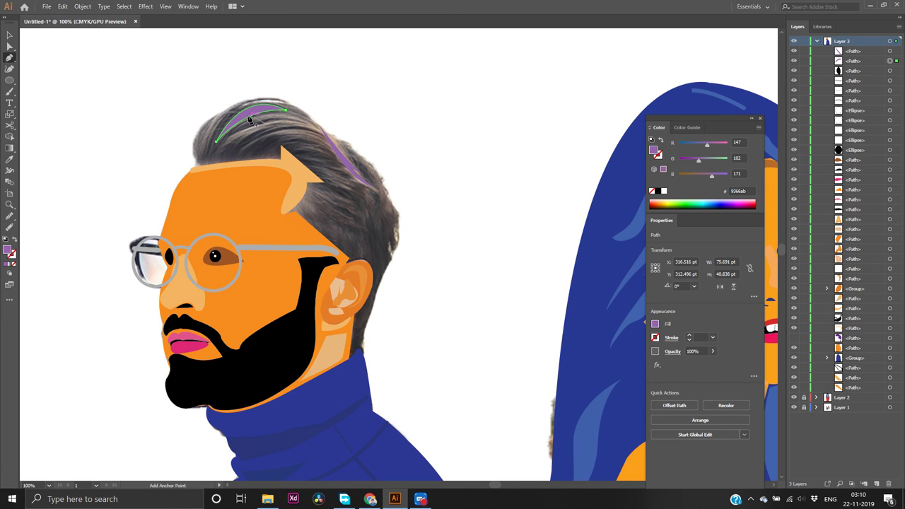
{"action": "left_click", "coordinate": [229, 157]}
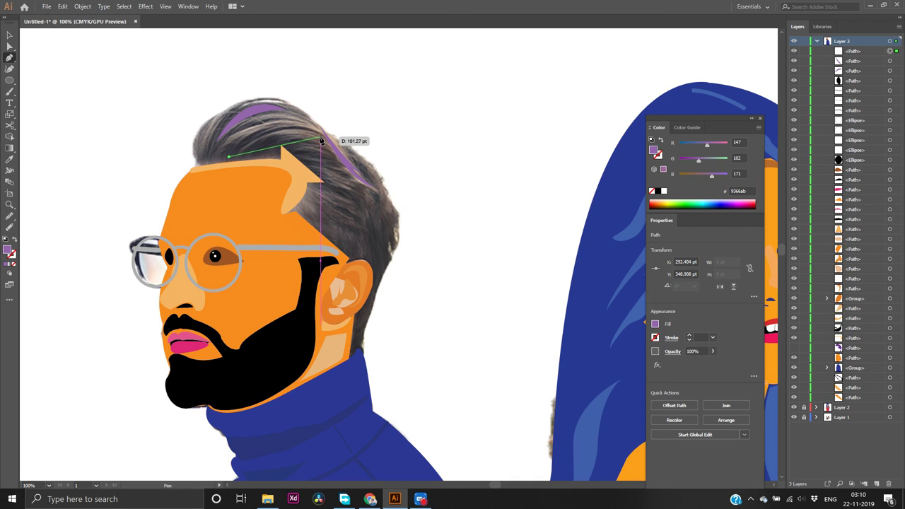
{"action": "left_click_drag", "start_coordinate": [321, 138], "coordinate": [387, 152]}
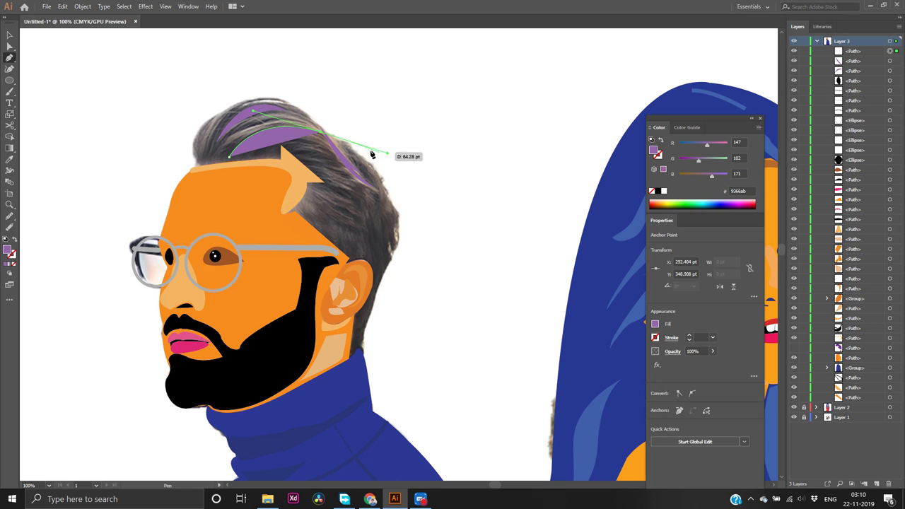
{"action": "left_click", "coordinate": [321, 132]}
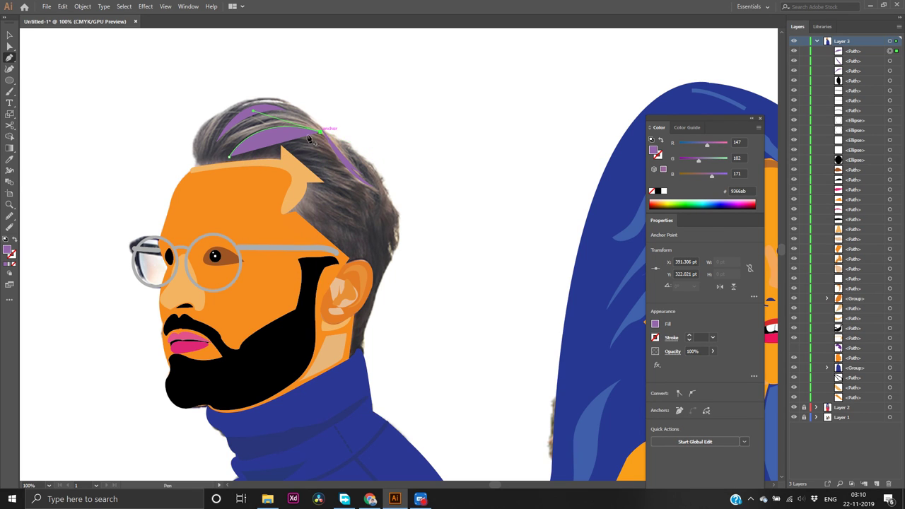
{"action": "left_click", "coordinate": [230, 156]}
{"action": "mouse_move", "coordinate": [230, 156]}
{"action": "left_mouse_down"}
{"action": "mouse_move", "coordinate": [226, 171]}
{"action": "mouse_move", "coordinate": [181, 196]}
{"action": "left_mouse_up"}
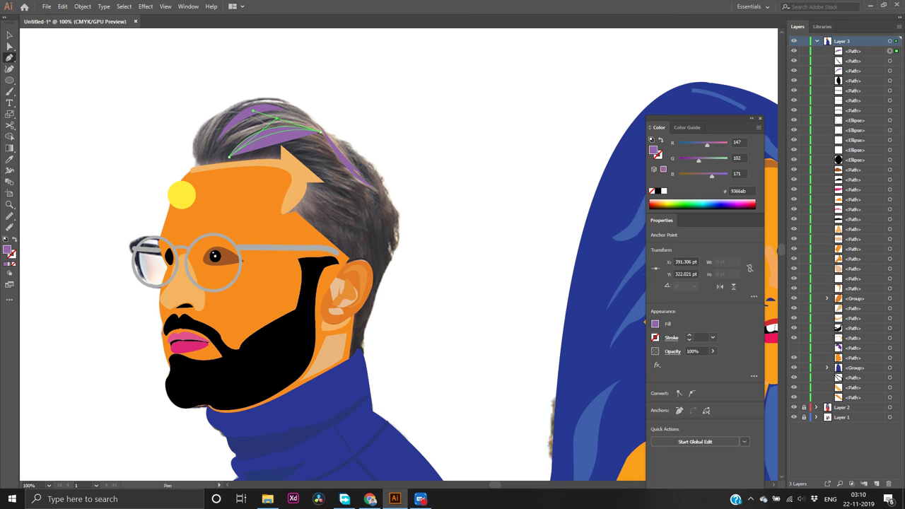
{"action": "left_click_drag", "start_coordinate": [182, 193], "coordinate": [182, 196]}
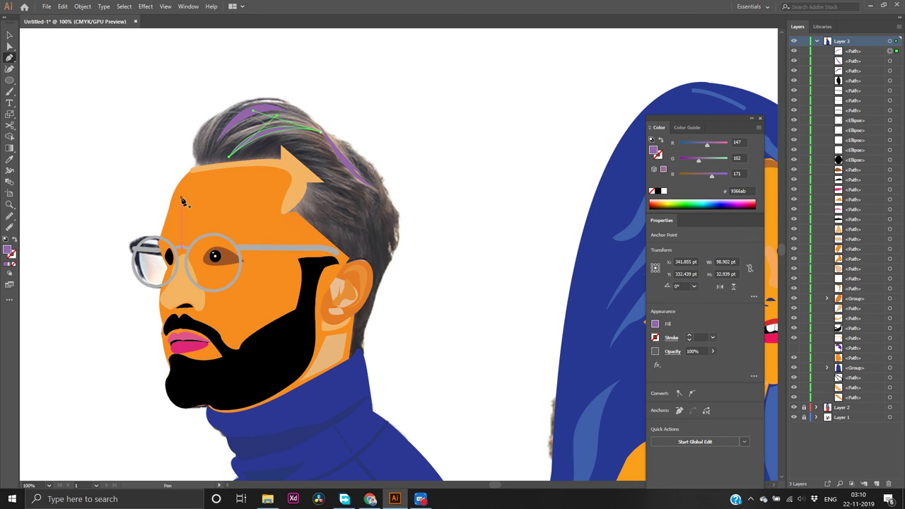
{"action": "left_click", "coordinate": [331, 186]}
{"action": "left_click", "coordinate": [361, 208]}
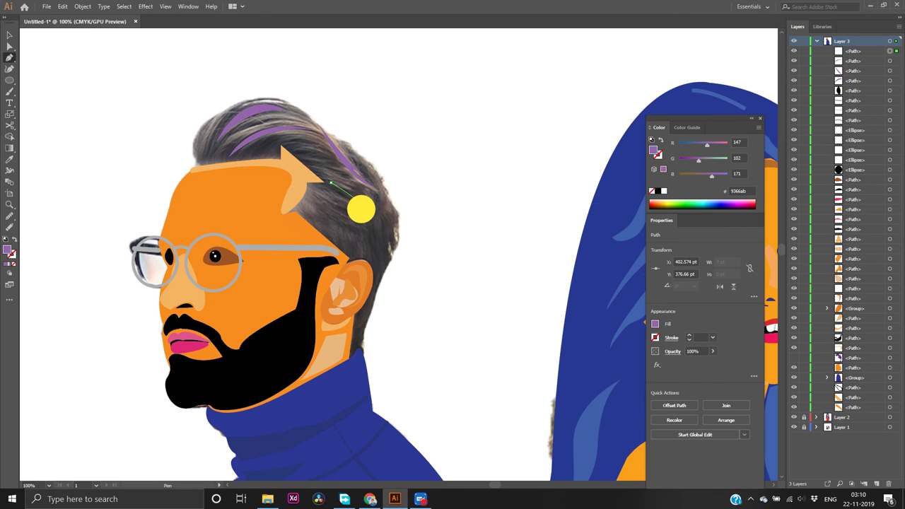
{"action": "left_click_drag", "start_coordinate": [359, 195], "coordinate": [313, 184]}
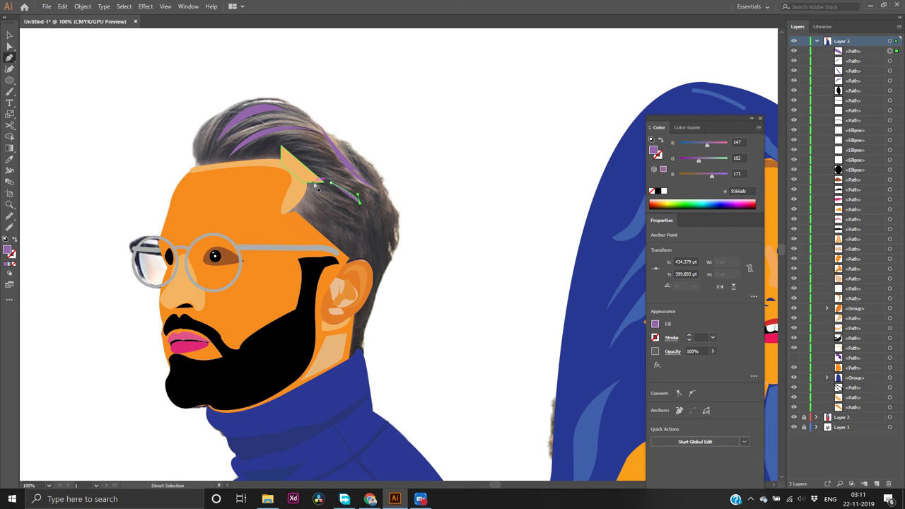
Draw a closed light purple strand with a forked lower end, about 40 by 73 pt, on the hair above the man's ear
{"action": "left_click", "coordinate": [330, 183]}
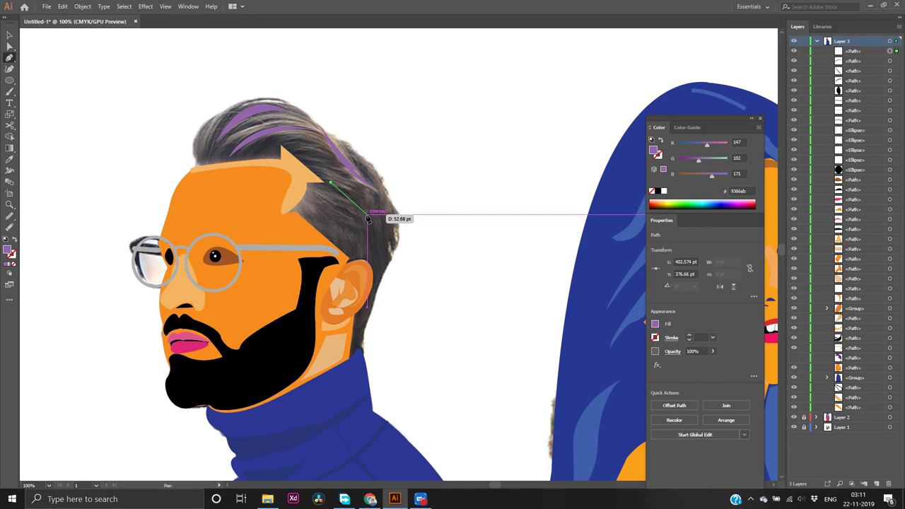
{"action": "mouse_move", "coordinate": [368, 219]}
{"action": "left_mouse_down"}
{"action": "mouse_move", "coordinate": [363, 226]}
{"action": "mouse_move", "coordinate": [377, 231]}
{"action": "left_mouse_up"}
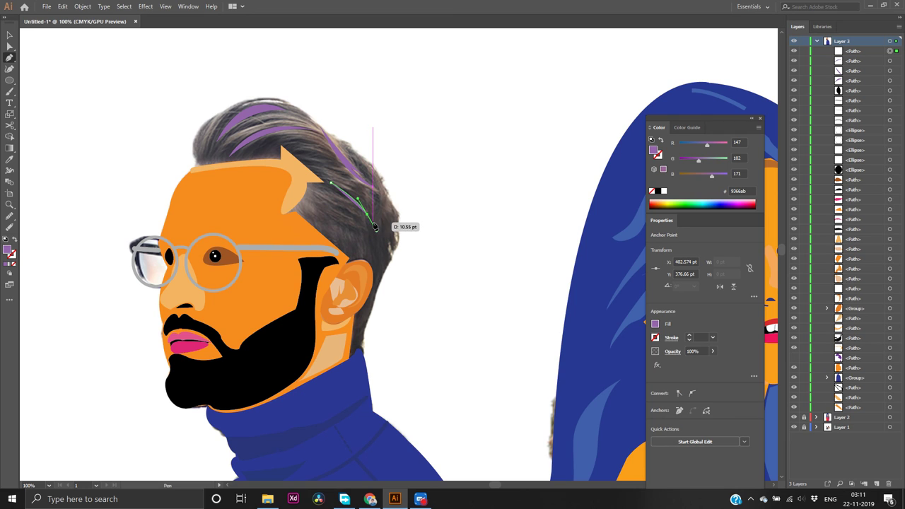
{"action": "left_click", "coordinate": [365, 212]}
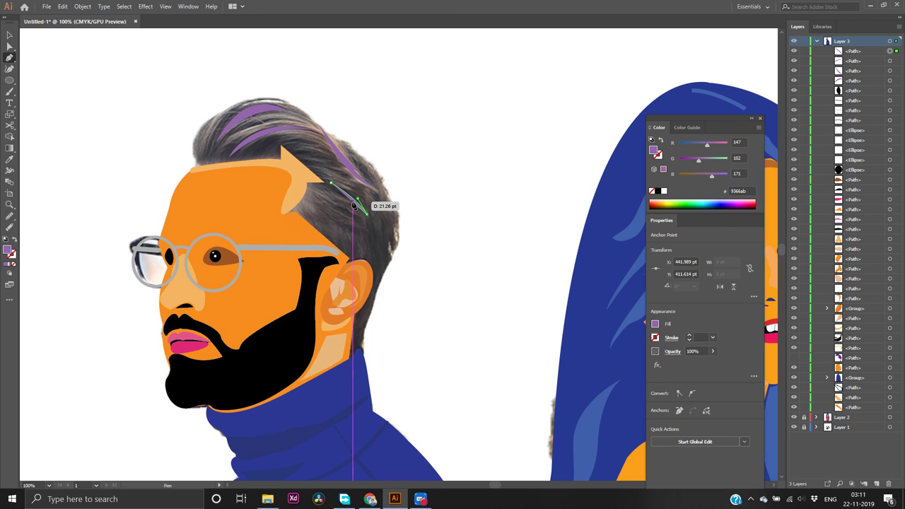
{"action": "left_click", "coordinate": [352, 203]}
{"action": "mouse_move", "coordinate": [352, 203]}
{"action": "left_mouse_down"}
{"action": "mouse_move", "coordinate": [337, 198]}
{"action": "mouse_move", "coordinate": [345, 197]}
{"action": "left_mouse_up"}
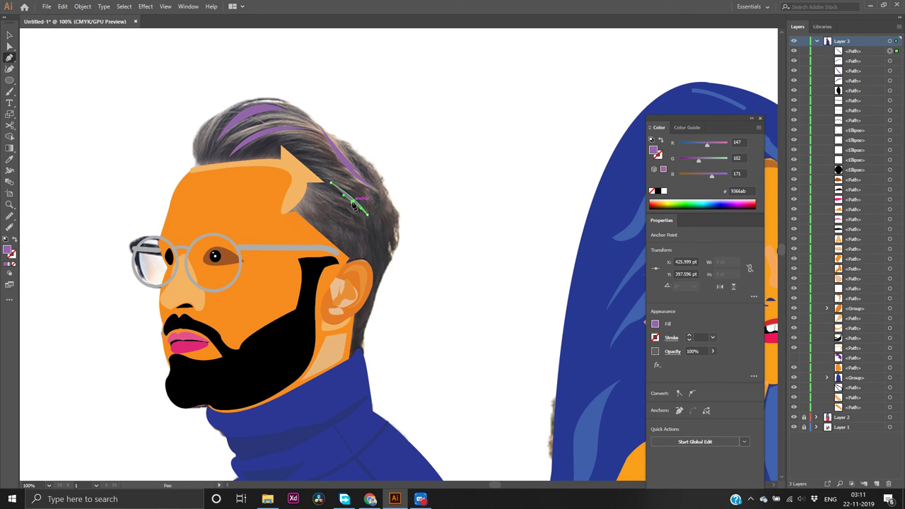
{"action": "left_click", "coordinate": [352, 202]}
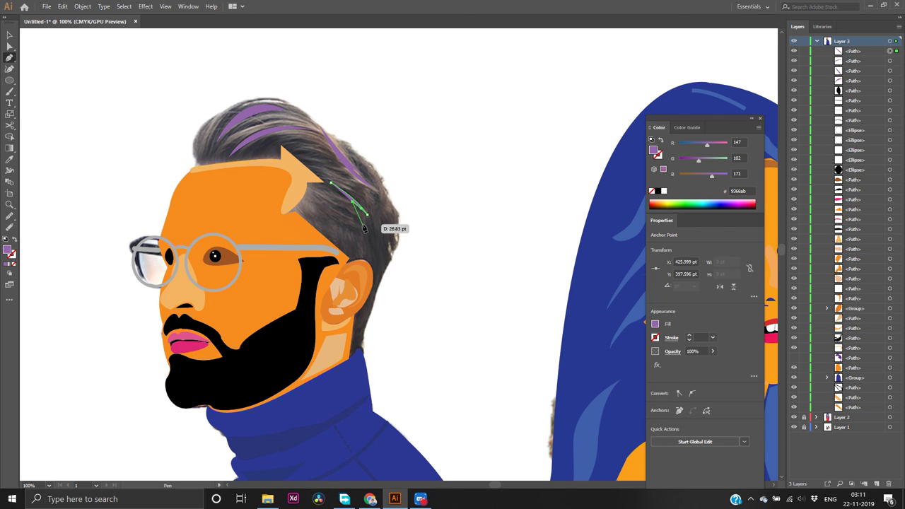
{"action": "left_click_drag", "start_coordinate": [363, 227], "coordinate": [341, 201]}
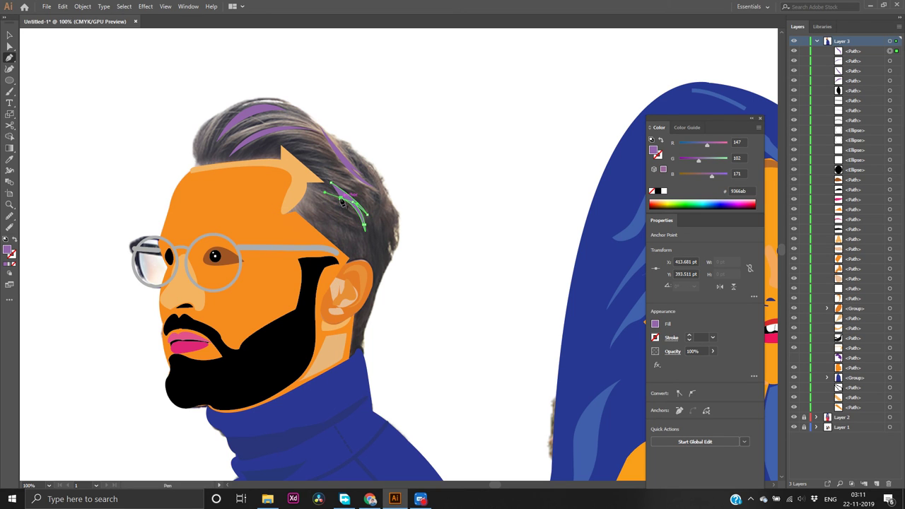
{"action": "left_click", "coordinate": [339, 198]}
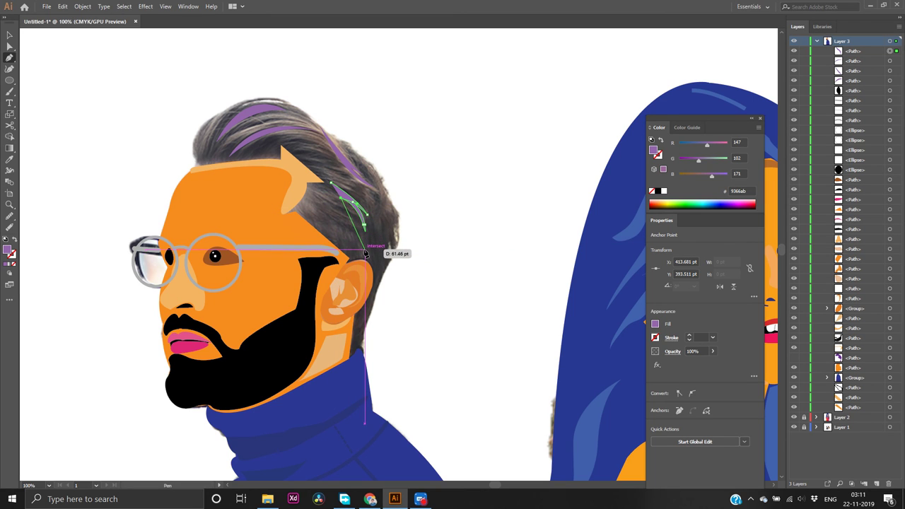
{"action": "left_click_drag", "start_coordinate": [364, 253], "coordinate": [359, 258]}
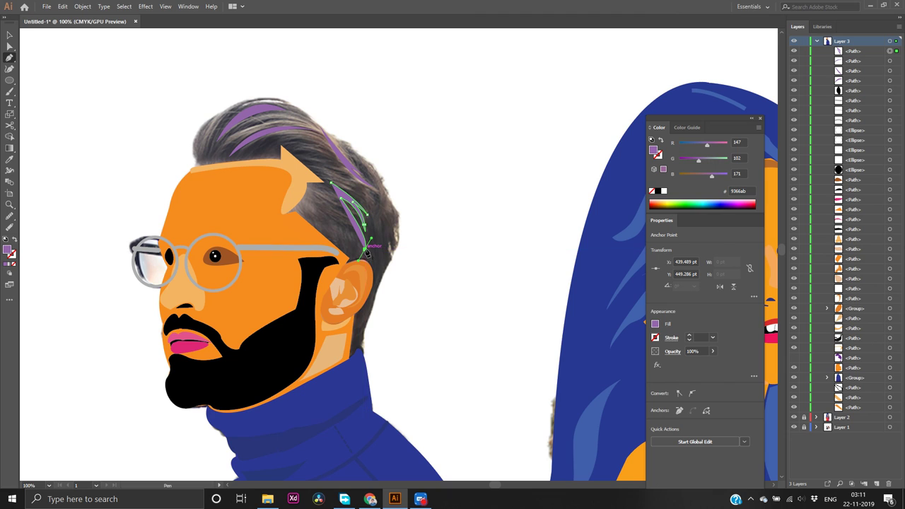
{"action": "left_click", "coordinate": [331, 184]}
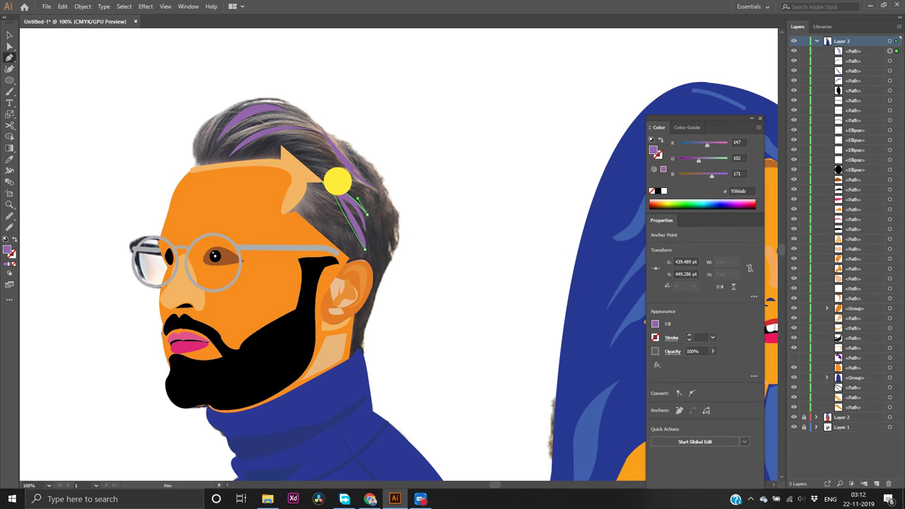
{"action": "left_click", "coordinate": [334, 173]}
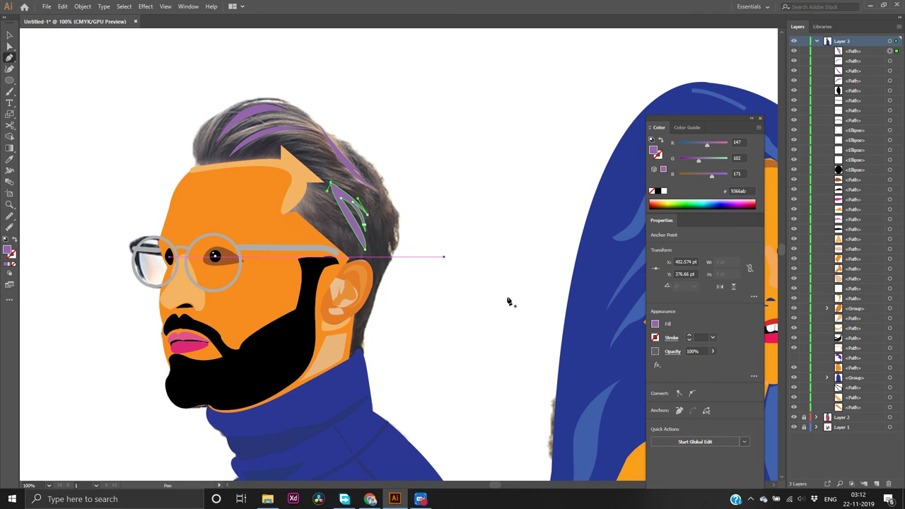
Show the purple hair path and examine the new forked strand against it, both close up and across the whole artboard
{"action": "left_click", "coordinate": [794, 359]}
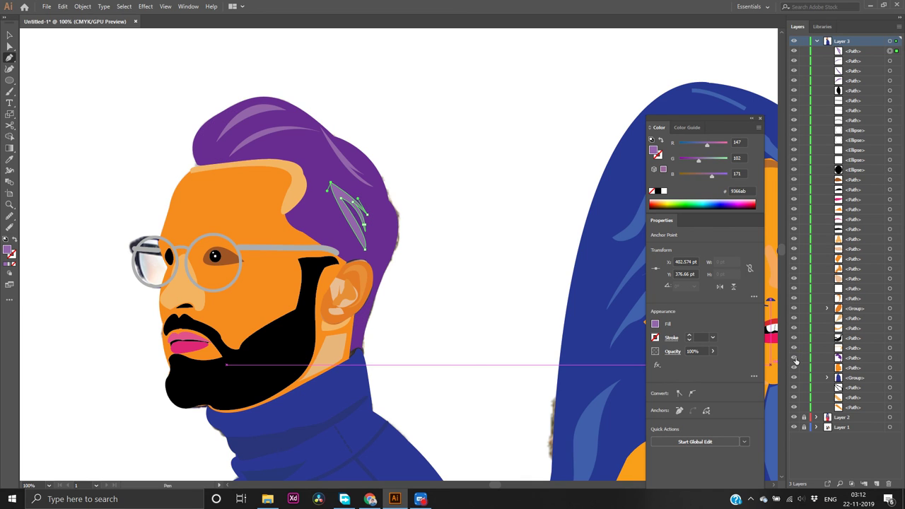
{"action": "key", "text": "v"}
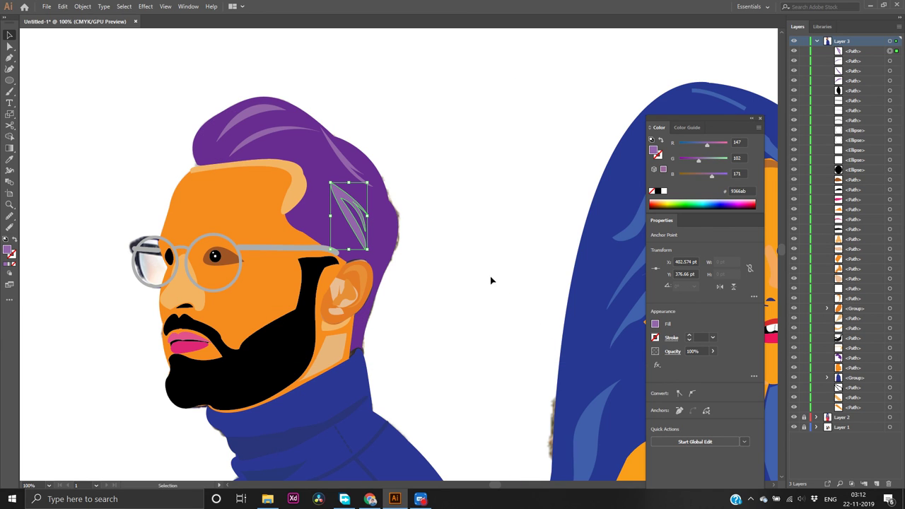
{"action": "left_click", "coordinate": [490, 280]}
{"action": "scroll", "coordinate": [490, 280], "scroll_direction": "down", "scroll_amount": 3}
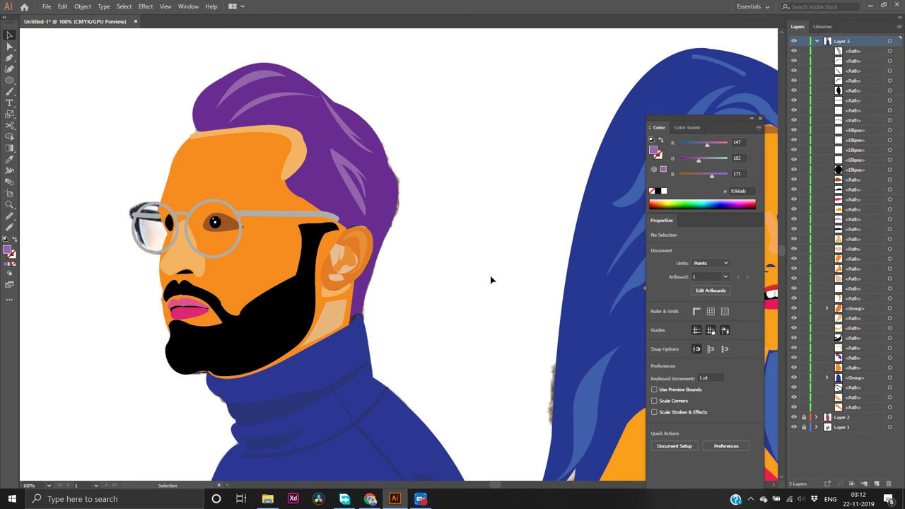
{"action": "key", "text": "ctrl+minus"}
{"action": "key", "text": "ctrl+minus"}
{"action": "scroll", "coordinate": [499, 293], "scroll_direction": "right", "scroll_amount": 4}
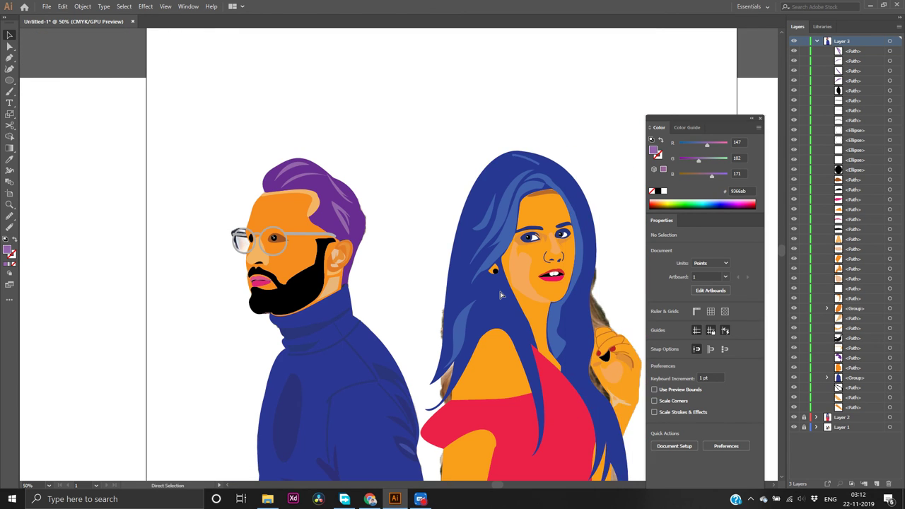
{"action": "scroll", "coordinate": [500, 295], "scroll_direction": "right", "scroll_amount": 2}
{"action": "key", "text": "ctrl+minus"}
{"action": "key", "text": "ctrl+minus"}
{"action": "key", "text": "ctrl+minus"}
{"action": "scroll", "coordinate": [551, 339], "scroll_direction": "left", "scroll_amount": 1}
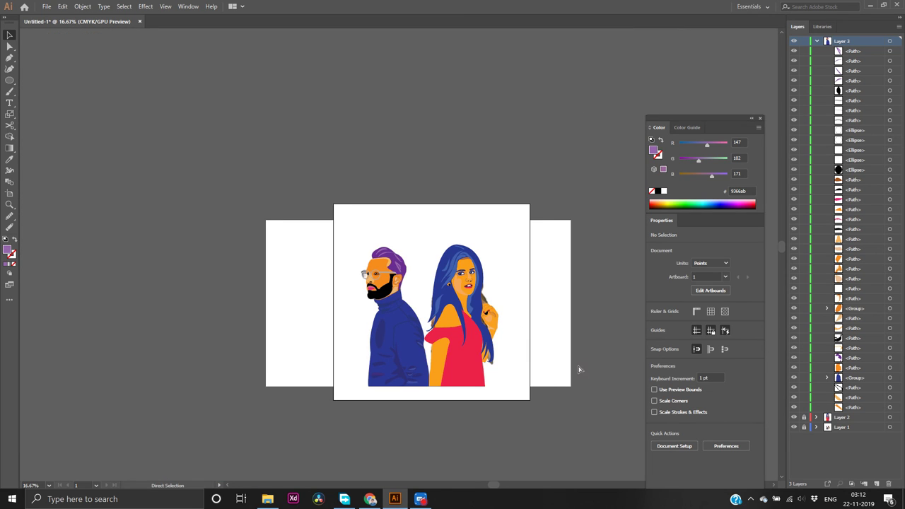
{"action": "scroll", "coordinate": [579, 369], "scroll_direction": "left", "scroll_amount": 2}
{"action": "scroll", "coordinate": [573, 367], "scroll_direction": "right", "scroll_amount": 6}
{"action": "key", "text": "ctrl+plus"}
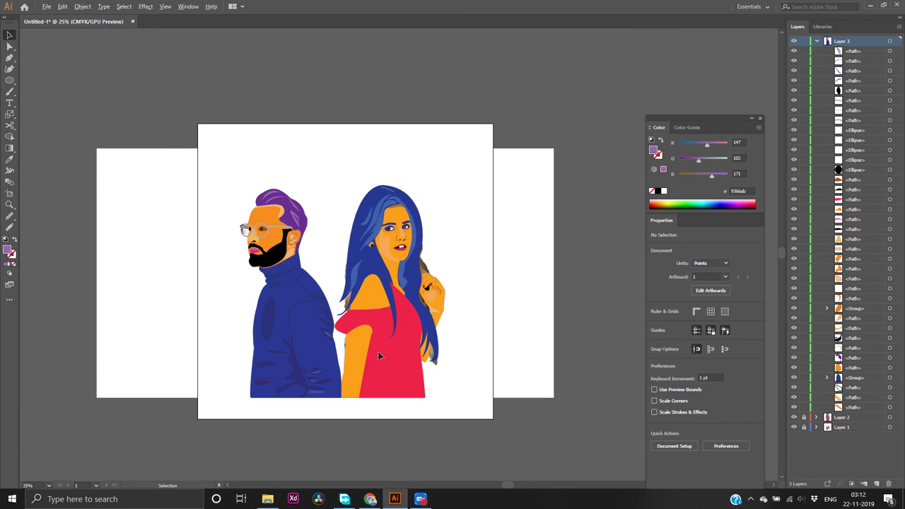
{"action": "scroll", "coordinate": [378, 355], "scroll_direction": "up", "scroll_amount": 1}
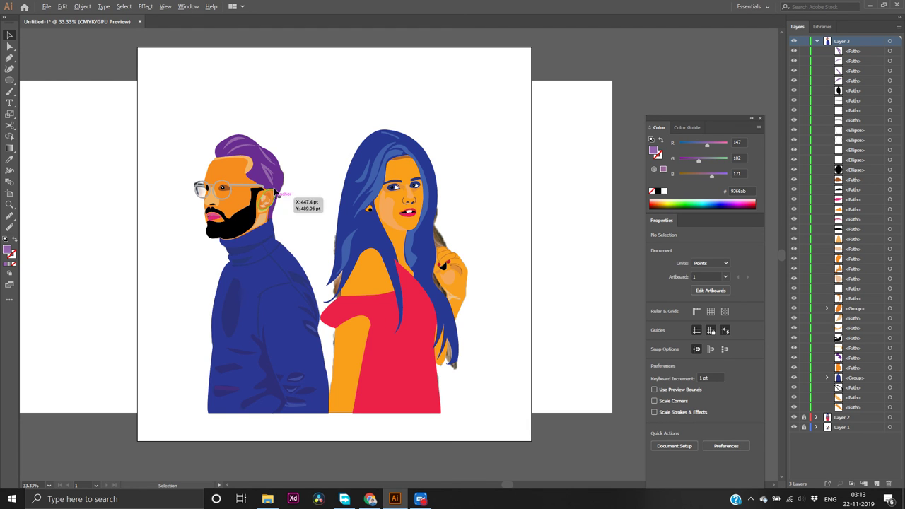
Hide the man's purple hair path to expose the photo, and pick up the forked strand's light purple fill for the Pen tool
{"action": "scroll", "coordinate": [300, 167], "scroll_direction": "up", "scroll_amount": 2}
{"action": "scroll", "coordinate": [300, 168], "scroll_direction": "up", "scroll_amount": 1}
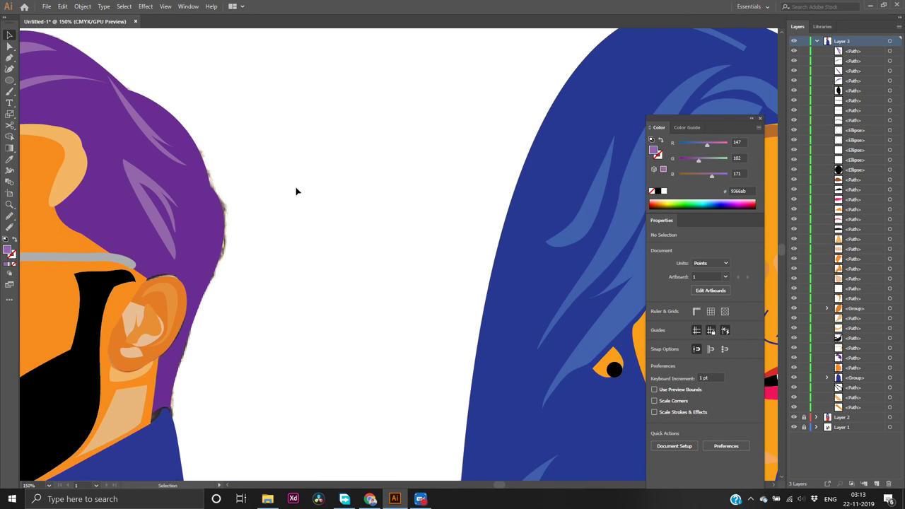
{"action": "left_click", "coordinate": [203, 249]}
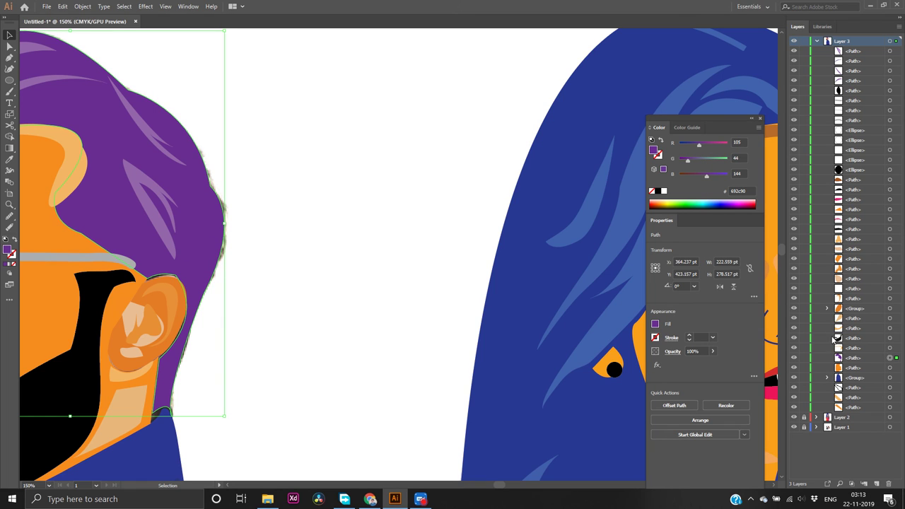
{"action": "left_click", "coordinate": [793, 357]}
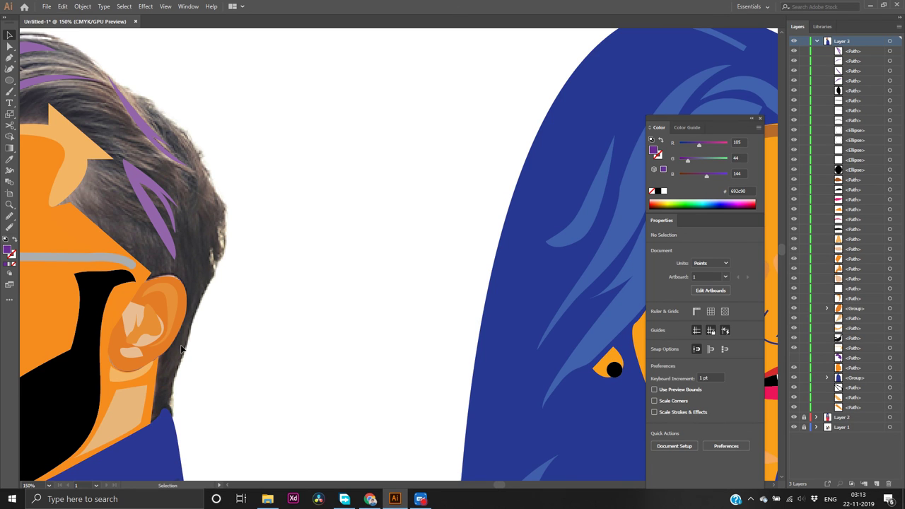
{"action": "left_click", "coordinate": [160, 233]}
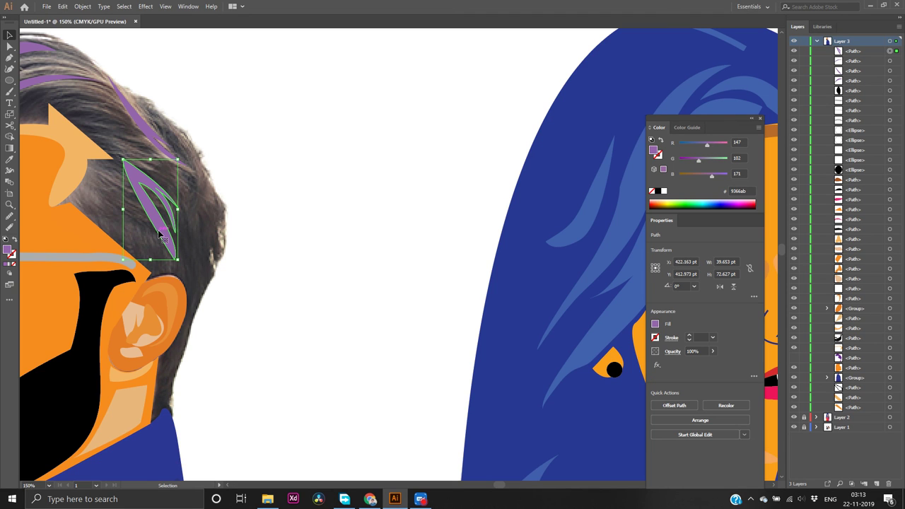
{"action": "key", "text": "p"}
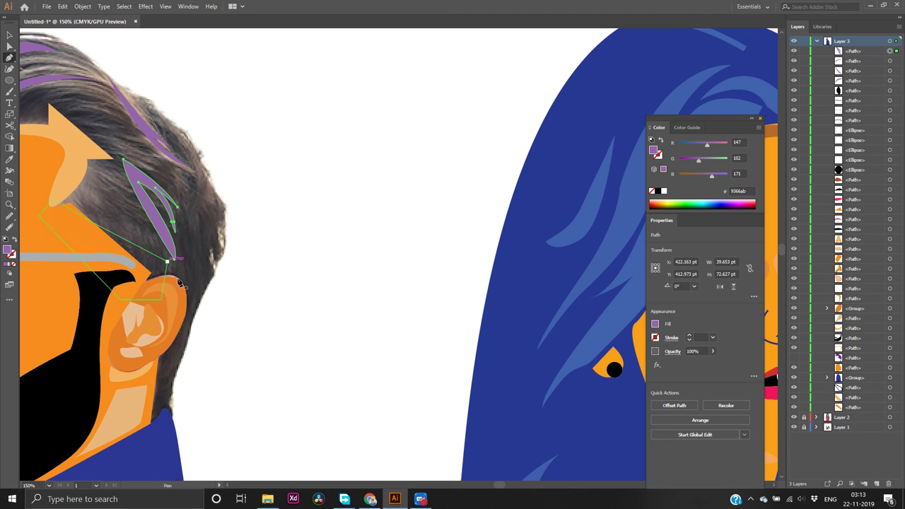
Draw a narrow closed light purple highlight behind the man's ear, running down the nape to just above the collar
{"action": "left_click", "coordinate": [182, 338]}
{"action": "left_click_drag", "start_coordinate": [163, 359], "coordinate": [173, 354]}
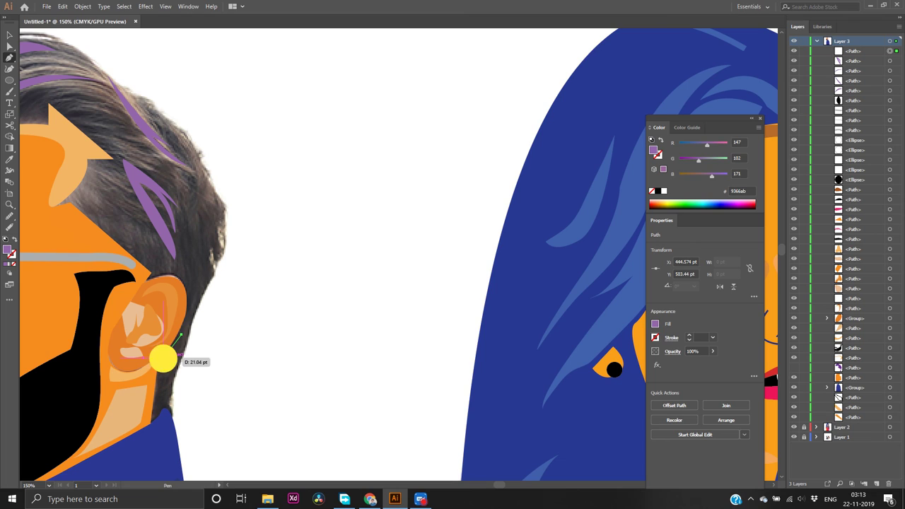
{"action": "left_click_drag", "start_coordinate": [159, 405], "coordinate": [163, 408]}
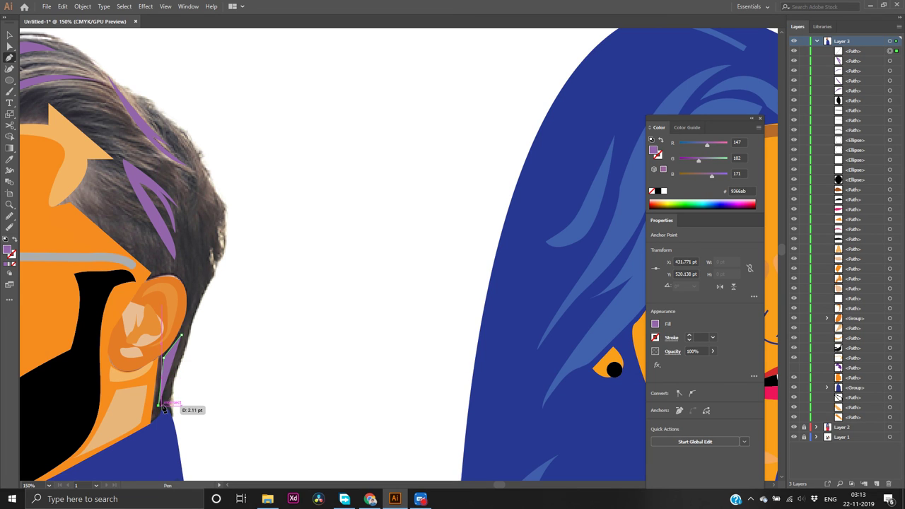
{"action": "left_click", "coordinate": [167, 396]}
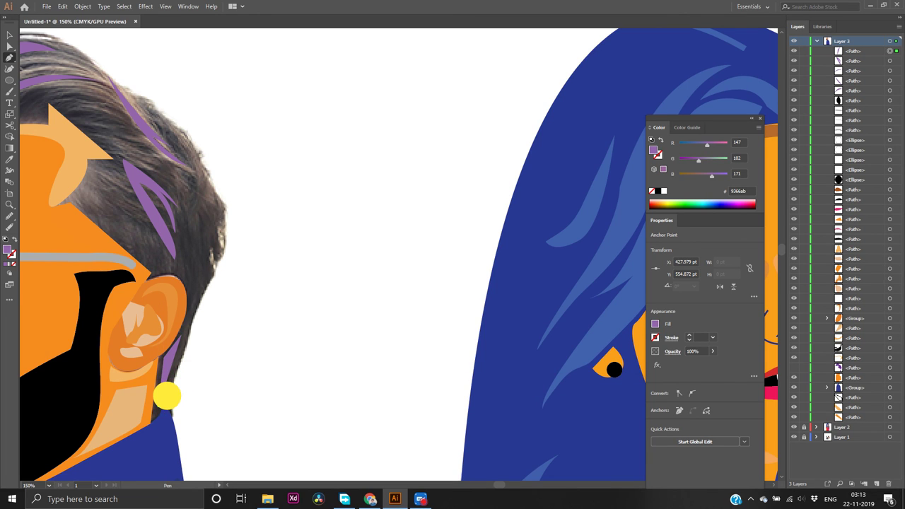
{"action": "mouse_move", "coordinate": [182, 338]}
{"action": "left_mouse_down"}
{"action": "mouse_move", "coordinate": [182, 357]}
{"action": "mouse_move", "coordinate": [185, 338]}
{"action": "left_mouse_up"}
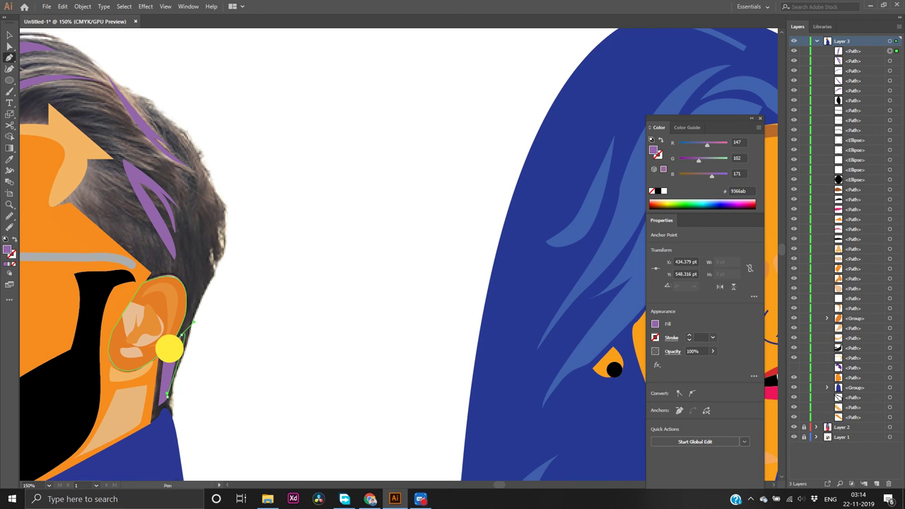
{"action": "left_click", "coordinate": [168, 348]}
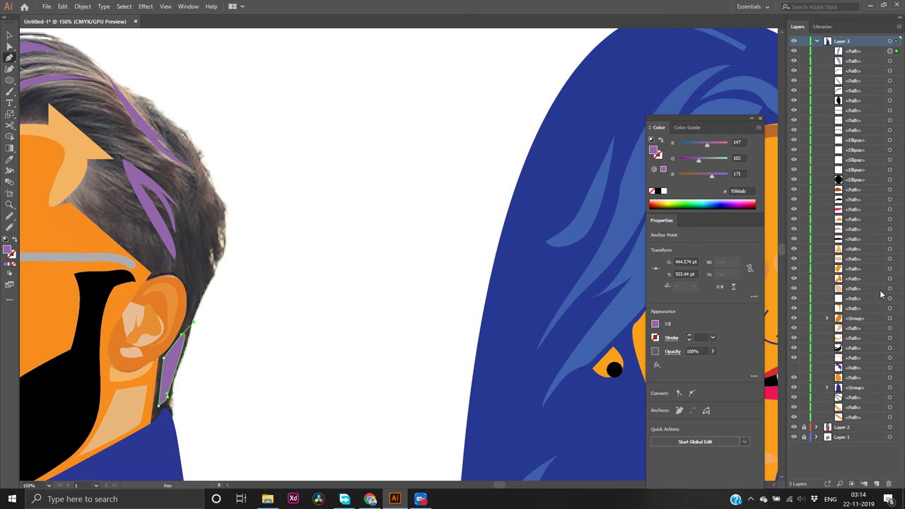
Show the man's purple hair path again beneath the highlights and deselect the nape strand
{"action": "left_click", "coordinate": [793, 367]}
{"action": "key", "text": "v"}
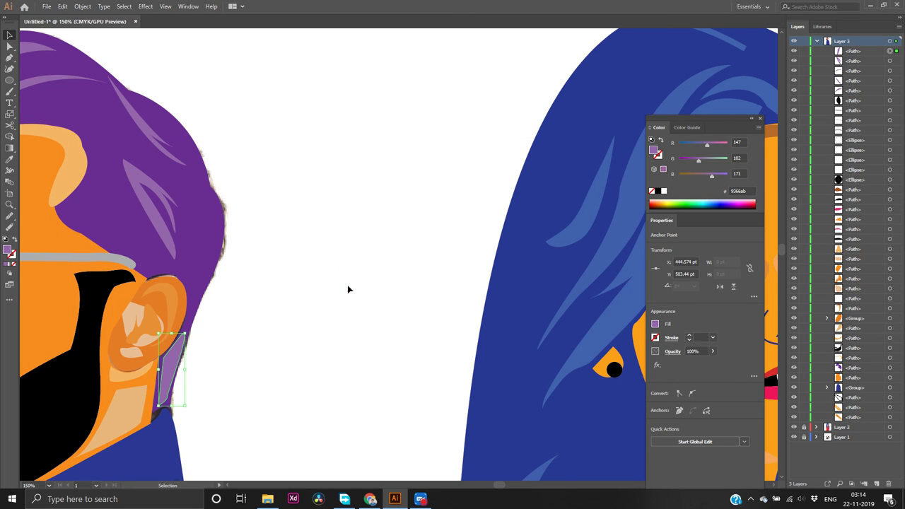
{"action": "left_click", "coordinate": [347, 287]}
Hide the reference photos on Layer 1 so only the vector artwork of both figures shows on the artboard
{"action": "scroll", "coordinate": [347, 286], "scroll_direction": "left", "scroll_amount": 4}
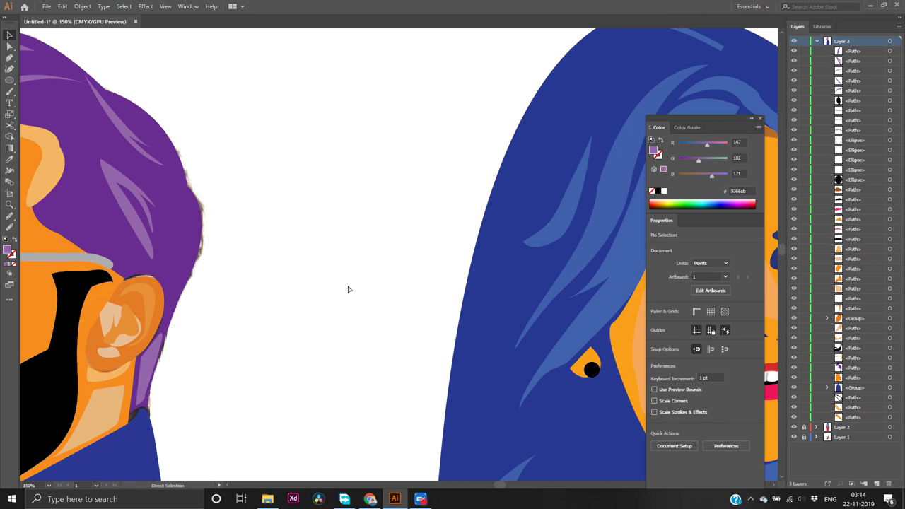
{"action": "scroll", "coordinate": [347, 289], "scroll_direction": "down", "scroll_amount": 4}
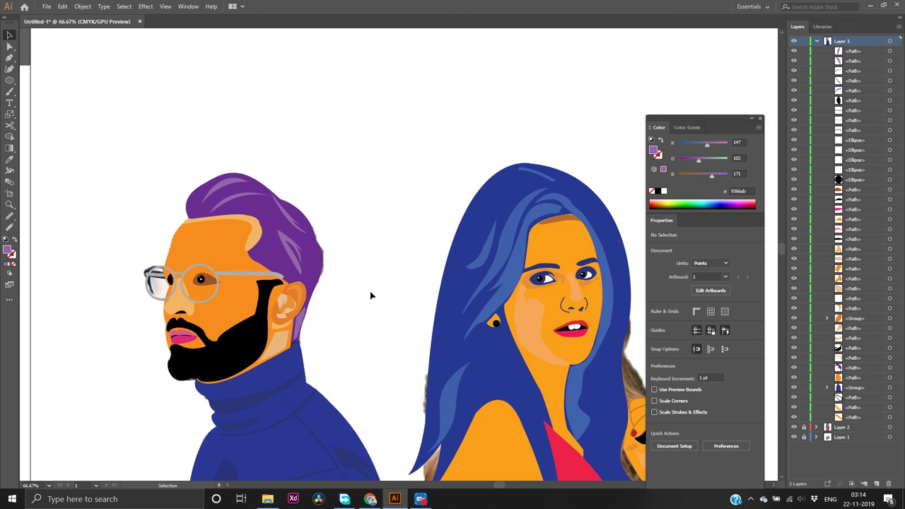
{"action": "scroll", "coordinate": [371, 295], "scroll_direction": "down", "scroll_amount": 5}
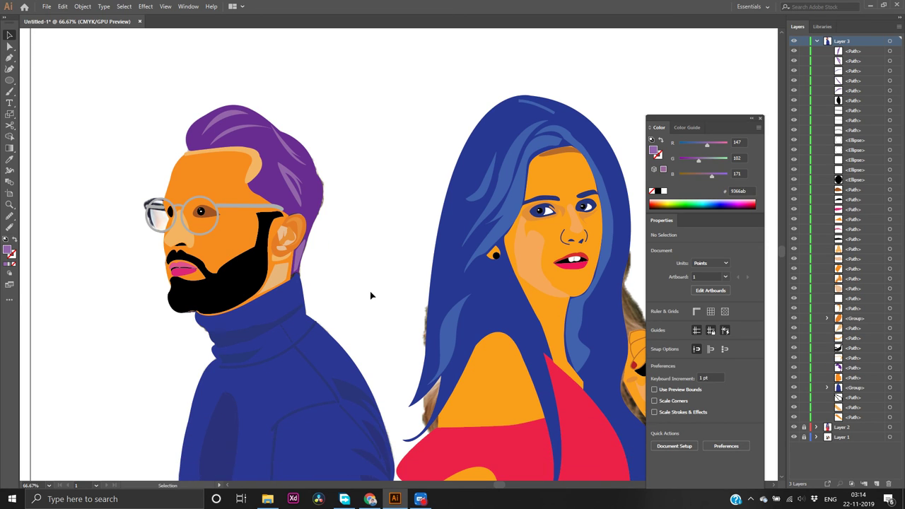
{"action": "scroll", "coordinate": [370, 295], "scroll_direction": "right", "scroll_amount": 2}
{"action": "scroll", "coordinate": [371, 294], "scroll_direction": "down", "scroll_amount": 1}
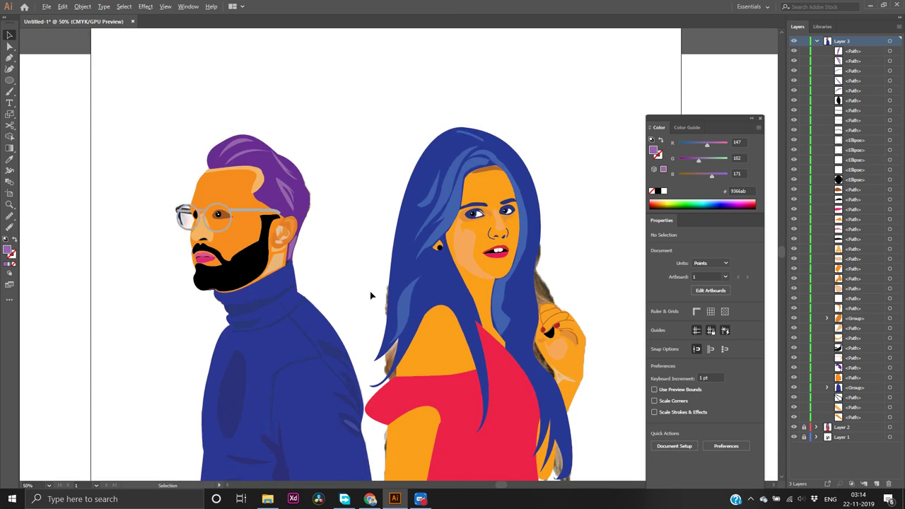
{"action": "scroll", "coordinate": [371, 295], "scroll_direction": "down", "scroll_amount": 1}
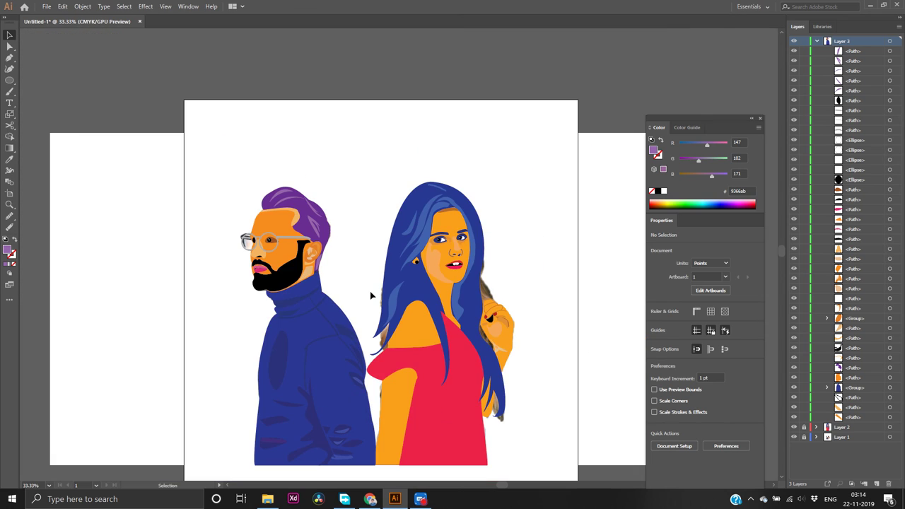
{"action": "left_click", "coordinate": [793, 437]}
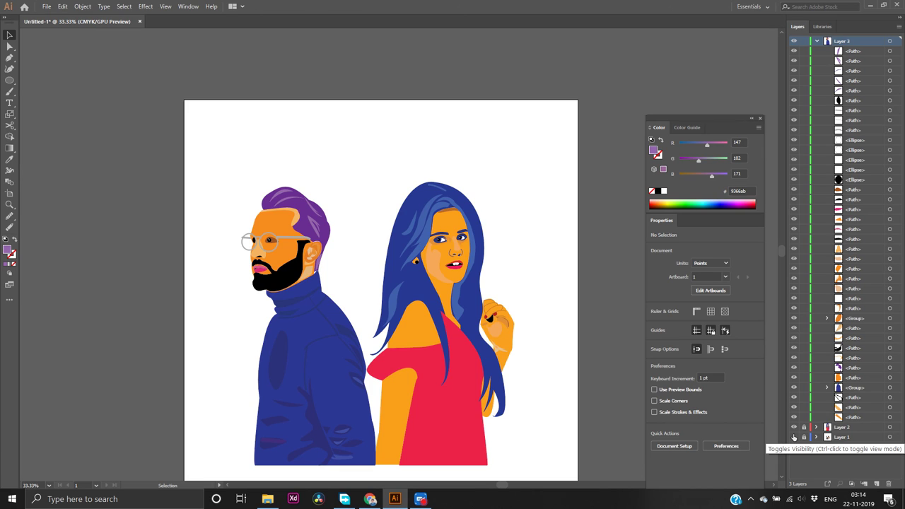
{"action": "scroll", "coordinate": [546, 417], "scroll_direction": "down", "scroll_amount": 2}
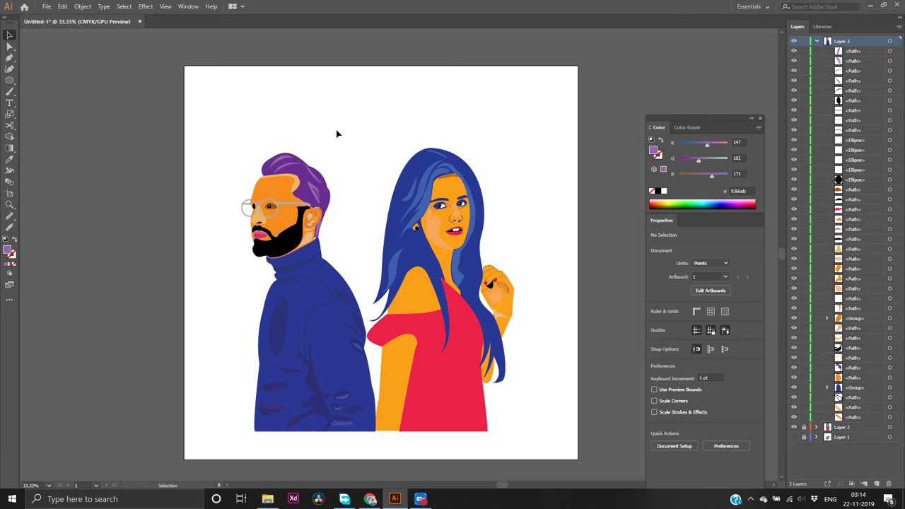
Select all the paths that form the bearded man, combine them into one group, and deselect it
{"action": "left_click_drag", "start_coordinate": [199, 142], "coordinate": [374, 453]}
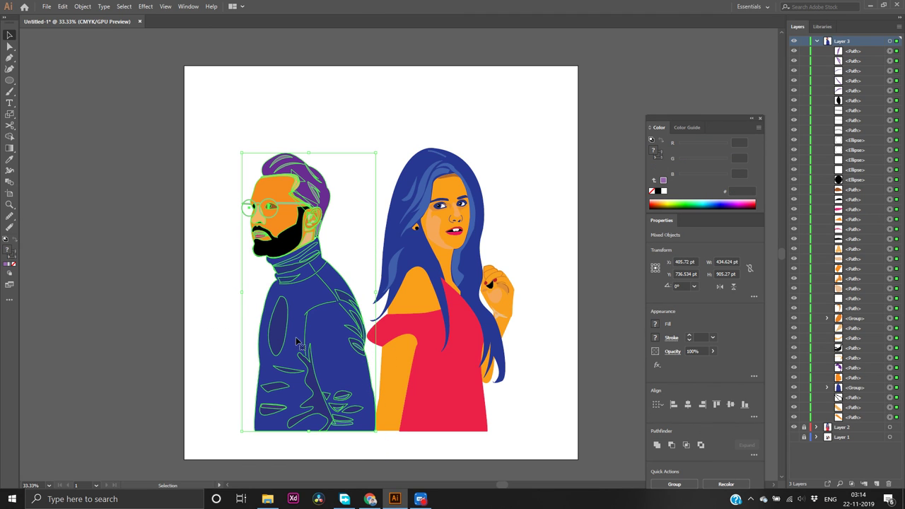
{"action": "right_click", "coordinate": [250, 287]}
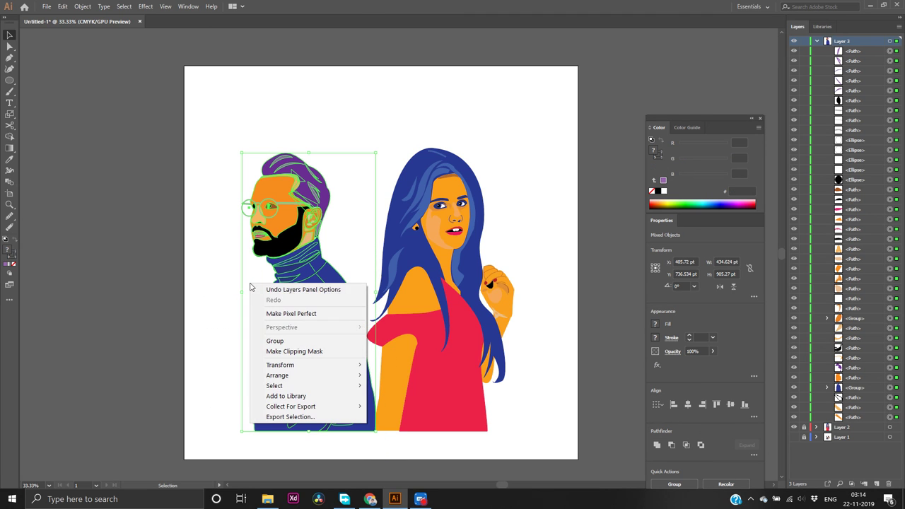
{"action": "left_click", "coordinate": [277, 341]}
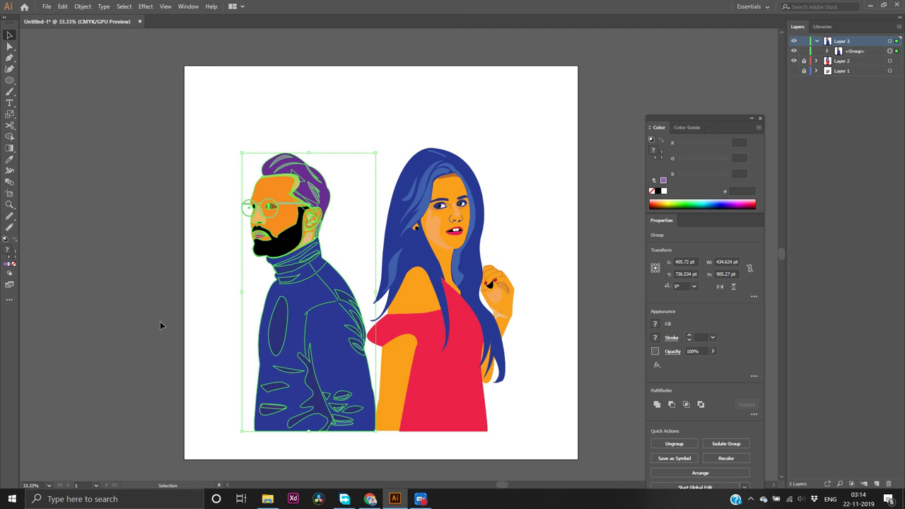
{"action": "left_click", "coordinate": [128, 320]}
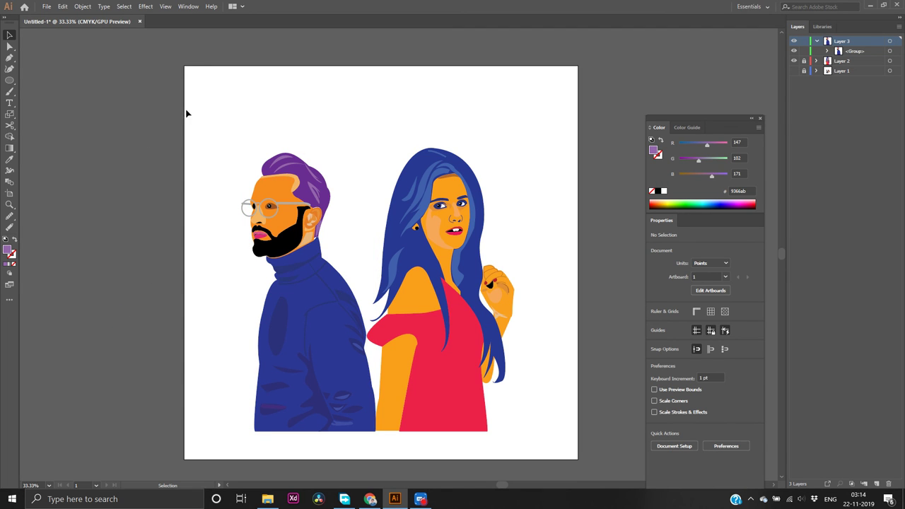
Unlock Layer 2 so the woman's artwork can be selected together with the man's group, and clear the selection
{"action": "left_click_drag", "start_coordinate": [186, 111], "coordinate": [560, 456]}
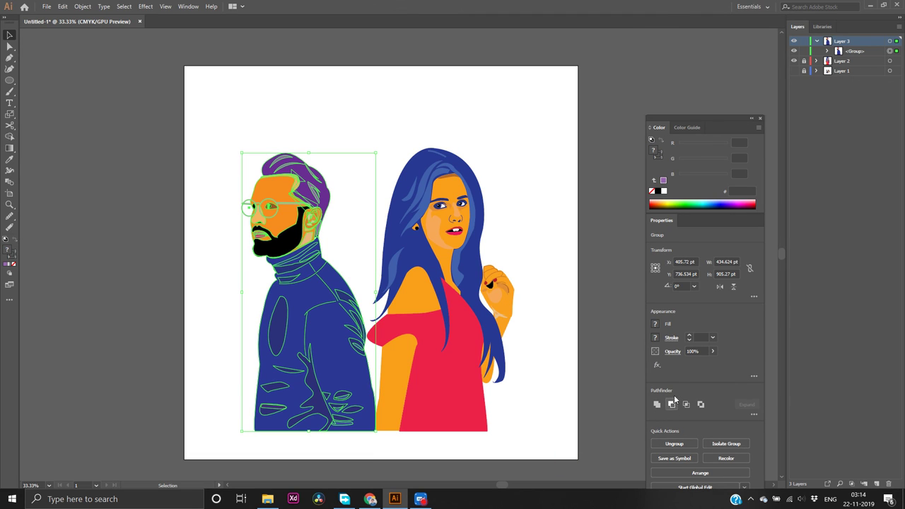
{"action": "left_click", "coordinate": [602, 282]}
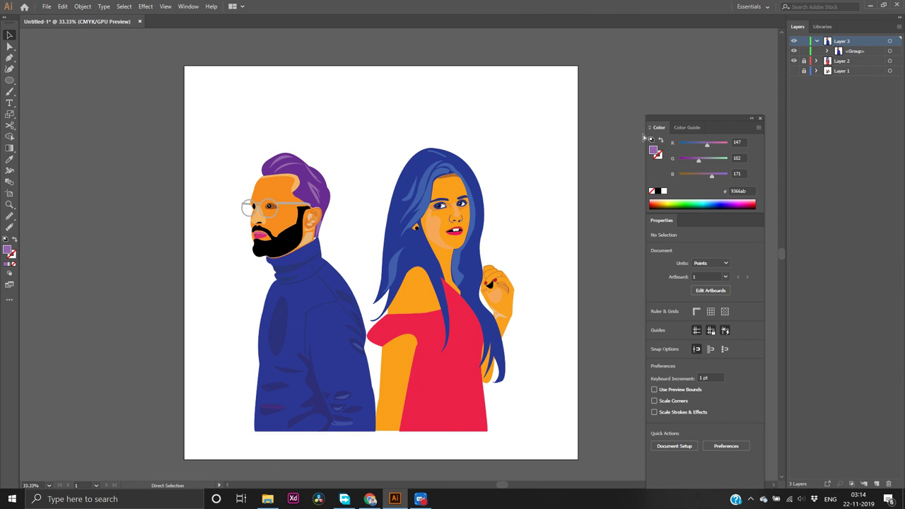
{"action": "key", "text": "ctrl+a"}
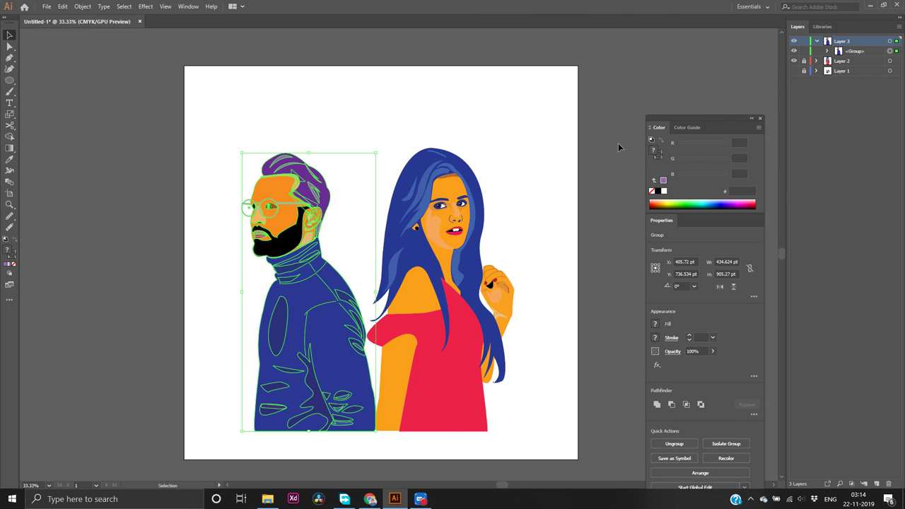
{"action": "left_click", "coordinate": [803, 70]}
{"action": "left_click", "coordinate": [601, 175]}
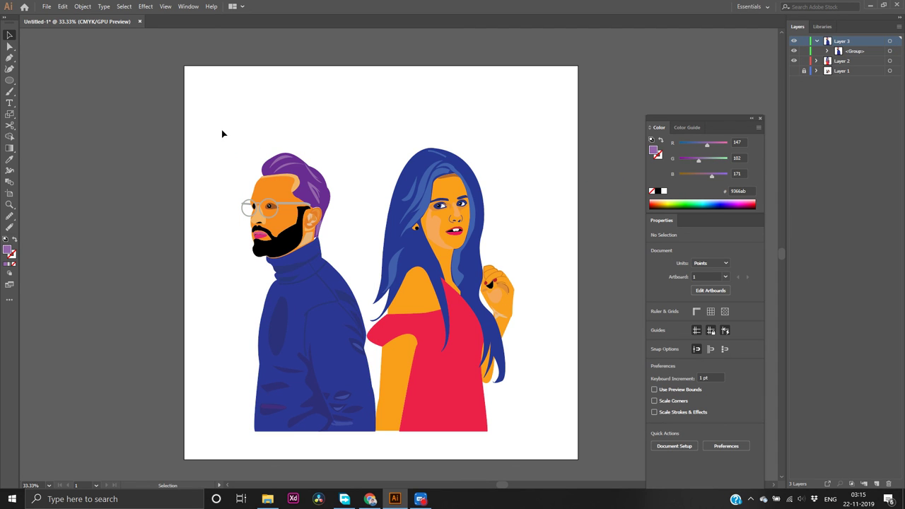
Select both figures, try to align them to their horizontal centre, and undo the alignment
{"action": "left_click_drag", "start_coordinate": [221, 130], "coordinate": [537, 472]}
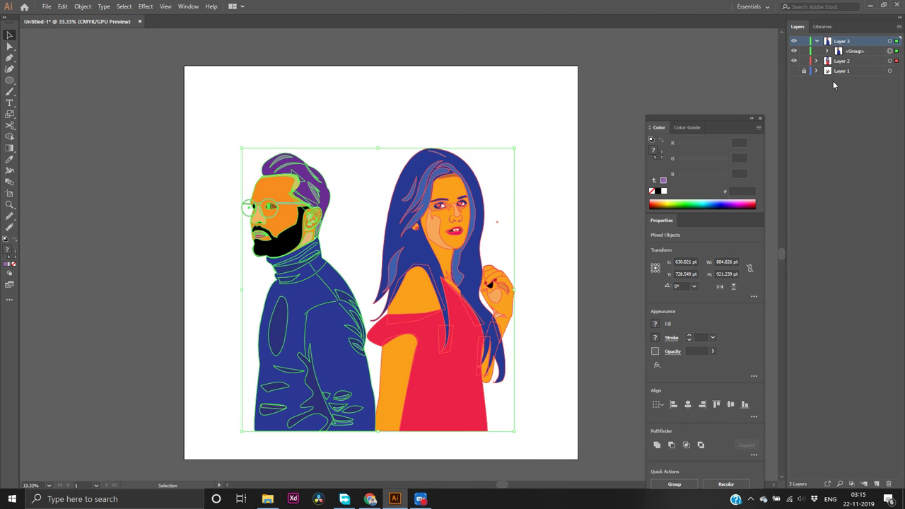
{"action": "left_click", "coordinate": [816, 27]}
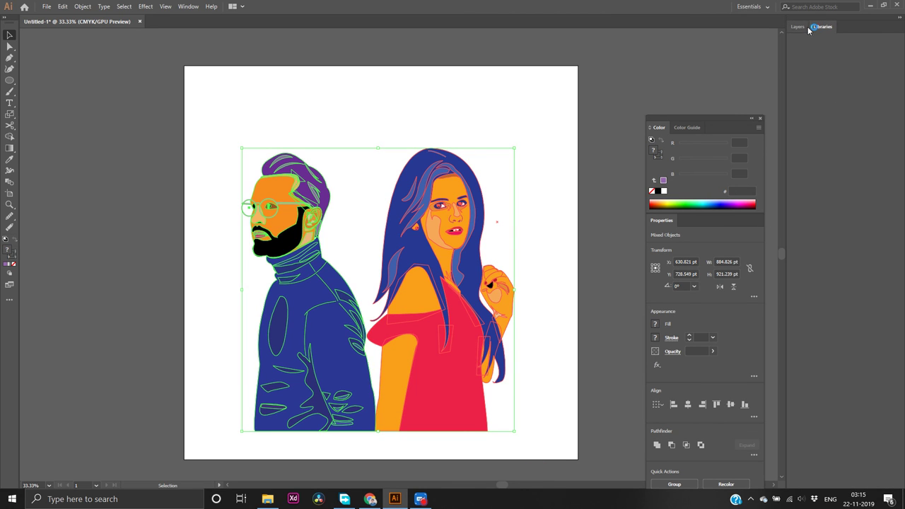
{"action": "left_click", "coordinate": [804, 27]}
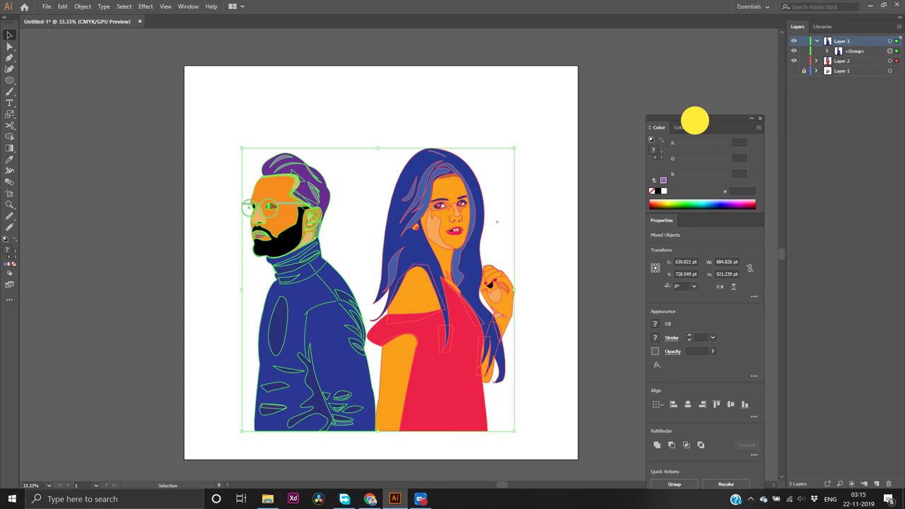
{"action": "left_click_drag", "start_coordinate": [695, 120], "coordinate": [699, 35]}
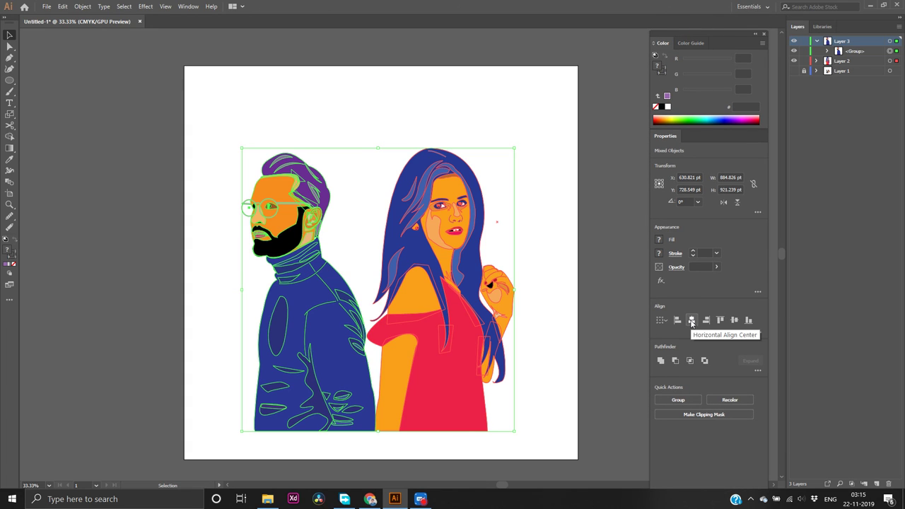
{"action": "left_click", "coordinate": [691, 321]}
{"action": "left_click", "coordinate": [691, 321]}
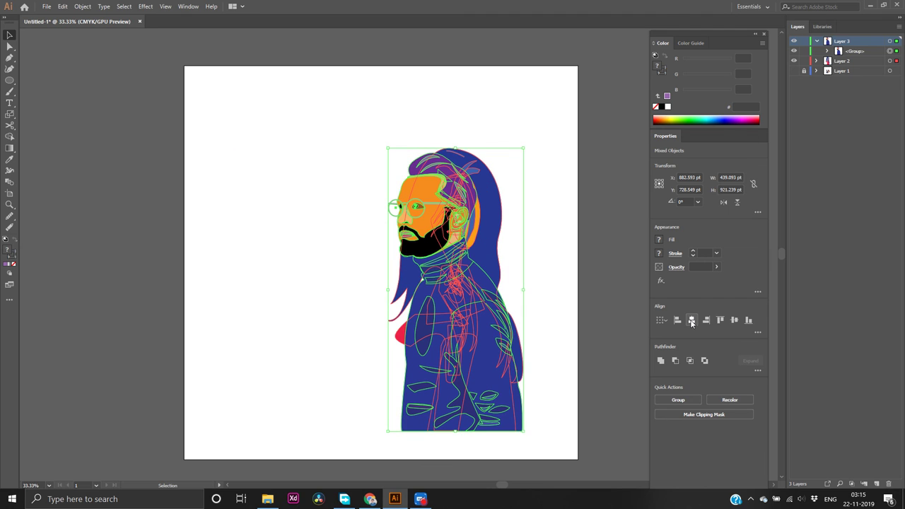
{"action": "key", "text": "ctrl+z"}
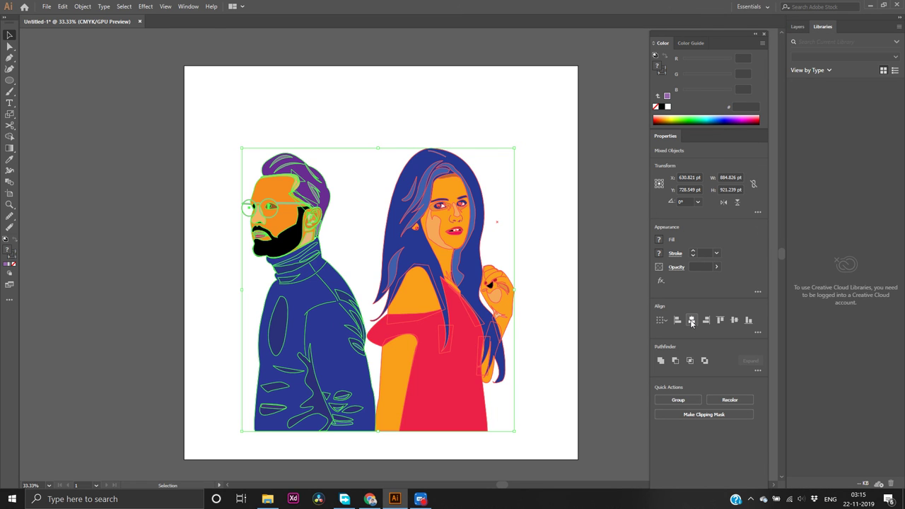
{"action": "left_click", "coordinate": [616, 311]}
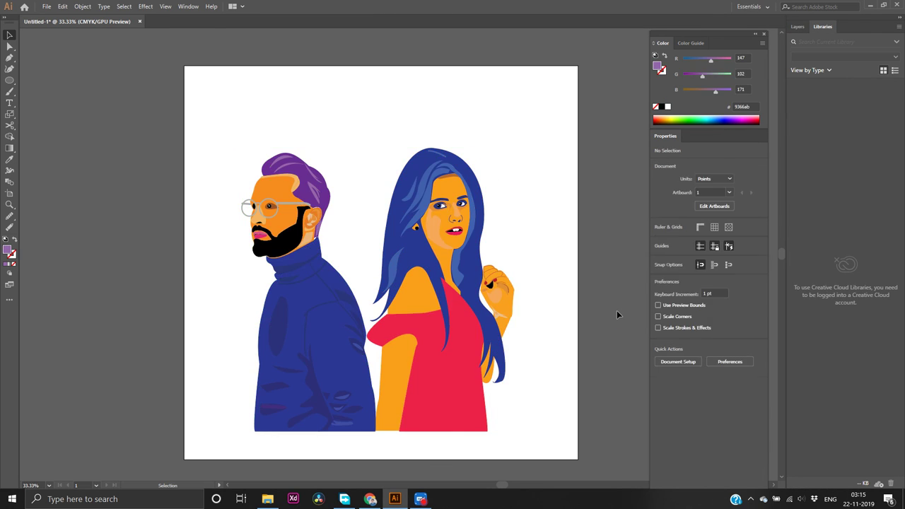
Try horizontal and vertical centre alignment on both selected figures, undo each one, and deselect the artwork
{"action": "left_click_drag", "start_coordinate": [340, 122], "coordinate": [569, 452]}
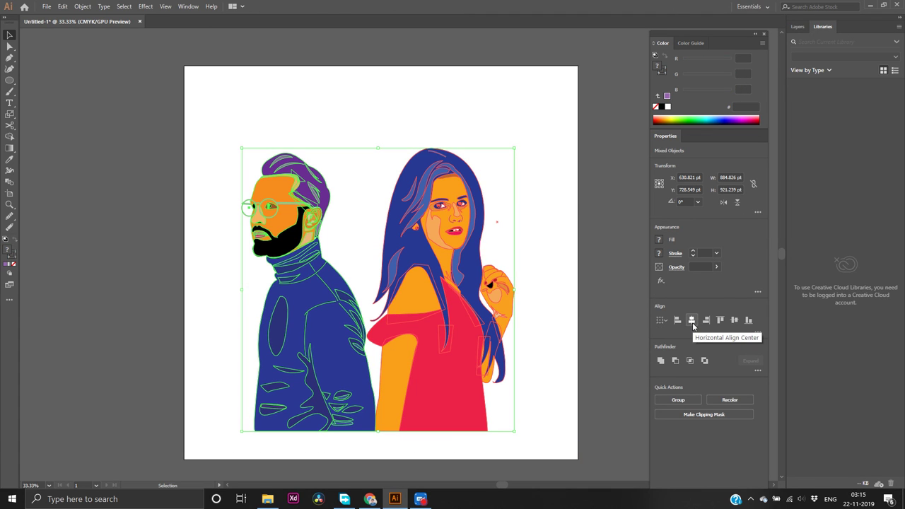
{"action": "left_click", "coordinate": [692, 321]}
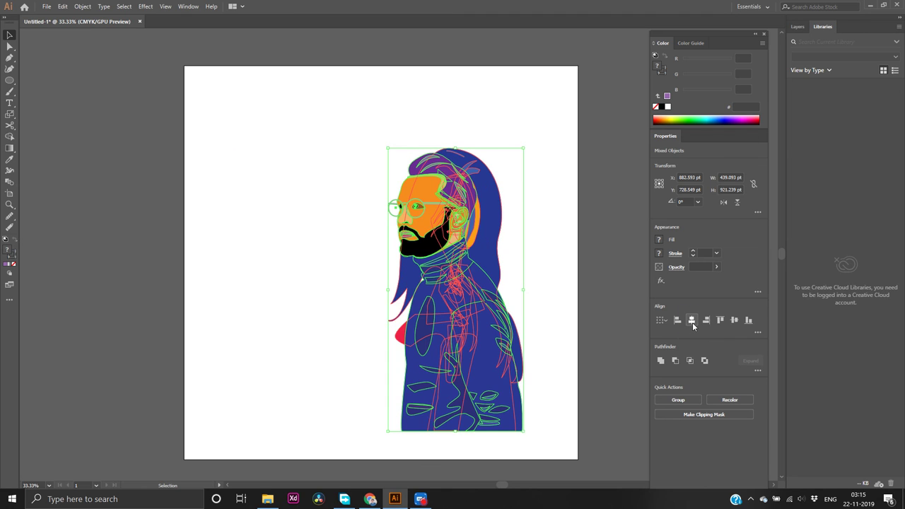
{"action": "key", "text": "ctrl+z"}
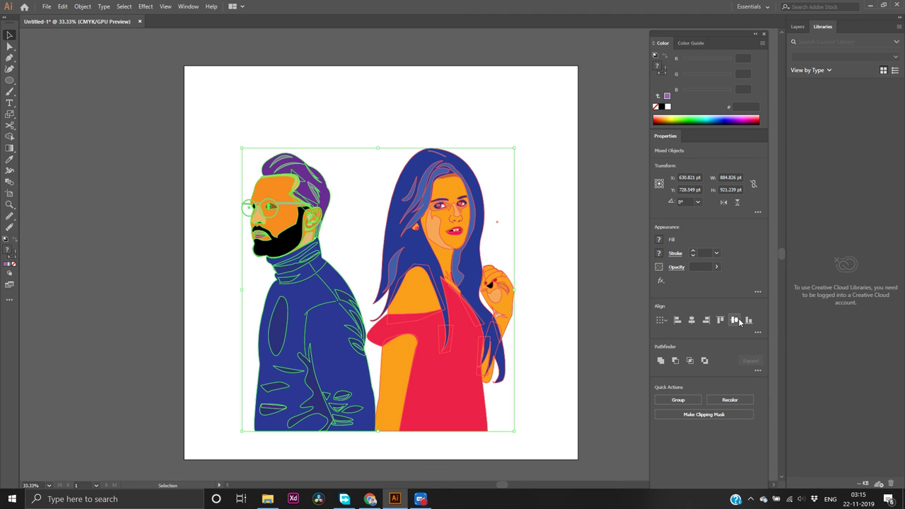
{"action": "left_click", "coordinate": [739, 322]}
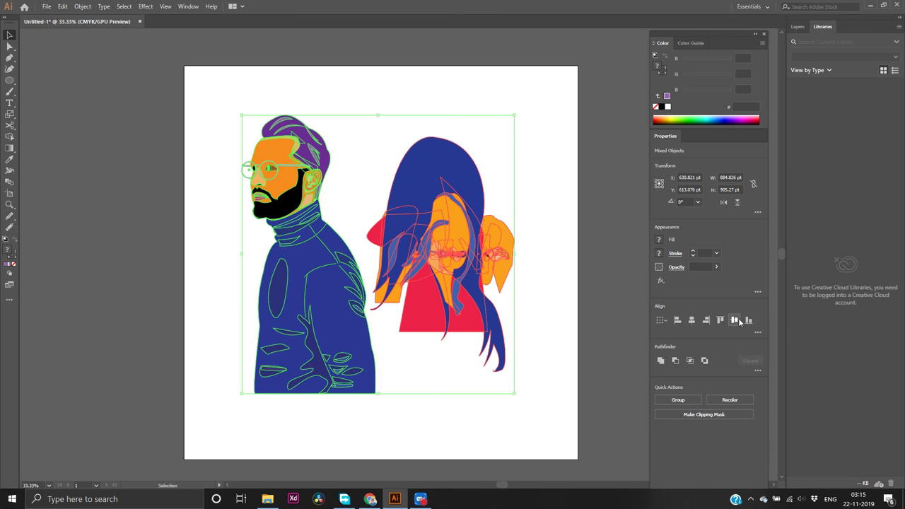
{"action": "key", "text": "ctrl+z"}
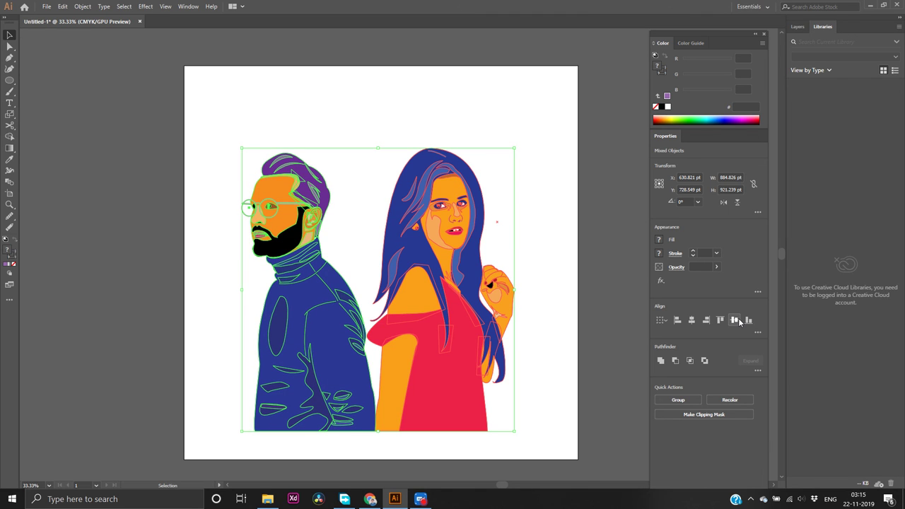
{"action": "left_click", "coordinate": [615, 341]}
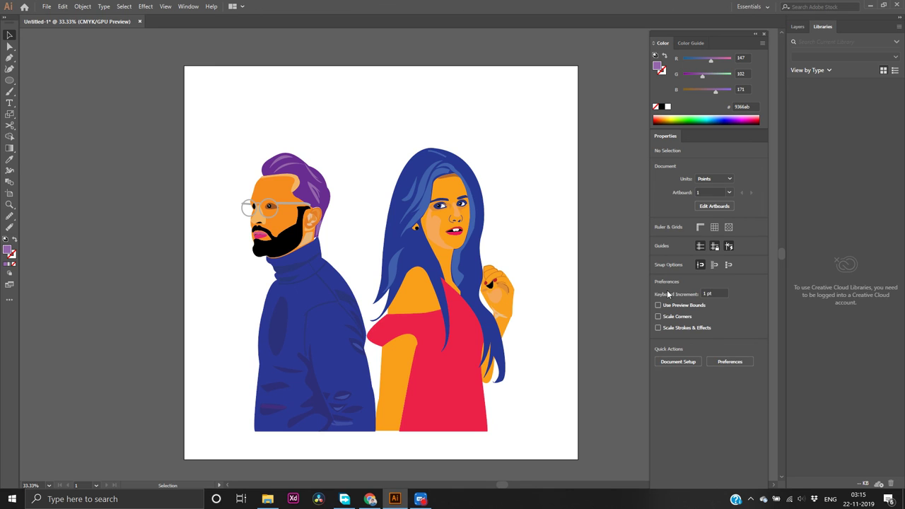
Add a new layer for the background shape and place it between Layer 2 and Layer 1
{"action": "left_click", "coordinate": [795, 28]}
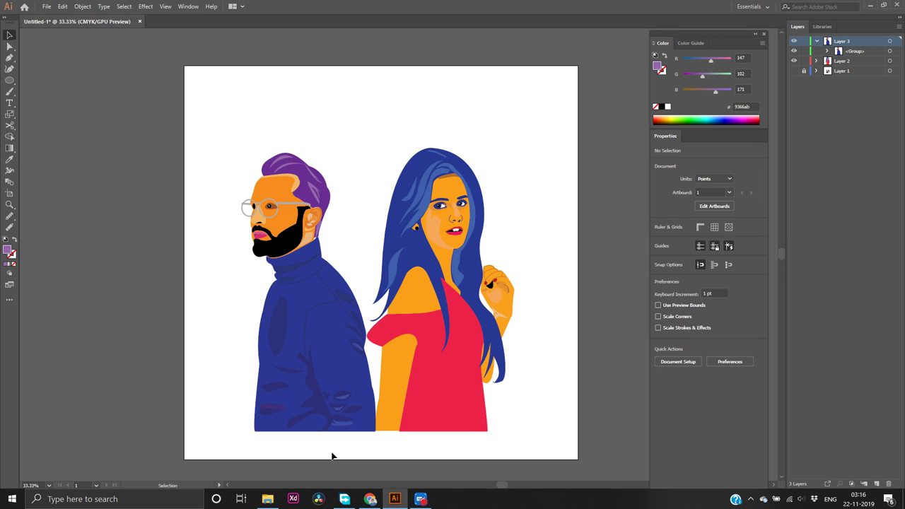
{"action": "key", "text": "p"}
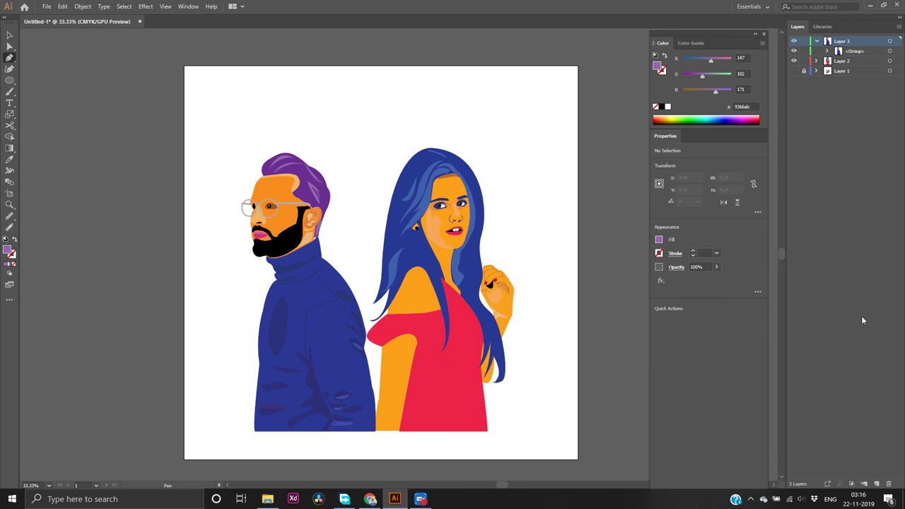
{"action": "left_click", "coordinate": [877, 483]}
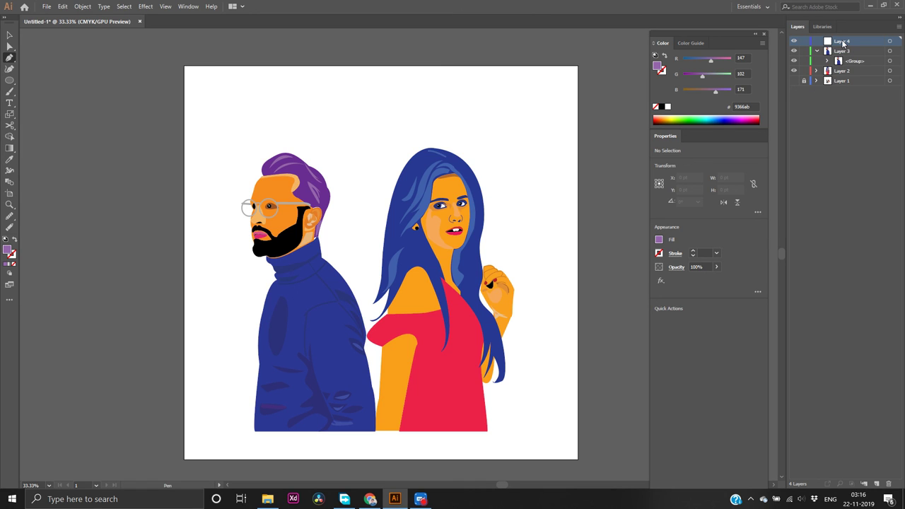
{"action": "left_click_drag", "start_coordinate": [842, 43], "coordinate": [842, 77]}
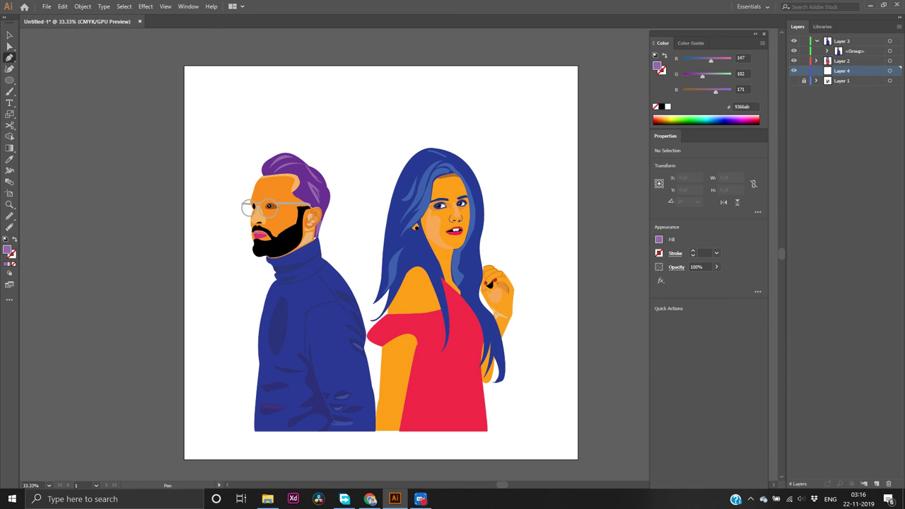
Start a wavy light purple background shape with the Pen tool, curving below the figures and up around the man to above his head
{"action": "left_click", "coordinate": [379, 448]}
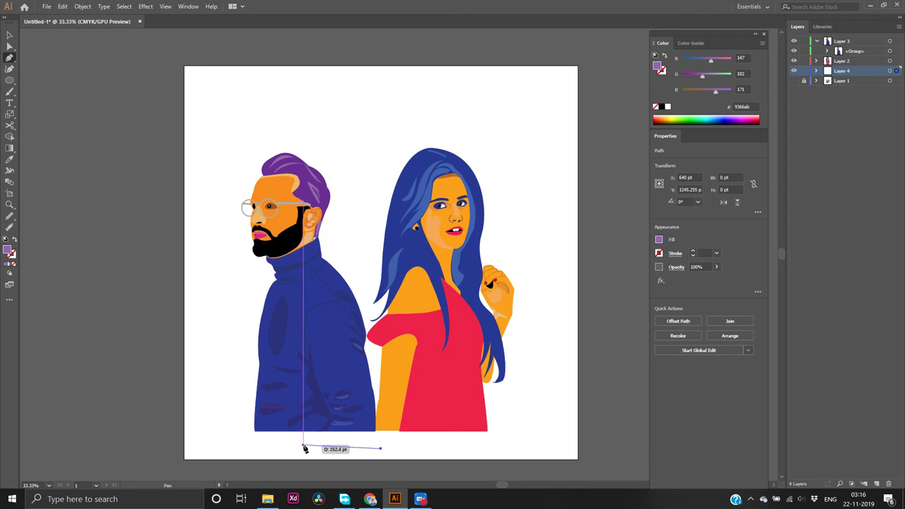
{"action": "left_click_drag", "start_coordinate": [304, 448], "coordinate": [221, 393]}
{"action": "left_click_drag", "start_coordinate": [241, 312], "coordinate": [224, 280]}
{"action": "left_click_drag", "start_coordinate": [217, 231], "coordinate": [223, 188]}
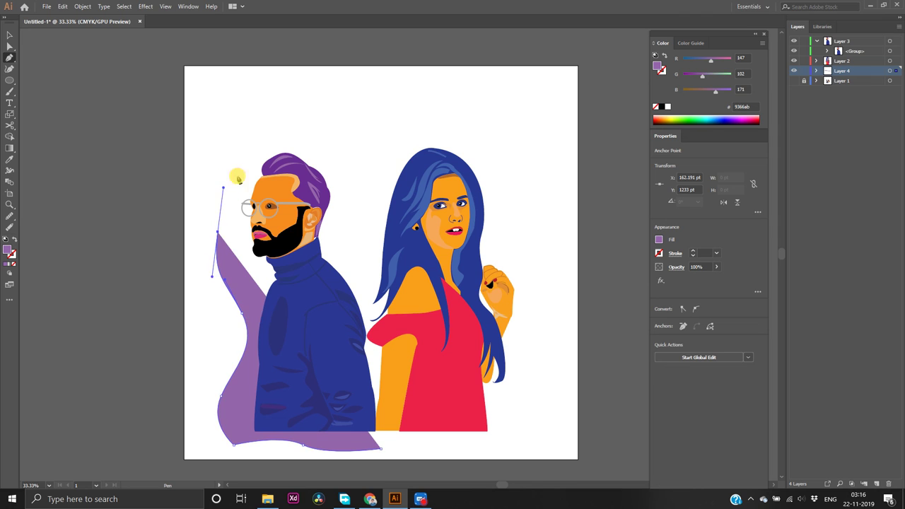
{"action": "left_click_drag", "start_coordinate": [265, 136], "coordinate": [353, 80]}
Continue the background outline over the woman's head, down beside her, and back below the figures to close it
{"action": "left_click_drag", "start_coordinate": [422, 99], "coordinate": [511, 163]}
{"action": "left_click_drag", "start_coordinate": [533, 220], "coordinate": [552, 247]}
{"action": "left_click_drag", "start_coordinate": [564, 294], "coordinate": [533, 385]}
{"action": "left_click_drag", "start_coordinate": [528, 421], "coordinate": [514, 444]}
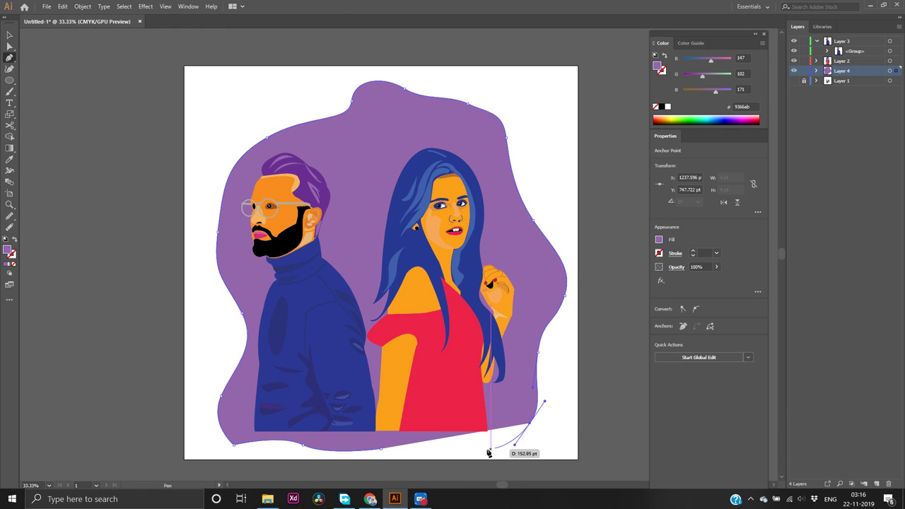
{"action": "left_click_drag", "start_coordinate": [460, 448], "coordinate": [384, 454]}
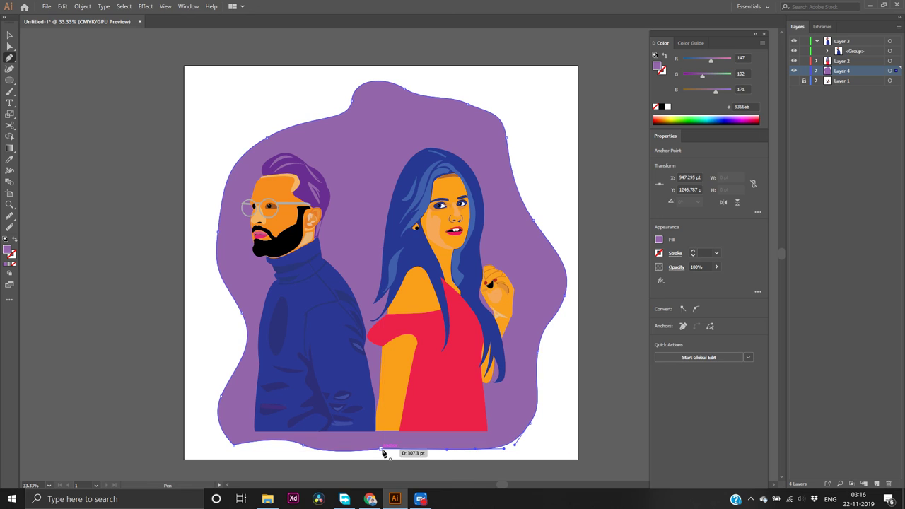
{"action": "left_click", "coordinate": [382, 449]}
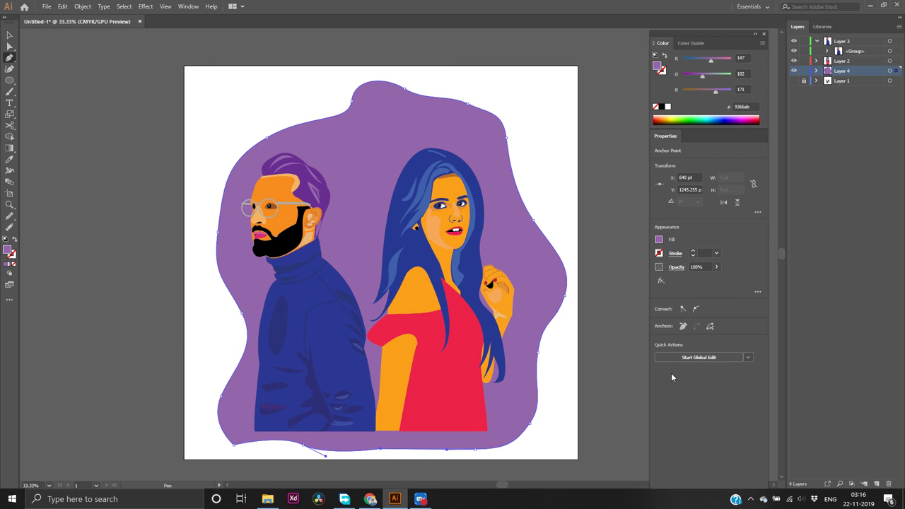
Undo the background outline's latest anchors back to the one just above the man's head
{"action": "key", "text": "ctrl+z"}
{"action": "key", "text": "ctrl+z"}
{"action": "key", "text": "ctrl+z"}
{"action": "key", "text": "ctrl+z"}
{"action": "key", "text": "ctrl+z"}
{"action": "key", "text": "ctrl+z"}
{"action": "key", "text": "ctrl+z"}
{"action": "key", "text": "ctrl+z"}
{"action": "key", "text": "ctrl+z"}
{"action": "key", "text": "ctrl+z"}
{"action": "key", "text": "ctrl+z"}
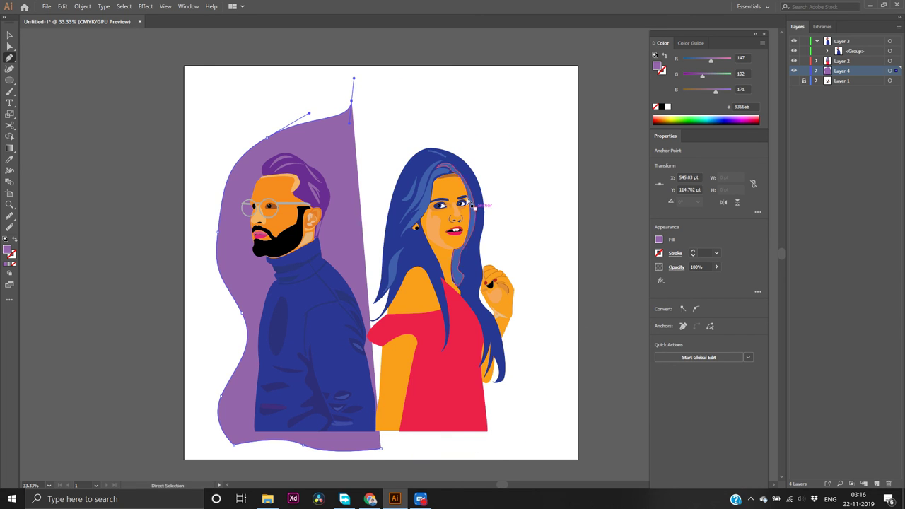
{"action": "key", "text": "ctrl+z"}
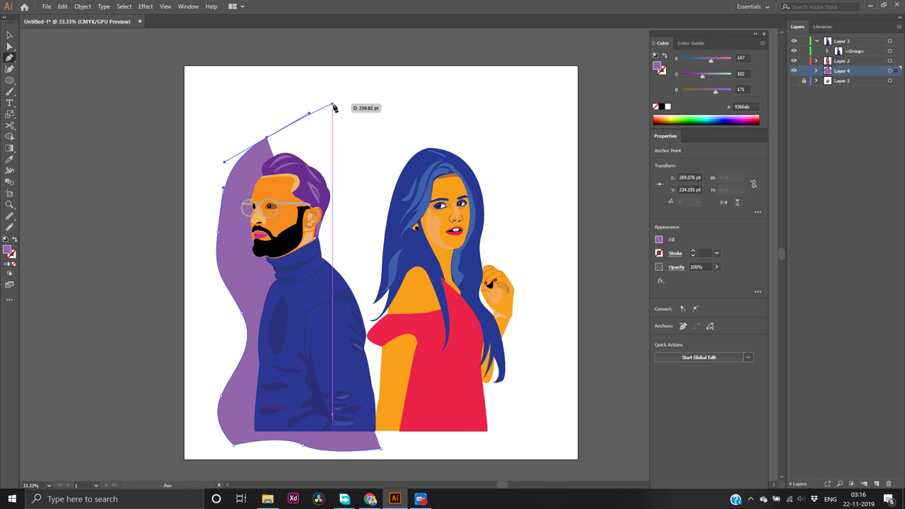
Redraw the background outline with gentler curves over both heads and down past the woman, closing it at its starting anchor below the figures
{"action": "left_click", "coordinate": [332, 109]}
{"action": "left_click_drag", "start_coordinate": [344, 112], "coordinate": [468, 78]}
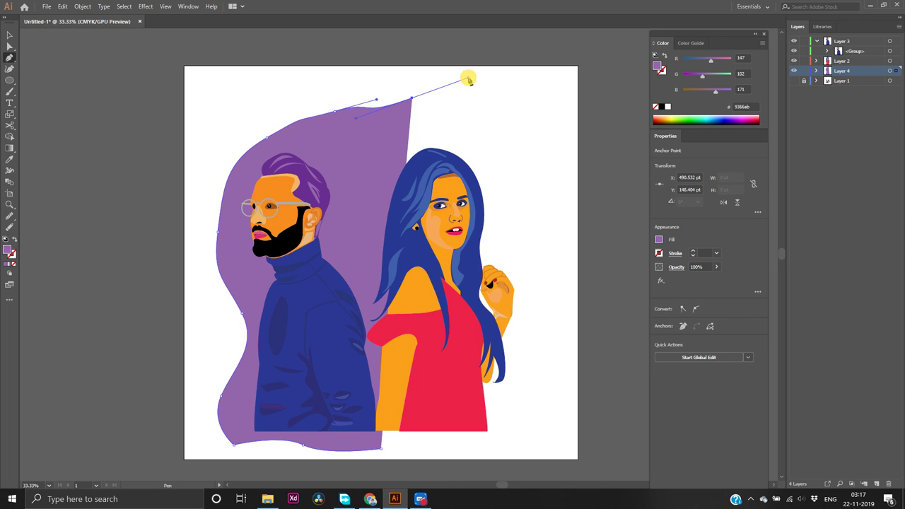
{"action": "left_click_drag", "start_coordinate": [491, 117], "coordinate": [511, 144]}
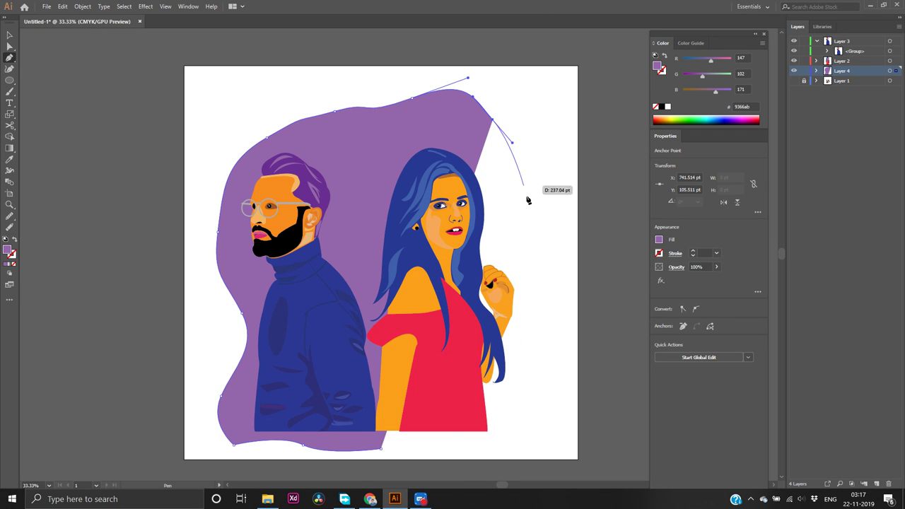
{"action": "left_click_drag", "start_coordinate": [527, 204], "coordinate": [530, 236]}
{"action": "left_click_drag", "start_coordinate": [536, 312], "coordinate": [550, 362]}
{"action": "left_click_drag", "start_coordinate": [530, 403], "coordinate": [516, 410]}
{"action": "left_click_drag", "start_coordinate": [471, 450], "coordinate": [432, 446]}
{"action": "left_click_drag", "start_coordinate": [379, 454], "coordinate": [381, 450]}
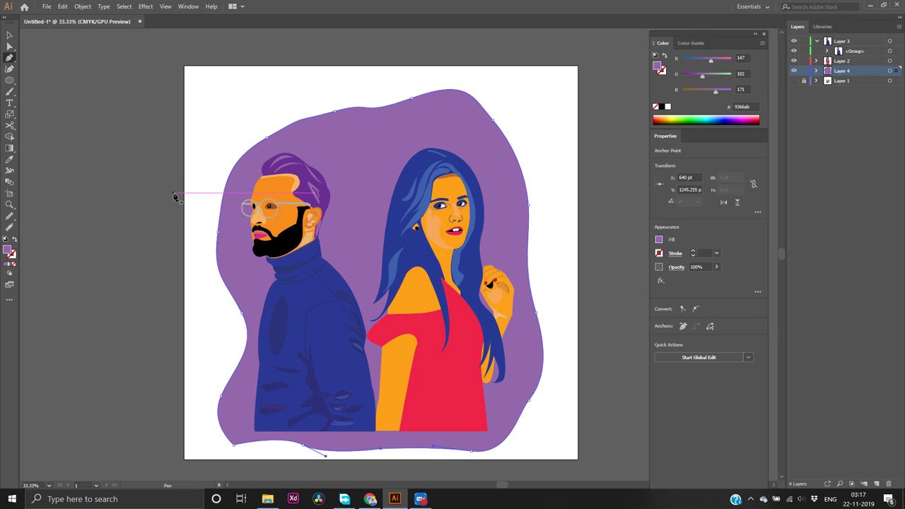
Select the purple background shape, then switch to Chrome and copy the blue 500 hex code 2196f3 from the Material-UI palette
{"action": "key", "text": "v"}
{"action": "left_click", "coordinate": [348, 145]}
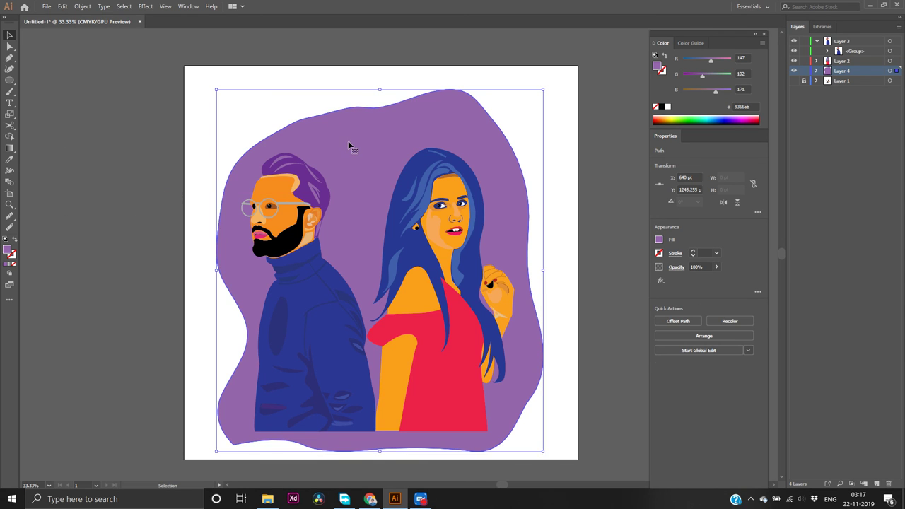
{"action": "left_click", "coordinate": [369, 499]}
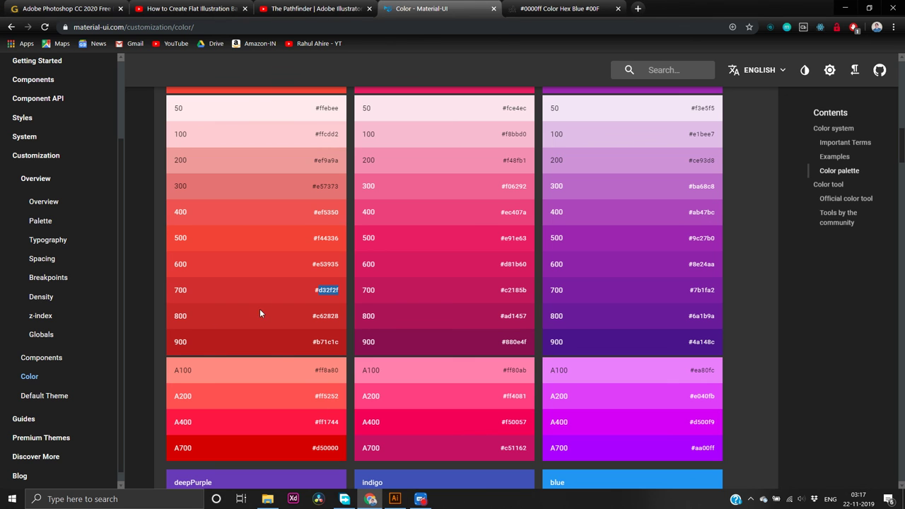
{"action": "scroll", "coordinate": [279, 342], "scroll_direction": "down", "scroll_amount": 2}
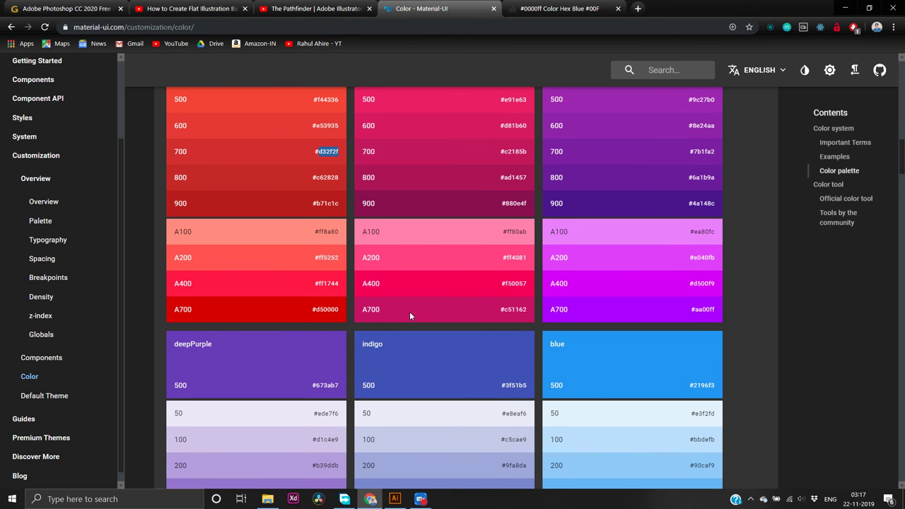
{"action": "scroll", "coordinate": [412, 313], "scroll_direction": "down", "scroll_amount": 5}
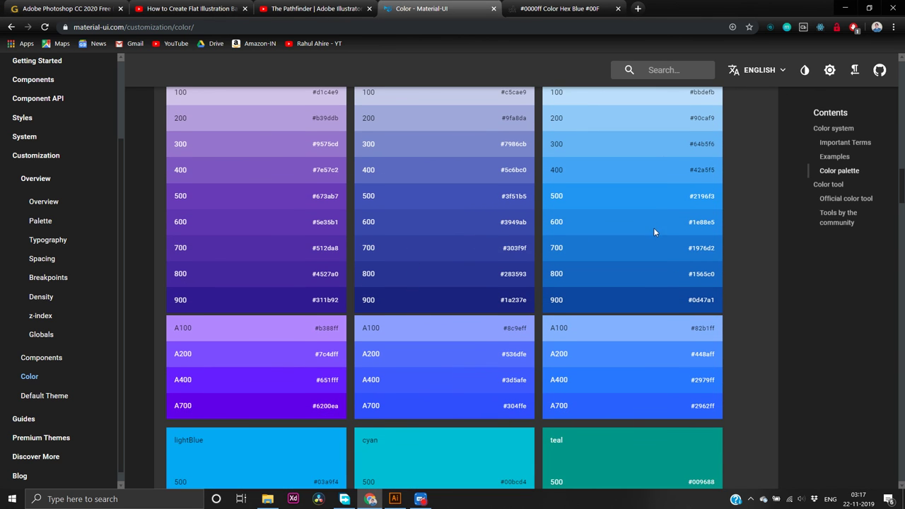
{"action": "scroll", "coordinate": [700, 221], "scroll_direction": "up", "scroll_amount": 1}
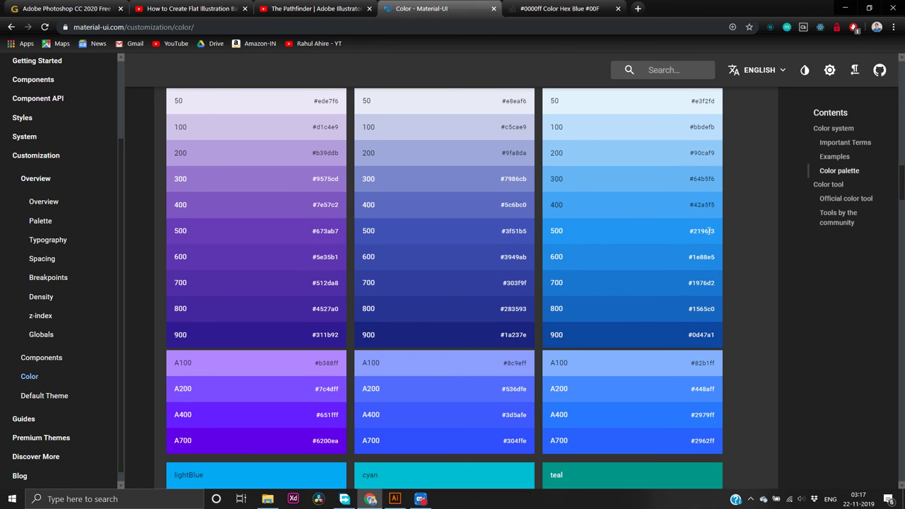
{"action": "double_click", "coordinate": [709, 230]}
{"action": "key", "text": "ctrl+c"}
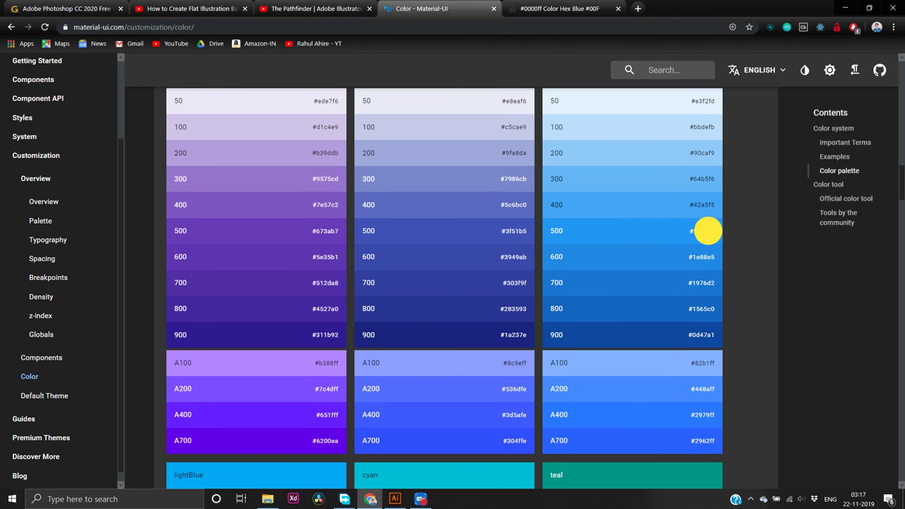
Switch back to Illustrator, set the background shape's fill to 2196f3, and deselect it
{"action": "left_click", "coordinate": [395, 499]}
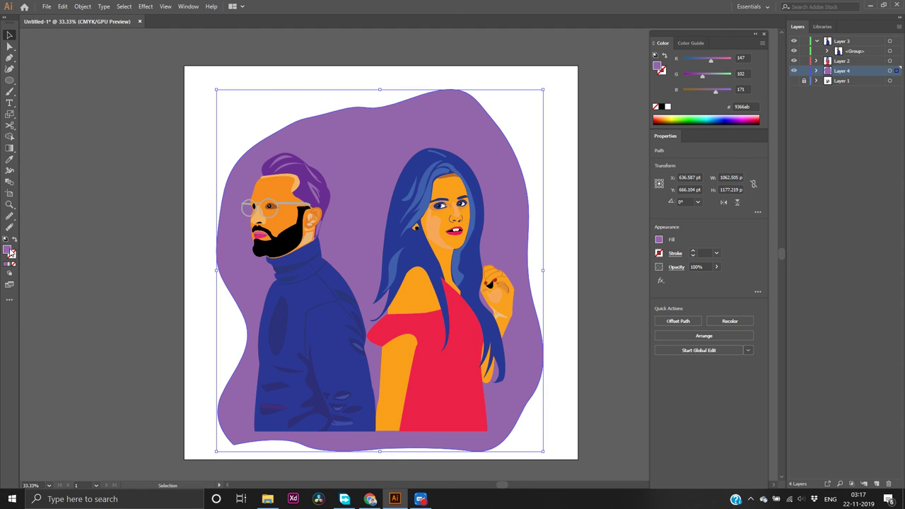
{"action": "double_click", "coordinate": [10, 251]}
{"action": "key", "text": "ctrl+v"}
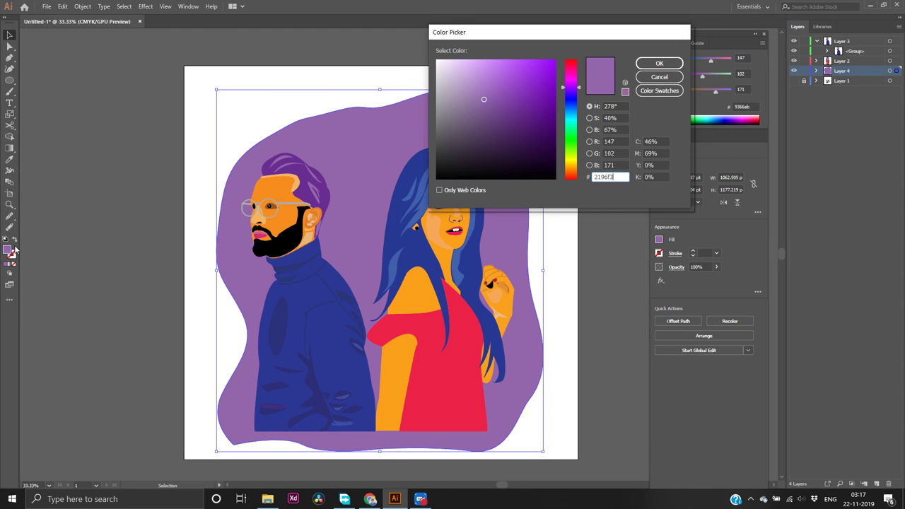
{"action": "key", "text": "Return"}
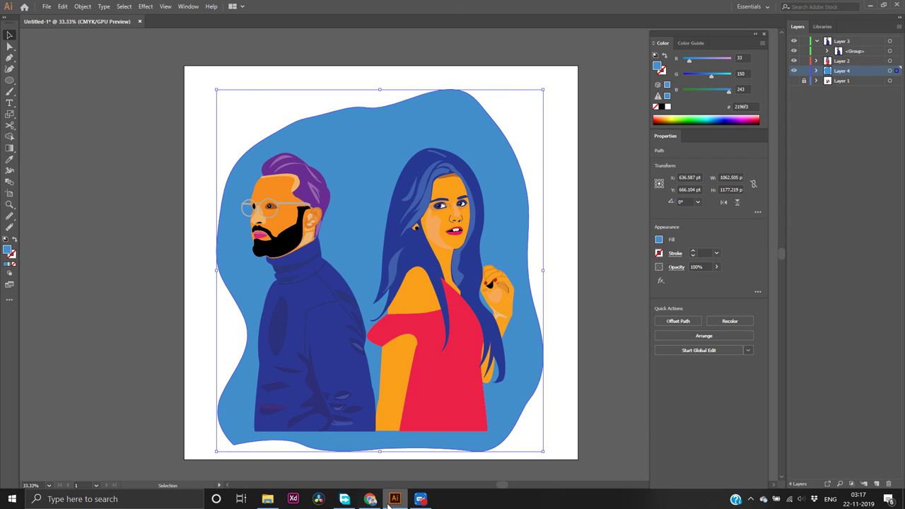
{"action": "left_click", "coordinate": [127, 390]}
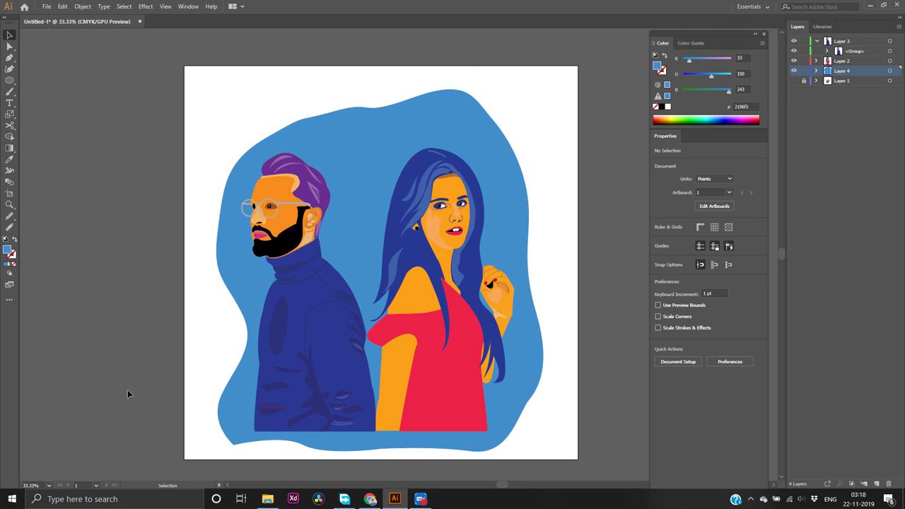
Undo the fill change and the background outline's anchors back to the first three below the man, ready to continue with the Pen tool
{"action": "key", "text": "a"}
{"action": "key", "text": "ctrl+z"}
{"action": "key", "text": "ctrl+z"}
{"action": "key", "text": "ctrl+z"}
{"action": "key", "text": "ctrl+z"}
{"action": "key", "text": "ctrl+z"}
{"action": "key", "text": "ctrl+z"}
{"action": "key", "text": "ctrl+z"}
{"action": "key", "text": "ctrl+z"}
{"action": "key", "text": "ctrl+z"}
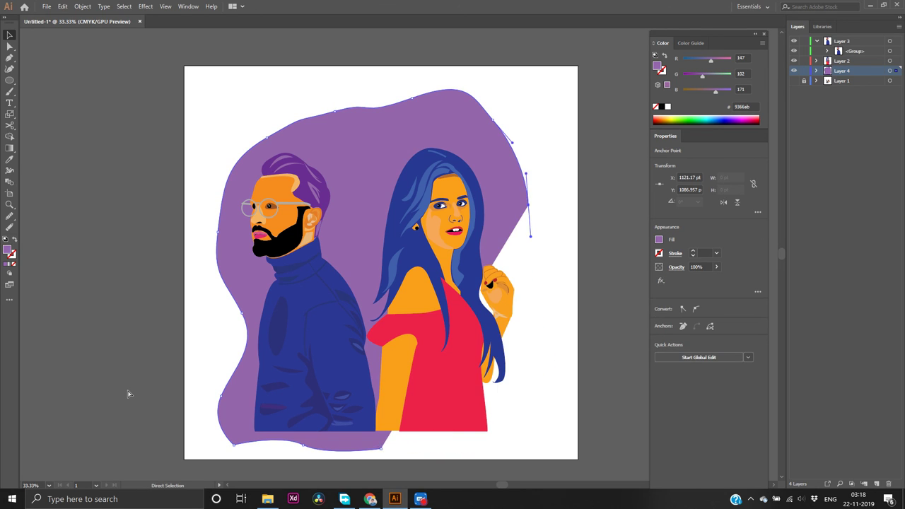
{"action": "key", "text": "ctrl+z"}
{"action": "key", "text": "v"}
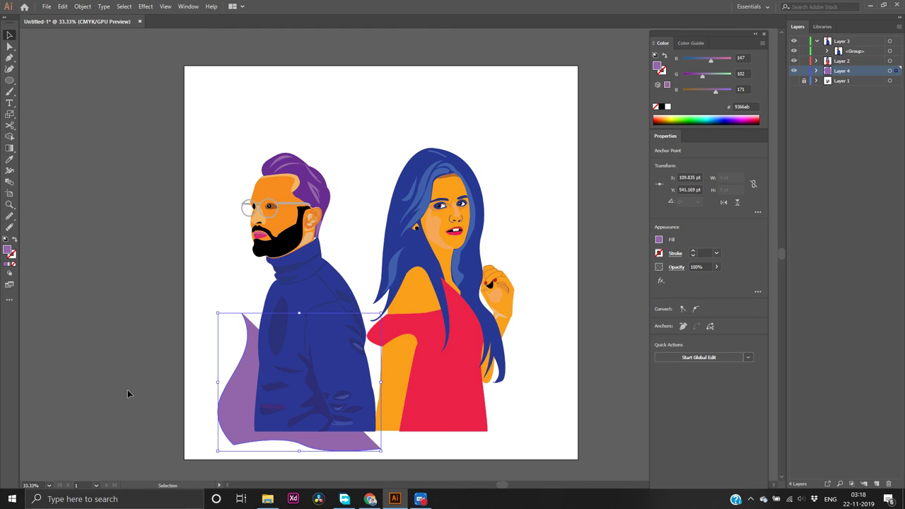
{"action": "key", "text": "p"}
{"action": "key", "text": "ctrl+shift+z"}
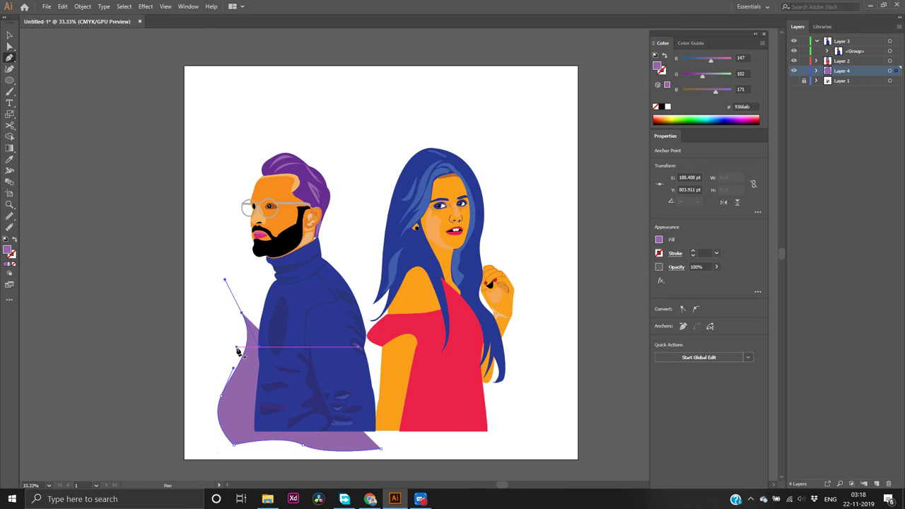
{"action": "key", "text": "ctrl+z"}
{"action": "key", "text": "ctrl+z"}
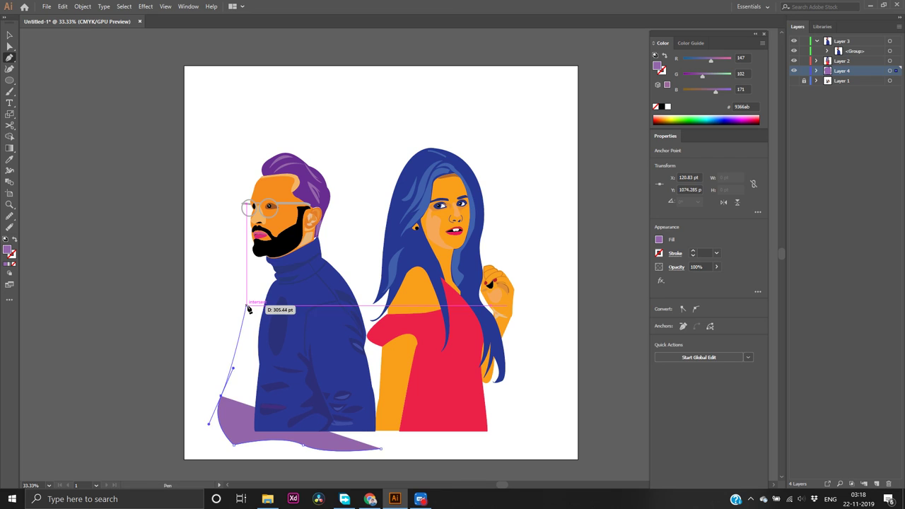
{"action": "key", "text": "ctrl+z"}
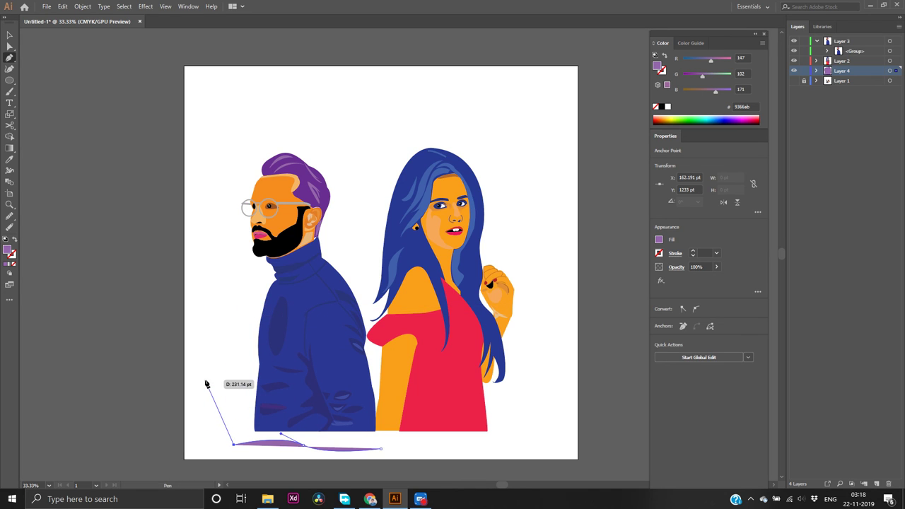
Redraw the background outline with stronger waves up beside the man, over his head, dipping between the figures and rising above the woman
{"action": "left_click_drag", "start_coordinate": [210, 374], "coordinate": [228, 308]}
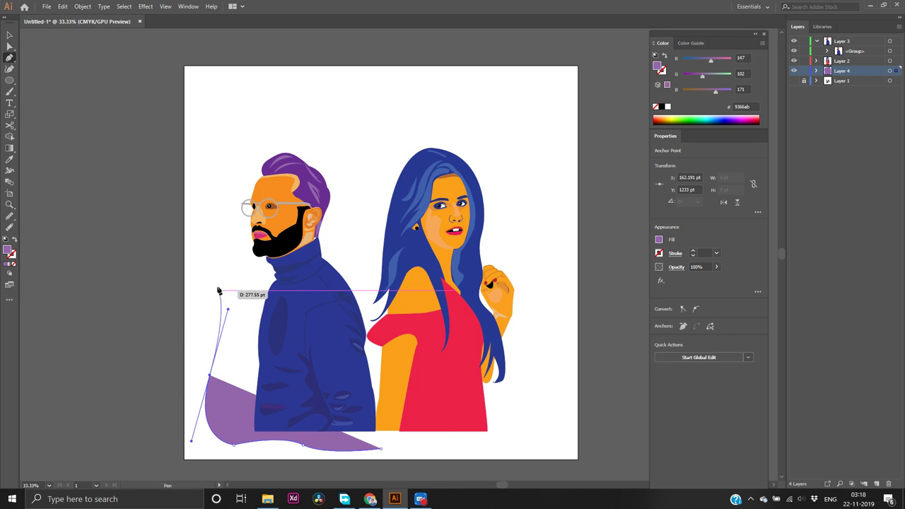
{"action": "left_click_drag", "start_coordinate": [214, 271], "coordinate": [203, 228]}
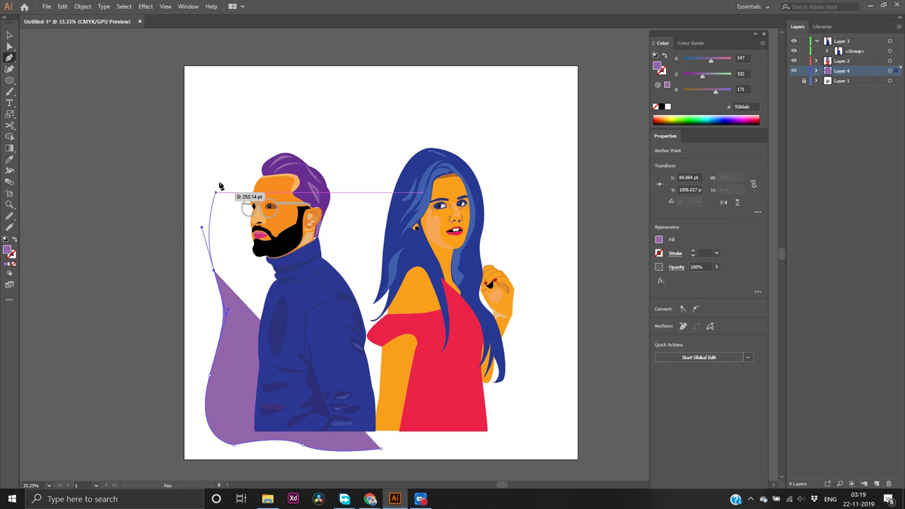
{"action": "left_click_drag", "start_coordinate": [233, 146], "coordinate": [420, 128]}
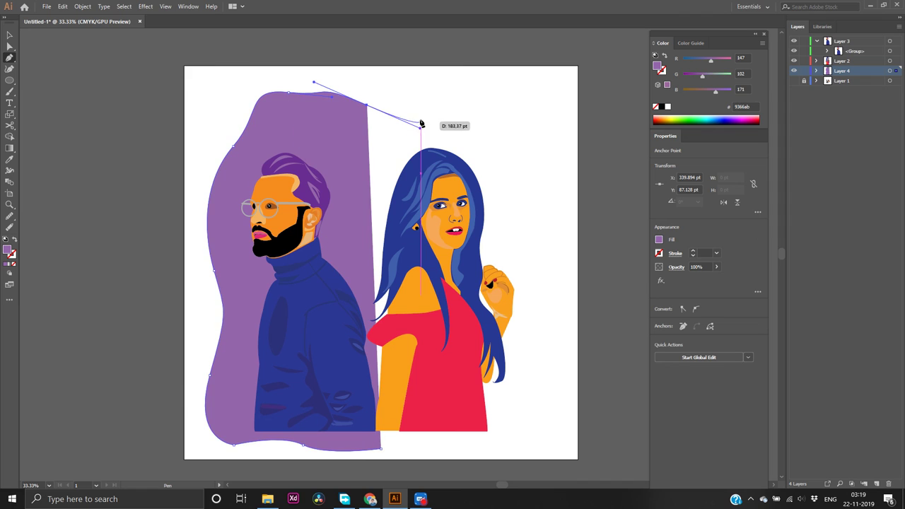
{"action": "left_click", "coordinate": [447, 86]}
{"action": "left_click_drag", "start_coordinate": [447, 86], "coordinate": [516, 114]}
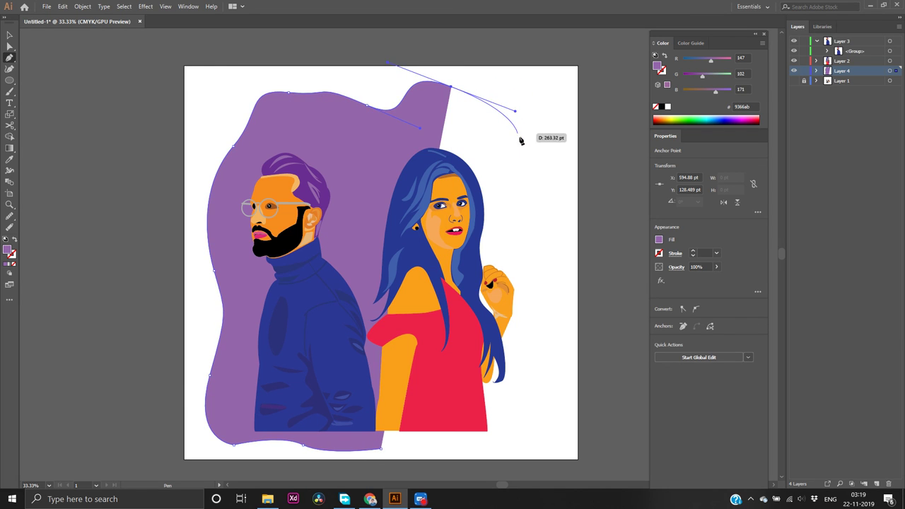
Continue the wavy outline down past the woman and back below the figures, closing it at its starting anchor
{"action": "left_click_drag", "start_coordinate": [525, 147], "coordinate": [545, 190]}
{"action": "left_click_drag", "start_coordinate": [527, 239], "coordinate": [541, 270]}
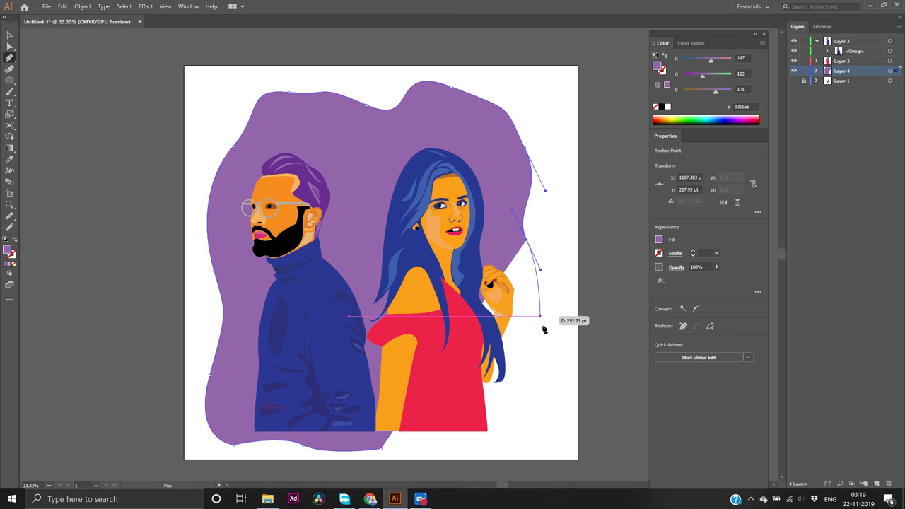
{"action": "left_click_drag", "start_coordinate": [555, 344], "coordinate": [519, 435]}
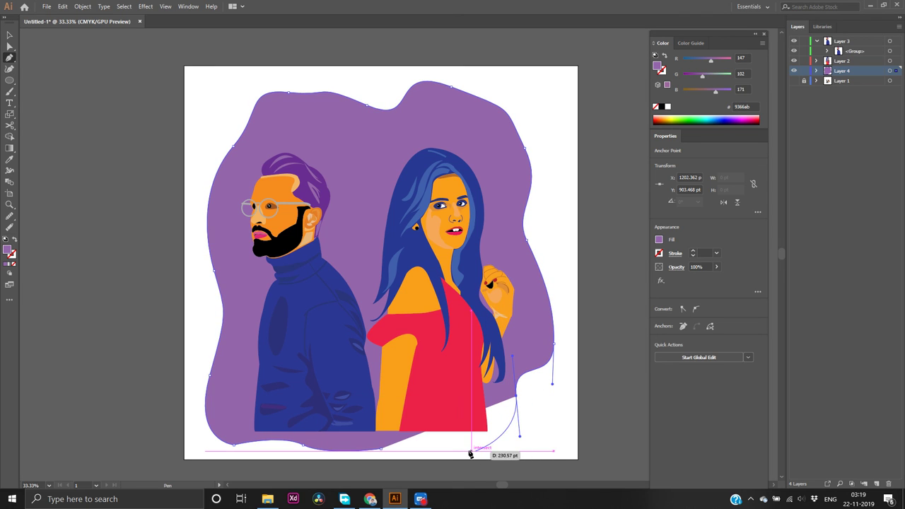
{"action": "left_click_drag", "start_coordinate": [450, 452], "coordinate": [378, 451]}
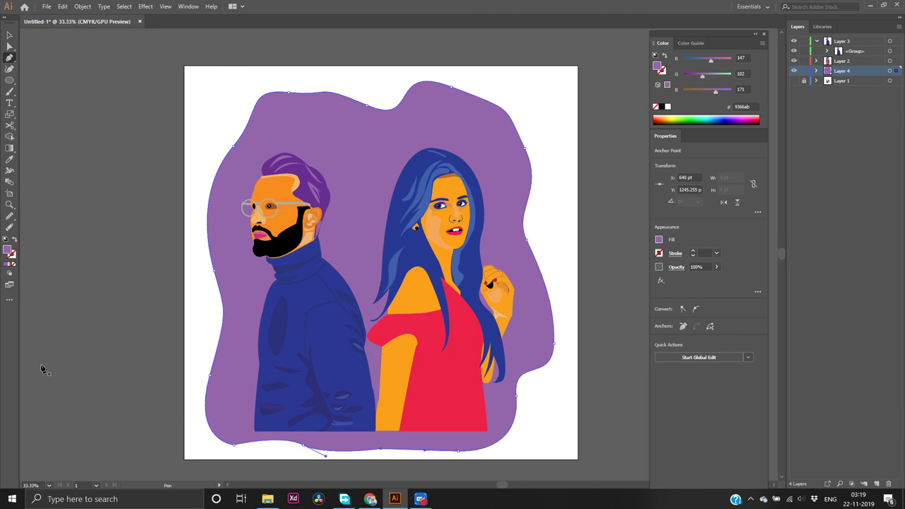
Set the redrawn background shape's fill color to 2196f3
{"action": "left_click", "coordinate": [8, 249]}
{"action": "left_click", "coordinate": [7, 249]}
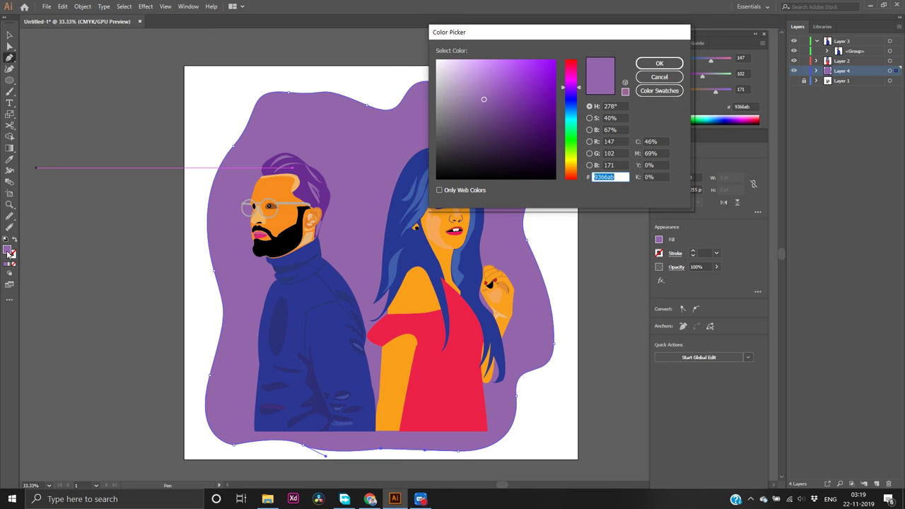
{"action": "type", "text": "2196f3"}
{"action": "key", "text": "Return"}
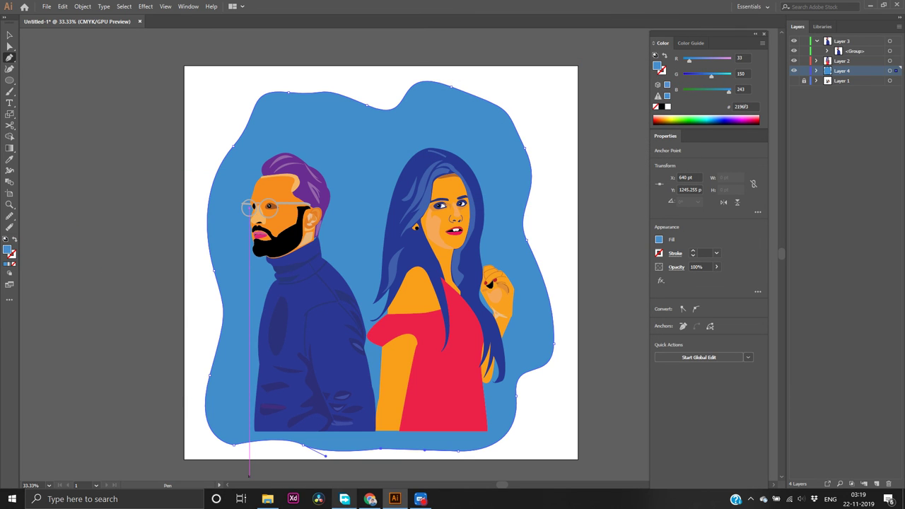
Switch to Chrome and copy the cyan 500 hex code 00bcd4 from the Material-UI palette
{"action": "left_click", "coordinate": [366, 500]}
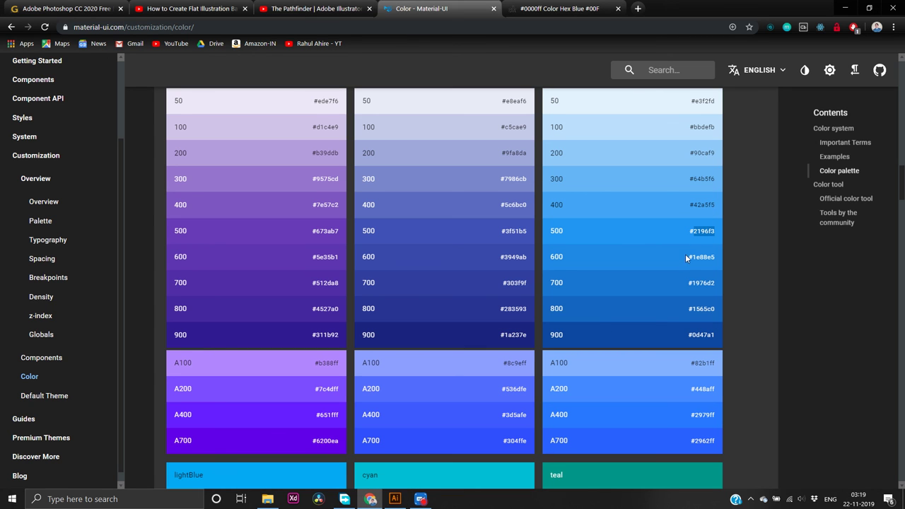
{"action": "scroll", "coordinate": [666, 271], "scroll_direction": "down", "scroll_amount": 3}
{"action": "scroll", "coordinate": [666, 272], "scroll_direction": "down", "scroll_amount": 2}
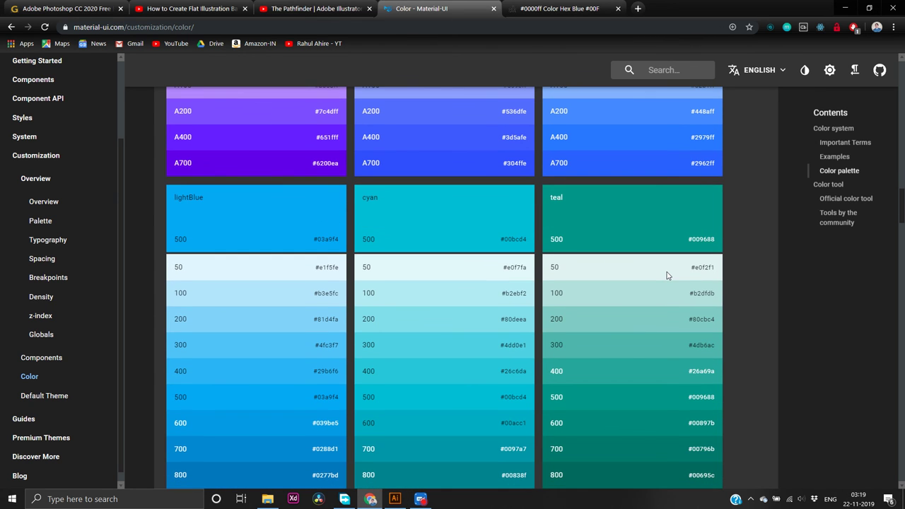
{"action": "scroll", "coordinate": [667, 276], "scroll_direction": "down", "scroll_amount": 2}
{"action": "scroll", "coordinate": [558, 290], "scroll_direction": "up", "scroll_amount": 1}
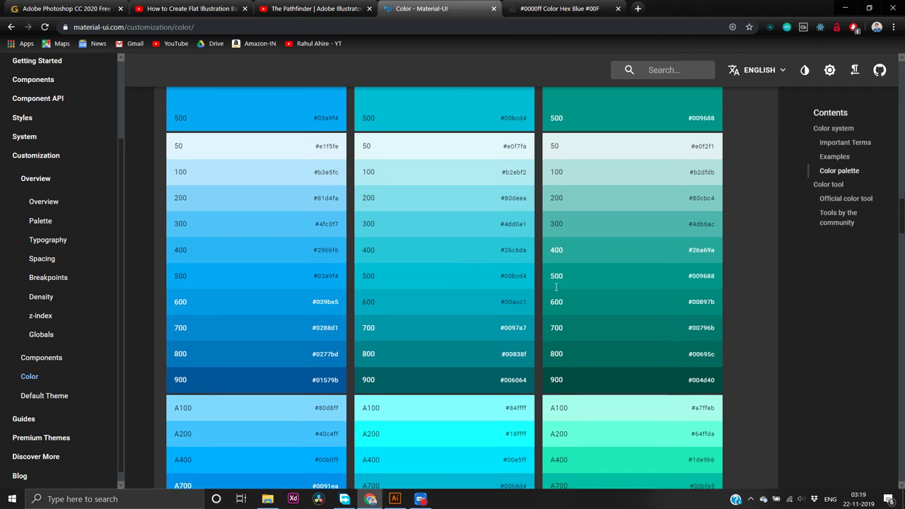
{"action": "double_click", "coordinate": [511, 293]}
{"action": "key", "text": "ctrl+c"}
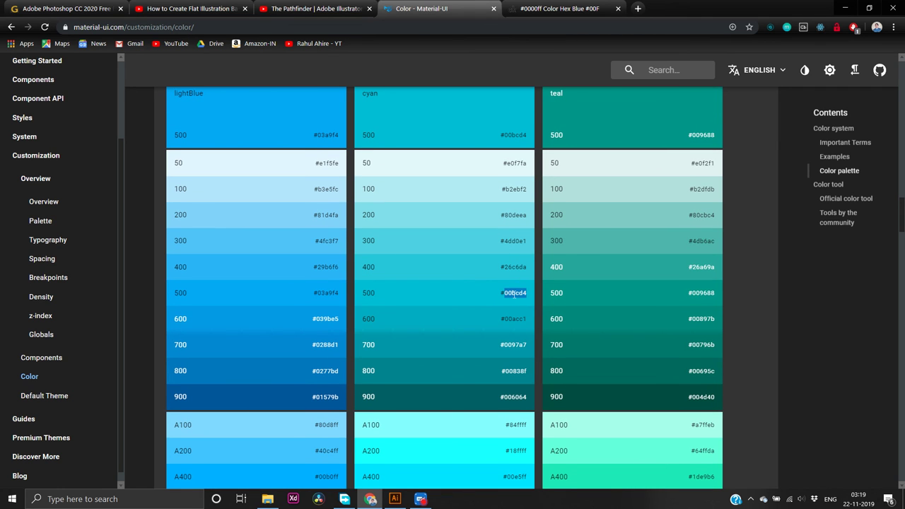
Switch back to Illustrator, set the background shape's fill to 00bcd4, and leave the Pen tool for the Selection tool
{"action": "key", "text": "alt+Tab"}
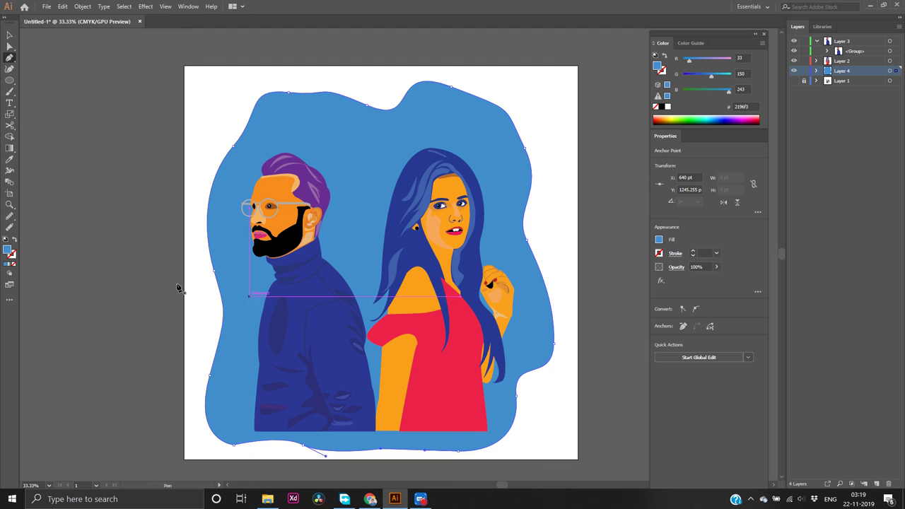
{"action": "double_click", "coordinate": [7, 252]}
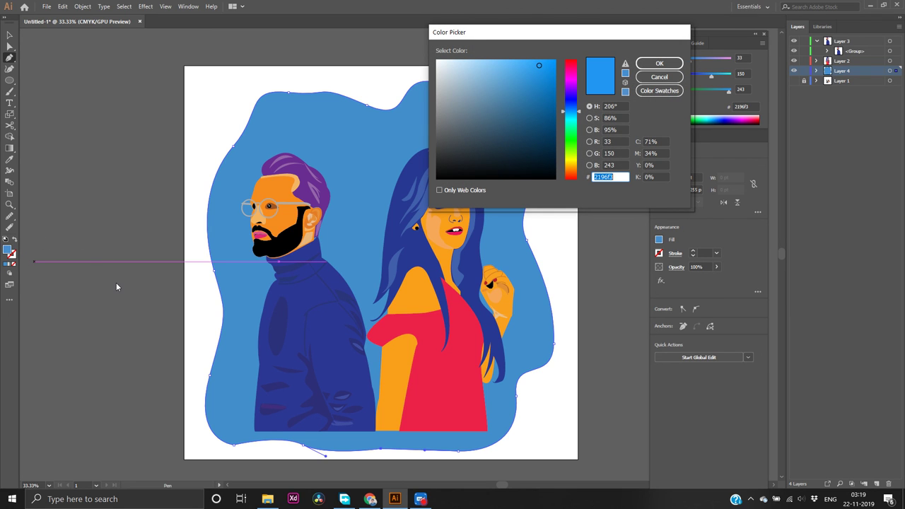
{"action": "key", "text": "ctrl+v"}
{"action": "key", "text": "Return"}
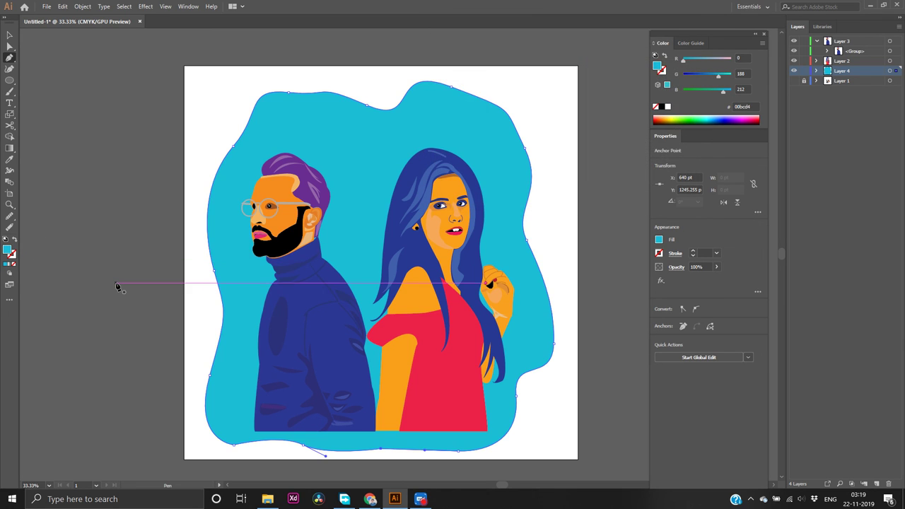
{"action": "left_click", "coordinate": [118, 340]}
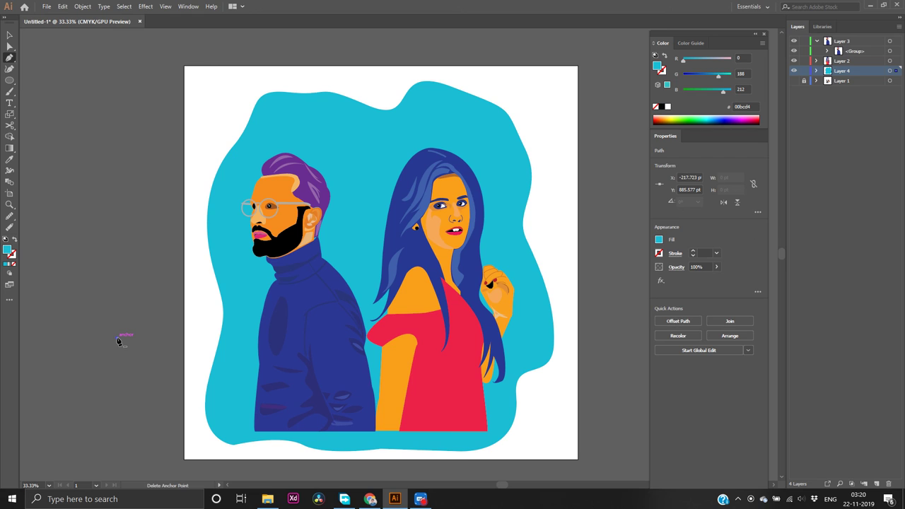
{"action": "left_click", "coordinate": [119, 341]}
{"action": "key", "text": "v"}
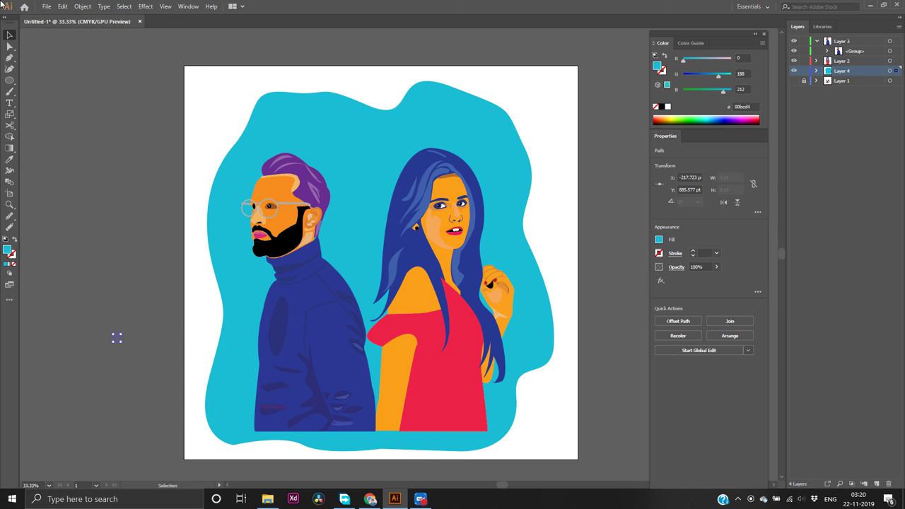
Start exporting the illustration as a PNG and choose the PSD folder on New Volume (D:) as destination
{"action": "left_click", "coordinate": [43, 7]}
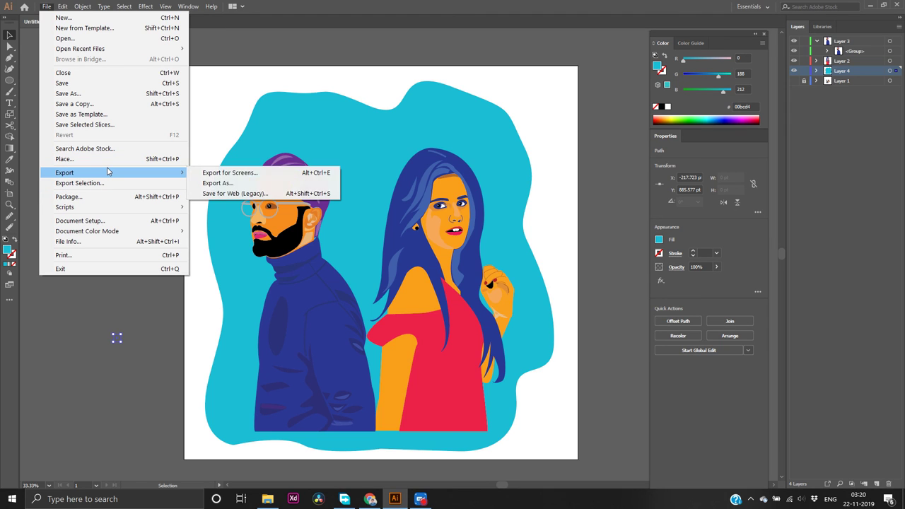
{"action": "left_click", "coordinate": [219, 183]}
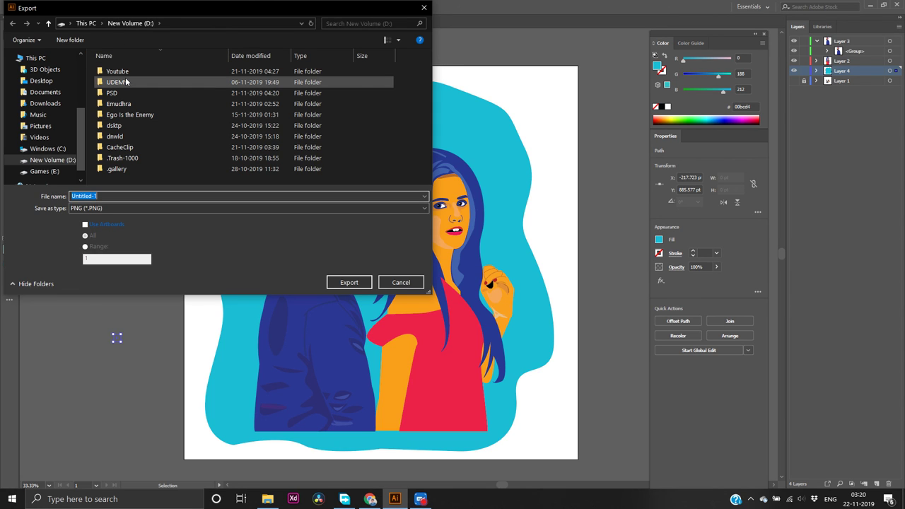
{"action": "type", "text": "colle"}
{"action": "left_click", "coordinate": [131, 96]}
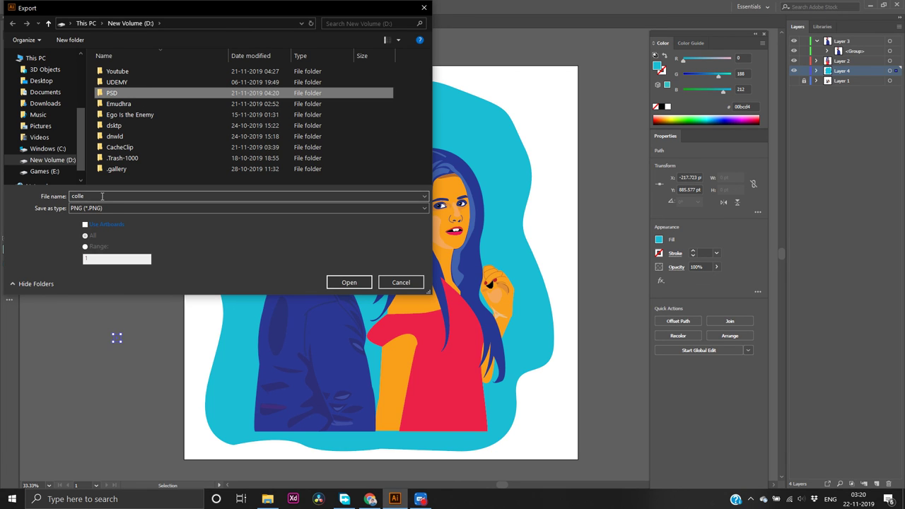
{"action": "double_click", "coordinate": [111, 92]}
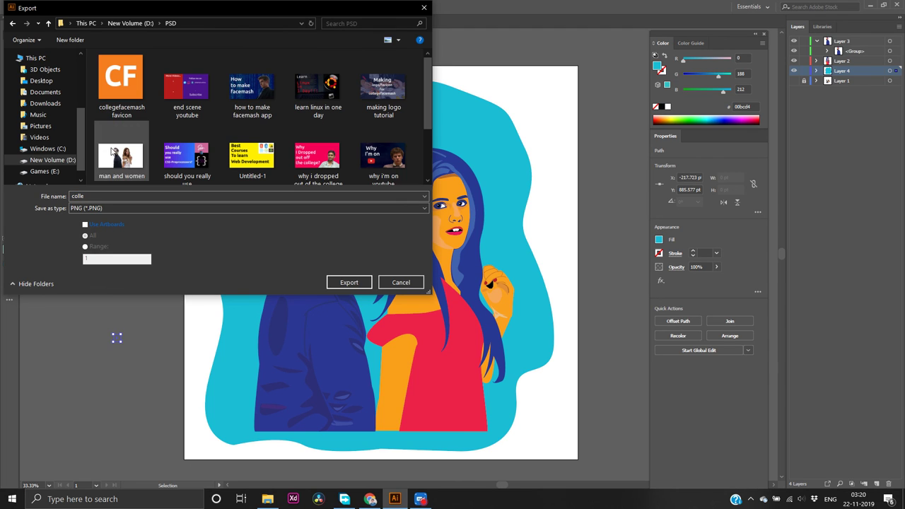
Name the export collegefacemash logo and export it as a PNG at High (300 ppi) with a transparent background
{"action": "double_click", "coordinate": [100, 198]}
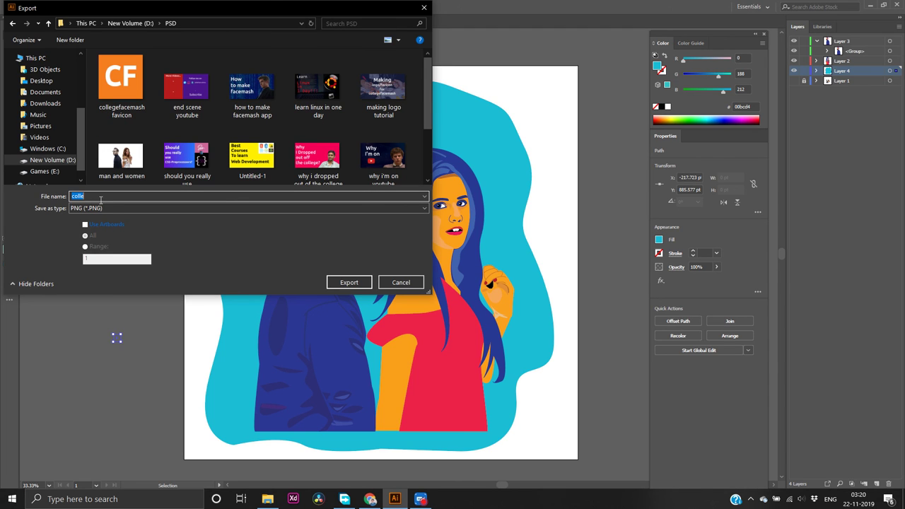
{"action": "left_click", "coordinate": [101, 199]}
{"action": "type", "text": "ge"}
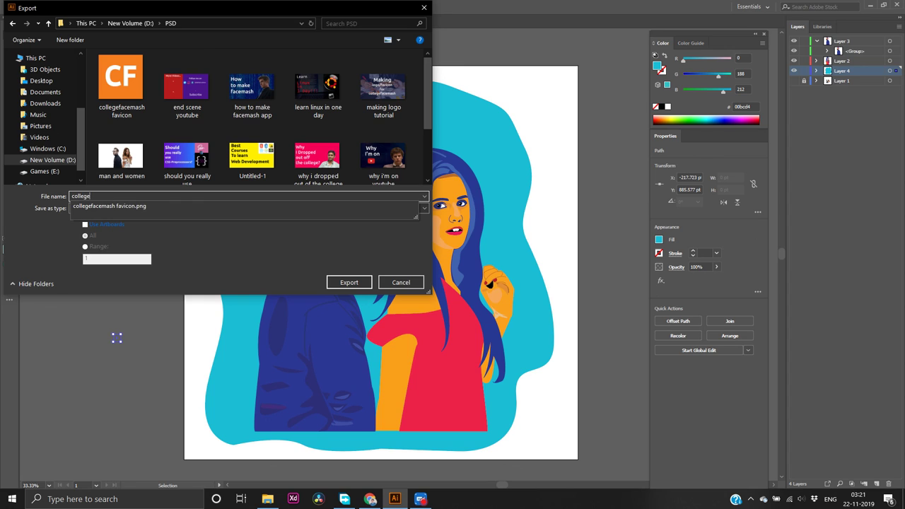
{"action": "type", "text": "facemash"}
{"action": "key", "text": "Delete"}
{"action": "type", "text": "lo"}
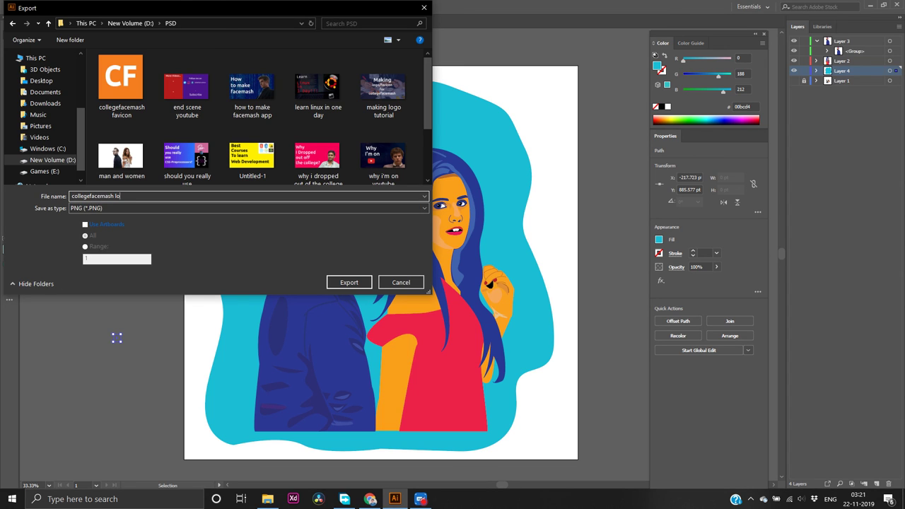
{"action": "type", "text": "go"}
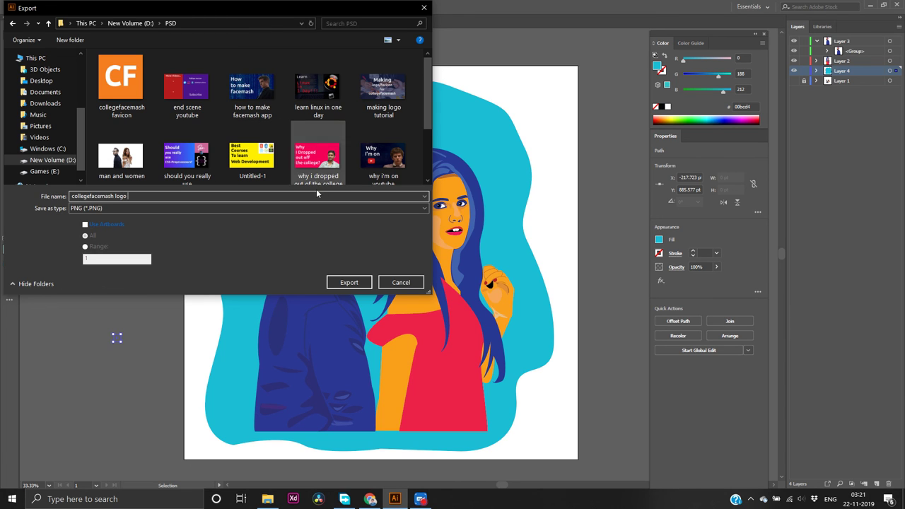
{"action": "left_click", "coordinate": [350, 283]}
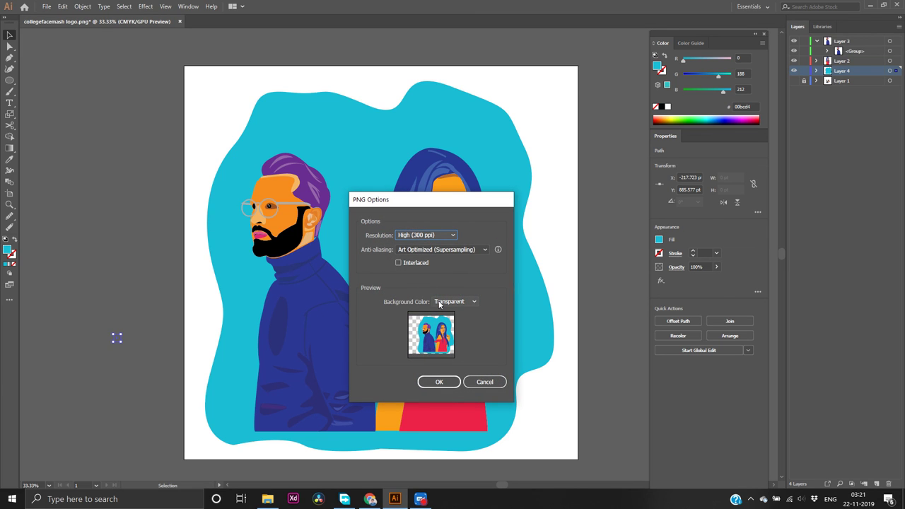
{"action": "left_click", "coordinate": [439, 382]}
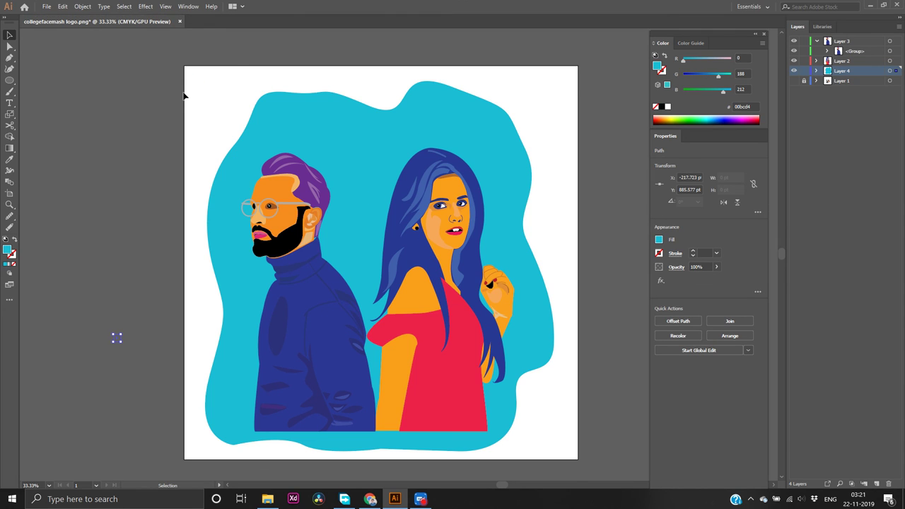
Save the document in the PSD folder as an Adobe Illustrator file named collegefacemash logo, using the Illustrator CC version
{"action": "left_click", "coordinate": [45, 7]}
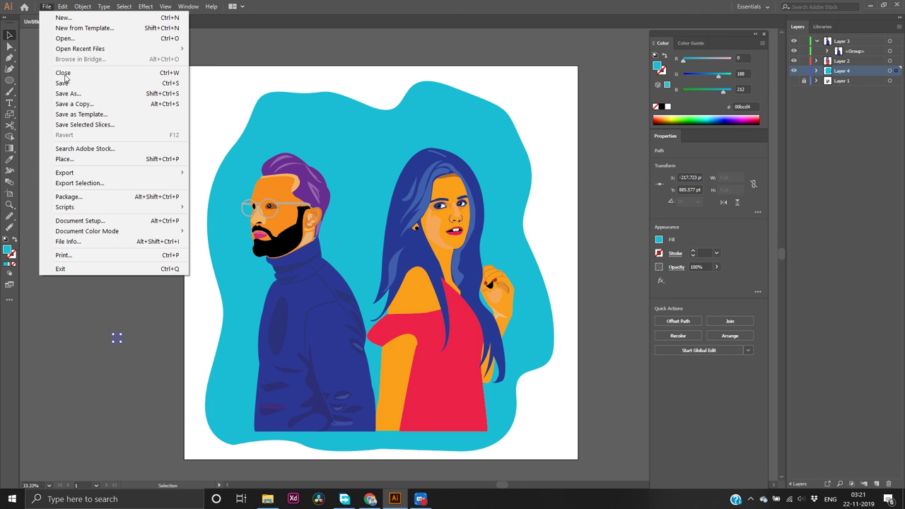
{"action": "left_click", "coordinate": [76, 93]}
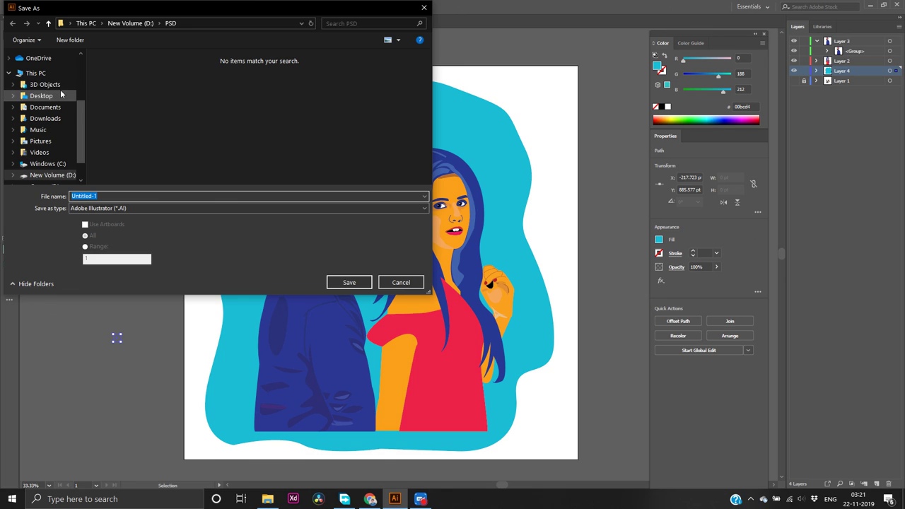
{"action": "scroll", "coordinate": [68, 92], "scroll_direction": "down", "scroll_amount": 1}
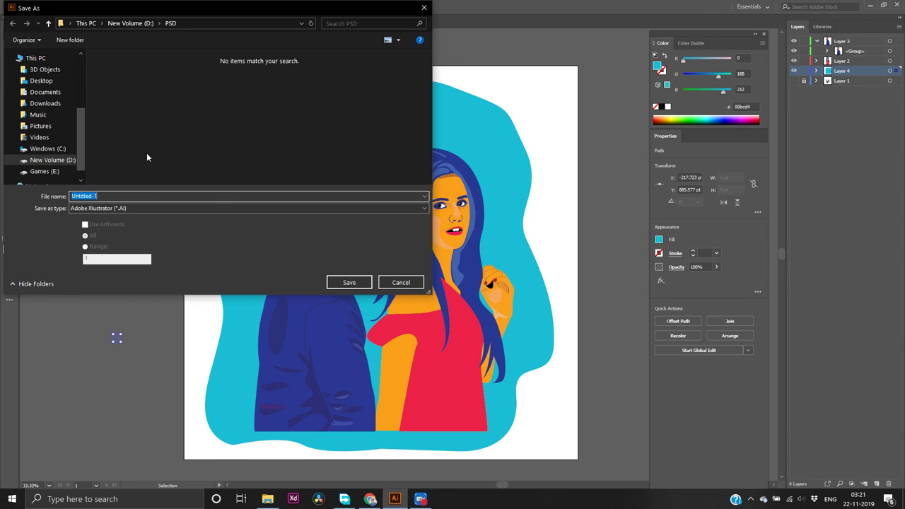
{"action": "type", "text": "colle"}
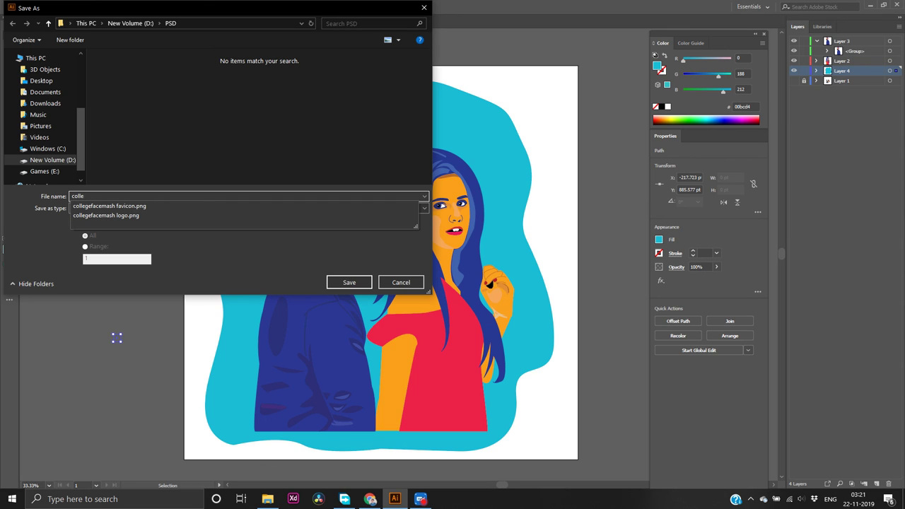
{"action": "key", "text": "Down"}
{"action": "key", "text": "Down"}
{"action": "key", "text": "BackSpace"}
{"action": "key", "text": "BackSpace"}
{"action": "key", "text": "BackSpace"}
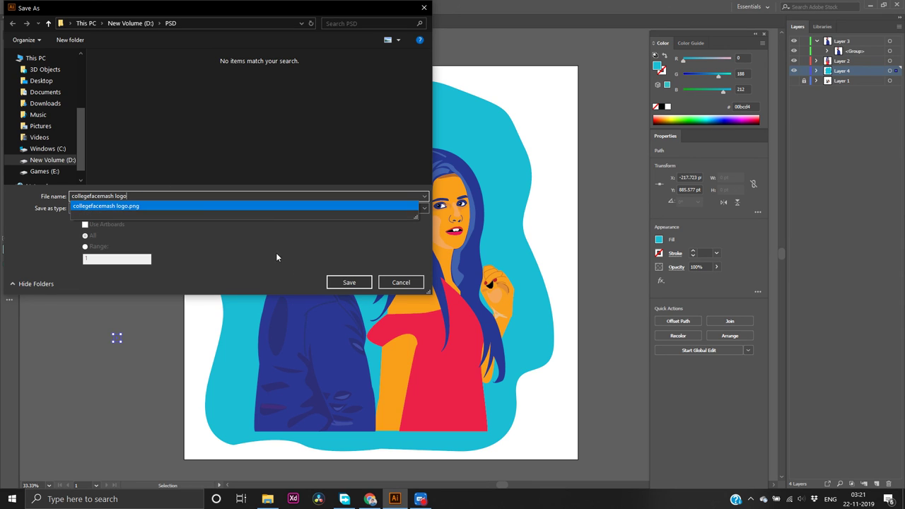
{"action": "left_click", "coordinate": [349, 282]}
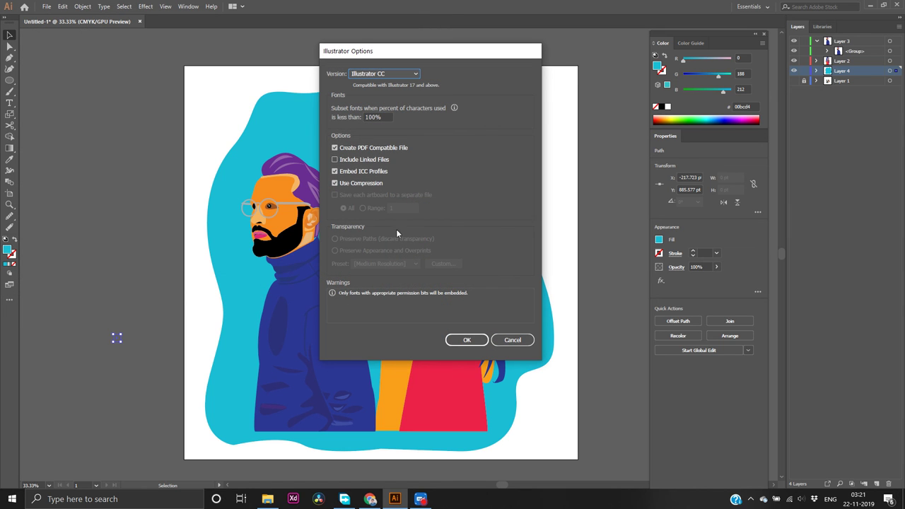
{"action": "left_click", "coordinate": [463, 340]}
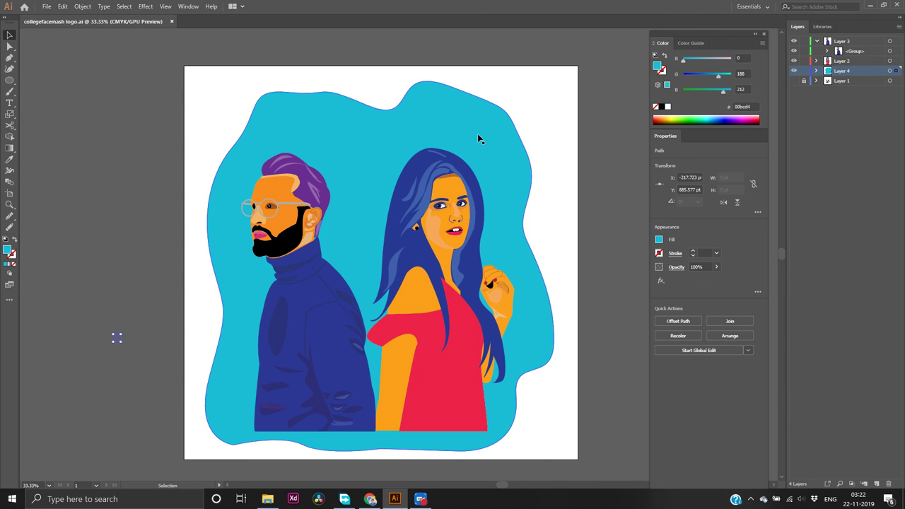
Undo the background shape's cyan fill and its outline segments back to the short wavy edge below the man
{"action": "key", "text": "a"}
{"action": "left_click", "coordinate": [390, 154]}
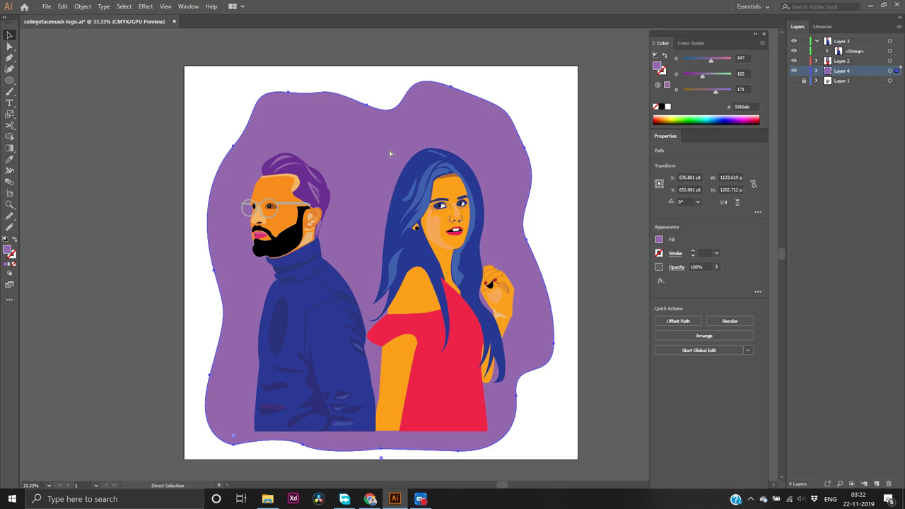
{"action": "key", "text": "ctrl+z"}
{"action": "key", "text": "ctrl+z"}
{"action": "key", "text": "ctrl+z"}
{"action": "key", "text": "ctrl+z"}
{"action": "key", "text": "ctrl+z"}
{"action": "key", "text": "ctrl+z"}
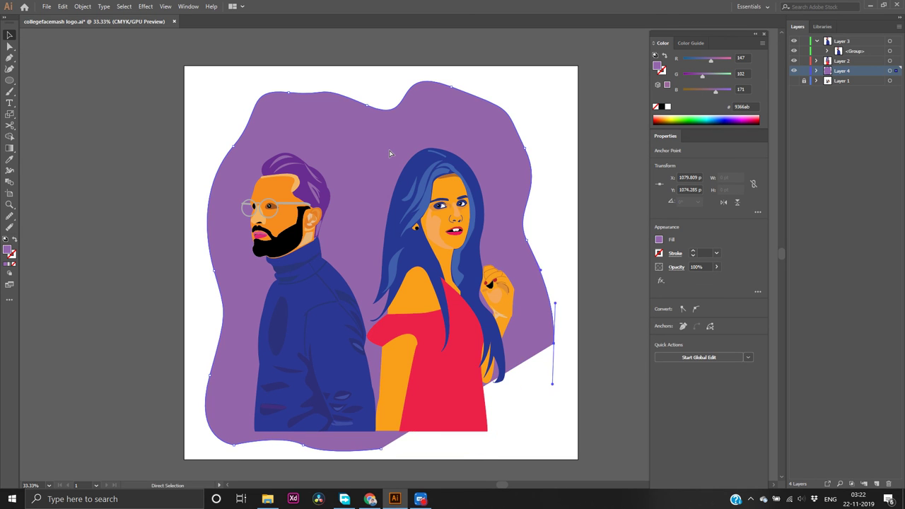
{"action": "key", "text": "ctrl+z"}
{"action": "key", "text": "ctrl+z"}
{"action": "key", "text": "ctrl+z"}
{"action": "key", "text": "ctrl+z"}
{"action": "key", "text": "ctrl+z"}
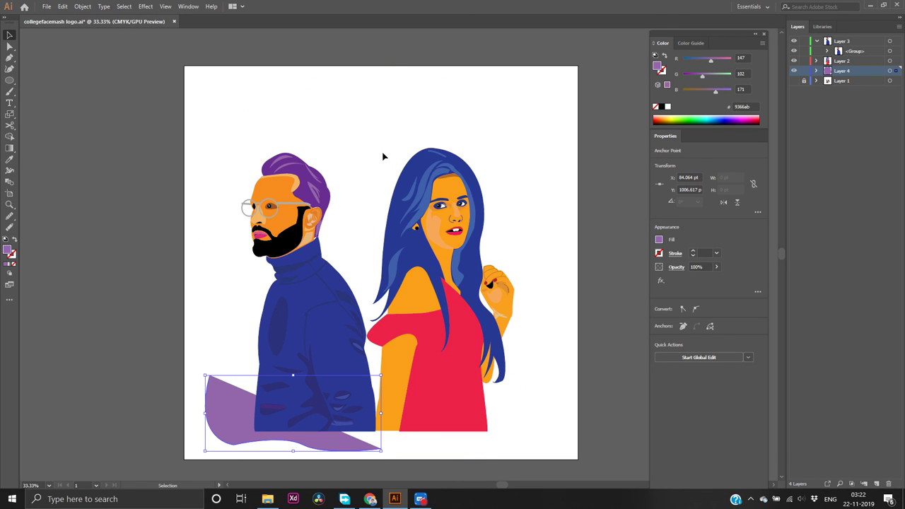
Continue the background outline with the Pen tool, curving up behind the man's back and over his head
{"action": "key", "text": "p"}
{"action": "left_click", "coordinate": [210, 311]}
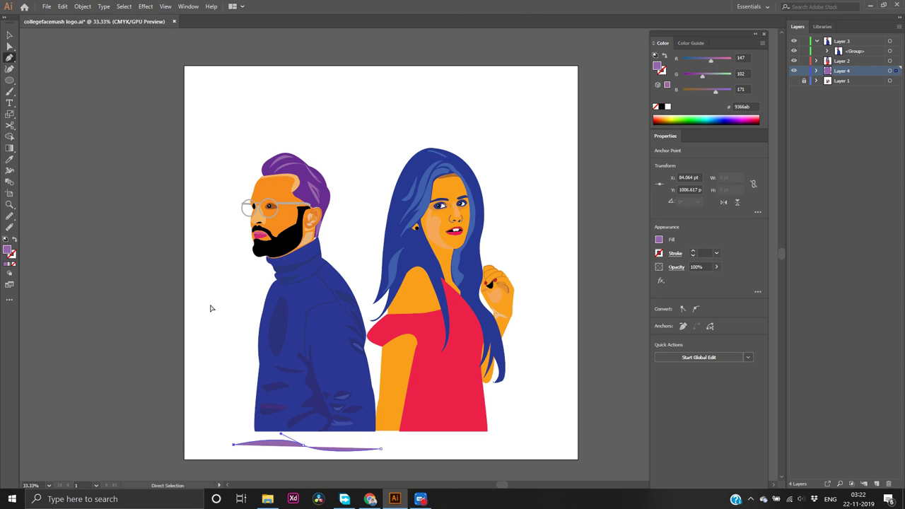
{"action": "left_click_drag", "start_coordinate": [217, 350], "coordinate": [242, 291]}
{"action": "left_click_drag", "start_coordinate": [220, 247], "coordinate": [210, 217]}
{"action": "left_click_drag", "start_coordinate": [237, 119], "coordinate": [335, 112]}
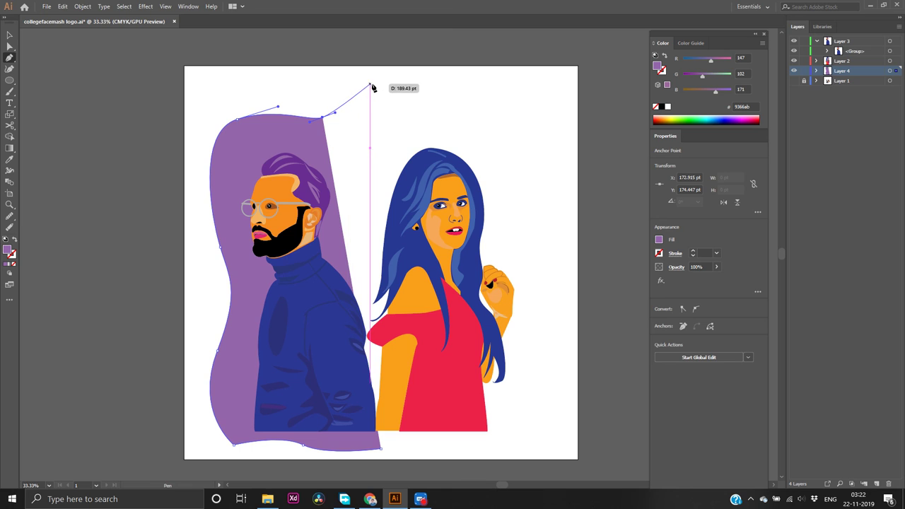
Curve the background outline over the woman's head, down beside her and back below the figures, closing it at its starting anchor
{"action": "left_click_drag", "start_coordinate": [386, 99], "coordinate": [550, 320]}
{"action": "left_click_drag", "start_coordinate": [547, 327], "coordinate": [566, 351]}
{"action": "left_click_drag", "start_coordinate": [549, 390], "coordinate": [540, 409]}
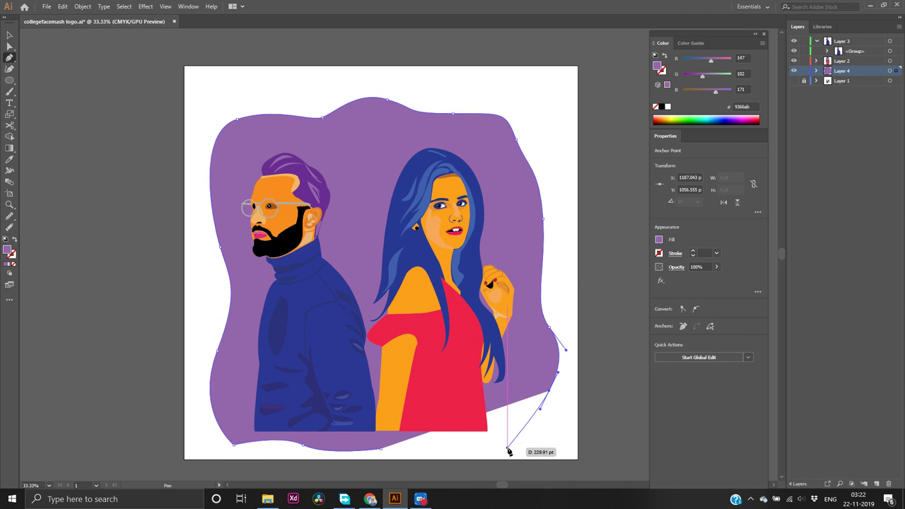
{"action": "left_click_drag", "start_coordinate": [508, 450], "coordinate": [384, 452]}
{"action": "left_click", "coordinate": [381, 450]}
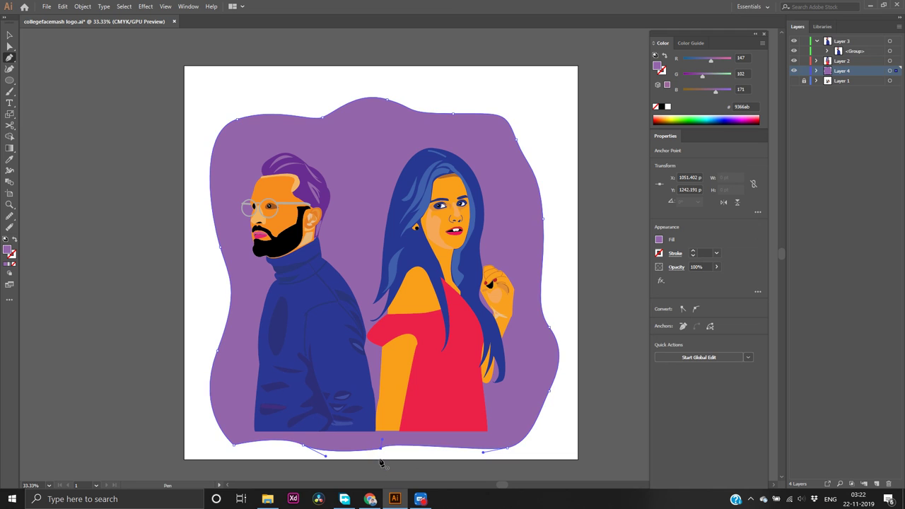
Set the redrawn background shape's fill to 00bcd4 and save the document
{"action": "left_click", "coordinate": [8, 250]}
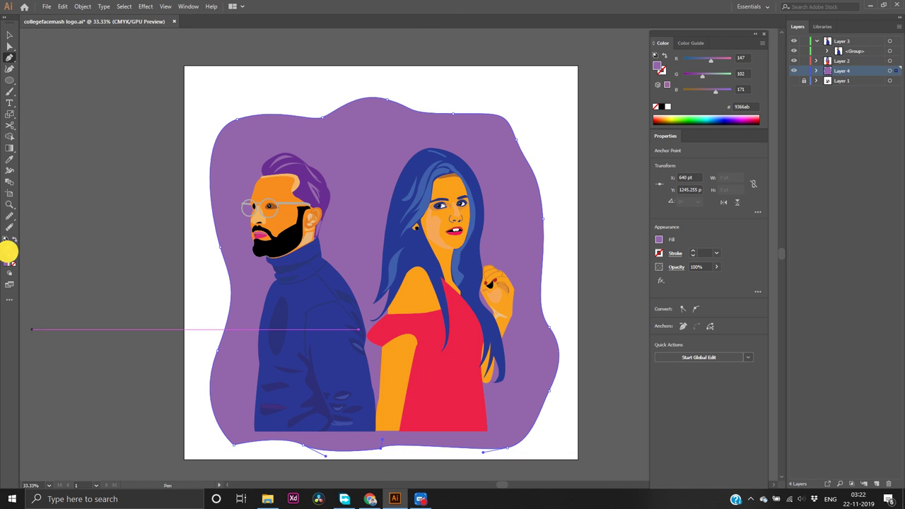
{"action": "type", "text": "00bcd4"}
{"action": "key", "text": "Return"}
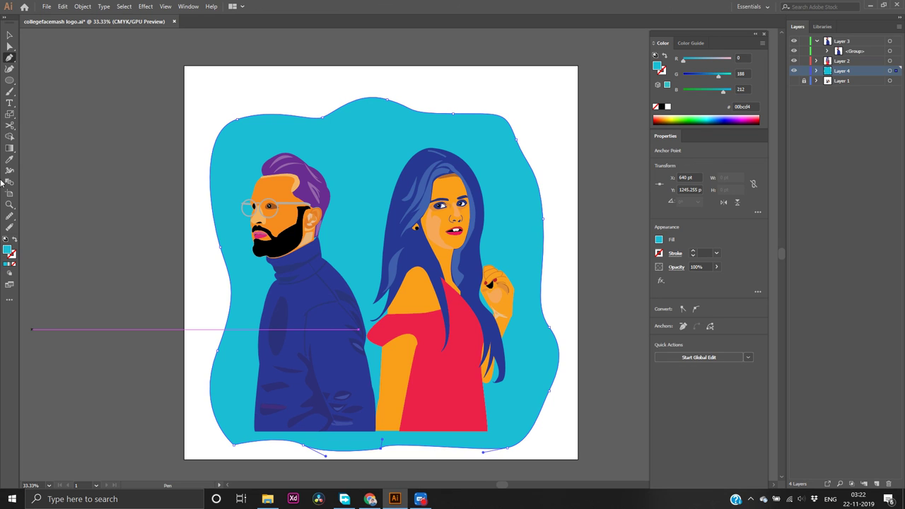
{"action": "left_click", "coordinate": [43, 7]}
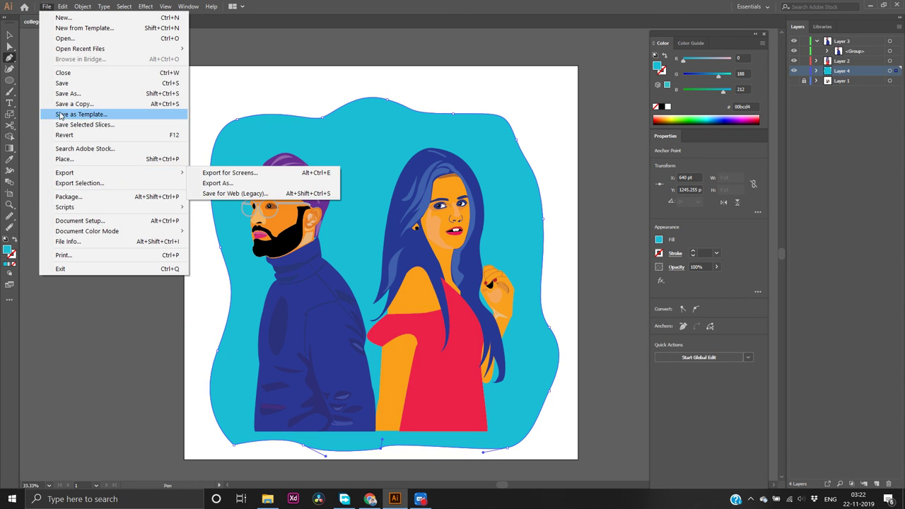
{"action": "left_click", "coordinate": [60, 82]}
Export the updated illustration over collegefacemash logo as a PNG at High (300 ppi) with a transparent background
{"action": "left_click", "coordinate": [43, 8]}
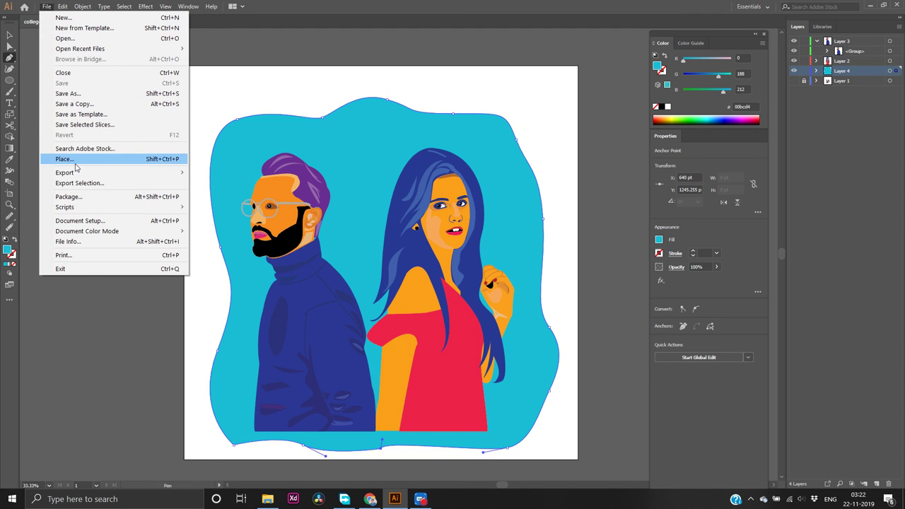
{"action": "mouse_move", "coordinate": [79, 175]}
{"action": "left_click", "coordinate": [212, 183]}
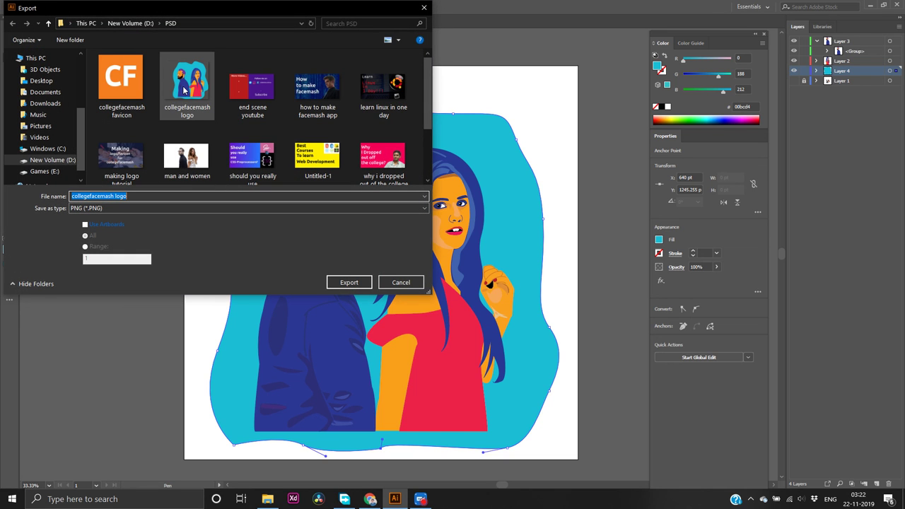
{"action": "left_click", "coordinate": [345, 283]}
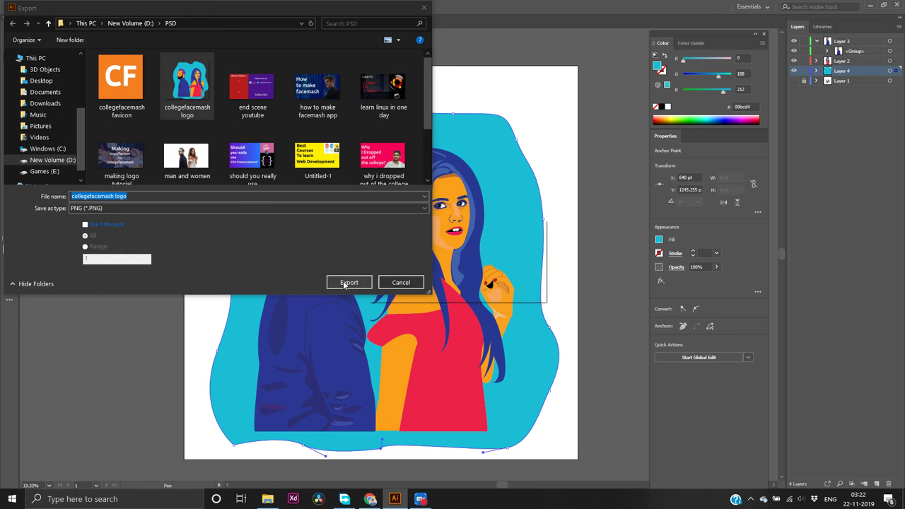
{"action": "left_click", "coordinate": [463, 285]}
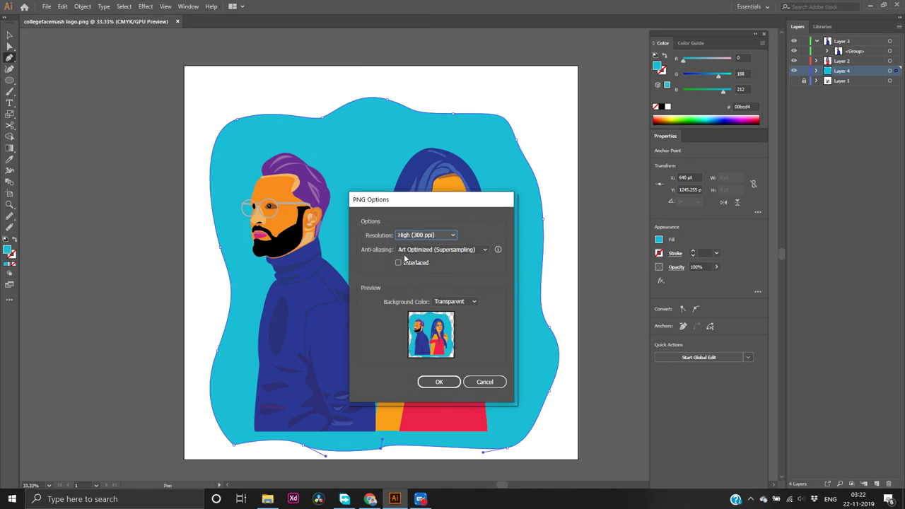
{"action": "left_click", "coordinate": [441, 383]}
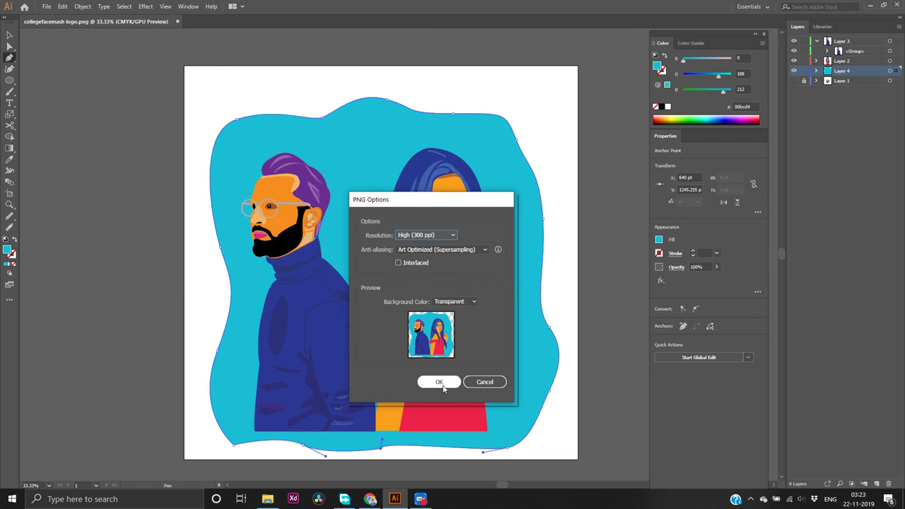
{"action": "left_click", "coordinate": [439, 382]}
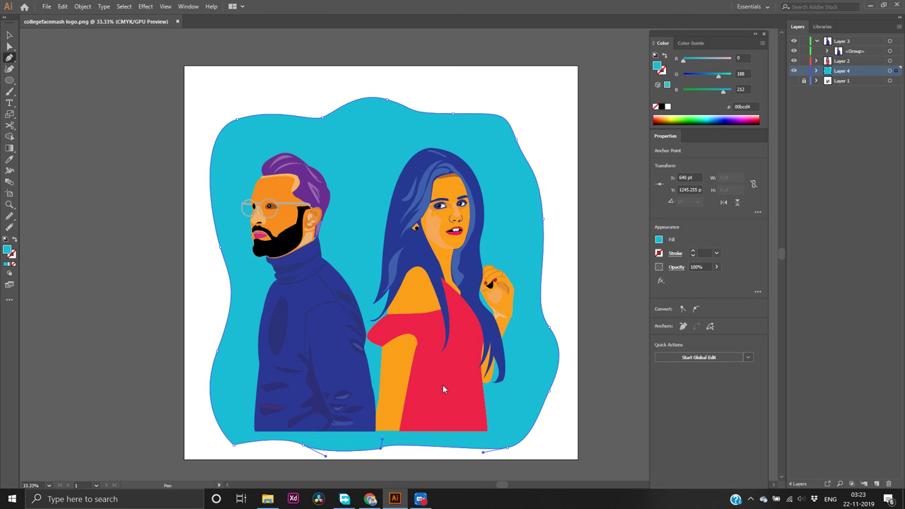
Deselect the artwork with the Selection tool and quit Illustrator
{"action": "key", "text": "v"}
{"action": "left_click", "coordinate": [100, 261]}
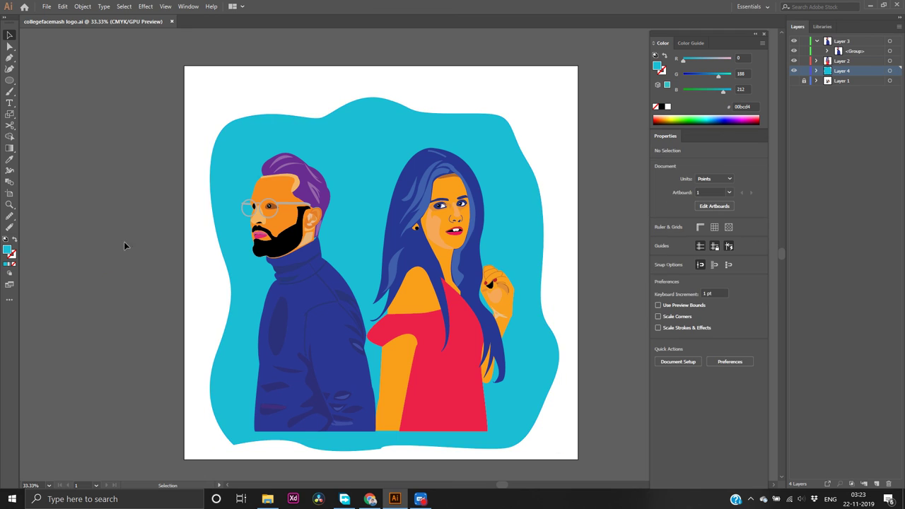
{"action": "left_click", "coordinate": [896, 5]}
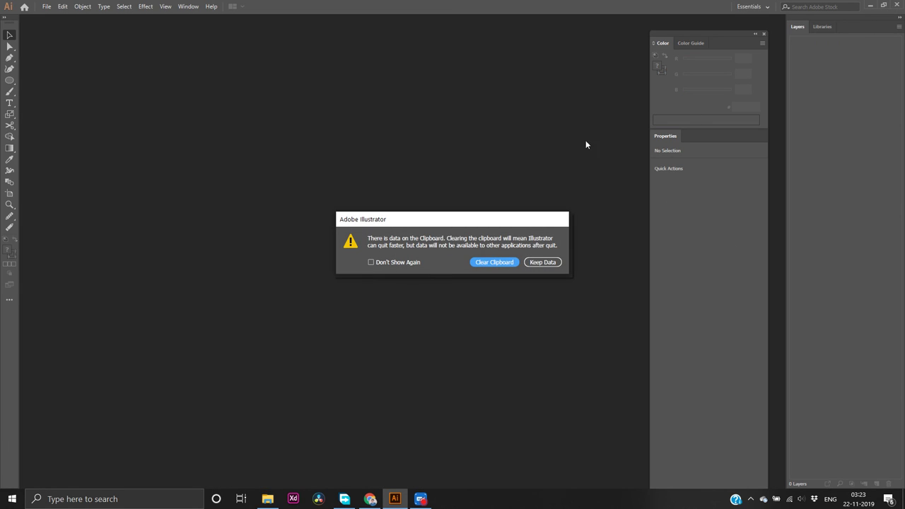
Clear the clipboard data to finish quitting Illustrator, and browse to the D:\PSD folder in a new Chrome tab
{"action": "left_click", "coordinate": [513, 263]}
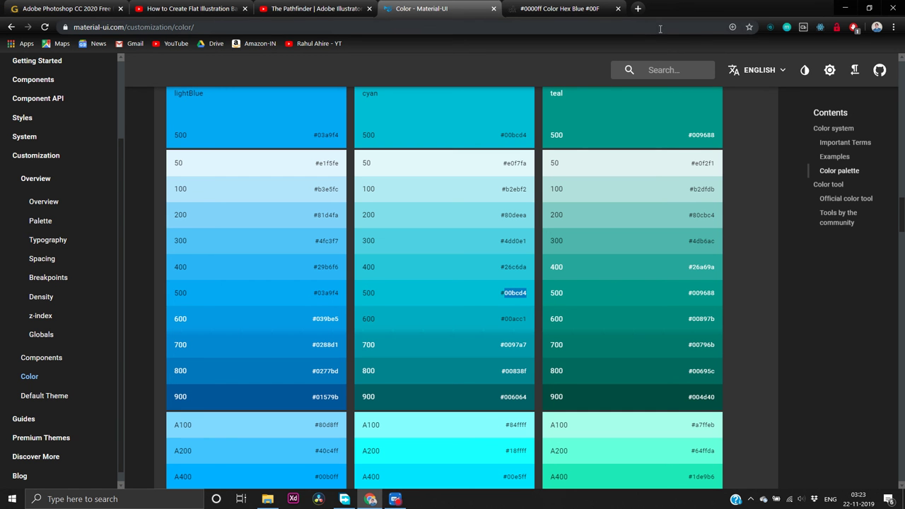
{"action": "left_click", "coordinate": [641, 14]}
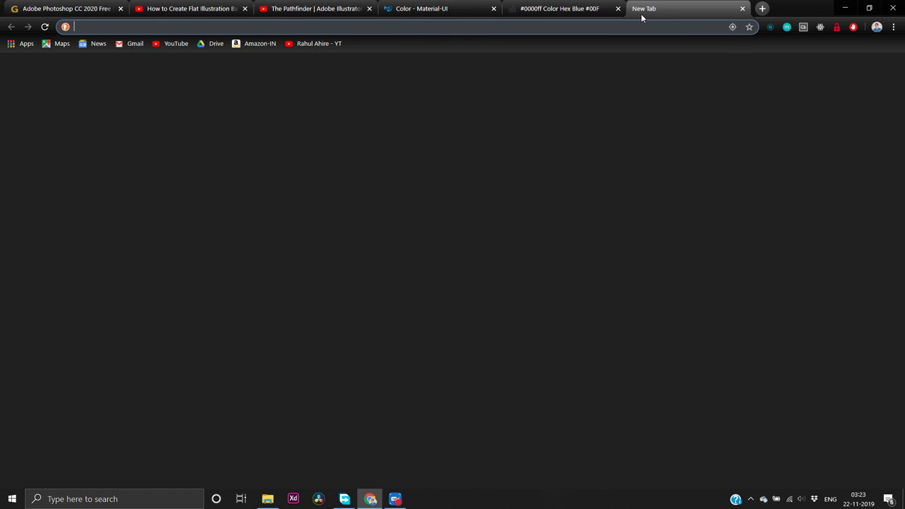
{"action": "type", "text": "D:"}
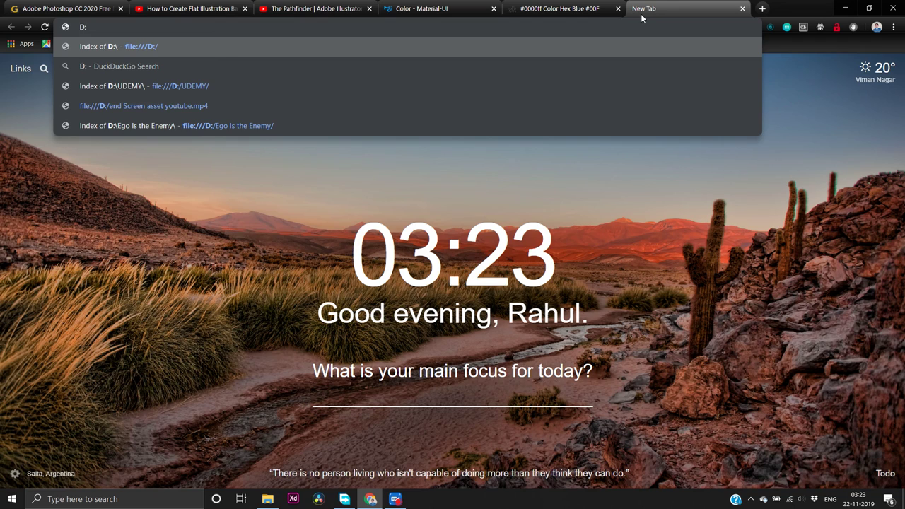
{"action": "key", "text": "Return"}
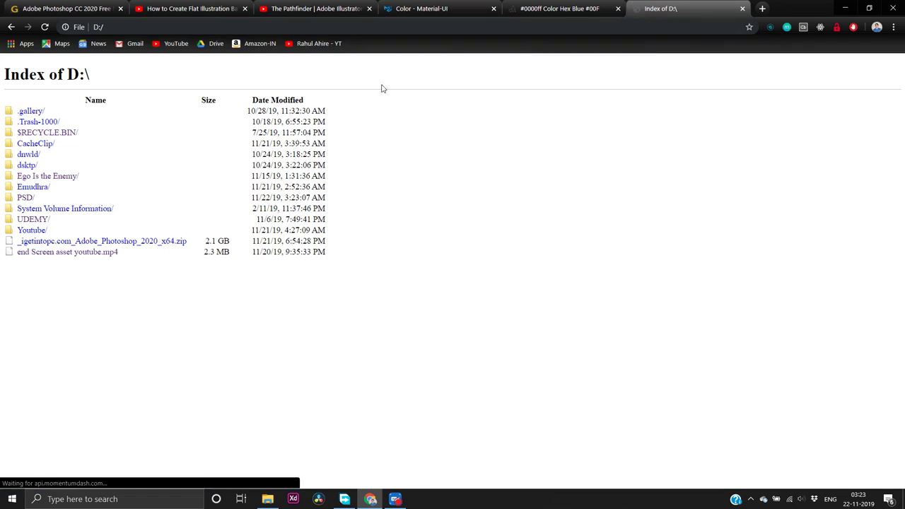
{"action": "left_click", "coordinate": [21, 197]}
{"action": "left_click", "coordinate": [20, 196]}
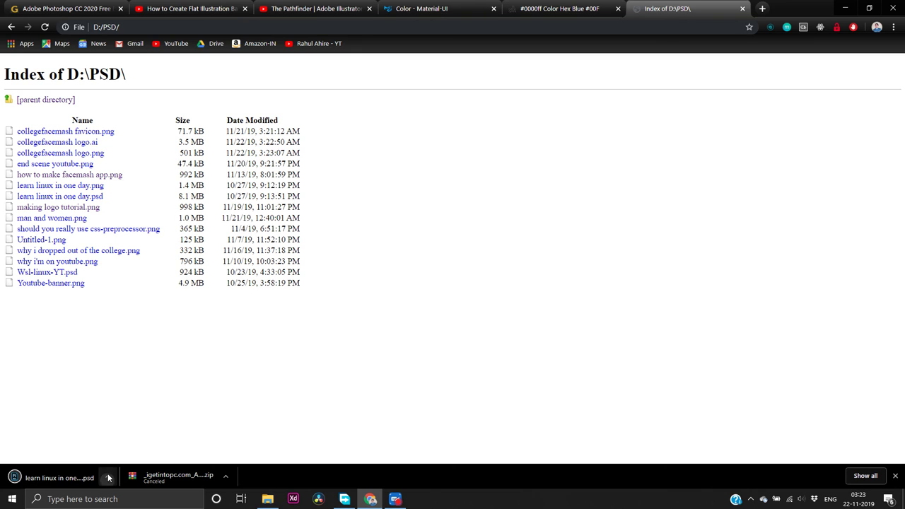
View the exported collegefacemash logo.png from the PSD folder in the browser and dismiss the downloads bar
{"action": "left_click", "coordinate": [107, 481]}
{"action": "left_click", "coordinate": [42, 434]}
{"action": "left_click", "coordinate": [61, 154]}
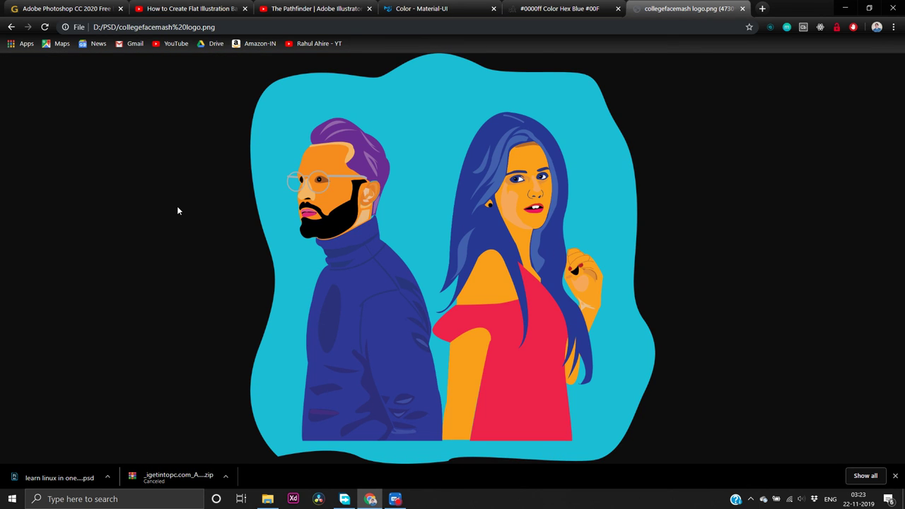
{"action": "left_click", "coordinate": [894, 476]}
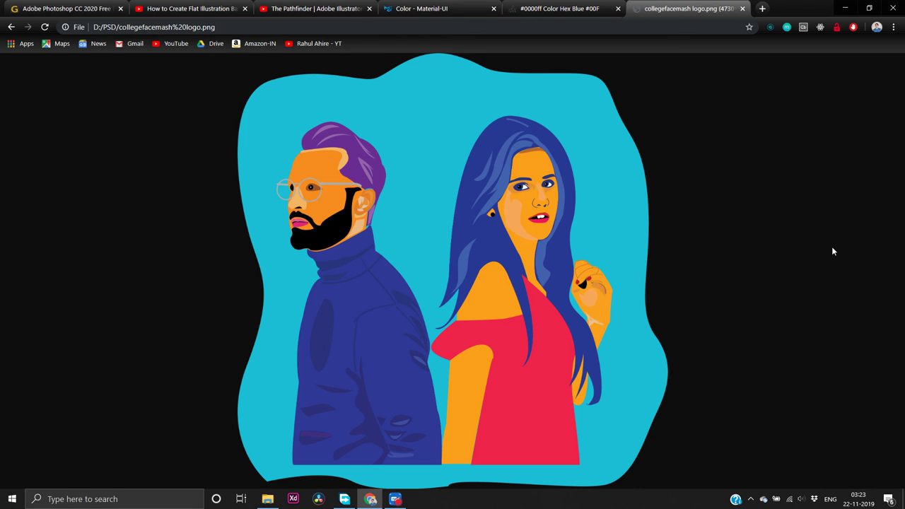
{"action": "left_click", "coordinate": [394, 498]}
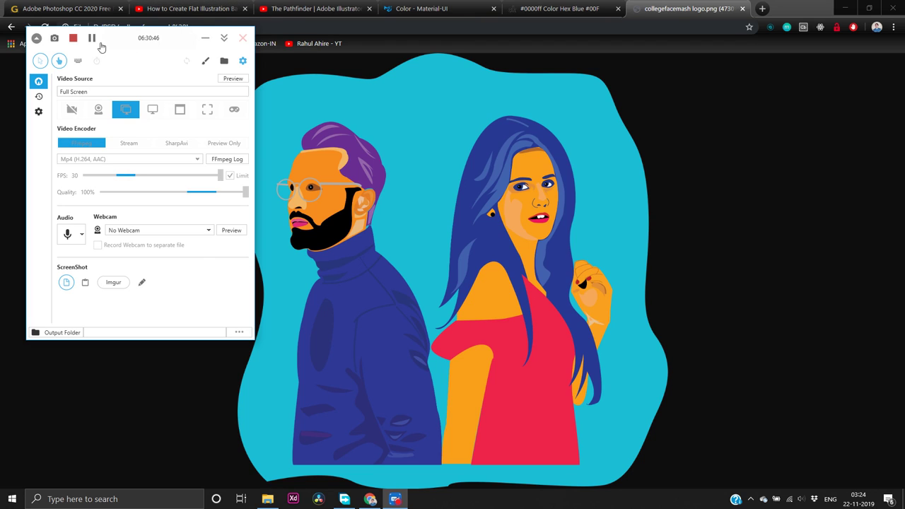